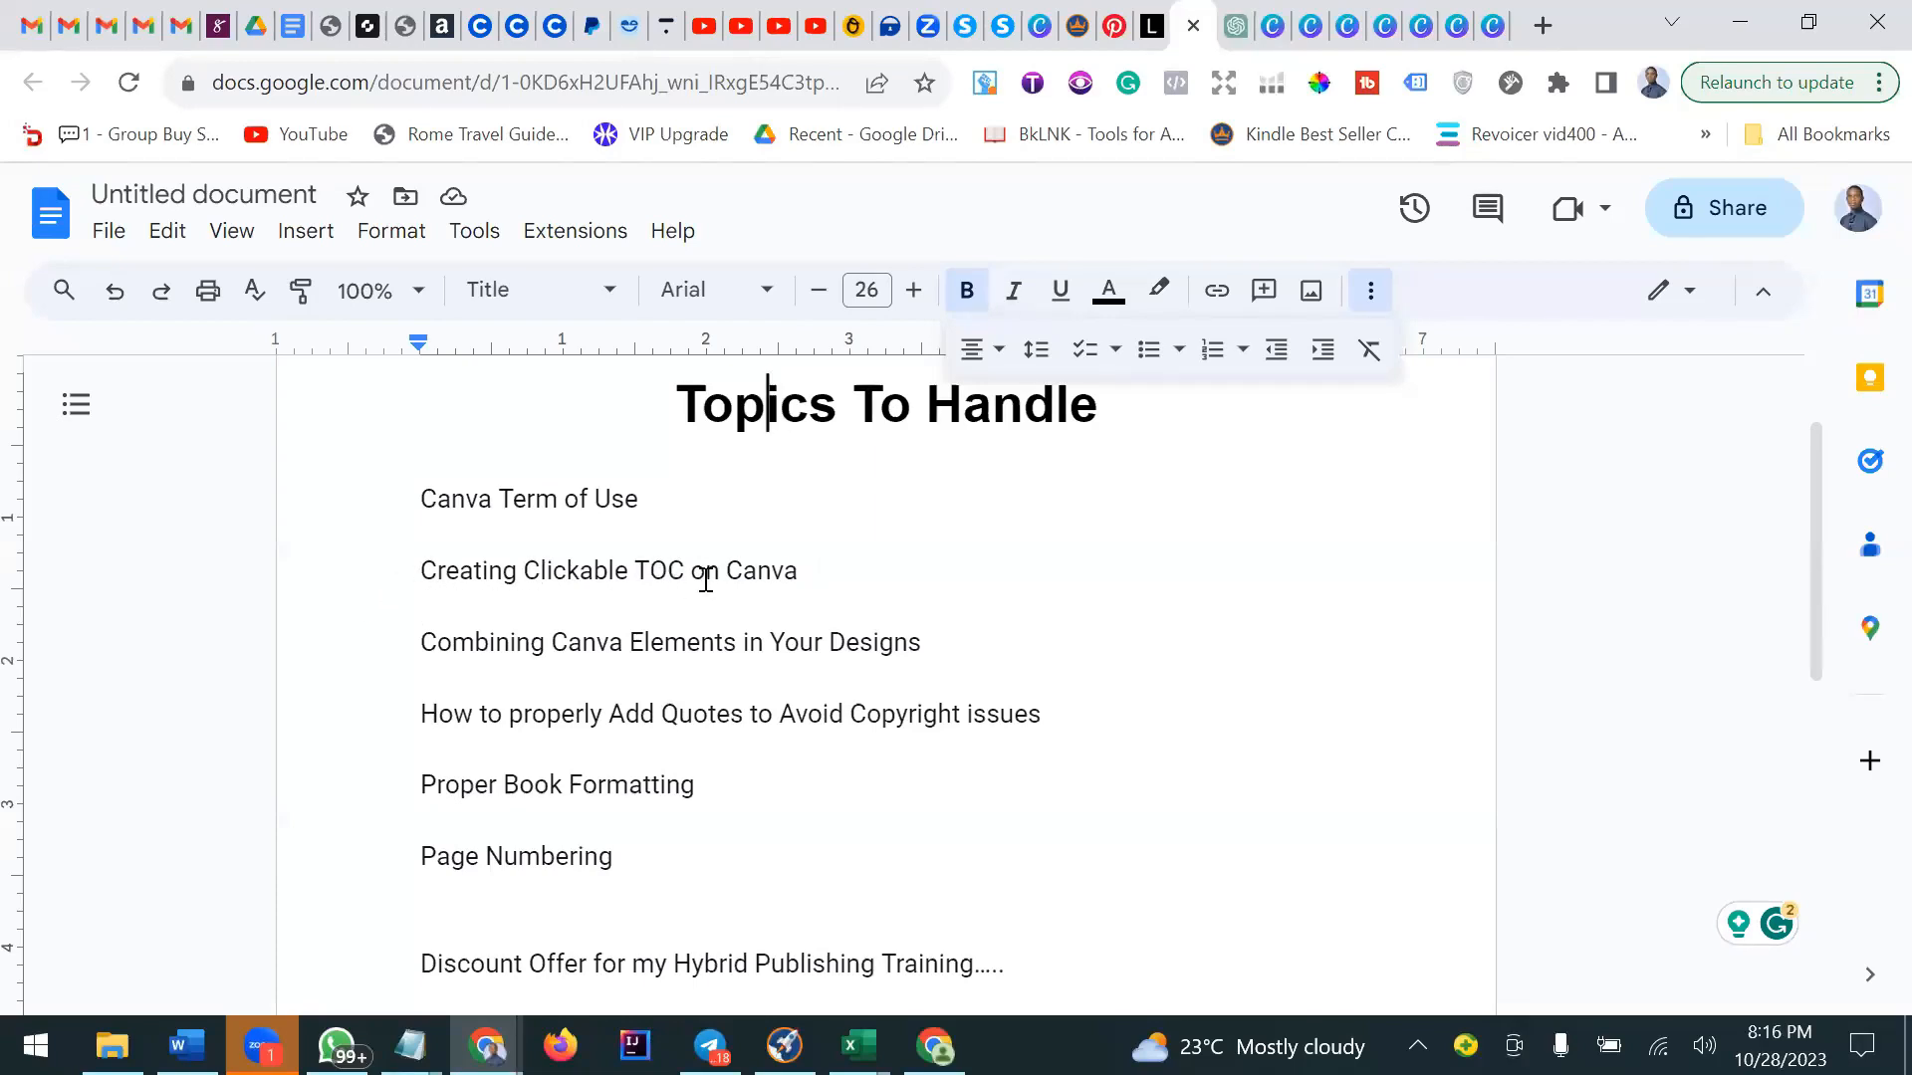
Read through the list of topics under the title in the document.
{"action": "scroll", "coordinate": [711, 568], "scroll_direction": "down", "scroll_amount": 2}
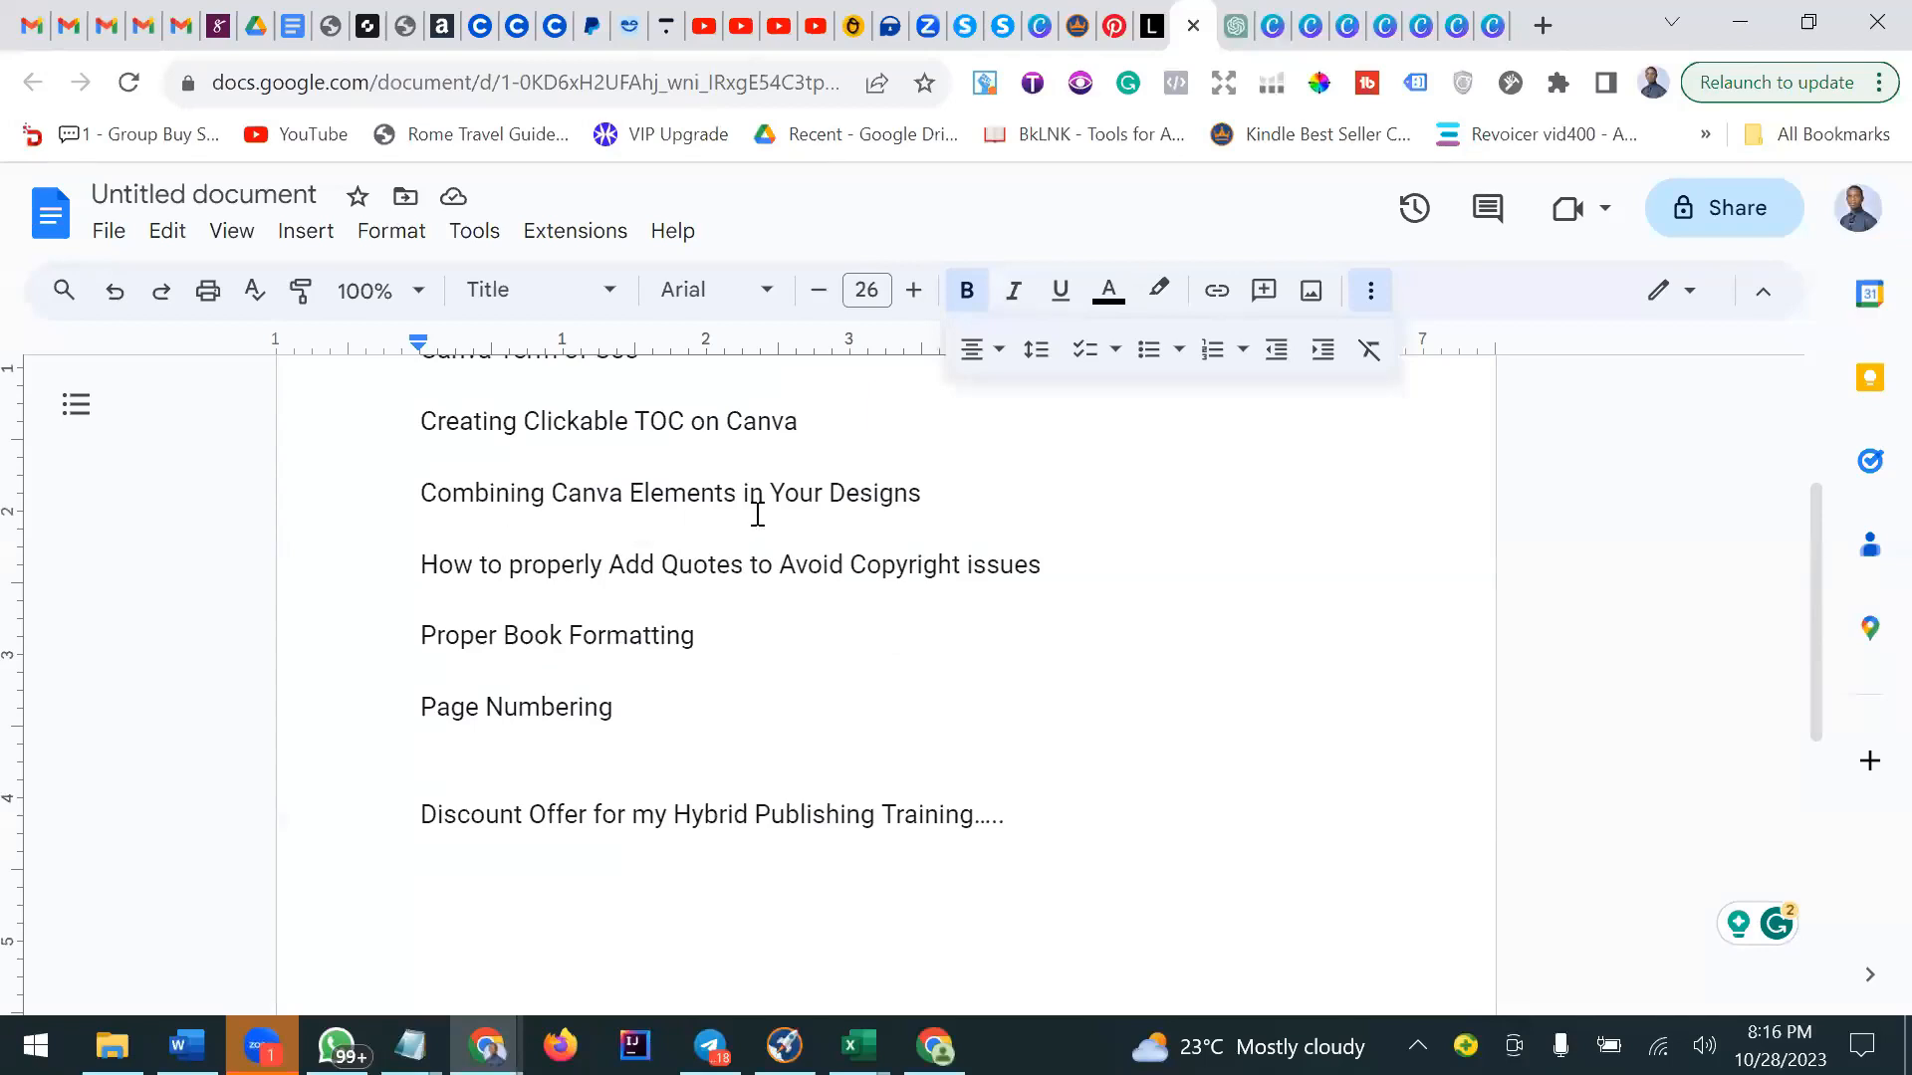
{"action": "scroll", "coordinate": [768, 520], "scroll_direction": "up", "scroll_amount": 2}
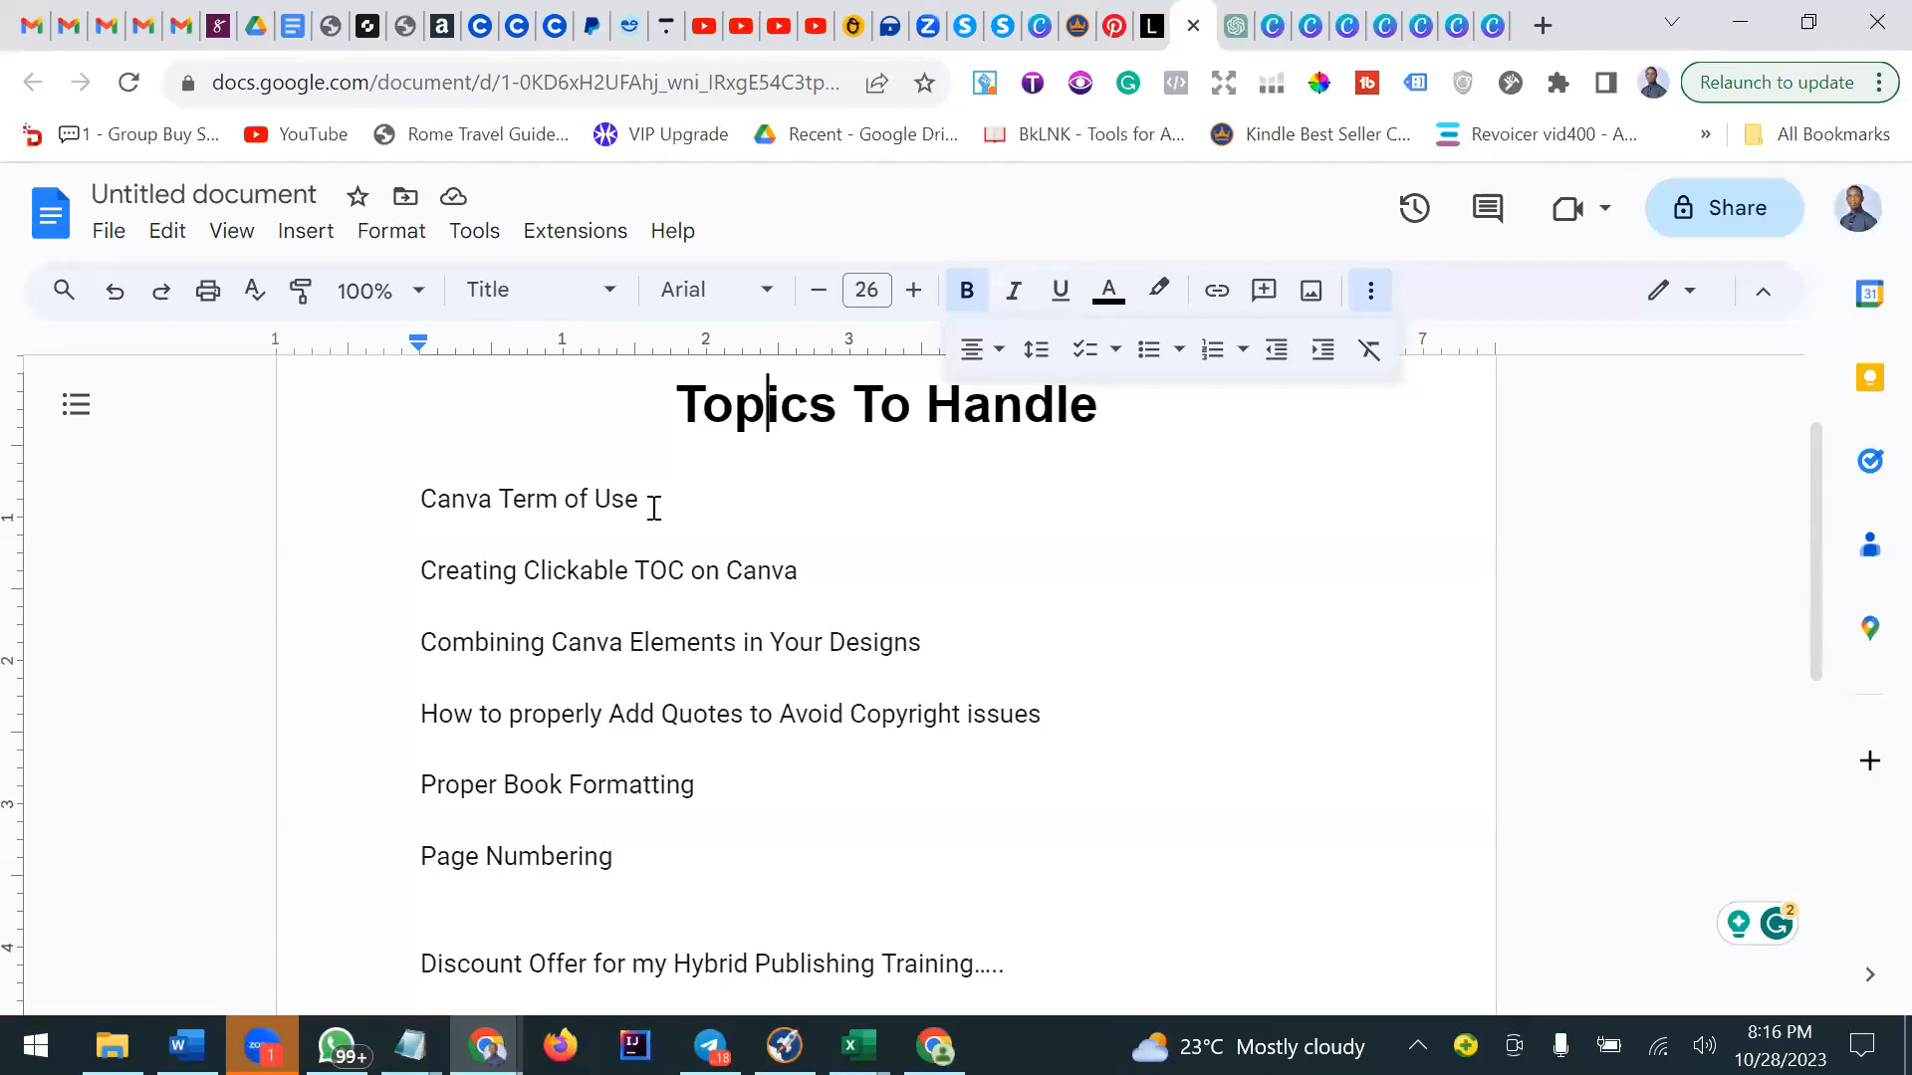
{"action": "scroll", "coordinate": [652, 510], "scroll_direction": "up", "scroll_amount": 2}
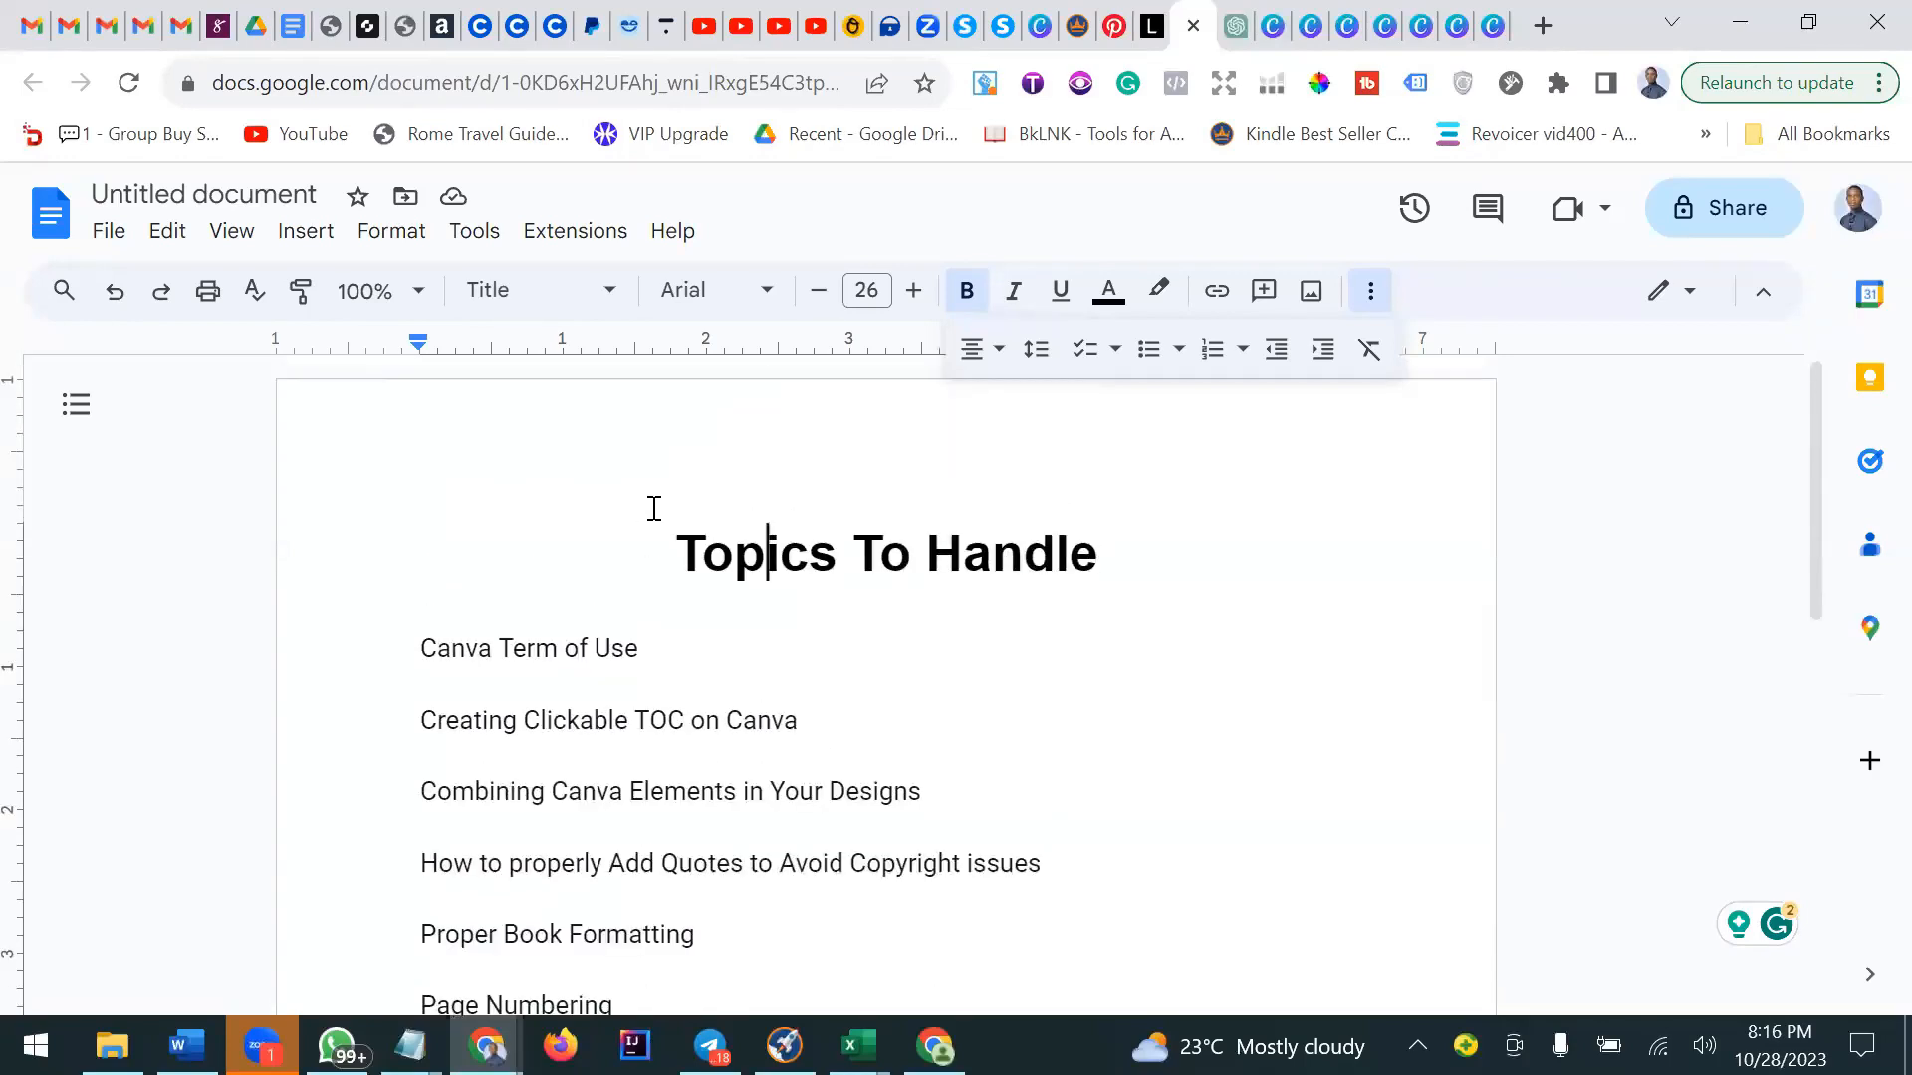
{"action": "scroll", "coordinate": [647, 516], "scroll_direction": "down", "scroll_amount": 2}
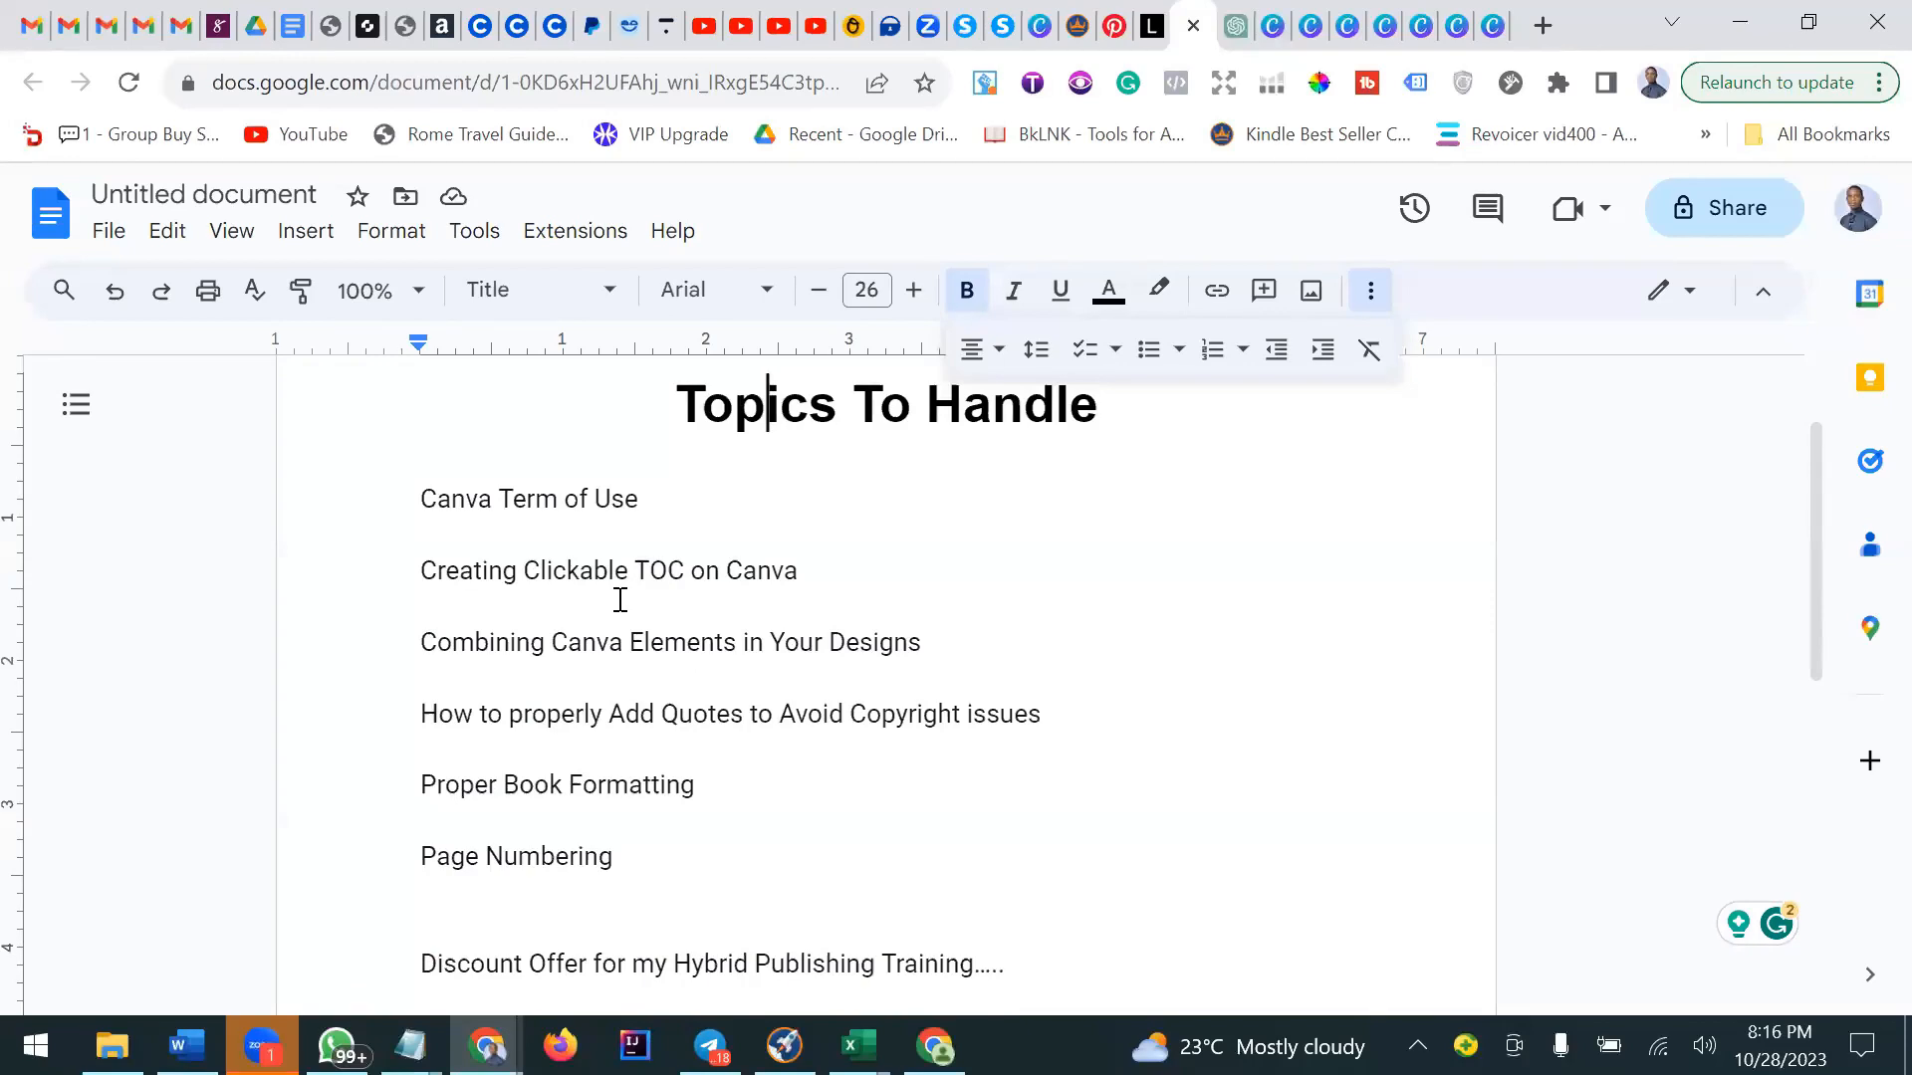
{"action": "scroll", "coordinate": [591, 687], "scroll_direction": "down", "scroll_amount": 1}
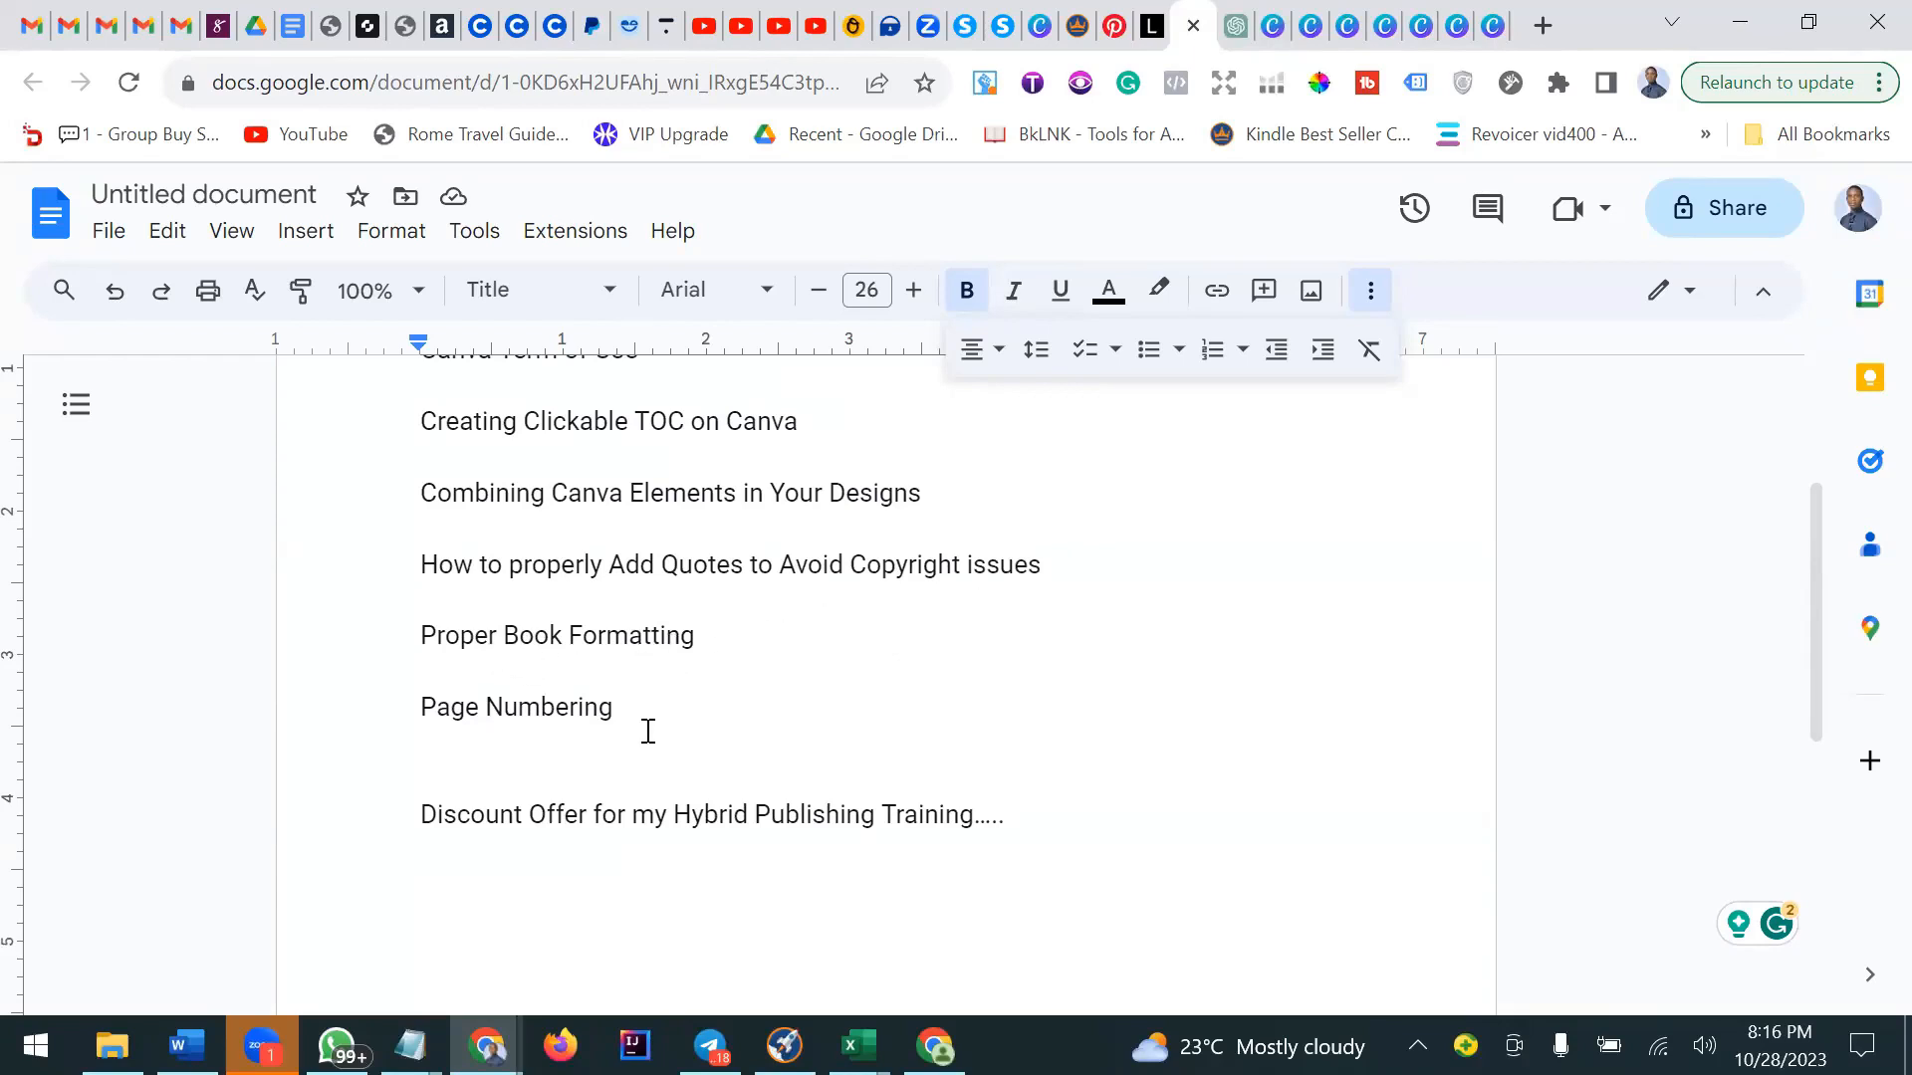
{"action": "scroll", "coordinate": [476, 715], "scroll_direction": "down", "scroll_amount": 1}
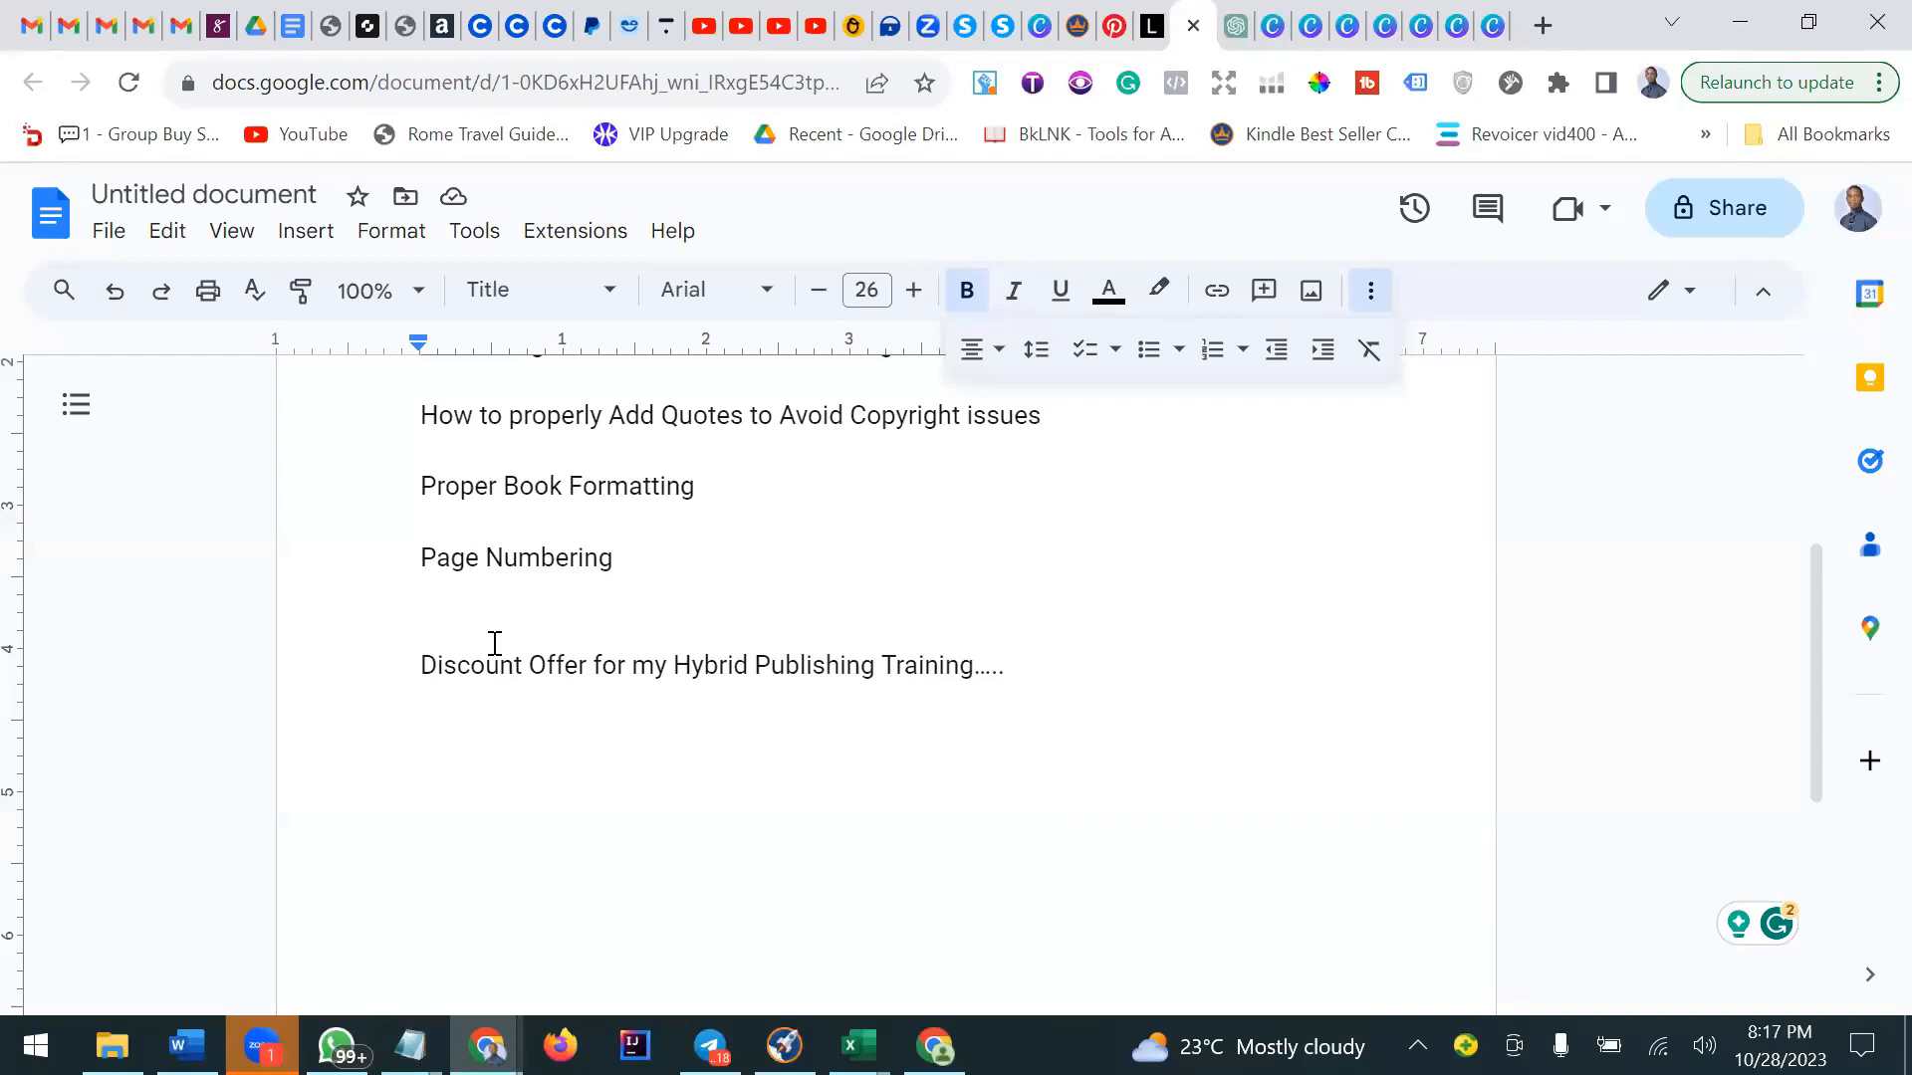
{"action": "left_click", "coordinate": [1016, 669]}
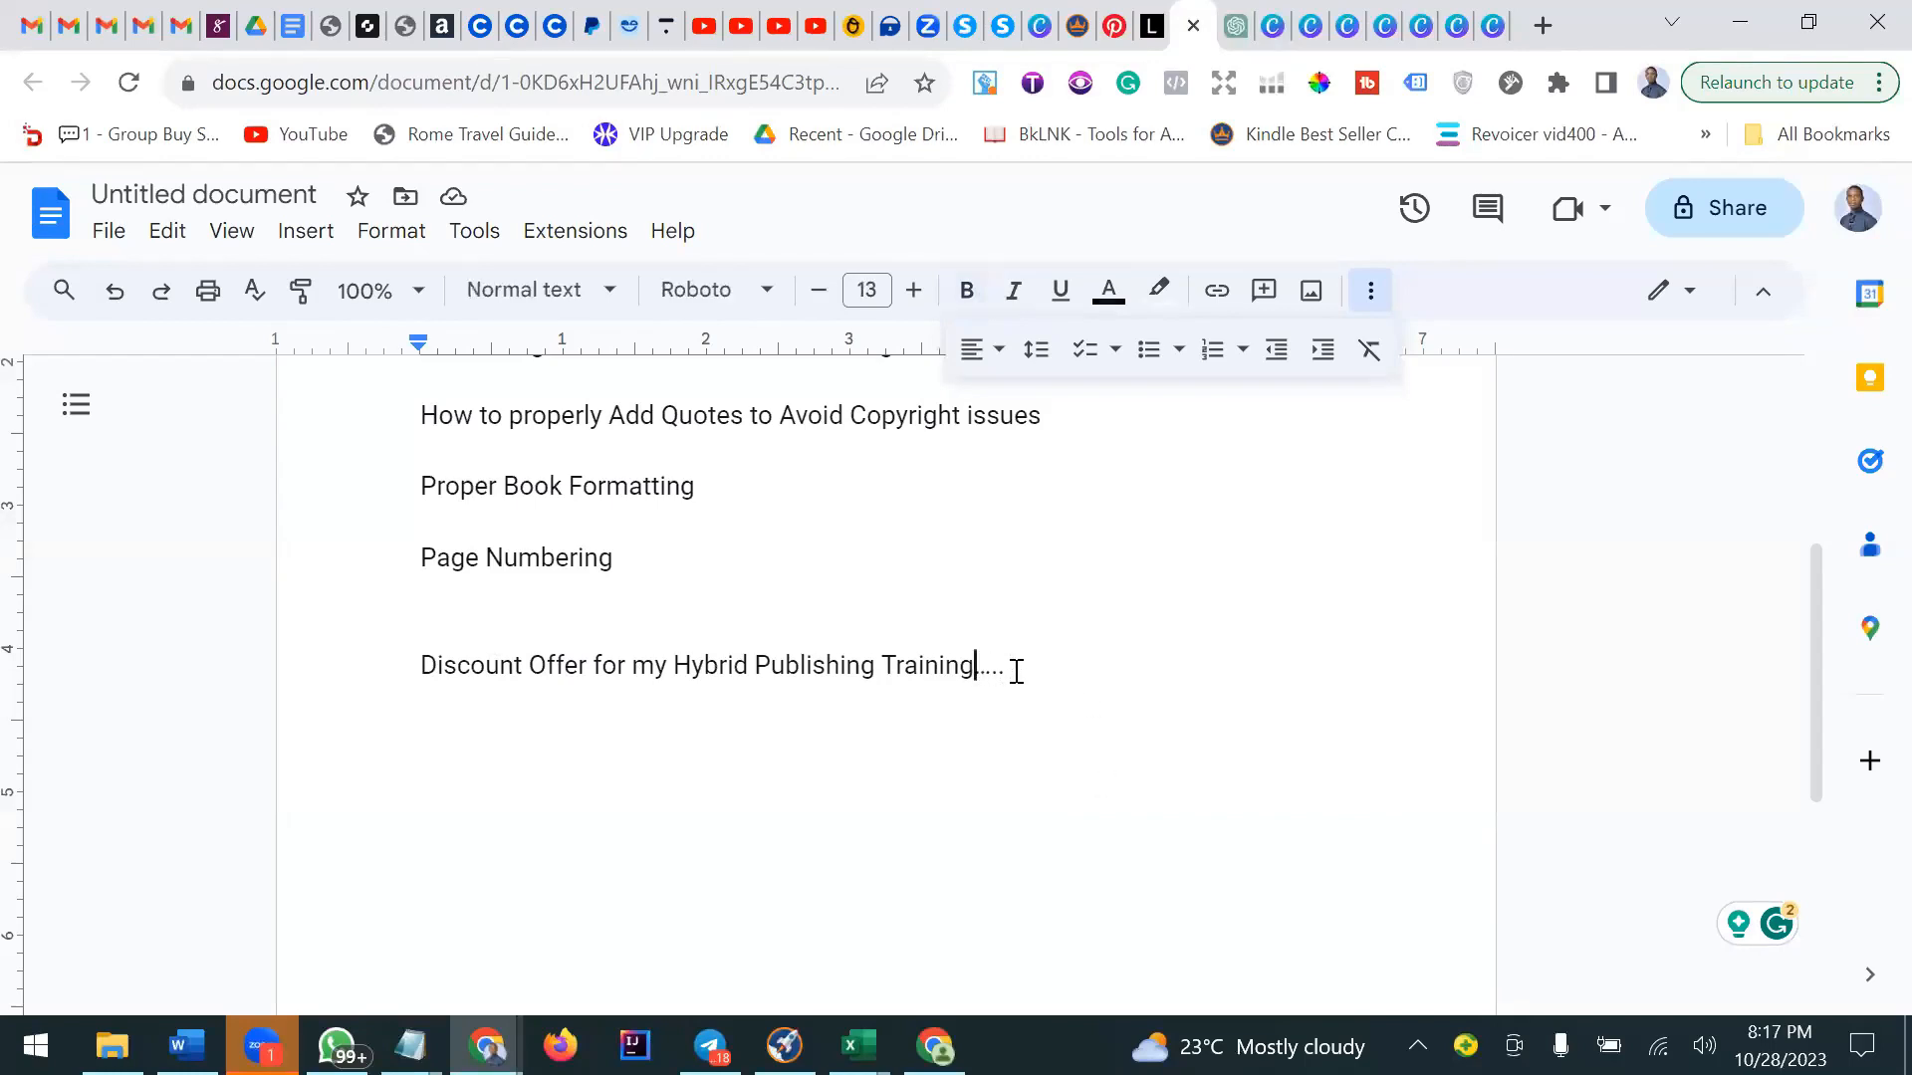
{"action": "left_click", "coordinate": [940, 669]}
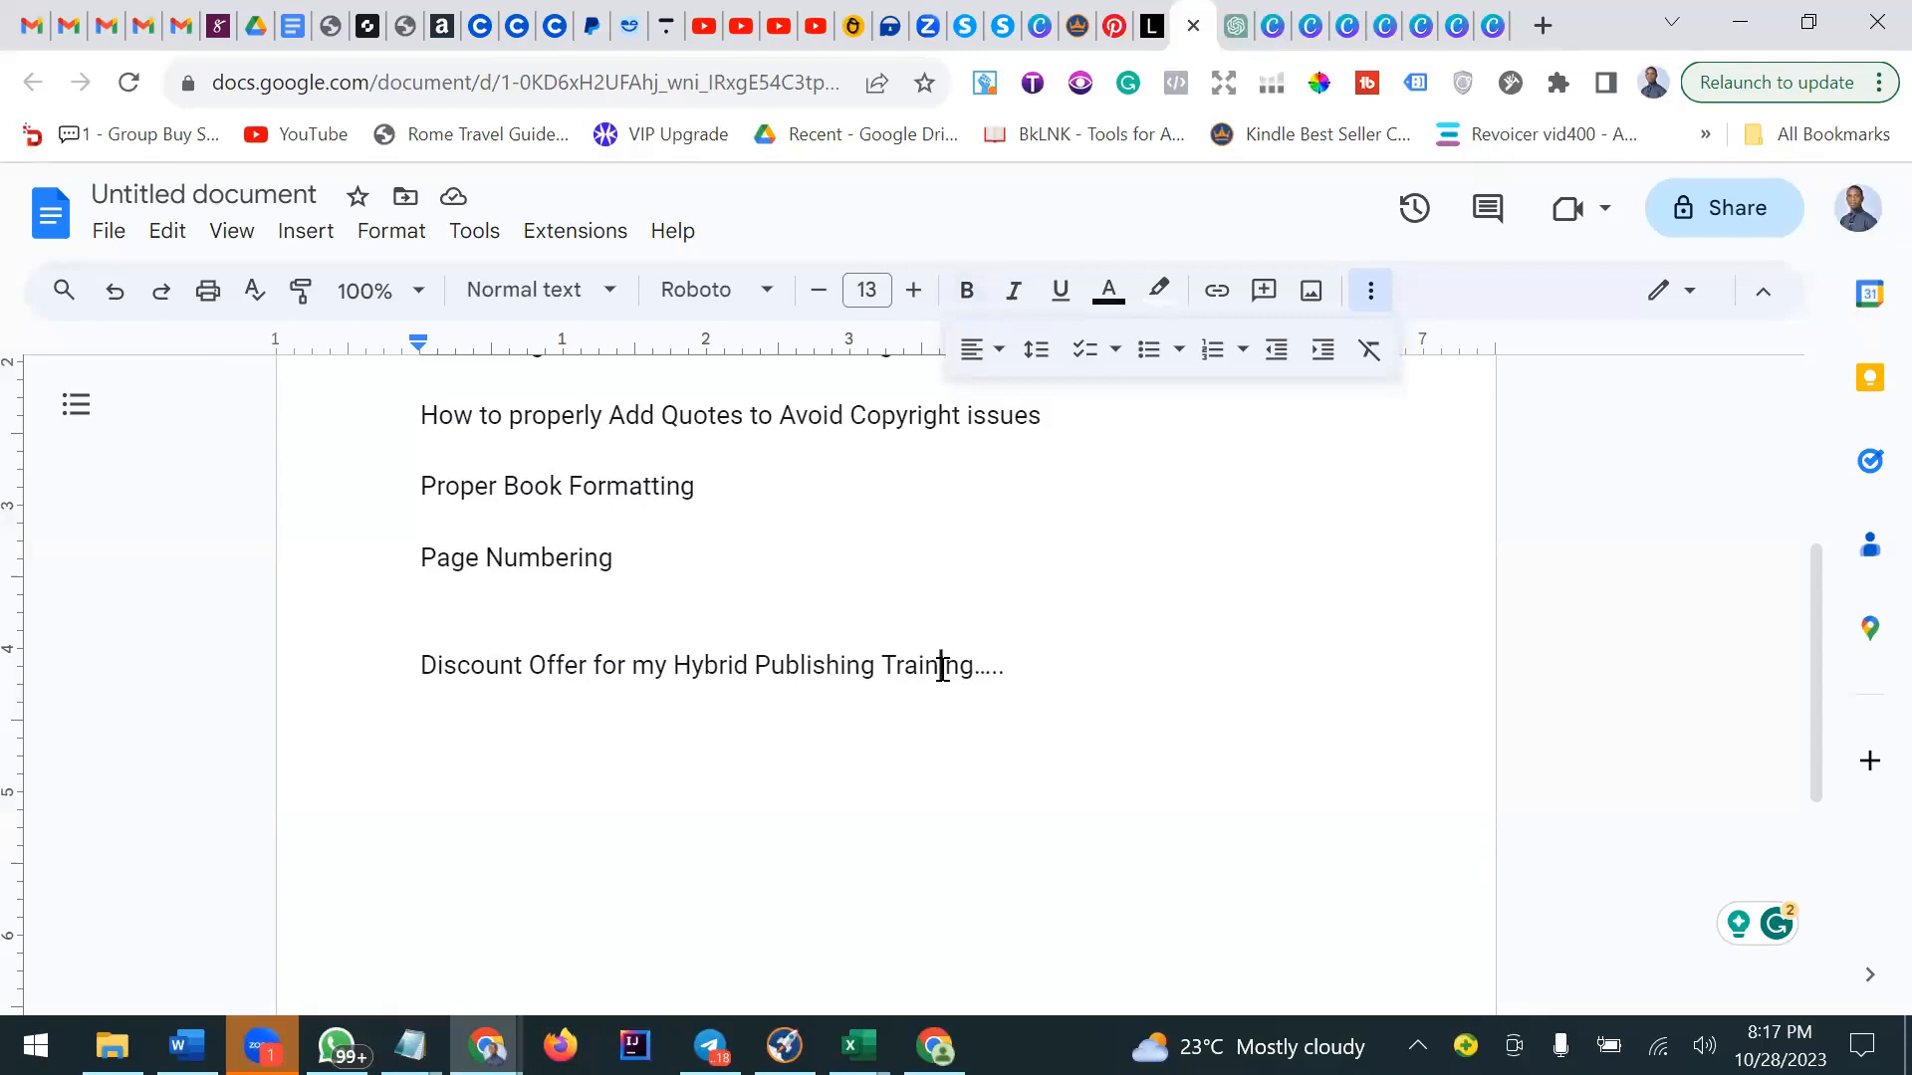
{"action": "double_click", "coordinate": [1022, 670]}
{"action": "left_click", "coordinate": [985, 677]}
{"action": "left_click", "coordinate": [1008, 683]}
{"action": "scroll", "coordinate": [1004, 682], "scroll_direction": "up", "scroll_amount": 5}
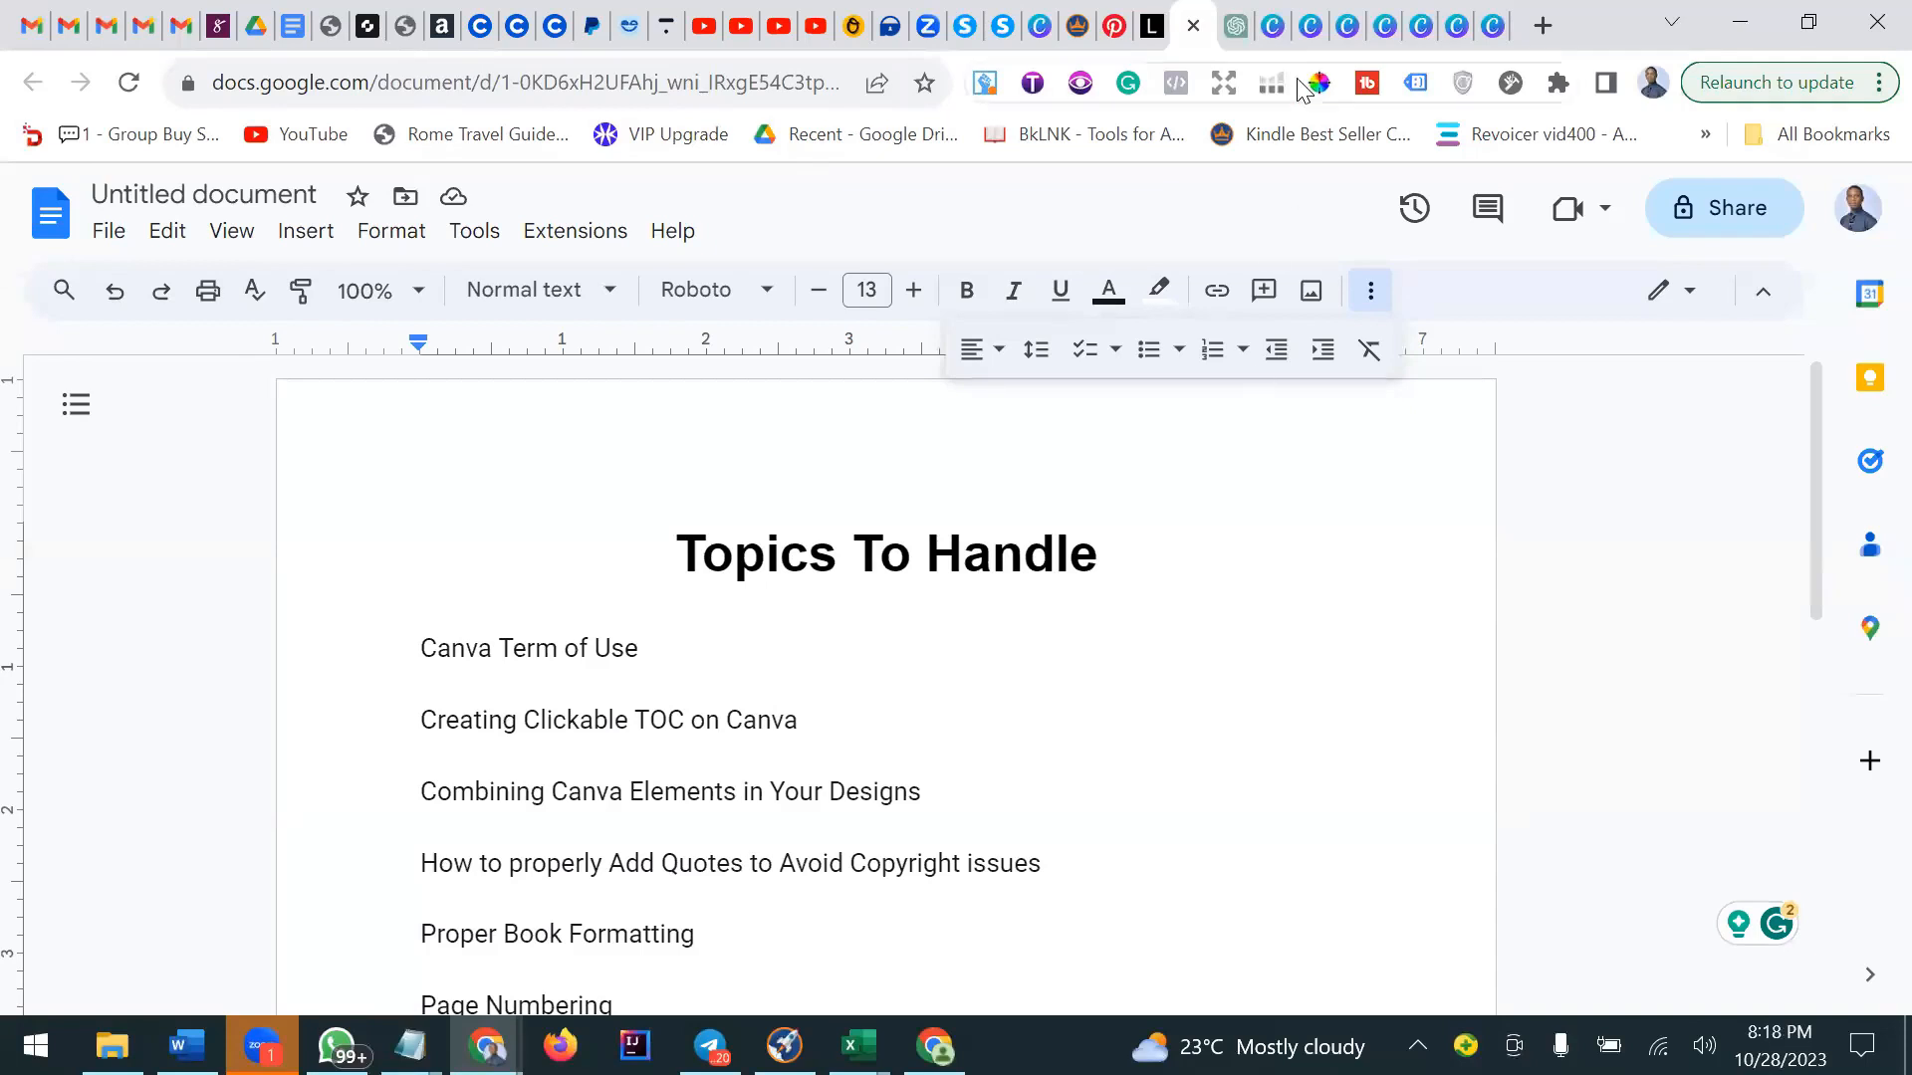
Switch to the Manifestation Journal design tab and look over its first pages in grid view.
{"action": "left_click", "coordinate": [1274, 32]}
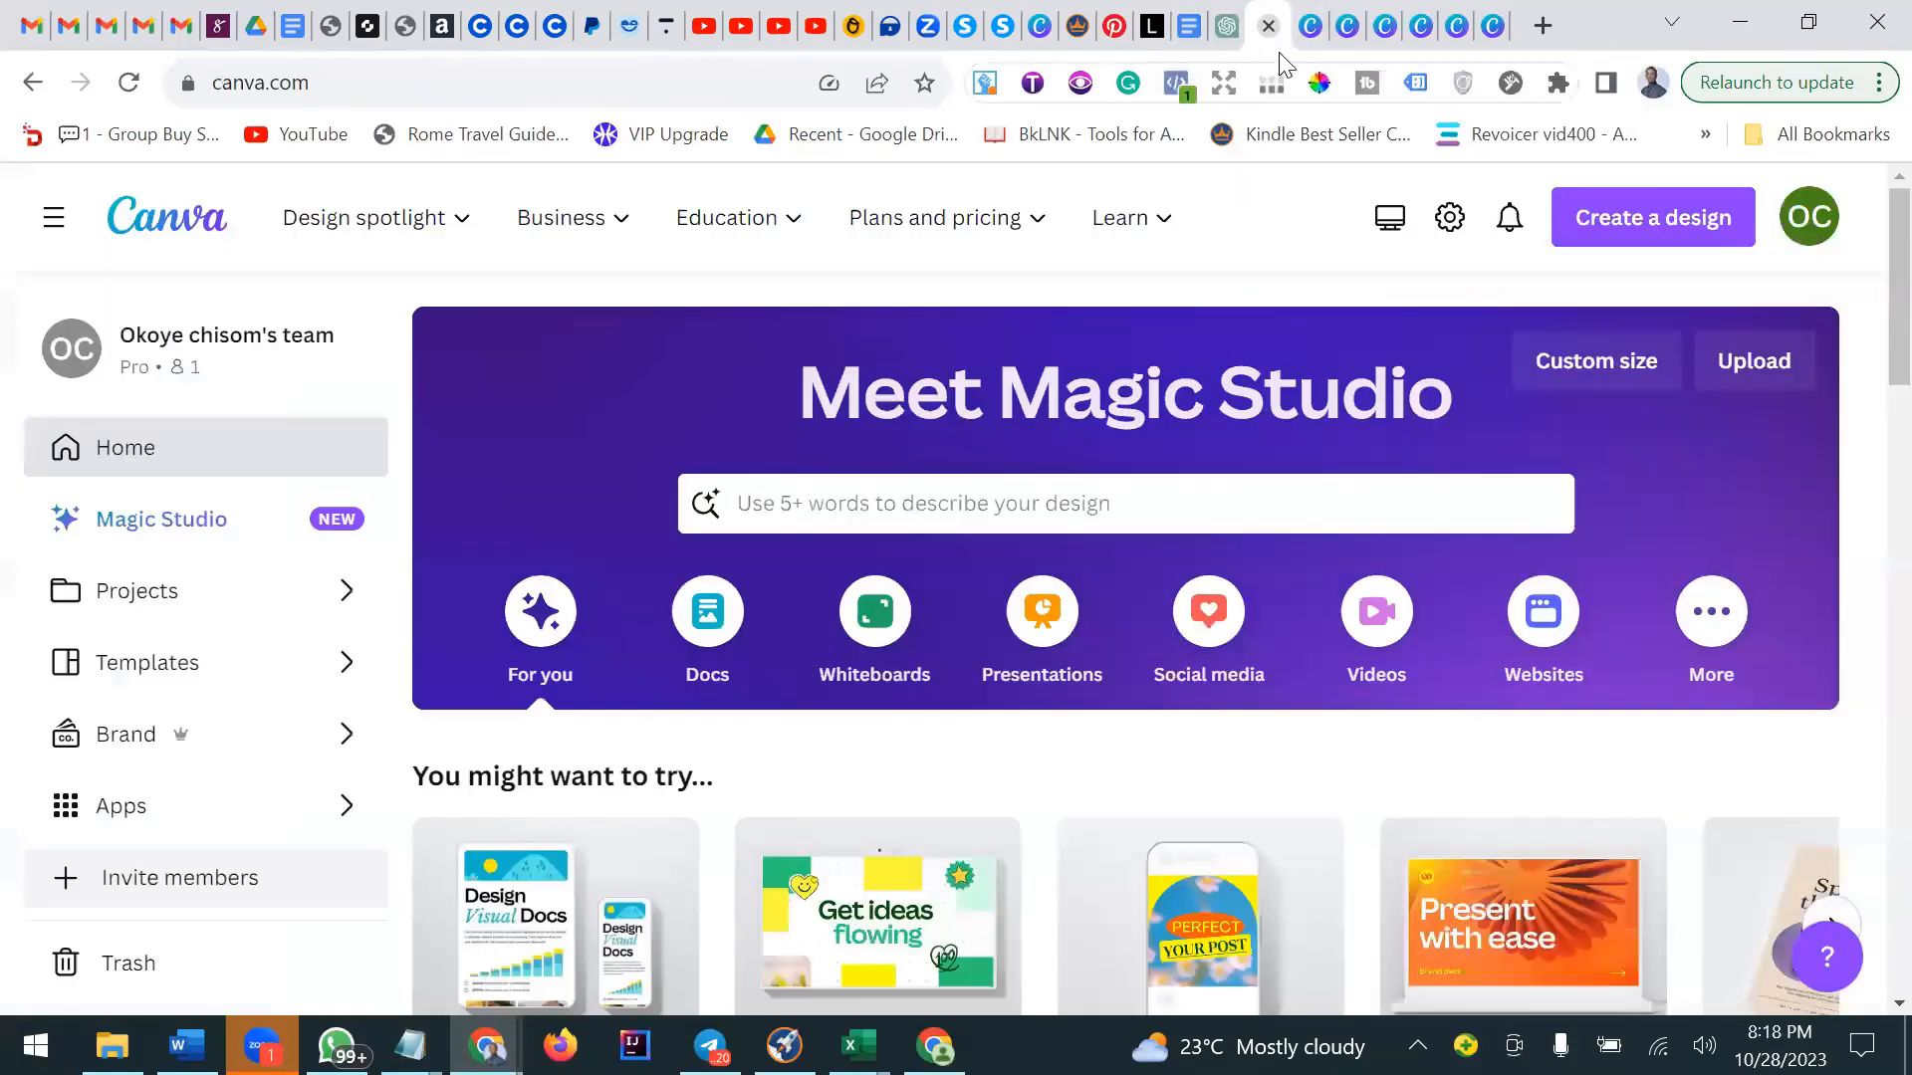
{"action": "left_click", "coordinate": [1310, 34]}
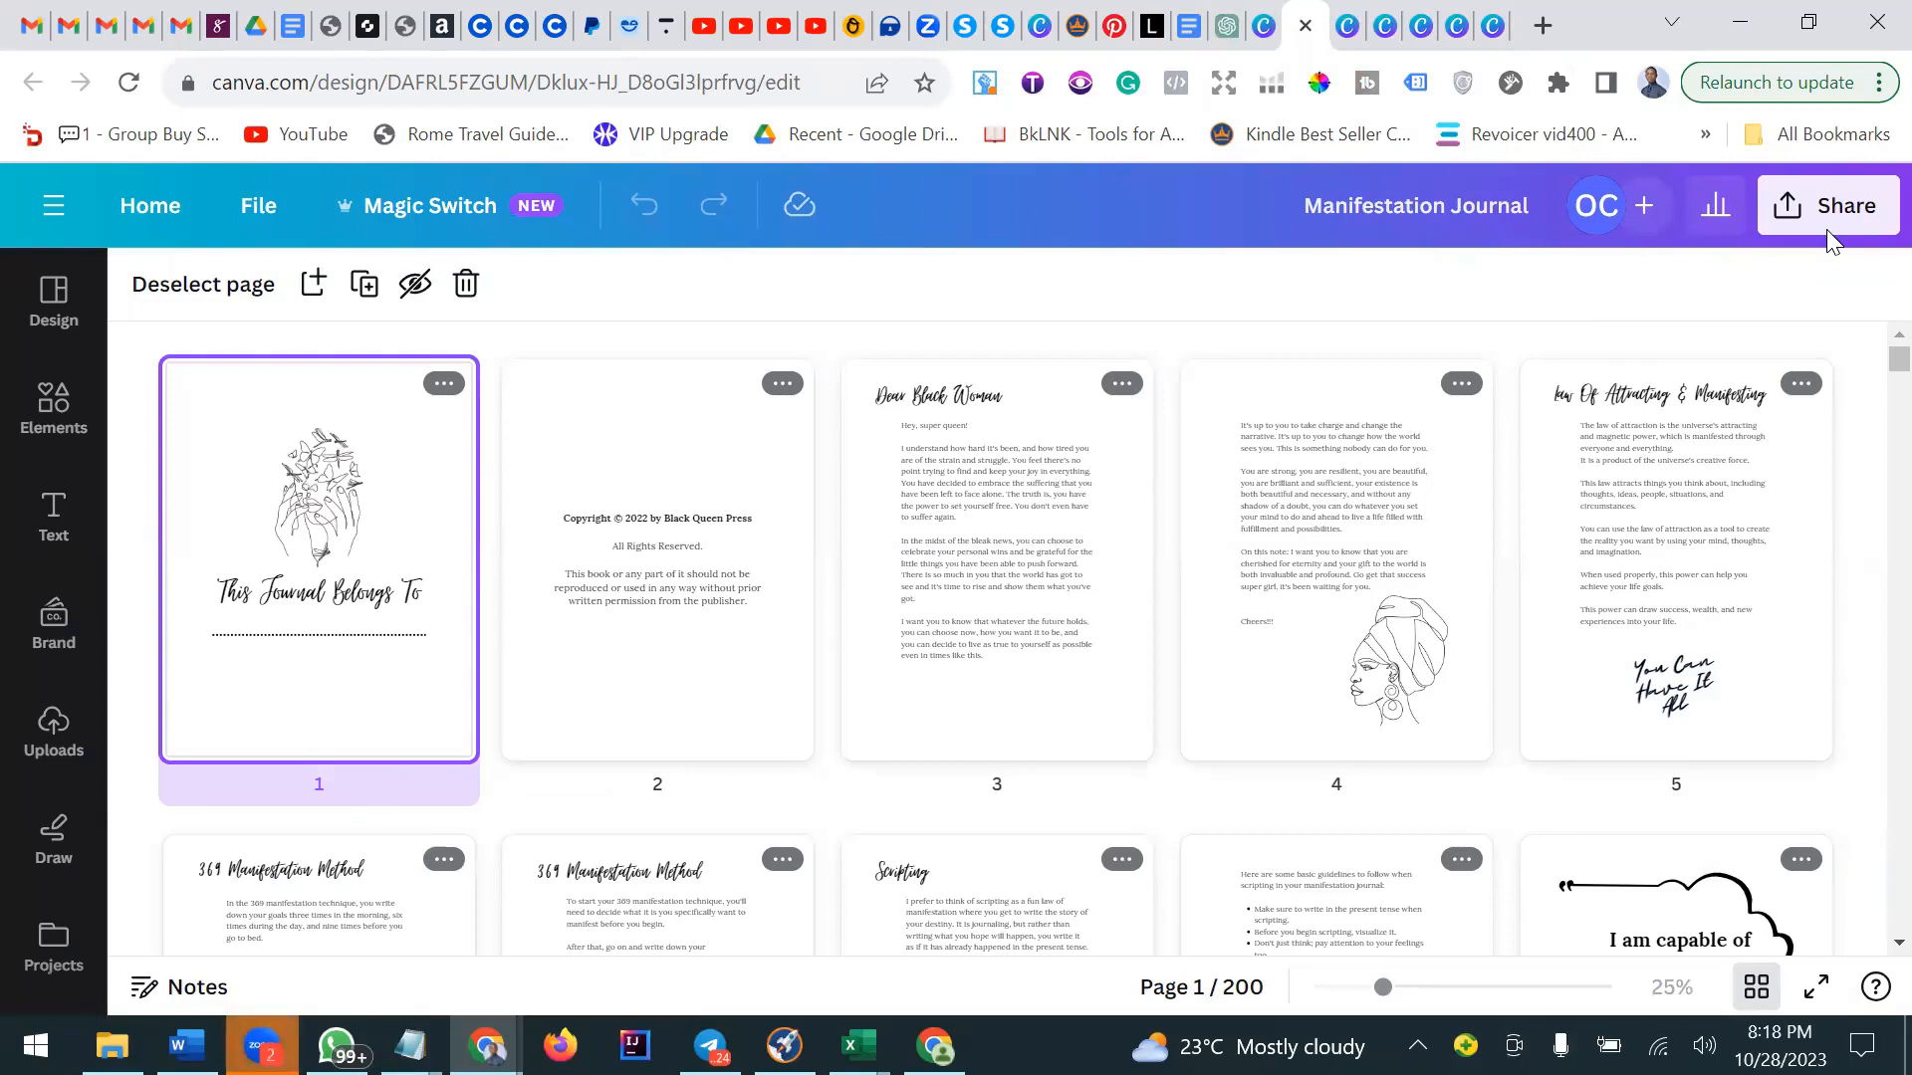
{"action": "mouse_move", "coordinate": [1862, 465]}
{"action": "scroll", "coordinate": [983, 627], "scroll_direction": "down", "scroll_amount": 3}
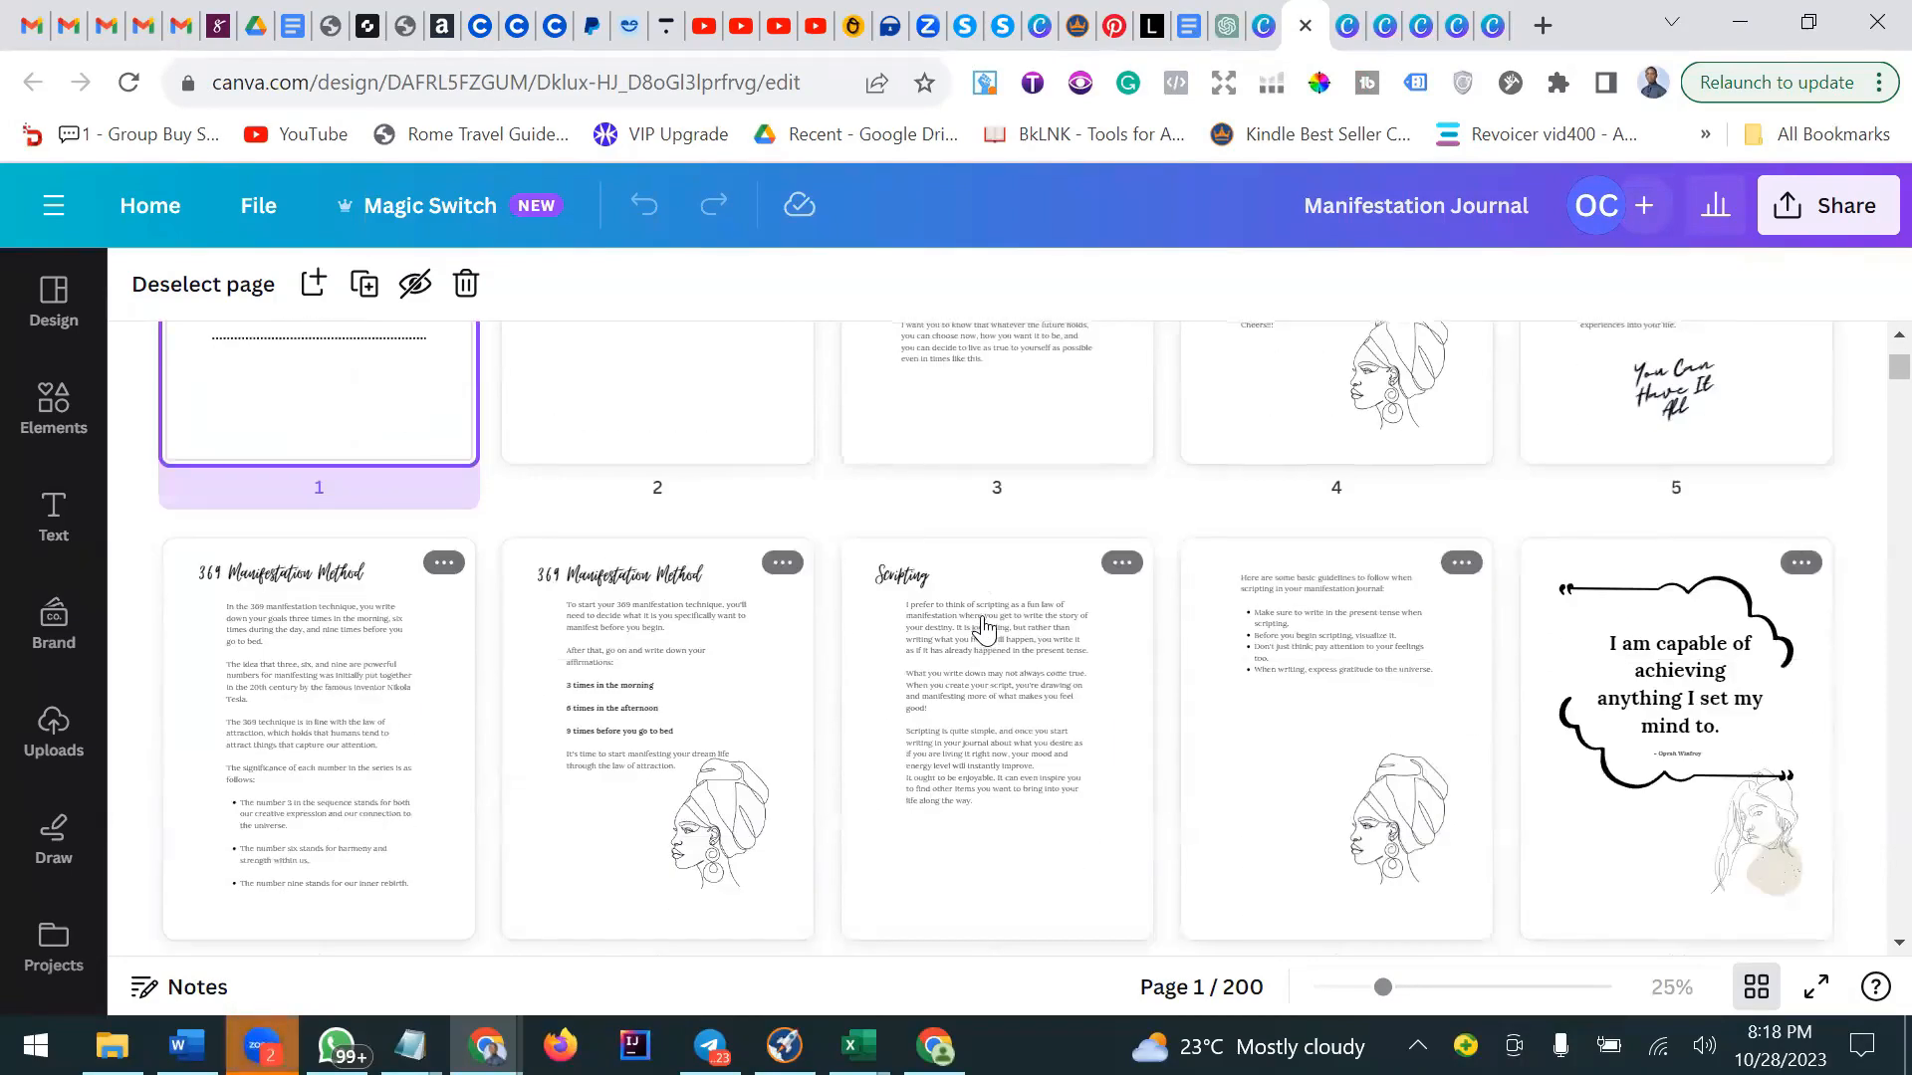
{"action": "scroll", "coordinate": [983, 628], "scroll_direction": "up", "scroll_amount": 3}
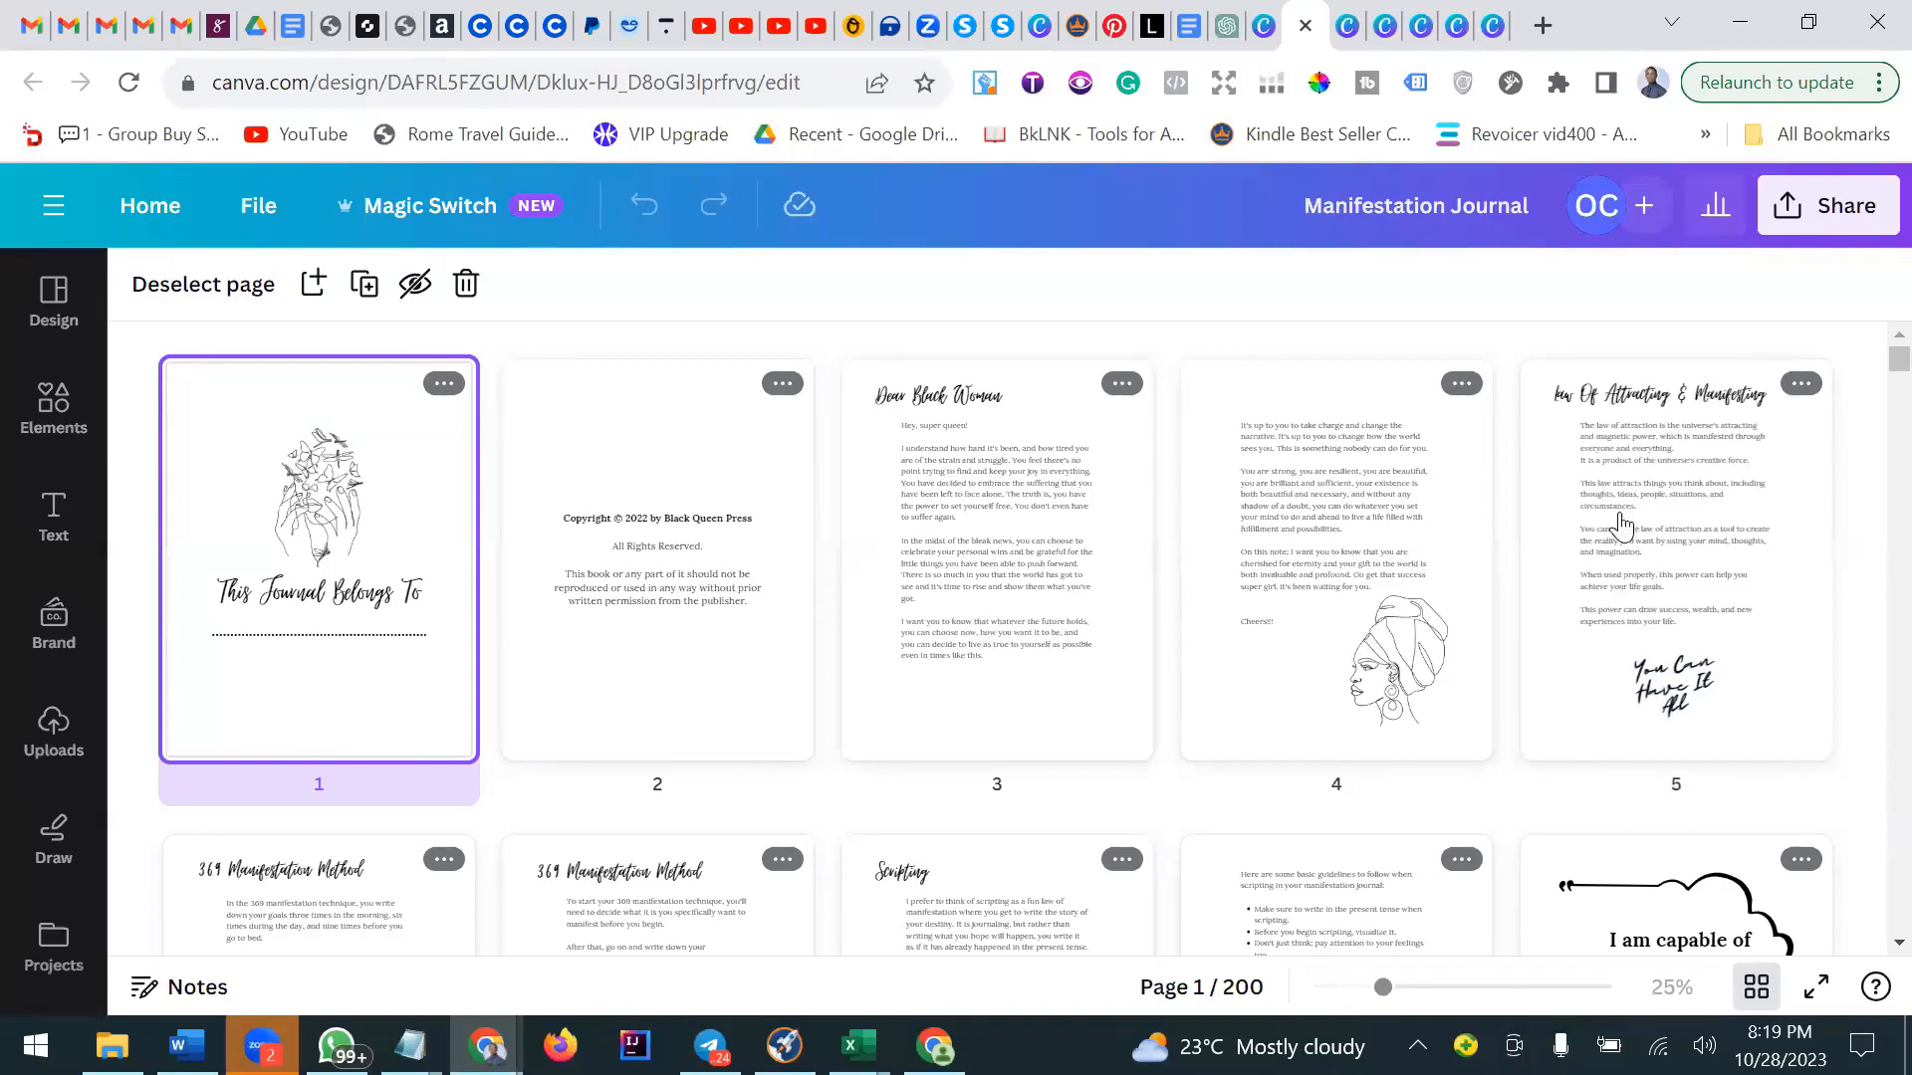
{"action": "mouse_move", "coordinate": [1835, 500]}
Browse the journal's pages in grid view down to about page 25.
{"action": "left_click", "coordinate": [776, 82]}
{"action": "left_click", "coordinate": [836, 79]}
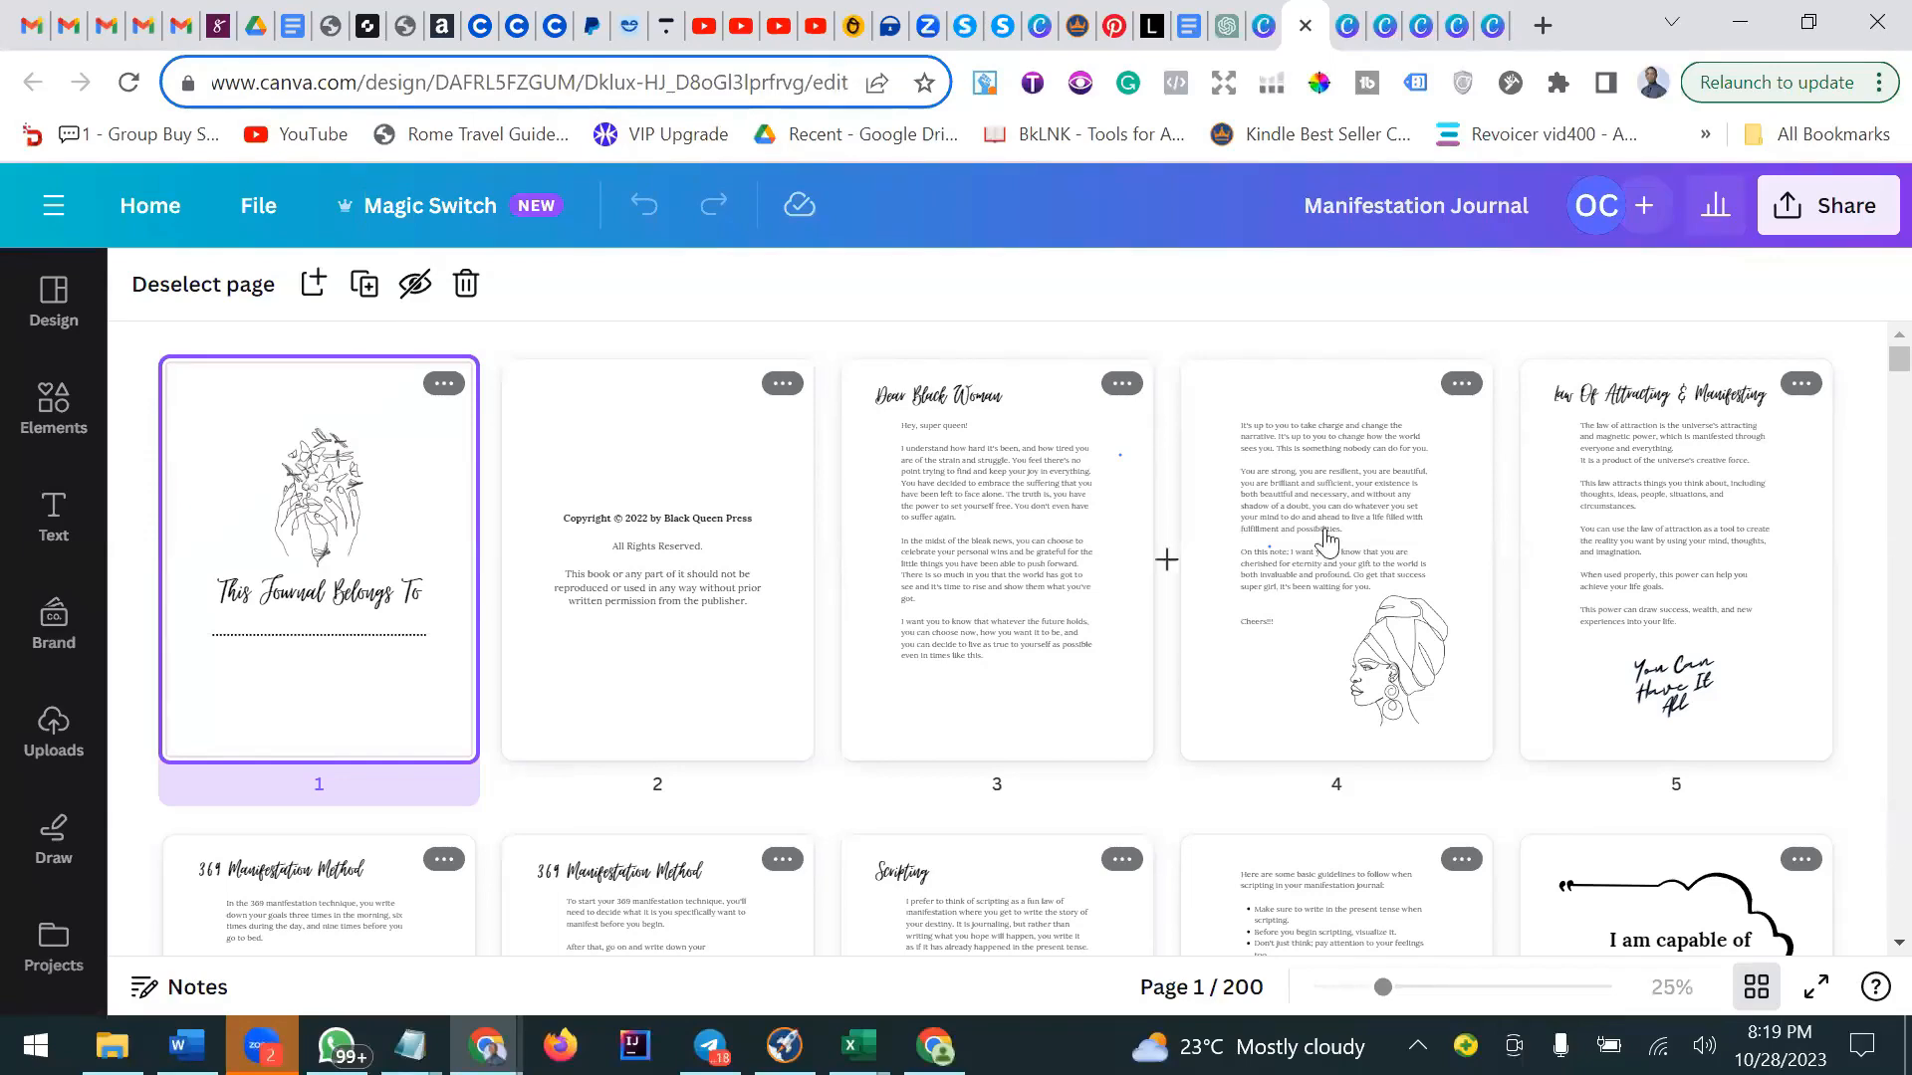
{"action": "scroll", "coordinate": [1792, 478], "scroll_direction": "down", "scroll_amount": 2}
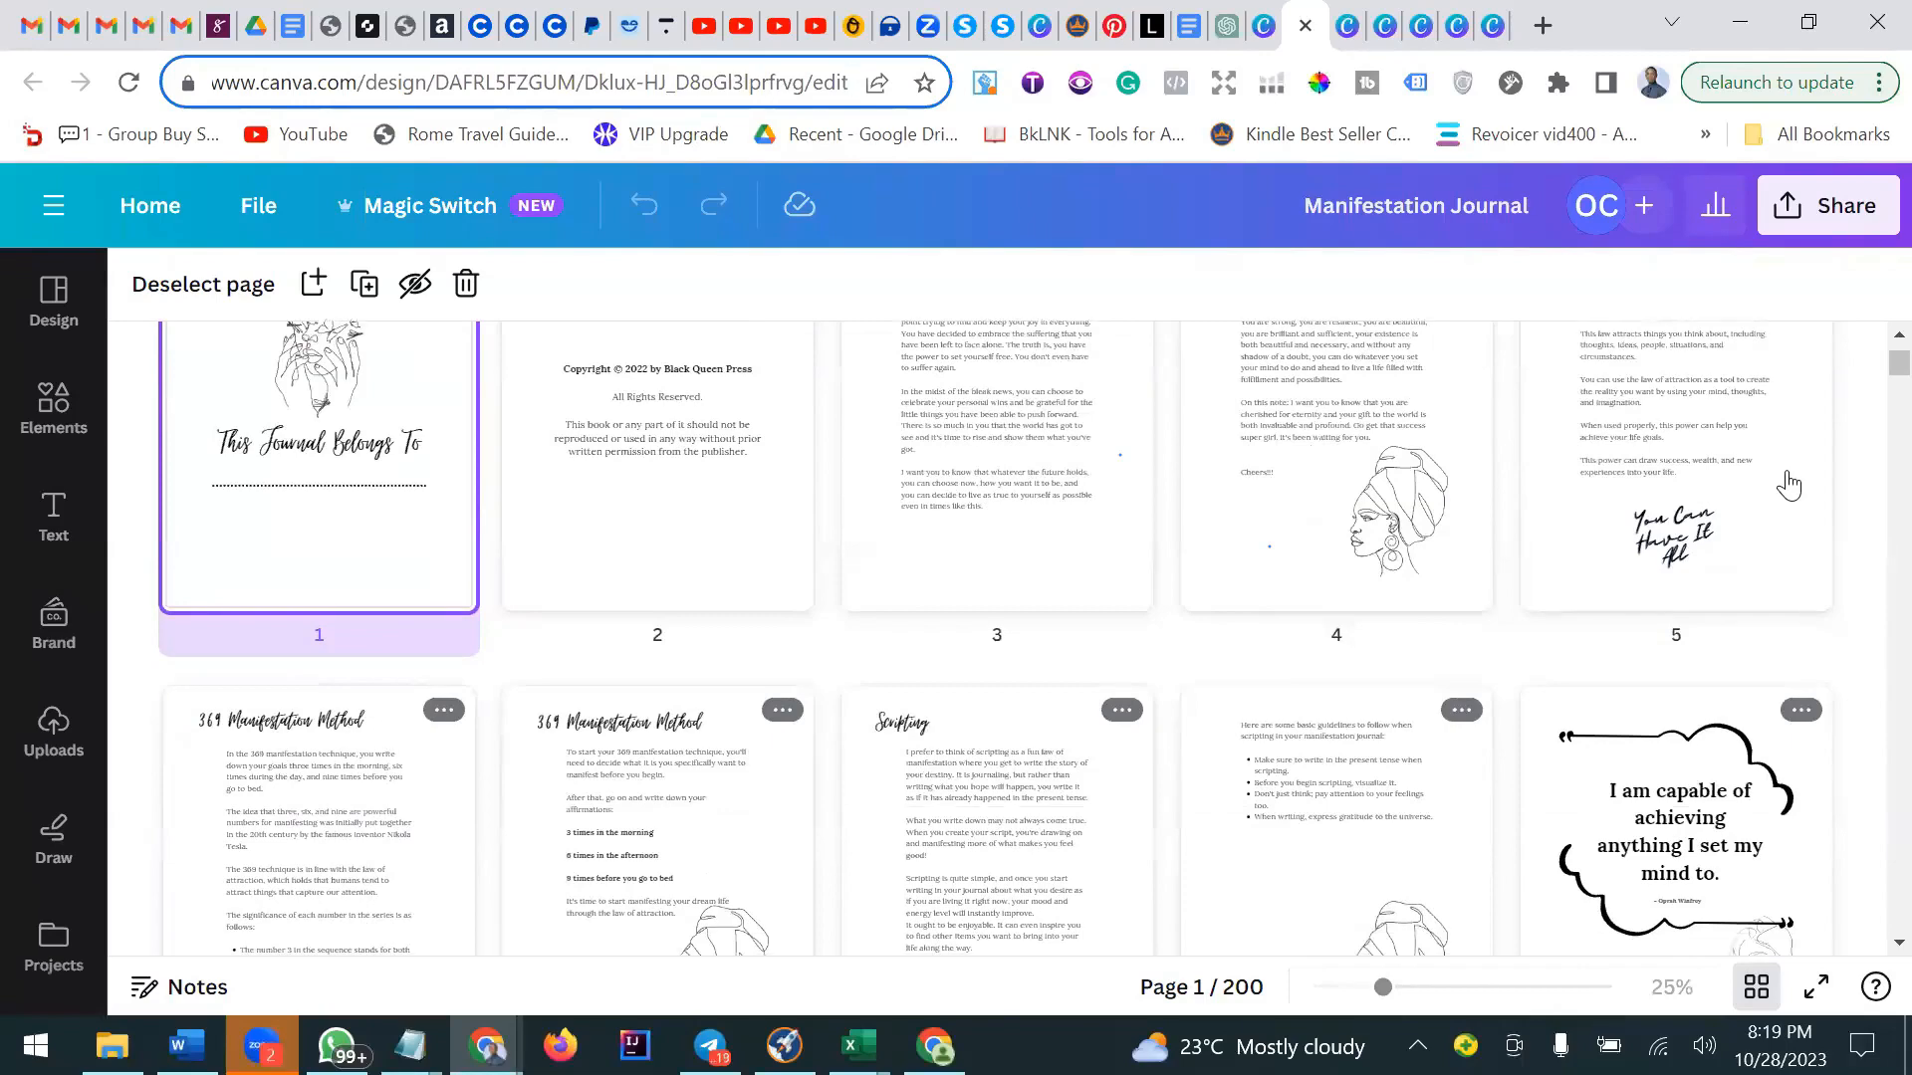
{"action": "scroll", "coordinate": [1789, 483], "scroll_direction": "up", "scroll_amount": 2}
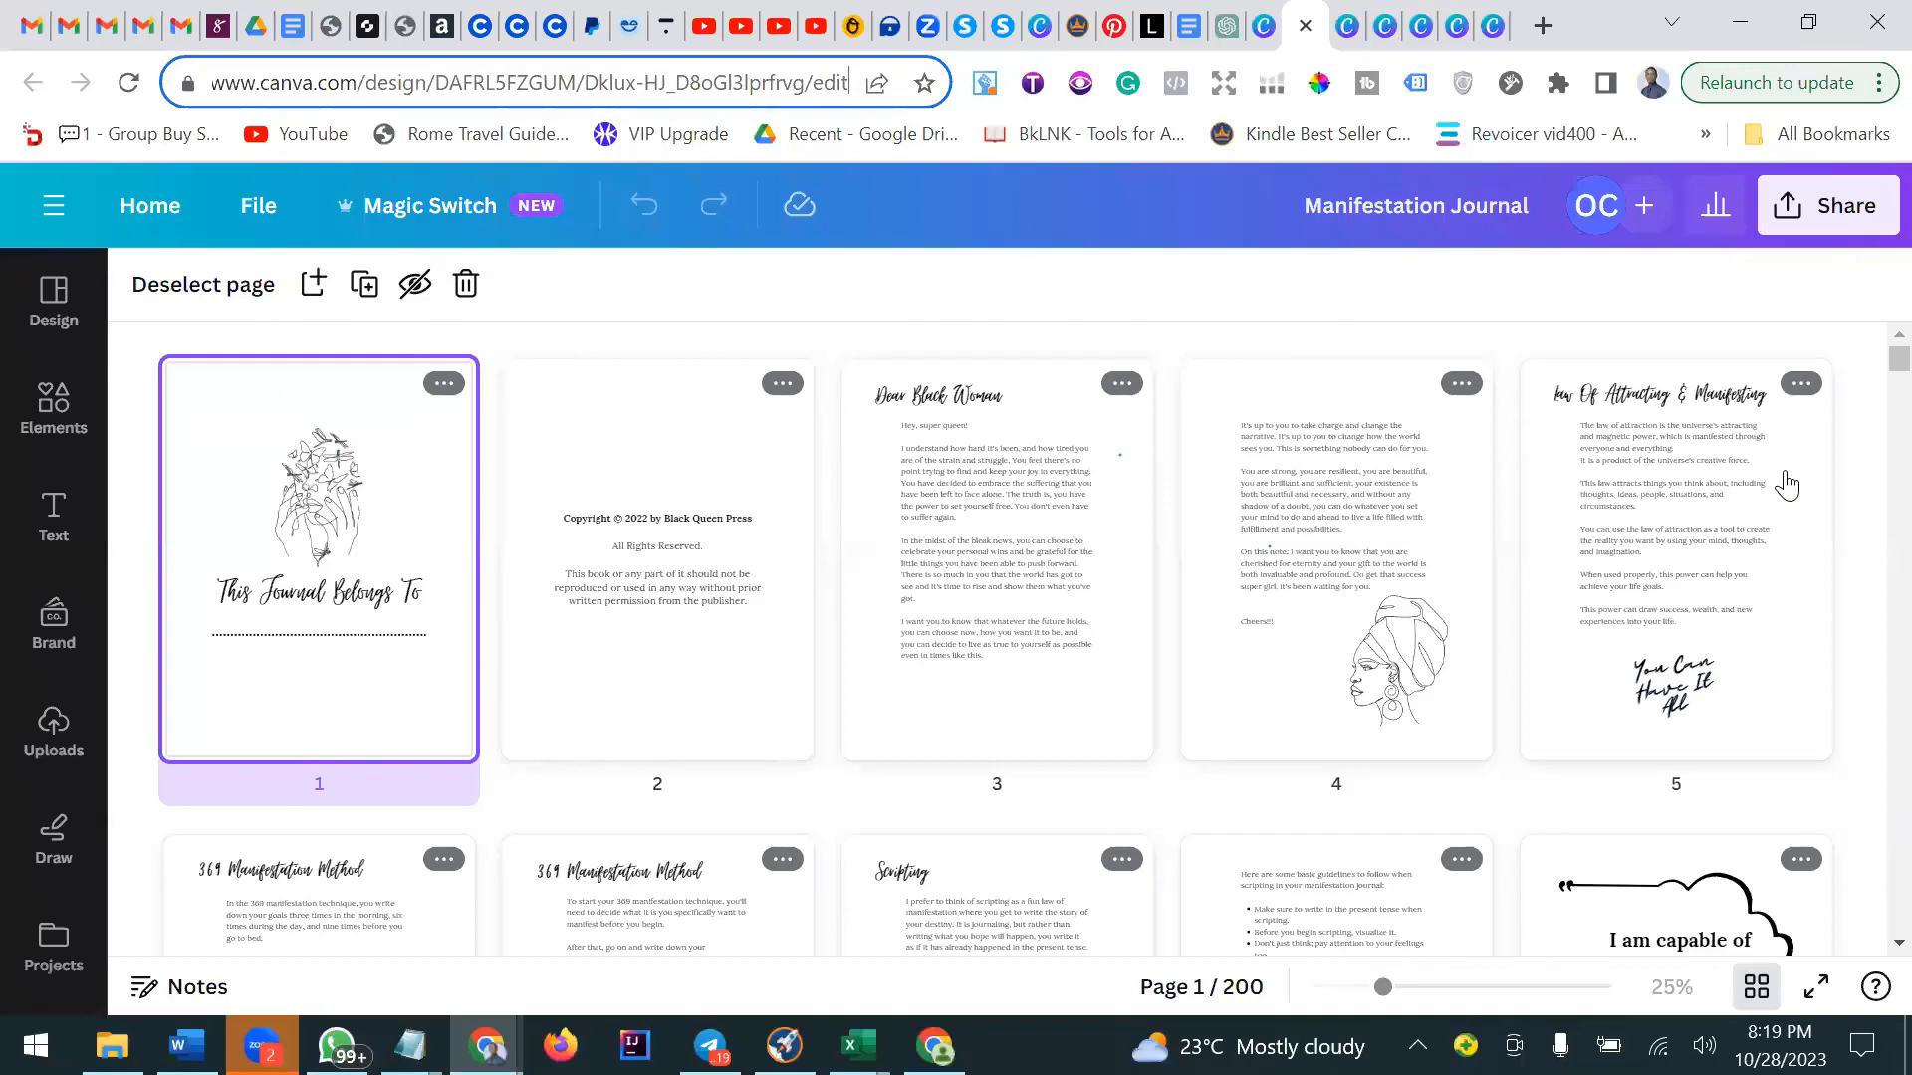
{"action": "scroll", "coordinate": [1789, 483], "scroll_direction": "down", "scroll_amount": 5}
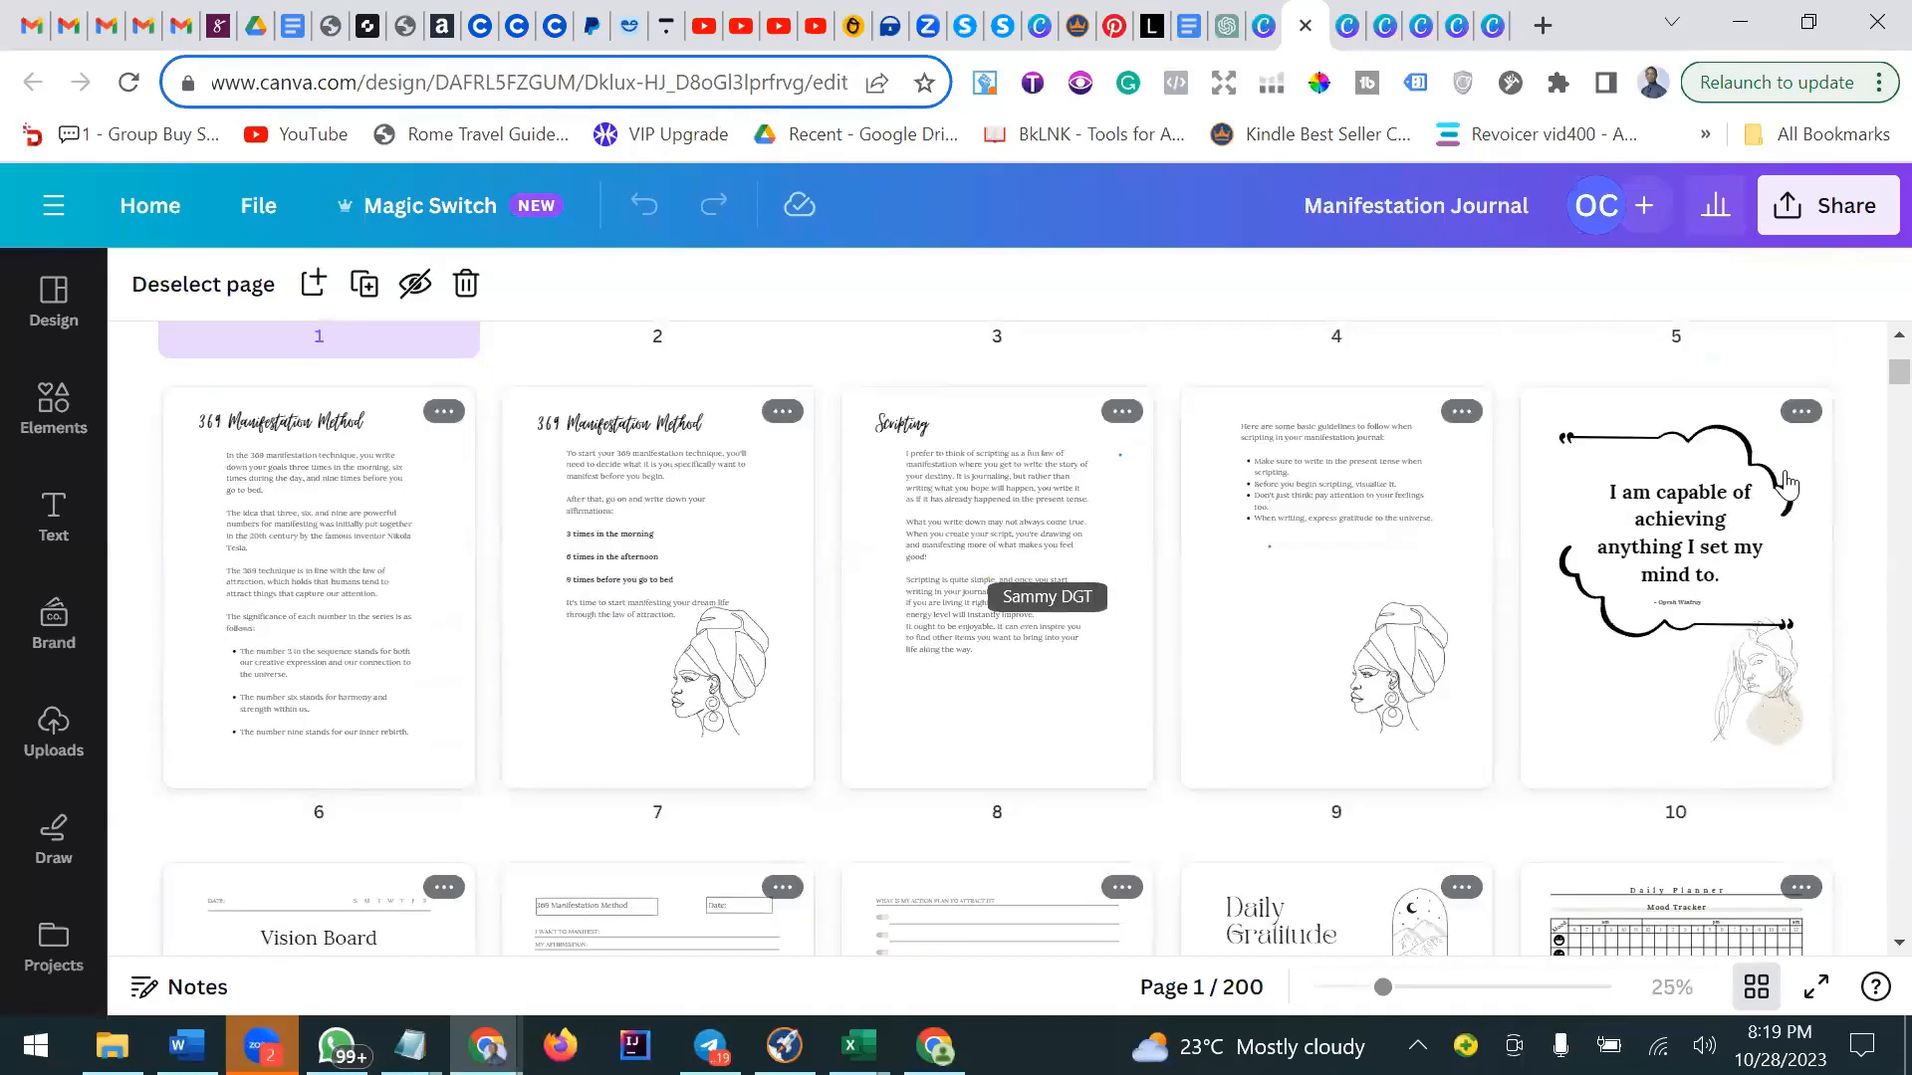
{"action": "scroll", "coordinate": [1788, 483], "scroll_direction": "down", "scroll_amount": 3}
{"action": "scroll", "coordinate": [1787, 485], "scroll_direction": "down", "scroll_amount": 2}
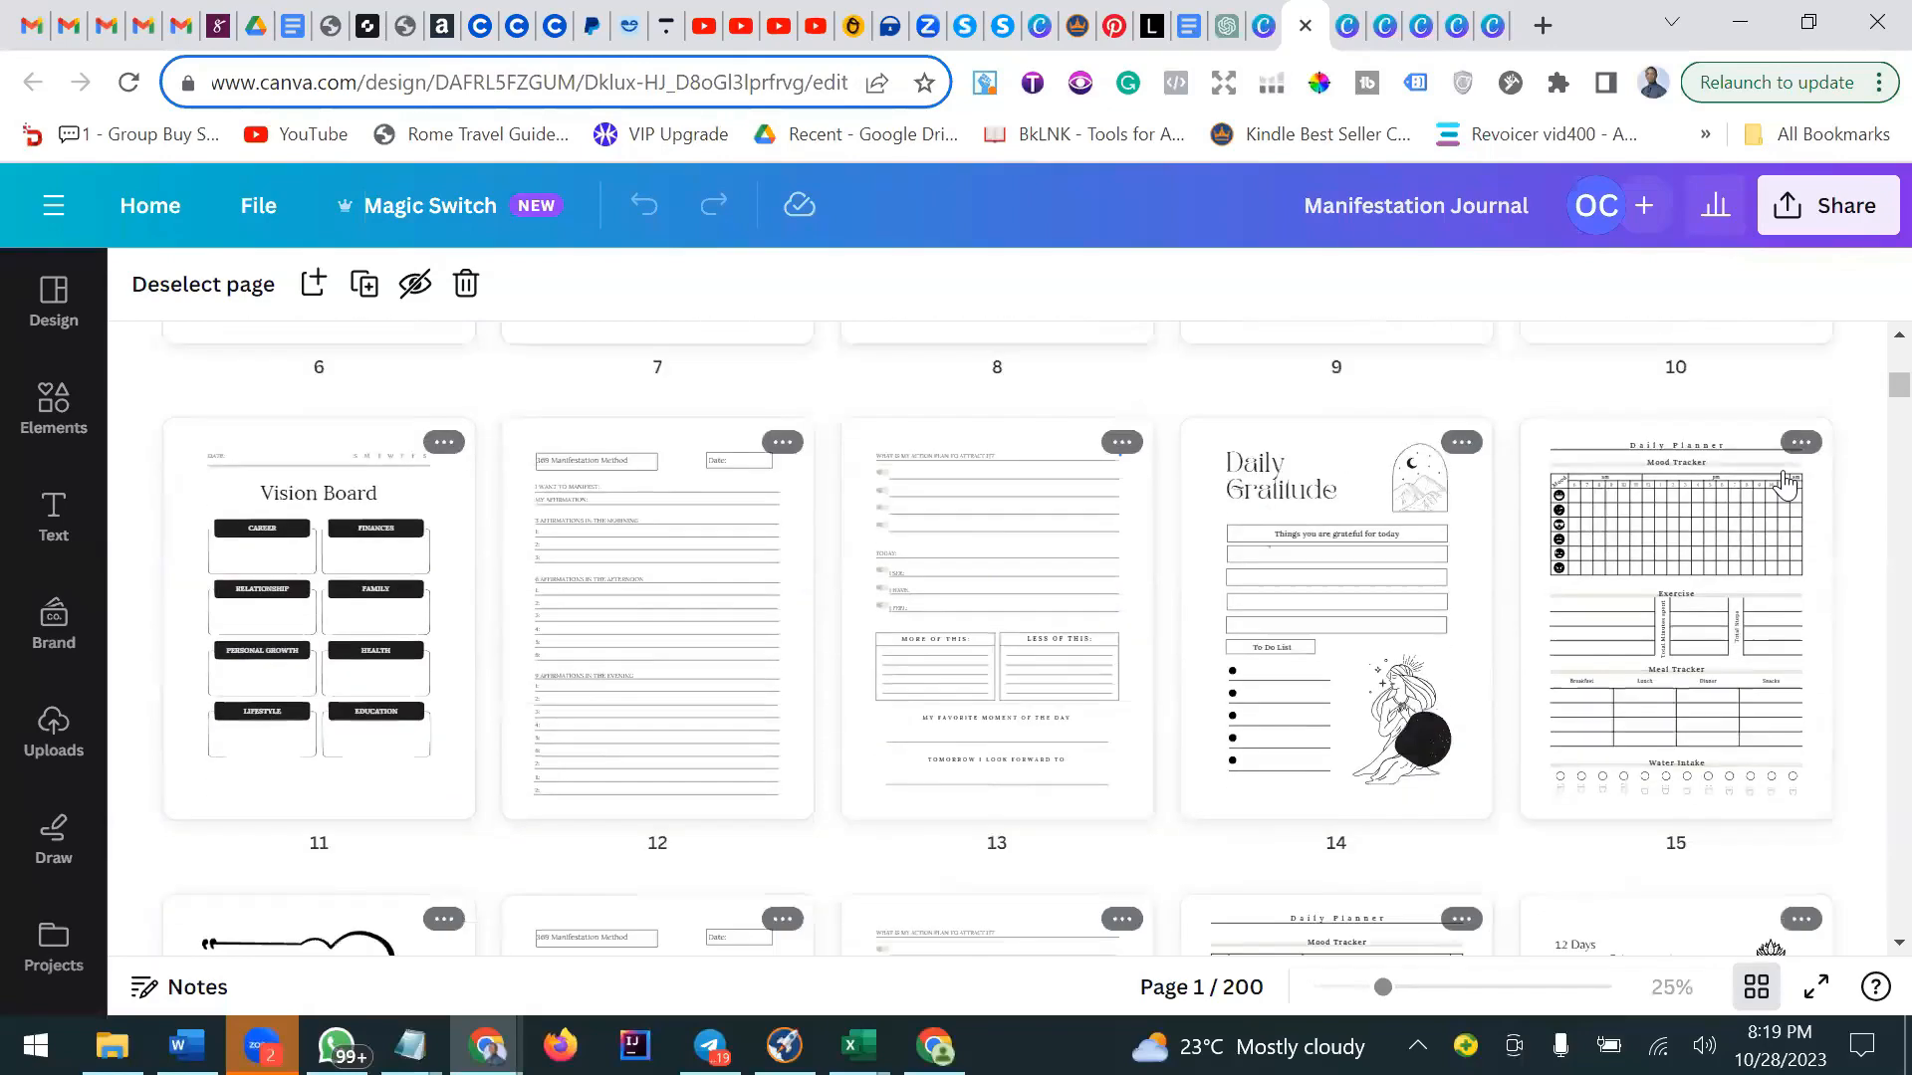
{"action": "scroll", "coordinate": [1782, 485], "scroll_direction": "down", "scroll_amount": 6}
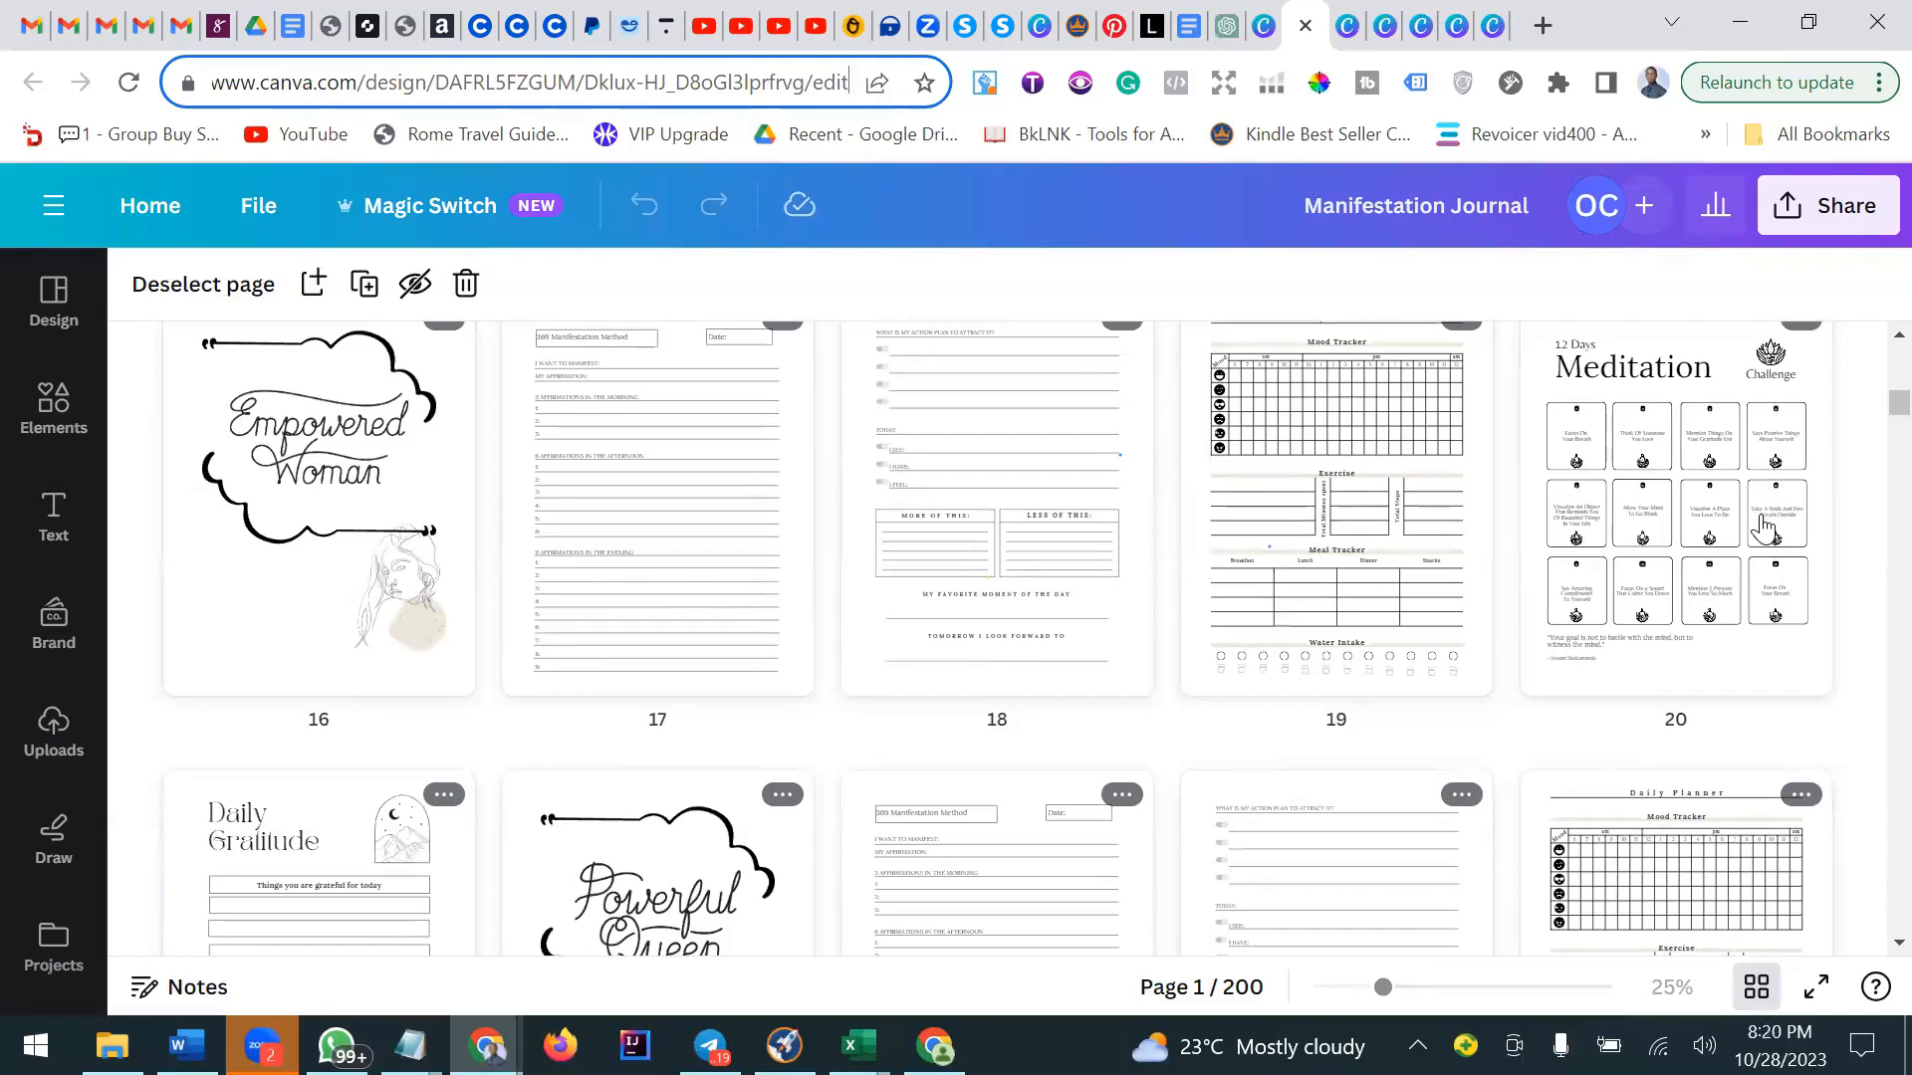
{"action": "scroll", "coordinate": [1762, 528], "scroll_direction": "down", "scroll_amount": 2}
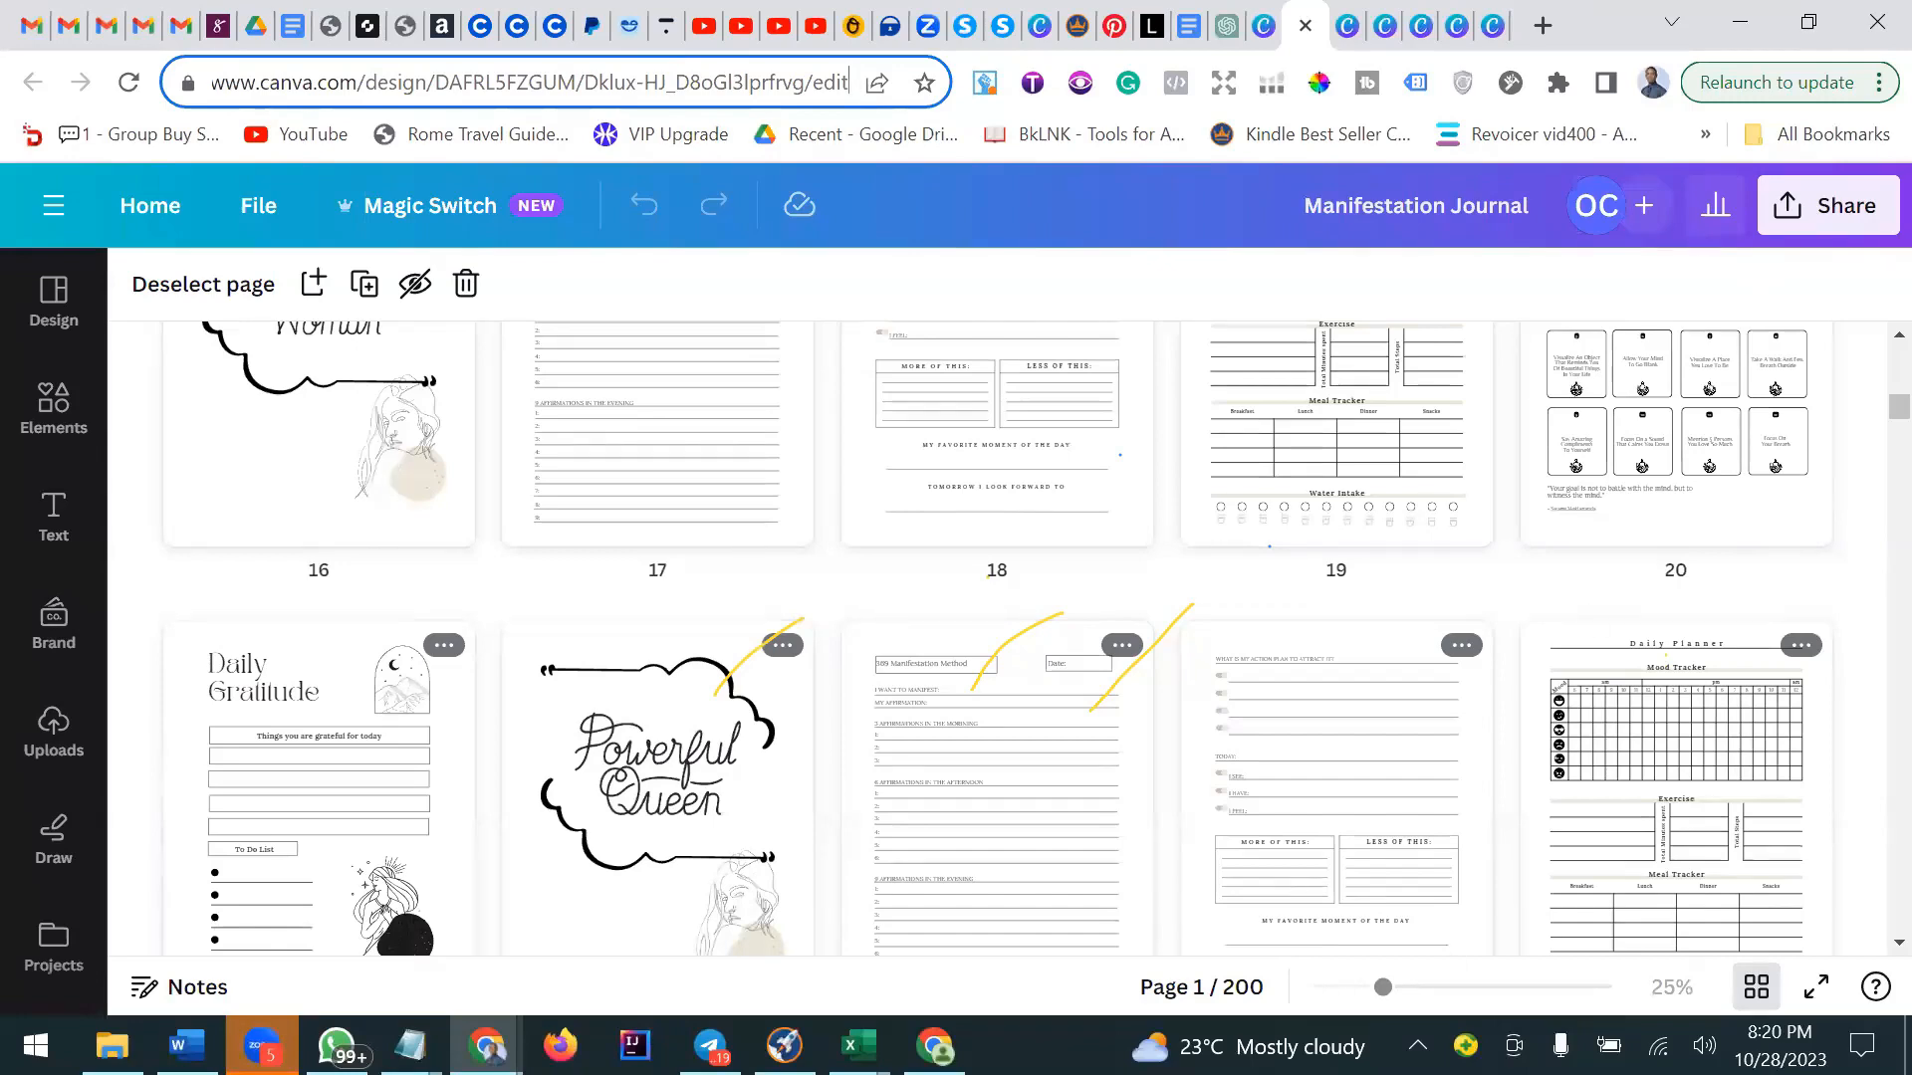
{"action": "mouse_move", "coordinate": [184, 1046]}
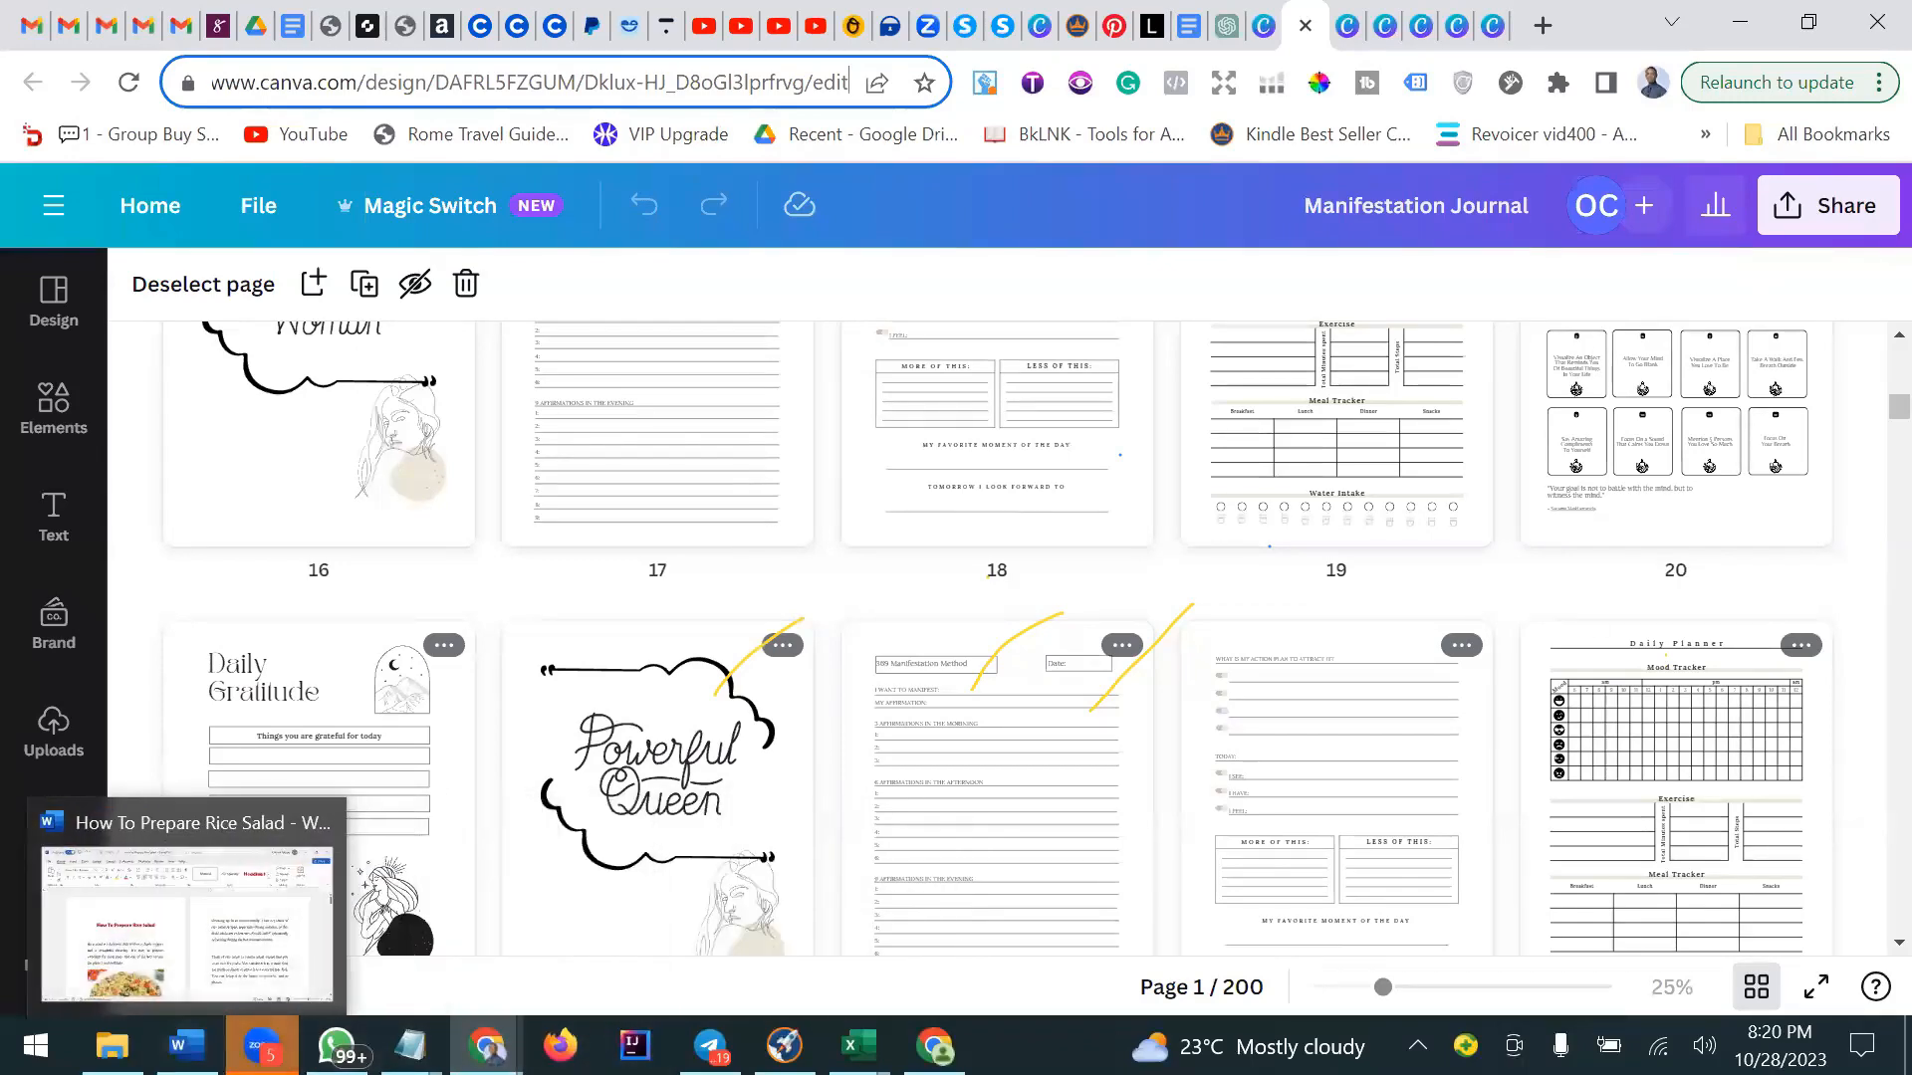
{"action": "left_click", "coordinate": [262, 1045]}
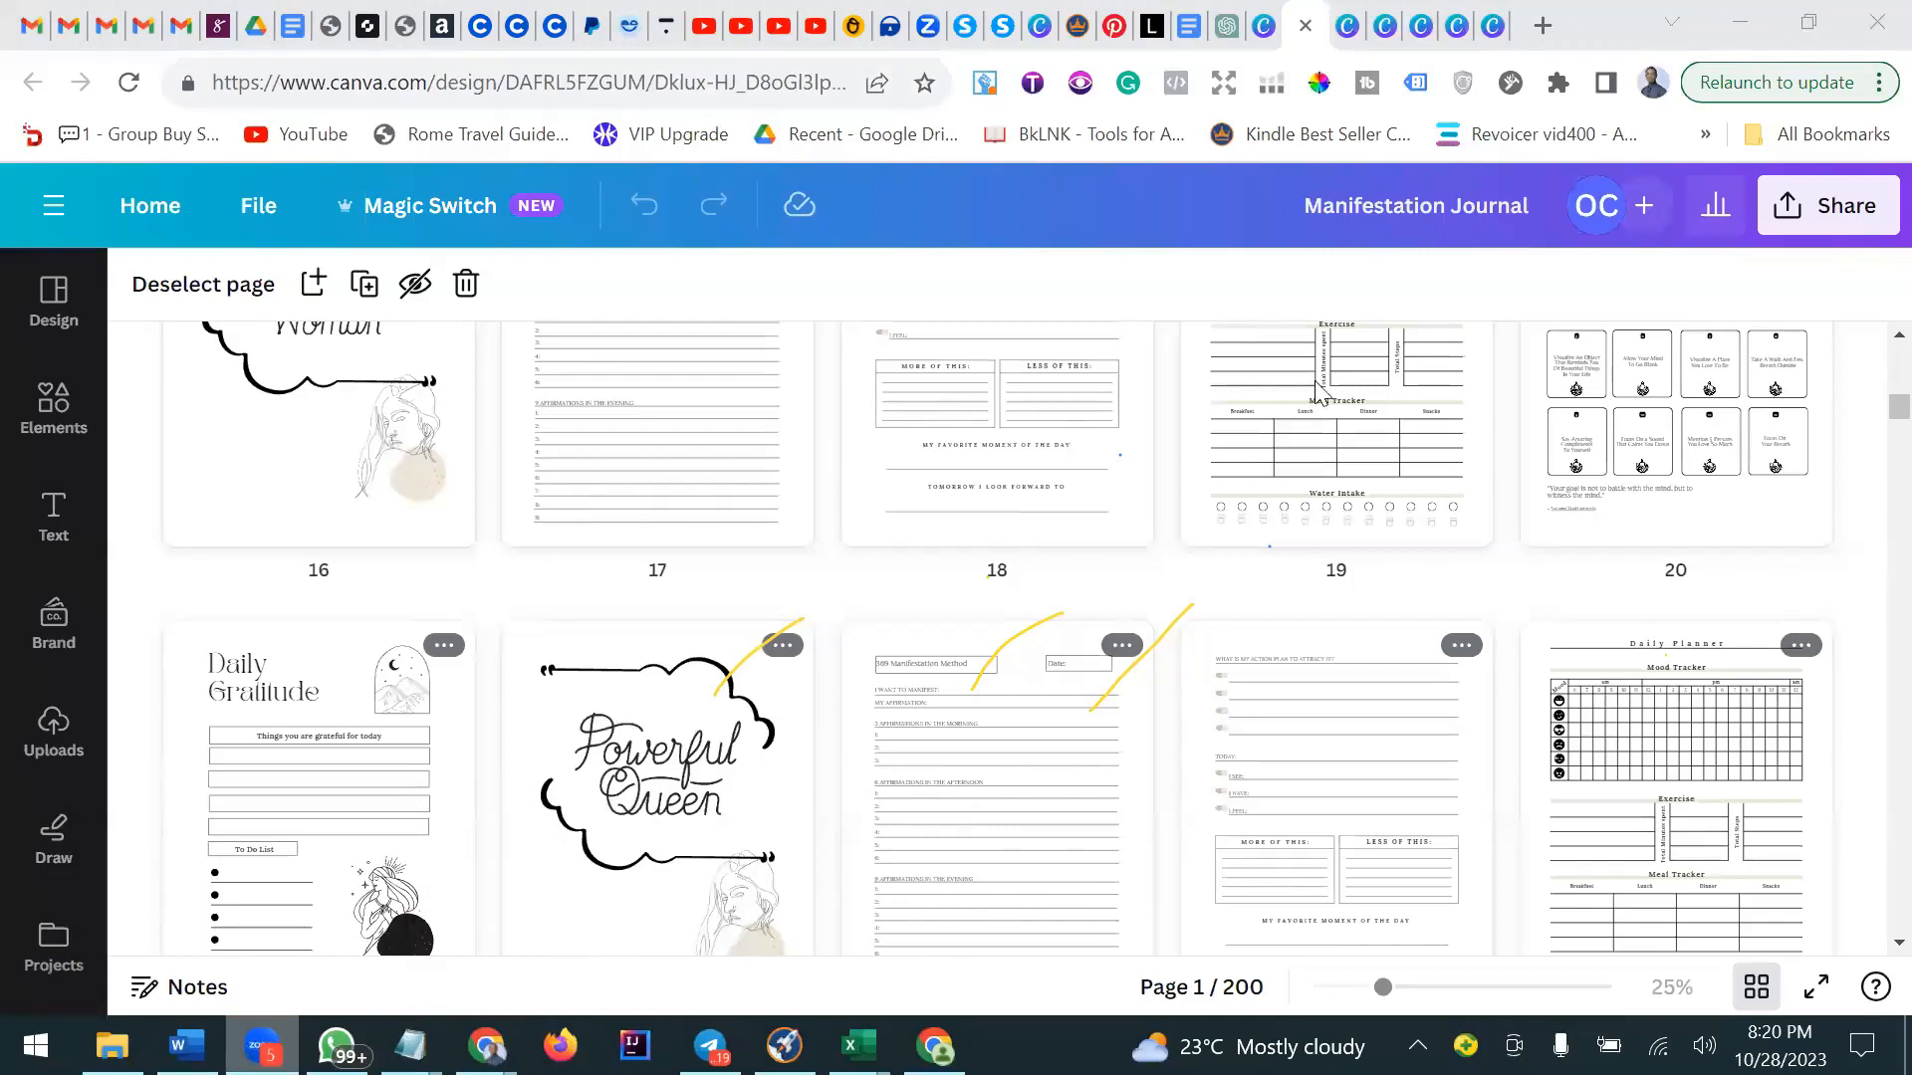
{"action": "left_click", "coordinate": [1728, 30]}
{"action": "left_click", "coordinate": [262, 1046]}
{"action": "key", "text": "alt+Tab"}
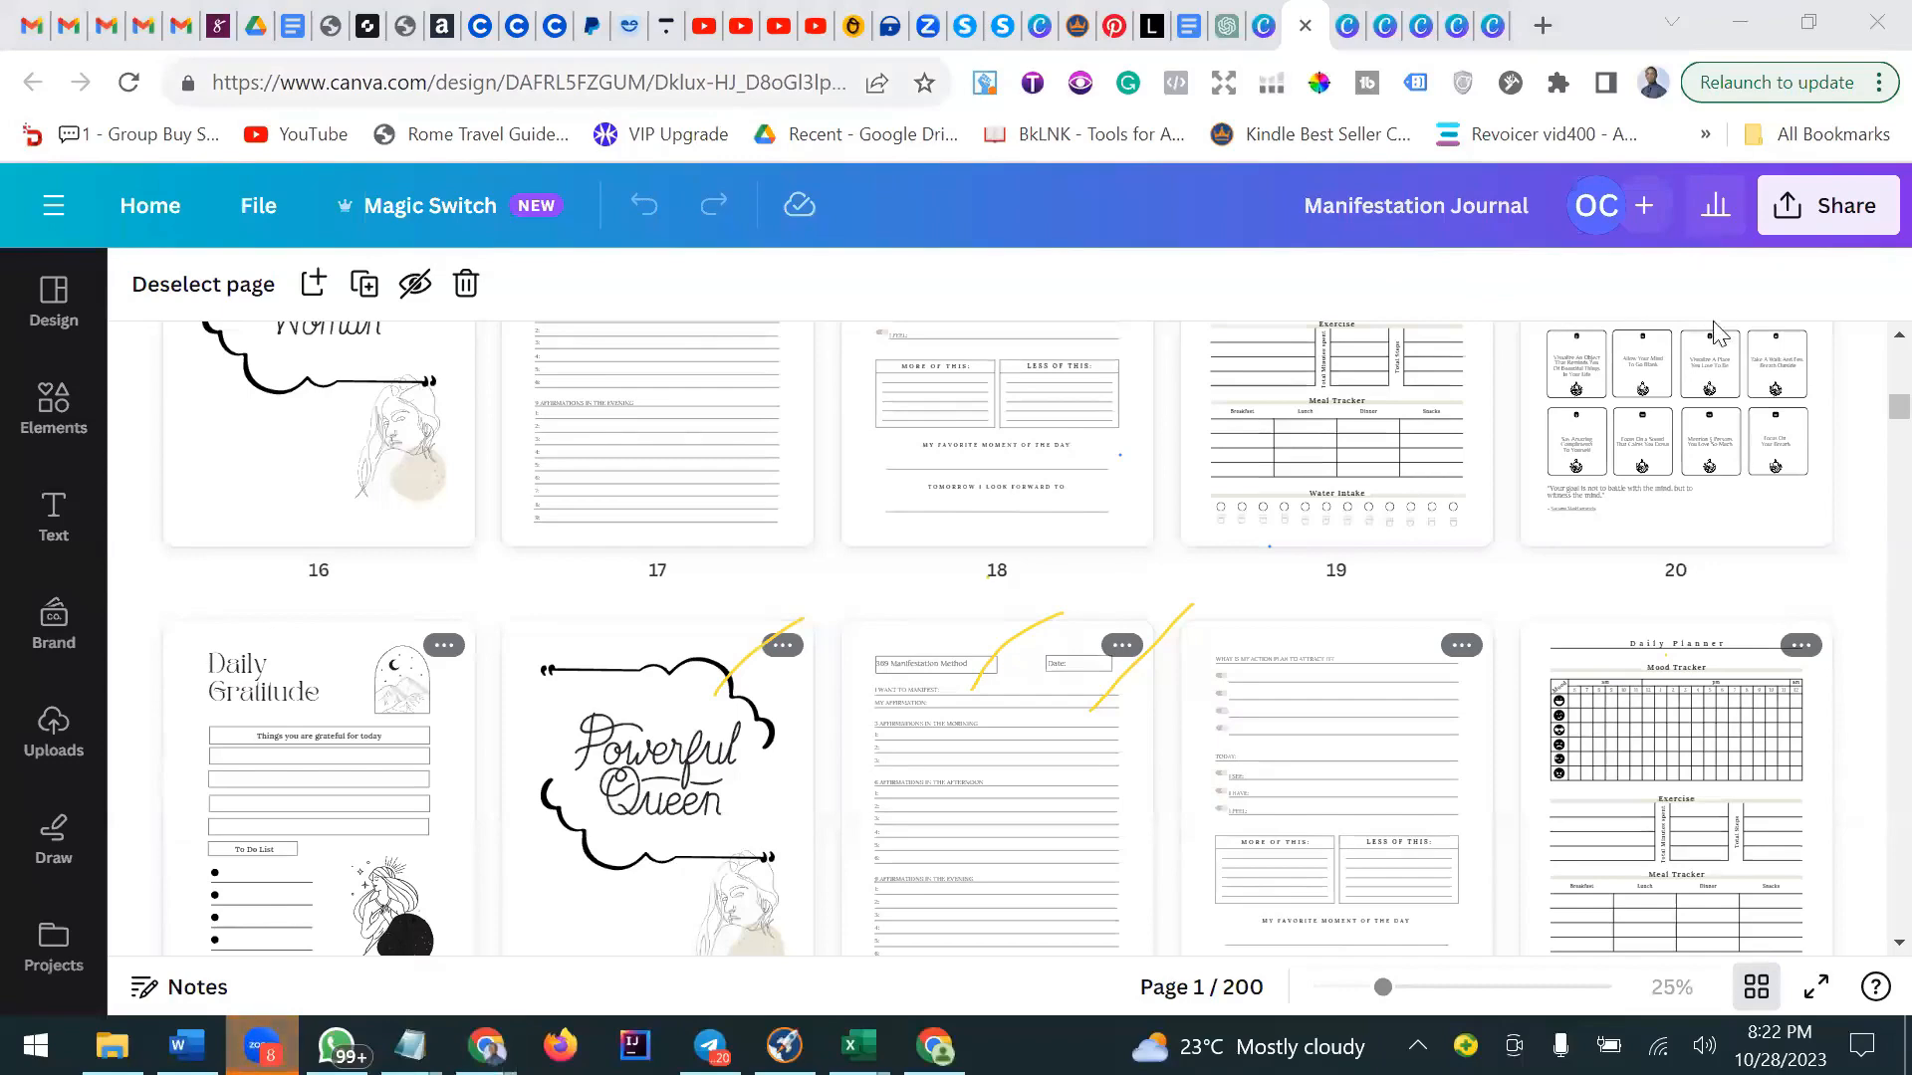
Scroll through the journal's later pages, from about page 20 to page 95, in grid view.
{"action": "scroll", "coordinate": [1839, 573], "scroll_direction": "up", "scroll_amount": 5}
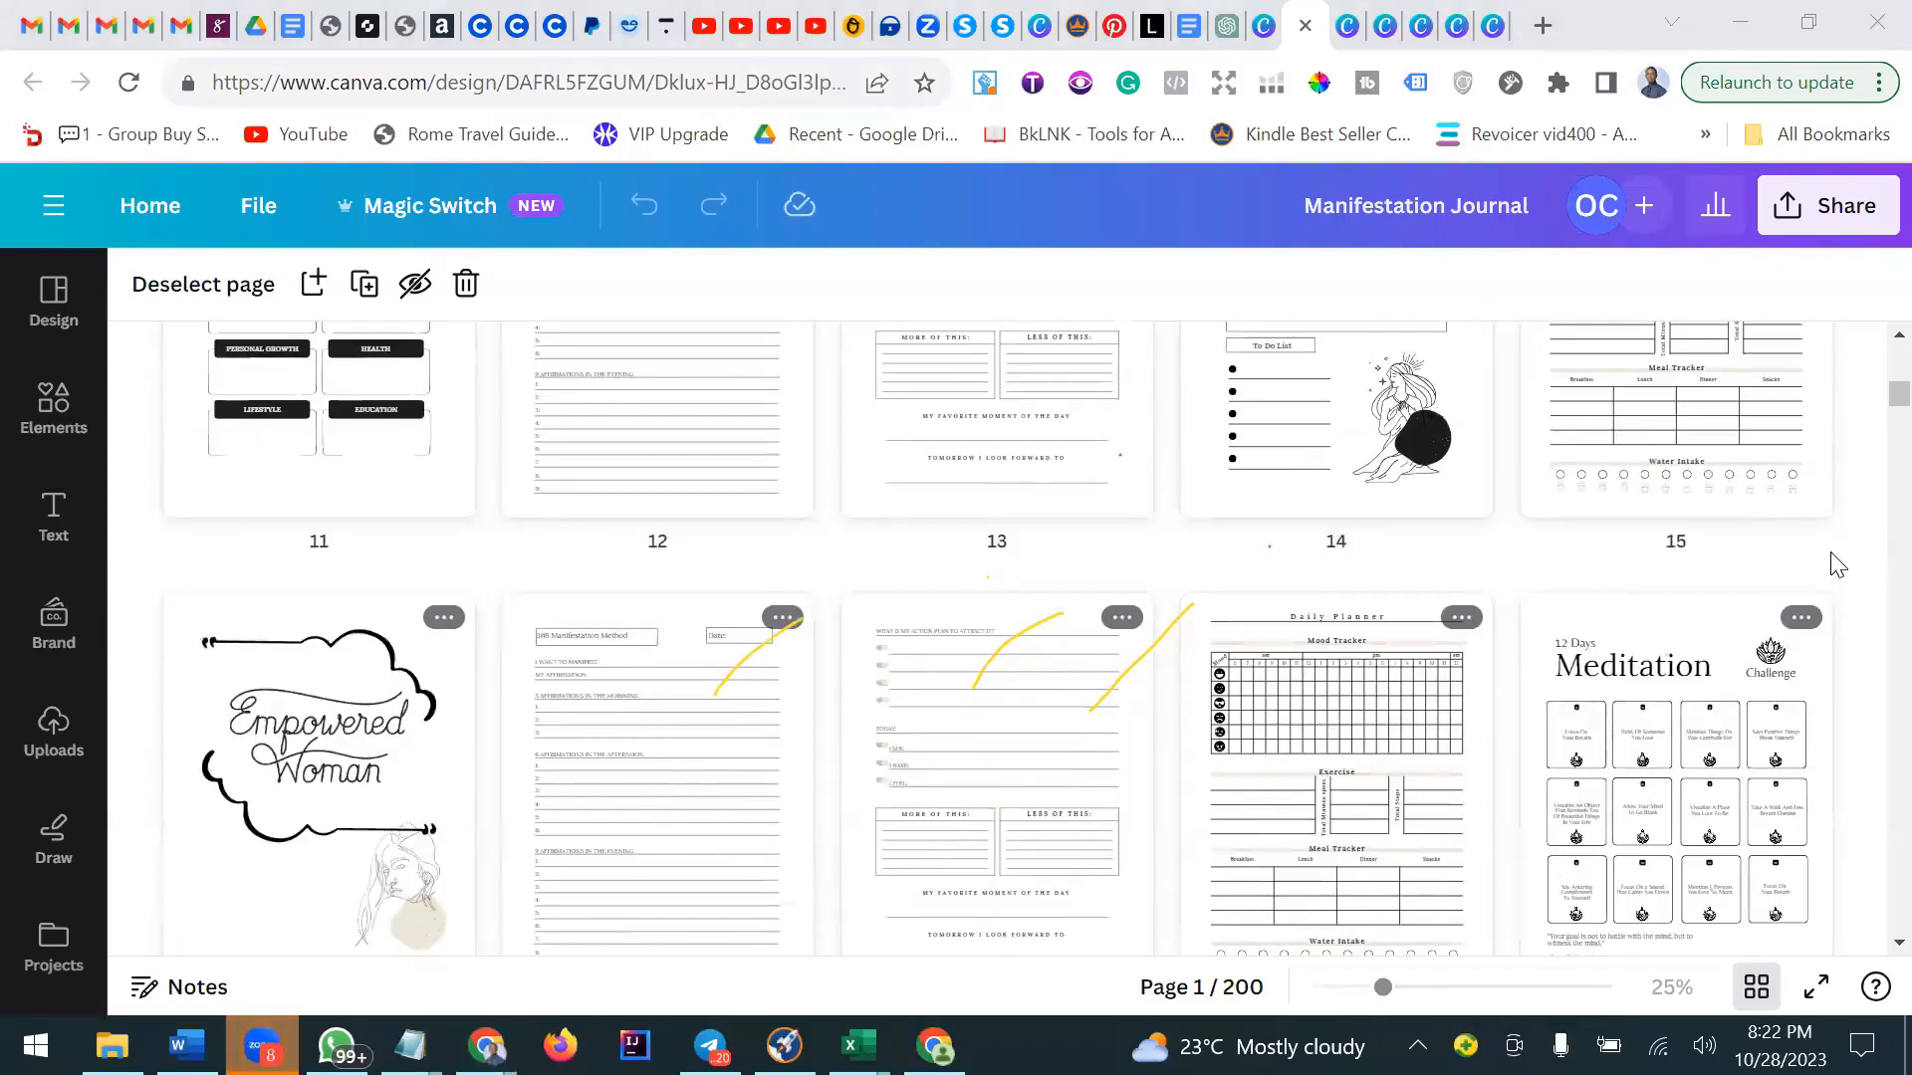
{"action": "scroll", "coordinate": [1840, 572], "scroll_direction": "down", "scroll_amount": 3}
{"action": "scroll", "coordinate": [1837, 565], "scroll_direction": "down", "scroll_amount": 1}
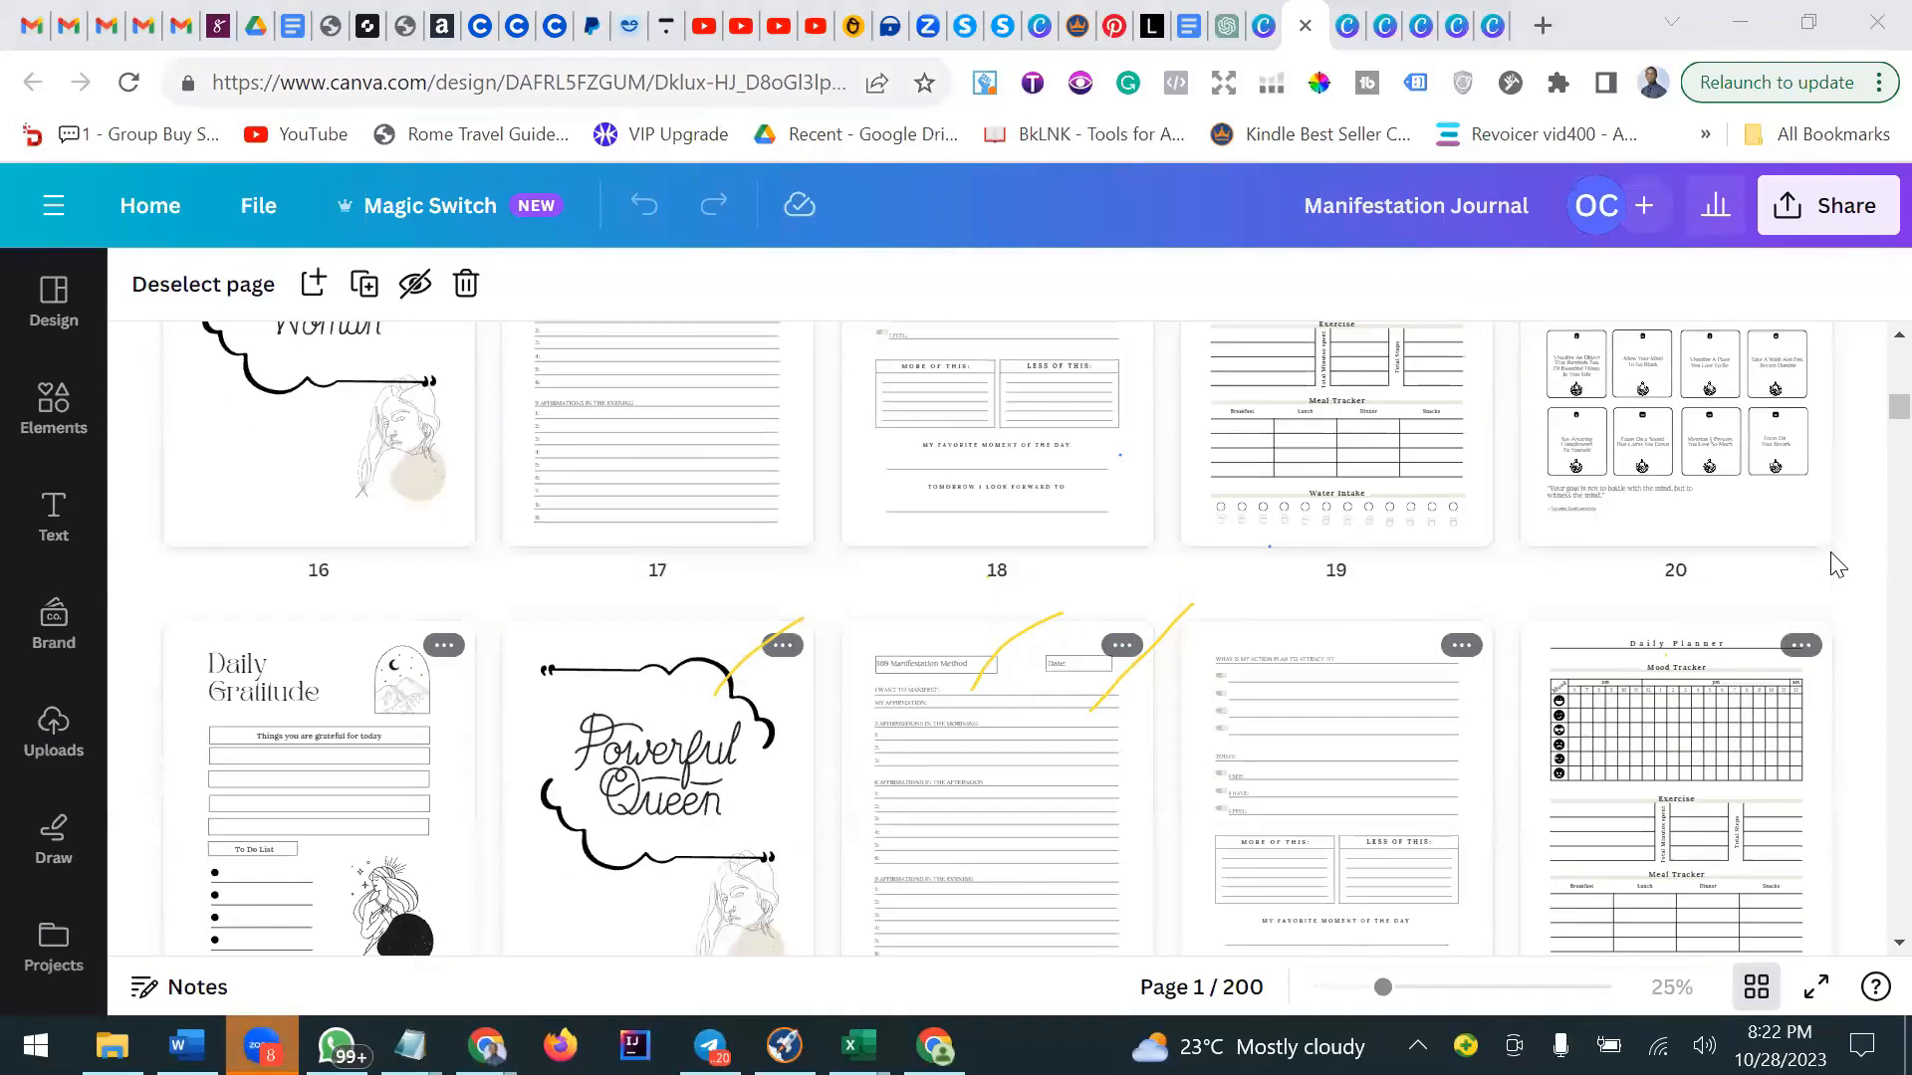
{"action": "scroll", "coordinate": [1837, 564], "scroll_direction": "down", "scroll_amount": 1}
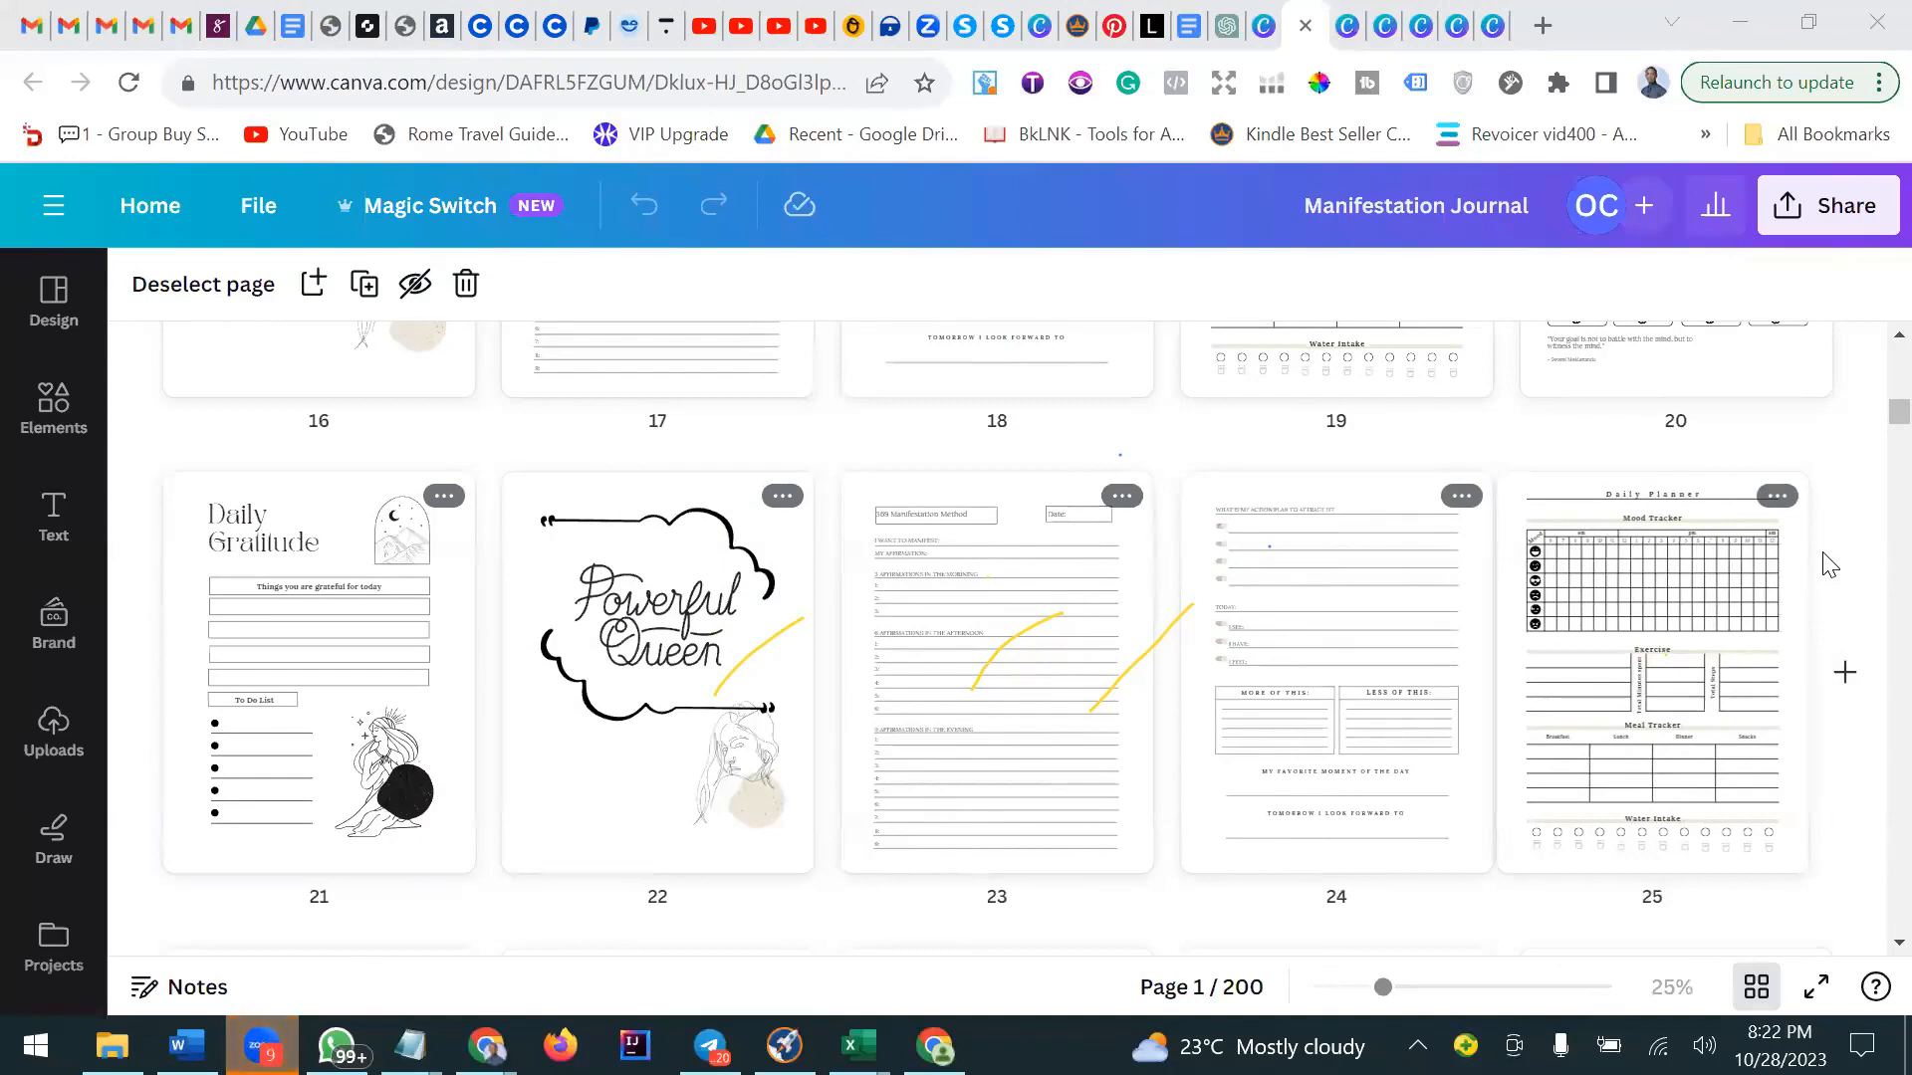
{"action": "scroll", "coordinate": [1830, 564], "scroll_direction": "down", "scroll_amount": 3}
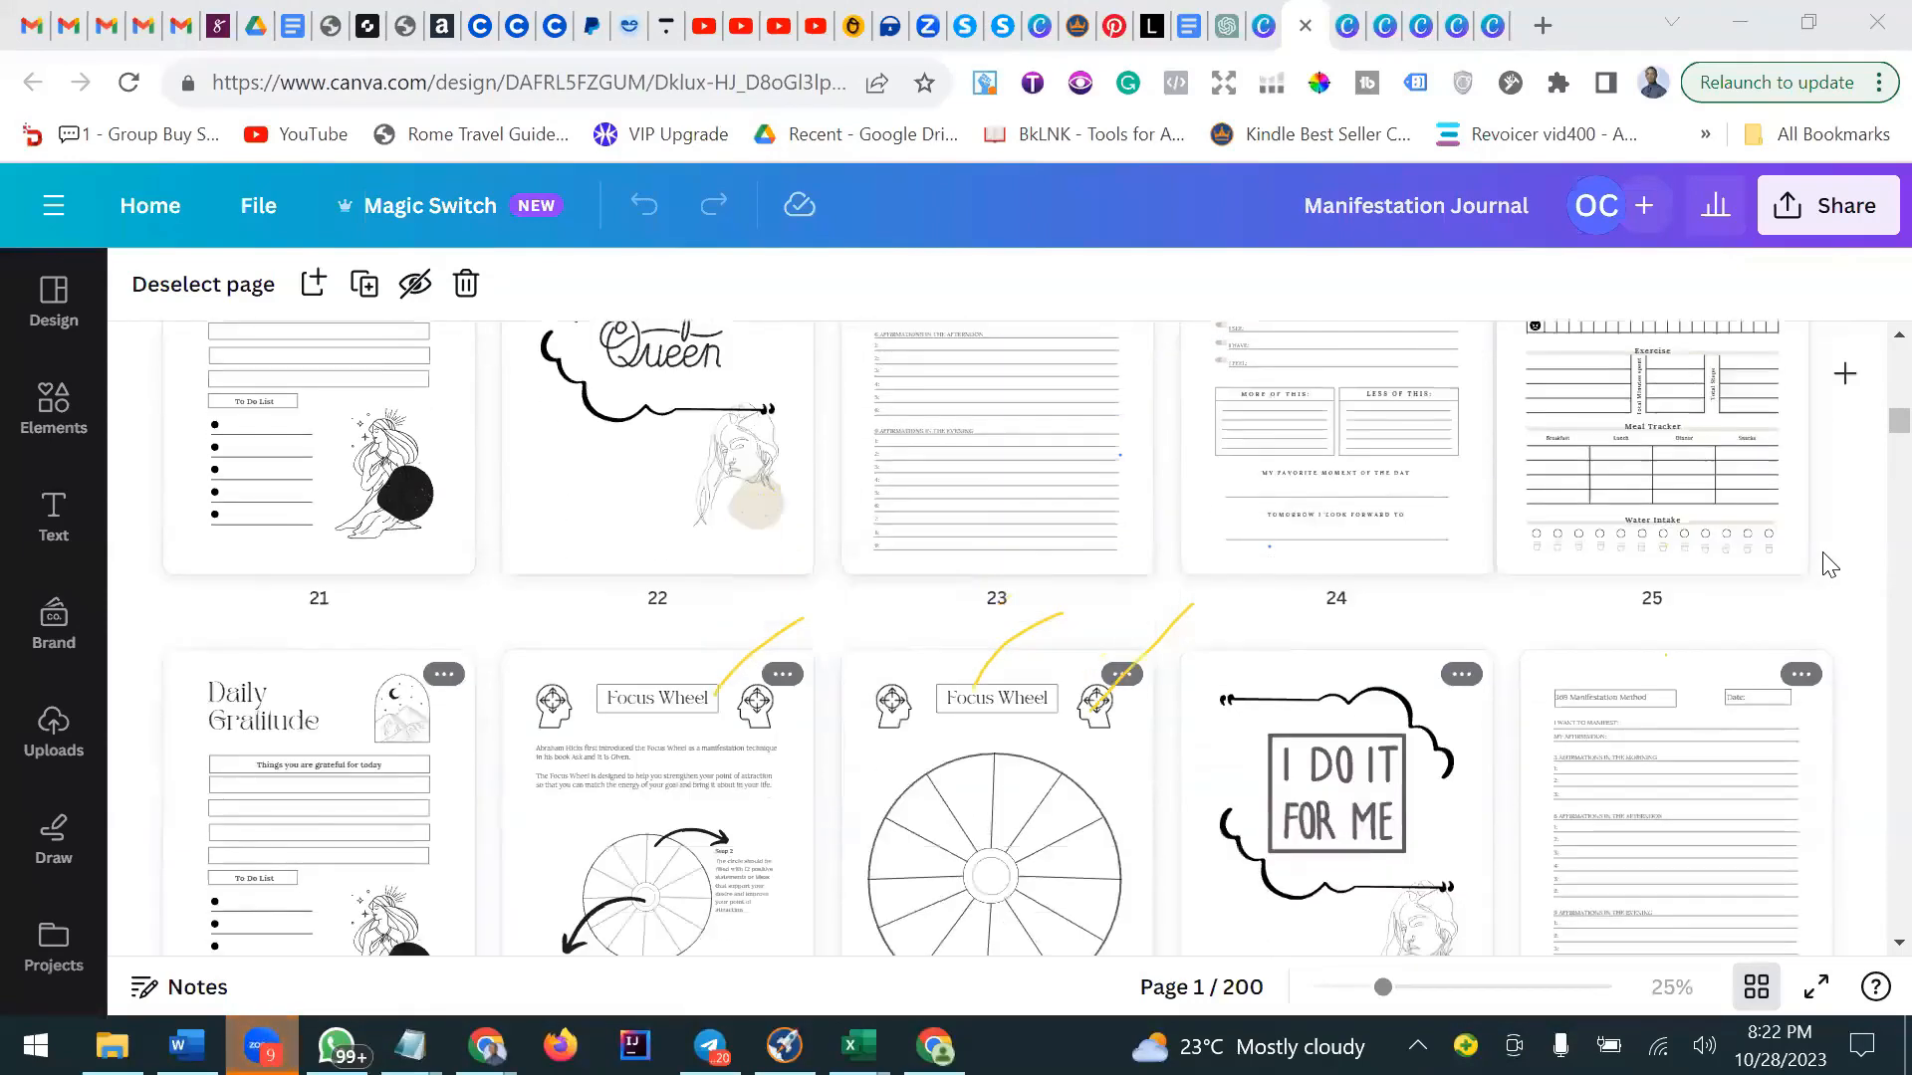
{"action": "scroll", "coordinate": [1830, 565], "scroll_direction": "down", "scroll_amount": 2}
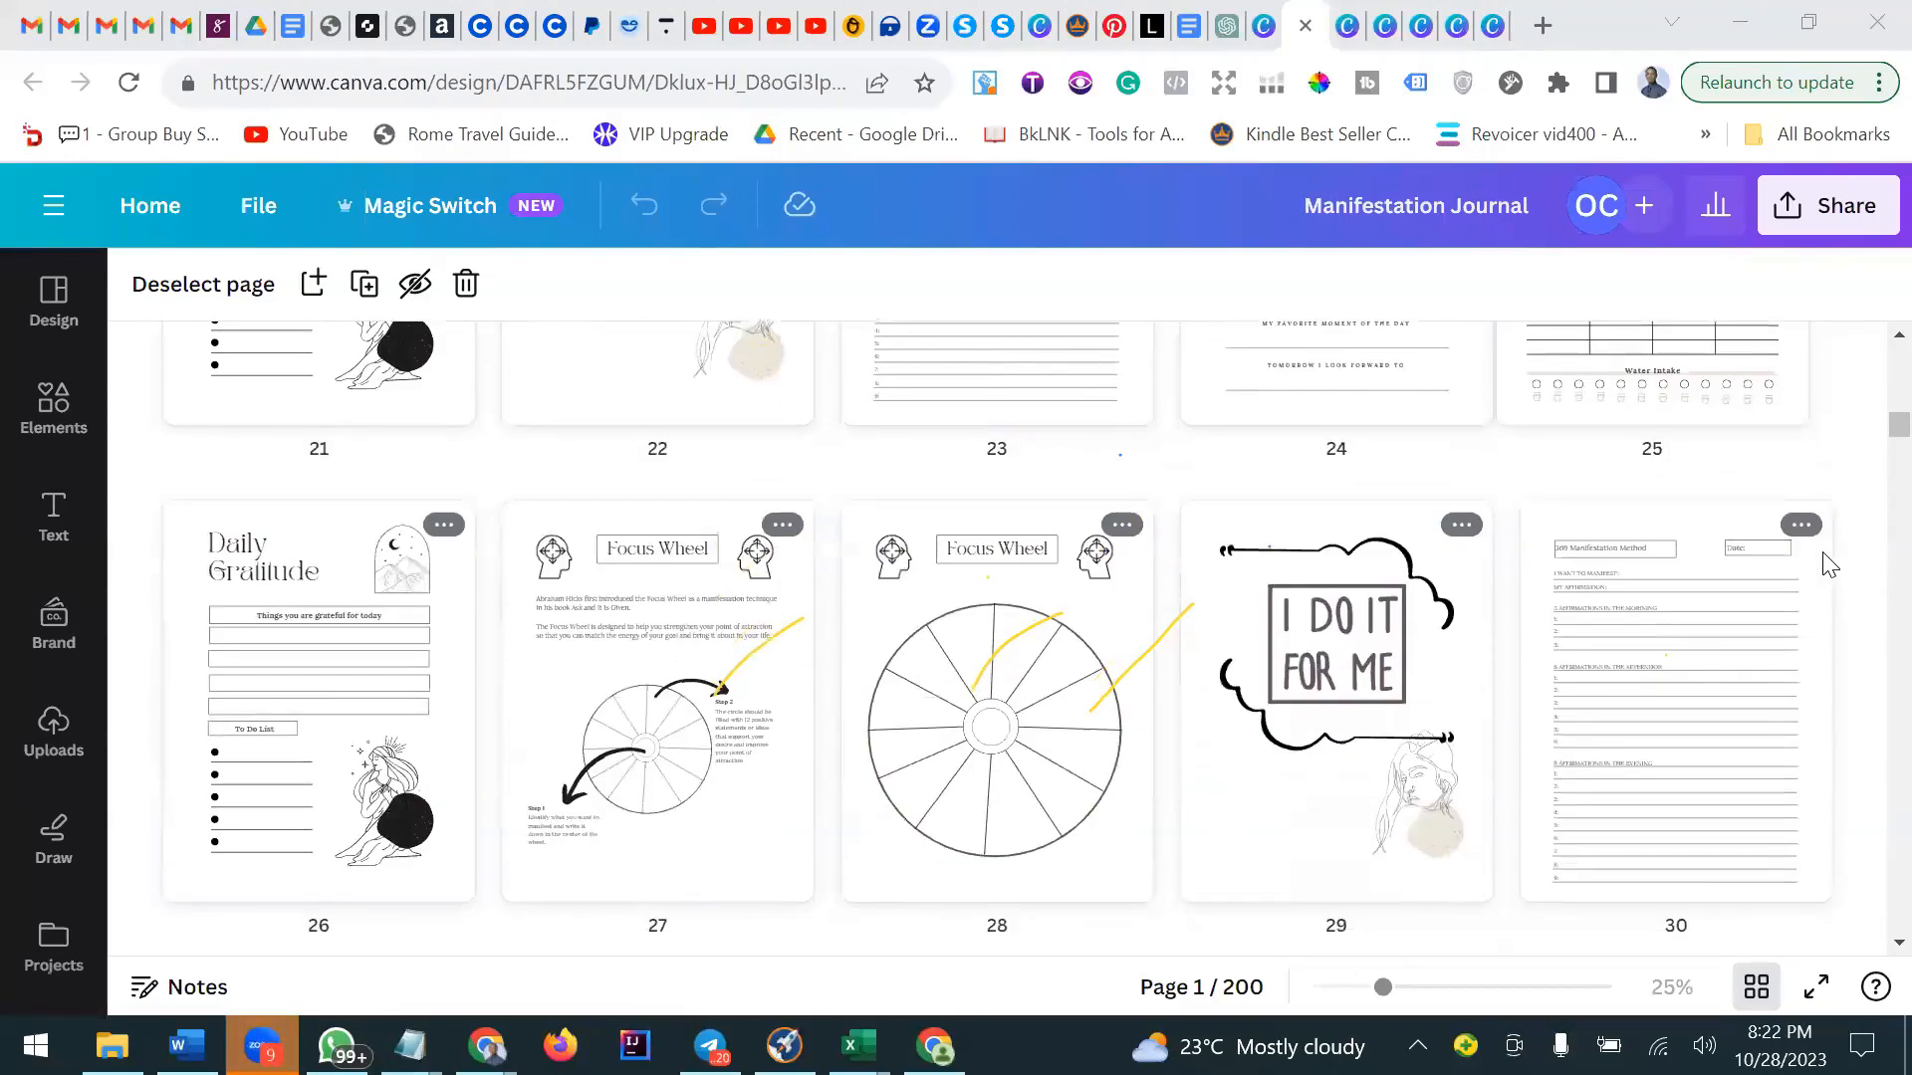
{"action": "scroll", "coordinate": [1831, 564], "scroll_direction": "down", "scroll_amount": 3}
{"action": "scroll", "coordinate": [1830, 565], "scroll_direction": "down", "scroll_amount": 3}
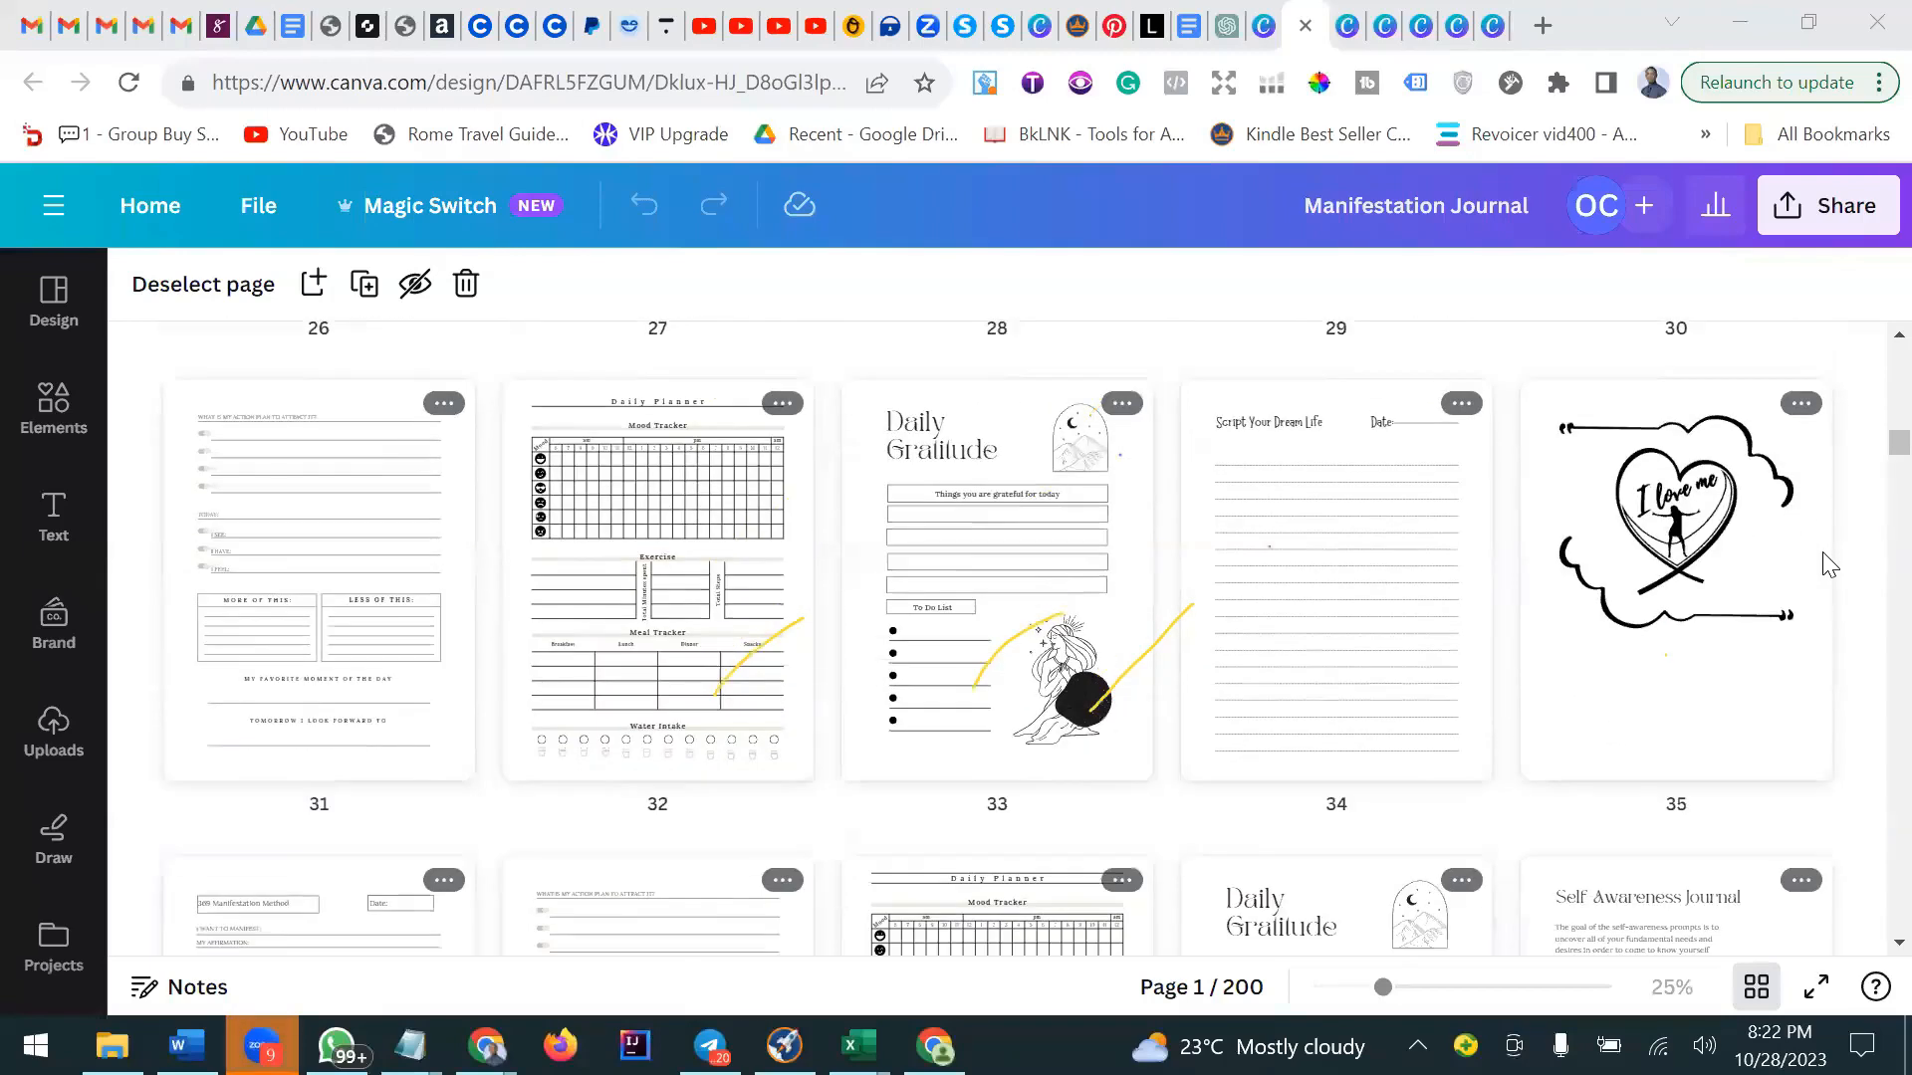
{"action": "scroll", "coordinate": [1830, 564], "scroll_direction": "down", "scroll_amount": 3}
{"action": "scroll", "coordinate": [1830, 565], "scroll_direction": "down", "scroll_amount": 10}
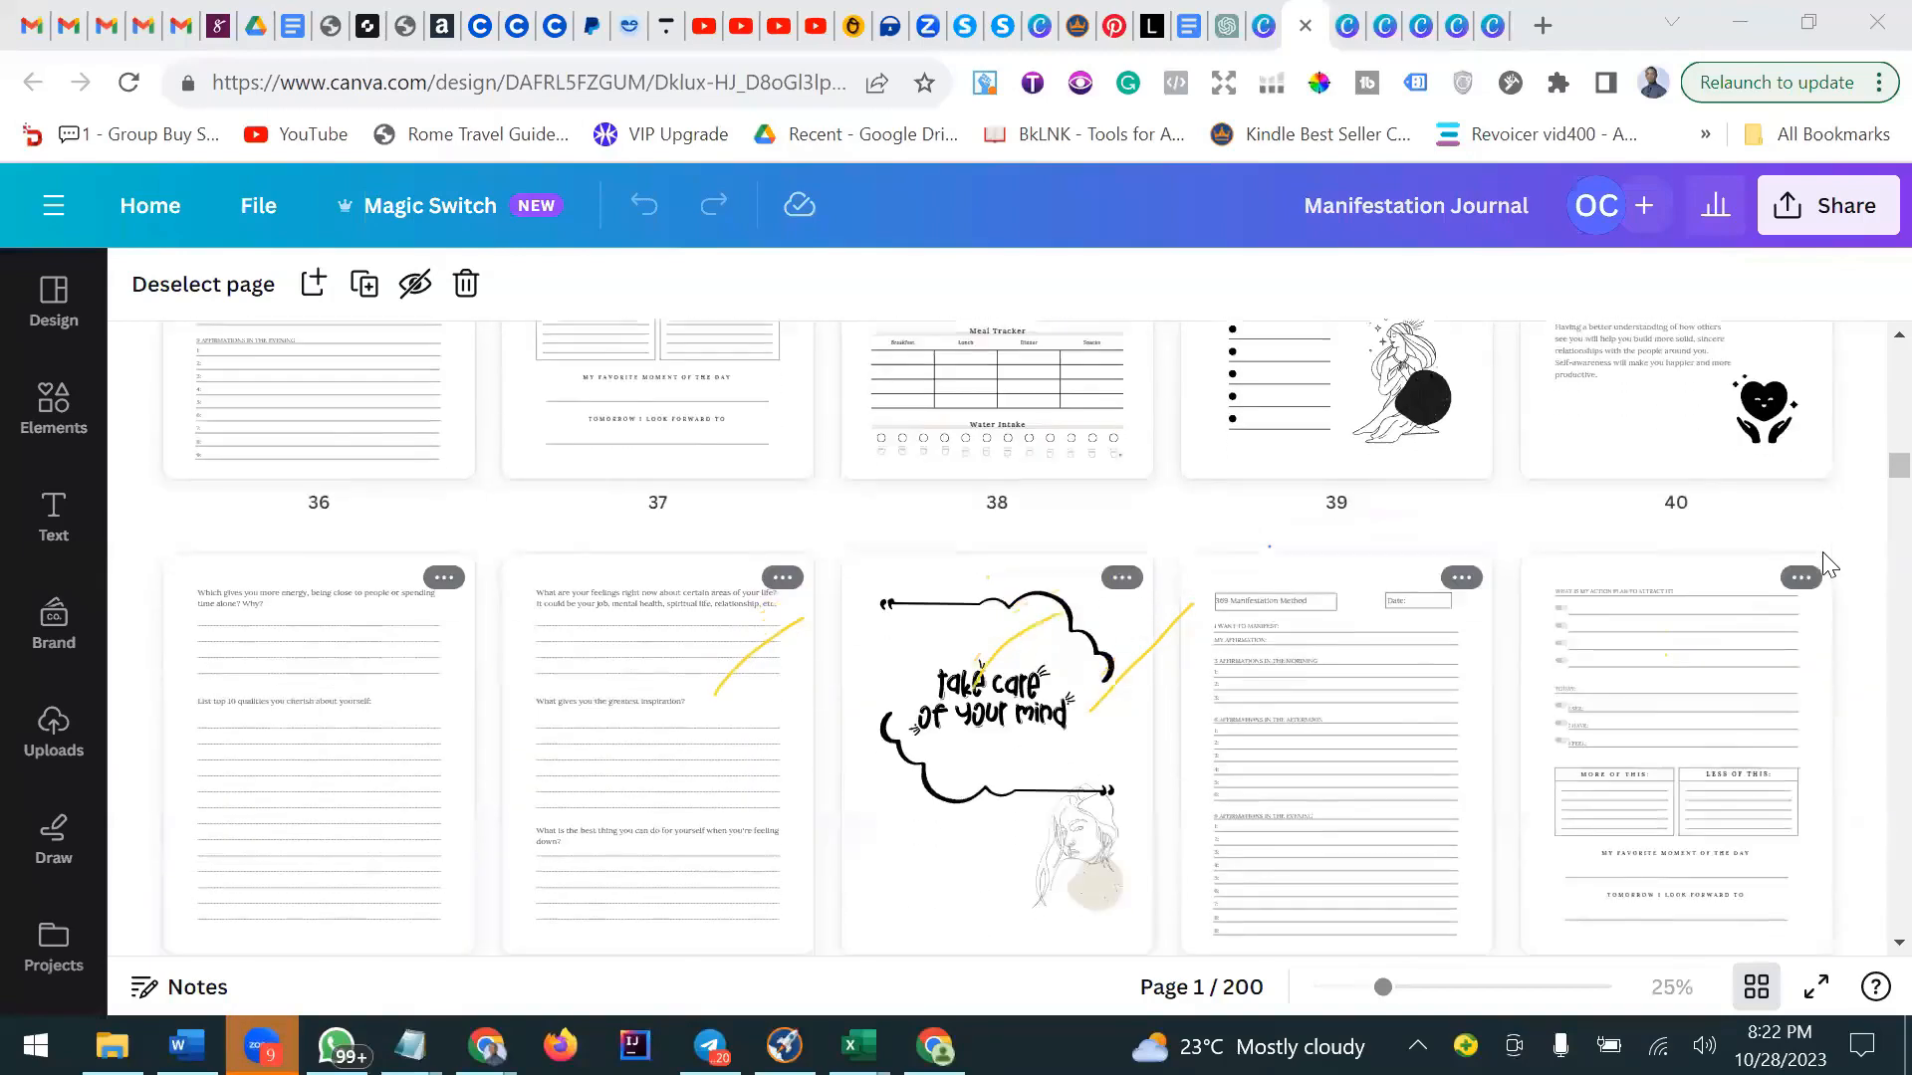
{"action": "scroll", "coordinate": [1830, 564], "scroll_direction": "down", "scroll_amount": 10}
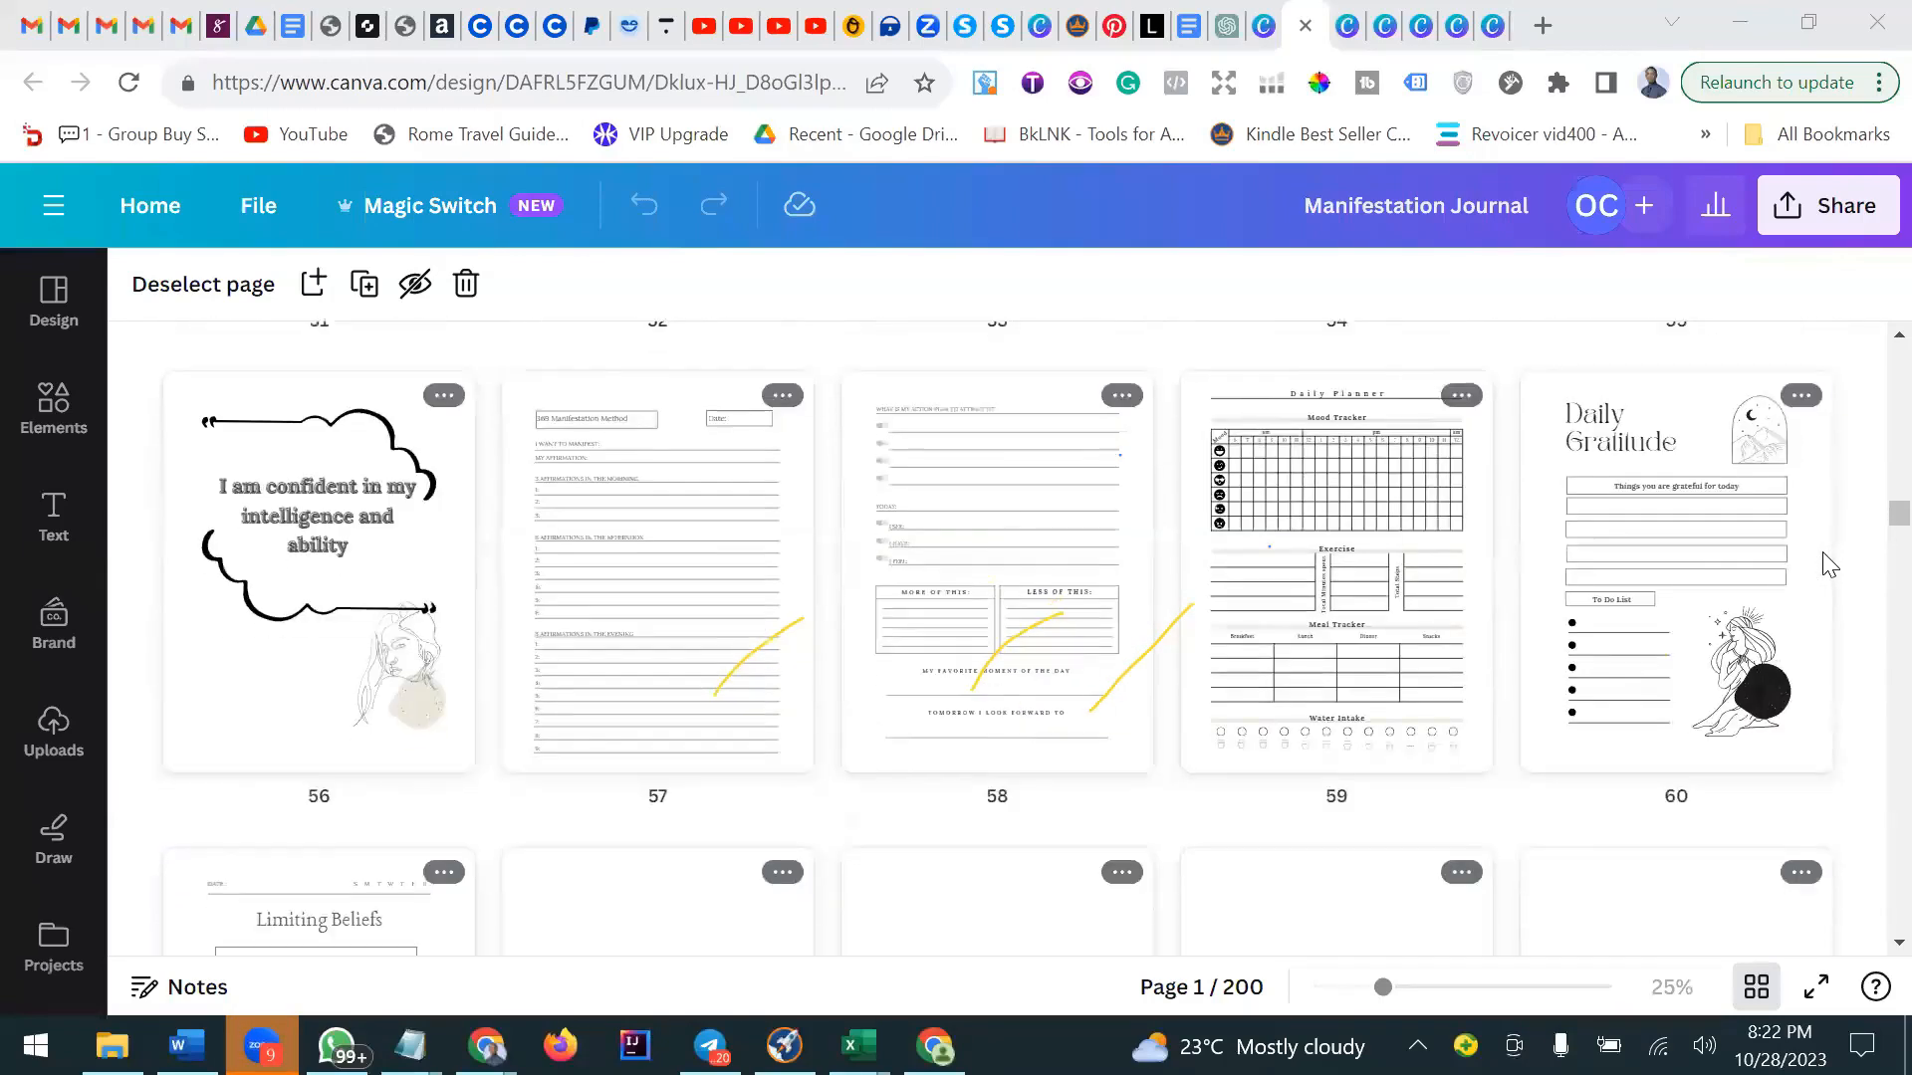
{"action": "scroll", "coordinate": [1830, 565], "scroll_direction": "down", "scroll_amount": 3}
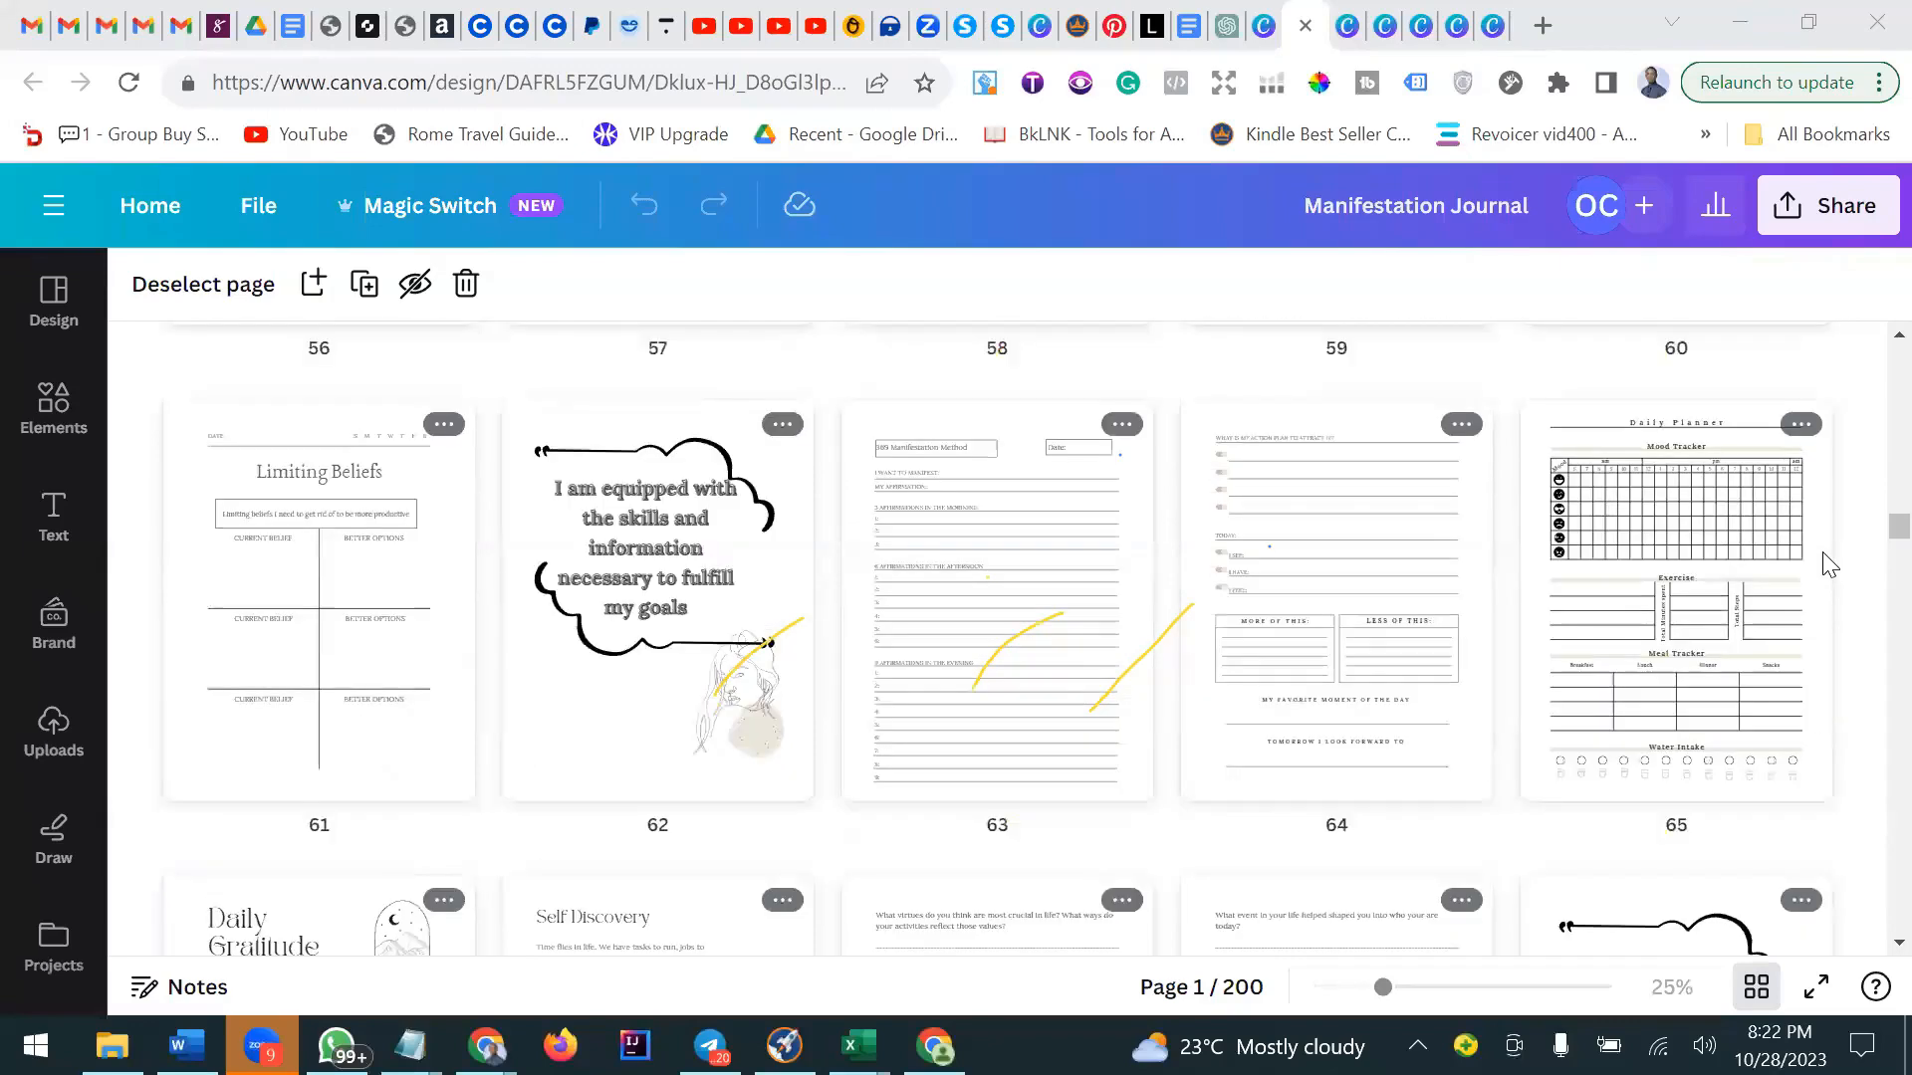
{"action": "scroll", "coordinate": [1830, 565], "scroll_direction": "down", "scroll_amount": 2}
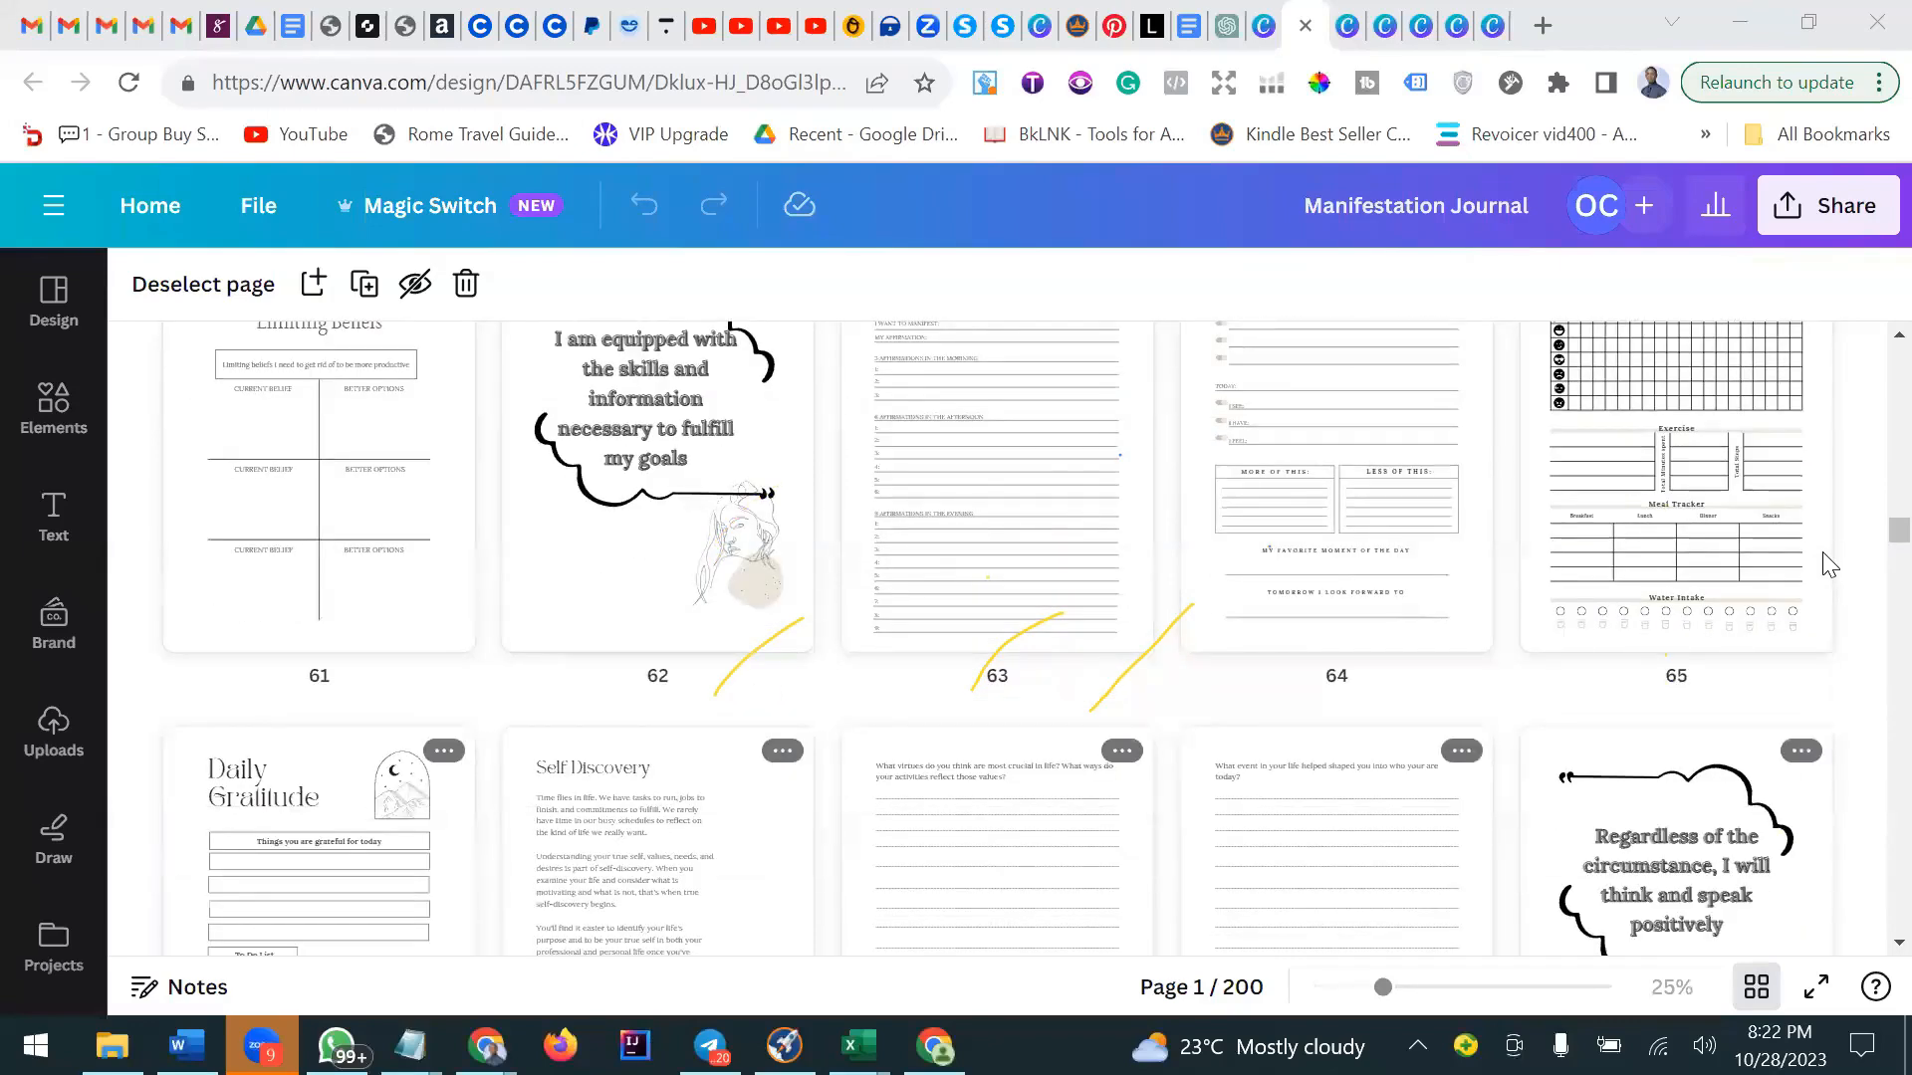
{"action": "scroll", "coordinate": [1831, 564], "scroll_direction": "down", "scroll_amount": 5}
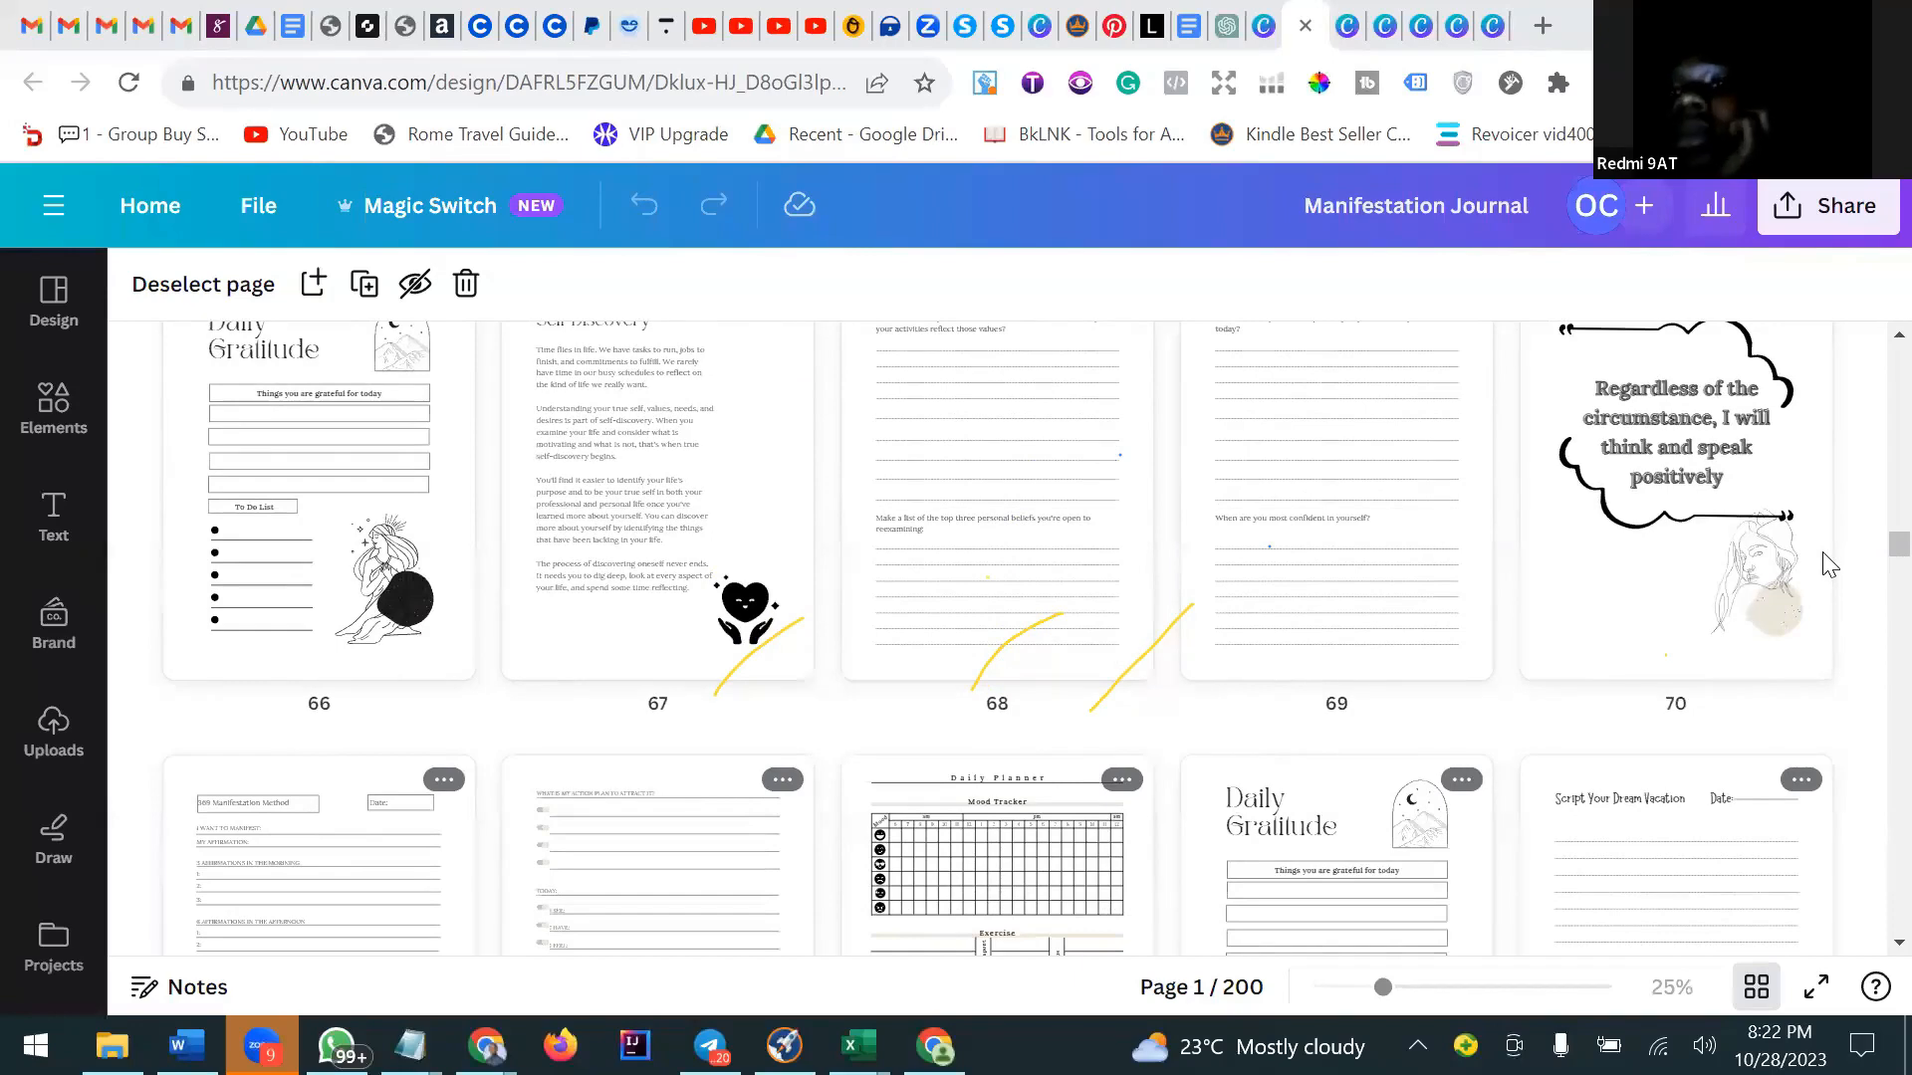
{"action": "scroll", "coordinate": [1829, 564], "scroll_direction": "down", "scroll_amount": 7}
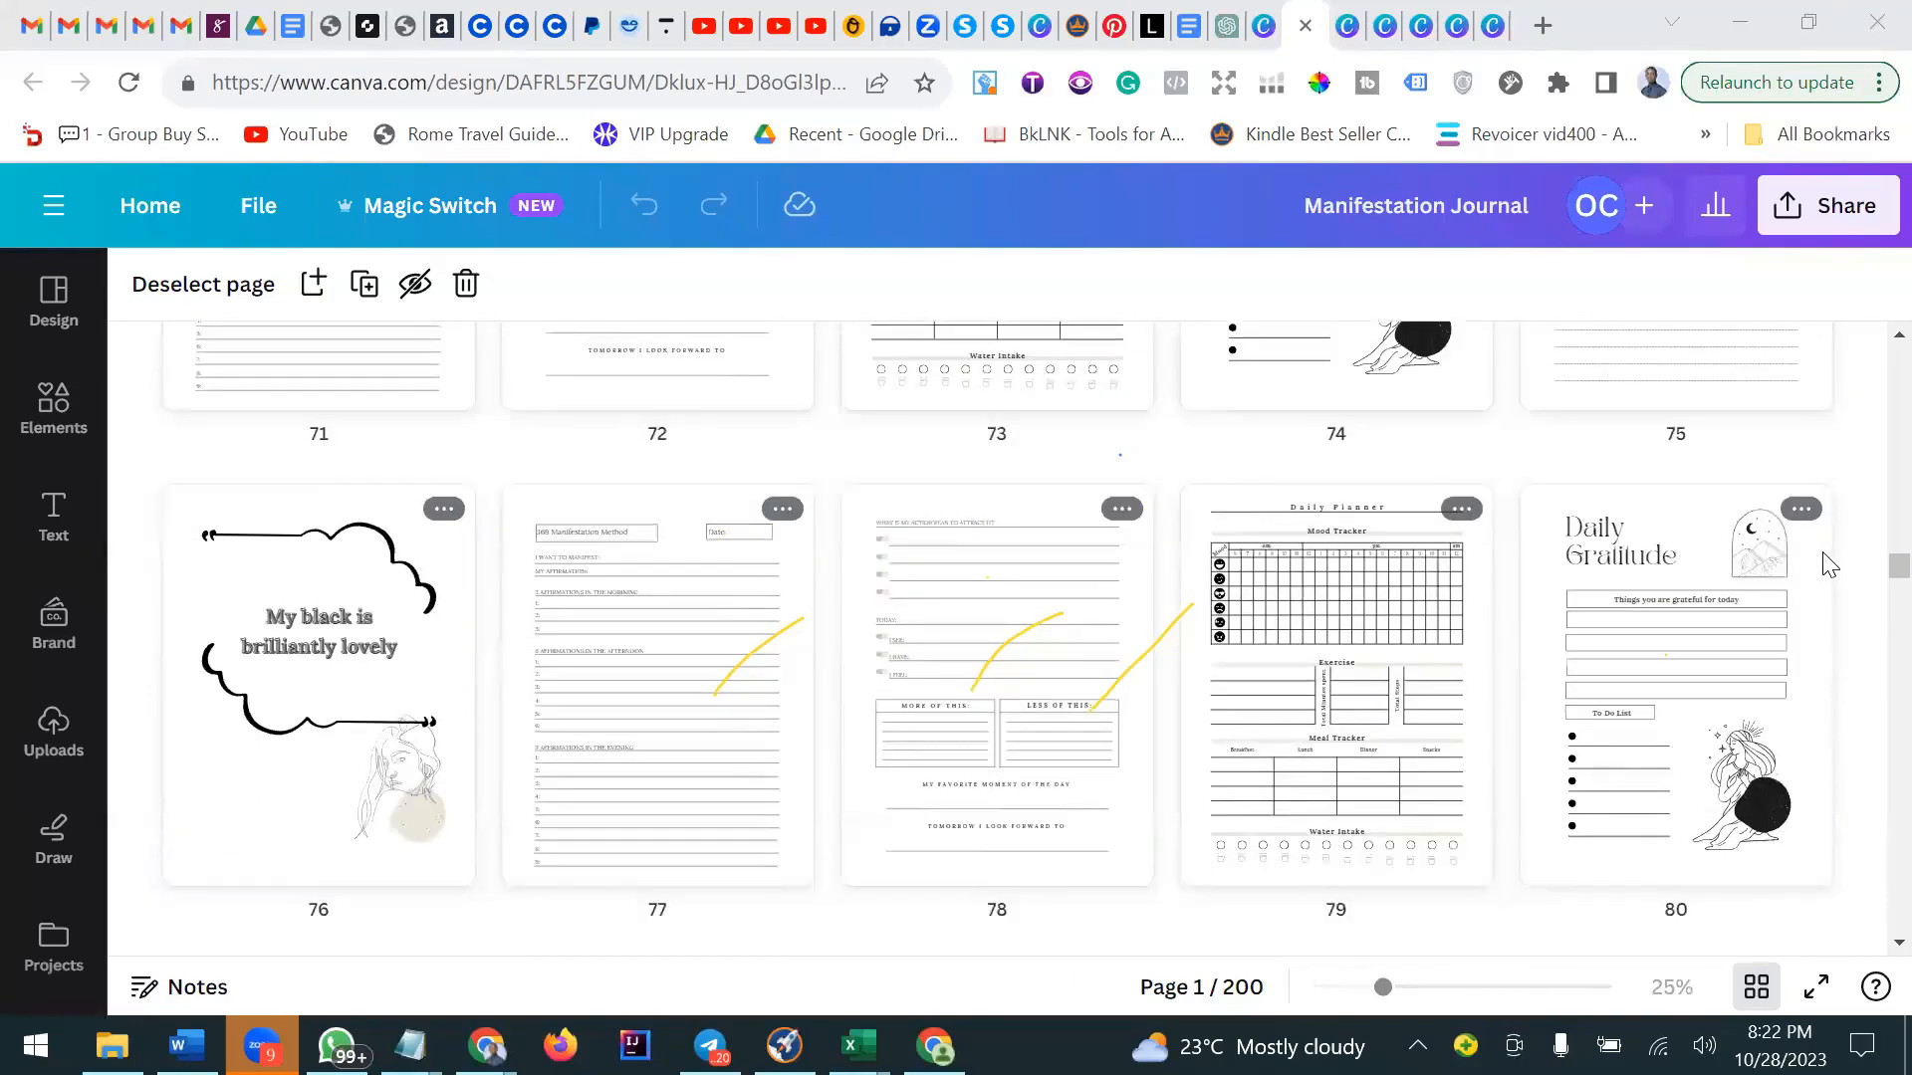
{"action": "scroll", "coordinate": [1829, 564], "scroll_direction": "down", "scroll_amount": 10}
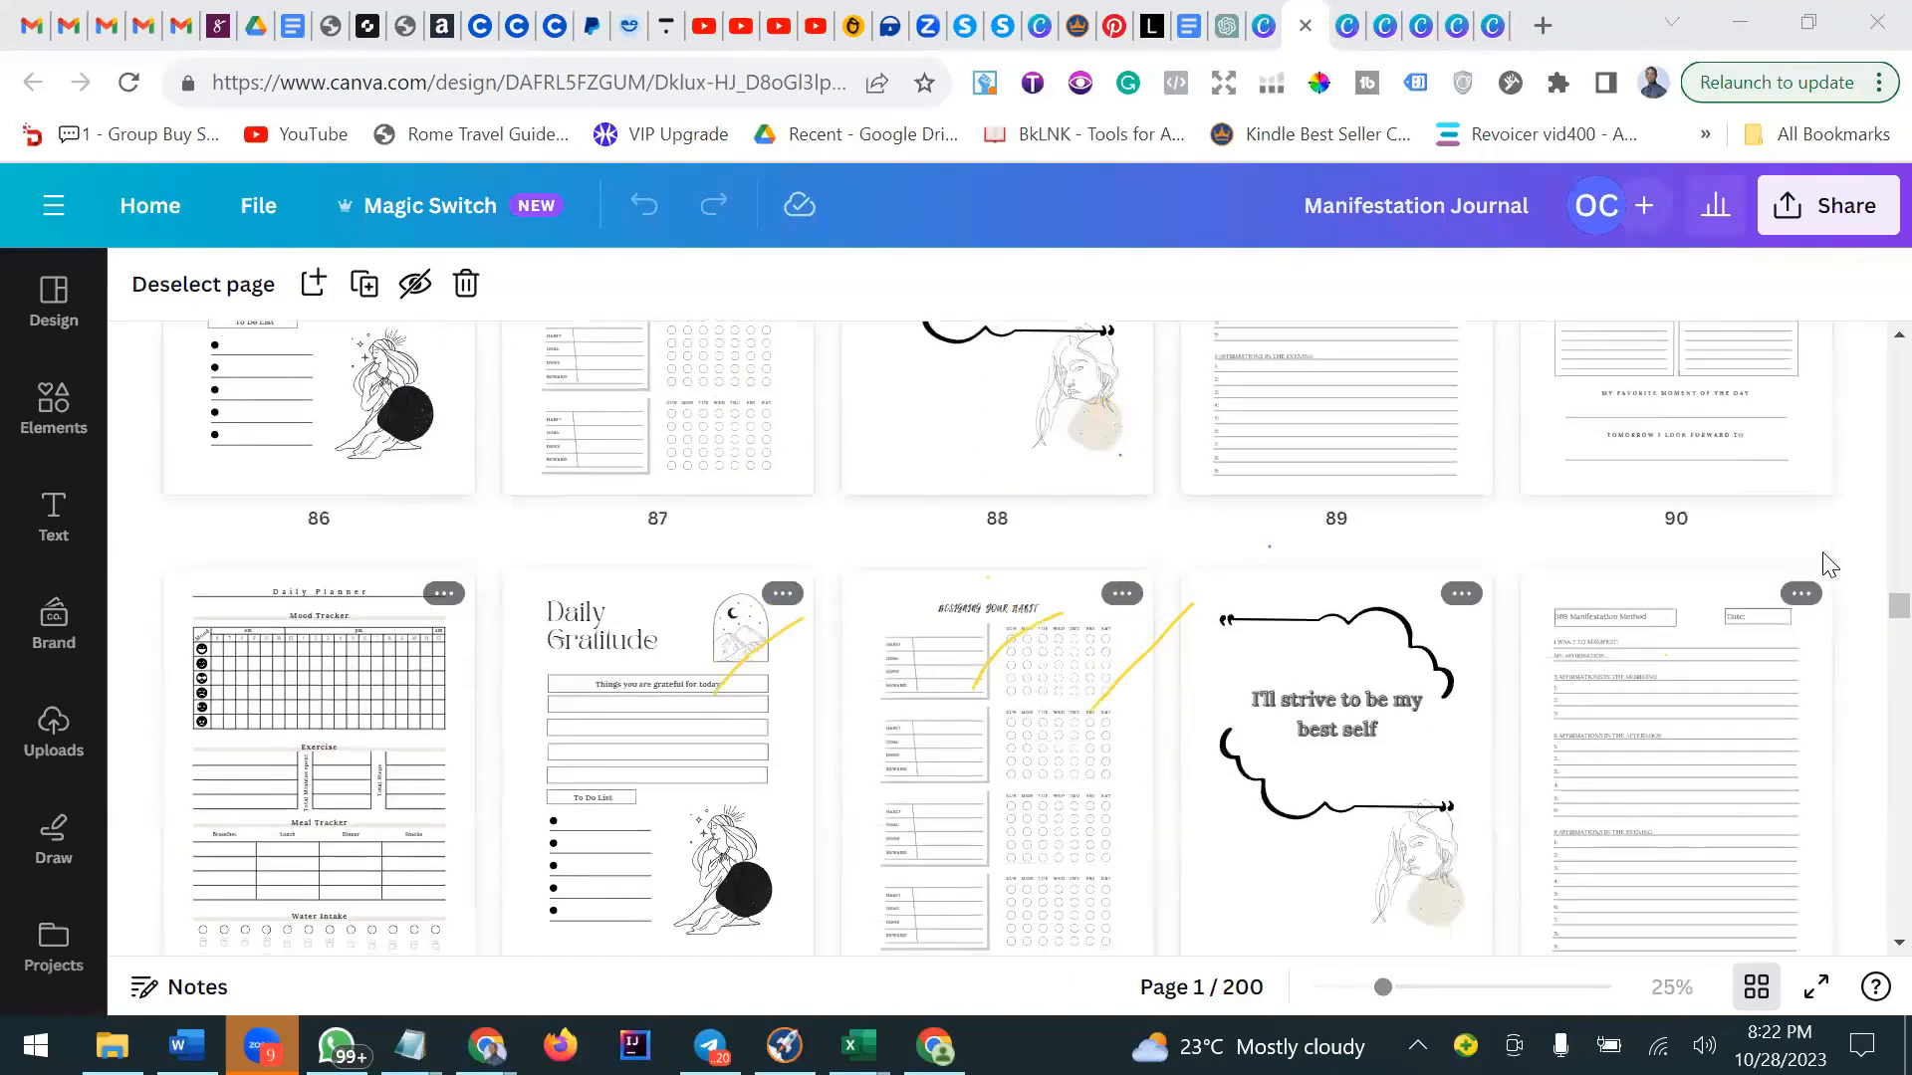
Scroll through the Manifestation Journal's pages from about page 86 to page 130 in grid view.
{"action": "scroll", "coordinate": [1829, 565], "scroll_direction": "down", "scroll_amount": 3}
{"action": "scroll", "coordinate": [1829, 564], "scroll_direction": "down", "scroll_amount": 3}
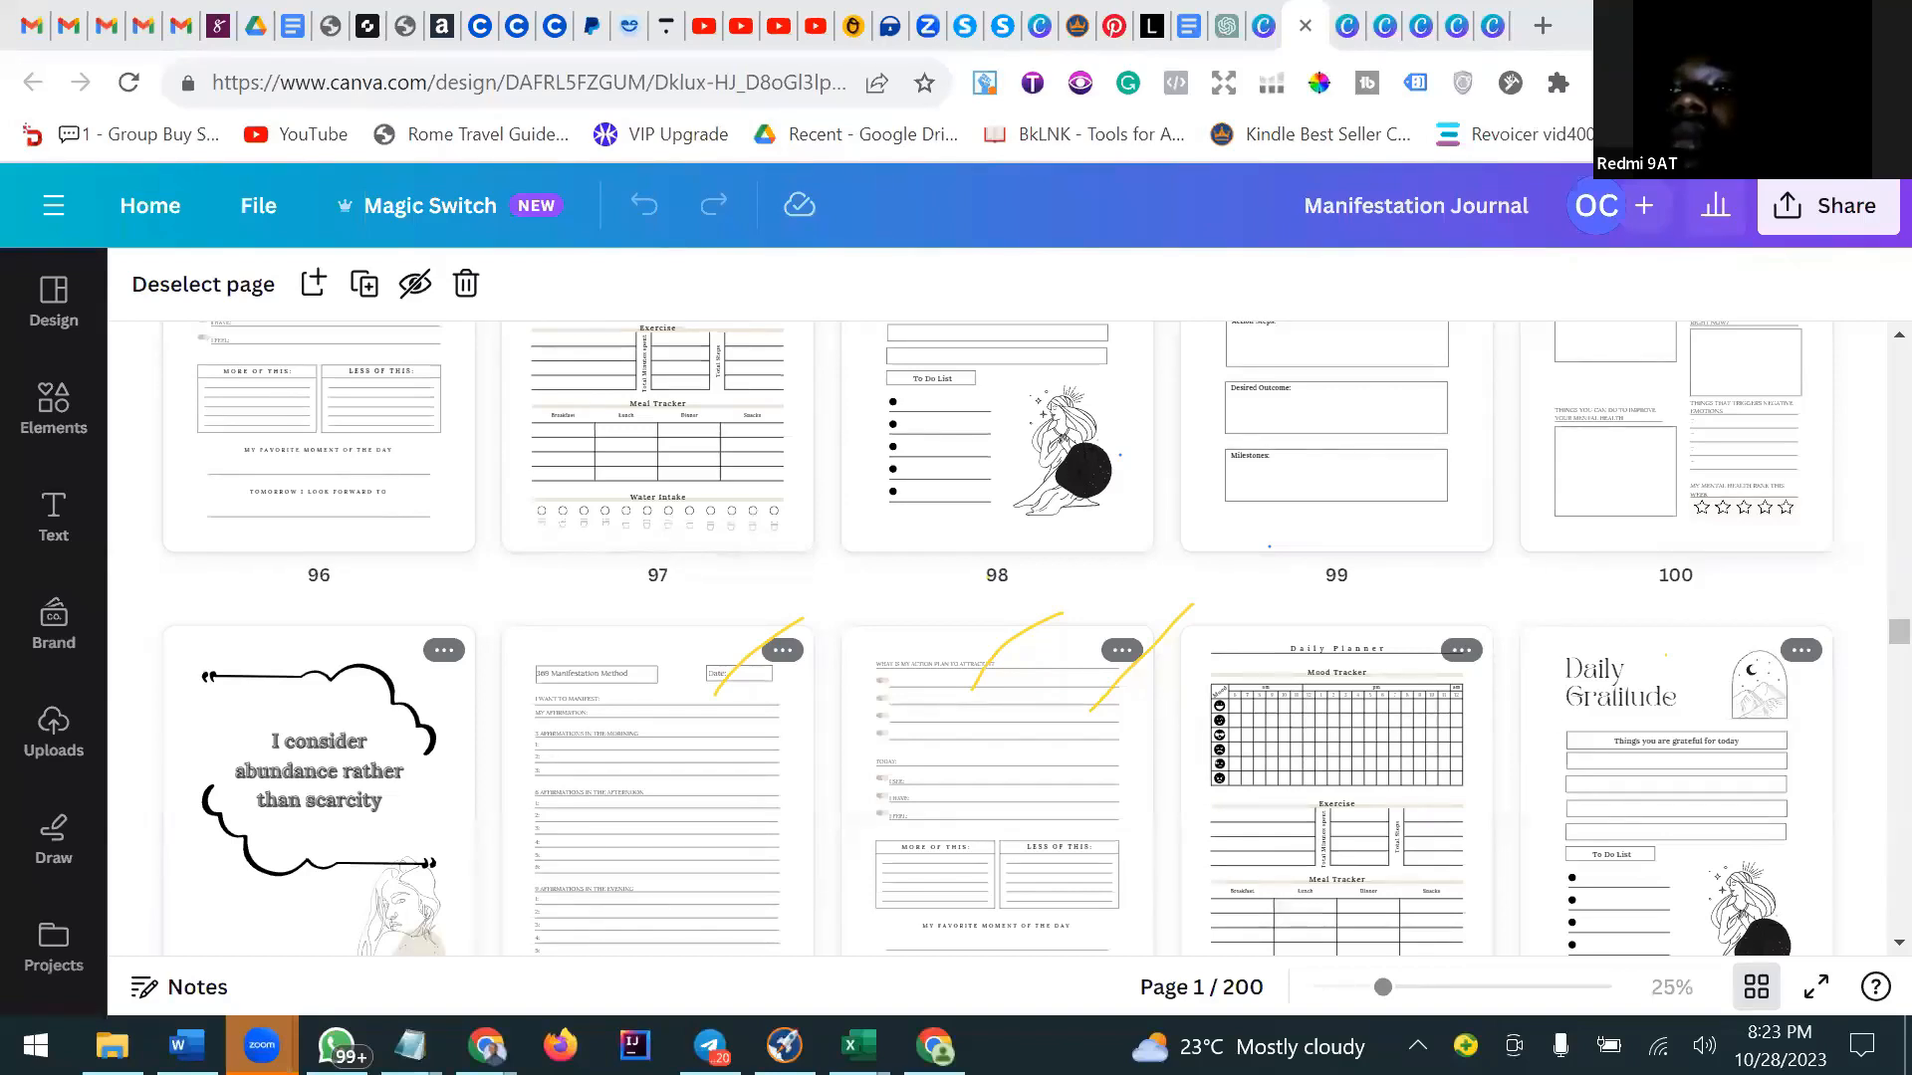
{"action": "left_click", "coordinate": [1724, 506]}
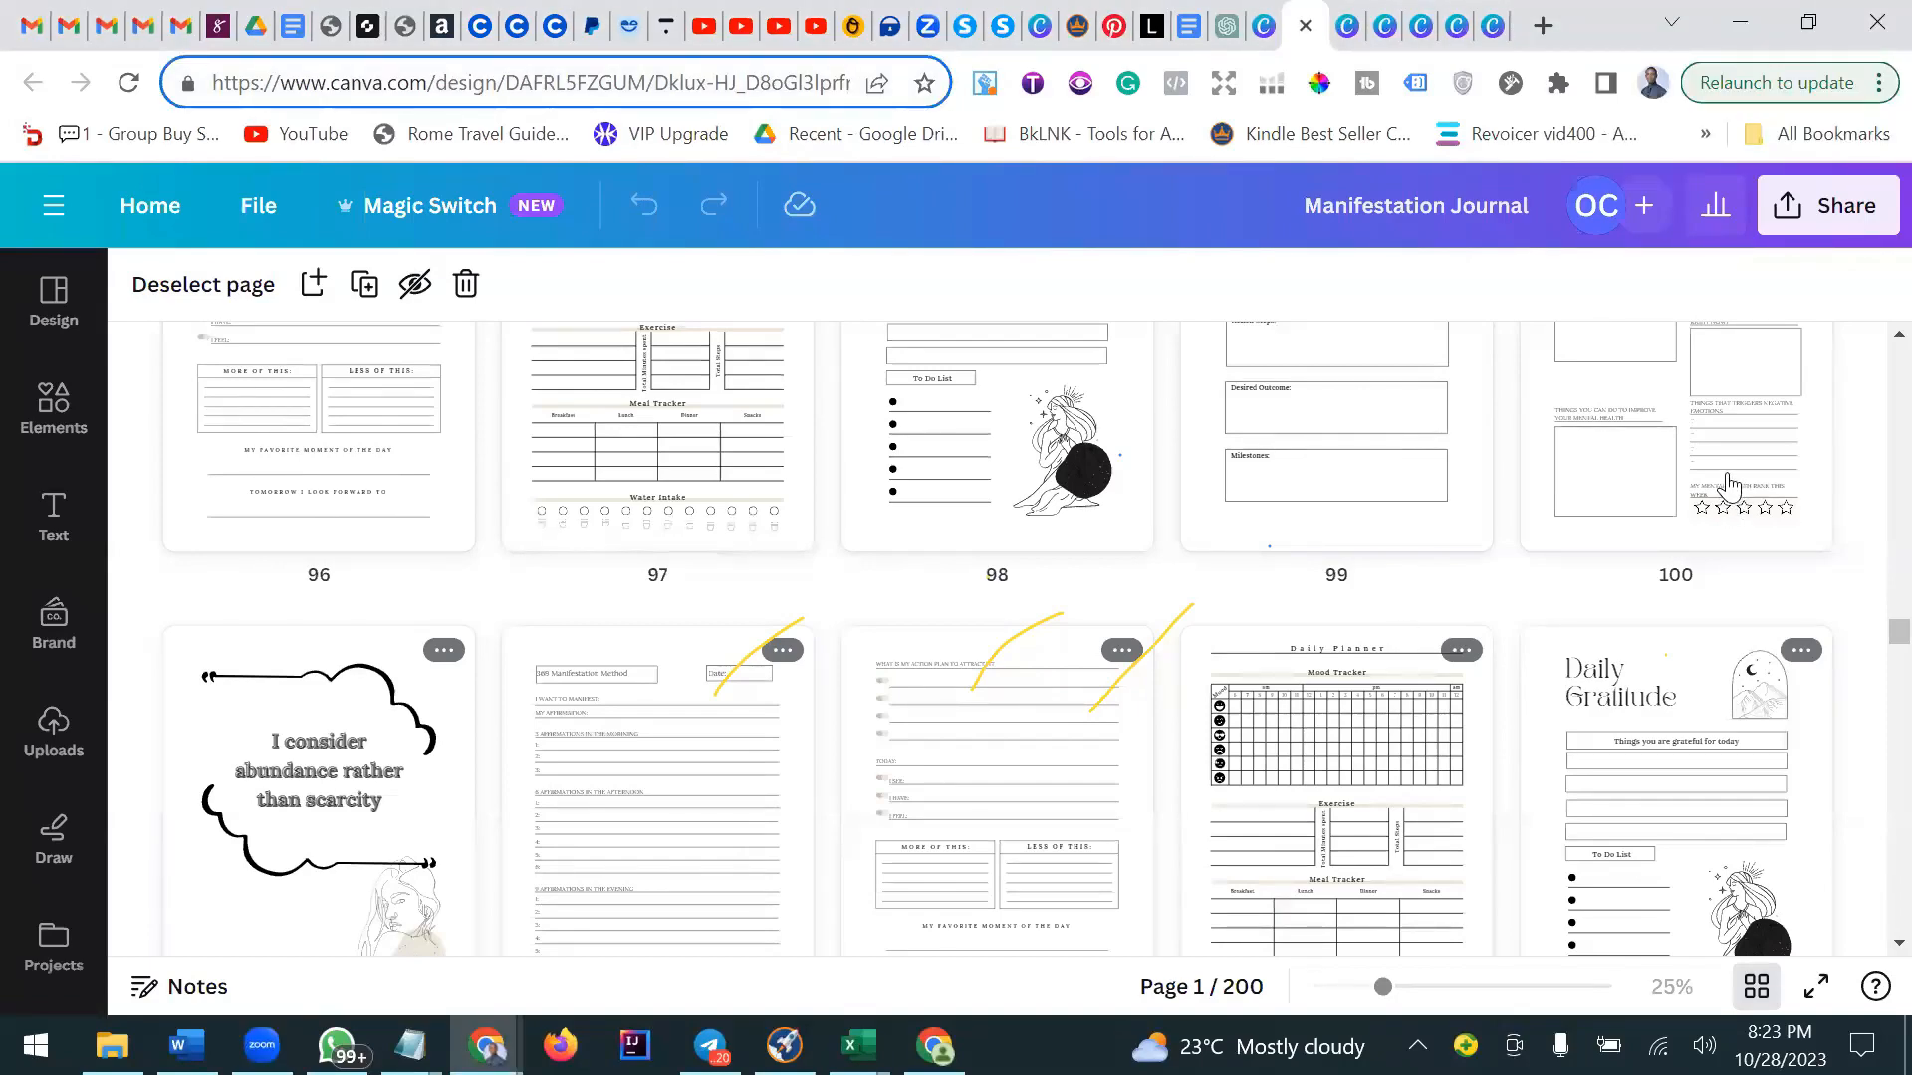
{"action": "scroll", "coordinate": [1731, 488], "scroll_direction": "down", "scroll_amount": 9}
{"action": "scroll", "coordinate": [1731, 488], "scroll_direction": "down", "scroll_amount": 3}
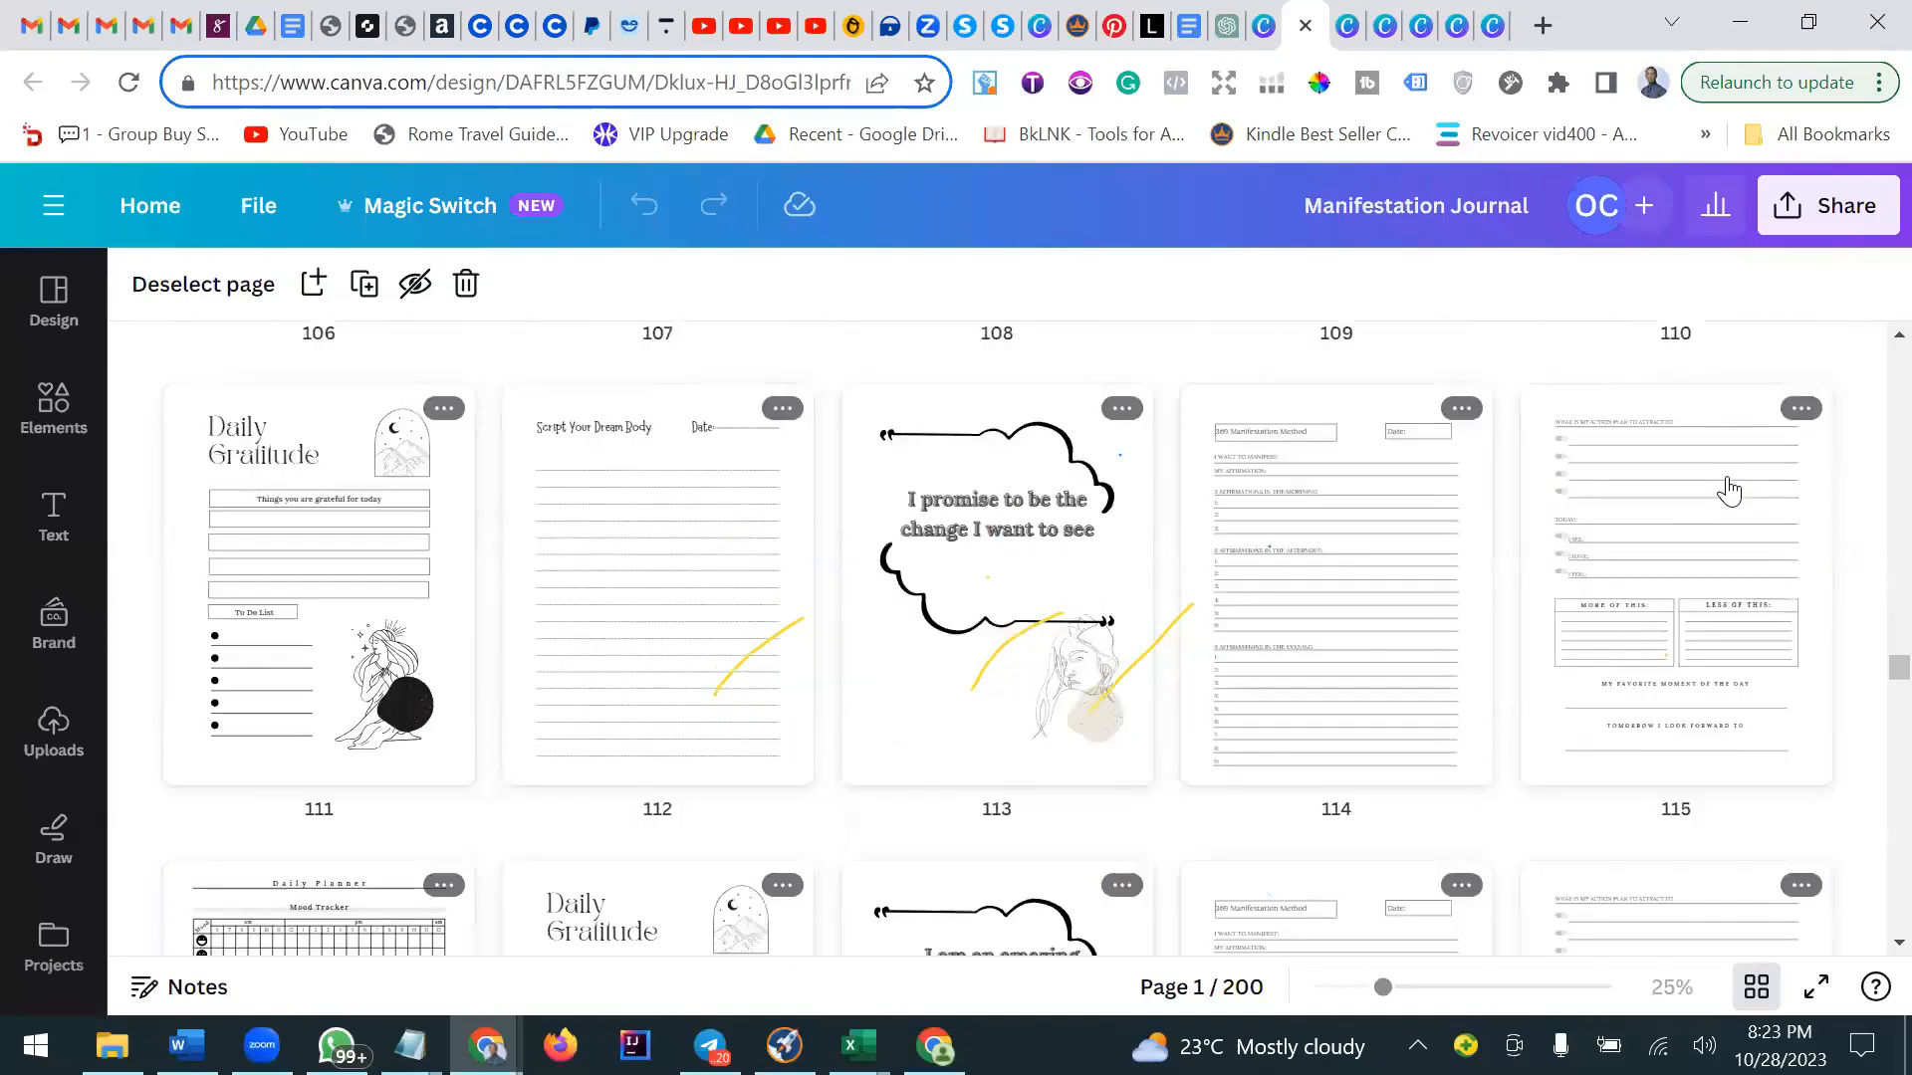
{"action": "scroll", "coordinate": [1729, 490], "scroll_direction": "down", "scroll_amount": 6}
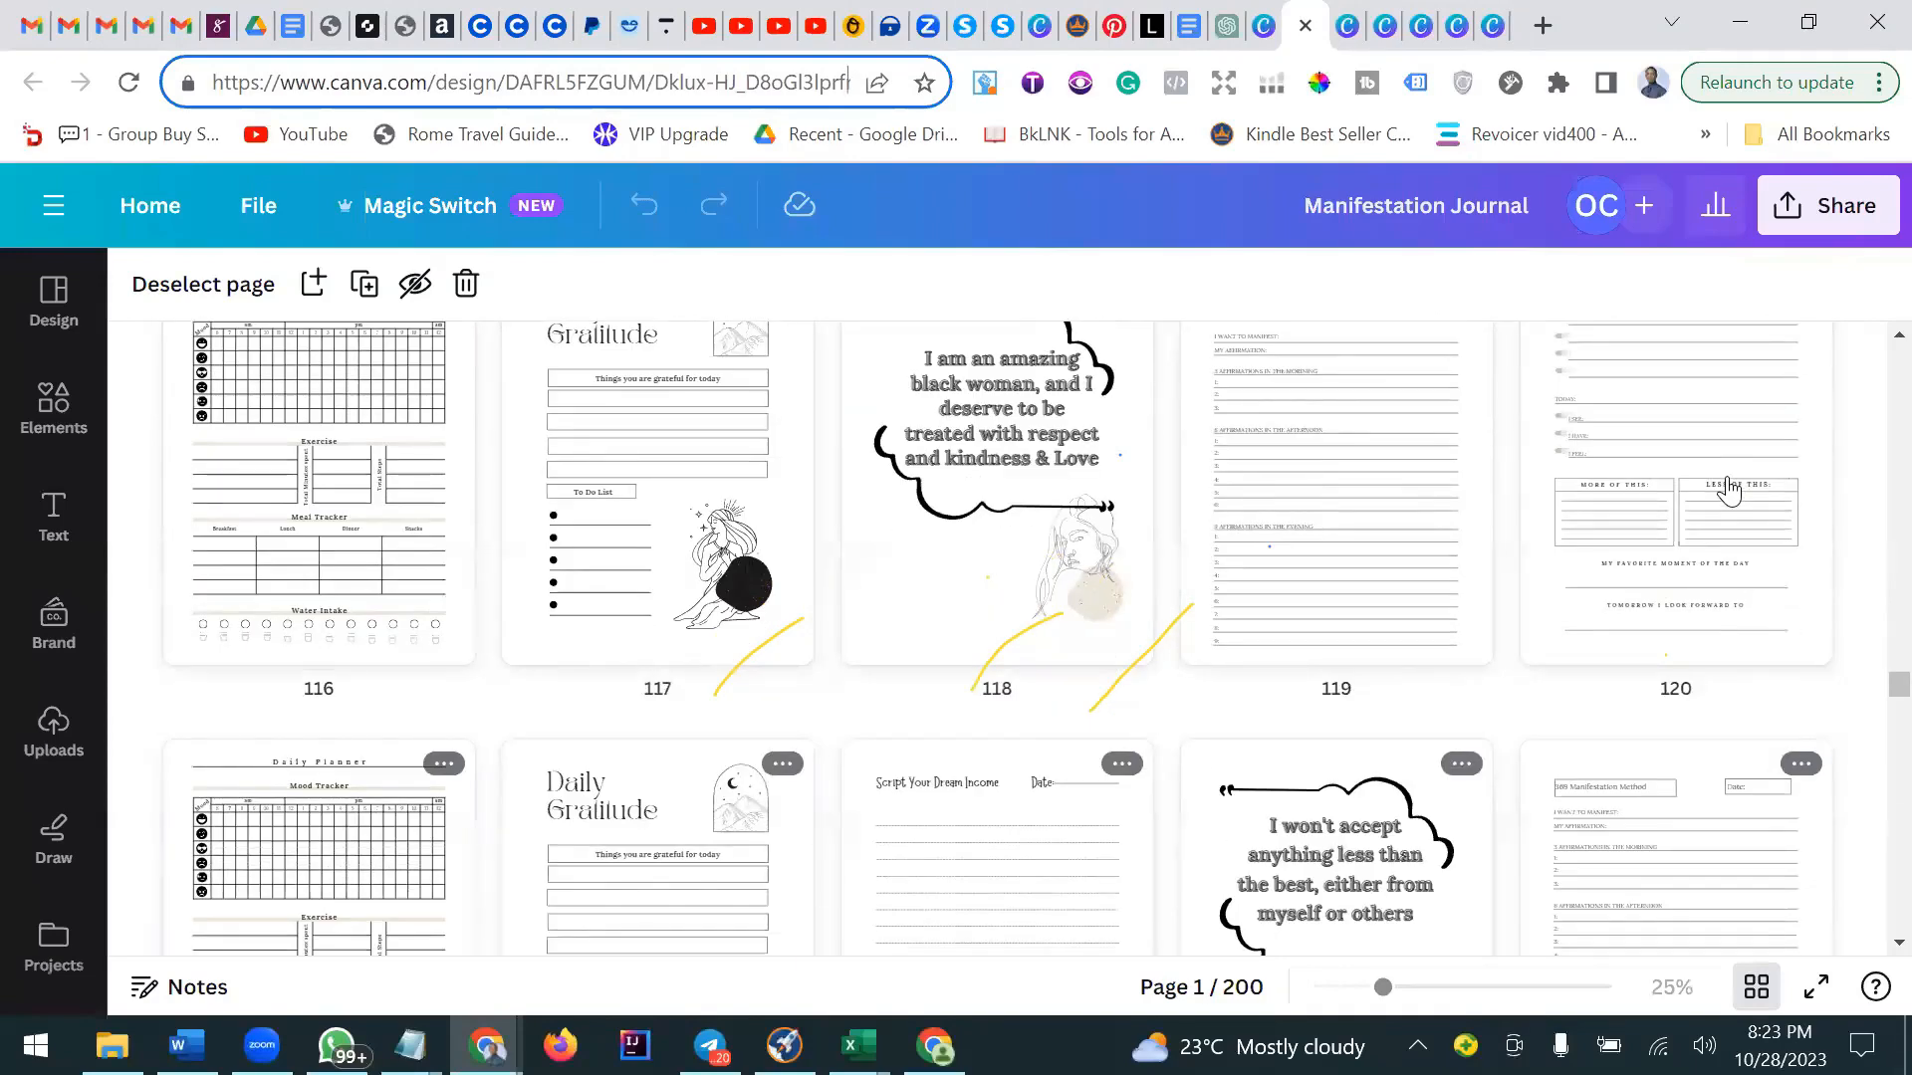
{"action": "scroll", "coordinate": [1730, 488], "scroll_direction": "down", "scroll_amount": 8}
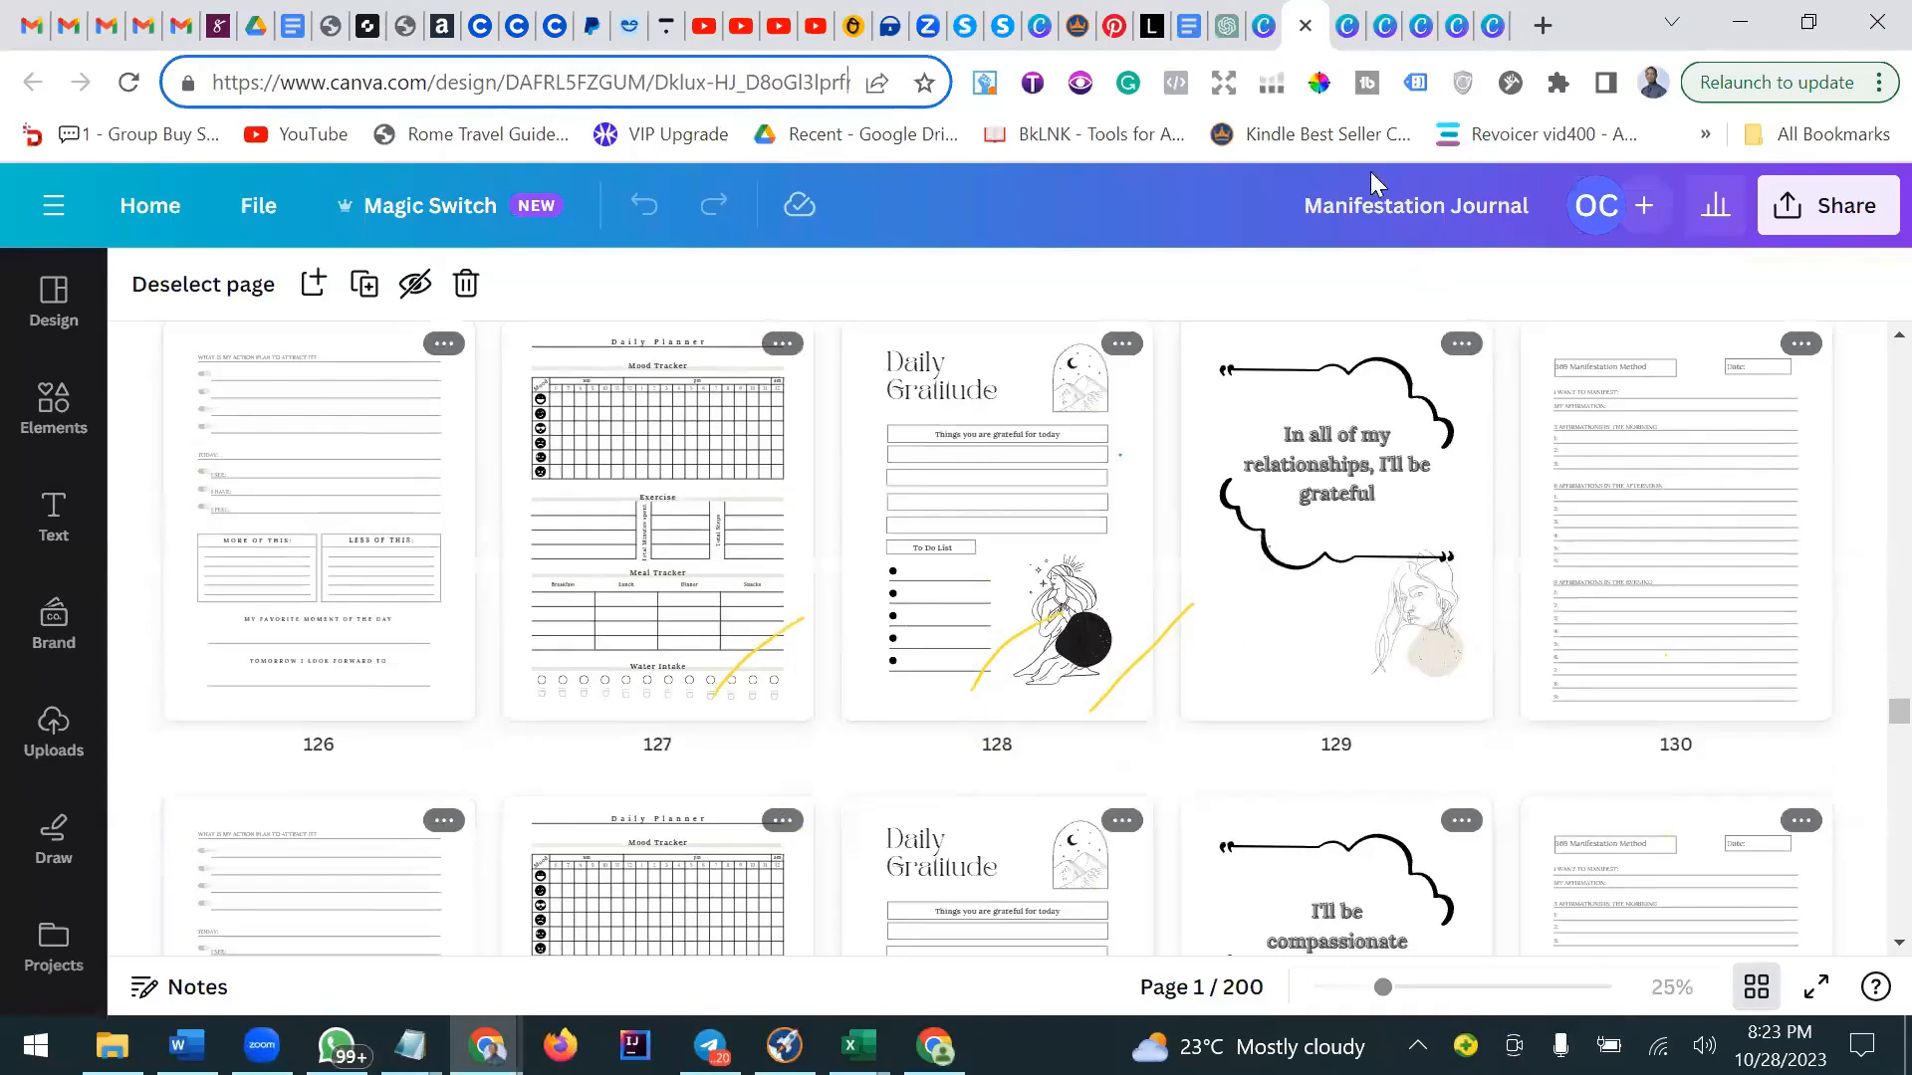
Switch to the Mindfulness Journal design tab and browse its pages in grid view down to about page 60.
{"action": "left_click", "coordinate": [1346, 25]}
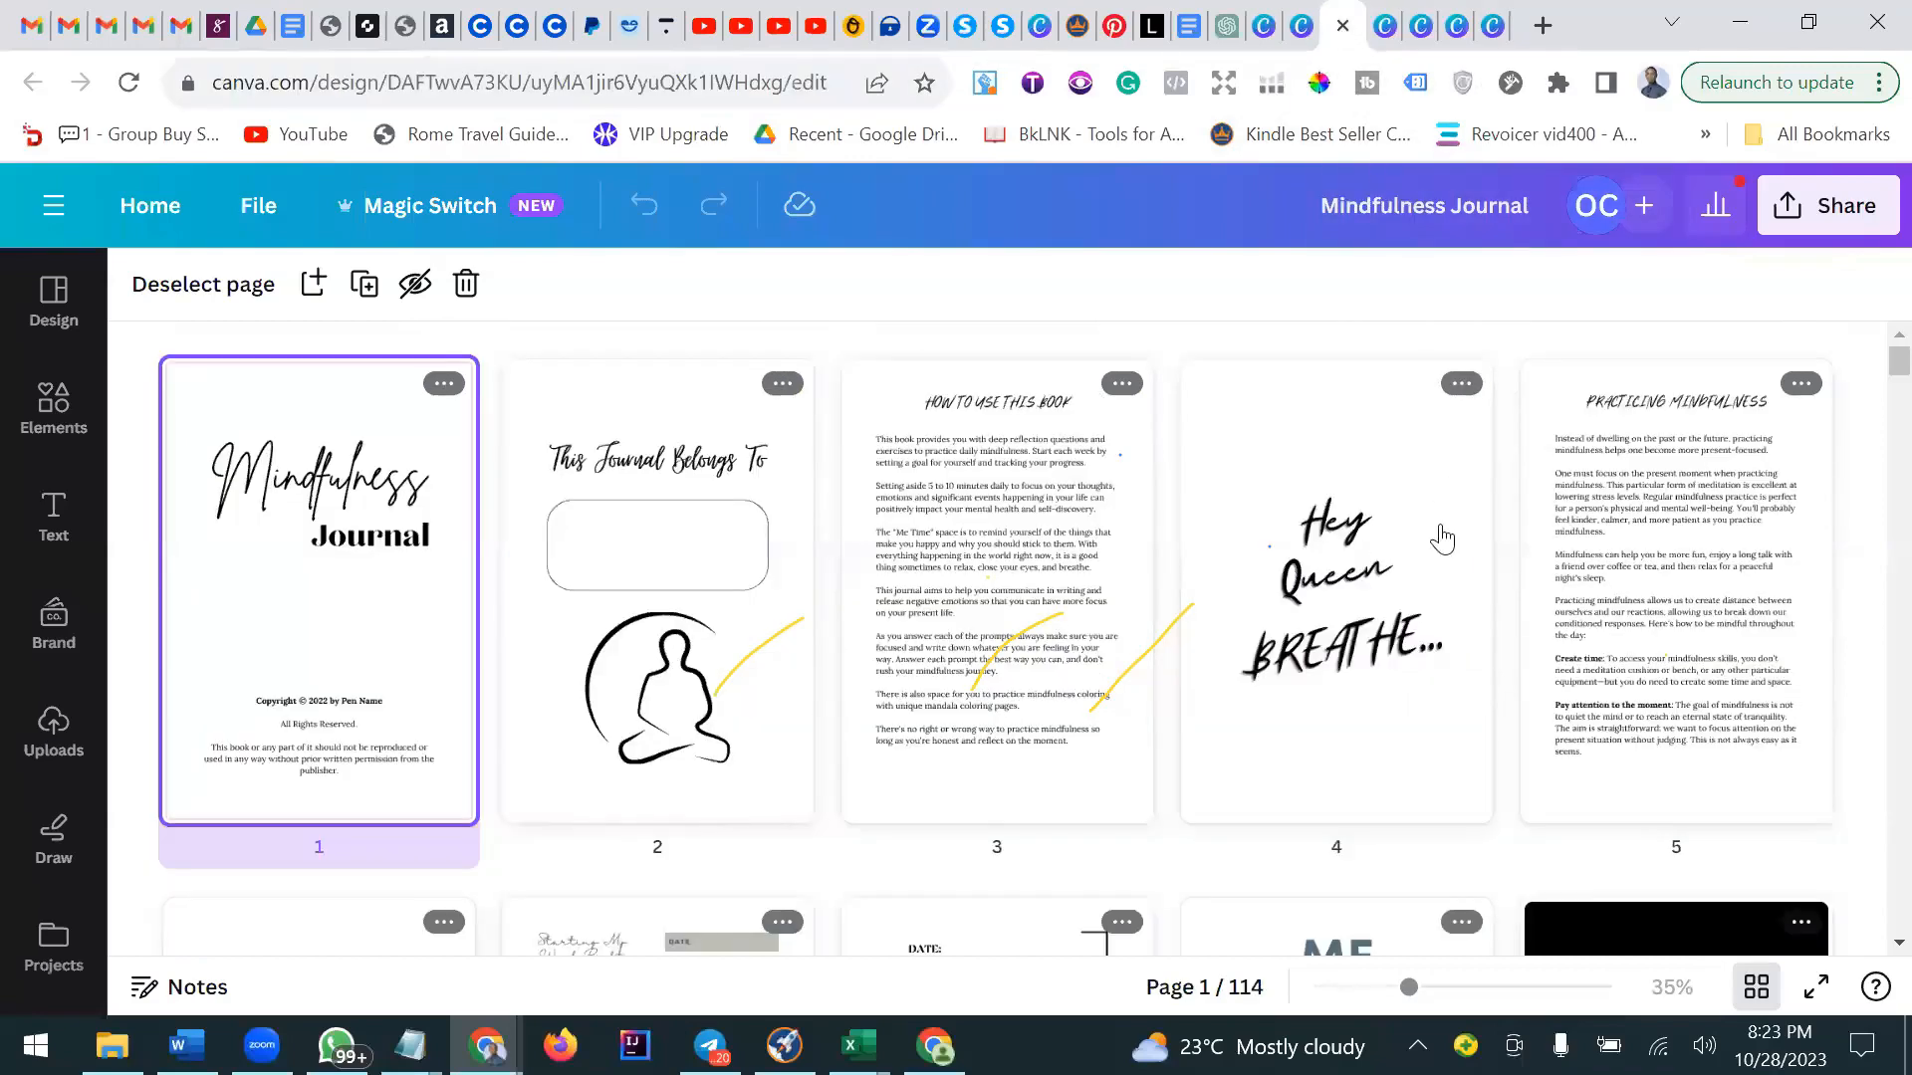
{"action": "scroll", "coordinate": [792, 678], "scroll_direction": "down", "scroll_amount": 5}
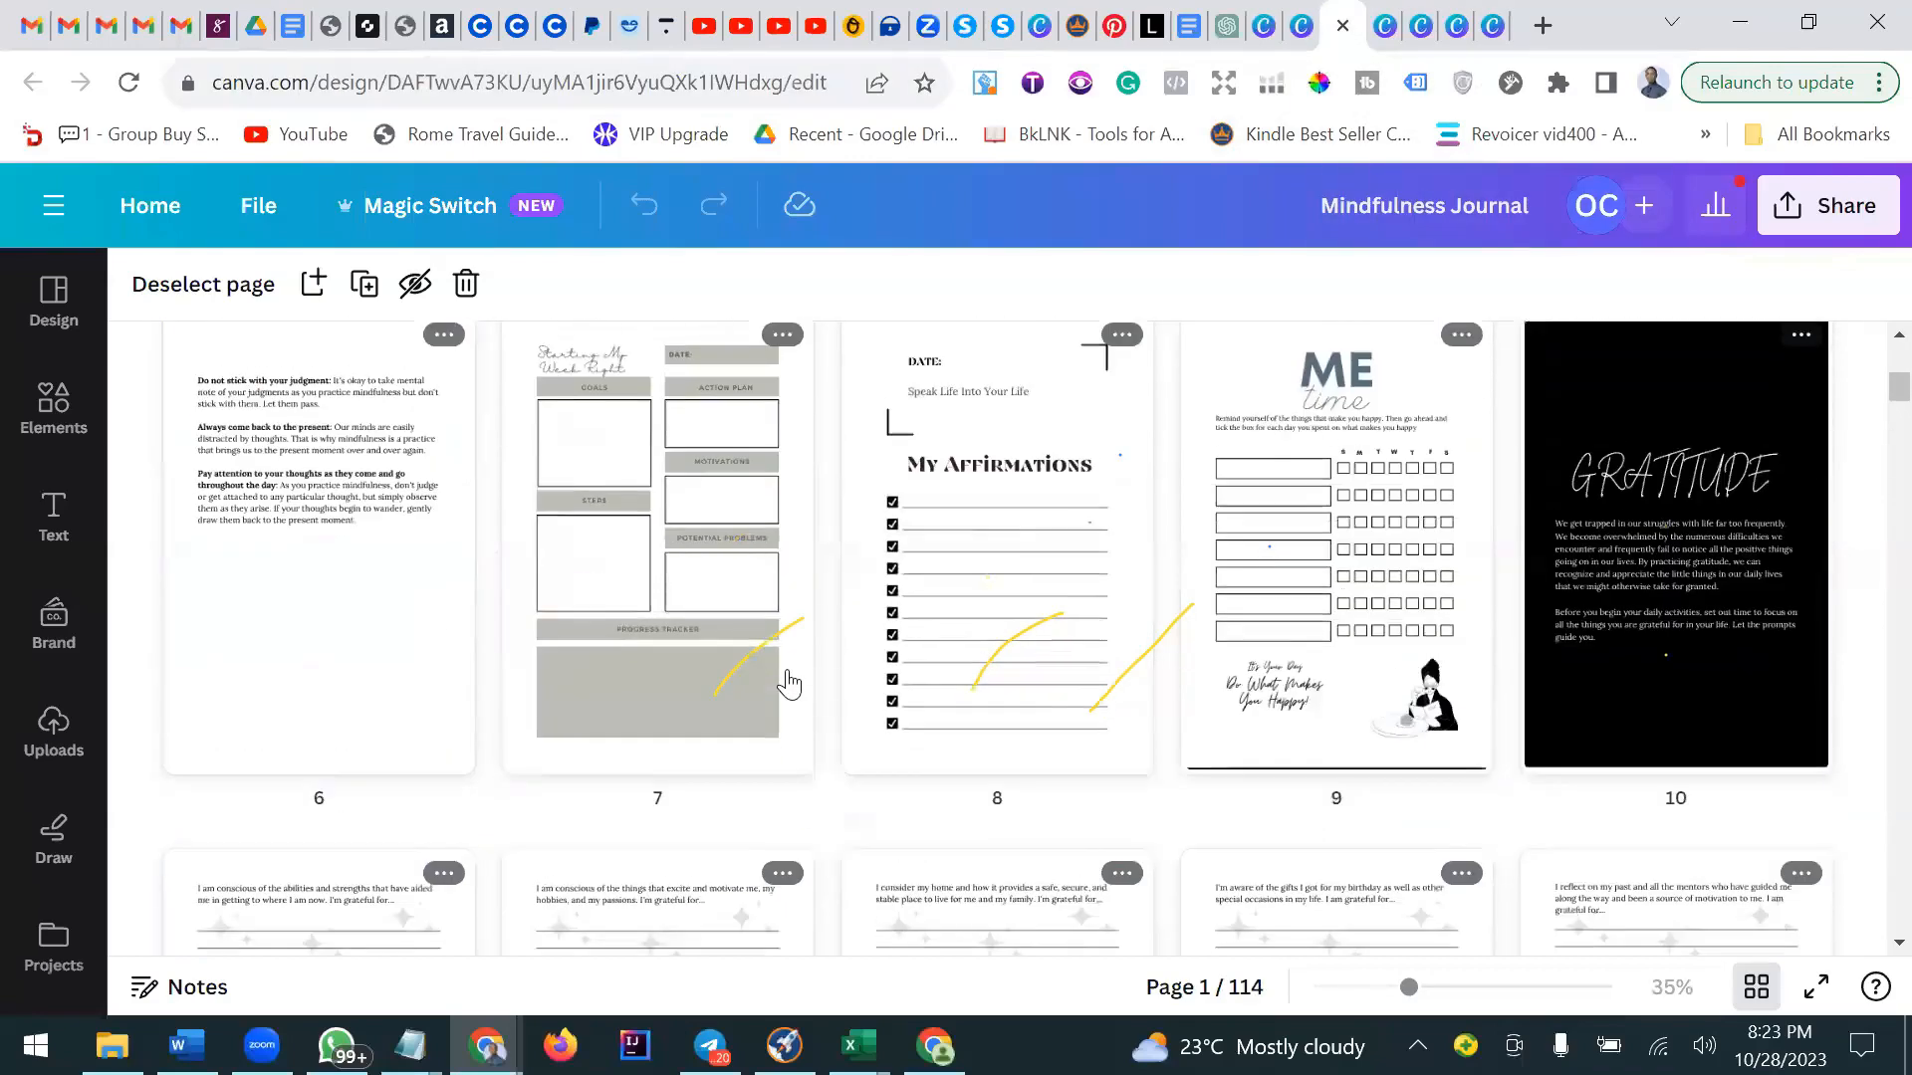
{"action": "scroll", "coordinate": [792, 678], "scroll_direction": "down", "scroll_amount": 9}
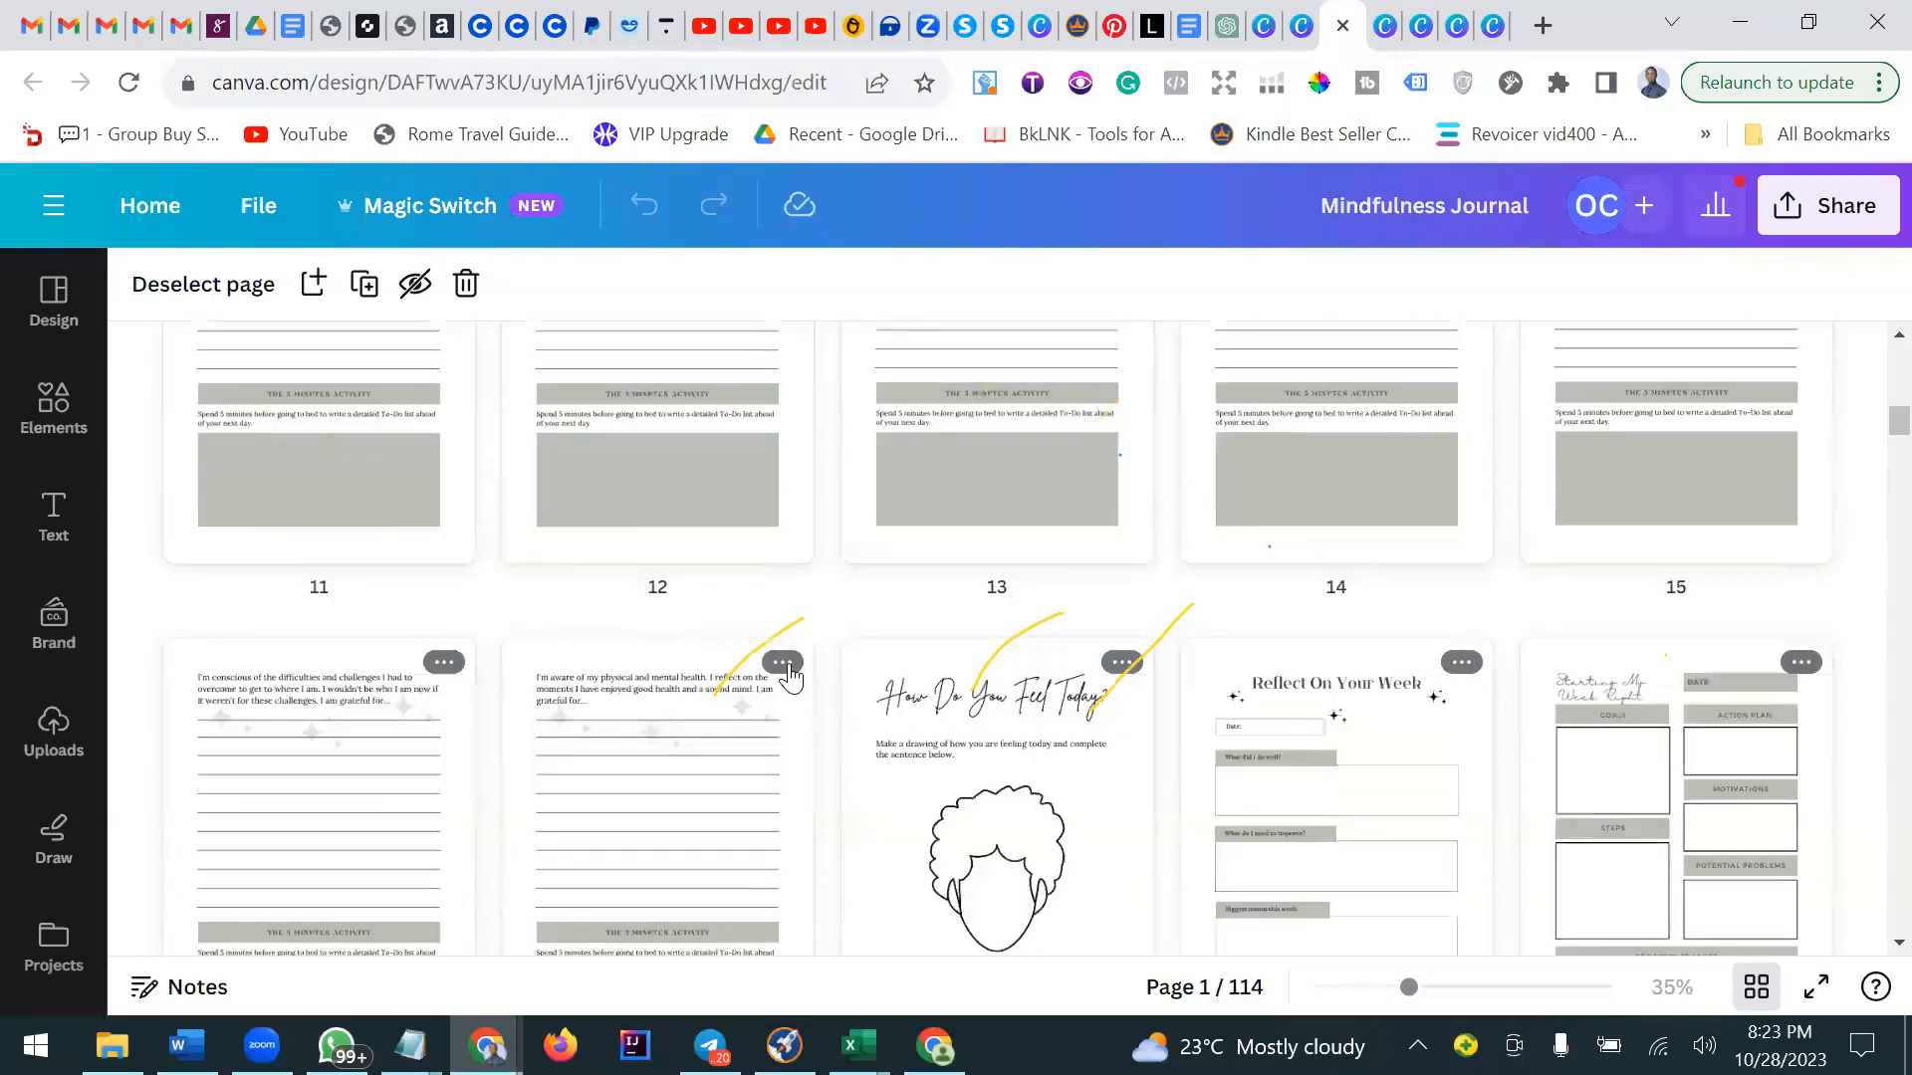
{"action": "scroll", "coordinate": [792, 678], "scroll_direction": "down", "scroll_amount": 10}
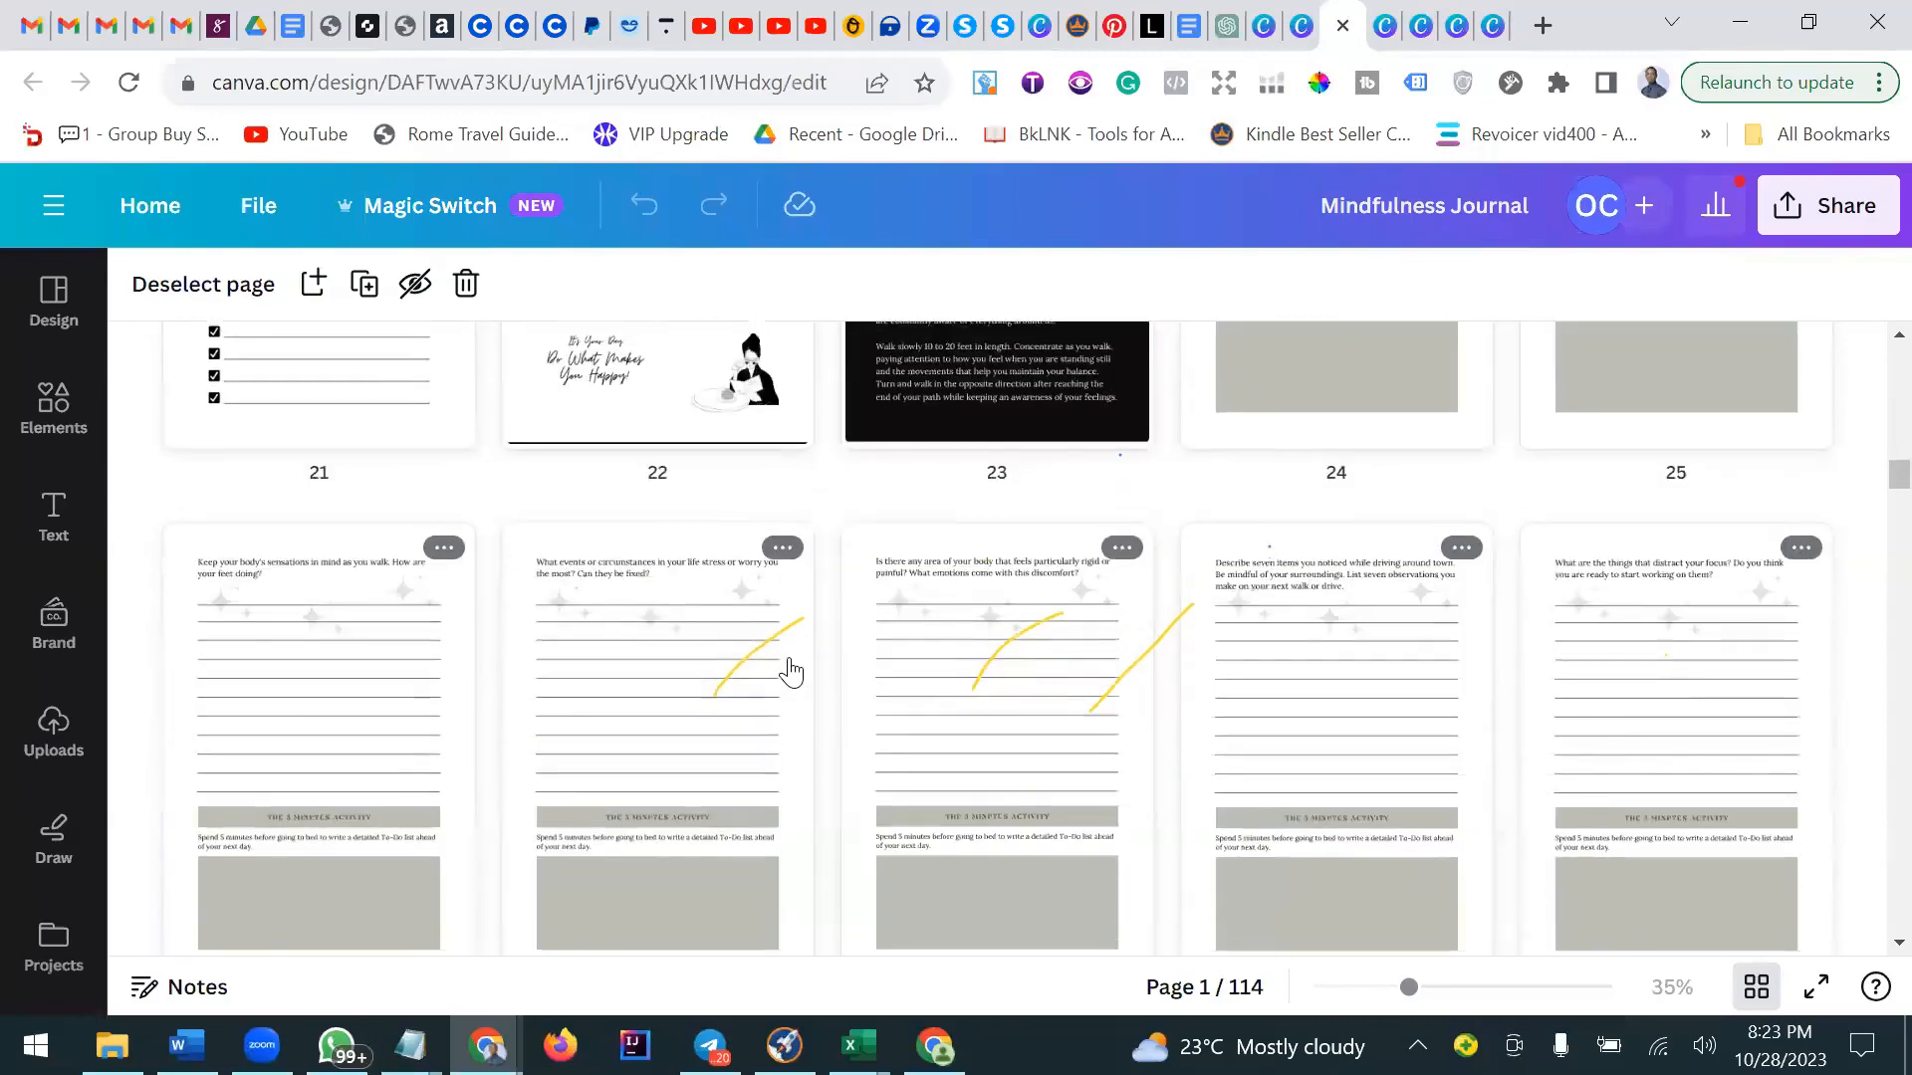
{"action": "scroll", "coordinate": [792, 678], "scroll_direction": "up", "scroll_amount": 4}
{"action": "scroll", "coordinate": [792, 674], "scroll_direction": "down", "scroll_amount": 3}
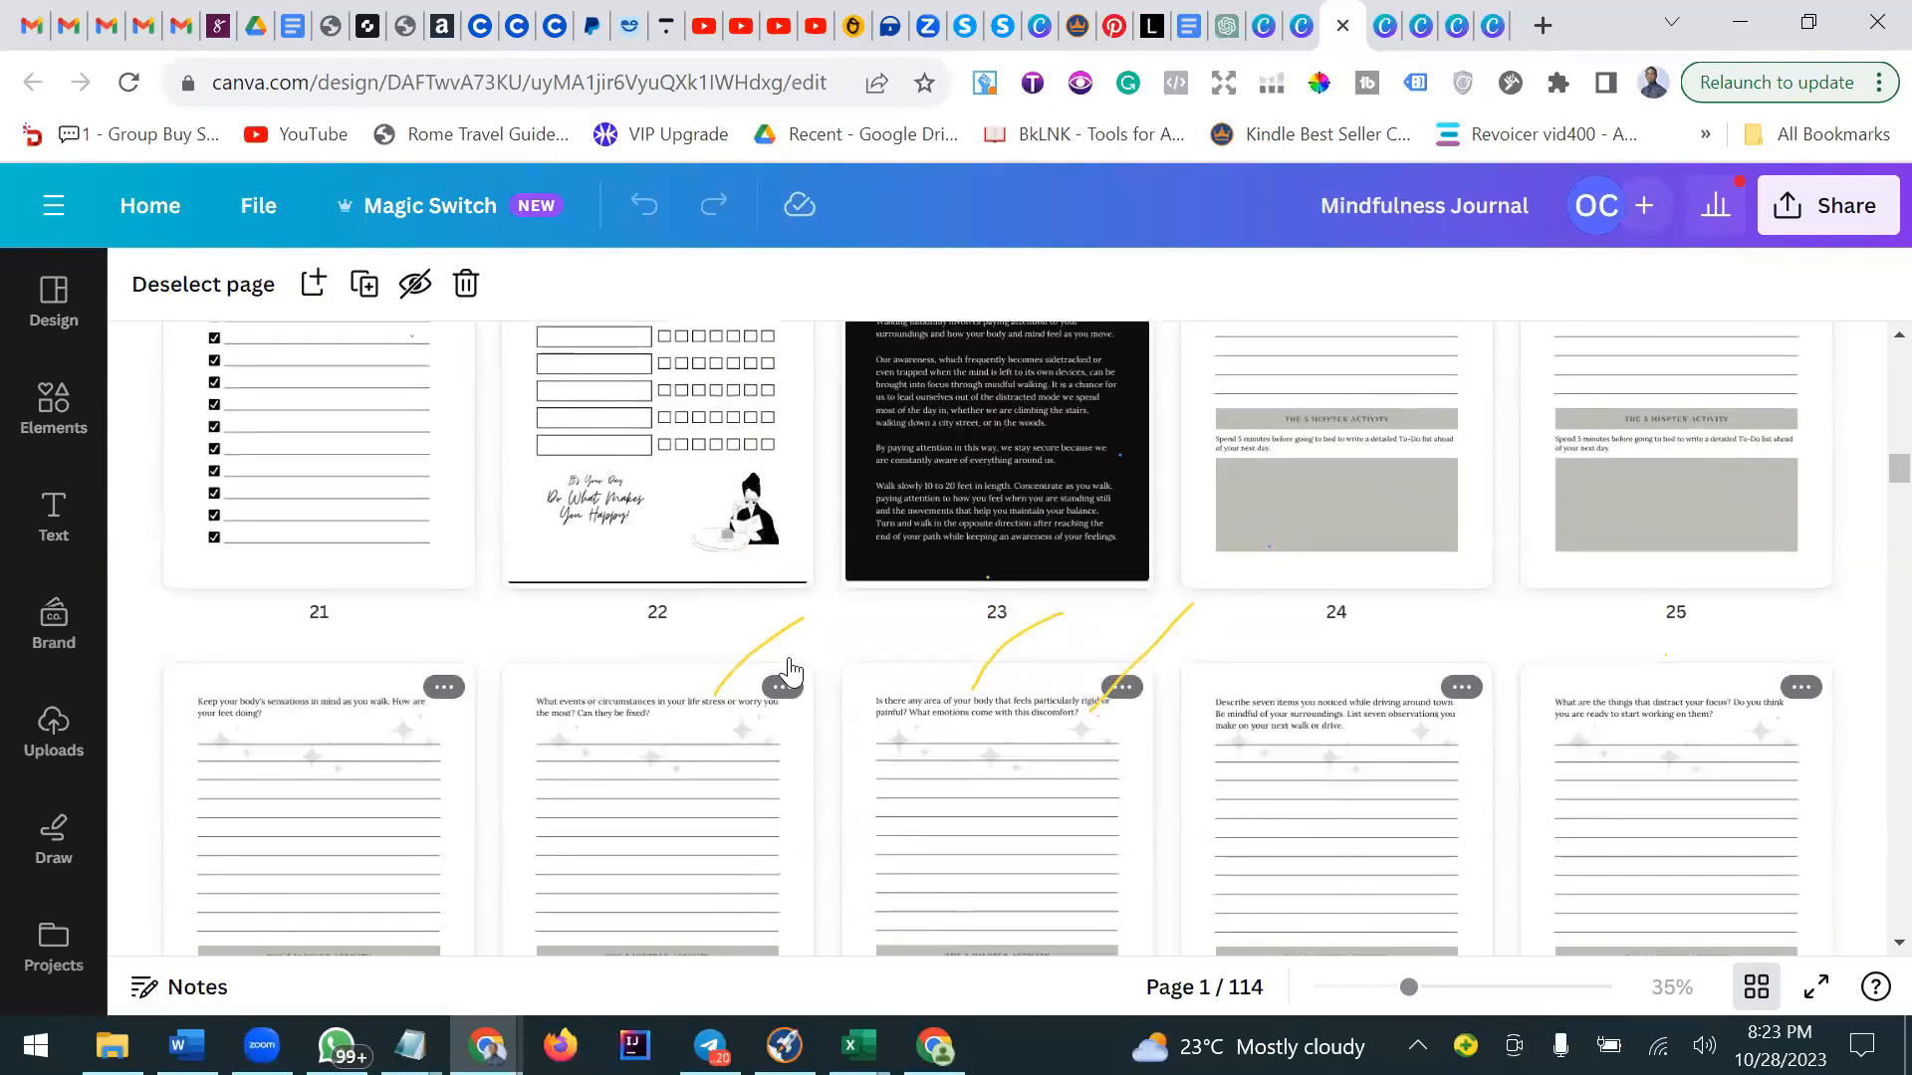
{"action": "scroll", "coordinate": [792, 675], "scroll_direction": "down", "scroll_amount": 1}
{"action": "scroll", "coordinate": [791, 674], "scroll_direction": "down", "scroll_amount": 9}
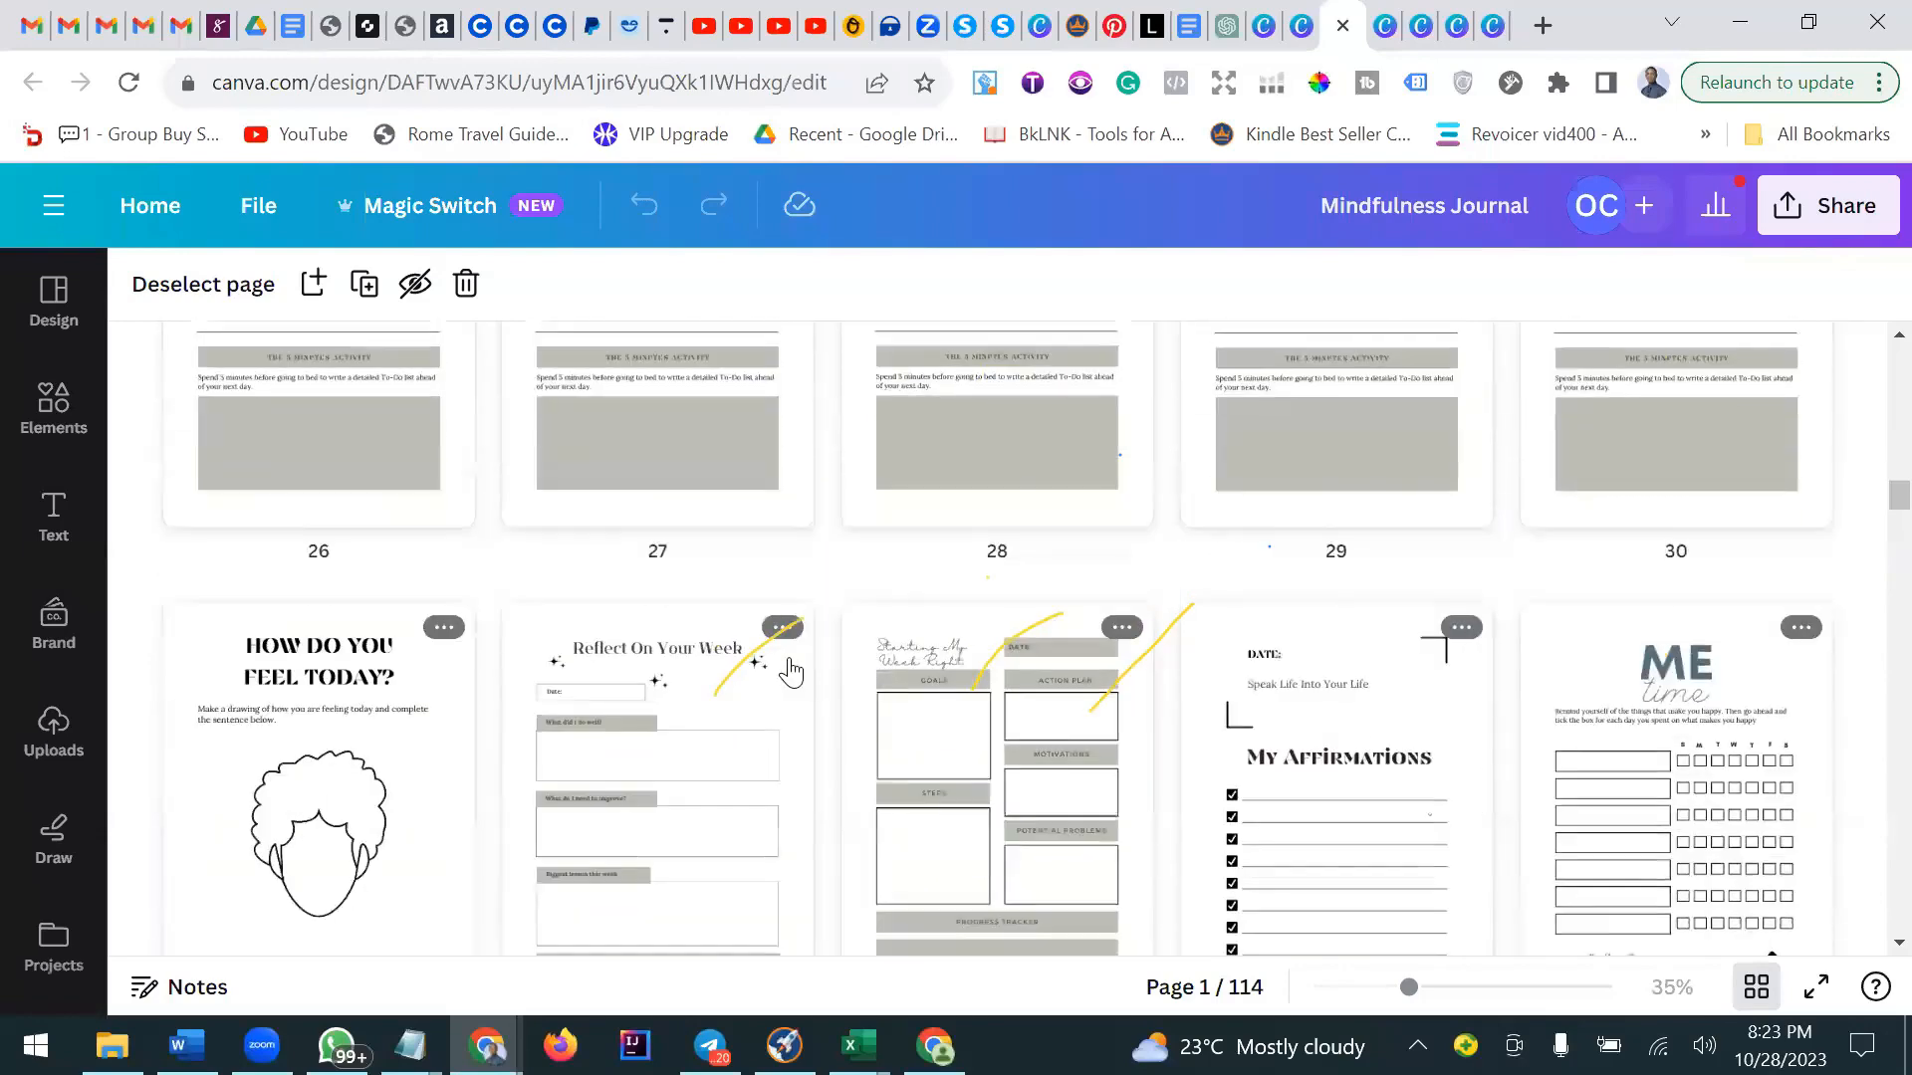
{"action": "scroll", "coordinate": [791, 666], "scroll_direction": "down", "scroll_amount": 4}
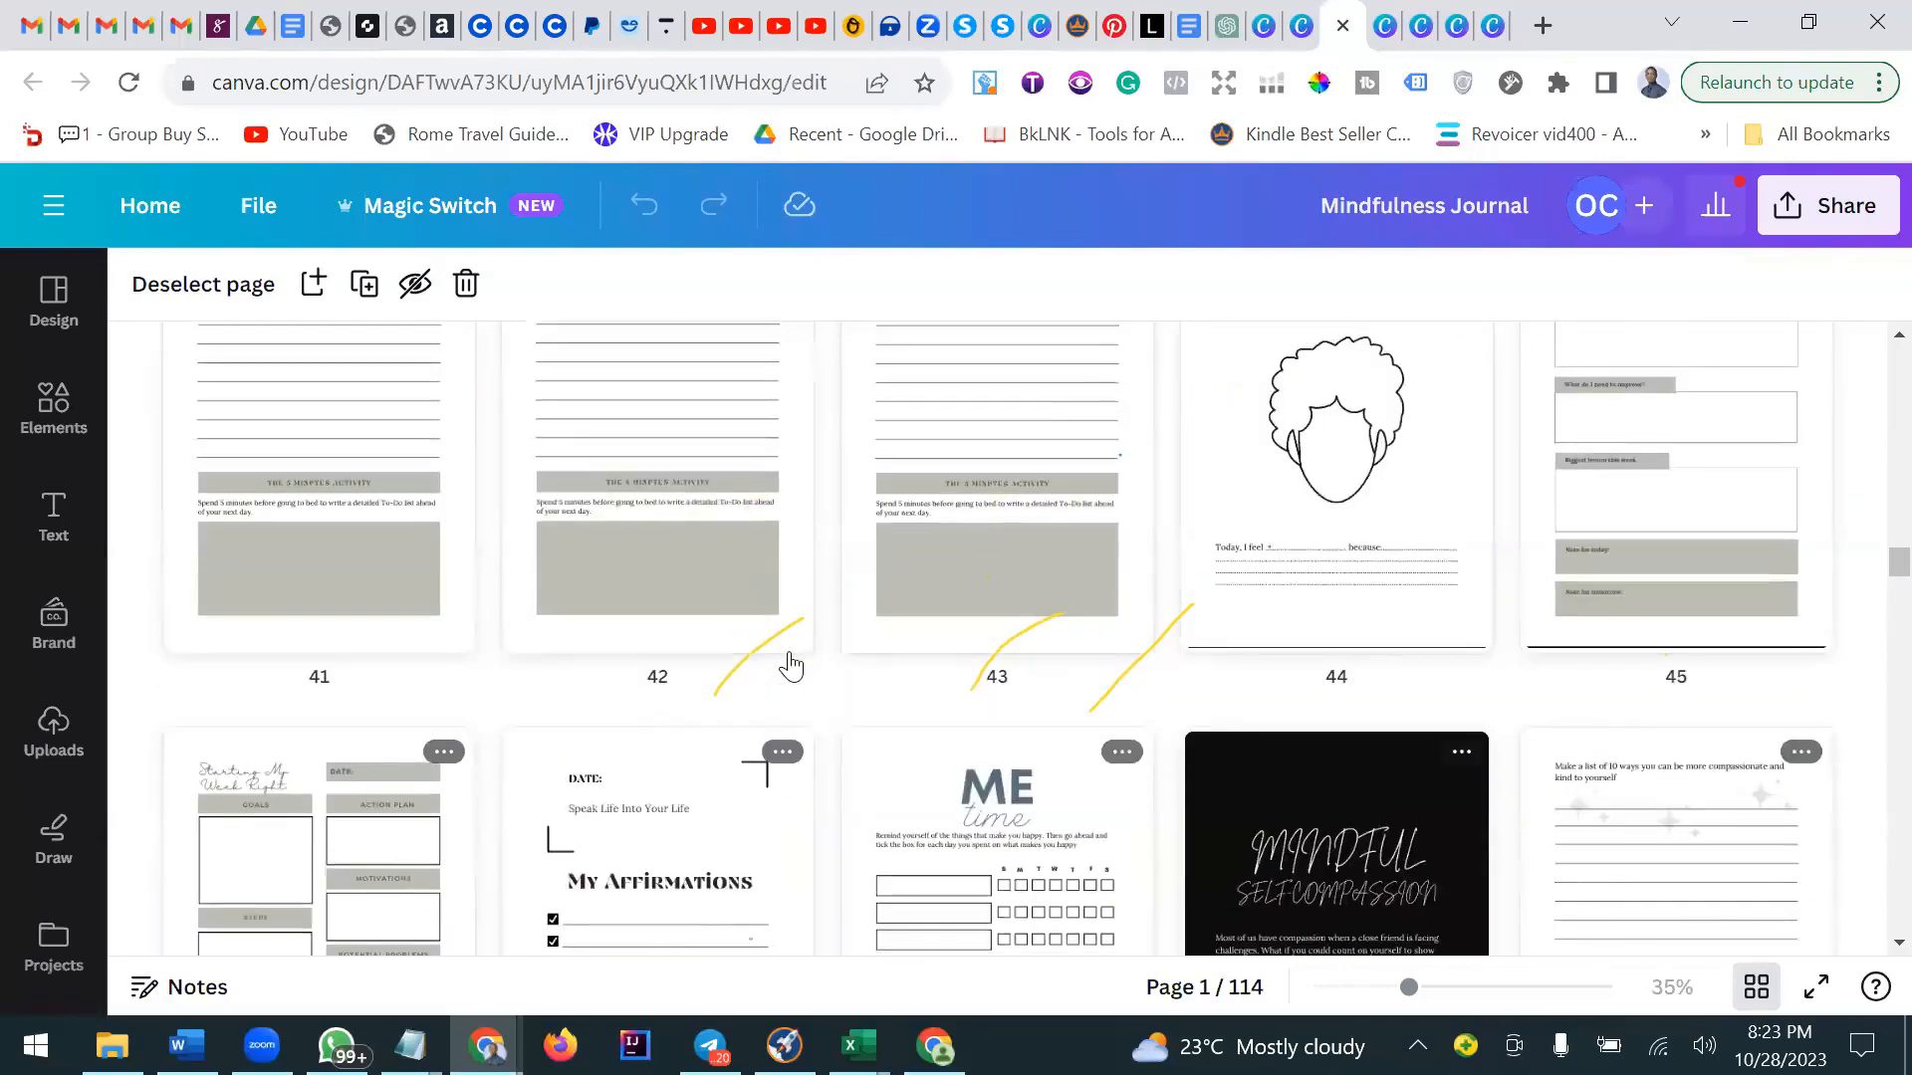
{"action": "scroll", "coordinate": [792, 665], "scroll_direction": "down", "scroll_amount": 10}
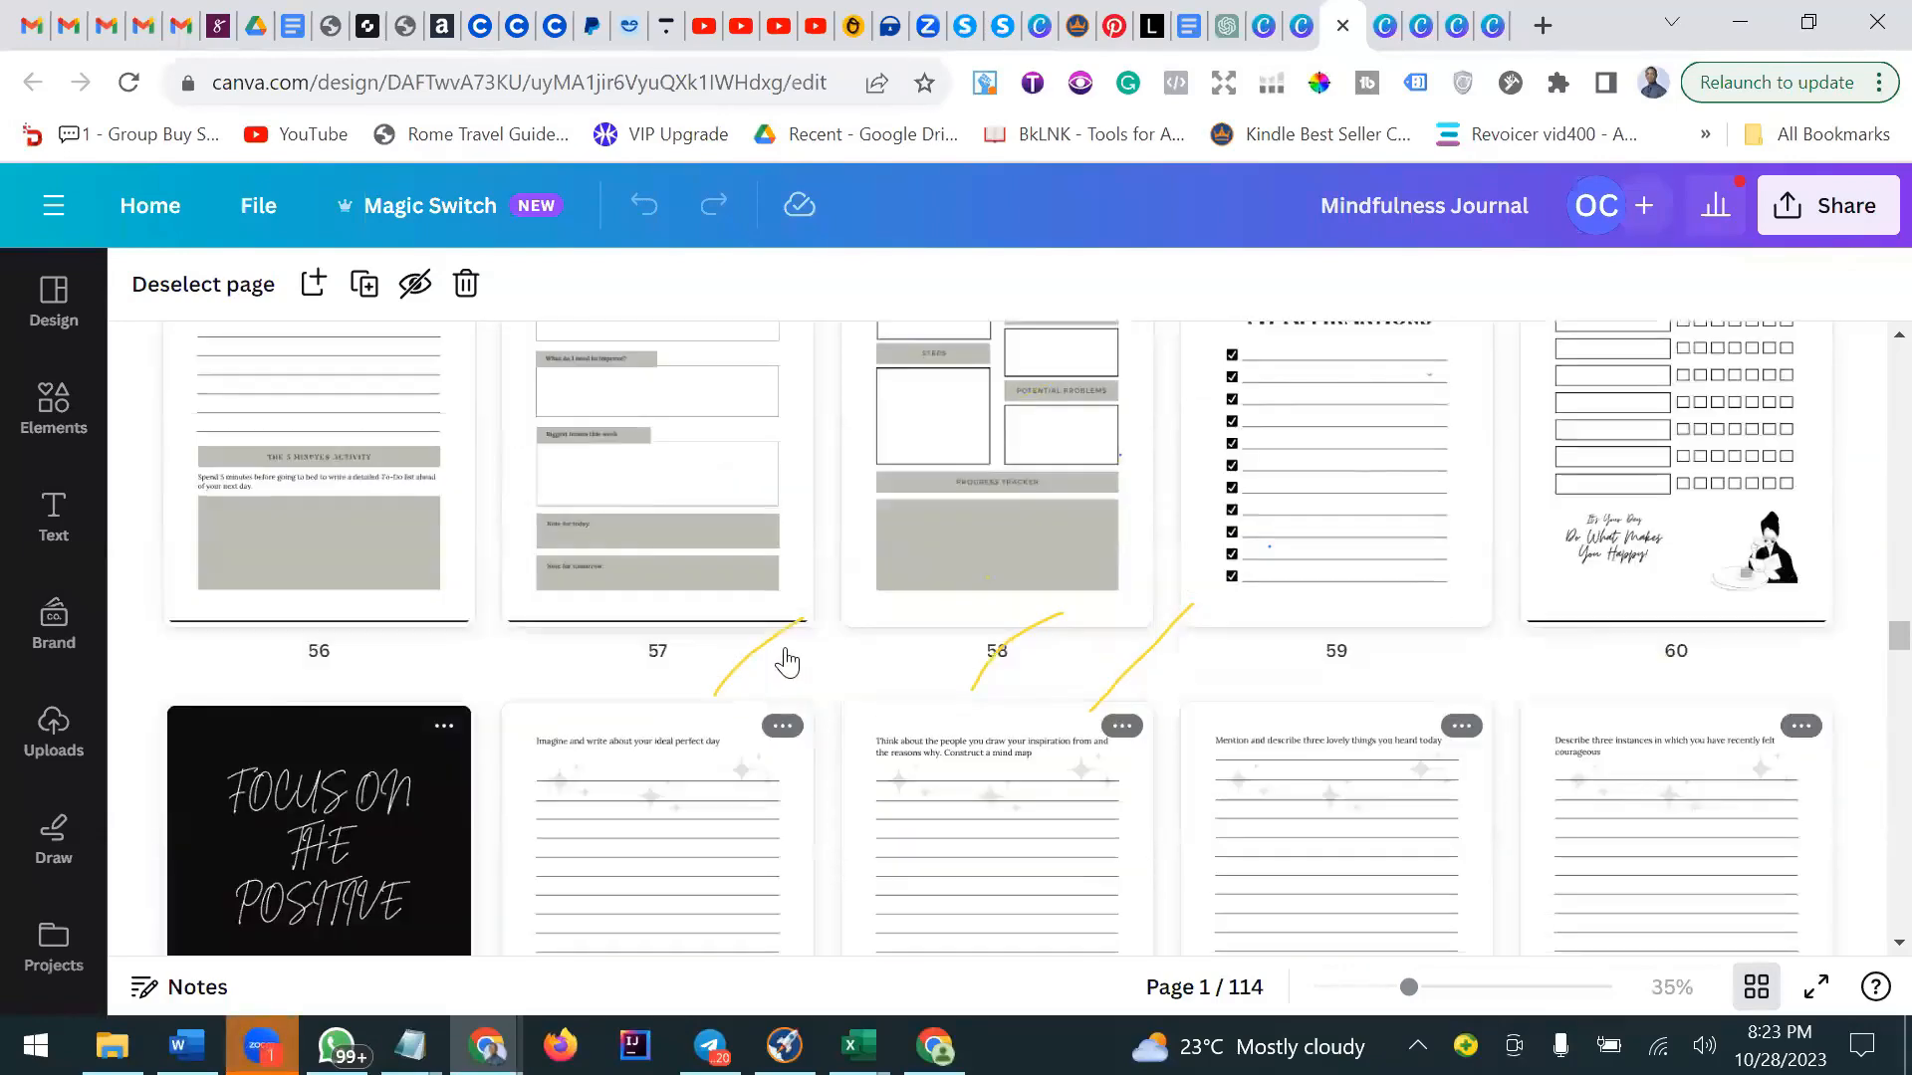
Scroll the Mindfulness Journal's pages back up to the cover page and a little past it.
{"action": "scroll", "coordinate": [787, 660], "scroll_direction": "up", "scroll_amount": 15}
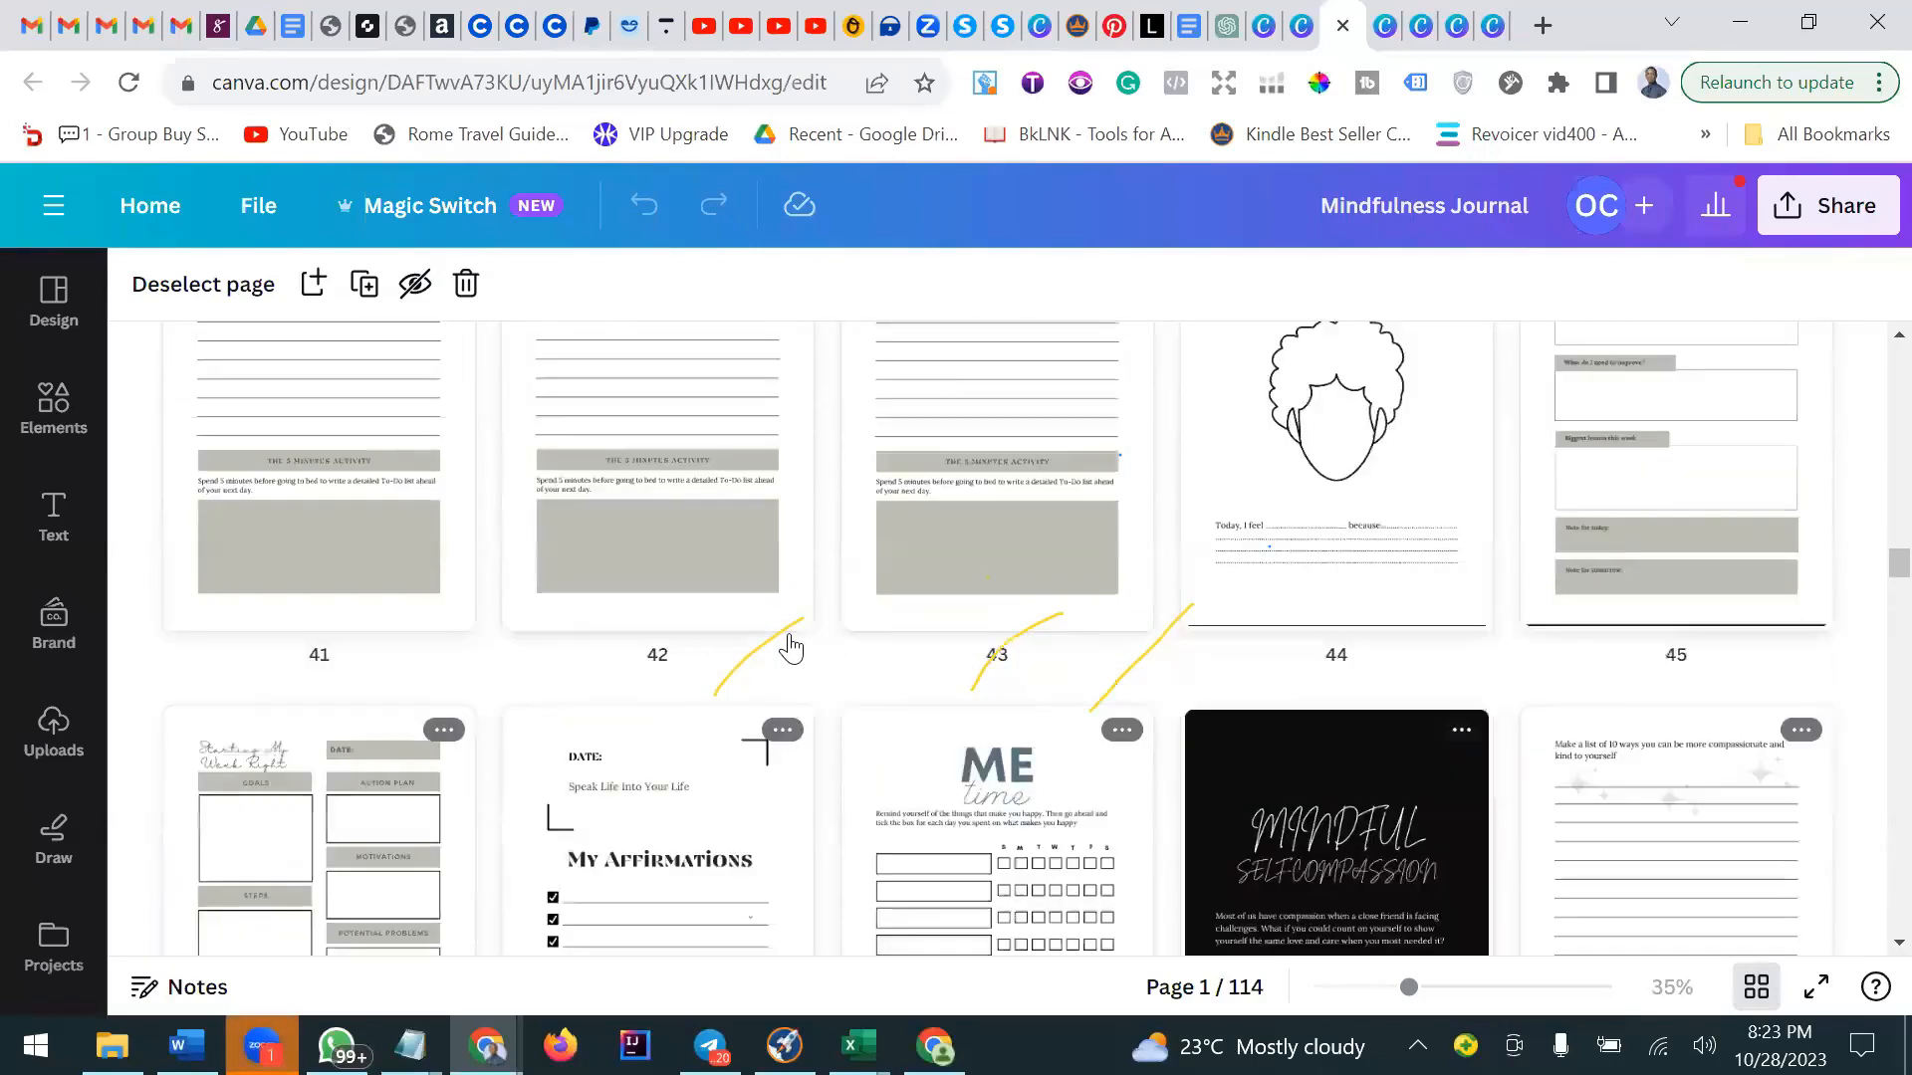
{"action": "scroll", "coordinate": [792, 654], "scroll_direction": "up", "scroll_amount": 4}
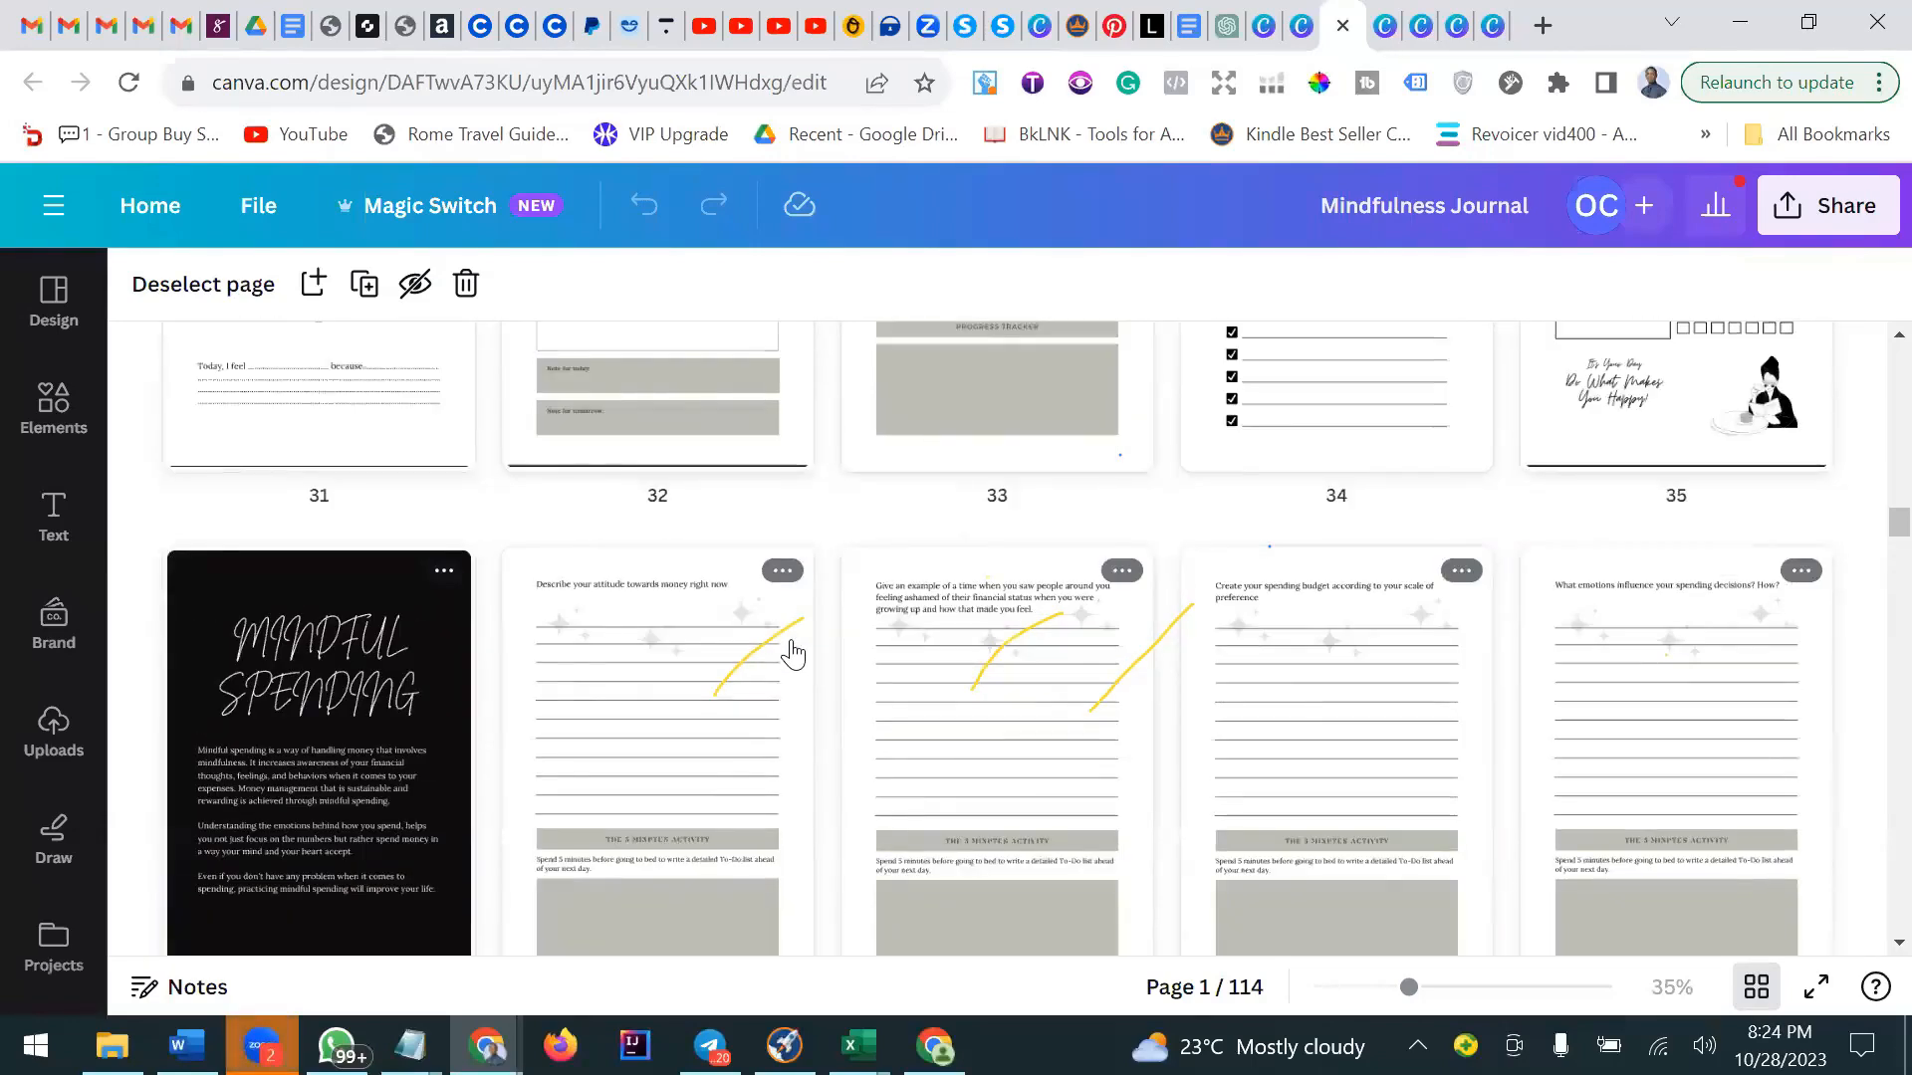
{"action": "scroll", "coordinate": [792, 654], "scroll_direction": "up", "scroll_amount": 4}
{"action": "scroll", "coordinate": [792, 654], "scroll_direction": "up", "scroll_amount": 8}
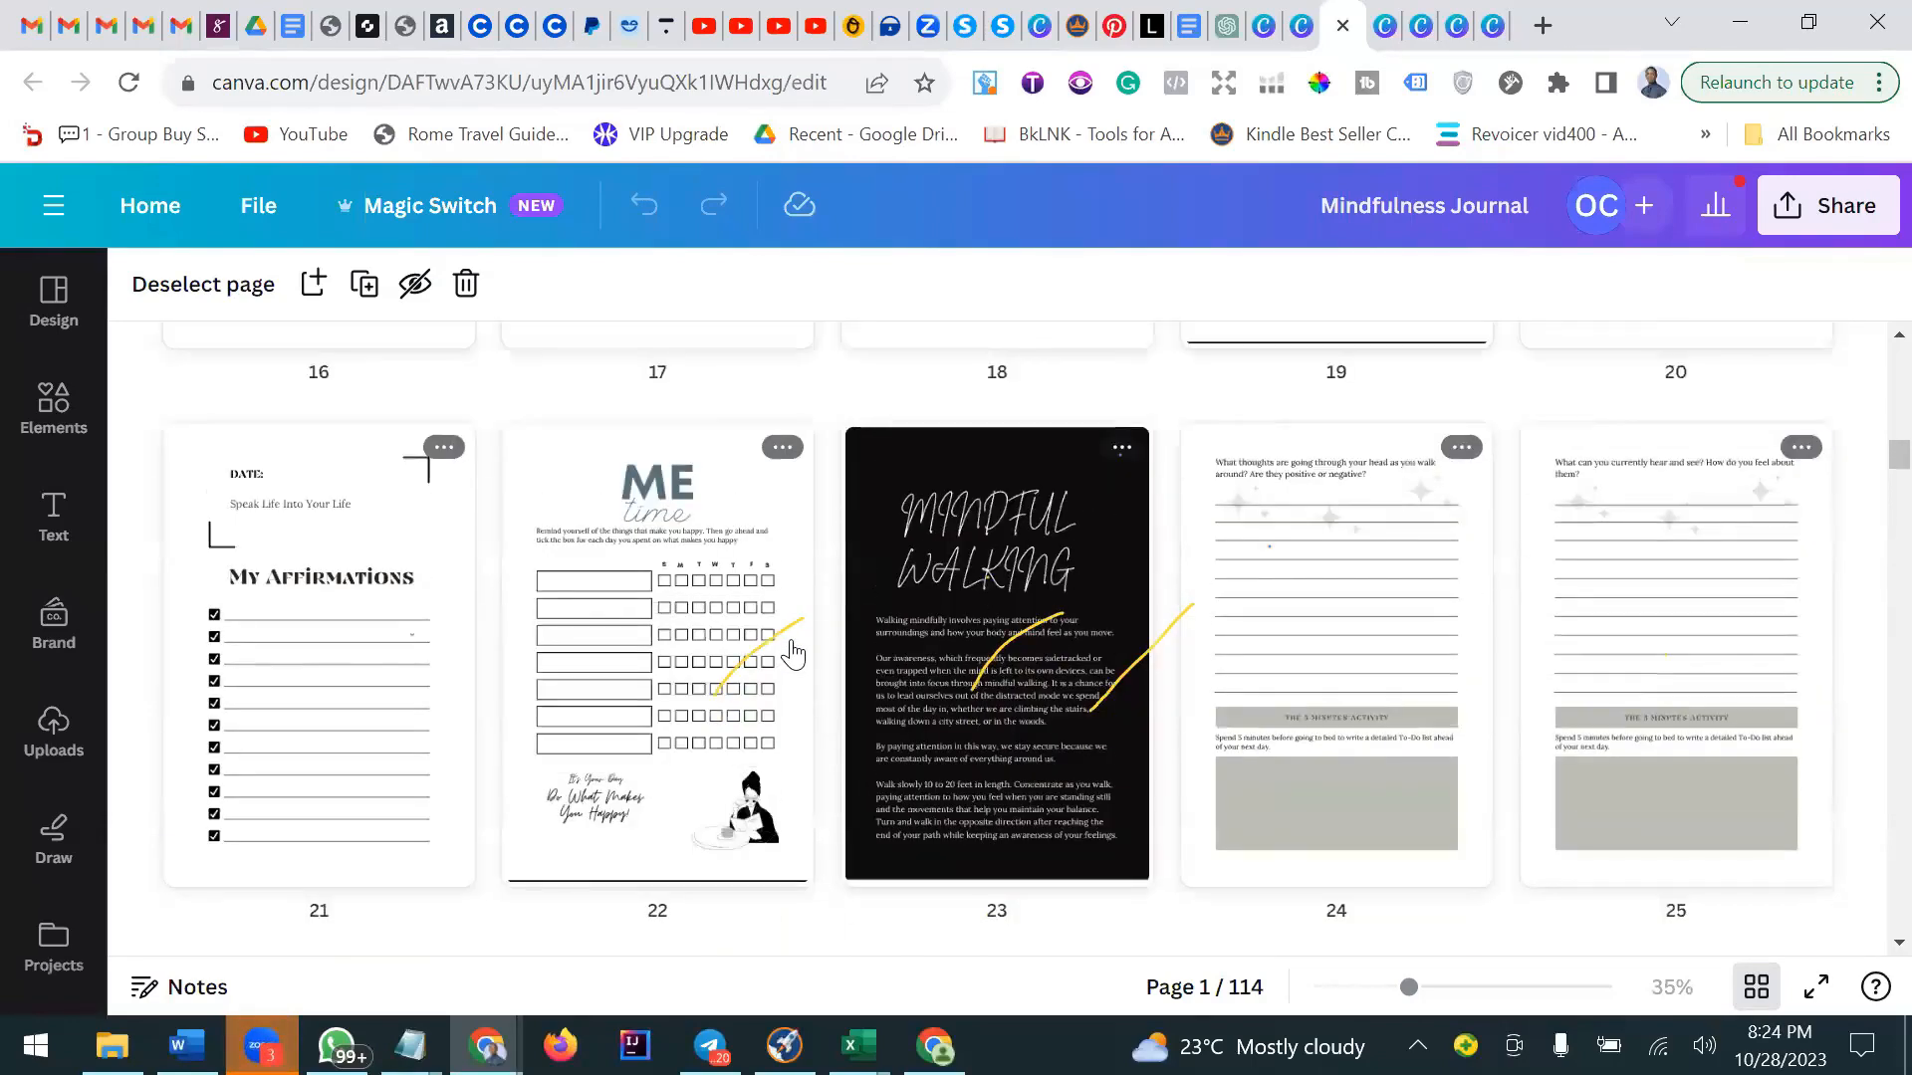
{"action": "scroll", "coordinate": [792, 654], "scroll_direction": "up", "scroll_amount": 2}
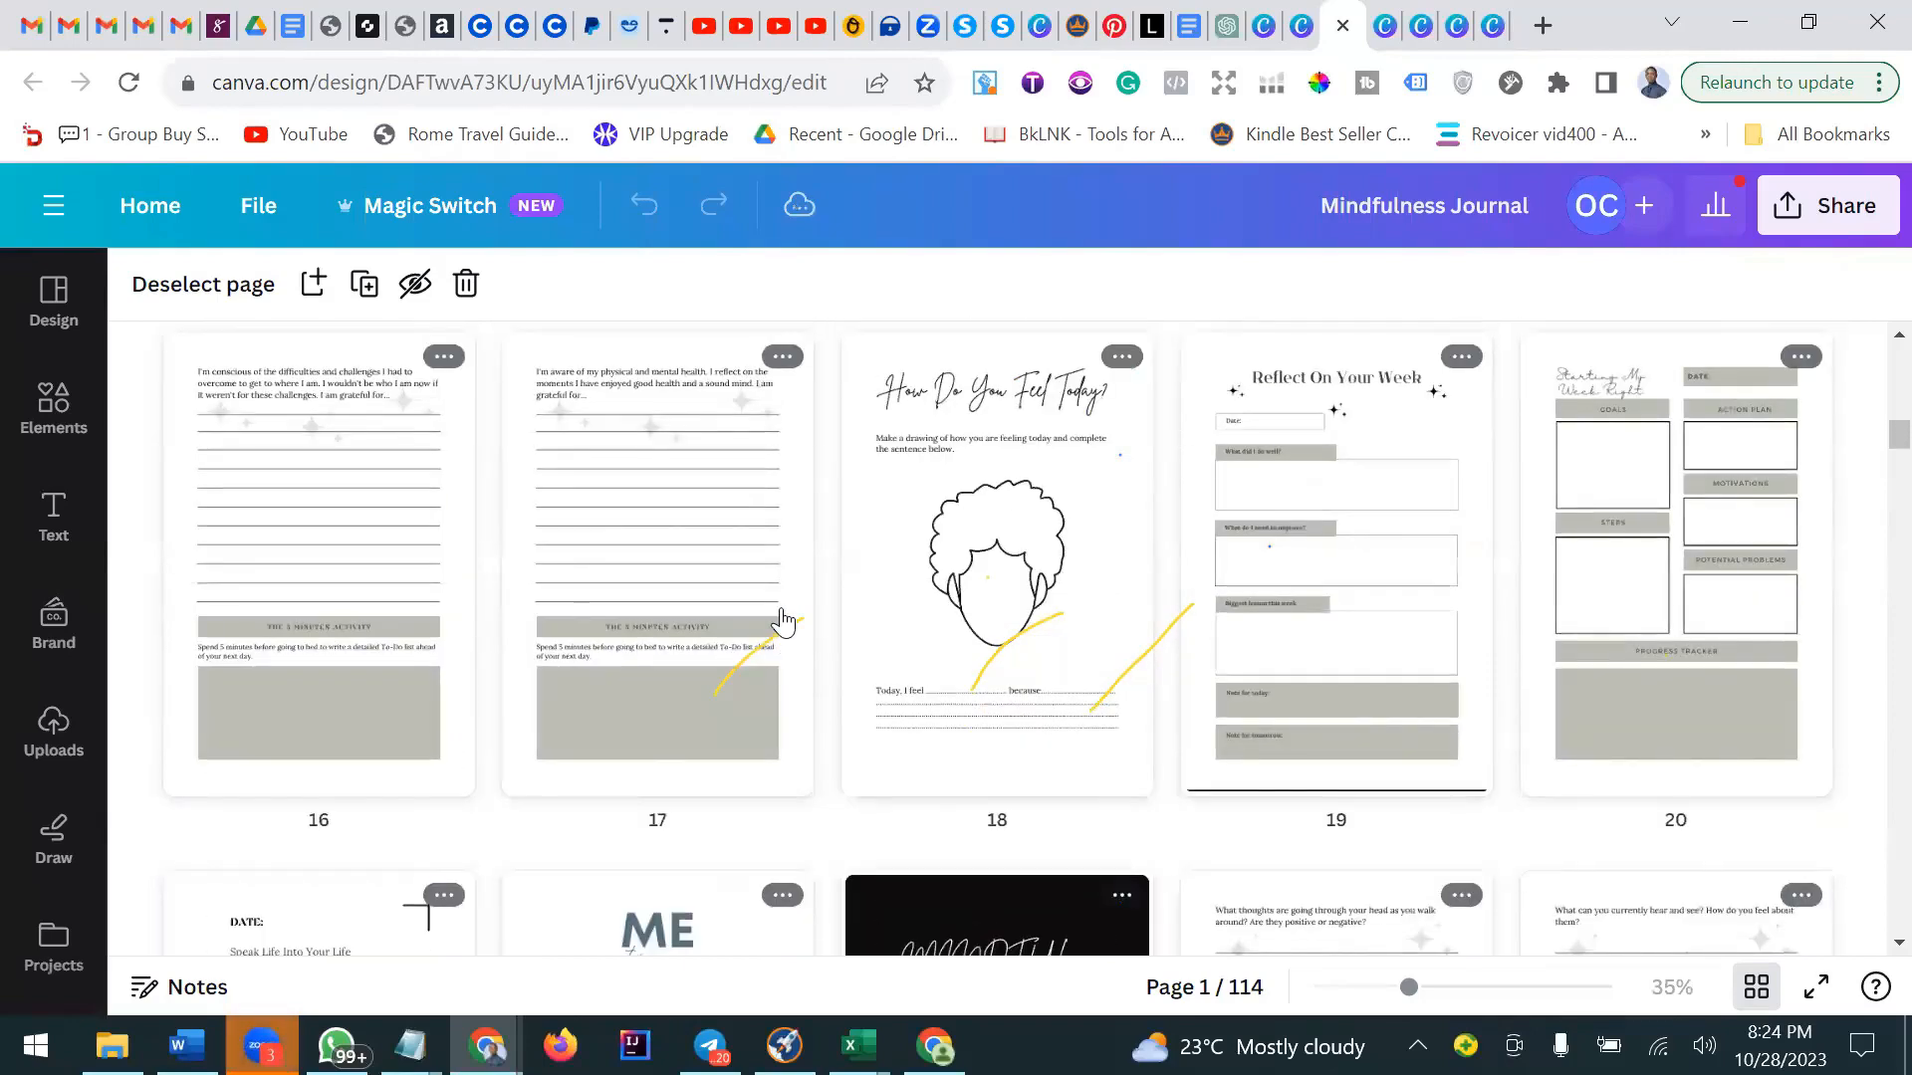
{"action": "scroll", "coordinate": [782, 622], "scroll_direction": "up", "scroll_amount": 6}
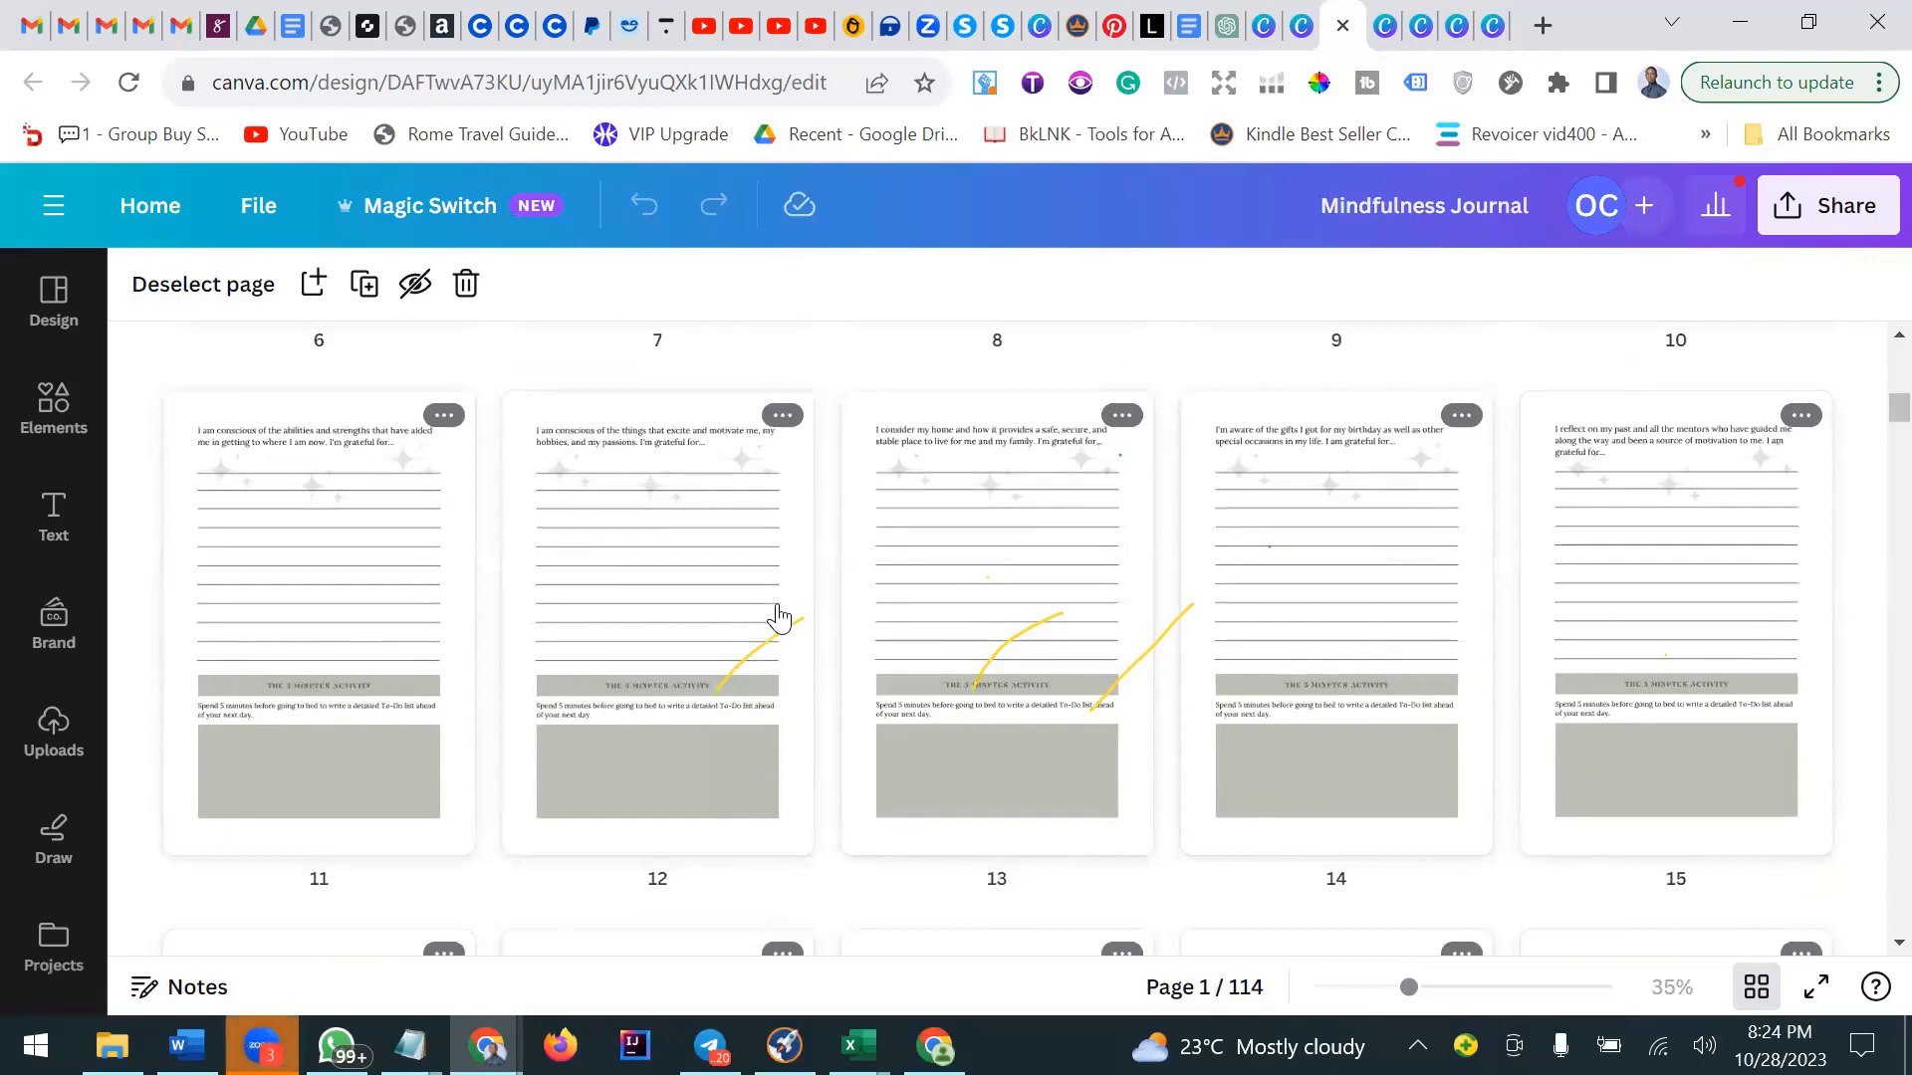
{"action": "scroll", "coordinate": [780, 619], "scroll_direction": "up", "scroll_amount": 5}
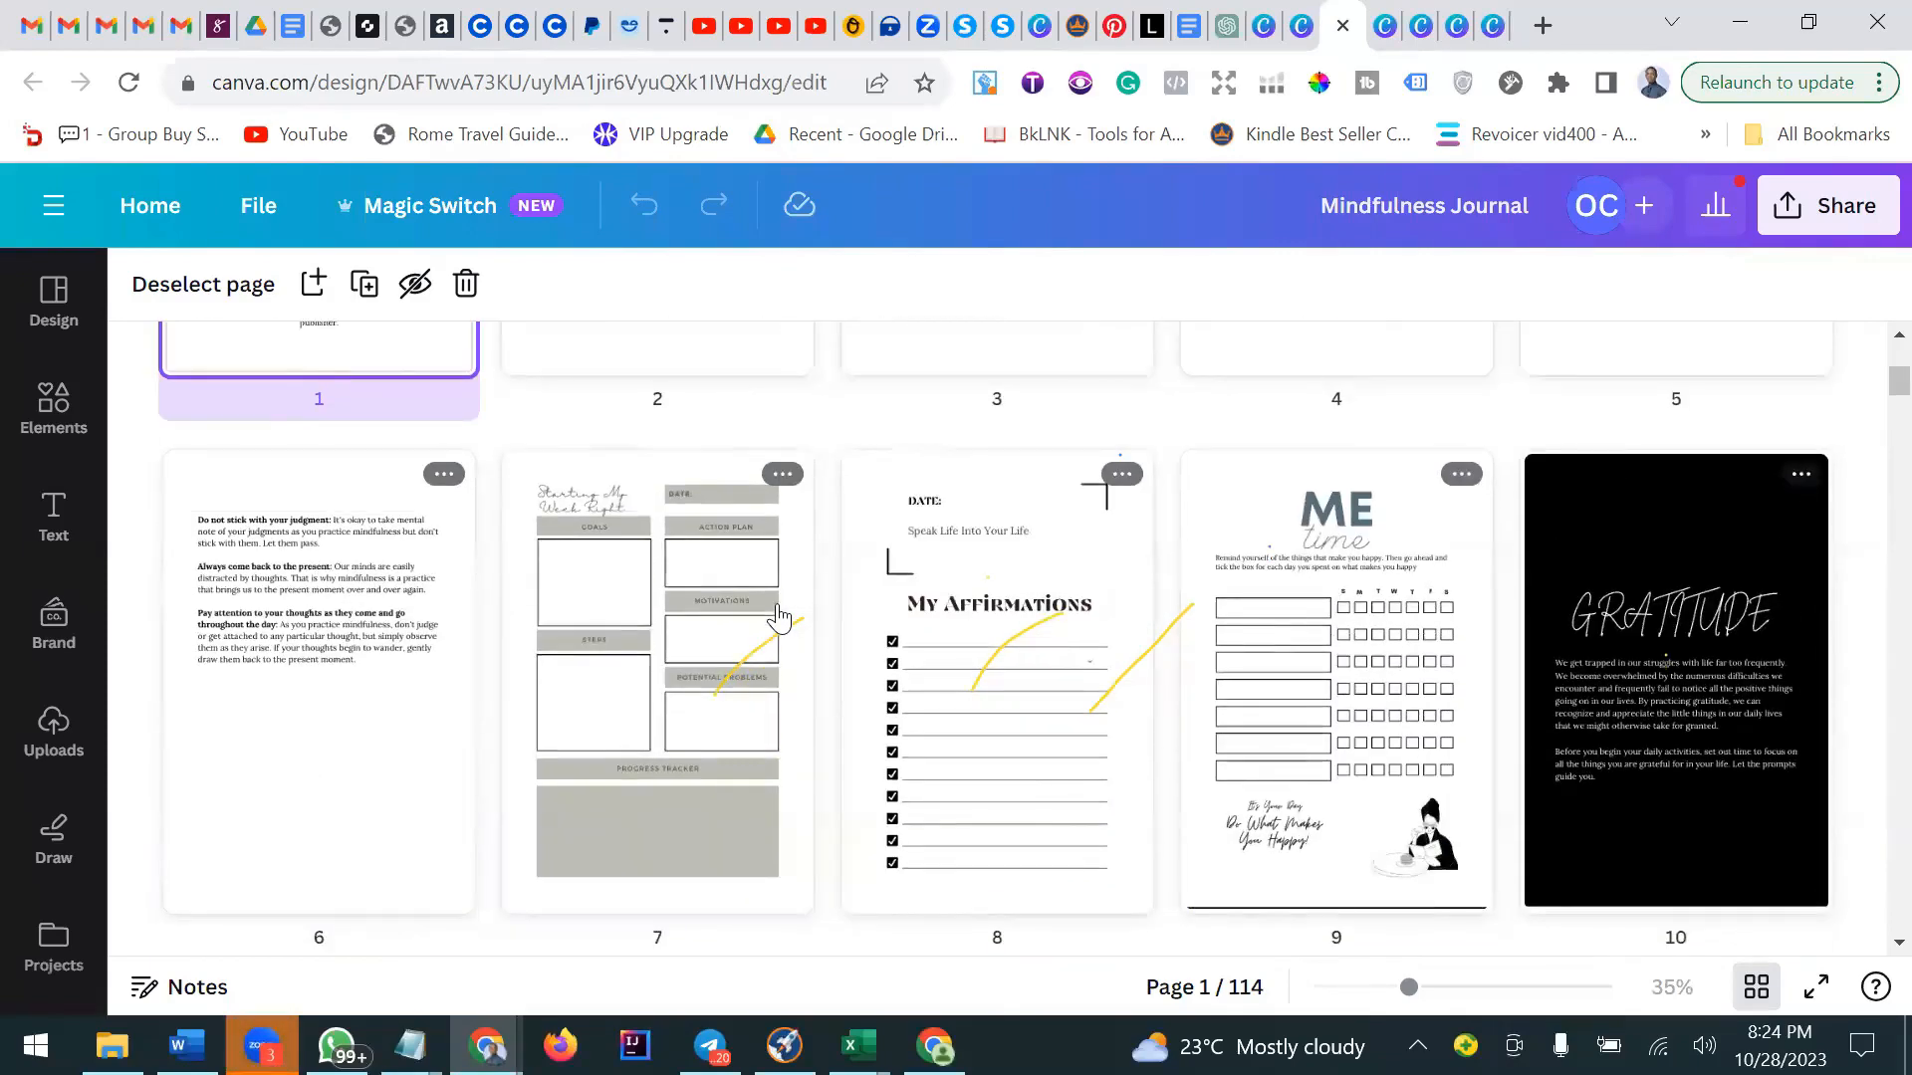
{"action": "scroll", "coordinate": [780, 619], "scroll_direction": "up", "scroll_amount": 1}
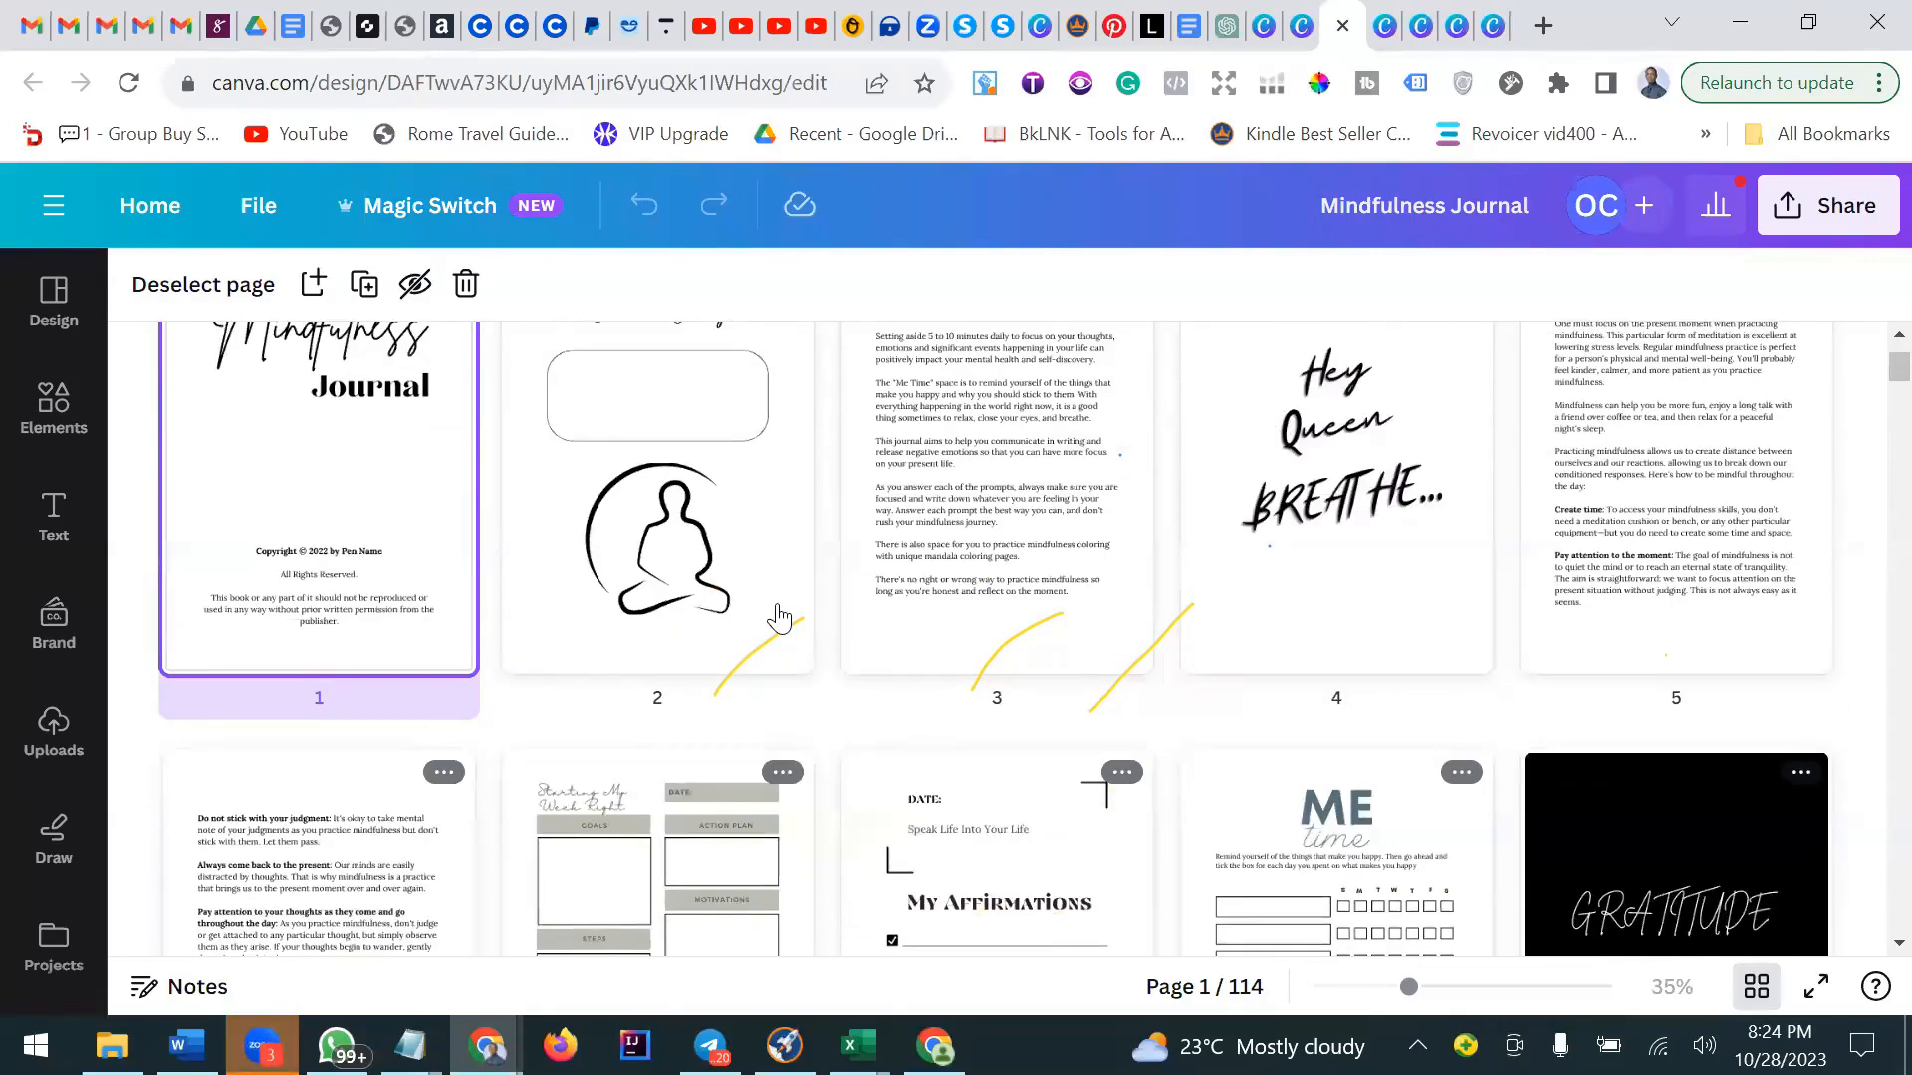
{"action": "scroll", "coordinate": [780, 619], "scroll_direction": "up", "scroll_amount": 2}
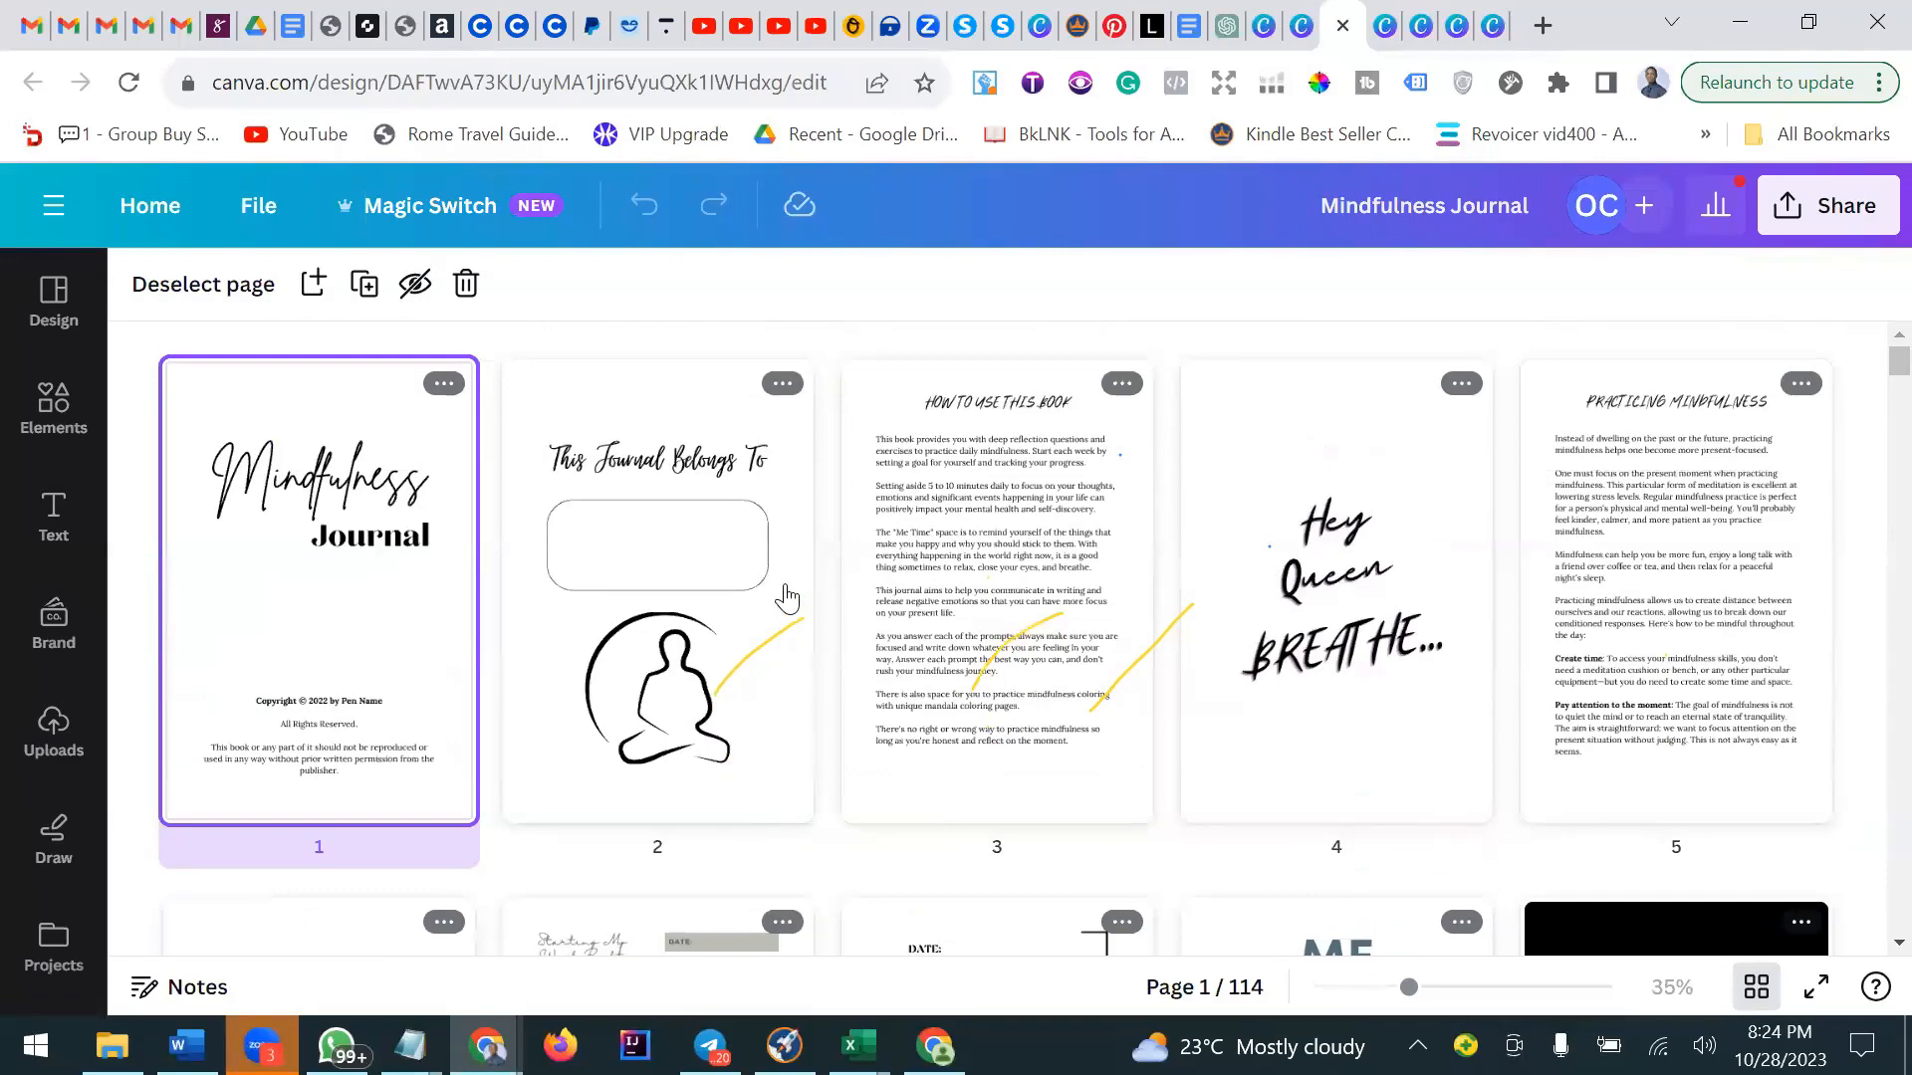
{"action": "scroll", "coordinate": [1365, 674], "scroll_direction": "down", "scroll_amount": 5}
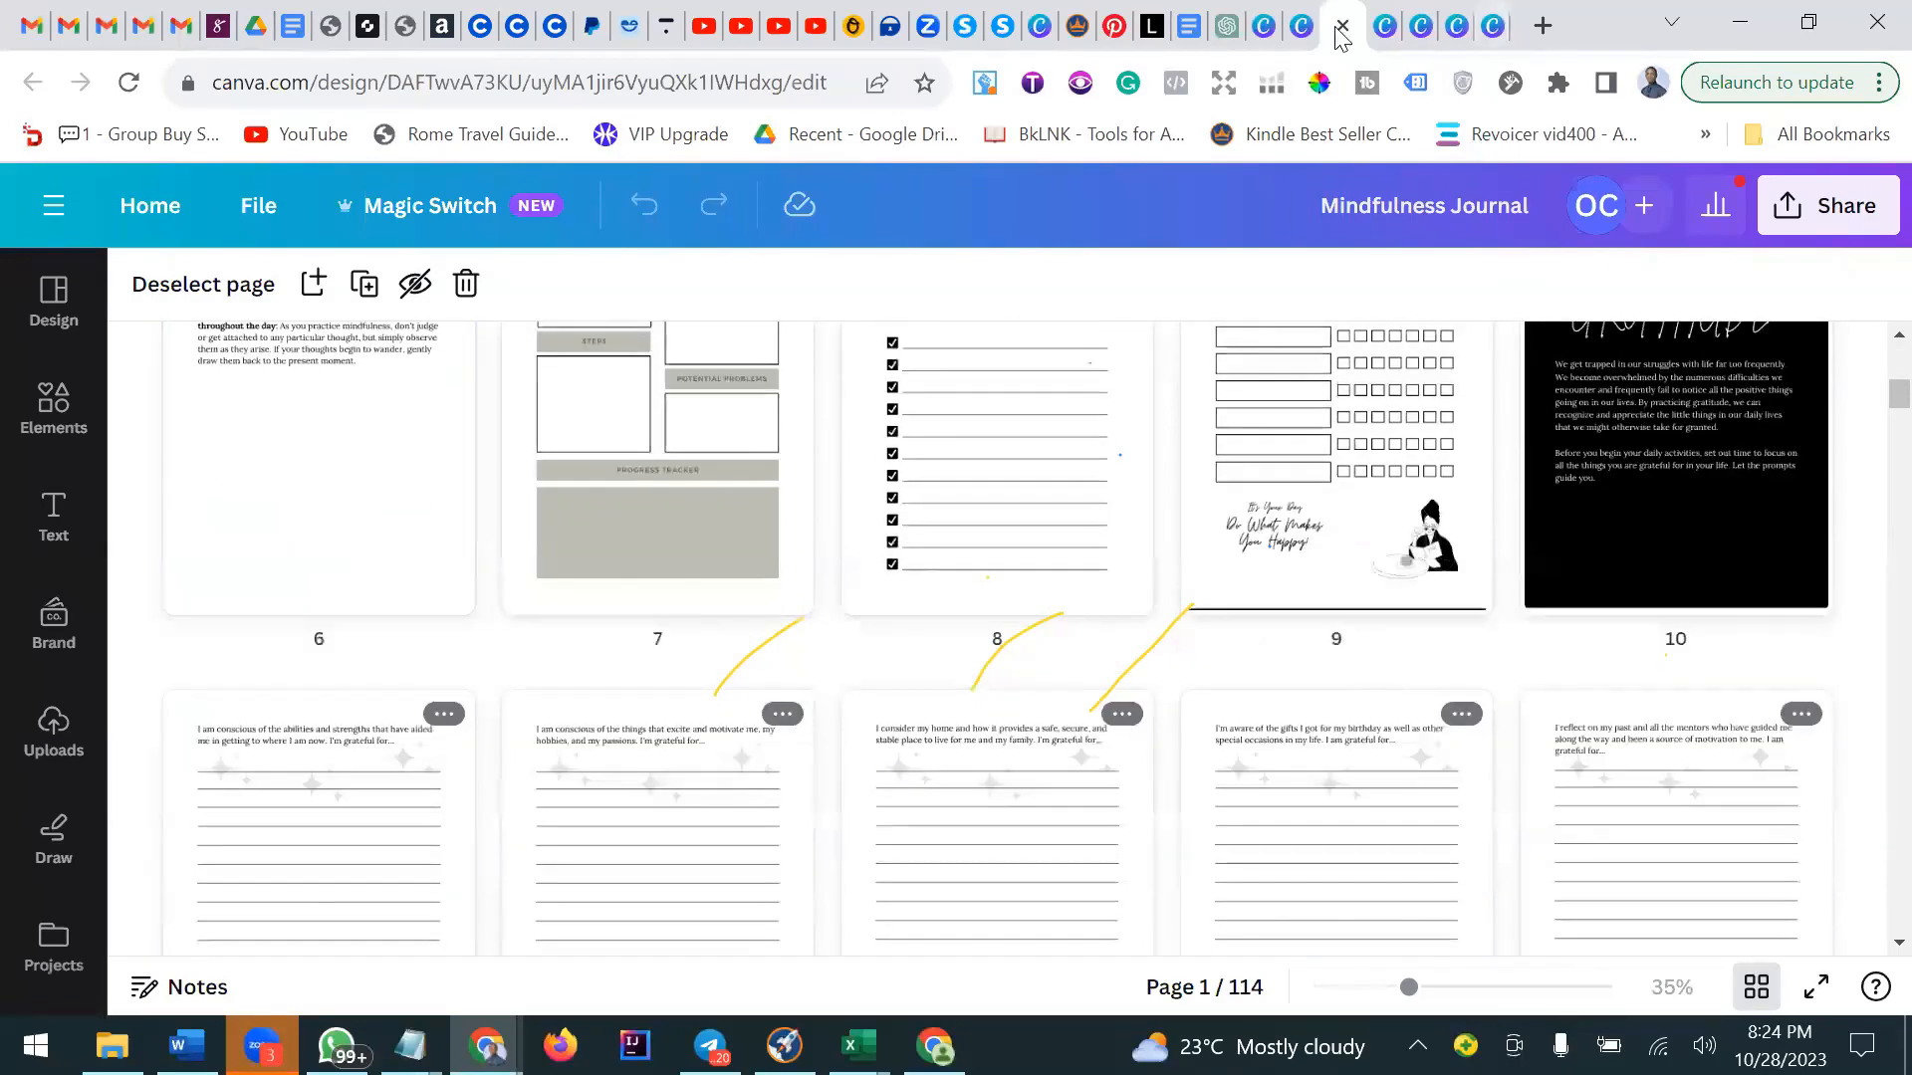
Switch to the ddddd sobriety workbook design tab and browse its pages in grid view to about page 45.
{"action": "left_click", "coordinate": [1378, 25]}
{"action": "scroll", "coordinate": [1282, 488], "scroll_direction": "down", "scroll_amount": 3}
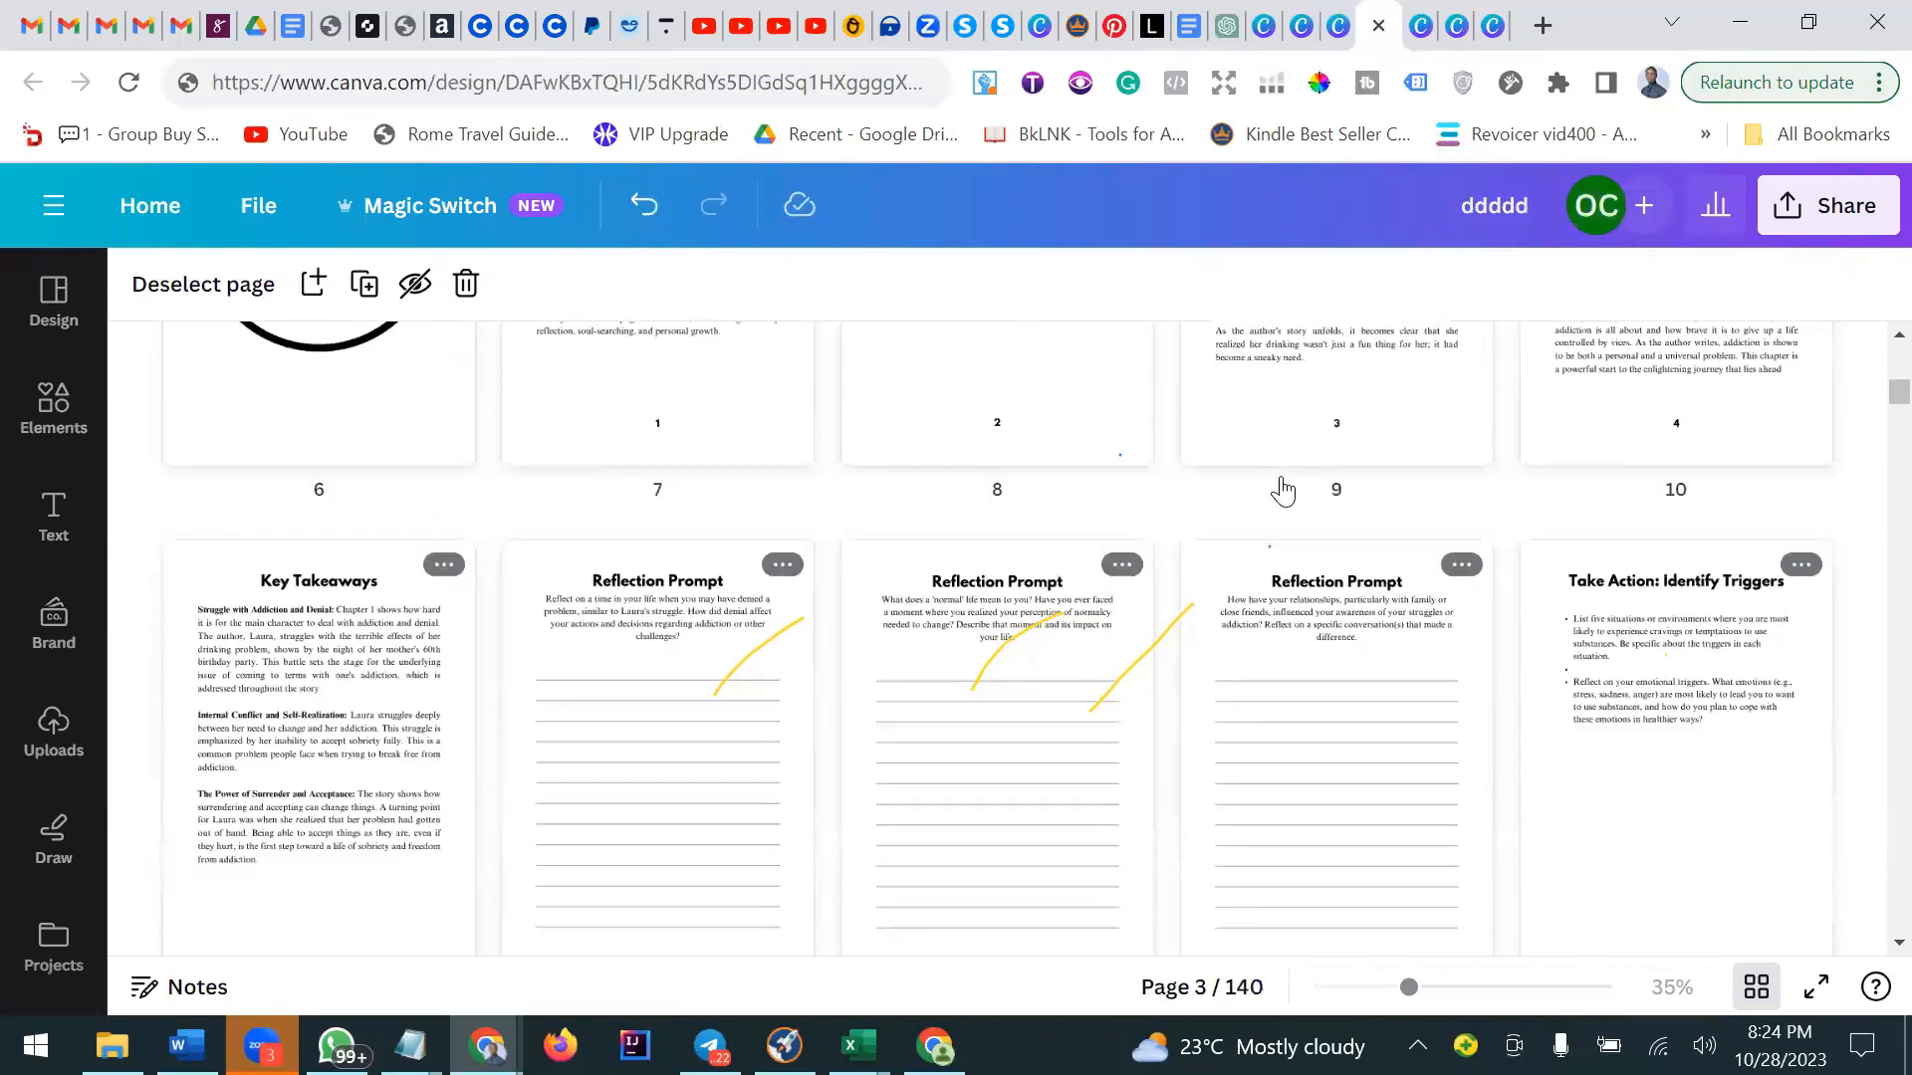
{"action": "scroll", "coordinate": [1268, 517], "scroll_direction": "up", "scroll_amount": 3}
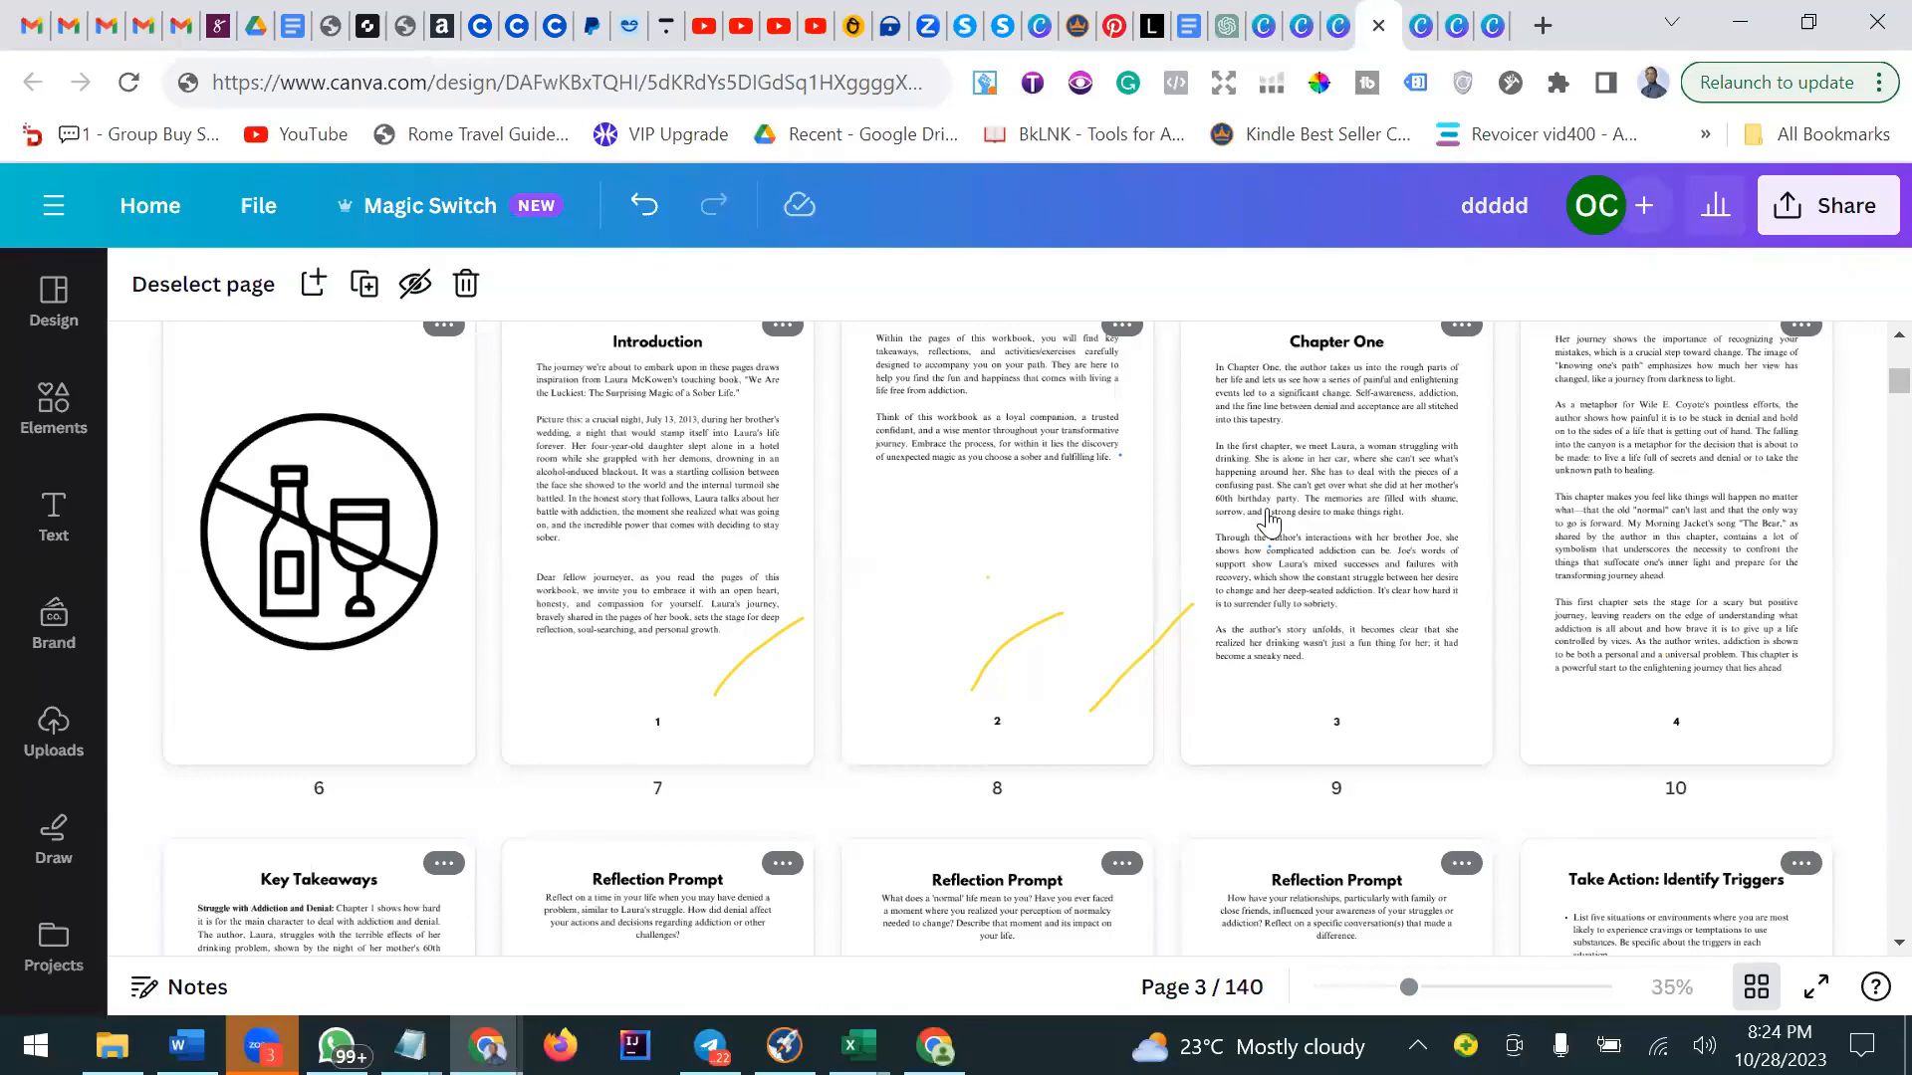
{"action": "scroll", "coordinate": [1268, 517], "scroll_direction": "up", "scroll_amount": 2}
{"action": "scroll", "coordinate": [1268, 520], "scroll_direction": "down", "scroll_amount": 5}
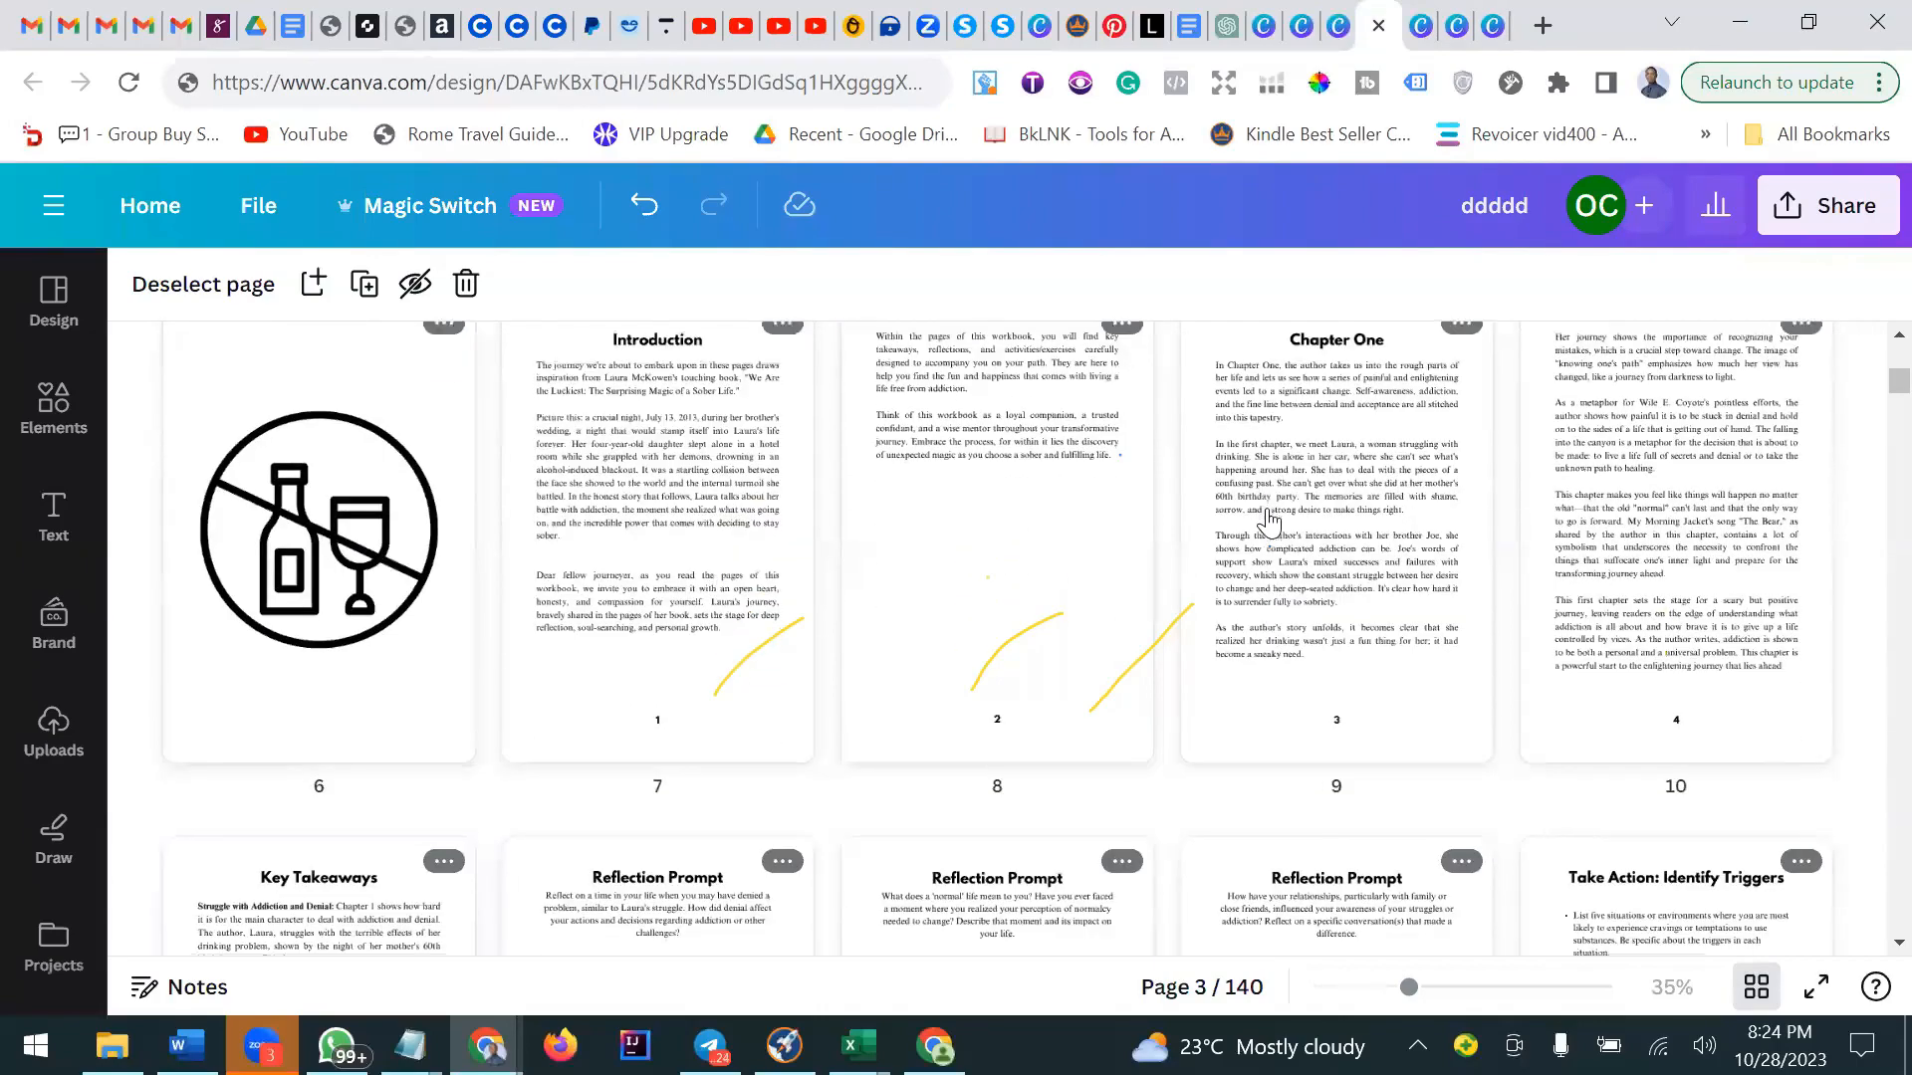
{"action": "scroll", "coordinate": [1269, 517], "scroll_direction": "down", "scroll_amount": 8}
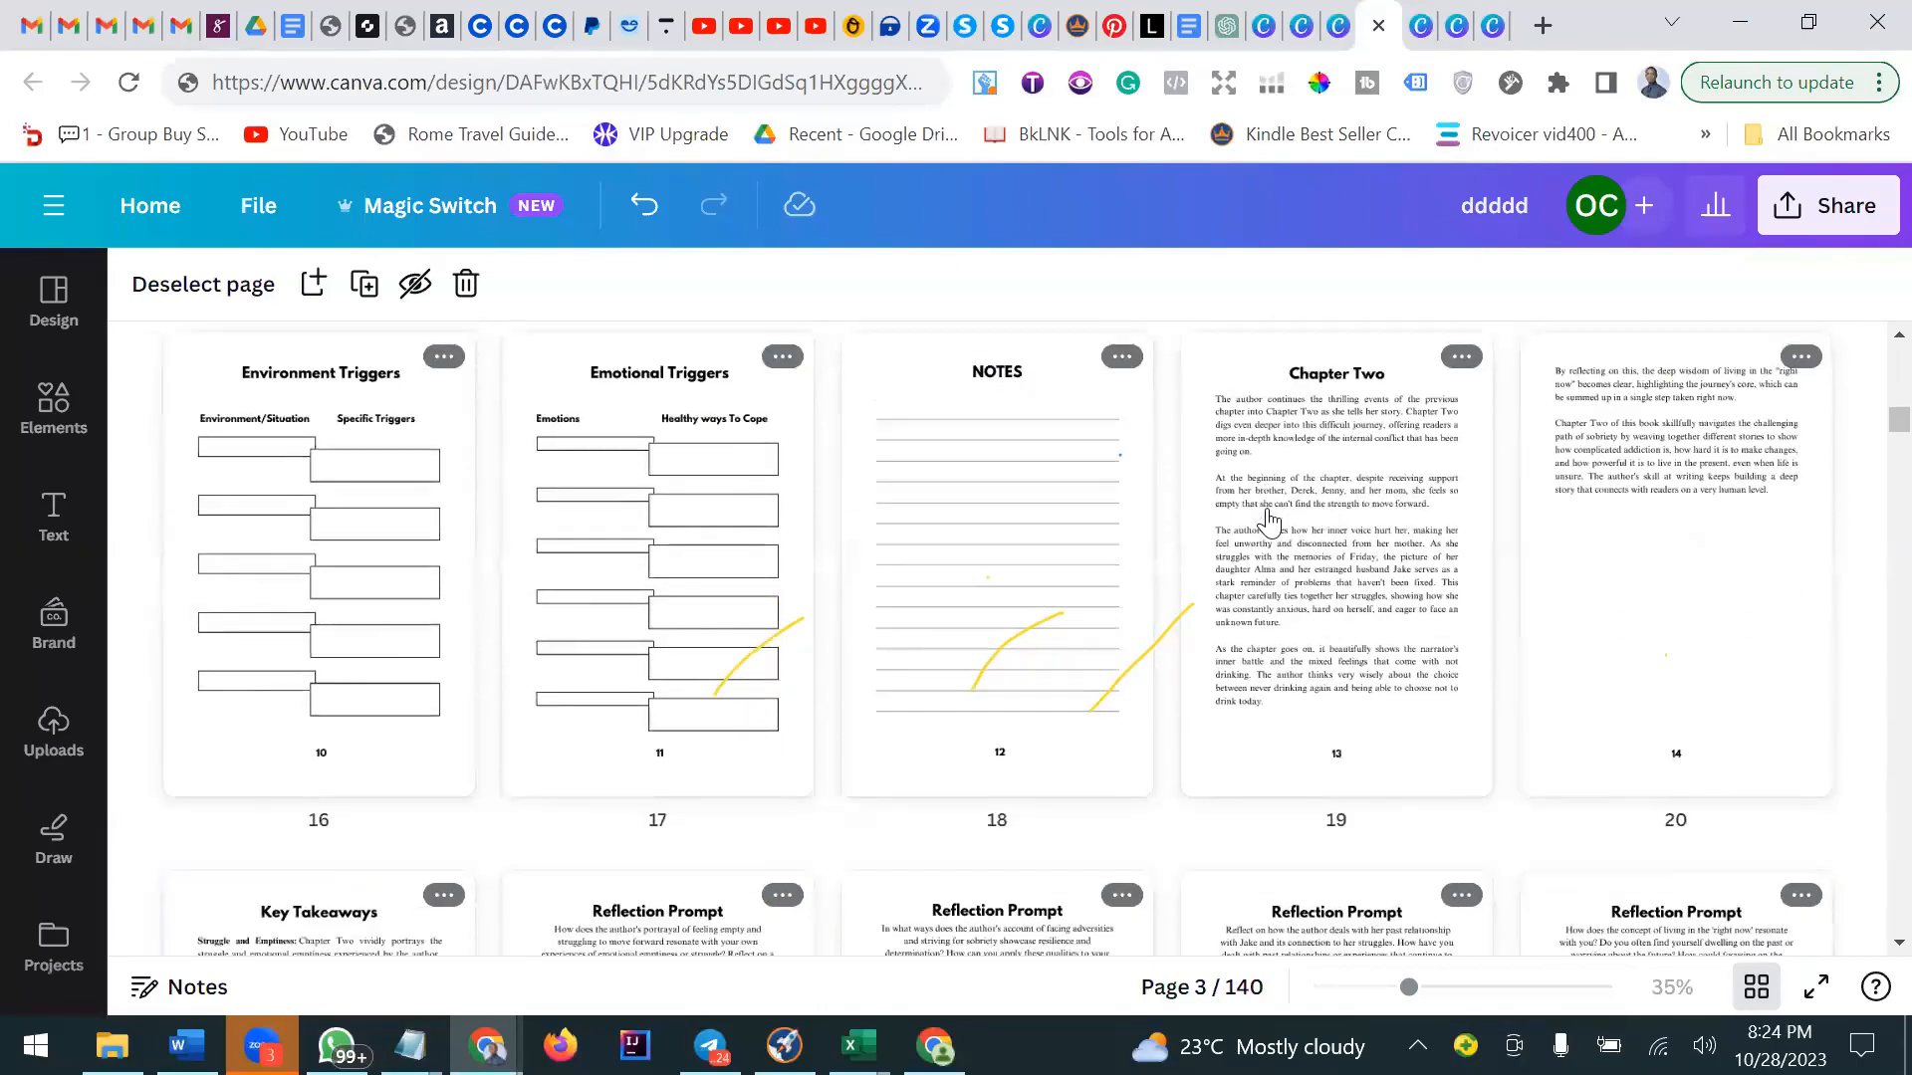
{"action": "scroll", "coordinate": [1269, 521], "scroll_direction": "down", "scroll_amount": 9}
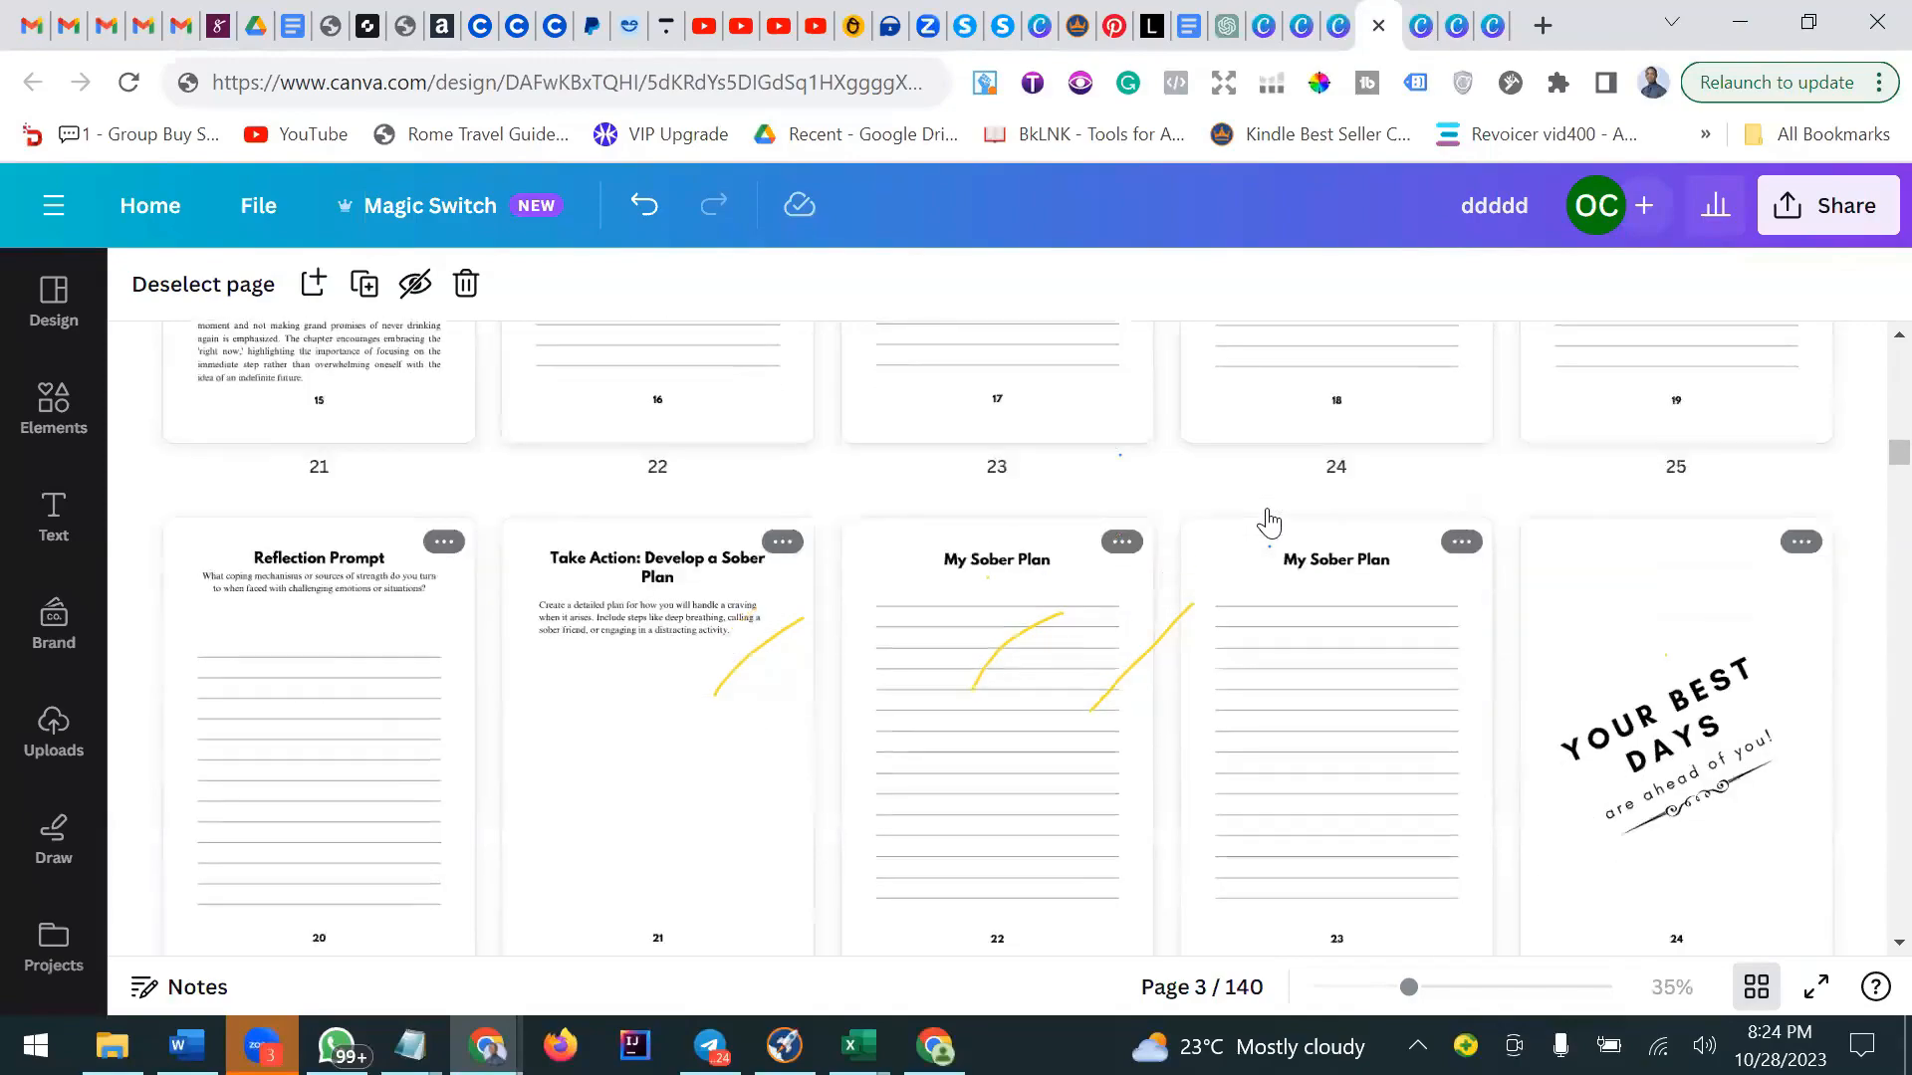
{"action": "scroll", "coordinate": [1268, 520], "scroll_direction": "down", "scroll_amount": 8}
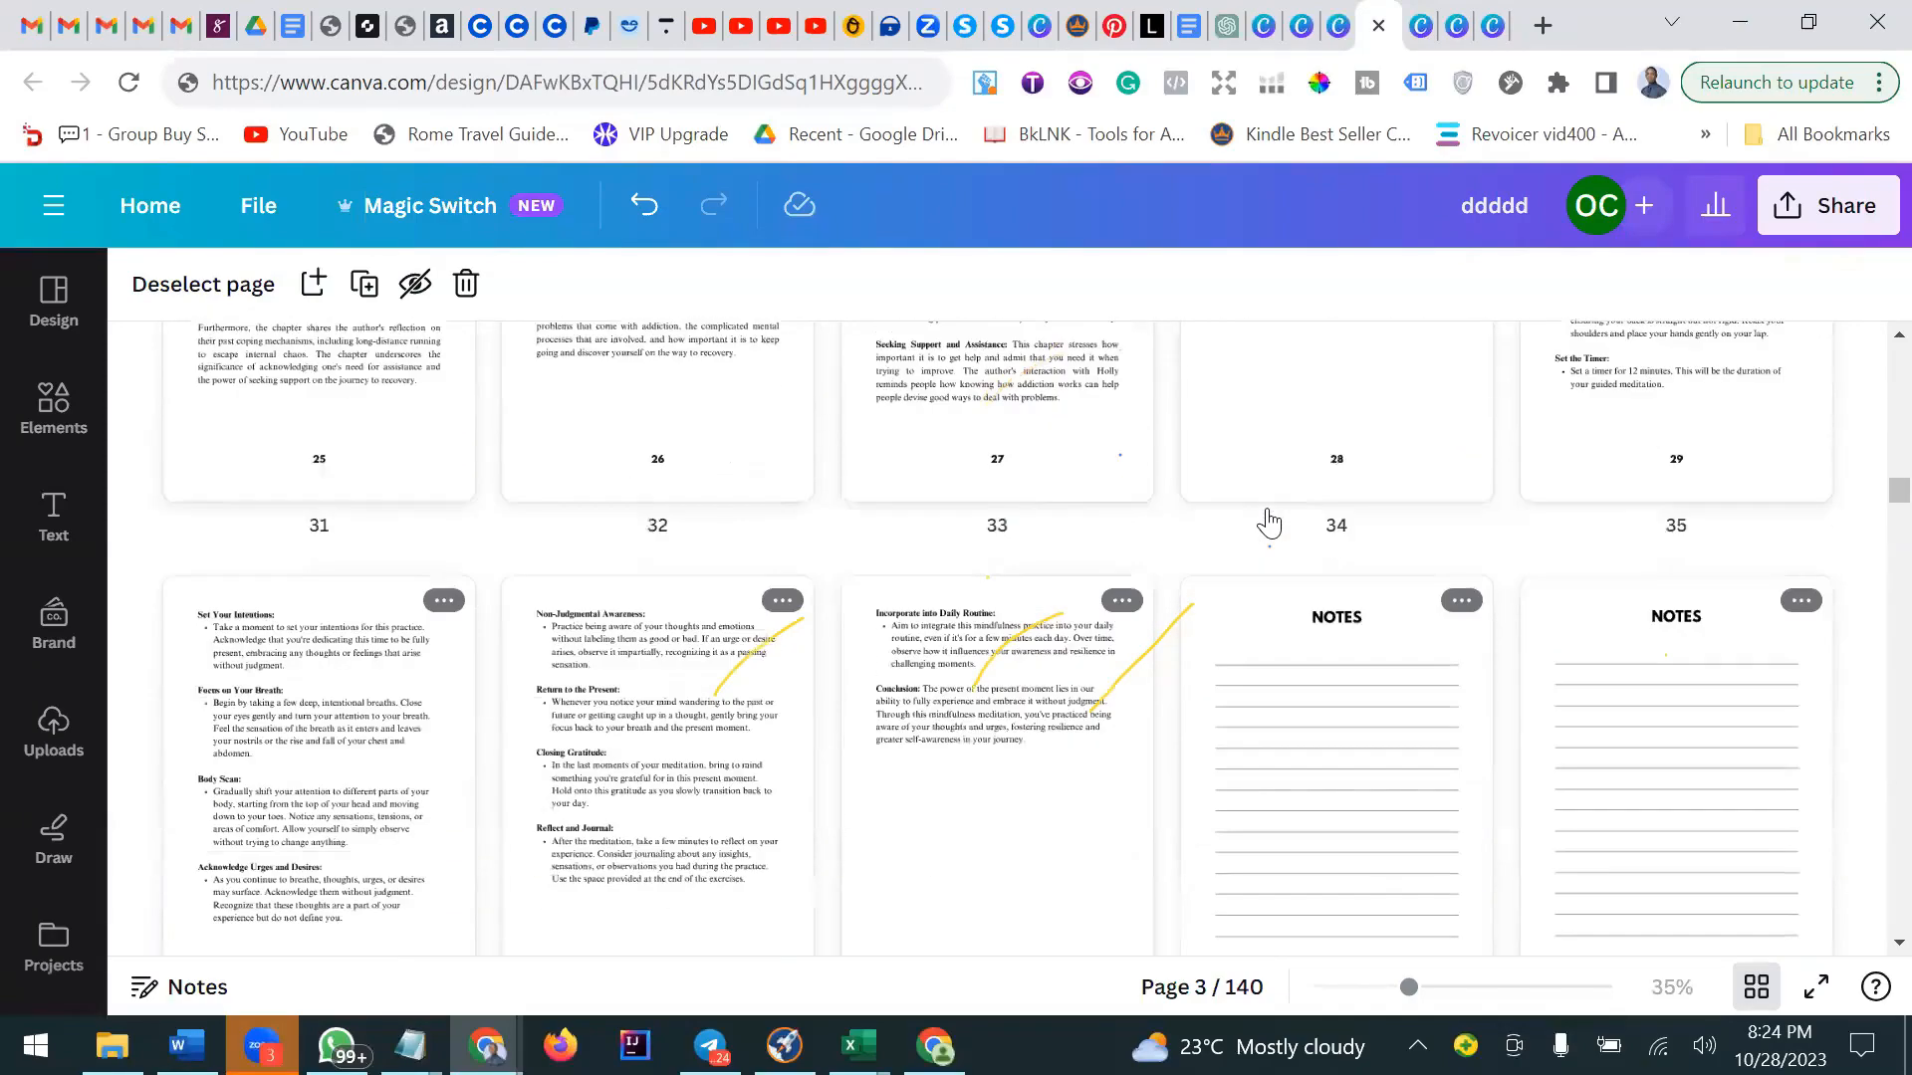
{"action": "scroll", "coordinate": [1269, 520], "scroll_direction": "down", "scroll_amount": 5}
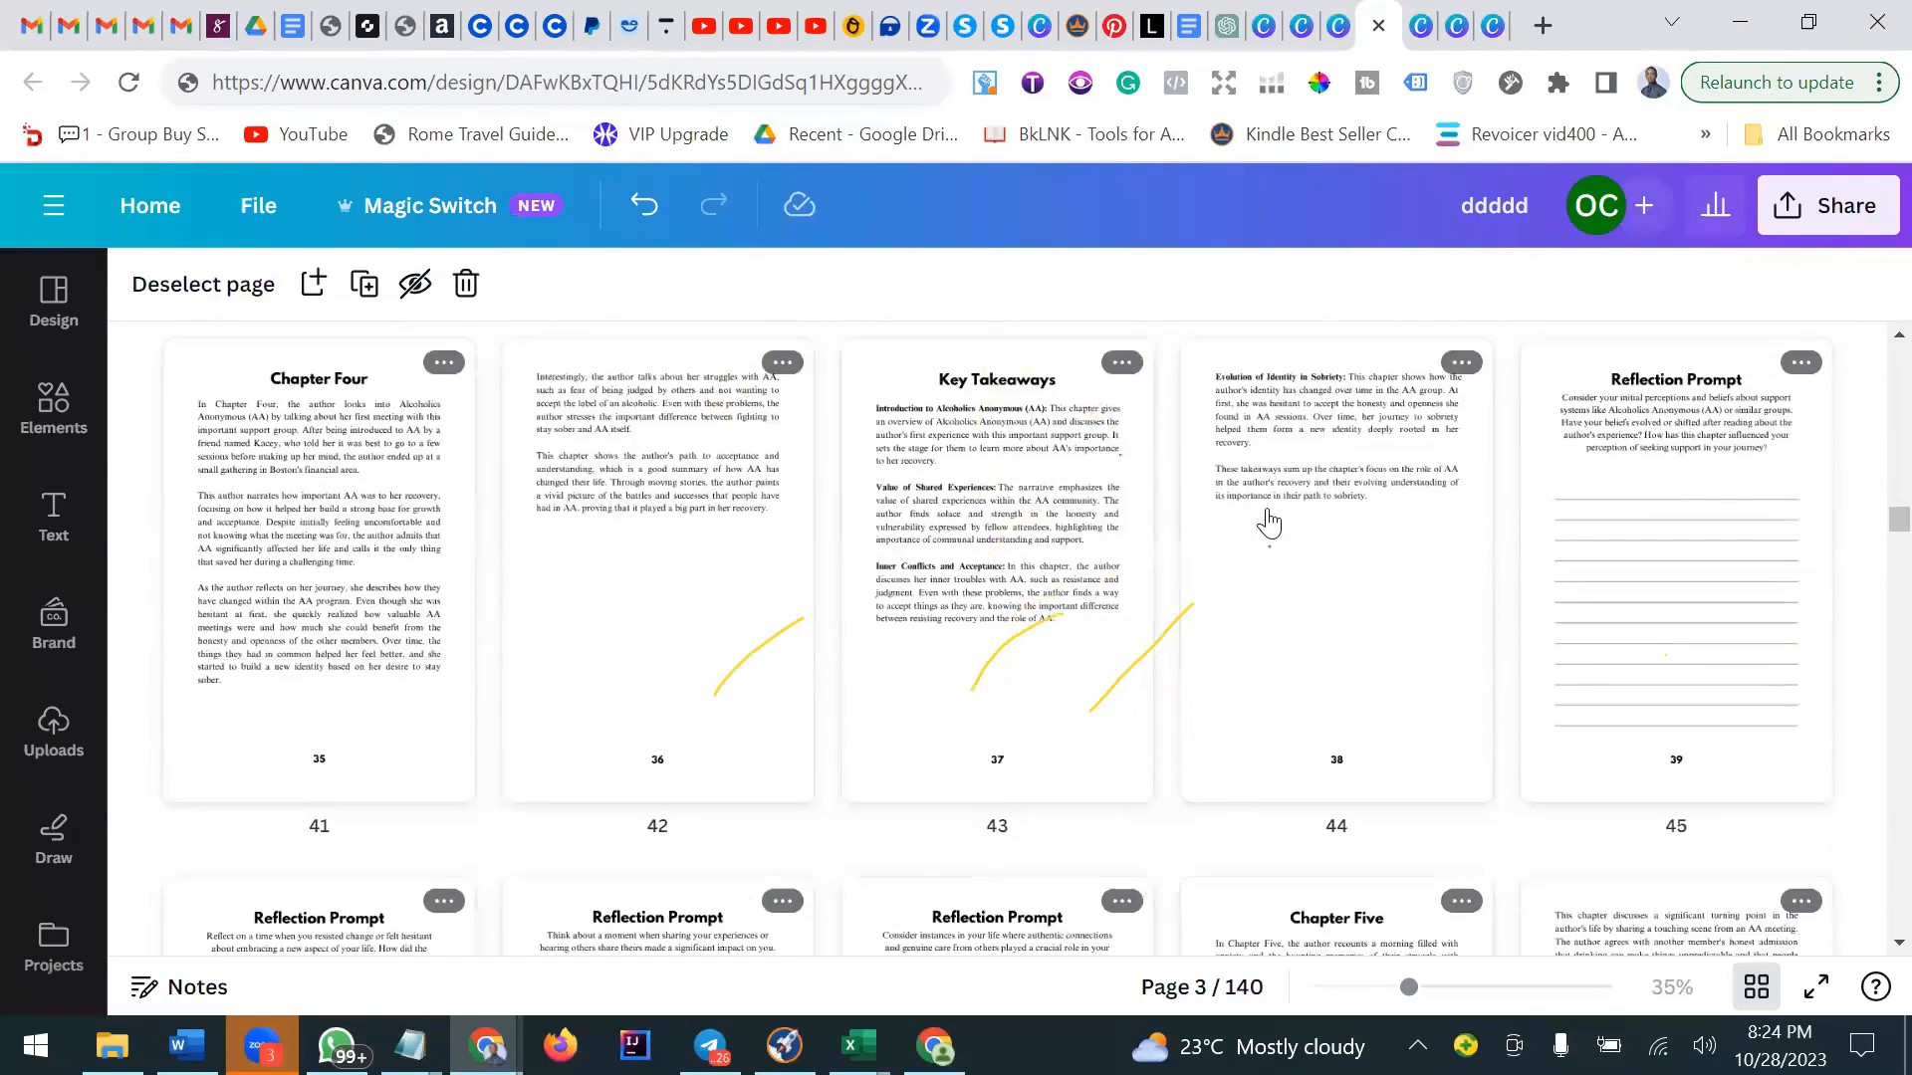
Continue scrolling through the workbook's pages from about page 45 to page 105.
{"action": "scroll", "coordinate": [1268, 521], "scroll_direction": "down", "scroll_amount": 5}
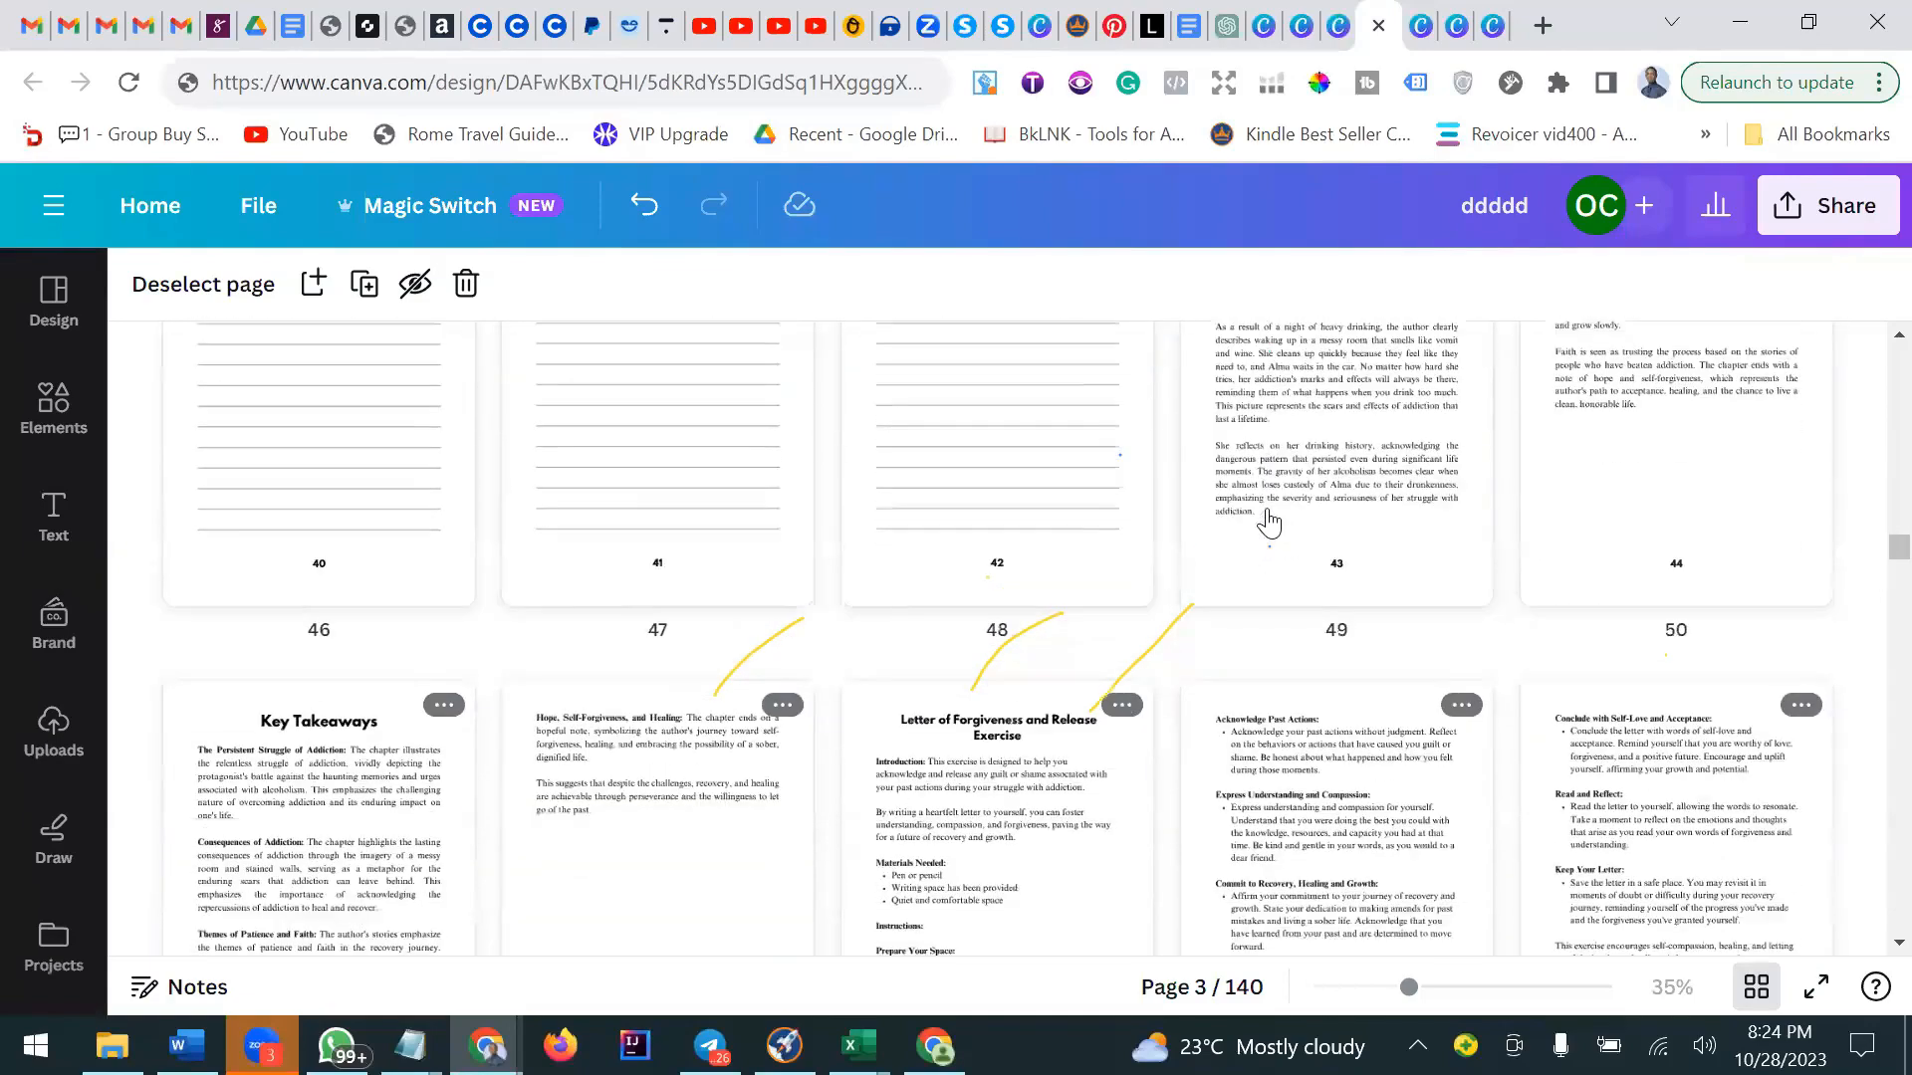
{"action": "scroll", "coordinate": [1269, 519], "scroll_direction": "down", "scroll_amount": 3}
{"action": "scroll", "coordinate": [1268, 520], "scroll_direction": "down", "scroll_amount": 10}
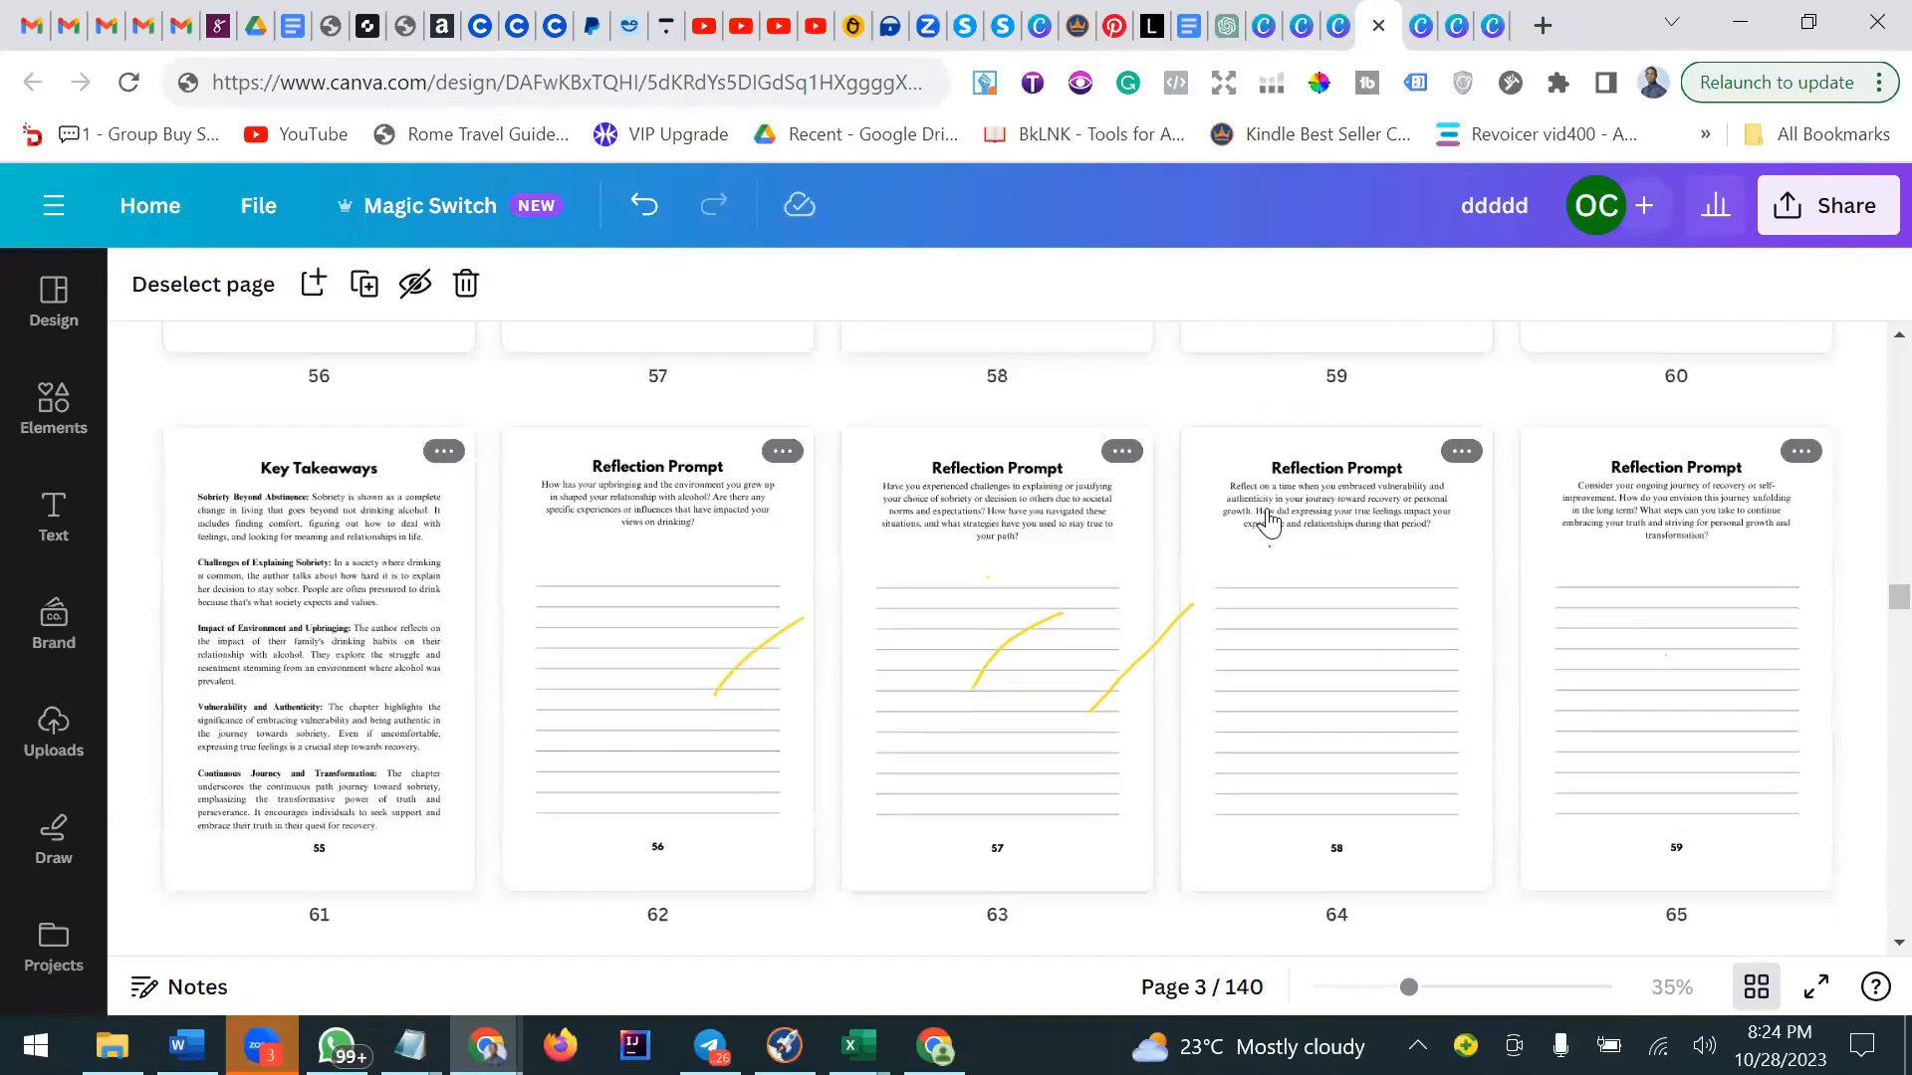
{"action": "scroll", "coordinate": [1269, 521], "scroll_direction": "down", "scroll_amount": 4}
{"action": "scroll", "coordinate": [1268, 519], "scroll_direction": "down", "scroll_amount": 5}
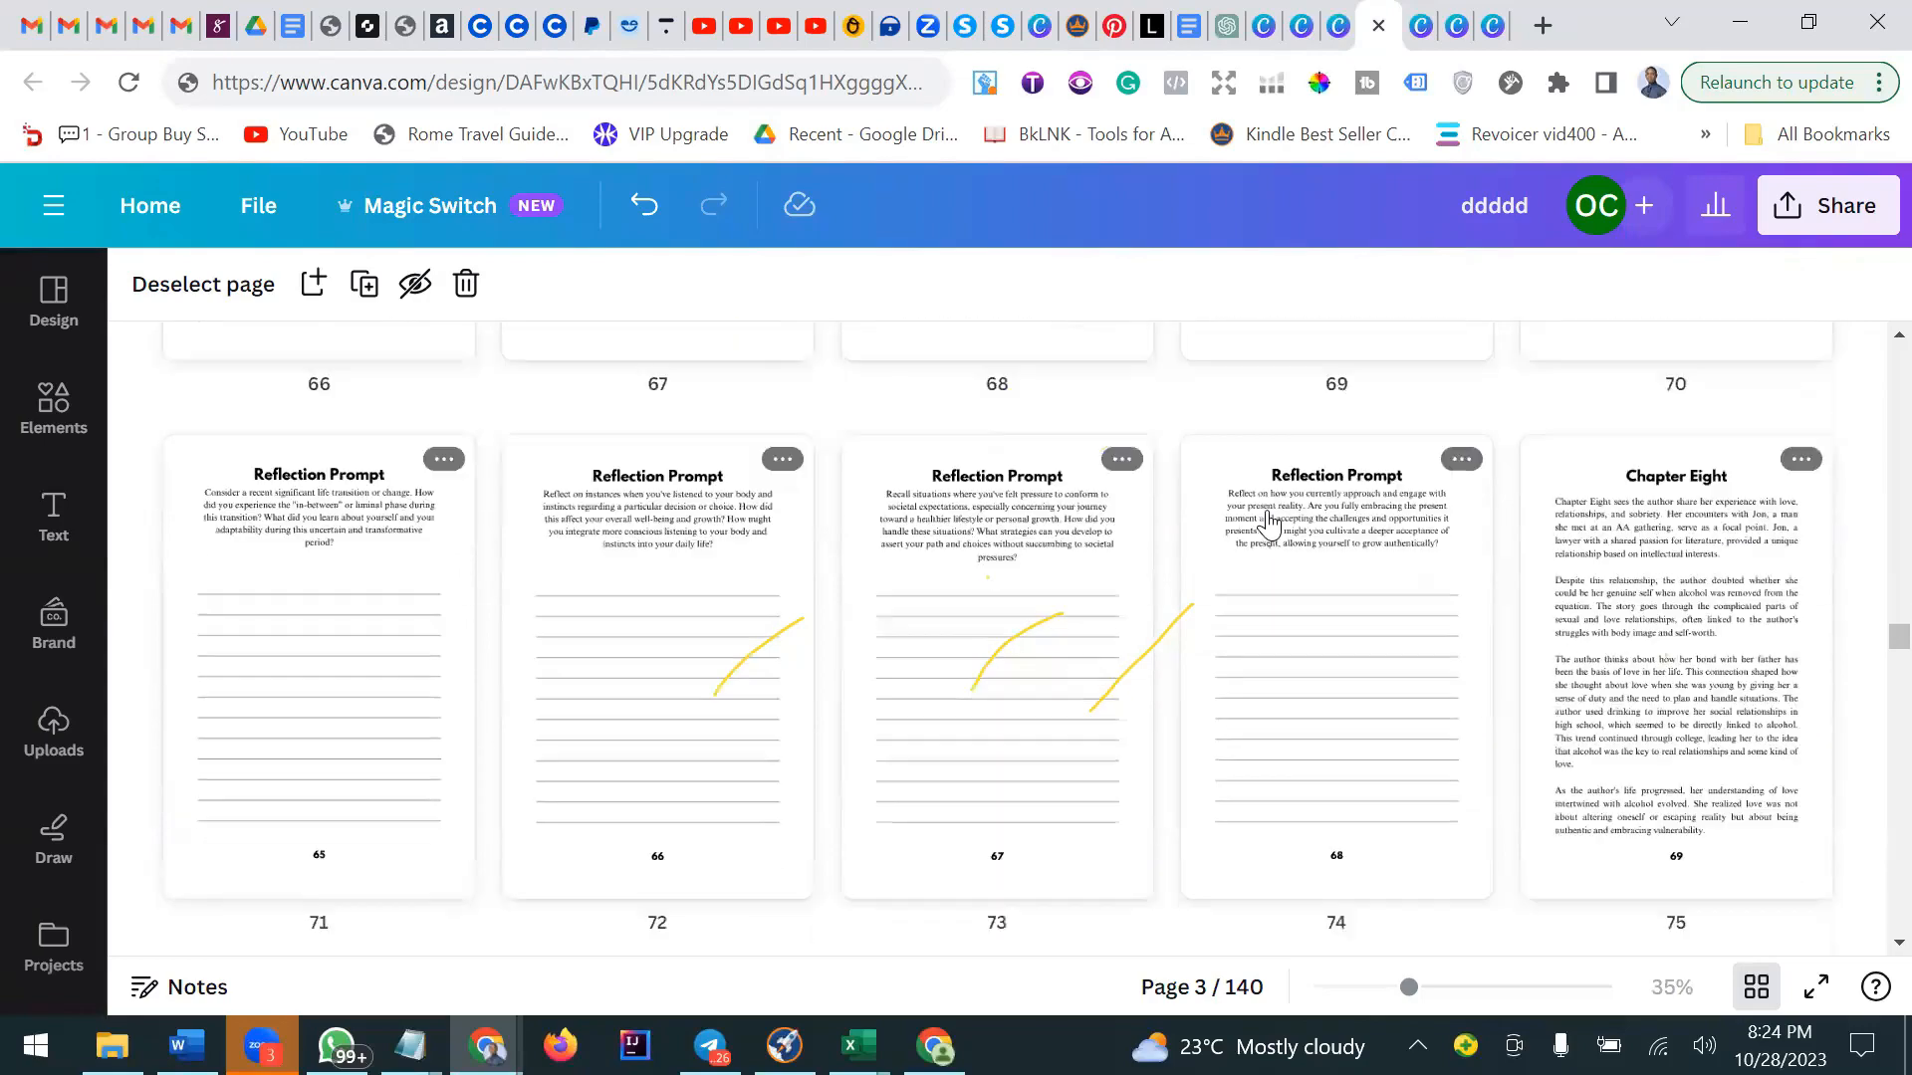
{"action": "scroll", "coordinate": [1269, 523], "scroll_direction": "down", "scroll_amount": 4}
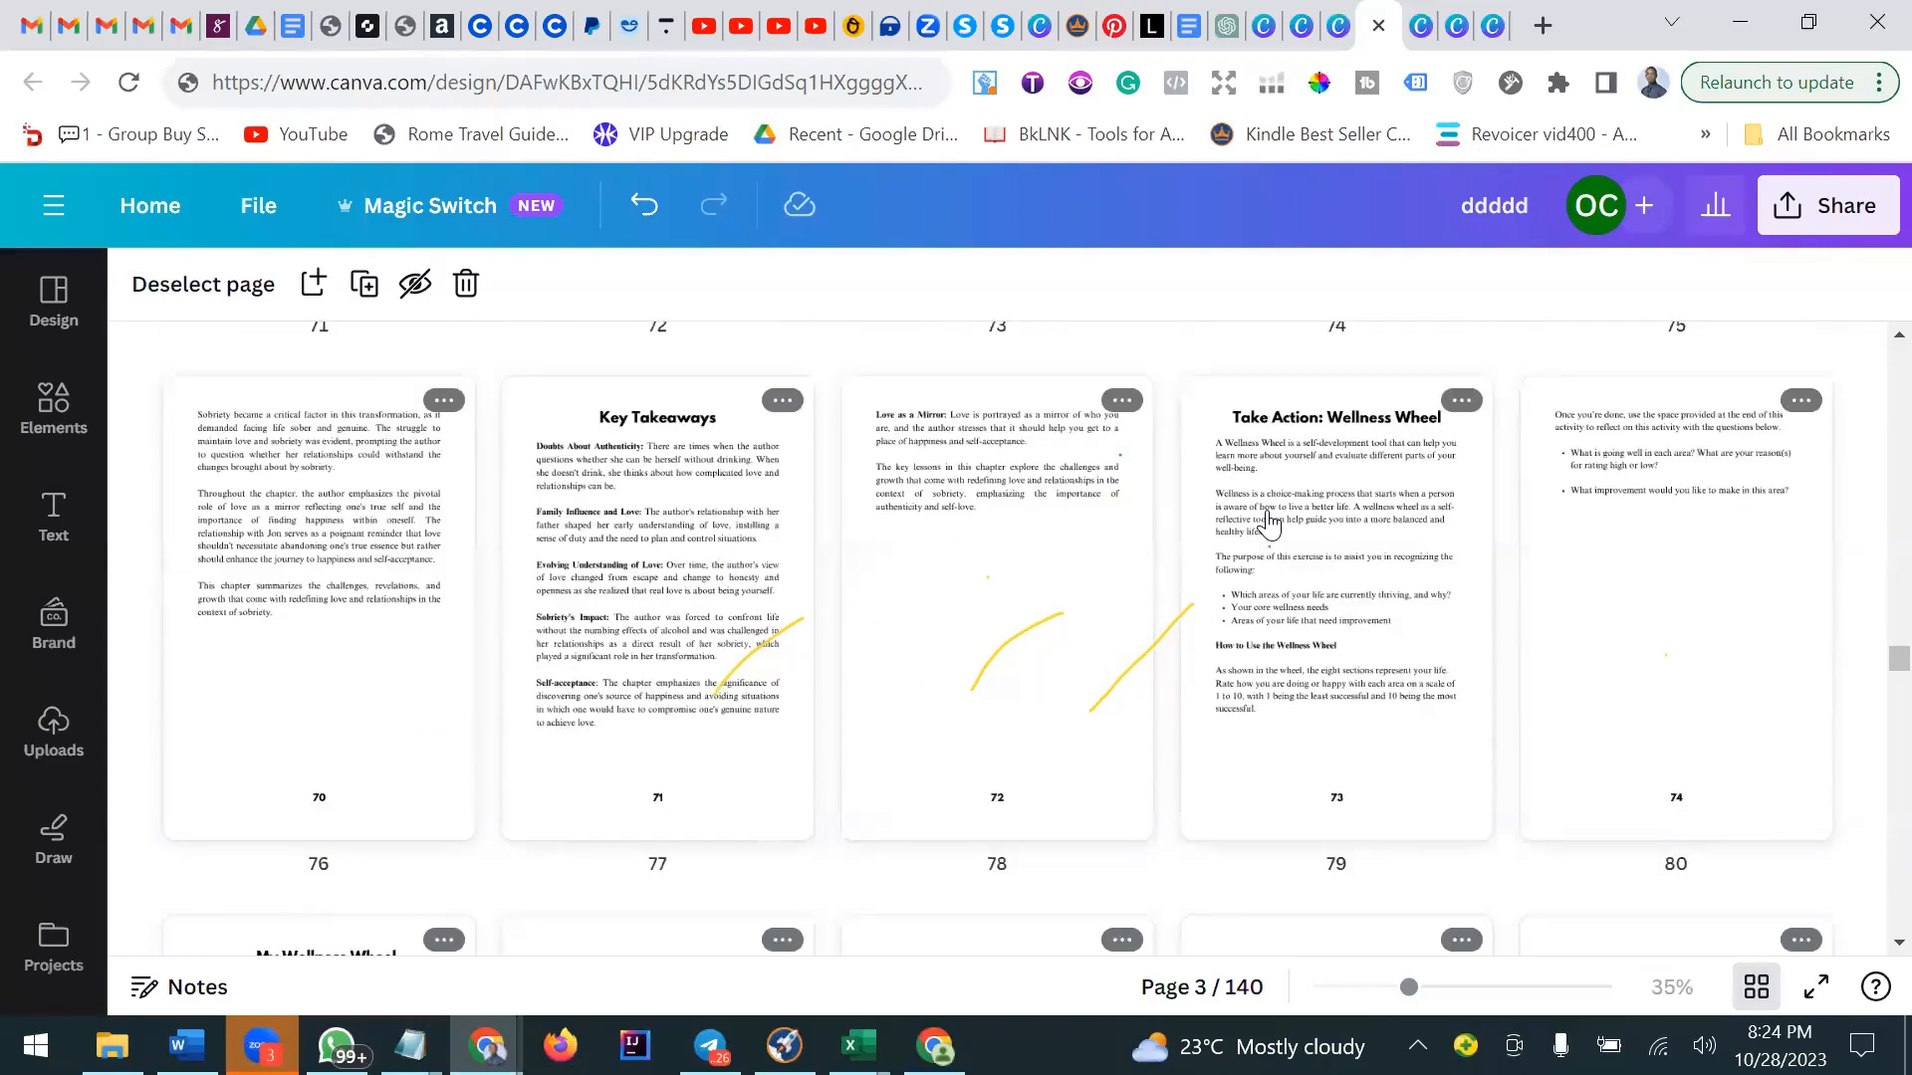
{"action": "scroll", "coordinate": [1268, 521], "scroll_direction": "down", "scroll_amount": 12}
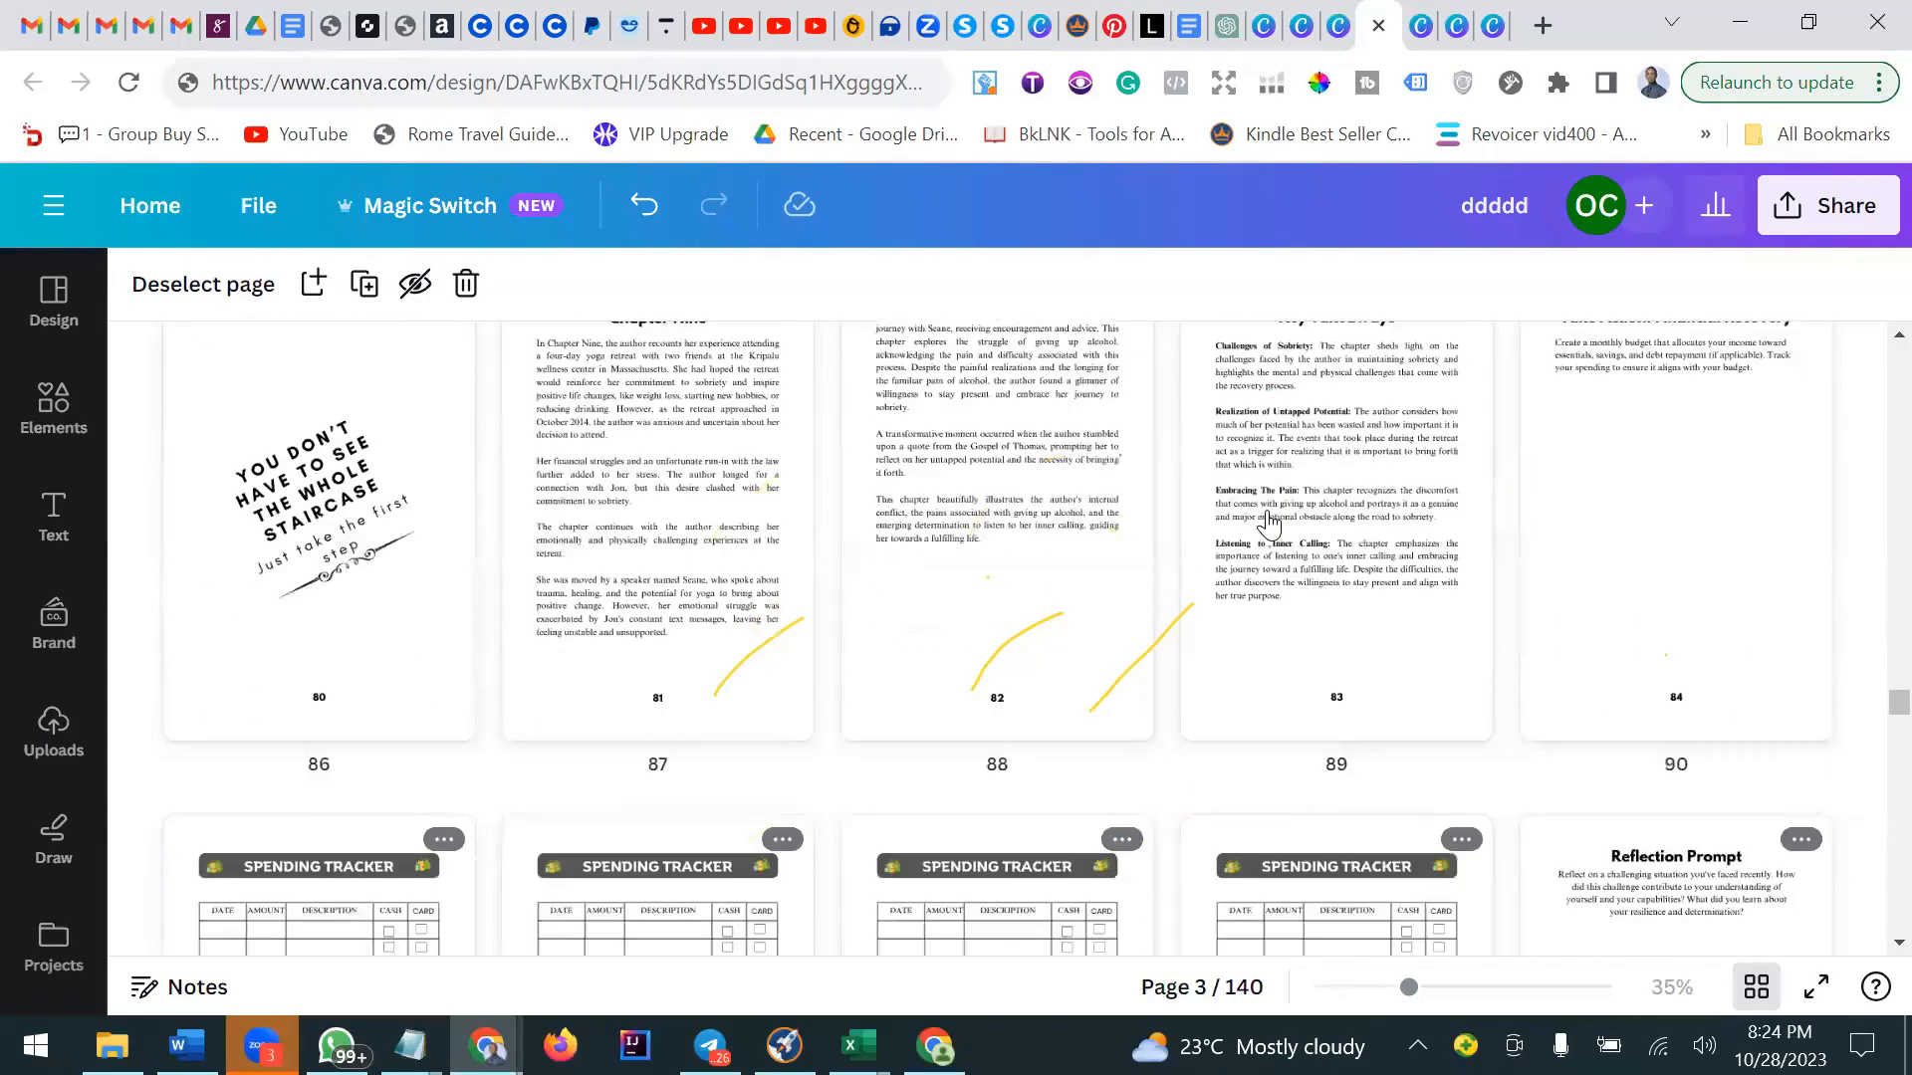
{"action": "scroll", "coordinate": [1269, 521], "scroll_direction": "down", "scroll_amount": 15}
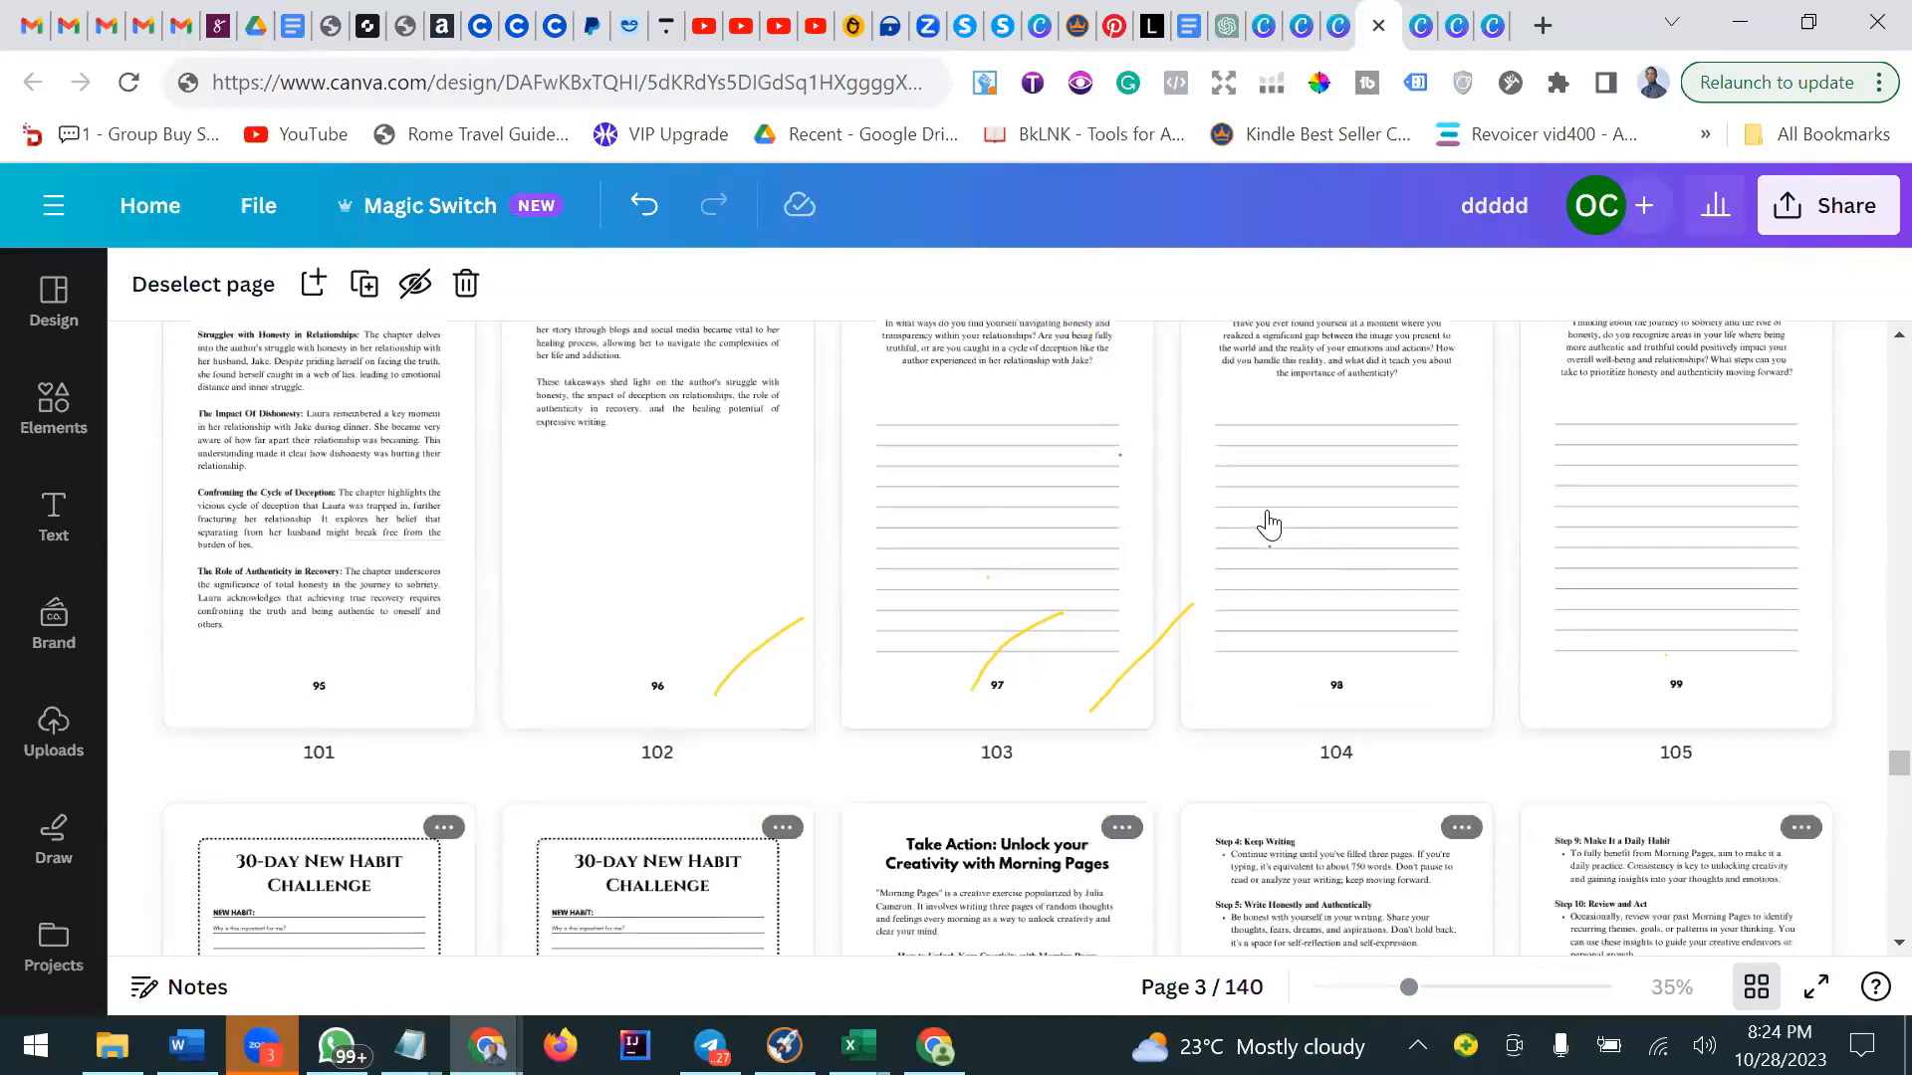
Scroll through the sobriety workbook's remaining pages to page 140, then back up to about page 75.
{"action": "scroll", "coordinate": [1269, 523], "scroll_direction": "down", "scroll_amount": 12}
{"action": "scroll", "coordinate": [1269, 525], "scroll_direction": "down", "scroll_amount": 15}
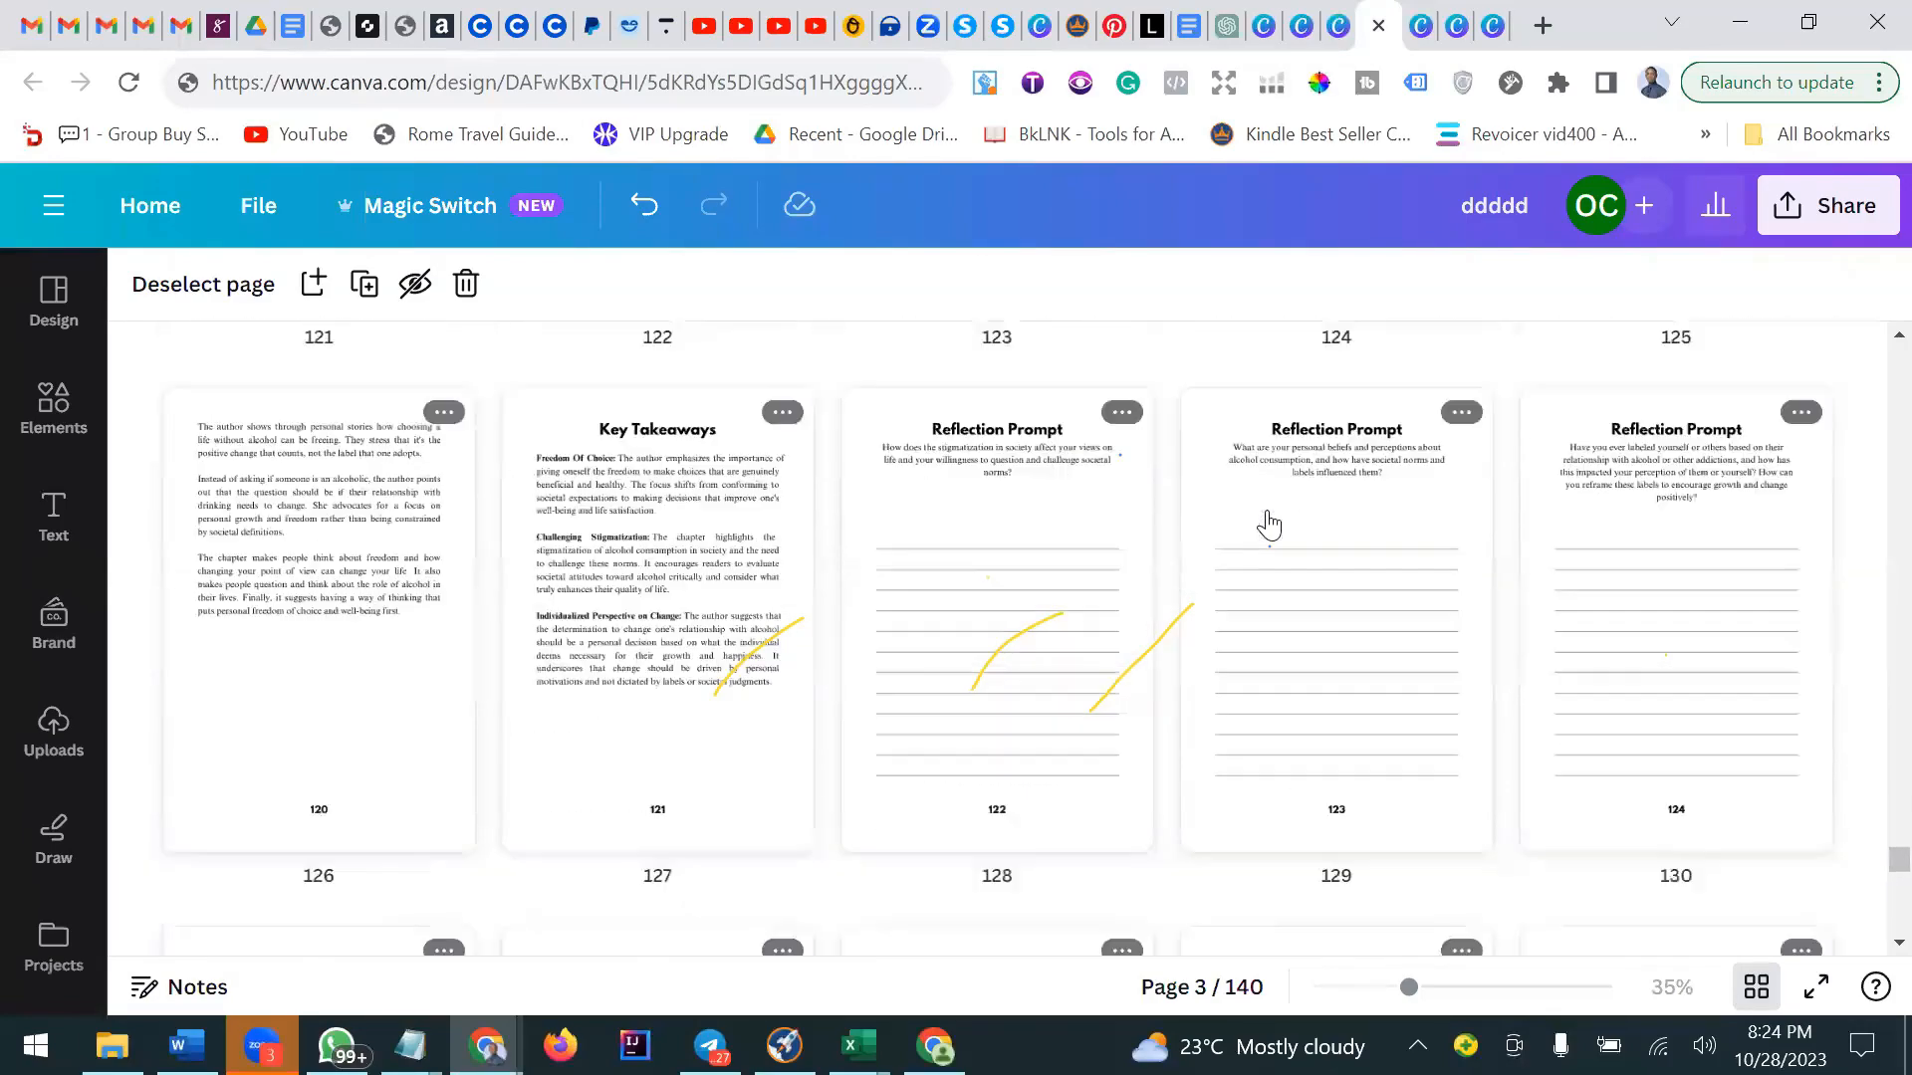
{"action": "scroll", "coordinate": [1271, 527], "scroll_direction": "up", "scroll_amount": 12}
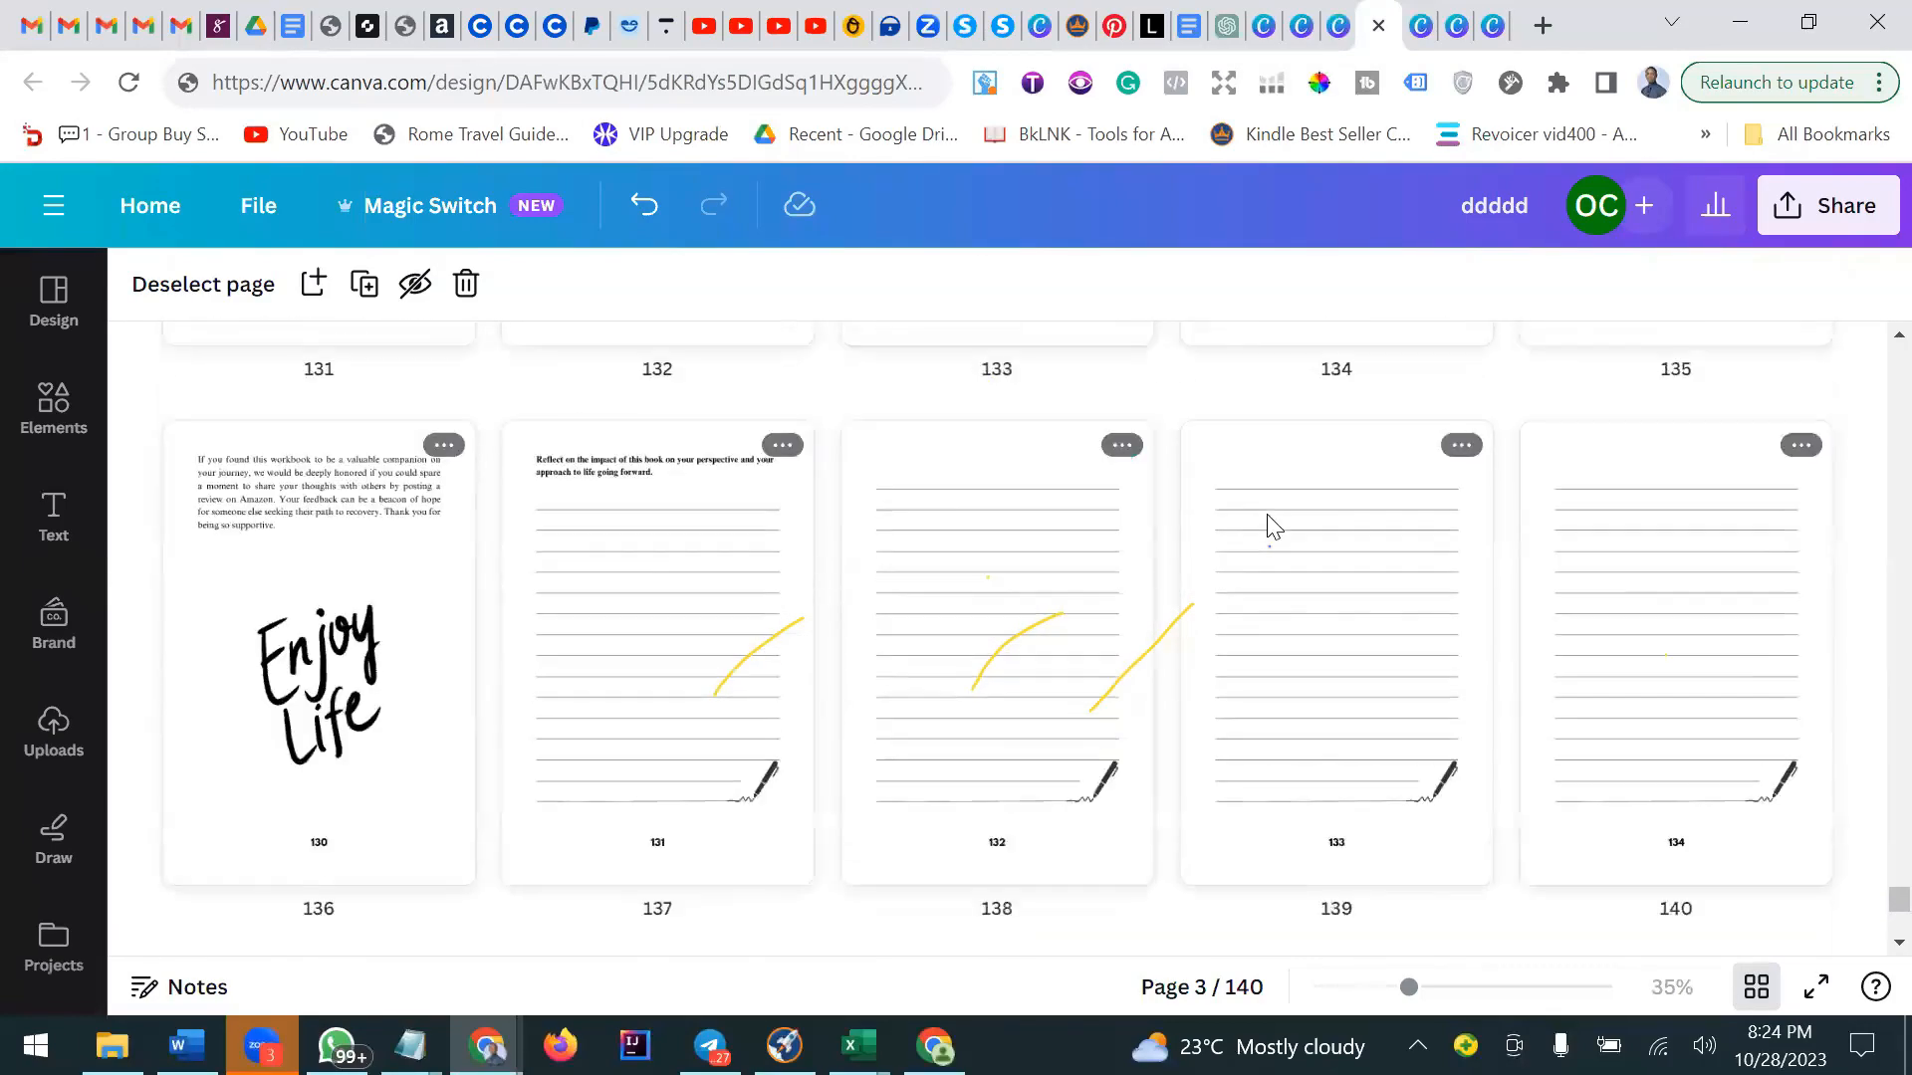
{"action": "scroll", "coordinate": [1268, 527], "scroll_direction": "up", "scroll_amount": 15}
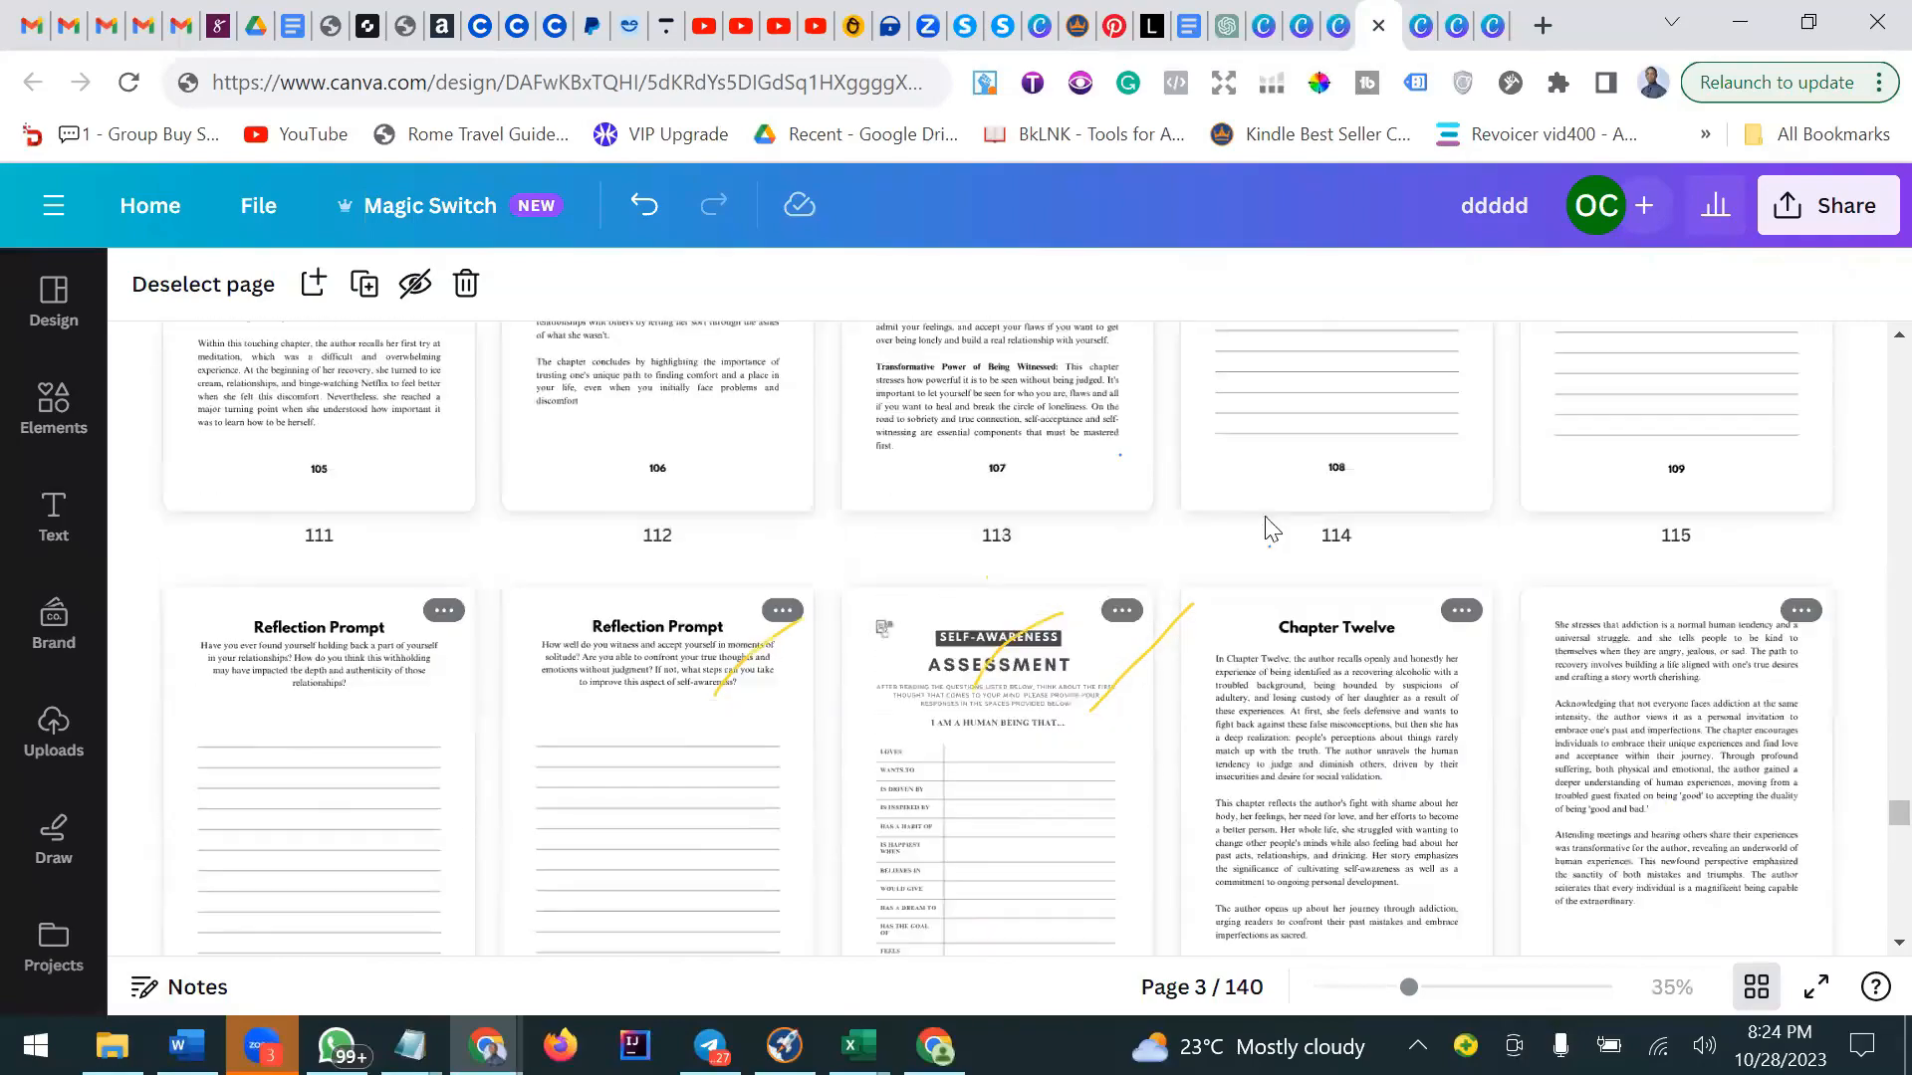
{"action": "scroll", "coordinate": [1267, 531], "scroll_direction": "up", "scroll_amount": 10}
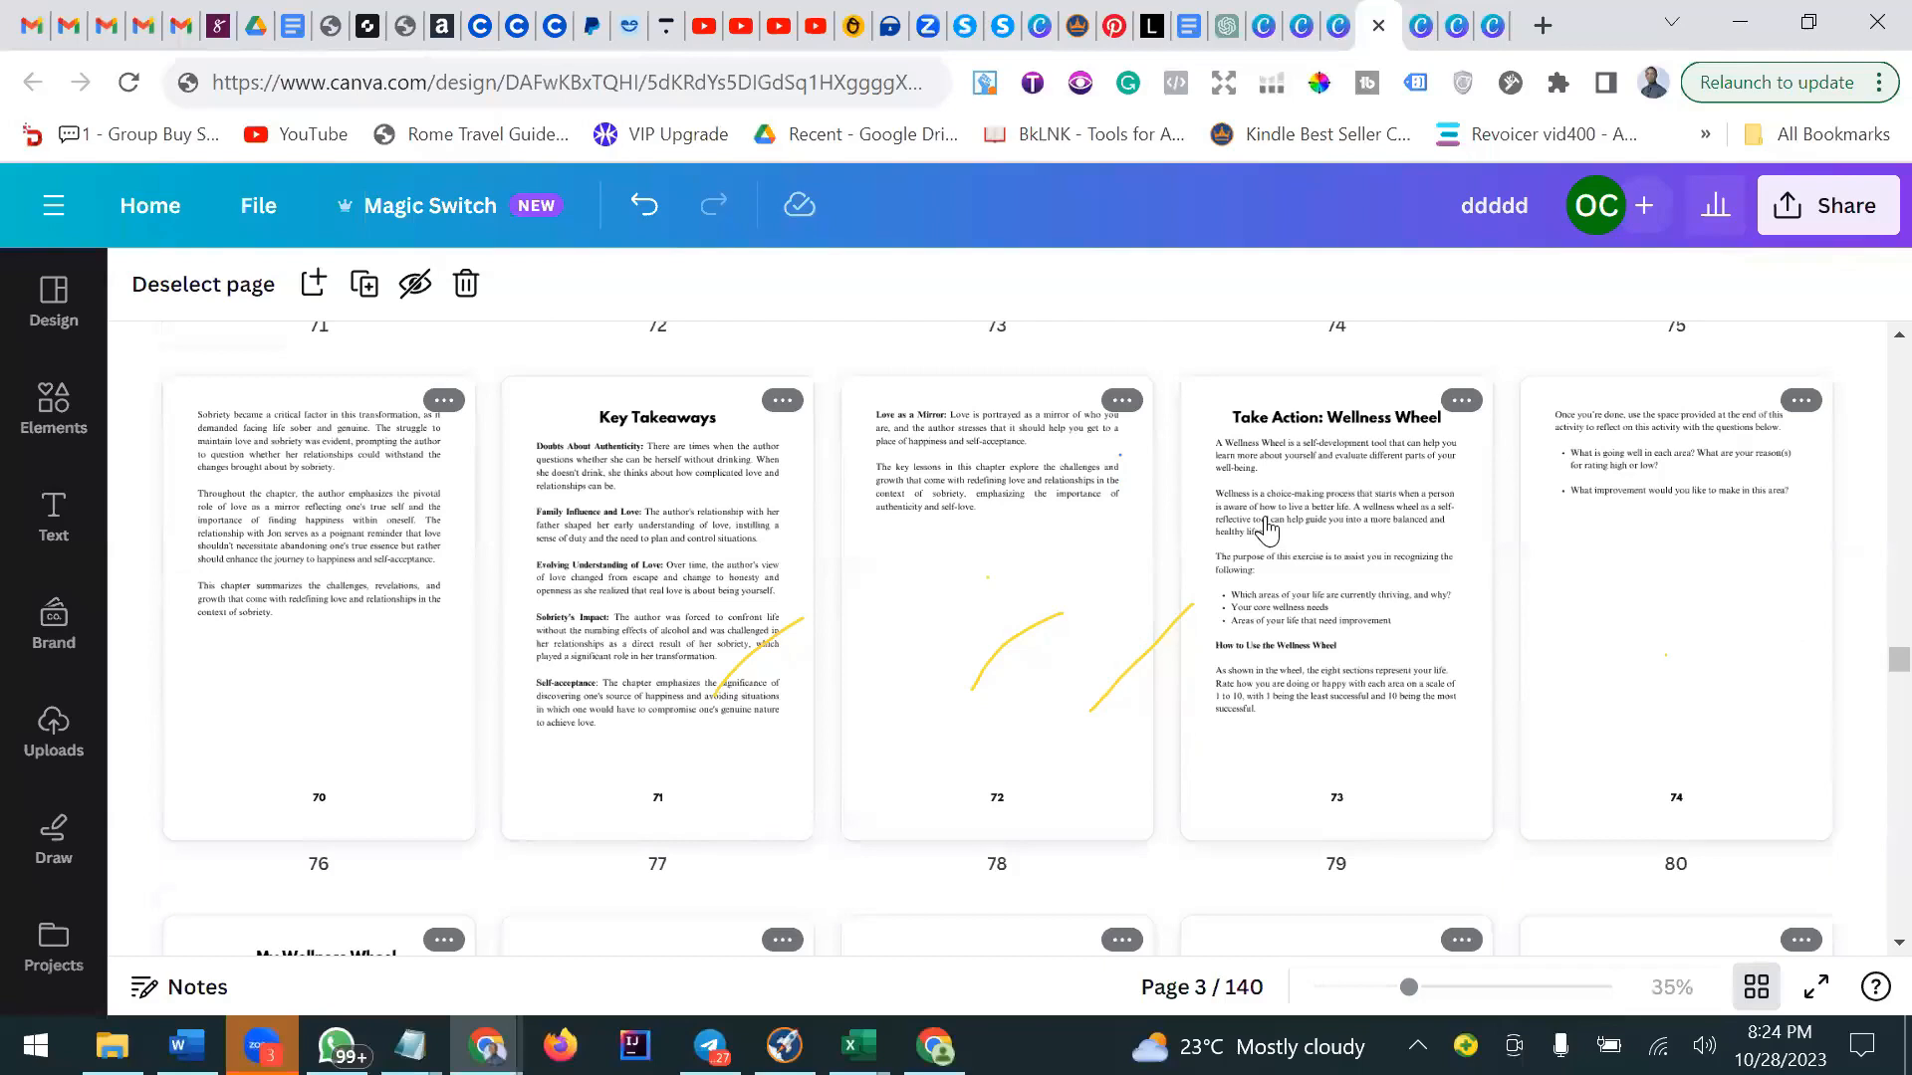
Switch to the Canva's Content License Agreement tab and read through its basics, Free Content and Pro Content license sections.
{"action": "left_click", "coordinate": [1420, 28]}
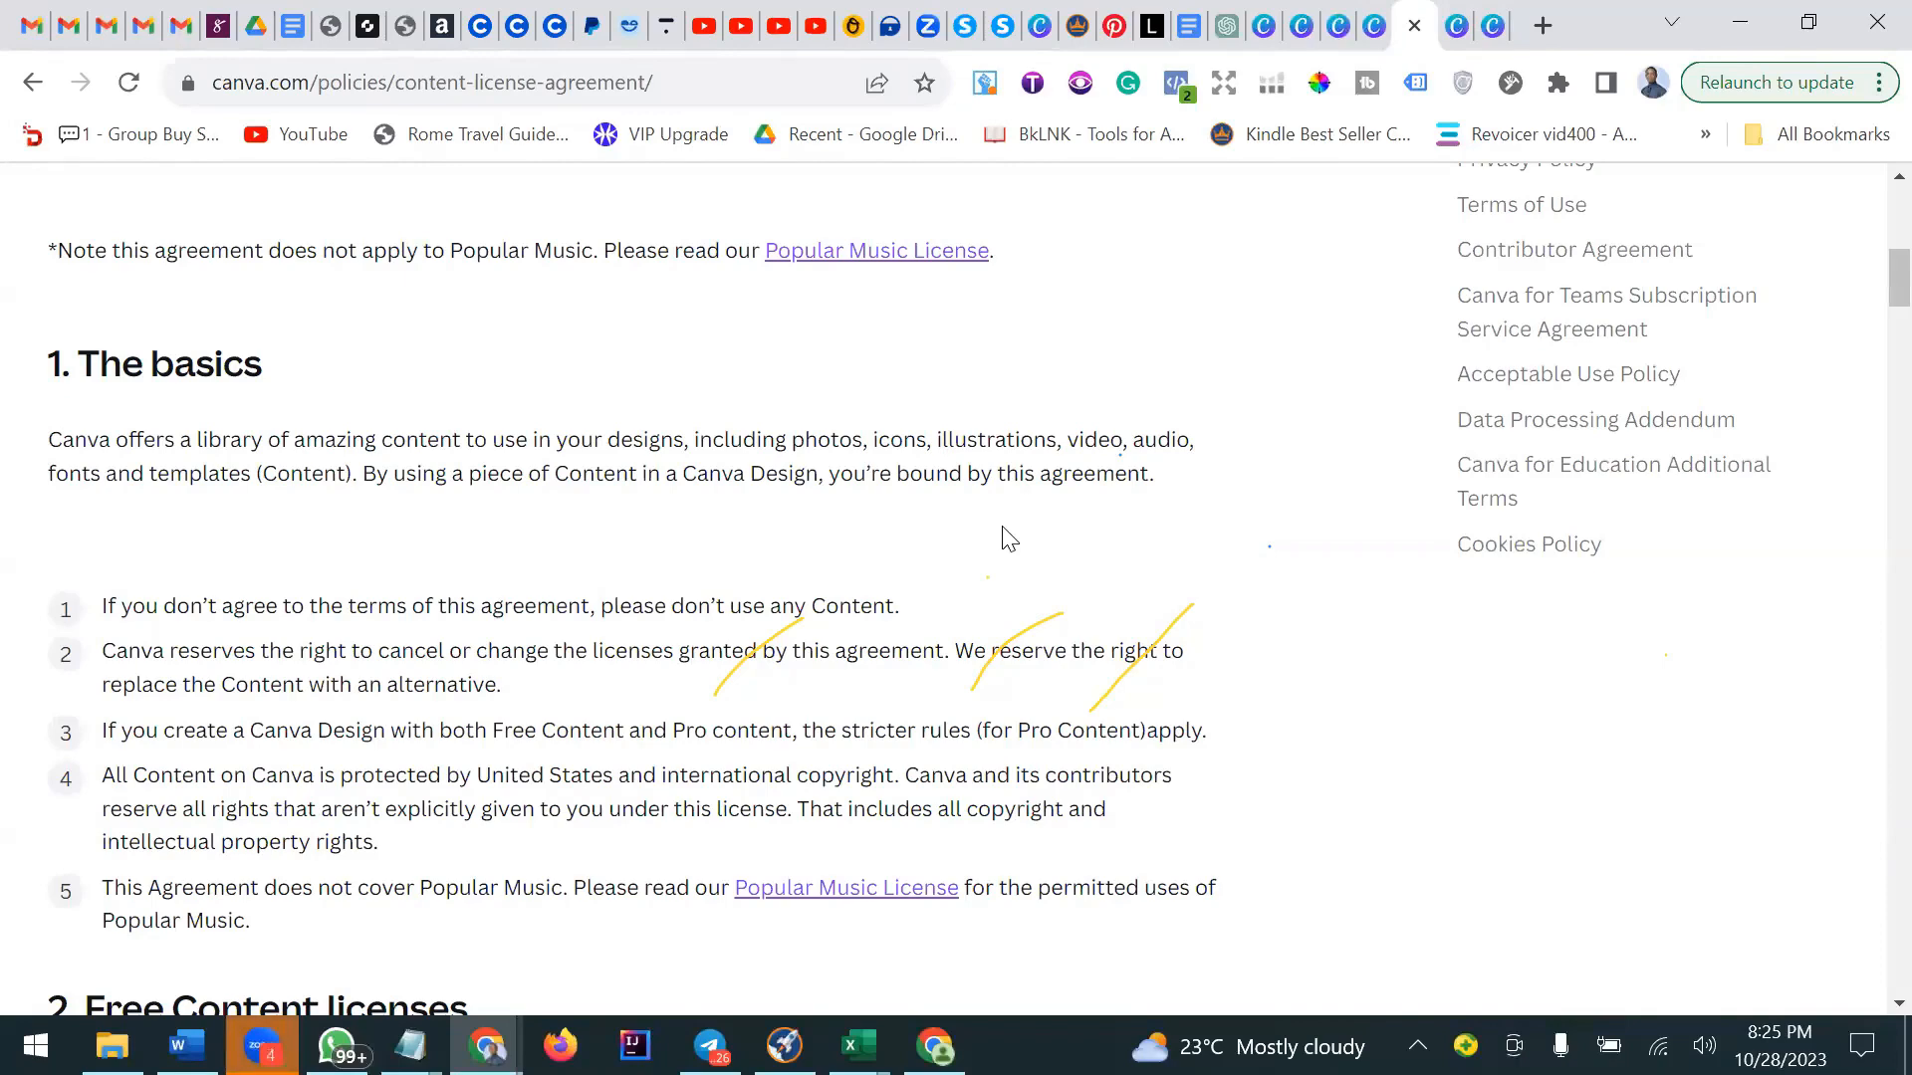
{"action": "scroll", "coordinate": [973, 533], "scroll_direction": "up", "scroll_amount": 7}
{"action": "scroll", "coordinate": [972, 528], "scroll_direction": "down", "scroll_amount": 5}
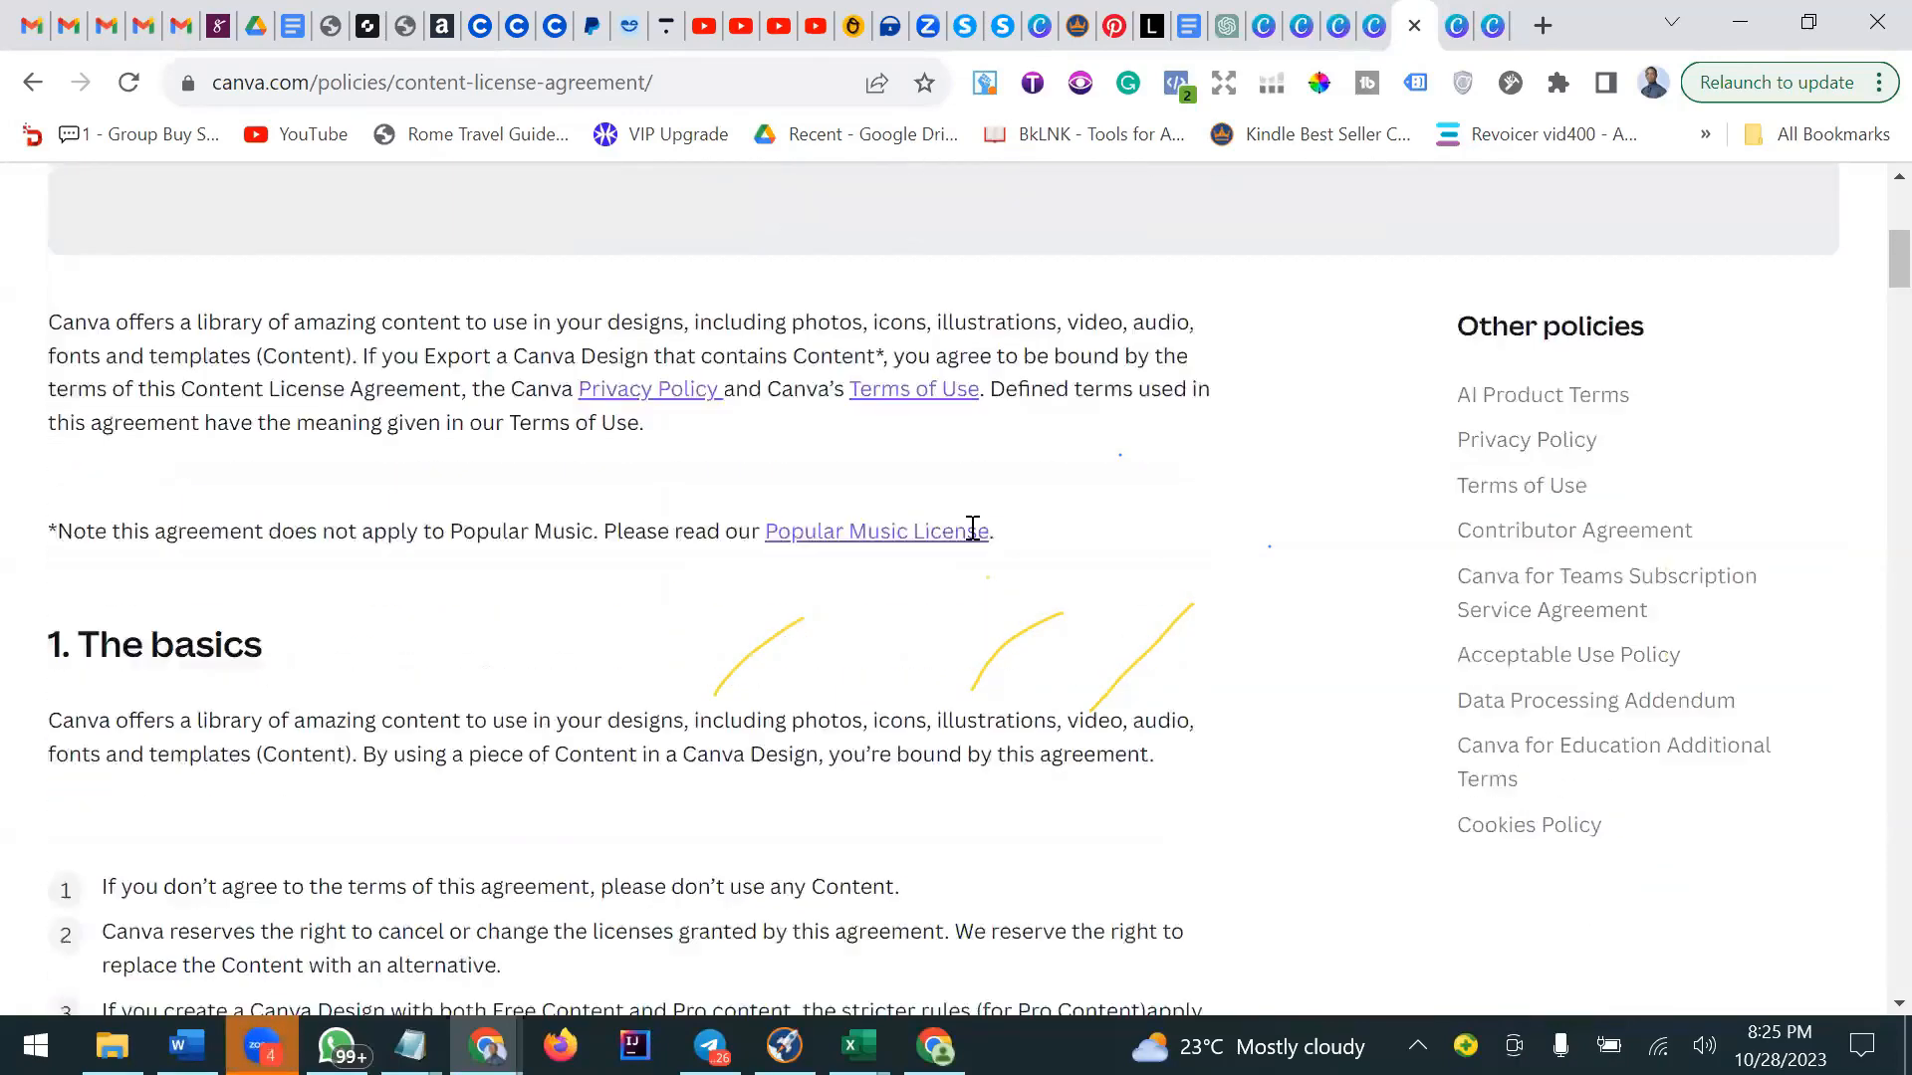
{"action": "scroll", "coordinate": [973, 528], "scroll_direction": "down", "scroll_amount": 3}
{"action": "scroll", "coordinate": [976, 541], "scroll_direction": "down", "scroll_amount": 6}
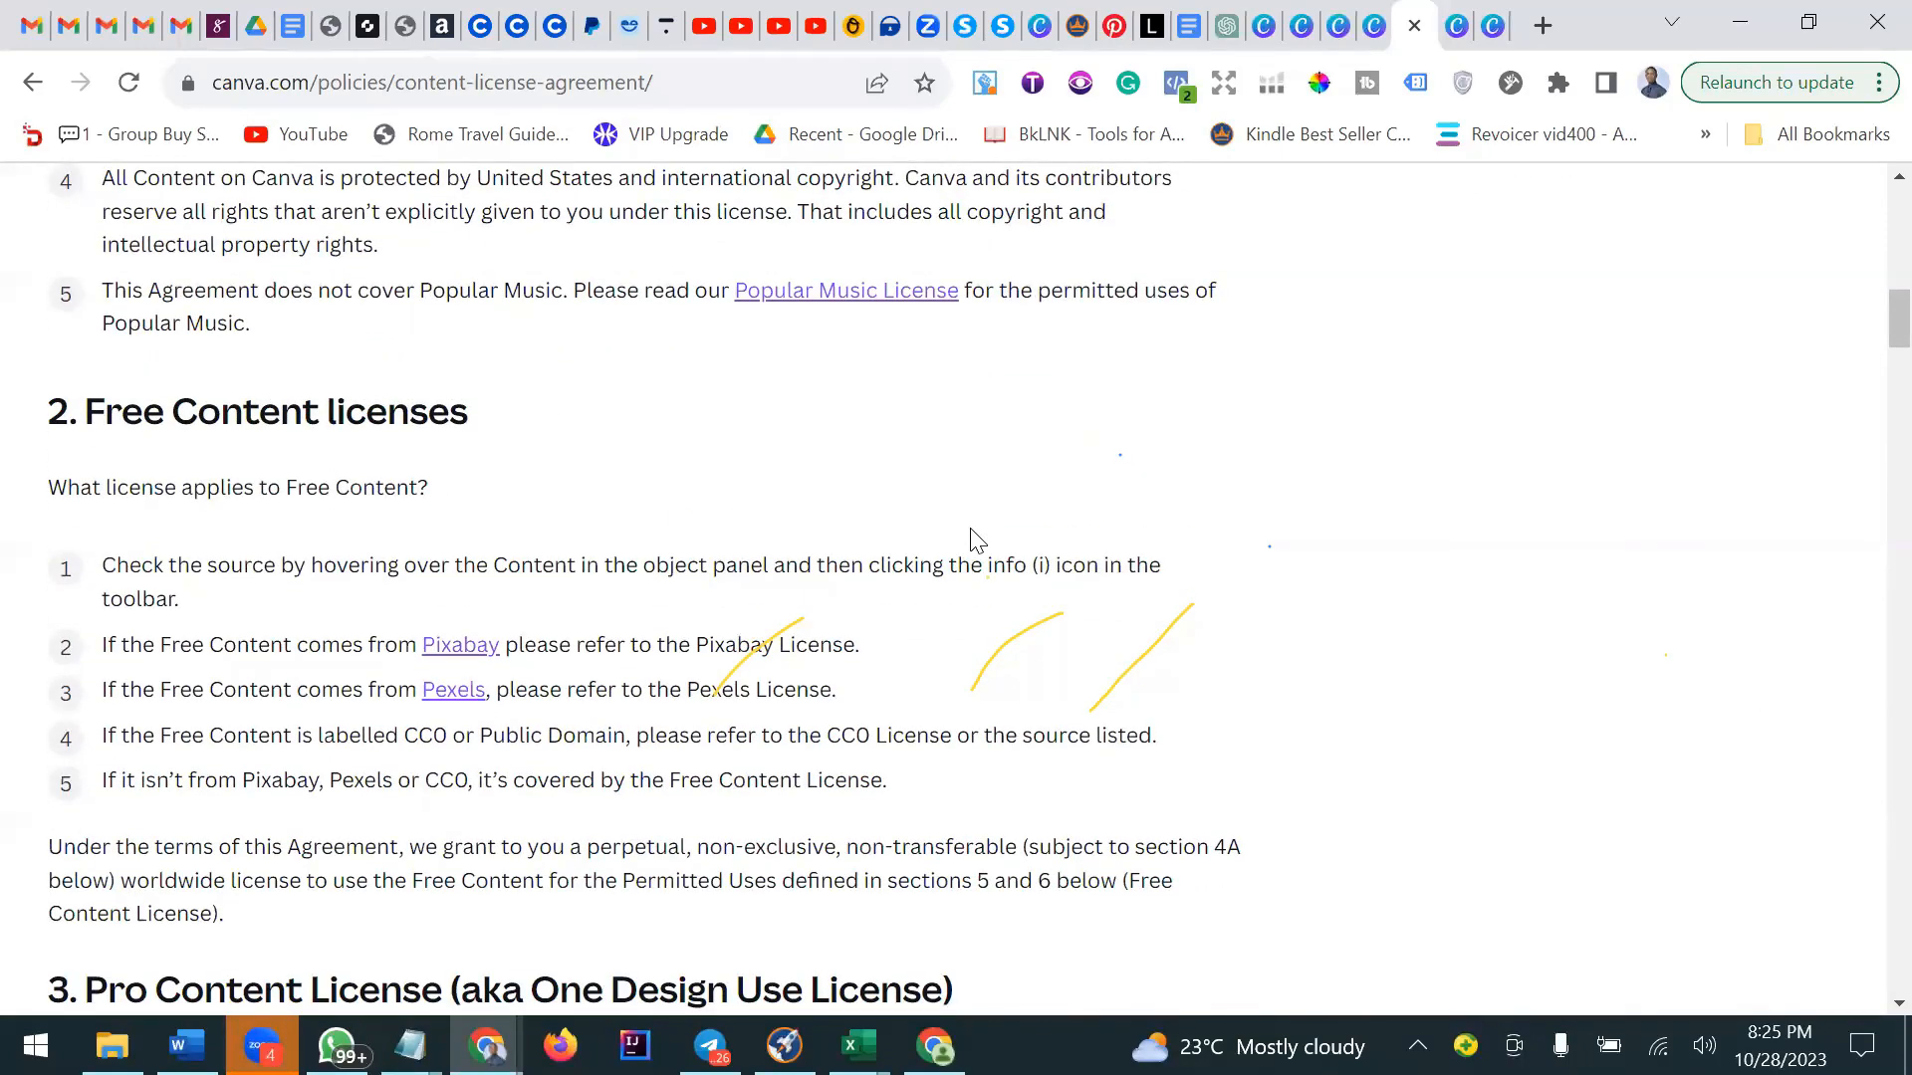
{"action": "scroll", "coordinate": [976, 541], "scroll_direction": "down", "scroll_amount": 2}
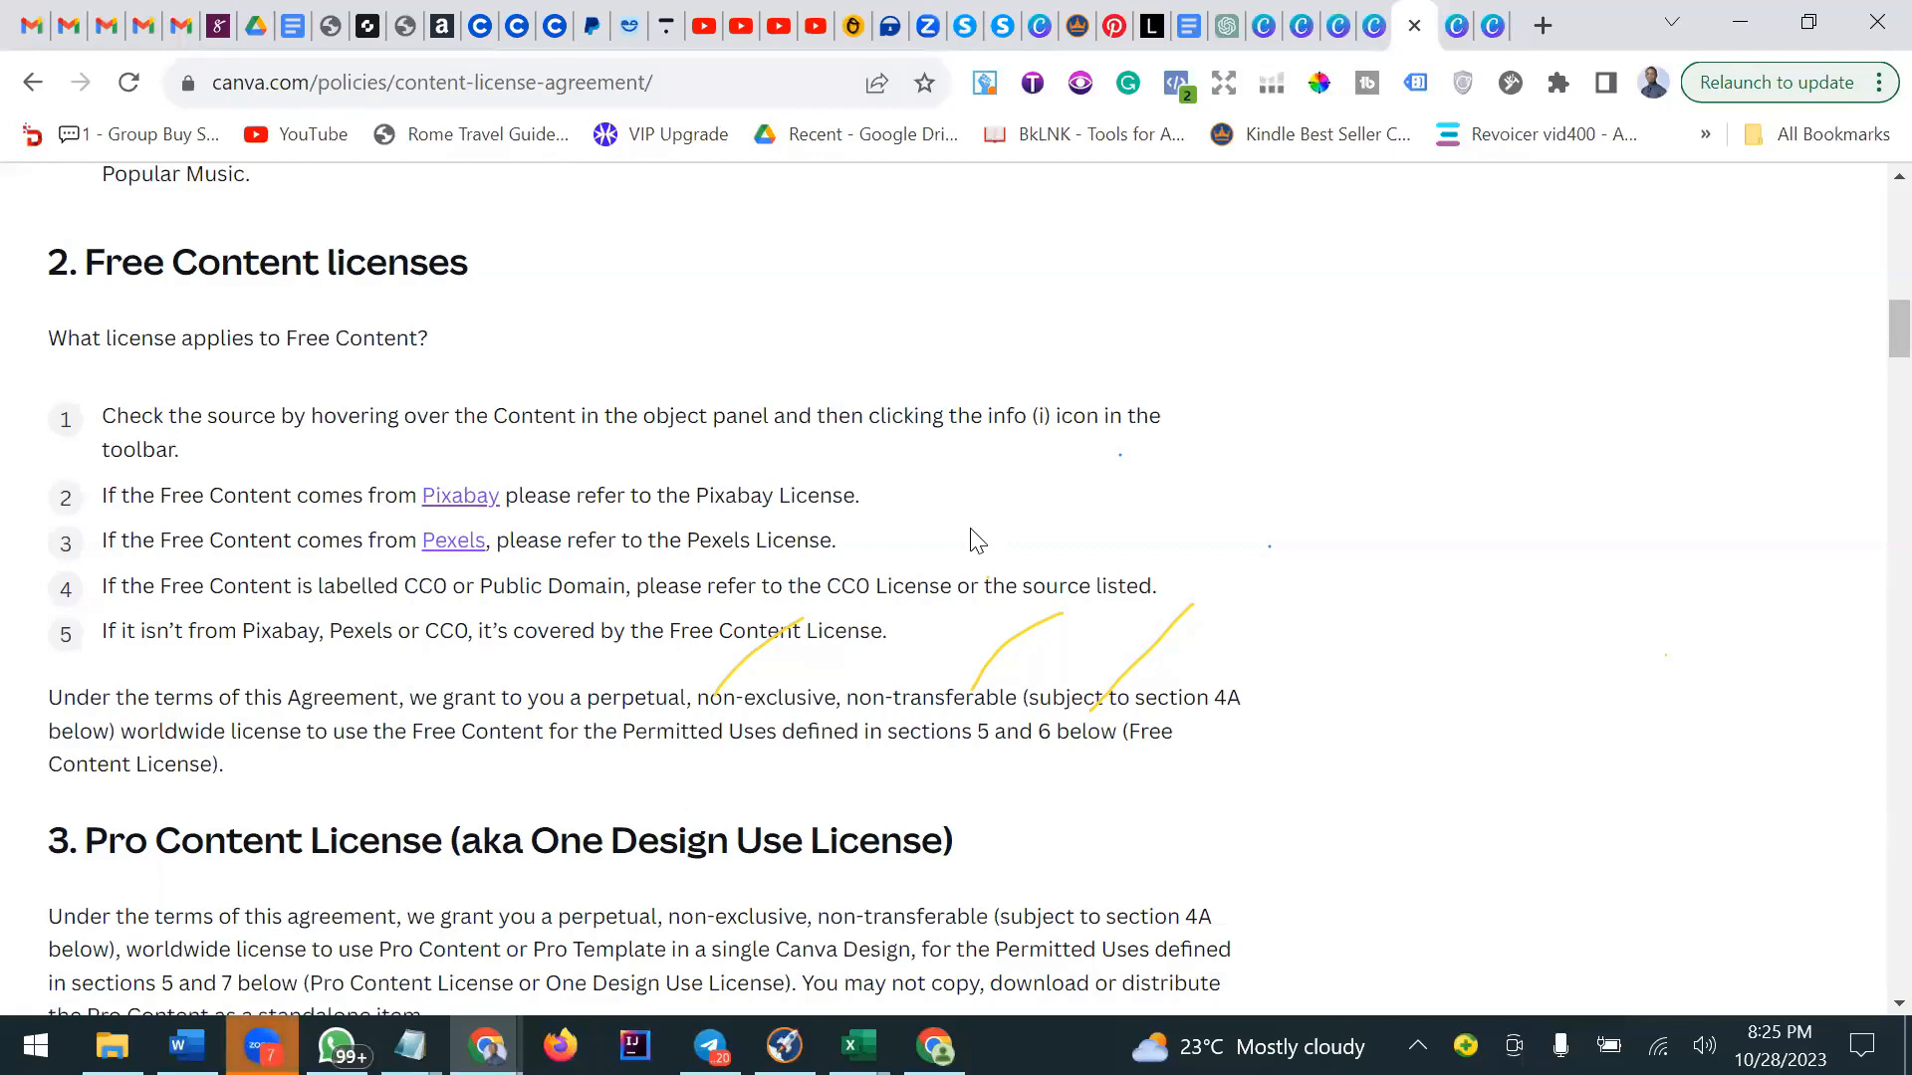
{"action": "scroll", "coordinate": [717, 508], "scroll_direction": "down", "scroll_amount": 1}
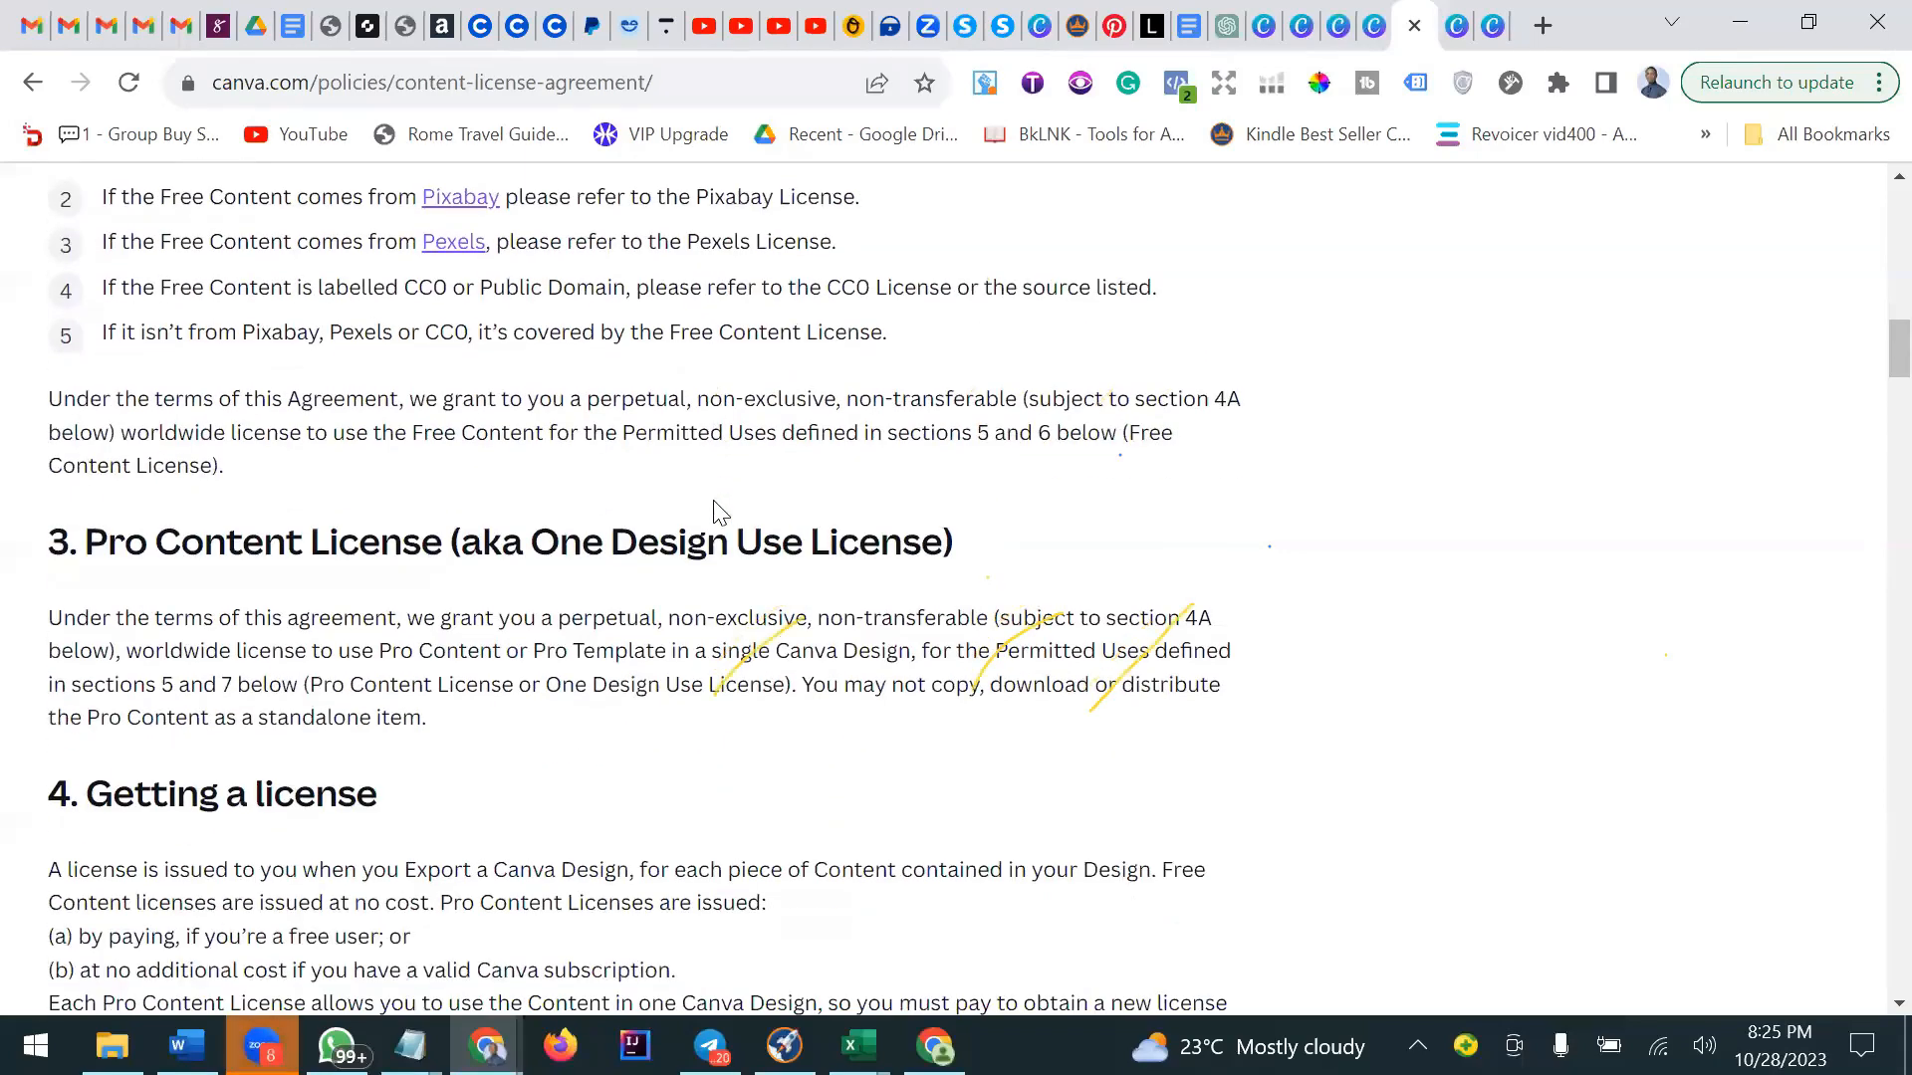
{"action": "scroll", "coordinate": [721, 513], "scroll_direction": "down", "scroll_amount": 3}
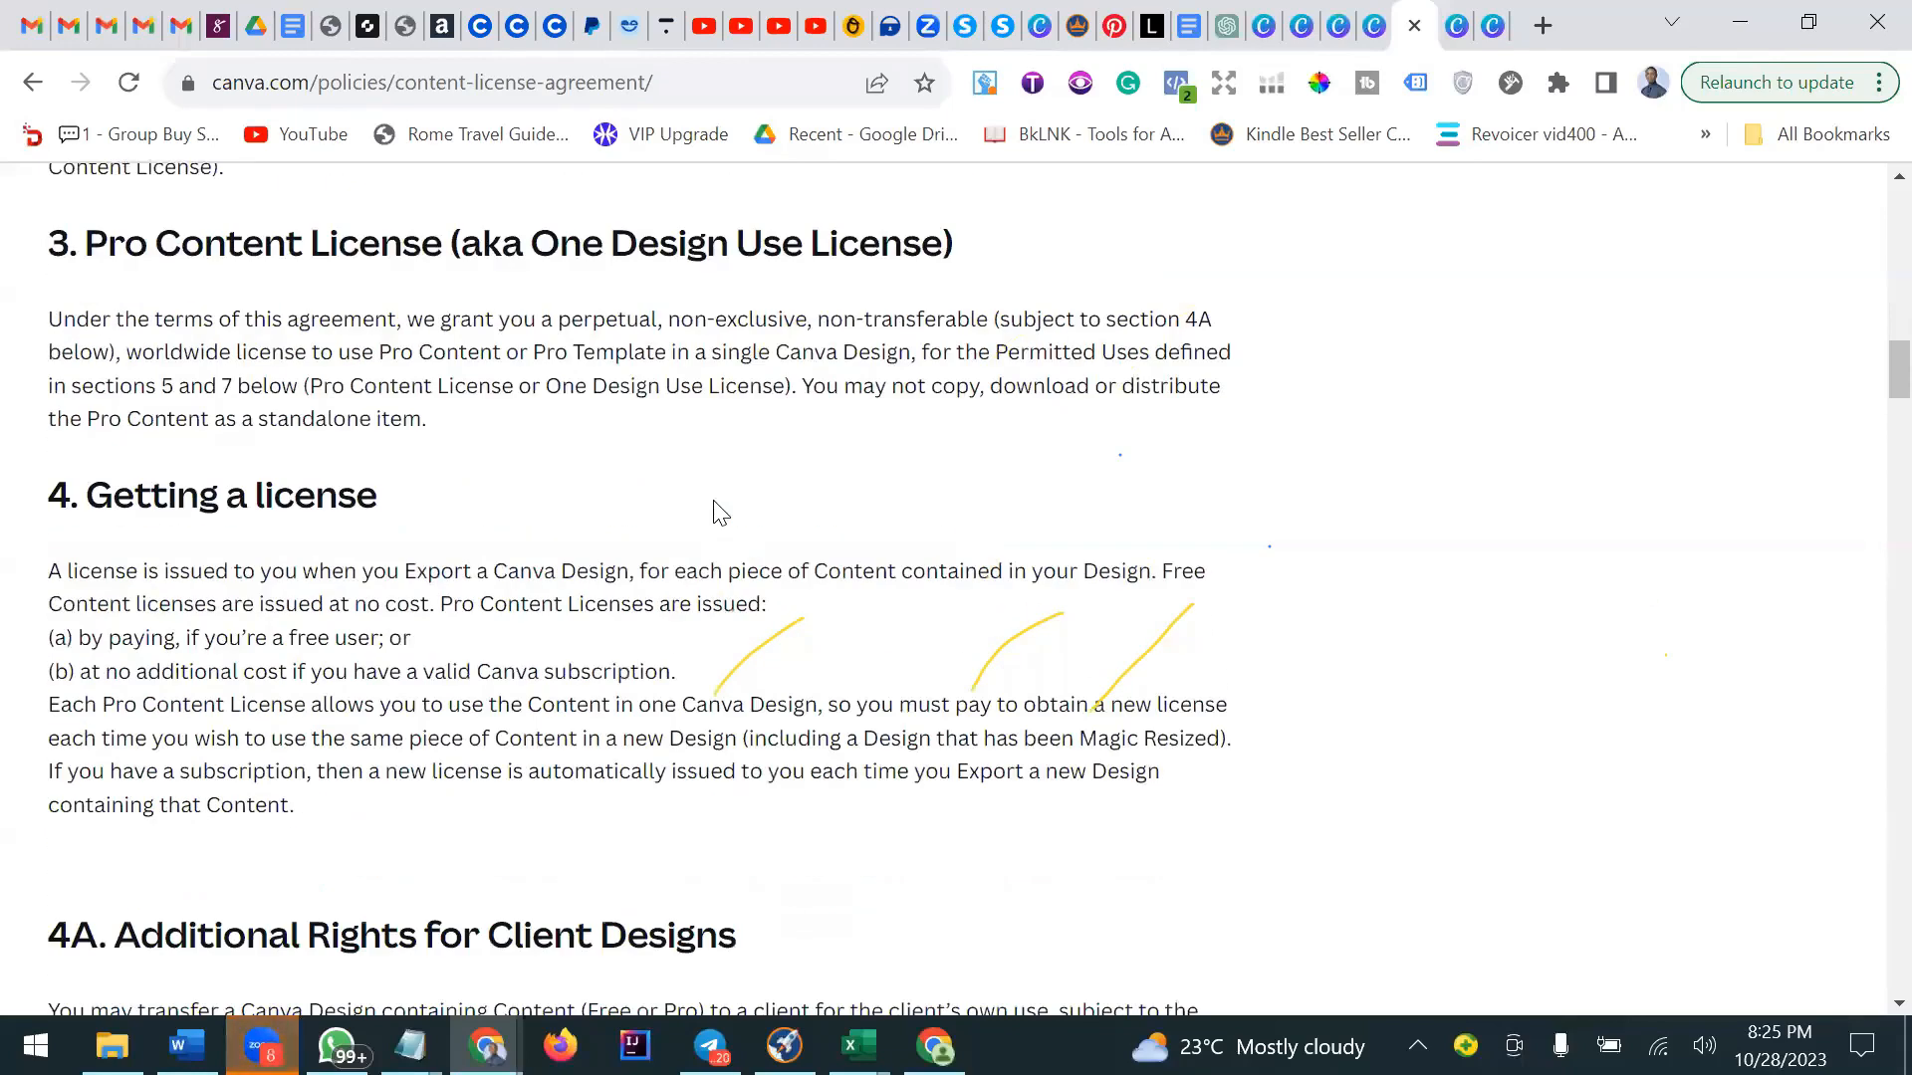
{"action": "scroll", "coordinate": [721, 513], "scroll_direction": "up", "scroll_amount": 6}
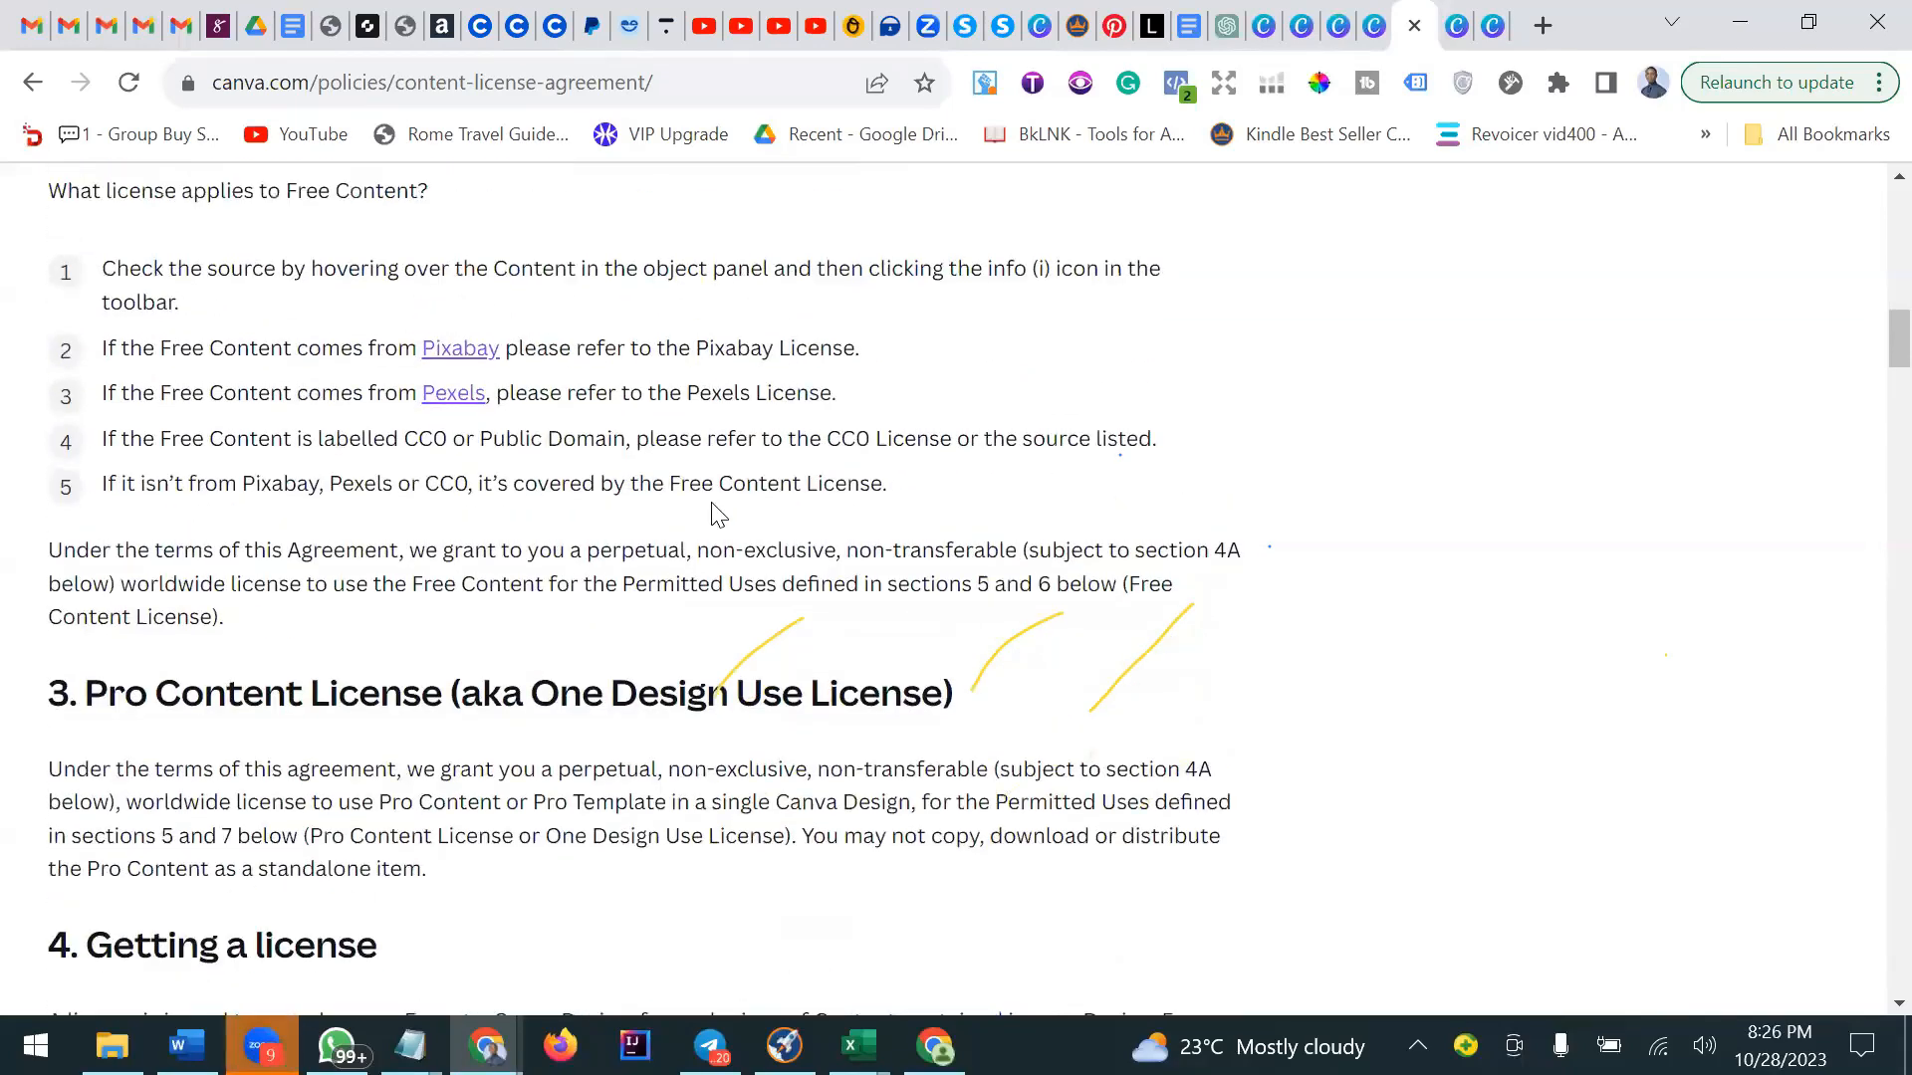
{"action": "scroll", "coordinate": [714, 505], "scroll_direction": "up", "scroll_amount": 4}
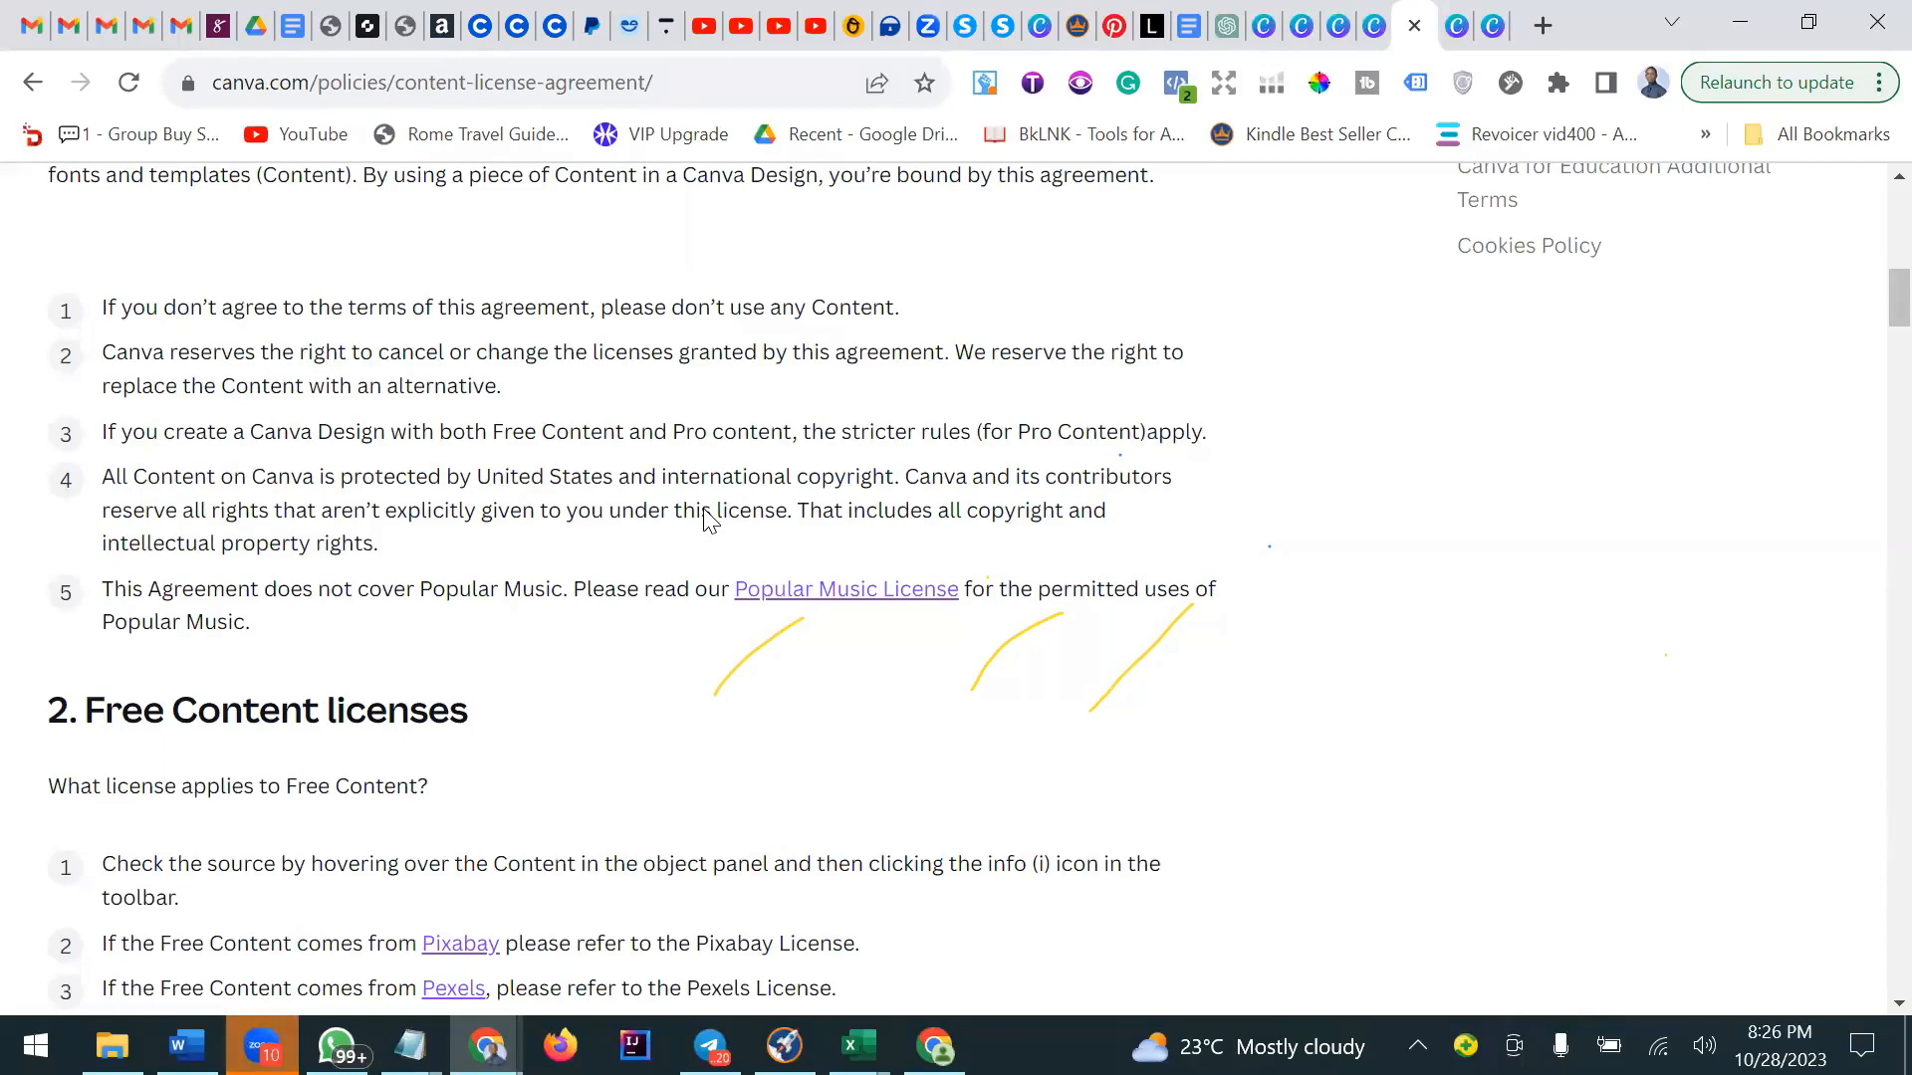
{"action": "scroll", "coordinate": [703, 519], "scroll_direction": "up", "scroll_amount": 3}
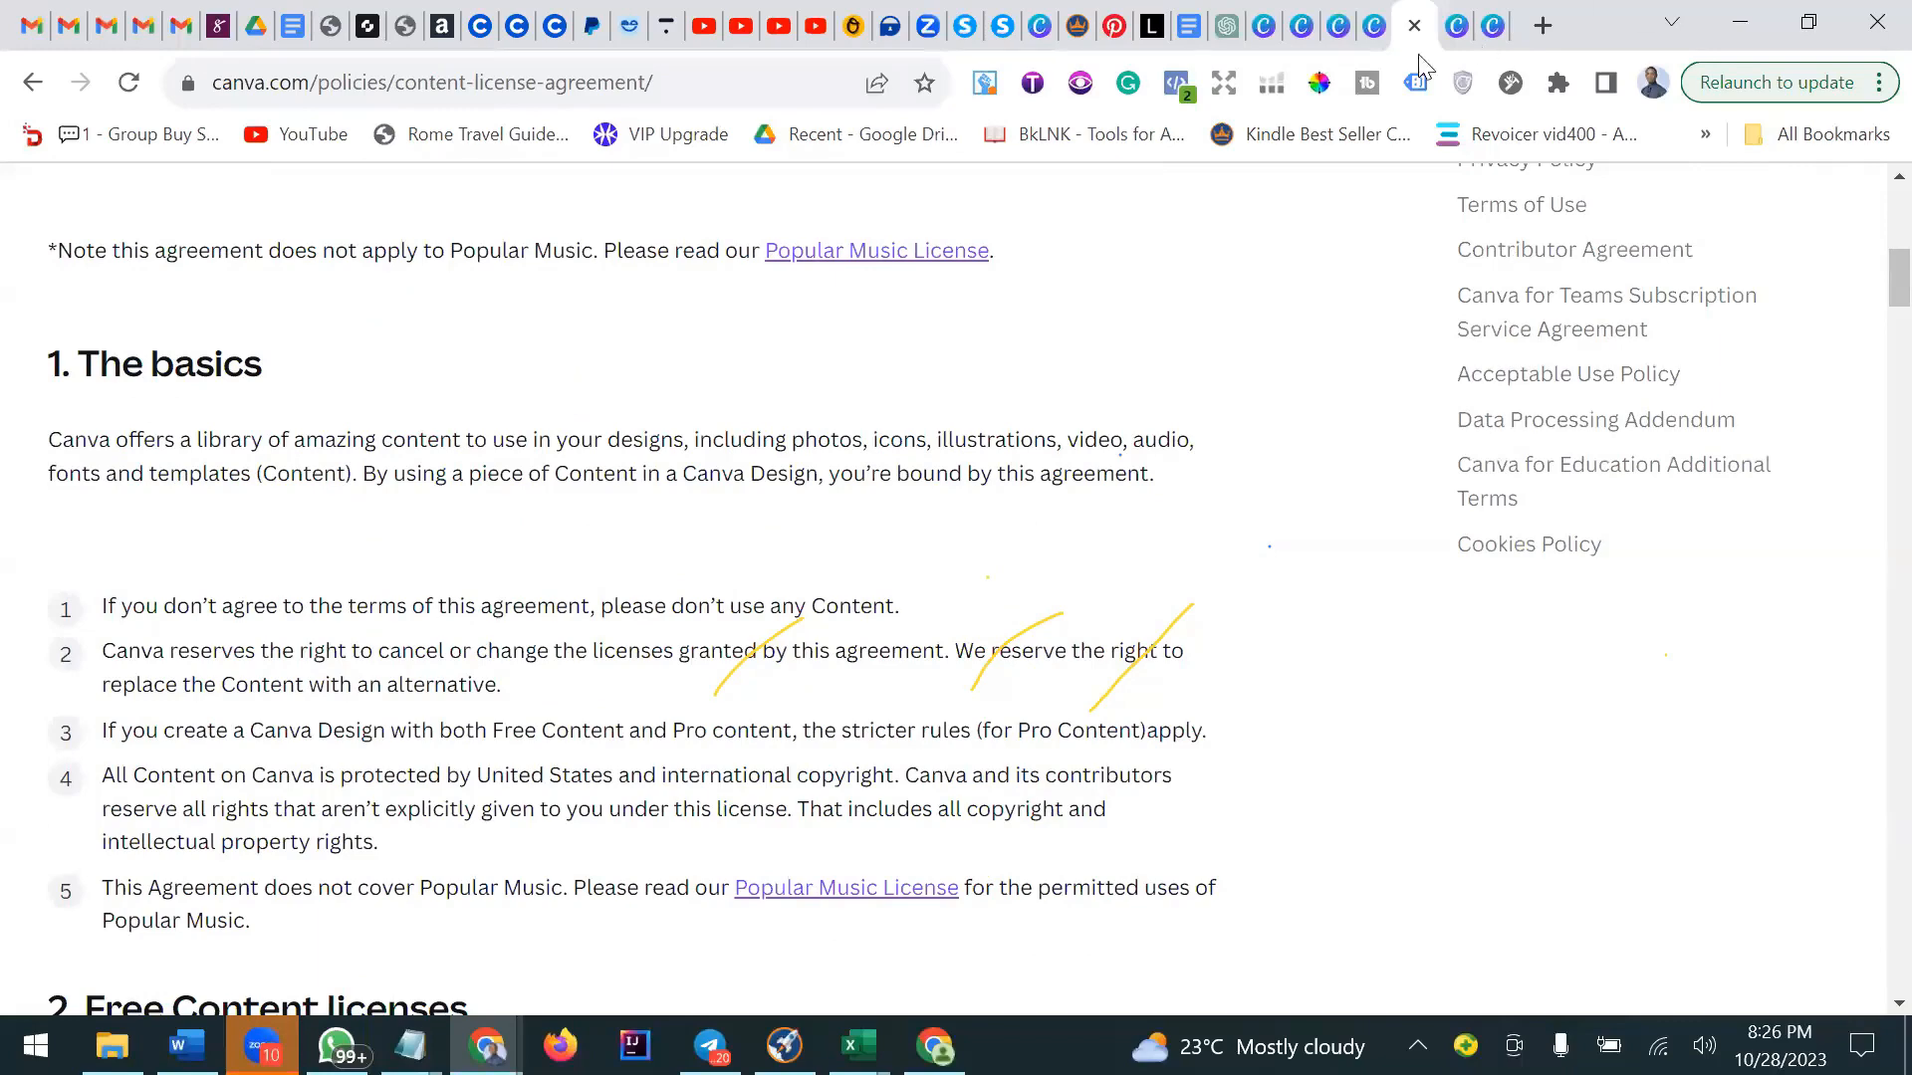
Switch to the Terms of Use tab and scroll through its opening sections.
{"action": "key", "text": "ctrl+Tab"}
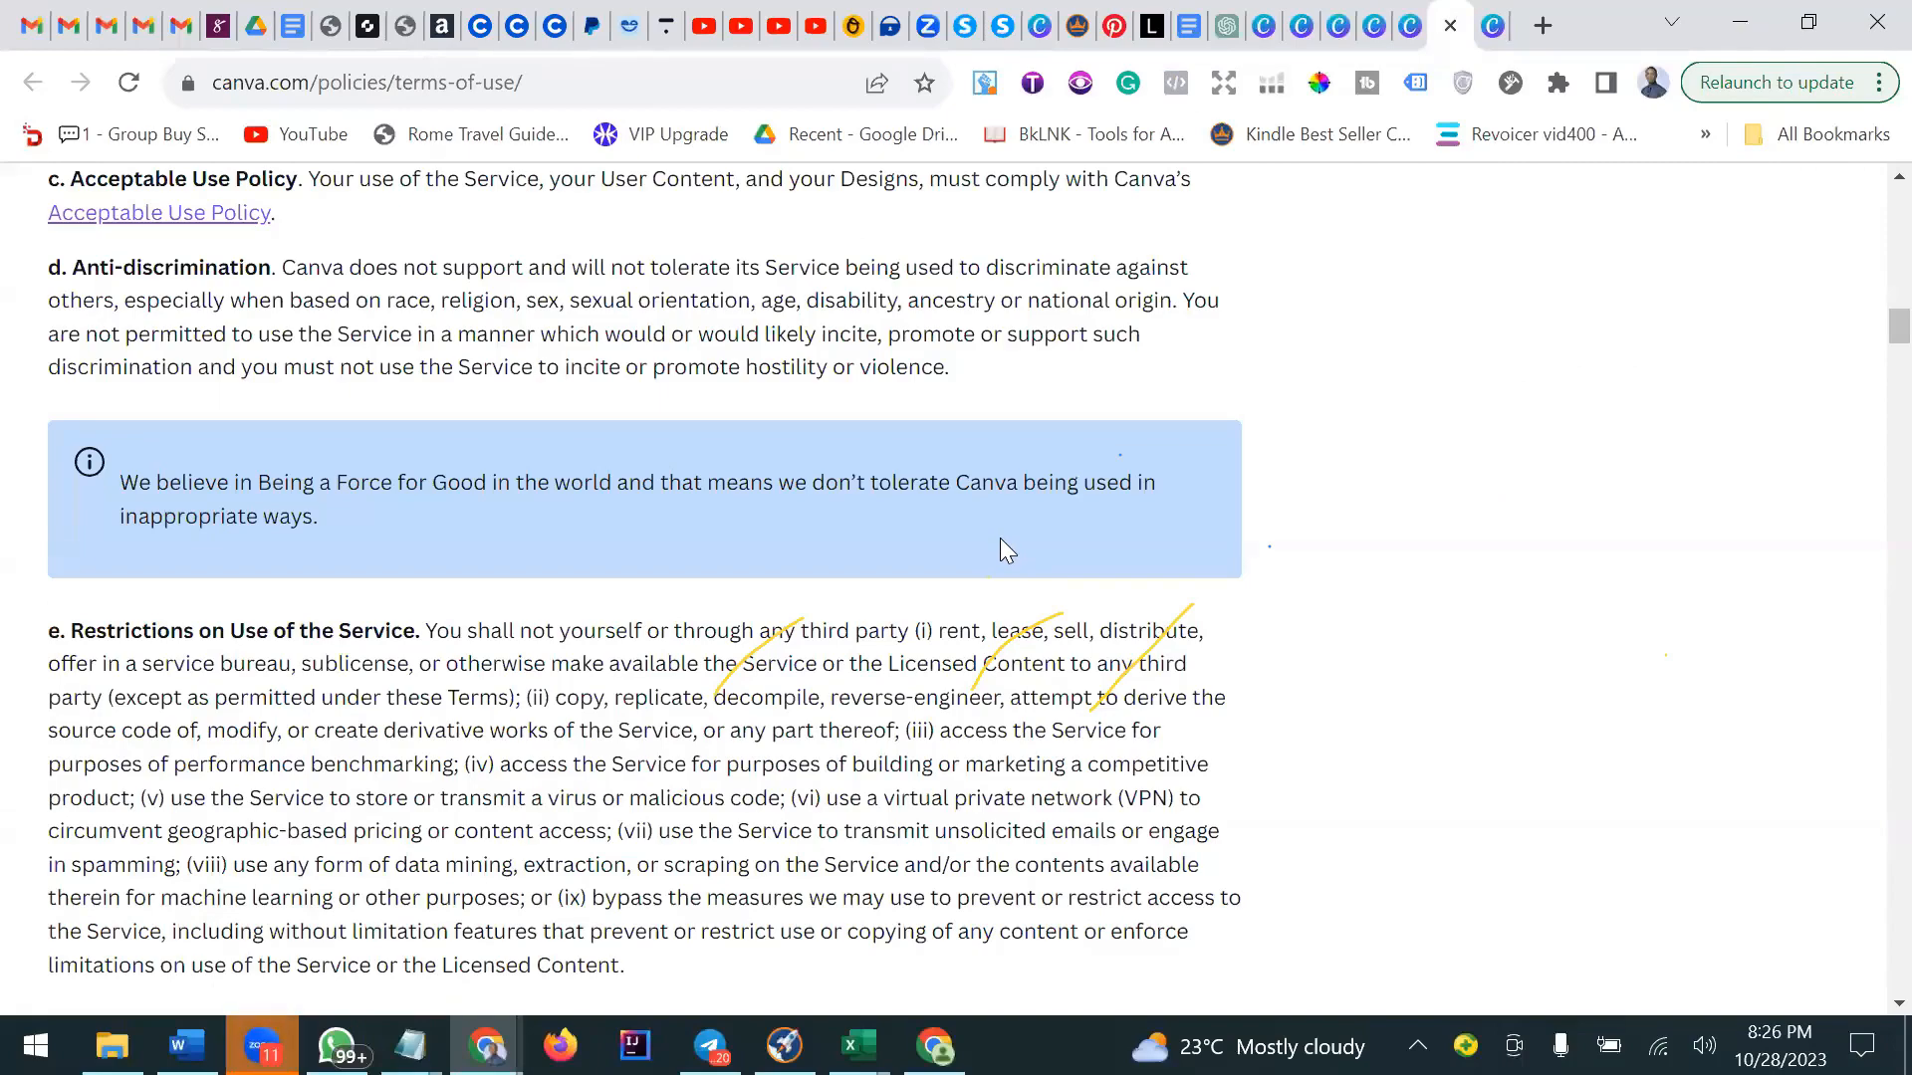
{"action": "scroll", "coordinate": [999, 537], "scroll_direction": "up", "scroll_amount": 7}
{"action": "scroll", "coordinate": [1000, 538], "scroll_direction": "up", "scroll_amount": 18}
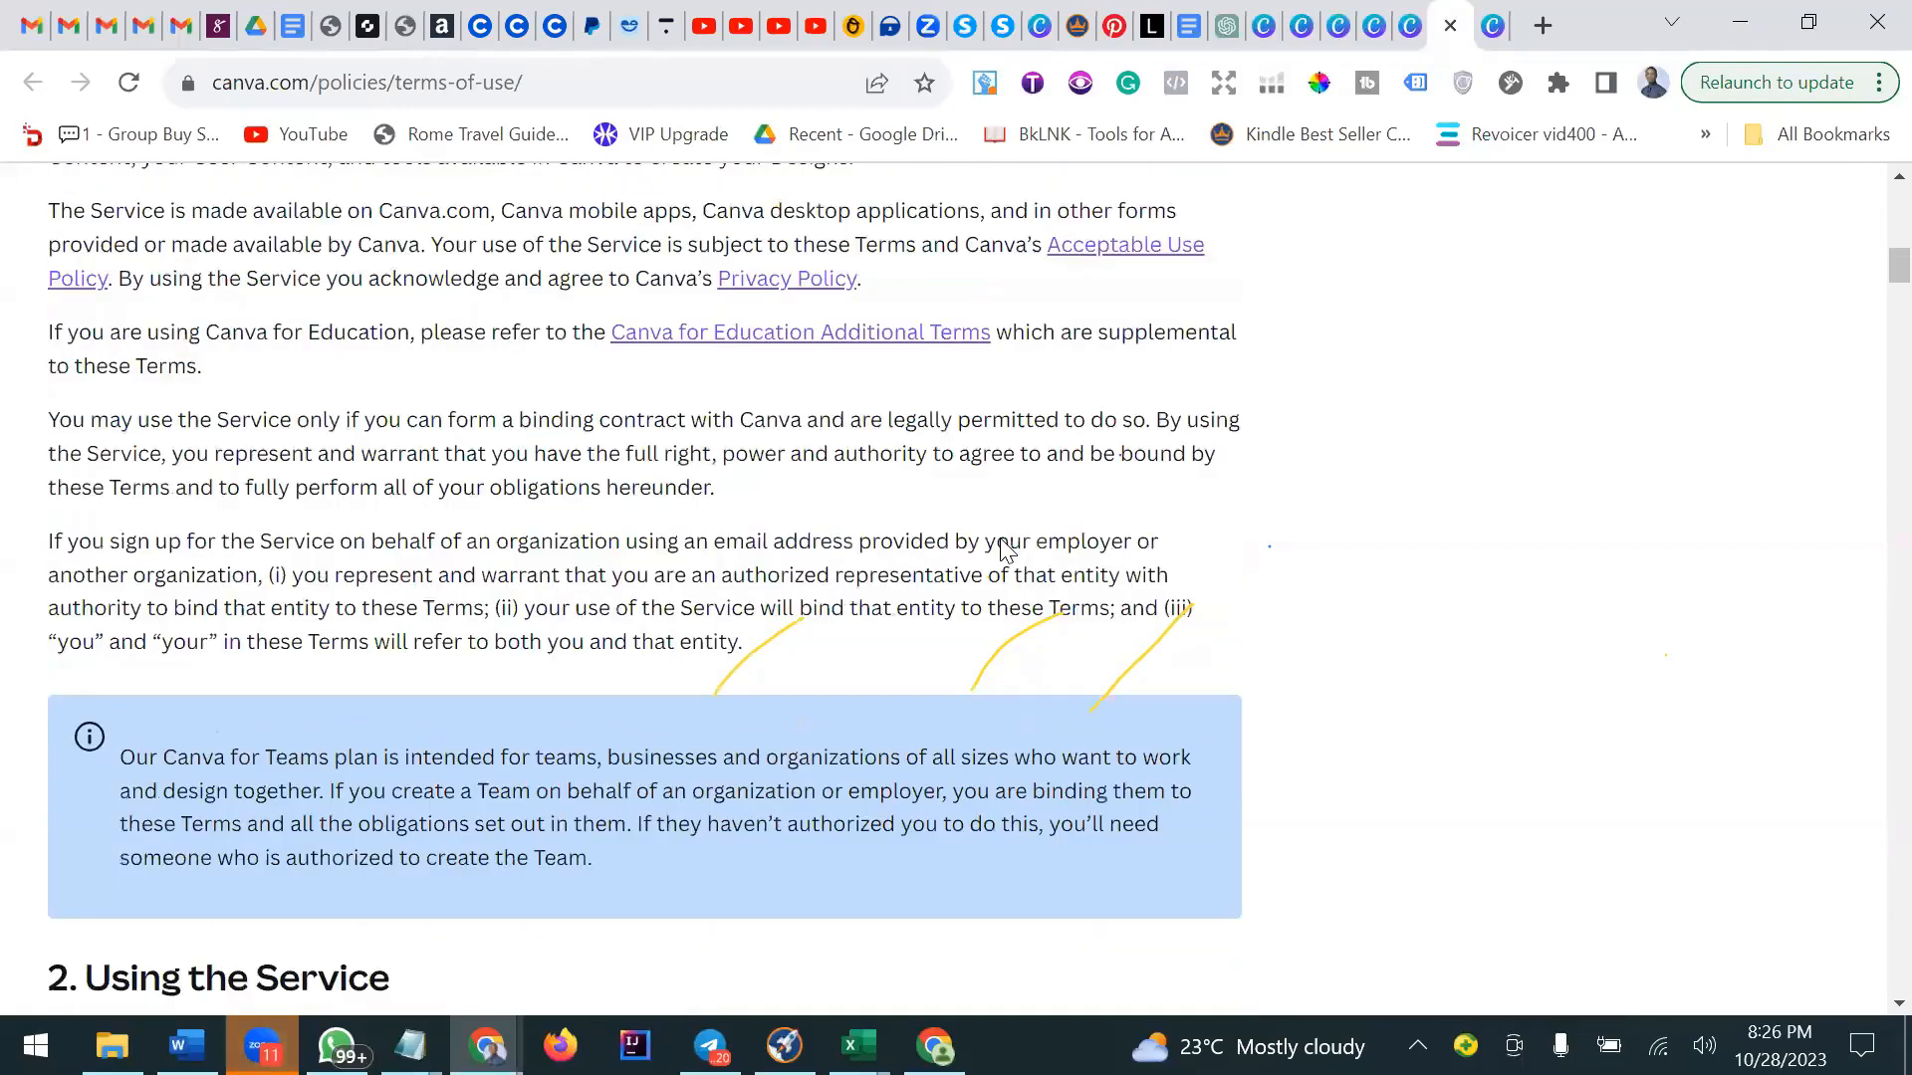
{"action": "scroll", "coordinate": [999, 537], "scroll_direction": "down", "scroll_amount": 4}
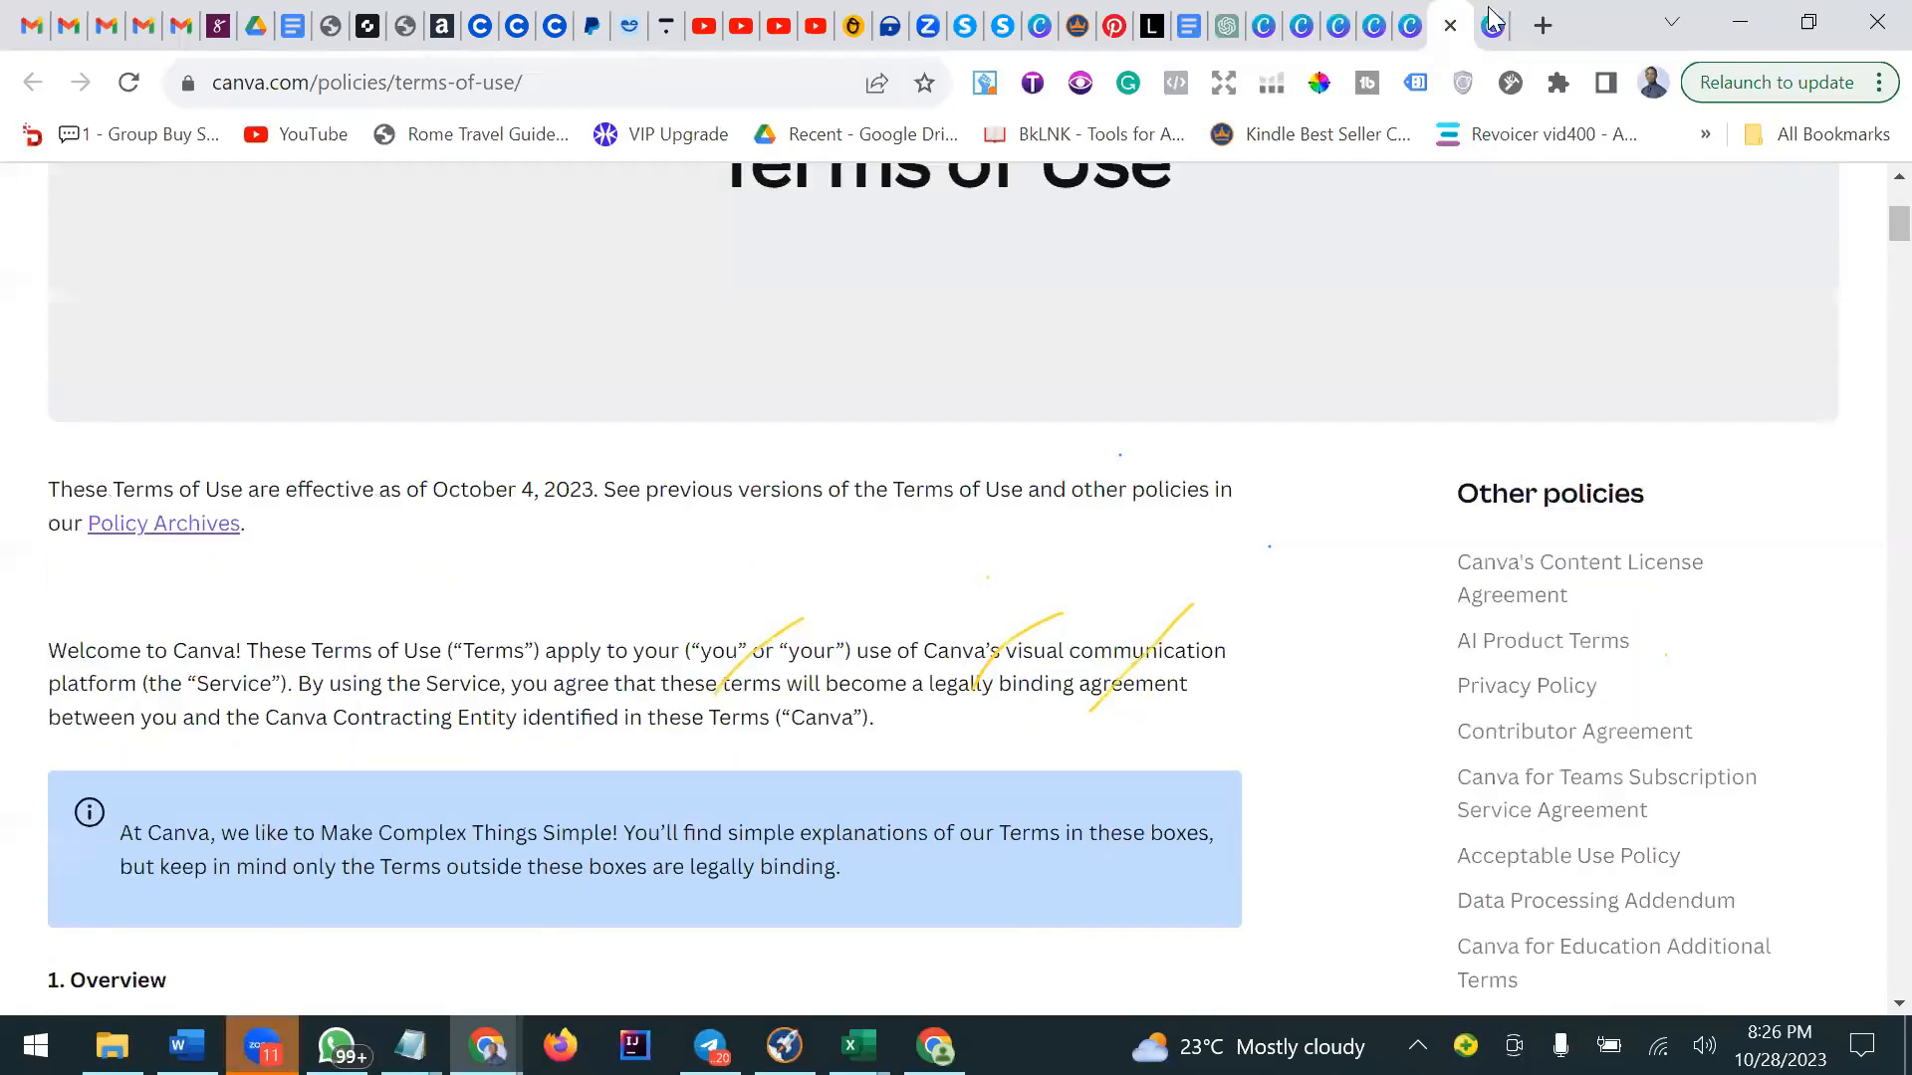
Return to the Content License Agreement and scroll through its permitted uses and restrictions down to the page footer.
{"action": "left_click", "coordinate": [1409, 28]}
{"action": "scroll", "coordinate": [1195, 475], "scroll_direction": "up", "scroll_amount": 9}
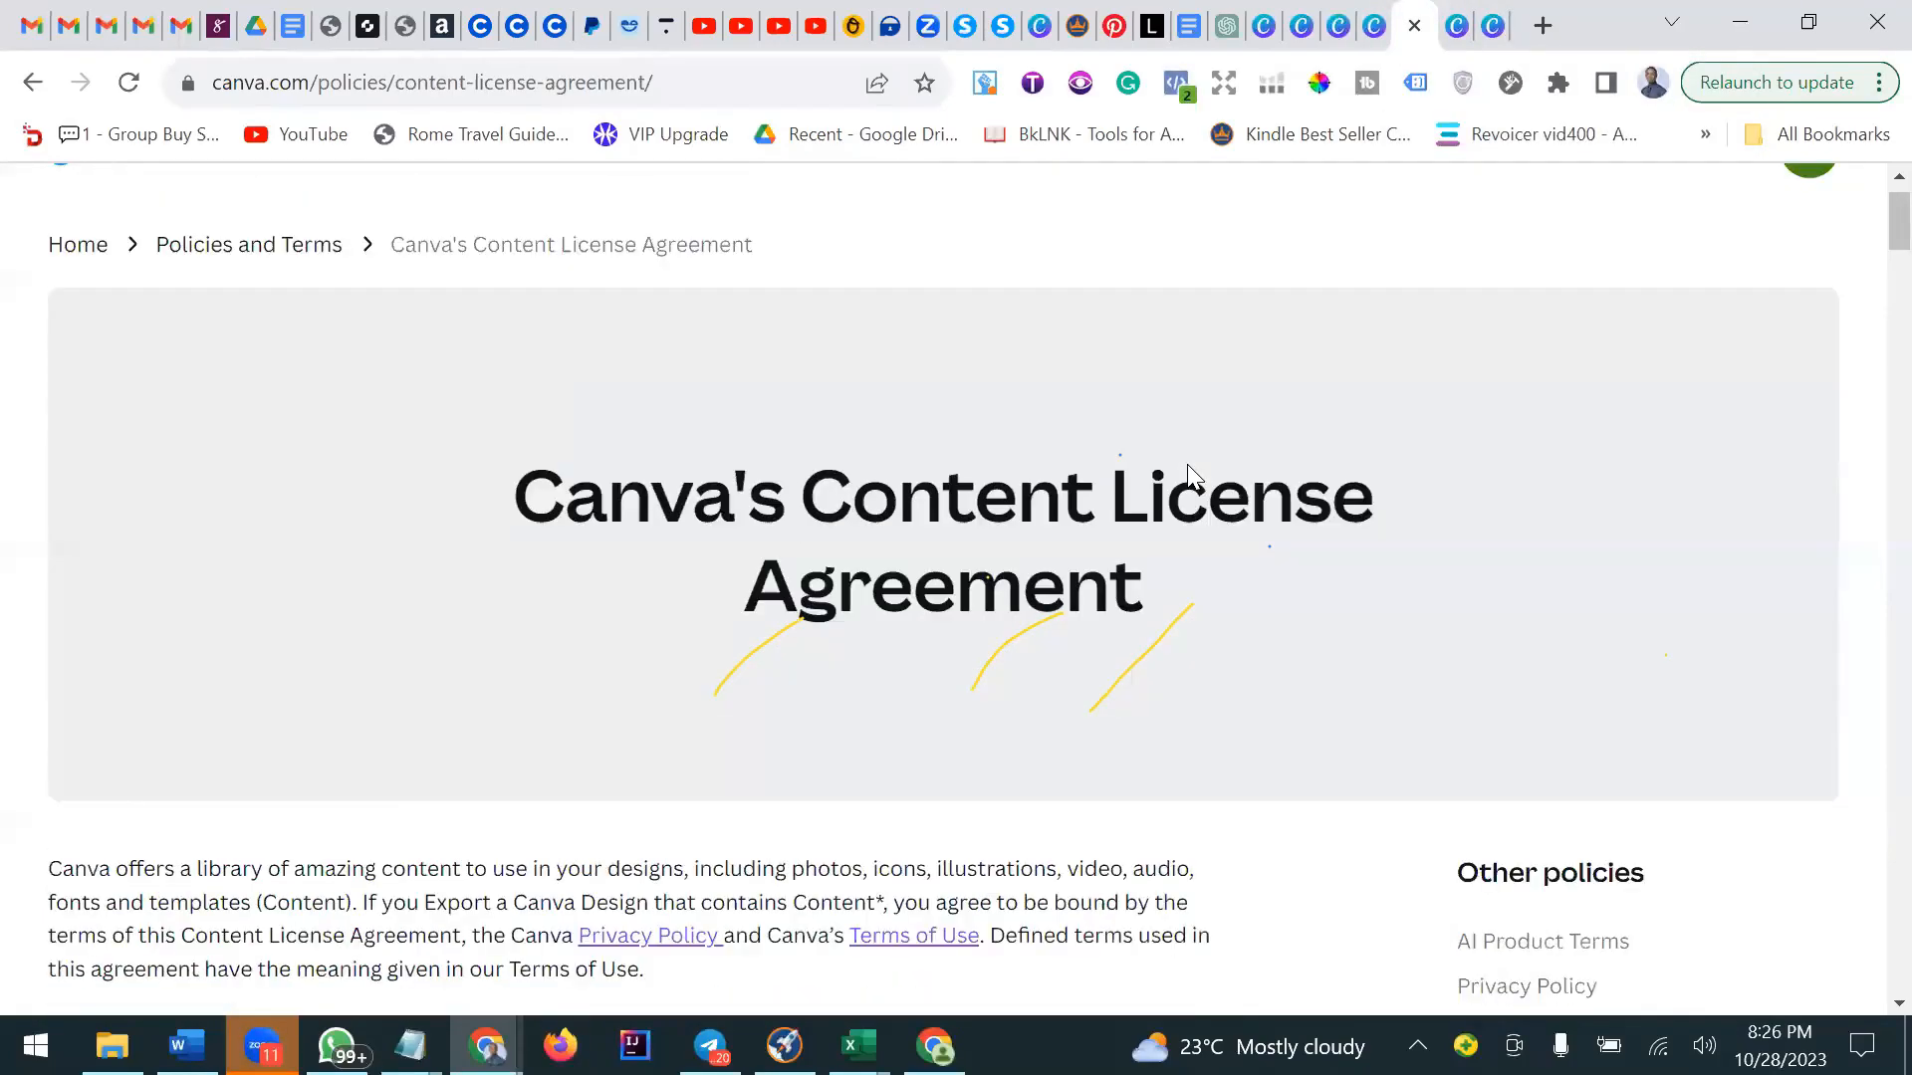
{"action": "scroll", "coordinate": [1195, 475], "scroll_direction": "down", "scroll_amount": 15}
{"action": "scroll", "coordinate": [1192, 475], "scroll_direction": "down", "scroll_amount": 20}
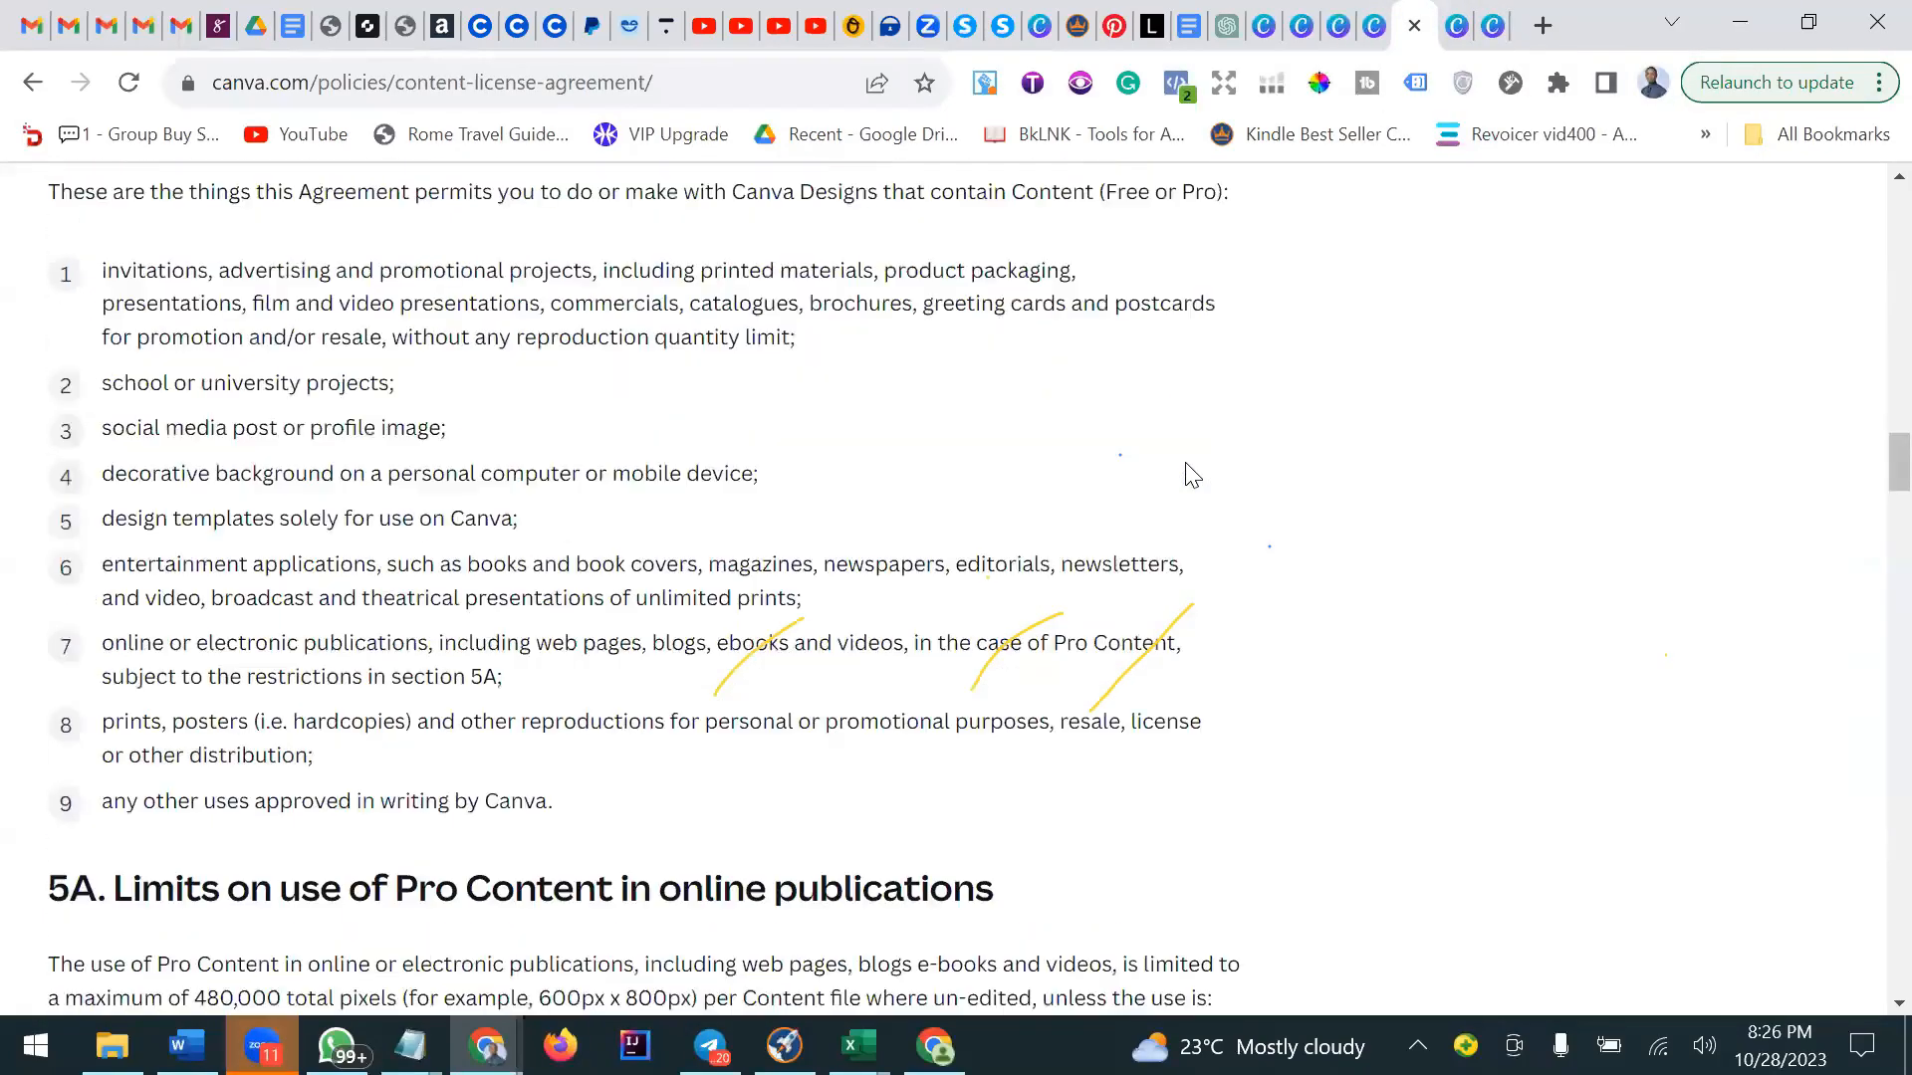
{"action": "scroll", "coordinate": [1361, 319], "scroll_direction": "down", "scroll_amount": 15}
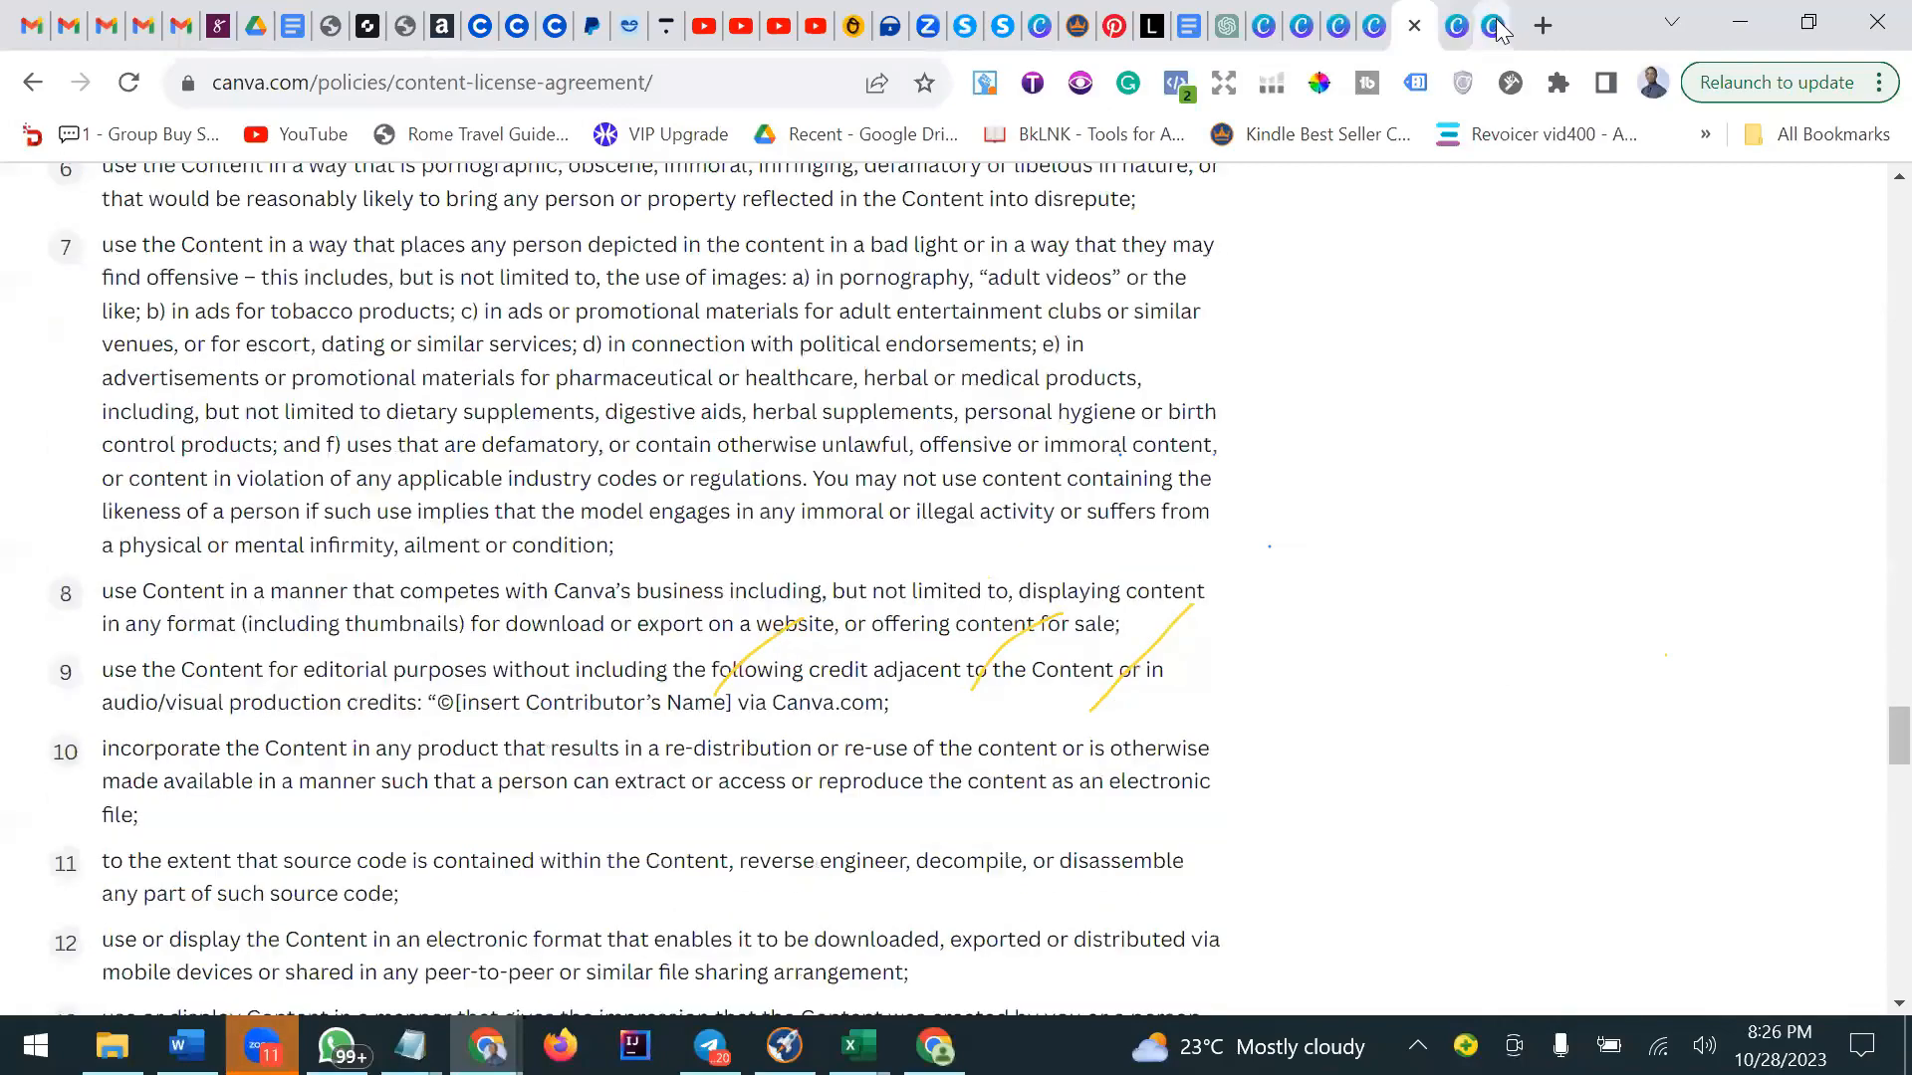
{"action": "left_click", "coordinate": [1479, 18]}
{"action": "scroll", "coordinate": [1414, 514], "scroll_direction": "down", "scroll_amount": 1}
{"action": "scroll", "coordinate": [1413, 515], "scroll_direction": "down", "scroll_amount": 20}
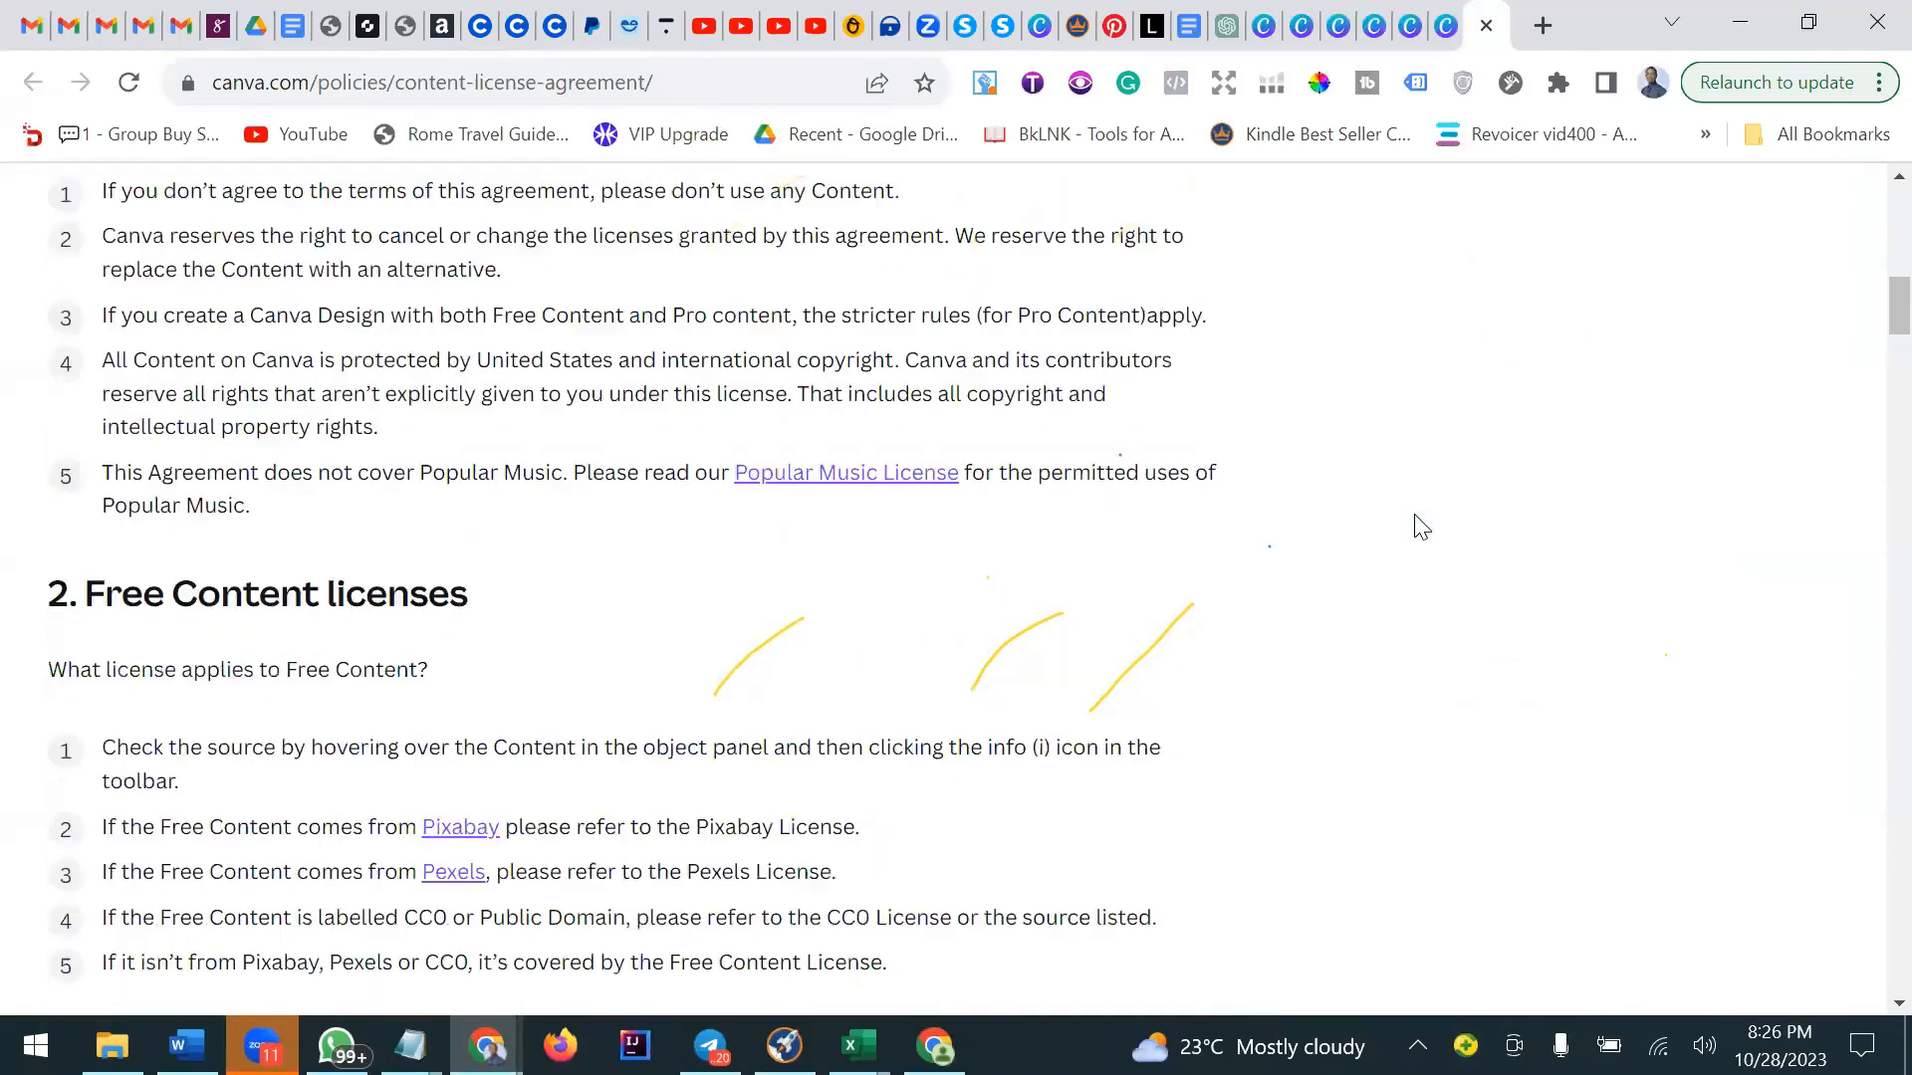
{"action": "scroll", "coordinate": [1421, 526], "scroll_direction": "down", "scroll_amount": 20}
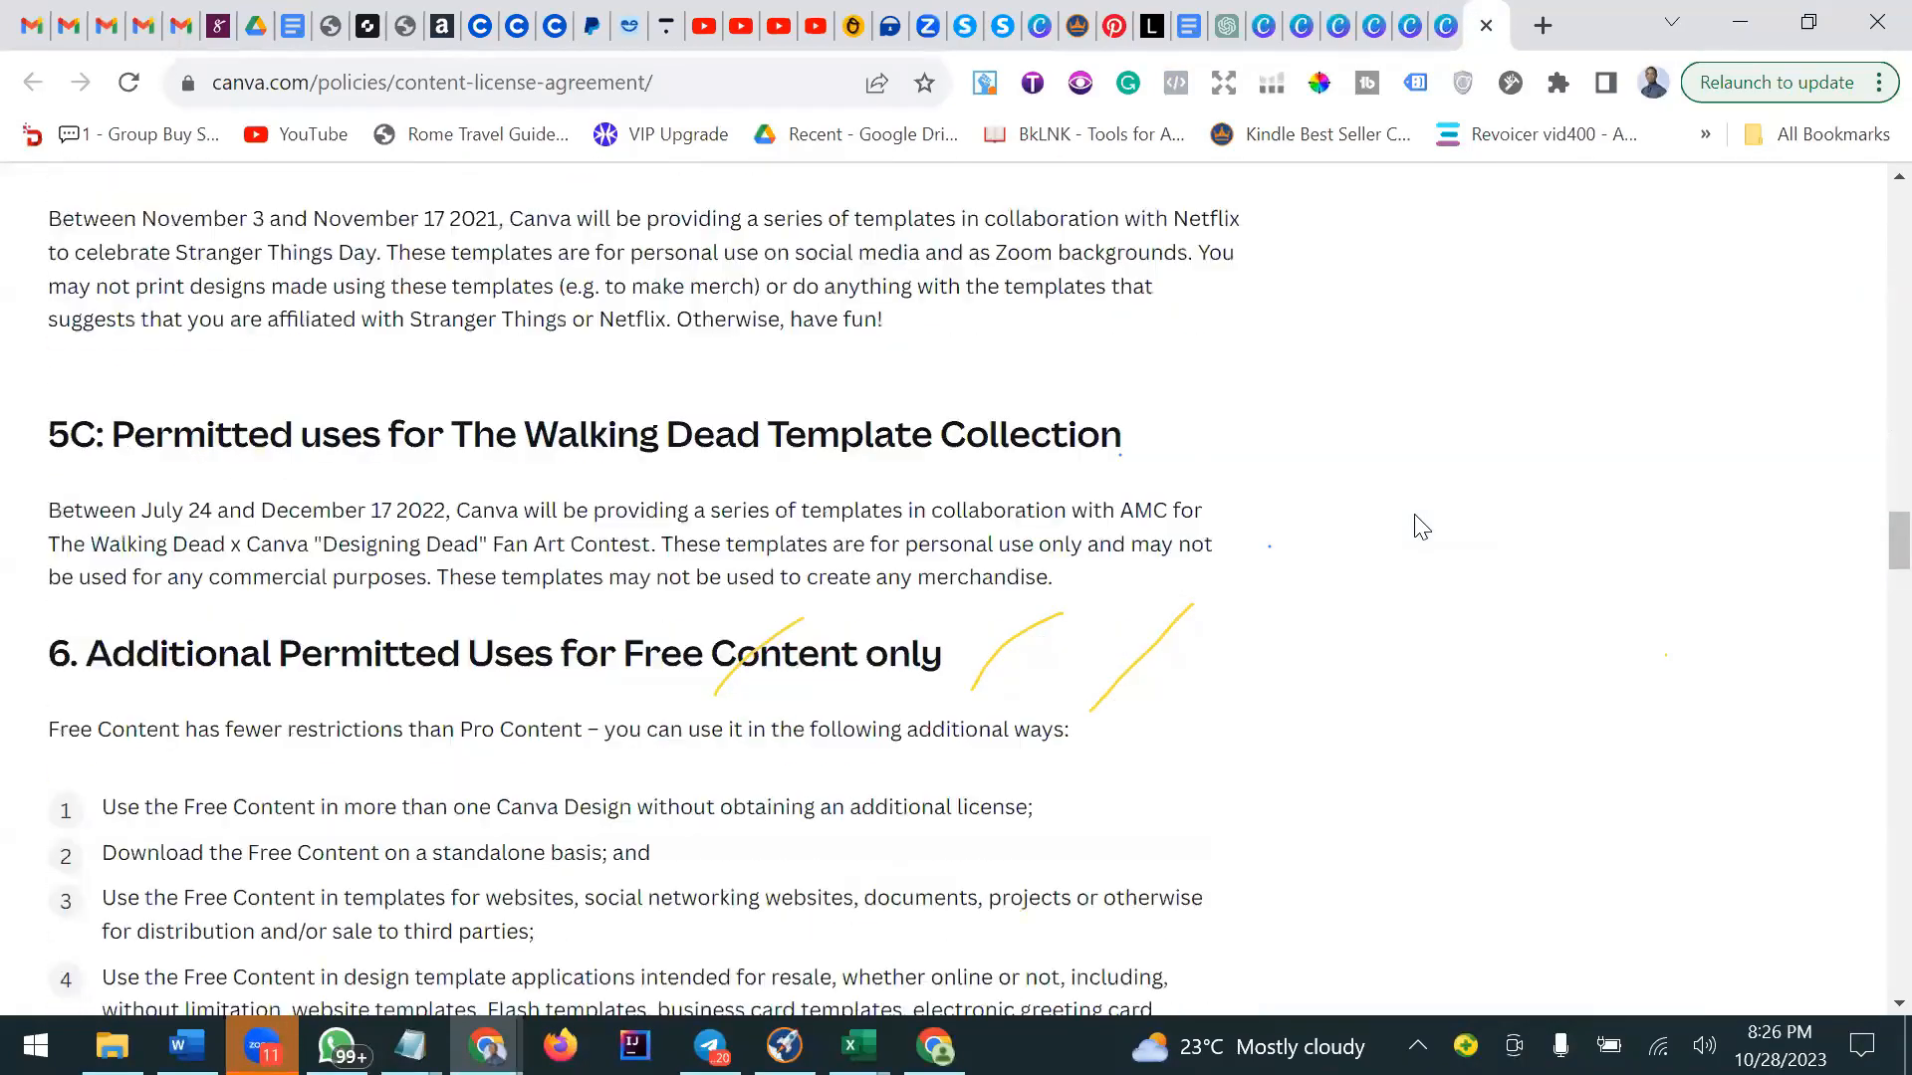
{"action": "scroll", "coordinate": [1419, 525], "scroll_direction": "down", "scroll_amount": 15}
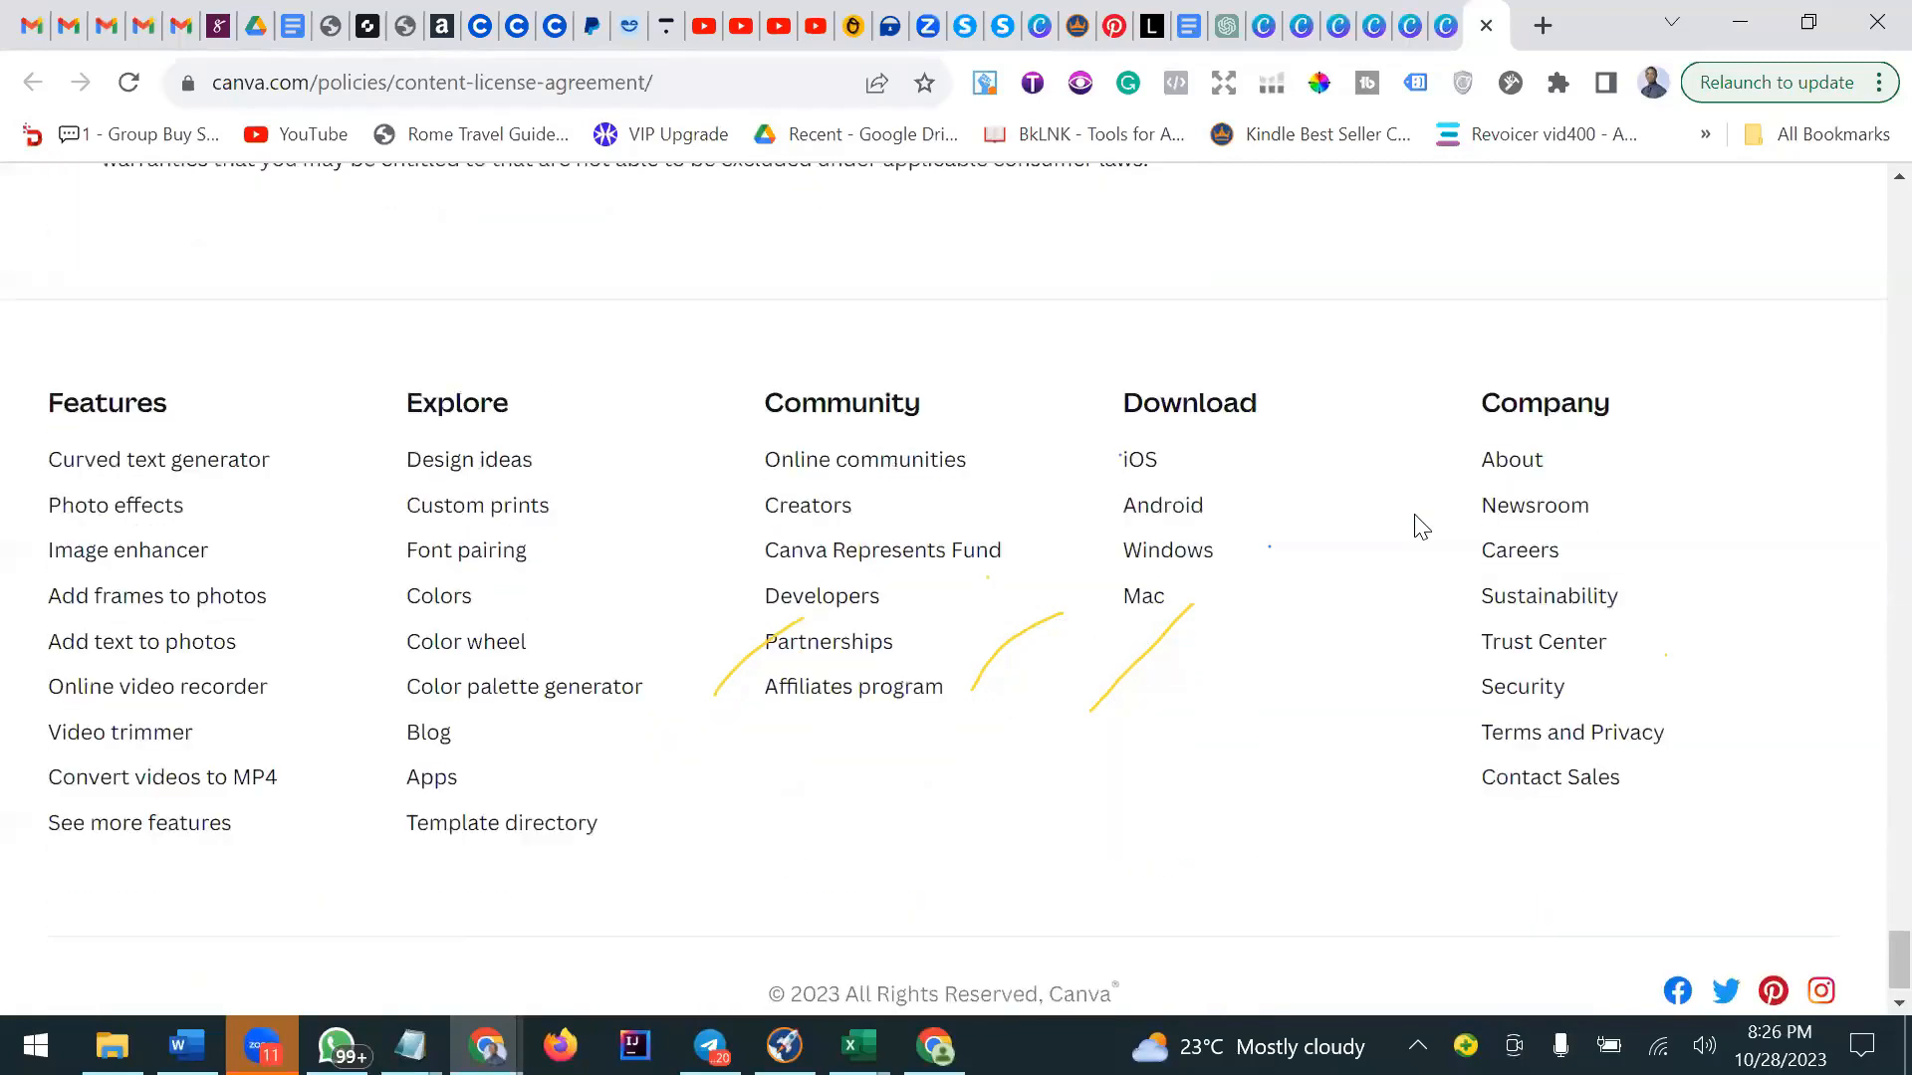
{"action": "scroll", "coordinate": [1417, 524], "scroll_direction": "up", "scroll_amount": 20}
{"action": "scroll", "coordinate": [1245, 508], "scroll_direction": "up", "scroll_amount": 20}
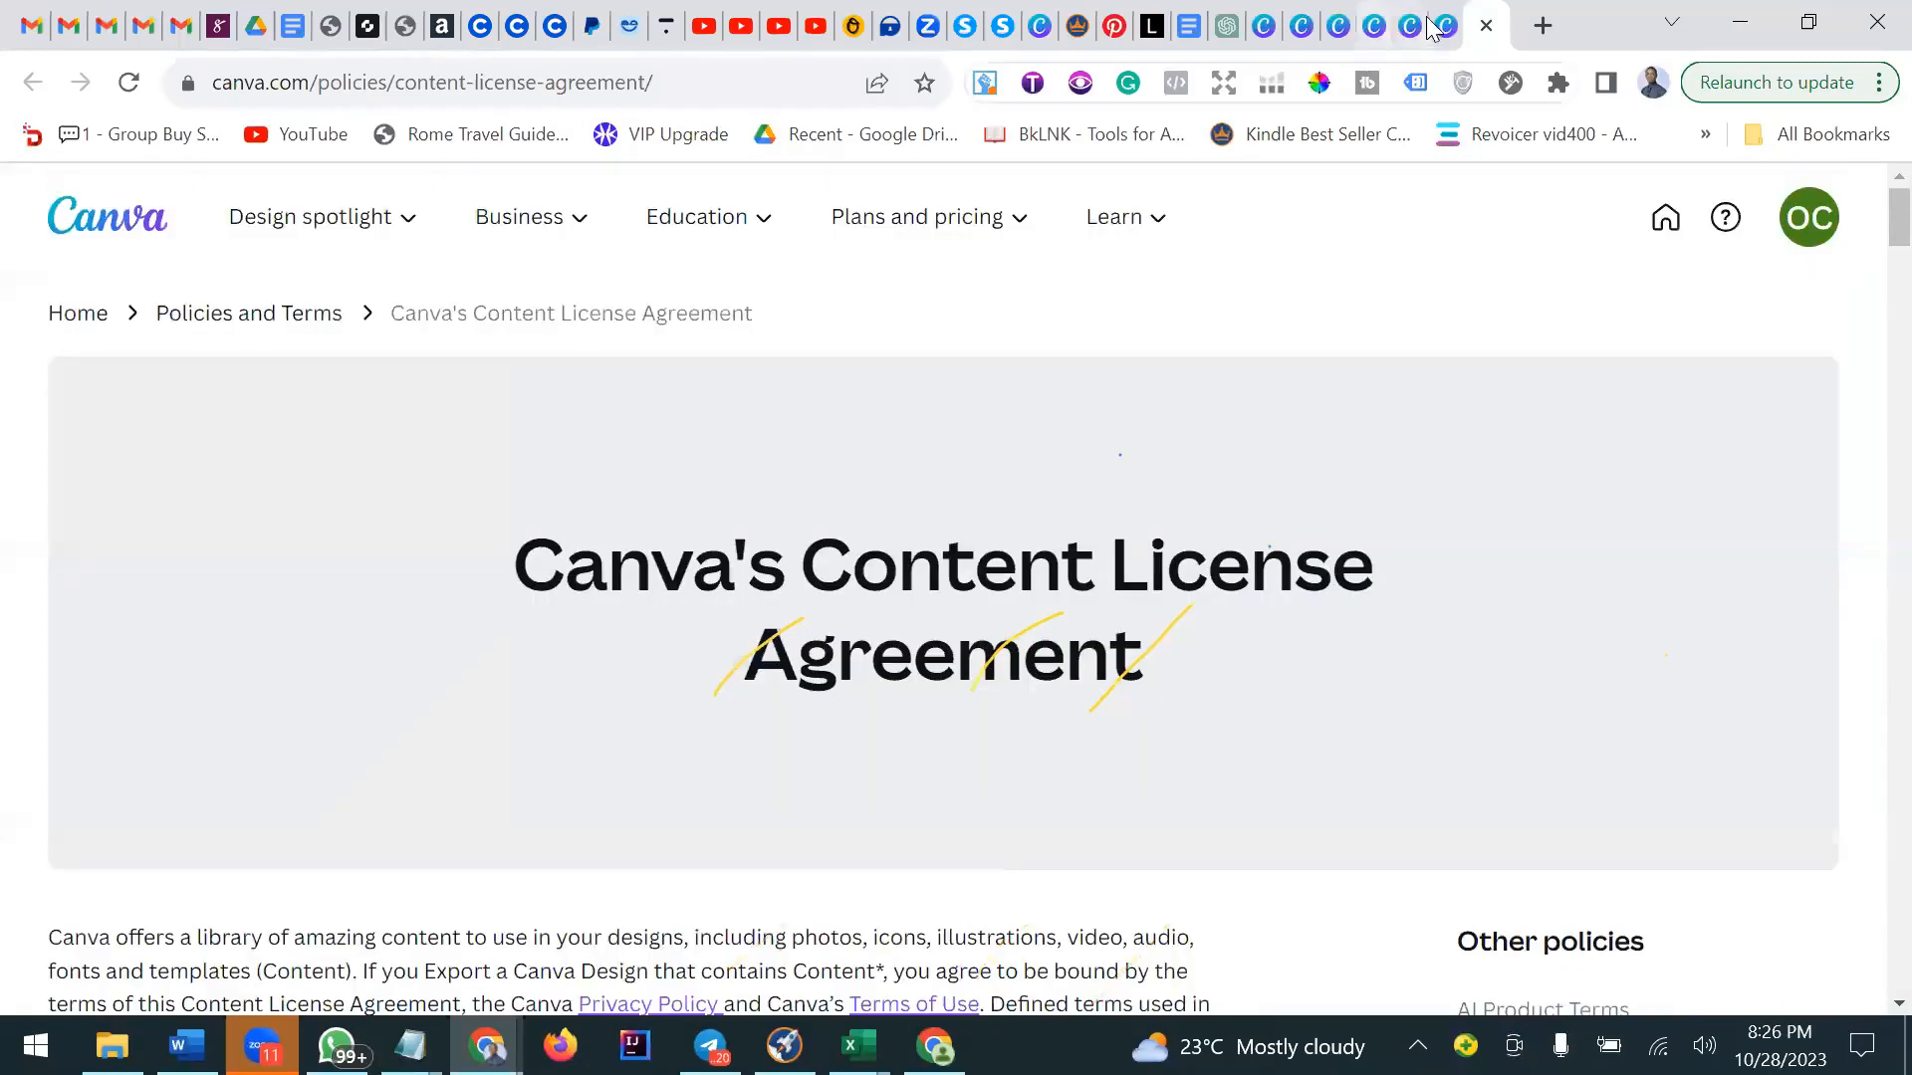
Switch to the other Content License Agreement tab and scroll from its title down to the footer.
{"action": "left_click", "coordinate": [1410, 26]}
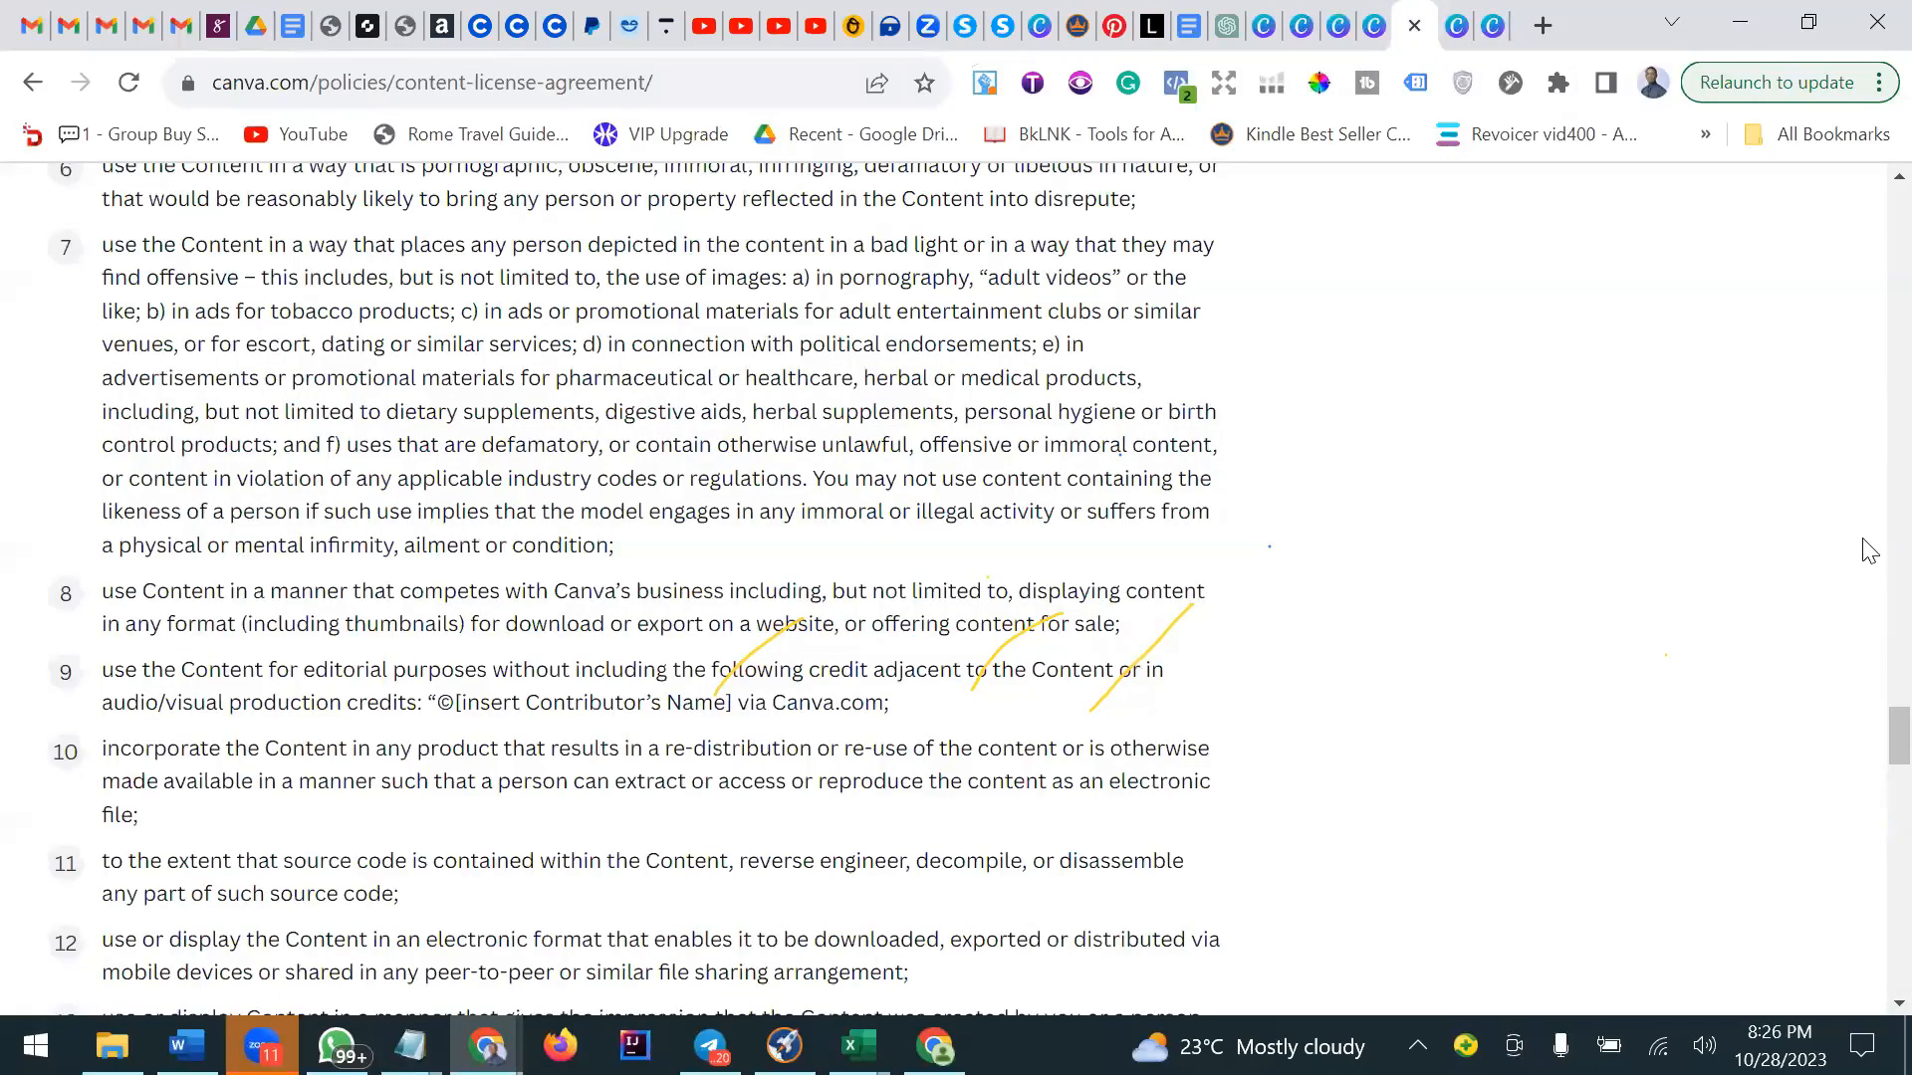
{"action": "scroll", "coordinate": [1868, 551], "scroll_direction": "up", "scroll_amount": 15}
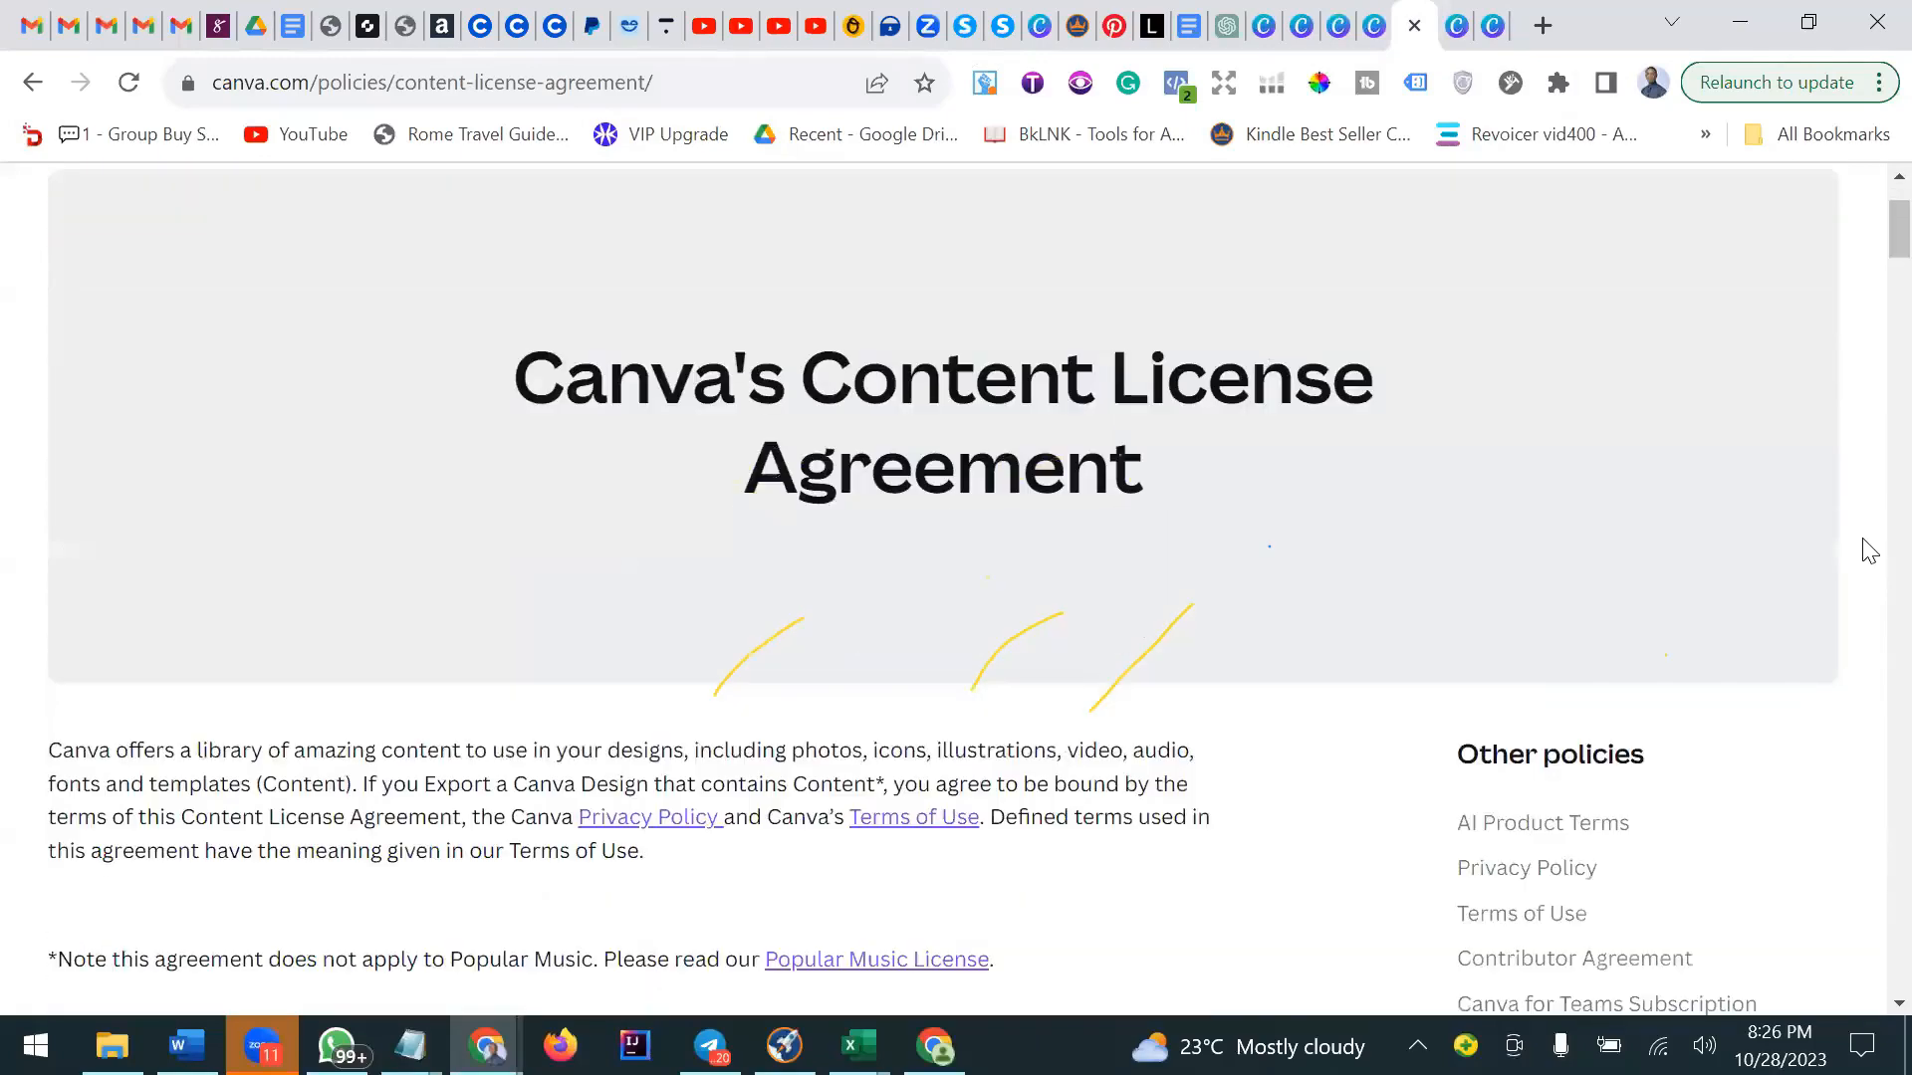
{"action": "scroll", "coordinate": [1868, 551], "scroll_direction": "down", "scroll_amount": 15}
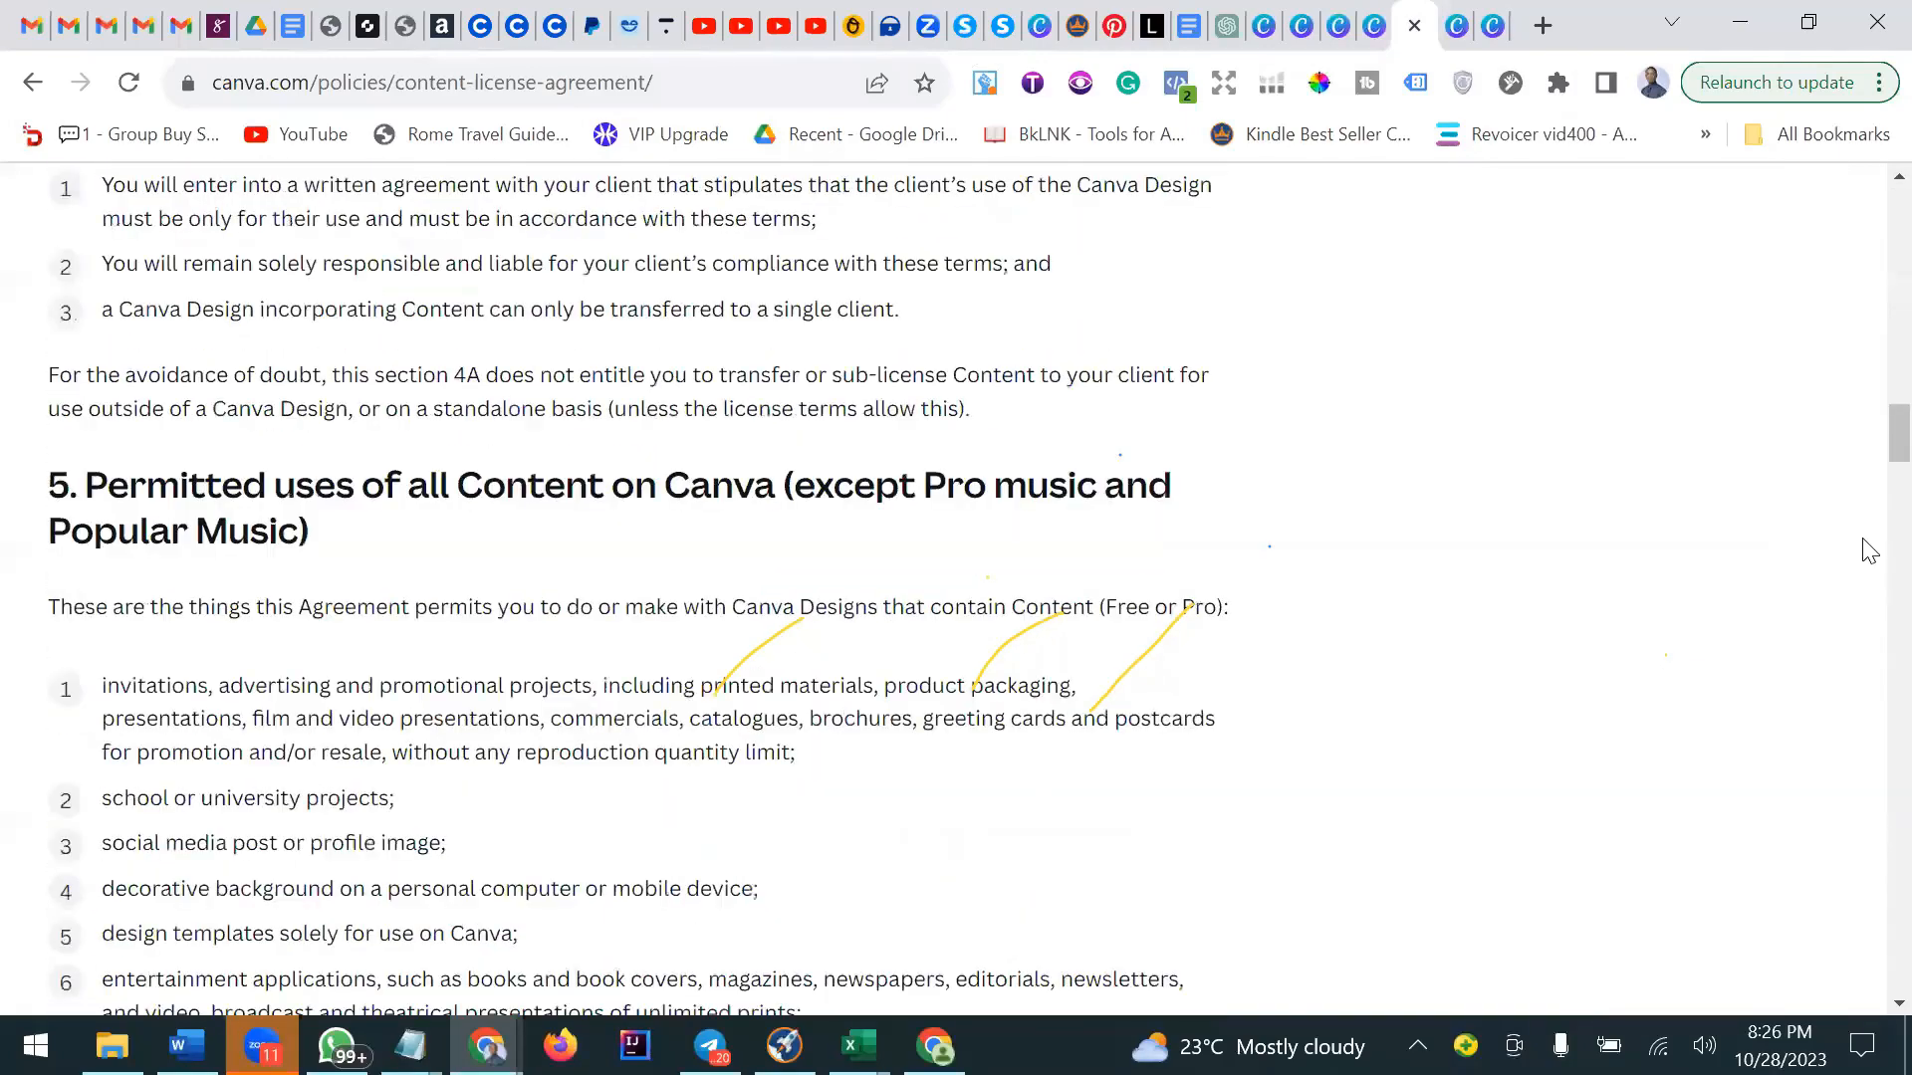
{"action": "scroll", "coordinate": [1868, 551], "scroll_direction": "down", "scroll_amount": 20}
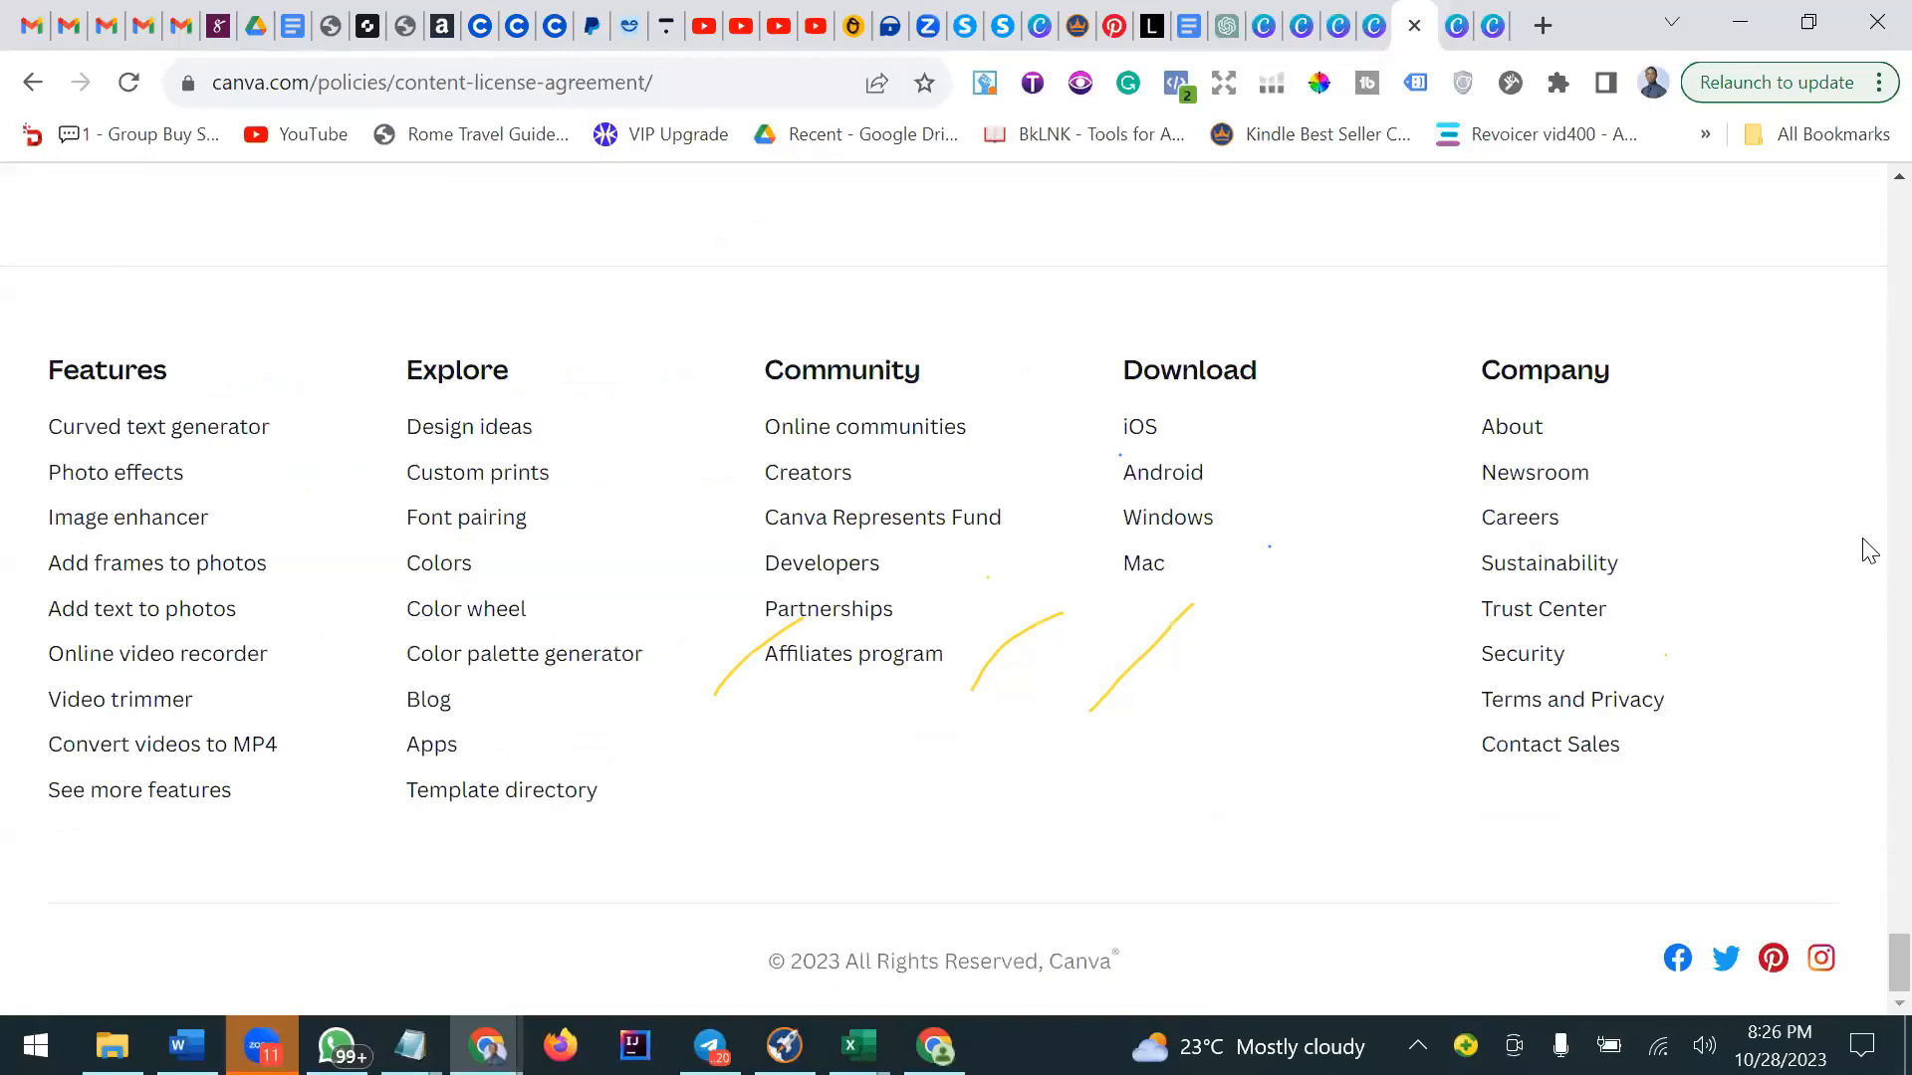
Switch between the sobriety workbook, the Mindfulness Journal design and the Canva home page tabs.
{"action": "left_click", "coordinate": [1375, 27]}
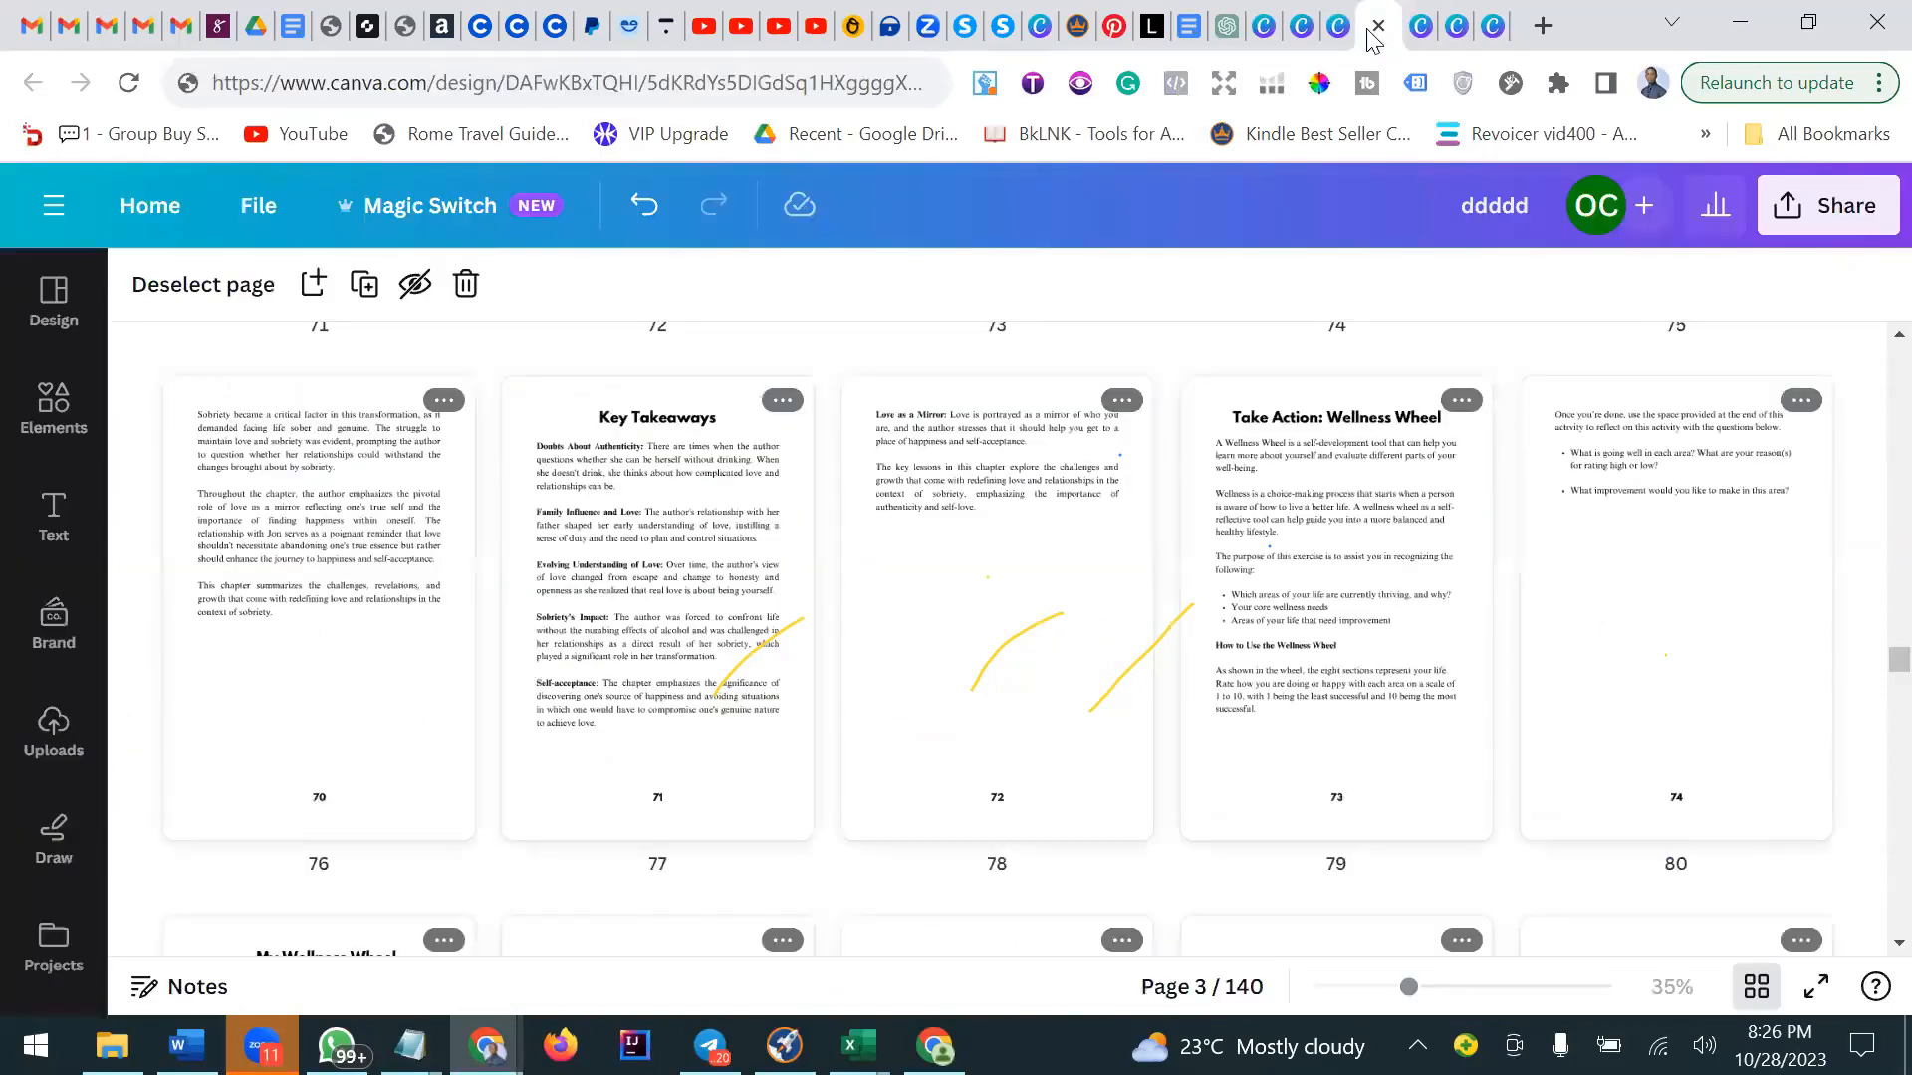
{"action": "left_click", "coordinate": [1340, 39]}
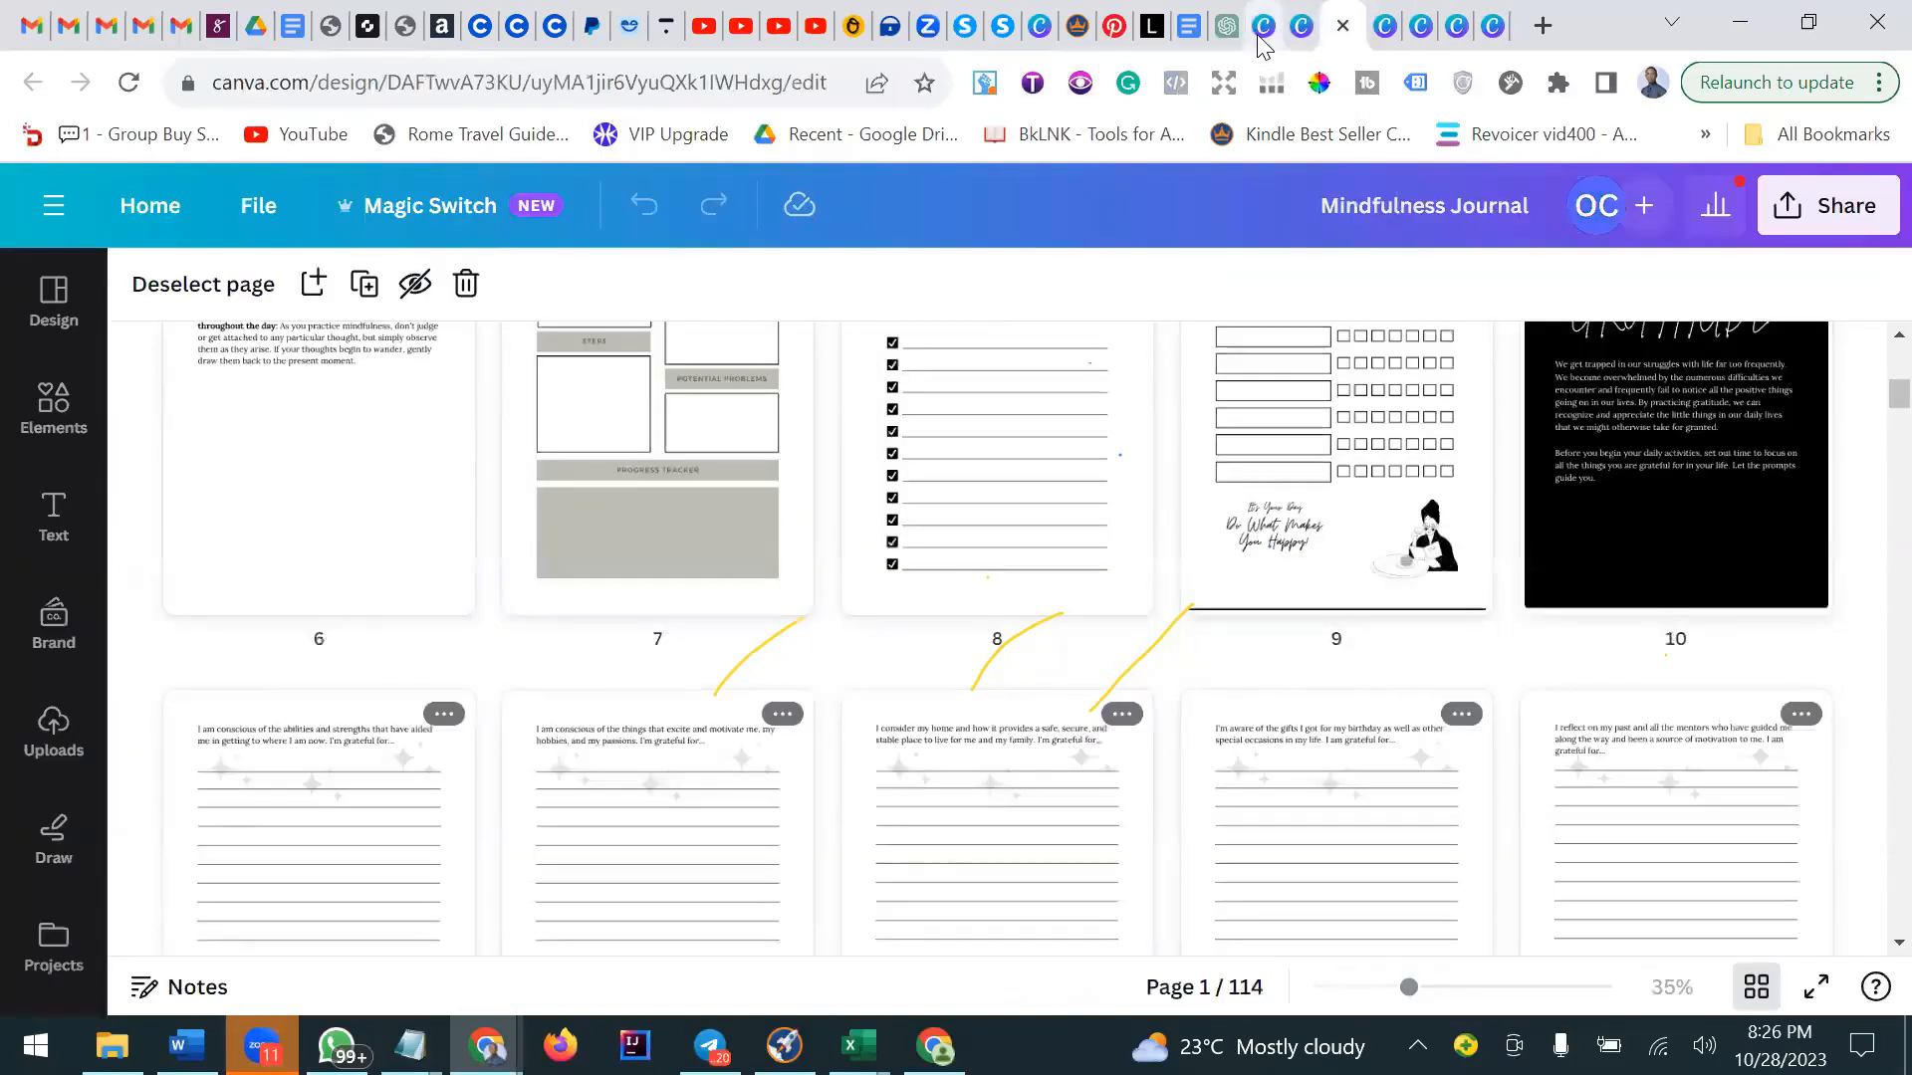
{"action": "left_click", "coordinate": [1263, 40]}
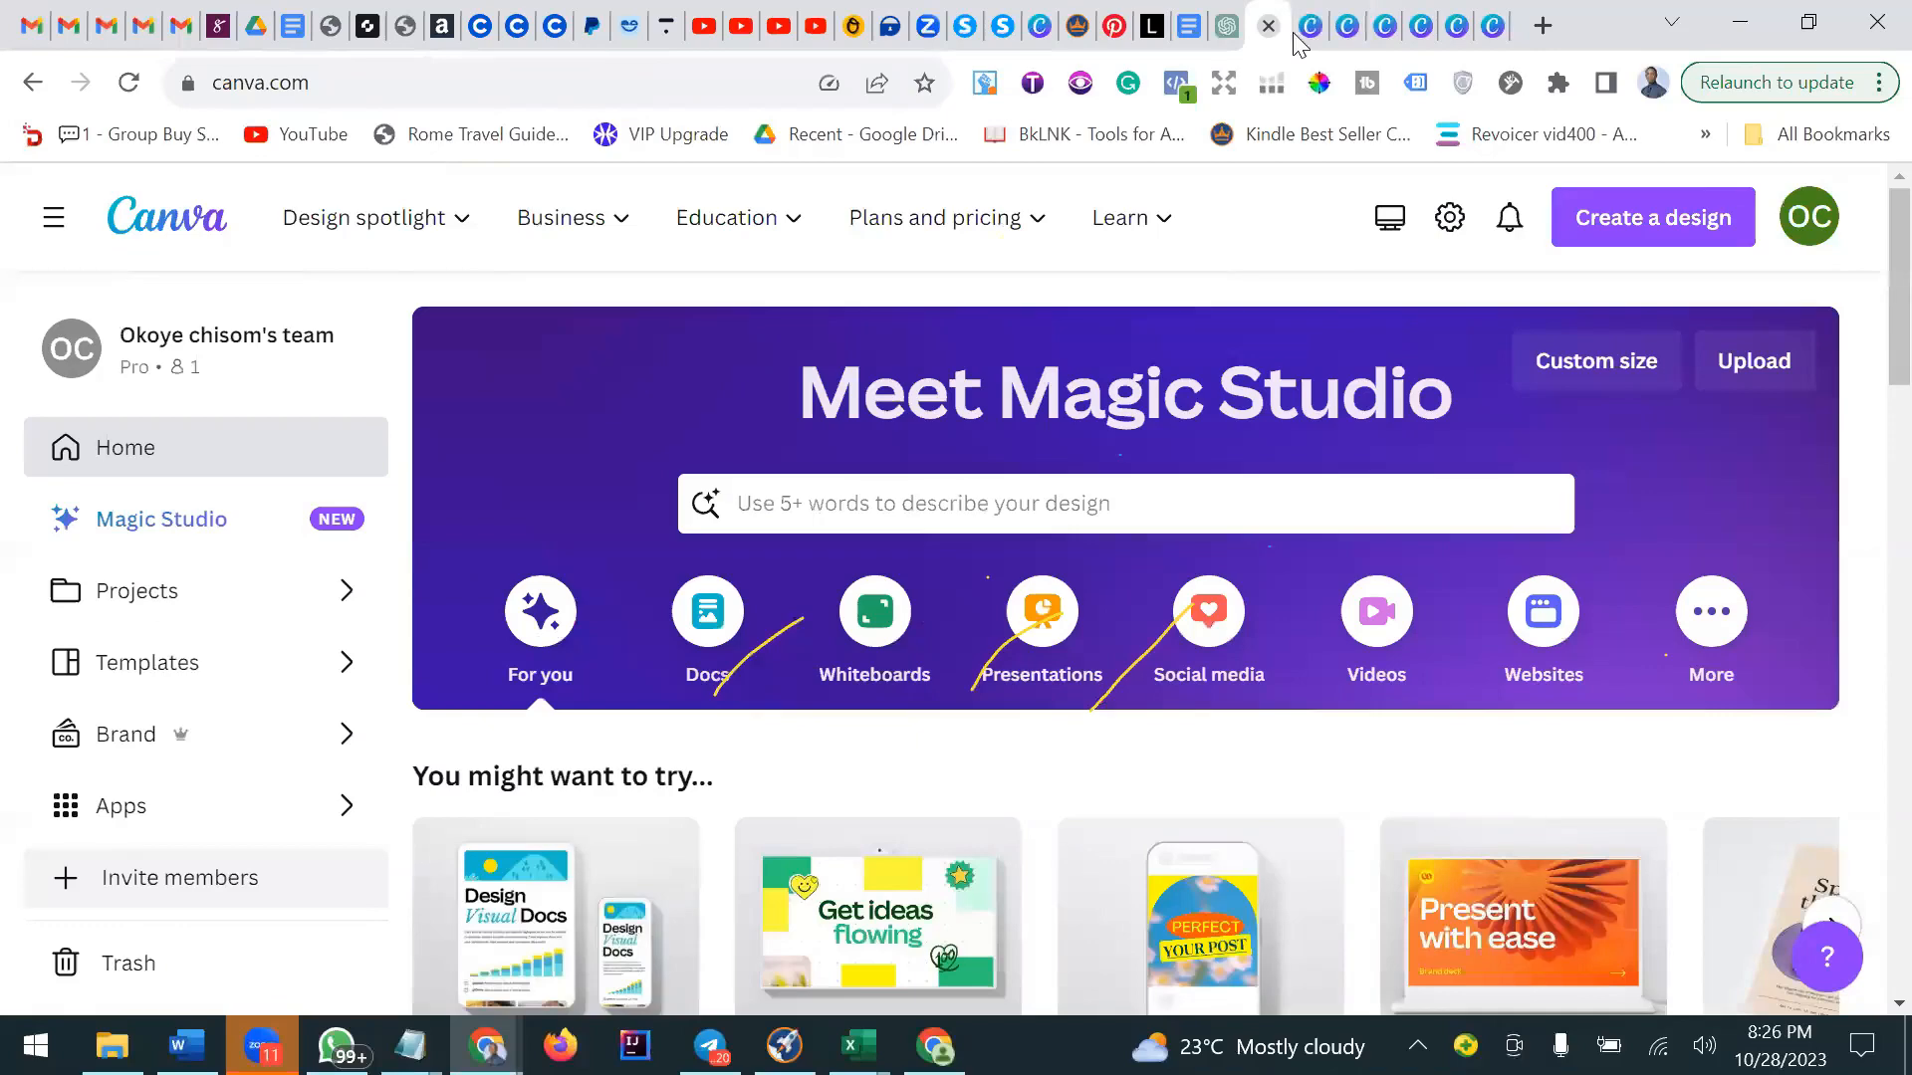
Open the Terms of Use tab and read down through its Overview, Using the Service and restrictions sections.
{"action": "left_click", "coordinate": [1421, 30]}
{"action": "left_click", "coordinate": [1456, 30]}
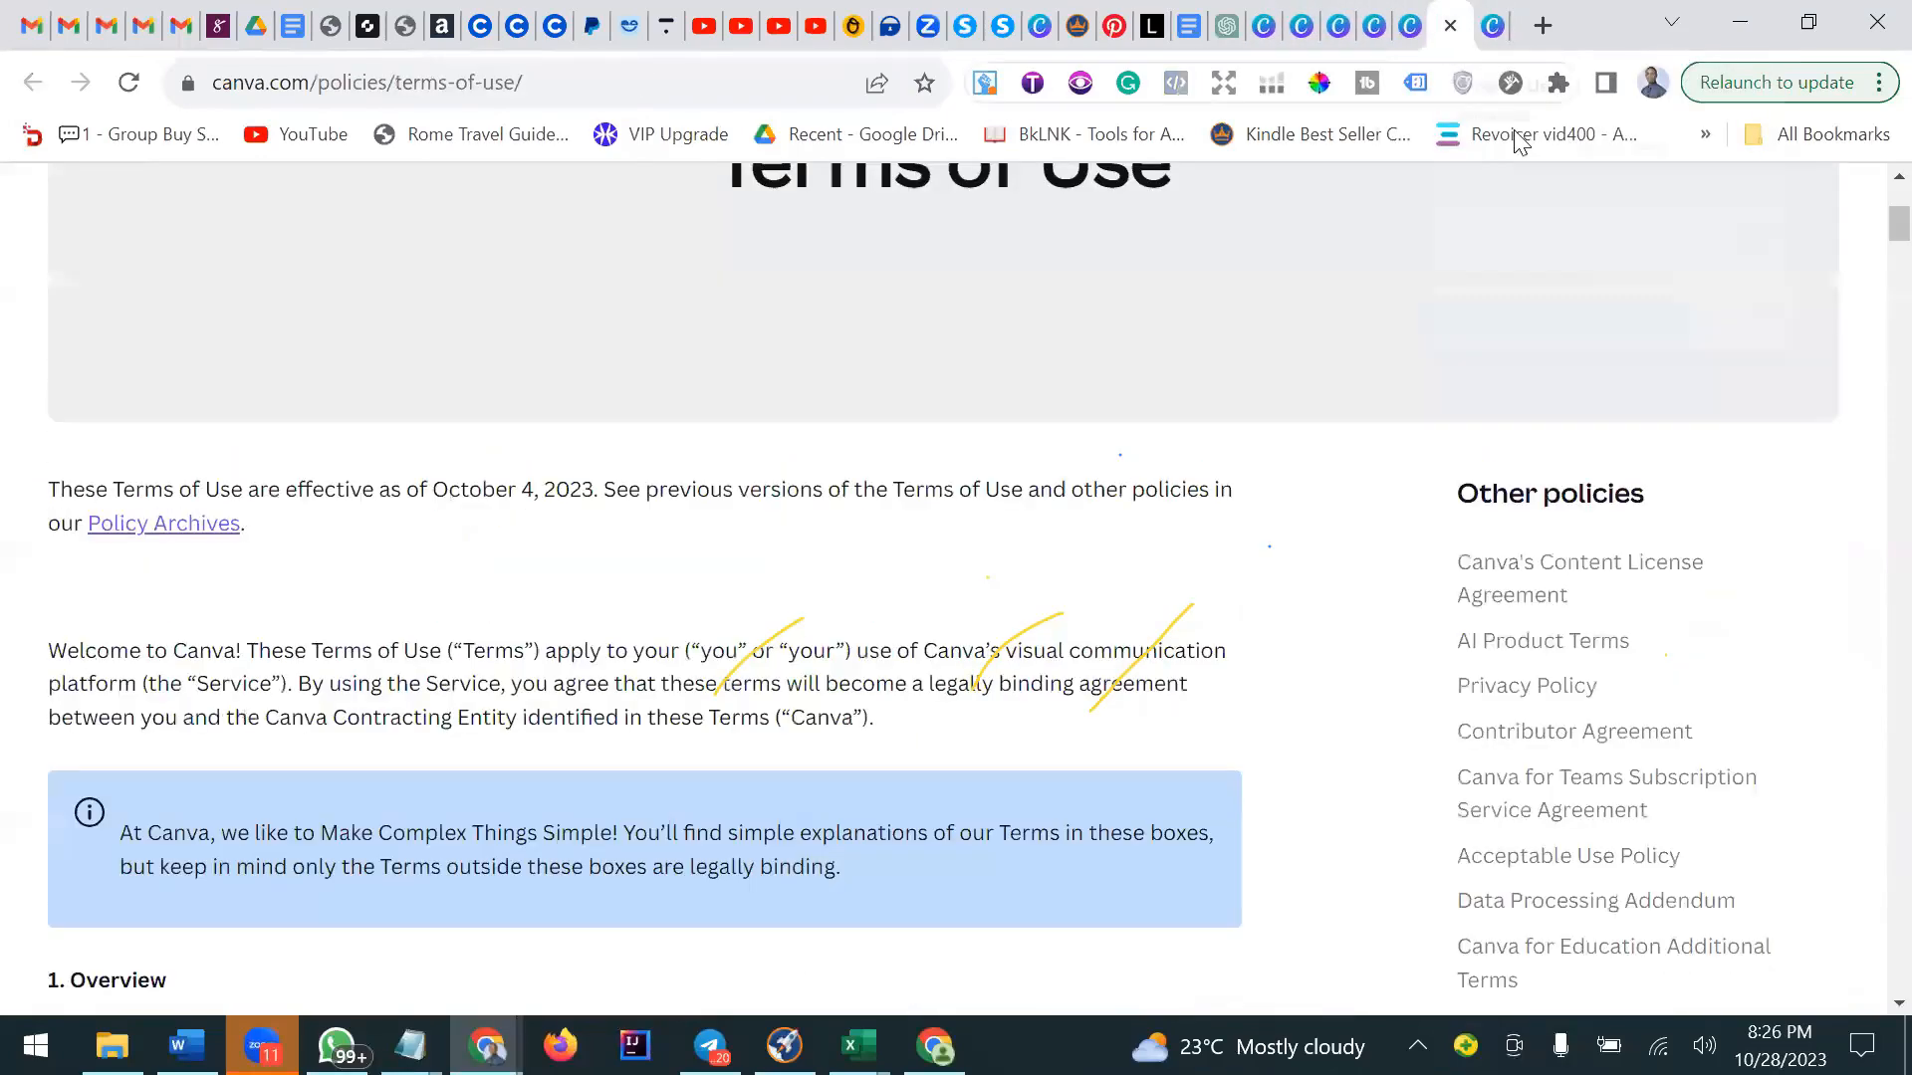
{"action": "scroll", "coordinate": [1198, 657], "scroll_direction": "up", "scroll_amount": 4}
{"action": "scroll", "coordinate": [1198, 657], "scroll_direction": "down", "scroll_amount": 6}
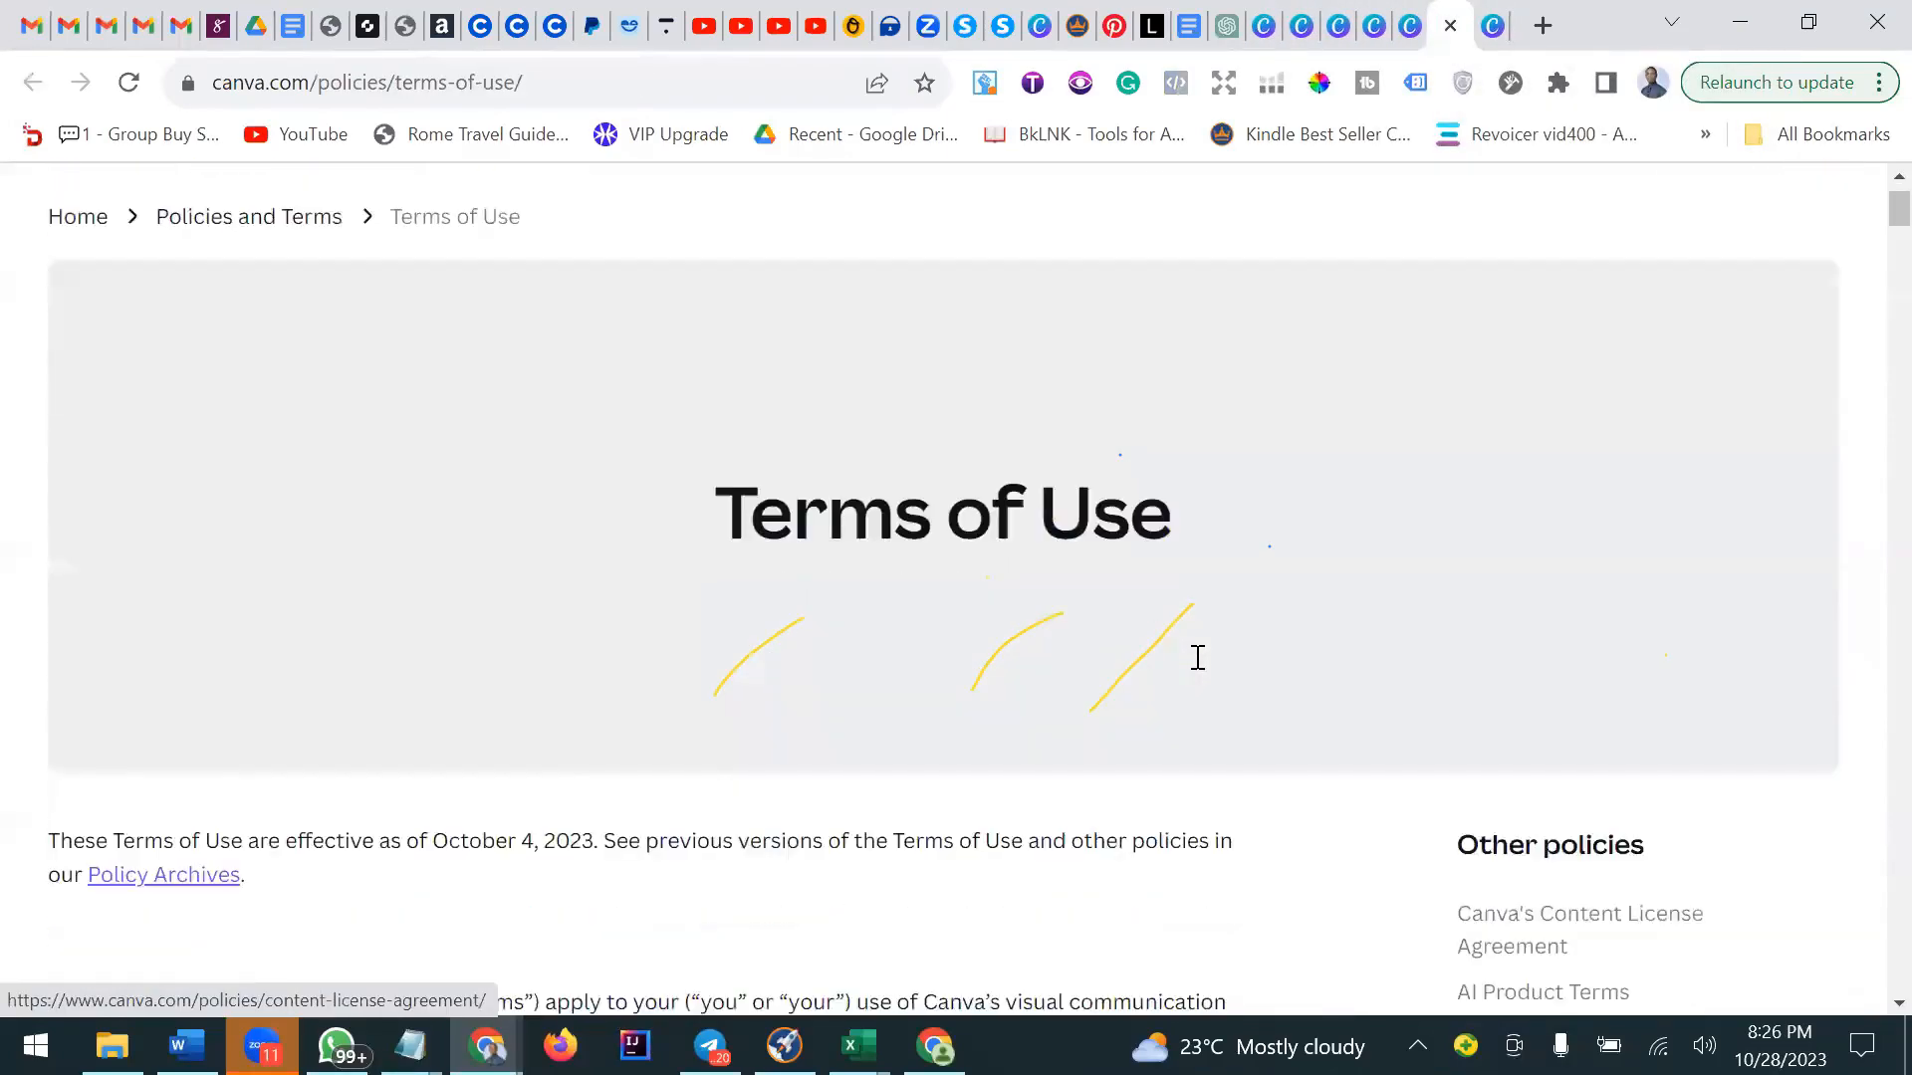
{"action": "scroll", "coordinate": [1198, 657], "scroll_direction": "down", "scroll_amount": 6}
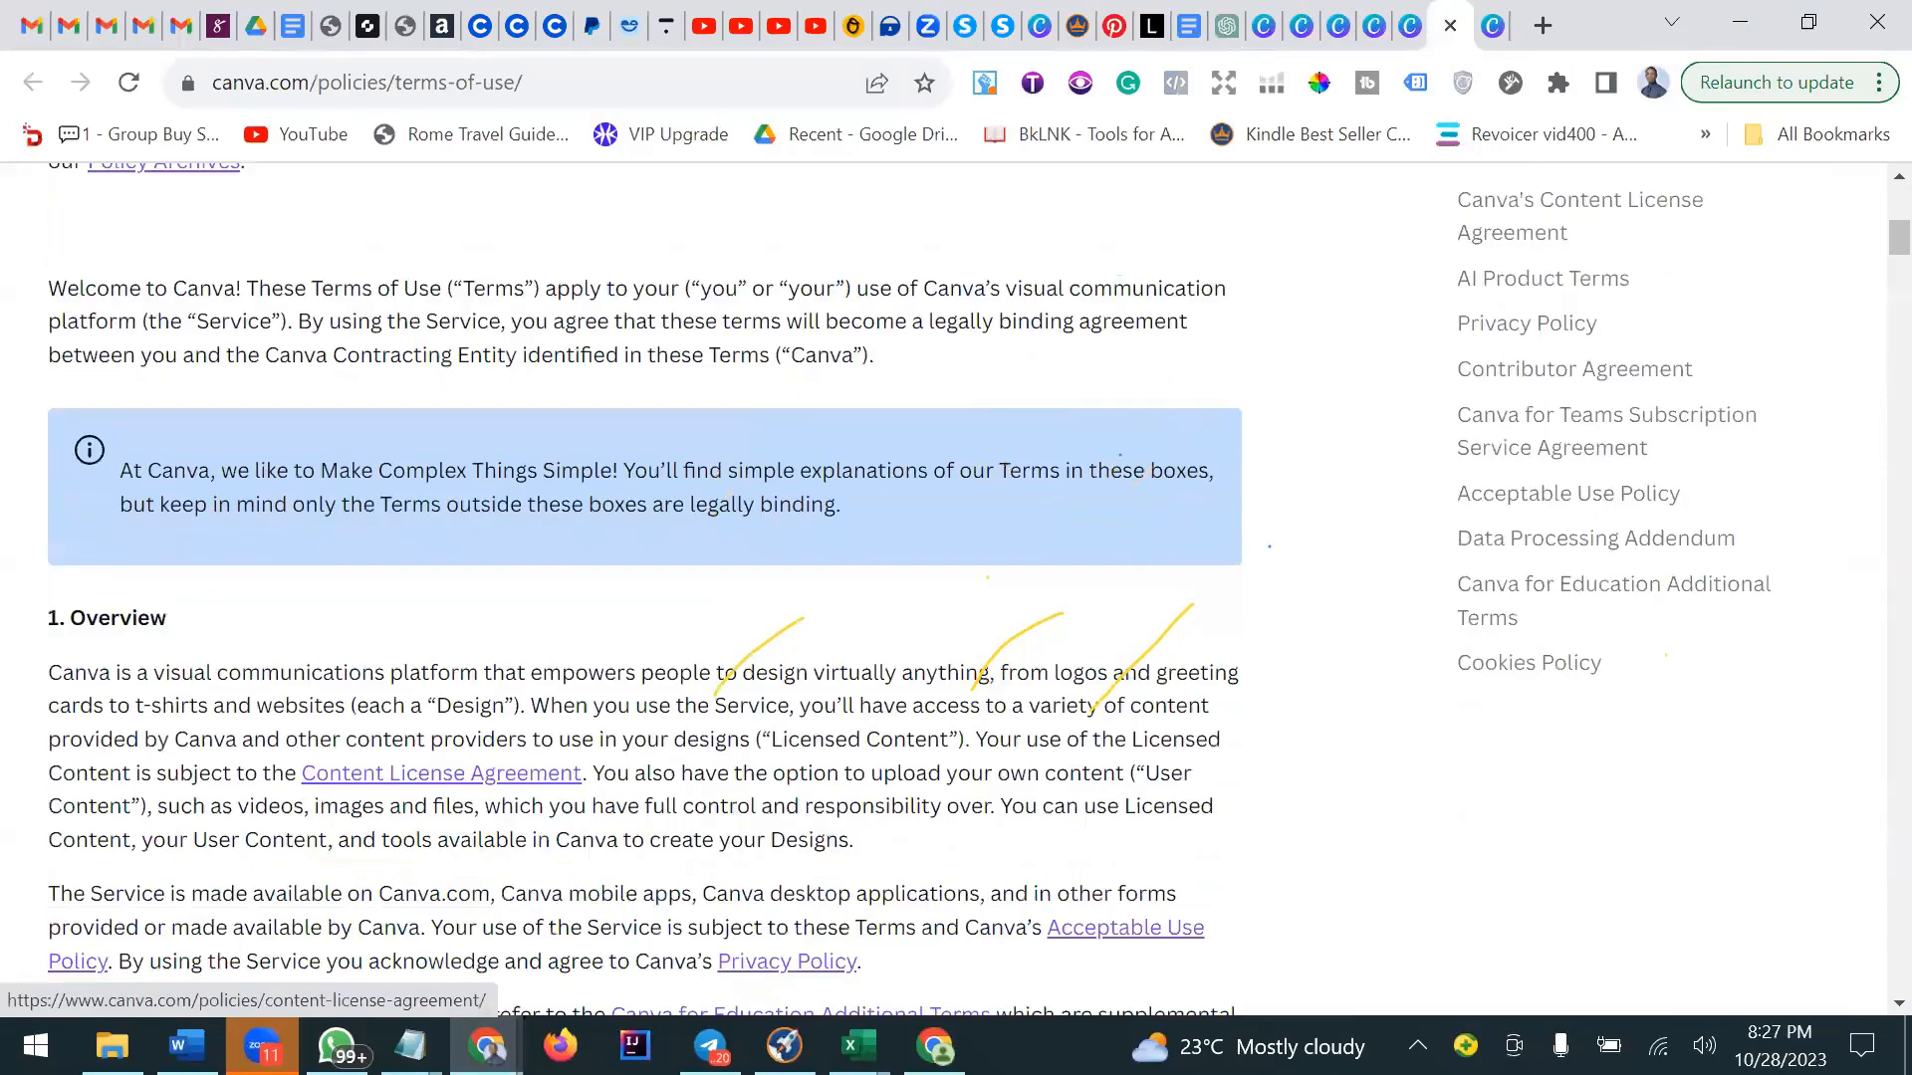
{"action": "scroll", "coordinate": [1202, 655], "scroll_direction": "down", "scroll_amount": 17}
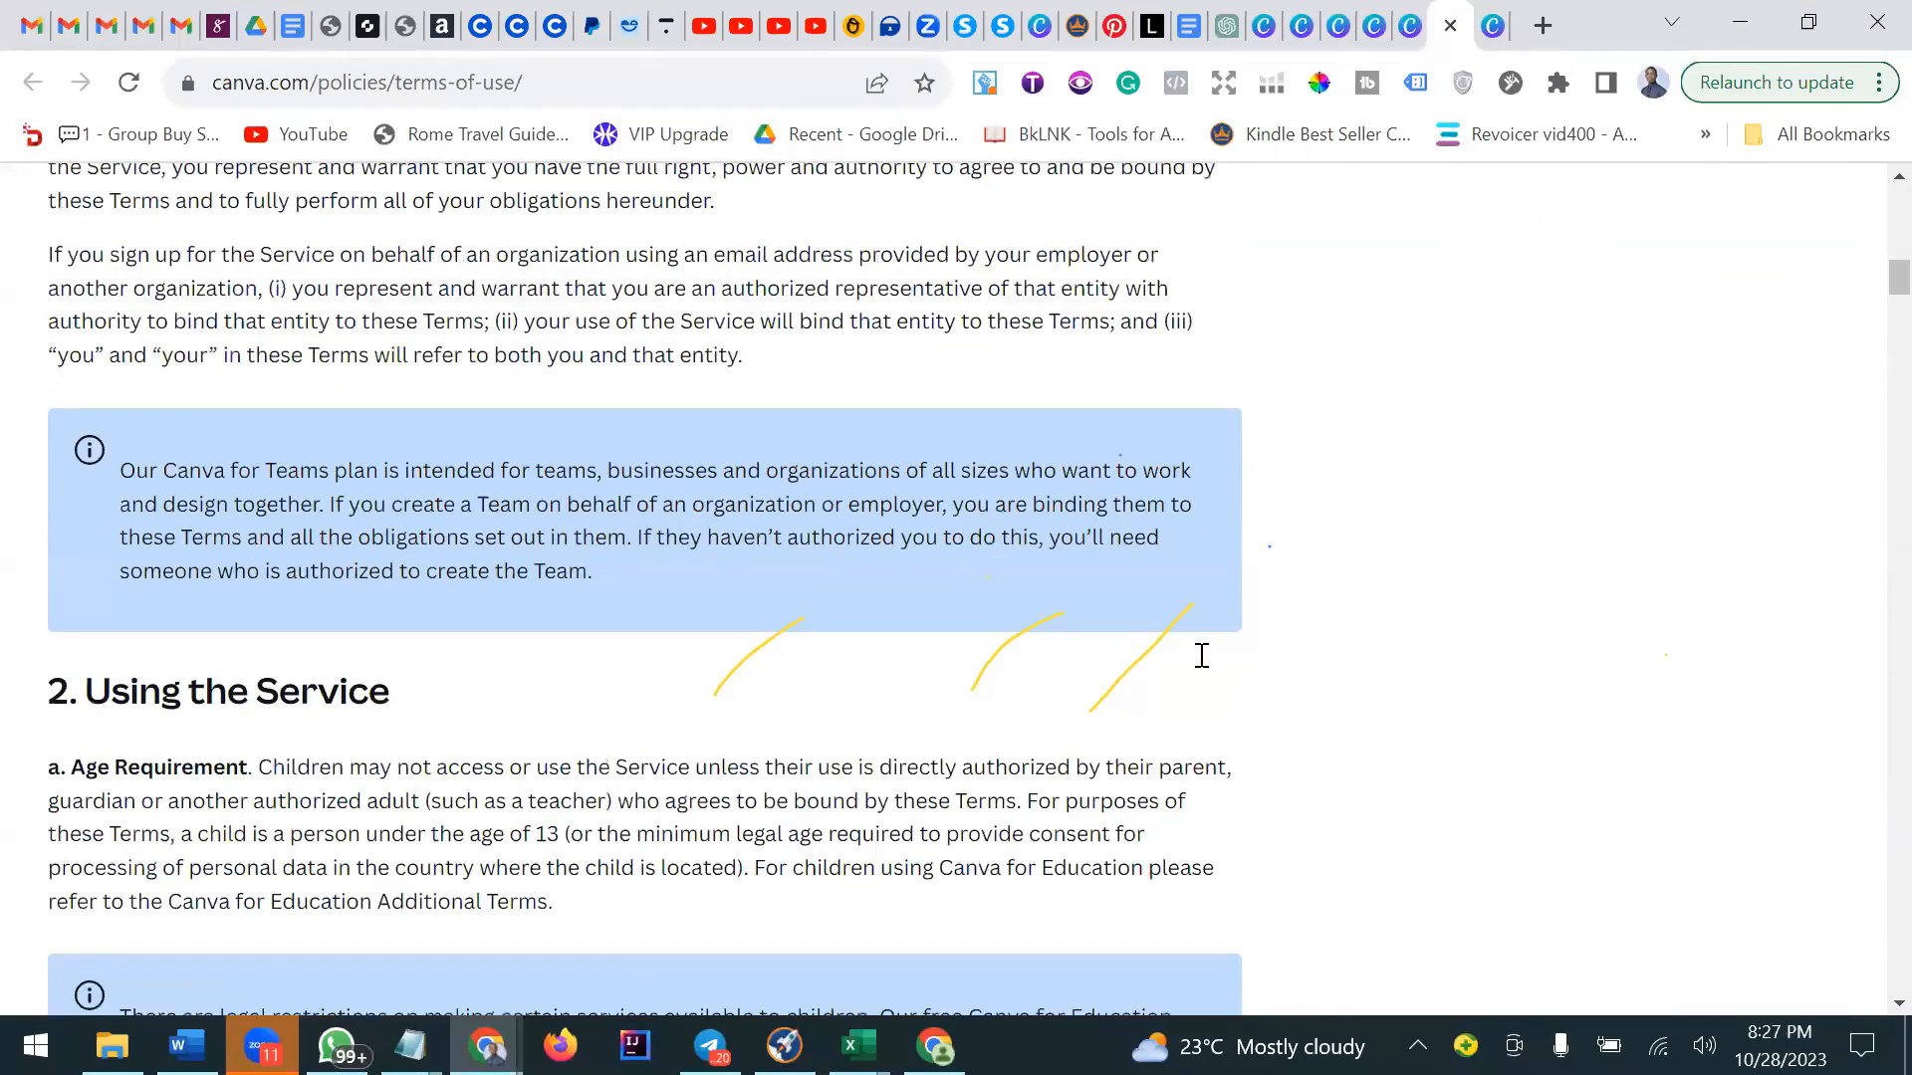
{"action": "scroll", "coordinate": [1202, 656], "scroll_direction": "down", "scroll_amount": 12}
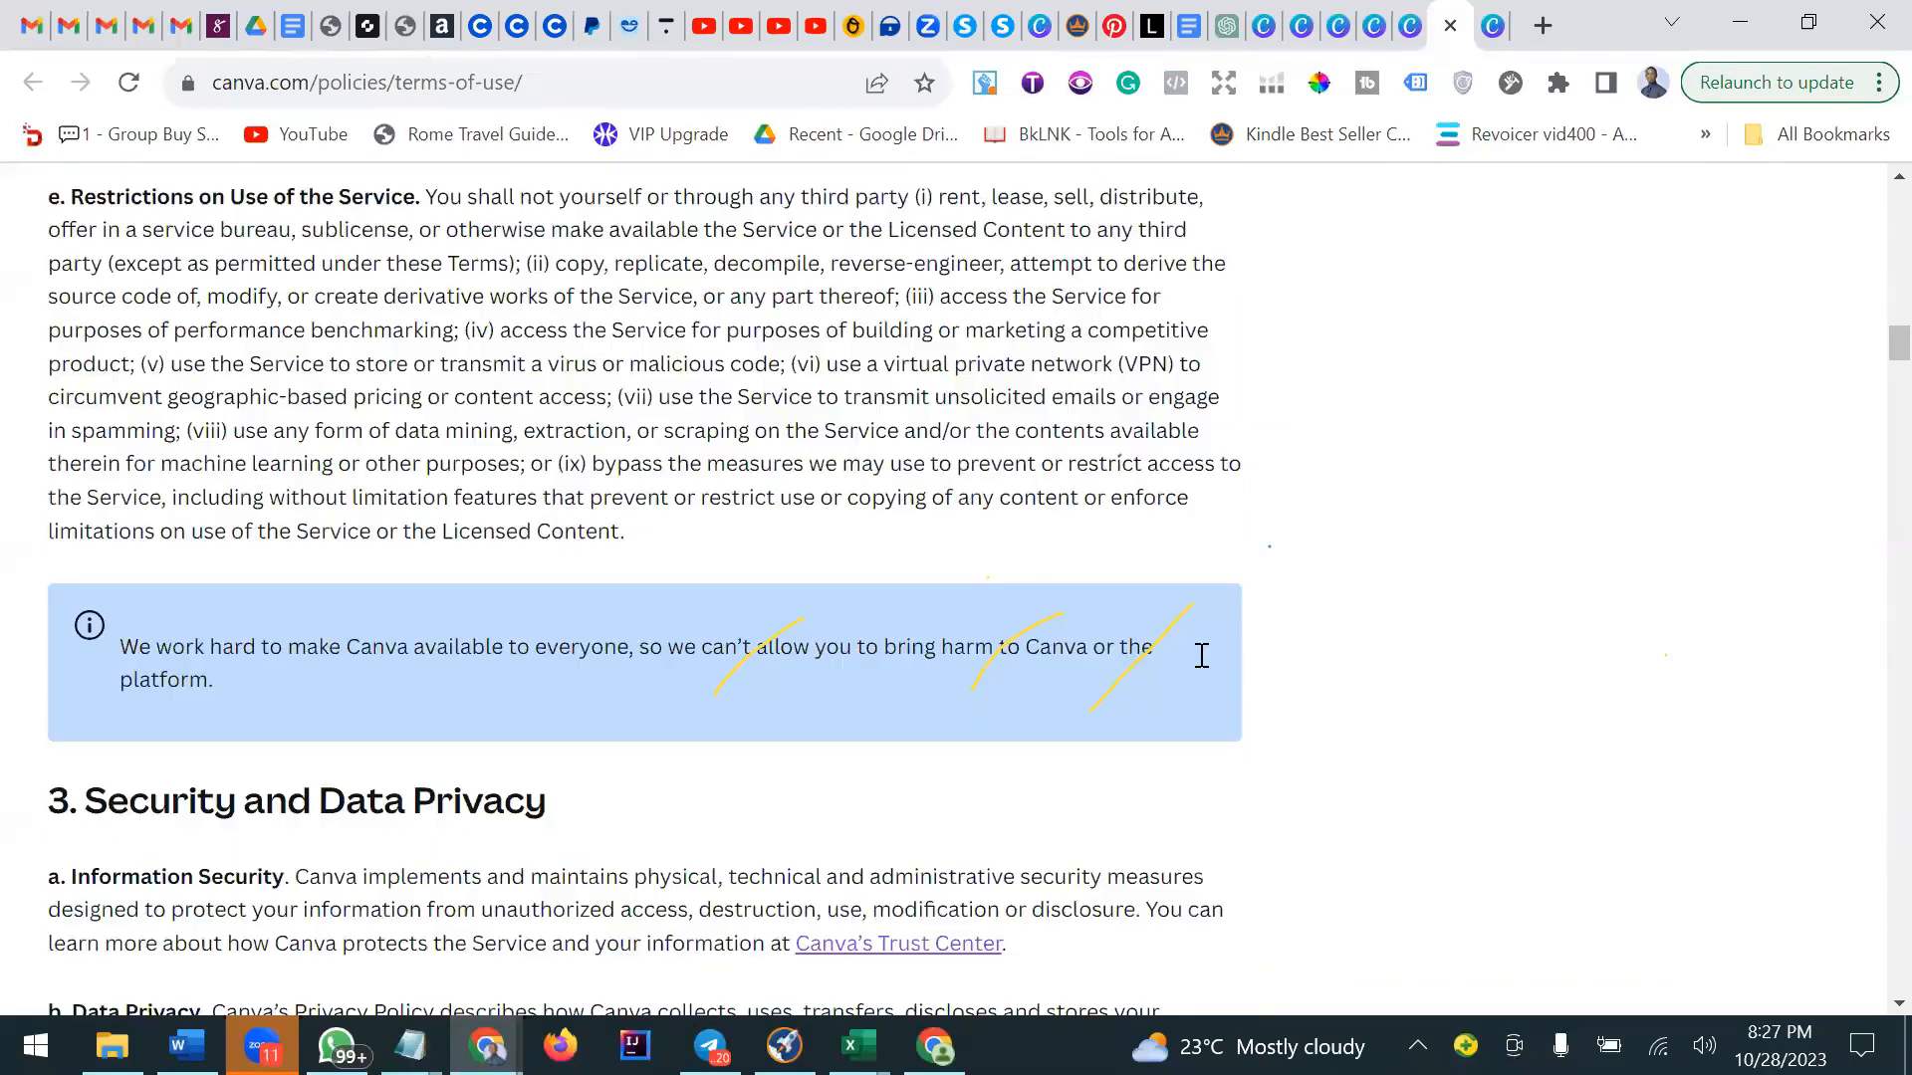
Scroll through the Terms of Use sections on content, website publishing, AI products, teams and billing, then return to its top.
{"action": "scroll", "coordinate": [1202, 656], "scroll_direction": "down", "scroll_amount": 20}
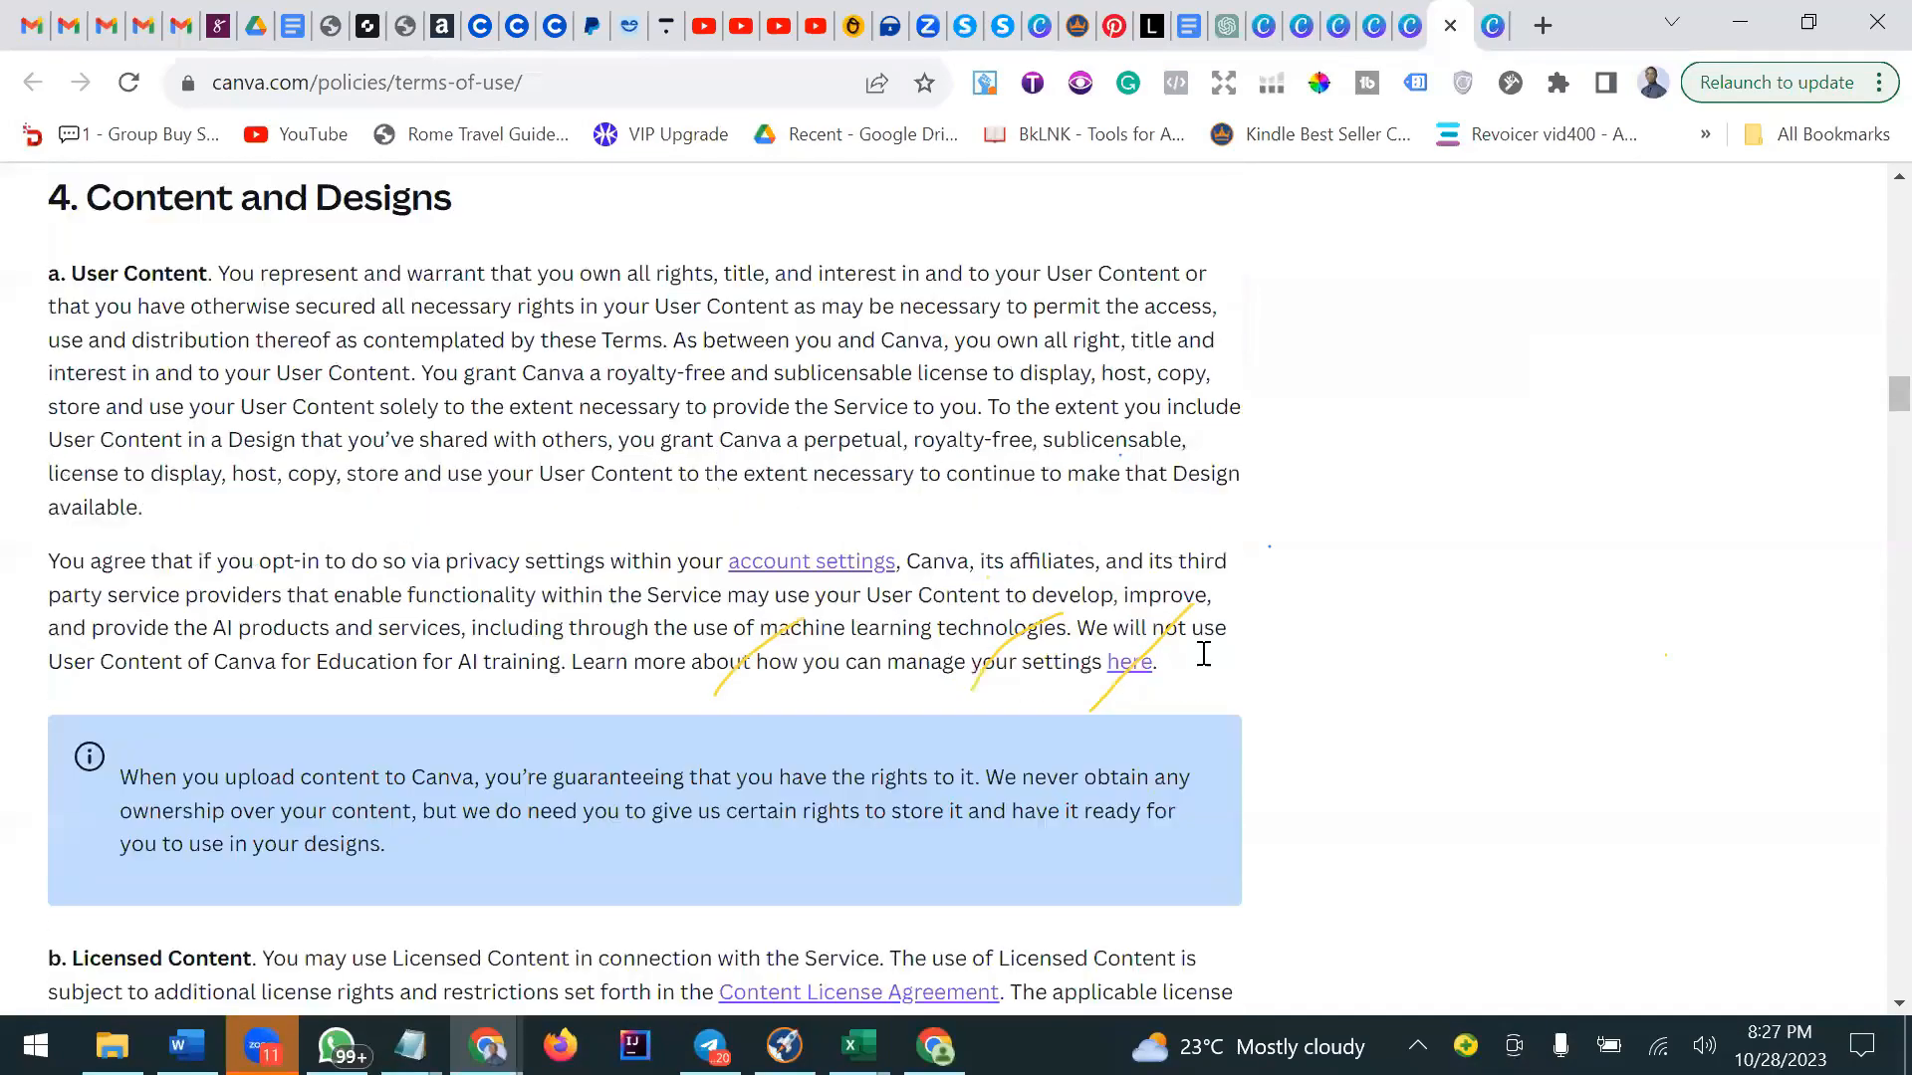
{"action": "scroll", "coordinate": [1203, 654], "scroll_direction": "down", "scroll_amount": 13}
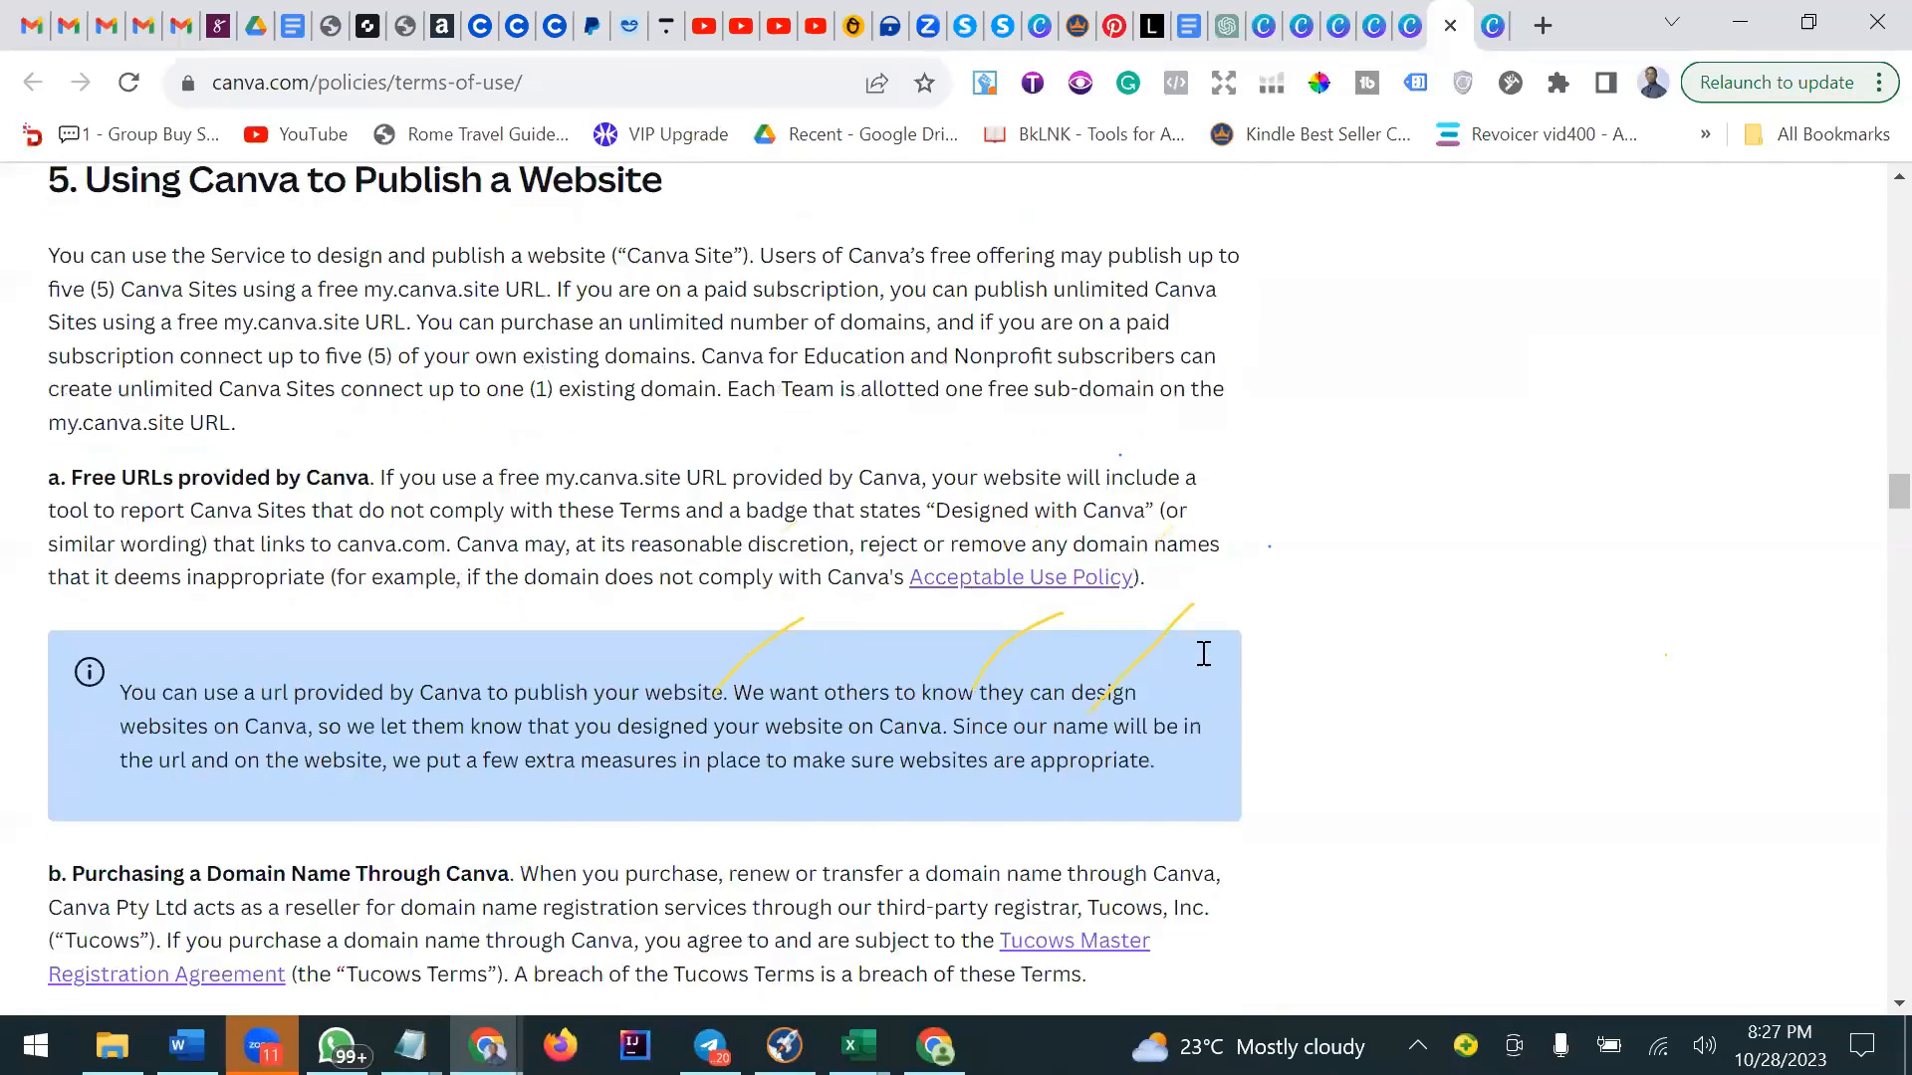
{"action": "scroll", "coordinate": [1203, 653], "scroll_direction": "down", "scroll_amount": 12}
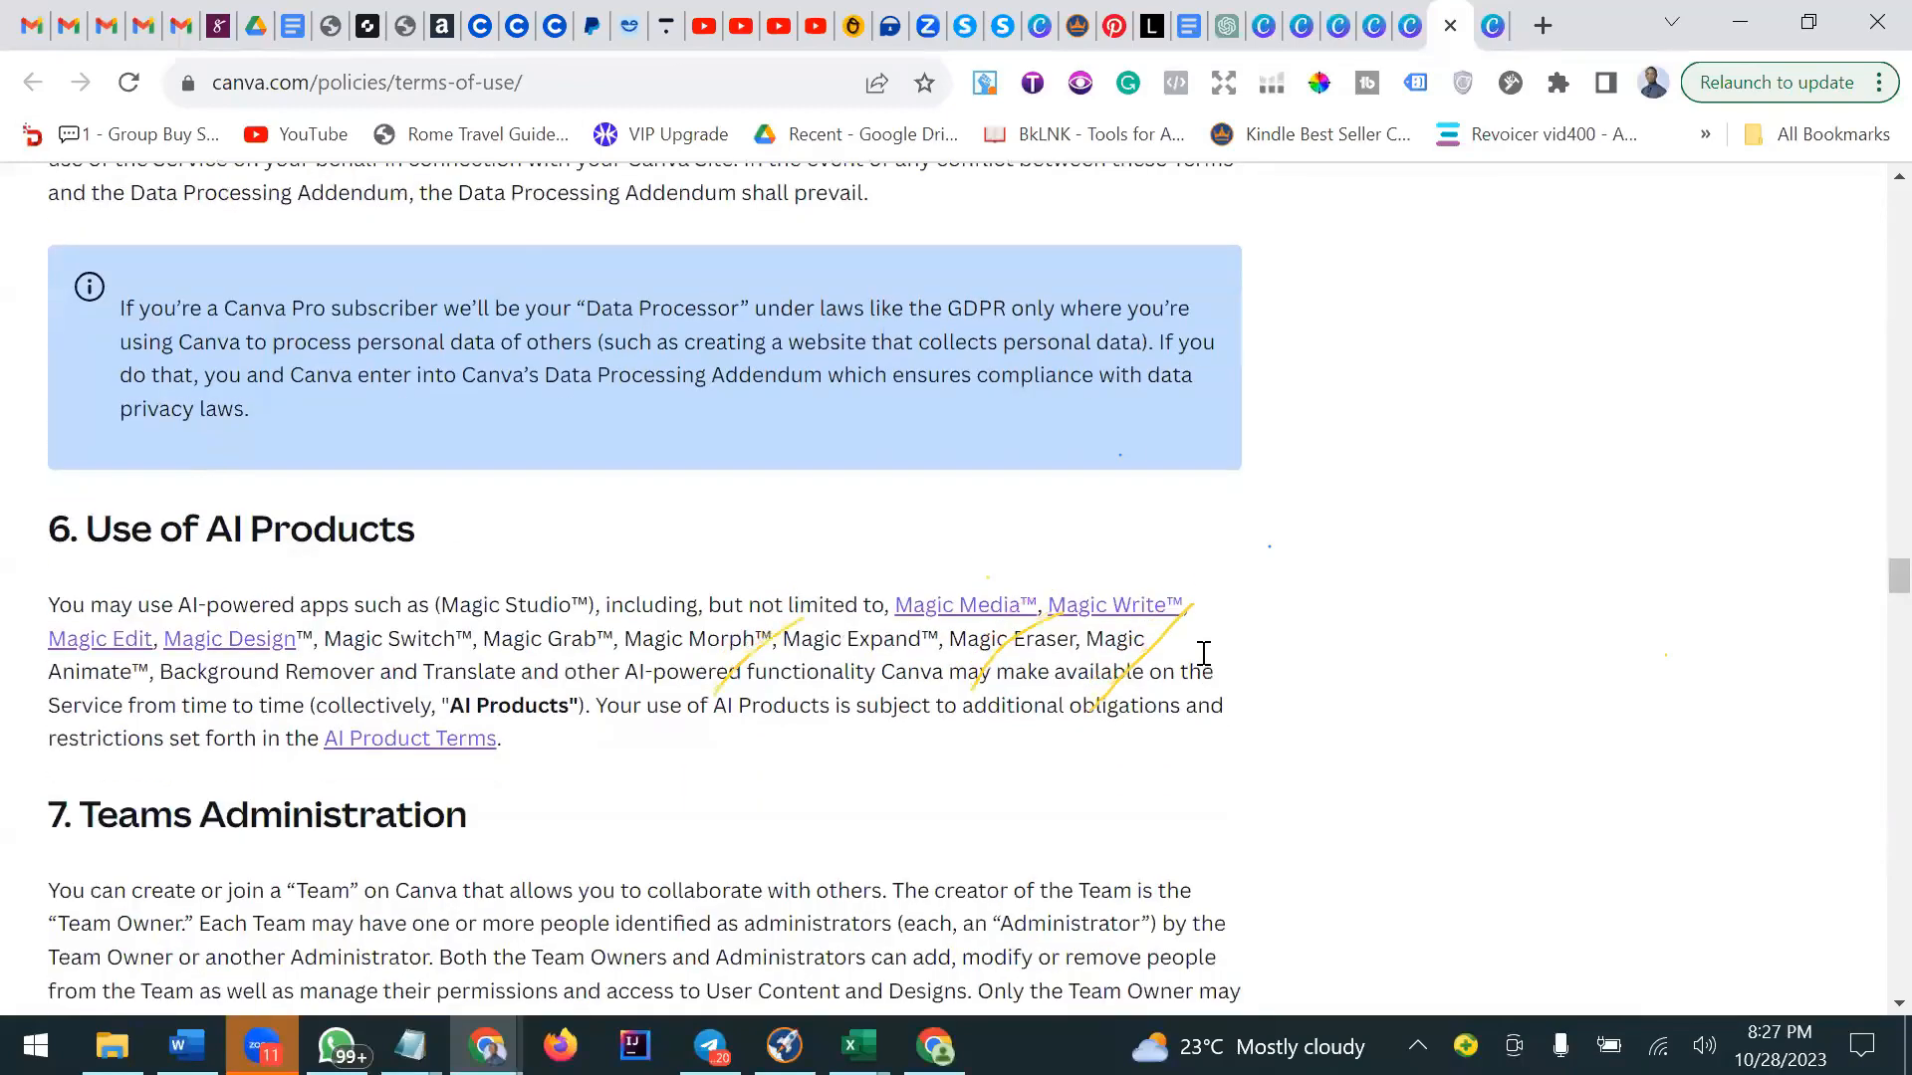
{"action": "scroll", "coordinate": [1232, 551], "scroll_direction": "down", "scroll_amount": 10}
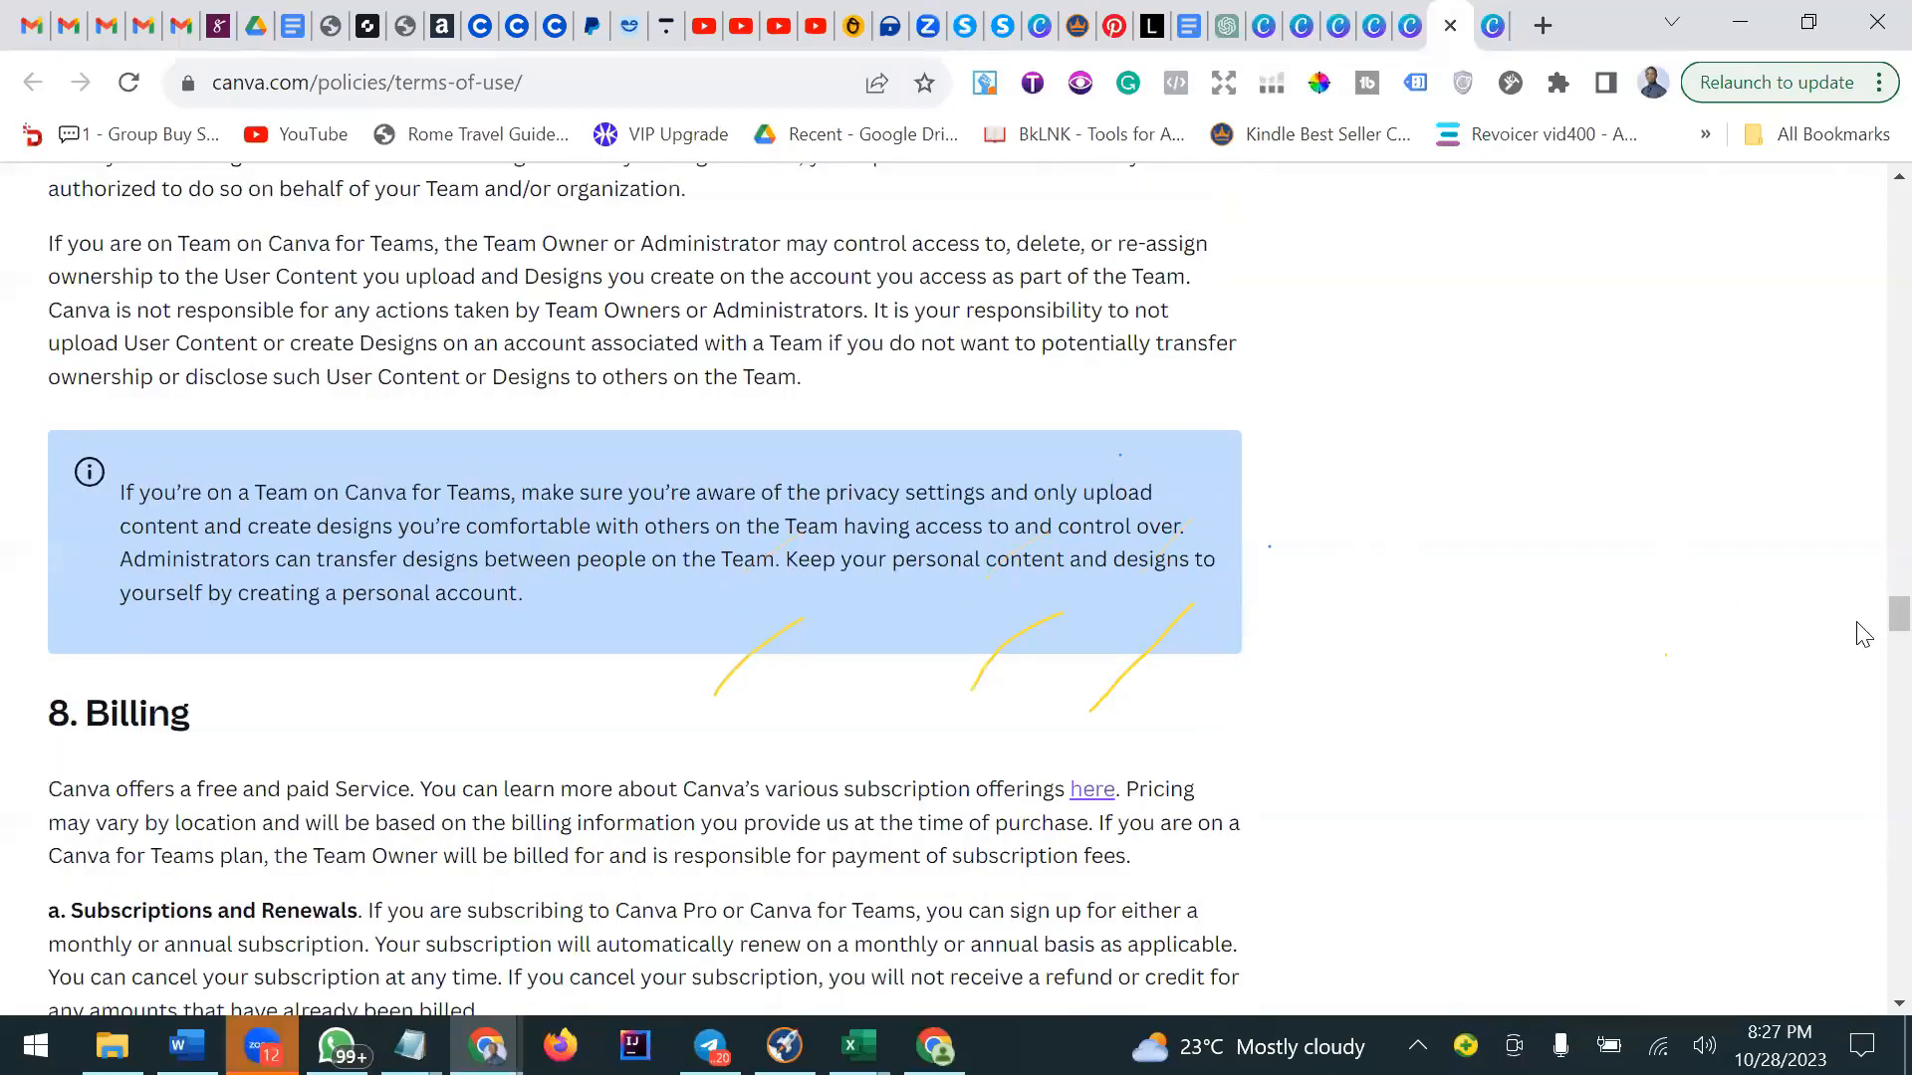
{"action": "left_click_drag", "start_coordinate": [1898, 614], "coordinate": [1834, 209]}
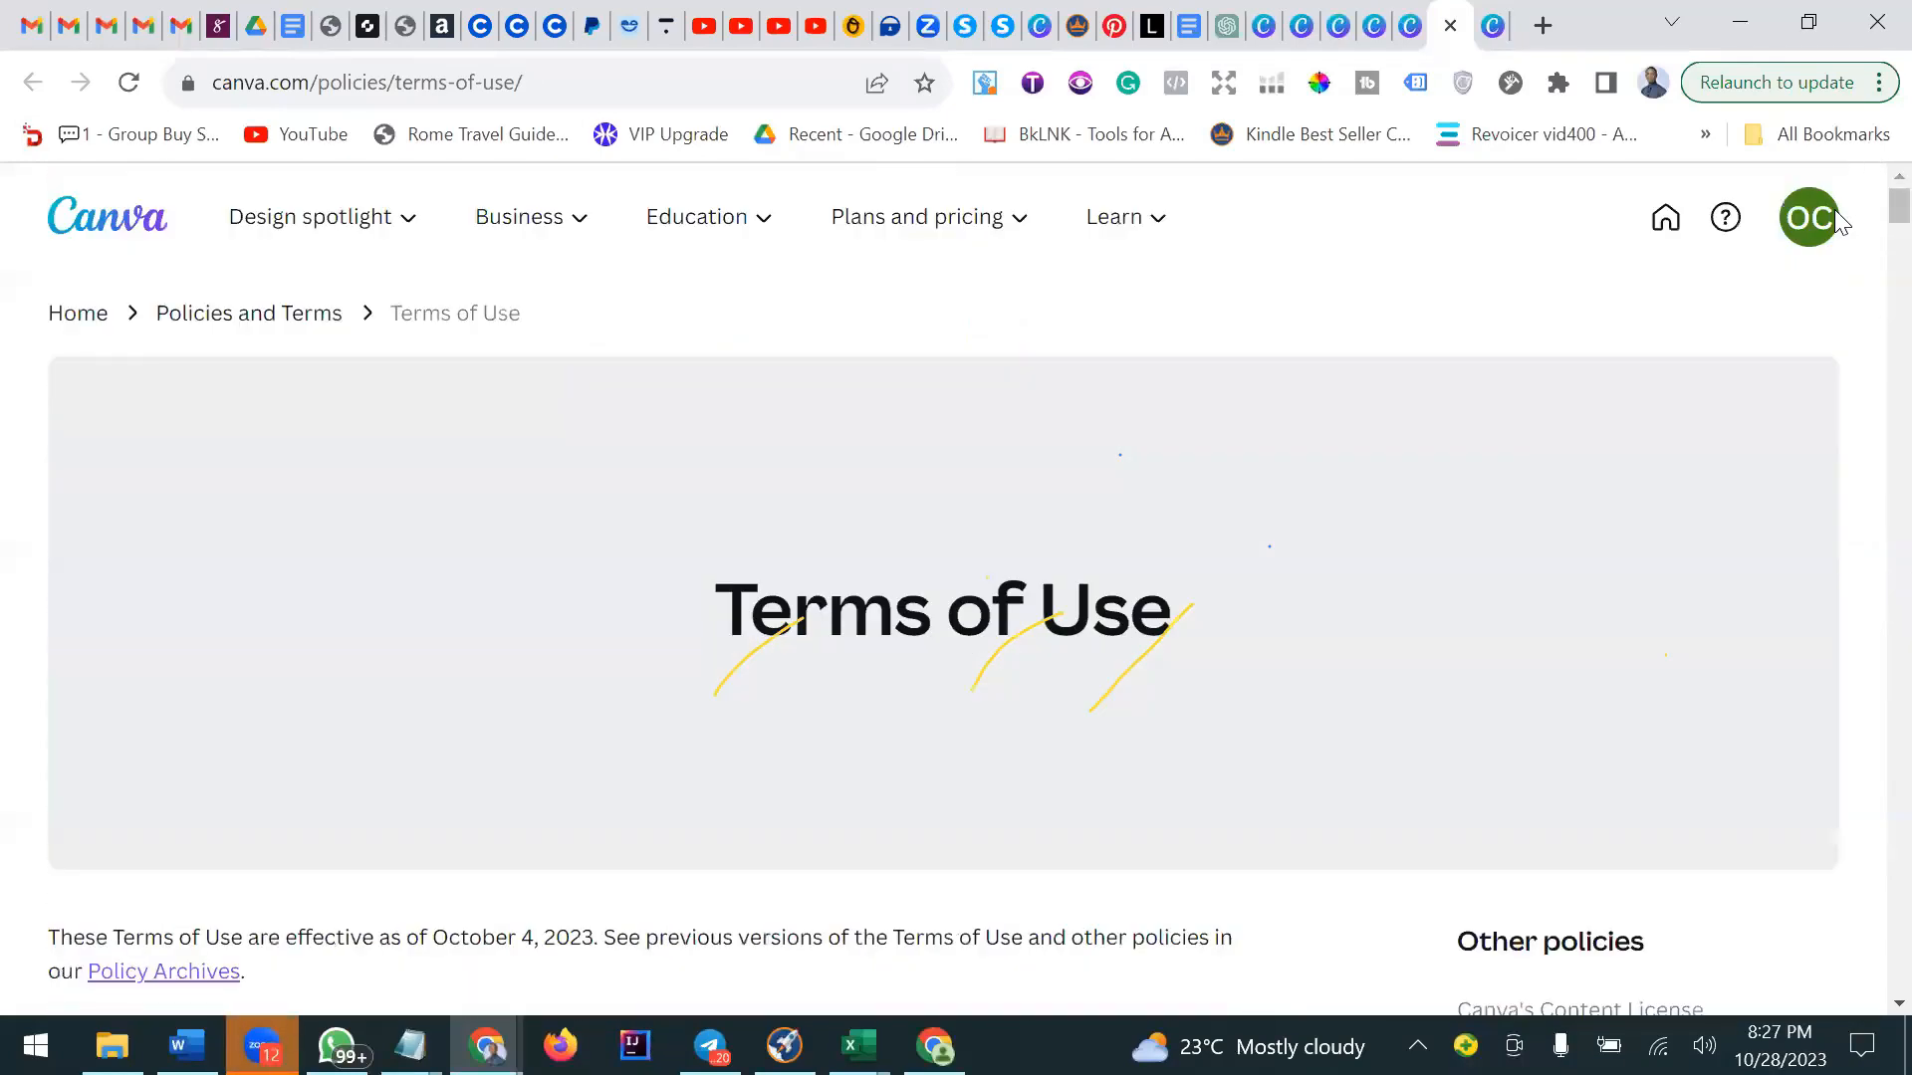
Switch to the Content License Agreement tab and read down through its basics section.
{"action": "left_click", "coordinate": [1493, 25]}
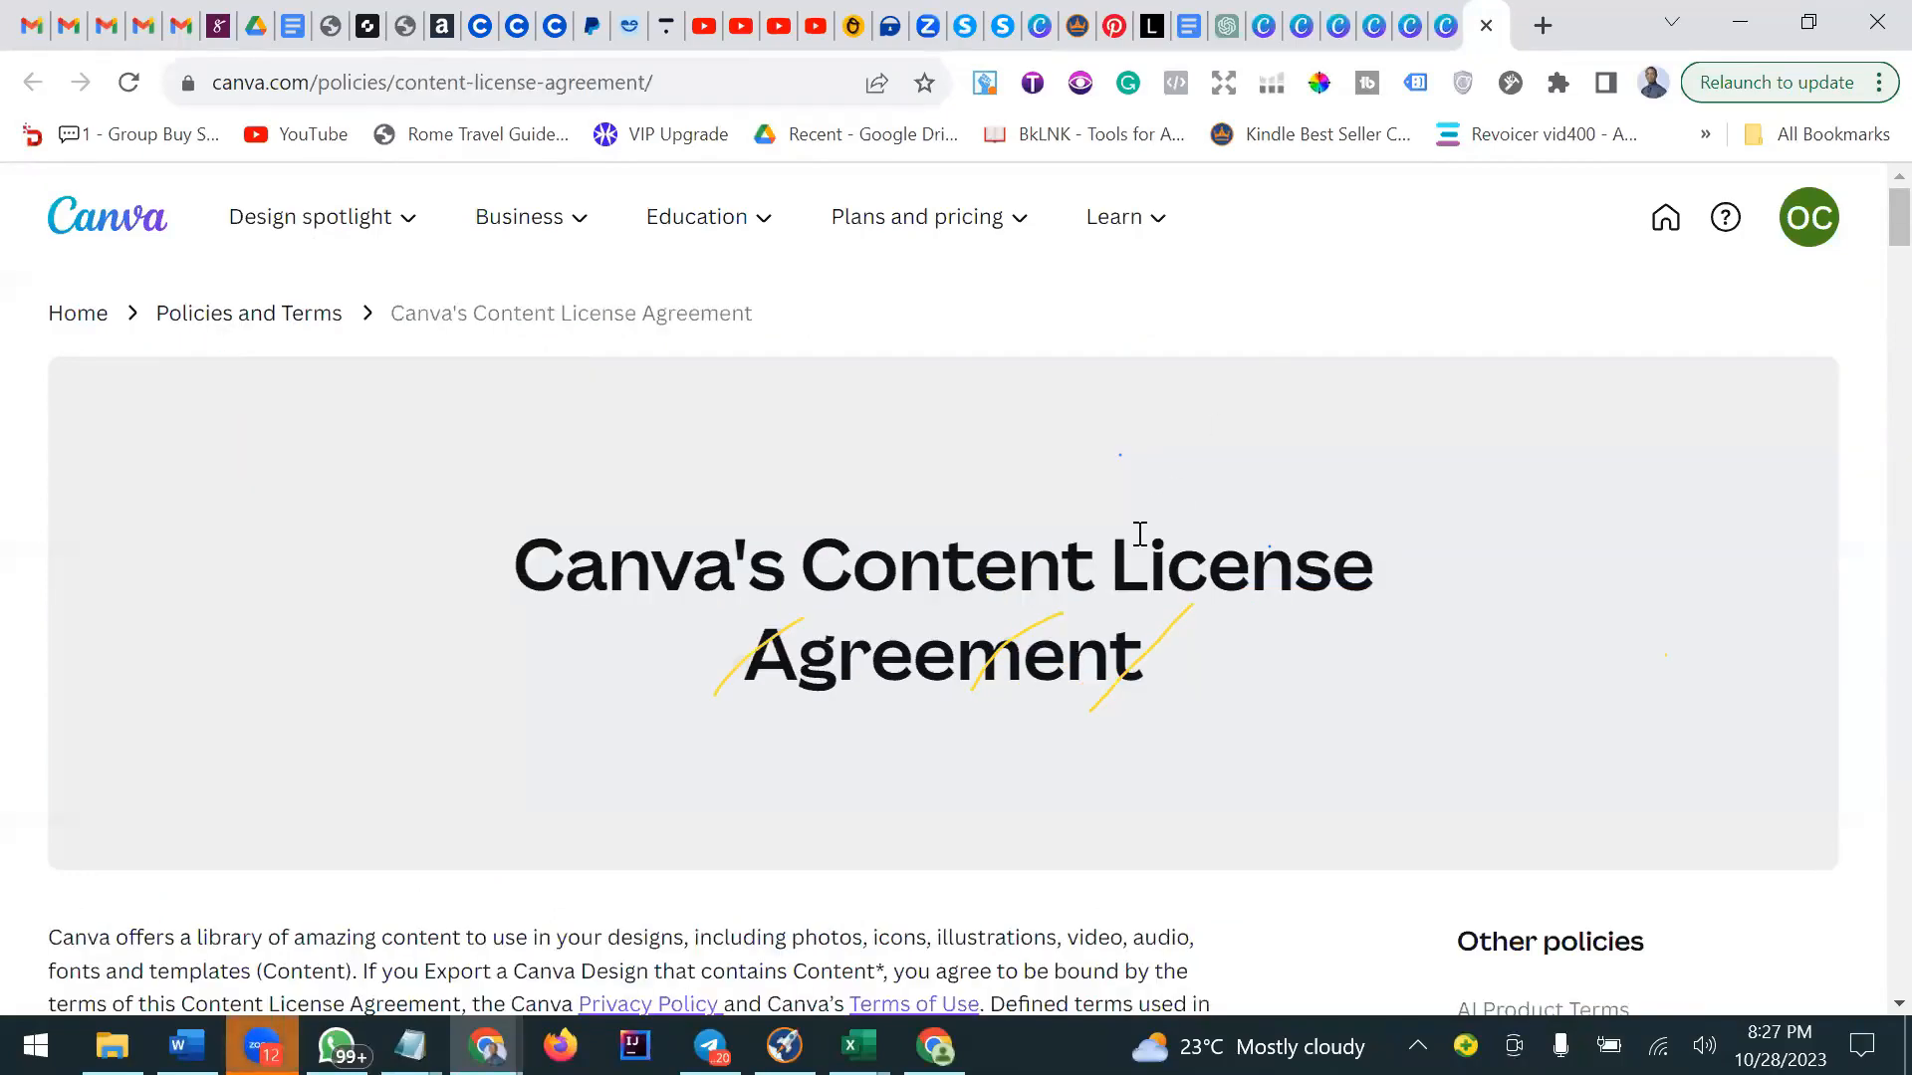
{"action": "scroll", "coordinate": [1140, 534], "scroll_direction": "down", "scroll_amount": 2}
{"action": "scroll", "coordinate": [1140, 538], "scroll_direction": "down", "scroll_amount": 4}
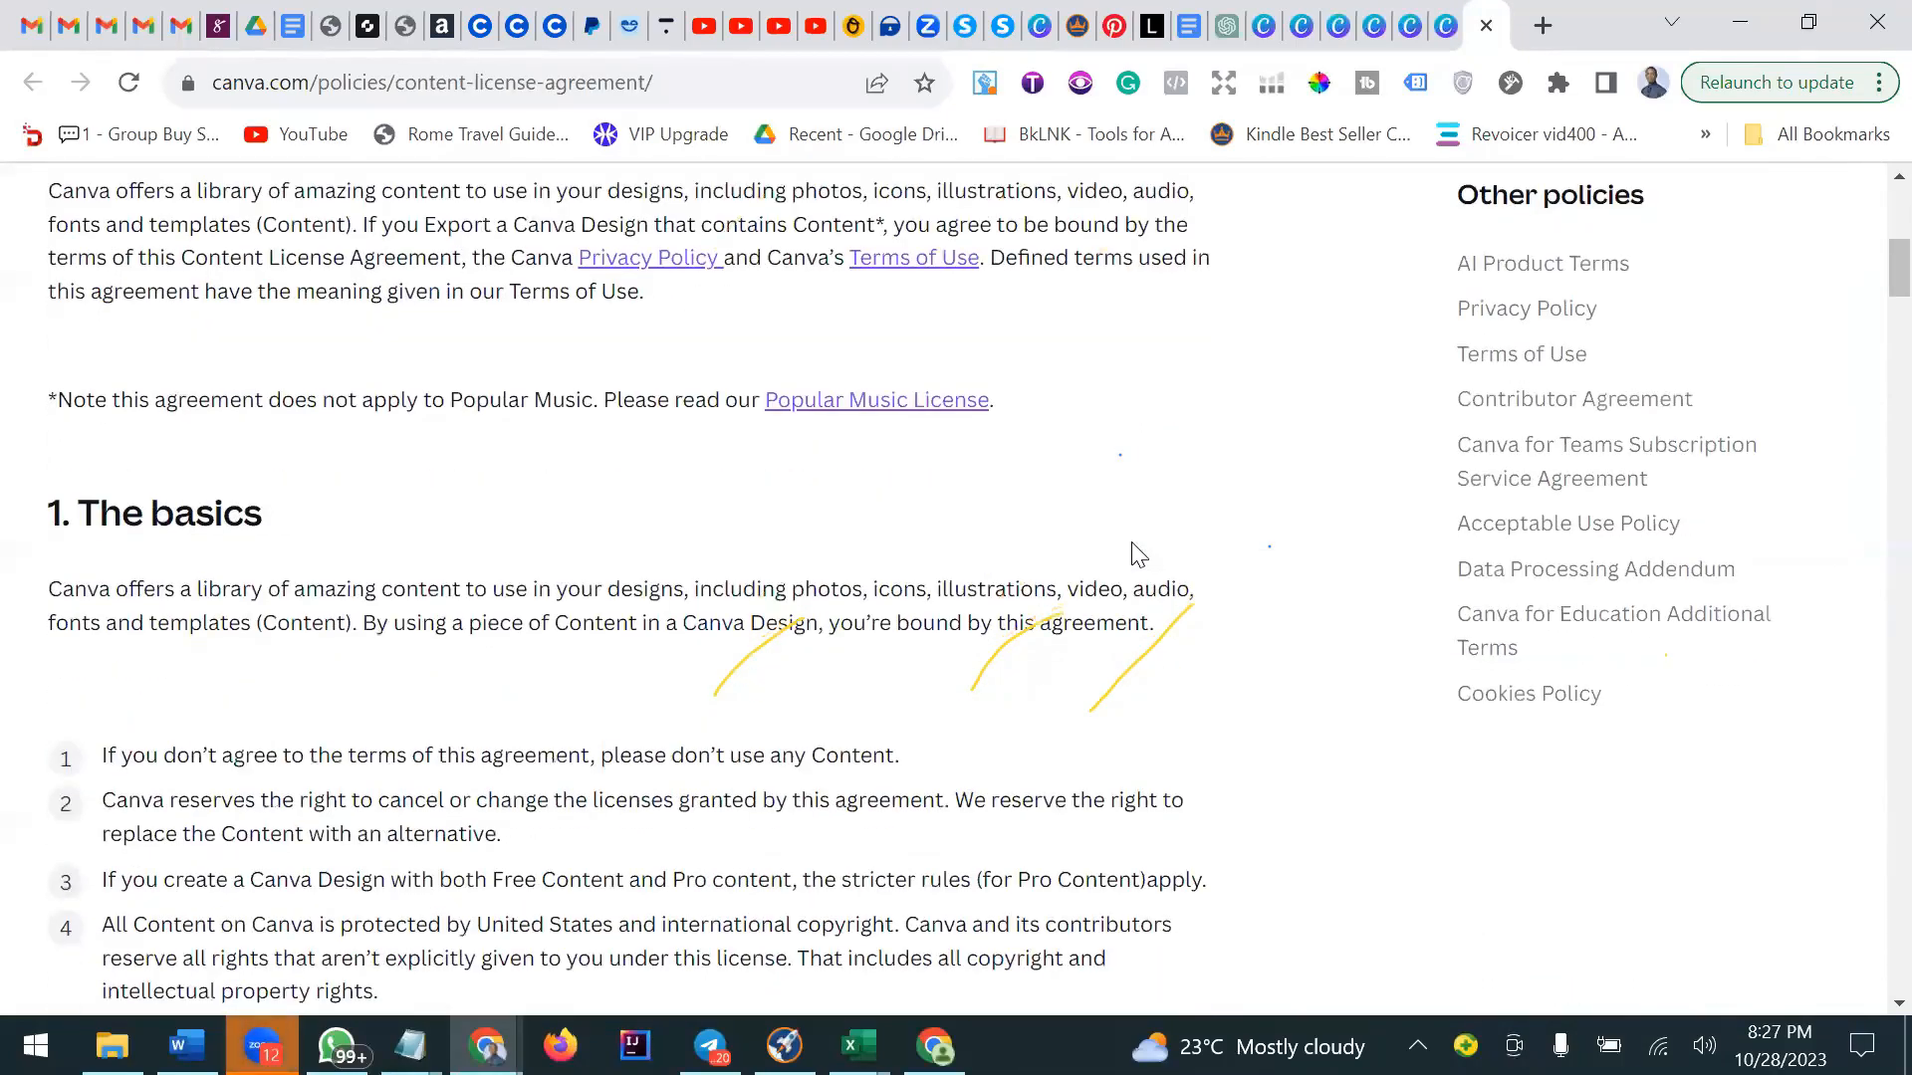
{"action": "scroll", "coordinate": [1140, 554], "scroll_direction": "down", "scroll_amount": 3}
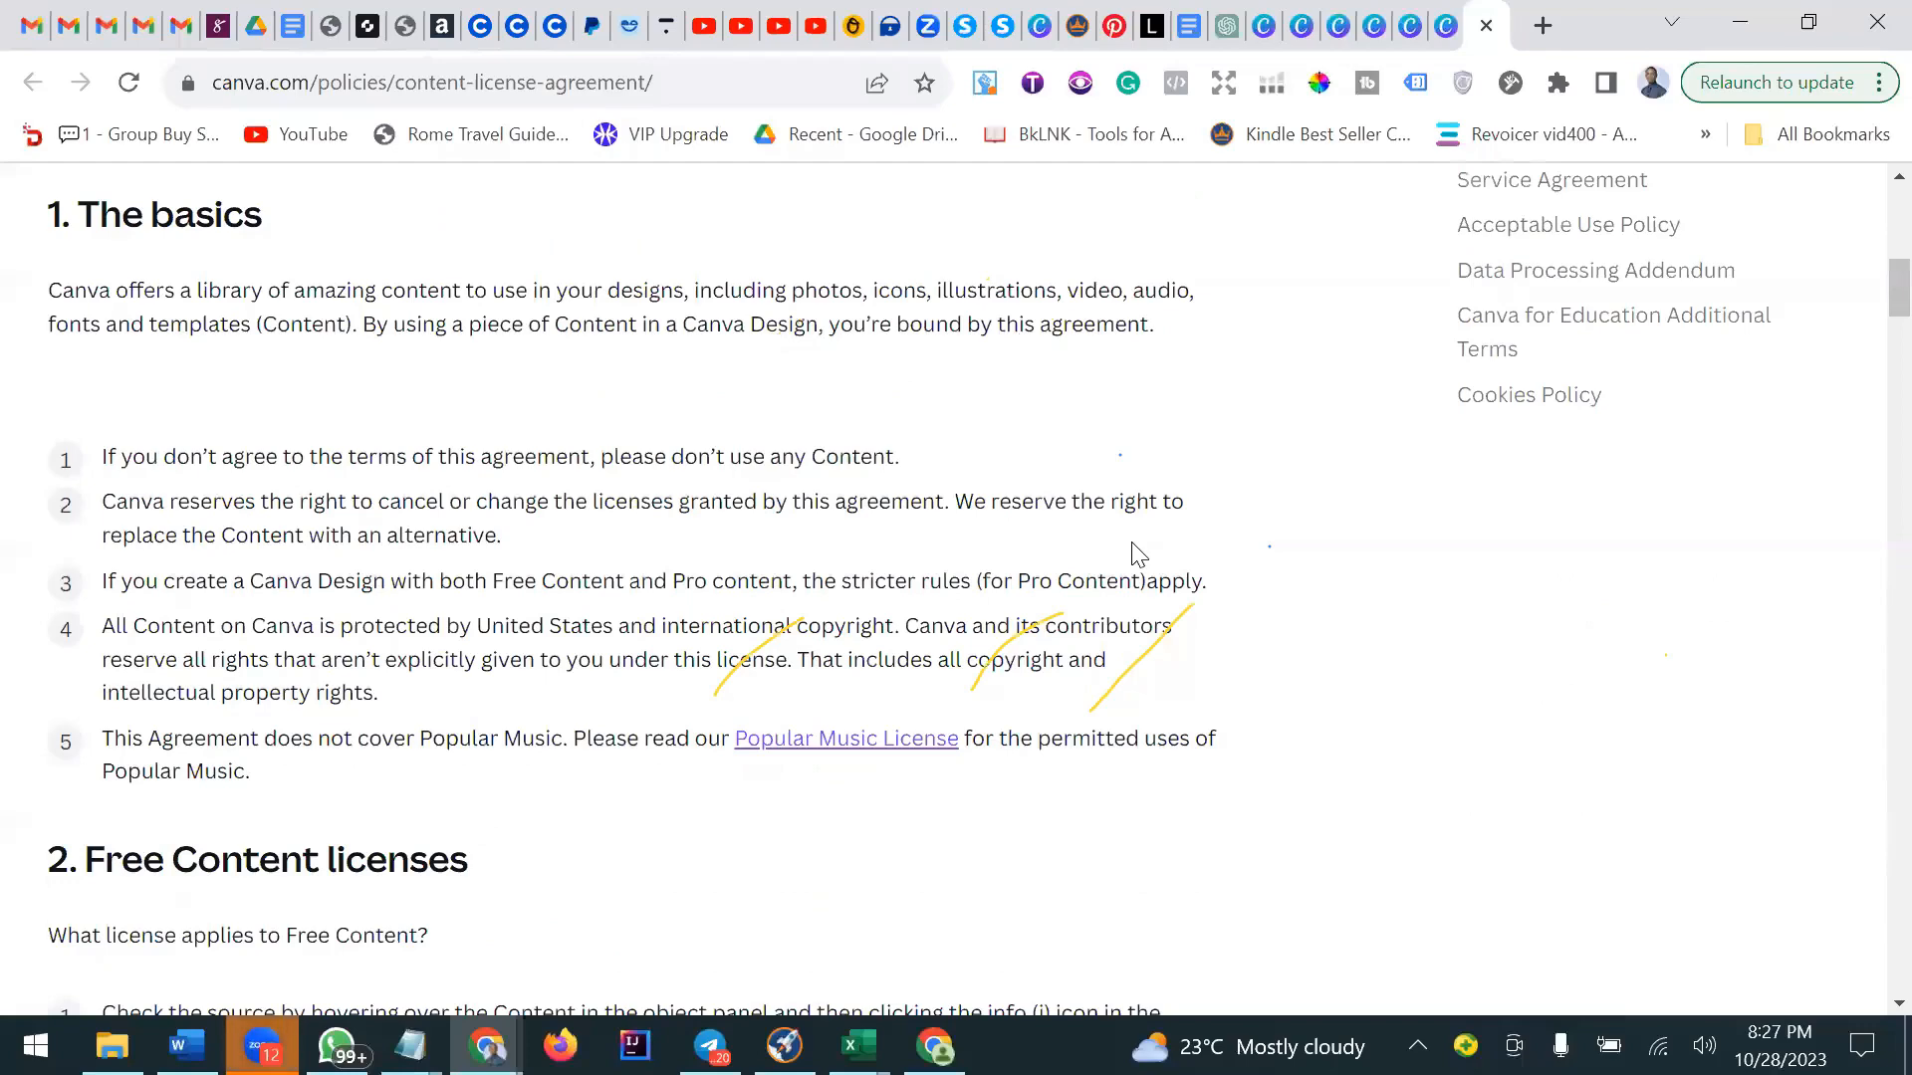
{"action": "scroll", "coordinate": [1136, 547], "scroll_direction": "down", "scroll_amount": 3}
{"action": "scroll", "coordinate": [1136, 547], "scroll_direction": "up", "scroll_amount": 3}
Switch to the sobriety workbook design, open the Elements panel and scroll through the workbook pages.
{"action": "left_click", "coordinate": [1452, 27]}
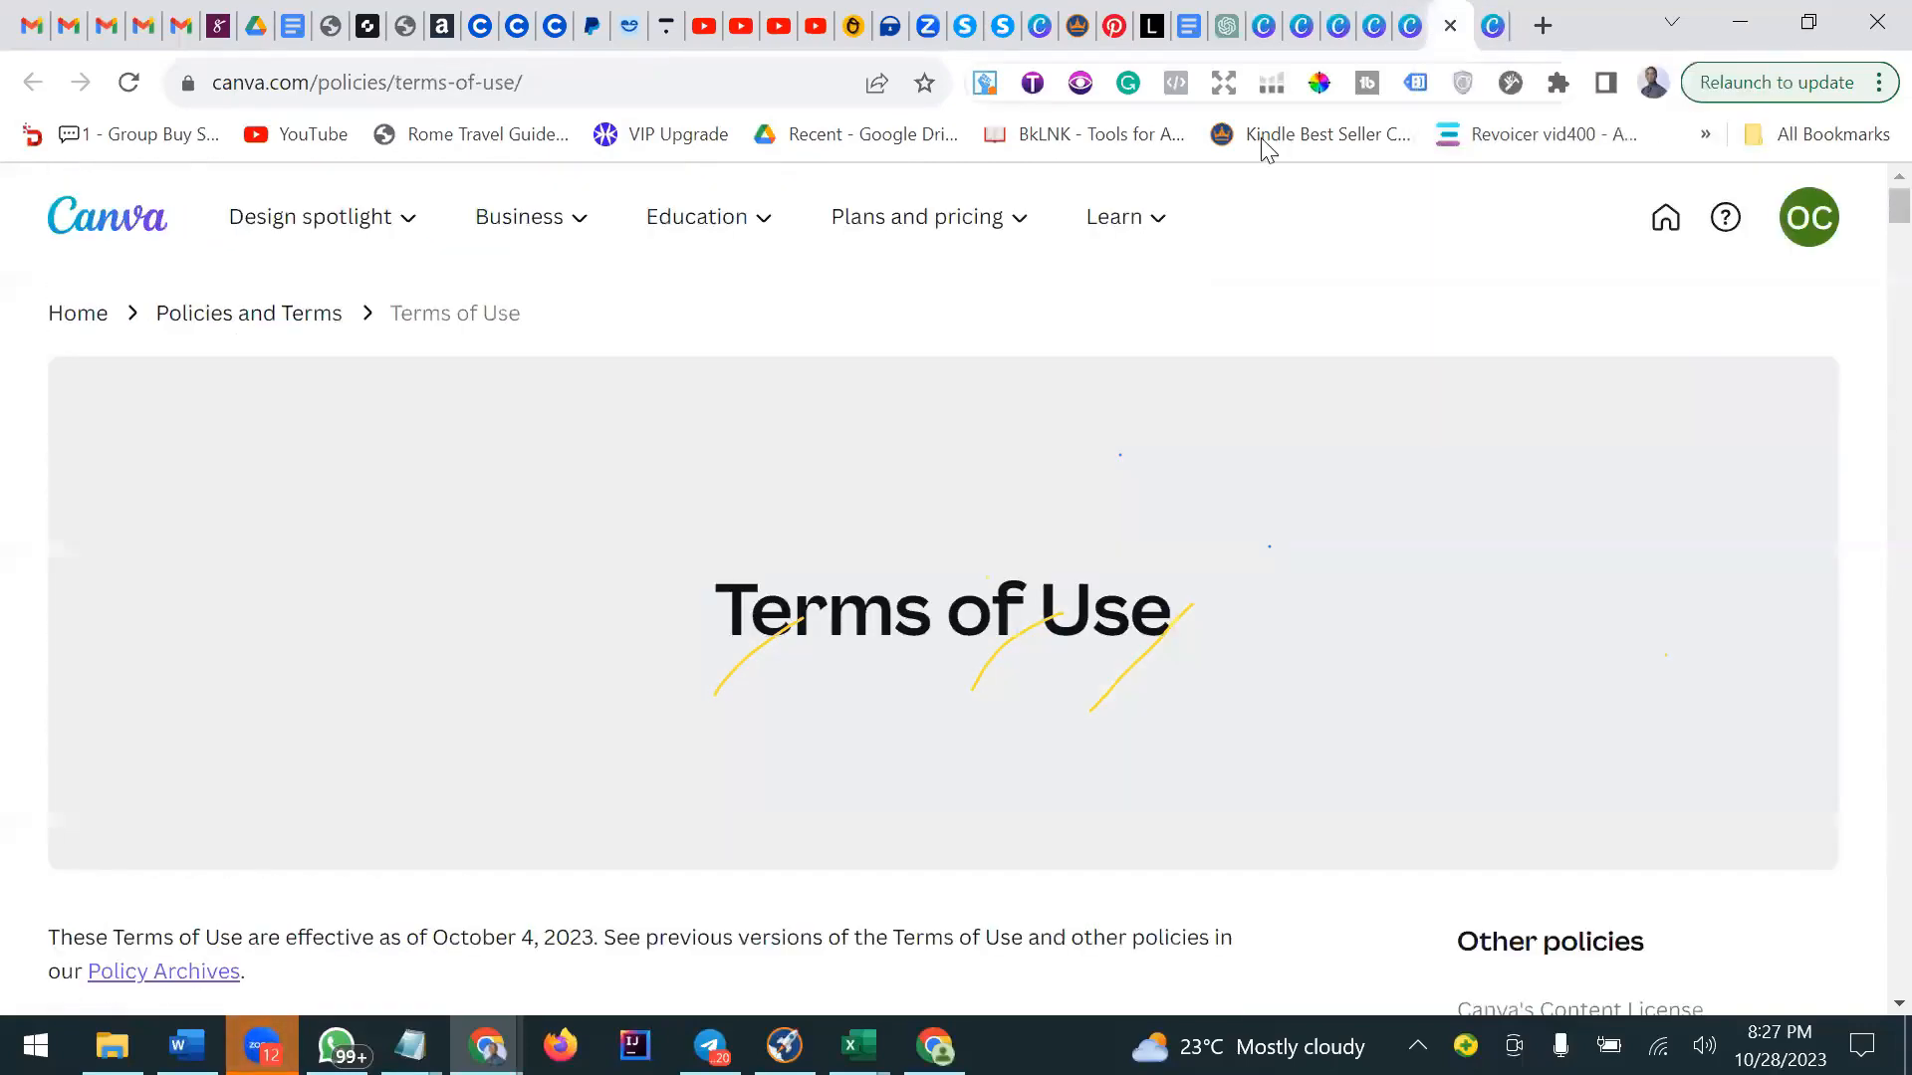
{"action": "left_click", "coordinate": [1407, 28]}
{"action": "left_click", "coordinate": [1374, 27]}
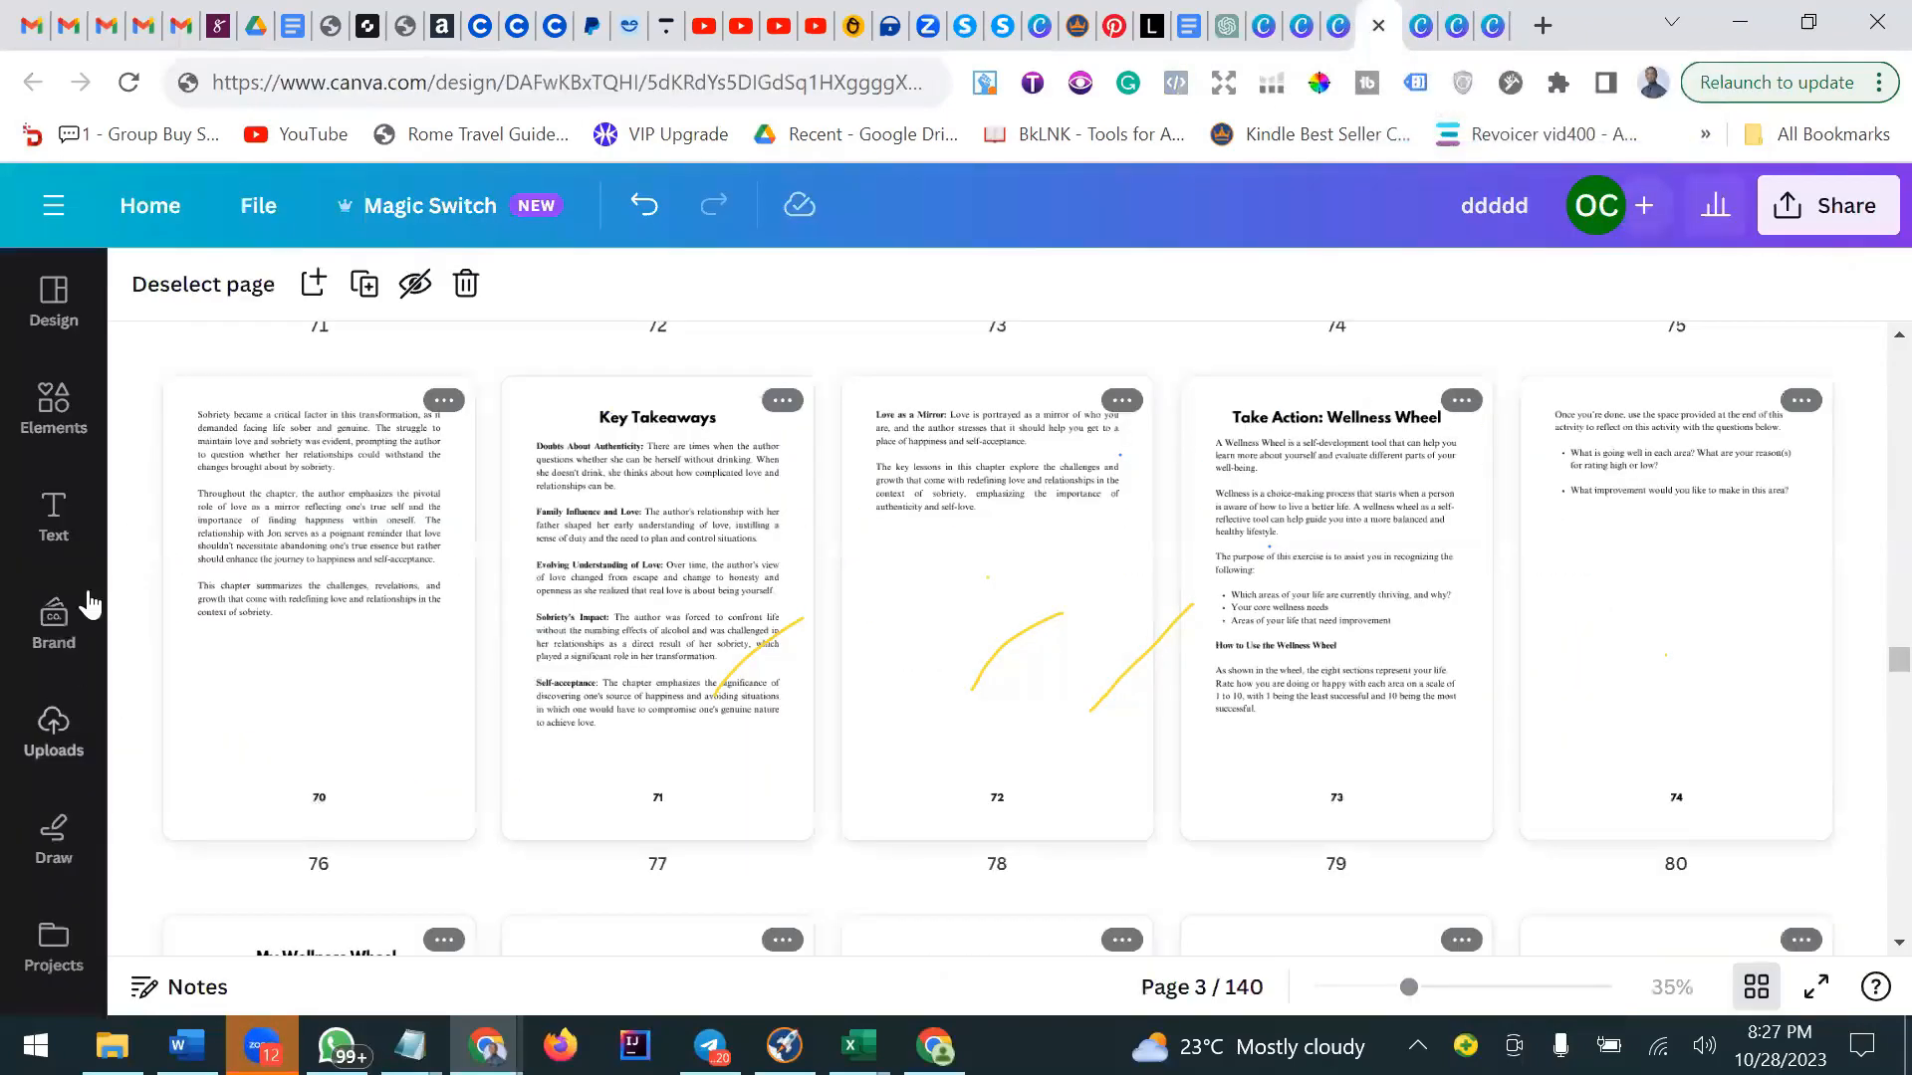
{"action": "left_click", "coordinate": [60, 430]}
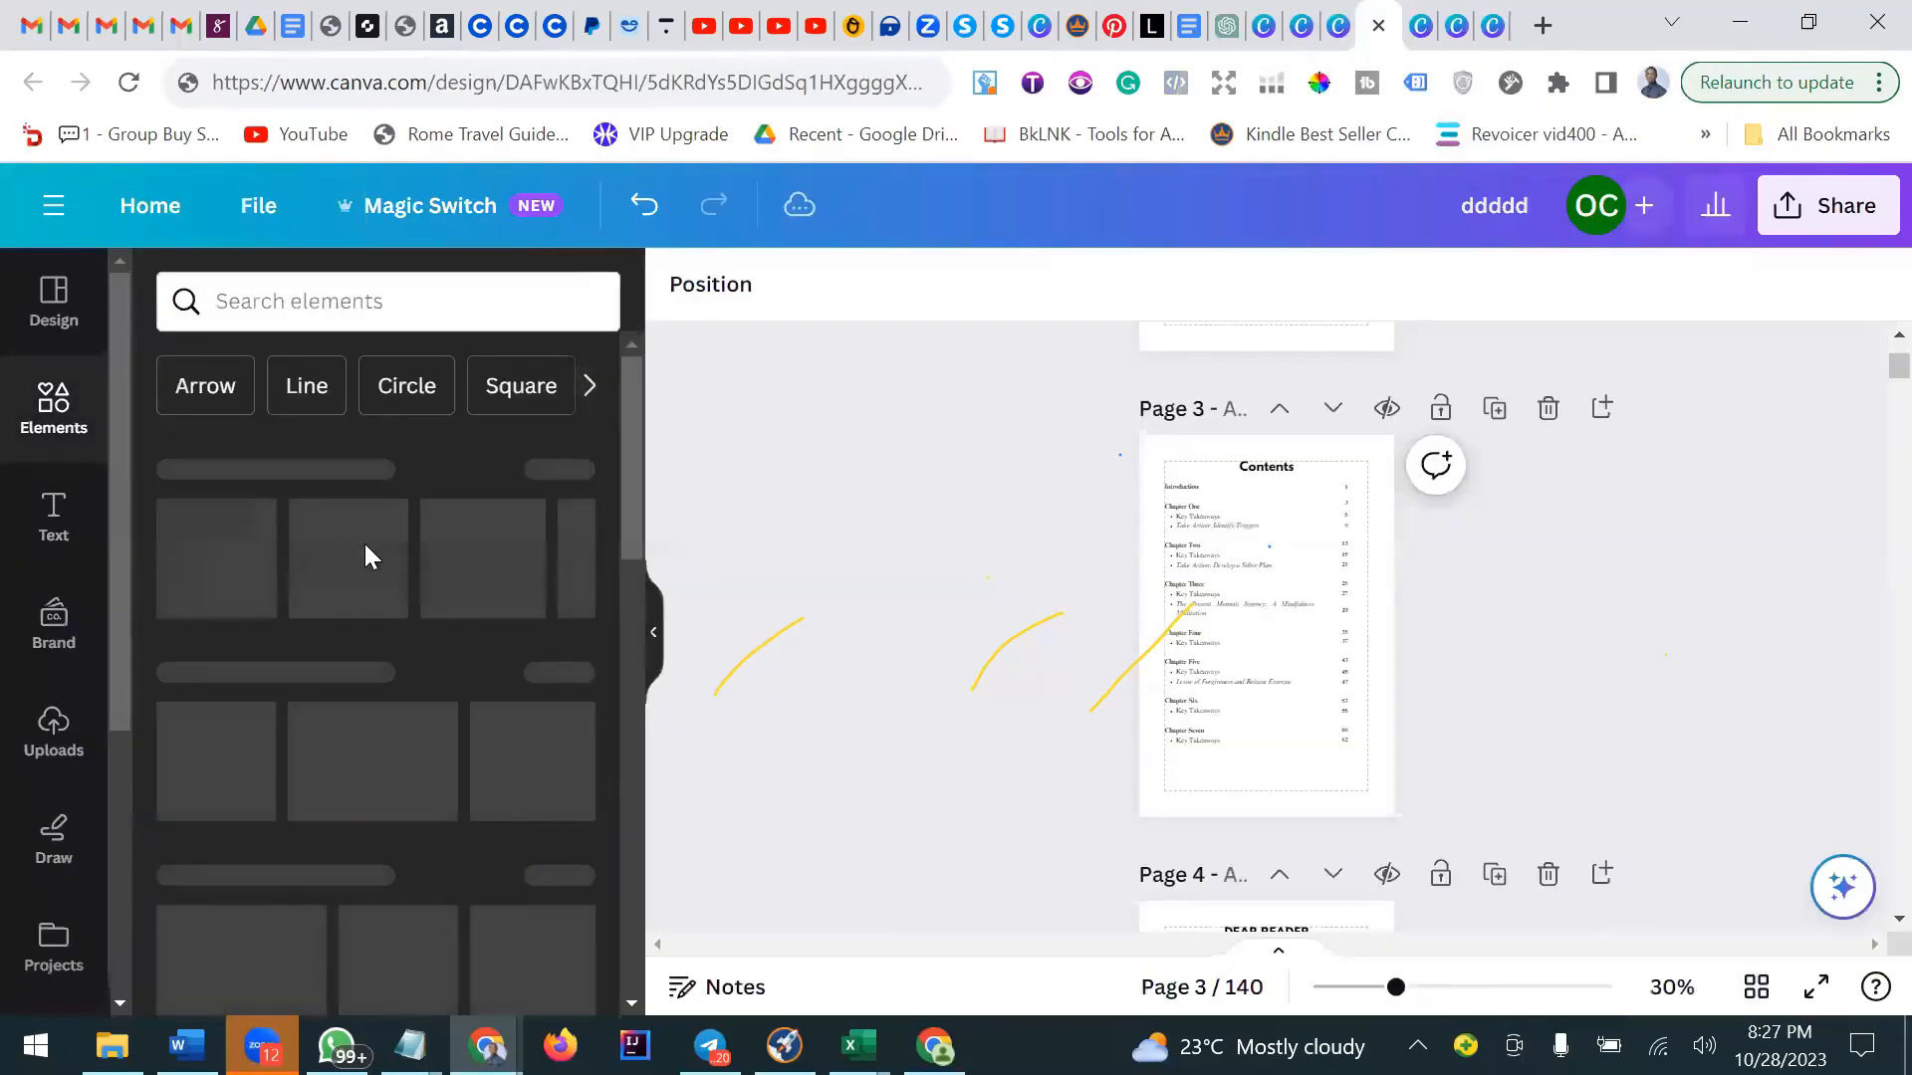
{"action": "scroll", "coordinate": [1270, 498], "scroll_direction": "down", "scroll_amount": 15}
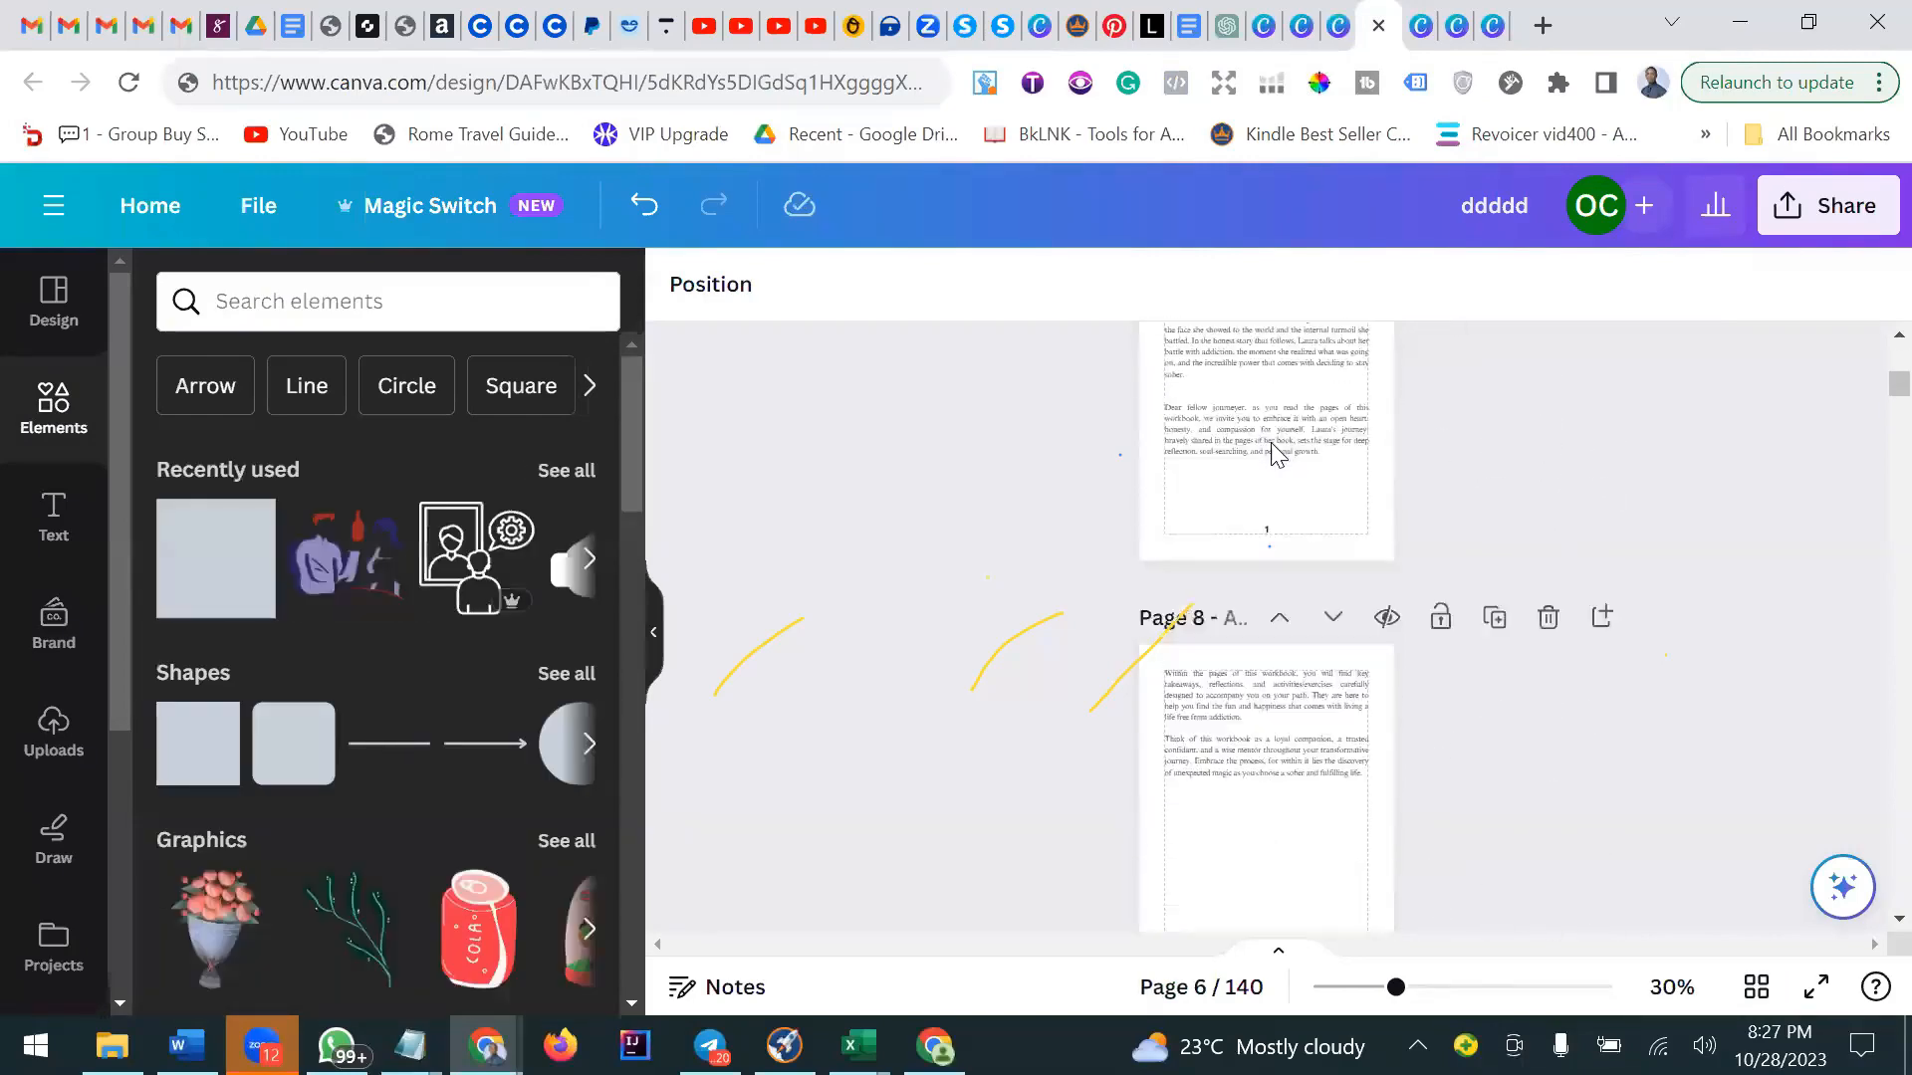
{"action": "scroll", "coordinate": [1271, 453], "scroll_direction": "down", "scroll_amount": 17}
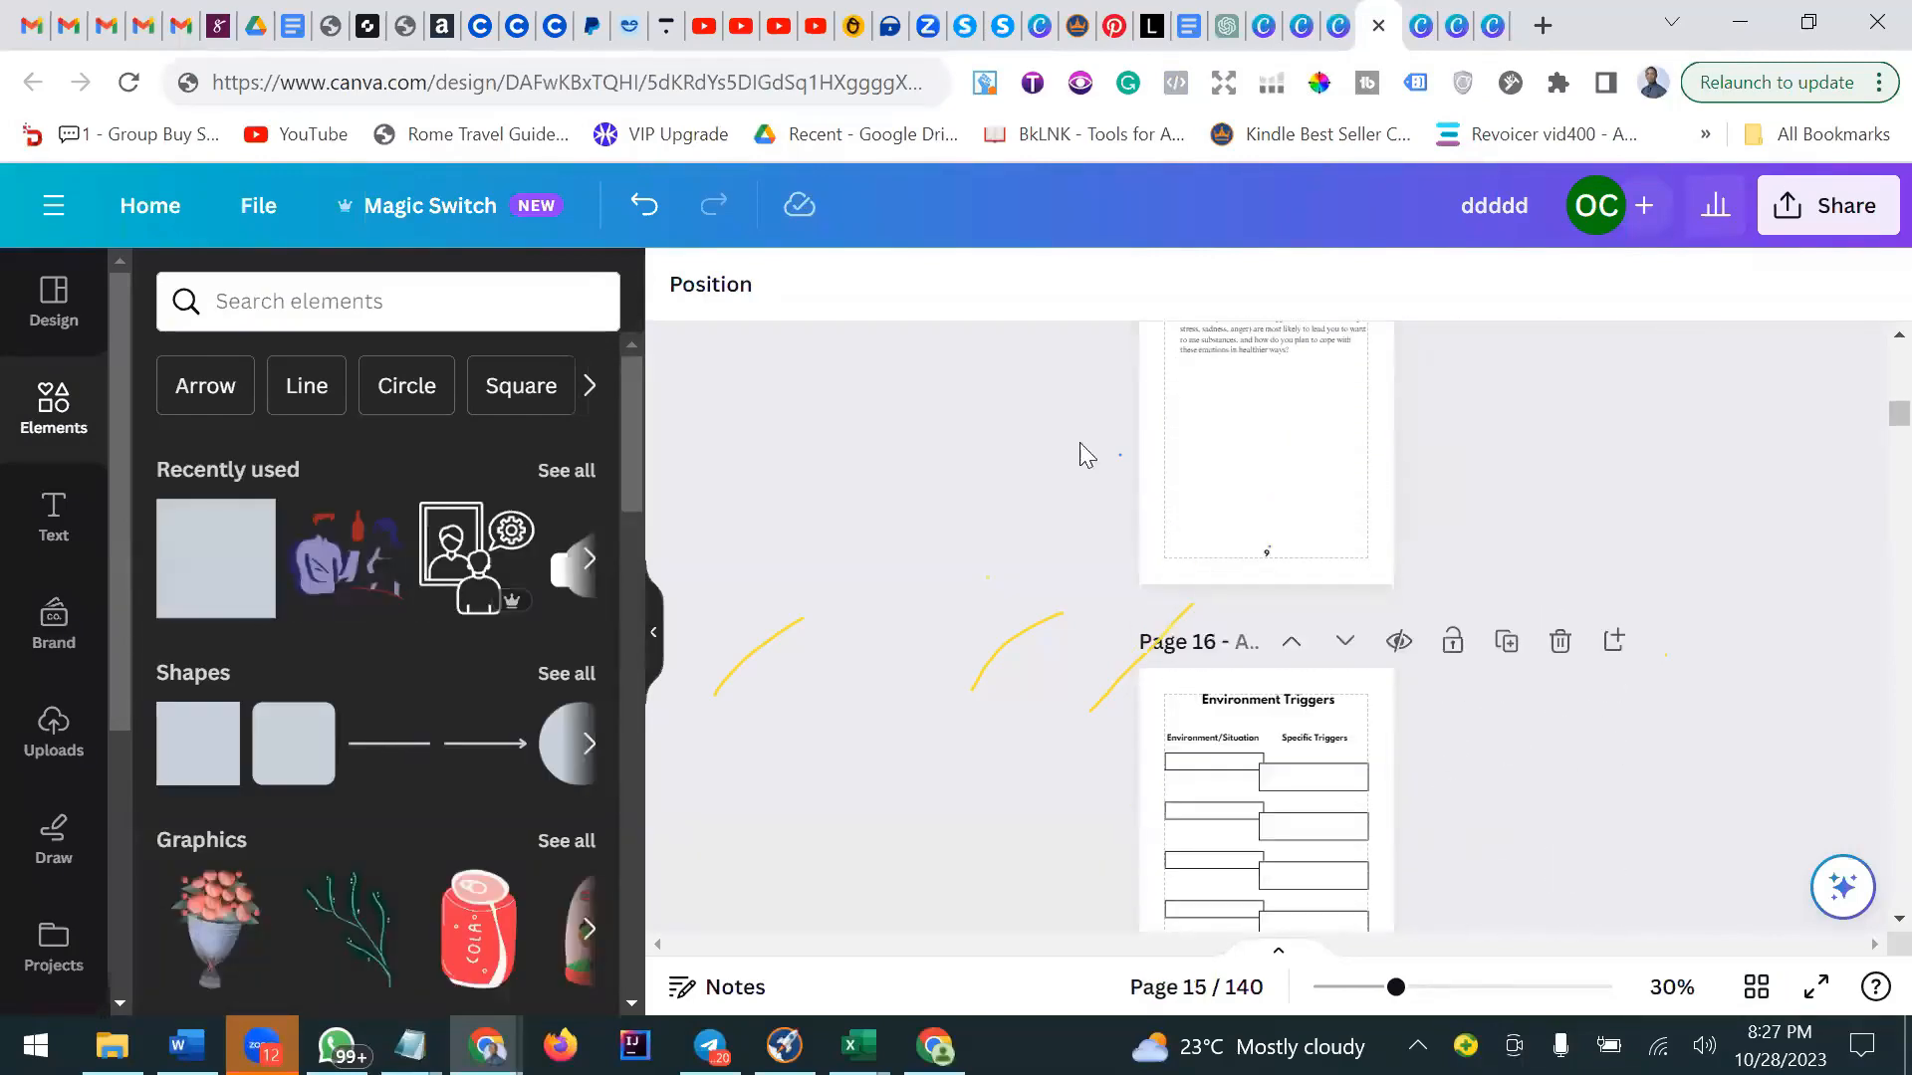
Open the licensing details of the recently used Textured Organic Woman Refusing to Drink Alcohol graphic.
{"action": "left_click", "coordinate": [384, 525]}
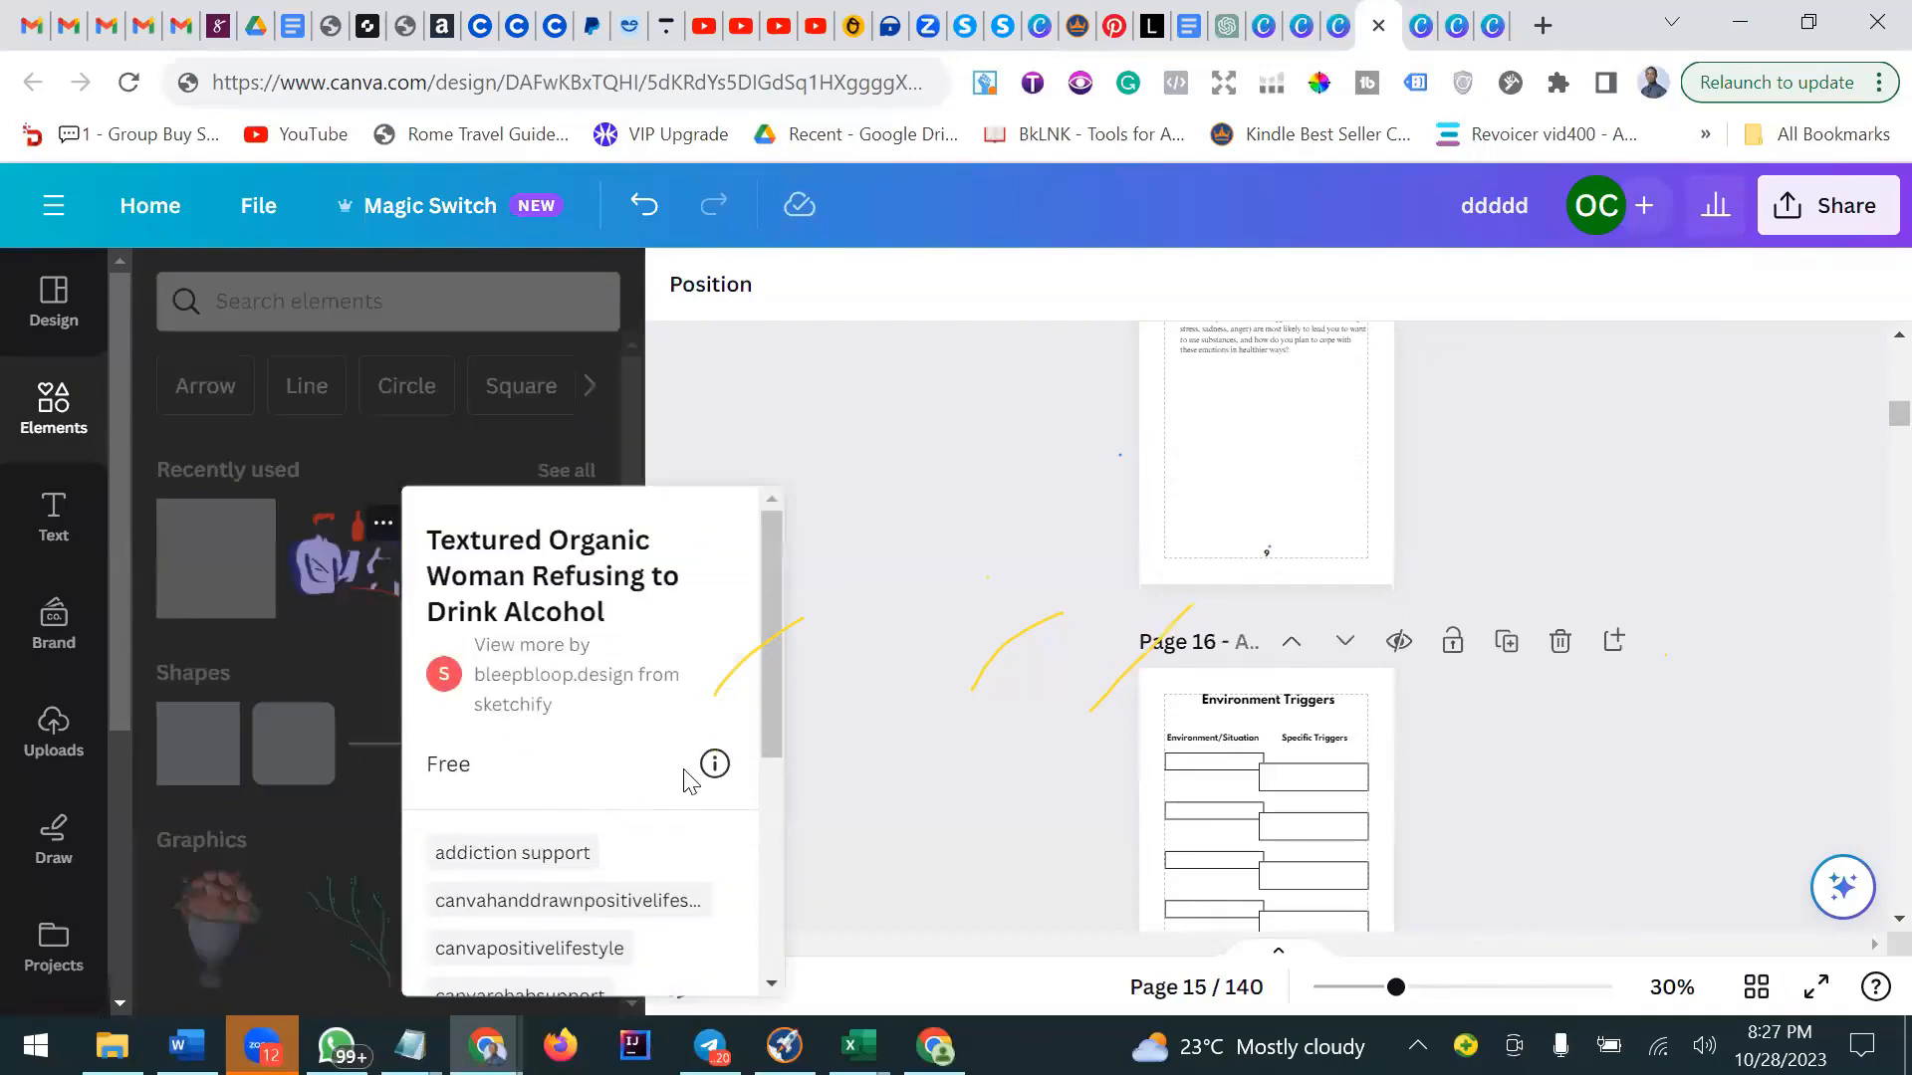
{"action": "left_click", "coordinate": [715, 764]}
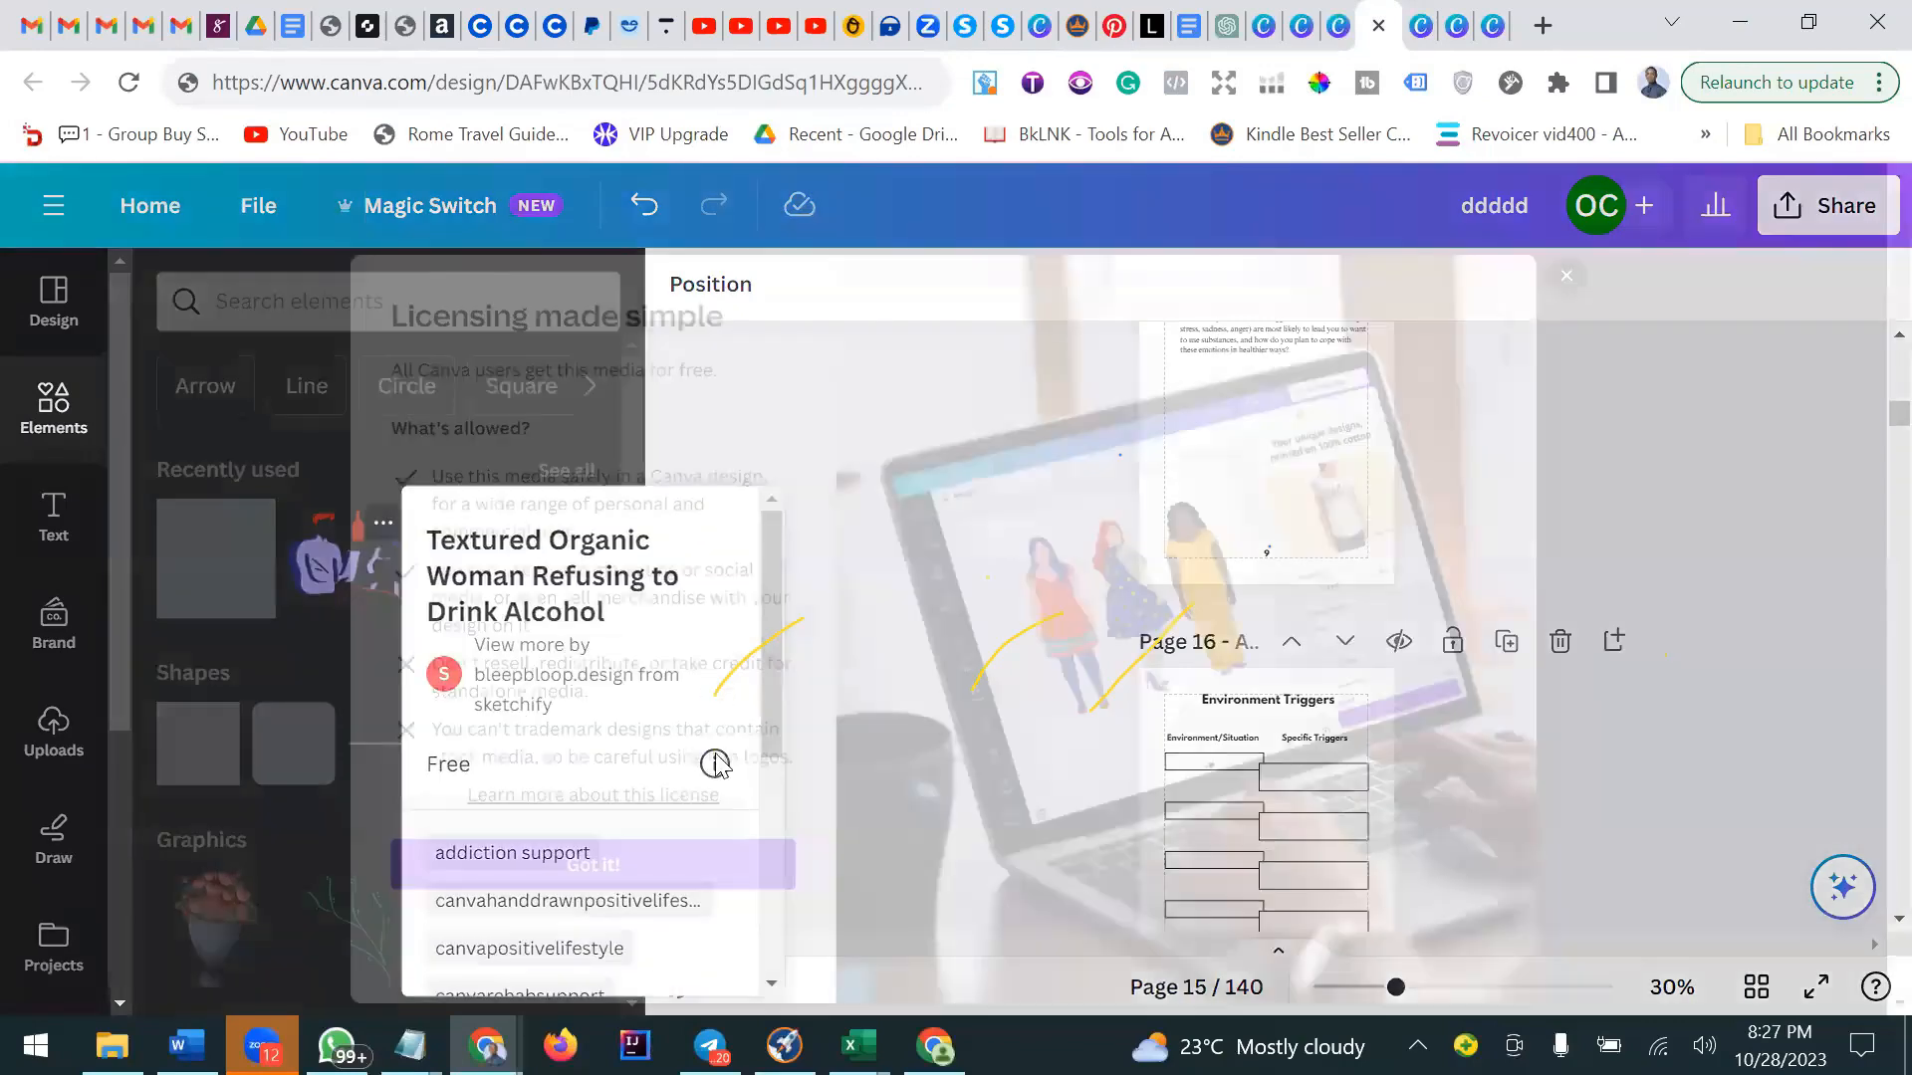
{"action": "scroll", "coordinate": [625, 858], "scroll_direction": "down", "scroll_amount": 1}
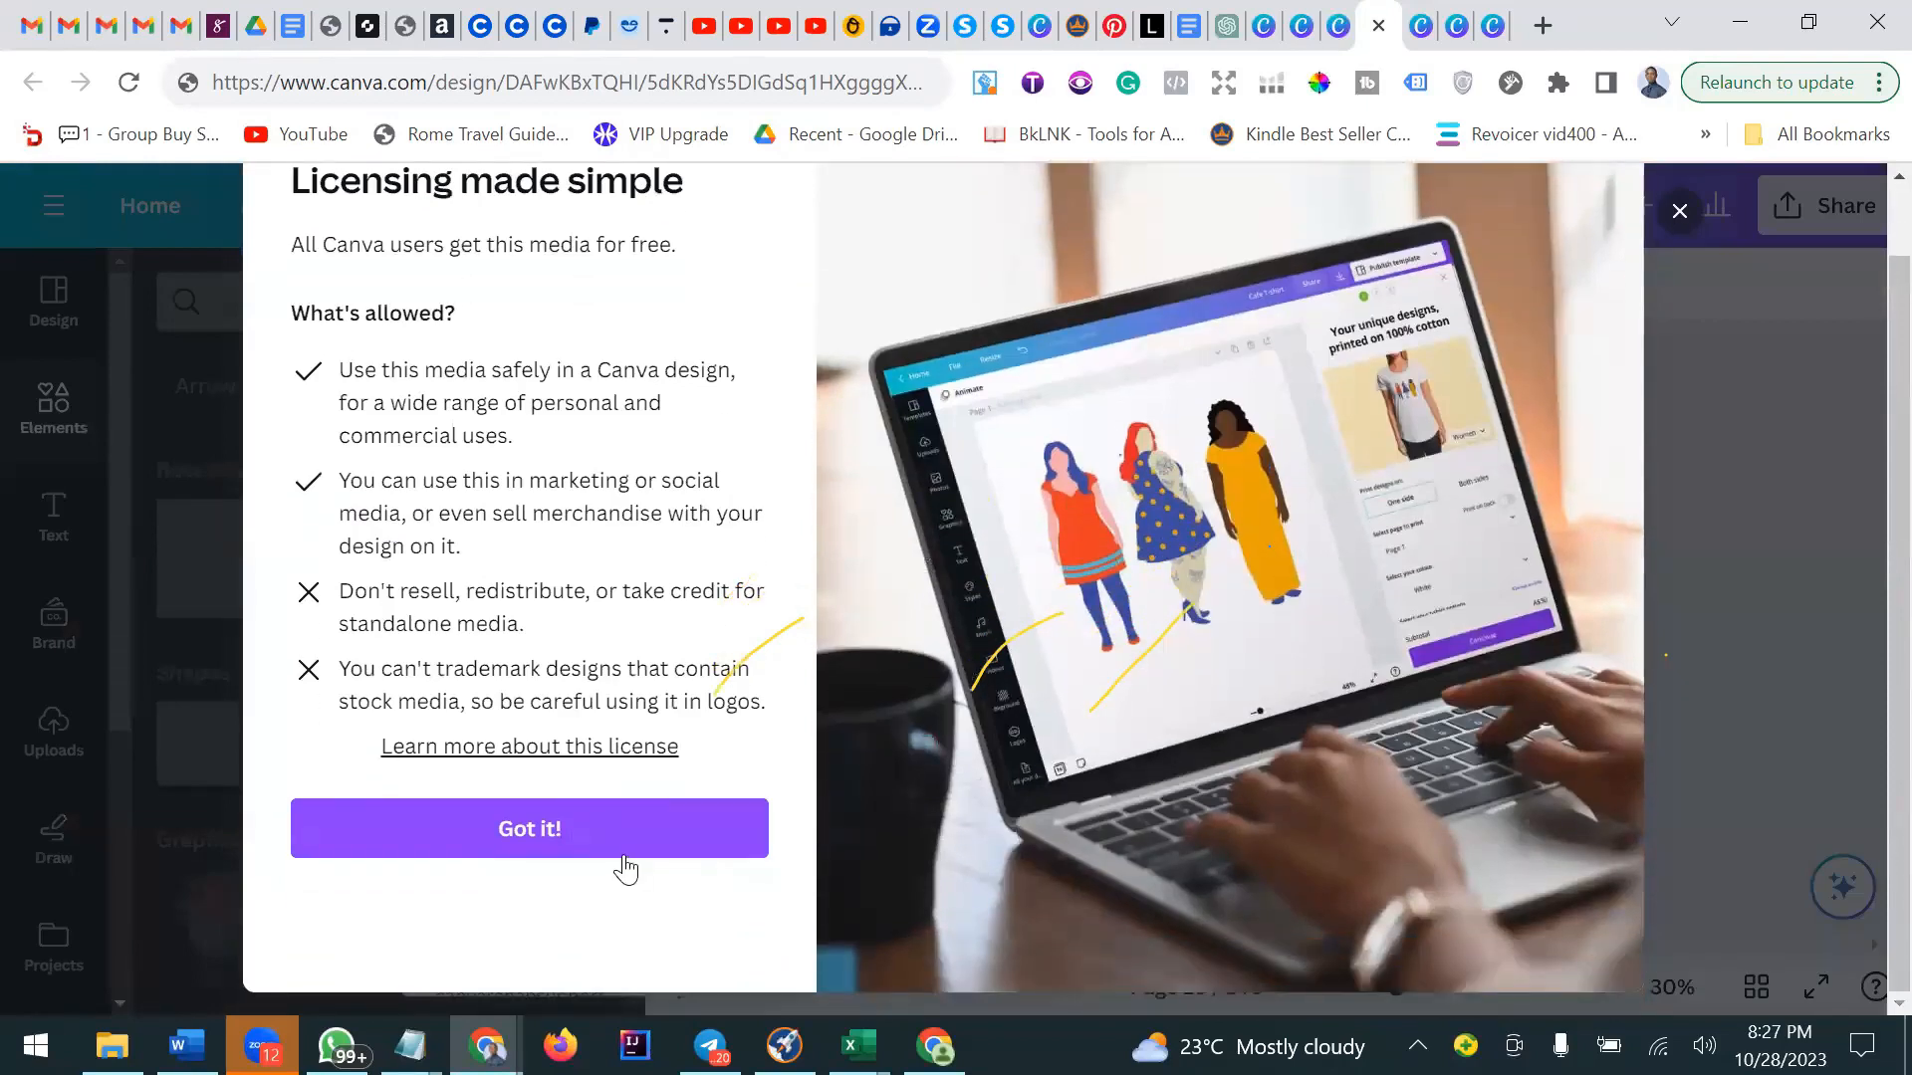
Open the Learn more about this license page in a new tab and switch to it.
{"action": "right_click", "coordinate": [644, 753]}
{"action": "left_click", "coordinate": [833, 476]}
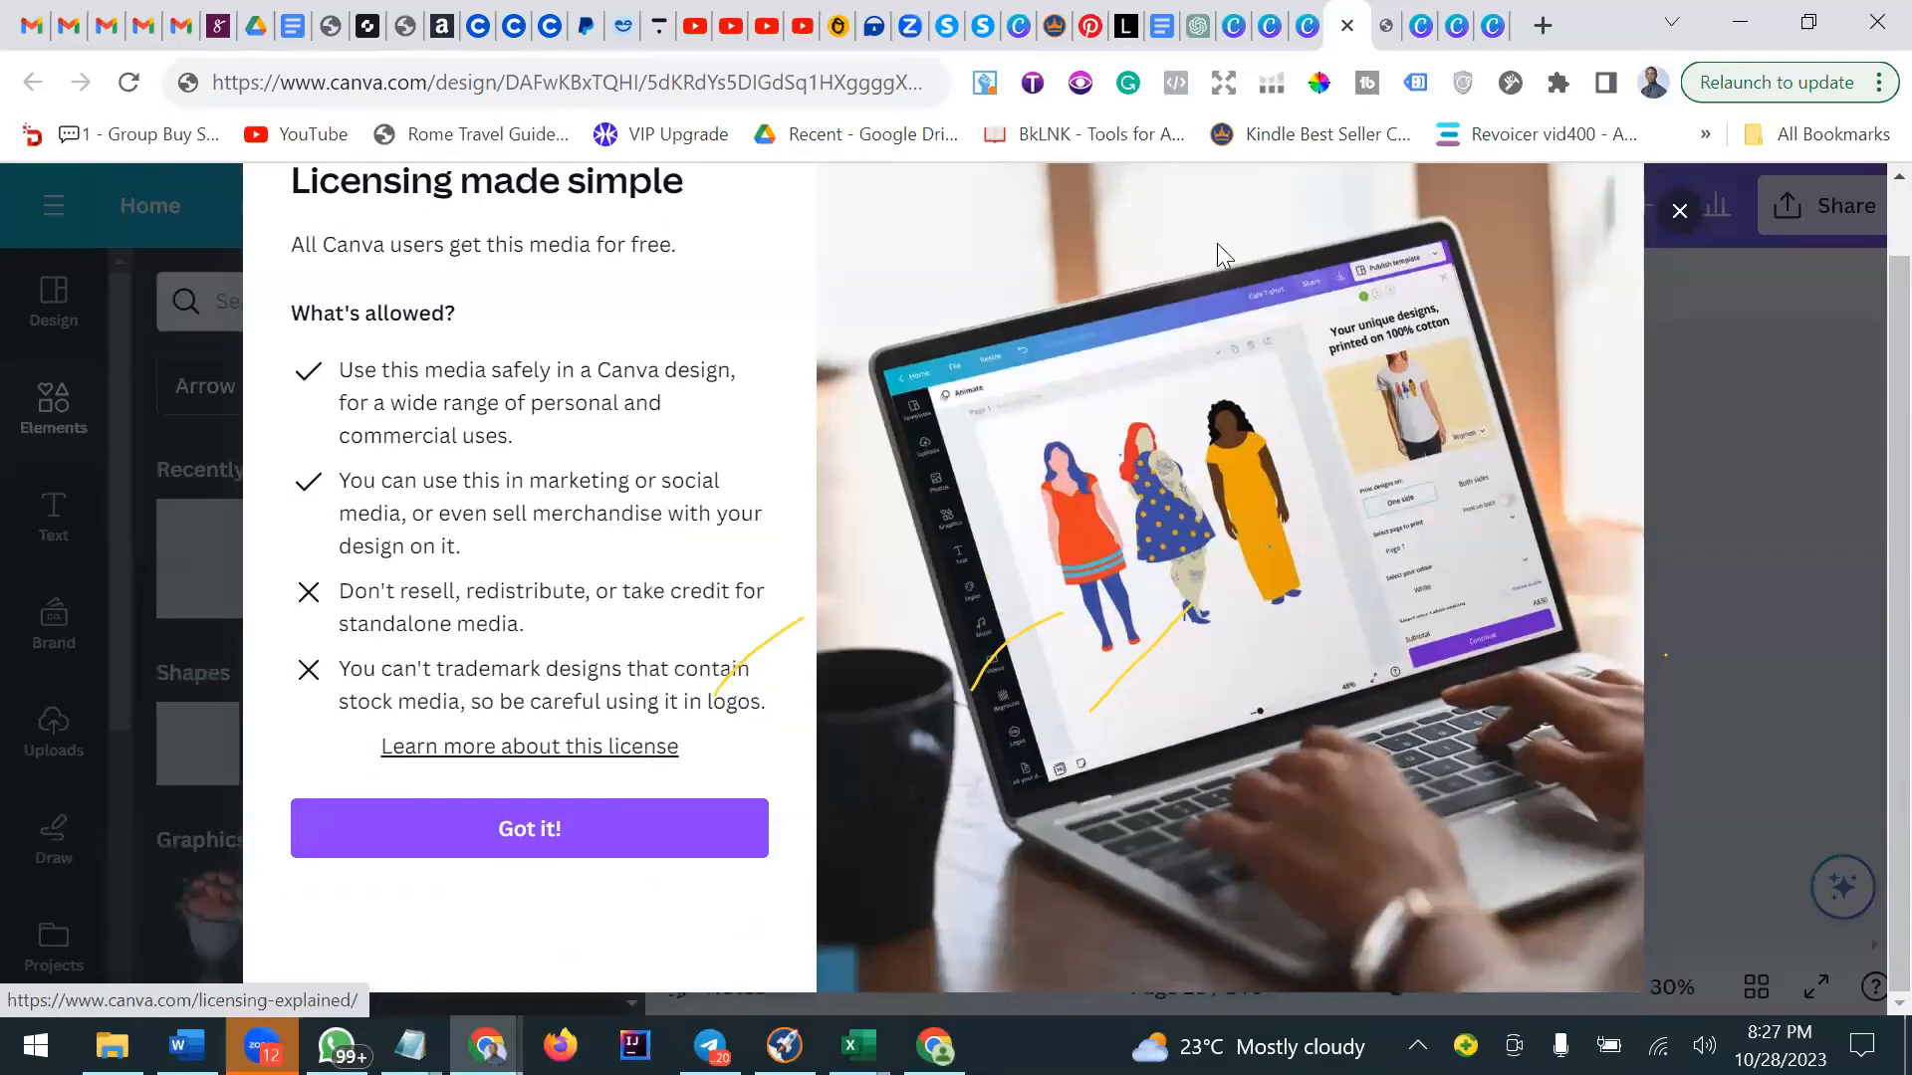
{"action": "left_click", "coordinate": [1387, 28]}
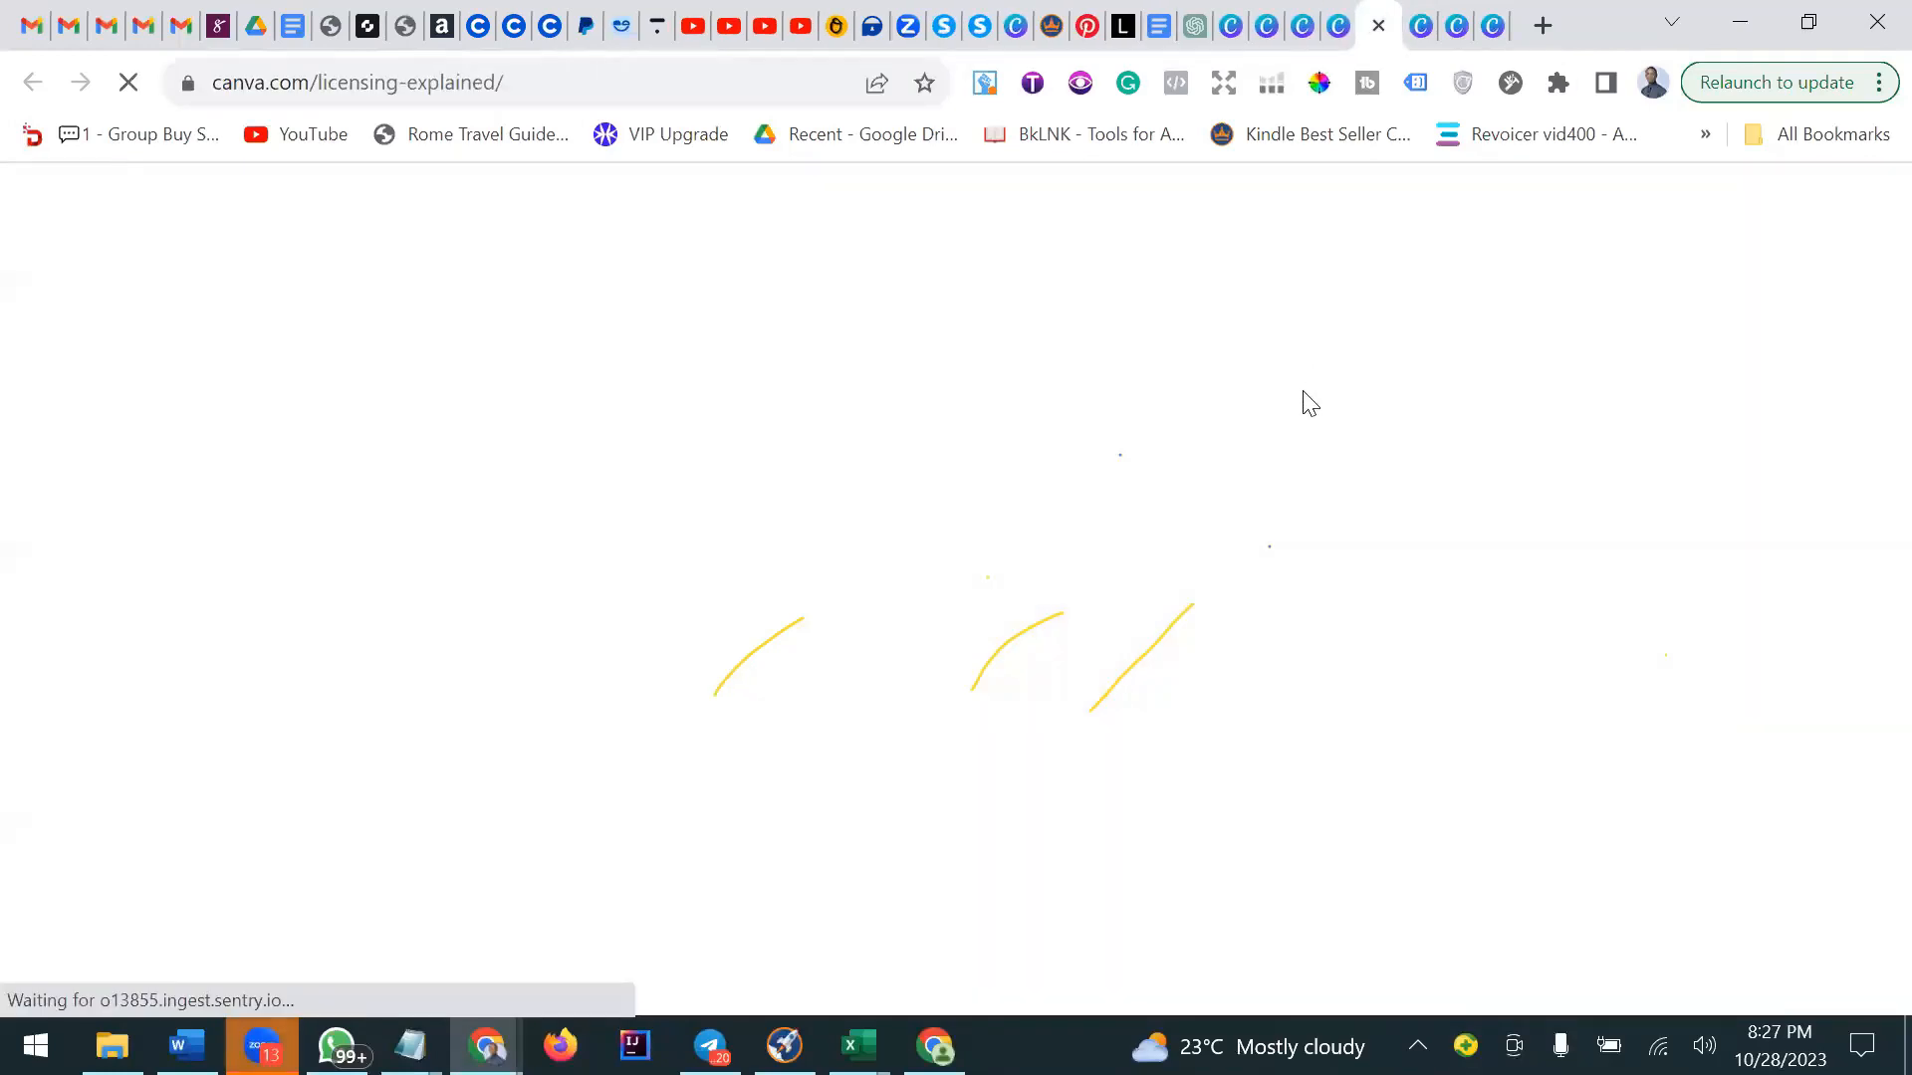
Scroll the licensing explained page through the Free versus Pro, Pro Content license and What's allowed sections.
{"action": "scroll", "coordinate": [1302, 391], "scroll_direction": "down", "scroll_amount": 10}
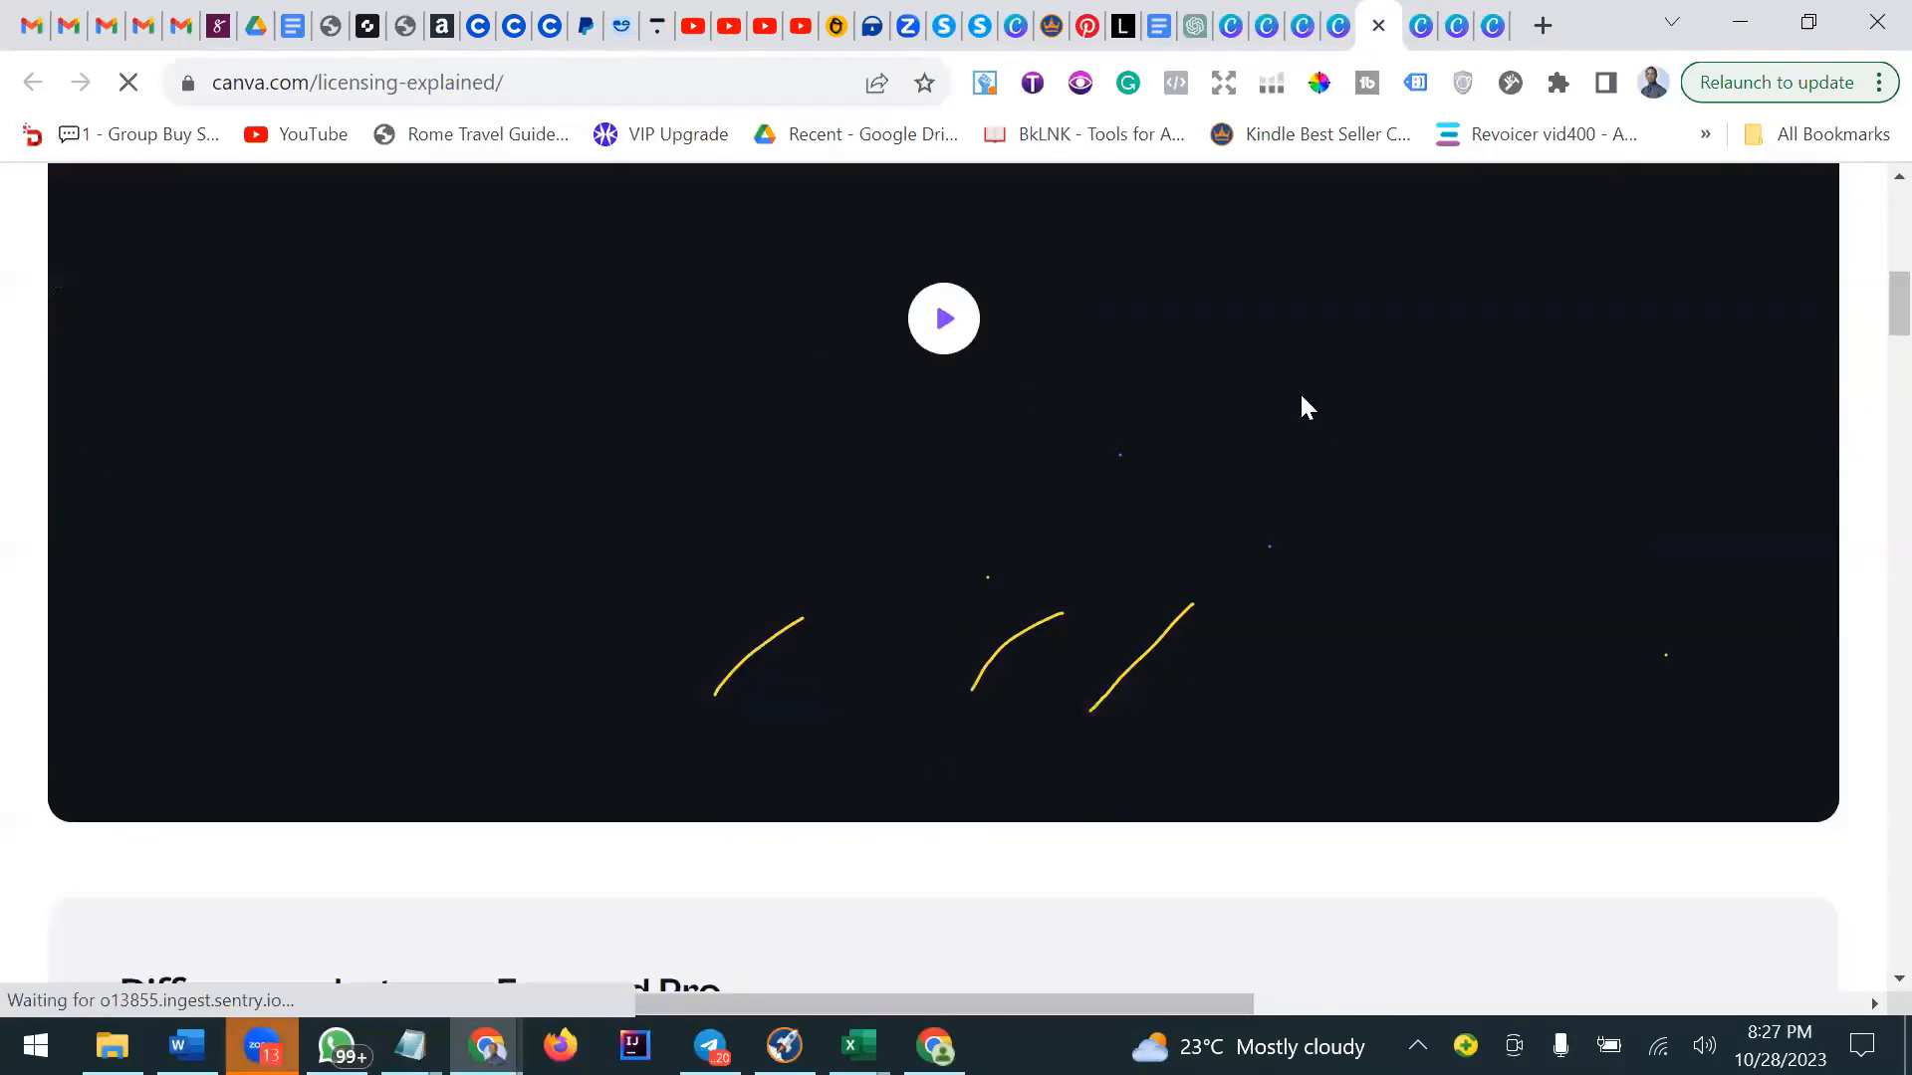
{"action": "scroll", "coordinate": [1301, 397], "scroll_direction": "down", "scroll_amount": 10}
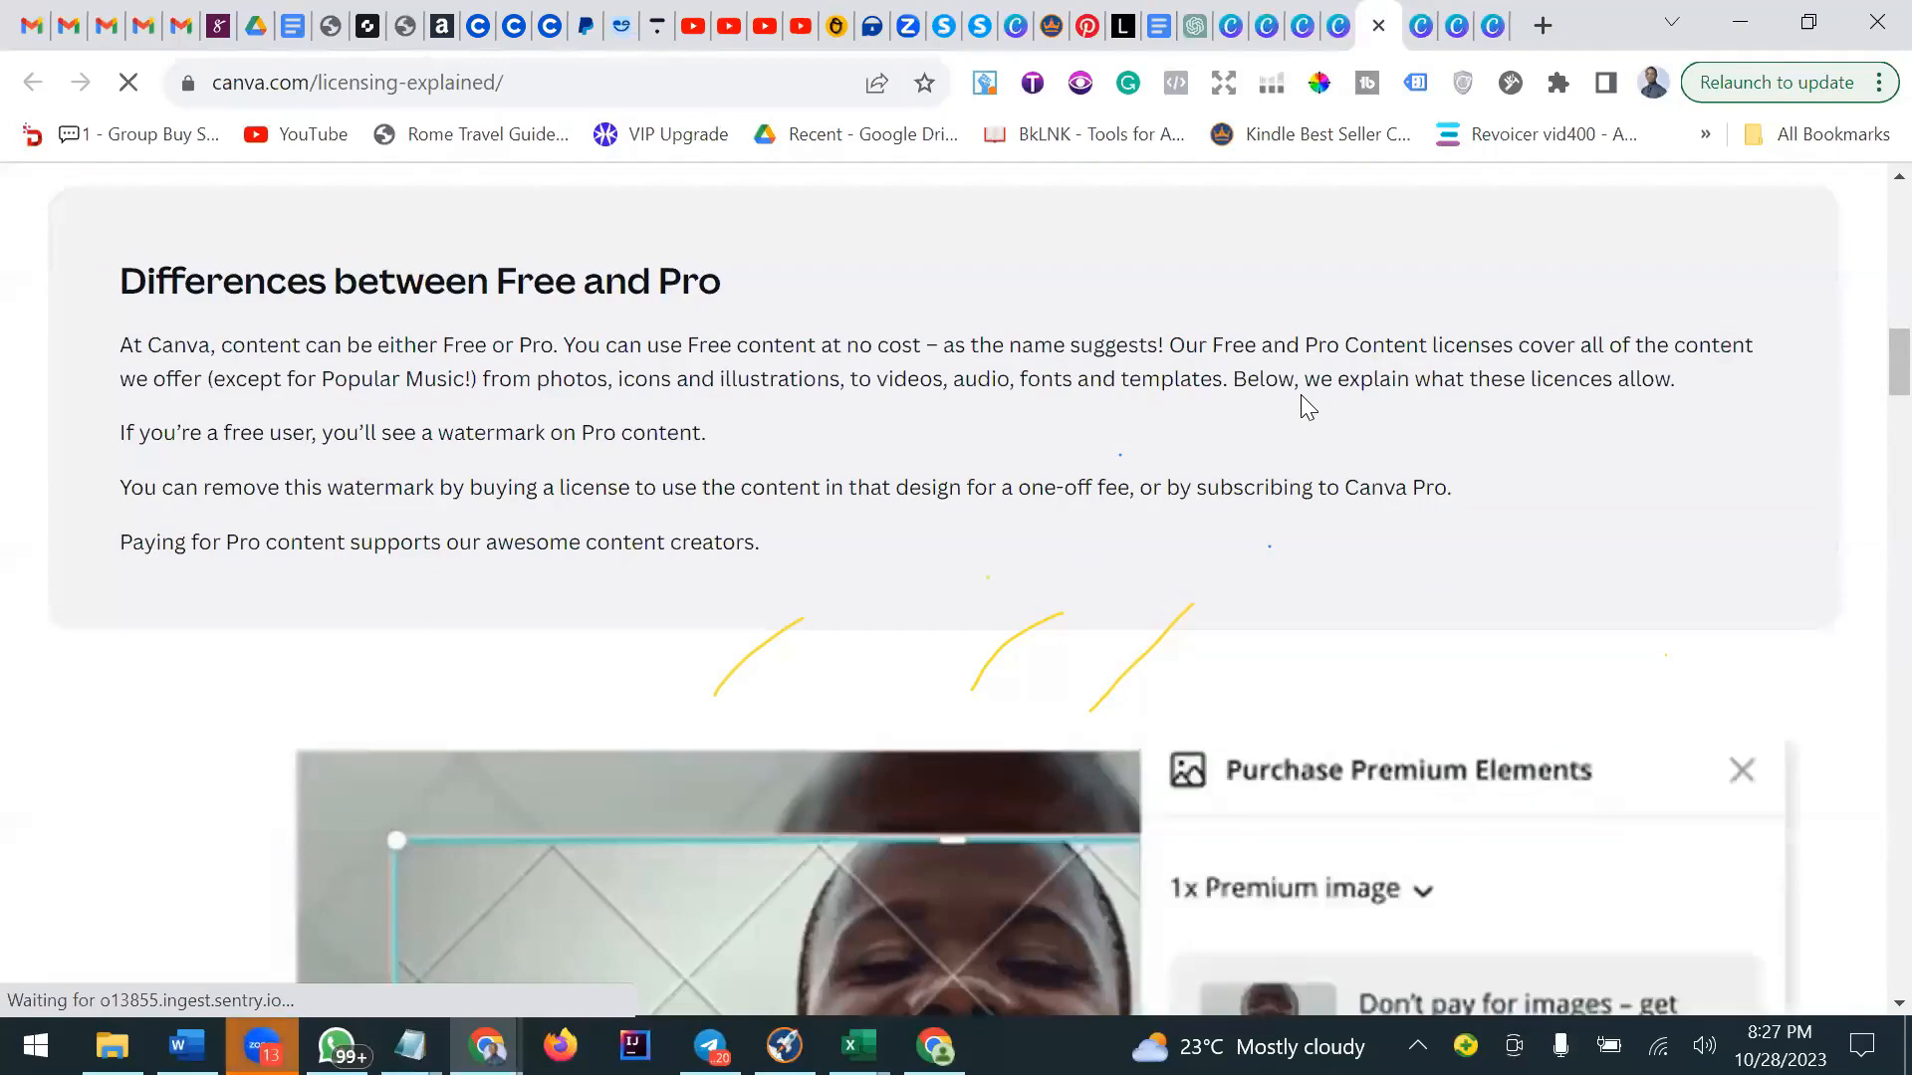
{"action": "scroll", "coordinate": [1305, 407], "scroll_direction": "down", "scroll_amount": 7}
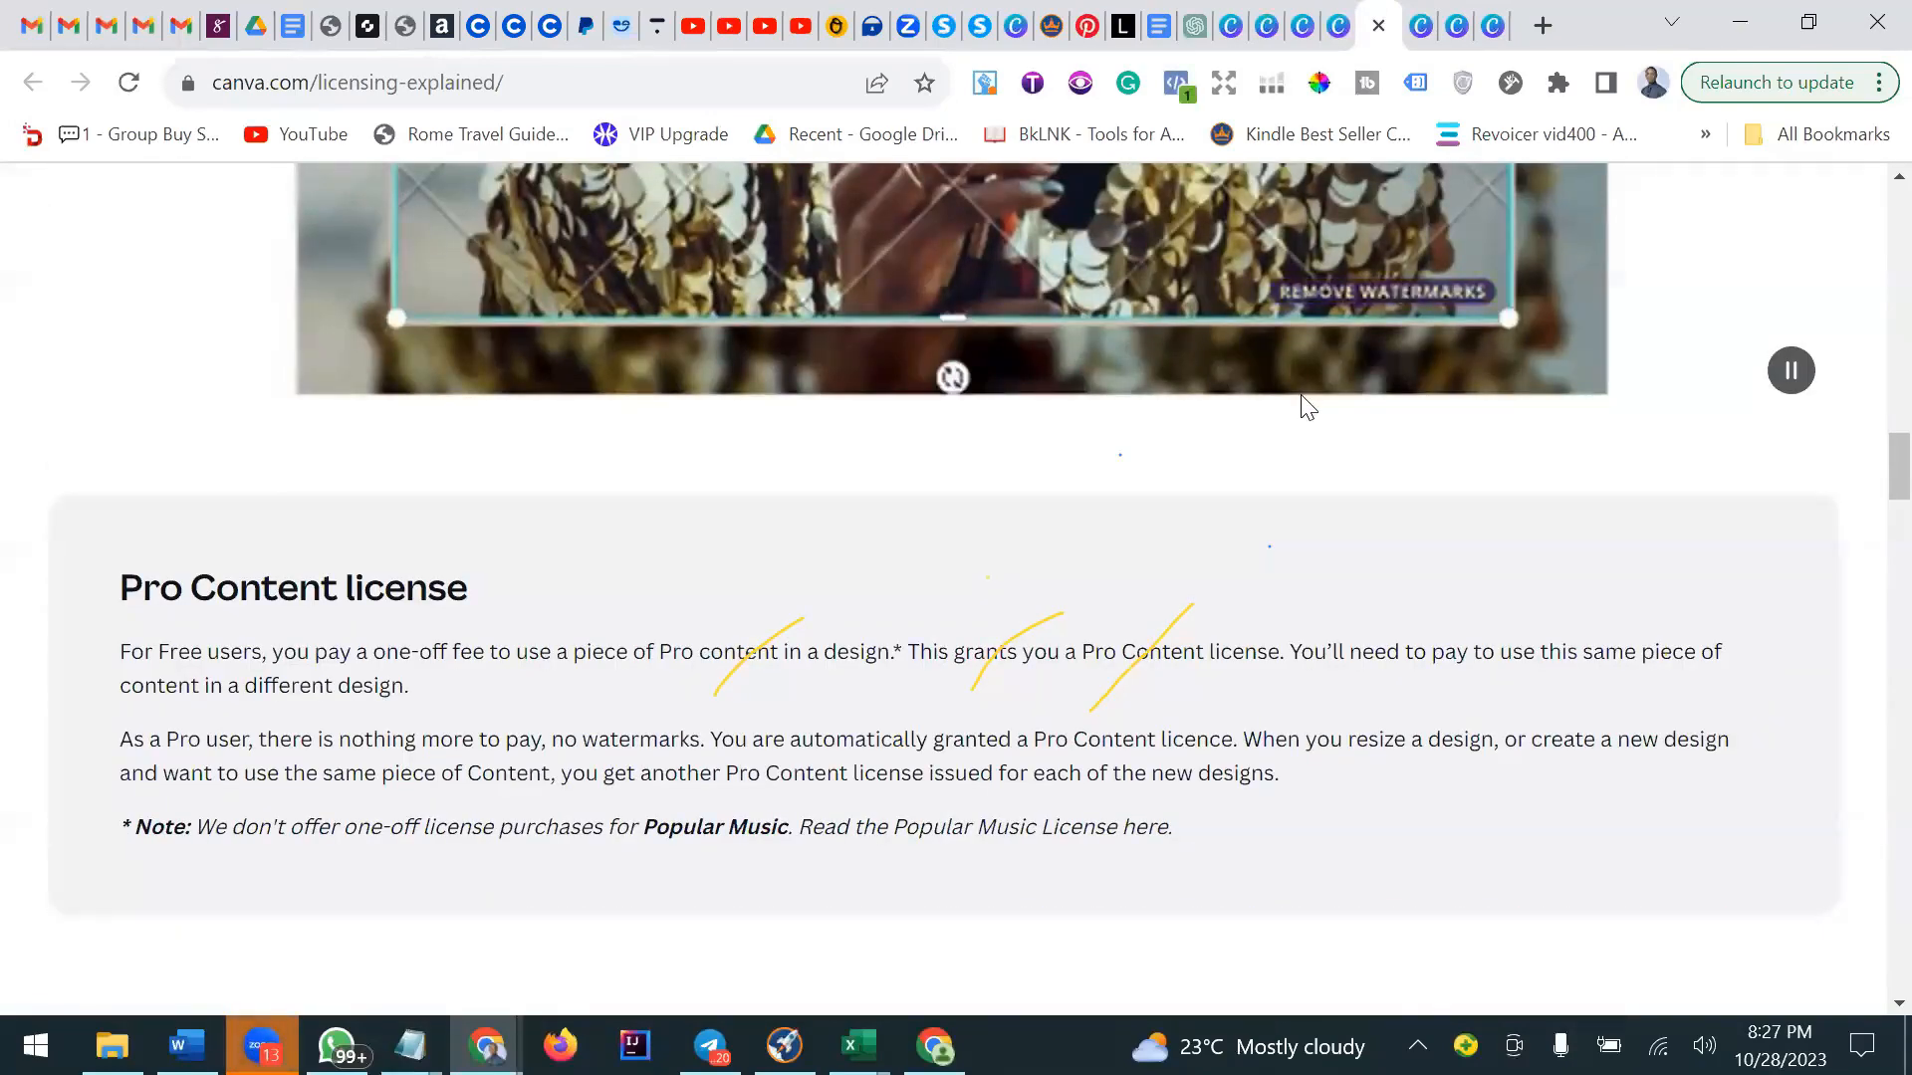
{"action": "scroll", "coordinate": [1303, 403], "scroll_direction": "down", "scroll_amount": 2}
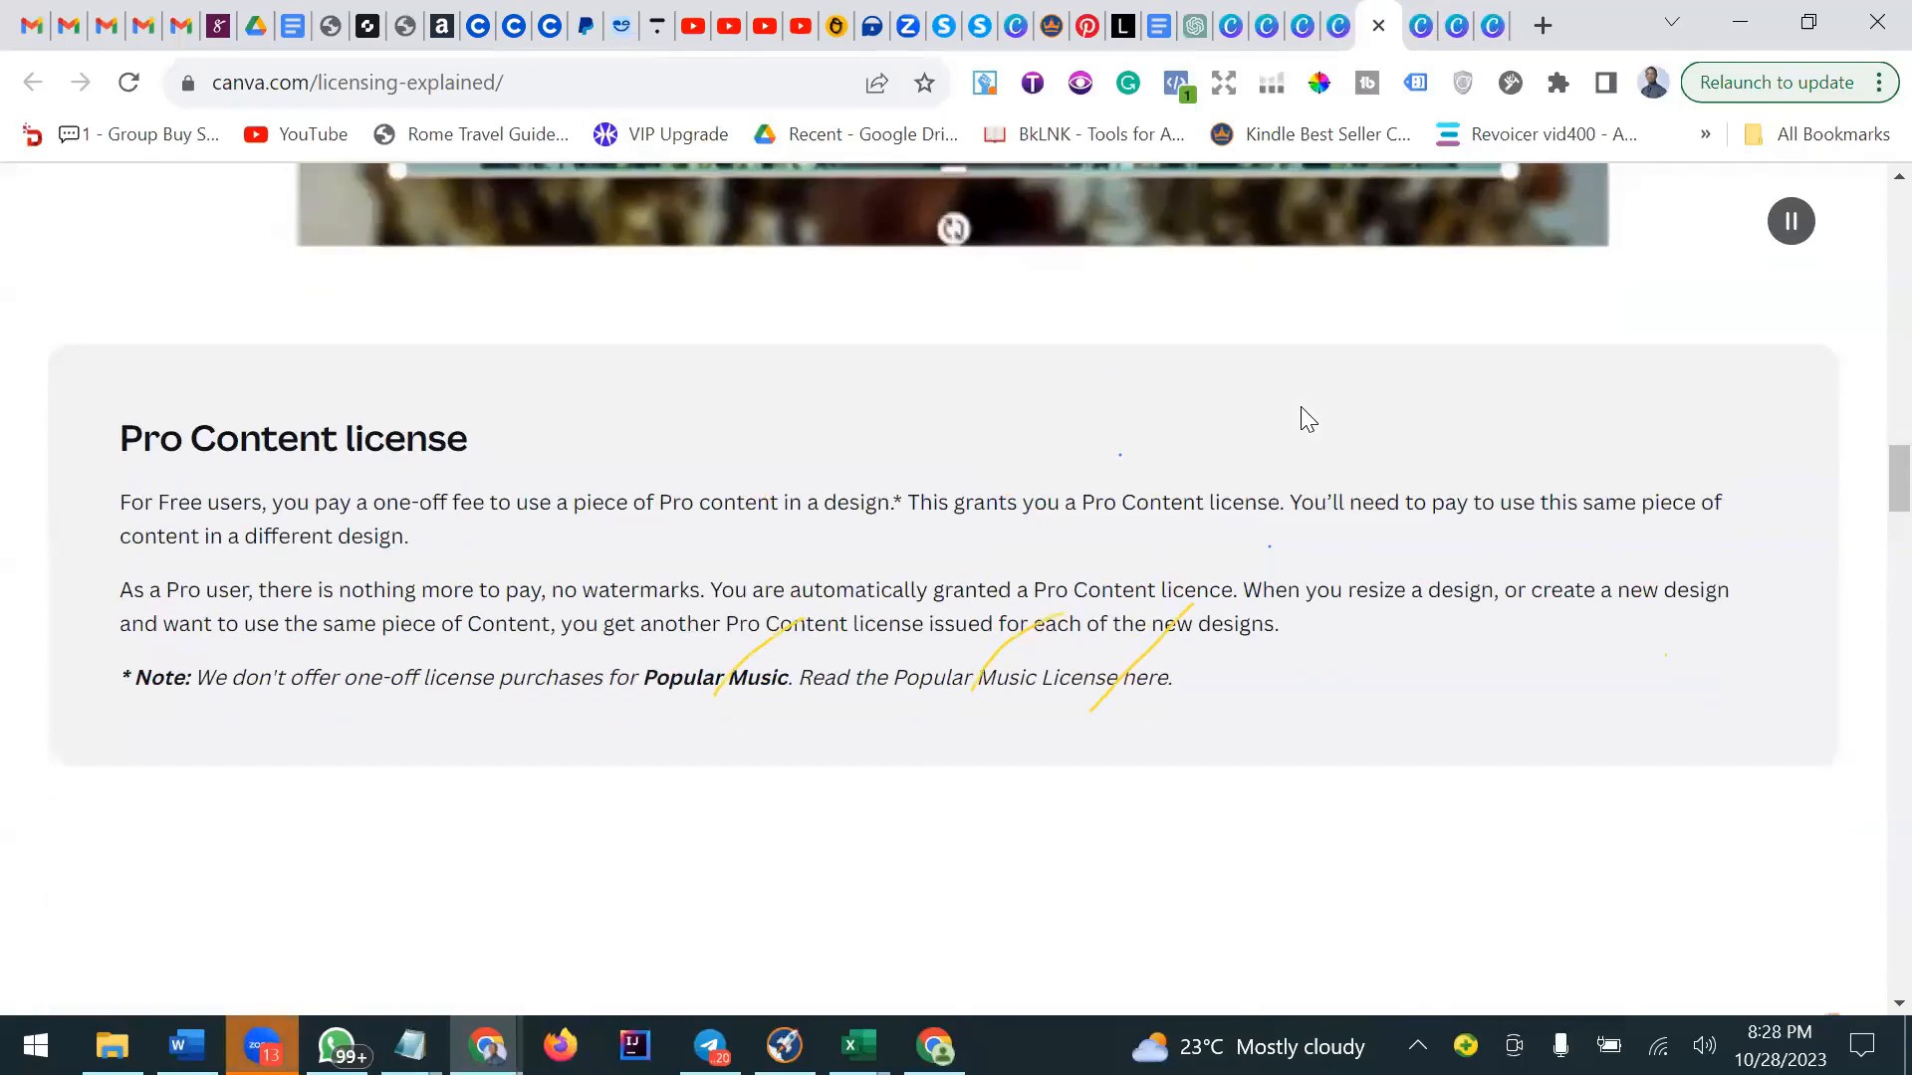
{"action": "scroll", "coordinate": [1305, 441], "scroll_direction": "down", "scroll_amount": 10}
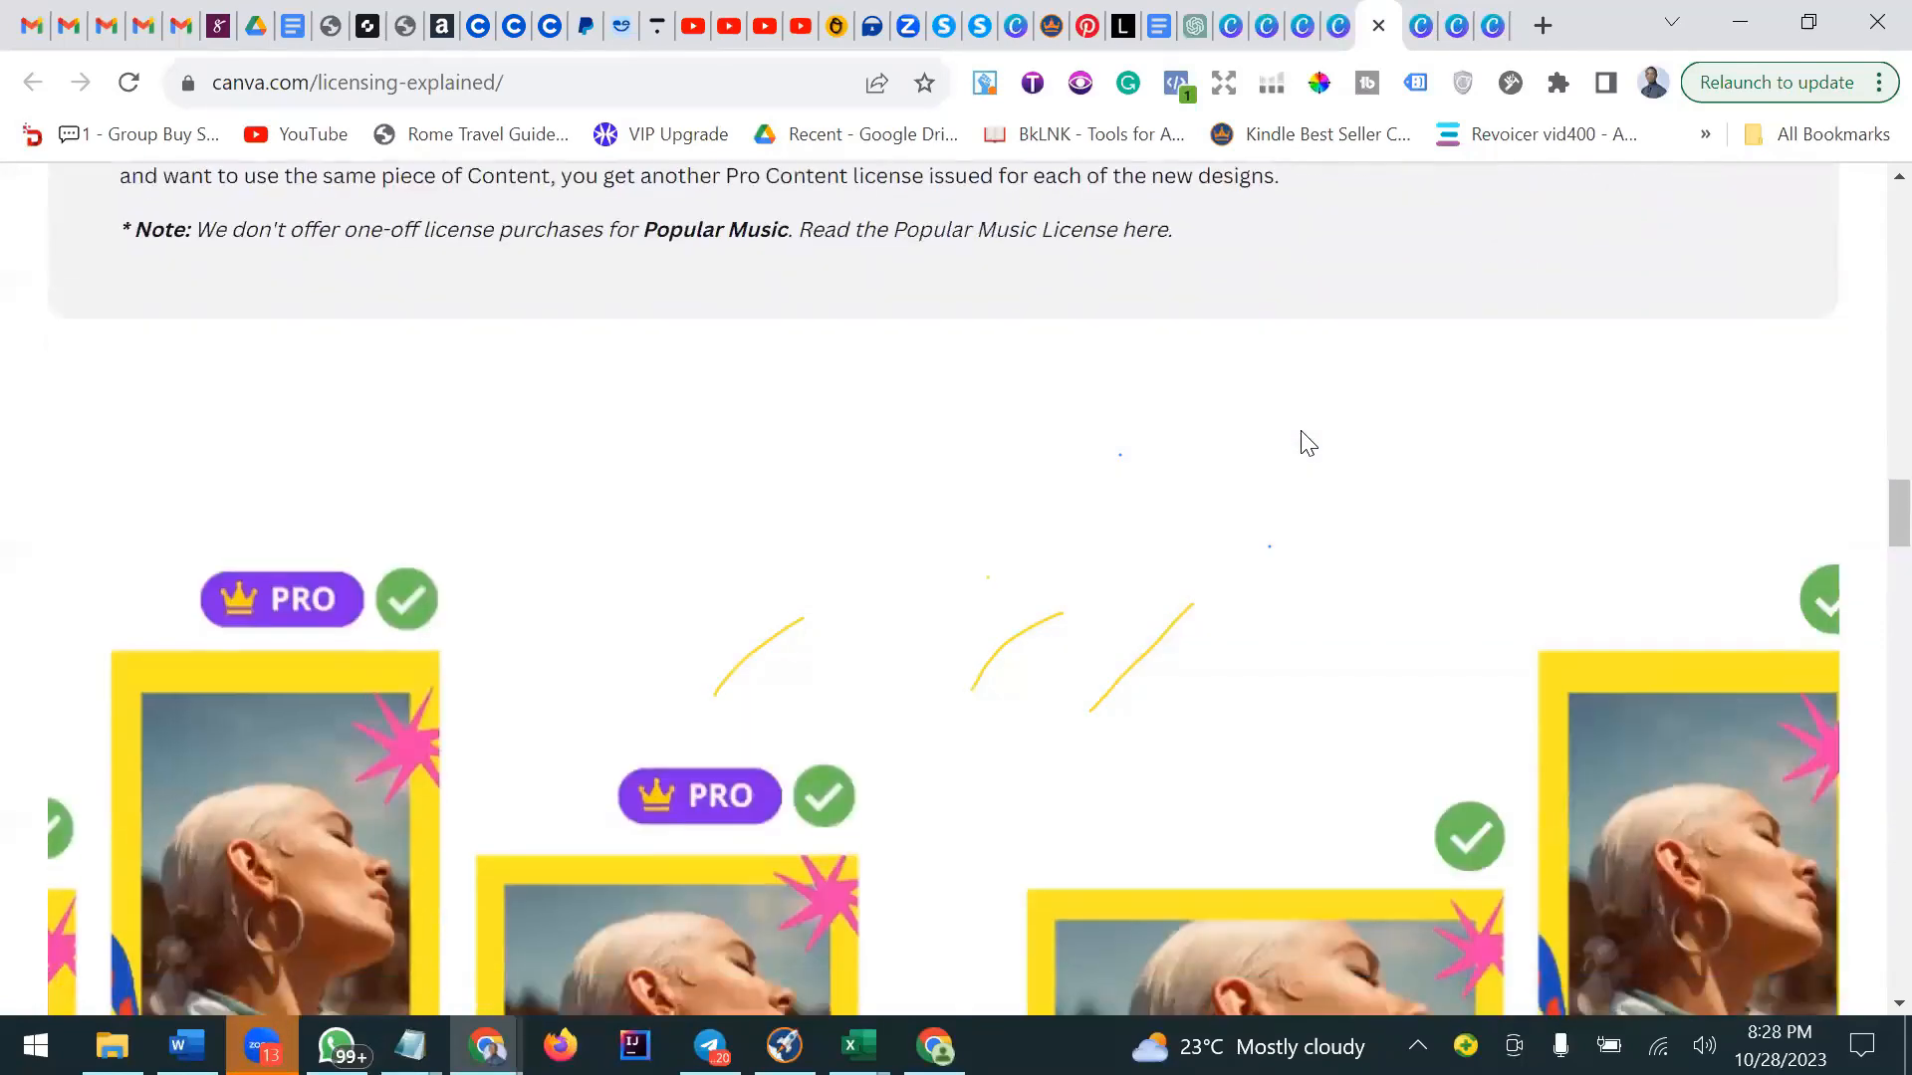
{"action": "scroll", "coordinate": [1298, 431], "scroll_direction": "down", "scroll_amount": 5}
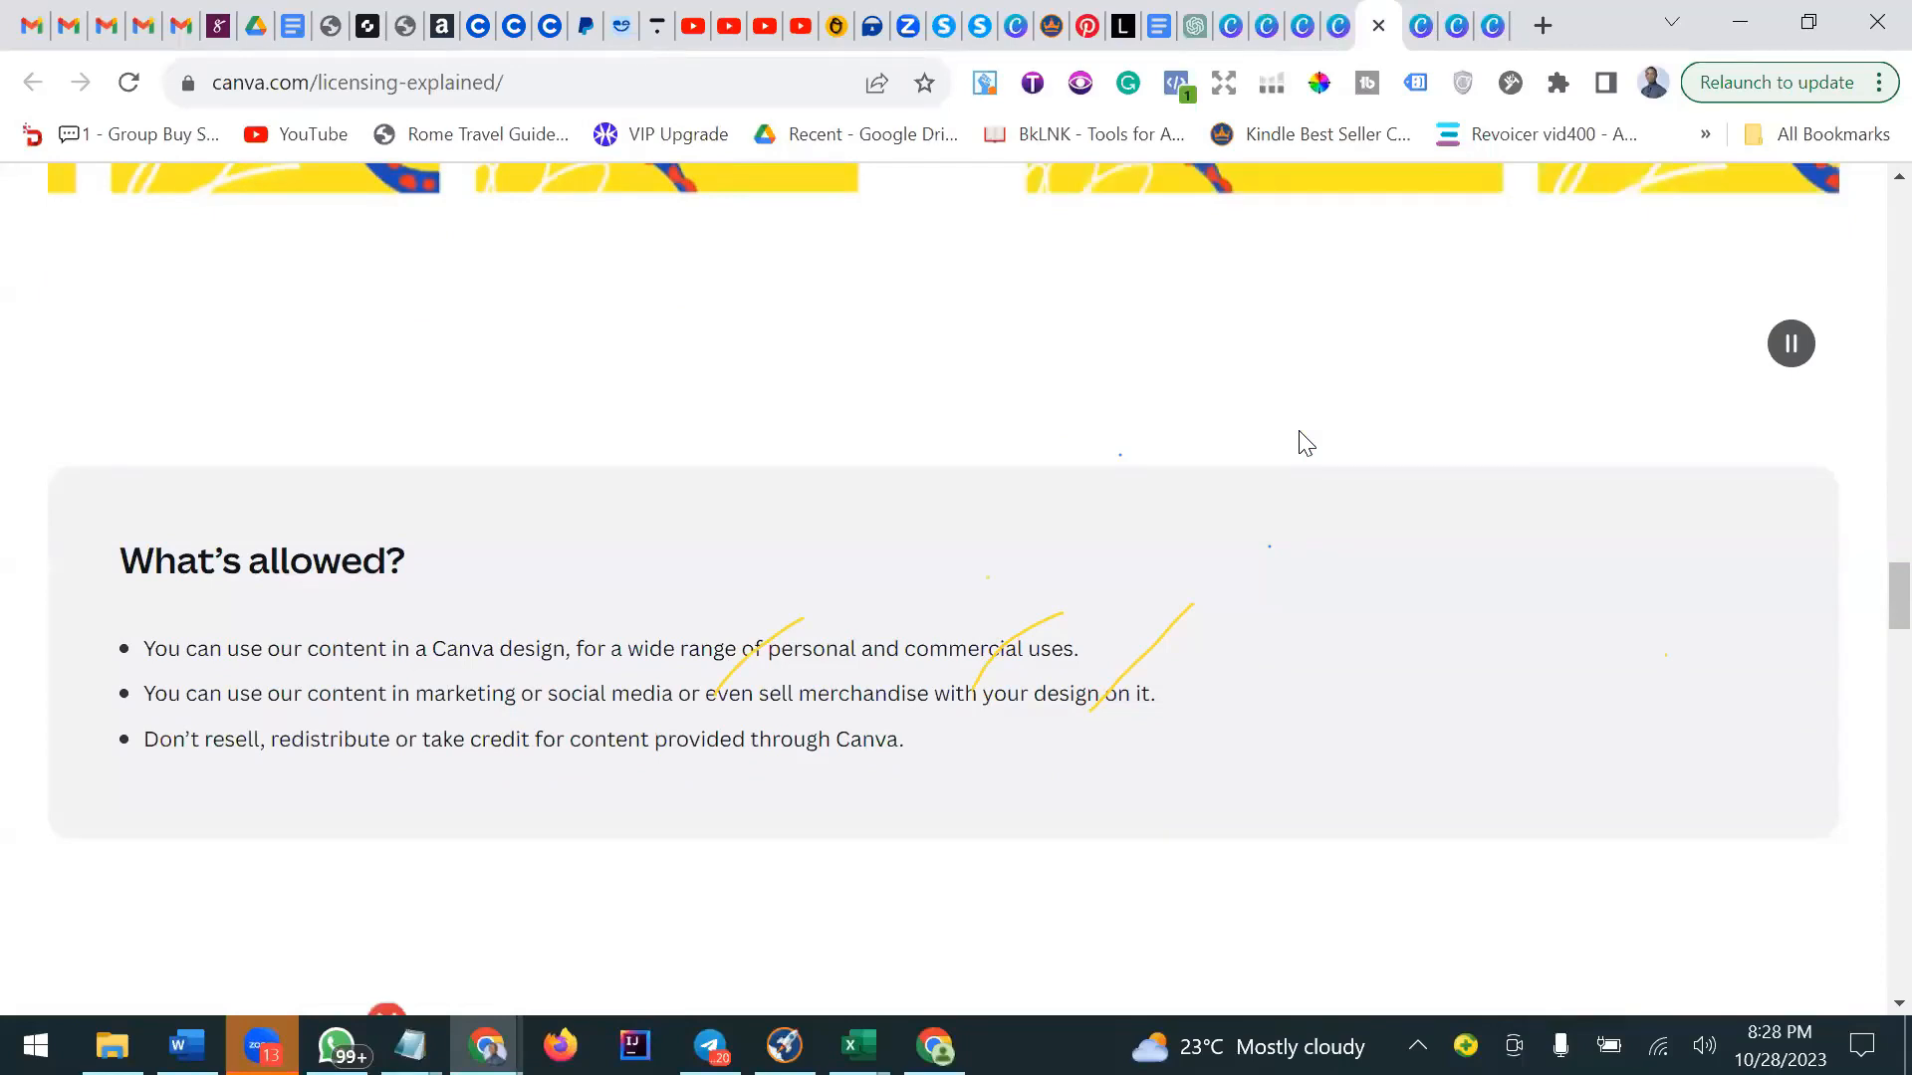
{"action": "scroll", "coordinate": [1299, 432], "scroll_direction": "down", "scroll_amount": 3}
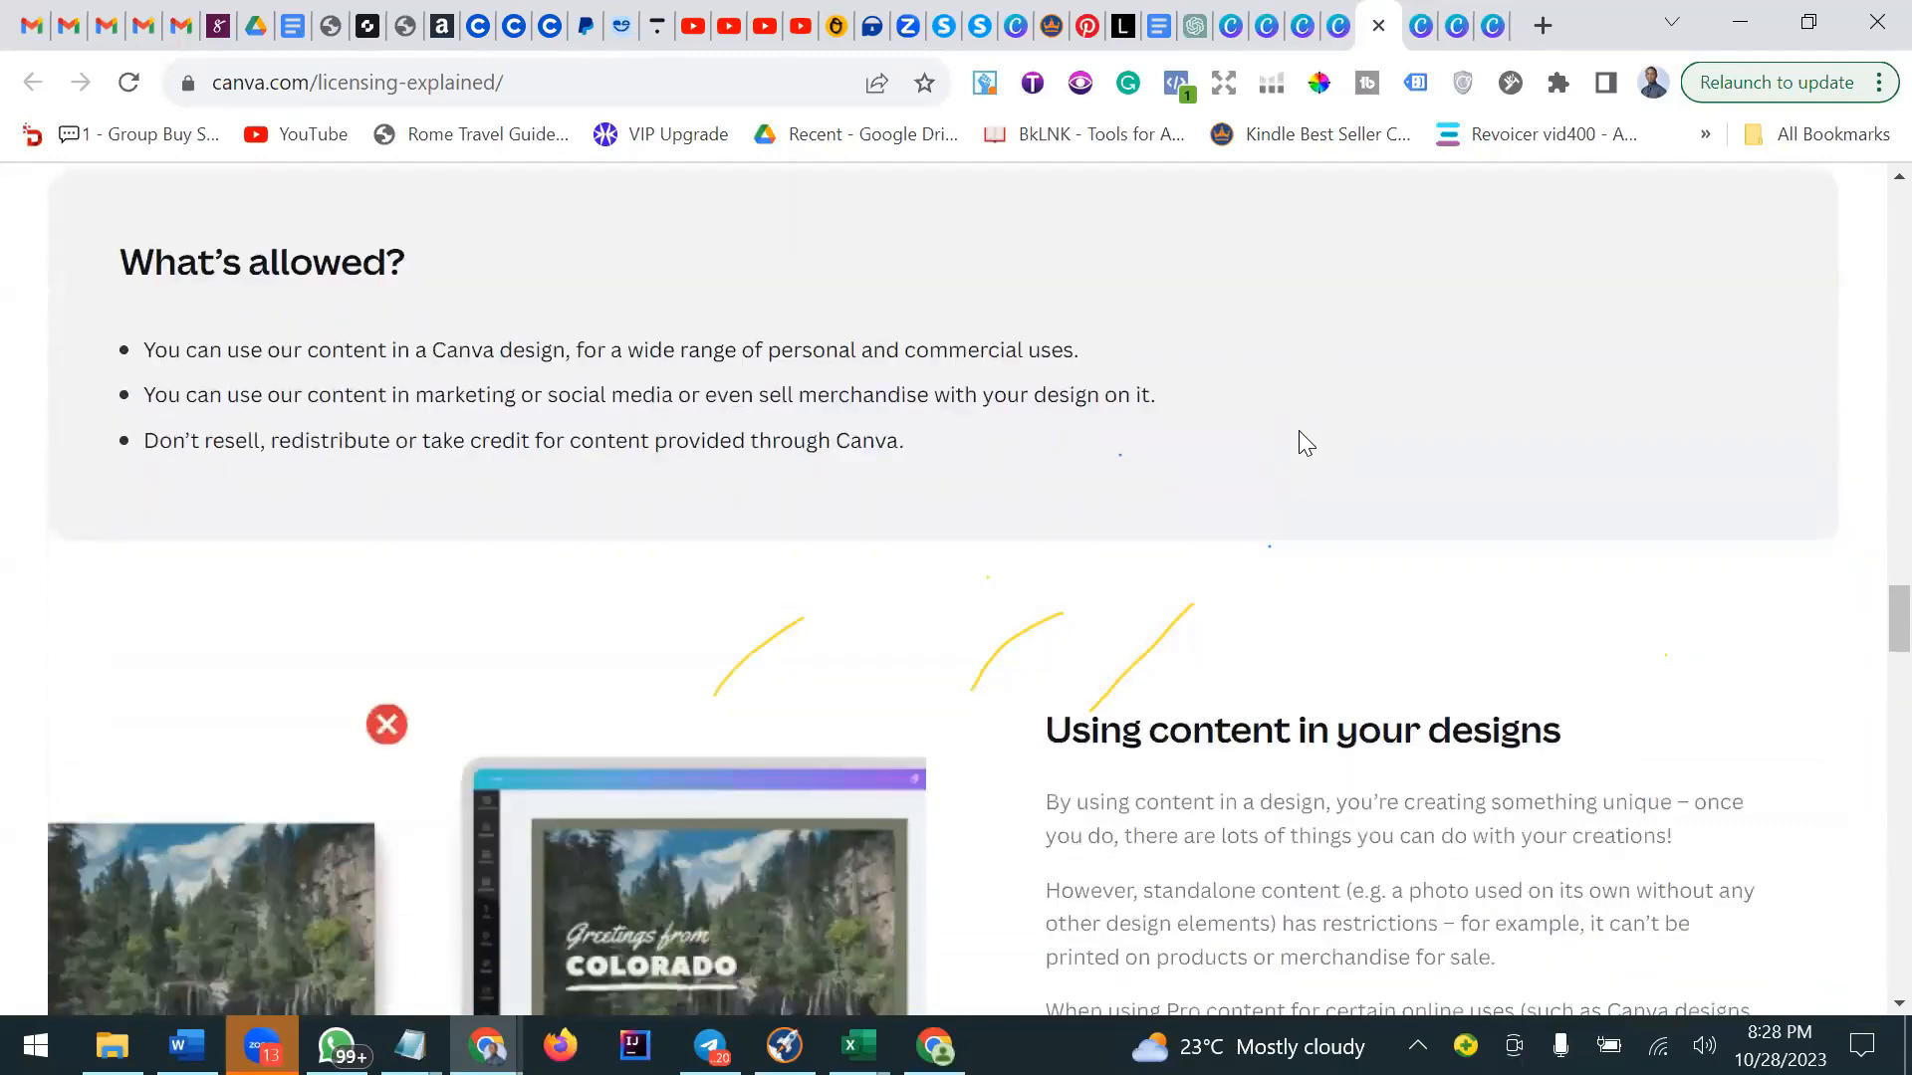
{"action": "scroll", "coordinate": [1298, 431], "scroll_direction": "down", "scroll_amount": 3}
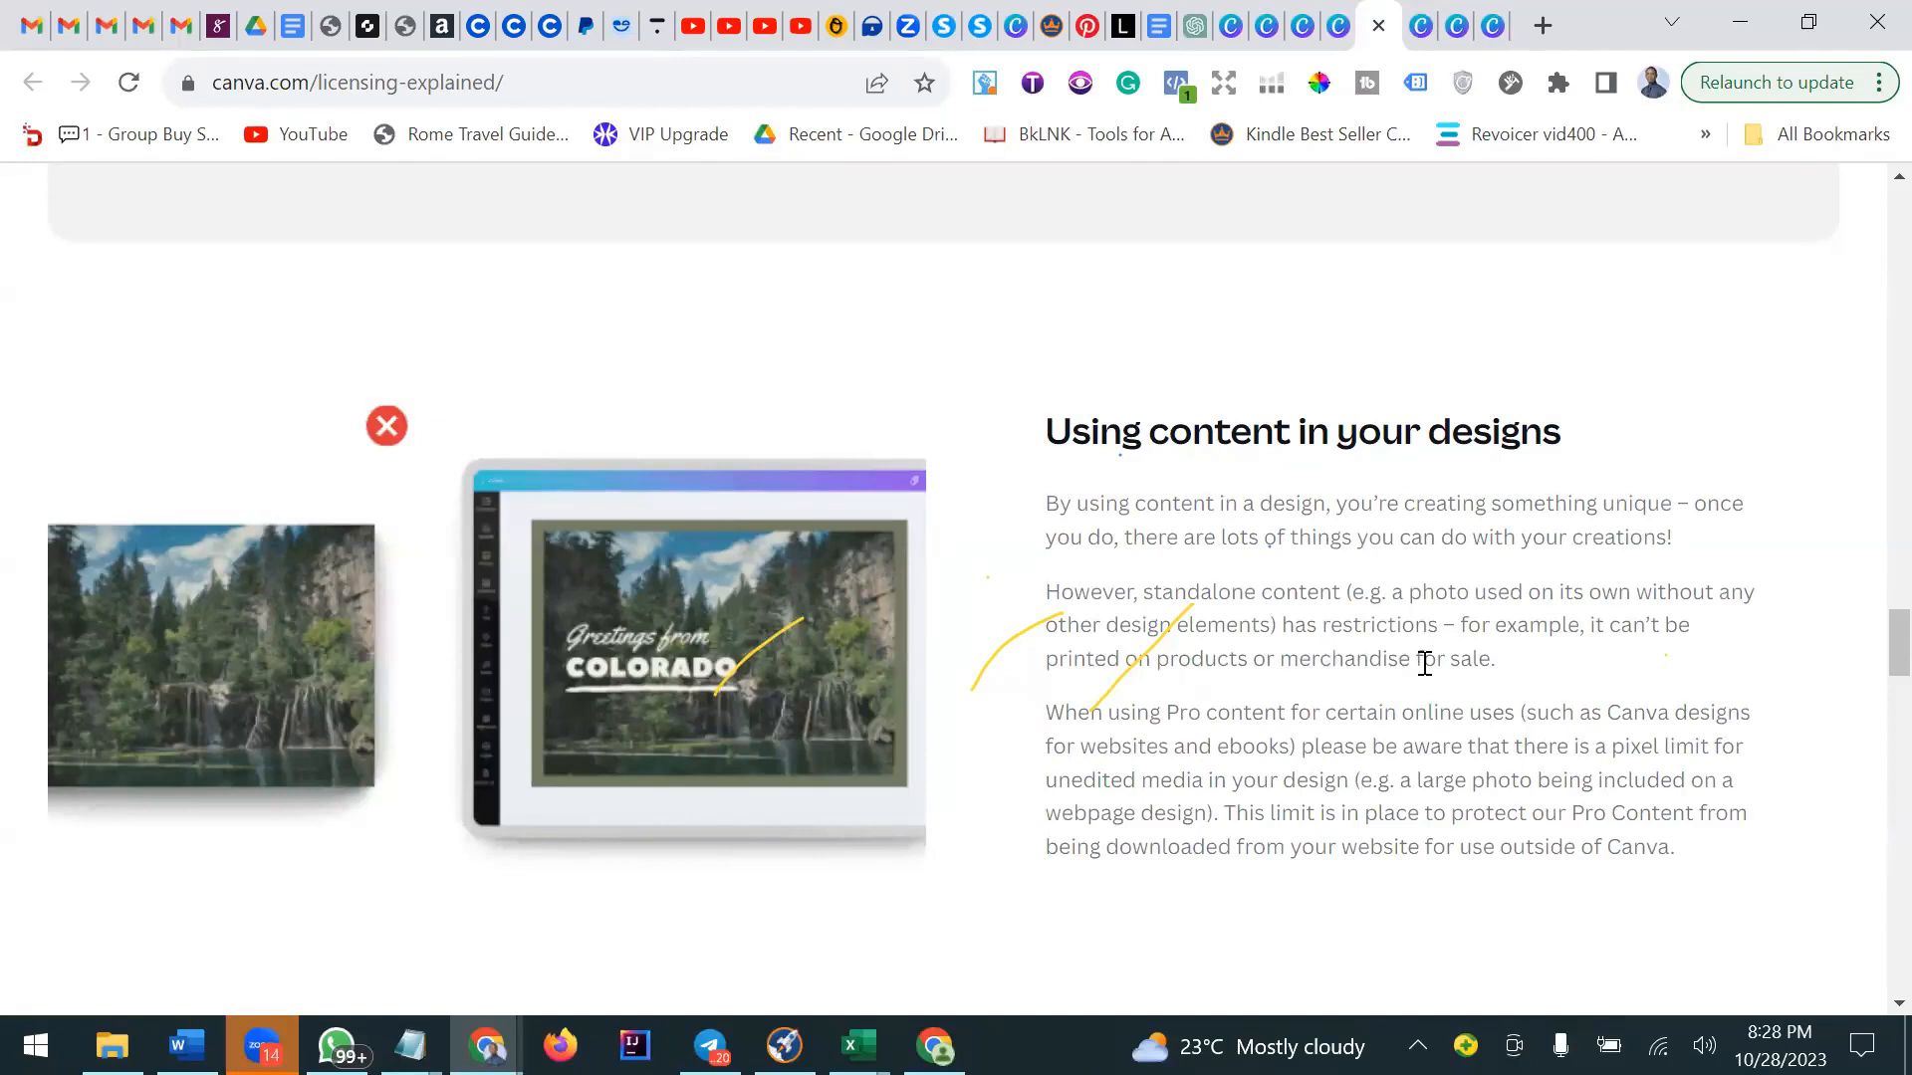
Read the Using content in your designs and Trademarks and logos sections, scrolling back up to What's allowed.
{"action": "scroll", "coordinate": [1203, 622], "scroll_direction": "down", "scroll_amount": 2}
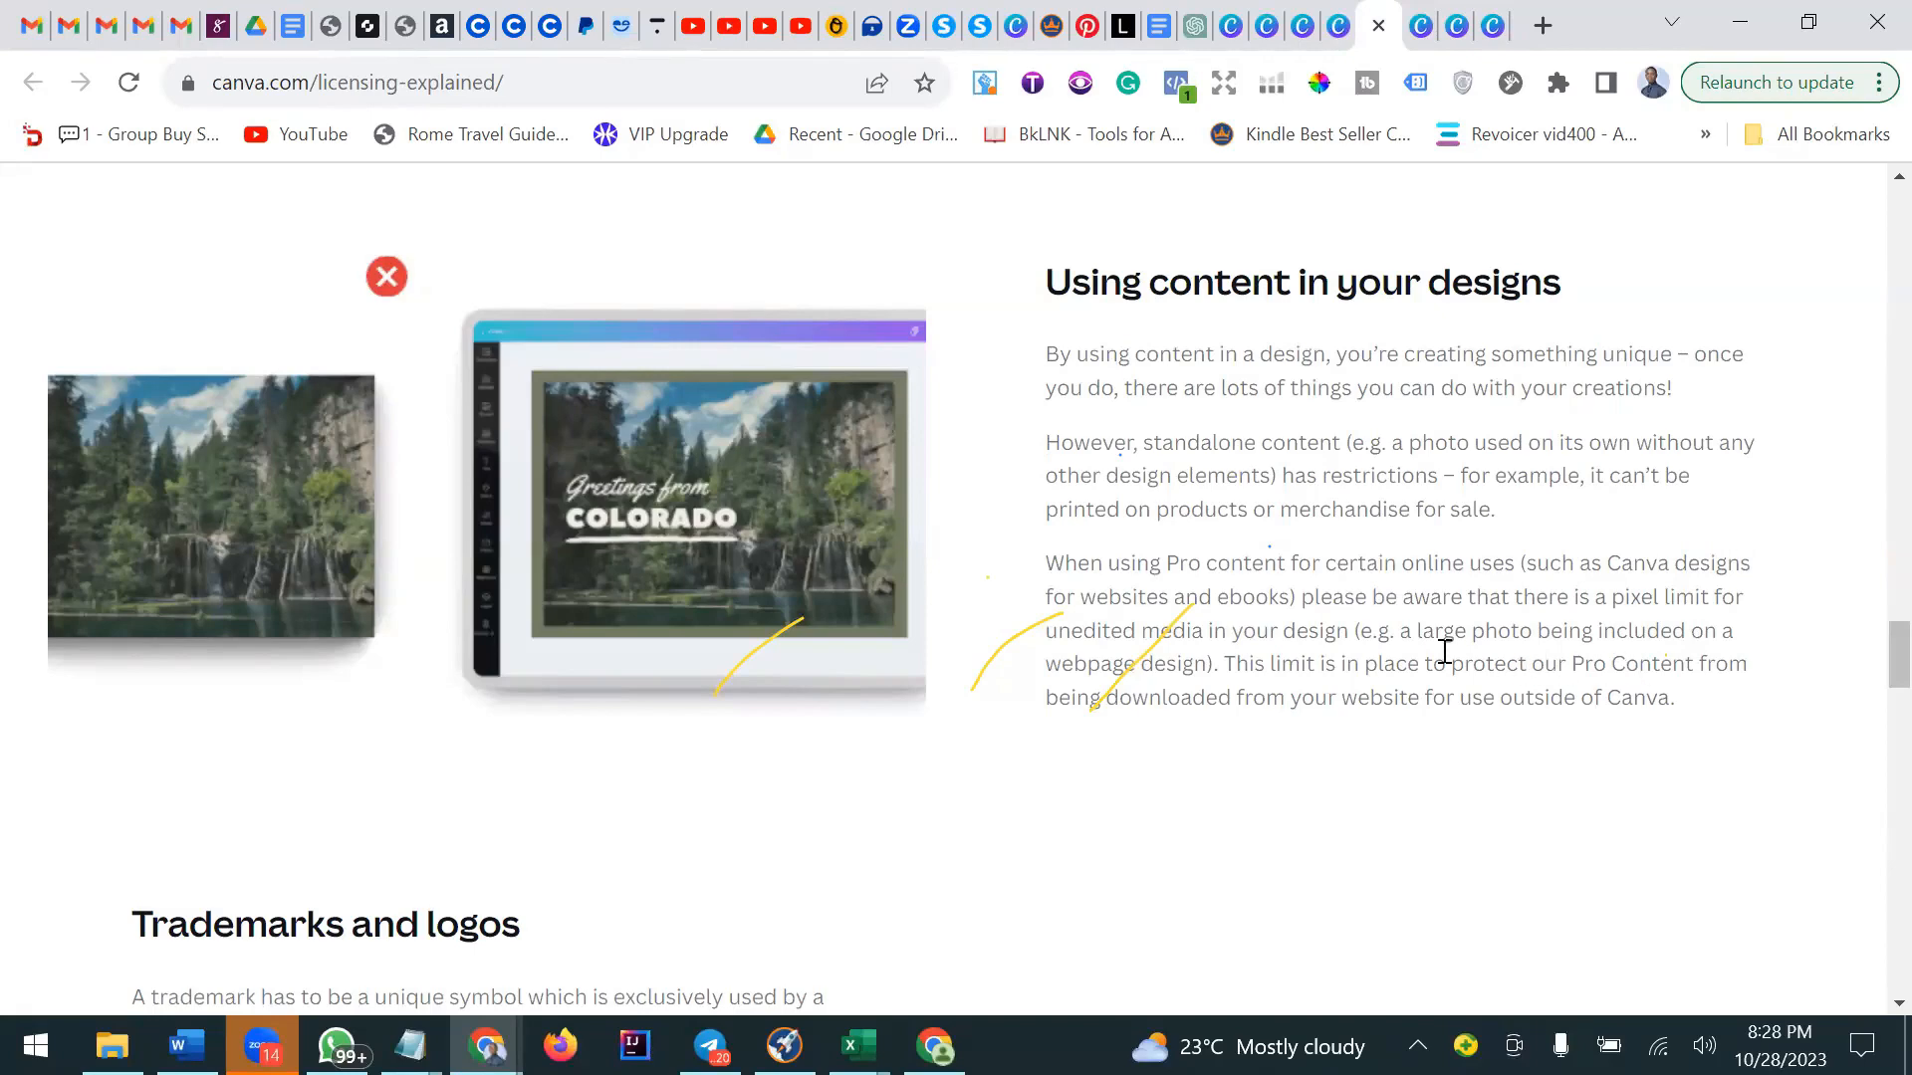
{"action": "scroll", "coordinate": [1117, 689], "scroll_direction": "up", "scroll_amount": 2}
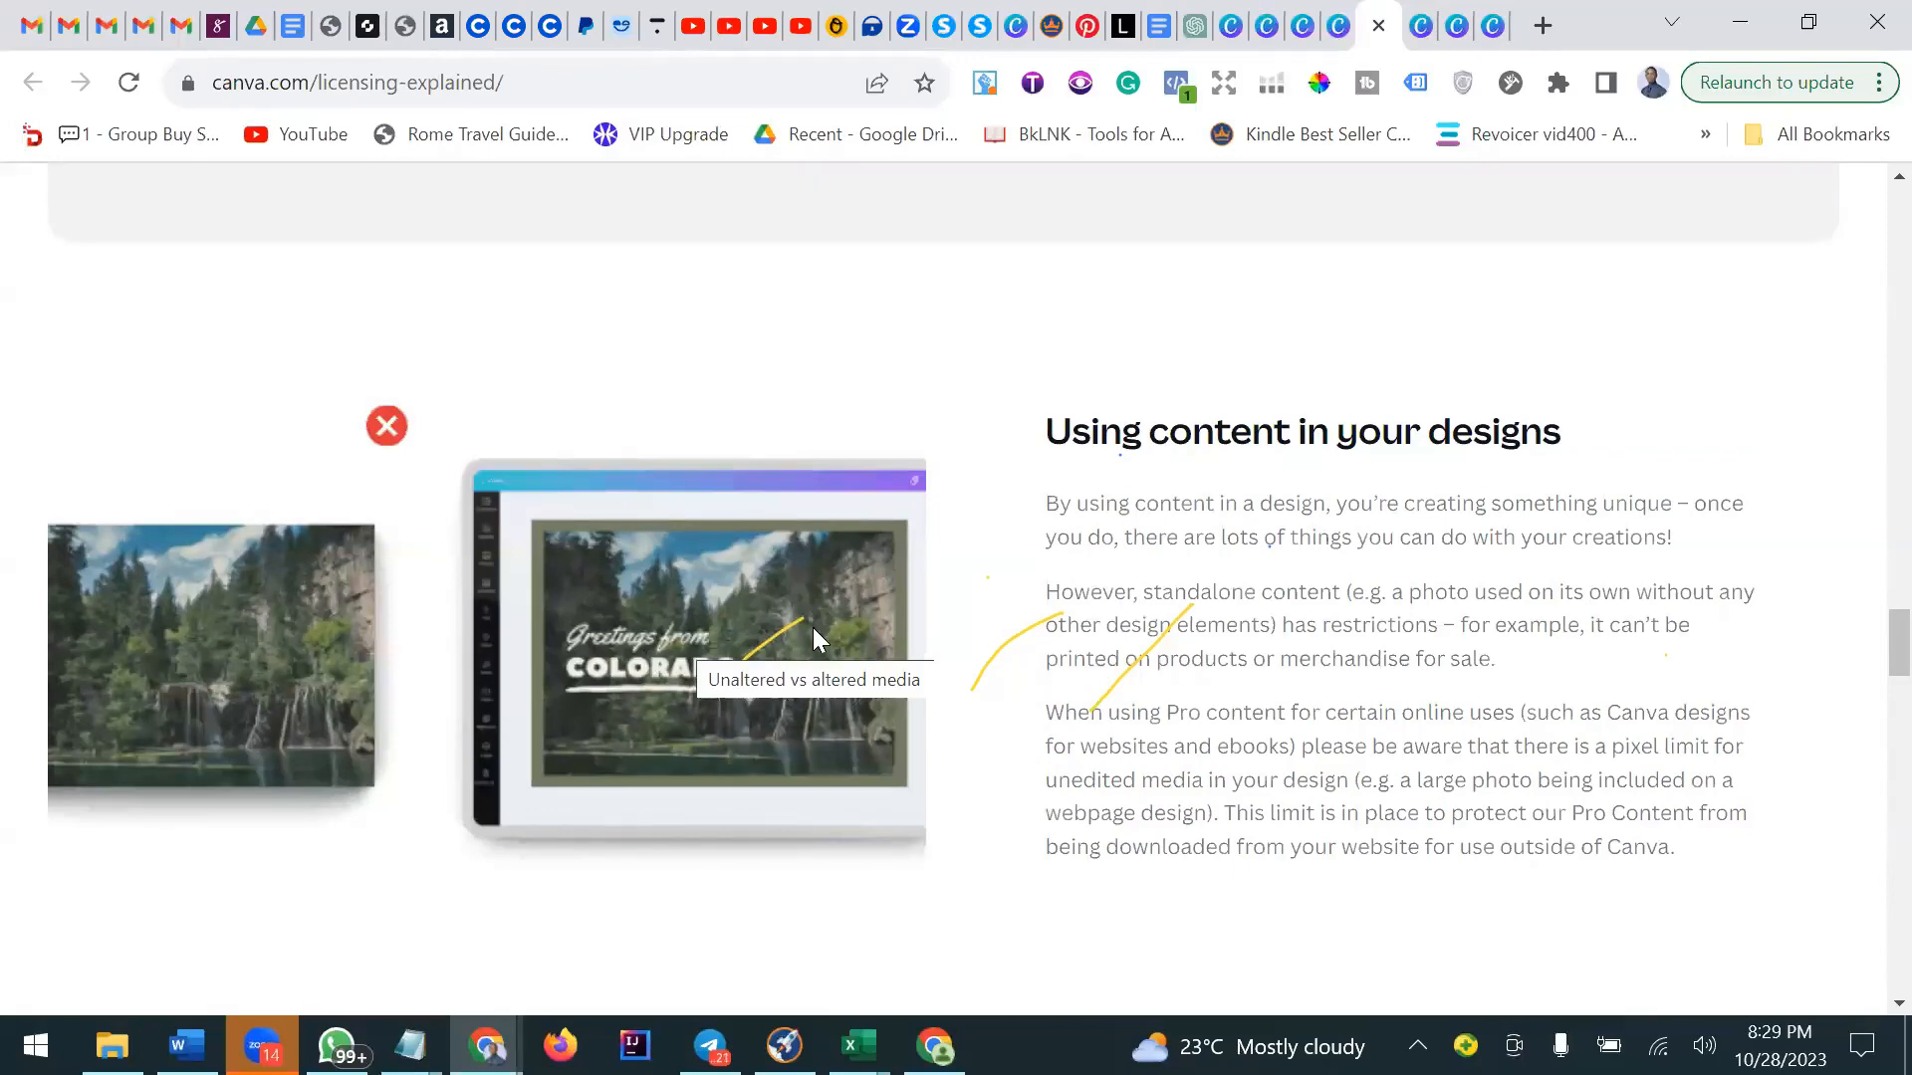
{"action": "scroll", "coordinate": [810, 634], "scroll_direction": "down", "scroll_amount": 6}
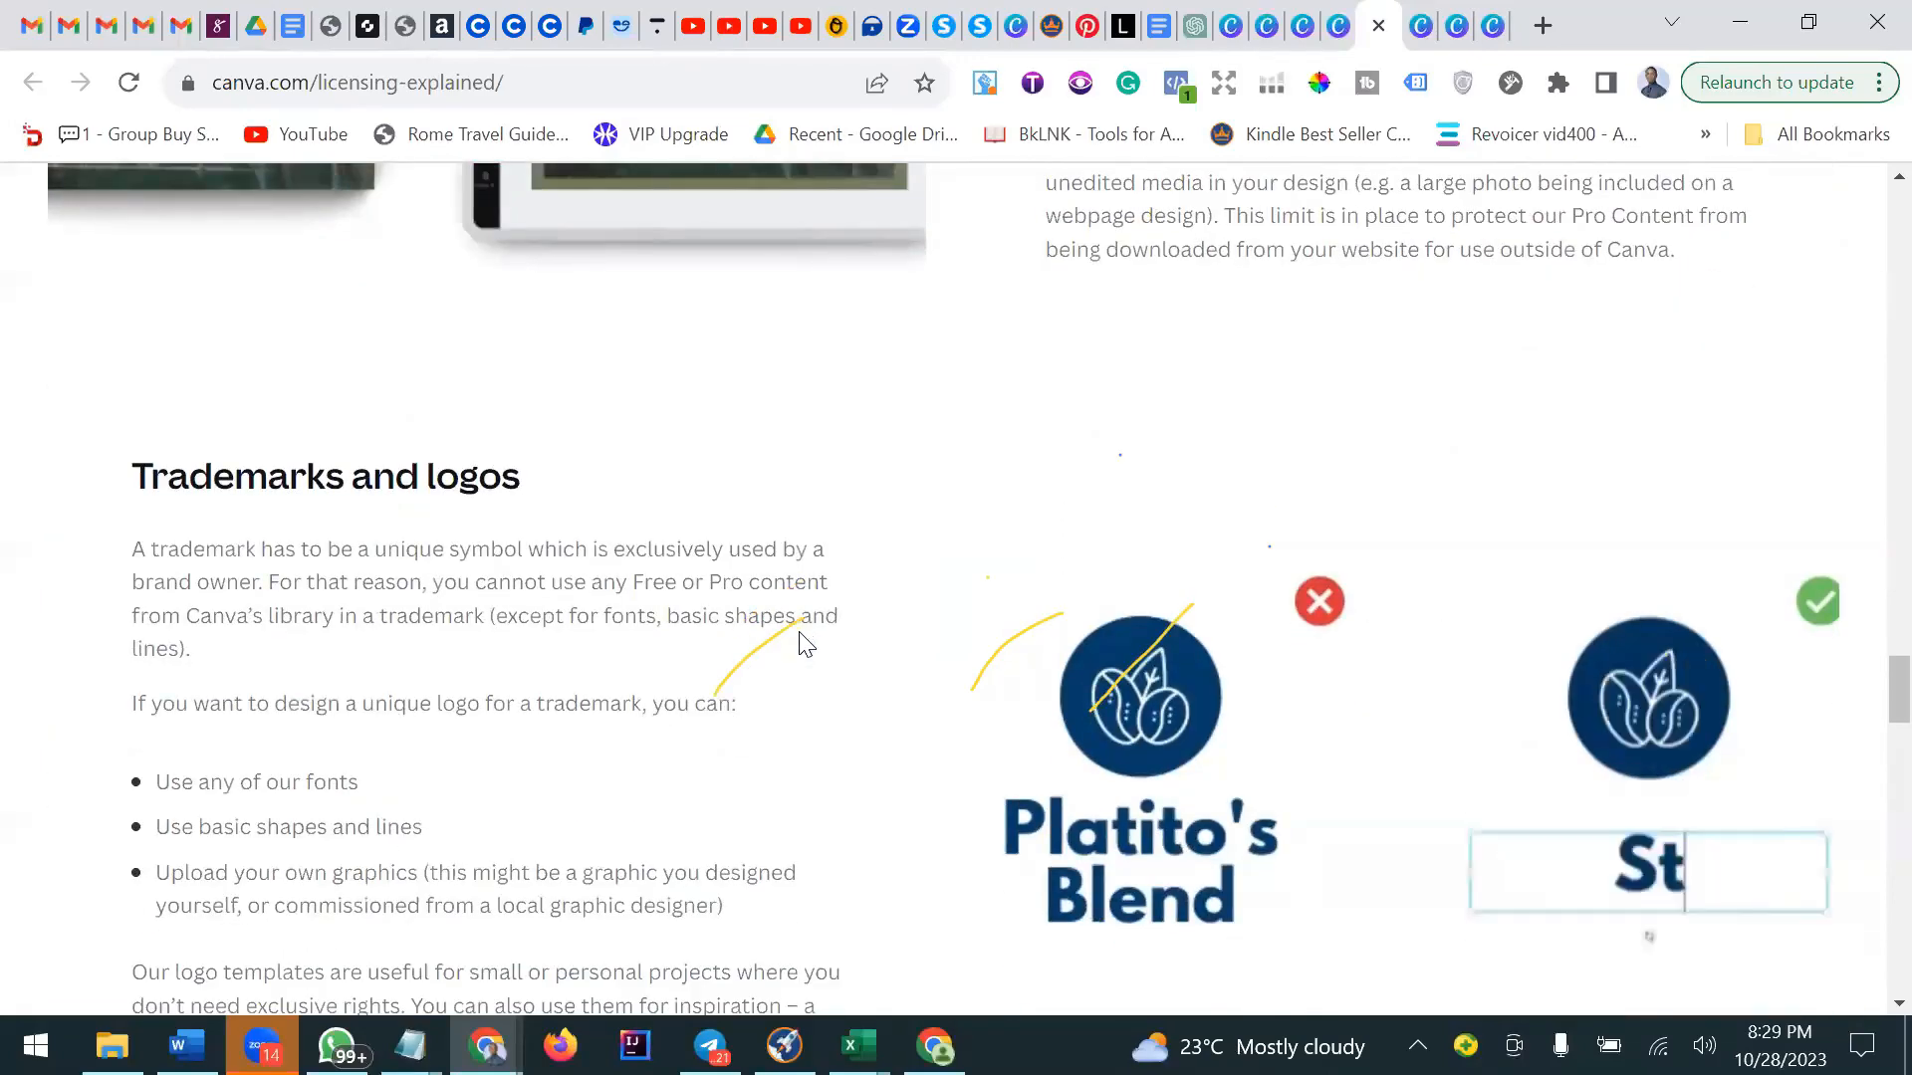
{"action": "scroll", "coordinate": [797, 641], "scroll_direction": "down", "scroll_amount": 2}
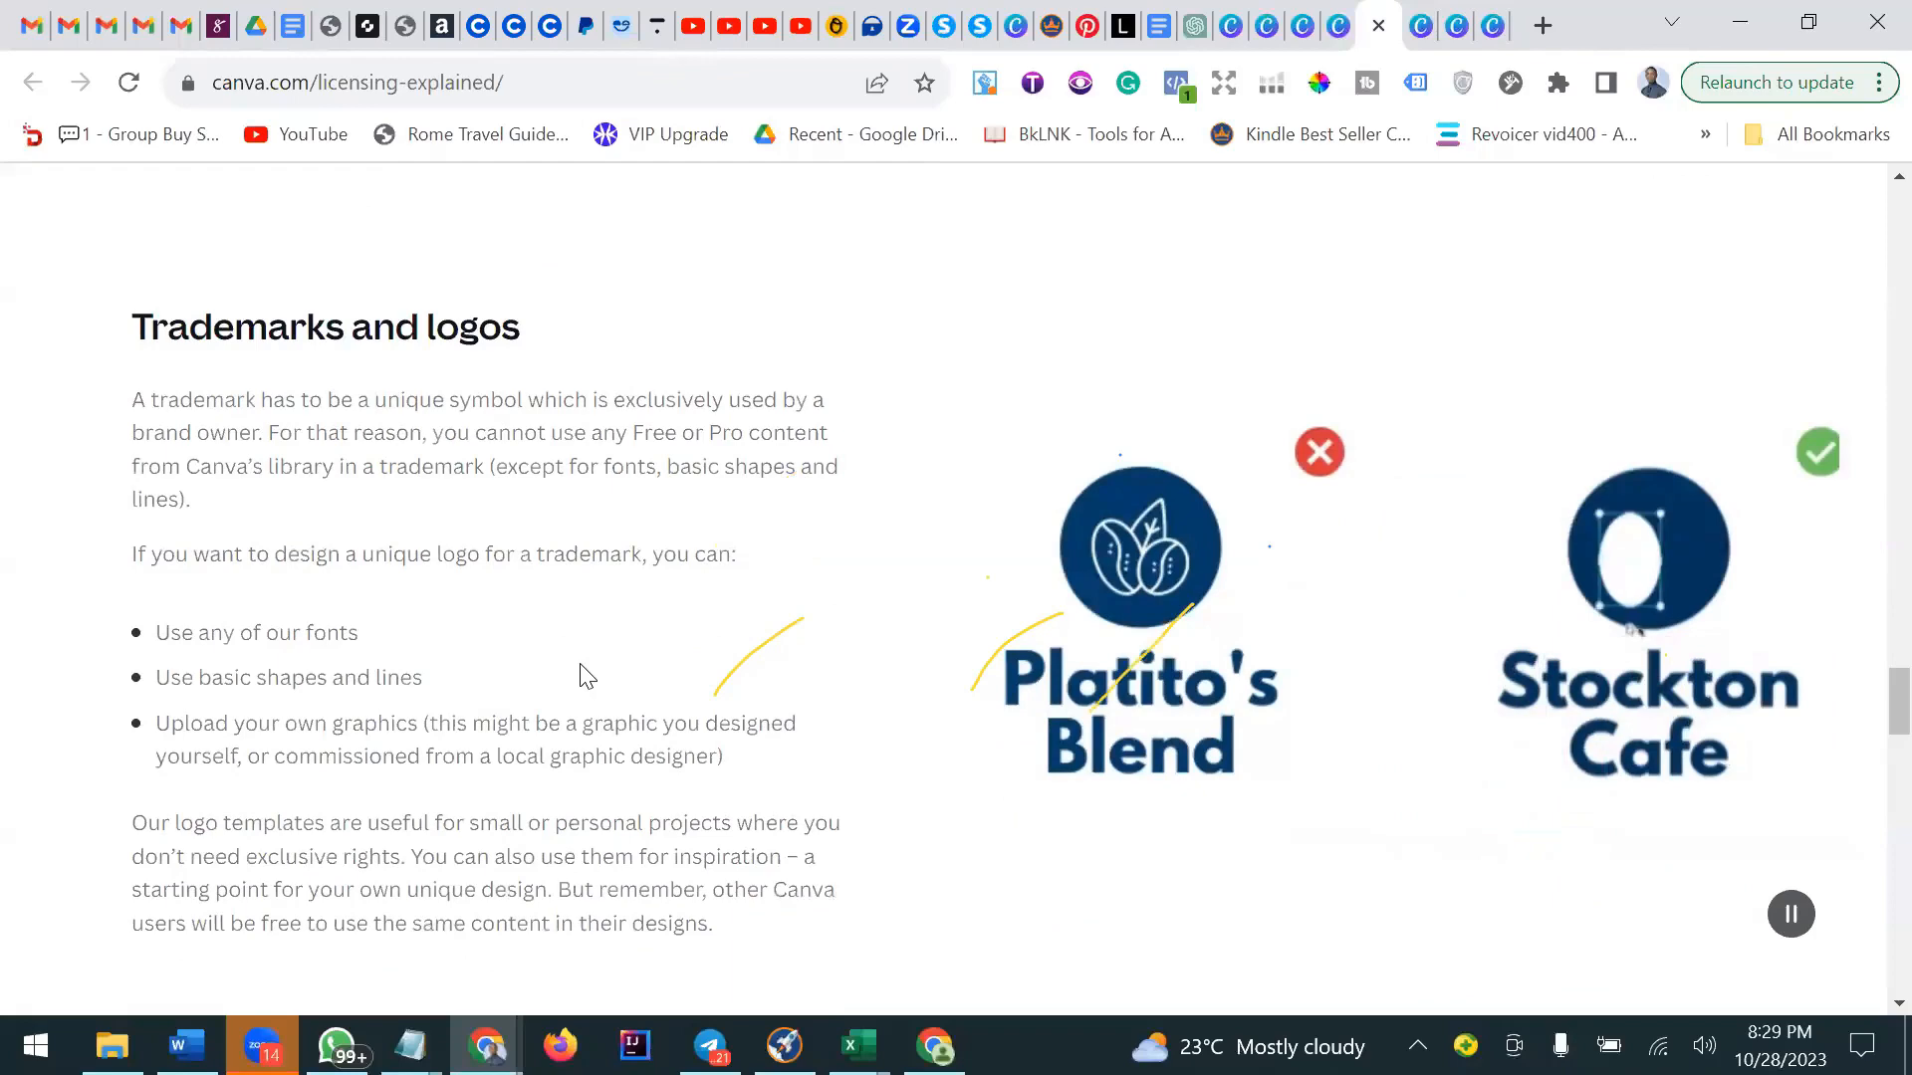
{"action": "scroll", "coordinate": [587, 677], "scroll_direction": "up", "scroll_amount": 5}
{"action": "scroll", "coordinate": [582, 669], "scroll_direction": "up", "scroll_amount": 6}
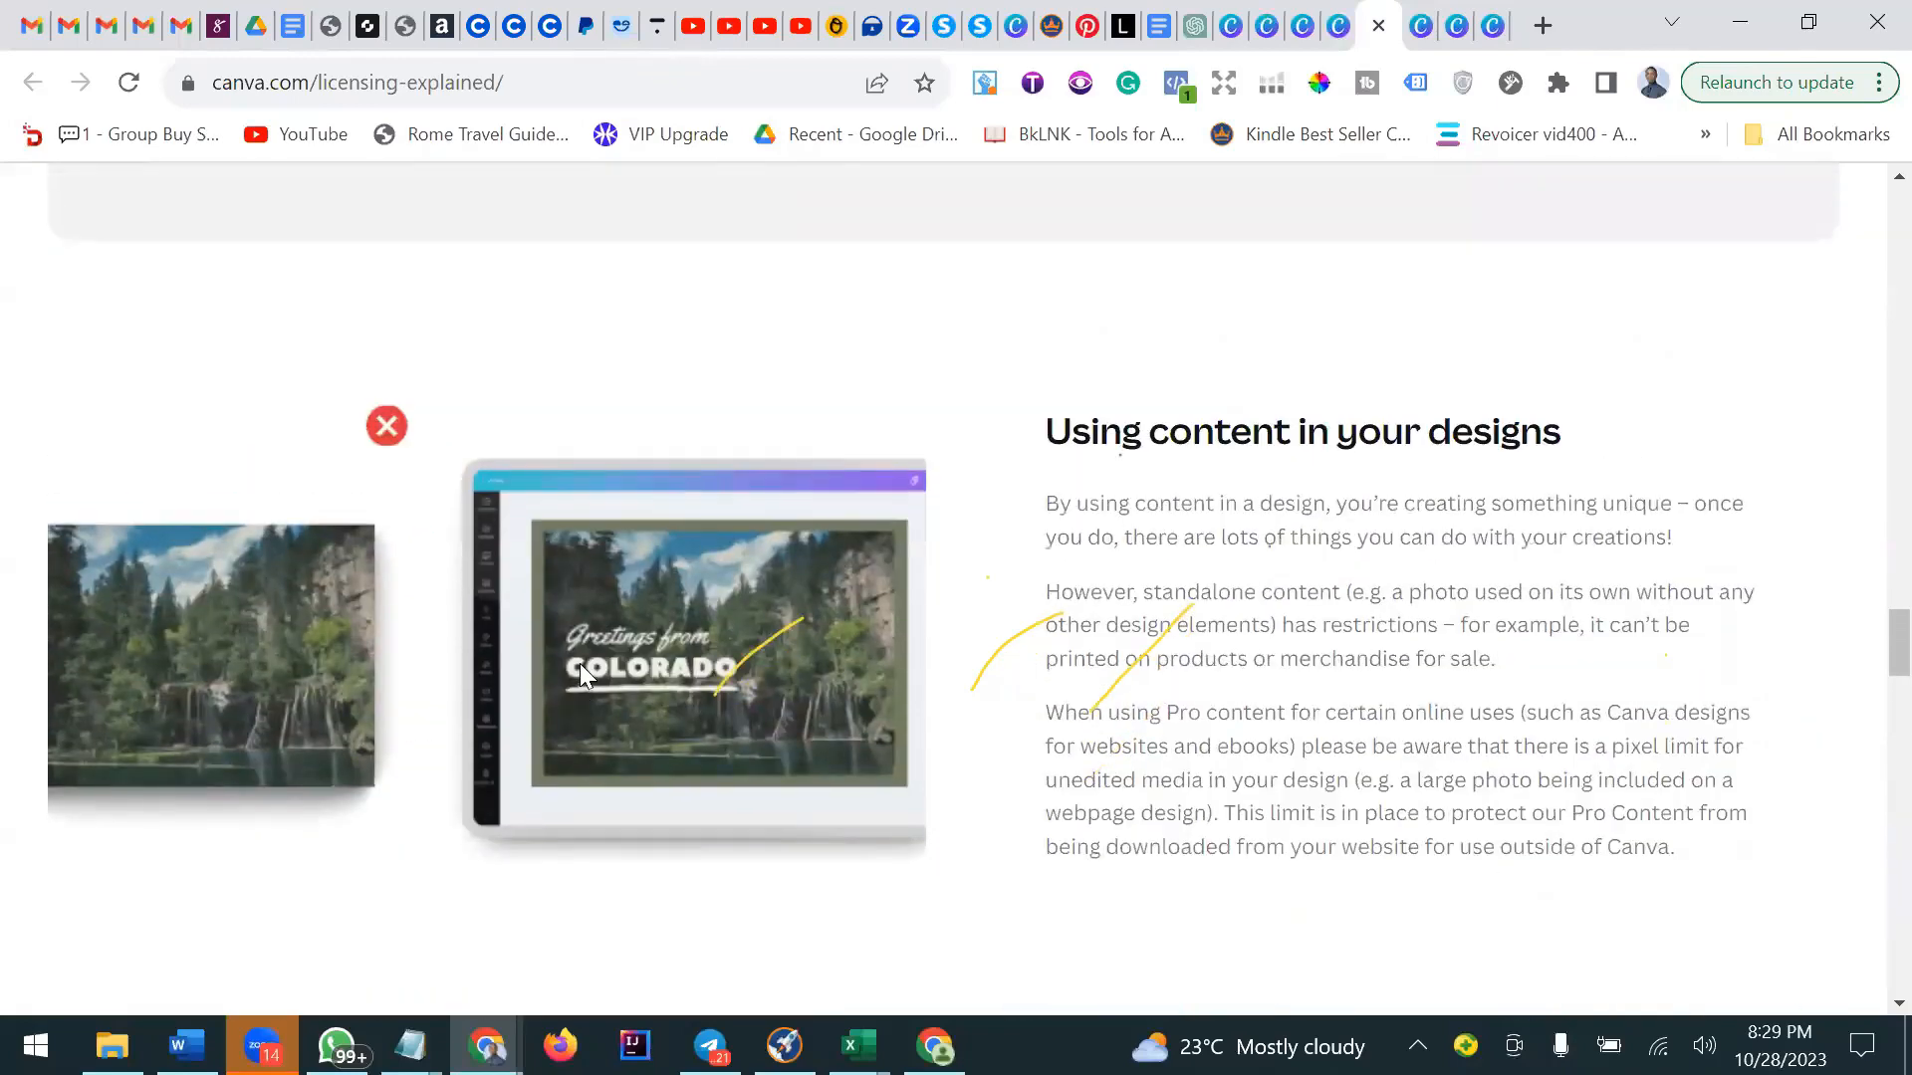
Check the Topics To Handle document, then switch to the Mindfulness Journal design and scroll to its last pages.
{"action": "left_click", "coordinate": [1165, 22]}
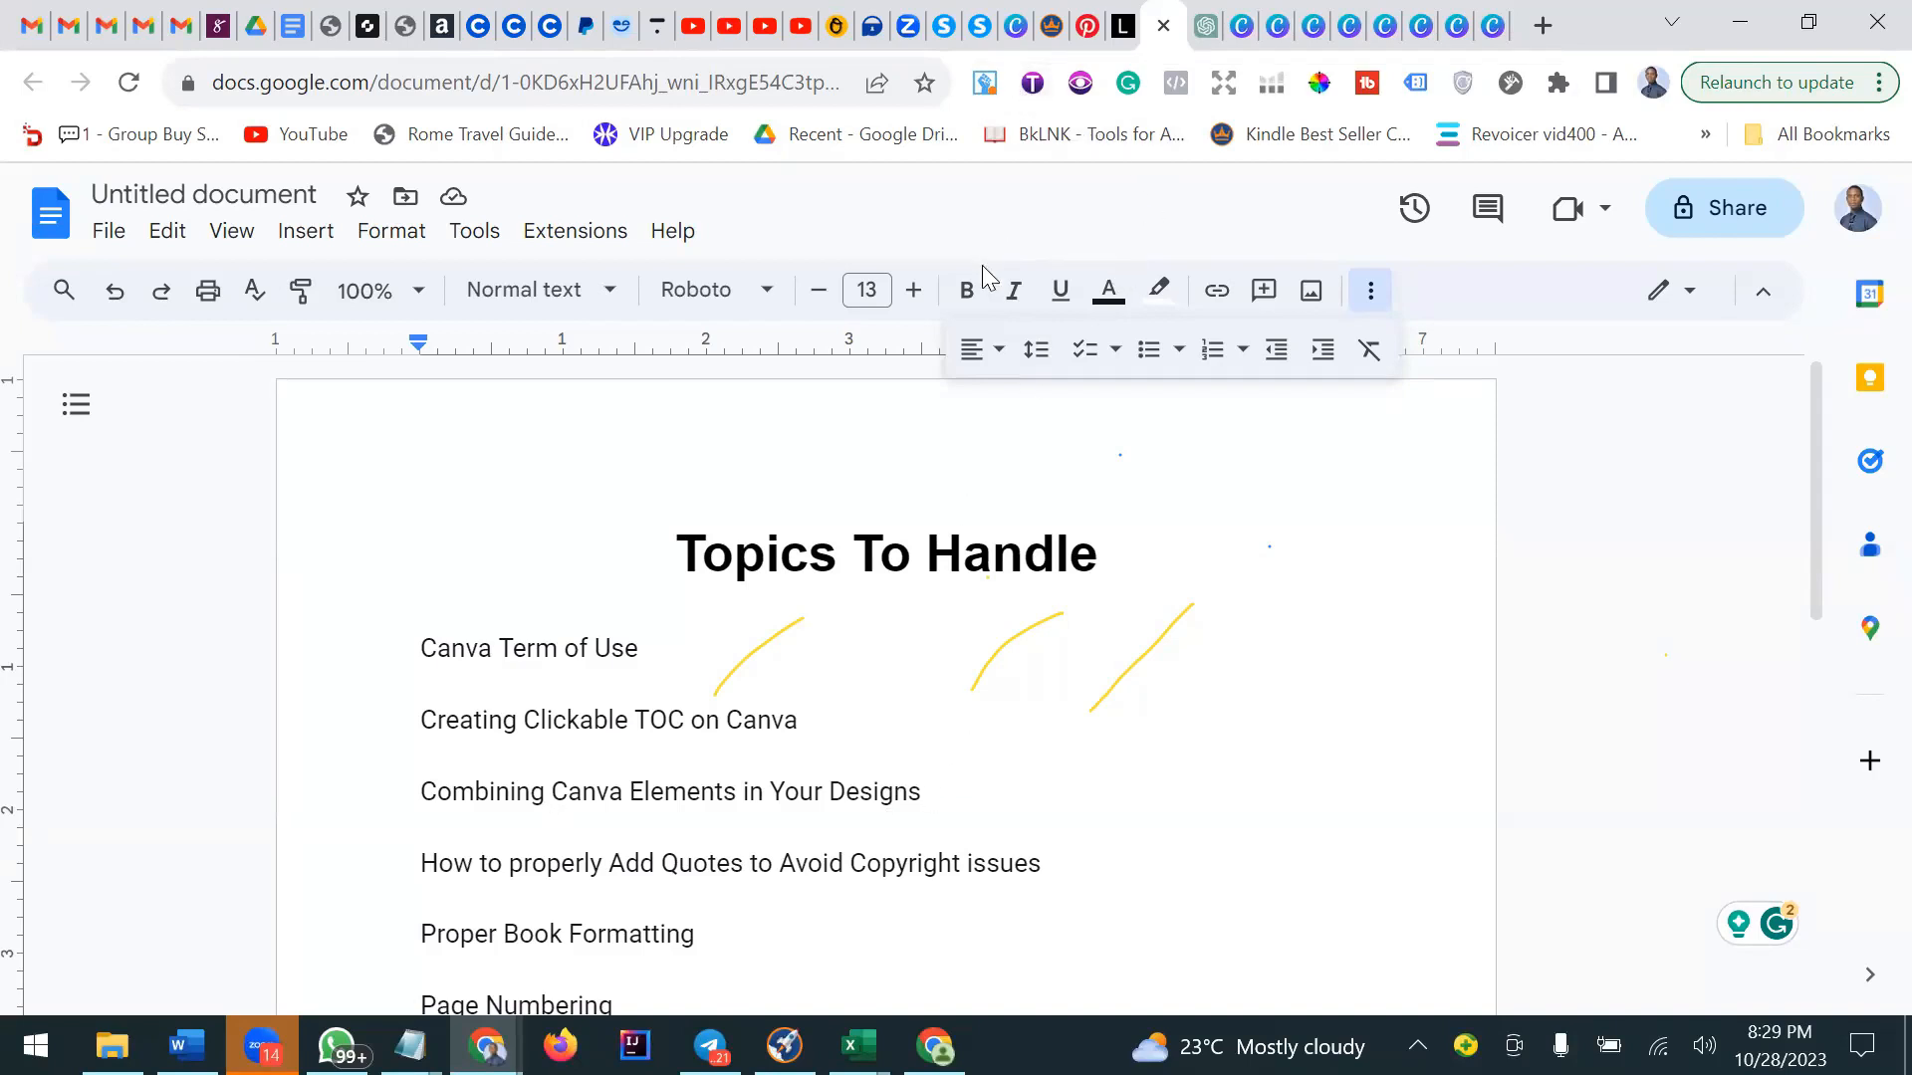
{"action": "left_click", "coordinate": [1310, 28]}
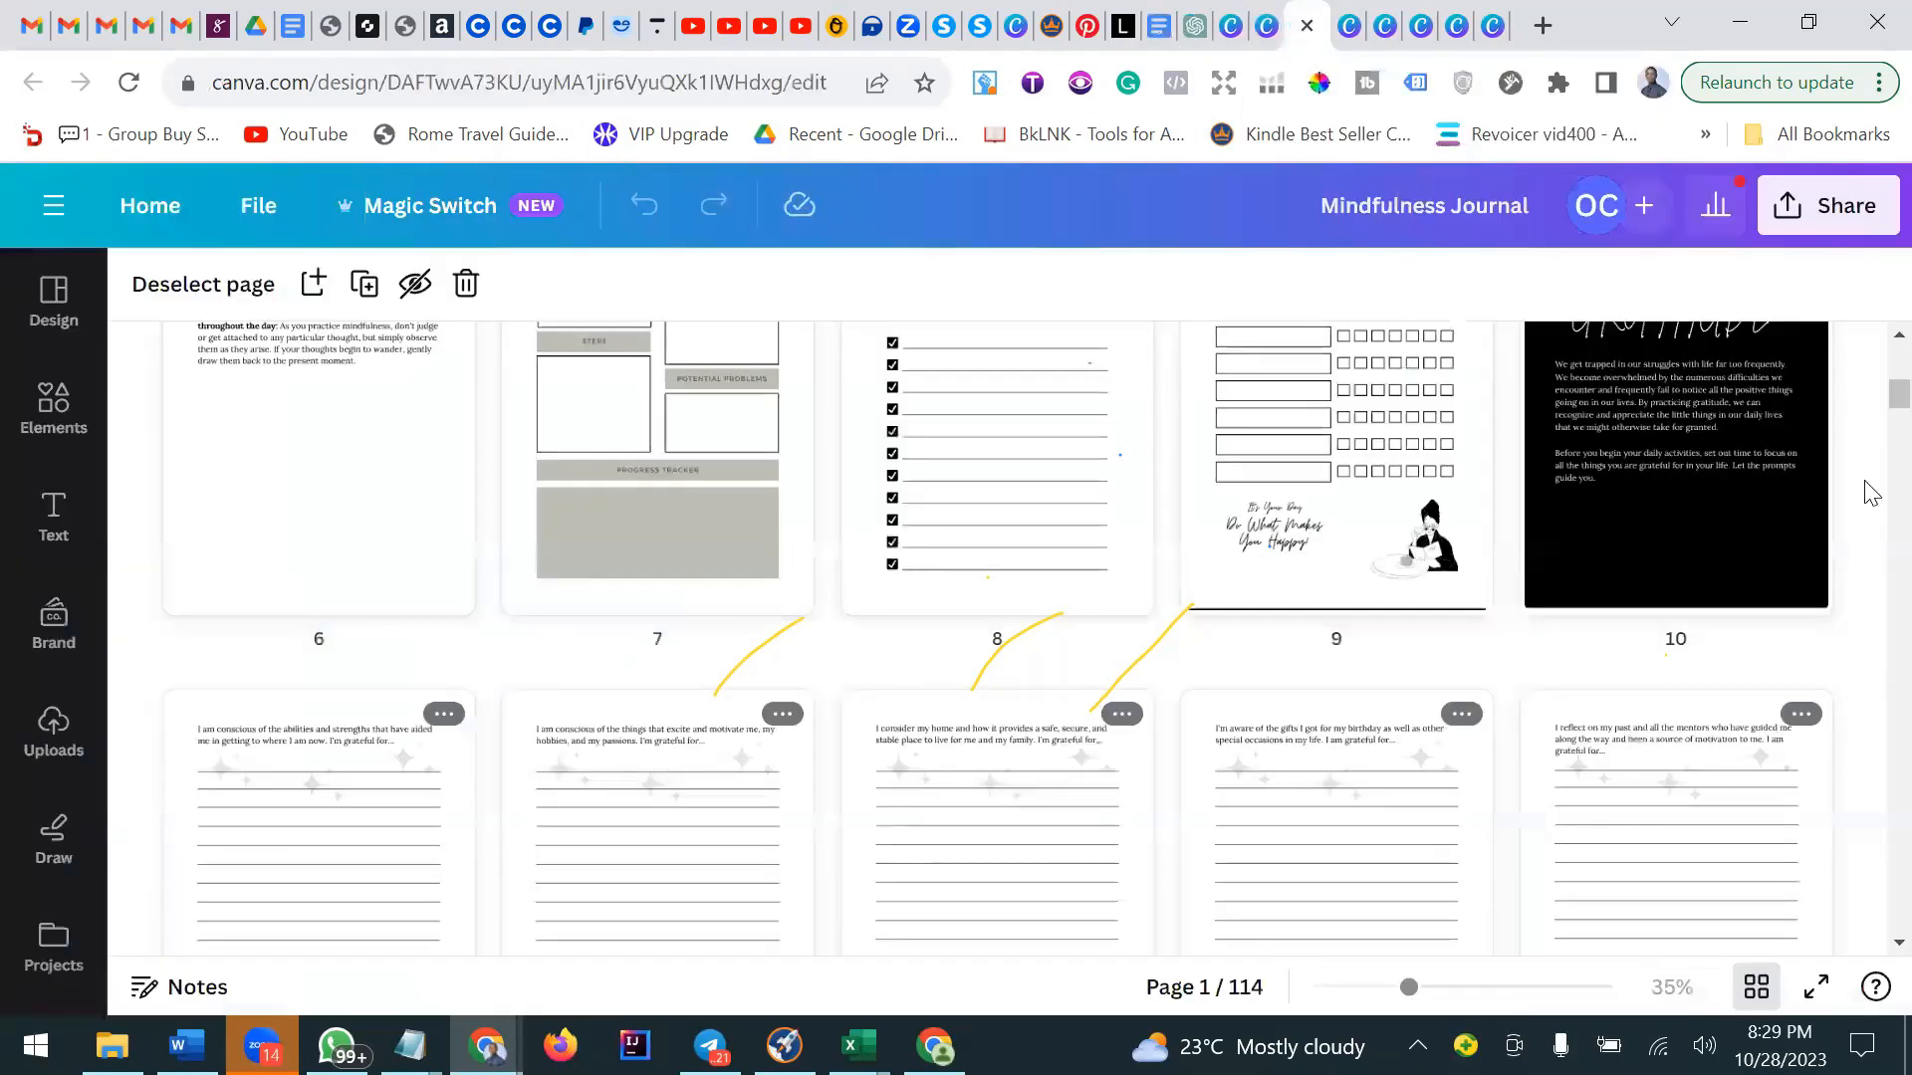
{"action": "left_click_drag", "start_coordinate": [1898, 394], "coordinate": [1868, 971]}
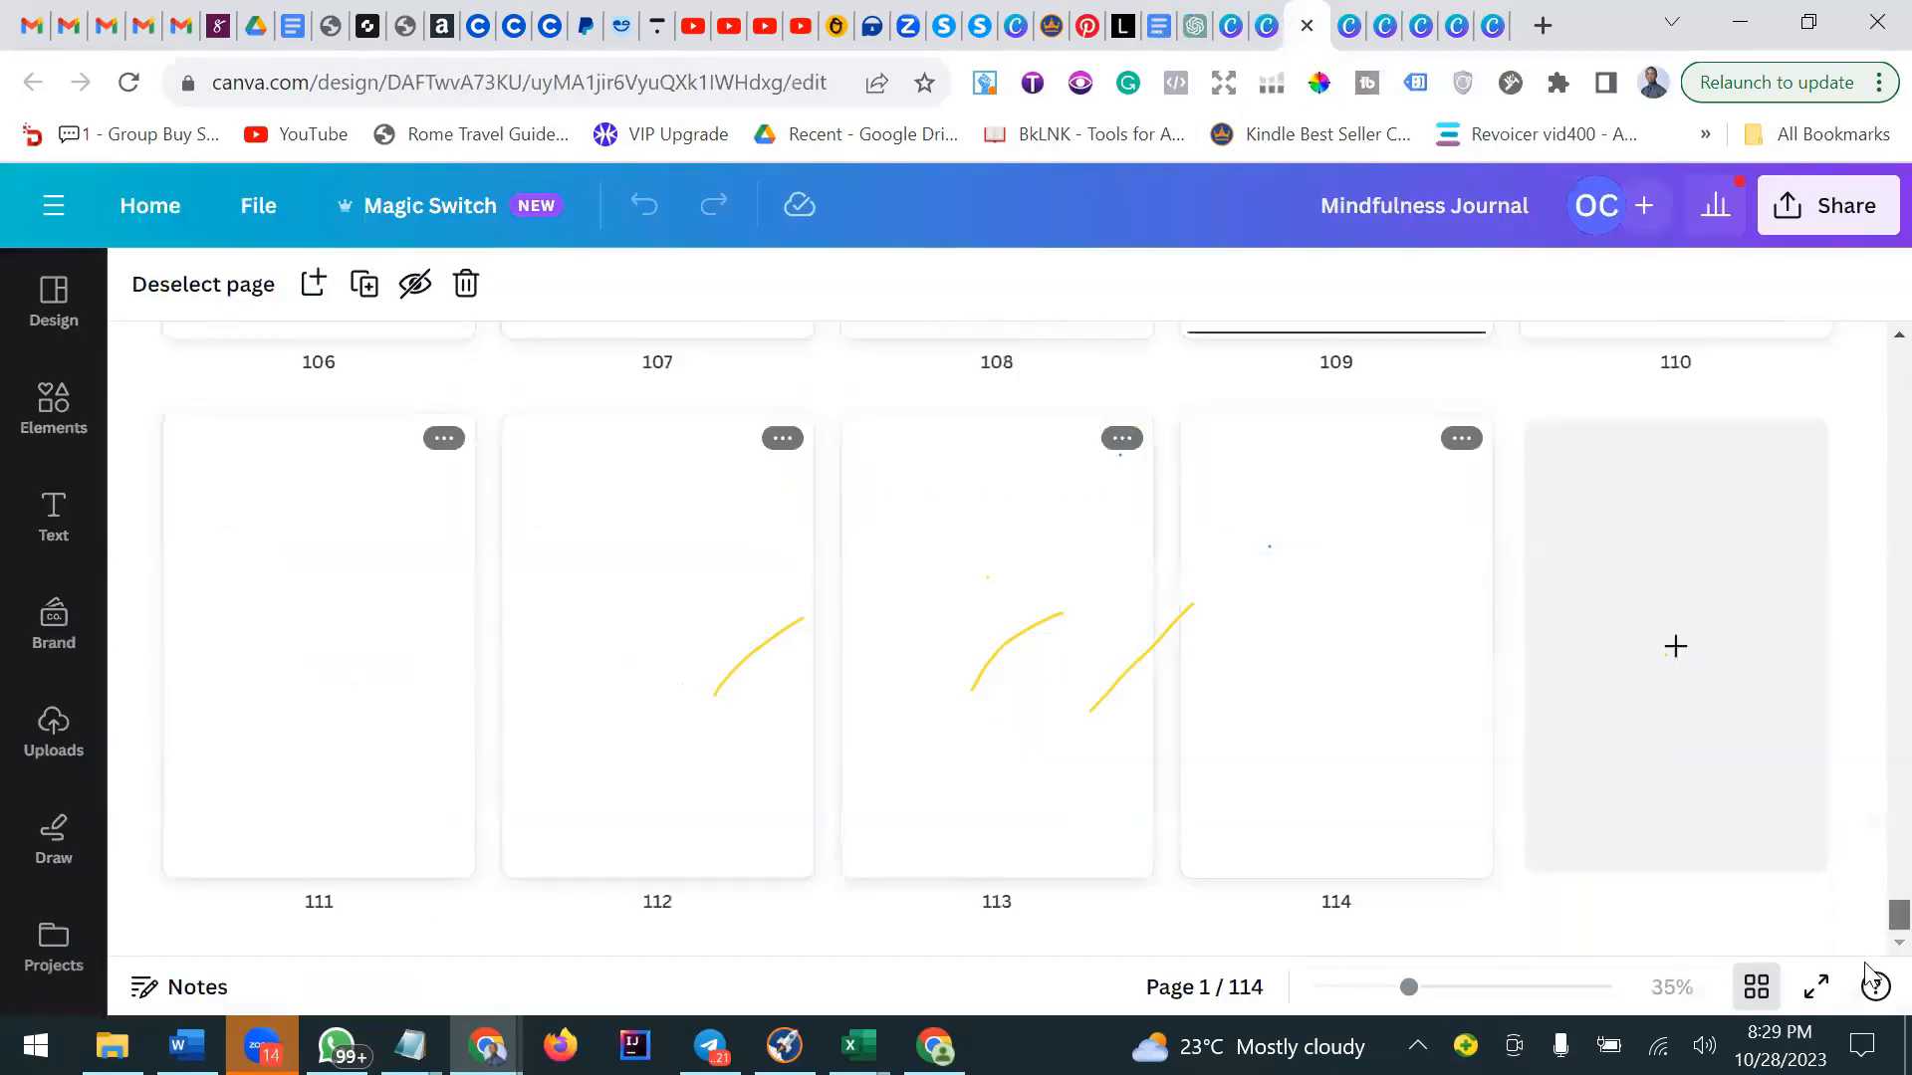
{"action": "scroll", "coordinate": [1842, 856], "scroll_direction": "up", "scroll_amount": 4}
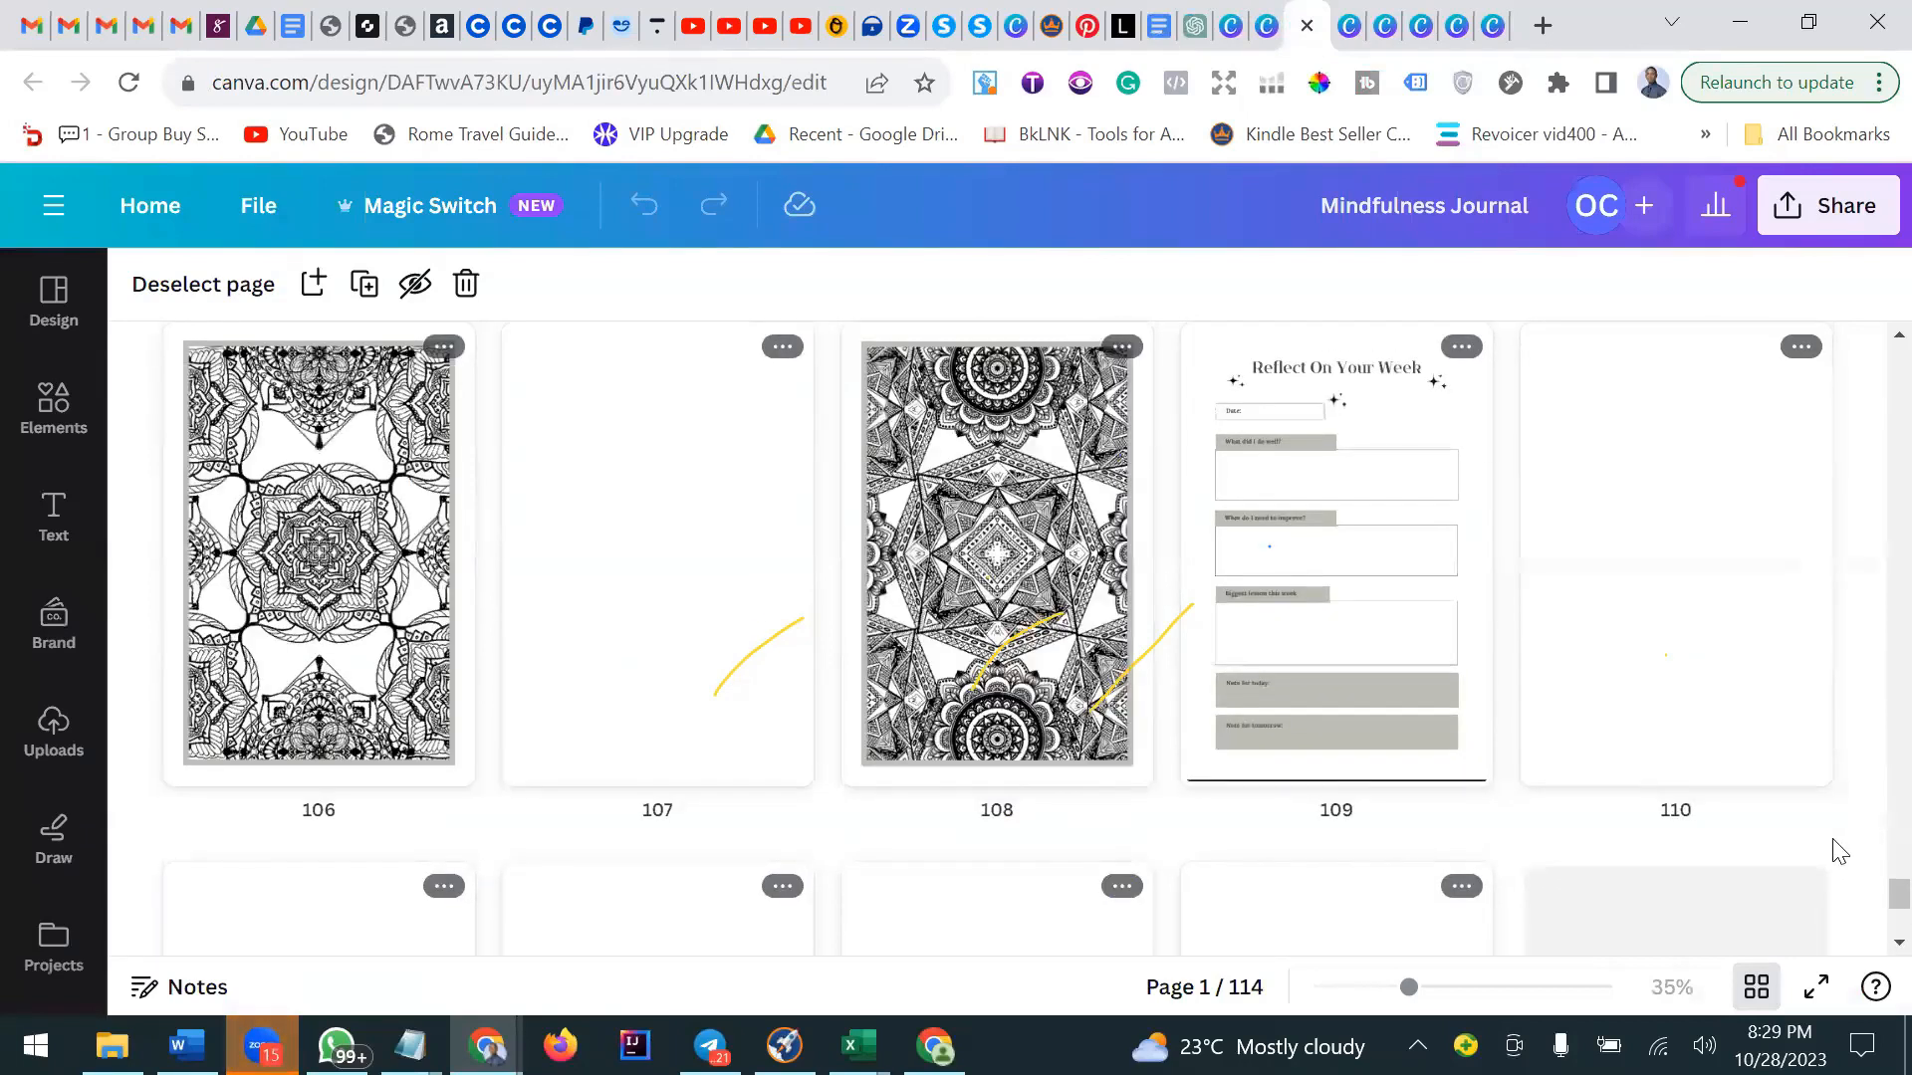
Open page 103 of the Mindfulness Journal, zoom in to examine its heart mandala coloring image, and select the image.
{"action": "scroll", "coordinate": [1840, 853], "scroll_direction": "up", "scroll_amount": 5}
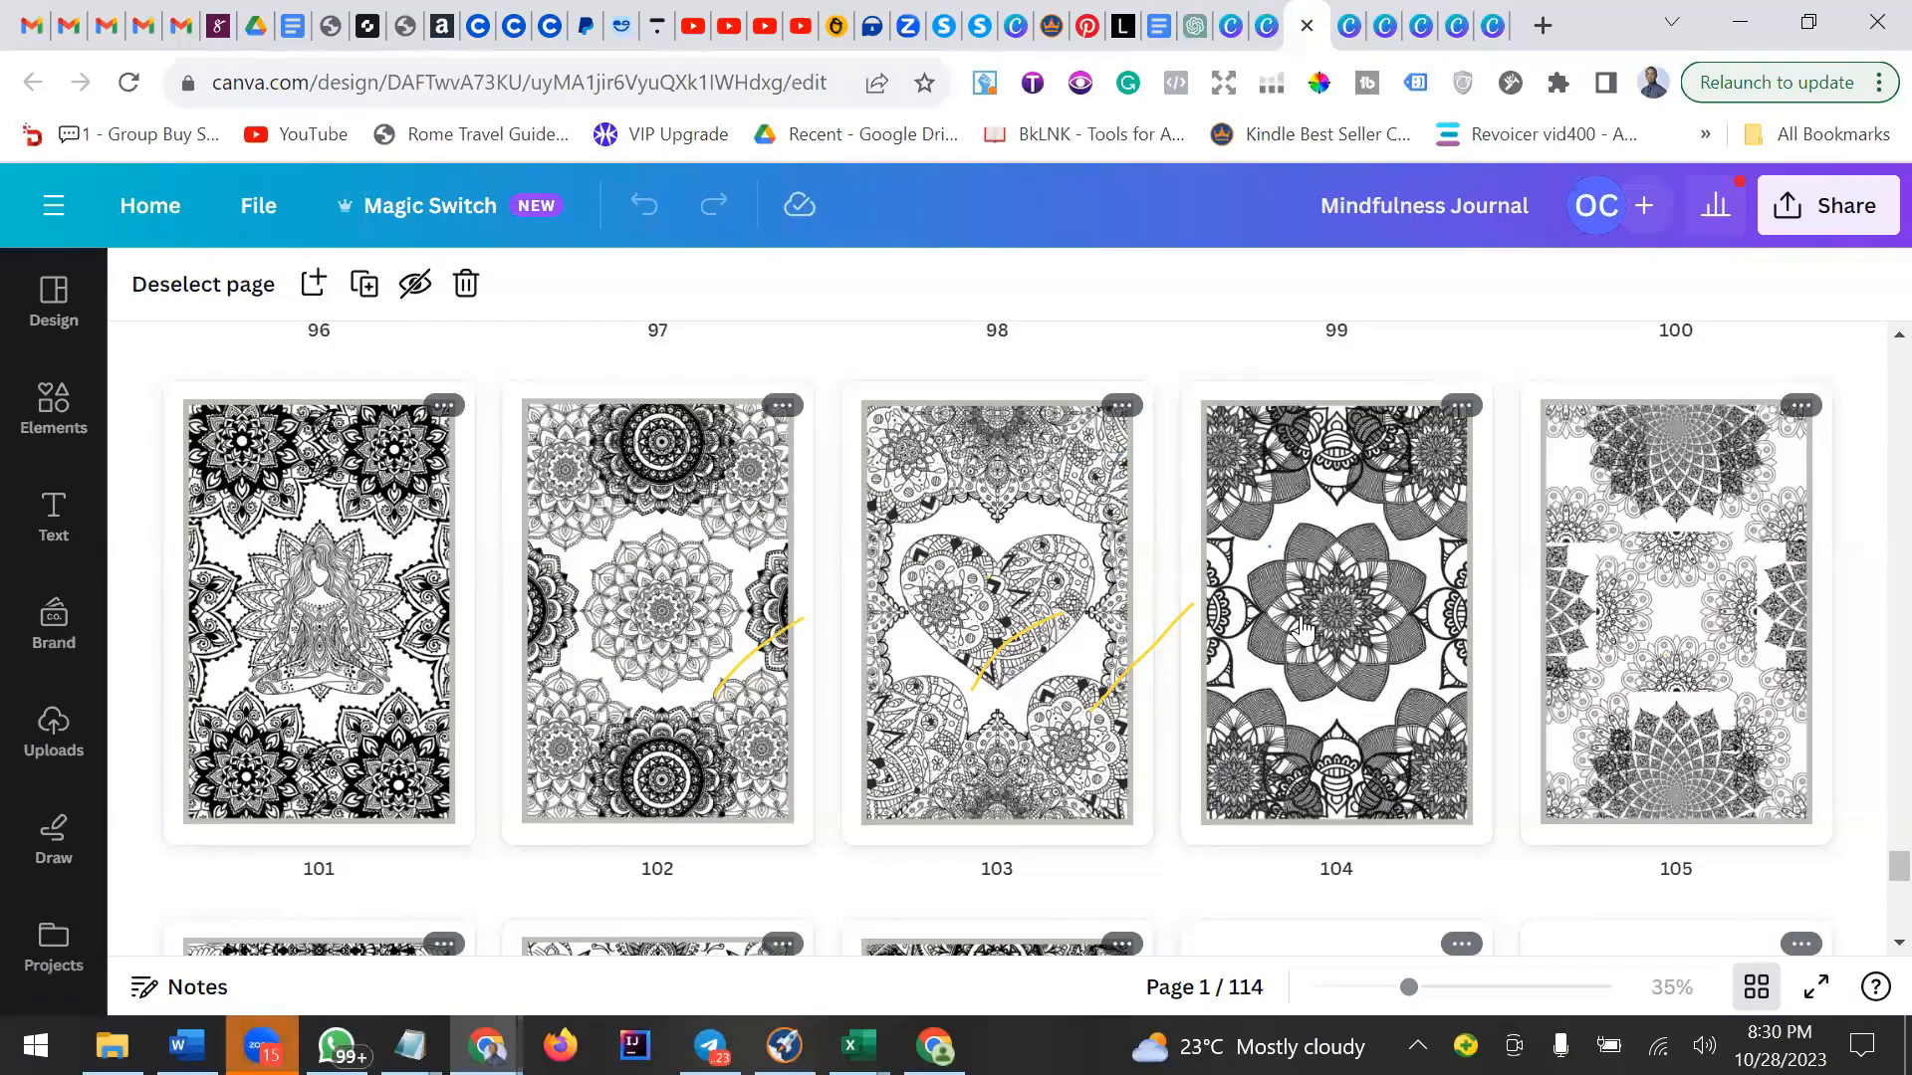
{"action": "double_click", "coordinate": [985, 503]}
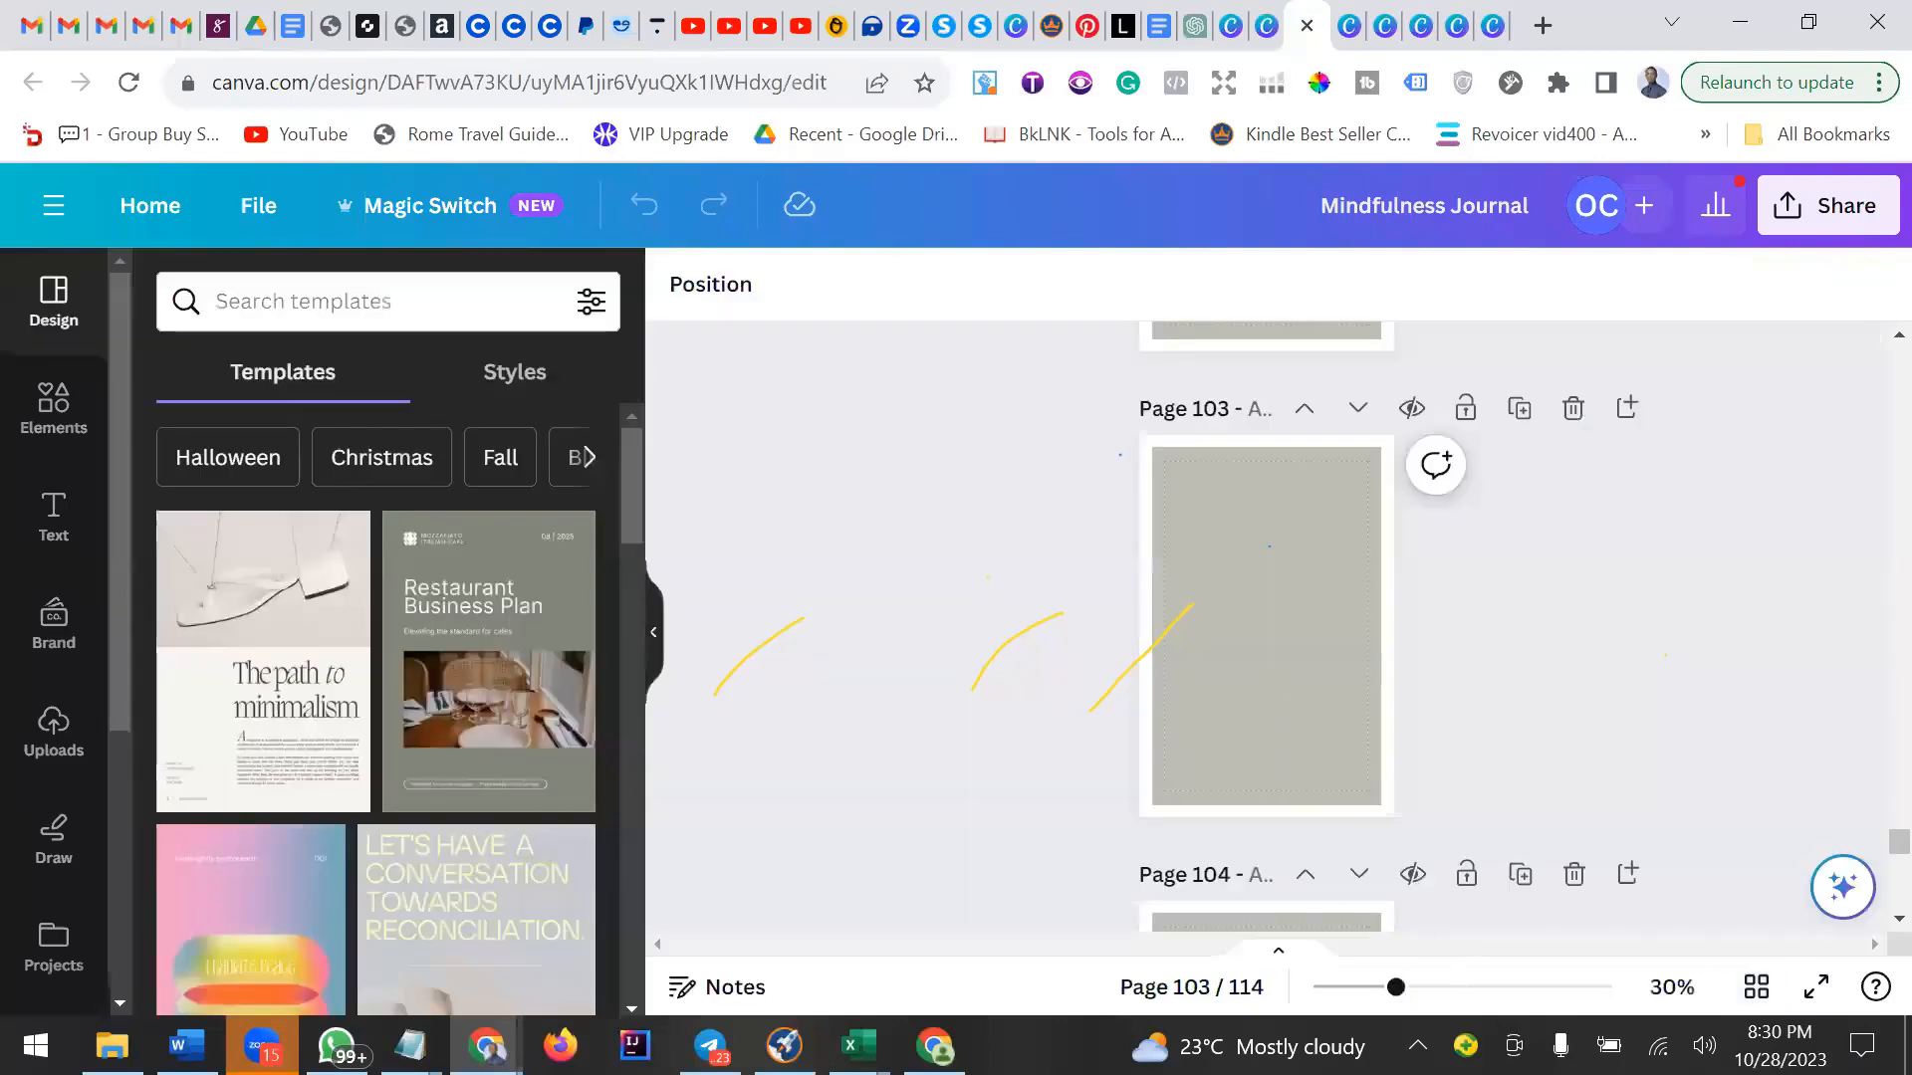
{"action": "left_click", "coordinate": [1489, 982]}
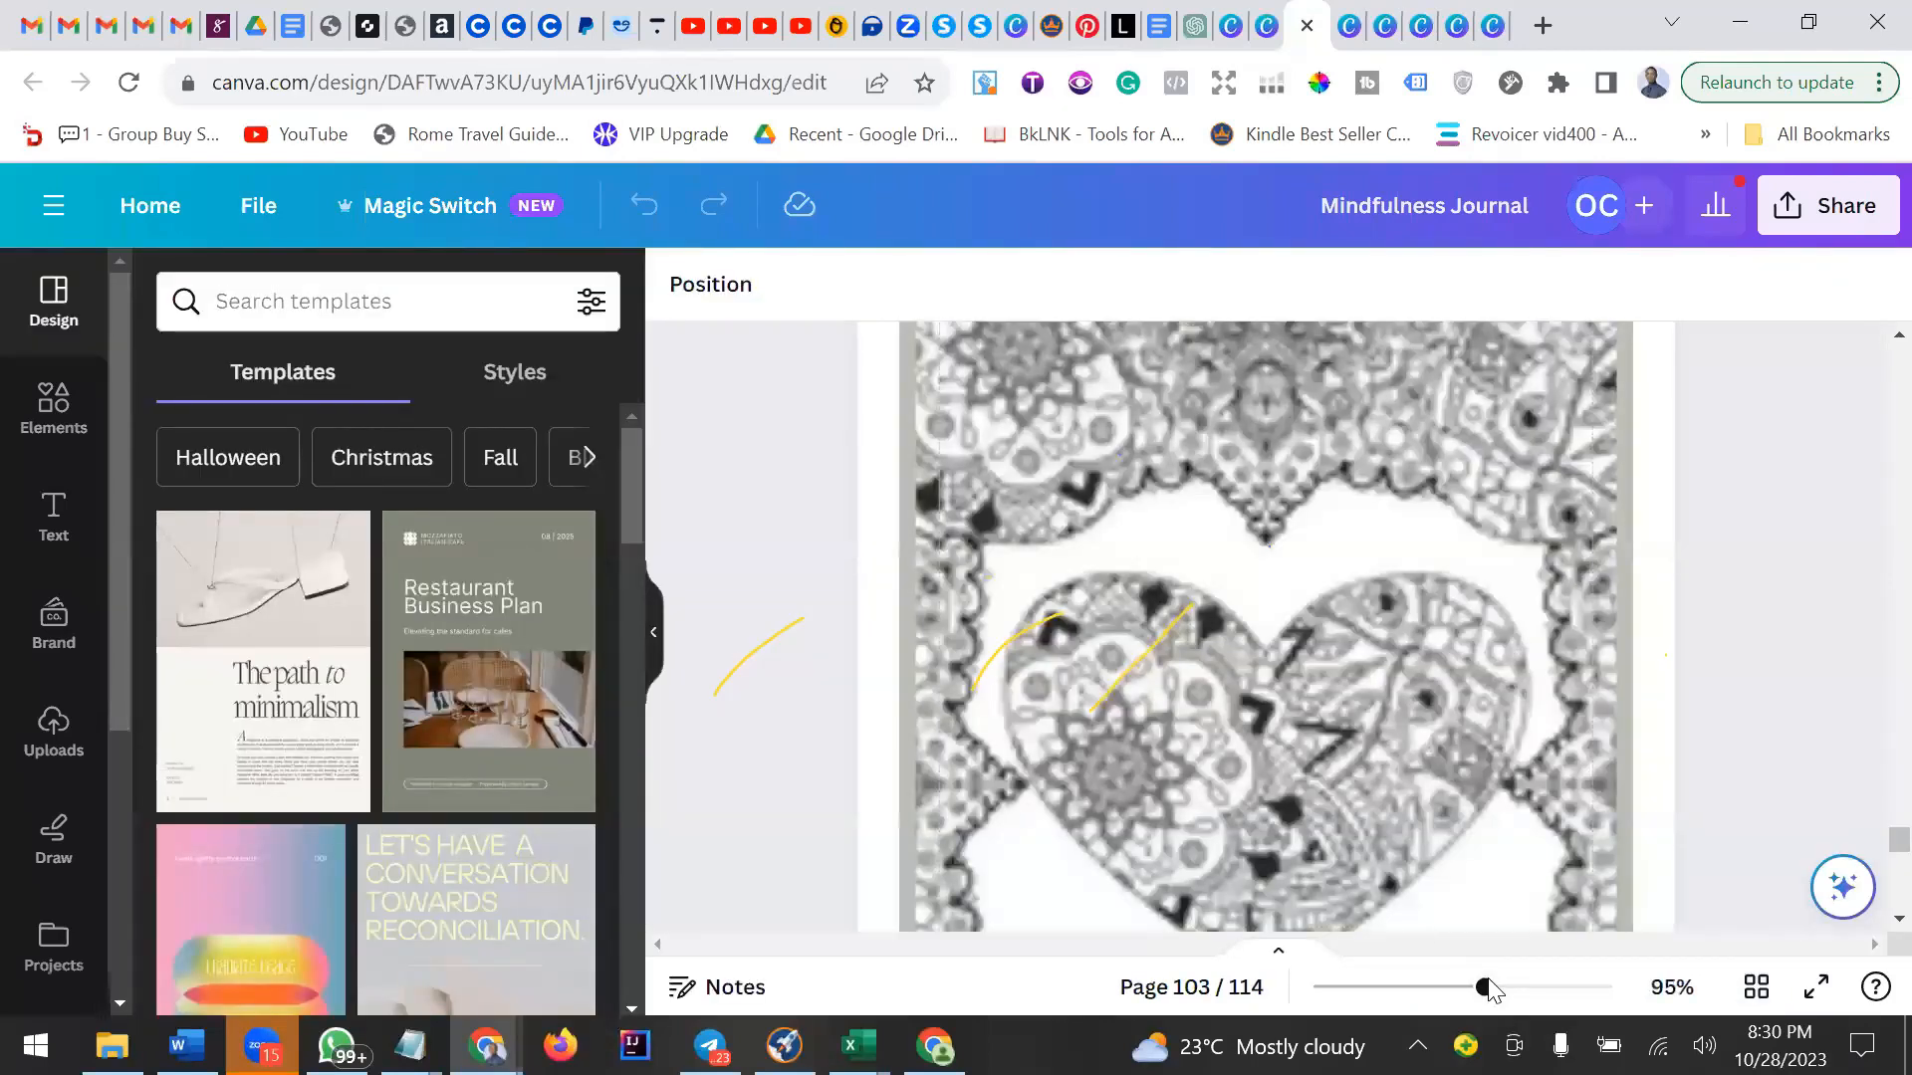
{"action": "left_click", "coordinate": [1433, 985]}
{"action": "left_click", "coordinate": [1298, 462]}
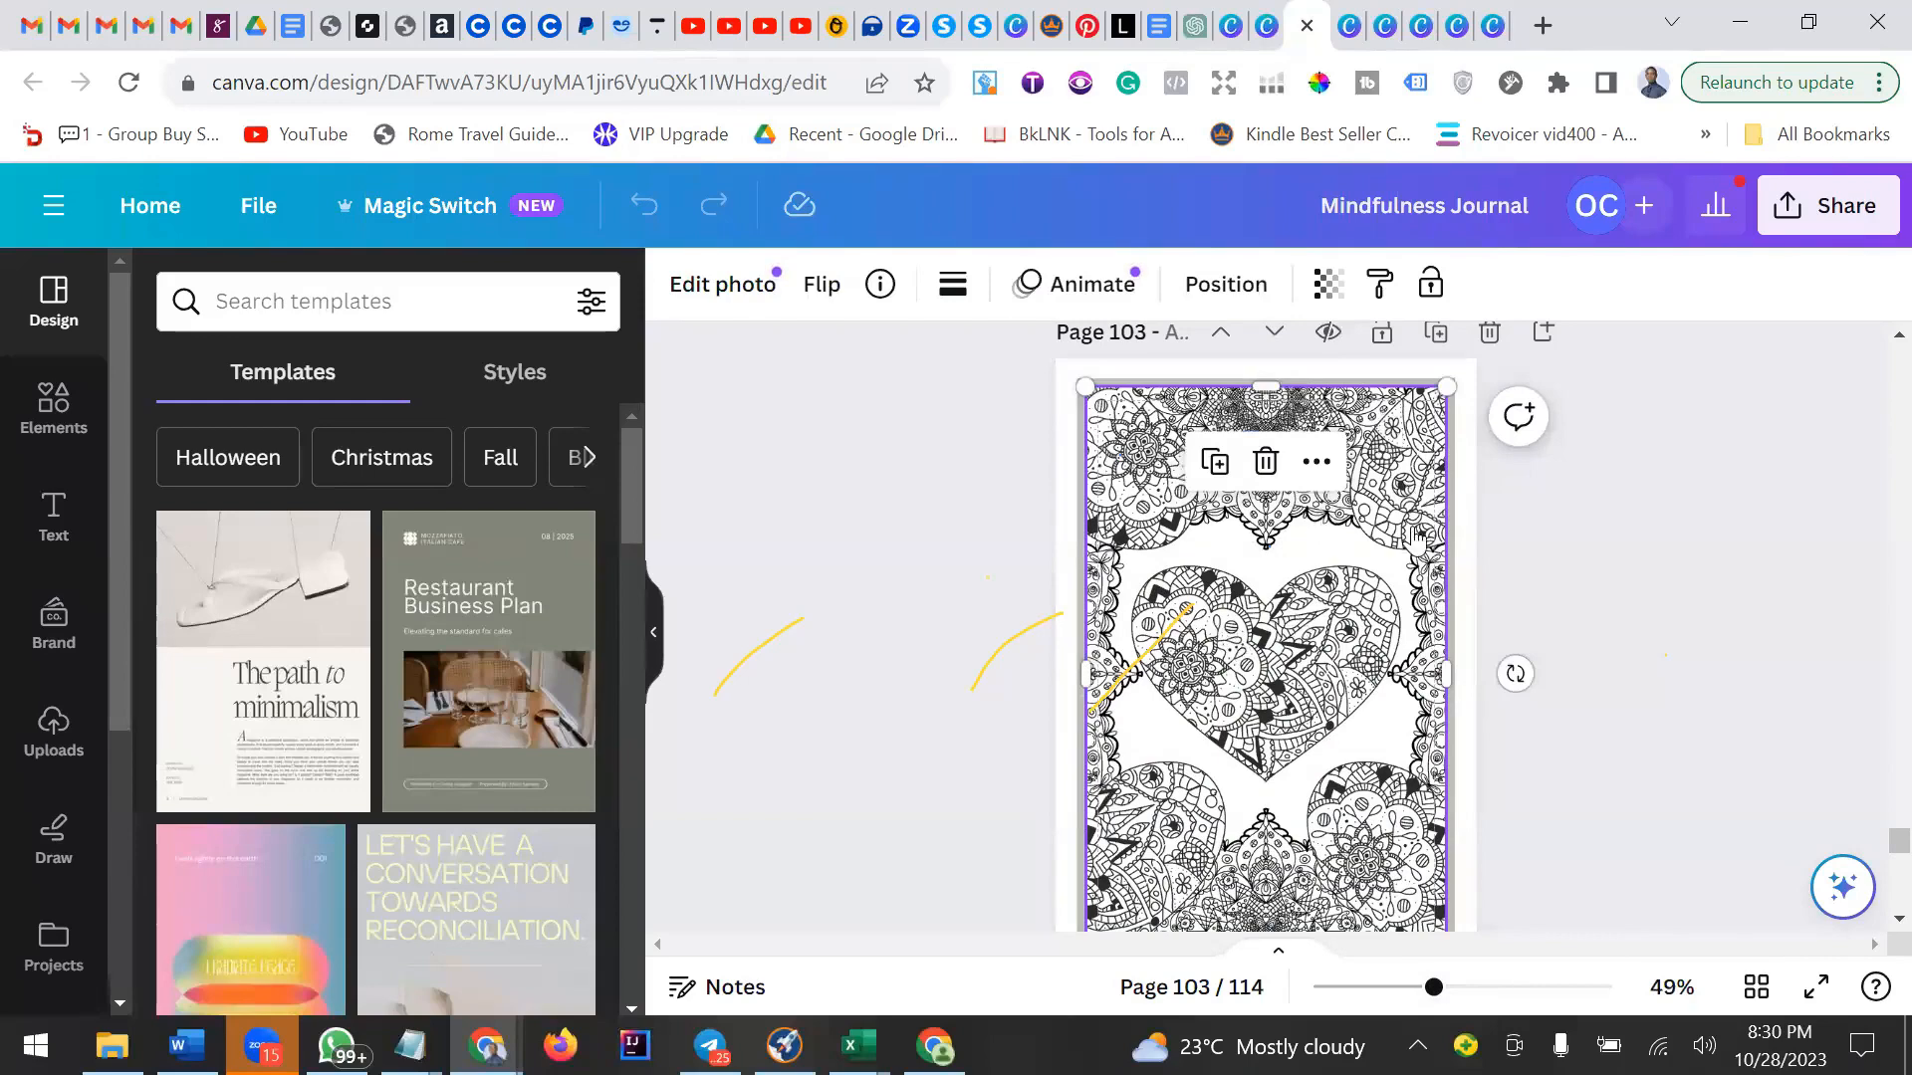
{"action": "right_click", "coordinate": [1351, 676]}
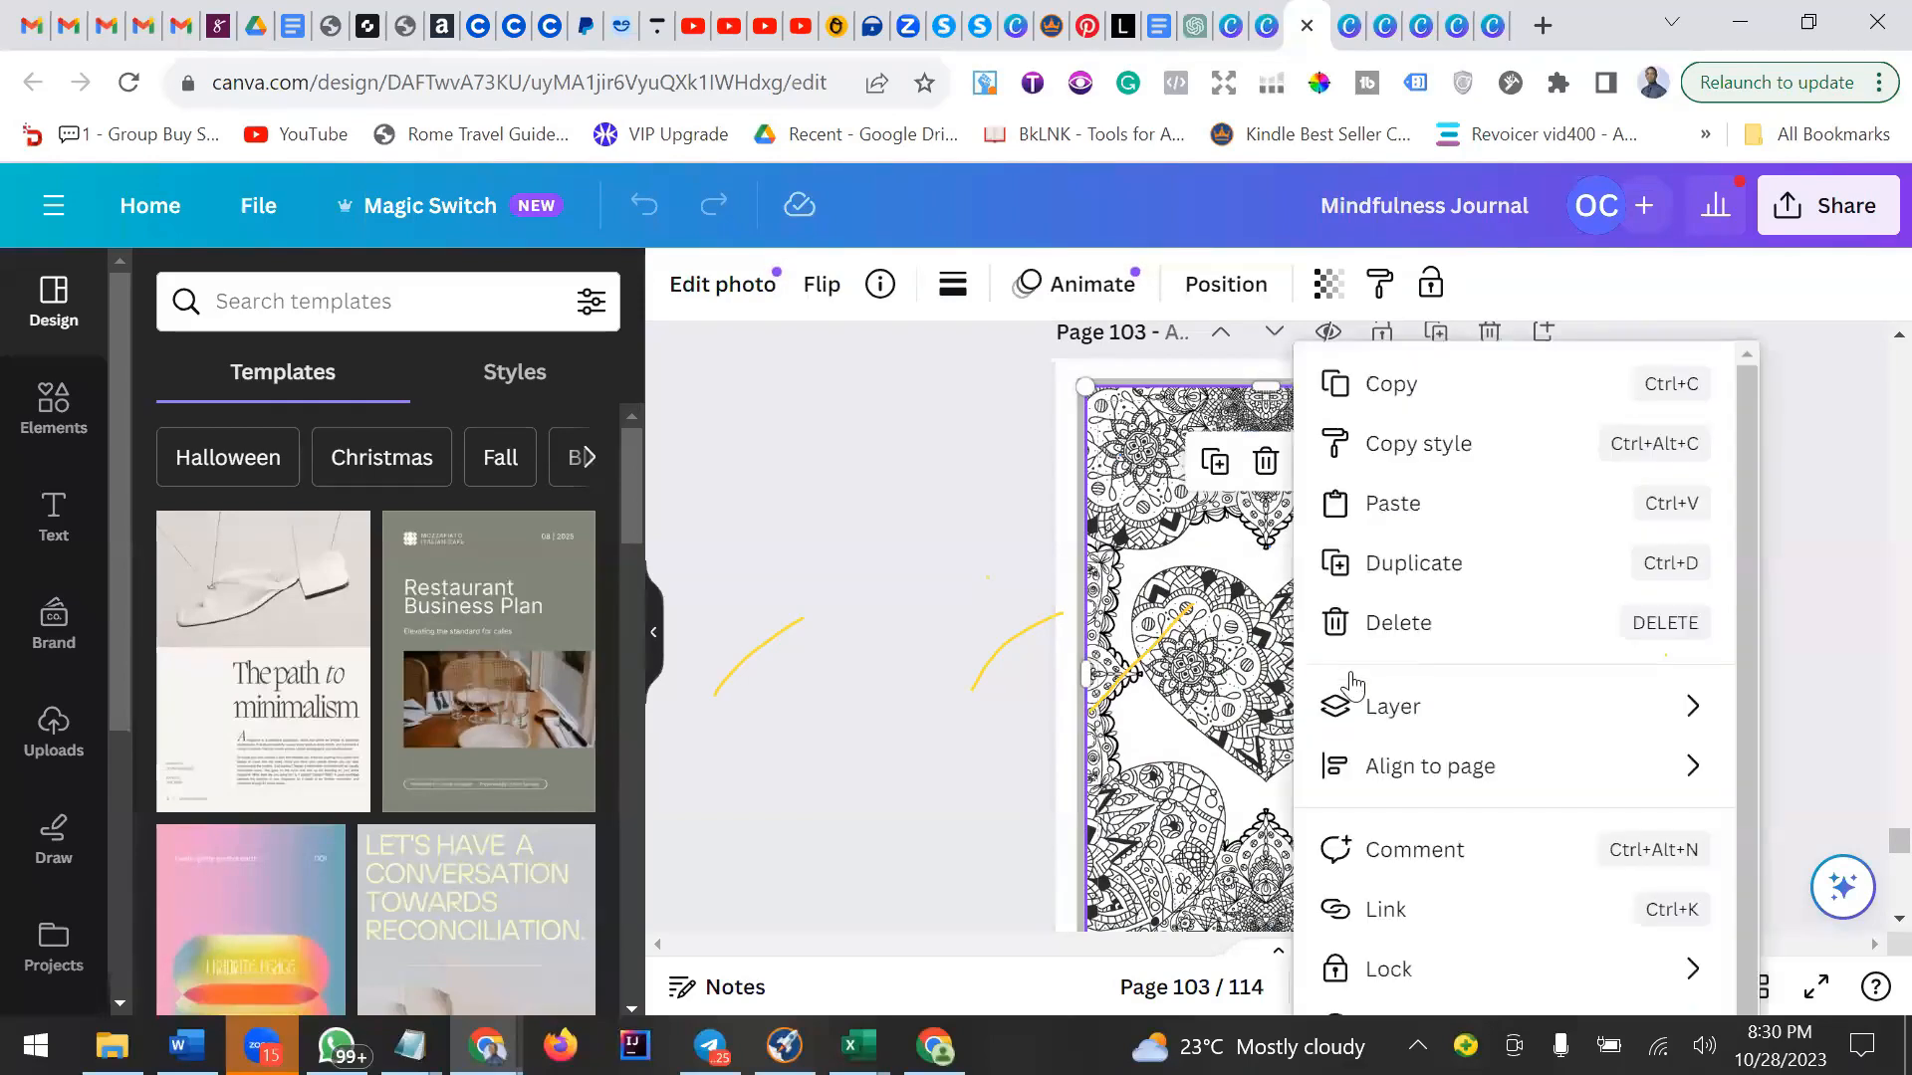
{"action": "left_click", "coordinate": [1352, 506]}
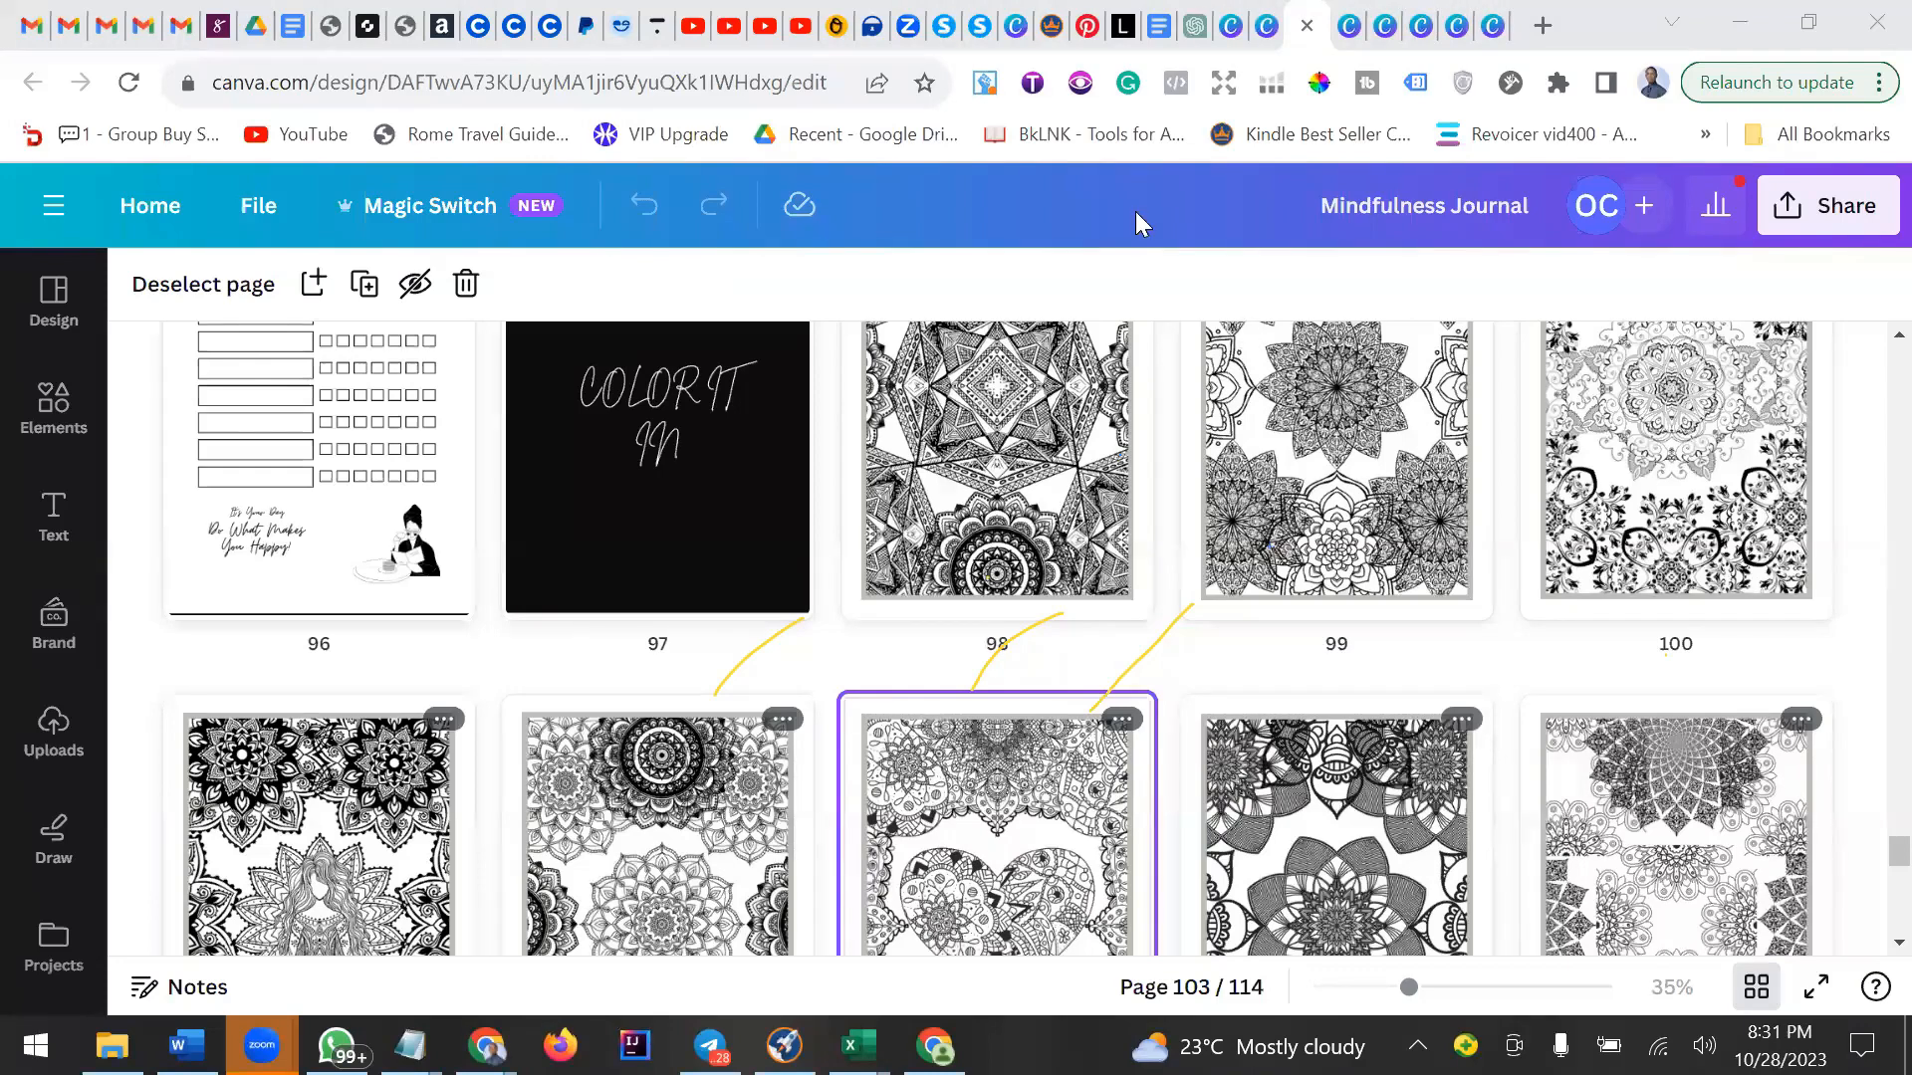
Switch to the How To Prepare Rice Salad Word document and scroll through its pages.
{"action": "key", "text": "alt+Tab"}
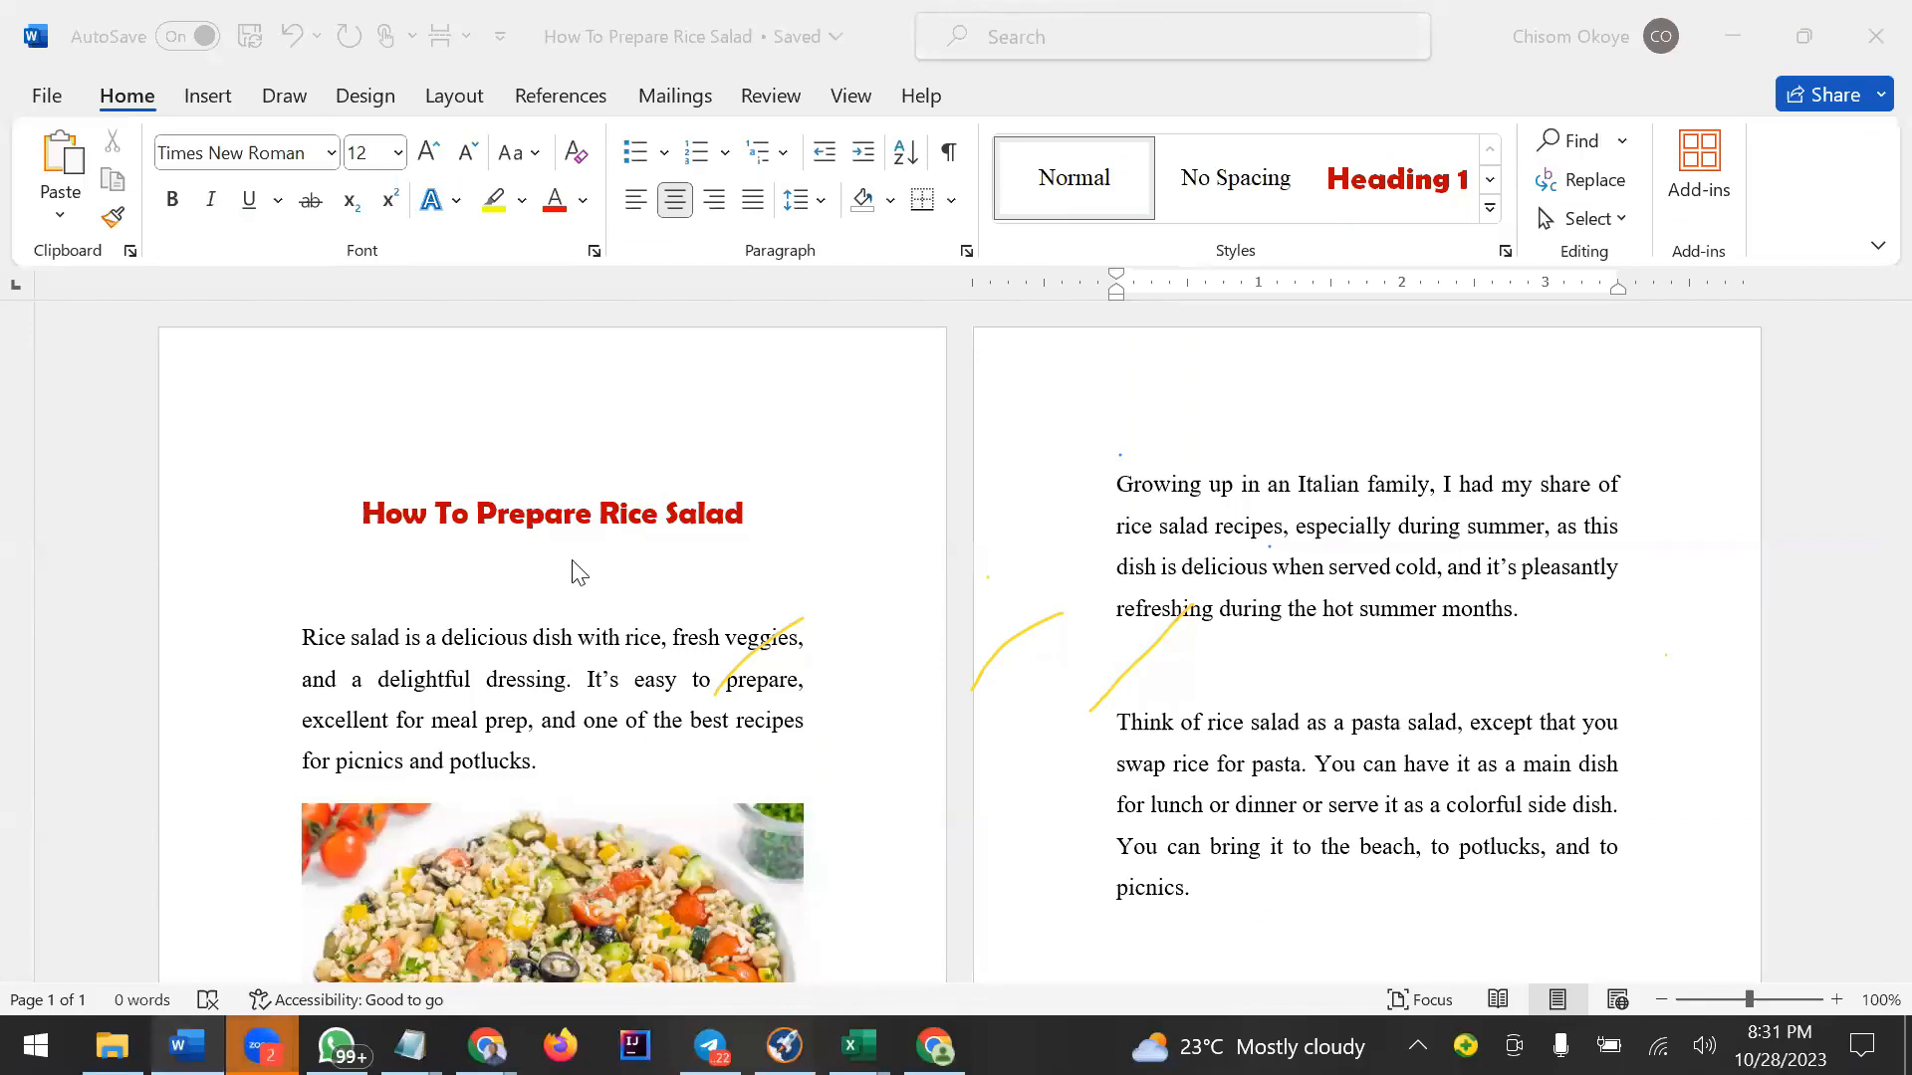
{"action": "scroll", "coordinate": [578, 573], "scroll_direction": "down", "scroll_amount": 4}
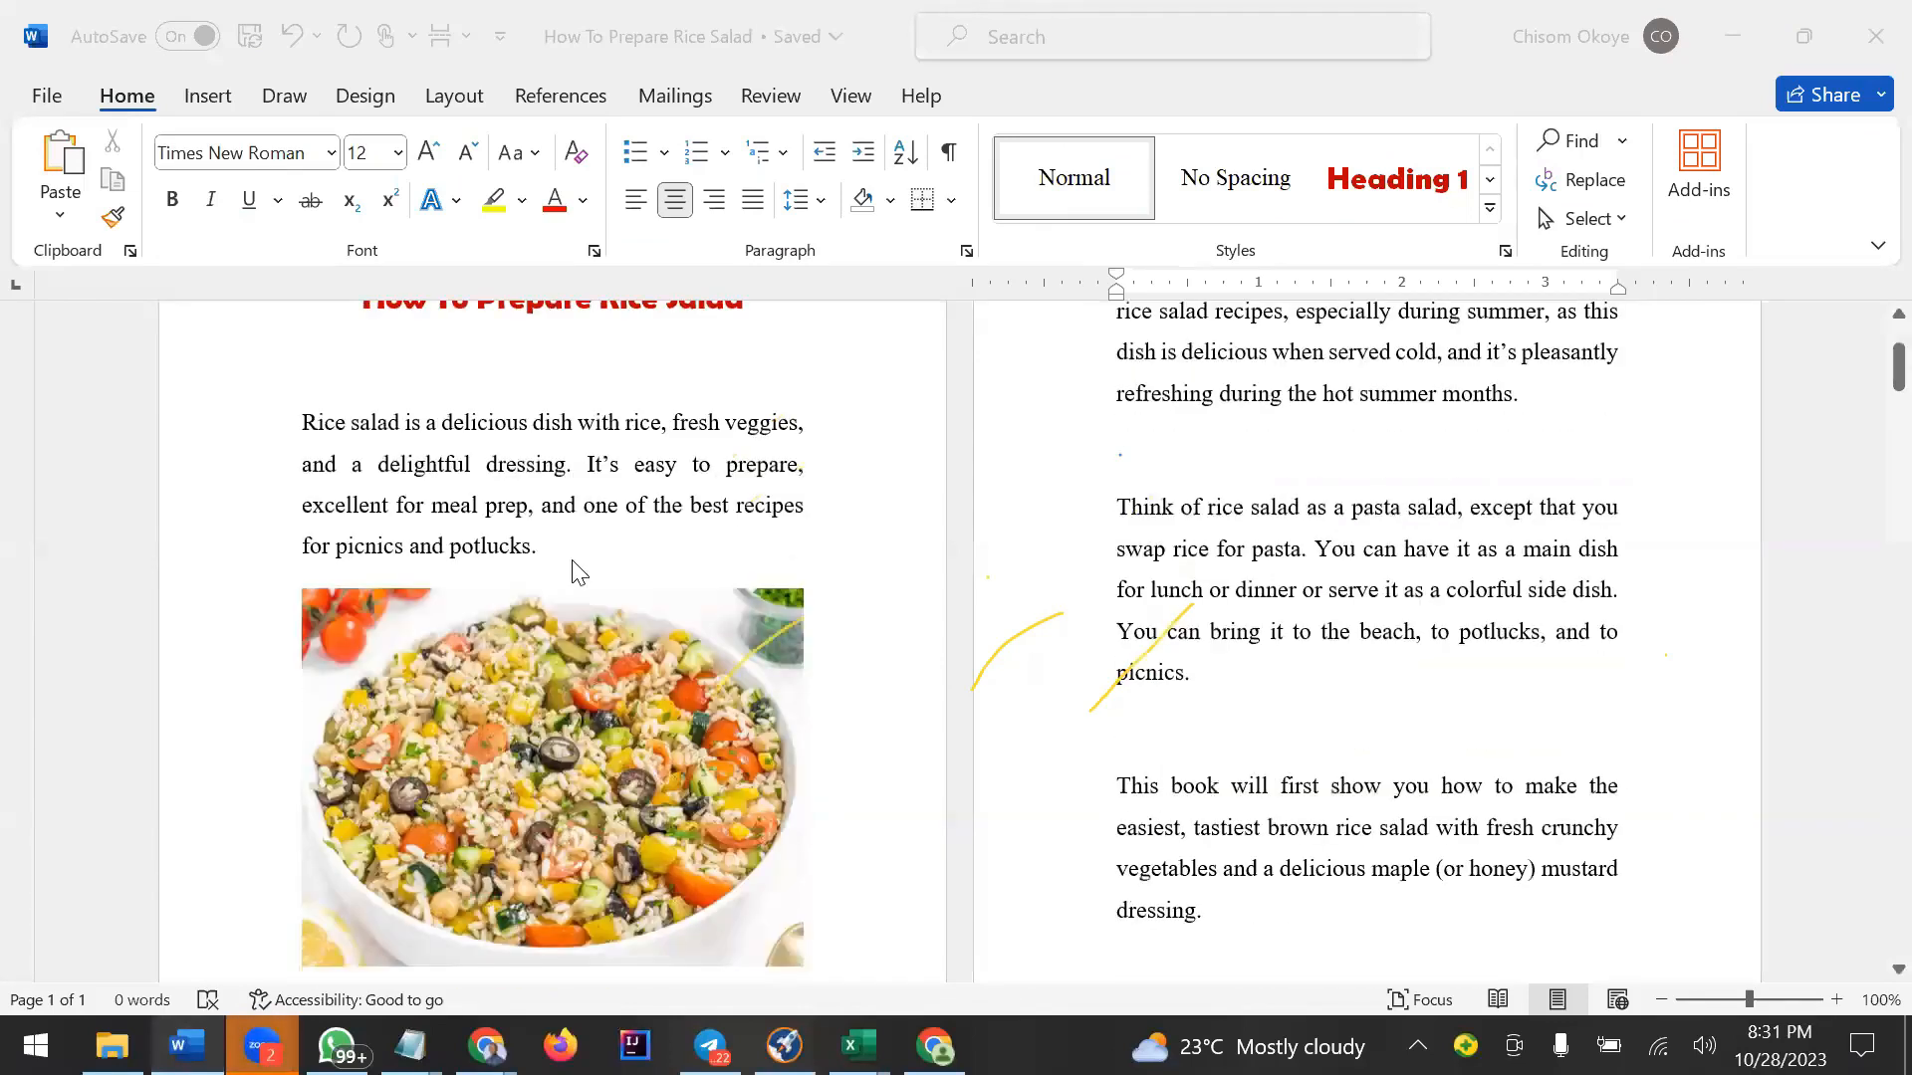
{"action": "scroll", "coordinate": [577, 573], "scroll_direction": "down", "scroll_amount": 4}
{"action": "scroll", "coordinate": [577, 573], "scroll_direction": "down", "scroll_amount": 5}
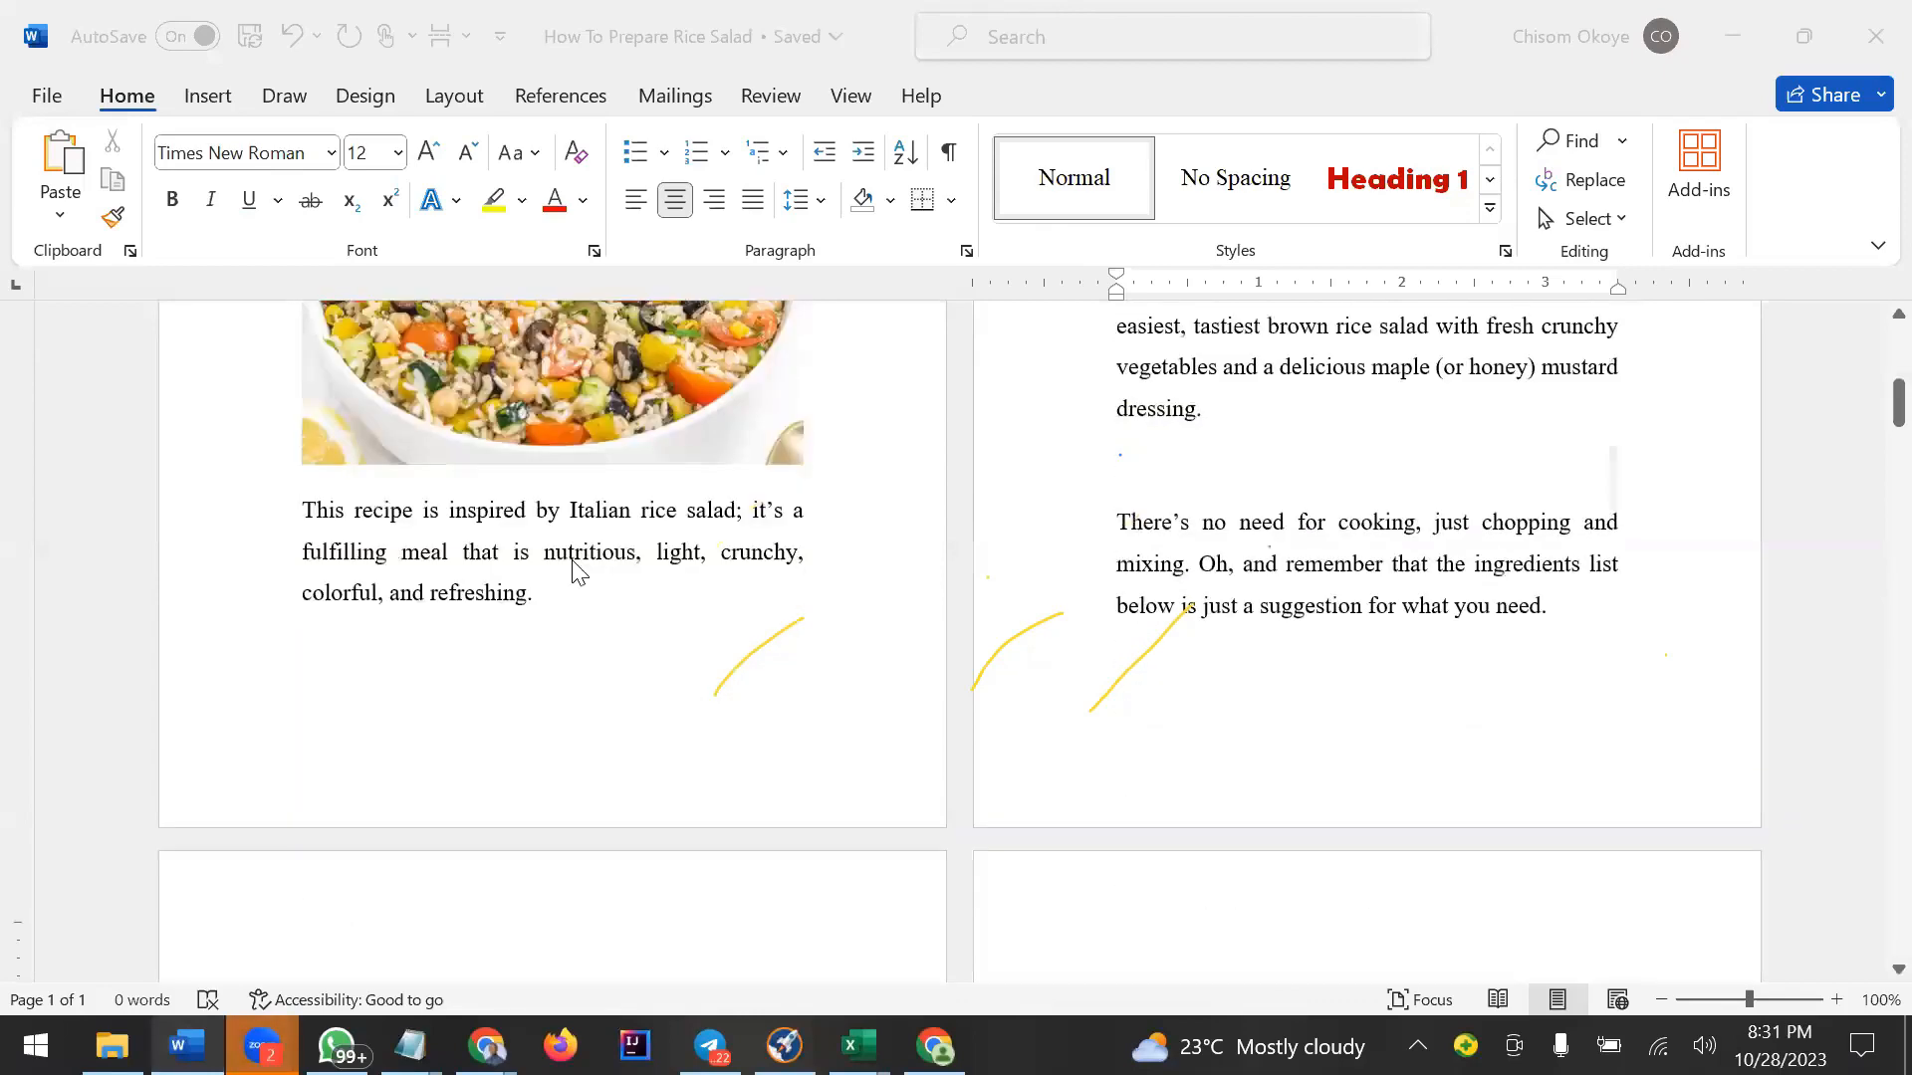
{"action": "scroll", "coordinate": [573, 561], "scroll_direction": "up", "scroll_amount": 6}
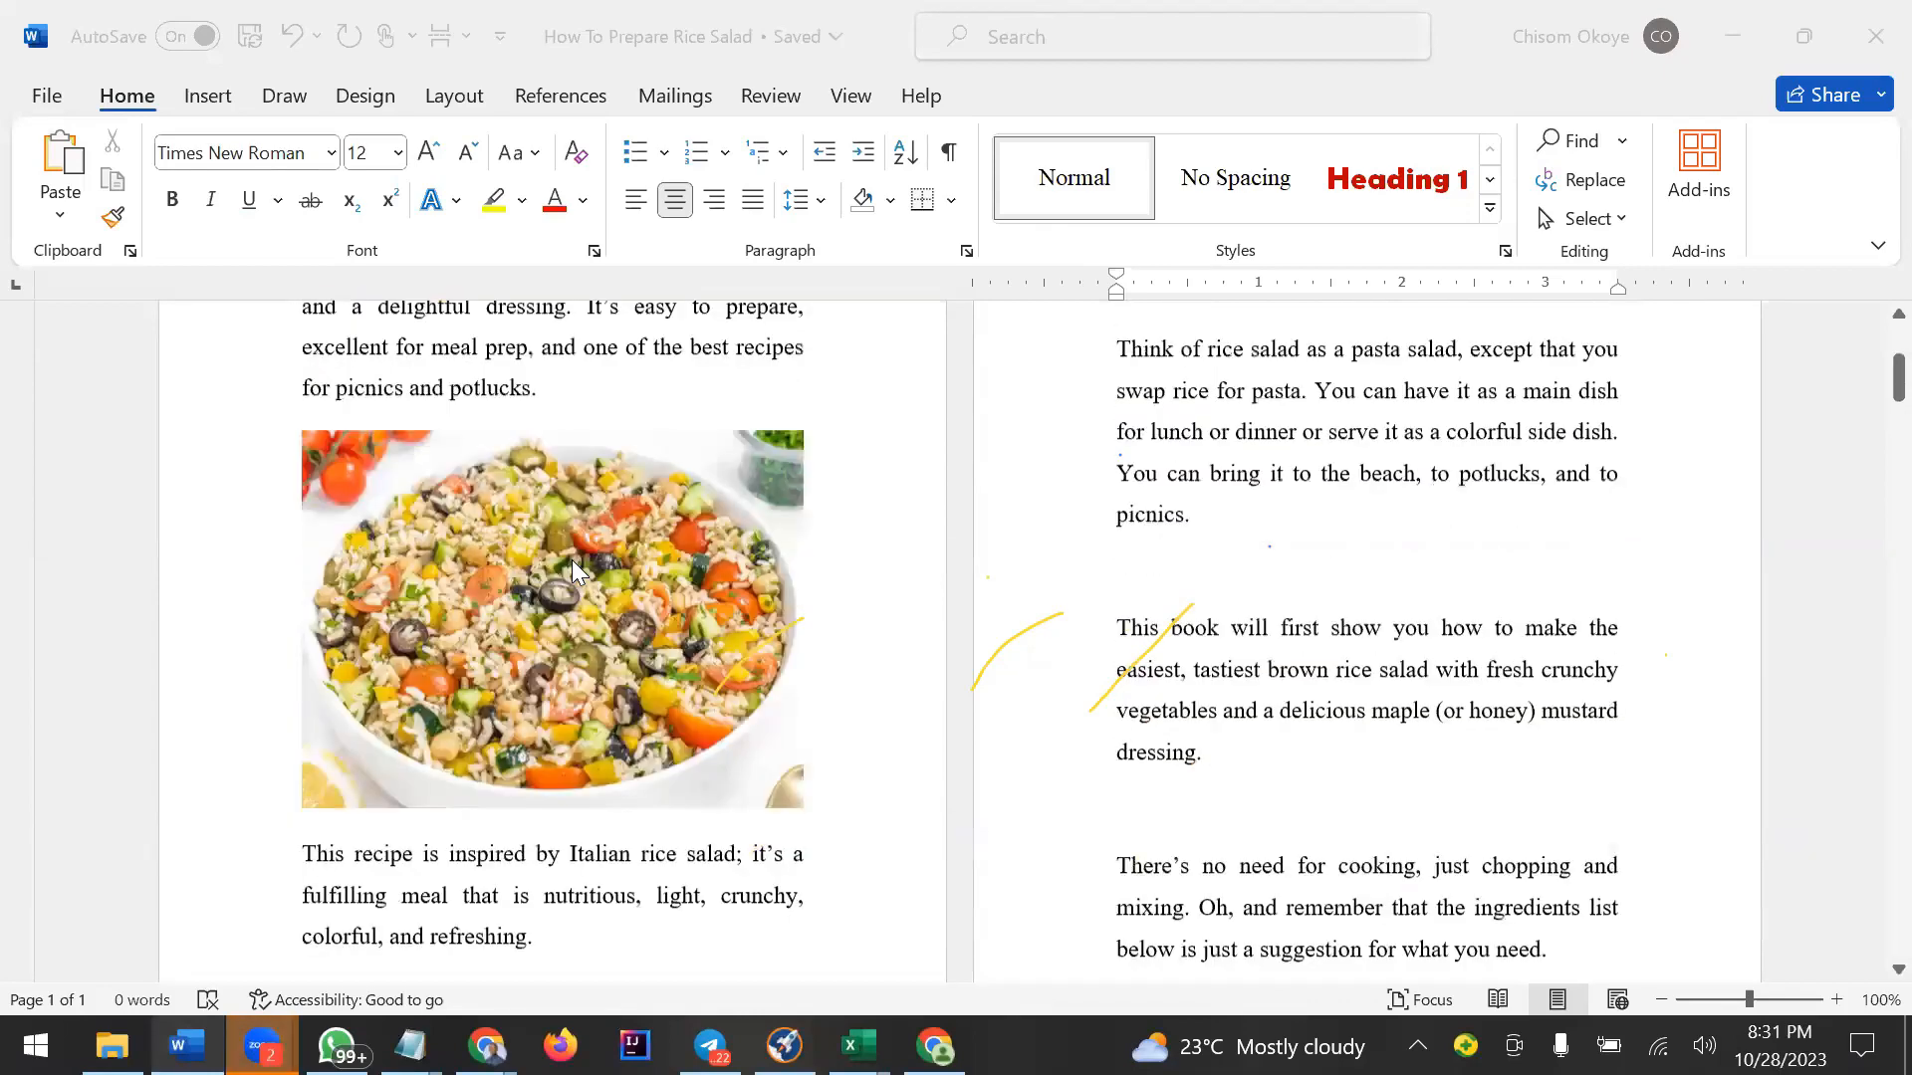
{"action": "scroll", "coordinate": [574, 566], "scroll_direction": "up", "scroll_amount": 7}
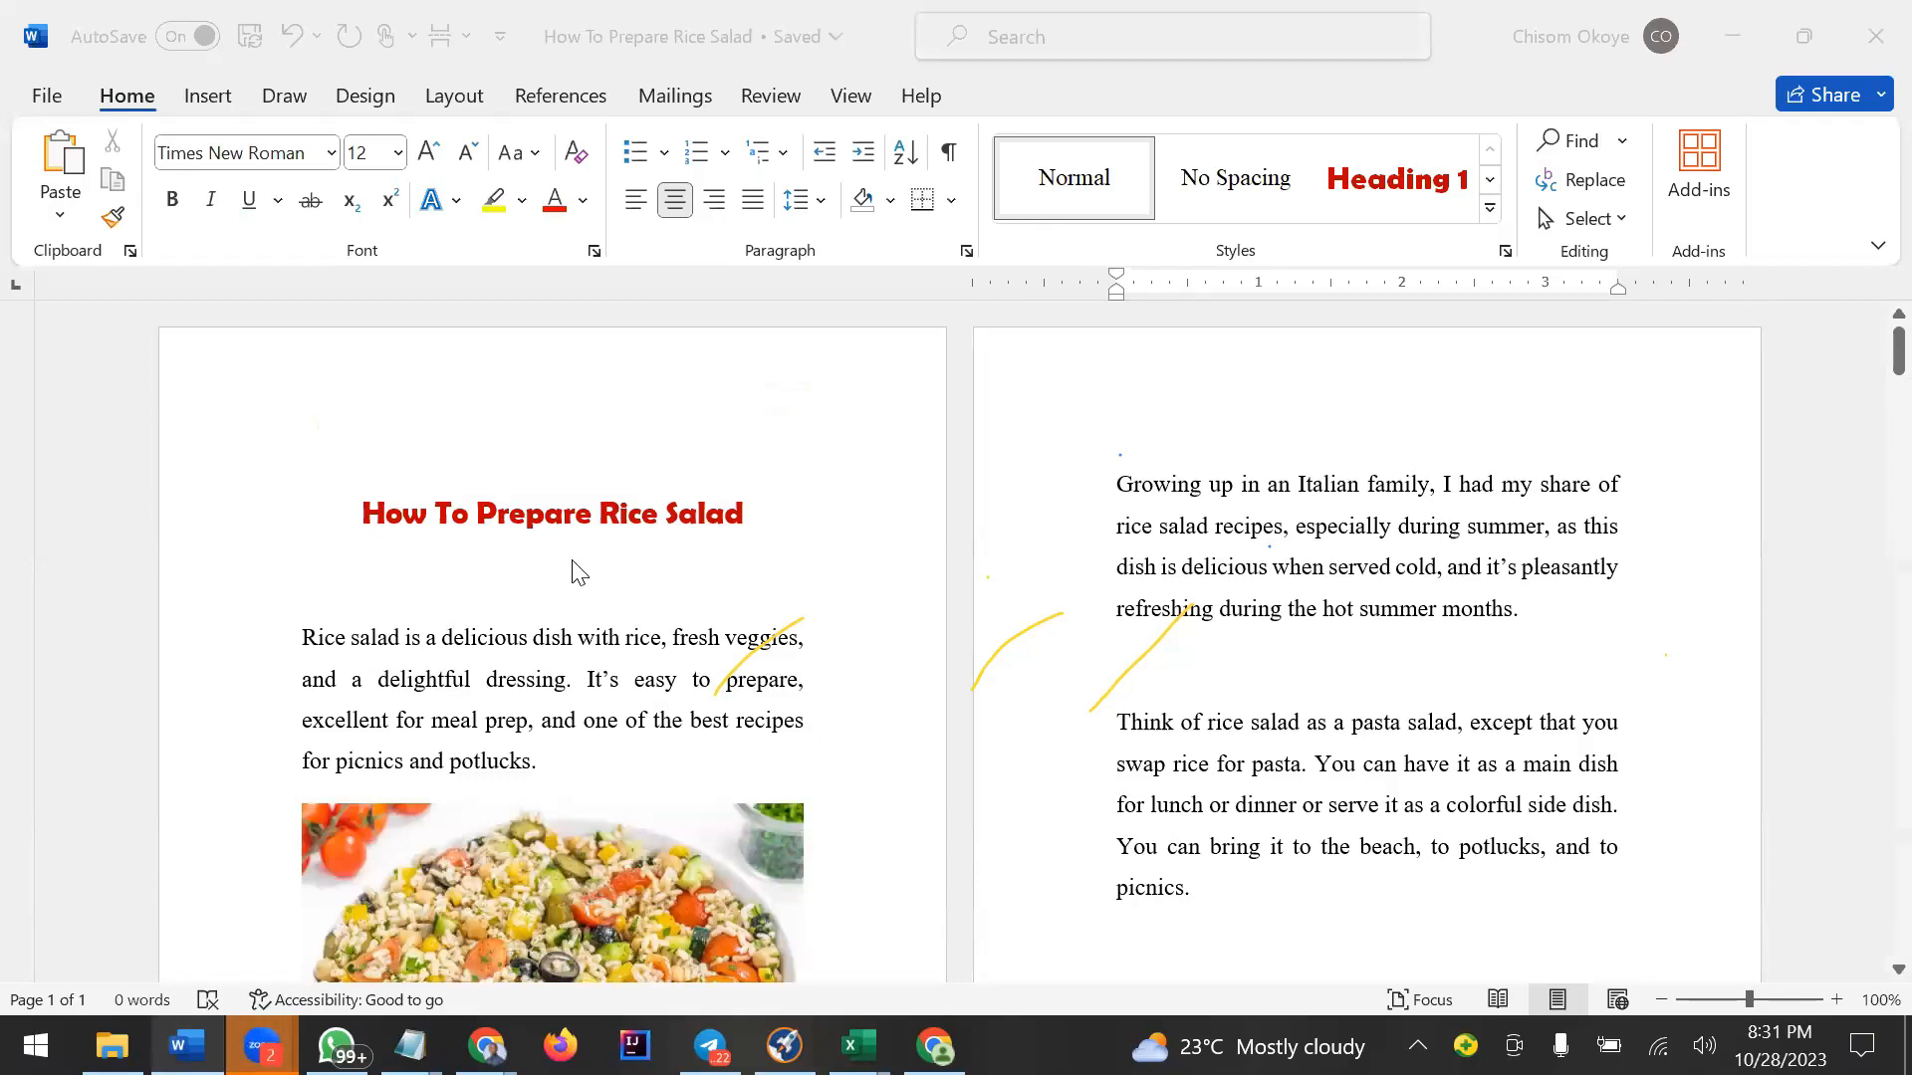
{"action": "scroll", "coordinate": [777, 560], "scroll_direction": "down", "scroll_amount": 3}
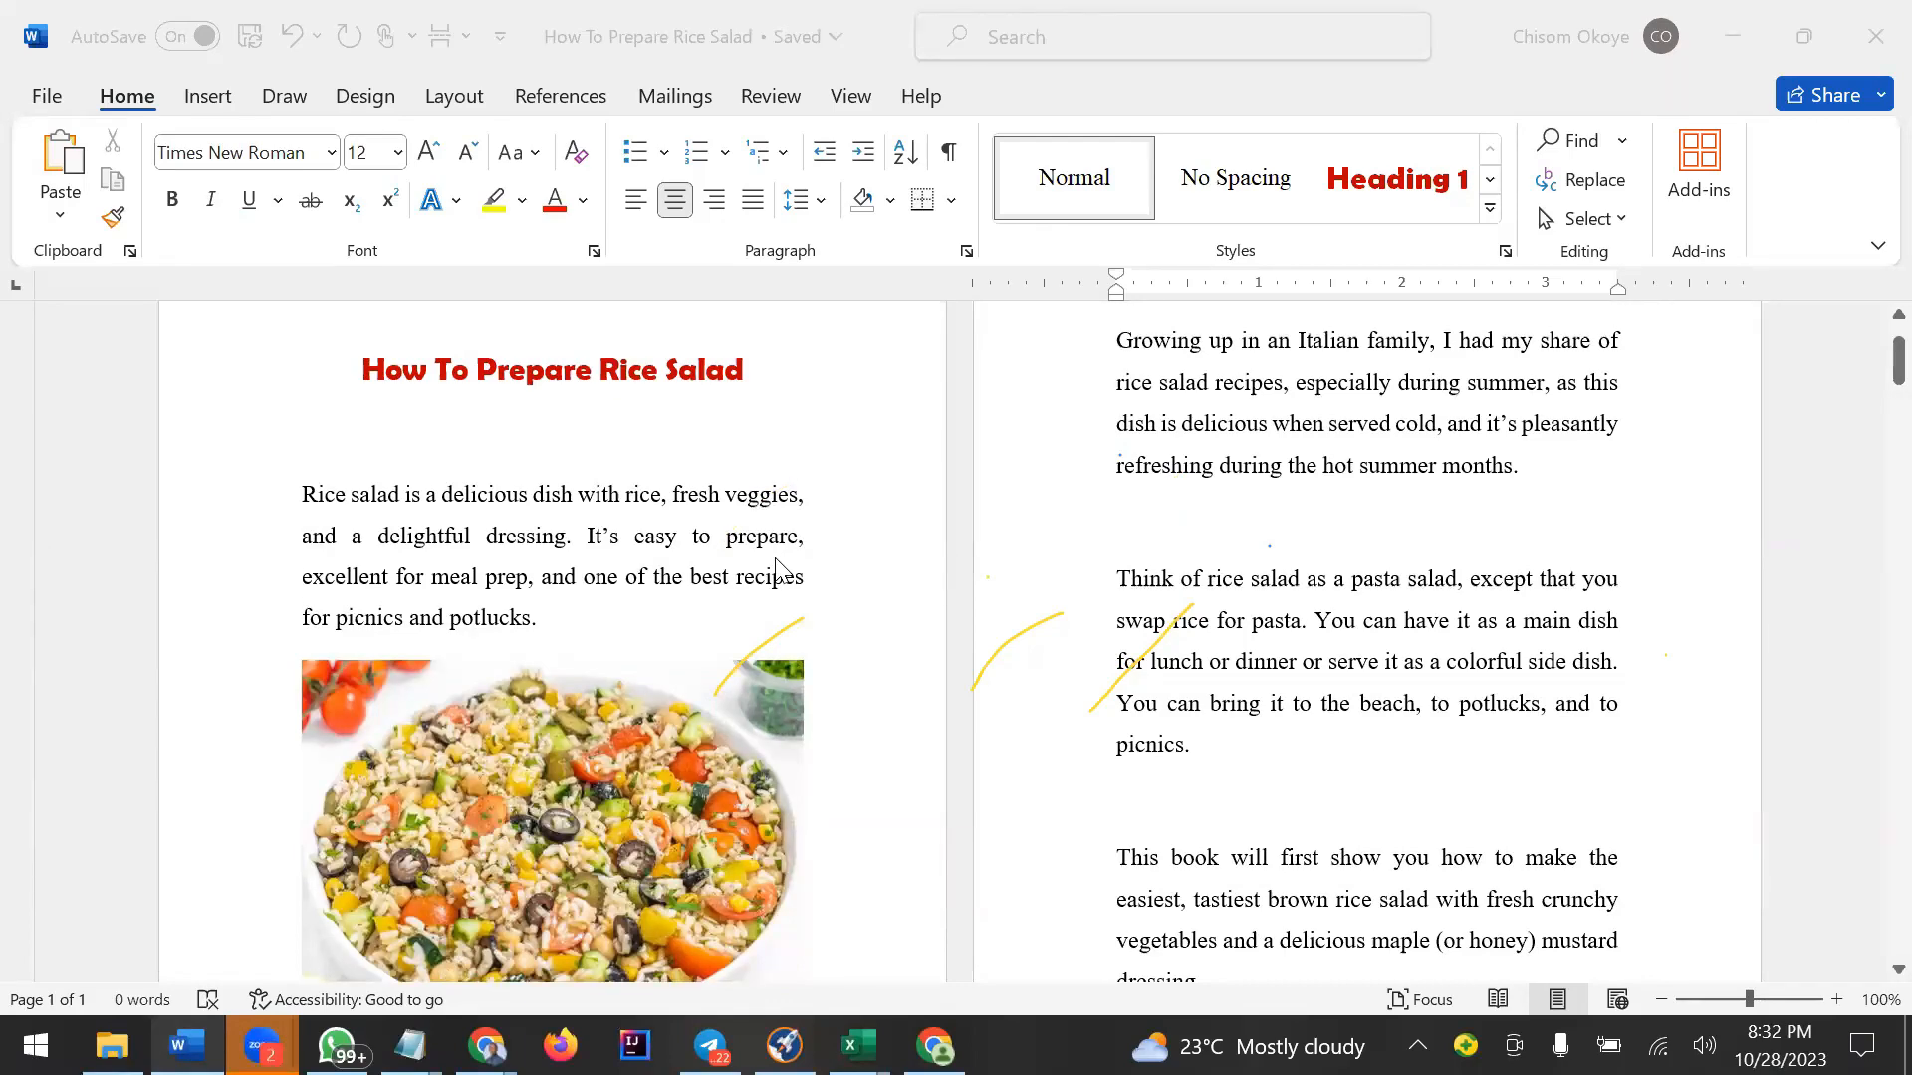
{"action": "scroll", "coordinate": [776, 560], "scroll_direction": "down", "scroll_amount": 20}
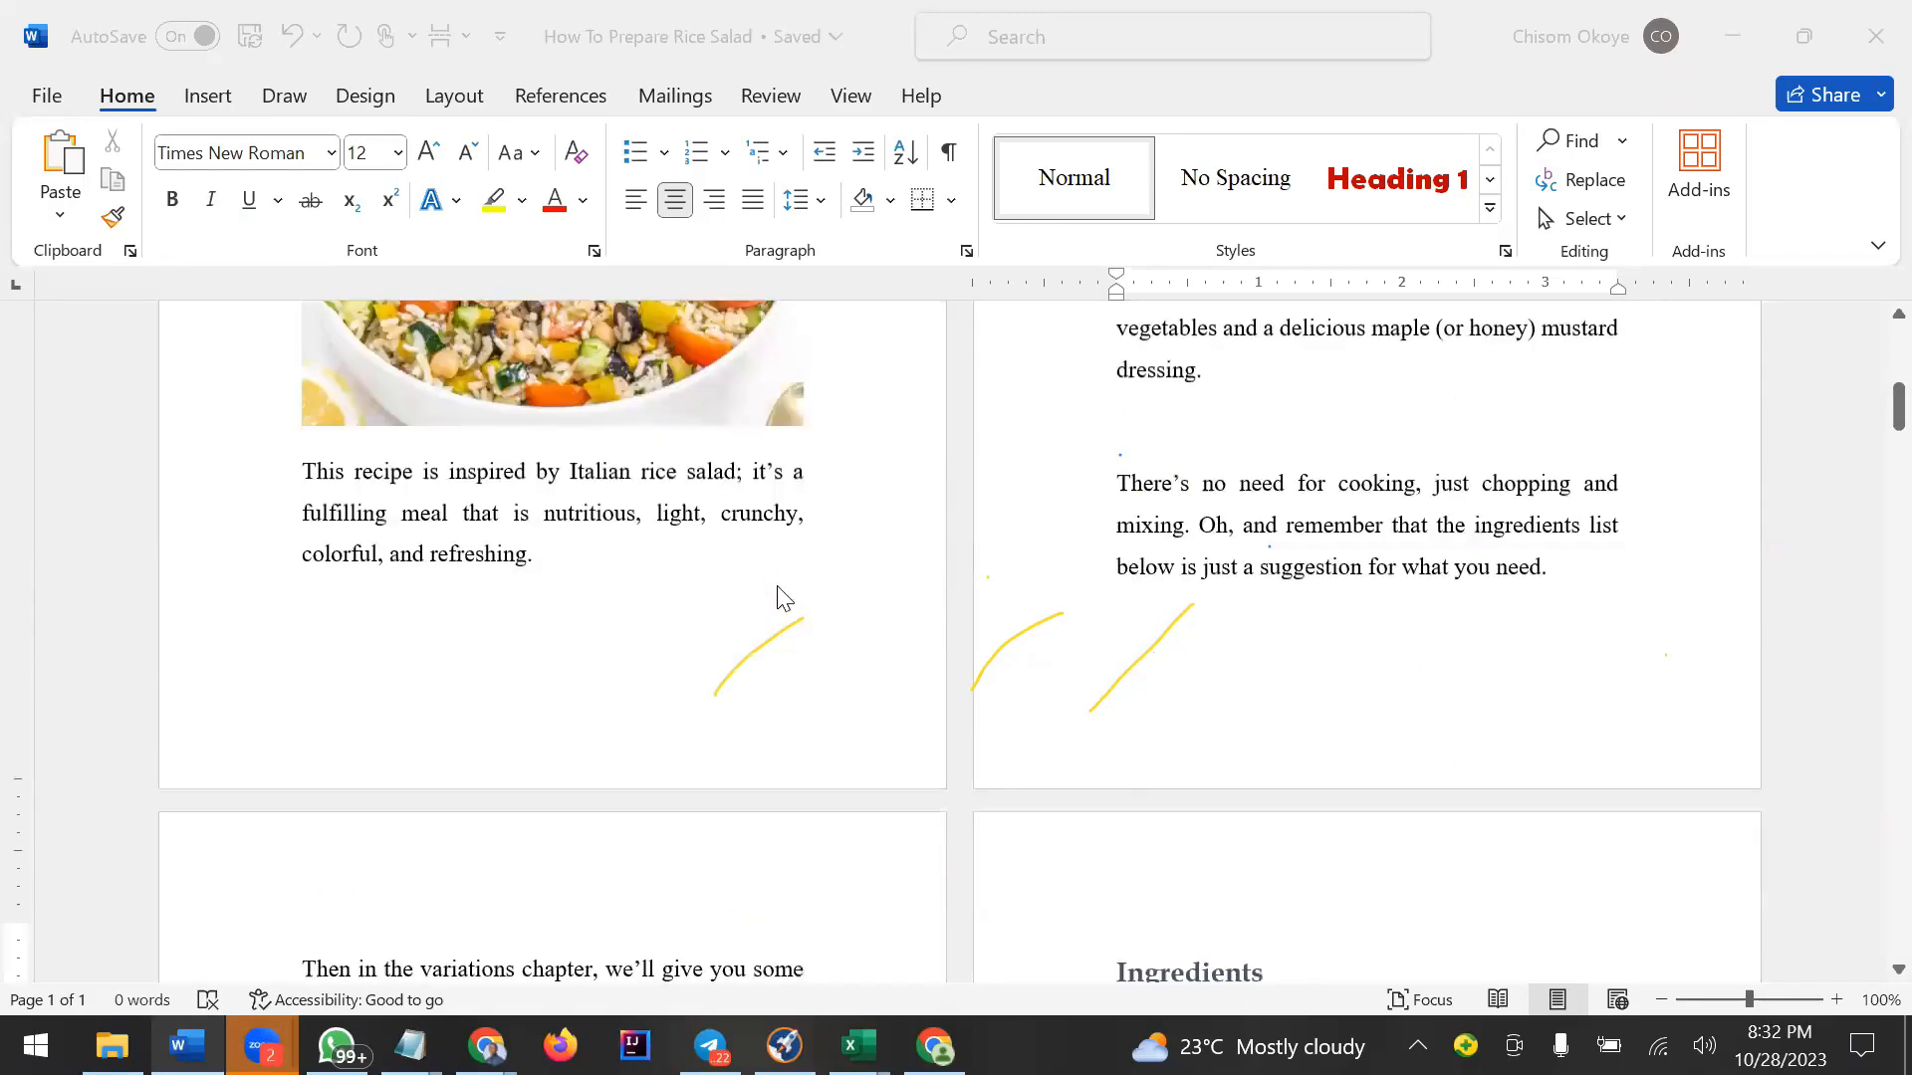
{"action": "scroll", "coordinate": [779, 595], "scroll_direction": "down", "scroll_amount": 18}
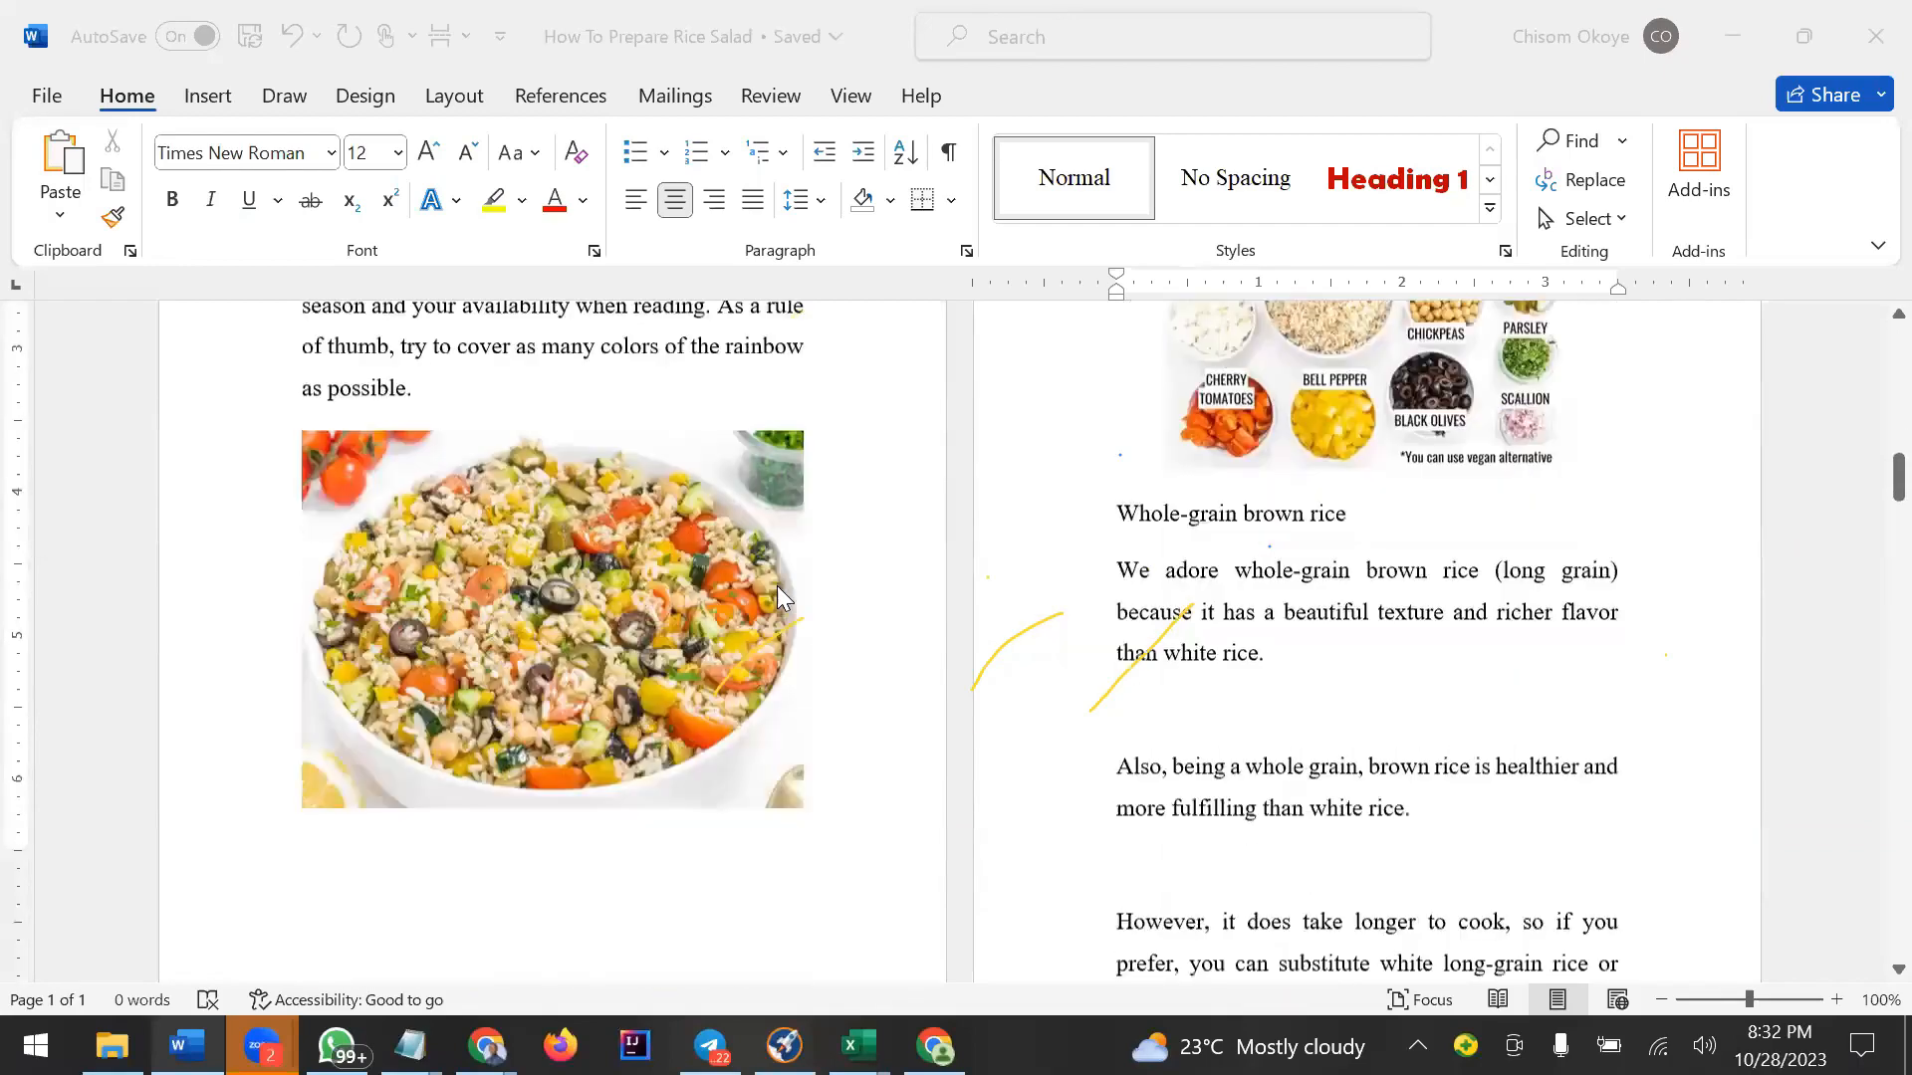
{"action": "scroll", "coordinate": [777, 586], "scroll_direction": "down", "scroll_amount": 10}
{"action": "scroll", "coordinate": [777, 588], "scroll_direction": "up", "scroll_amount": 8}
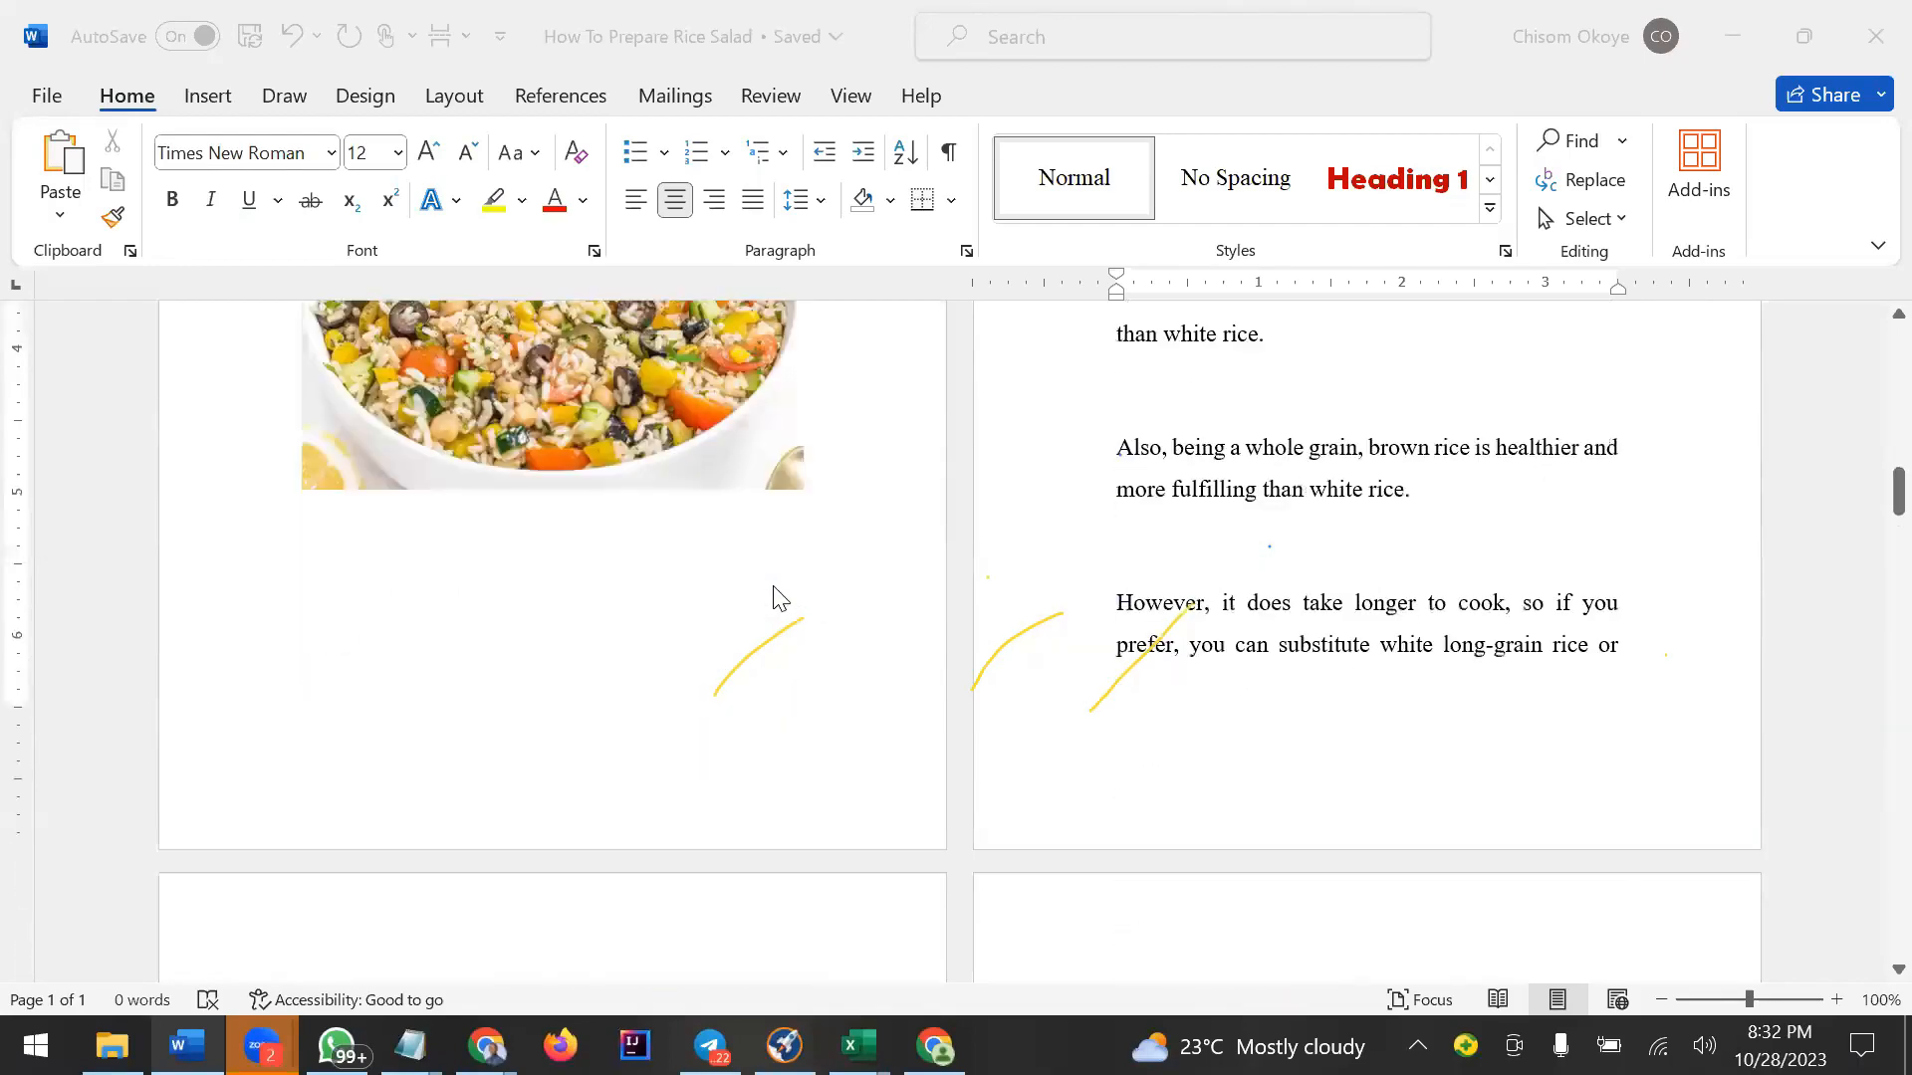
{"action": "scroll", "coordinate": [775, 596], "scroll_direction": "up", "scroll_amount": 20}
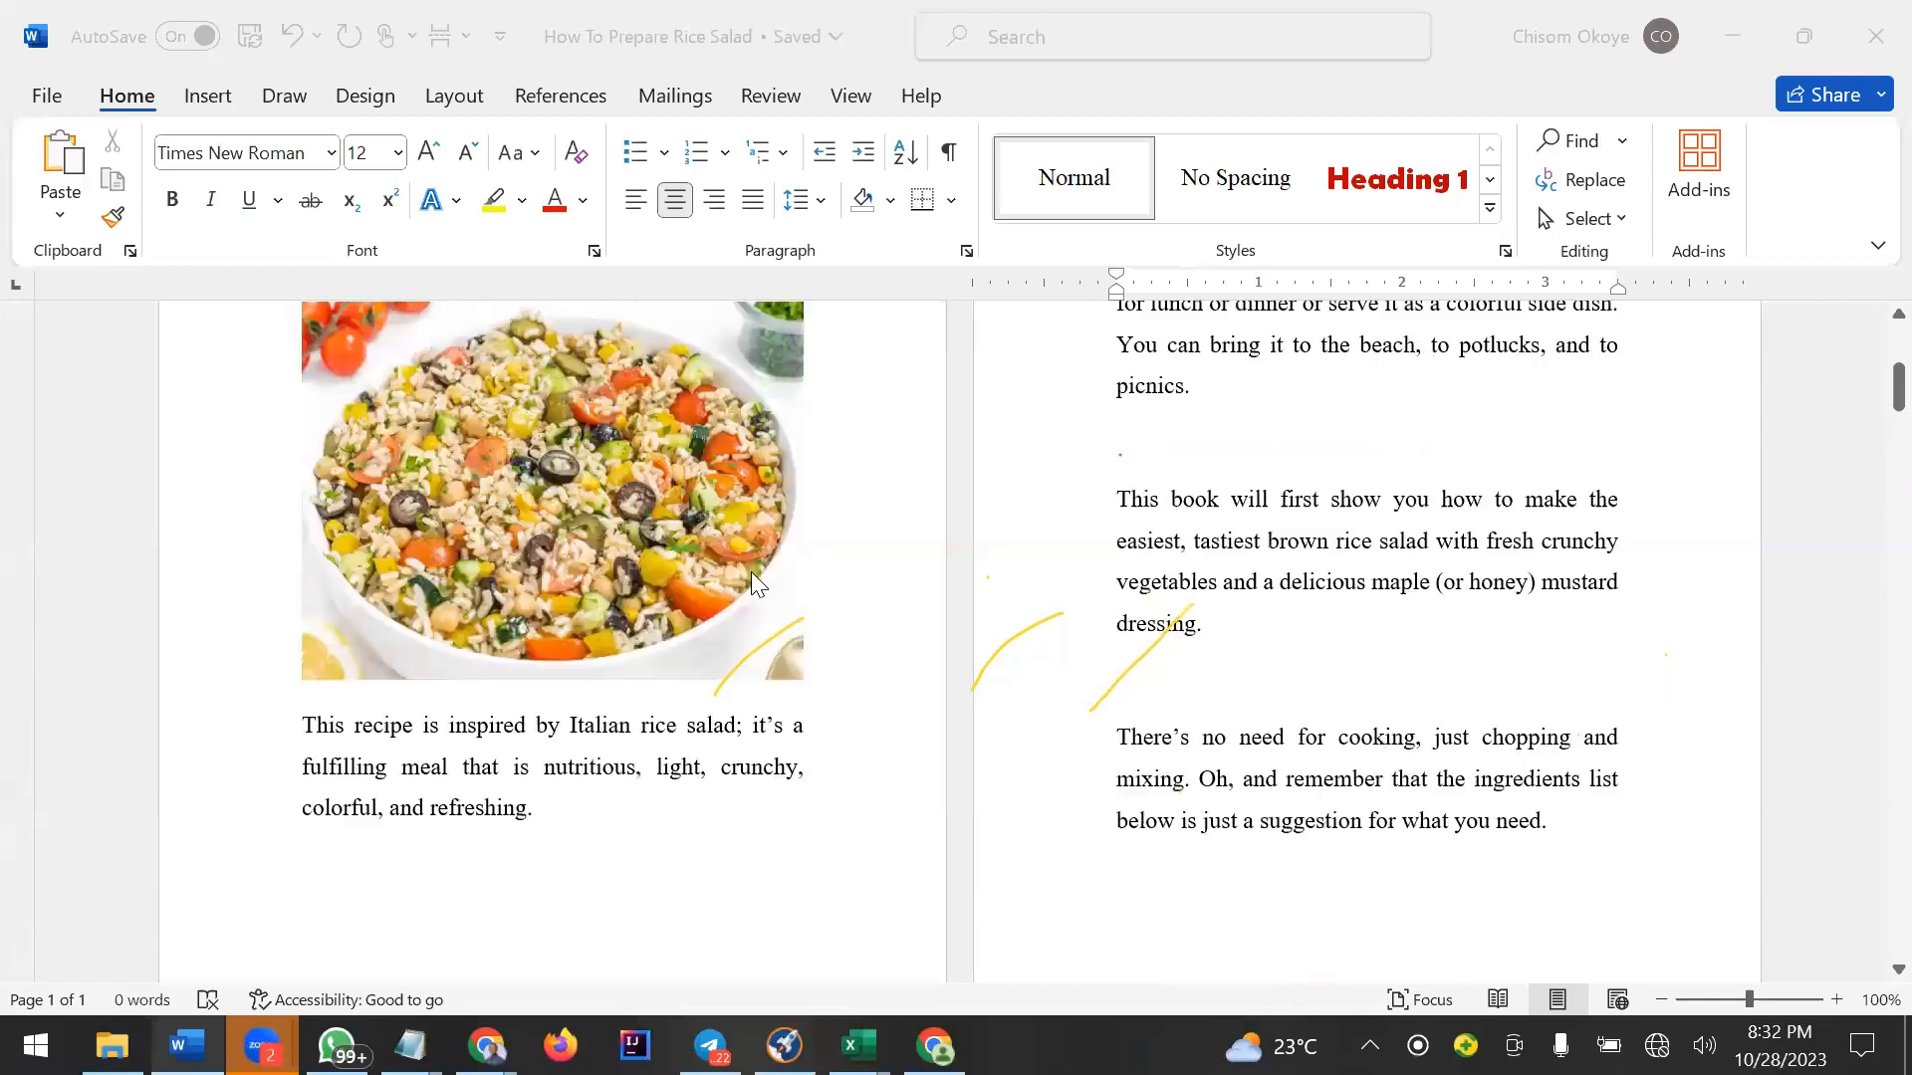
{"action": "scroll", "coordinate": [750, 583], "scroll_direction": "up", "scroll_amount": 3}
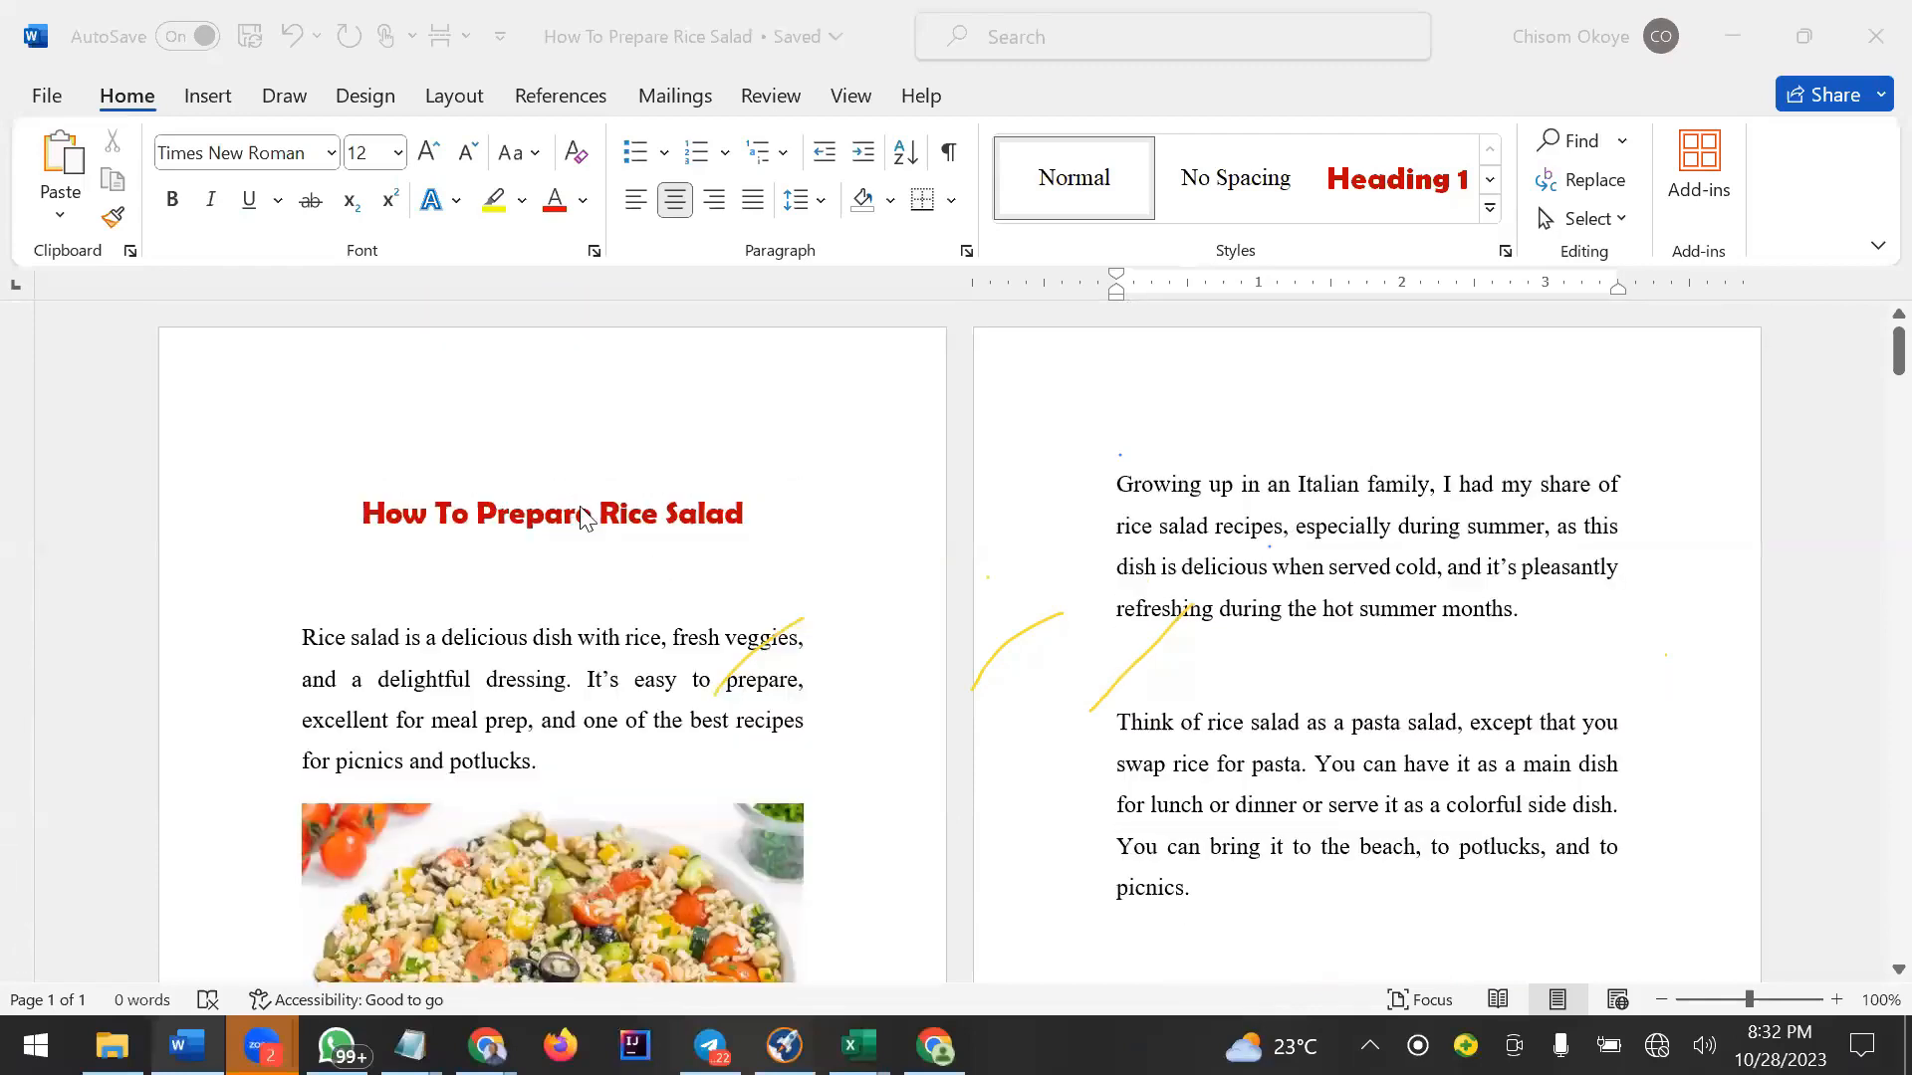
Copy the How To Prepare Rice Salad title text.
{"action": "triple_click", "coordinate": [575, 515]}
{"action": "right_click", "coordinate": [574, 511]}
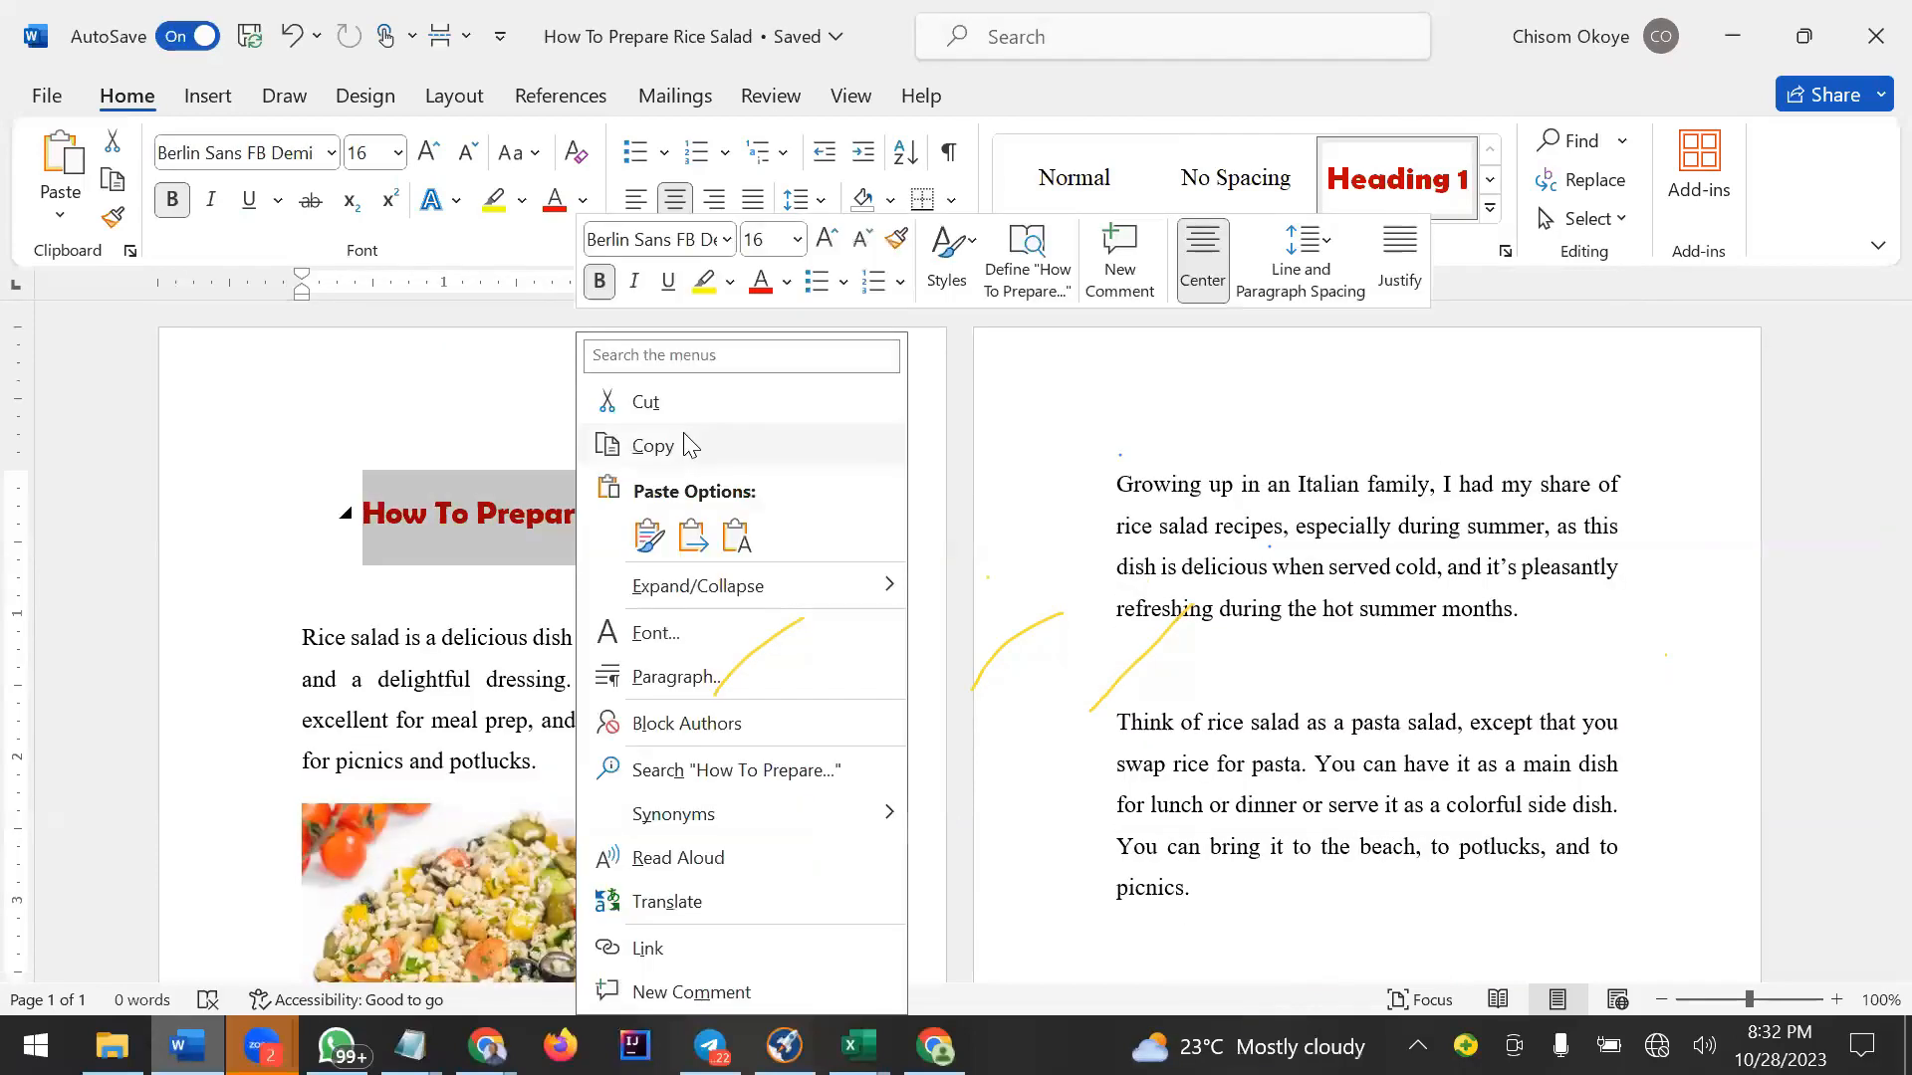
{"action": "left_click", "coordinate": [684, 442]}
{"action": "left_click", "coordinate": [669, 511]}
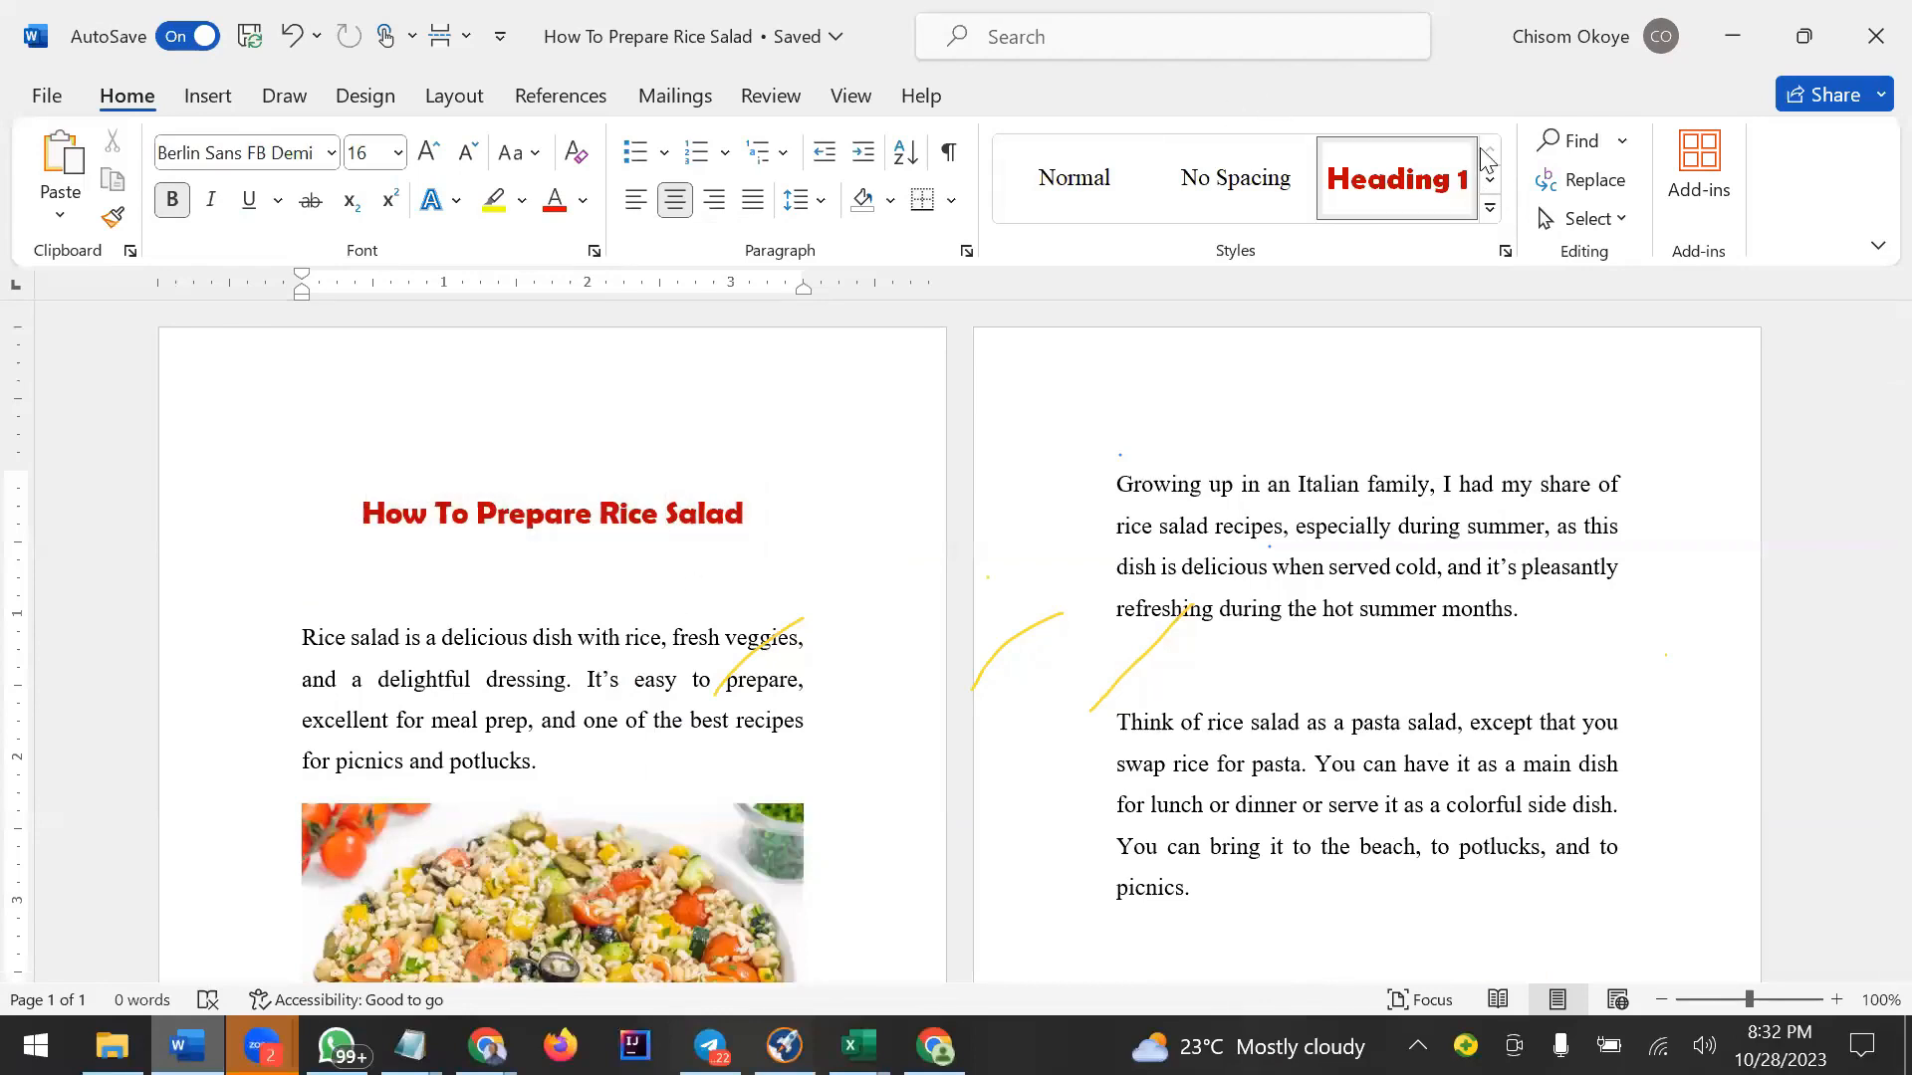
Return to the Canva home page and create a new custom-size design 6 in wide and 9 in high.
{"action": "left_click", "coordinate": [1737, 36]}
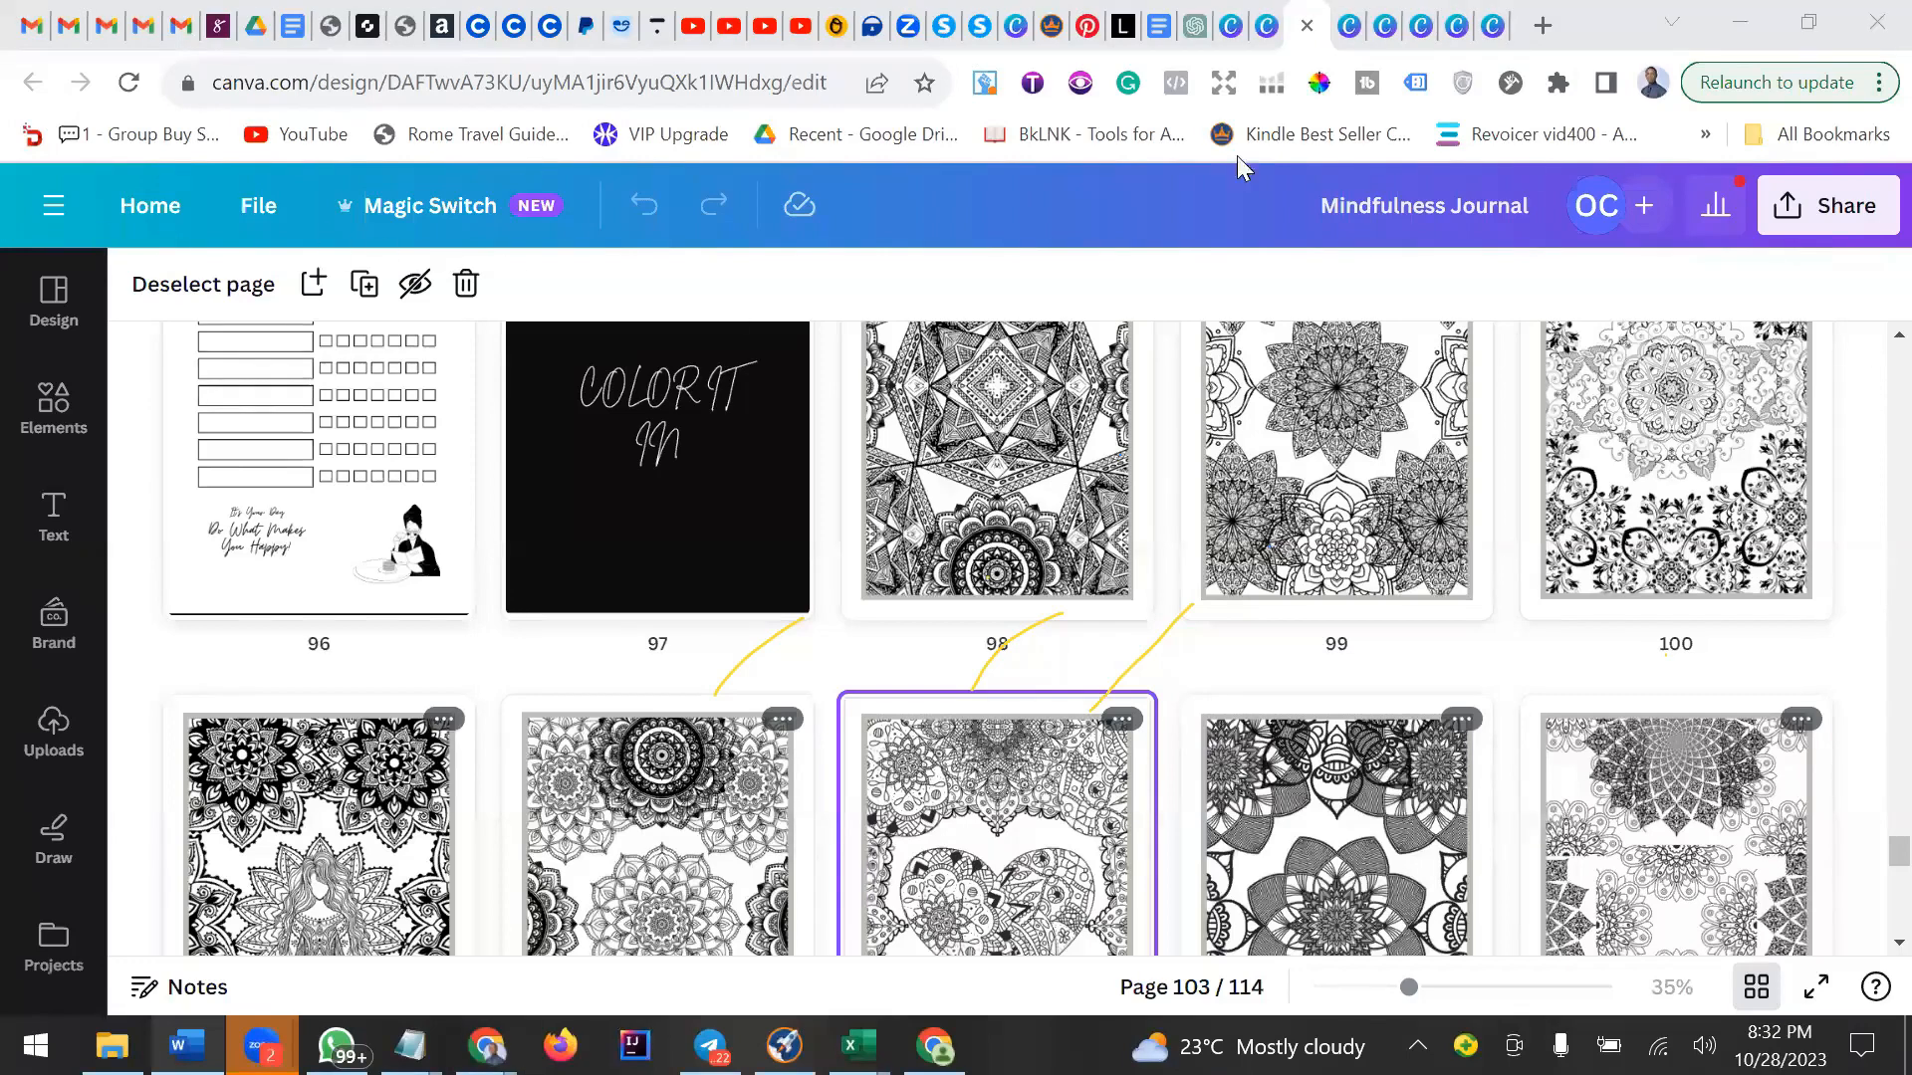
{"action": "left_click", "coordinate": [1490, 33]}
{"action": "left_click", "coordinate": [1491, 33]}
{"action": "left_click", "coordinate": [1490, 32]}
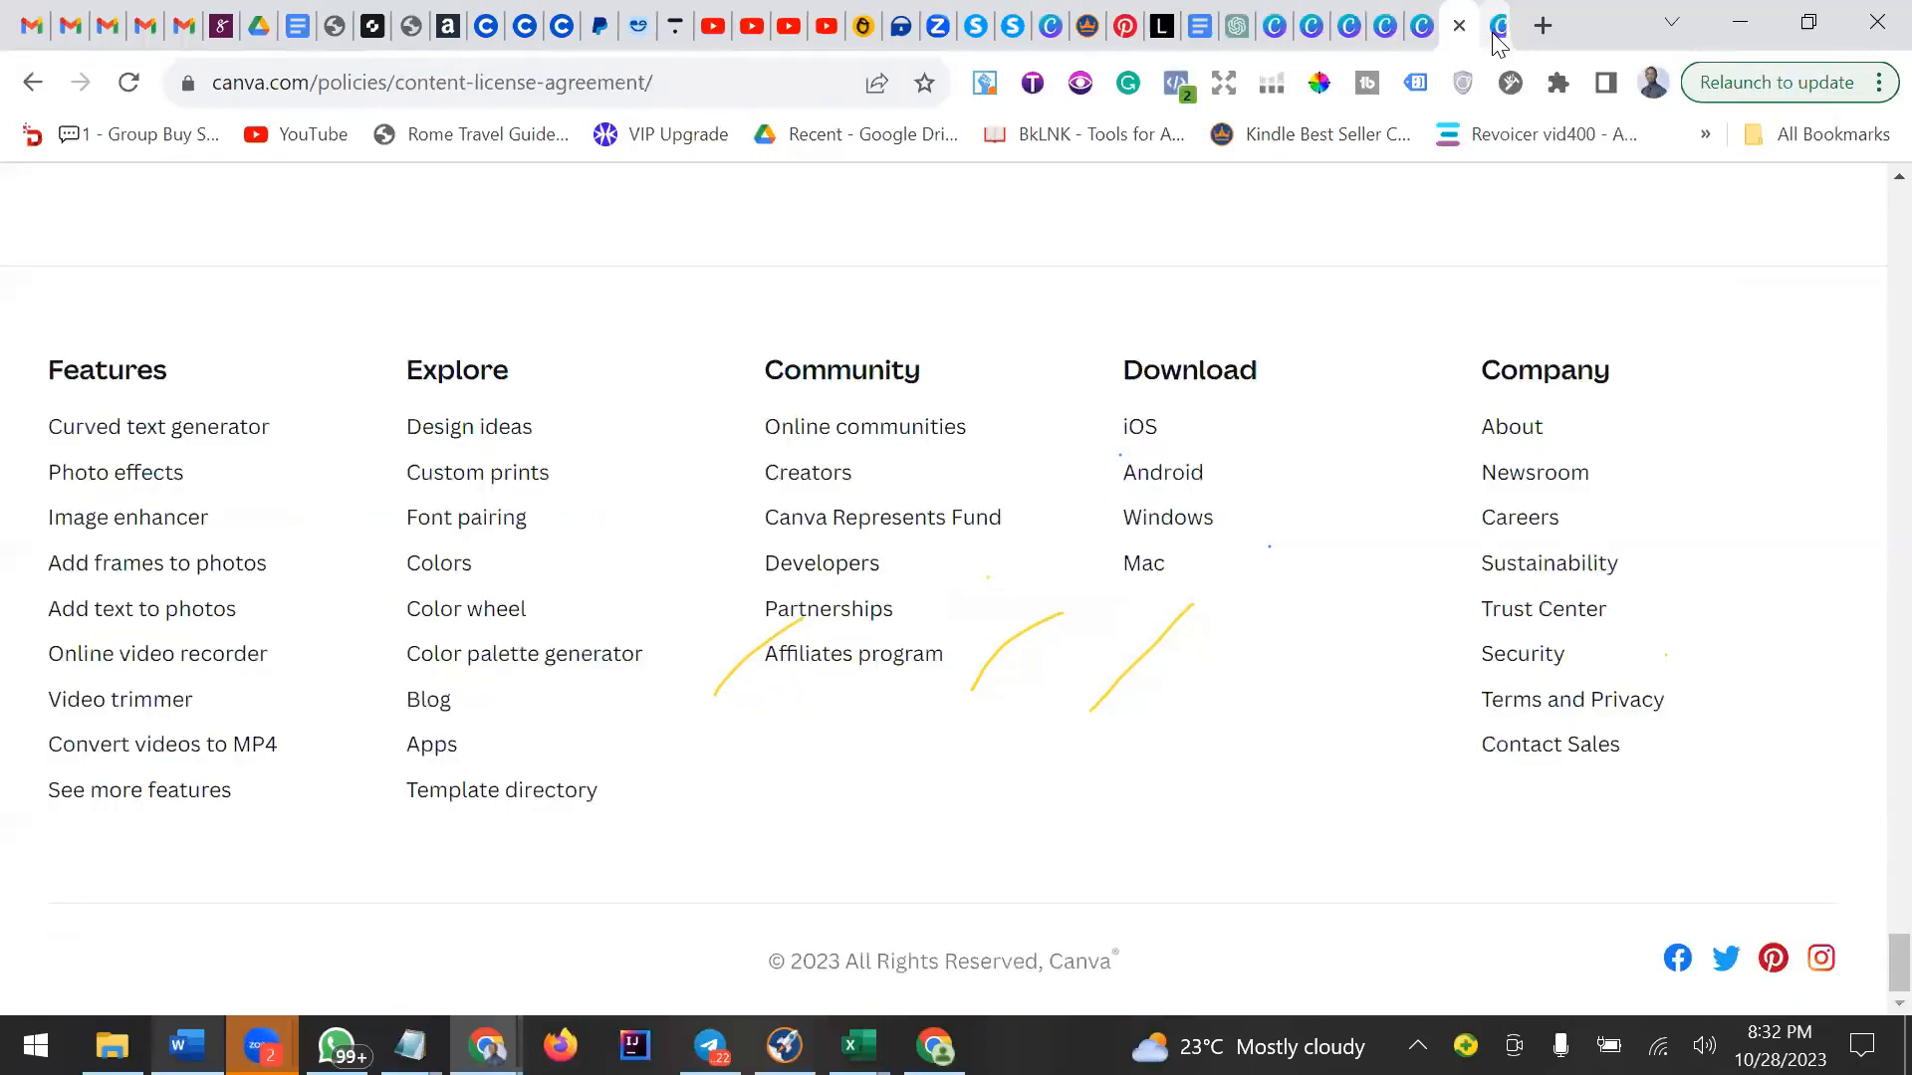
{"action": "left_click", "coordinate": [1490, 32]}
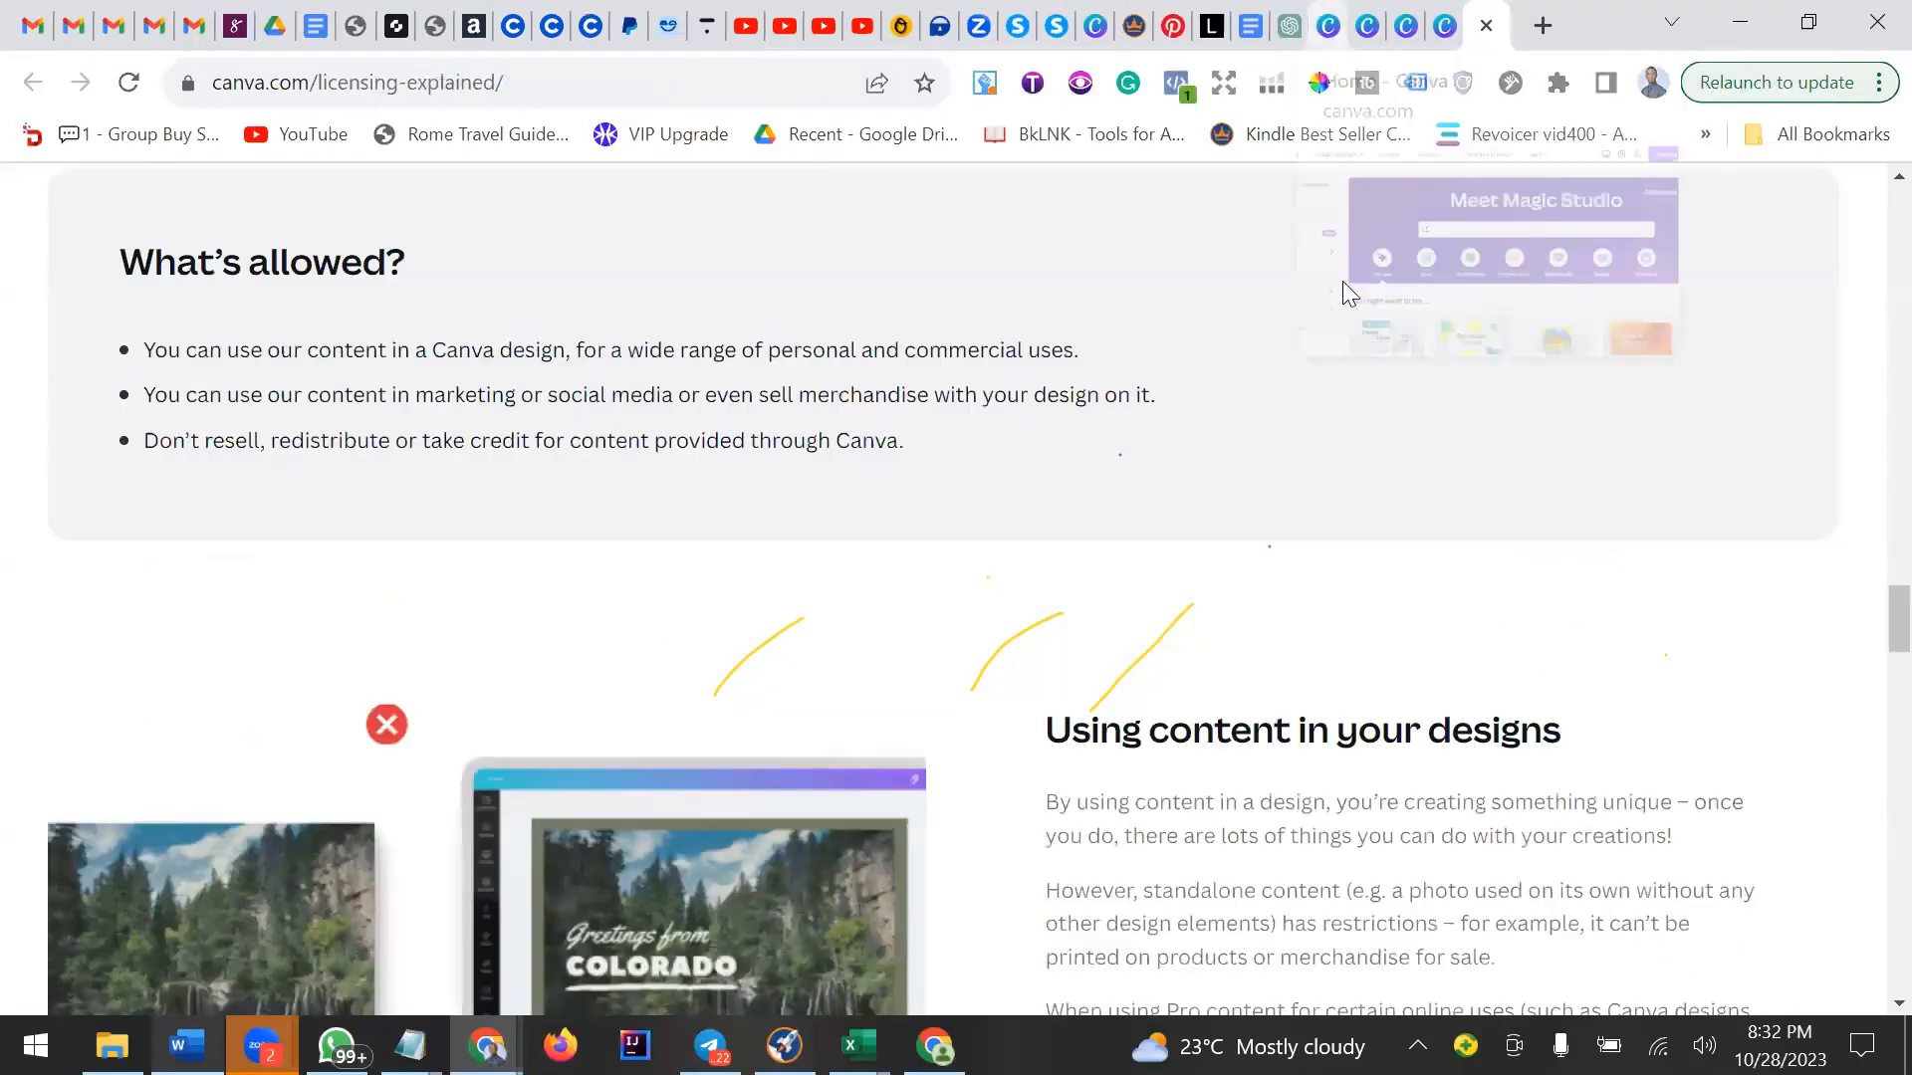
{"action": "left_click", "coordinate": [1314, 27]}
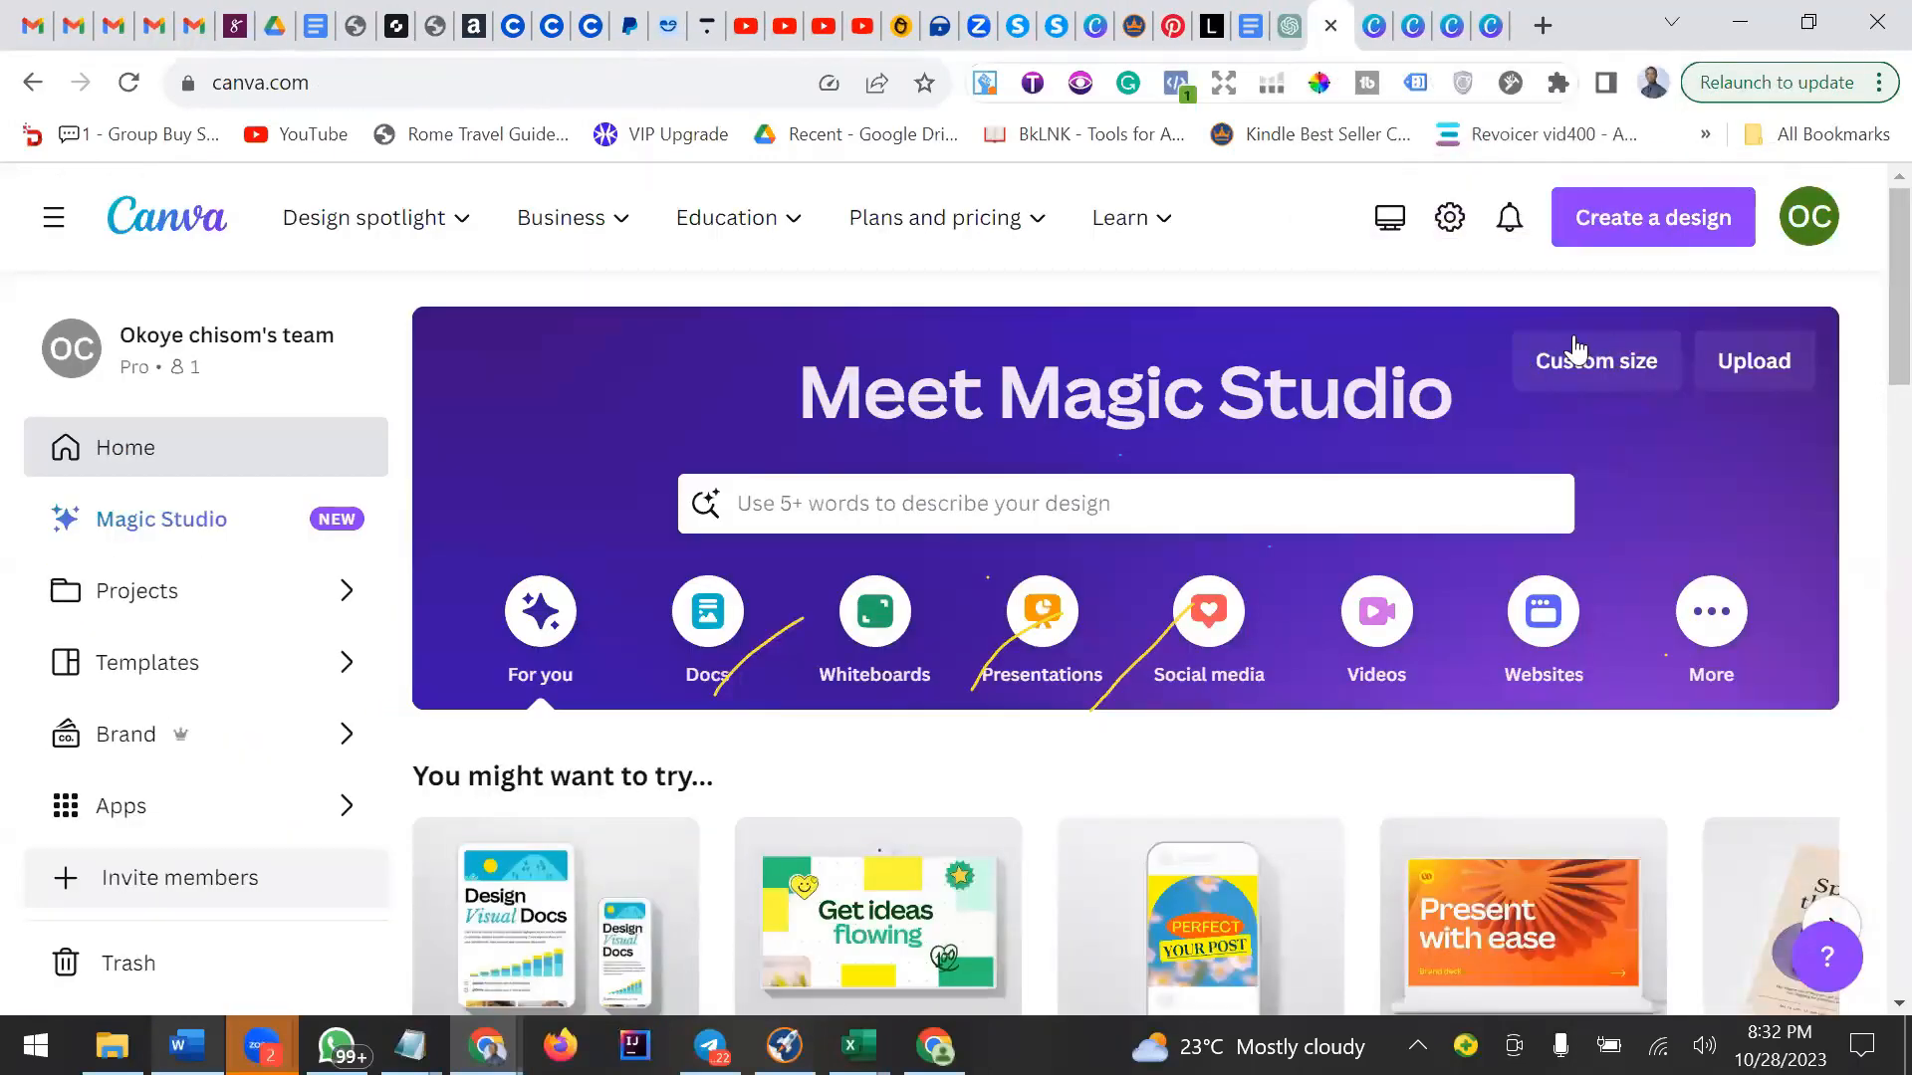
{"action": "left_click", "coordinate": [1600, 371]}
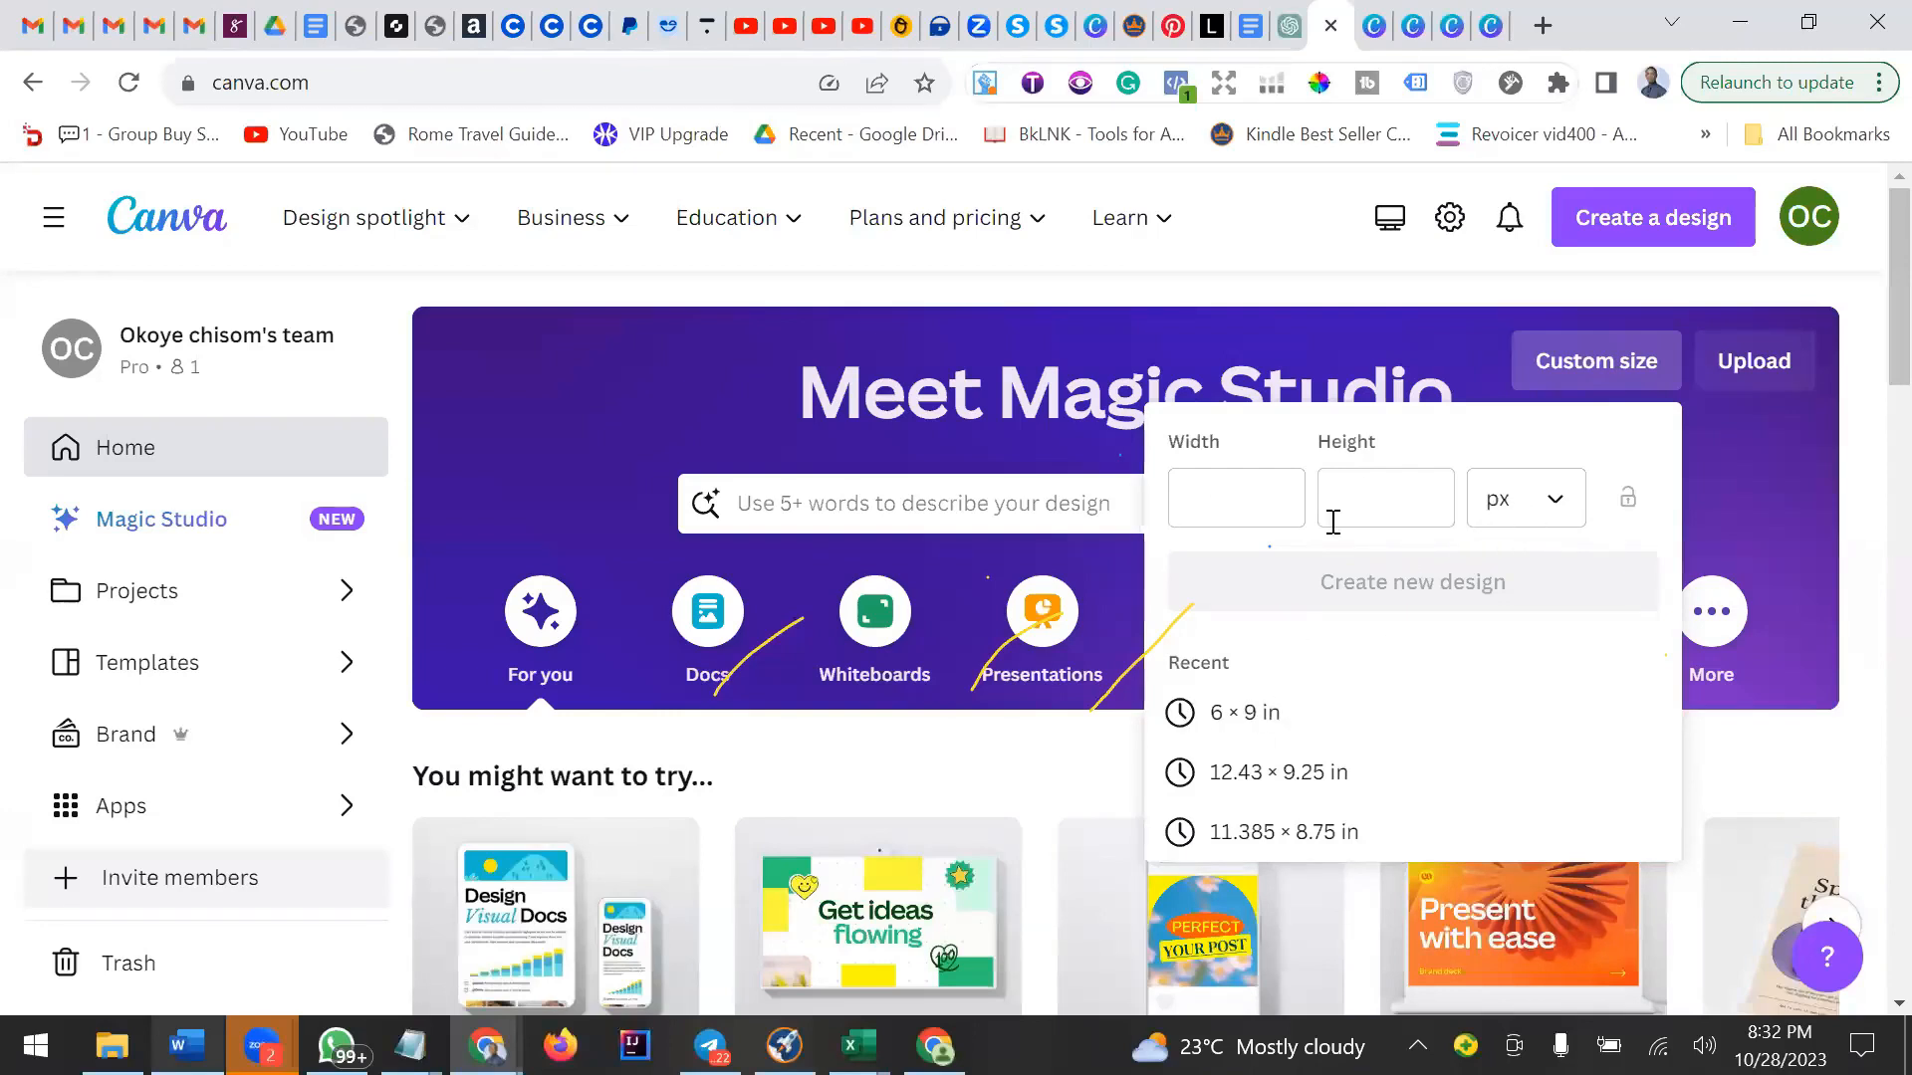
{"action": "left_click", "coordinate": [1253, 501]}
{"action": "left_click", "coordinate": [1532, 517]}
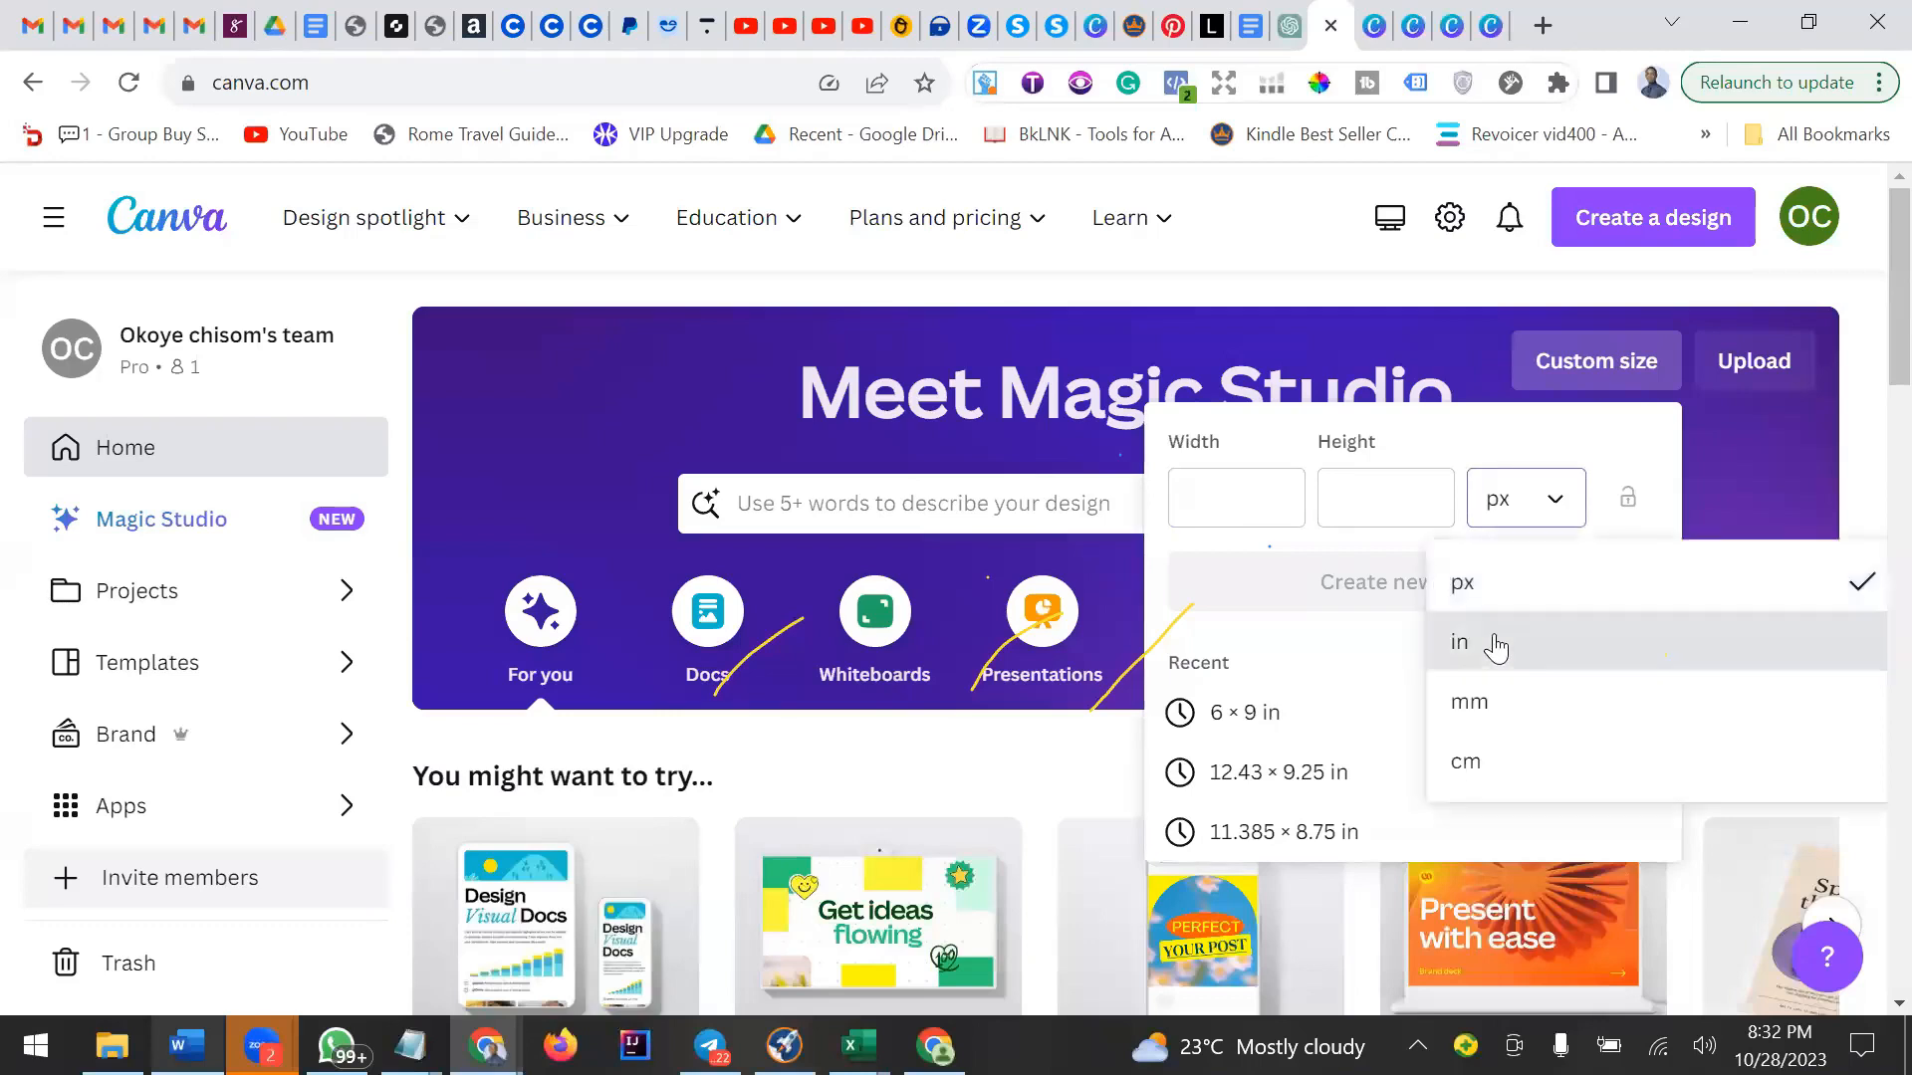
{"action": "left_click", "coordinate": [1490, 641]}
{"action": "left_click", "coordinate": [1253, 497]}
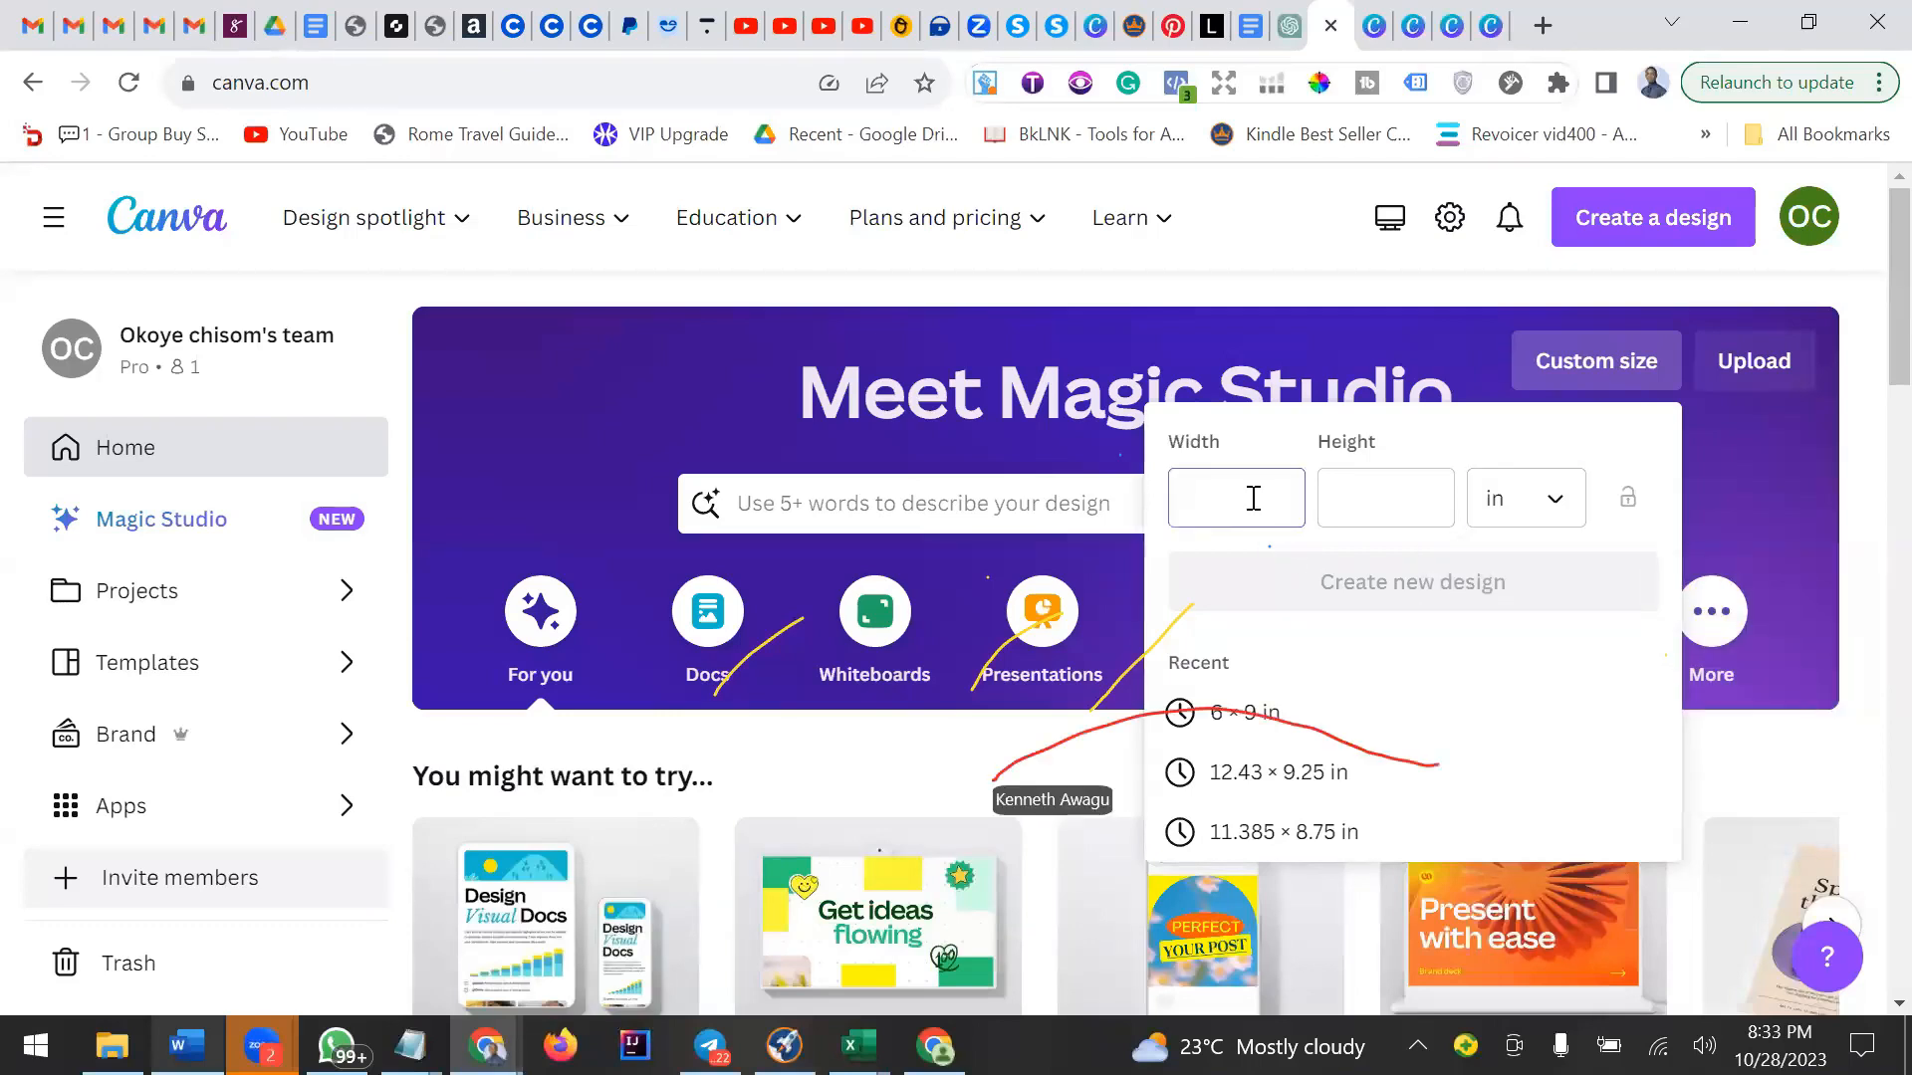
{"action": "type", "text": "6"}
{"action": "left_click", "coordinate": [1359, 506]}
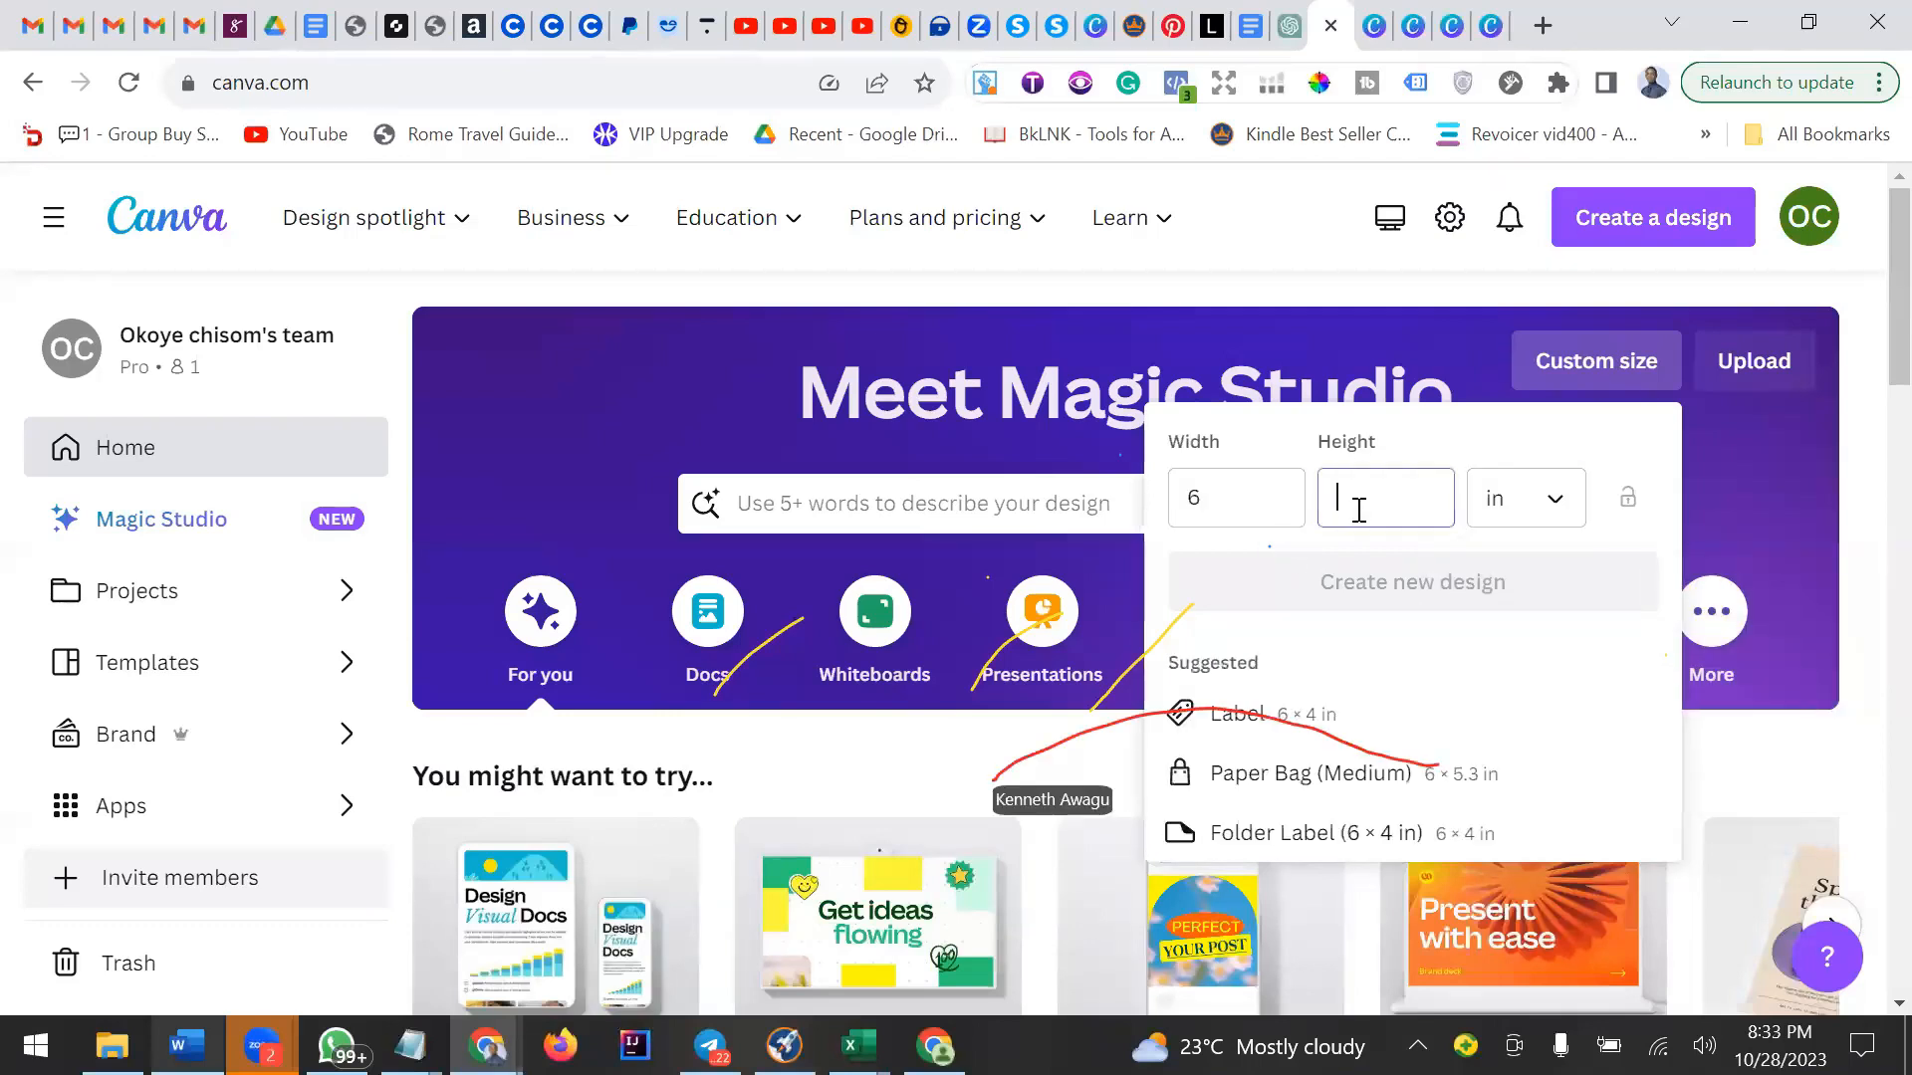
{"action": "type", "text": "9"}
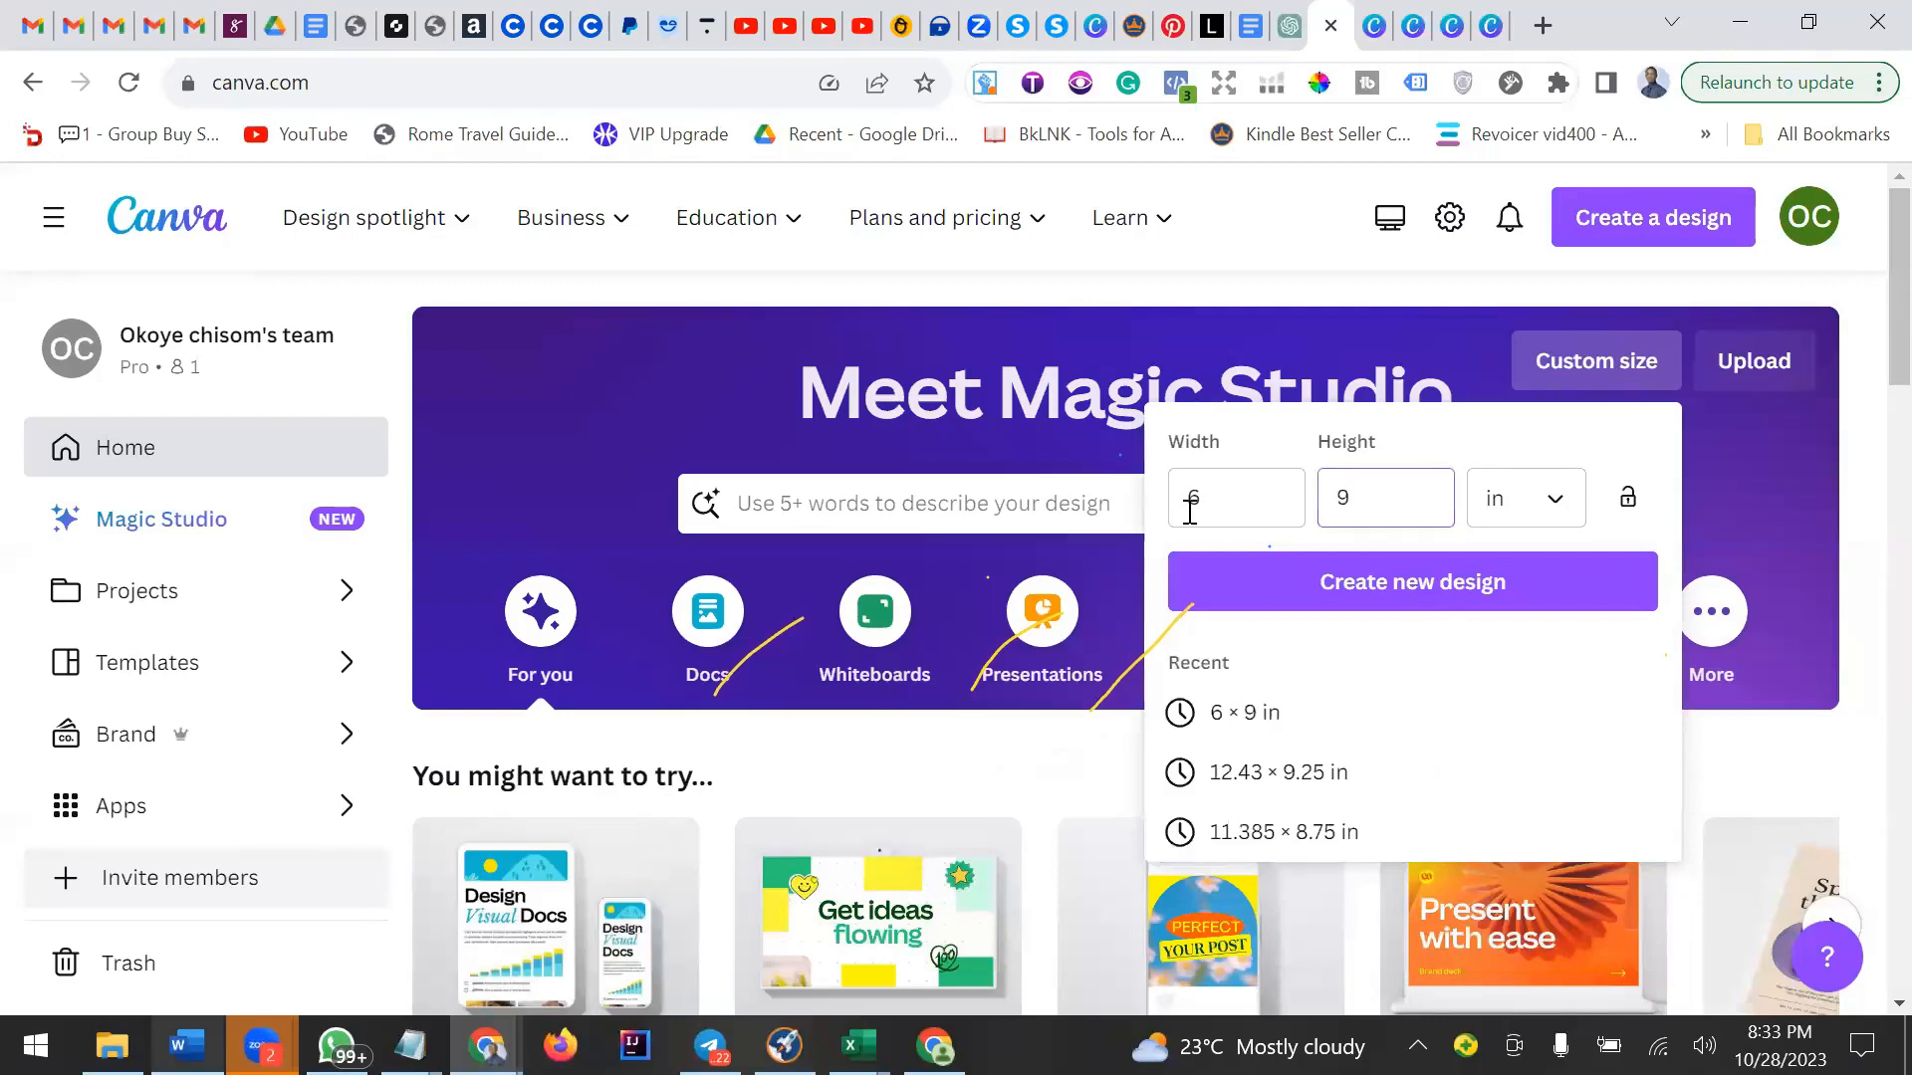
{"action": "left_click", "coordinate": [1461, 597]}
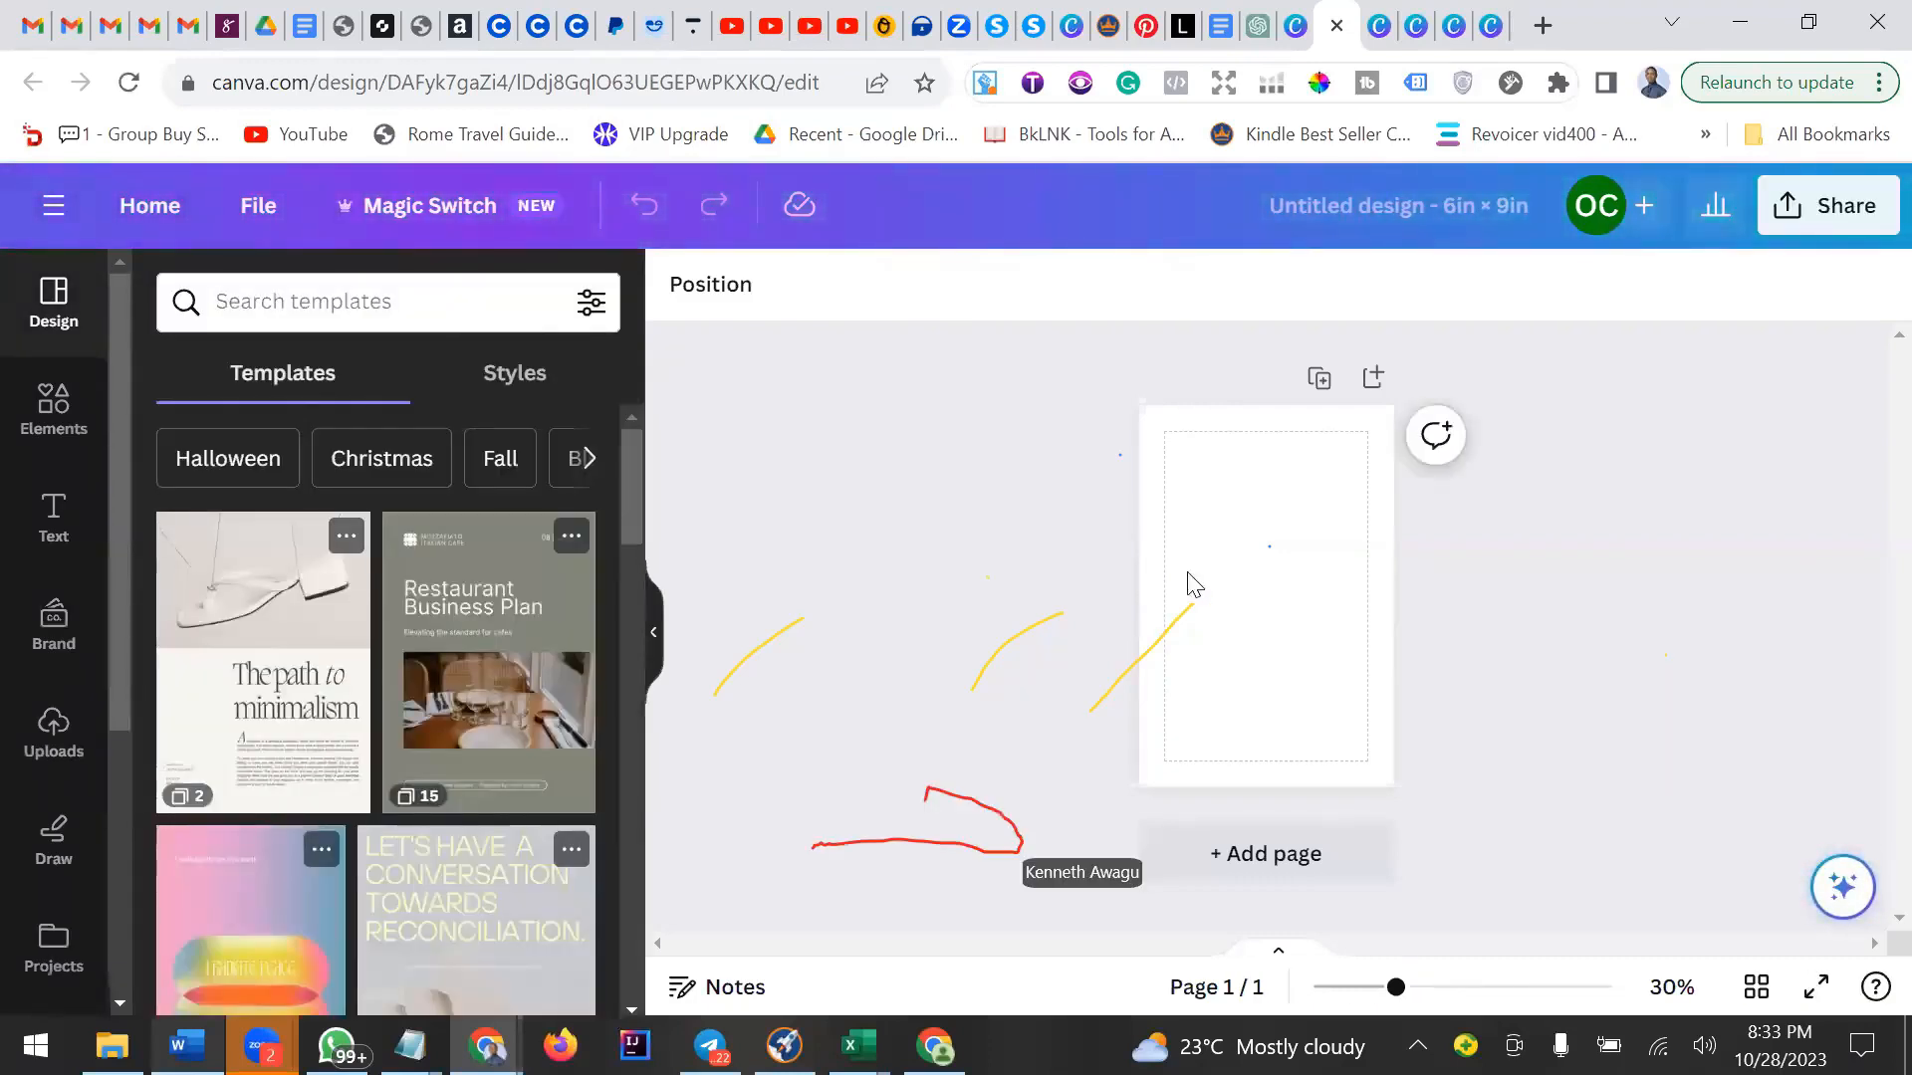
Turn the page margins of the 6 × 9 in design off and then back on.
{"action": "left_click", "coordinate": [1247, 533]}
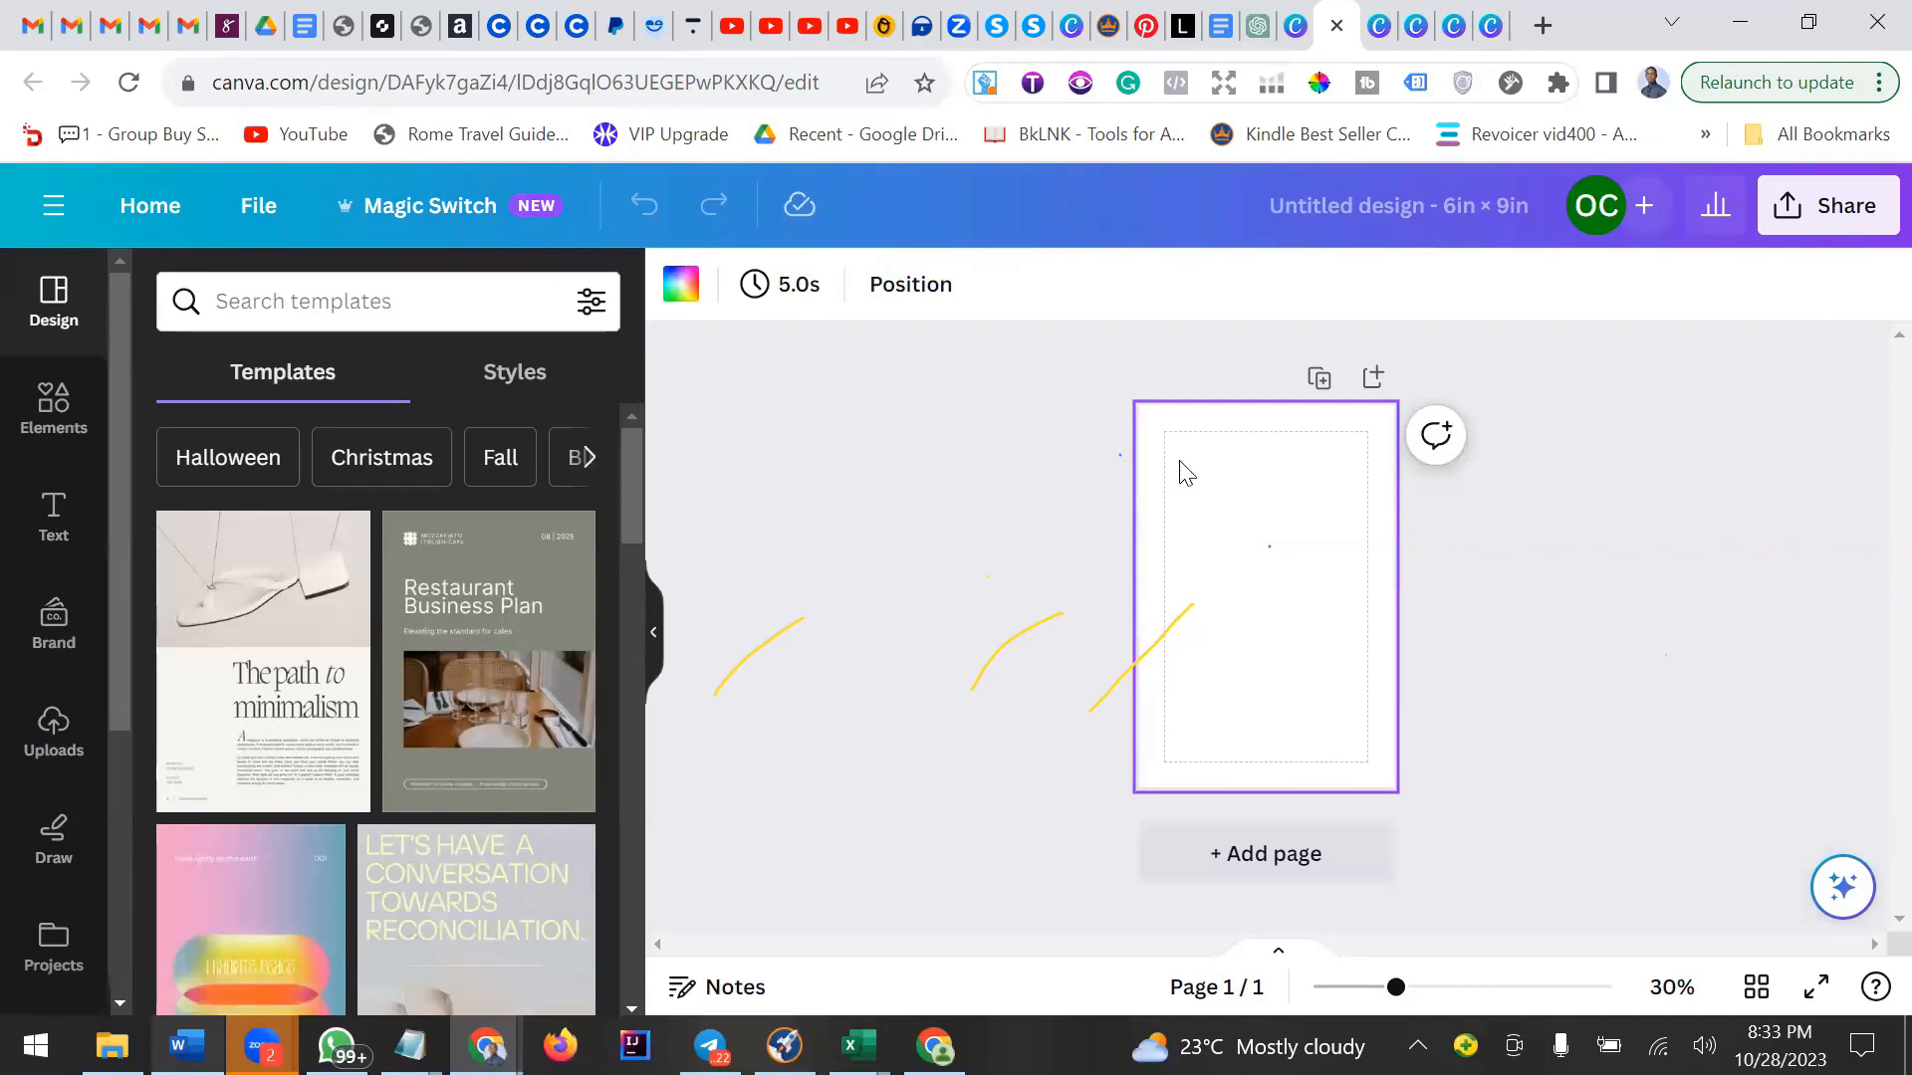
{"action": "left_click", "coordinate": [257, 203]}
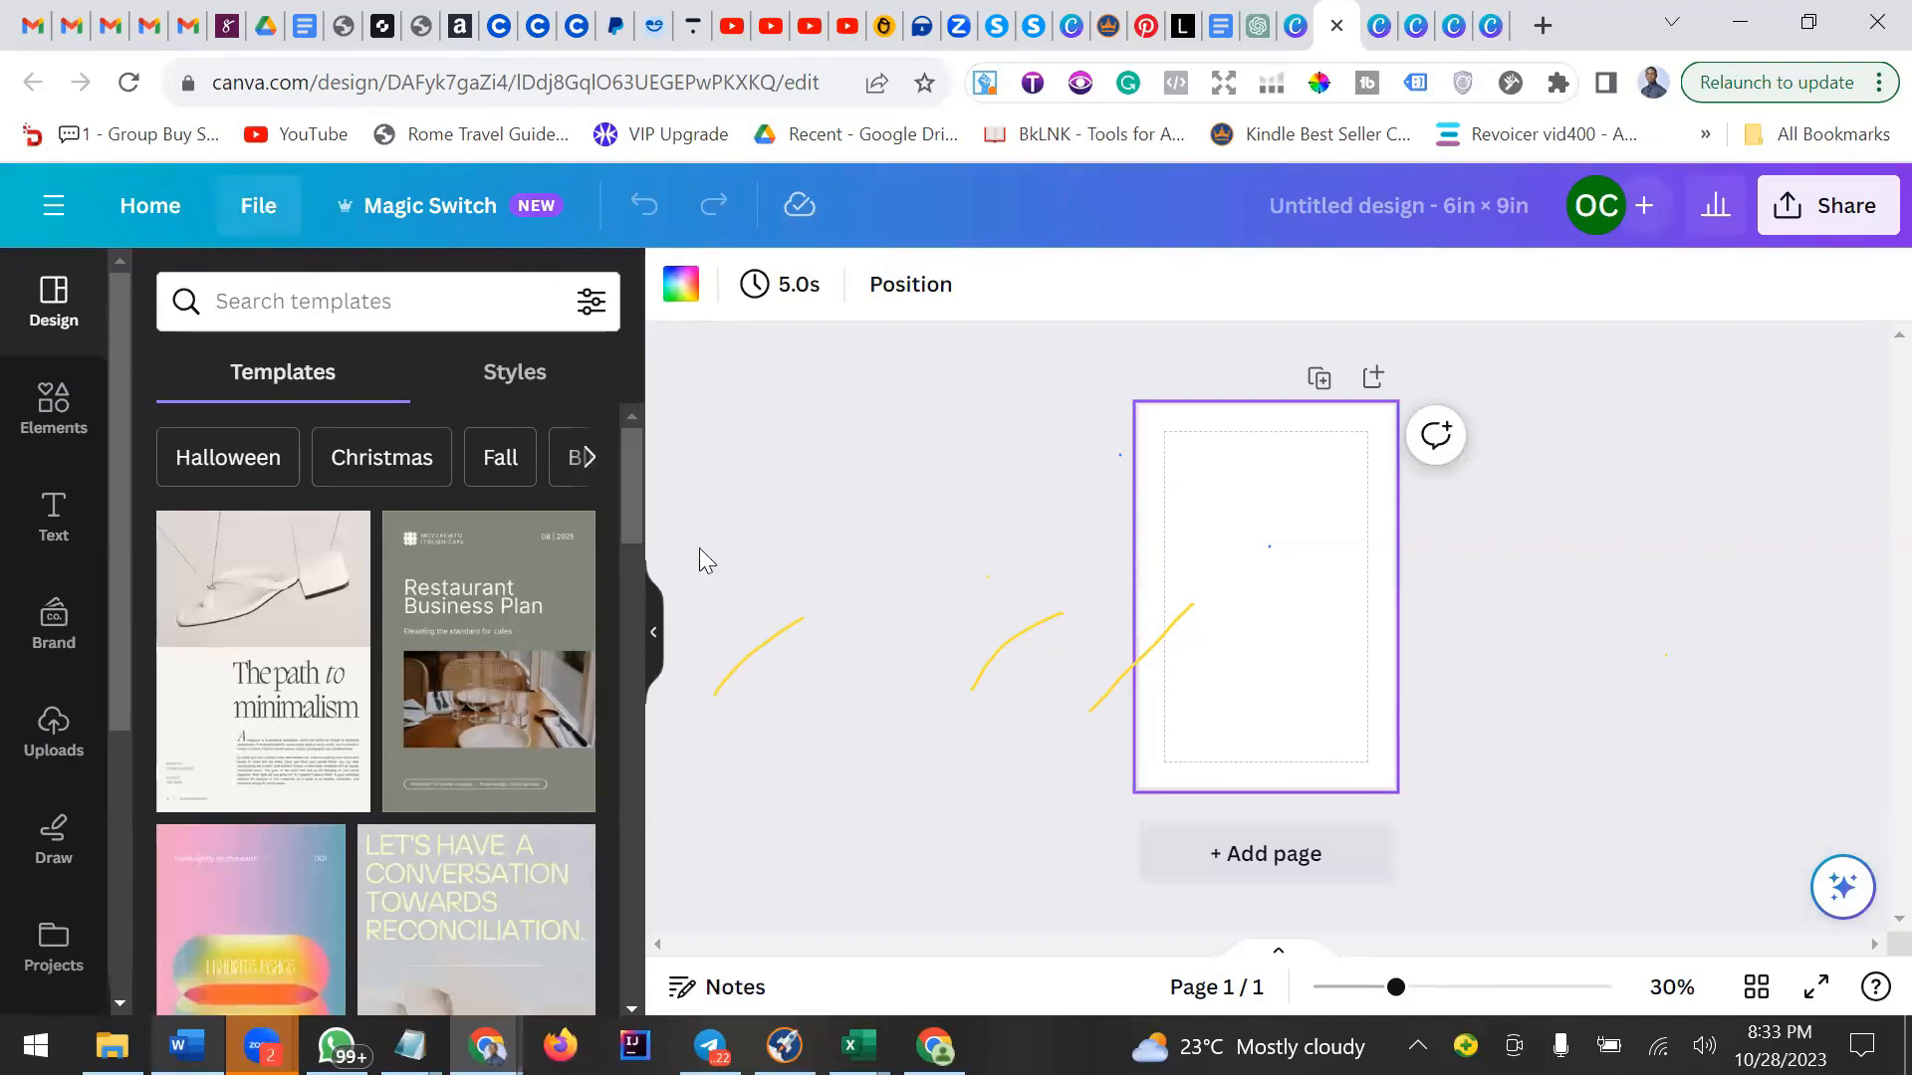
{"action": "mouse_move", "coordinate": [528, 581]}
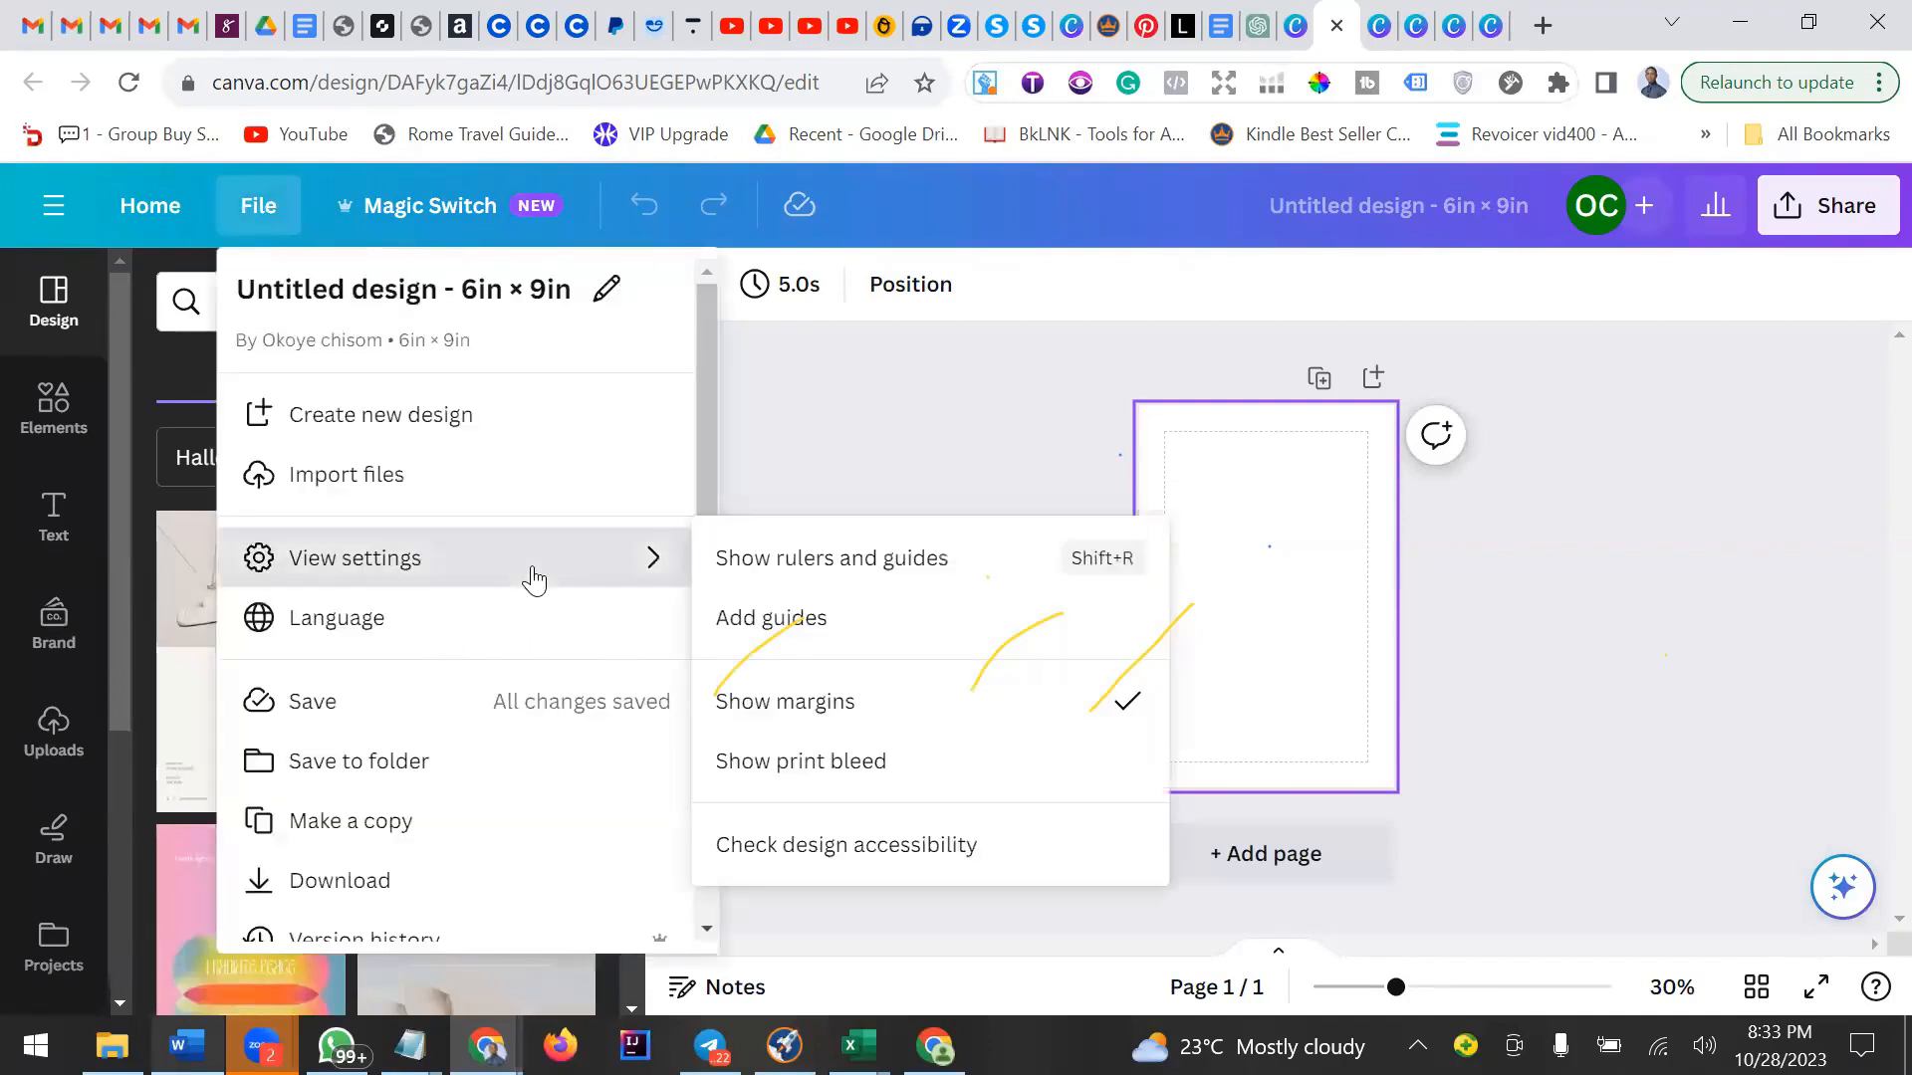
{"action": "left_click", "coordinate": [847, 717]}
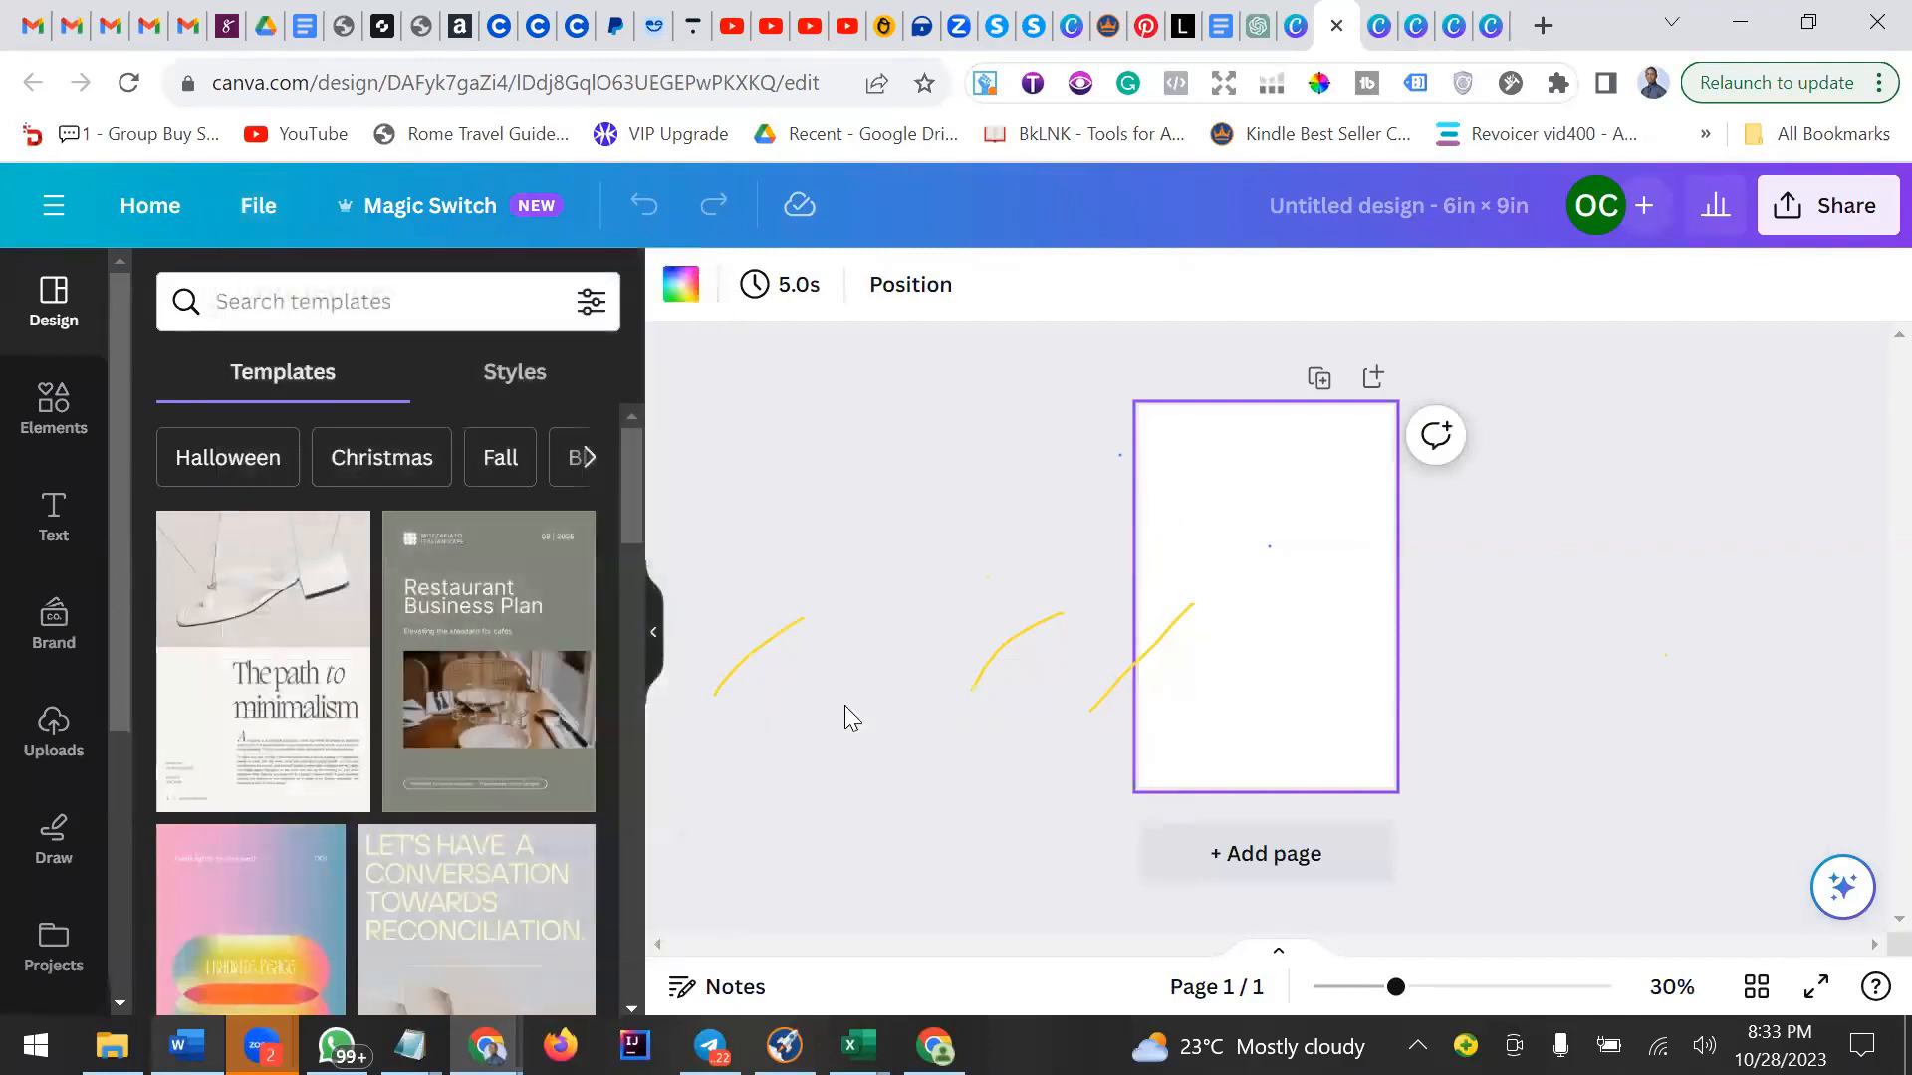
{"action": "left_click", "coordinate": [277, 213]}
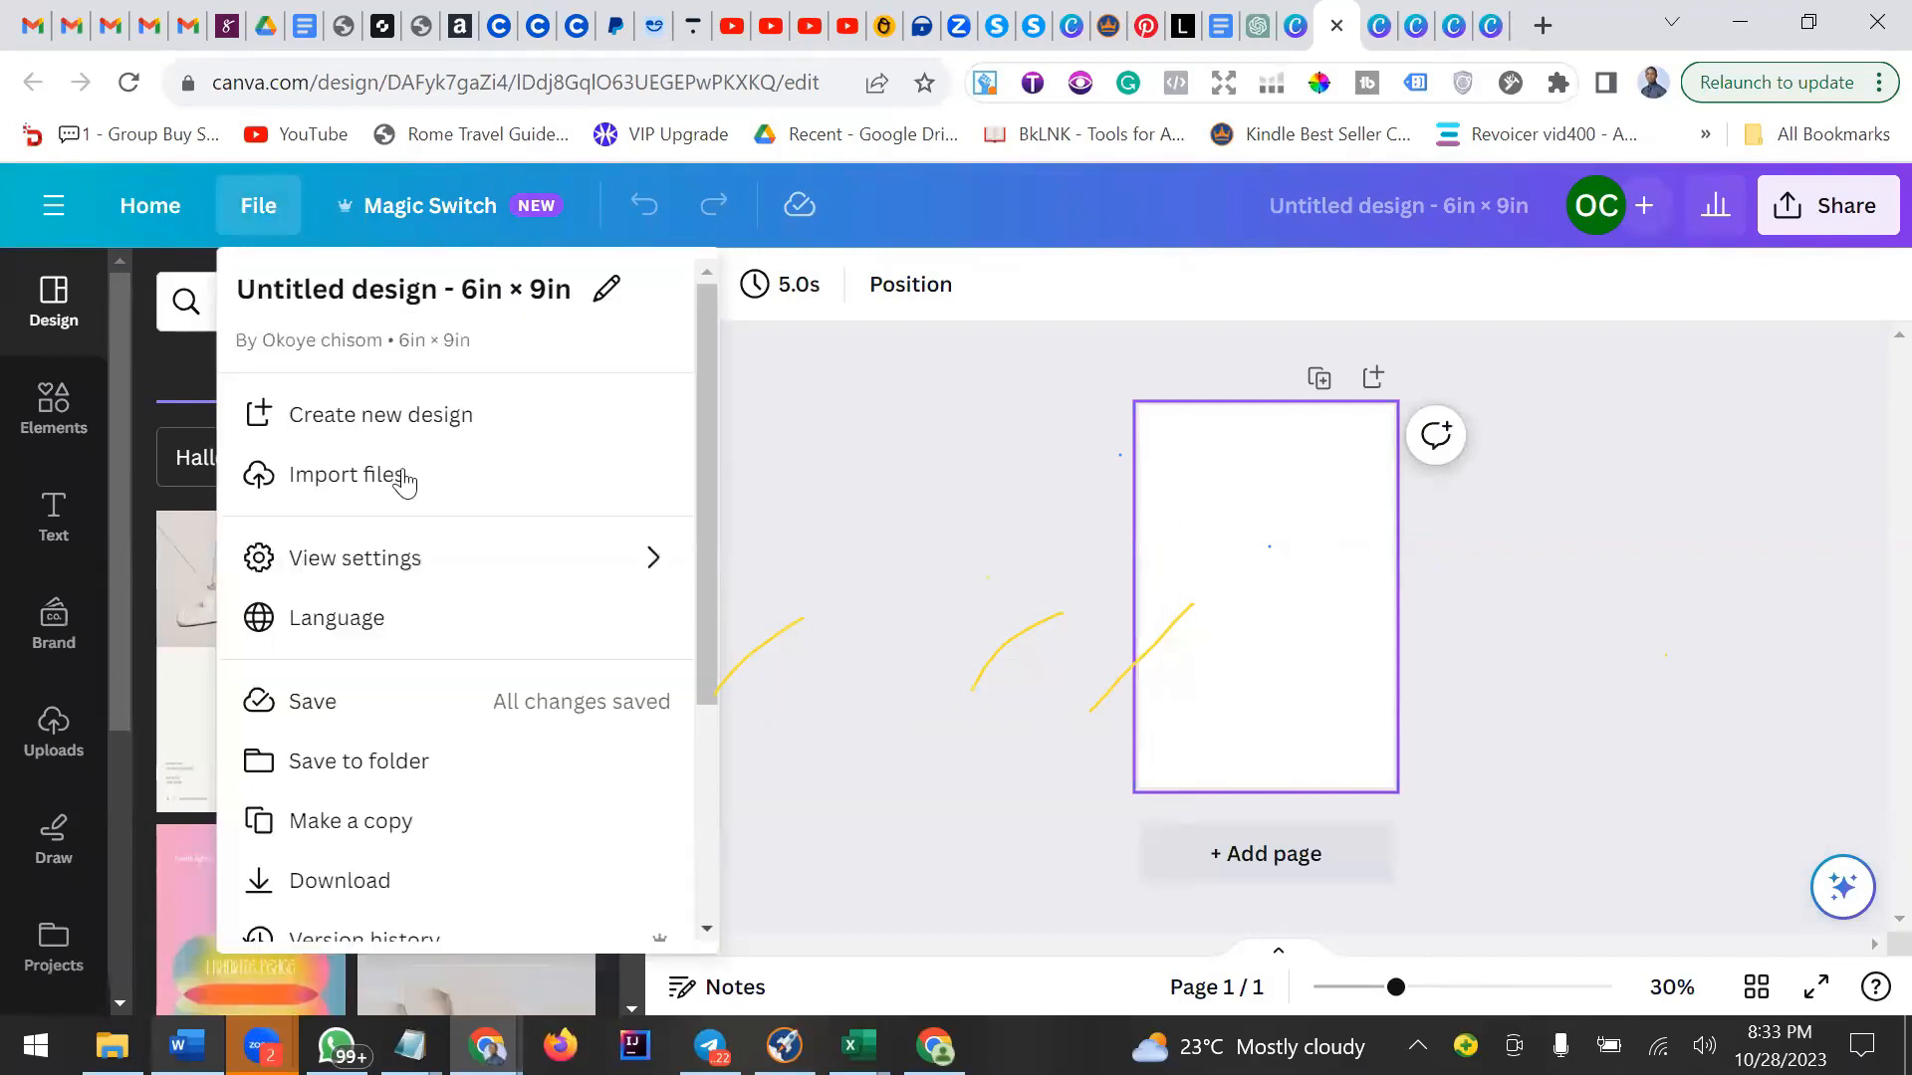
{"action": "mouse_move", "coordinate": [482, 547]}
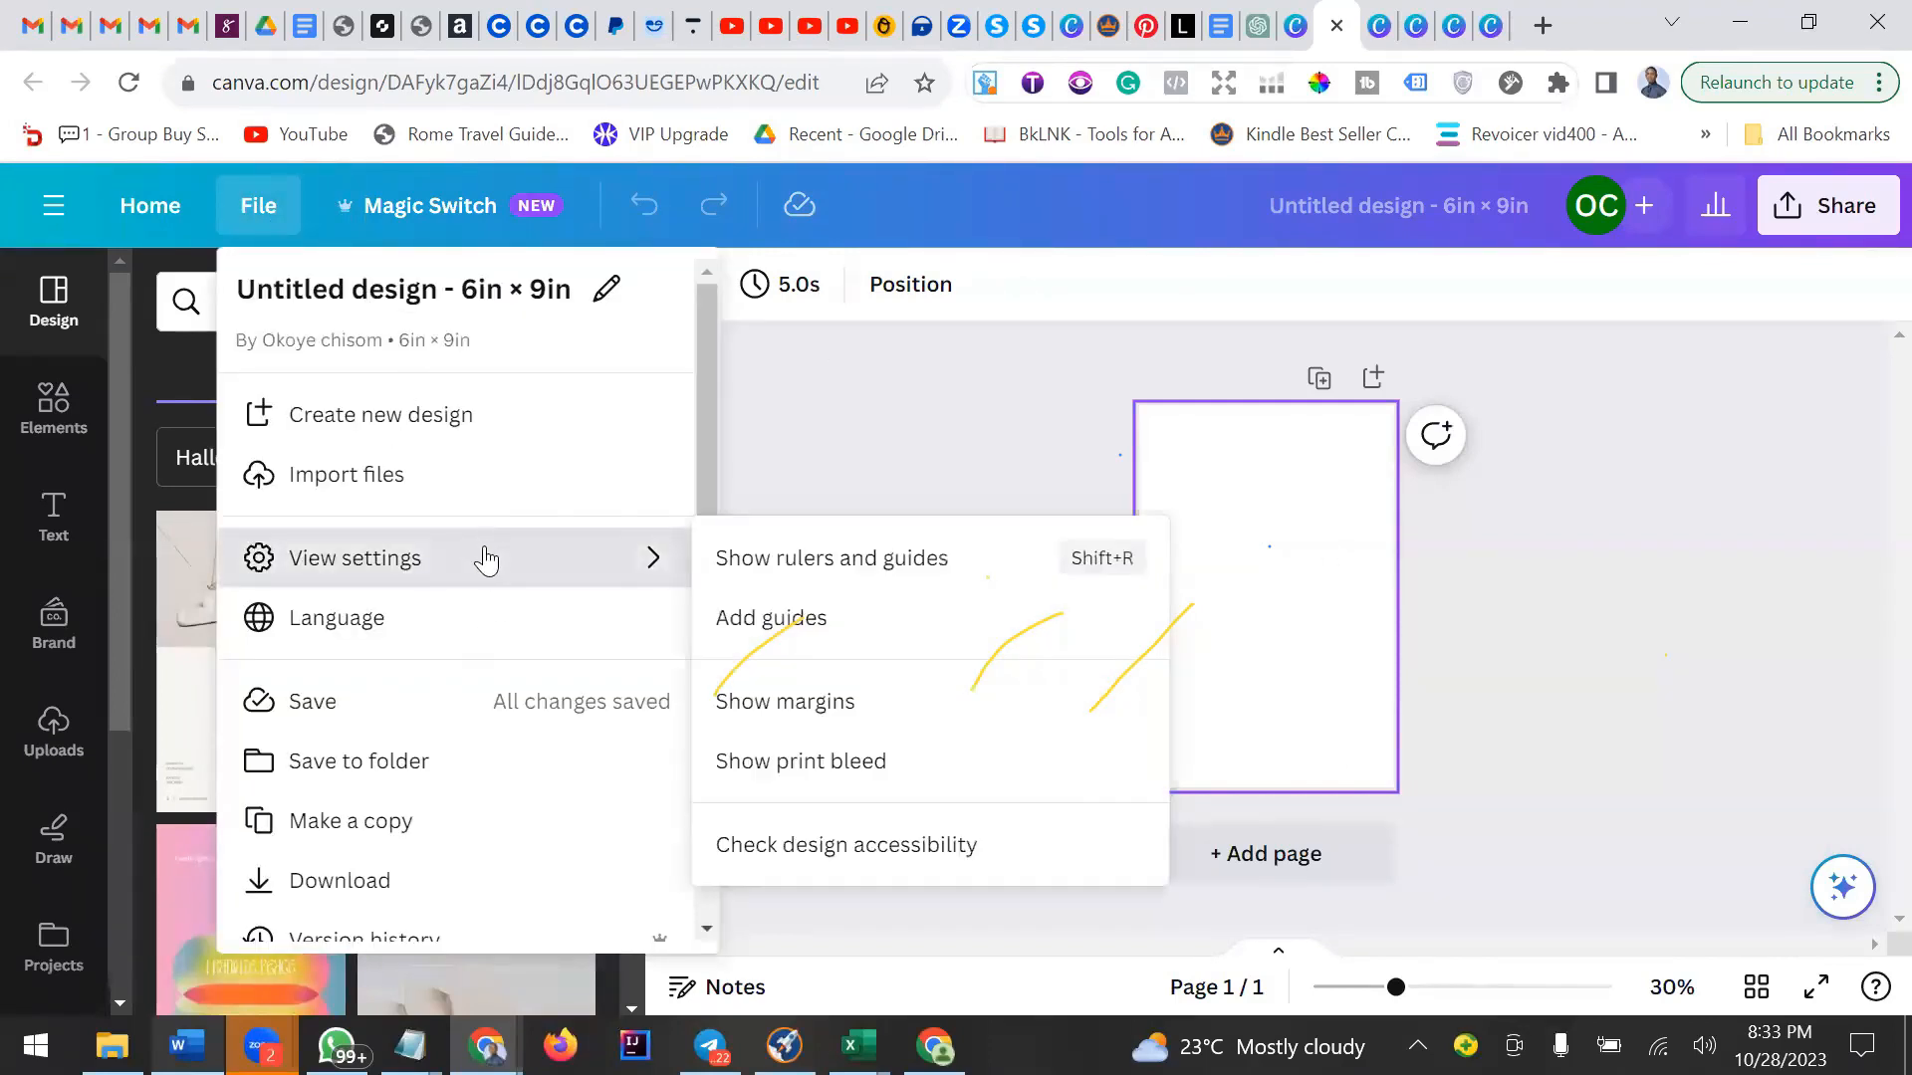
{"action": "left_click", "coordinate": [826, 707]}
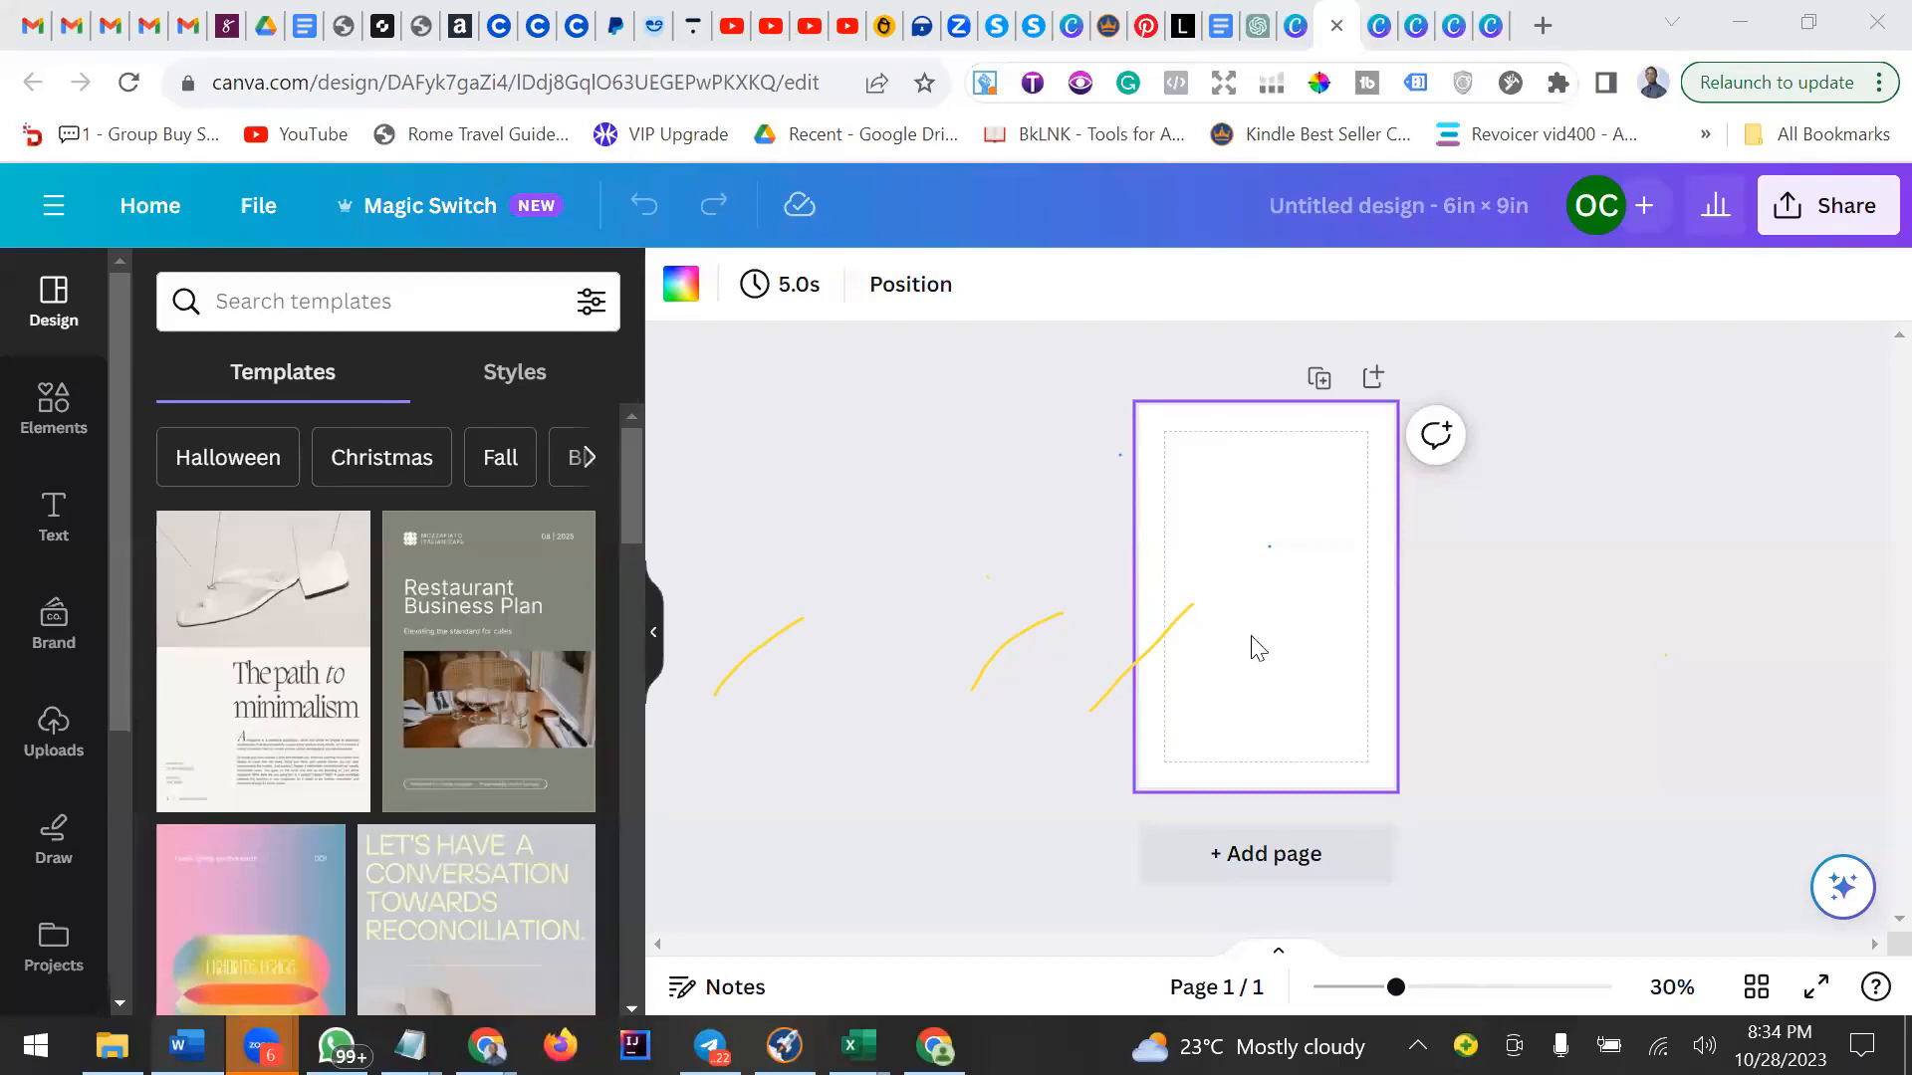
Switch to the ChatGPT tab and send the greeting Hello in the message box.
{"action": "left_click", "coordinate": [1273, 38]}
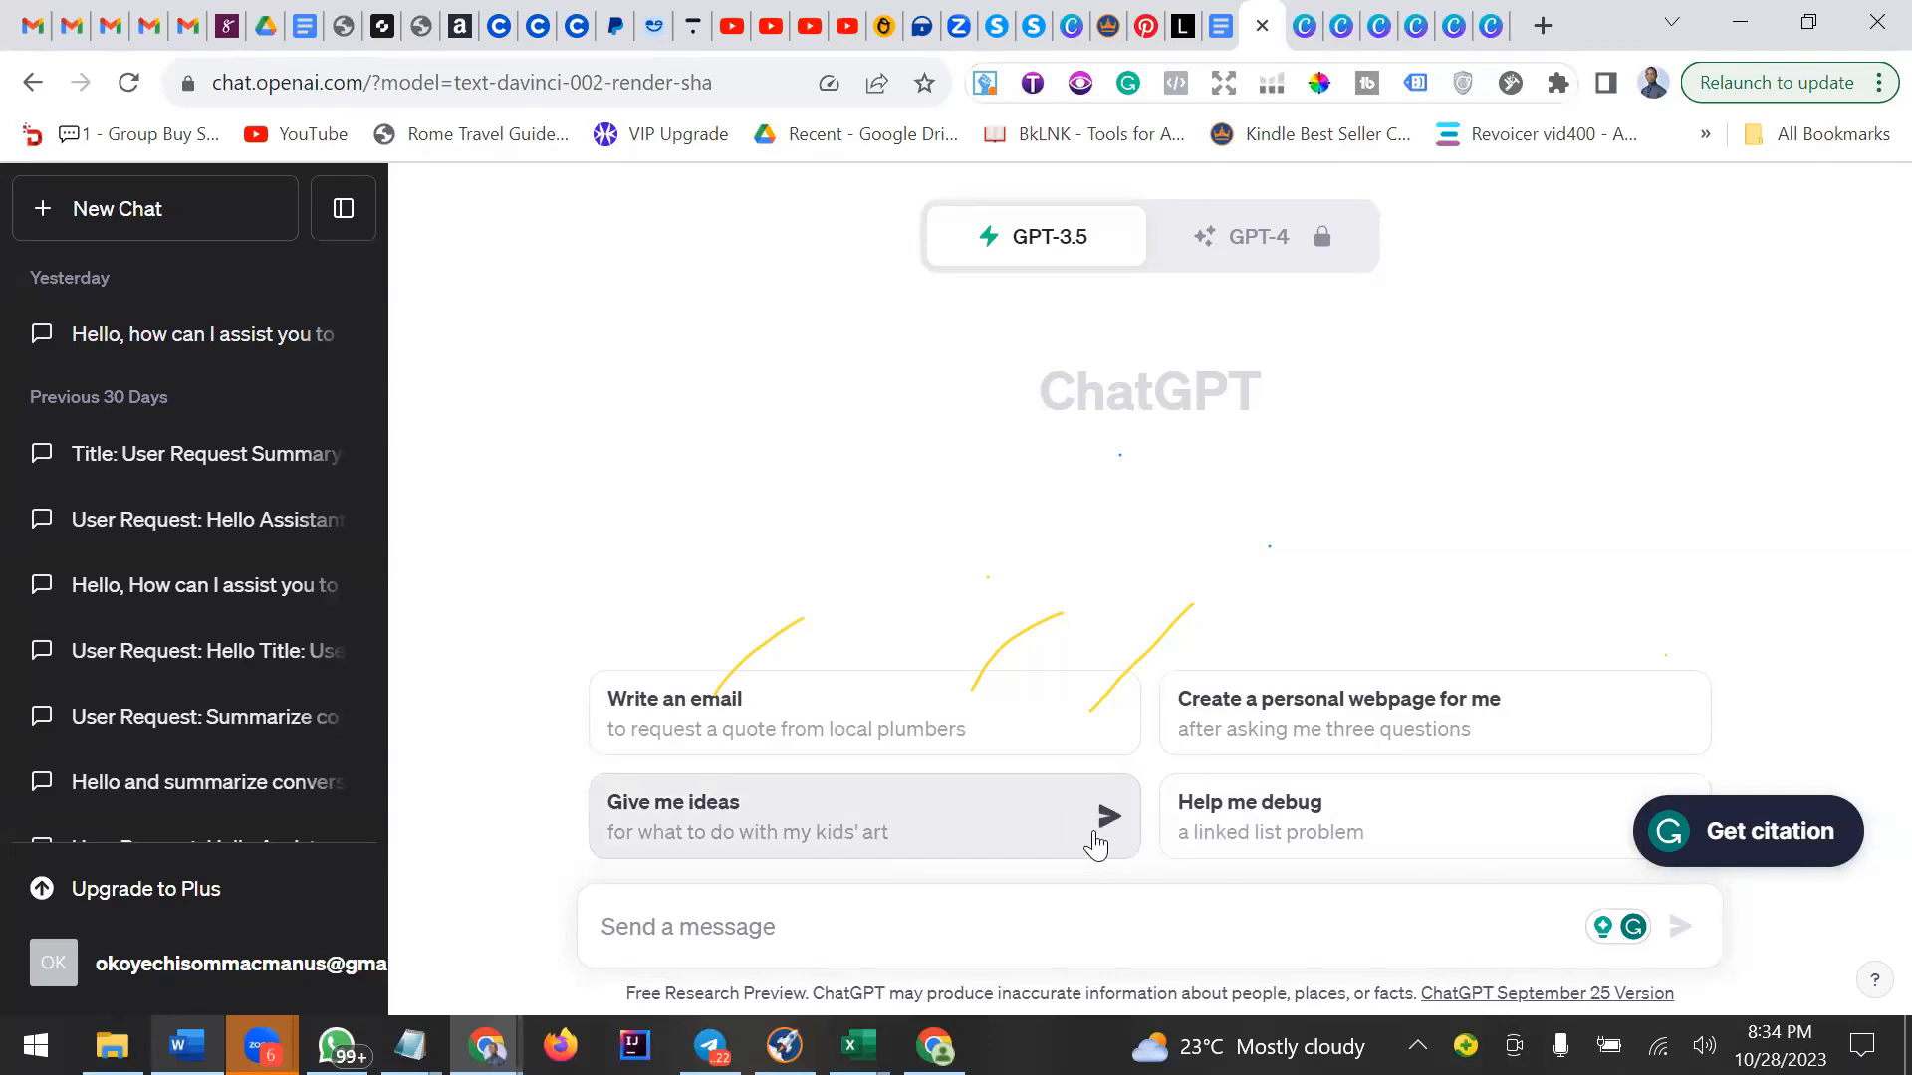
{"action": "left_click", "coordinate": [1137, 912]}
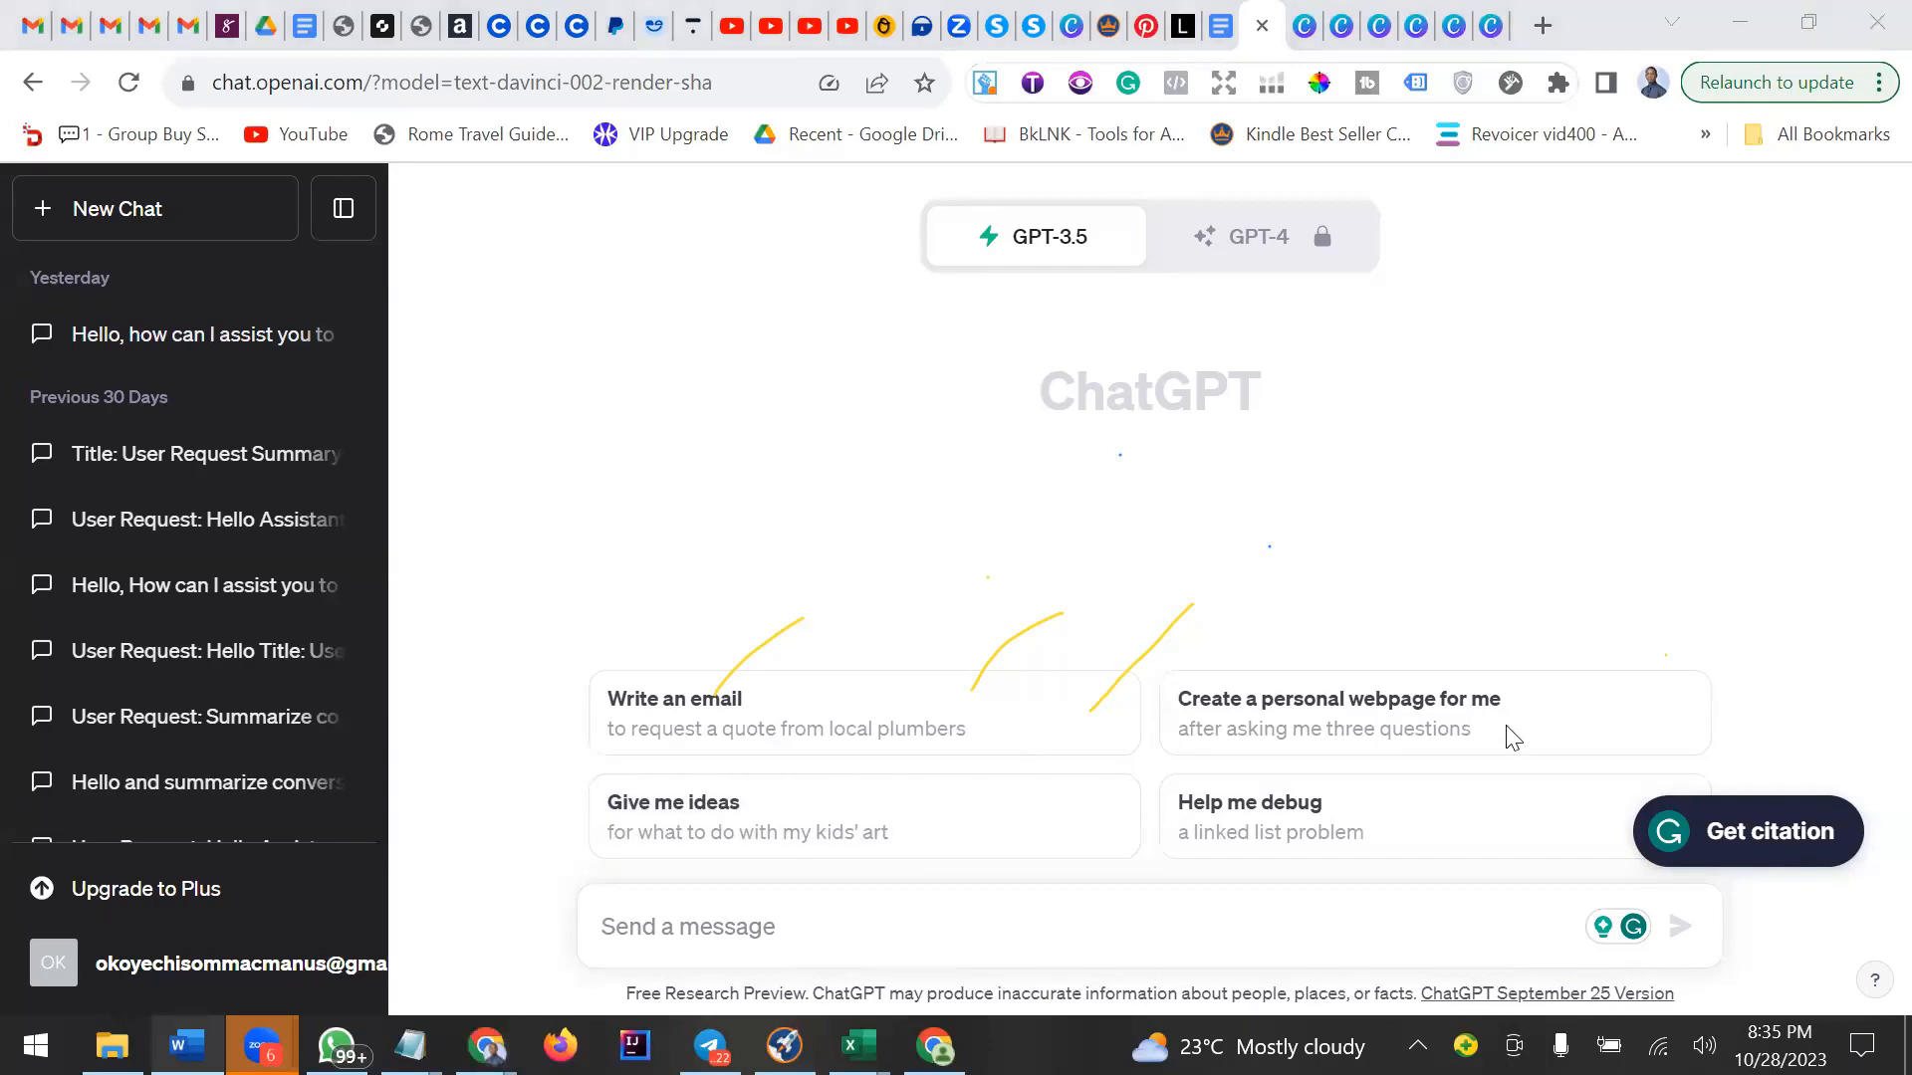
{"action": "left_click", "coordinate": [703, 917]}
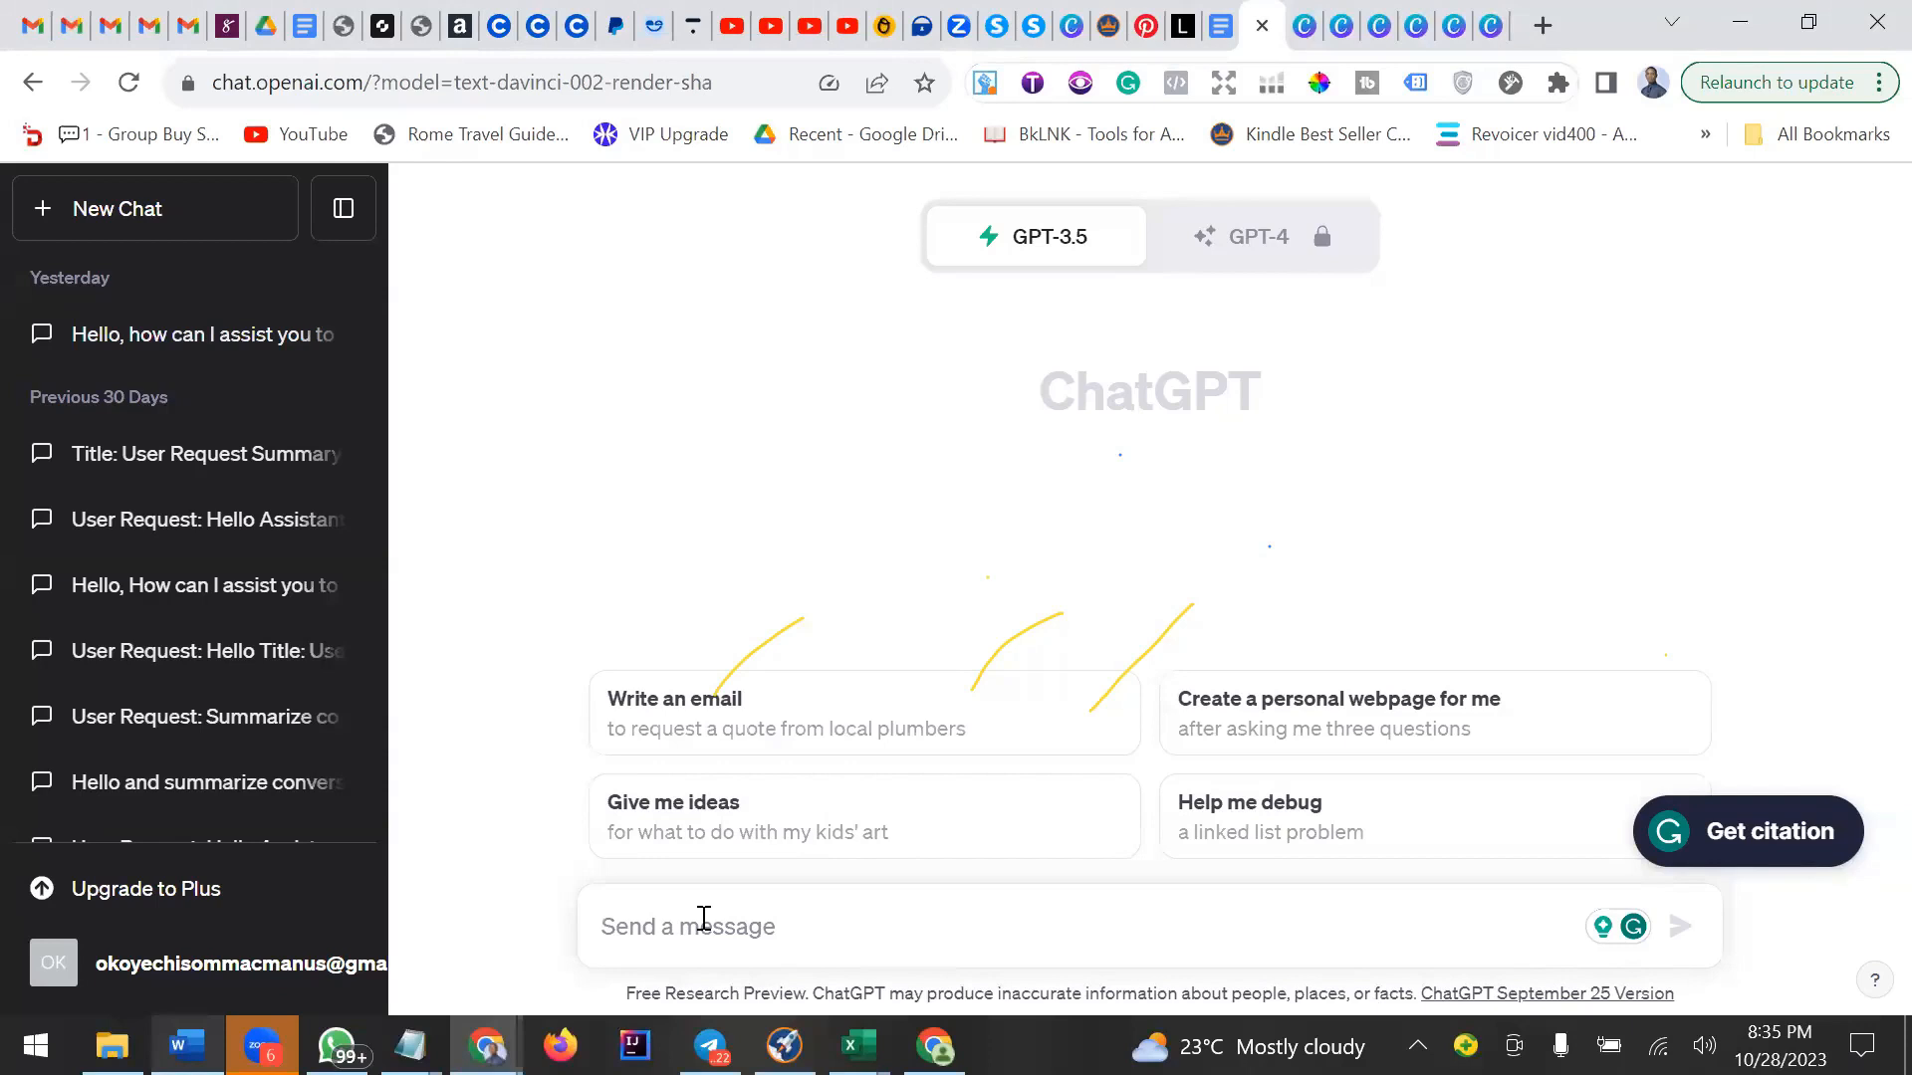
{"action": "type", "text": "Hel"}
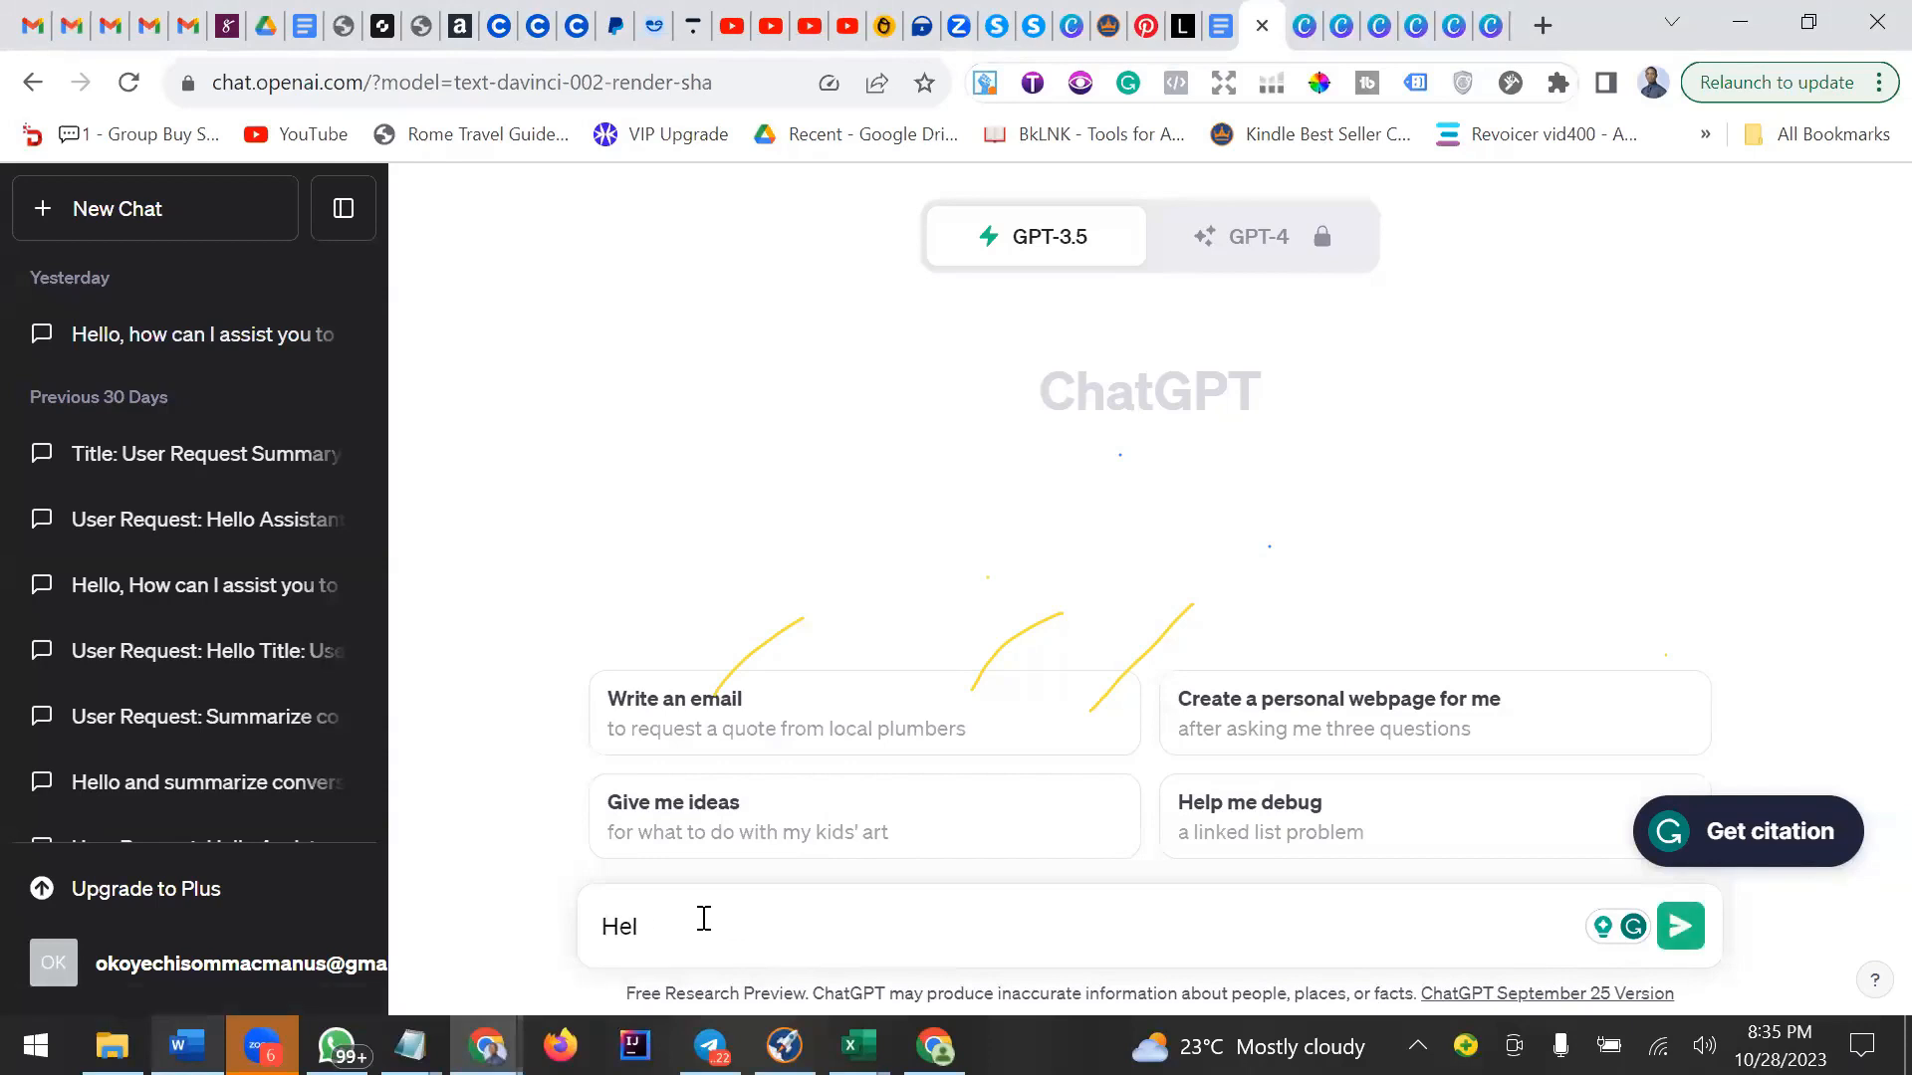
{"action": "type", "text": "oo"}
{"action": "key", "text": "Return"}
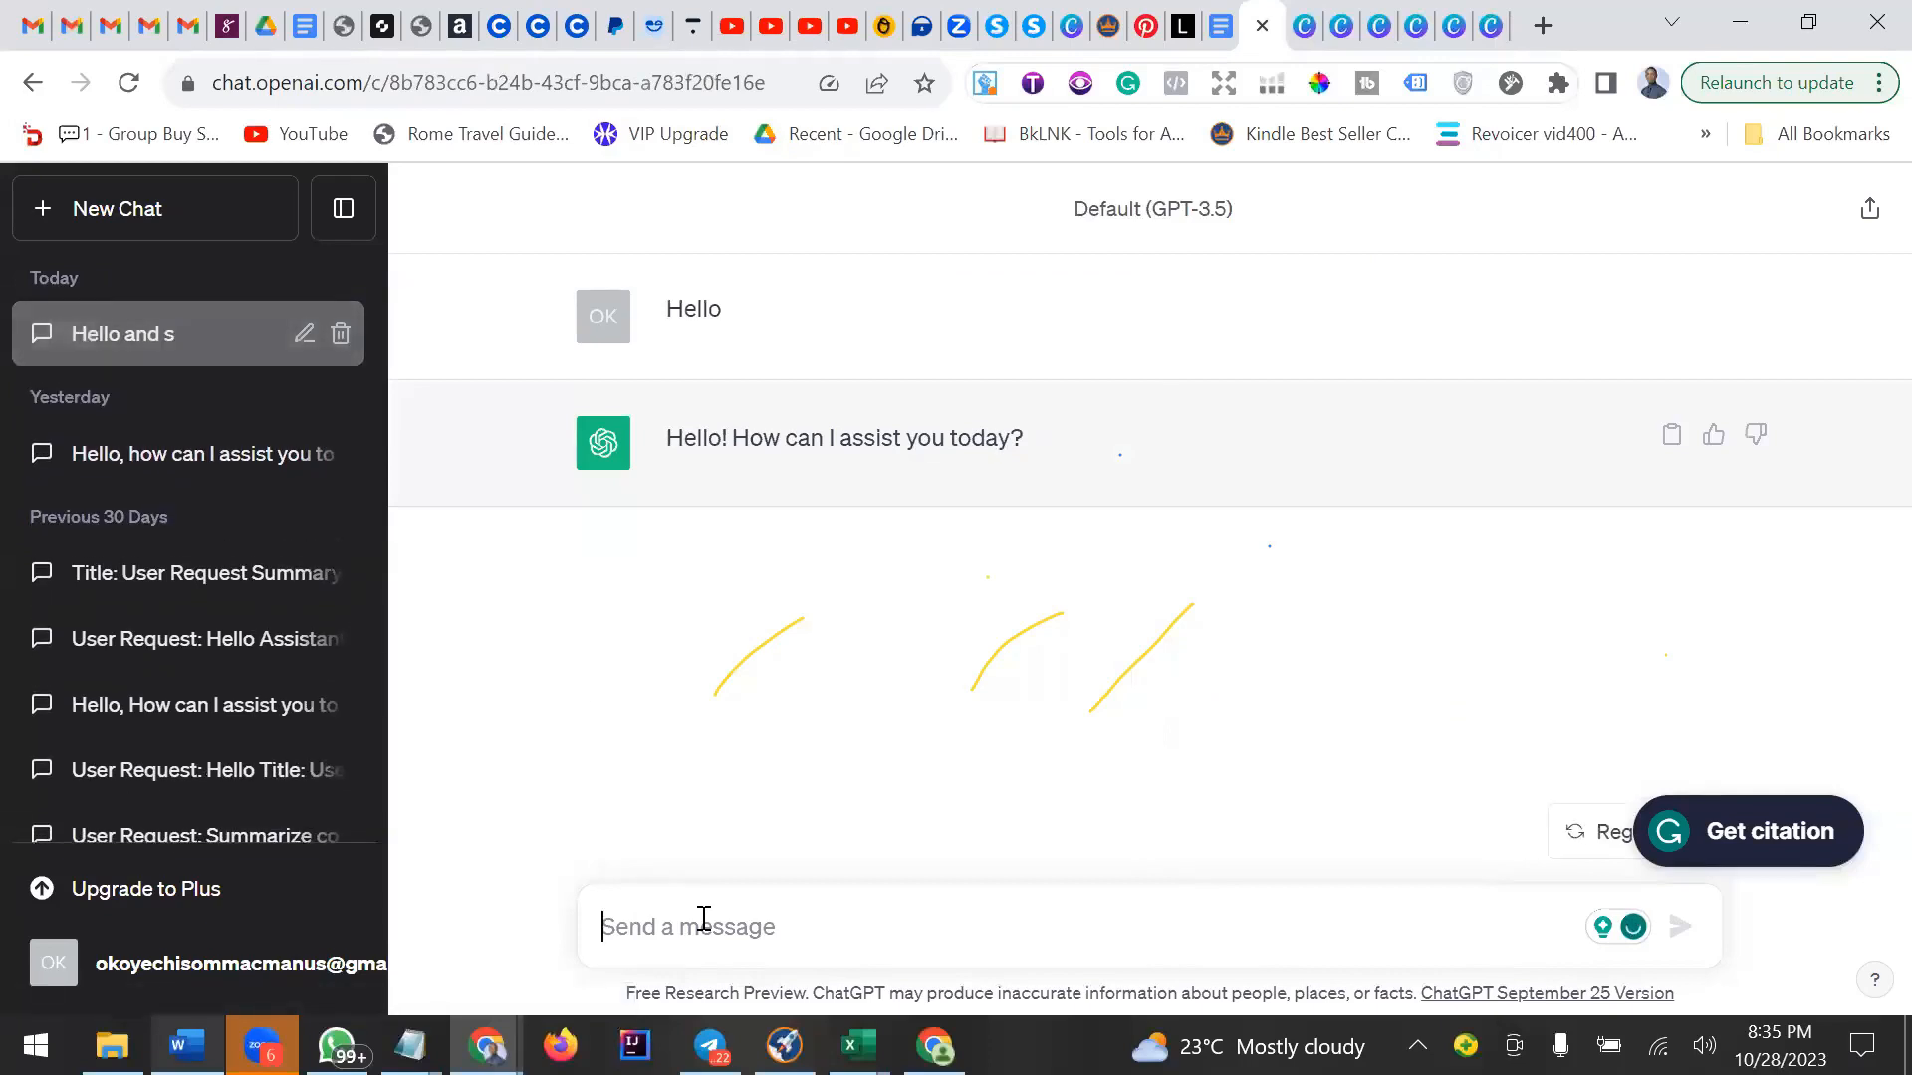
Begin a prompt saying you are writing a best-selling Cancer diet cookbook and asking ChatGPT to suggest something.
{"action": "type", "text": "I am "}
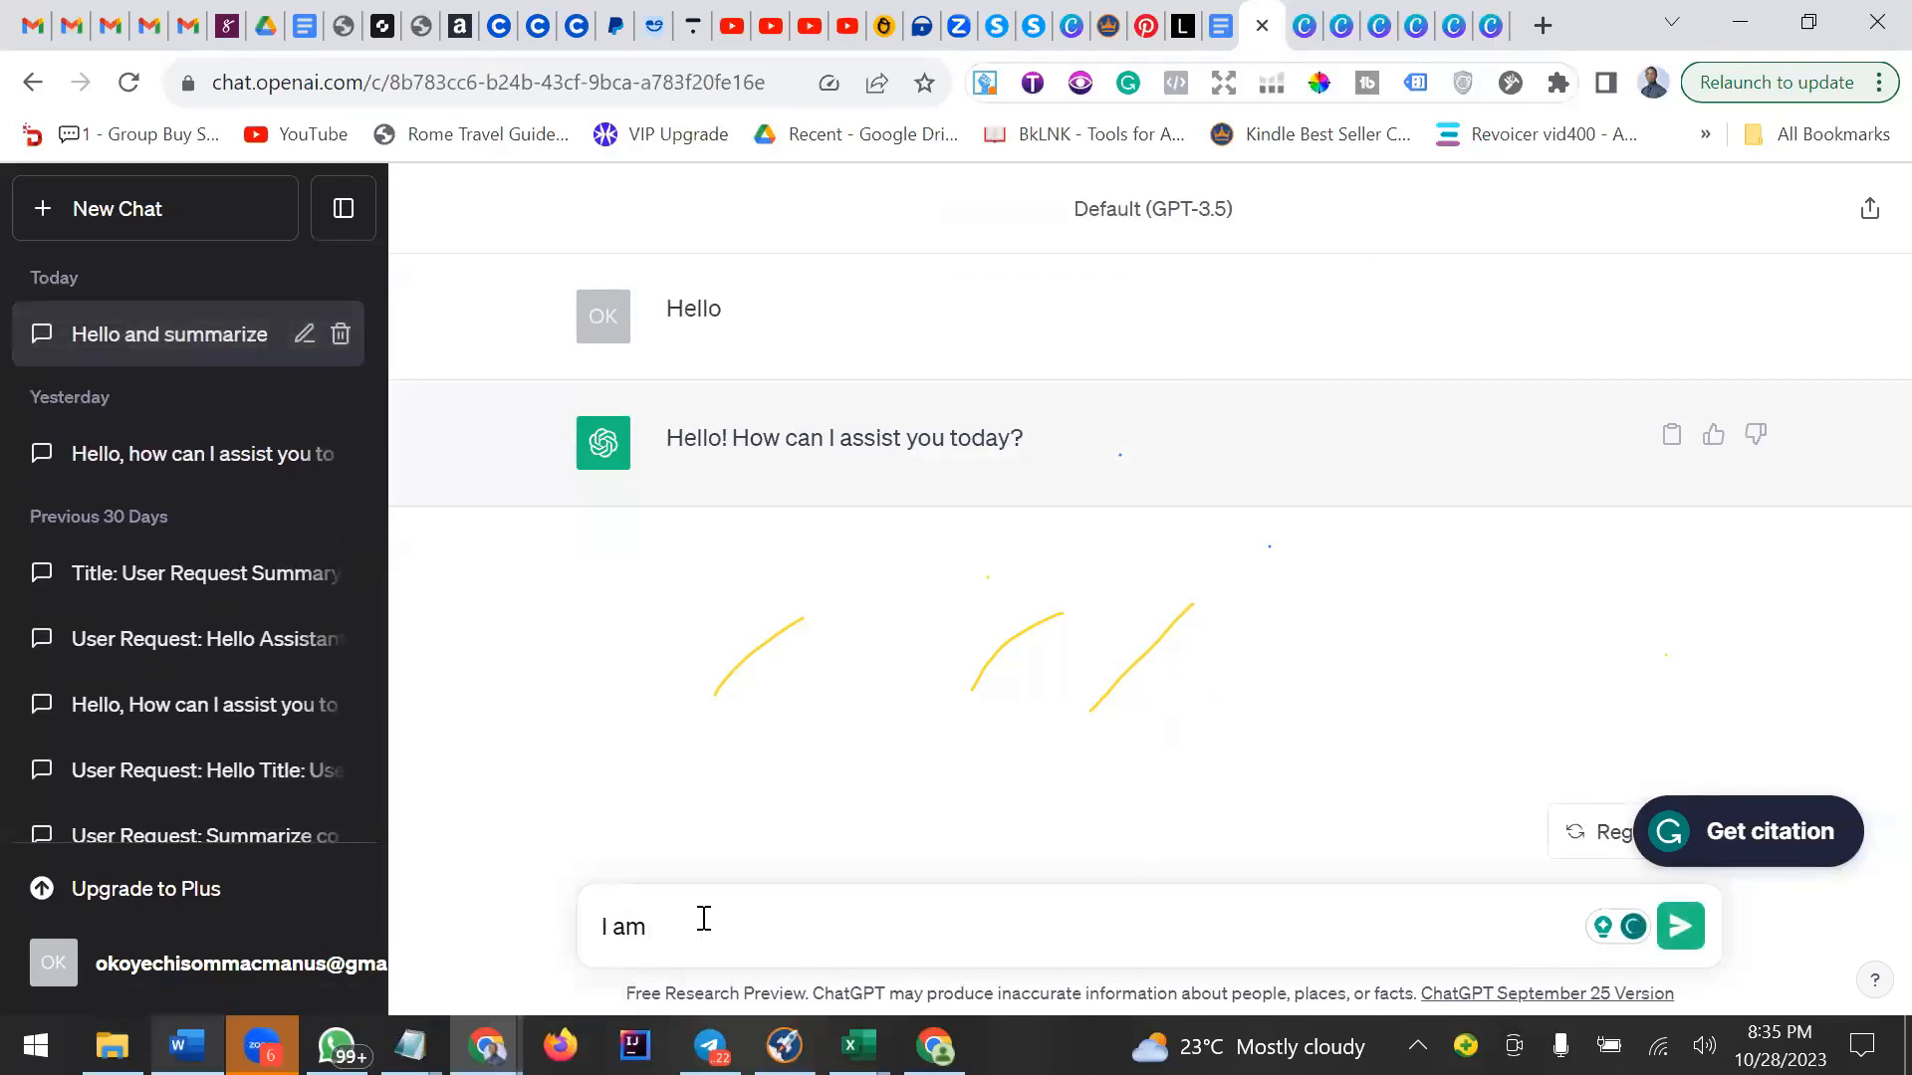
{"action": "type", "text": "writing a best seller "}
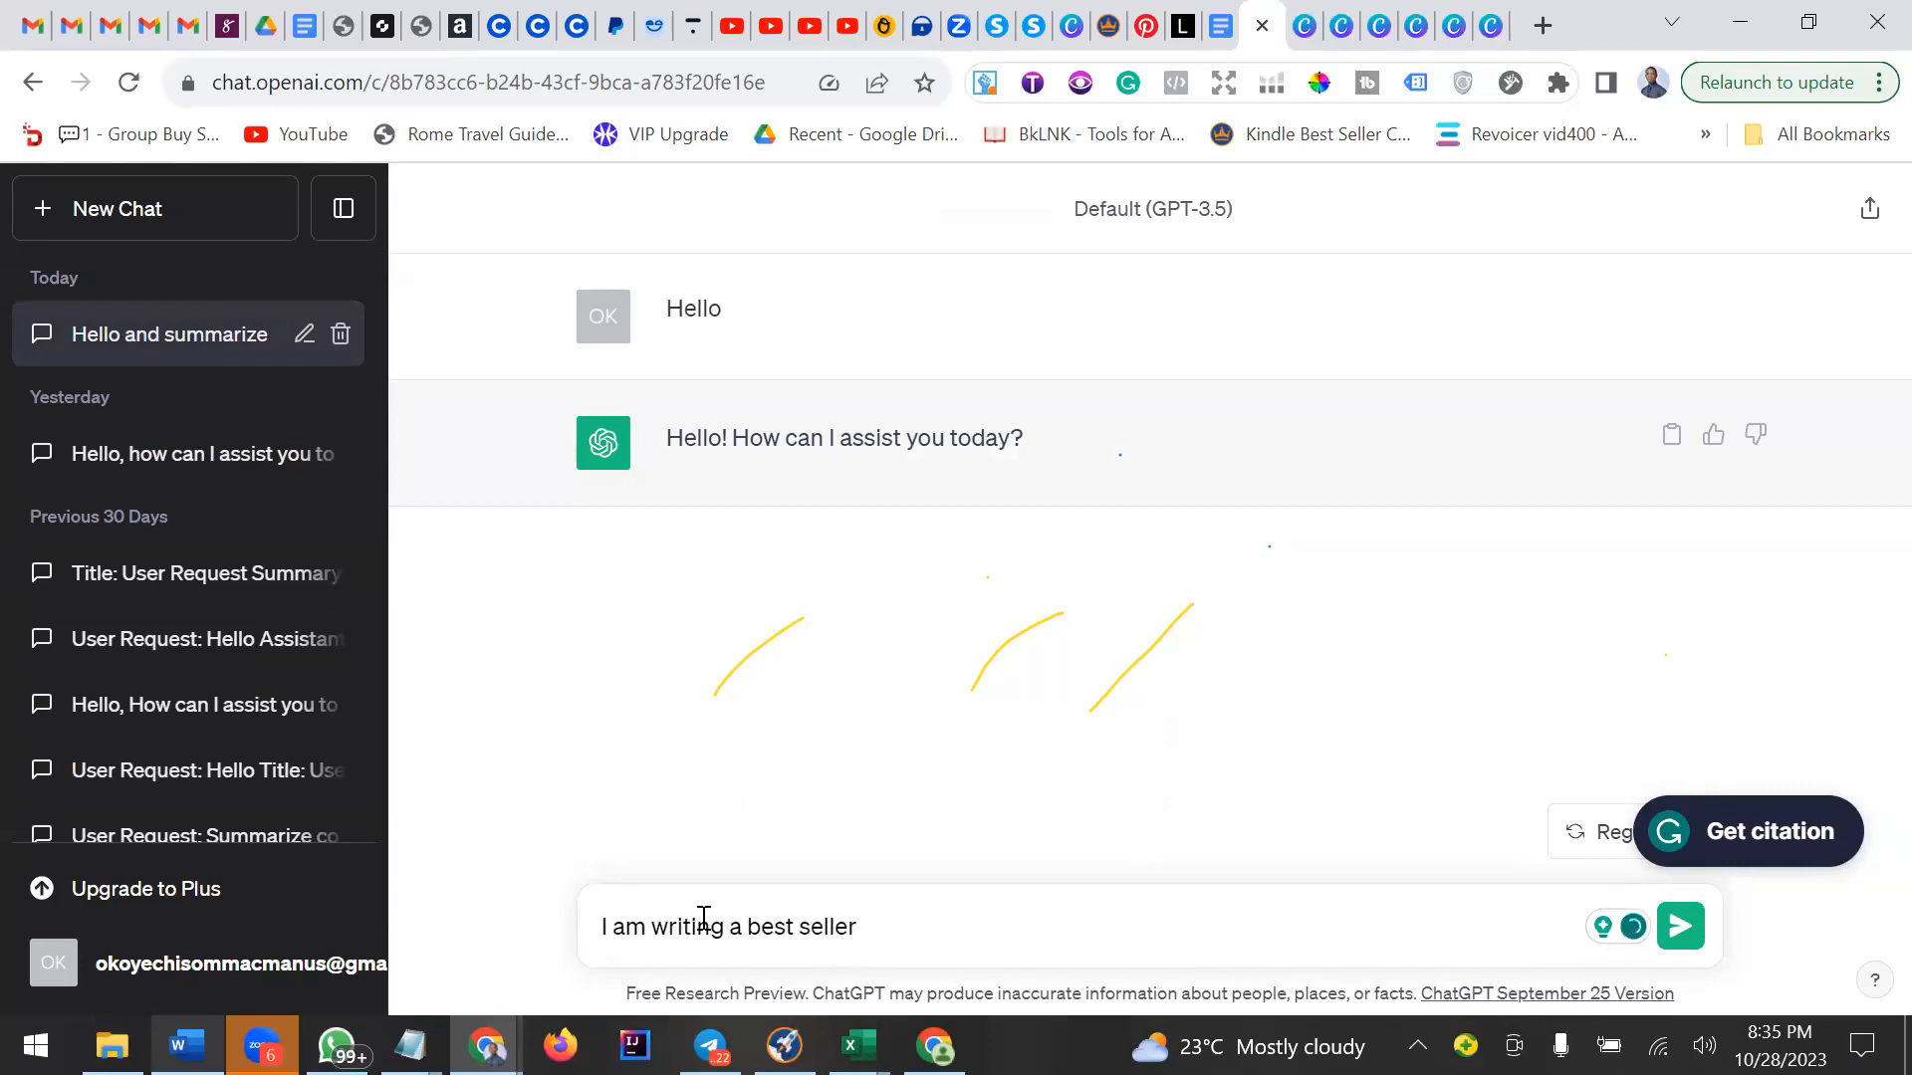
{"action": "type", "text": "Cancer diet cookb"}
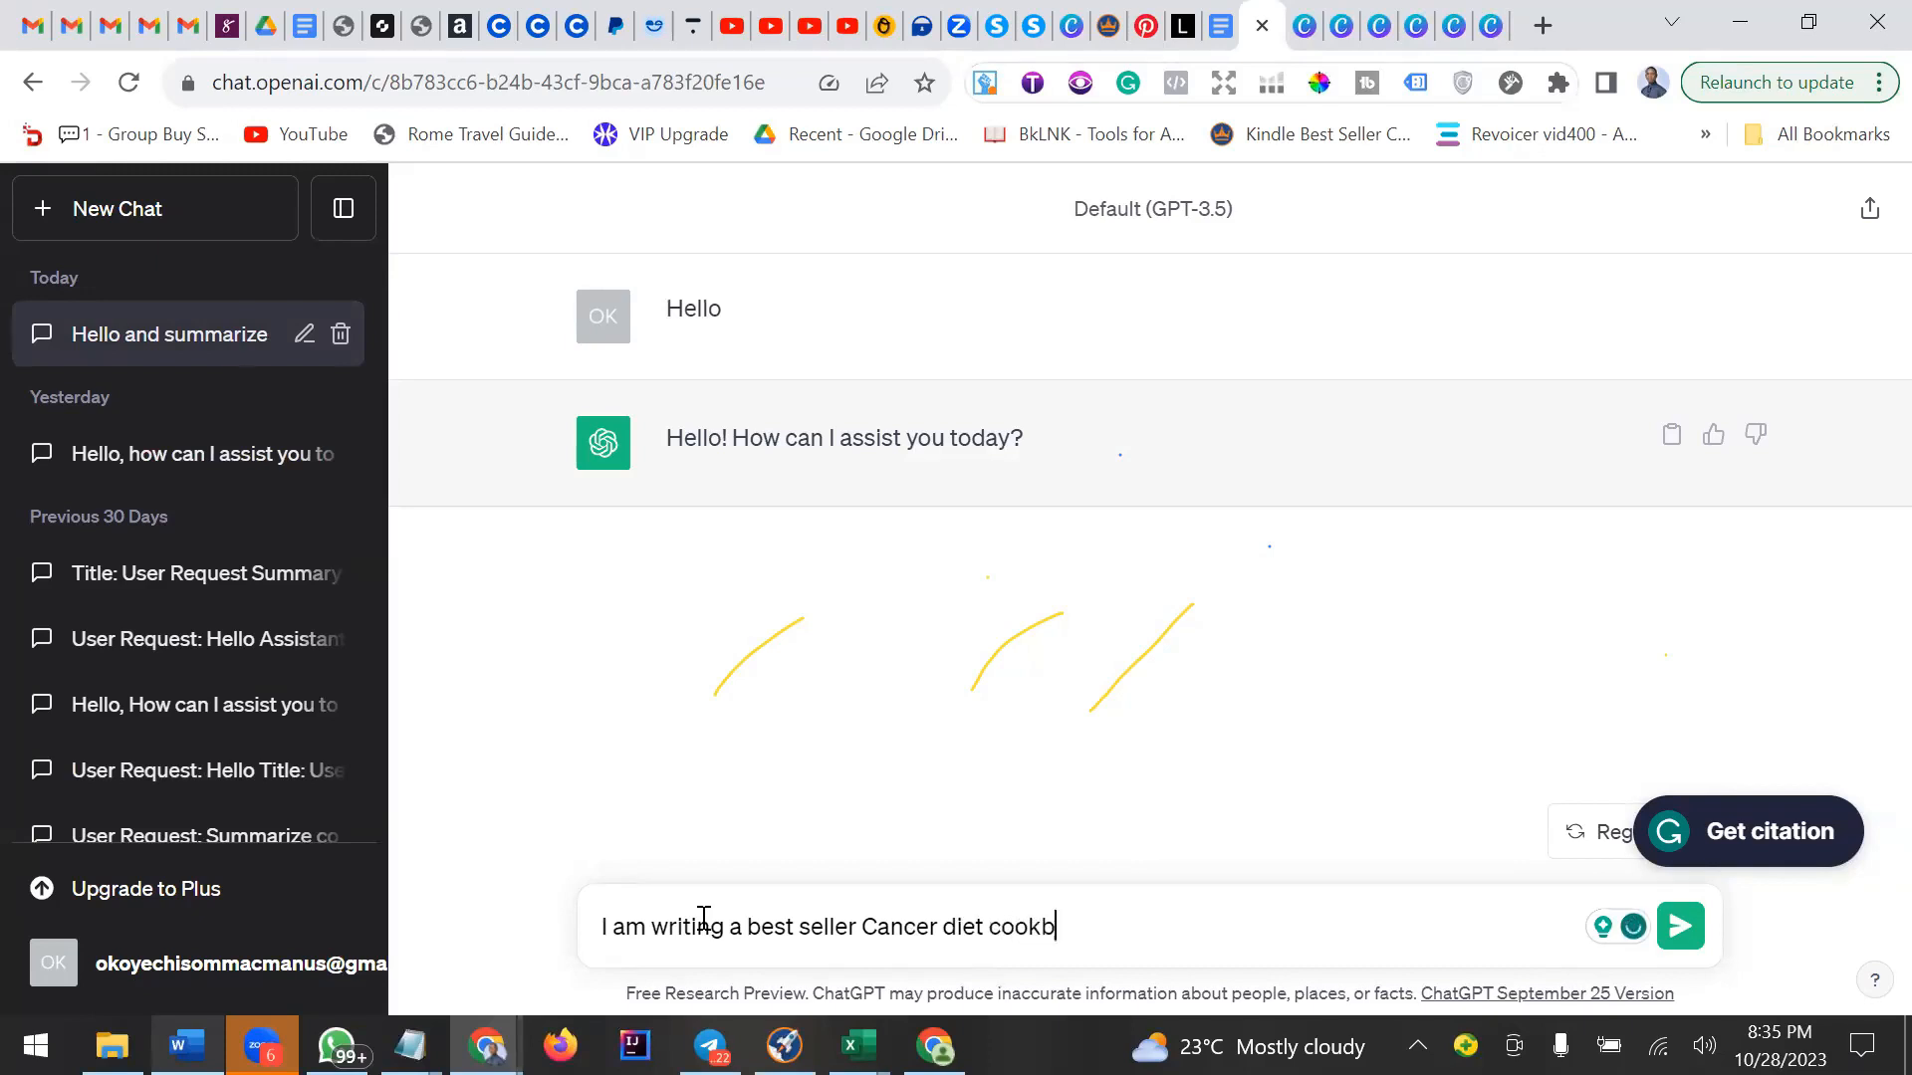
{"action": "type", "text": "ook. Please suggest"}
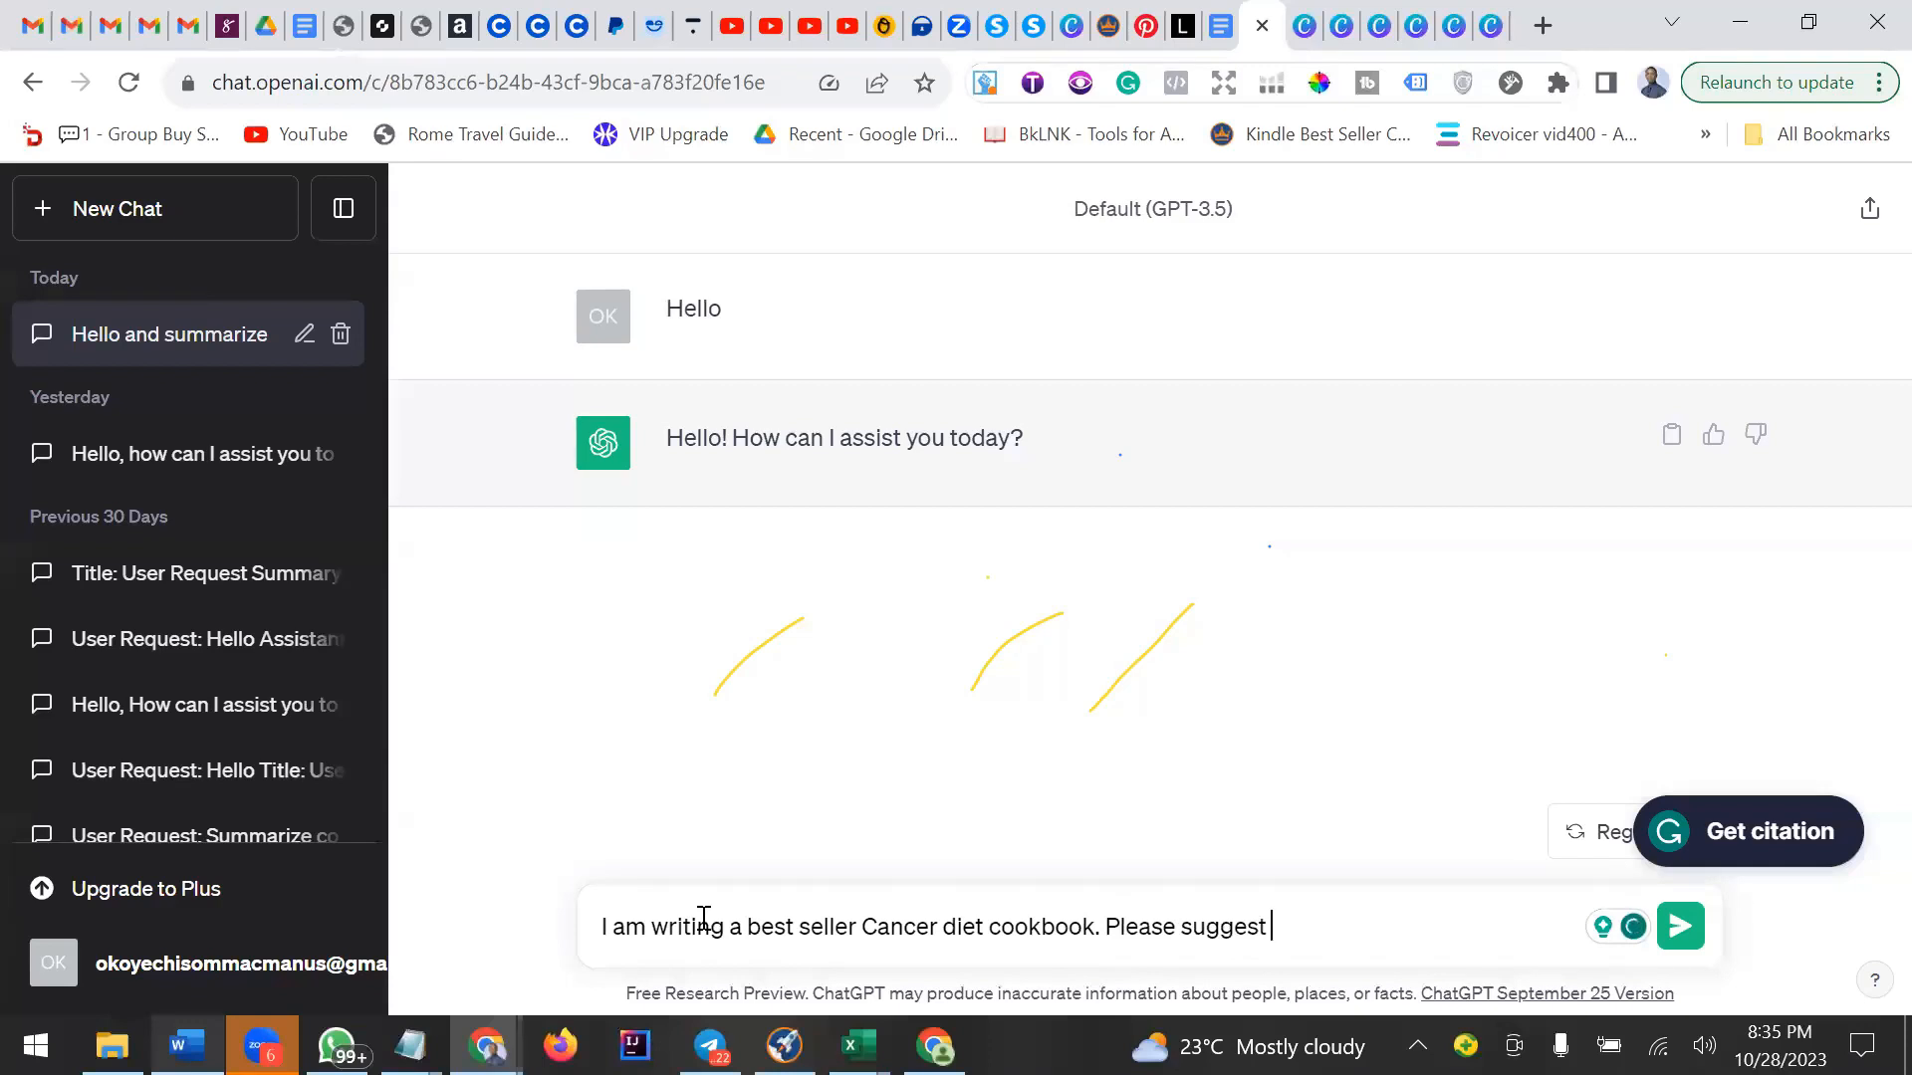
{"action": "type", "text": " ideas tha"}
{"action": "type", "text": "t"}
{"action": "key", "text": "BackSpace"}
{"action": "key", "text": "BackSpace"}
{"action": "key", "text": "BackSpace"}
{"action": "key", "text": "BackSpace"}
{"action": "key", "text": "BackSpace"}
{"action": "key", "text": "BackSpace"}
{"action": "key", "text": "BackSpace"}
{"action": "key", "text": "BackSpace"}
{"action": "key", "text": "BackSpace"}
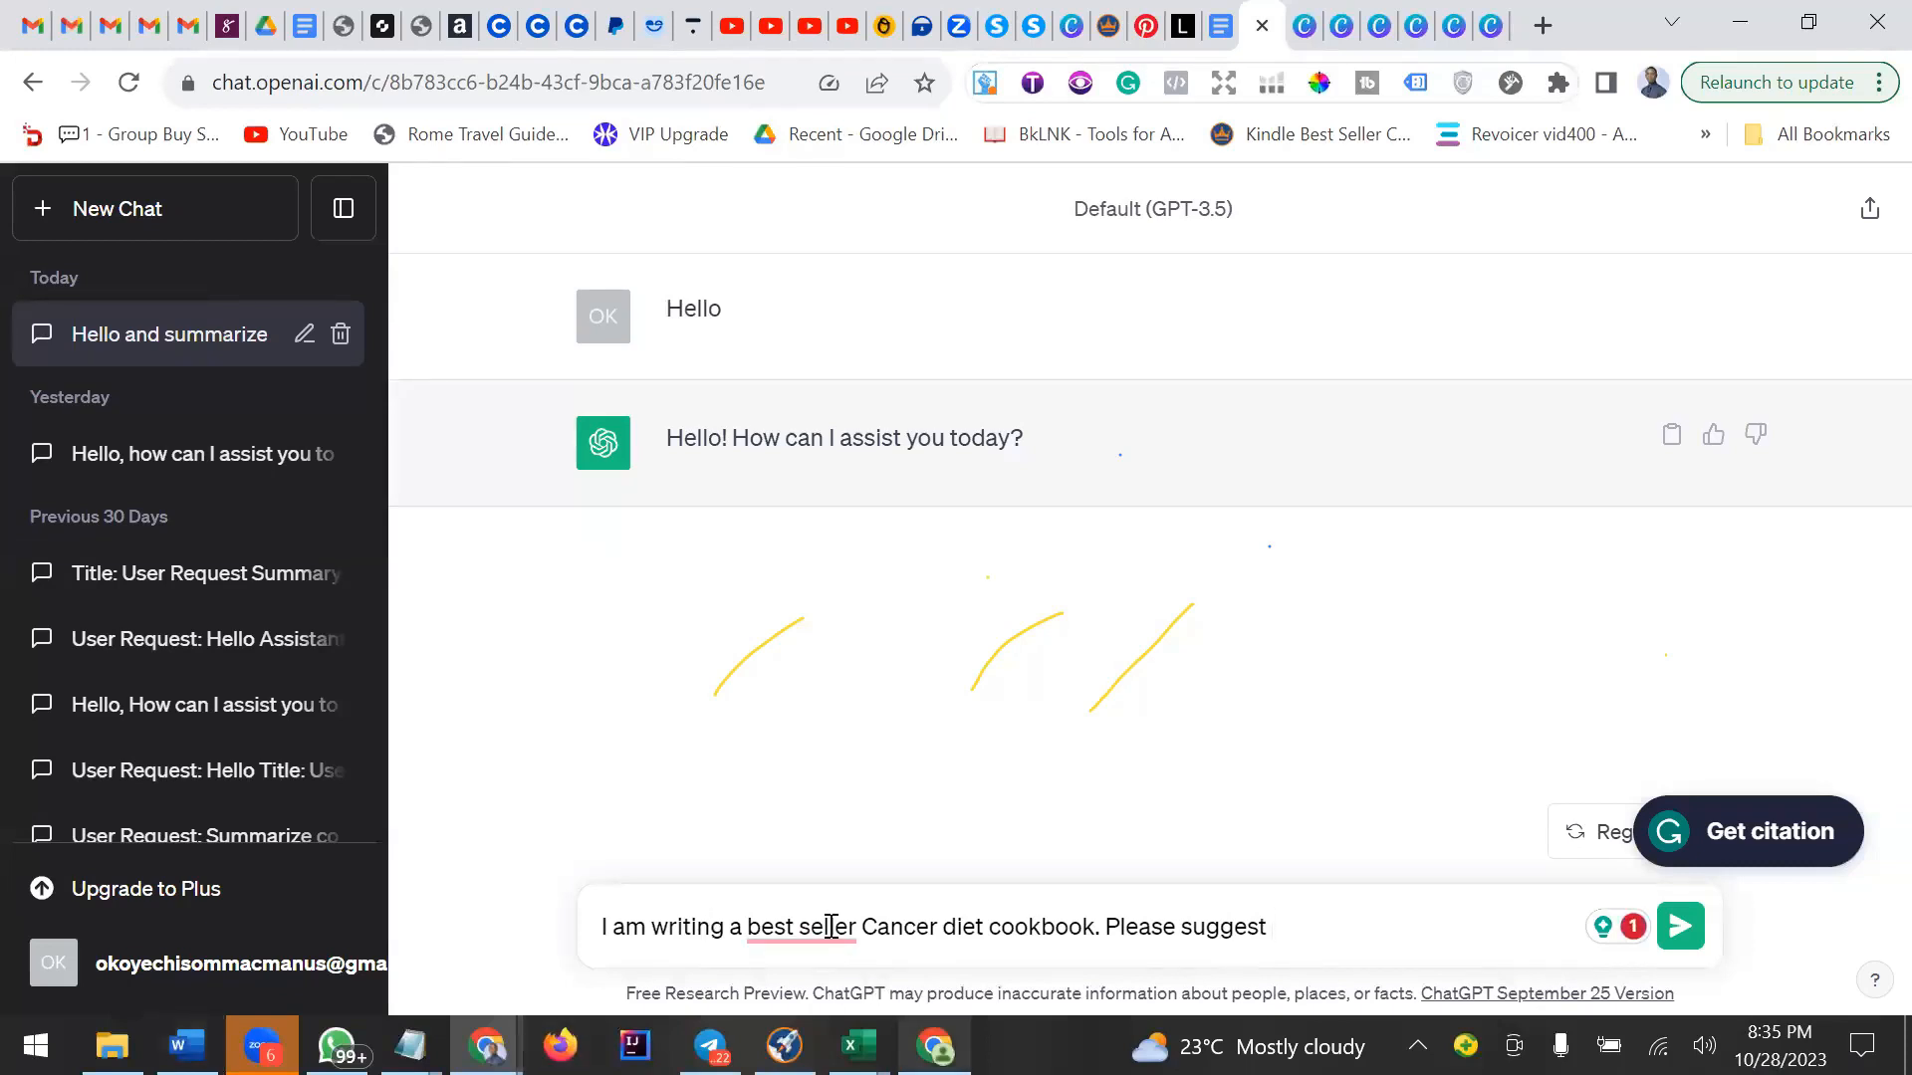
Complete the prompt asking for ideas to include that make the cookbook very interesting and solve problems for readers, and send it.
{"action": "mouse_move", "coordinate": [829, 917]}
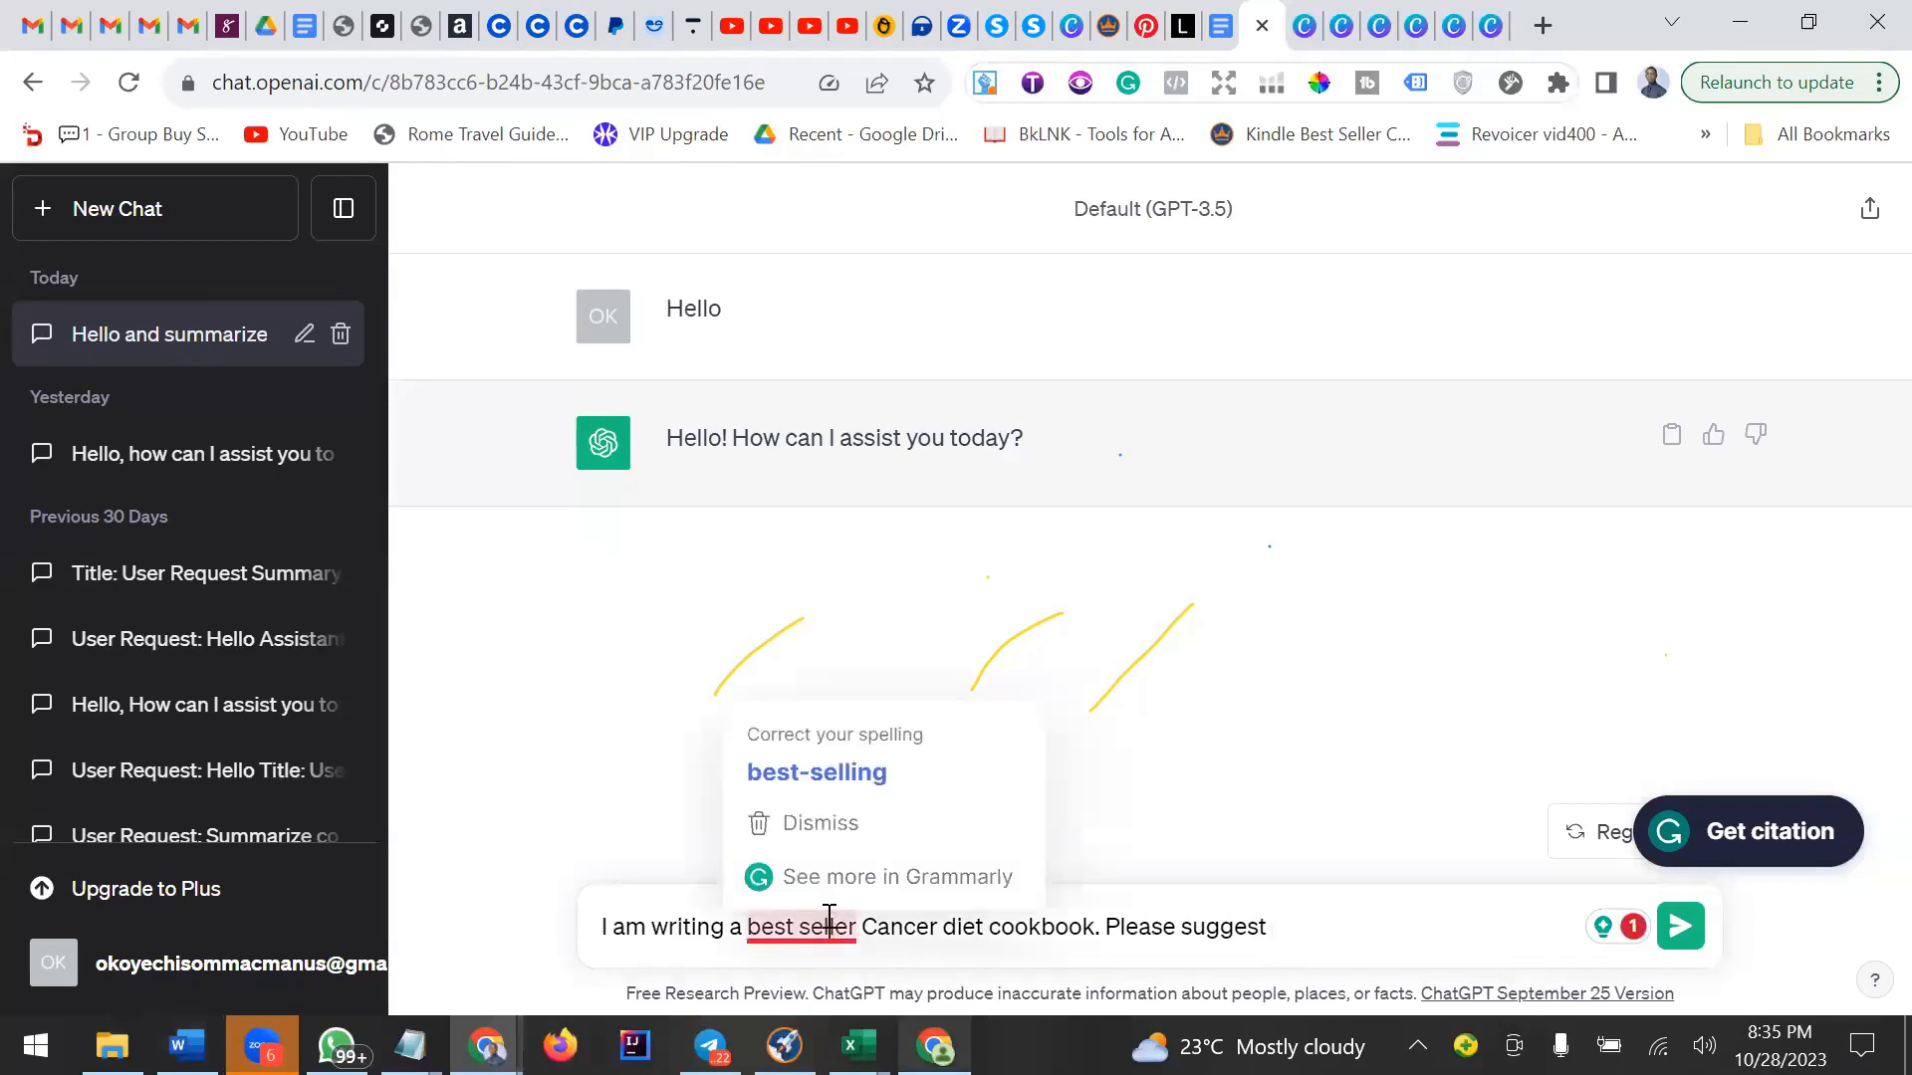
{"action": "left_click", "coordinate": [1327, 944]}
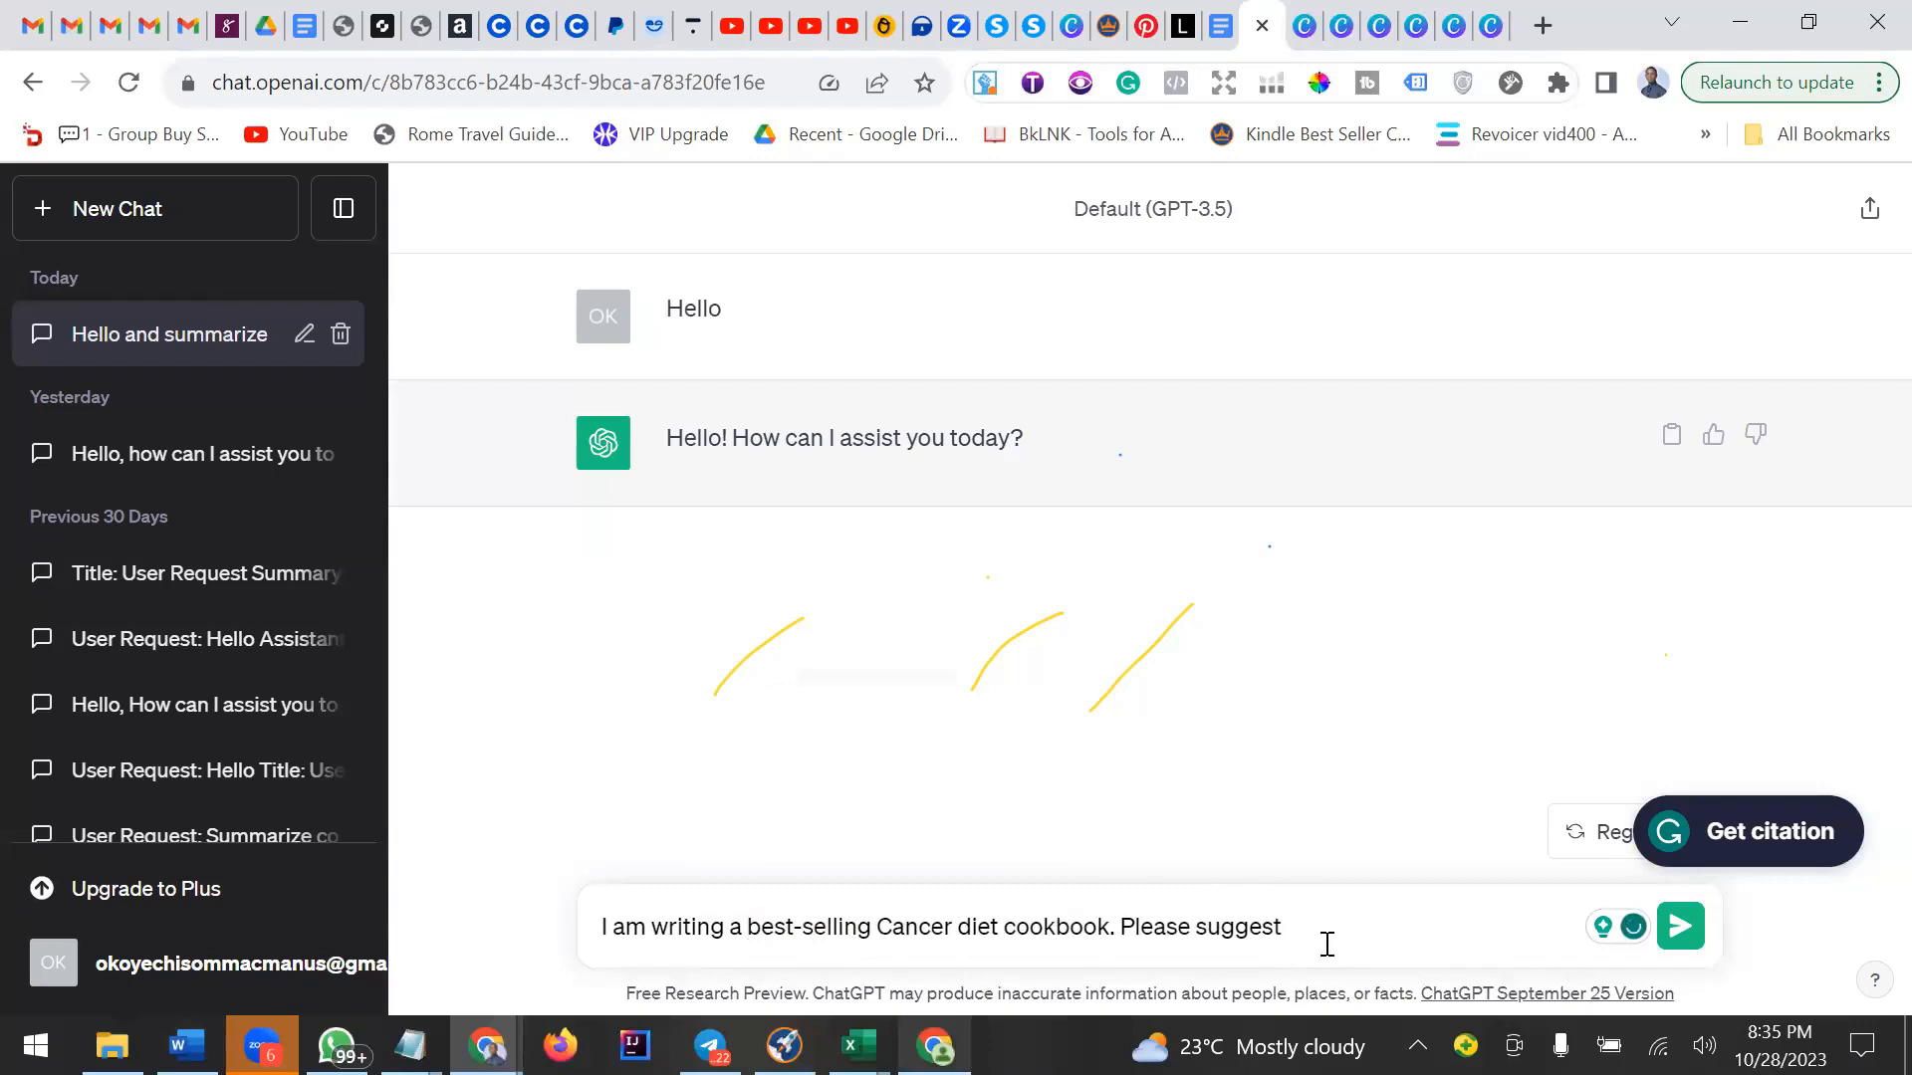
{"action": "type", "text": "ideas I can include in this coo"}
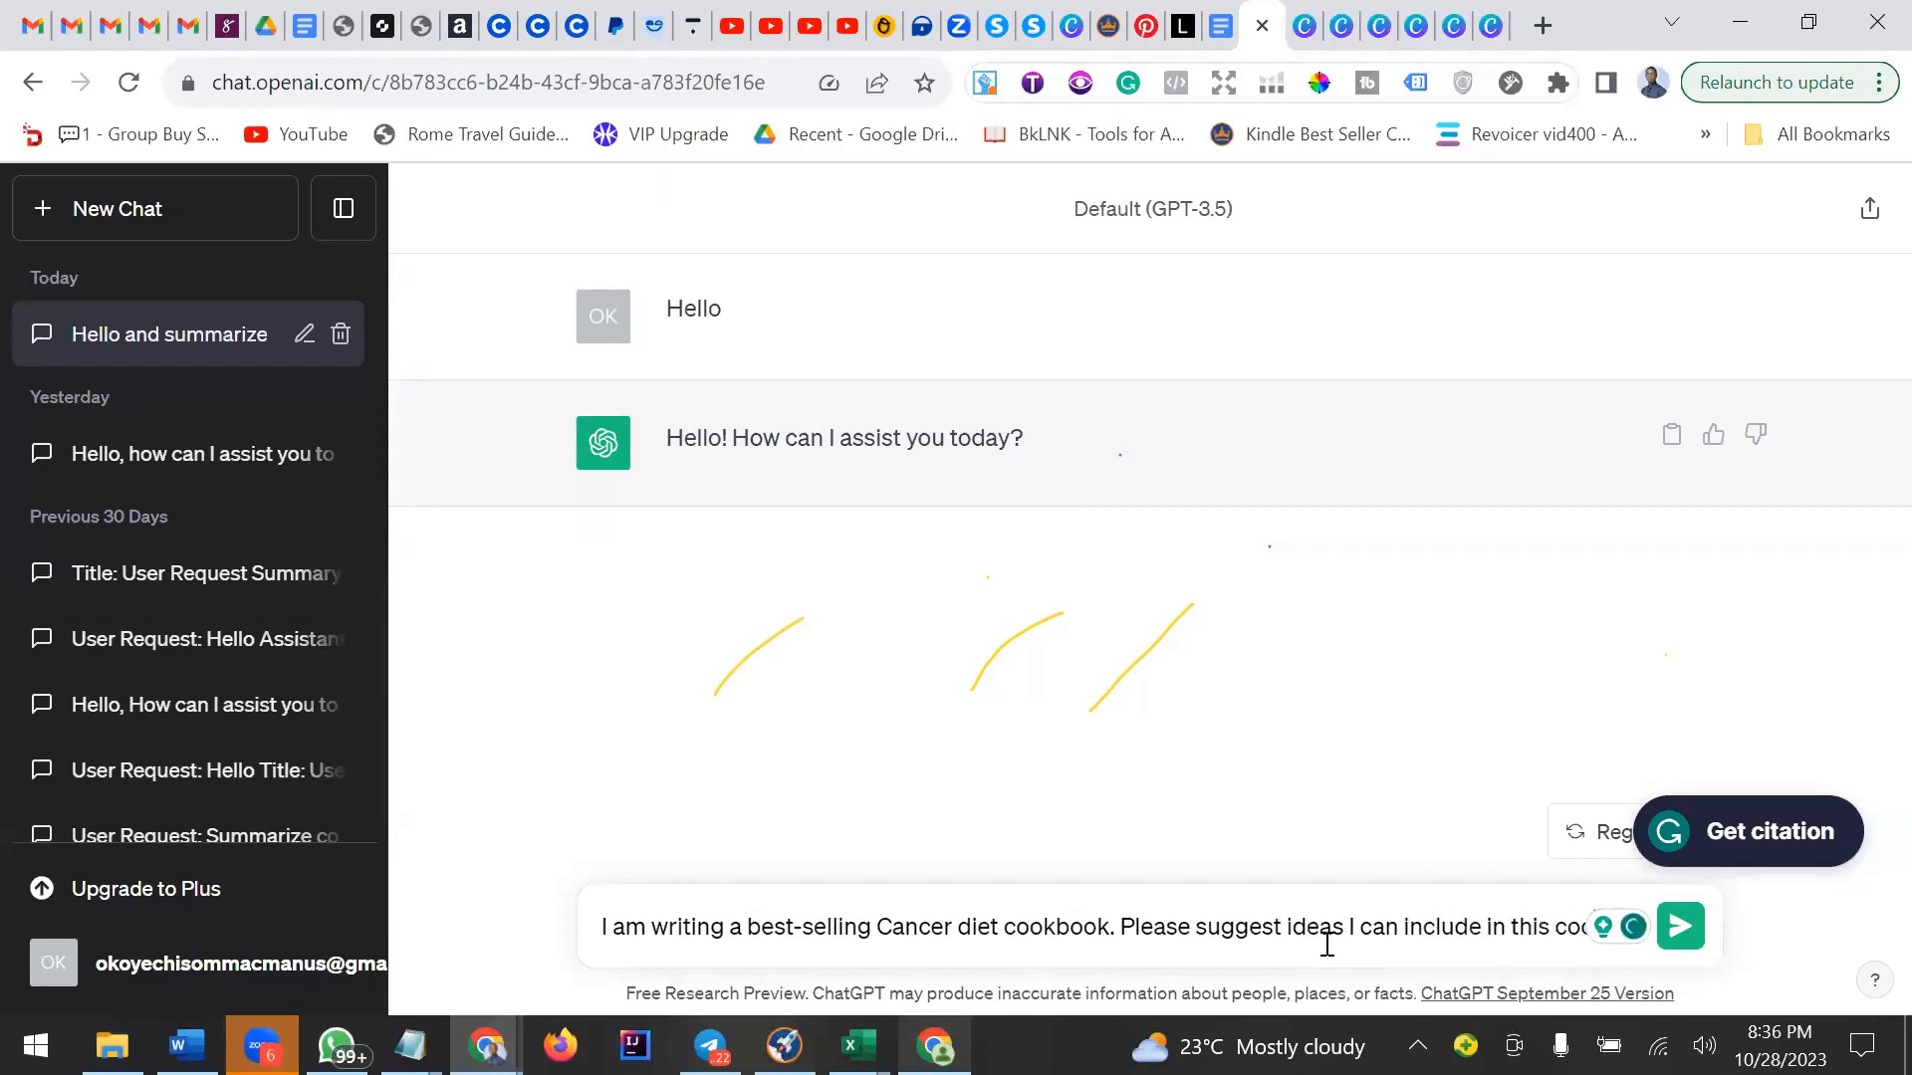
{"action": "type", "text": "kbook to "}
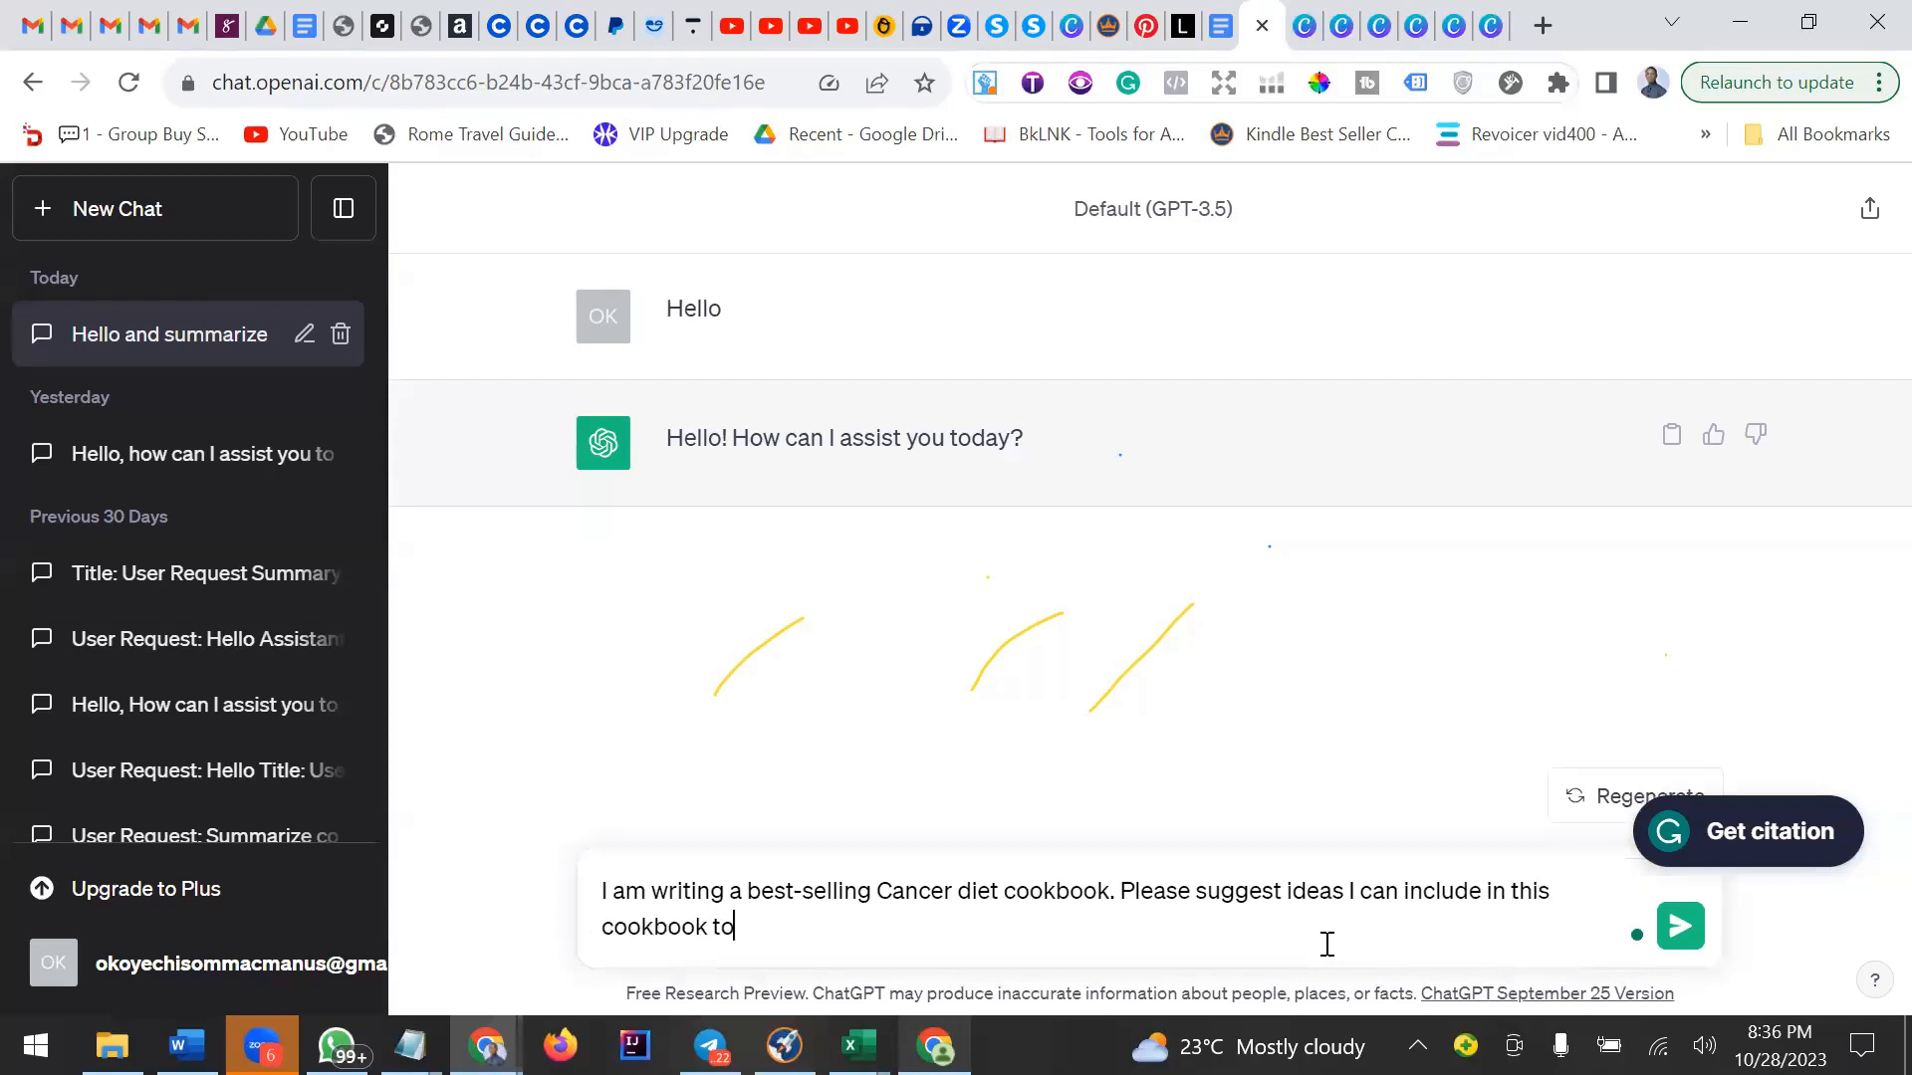
{"action": "type", "text": "make it very inters"}
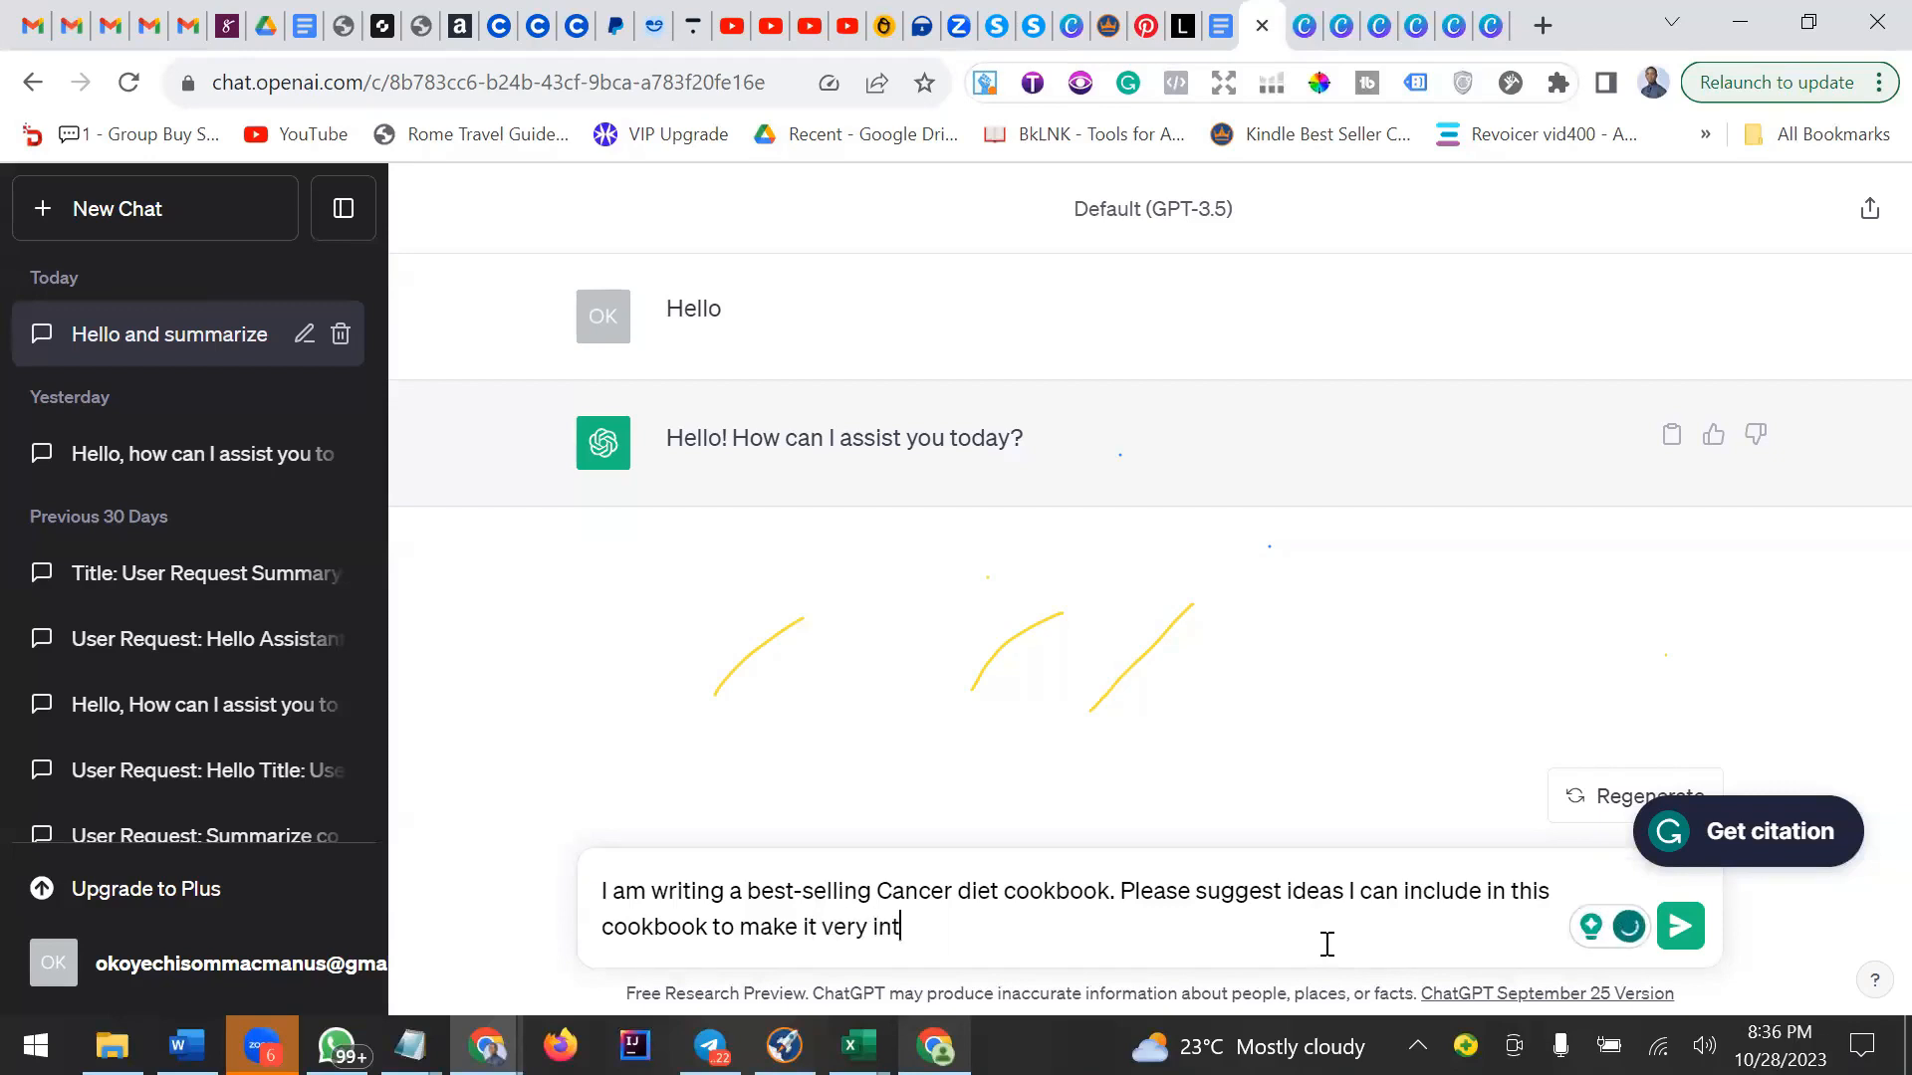
{"action": "key", "text": "BackSpace"}
{"action": "key", "text": "BackSpace"}
{"action": "type", "text": "resting "}
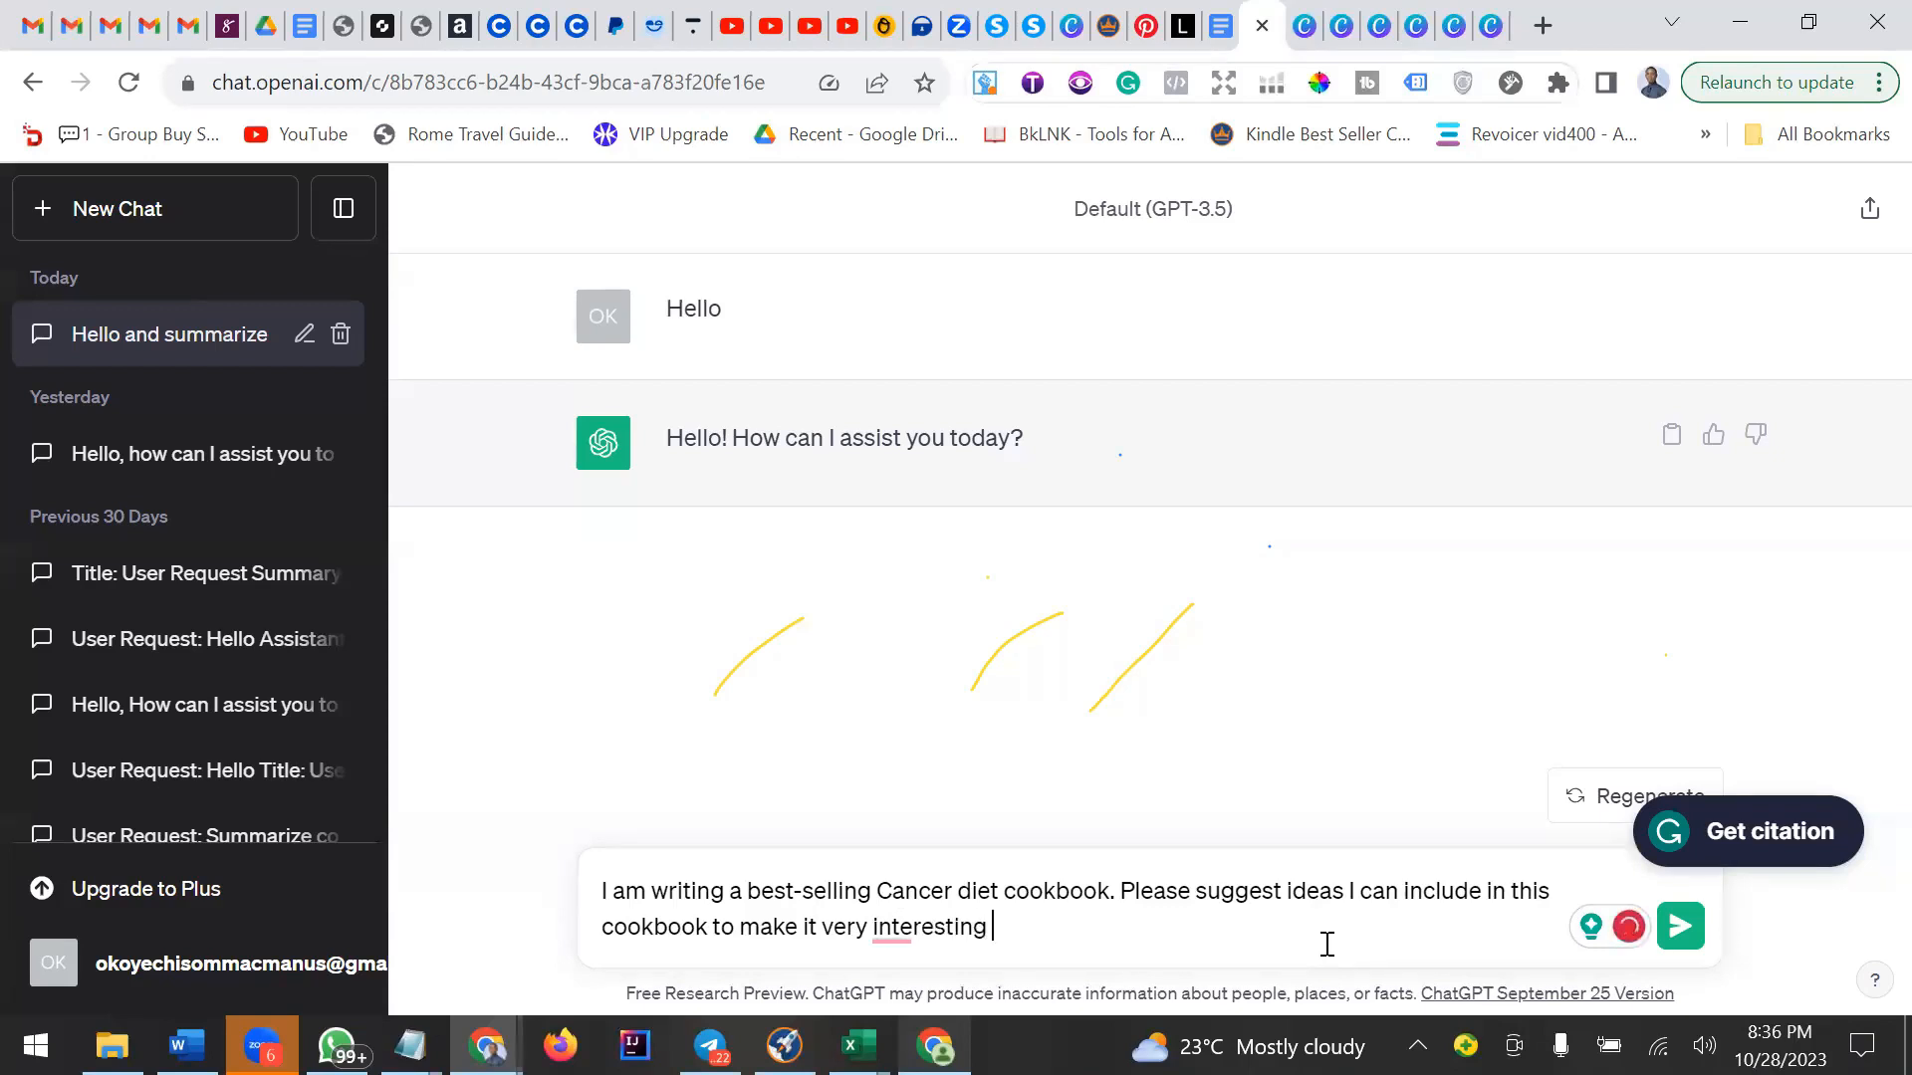
{"action": "type", "text": "and solve "}
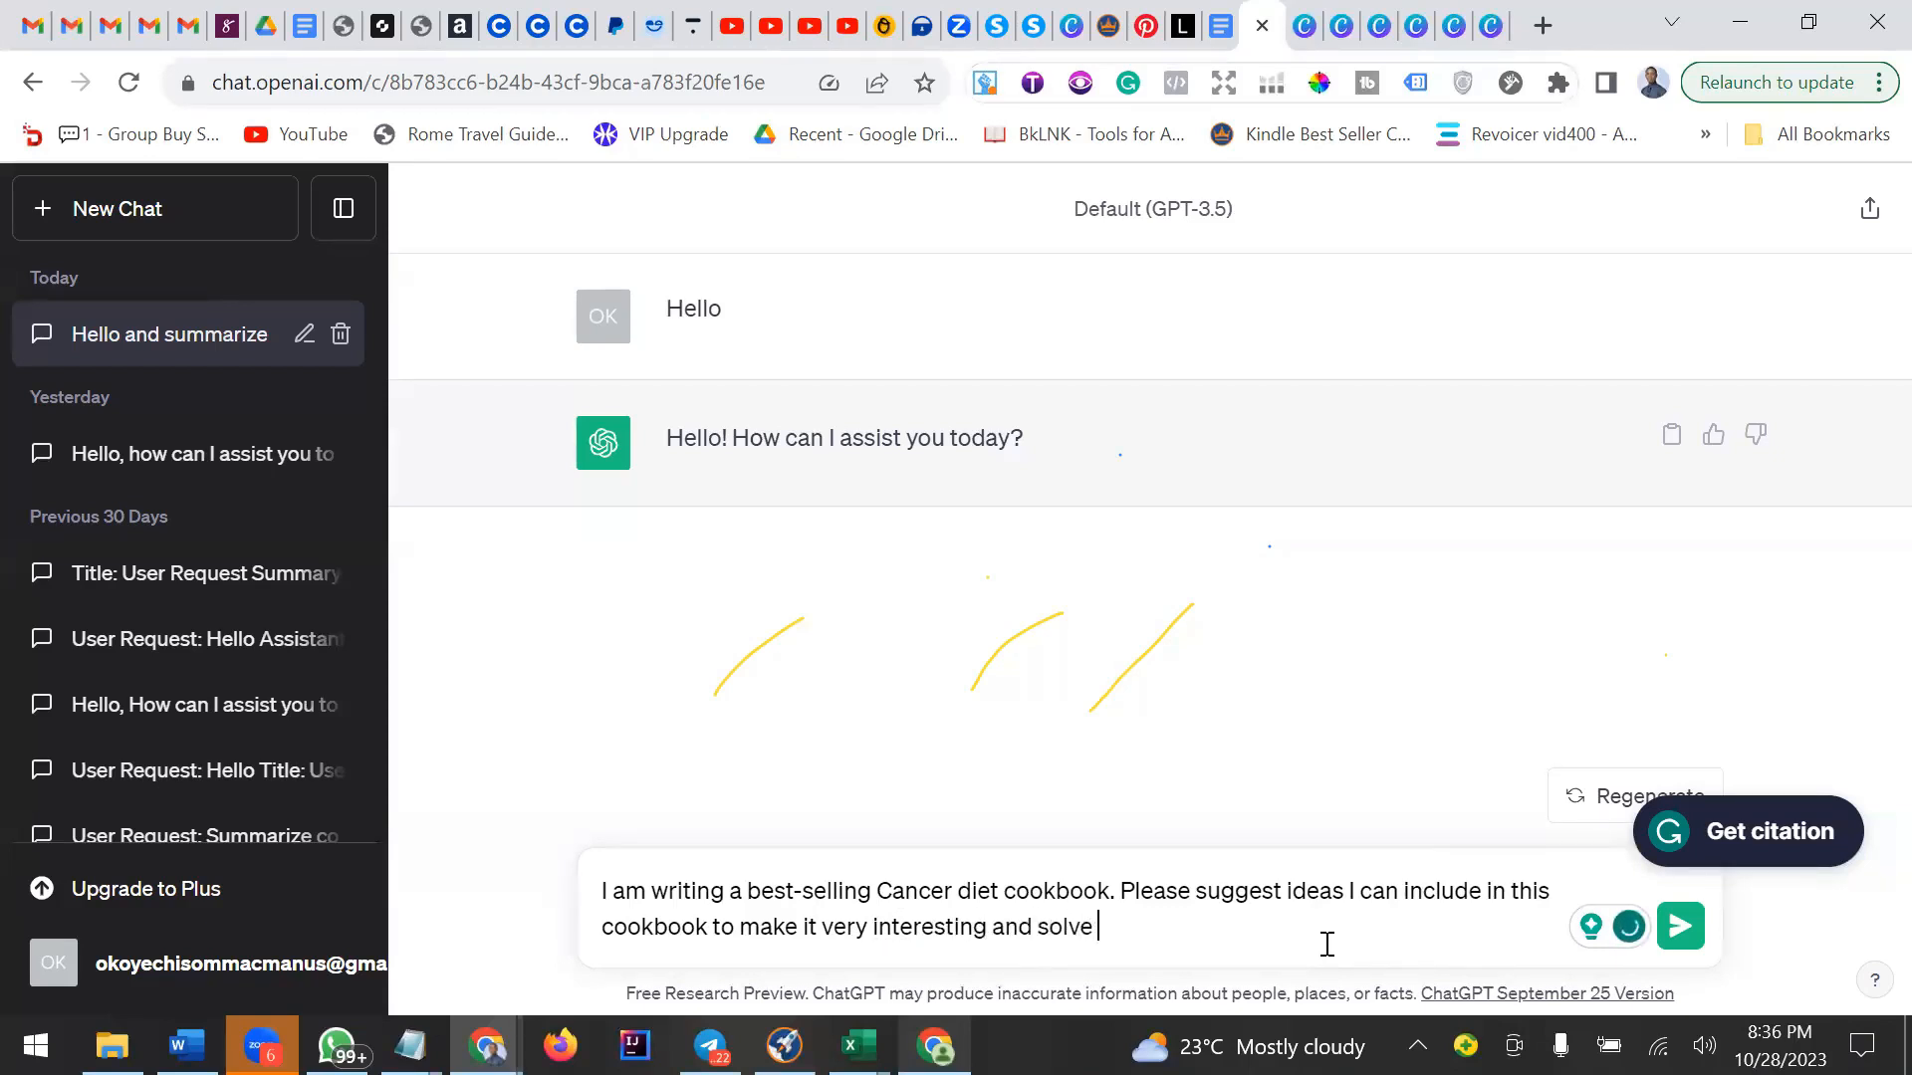
{"action": "type", "text": "problems for my r"}
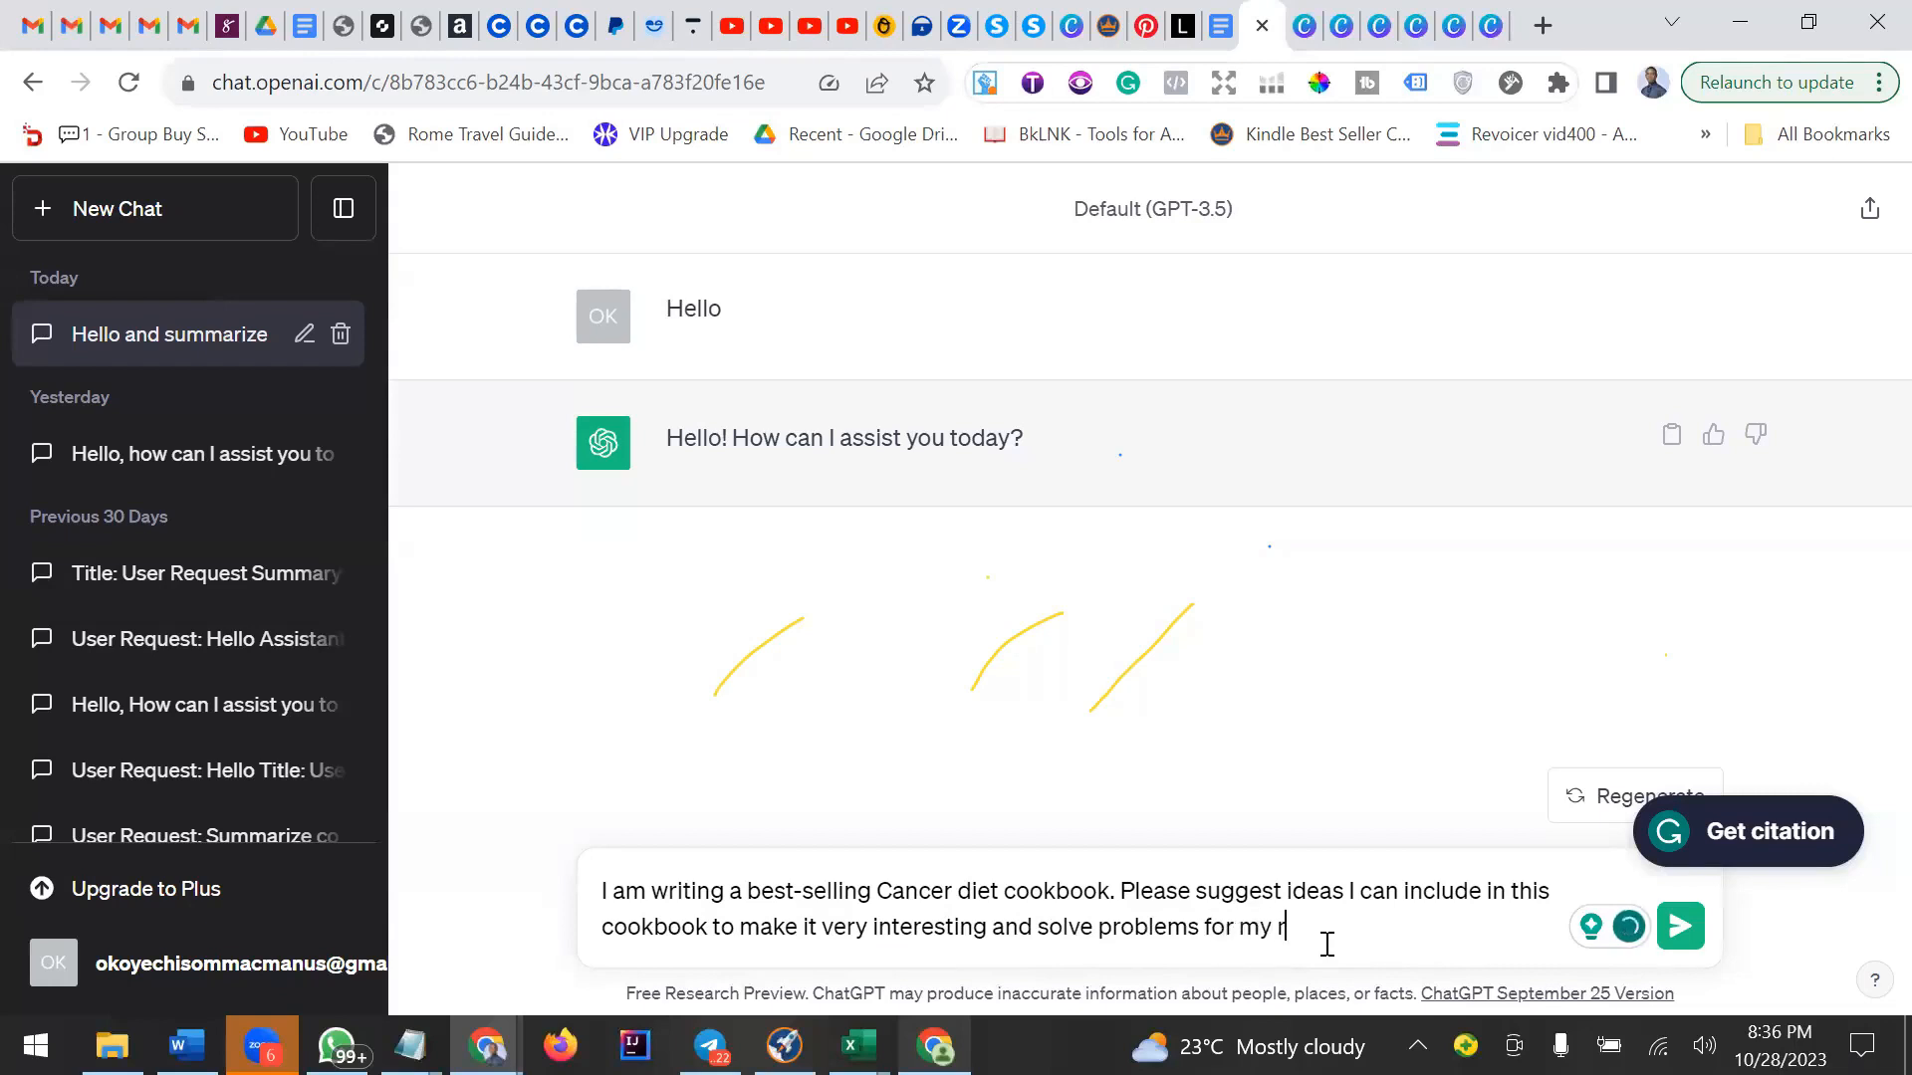
{"action": "type", "text": "eaders"}
{"action": "key", "text": "Return"}
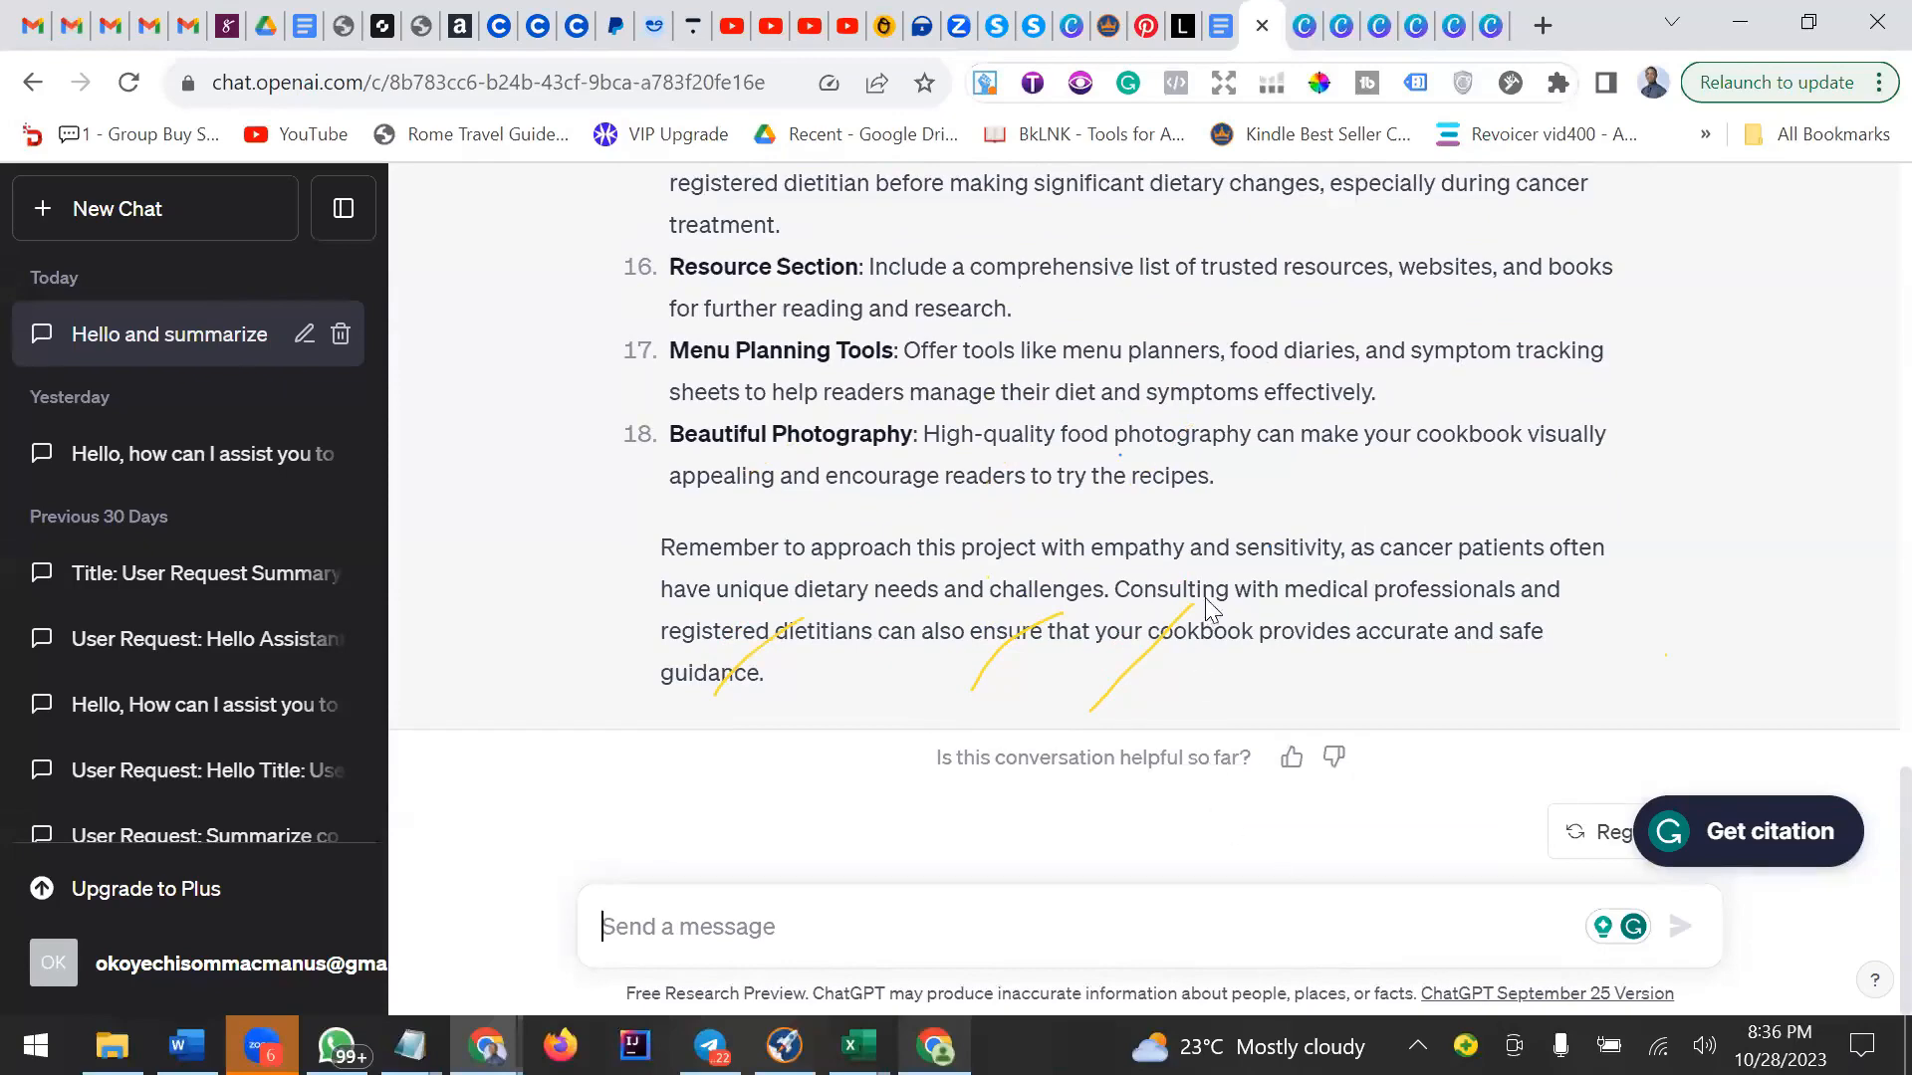
Scroll through ChatGPT's reply to read its list of cookbook ideas.
{"action": "scroll", "coordinate": [1209, 582], "scroll_direction": "up", "scroll_amount": 3}
{"action": "scroll", "coordinate": [1209, 578], "scroll_direction": "up", "scroll_amount": 5}
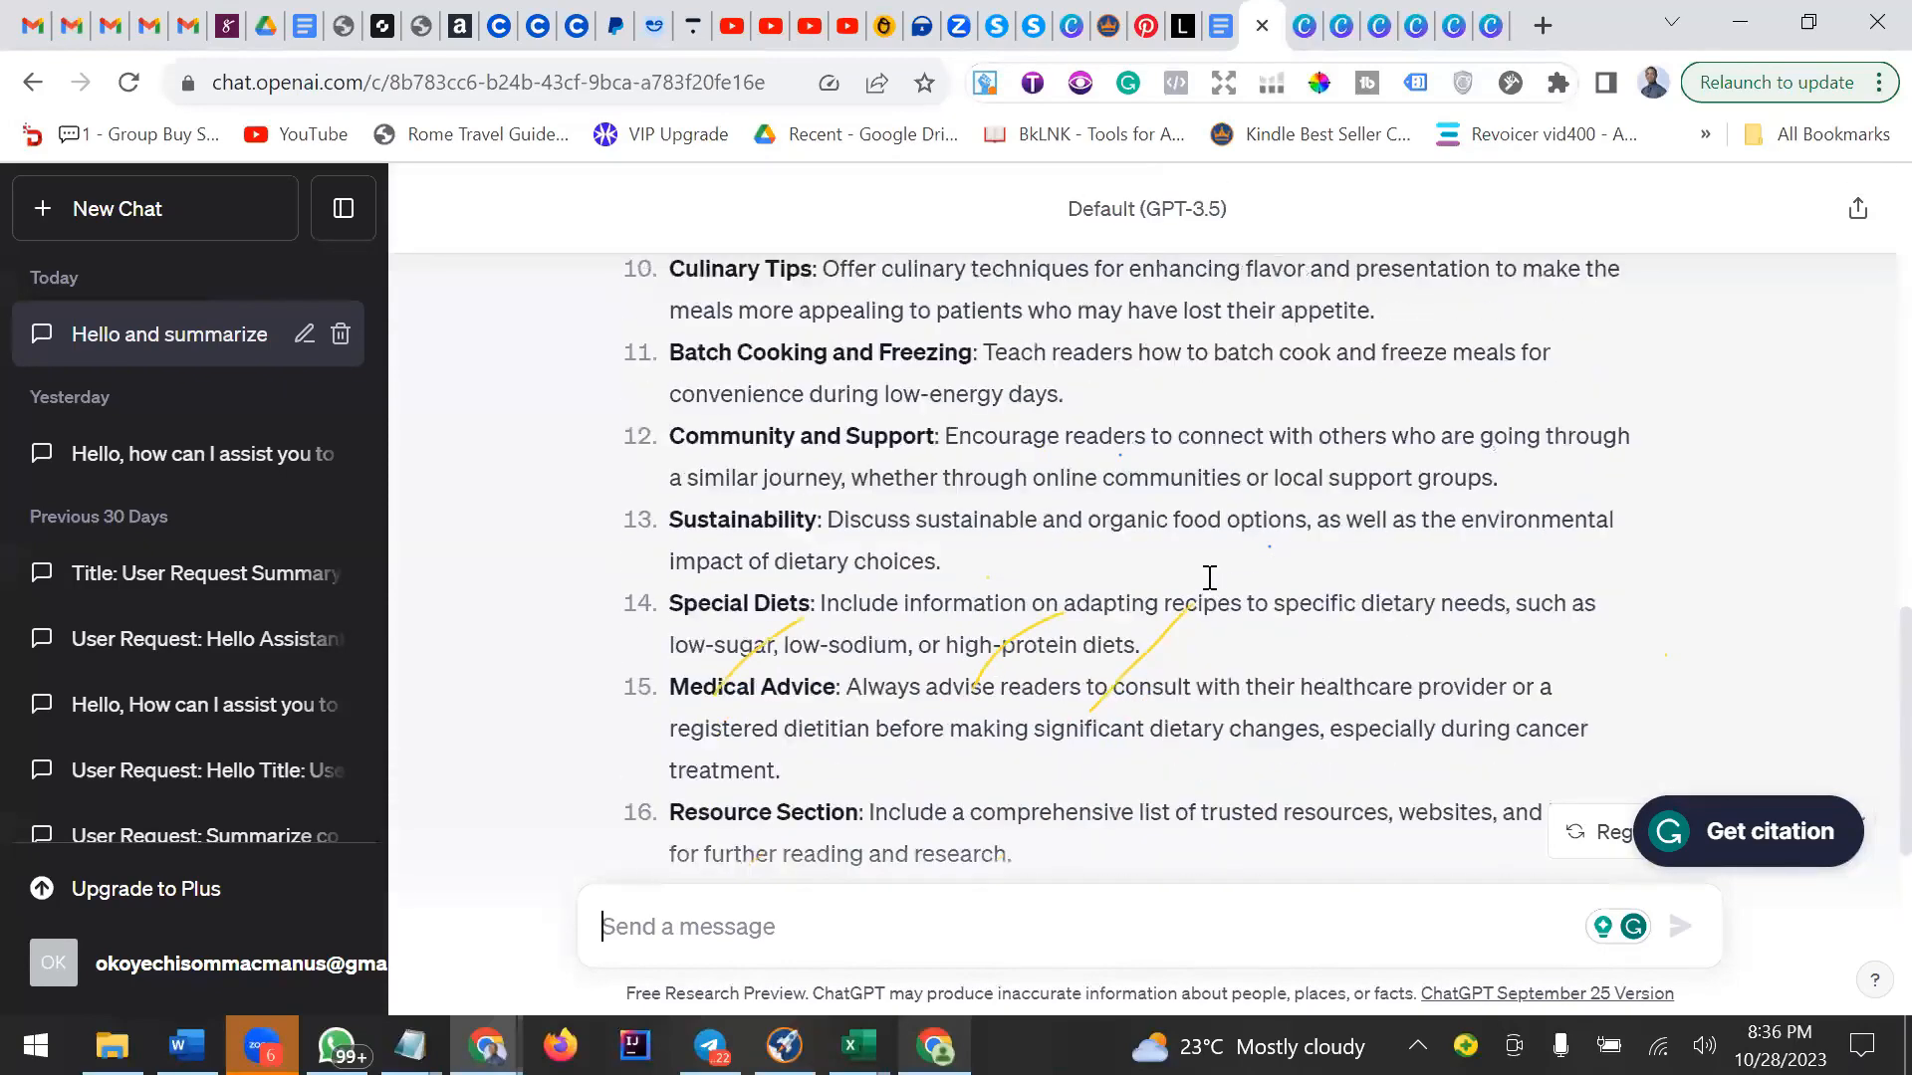
{"action": "scroll", "coordinate": [1207, 580], "scroll_direction": "up", "scroll_amount": 4}
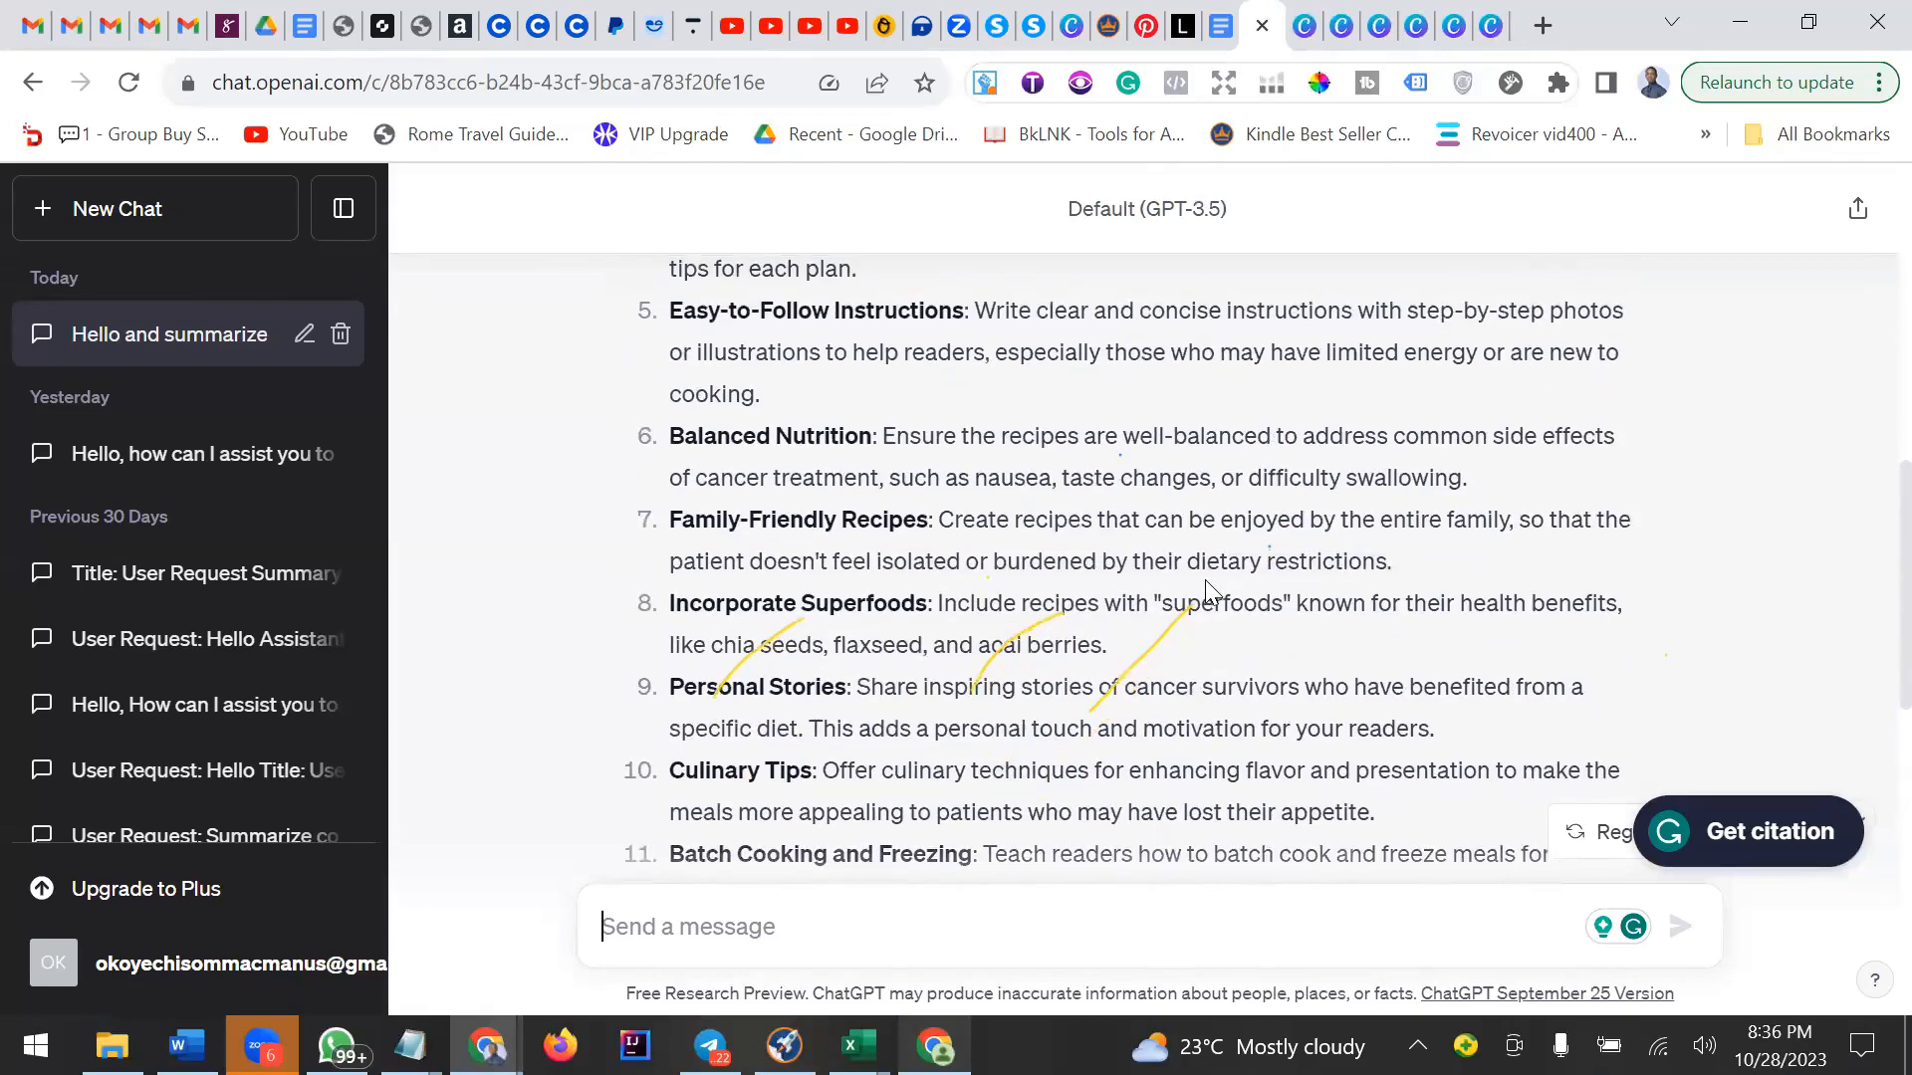
{"action": "scroll", "coordinate": [1206, 588], "scroll_direction": "up", "scroll_amount": 3}
{"action": "scroll", "coordinate": [1205, 579], "scroll_direction": "up", "scroll_amount": 3}
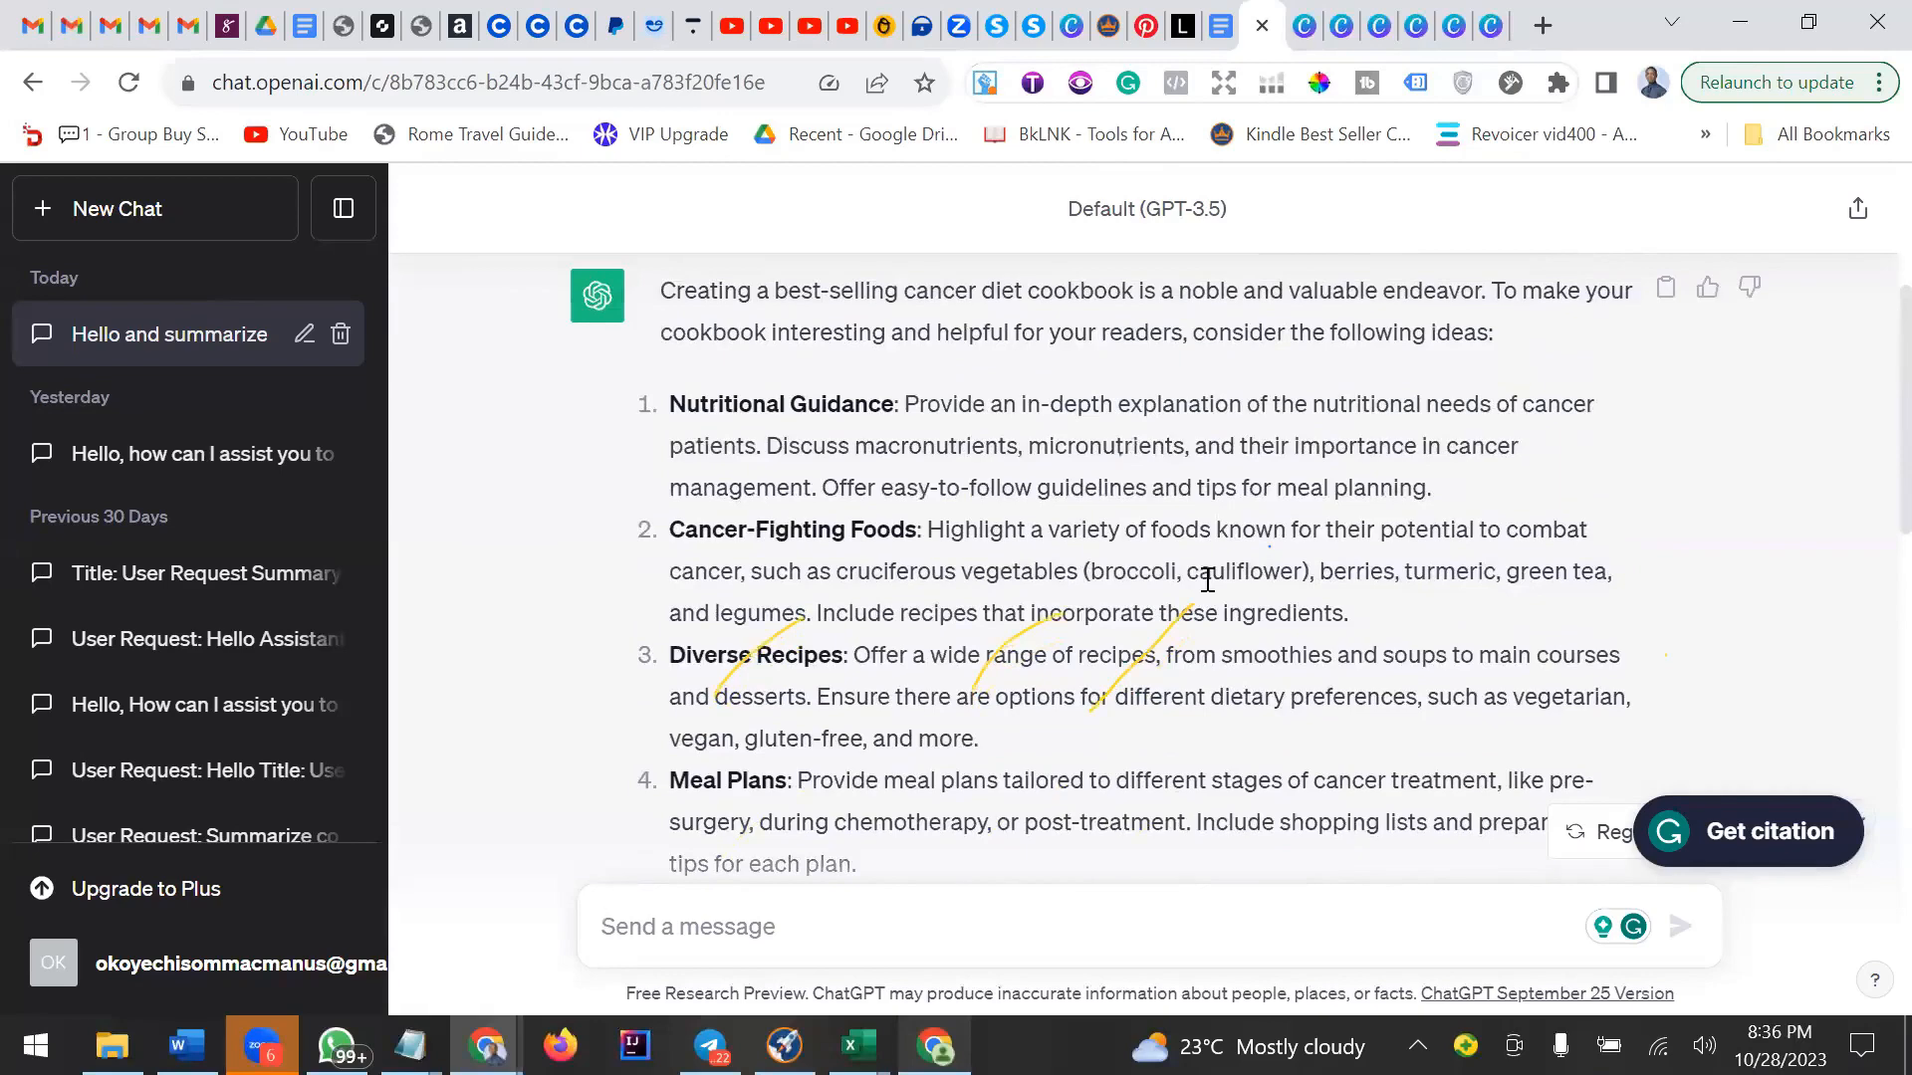
{"action": "scroll", "coordinate": [1205, 585], "scroll_direction": "up", "scroll_amount": 2}
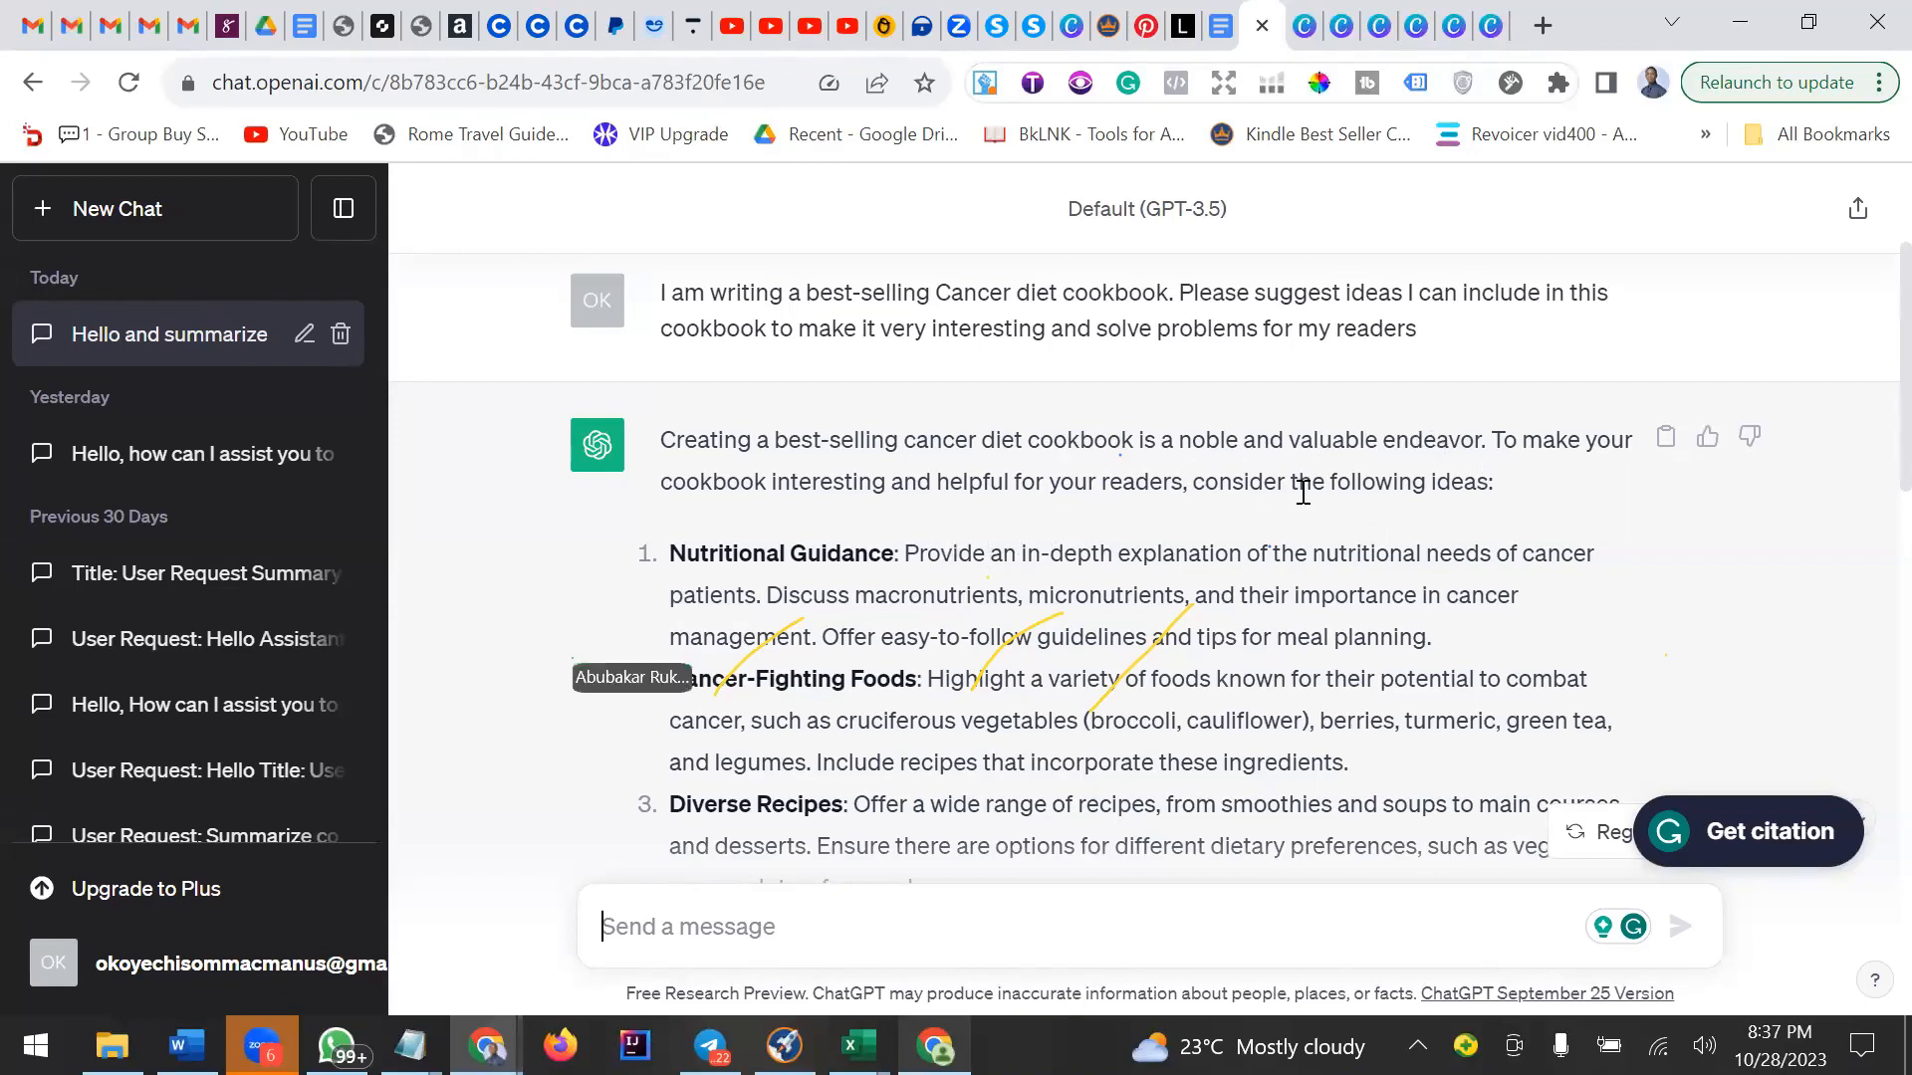
{"action": "scroll", "coordinate": [1302, 492], "scroll_direction": "down", "scroll_amount": 2}
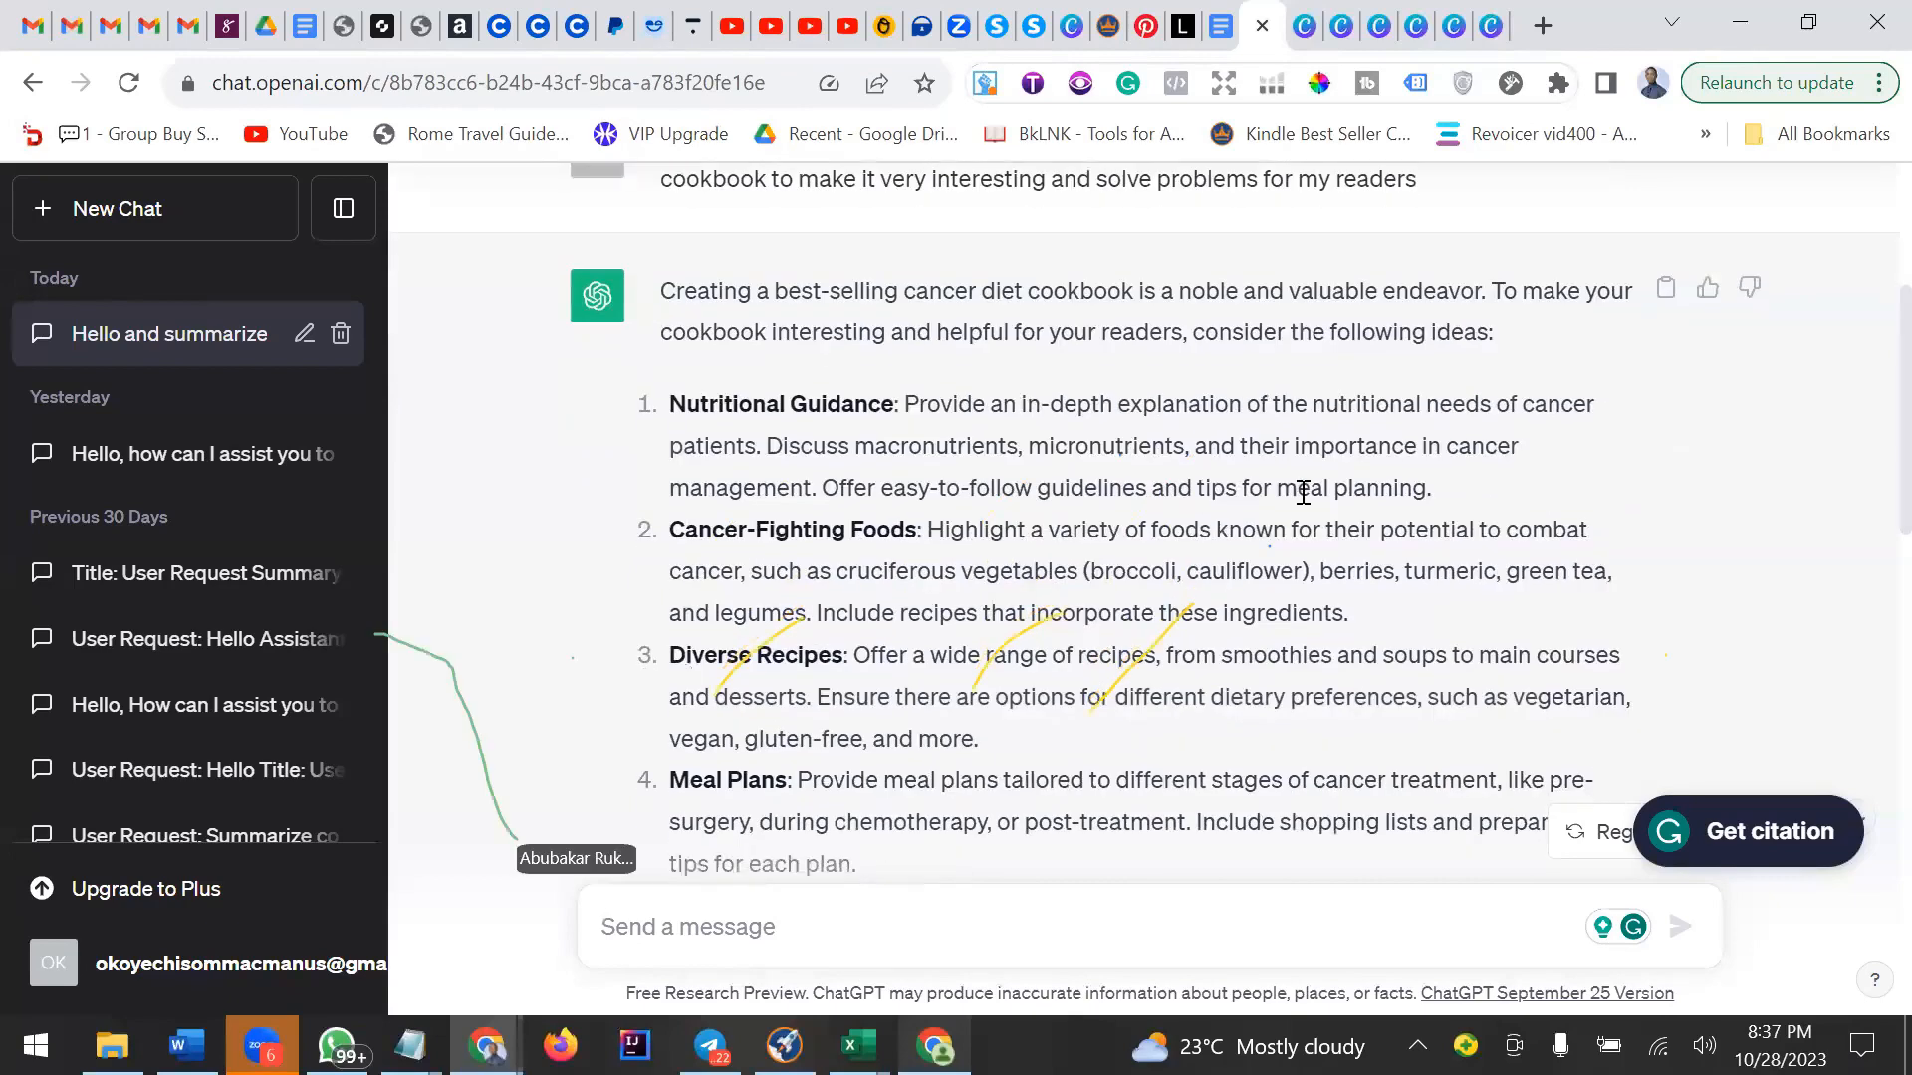
{"action": "scroll", "coordinate": [1303, 492], "scroll_direction": "down", "scroll_amount": 2}
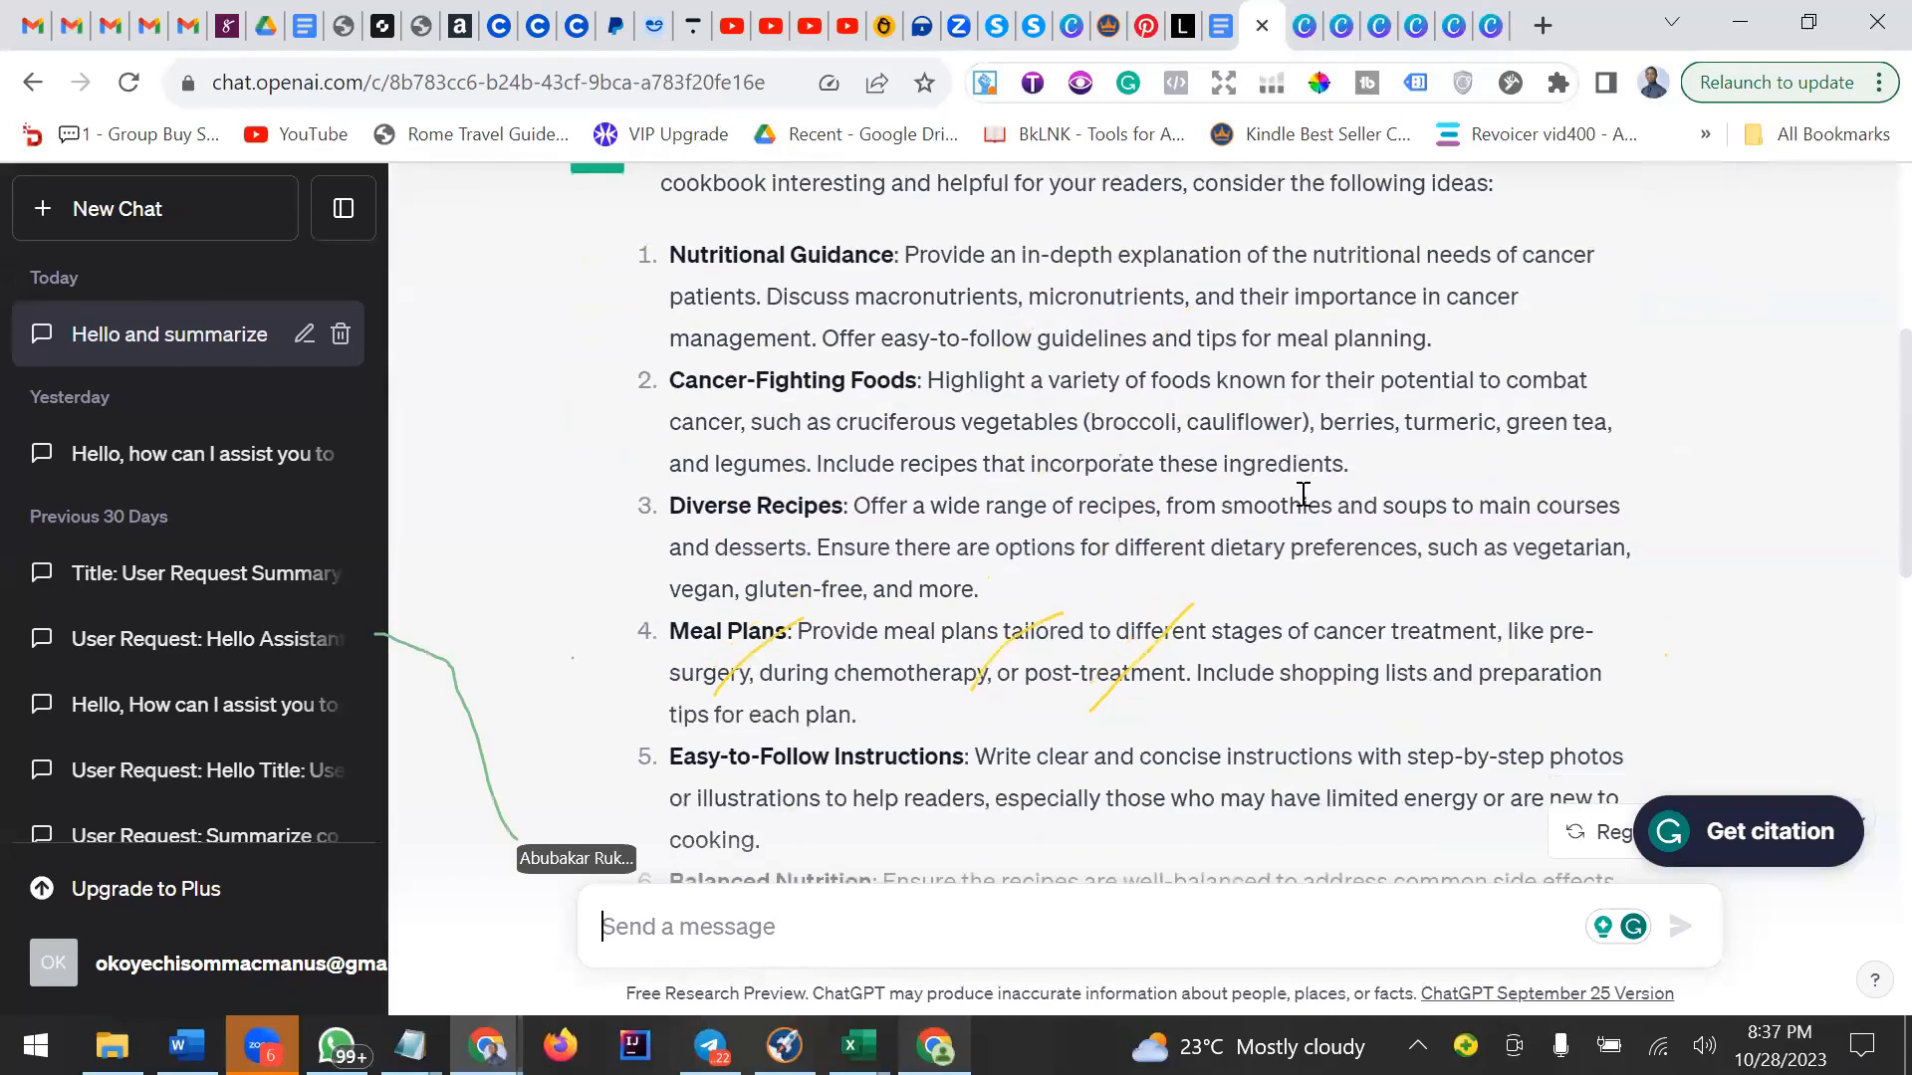
{"action": "scroll", "coordinate": [1302, 492], "scroll_direction": "down", "scroll_amount": 2}
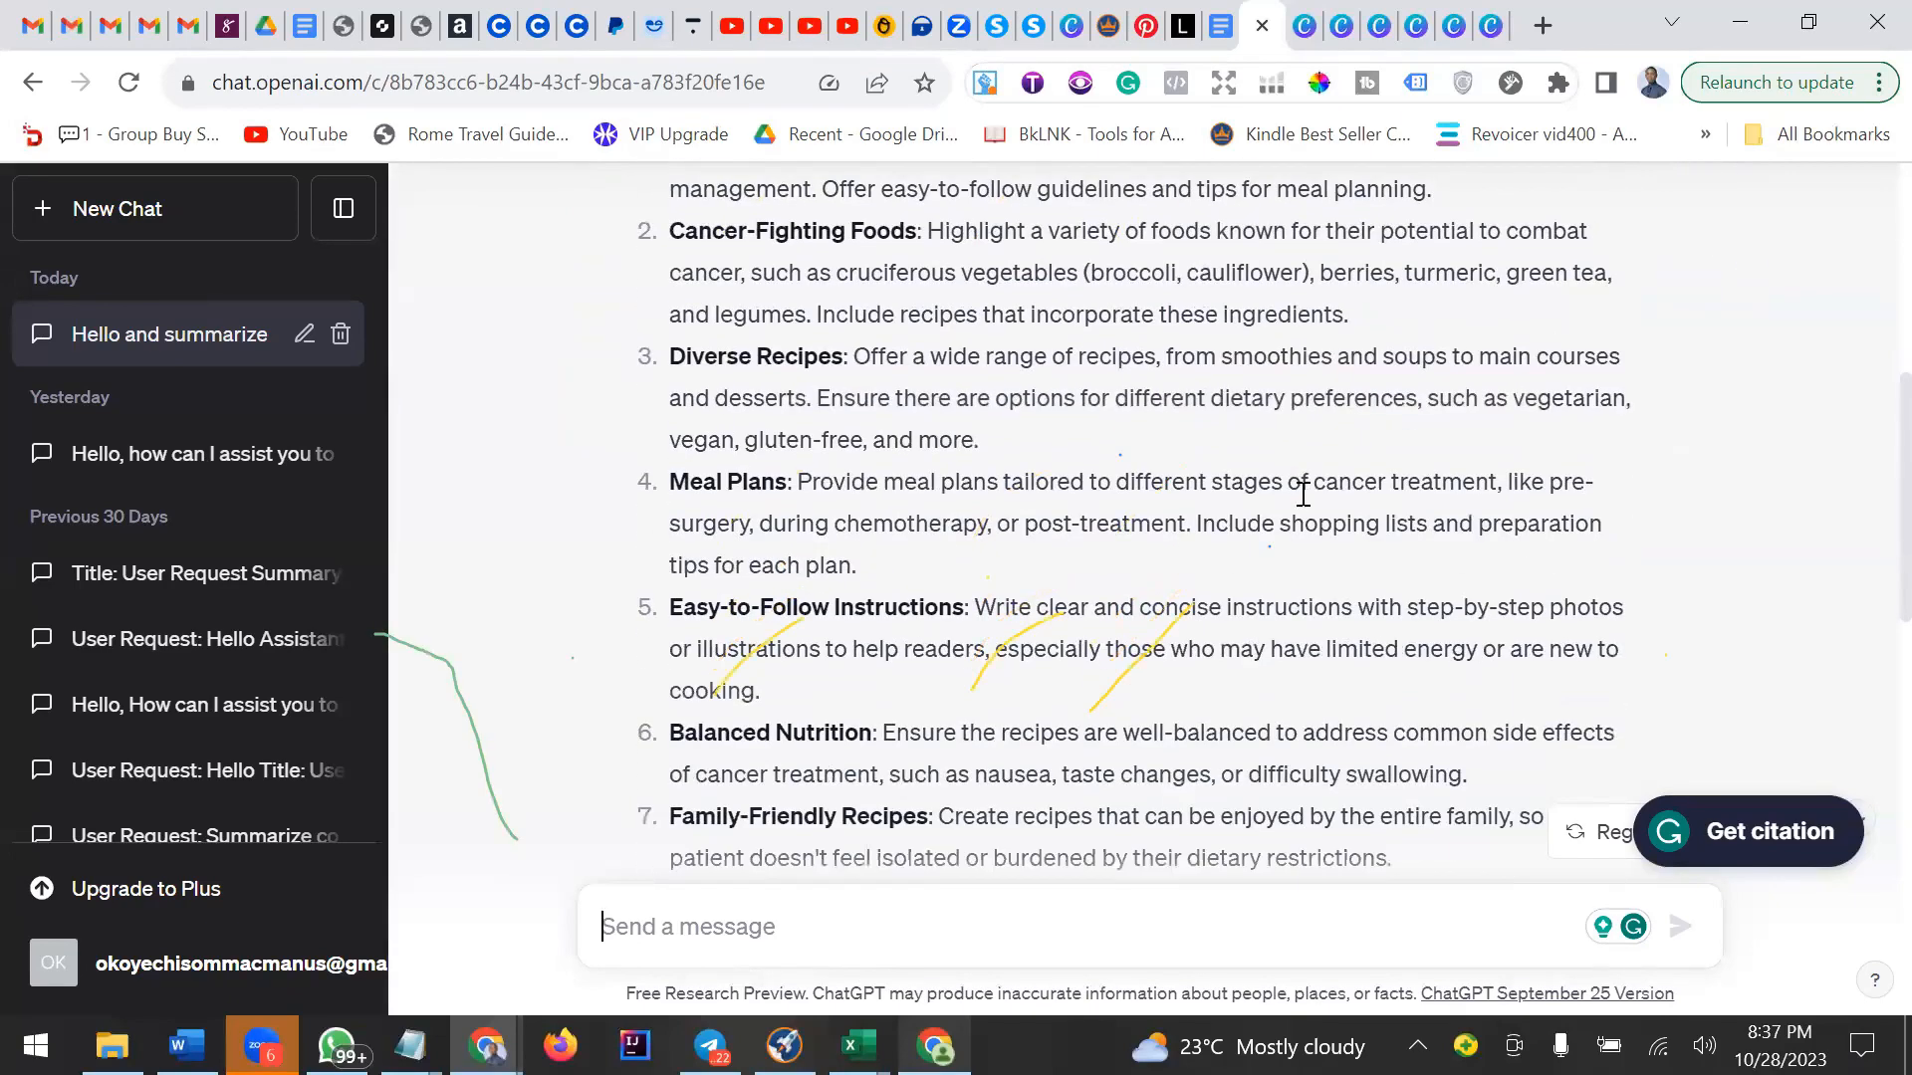
{"action": "scroll", "coordinate": [979, 511], "scroll_direction": "up", "scroll_amount": 2}
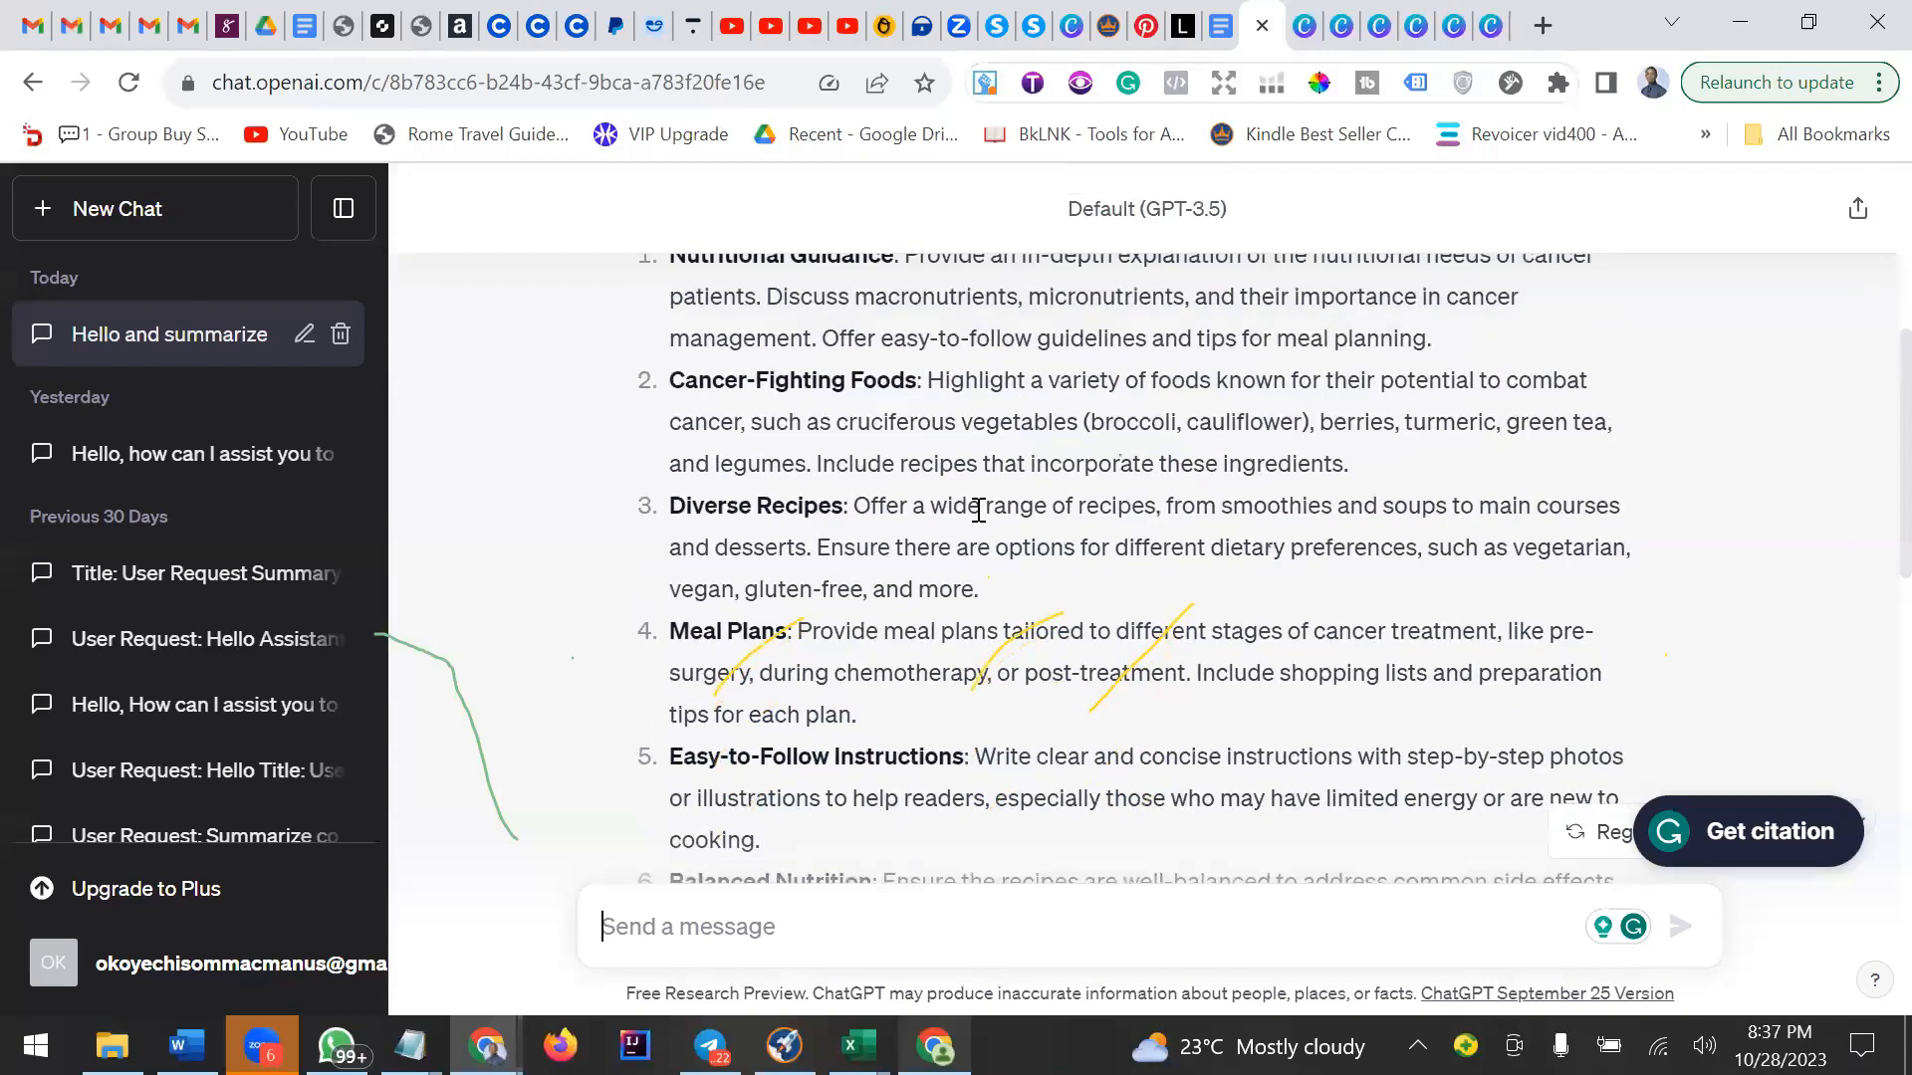
{"action": "scroll", "coordinate": [978, 511], "scroll_direction": "up", "scroll_amount": 2}
{"action": "scroll", "coordinate": [979, 518], "scroll_direction": "down", "scroll_amount": 2}
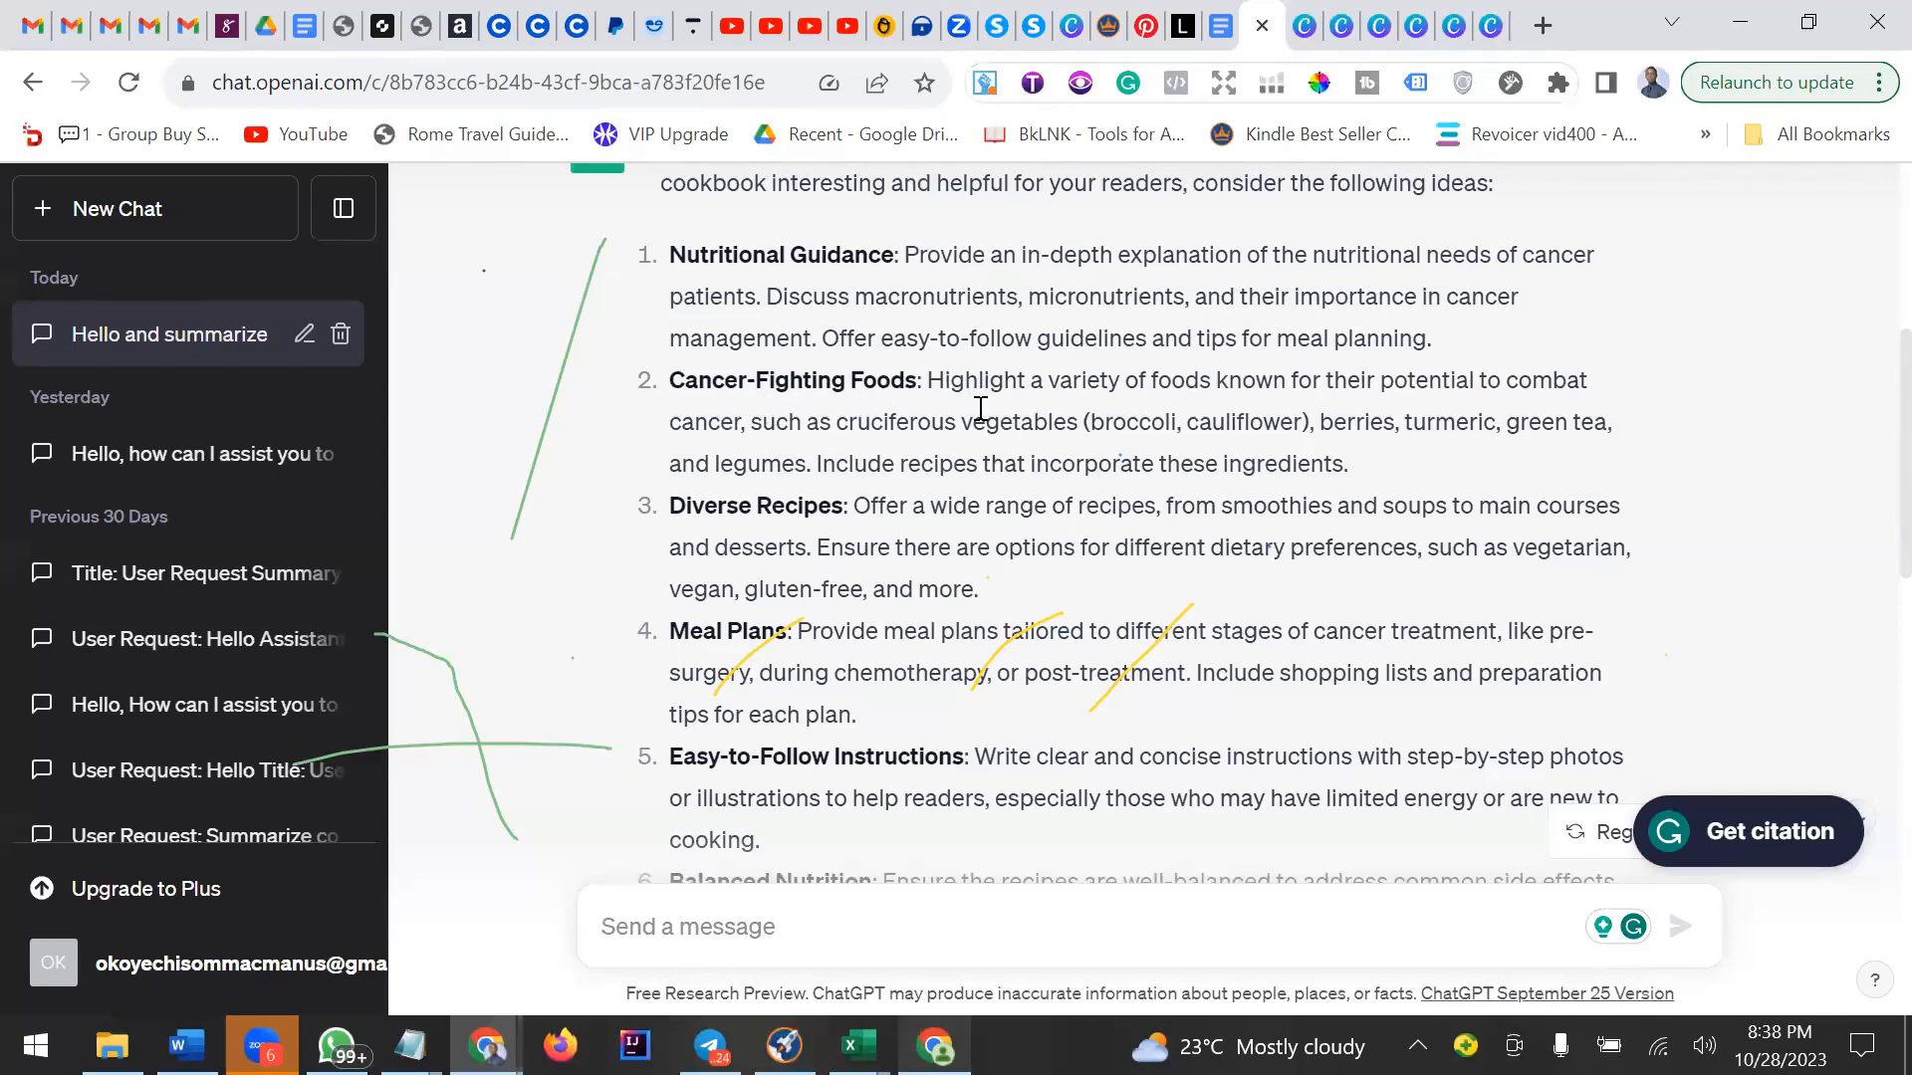
{"action": "scroll", "coordinate": [982, 419], "scroll_direction": "down", "scroll_amount": 3}
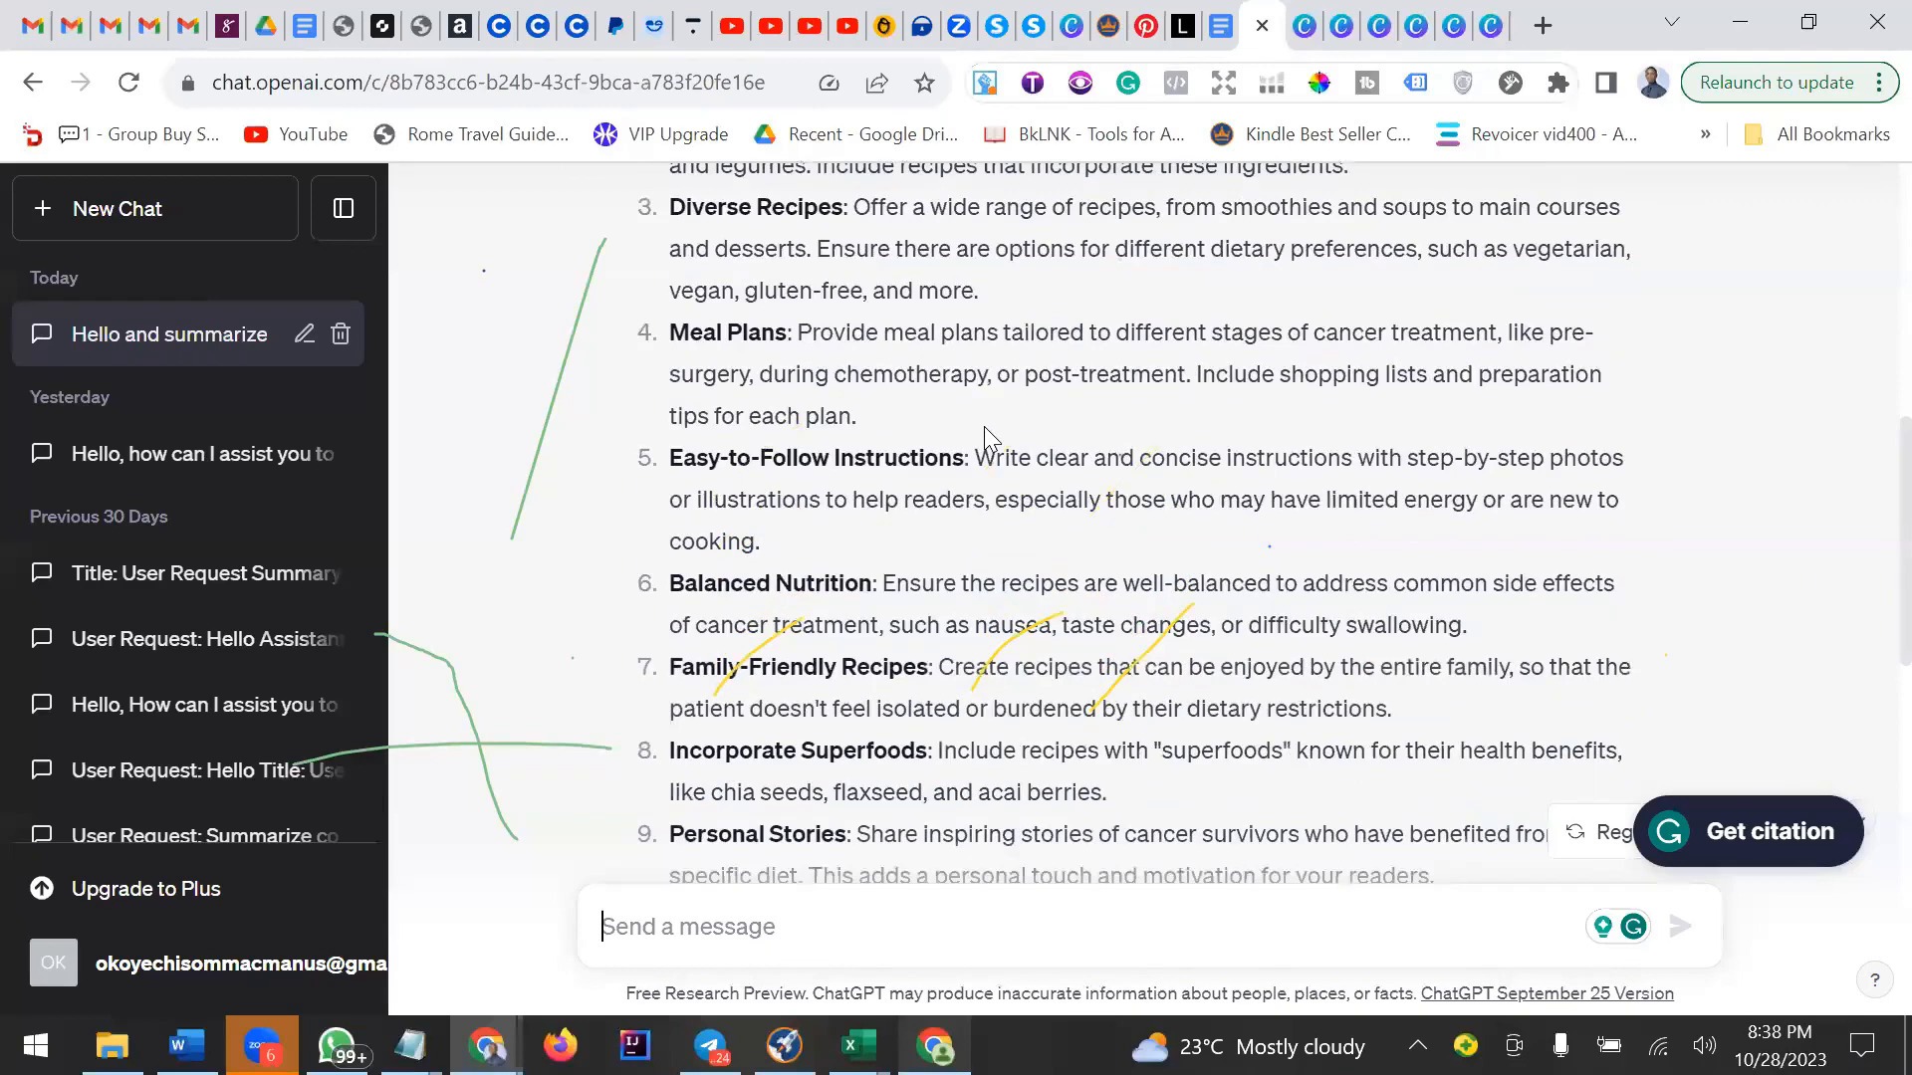
{"action": "scroll", "coordinate": [984, 426], "scroll_direction": "down", "scroll_amount": 1}
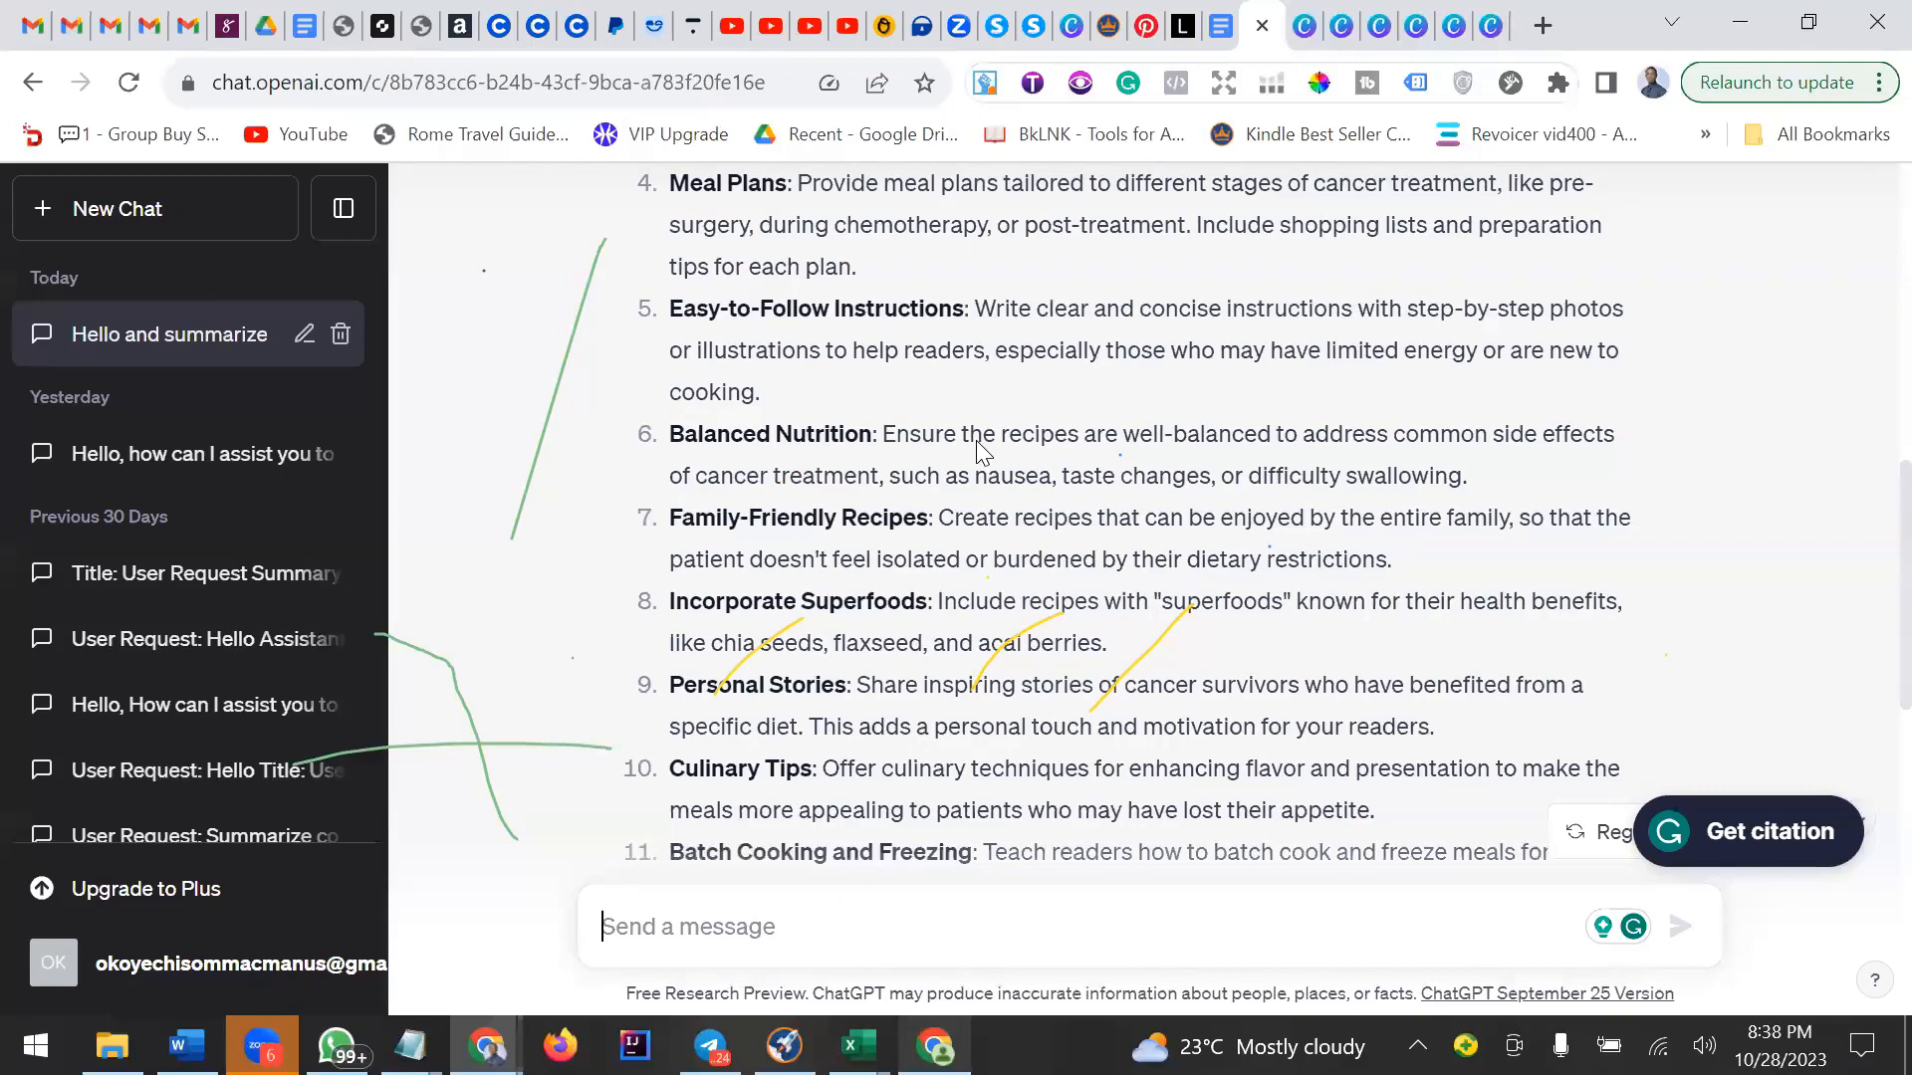
{"action": "scroll", "coordinate": [977, 445], "scroll_direction": "down", "scroll_amount": 1}
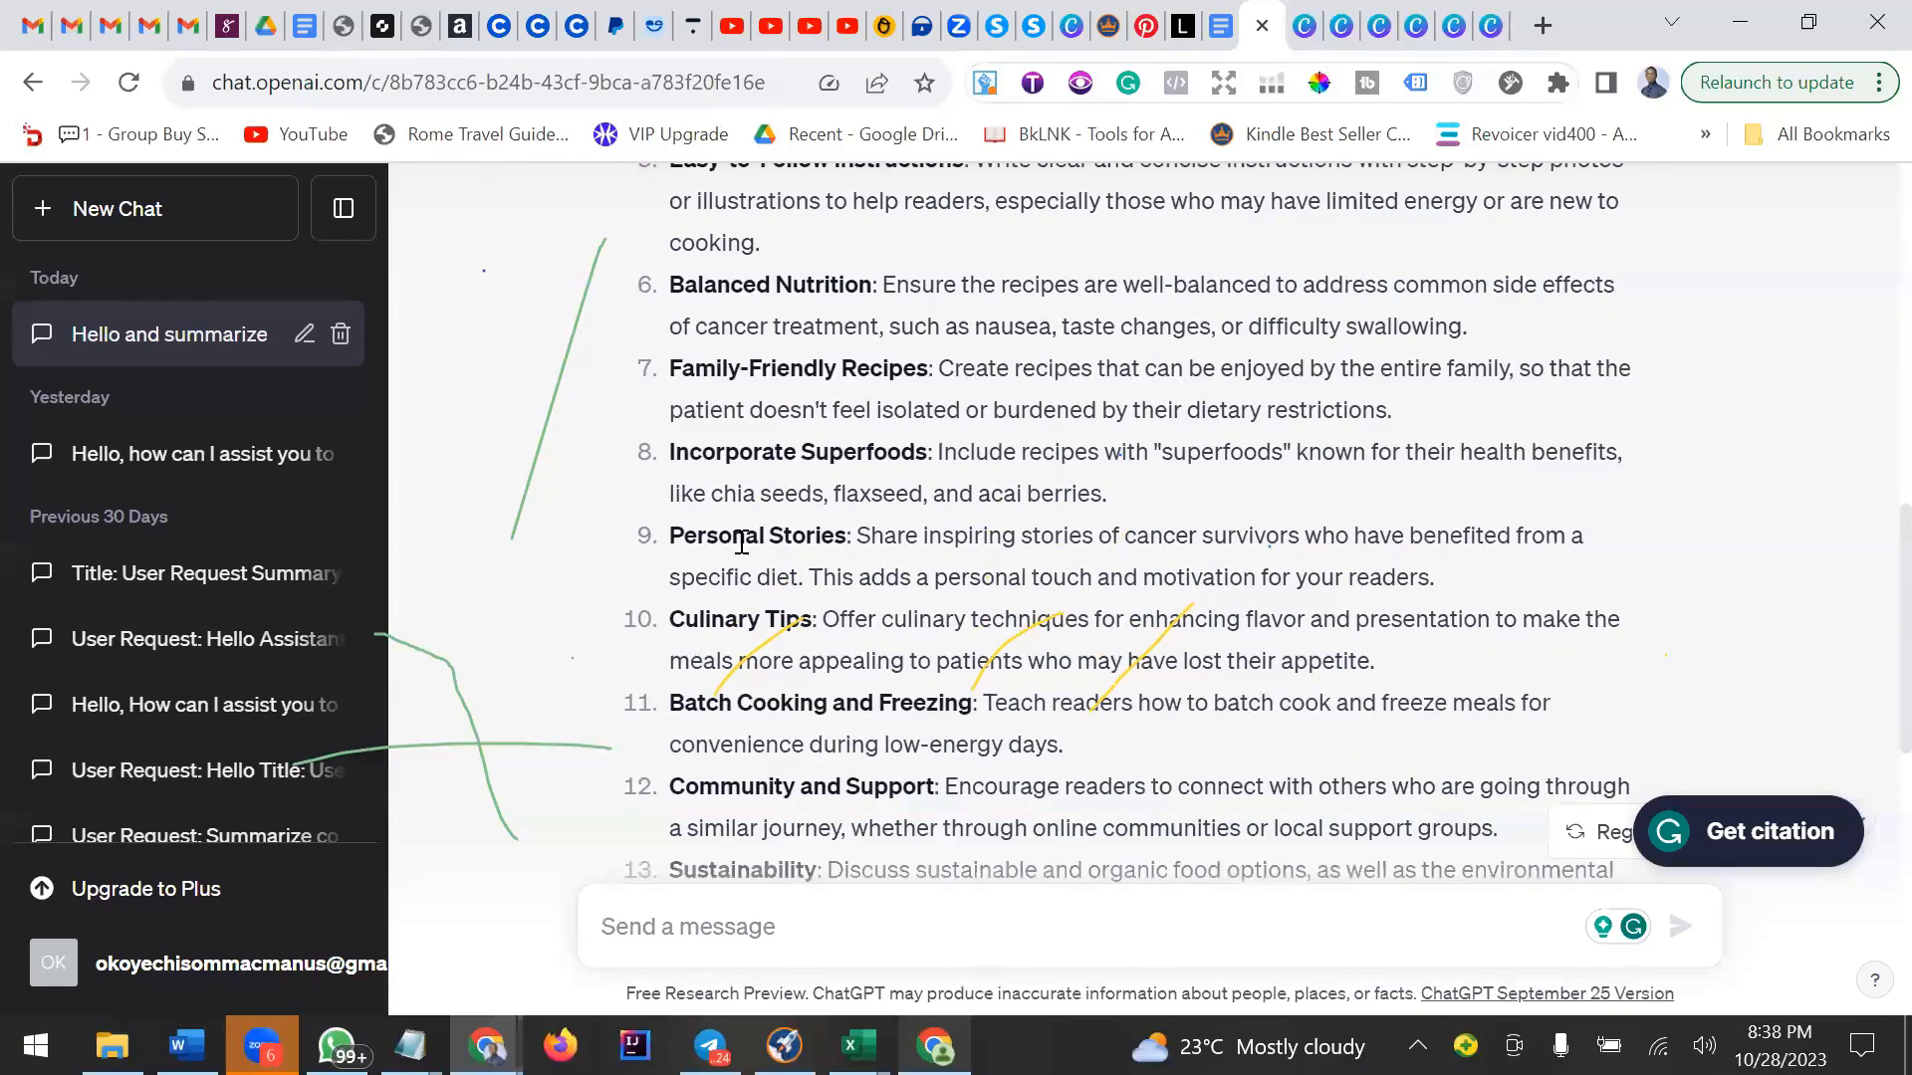
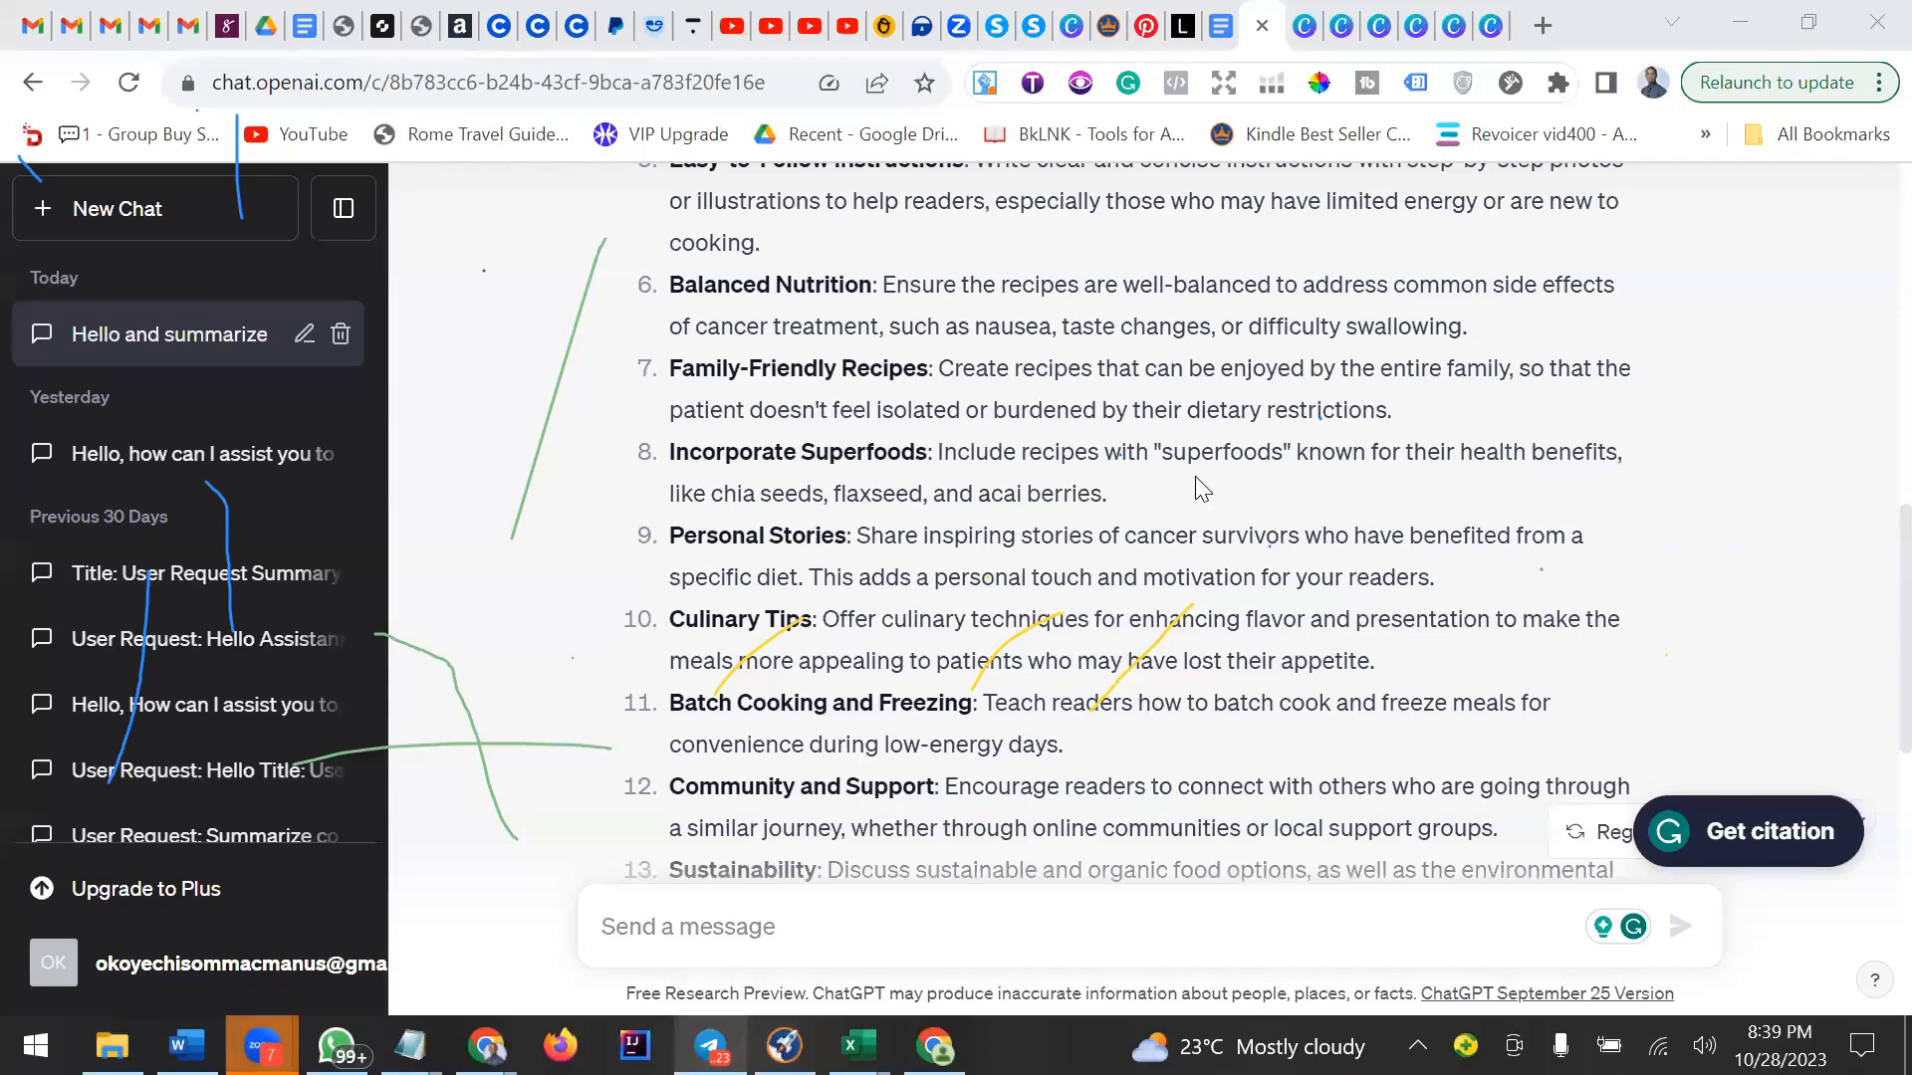
Review ChatGPT's full list of eighteen cookbook ideas from top to bottom and back again.
{"action": "scroll", "coordinate": [1201, 488], "scroll_direction": "up", "scroll_amount": 3}
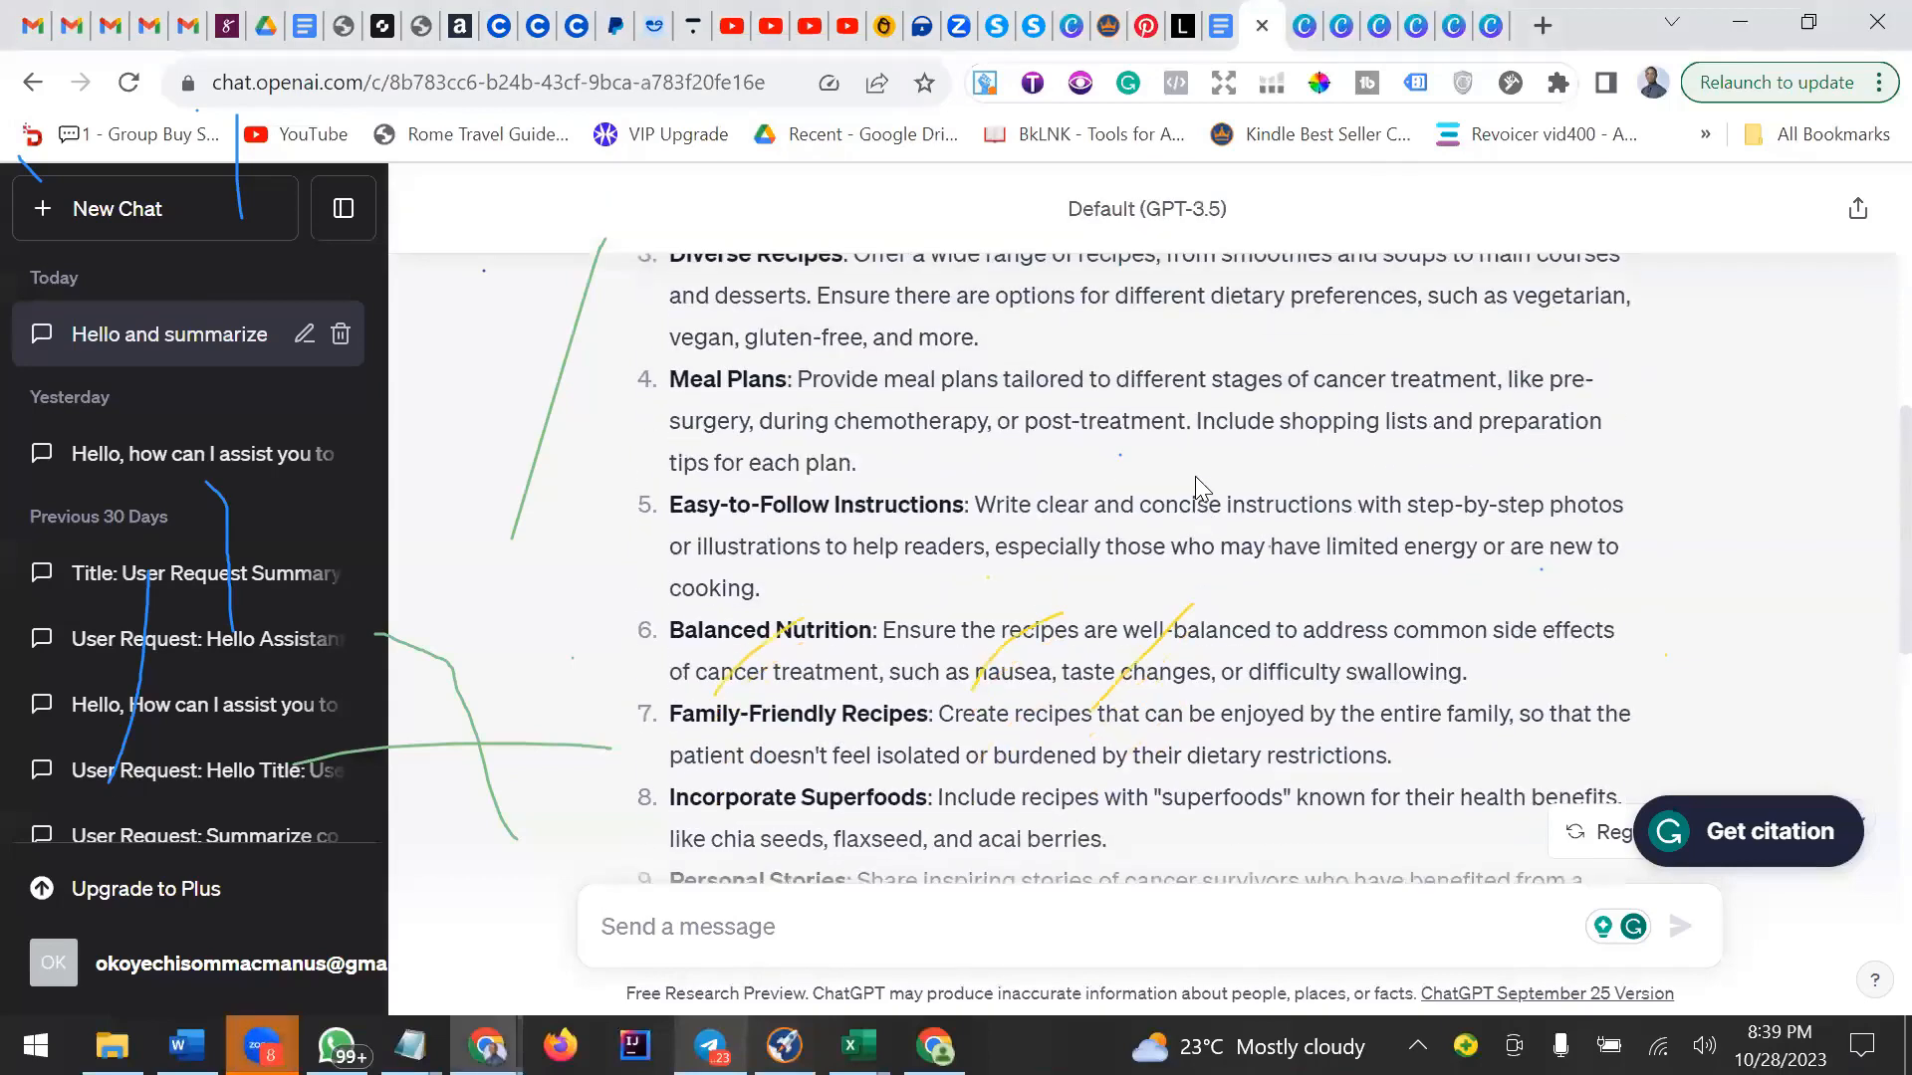
{"action": "scroll", "coordinate": [1201, 488], "scroll_direction": "up", "scroll_amount": 4}
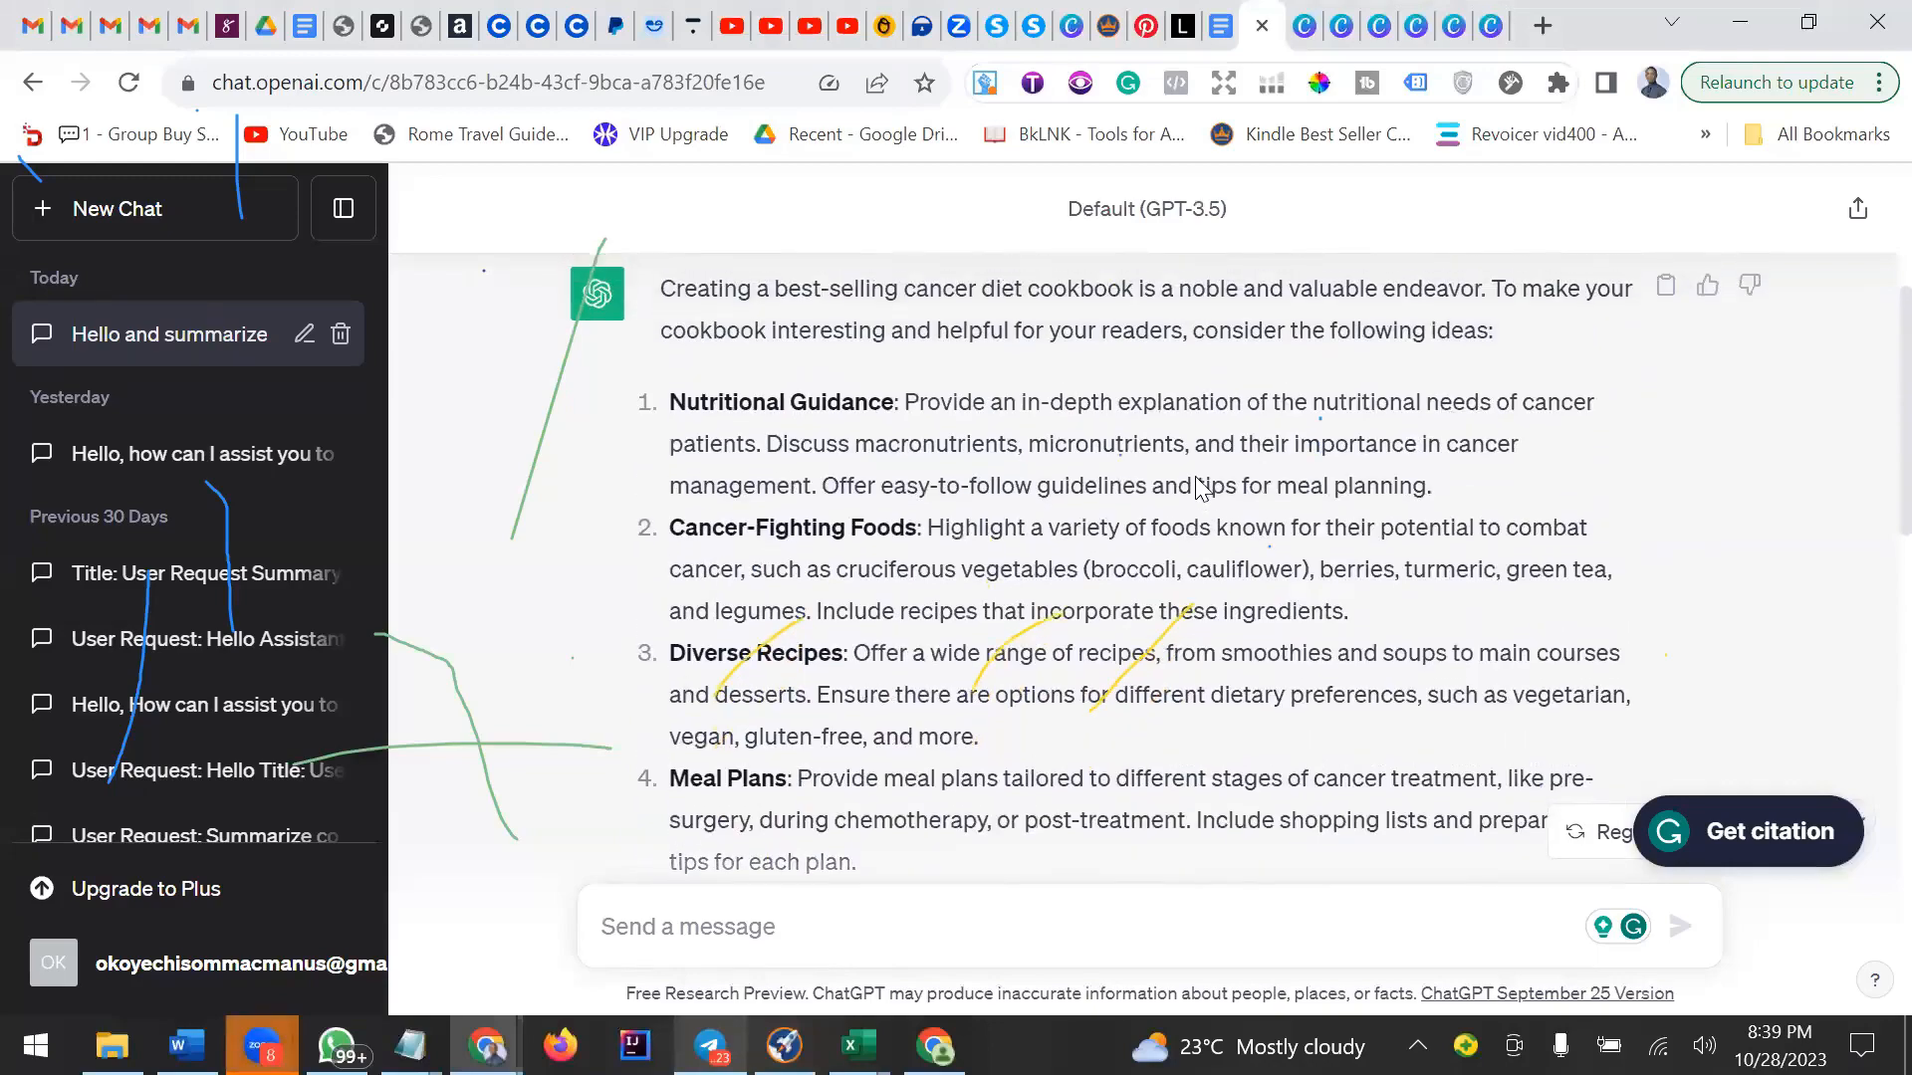
{"action": "scroll", "coordinate": [1200, 488], "scroll_direction": "down", "scroll_amount": 7}
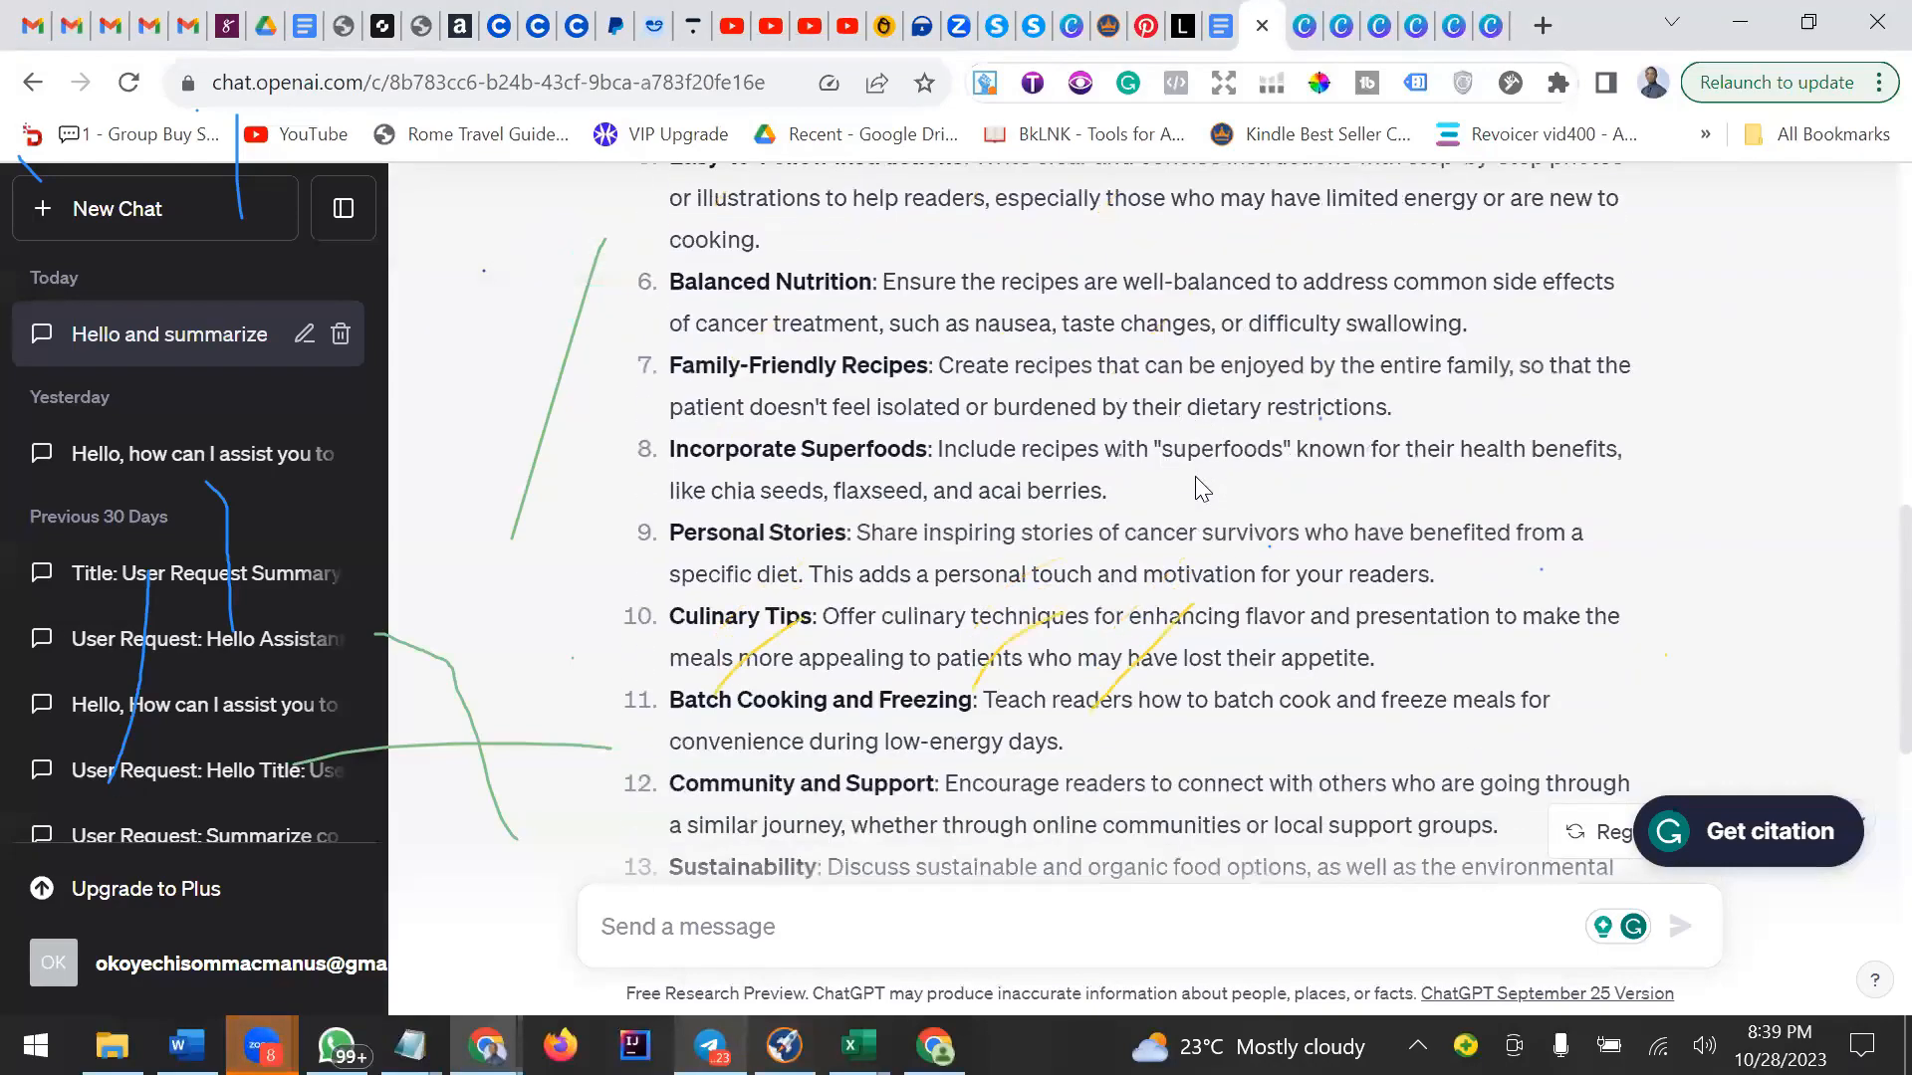
{"action": "scroll", "coordinate": [1195, 488], "scroll_direction": "down", "scroll_amount": 7}
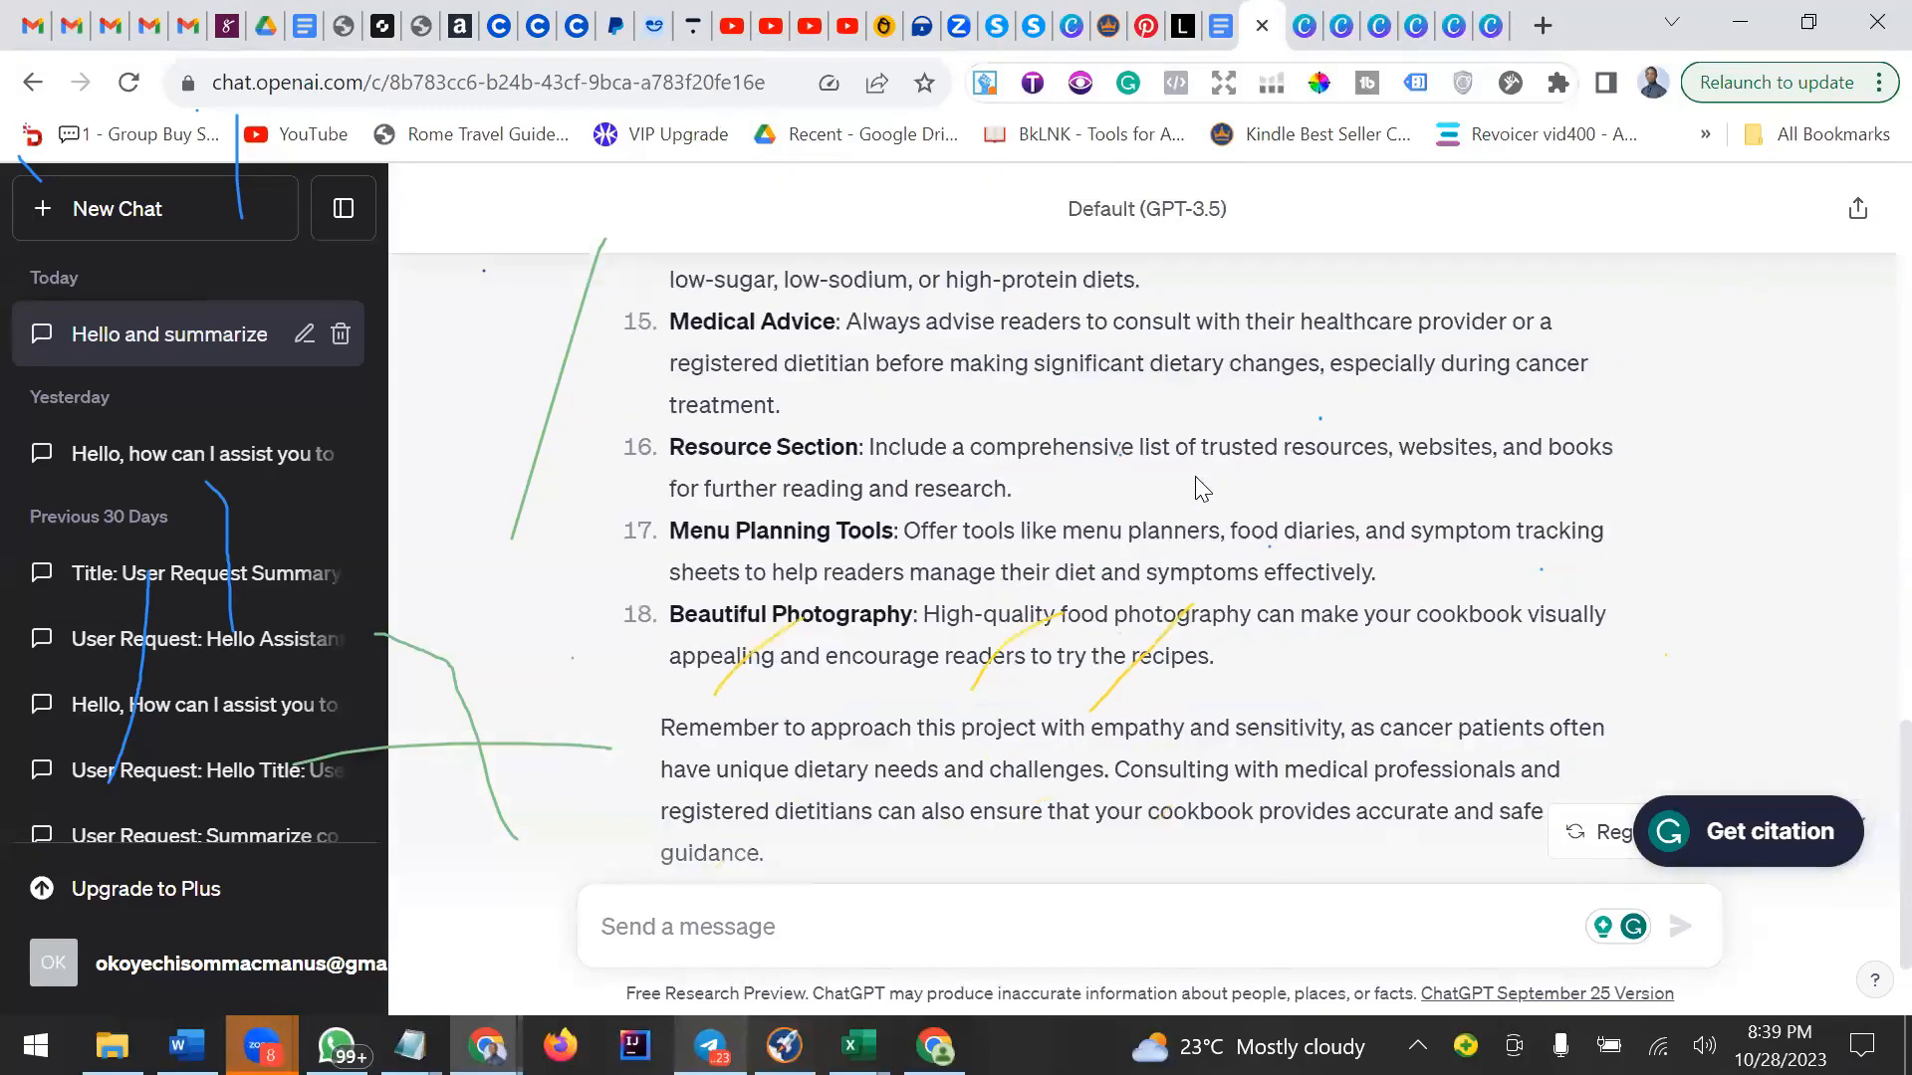
{"action": "scroll", "coordinate": [1201, 487], "scroll_direction": "up", "scroll_amount": 2}
{"action": "scroll", "coordinate": [1201, 488], "scroll_direction": "down", "scroll_amount": 2}
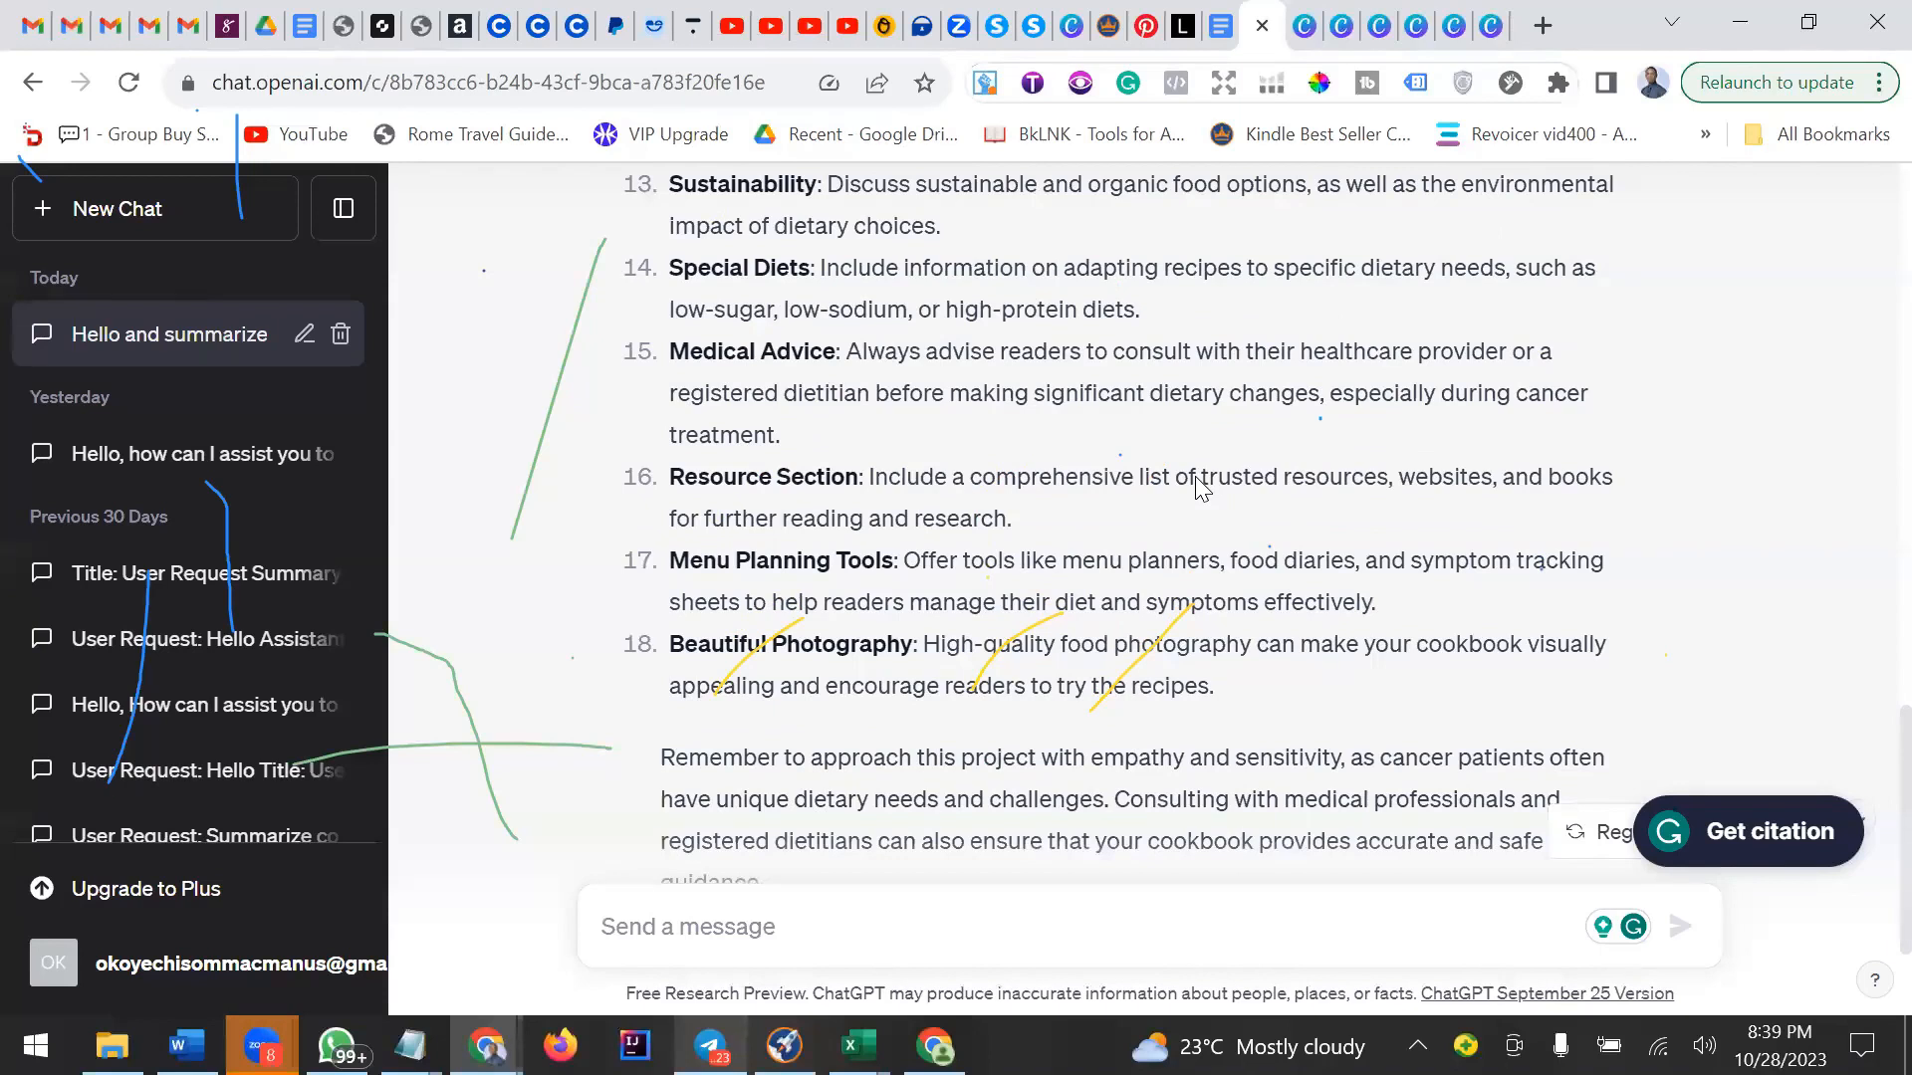
{"action": "scroll", "coordinate": [1199, 488], "scroll_direction": "down", "scroll_amount": 4}
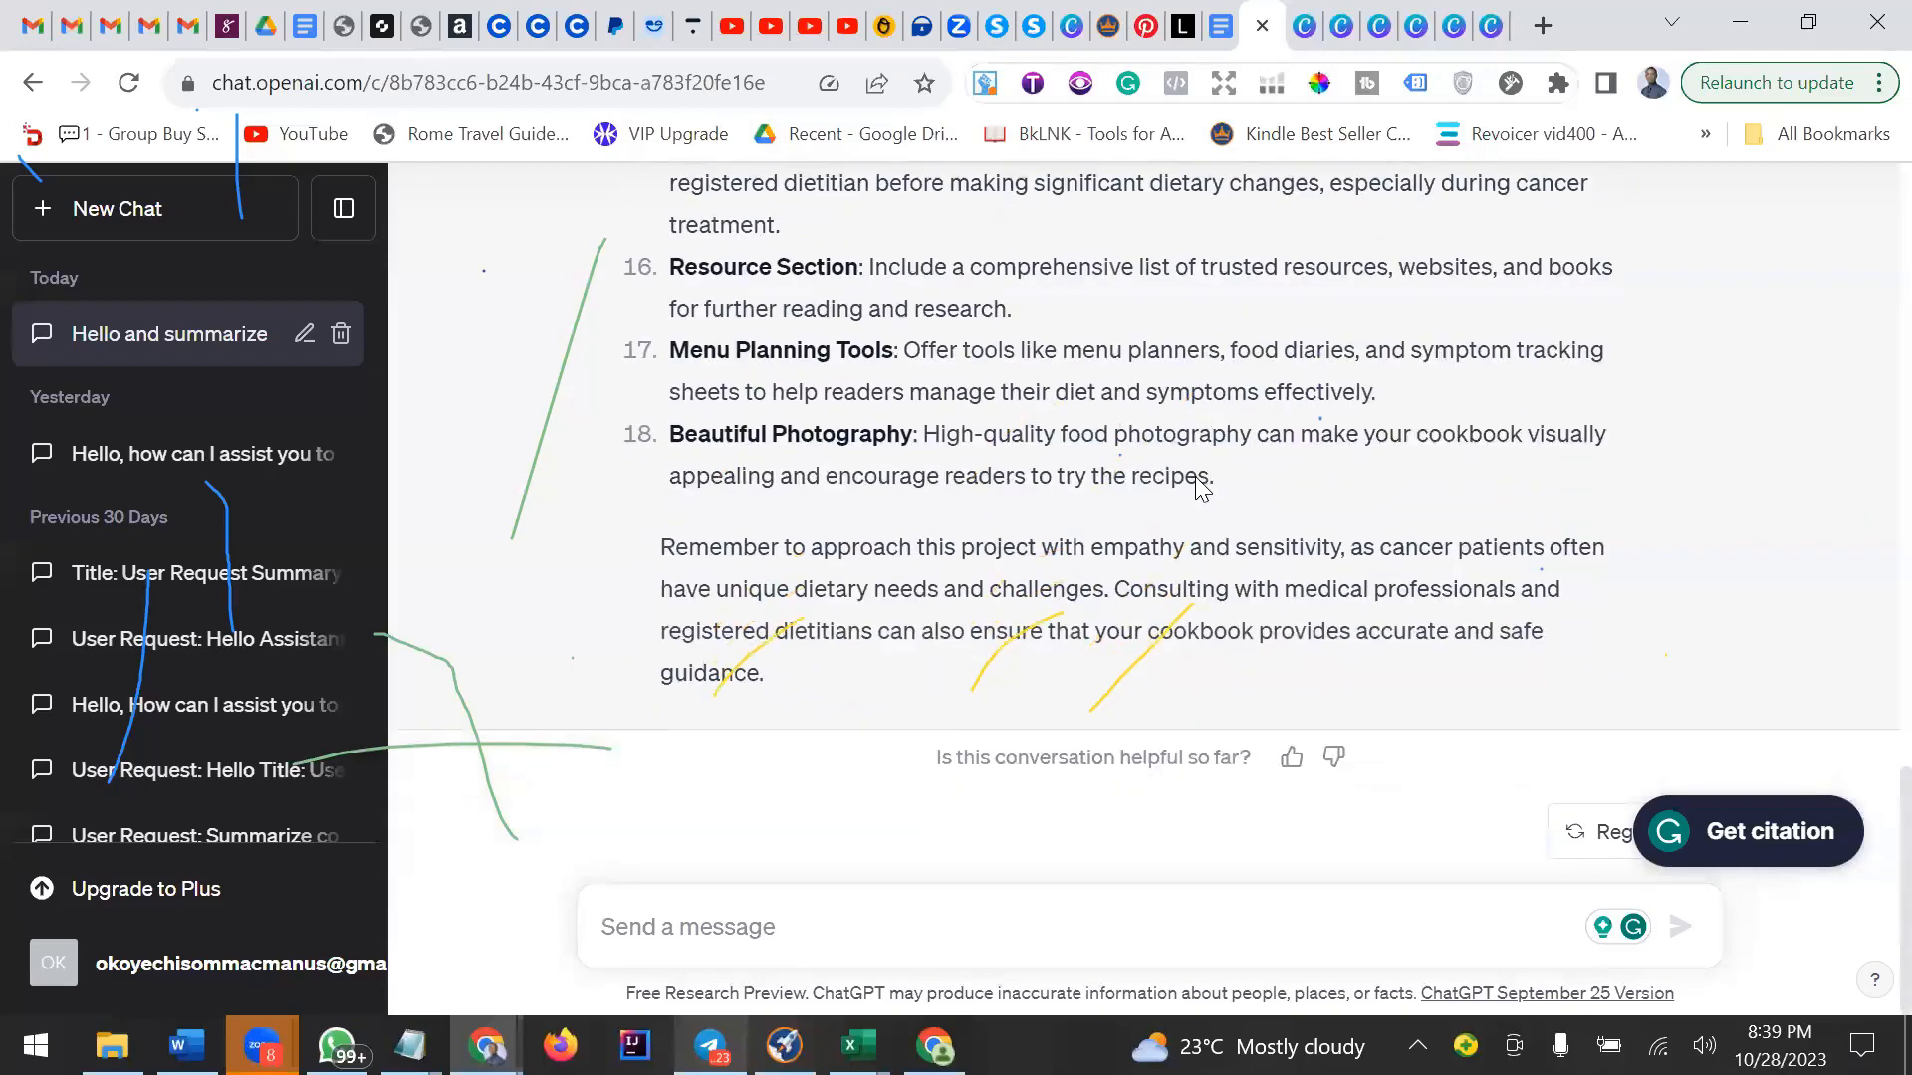
{"action": "scroll", "coordinate": [1200, 488], "scroll_direction": "up", "scroll_amount": 5}
{"action": "scroll", "coordinate": [1200, 488], "scroll_direction": "up", "scroll_amount": 8}
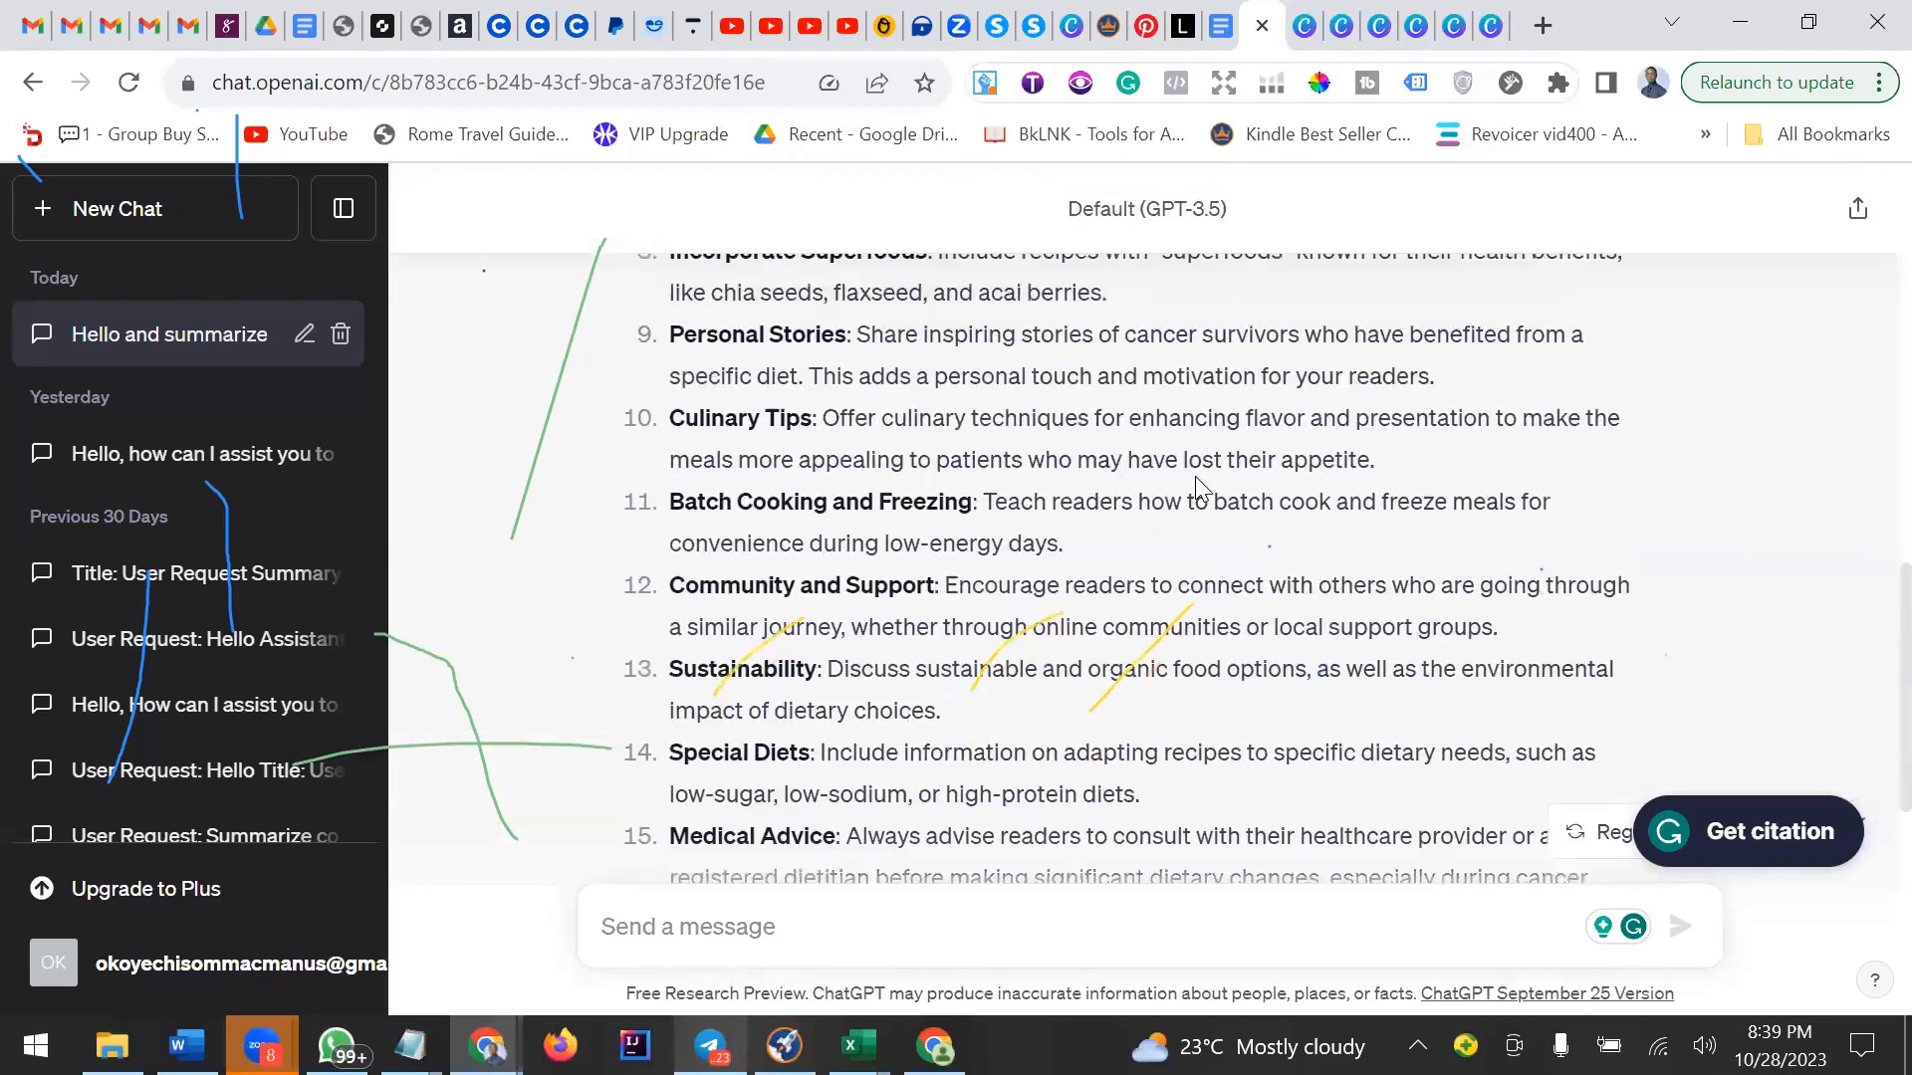
{"action": "scroll", "coordinate": [1197, 488], "scroll_direction": "up", "scroll_amount": 8}
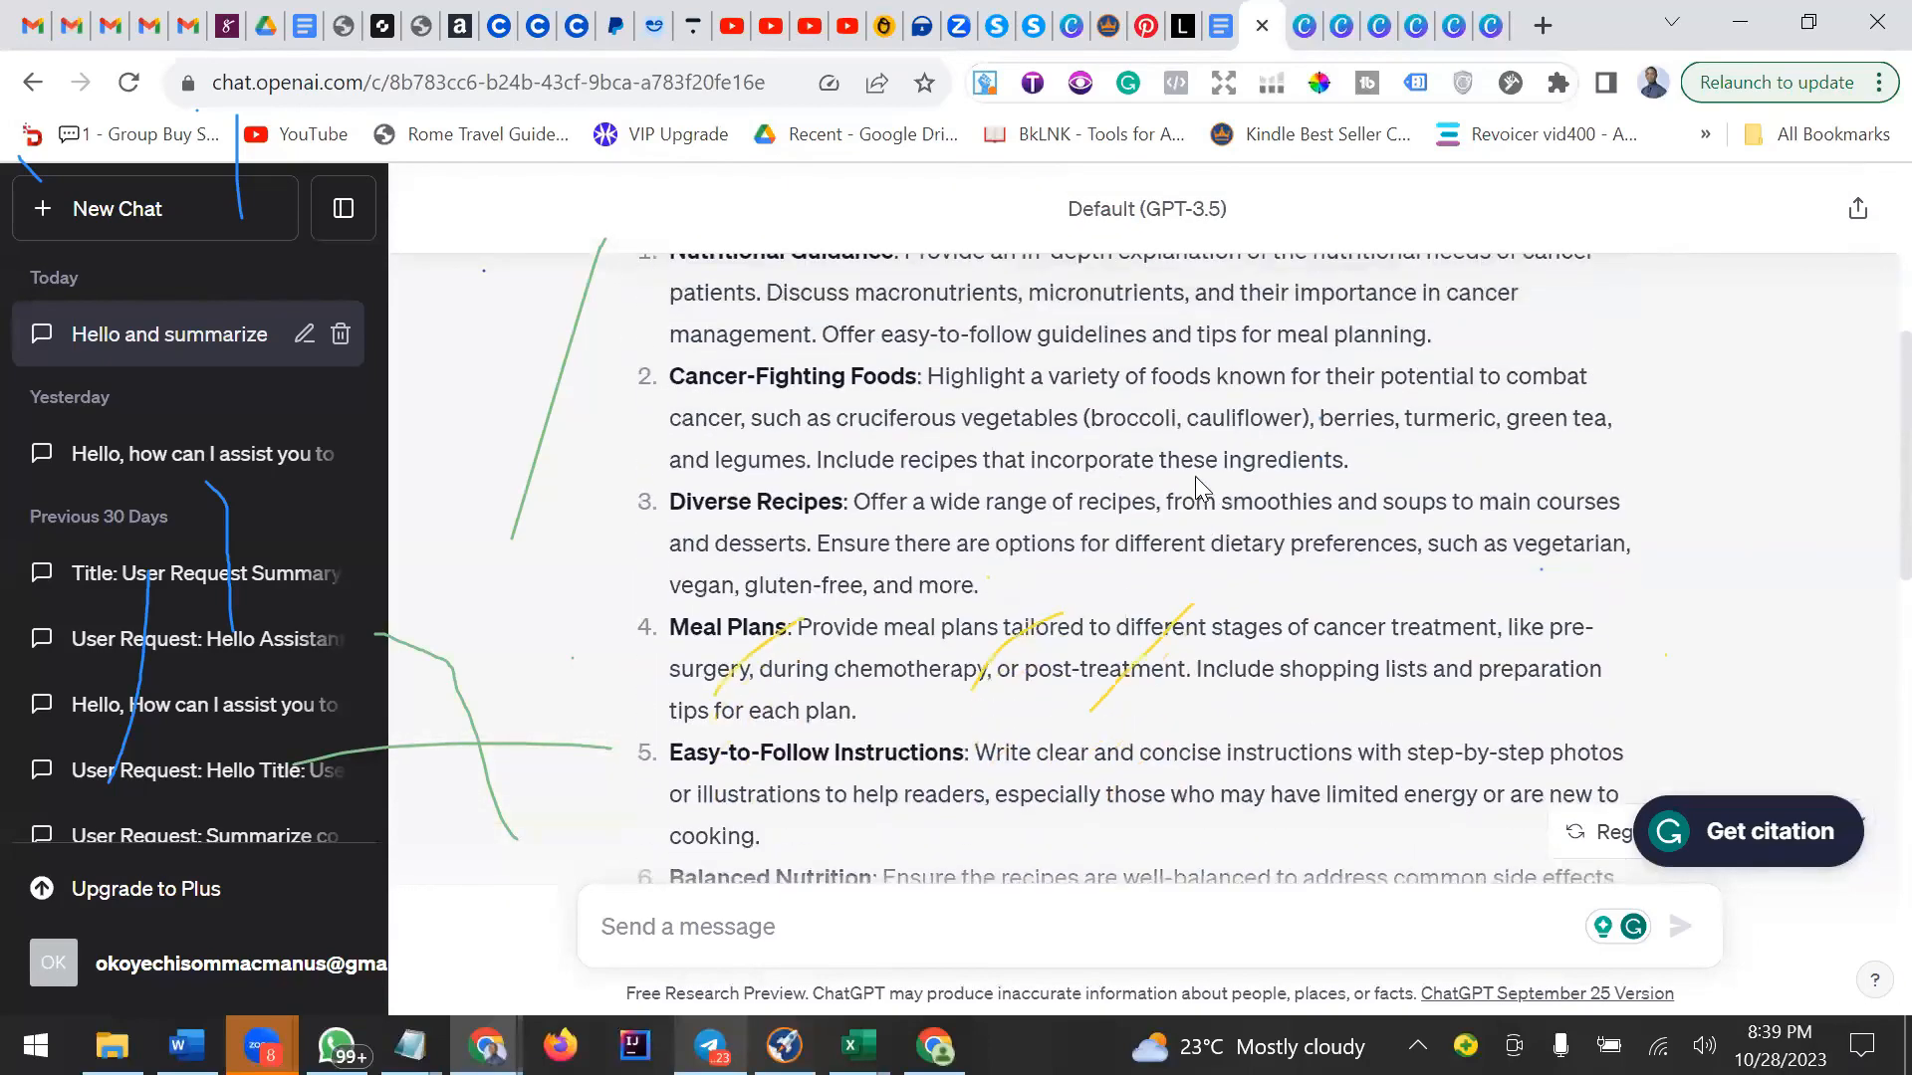
{"action": "scroll", "coordinate": [1195, 476], "scroll_direction": "up", "scroll_amount": 1}
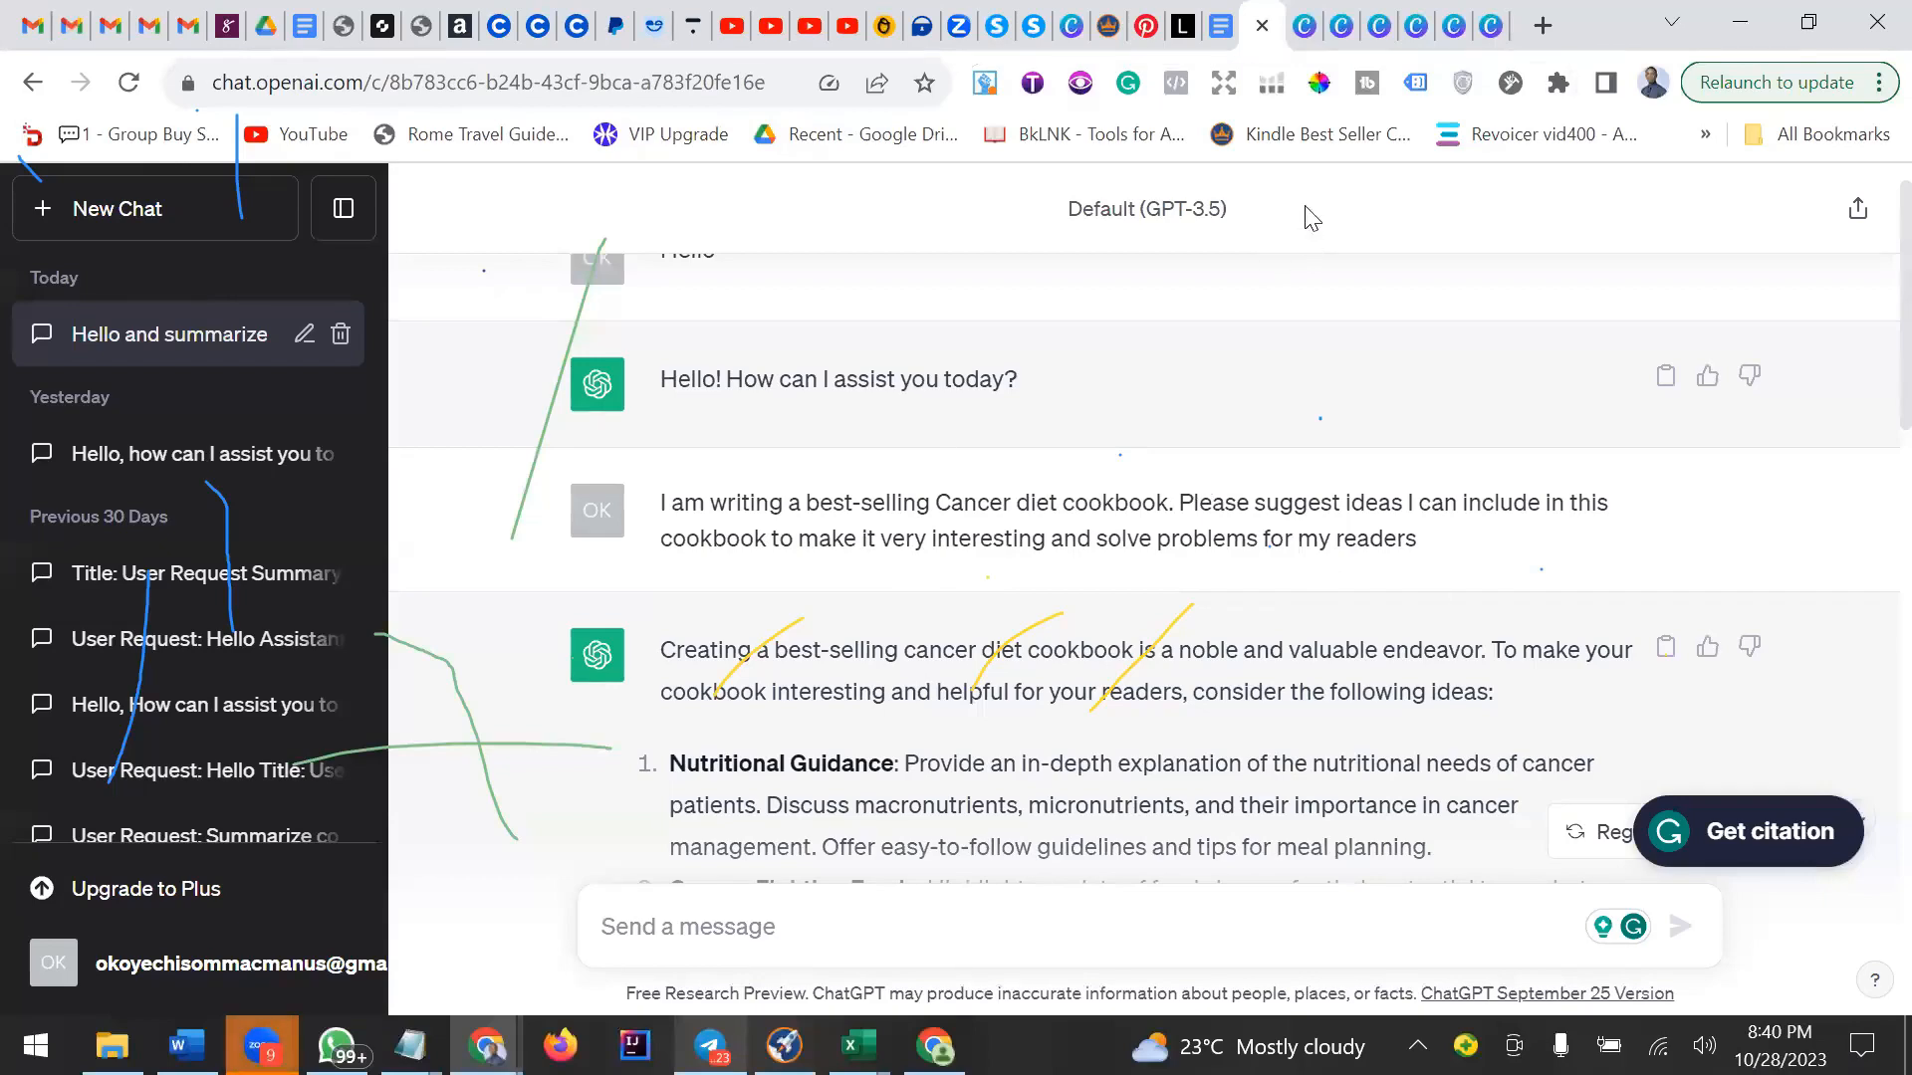
Browse the open Canva tabs showing the journal designs and the licensing explanation.
{"action": "left_click", "coordinate": [1494, 40]}
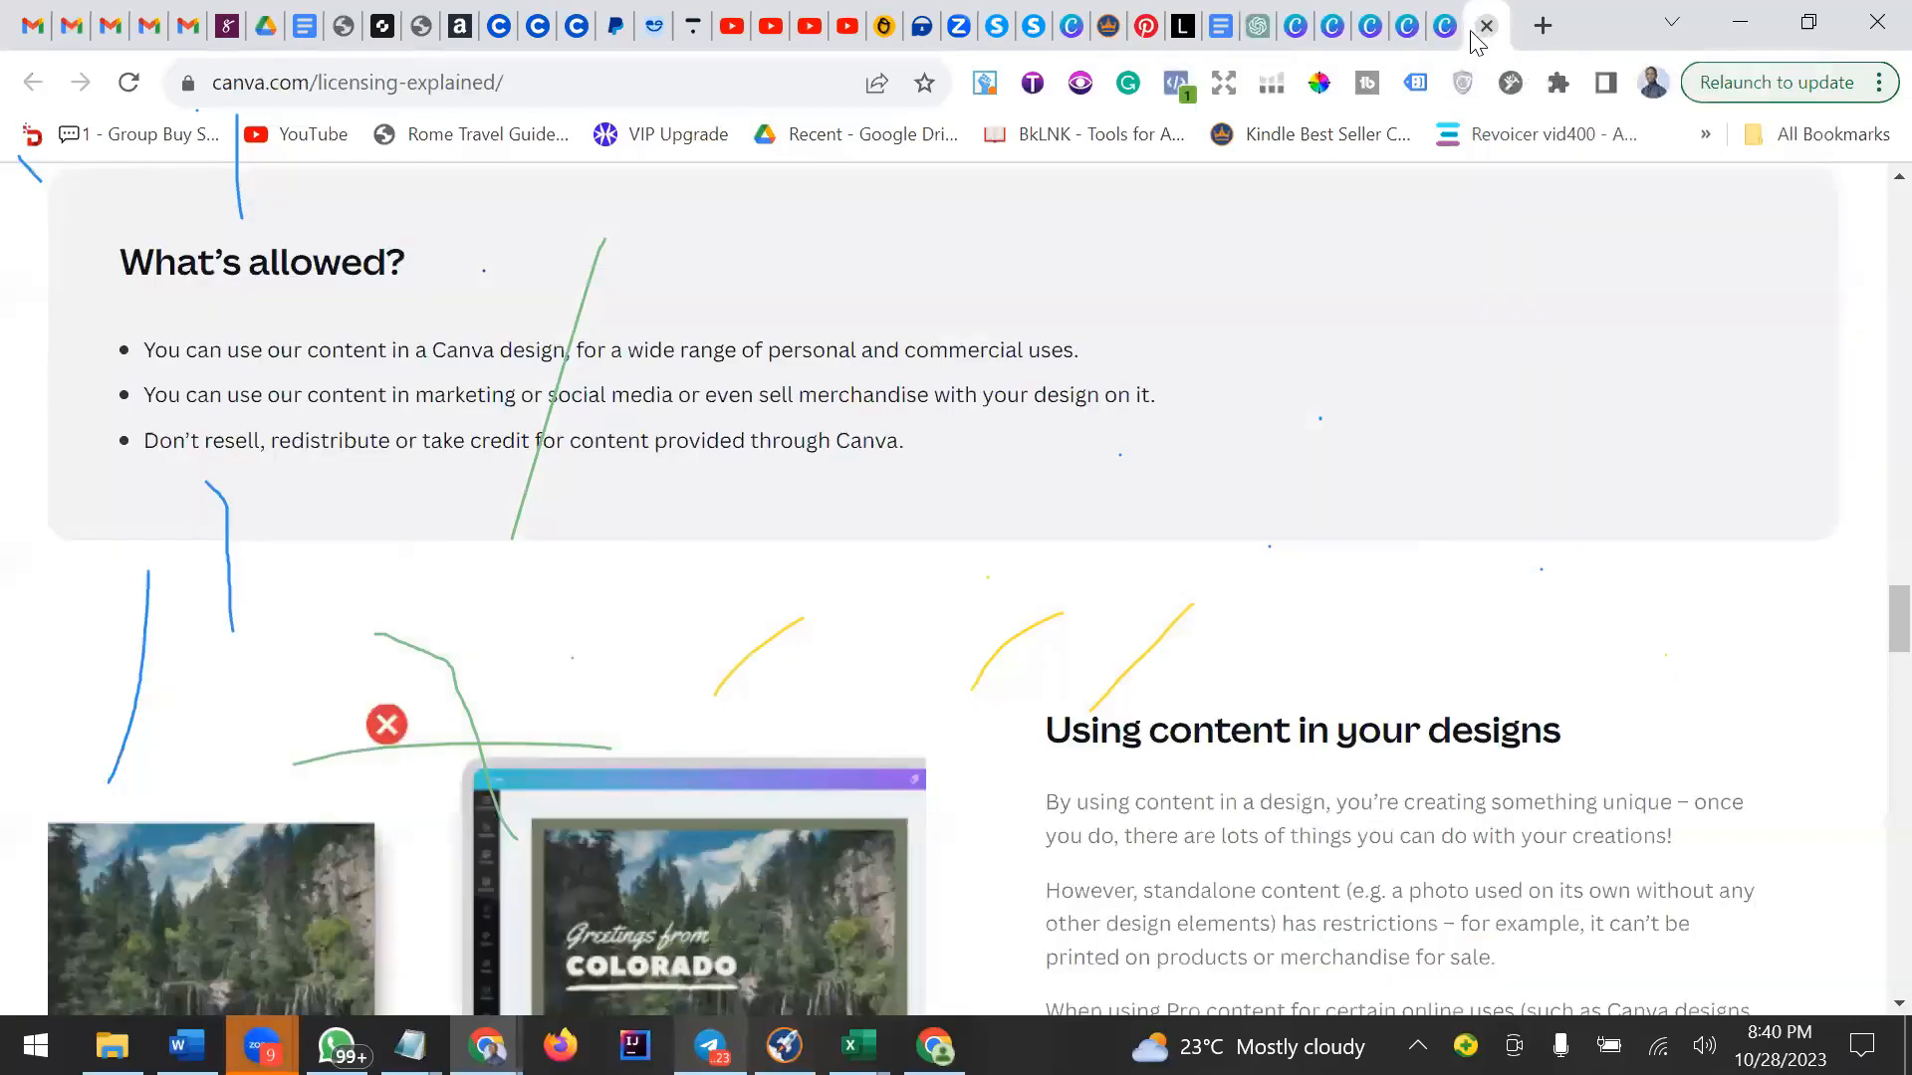
{"action": "left_click", "coordinate": [1444, 40]}
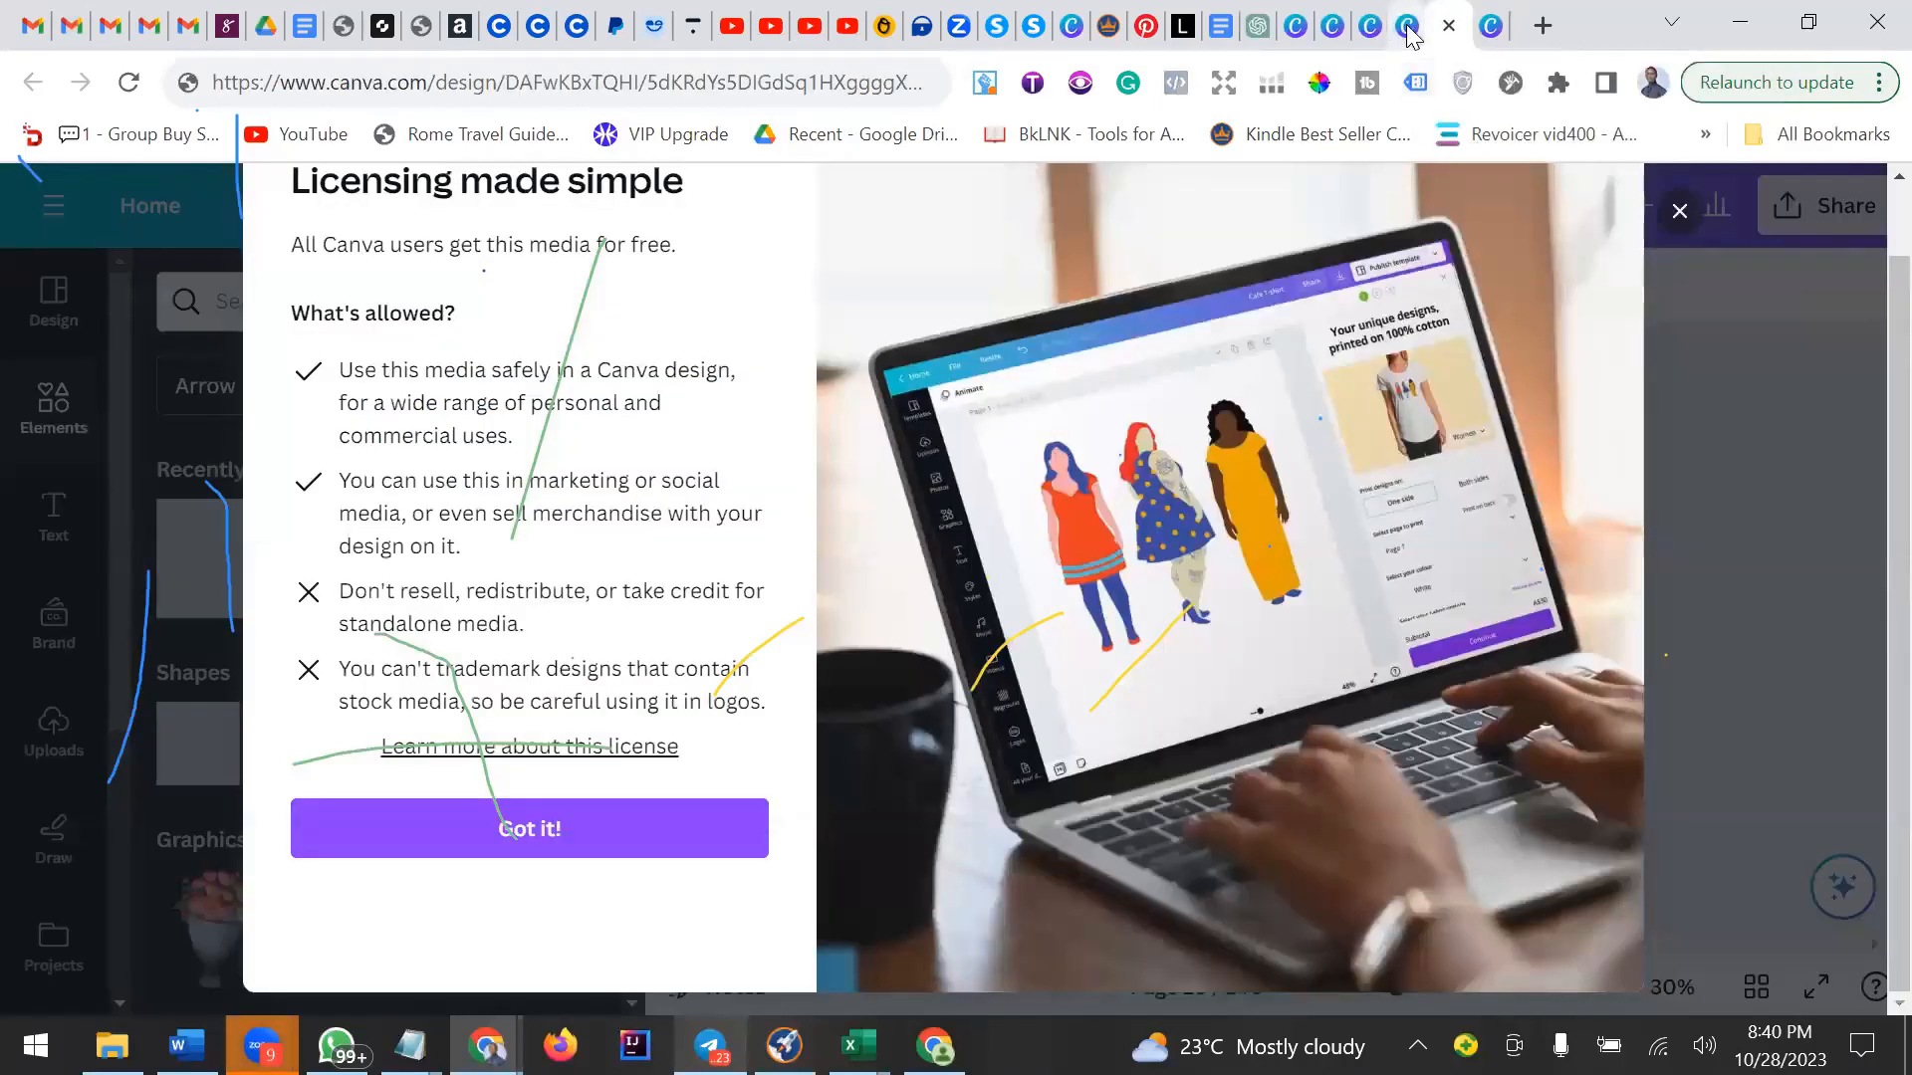
{"action": "left_click", "coordinate": [1408, 34]}
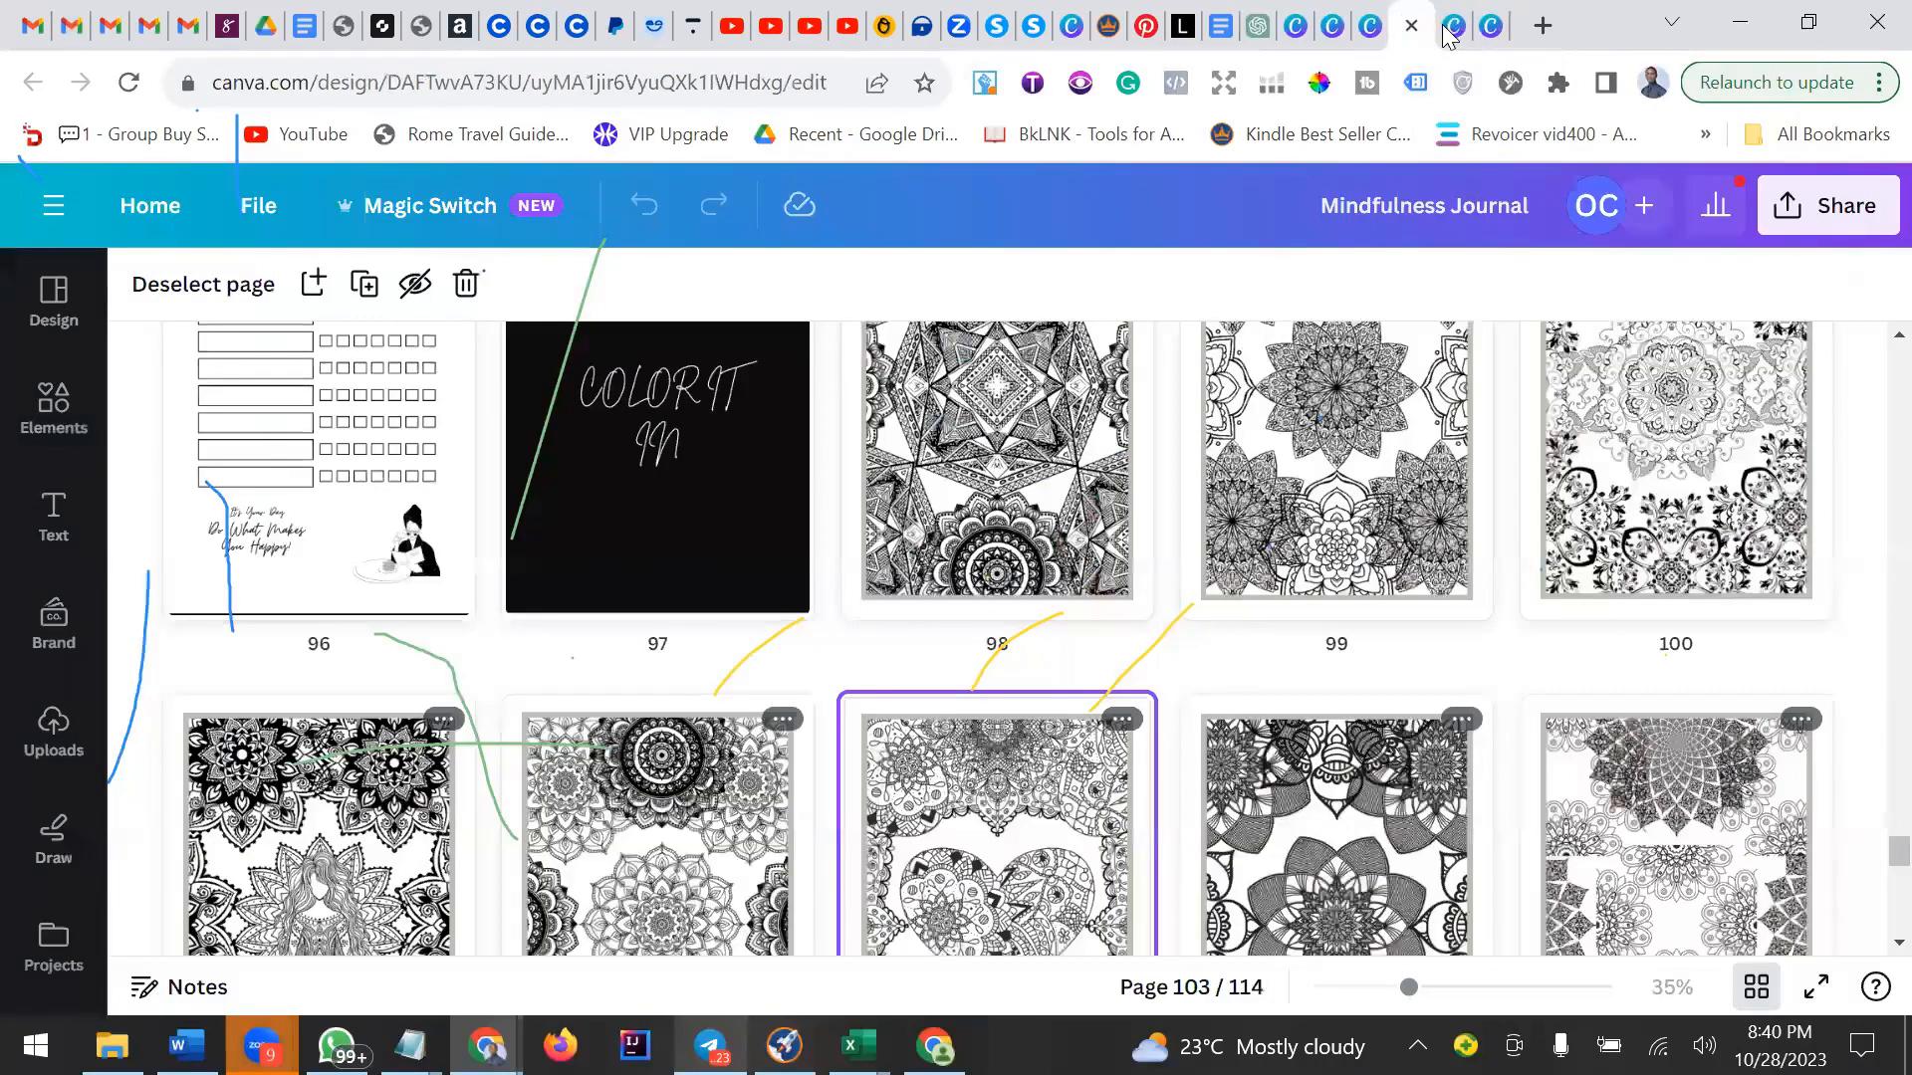
{"action": "left_click", "coordinate": [1374, 38]}
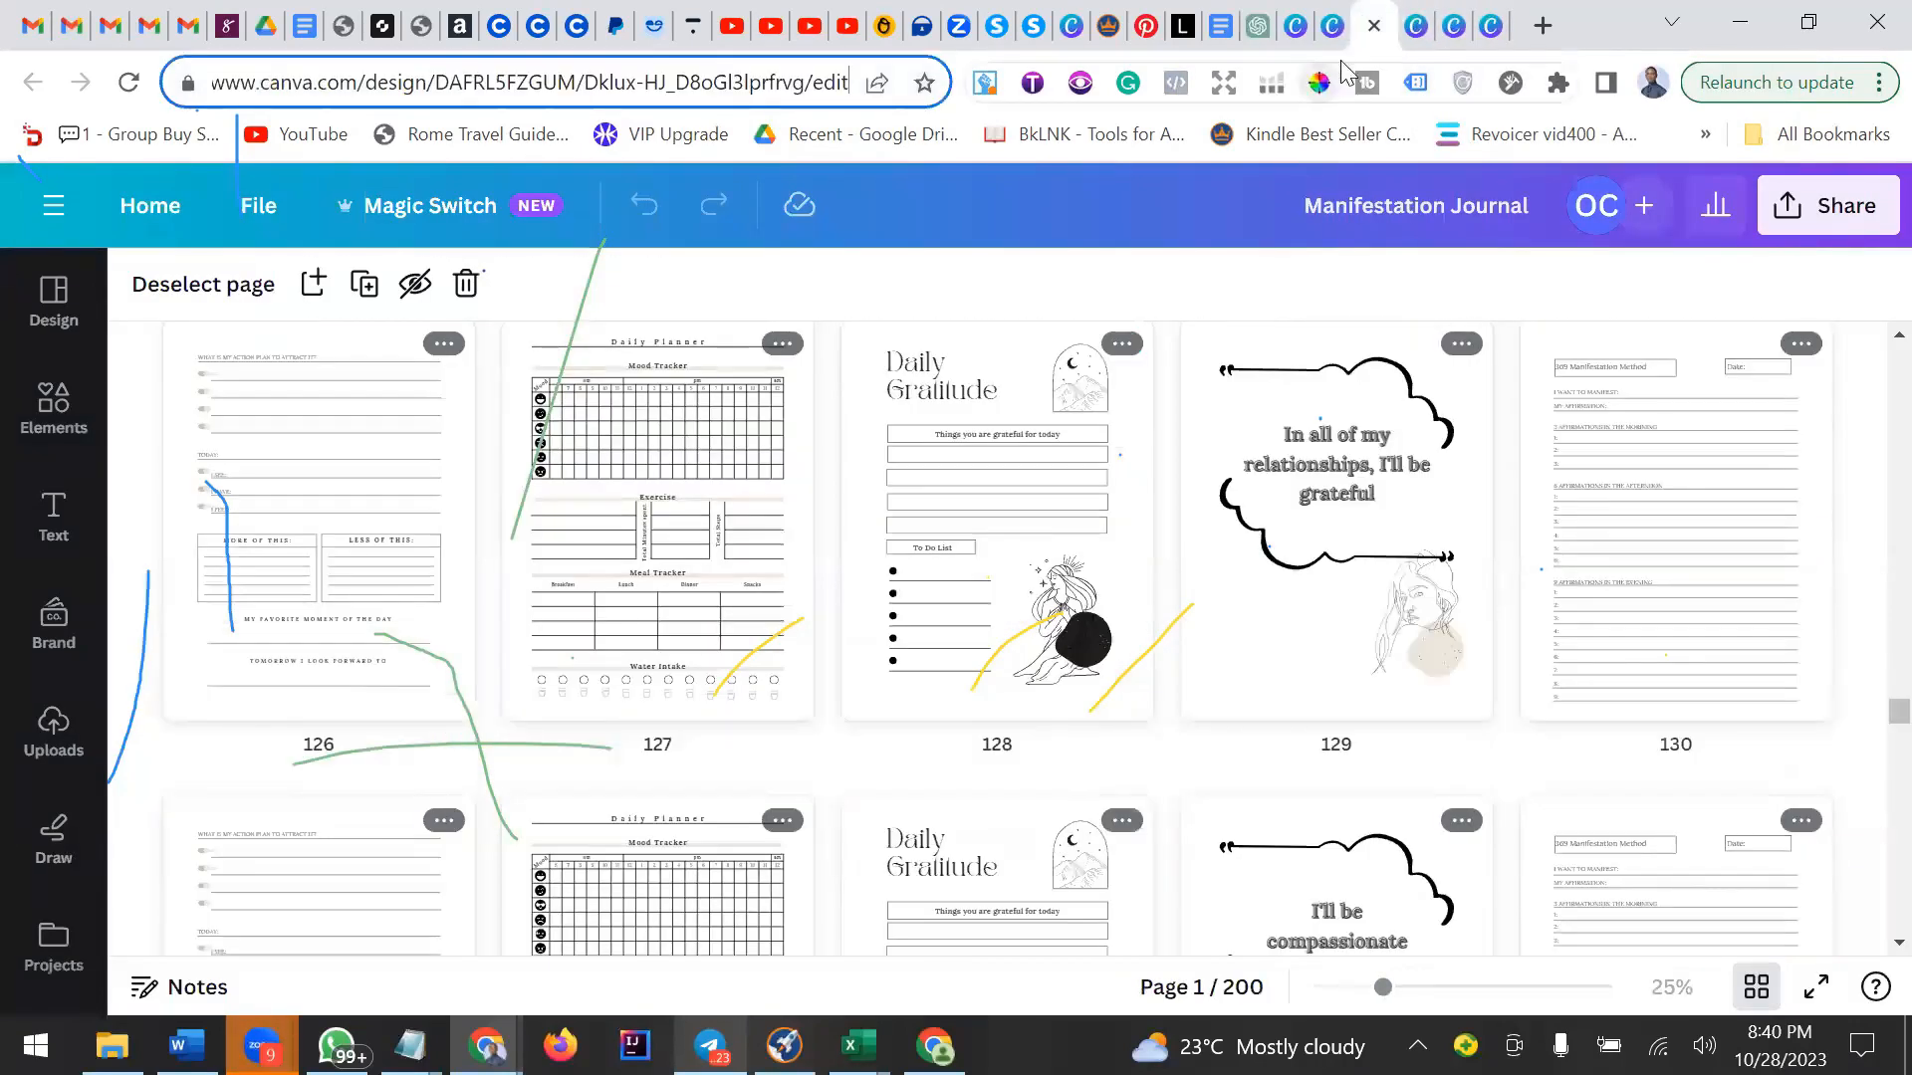
{"action": "left_click", "coordinate": [1490, 33]}
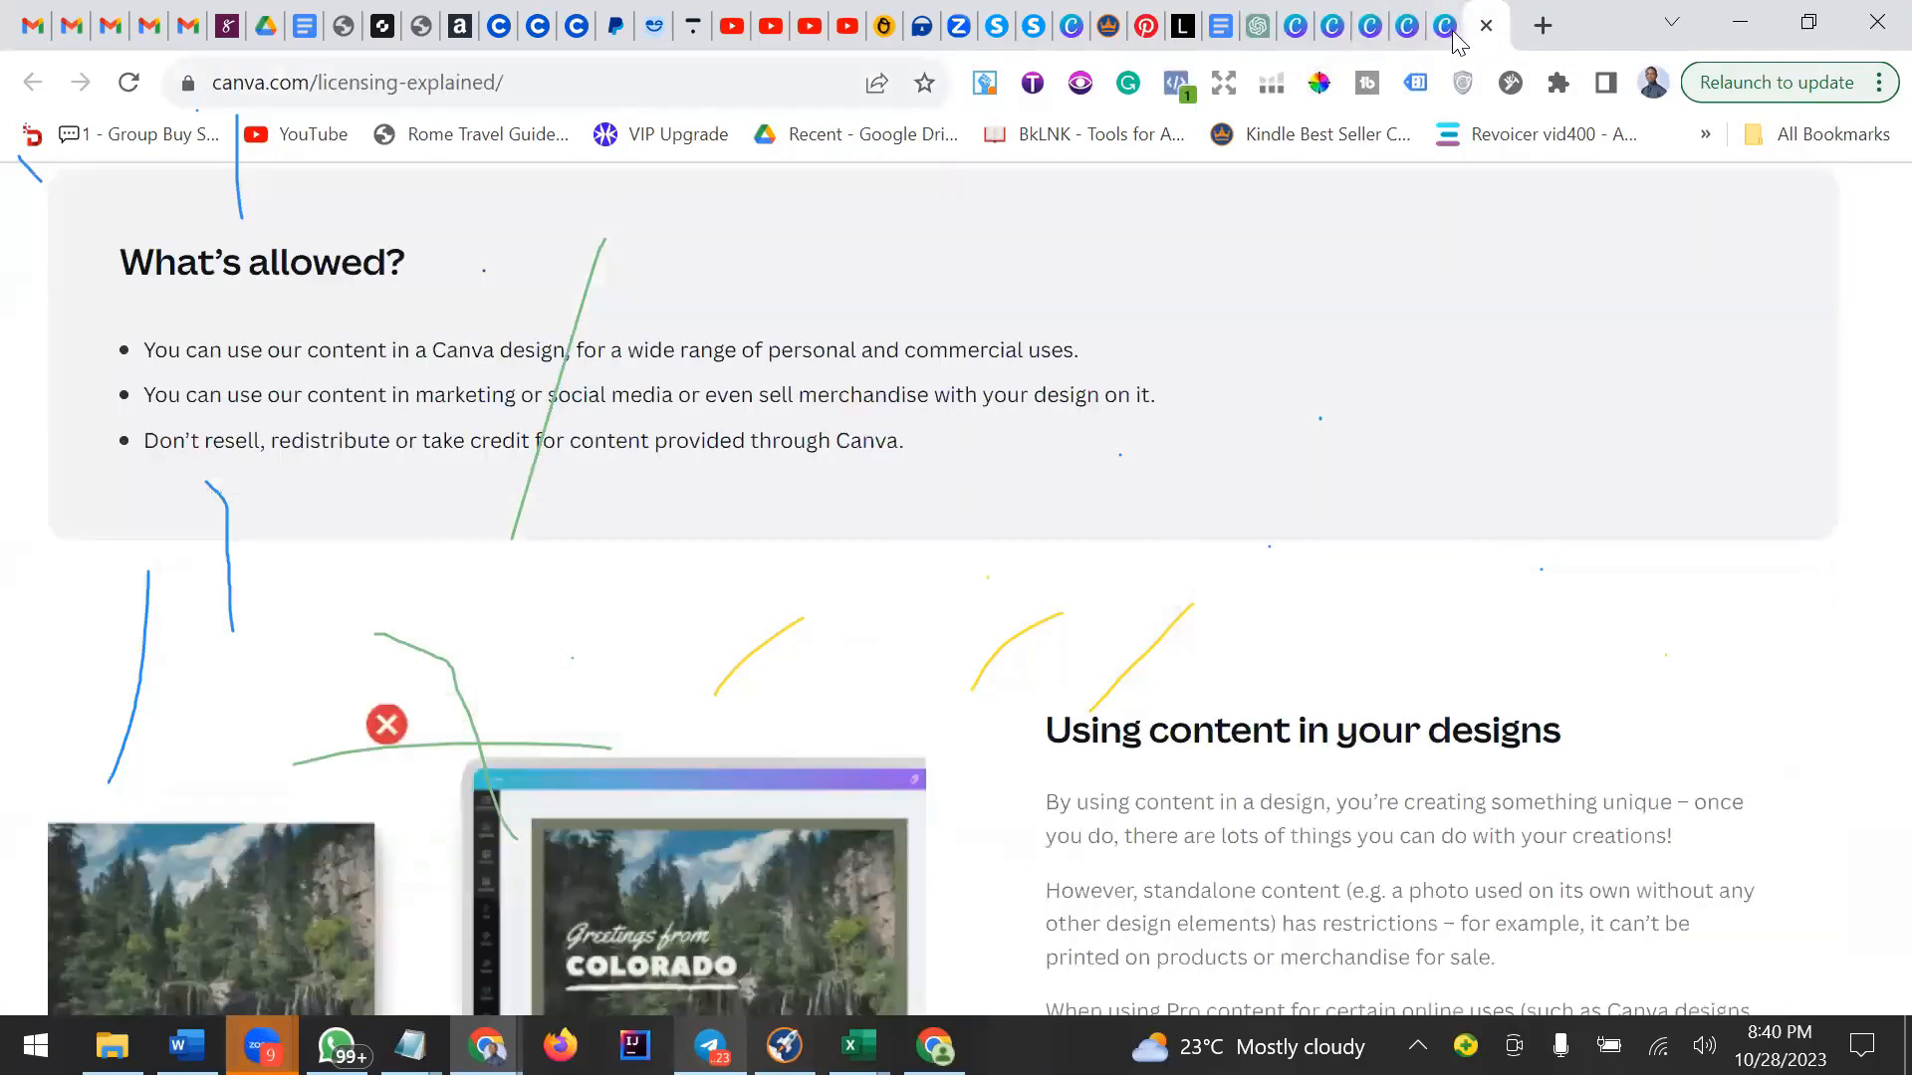
{"action": "left_click", "coordinate": [1449, 40]}
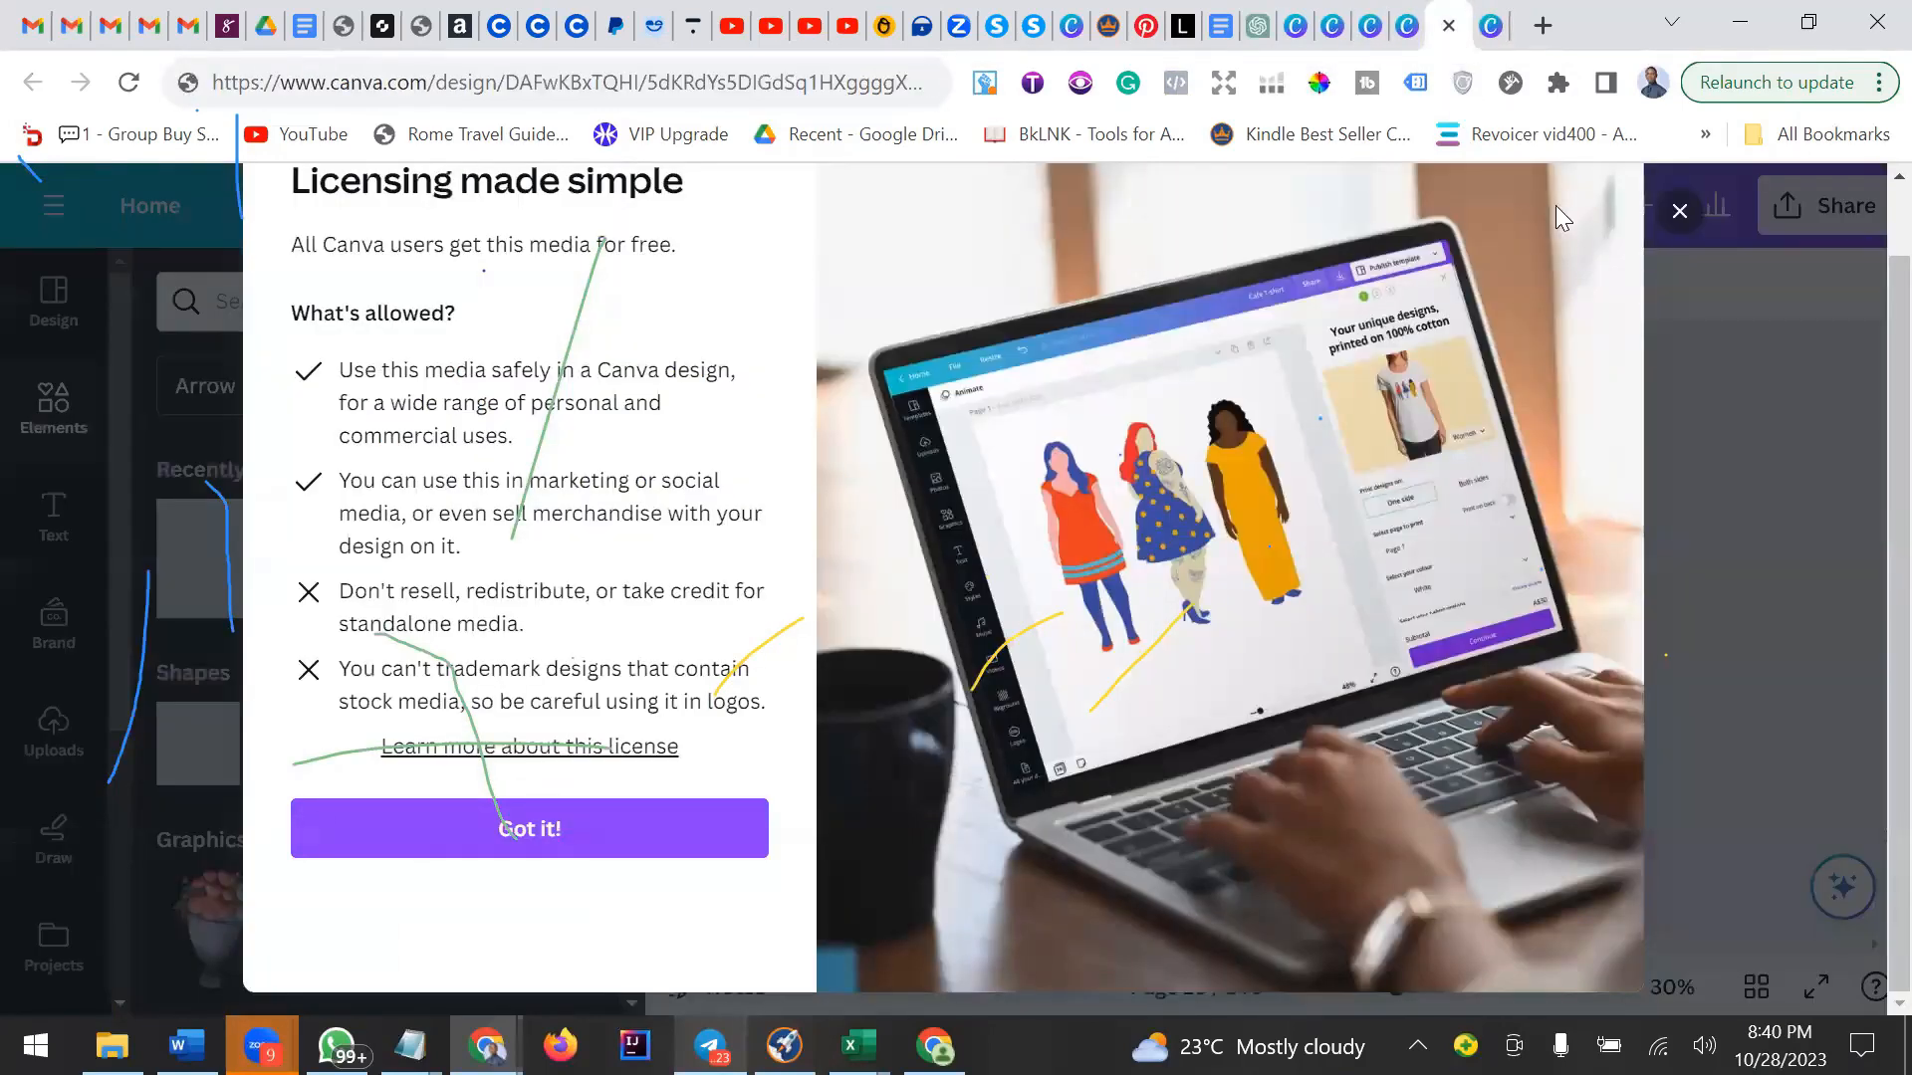
{"action": "scroll", "coordinate": [1637, 195], "scroll_direction": "up", "scroll_amount": 1}
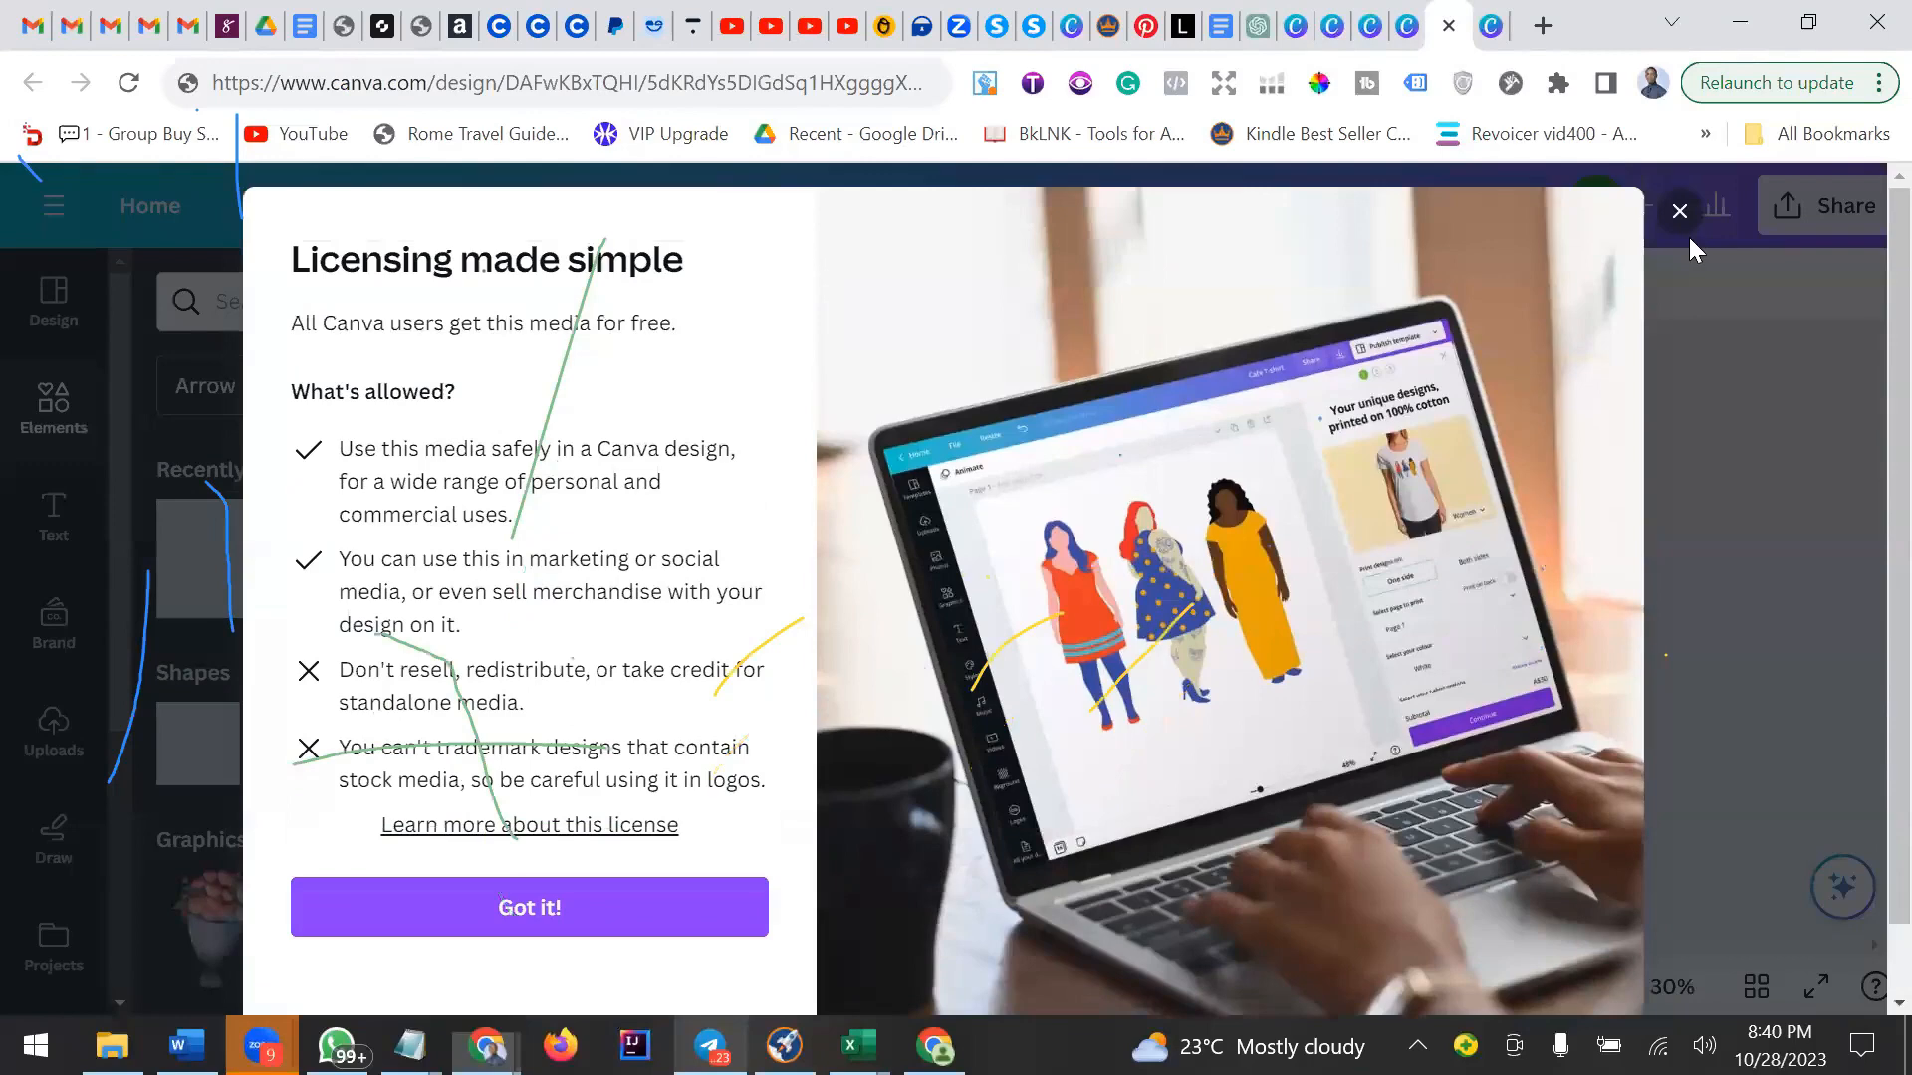
Close the licensing pop-up and switch to the untitled 6 in × 9 in design.
{"action": "left_click", "coordinate": [1680, 212]}
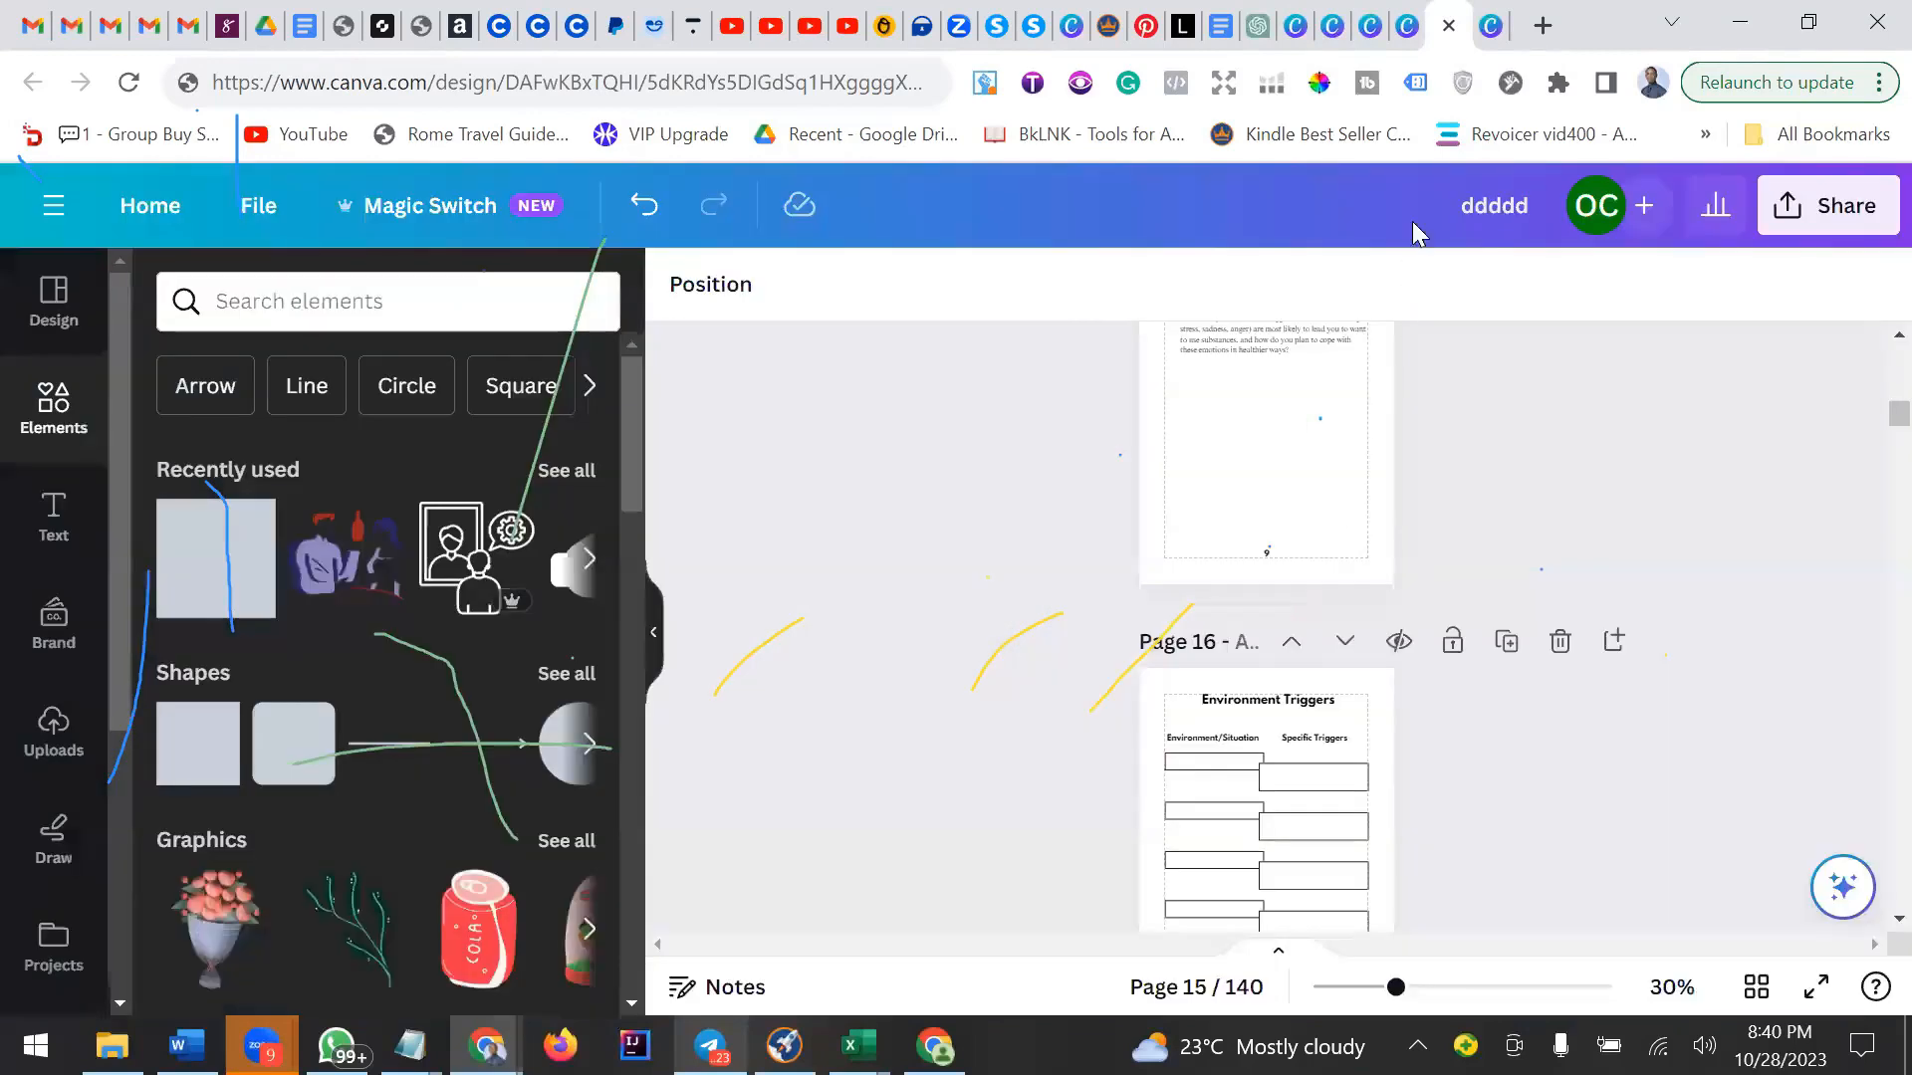
{"action": "left_click", "coordinate": [1496, 37]}
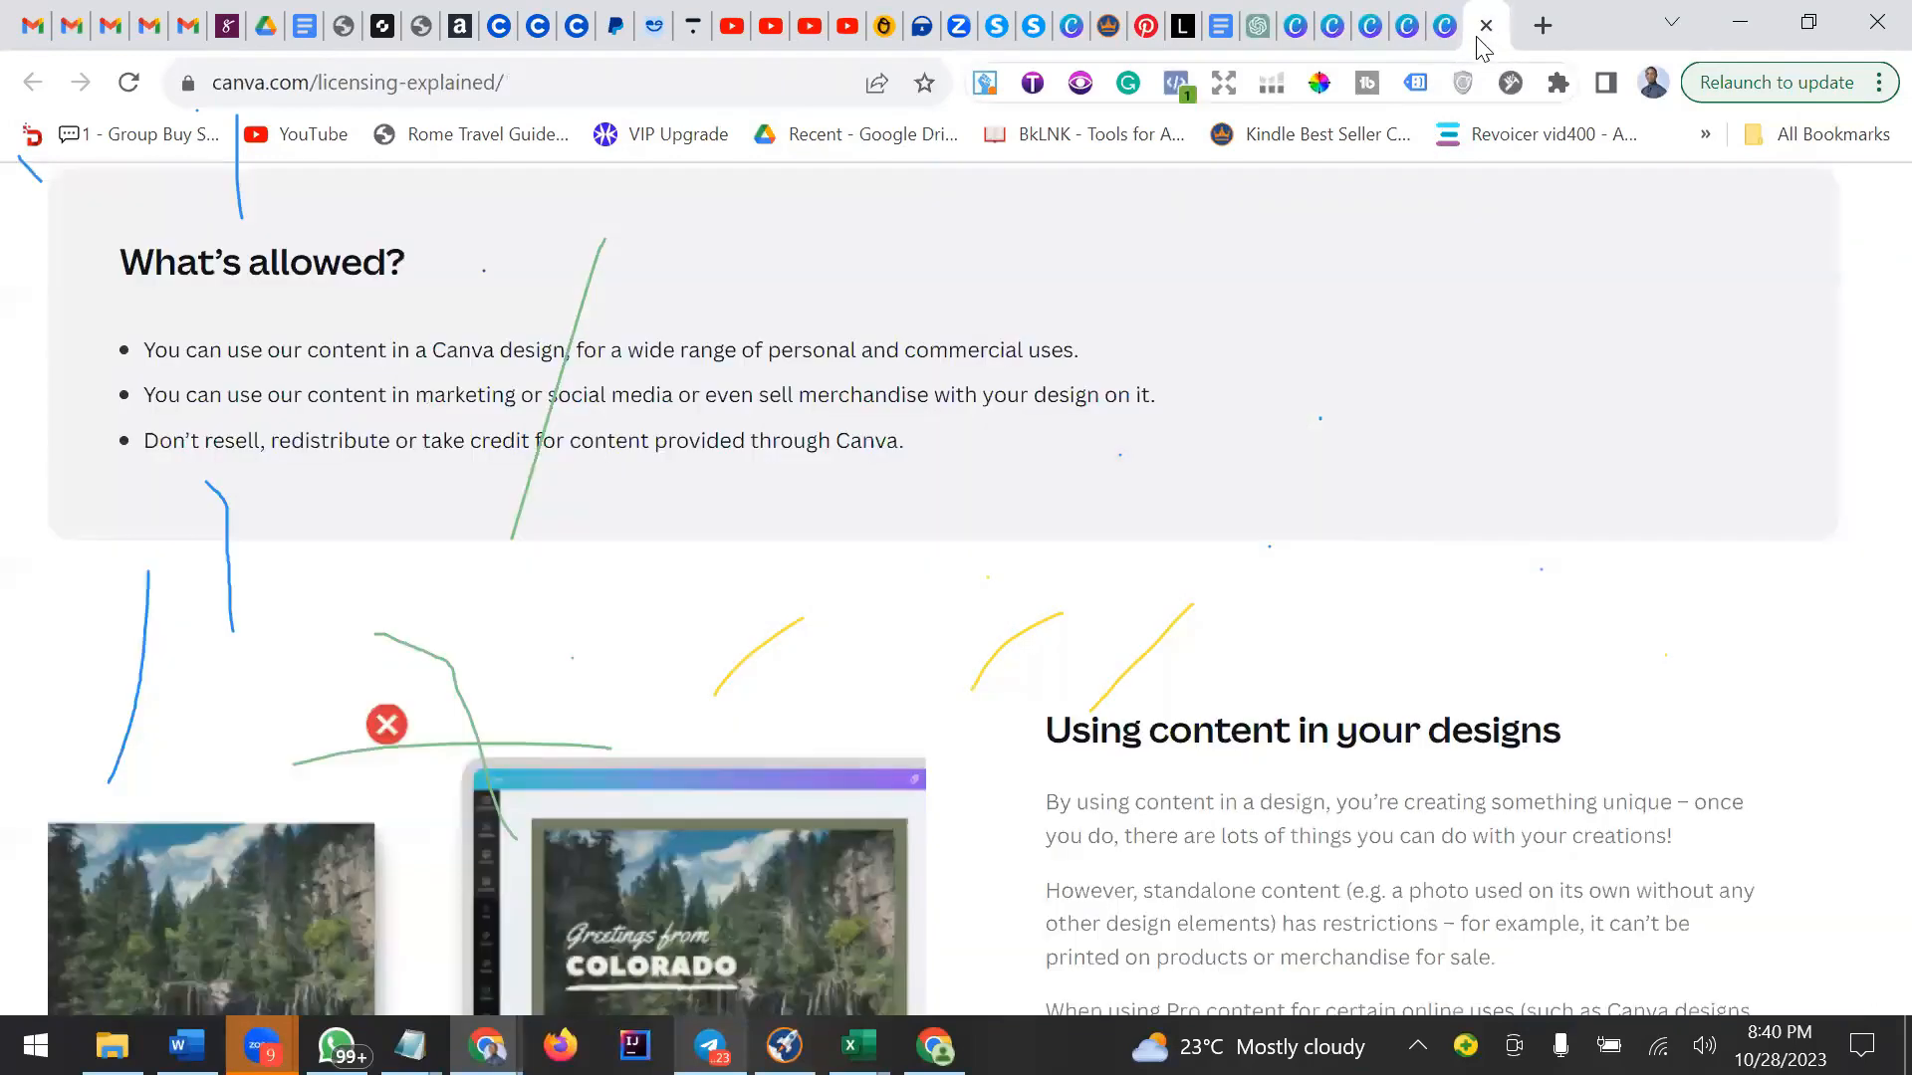
{"action": "left_click", "coordinate": [1332, 30]}
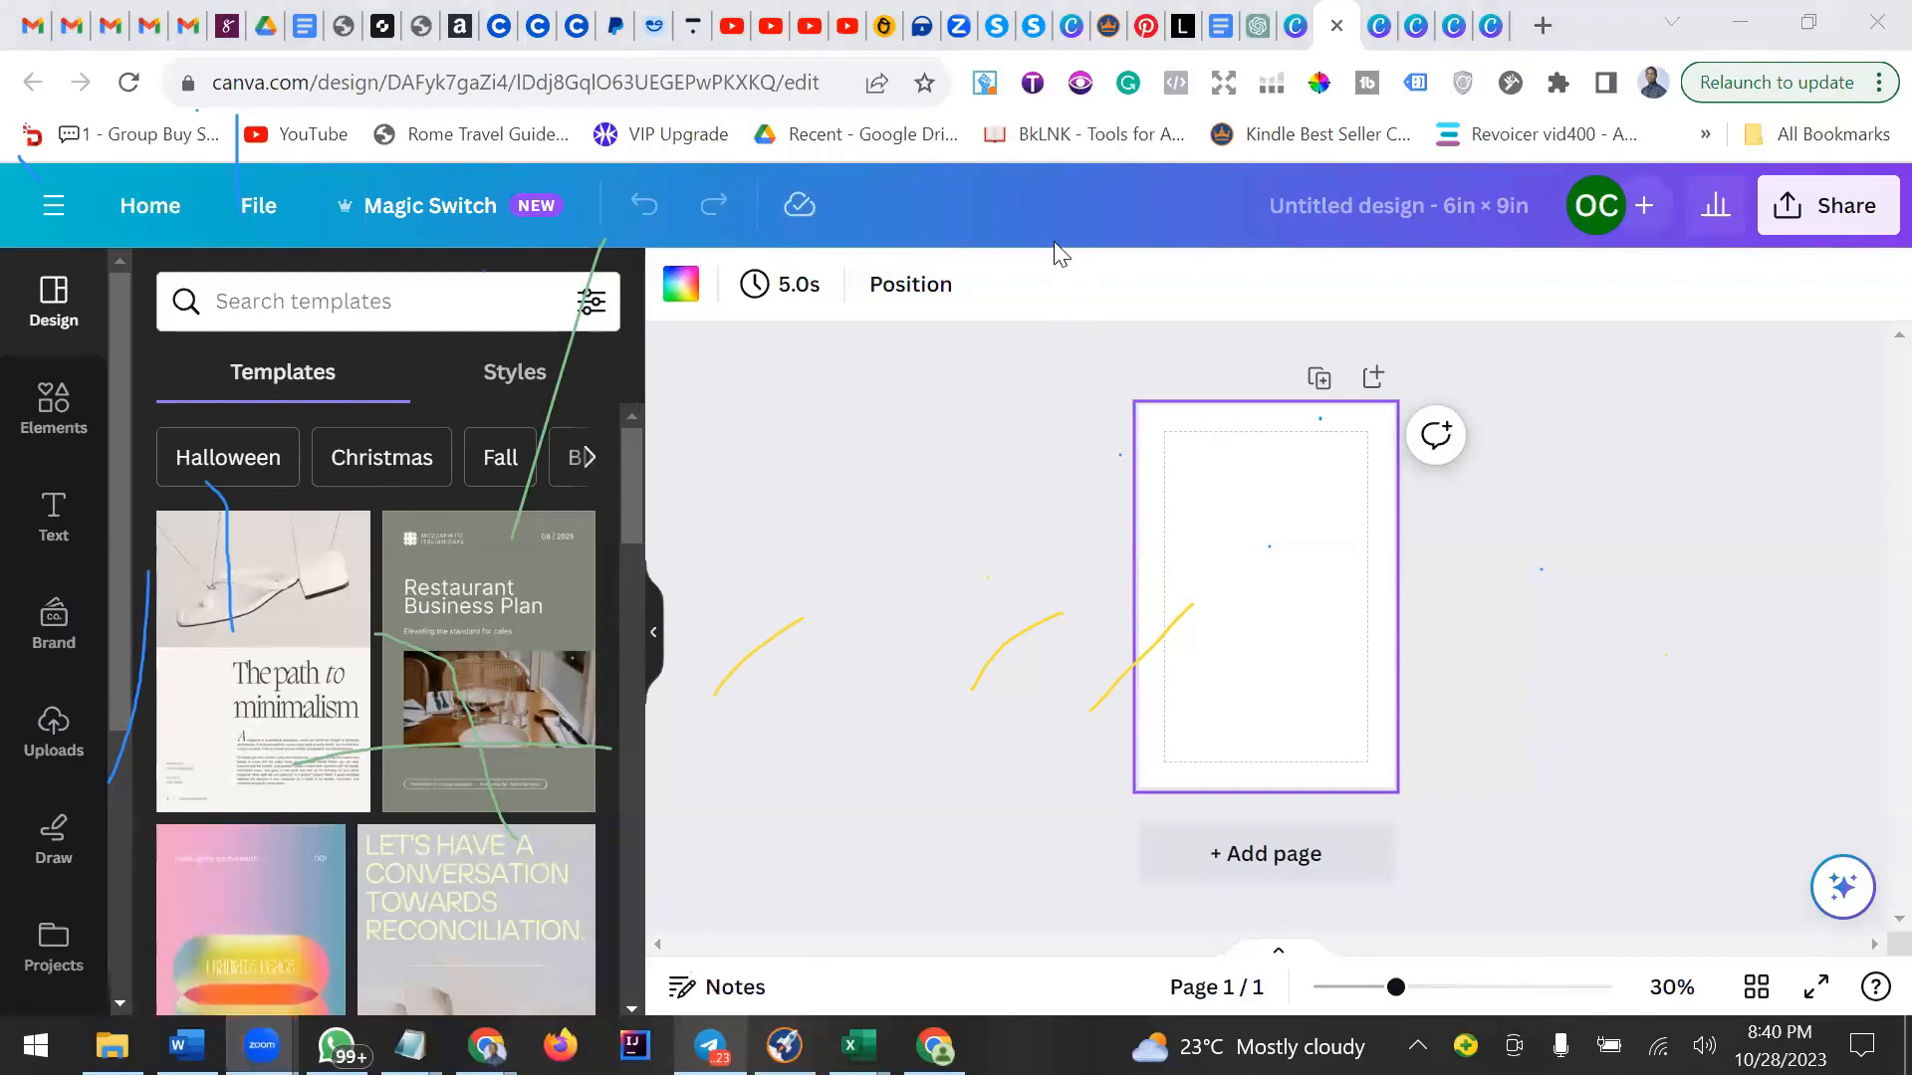
Zoom the page to 43%, add a heading to it, and paste the copied recipe title over its text.
{"action": "left_click", "coordinate": [1451, 989]}
{"action": "left_click", "coordinate": [1422, 989]}
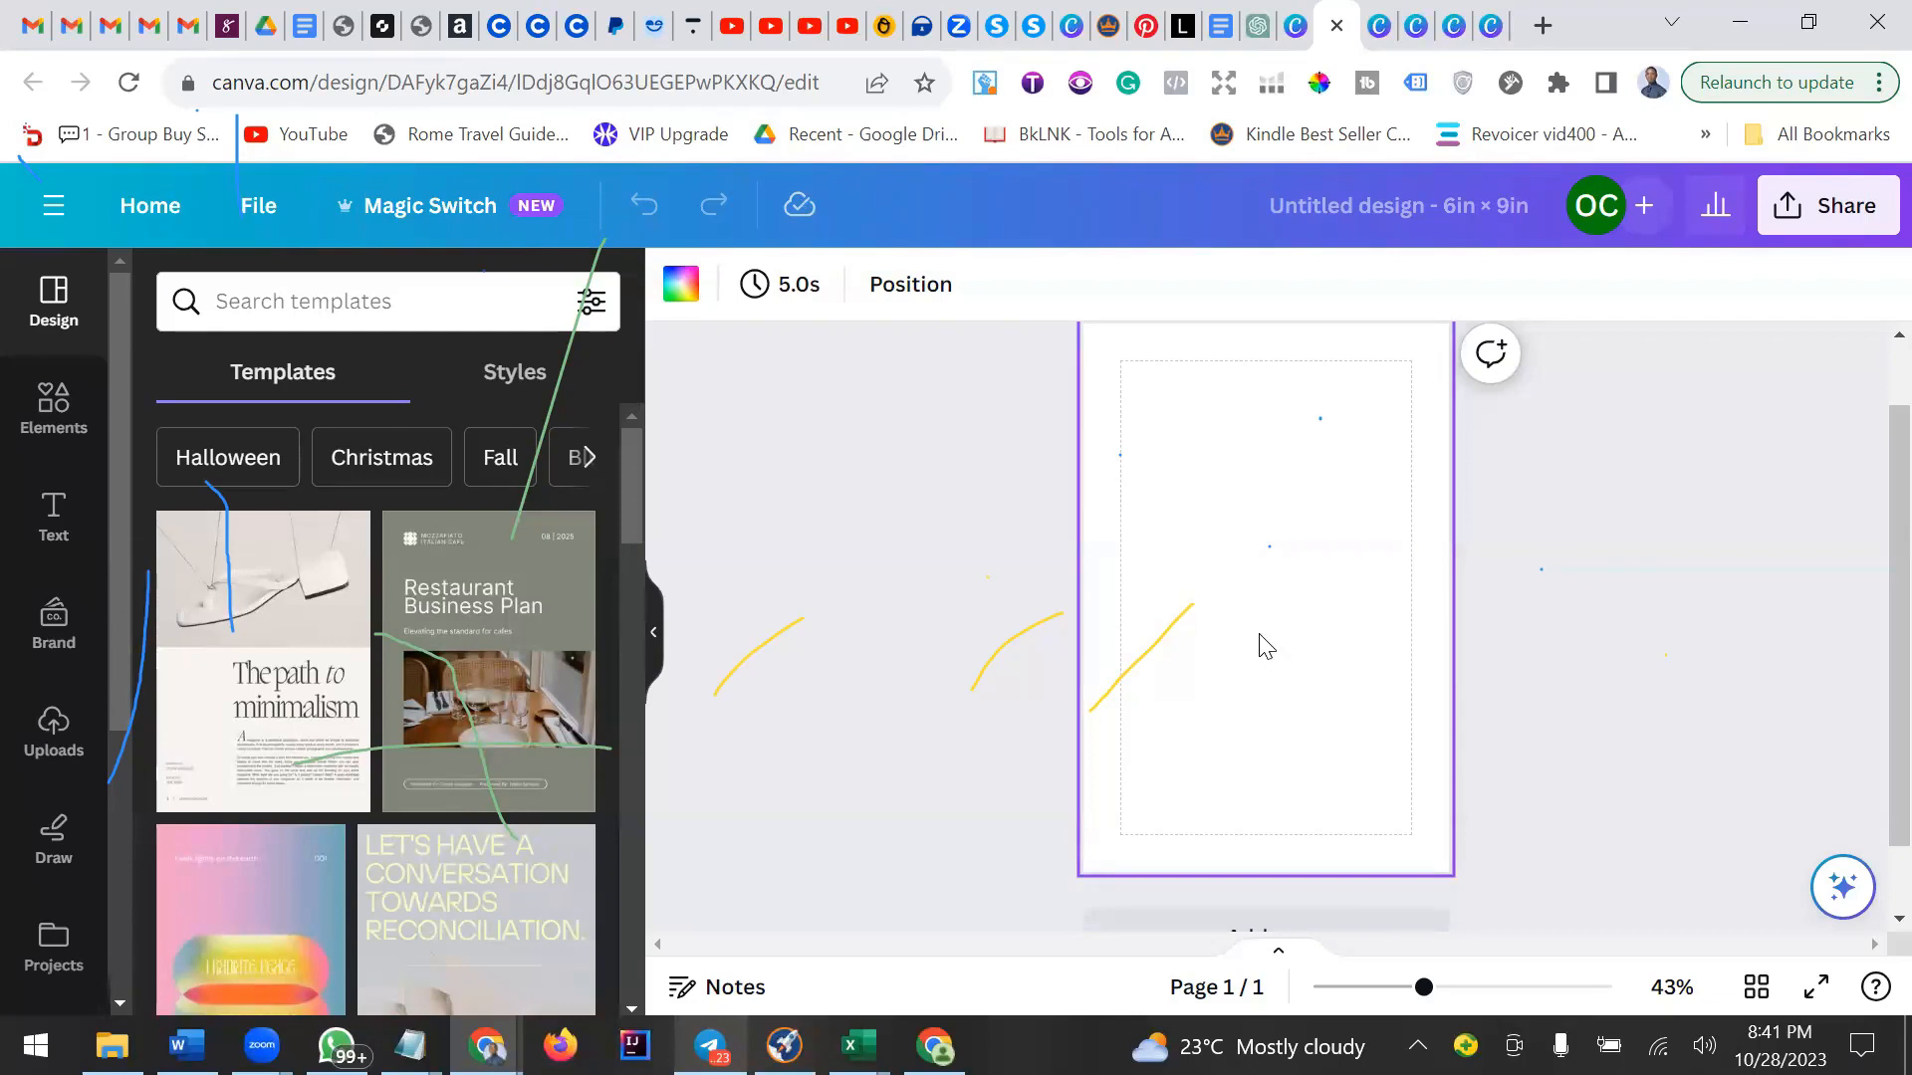
{"action": "scroll", "coordinate": [1265, 645], "scroll_direction": "up", "scroll_amount": 1}
{"action": "scroll", "coordinate": [1265, 645], "scroll_direction": "down", "scroll_amount": 1}
{"action": "scroll", "coordinate": [1264, 645], "scroll_direction": "up", "scroll_amount": 1}
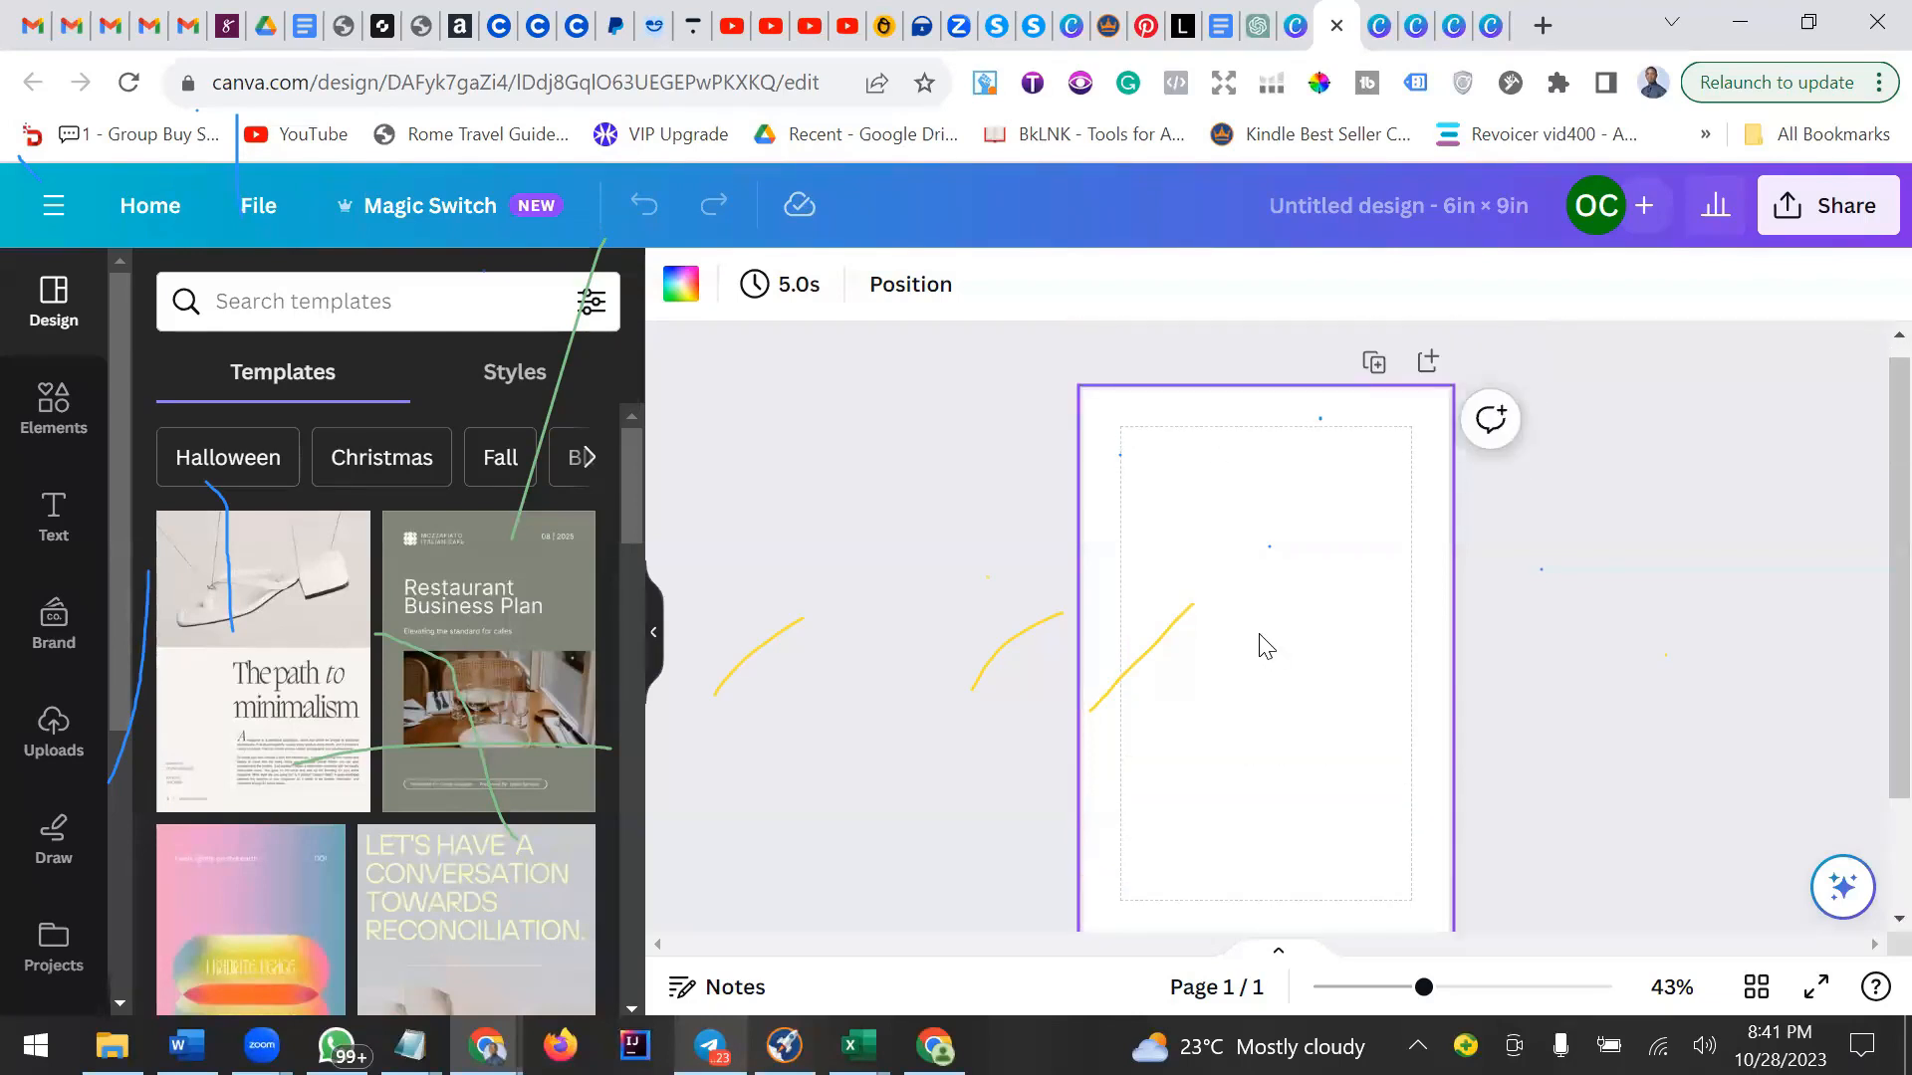
{"action": "scroll", "coordinate": [1264, 646], "scroll_direction": "down", "scroll_amount": 2}
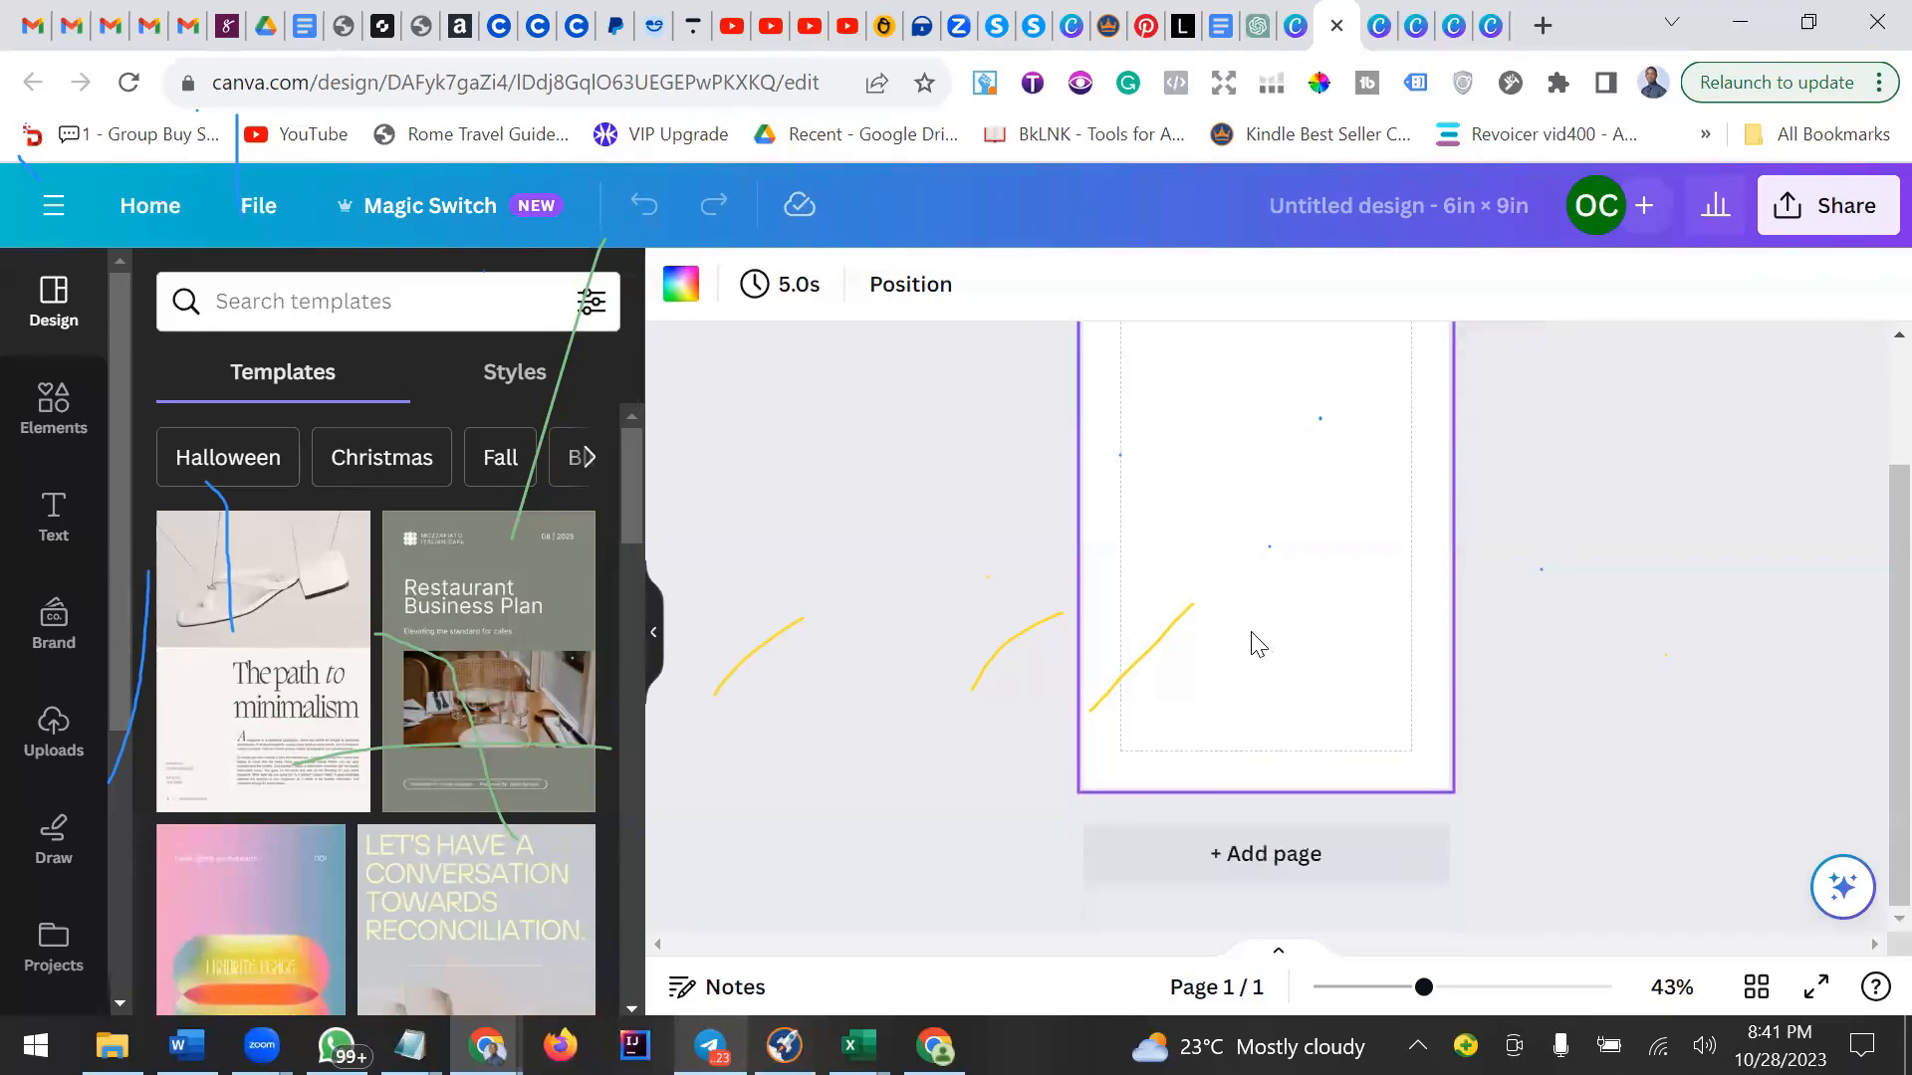
{"action": "left_click", "coordinate": [58, 515]}
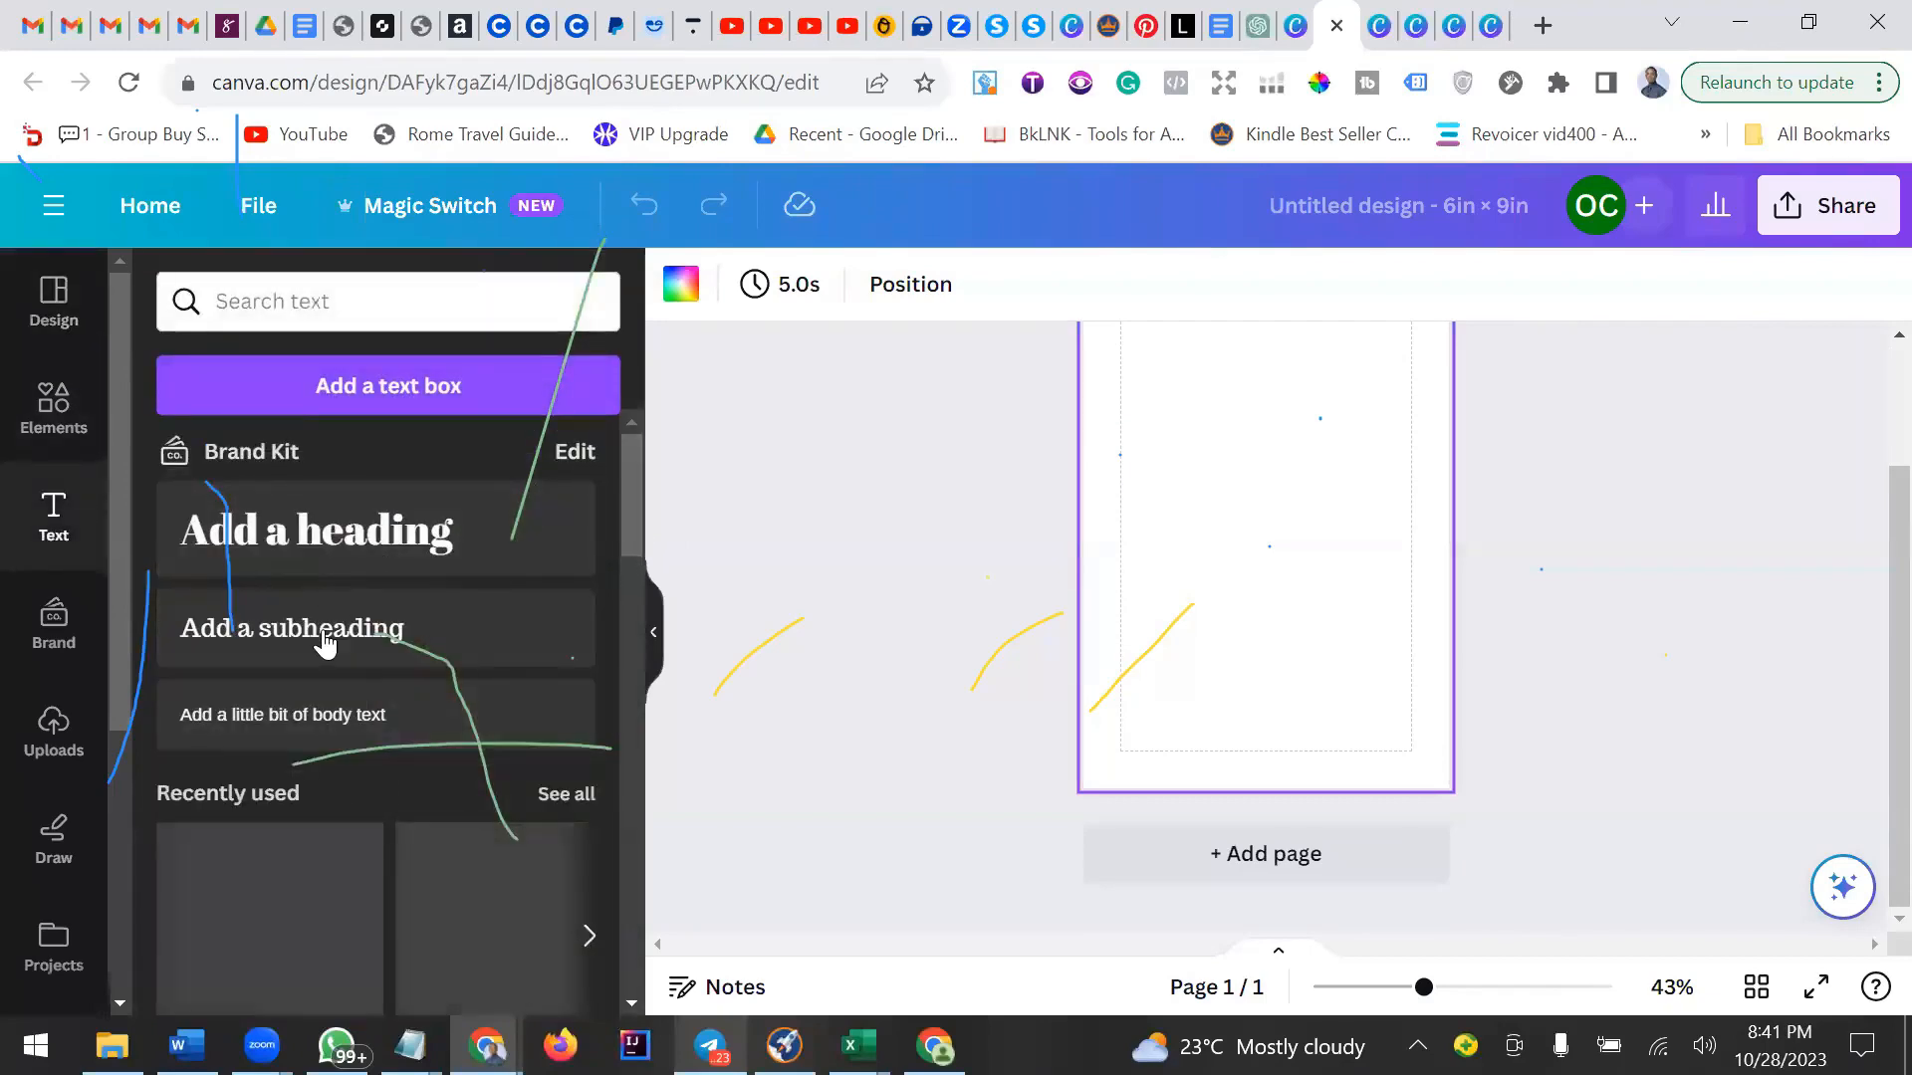
{"action": "left_click", "coordinate": [320, 549]}
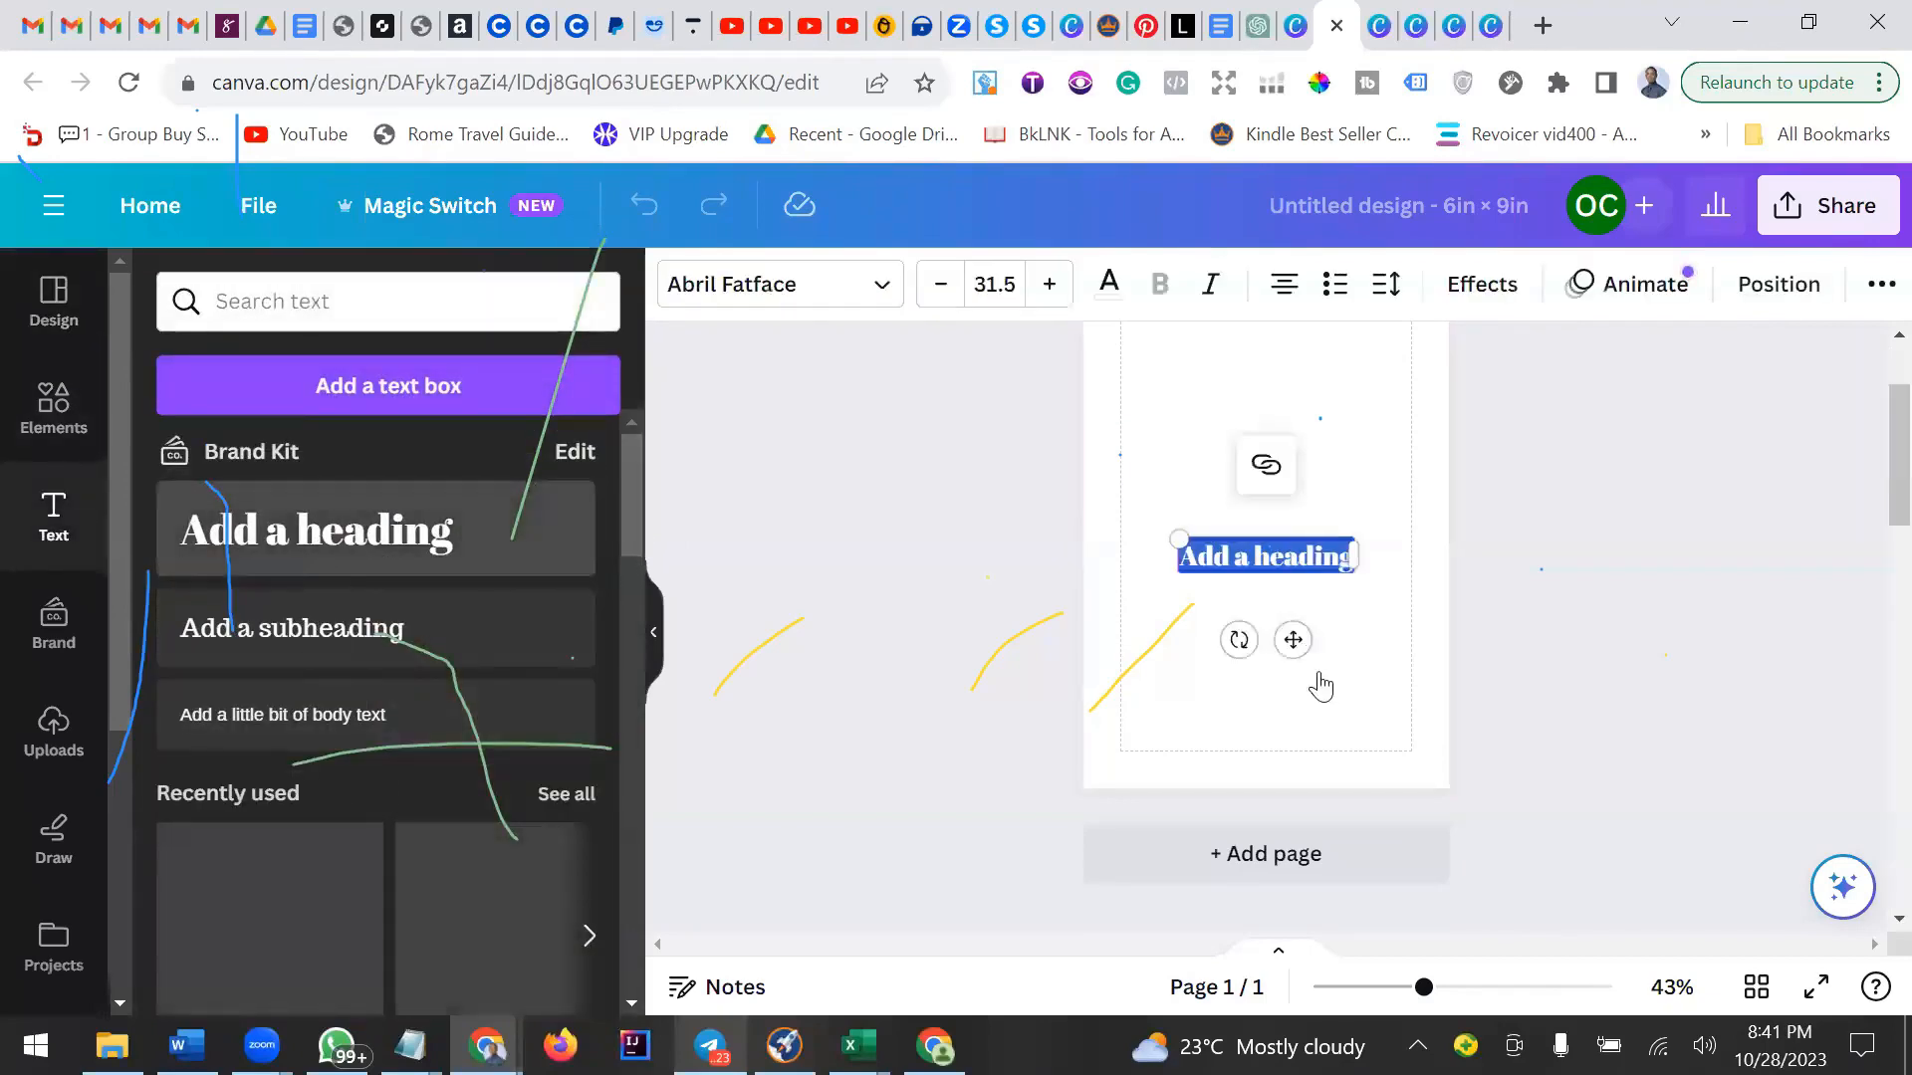
{"action": "left_click_drag", "start_coordinate": [1293, 788], "coordinate": [1292, 640]}
{"action": "double_click", "coordinate": [1289, 554]}
{"action": "triple_click", "coordinate": [1290, 555]}
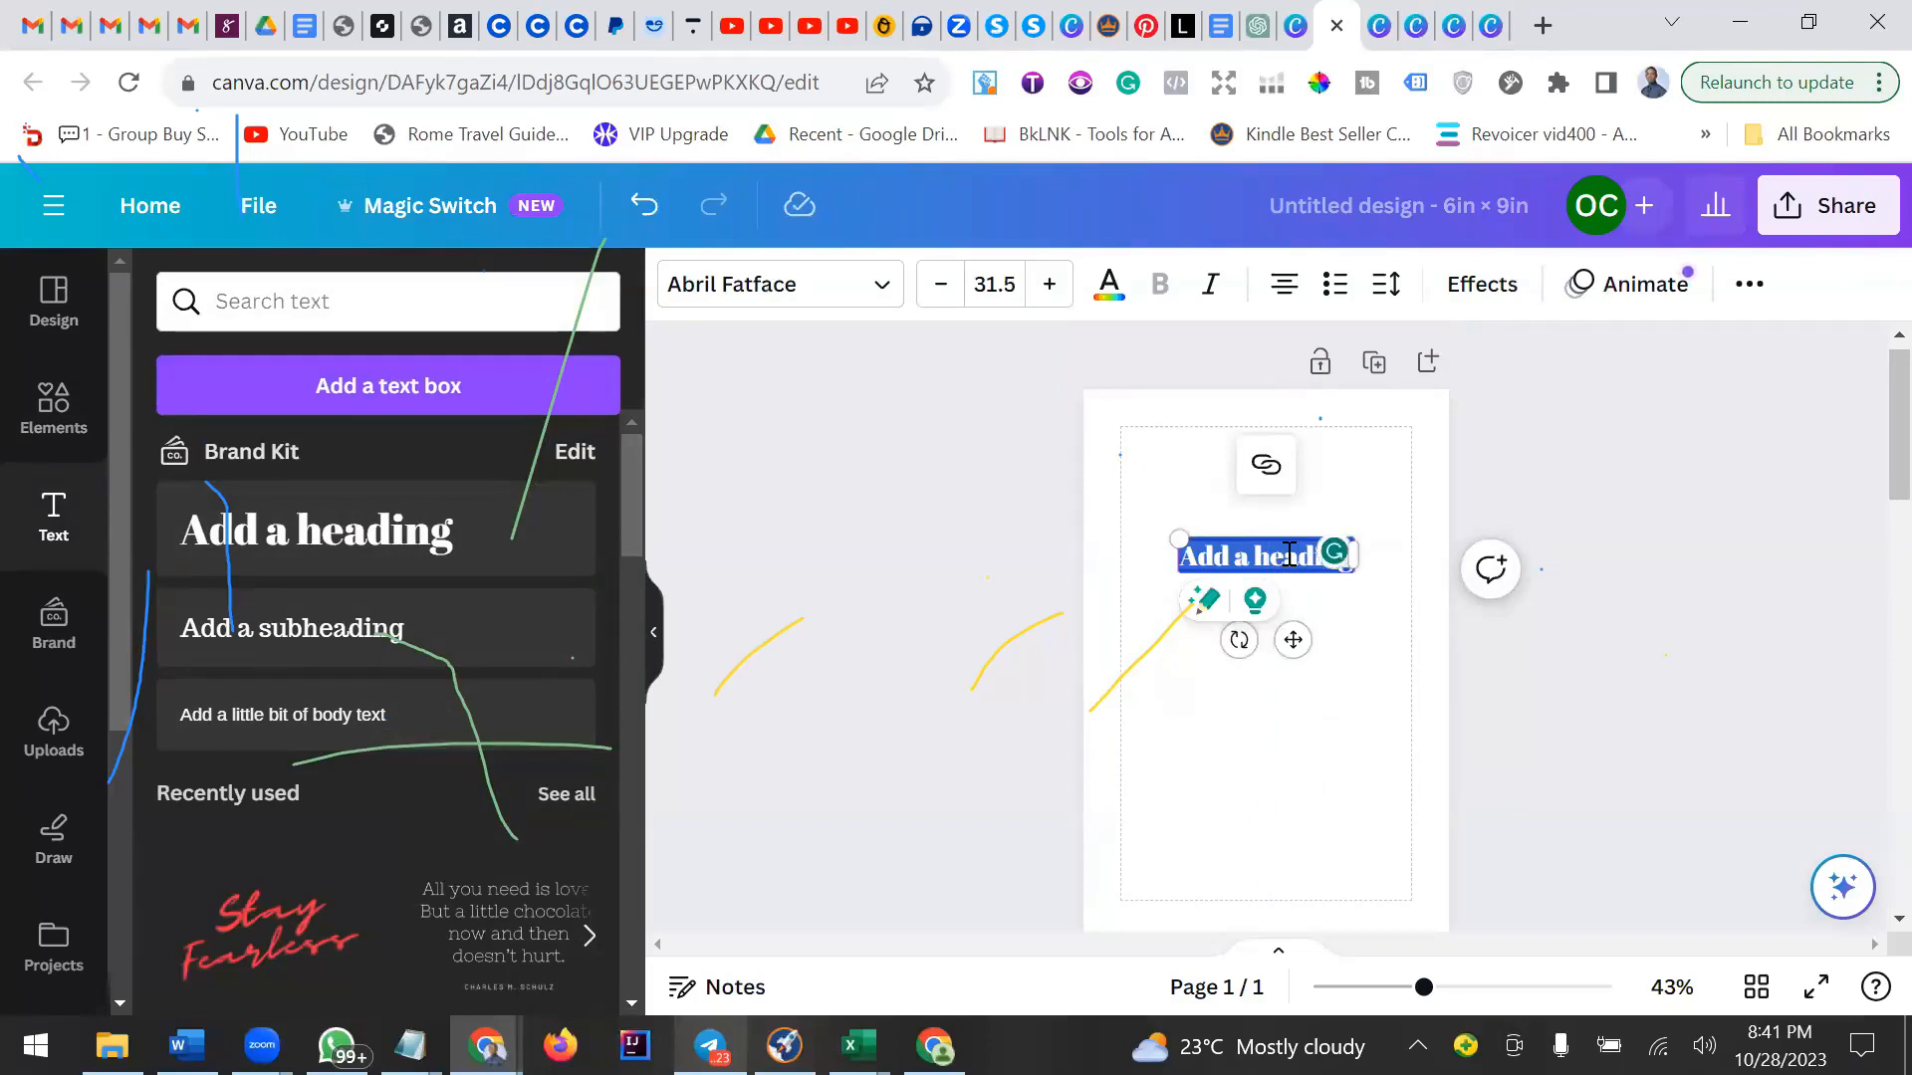
{"action": "type", "text": "How To Prepare Rice Salad"}
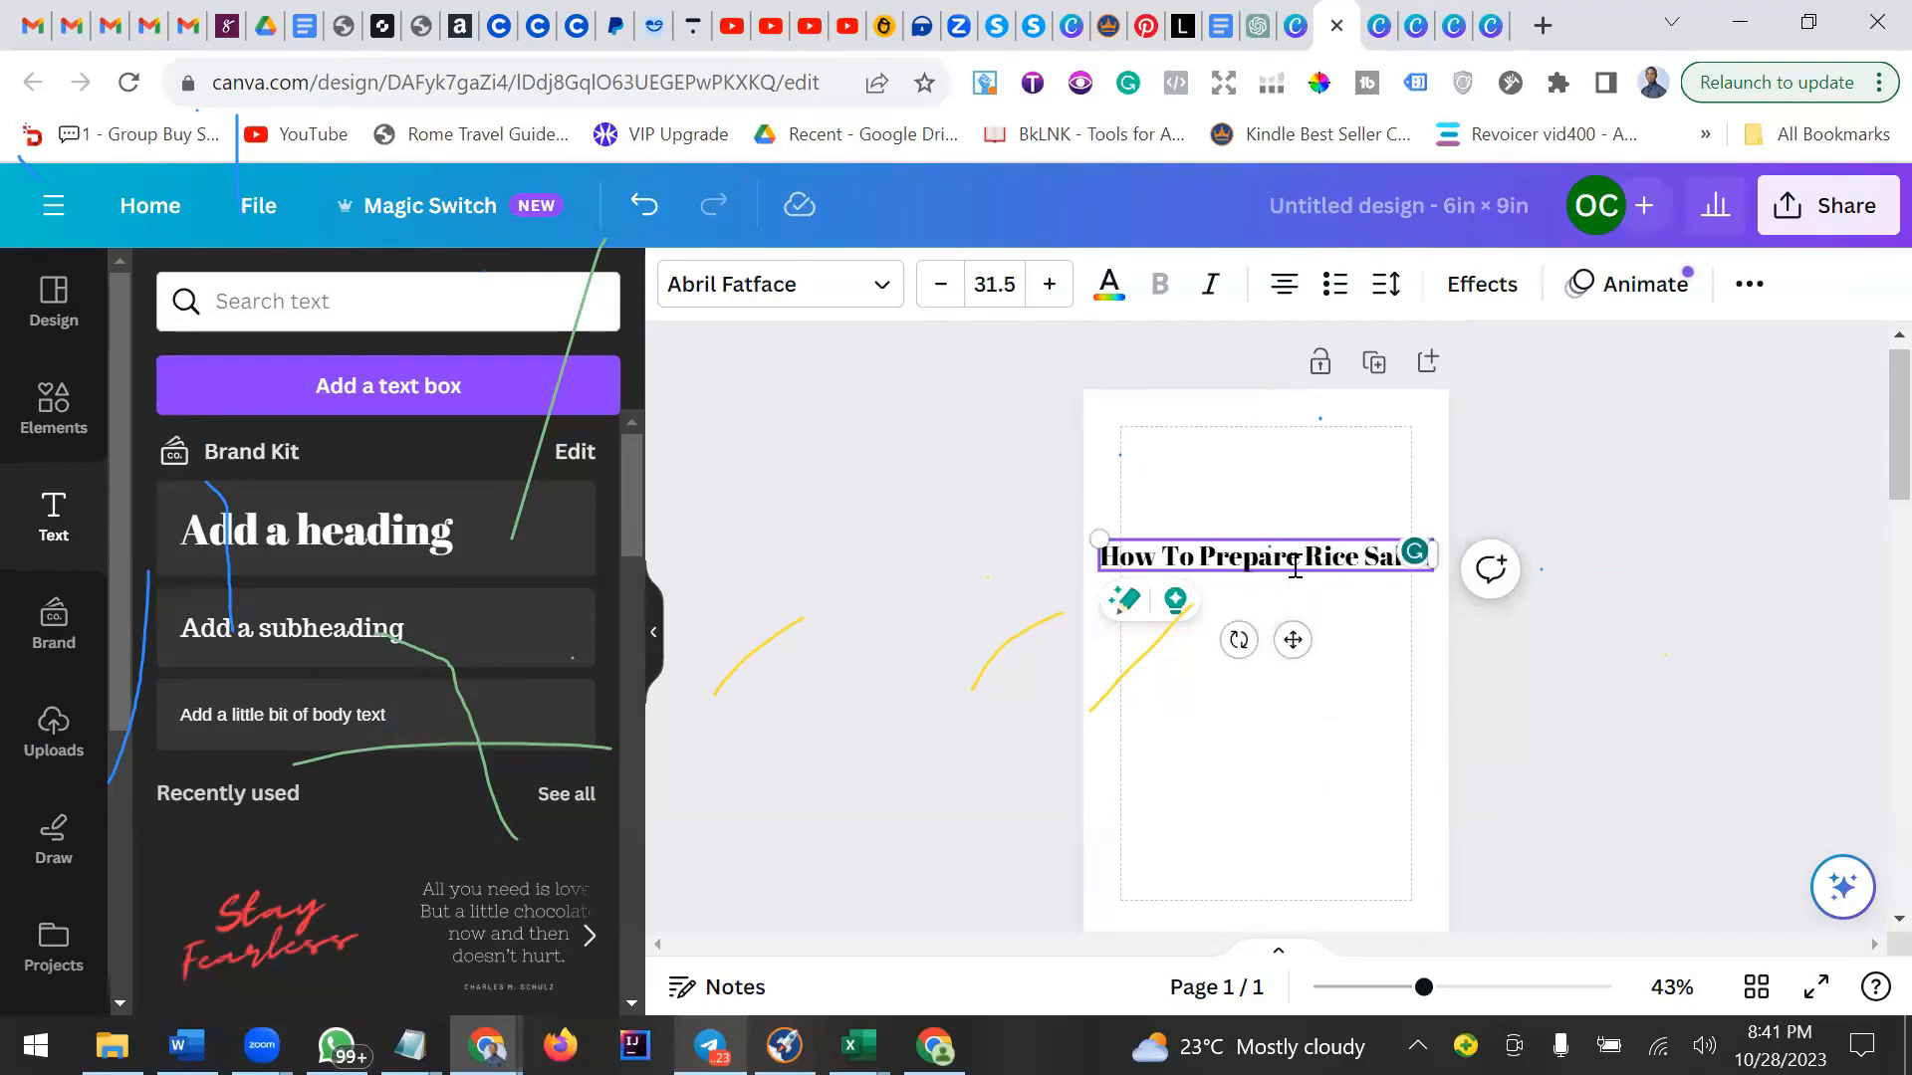
Edit the heading to read Rice Salad Salad by deleting How To Prepare and typing Salad.
{"action": "left_click_drag", "start_coordinate": [1300, 556], "coordinate": [1092, 554]}
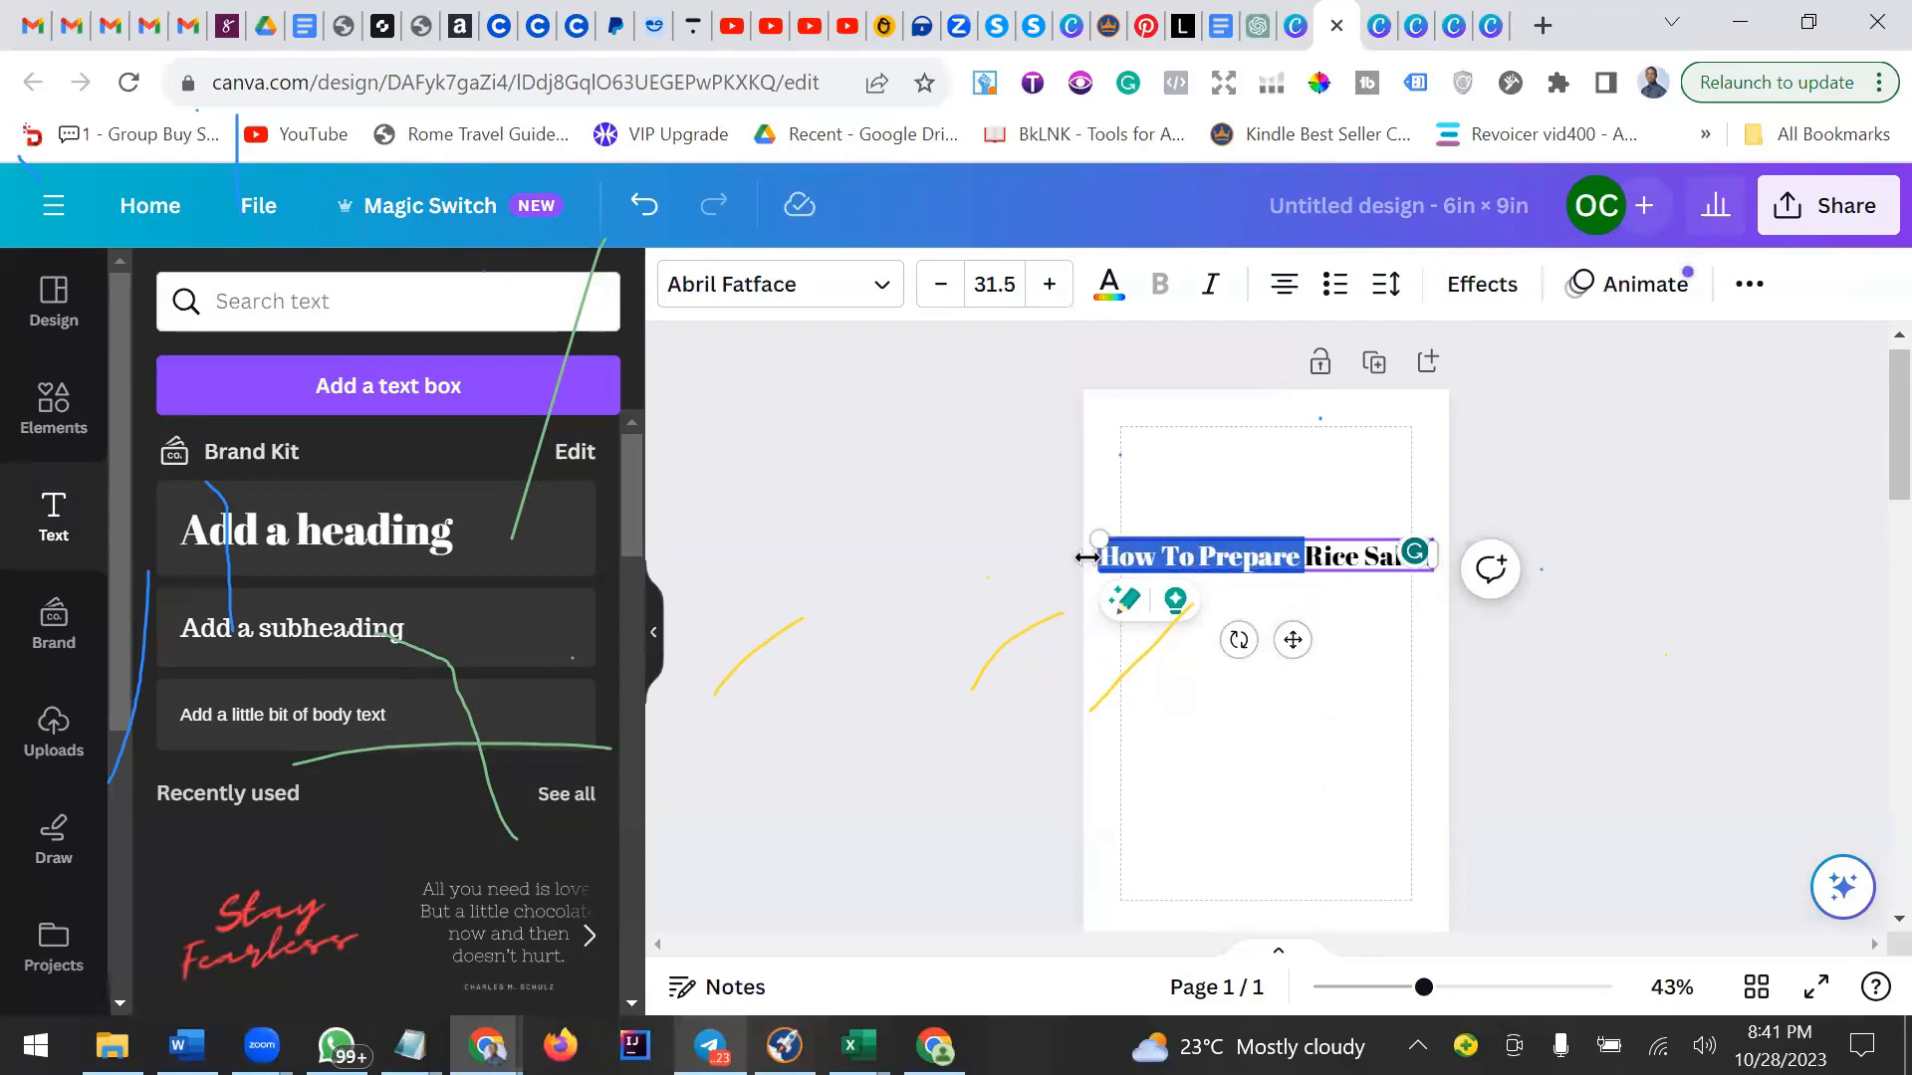
{"action": "key", "text": "BackSpace"}
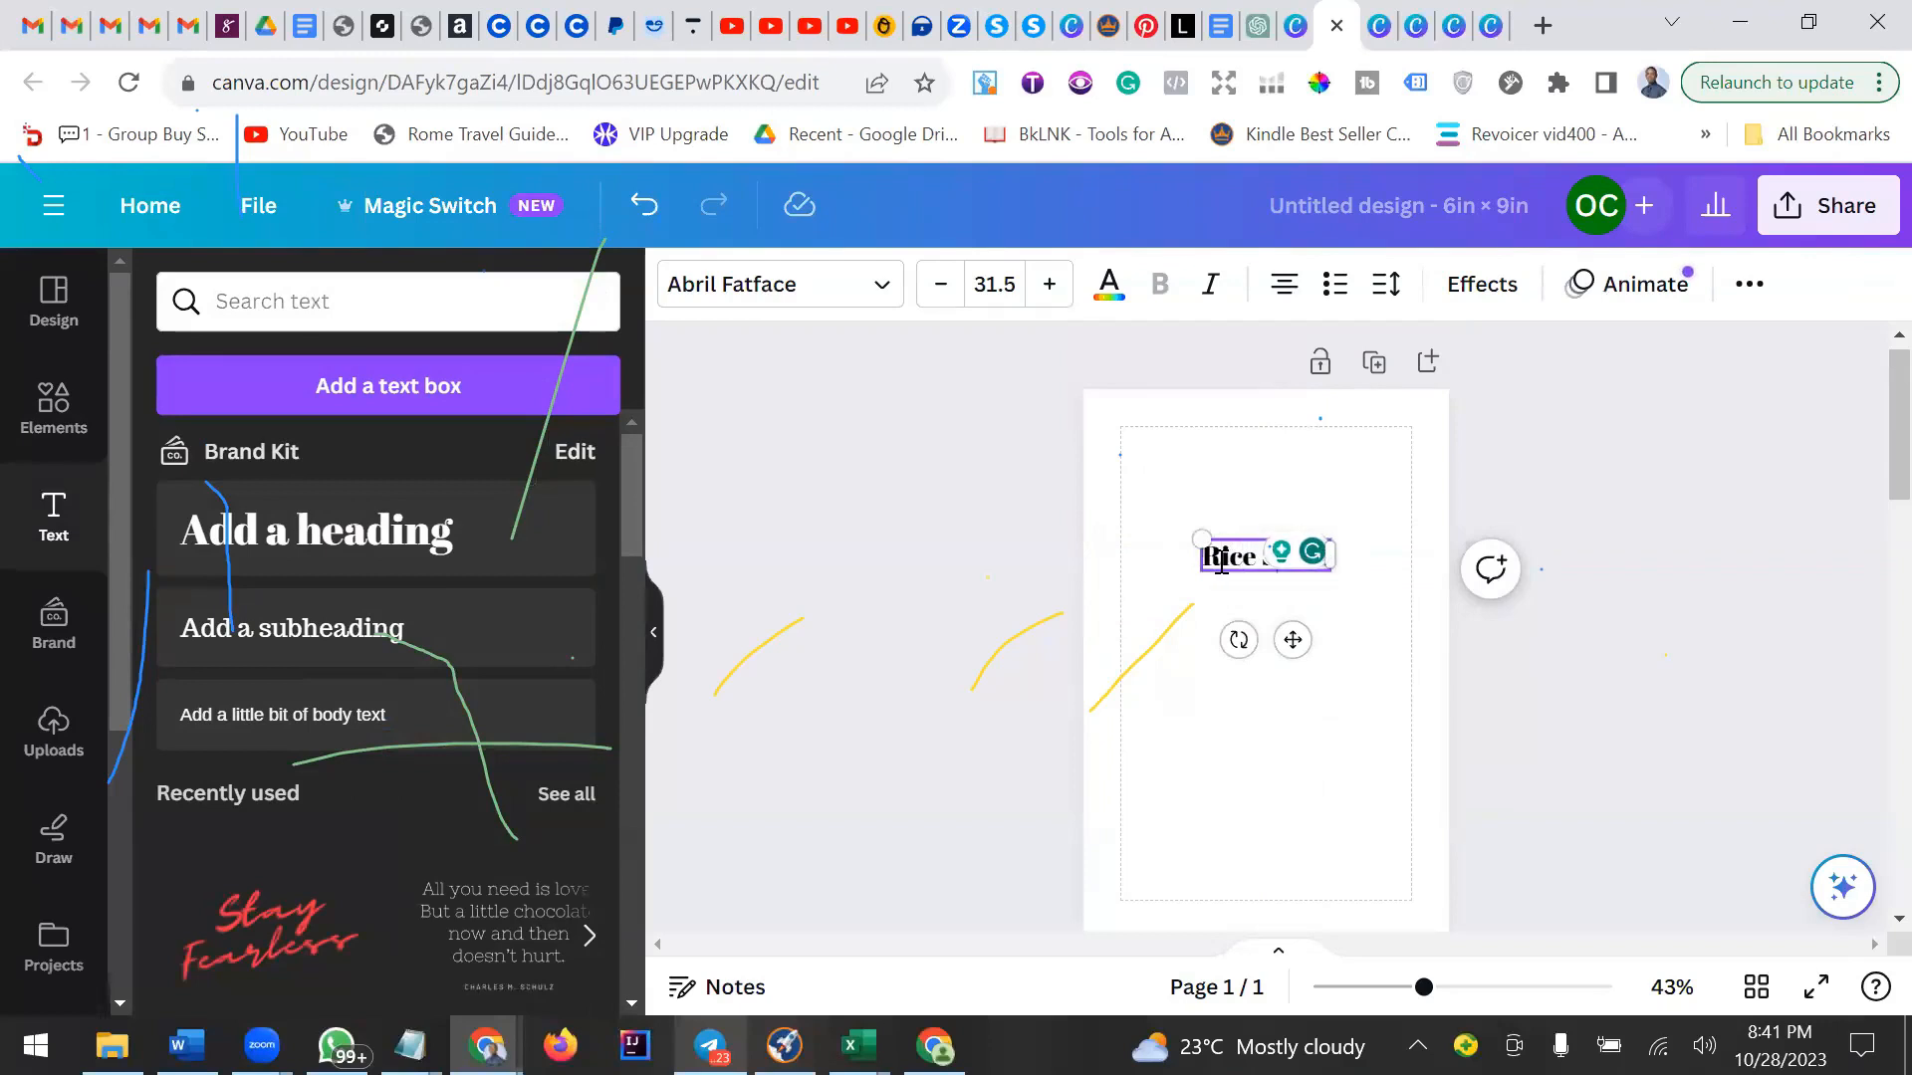
{"action": "type", "text": "S"}
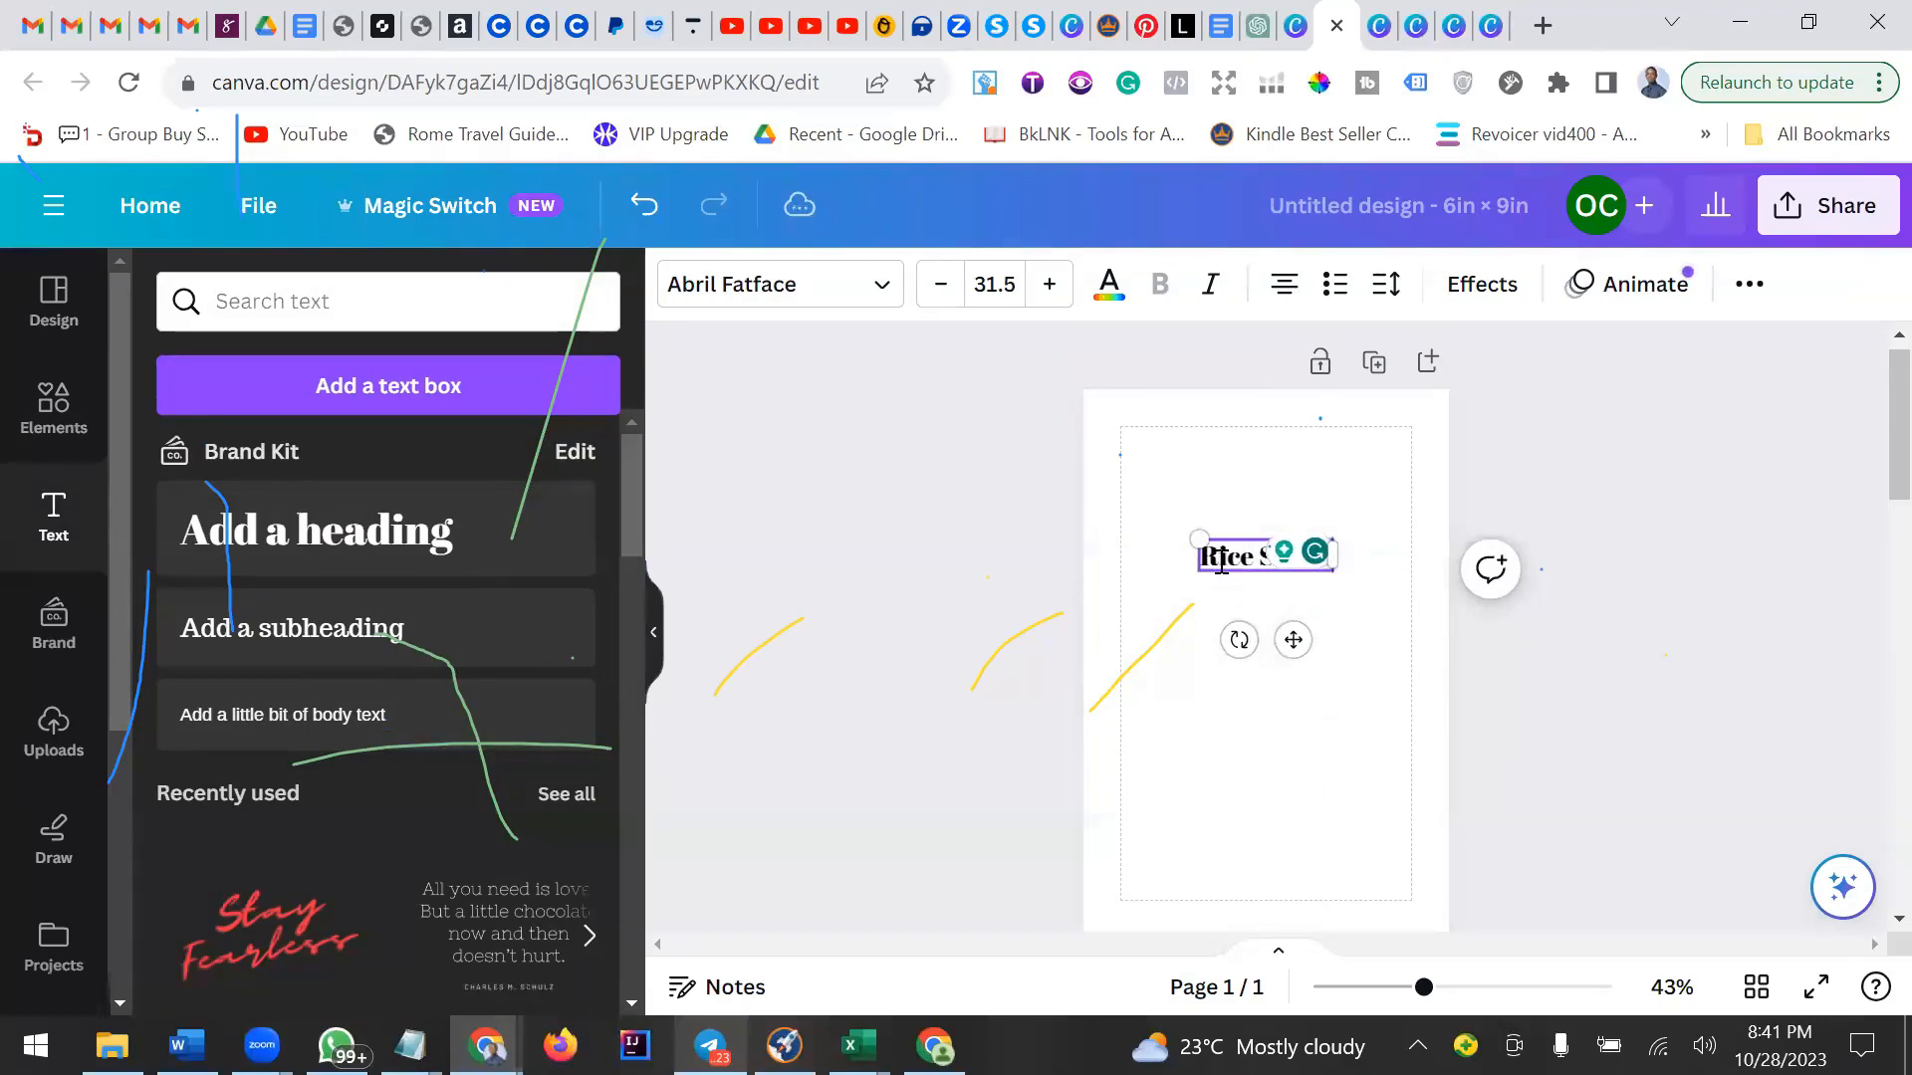
{"action": "type", "text": "alad Salad S"}
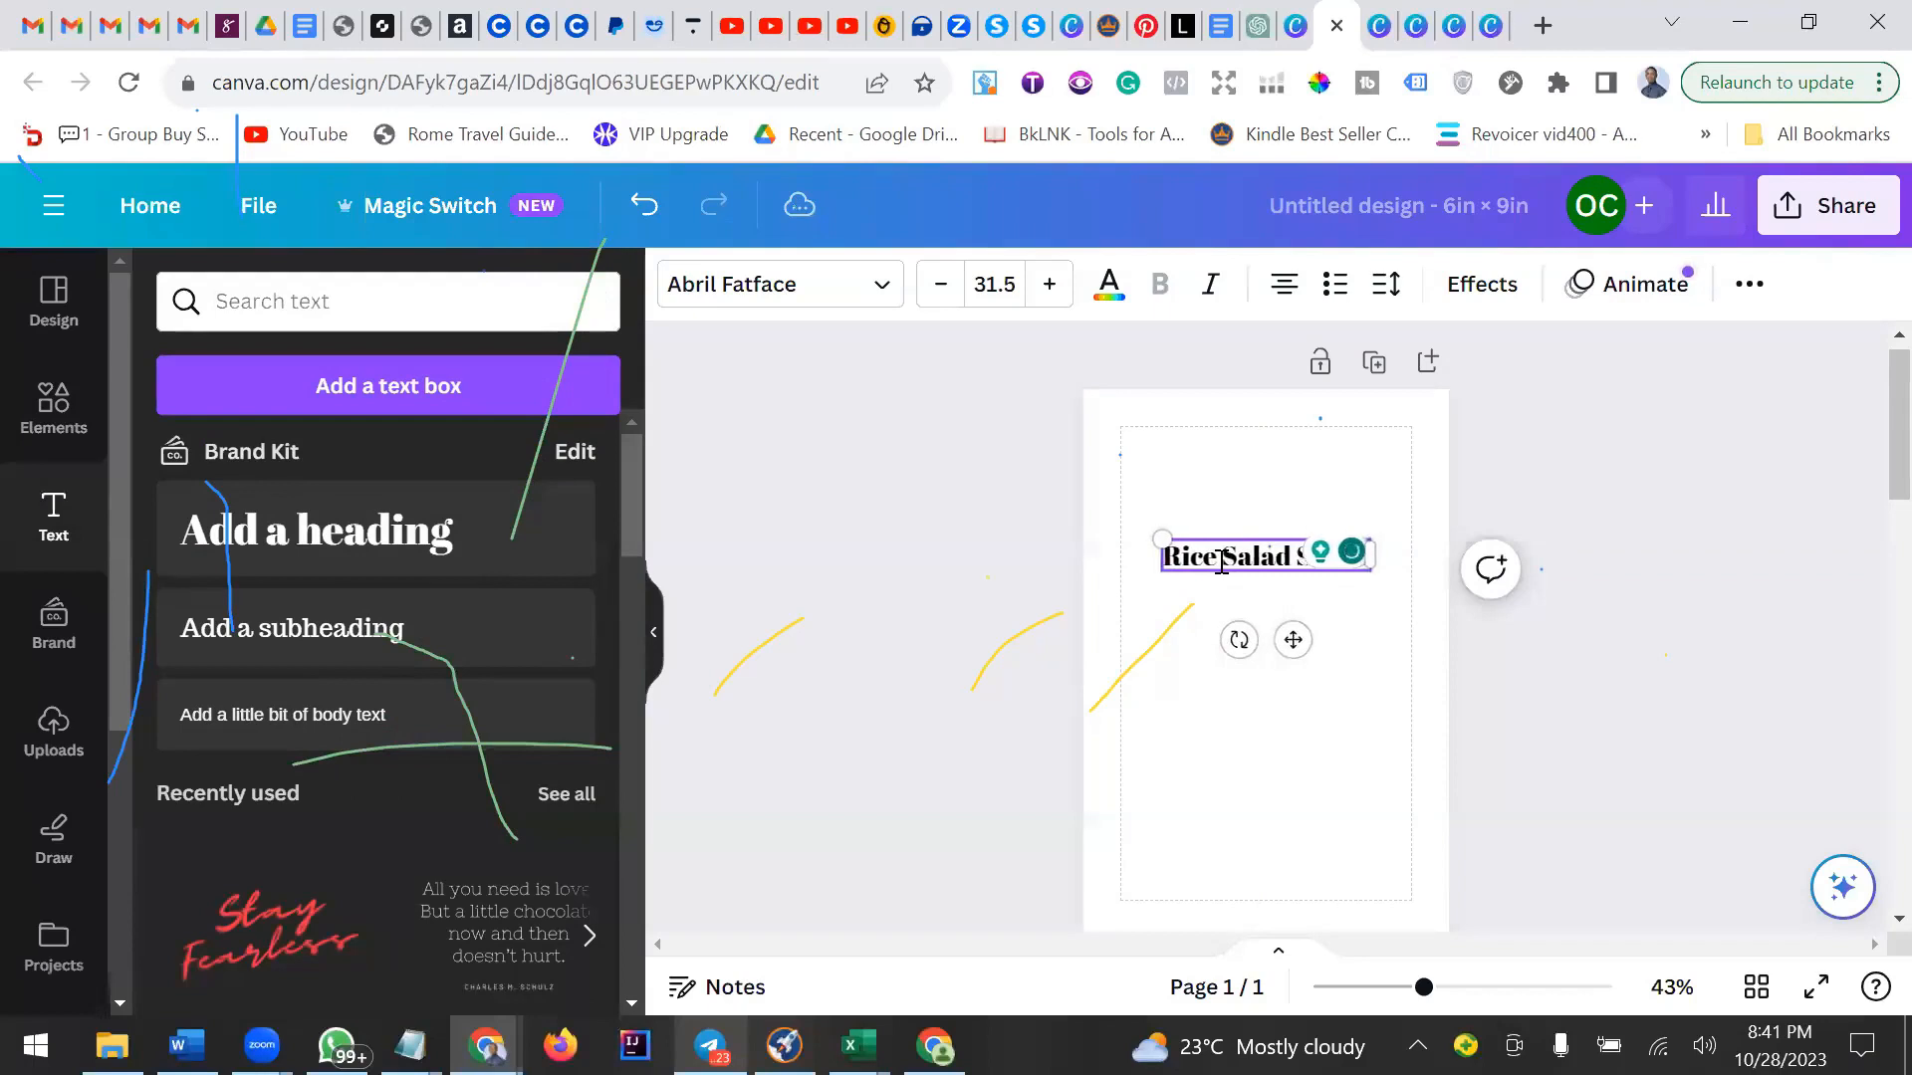
{"action": "left_click", "coordinate": [1357, 632]}
{"action": "left_click", "coordinate": [1349, 569]}
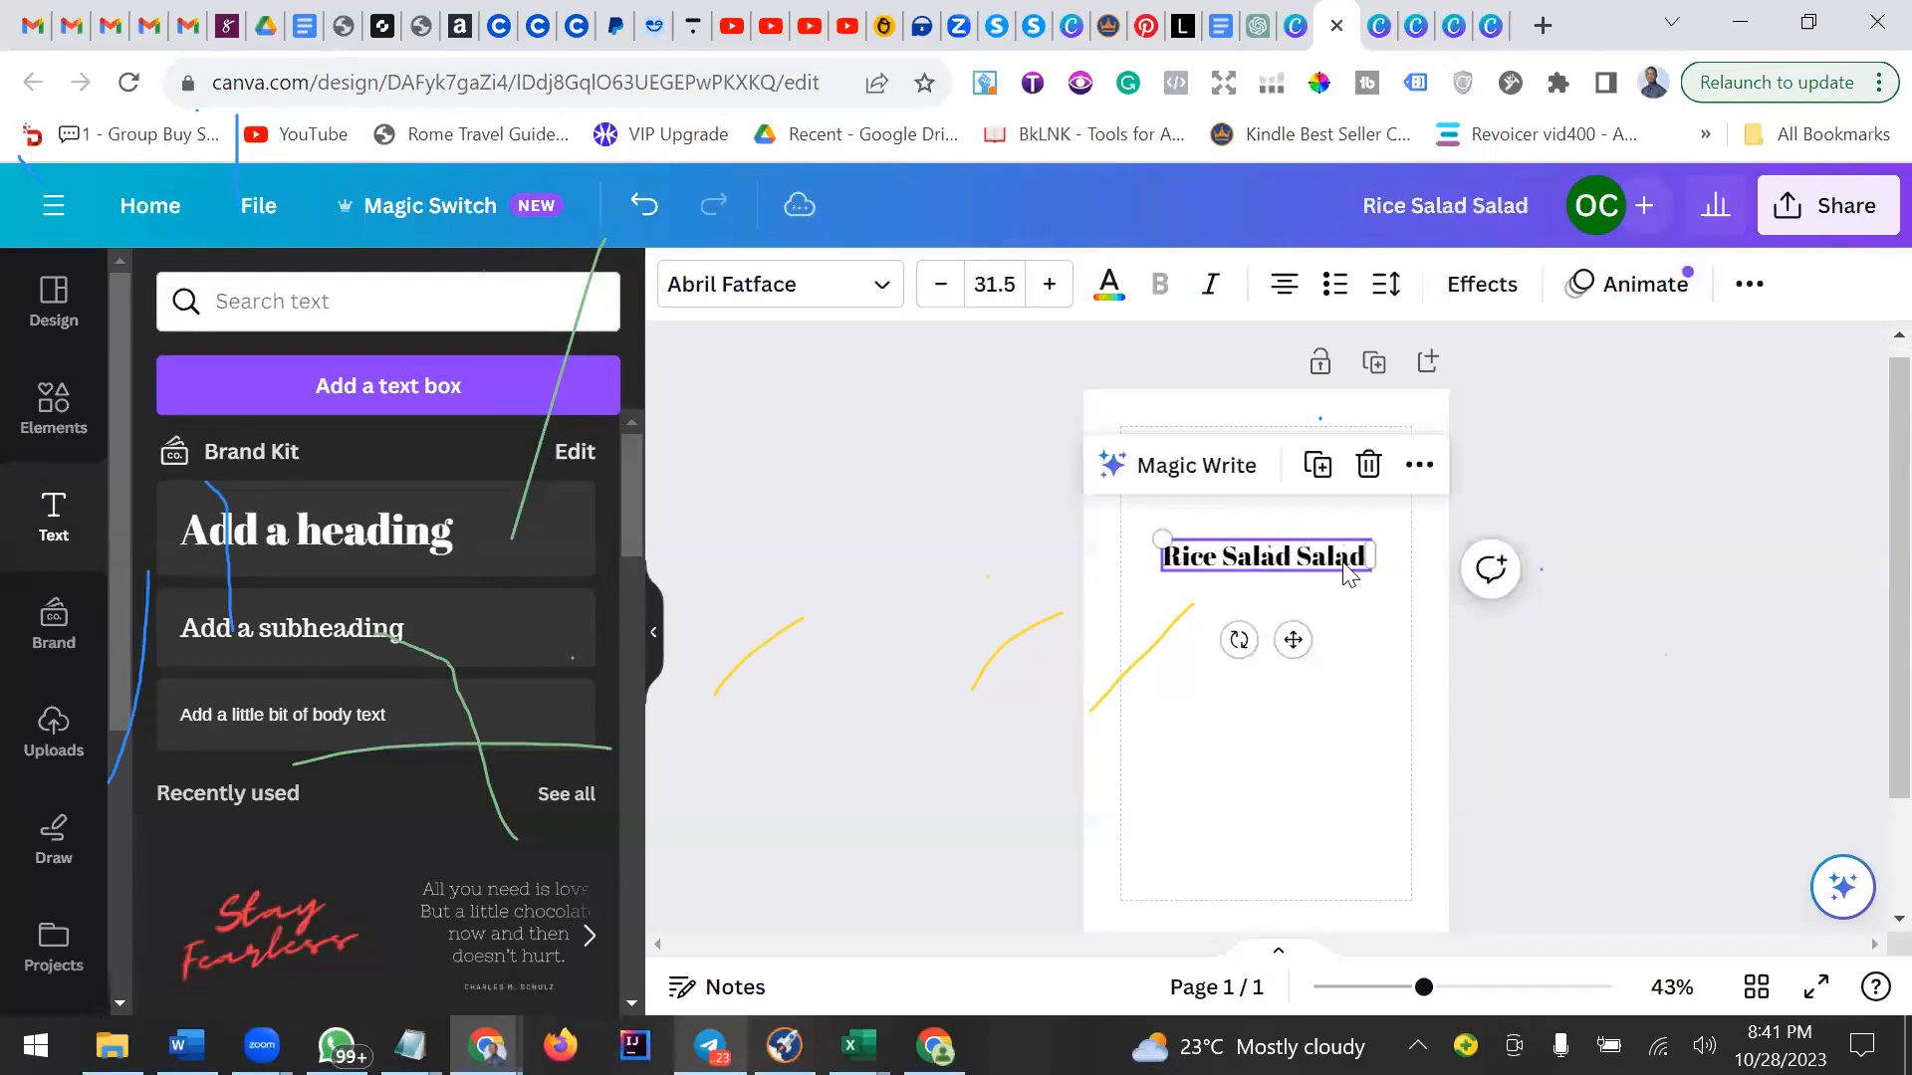
Move the heading up near the top margin of the page.
{"action": "left_click", "coordinate": [1316, 565]}
{"action": "left_click_drag", "start_coordinate": [1254, 559], "coordinate": [1304, 560]}
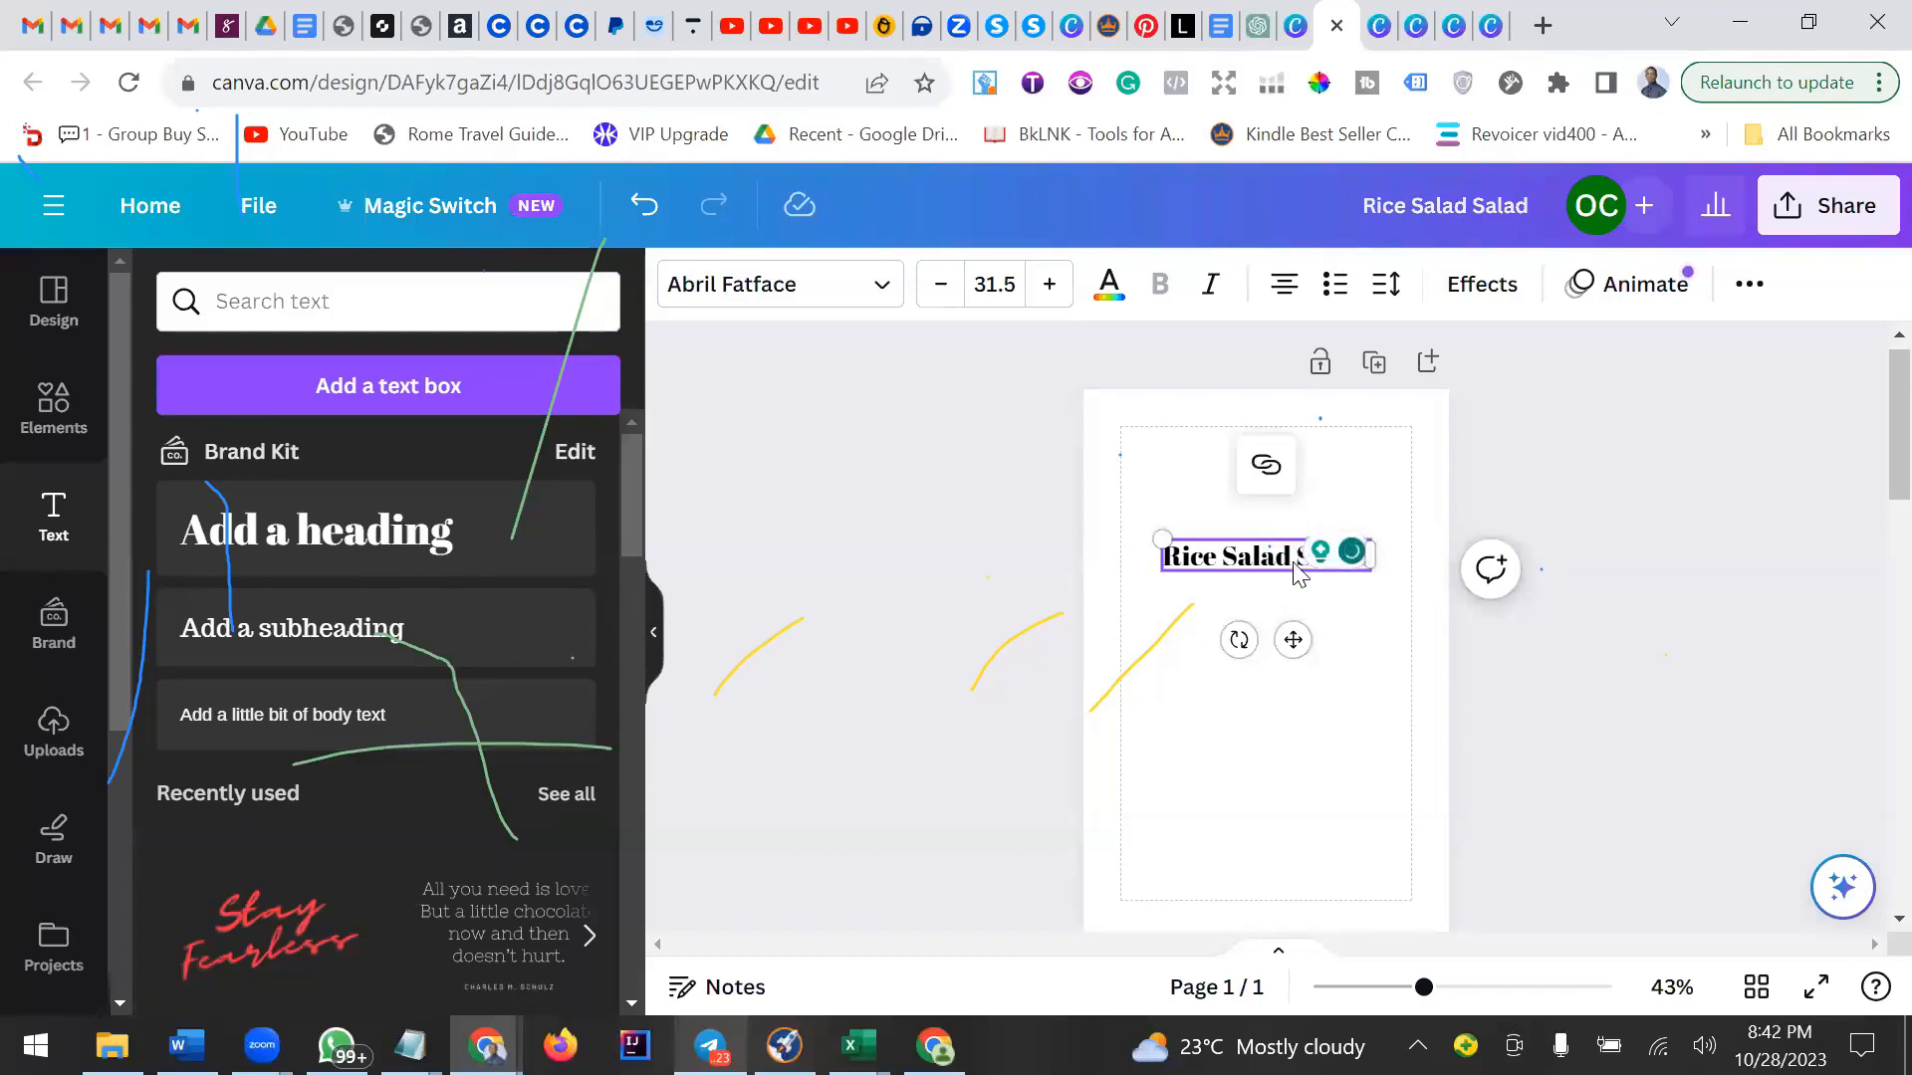
{"action": "left_click_drag", "start_coordinate": [1292, 639], "coordinate": [1294, 545]}
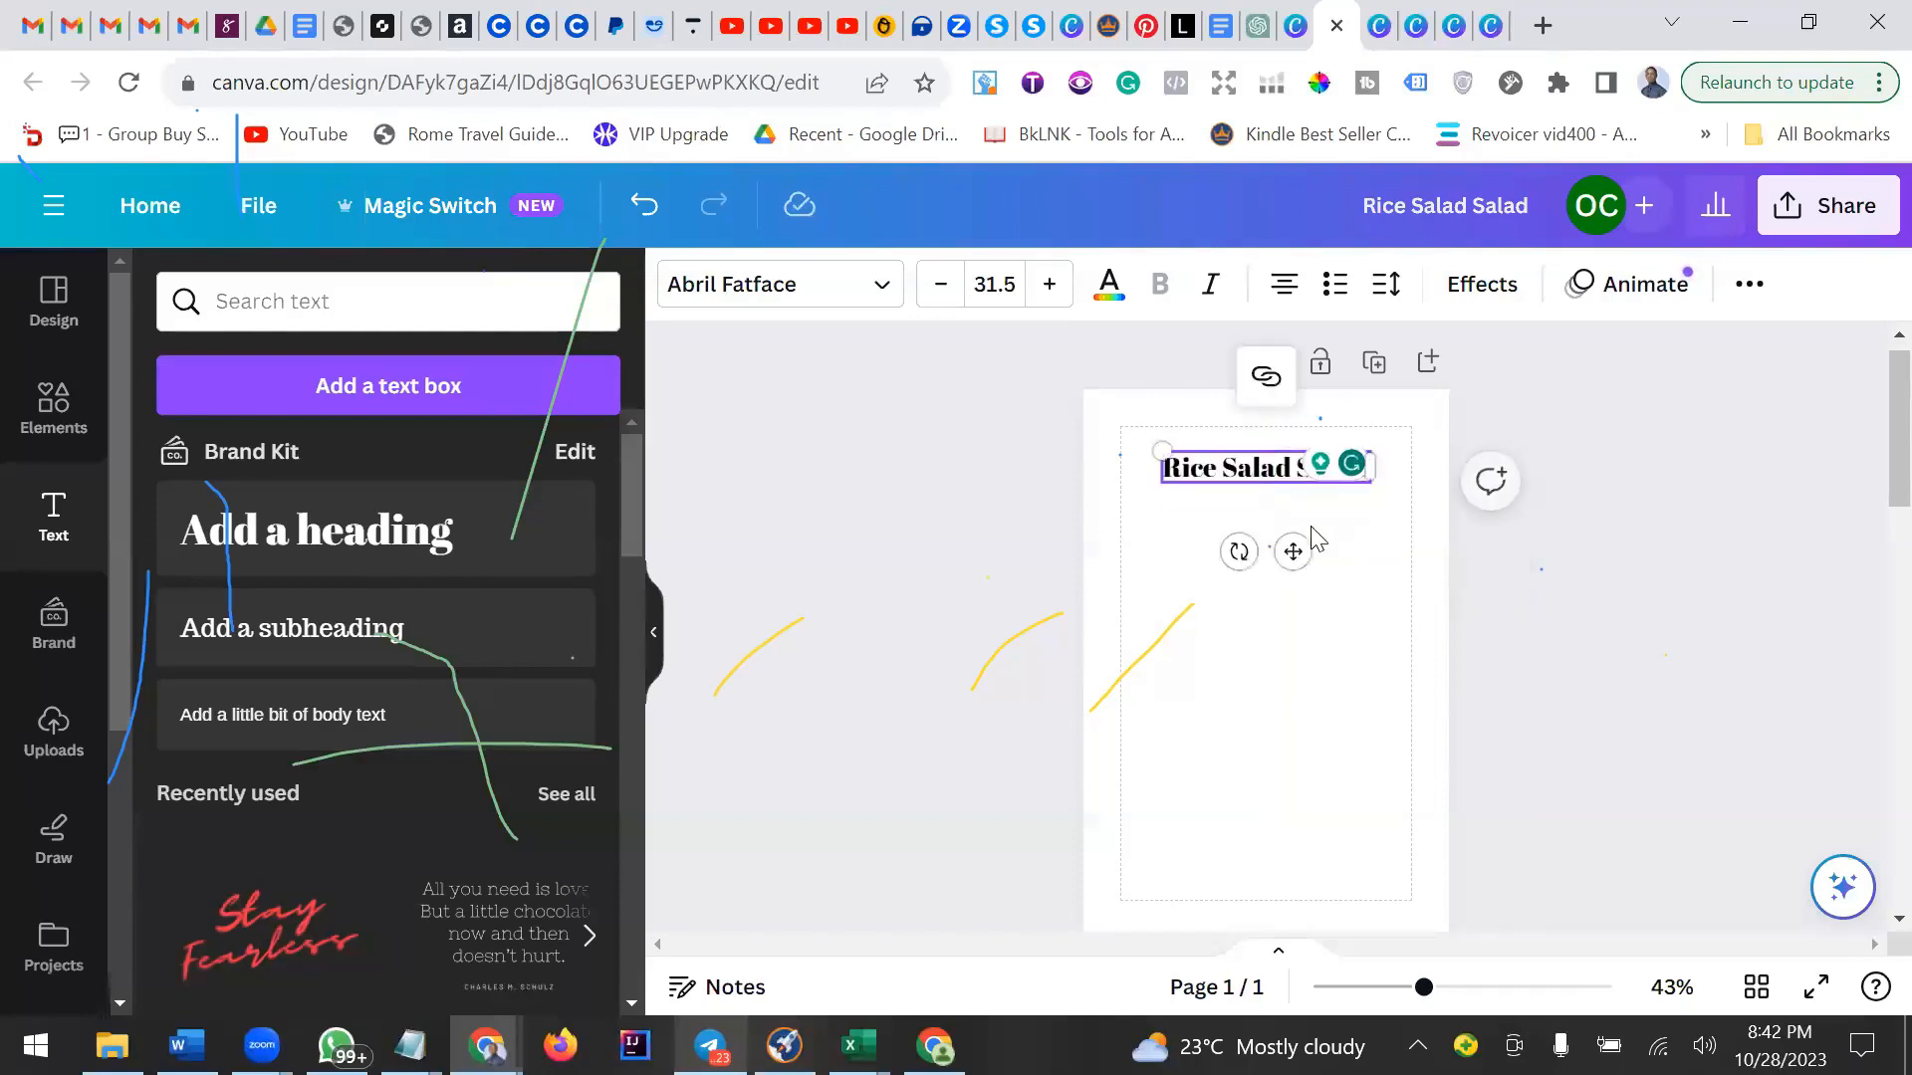
{"action": "right_click", "coordinate": [1356, 472]}
{"action": "key", "text": "Escape"}
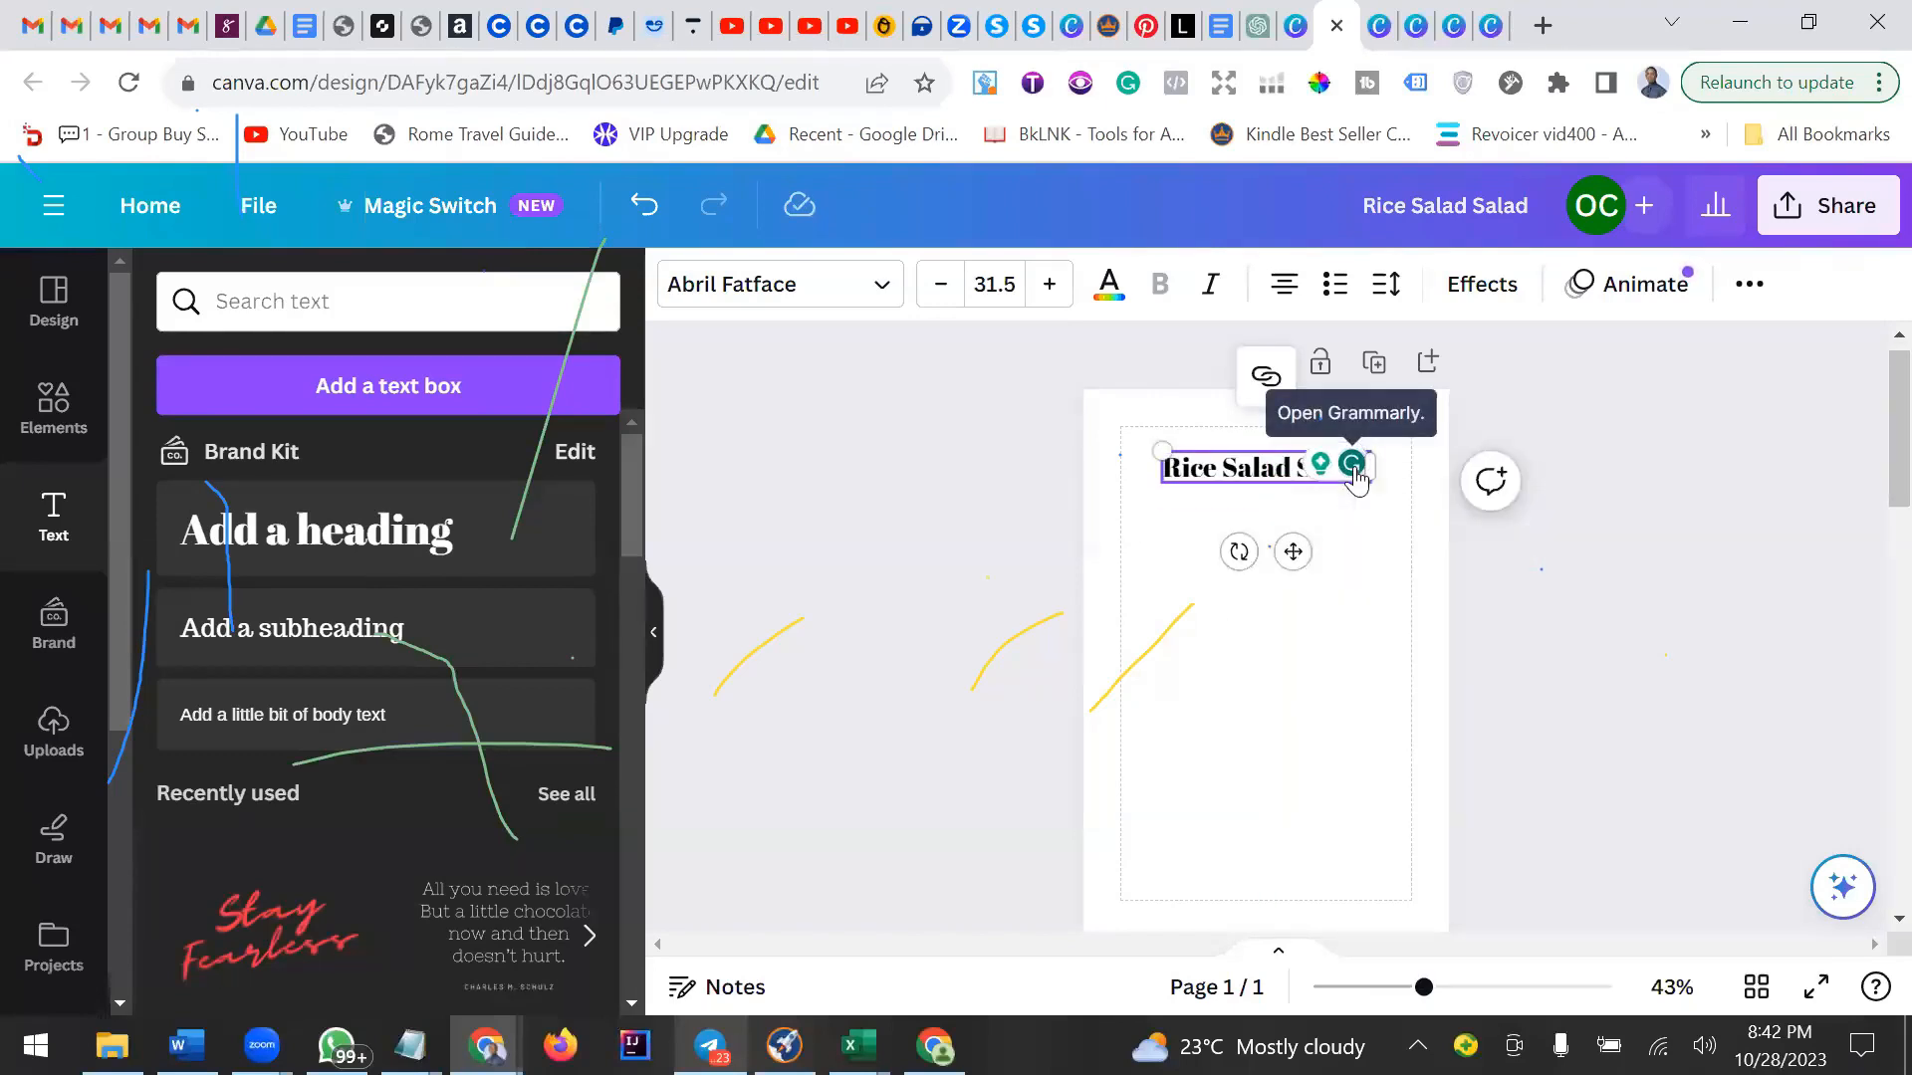
{"action": "left_click", "coordinate": [1353, 463]}
{"action": "left_click", "coordinate": [1336, 525]}
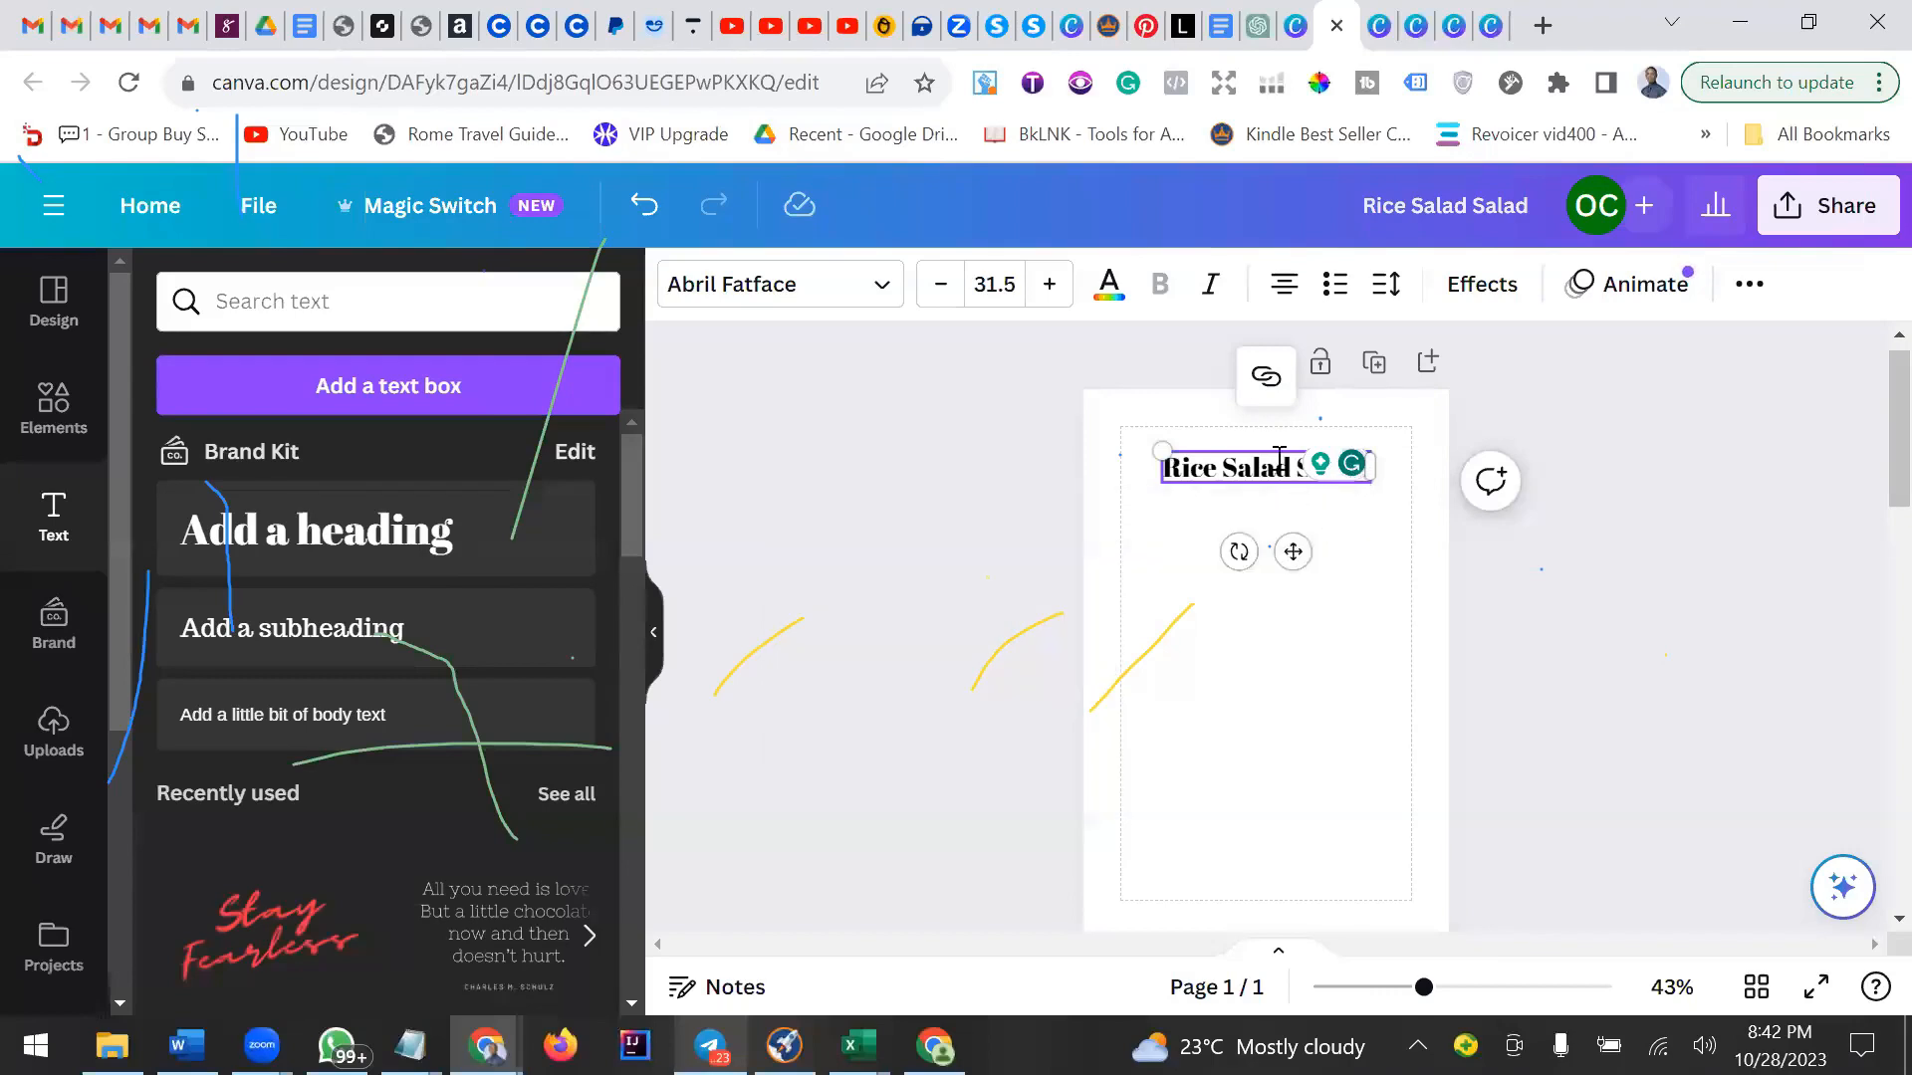
Retype the heading text so it reads Rice Salad Recipe.
{"action": "double_click", "coordinate": [1293, 474]}
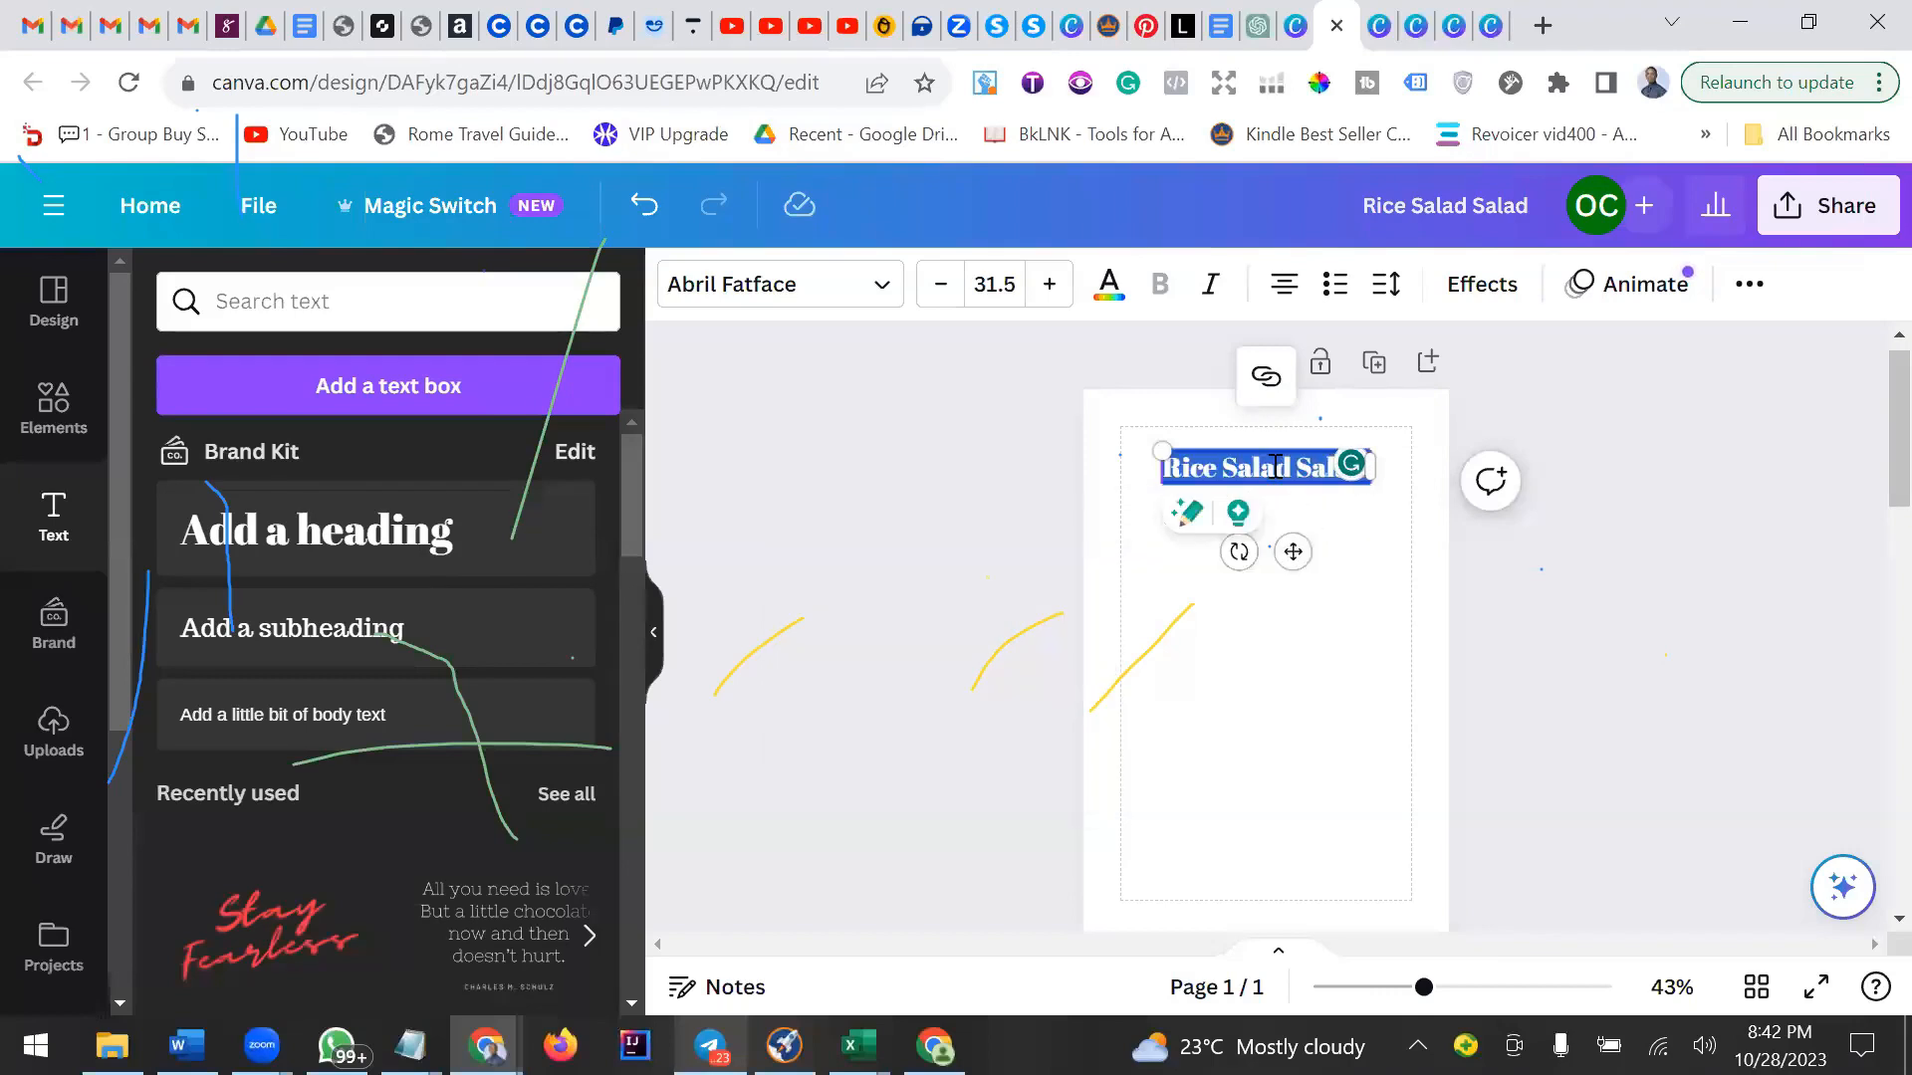
{"action": "type", "text": "Ric"}
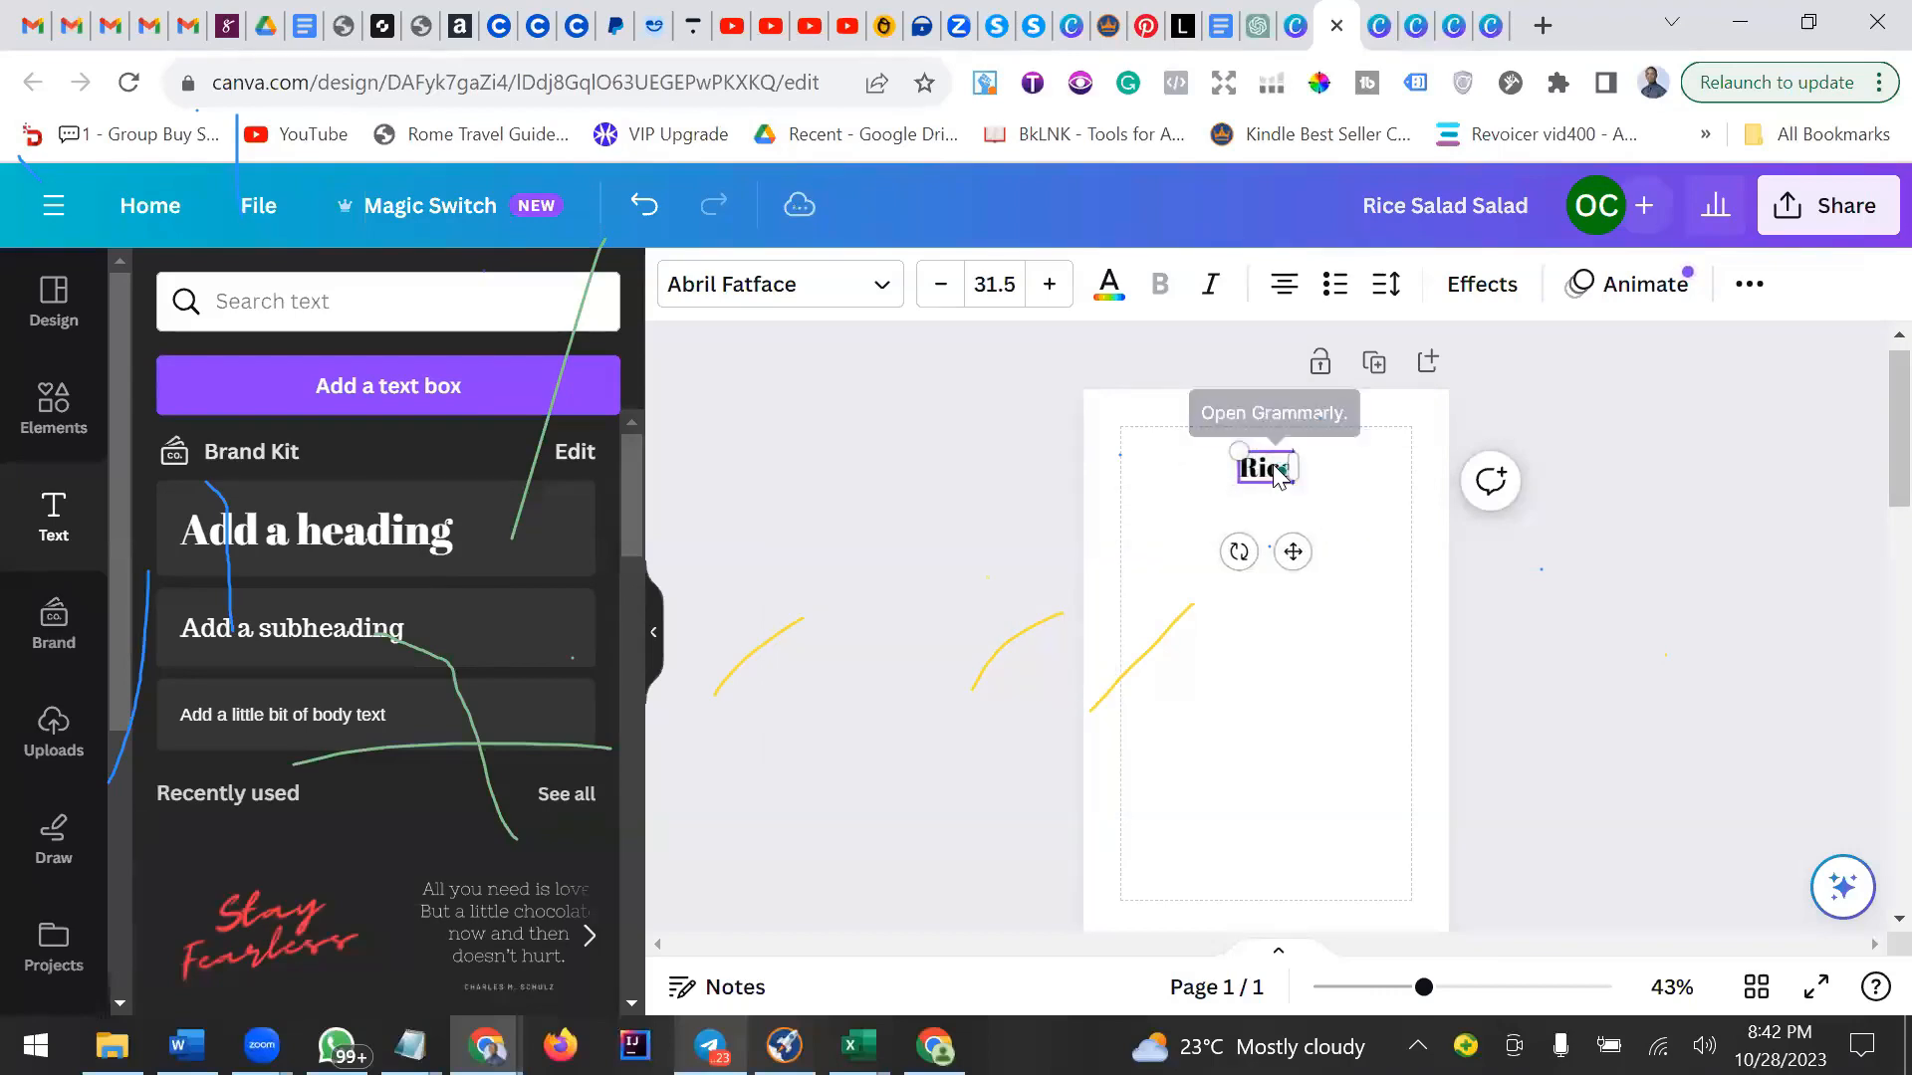
{"action": "type", "text": "e Sa"}
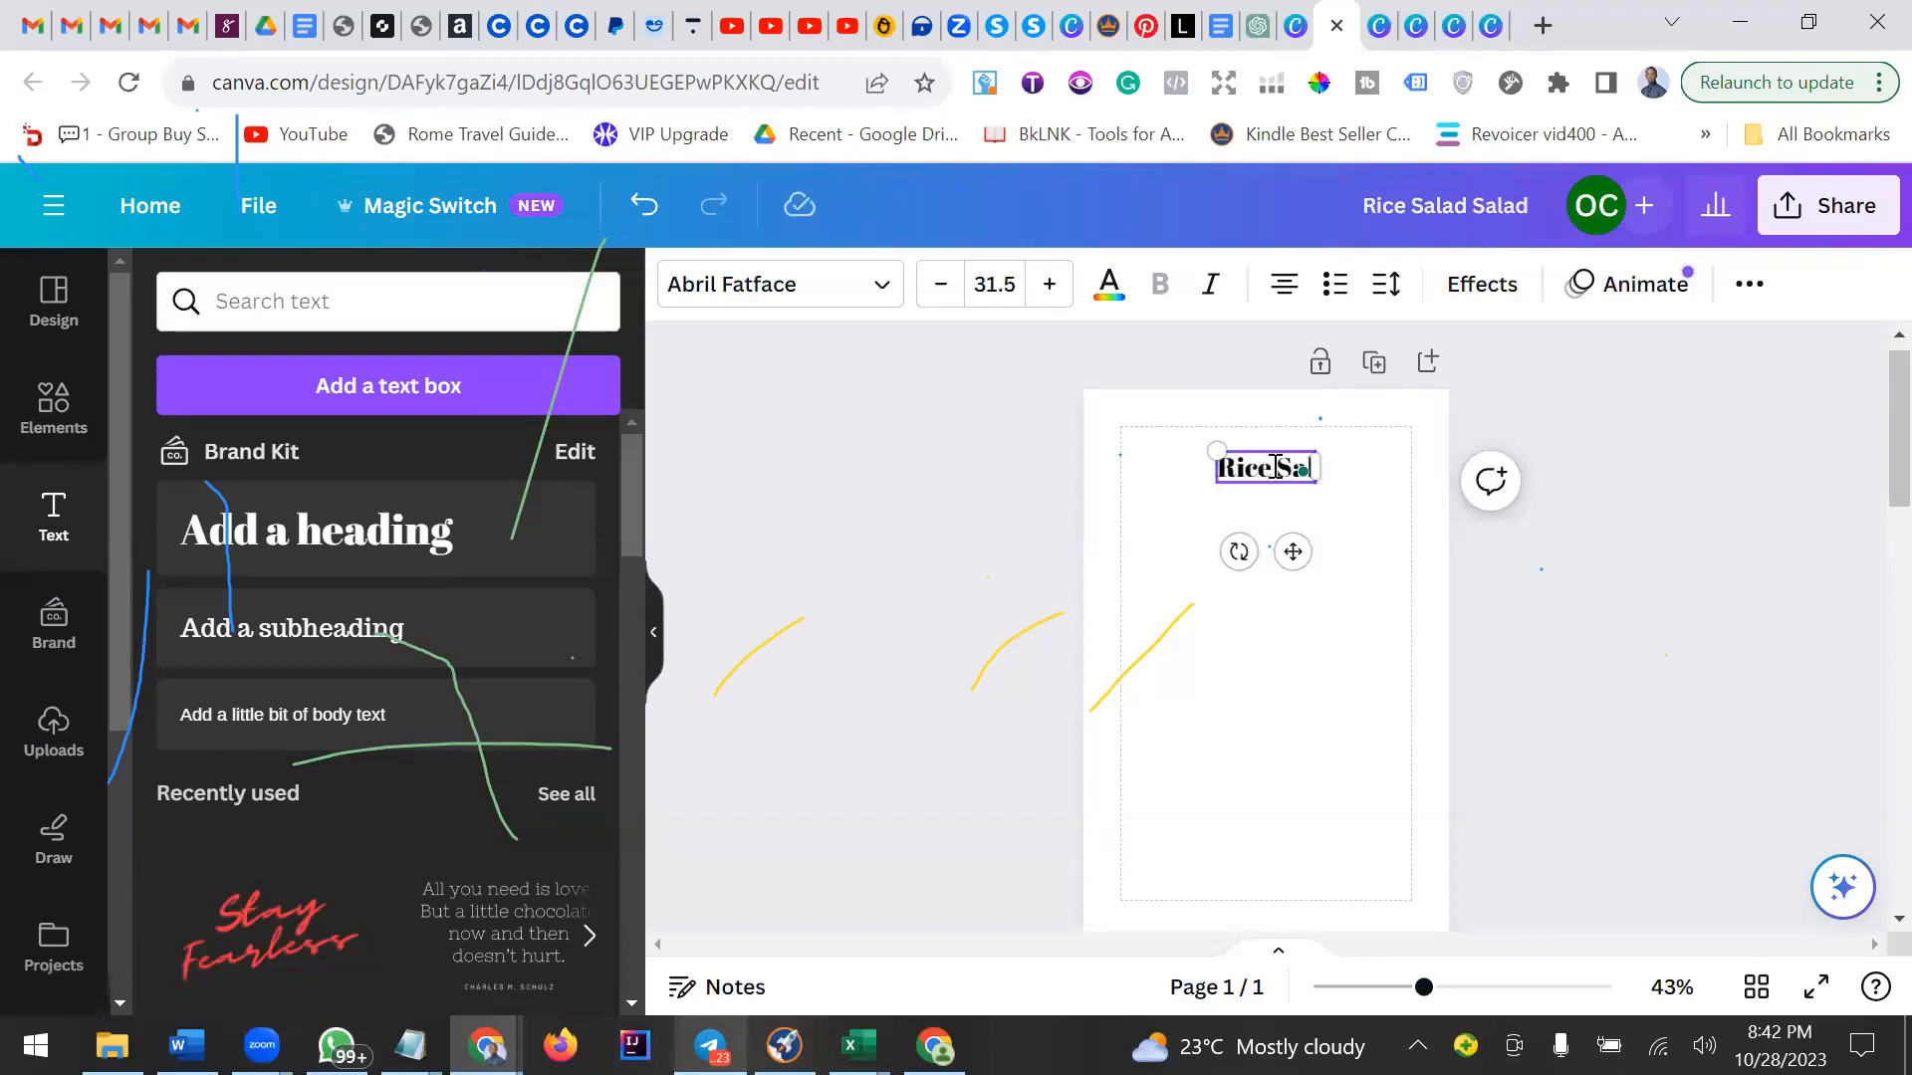
{"action": "type", "text": "l"}
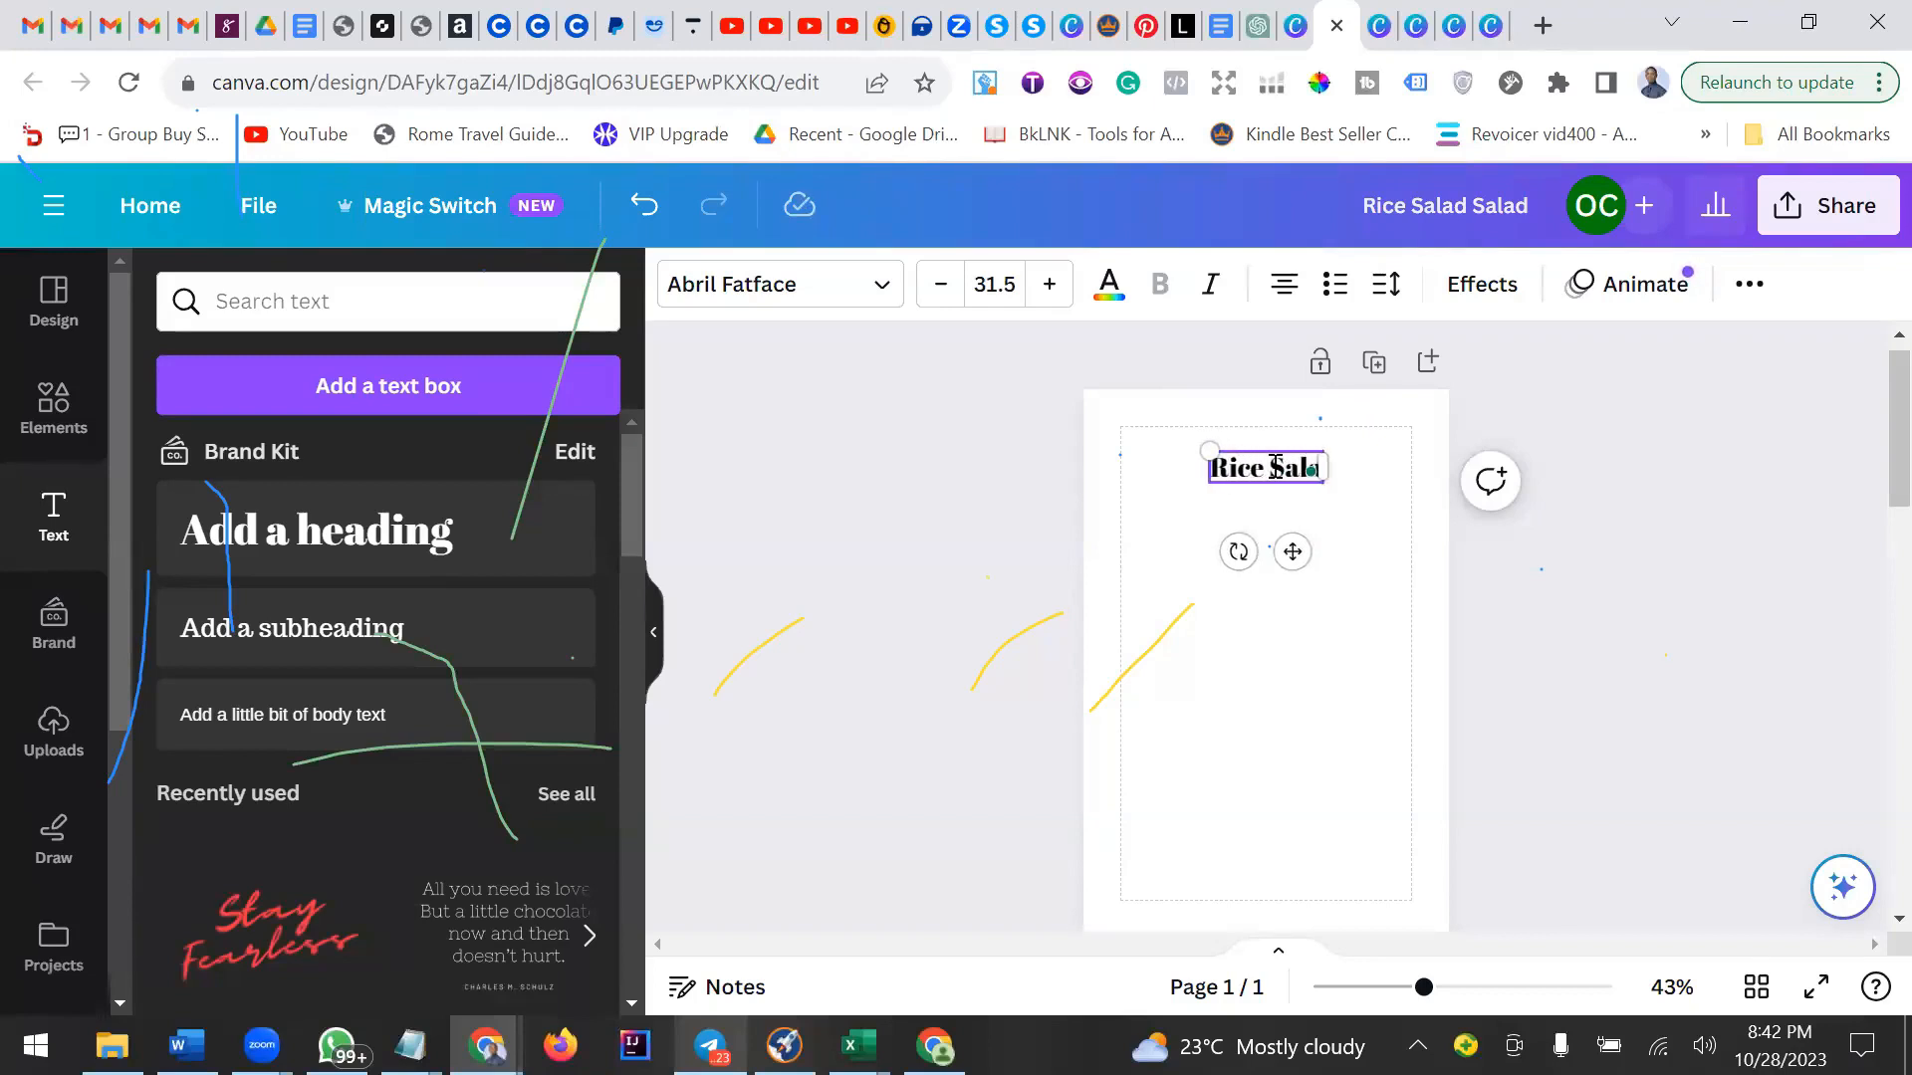
{"action": "type", "text": "ad R"}
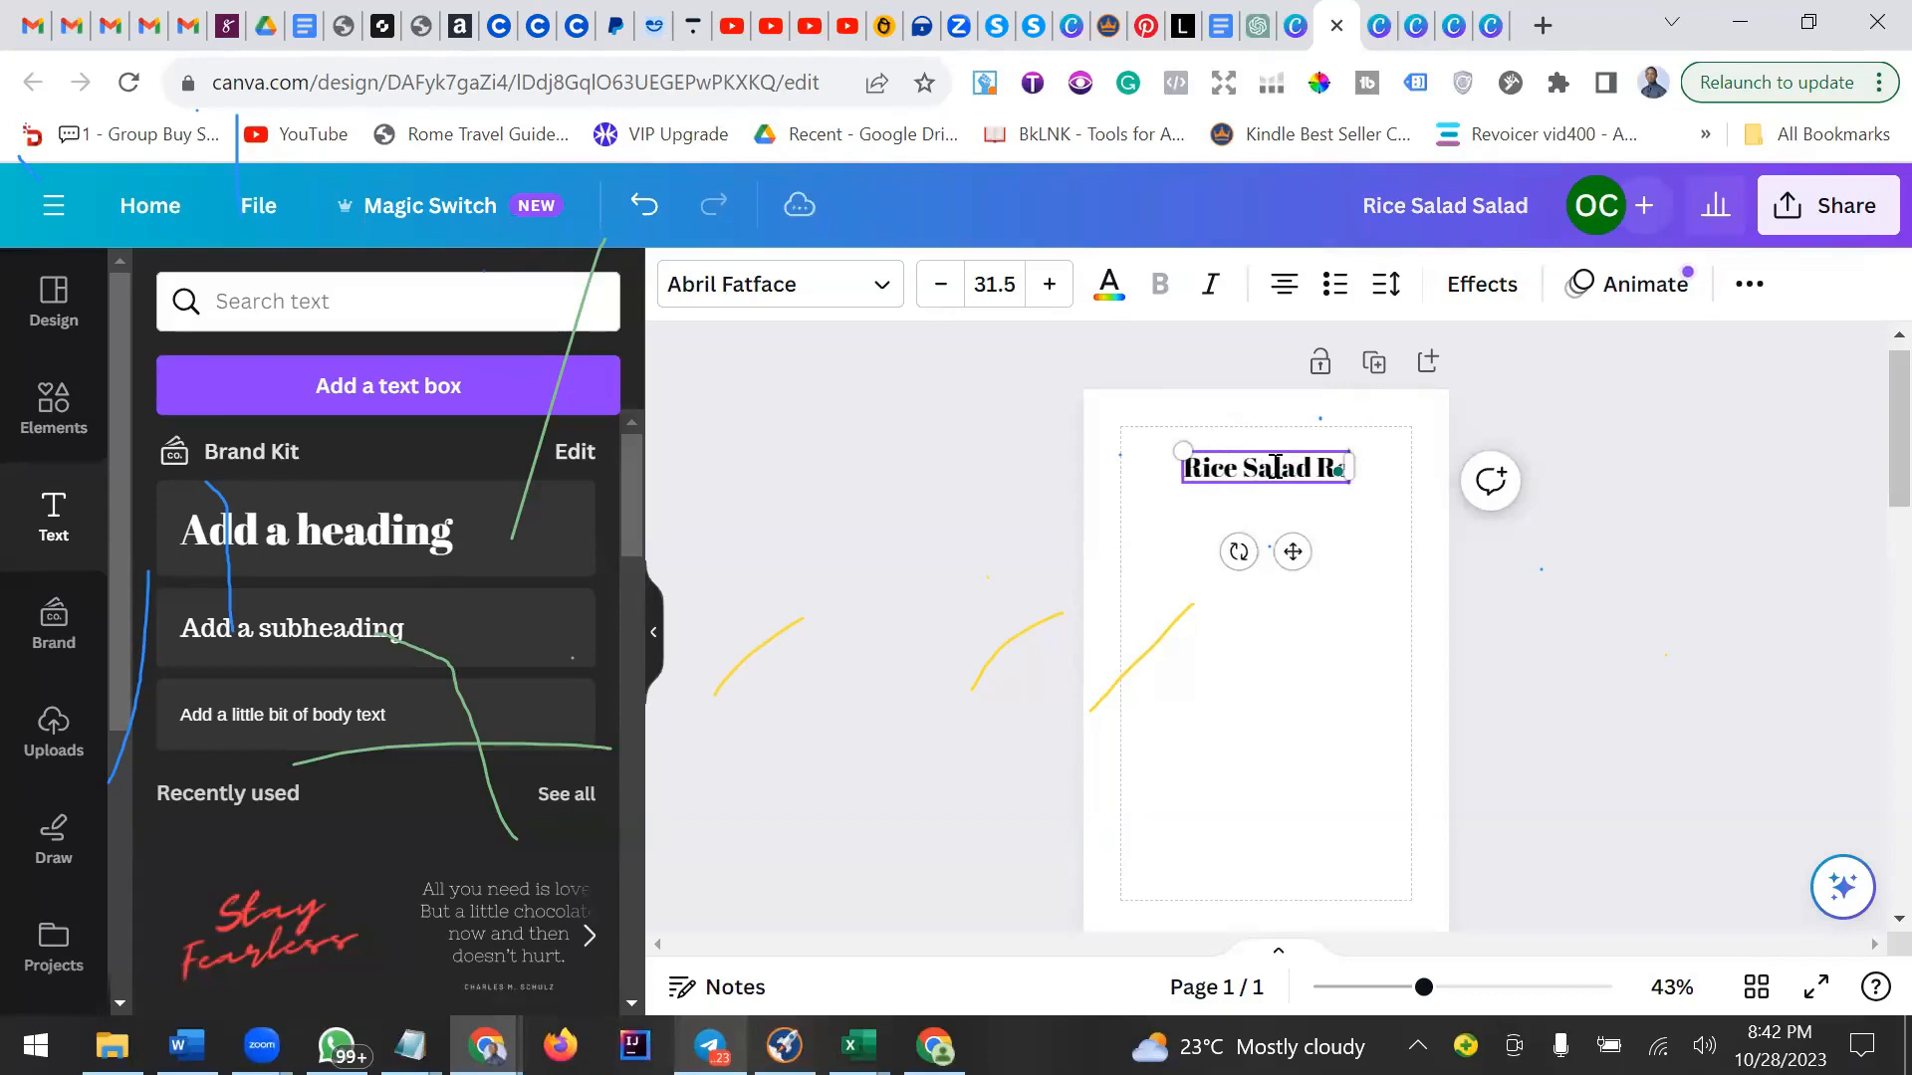
{"action": "type", "text": "ecipe"}
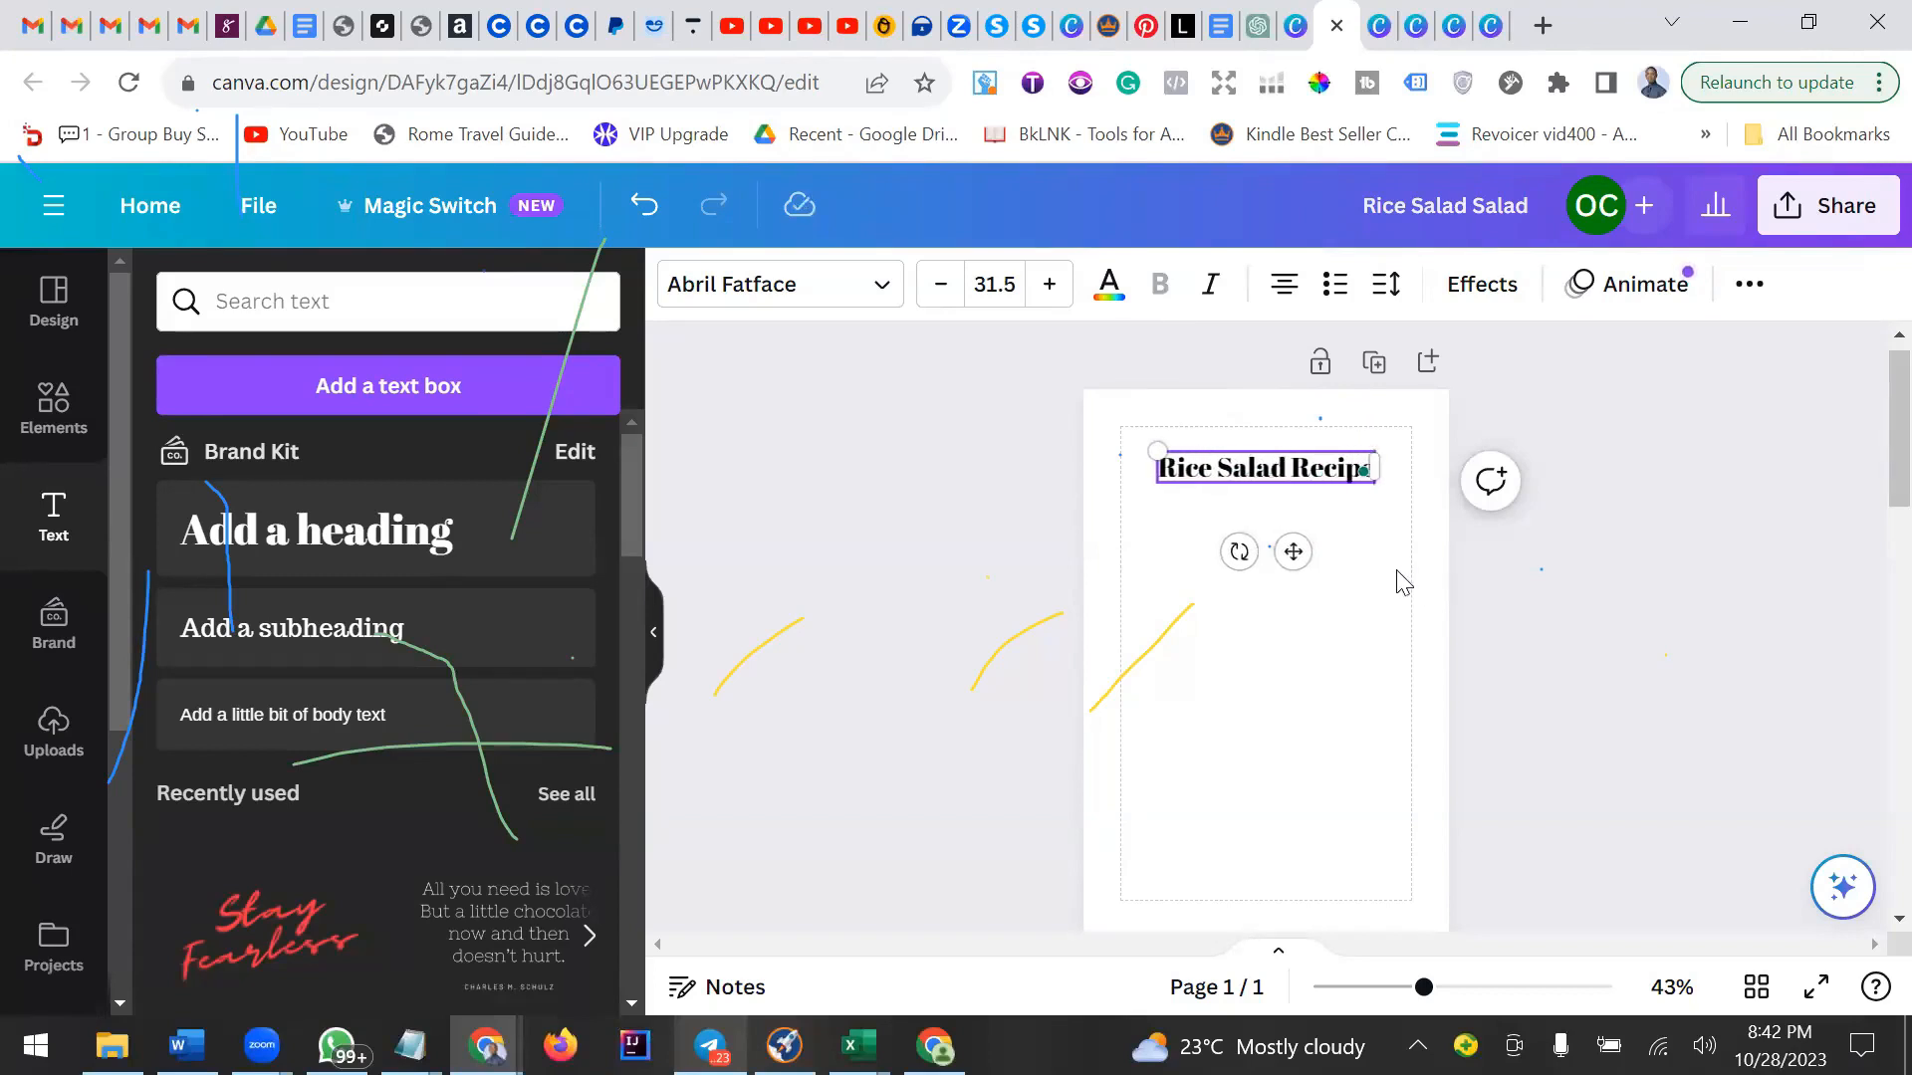
{"action": "left_click", "coordinate": [1356, 580]}
Duplicate the heading below it and paste How To Prepare Rice Salad into the copy.
{"action": "left_click", "coordinate": [1340, 464]}
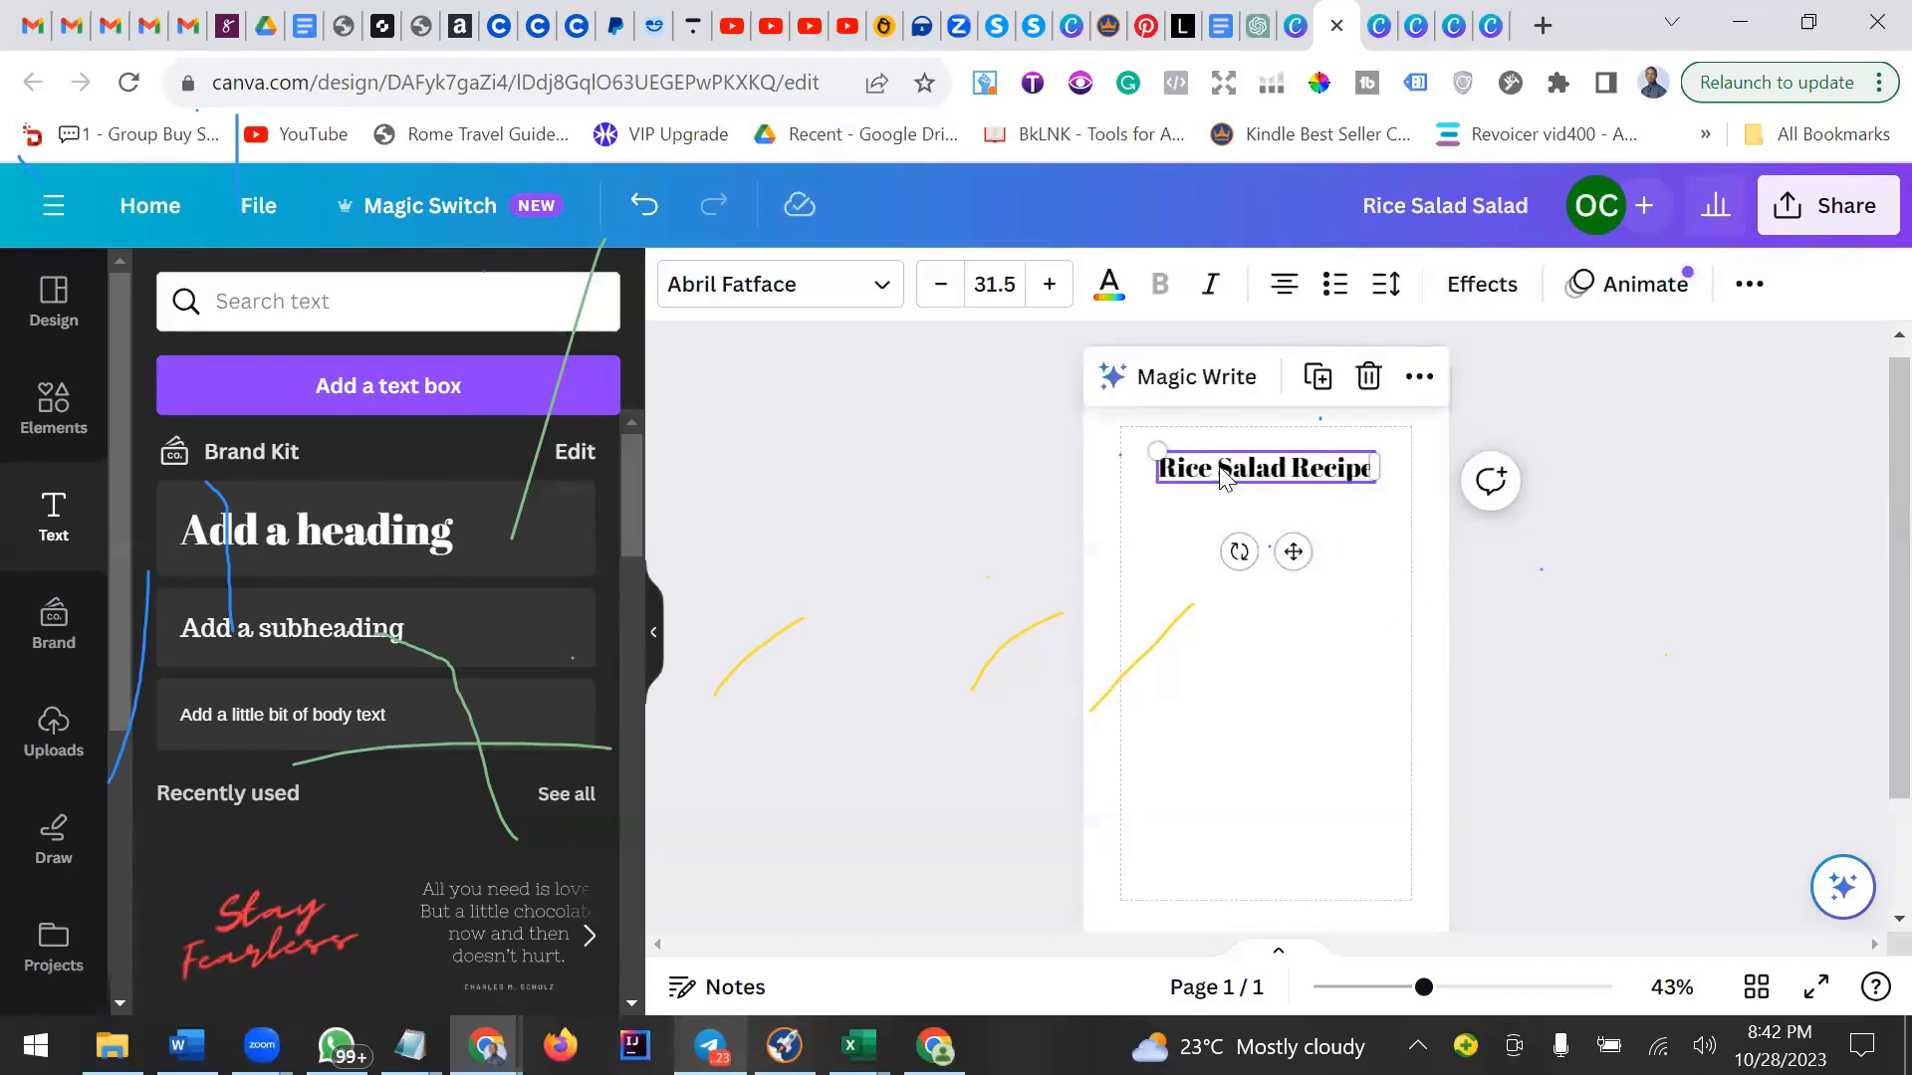
{"action": "left_click_drag", "start_coordinate": [1293, 552], "coordinate": [1295, 712]}
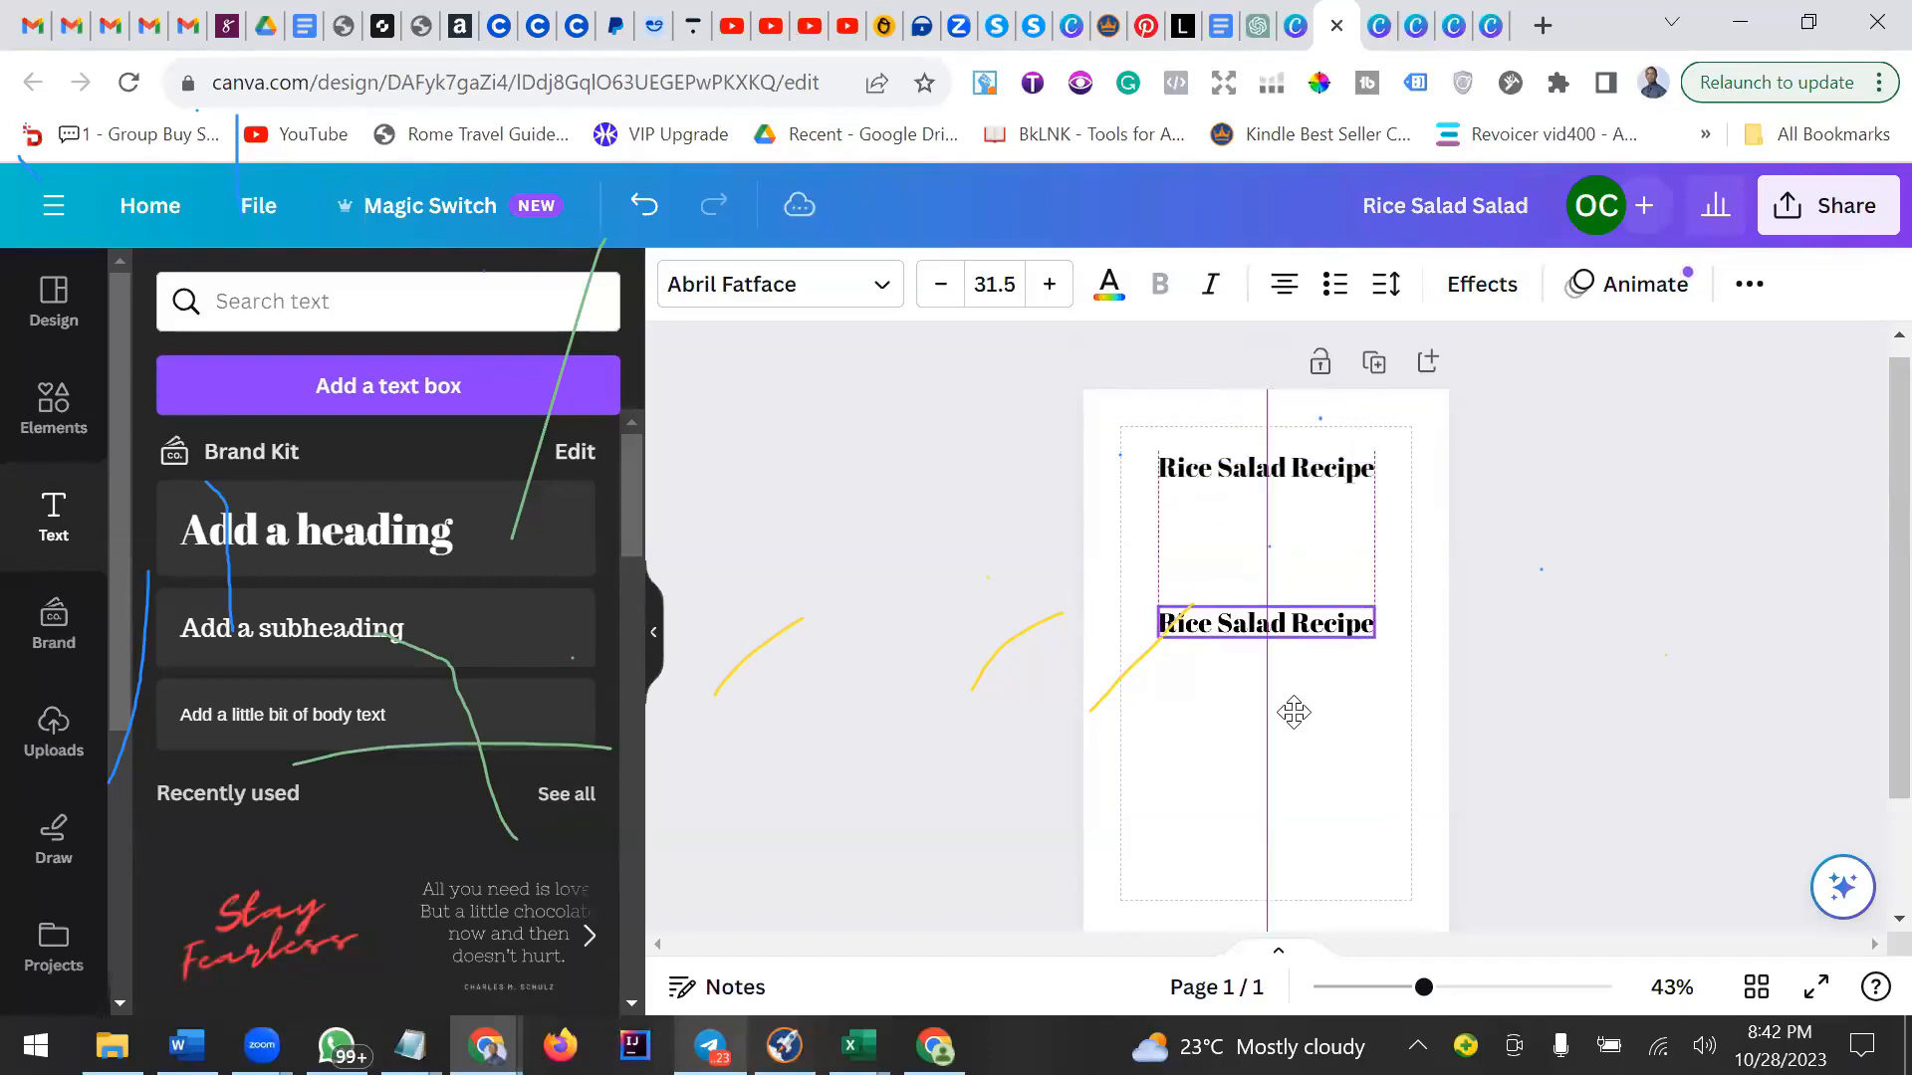
{"action": "double_click", "coordinate": [1283, 625]}
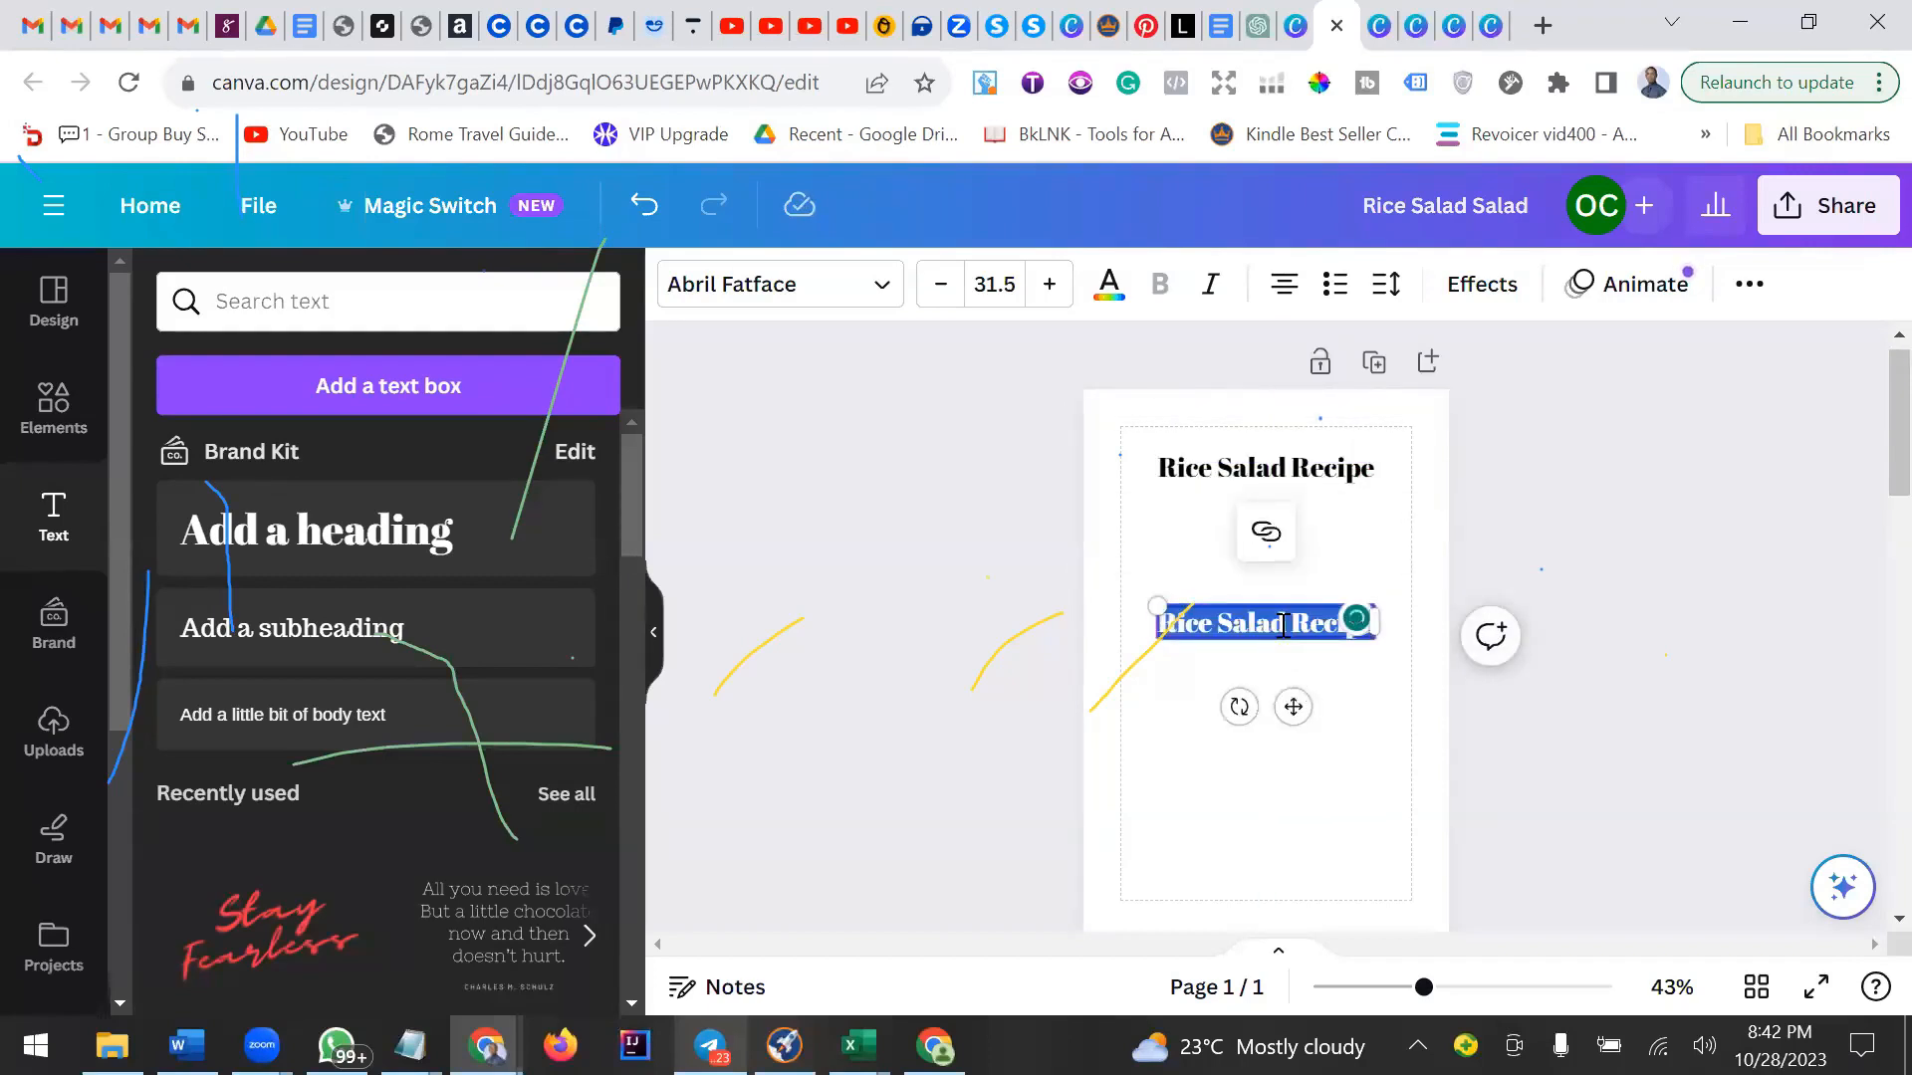
{"action": "type", "text": "How To Prepare Rice Salad"}
Set the Rice Salad Recipe heading to the Abril Fatface font at size 40.
{"action": "left_click", "coordinate": [1247, 472]}
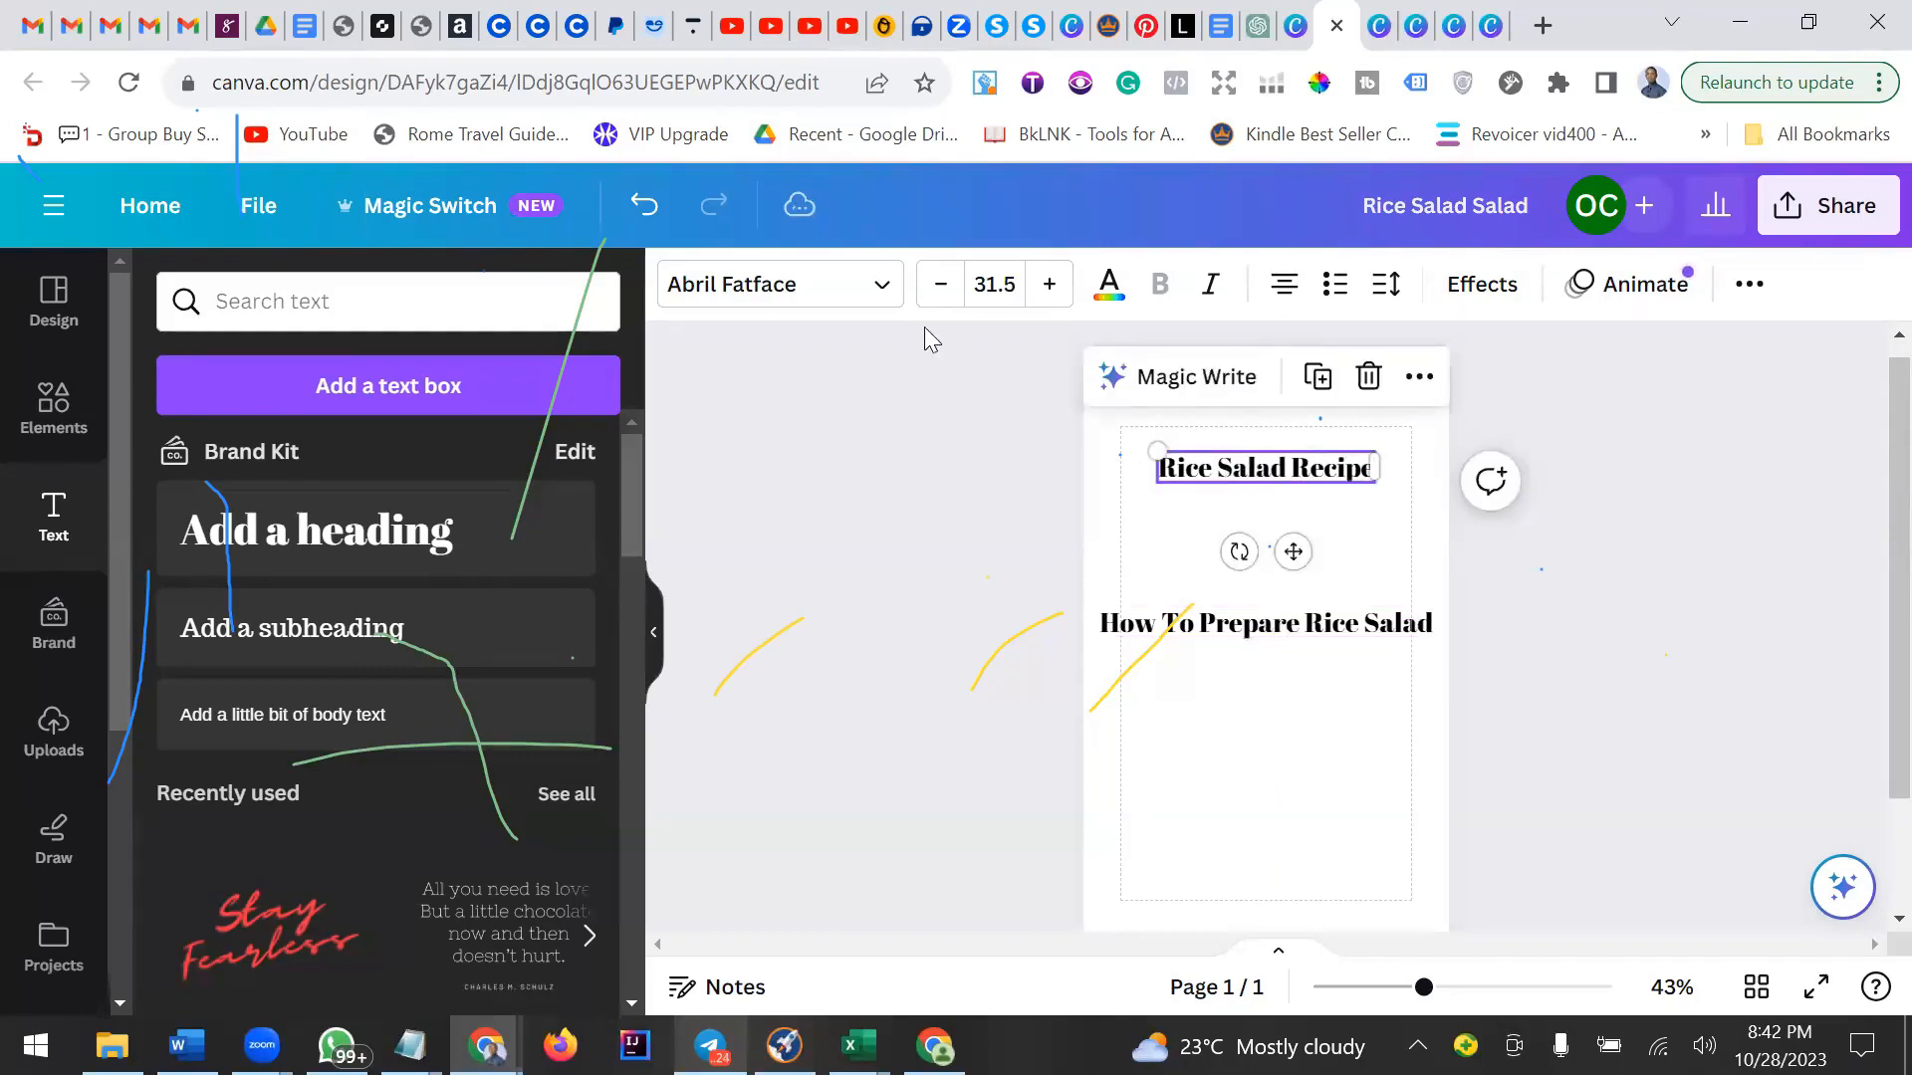
{"action": "left_click", "coordinate": [841, 293]}
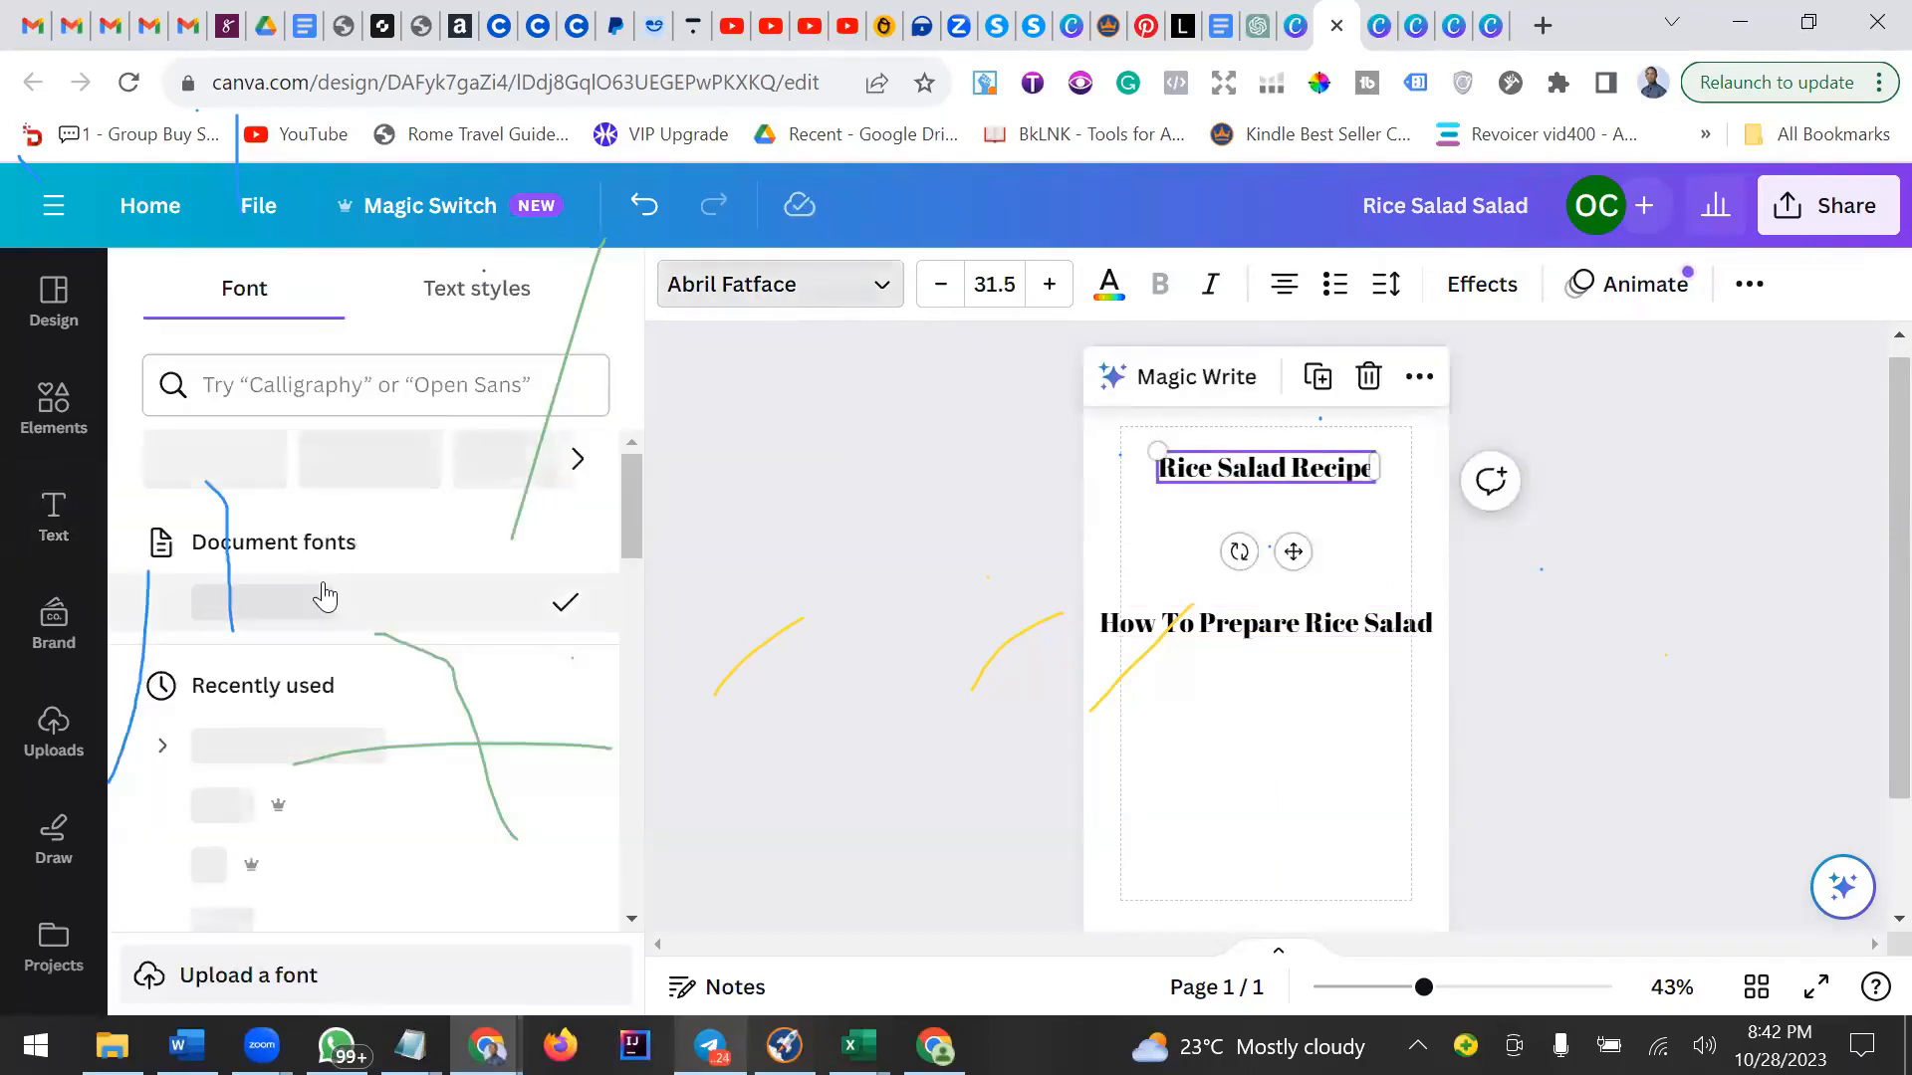
{"action": "scroll", "coordinate": [325, 599], "scroll_direction": "down", "scroll_amount": 3}
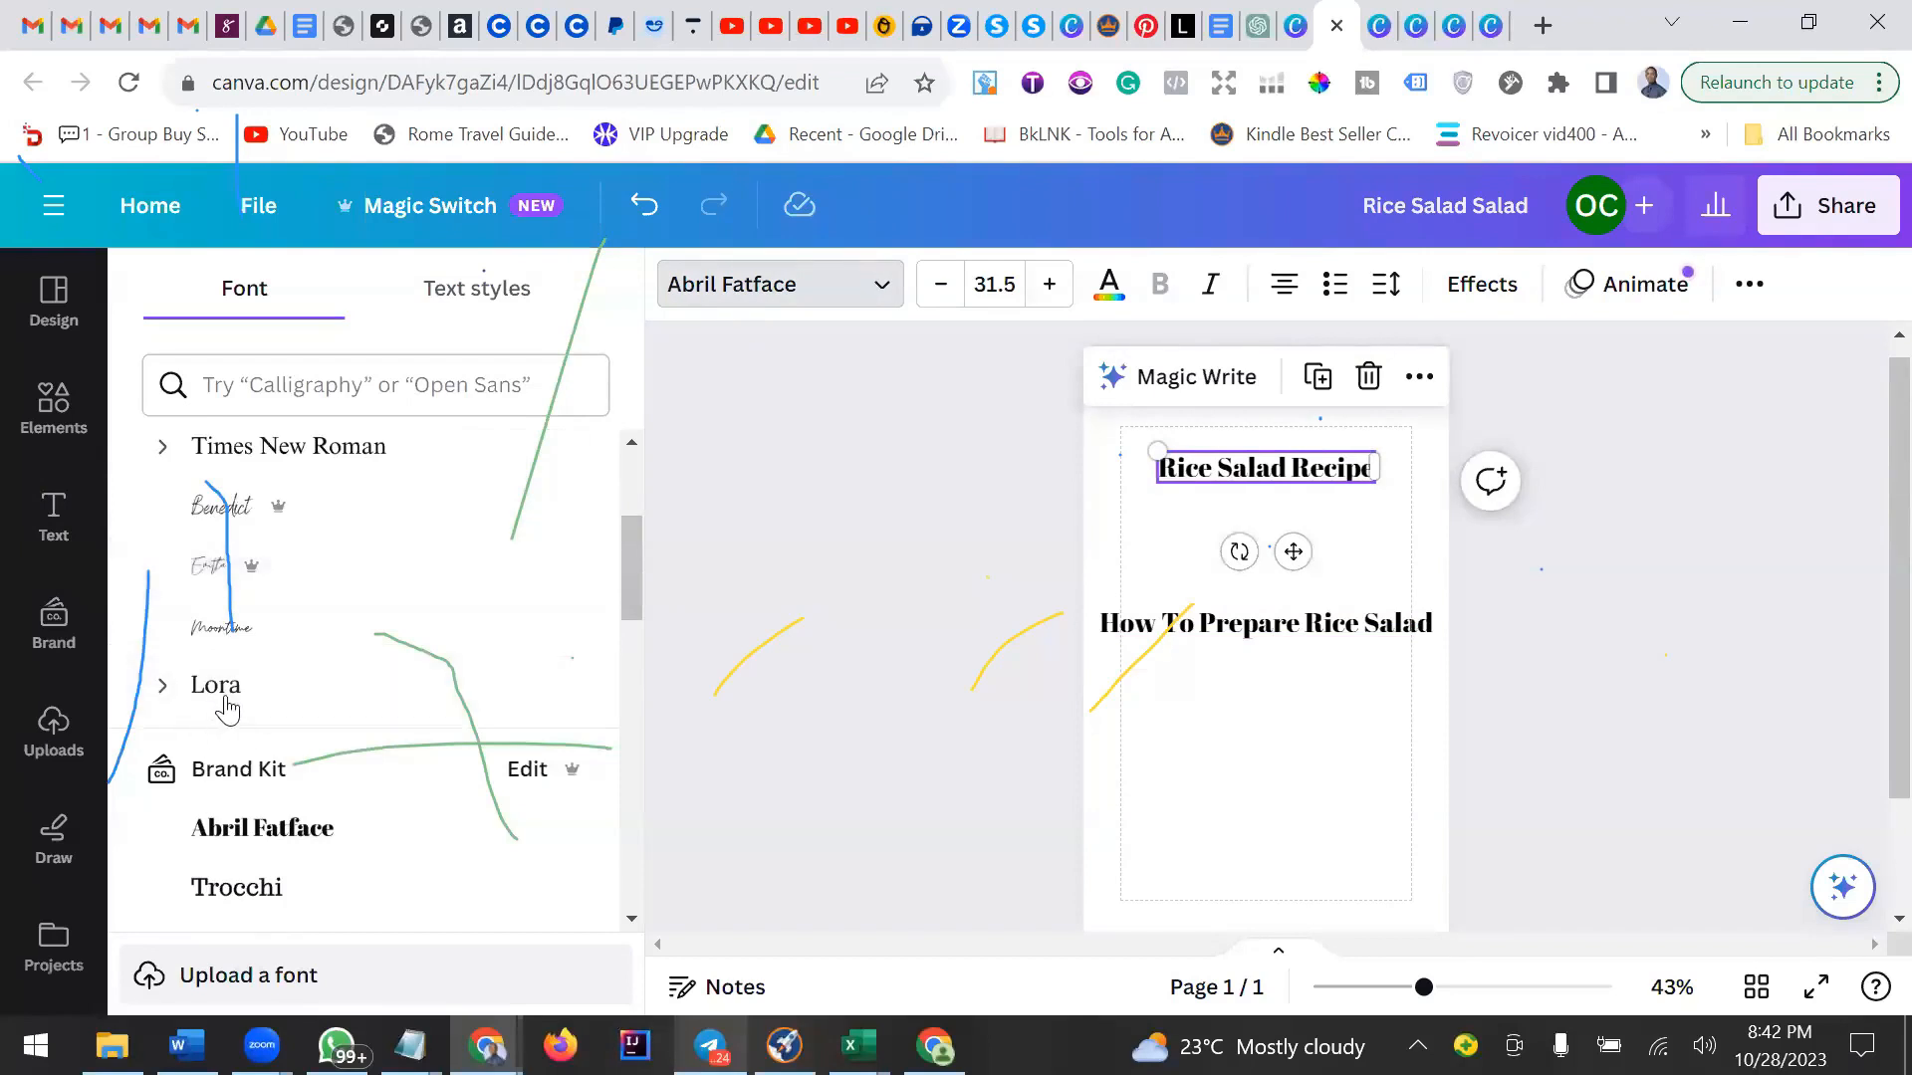
{"action": "left_click", "coordinate": [297, 835]}
{"action": "left_click", "coordinate": [1005, 285]}
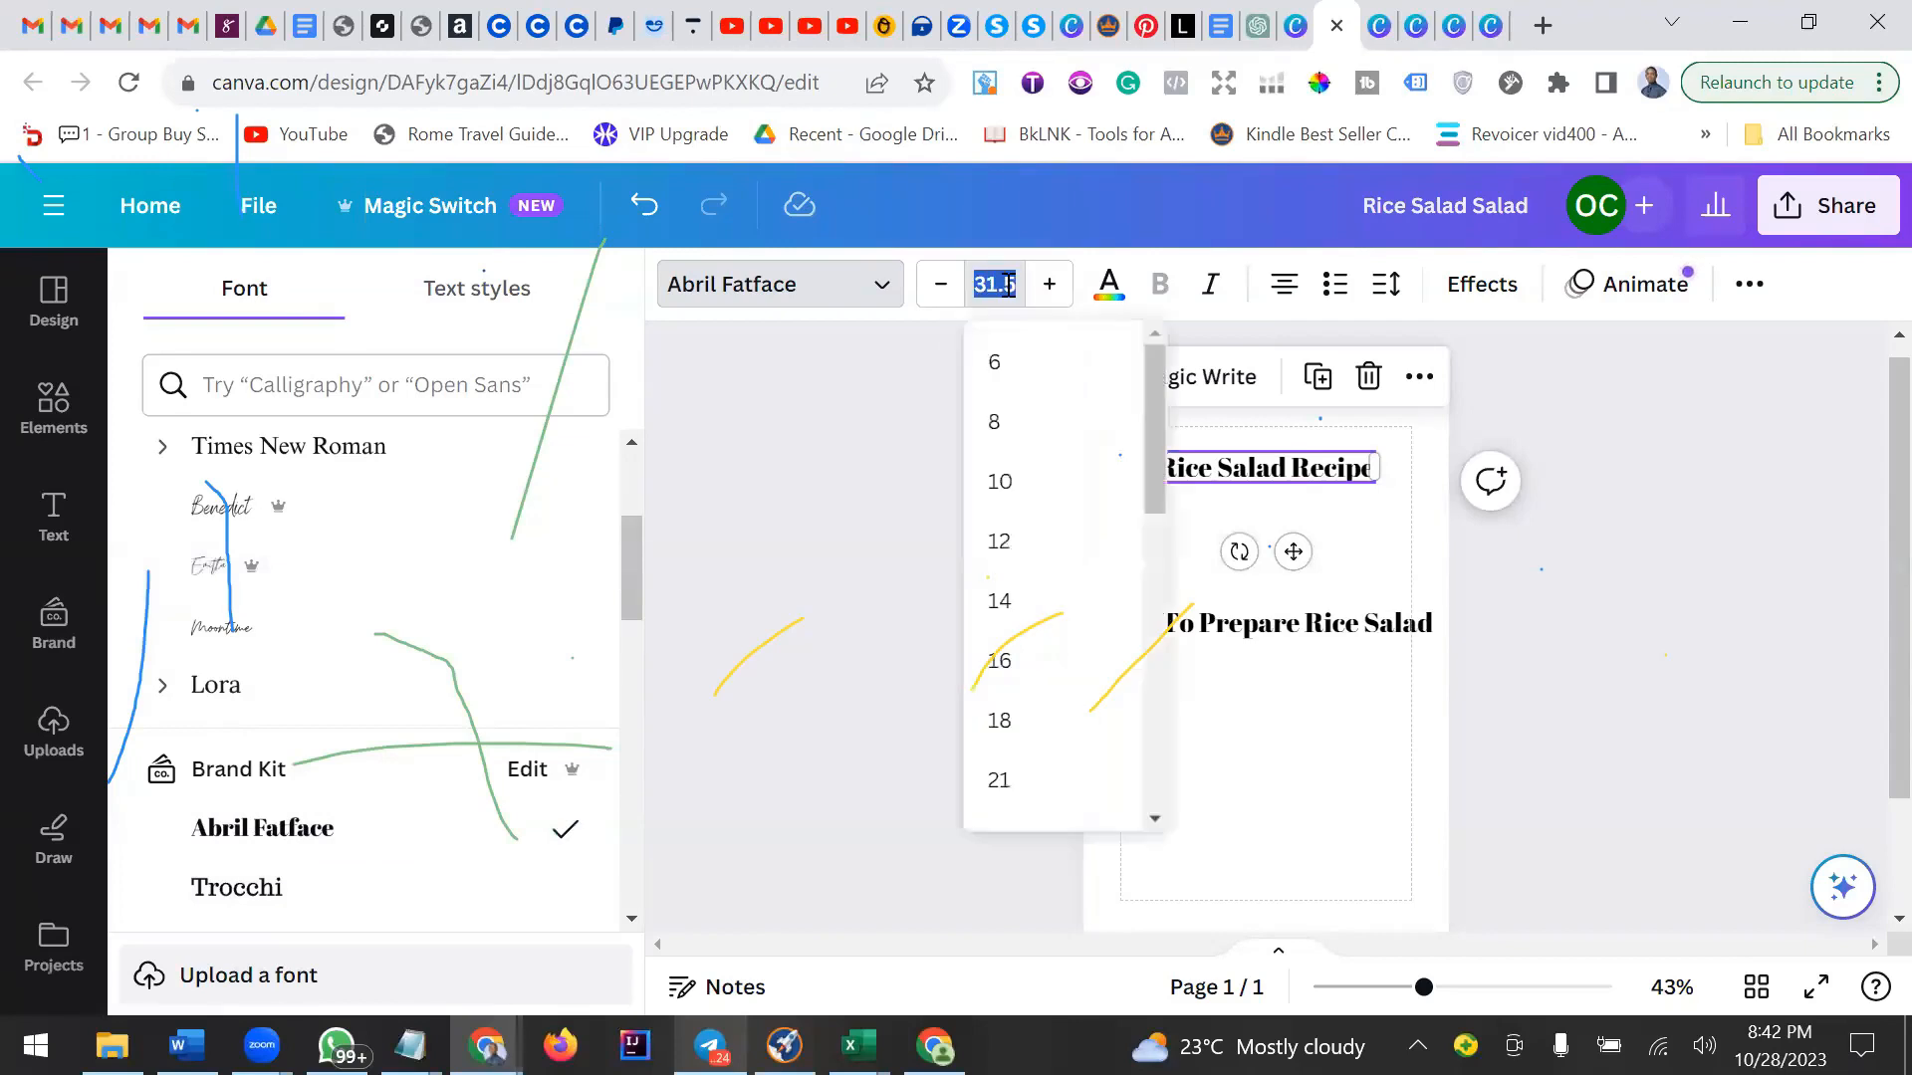
{"action": "type", "text": "40"}
{"action": "key", "text": "Return"}
Set the How To Prepare Rice Salad line to Lora, italic, at size 20.
{"action": "left_click", "coordinate": [1335, 627]}
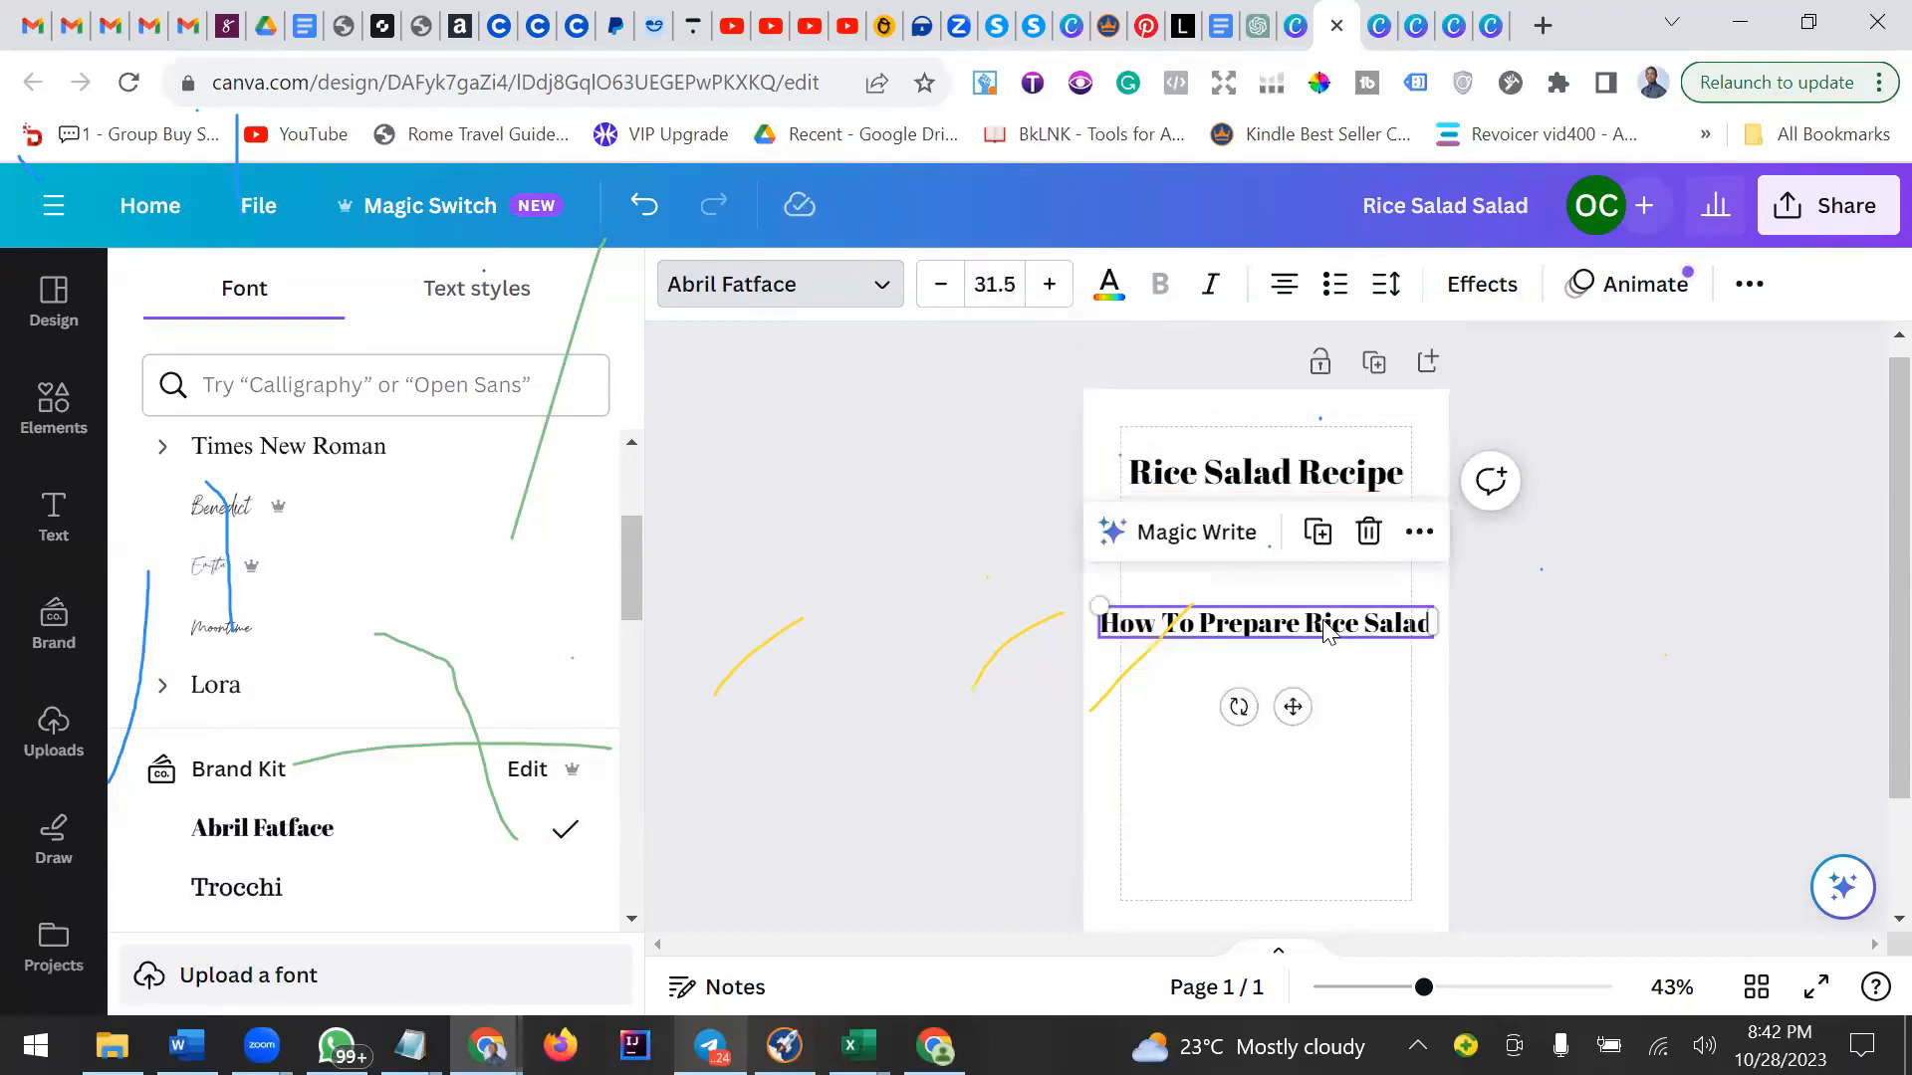
{"action": "left_click", "coordinate": [248, 697]}
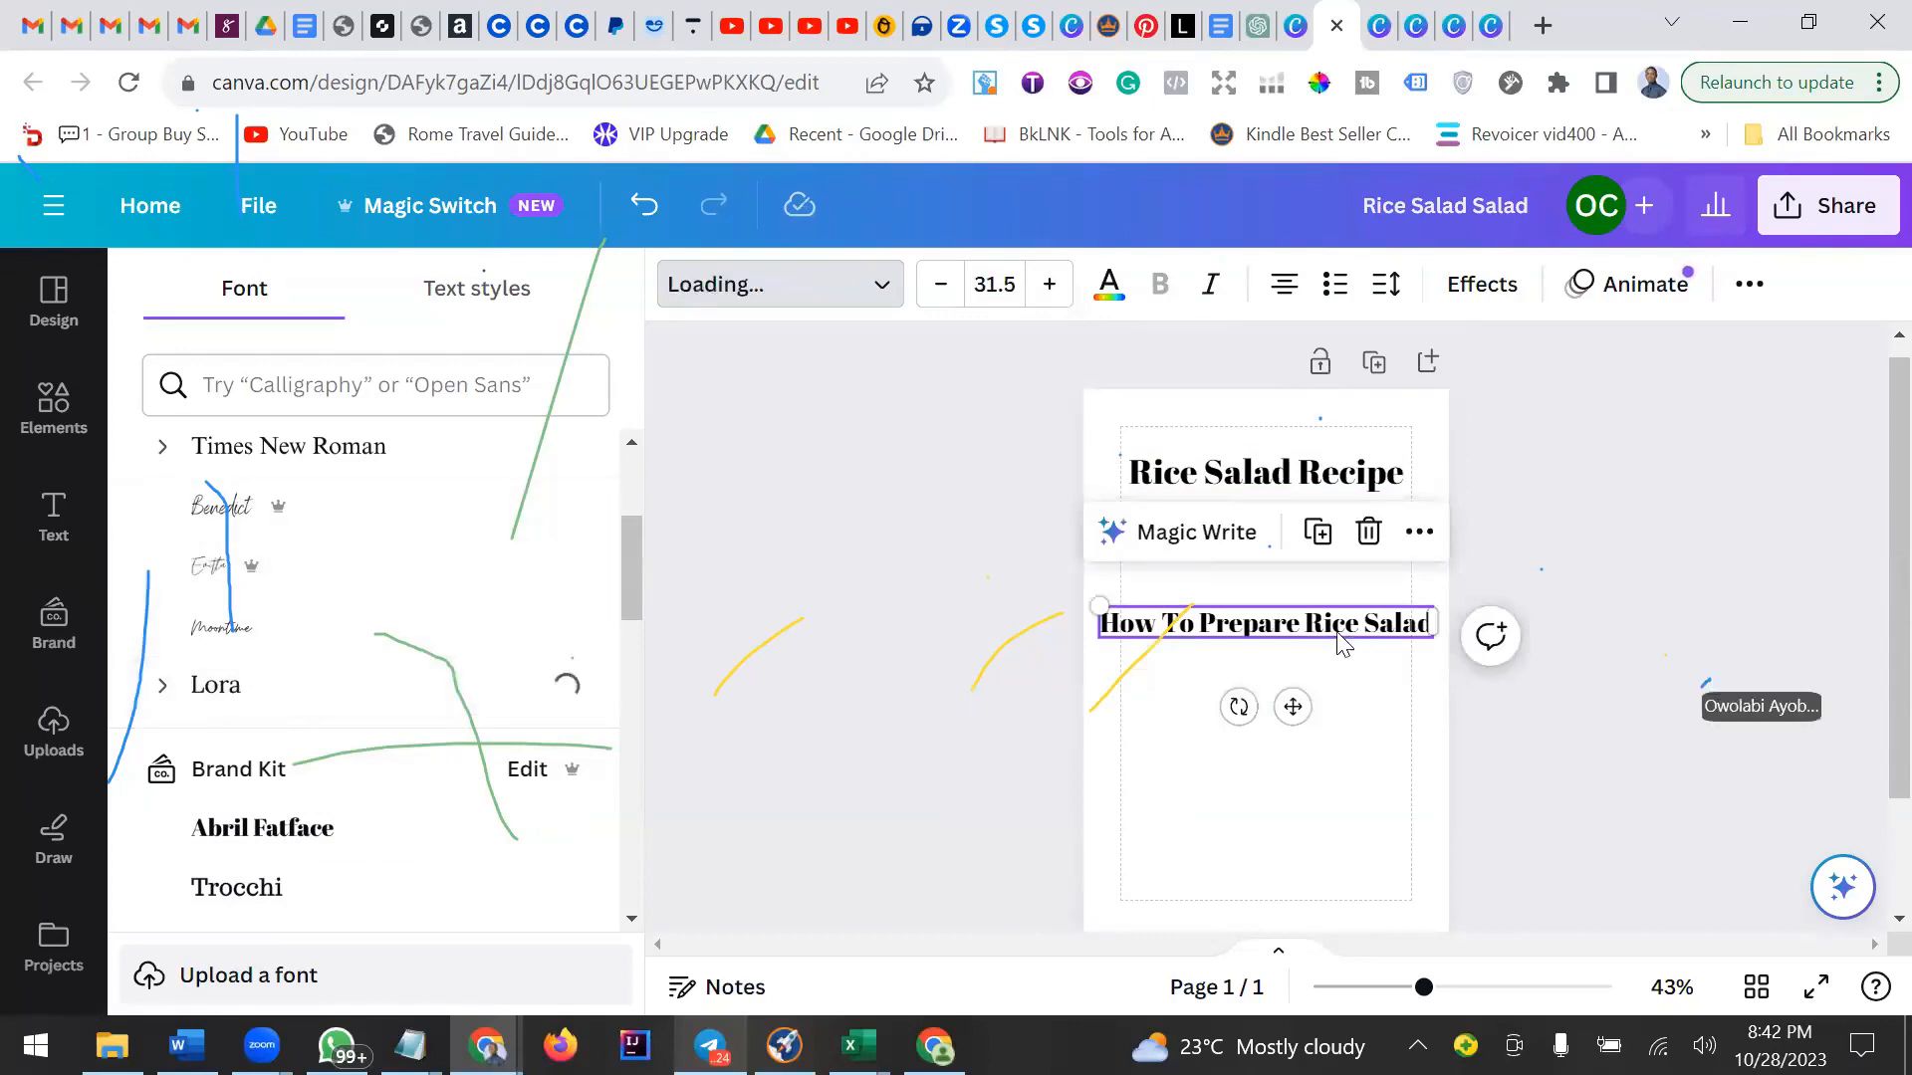
{"action": "left_click", "coordinate": [1210, 285]}
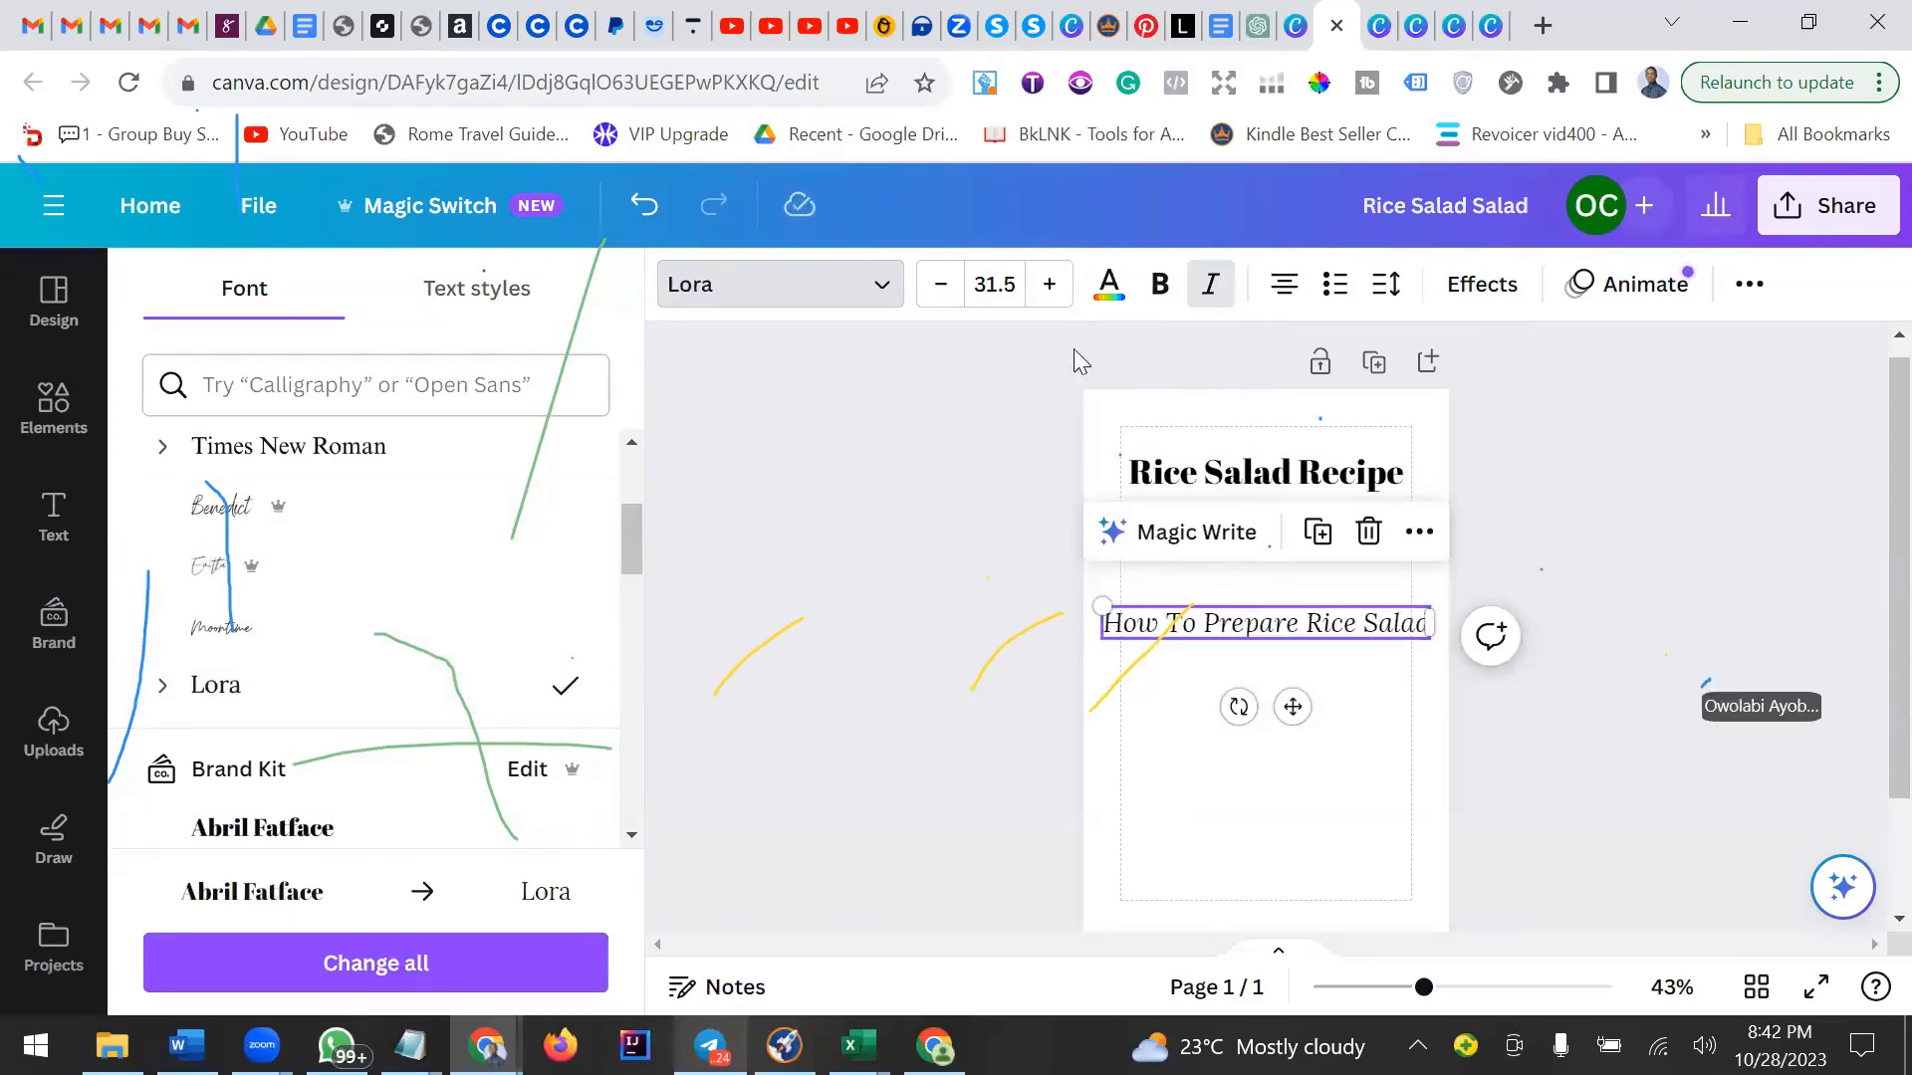
{"action": "left_click", "coordinate": [1011, 280]}
{"action": "type", "text": "20"}
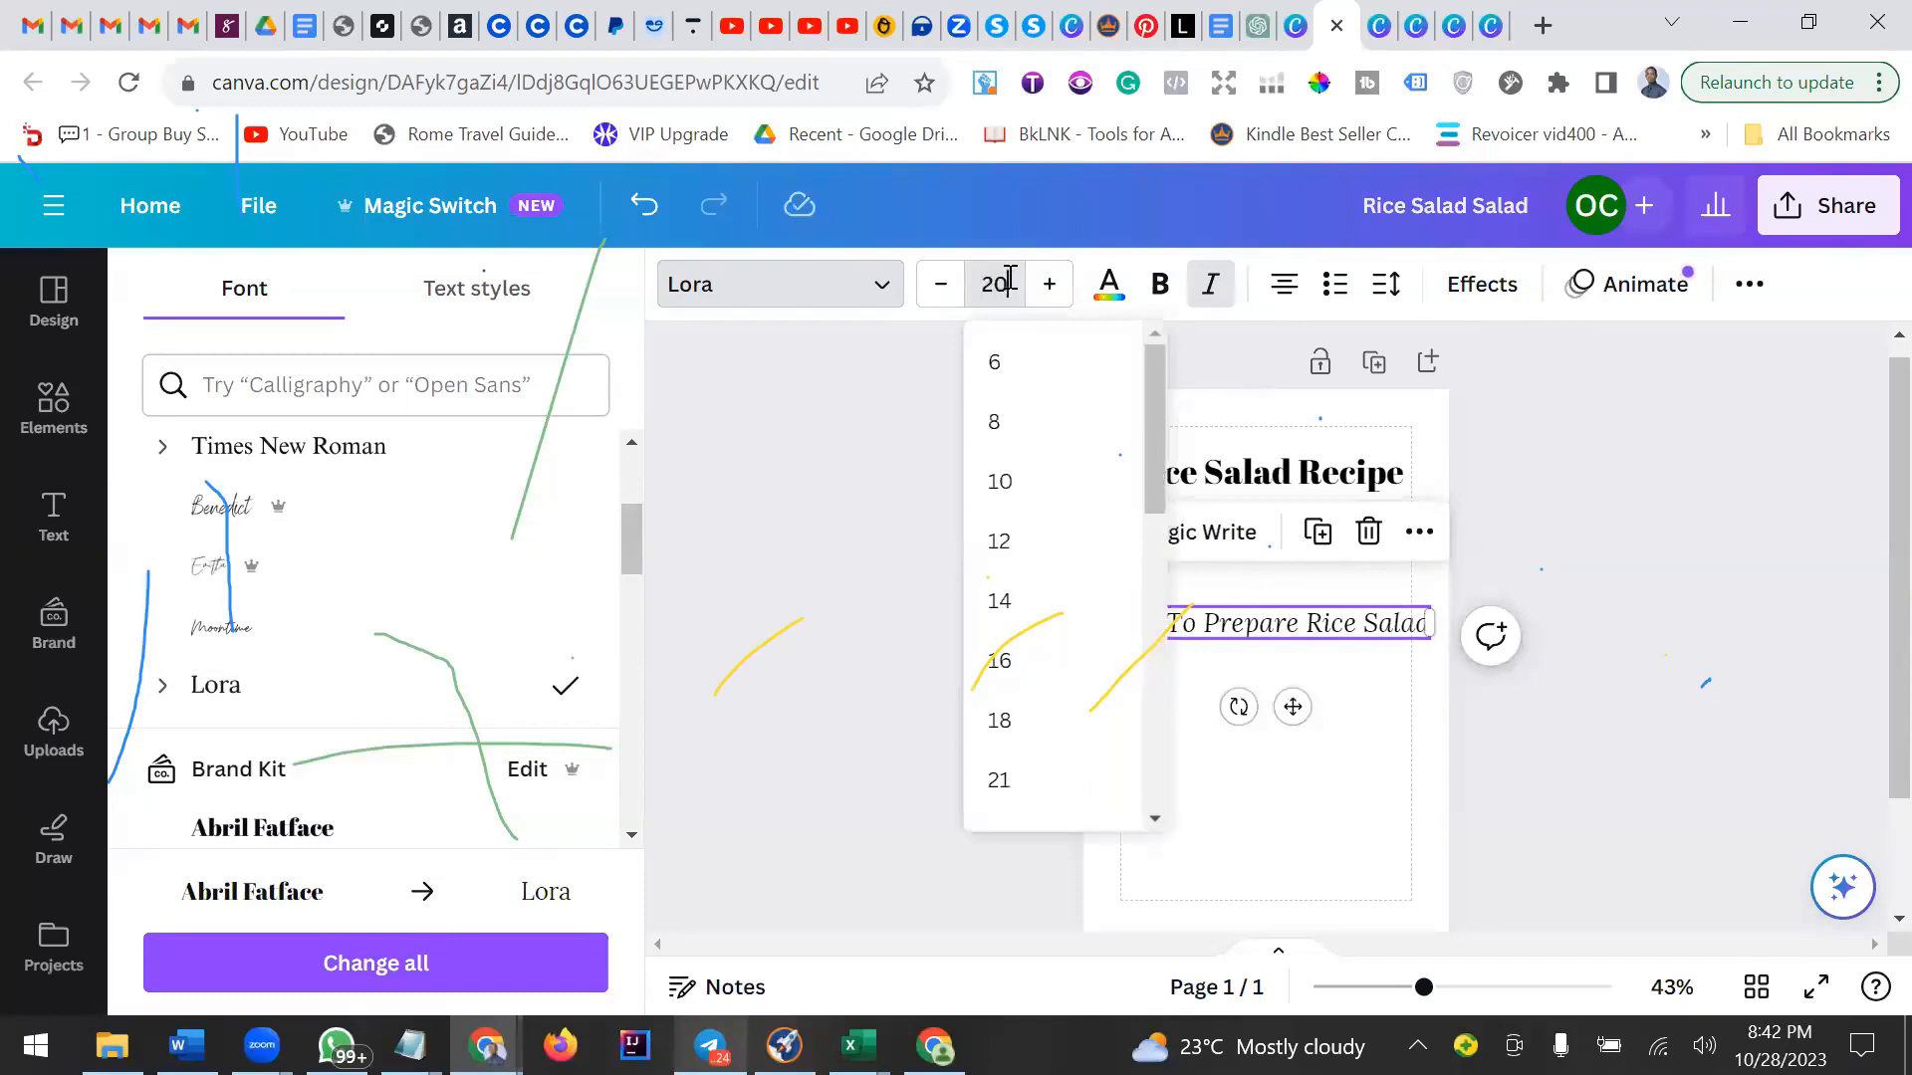
{"action": "key", "text": "Return"}
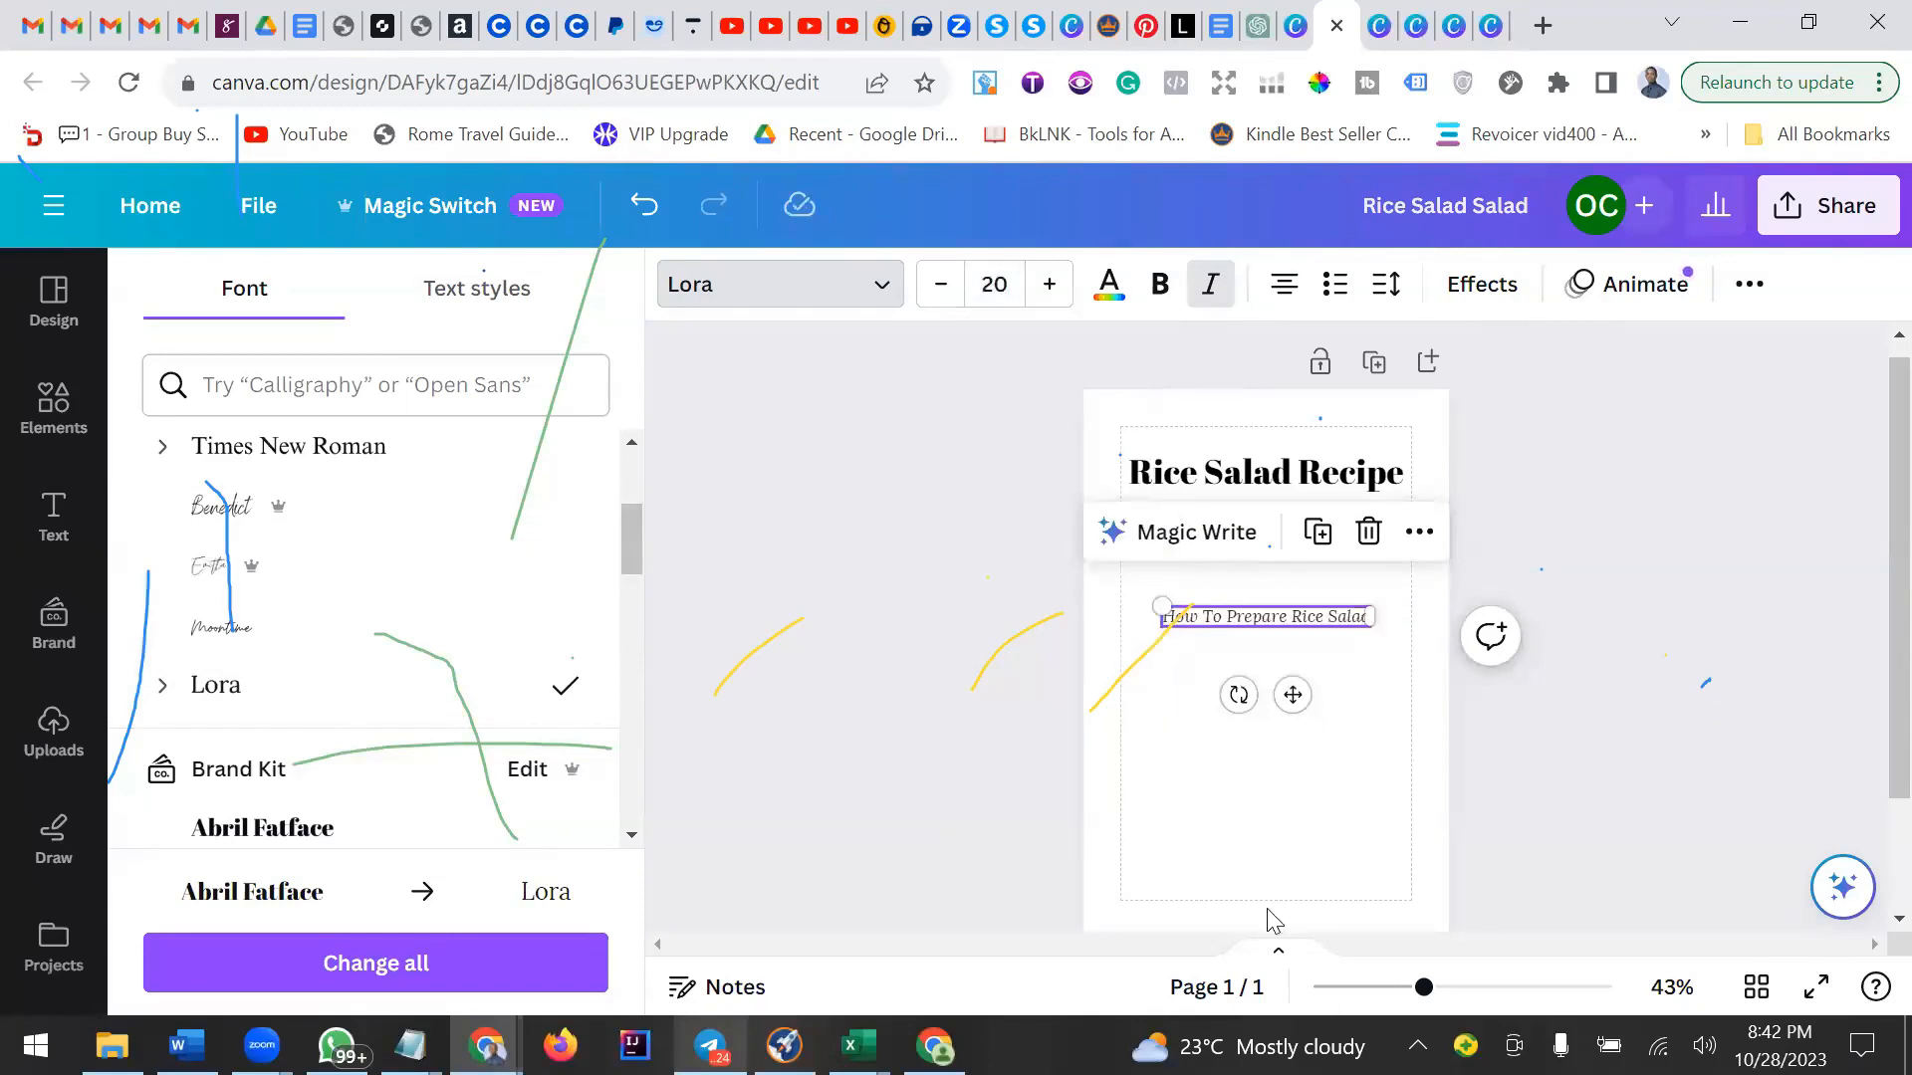
Move the How To Prepare Rice Salad line slightly lower beneath the heading.
{"action": "left_click", "coordinate": [1253, 754]}
{"action": "left_click", "coordinate": [1287, 623]}
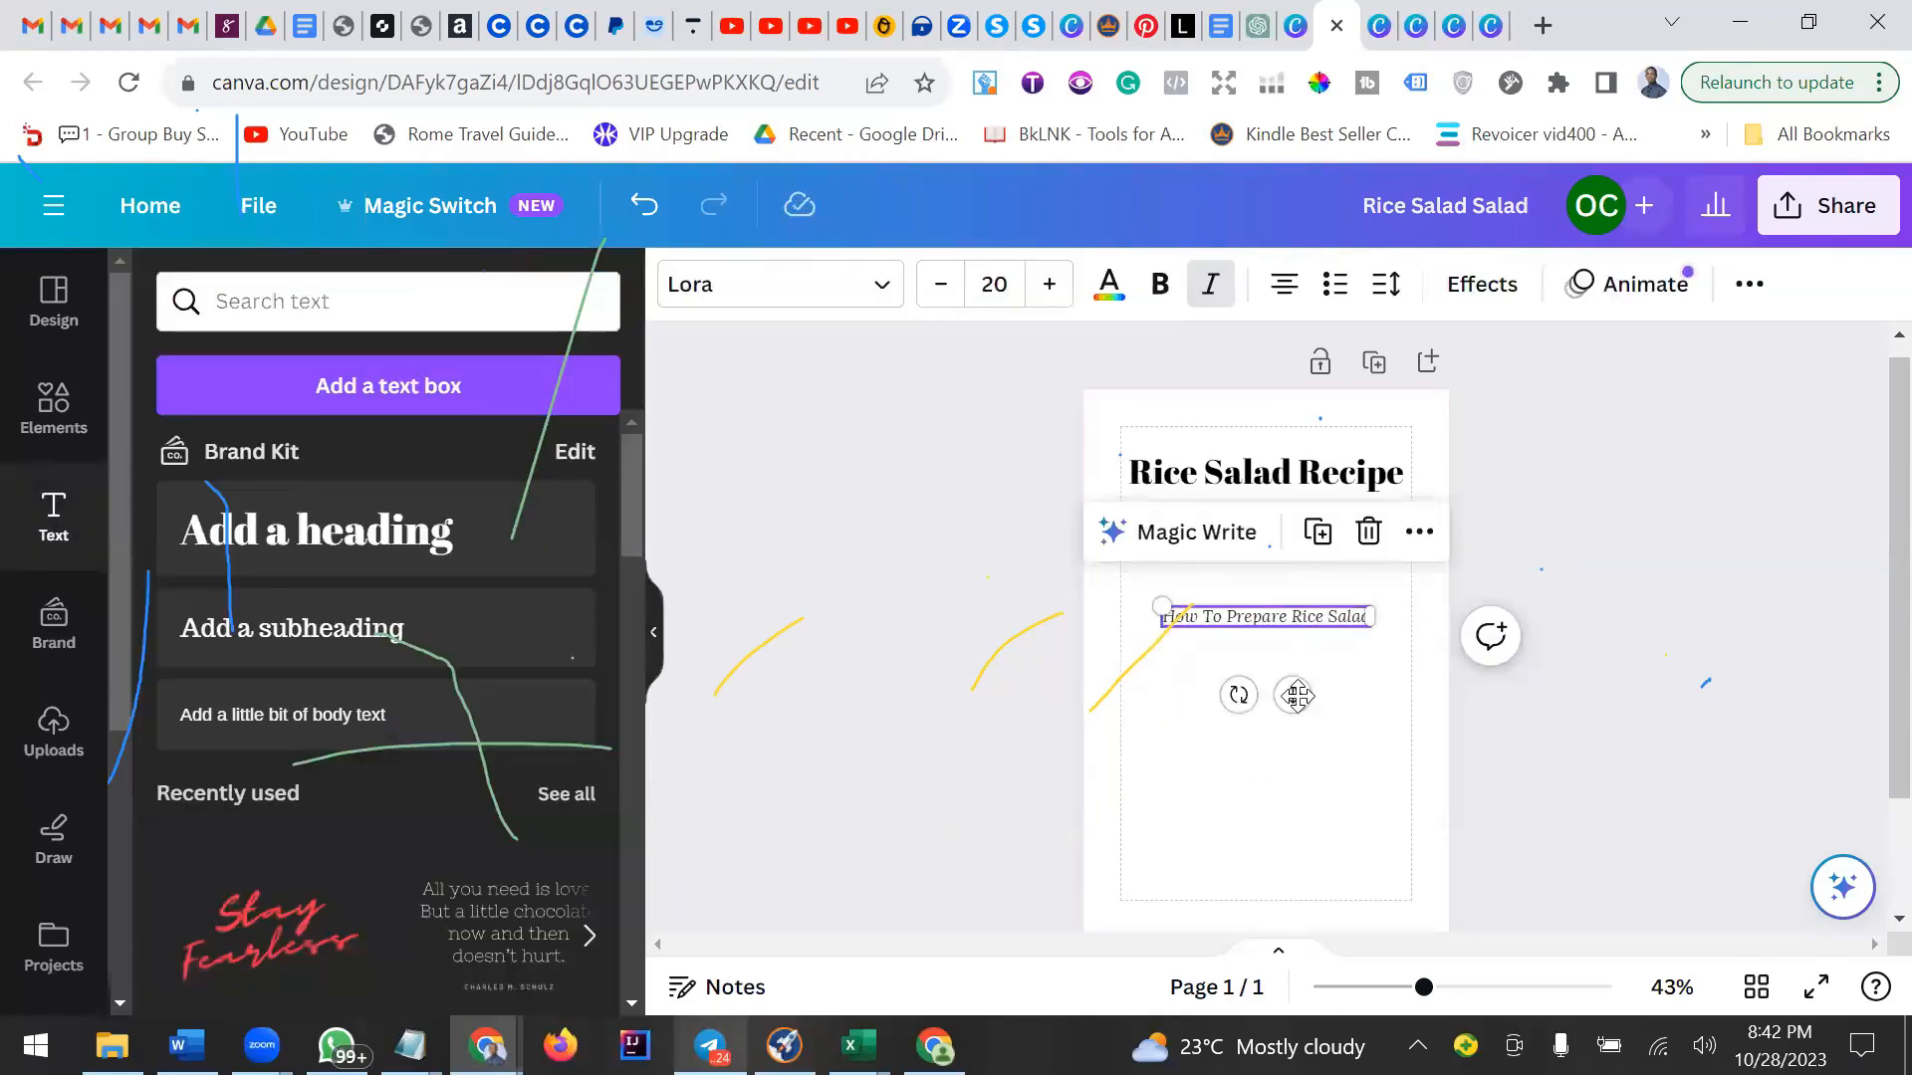
{"action": "left_click_drag", "start_coordinate": [1297, 691], "coordinate": [1294, 734]}
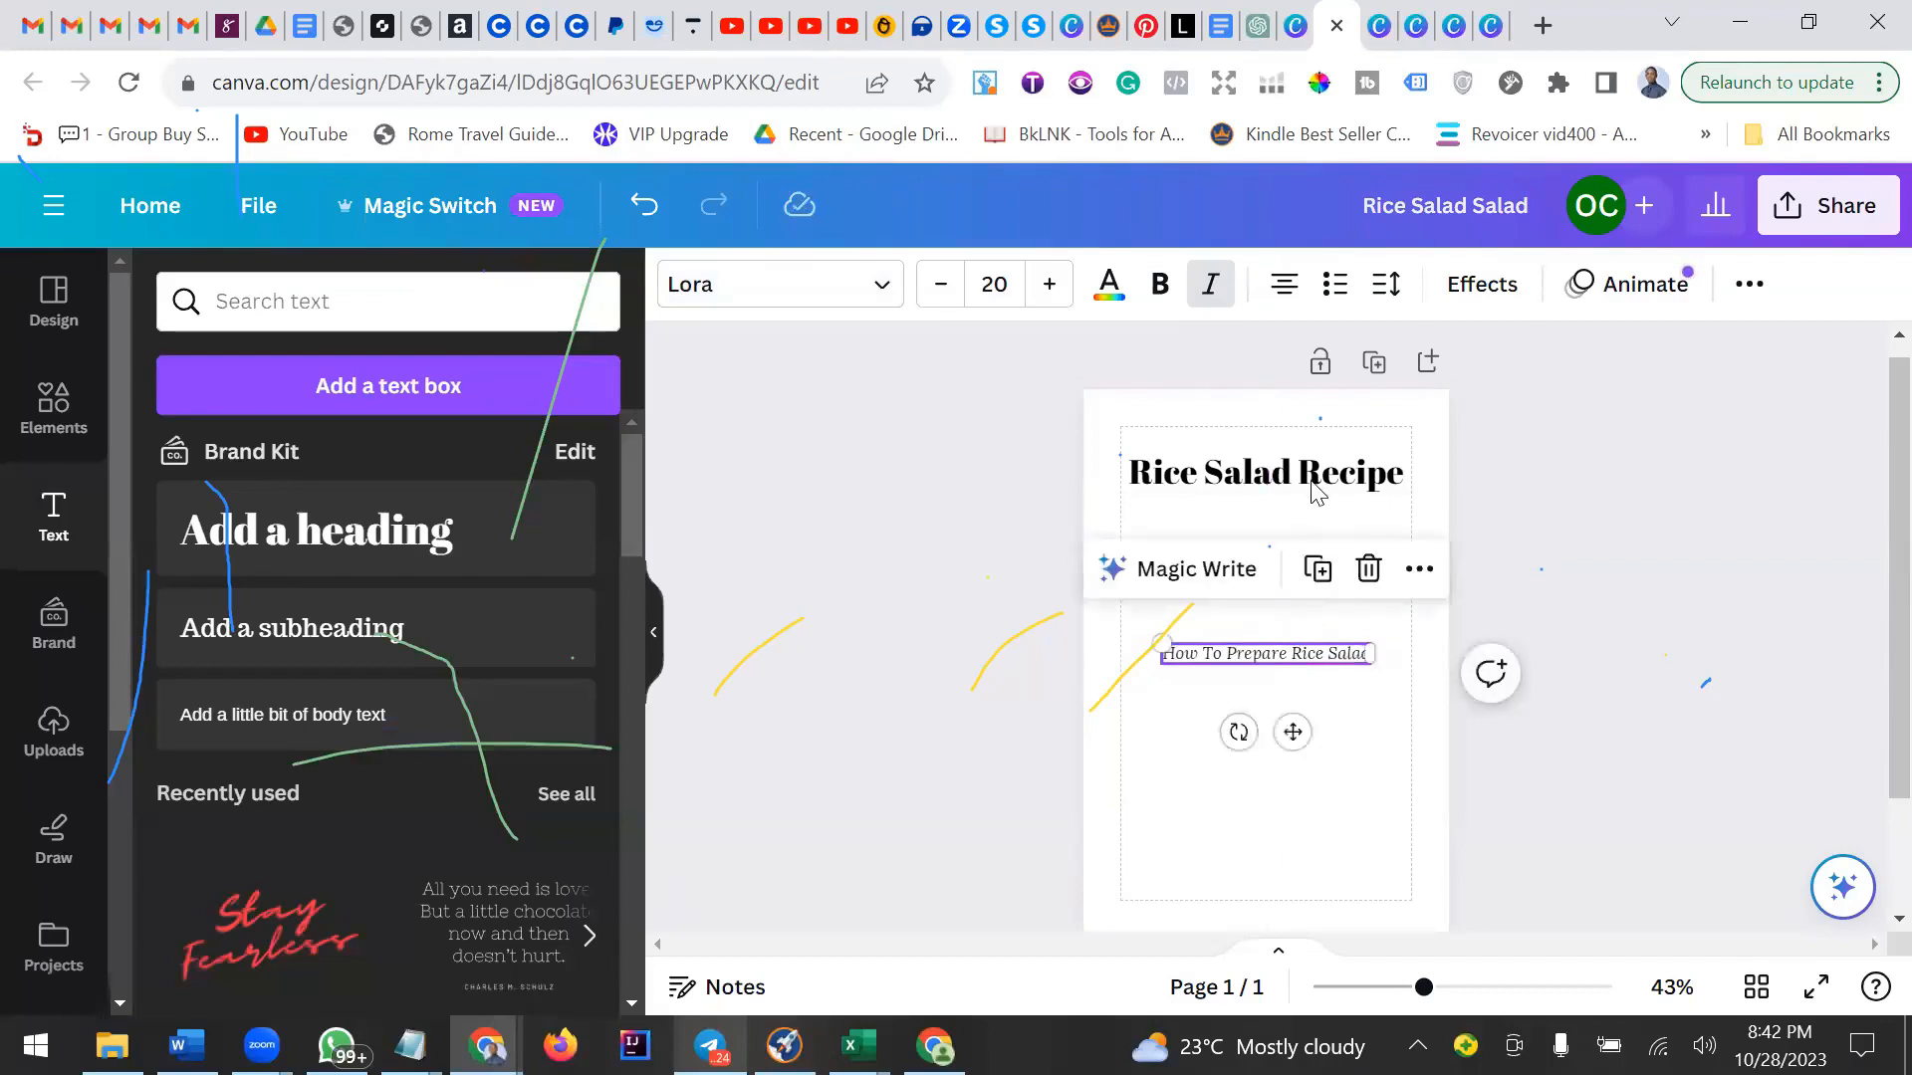
{"action": "left_click", "coordinate": [1311, 495]}
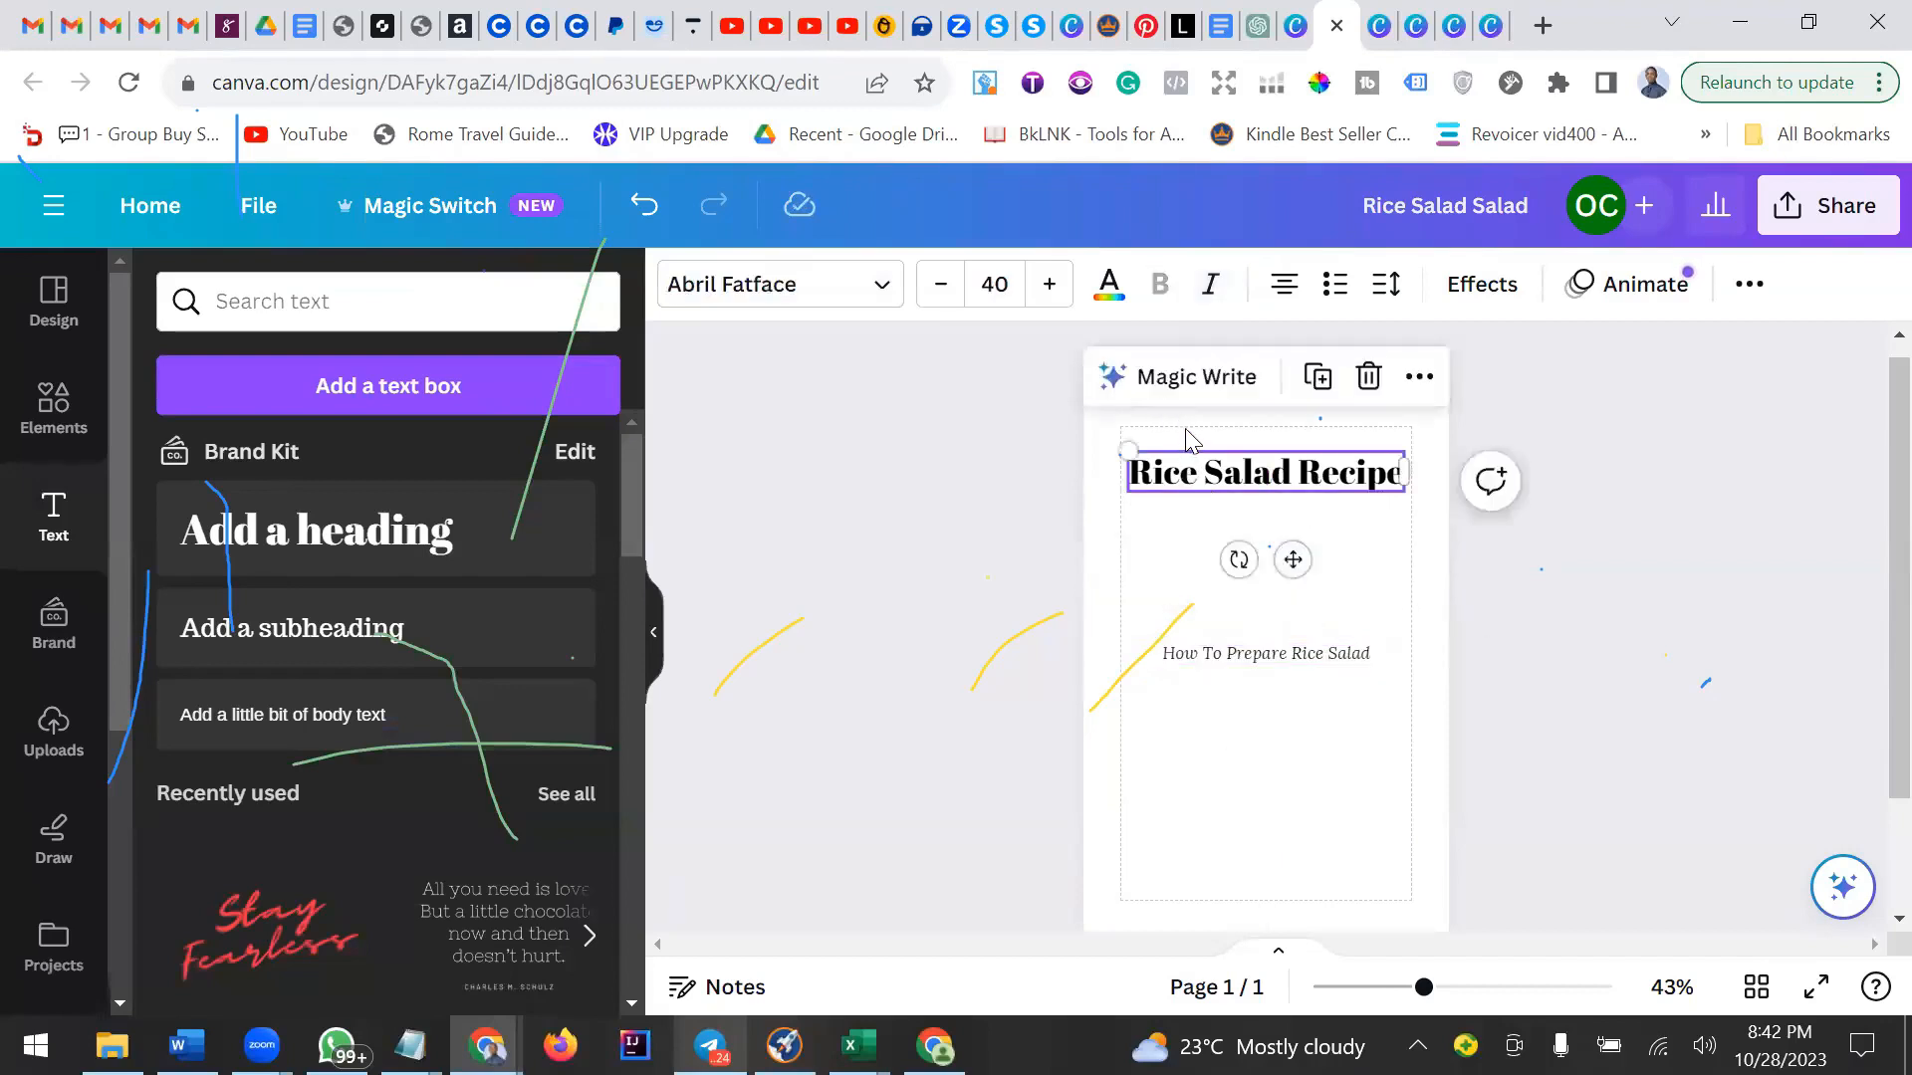
{"action": "left_click", "coordinate": [1285, 513]}
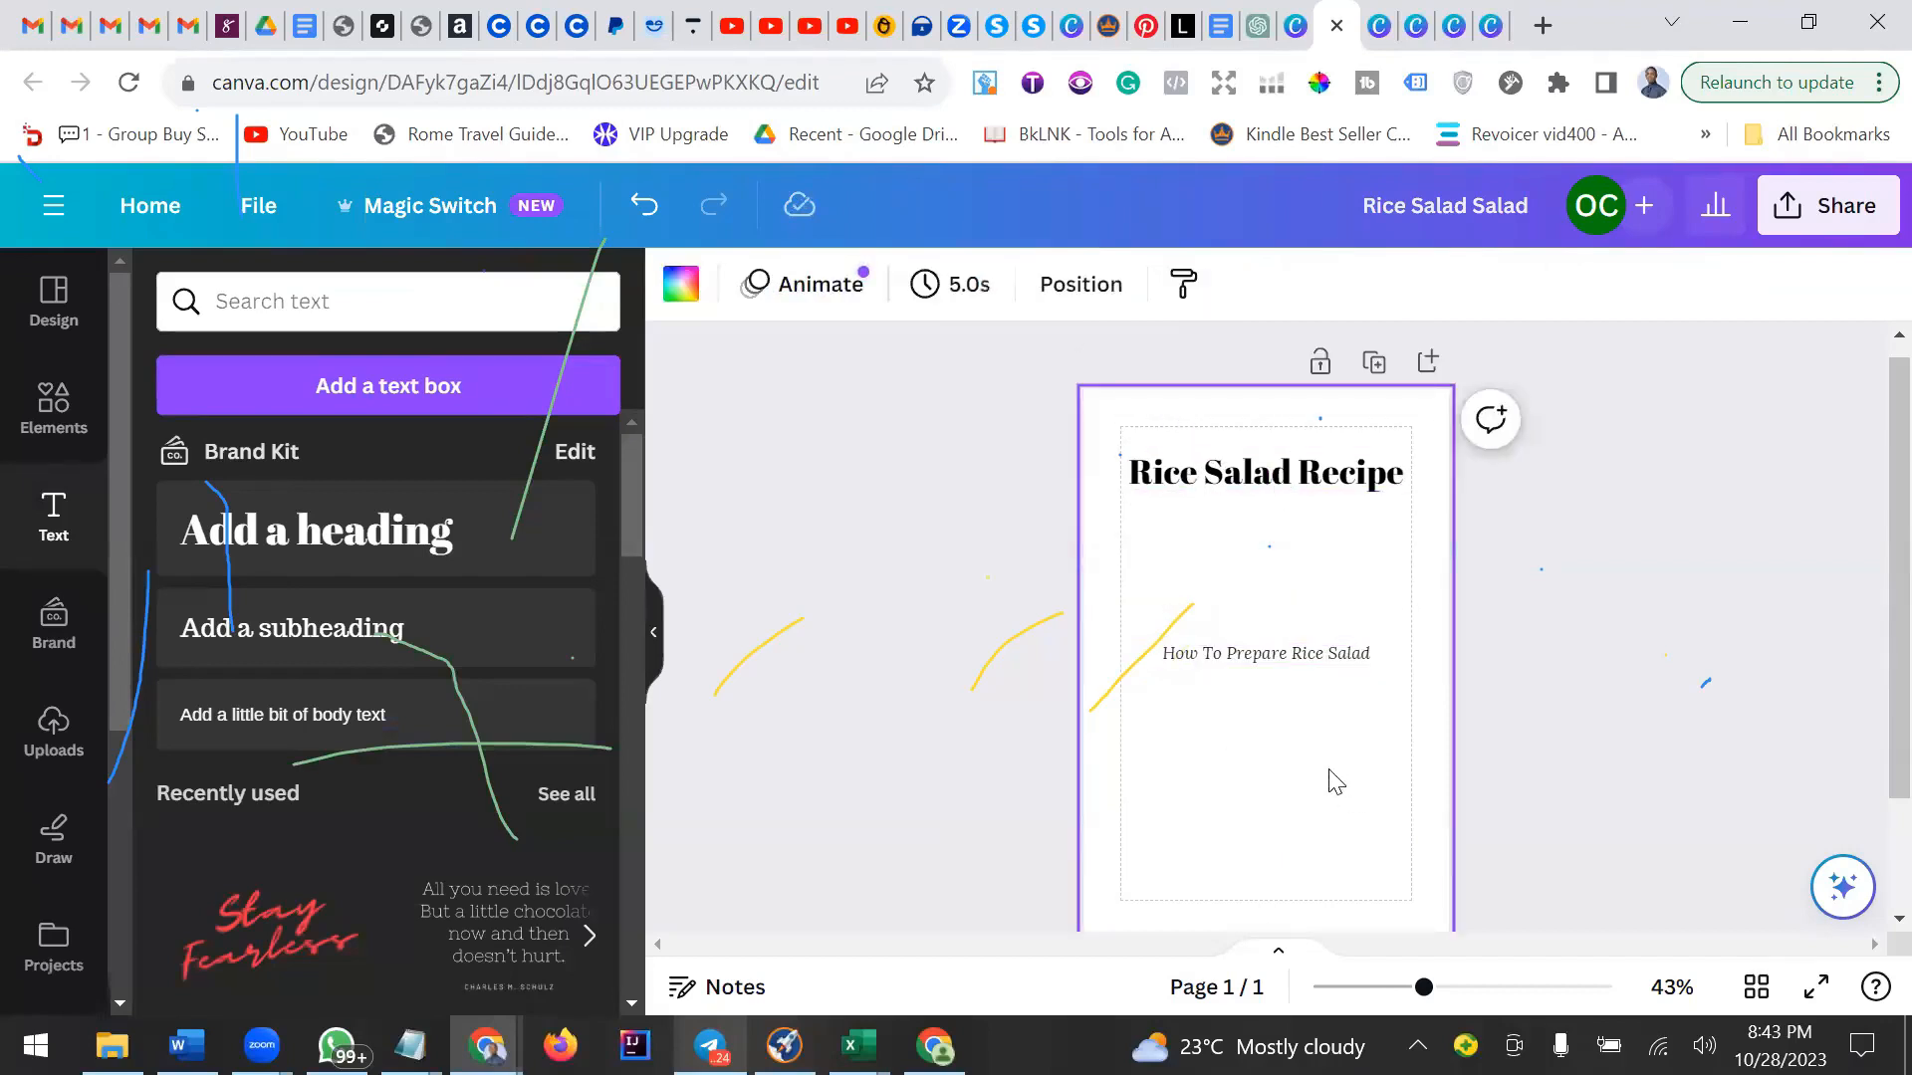
Duplicate the How To Prepare Rice Salad line and move the copy to the bottom of the page.
{"action": "left_click", "coordinate": [1293, 657]}
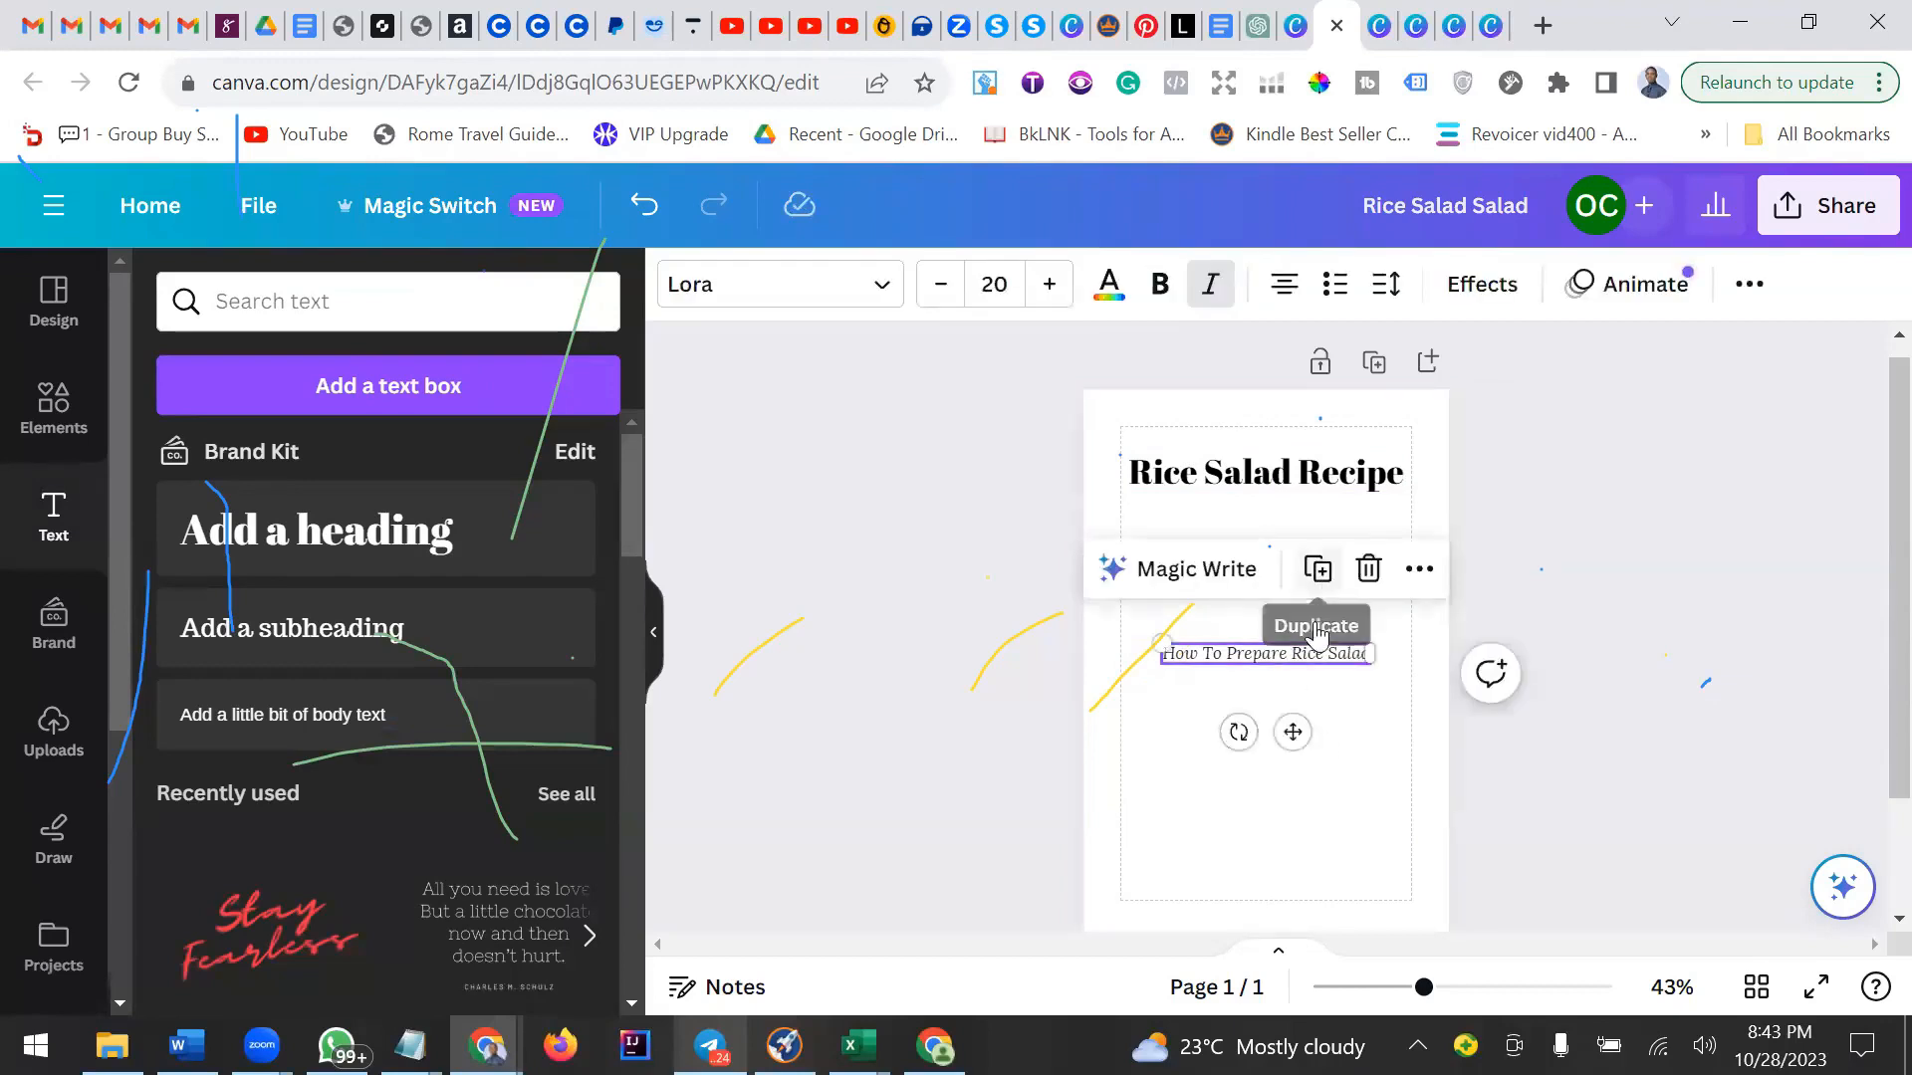
{"action": "left_click", "coordinate": [1317, 569]}
{"action": "left_click_drag", "start_coordinate": [1297, 737], "coordinate": [1300, 959]}
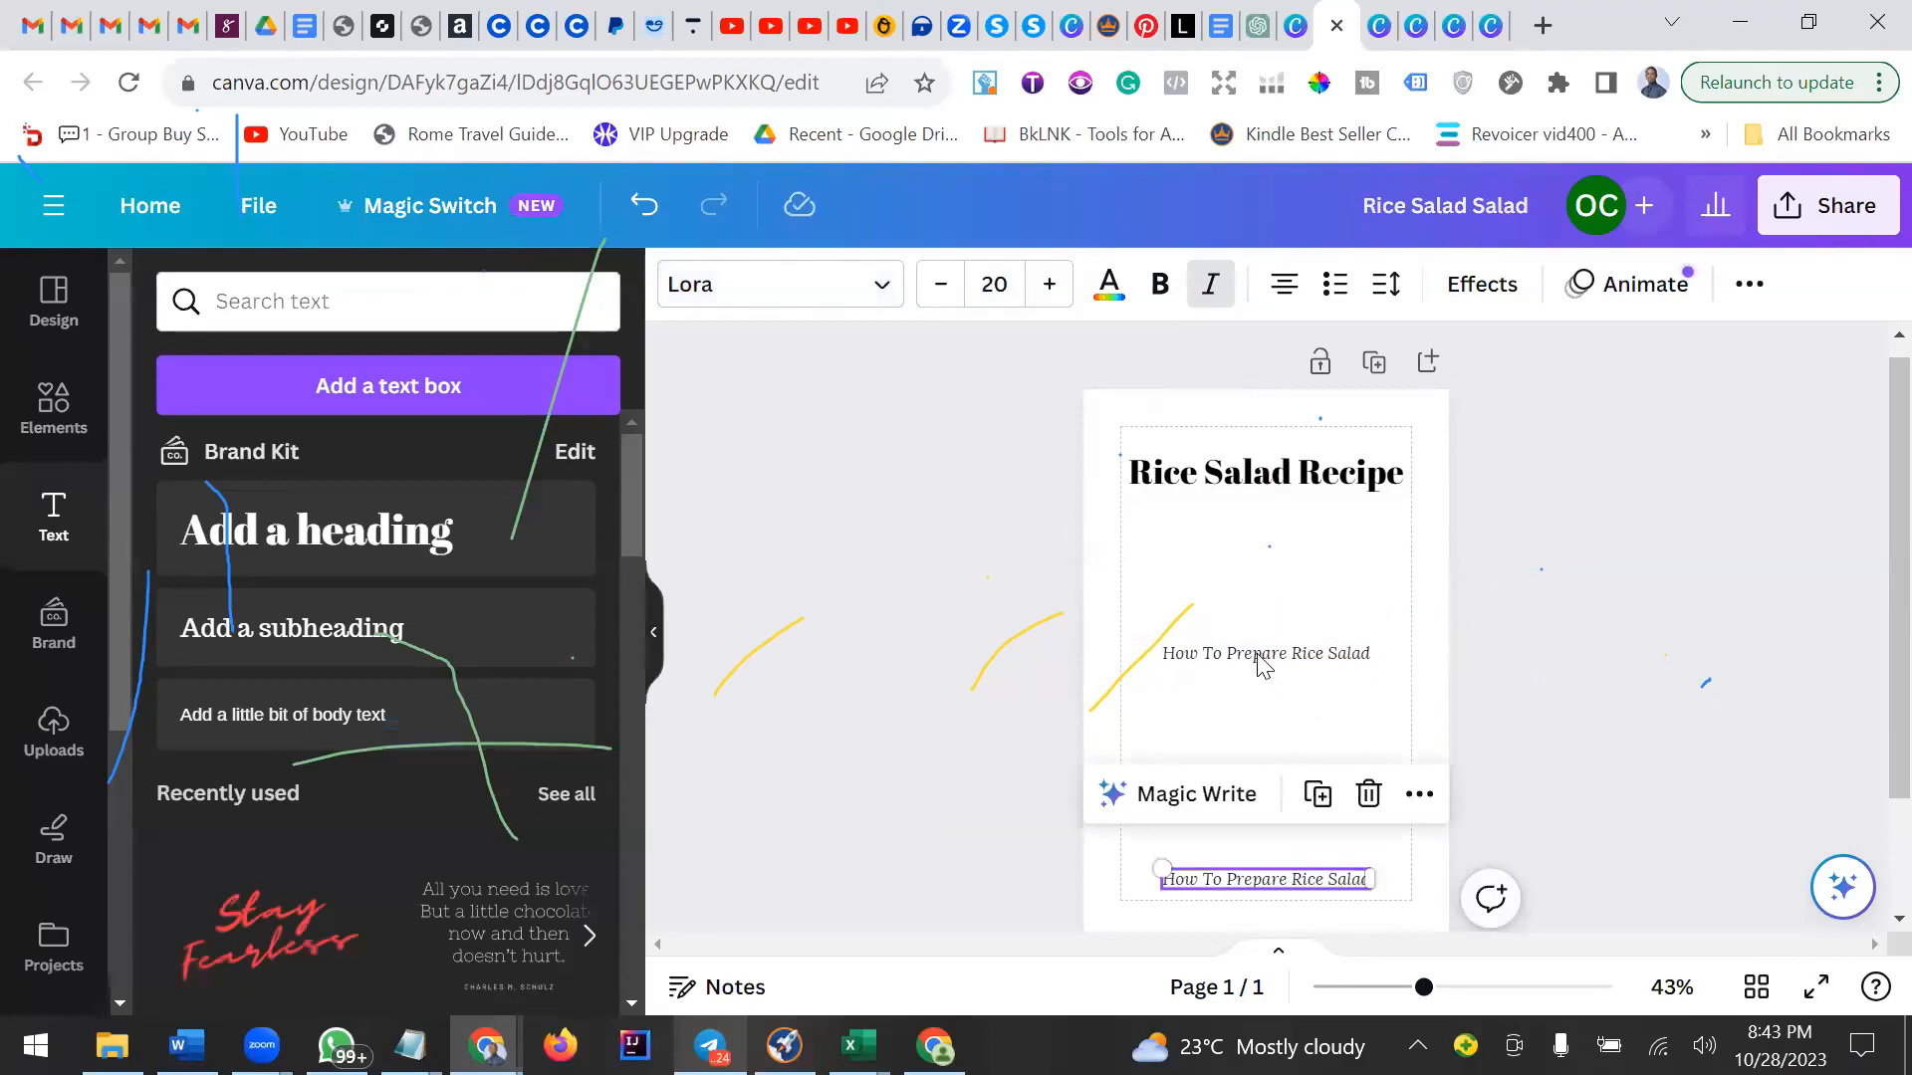
Edit the middle line to read An Ultimate Guide To Prepare Rice Salad.
{"action": "left_click", "coordinate": [1260, 662]}
{"action": "left_click", "coordinate": [1176, 654]}
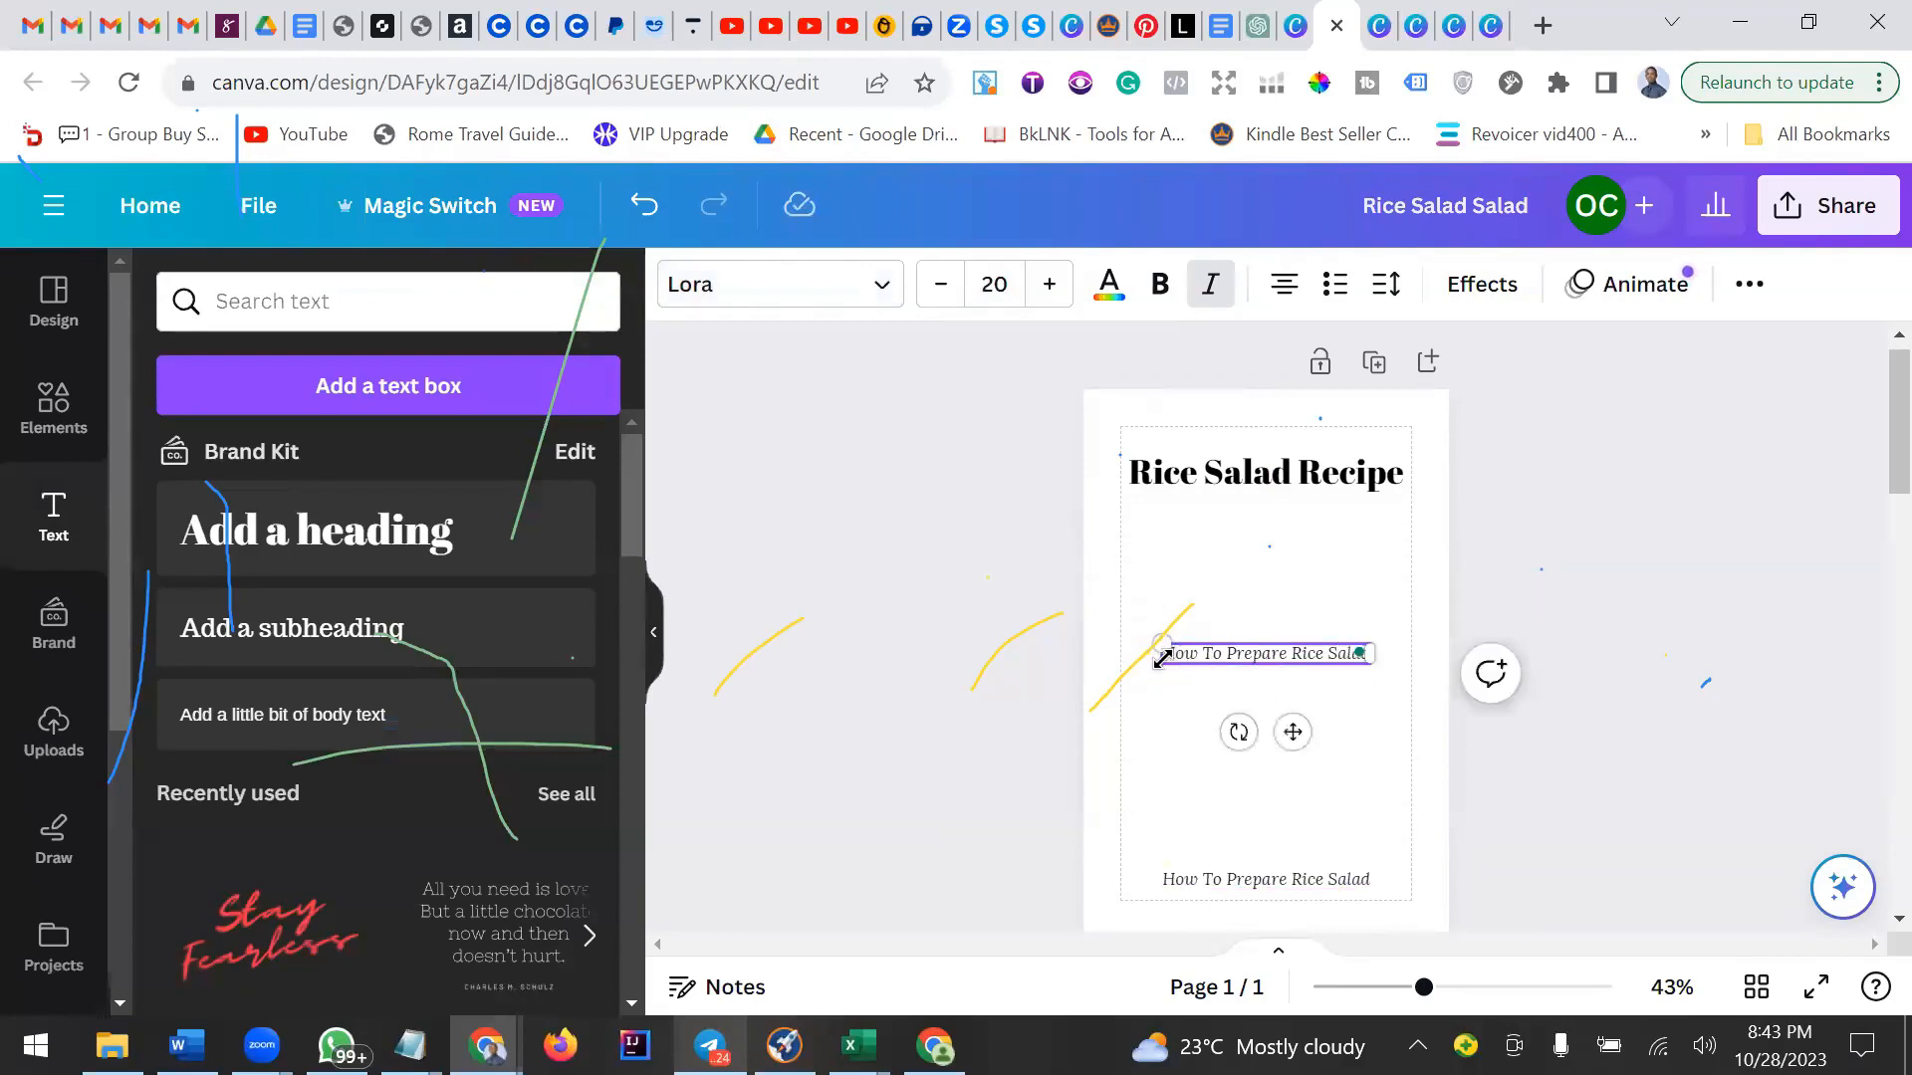
{"action": "key", "text": "BackSpace"}
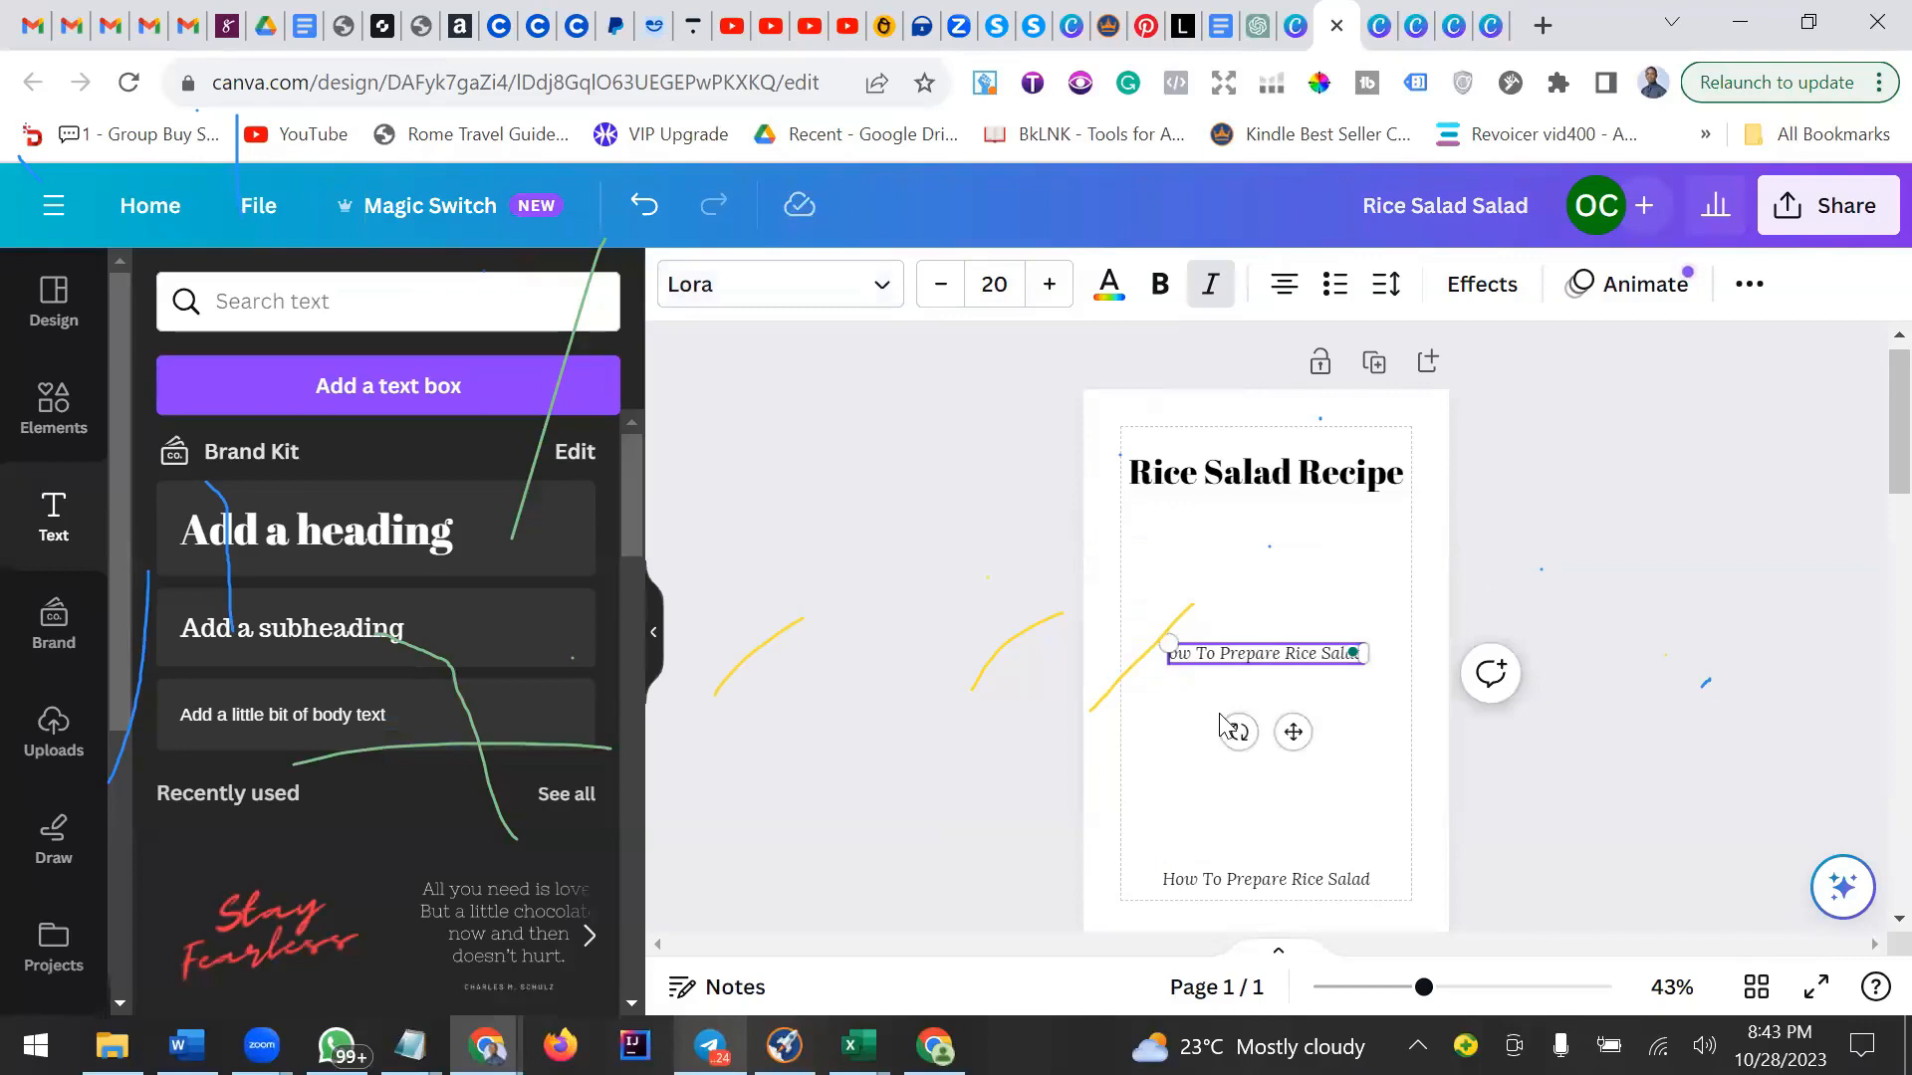
{"action": "type", "text": "A"}
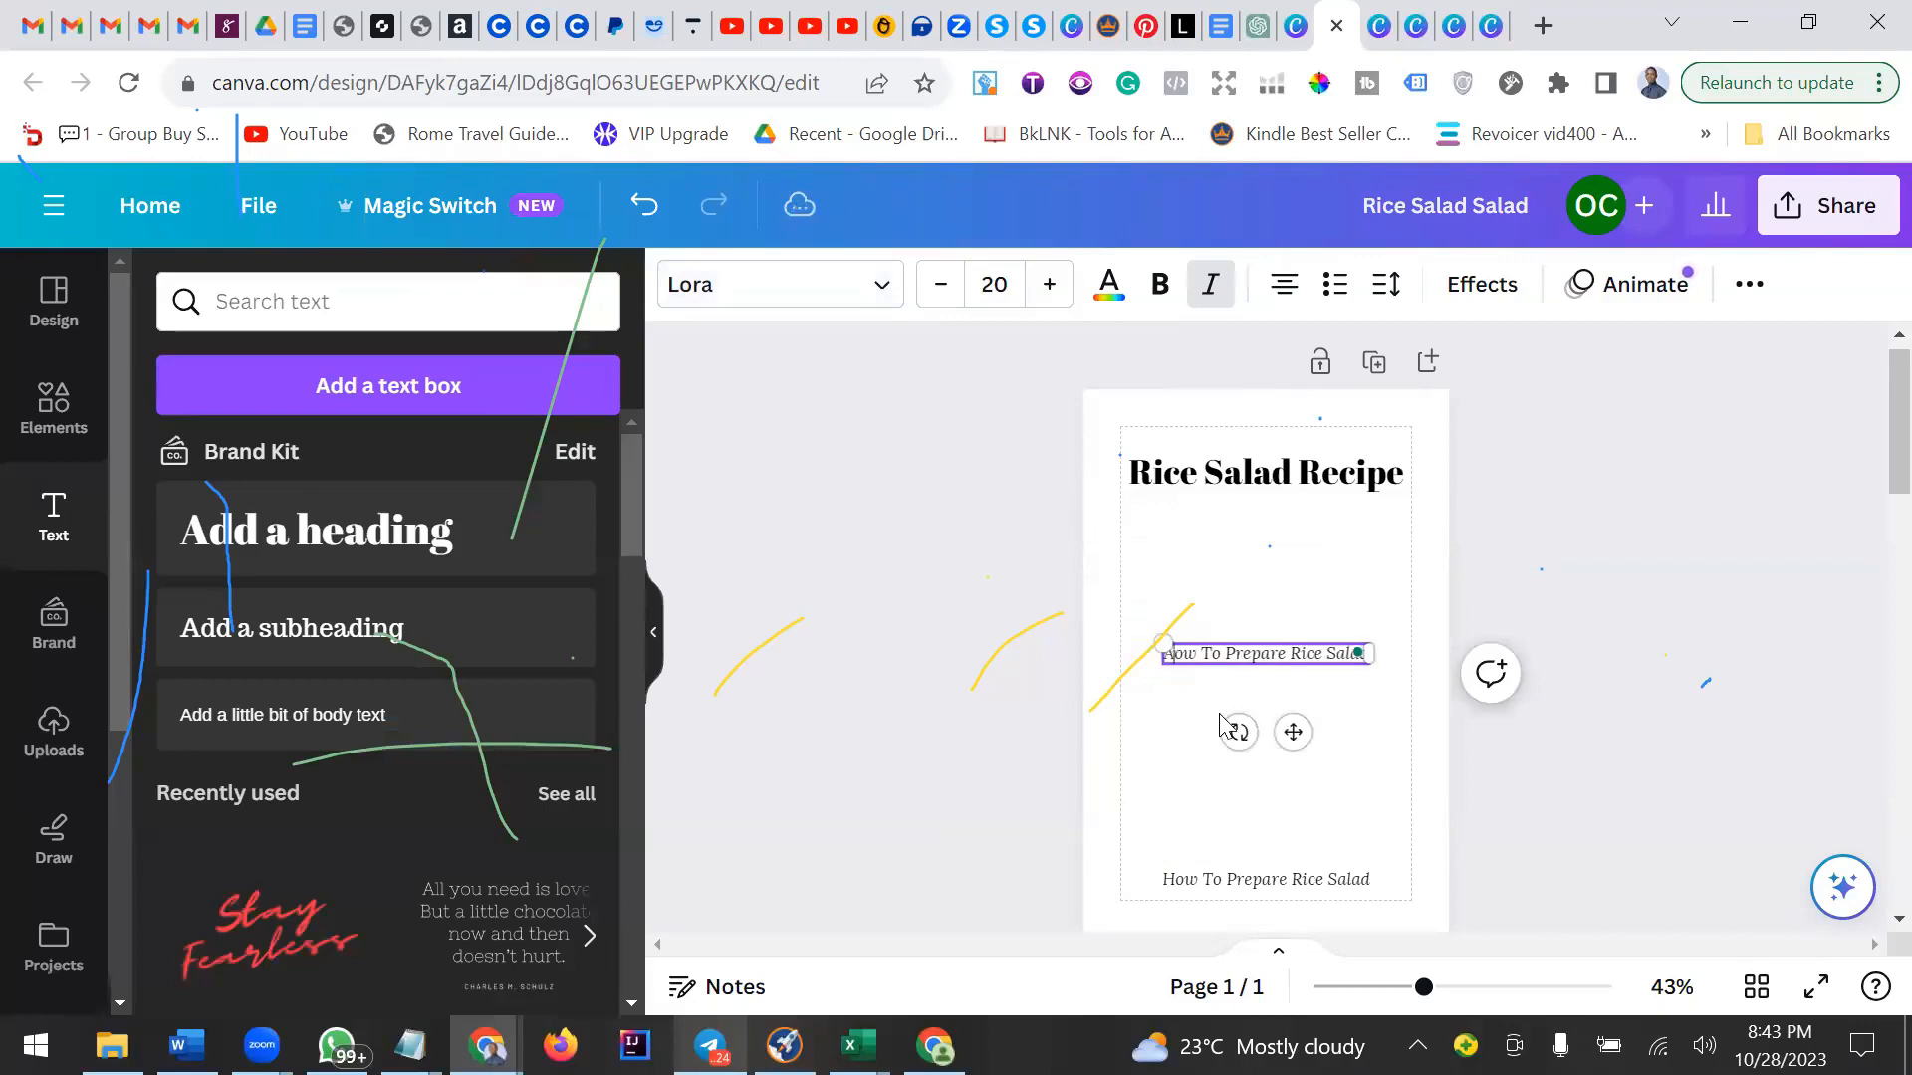
{"action": "type", "text": "n "}
{"action": "type", "text": "Ultima"}
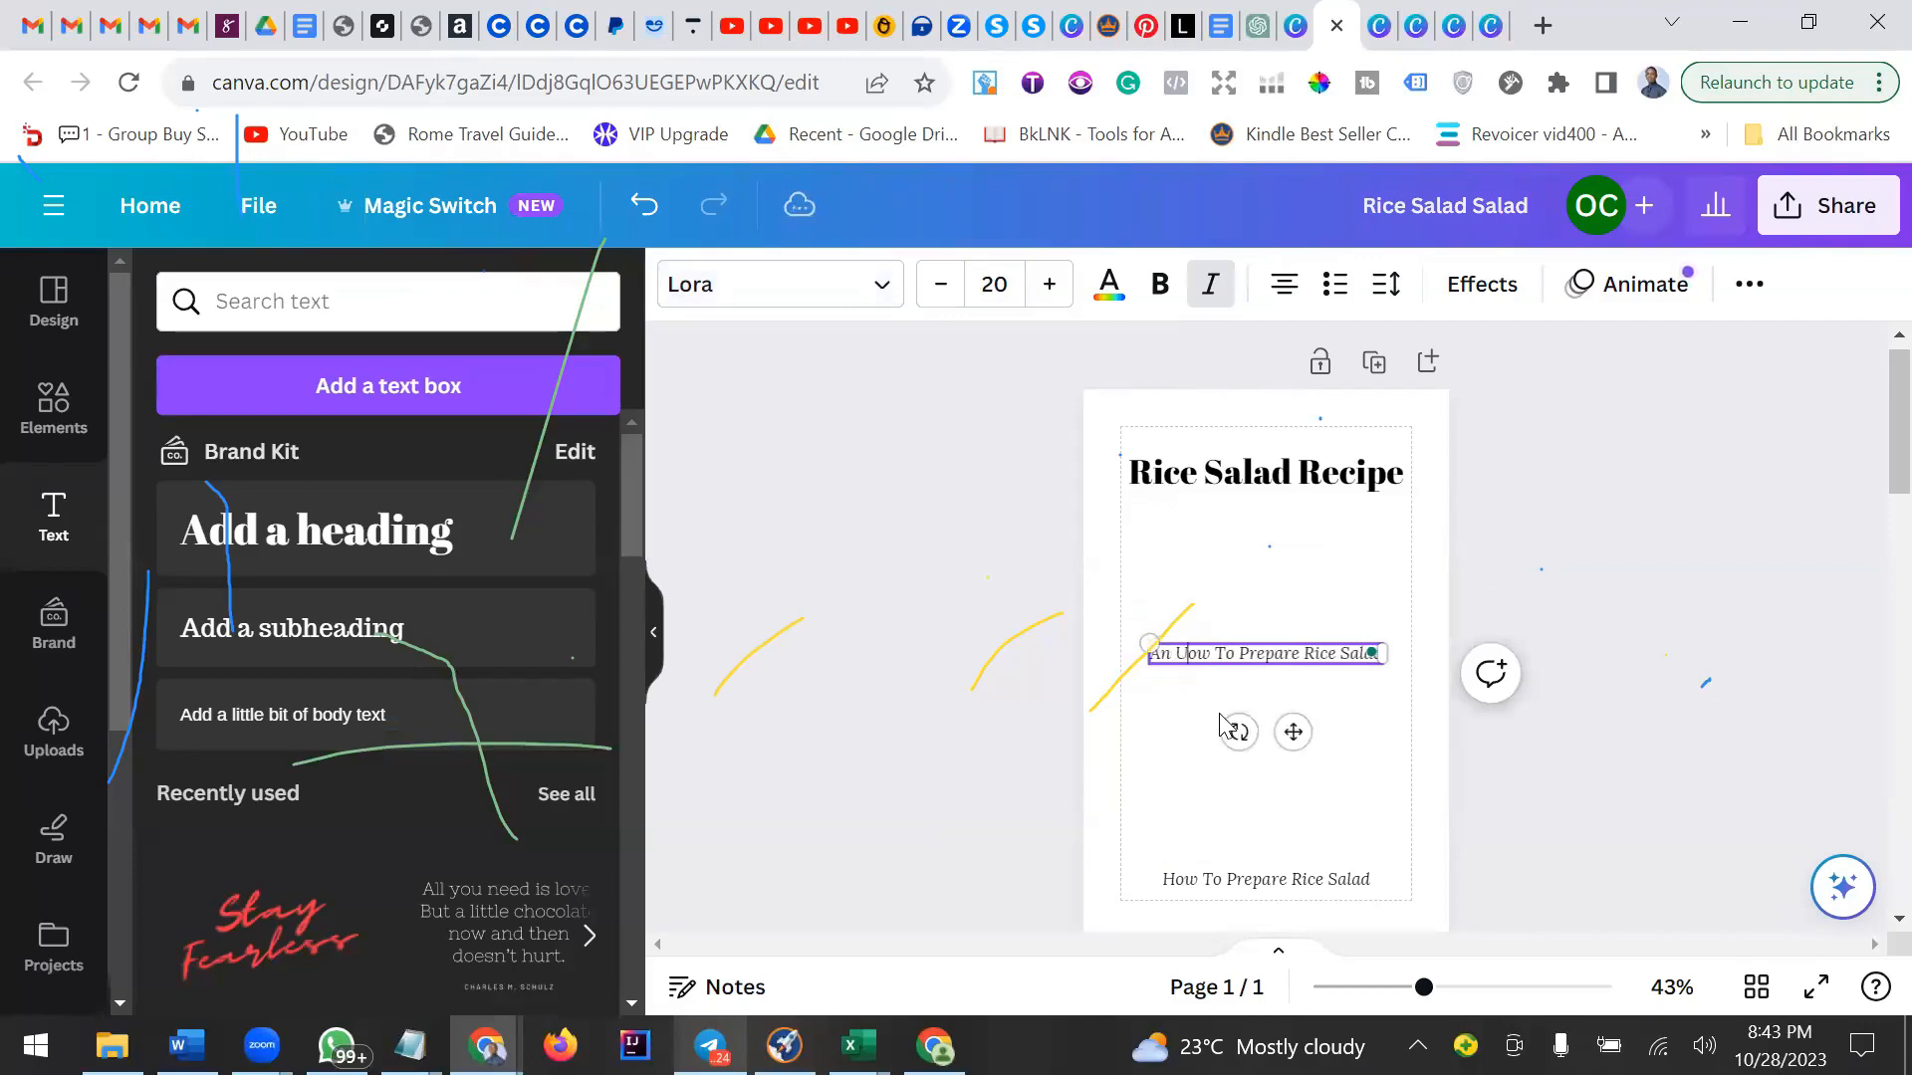
{"action": "type", "text": "te "}
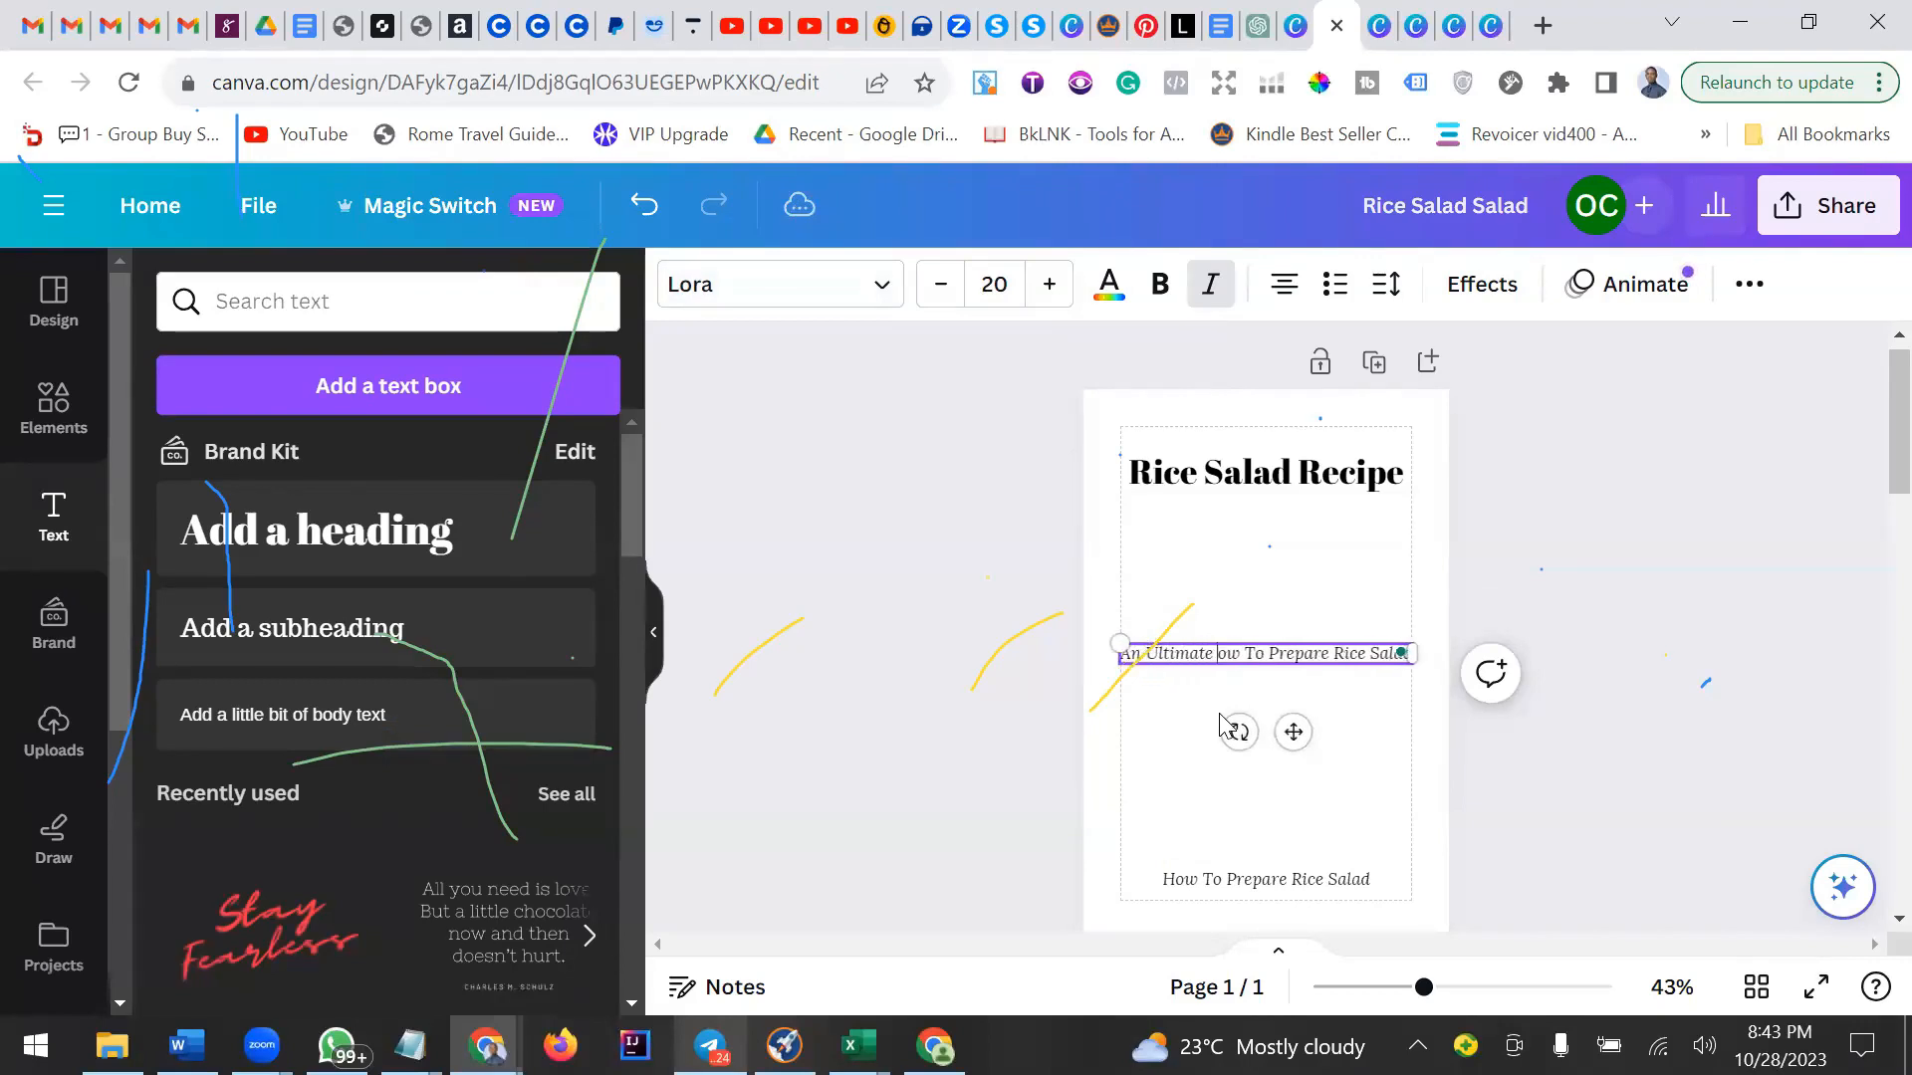
{"action": "type", "text": "Guide "}
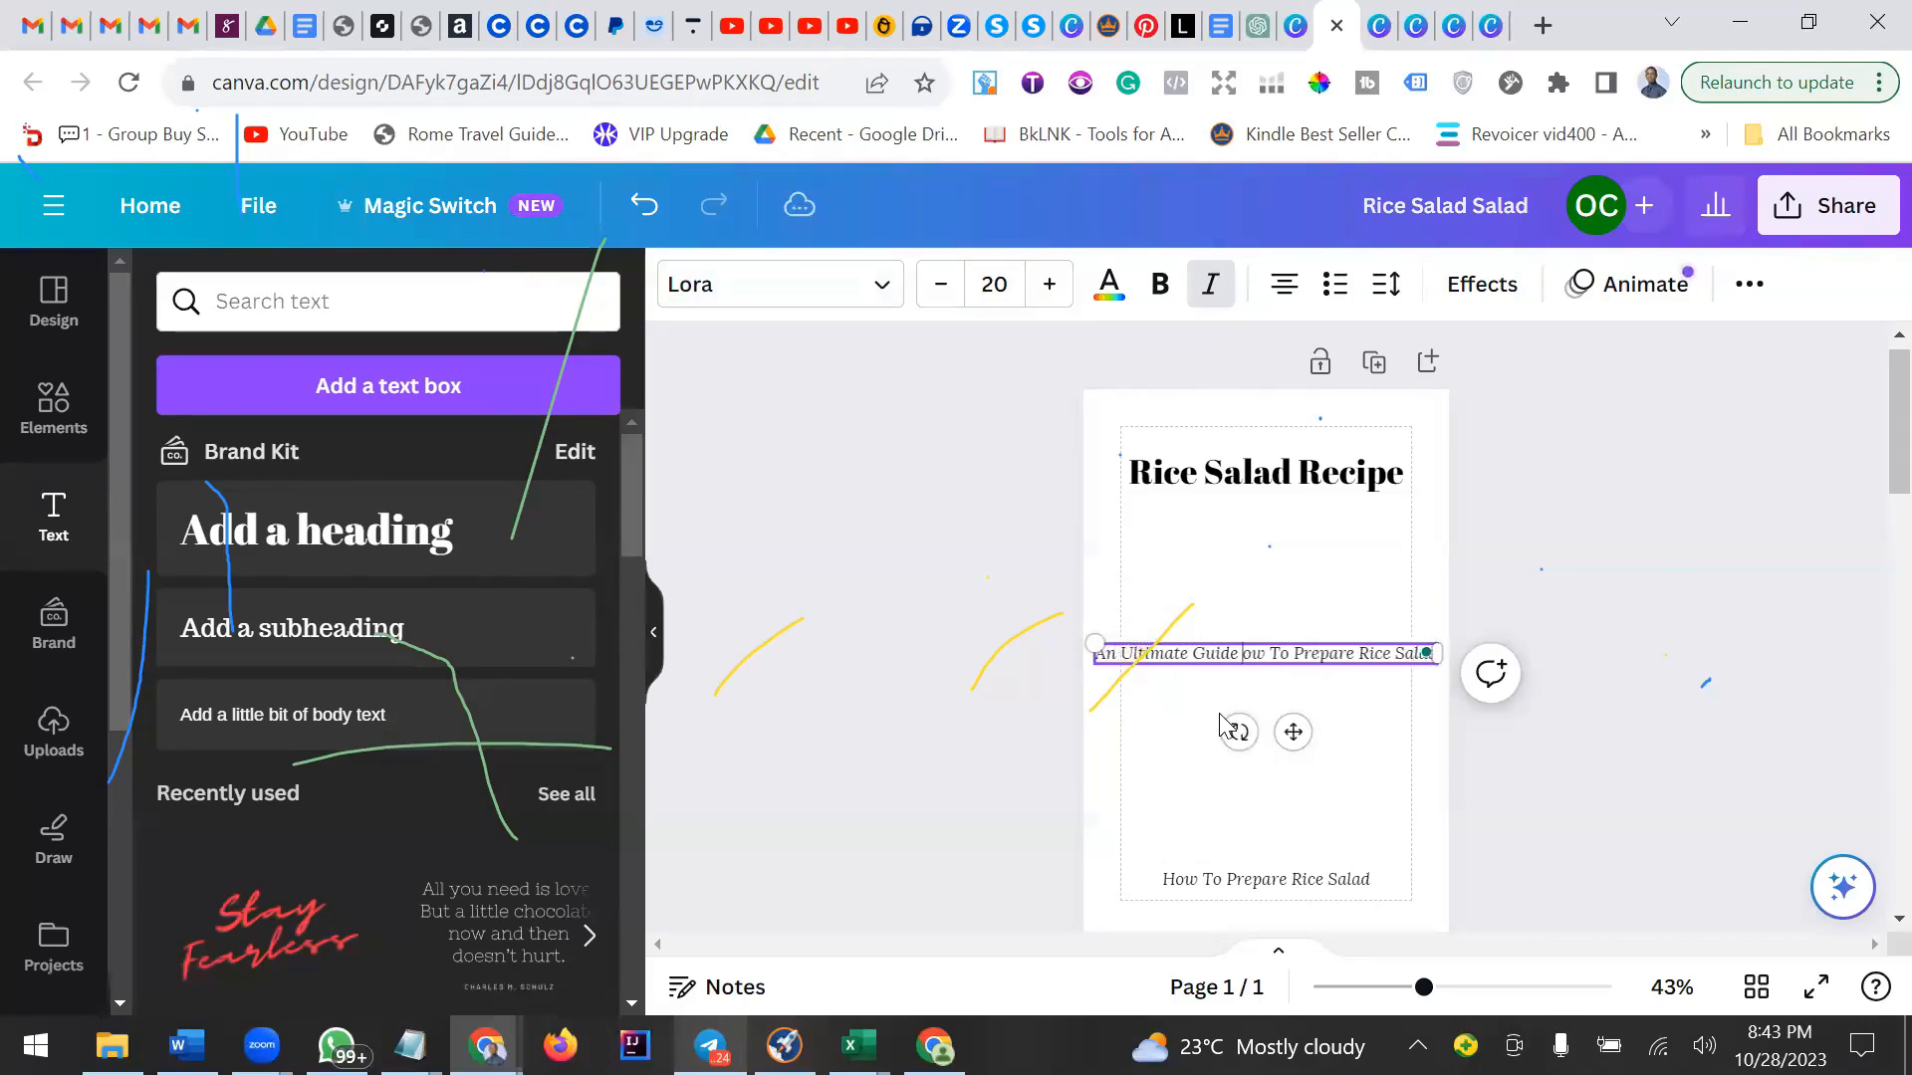
{"action": "type", "text": "t"}
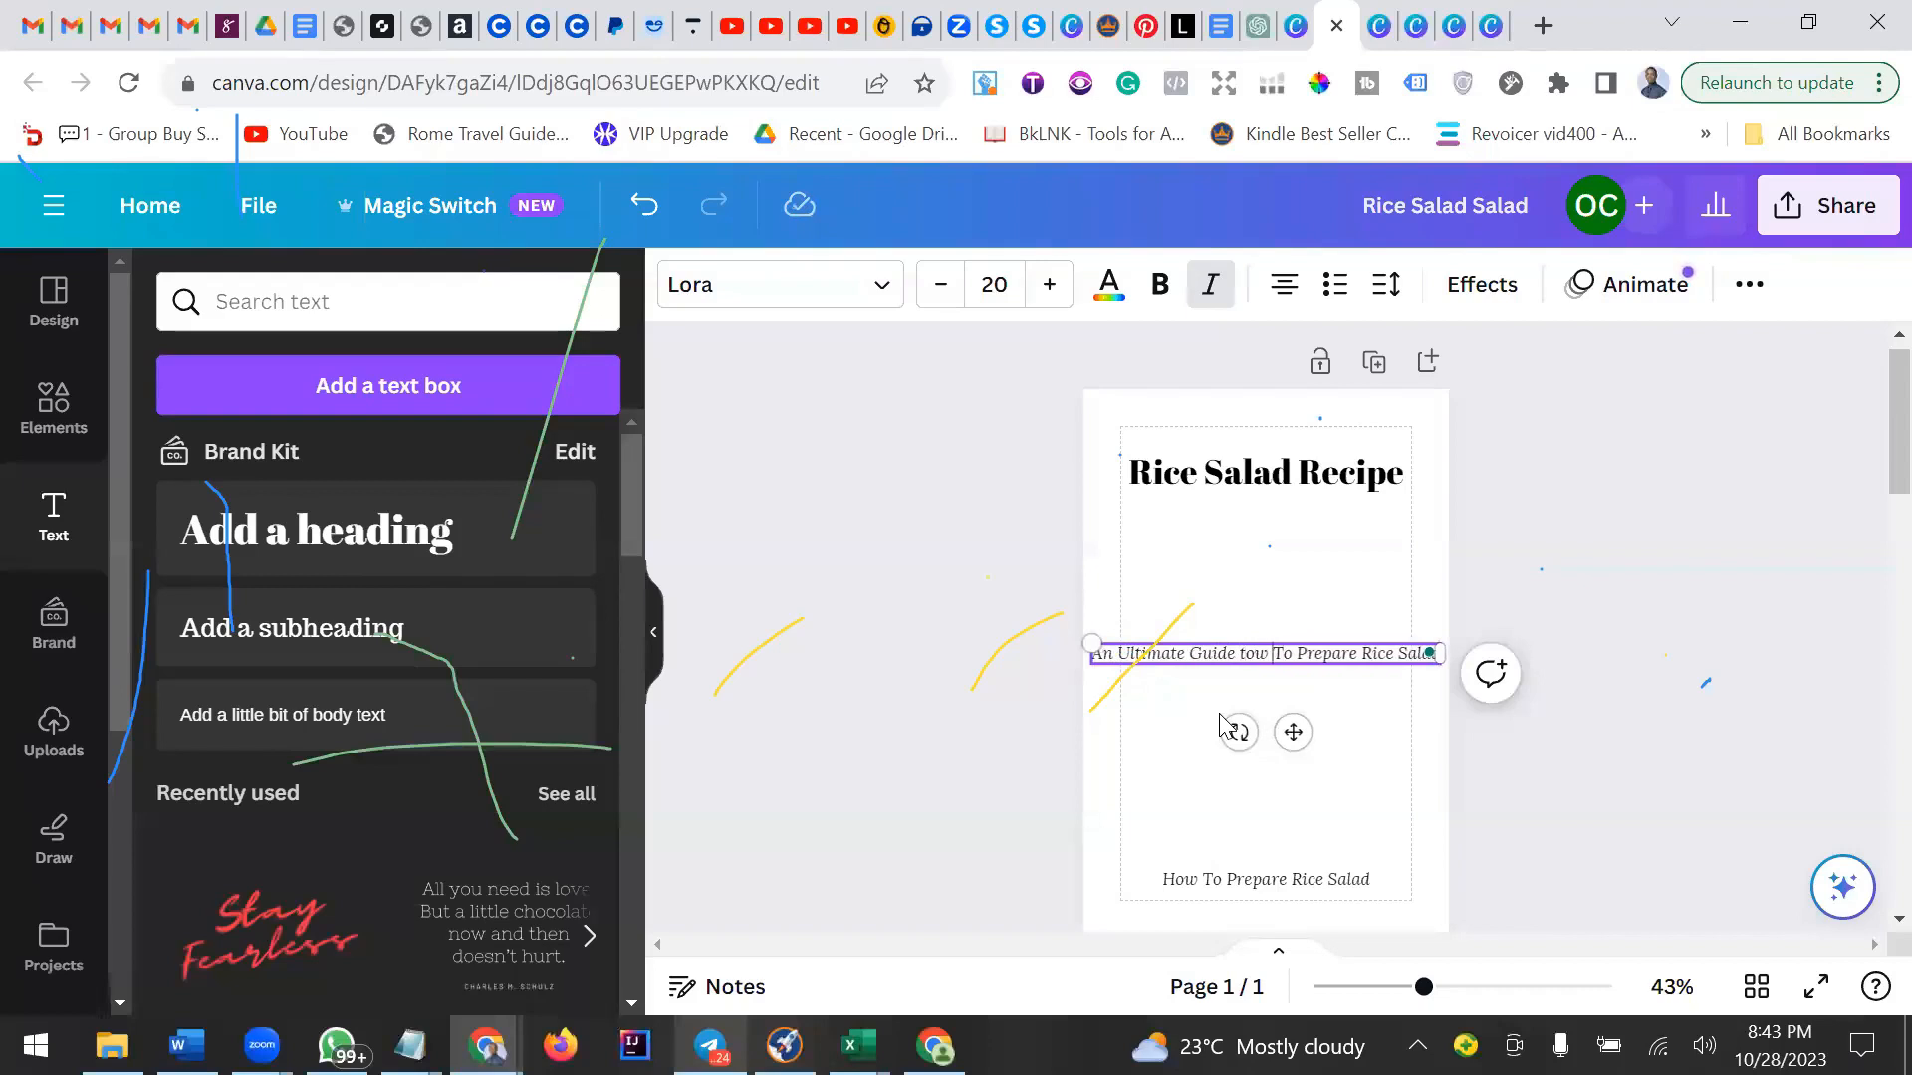
{"action": "key", "text": "BackSpace"}
{"action": "key", "text": "BackSpace"}
{"action": "key", "text": "BackSpace"}
{"action": "key", "text": "BackSpace"}
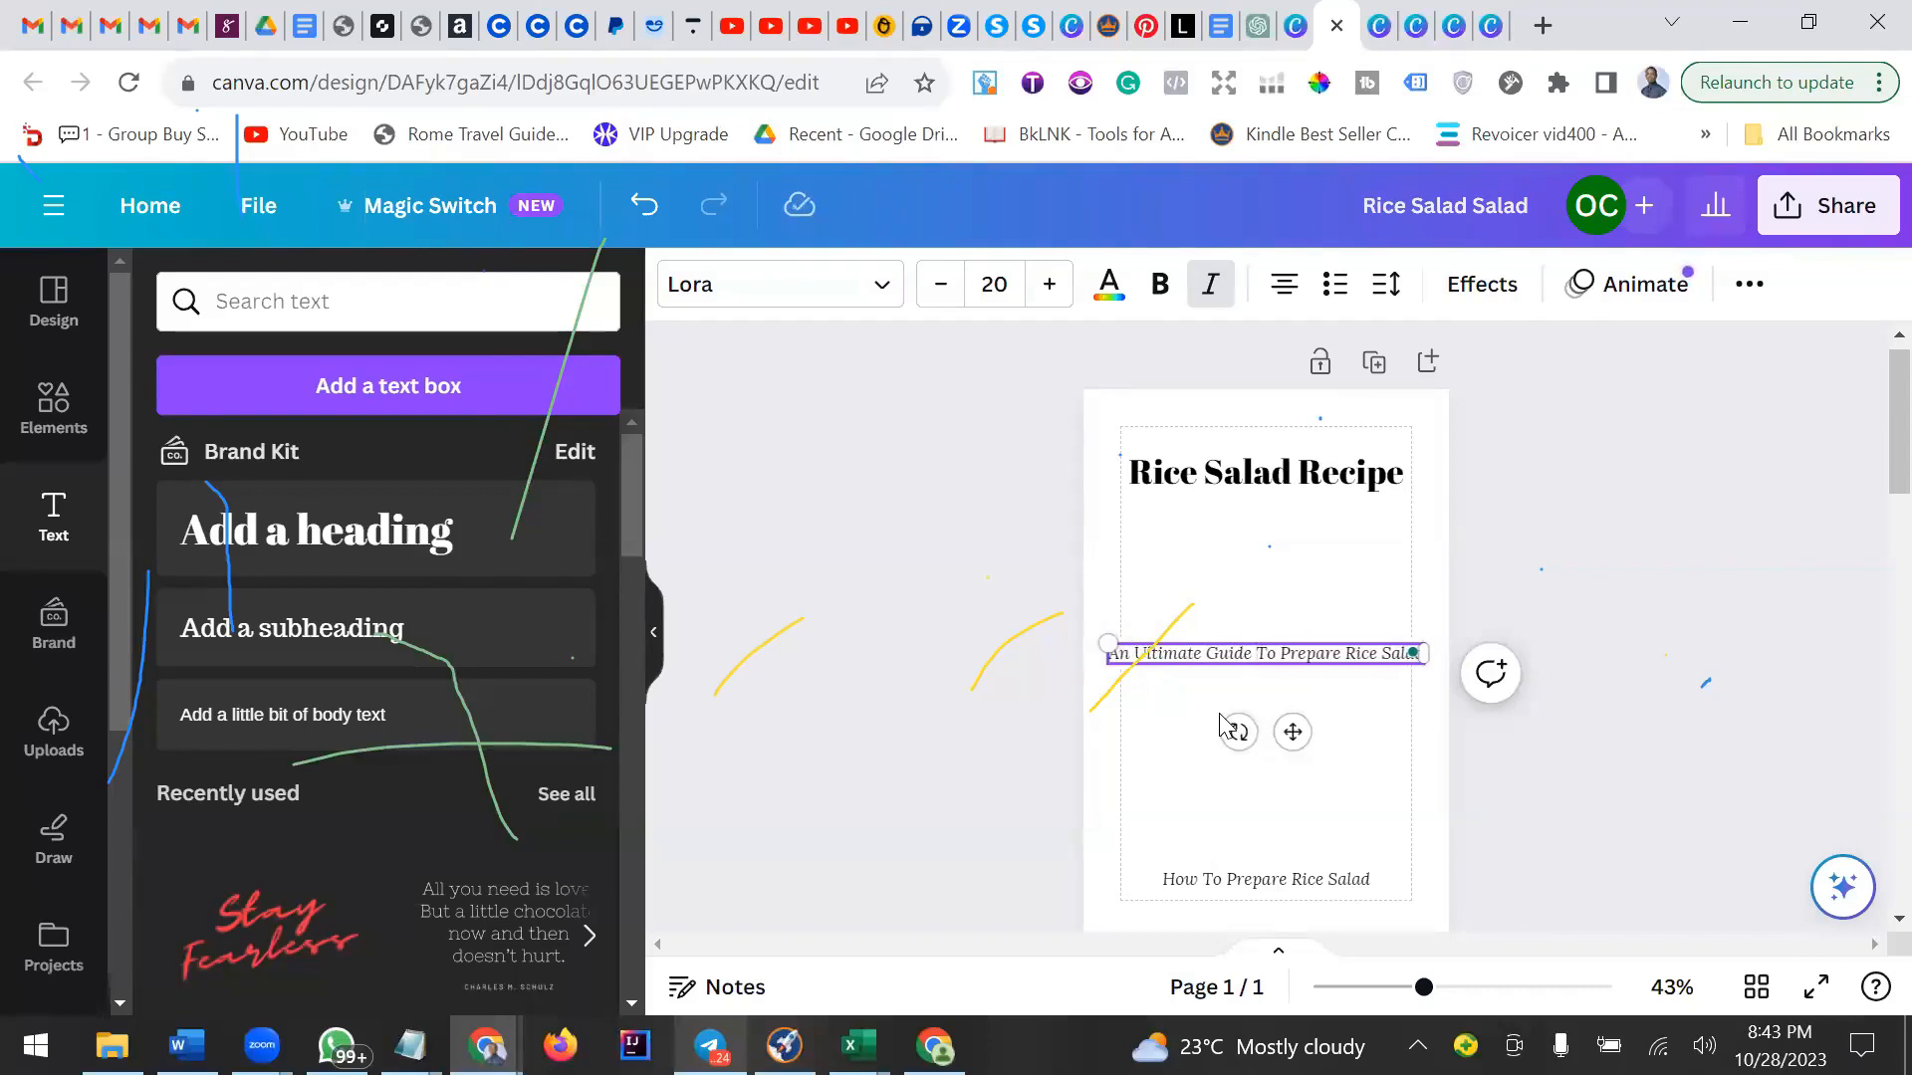
Narrow the middle text box so the line wraps onto two lines, and recentre it under the heading.
{"action": "left_click", "coordinate": [1329, 682]}
{"action": "left_click", "coordinate": [1411, 649]}
{"action": "left_click_drag", "start_coordinate": [1422, 648], "coordinate": [1393, 656]}
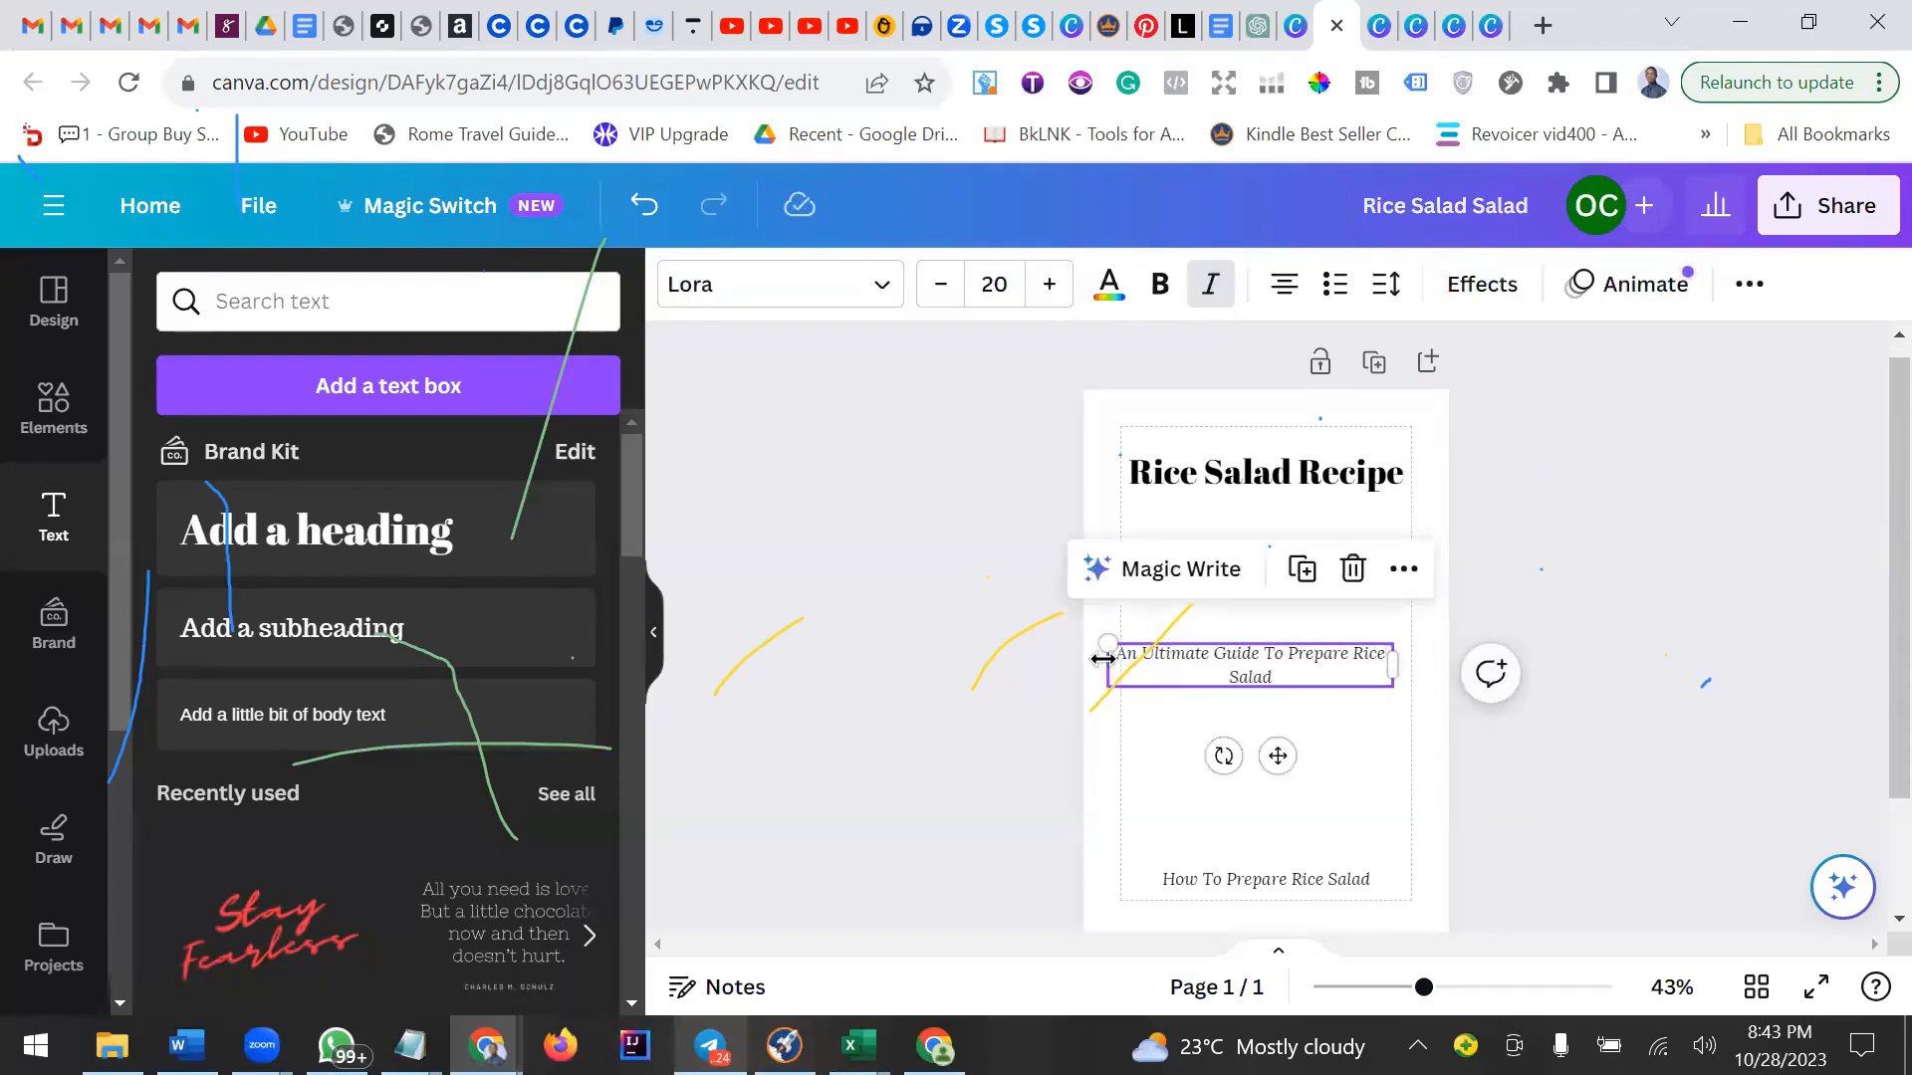
{"action": "left_click_drag", "start_coordinate": [1112, 654], "coordinate": [1128, 655]}
{"action": "left_click", "coordinate": [1346, 739]}
{"action": "left_click", "coordinate": [1320, 676]}
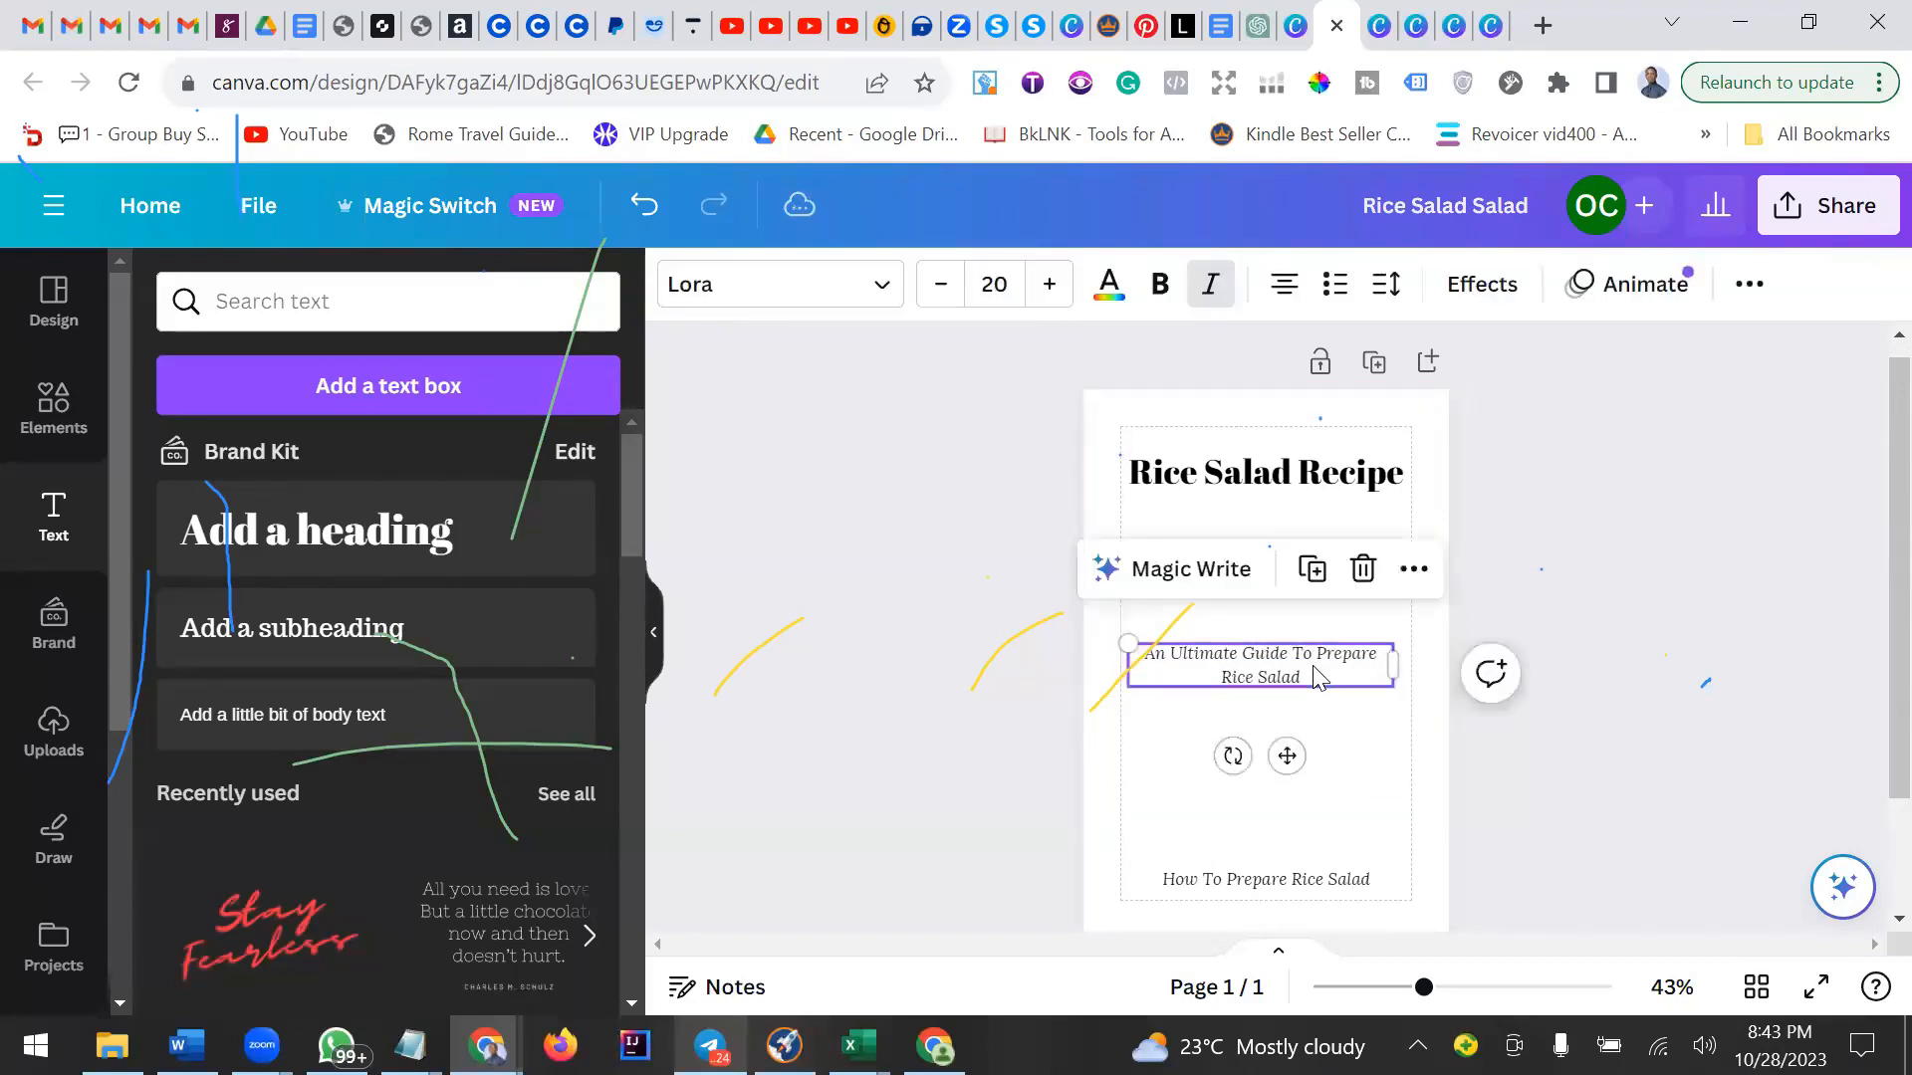
{"action": "left_click_drag", "start_coordinate": [1321, 667], "coordinate": [1326, 666]}
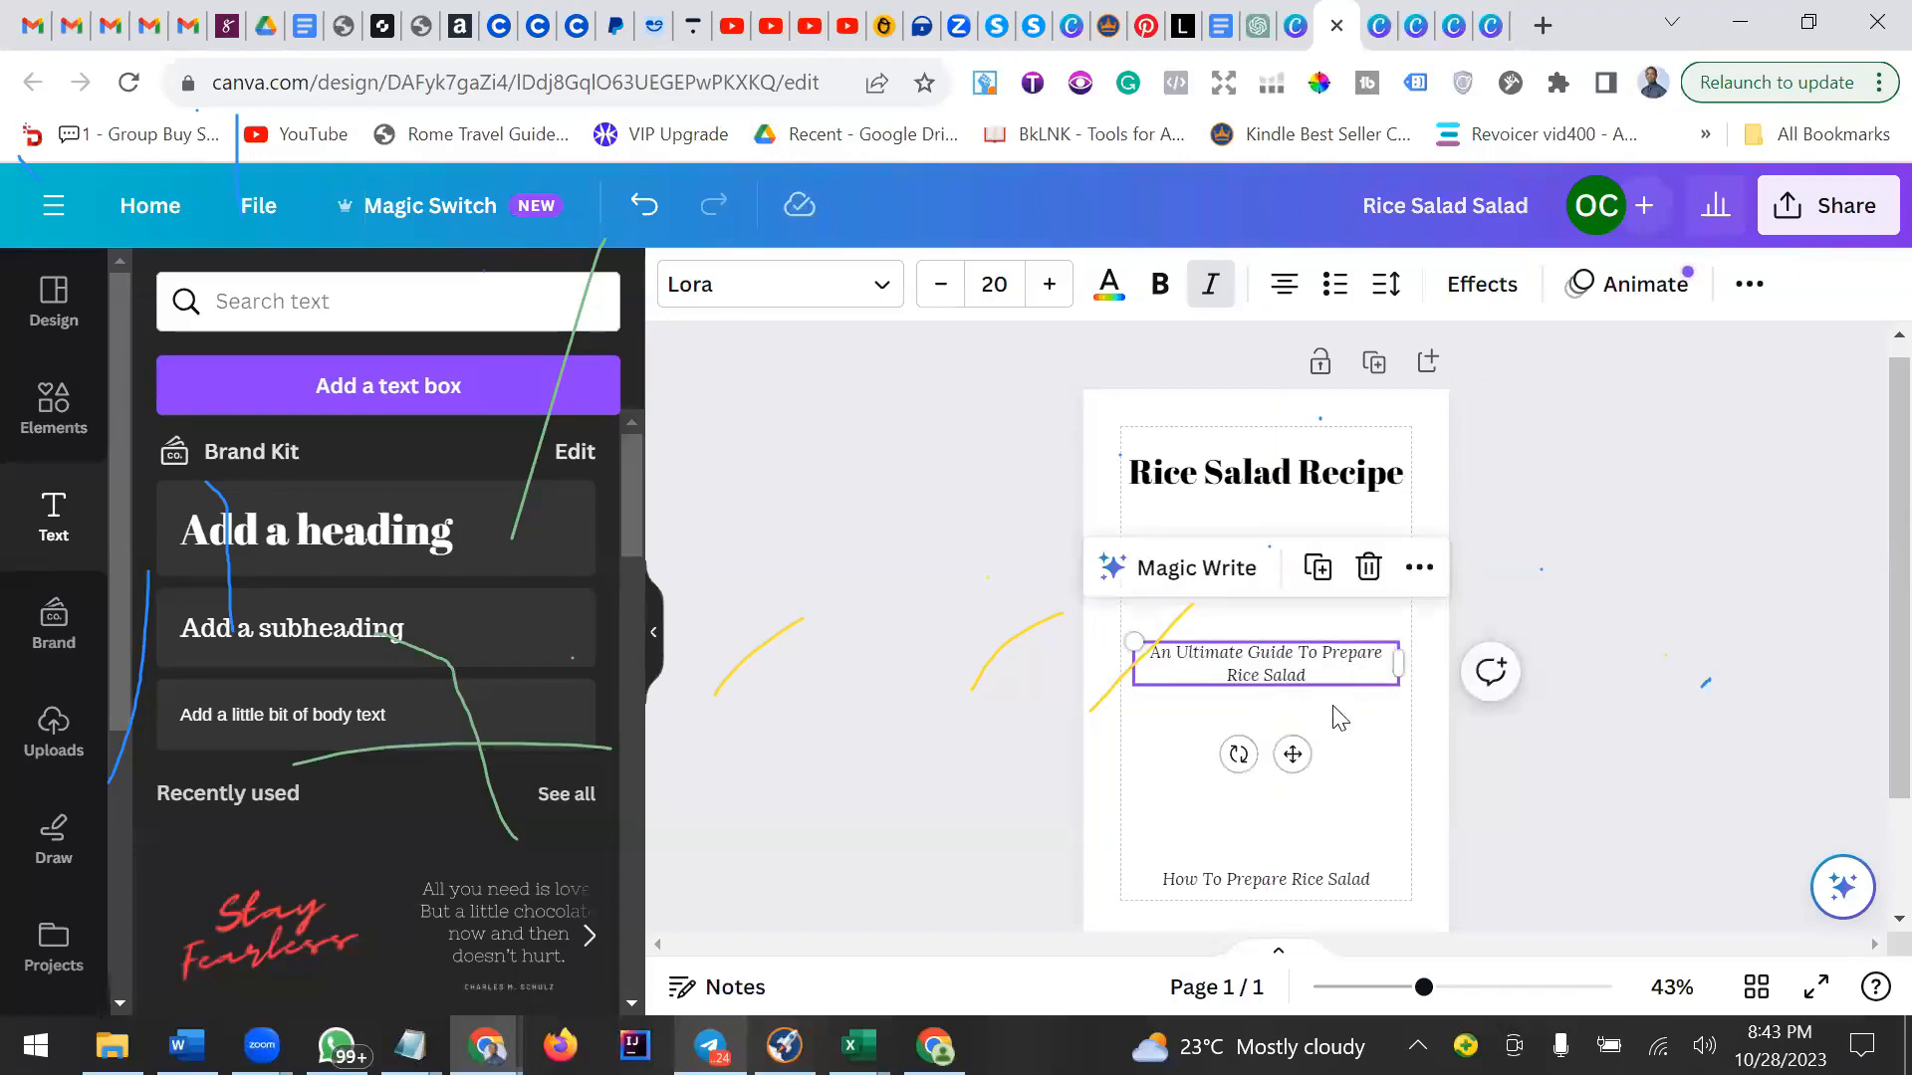
Replace the bottom line of text with the author's full name.
{"action": "left_click", "coordinate": [1385, 833]}
{"action": "left_click", "coordinate": [1321, 882]}
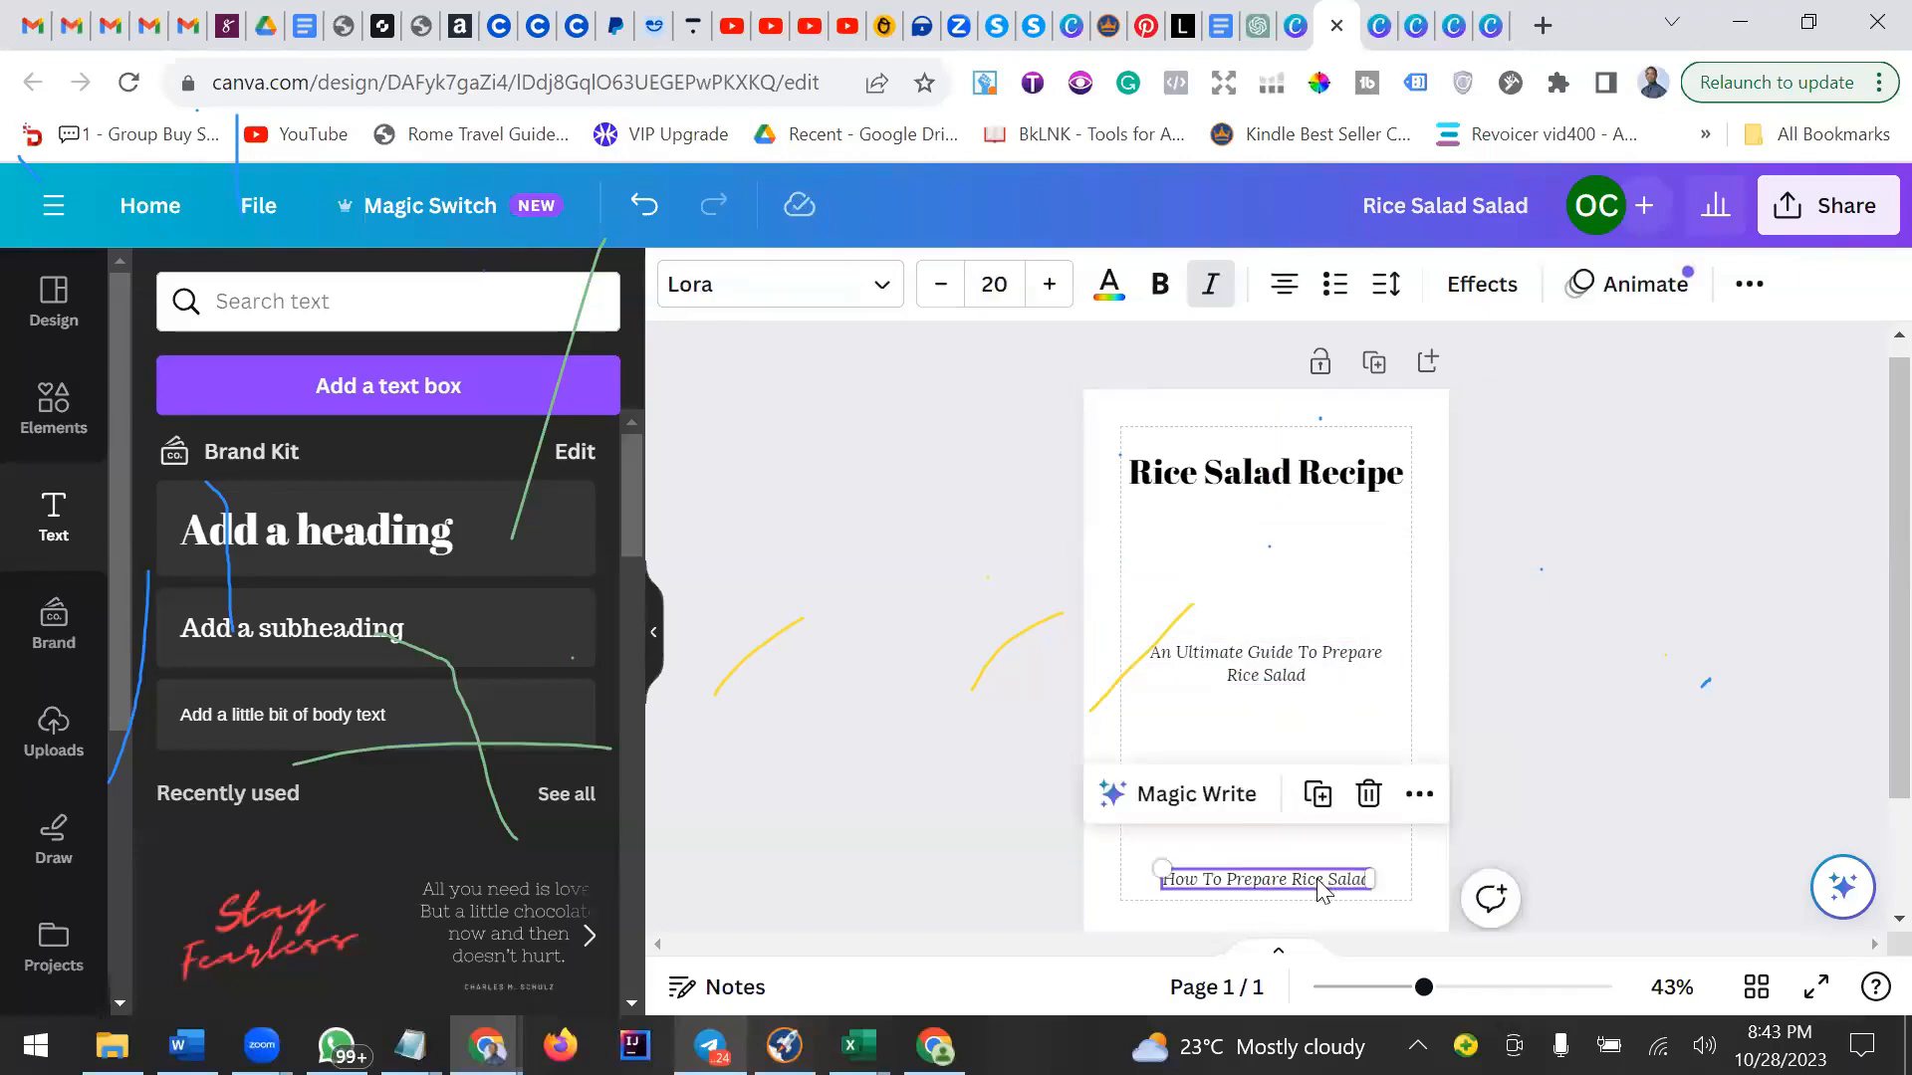
{"action": "double_click", "coordinate": [1319, 882]}
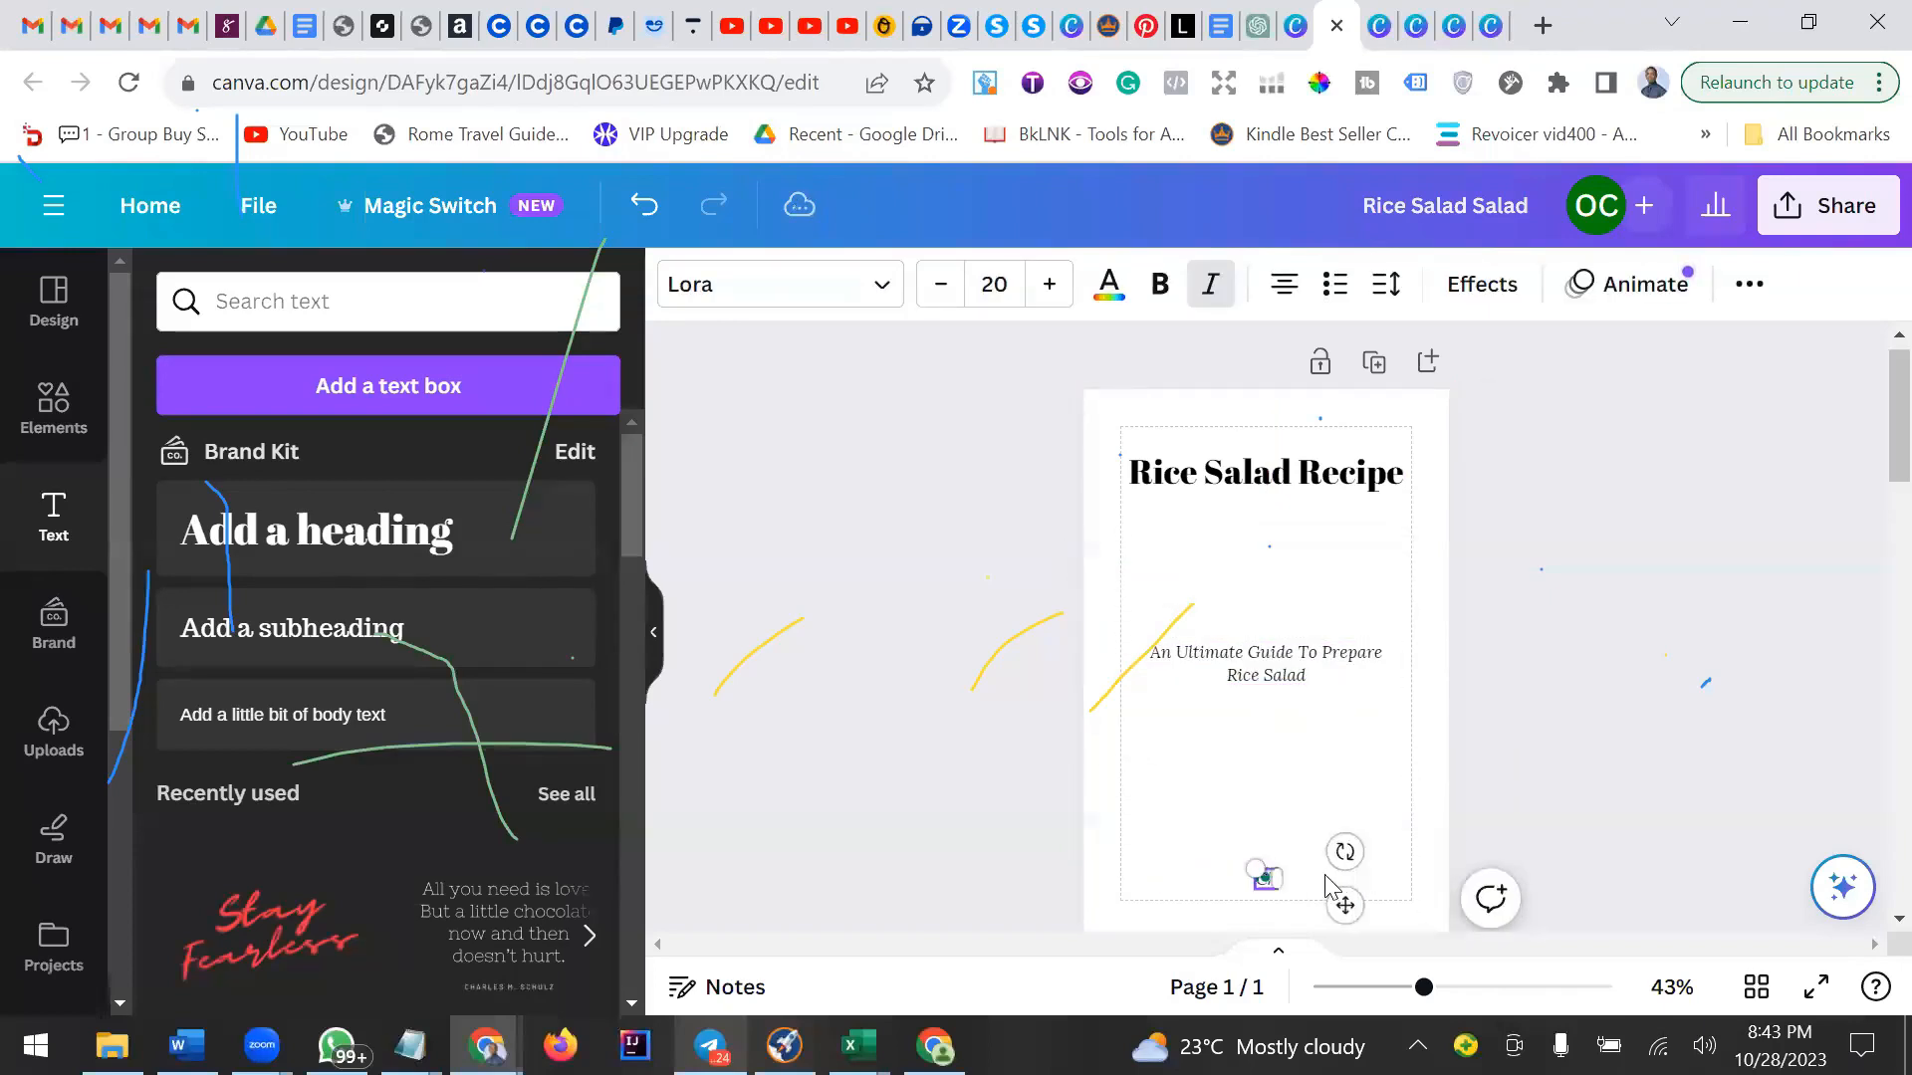
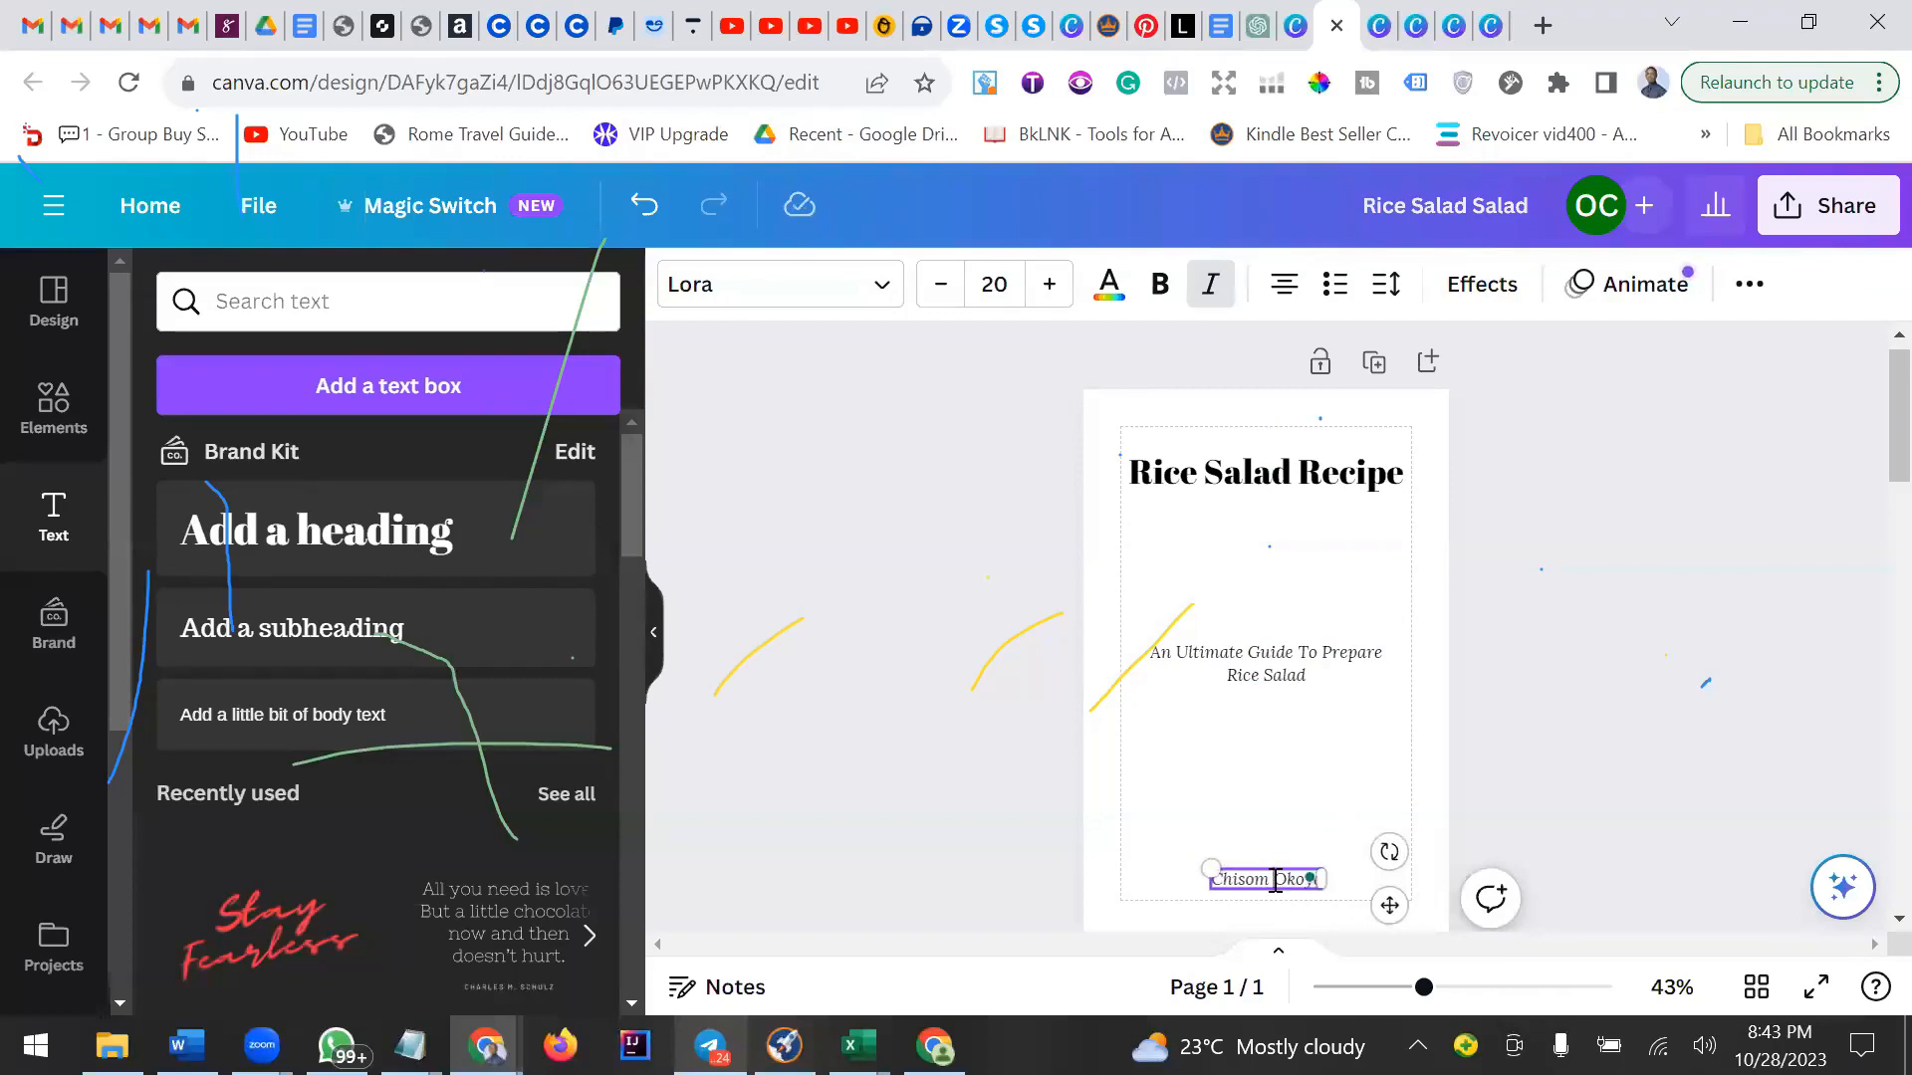
Format the author name as bold, non-italic text at font size 25.
{"action": "left_click_drag", "start_coordinate": [1322, 881], "coordinate": [1208, 880]}
{"action": "left_click", "coordinate": [1211, 284]}
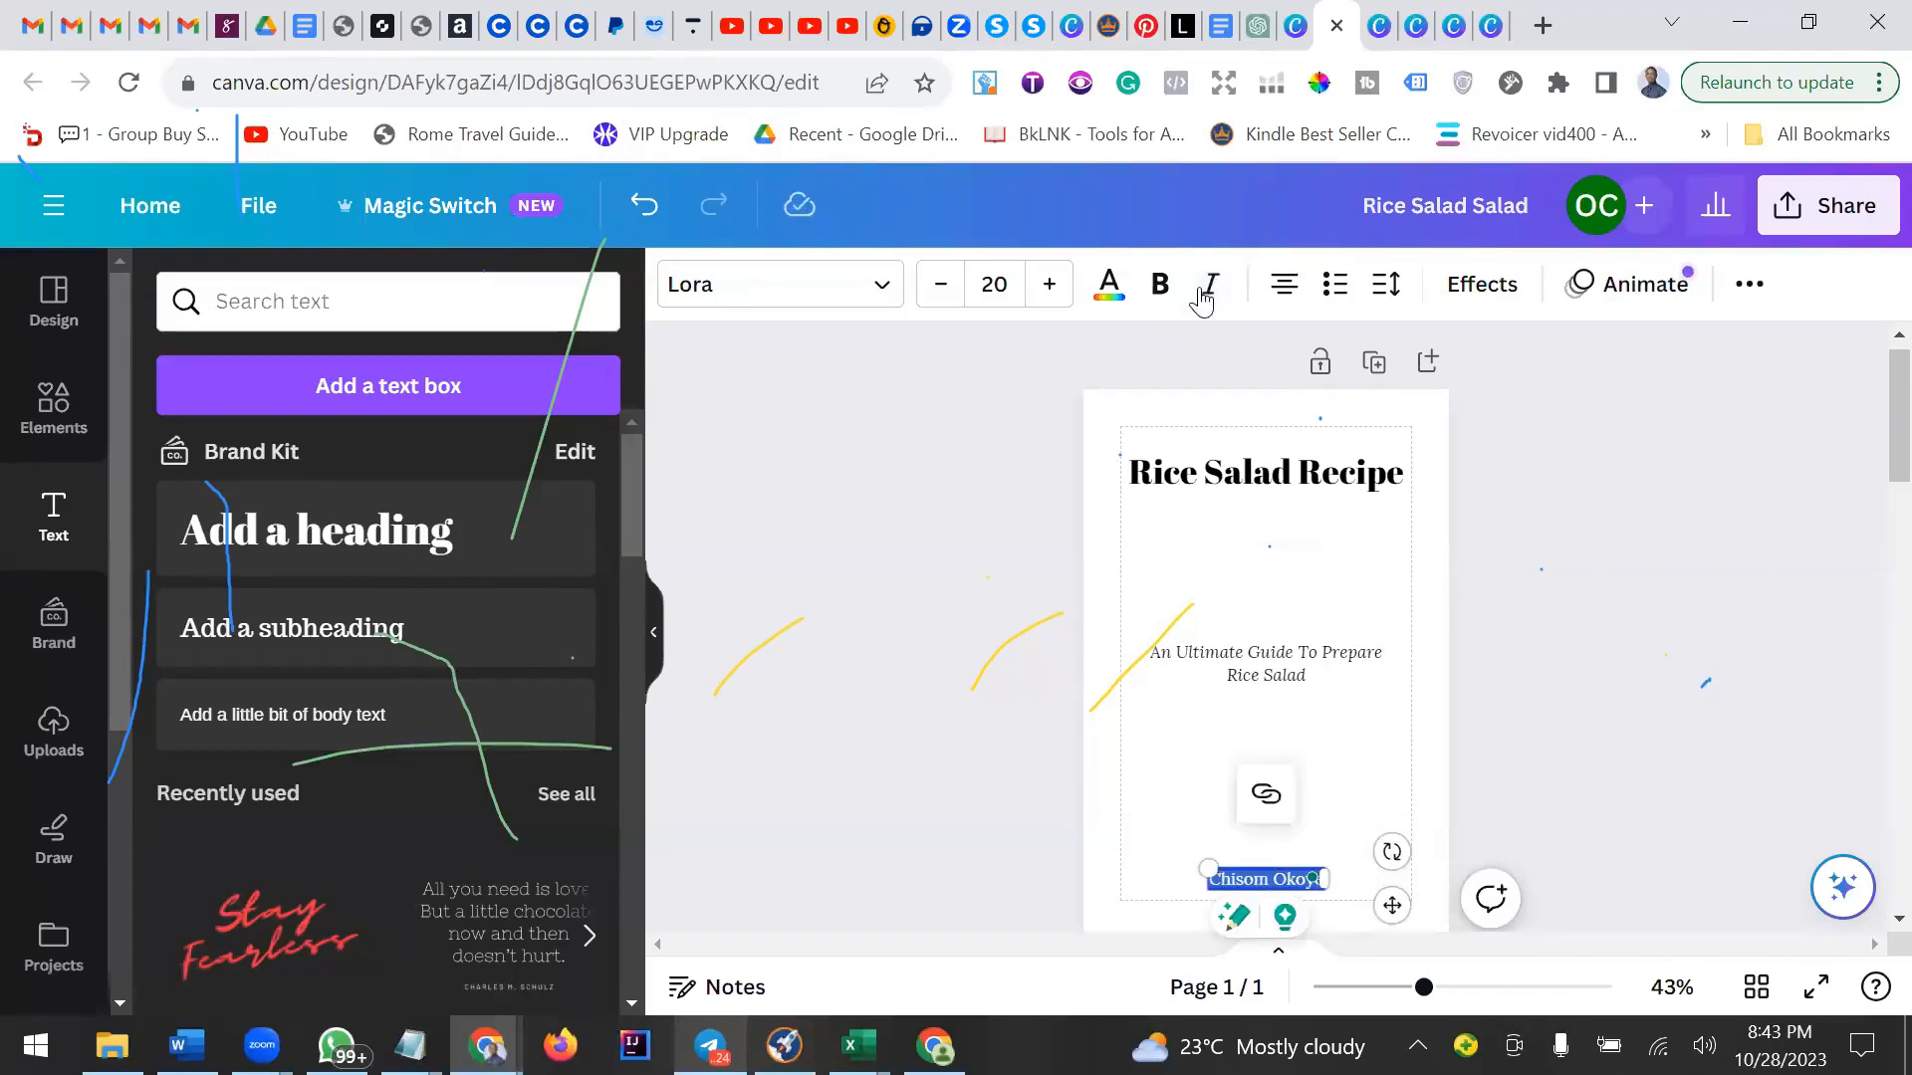
{"action": "left_click", "coordinate": [1160, 284]}
{"action": "left_click", "coordinate": [1050, 287]}
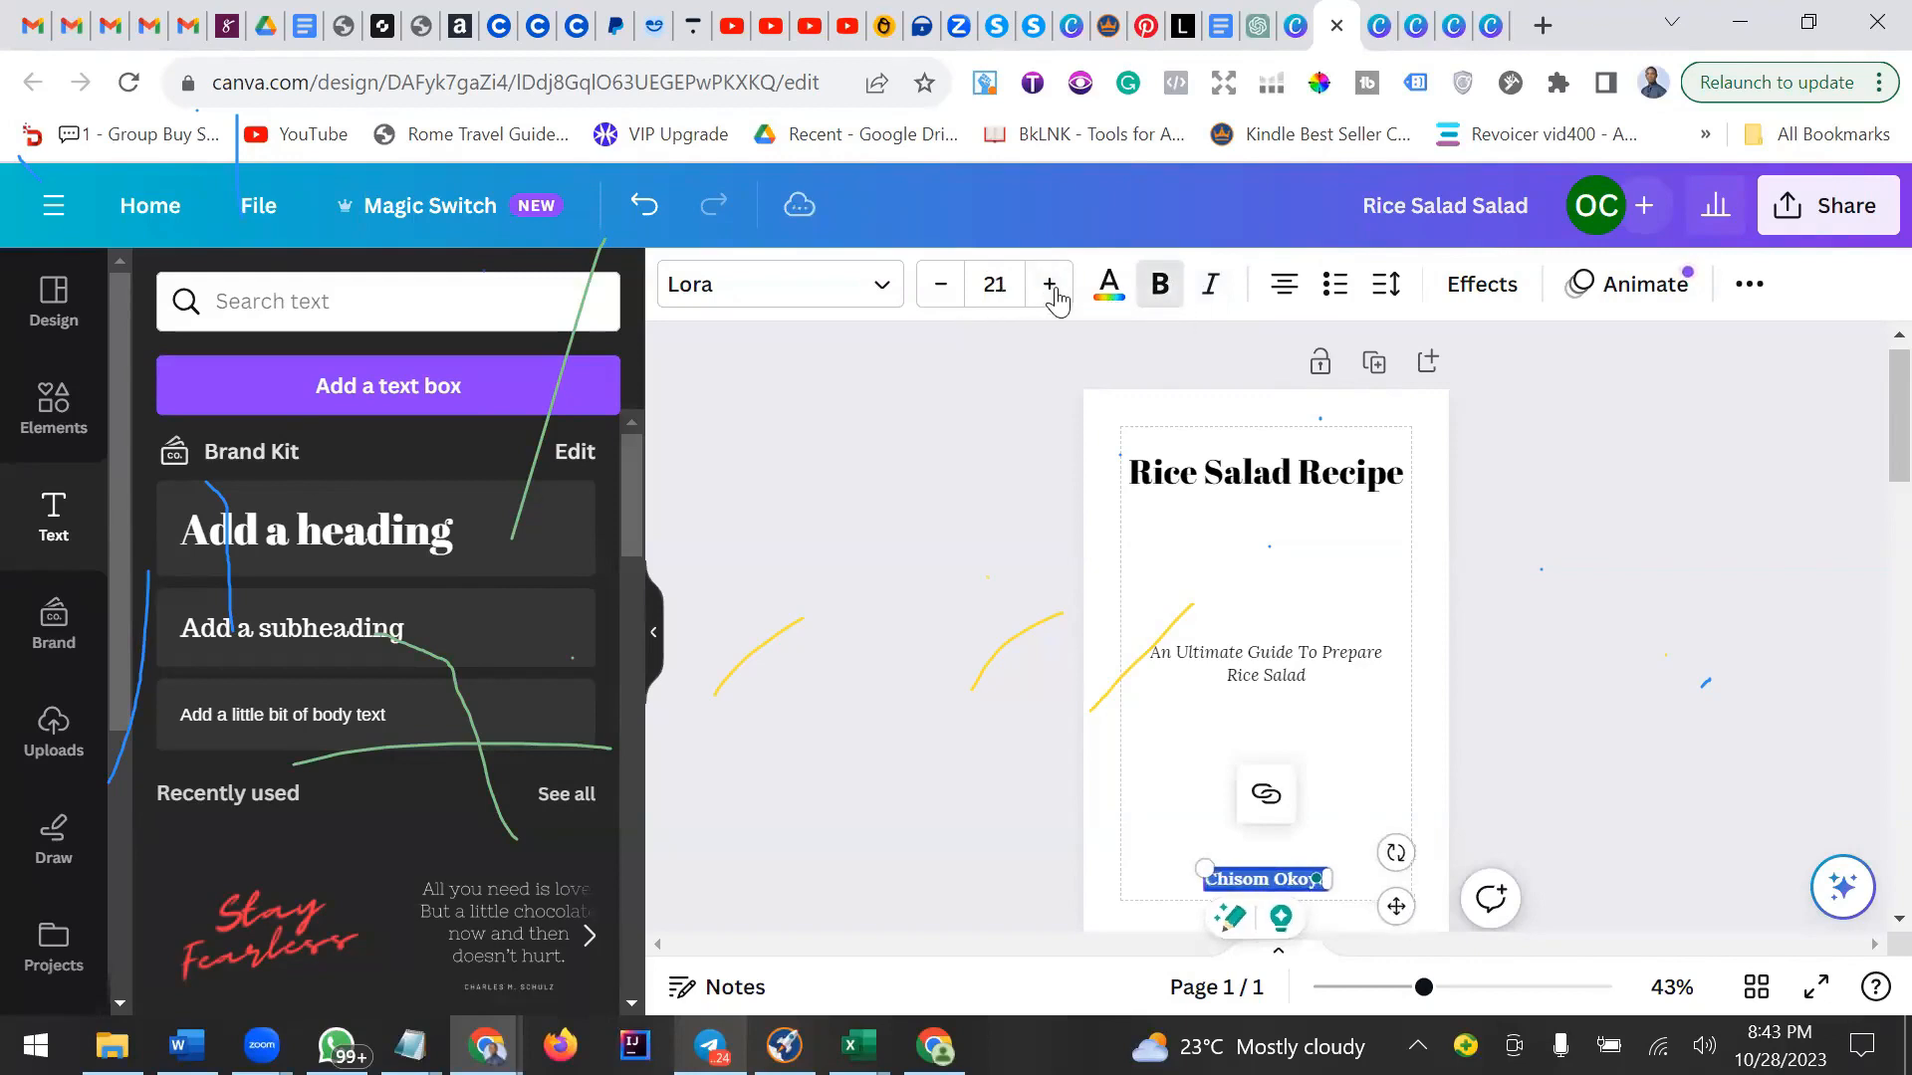
{"action": "left_click", "coordinate": [1051, 287]}
{"action": "left_click", "coordinate": [1051, 286]}
{"action": "left_click", "coordinate": [1050, 286]}
{"action": "left_click", "coordinate": [1051, 286]}
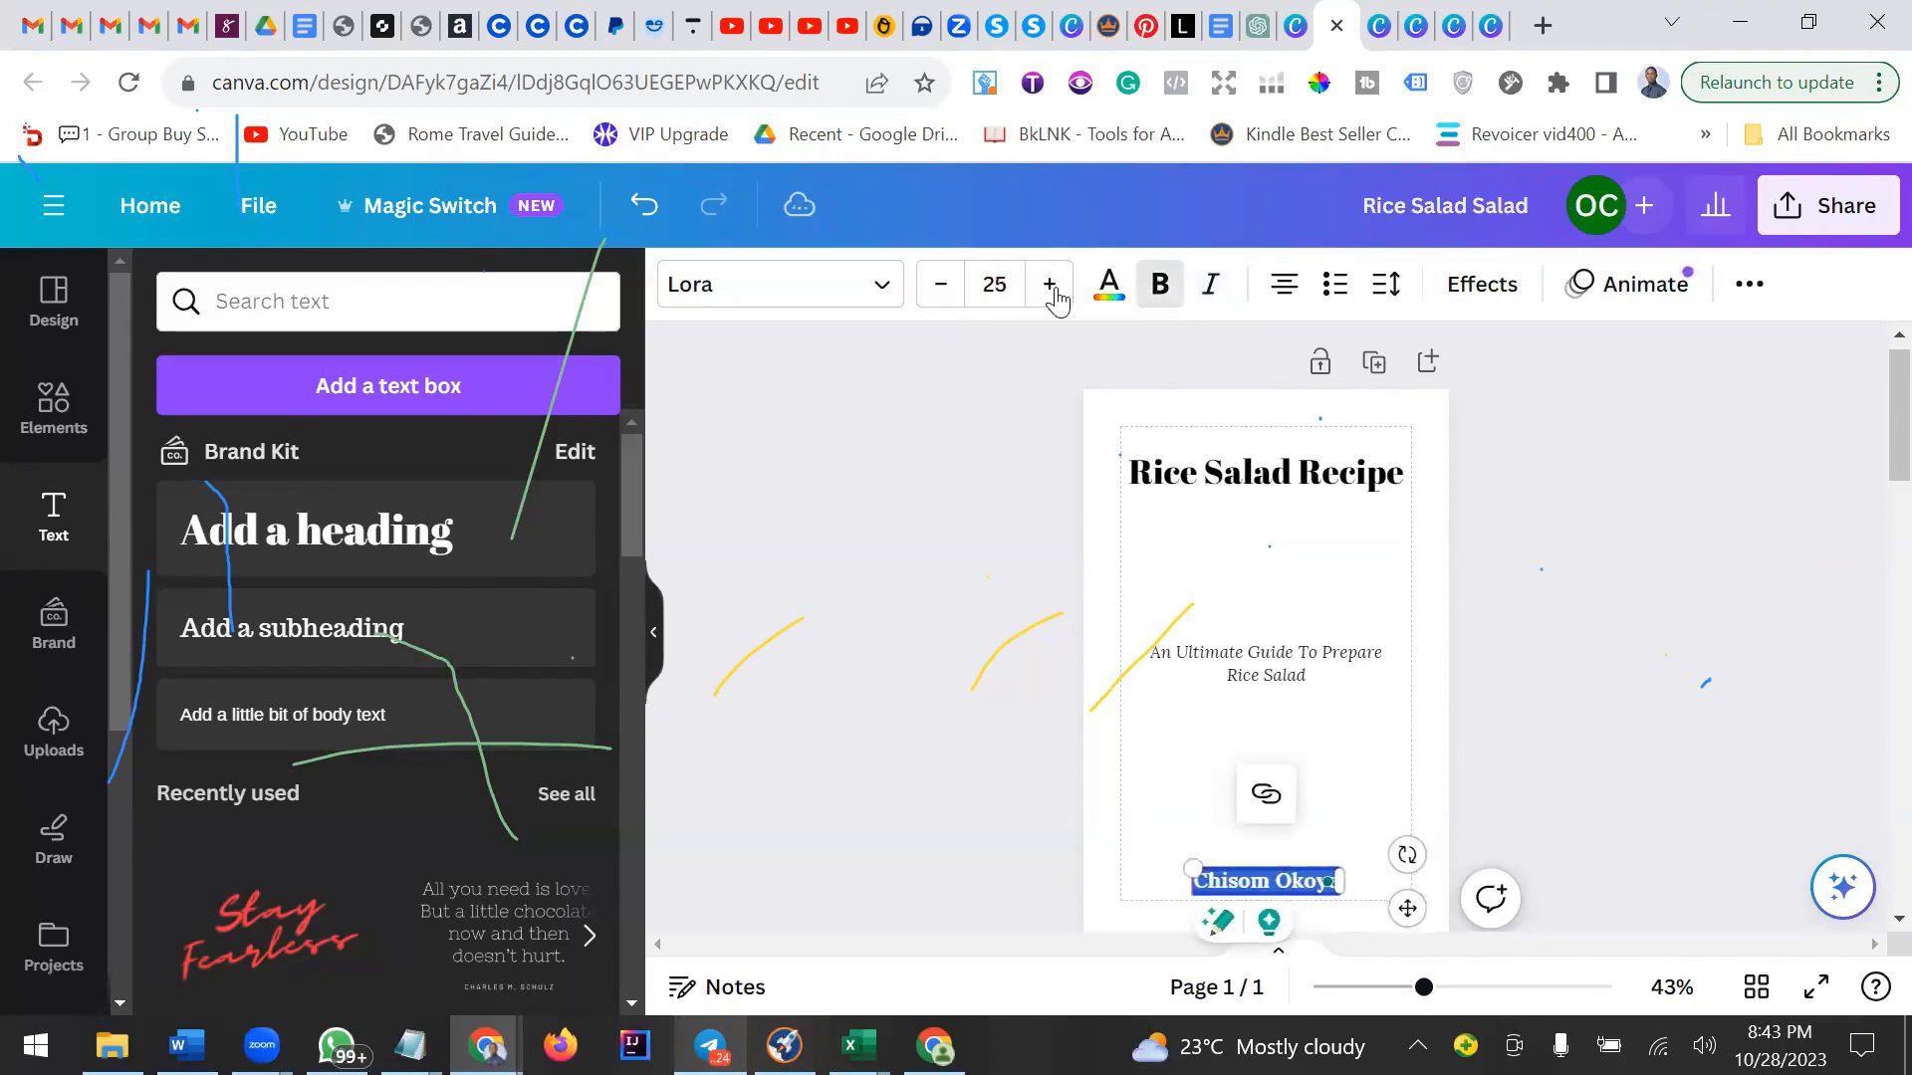
{"action": "left_click", "coordinate": [1608, 635]}
{"action": "left_click", "coordinate": [1239, 678]}
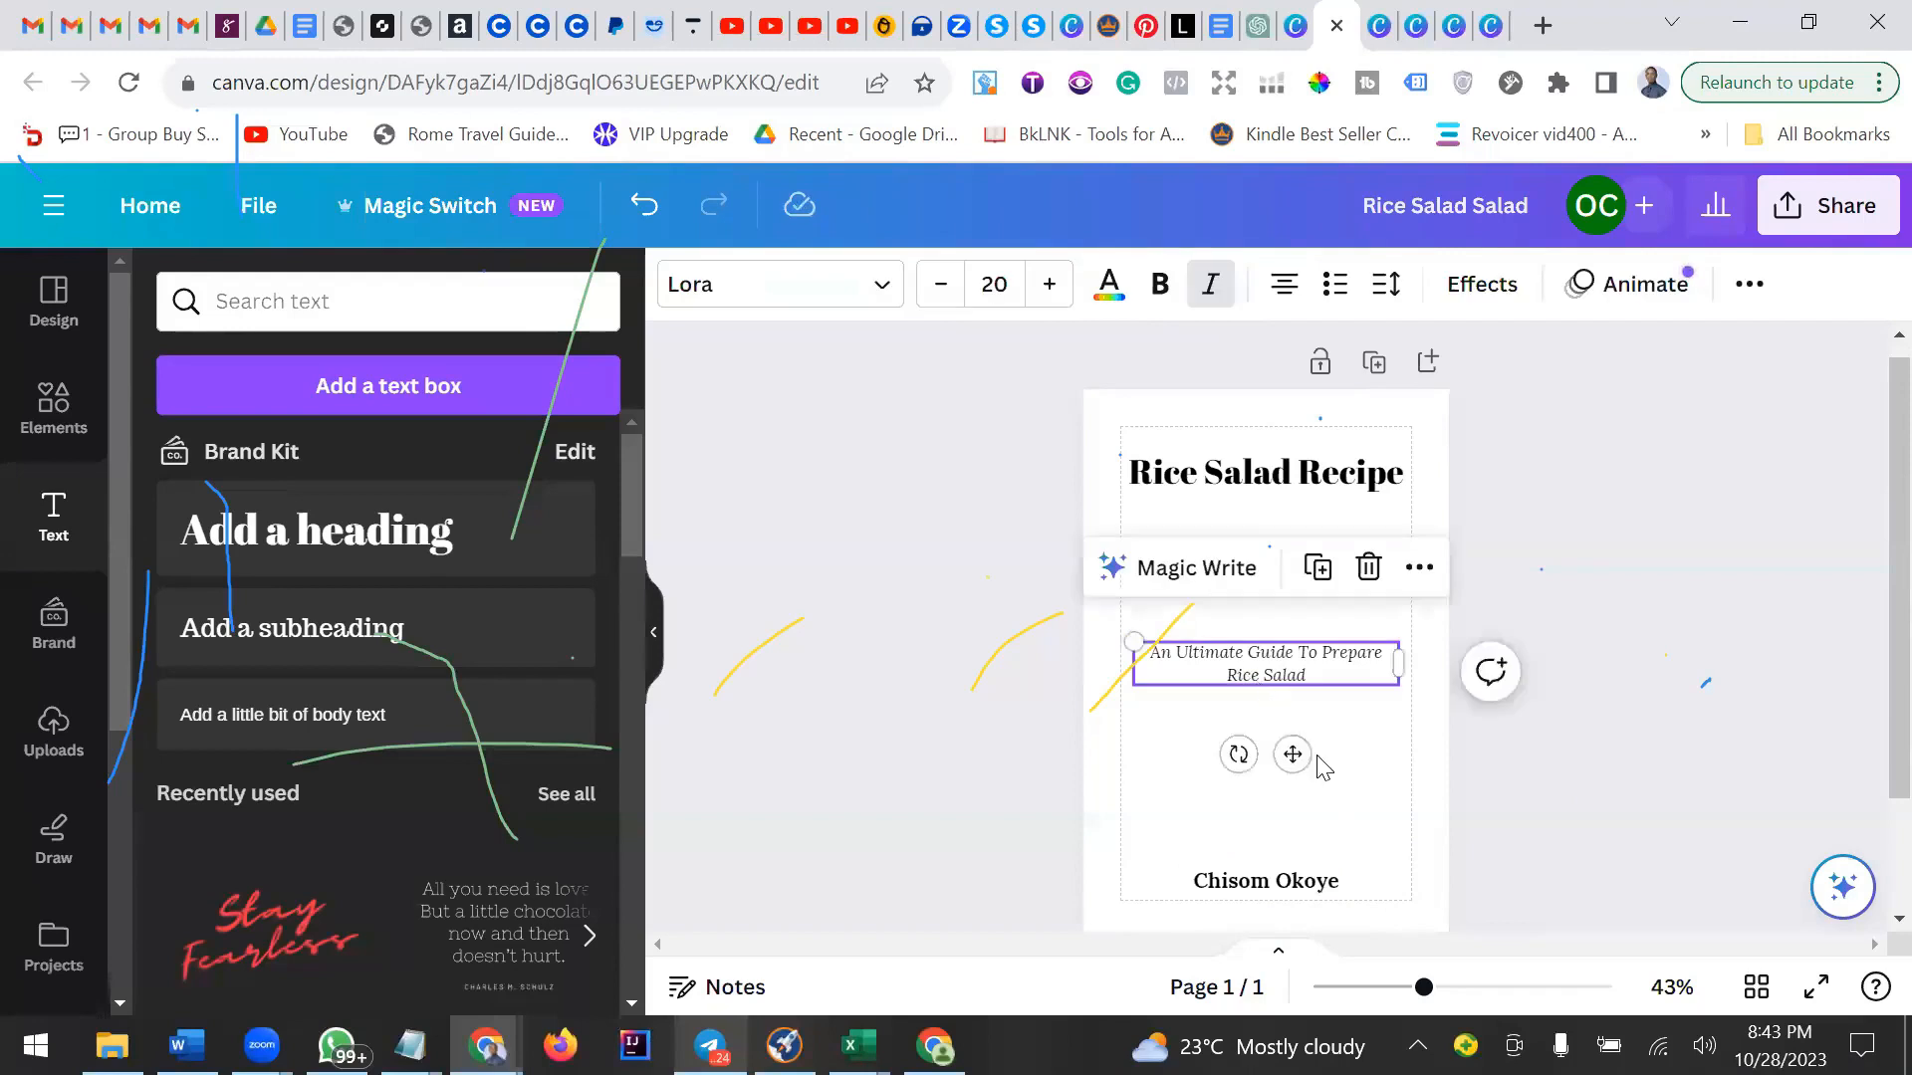
{"action": "left_click", "coordinate": [1362, 764]}
{"action": "left_click", "coordinate": [1327, 665]}
{"action": "left_click", "coordinate": [1354, 757]}
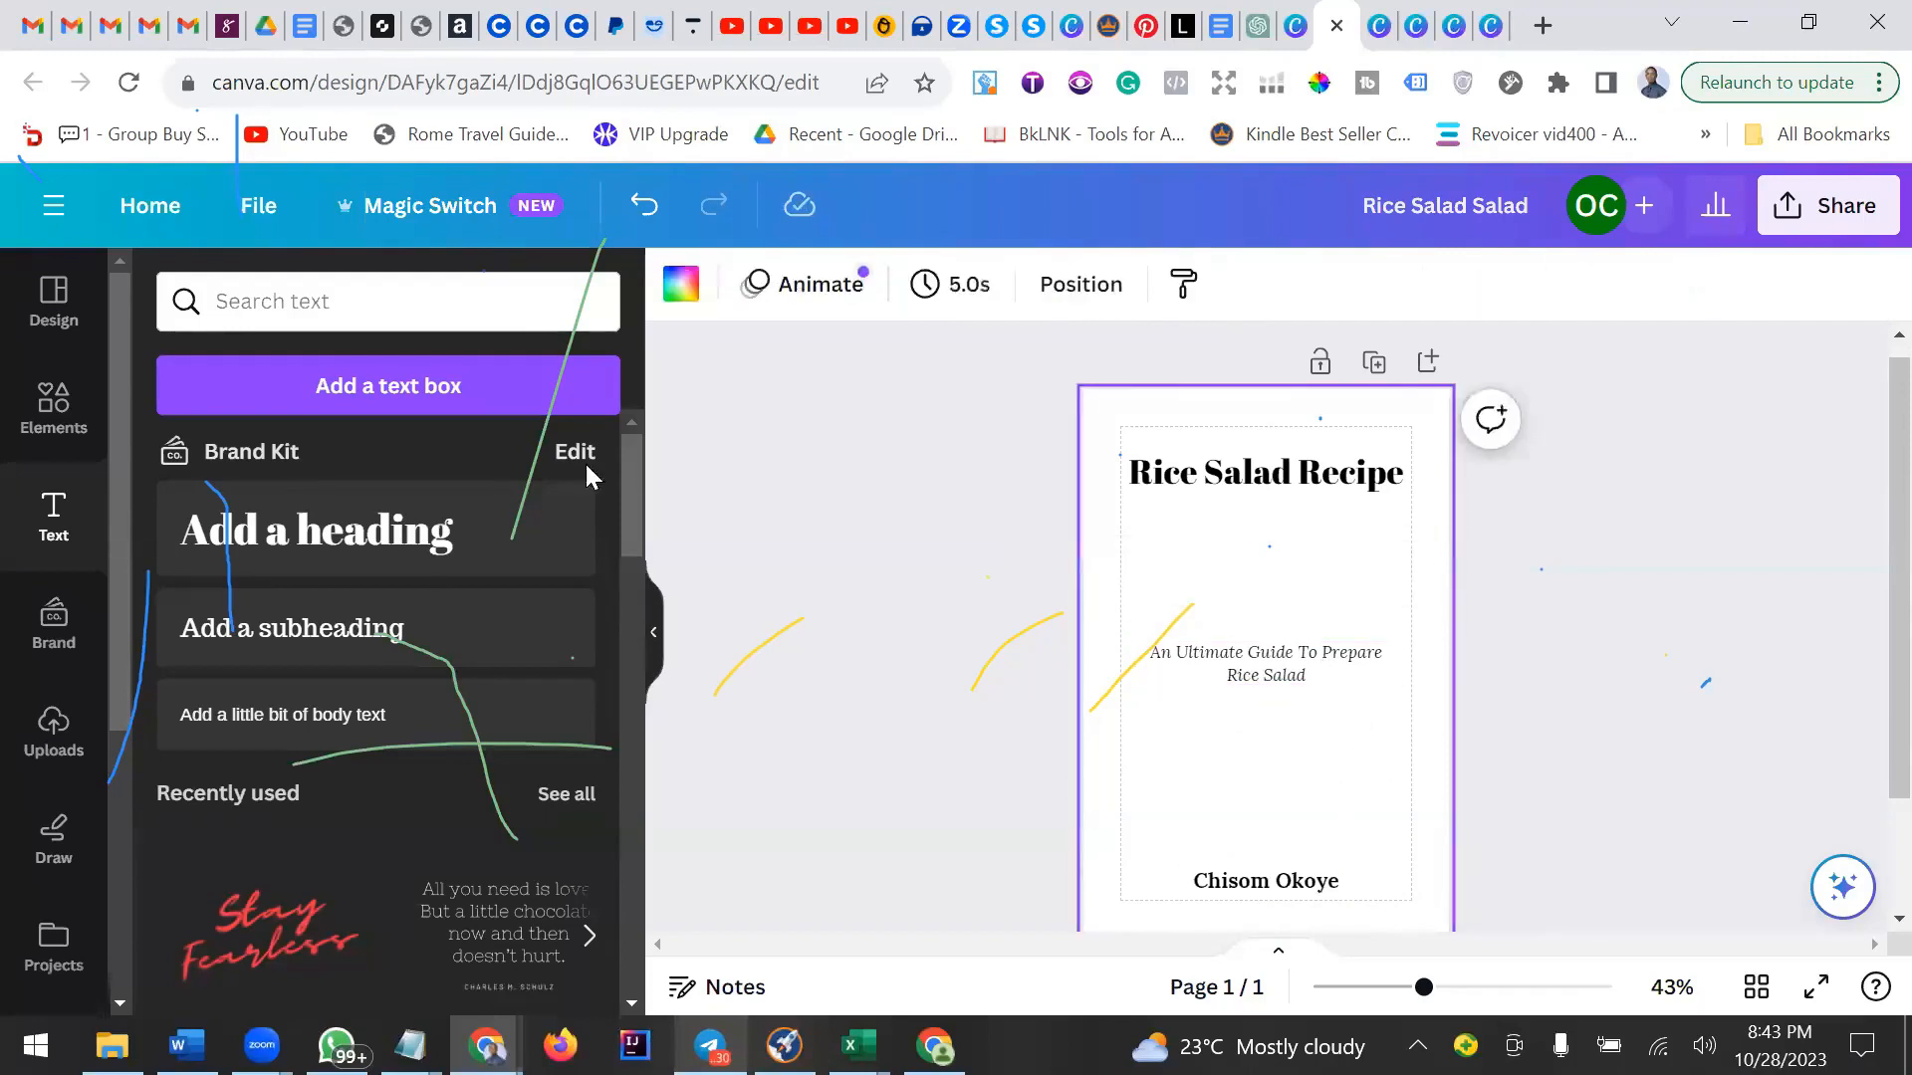
Search the elements library for rice salad.
{"action": "left_click", "coordinate": [52, 398]}
{"action": "left_click", "coordinate": [378, 303]}
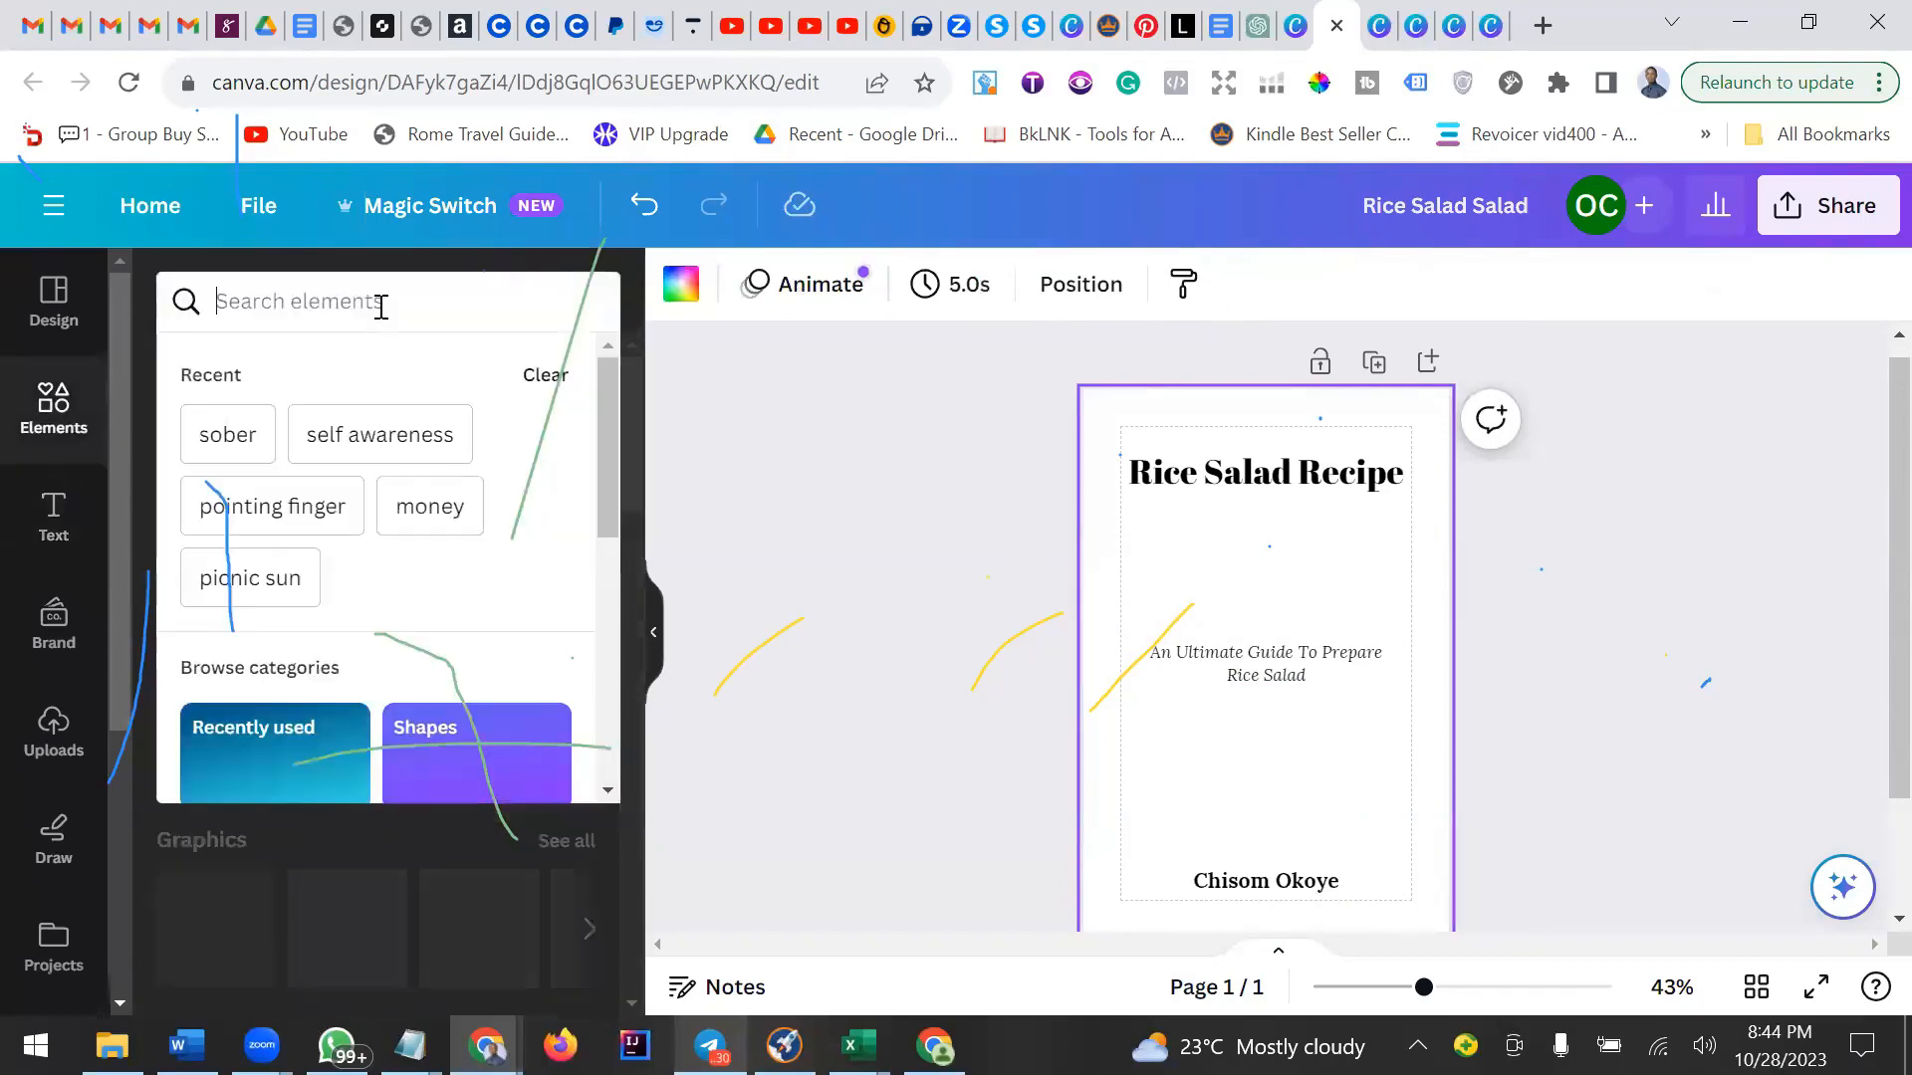
{"action": "type", "text": "ri"}
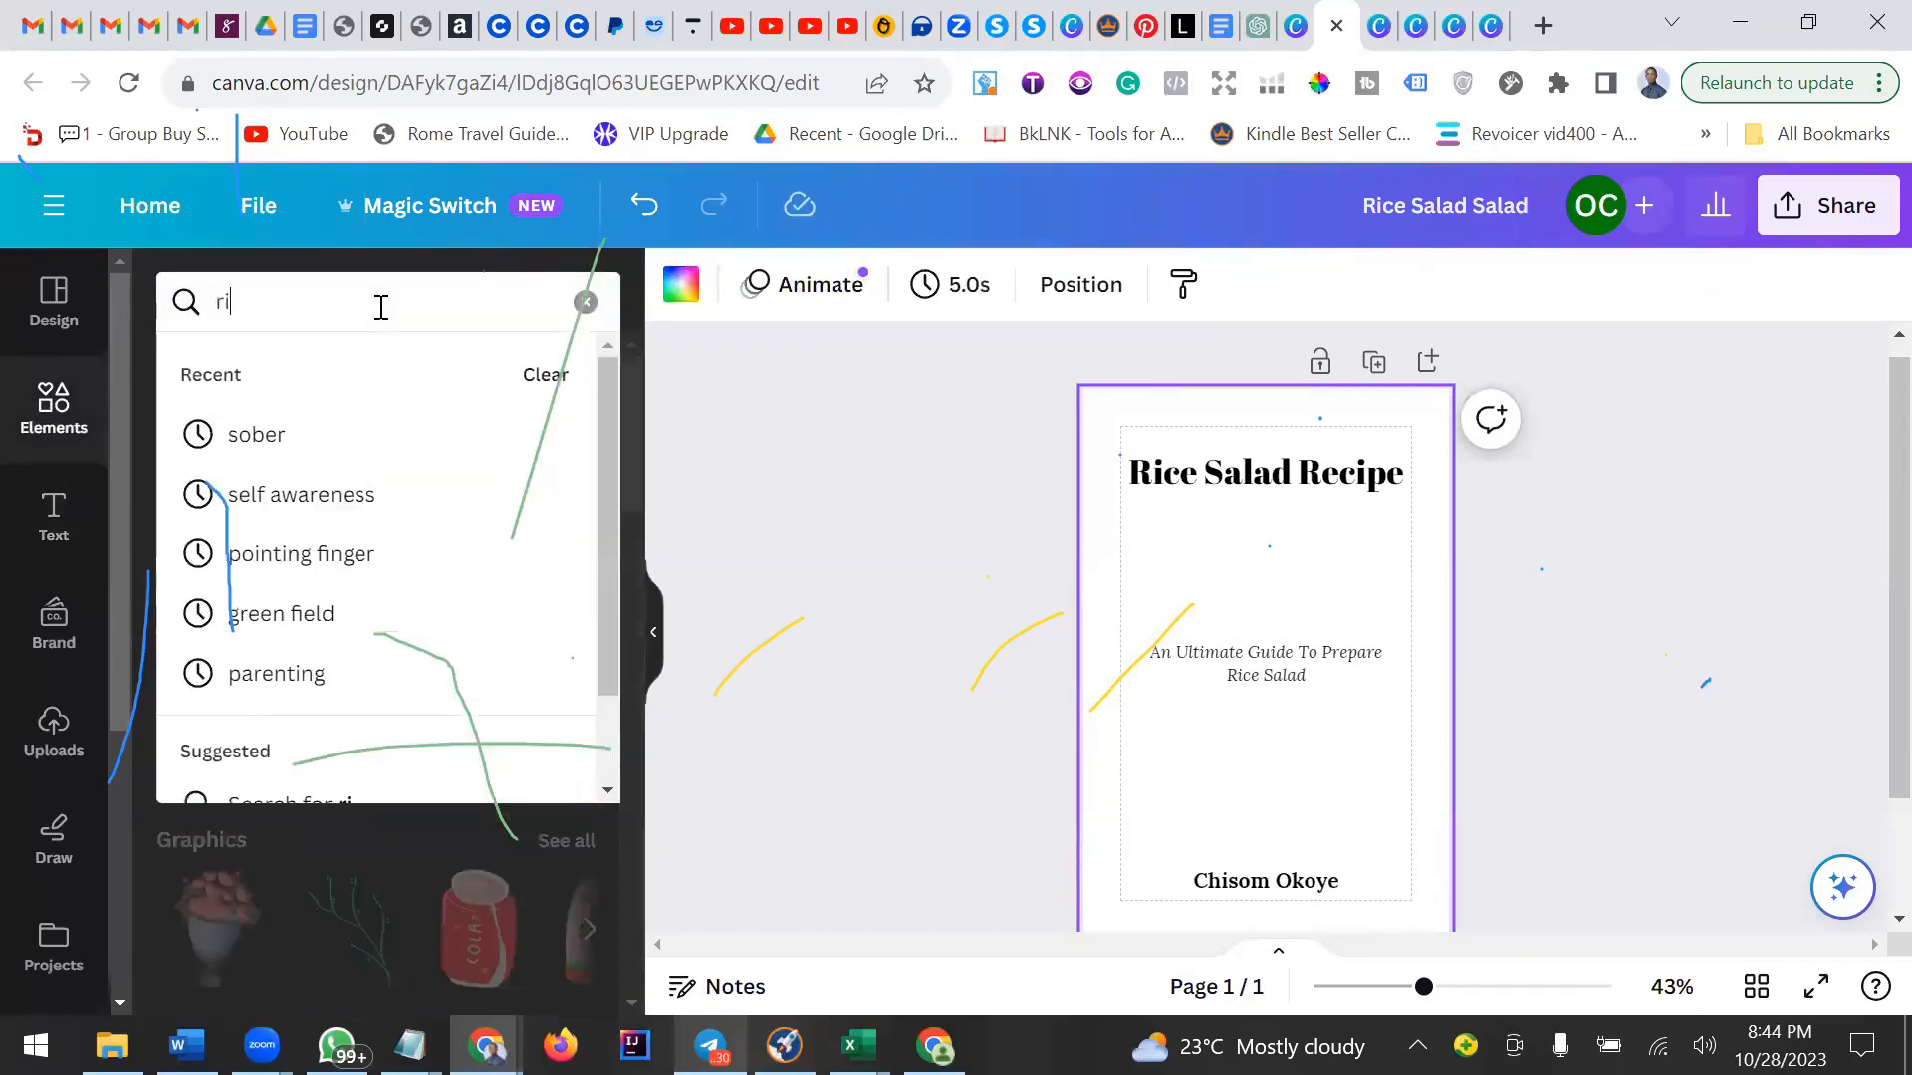
{"action": "type", "text": "ce saalads"}
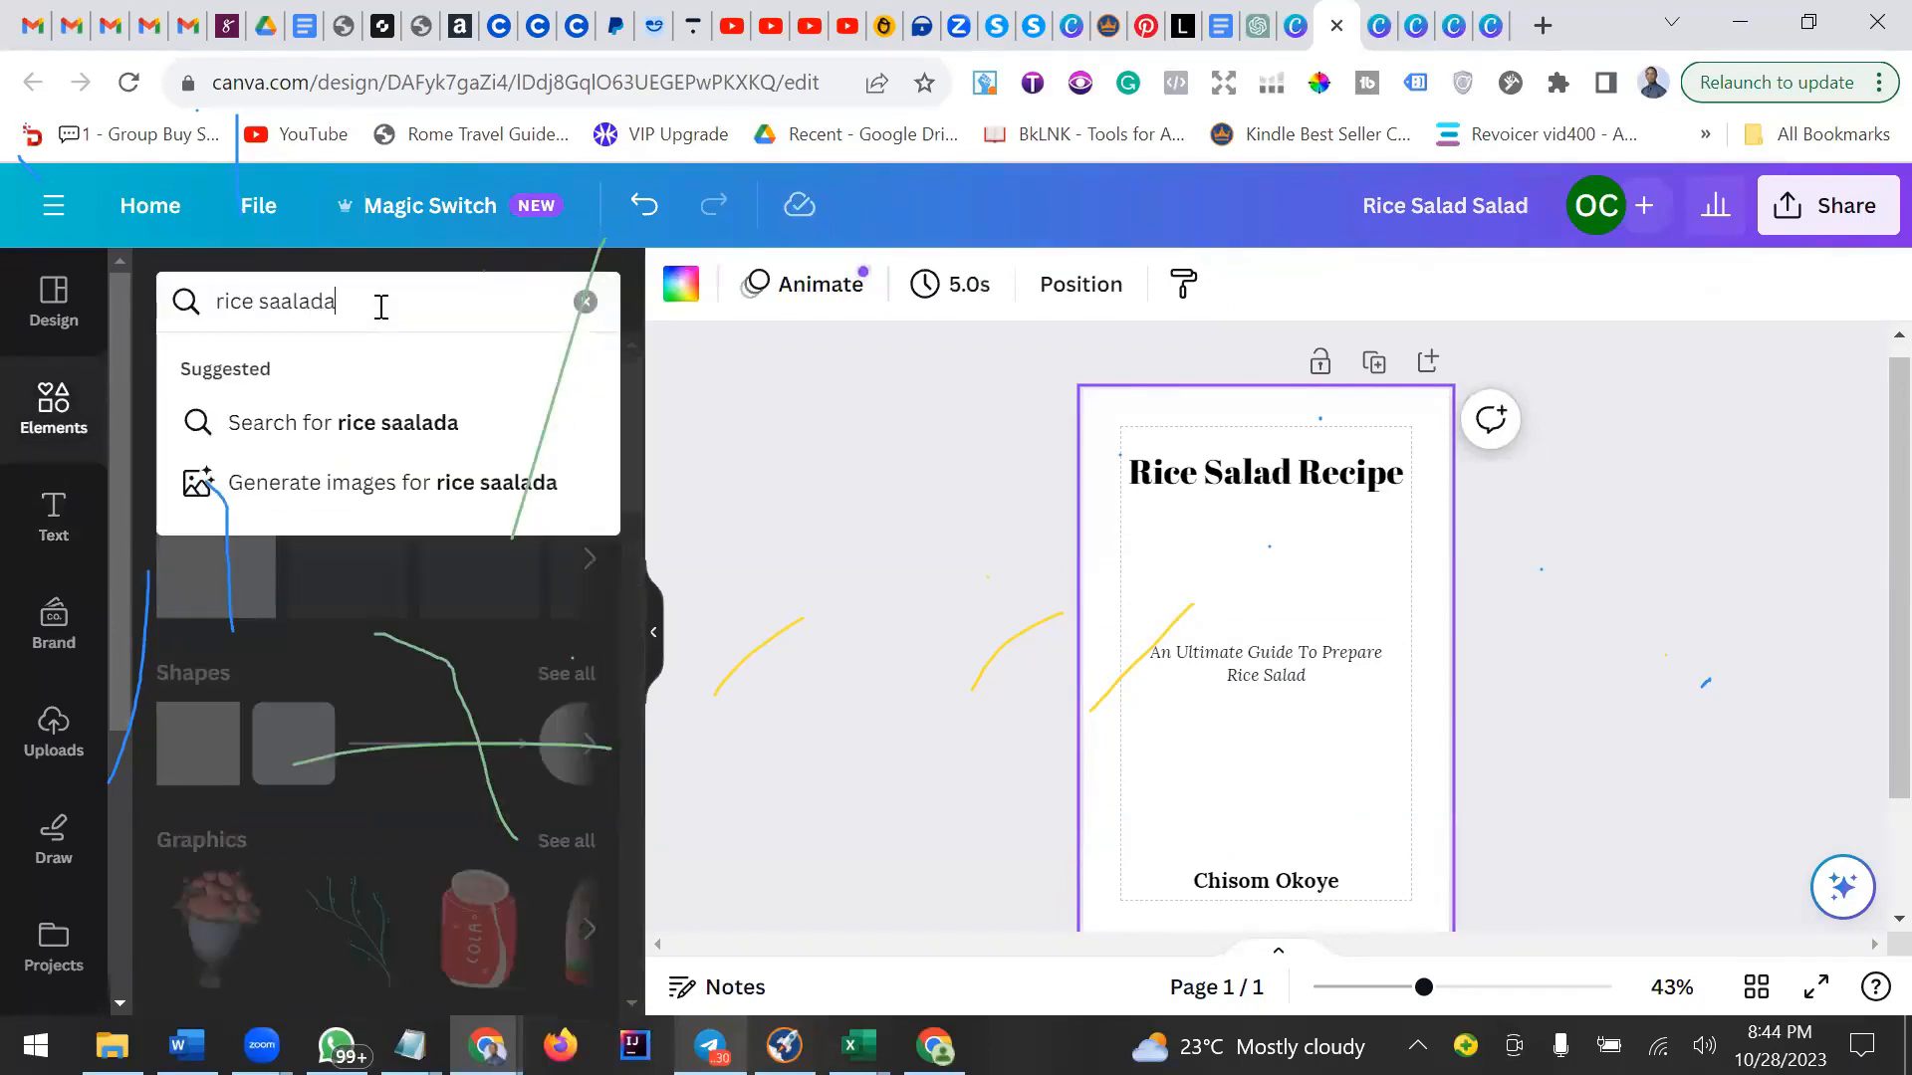
{"action": "key", "text": "BackSpace"}
{"action": "key", "text": "BackSpace"}
{"action": "key", "text": "BackSpace"}
{"action": "key", "text": "BackSpace"}
{"action": "key", "text": "BackSpace"}
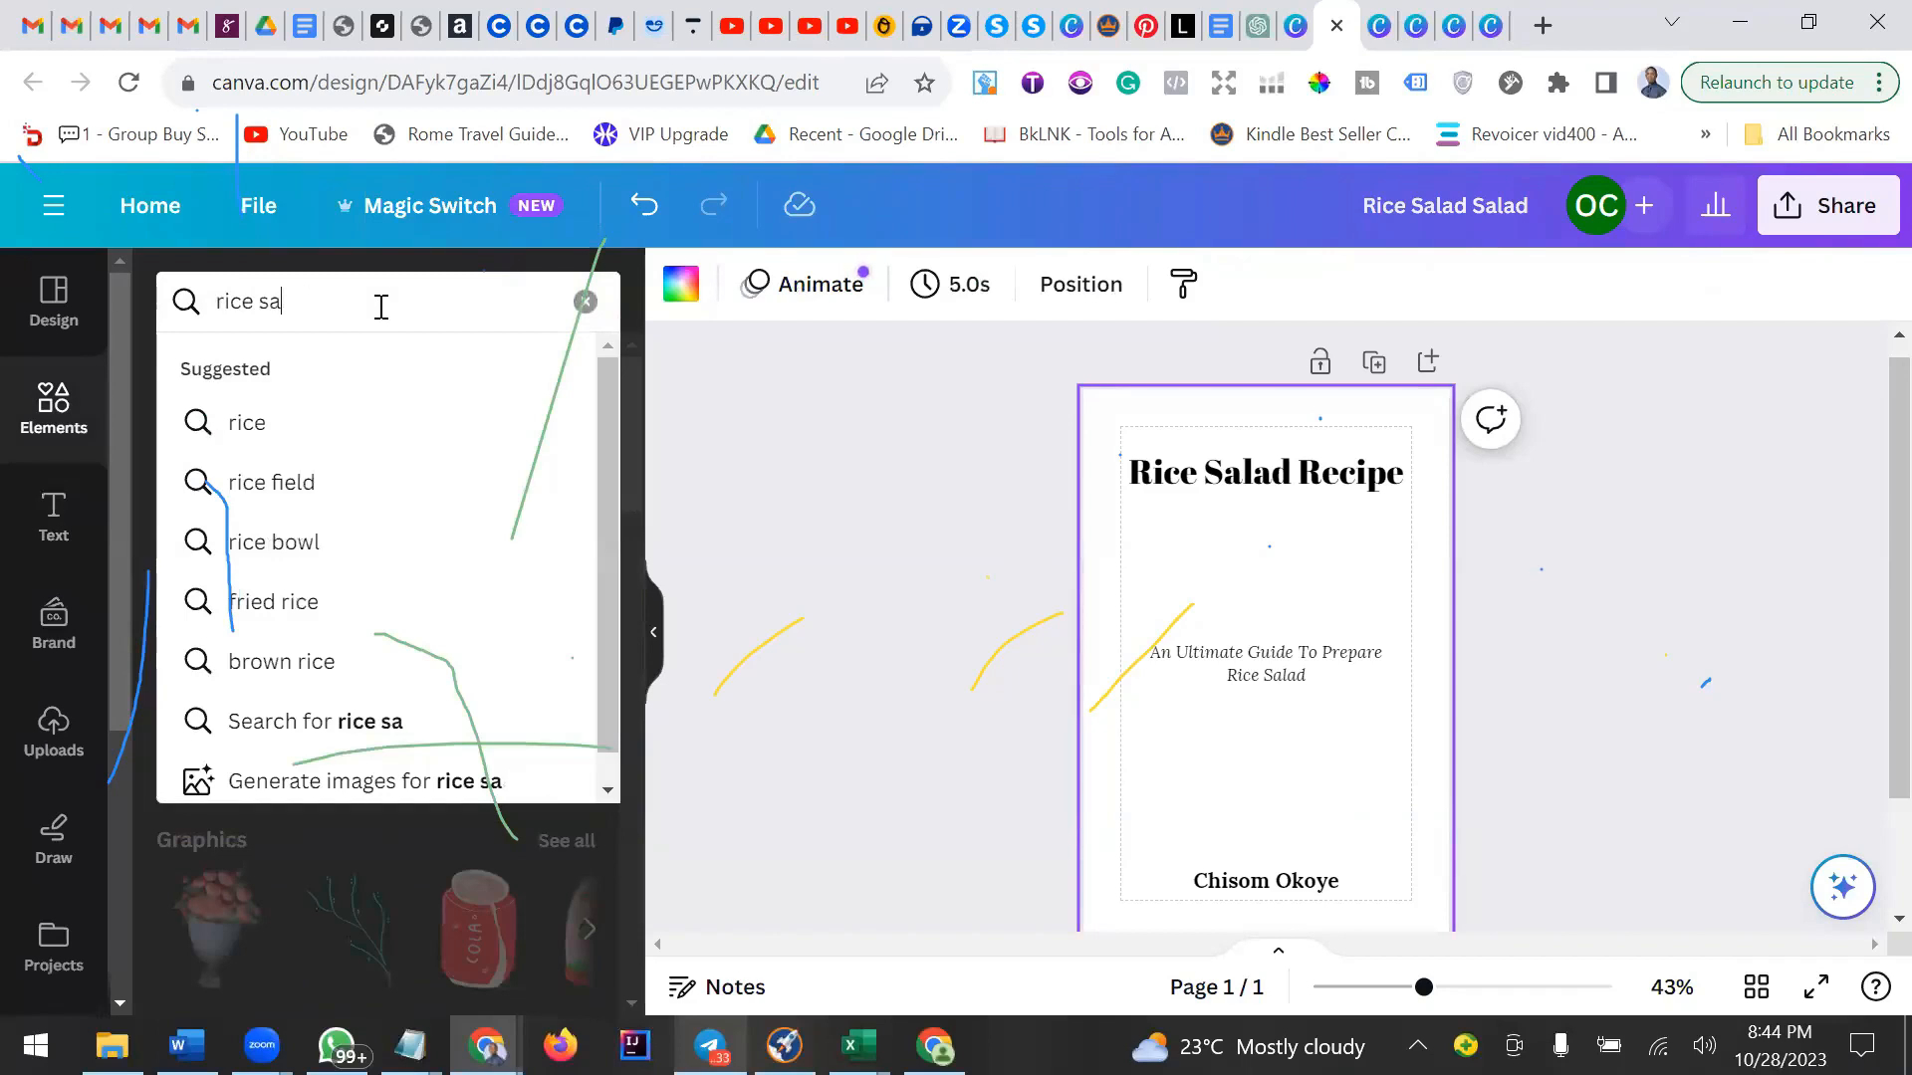
{"action": "type", "text": "la"}
{"action": "key", "text": "Return"}
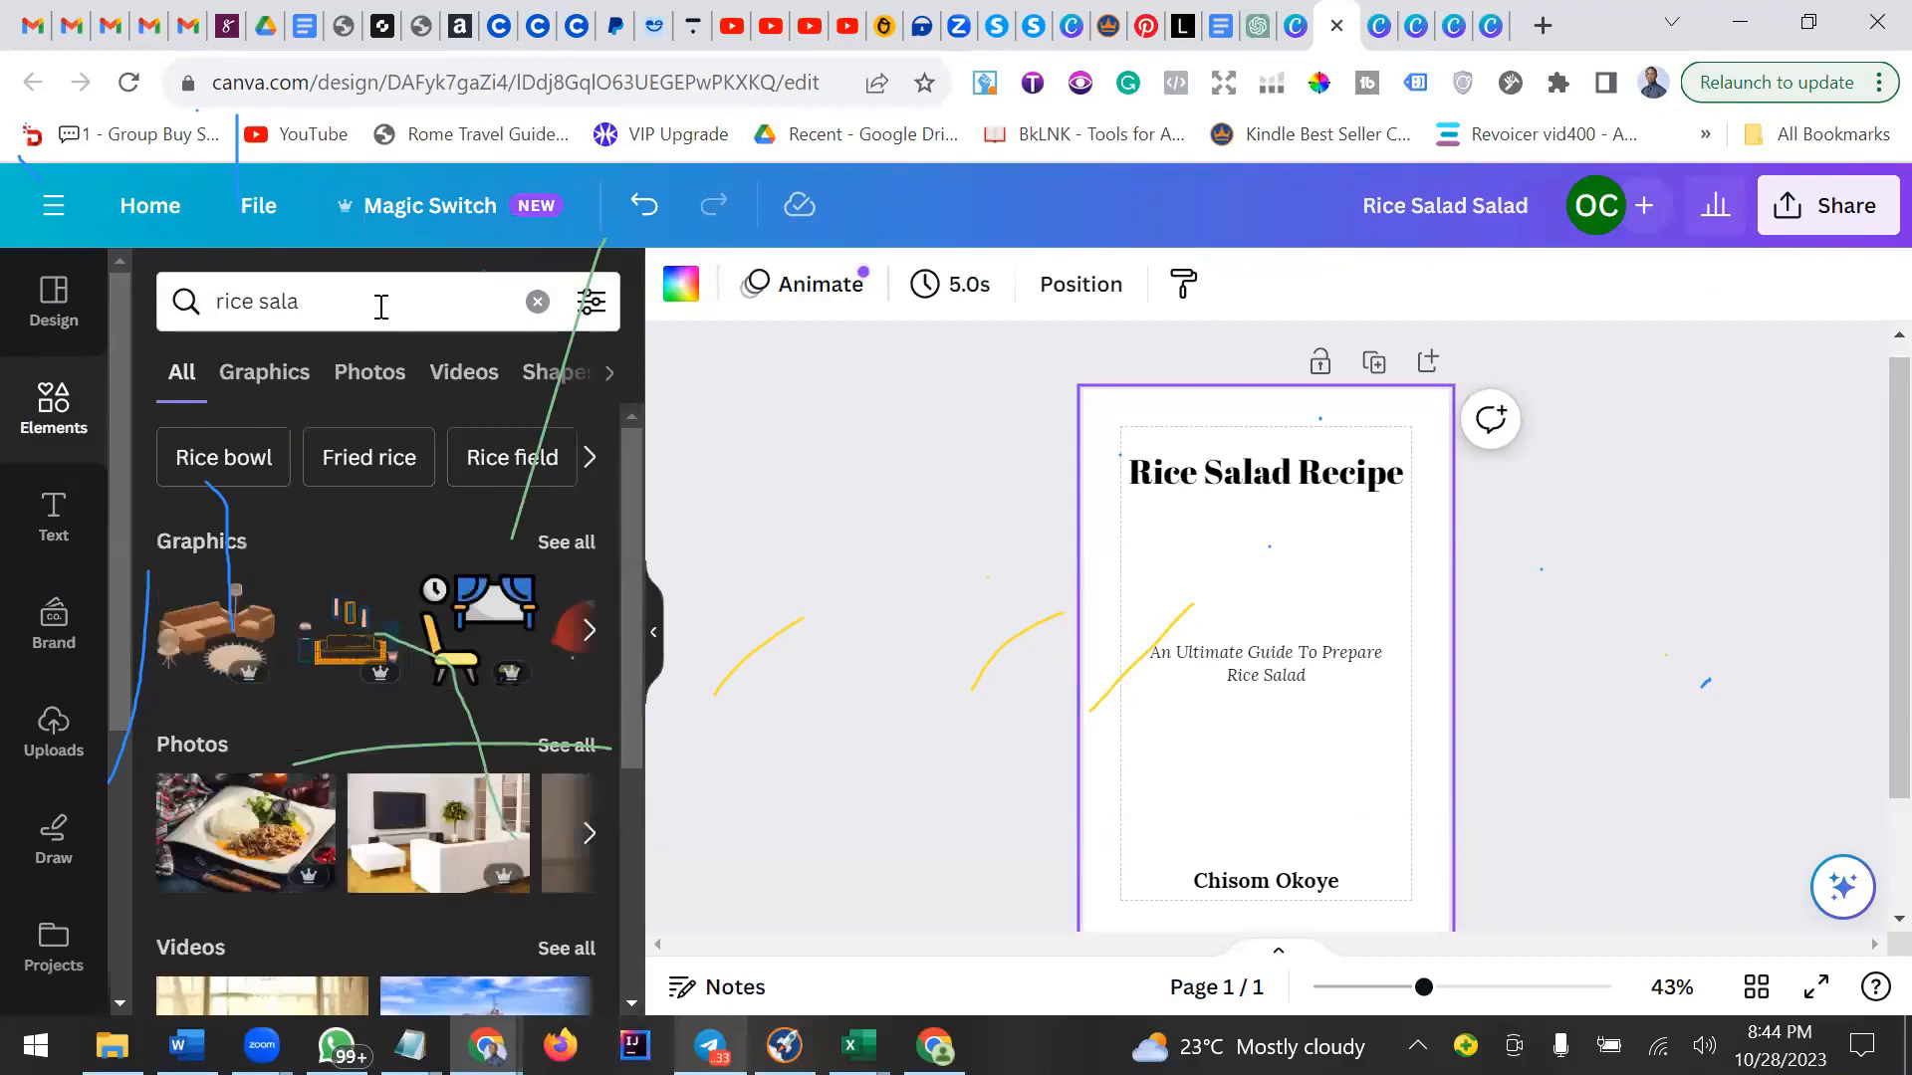
{"action": "left_click", "coordinate": [324, 301]}
{"action": "type", "text": "d"}
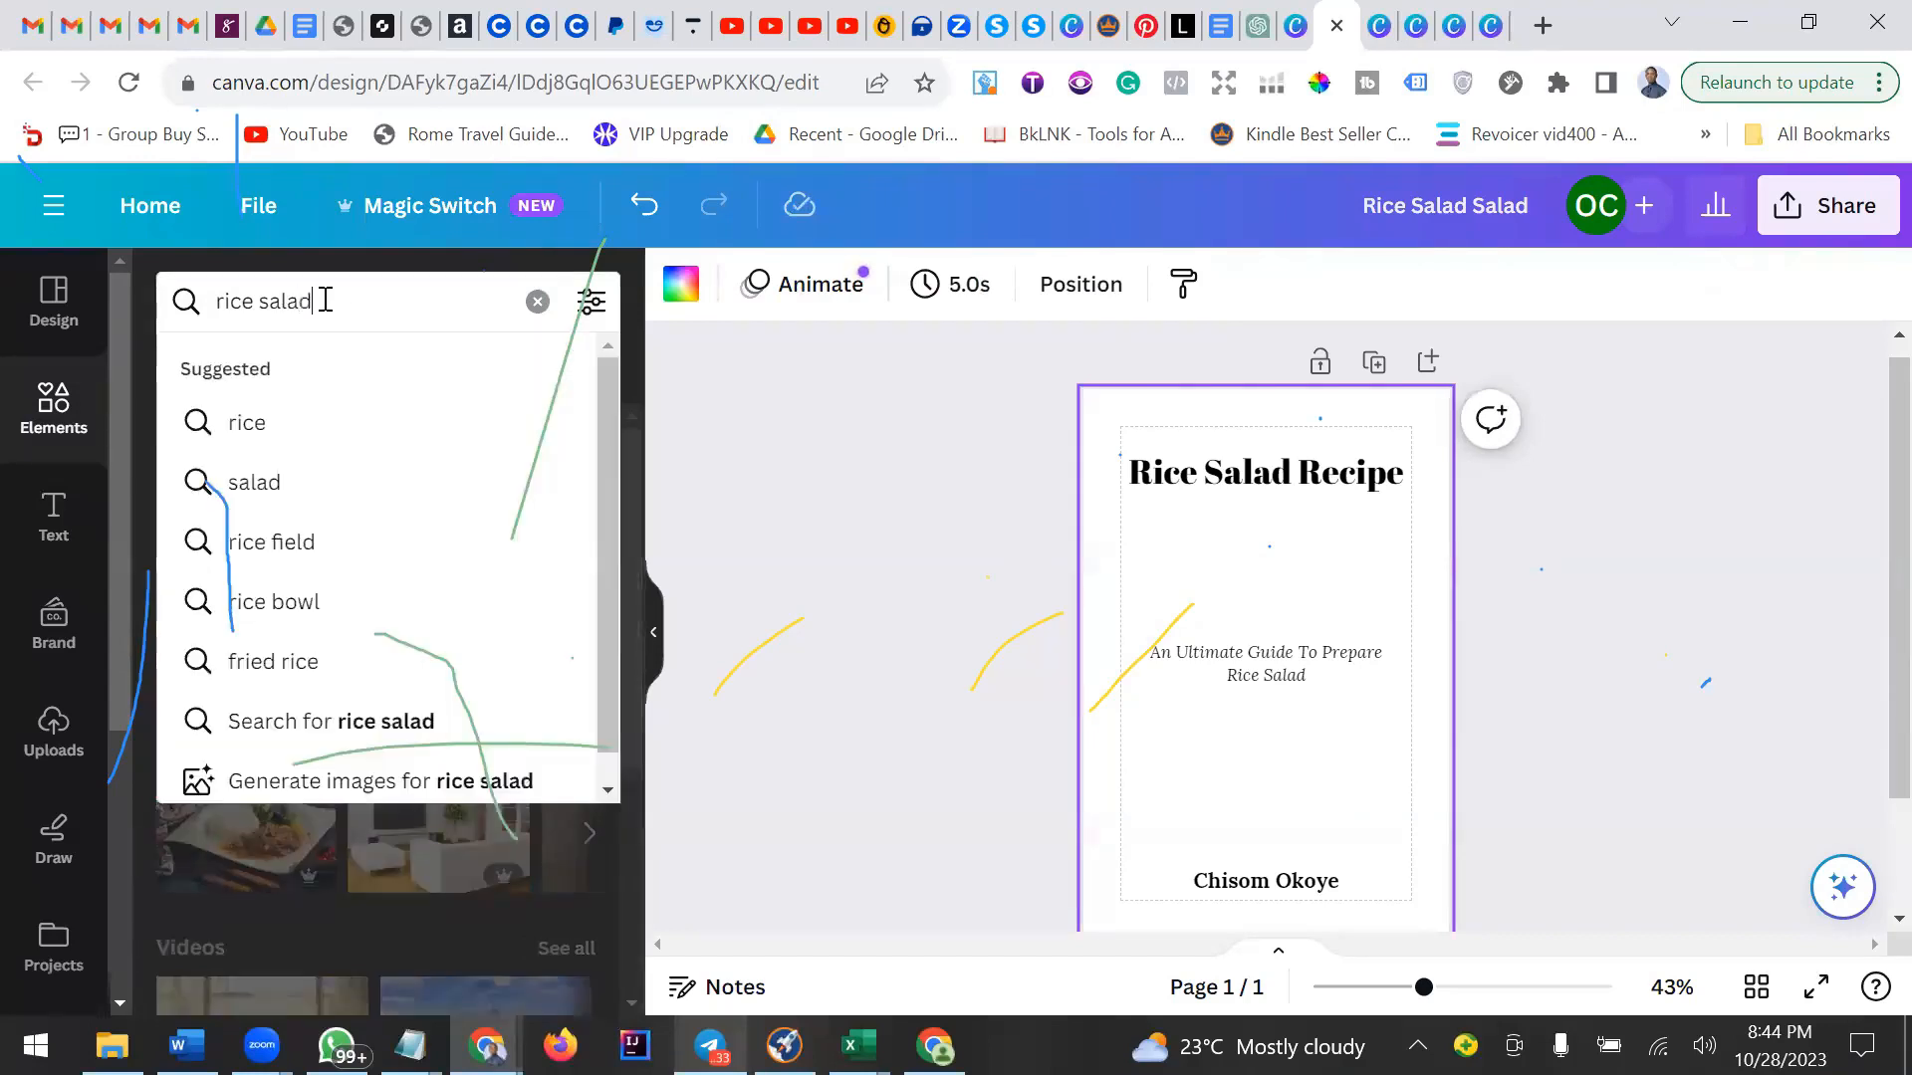
{"action": "key", "text": "Return"}
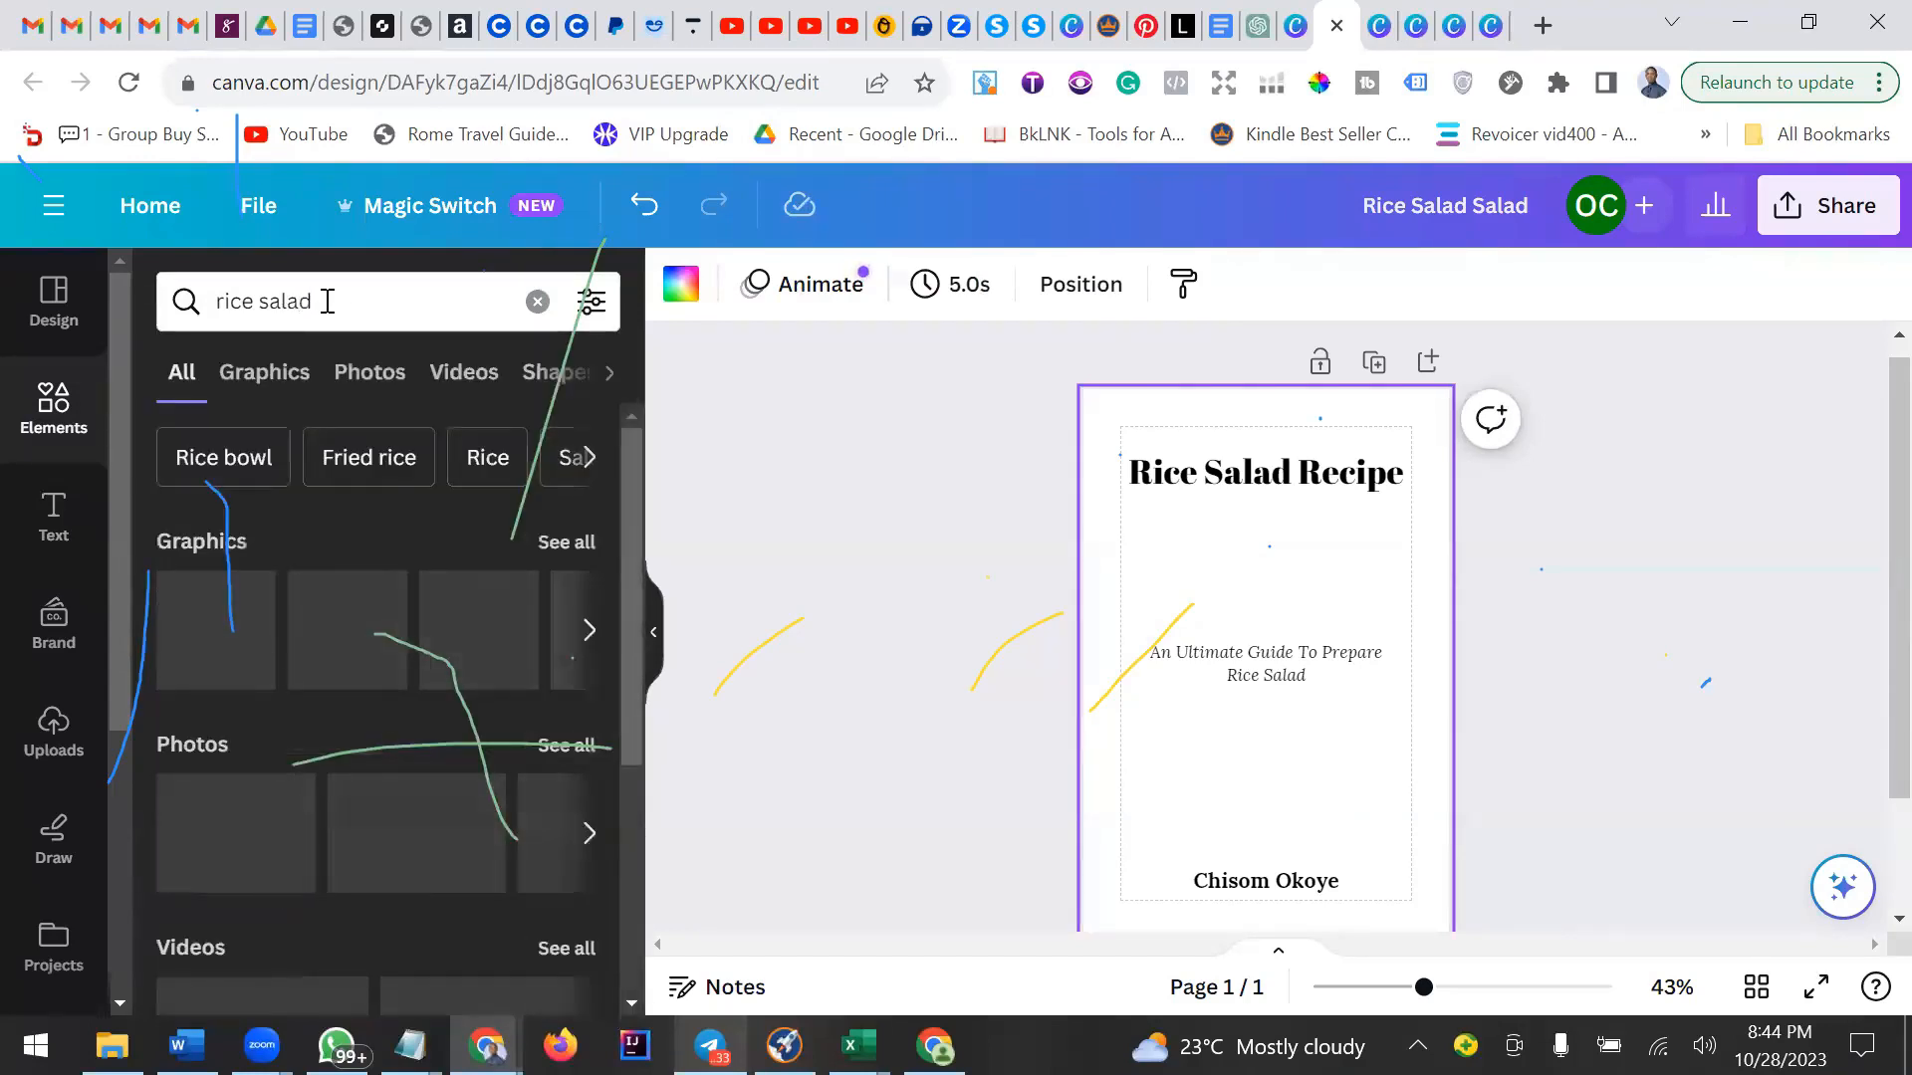
Browse through all the rice salad graphics results.
{"action": "left_click", "coordinate": [564, 548]}
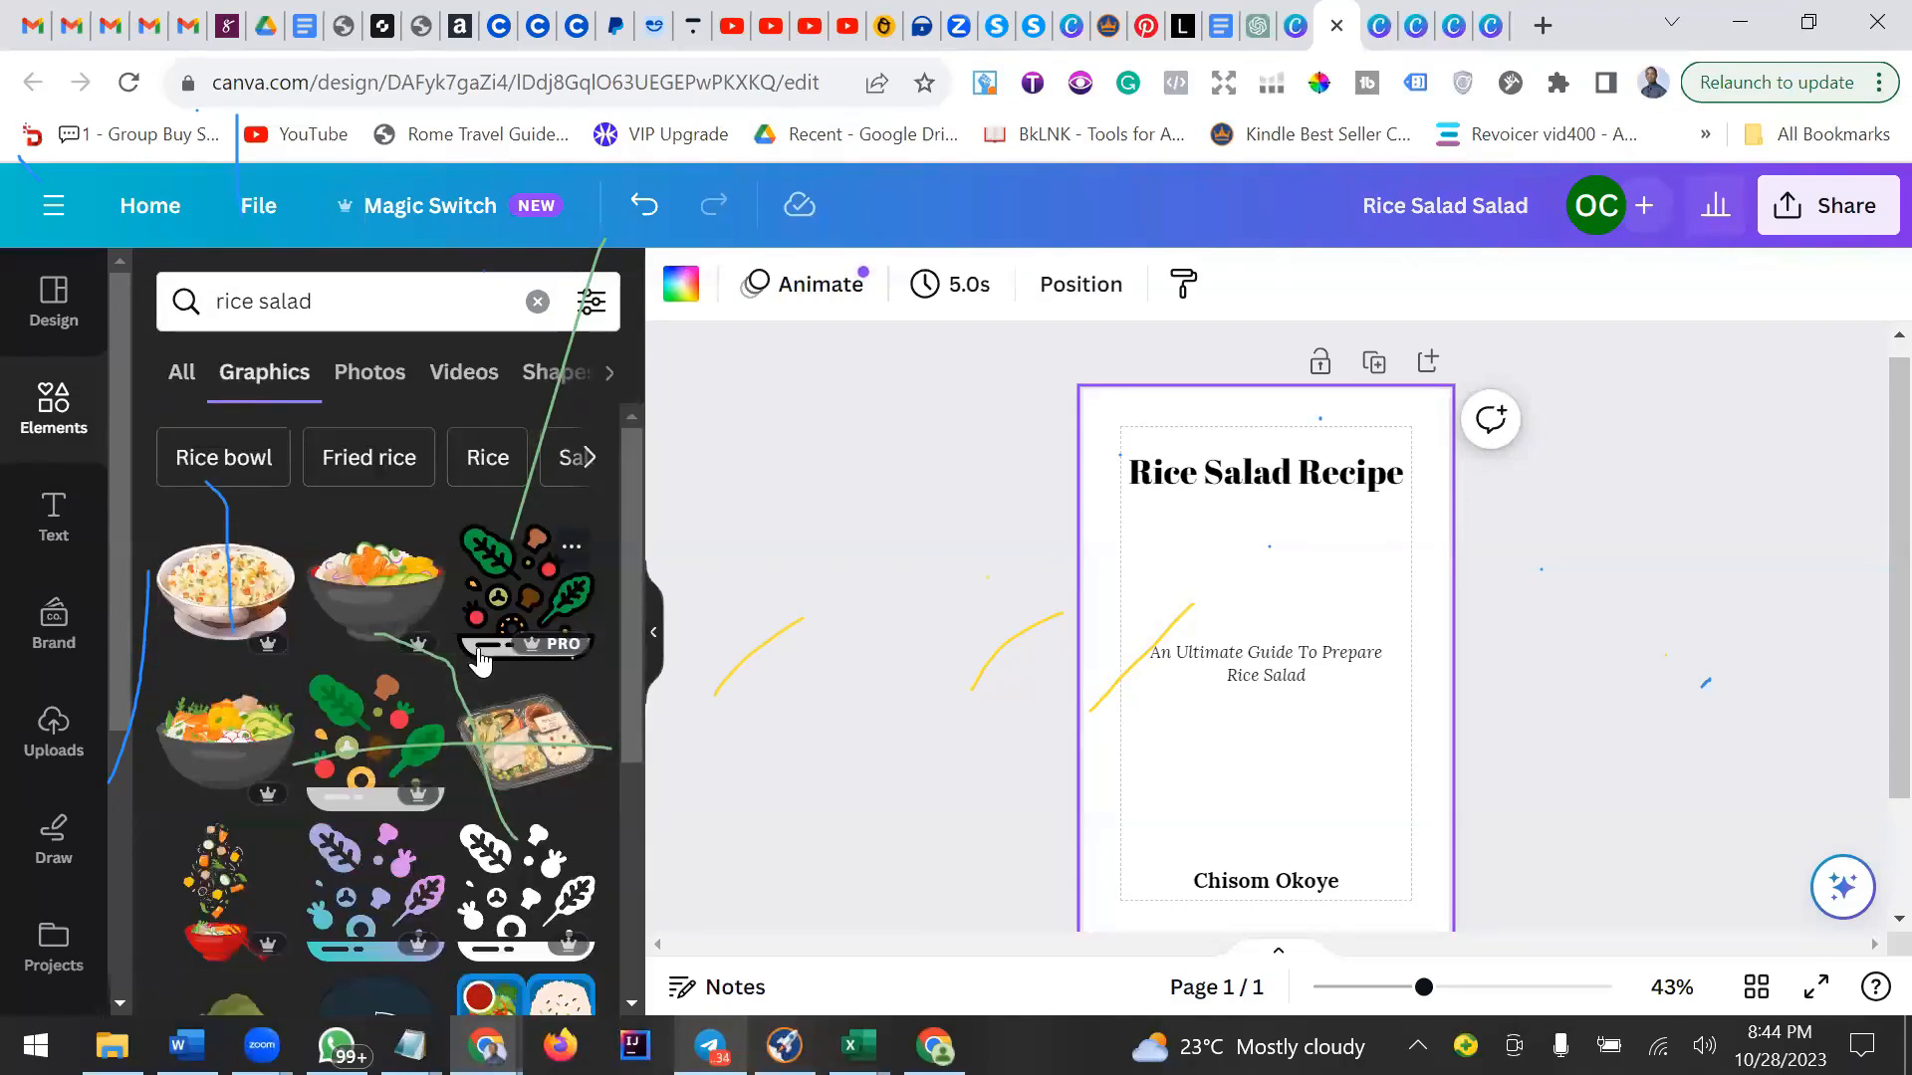
{"action": "scroll", "coordinate": [480, 657], "scroll_direction": "down", "scroll_amount": 2}
{"action": "scroll", "coordinate": [480, 657], "scroll_direction": "down", "scroll_amount": 2}
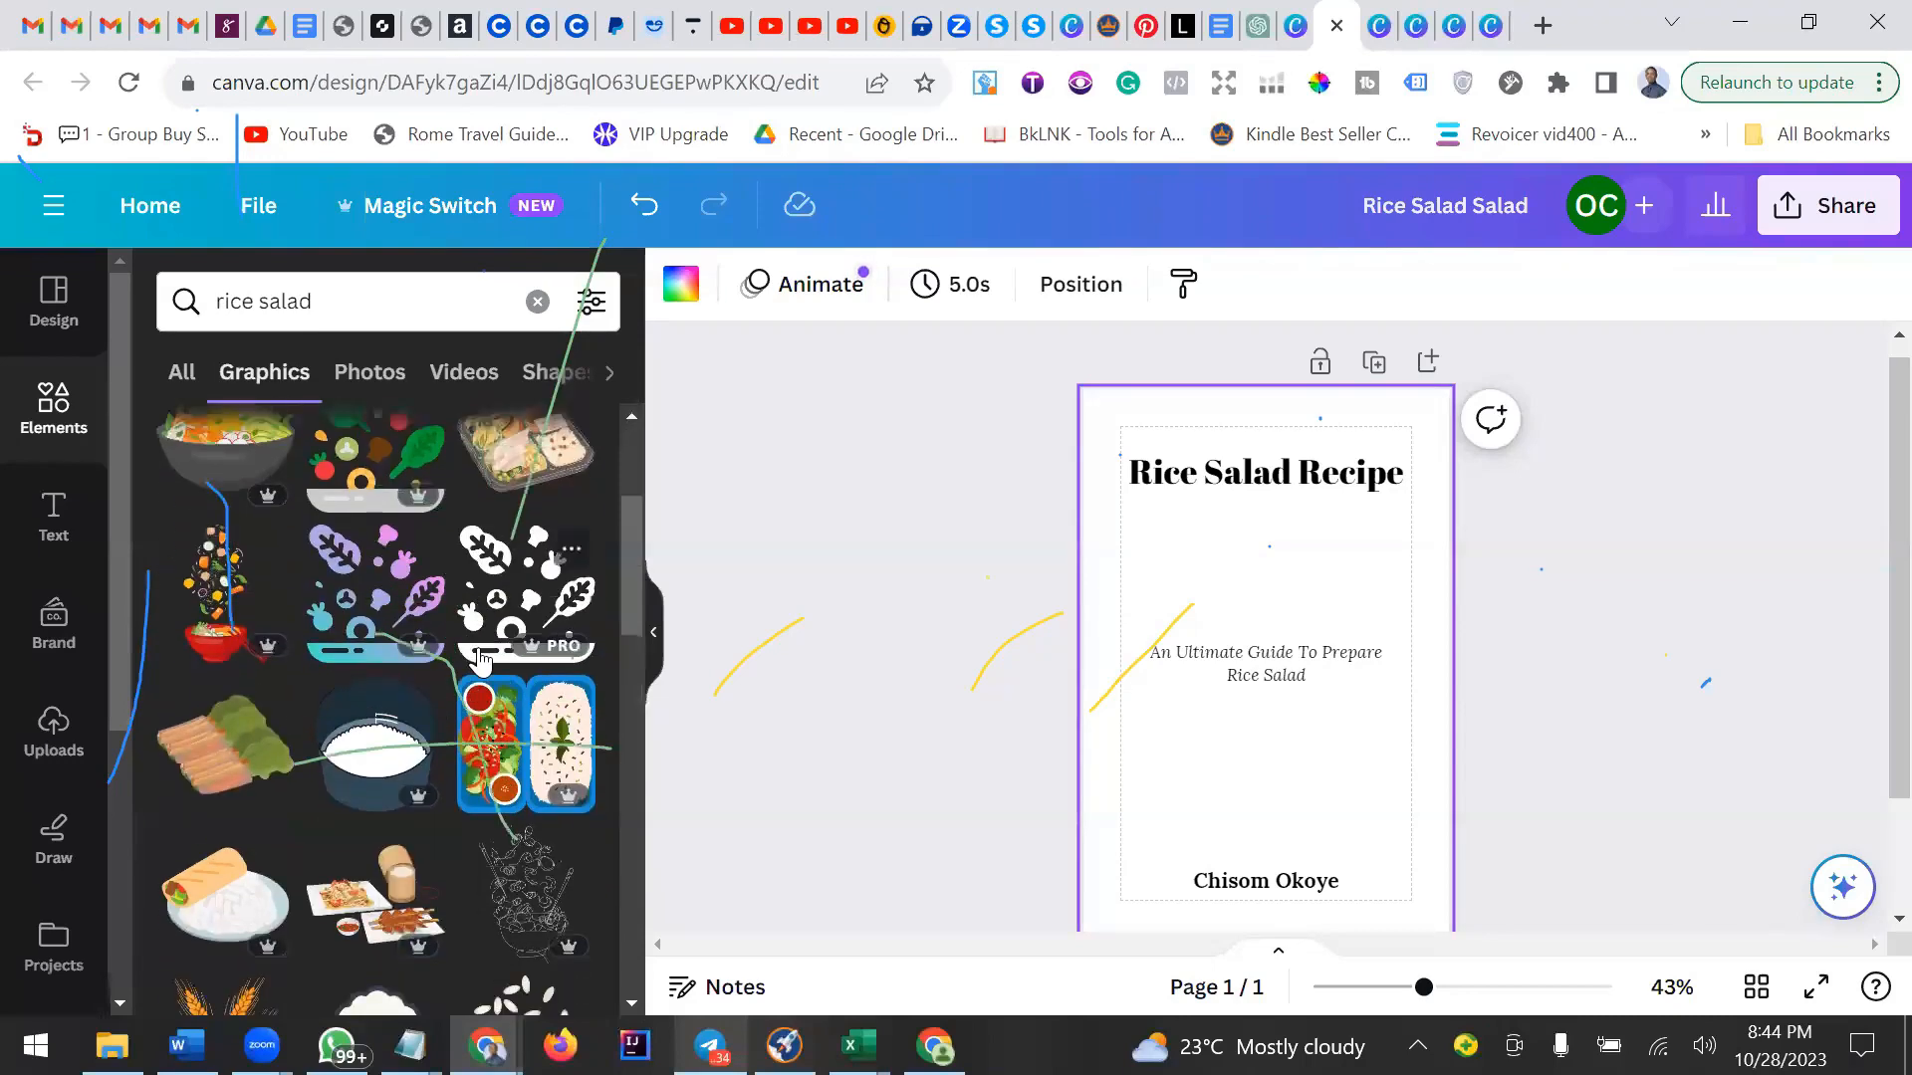
{"action": "scroll", "coordinate": [480, 658], "scroll_direction": "down", "scroll_amount": 4}
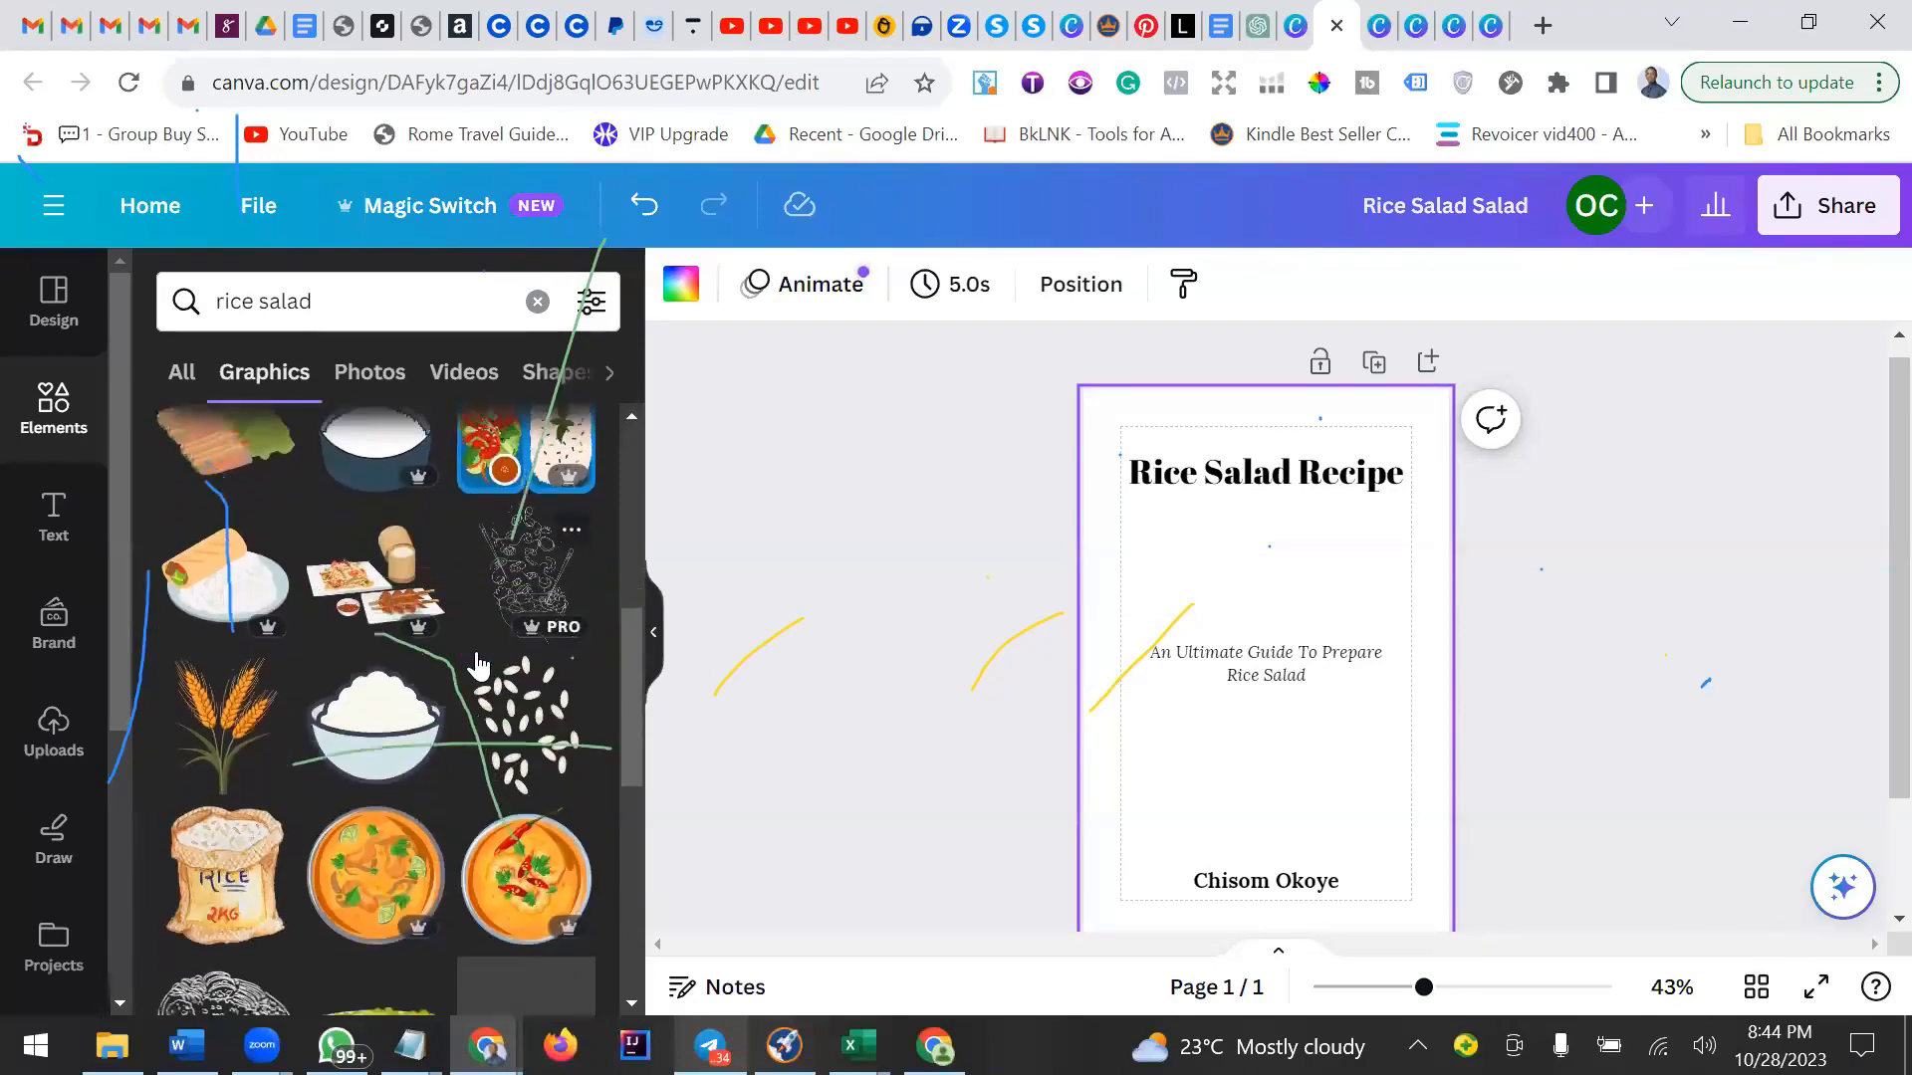
{"action": "scroll", "coordinate": [478, 665], "scroll_direction": "down", "scroll_amount": 1}
{"action": "scroll", "coordinate": [478, 665], "scroll_direction": "down", "scroll_amount": 3}
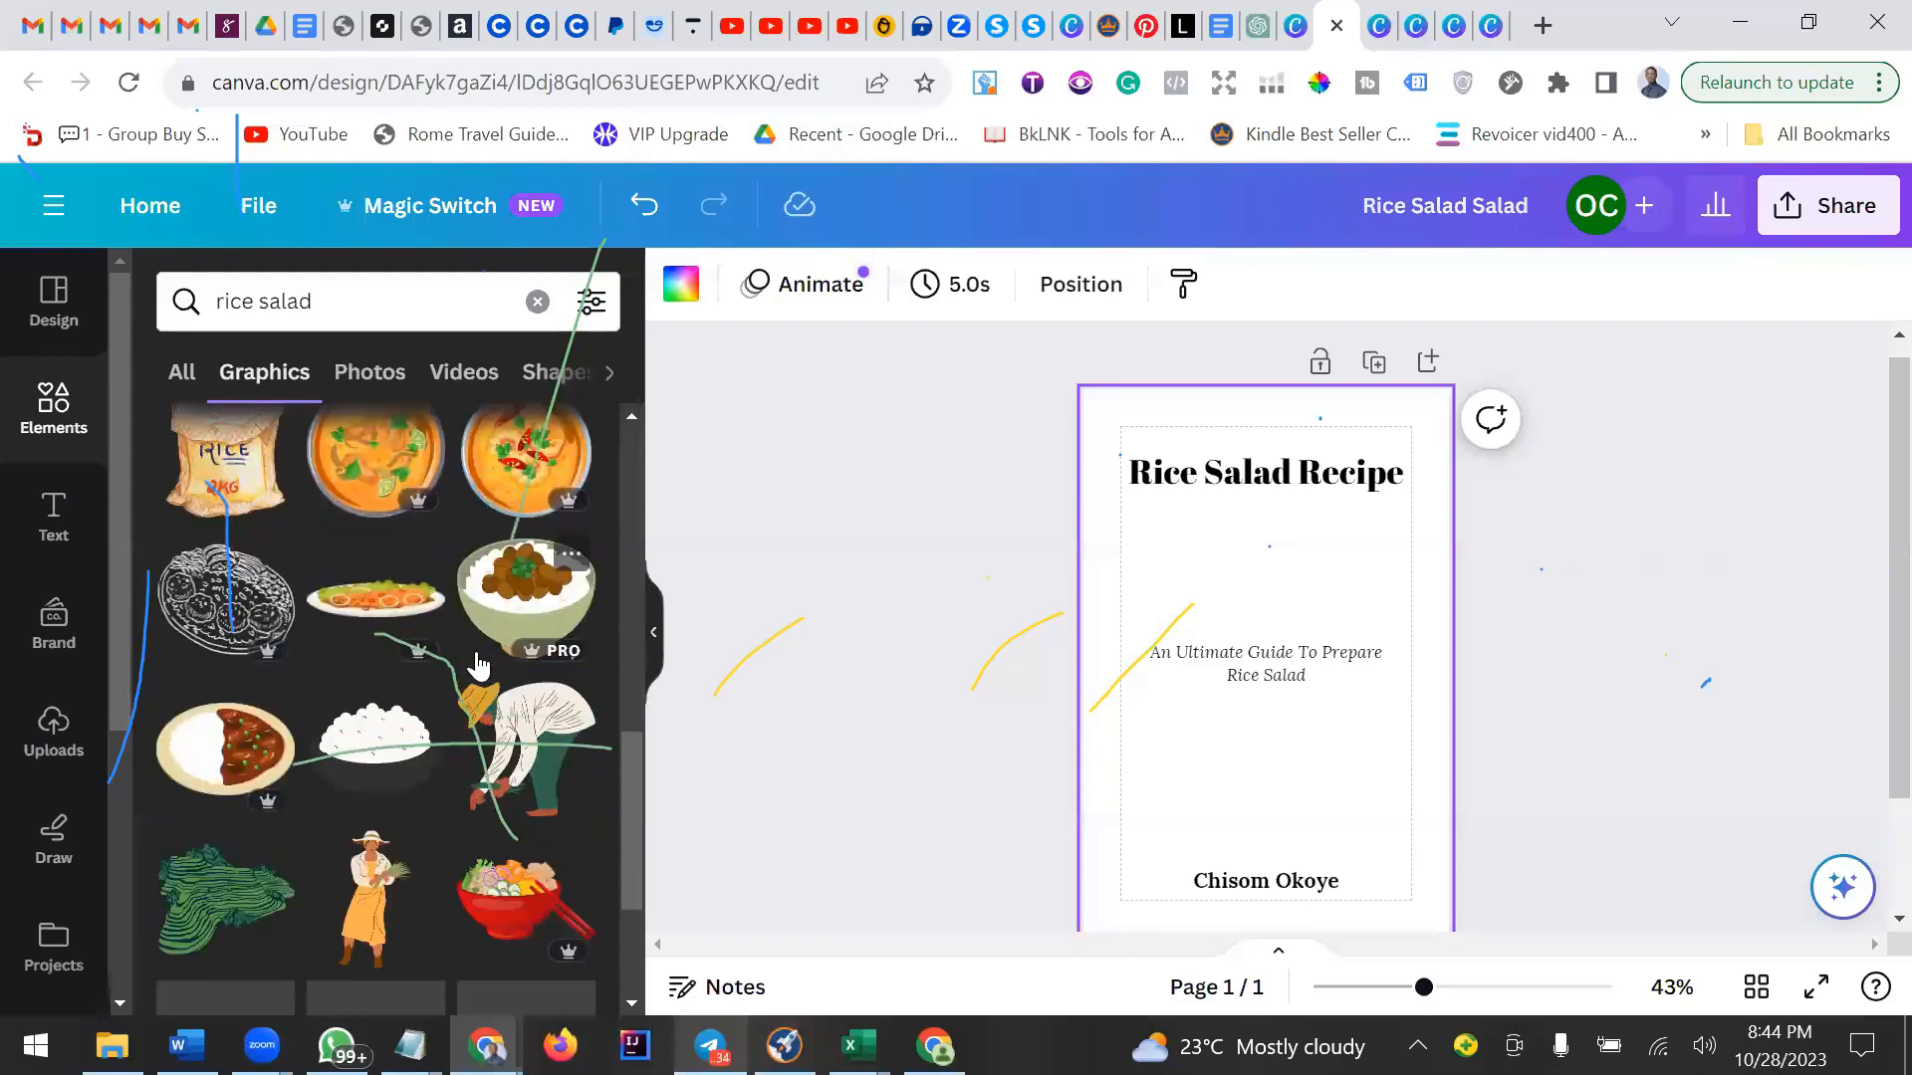
{"action": "scroll", "coordinate": [478, 665], "scroll_direction": "down", "scroll_amount": 2}
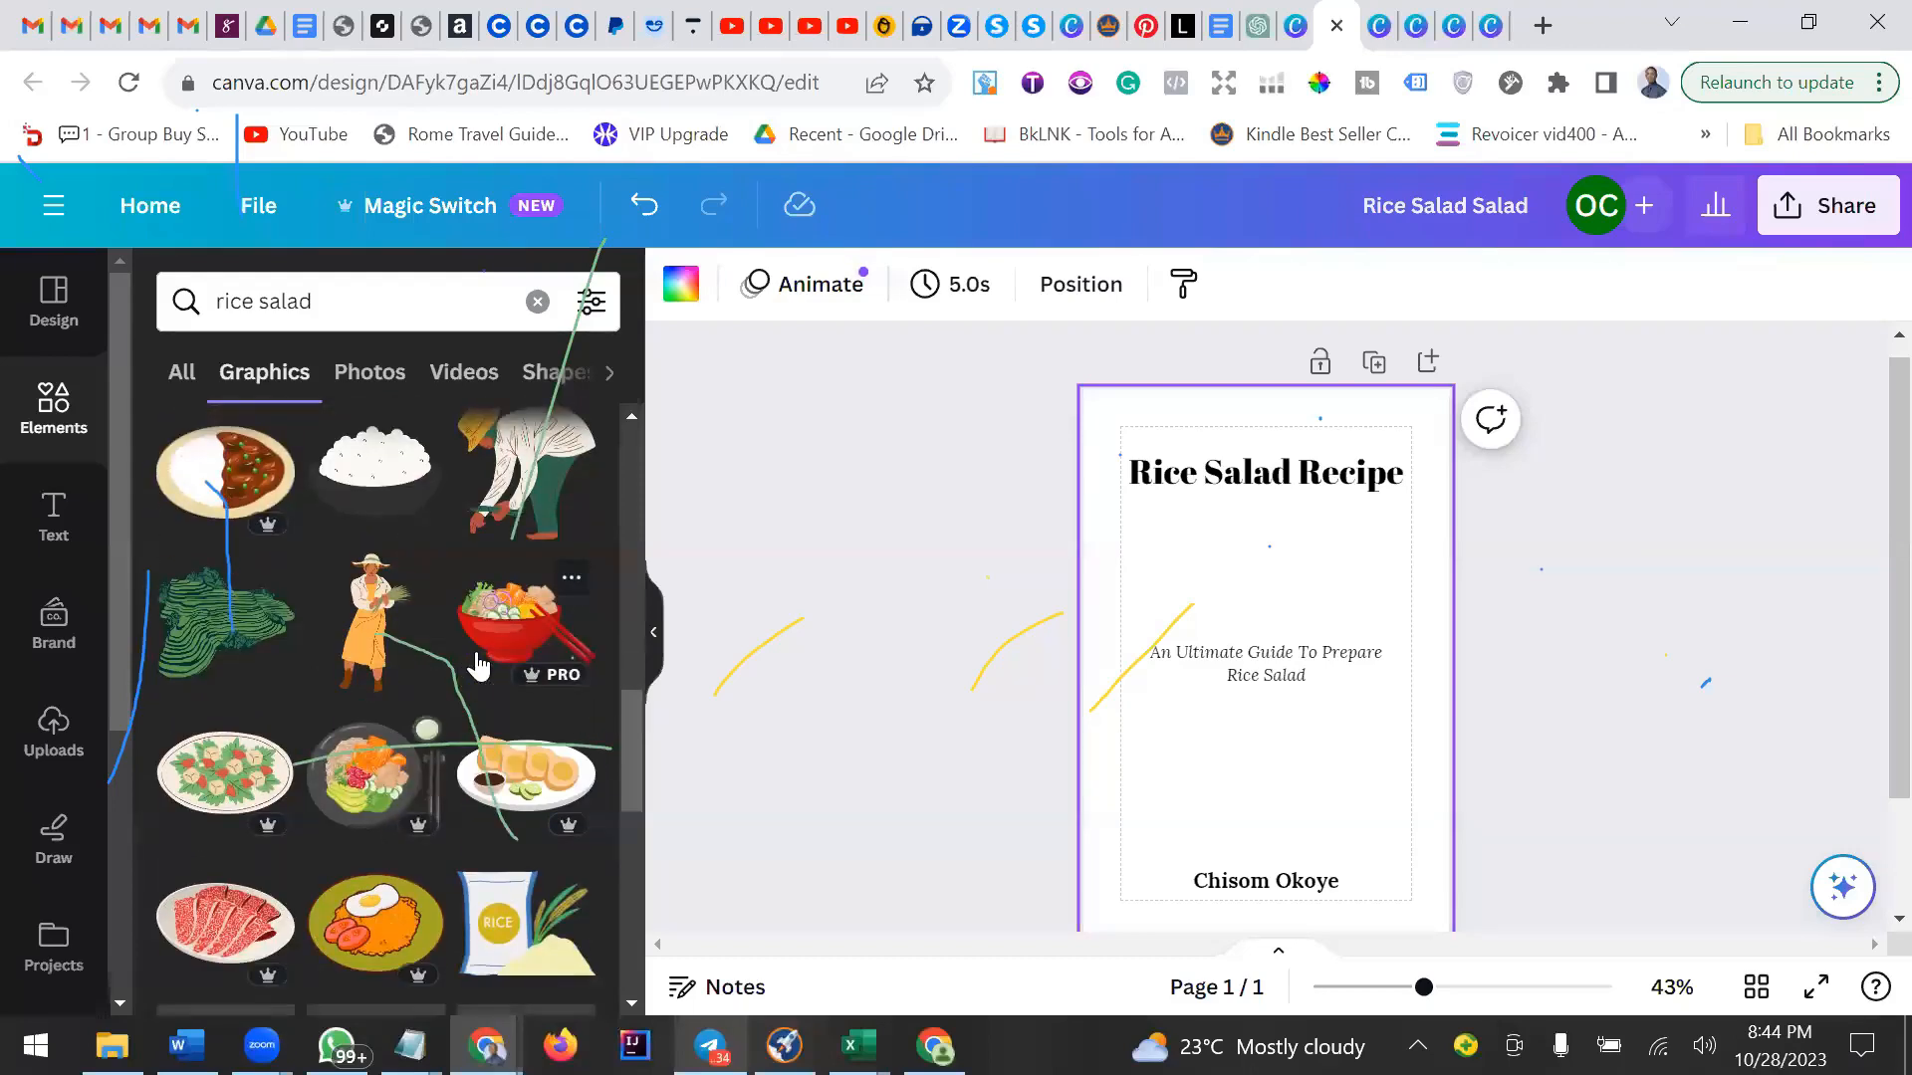
{"action": "scroll", "coordinate": [478, 665], "scroll_direction": "down", "scroll_amount": 3}
{"action": "scroll", "coordinate": [478, 665], "scroll_direction": "down", "scroll_amount": 5}
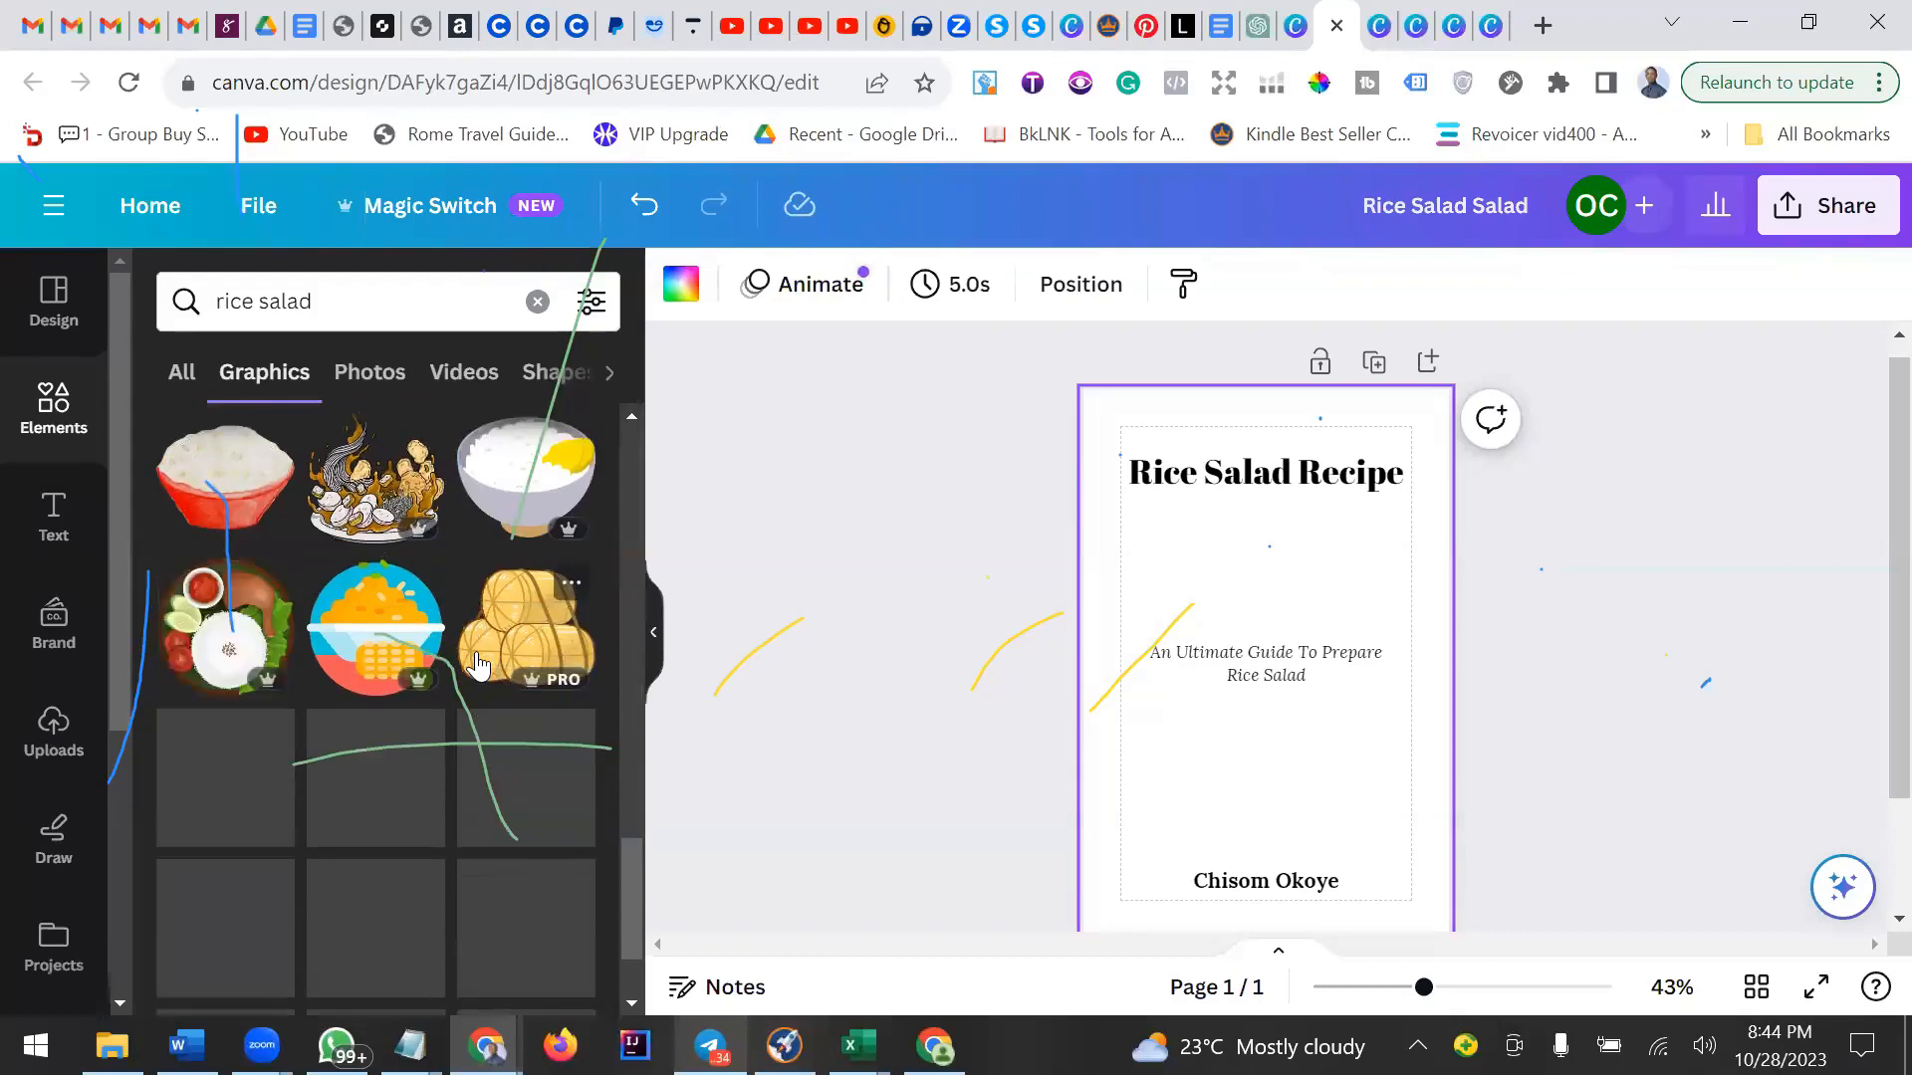
{"action": "scroll", "coordinate": [478, 665], "scroll_direction": "down", "scroll_amount": 2}
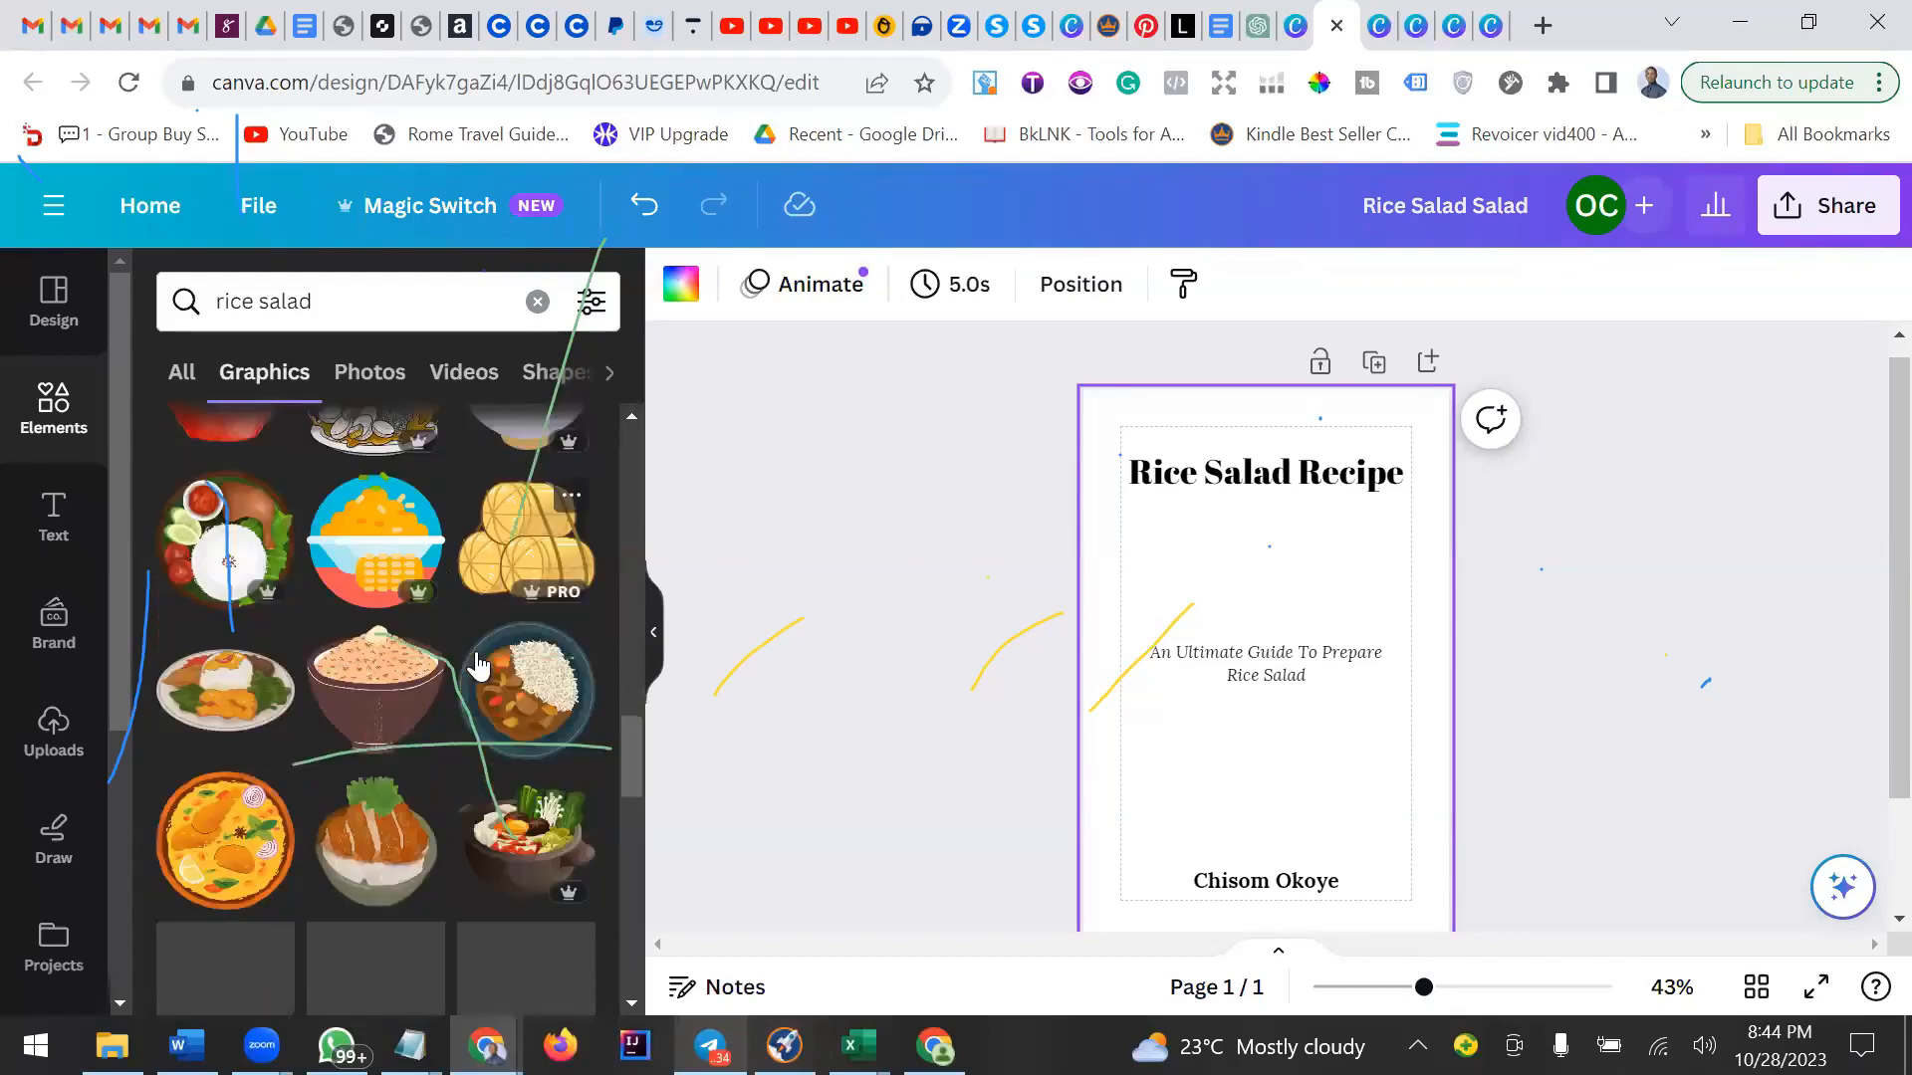
Add a rice salad photo from the photo results and move it below the subtitle.
{"action": "left_click", "coordinate": [373, 377]}
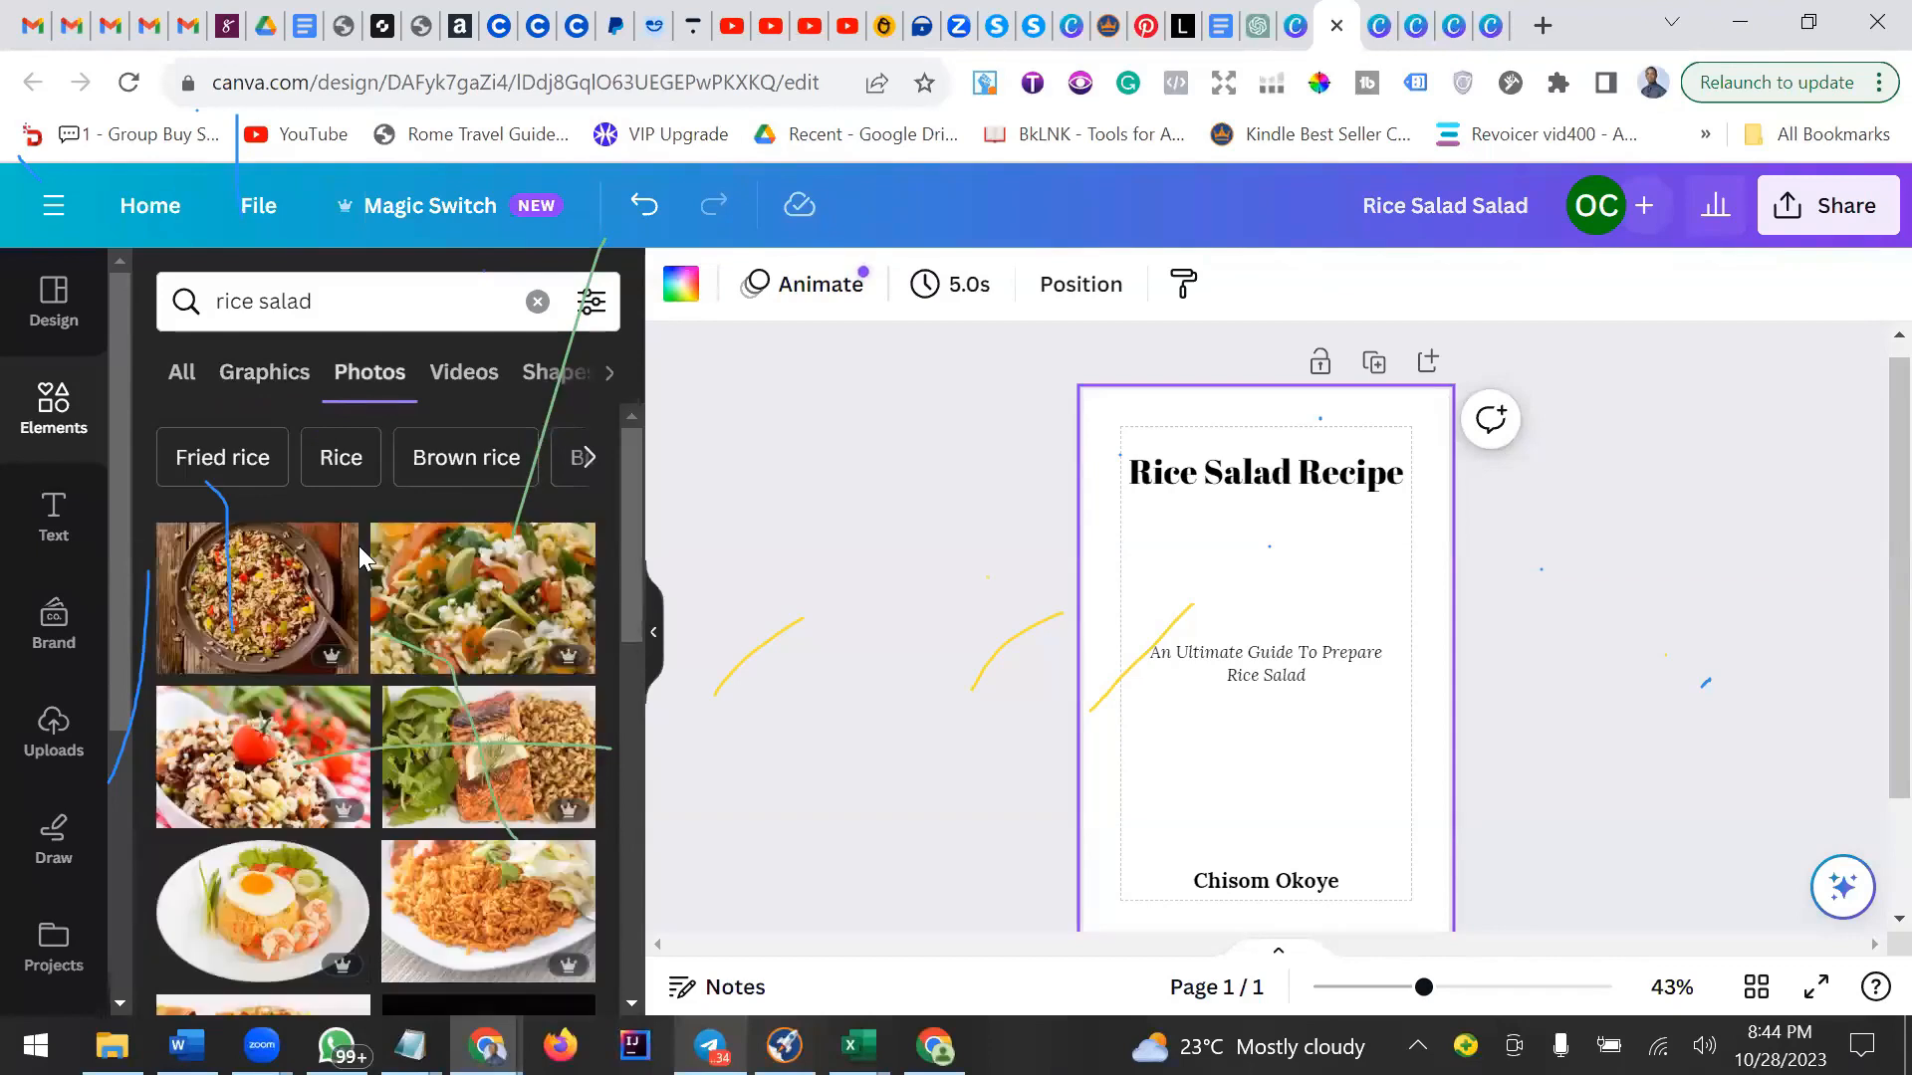
{"action": "left_click", "coordinate": [482, 597]}
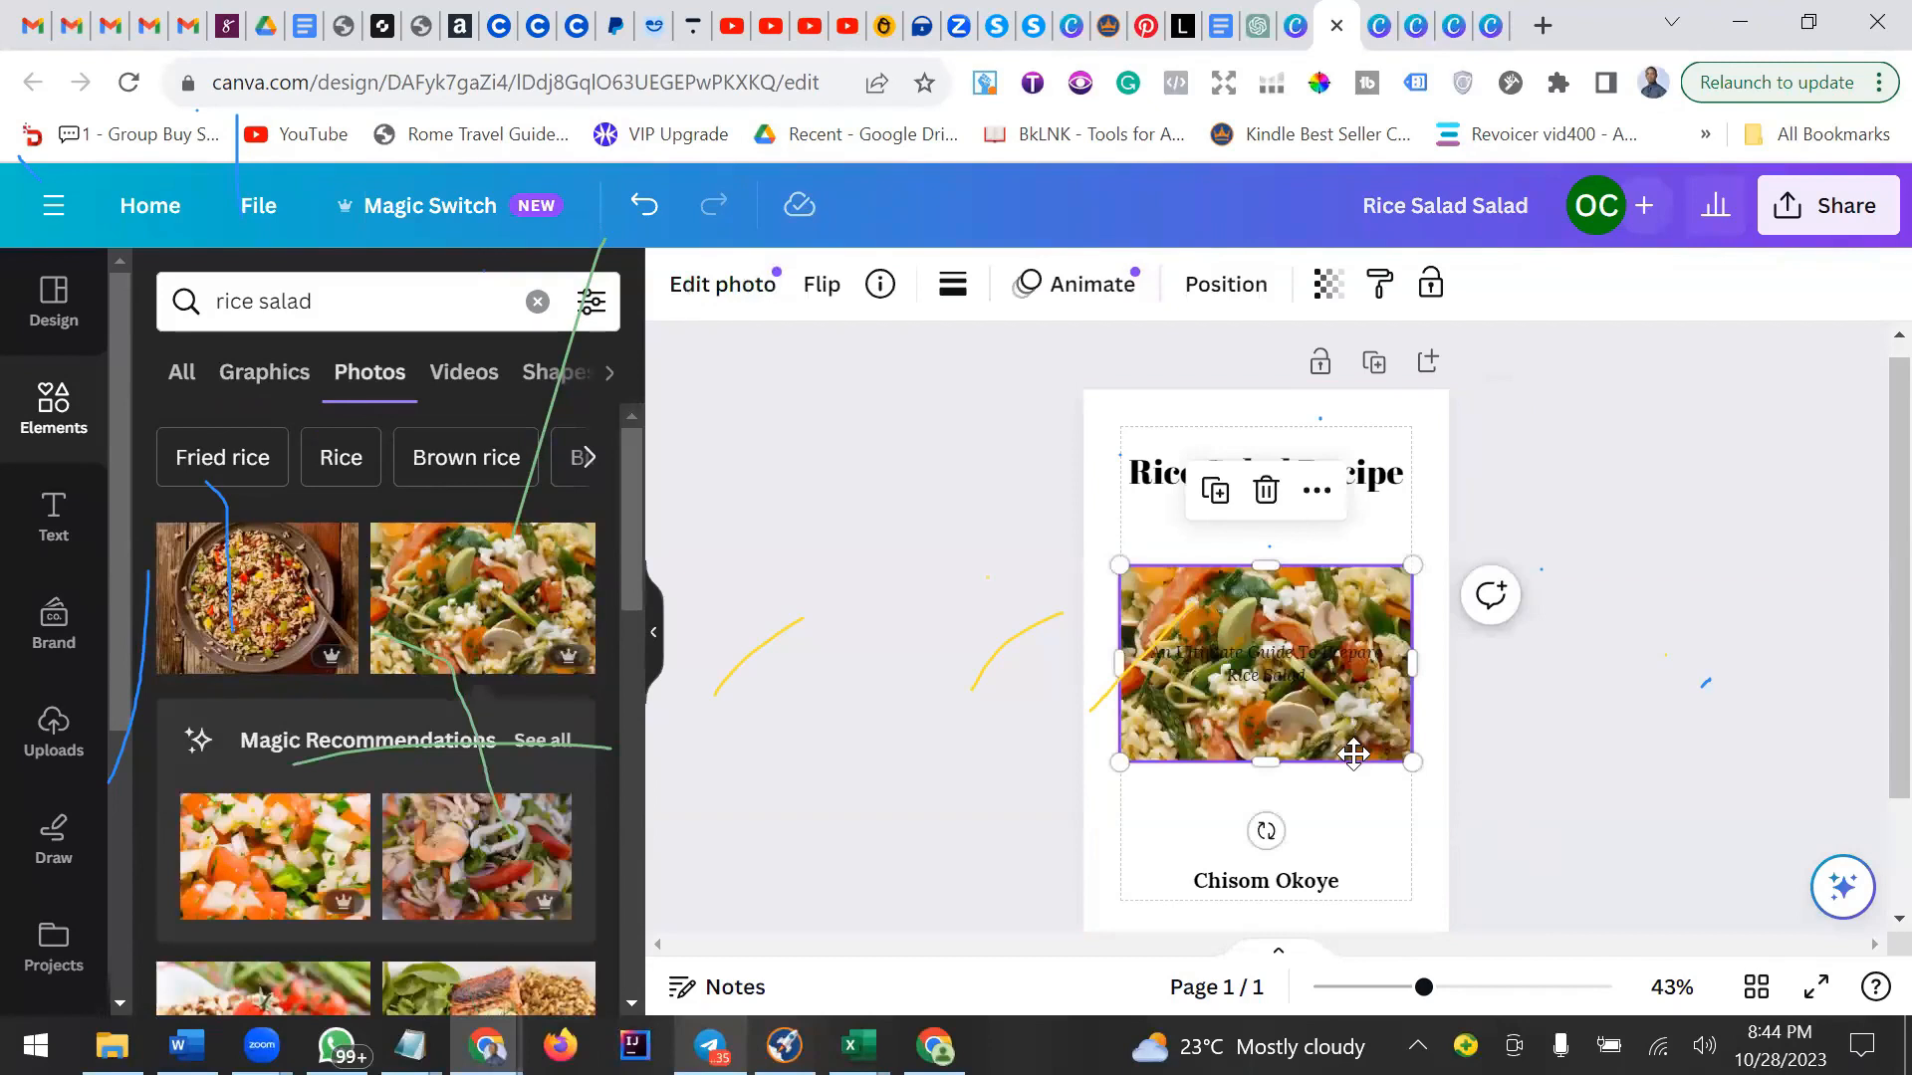
{"action": "left_click_drag", "start_coordinate": [1354, 754], "coordinate": [1368, 812]}
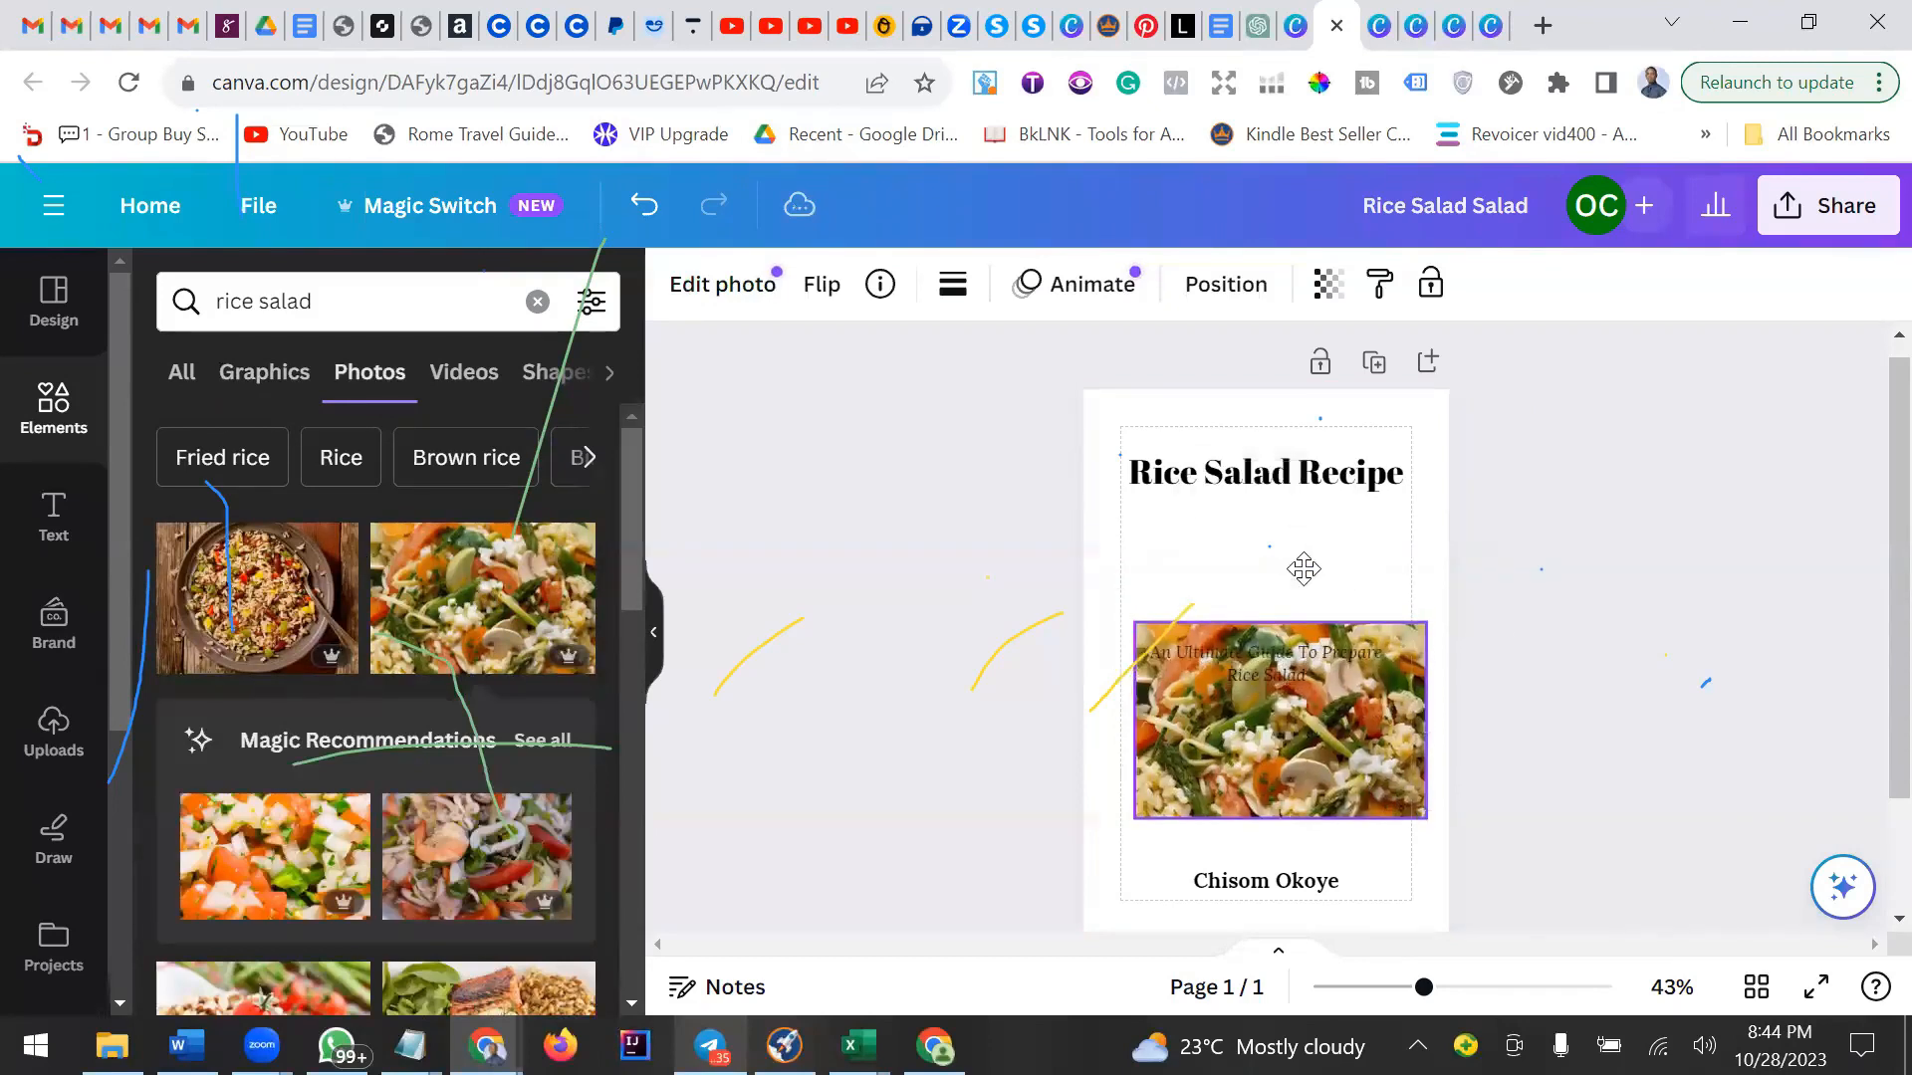
Shrink the rice salad photo to about half the page width.
{"action": "left_click", "coordinate": [1269, 546]}
{"action": "left_click", "coordinate": [1314, 667]}
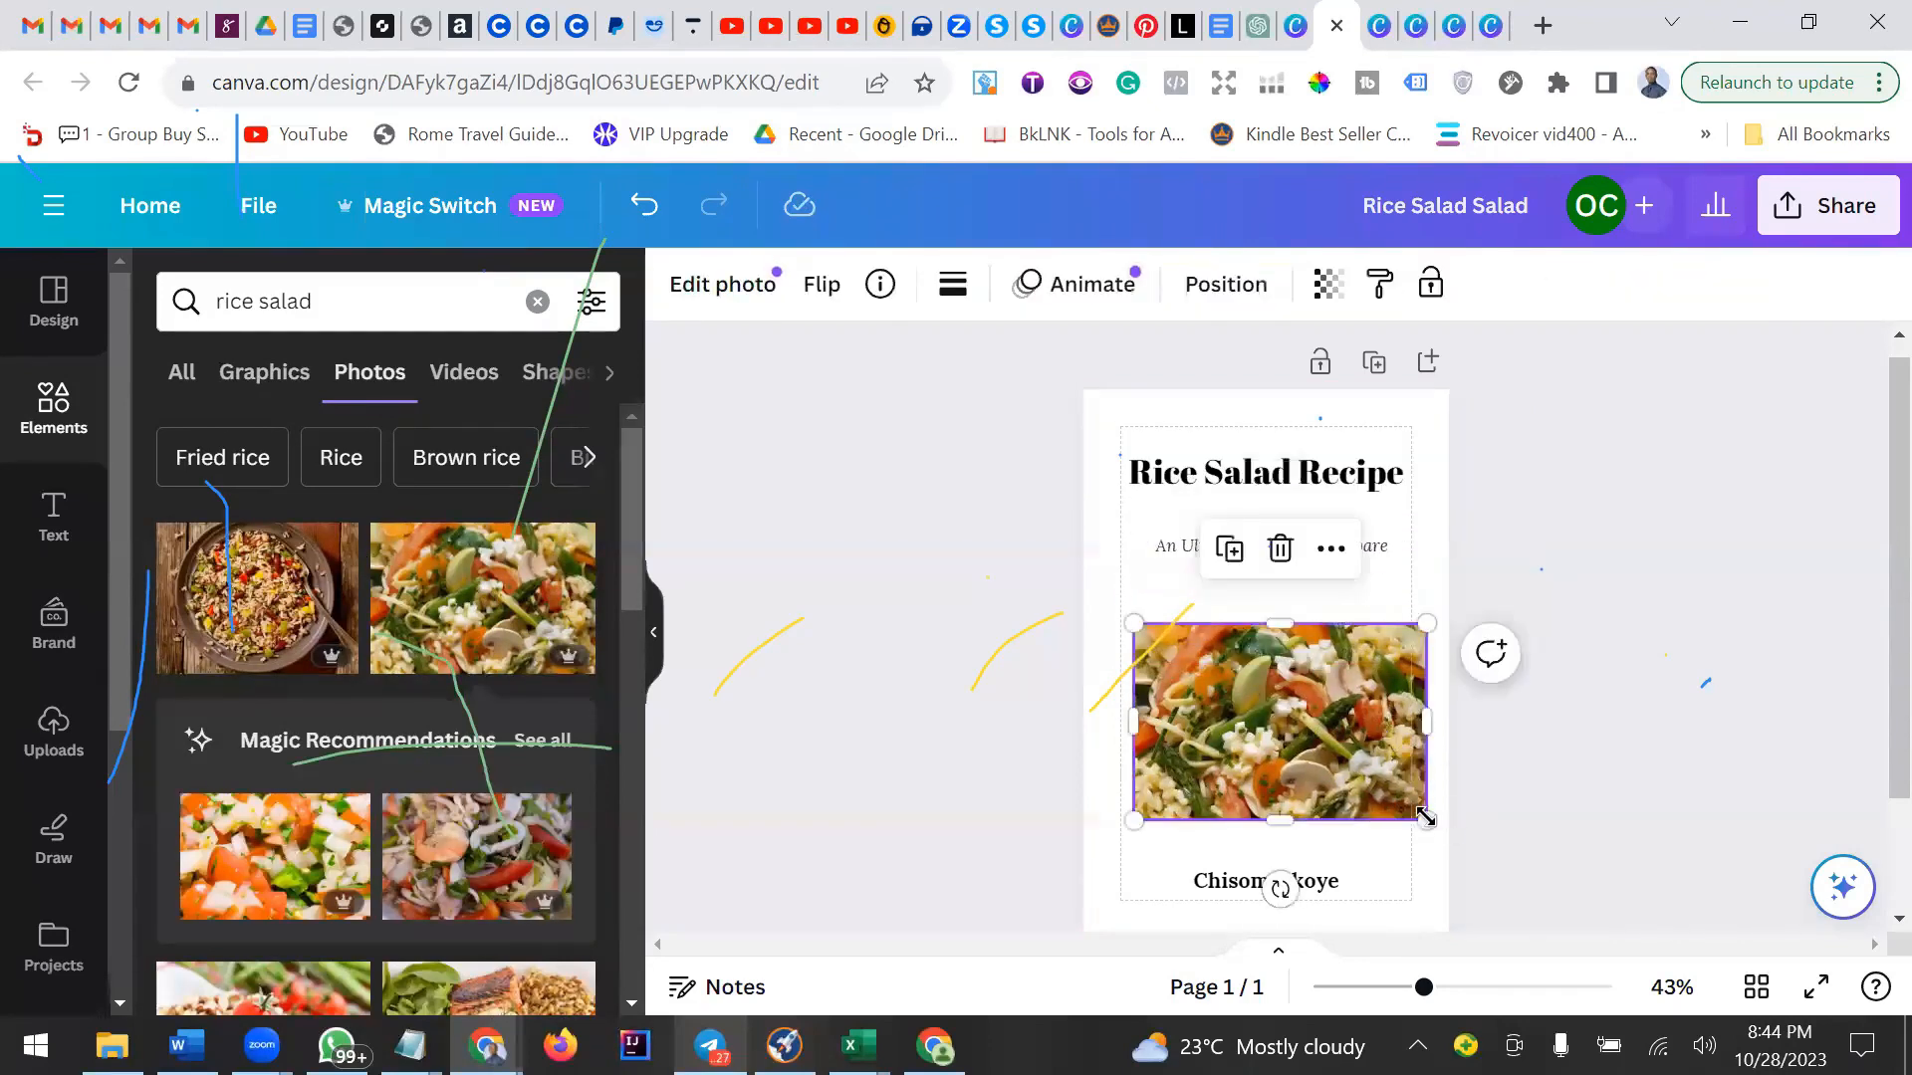
{"action": "left_click_drag", "start_coordinate": [1427, 821], "coordinate": [1302, 743]}
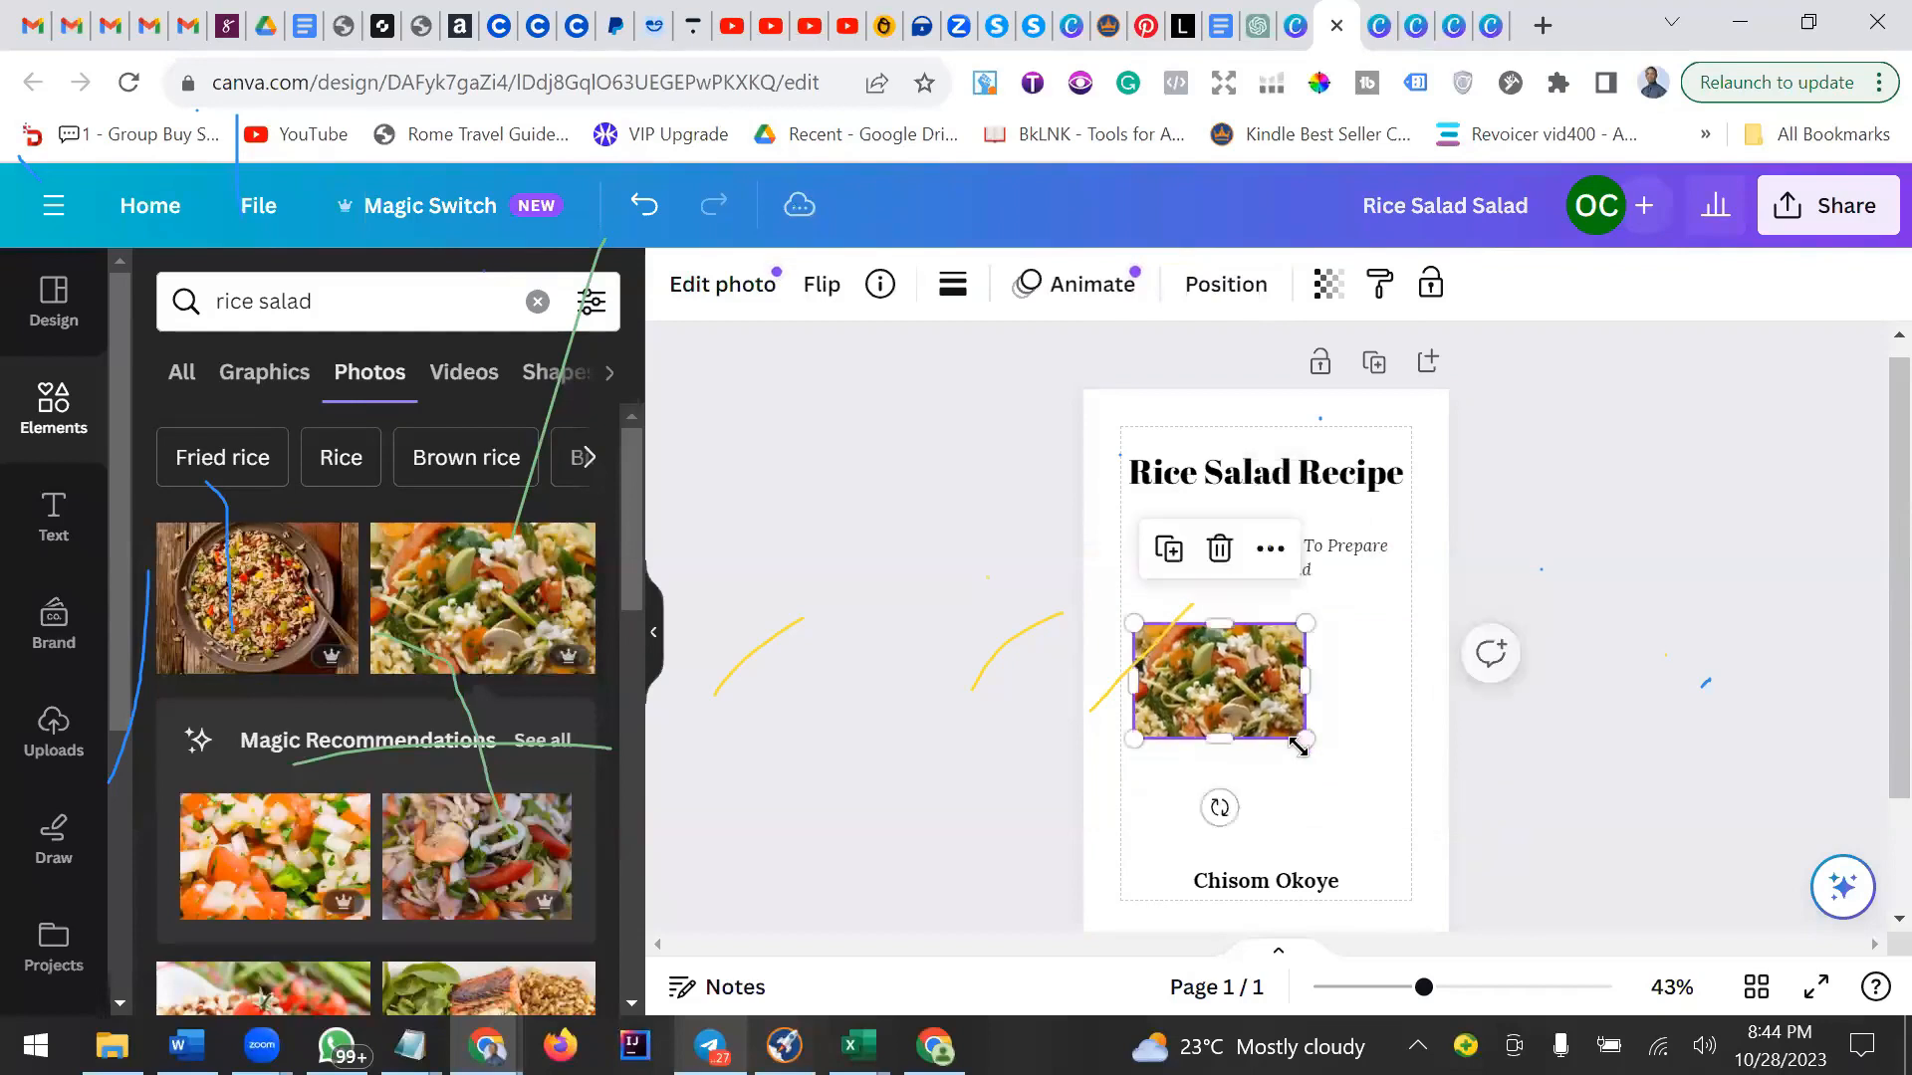
{"action": "left_click", "coordinate": [1365, 749]}
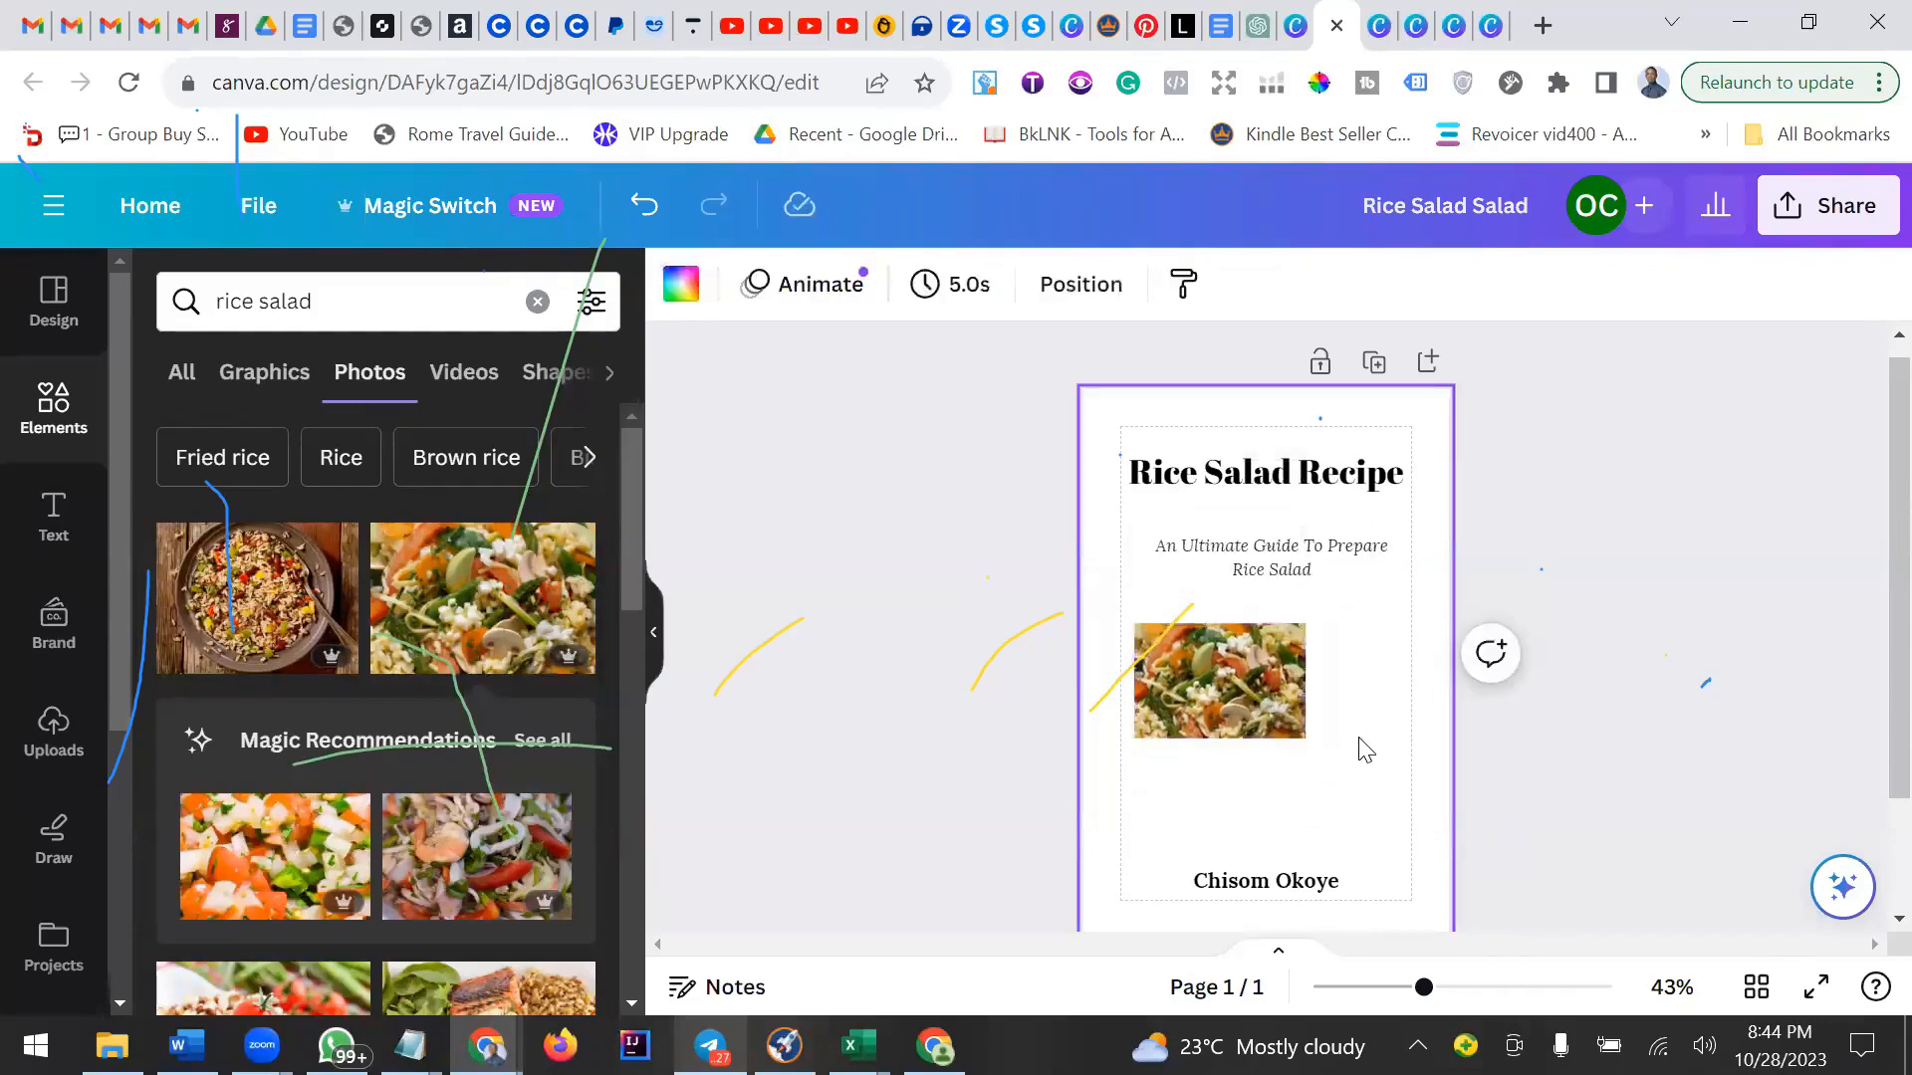
{"action": "left_click", "coordinate": [1252, 715]}
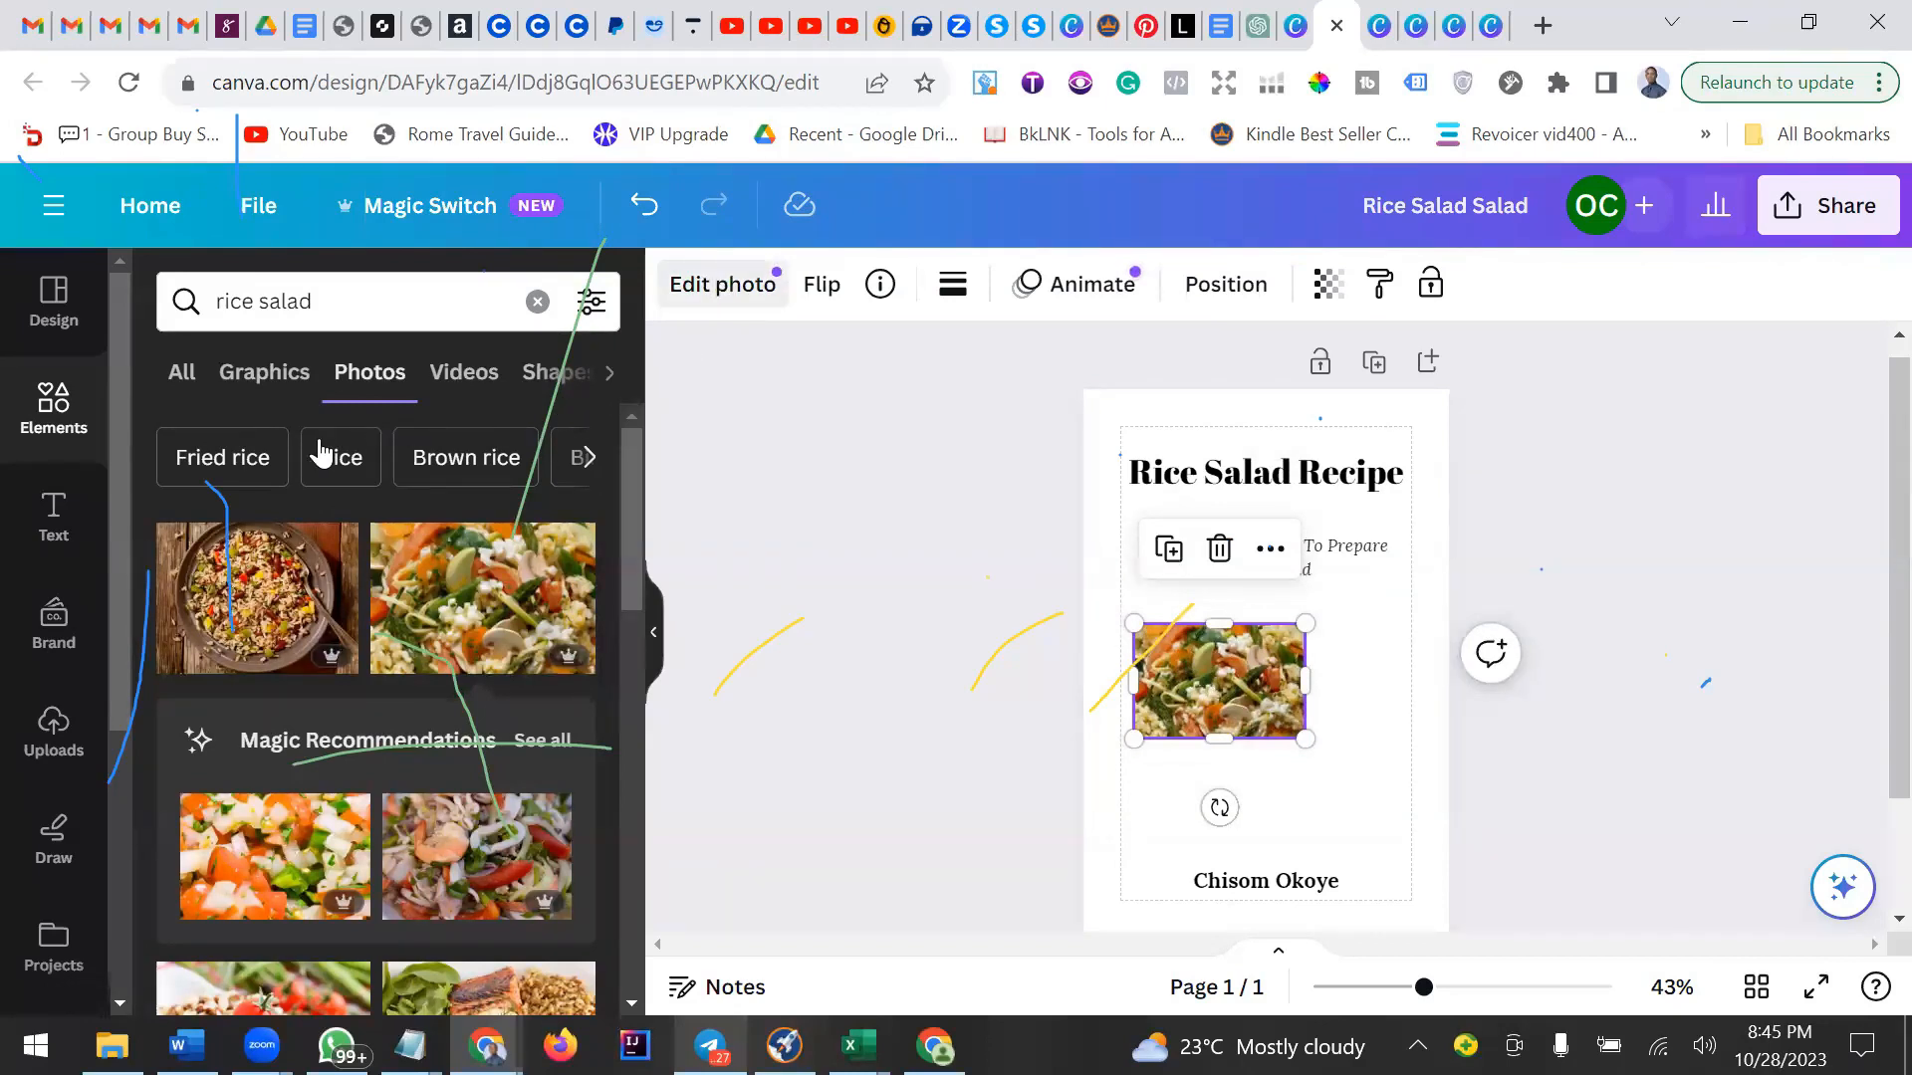
Try to remove the photo's background with the background remover.
{"action": "left_click", "coordinate": [745, 291]}
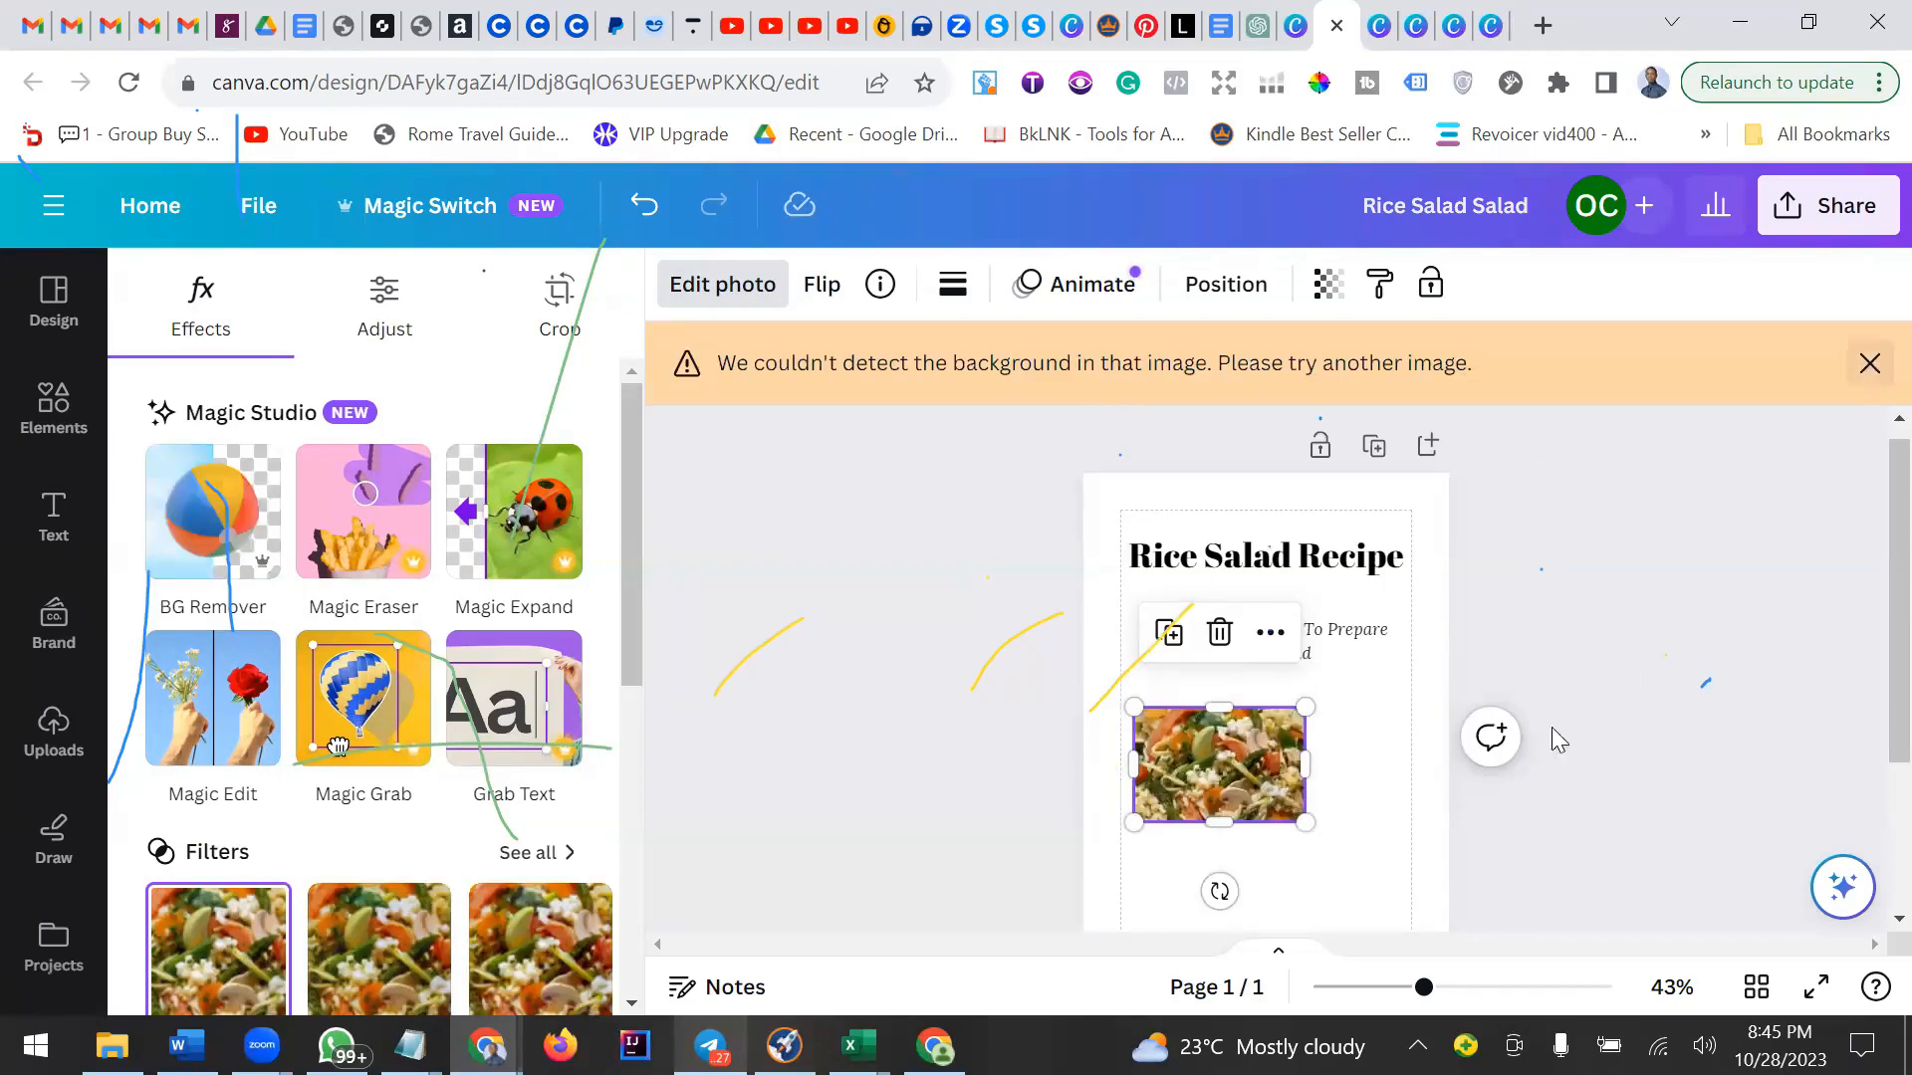
{"action": "left_click", "coordinate": [1399, 724]}
{"action": "left_click", "coordinate": [1225, 691]}
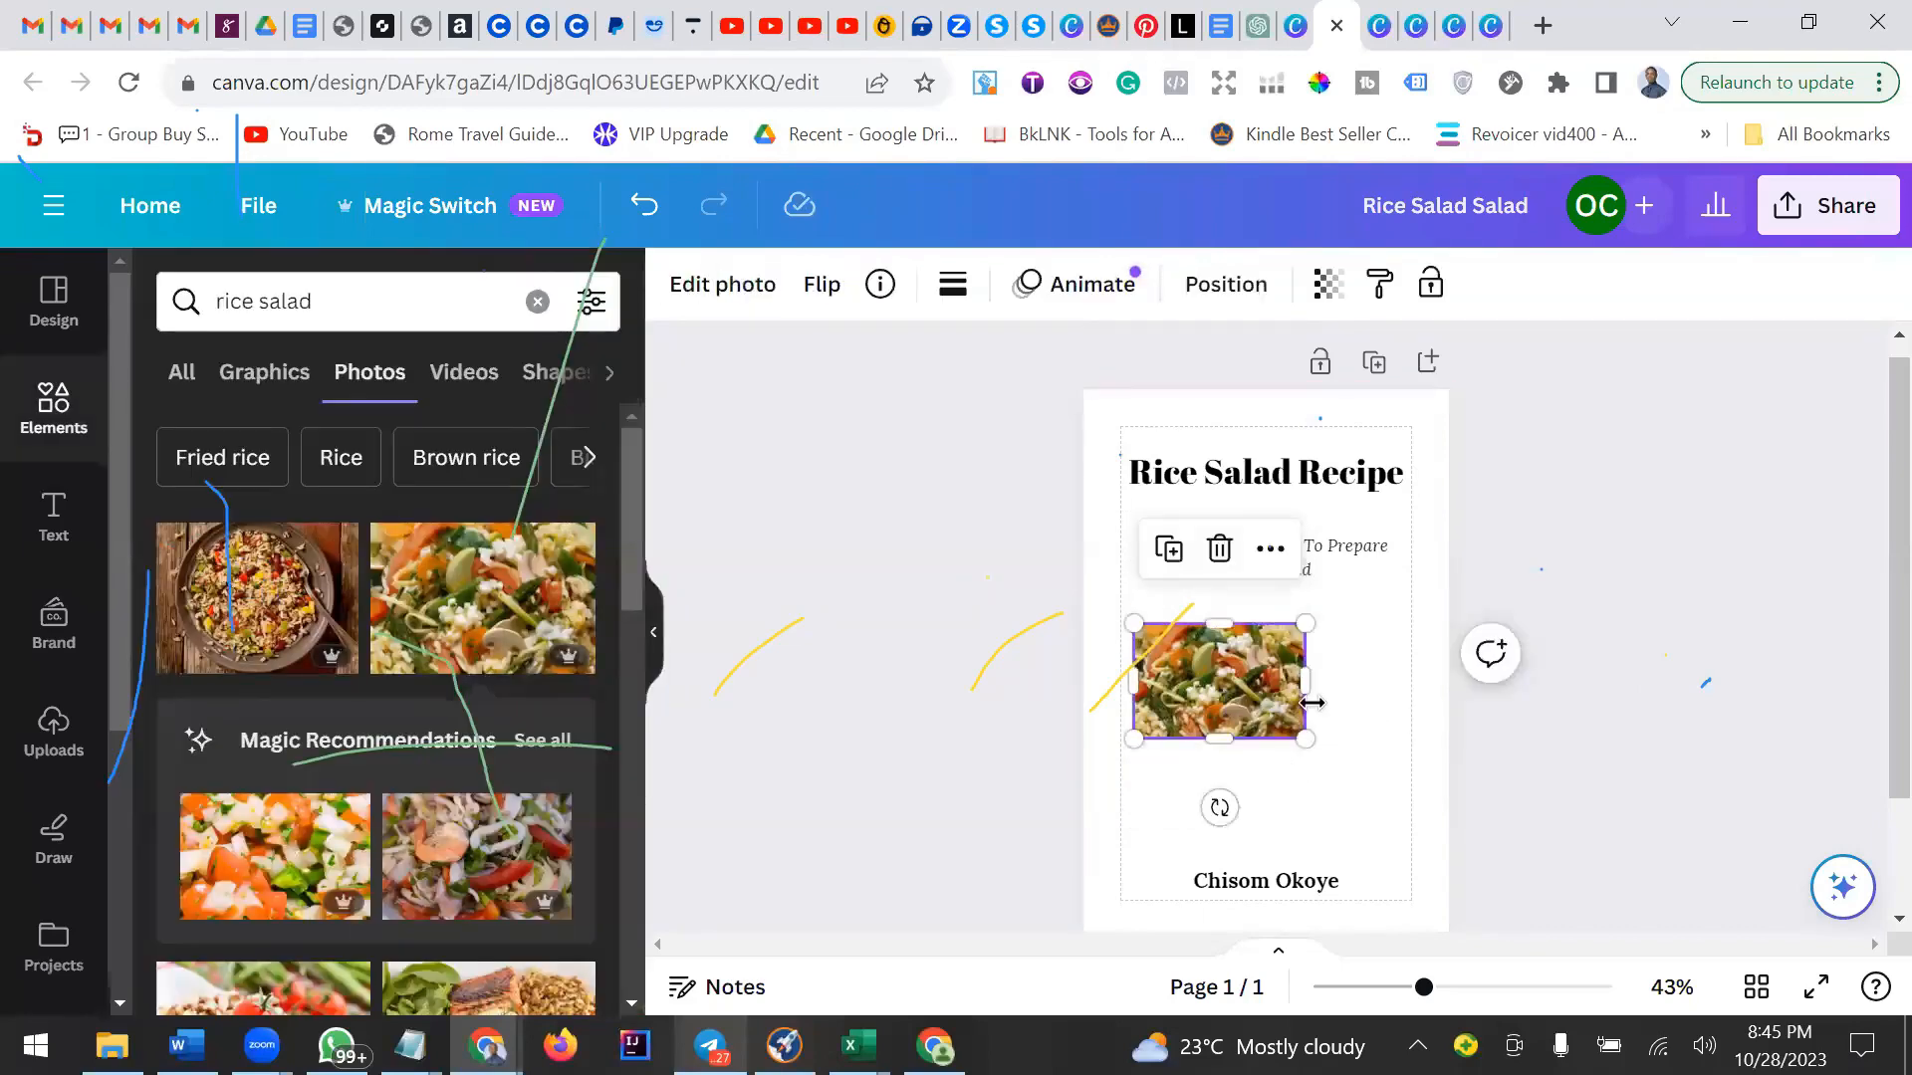
Replace the photo with a shrimp rice salad image spanning the text width, placed just above the author name.
{"action": "scroll", "coordinate": [428, 679], "scroll_direction": "down", "scroll_amount": 2}
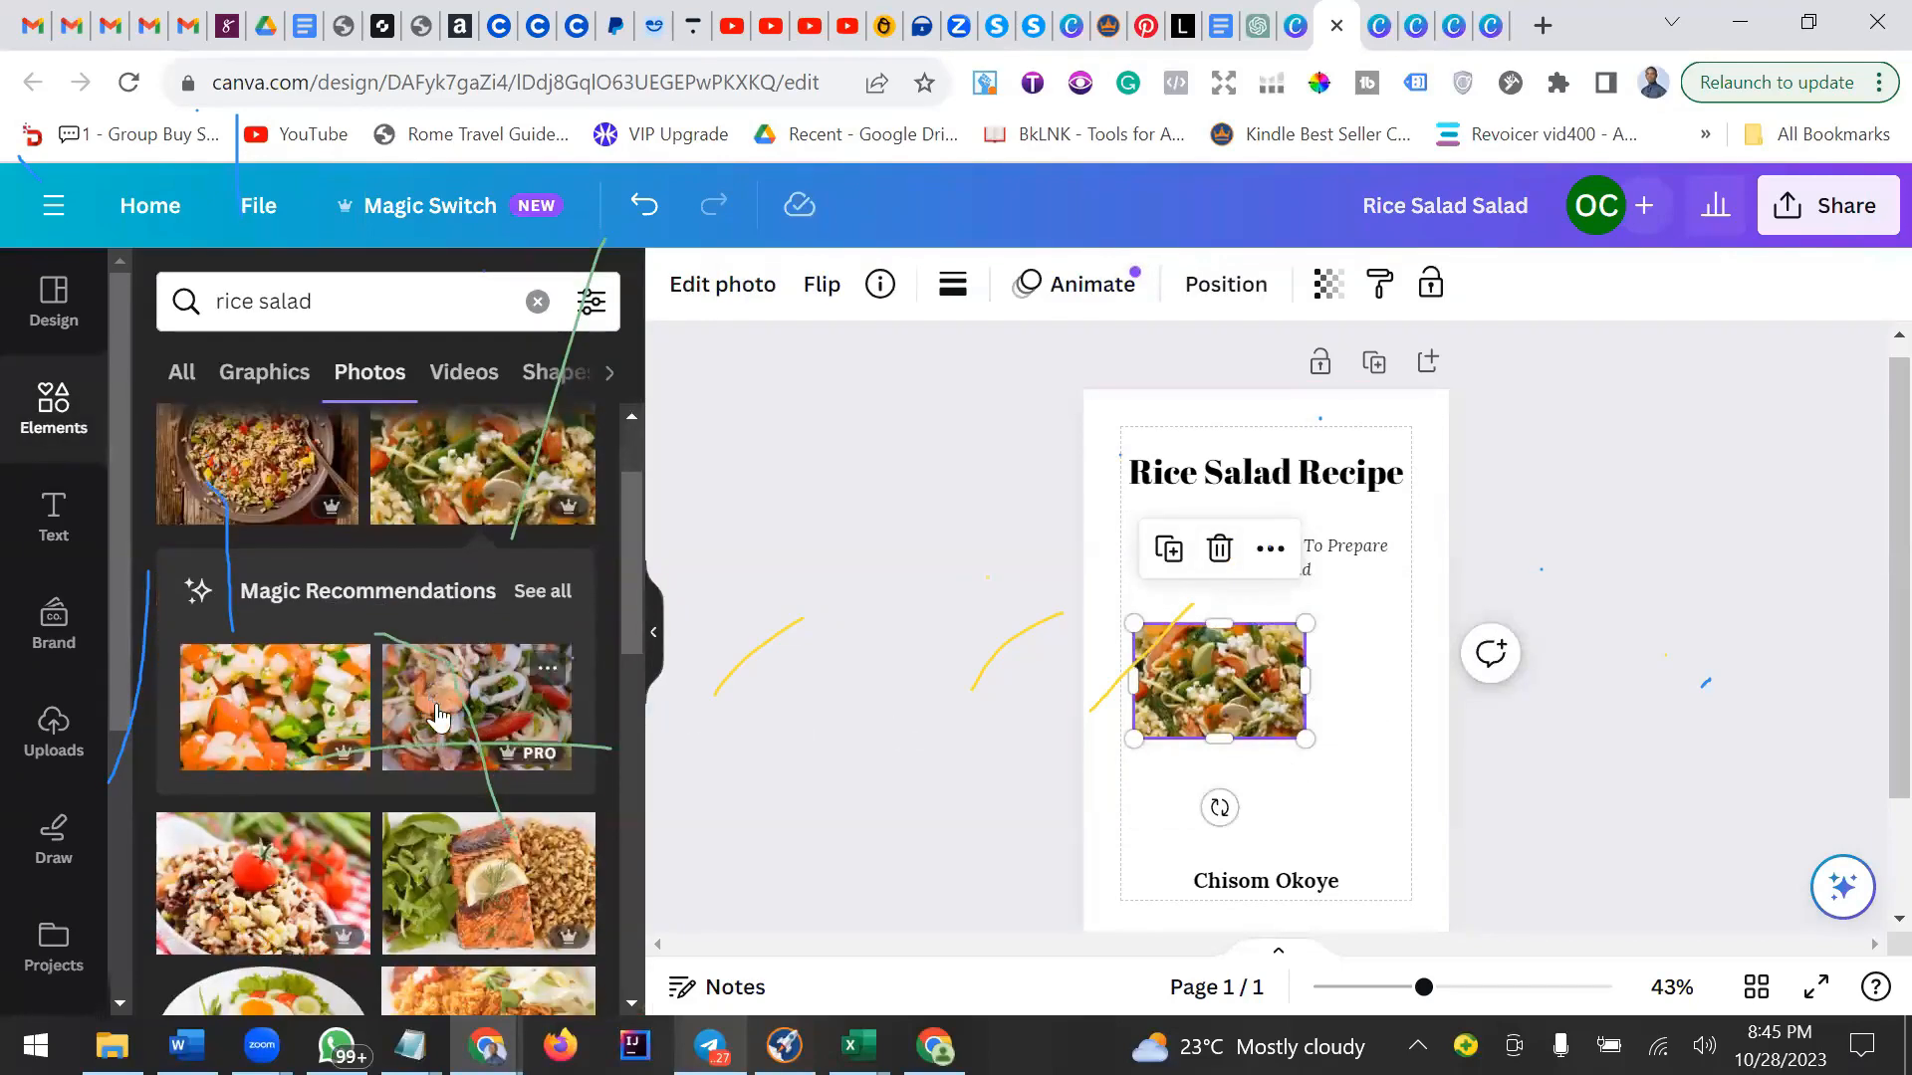
{"action": "left_click", "coordinate": [1220, 549]}
{"action": "key", "text": "ctrl+z"}
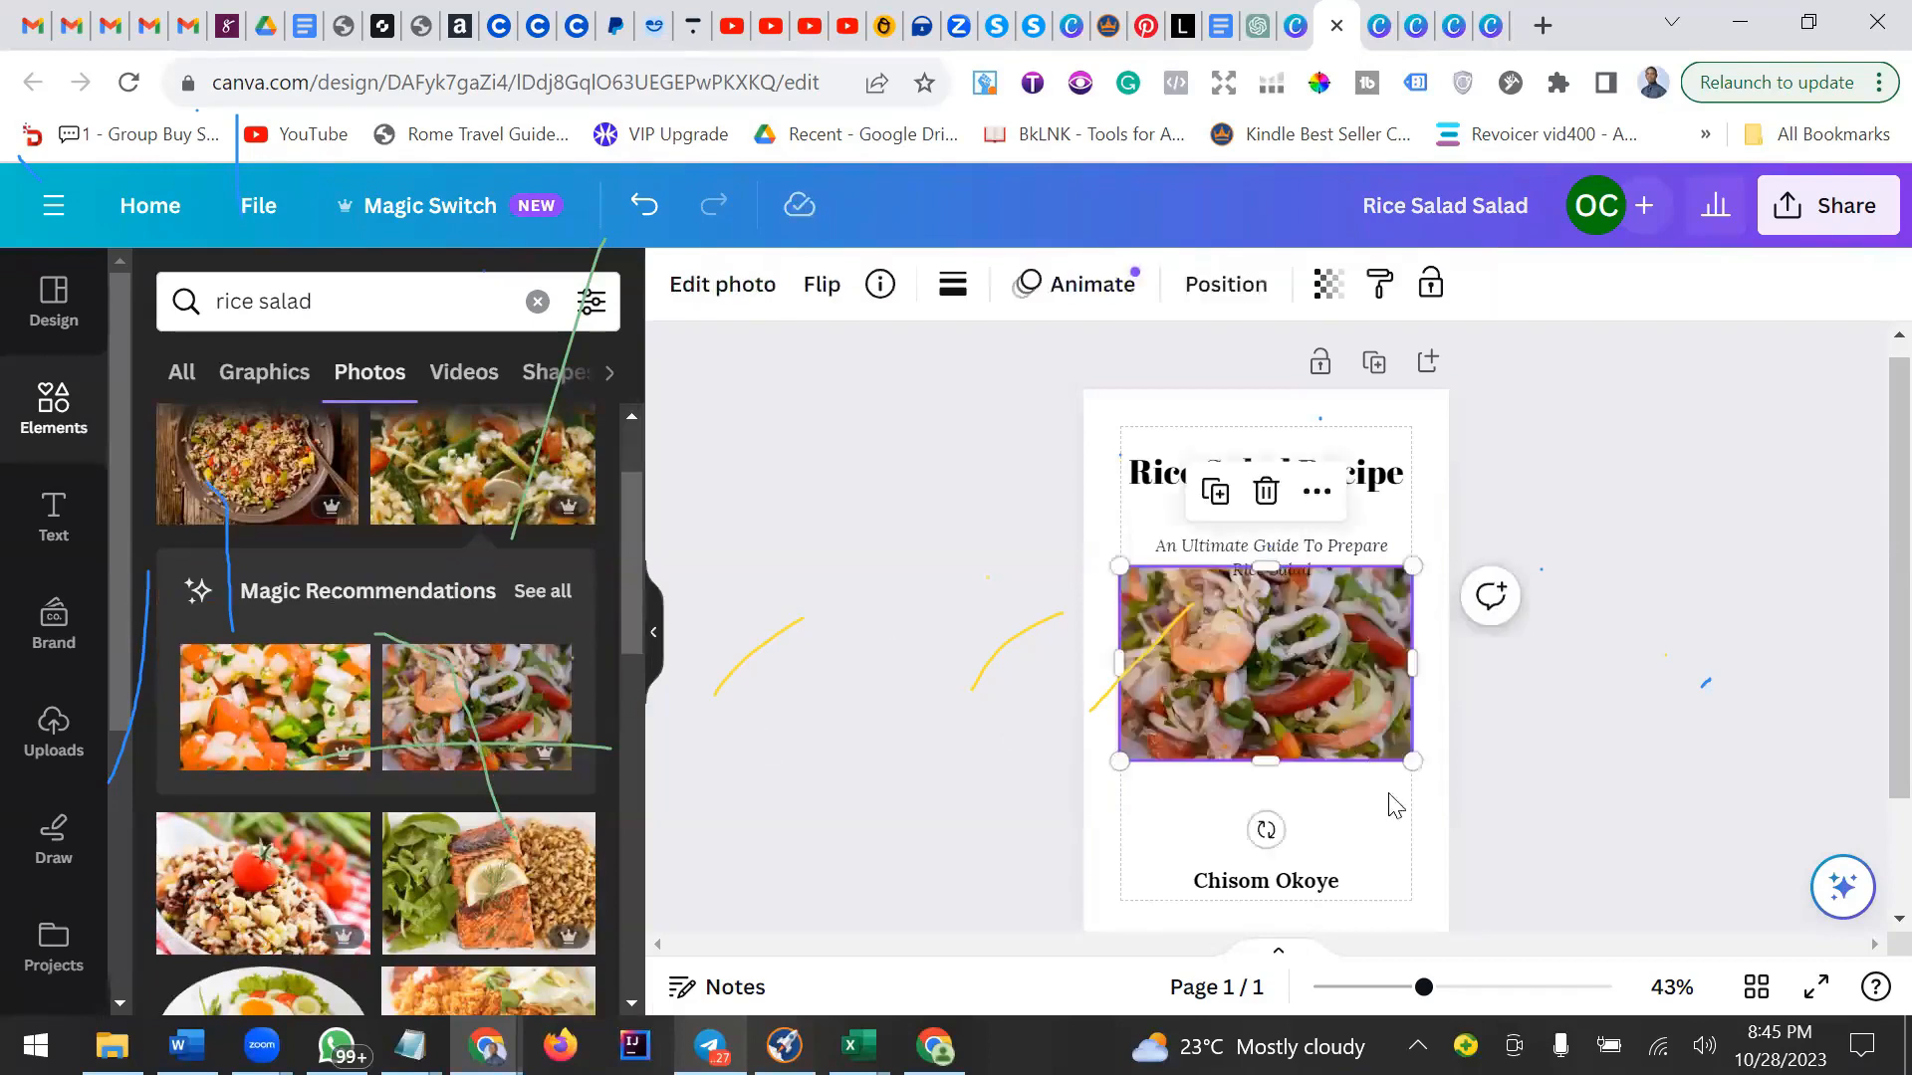
{"action": "left_click", "coordinate": [1397, 805]}
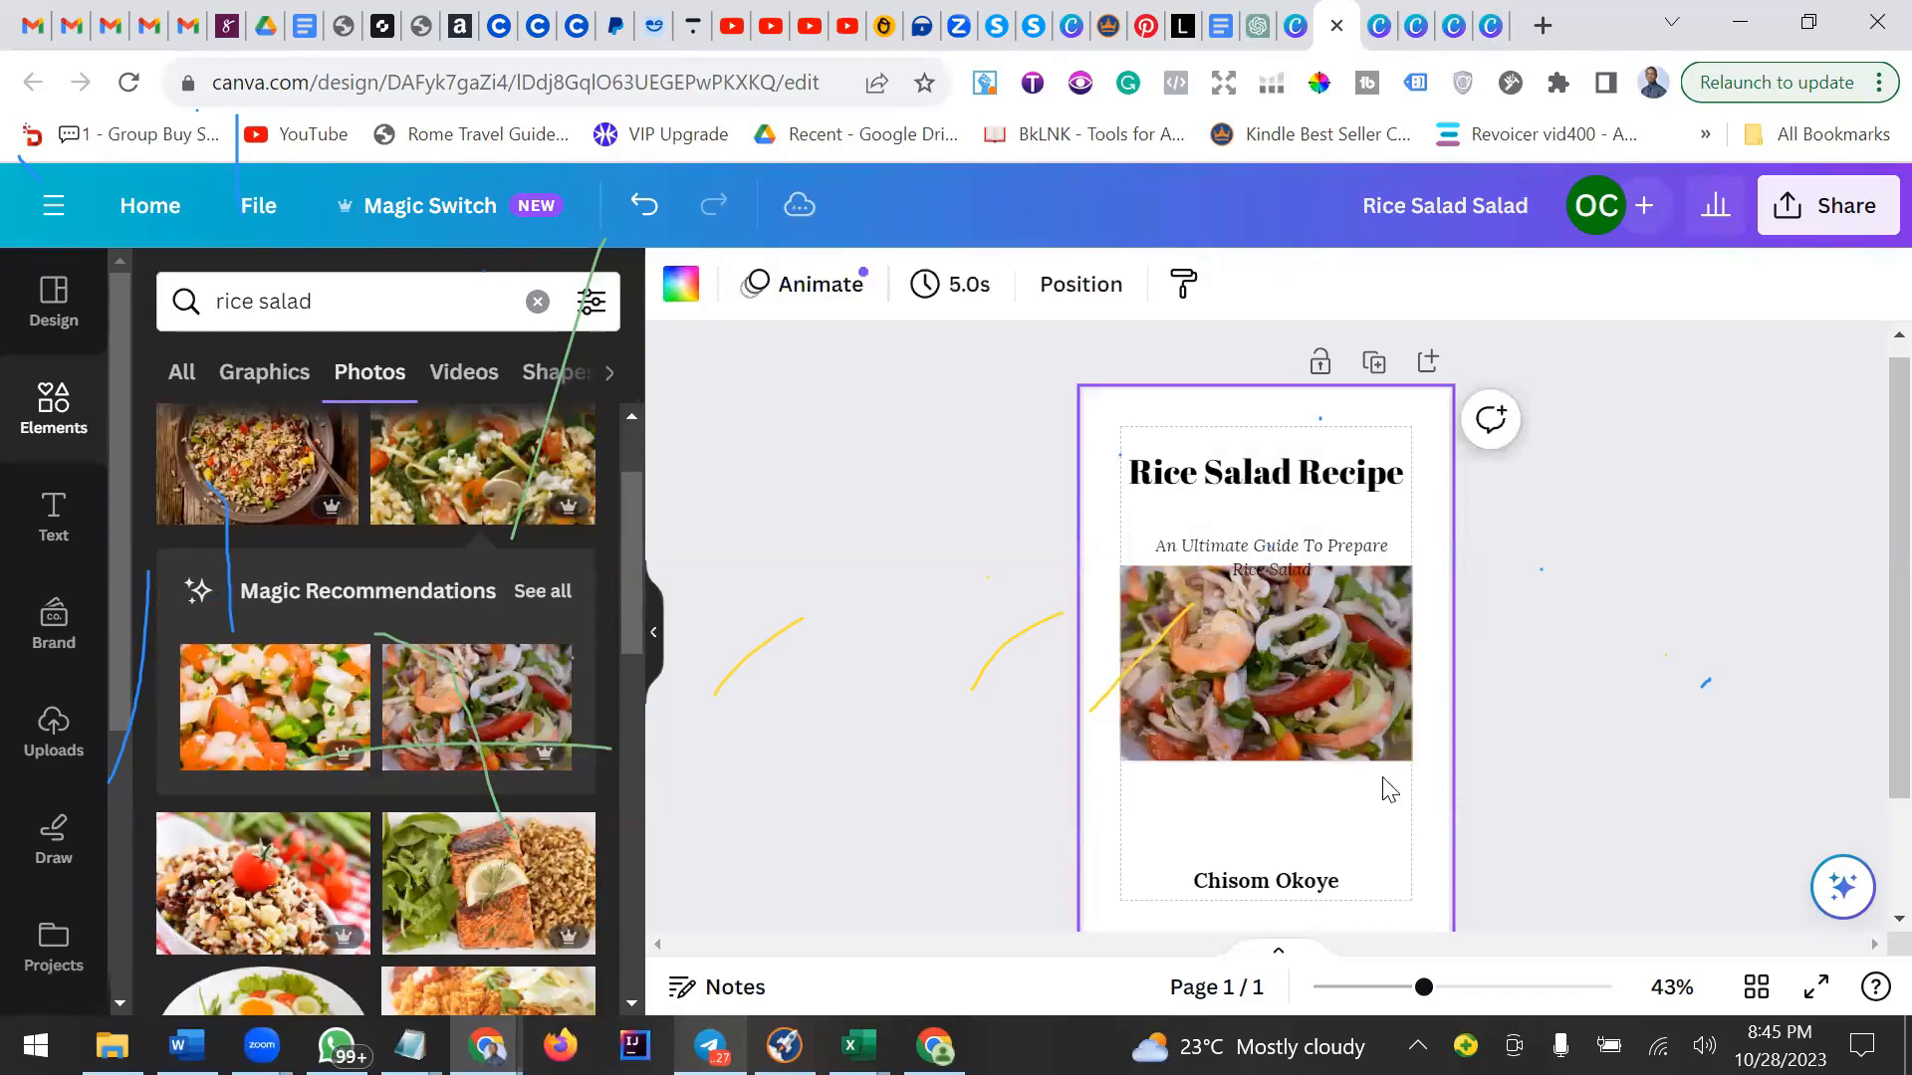
{"action": "left_click", "coordinate": [1338, 679]}
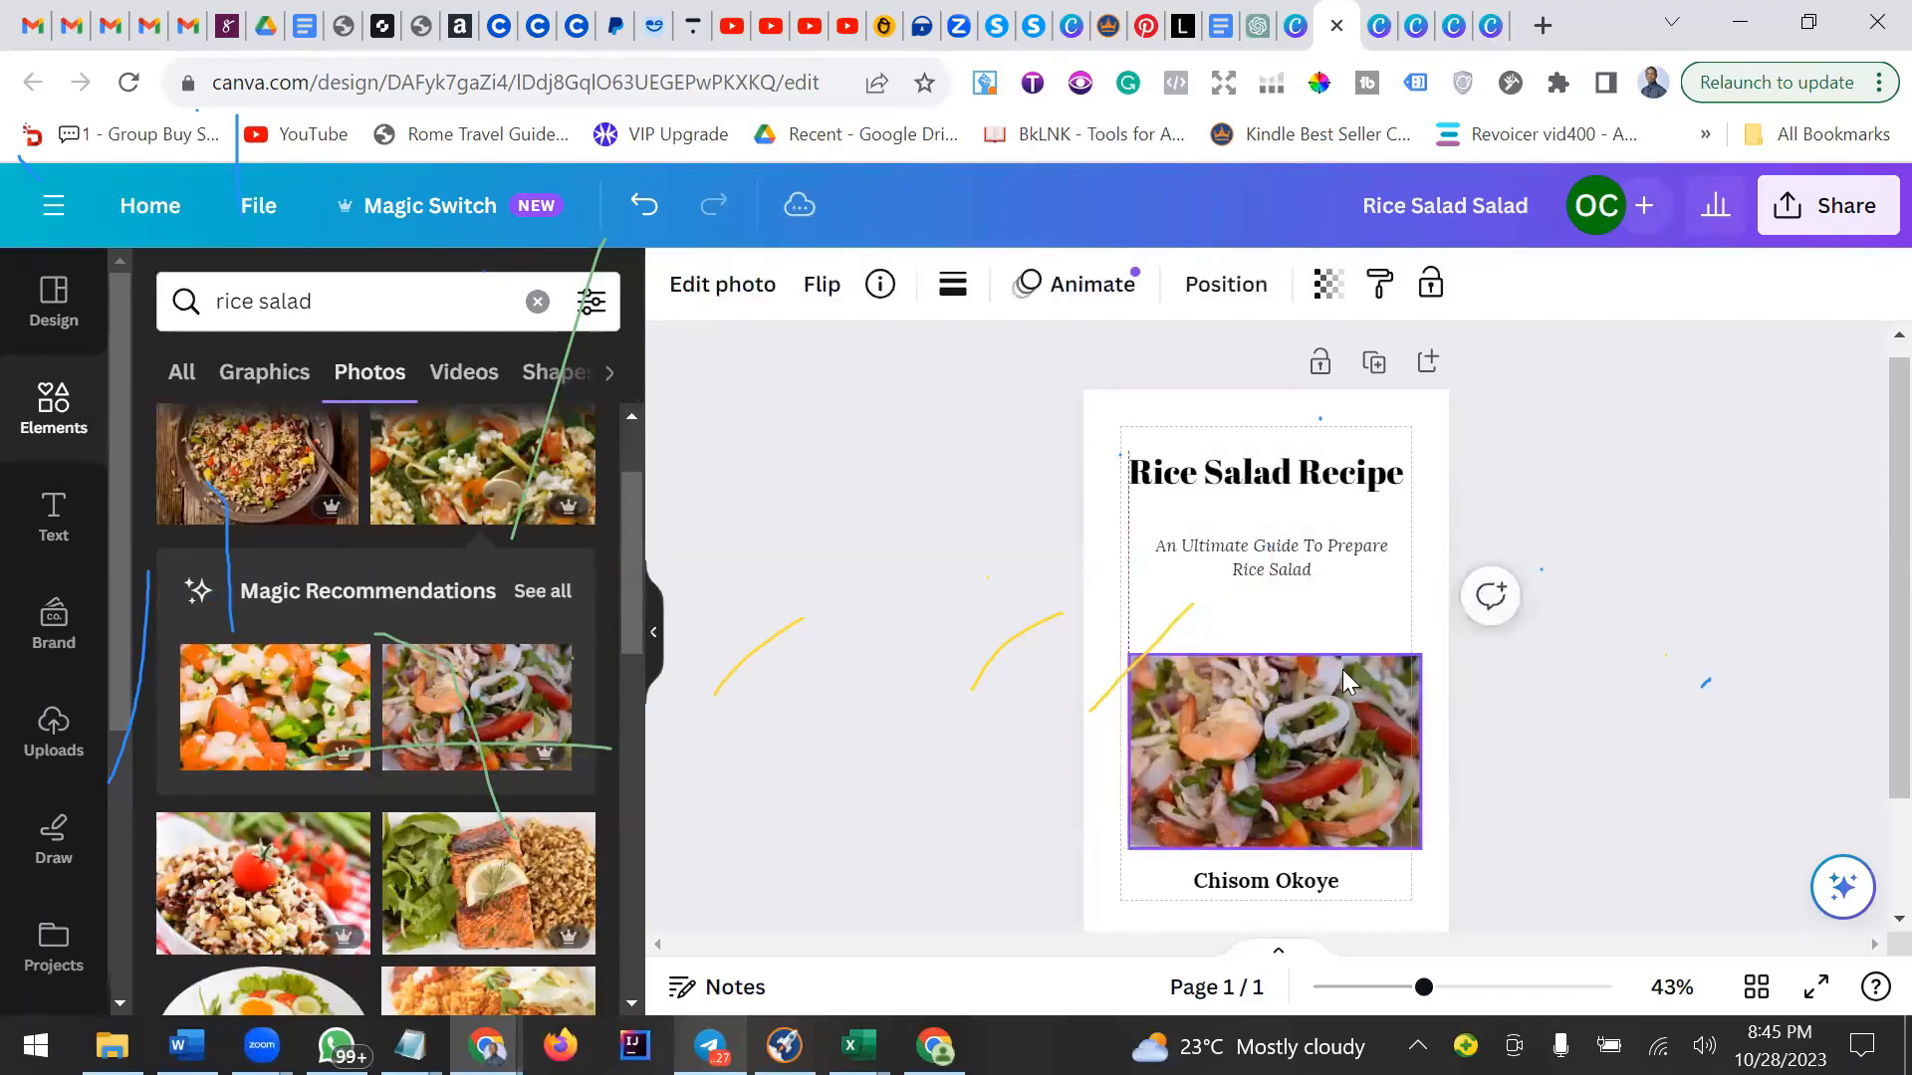
Remove the shrimp salad photo's background with BG Remover and shrink it to about half its width.
{"action": "left_click", "coordinate": [732, 289]}
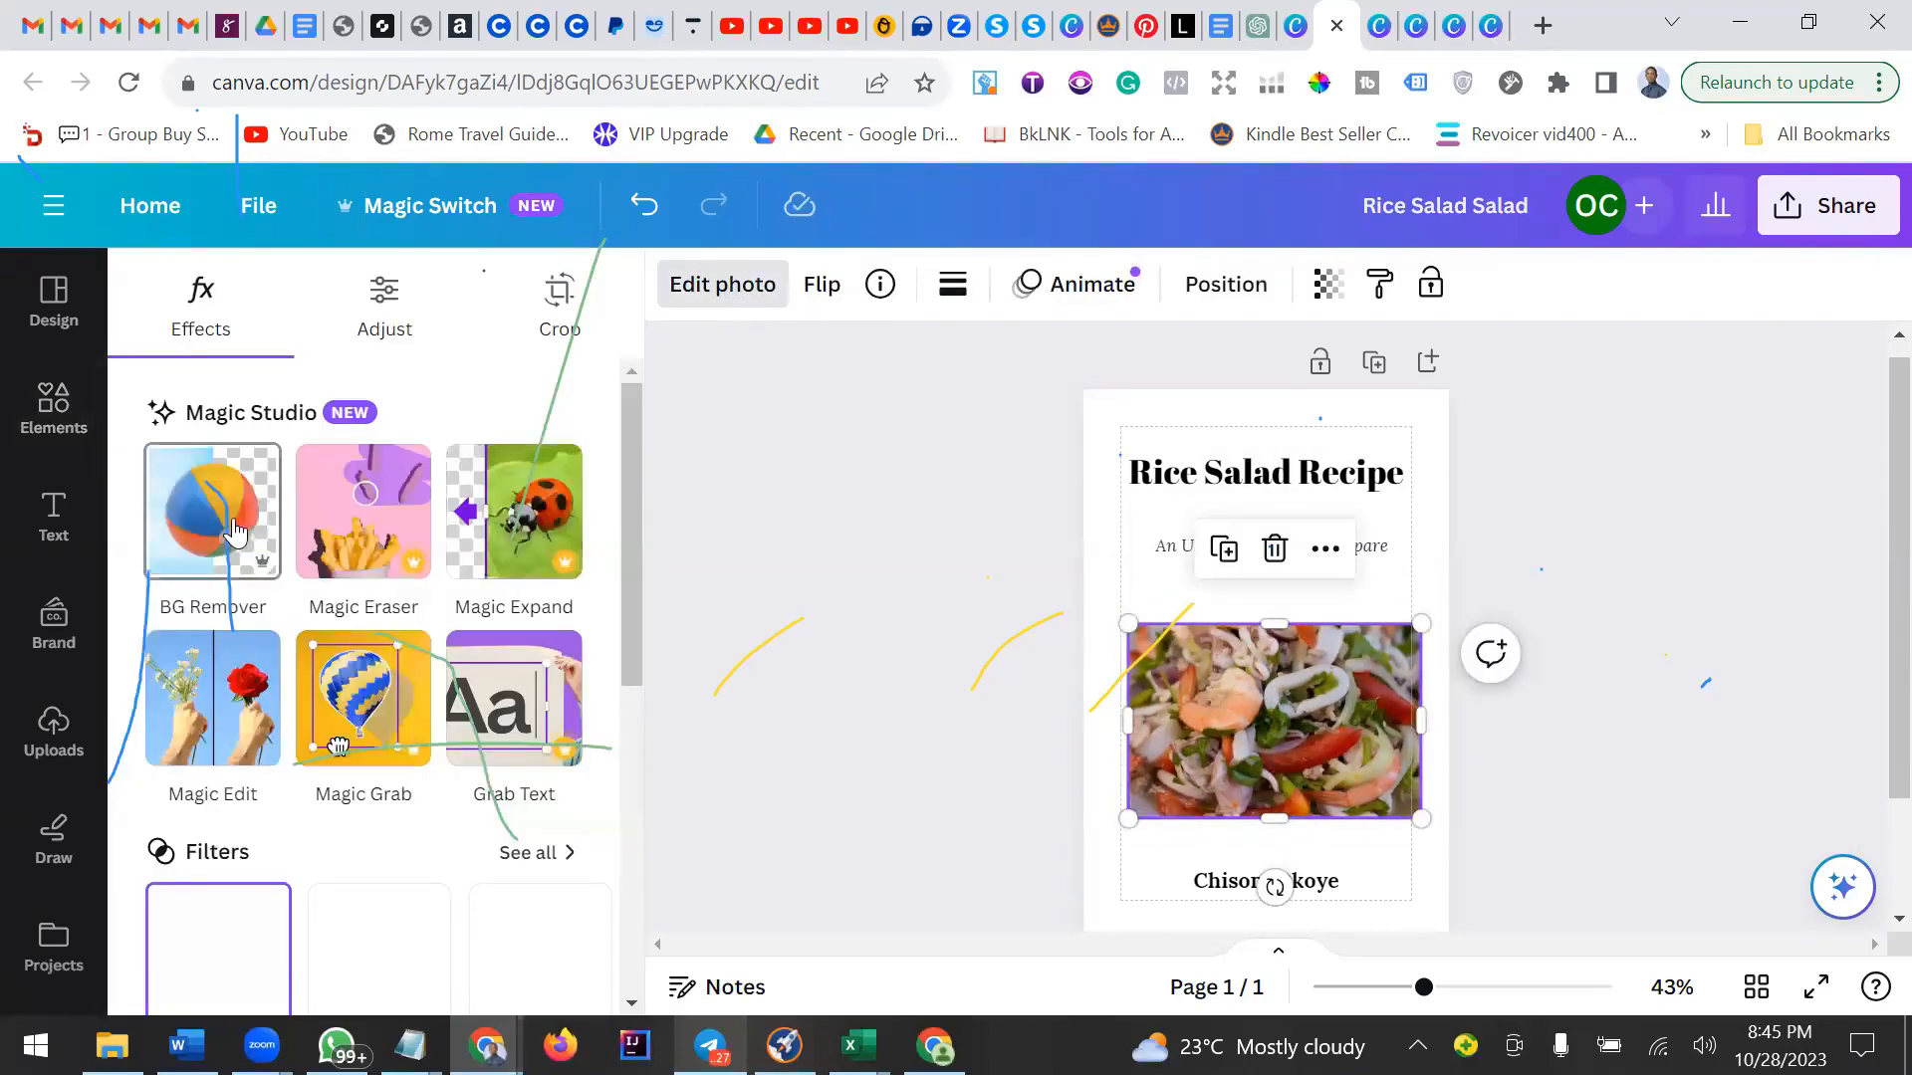
{"action": "left_click", "coordinate": [239, 522]}
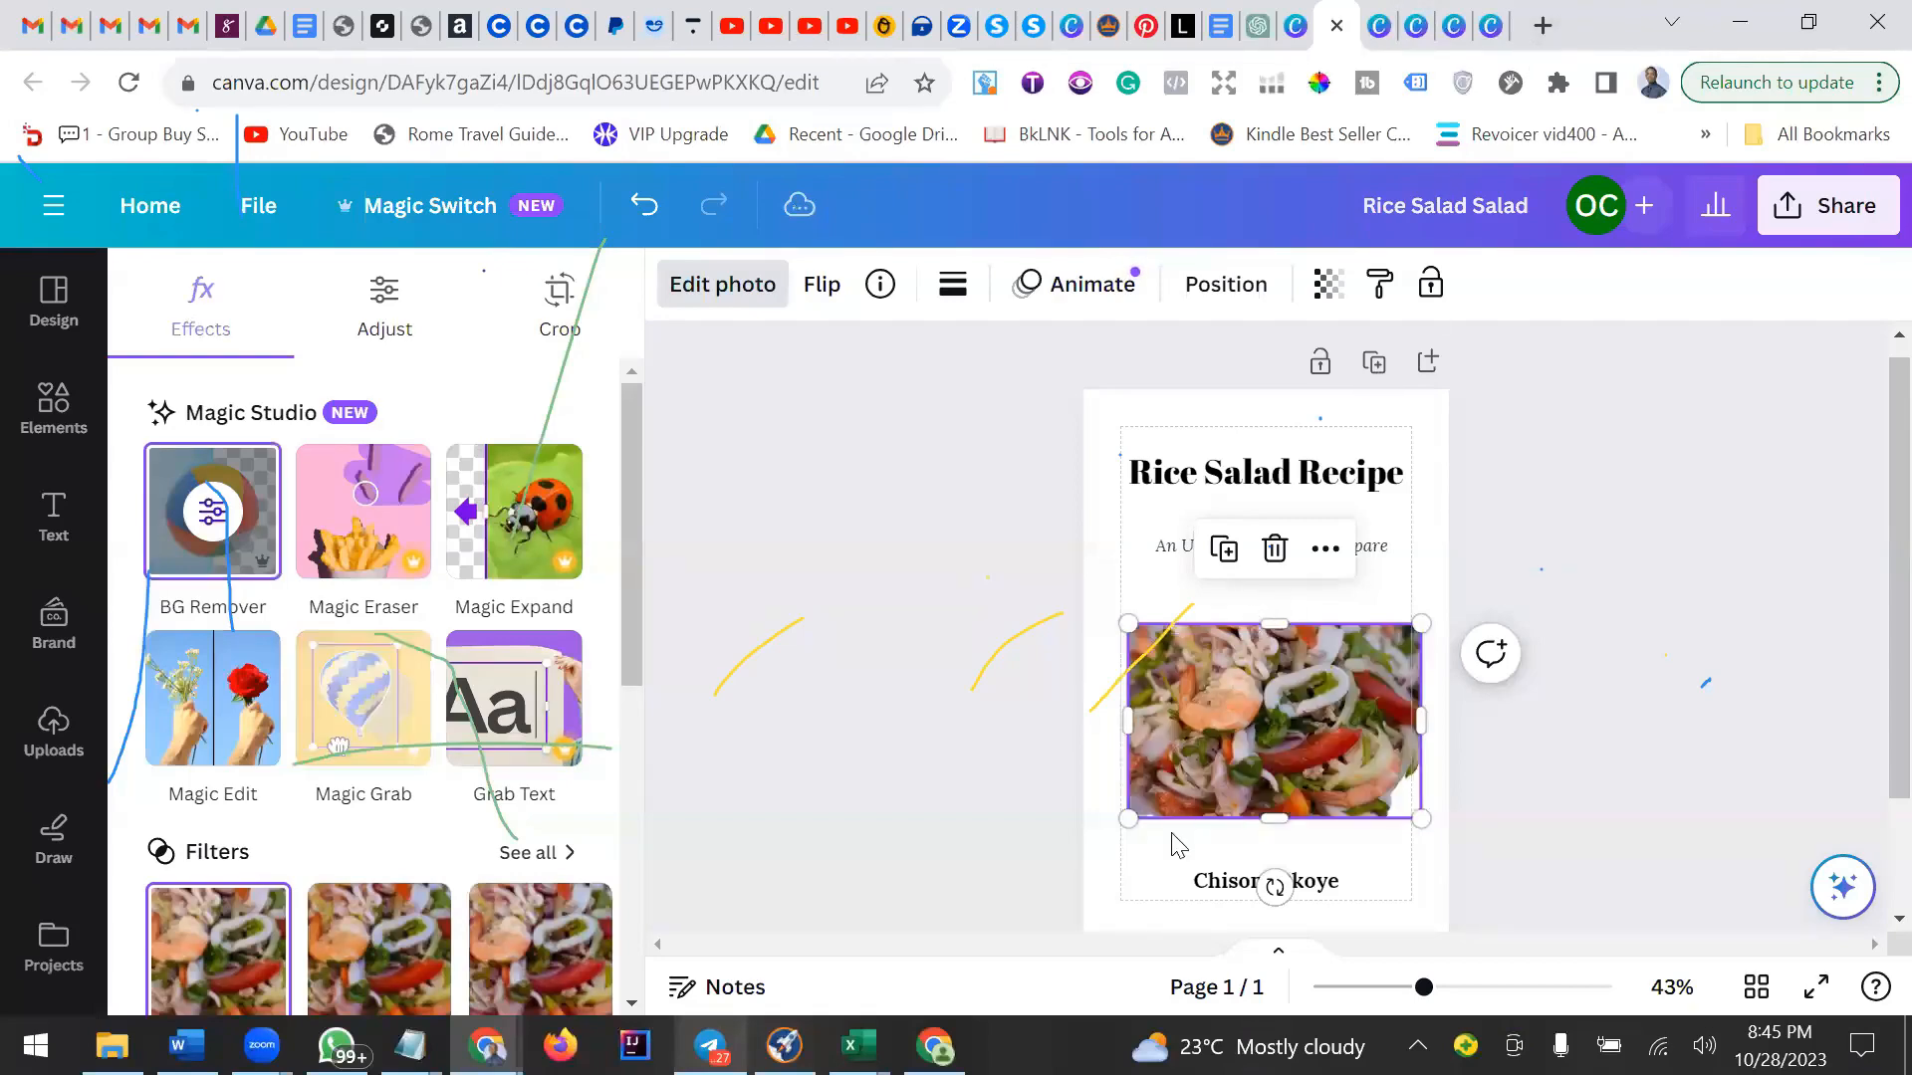
{"action": "left_click", "coordinate": [1172, 862]}
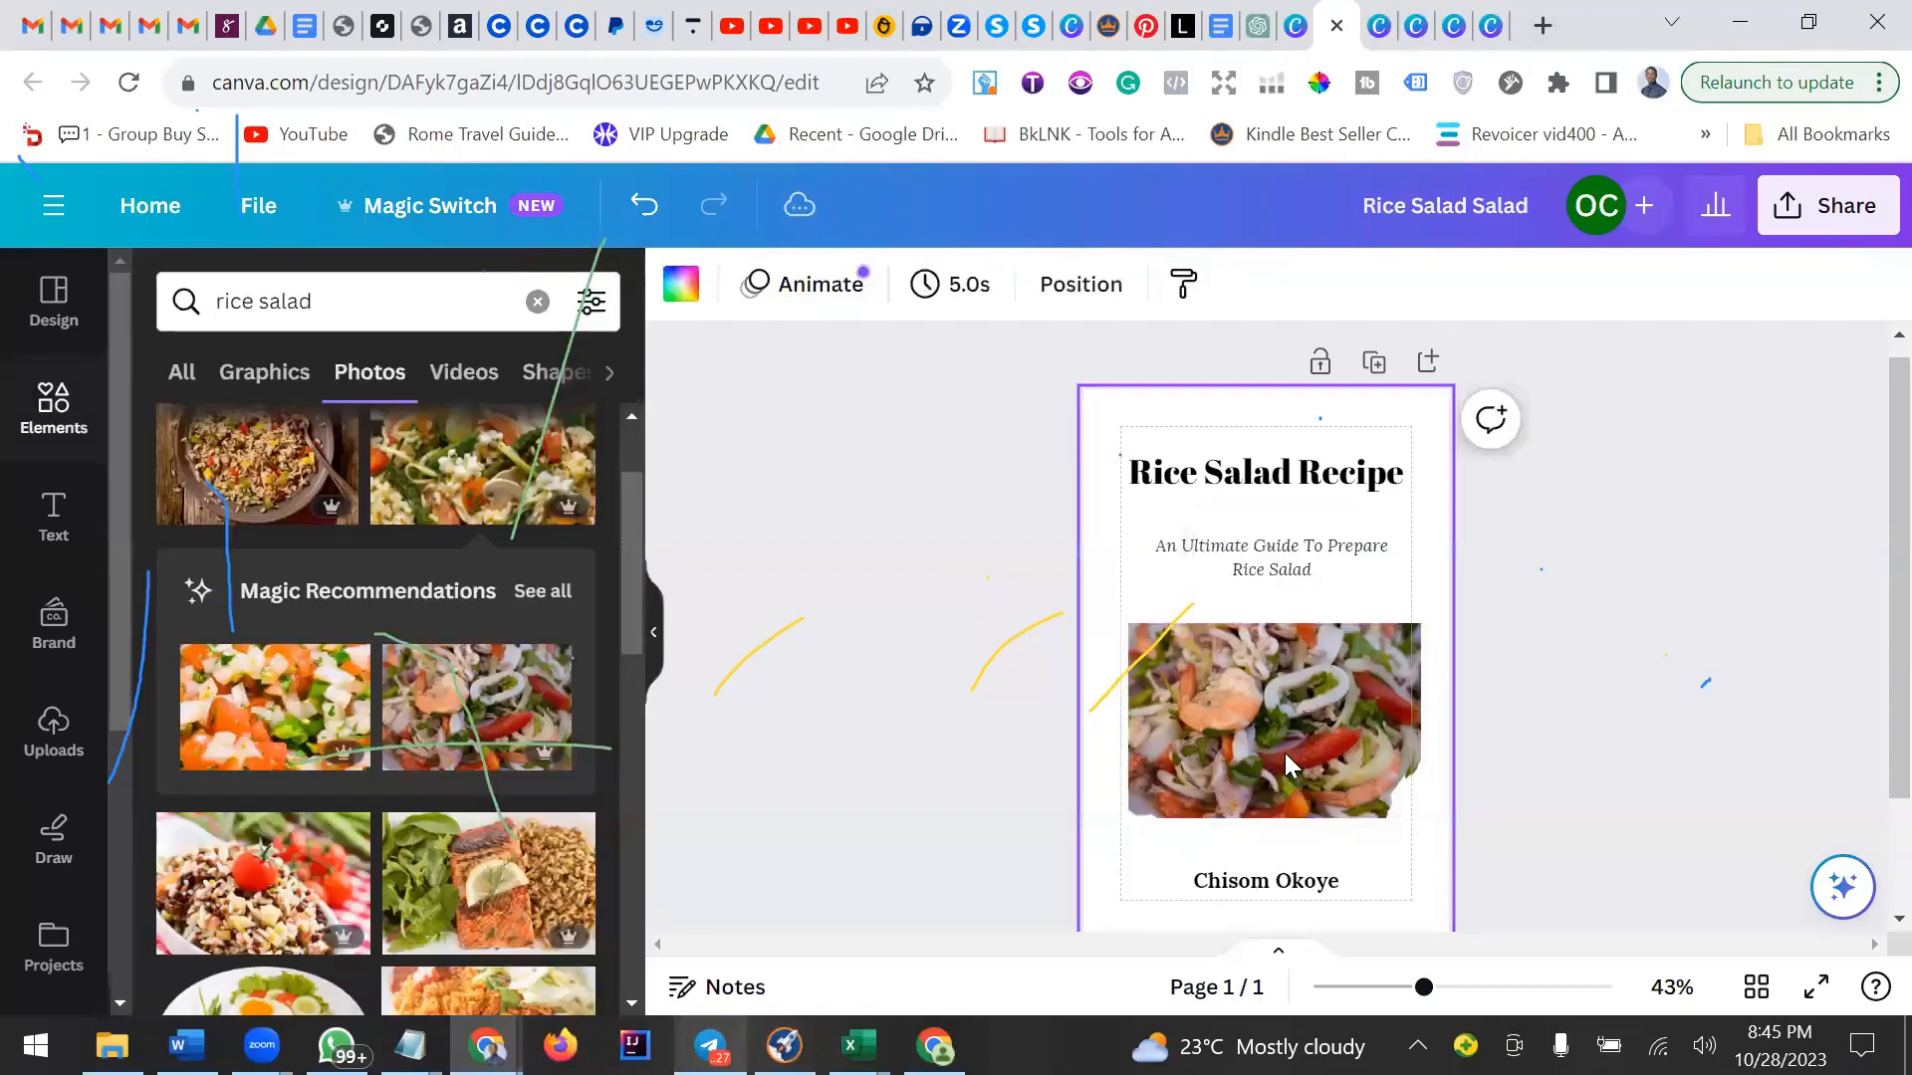
{"action": "left_click", "coordinate": [1284, 753]}
{"action": "left_click_drag", "start_coordinate": [1422, 818], "coordinate": [1295, 735]}
{"action": "left_click", "coordinate": [263, 373]}
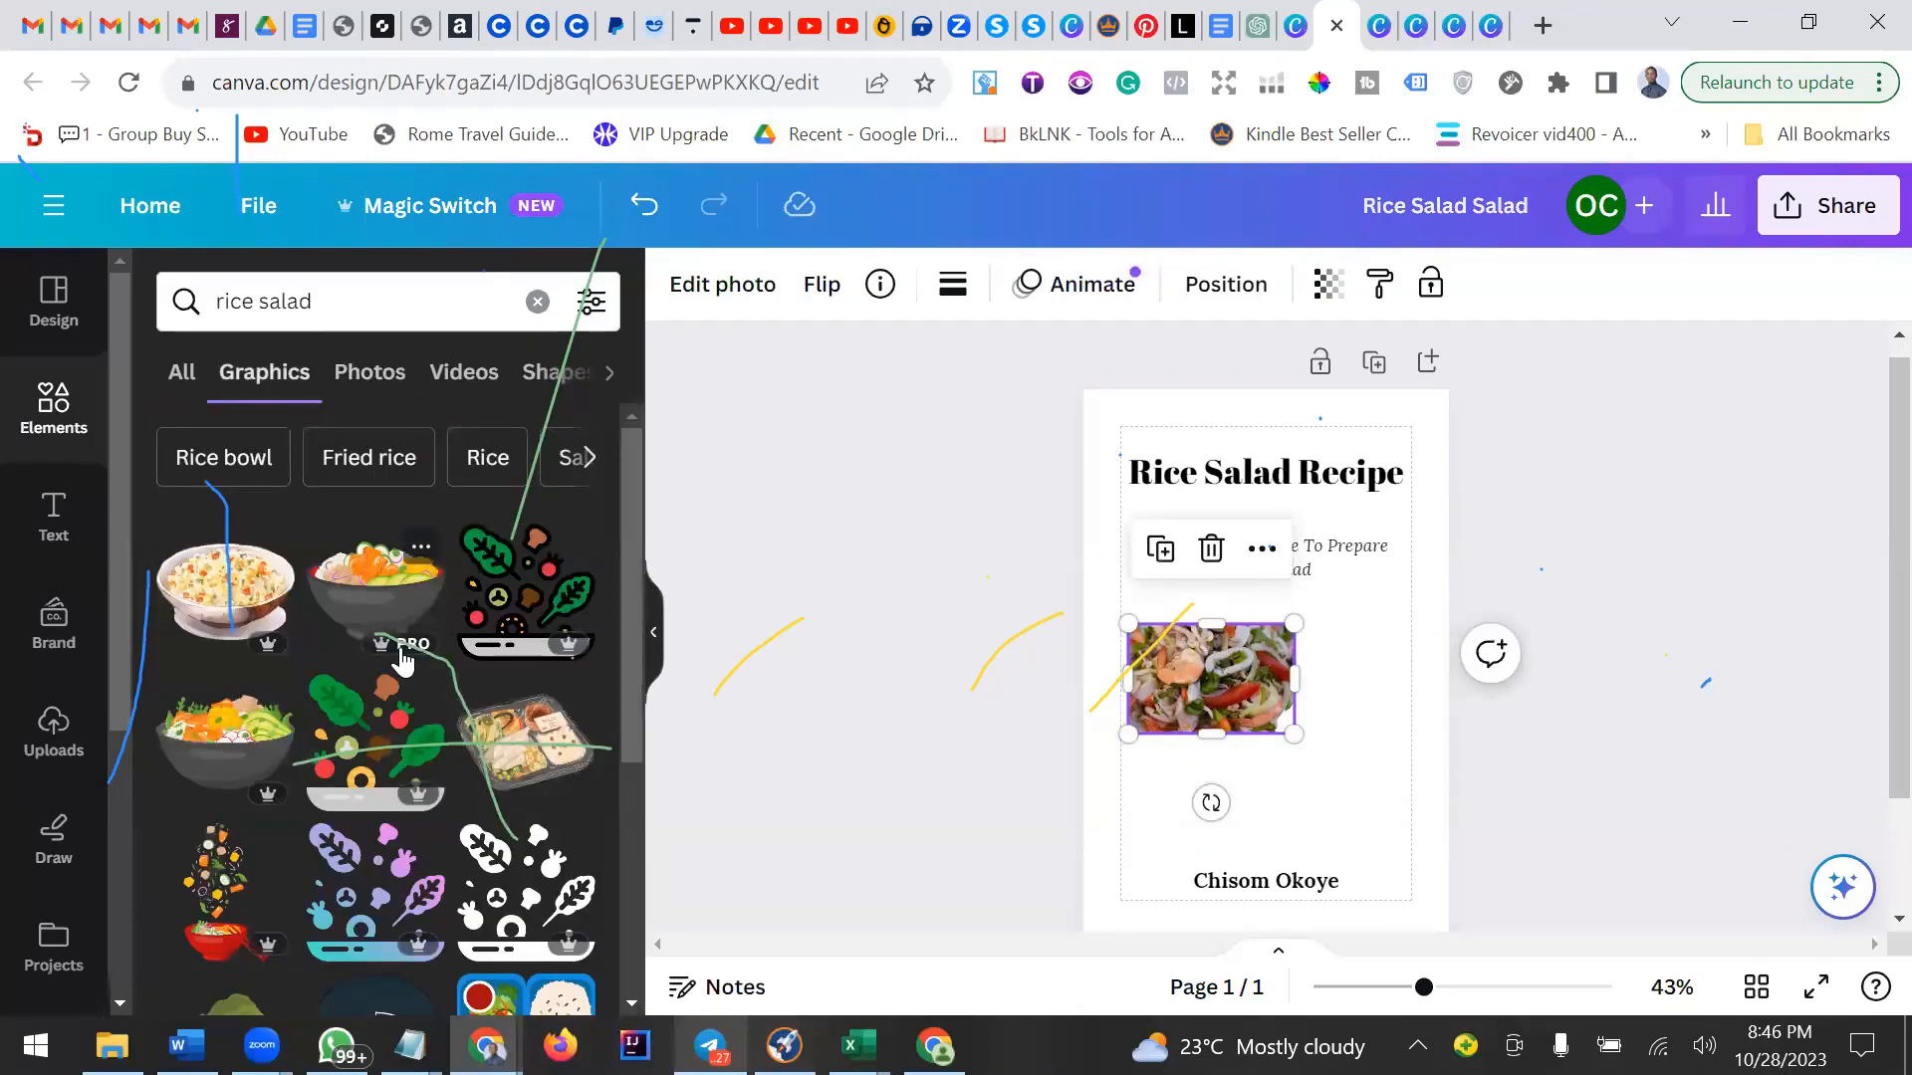
{"action": "left_click", "coordinate": [523, 762]}
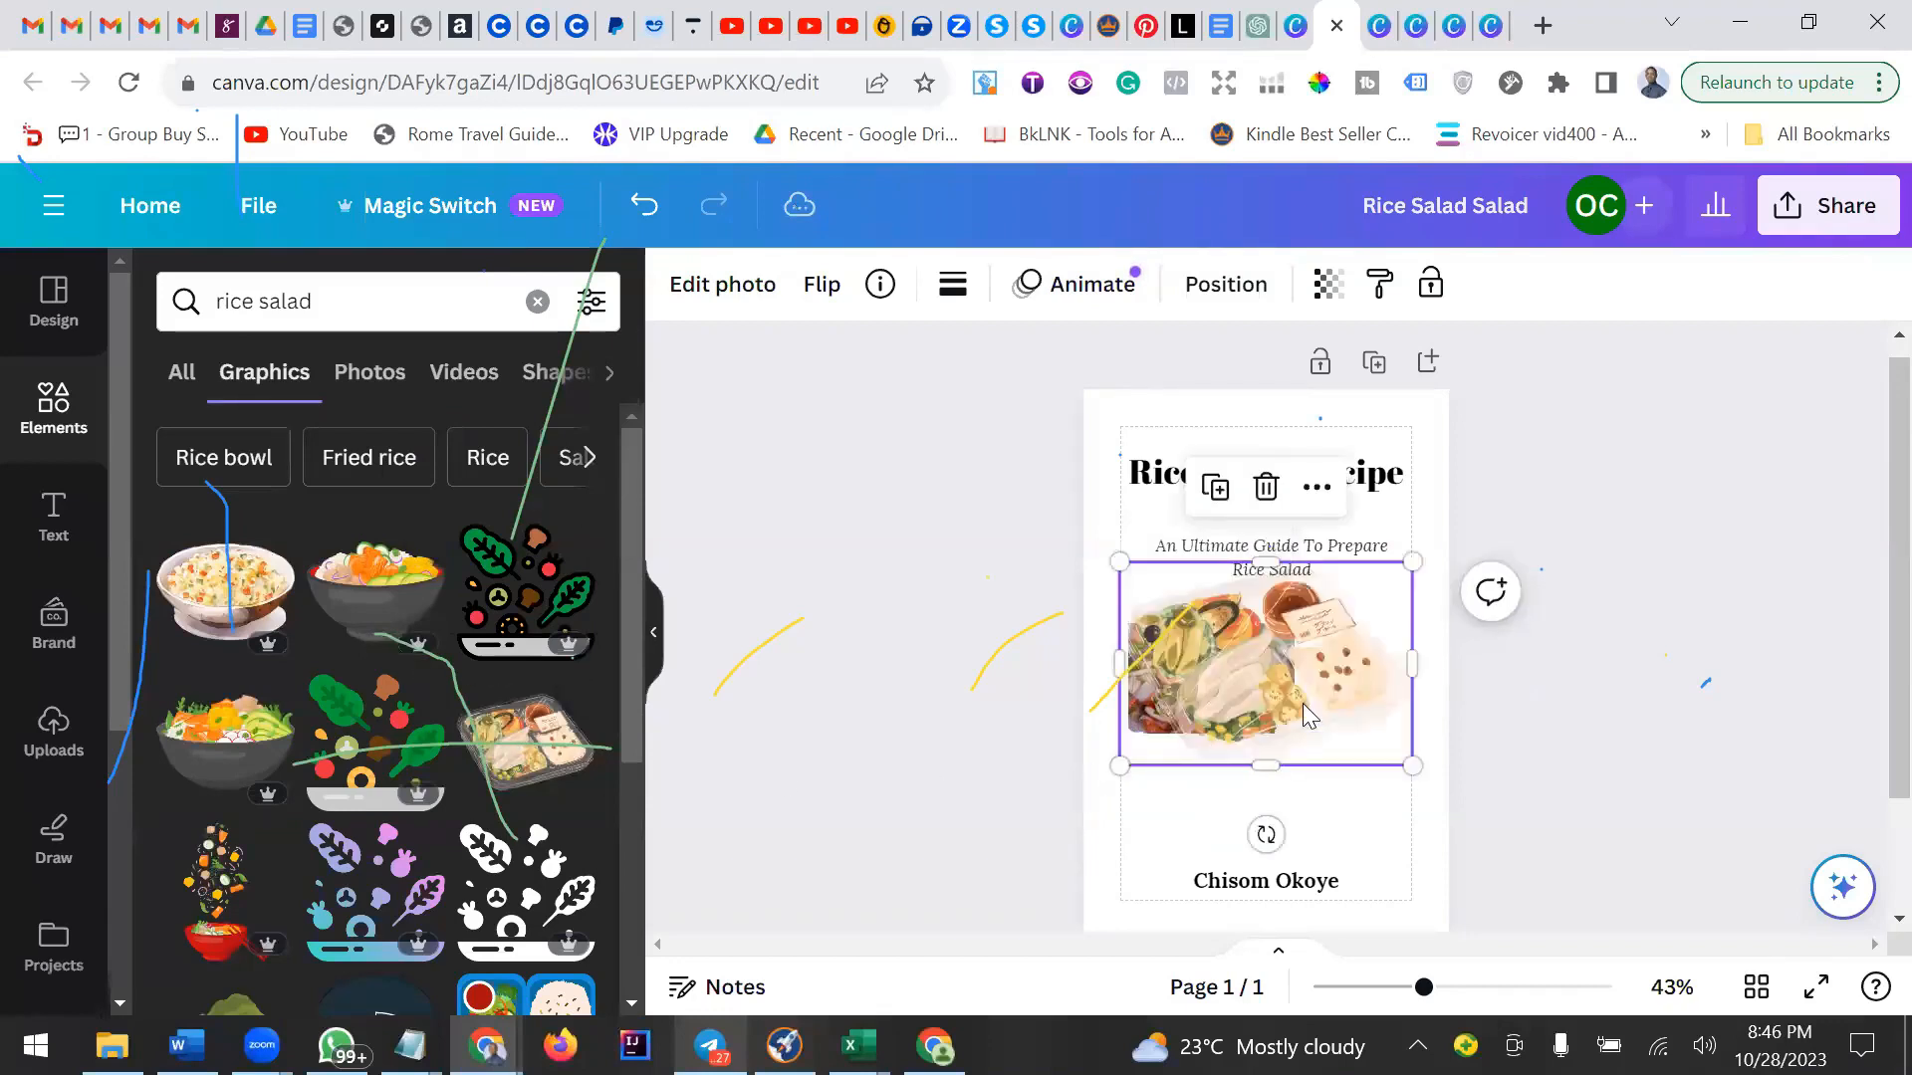
{"action": "left_click_drag", "start_coordinate": [1302, 703], "coordinate": [1349, 806]}
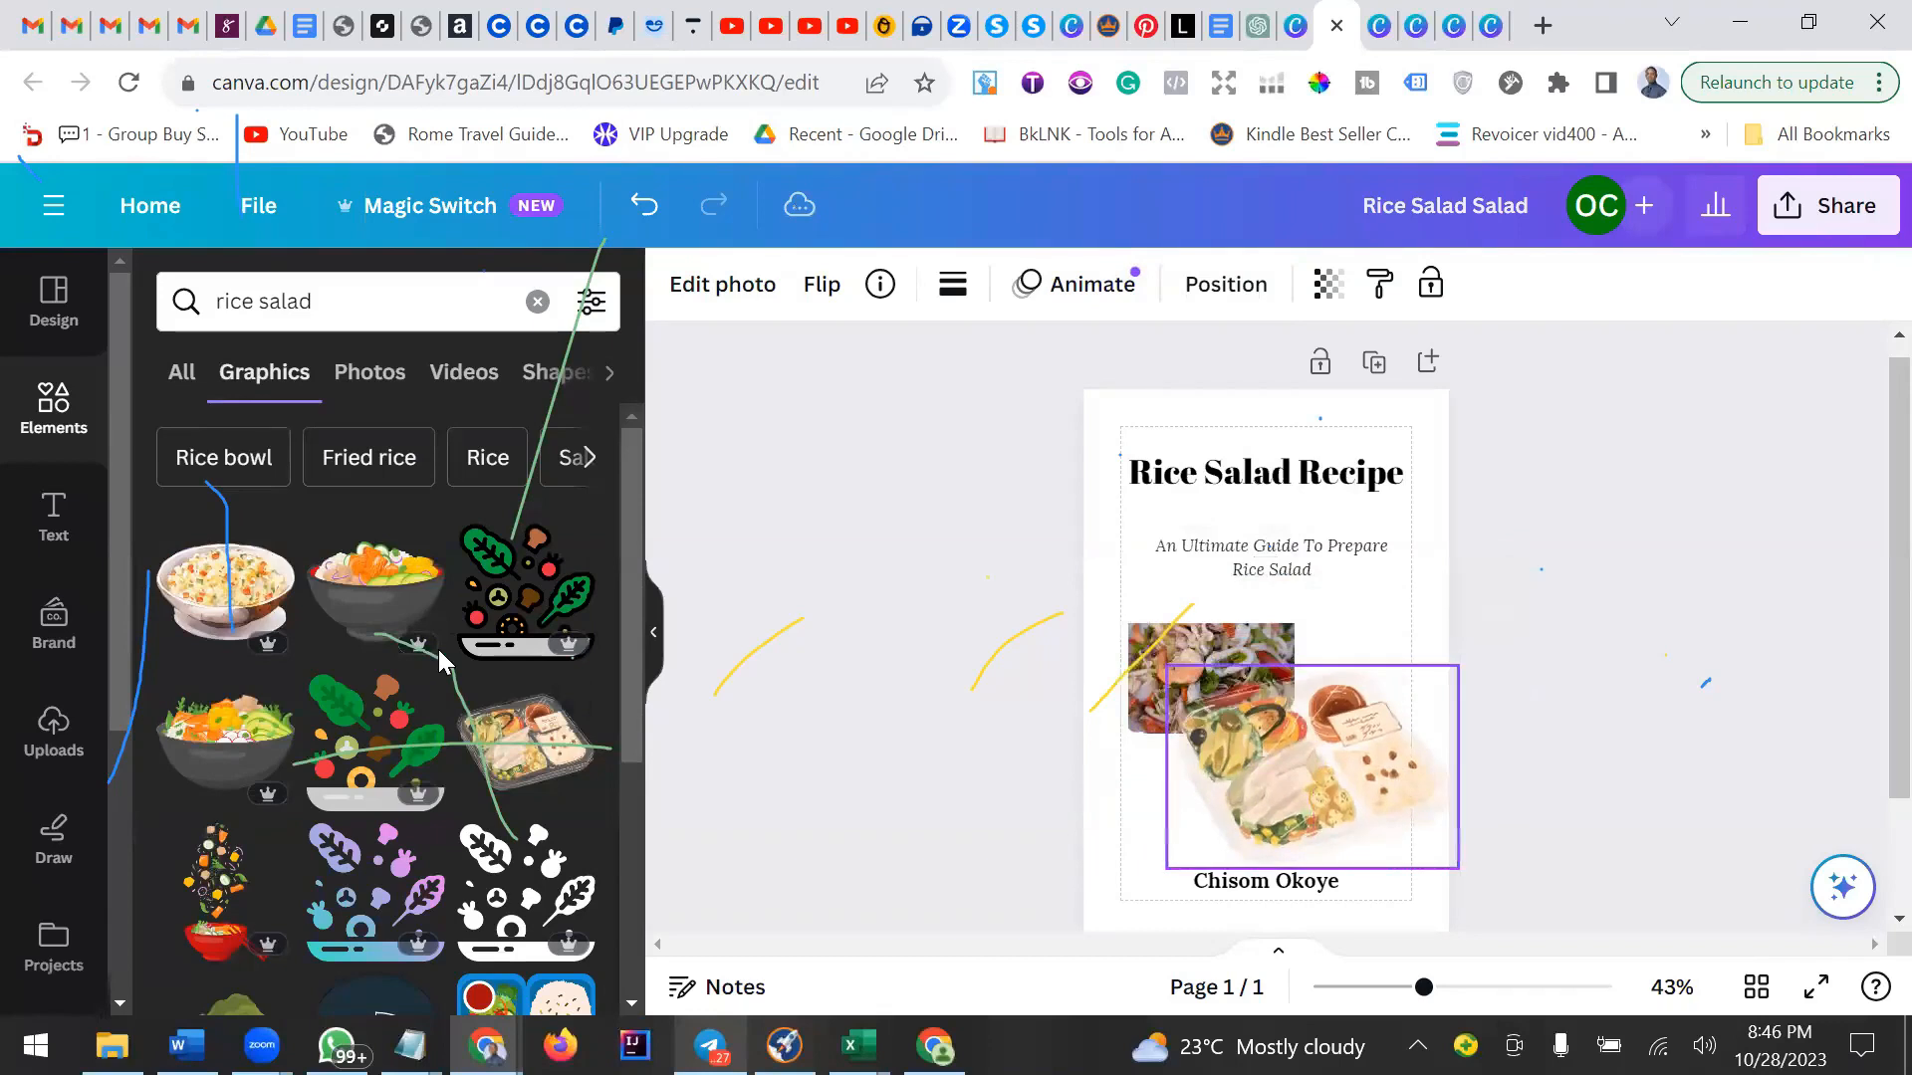
{"action": "key", "text": "Delete"}
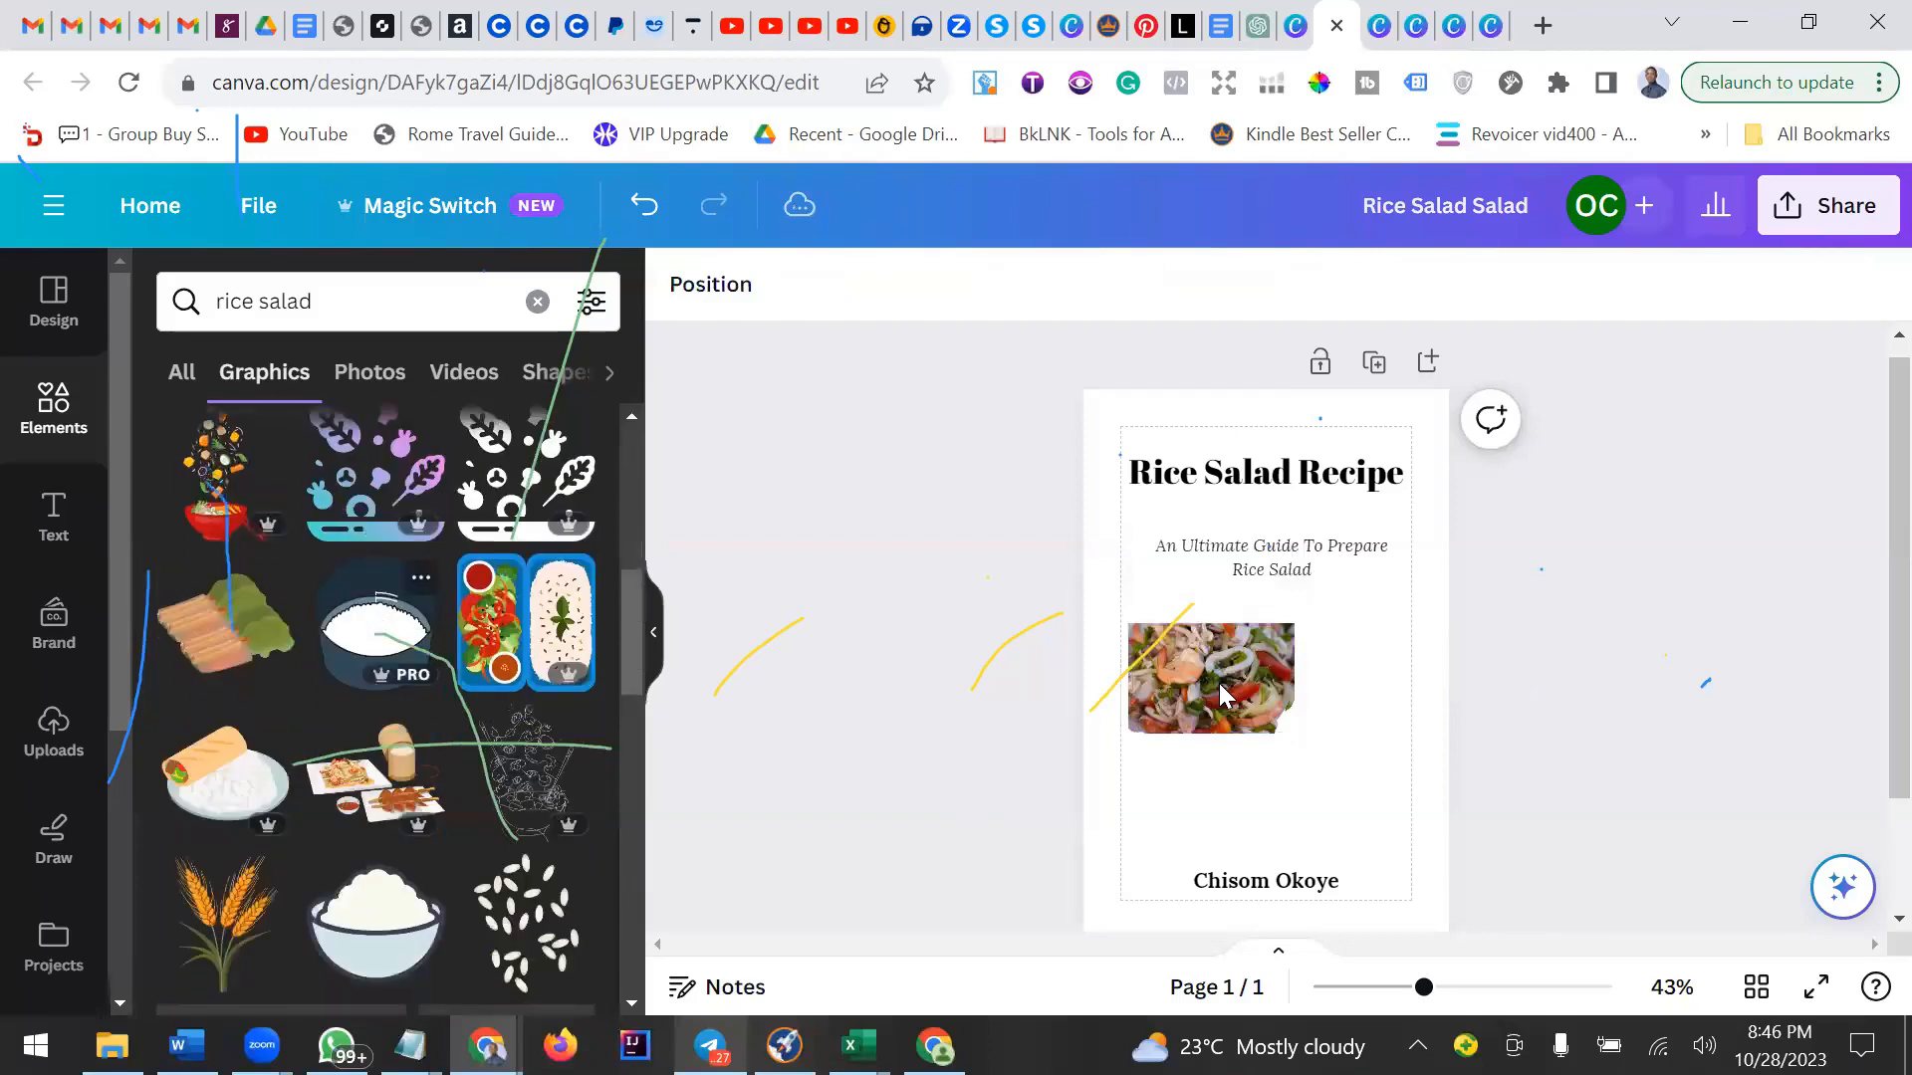
{"action": "scroll", "coordinate": [329, 468], "scroll_direction": "down", "scroll_amount": 1}
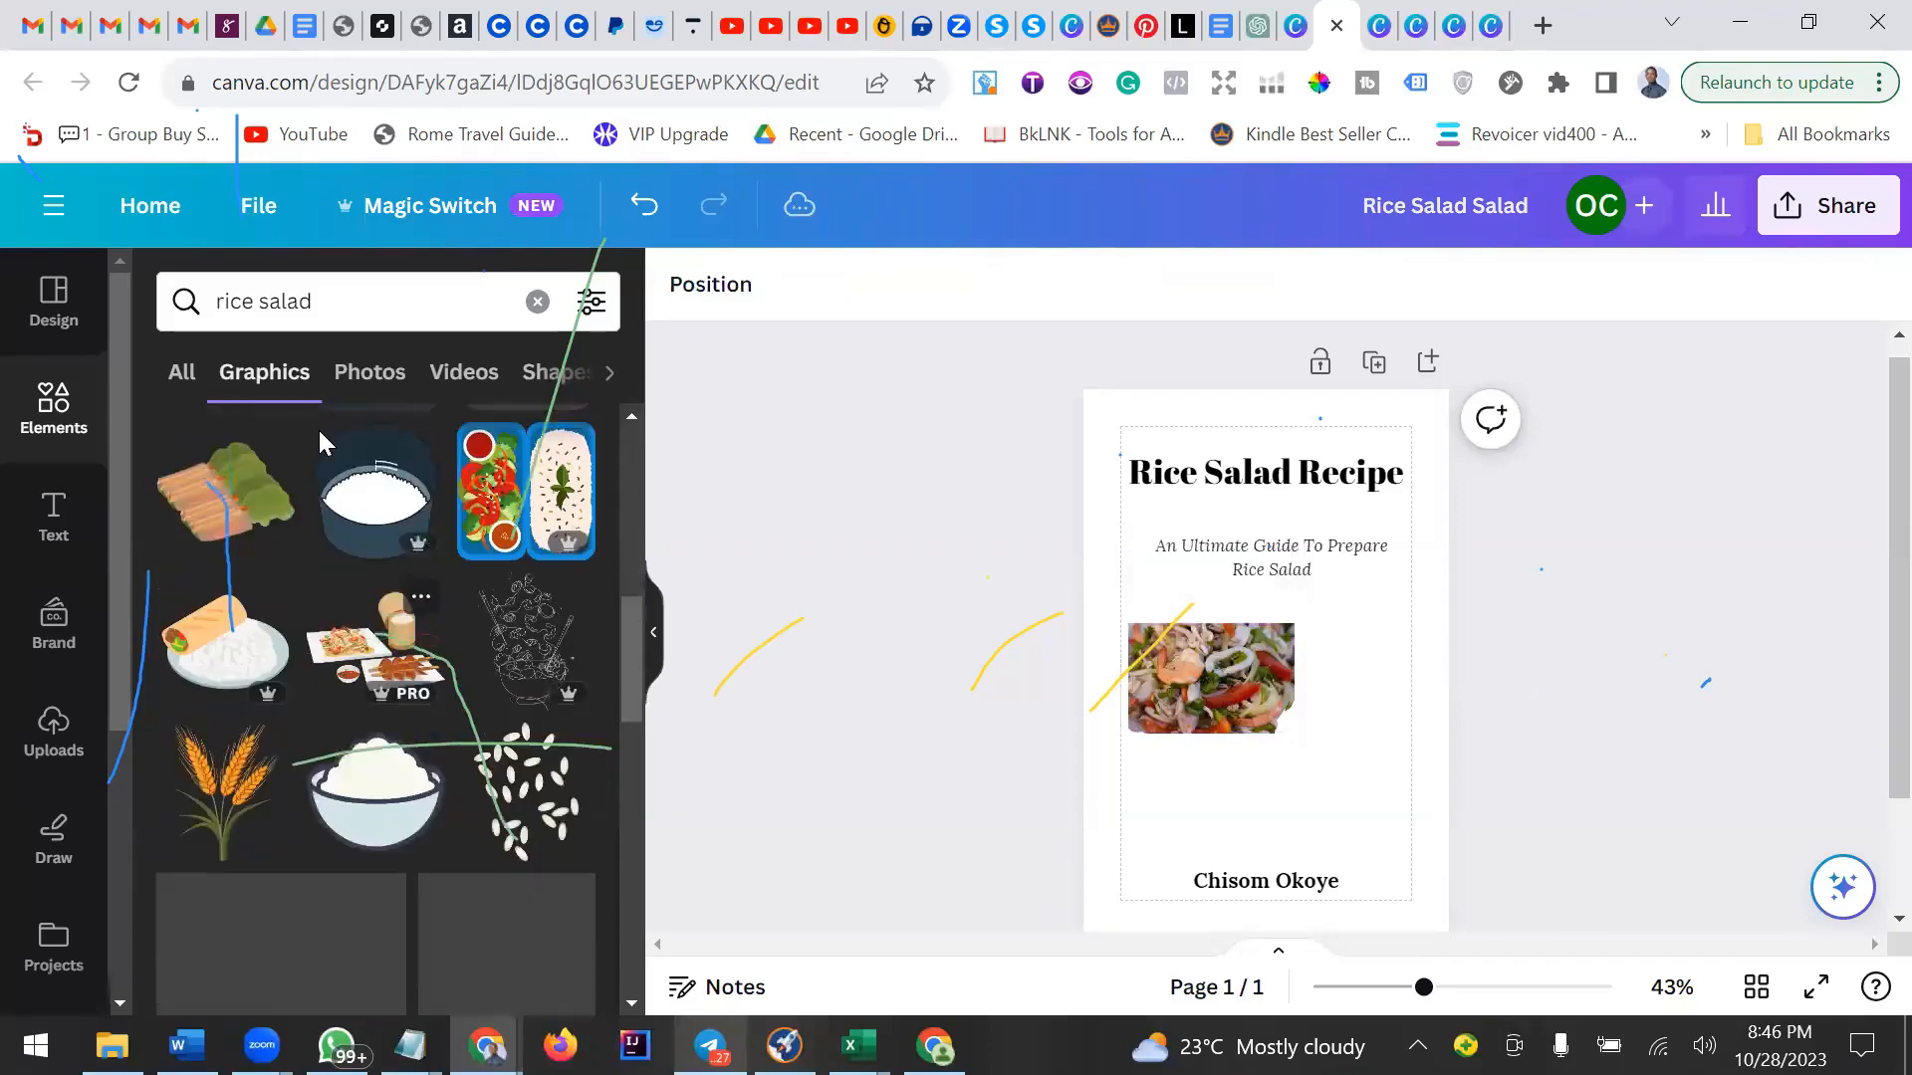
{"action": "scroll", "coordinate": [318, 430], "scroll_direction": "down", "scroll_amount": 1}
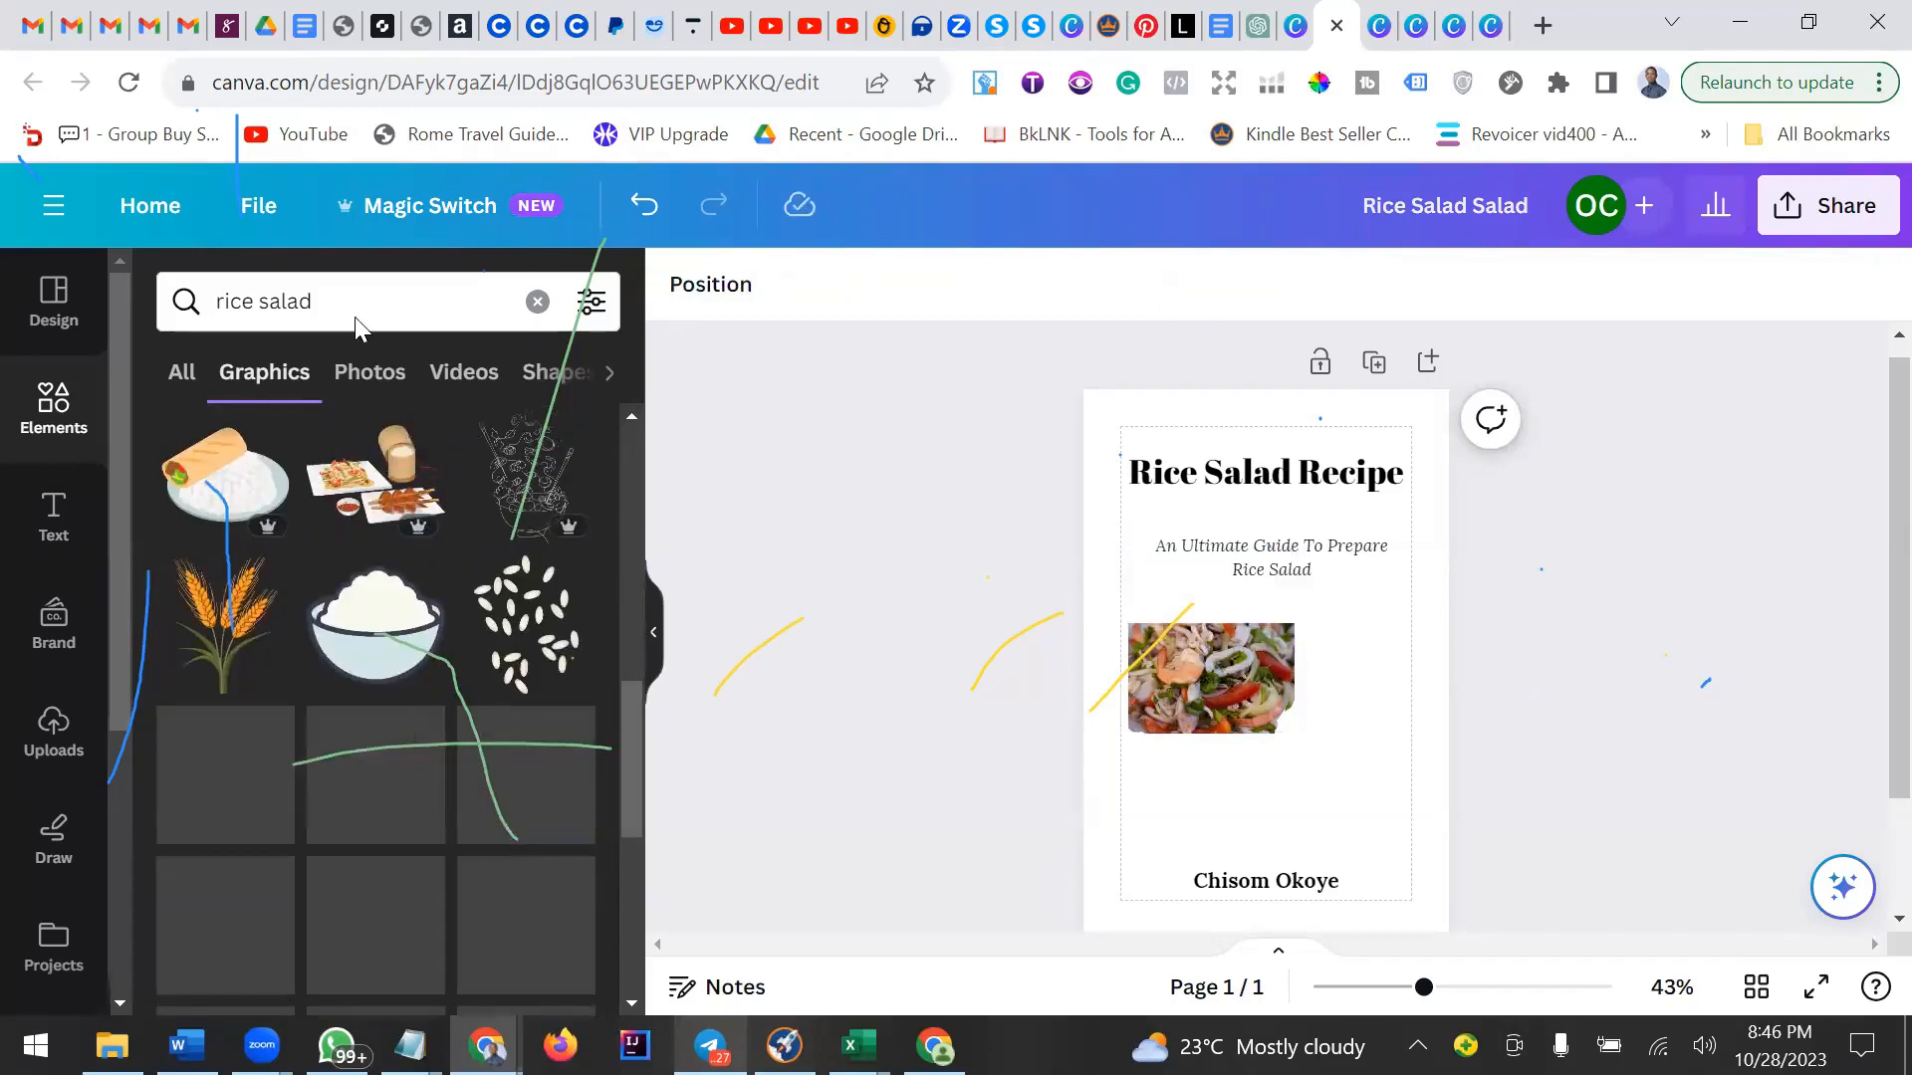
{"action": "left_click", "coordinate": [375, 625]}
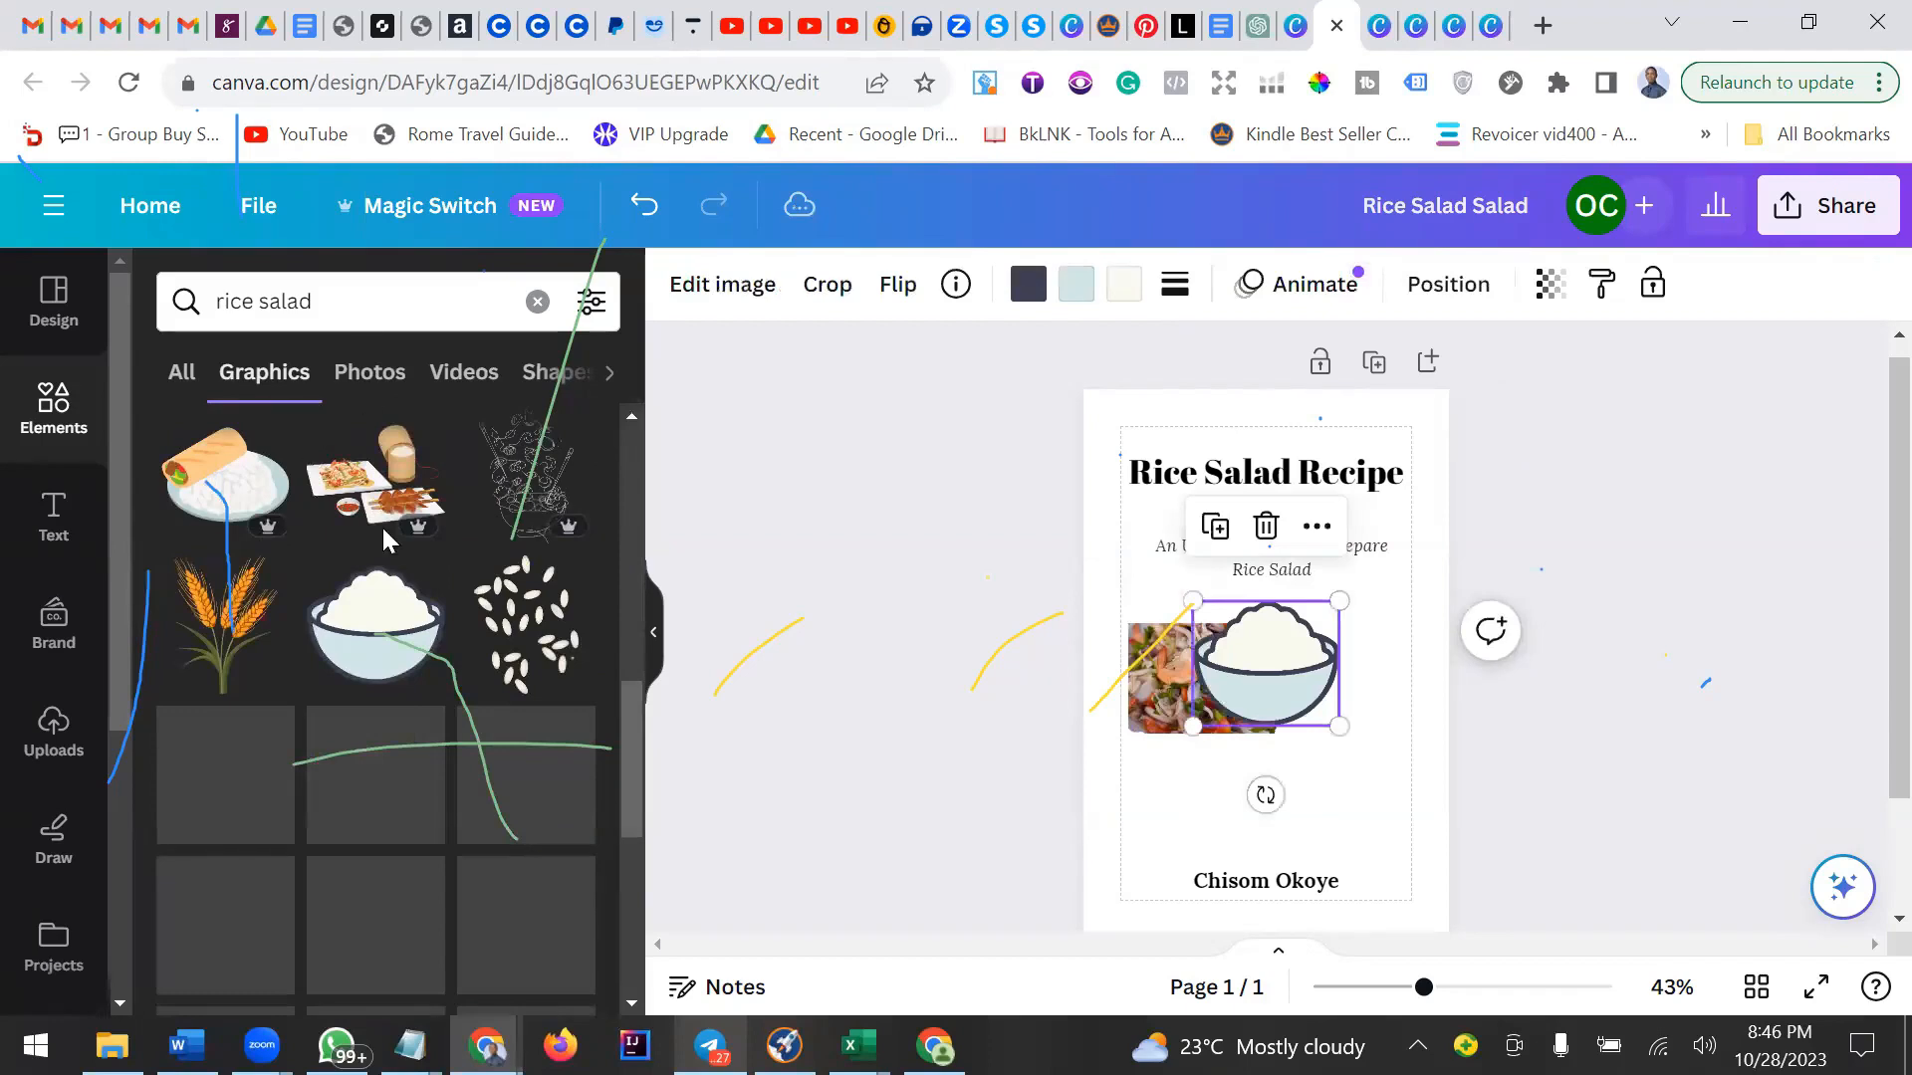
{"action": "left_click_drag", "start_coordinate": [1266, 664], "coordinate": [1306, 732]}
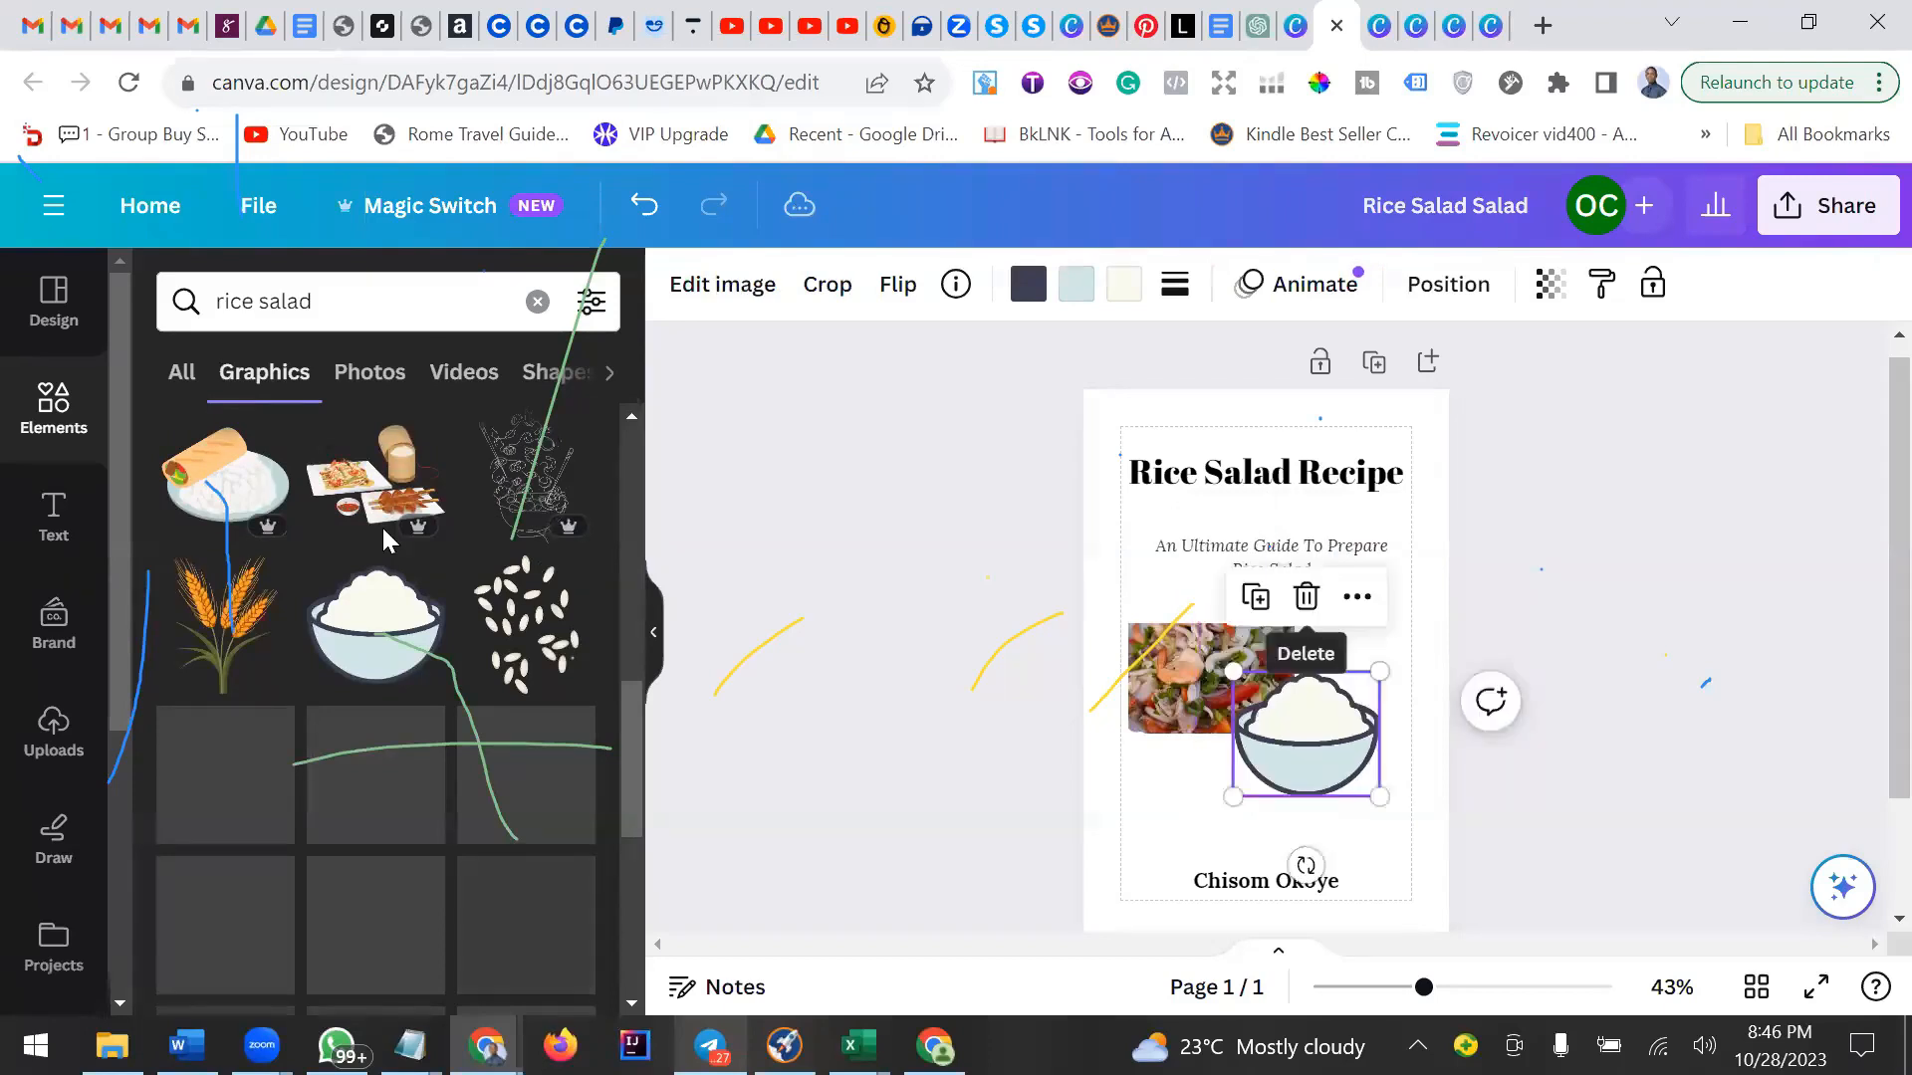
{"action": "left_click", "coordinate": [1305, 597]}
Search the elements library for vegetables.
{"action": "scroll", "coordinate": [381, 523], "scroll_direction": "down", "scroll_amount": 5}
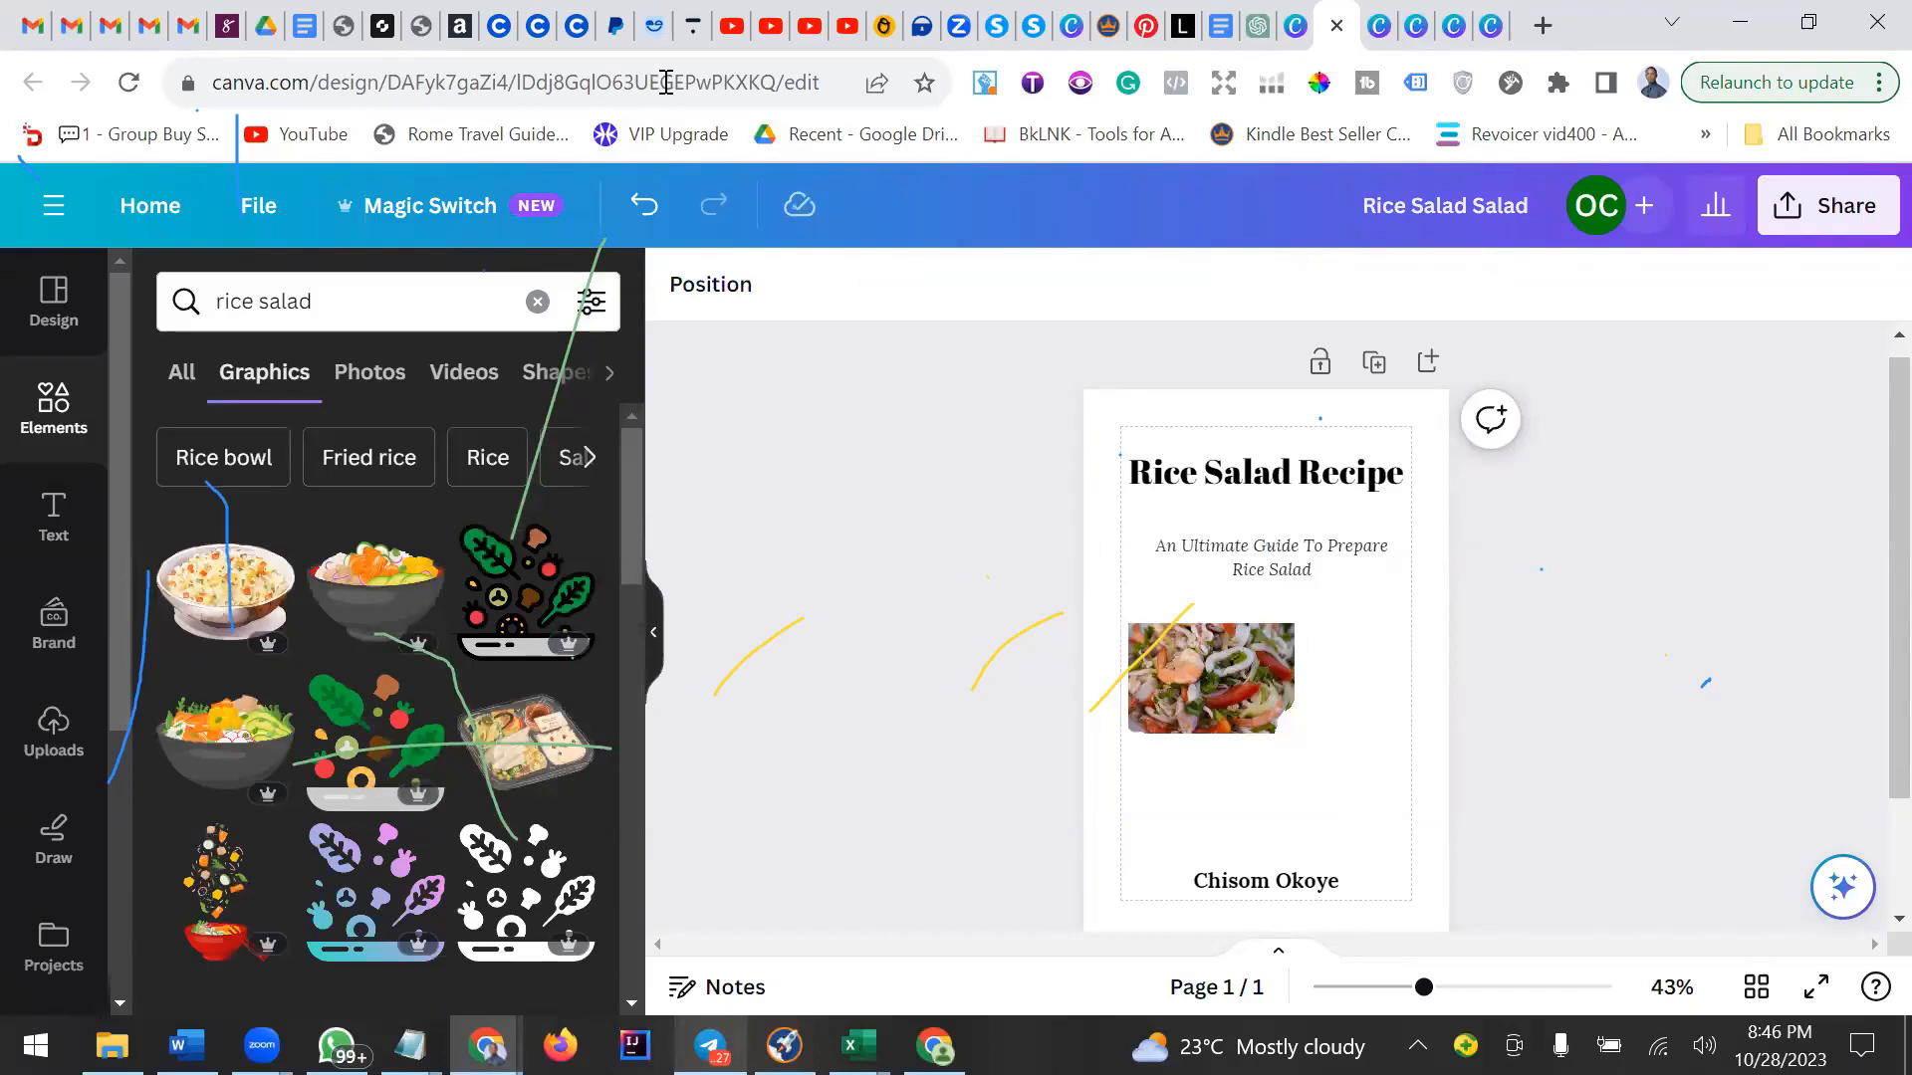
{"action": "left_click", "coordinate": [512, 300]}
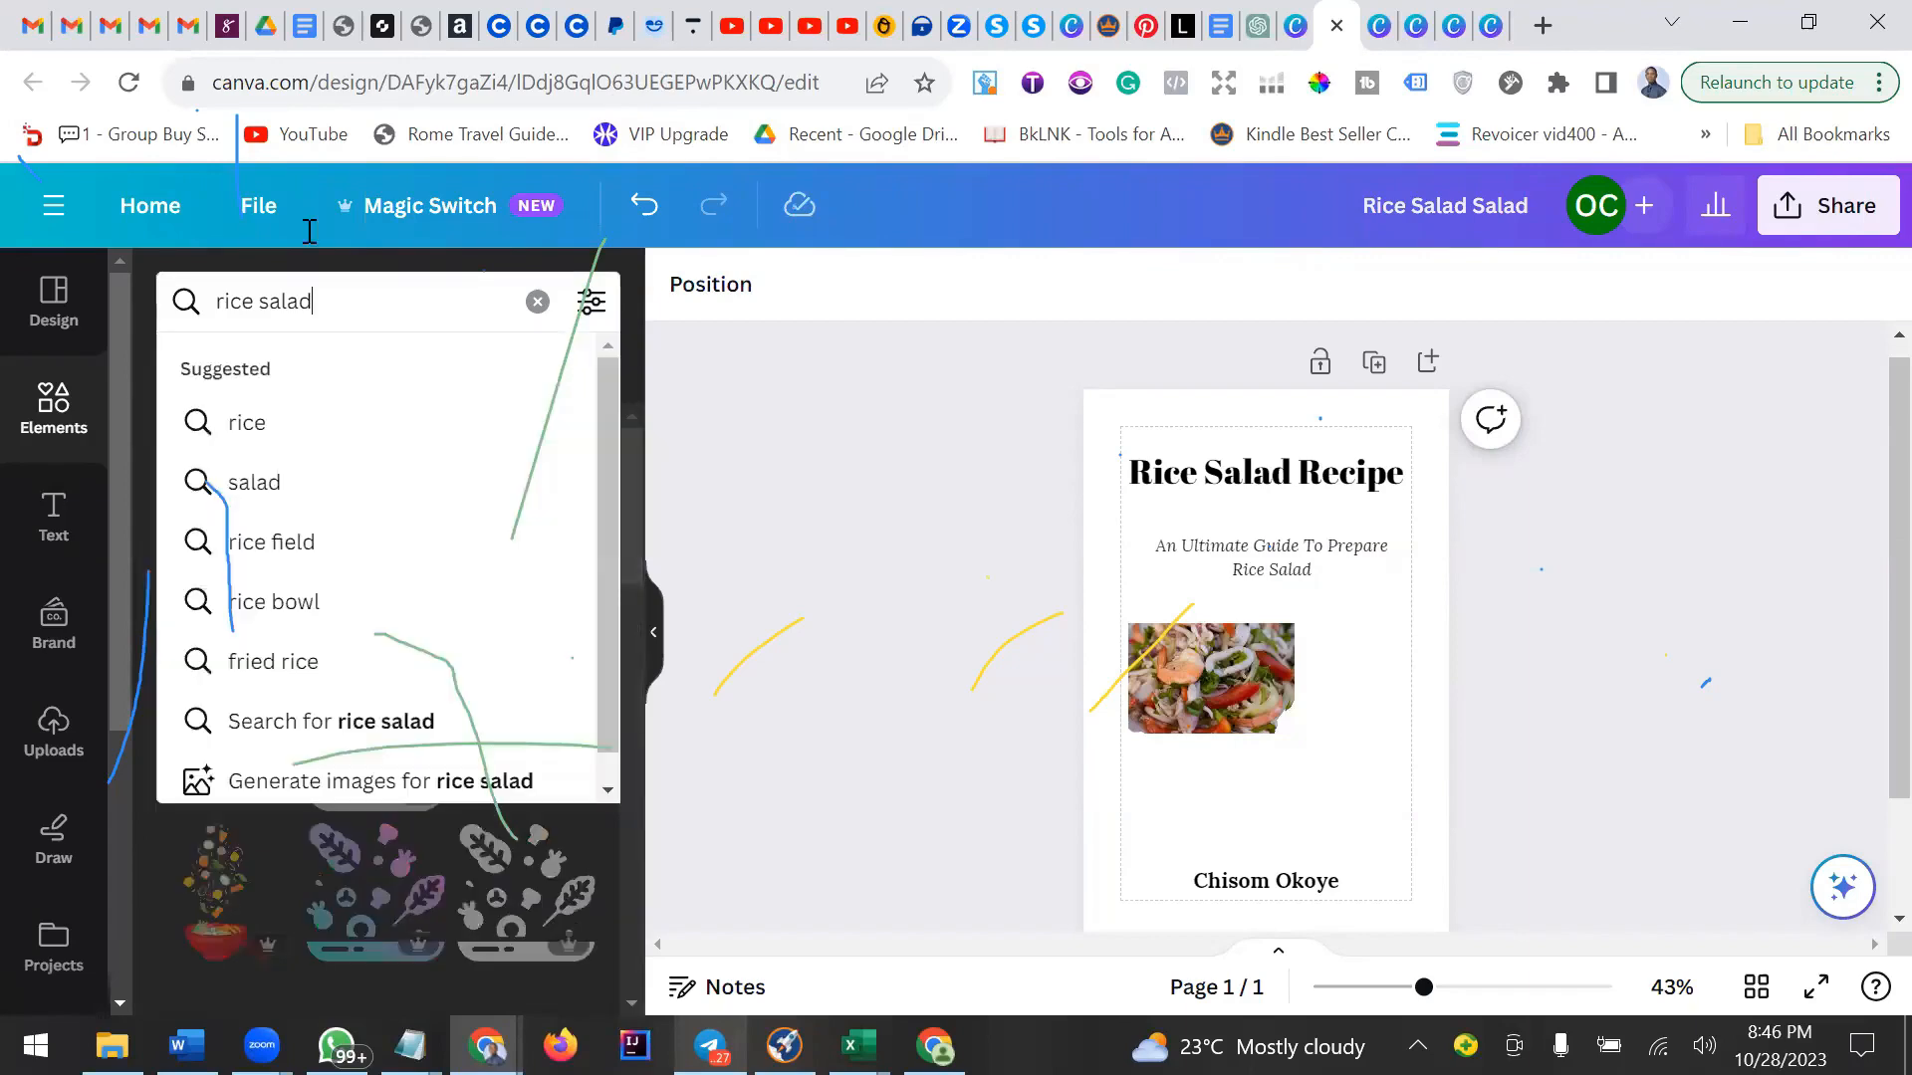
{"action": "key", "text": "Return"}
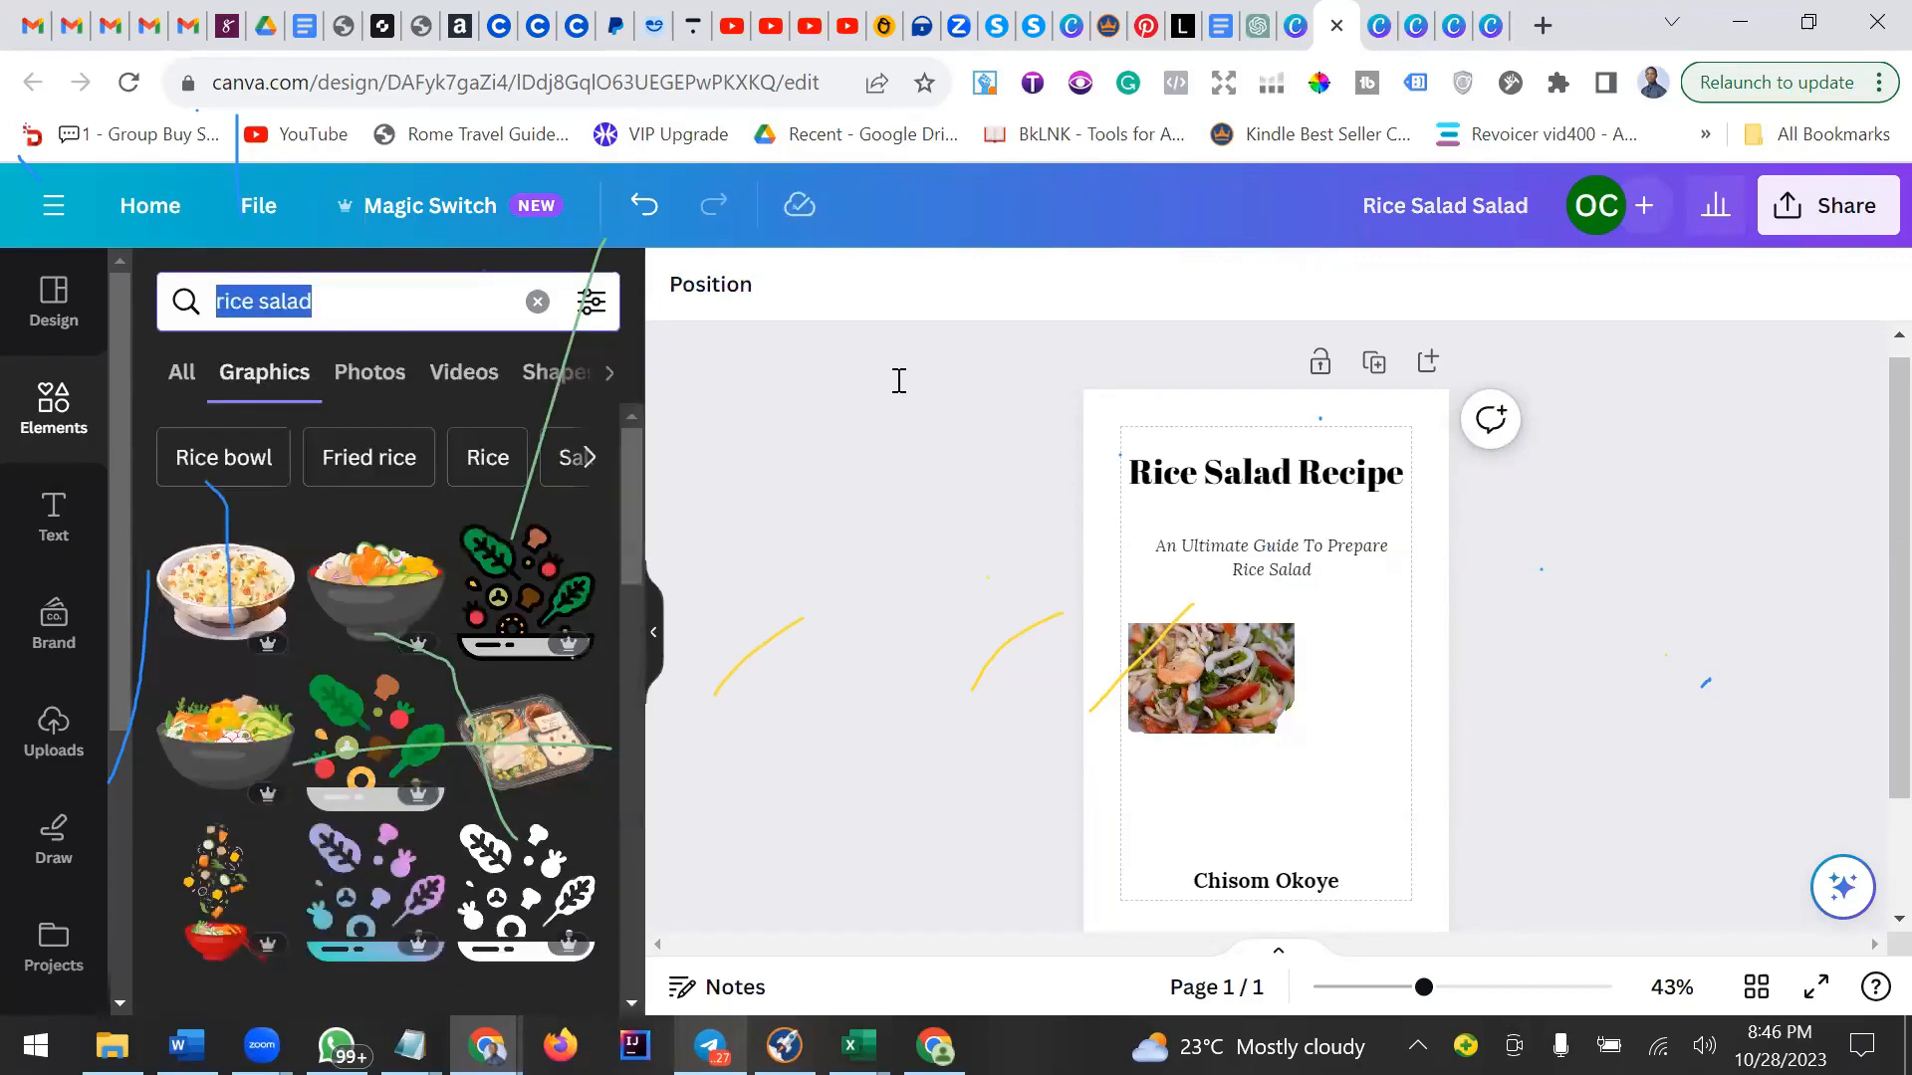
{"action": "type", "text": "vegetable"}
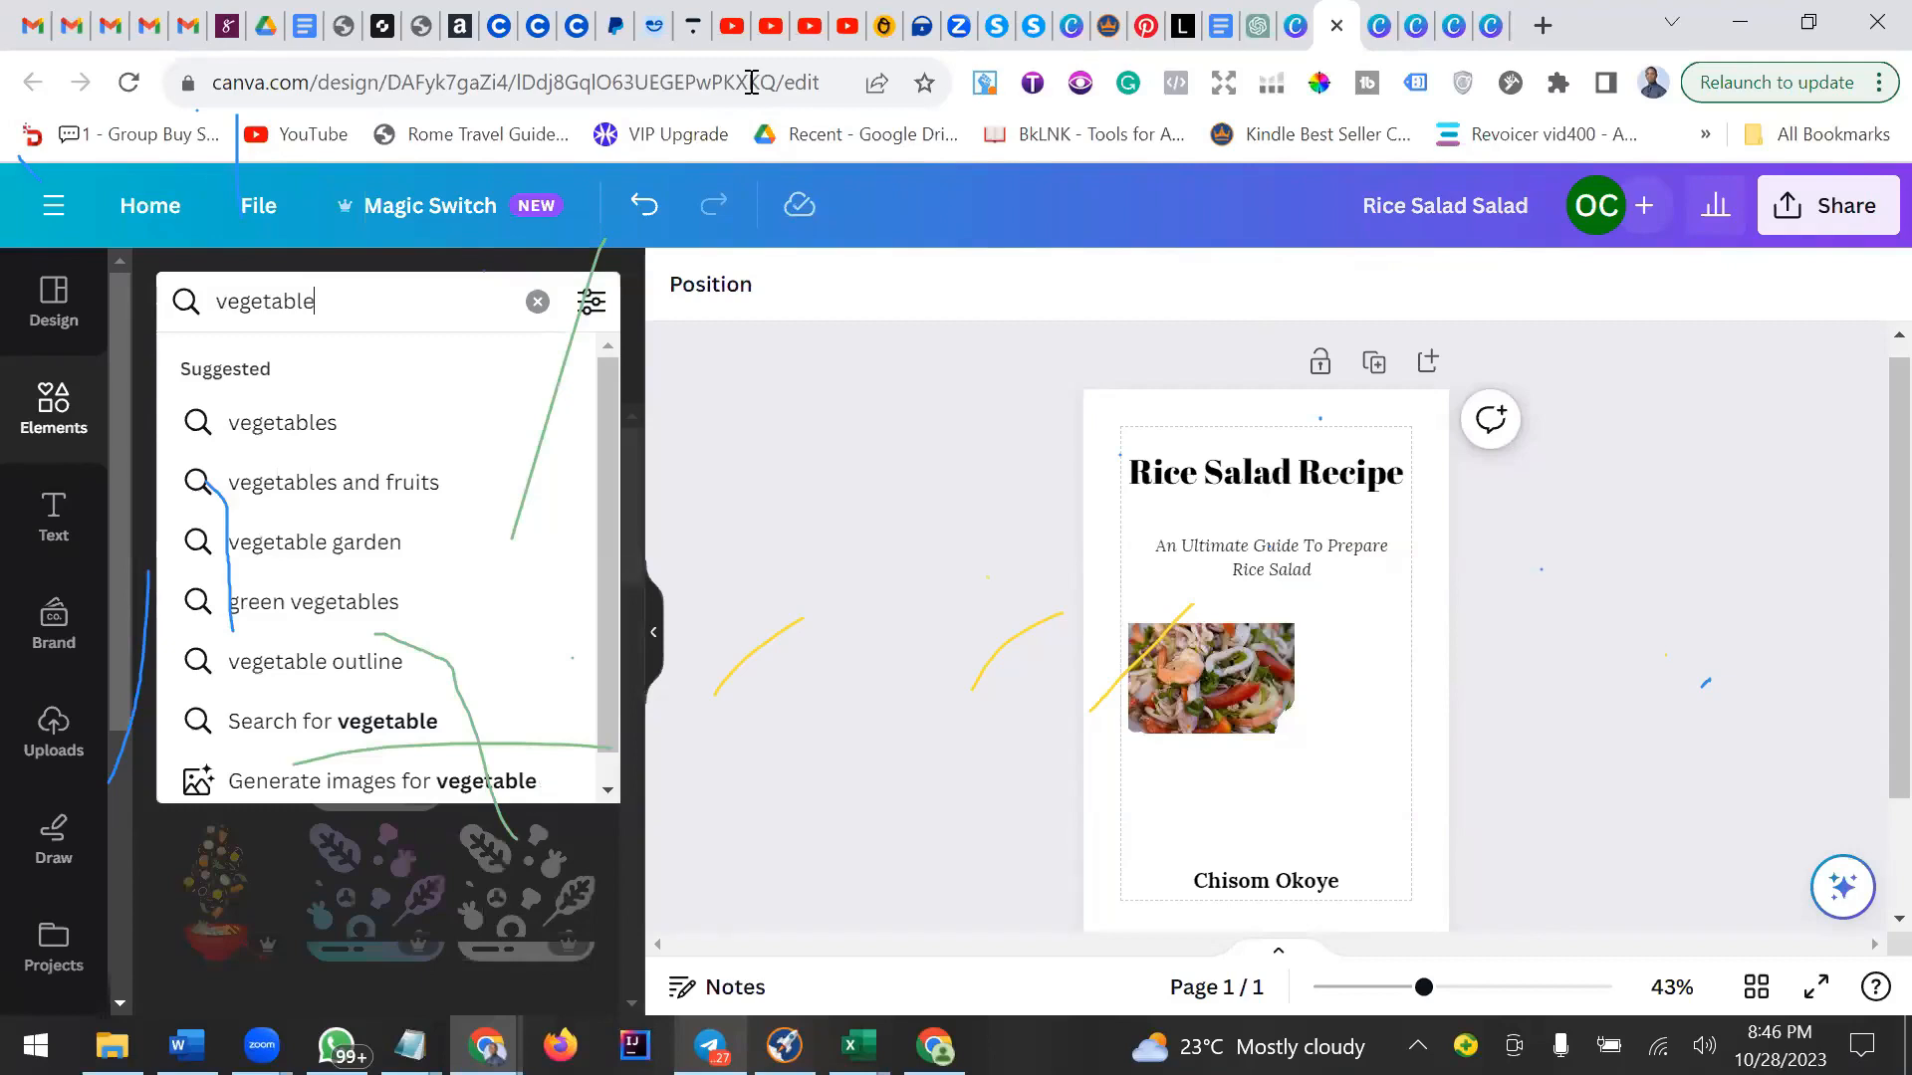
{"action": "type", "text": "s"}
{"action": "key", "text": "Return"}
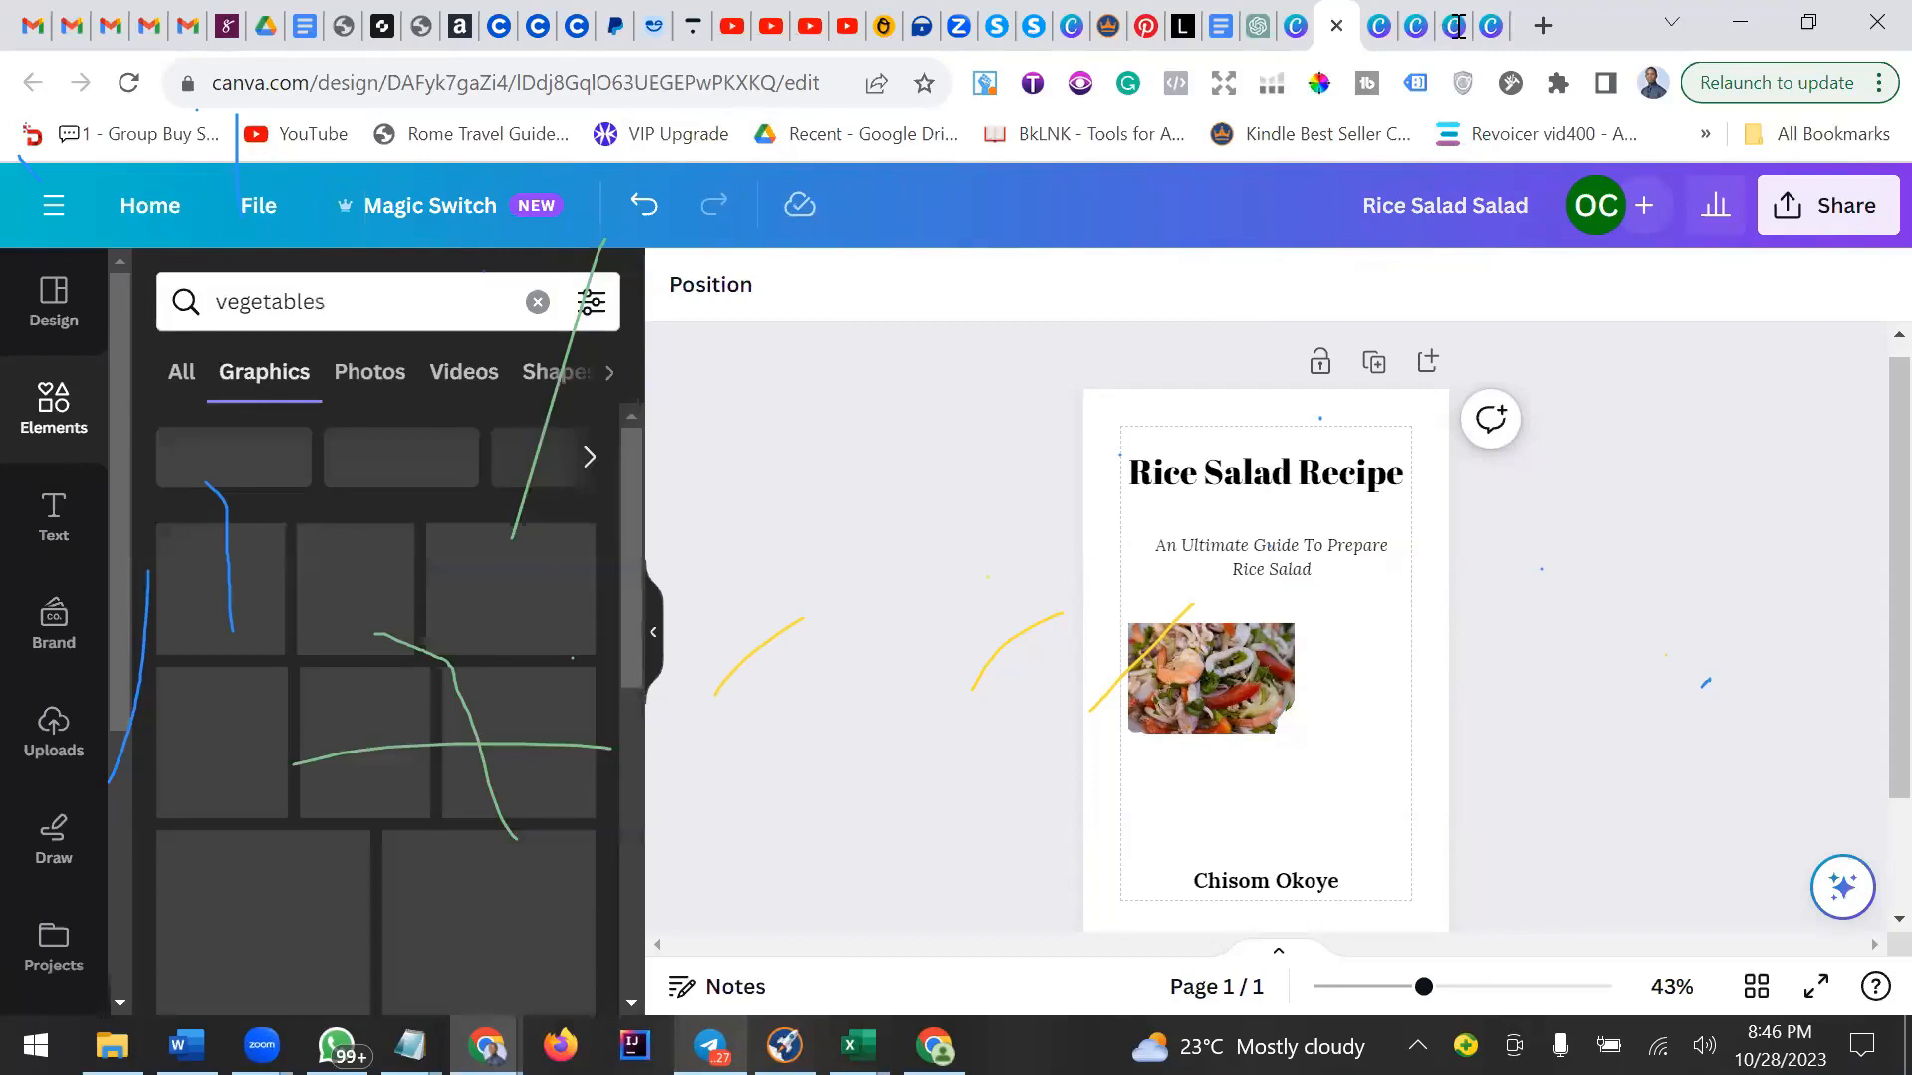
{"action": "left_click", "coordinate": [1190, 687]}
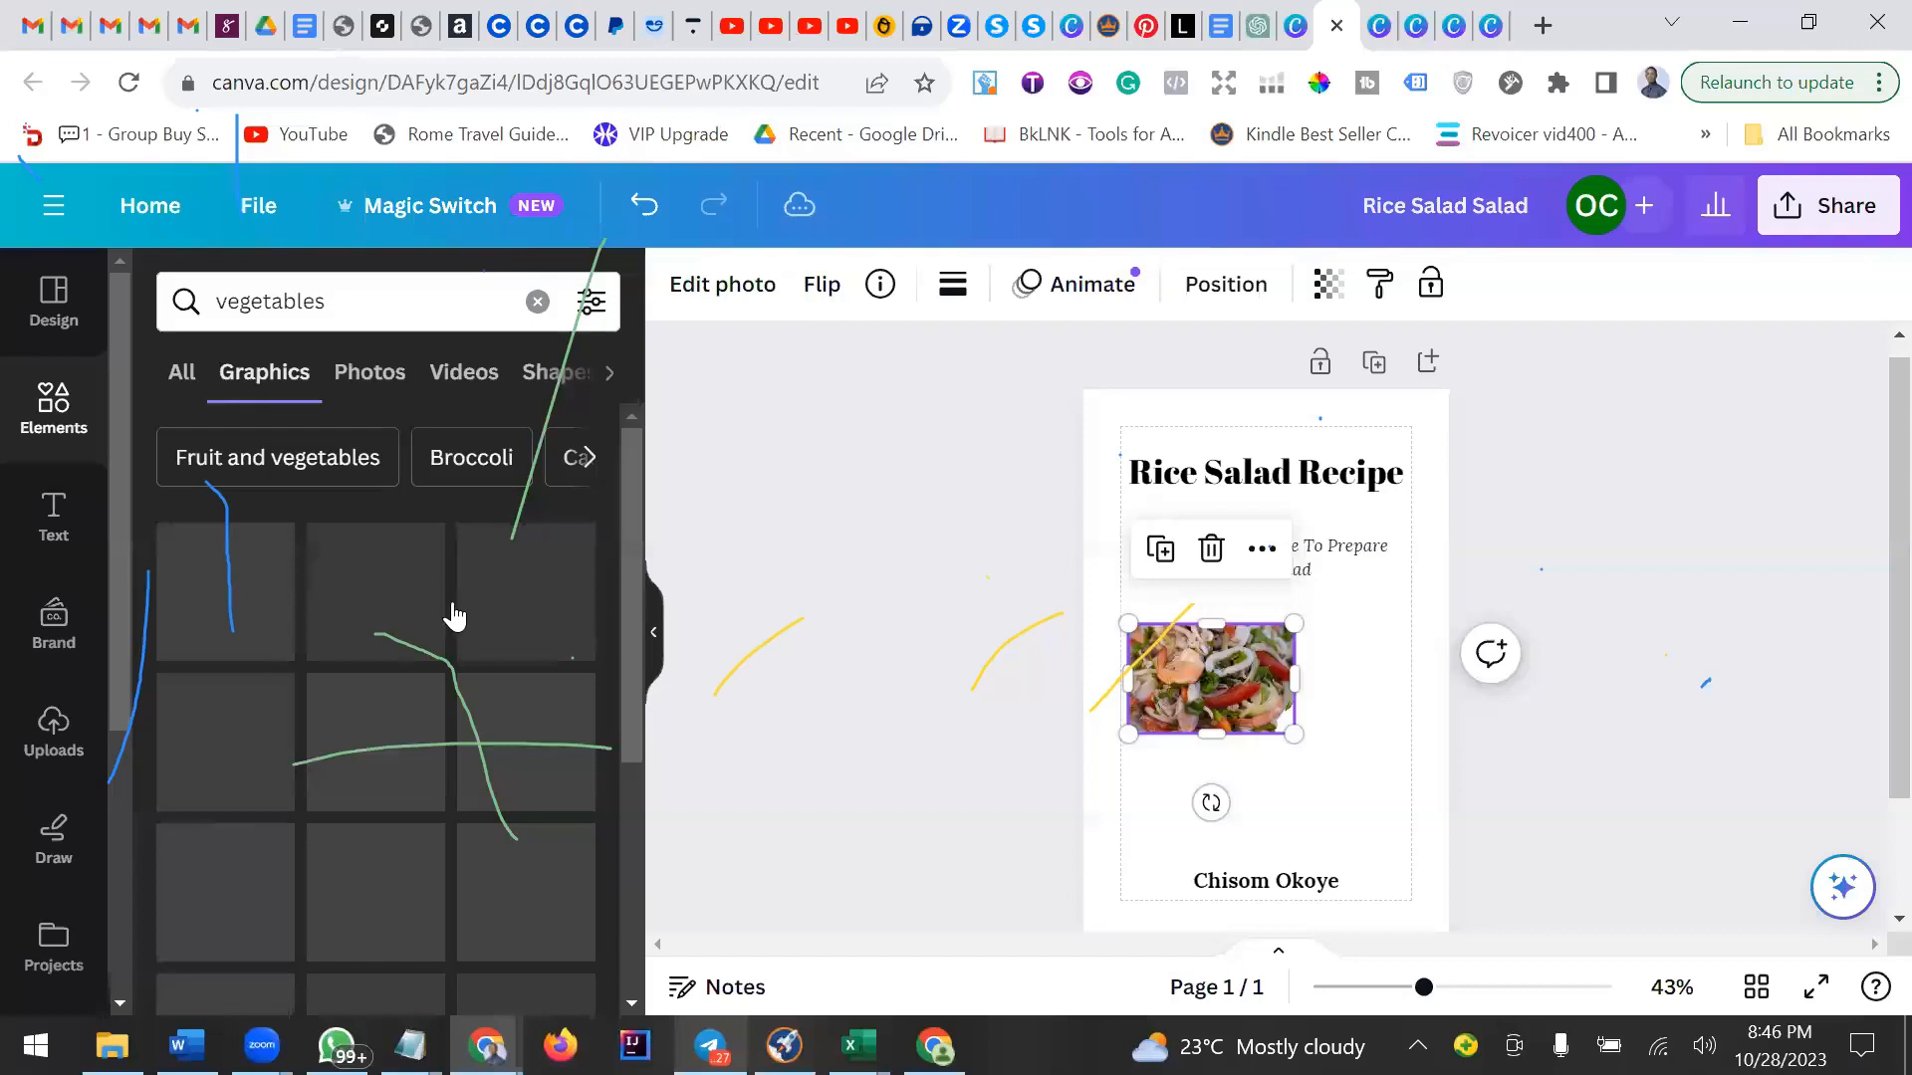
{"action": "key", "text": "ctrl+t"}
{"action": "type", "text": "pe"}
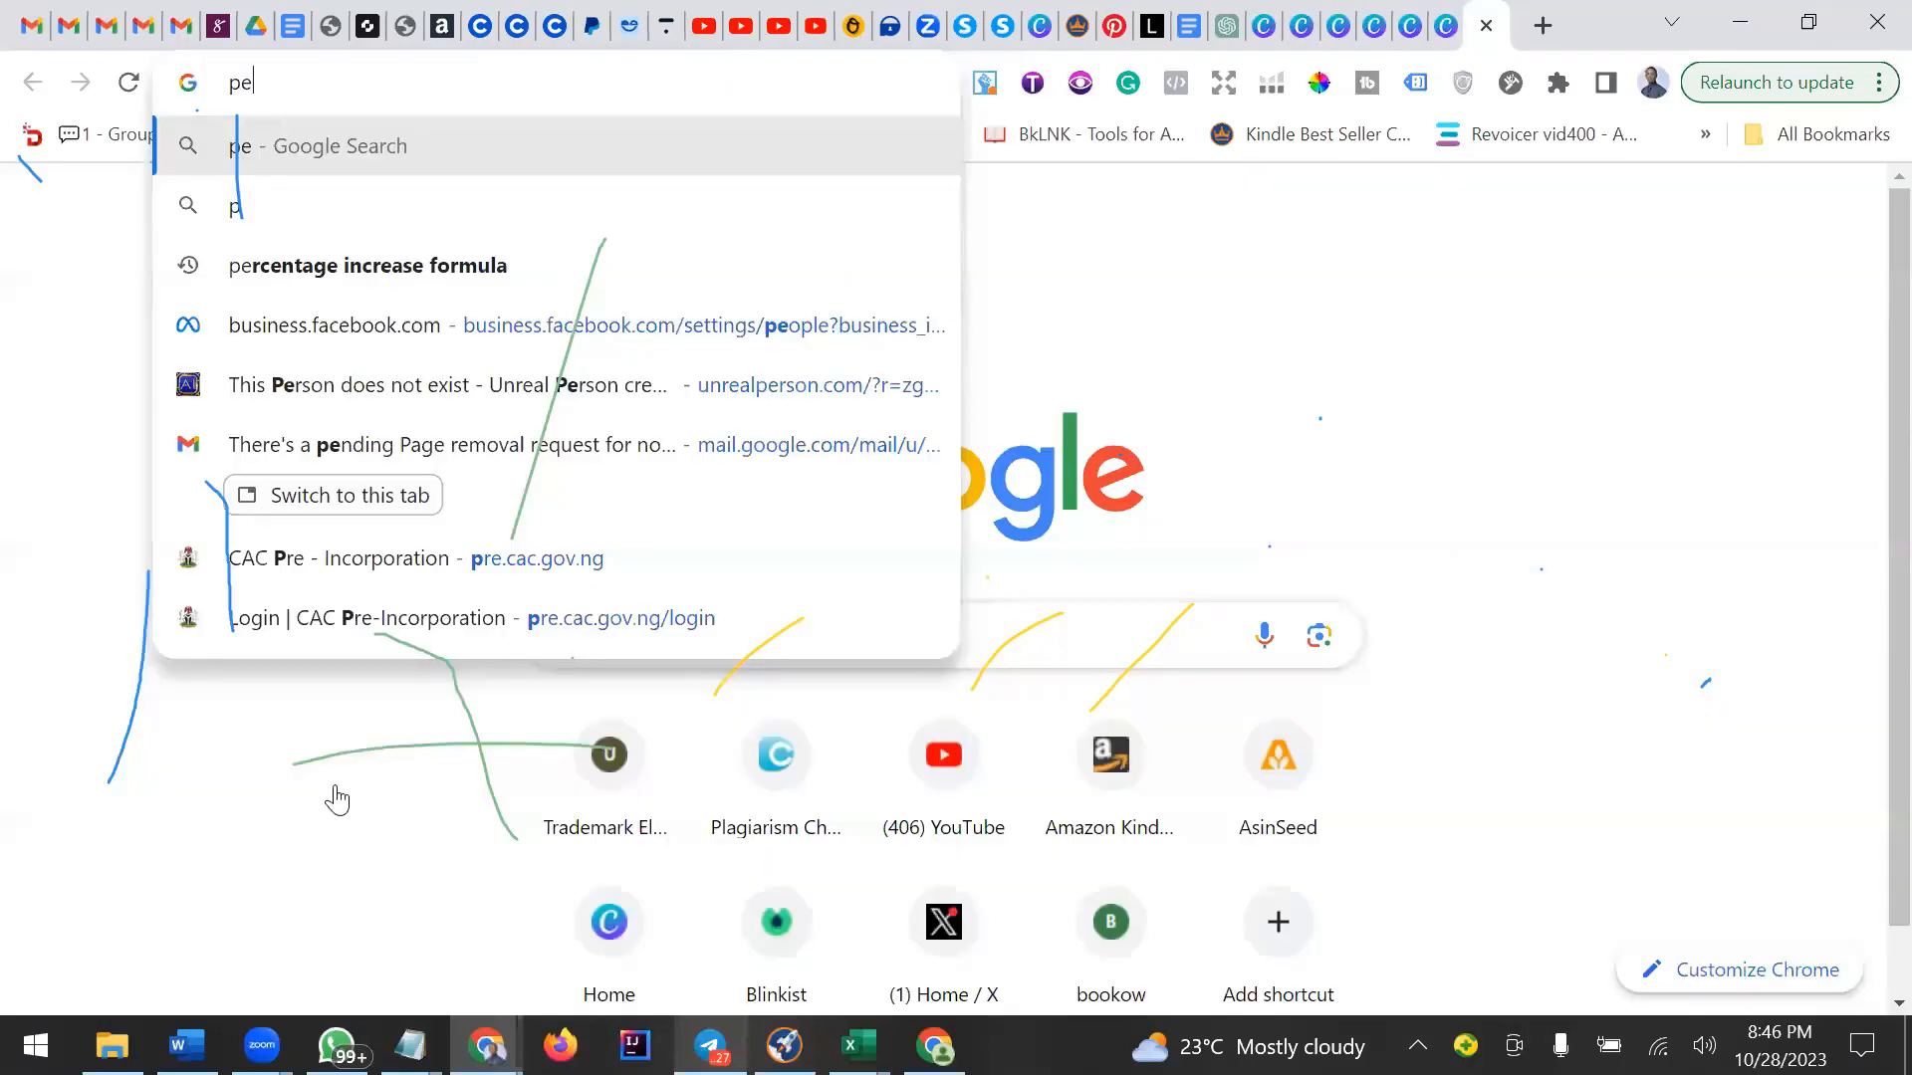
{"action": "type", "text": "xels"}
{"action": "key", "text": "Return"}
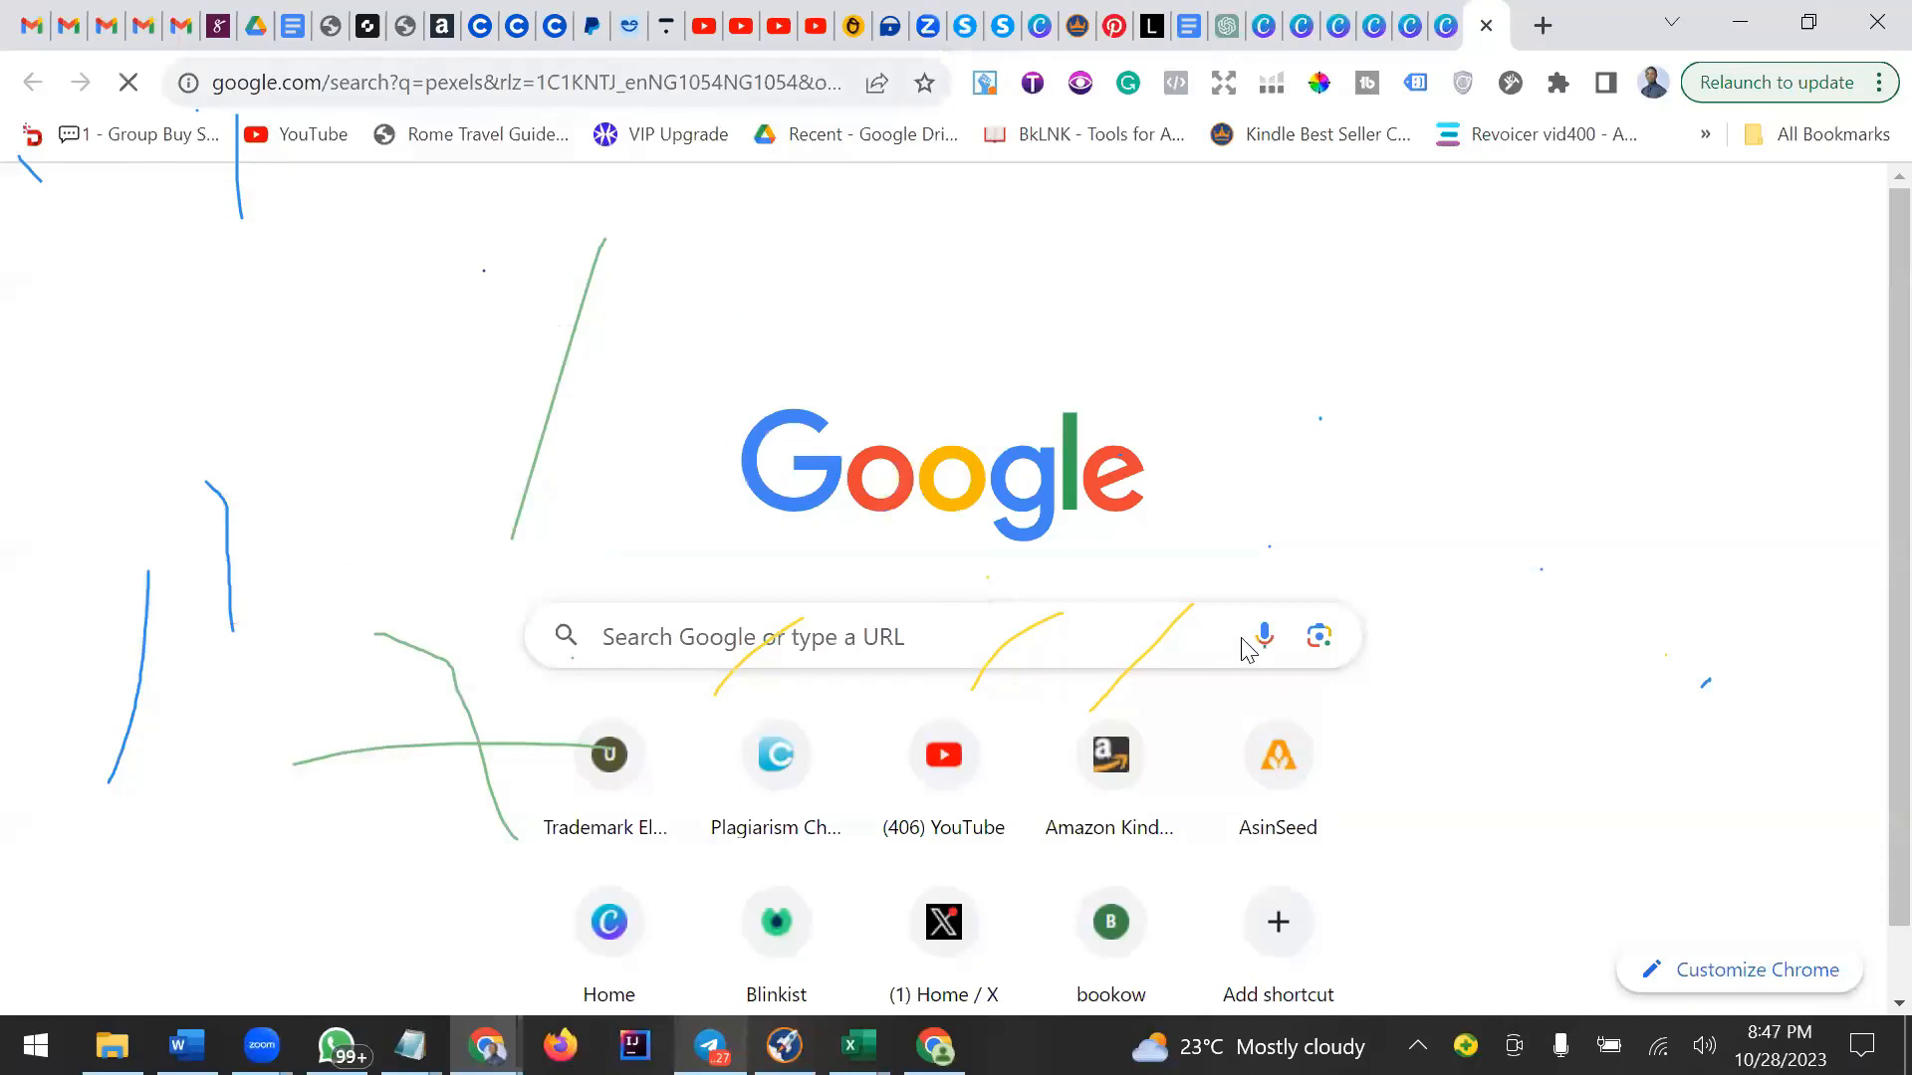
{"action": "key", "text": "ctrl+l"}
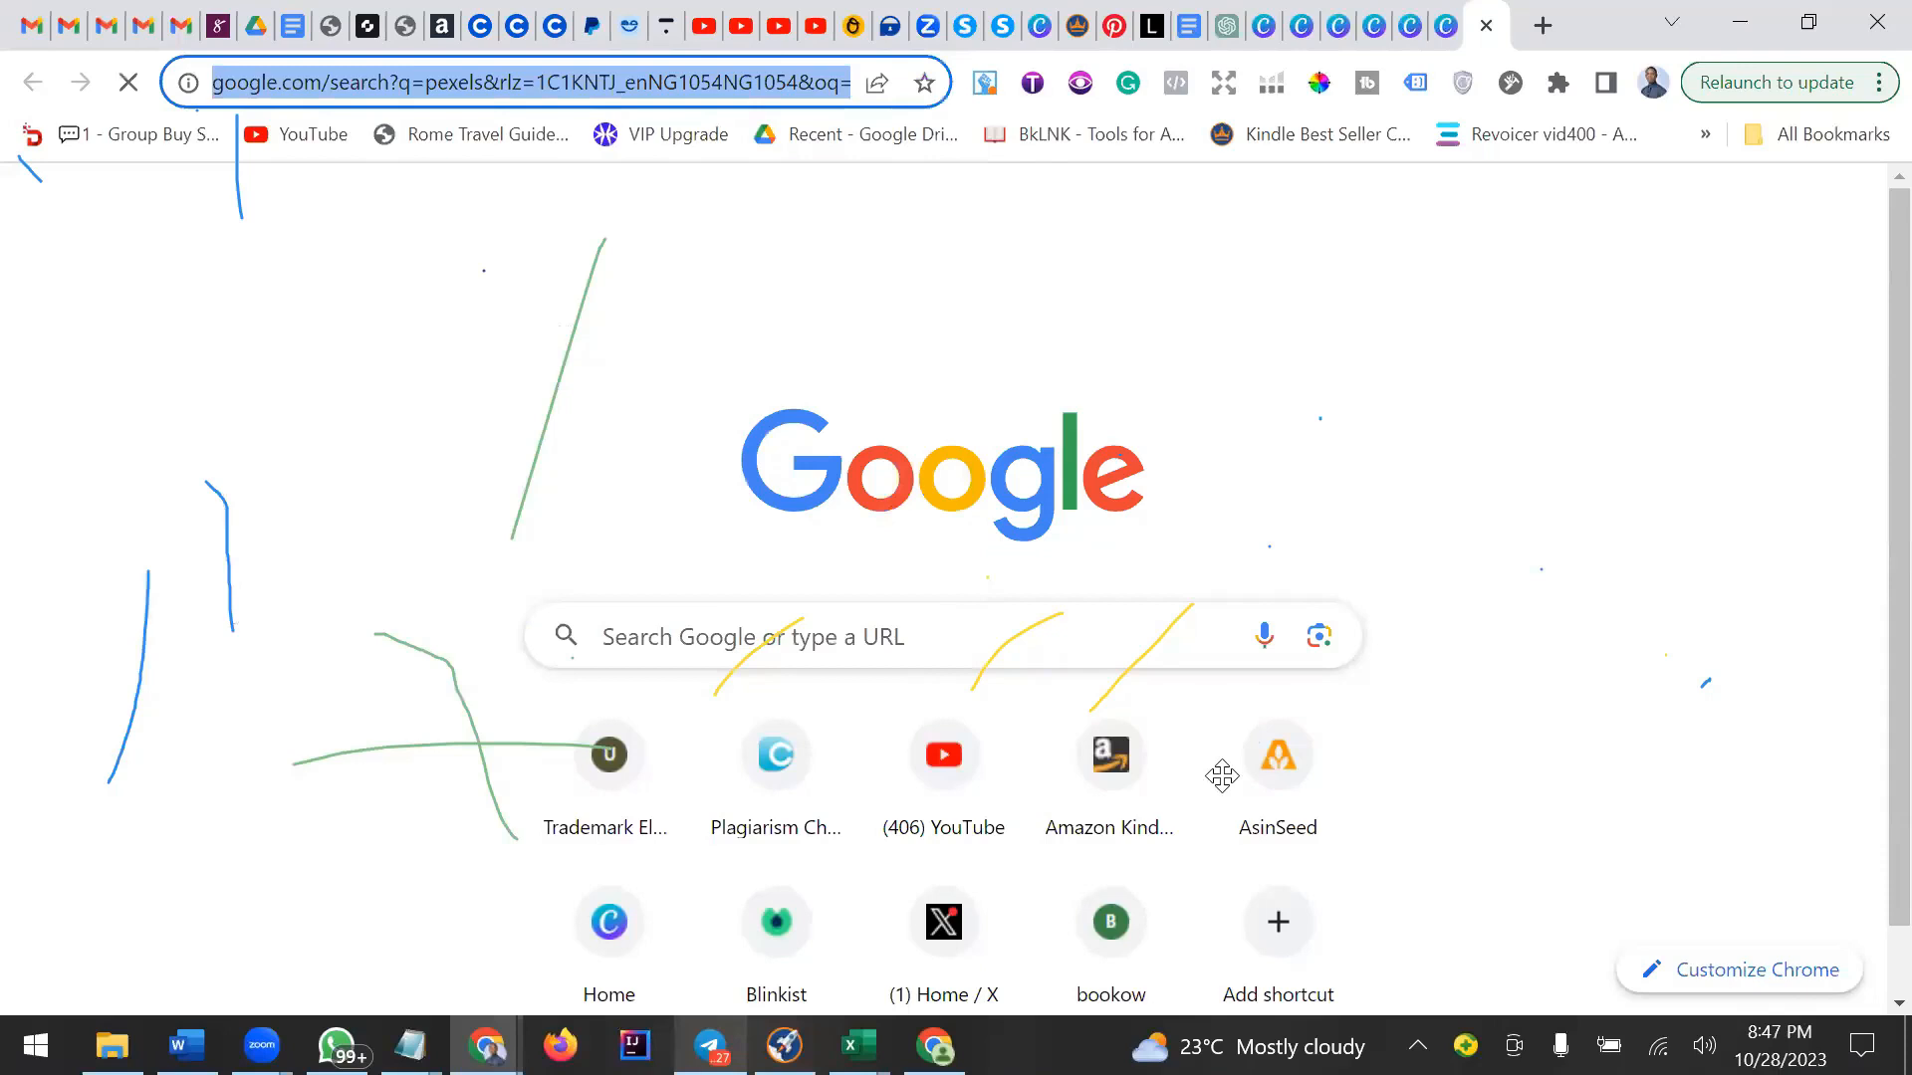
{"action": "key", "text": "ctrl+w"}
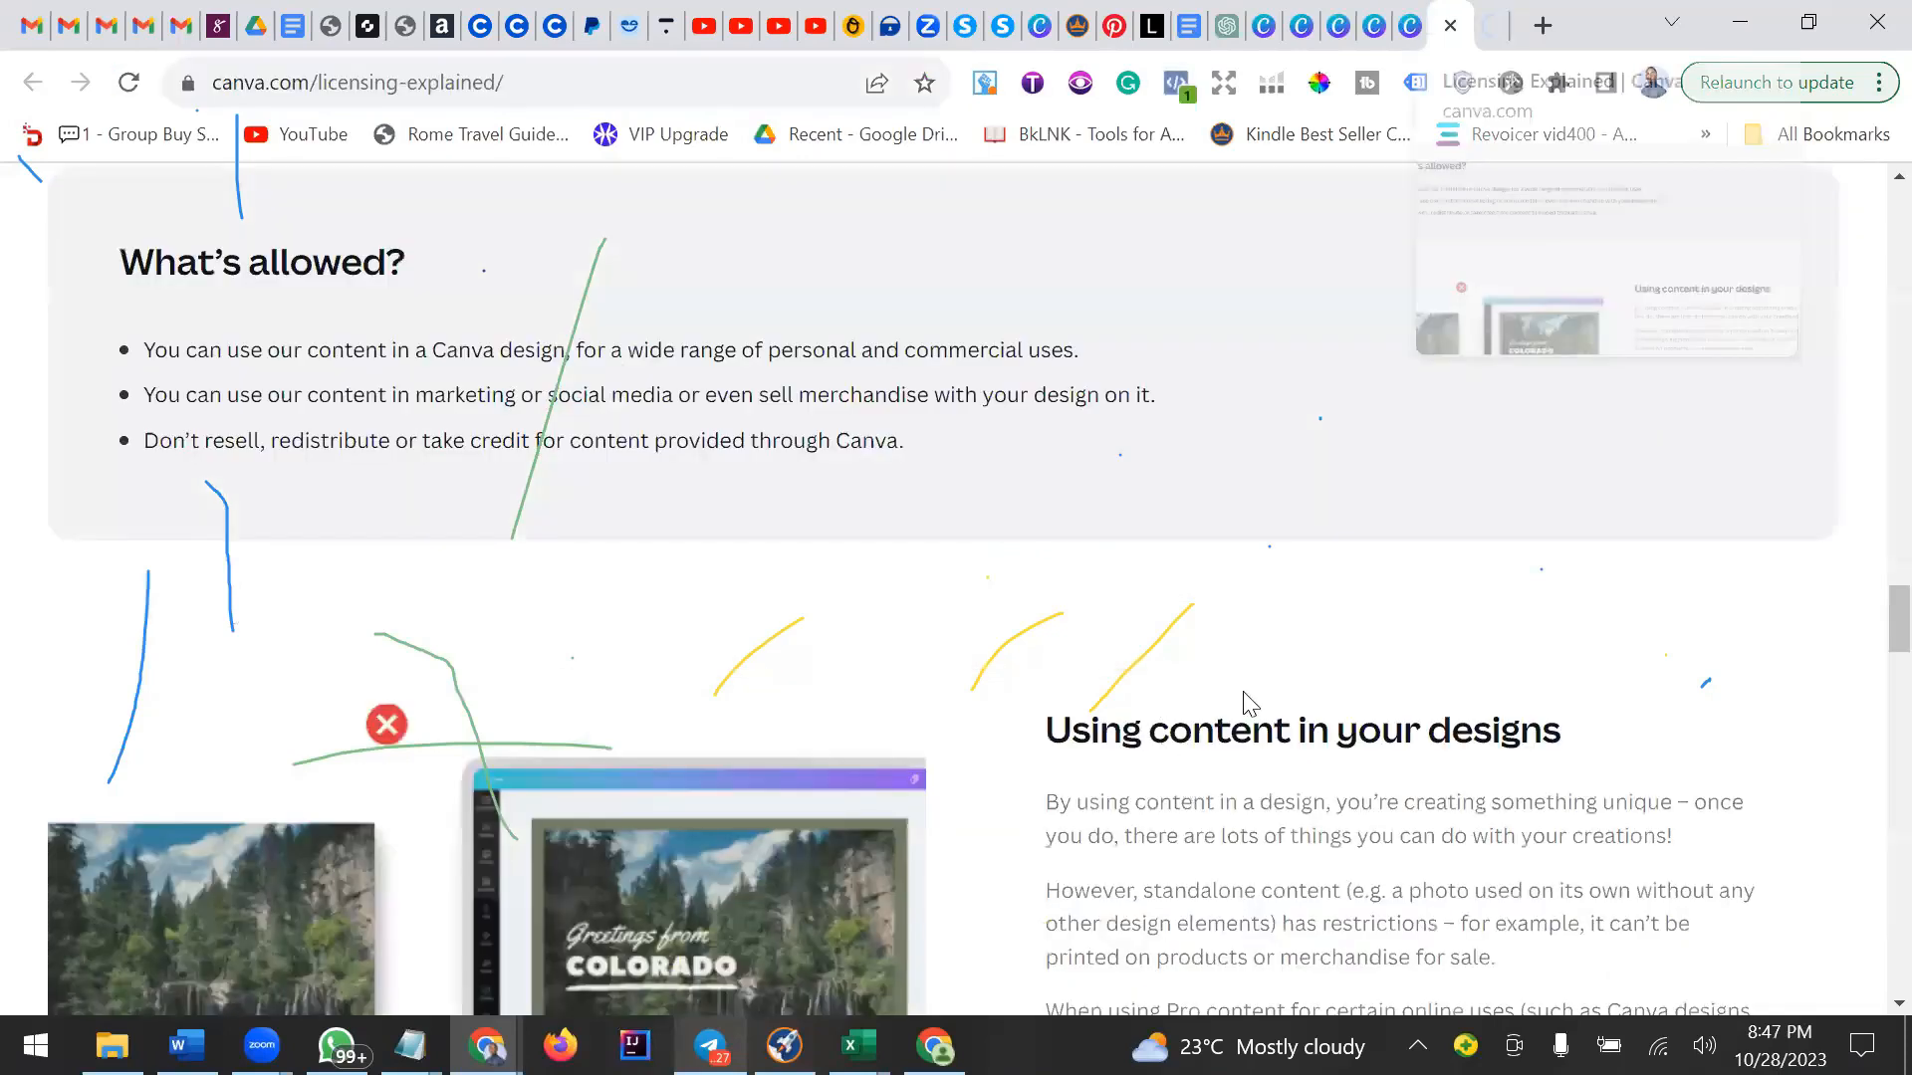
{"action": "key", "text": "ctrl+w"}
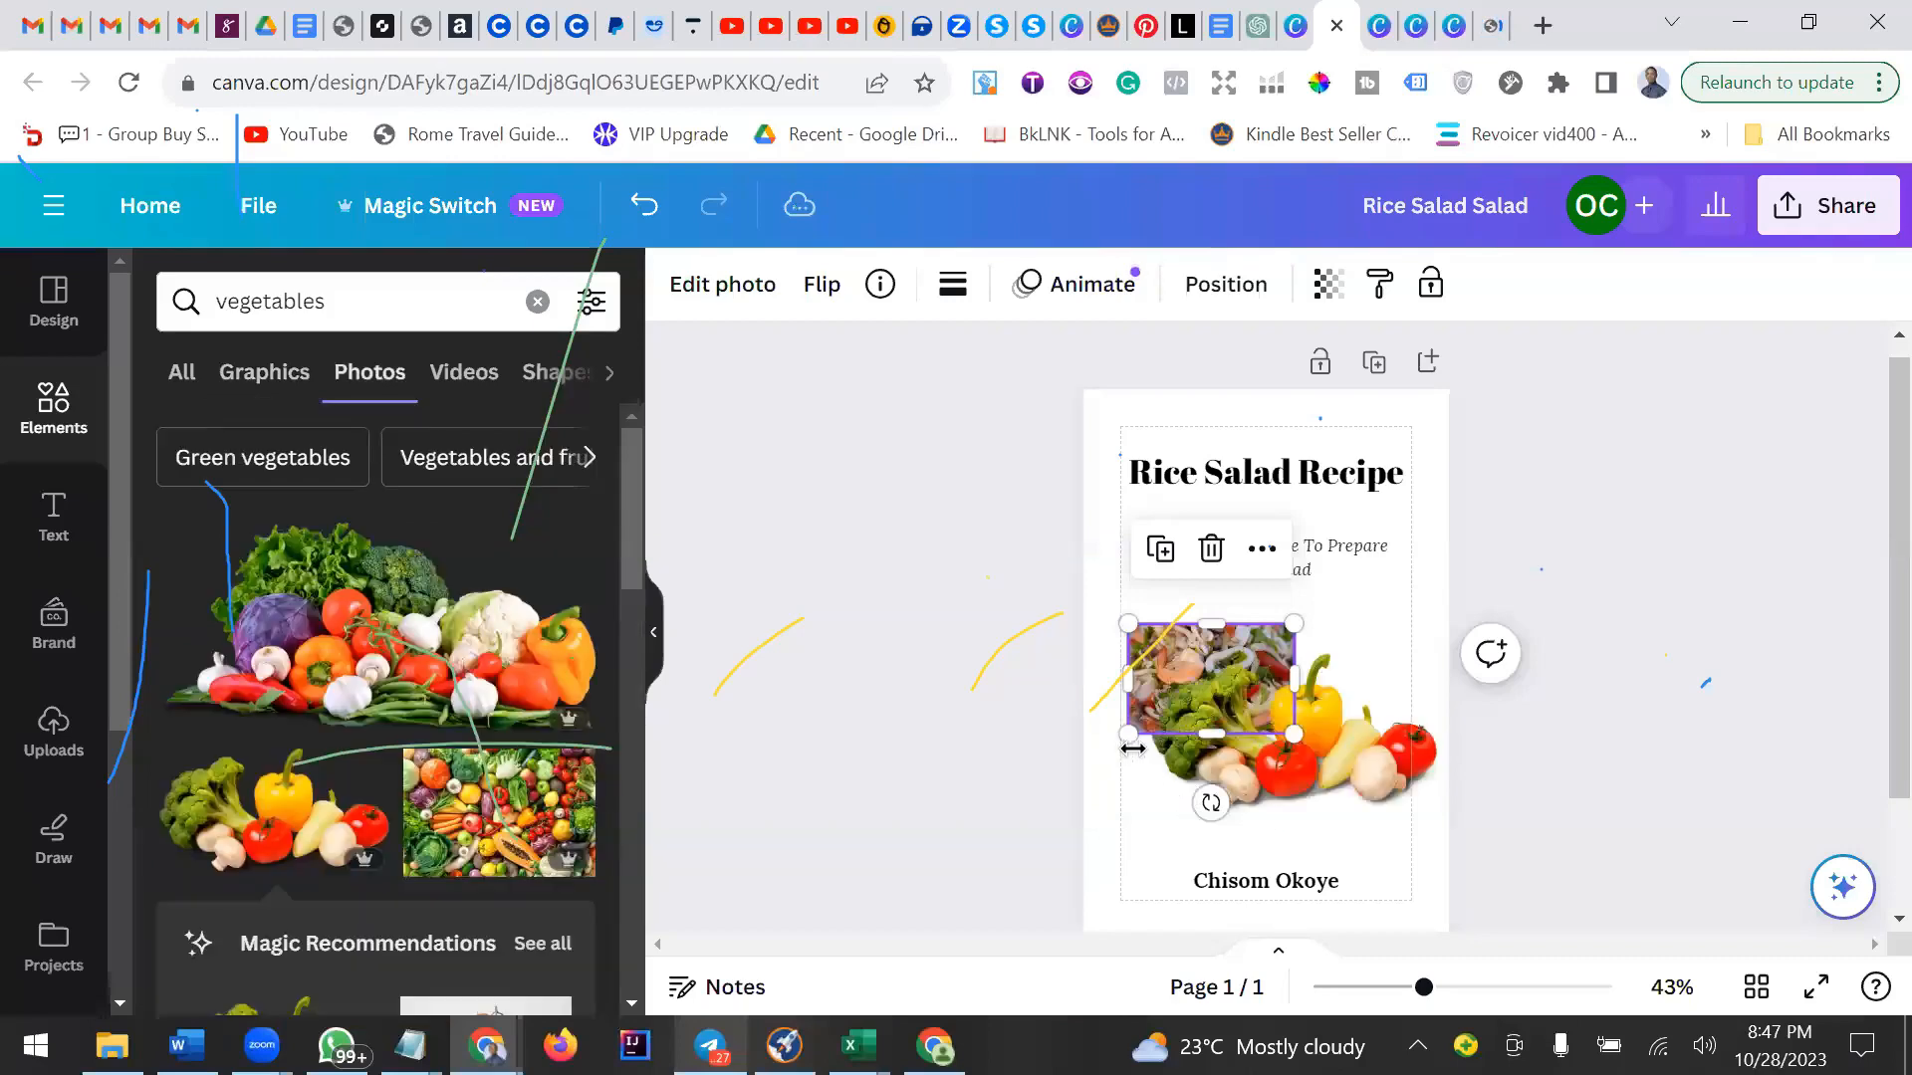
Stretch an added vegetables photo across the shrimp photo, then delete it.
{"action": "left_click_drag", "start_coordinate": [1133, 748], "coordinate": [1410, 755]}
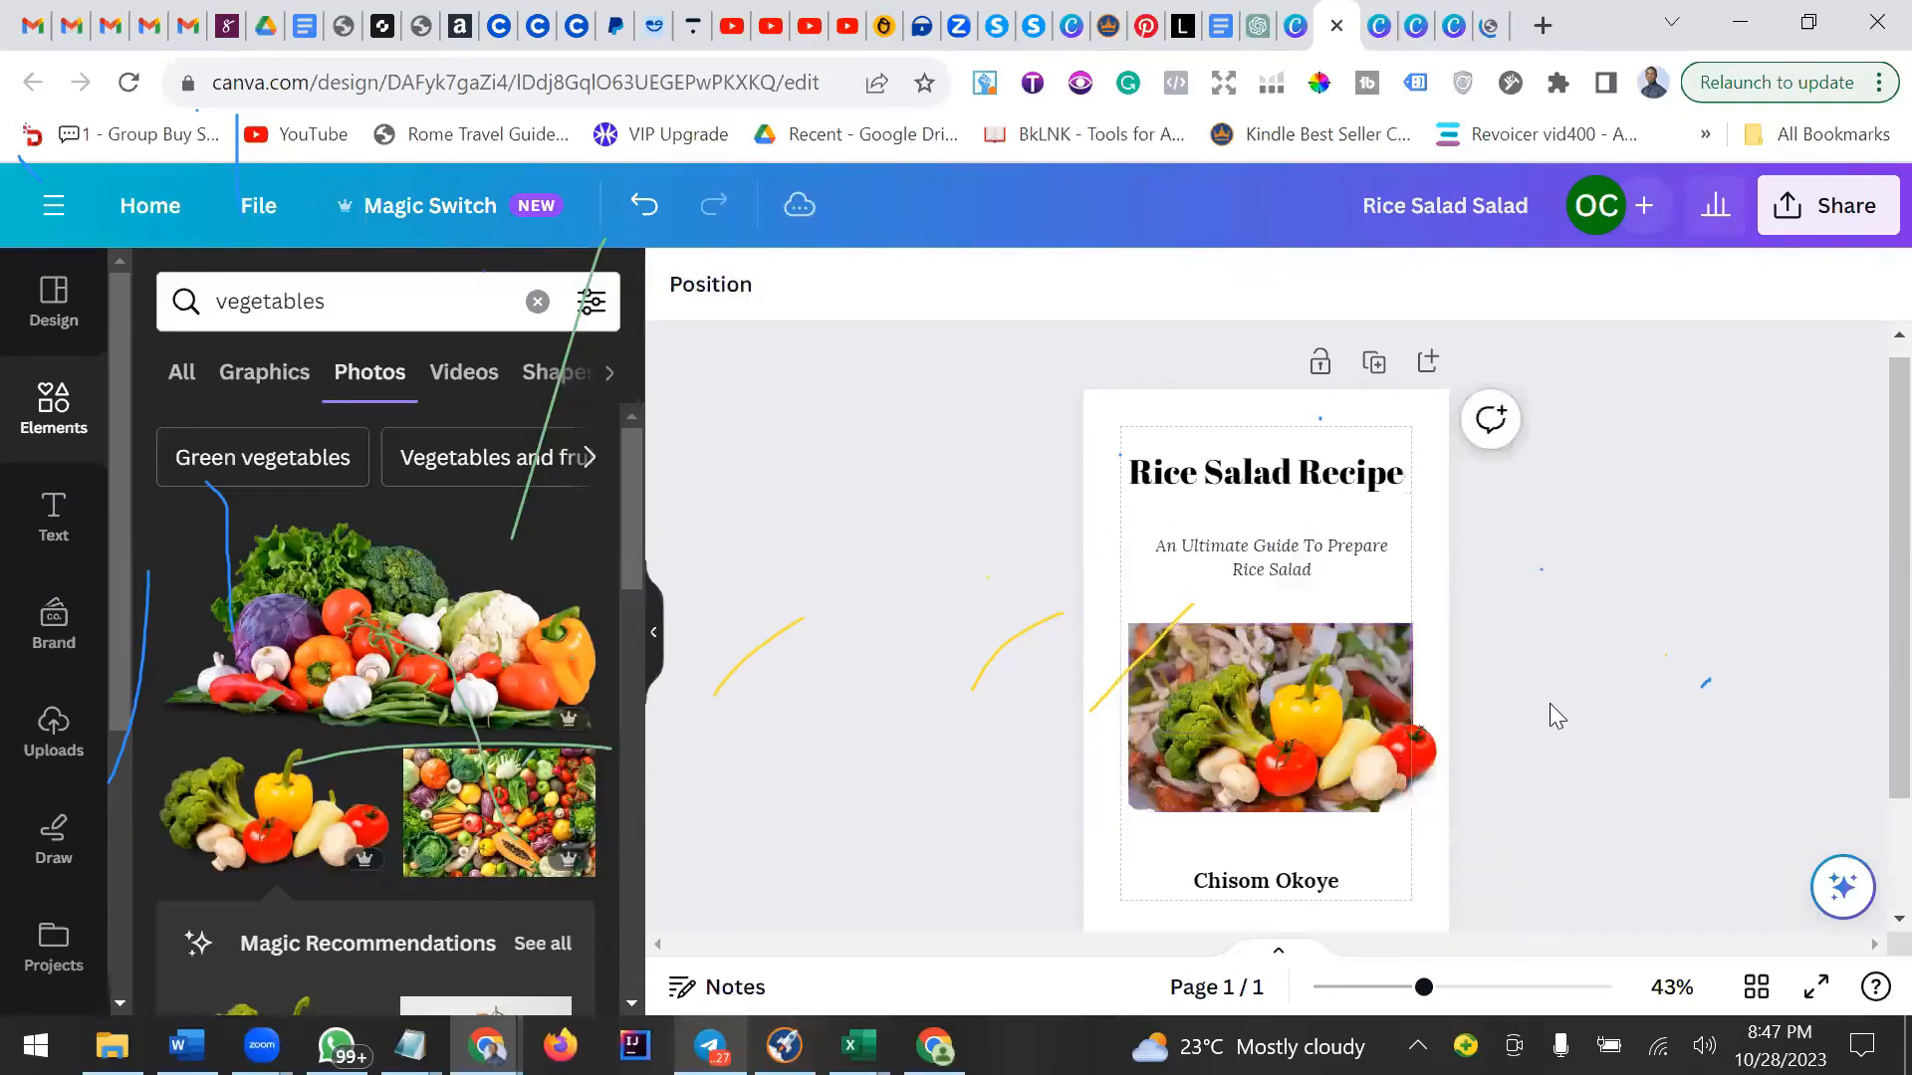
{"action": "left_click", "coordinate": [1402, 745]}
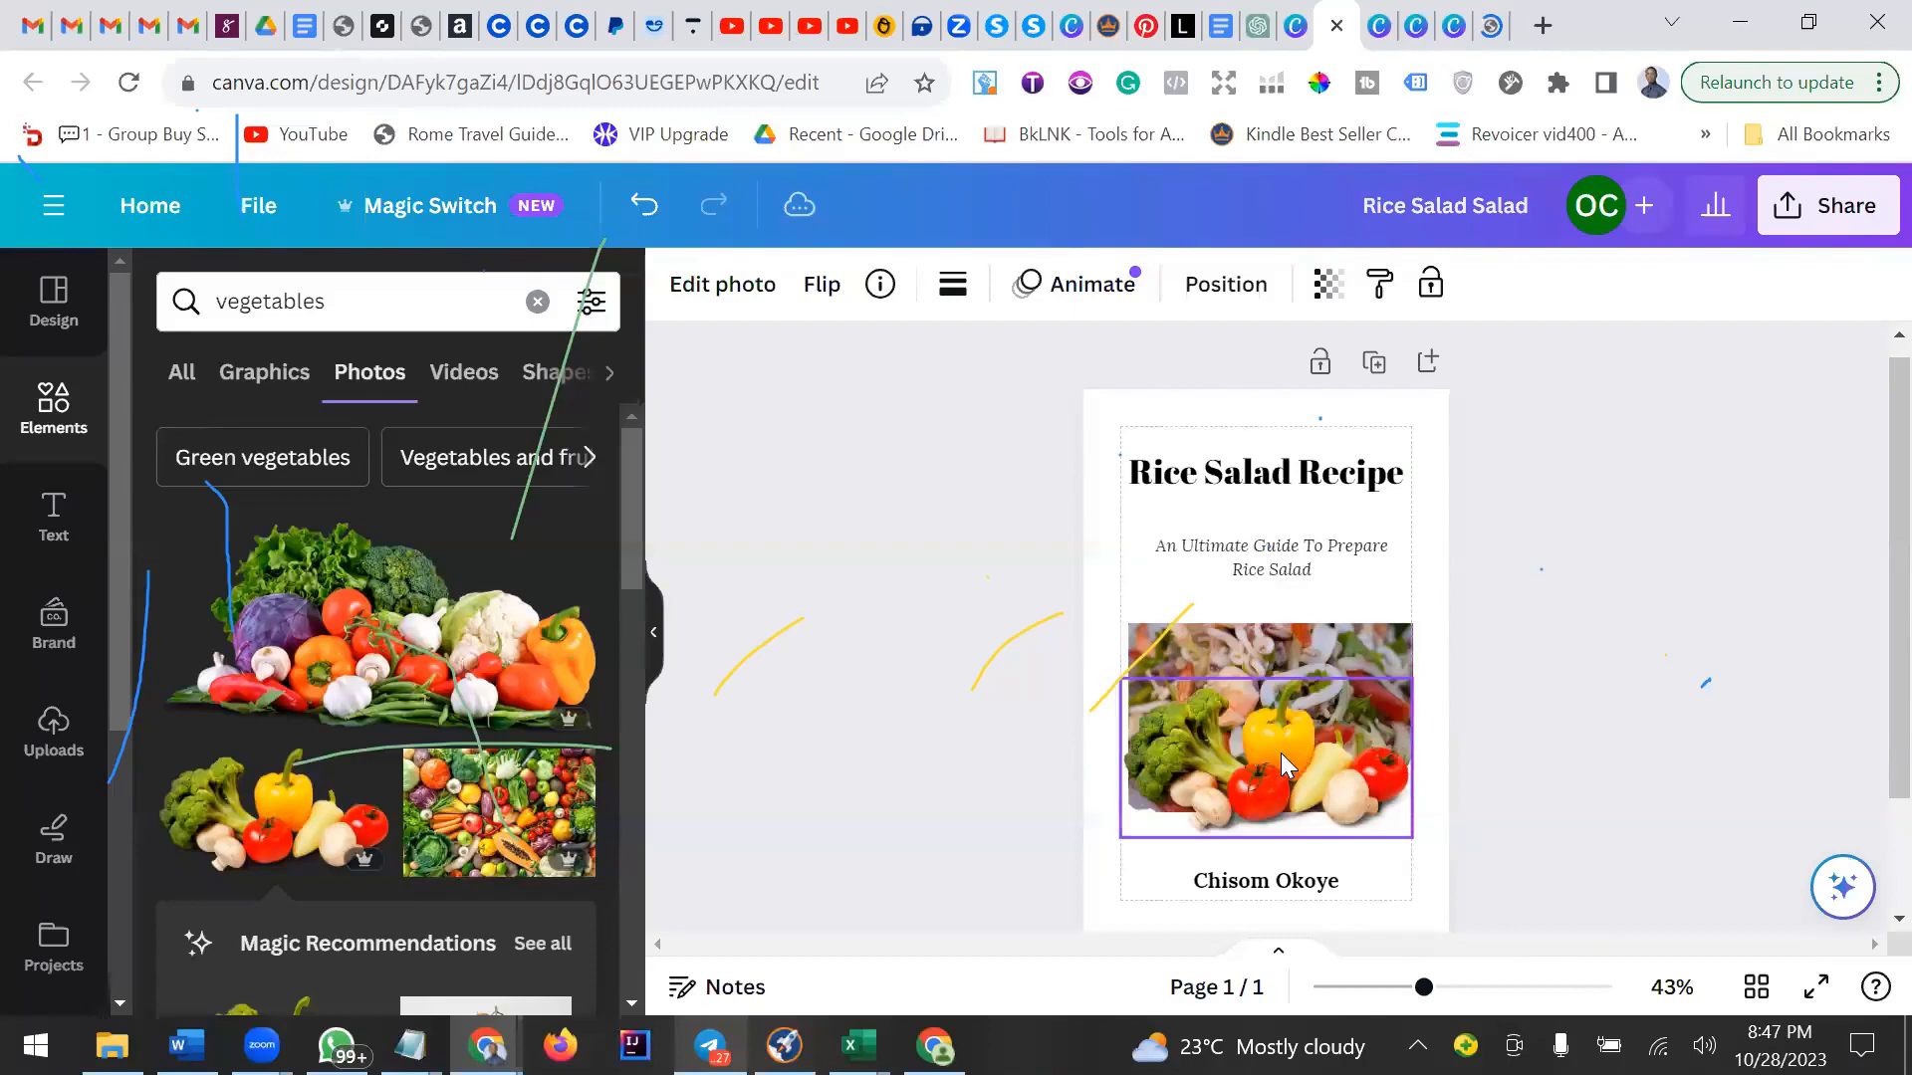
{"action": "left_click_drag", "start_coordinate": [1281, 756], "coordinate": [1281, 757]}
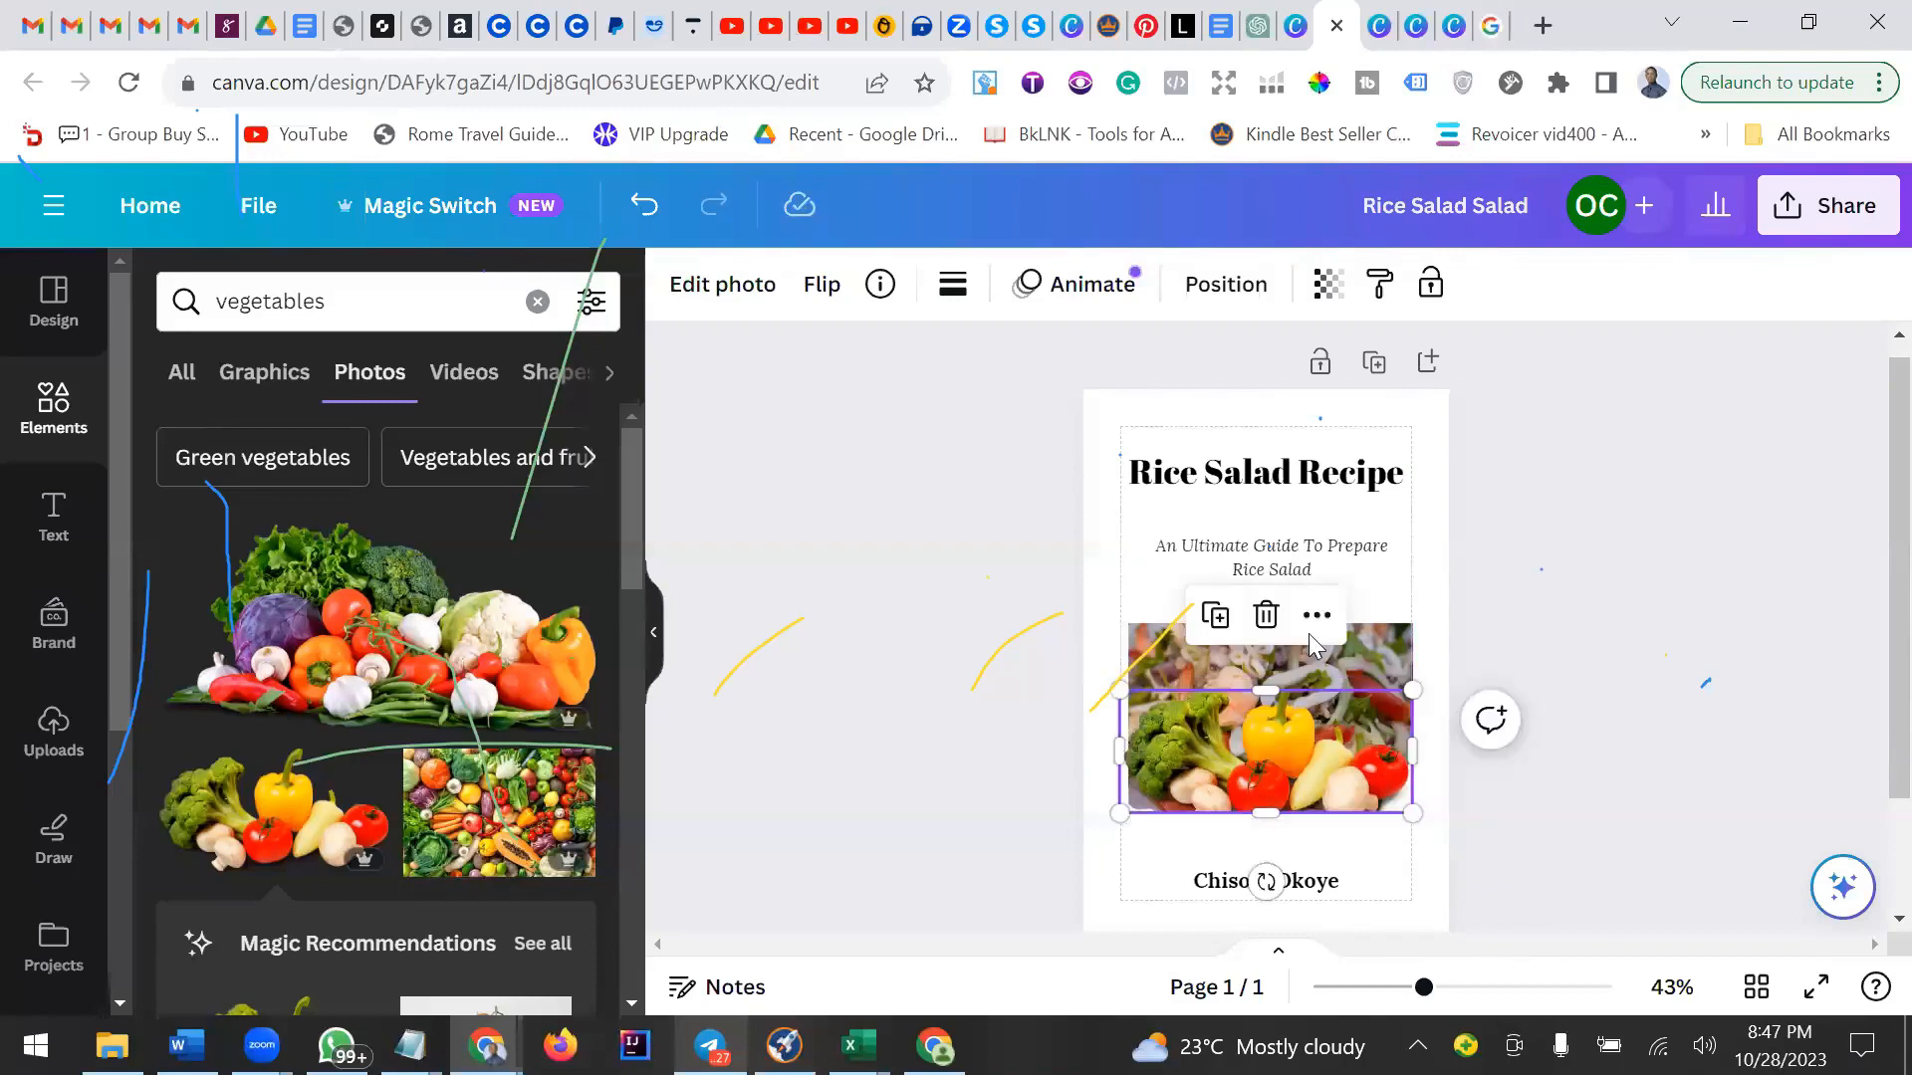
{"action": "left_click", "coordinate": [1268, 615]}
Add the mixed vegetables photo over the lower part of the shrimp photo, undoing its last adjustment.
{"action": "left_click_drag", "start_coordinate": [428, 605], "coordinate": [1265, 752]}
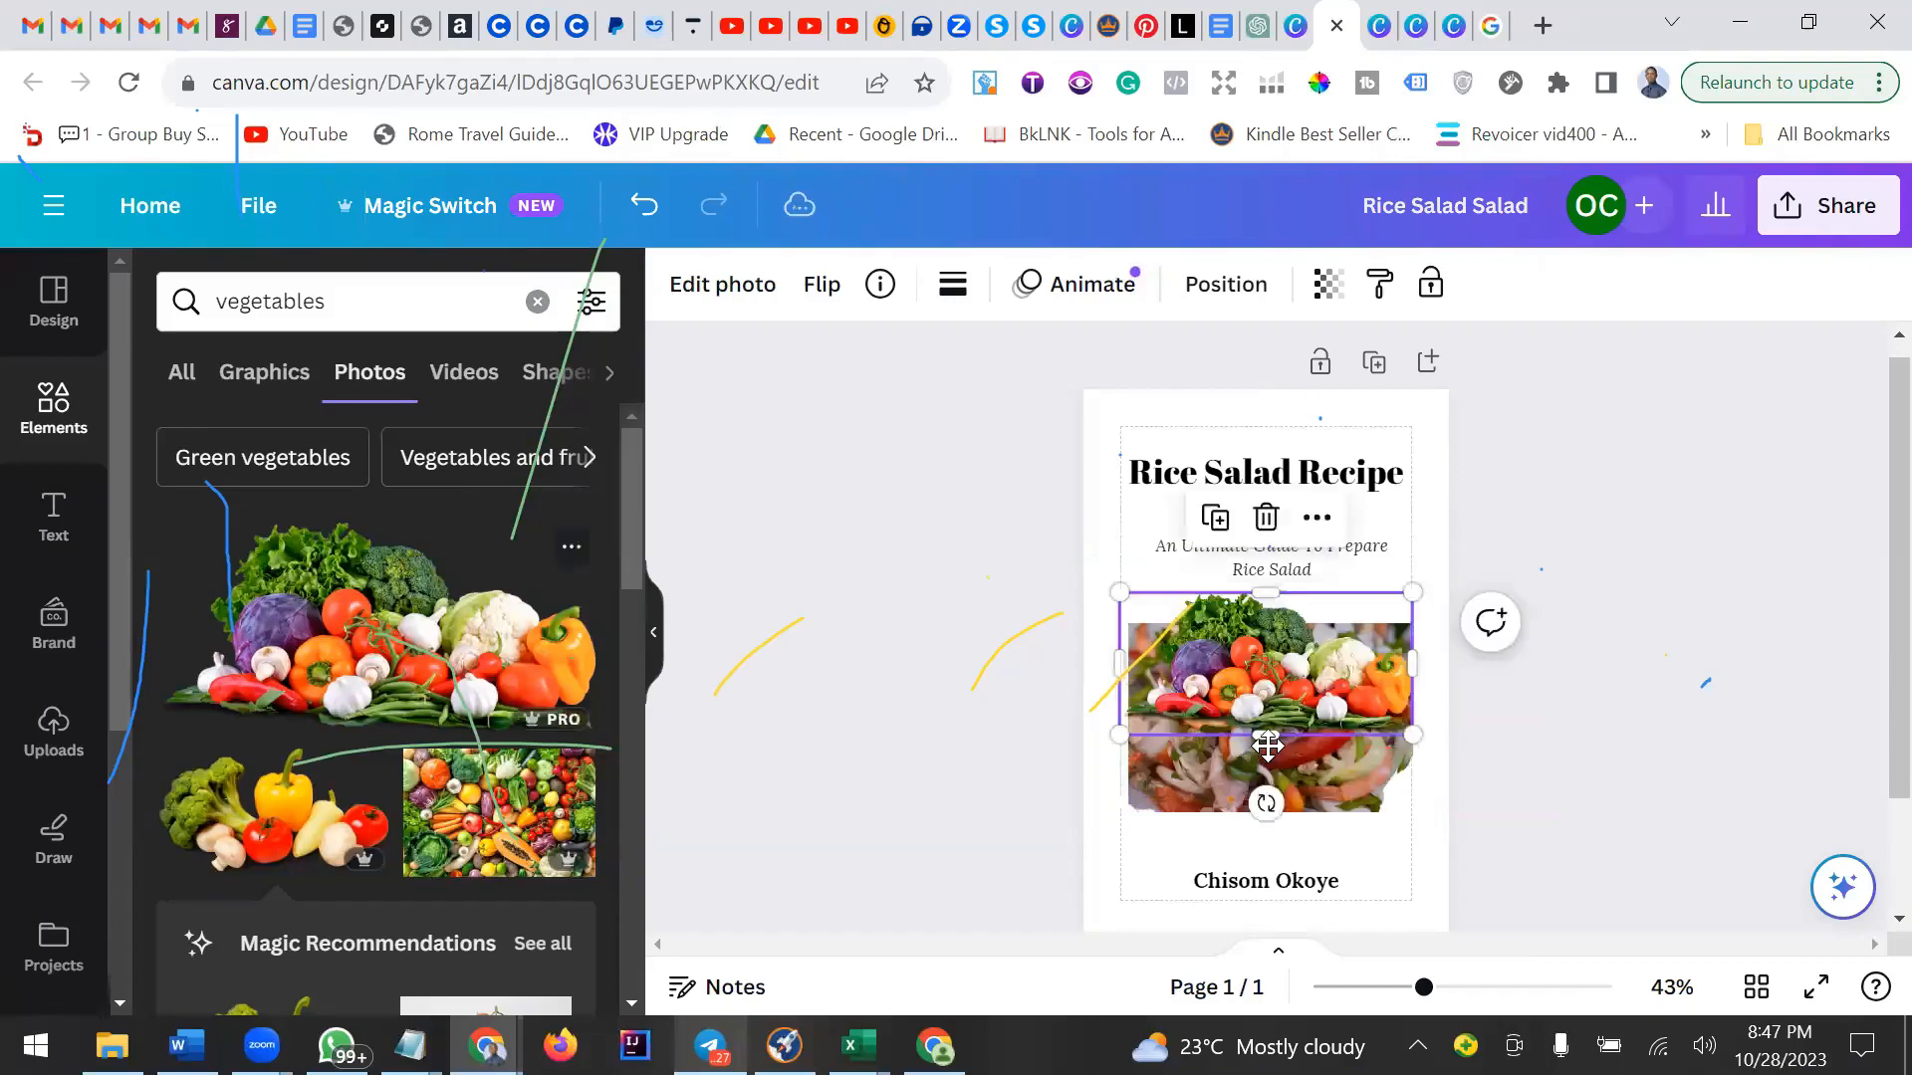
{"action": "left_click_drag", "start_coordinate": [1262, 623], "coordinate": [1267, 747]}
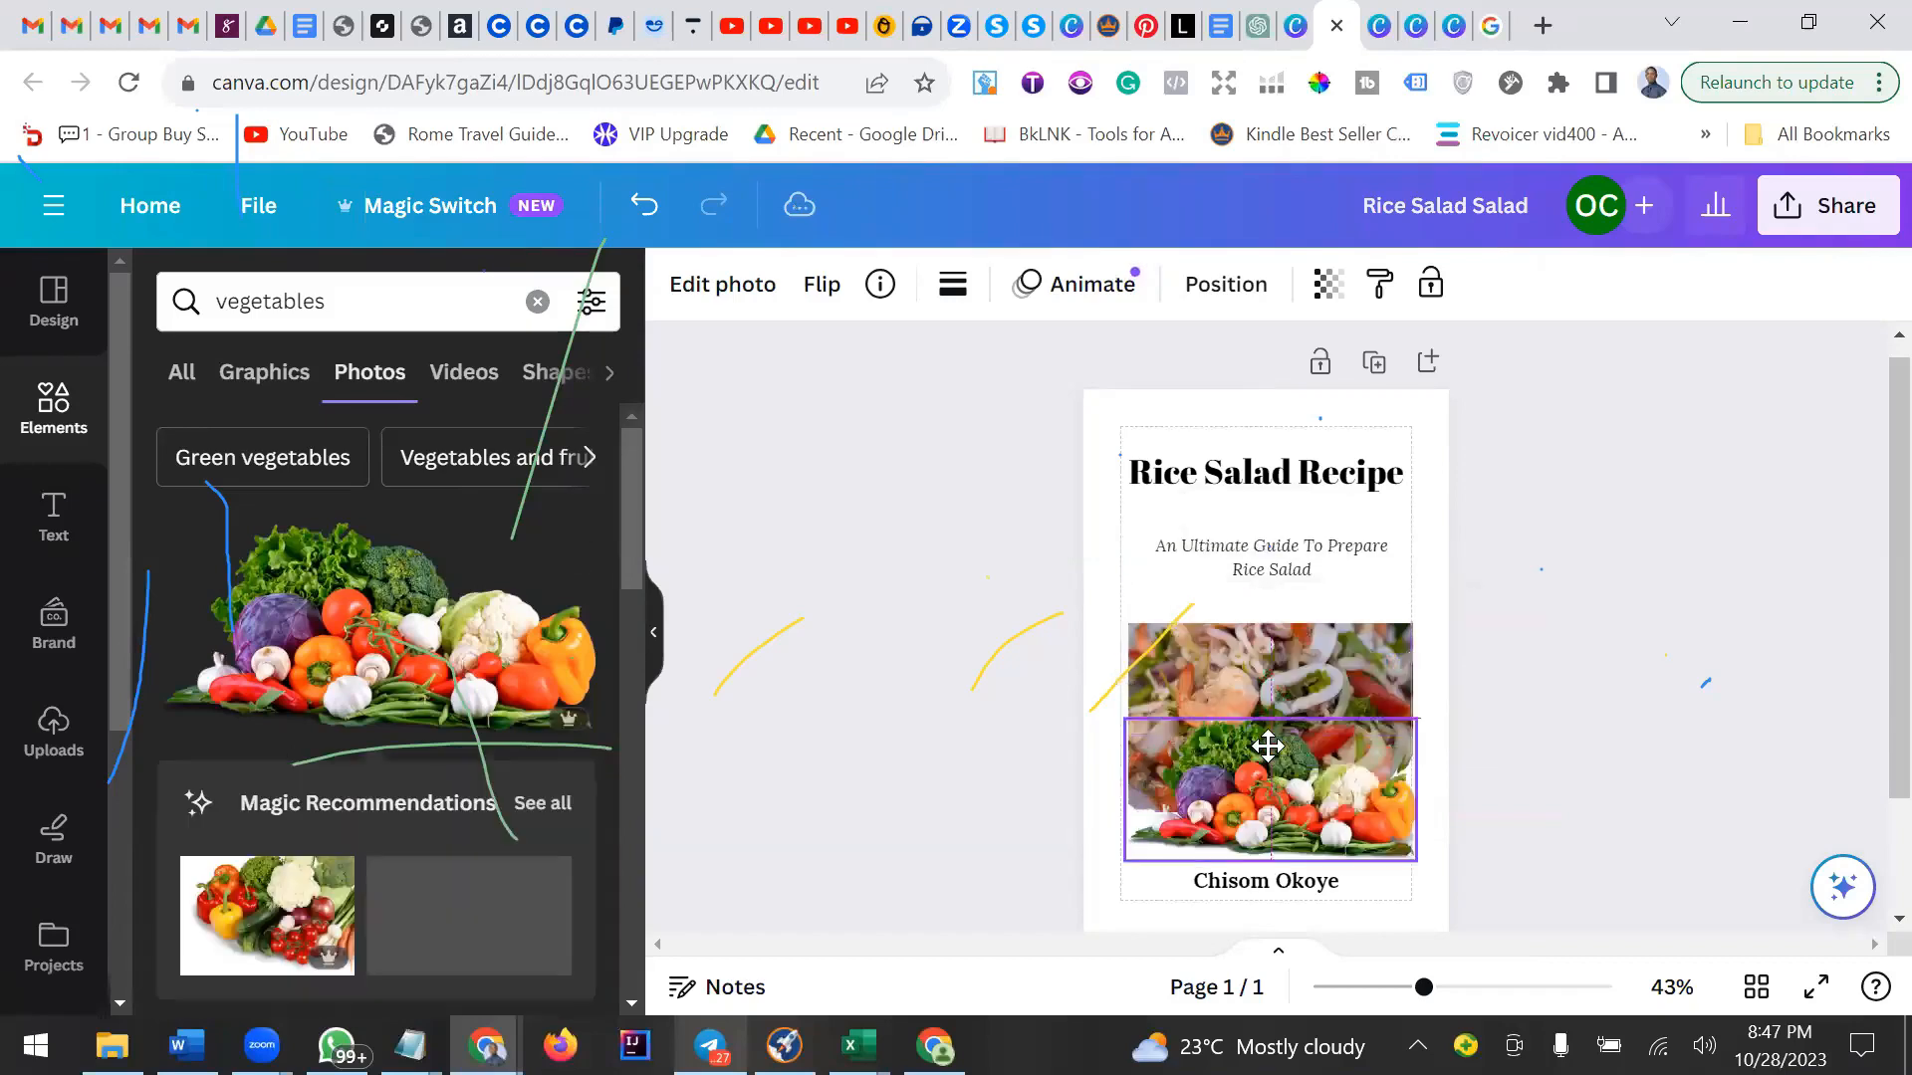
{"action": "left_click_drag", "start_coordinate": [1268, 747], "coordinate": [1254, 712]}
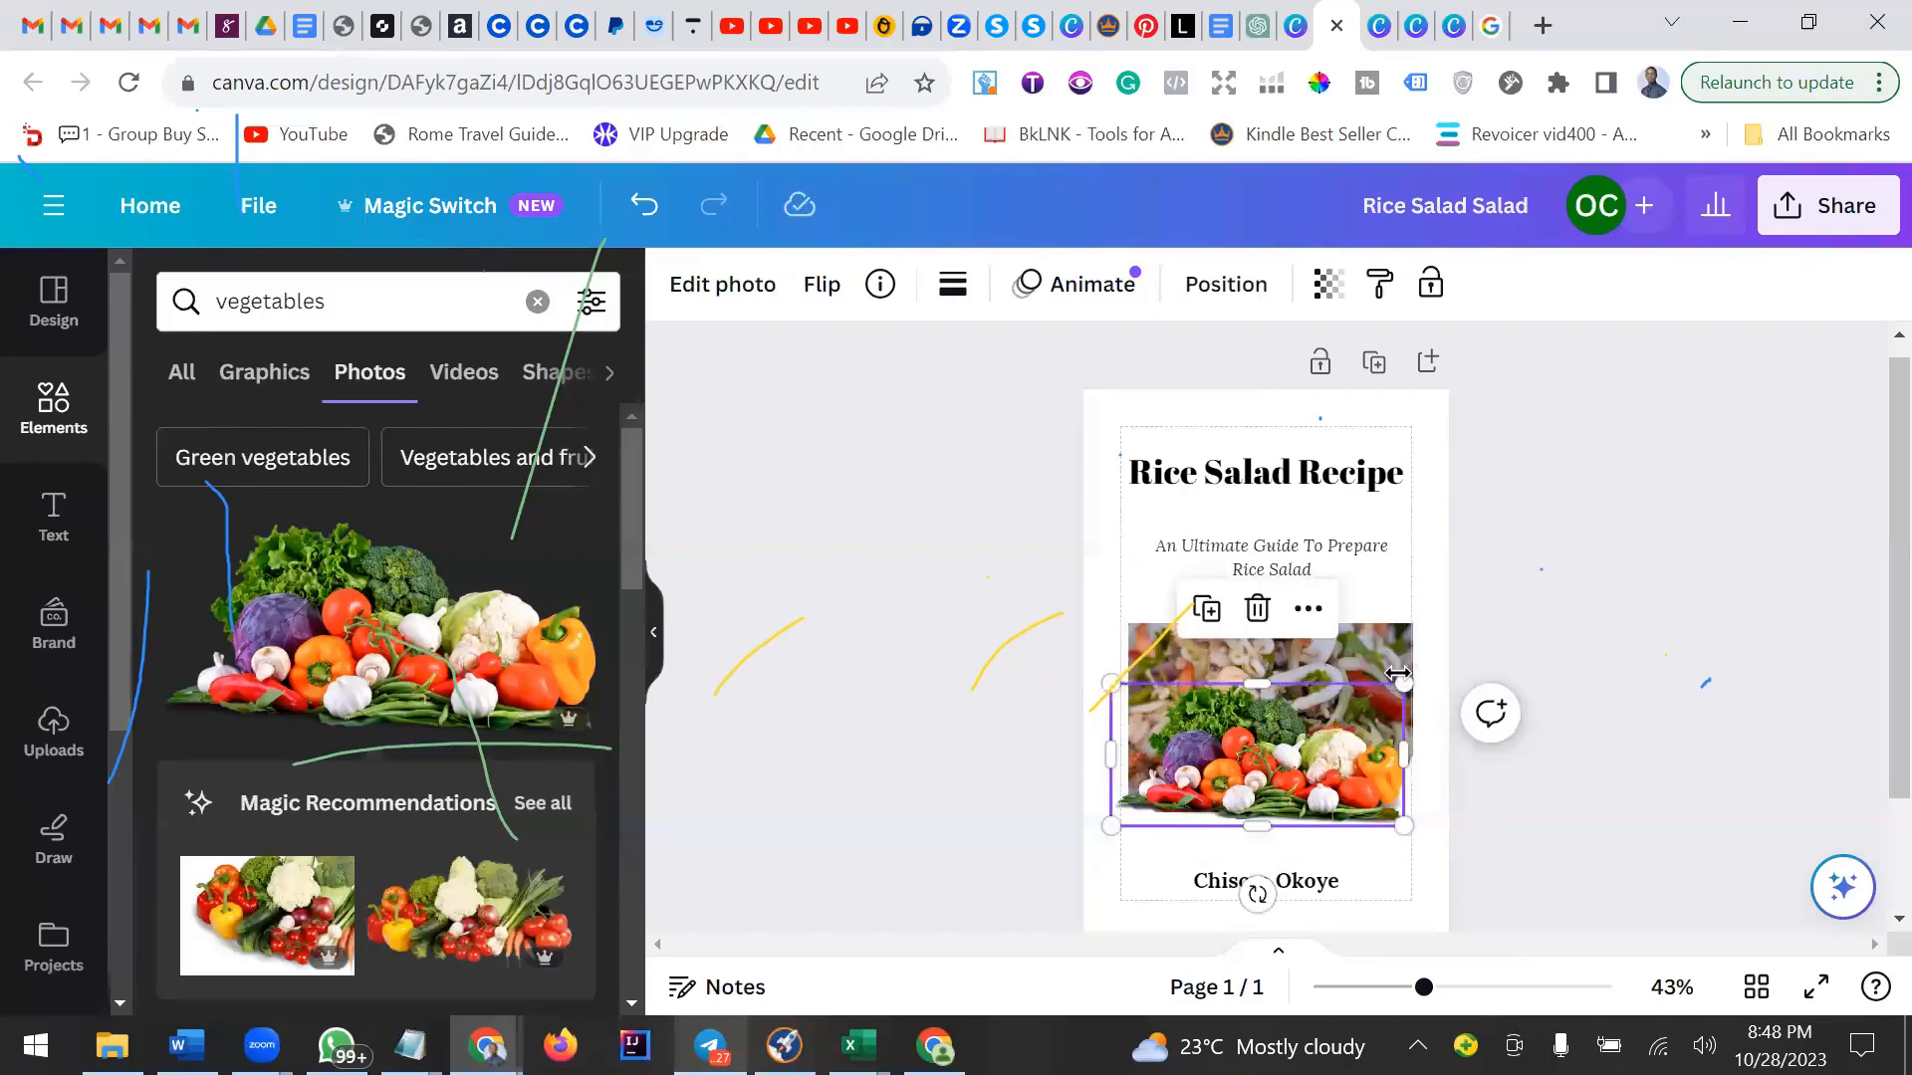
{"action": "left_click", "coordinate": [1553, 640]}
{"action": "key", "text": "ctrl+z"}
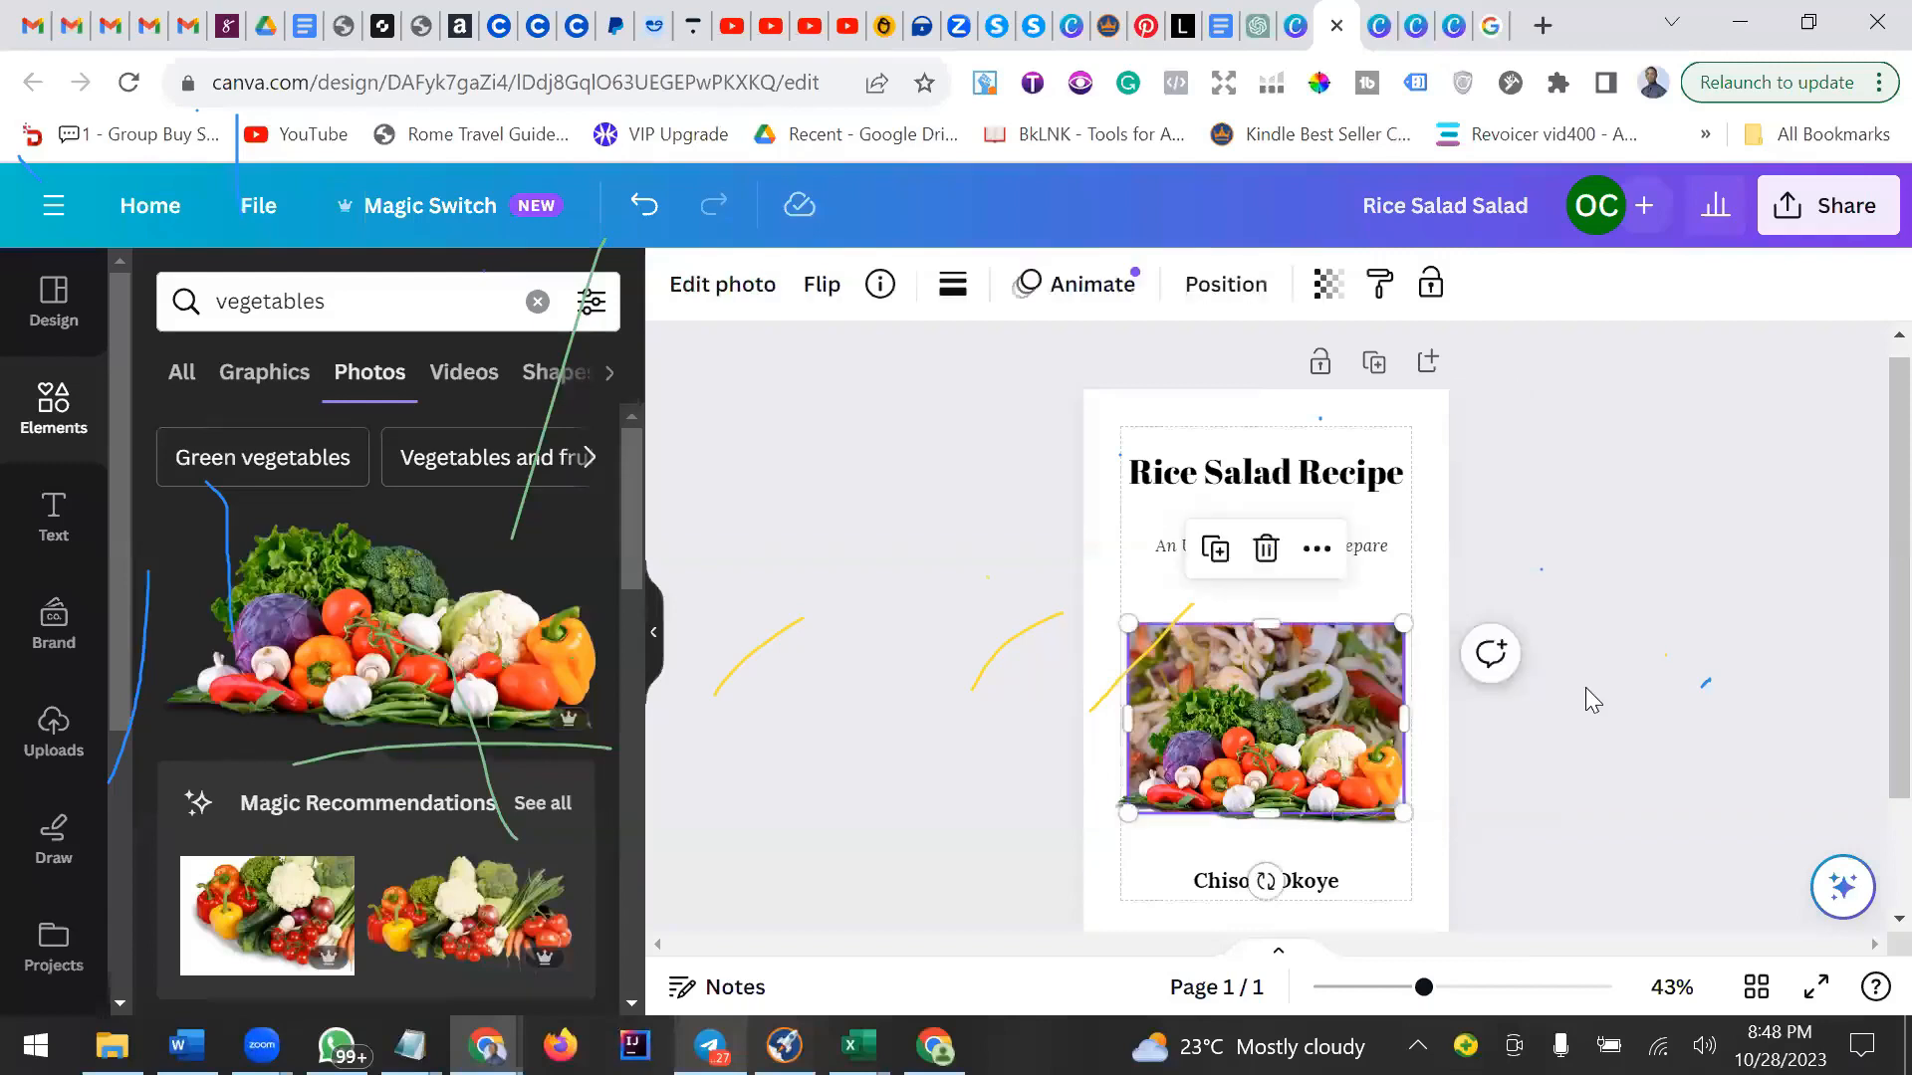
Adjust the shrimp salad photo's crop behind the vegetables photo.
{"action": "left_click", "coordinate": [1583, 687]}
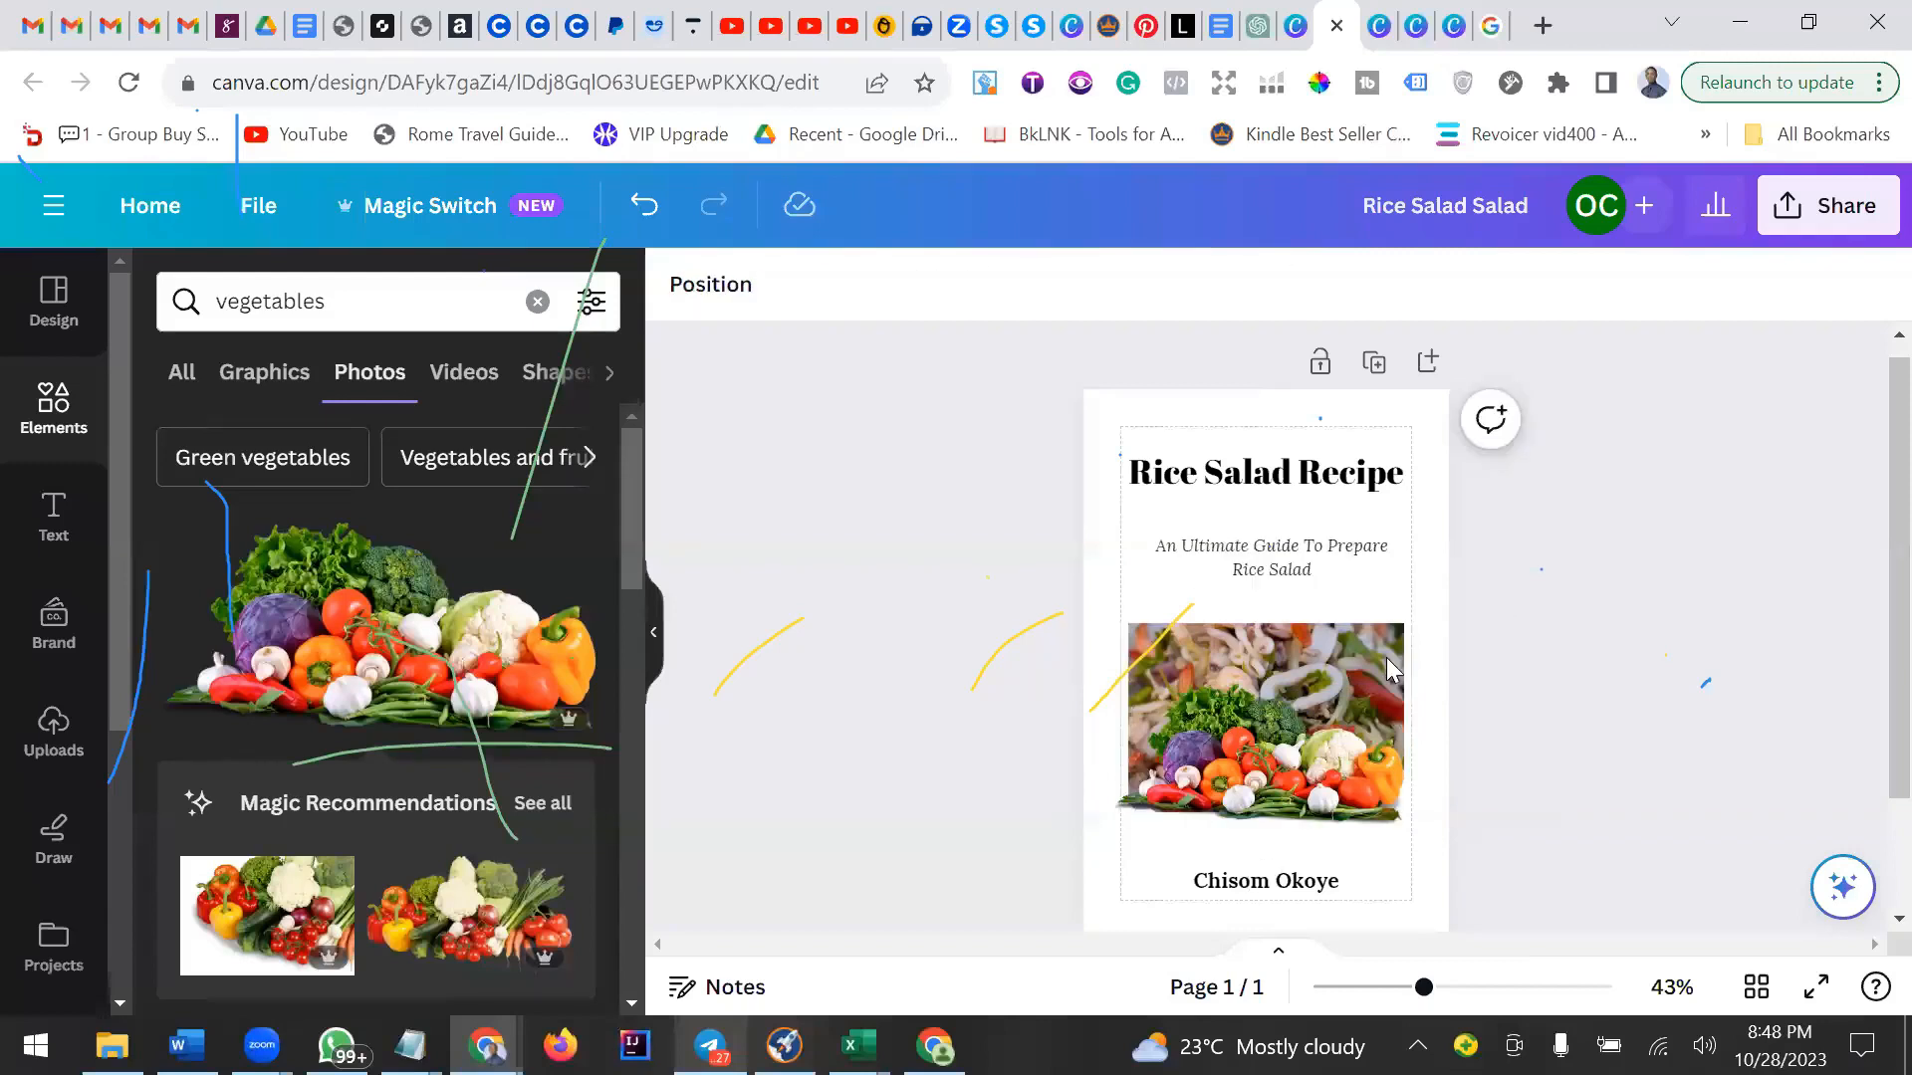
{"action": "left_click", "coordinate": [1177, 647]}
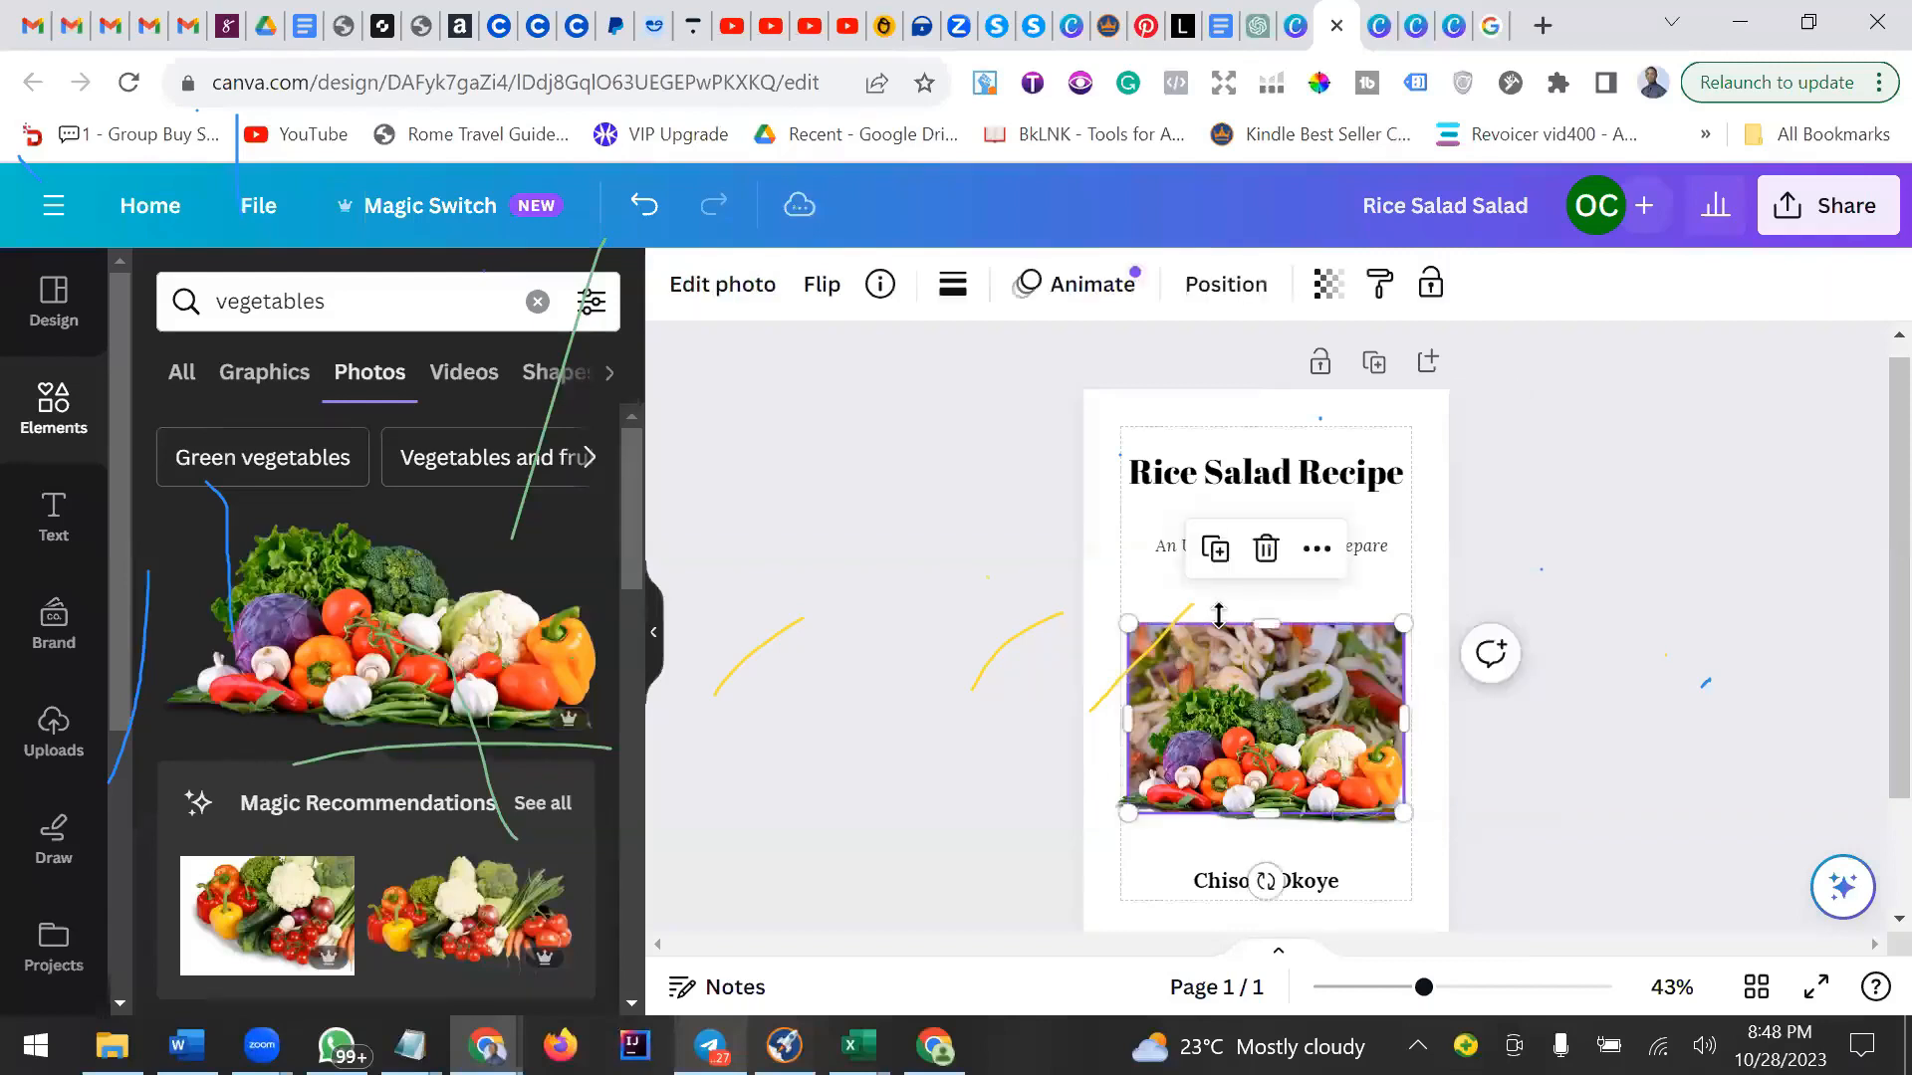
{"action": "double_click", "coordinate": [1142, 638]}
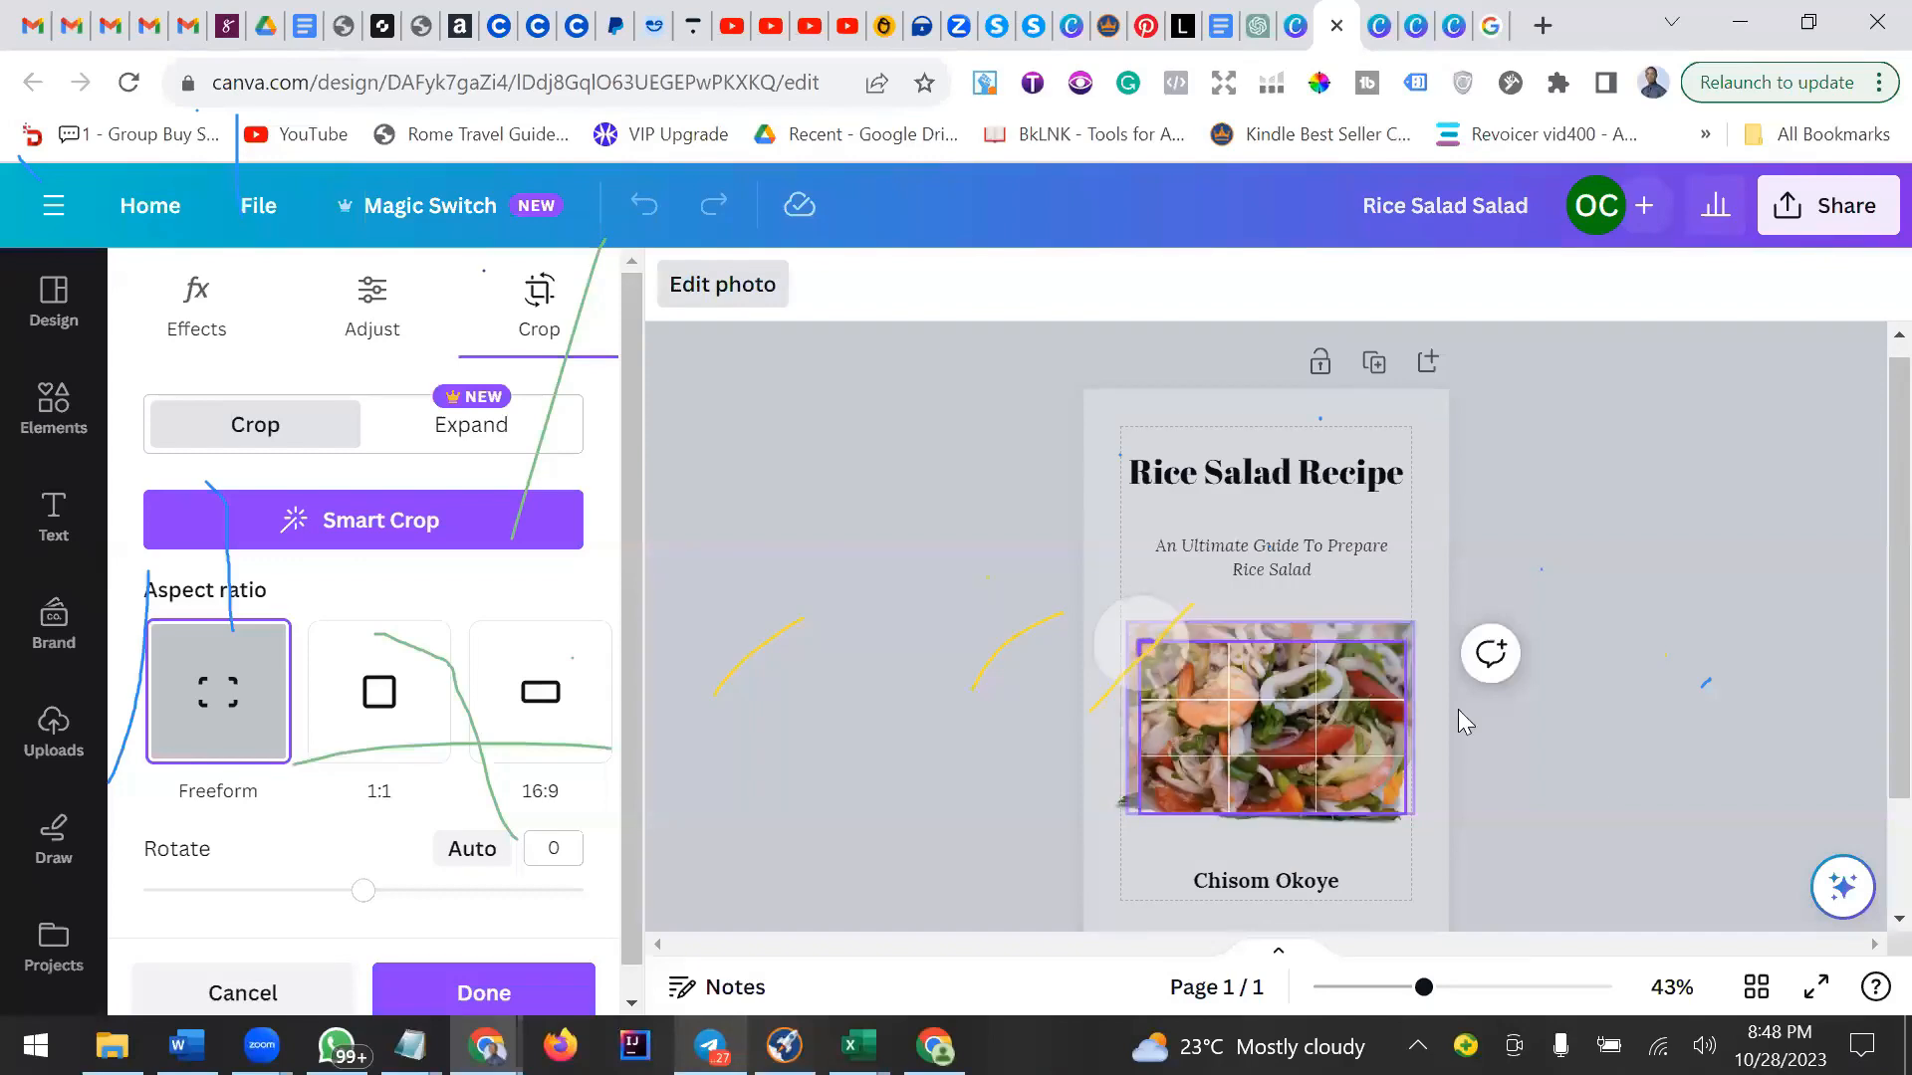
{"action": "left_click", "coordinate": [1109, 605]}
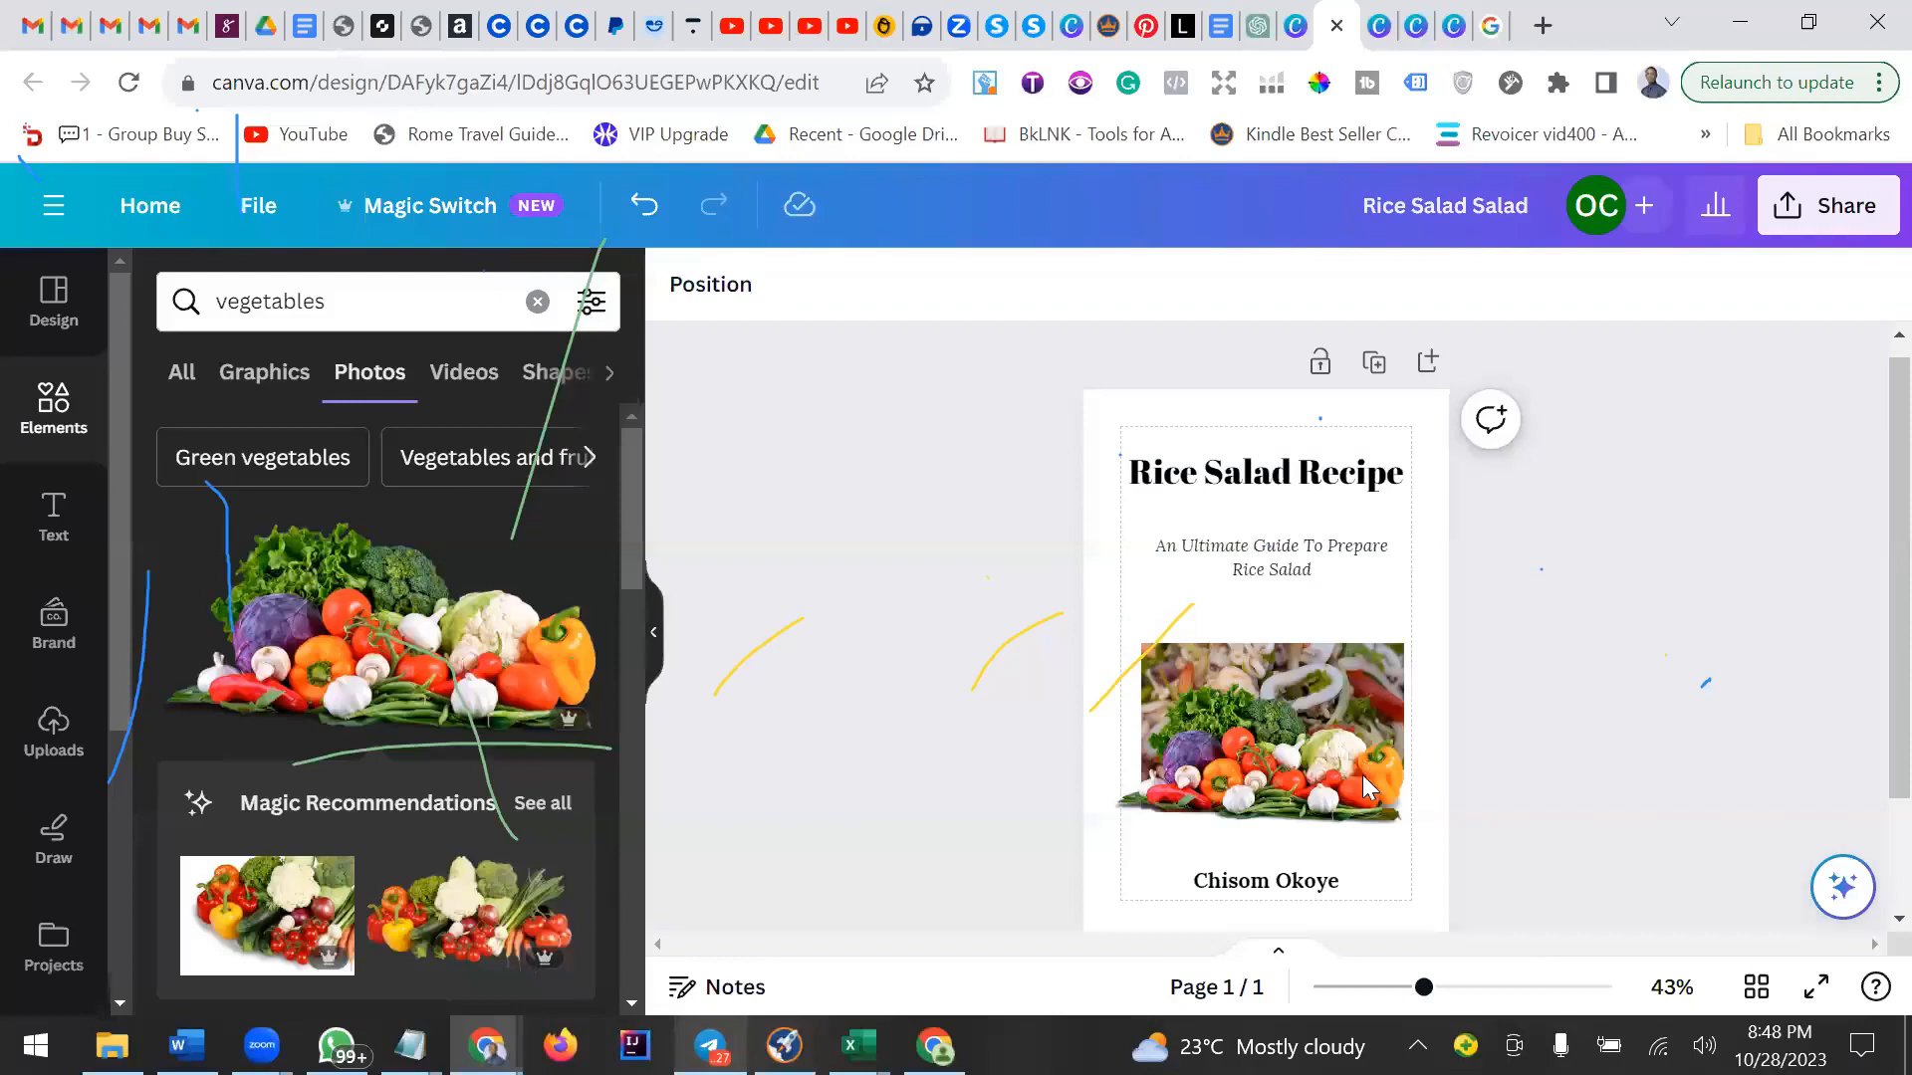
Shrink the grouped shrimp salad and vegetables photos and reposition them within the page margins.
{"action": "left_click", "coordinate": [1293, 685]}
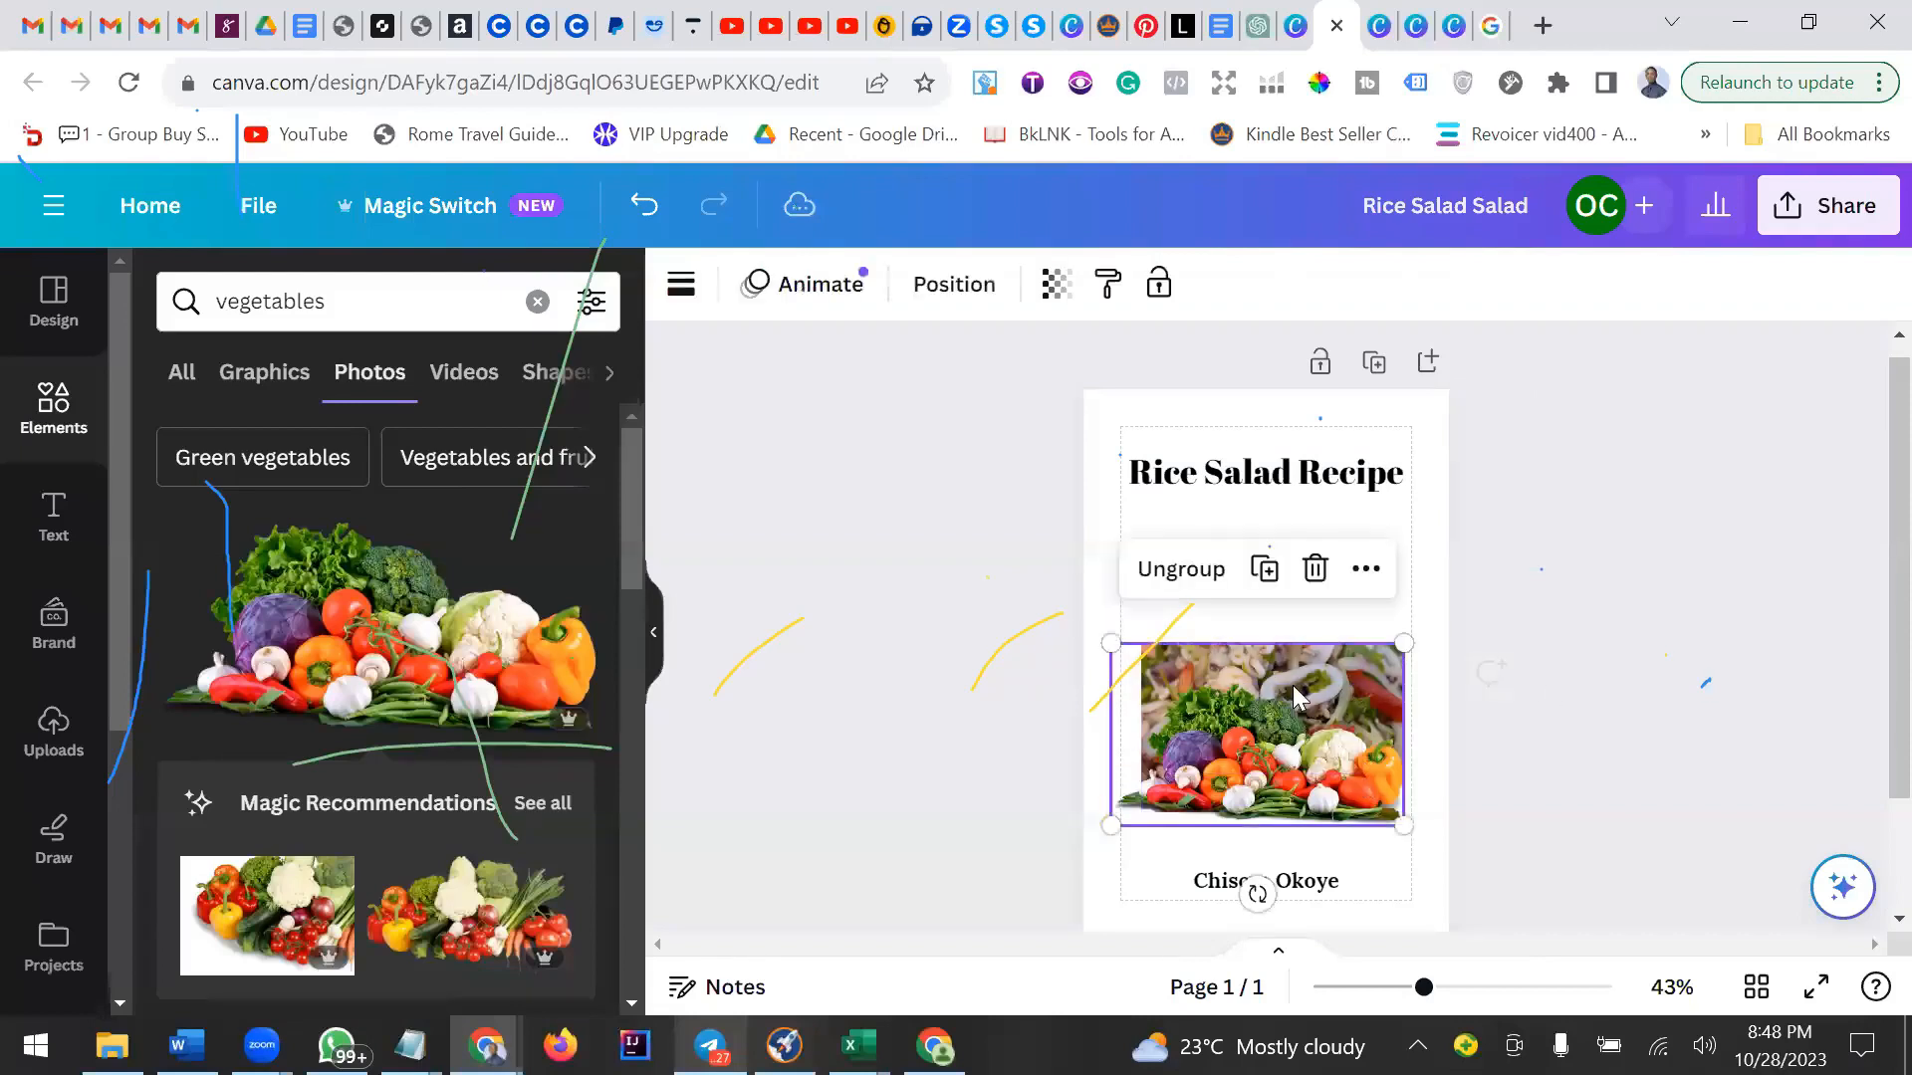
{"action": "left_click", "coordinate": [1286, 717]}
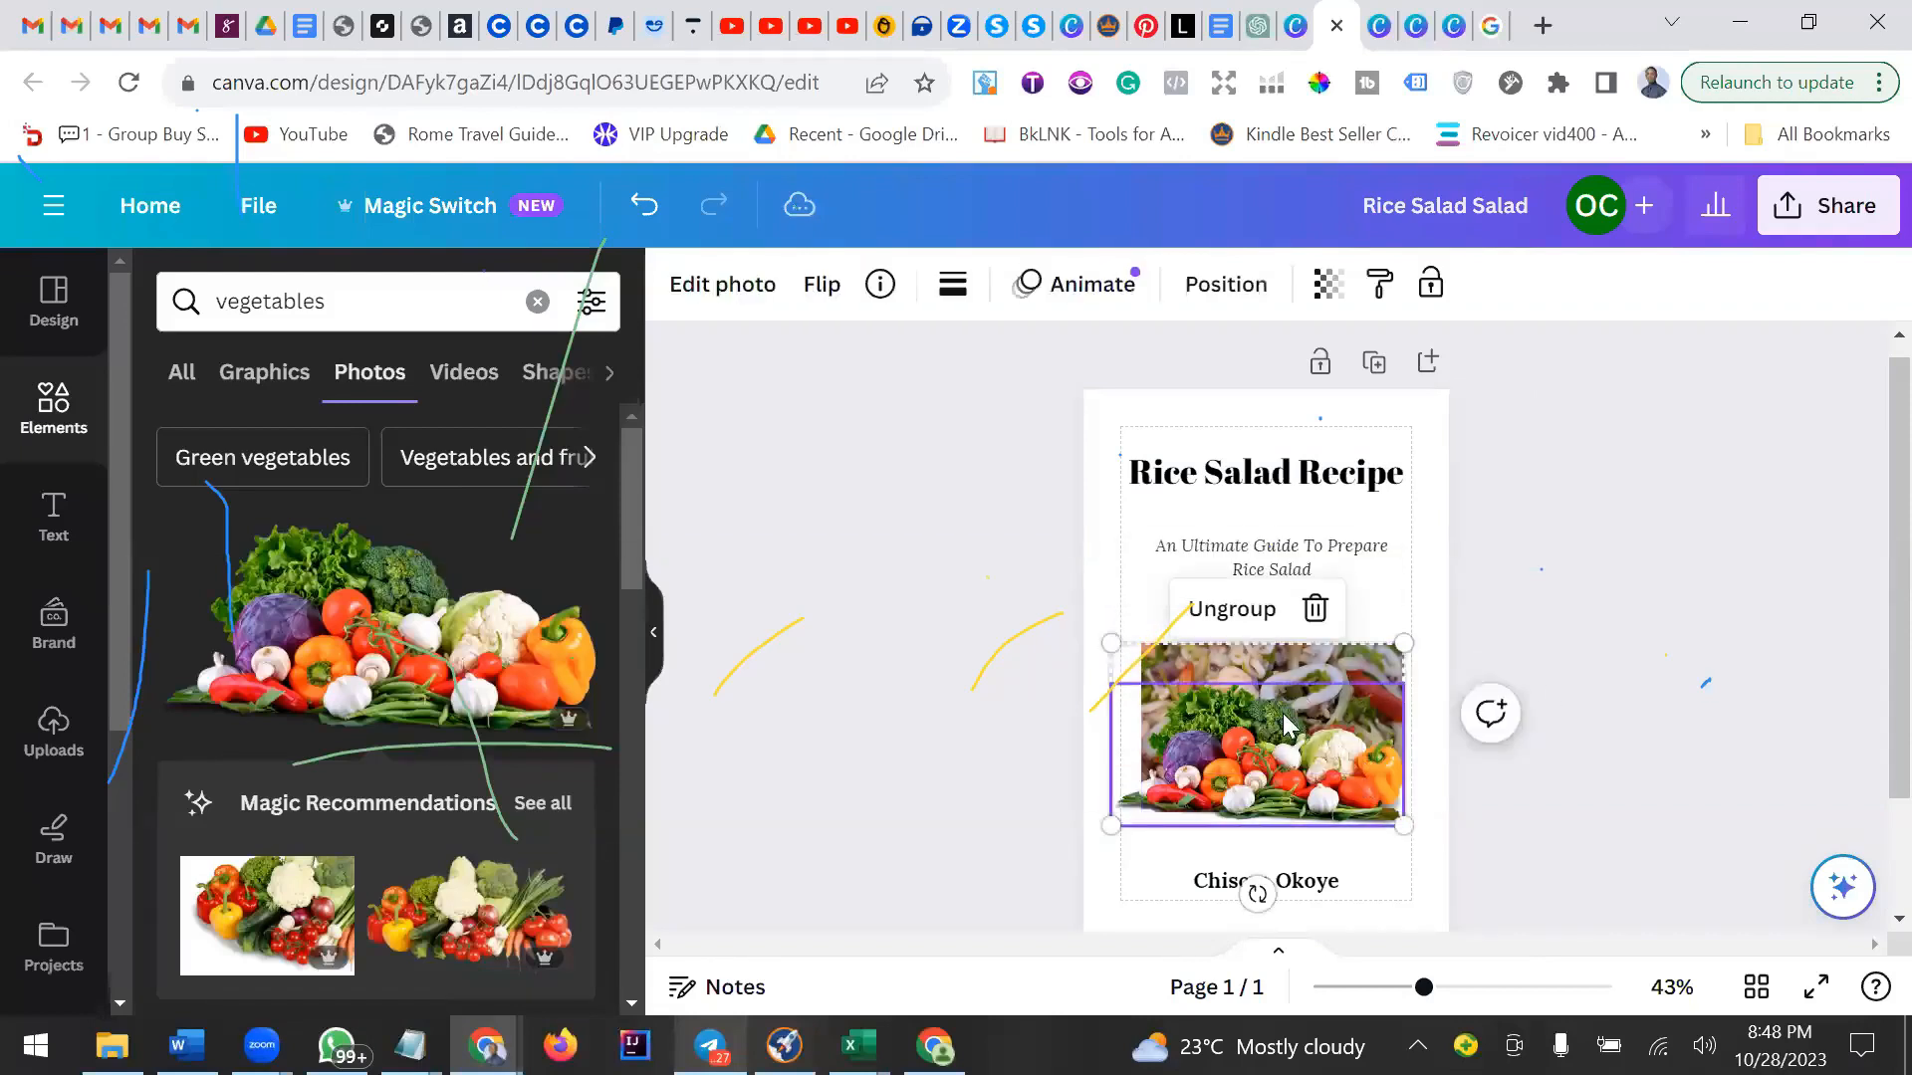
{"action": "left_click_drag", "start_coordinate": [1111, 643], "coordinate": [1153, 669]}
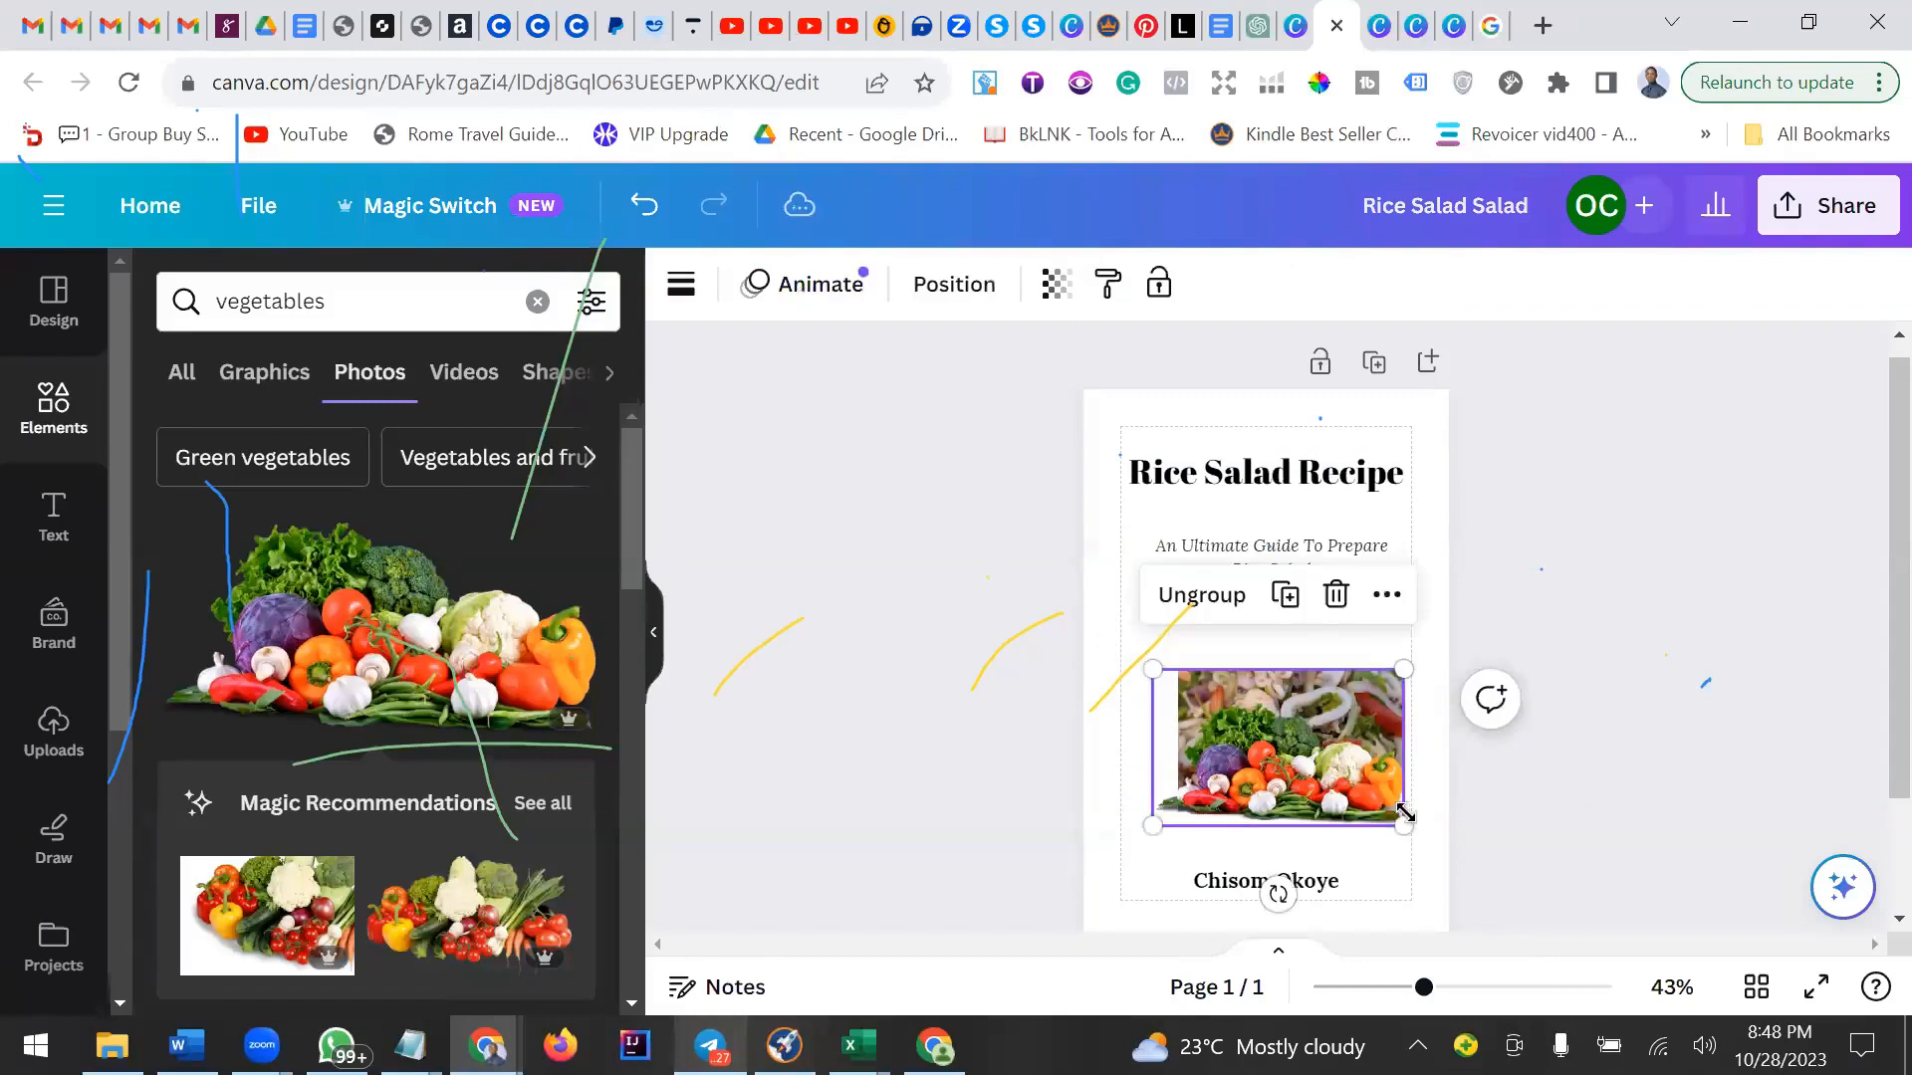
{"action": "left_click_drag", "start_coordinate": [1369, 775], "coordinate": [1368, 767]}
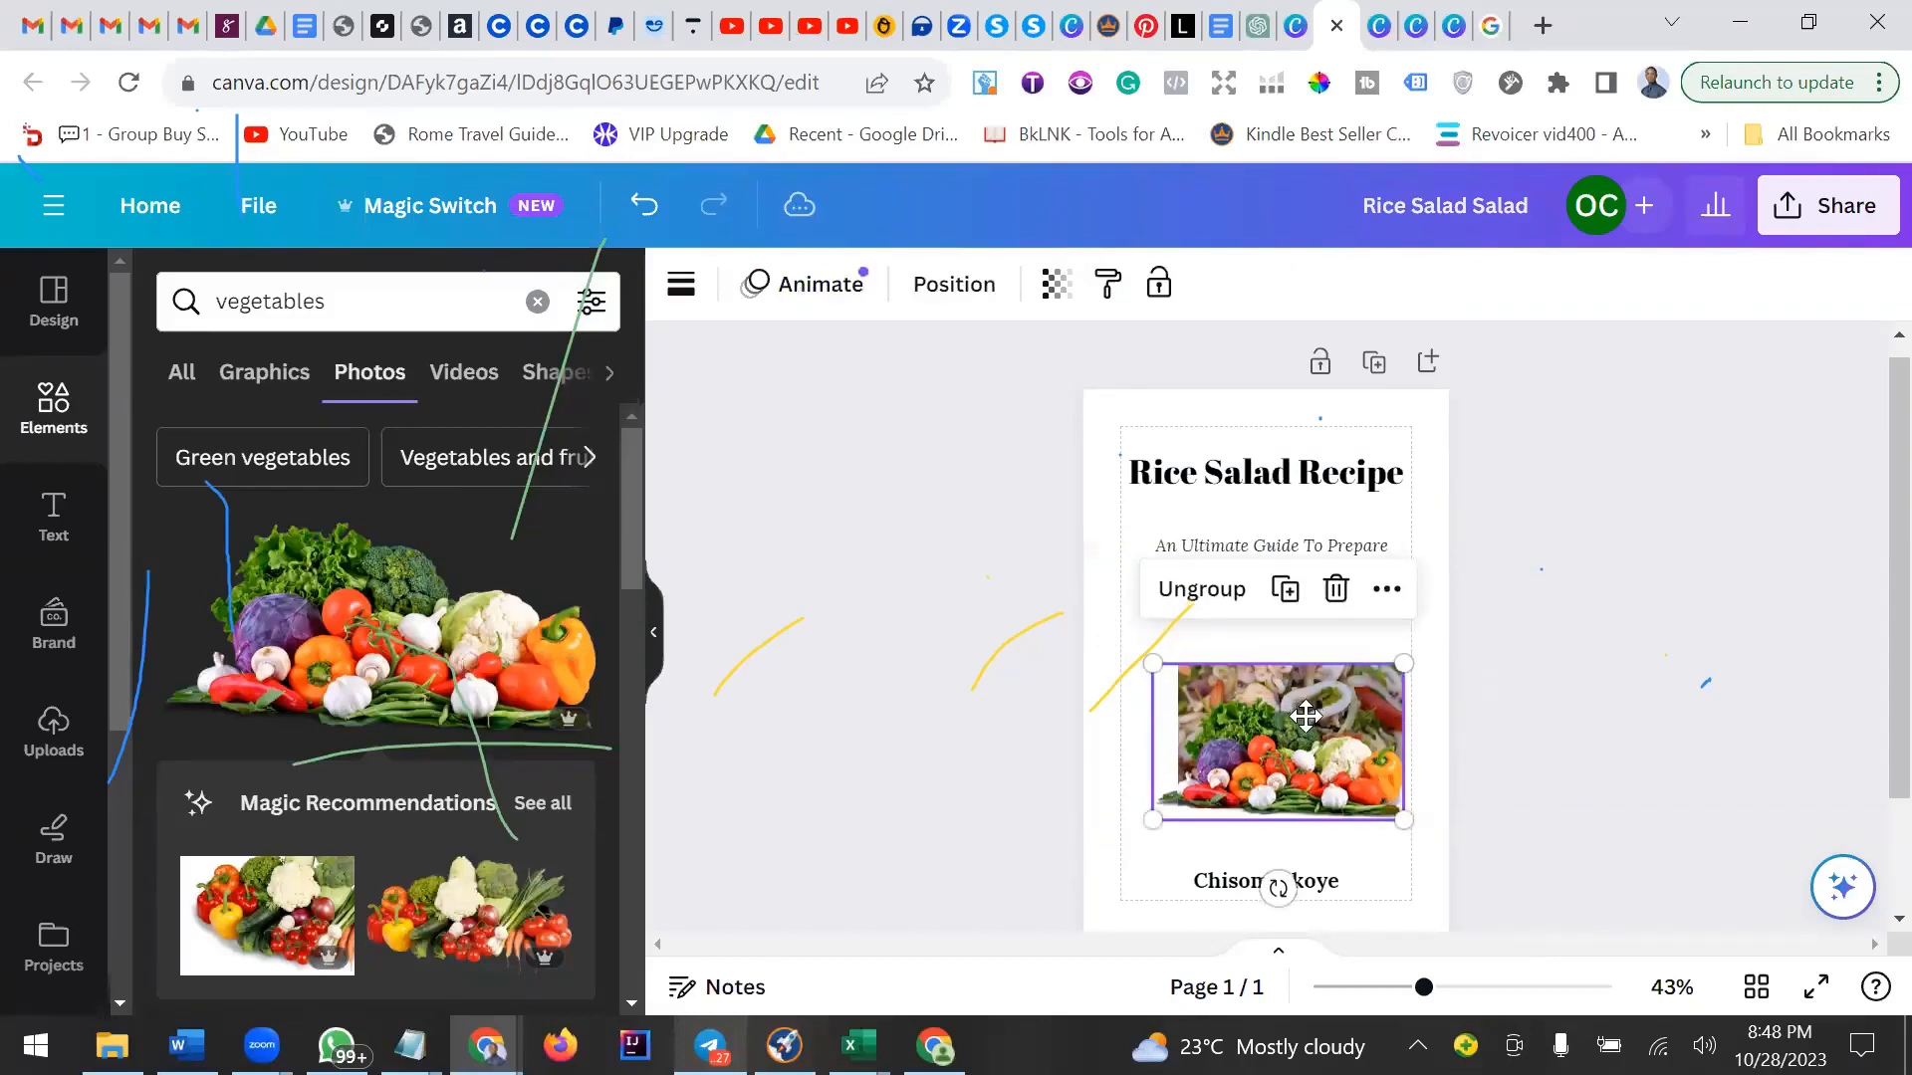
{"action": "left_click_drag", "start_coordinate": [1402, 819], "coordinate": [1353, 789]}
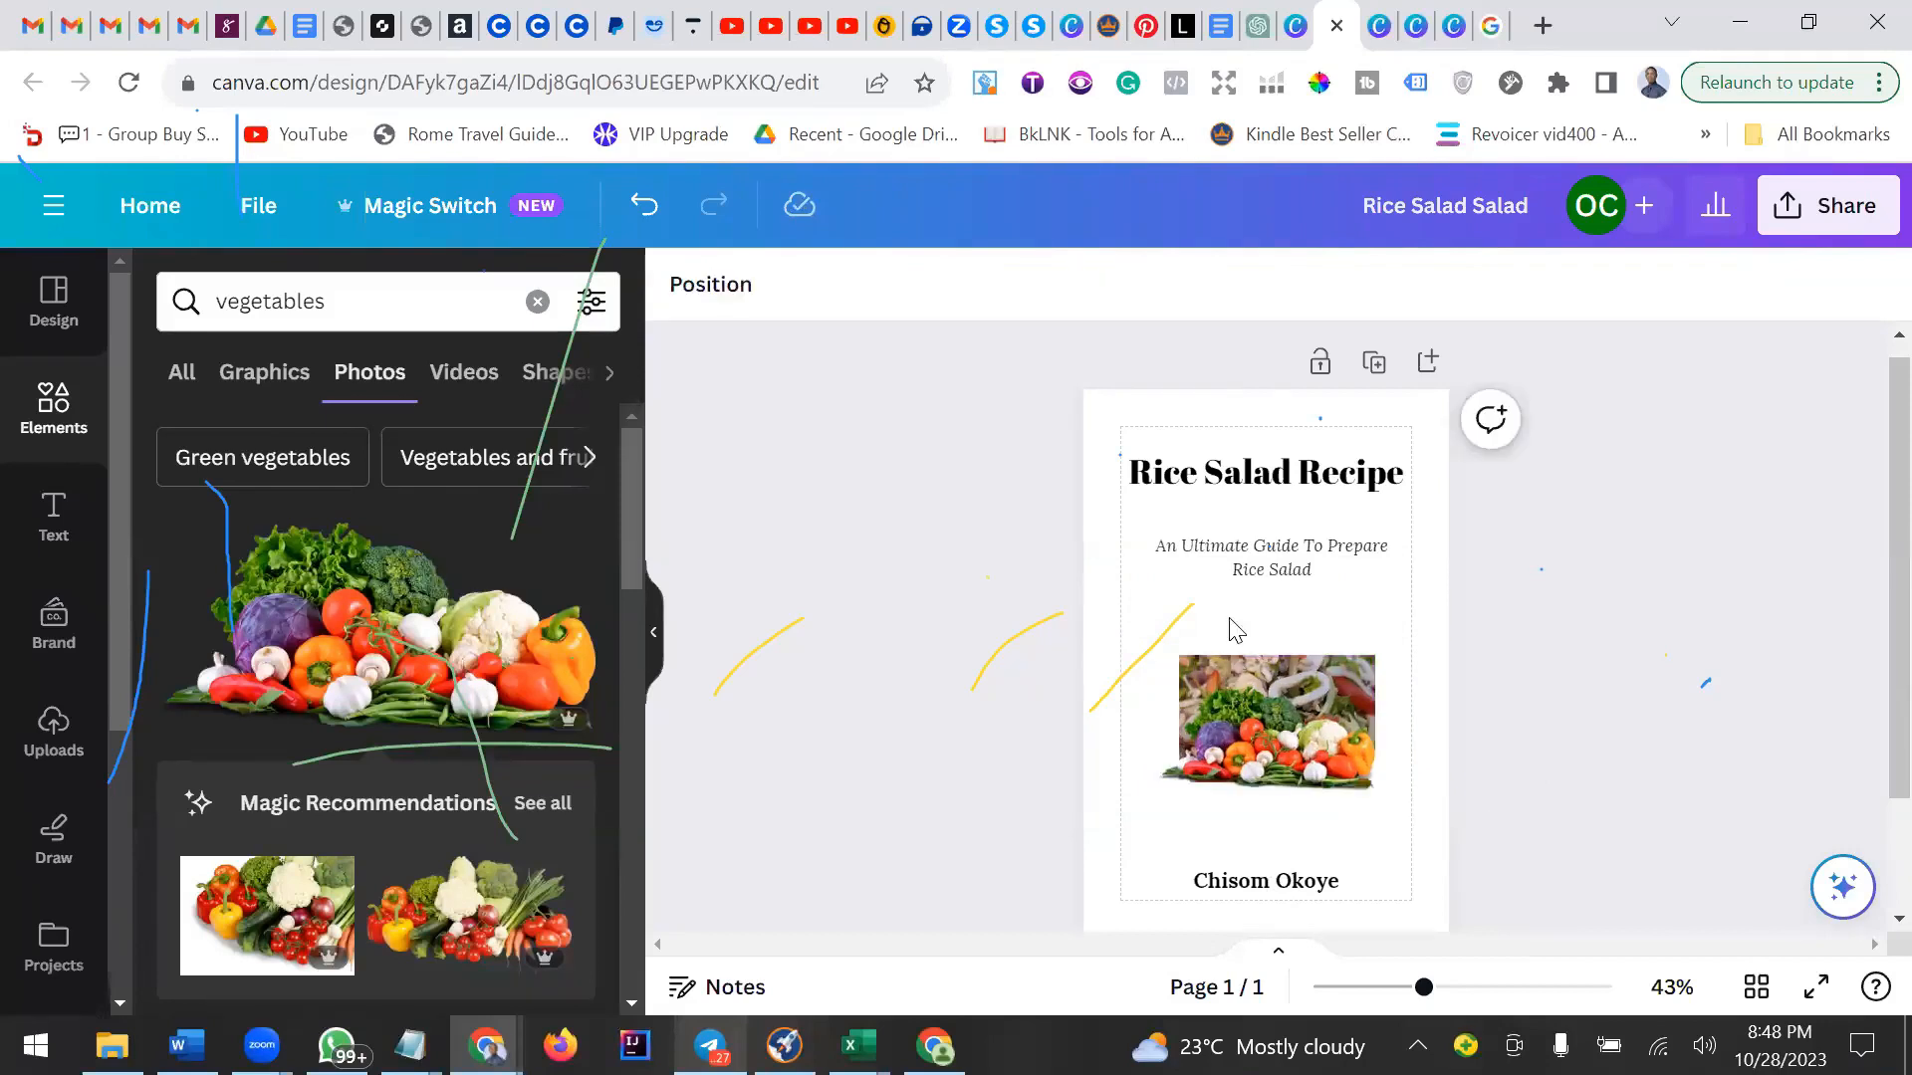
Ungroup the photos and delete the shrimp salad photo, then undo the deletion.
{"action": "left_click", "coordinate": [1227, 679]}
{"action": "left_click", "coordinate": [1251, 583]}
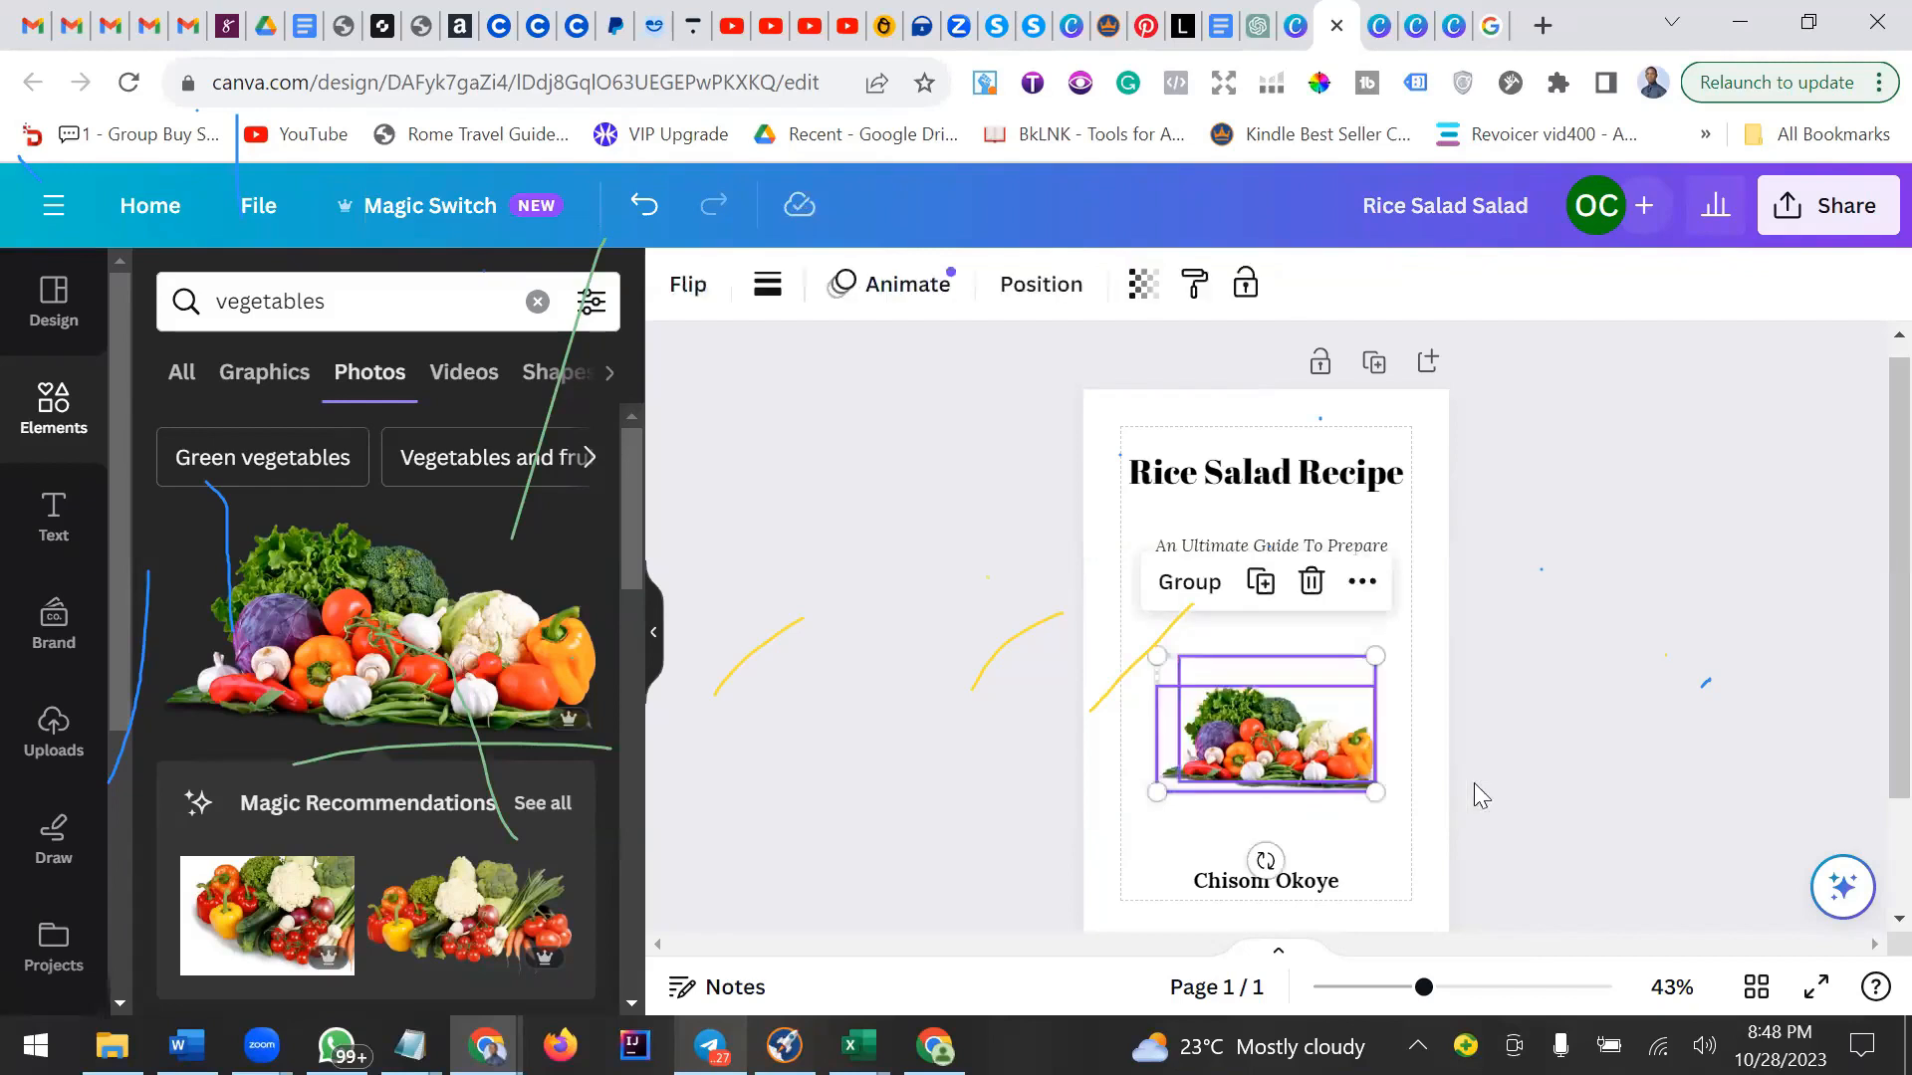
{"action": "left_click", "coordinate": [1277, 681]}
{"action": "key", "text": "Delete"}
{"action": "left_click", "coordinate": [1279, 683]}
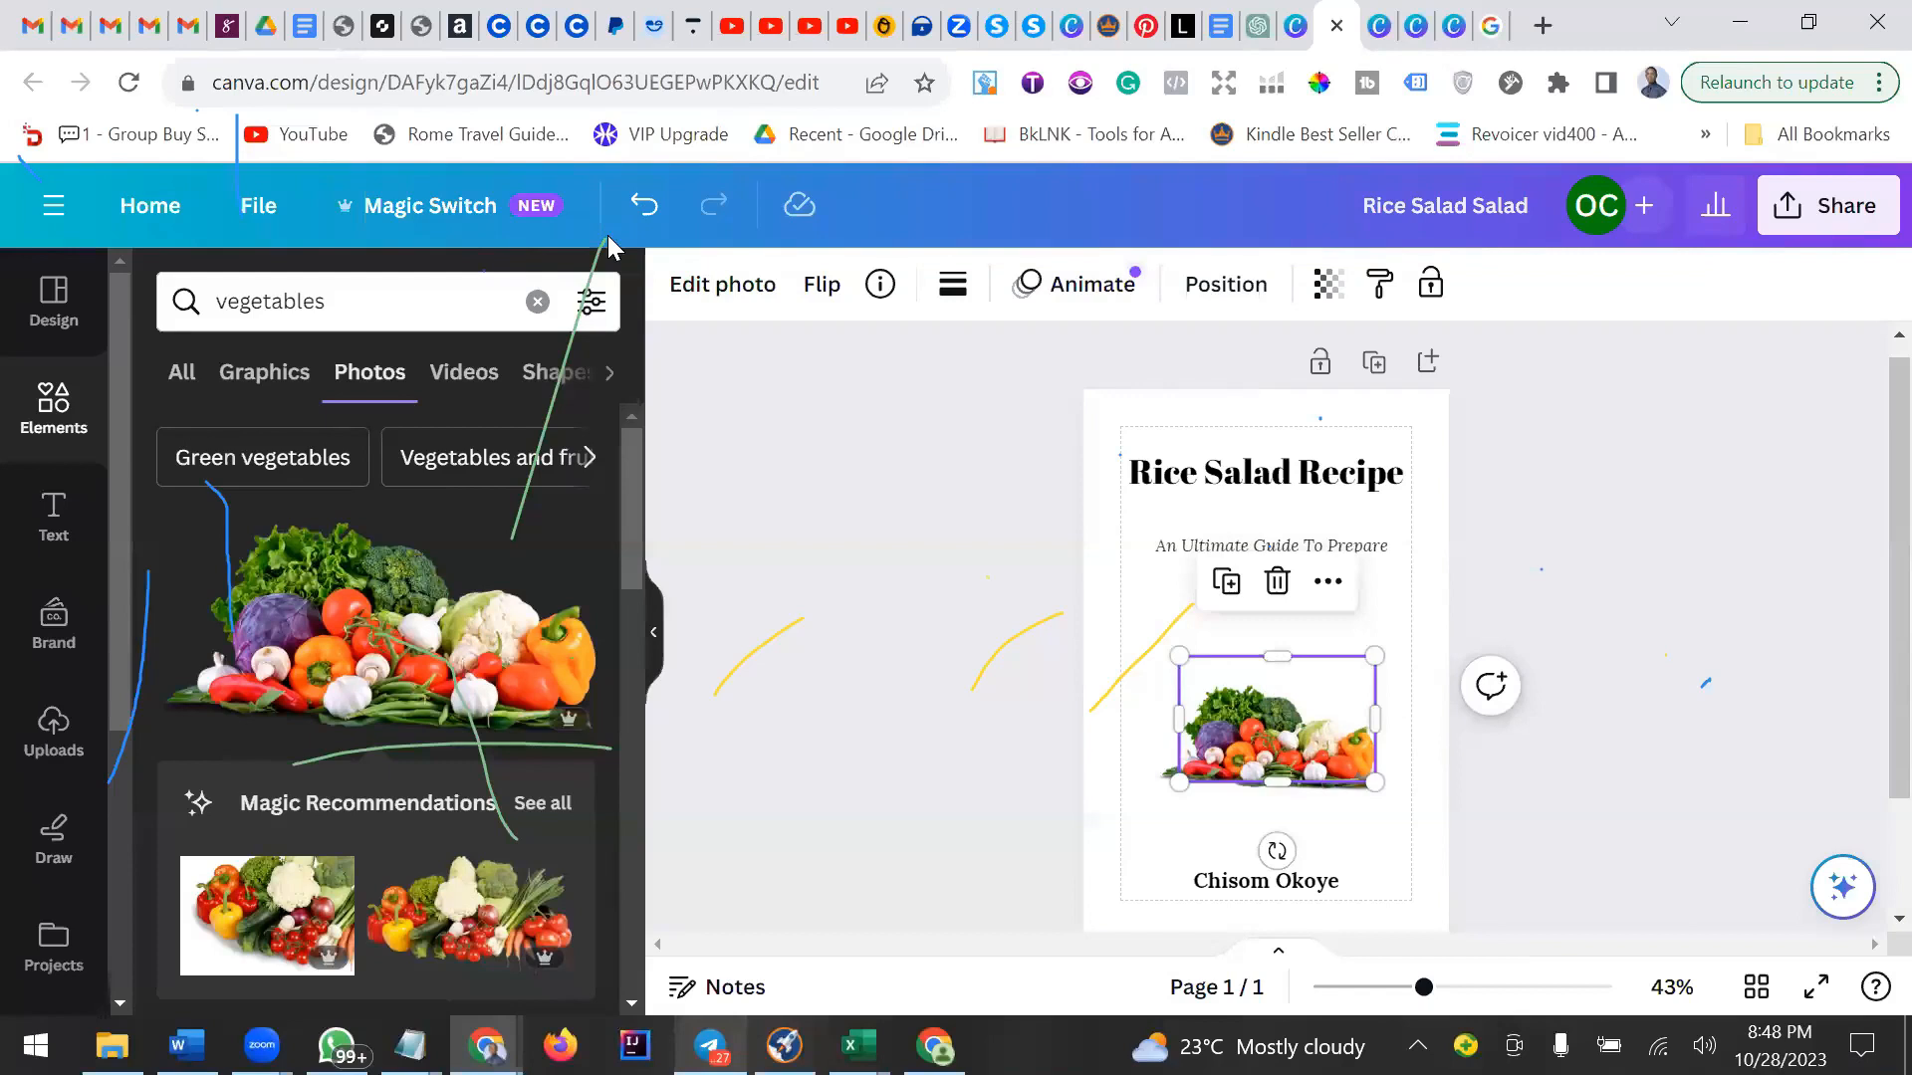
{"action": "key", "text": "ctrl+z"}
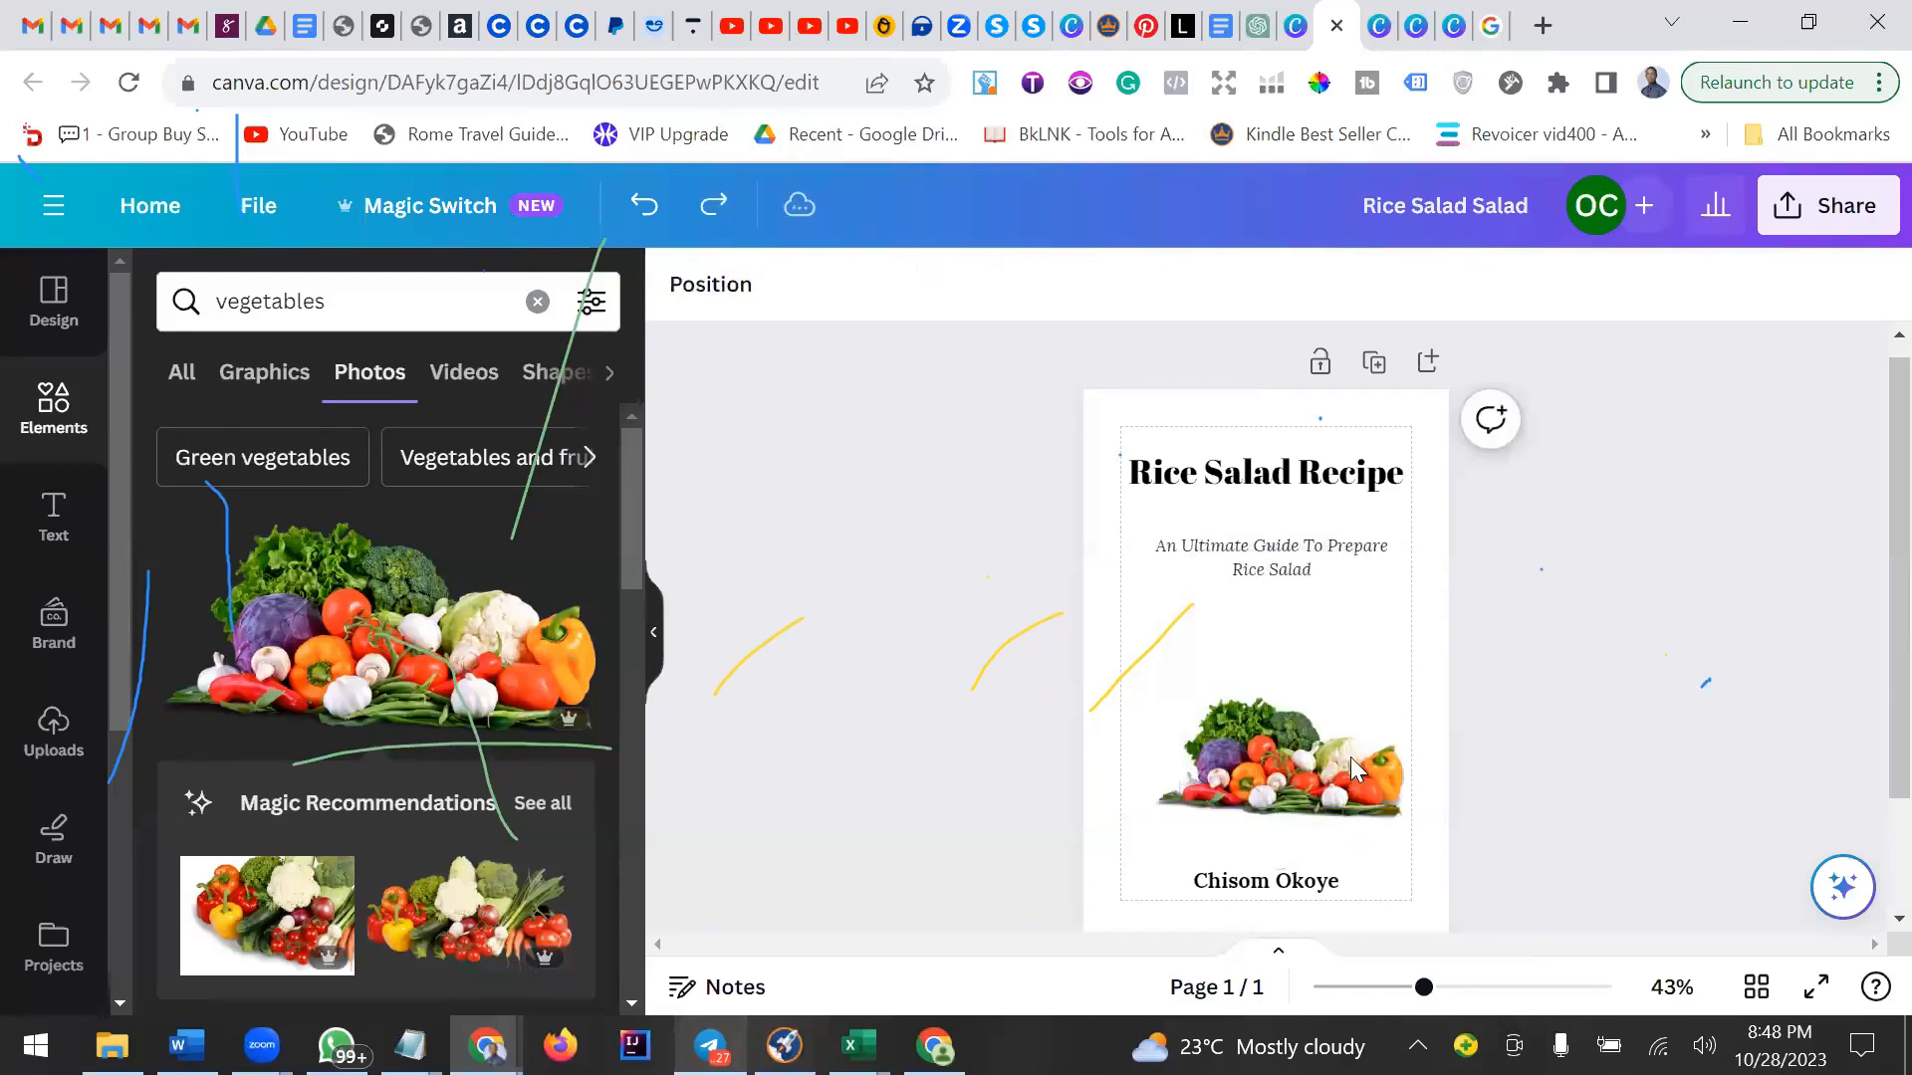
Ungroup the photos again and resize the vegetables photo to span the page's text width.
{"action": "left_click", "coordinate": [1262, 699]}
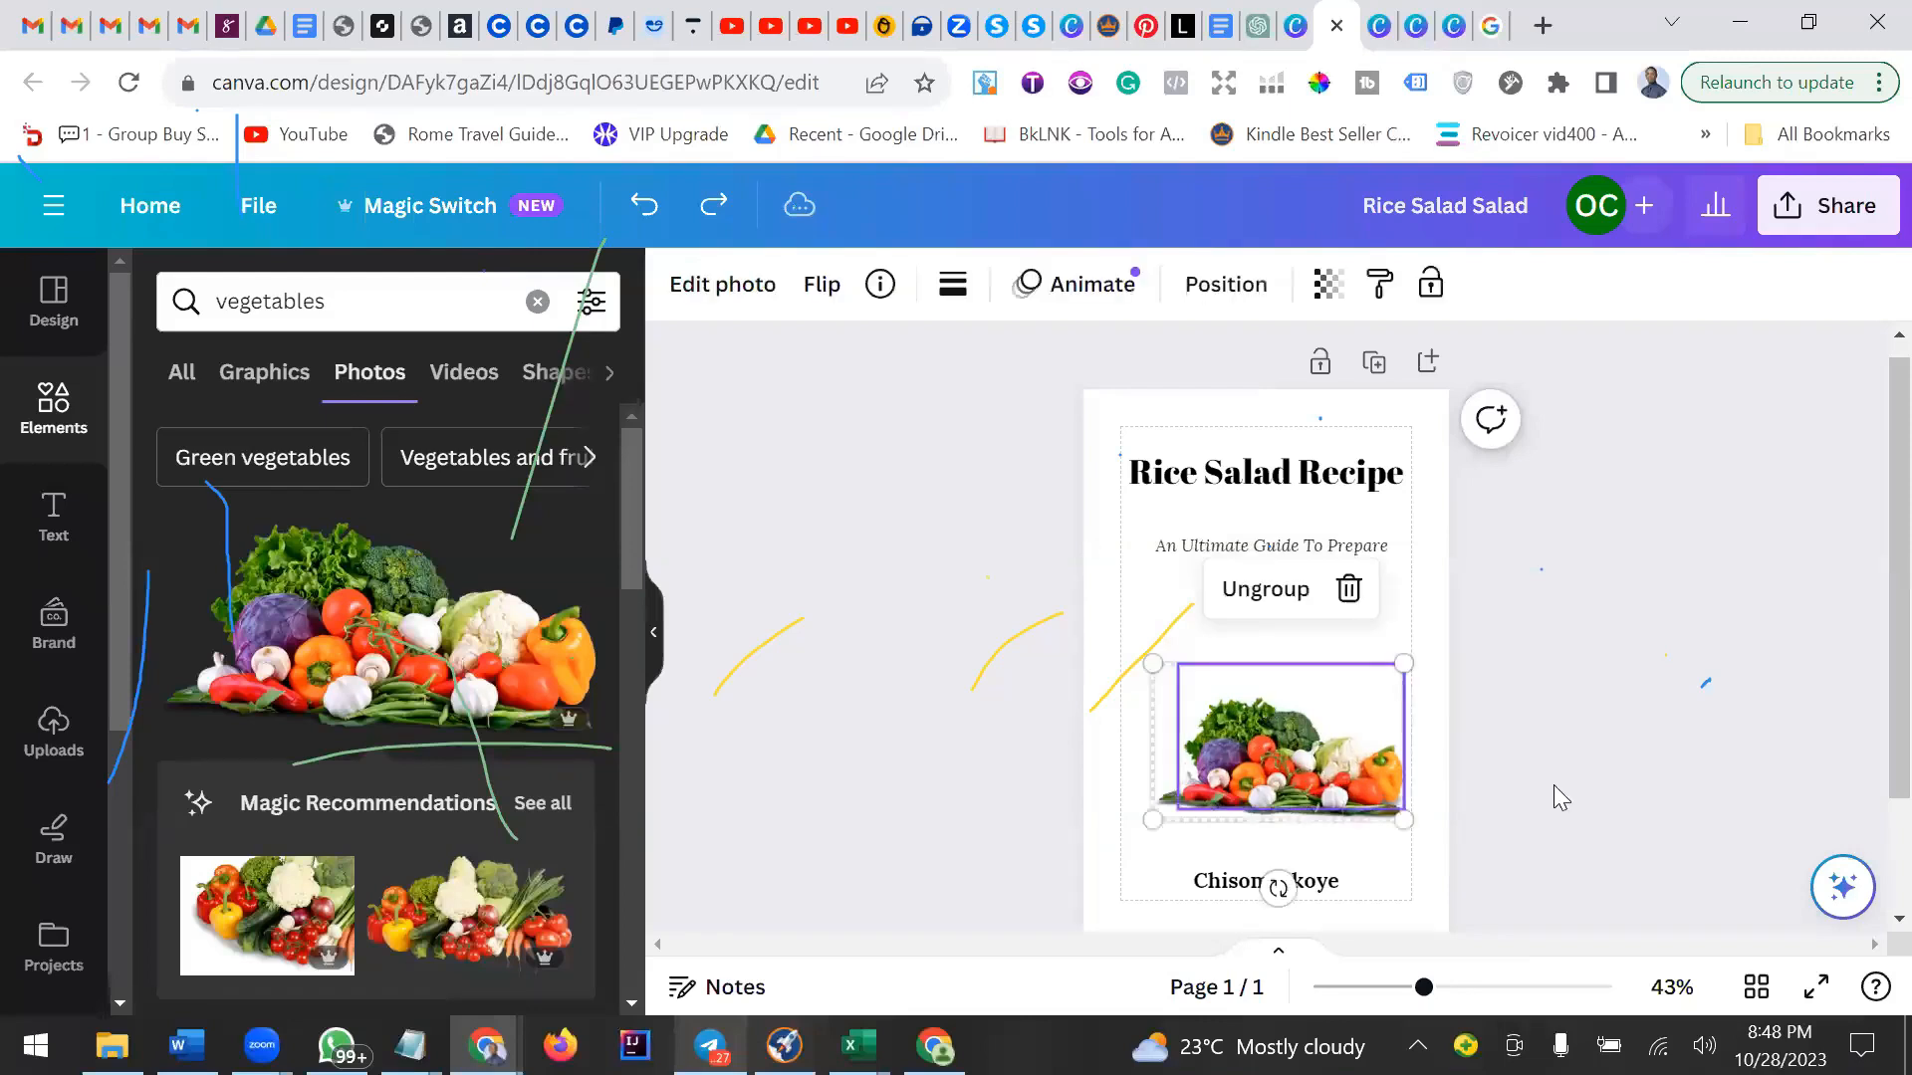
{"action": "key", "text": "ctrl+shift+g"}
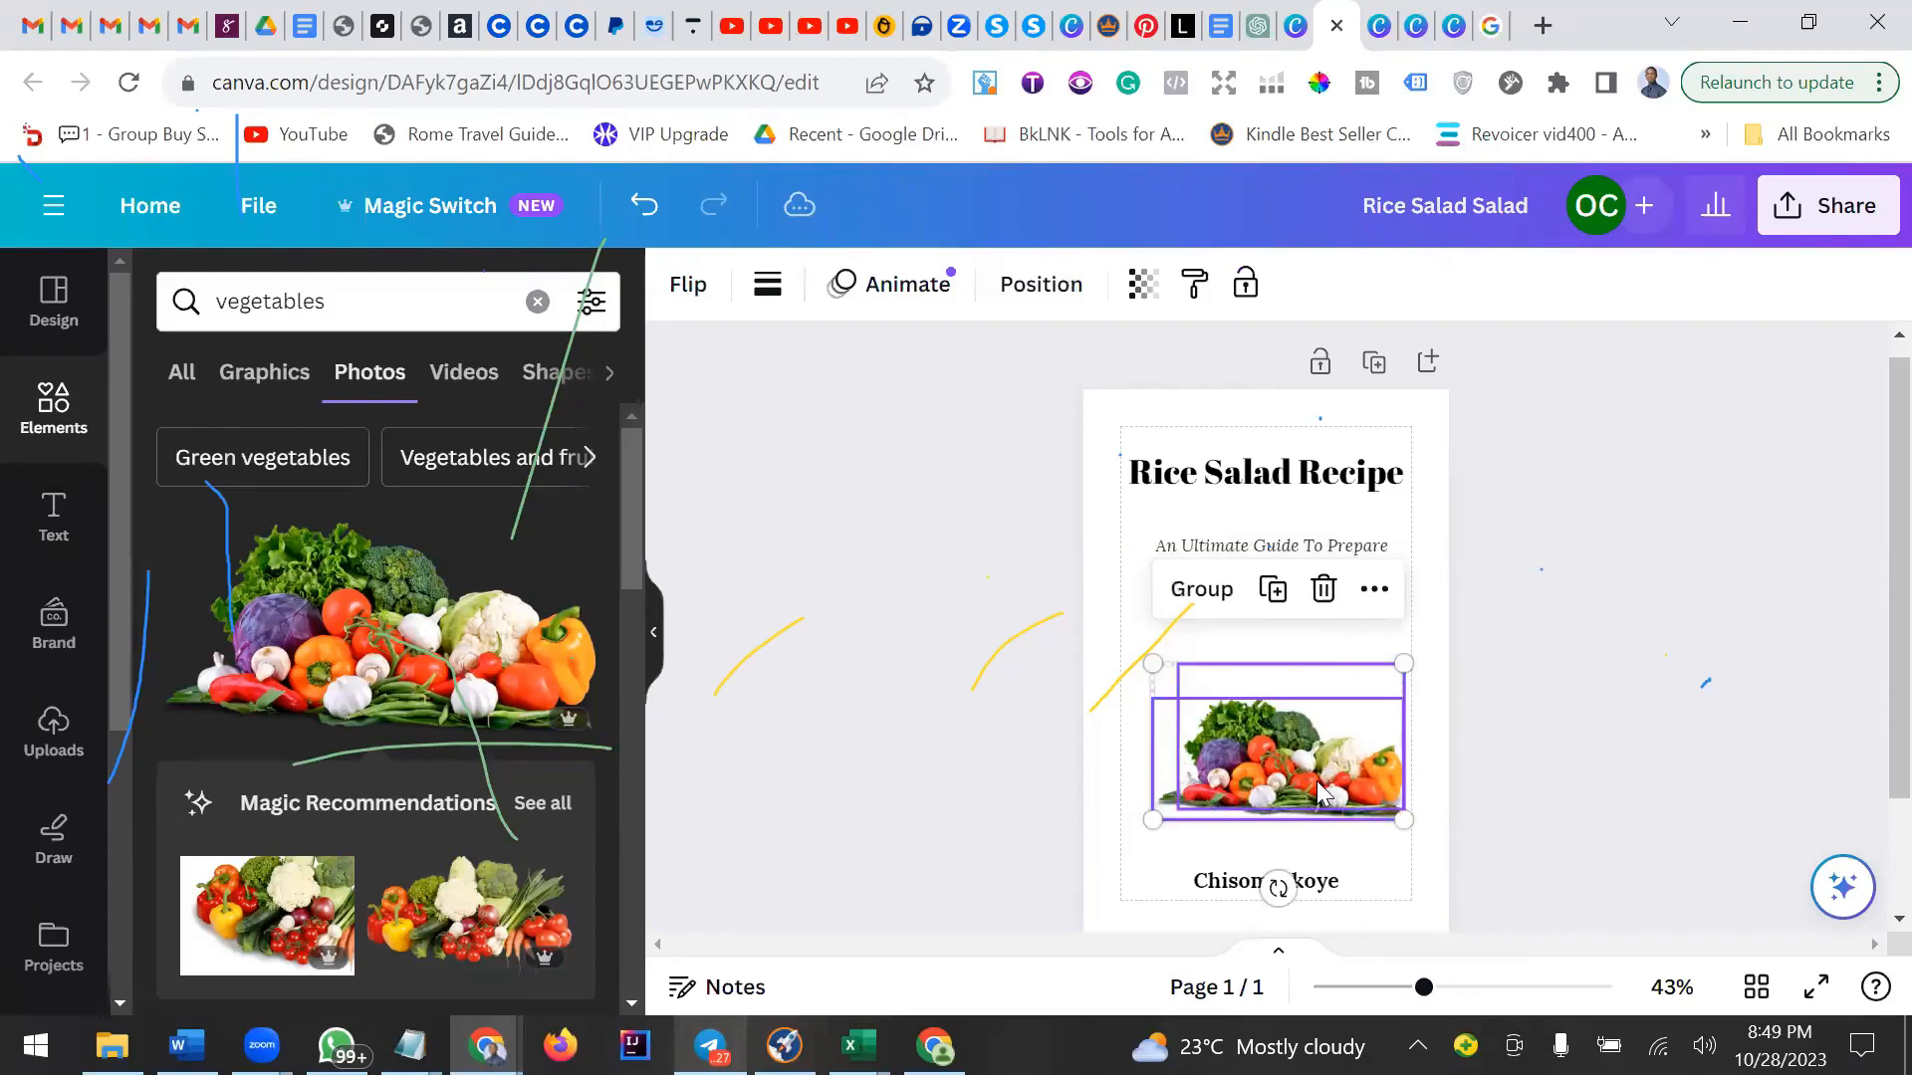
{"action": "left_click", "coordinate": [1302, 762]}
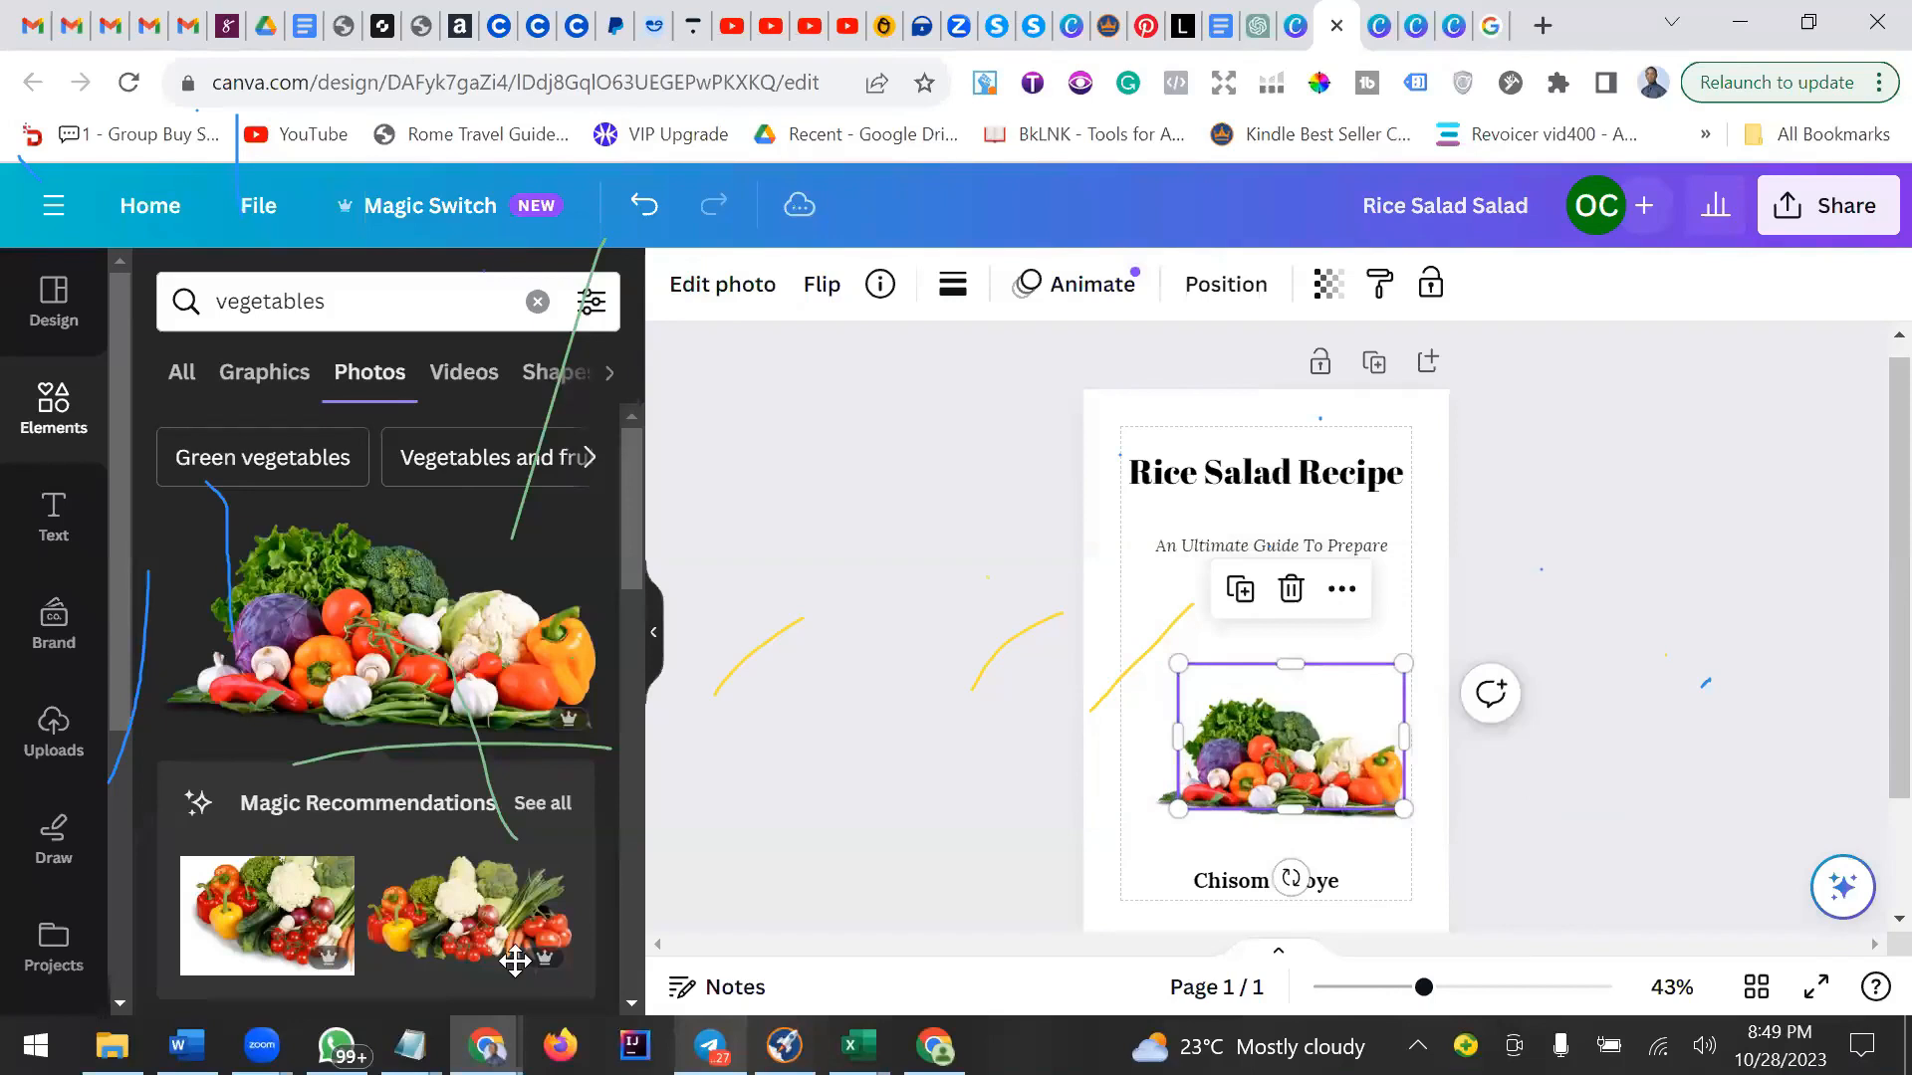
{"action": "left_click", "coordinate": [722, 285]}
{"action": "scroll", "coordinate": [378, 687], "scroll_direction": "down", "scroll_amount": 1}
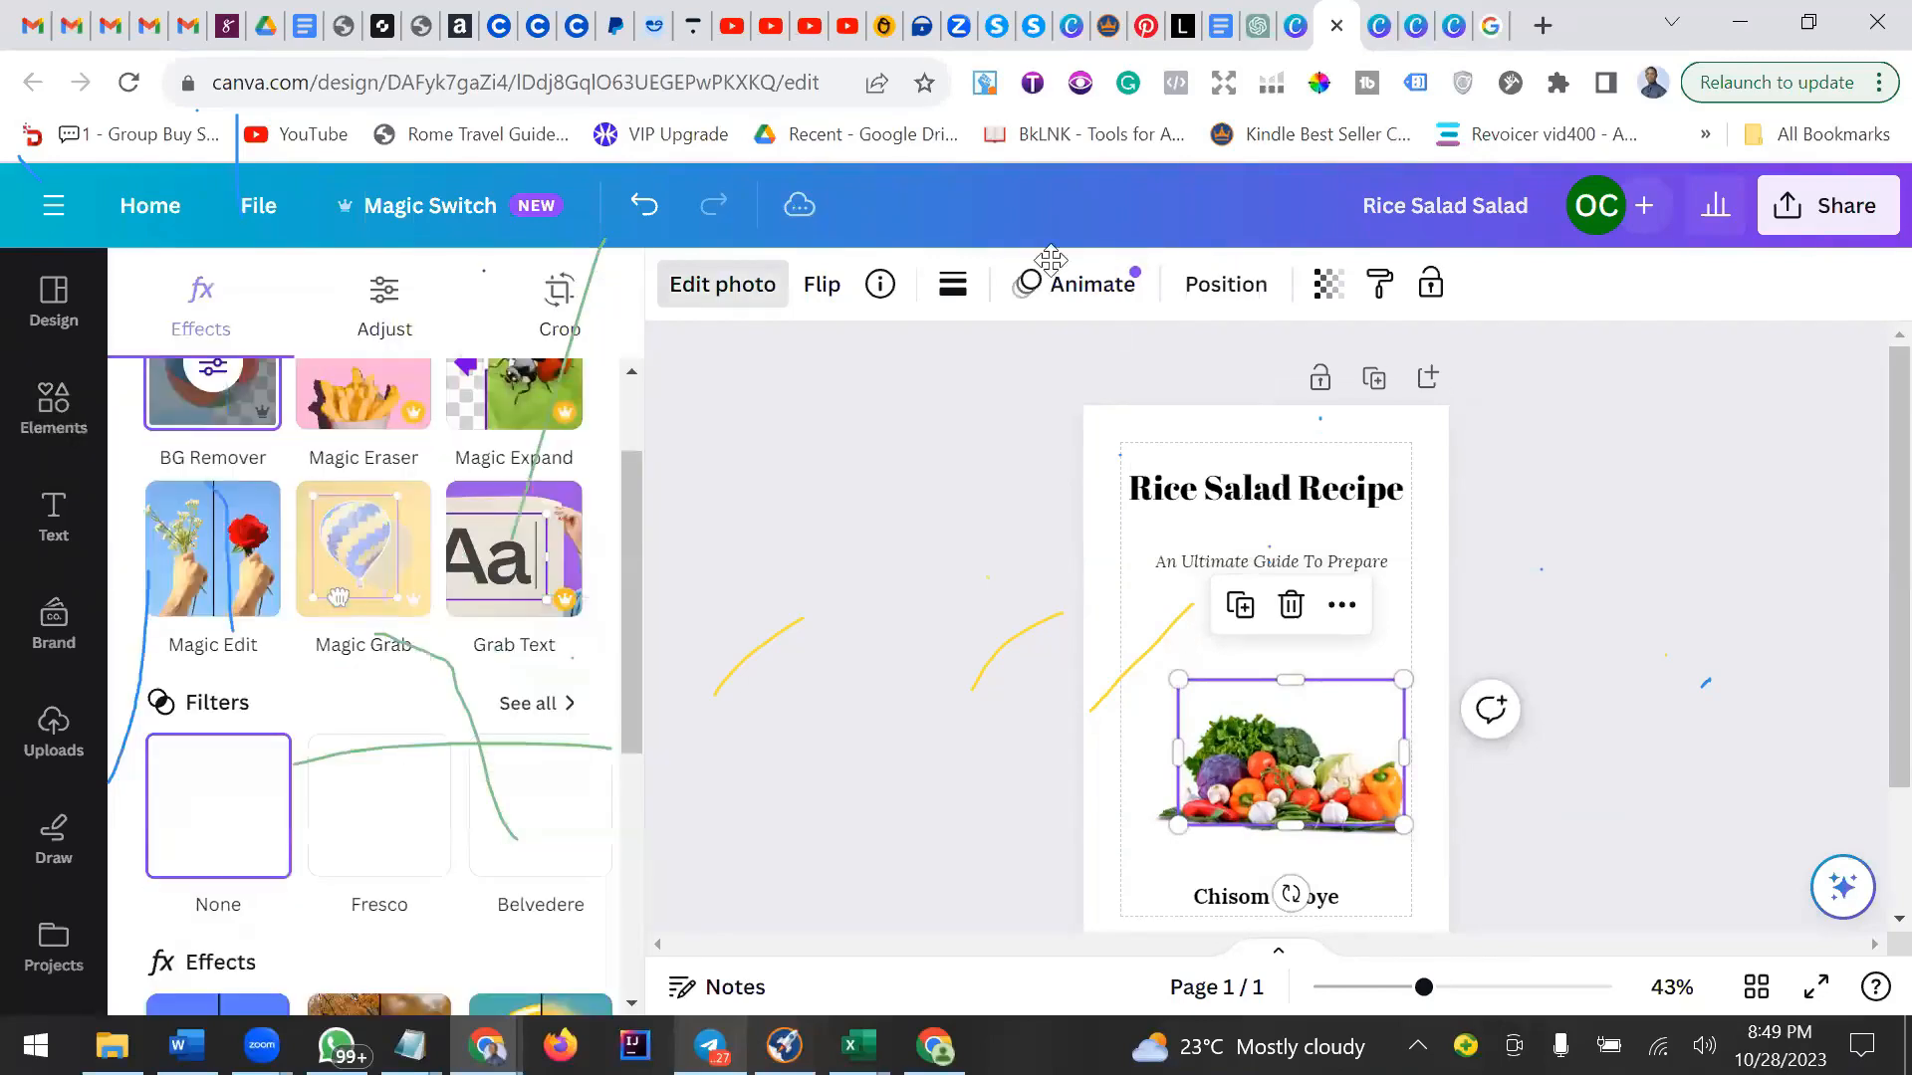
{"action": "left_click", "coordinate": [722, 285]}
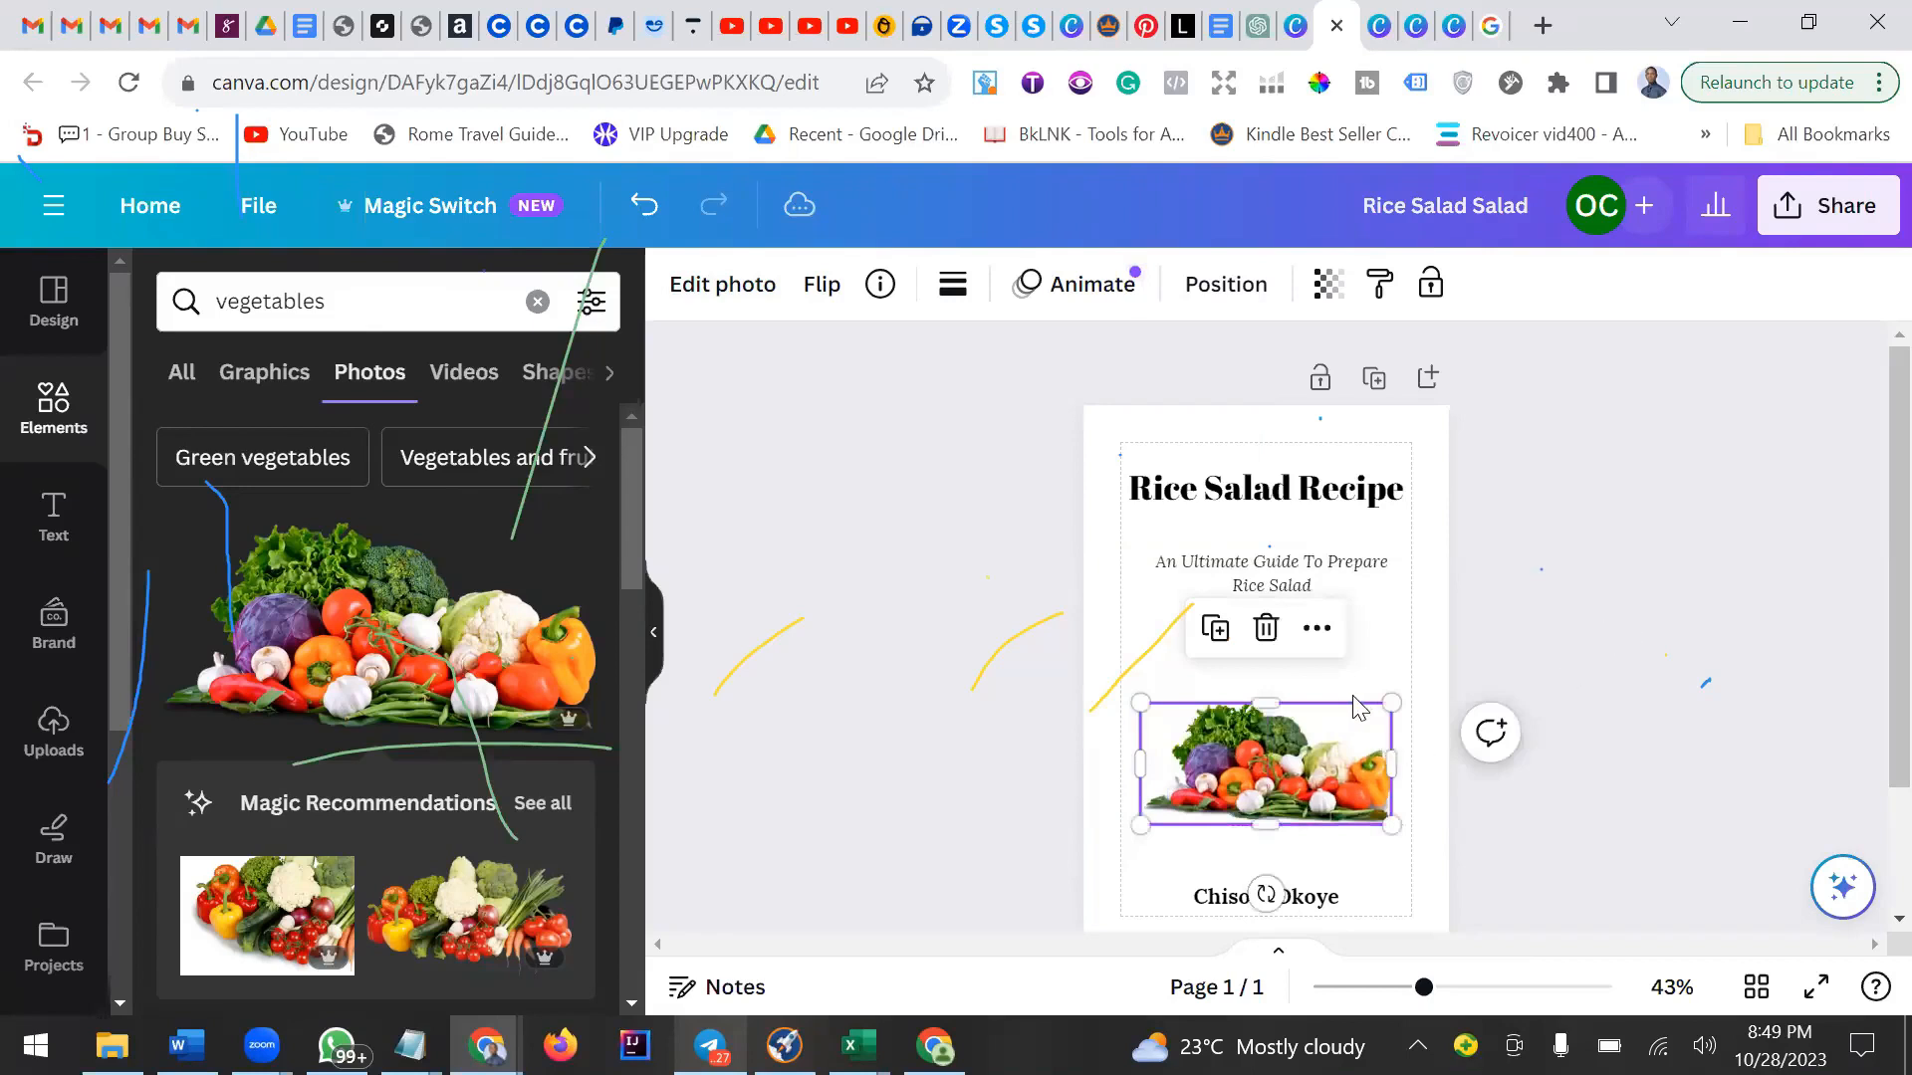
{"action": "left_click_drag", "start_coordinate": [1342, 681], "coordinate": [1387, 731]}
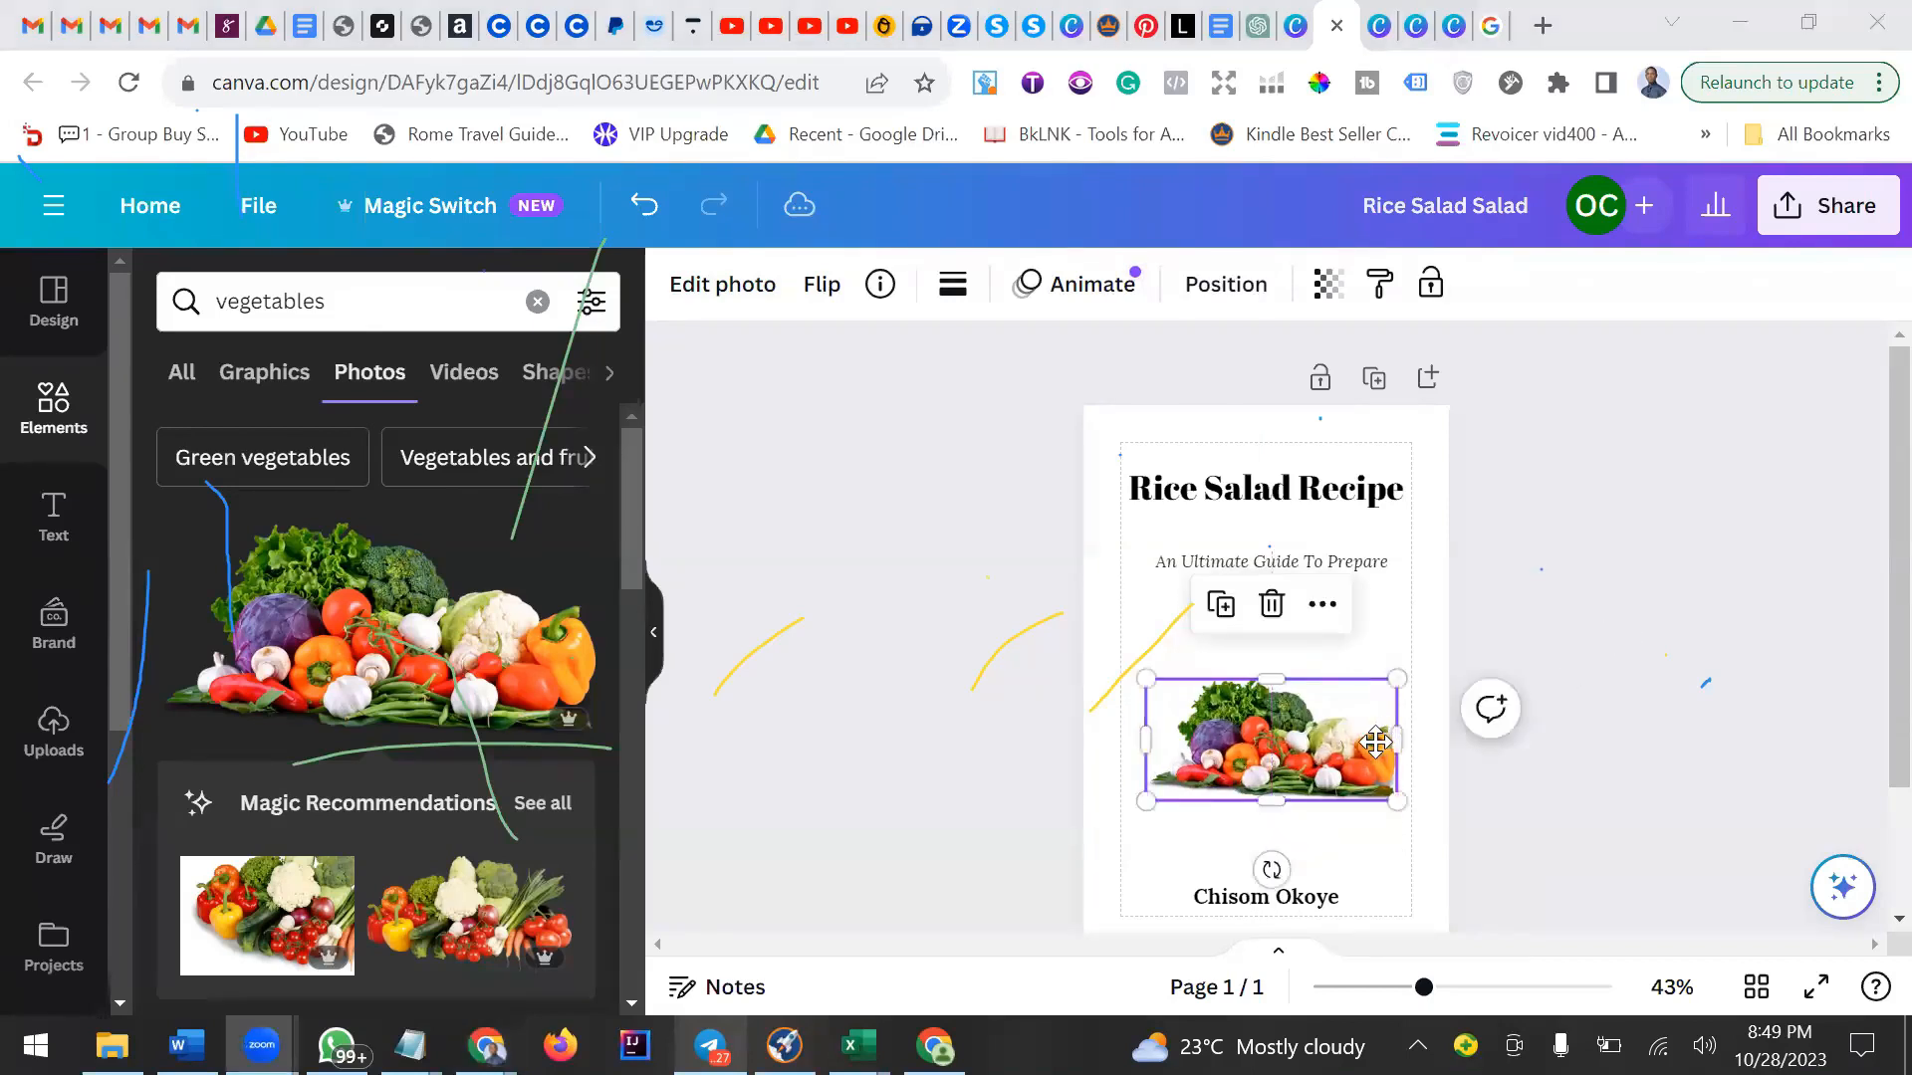
{"action": "left_click_drag", "start_coordinate": [1195, 692], "coordinate": [1152, 687]}
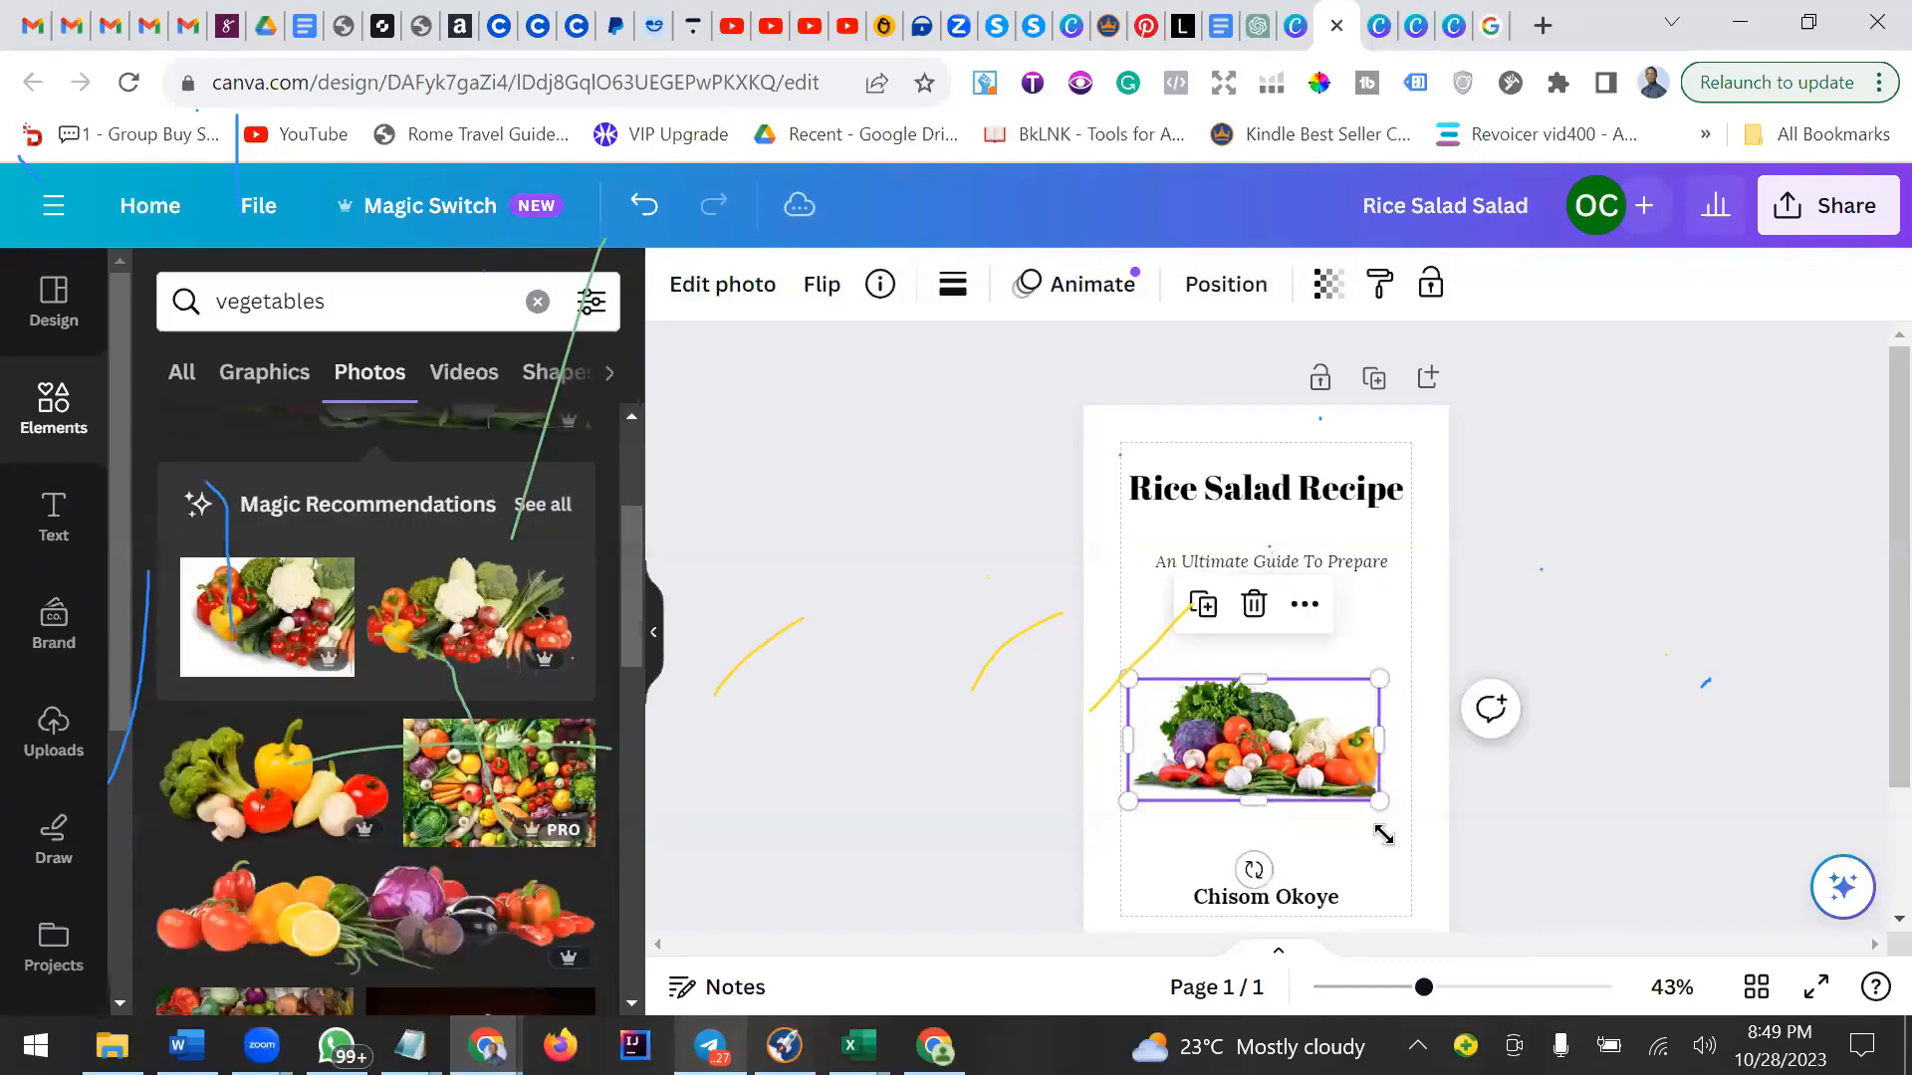
Search the elements library for rice sa.
{"action": "key", "text": "ctrl+a"}
{"action": "type", "text": "rice sa"}
{"action": "left_click_drag", "start_coordinate": [1390, 810], "coordinate": [1392, 815]}
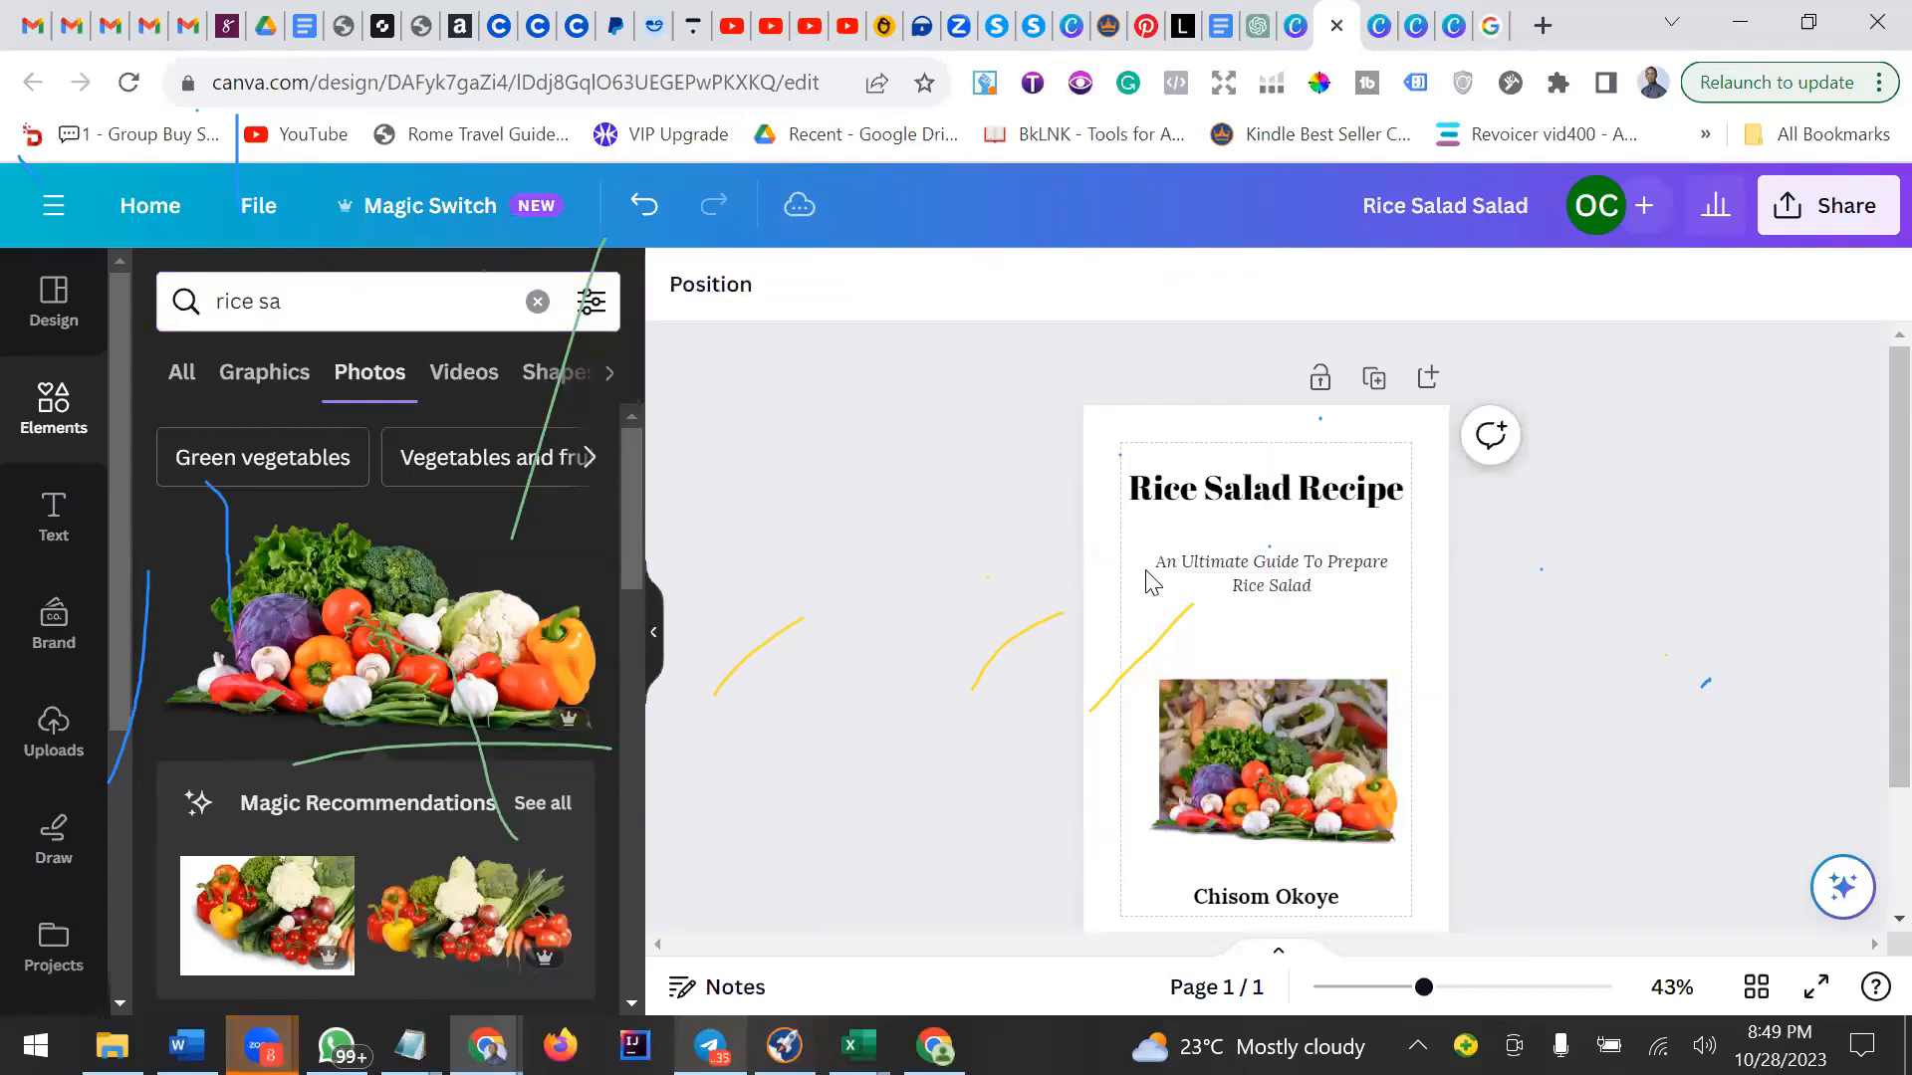
{"action": "left_click_drag", "start_coordinate": [1205, 608], "coordinate": [1645, 729]}
{"action": "left_click", "coordinate": [1644, 729]}
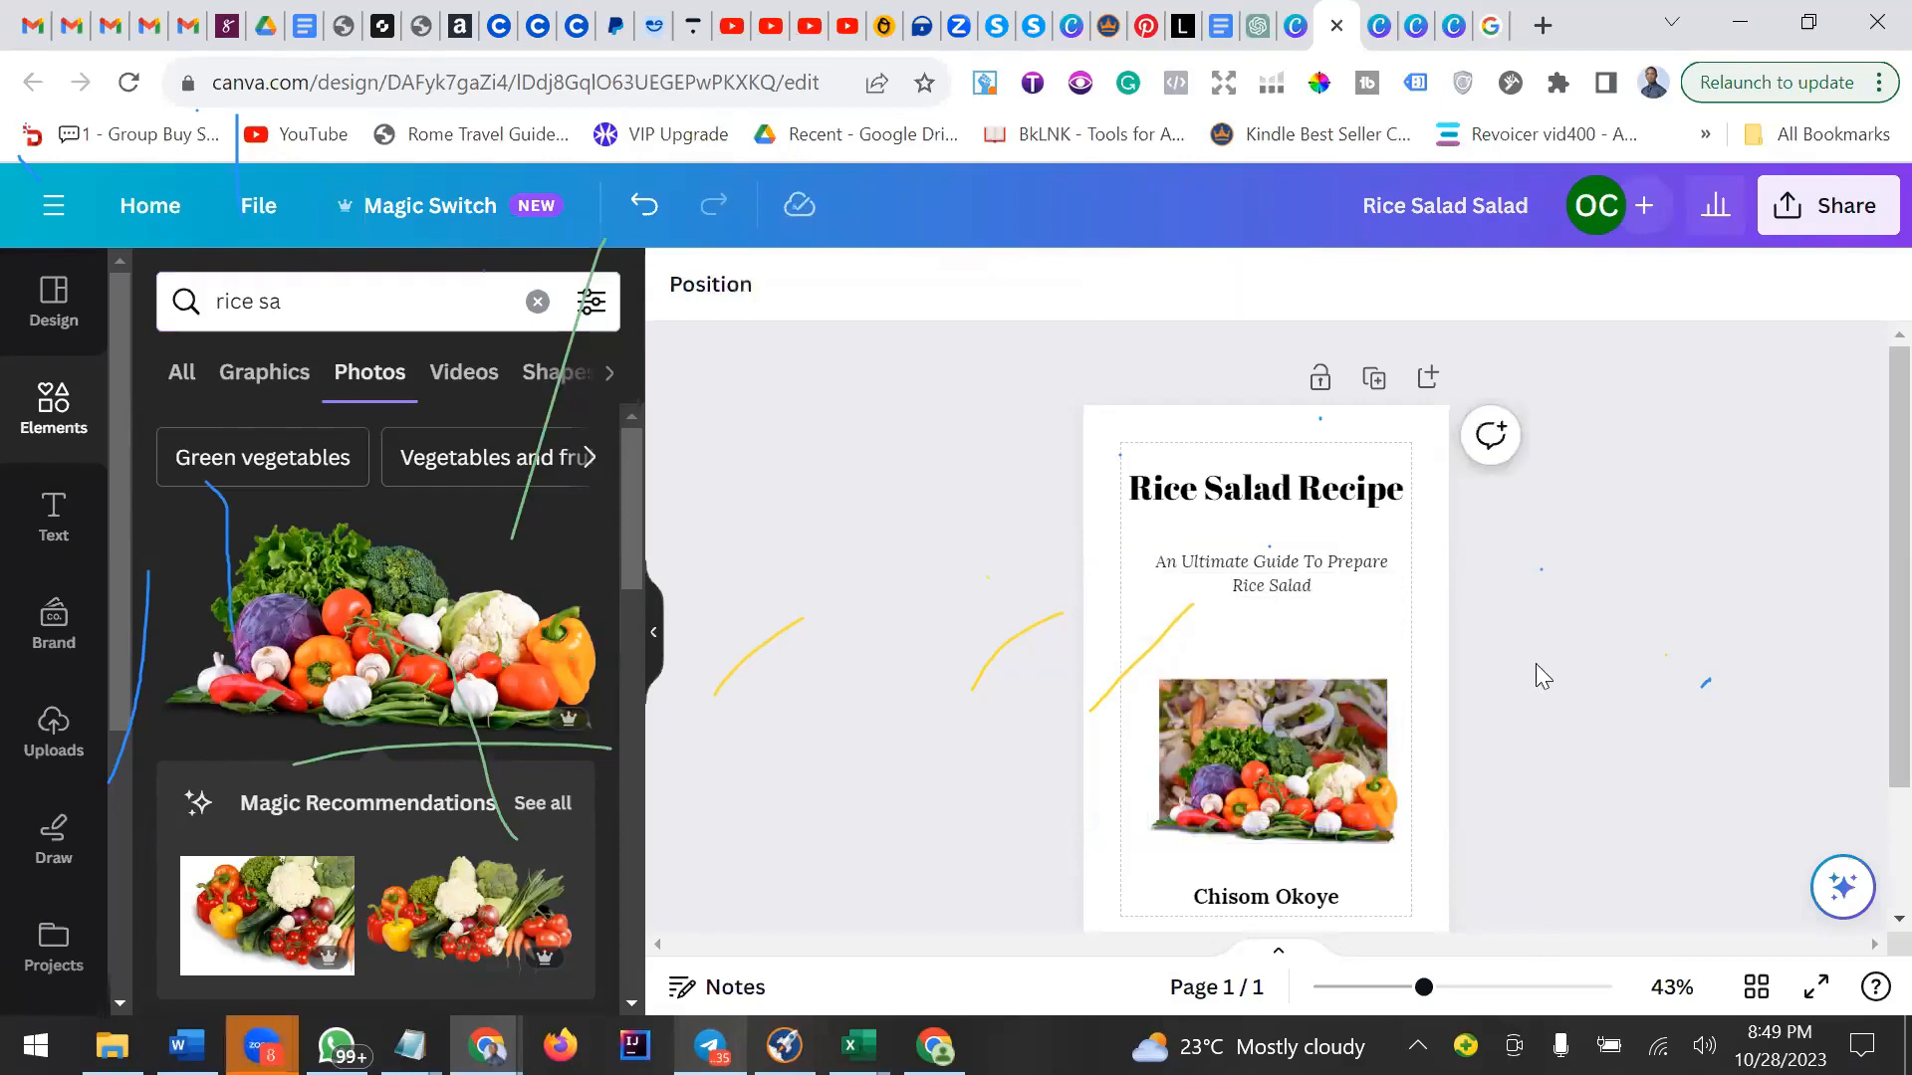
{"action": "scroll", "coordinate": [1319, 642], "scroll_direction": "down", "scroll_amount": 2}
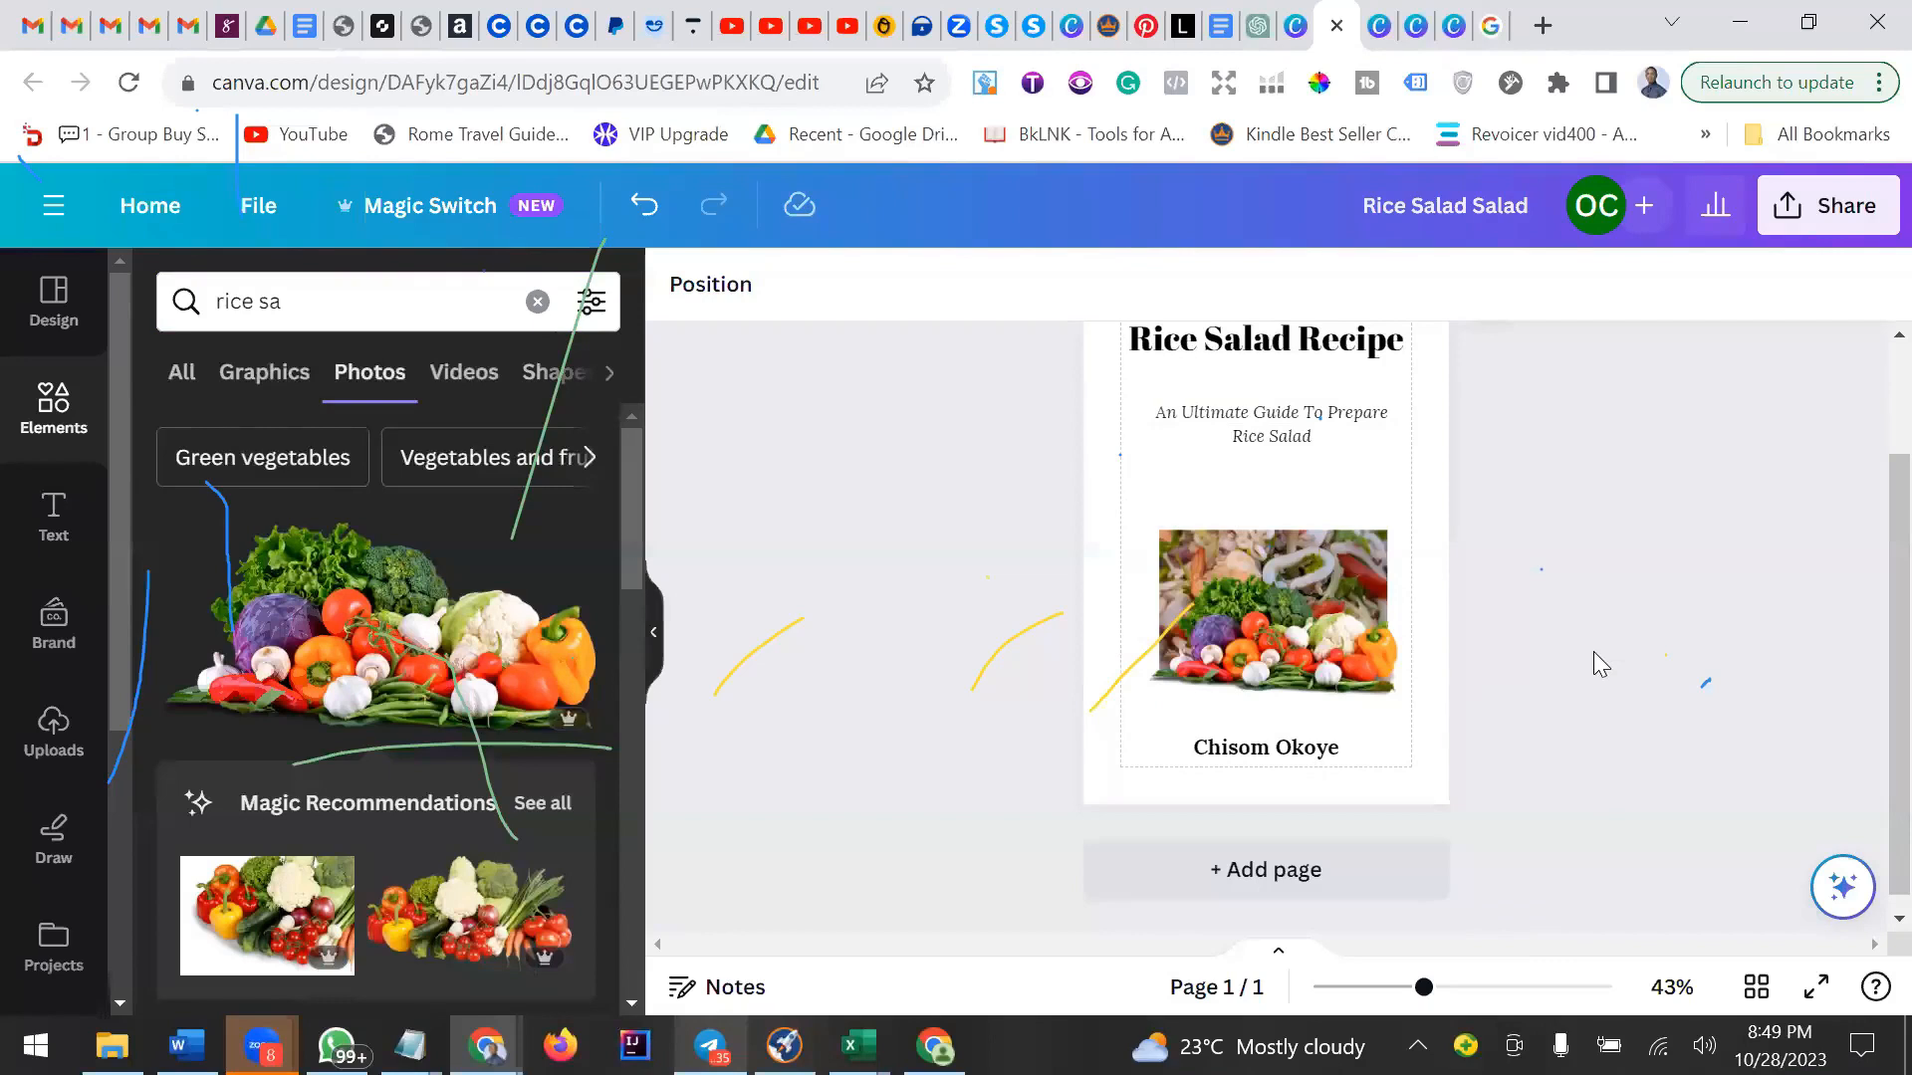
{"action": "scroll", "coordinate": [1571, 657], "scroll_direction": "up", "scroll_amount": 2}
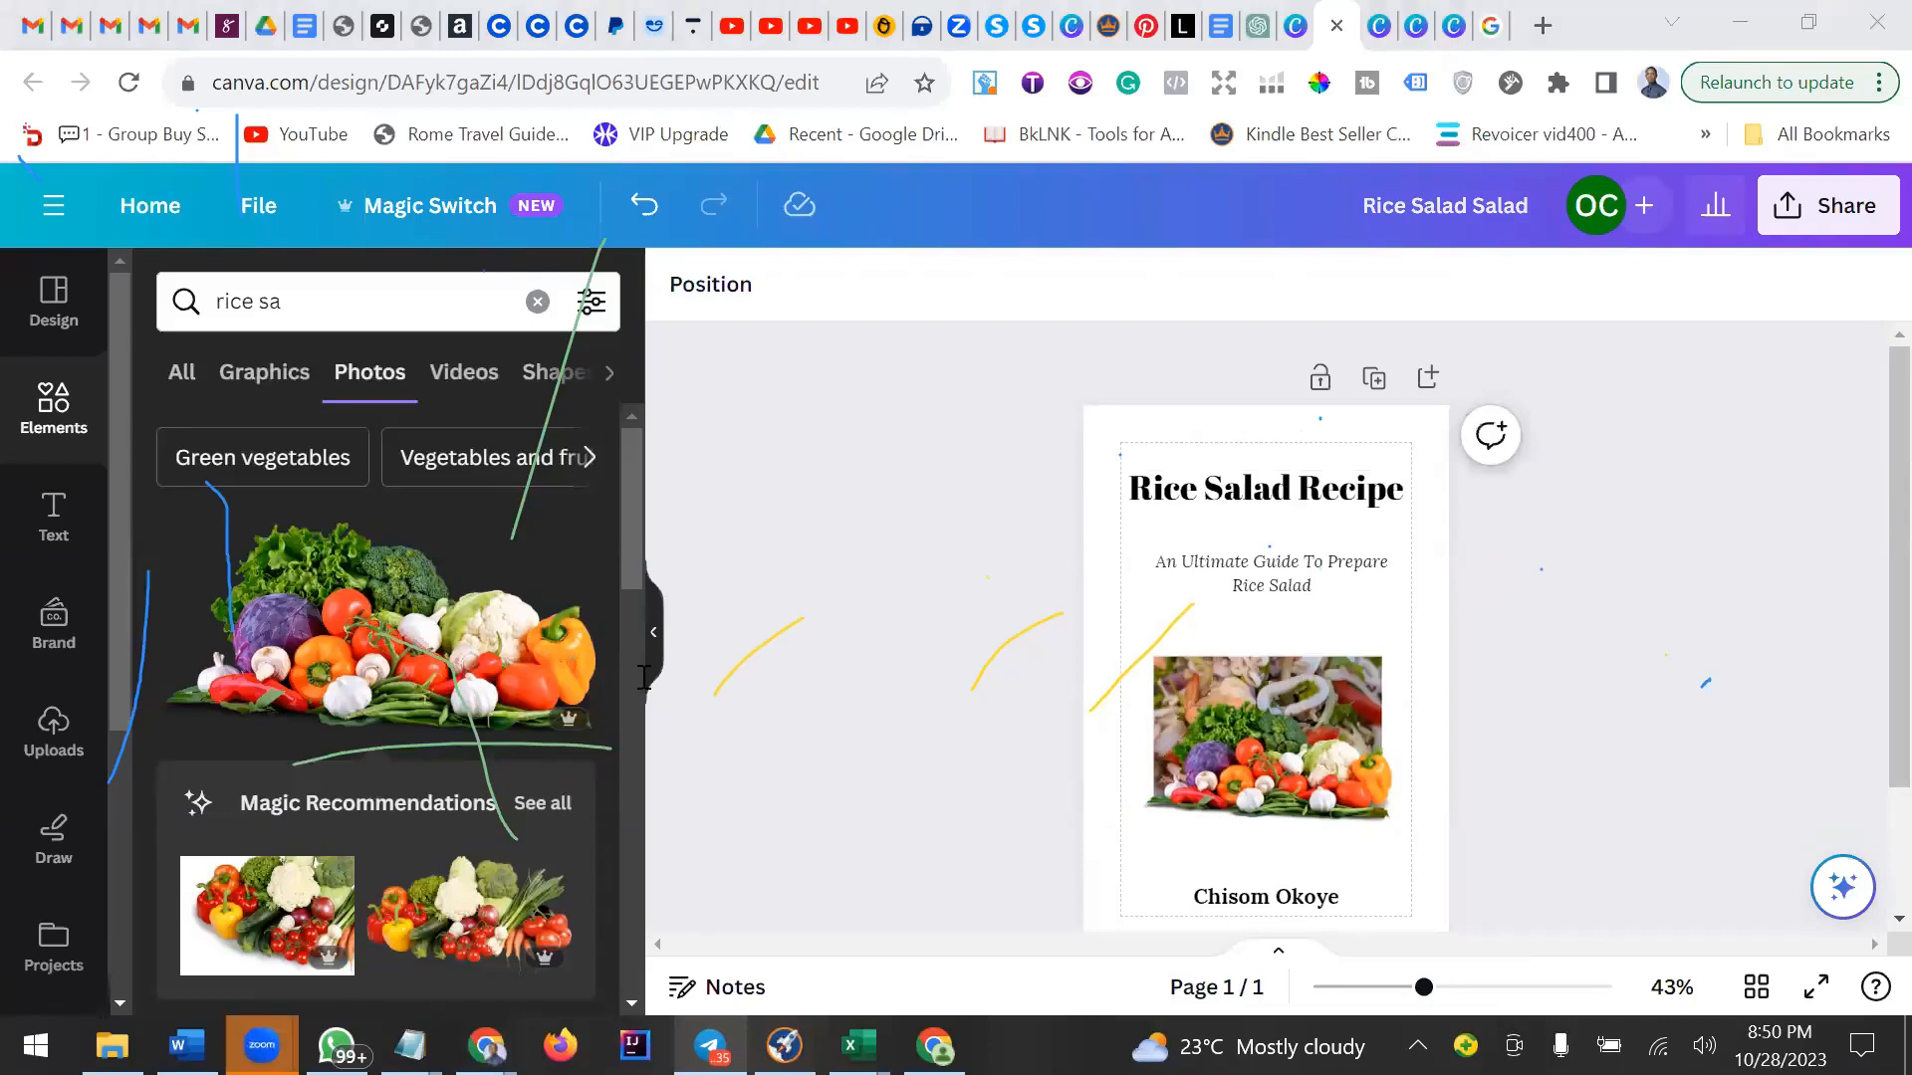
{"action": "left_click", "coordinate": [1045, 295]}
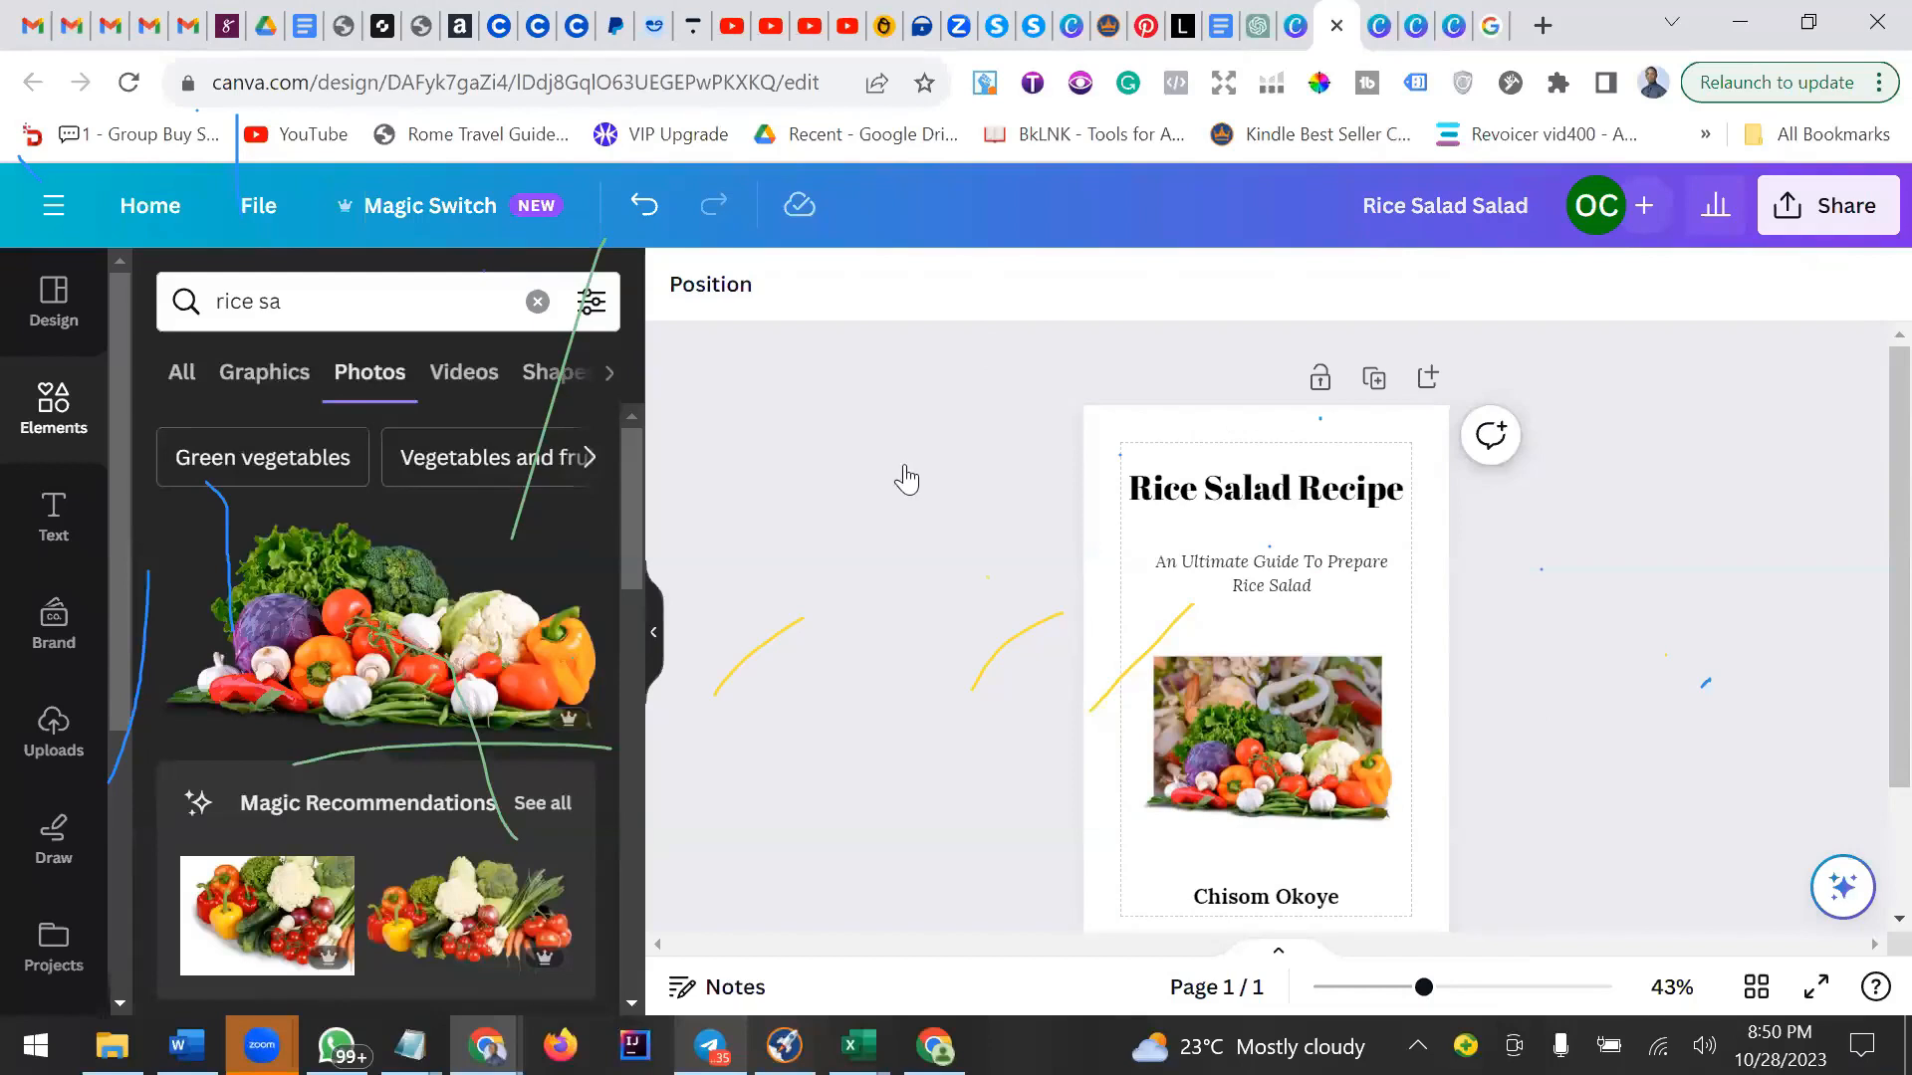
{"action": "left_click", "coordinate": [1048, 233]}
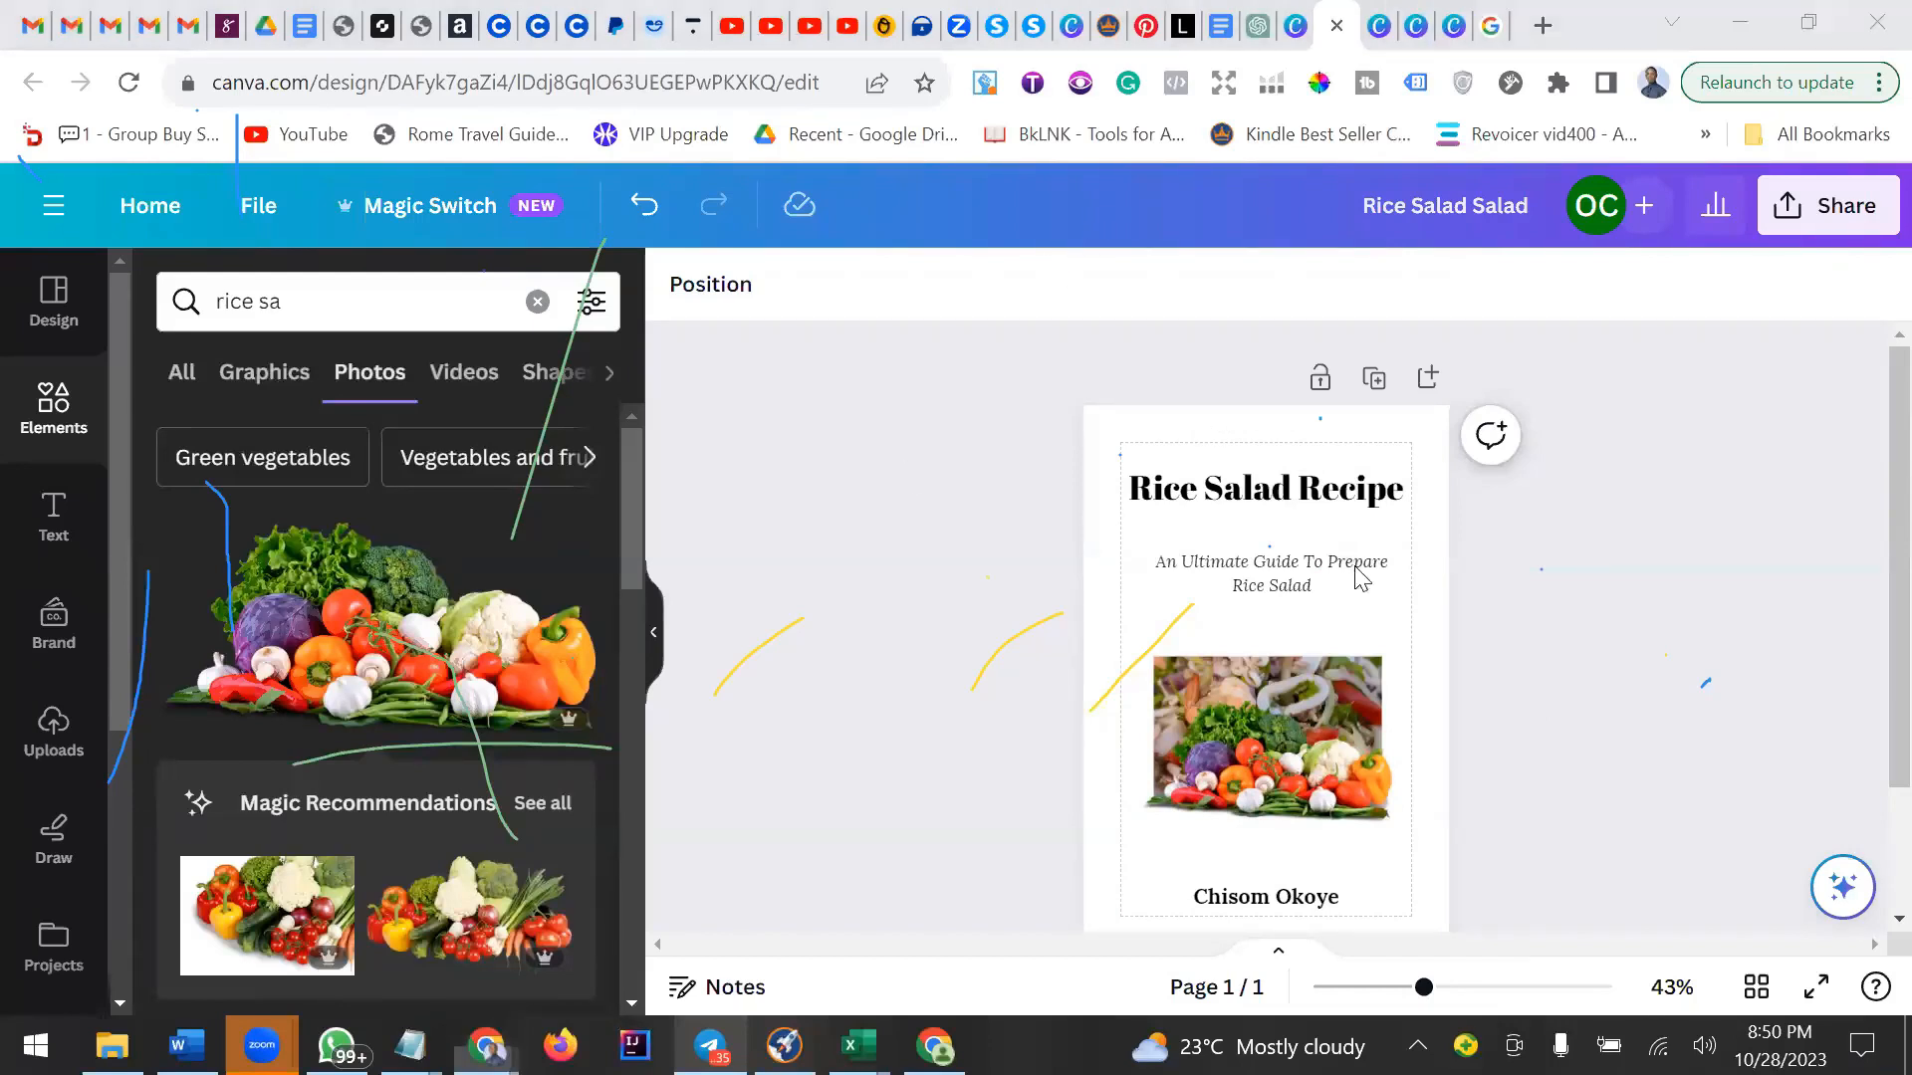
{"action": "left_click", "coordinate": [1302, 739]}
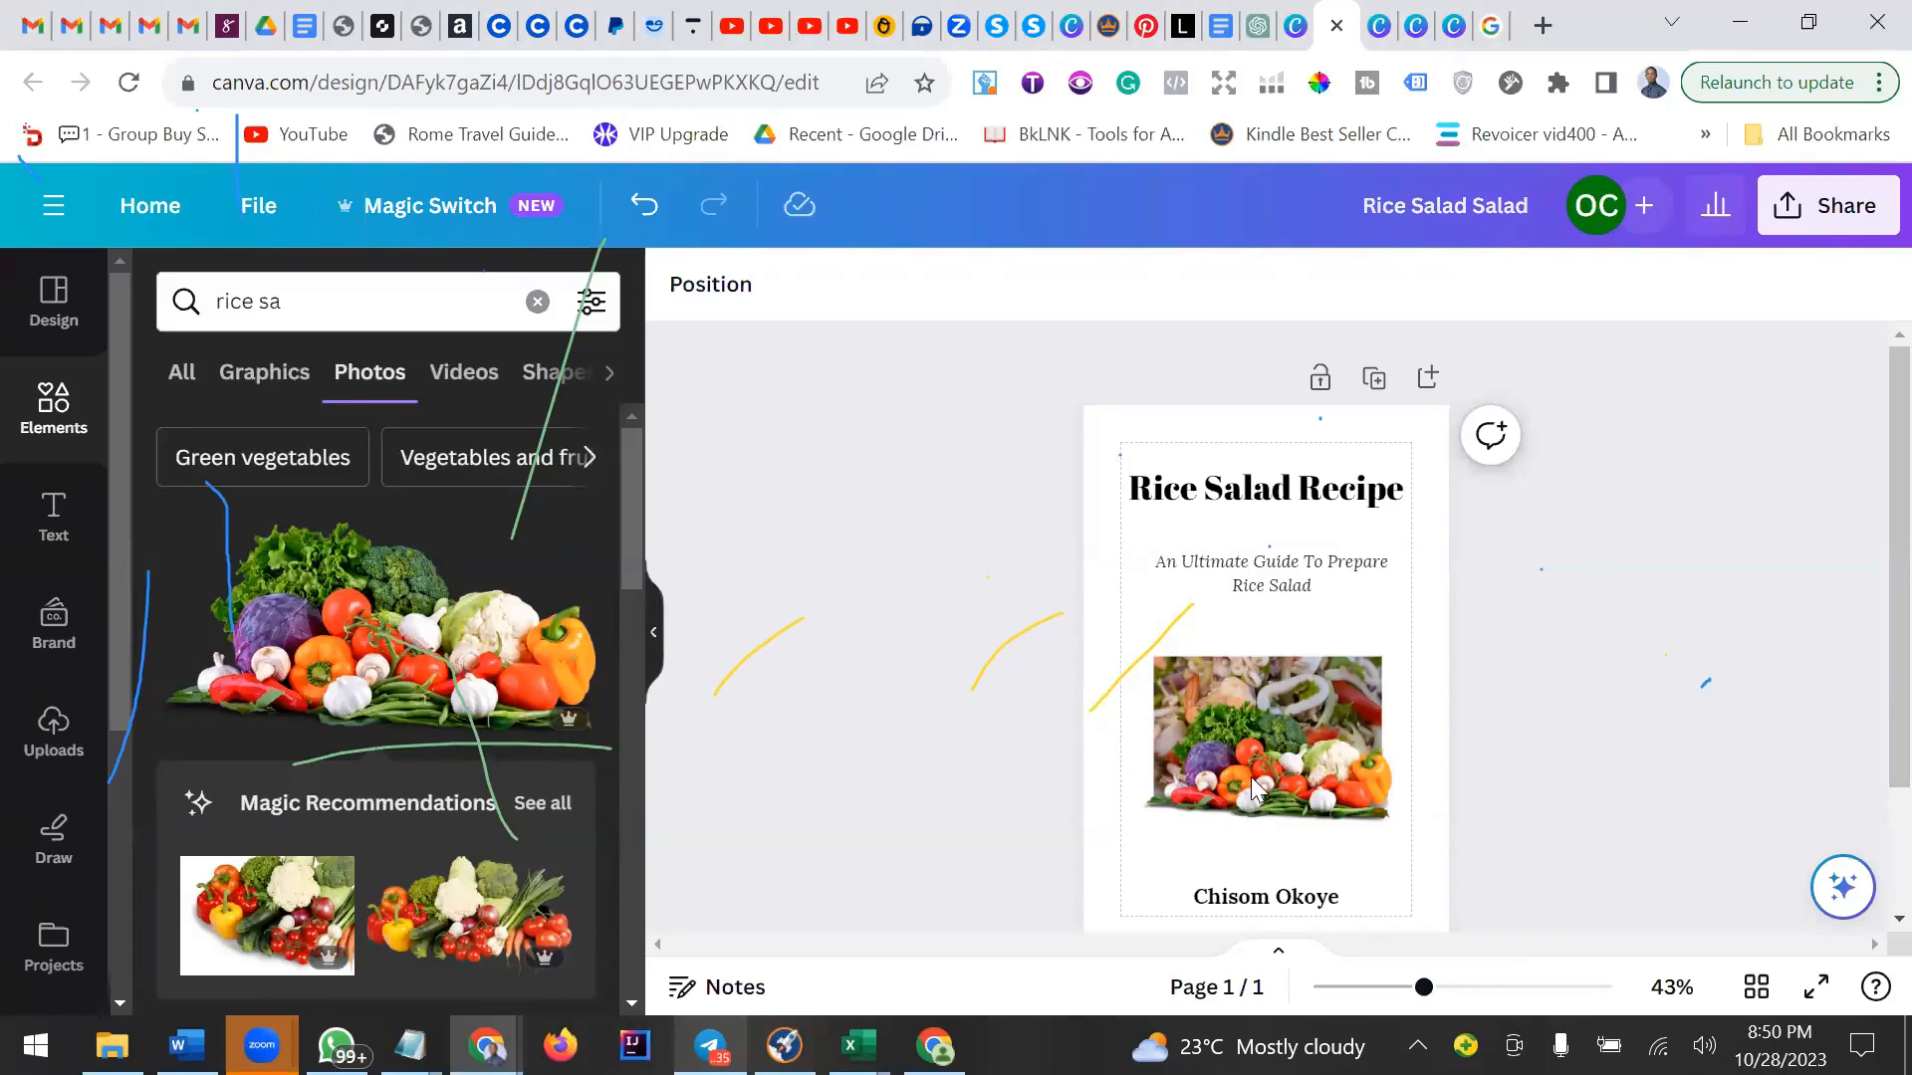
Ungroup the photos and delete the shrimp salad photo, keeping the vegetables photo.
{"action": "left_click", "coordinate": [1288, 669]}
{"action": "left_click", "coordinate": [1260, 597]}
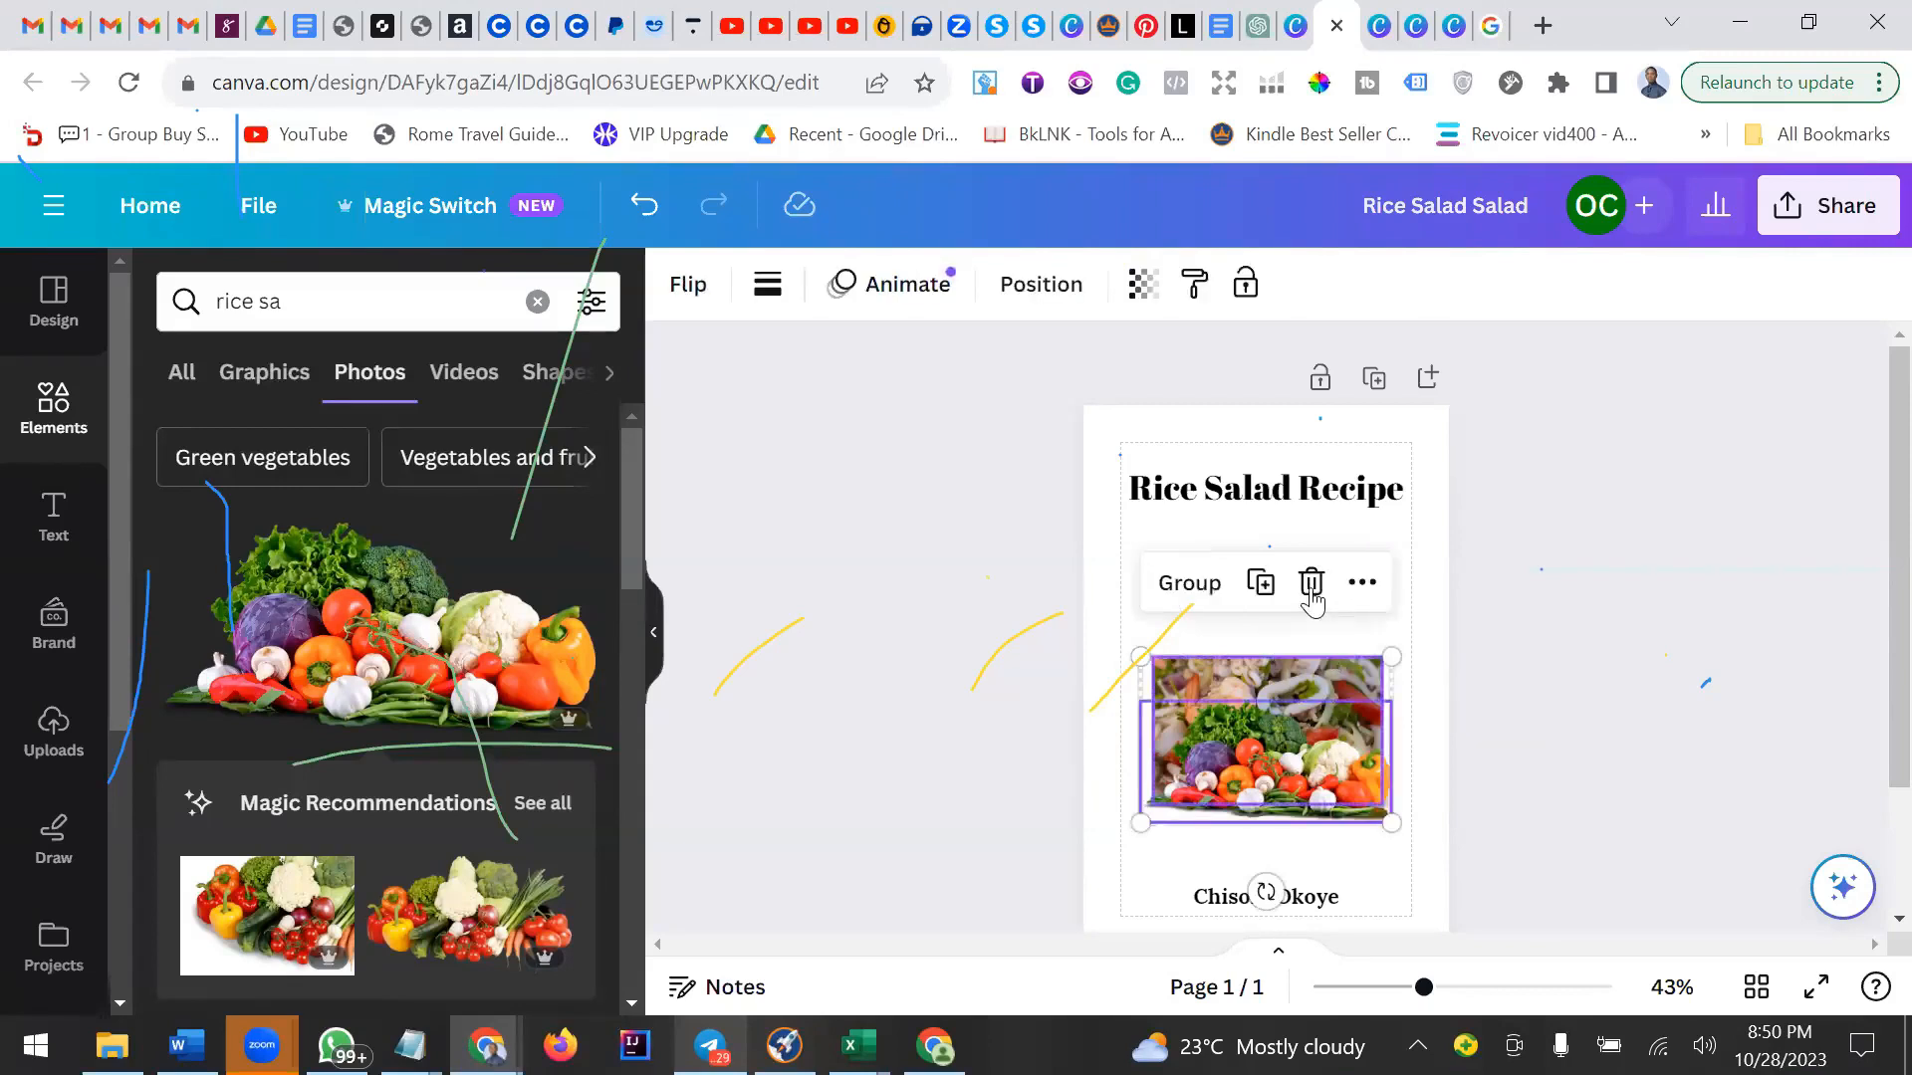
{"action": "left_click", "coordinate": [1310, 587]}
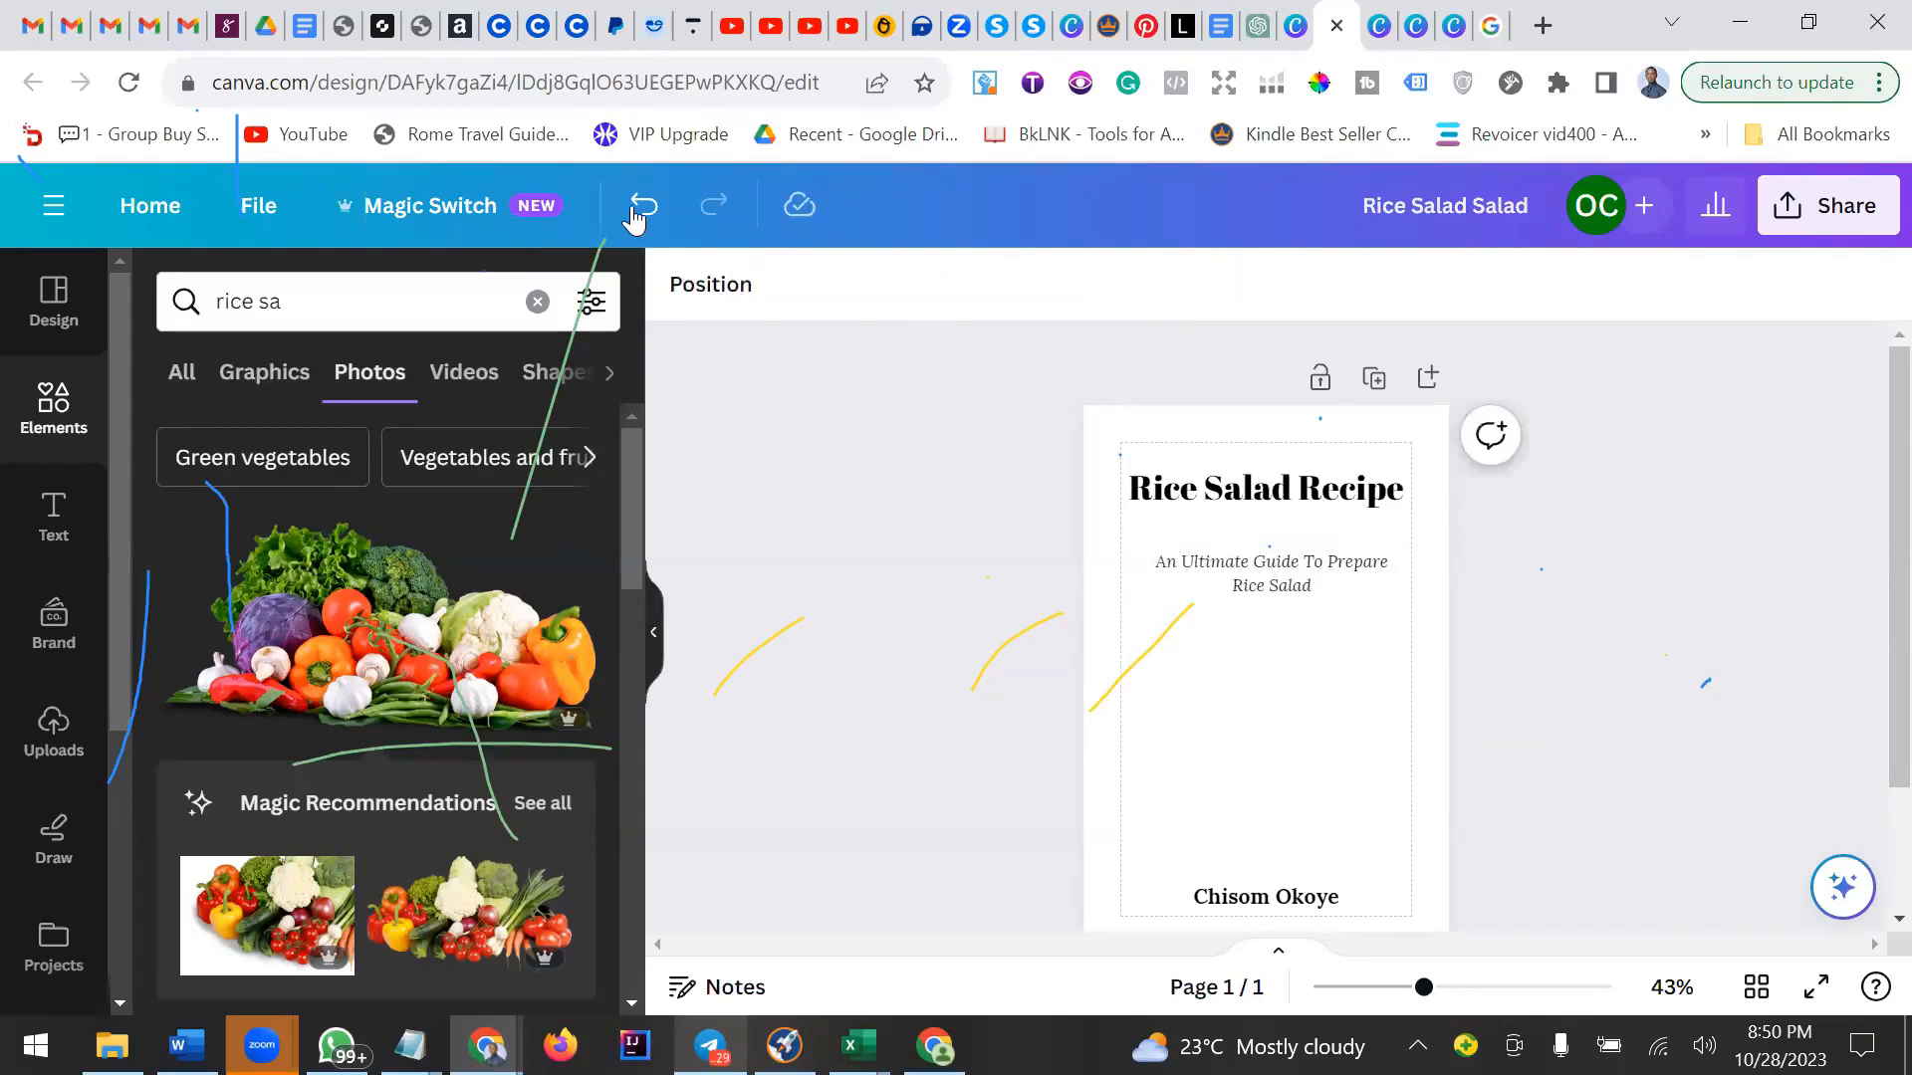
{"action": "key", "text": "ctrl+z"}
{"action": "left_click", "coordinate": [1334, 663]}
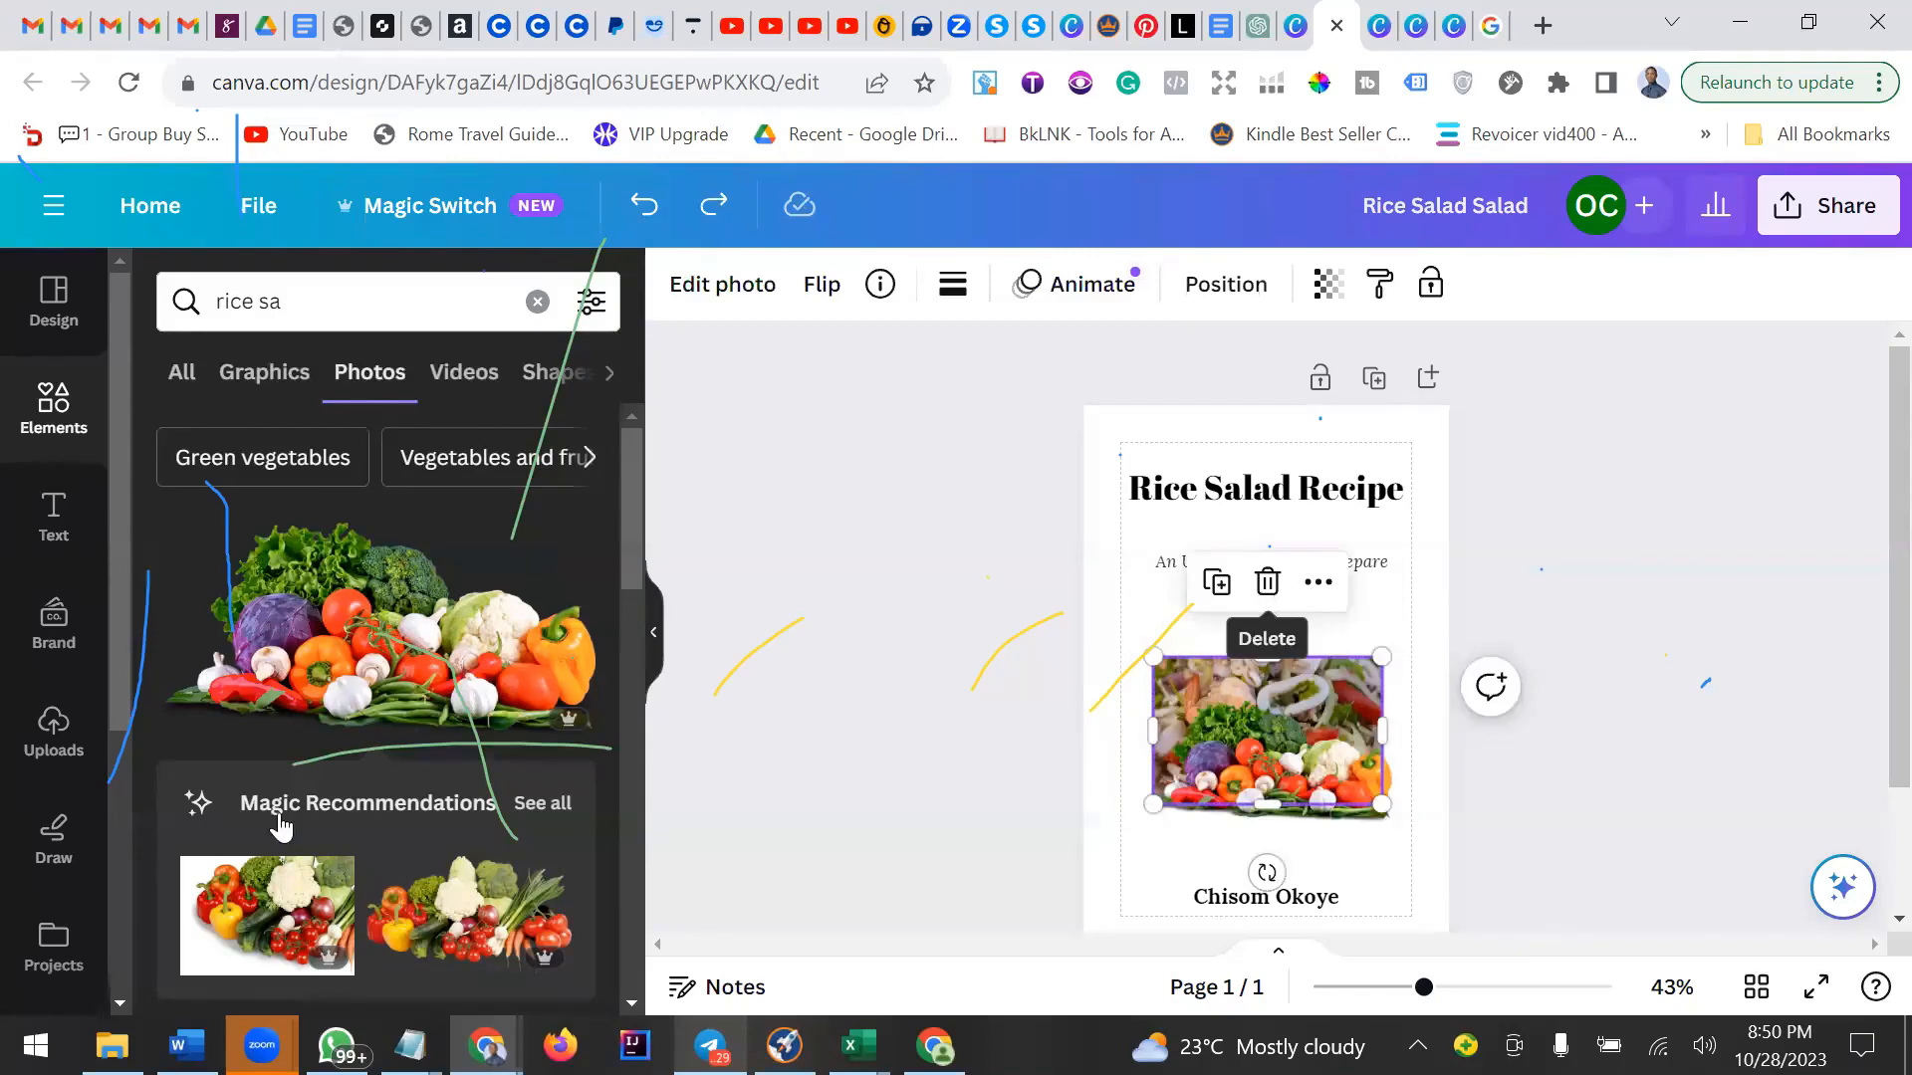
{"action": "key", "text": "Delete"}
Add the broccoli photo from the results onto the vegetables photo's upper right.
{"action": "scroll", "coordinate": [264, 797], "scroll_direction": "down", "scroll_amount": 3}
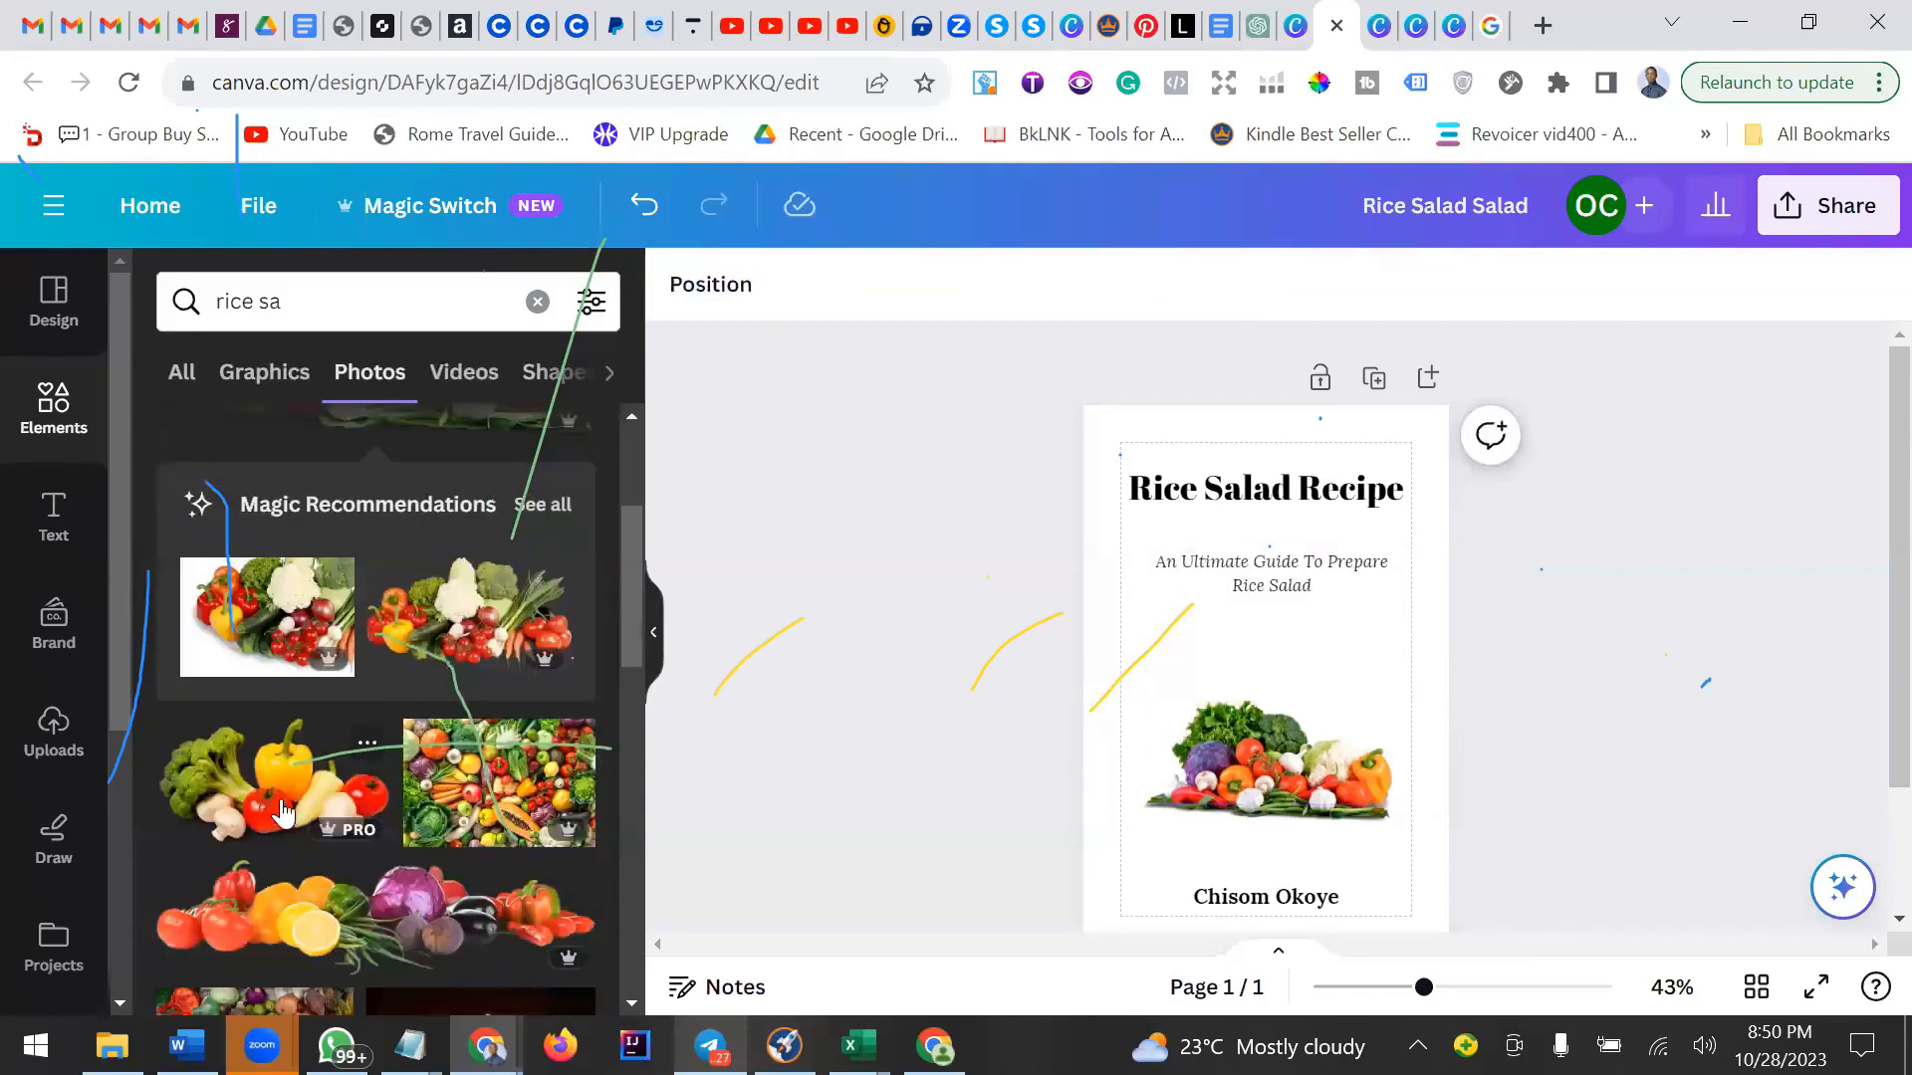
{"action": "scroll", "coordinate": [279, 806], "scroll_direction": "down", "scroll_amount": 5}
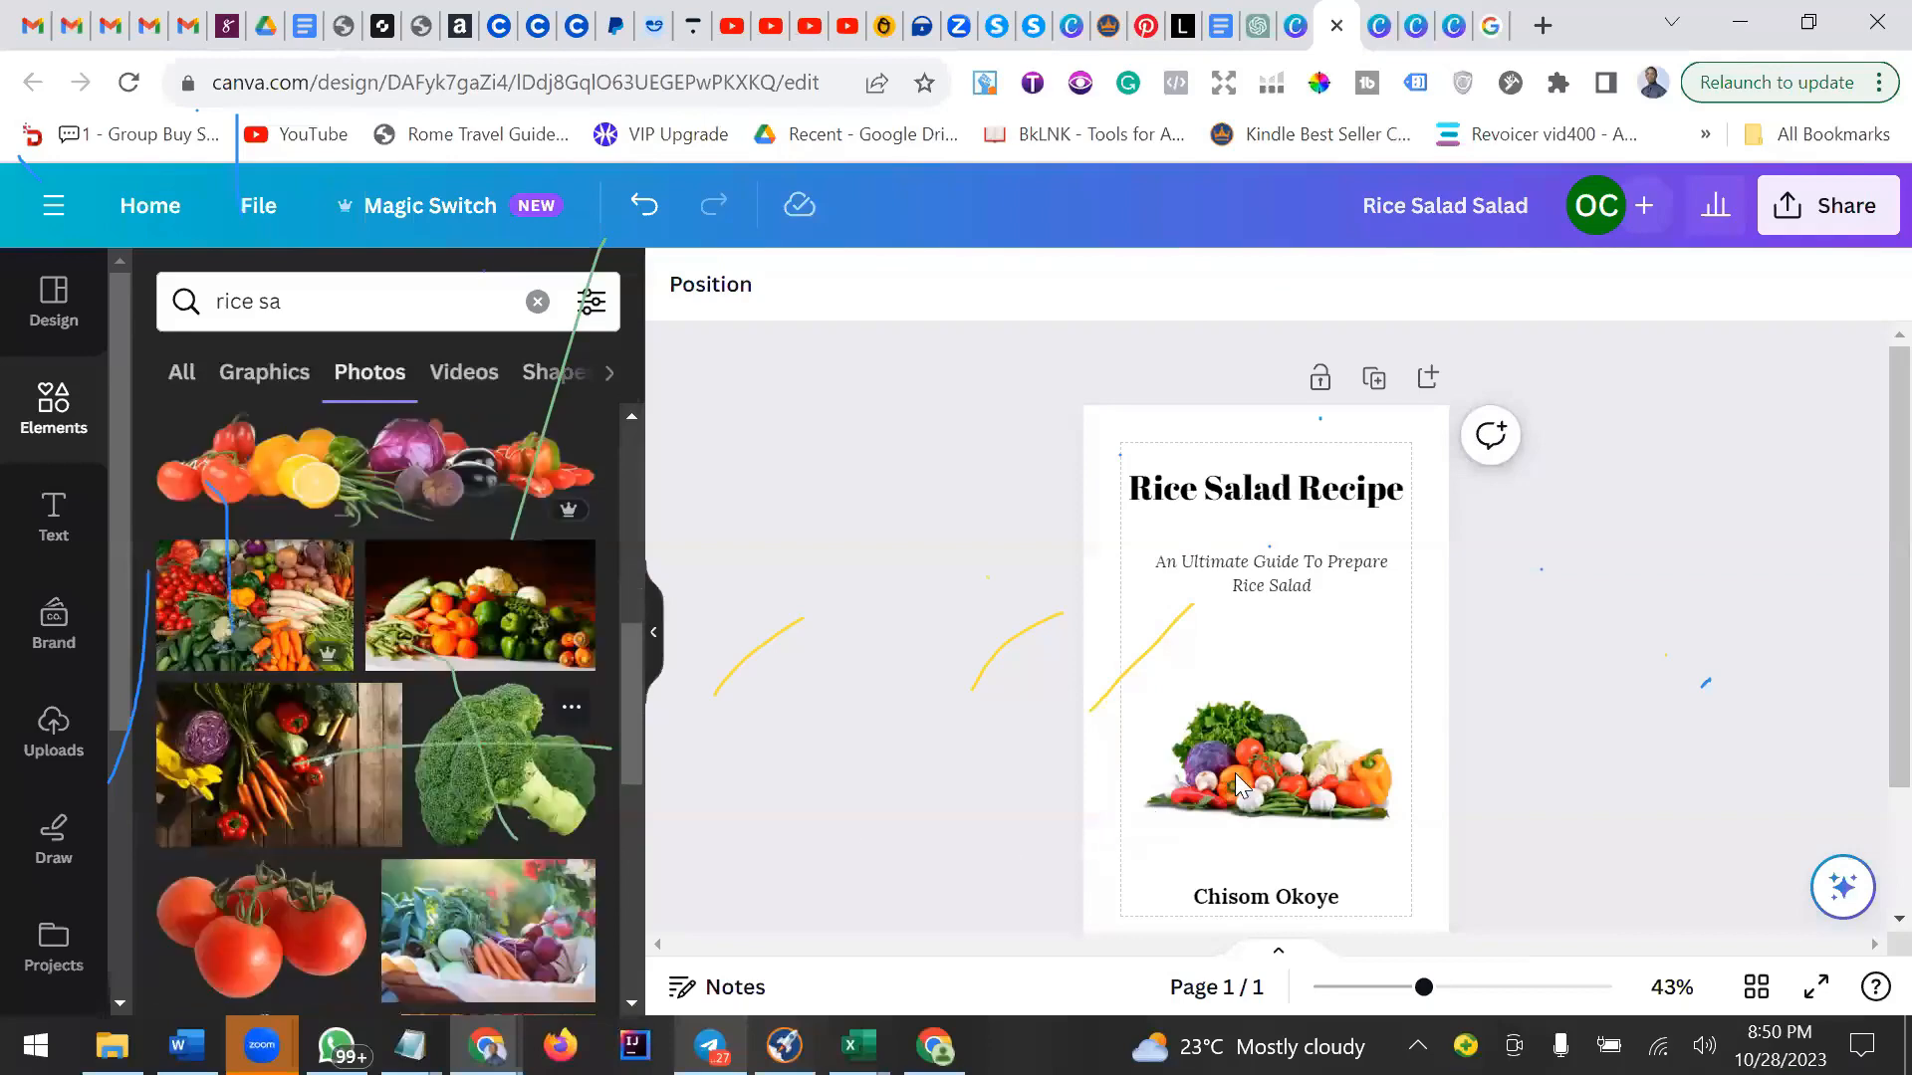
{"action": "left_click_drag", "start_coordinate": [1138, 569], "coordinate": [1332, 737]}
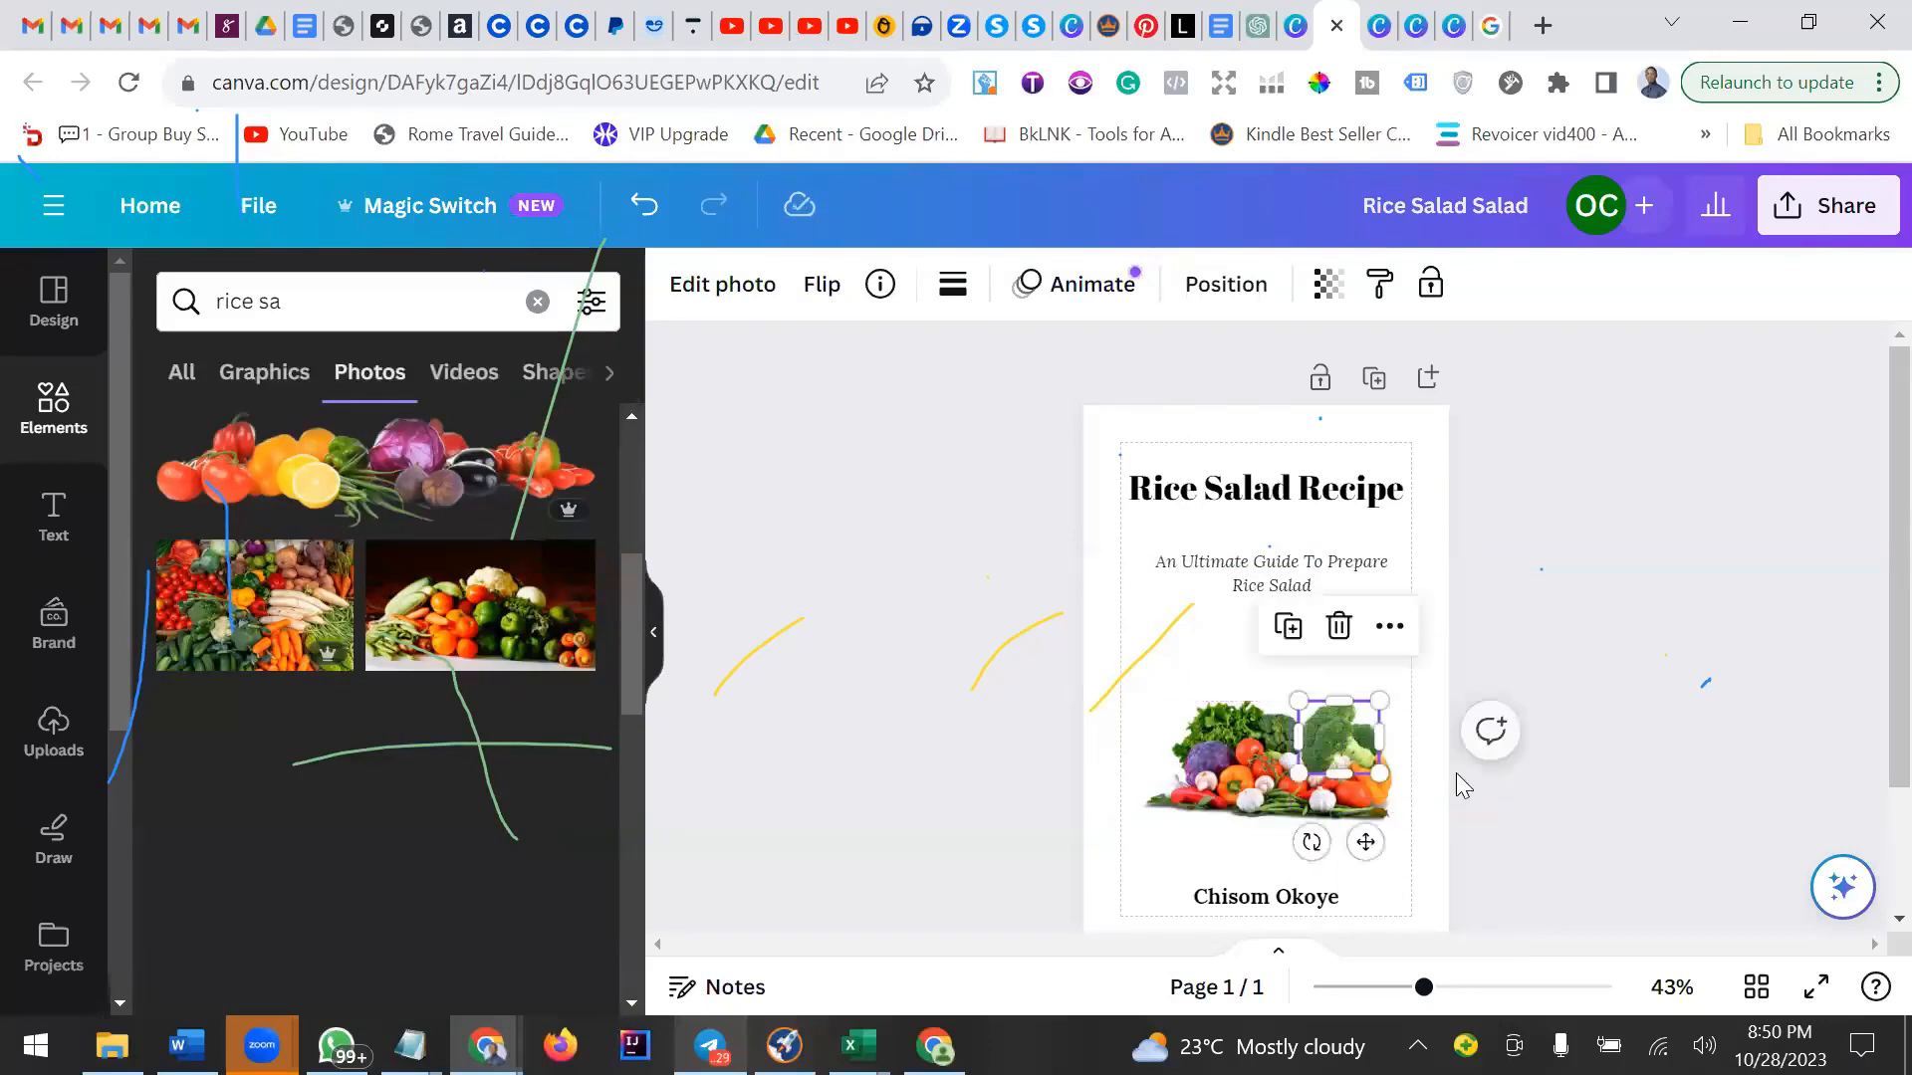
Select the broccoli and vegetables photos together and group them.
{"action": "left_click", "coordinate": [1583, 802]}
{"action": "left_click_drag", "start_coordinate": [1133, 677], "coordinate": [1359, 796]}
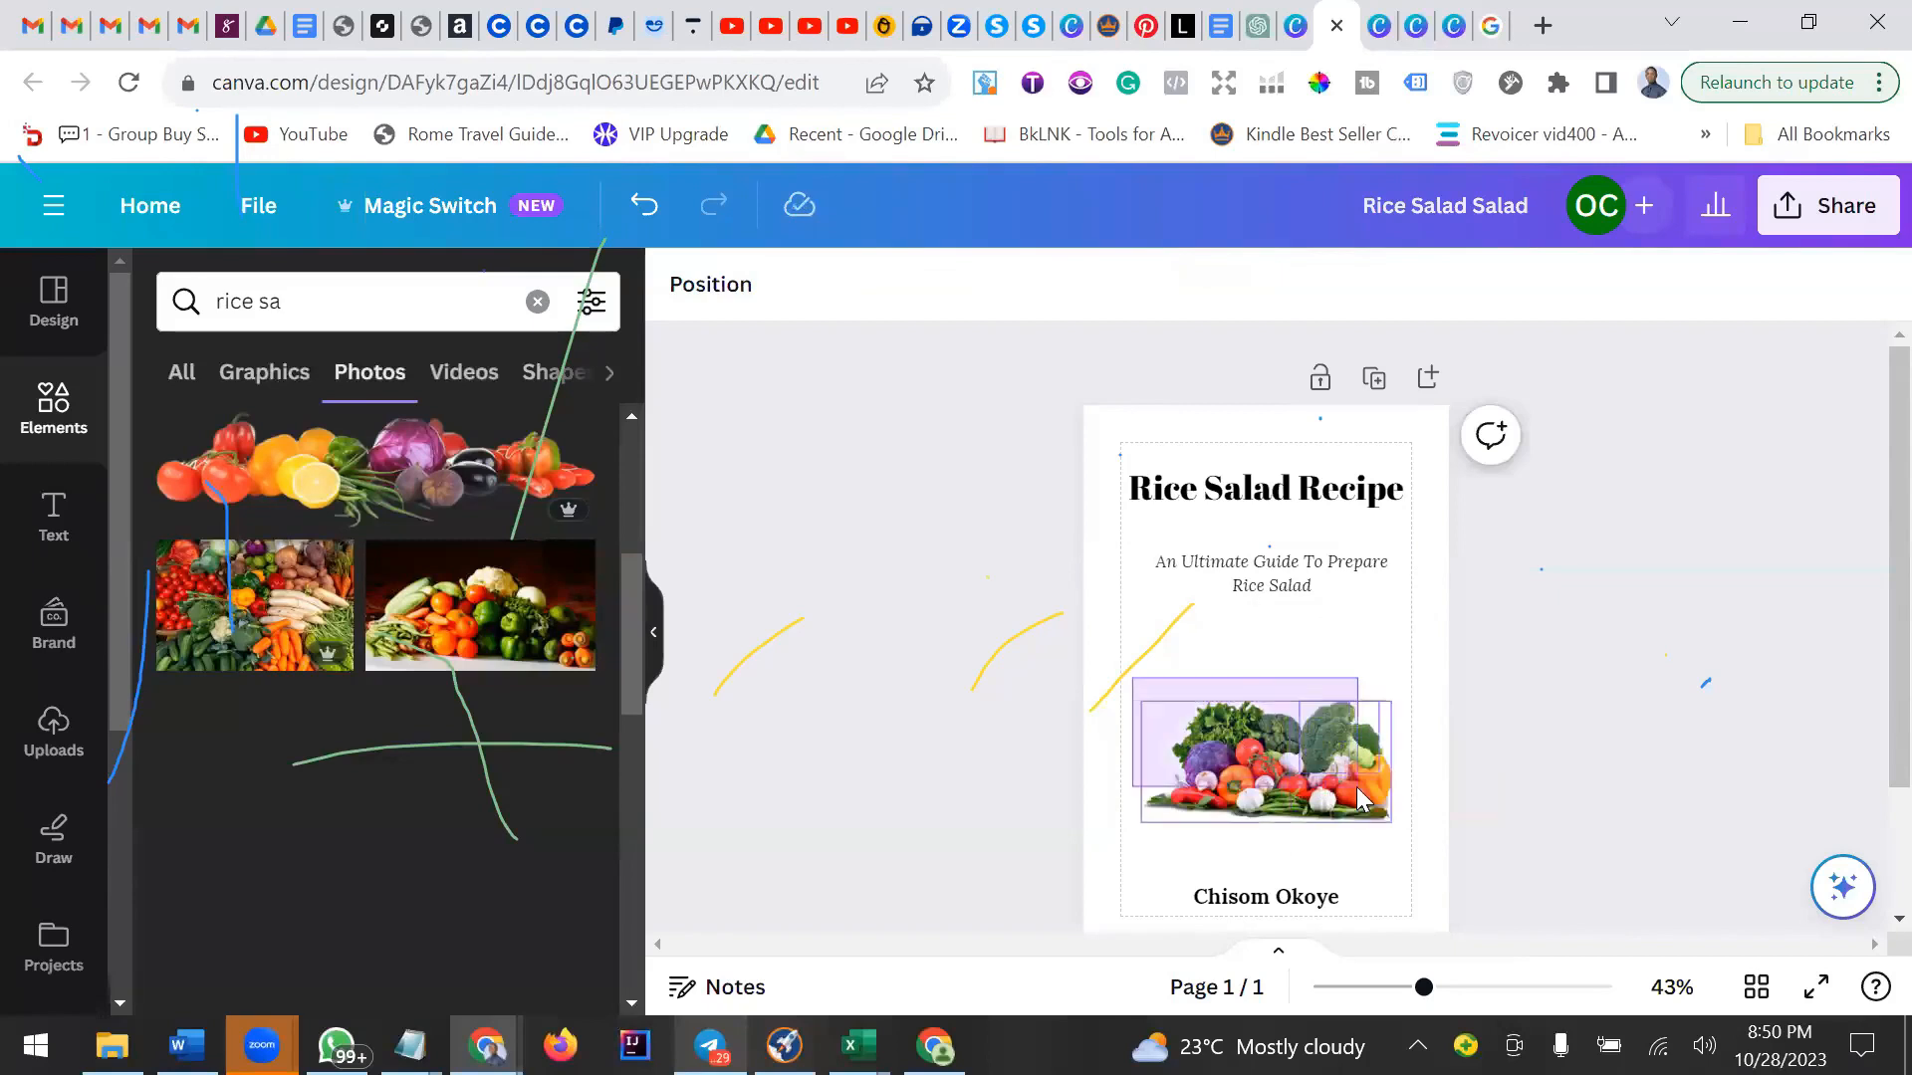
{"action": "left_click", "coordinate": [1541, 719]}
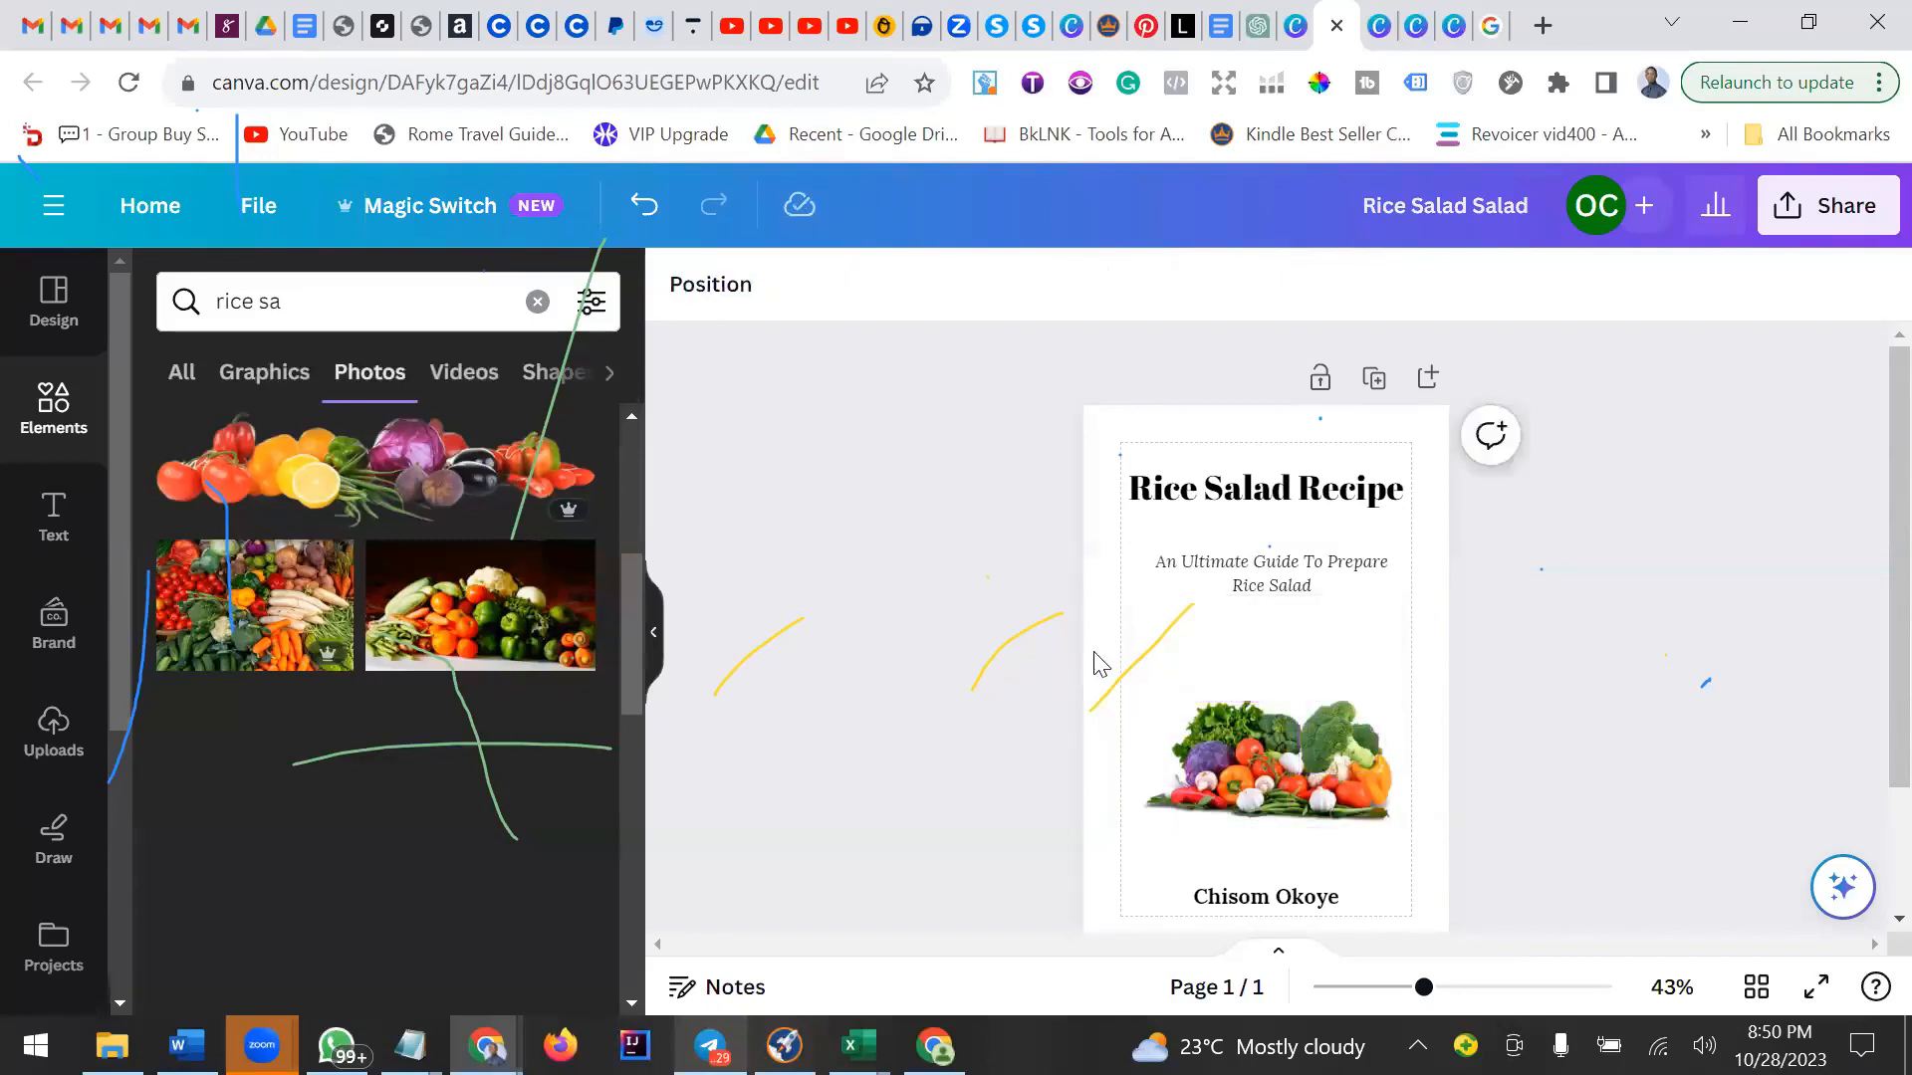
{"action": "left_click_drag", "start_coordinate": [1095, 652], "coordinate": [1394, 826]}
{"action": "left_click", "coordinate": [1481, 799]}
{"action": "left_click_drag", "start_coordinate": [1131, 674], "coordinate": [1415, 823]}
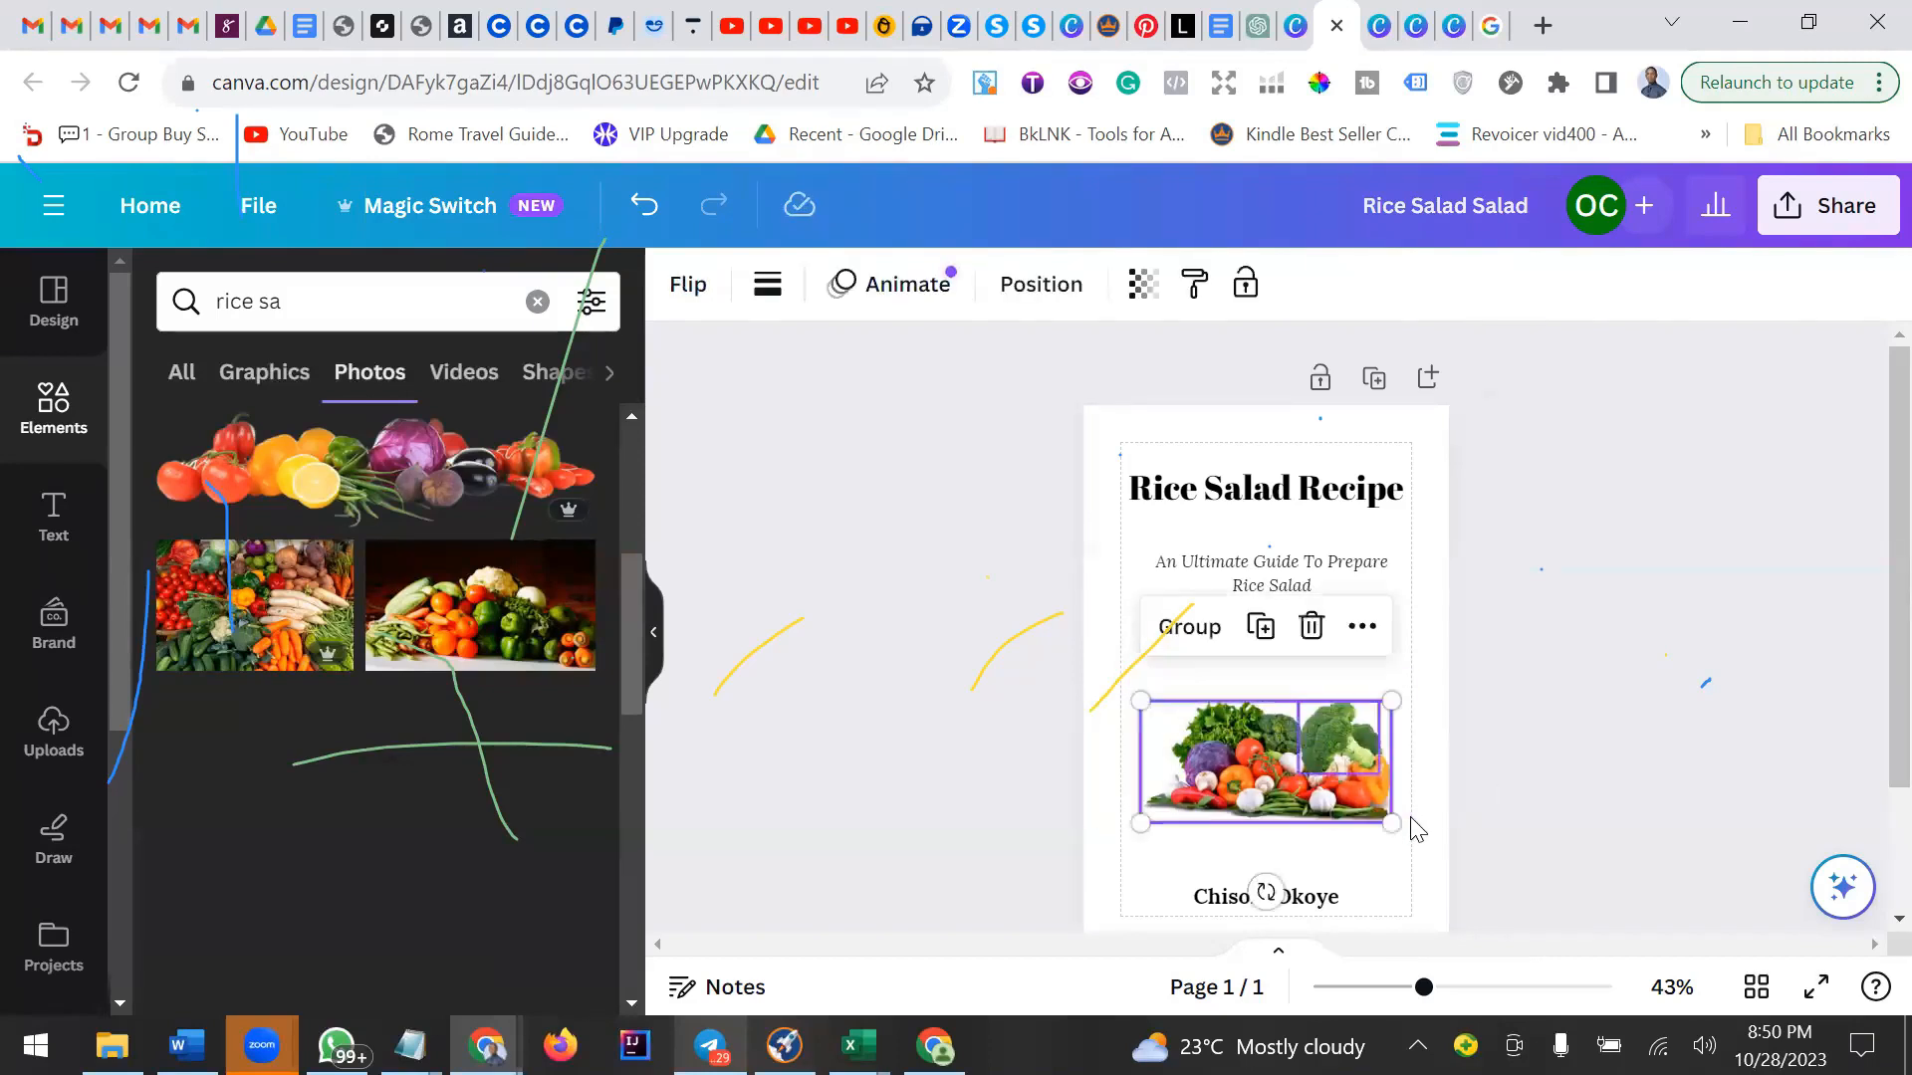
{"action": "left_click", "coordinate": [1189, 628]}
Move the grouped vegetable photos slightly upward on the page.
{"action": "left_click", "coordinate": [1630, 665]}
{"action": "mouse_move", "coordinate": [1295, 769]}
{"action": "left_mouse_down"}
{"action": "mouse_move", "coordinate": [1284, 727]}
{"action": "mouse_move", "coordinate": [1293, 742]}
{"action": "left_mouse_up"}
{"action": "left_click", "coordinate": [1623, 754]}
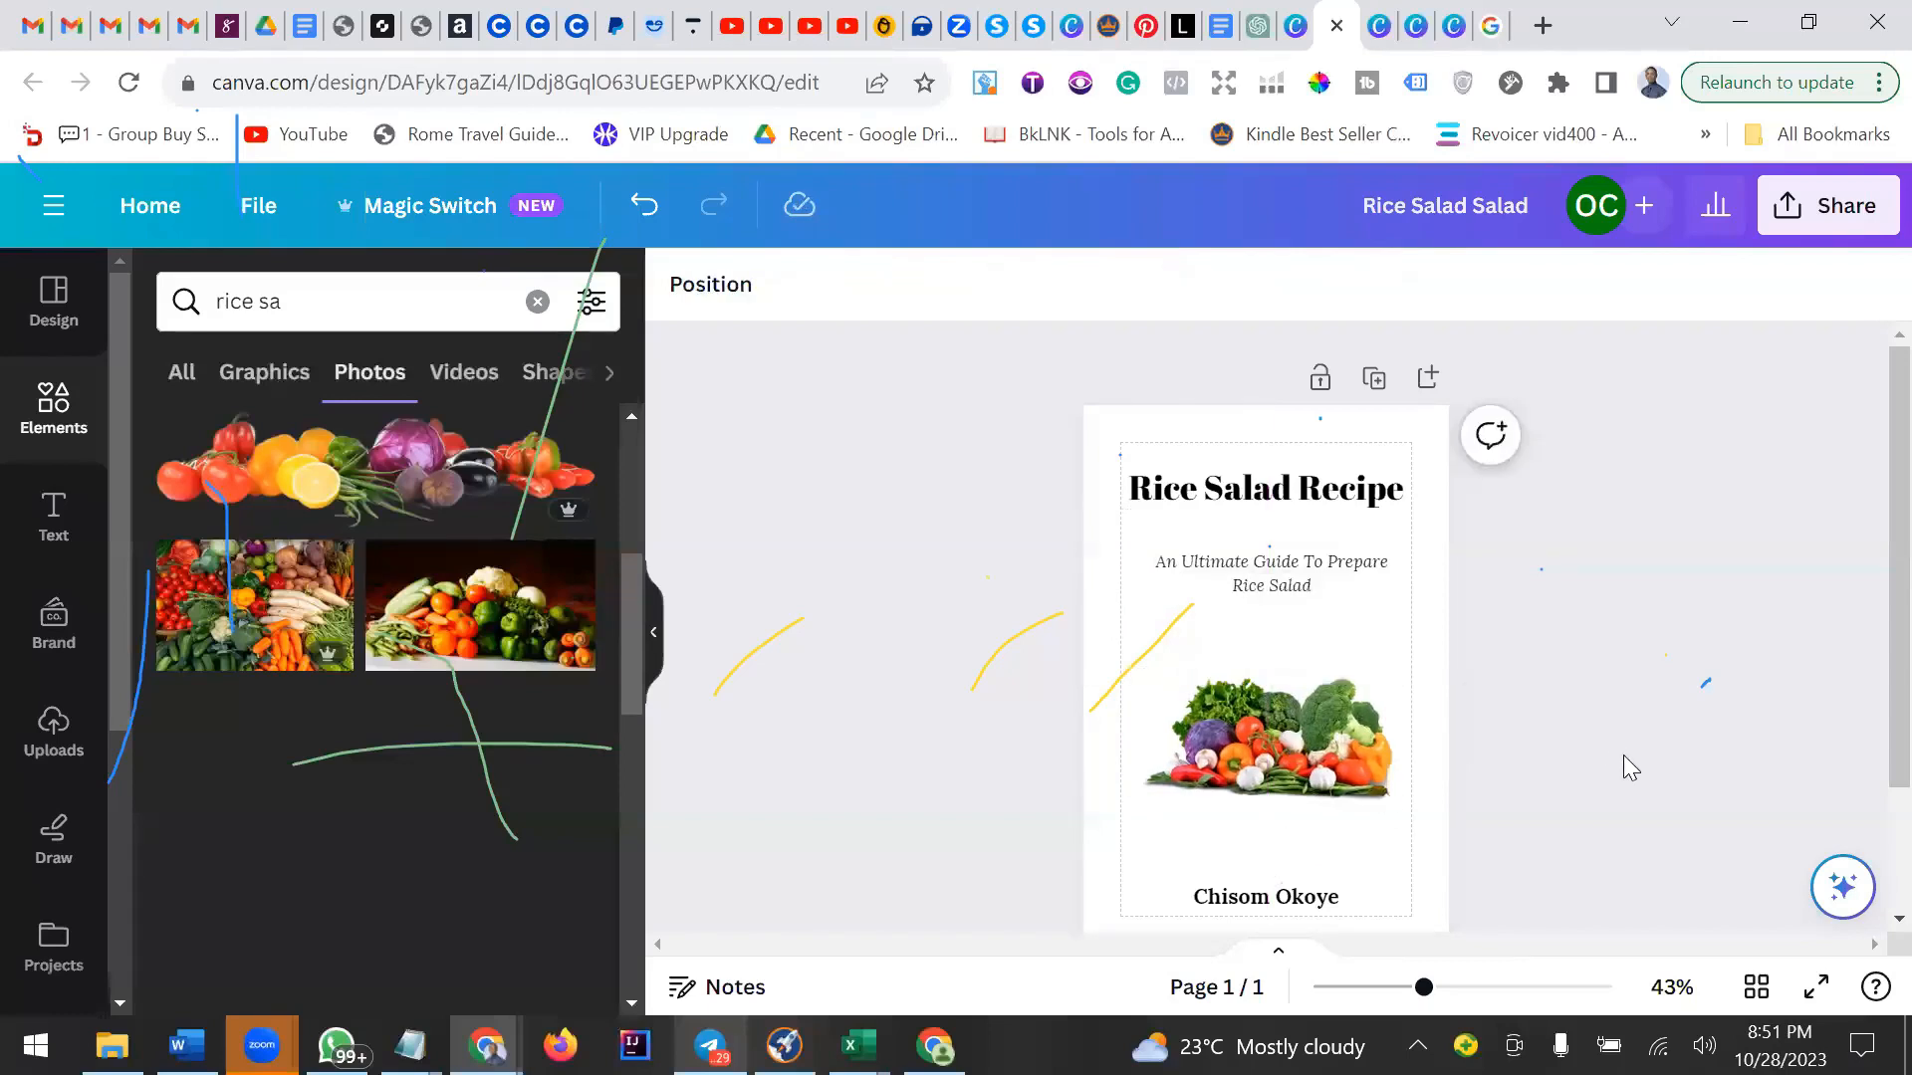
{"action": "scroll", "coordinate": [1623, 756], "scroll_direction": "down", "scroll_amount": 2}
{"action": "scroll", "coordinate": [1623, 765], "scroll_direction": "up", "scroll_amount": 2}
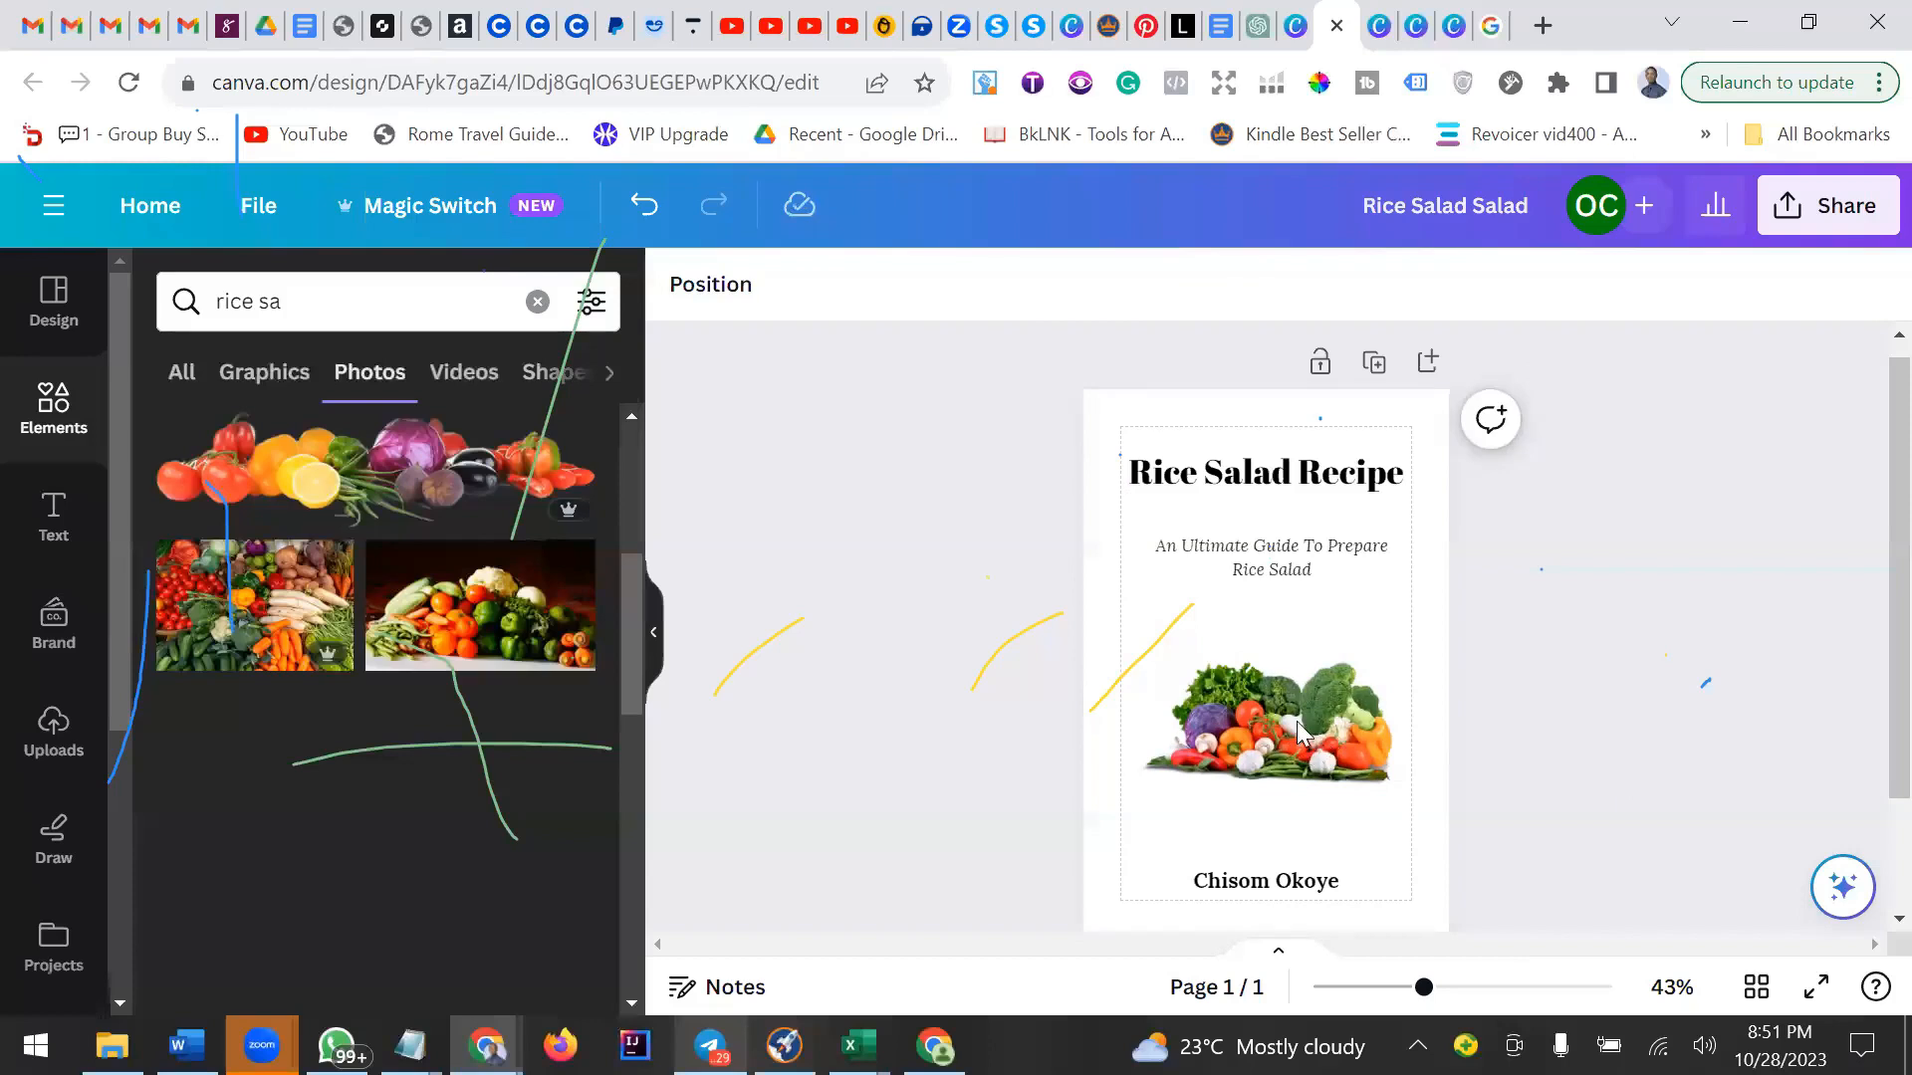
Change the Rice Salad Recipe title's font to Alice.
{"action": "left_click", "coordinate": [1324, 486]}
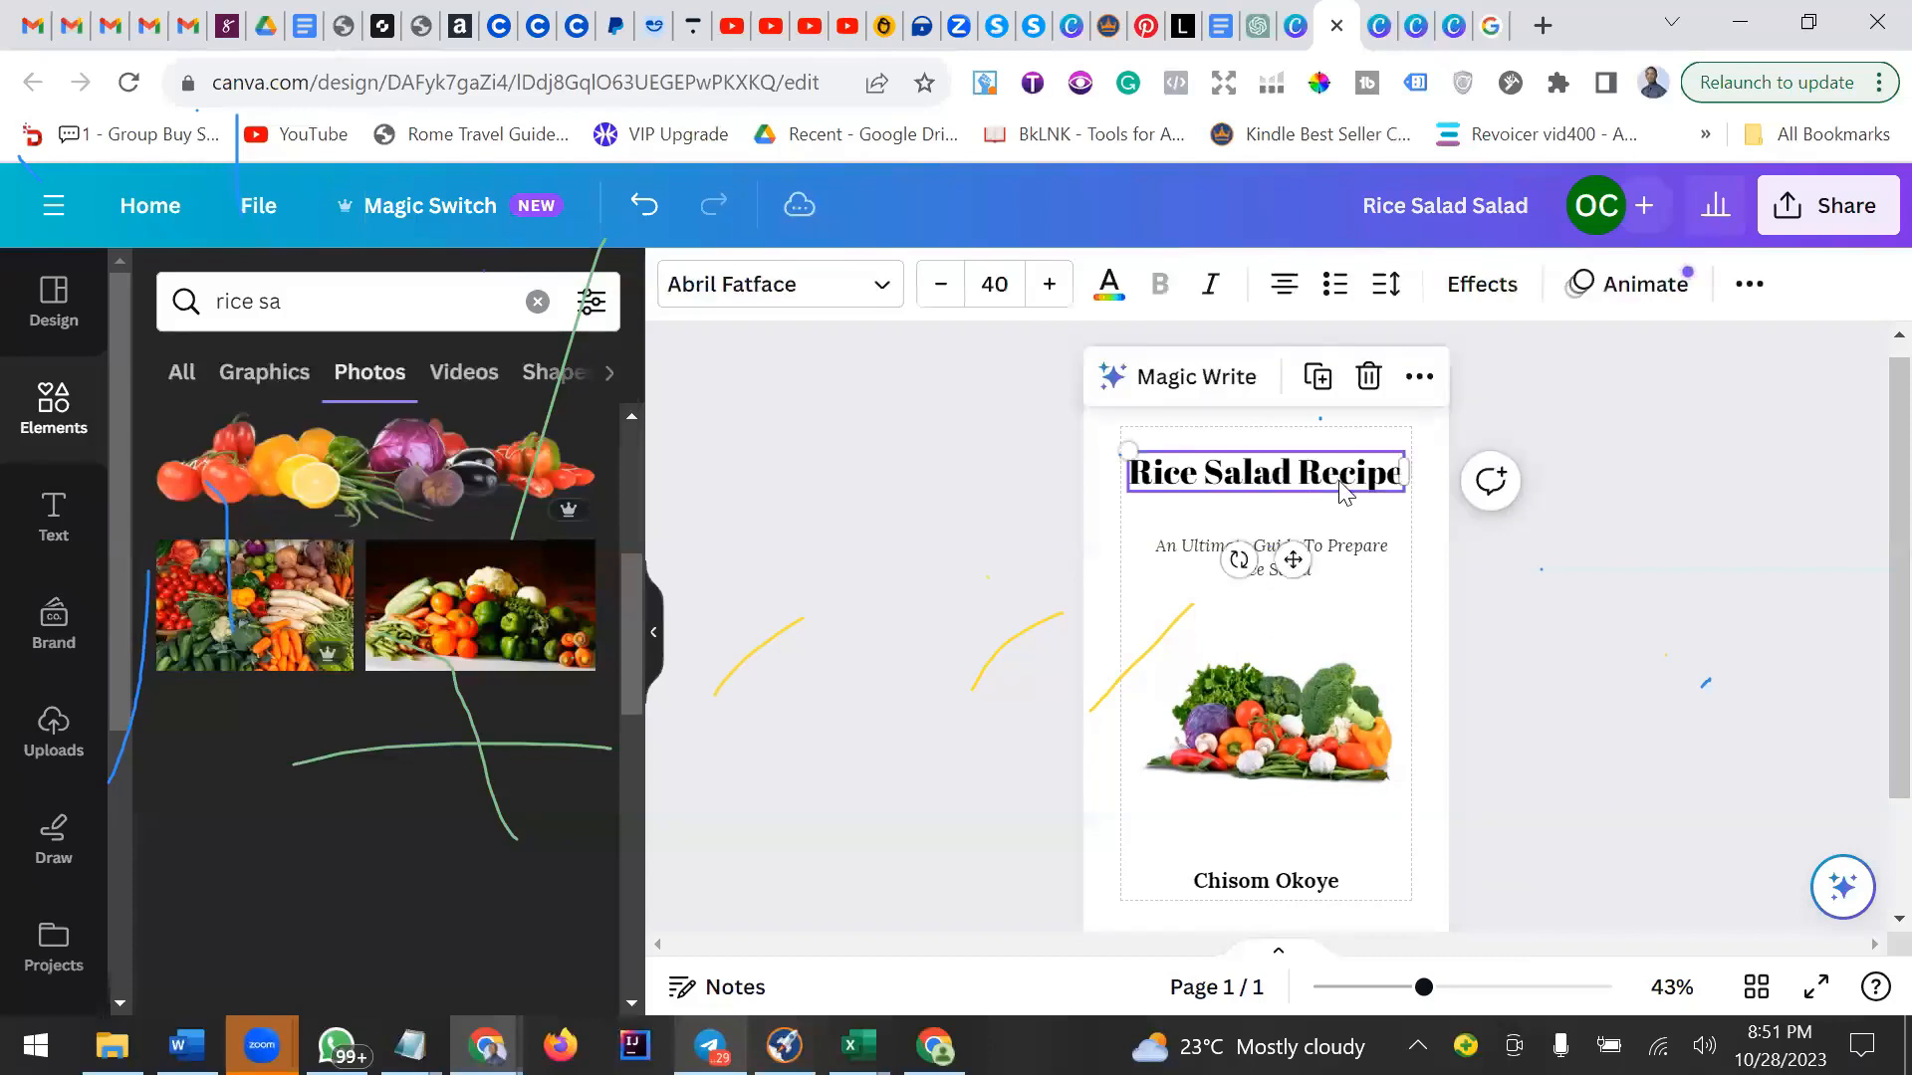
{"action": "left_click", "coordinate": [767, 296]}
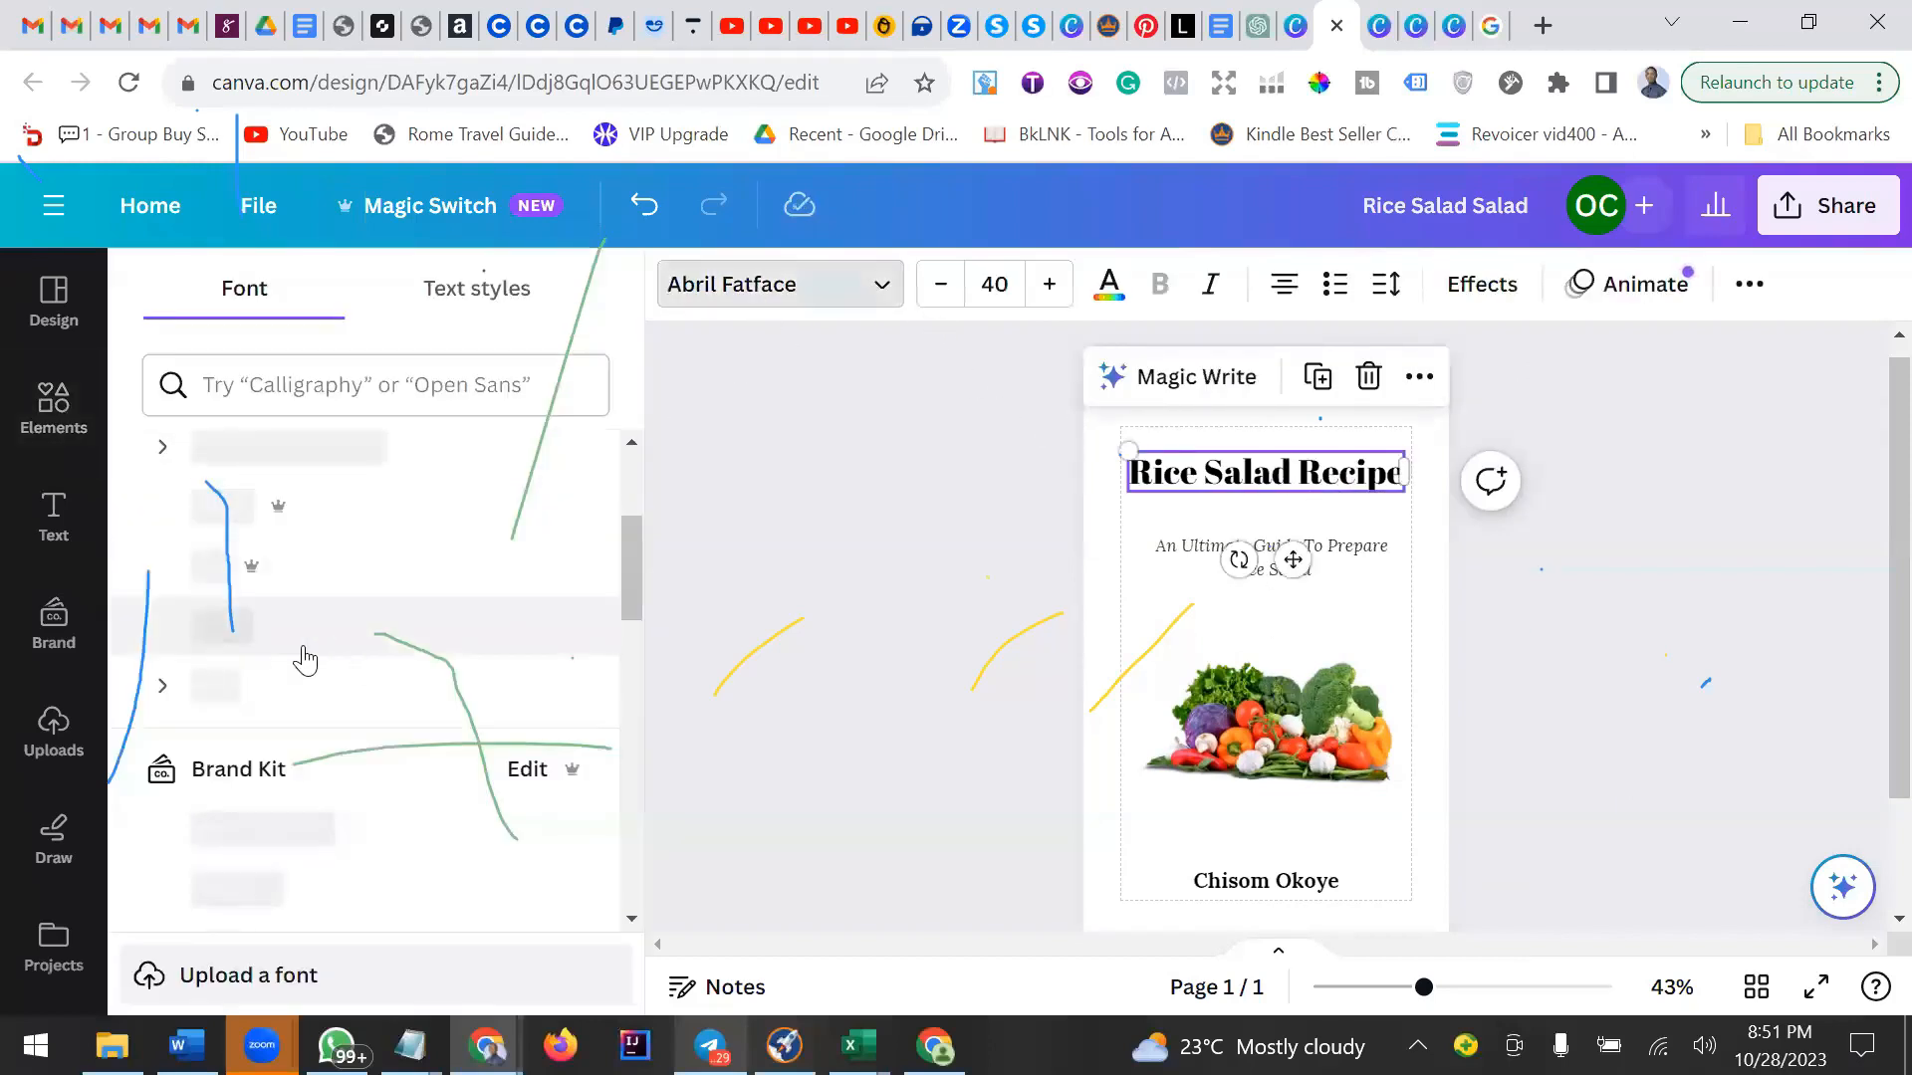
{"action": "scroll", "coordinate": [209, 786], "scroll_direction": "down", "scroll_amount": 2}
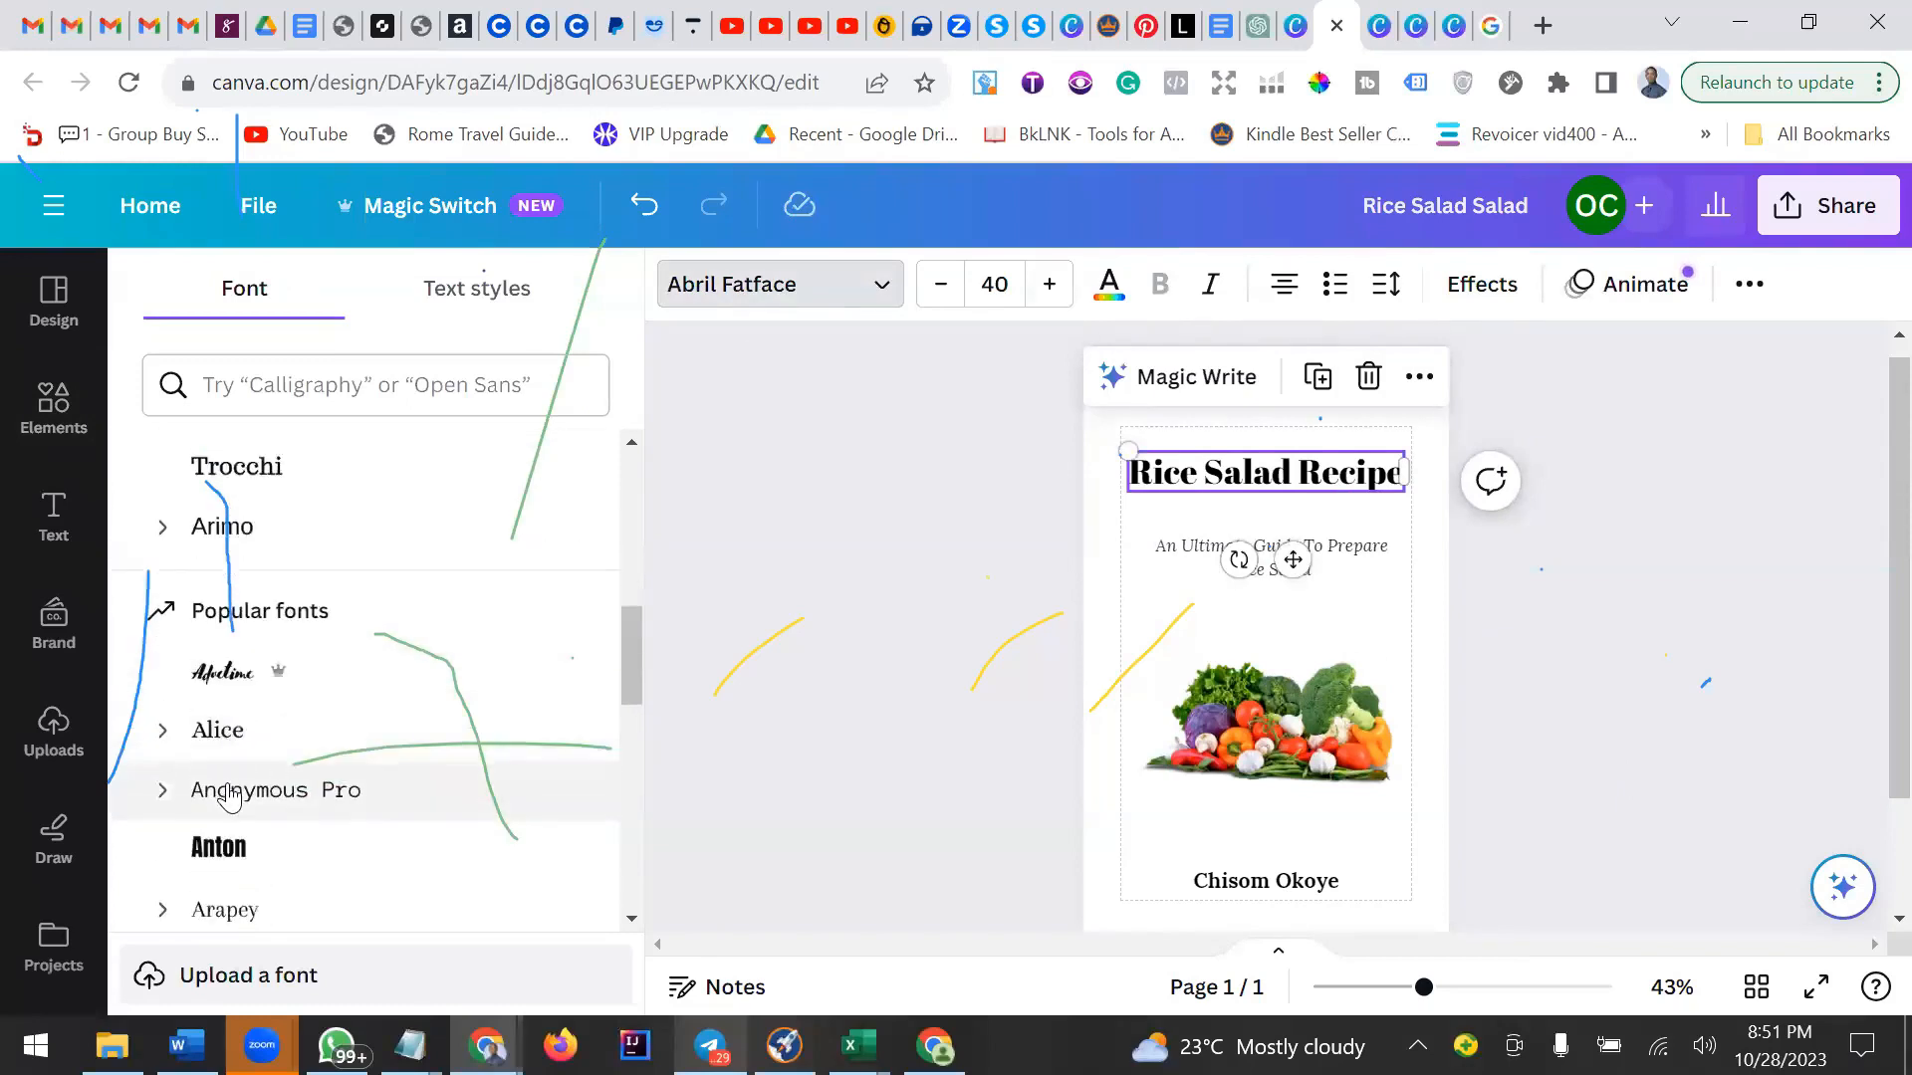
{"action": "left_click", "coordinate": [219, 704]}
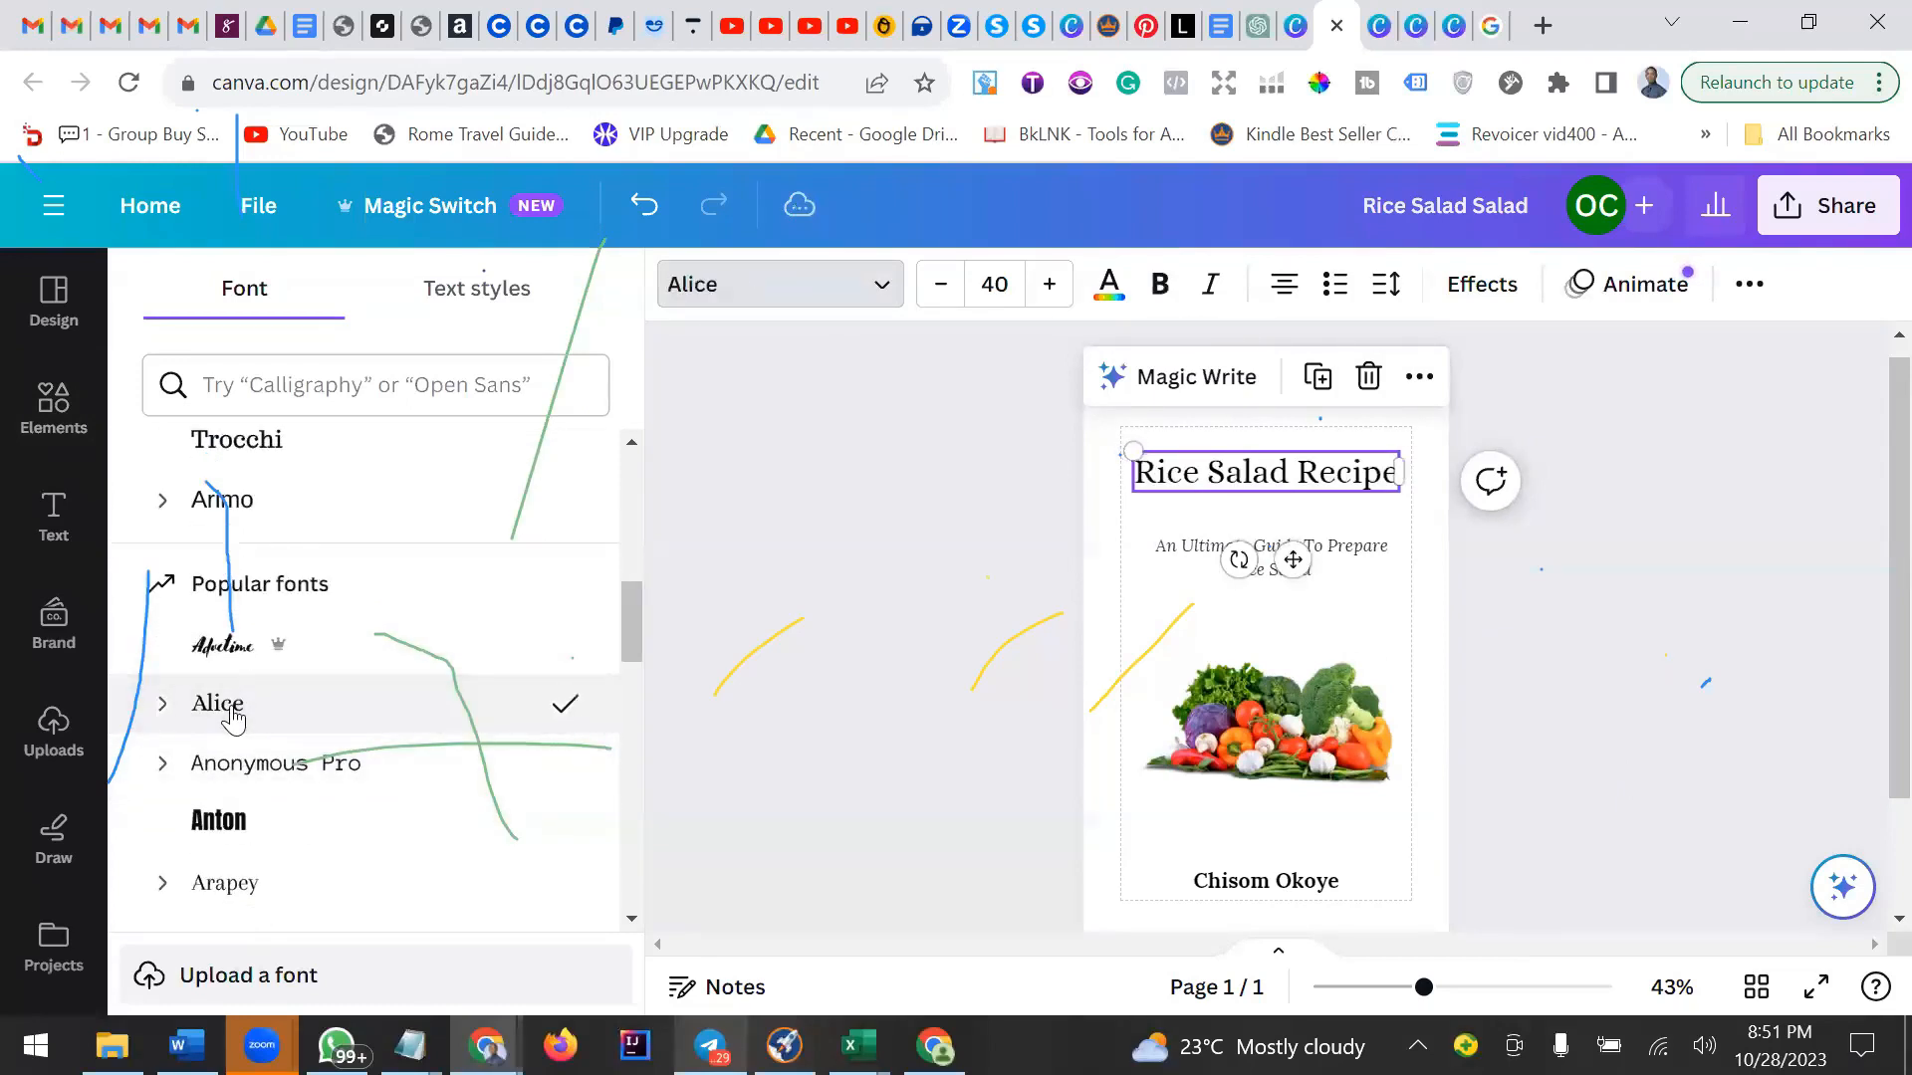
Make the title bold and increase its font size slightly.
{"action": "left_click", "coordinate": [1163, 285]}
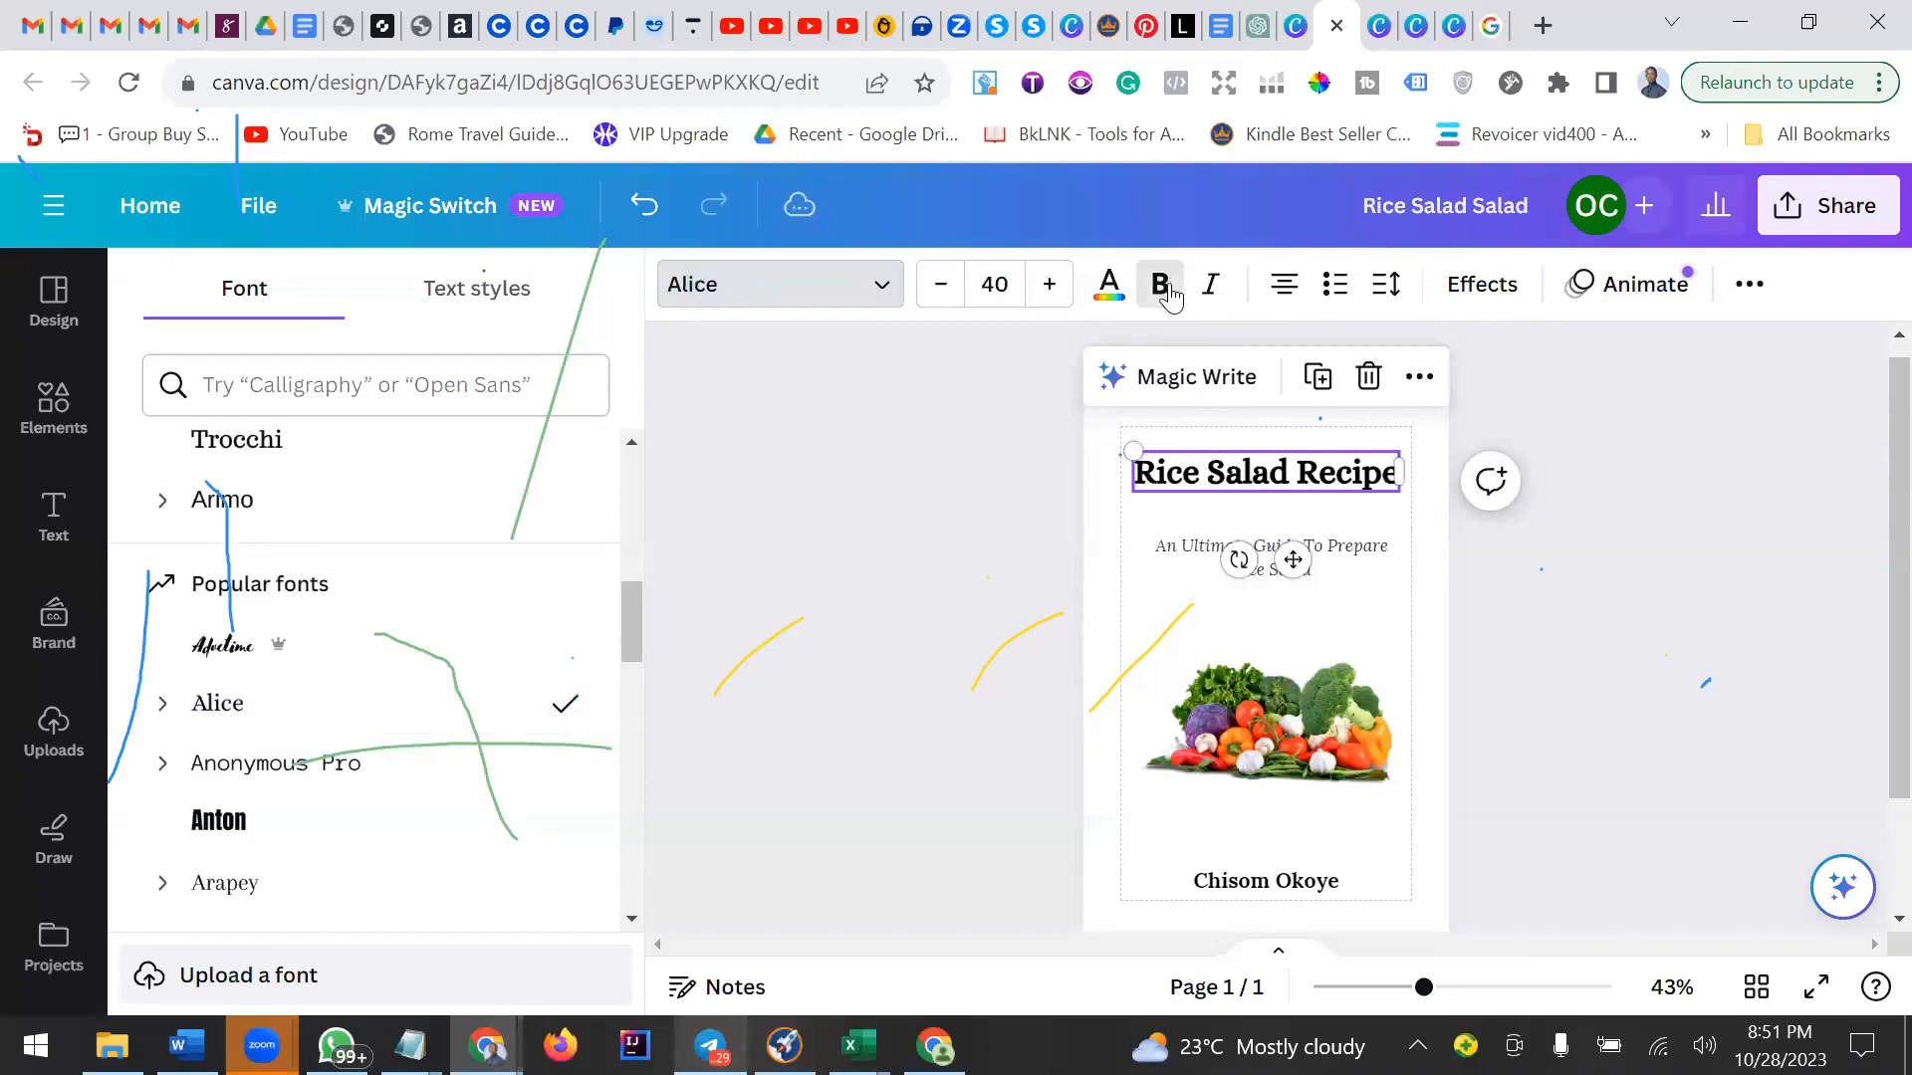
{"action": "left_click", "coordinate": [1049, 286]}
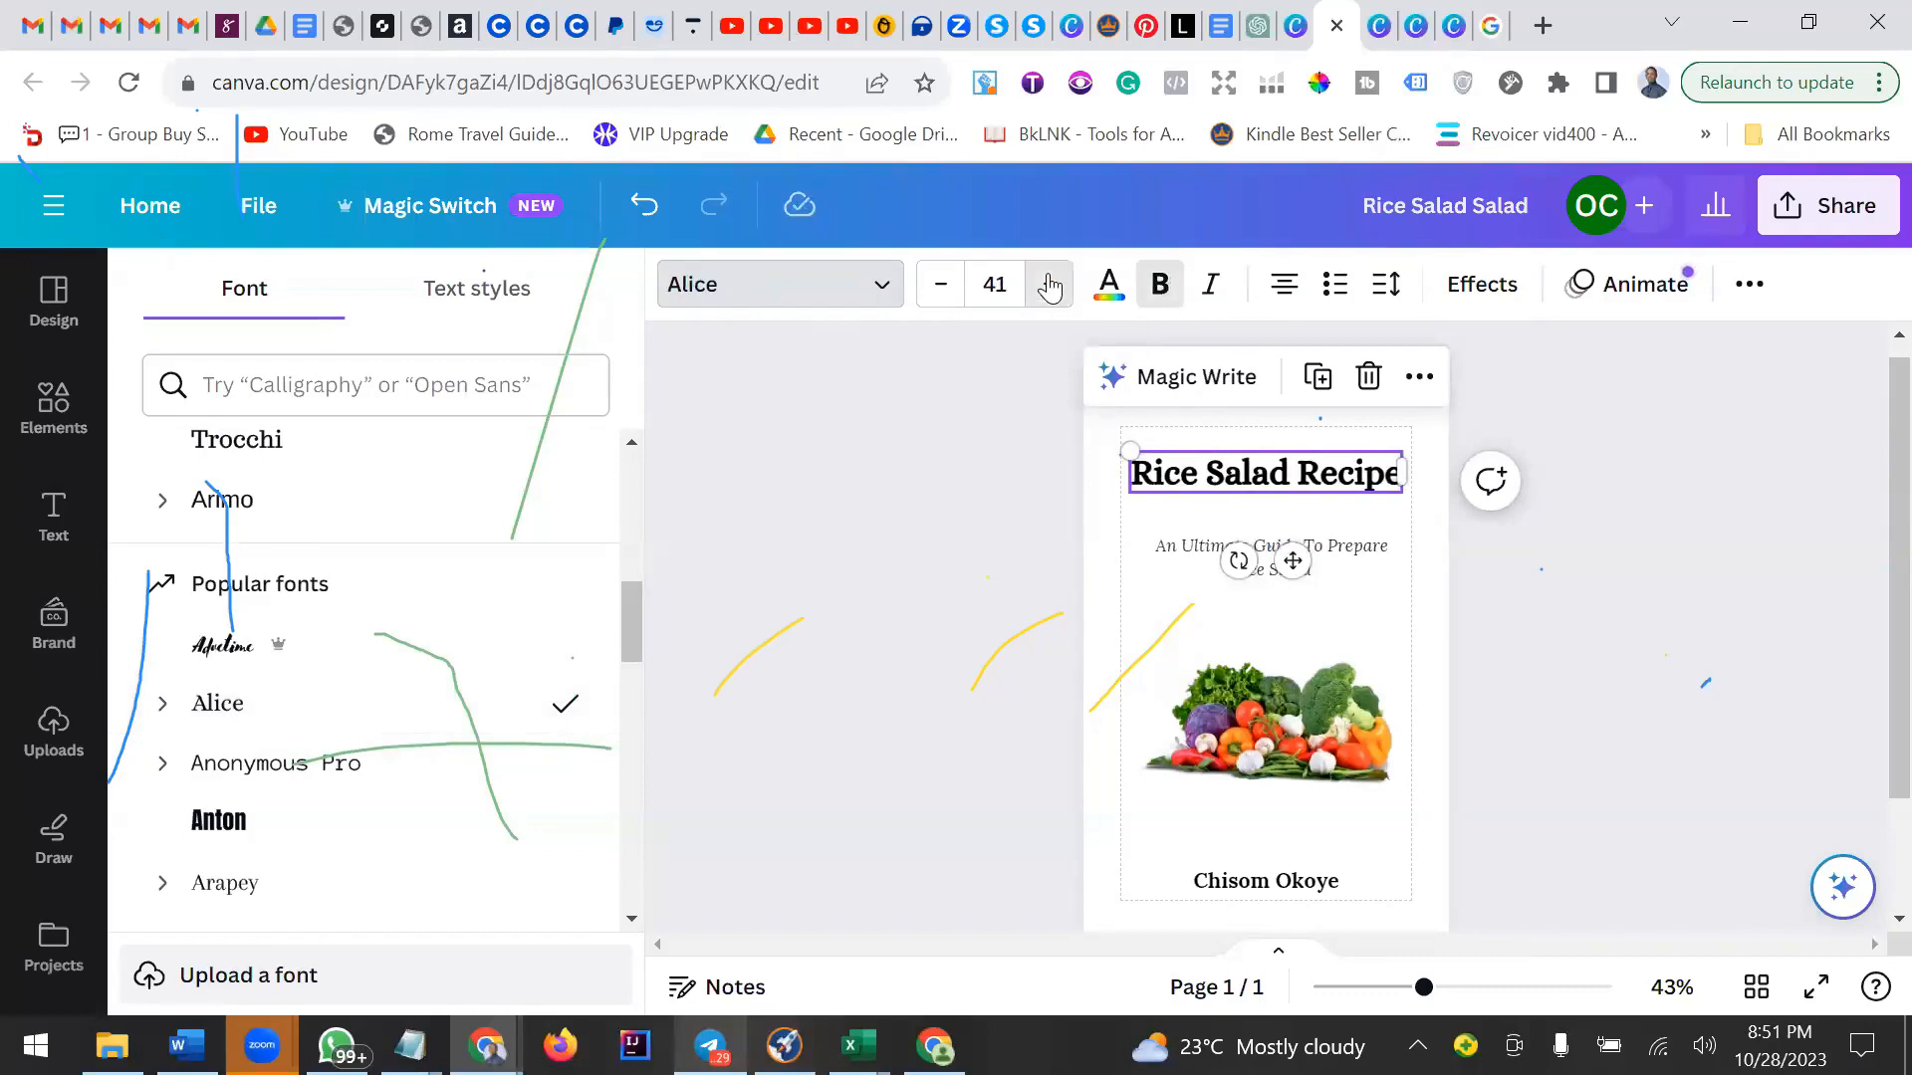
{"action": "left_click", "coordinate": [1050, 286]}
{"action": "left_click", "coordinate": [1621, 622]}
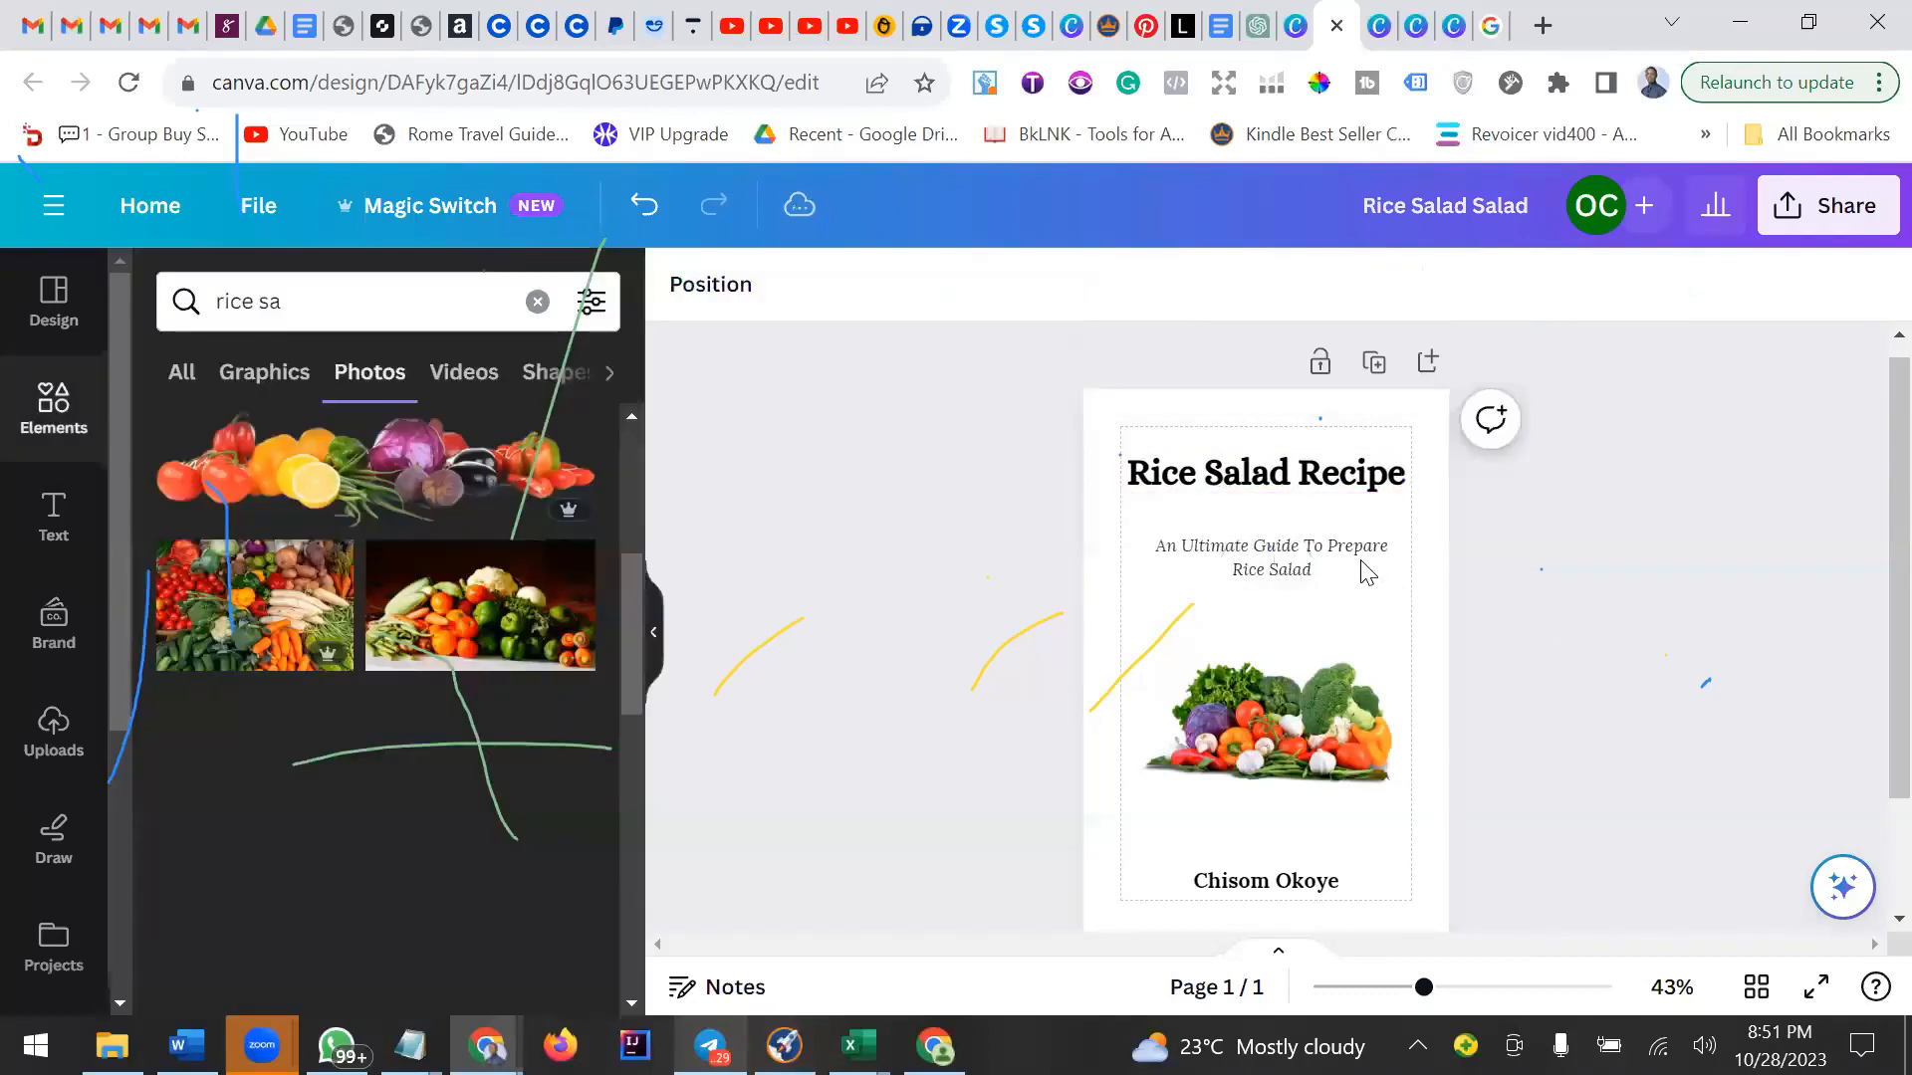
Move the subtitle text slightly lower and to the left beneath the title.
{"action": "left_click_drag", "start_coordinate": [1293, 563], "coordinate": [1255, 574]}
{"action": "left_click", "coordinate": [1551, 642]}
{"action": "left_click", "coordinate": [1577, 729]}
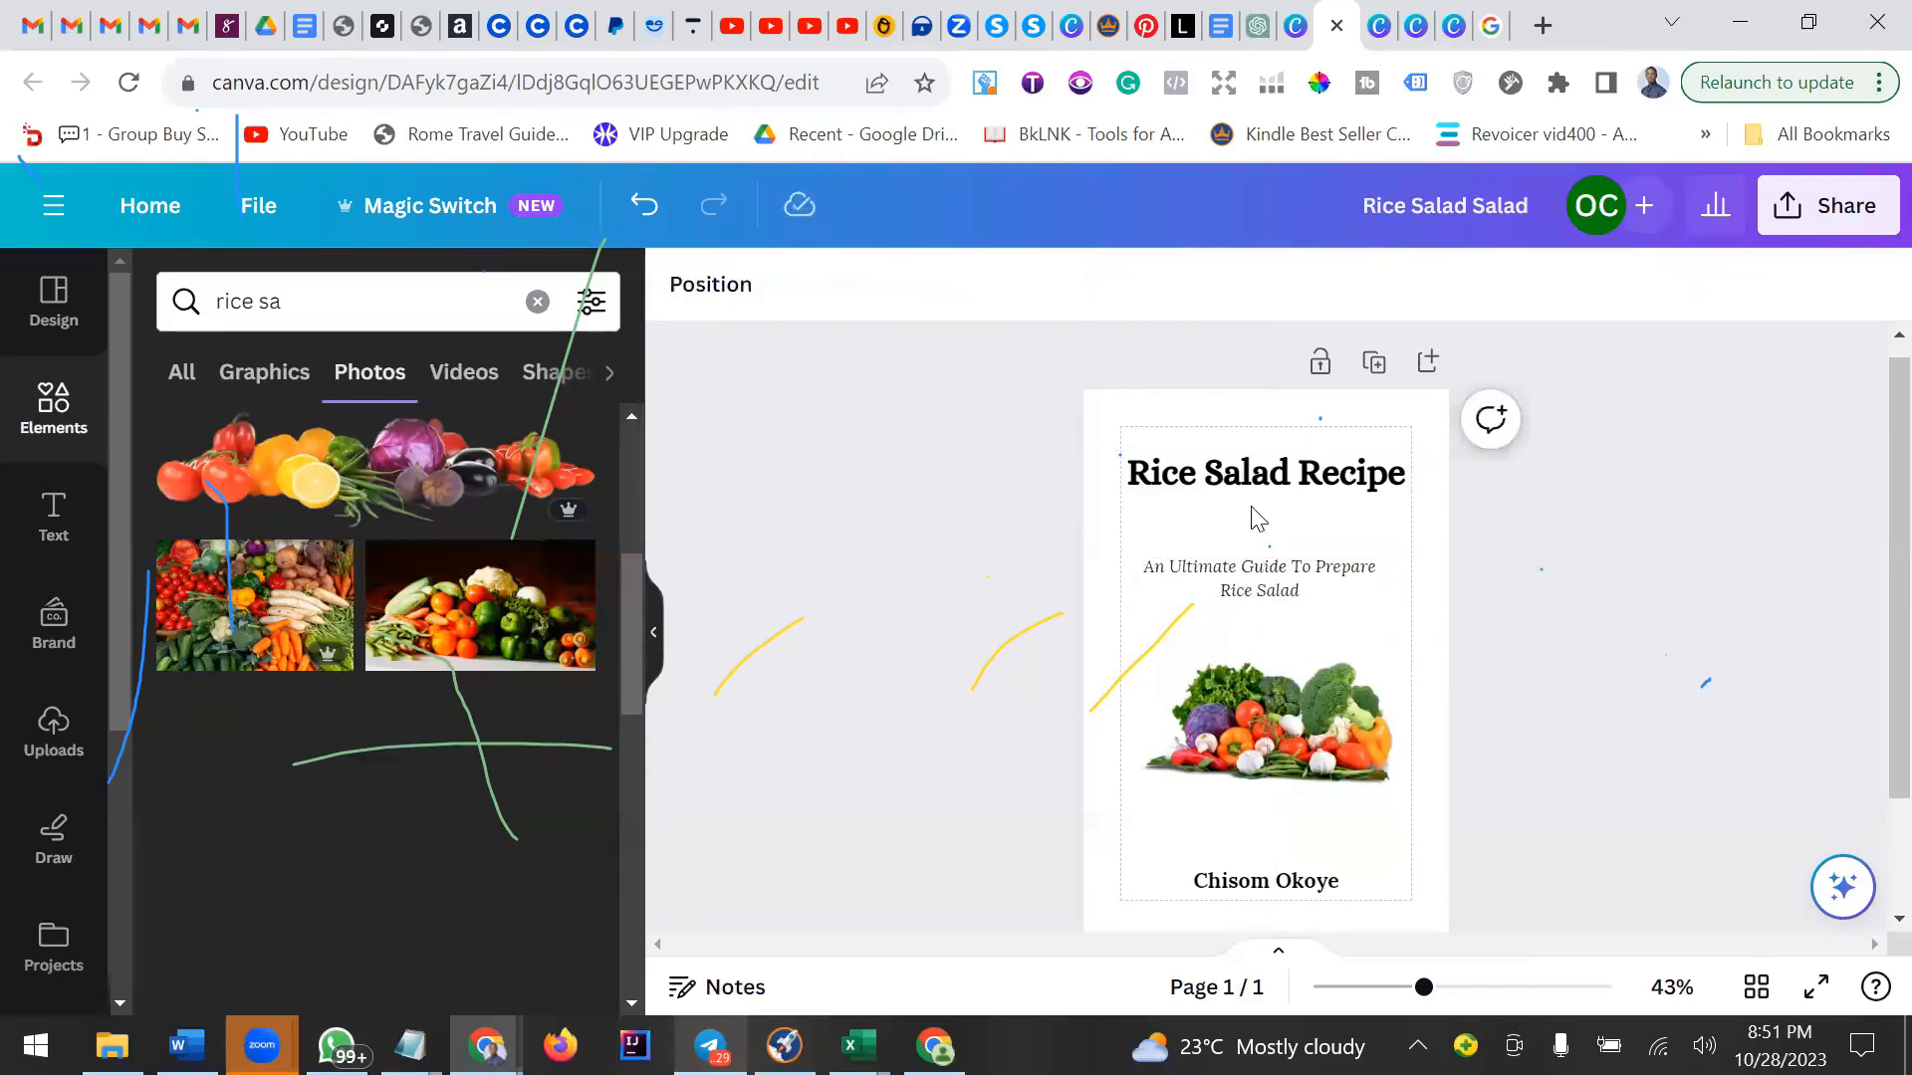
{"action": "scroll", "coordinate": [1516, 681], "scroll_direction": "down", "scroll_amount": 2}
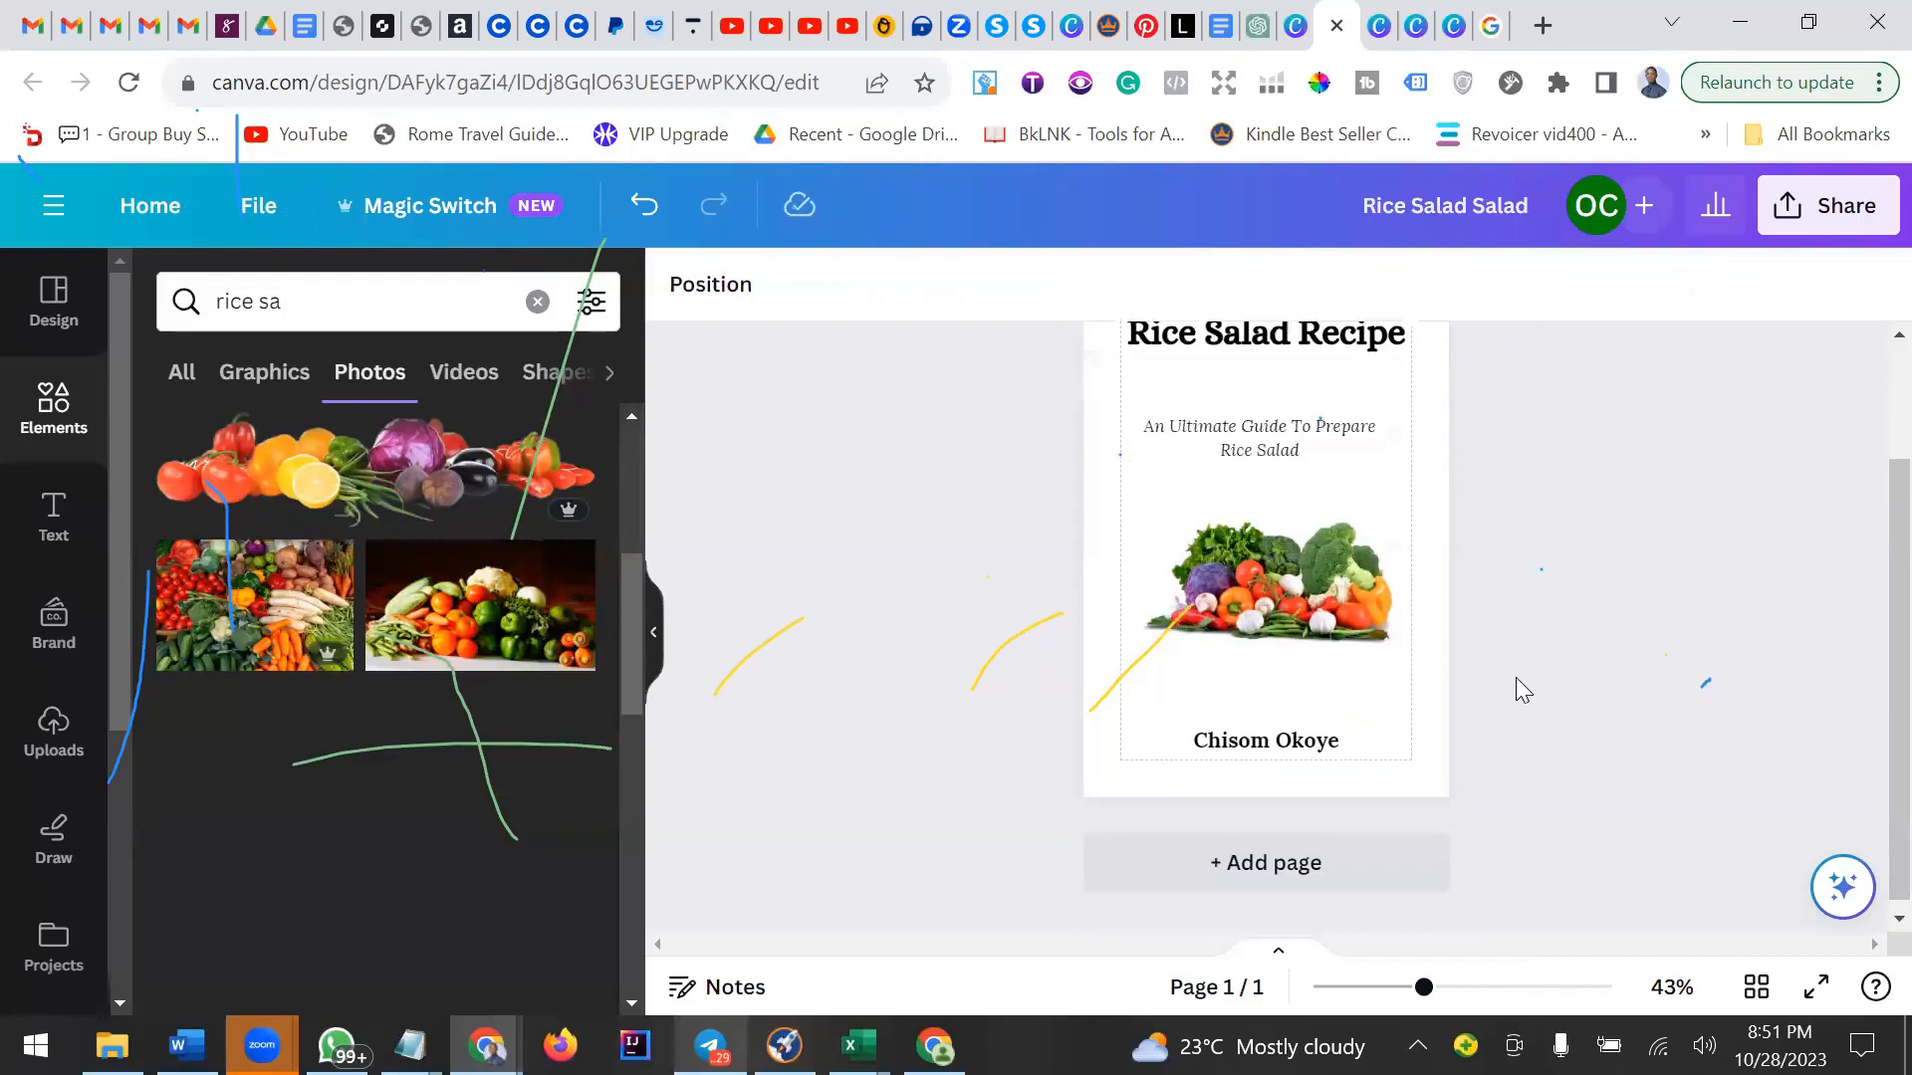
{"action": "scroll", "coordinate": [1515, 681], "scroll_direction": "up", "scroll_amount": 2}
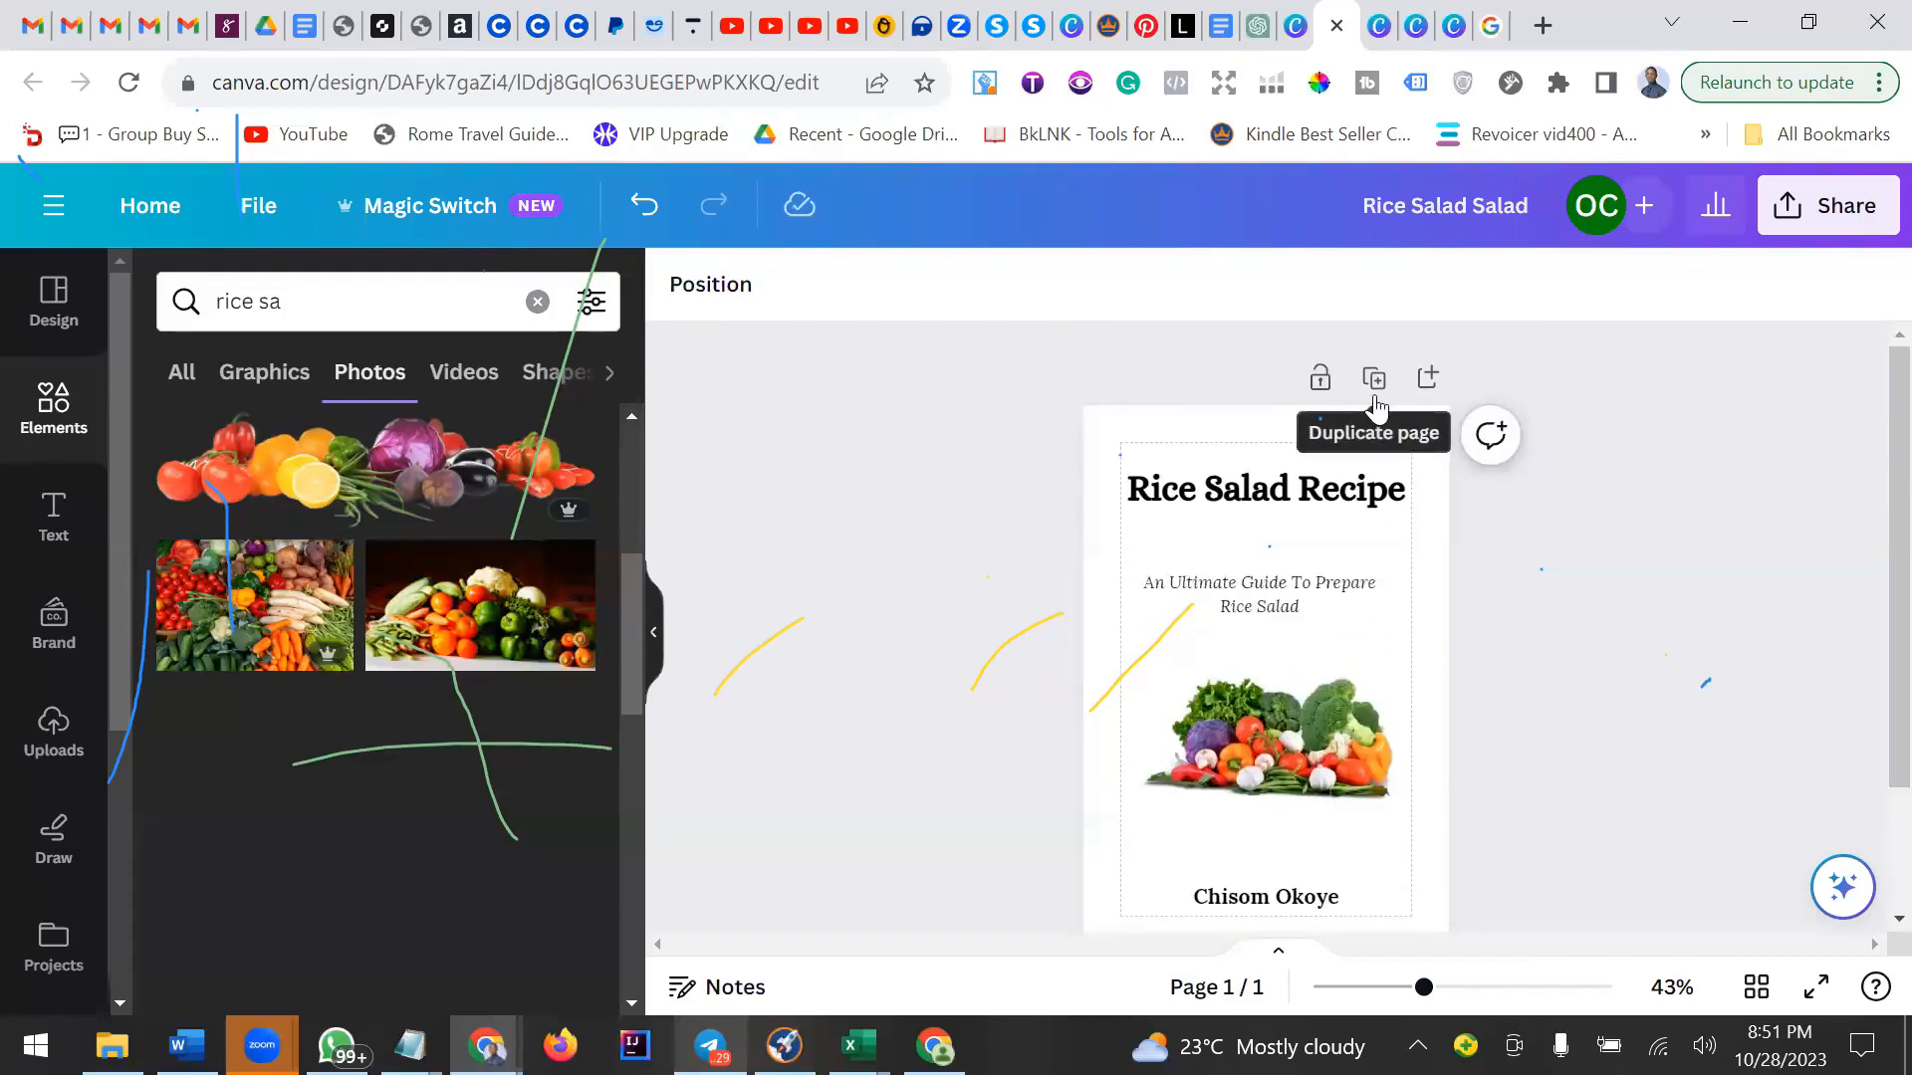
Add a new blank second page after the title page.
{"action": "left_click", "coordinate": [1427, 379]}
{"action": "scroll", "coordinate": [1331, 633], "scroll_direction": "up", "scroll_amount": 1}
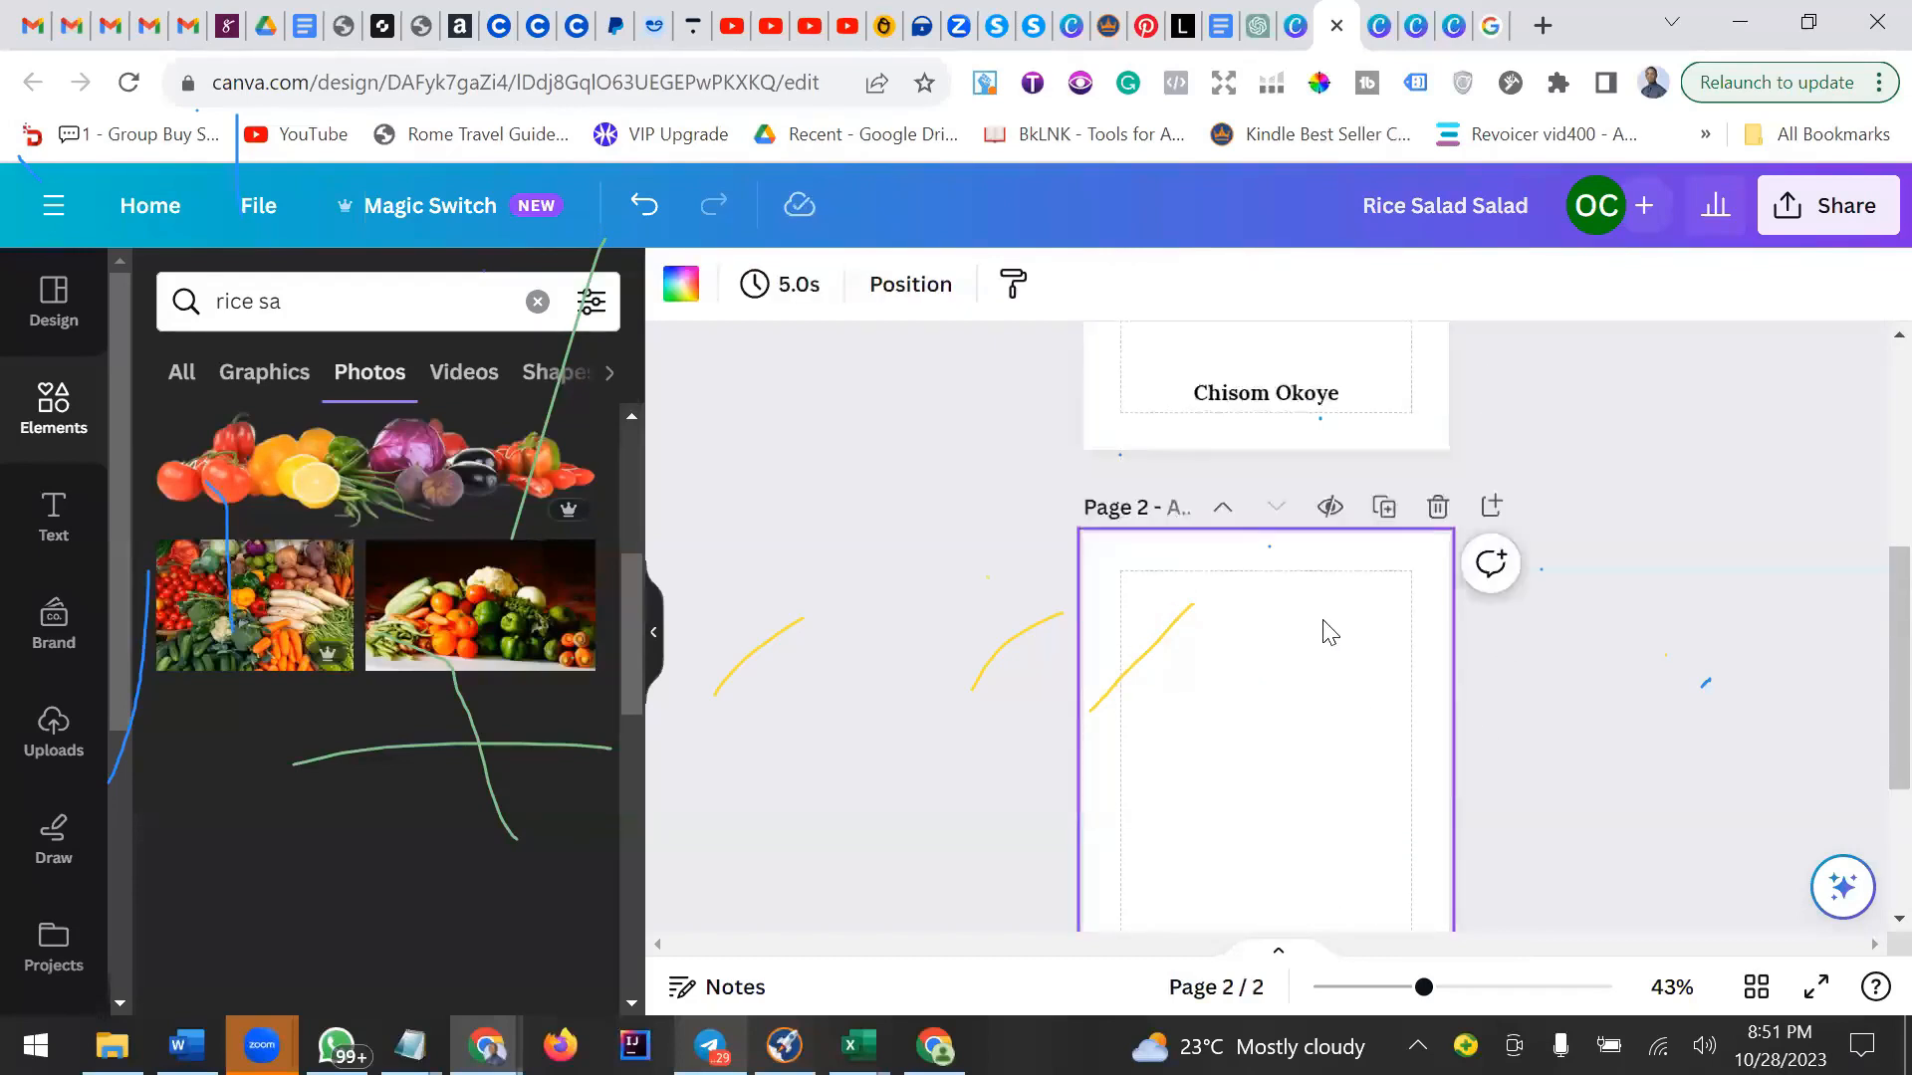
{"action": "scroll", "coordinate": [1331, 633], "scroll_direction": "up", "scroll_amount": 5}
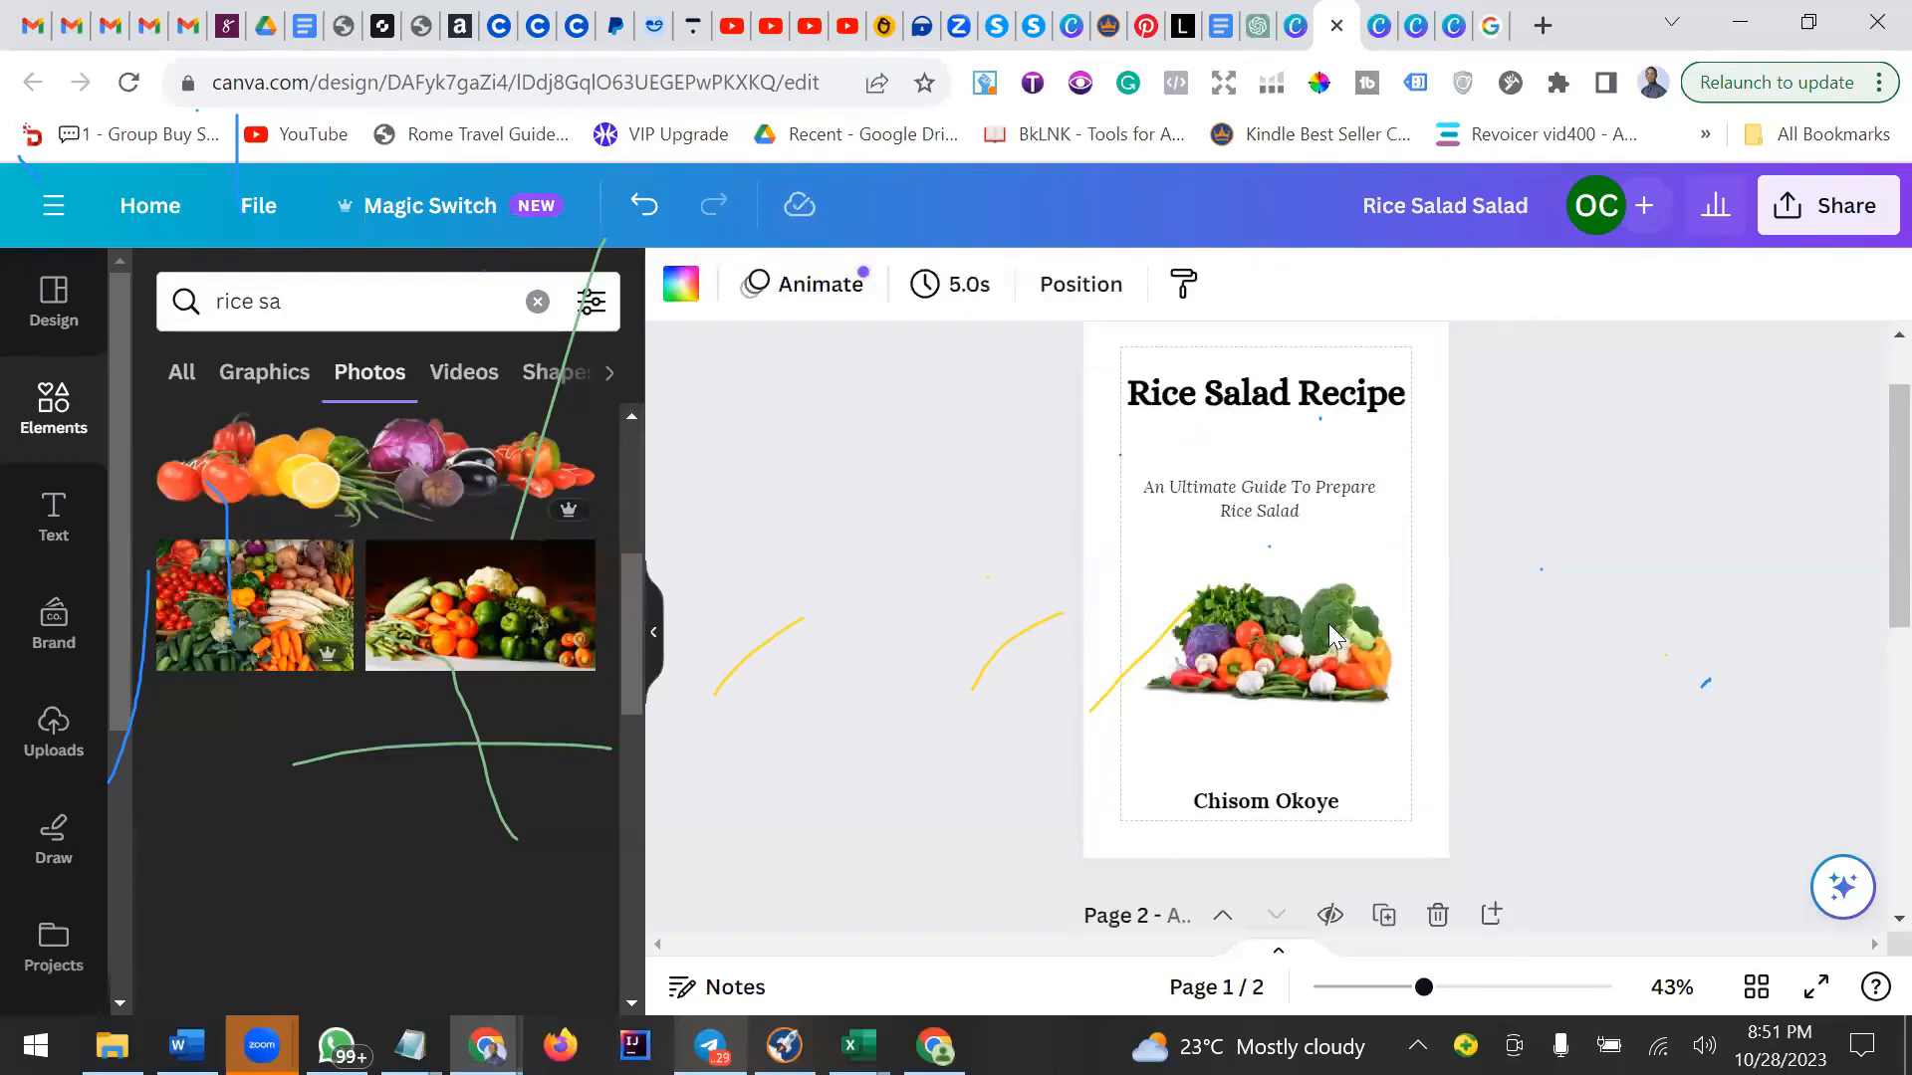
{"action": "scroll", "coordinate": [1355, 697], "scroll_direction": "down", "scroll_amount": 5}
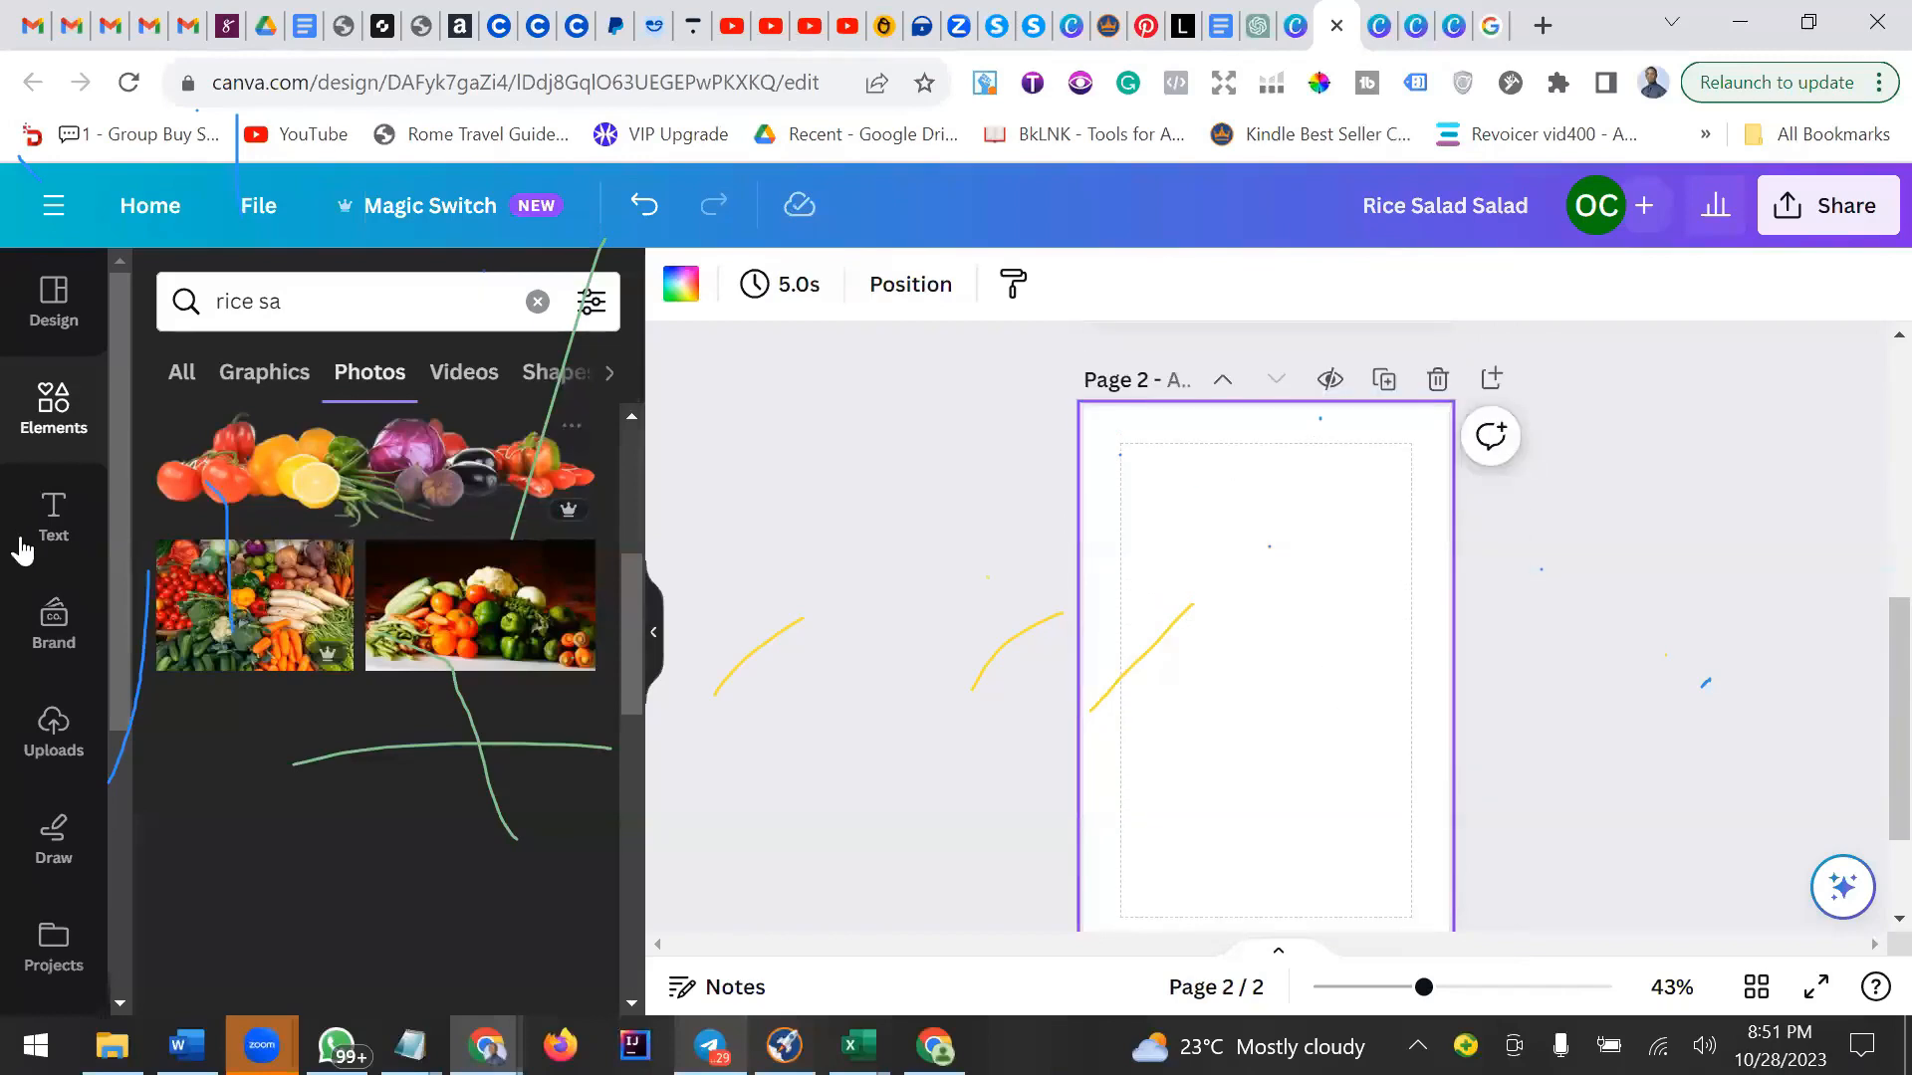
Add a subheading text box to page 2, stretch it to the page margins and move it to the top.
{"action": "left_click", "coordinate": [53, 512]}
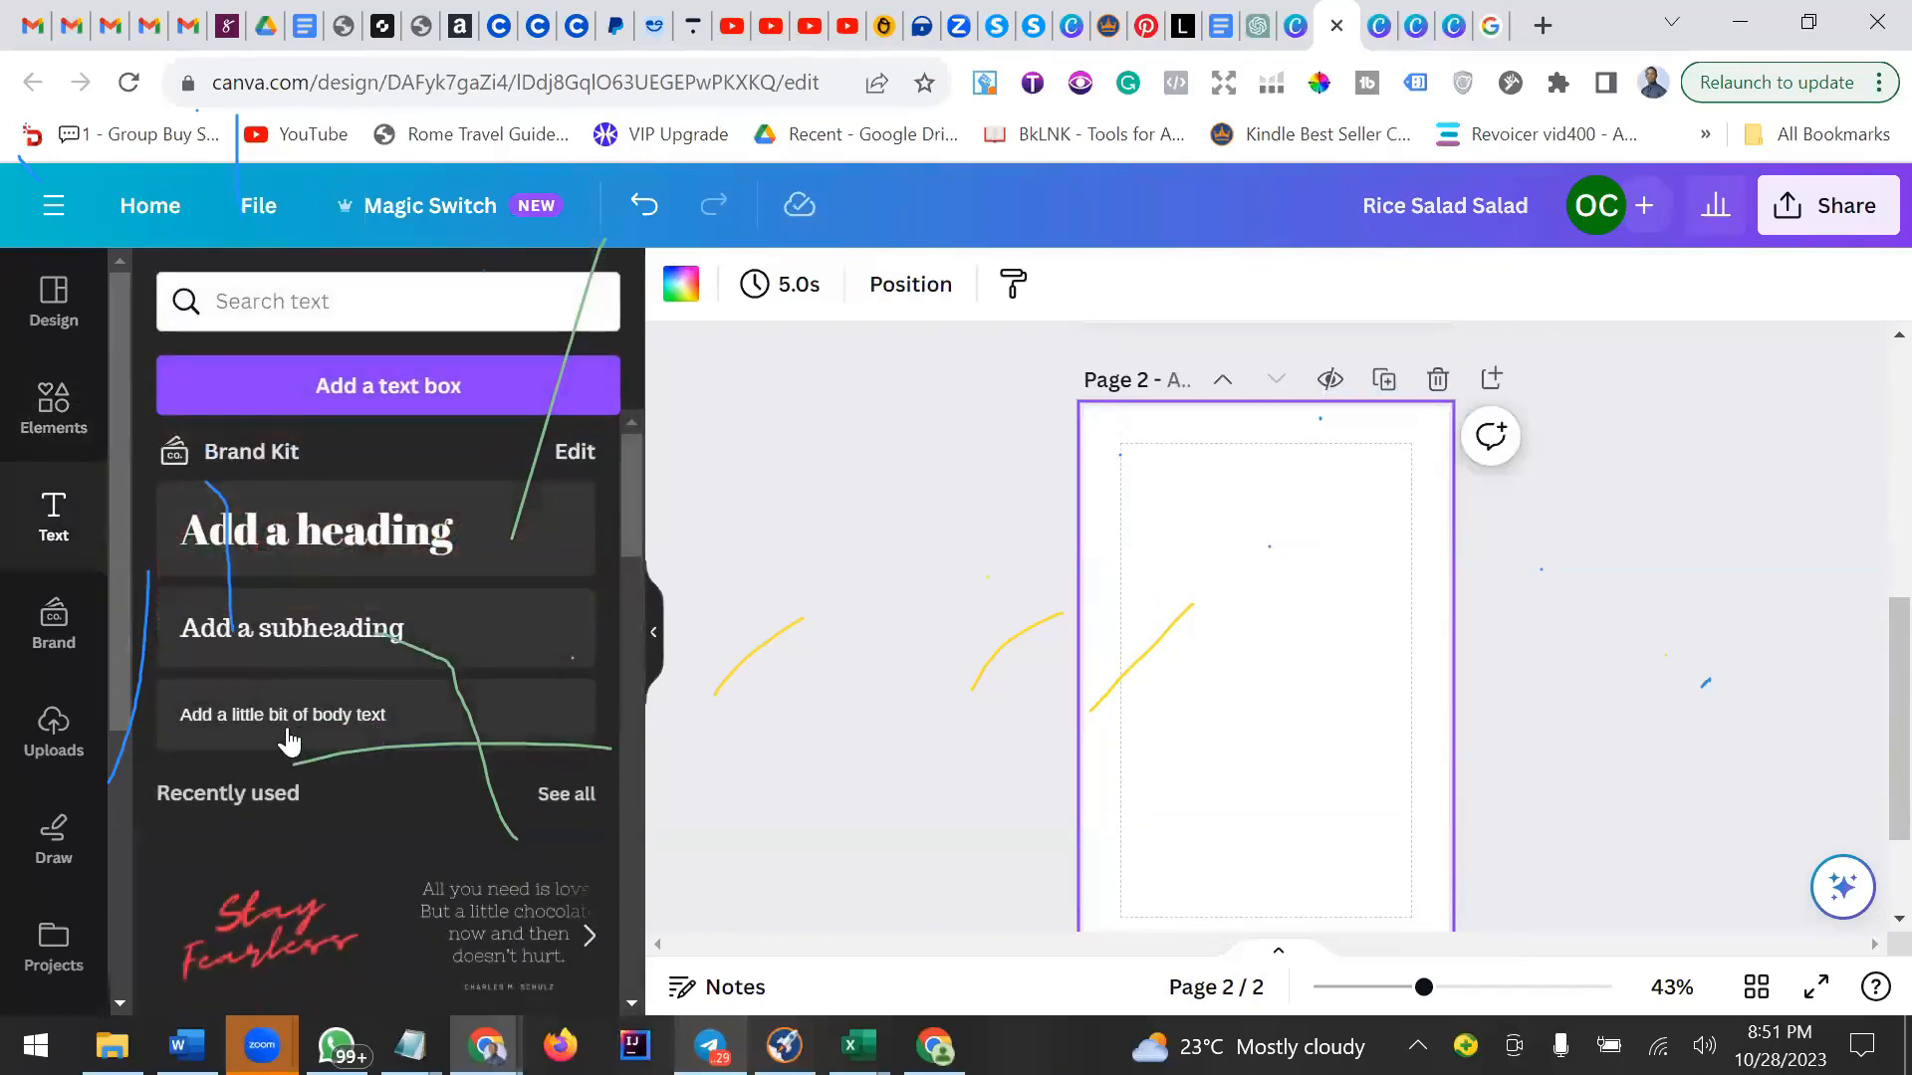
{"action": "left_click", "coordinate": [302, 627]}
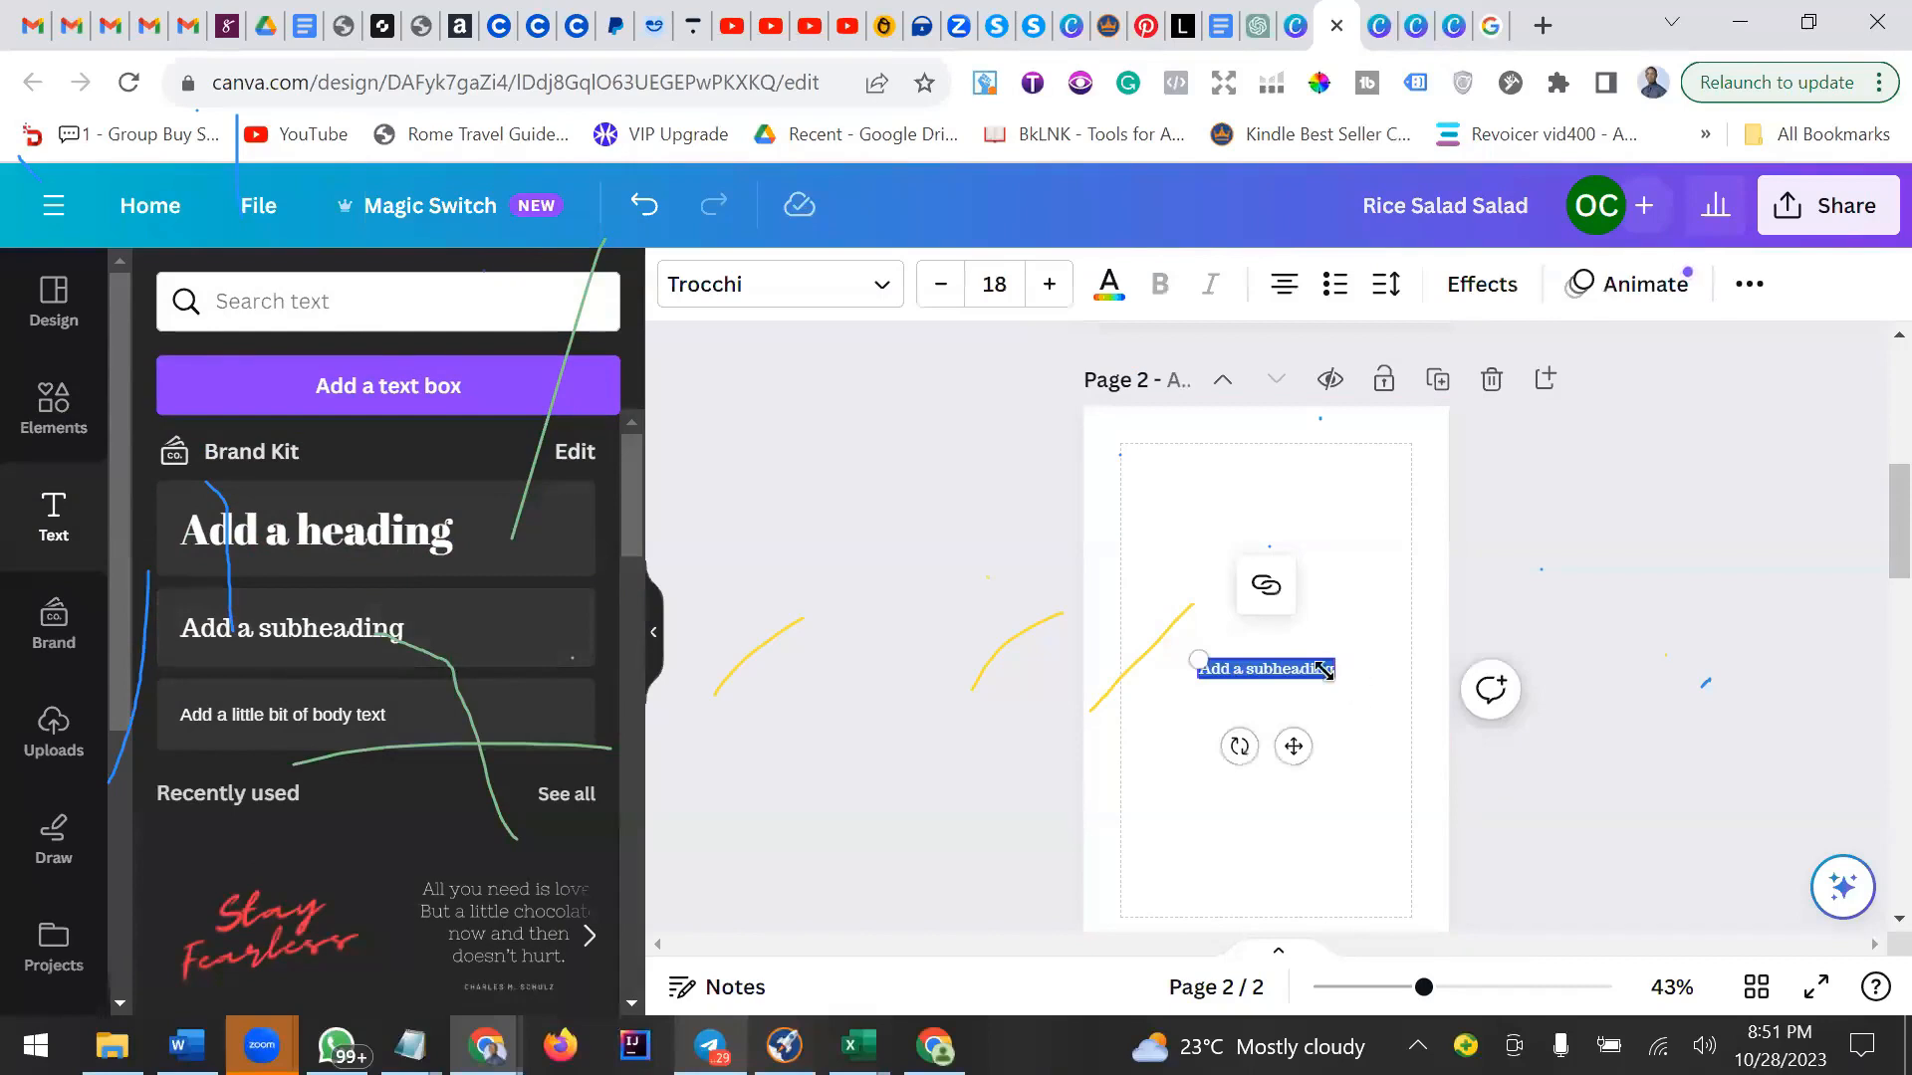
{"action": "left_click_drag", "start_coordinate": [1336, 668], "coordinate": [1418, 652]}
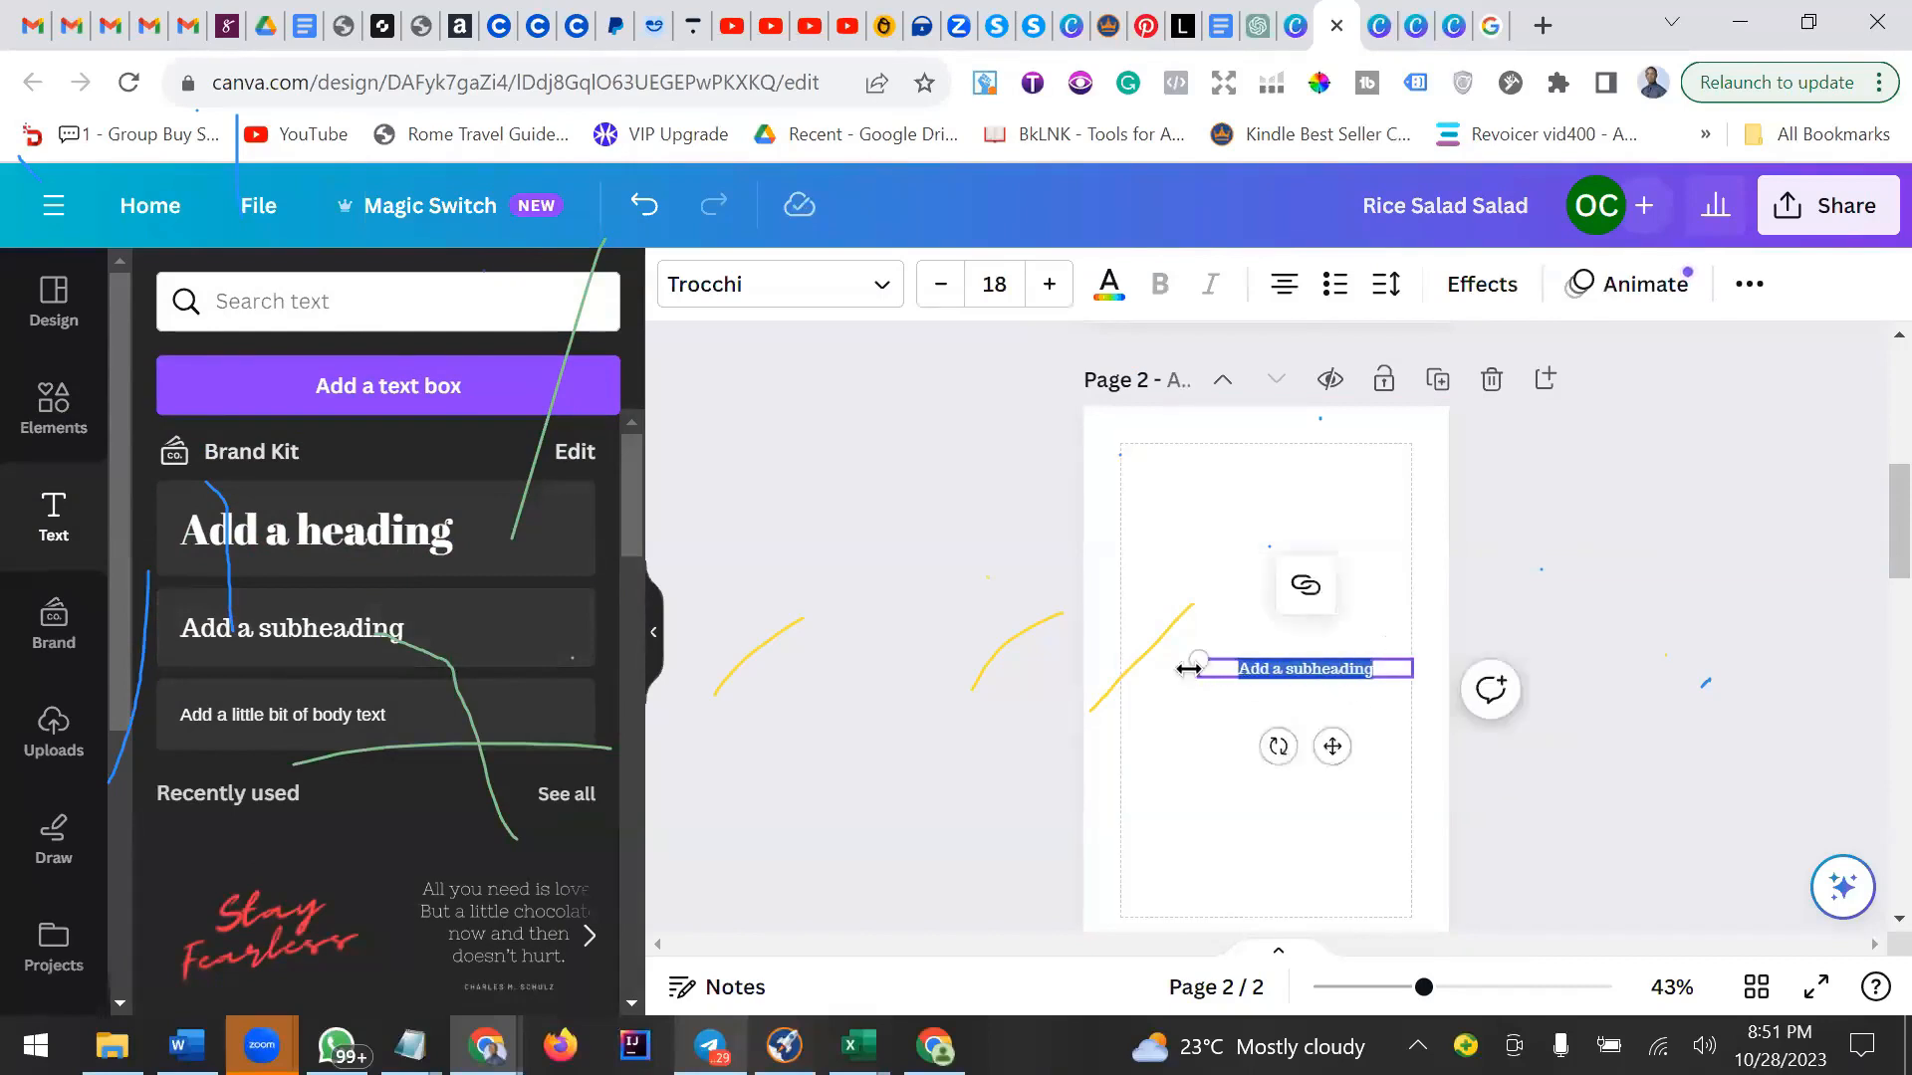
{"action": "left_click_drag", "start_coordinate": [1190, 668], "coordinate": [1120, 670]}
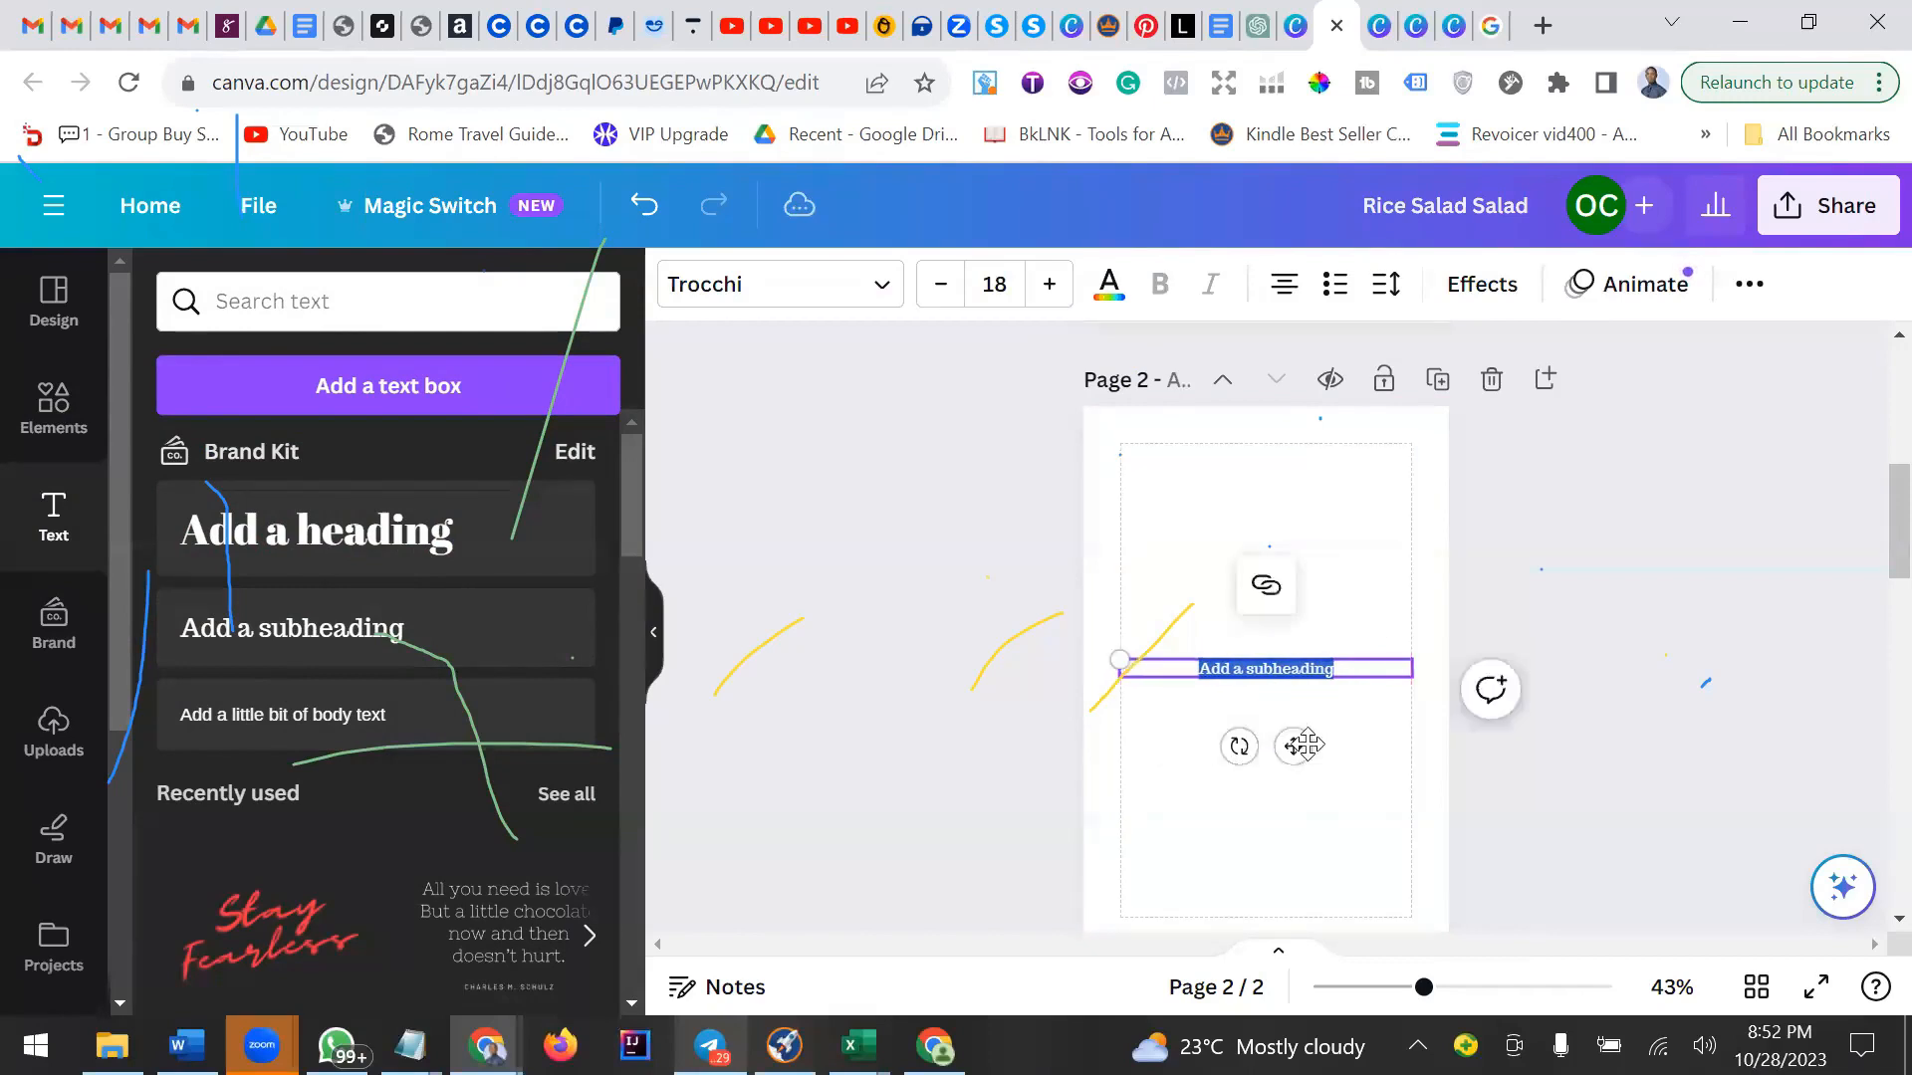
{"action": "left_click_drag", "start_coordinate": [1290, 677], "coordinate": [1286, 541]}
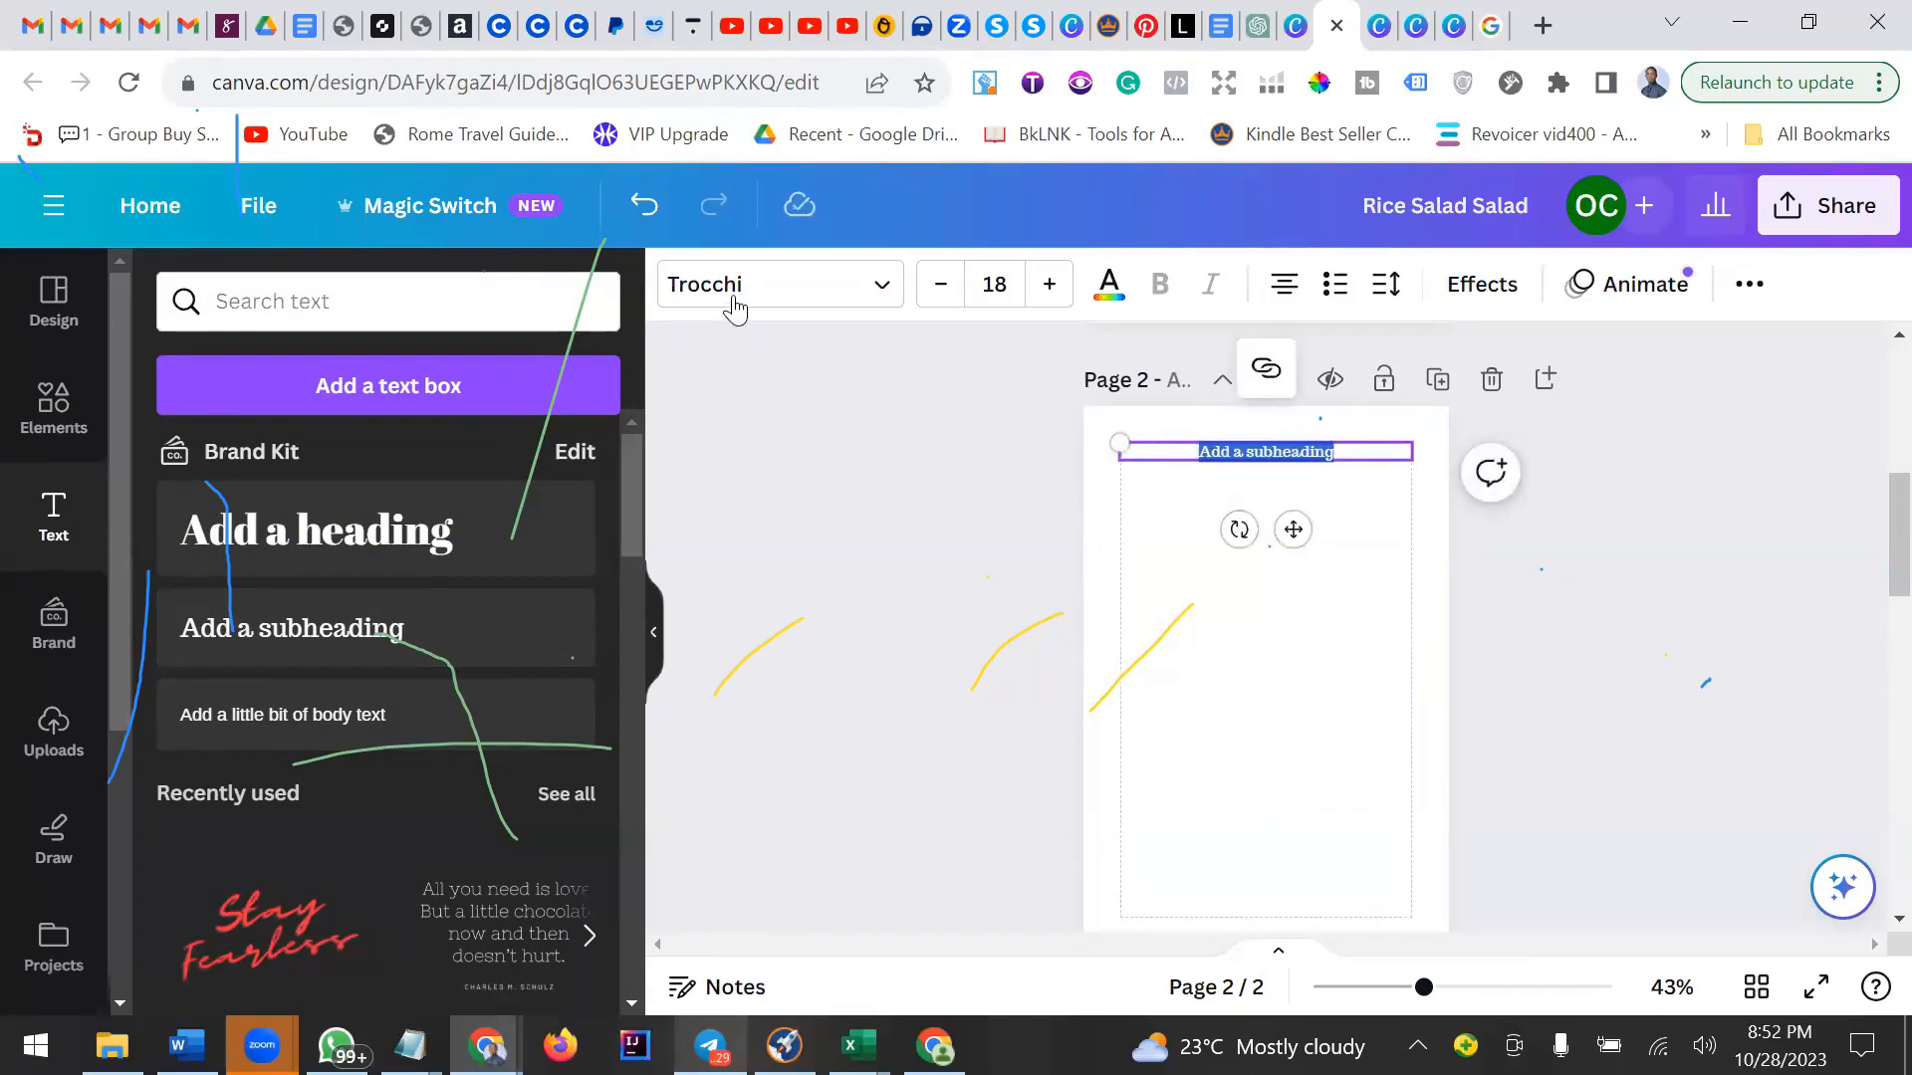
Set the subheading's font to Times New Roman.
{"action": "scroll", "coordinate": [263, 653], "scroll_direction": "down", "scroll_amount": 3}
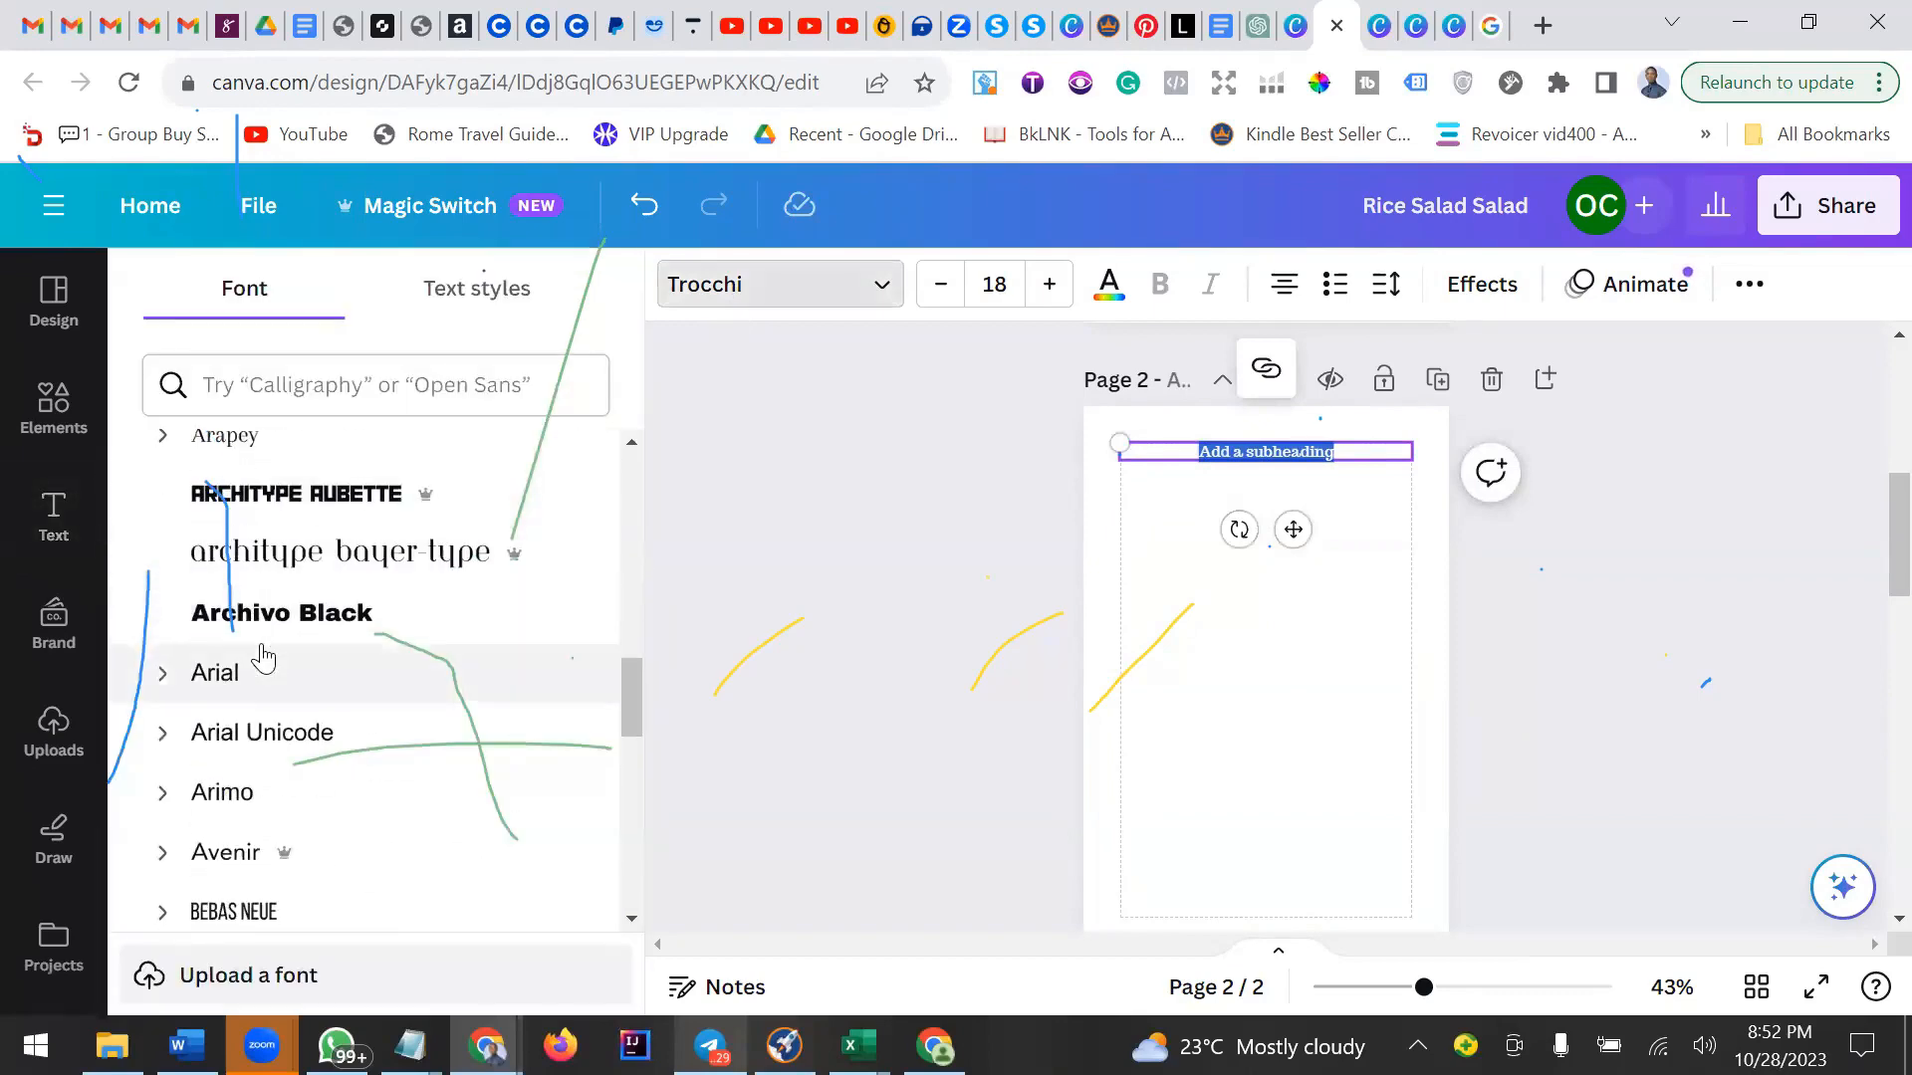
{"action": "scroll", "coordinate": [261, 677], "scroll_direction": "up", "scroll_amount": 6}
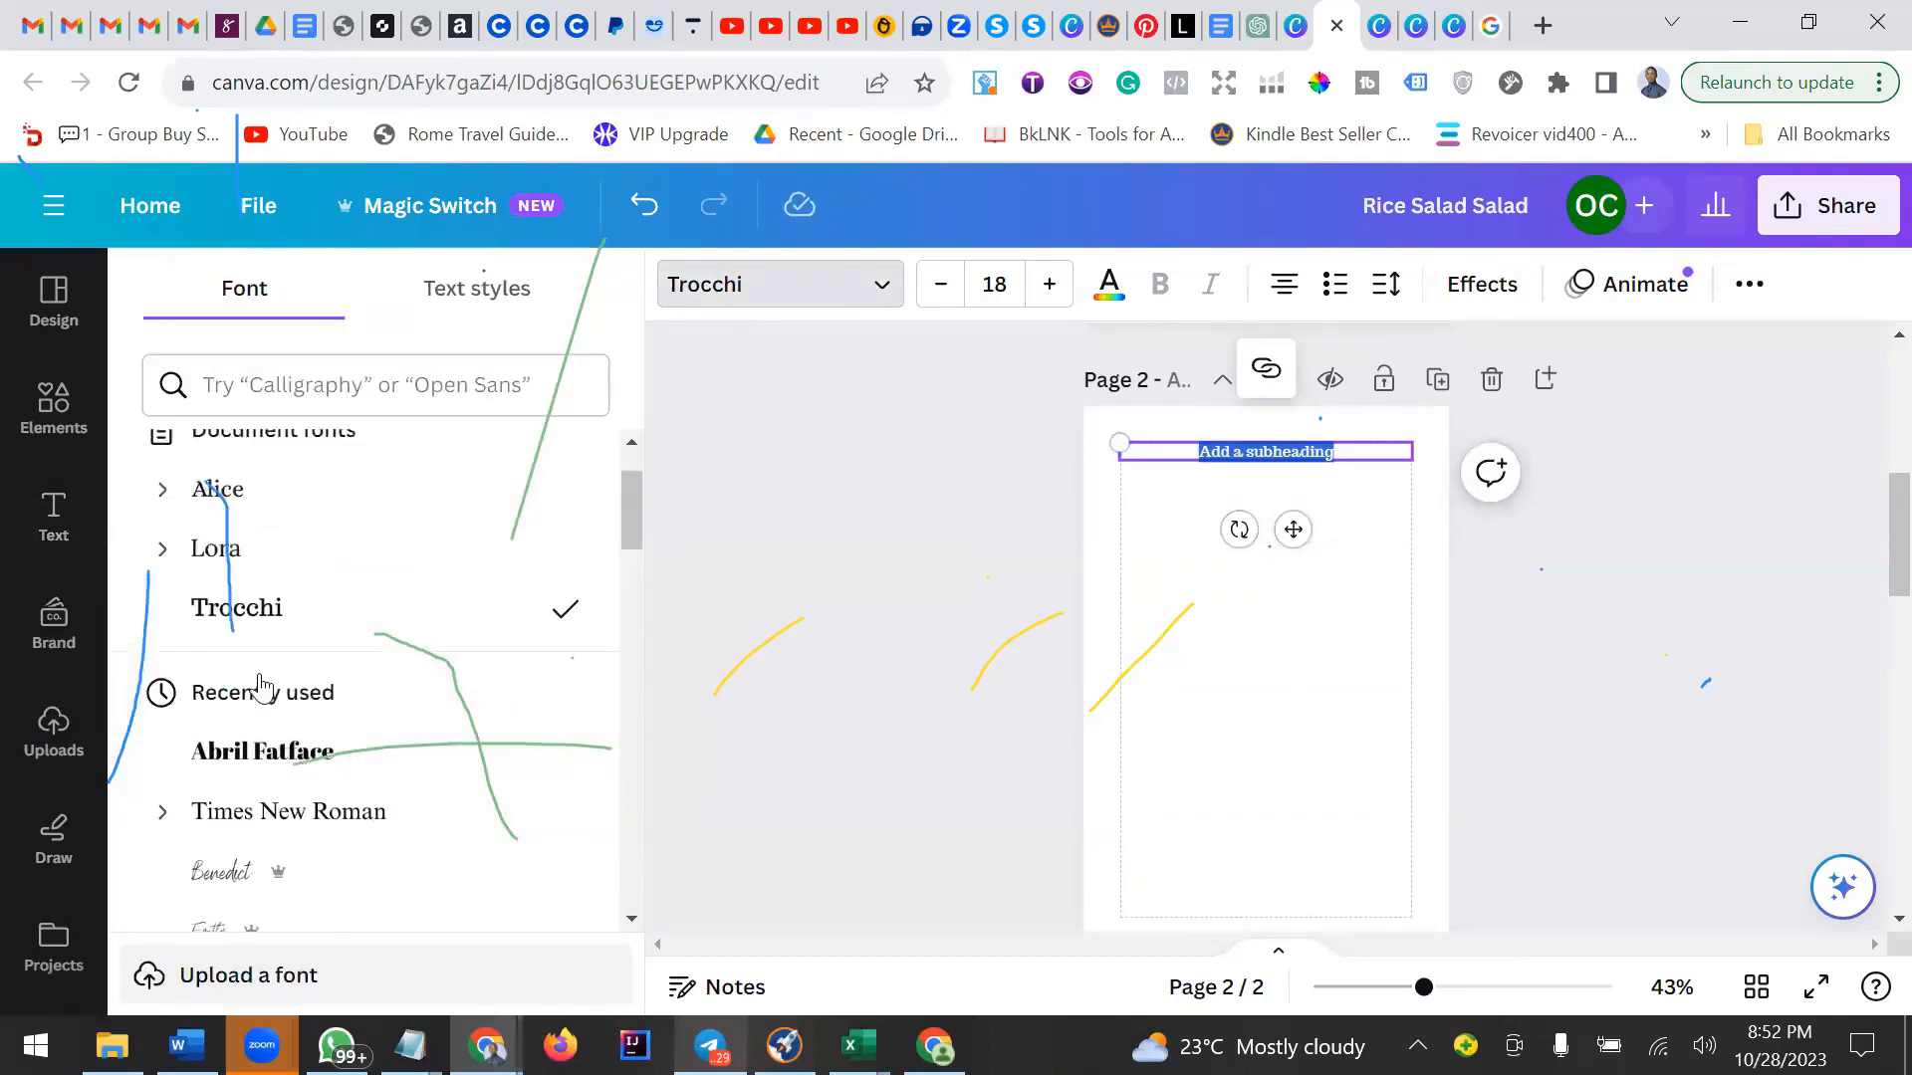
{"action": "scroll", "coordinate": [286, 691], "scroll_direction": "down", "scroll_amount": 2}
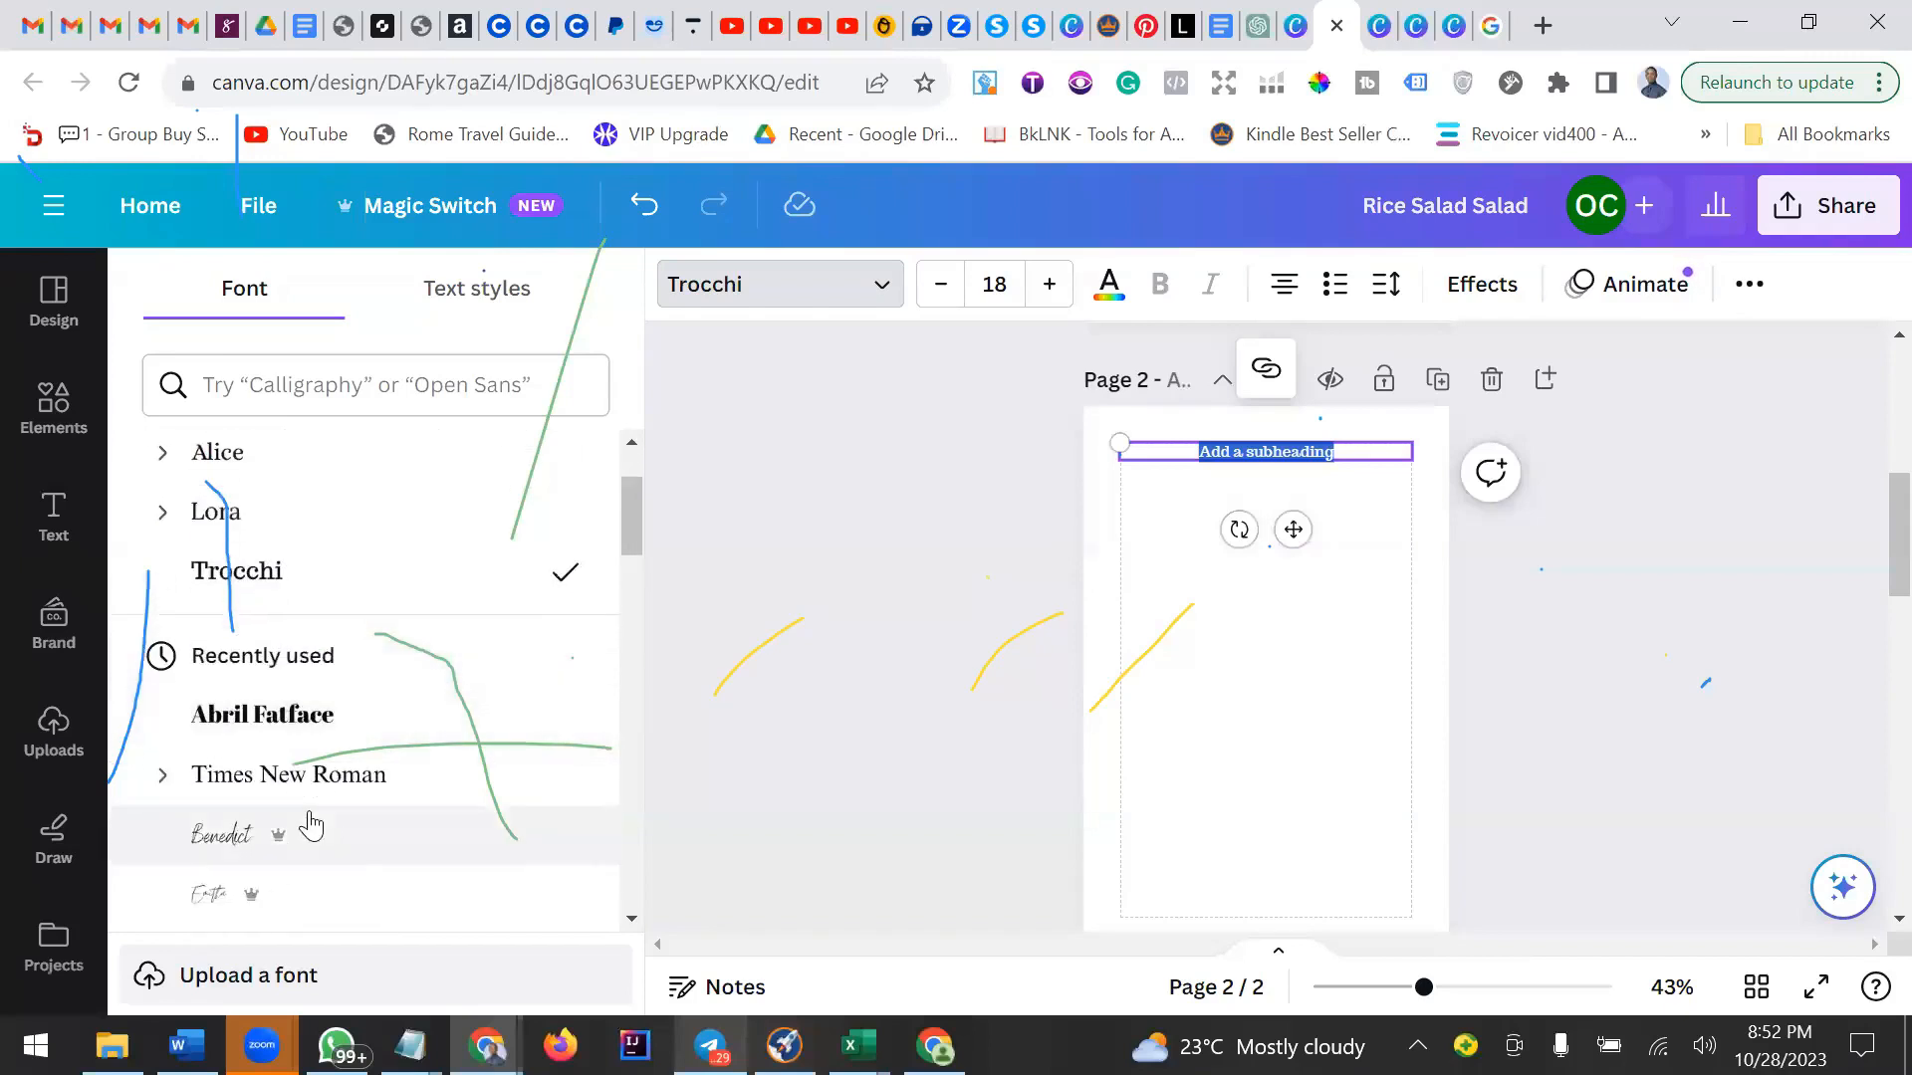
{"action": "left_click", "coordinate": [403, 787]}
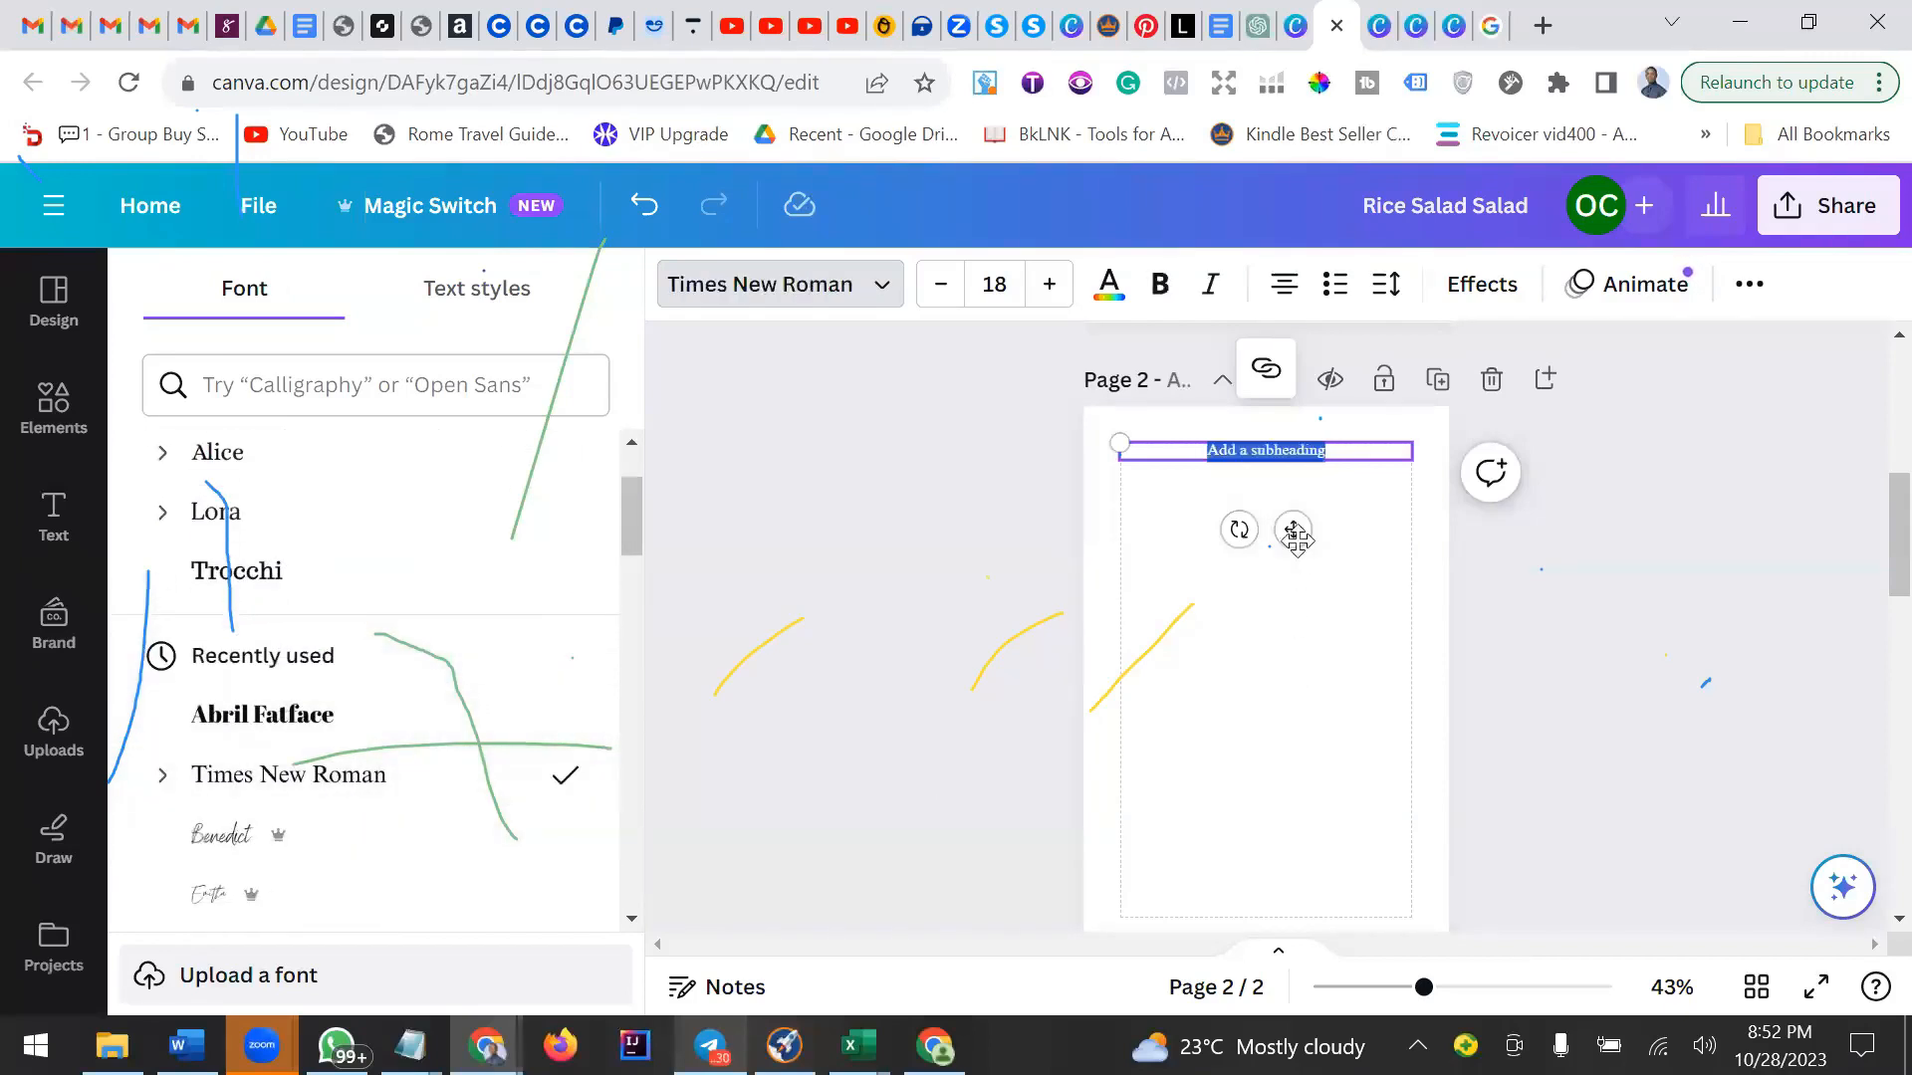
Left-align the subheading text and move the text box slightly down on page 2.
{"action": "triple_click", "coordinate": [1344, 456]}
{"action": "left_click", "coordinate": [1289, 287]}
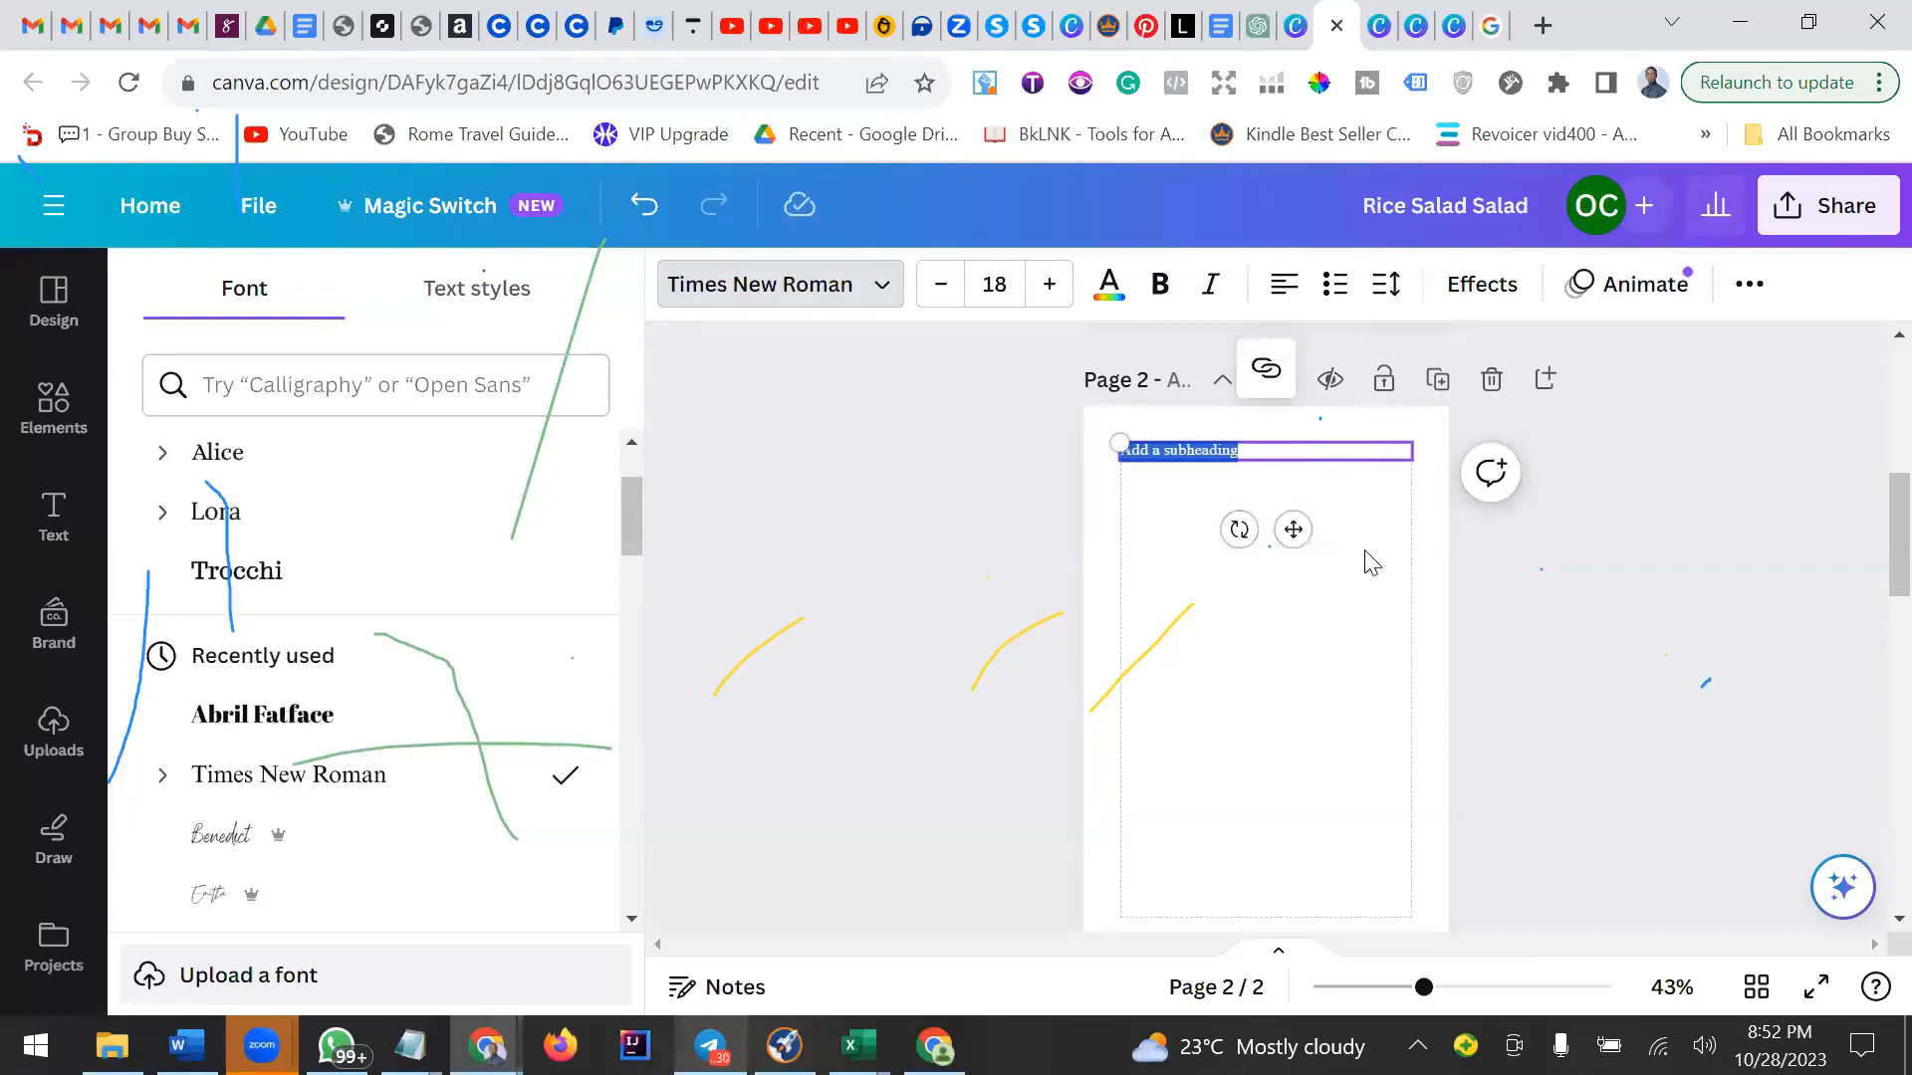
{"action": "left_click_drag", "start_coordinate": [1292, 529], "coordinate": [1297, 625]}
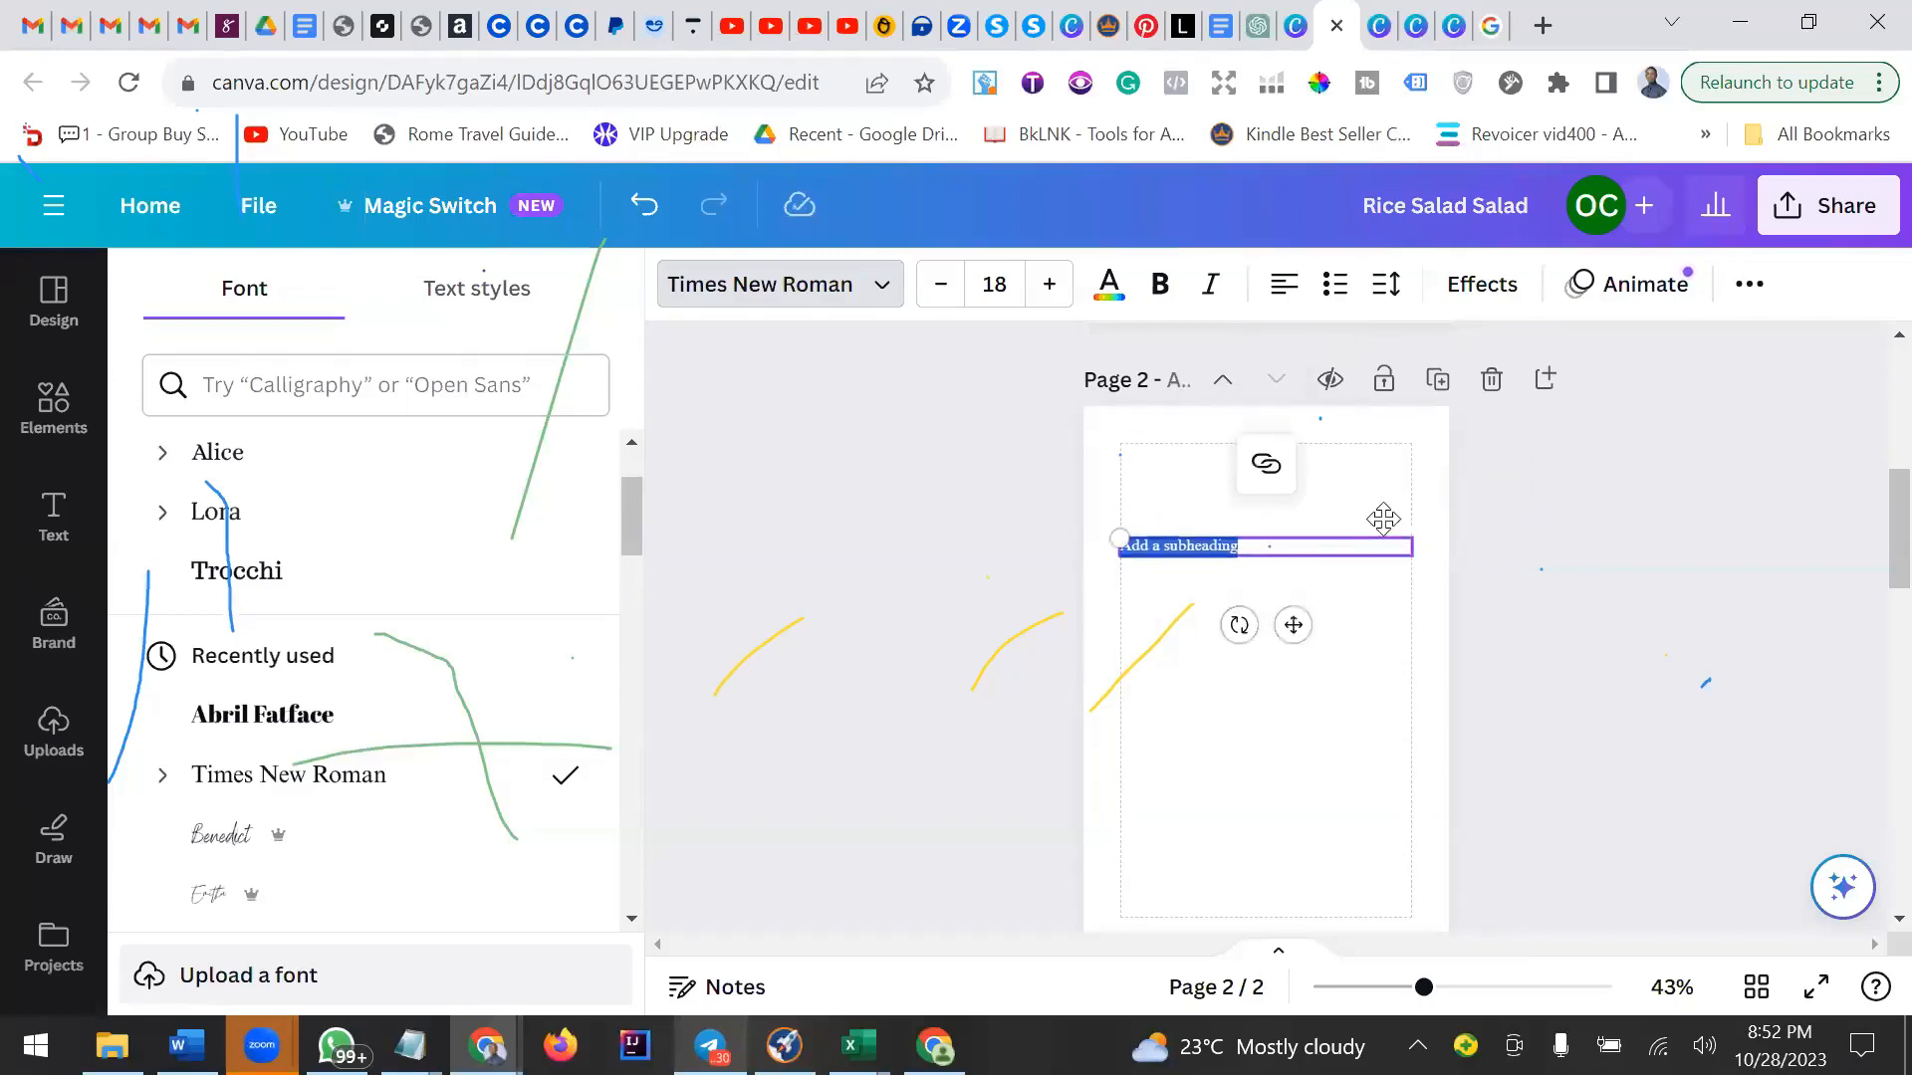
{"action": "left_click_drag", "start_coordinate": [1410, 546], "coordinate": [1410, 545]}
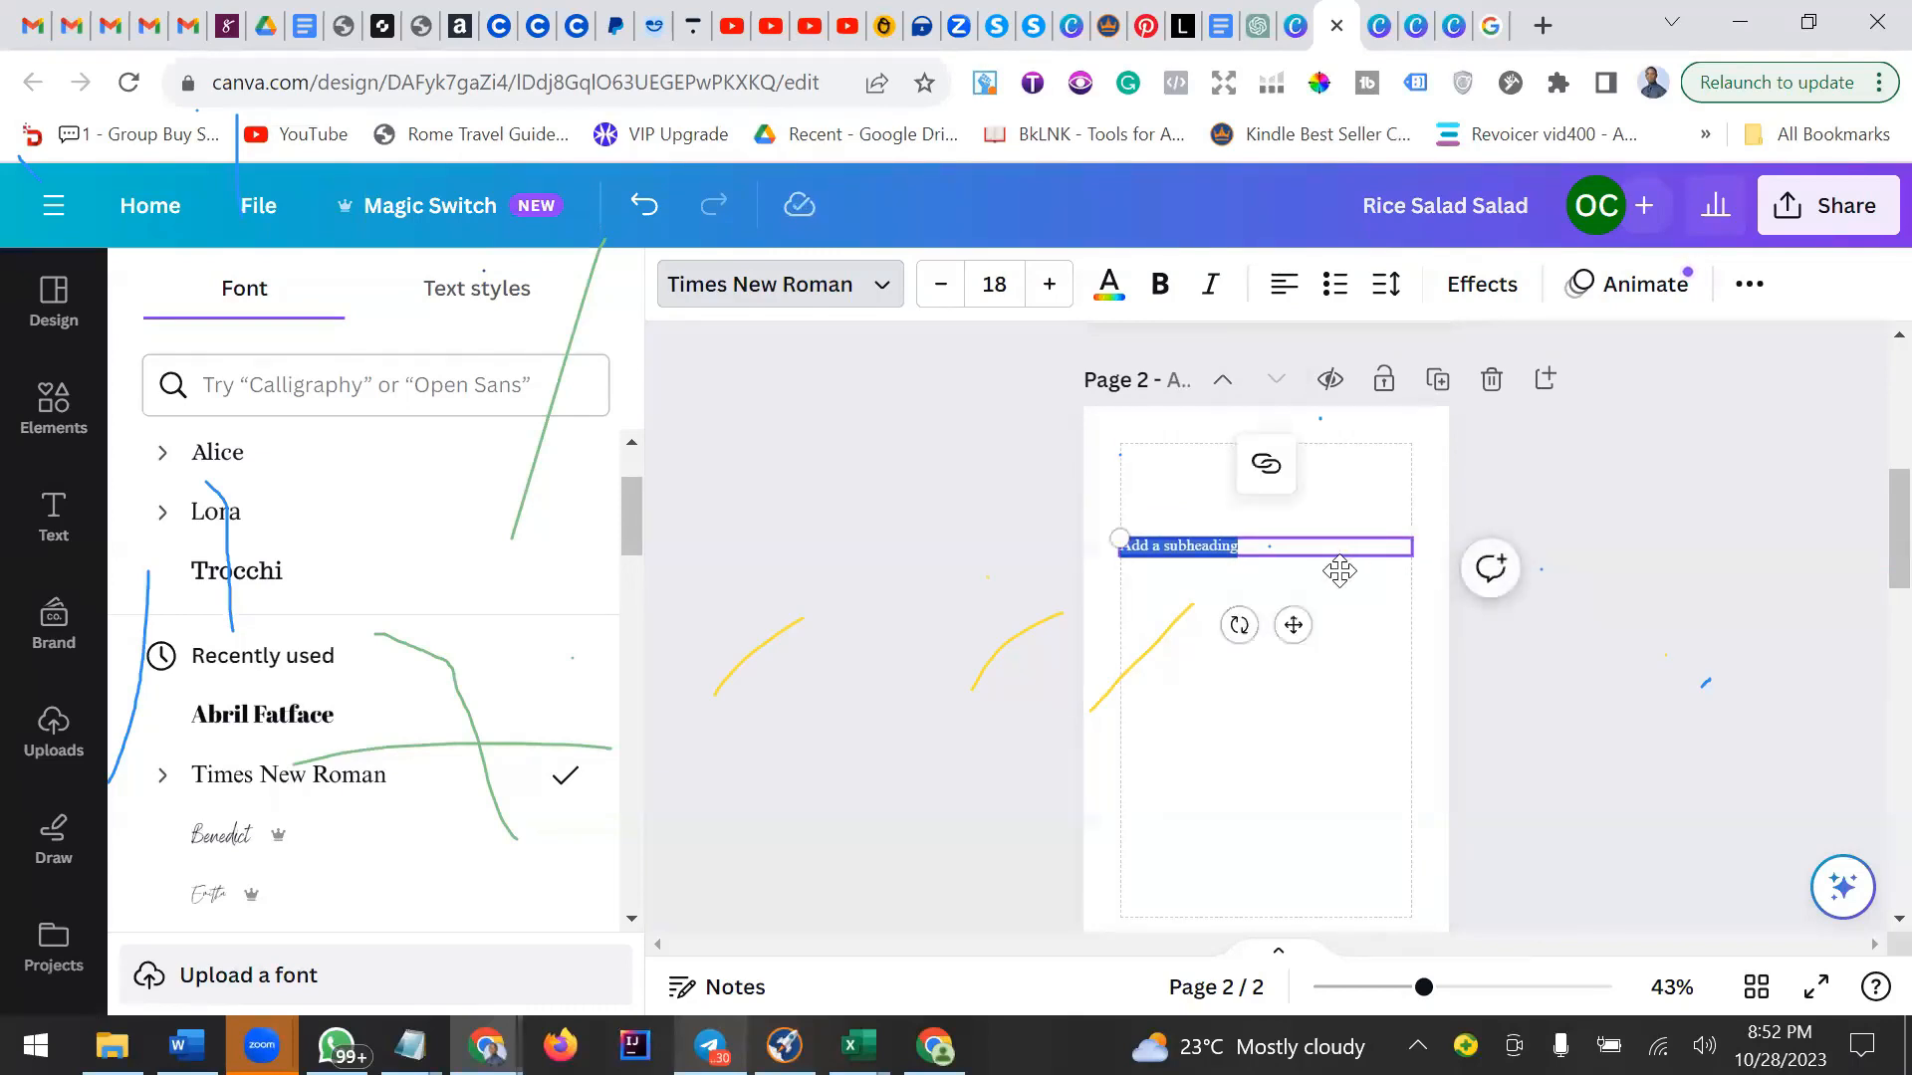
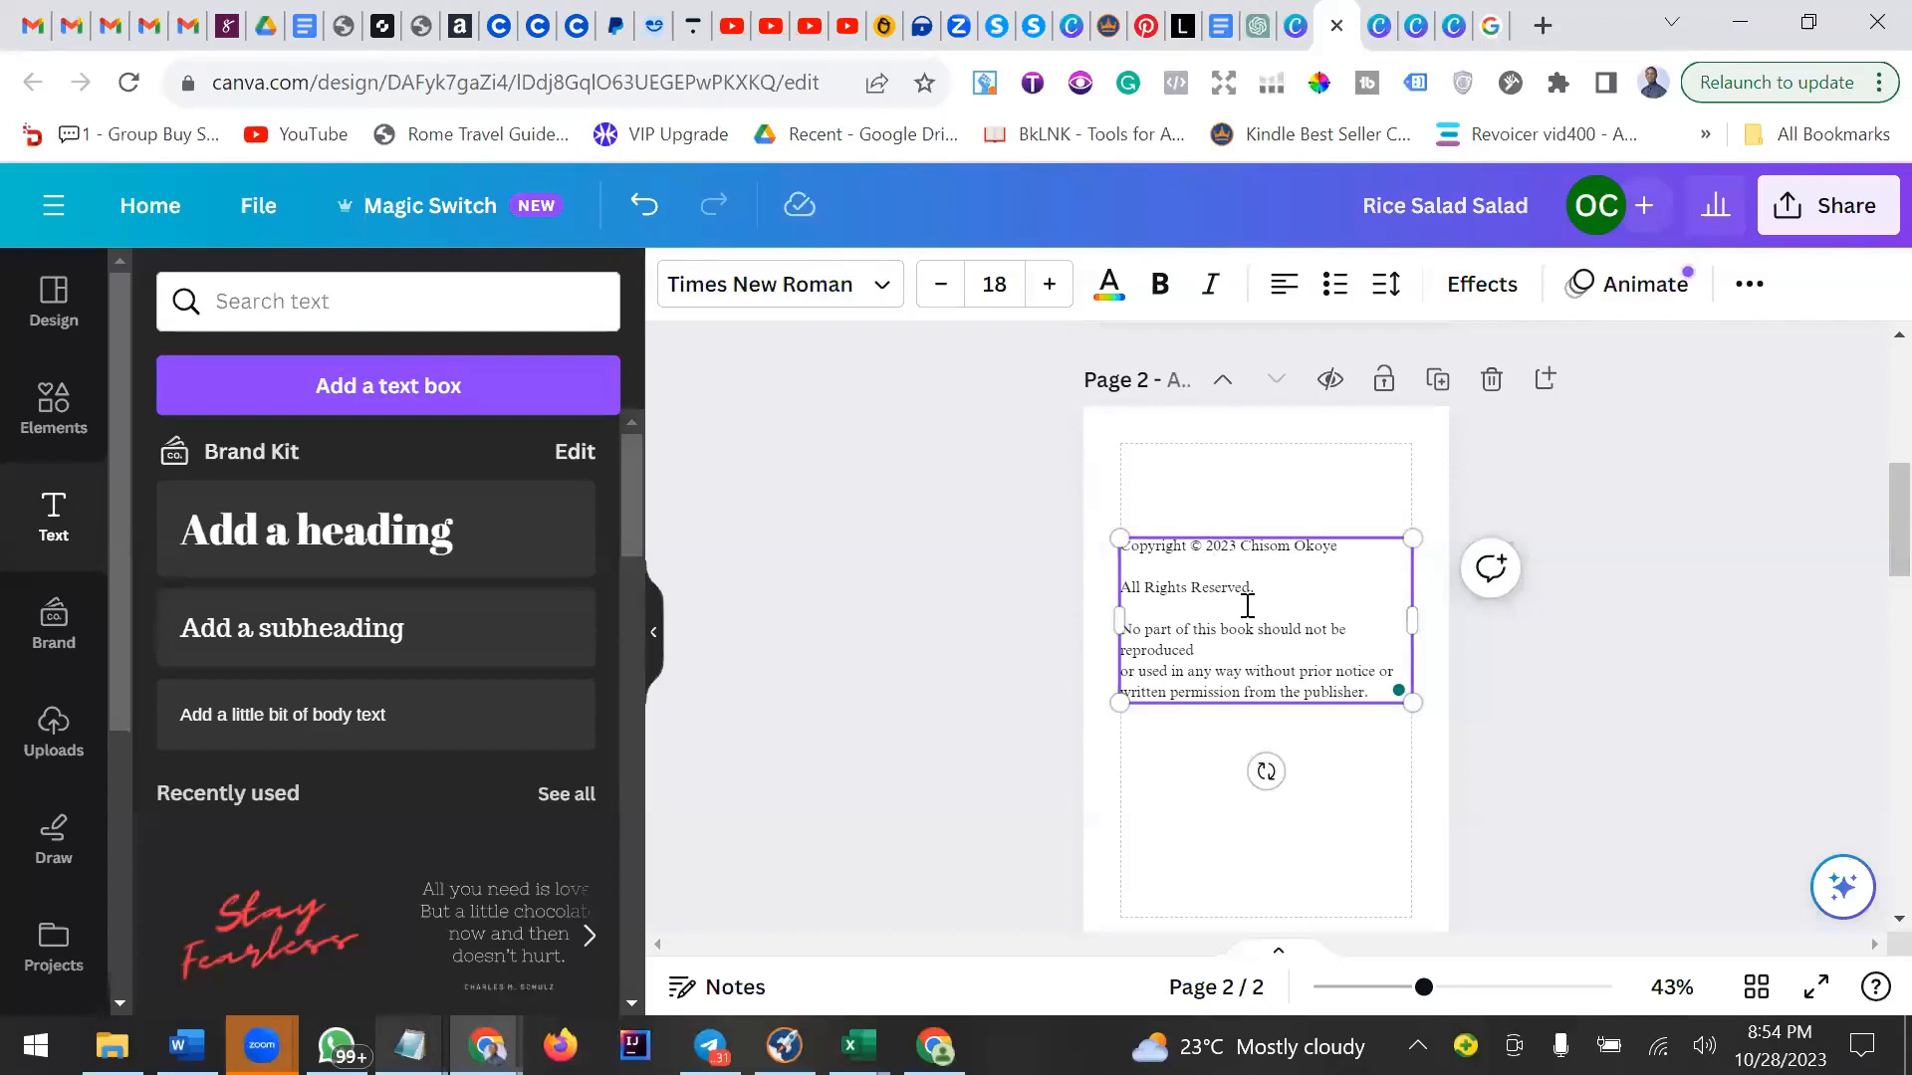
Move the copyright text box down toward the middle of page 2.
{"action": "left_click", "coordinate": [1301, 627]}
{"action": "mouse_move", "coordinate": [1301, 628]}
{"action": "left_mouse_down"}
{"action": "mouse_move", "coordinate": [1286, 700]}
{"action": "mouse_move", "coordinate": [1284, 660]}
{"action": "left_mouse_up"}
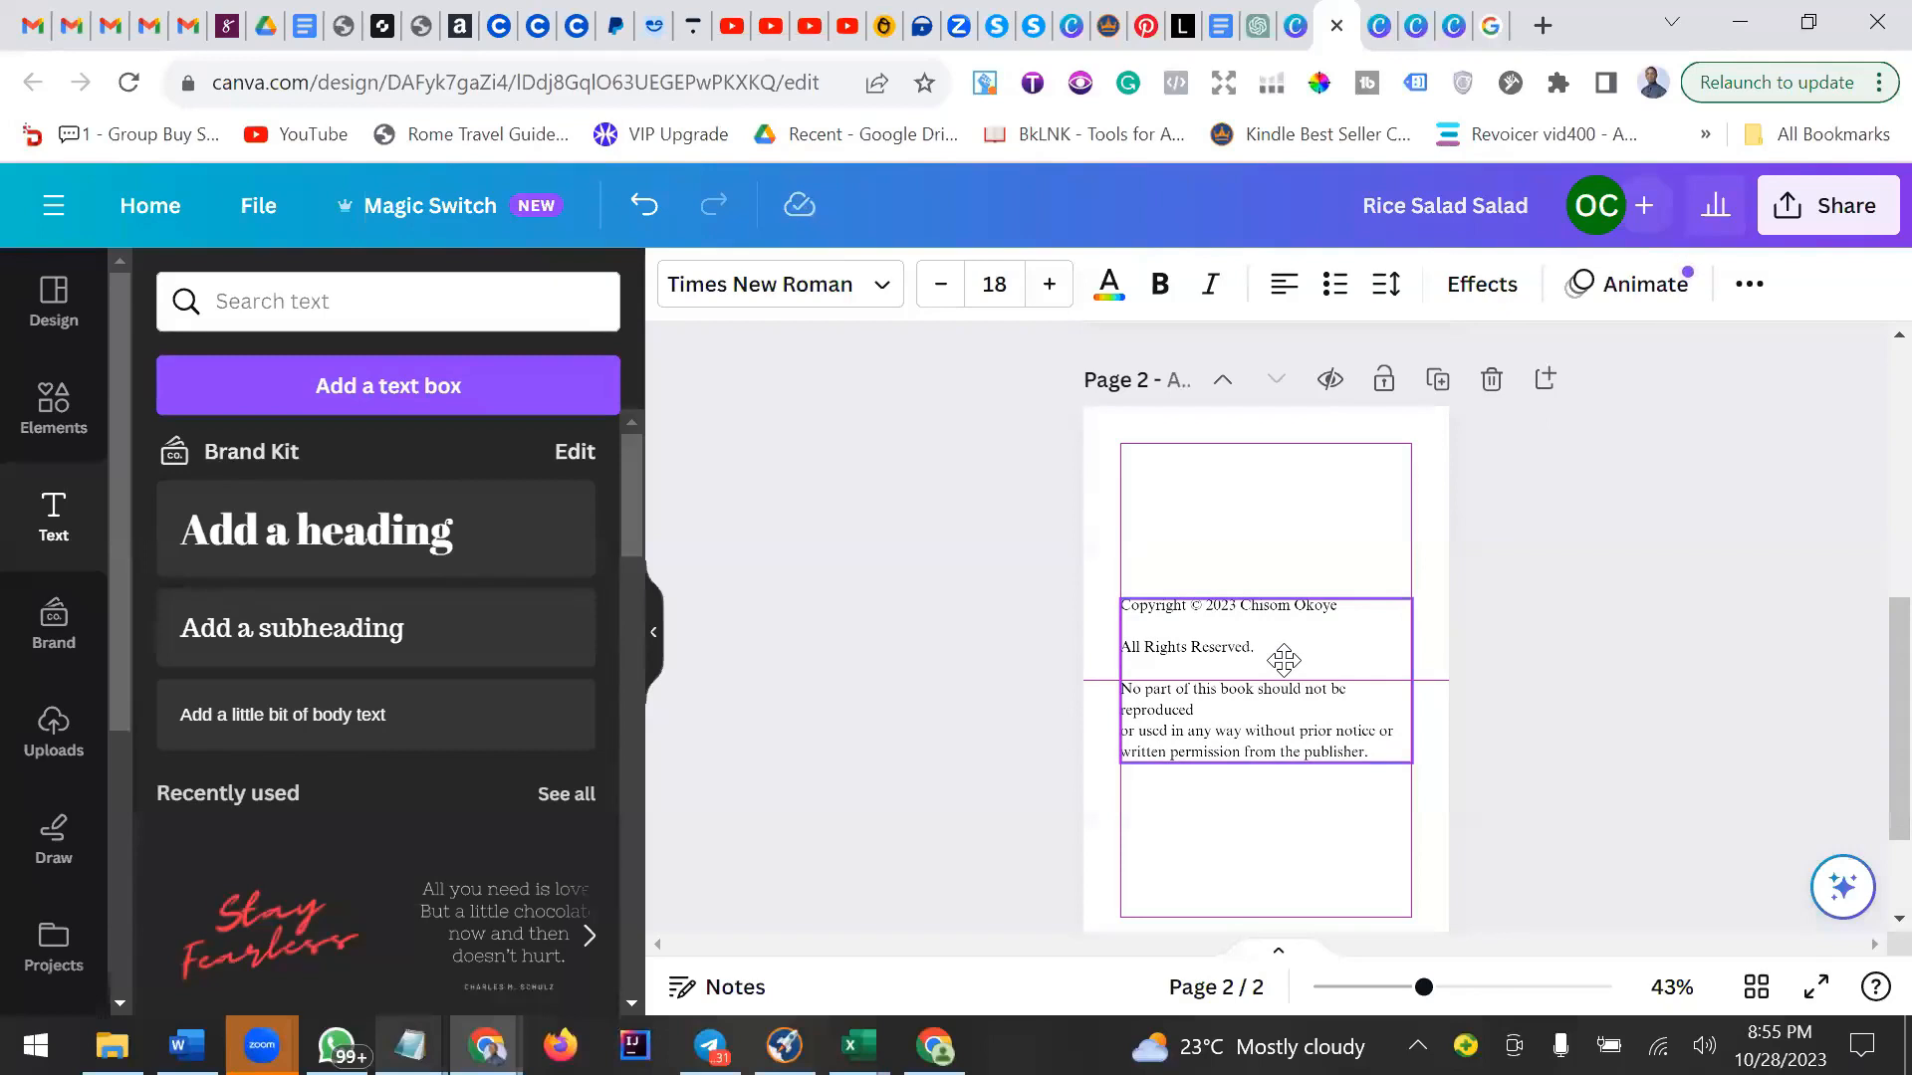
{"action": "left_click_drag", "start_coordinate": [1283, 660], "coordinate": [1291, 664]}
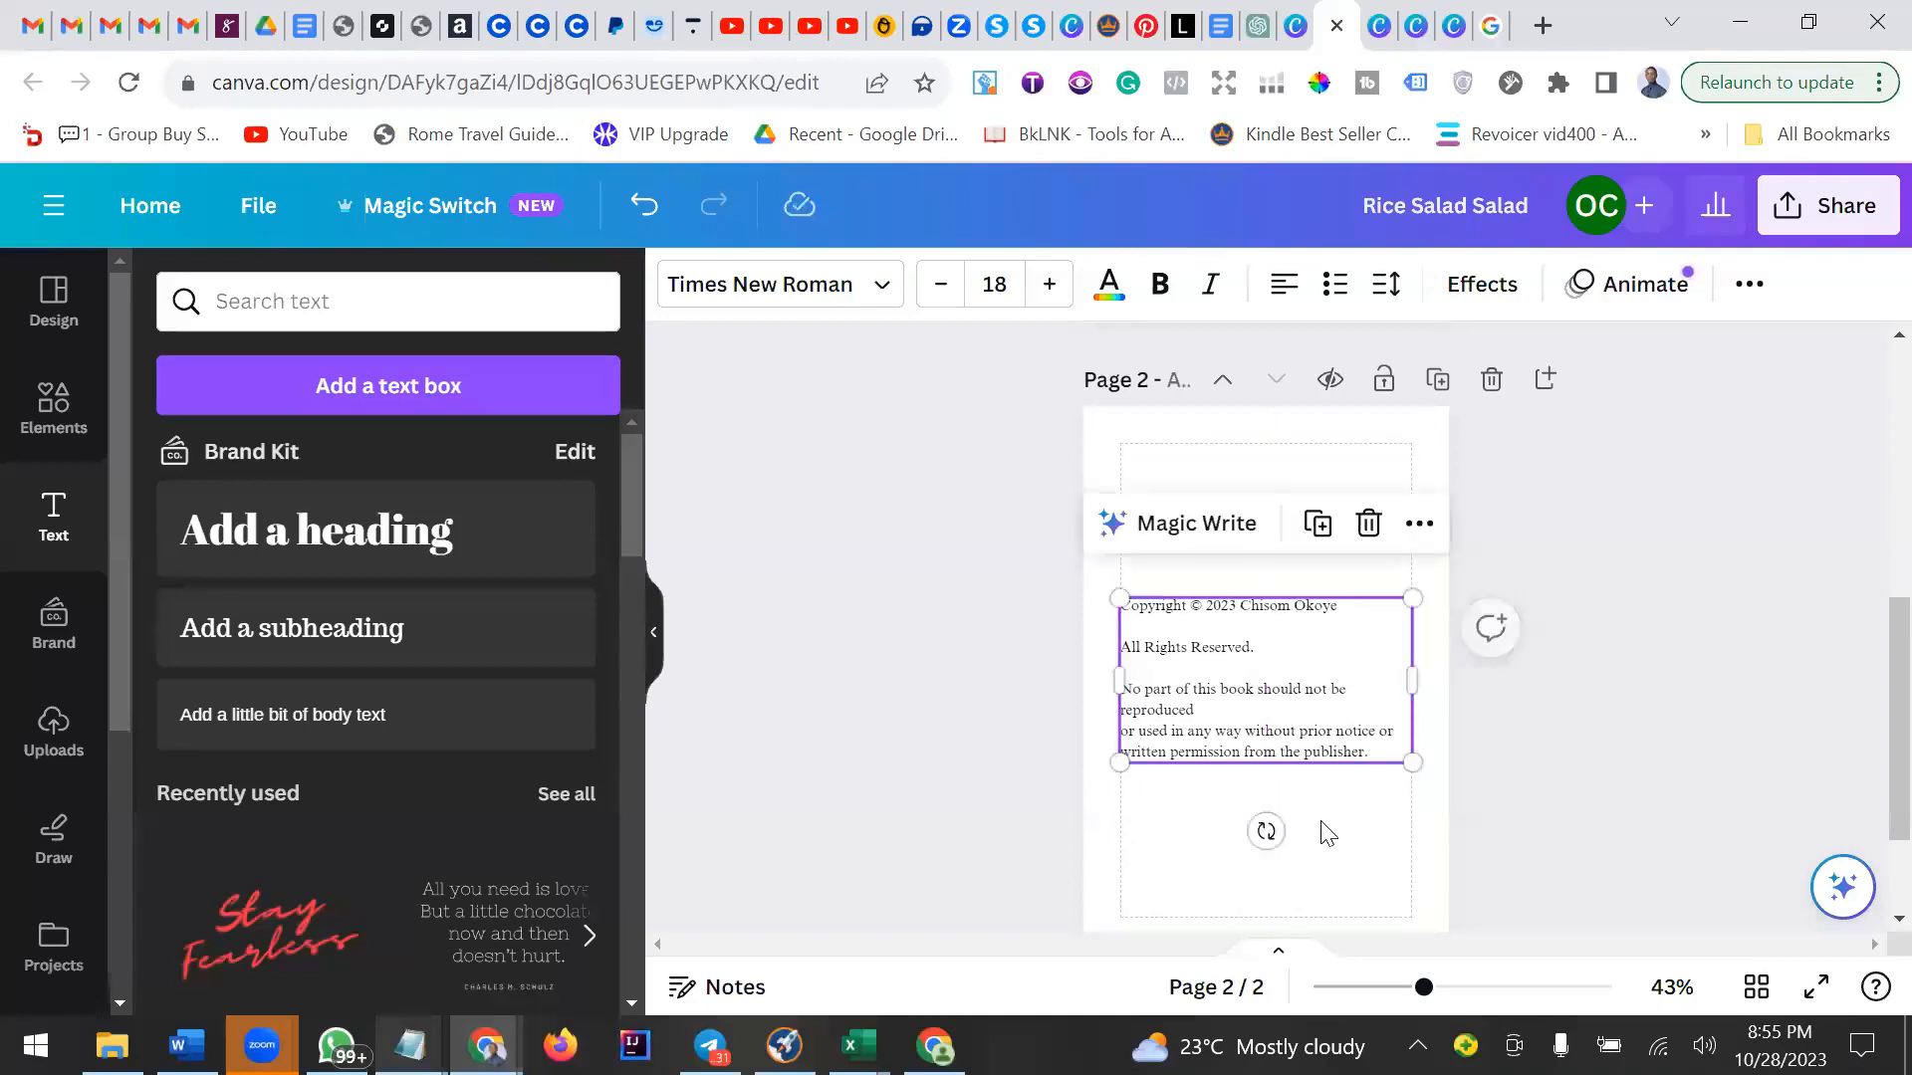
{"action": "left_click", "coordinate": [1391, 837]}
Duplicate page 2 to create a third page.
{"action": "left_click", "coordinate": [1756, 988]}
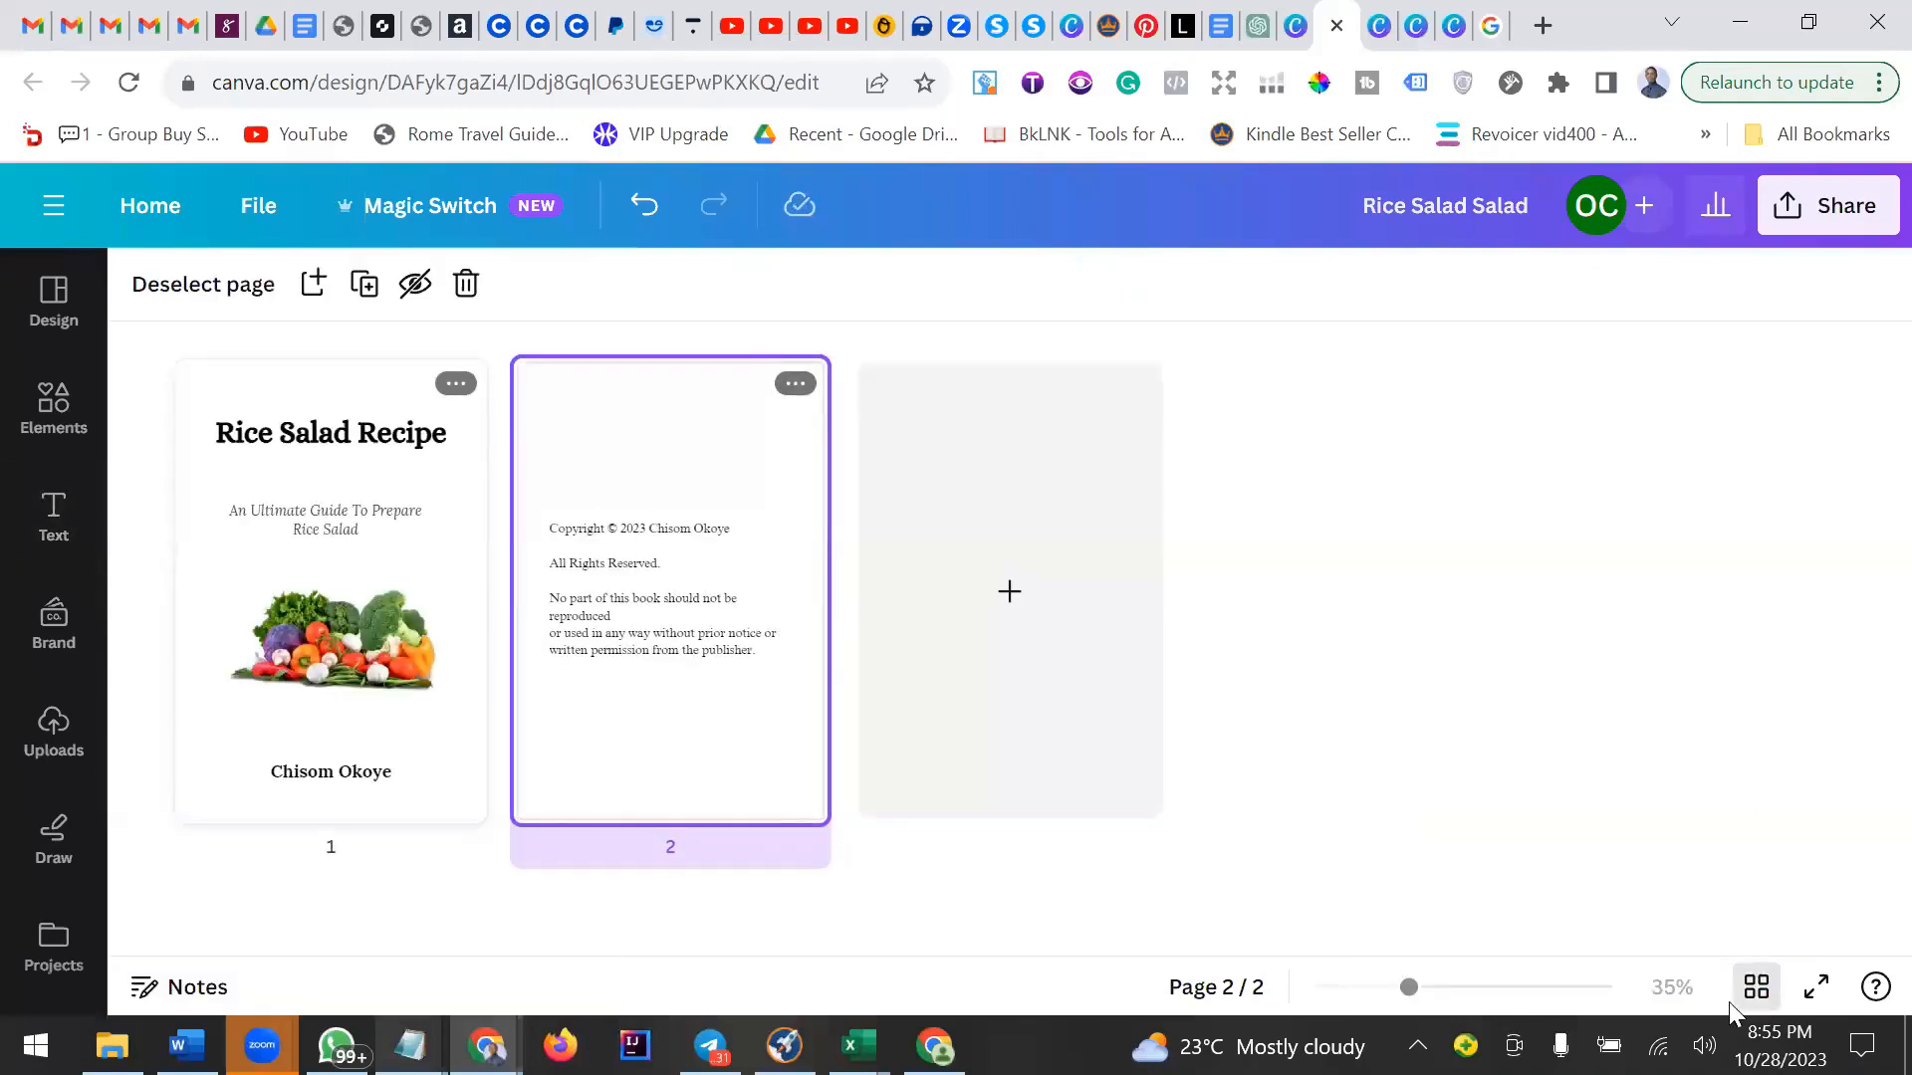
{"action": "left_click", "coordinate": [1756, 988]}
{"action": "scroll", "coordinate": [1349, 662], "scroll_direction": "up", "scroll_amount": 2}
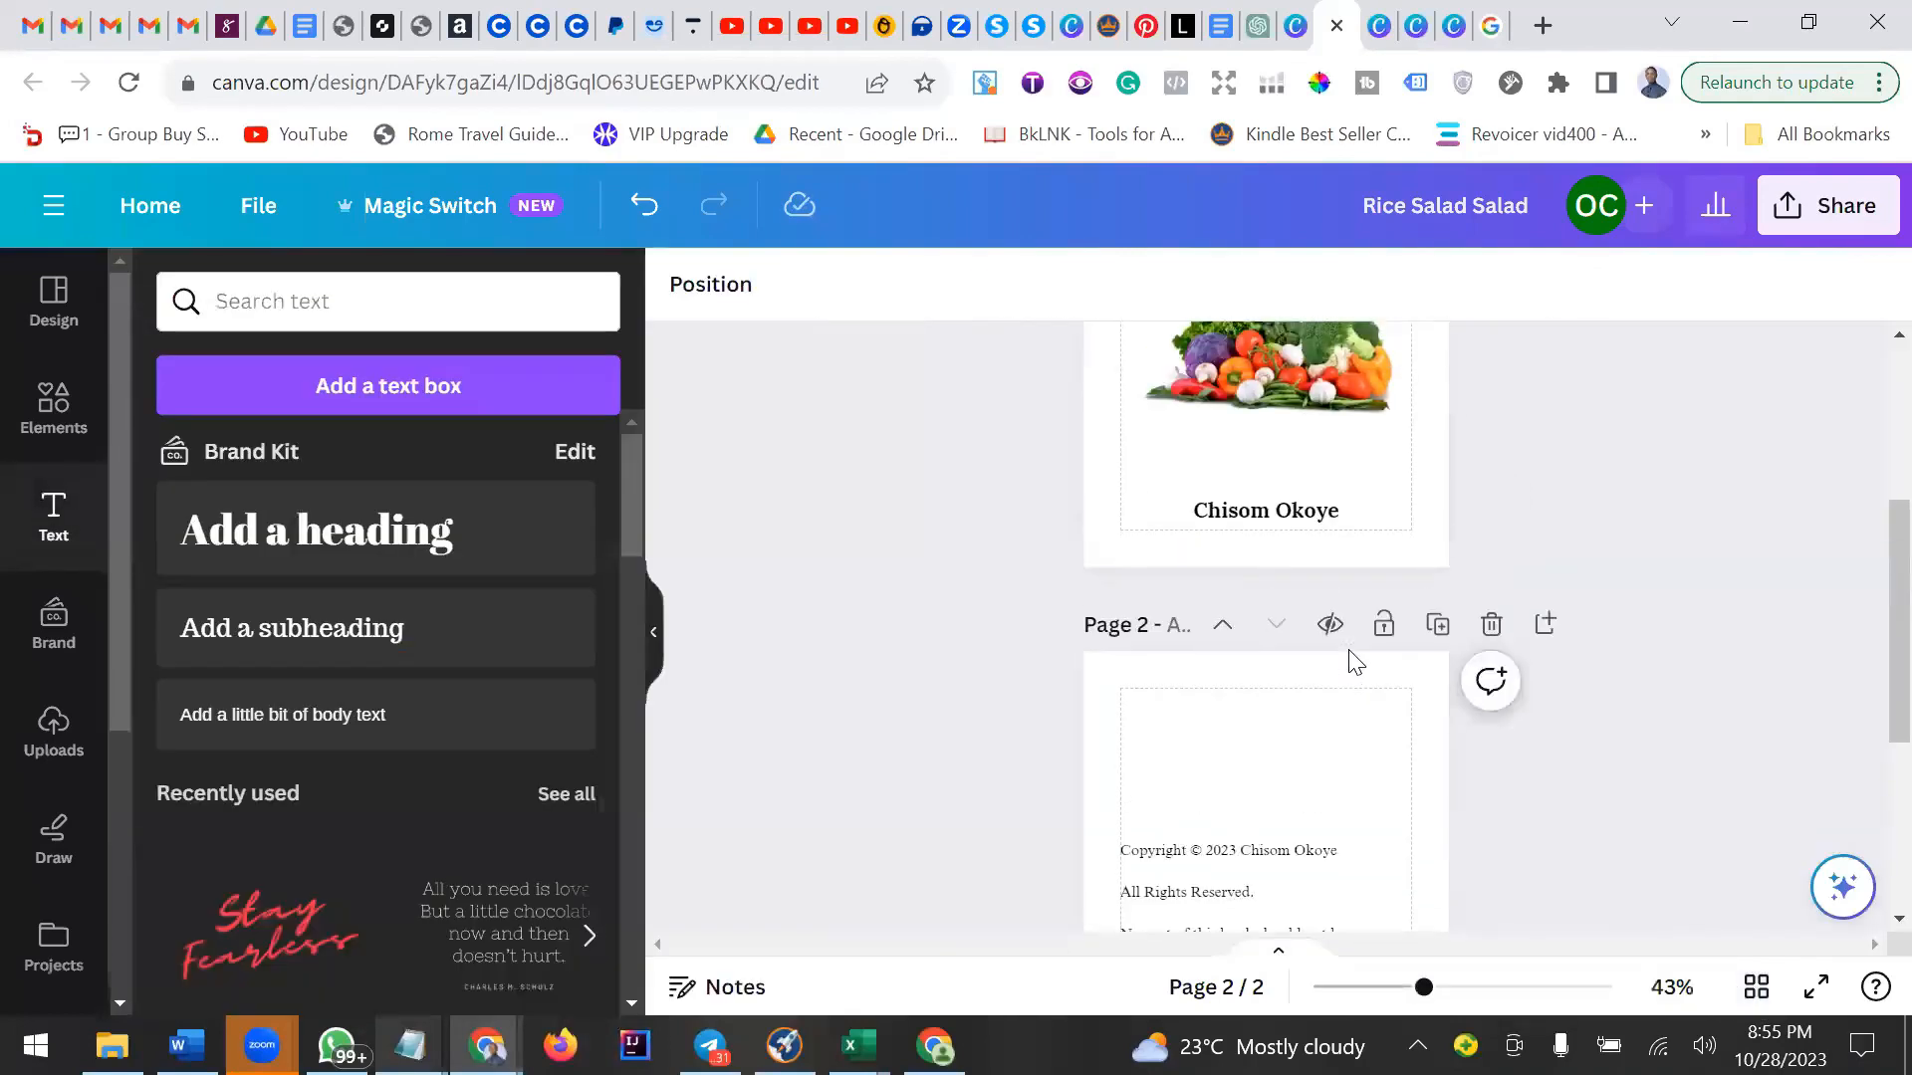
{"action": "scroll", "coordinate": [1349, 662], "scroll_direction": "down", "scroll_amount": 3}
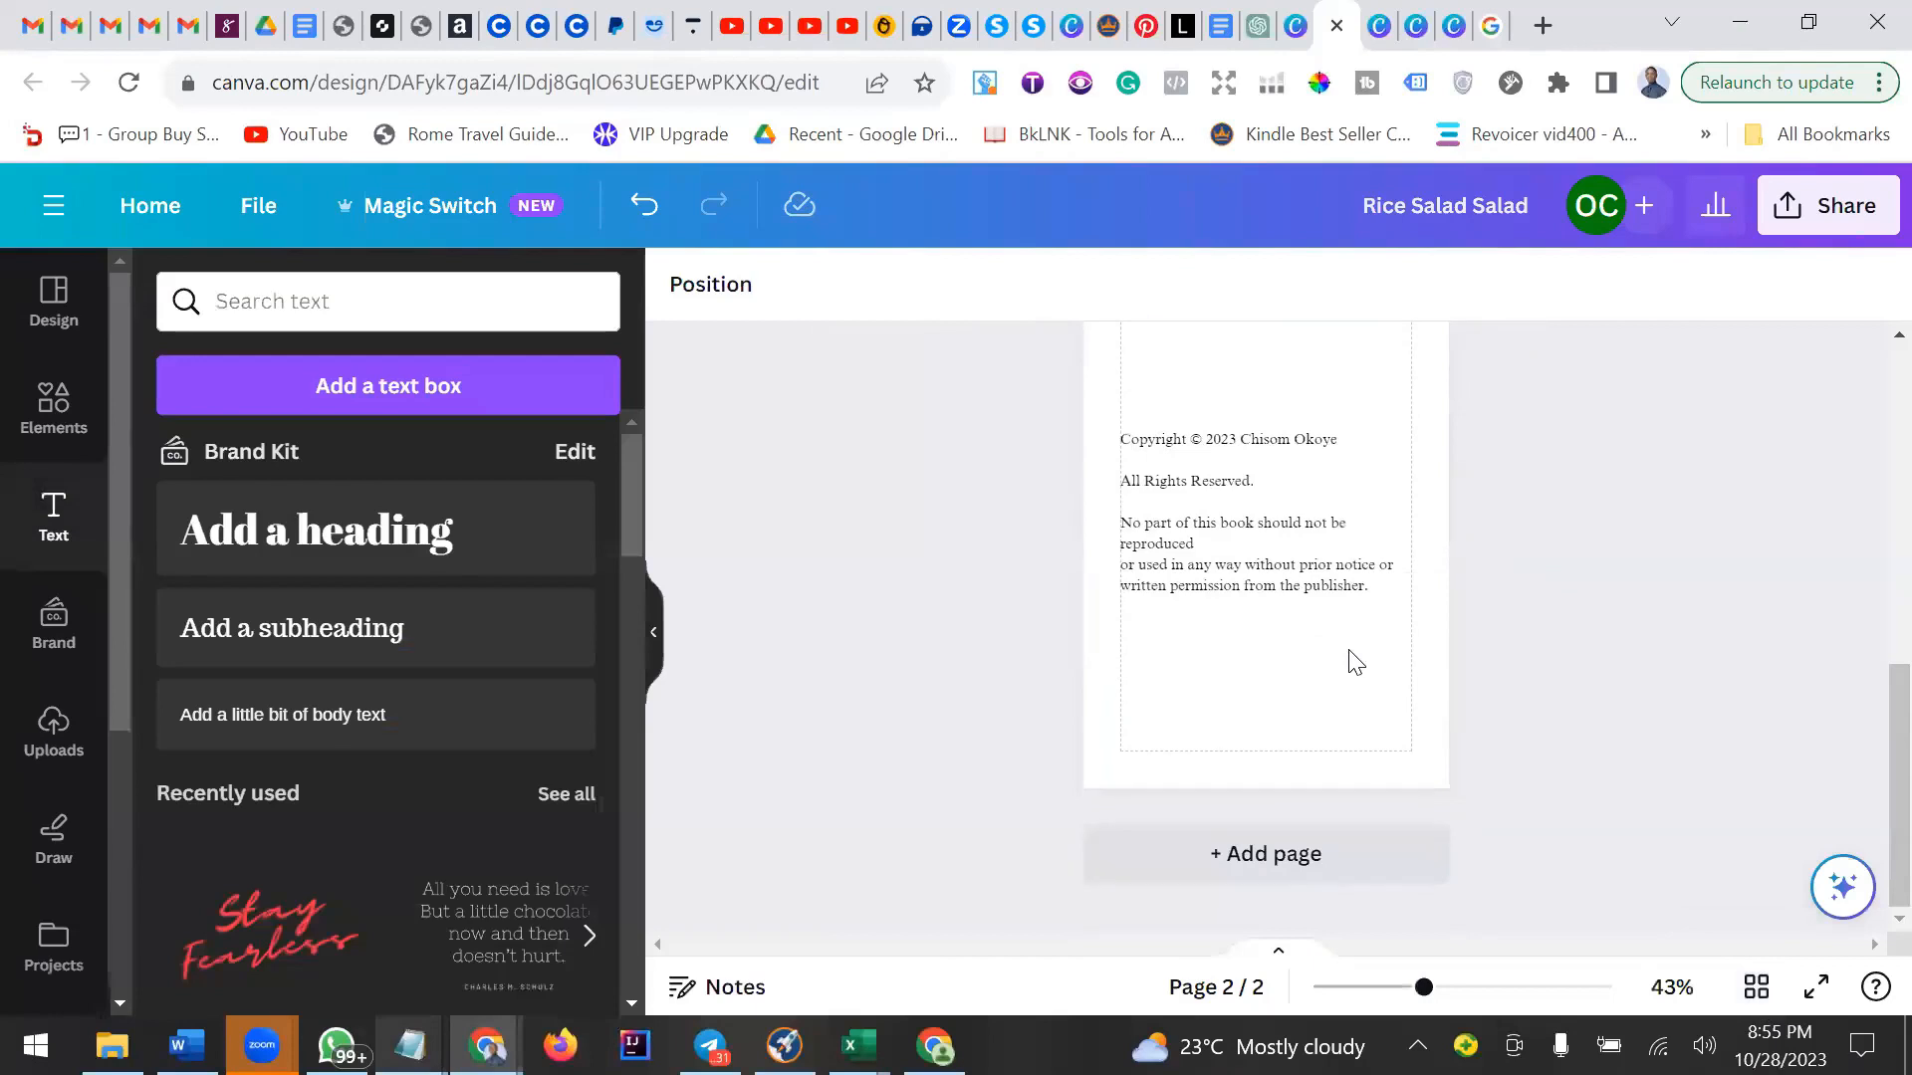
{"action": "scroll", "coordinate": [1354, 662], "scroll_direction": "up", "scroll_amount": 3}
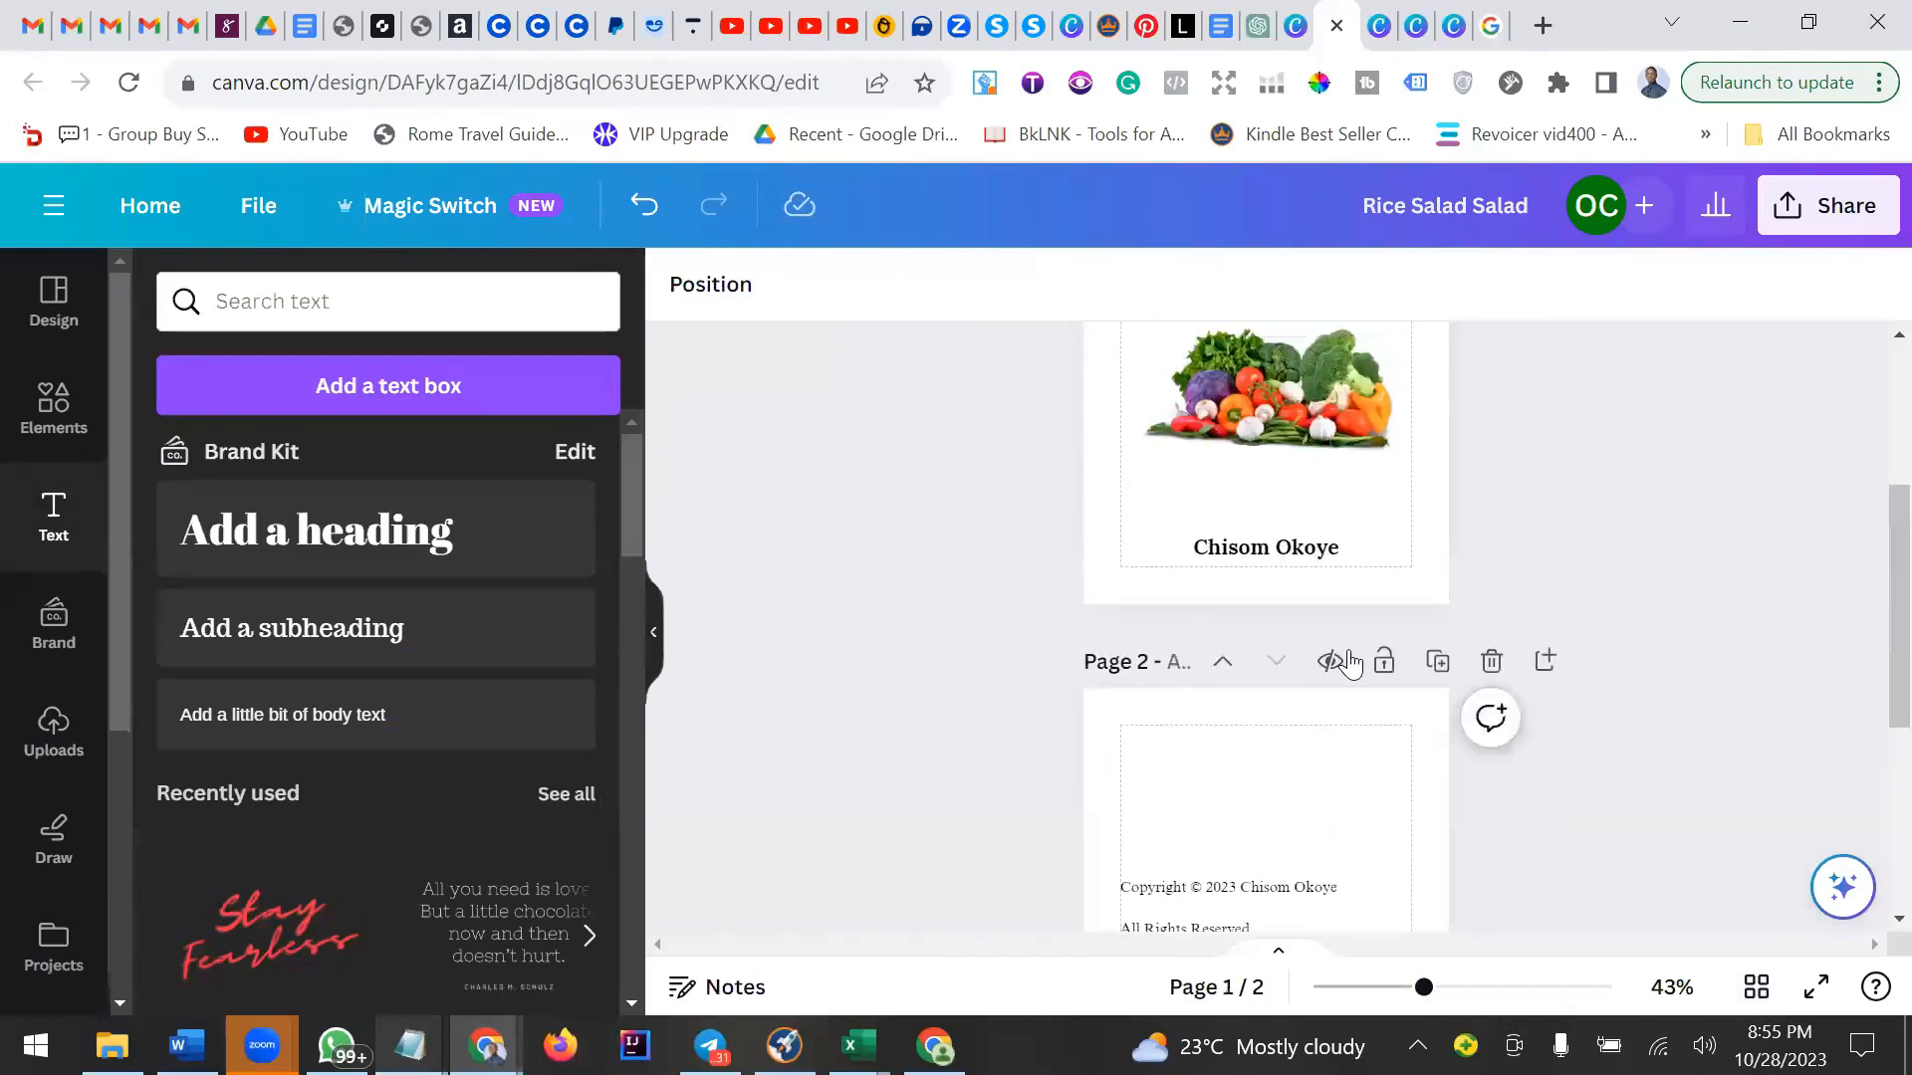
{"action": "scroll", "coordinate": [1354, 662], "scroll_direction": "down", "scroll_amount": 2}
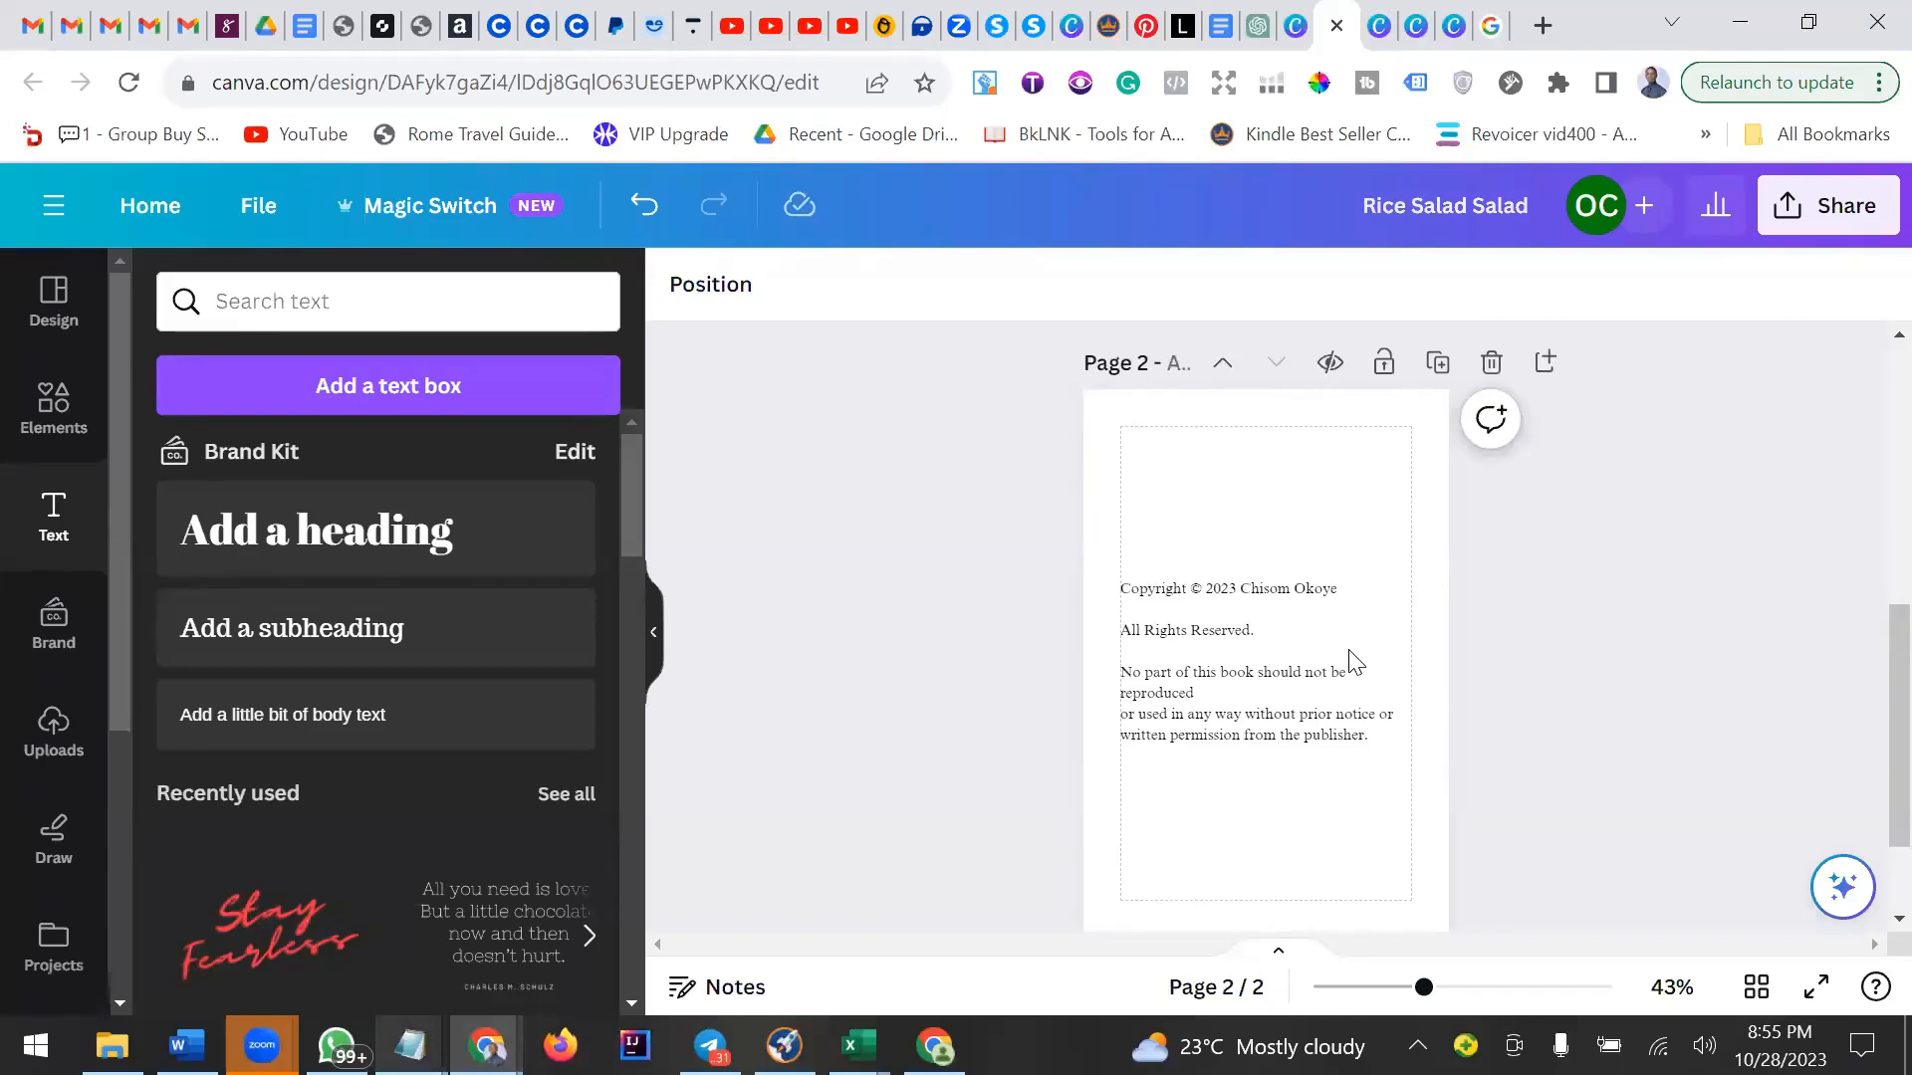
{"action": "left_click", "coordinate": [1444, 370]}
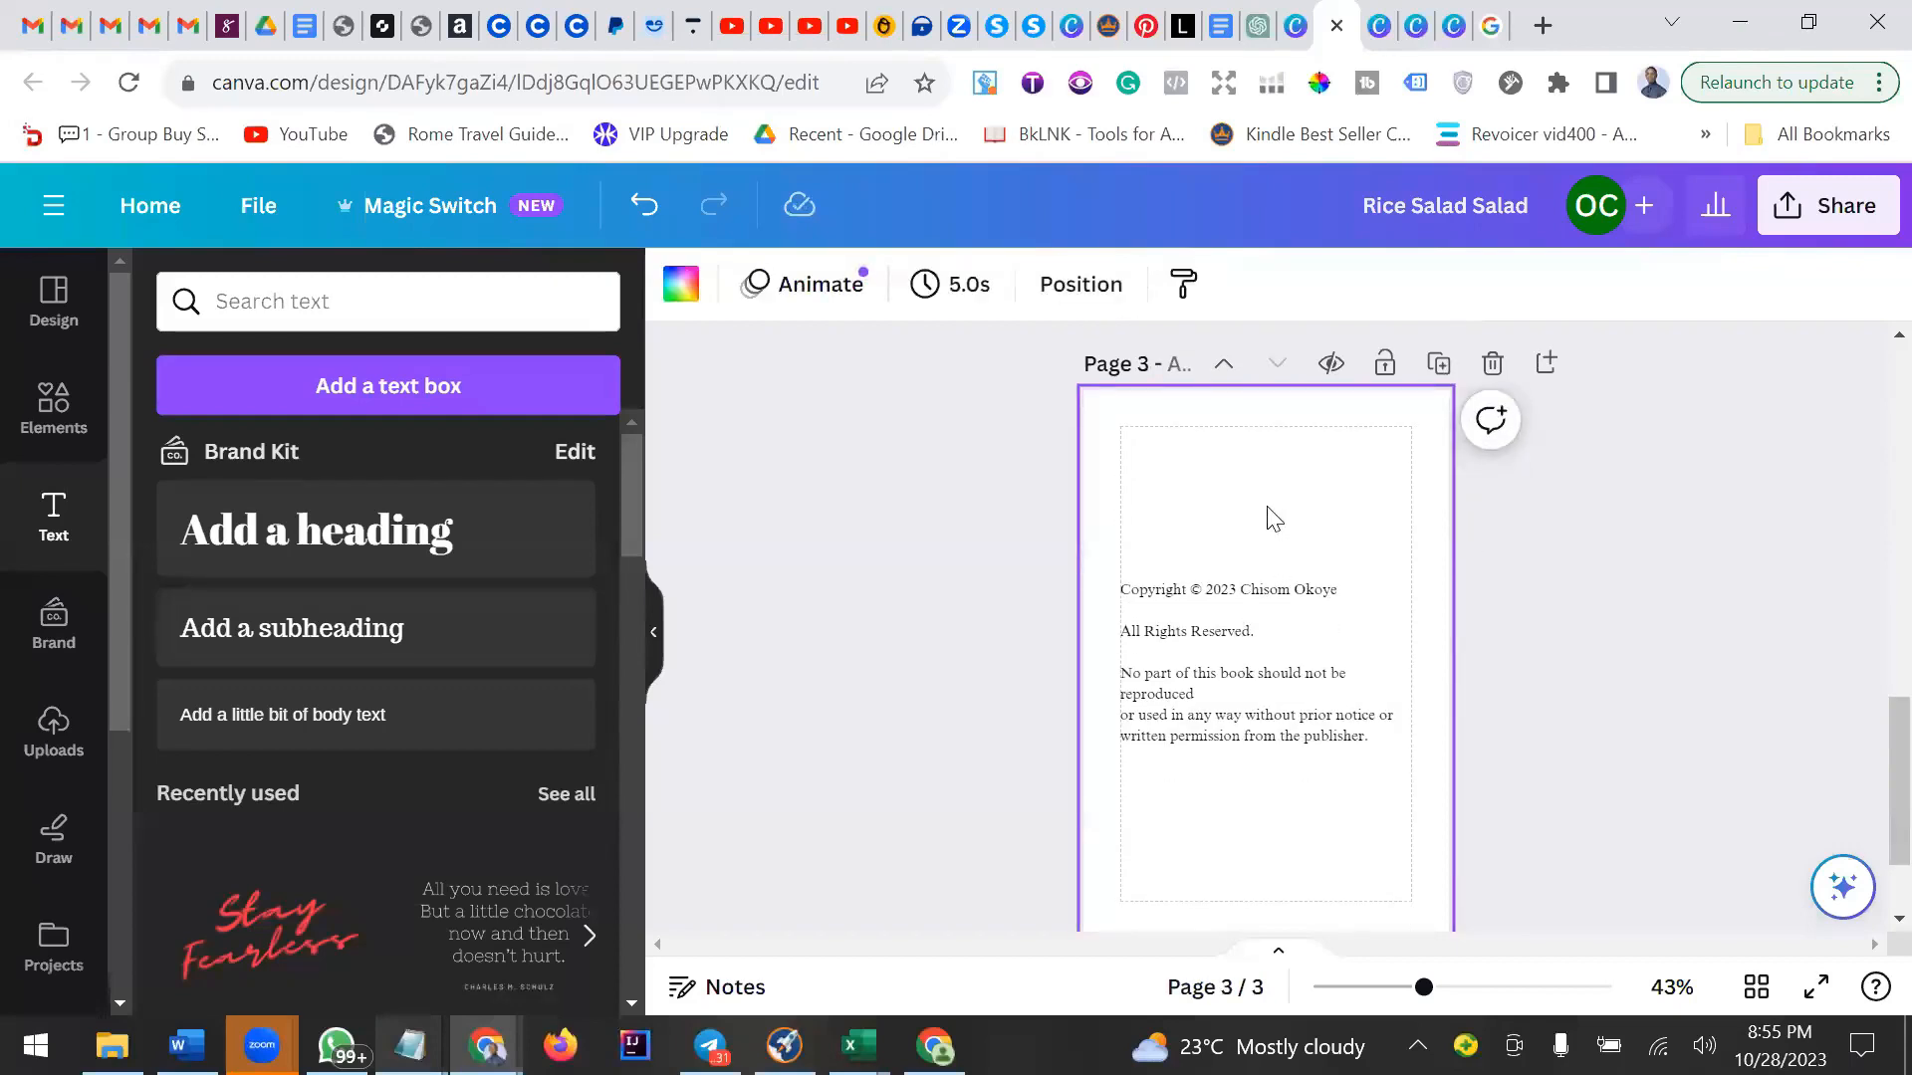
Add a heading at the top of page 3 reading CONTENTS.
{"action": "left_click", "coordinate": [1213, 642]}
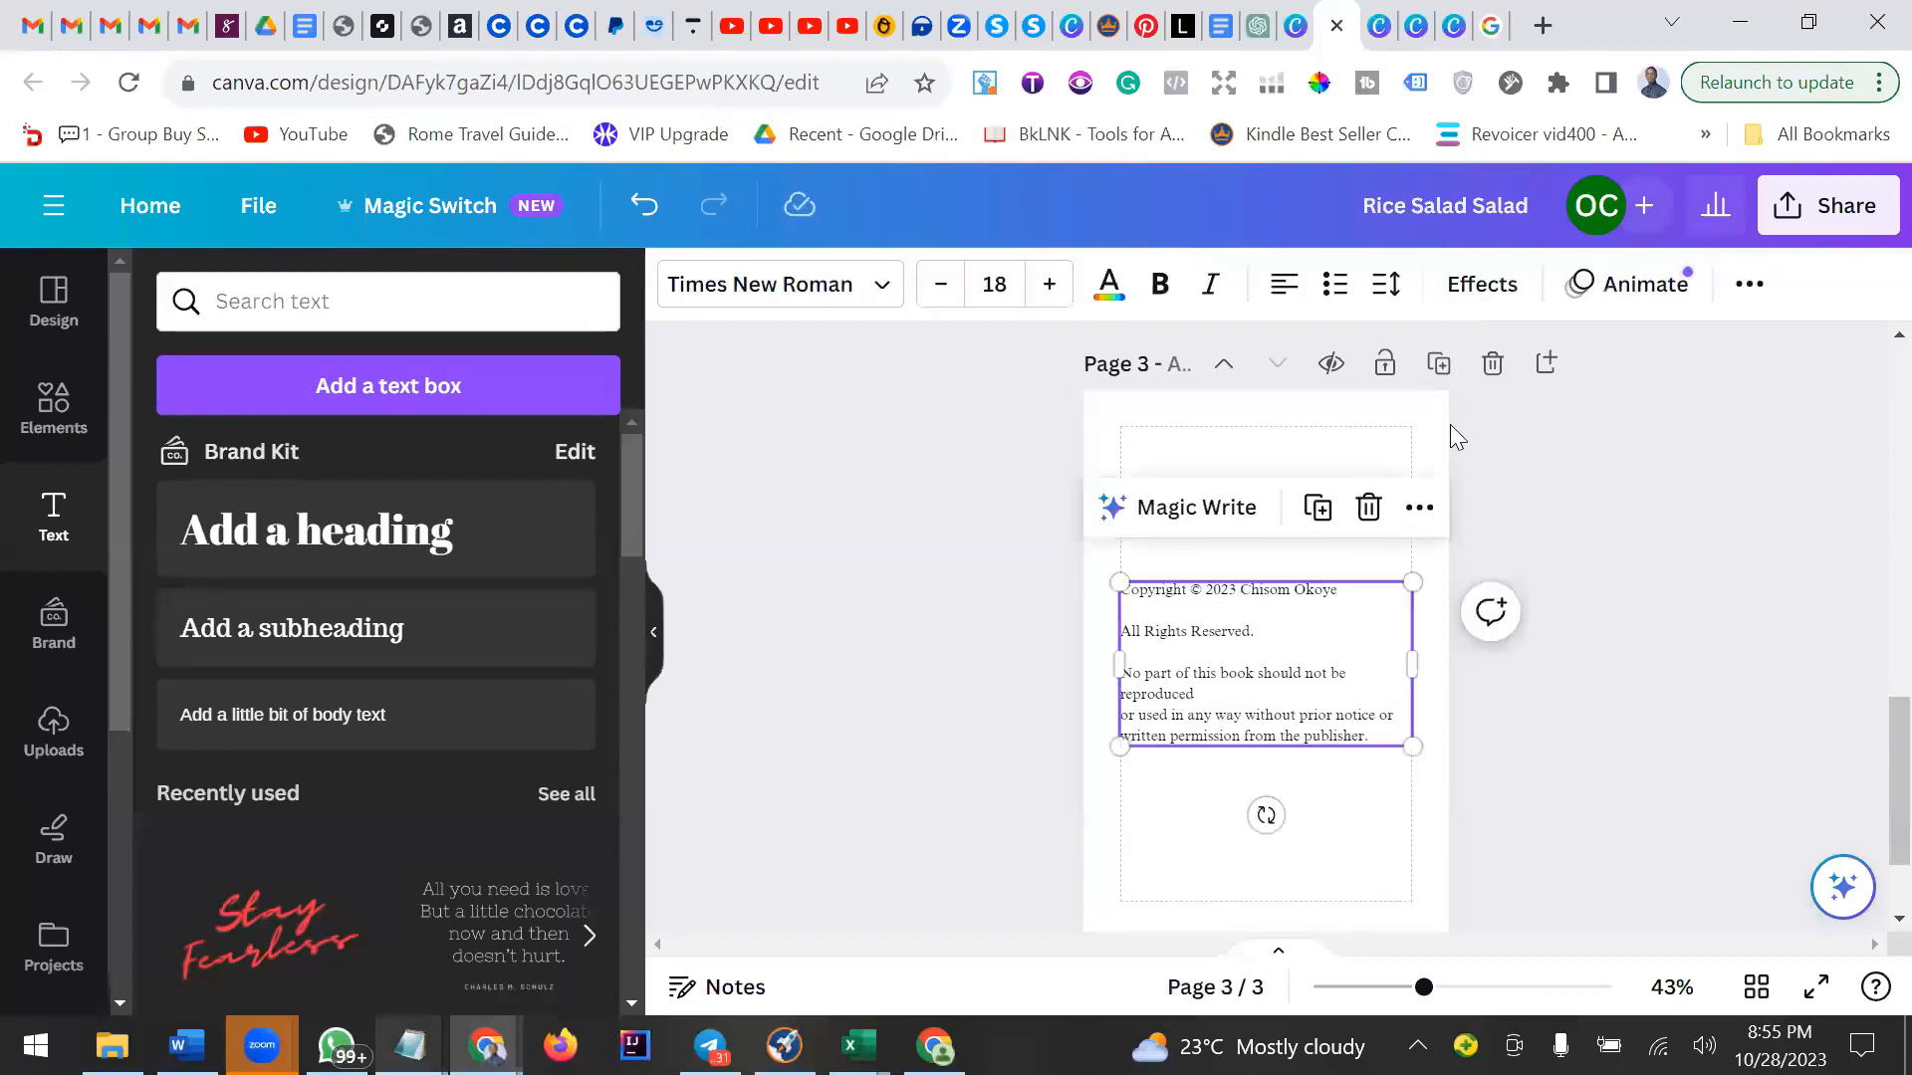
{"action": "scroll", "coordinate": [1288, 461], "scroll_direction": "up", "scroll_amount": 5}
{"action": "scroll", "coordinate": [1238, 457], "scroll_direction": "down", "scroll_amount": 5}
{"action": "left_click", "coordinate": [1276, 635]}
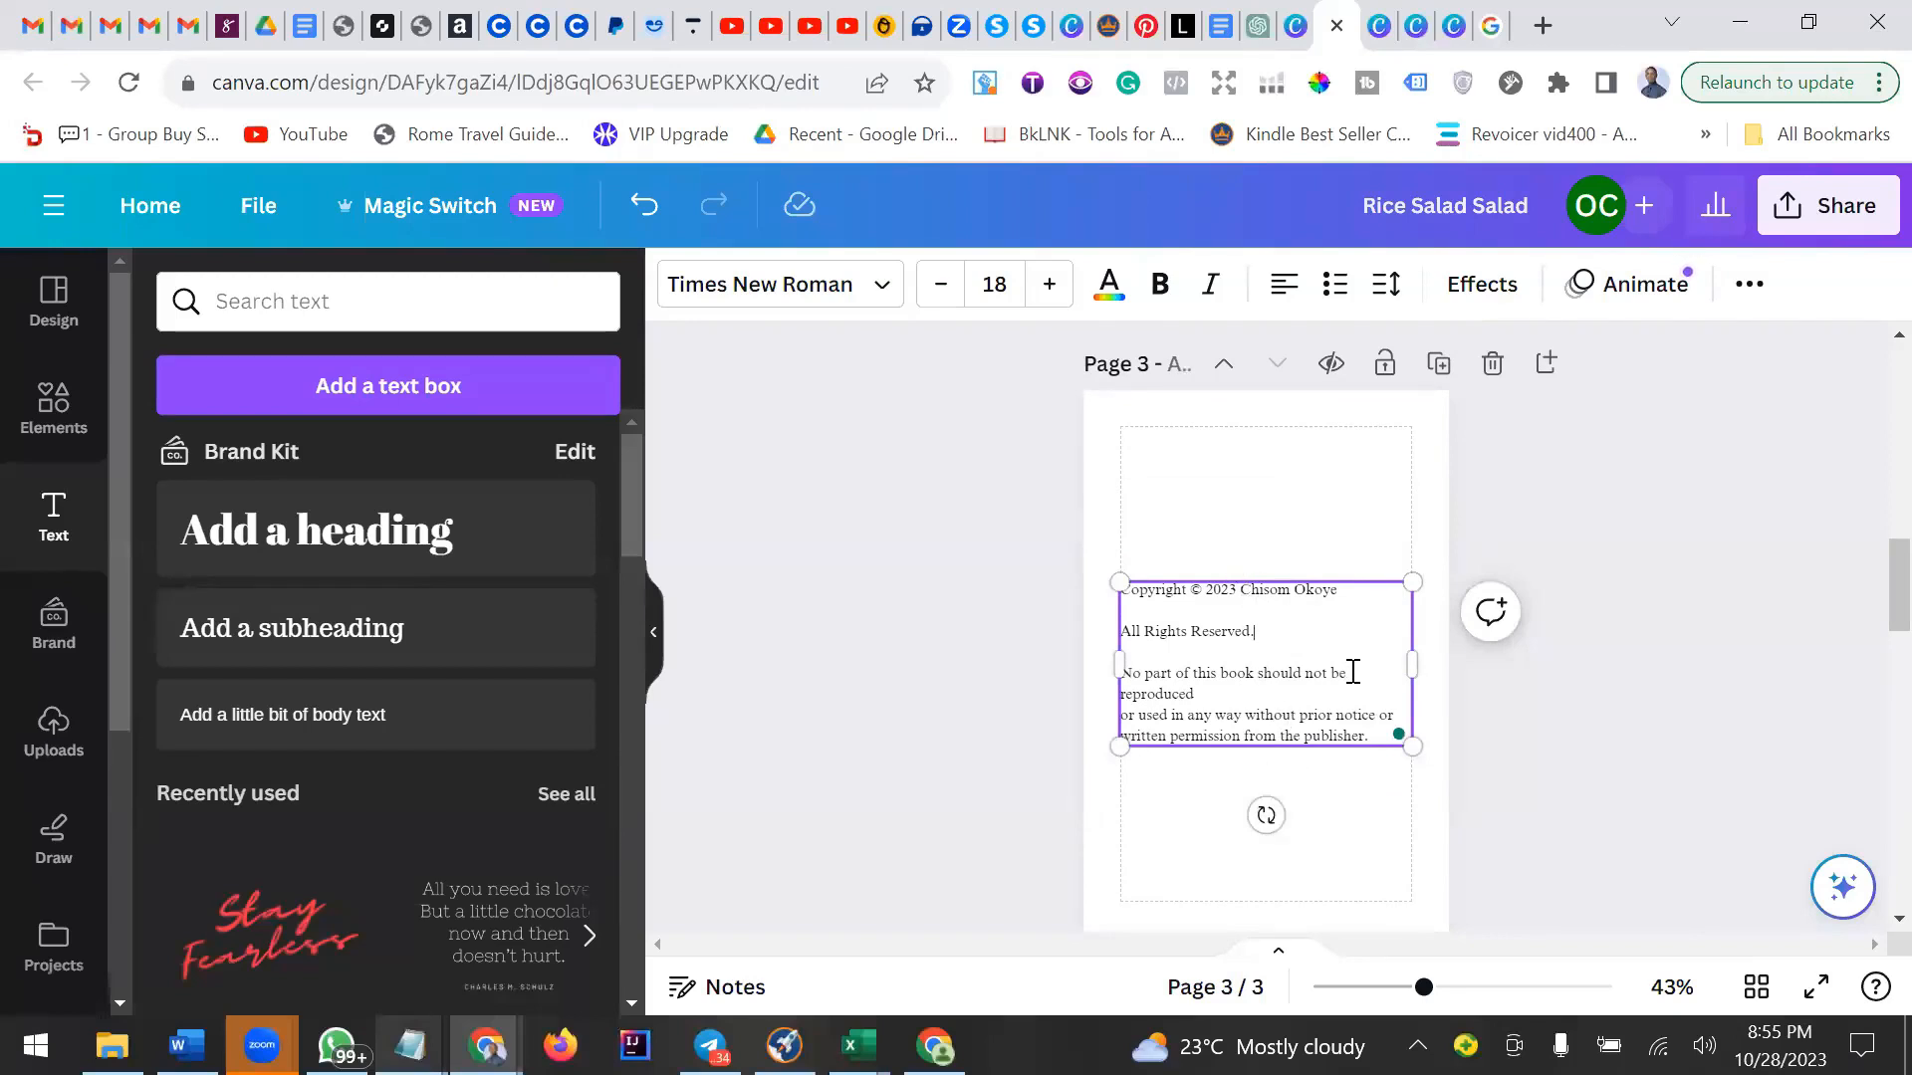
{"action": "left_click", "coordinate": [316, 531]}
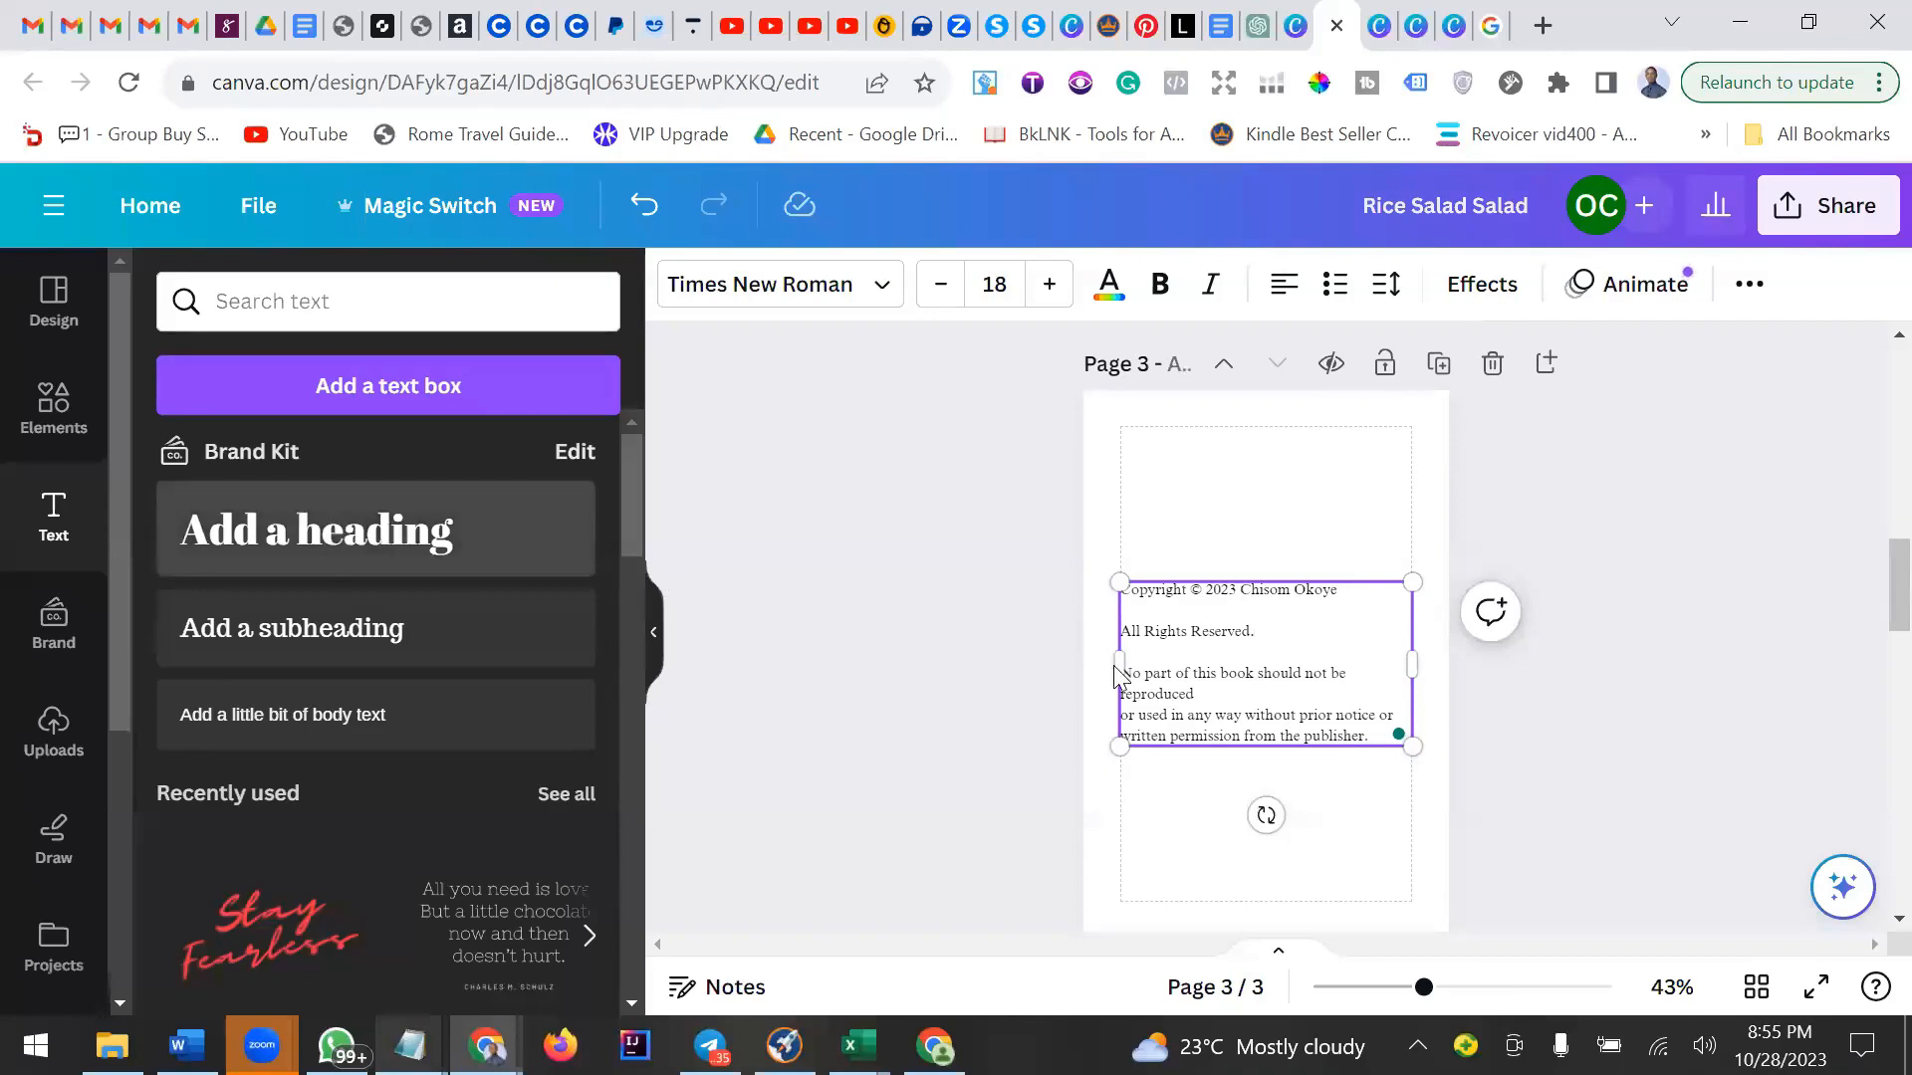
{"action": "left_click_drag", "start_coordinate": [1294, 845], "coordinate": [1303, 529]}
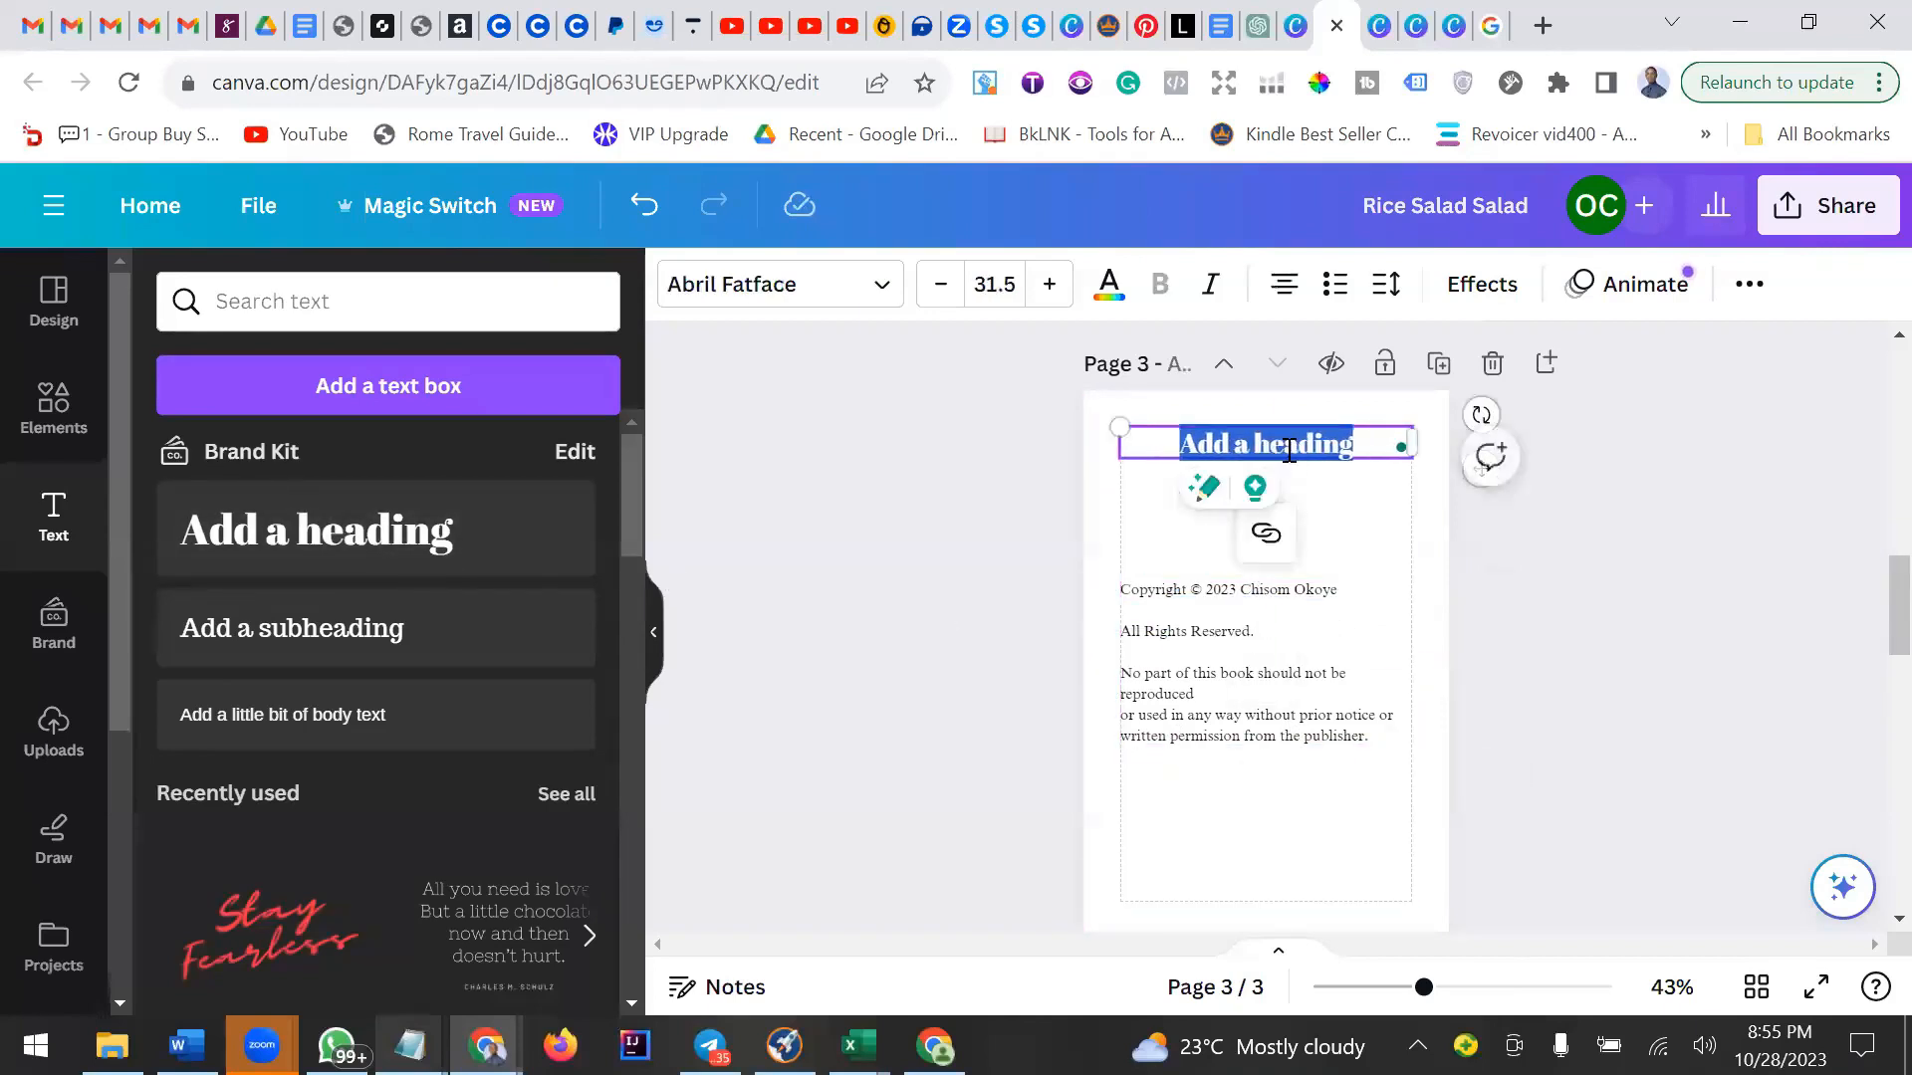
{"action": "type", "text": "C"}
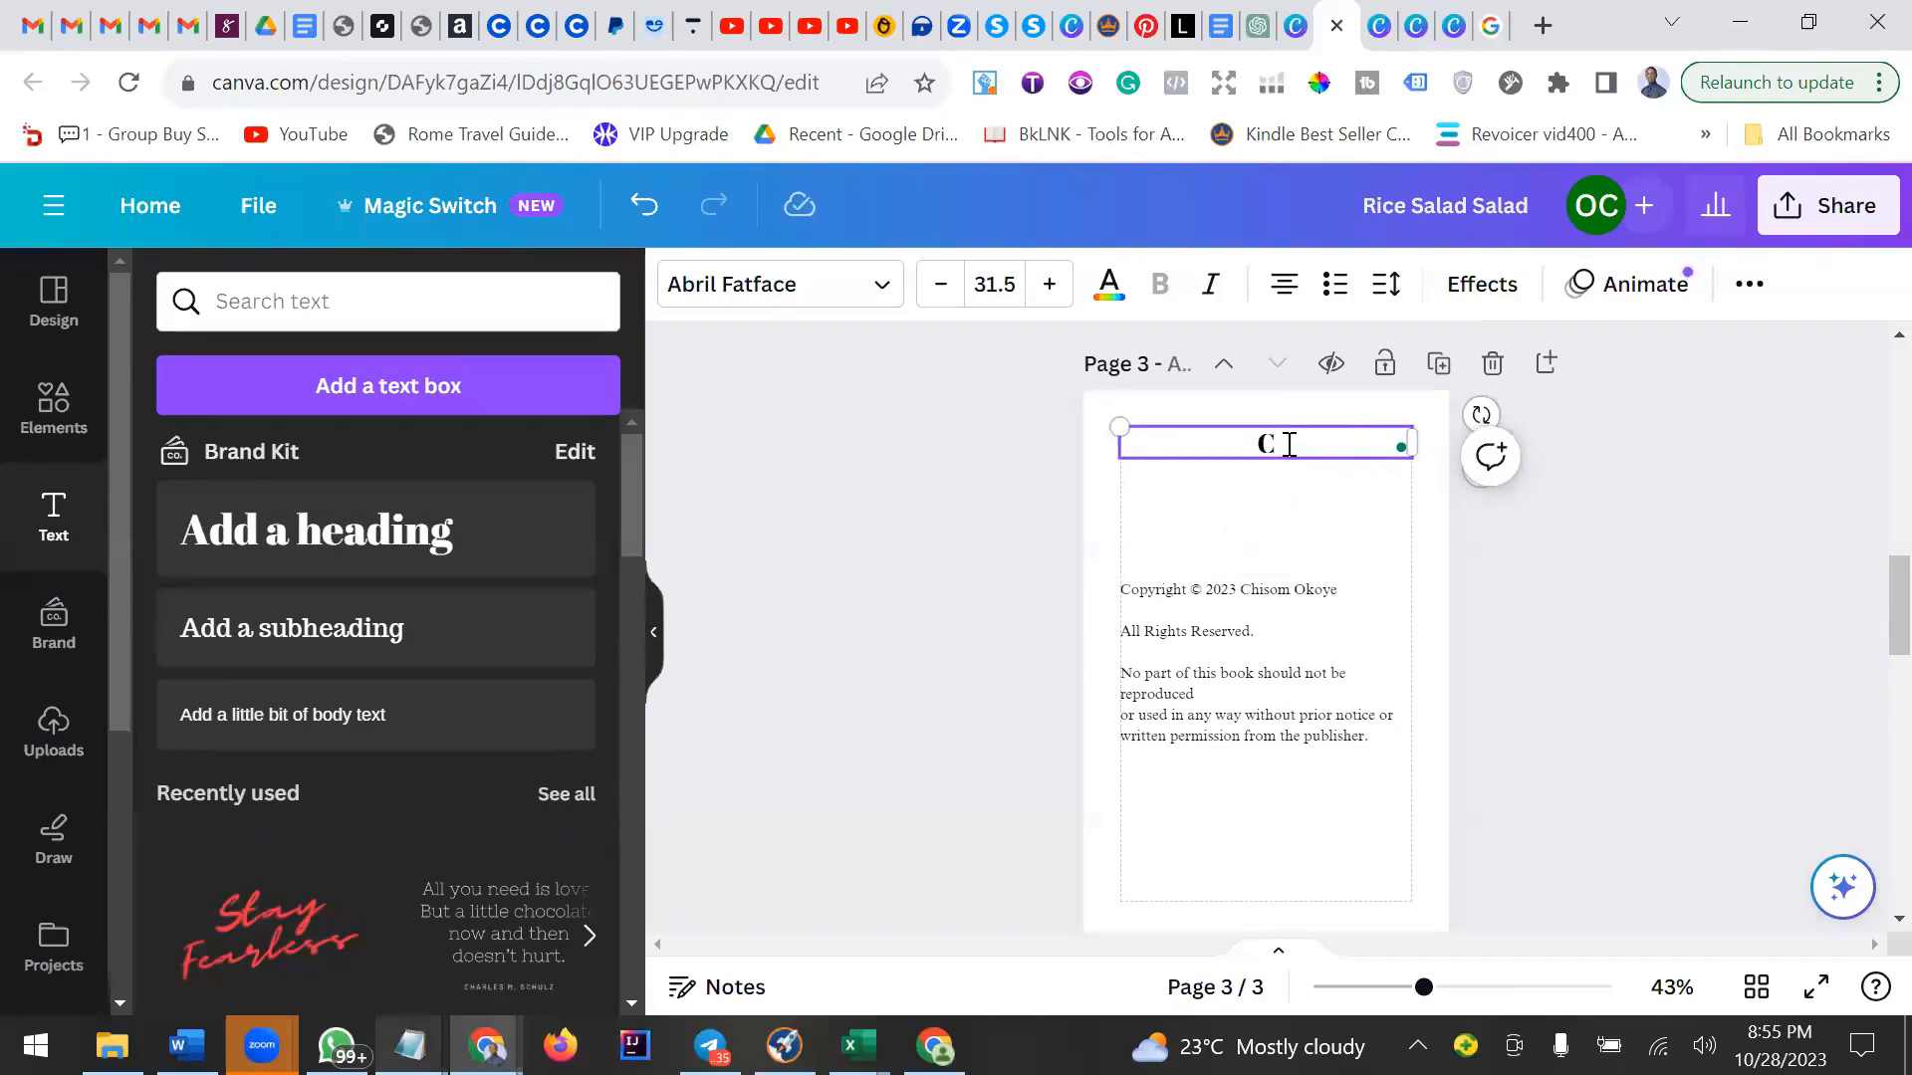
{"action": "type", "text": "ONTENTS"}
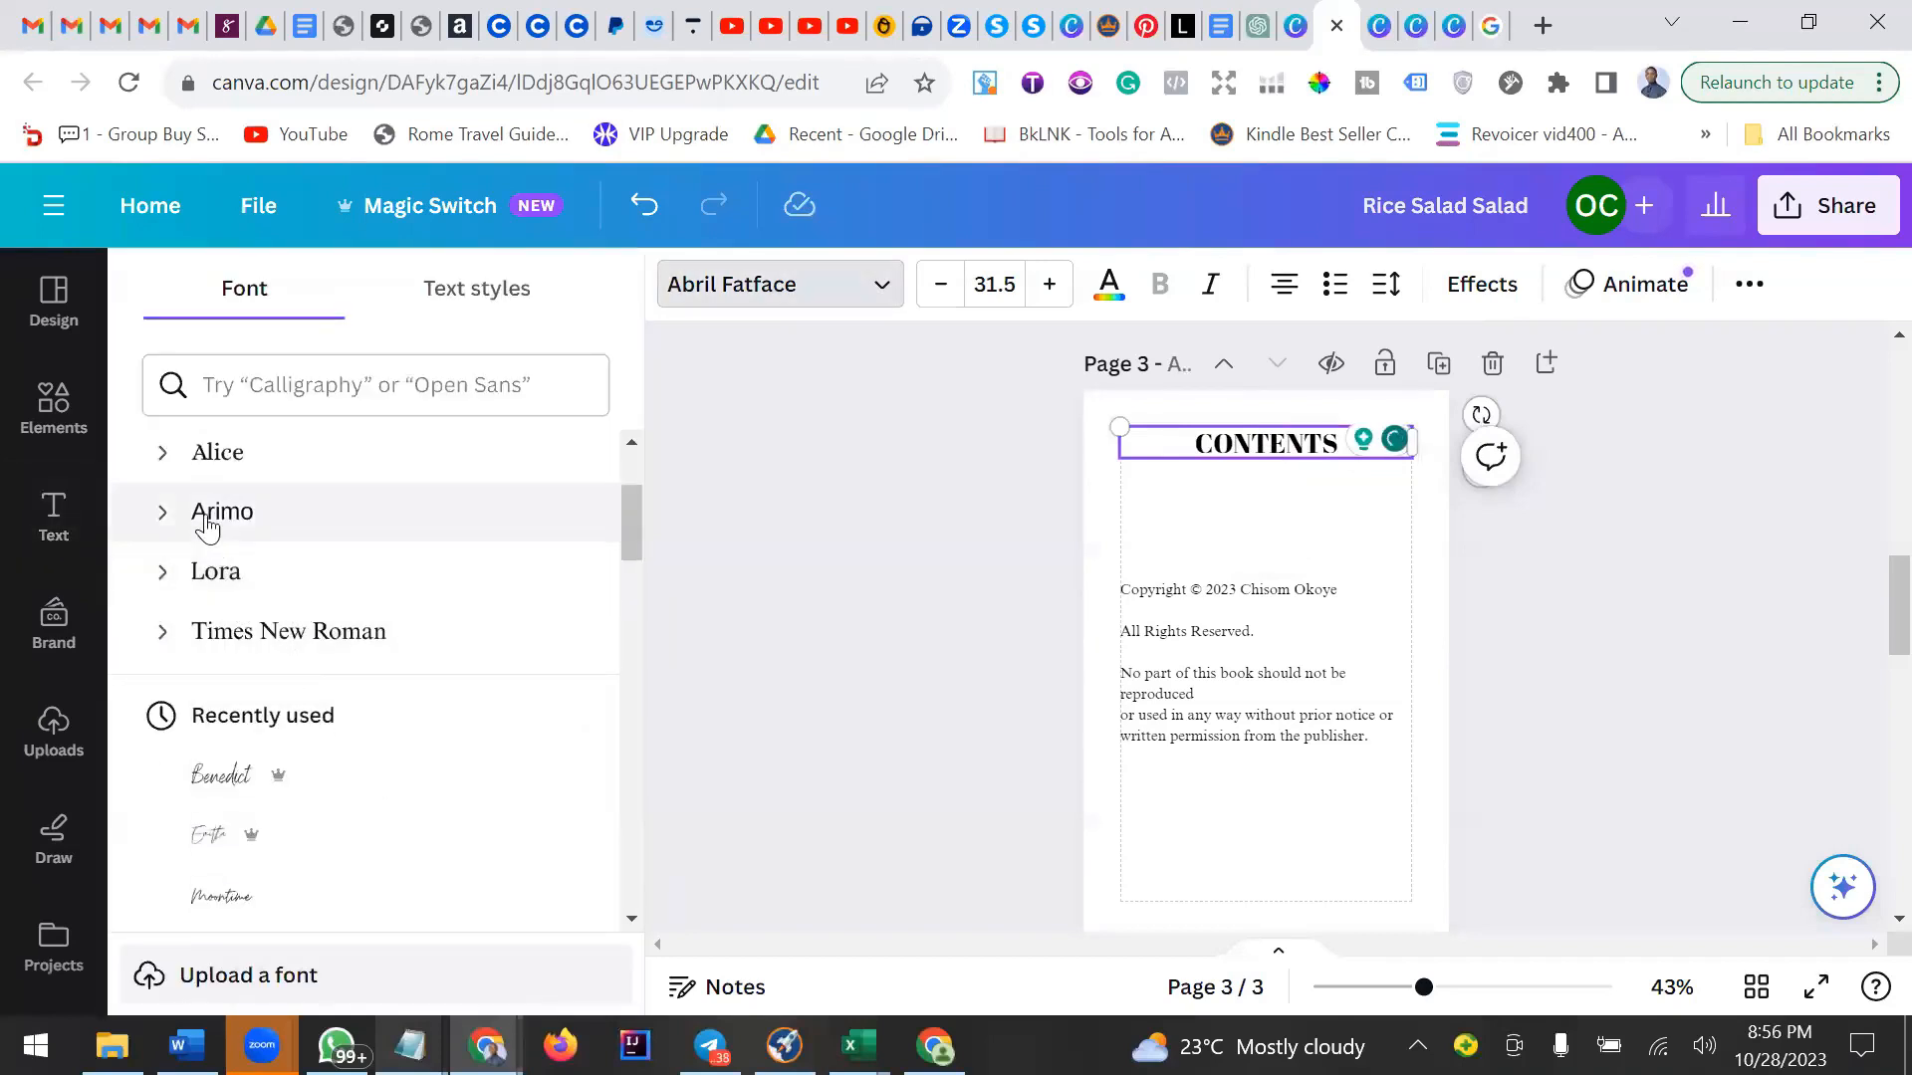
Set the CONTENTS heading's font to Alice at size 20.
{"action": "left_click", "coordinate": [248, 465]}
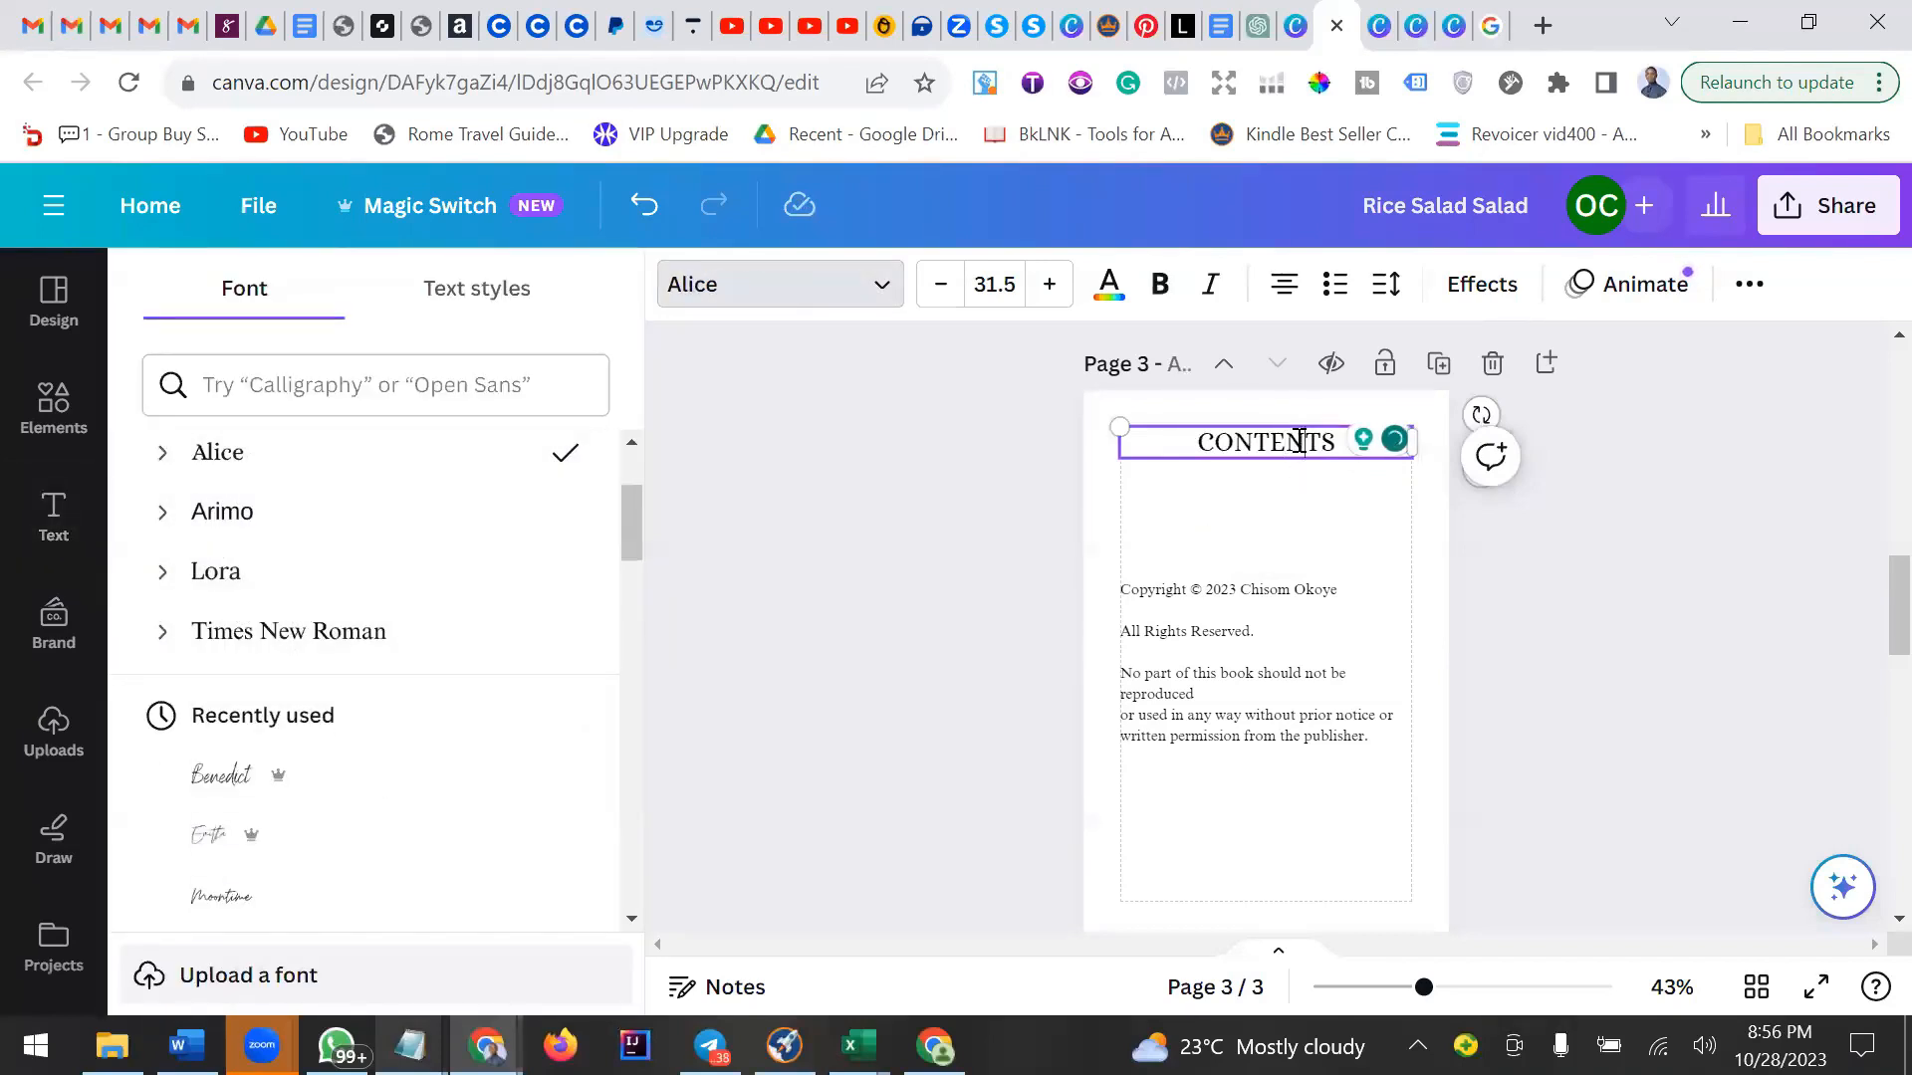
{"action": "left_click", "coordinate": [1155, 281]}
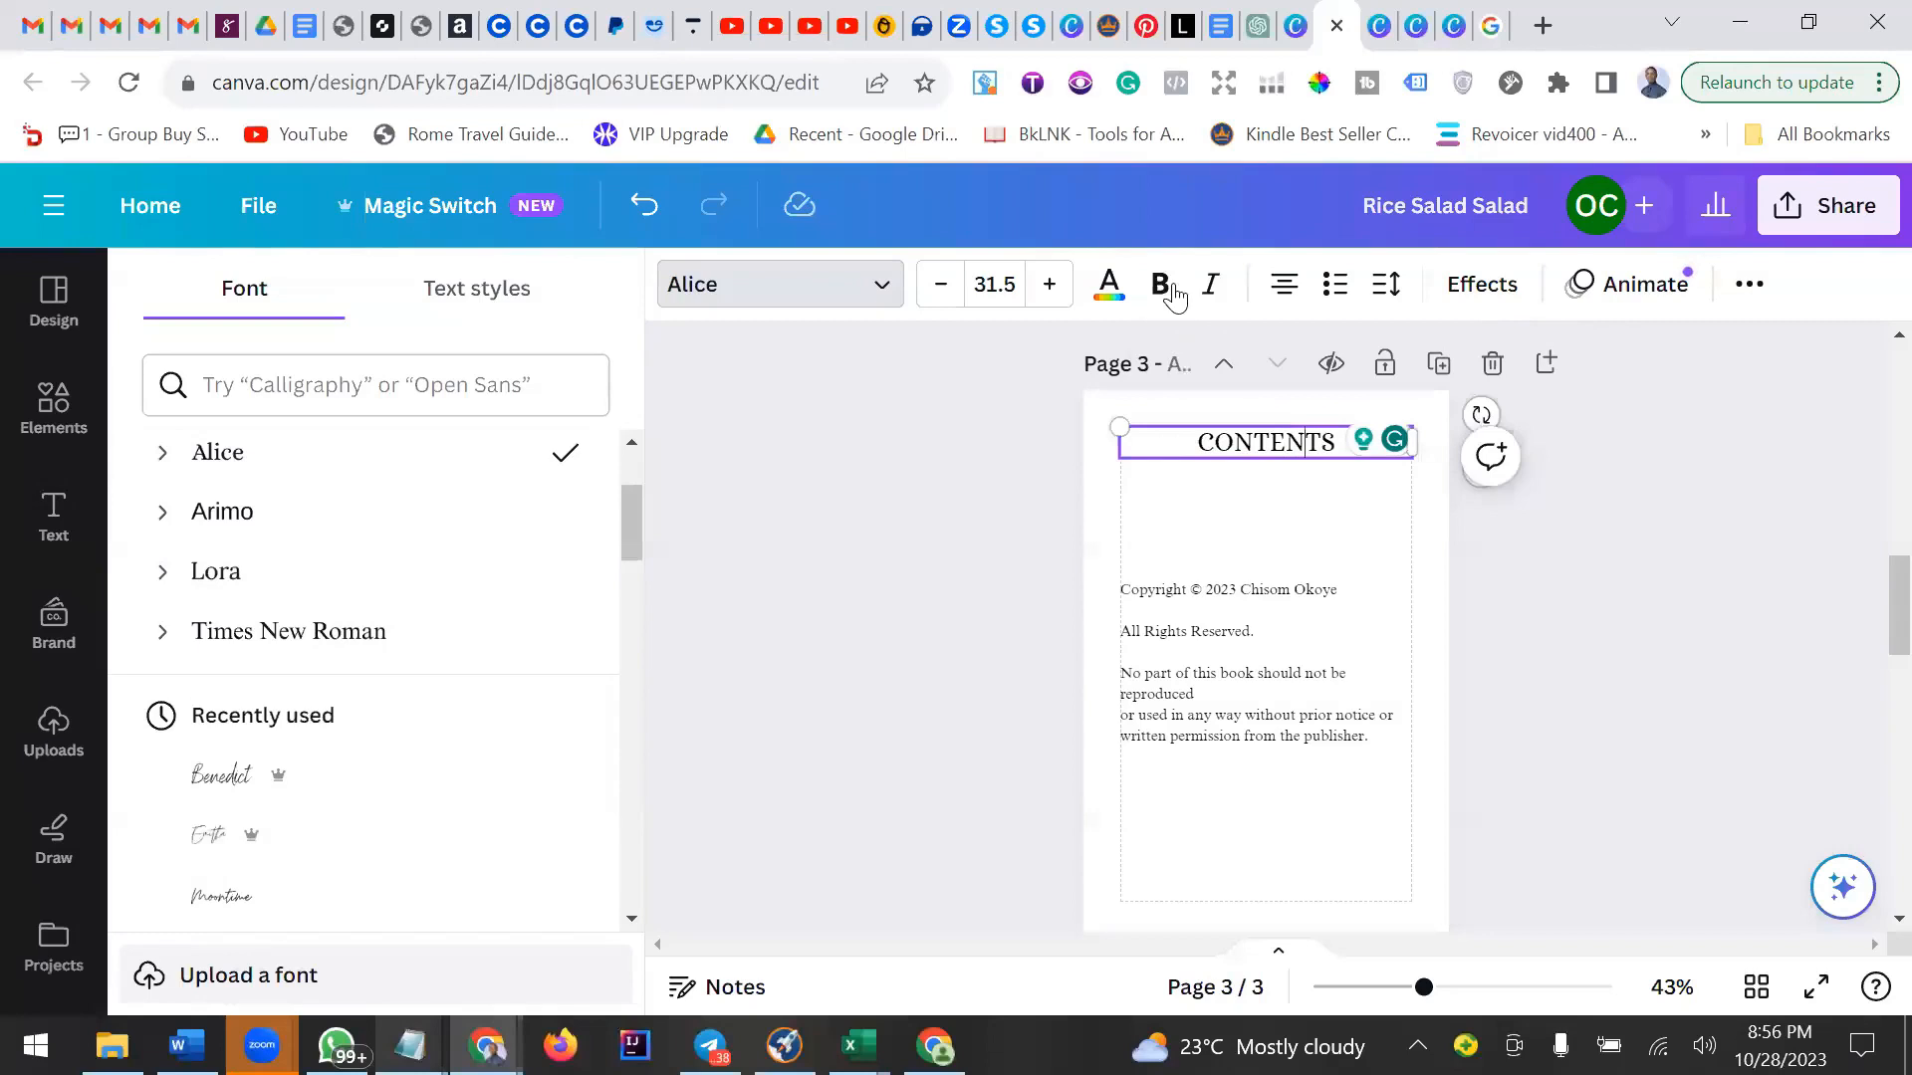
{"action": "left_click", "coordinate": [1001, 284]}
{"action": "type", "text": "20"}
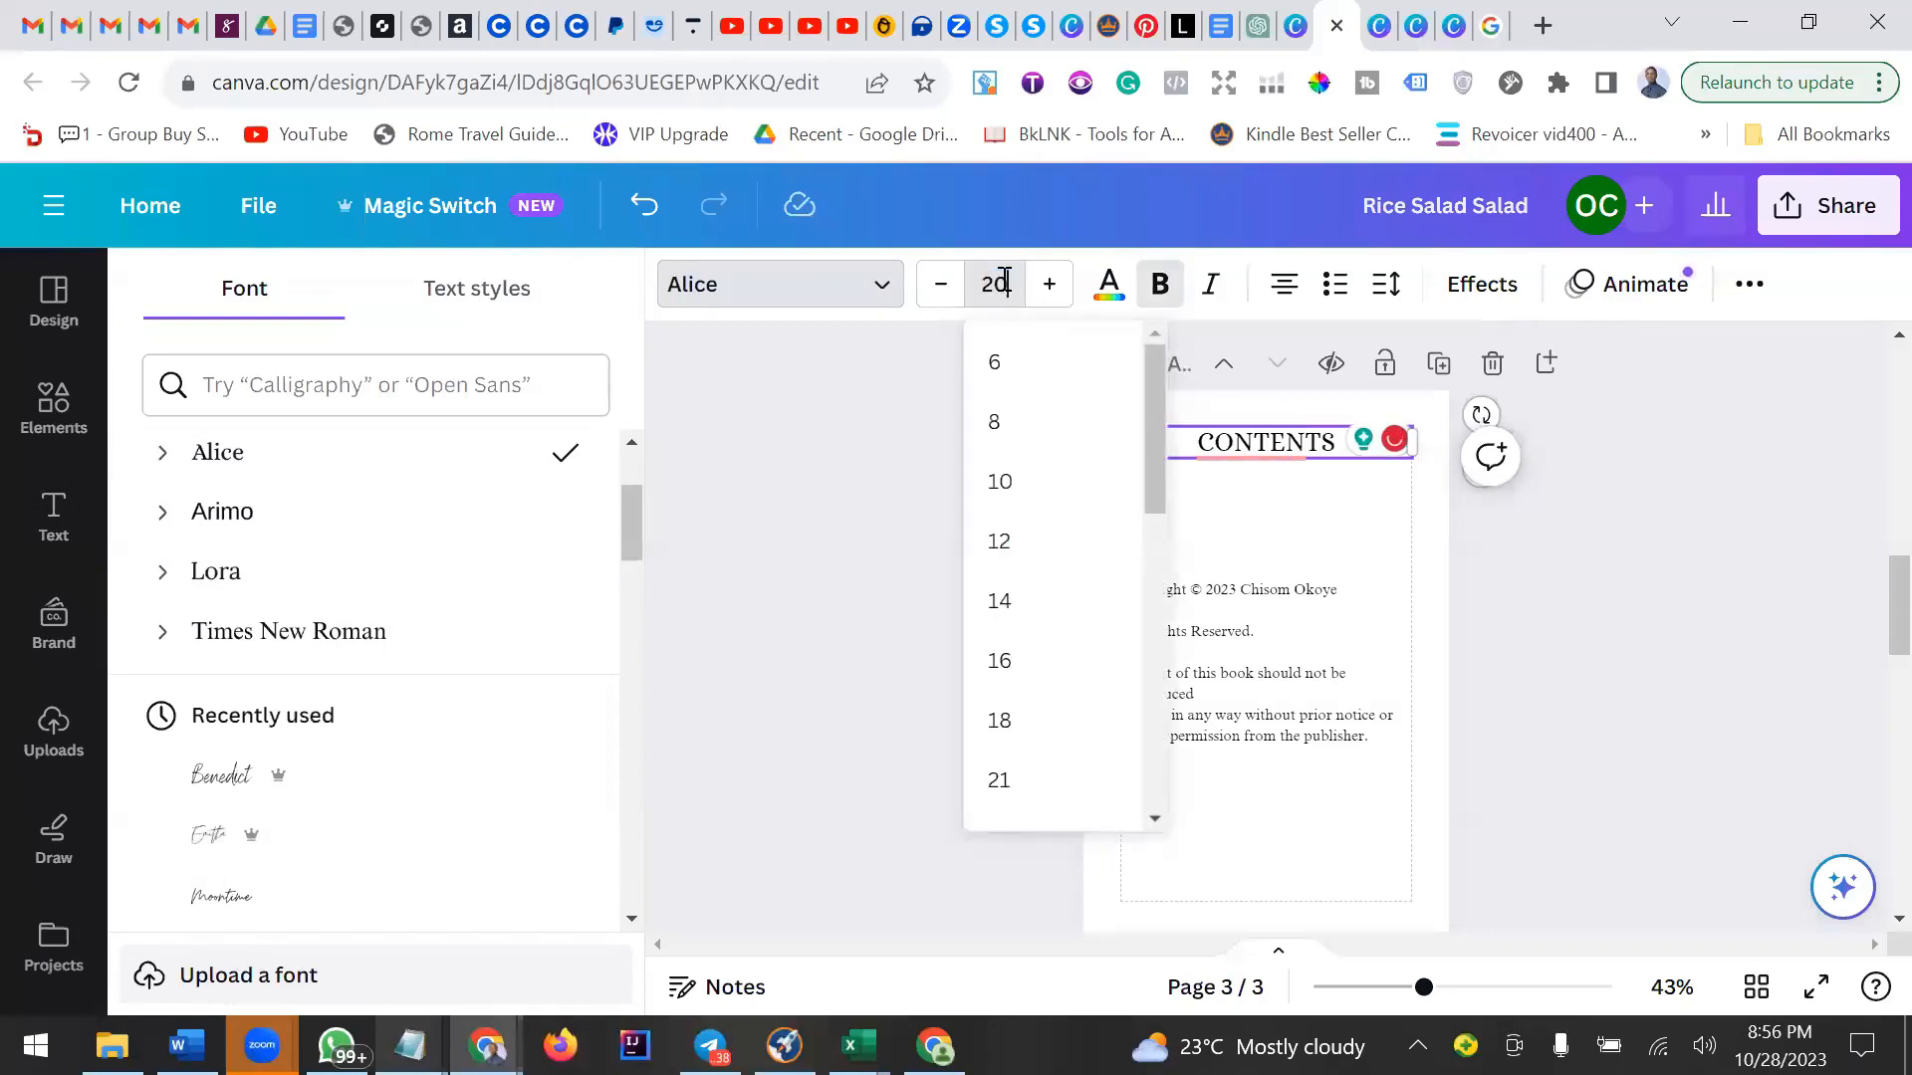
{"action": "key", "text": "Return"}
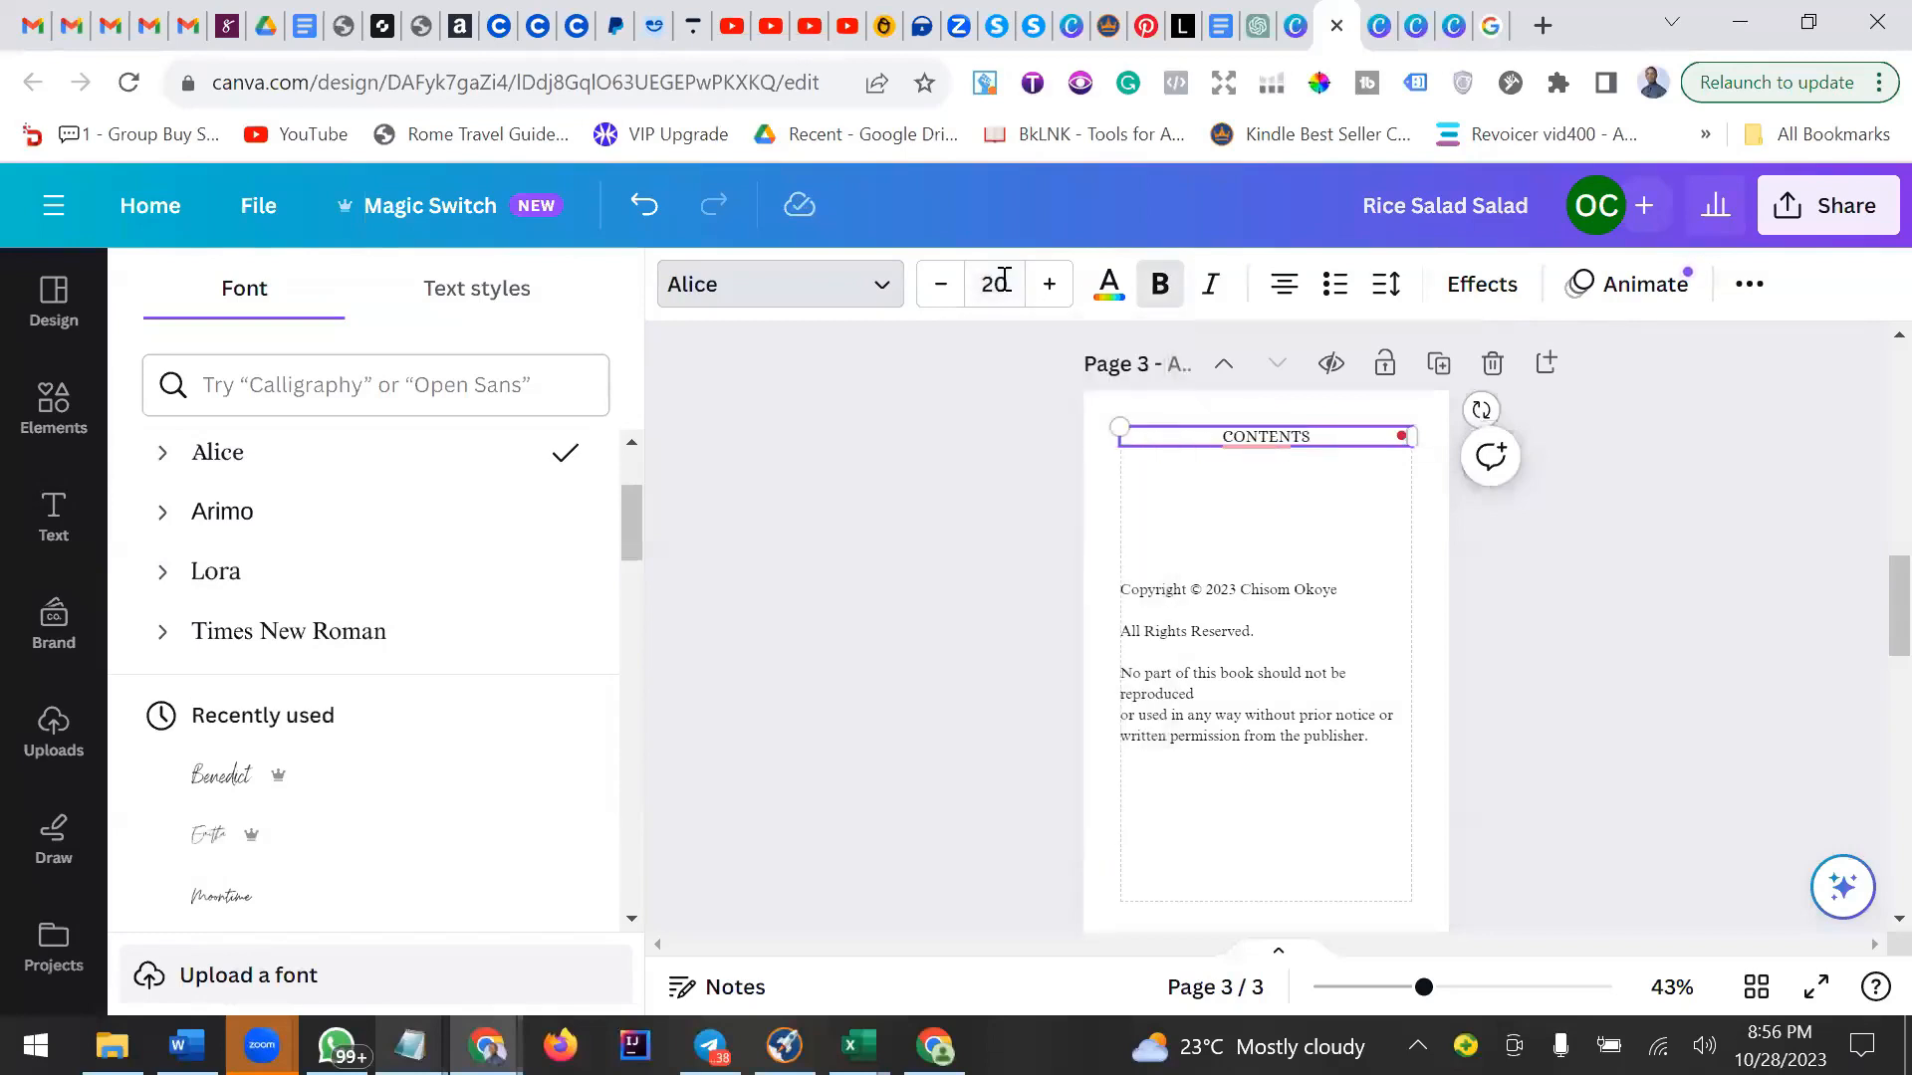
{"action": "left_click", "coordinate": [1160, 286]}
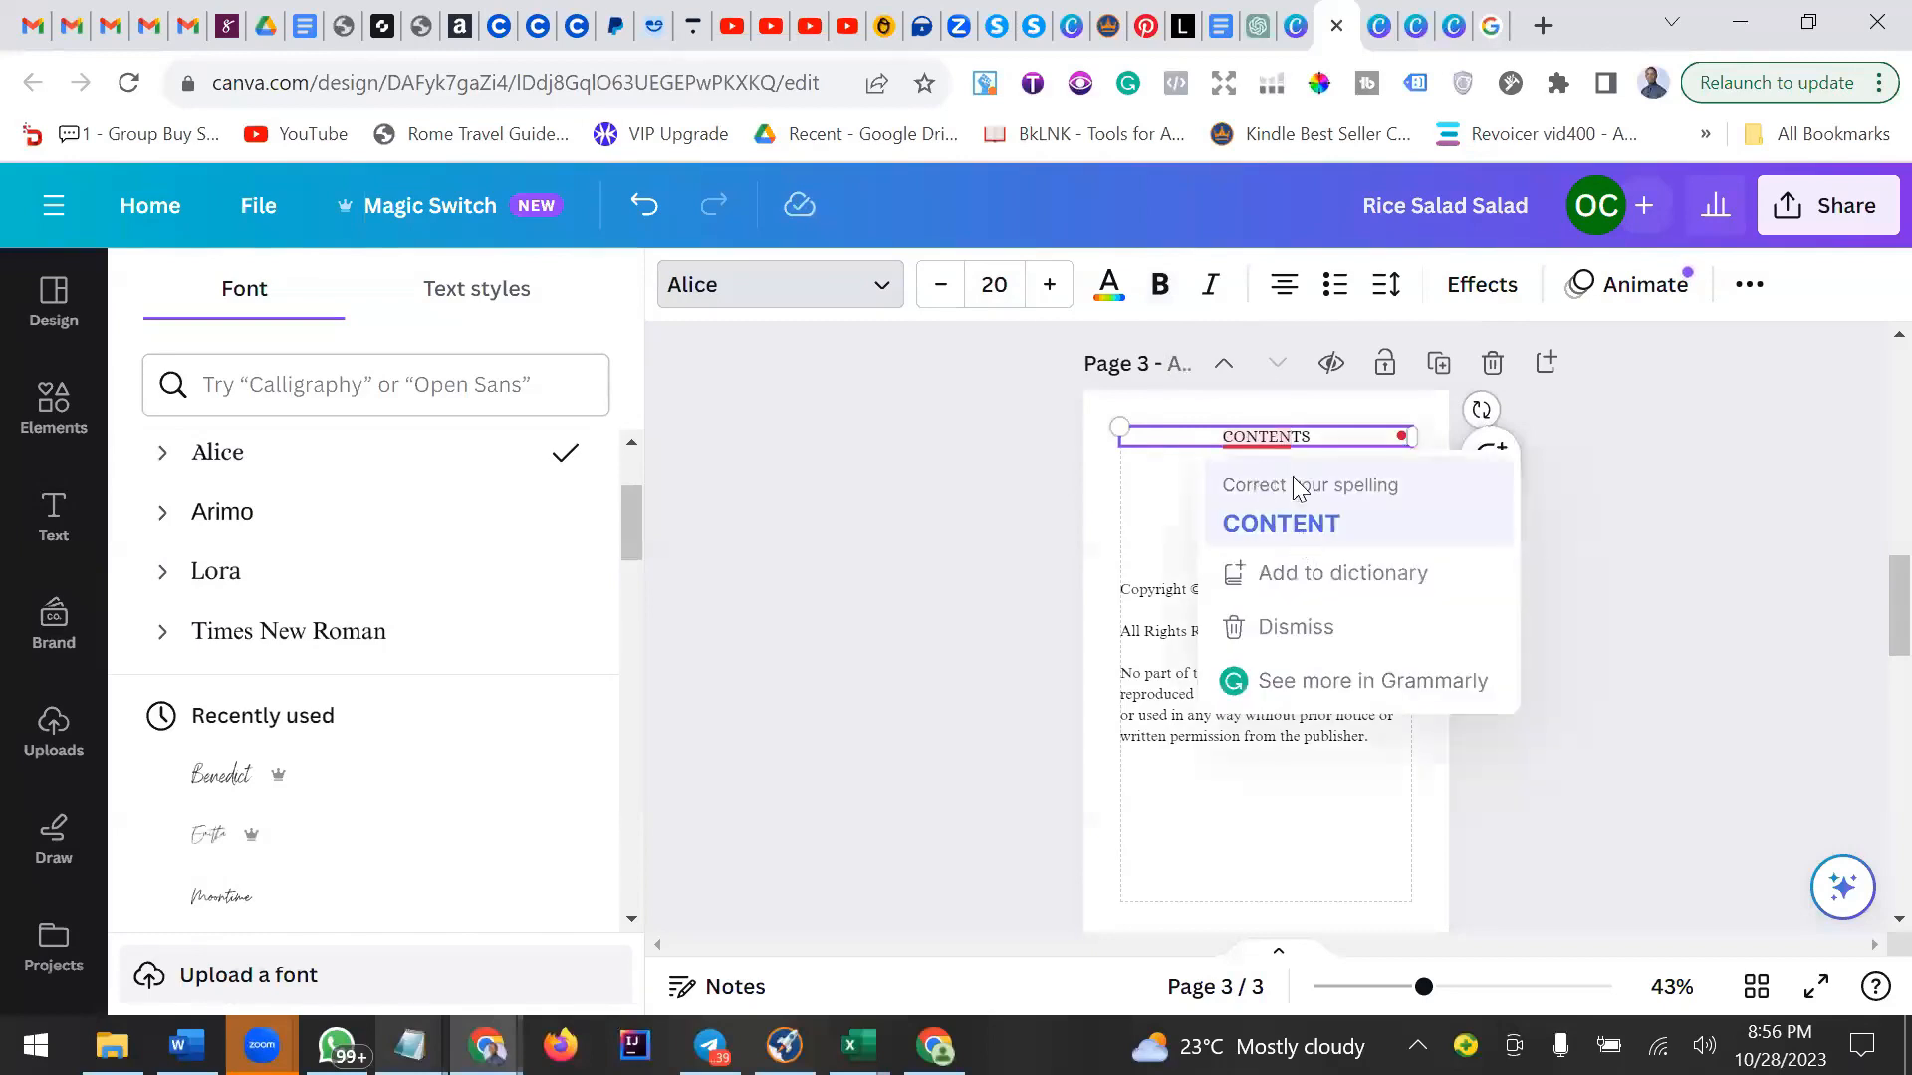
Correct the heading's spelling to CONTENTS and make it bold.
{"action": "double_click", "coordinate": [1284, 438]}
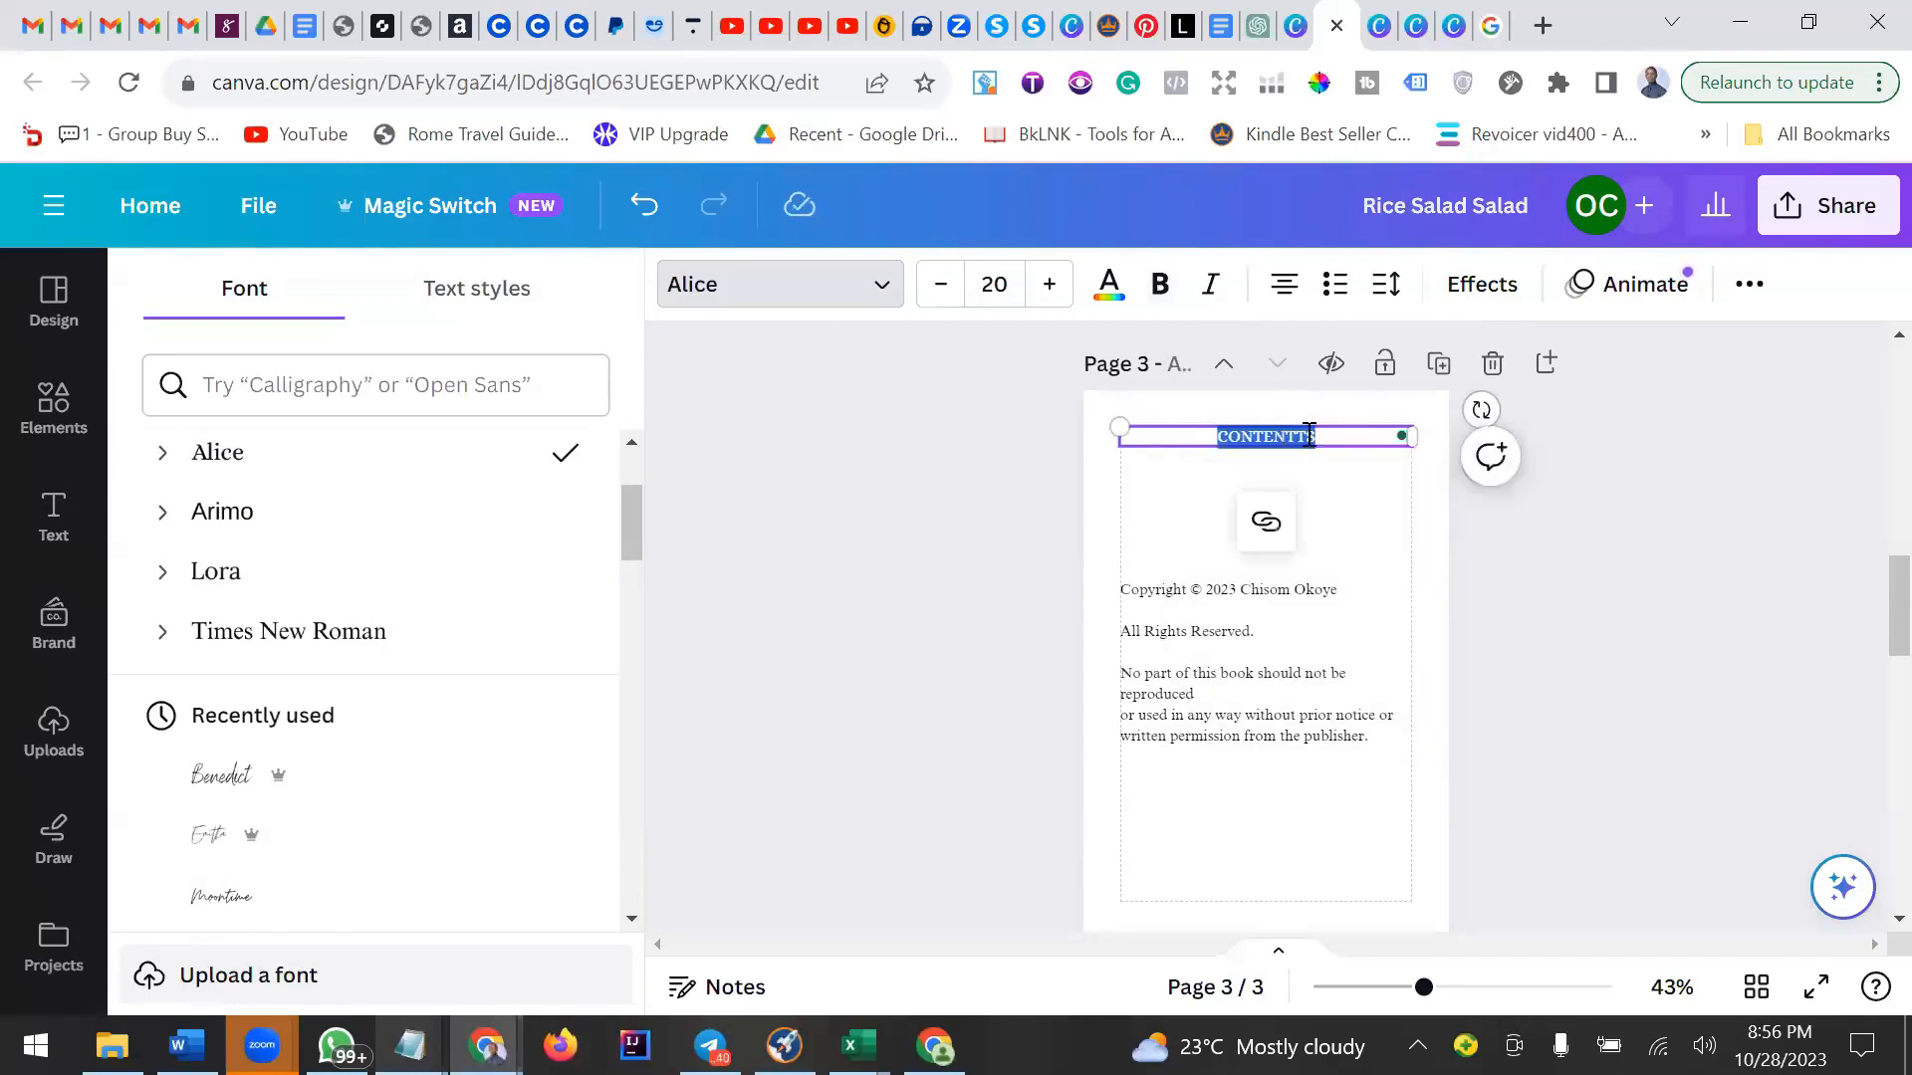
{"action": "left_click", "coordinate": [1309, 435]}
{"action": "key", "text": "BackSpace"}
{"action": "key", "text": "BackSpace"}
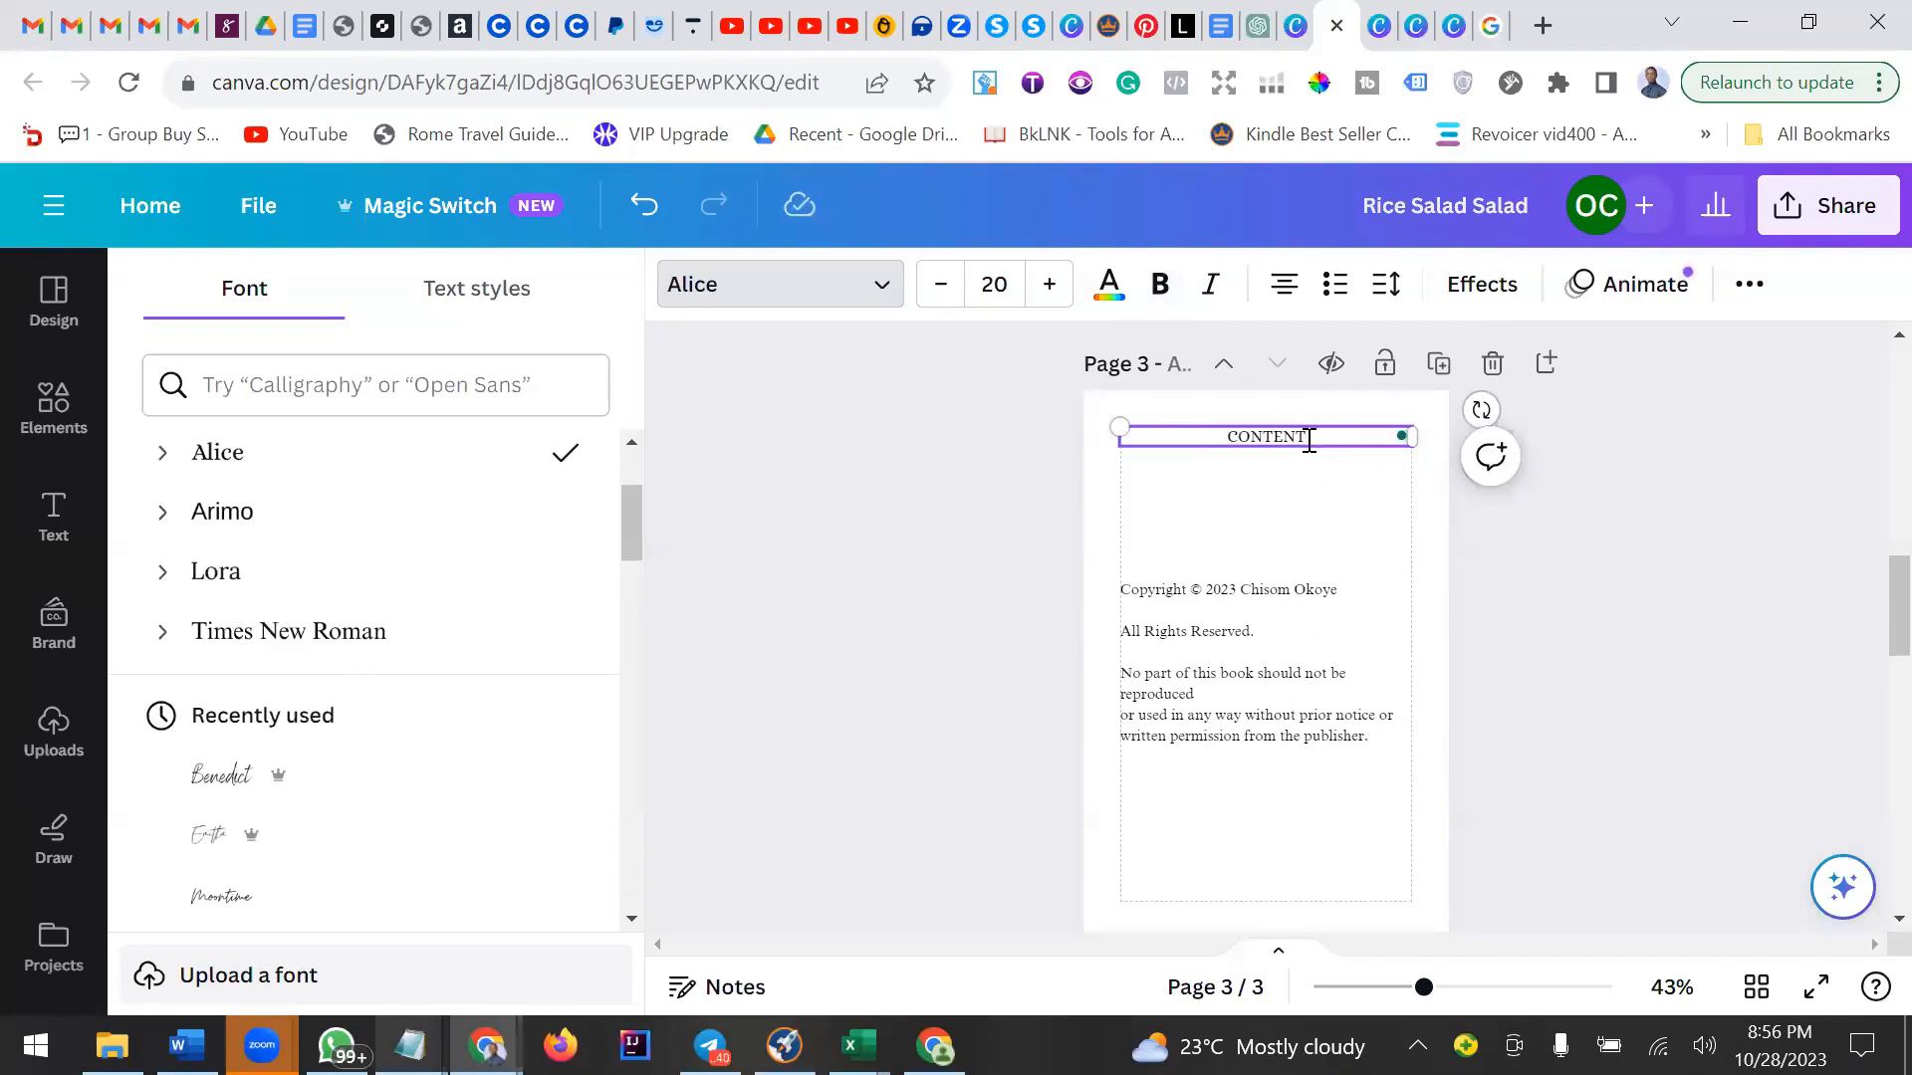
{"action": "type", "text": "s"}
{"action": "key", "text": "BackSpace"}
{"action": "type", "text": "S"}
{"action": "double_click", "coordinate": [1272, 442]}
{"action": "left_click", "coordinate": [1160, 286]}
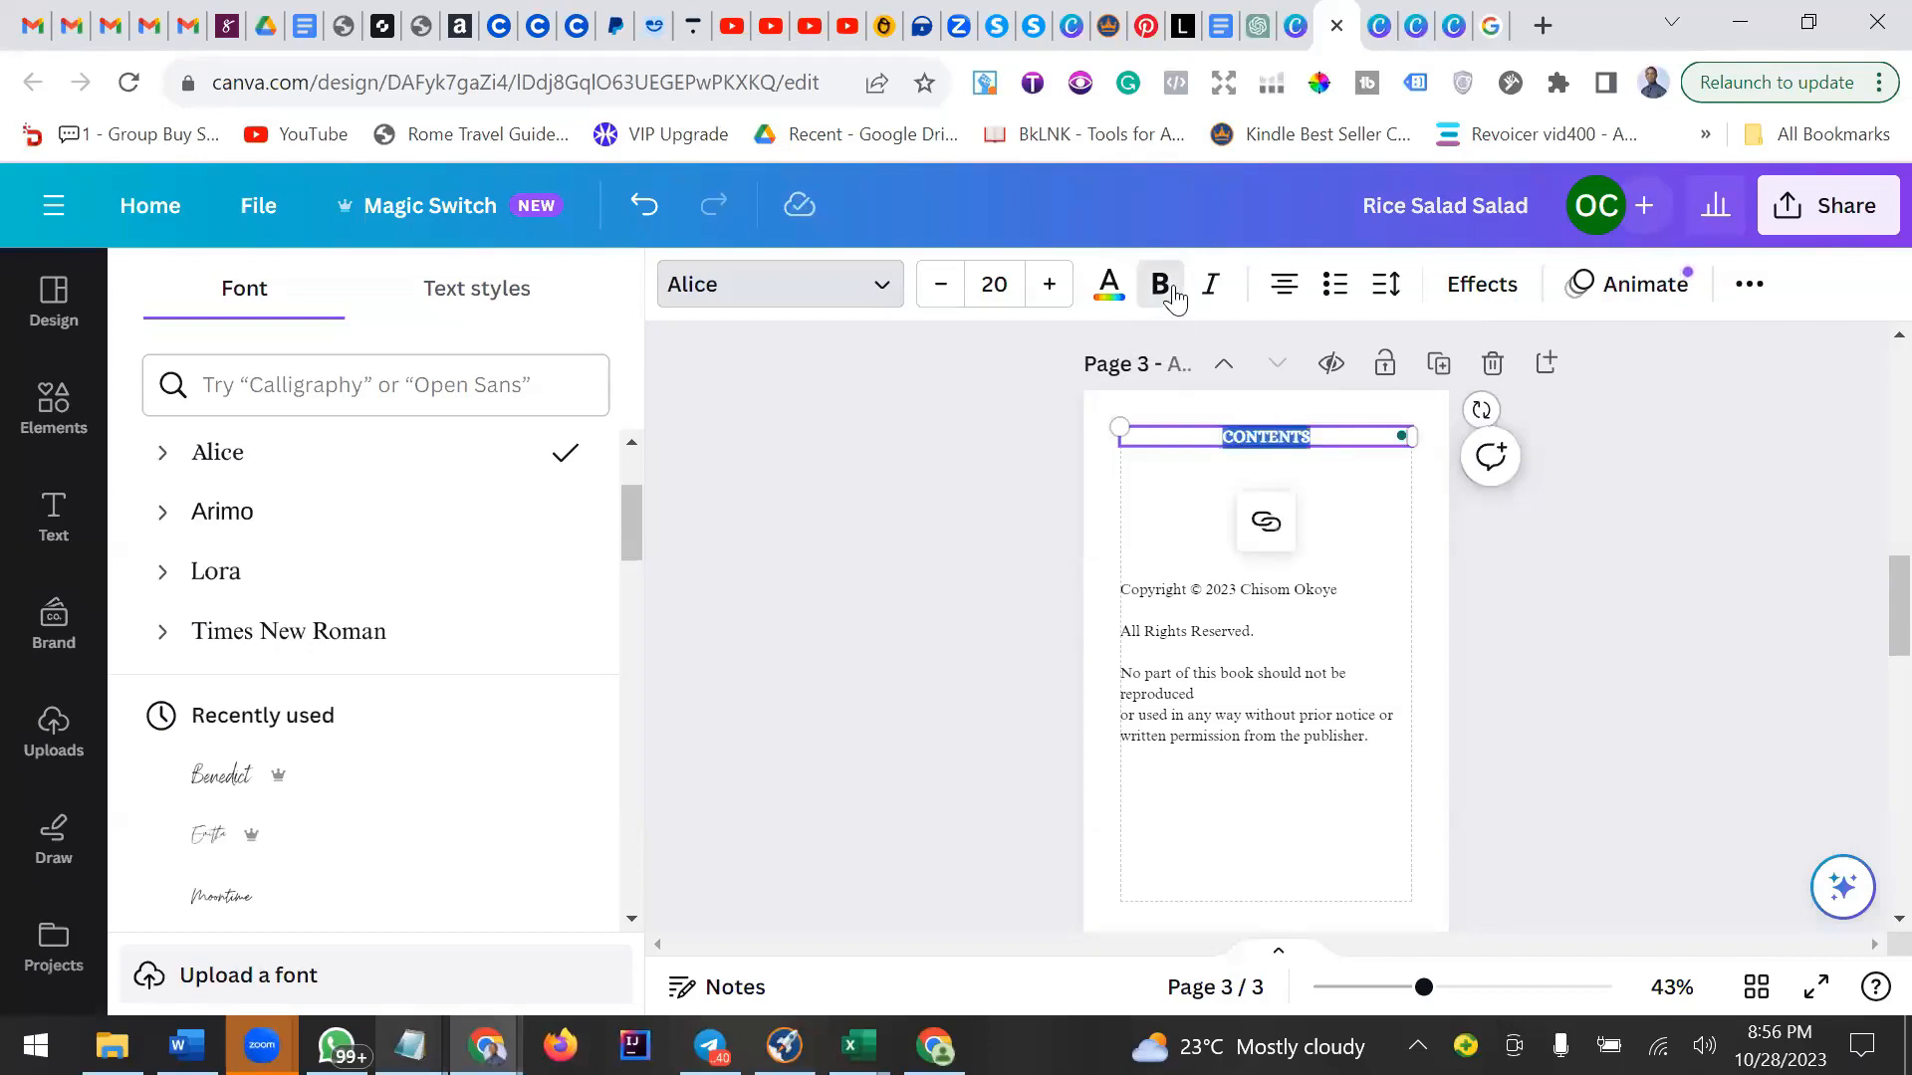
Delete the copyright text box from page 3.
{"action": "left_click", "coordinate": [1353, 490]}
{"action": "left_click", "coordinate": [1274, 648]}
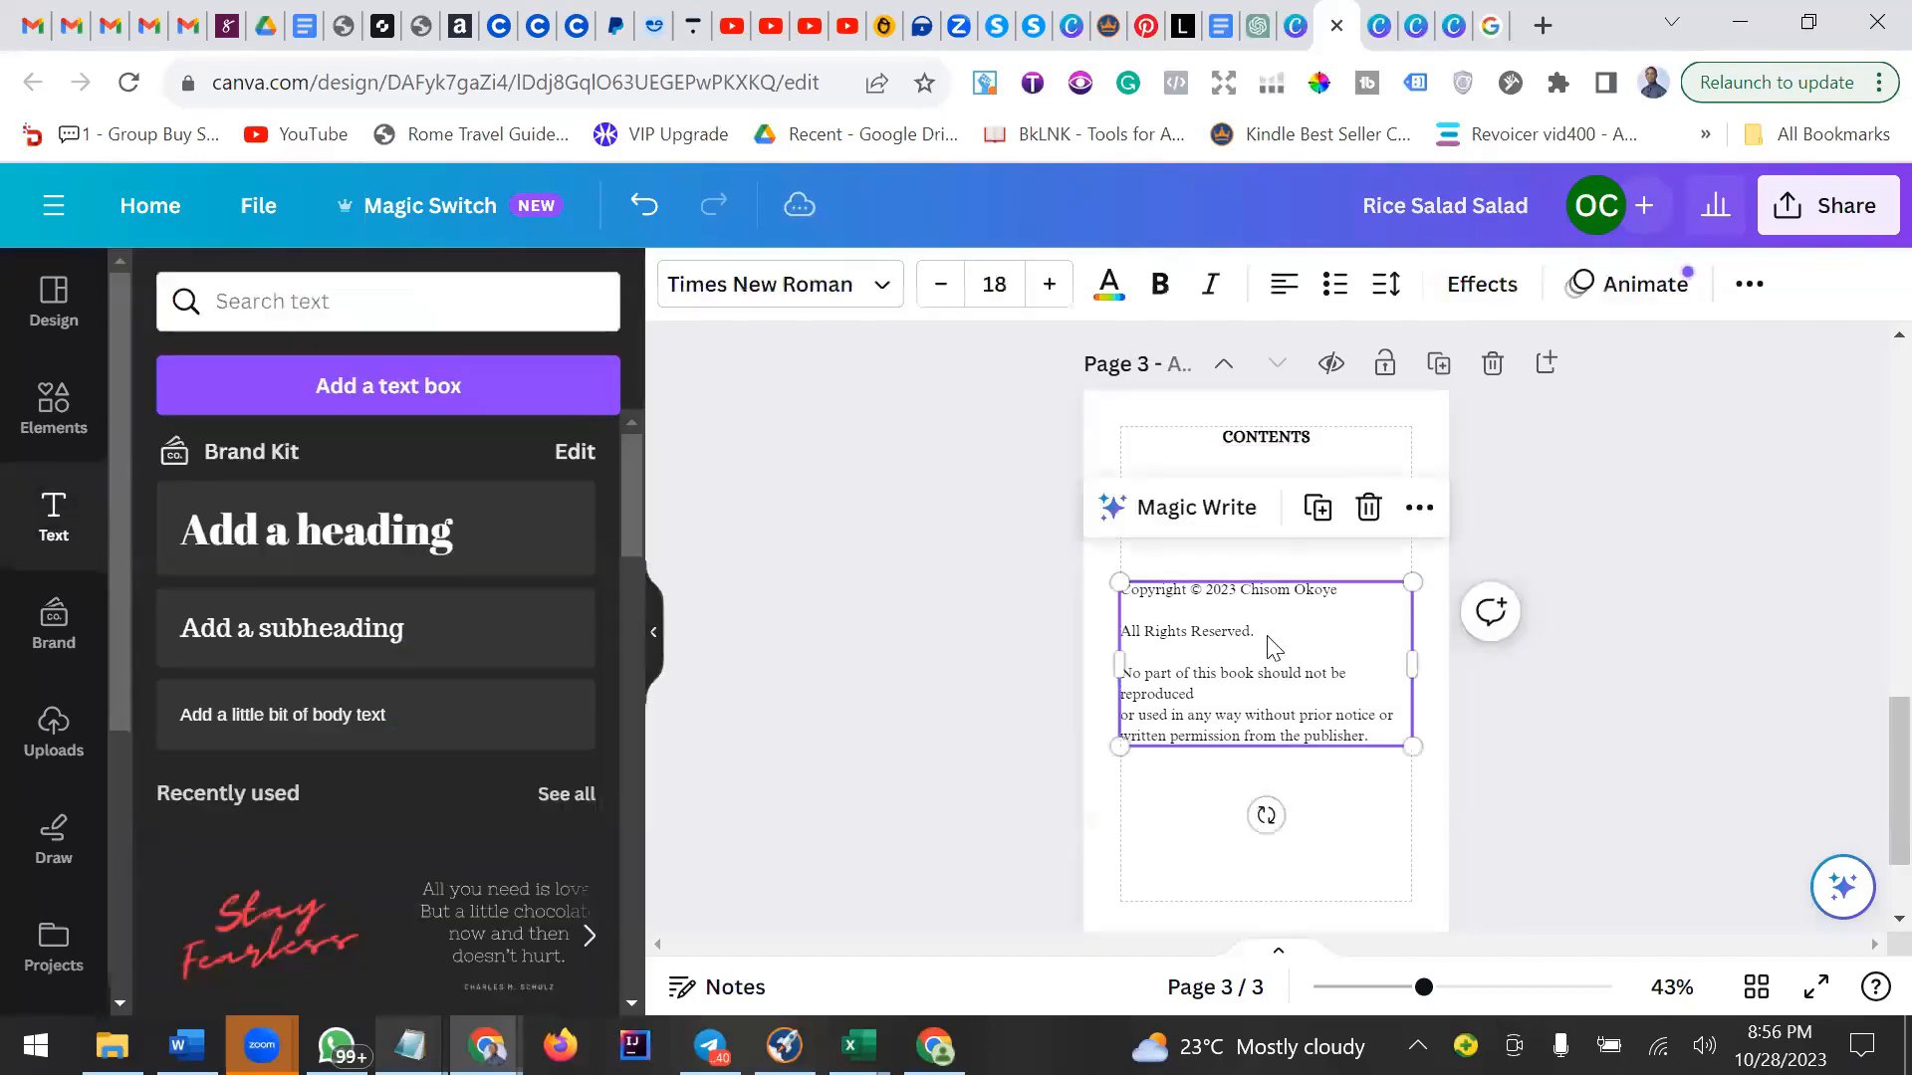
{"action": "left_click", "coordinate": [1631, 510]}
{"action": "left_click", "coordinate": [1365, 638]}
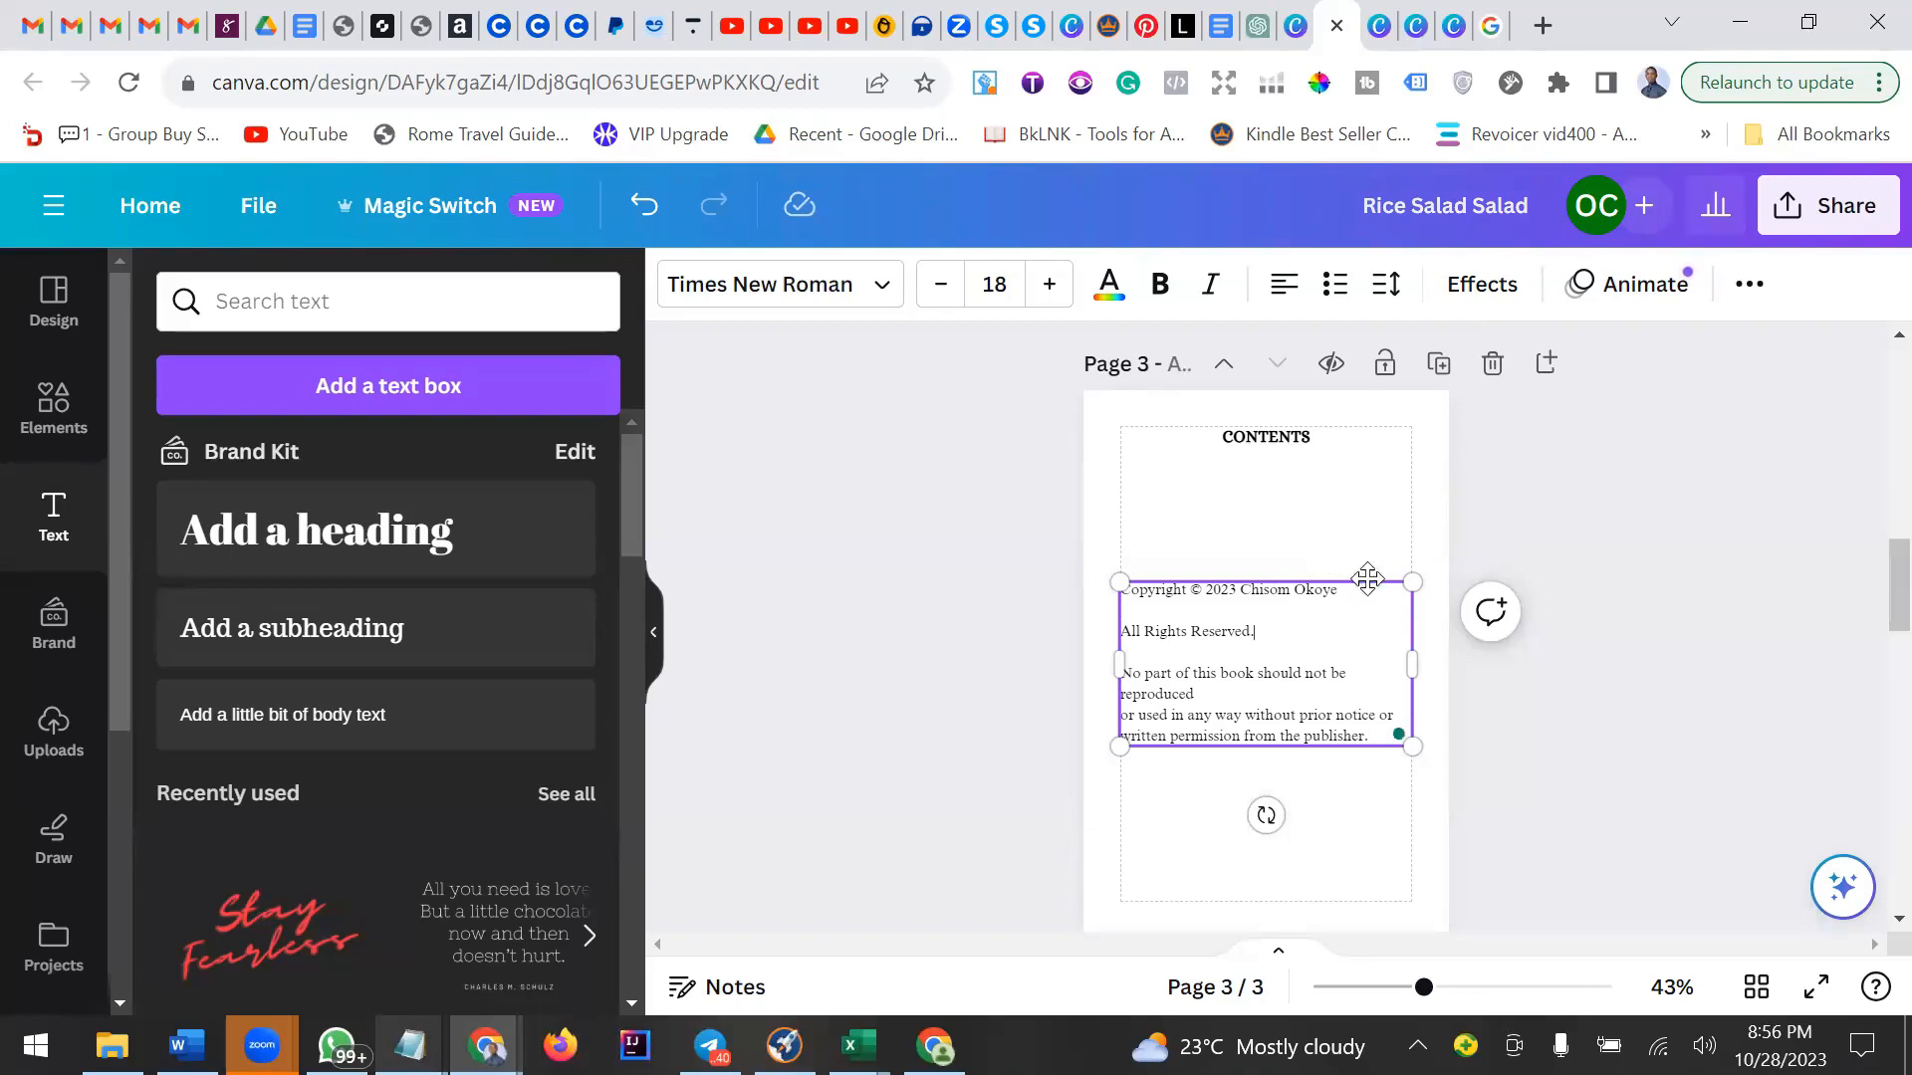
{"action": "left_click", "coordinate": [1091, 684]}
{"action": "left_click", "coordinate": [1216, 645]}
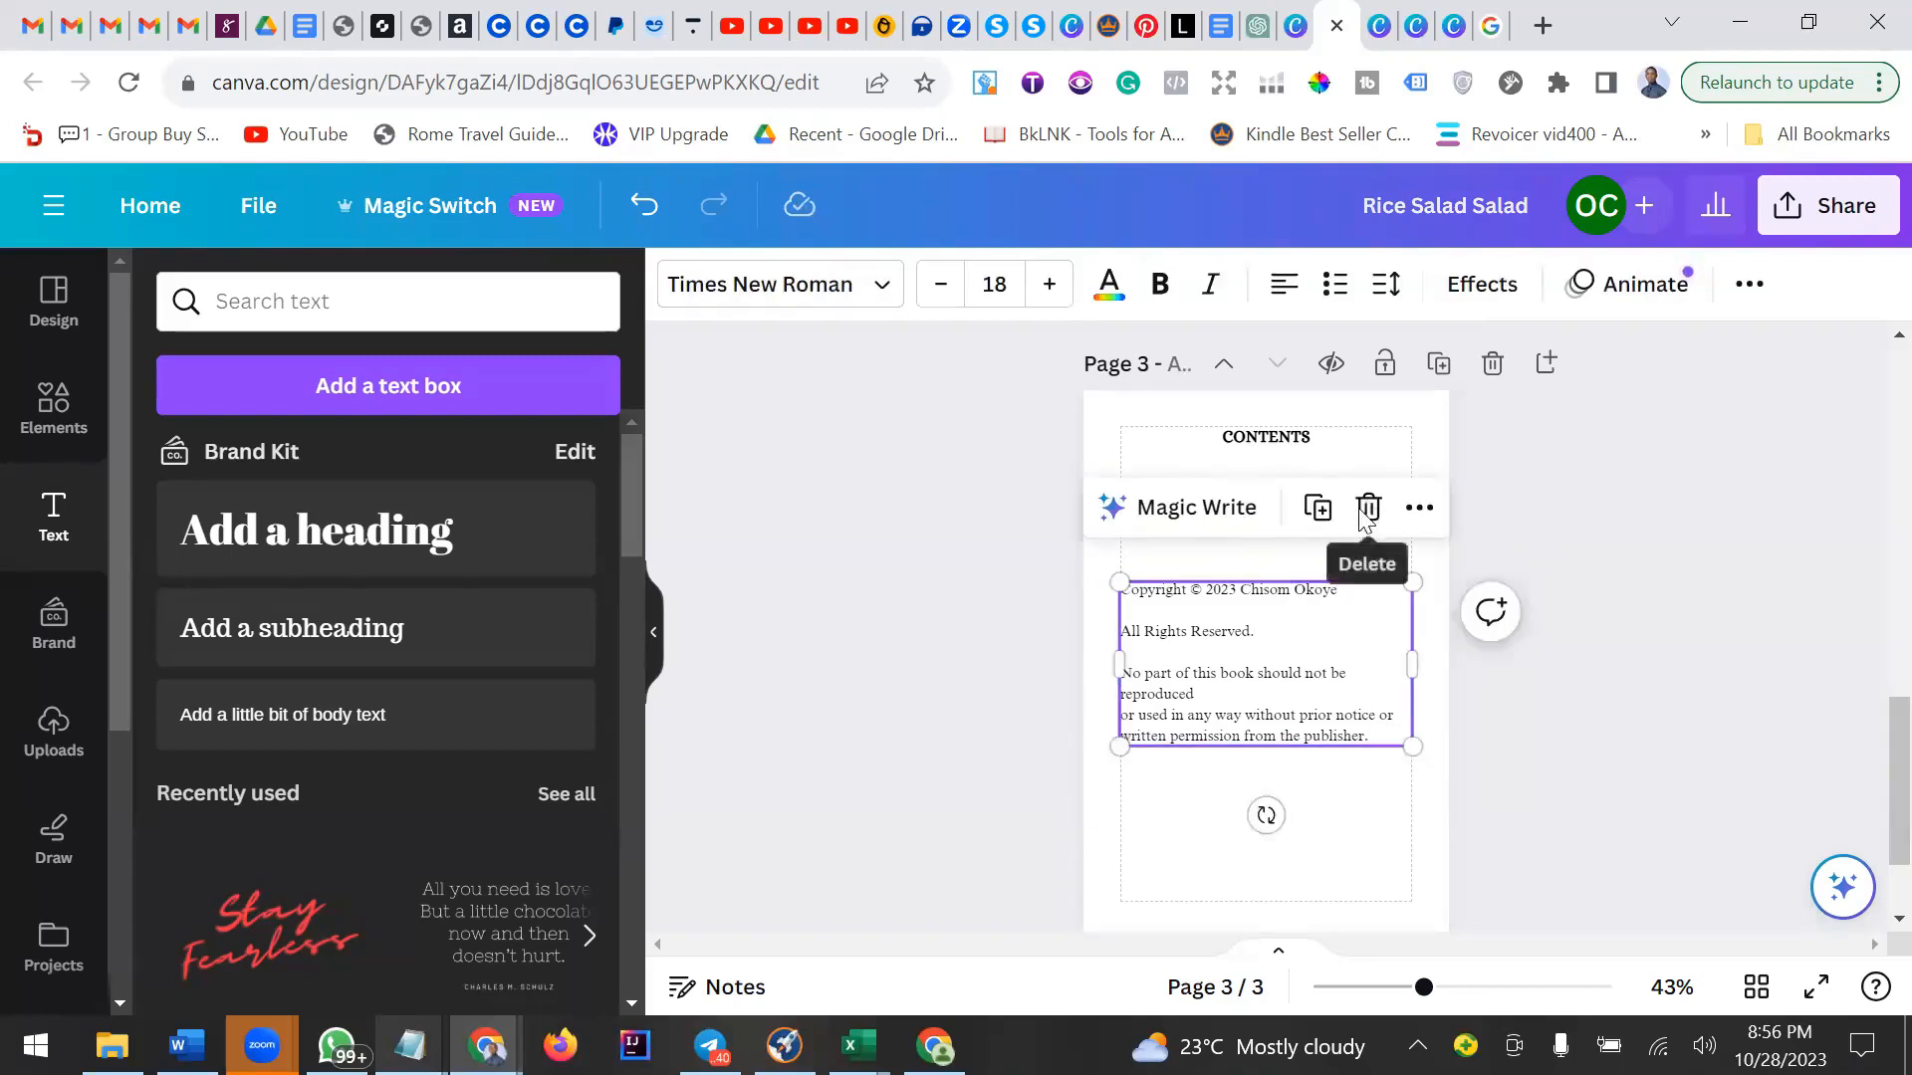
{"action": "left_click", "coordinate": [1361, 504]}
{"action": "left_click", "coordinate": [1335, 602]}
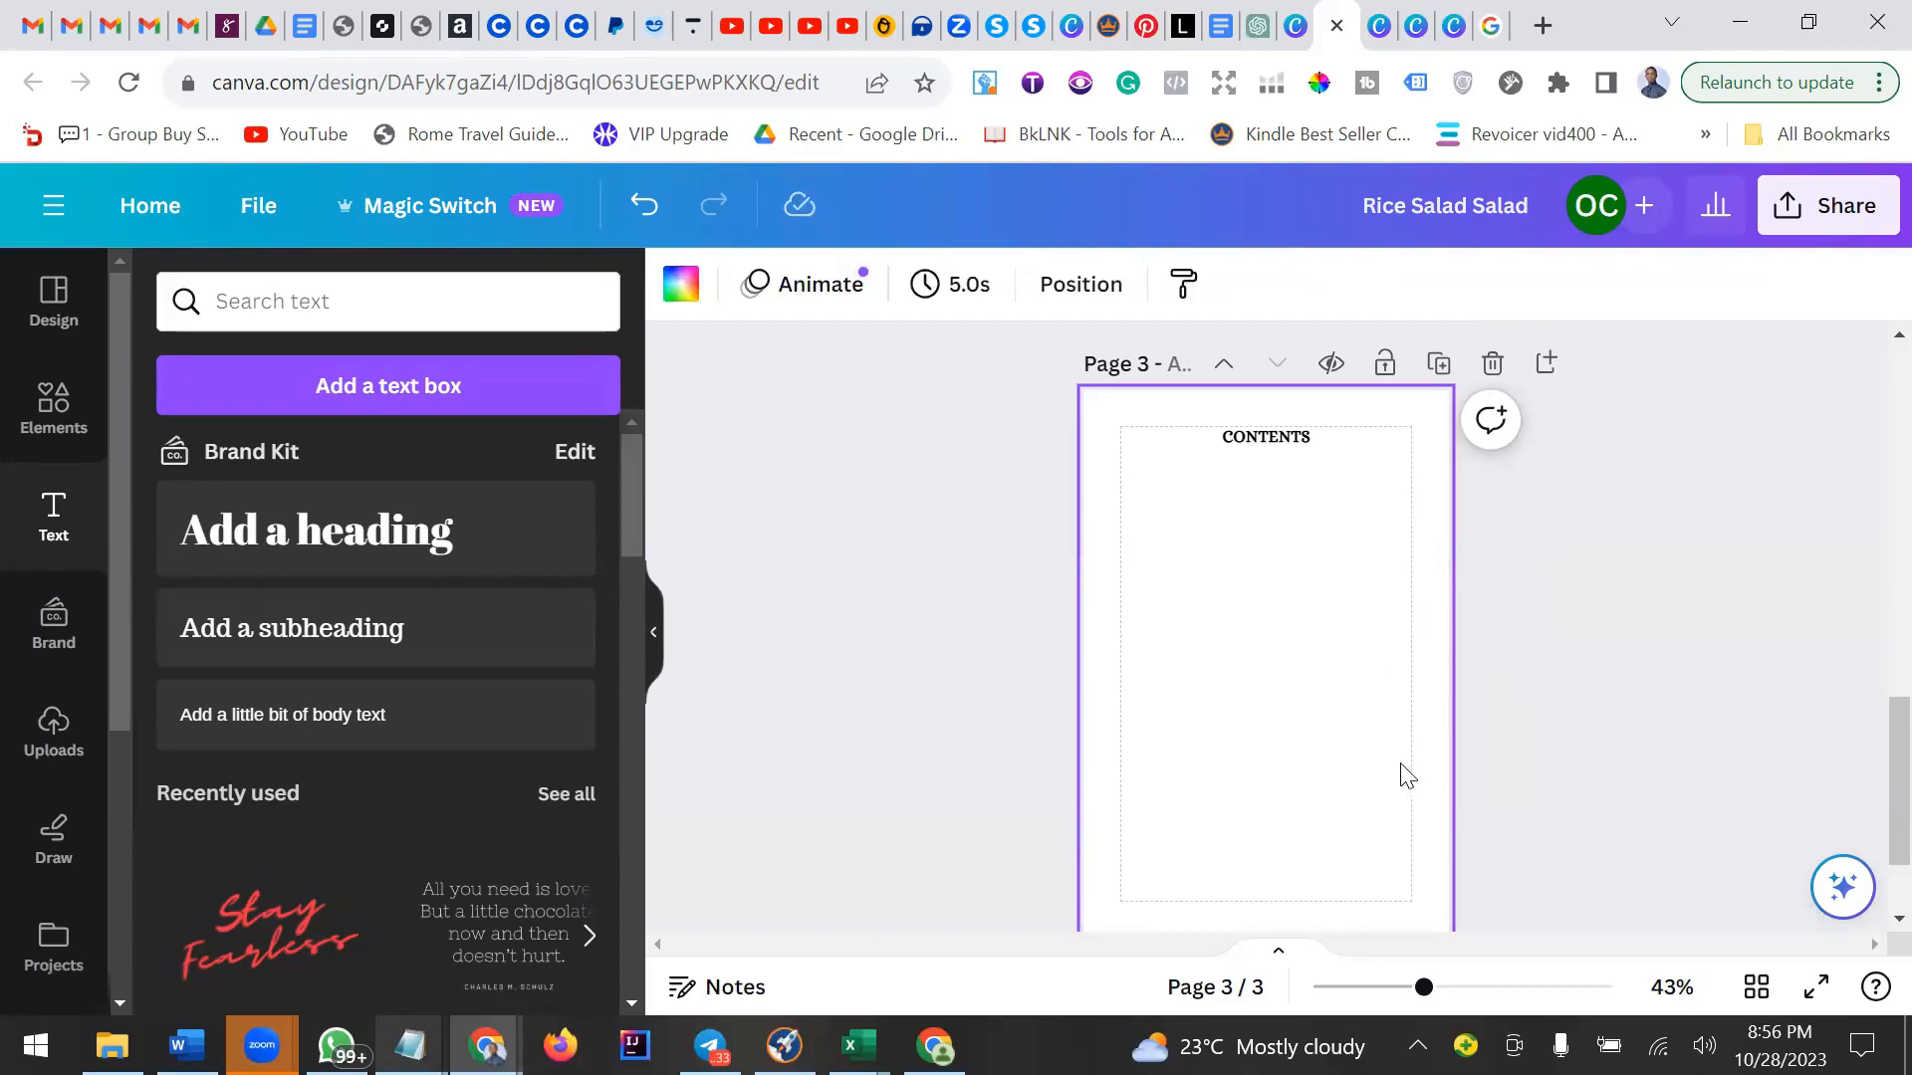
Add a new blank page after the contents page.
{"action": "scroll", "coordinate": [1336, 687], "scroll_direction": "up", "scroll_amount": 4}
{"action": "scroll", "coordinate": [1336, 687], "scroll_direction": "down", "scroll_amount": 5}
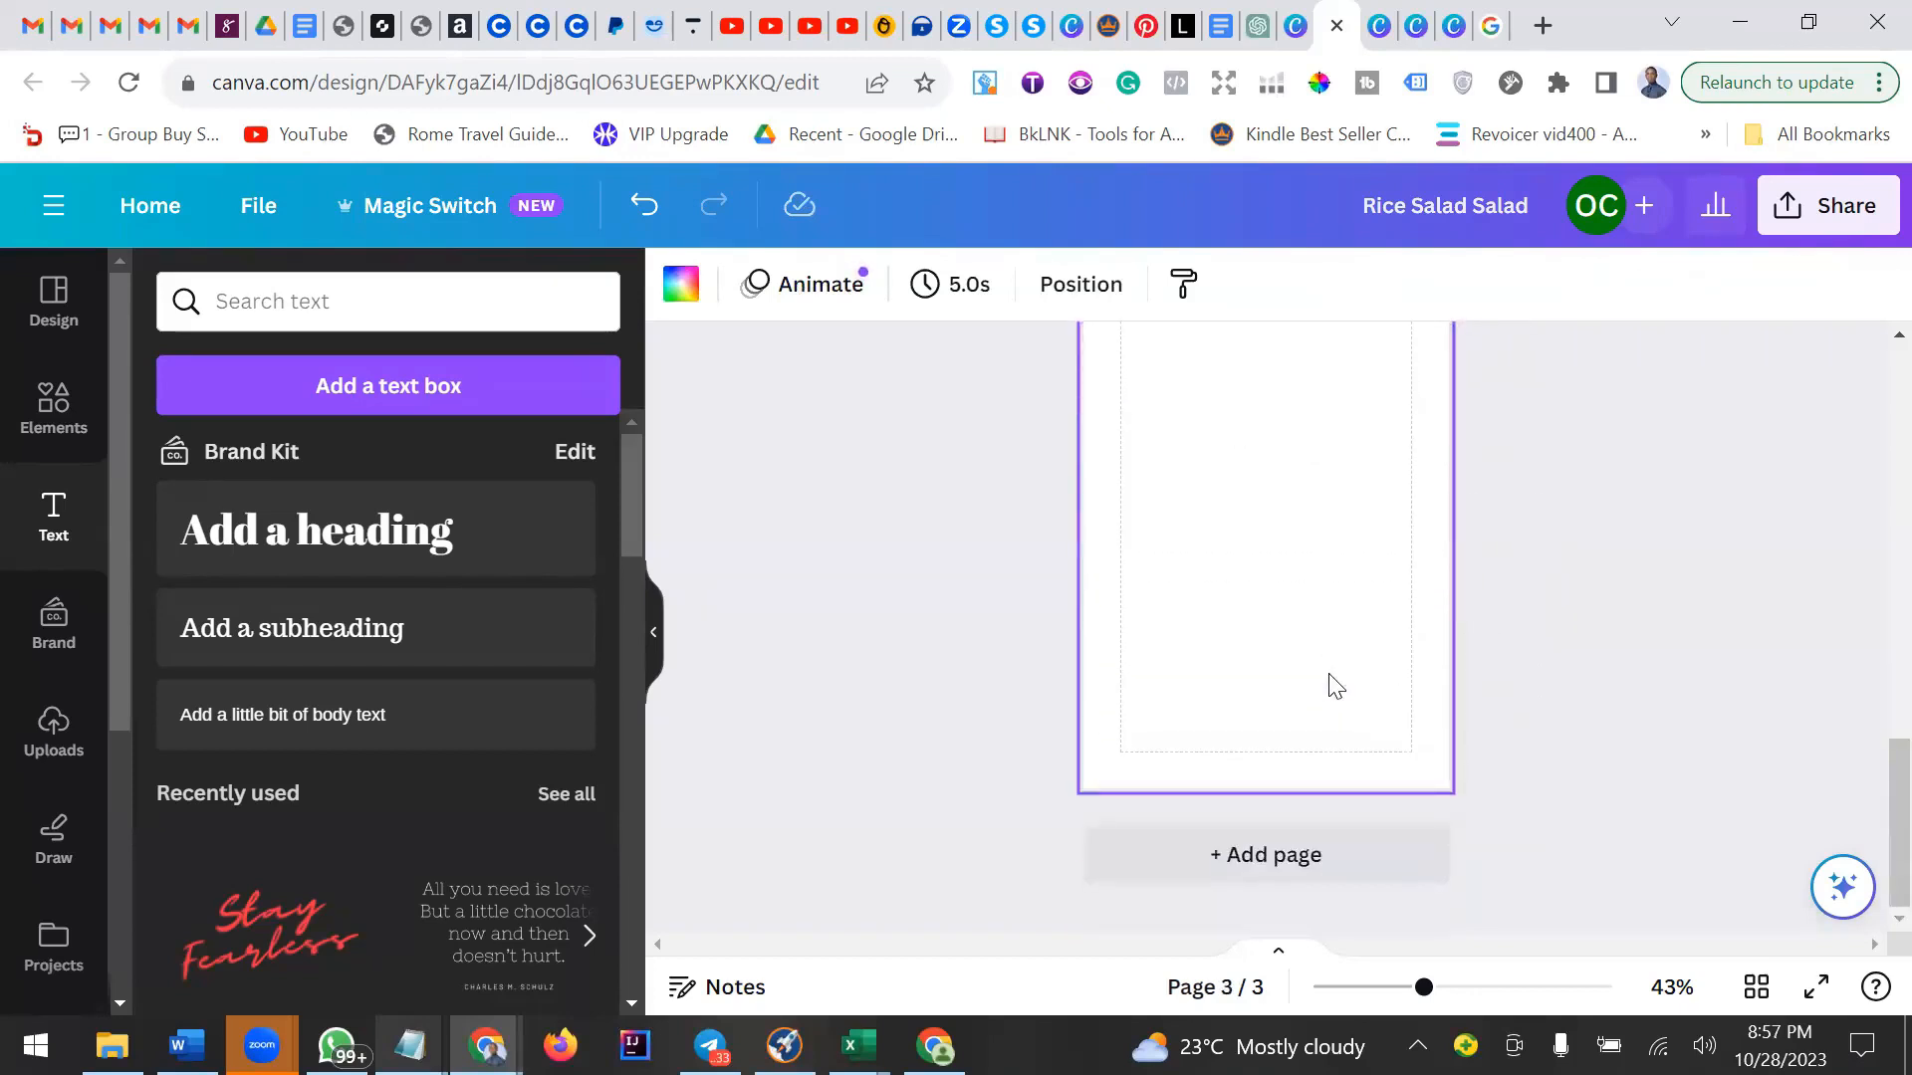
{"action": "scroll", "coordinate": [1336, 687], "scroll_direction": "up", "scroll_amount": 3}
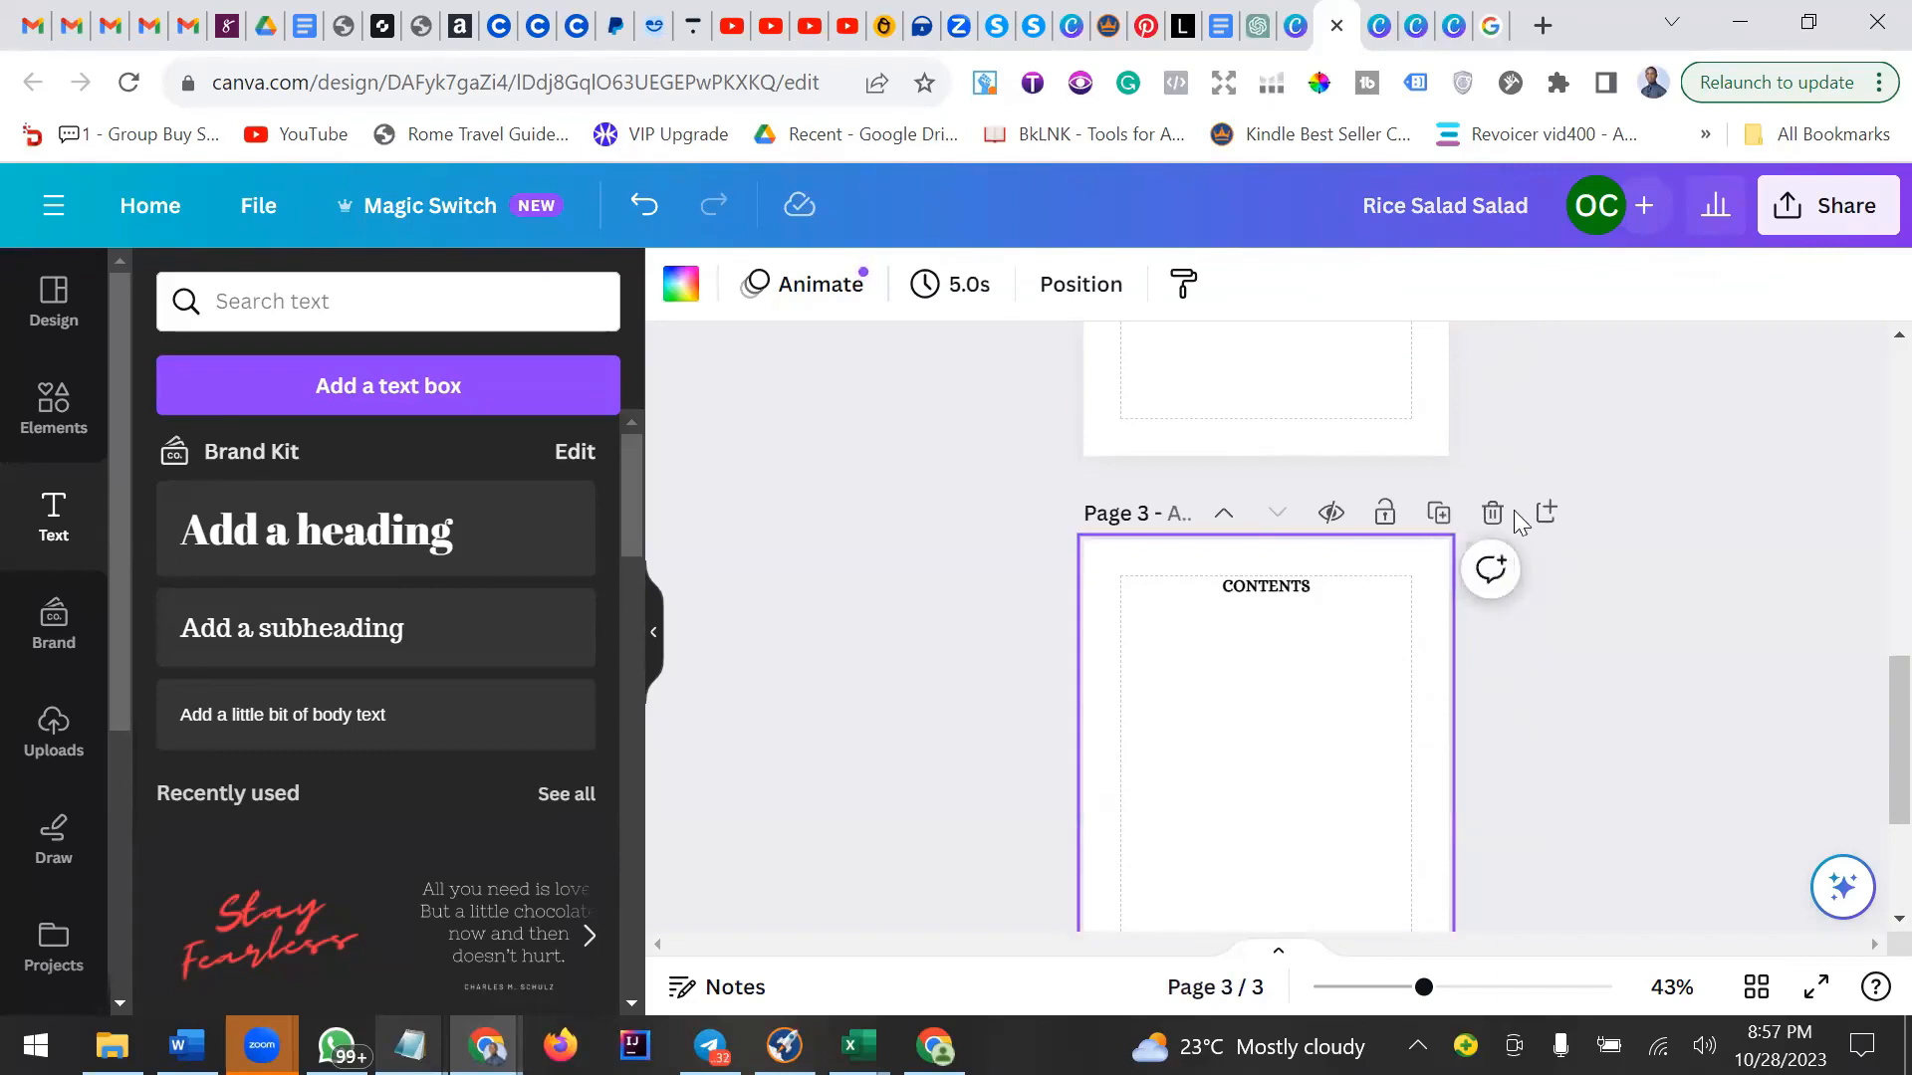
{"action": "left_click", "coordinate": [1545, 513]}
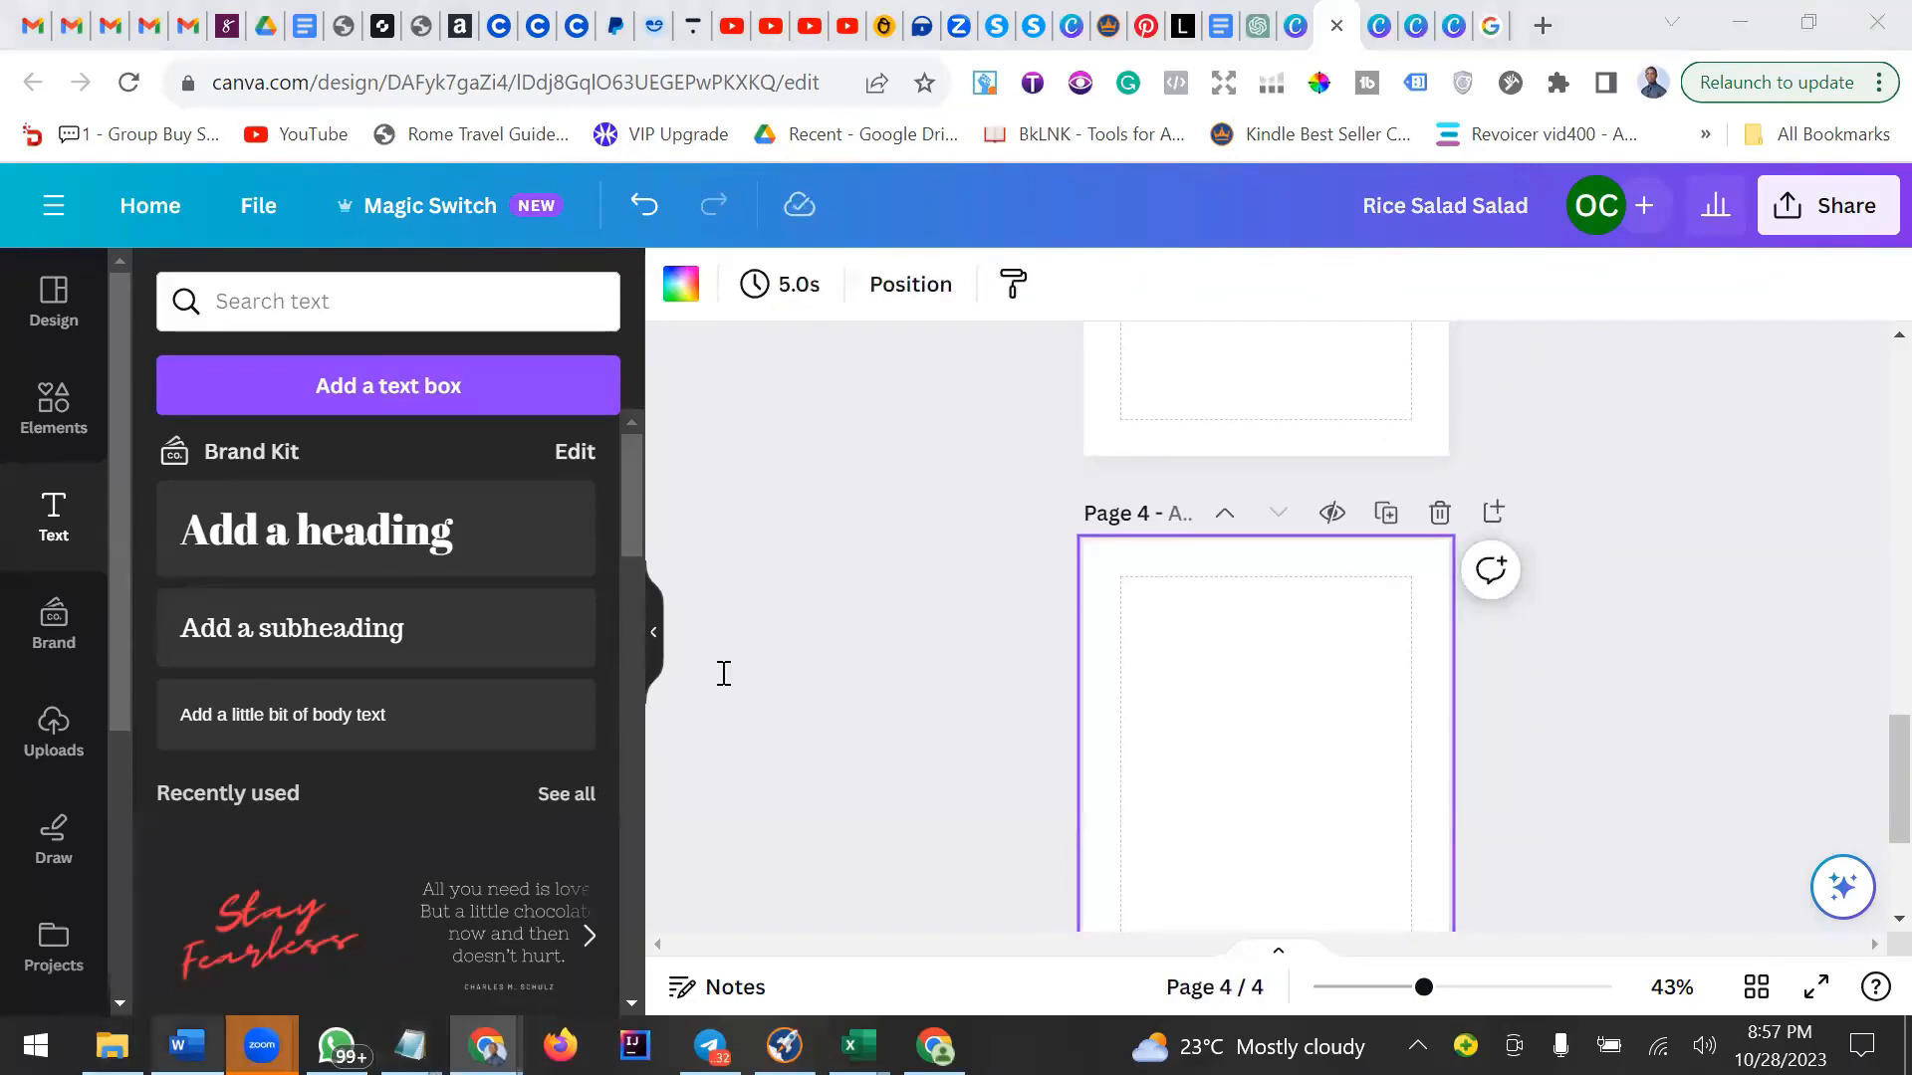
Switch to Word and copy the words Rice Salad from the document heading.
{"action": "key", "text": "alt+Tab"}
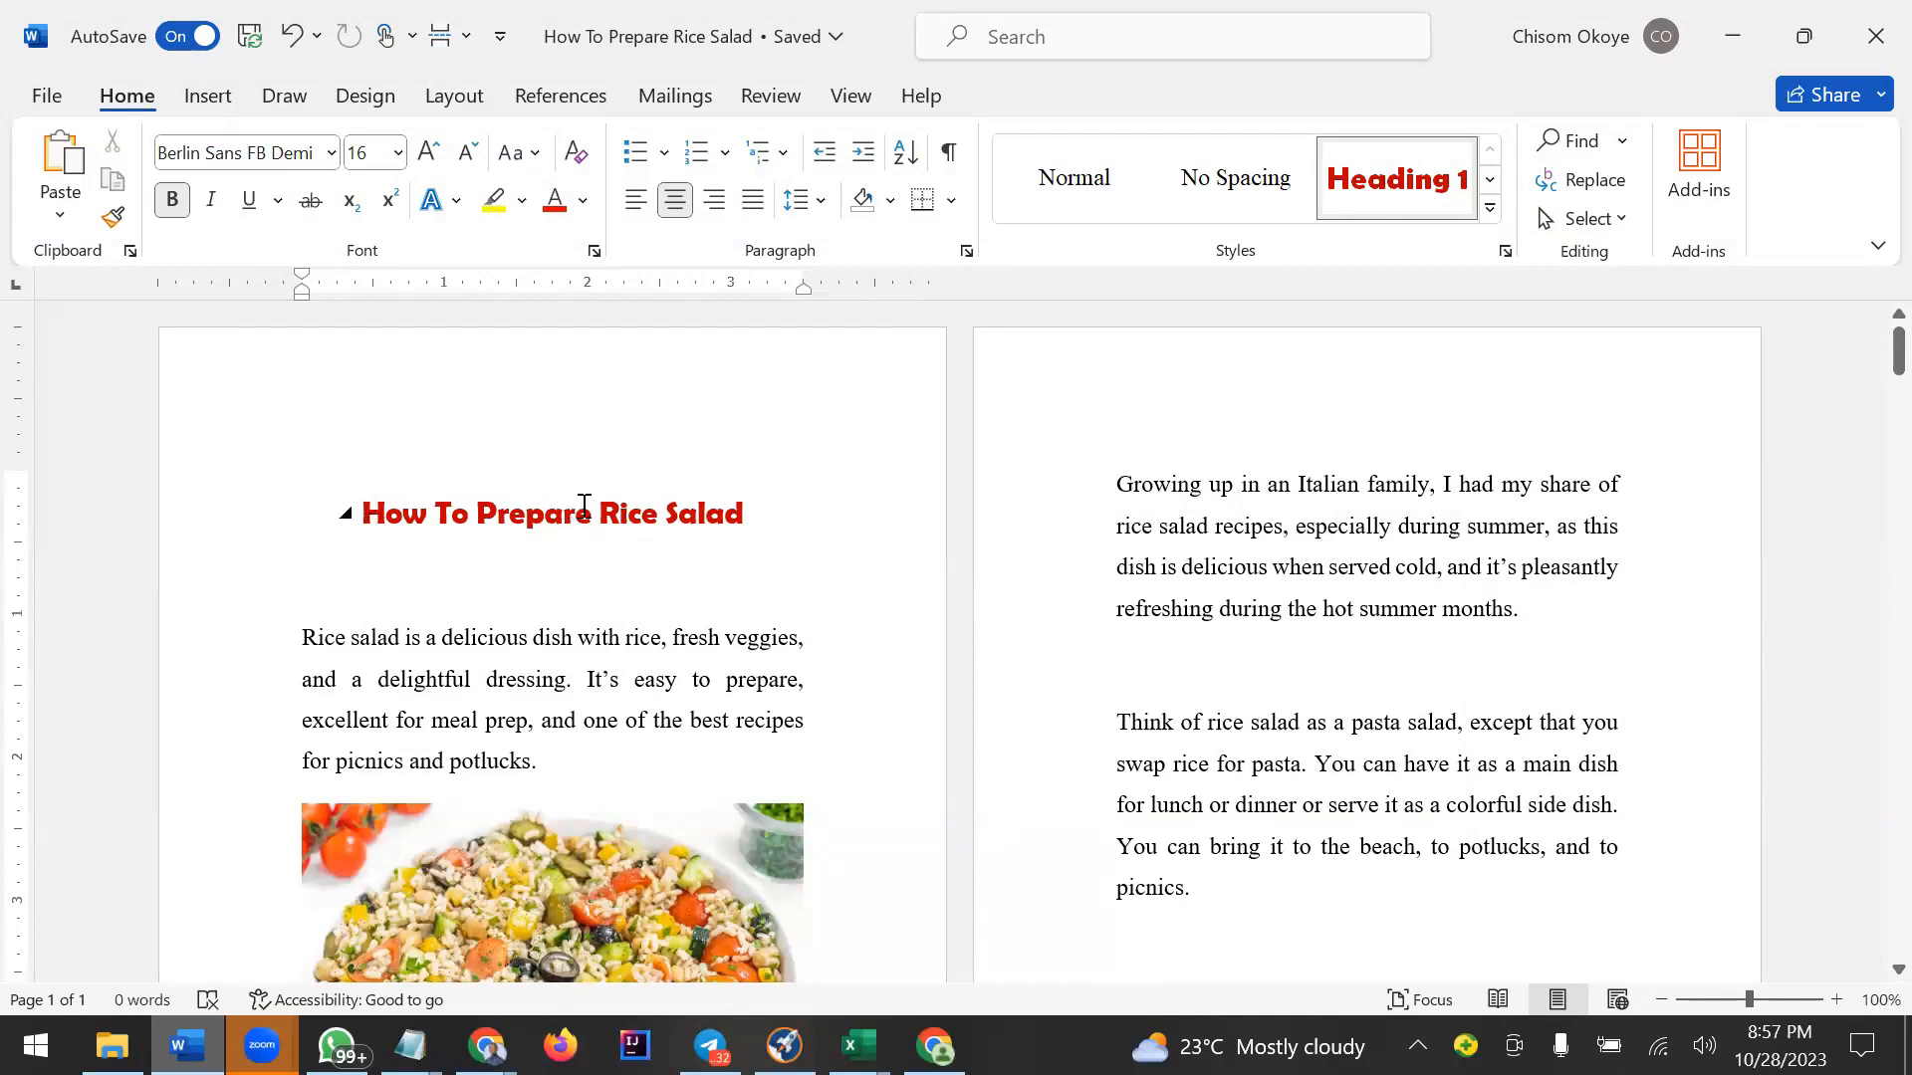
{"action": "left_click_drag", "start_coordinate": [600, 513], "coordinate": [743, 514]}
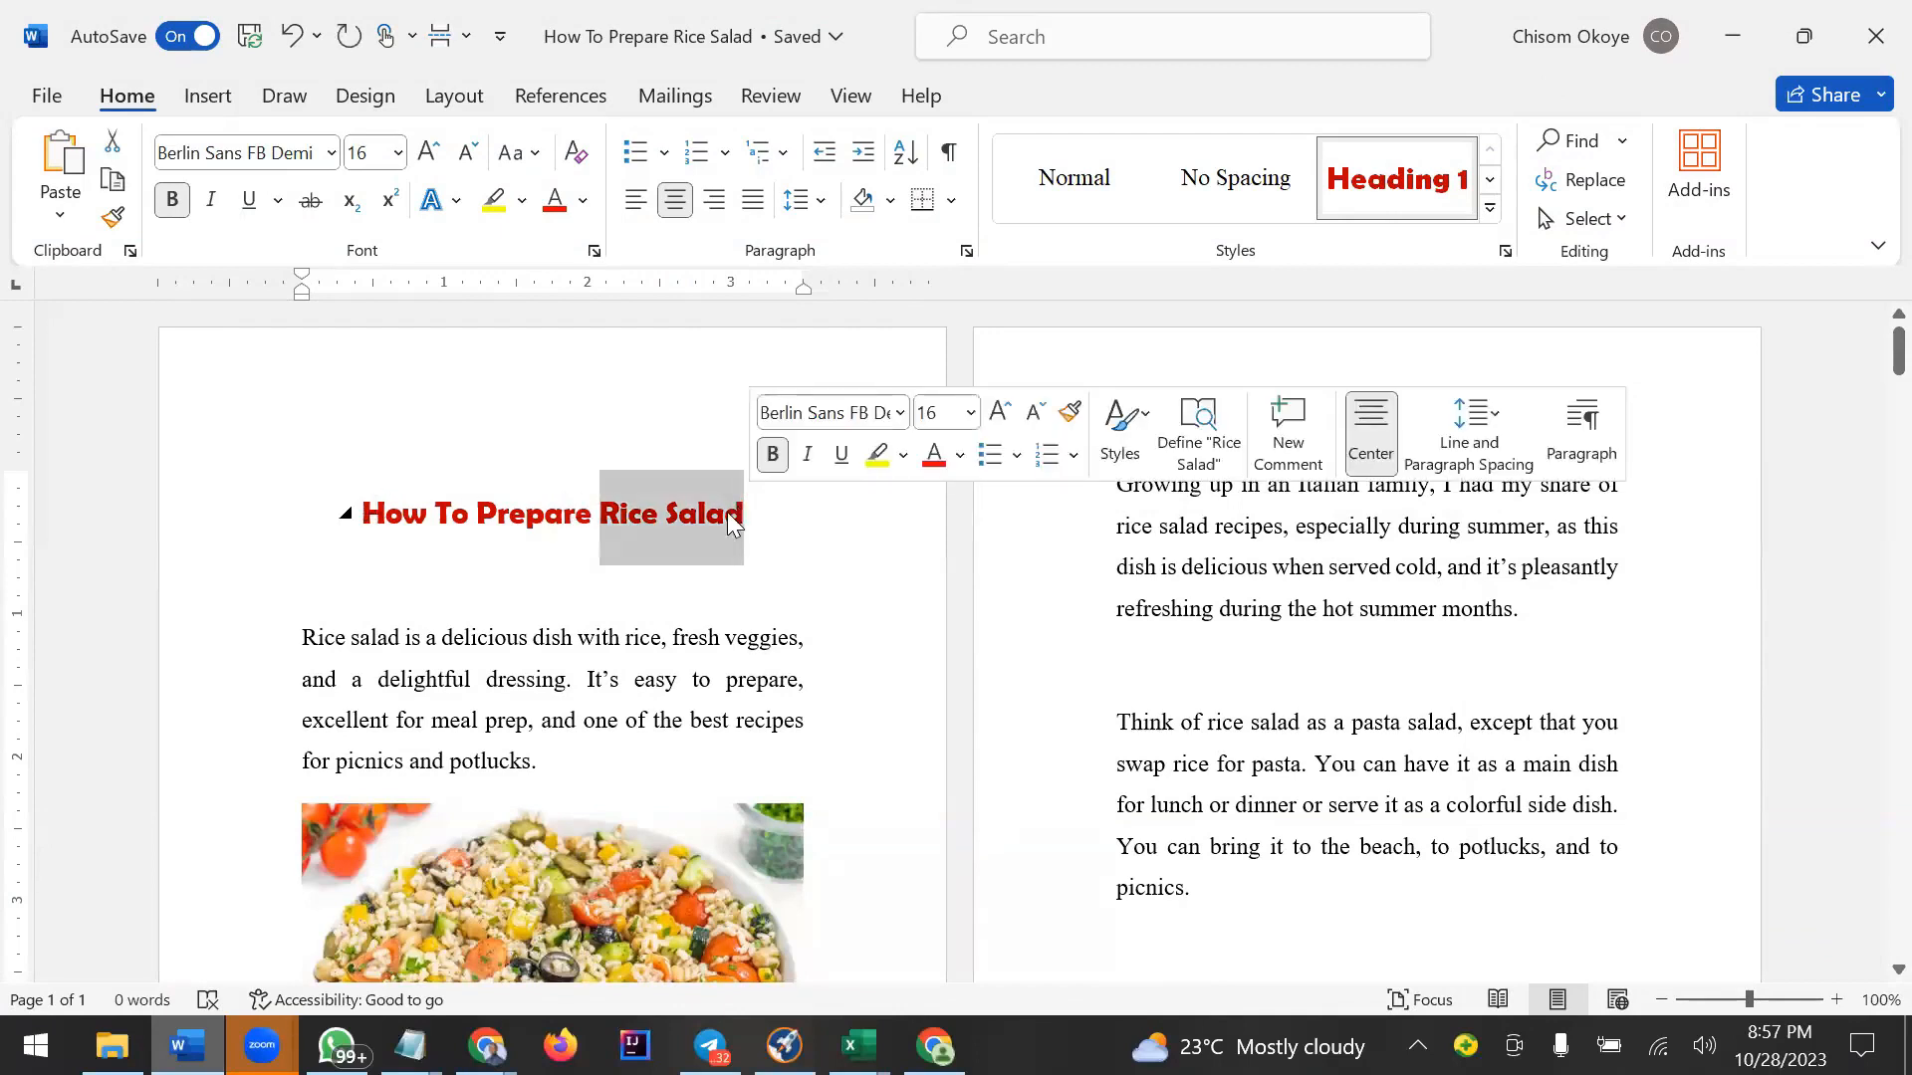
{"action": "right_click", "coordinate": [723, 517]}
{"action": "left_click", "coordinate": [809, 449]}
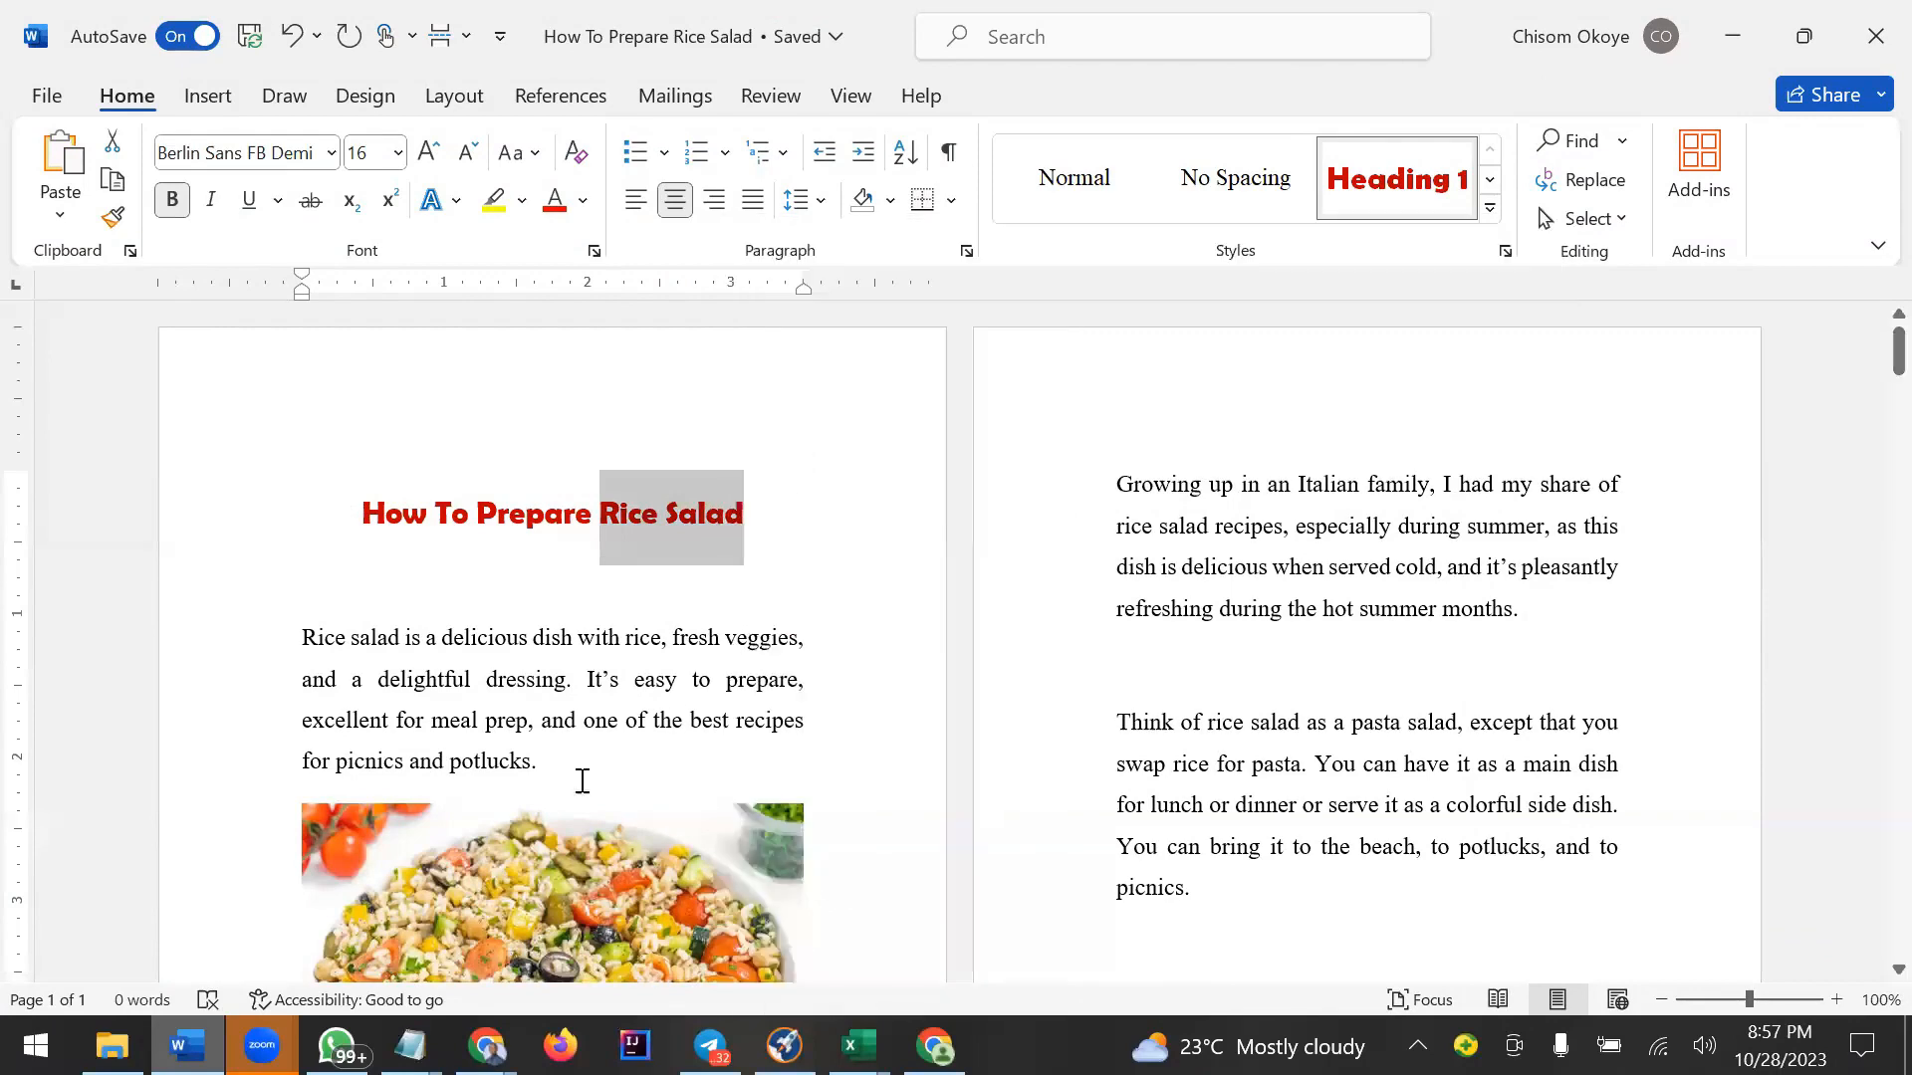
Switch to Notepad, clear all its text and enter Rice Salad.
{"action": "left_click", "coordinate": [410, 1046]}
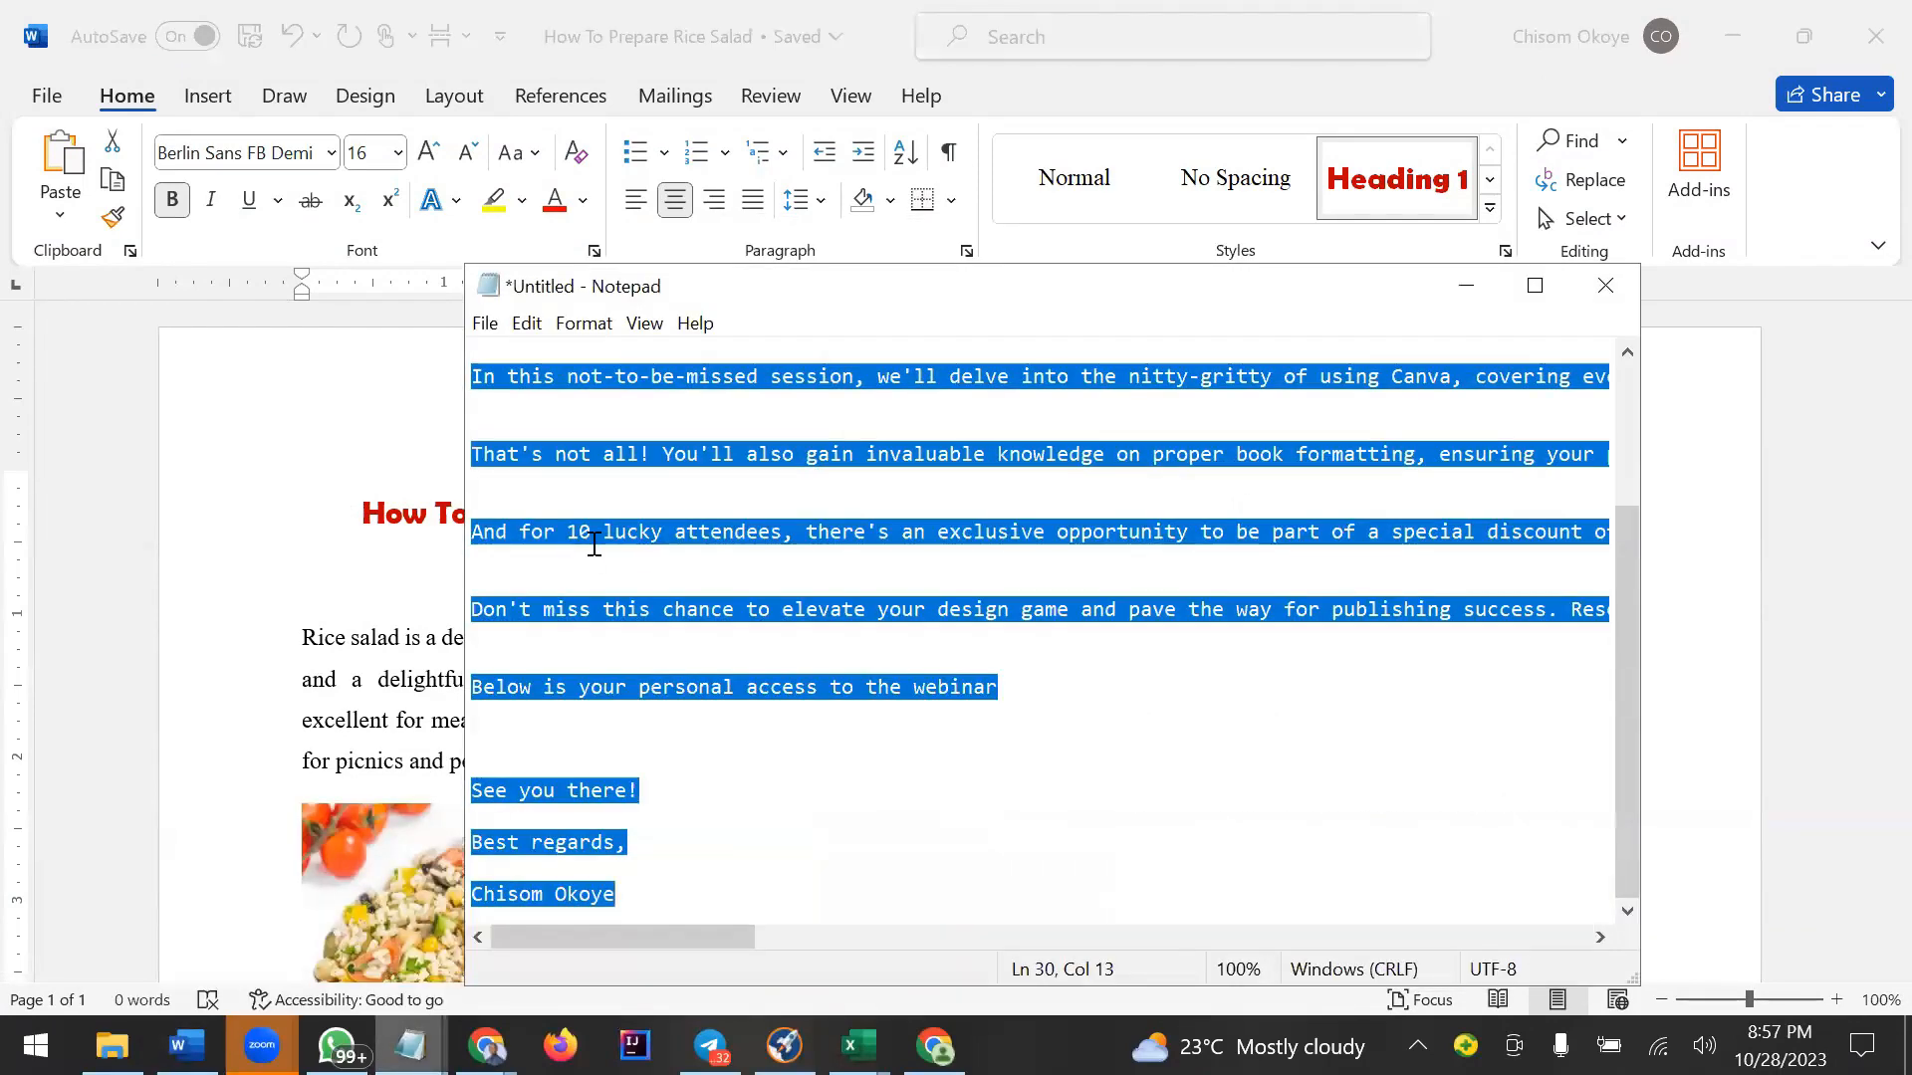
{"action": "key", "text": "BackSpace"}
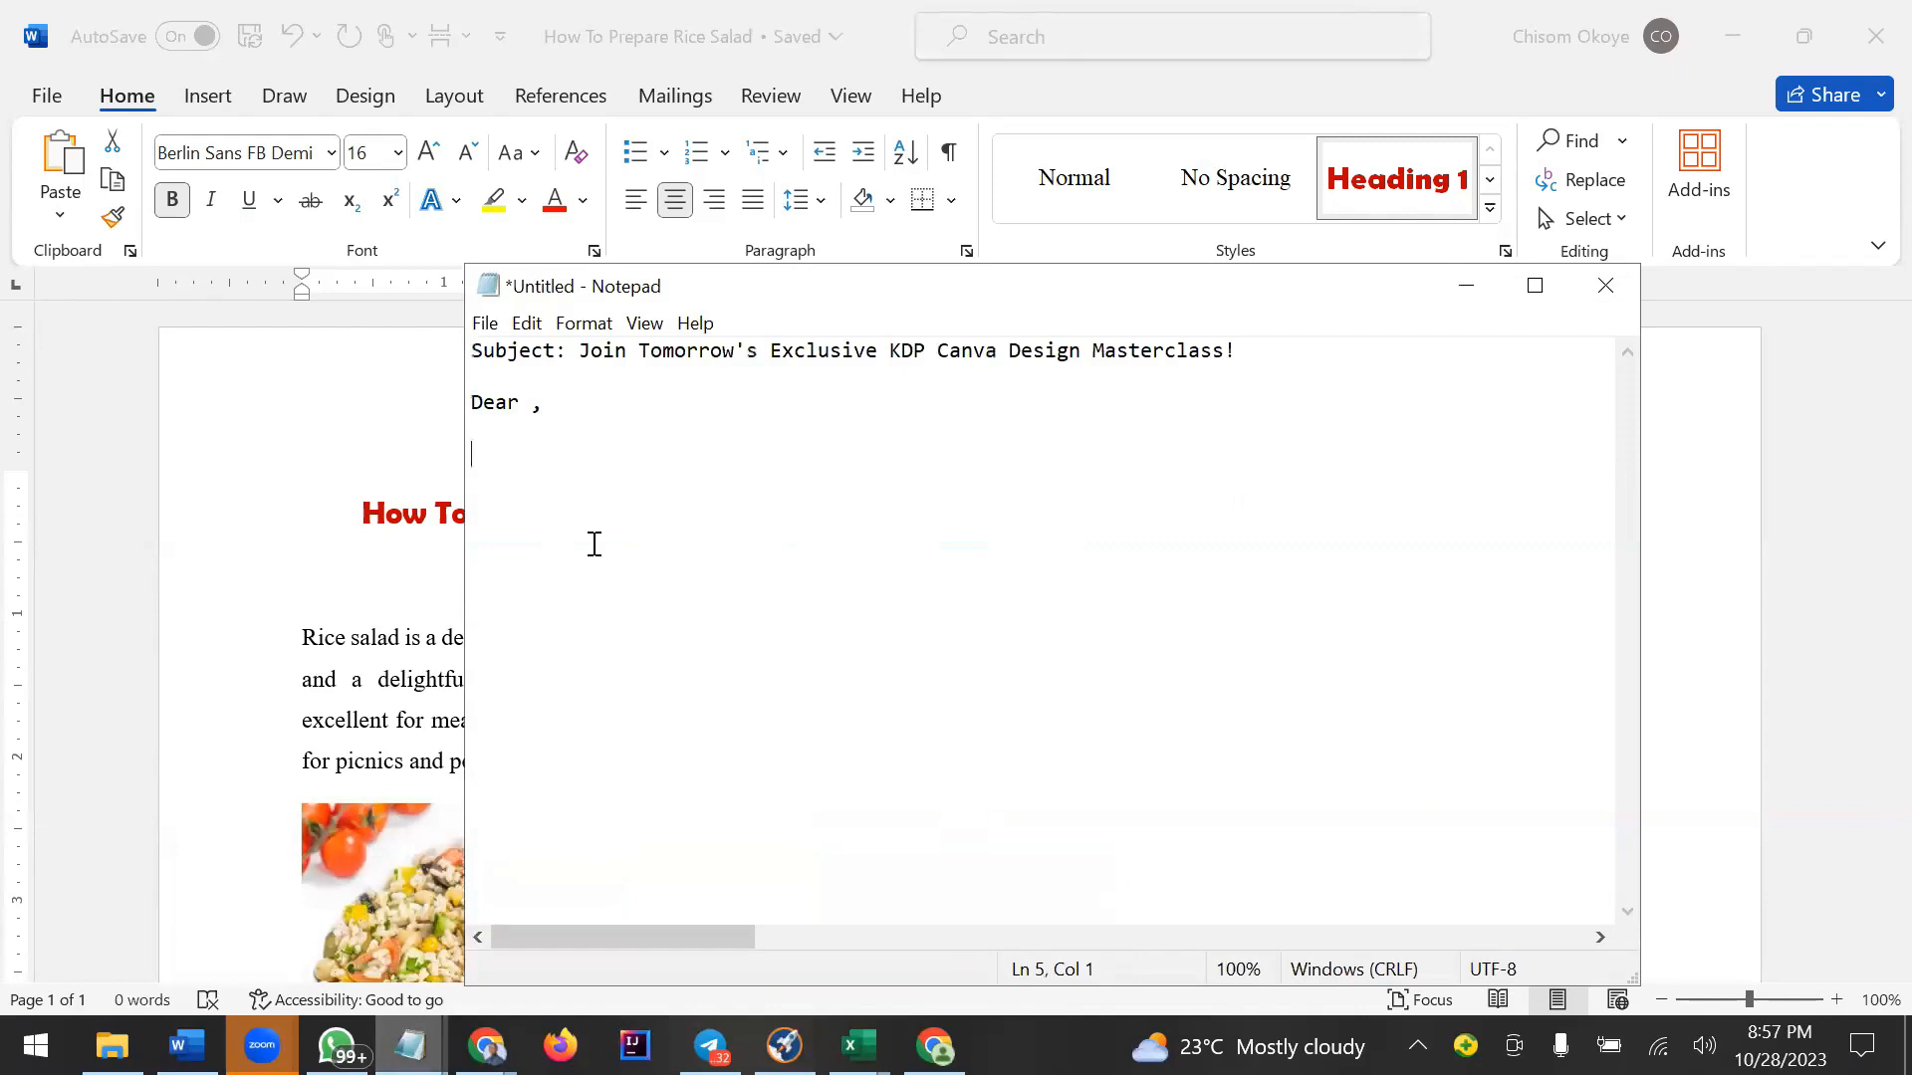
{"action": "key", "text": "ctrl+a"}
{"action": "key", "text": "BackSpace"}
{"action": "type", "text": "Rice Salad"}
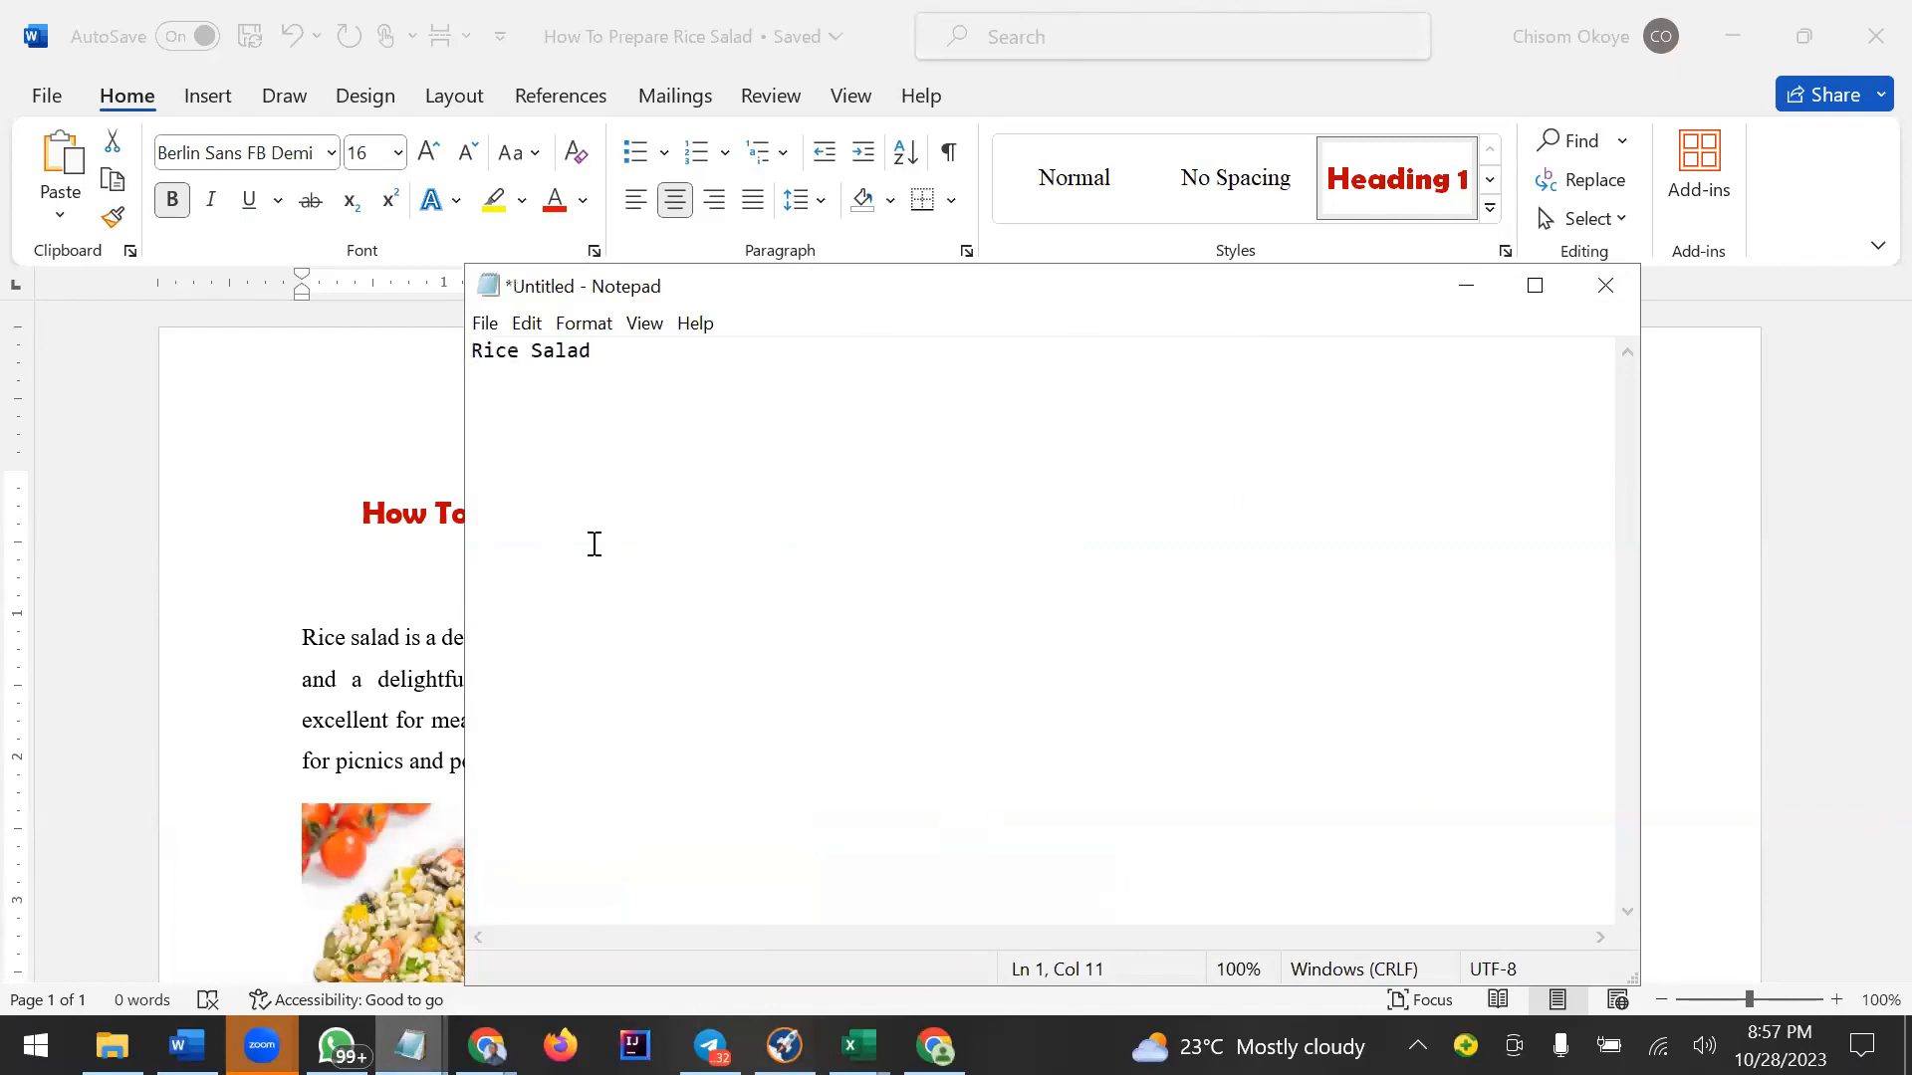
Clear all the text in Notepad and minimize the Notepad window.
{"action": "key", "text": "ctrl+a"}
{"action": "key", "text": "BackSpace"}
{"action": "left_click", "coordinate": [1465, 286]}
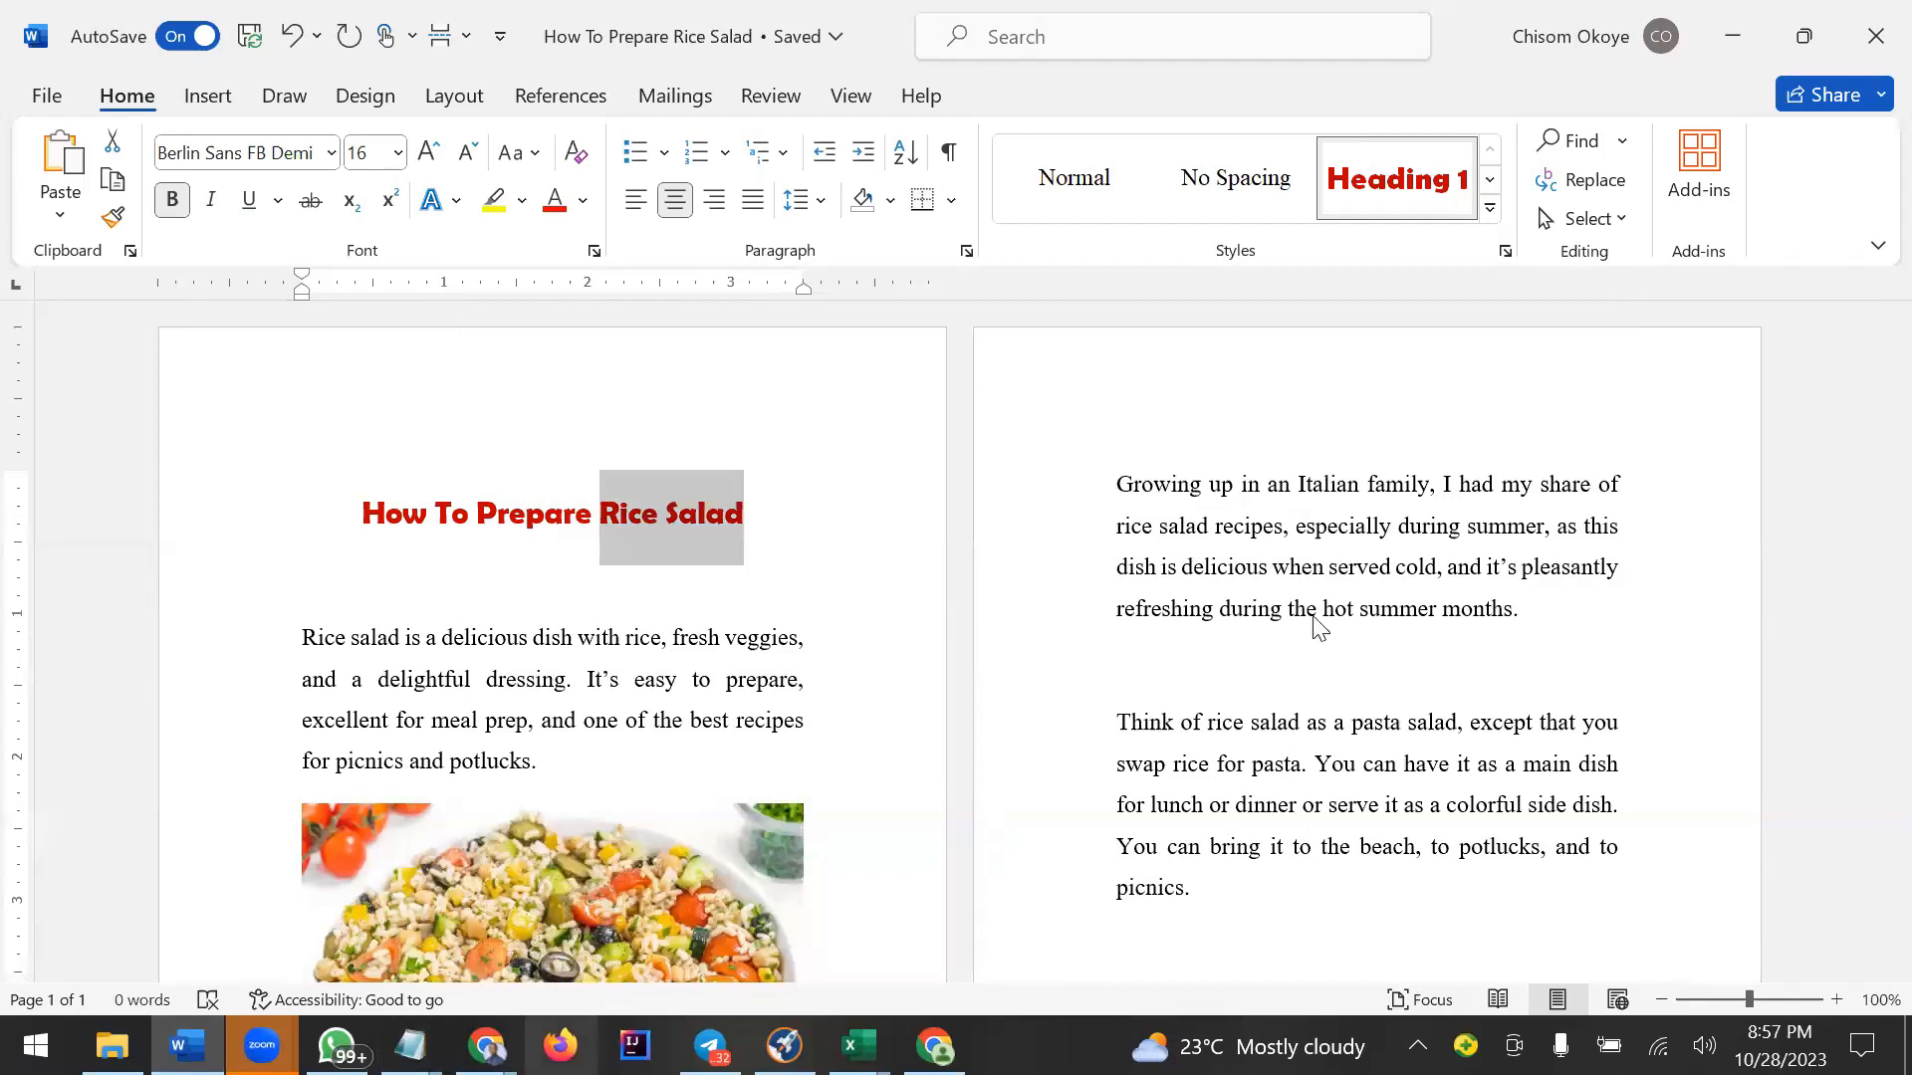
Switch back to the Canva design and delete the blank fourth page.
{"action": "key", "text": "alt+Tab"}
{"action": "scroll", "coordinate": [1270, 635], "scroll_direction": "up", "scroll_amount": 5}
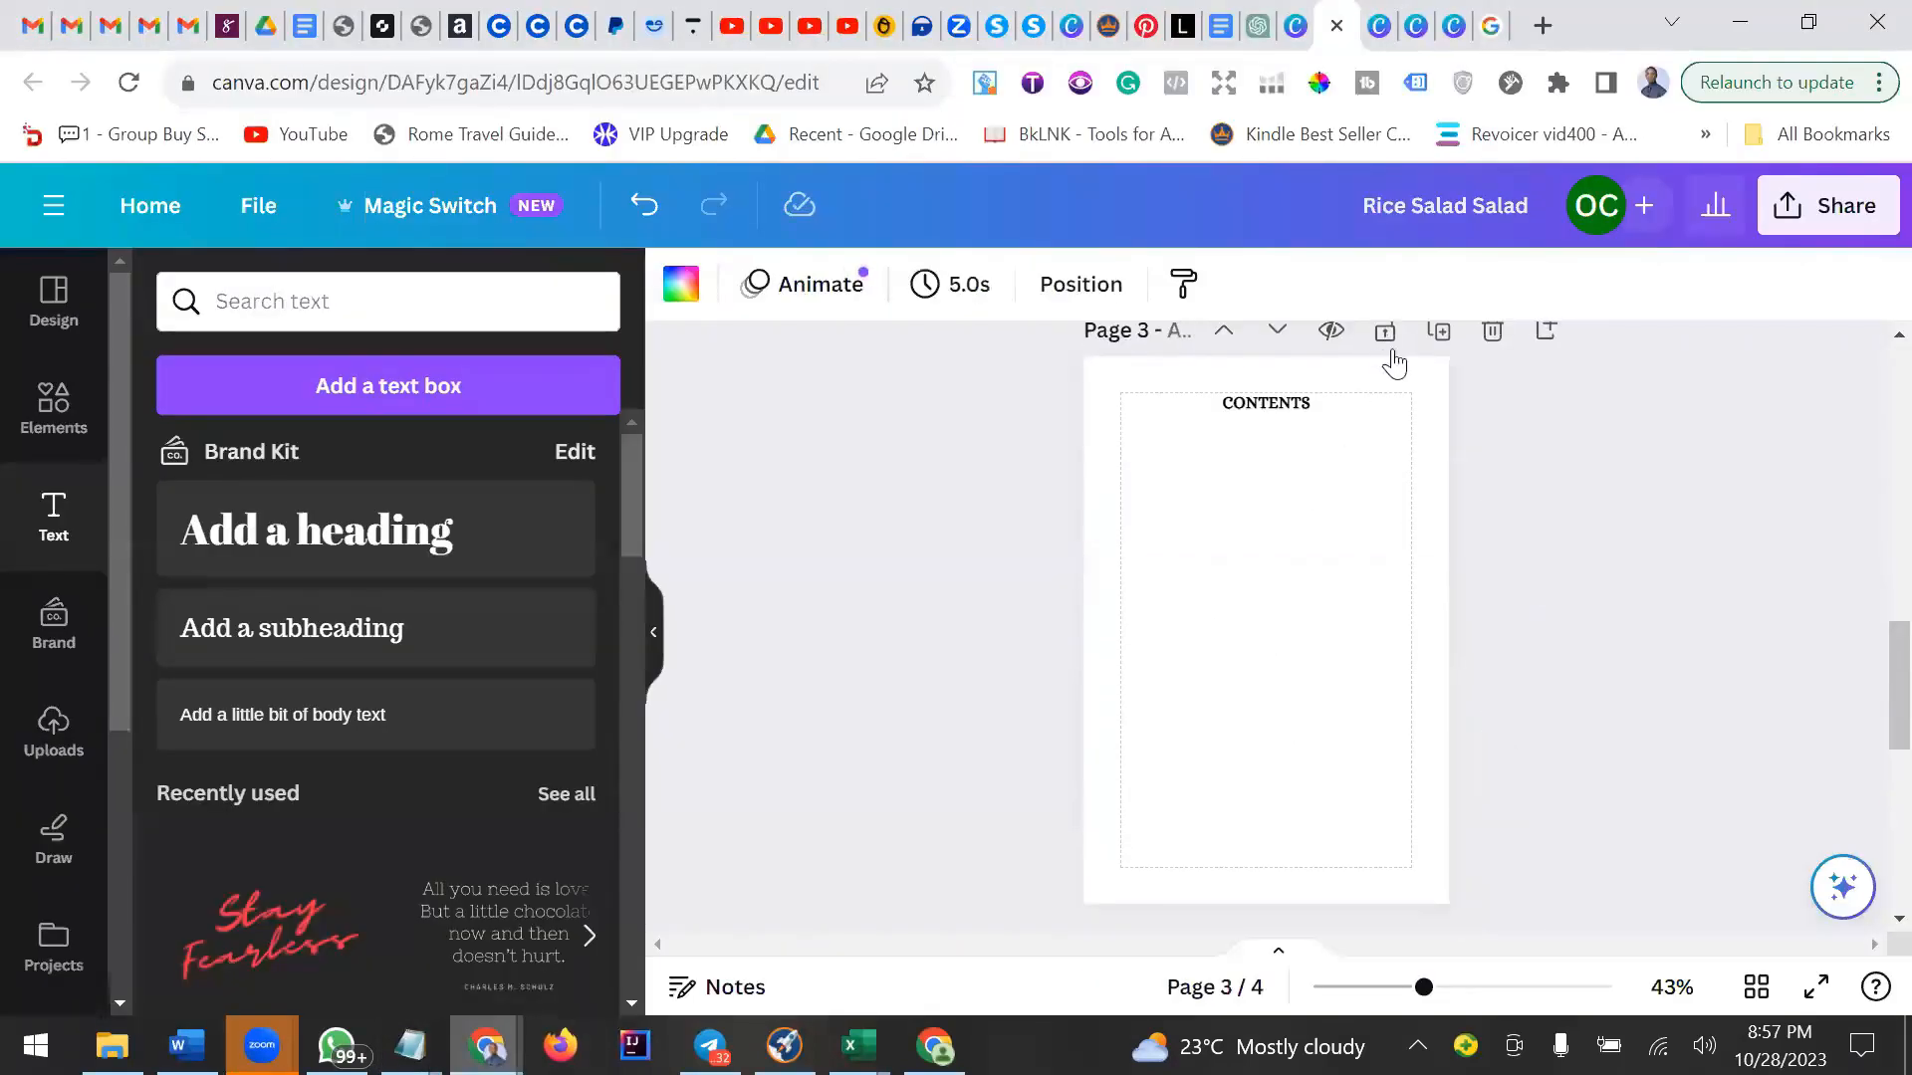
{"action": "scroll", "coordinate": [1387, 407], "scroll_direction": "up", "scroll_amount": 2}
{"action": "scroll", "coordinate": [1425, 605], "scroll_direction": "down", "scroll_amount": 5}
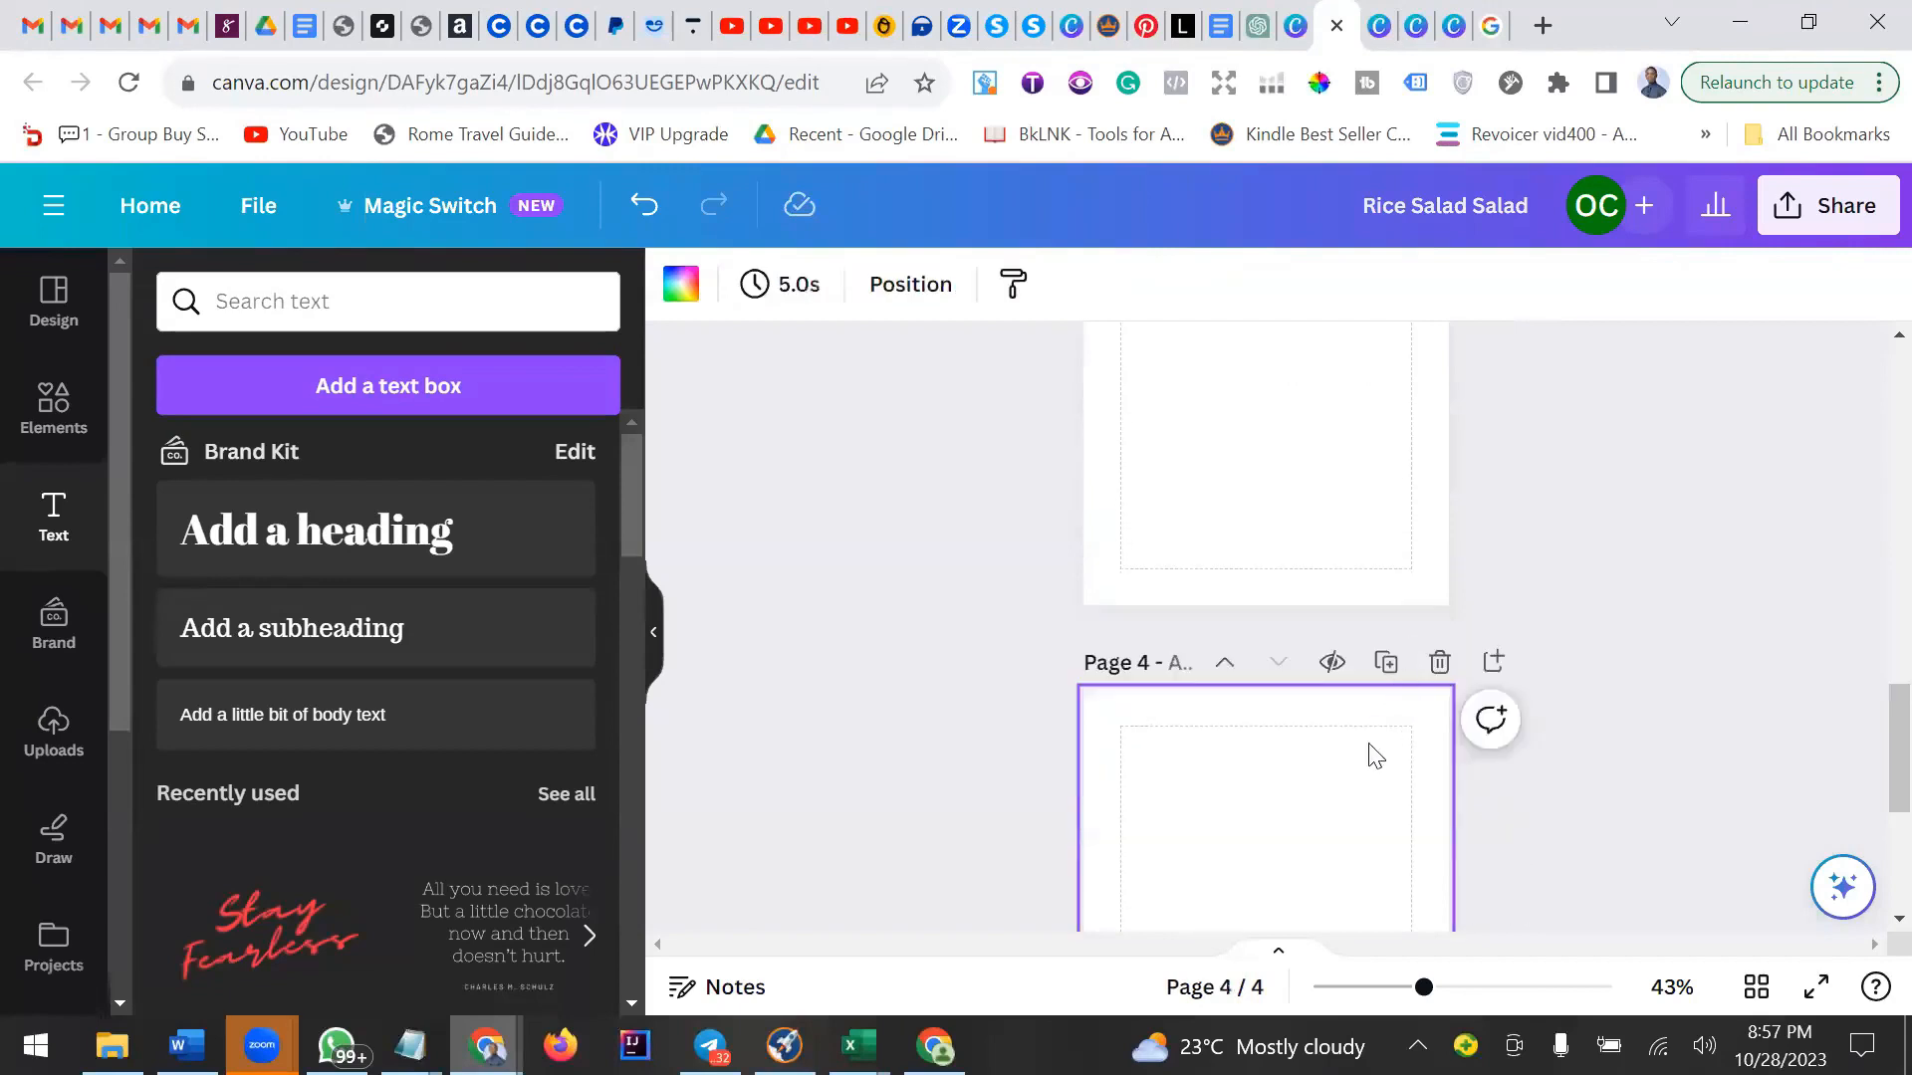
{"action": "left_click", "coordinate": [1493, 662]}
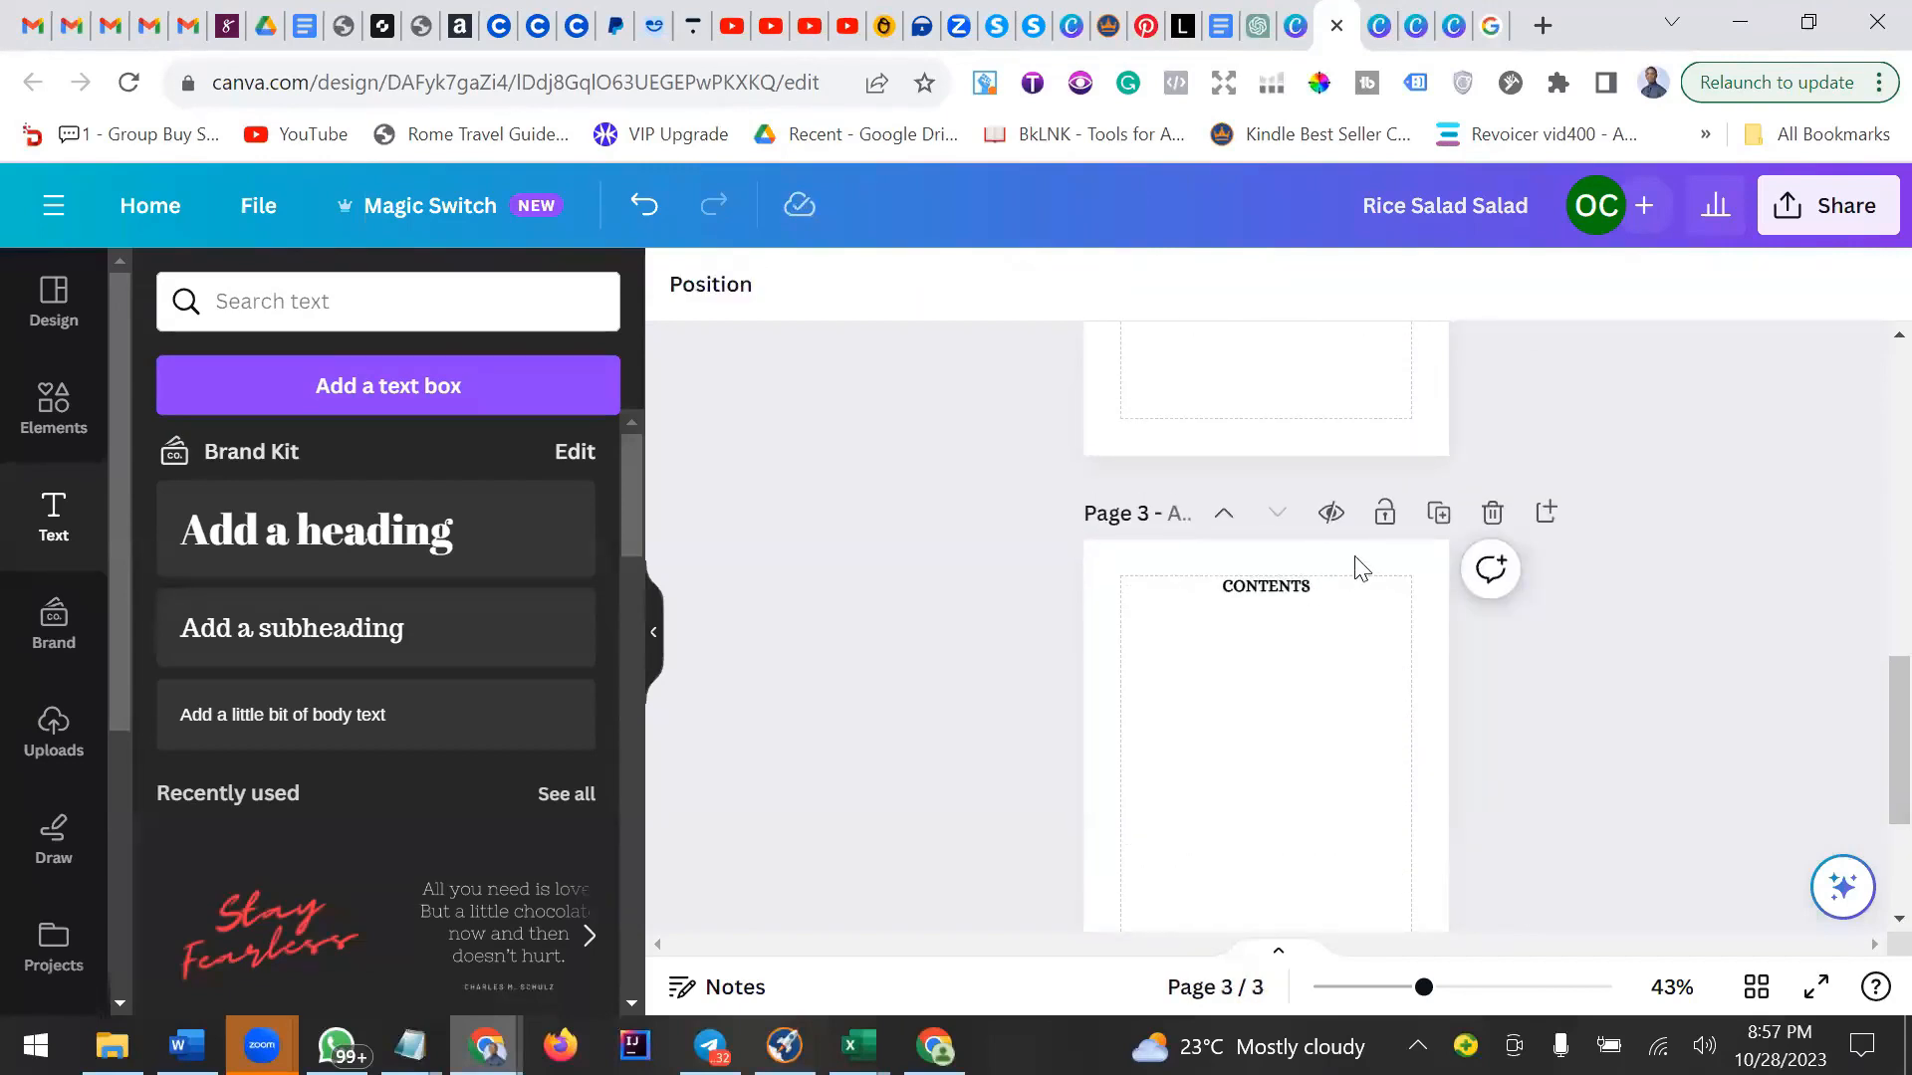
Duplicate the contents page to create a new fourth page.
{"action": "left_click", "coordinate": [1312, 590]}
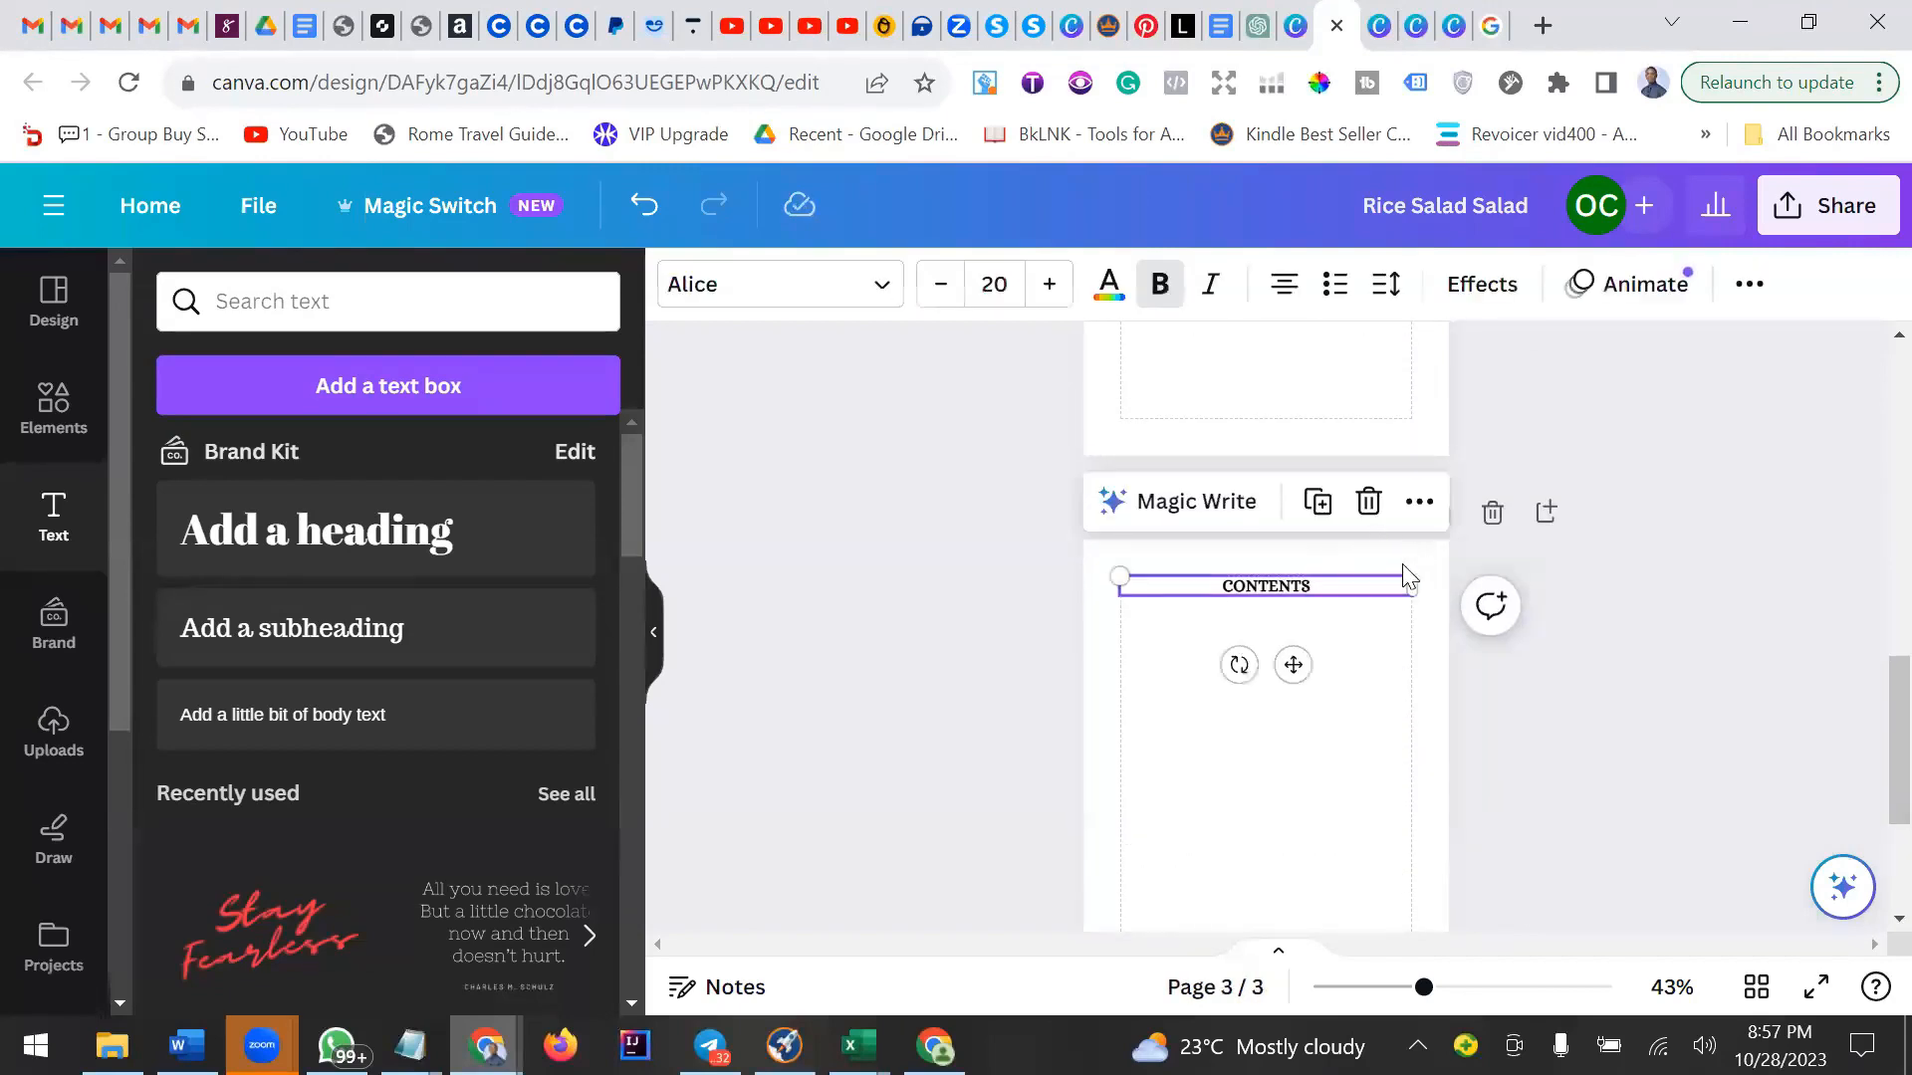
{"action": "left_click", "coordinate": [1379, 610]}
{"action": "left_click", "coordinate": [1430, 526]}
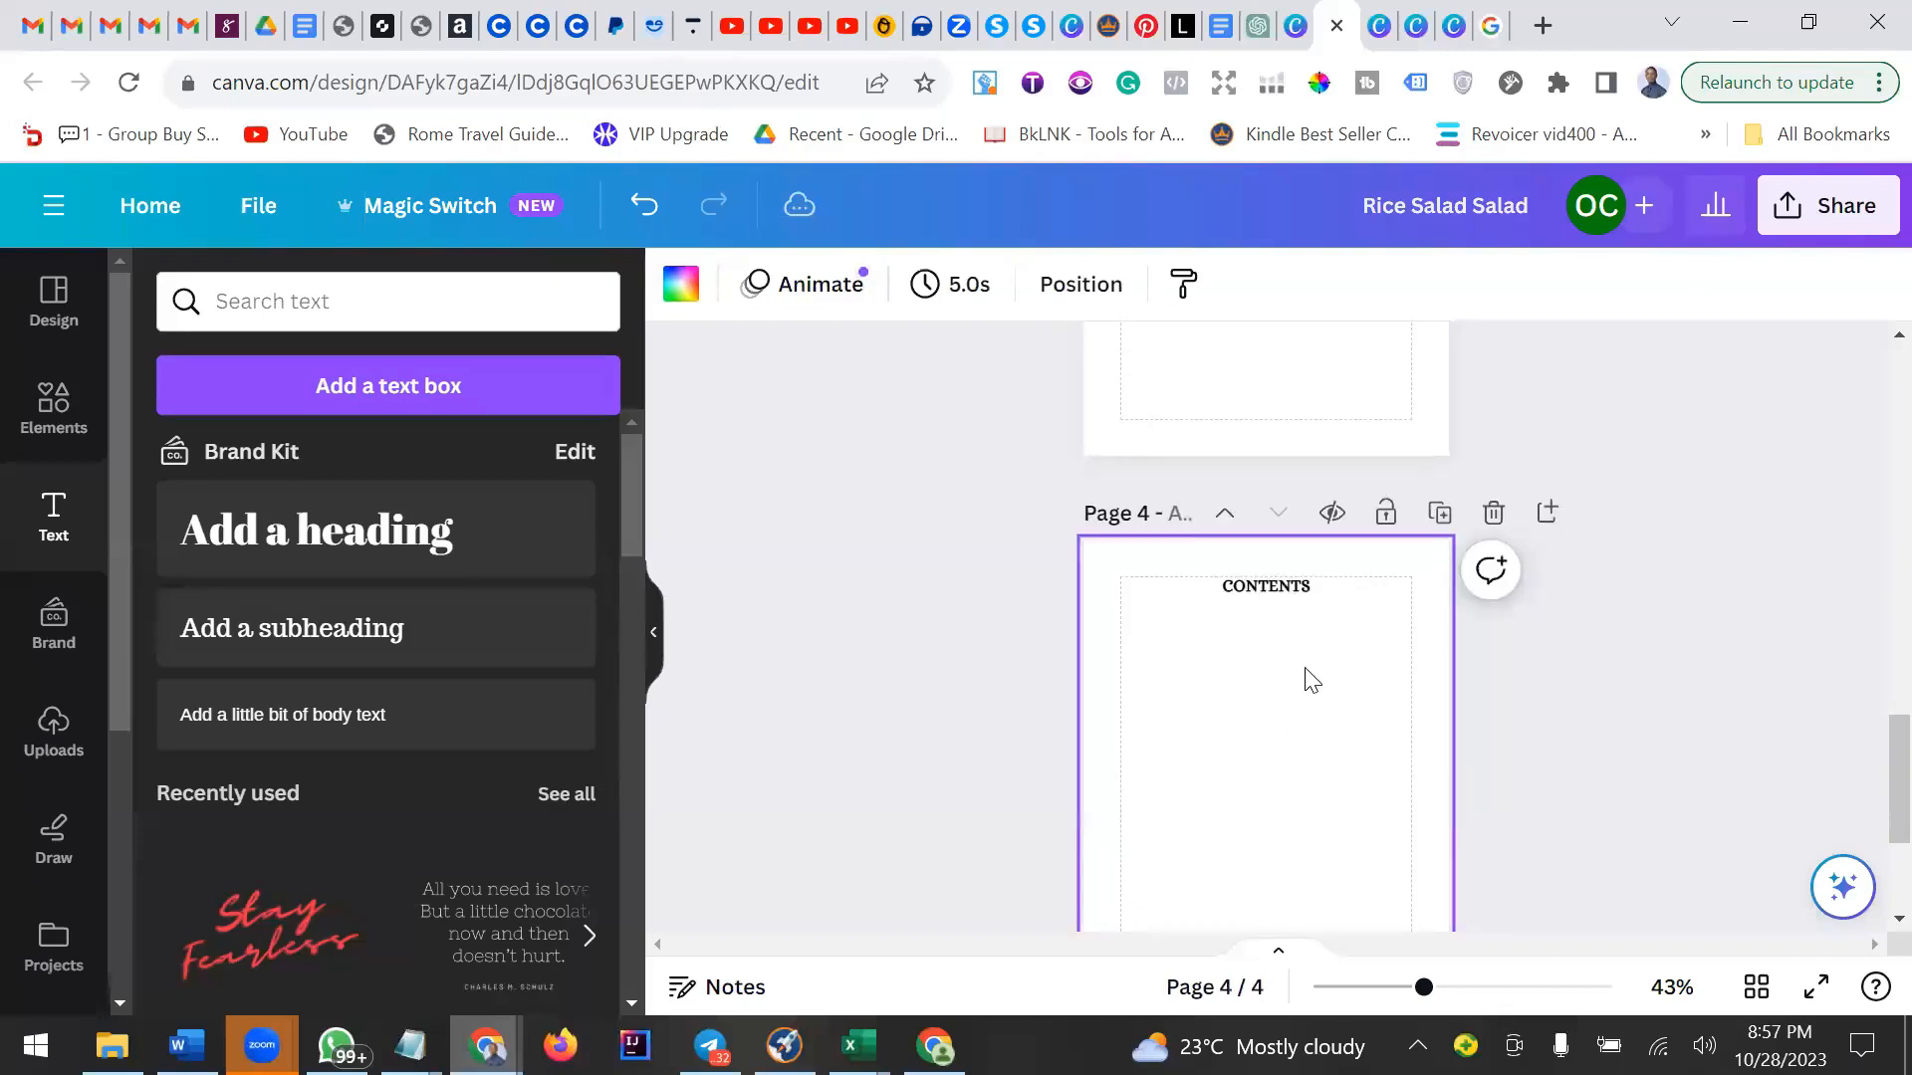
Replace the CONTENTS heading on the duplicated page with Rice Salad.
{"action": "left_click", "coordinate": [1277, 586]}
{"action": "left_click", "coordinate": [1279, 587]}
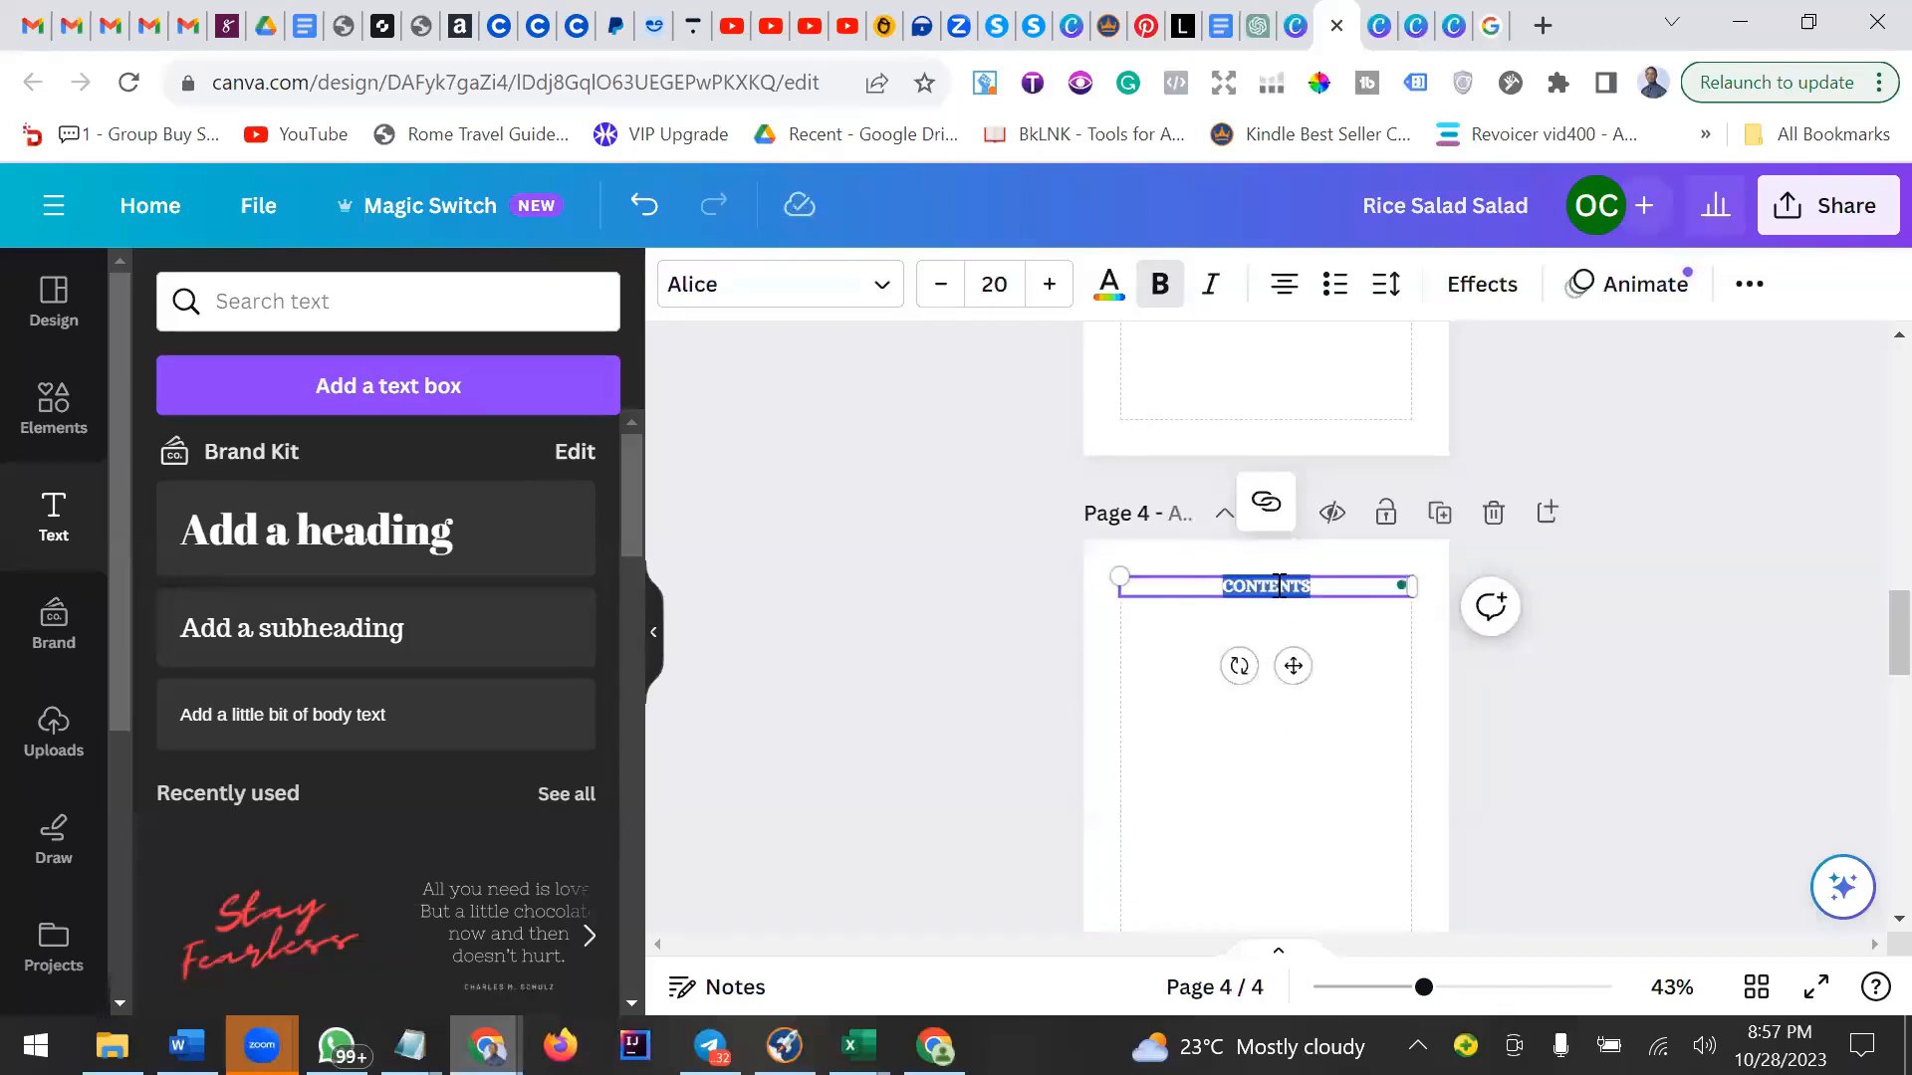
{"action": "type", "text": "Rice Salad"}
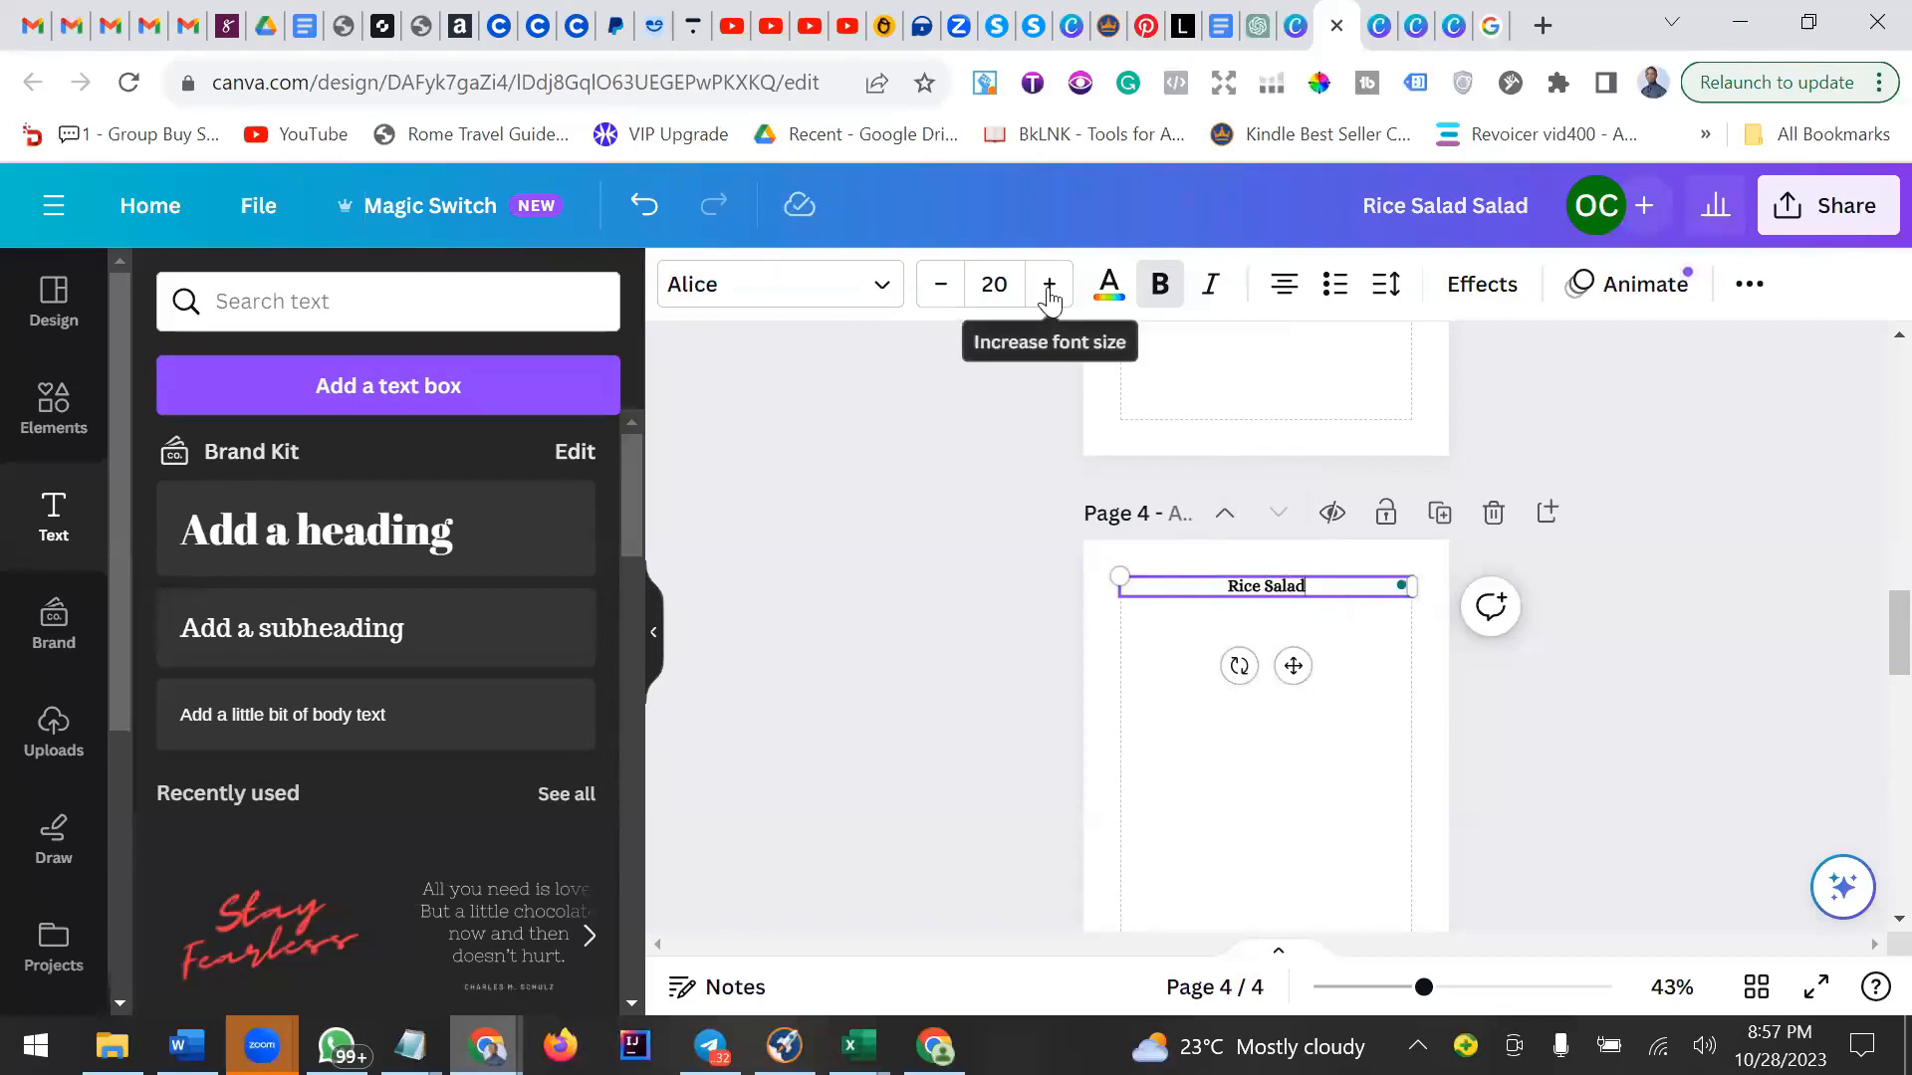
Increase the Rice Salad heading's font size by ten points, then deselect it.
{"action": "left_click", "coordinate": [1048, 289]}
{"action": "left_click", "coordinate": [1048, 289]}
{"action": "left_click", "coordinate": [1049, 289]}
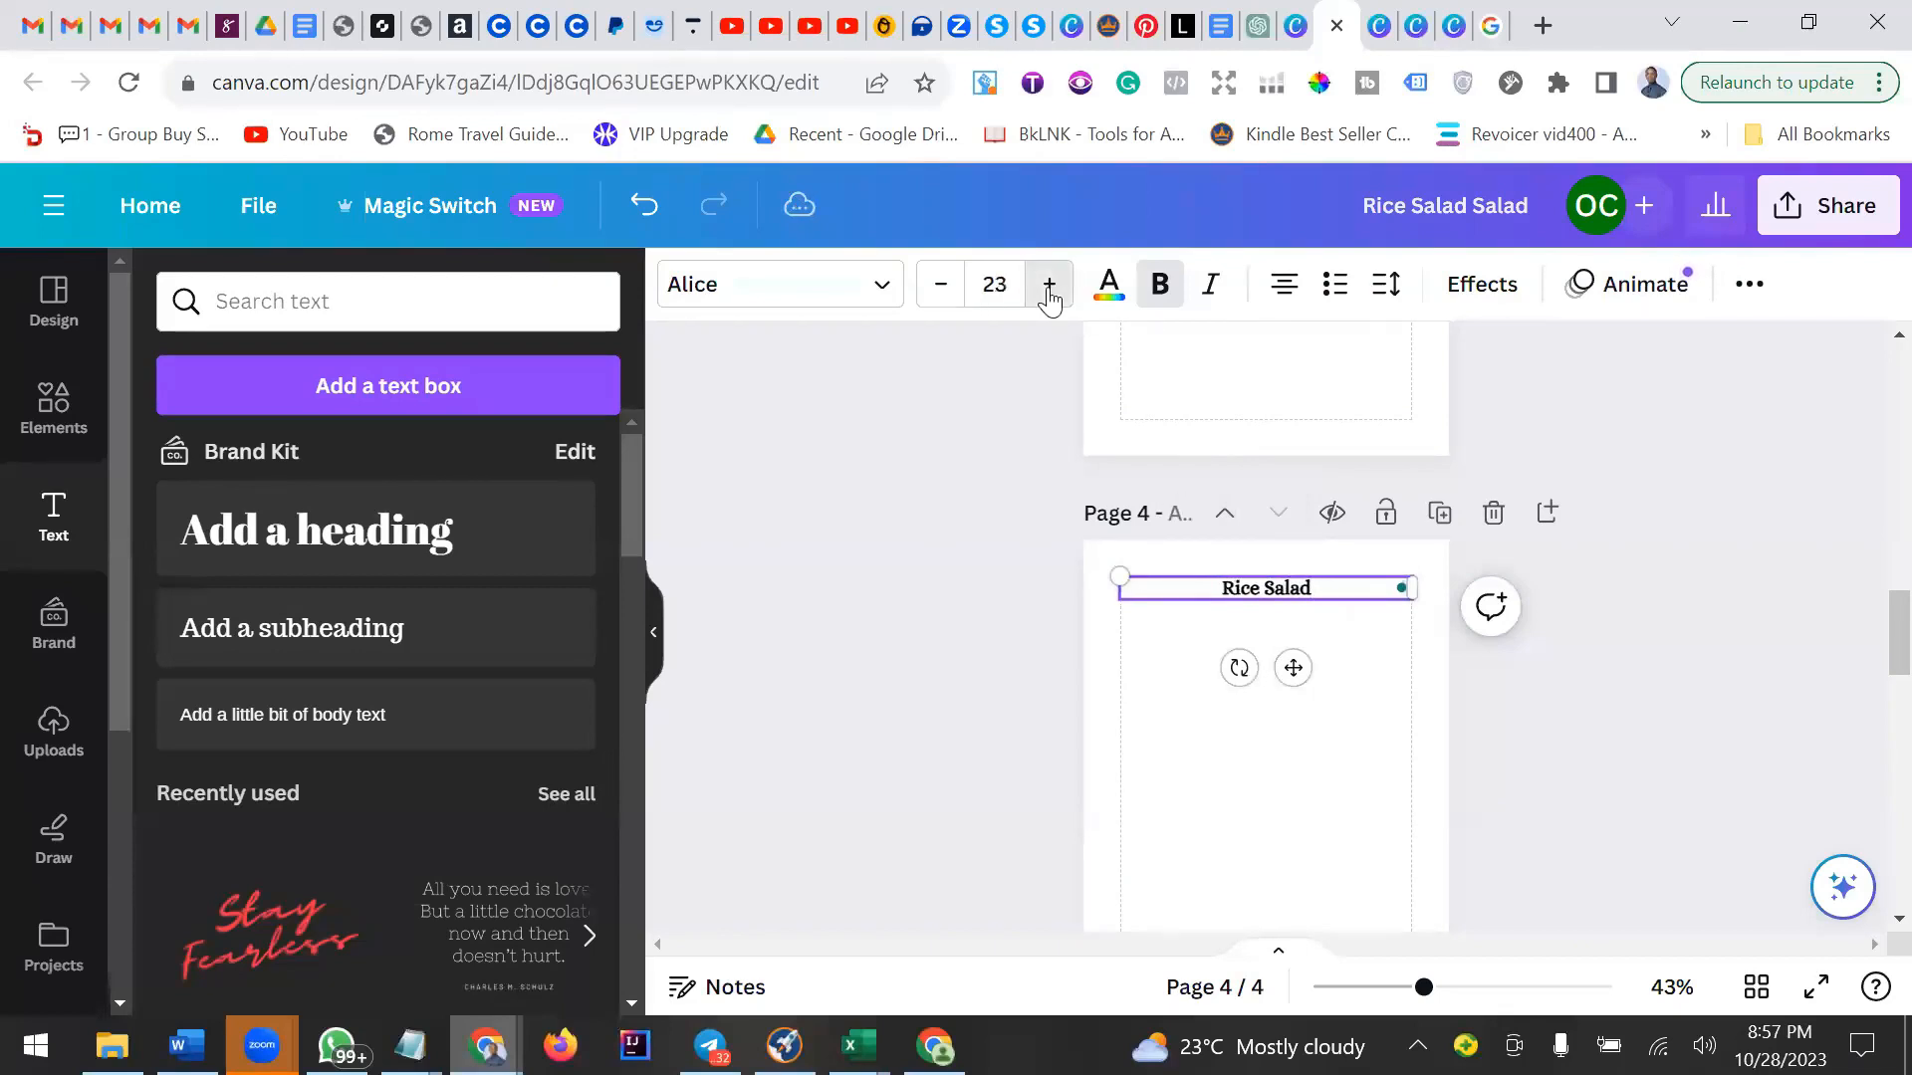
{"action": "left_click", "coordinate": [1049, 289]}
{"action": "left_click", "coordinate": [1049, 288]}
{"action": "left_click", "coordinate": [1048, 288]}
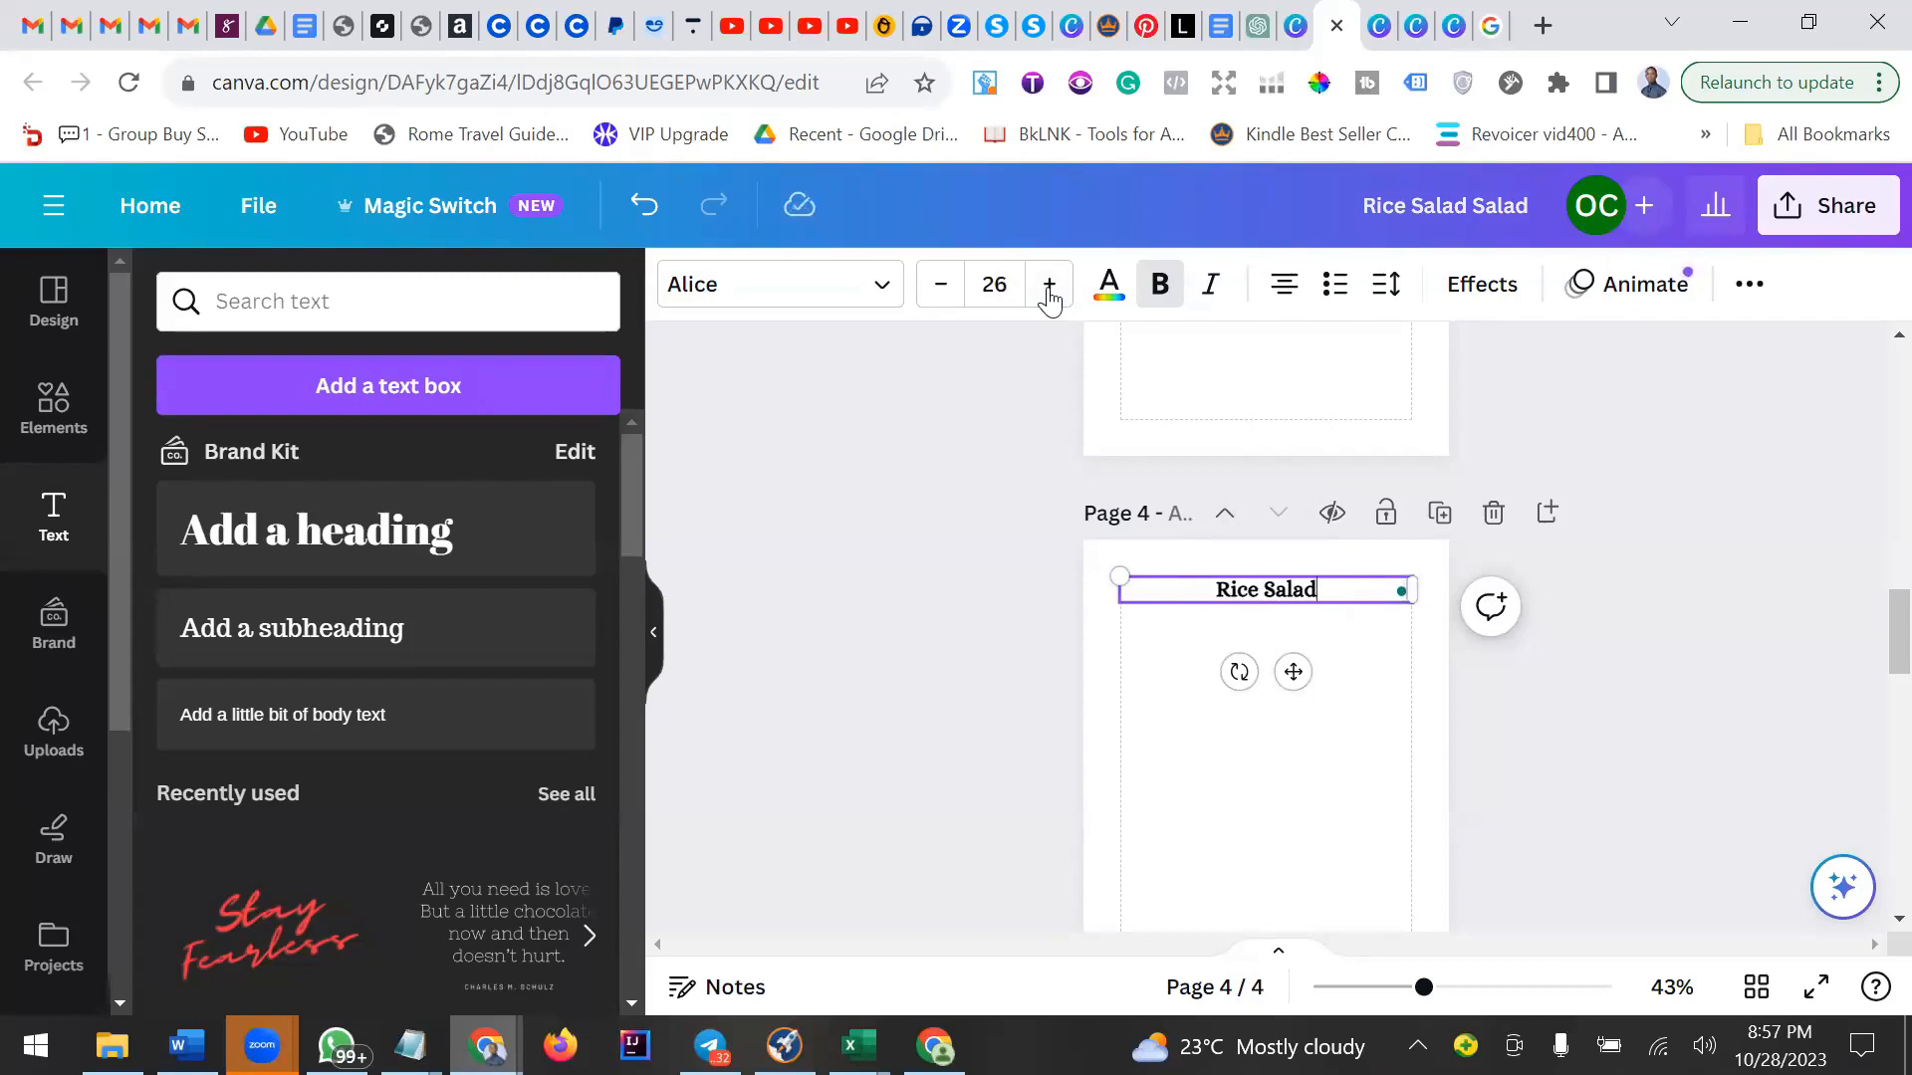
{"action": "left_click", "coordinate": [1049, 289]}
{"action": "left_click", "coordinate": [1049, 289]}
{"action": "left_click", "coordinate": [1048, 288]}
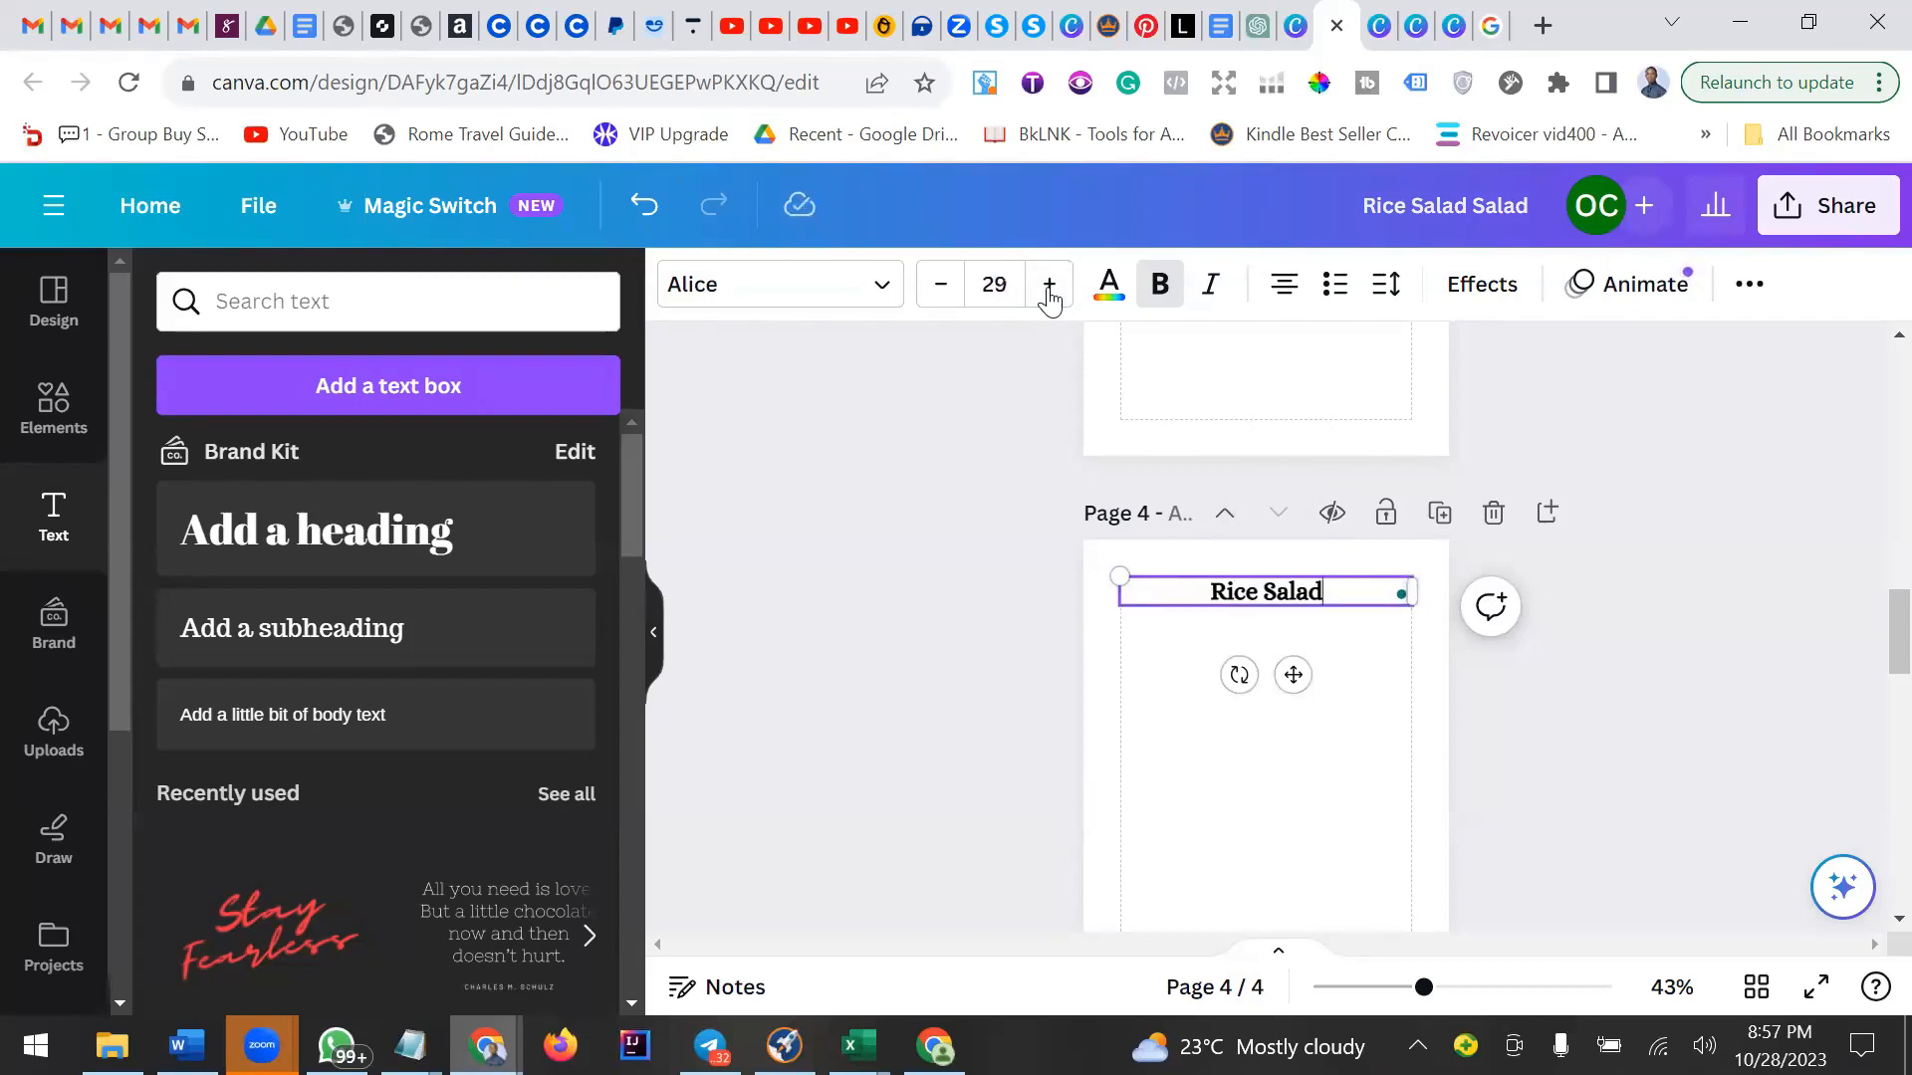
{"action": "left_click", "coordinate": [1048, 289]}
{"action": "left_click", "coordinate": [1356, 797]}
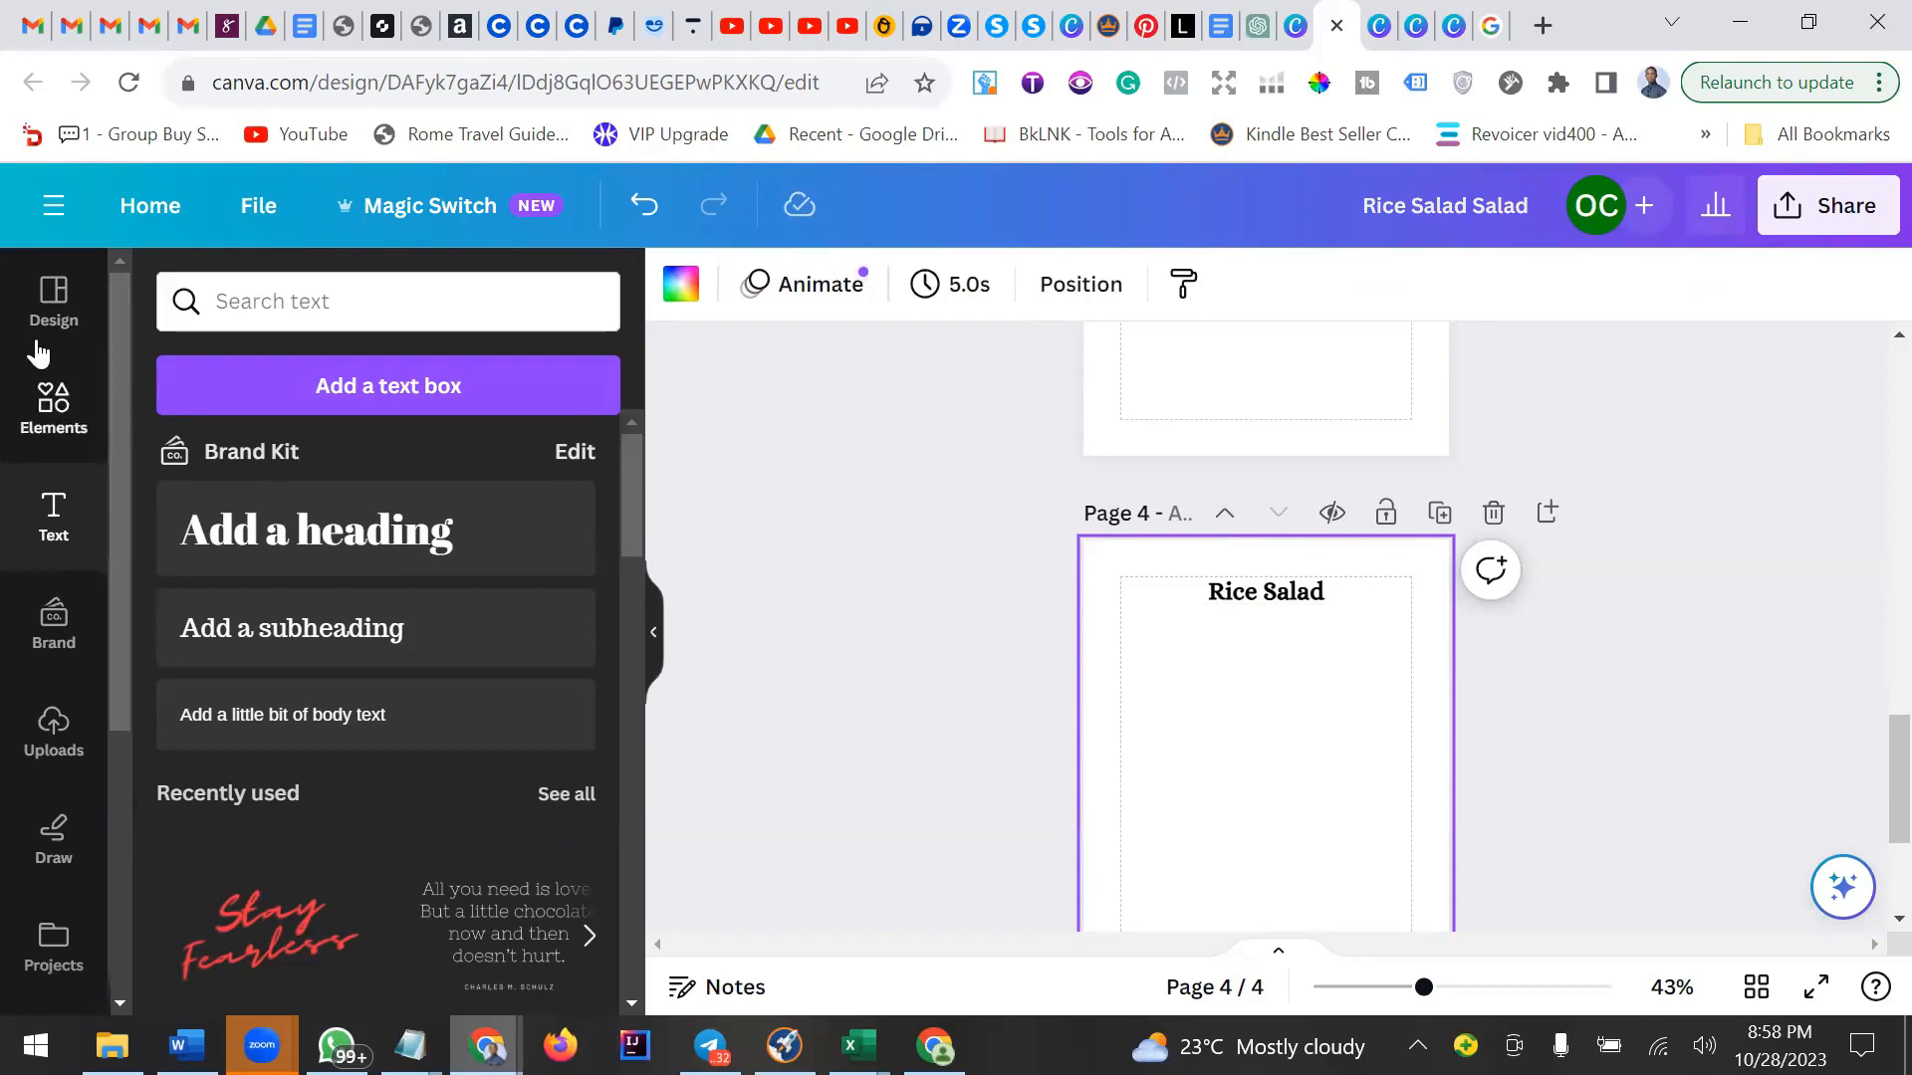
Search the design templates for Magazines and browse through the results.
{"action": "left_click", "coordinate": [69, 307]}
{"action": "left_click", "coordinate": [339, 296]}
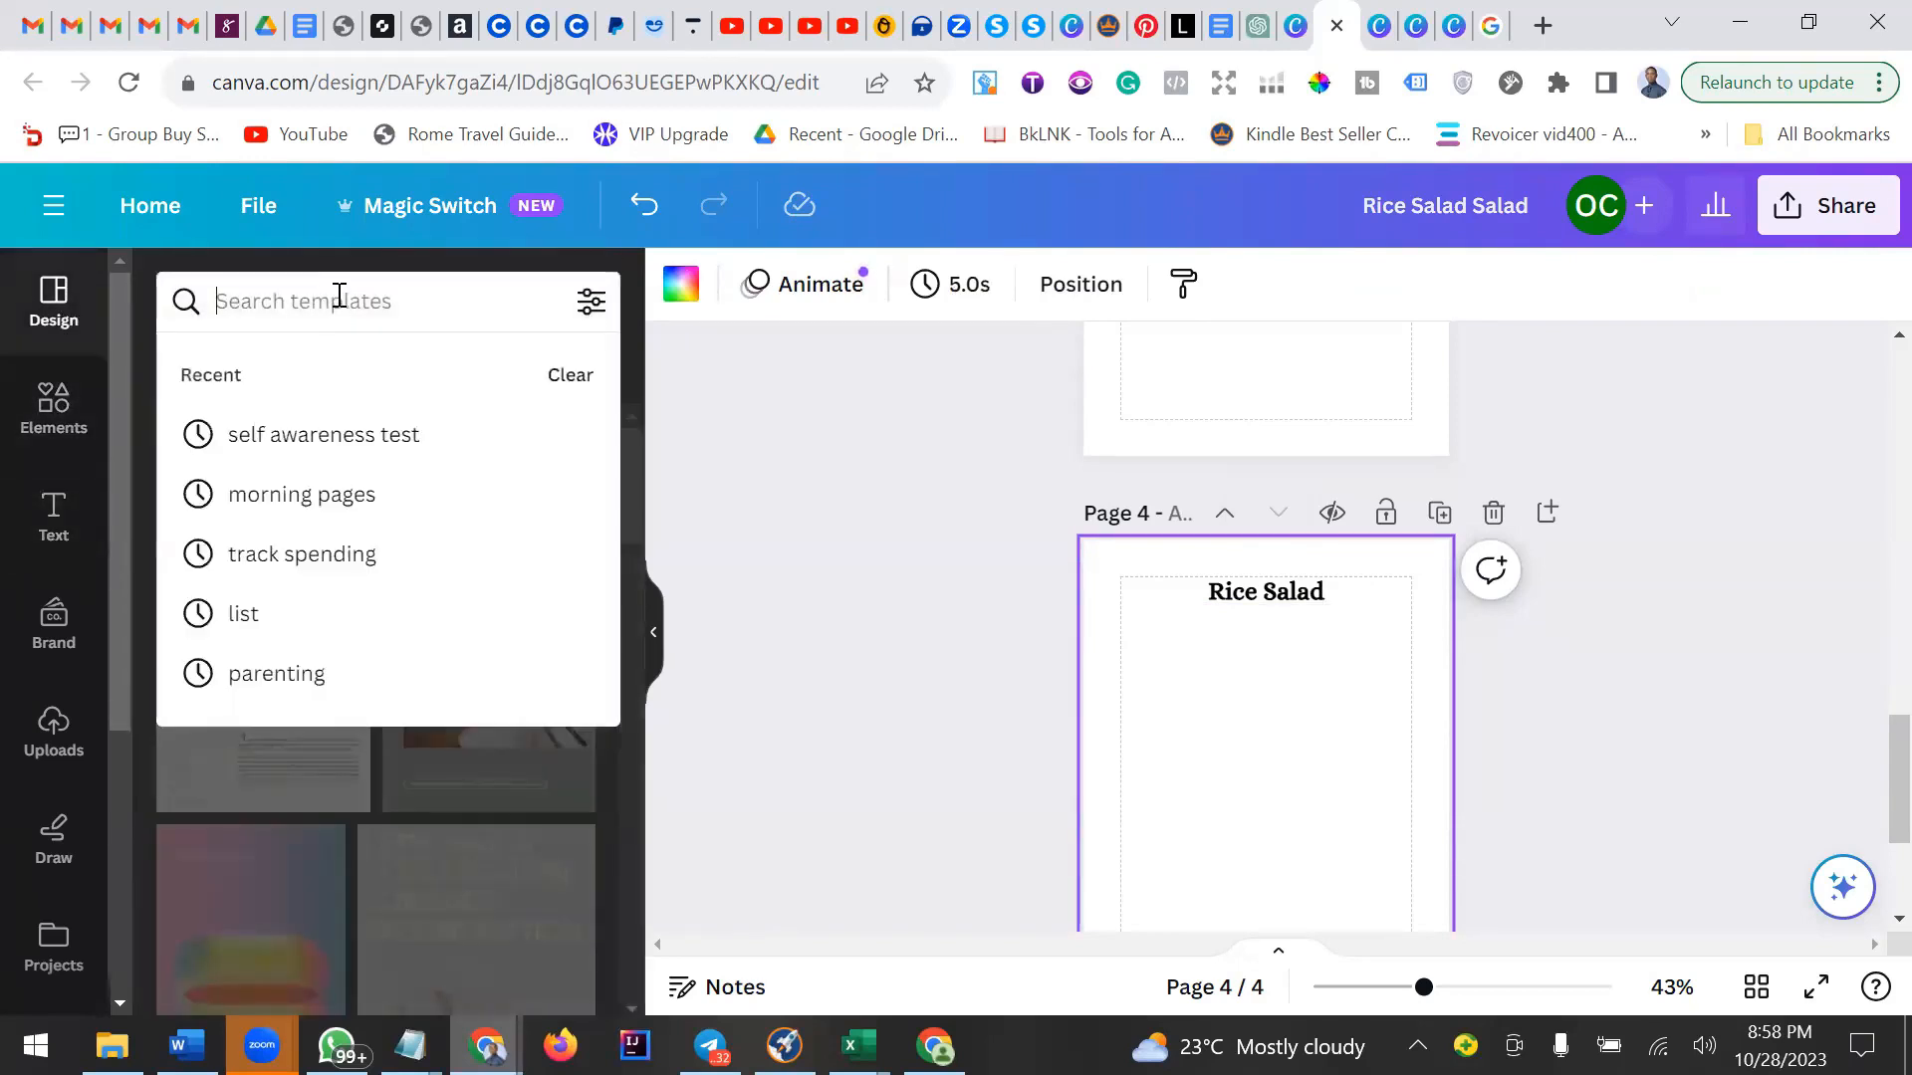
{"action": "type", "text": "magazine"}
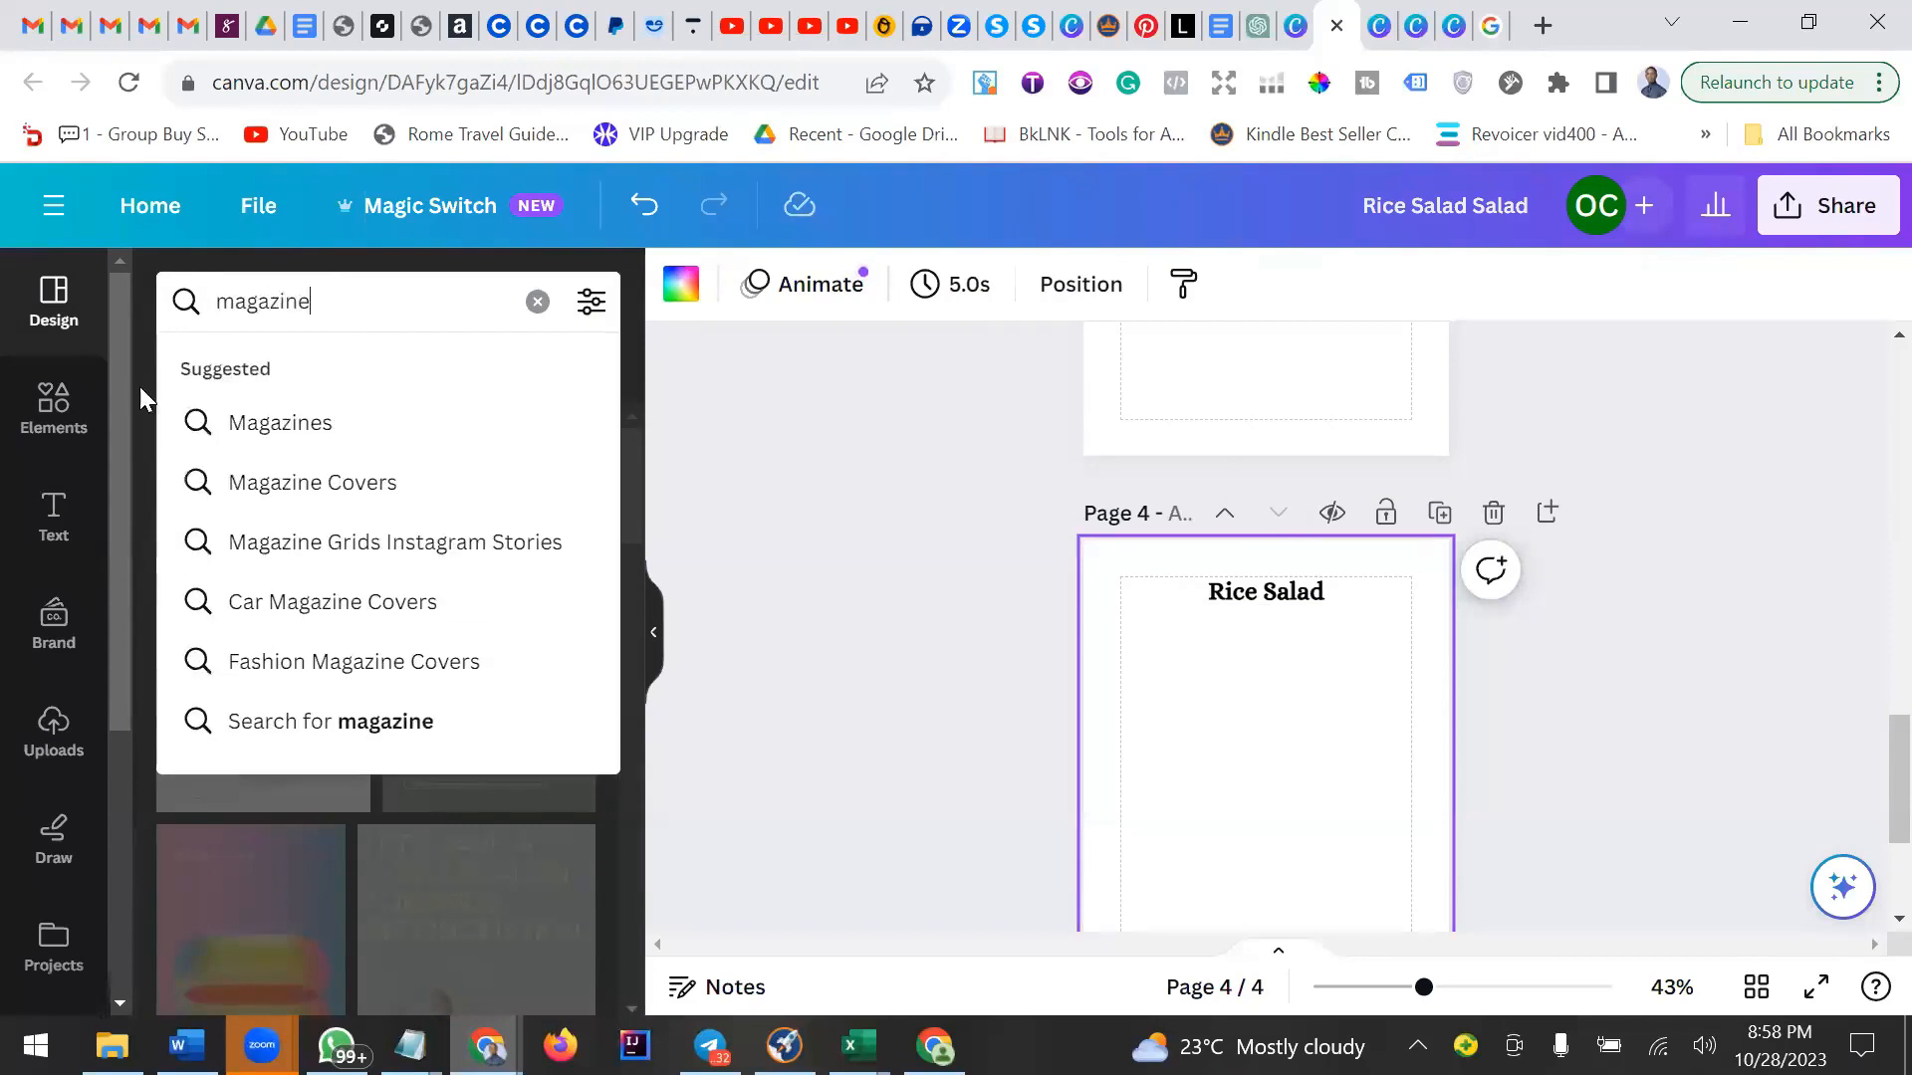
{"action": "left_click", "coordinate": [251, 426]}
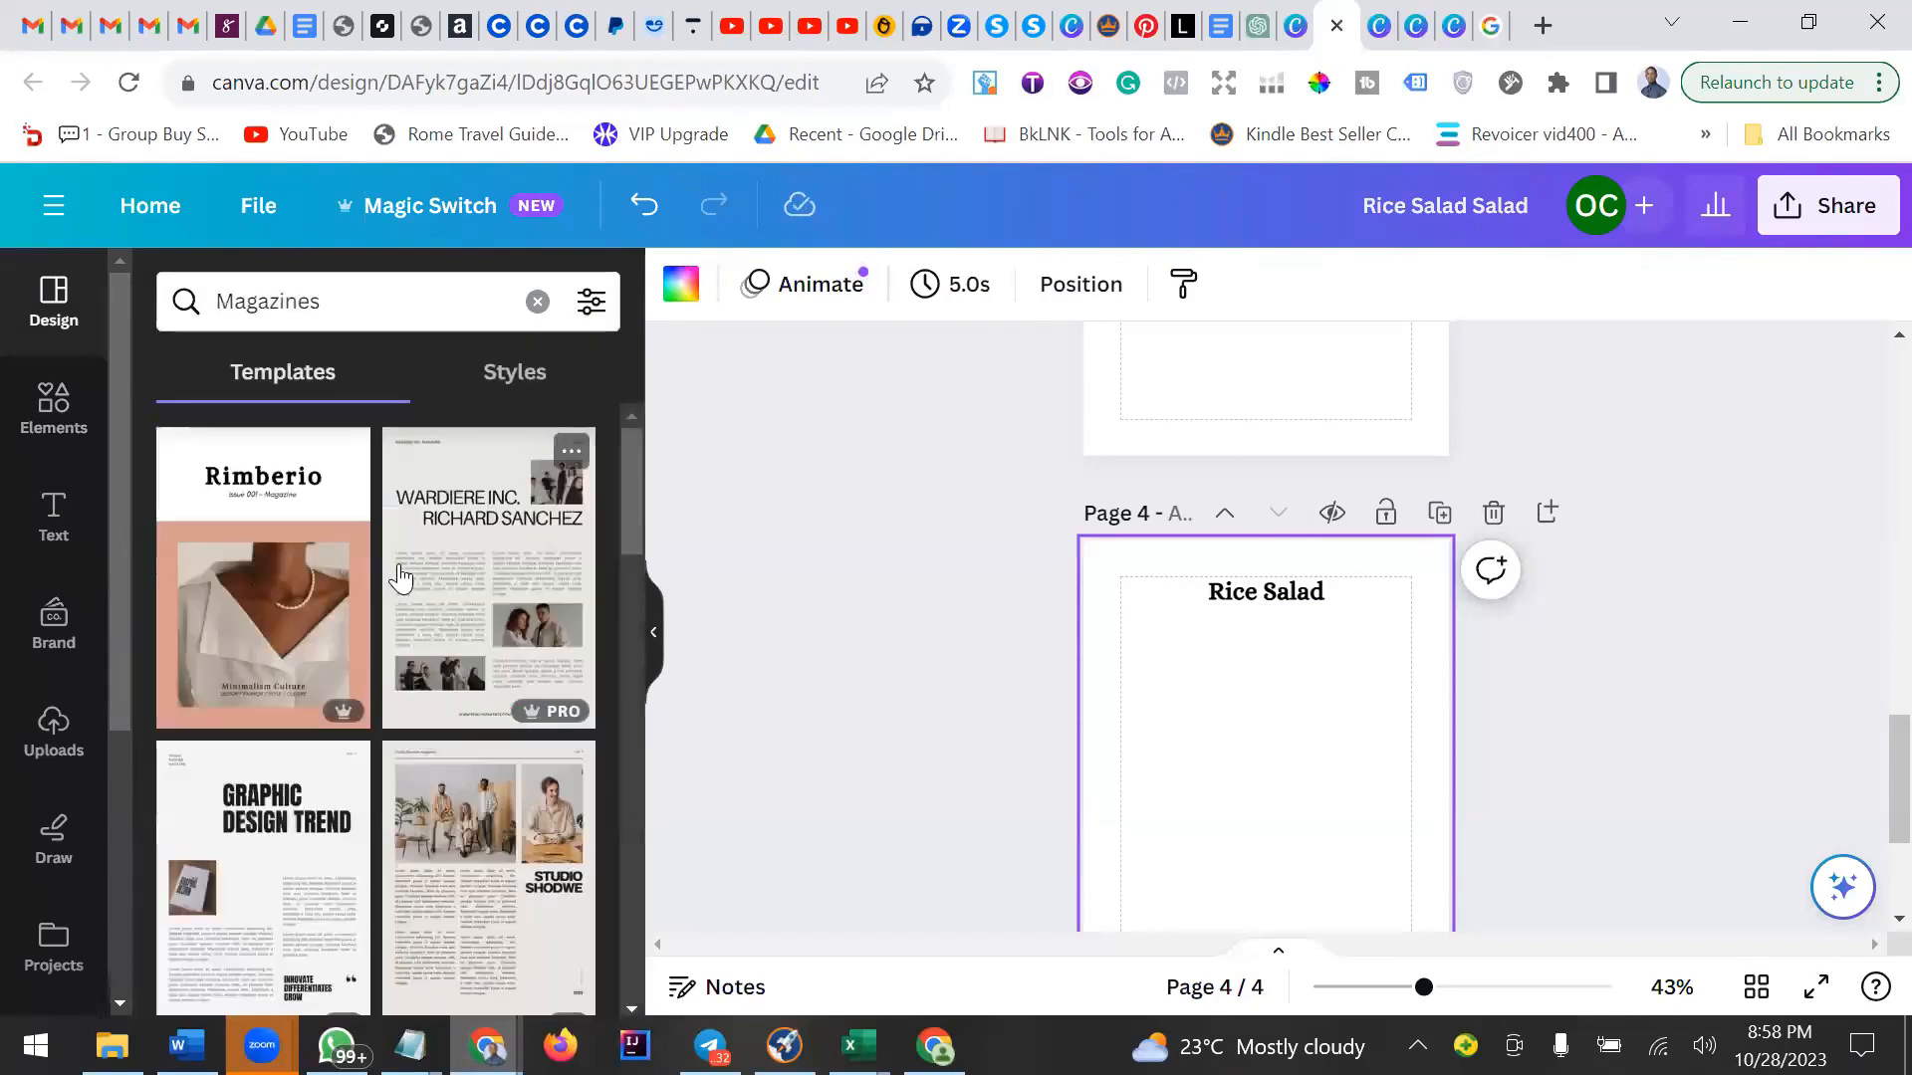
{"action": "scroll", "coordinate": [401, 575], "scroll_direction": "down", "scroll_amount": 3}
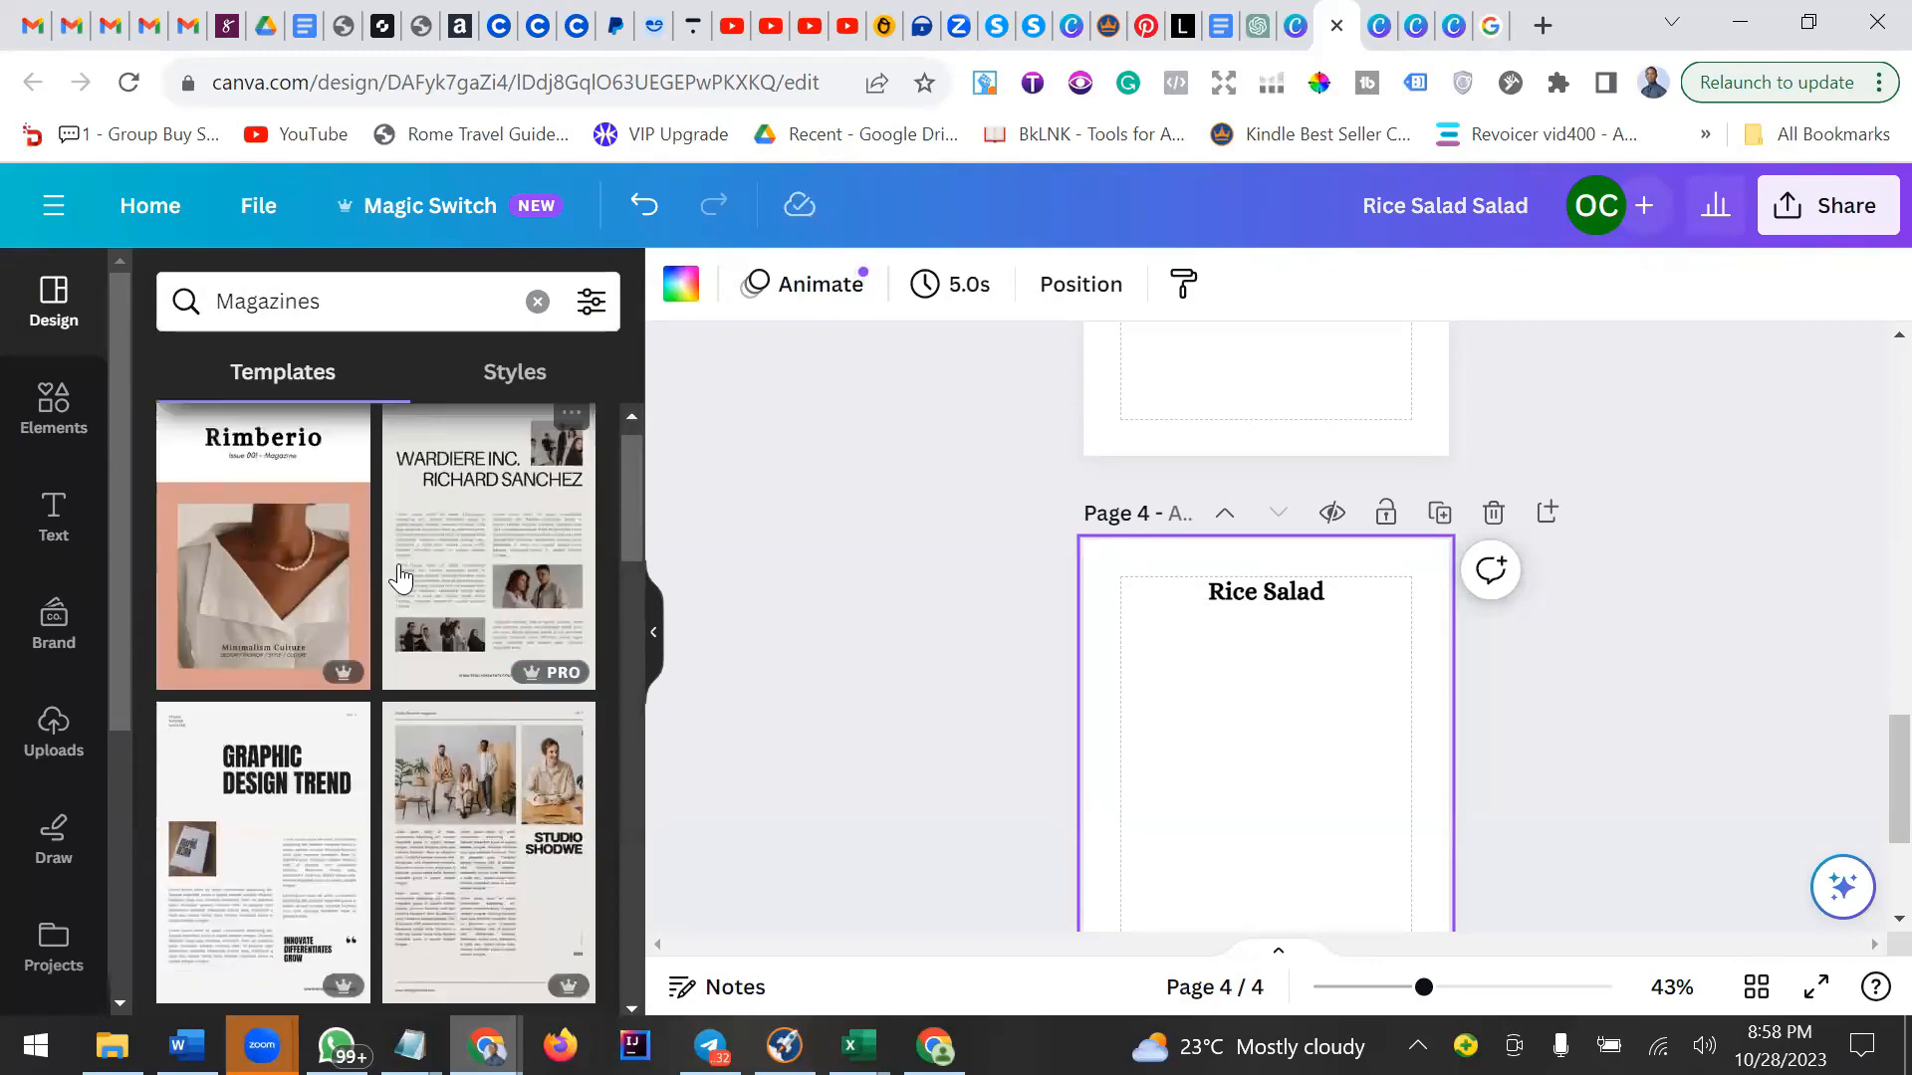
{"action": "scroll", "coordinate": [399, 575], "scroll_direction": "down", "scroll_amount": 6}
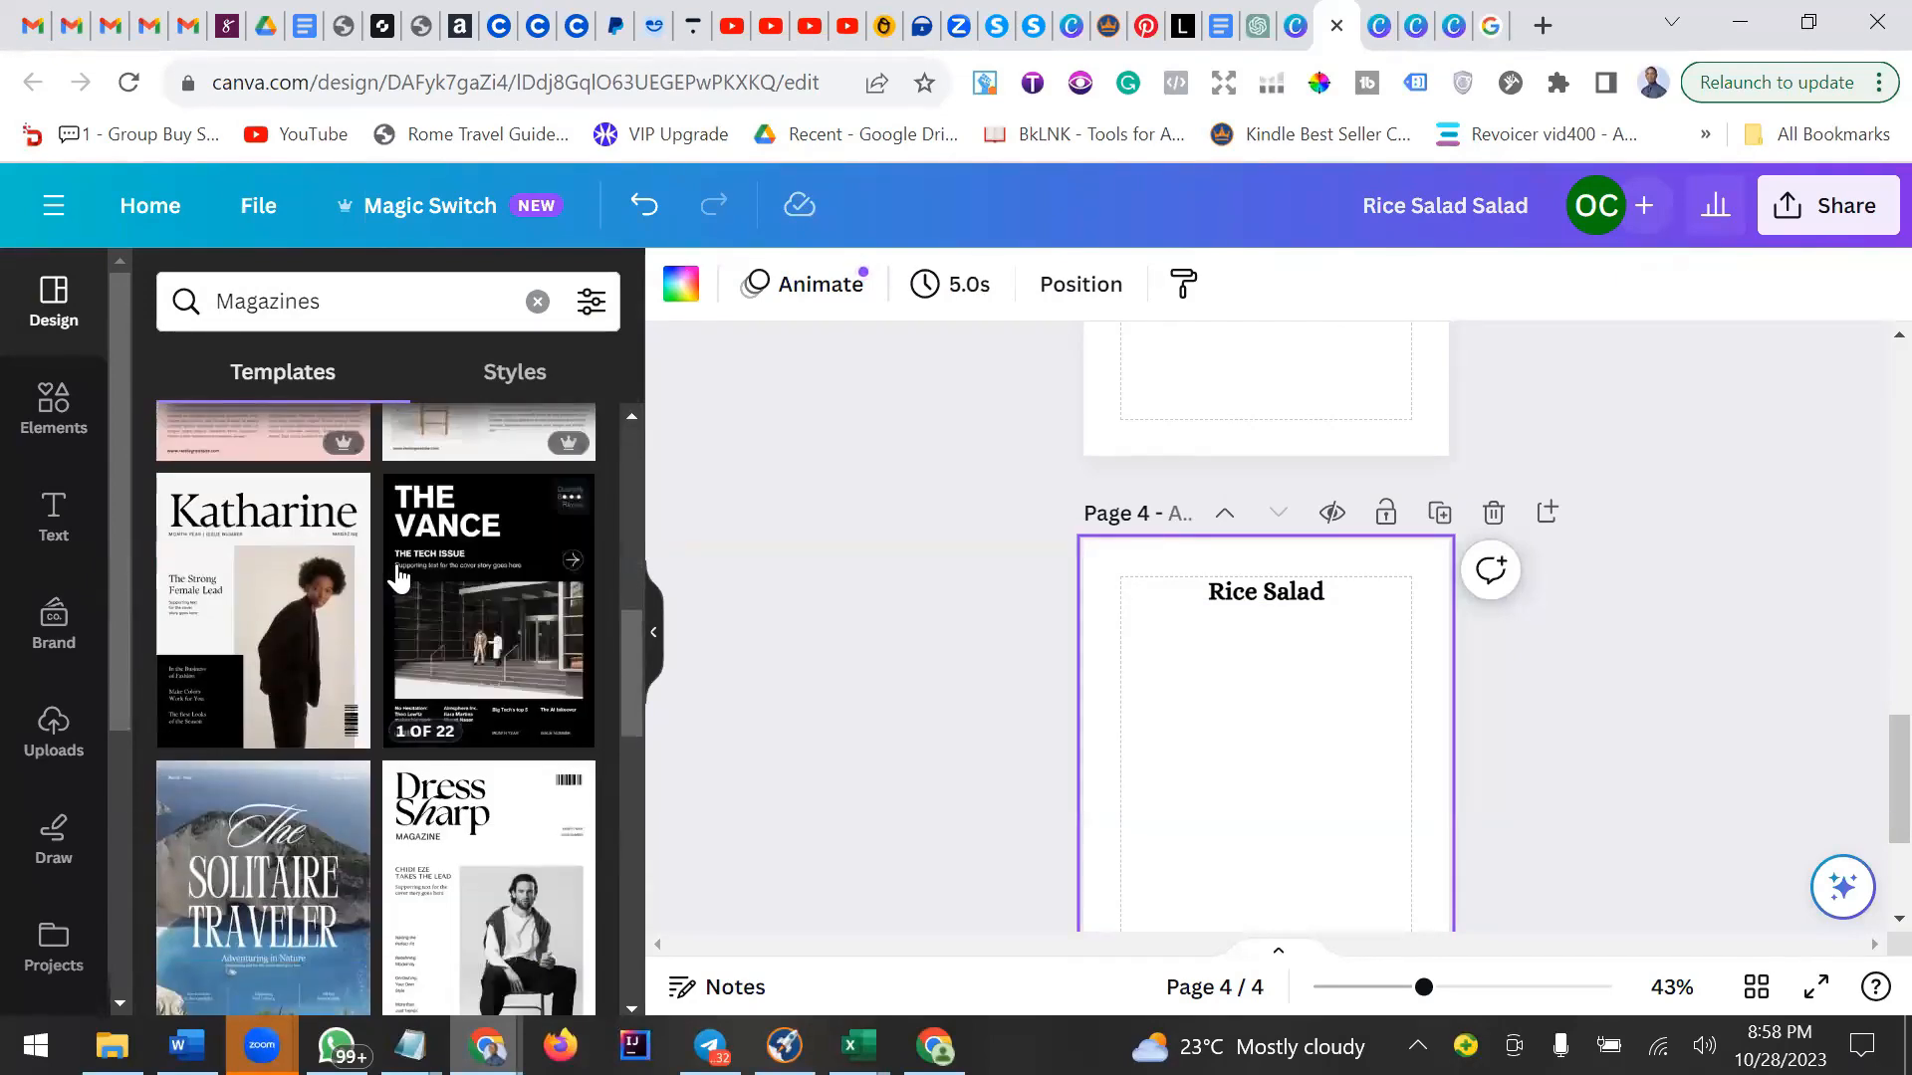
{"action": "scroll", "coordinate": [396, 578], "scroll_direction": "down", "scroll_amount": 3}
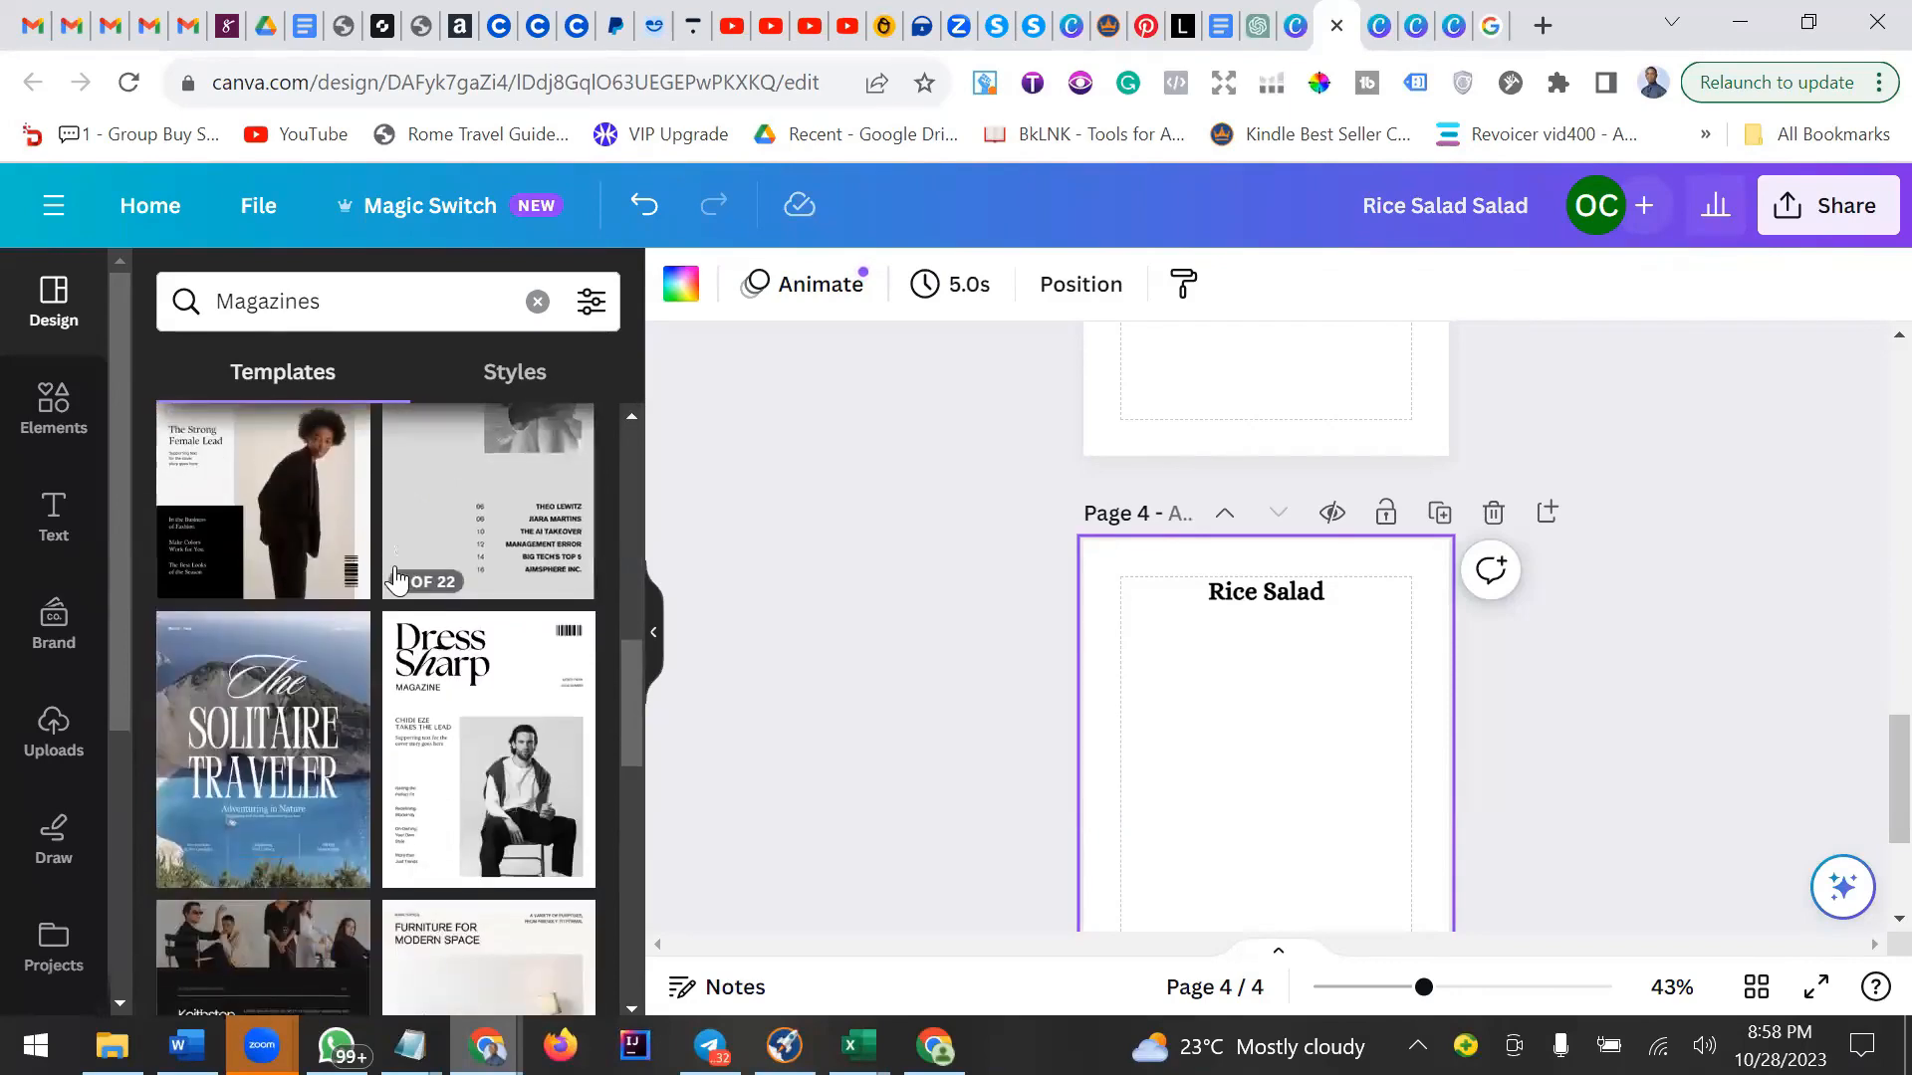
{"action": "scroll", "coordinate": [398, 577], "scroll_direction": "down", "scroll_amount": 5}
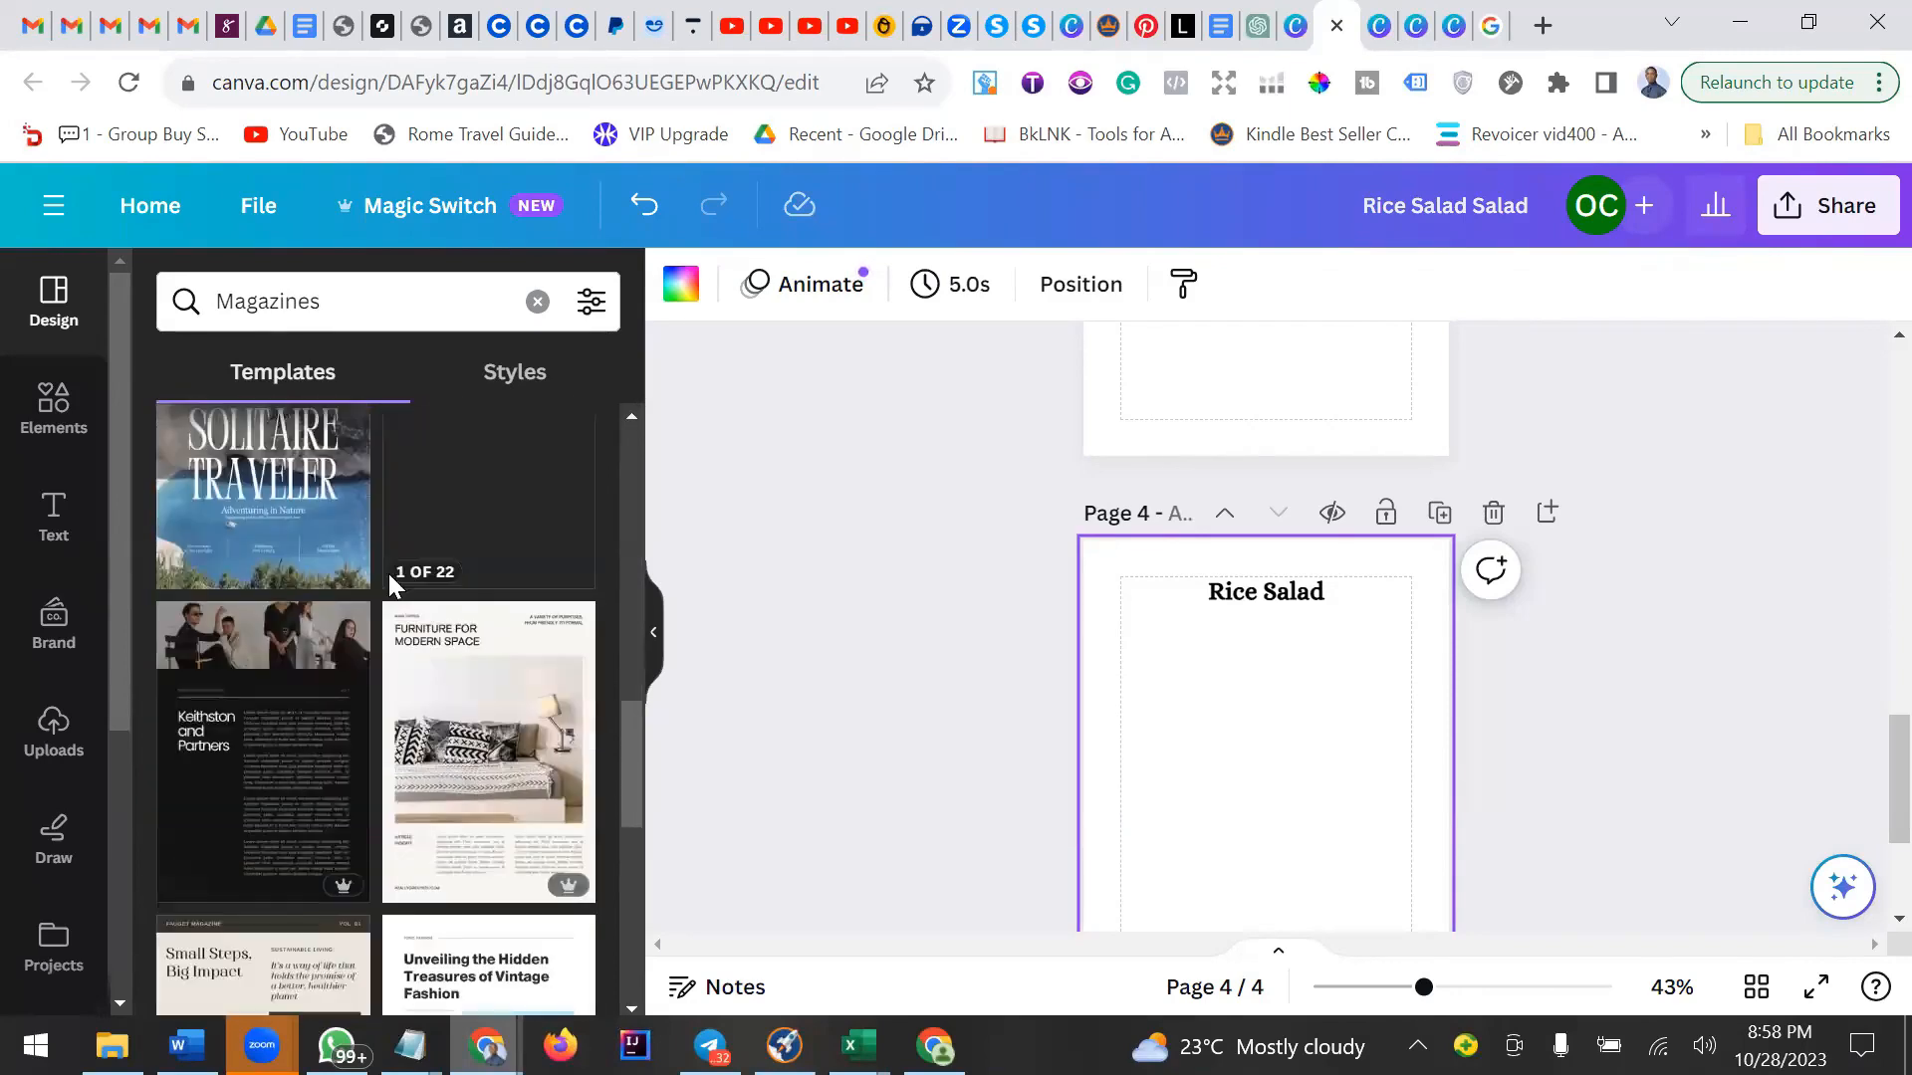
{"action": "scroll", "coordinate": [388, 574], "scroll_direction": "down", "scroll_amount": 7}
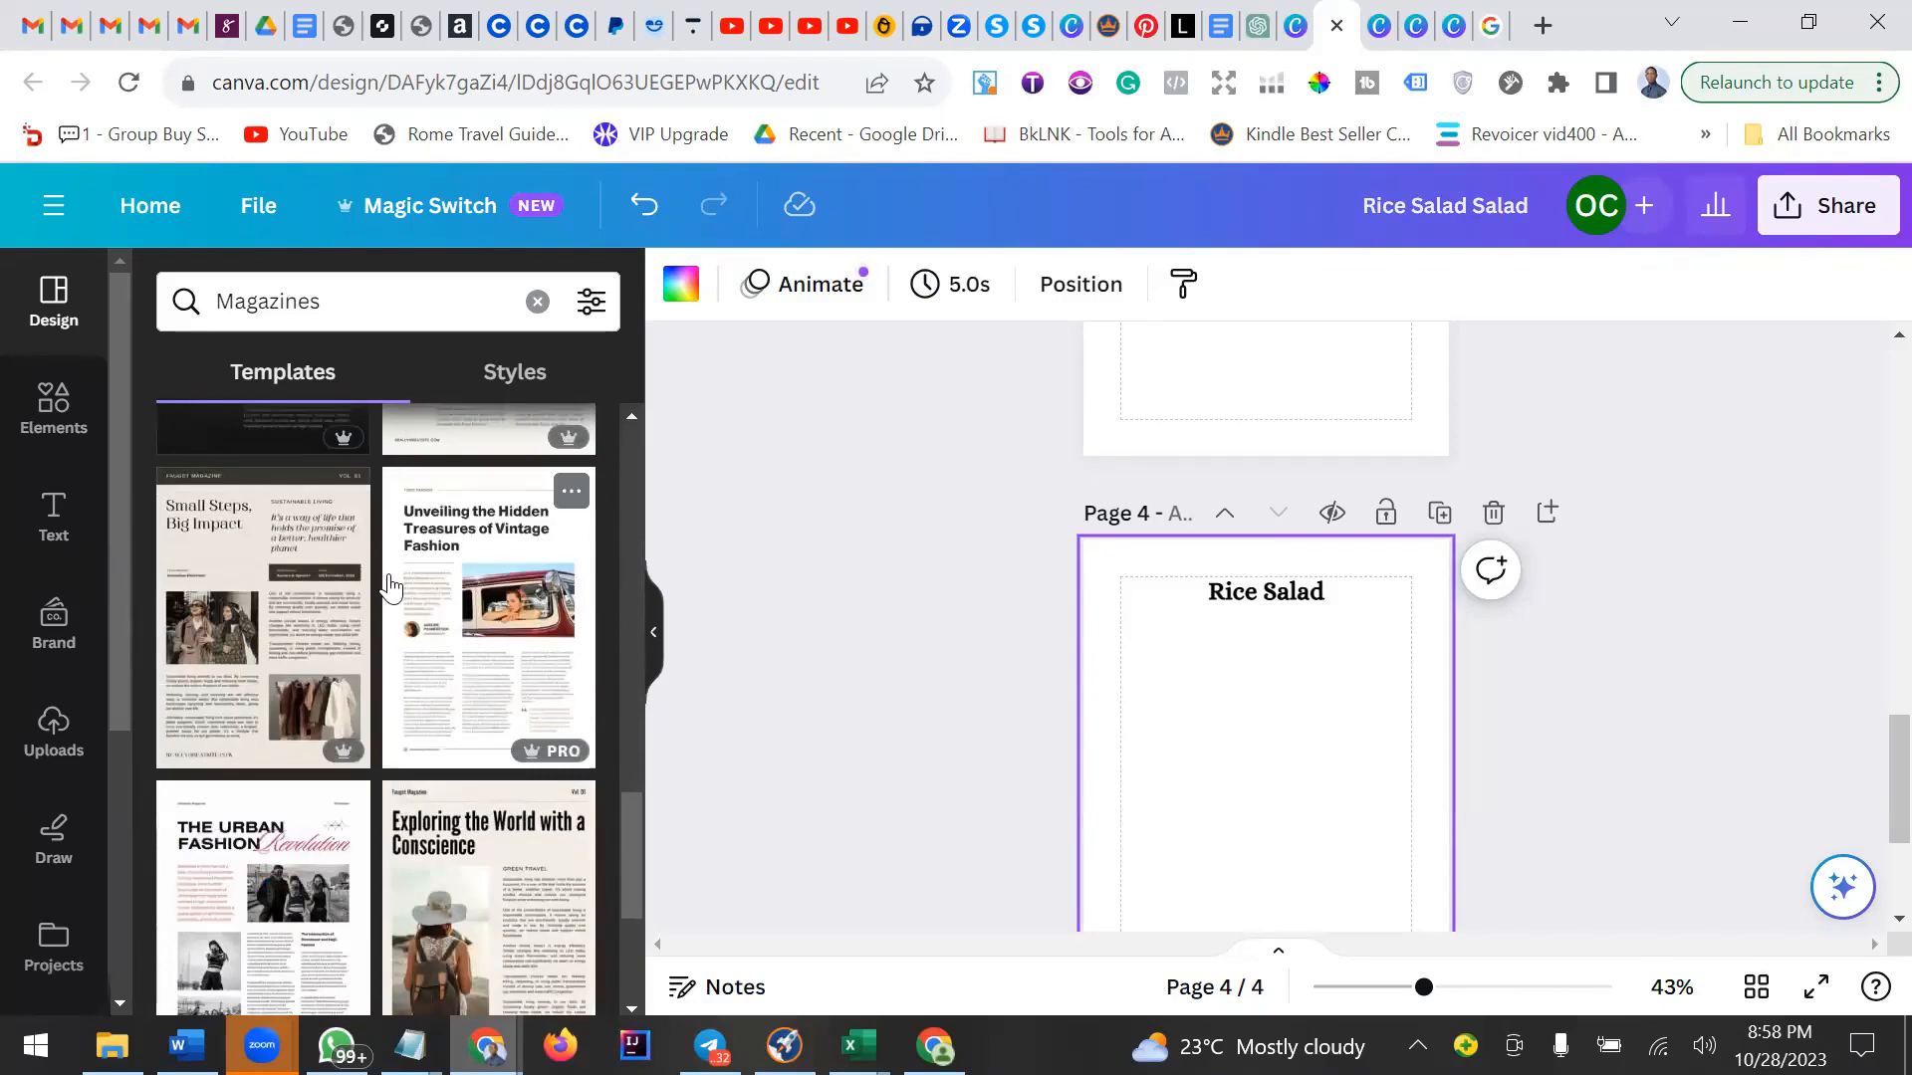
{"action": "scroll", "coordinate": [389, 588], "scroll_direction": "down", "scroll_amount": 3}
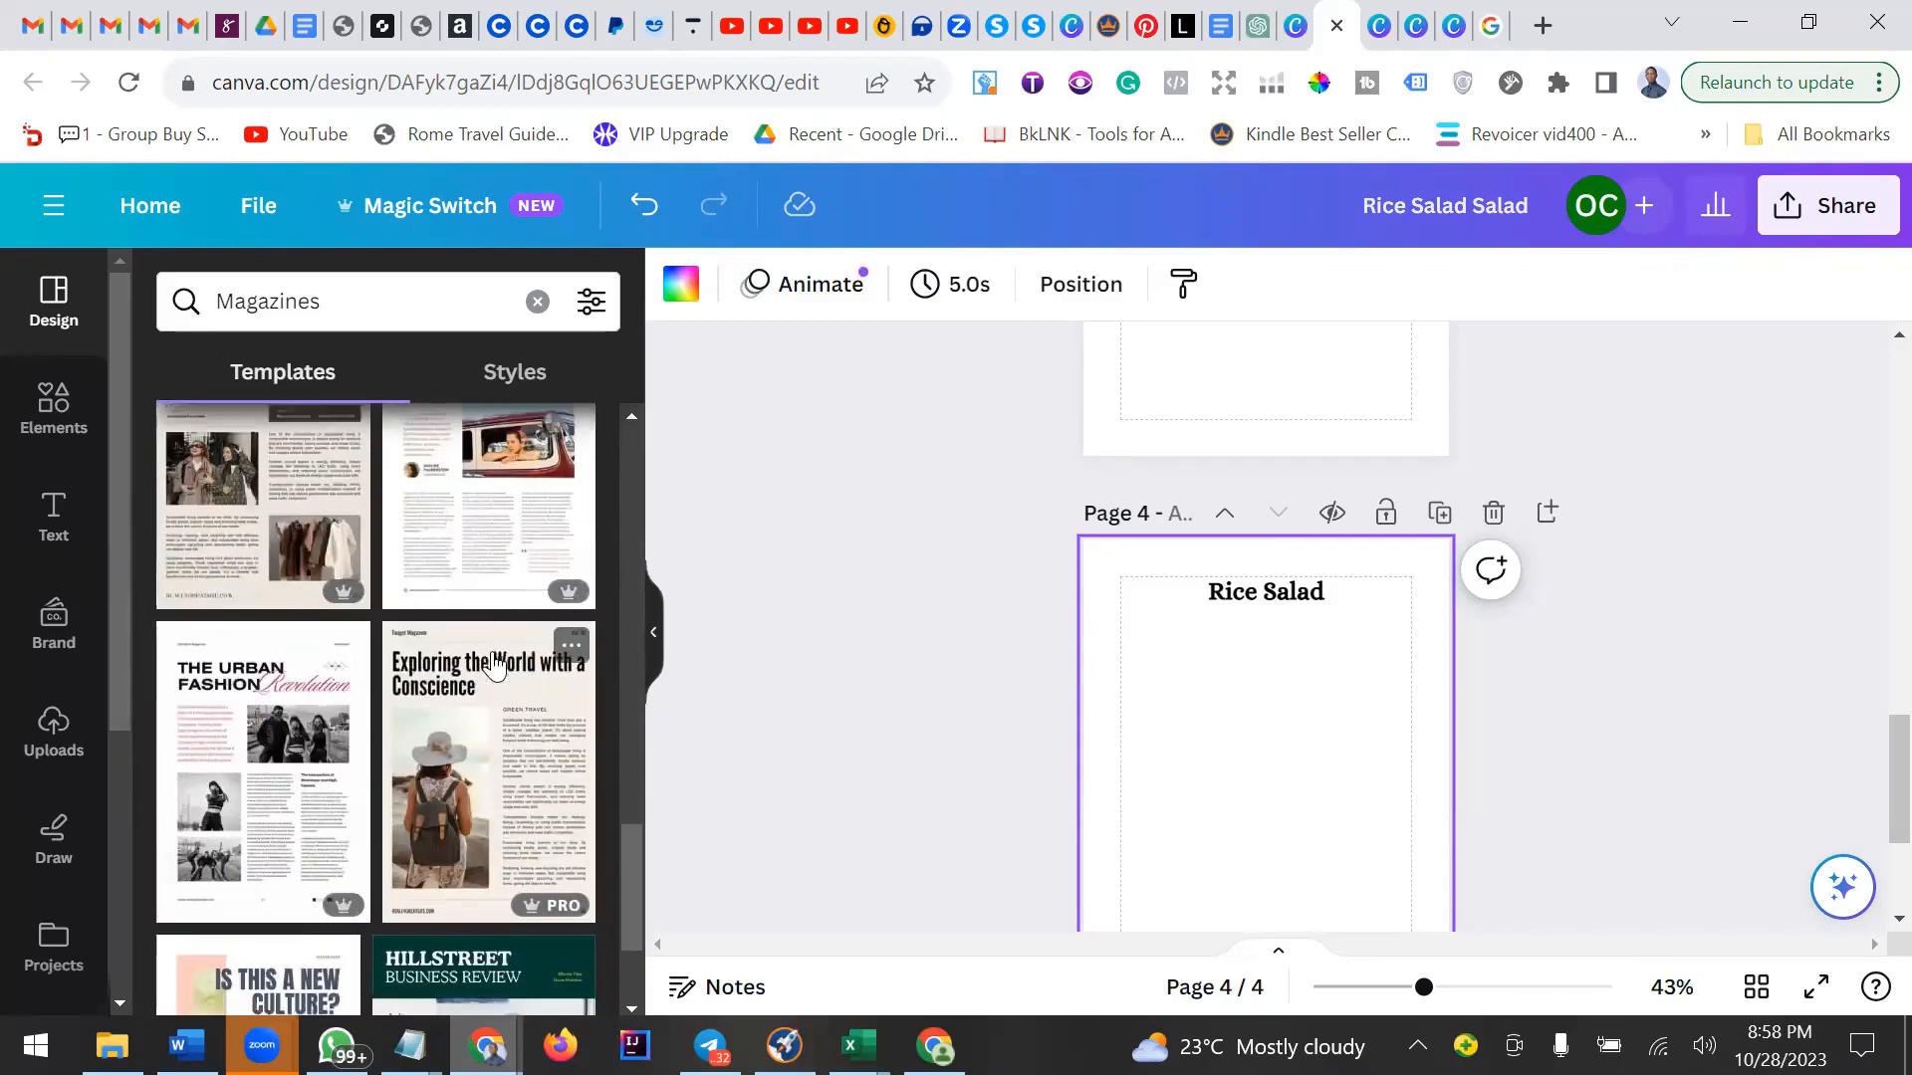
{"action": "scroll", "coordinate": [491, 661], "scroll_direction": "down", "scroll_amount": 8}
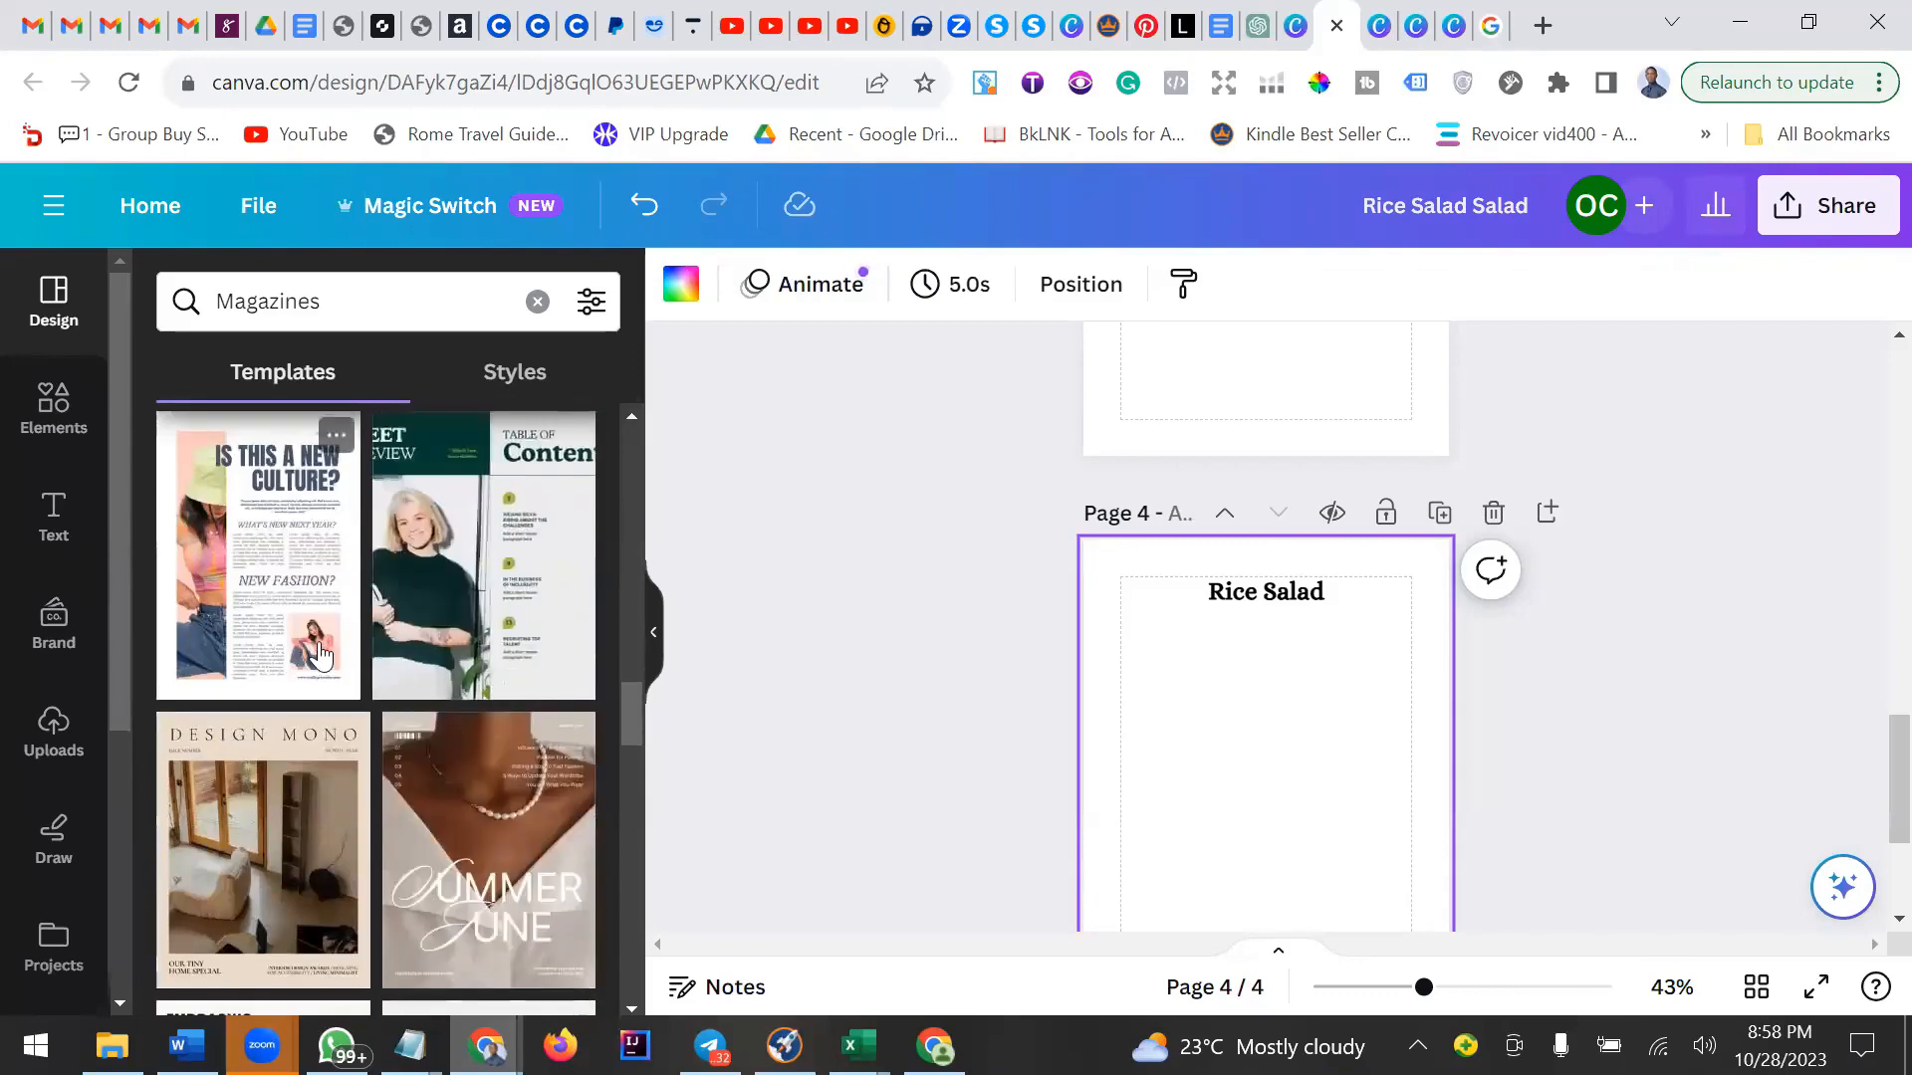
{"action": "scroll", "coordinate": [476, 601], "scroll_direction": "up", "scroll_amount": 5}
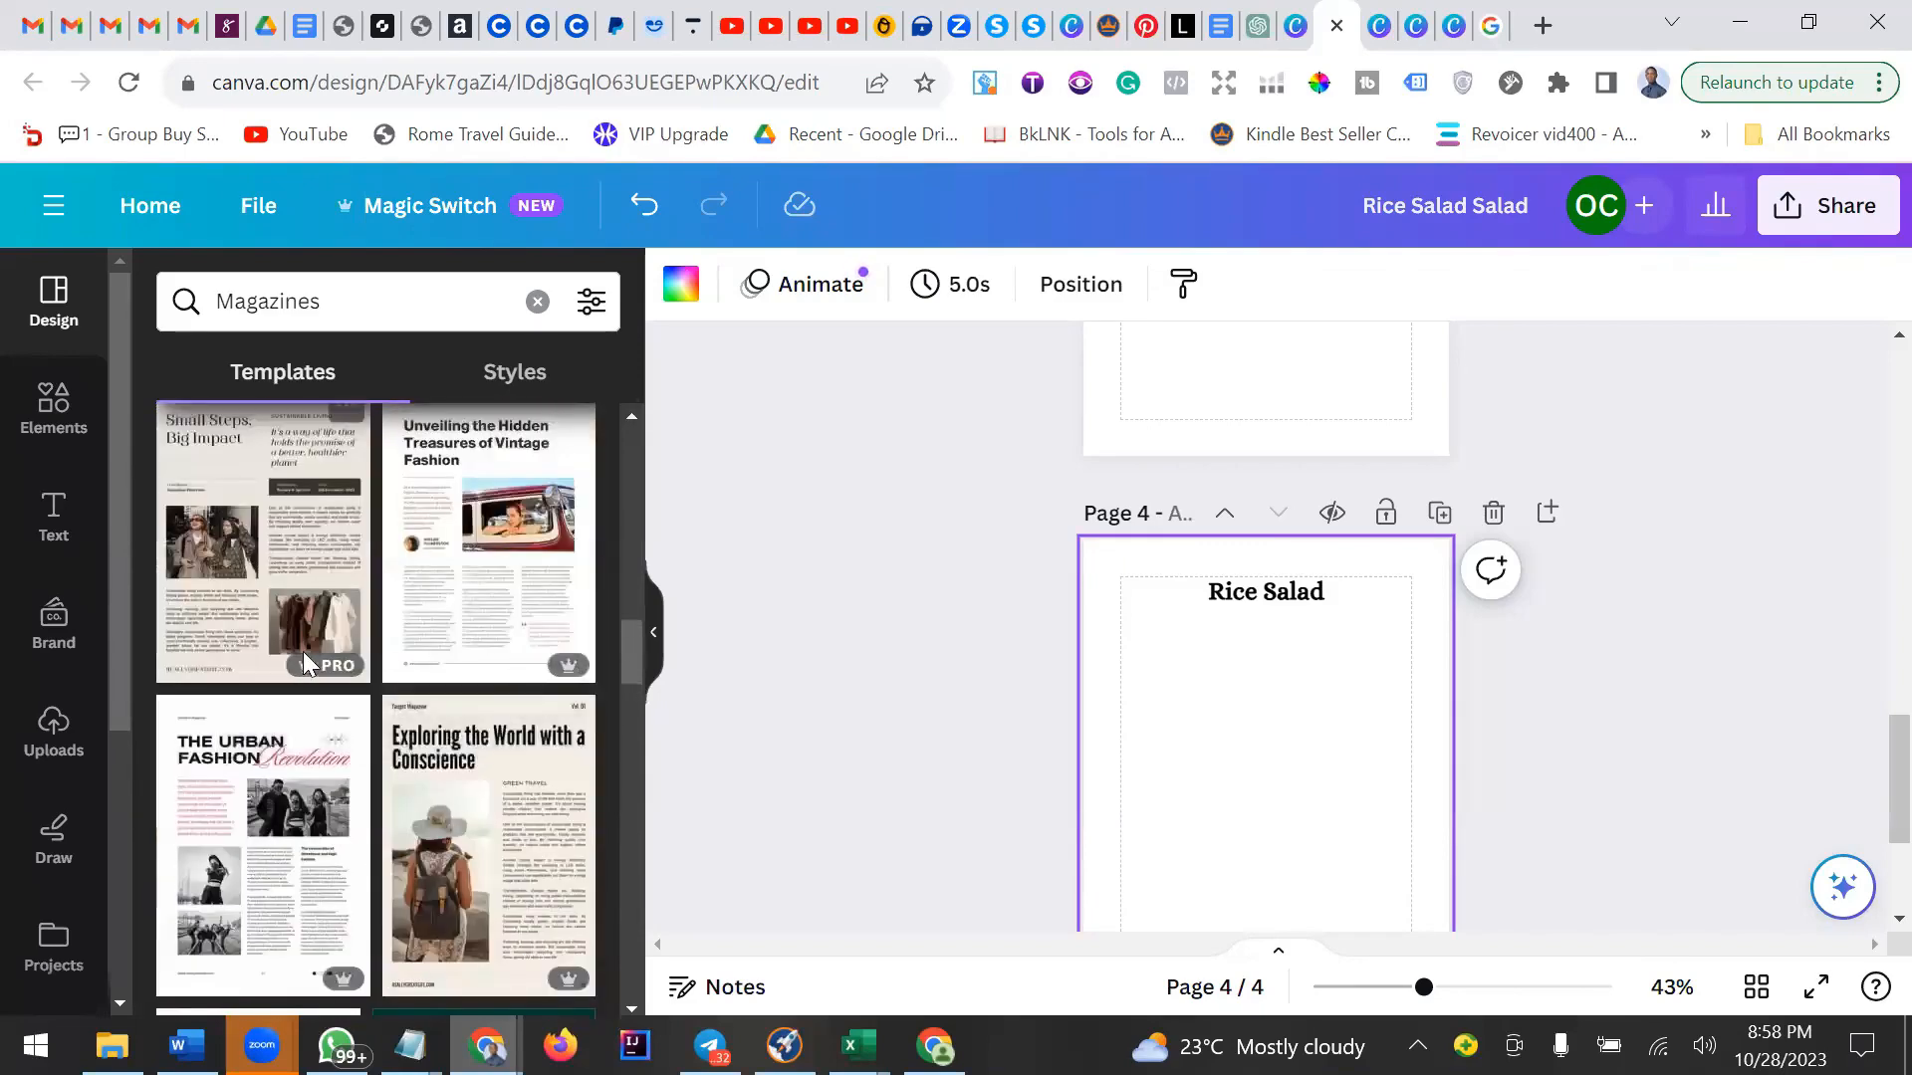
{"action": "scroll", "coordinate": [549, 659], "scroll_direction": "down", "scroll_amount": 3}
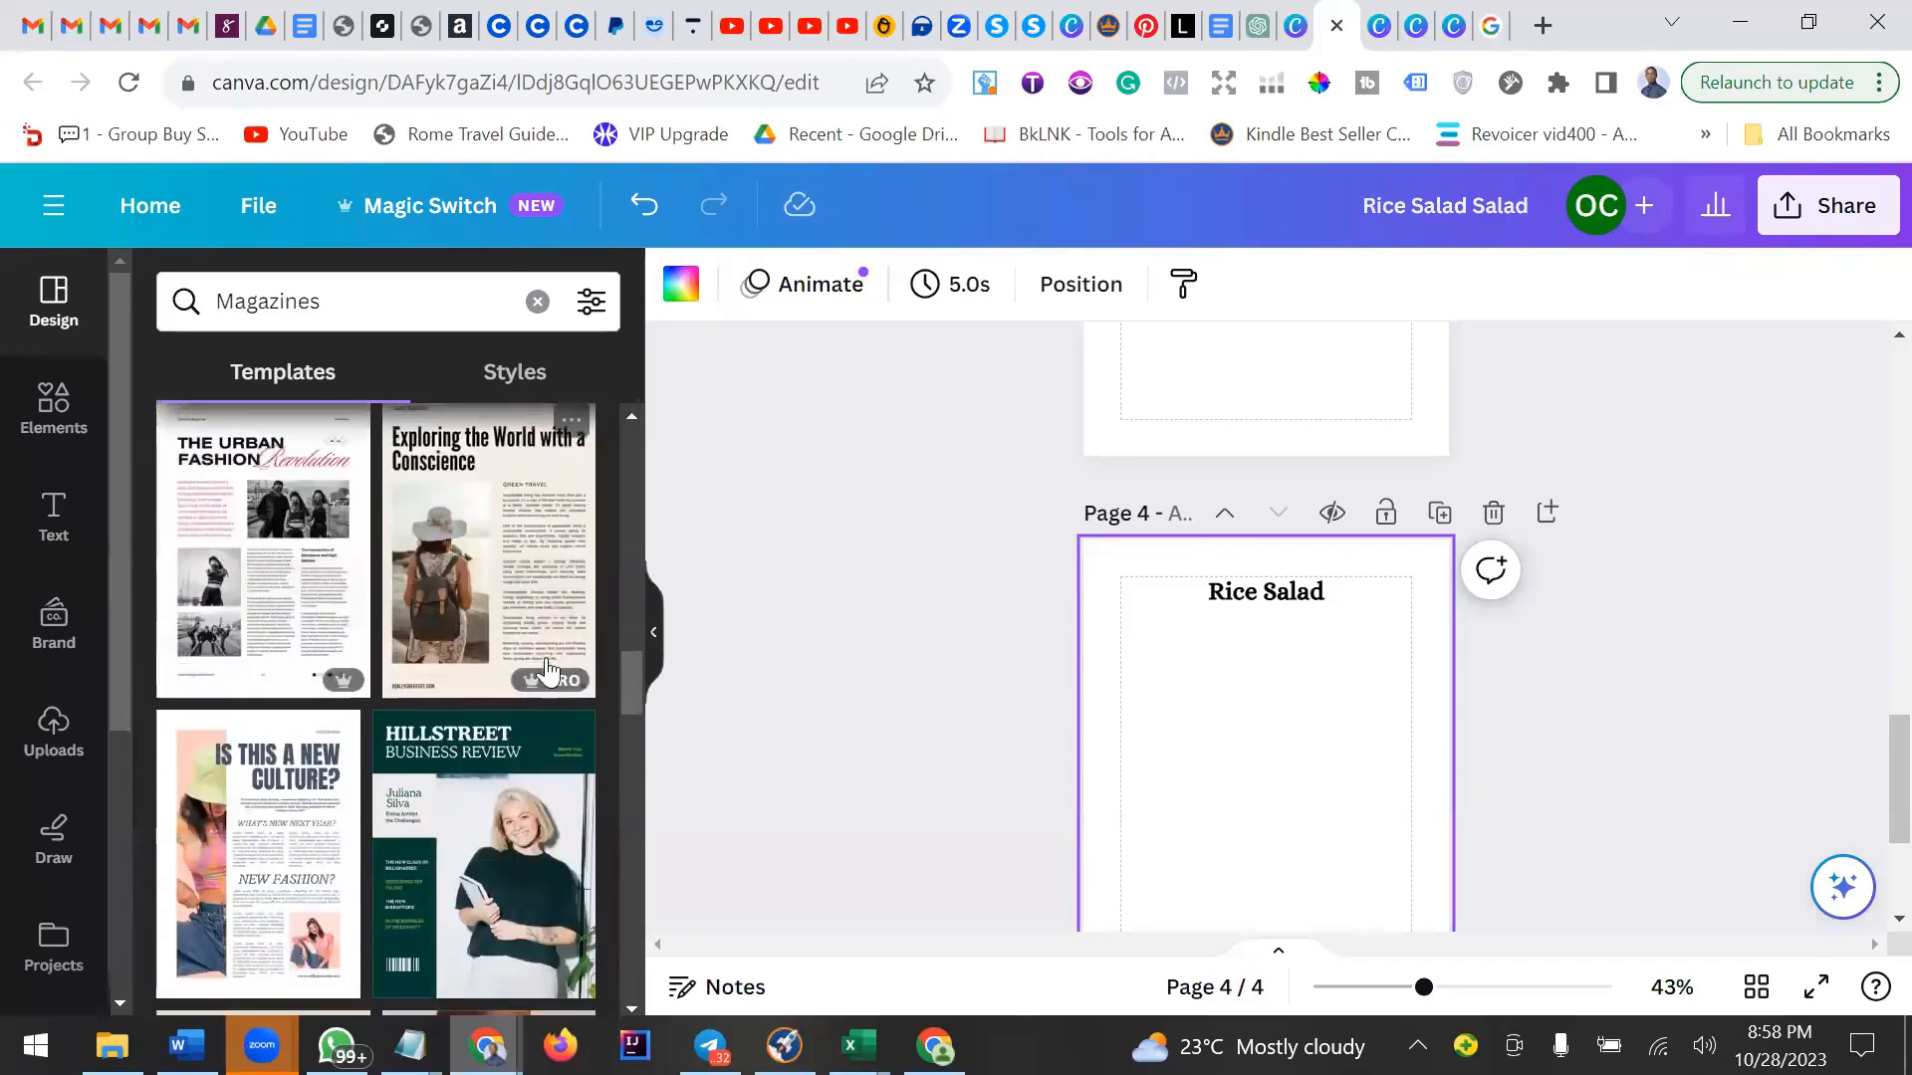
{"action": "scroll", "coordinate": [474, 730], "scroll_direction": "down", "scroll_amount": 2}
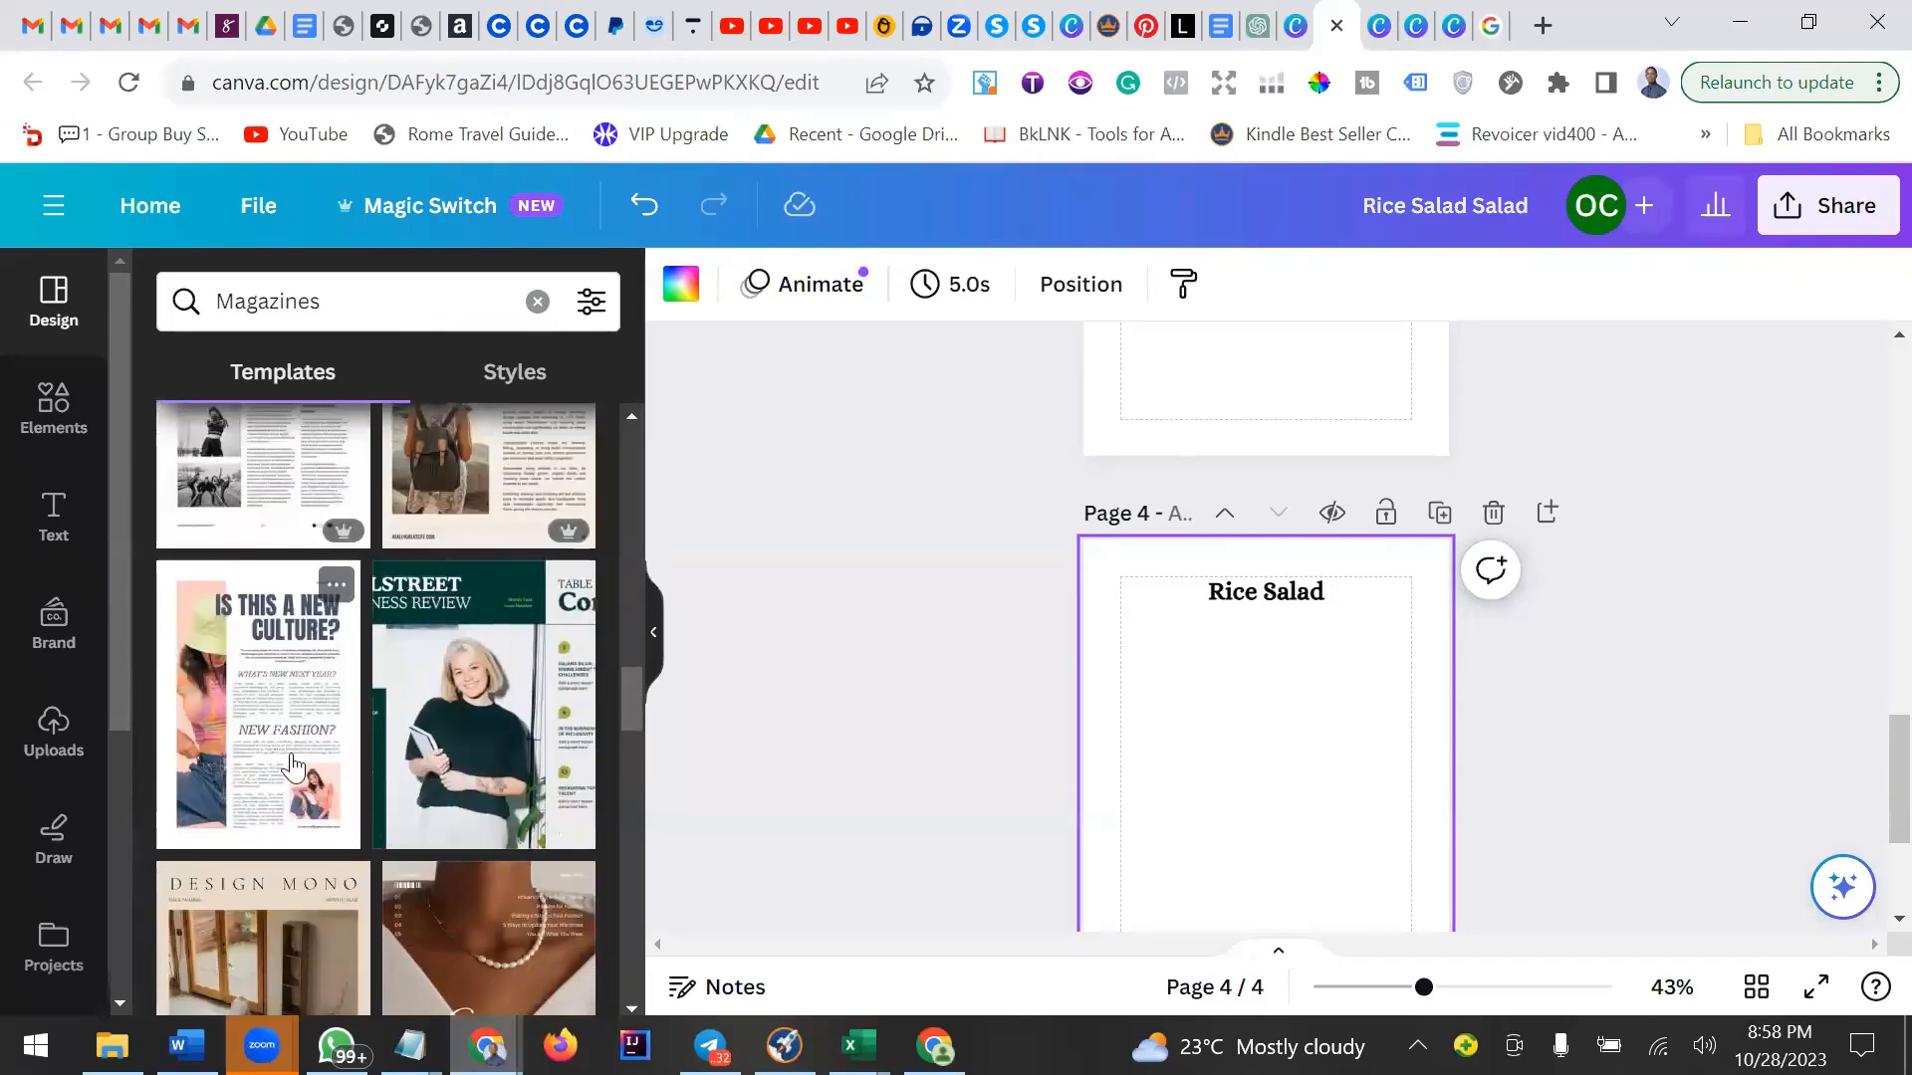
{"action": "scroll", "coordinate": [292, 767], "scroll_direction": "down", "scroll_amount": 3}
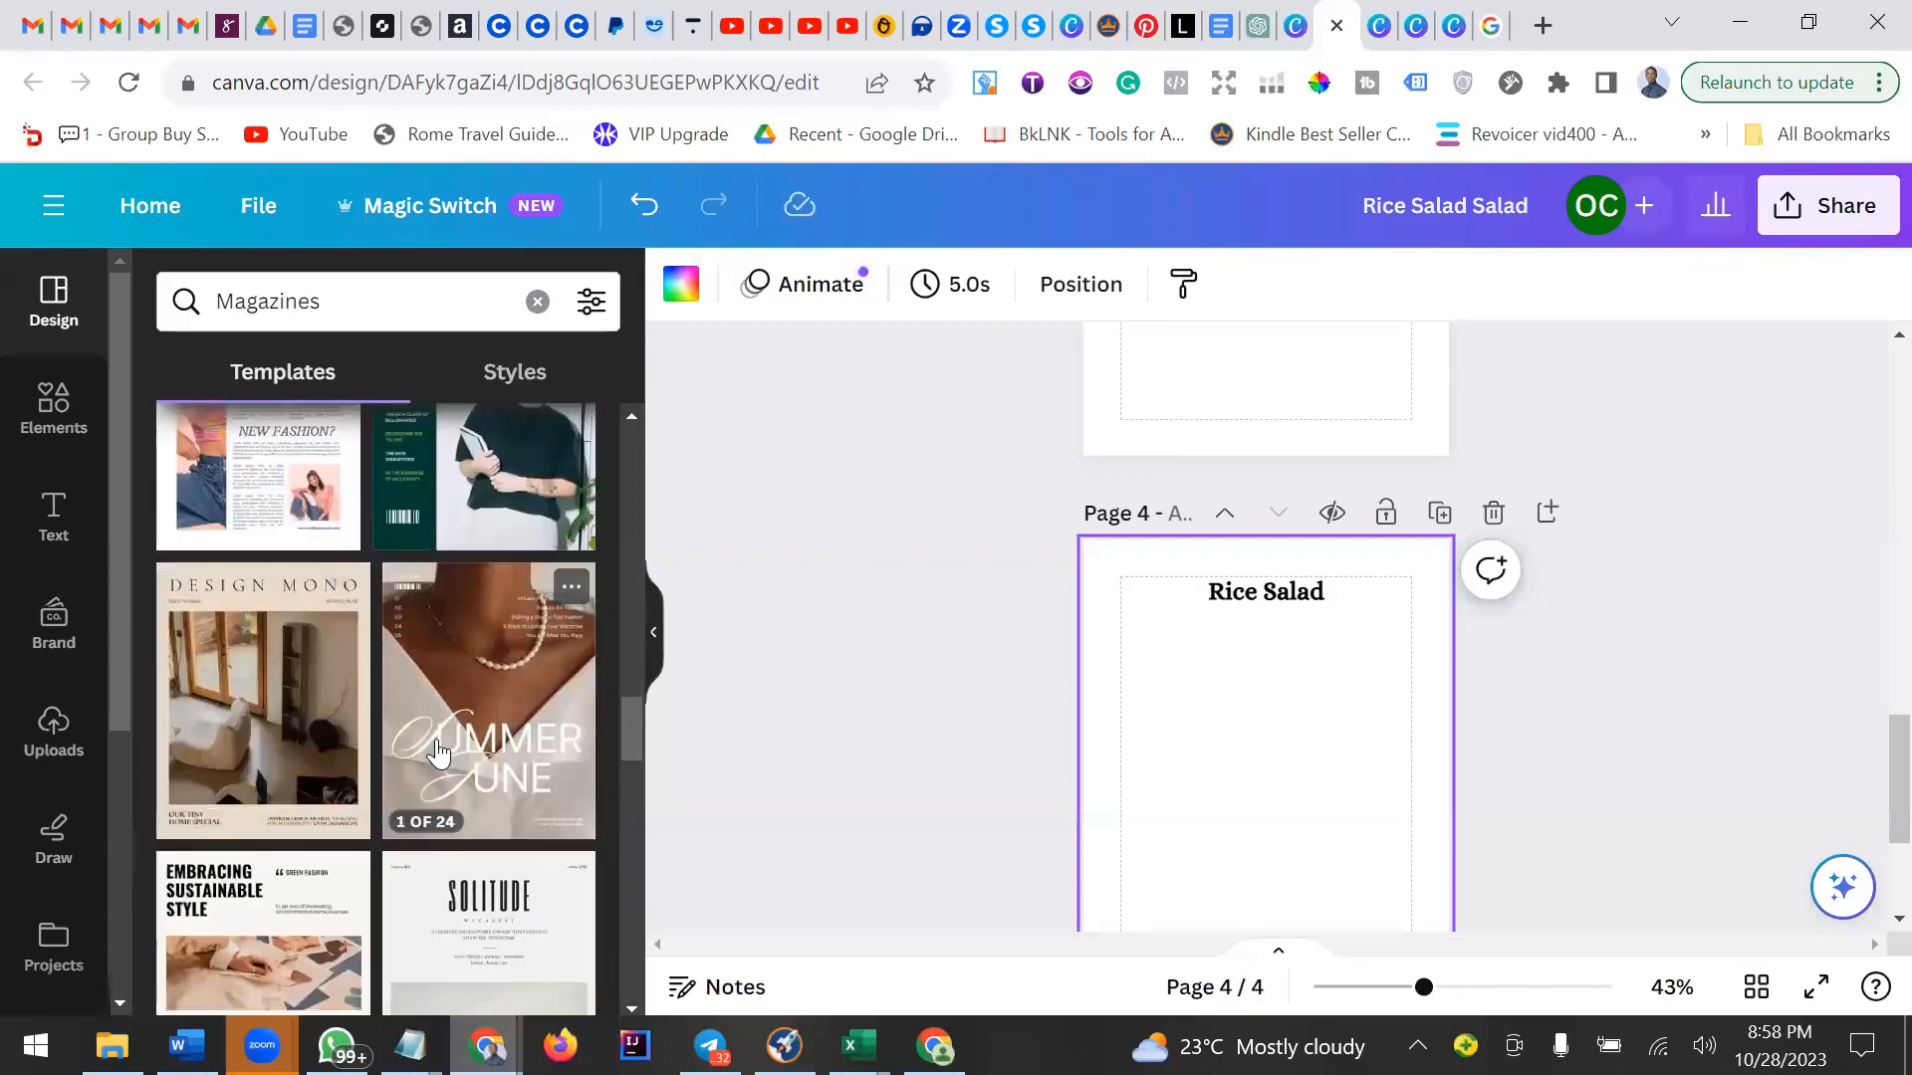
{"action": "scroll", "coordinate": [438, 754], "scroll_direction": "down", "scroll_amount": 3}
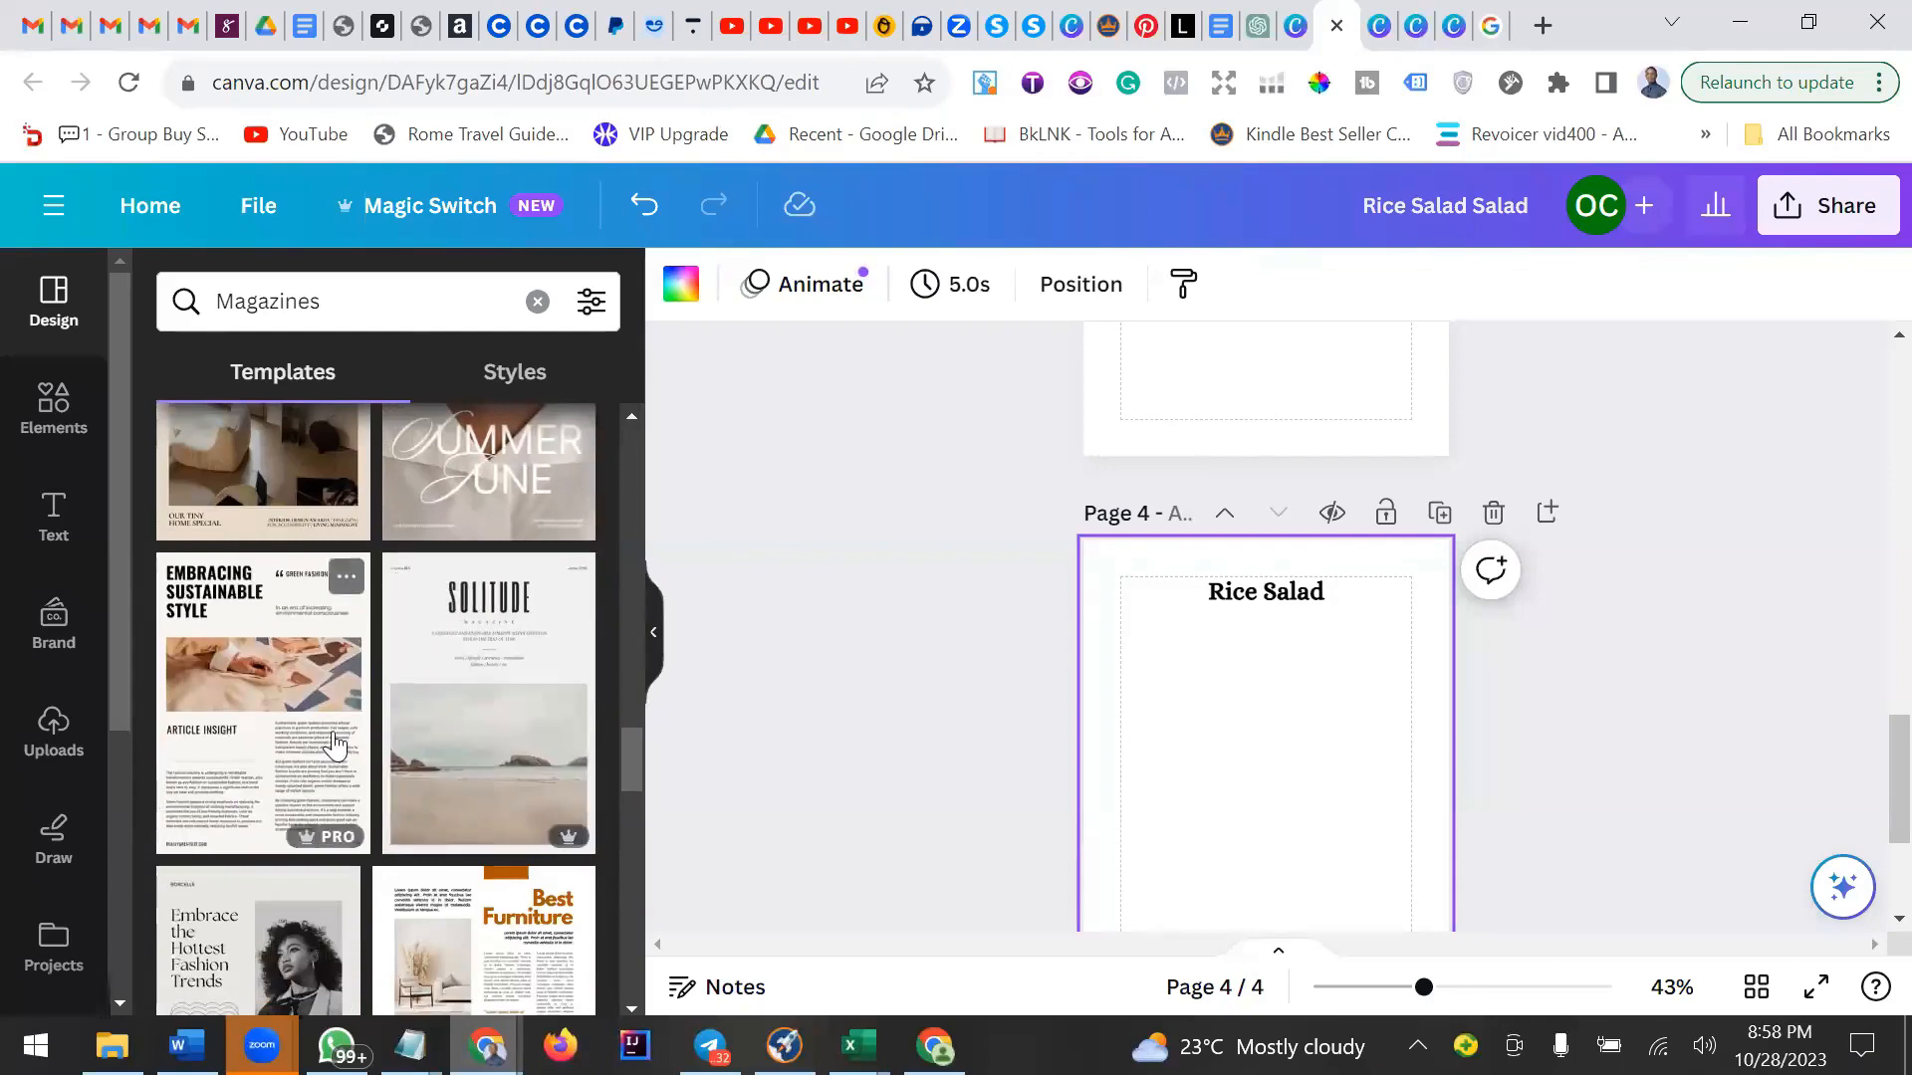
{"action": "scroll", "coordinate": [334, 744], "scroll_direction": "down", "scroll_amount": 3}
{"action": "scroll", "coordinate": [431, 756], "scroll_direction": "down", "scroll_amount": 3}
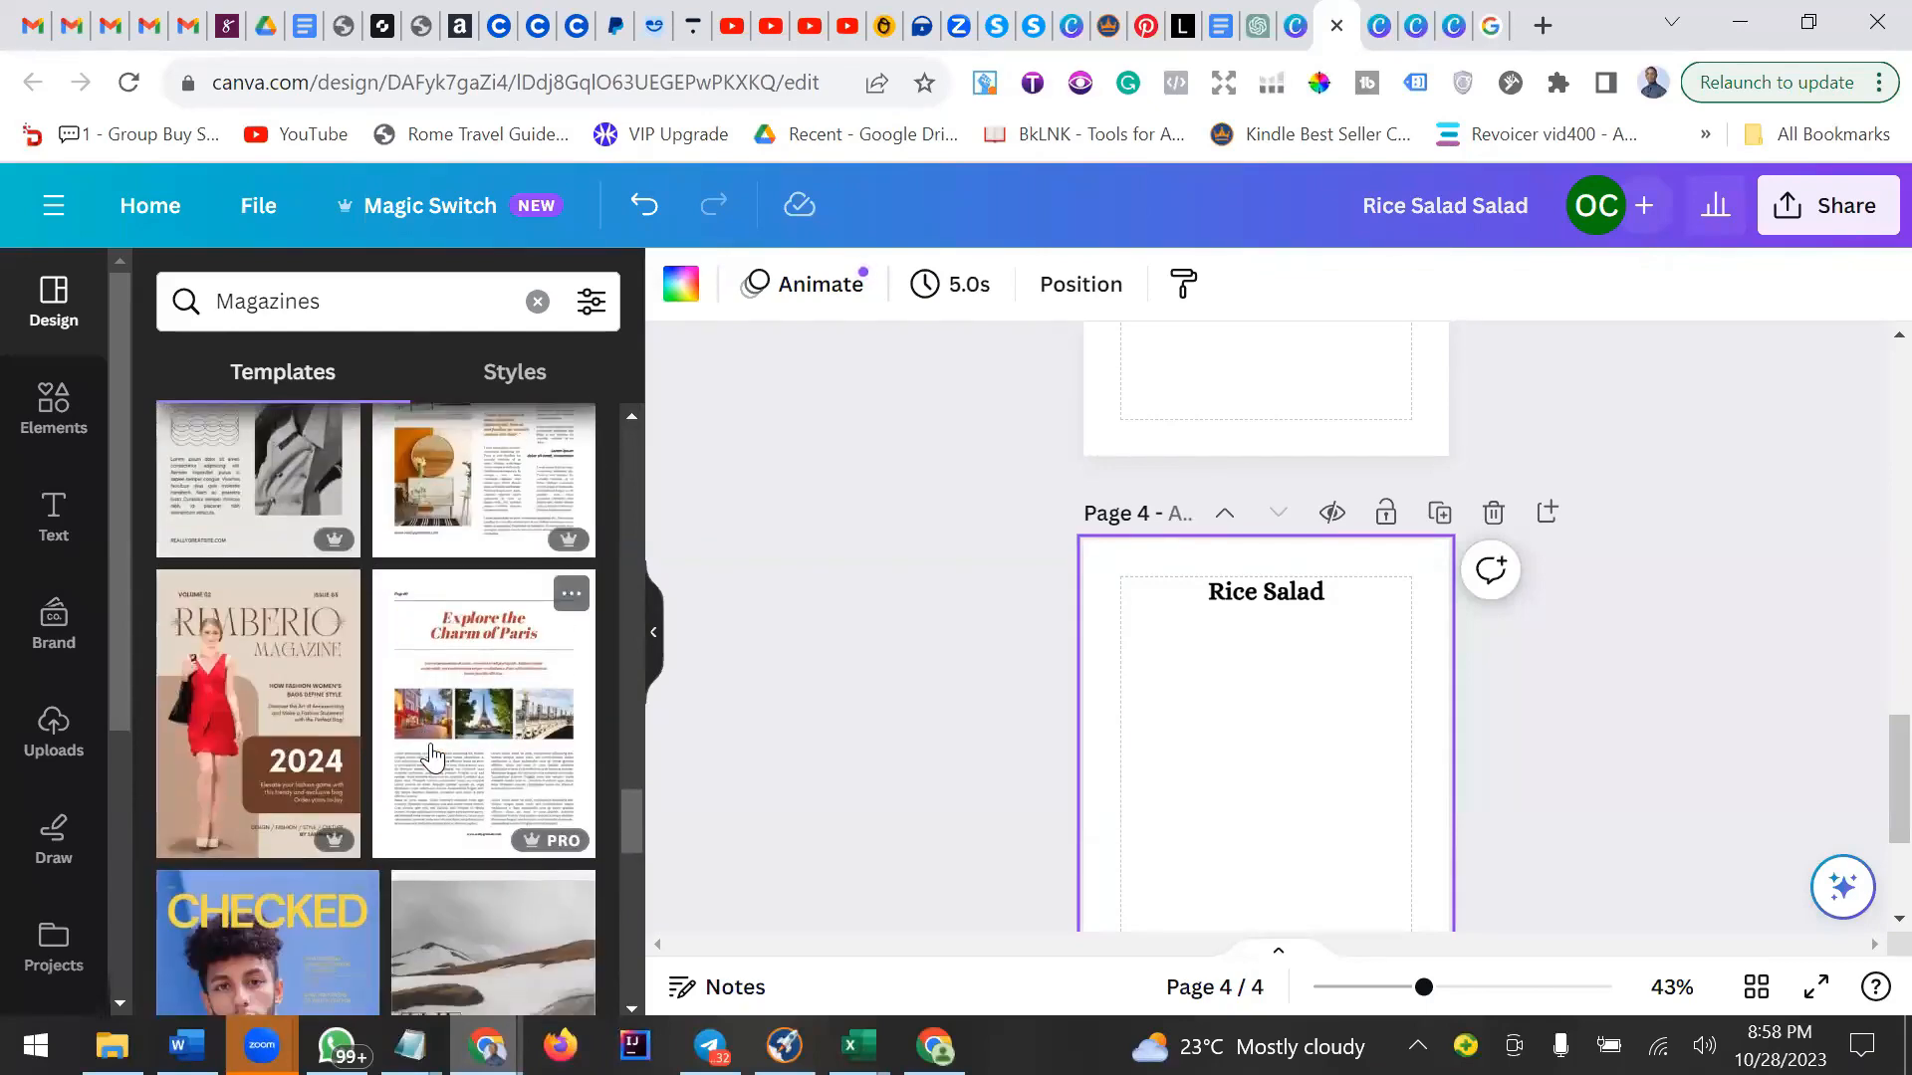
{"action": "scroll", "coordinate": [432, 756], "scroll_direction": "down", "scroll_amount": 3}
{"action": "scroll", "coordinate": [431, 756], "scroll_direction": "down", "scroll_amount": 3}
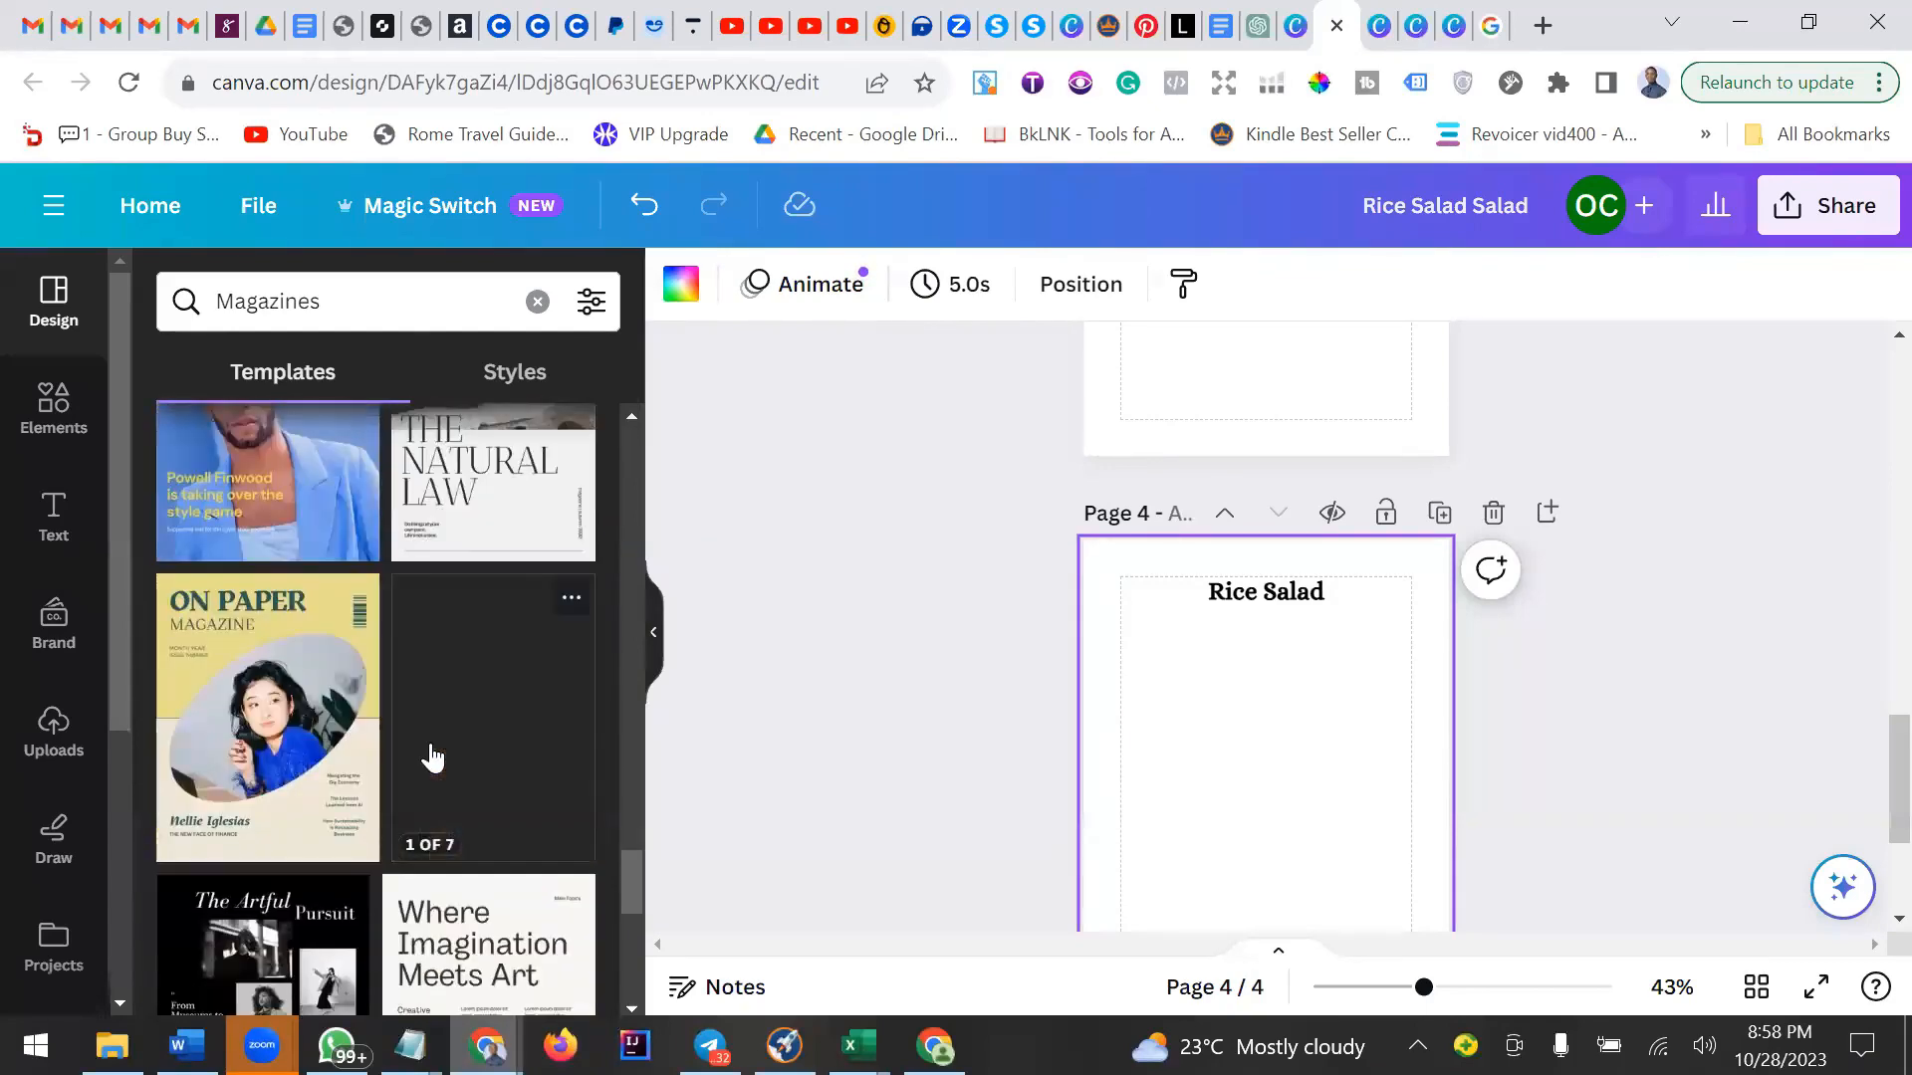
Search the design templates for cookbook.
{"action": "left_click", "coordinate": [387, 315]}
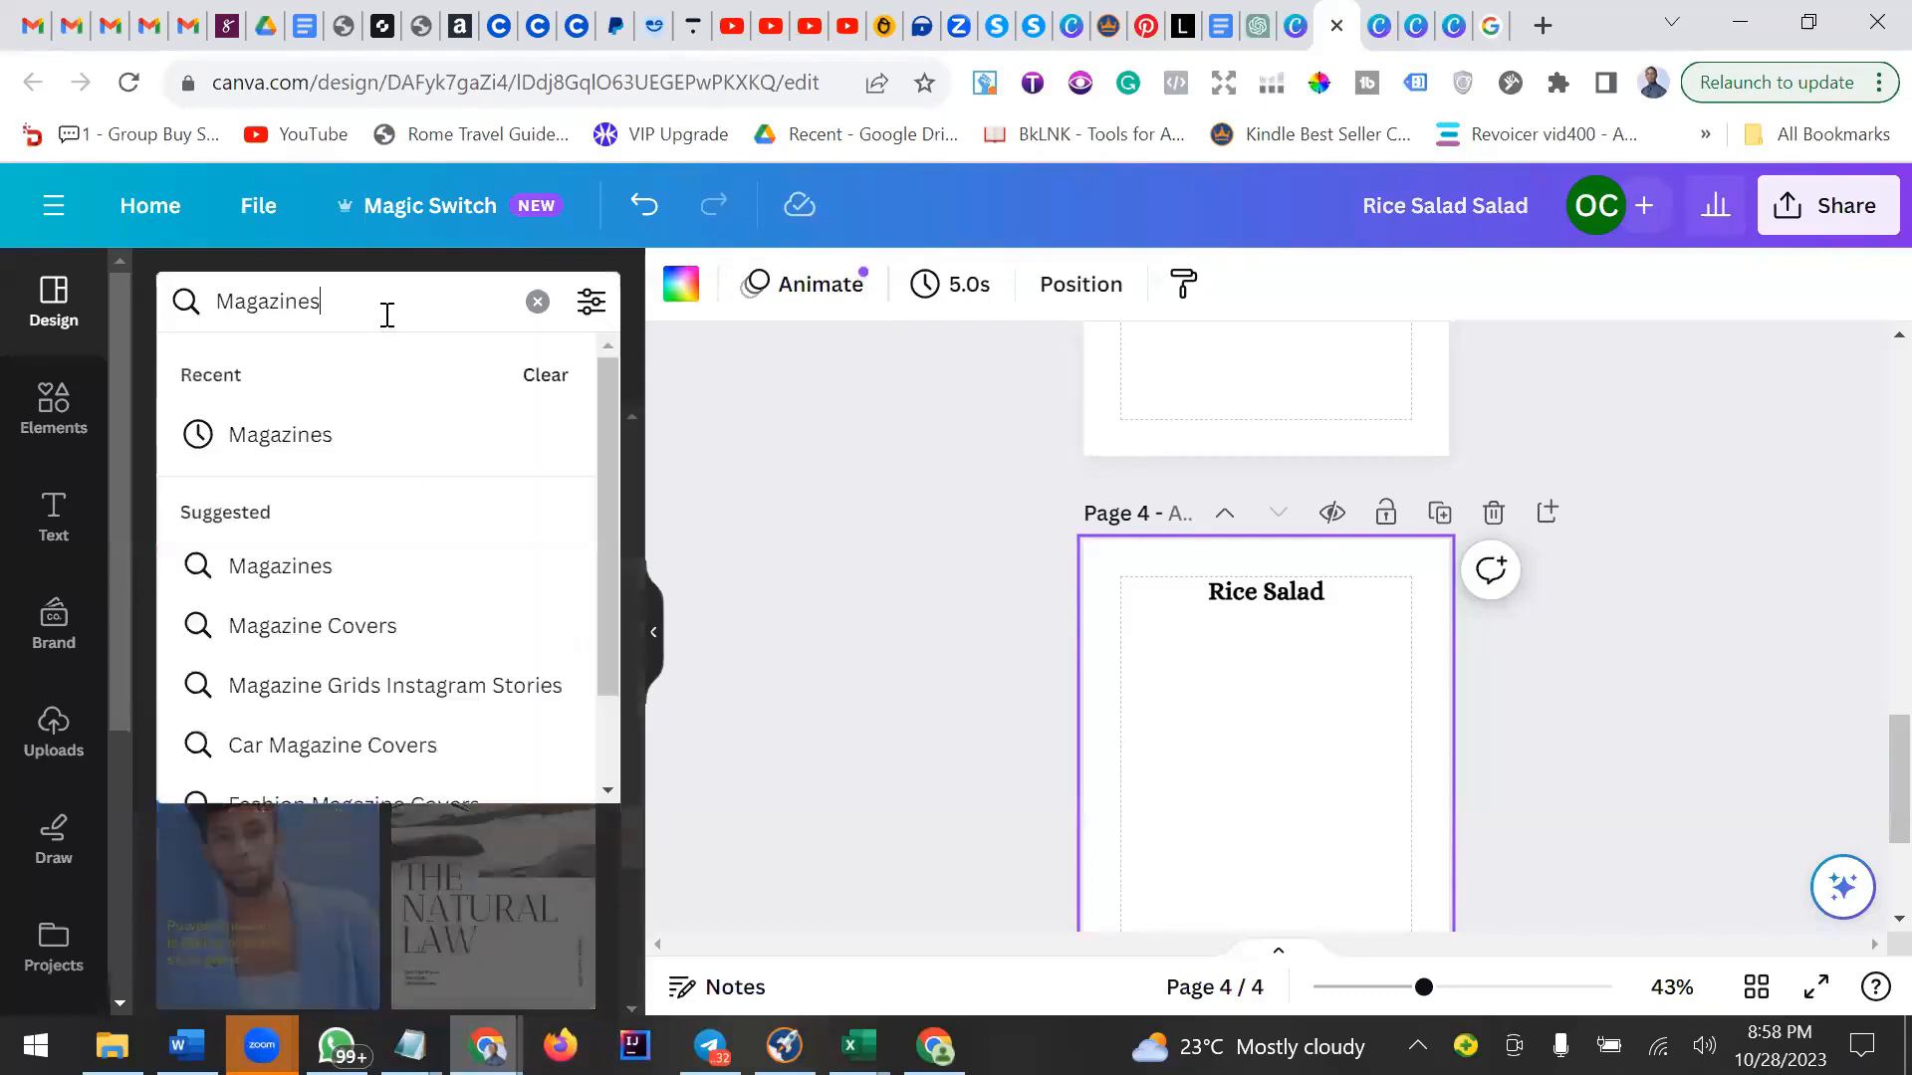
{"action": "double_click", "coordinate": [388, 315]}
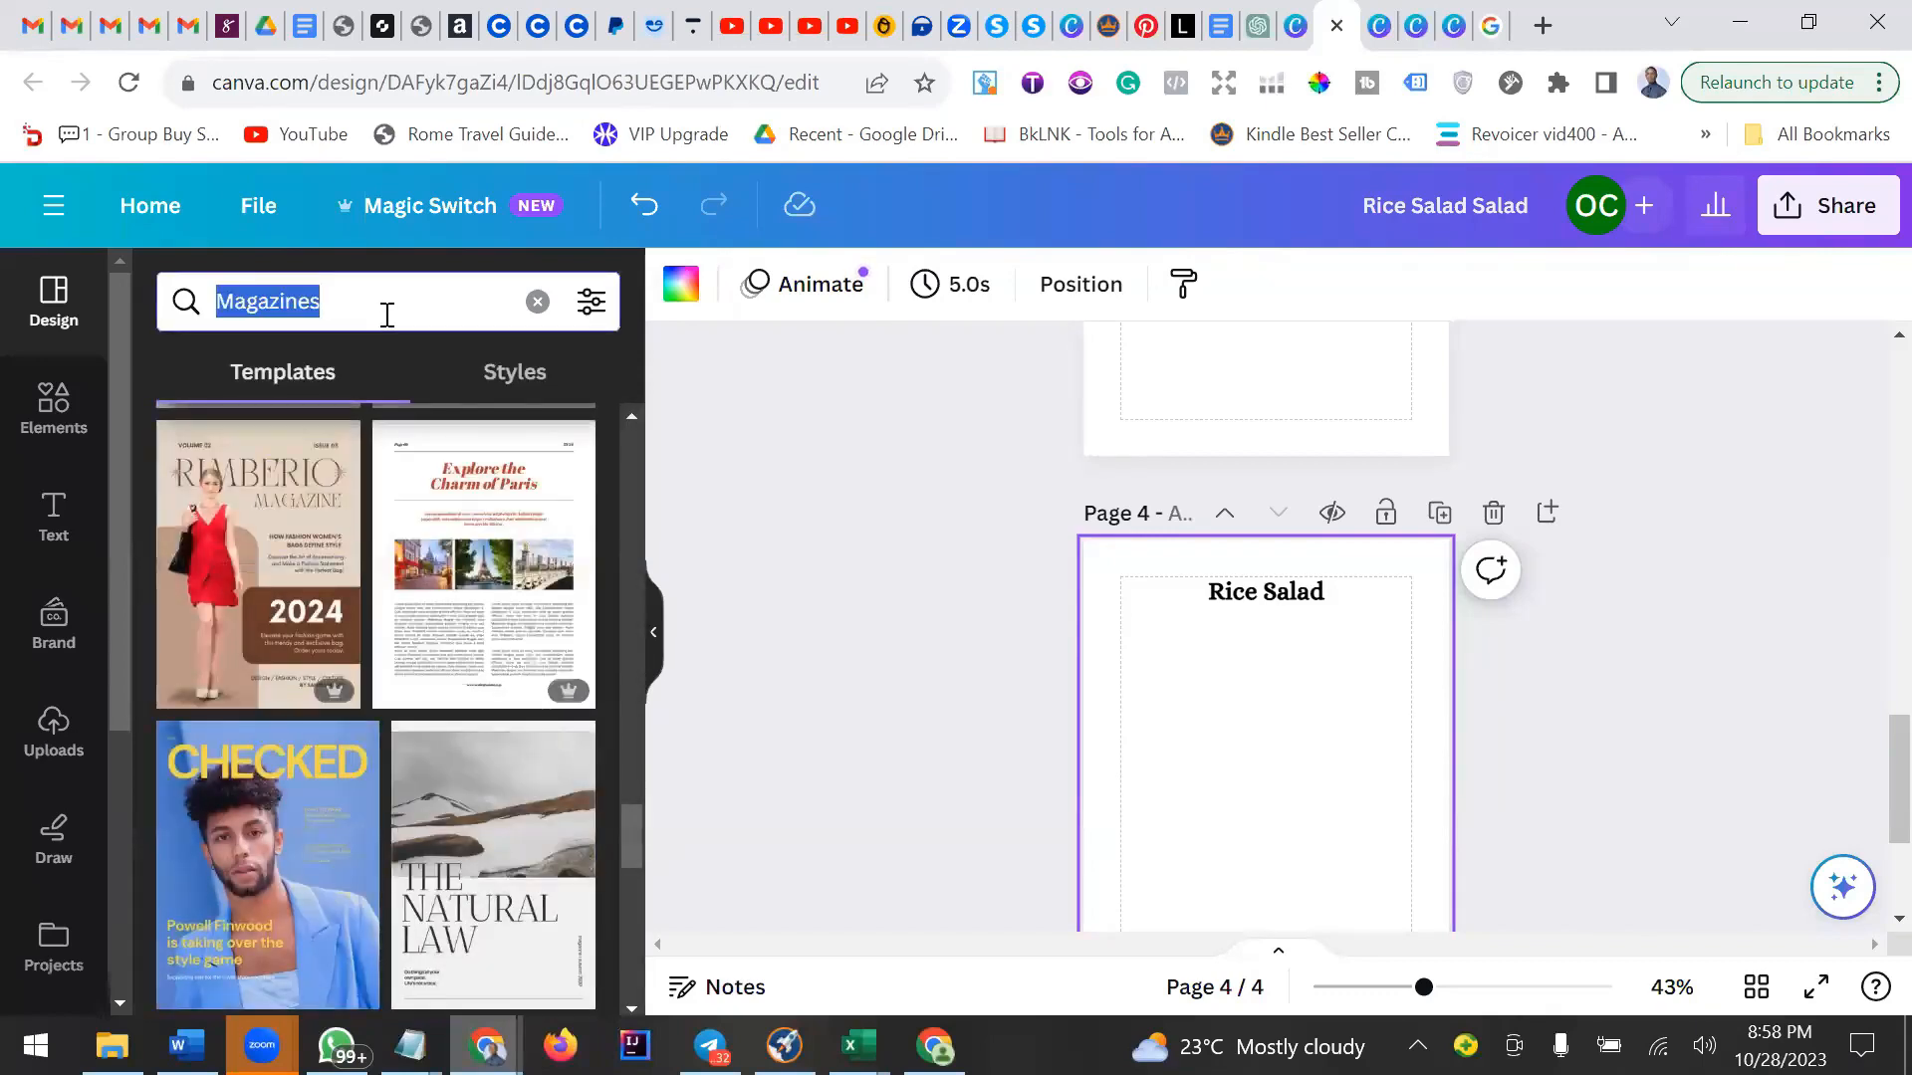
{"action": "type", "text": "coo"}
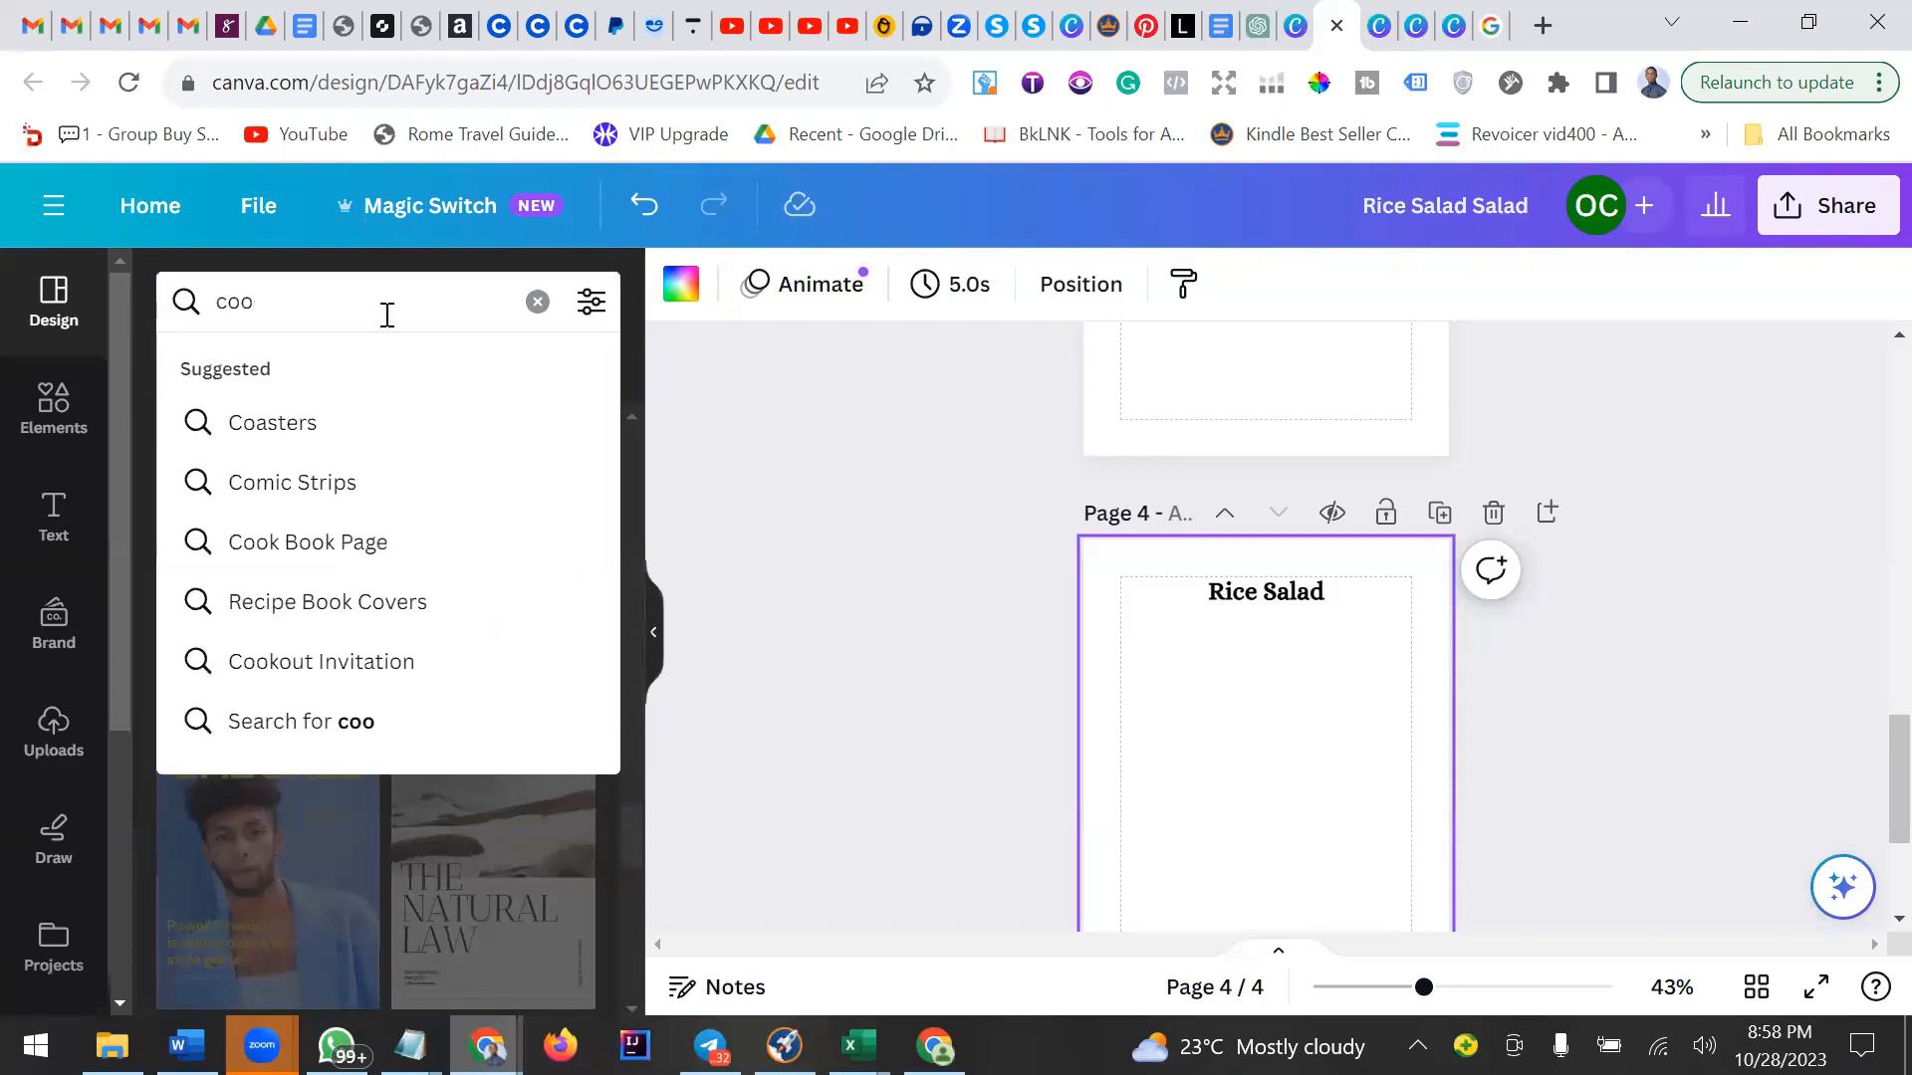
{"action": "type", "text": "kbook"}
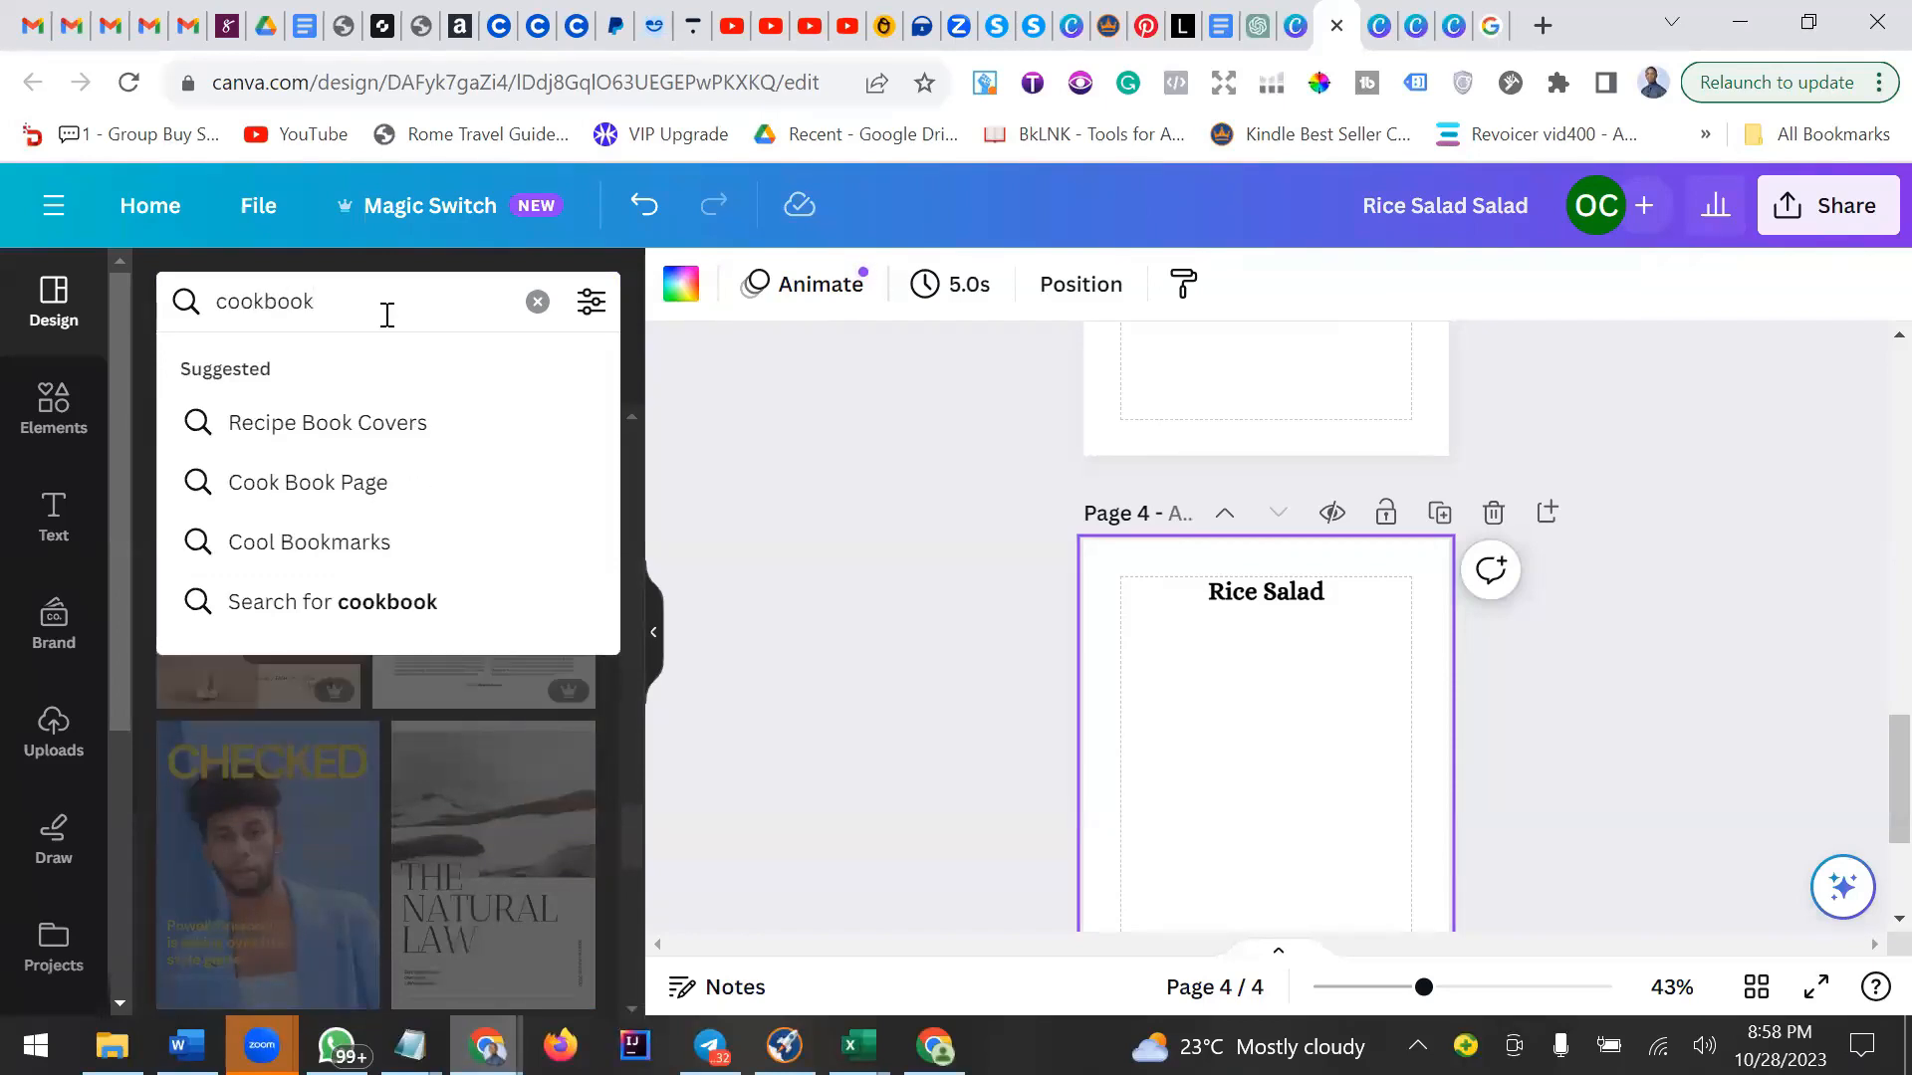
{"action": "key", "text": "Return"}
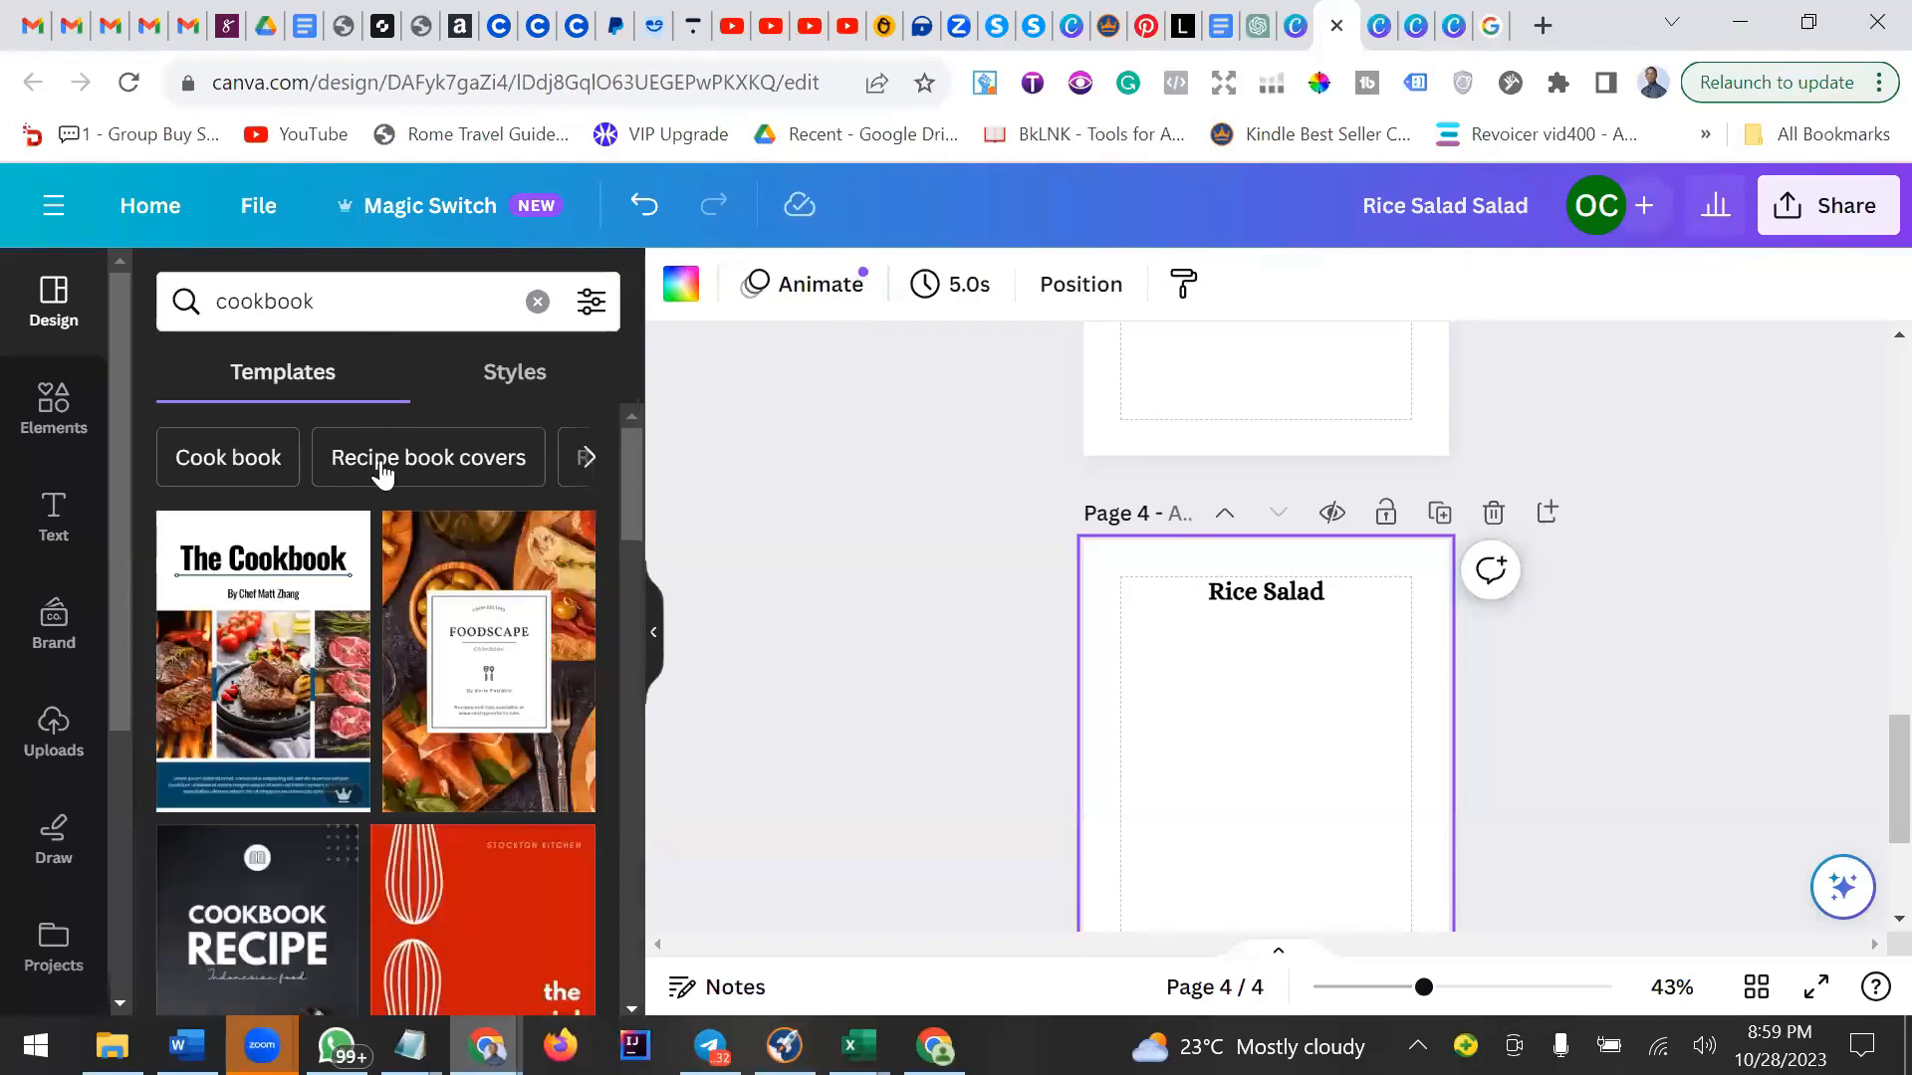
Browse through the cookbook template results.
{"action": "scroll", "coordinate": [378, 649], "scroll_direction": "down", "scroll_amount": 3}
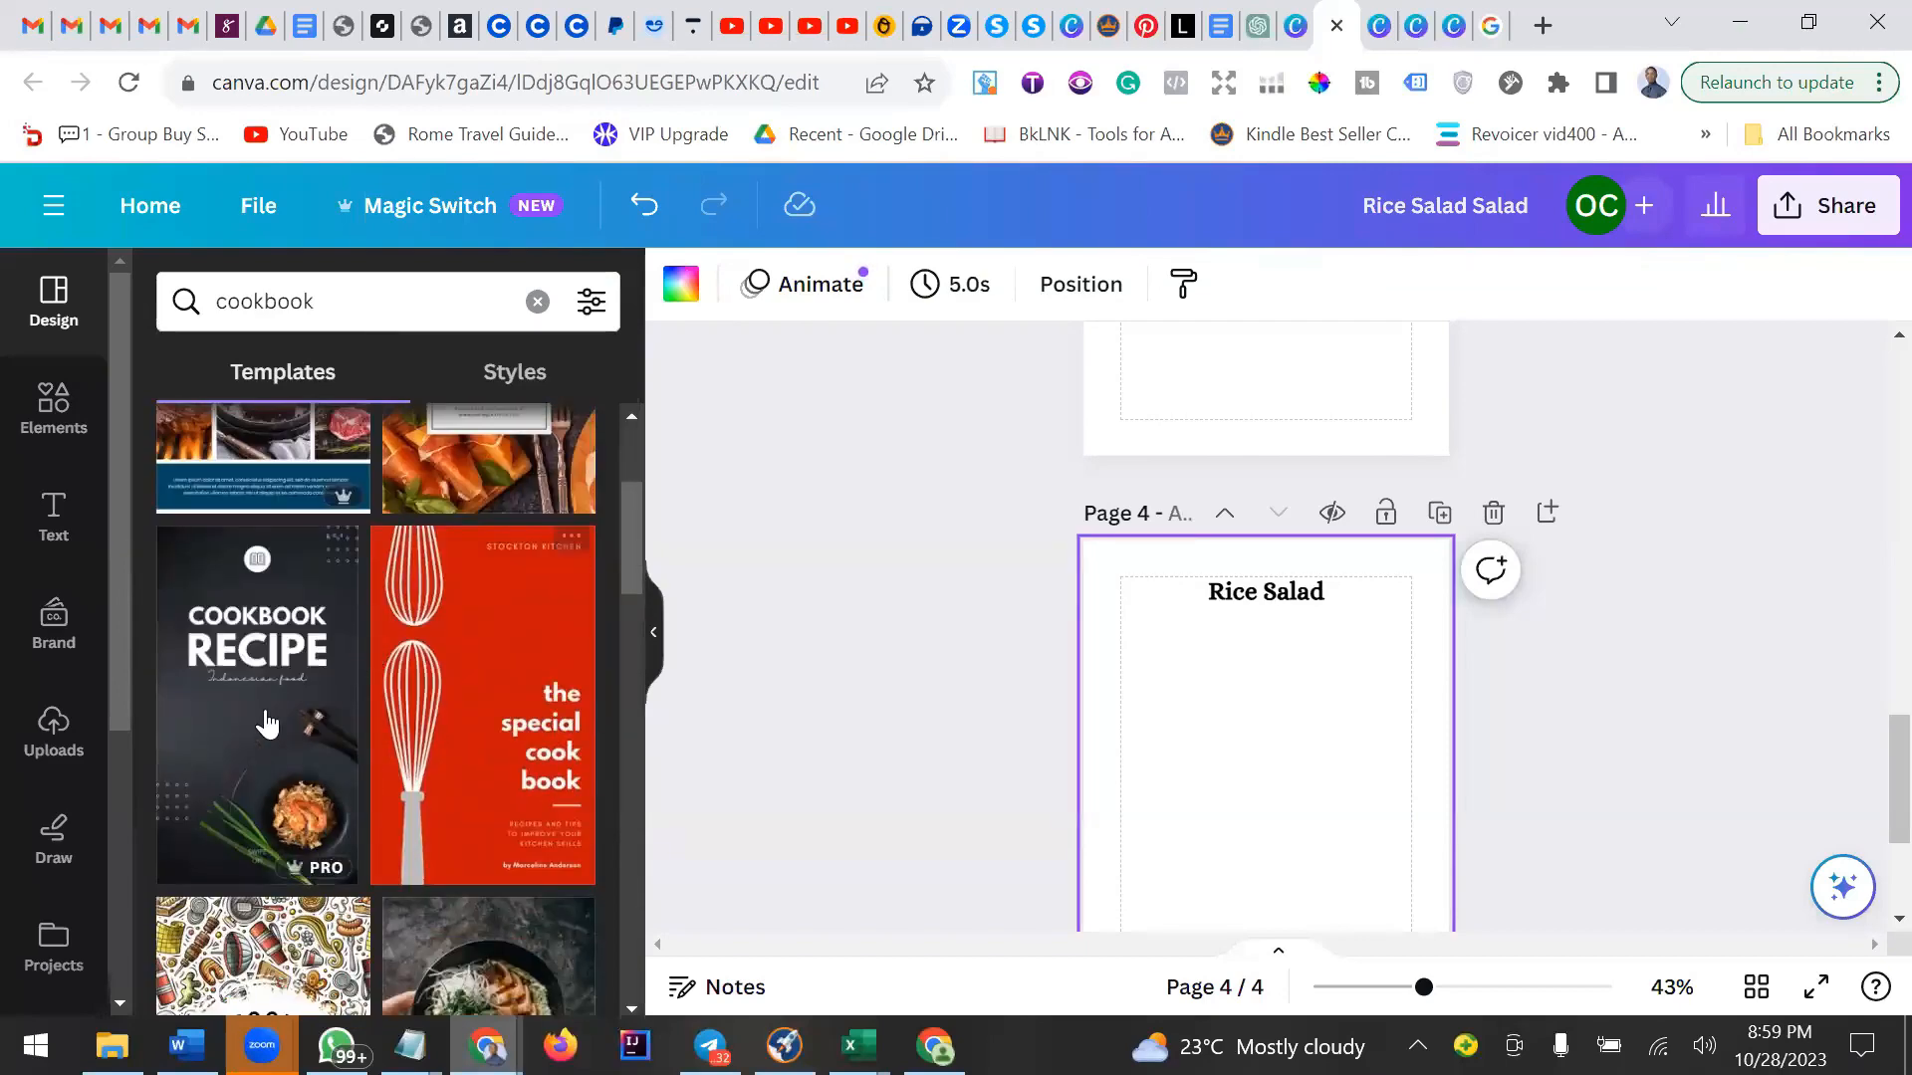
{"action": "scroll", "coordinate": [470, 672], "scroll_direction": "down", "scroll_amount": 9}
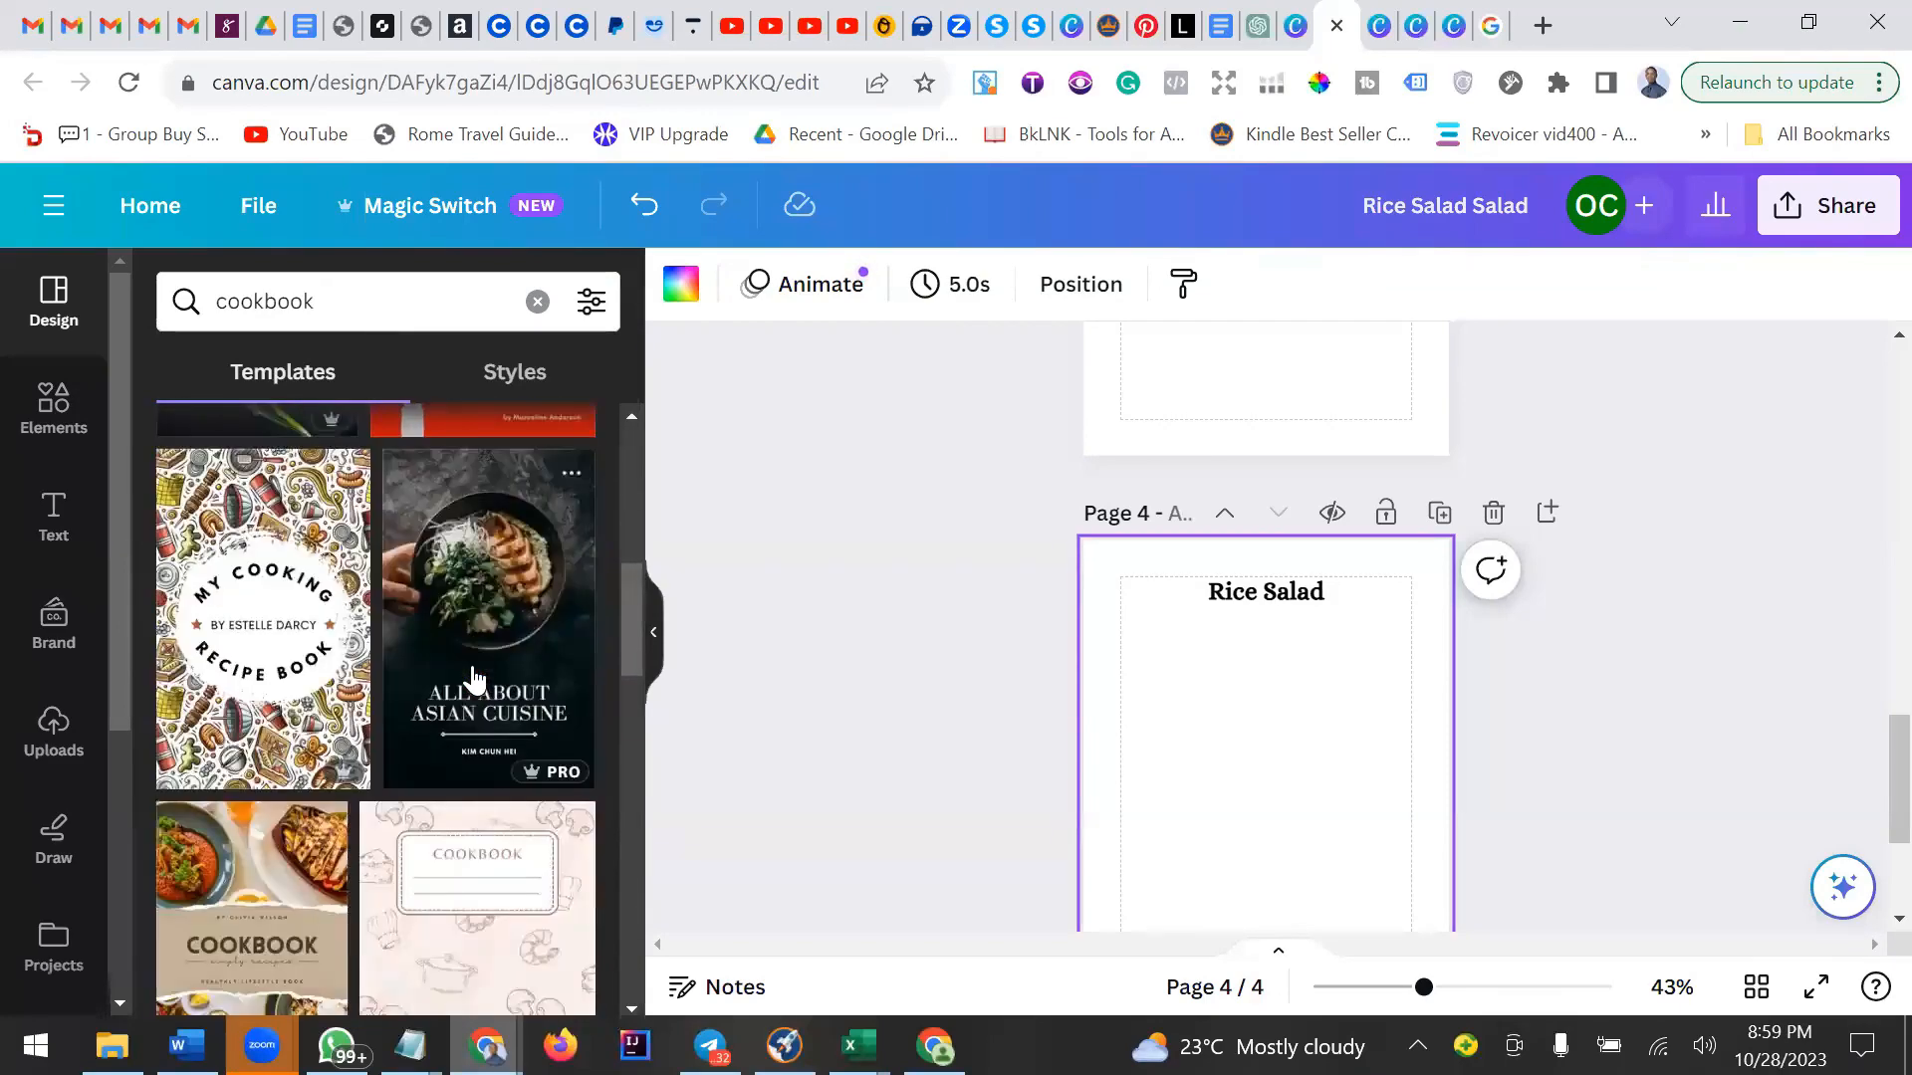
{"action": "scroll", "coordinate": [473, 678], "scroll_direction": "down", "scroll_amount": 5}
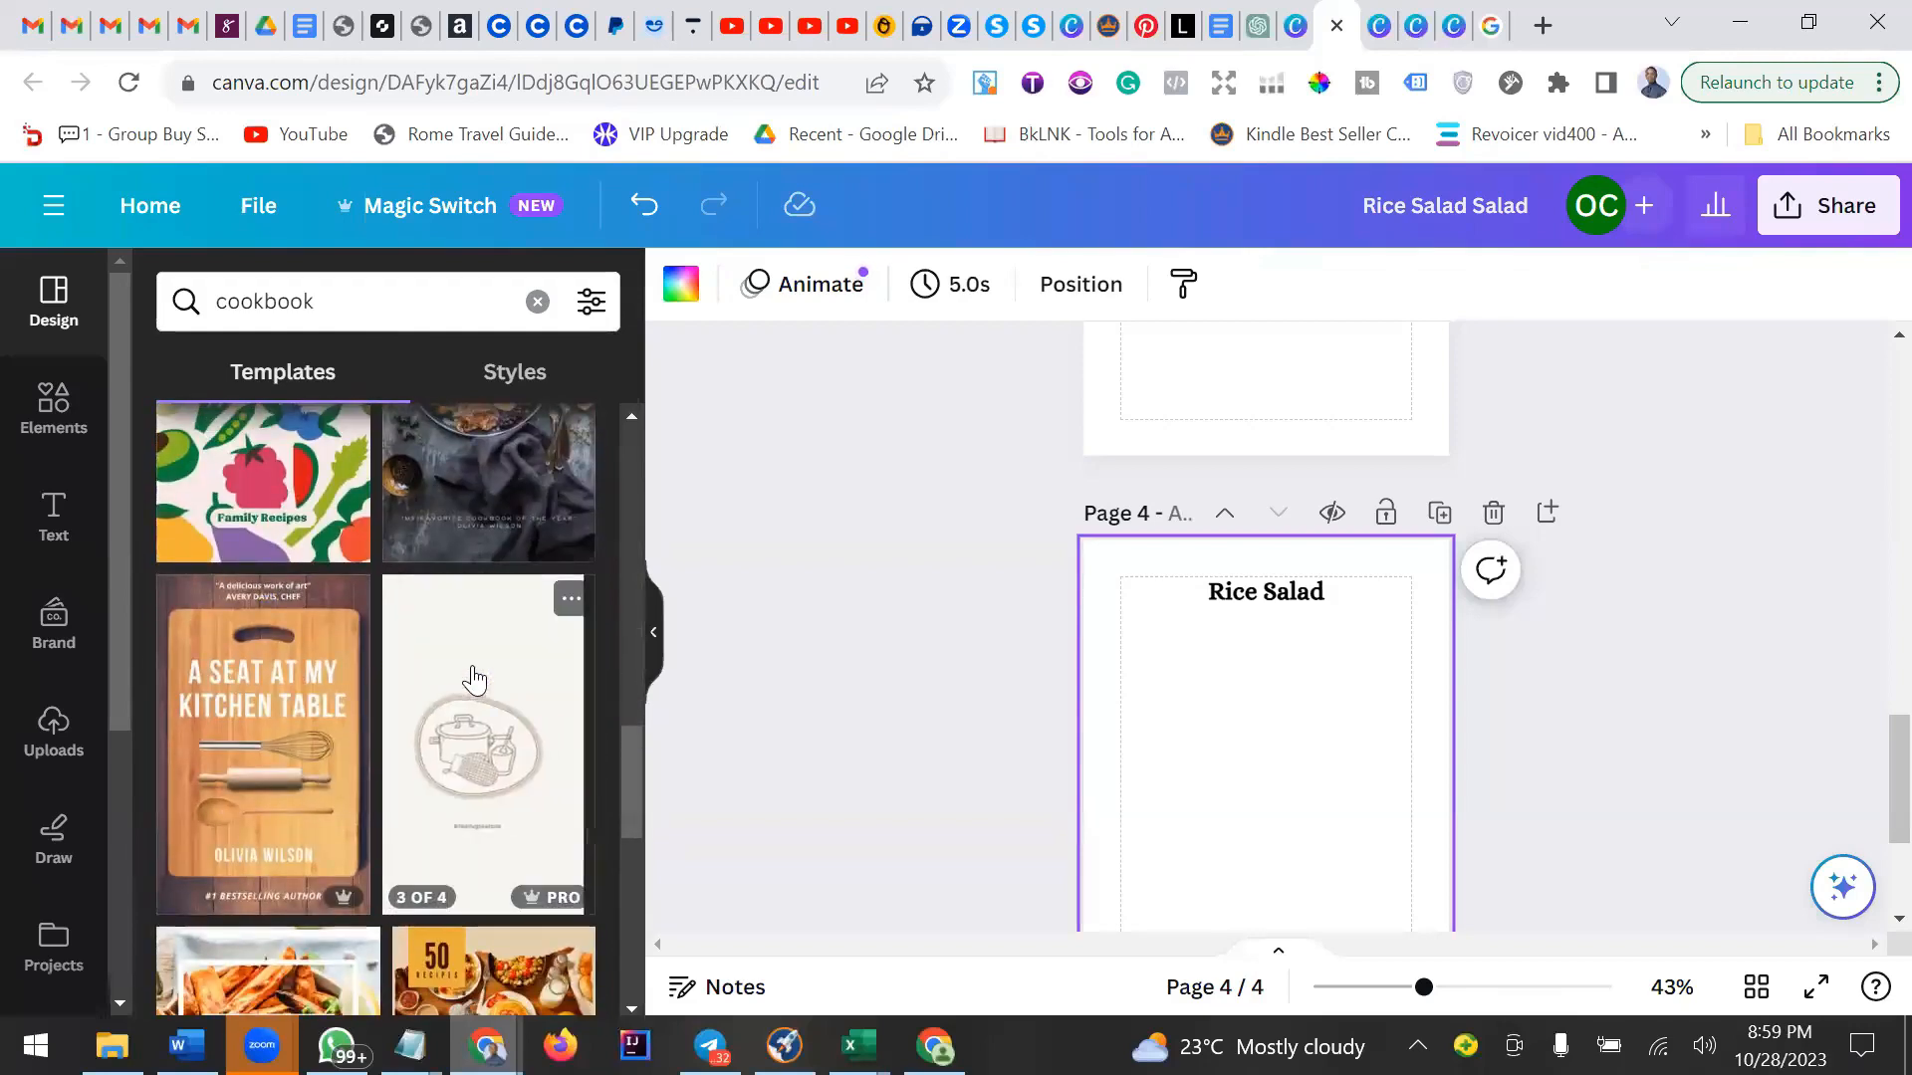
{"action": "scroll", "coordinate": [473, 678], "scroll_direction": "down", "scroll_amount": 5}
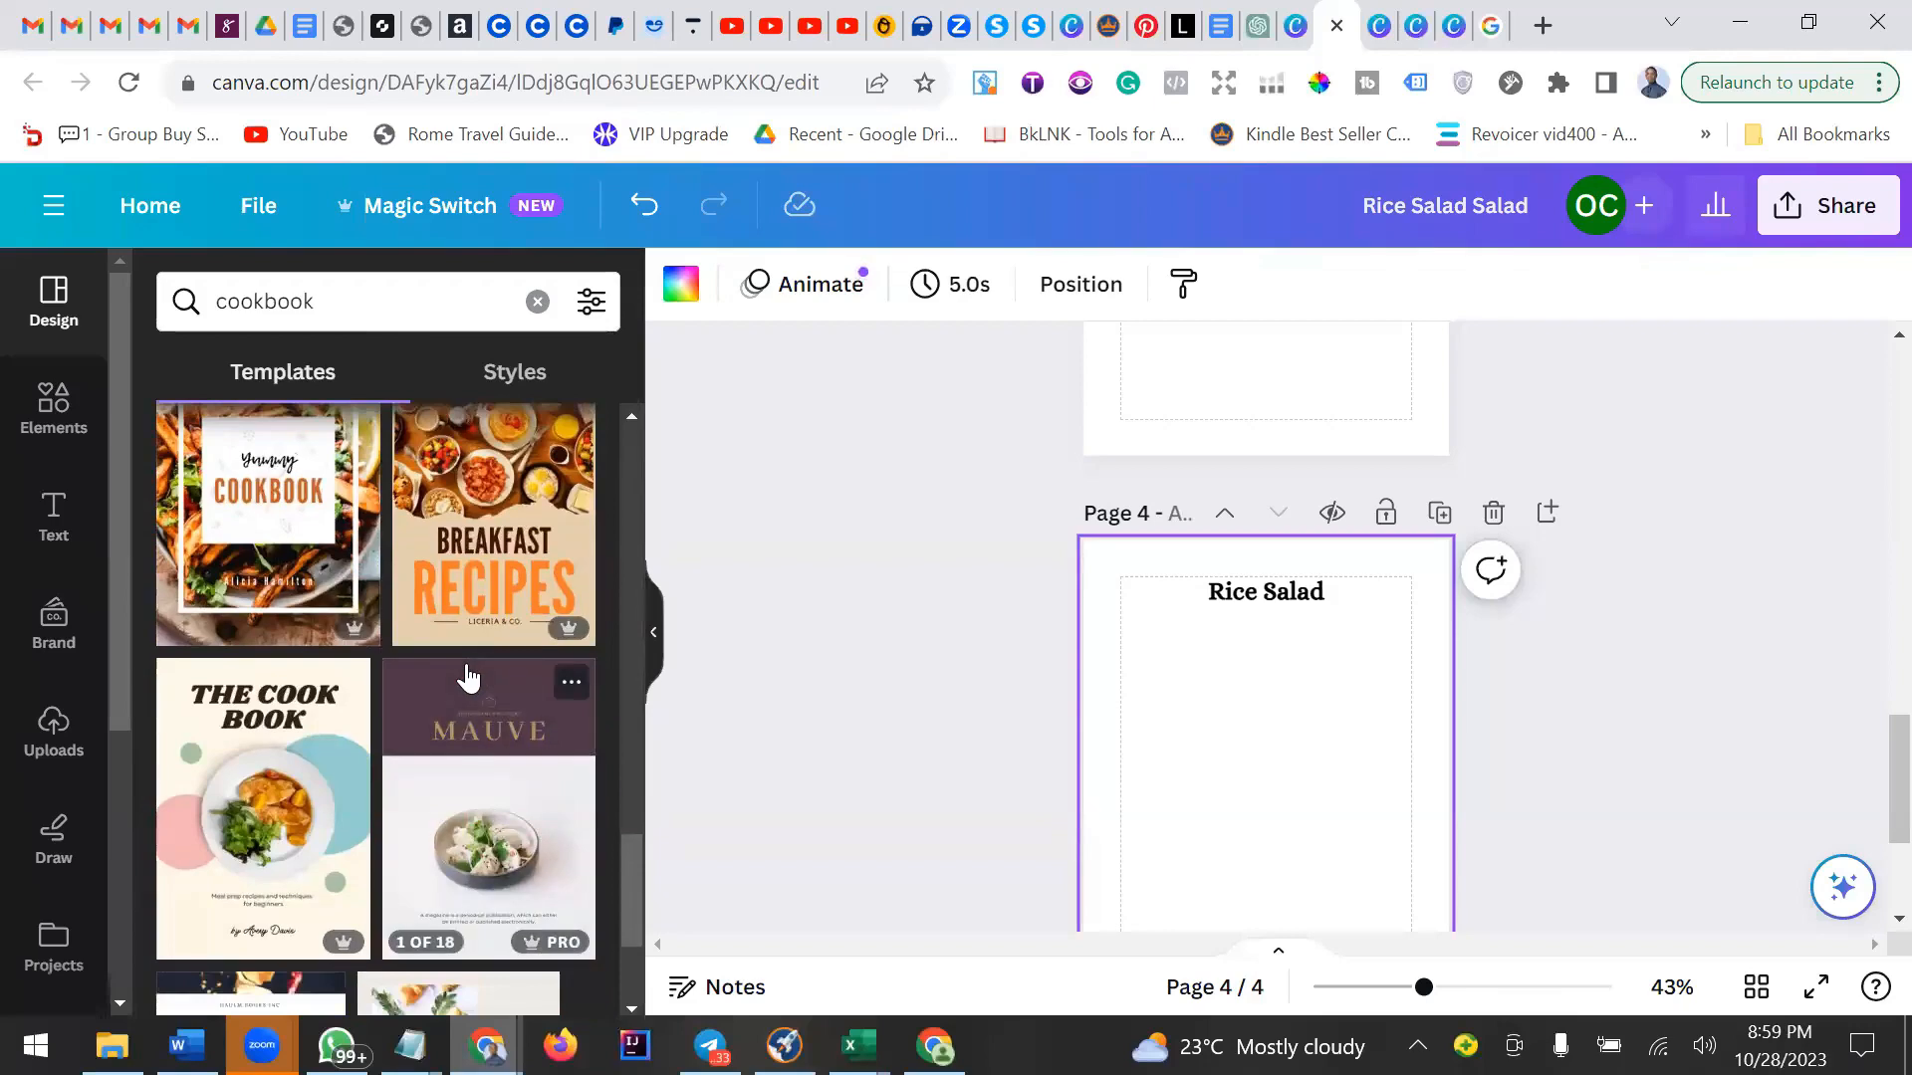
{"action": "scroll", "coordinate": [463, 677], "scroll_direction": "down", "scroll_amount": 4}
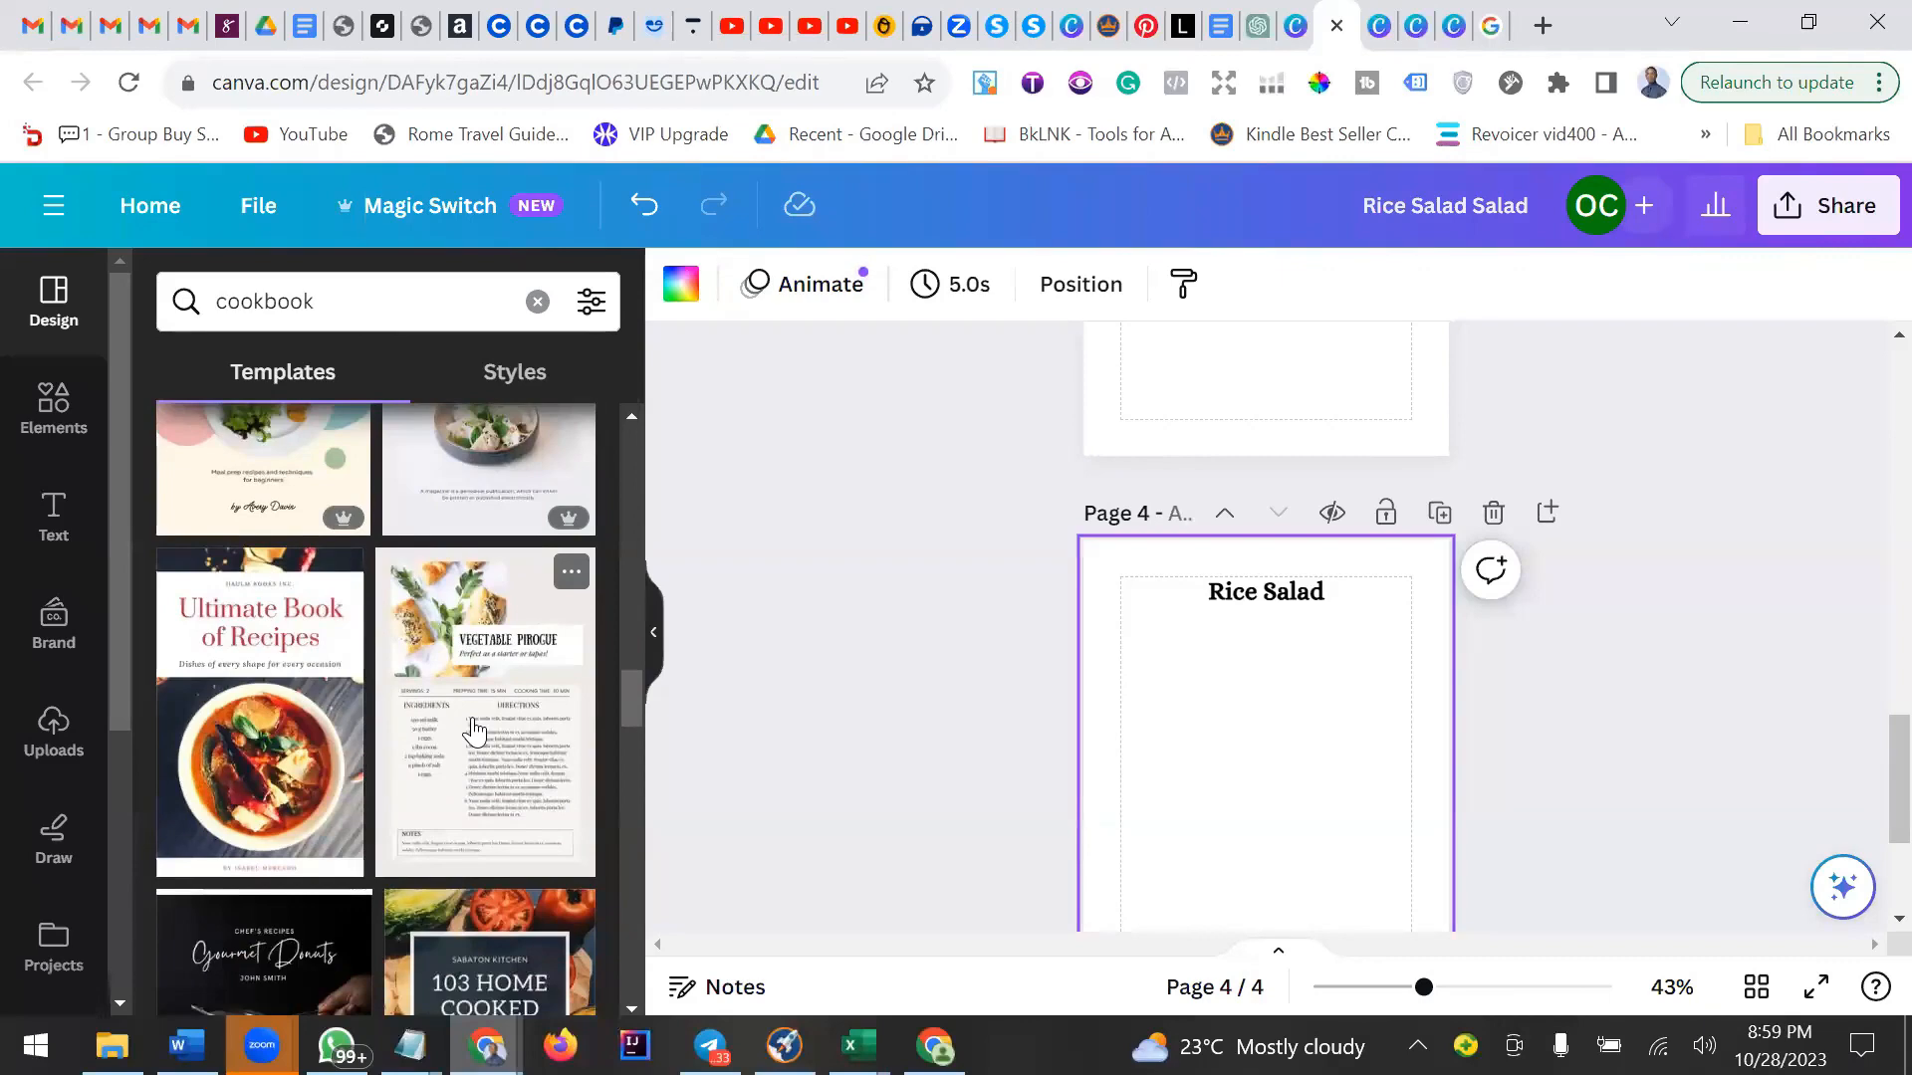
{"action": "scroll", "coordinate": [473, 732], "scroll_direction": "down", "scroll_amount": 3}
{"action": "scroll", "coordinate": [473, 732], "scroll_direction": "down", "scroll_amount": 3}
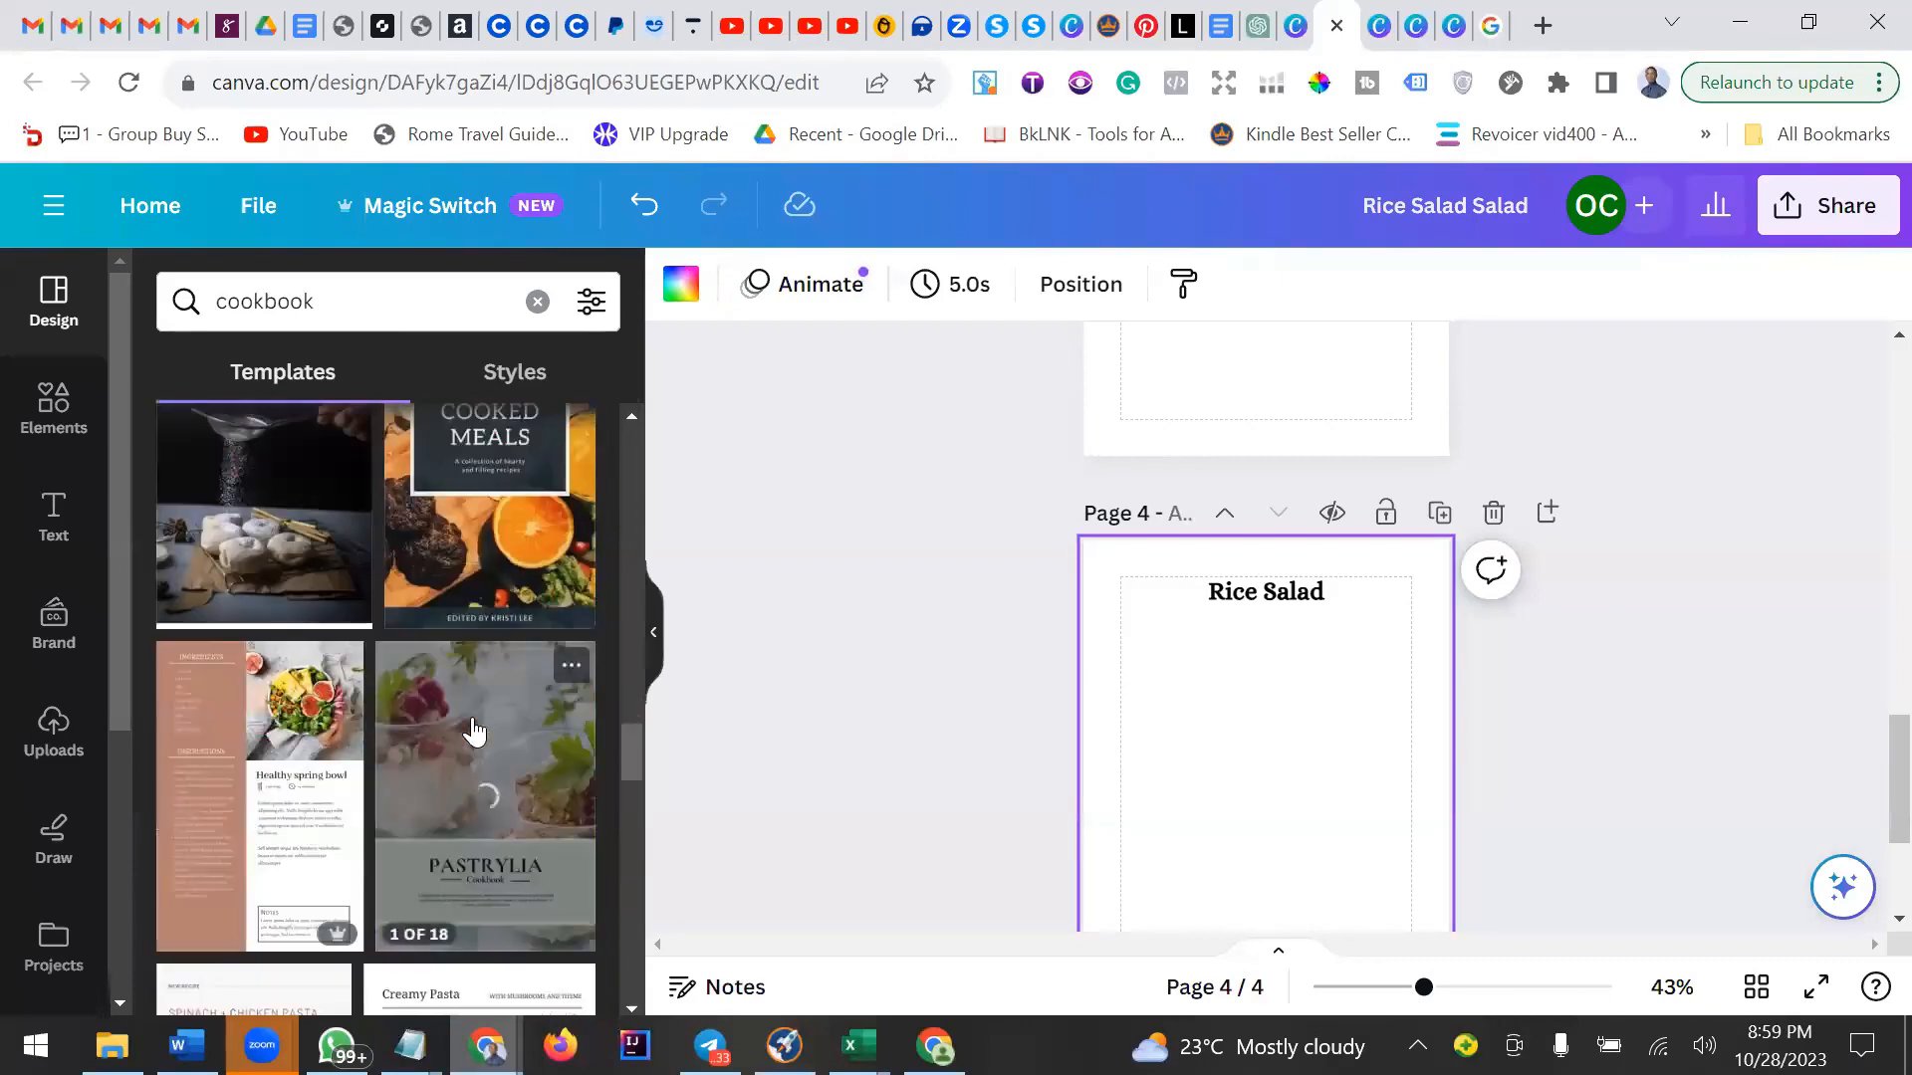
{"action": "scroll", "coordinate": [473, 732], "scroll_direction": "down", "scroll_amount": 3}
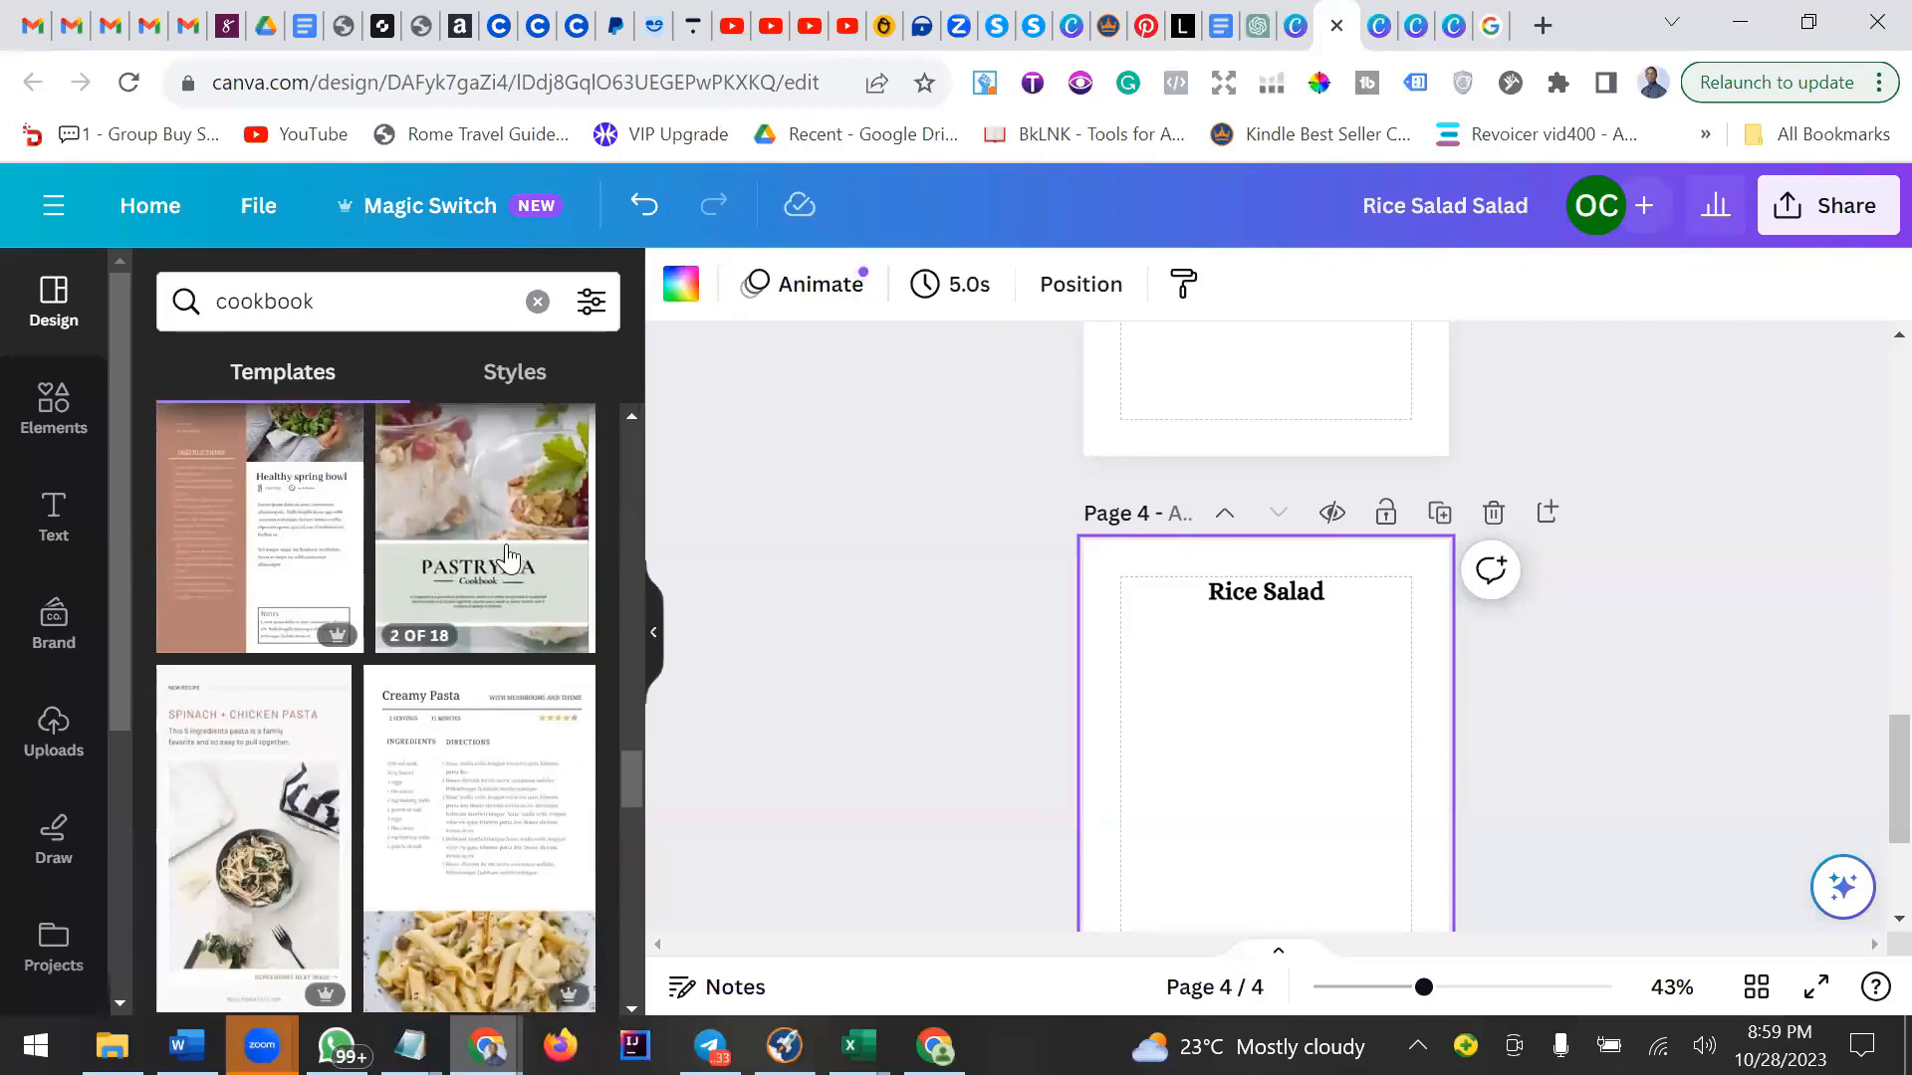
{"action": "scroll", "coordinate": [508, 555], "scroll_direction": "up", "scroll_amount": 2}
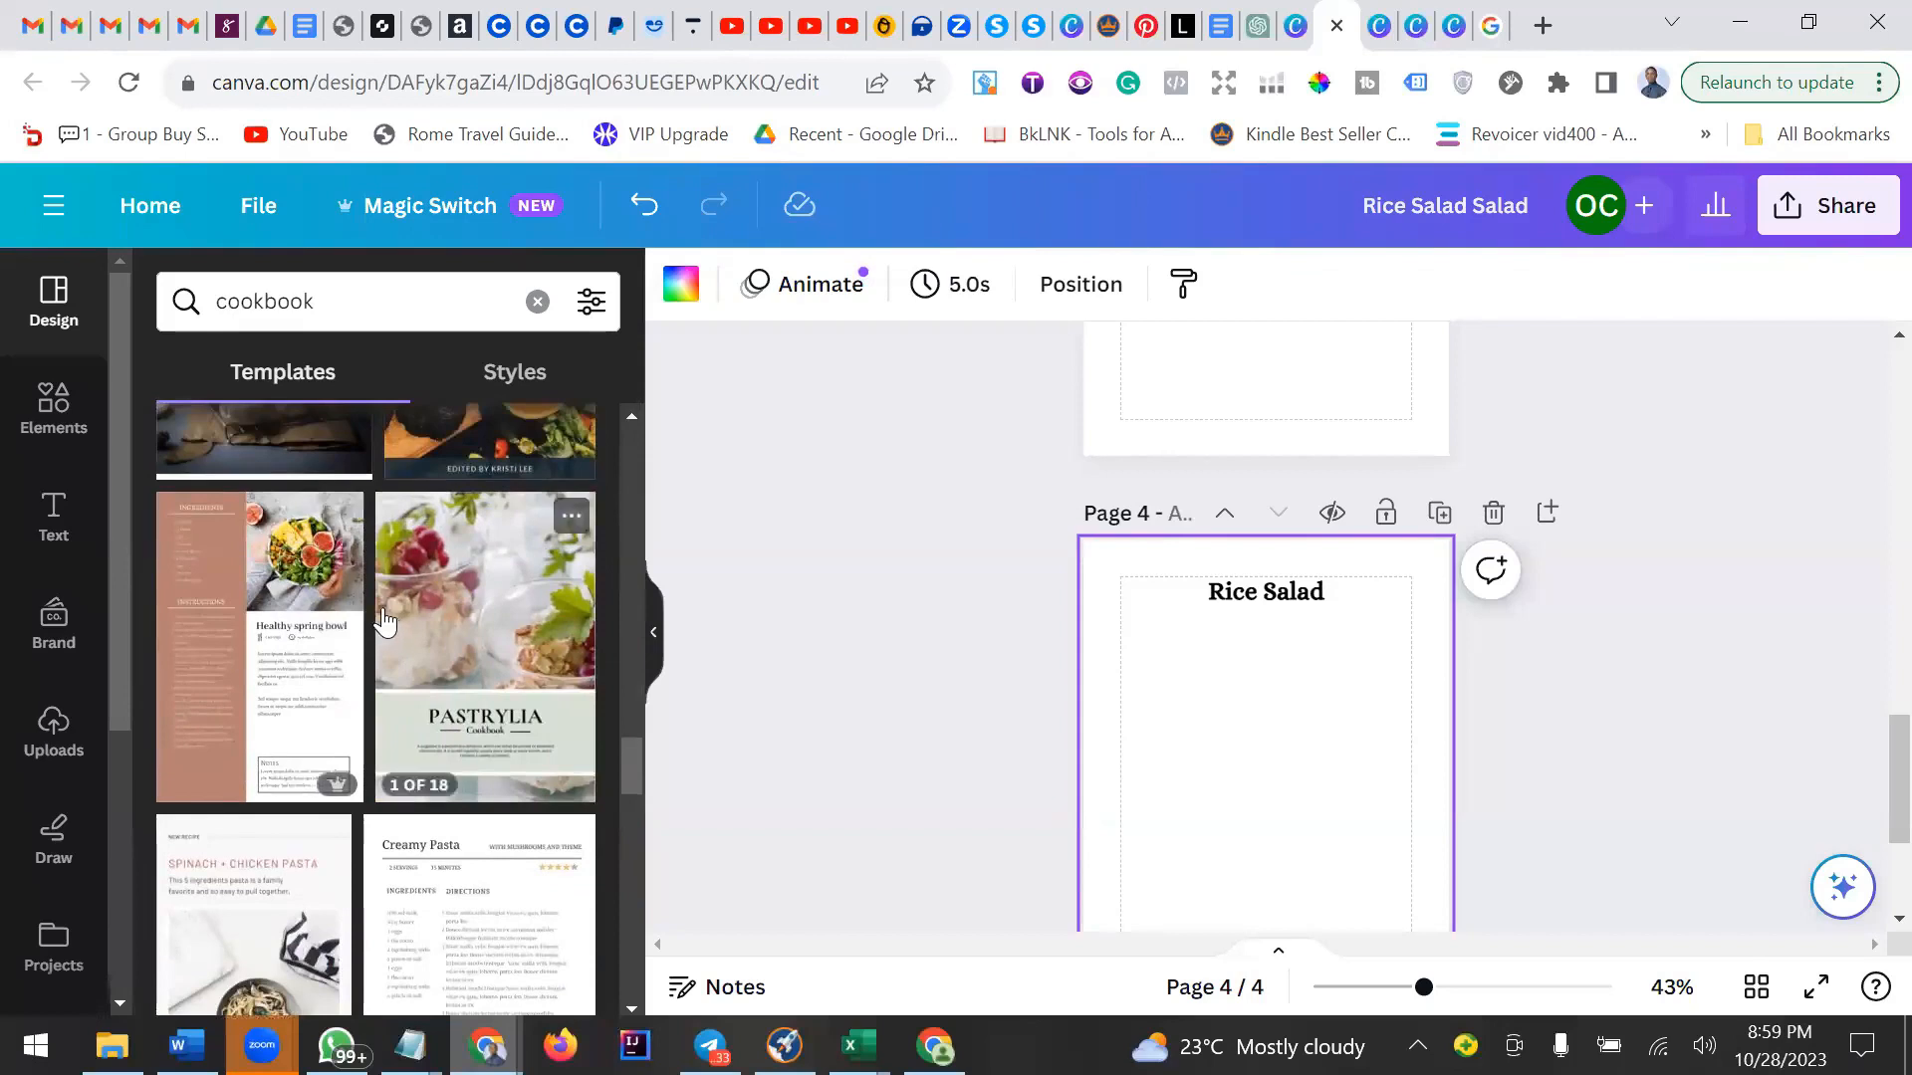
Open the Simple Pastry Cookbook A4 Document template and replace the current page with its contents page.
{"action": "left_click", "coordinate": [419, 609]}
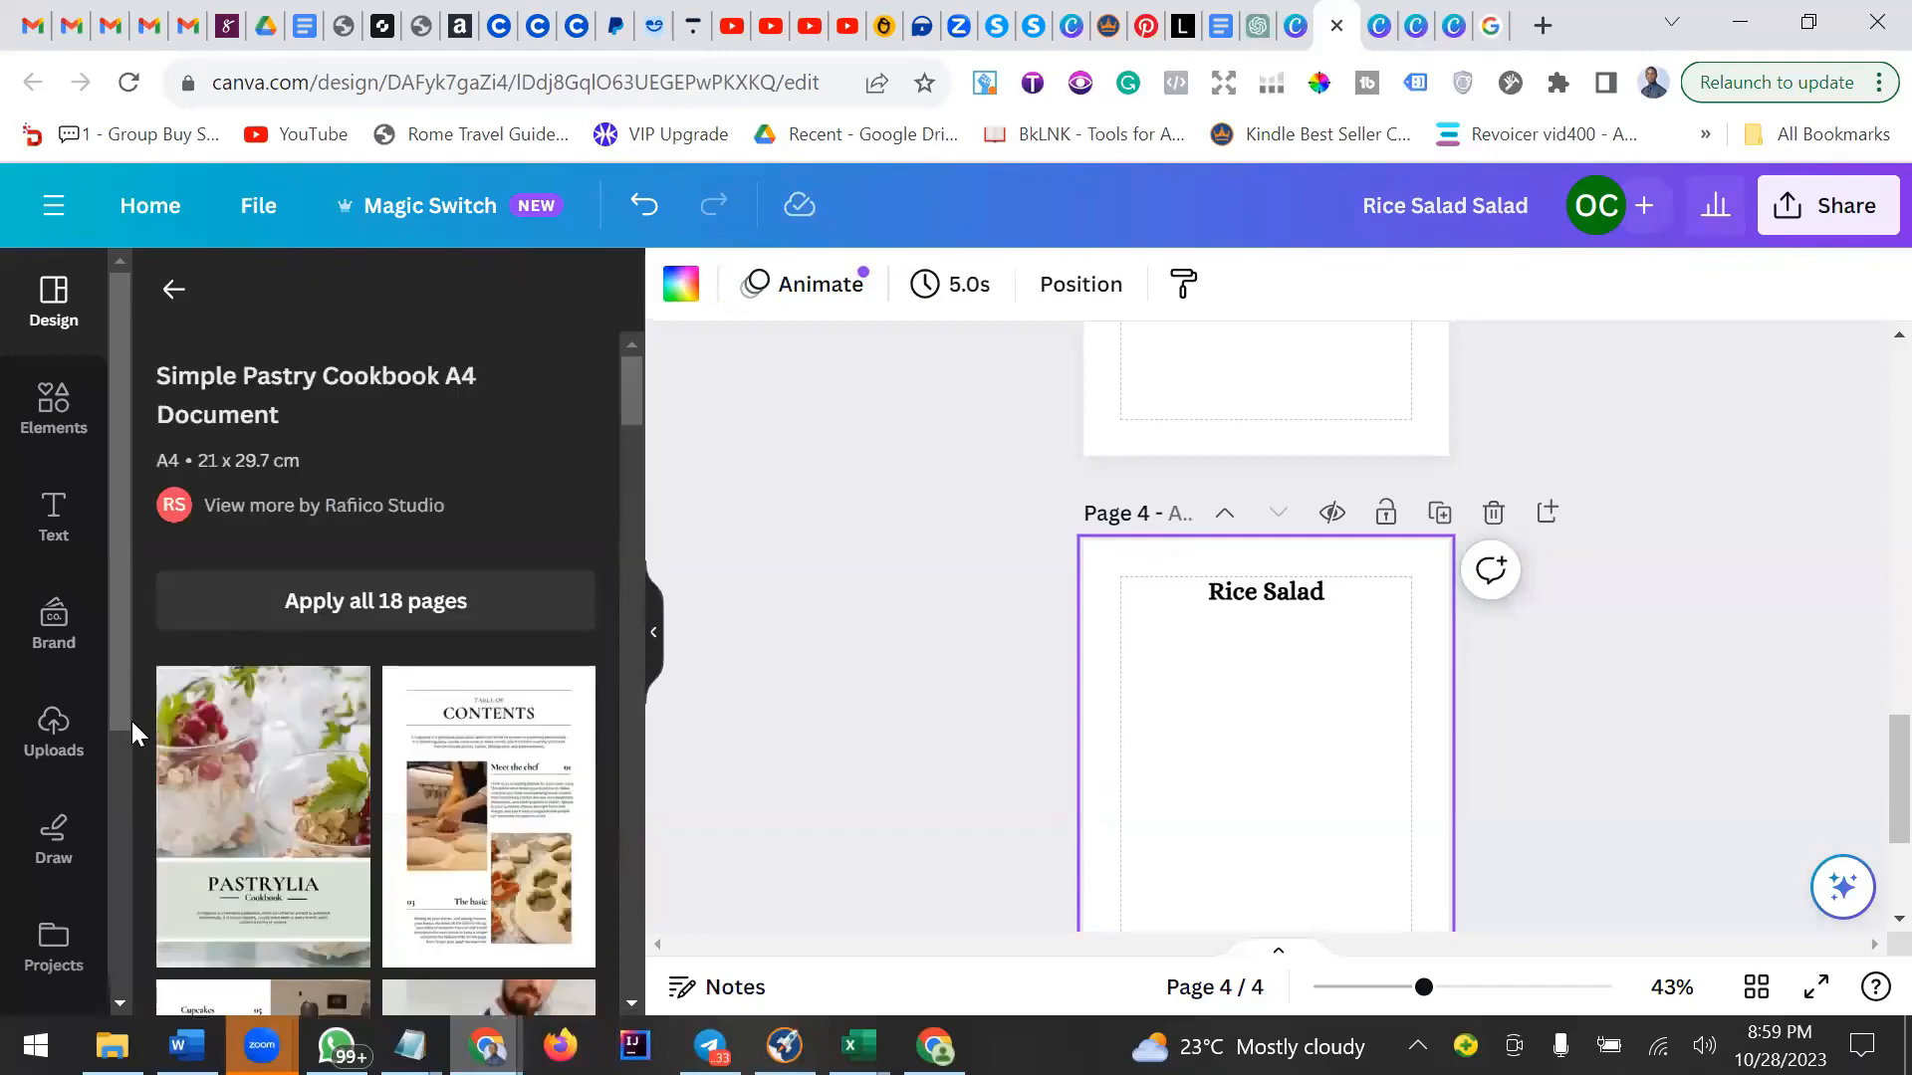
{"action": "scroll", "coordinate": [462, 516], "scroll_direction": "down", "scroll_amount": 3}
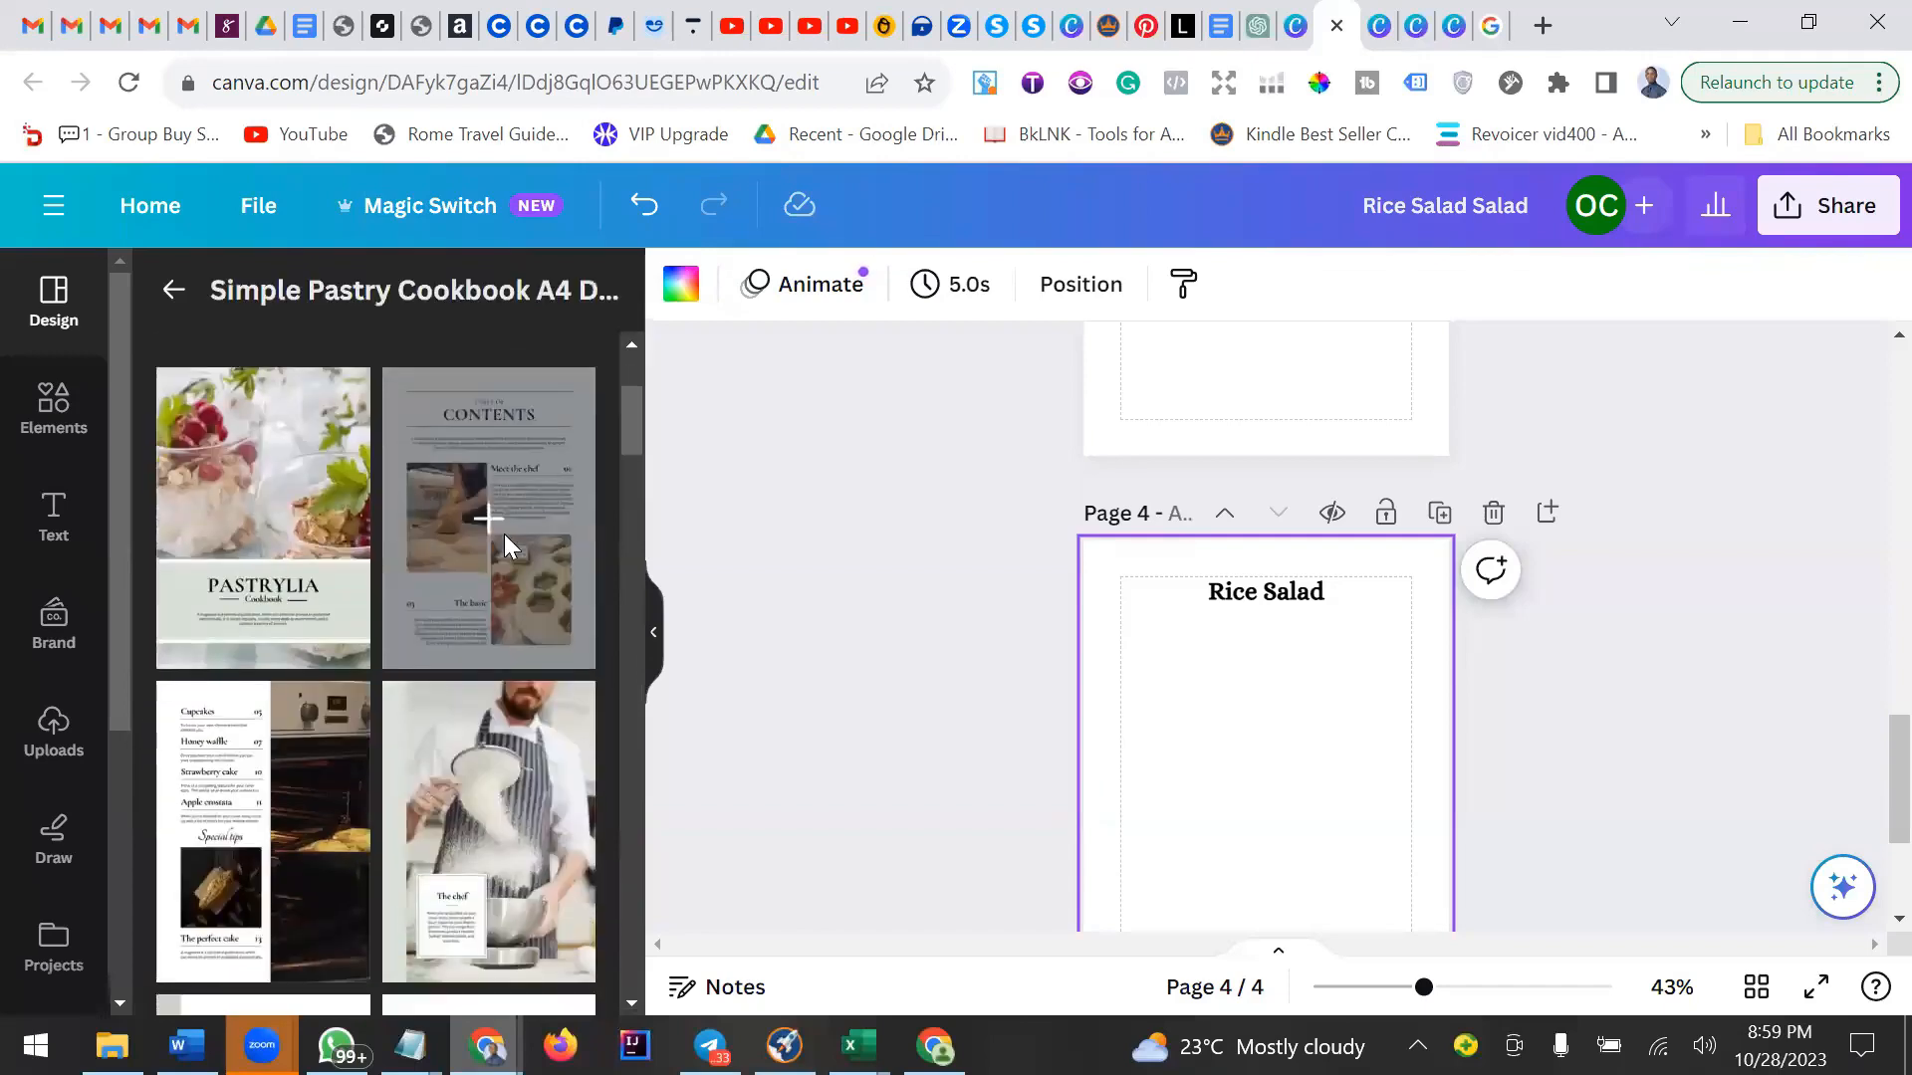
{"action": "left_click", "coordinate": [504, 533]}
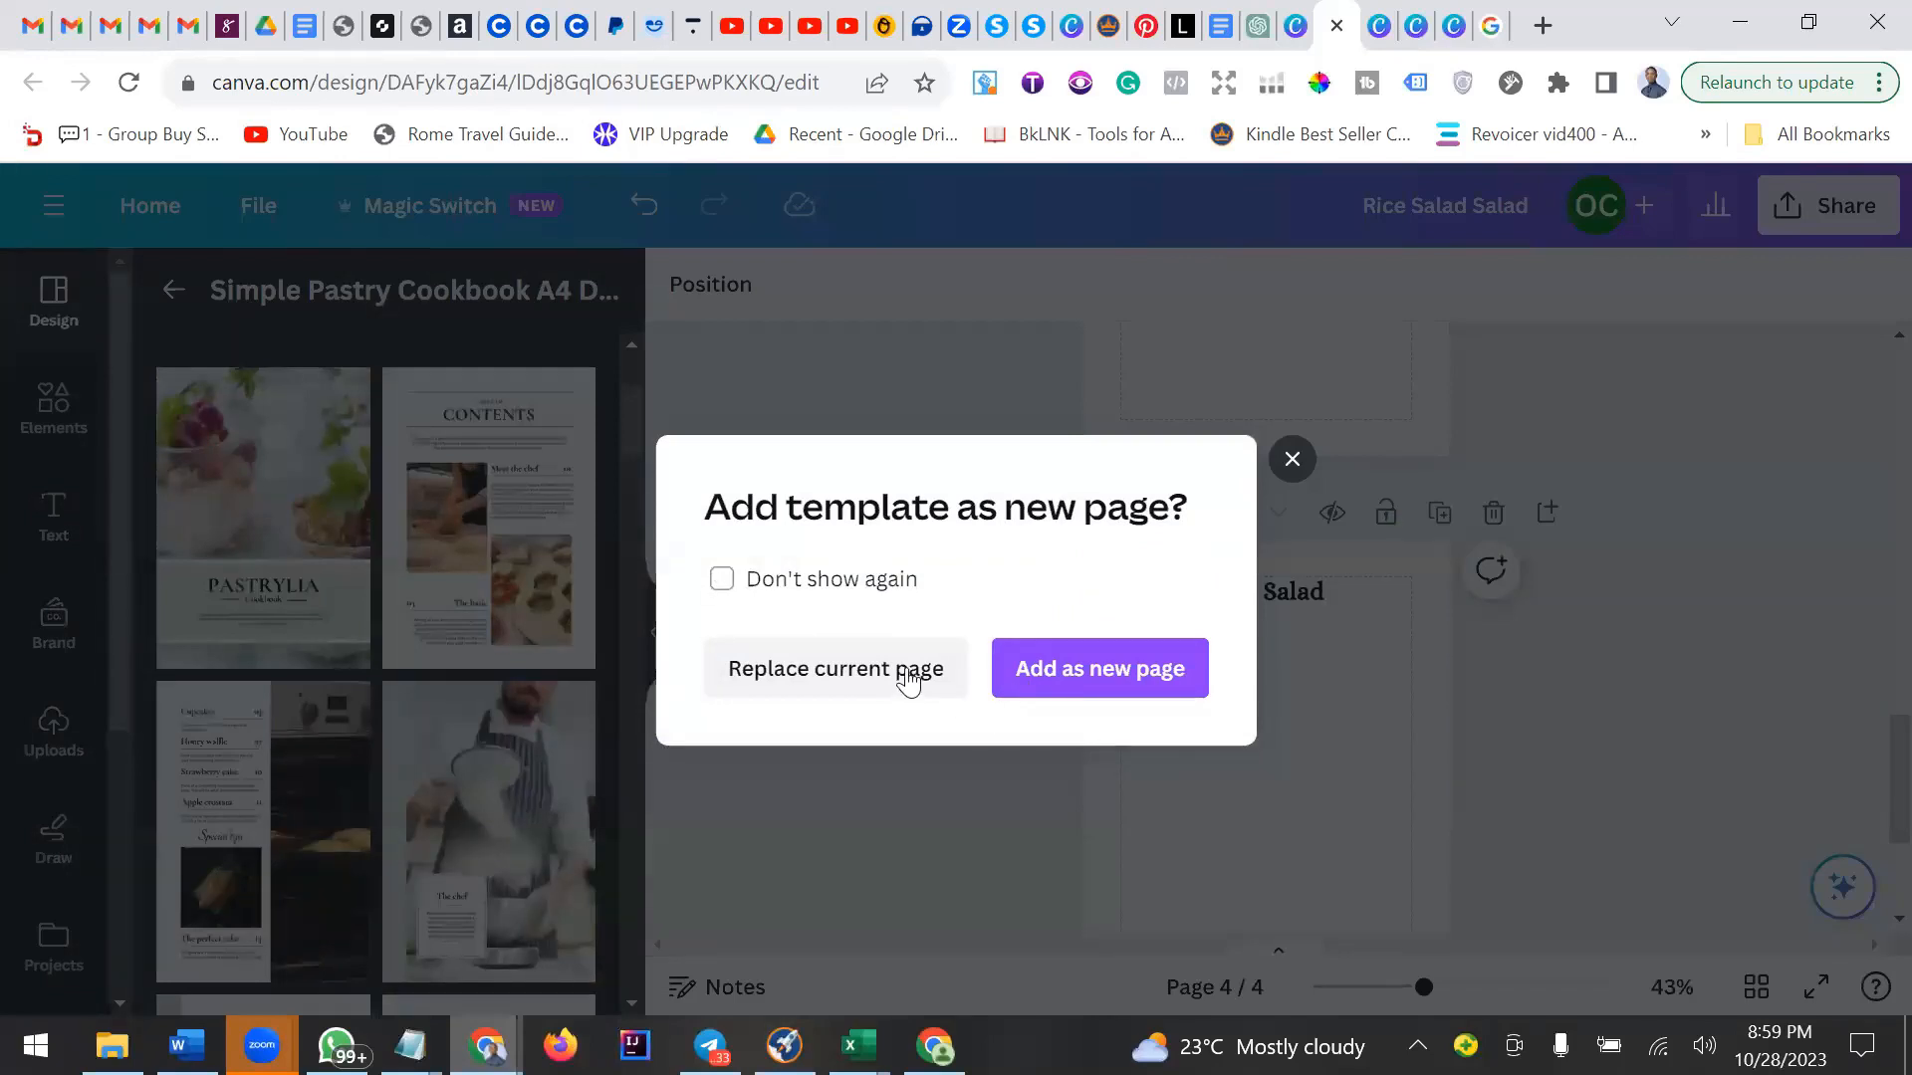
{"action": "left_click", "coordinate": [956, 676]}
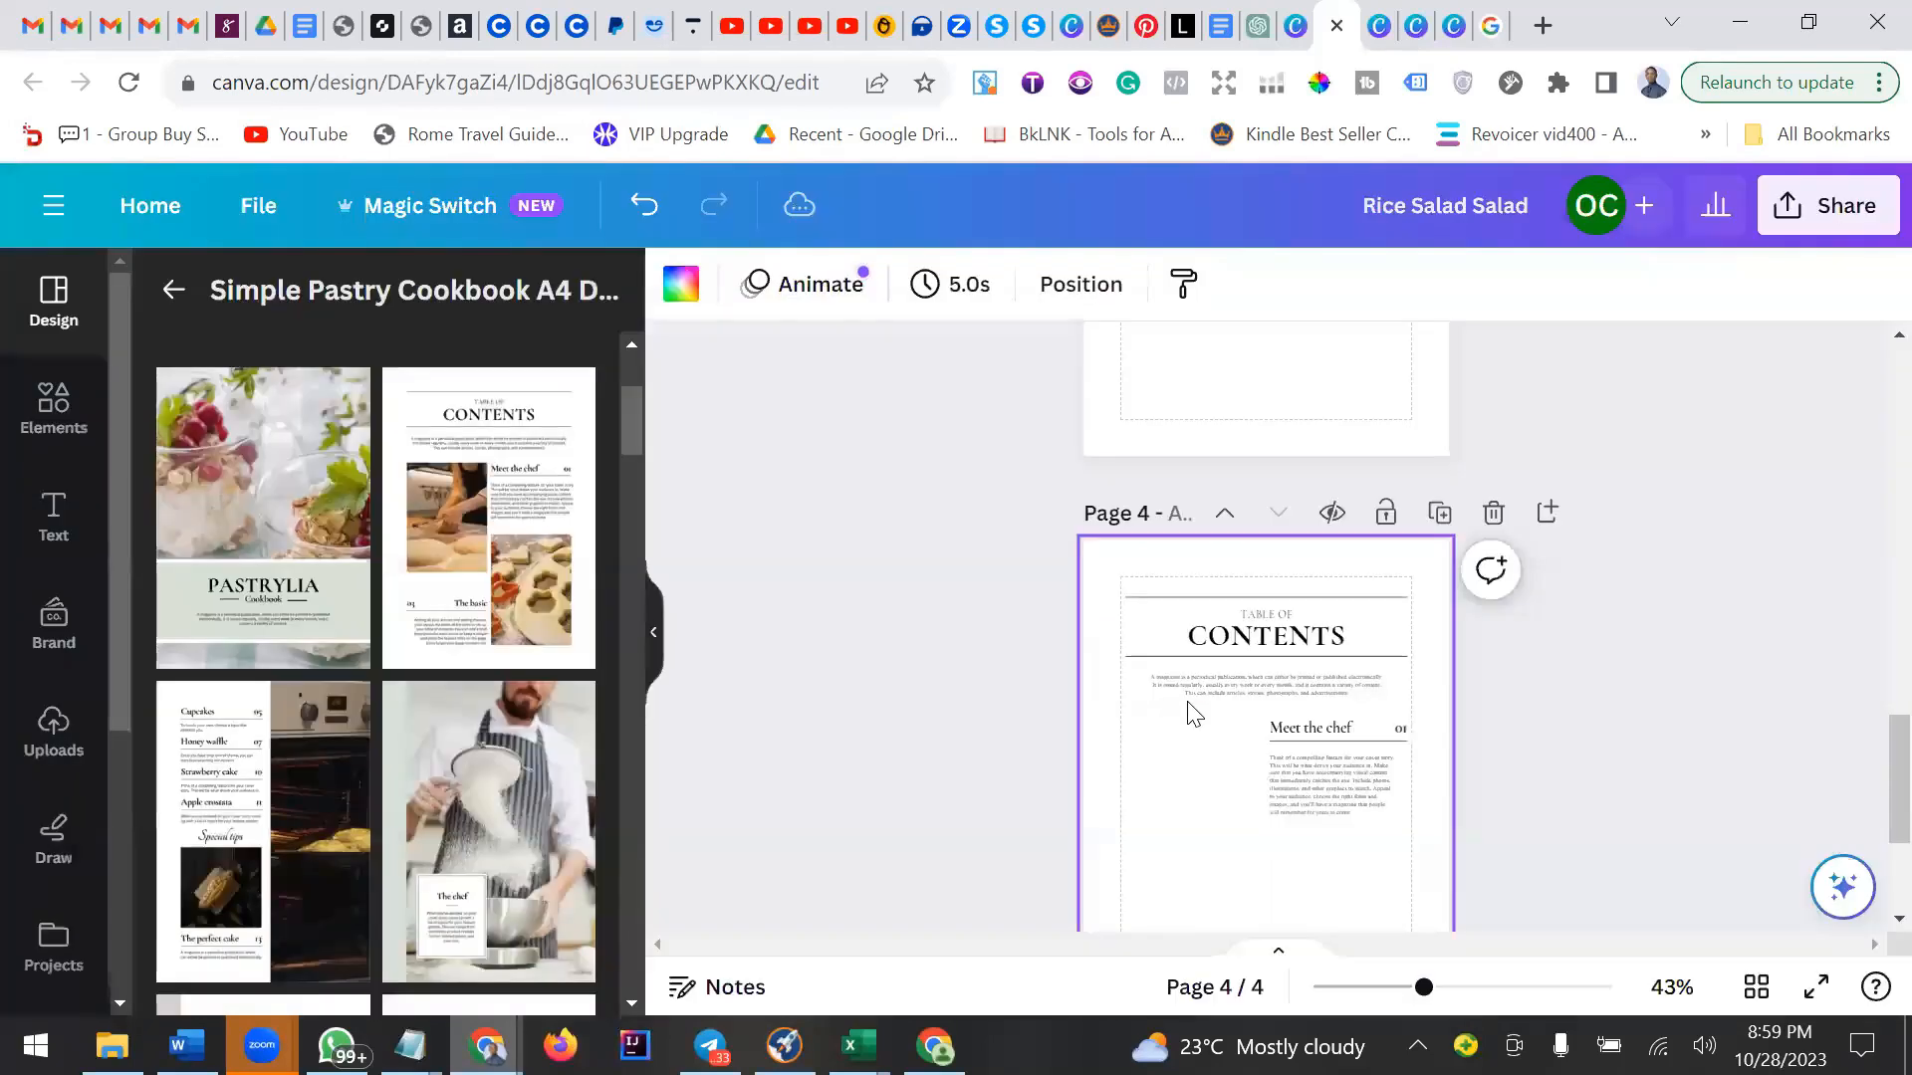
Examine the images and text boxes on the new contents page.
{"action": "scroll", "coordinate": [1189, 702], "scroll_direction": "down", "scroll_amount": 2}
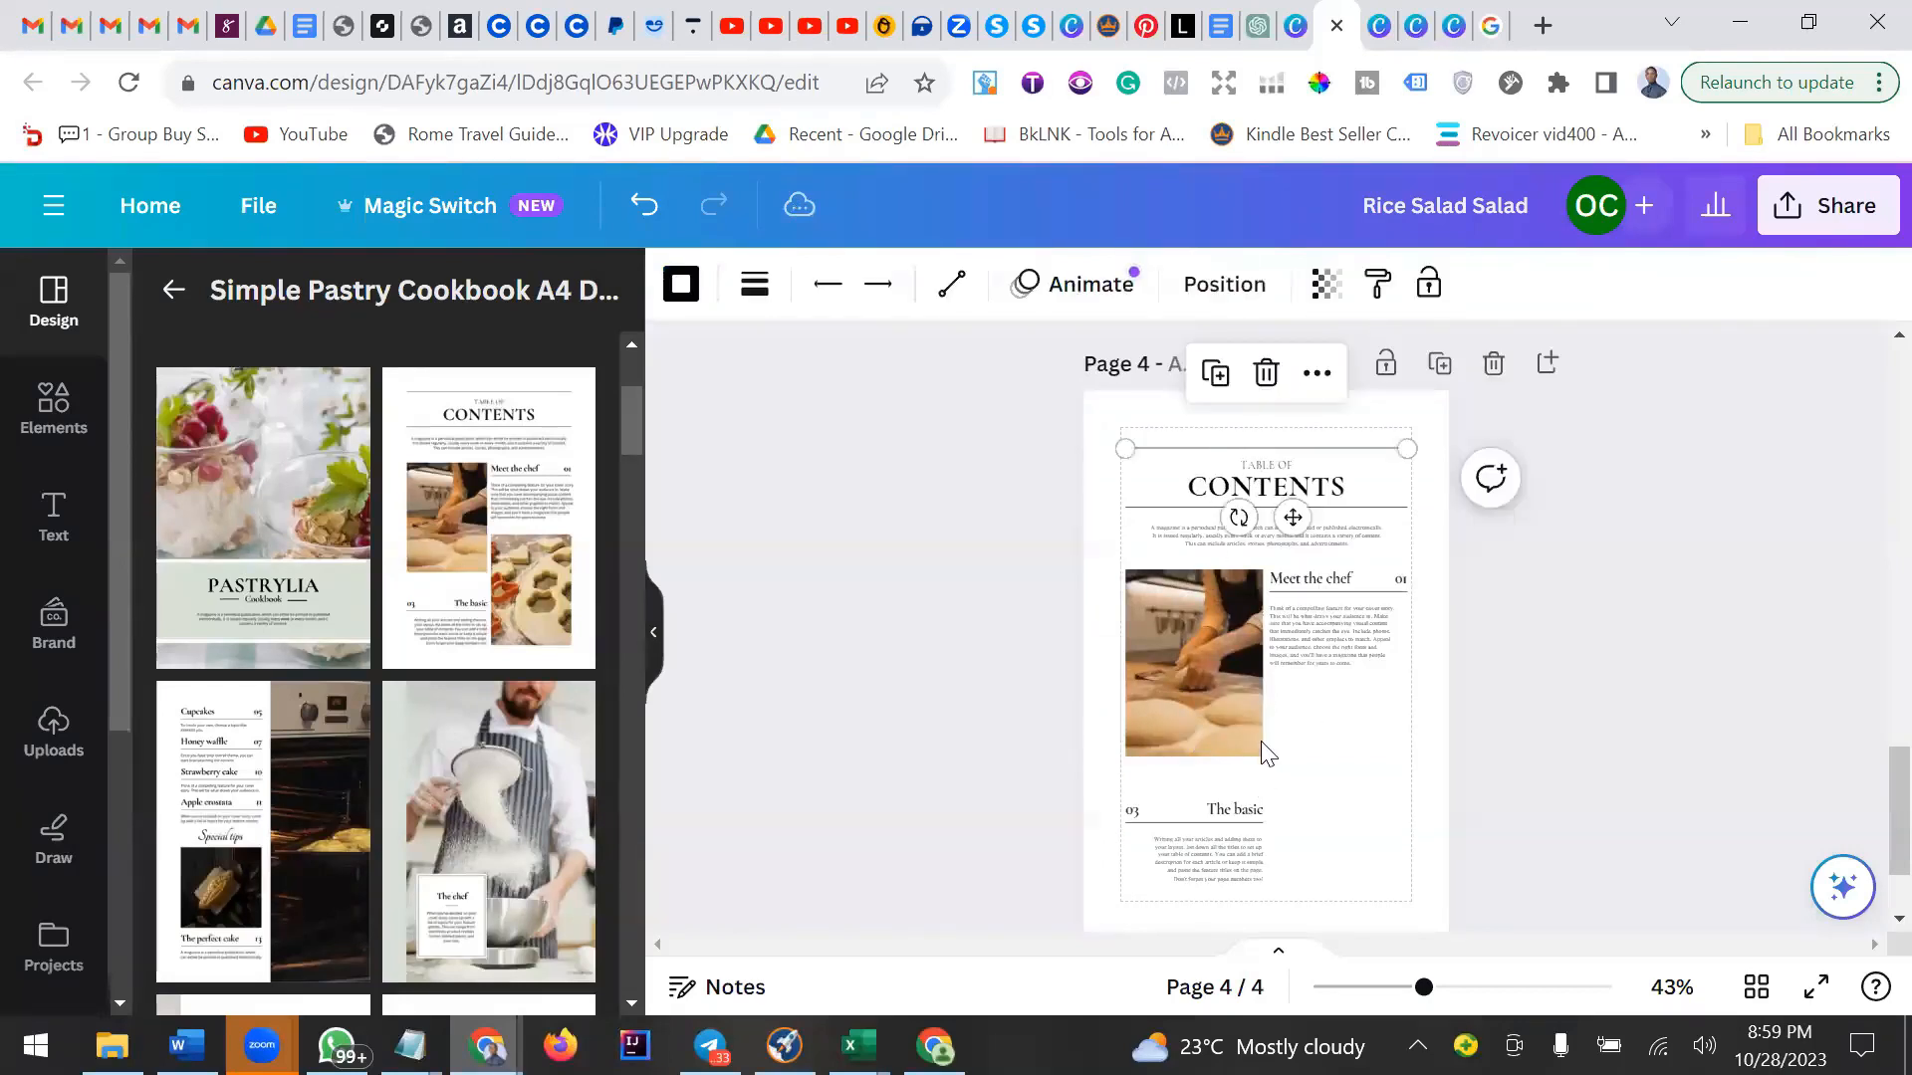
{"action": "left_click", "coordinate": [1250, 622]}
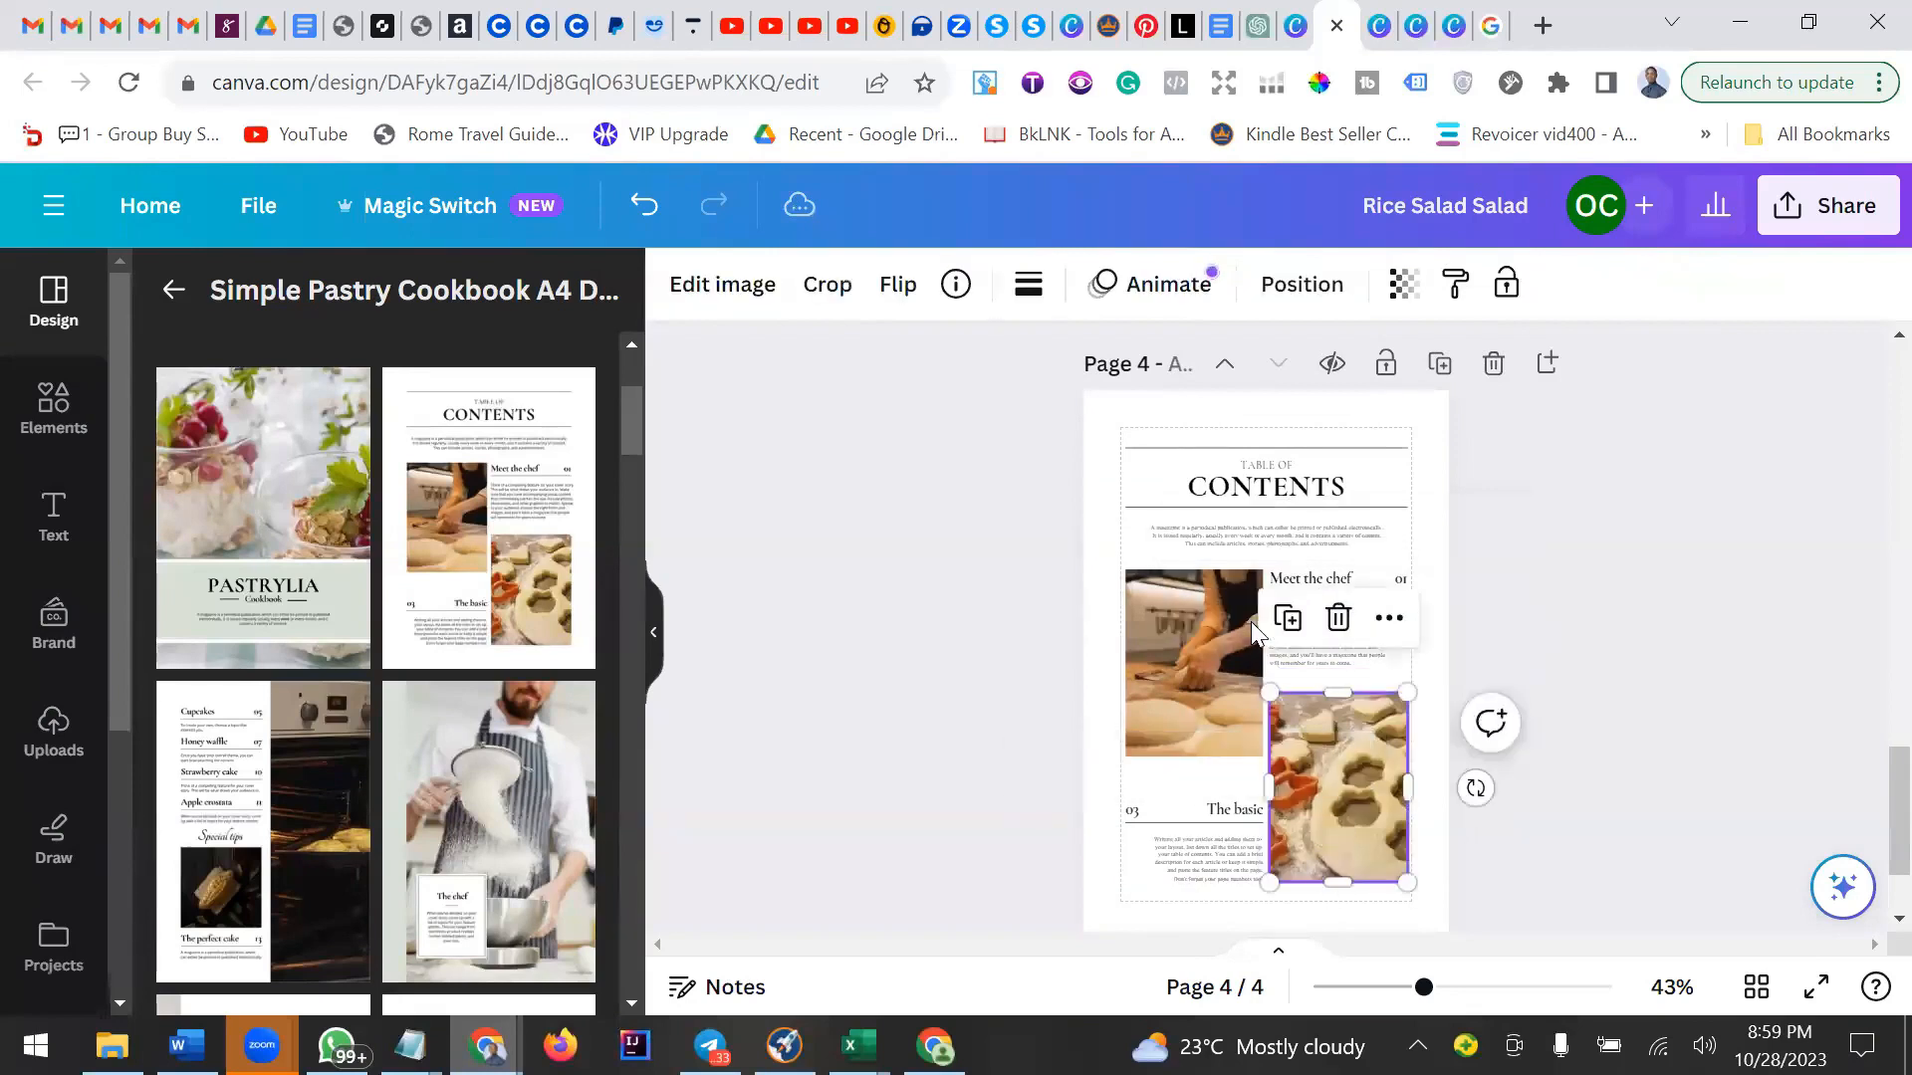
{"action": "left_click", "coordinate": [1293, 466]}
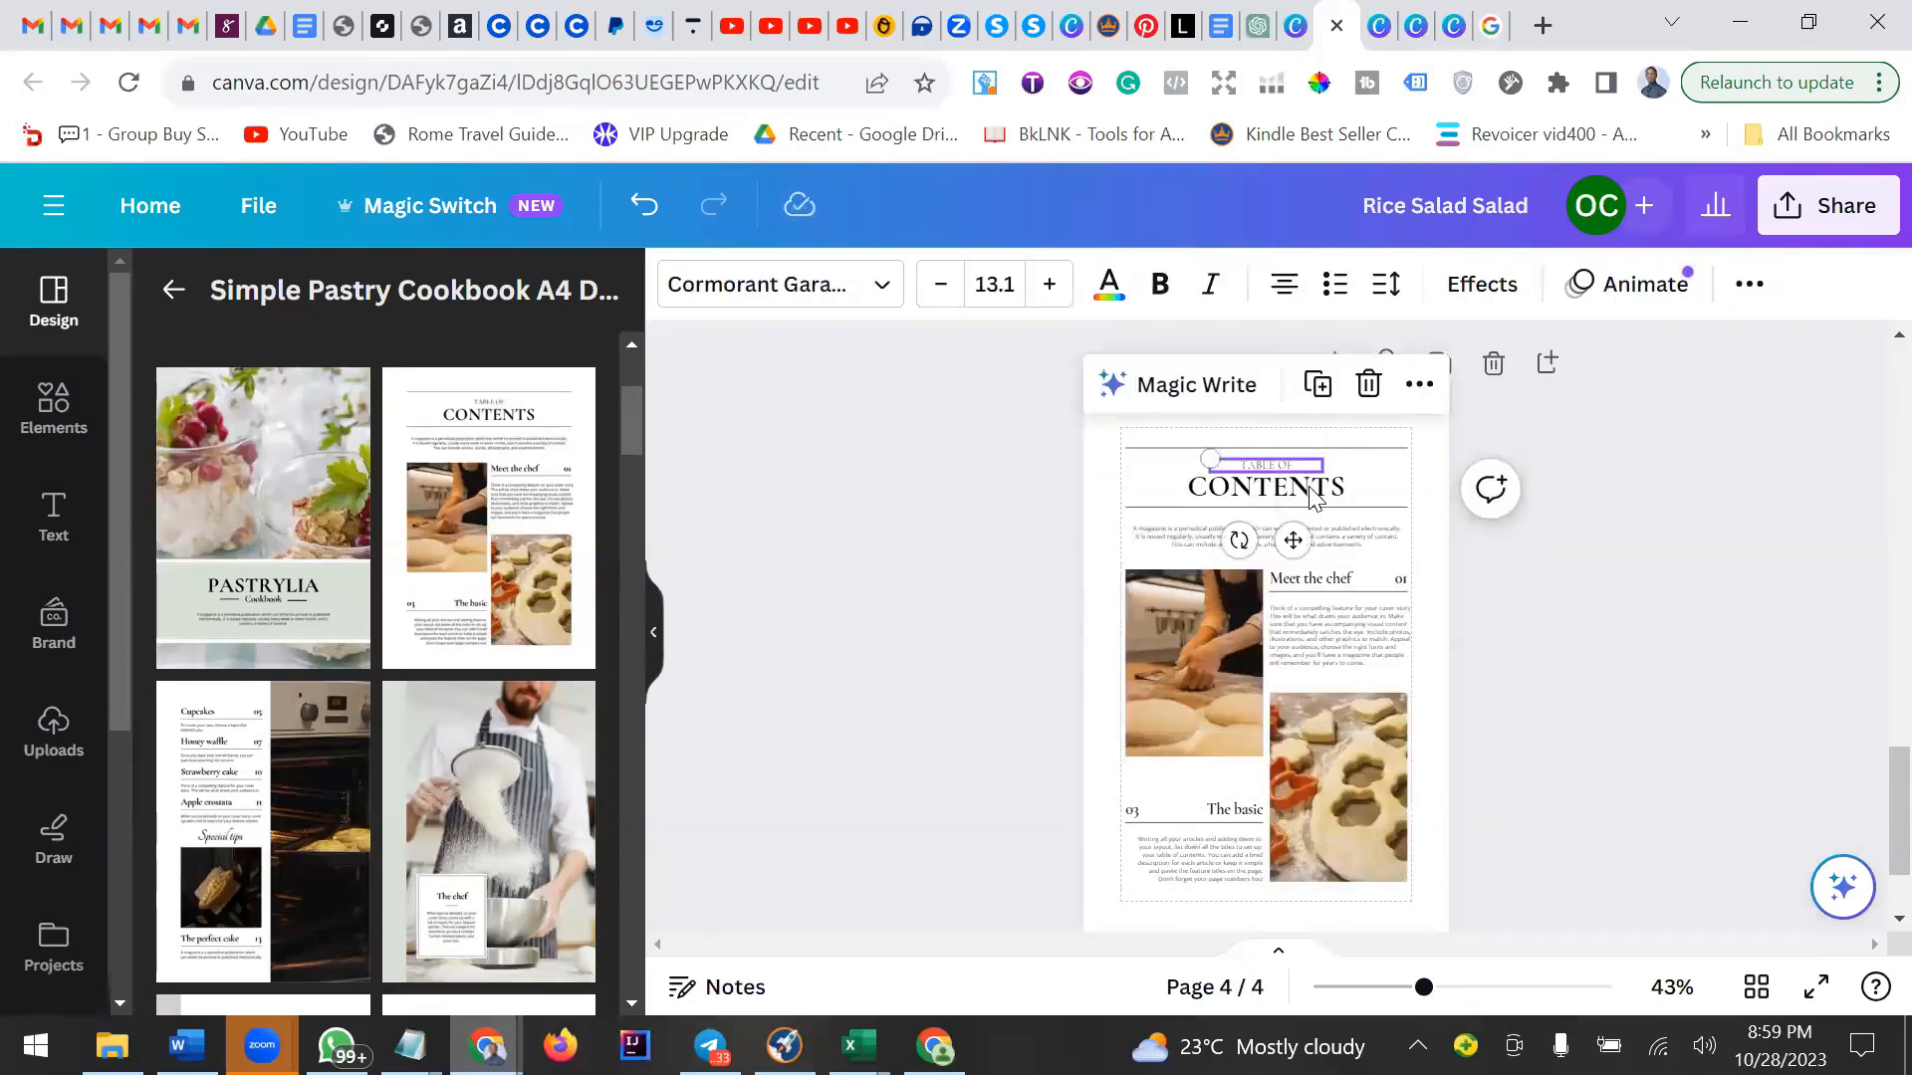
{"action": "left_click", "coordinate": [1363, 450]}
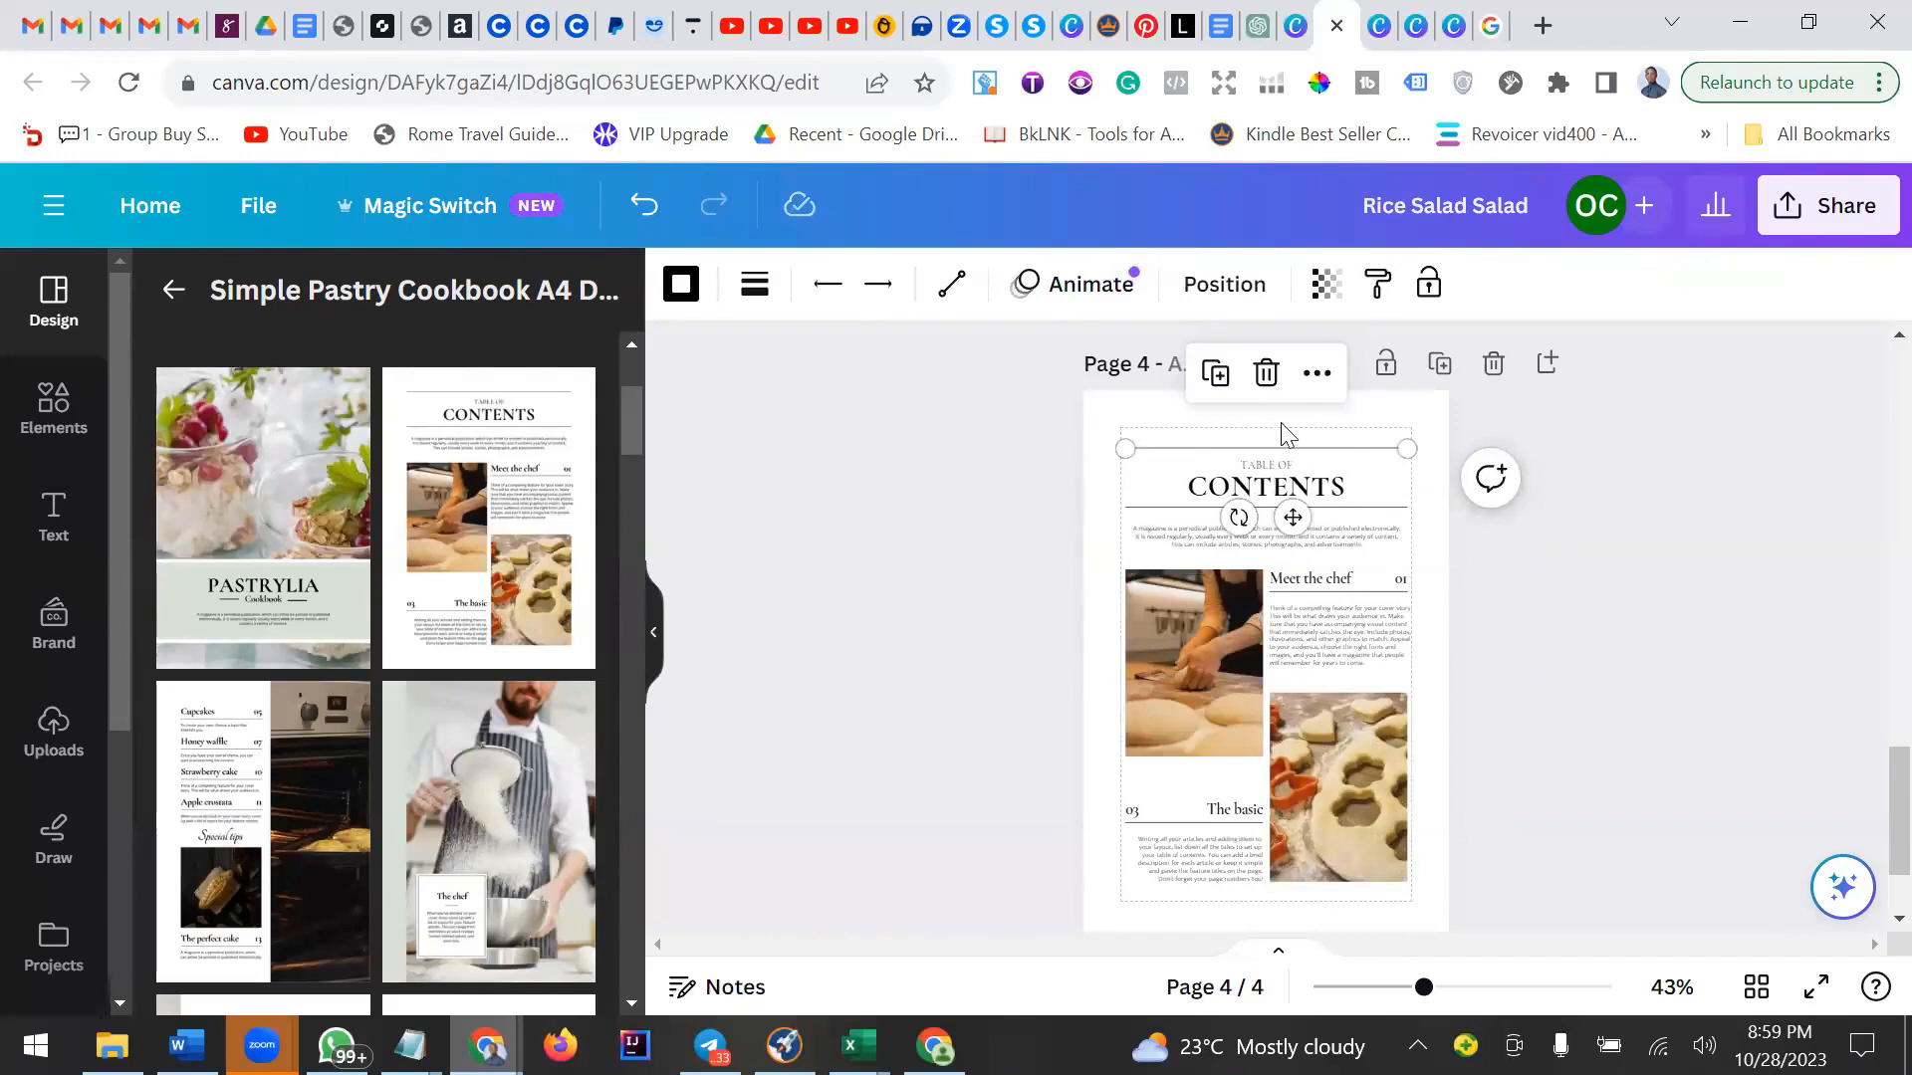
{"action": "scroll", "coordinate": [1296, 653], "scroll_direction": "down", "scroll_amount": 1}
{"action": "left_click", "coordinate": [1213, 701]}
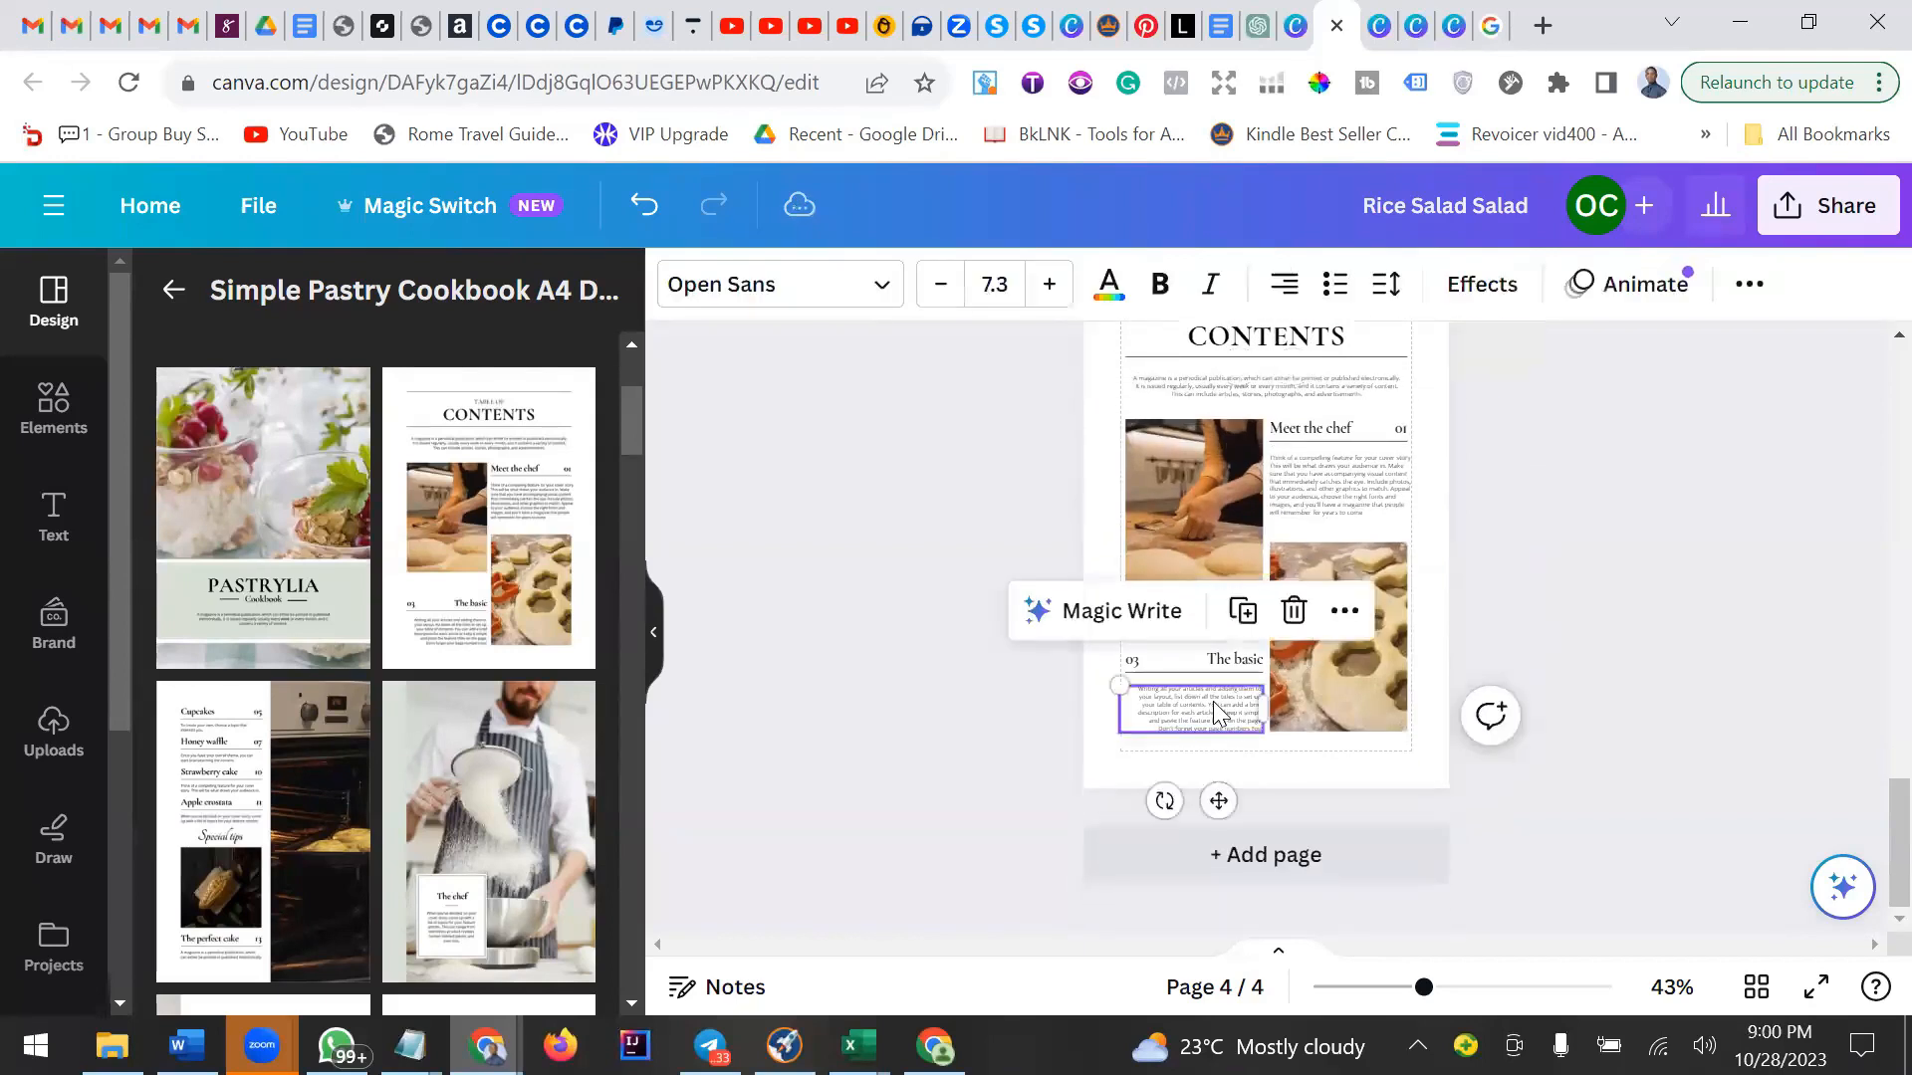
{"action": "left_click", "coordinate": [1324, 478]}
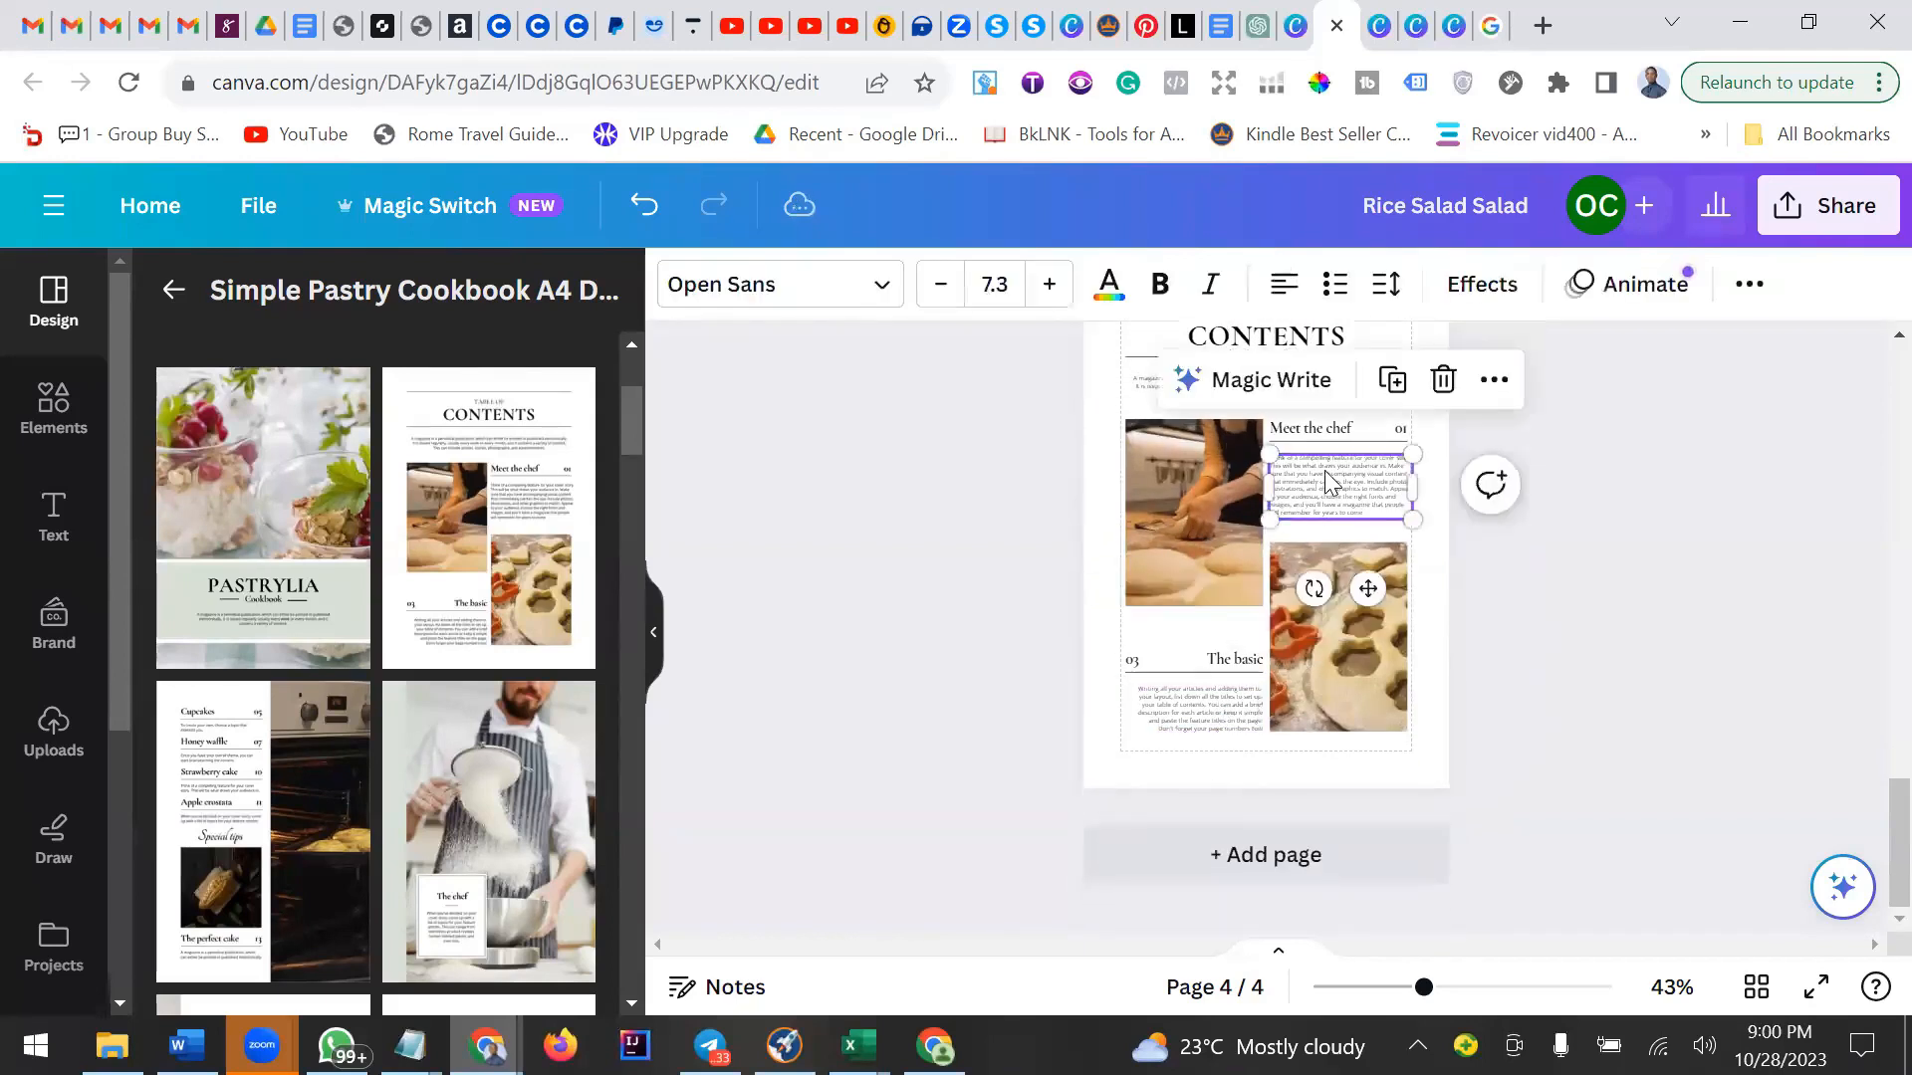
{"action": "left_click", "coordinate": [1338, 609]}
{"action": "left_click", "coordinate": [1197, 531]}
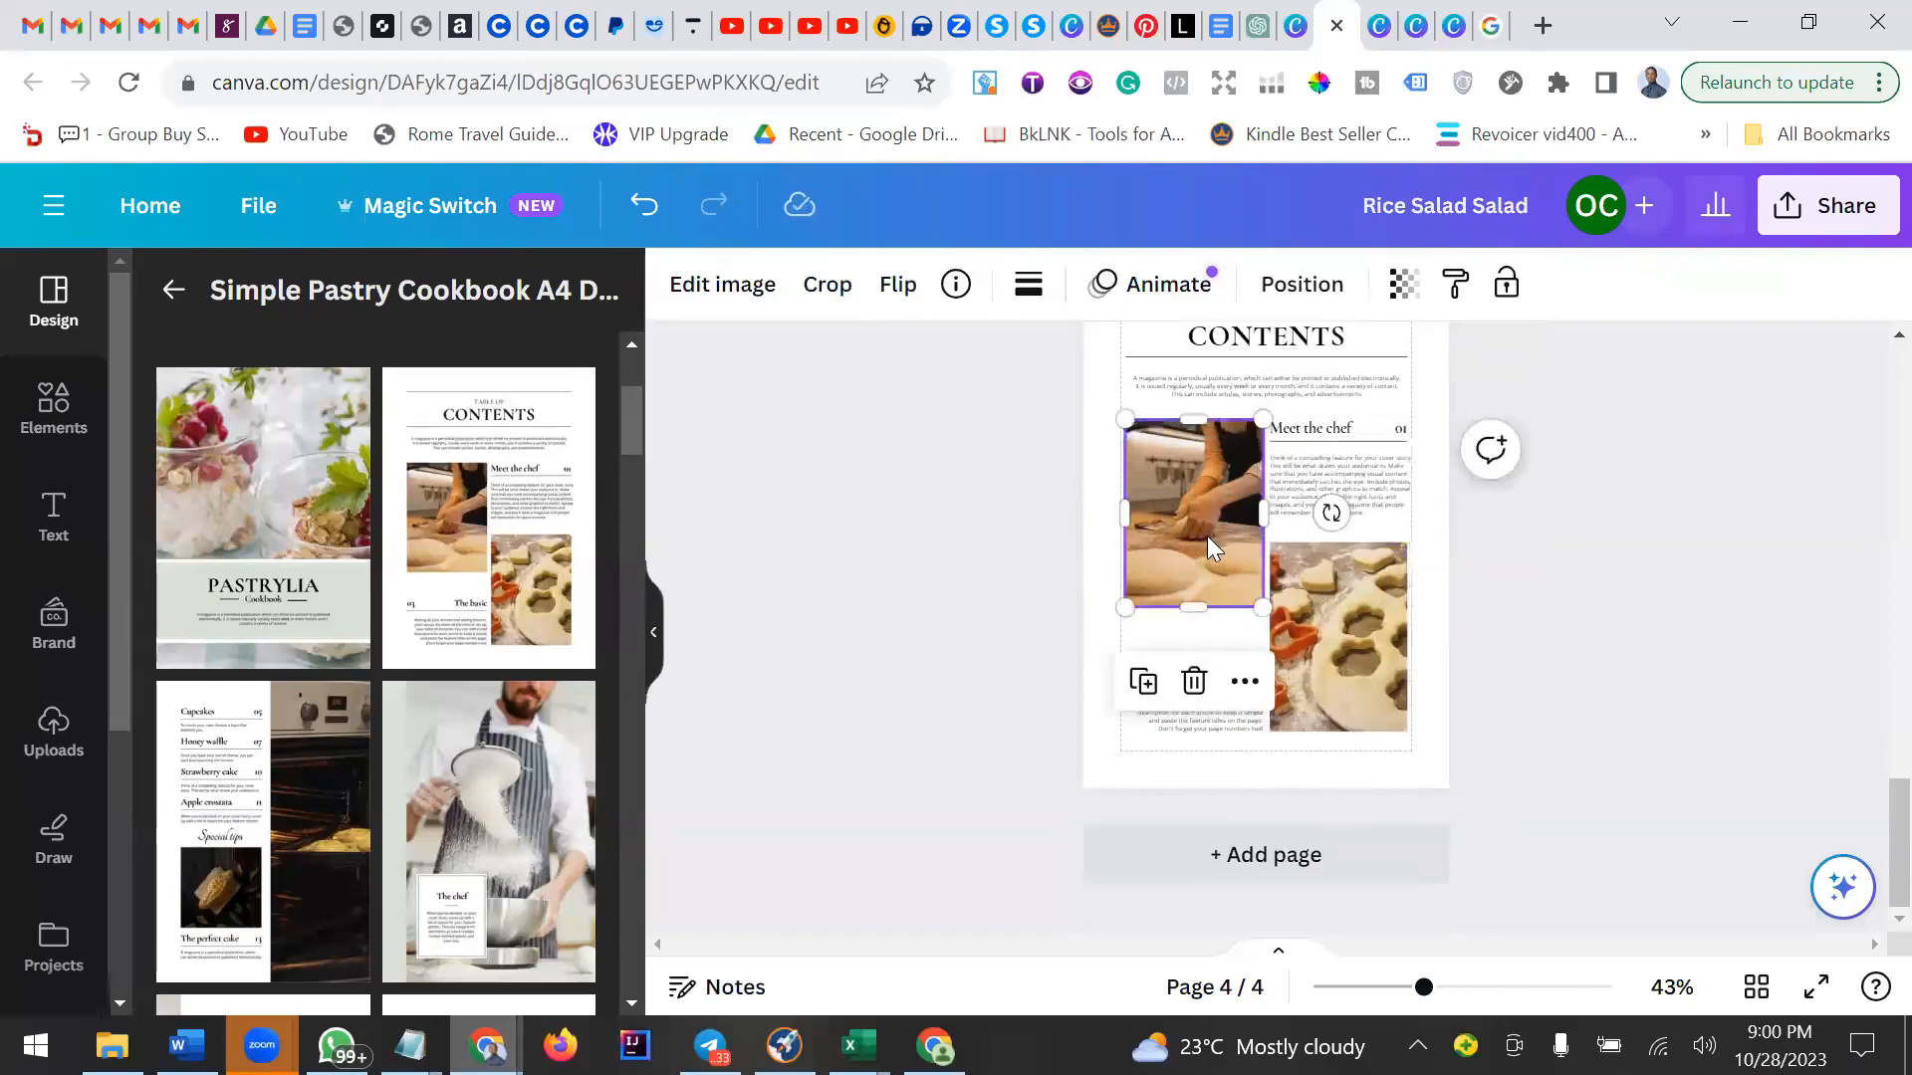
{"action": "scroll", "coordinate": [1209, 546], "scroll_direction": "up", "scroll_amount": 3}
Delete the small TABLE OF label above the CONTENTS heading.
{"action": "left_click", "coordinate": [1276, 470]}
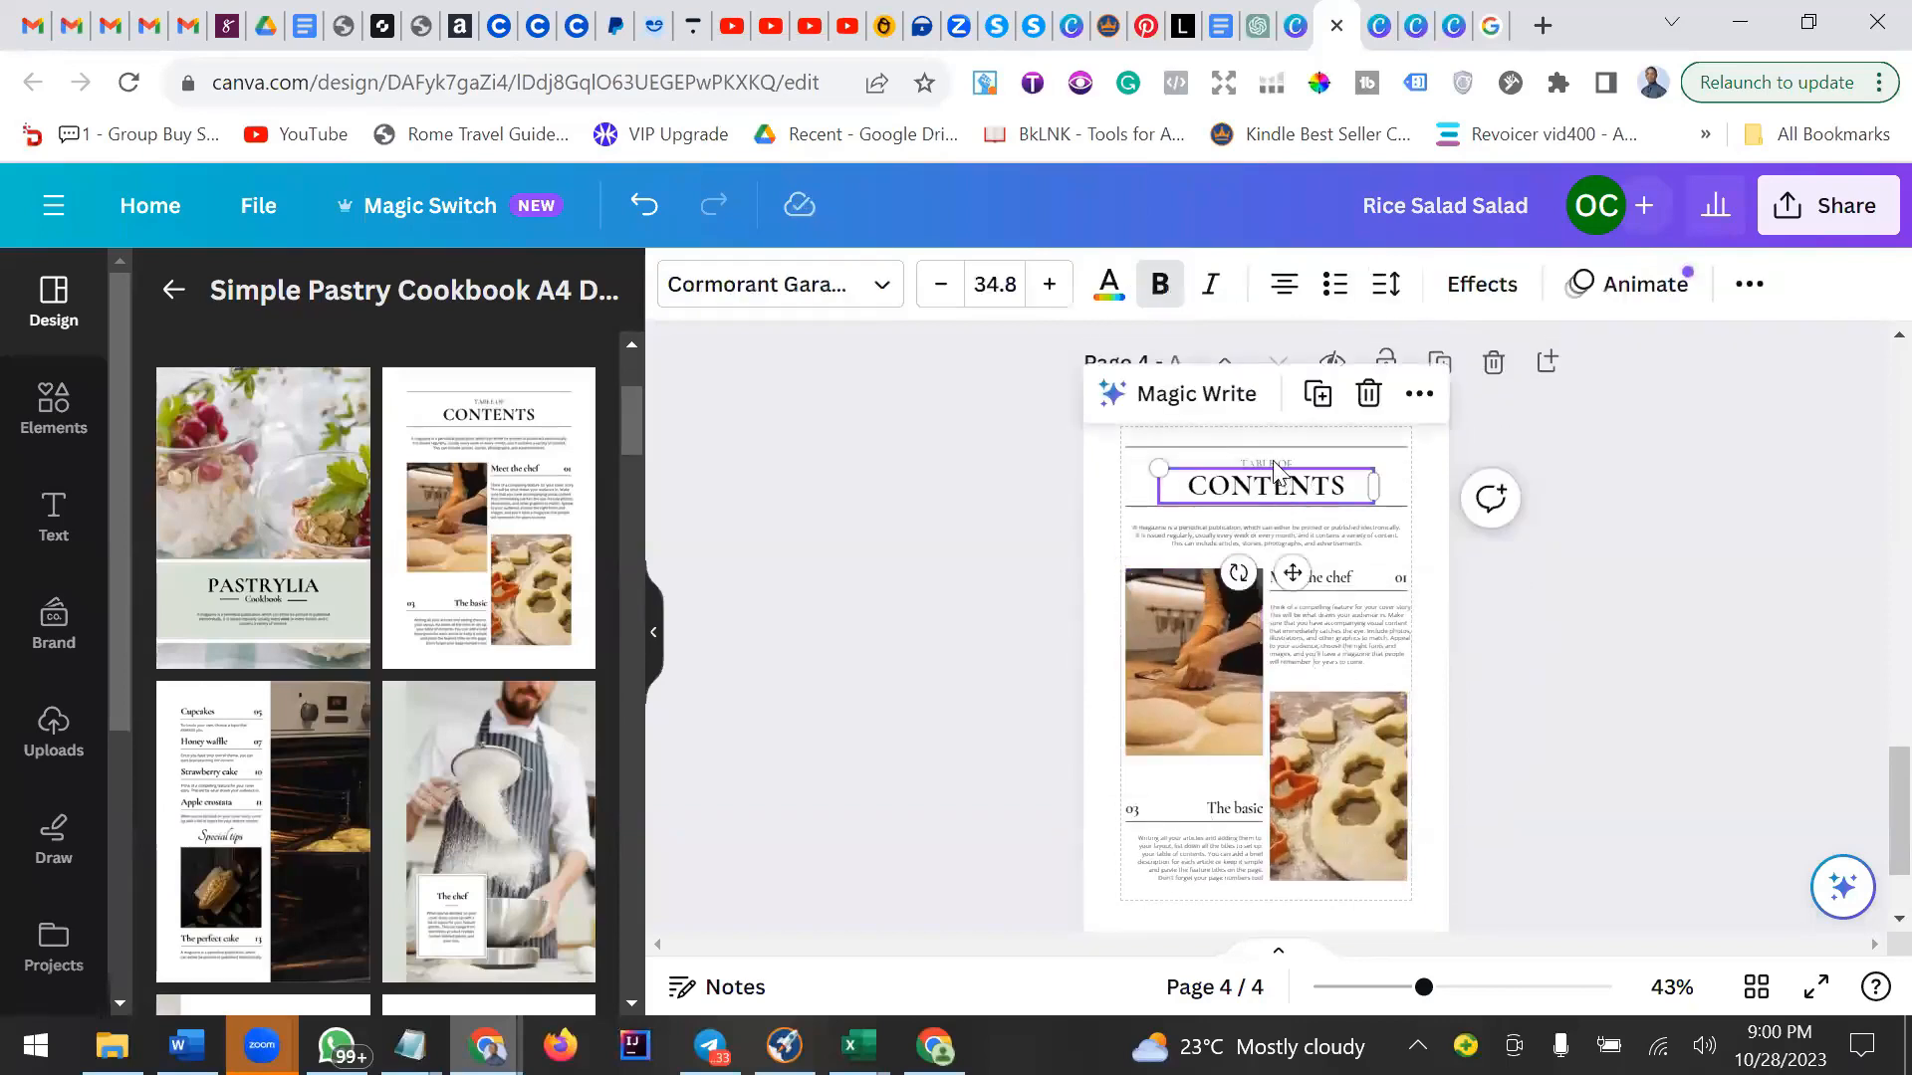
{"action": "left_click", "coordinate": [1275, 464]}
{"action": "scroll", "coordinate": [1313, 518], "scroll_direction": "up", "scroll_amount": 5}
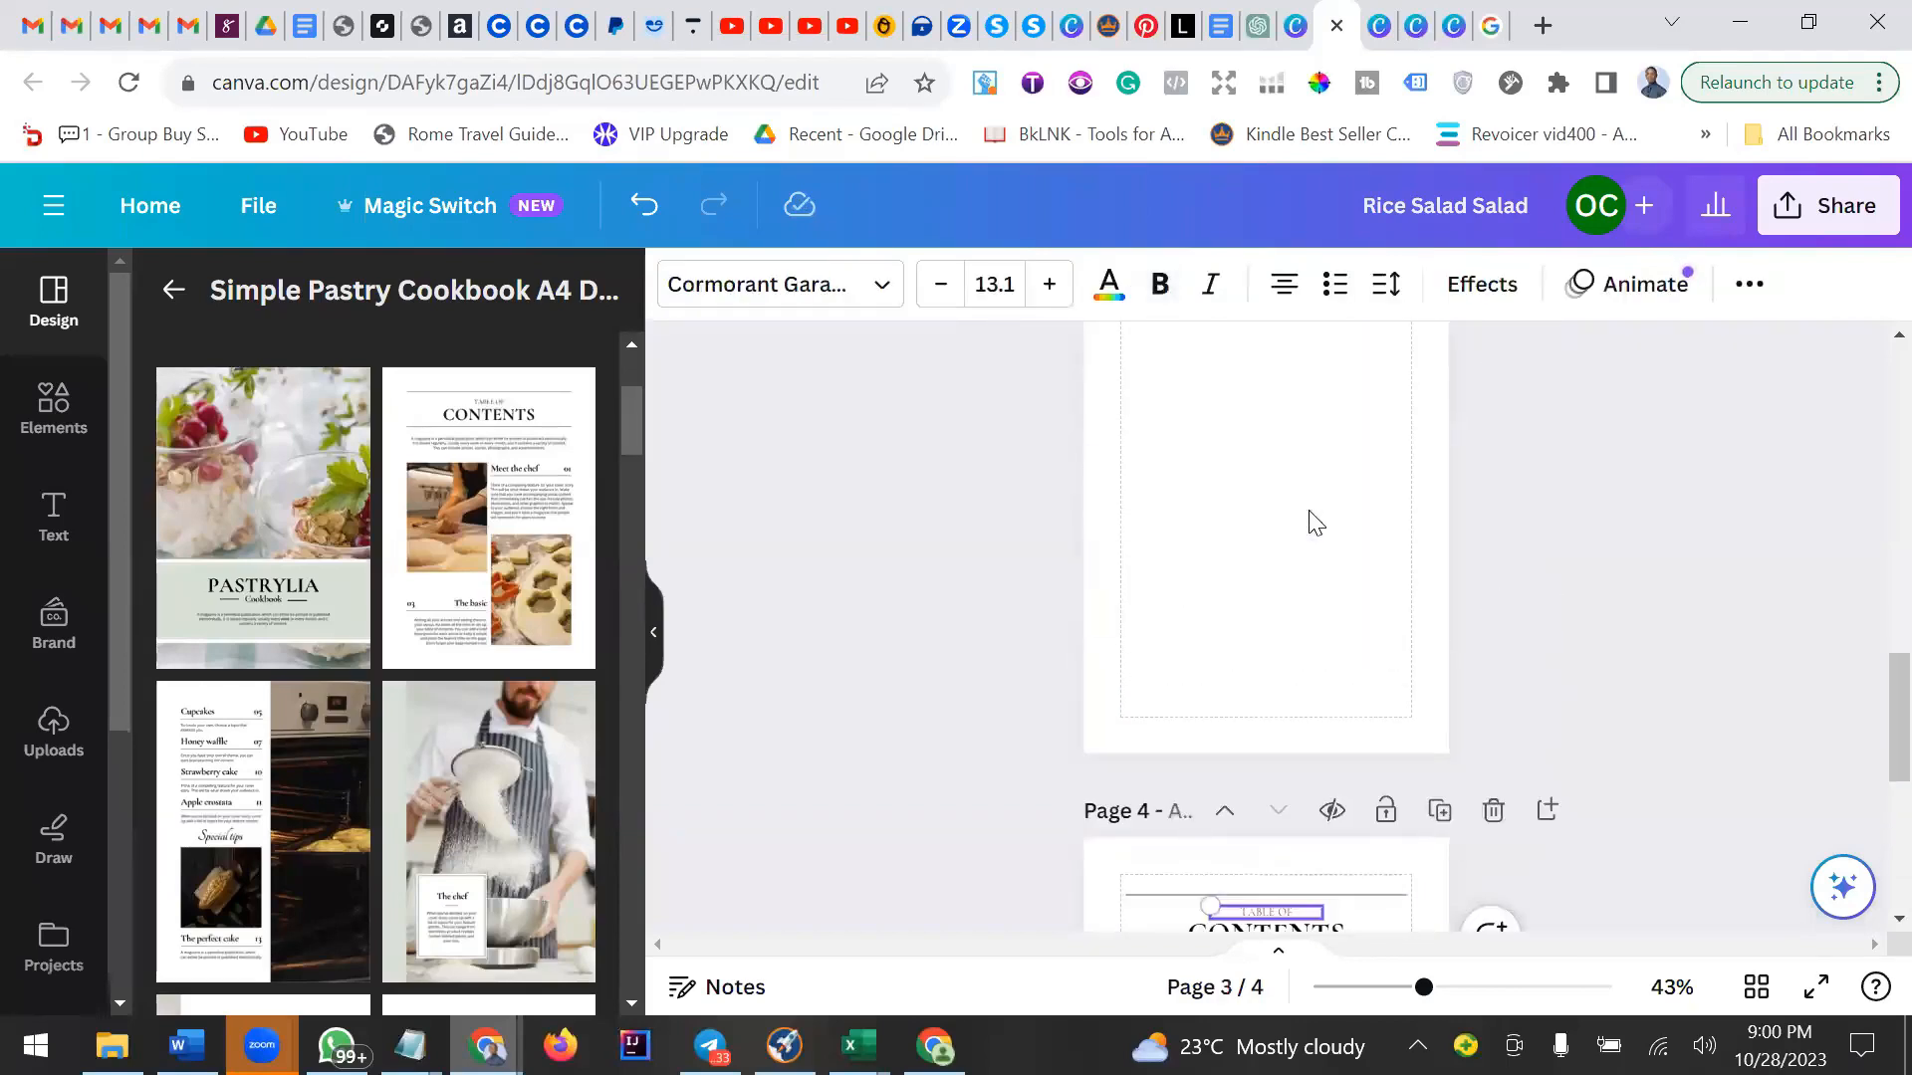
{"action": "scroll", "coordinate": [1310, 518], "scroll_direction": "up", "scroll_amount": 5}
{"action": "scroll", "coordinate": [1298, 538], "scroll_direction": "down", "scroll_amount": 10}
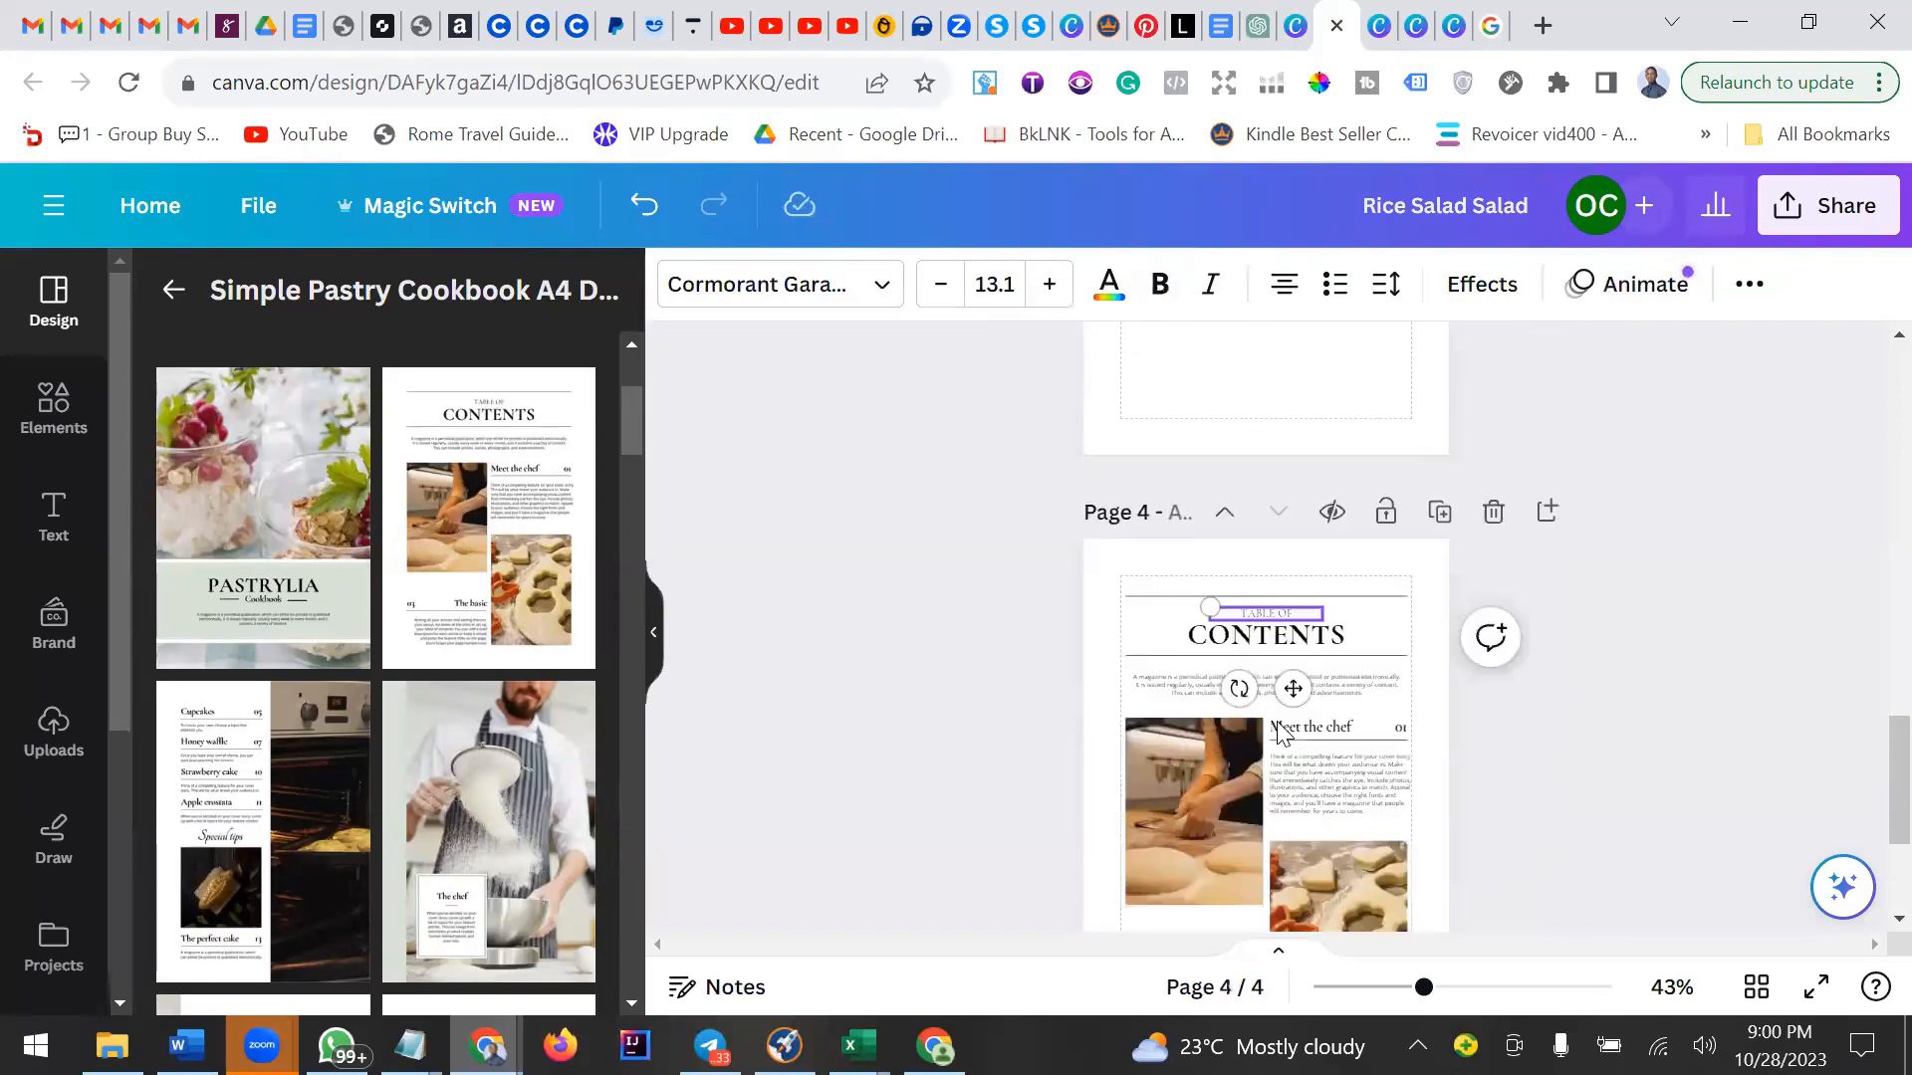
{"action": "left_click", "coordinate": [1374, 534]}
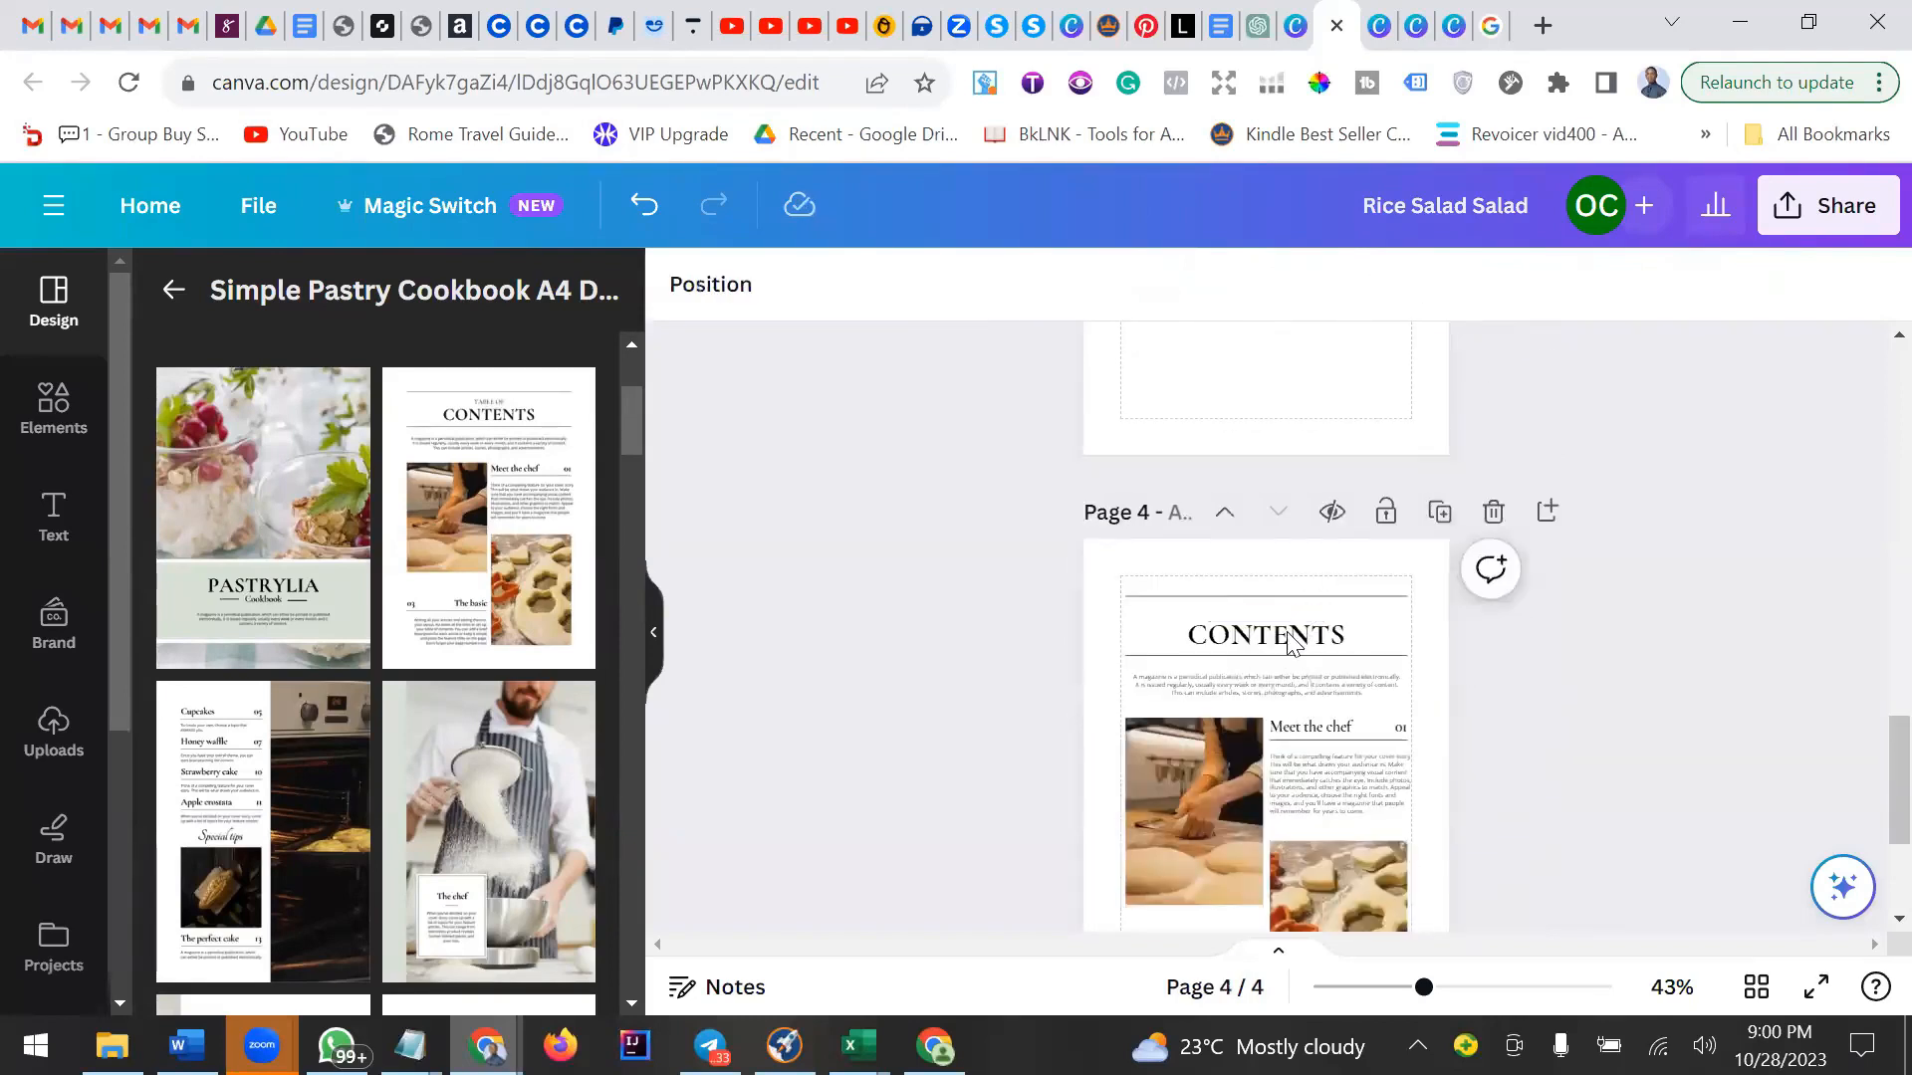
Nudge the top divider line of the page upward.
{"action": "left_click", "coordinate": [1289, 642]}
{"action": "left_click_drag", "start_coordinate": [1300, 612], "coordinate": [1297, 614]}
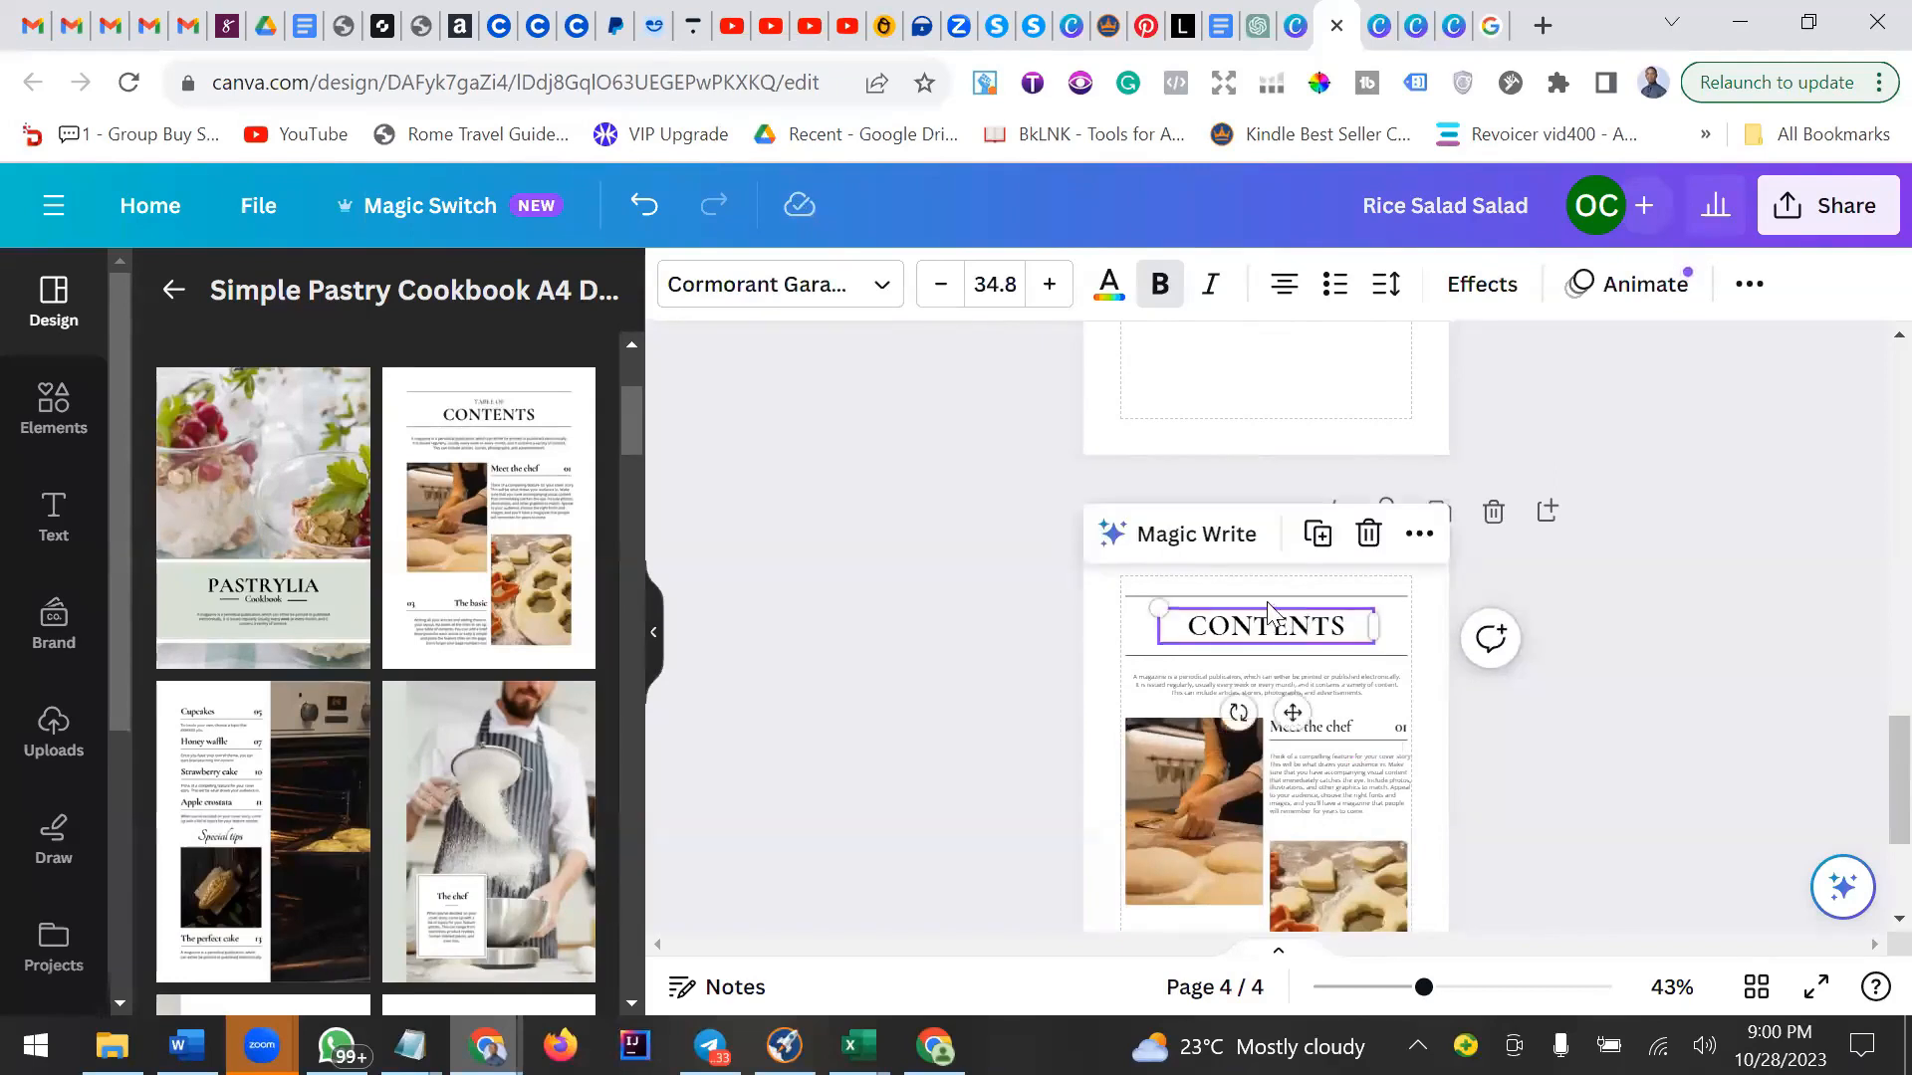
{"action": "left_click", "coordinate": [1341, 595]}
{"action": "key", "text": "Up"}
{"action": "key", "text": "Up"}
{"action": "key", "text": "Up"}
{"action": "key", "text": "Up"}
{"action": "key", "text": "Up"}
{"action": "key", "text": "Up"}
{"action": "key", "text": "Up"}
{"action": "key", "text": "Up"}
{"action": "key", "text": "Up"}
{"action": "key", "text": "Up"}
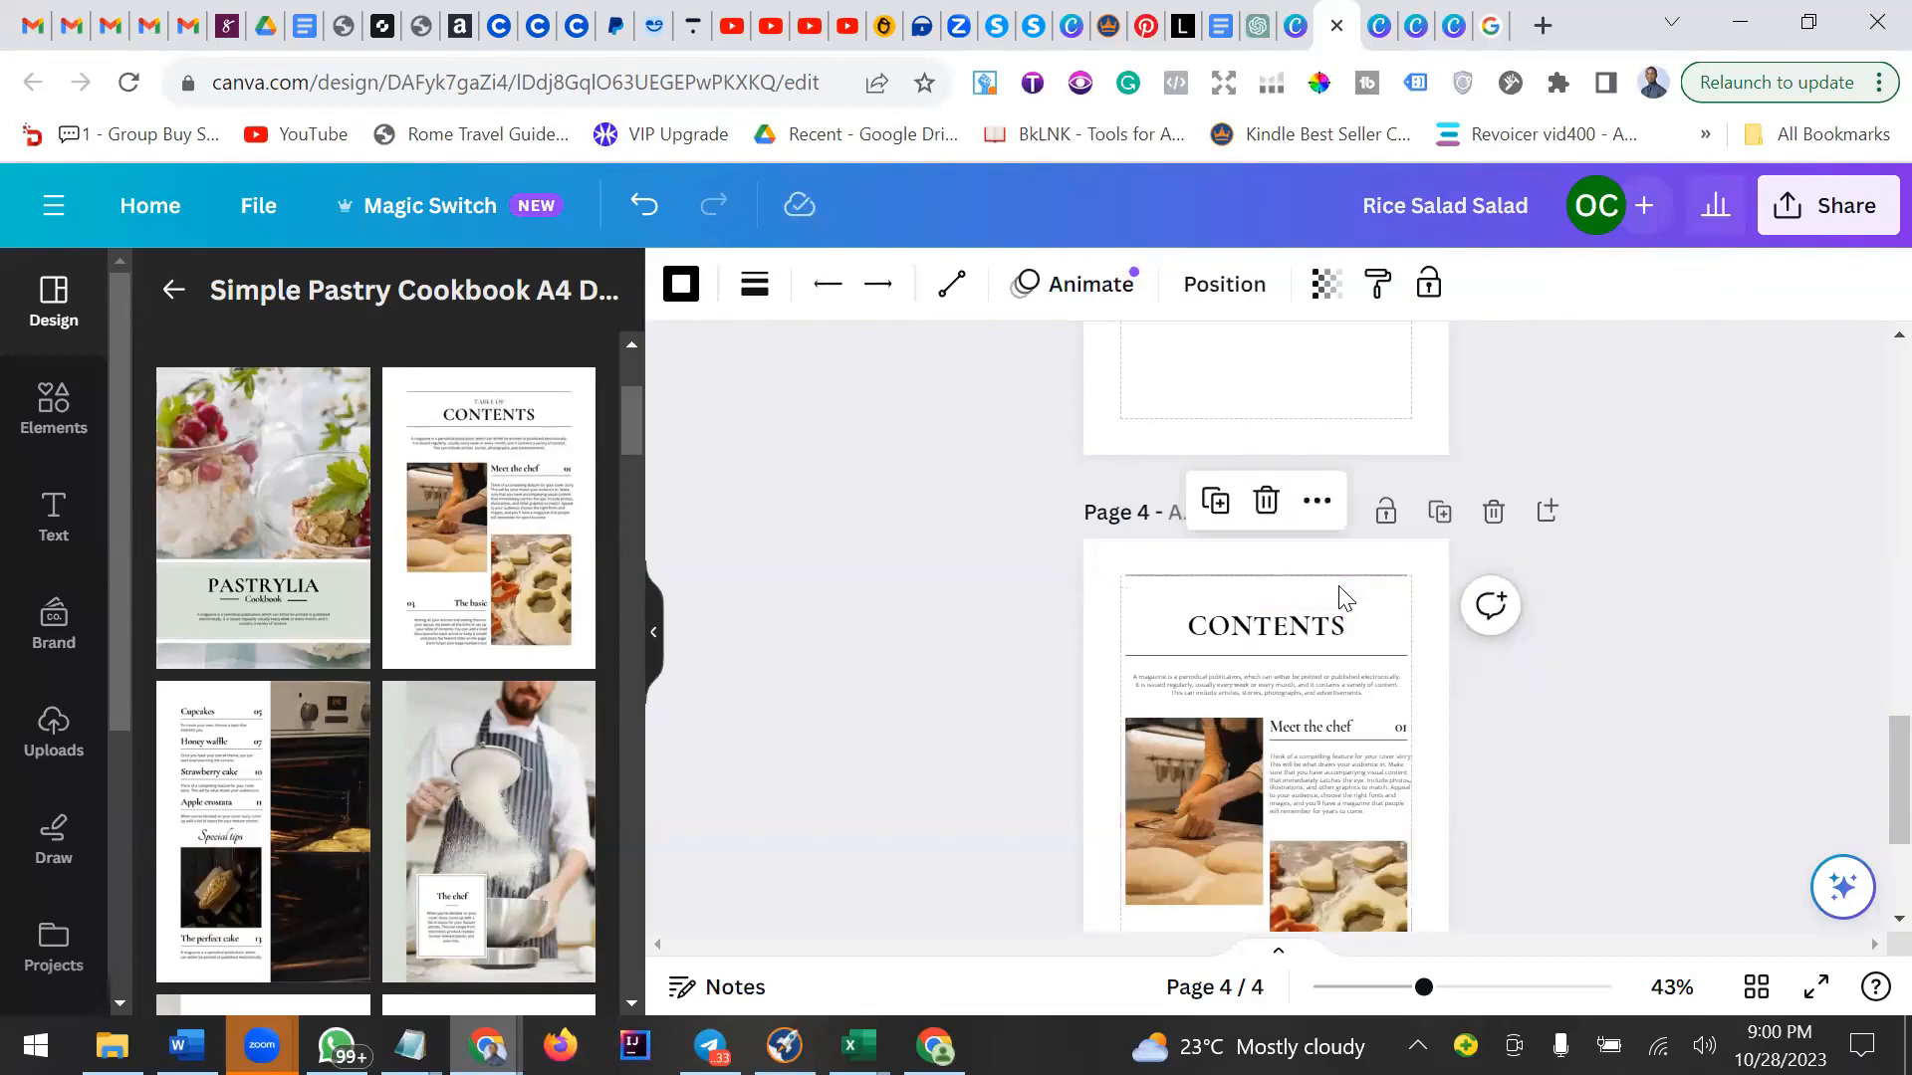
Nudge the CONTENTS heading upward.
{"action": "left_click", "coordinate": [1273, 630]}
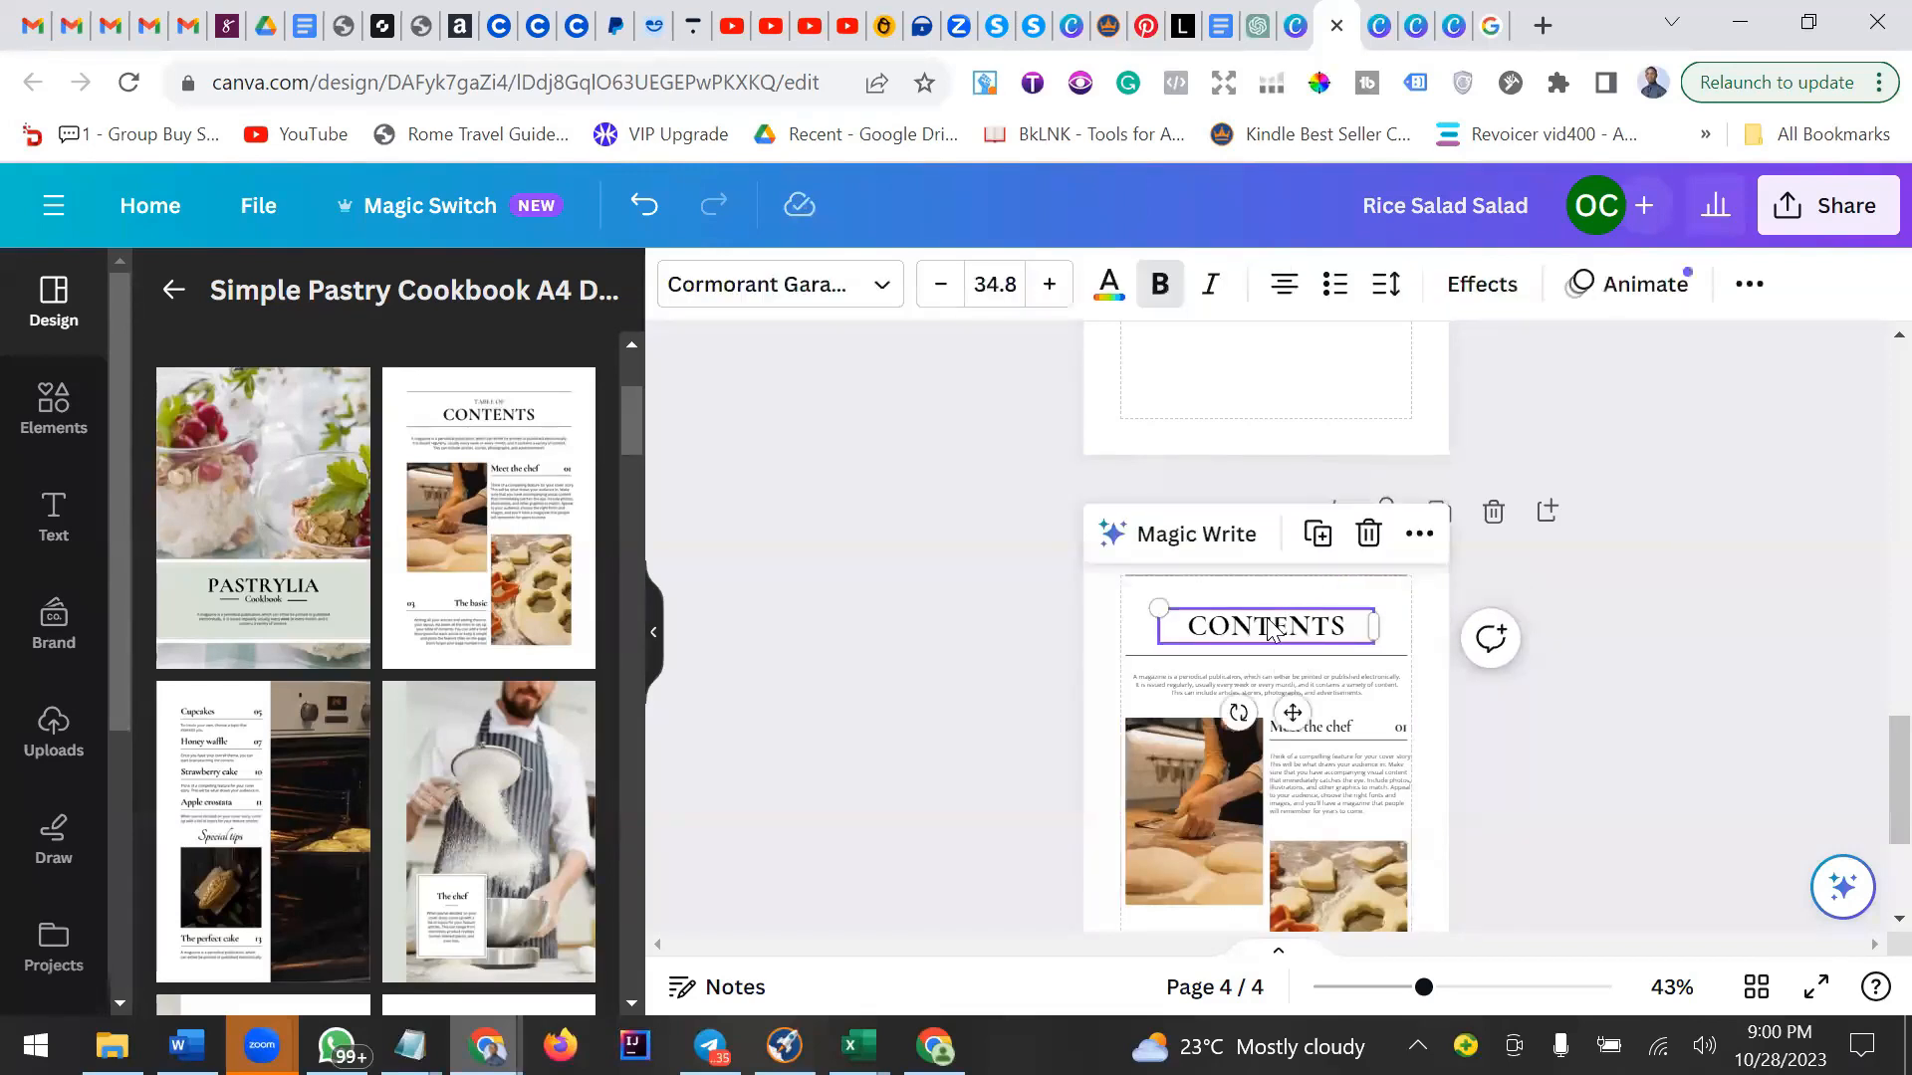
{"action": "key", "text": "Up"}
{"action": "key", "text": "Up"}
{"action": "key", "text": "Up"}
{"action": "key", "text": "Up"}
{"action": "key", "text": "Up"}
{"action": "key", "text": "Up"}
{"action": "key", "text": "Up"}
{"action": "key", "text": "Up"}
{"action": "key", "text": "Up"}
{"action": "key", "text": "Up"}
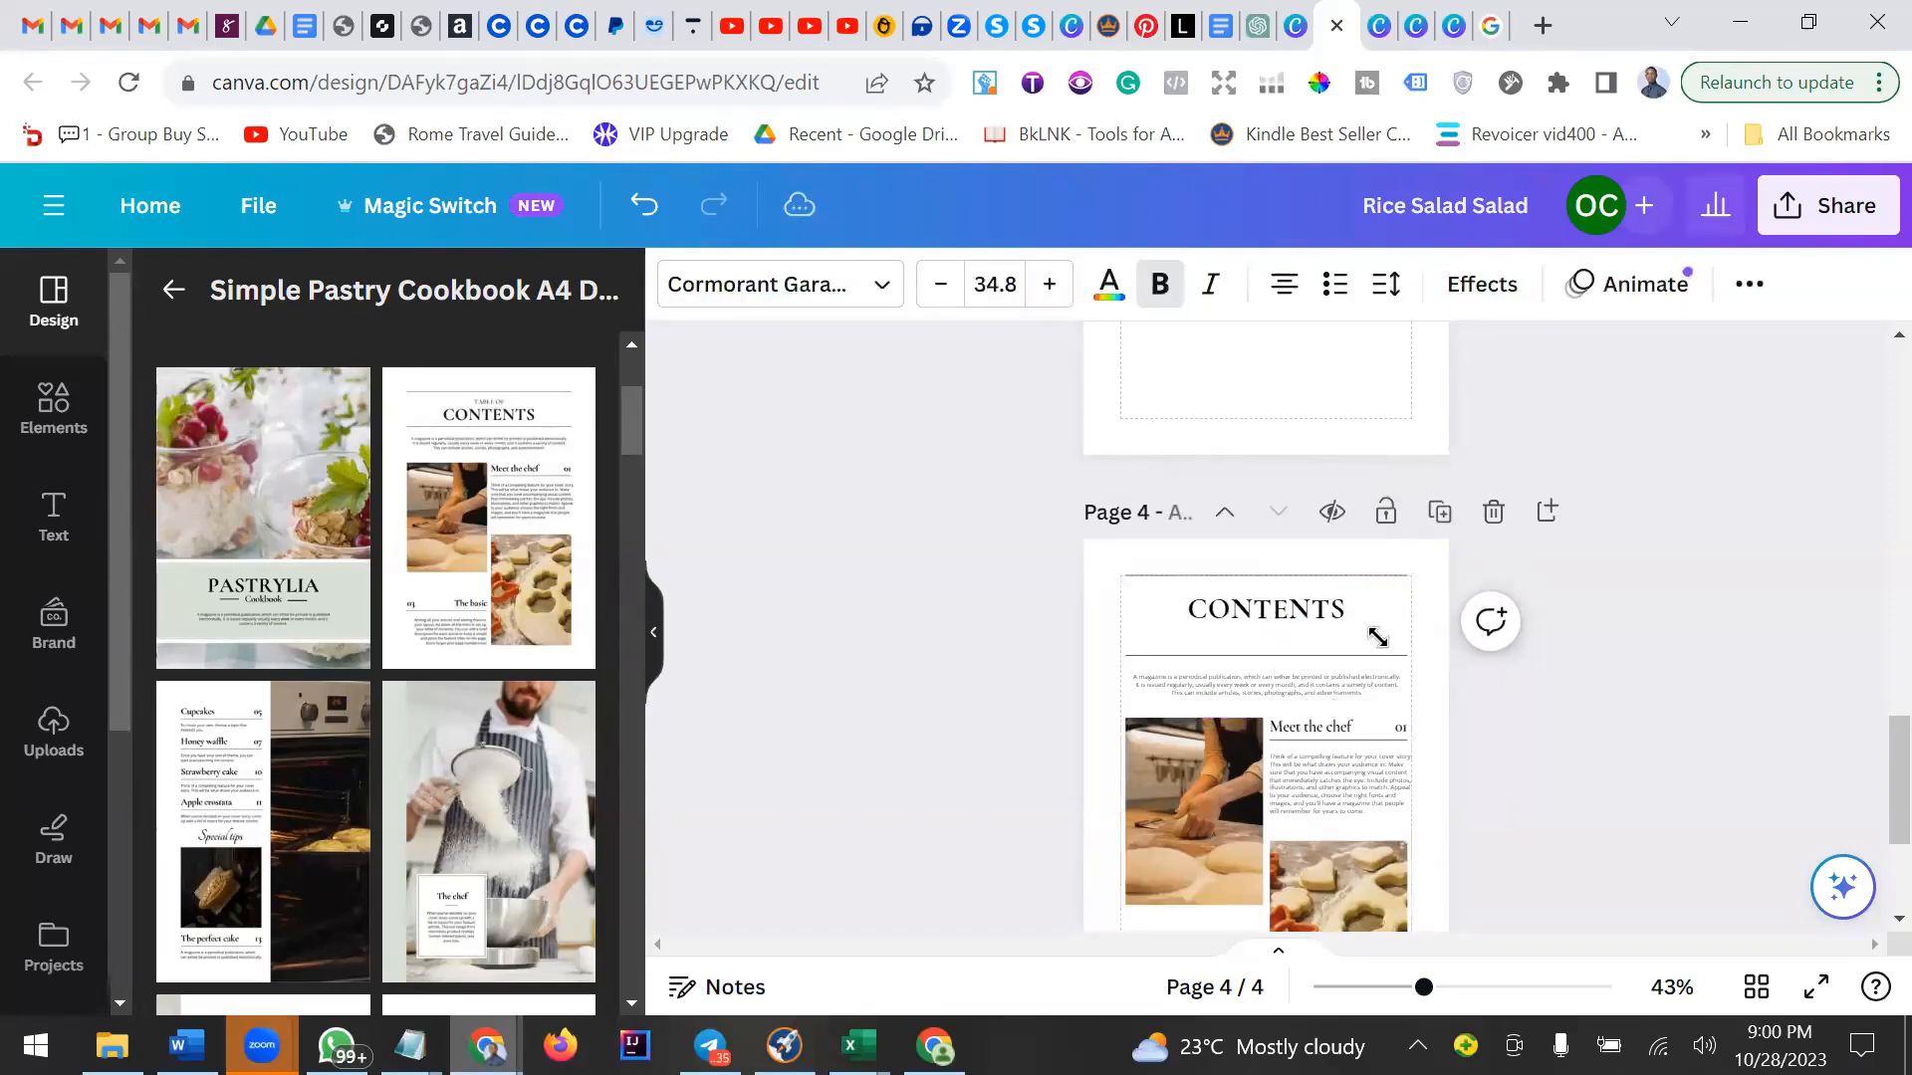
Nudge the divider line below the CONTENTS heading upward to sit closer under it.
{"action": "left_click", "coordinate": [1328, 655]}
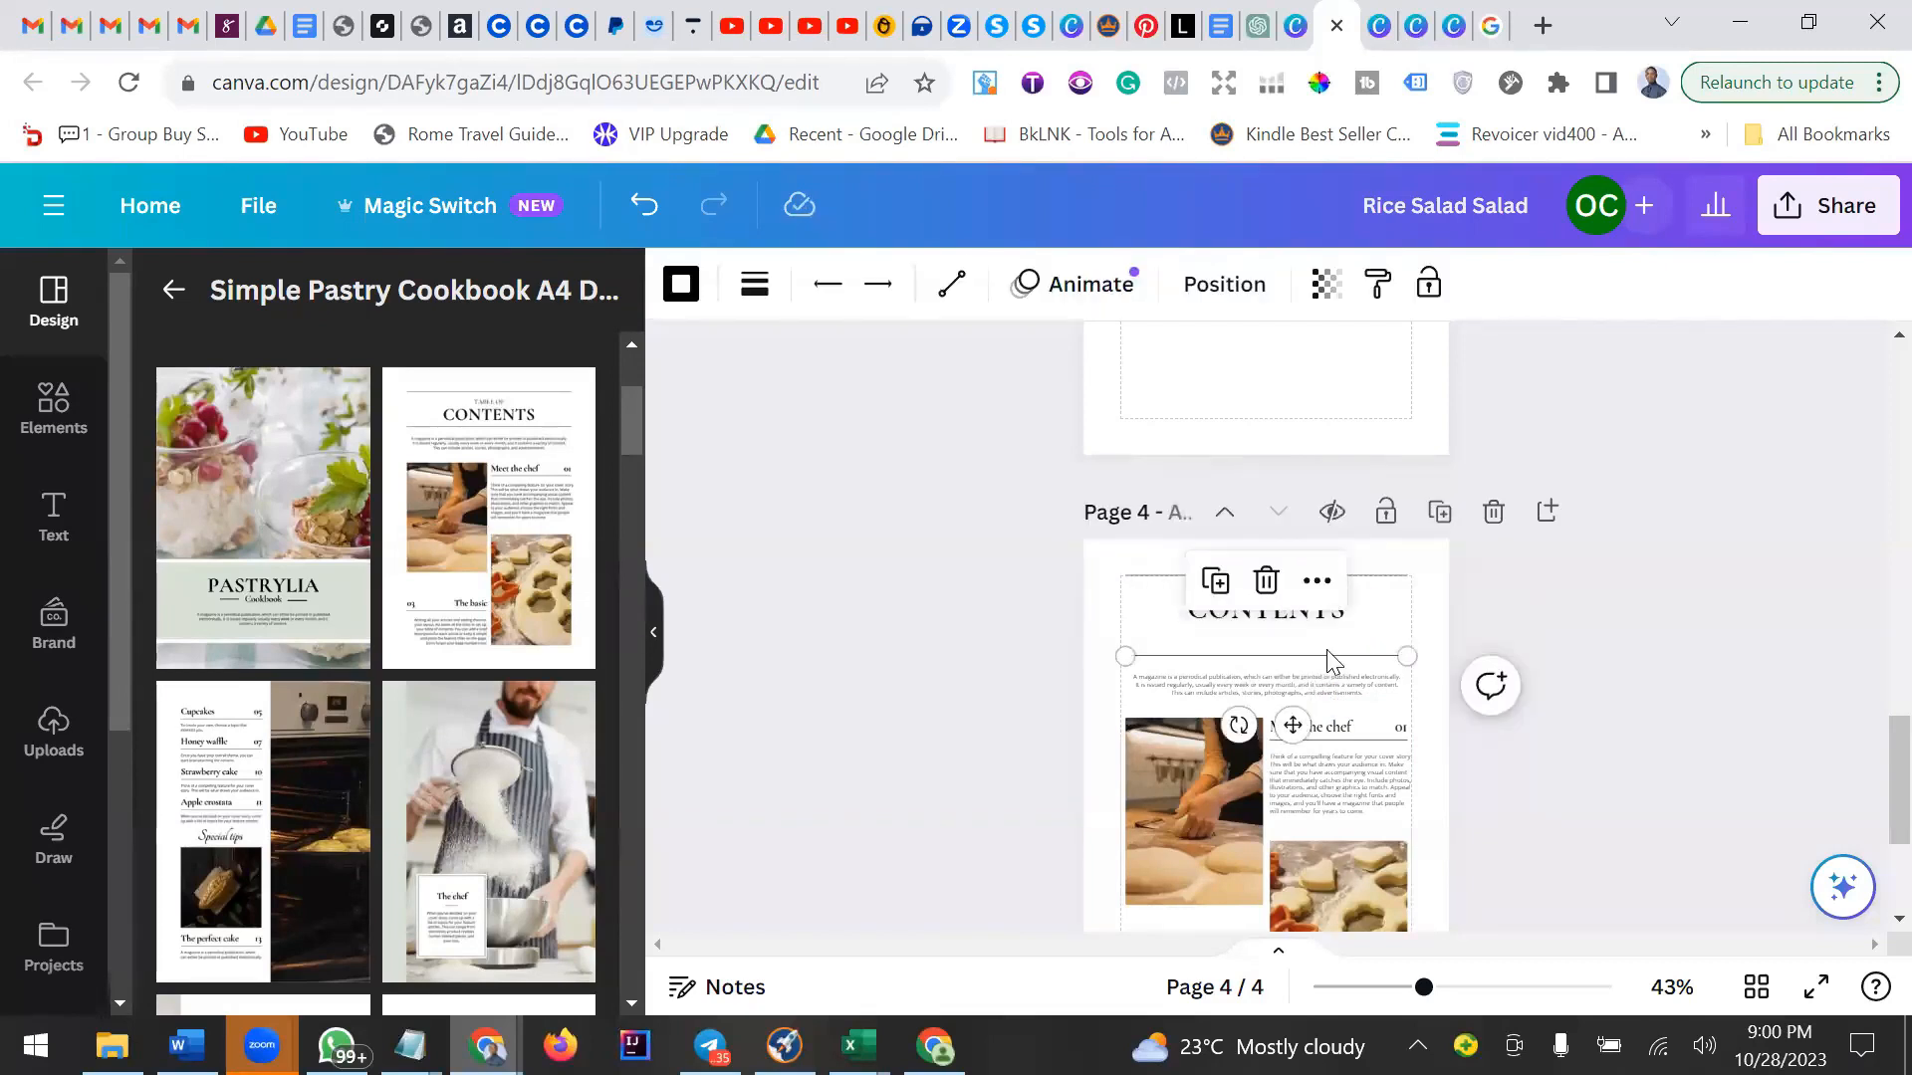
{"action": "key", "text": "Up"}
{"action": "key", "text": "Up"}
{"action": "key", "text": "Up"}
{"action": "key", "text": "Up"}
{"action": "key", "text": "Up"}
{"action": "key", "text": "Up"}
{"action": "key", "text": "Up"}
{"action": "key", "text": "Up"}
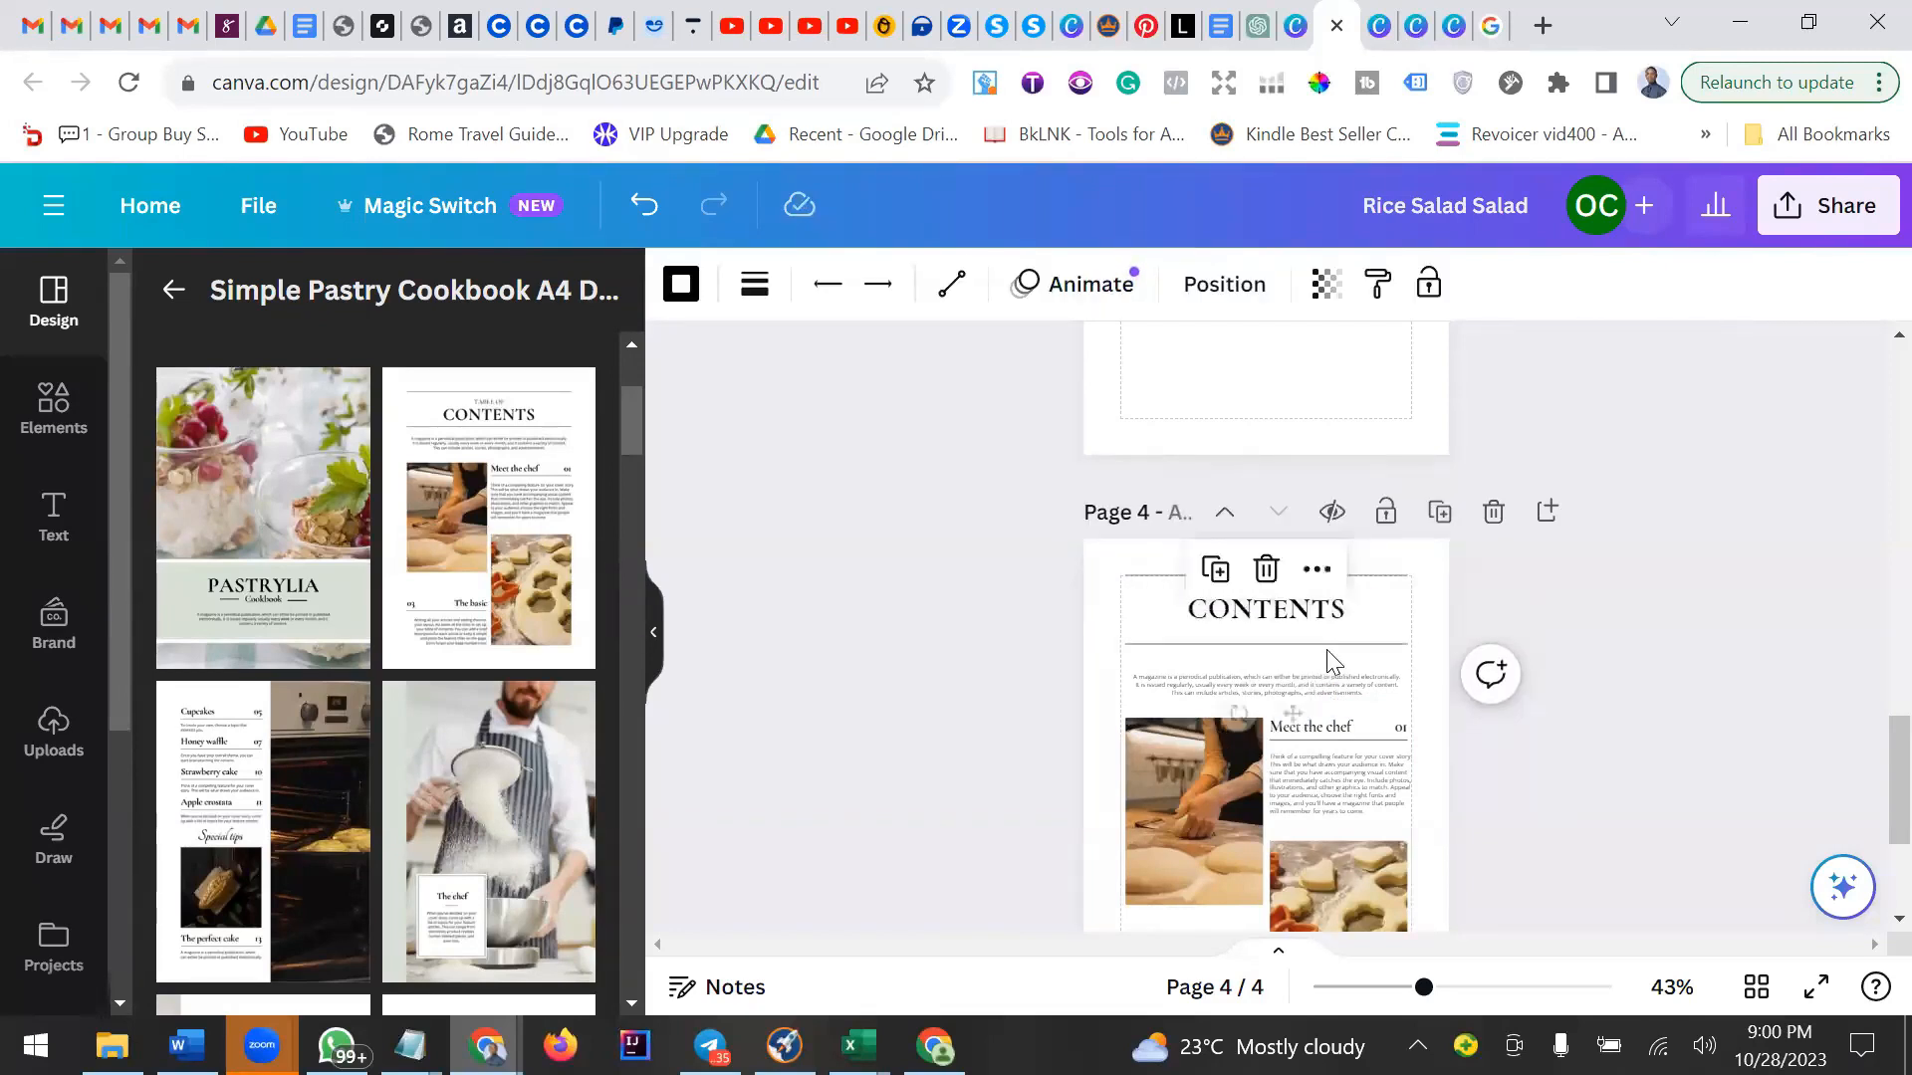
{"action": "key", "text": "Up"}
{"action": "key", "text": "Up"}
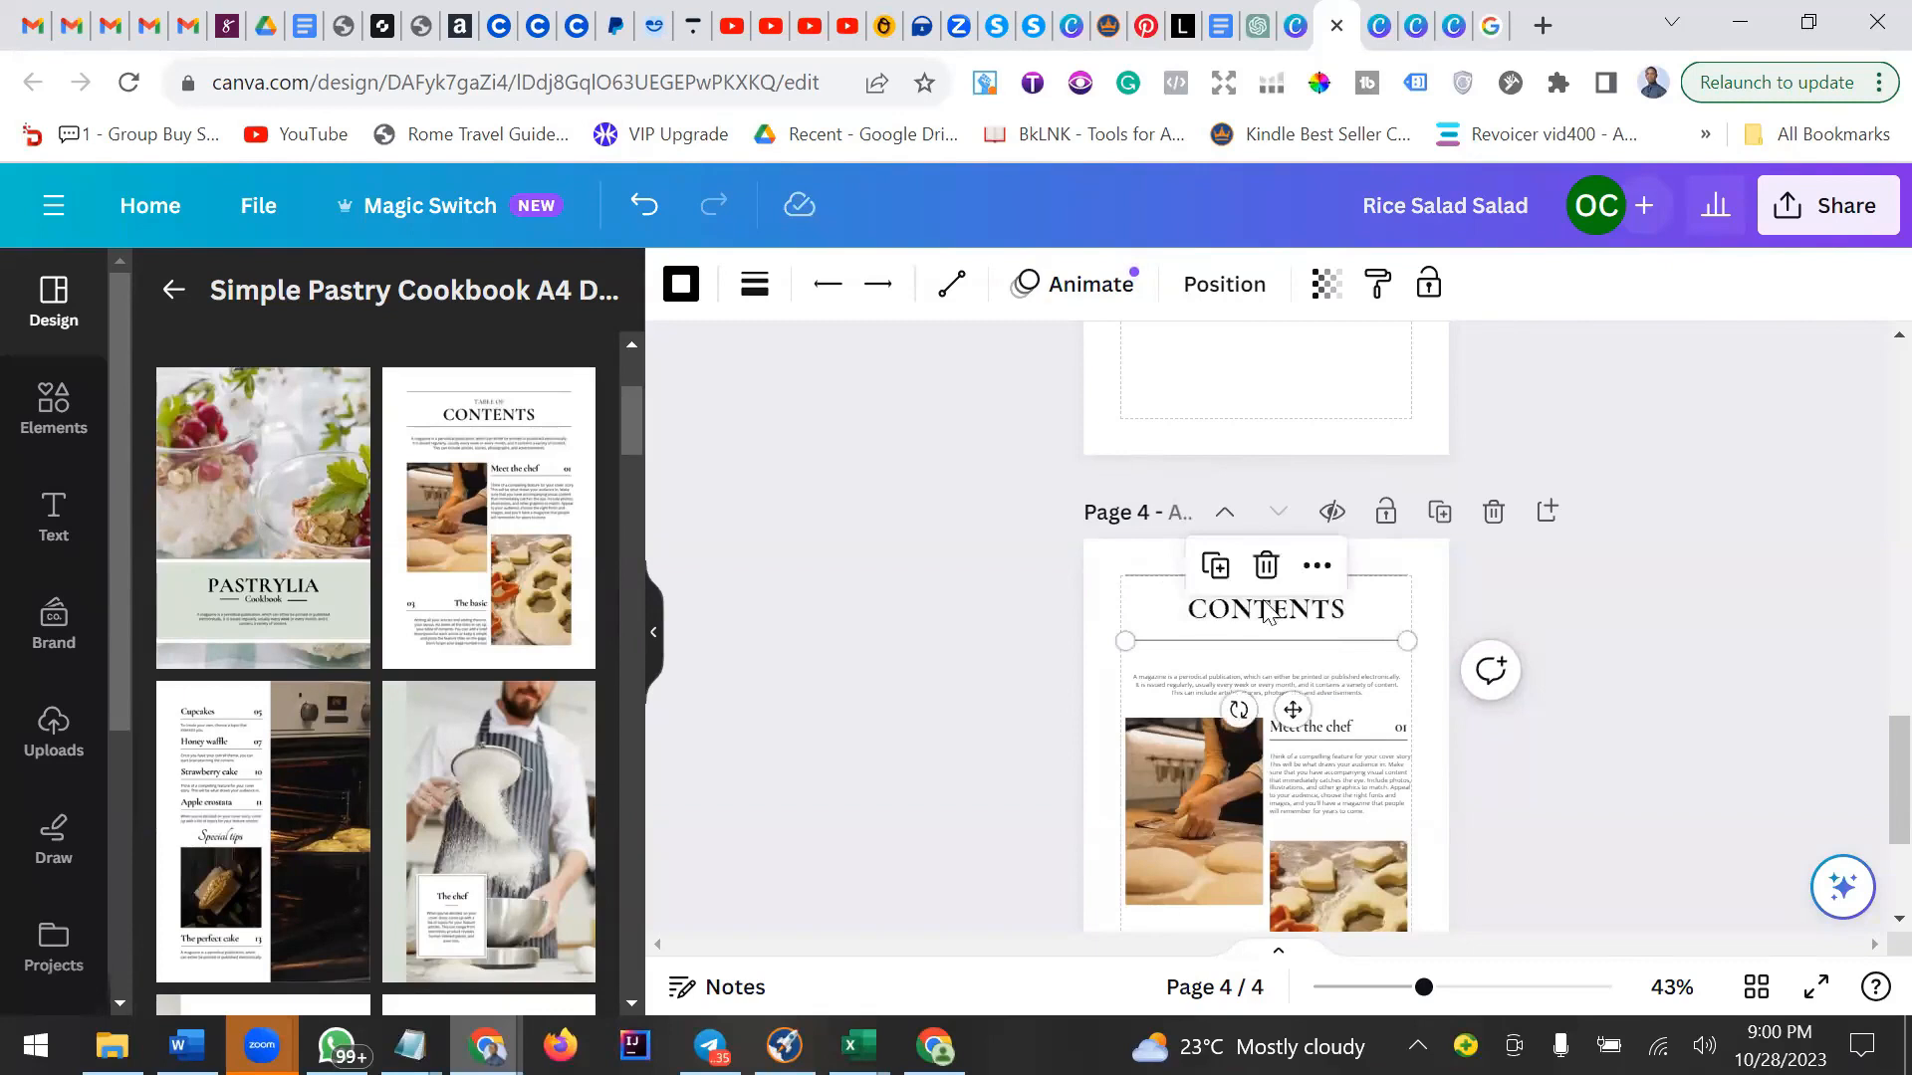
Replace the CONTENTS heading with the pasted RICE SALAD title and set its font size to 25.
{"action": "left_click", "coordinate": [1264, 619]}
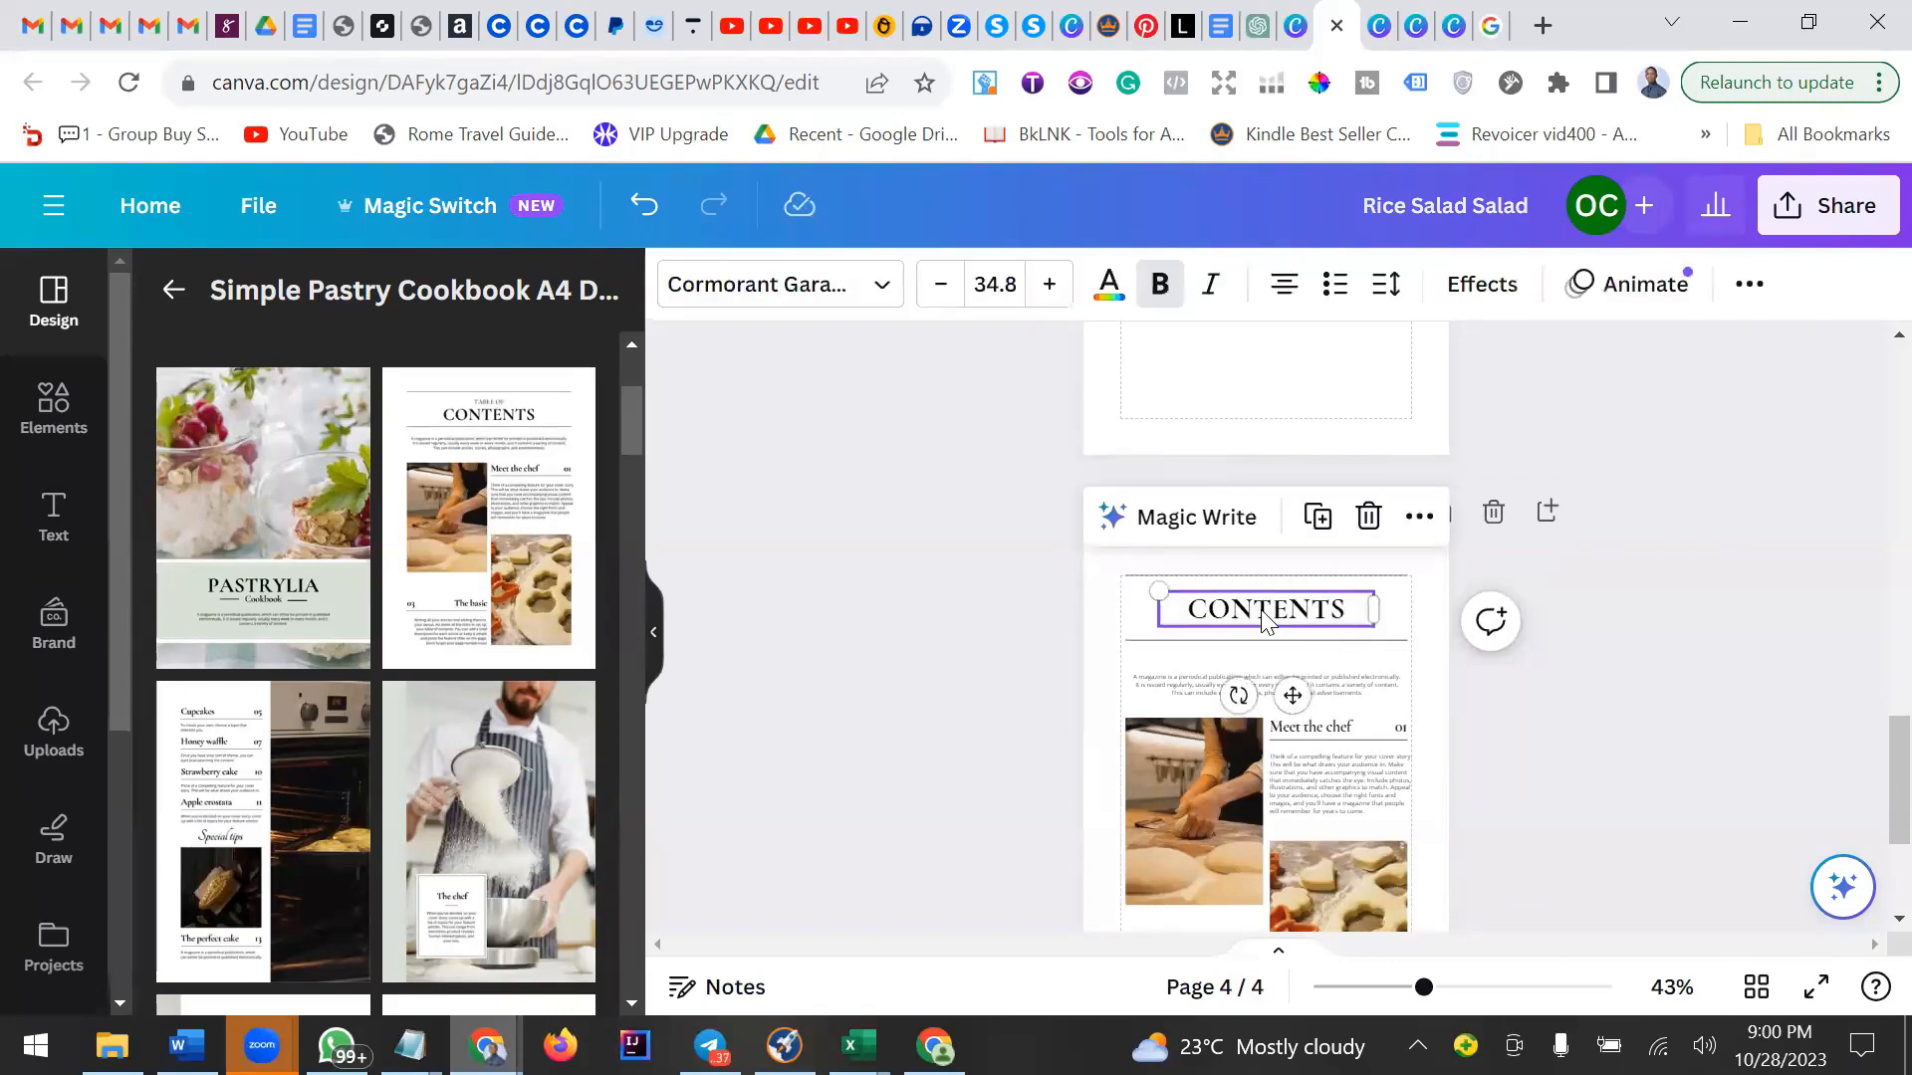
{"action": "double_click", "coordinate": [1260, 612]}
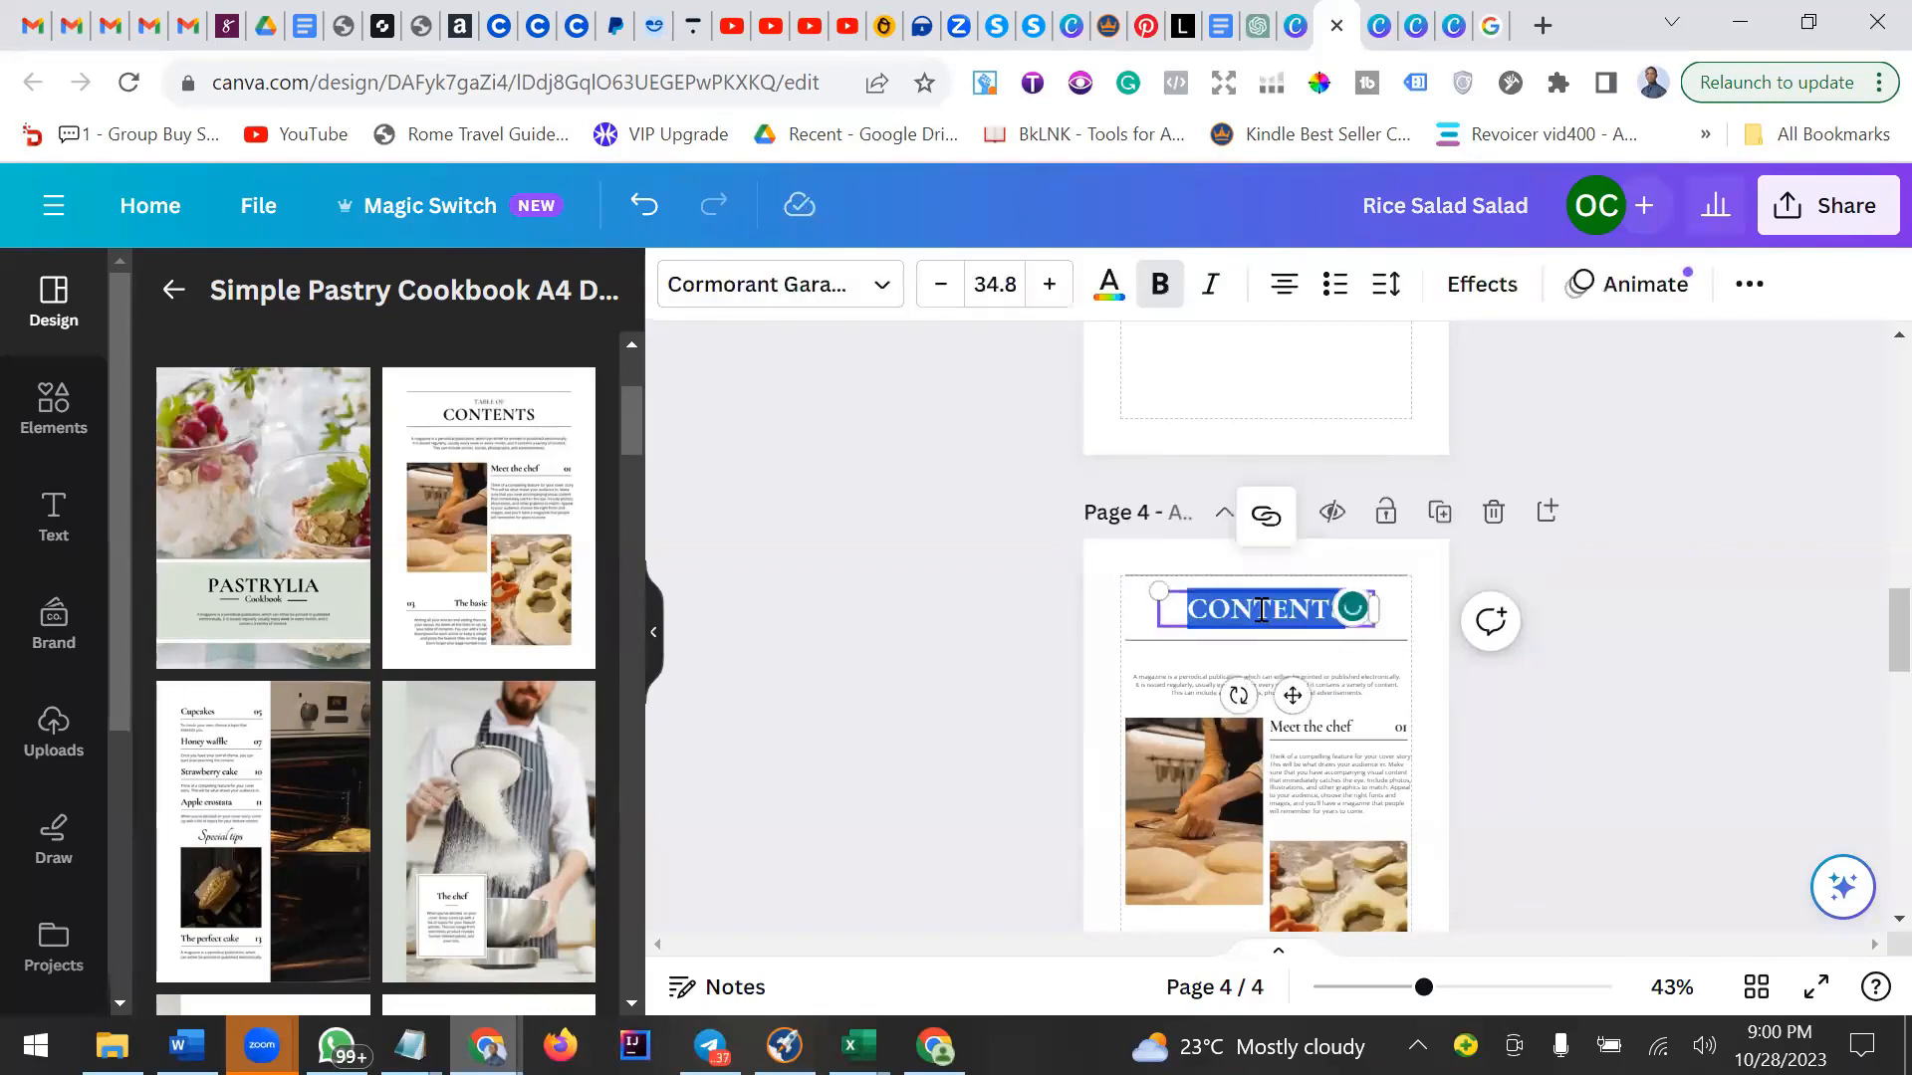
{"action": "type", "text": "RICE SALAD"}
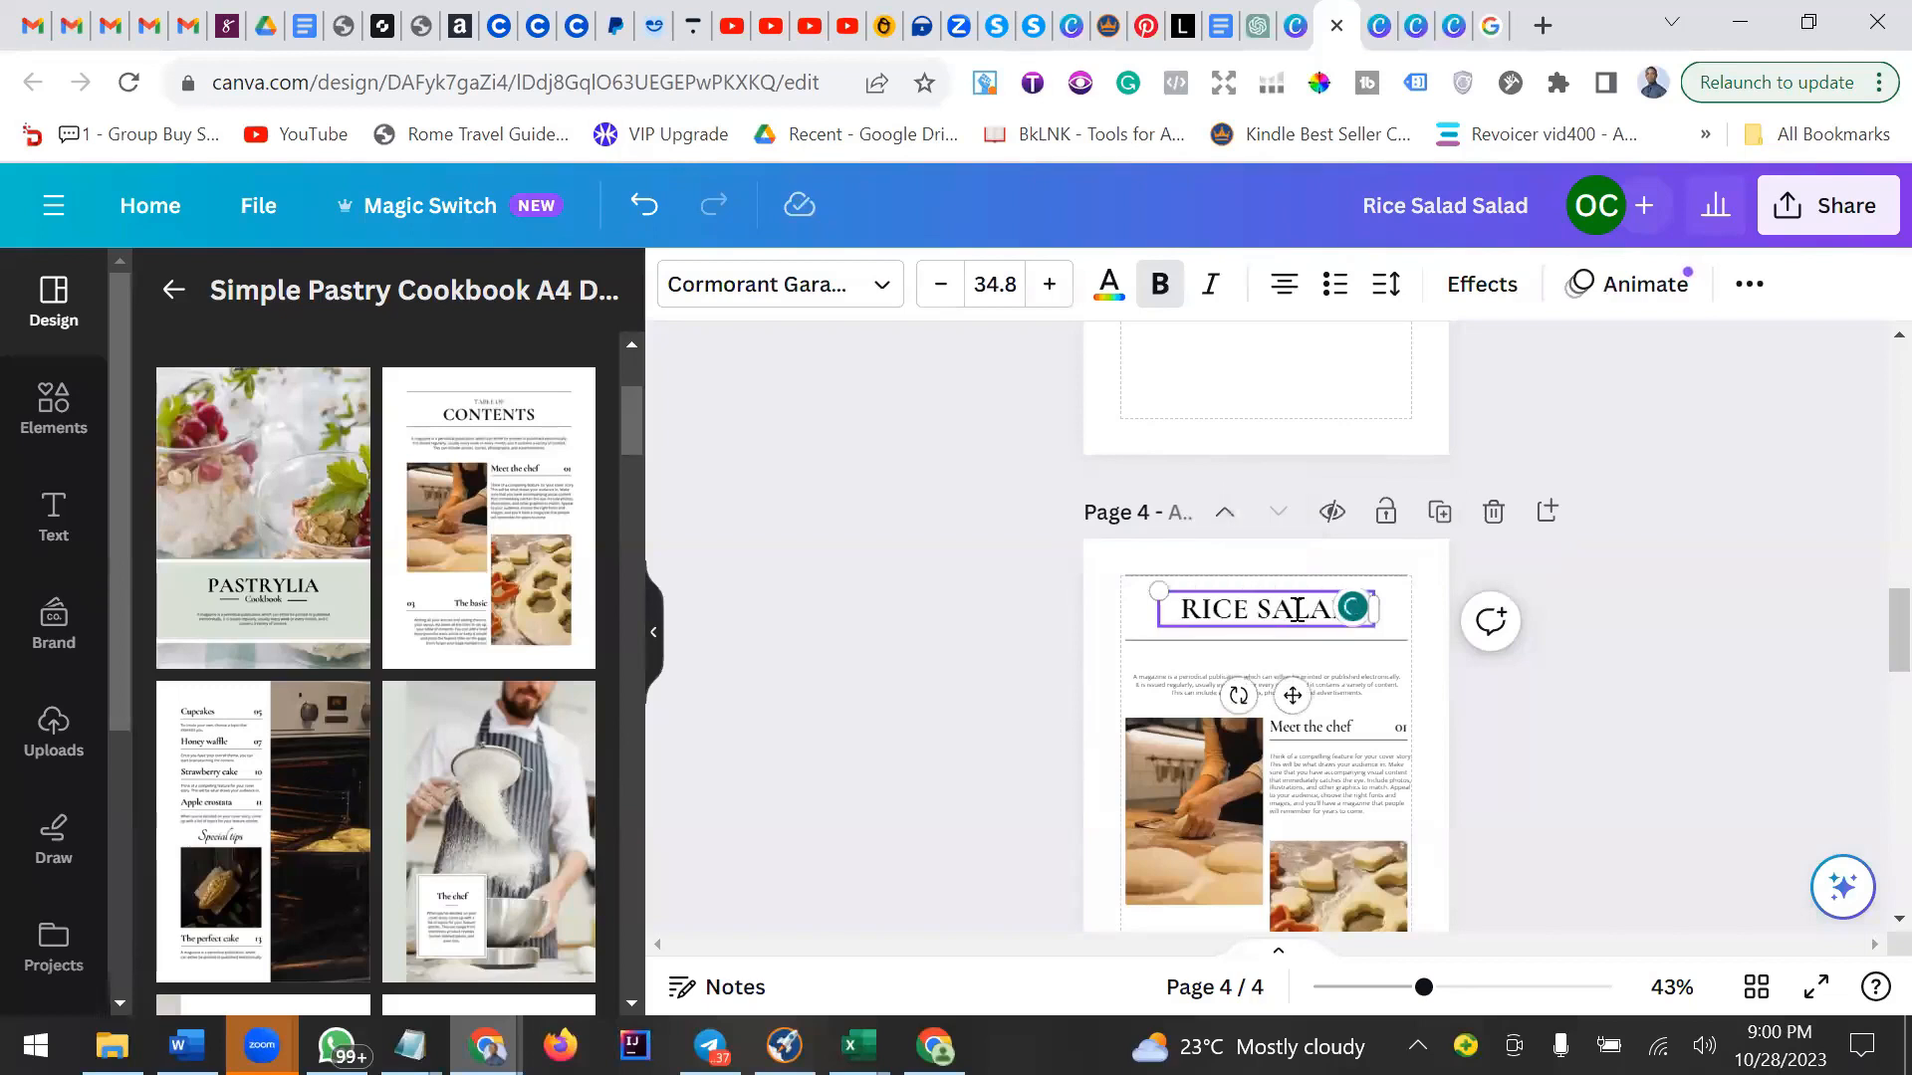
{"action": "left_click", "coordinate": [999, 289]}
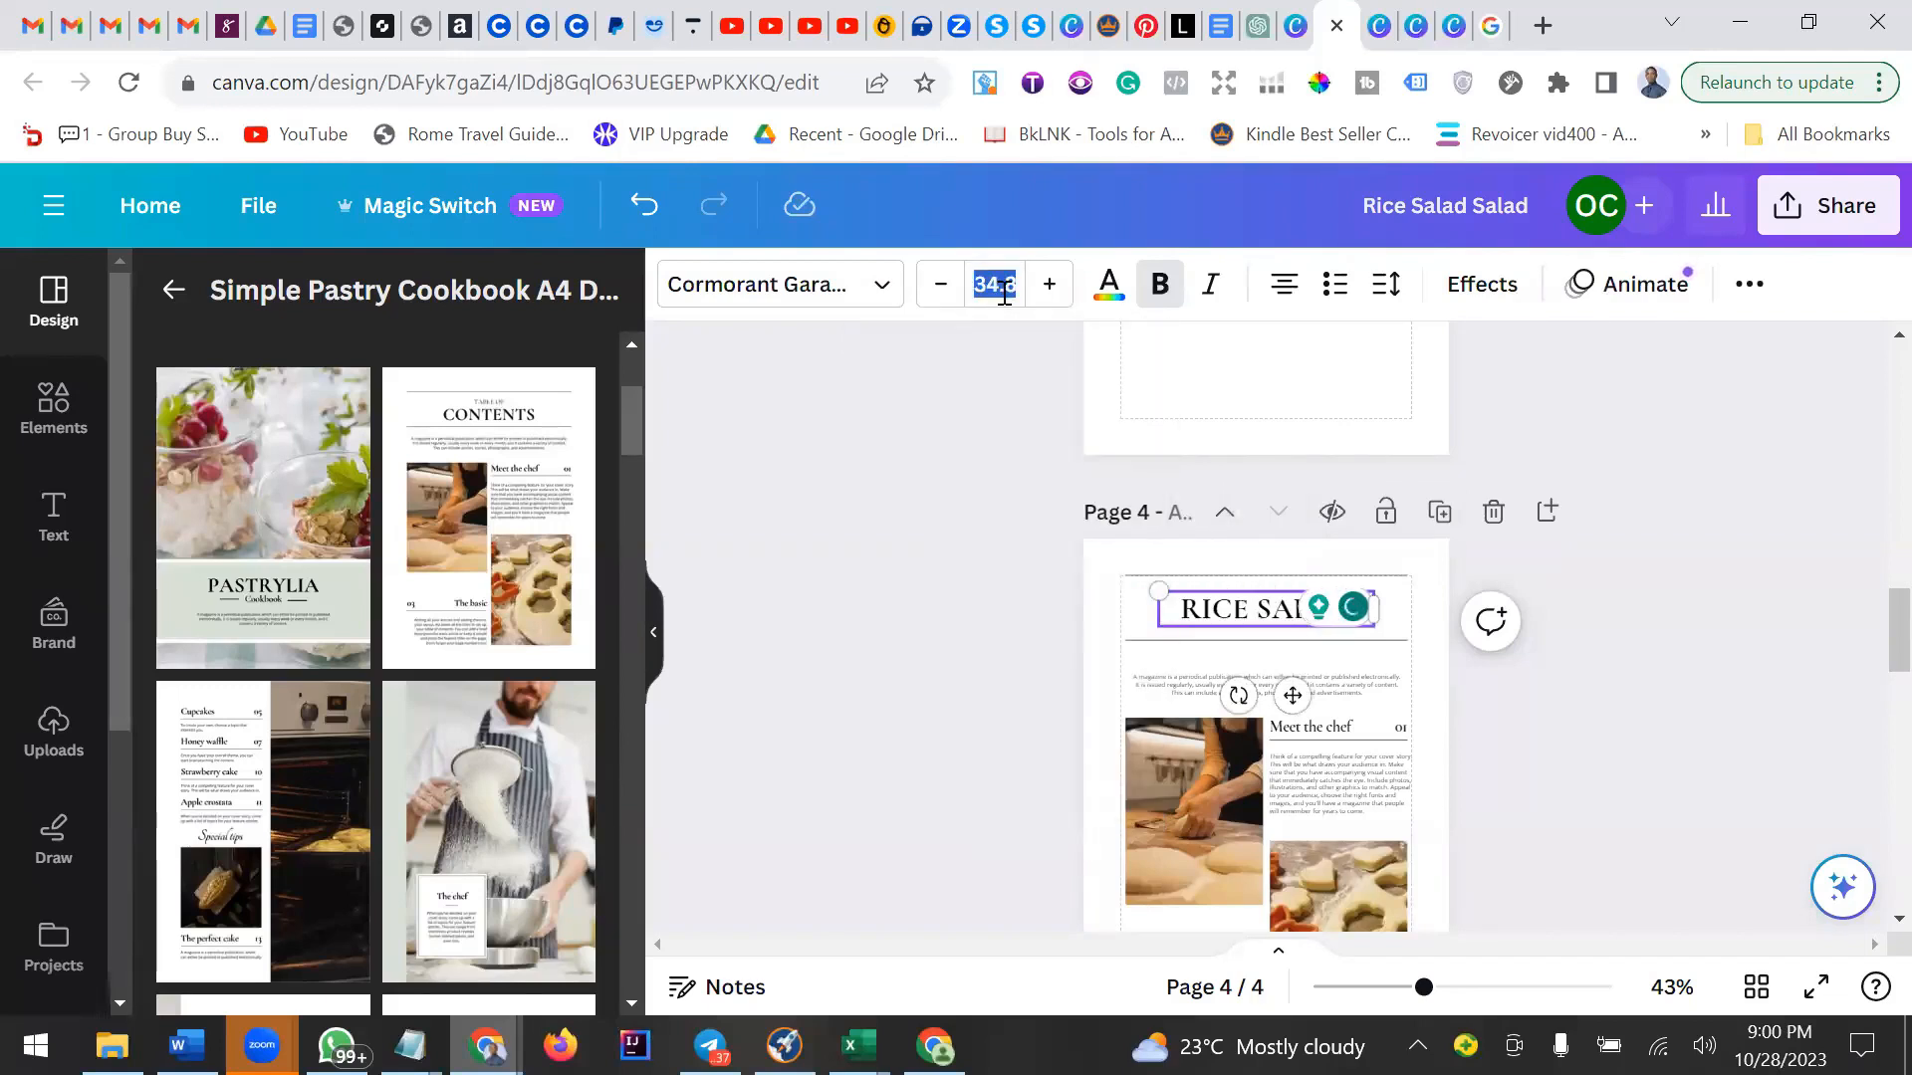
{"action": "key", "text": "BackSpace"}
{"action": "type", "text": "25"}
{"action": "key", "text": "Return"}
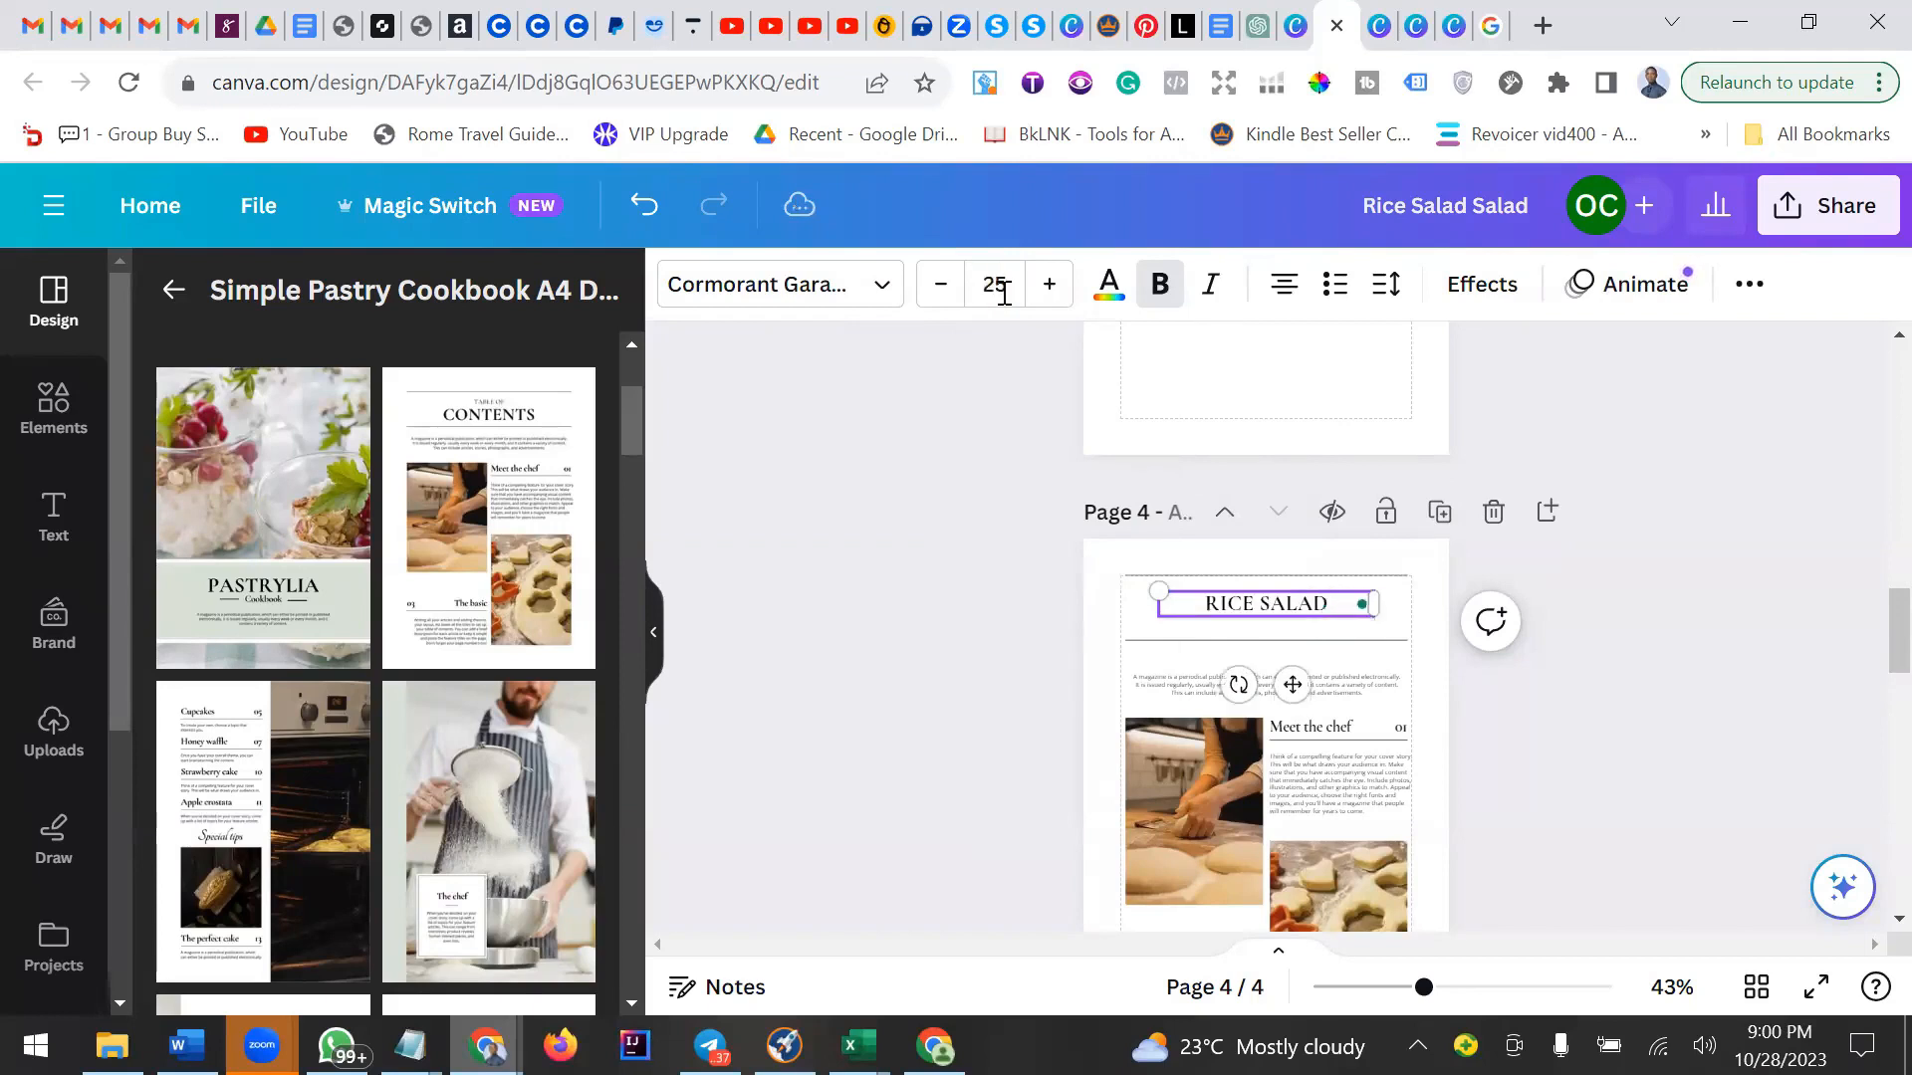
Inspect the text blocks and images on the contents page.
{"action": "left_click", "coordinate": [1370, 689]}
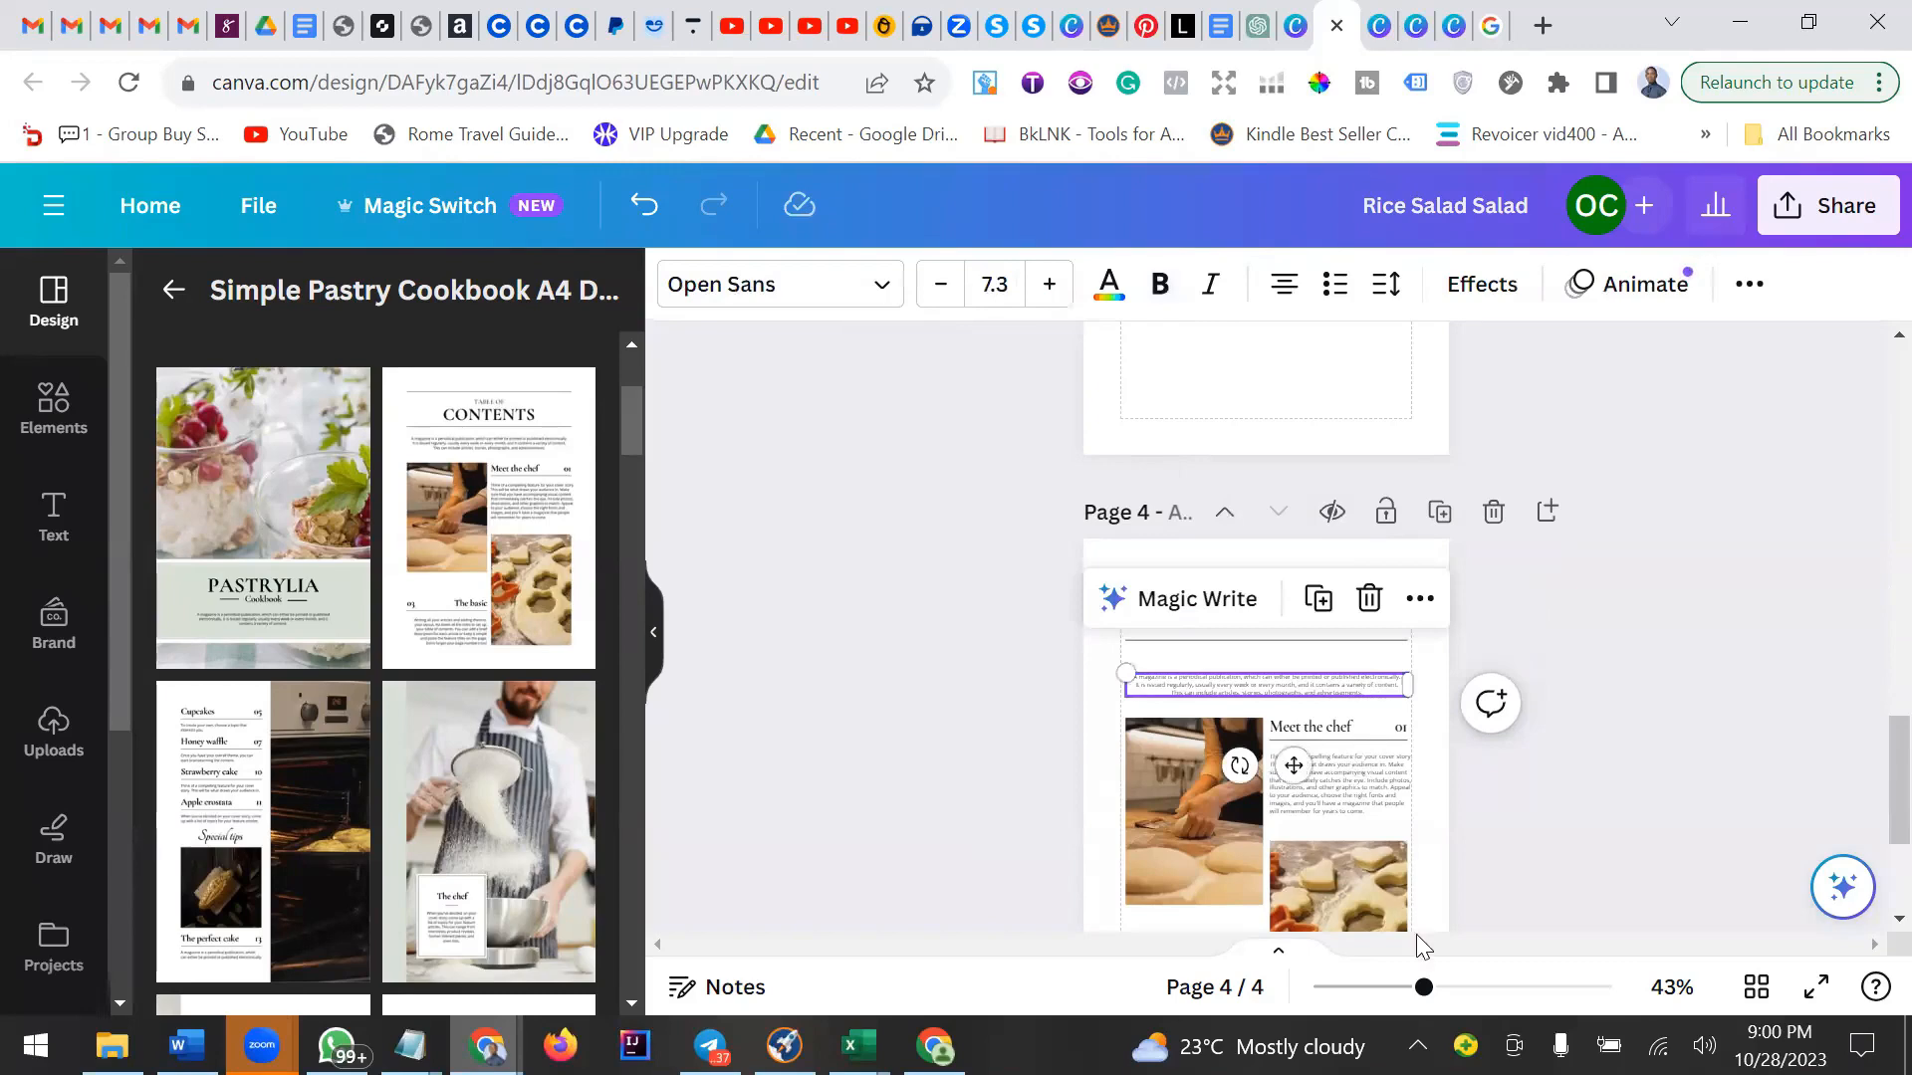
{"action": "left_click", "coordinate": [1451, 986]}
{"action": "scroll", "coordinate": [1165, 651], "scroll_direction": "down", "scroll_amount": 3}
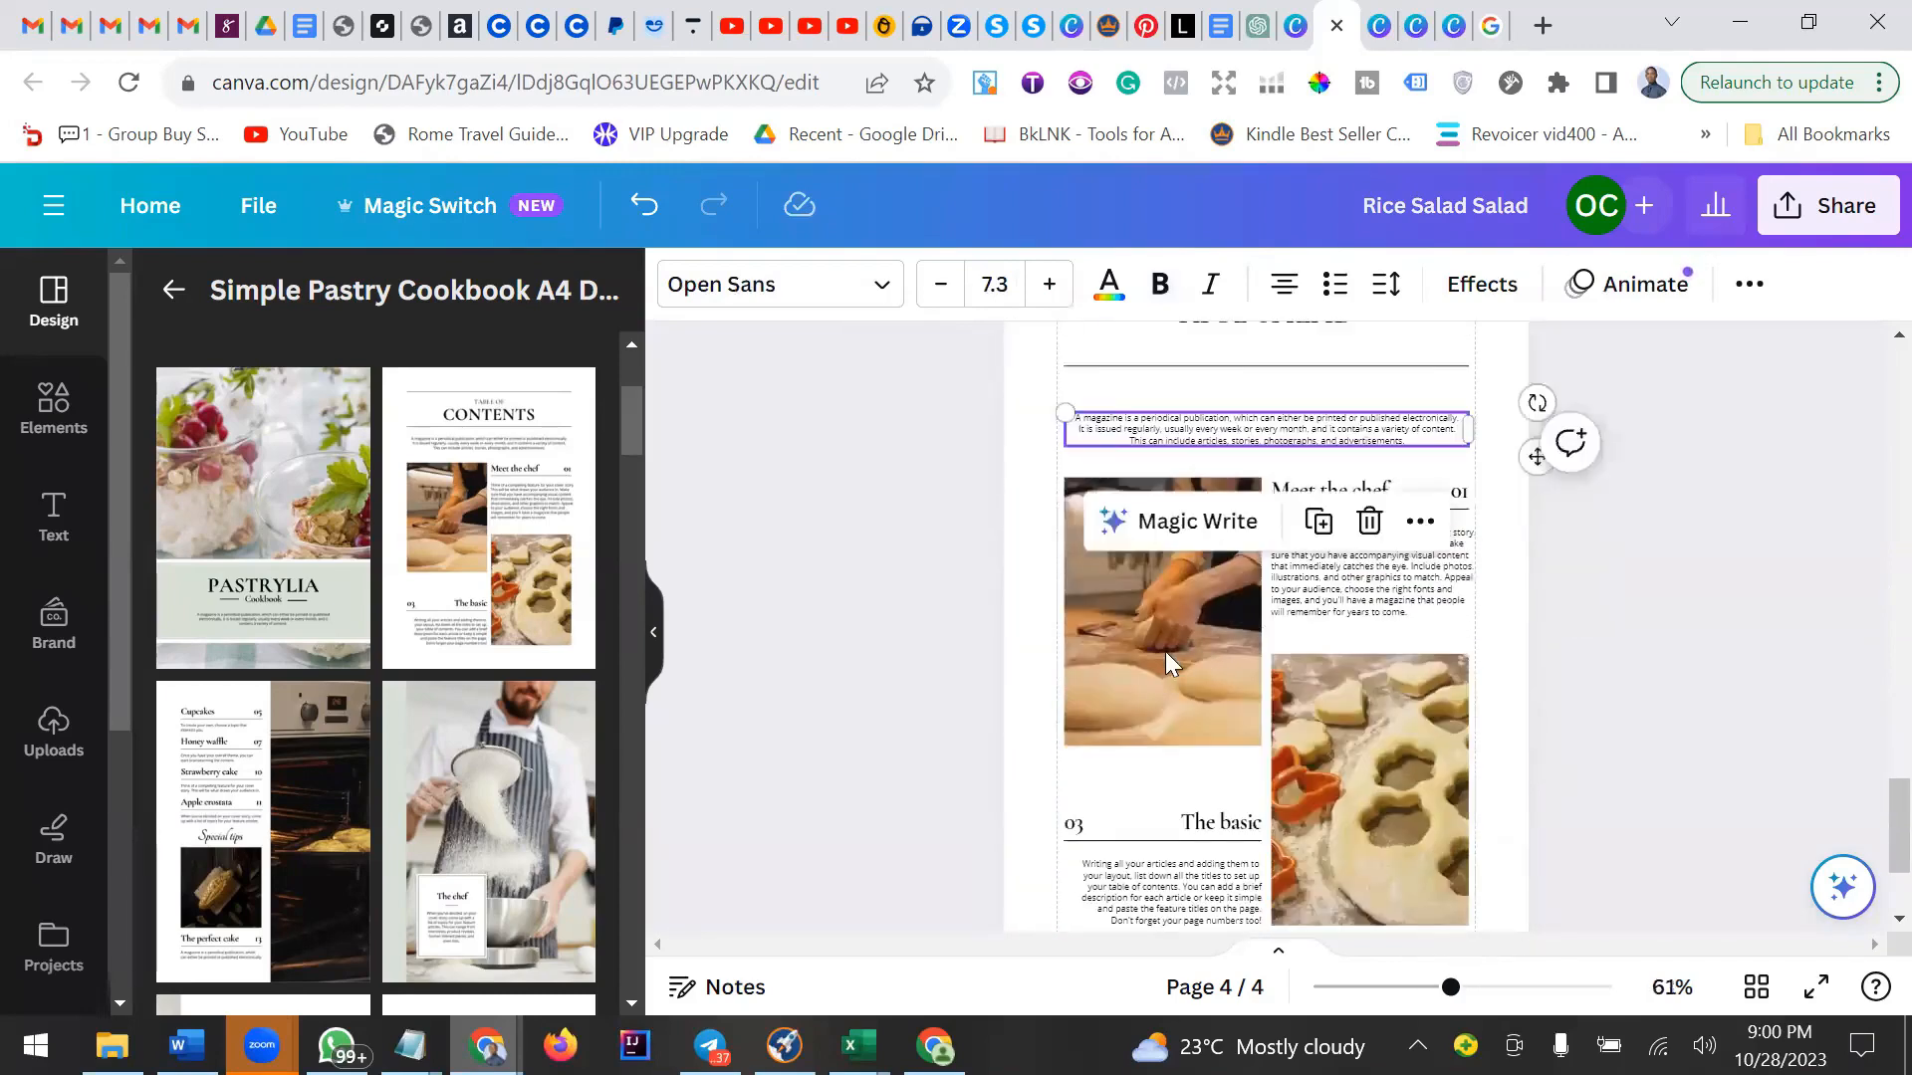
{"action": "left_click", "coordinate": [1179, 671]}
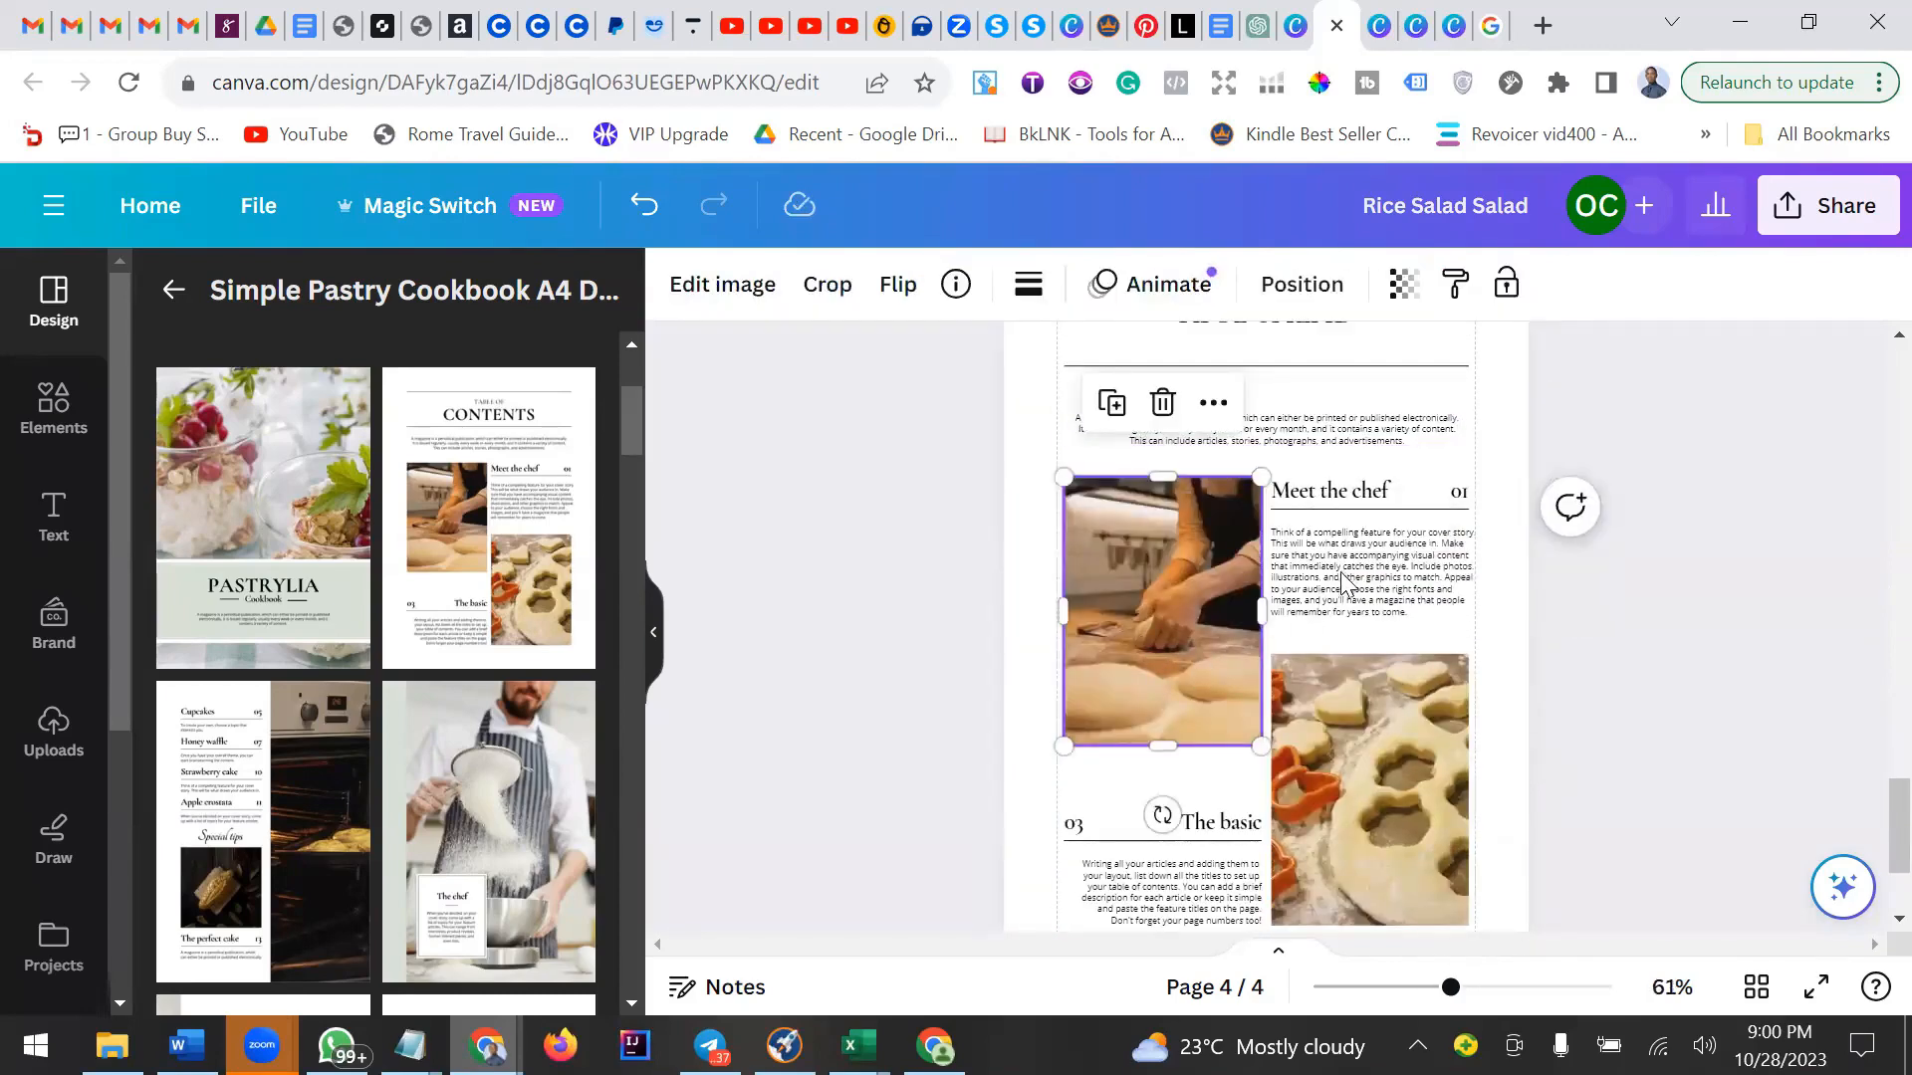
{"action": "left_click", "coordinate": [1367, 544]}
{"action": "left_click", "coordinate": [1369, 503]}
{"action": "left_click", "coordinate": [1367, 490]}
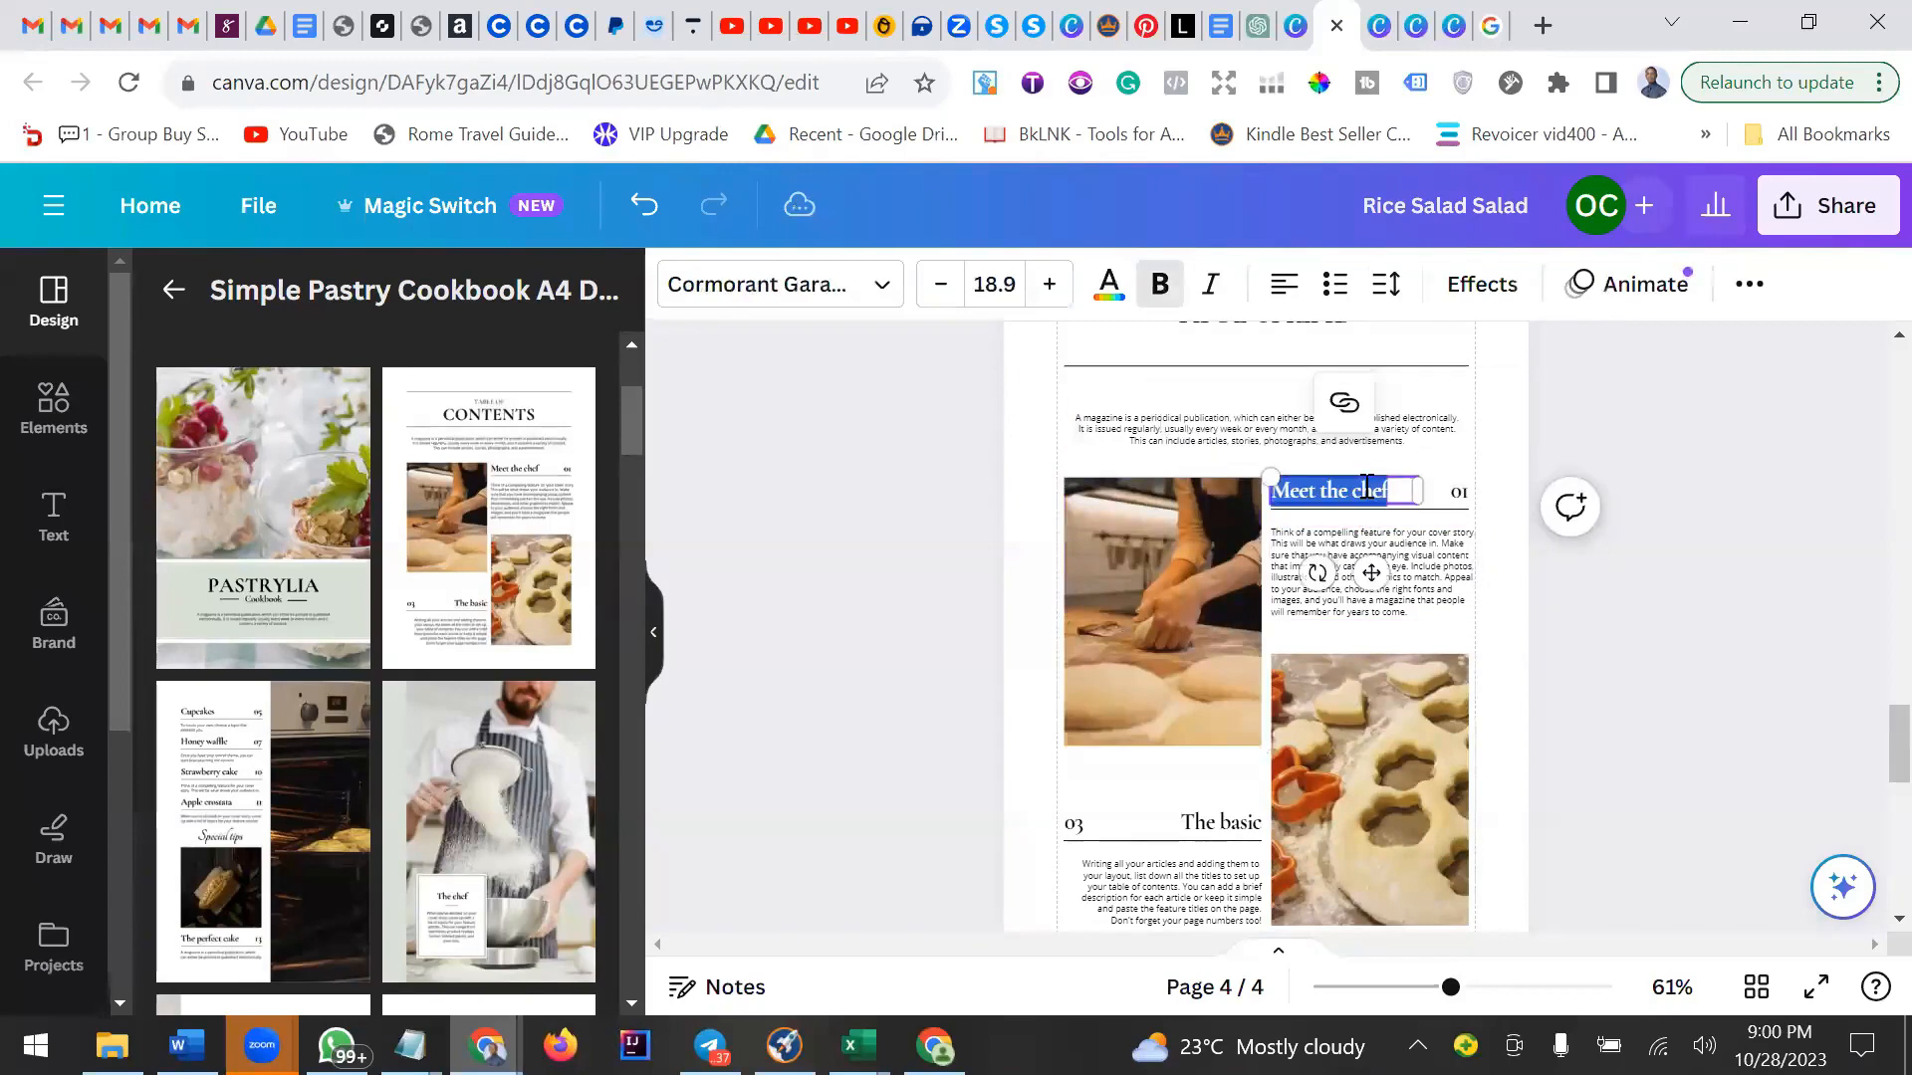
{"action": "left_click", "coordinate": [1136, 426]}
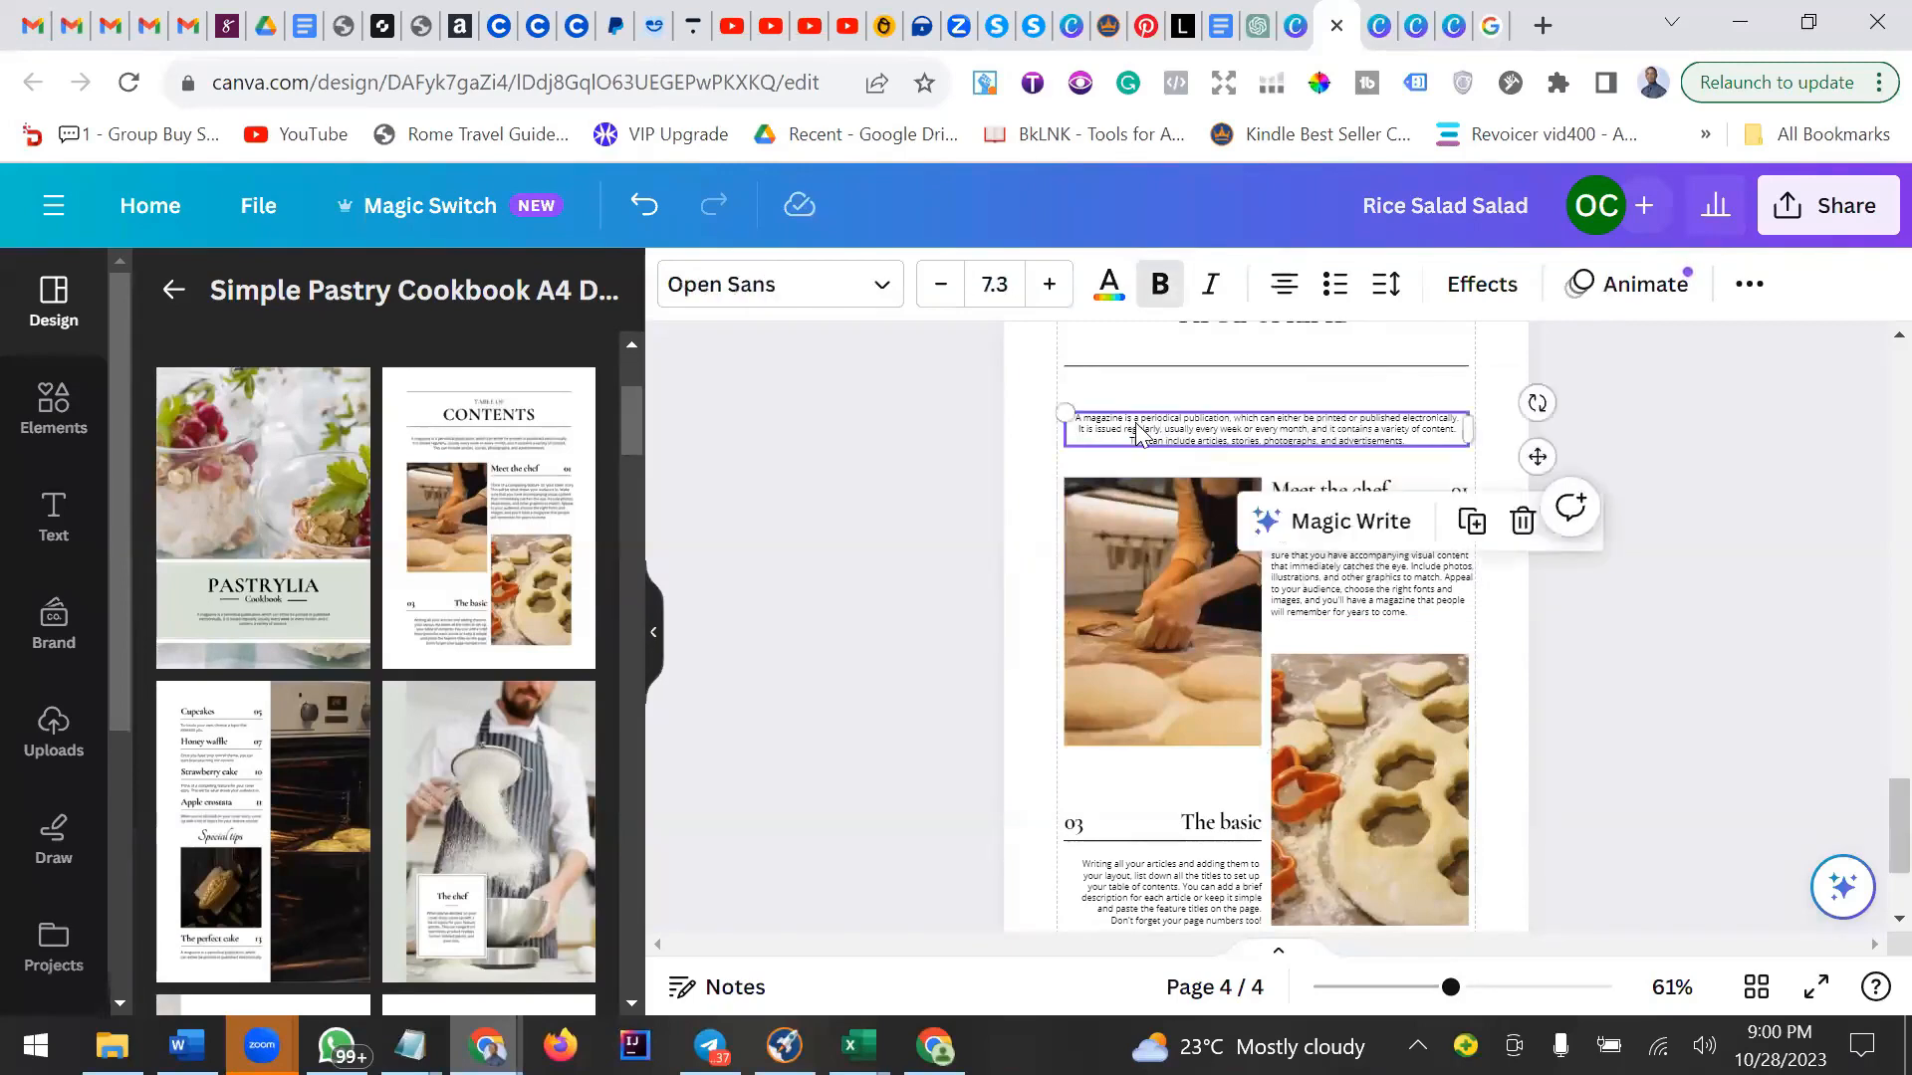
Switch to Word and copy the opening paragraph beginning 'Rice salad is a delicious dish'.
{"action": "mouse_move", "coordinate": [186, 1045]}
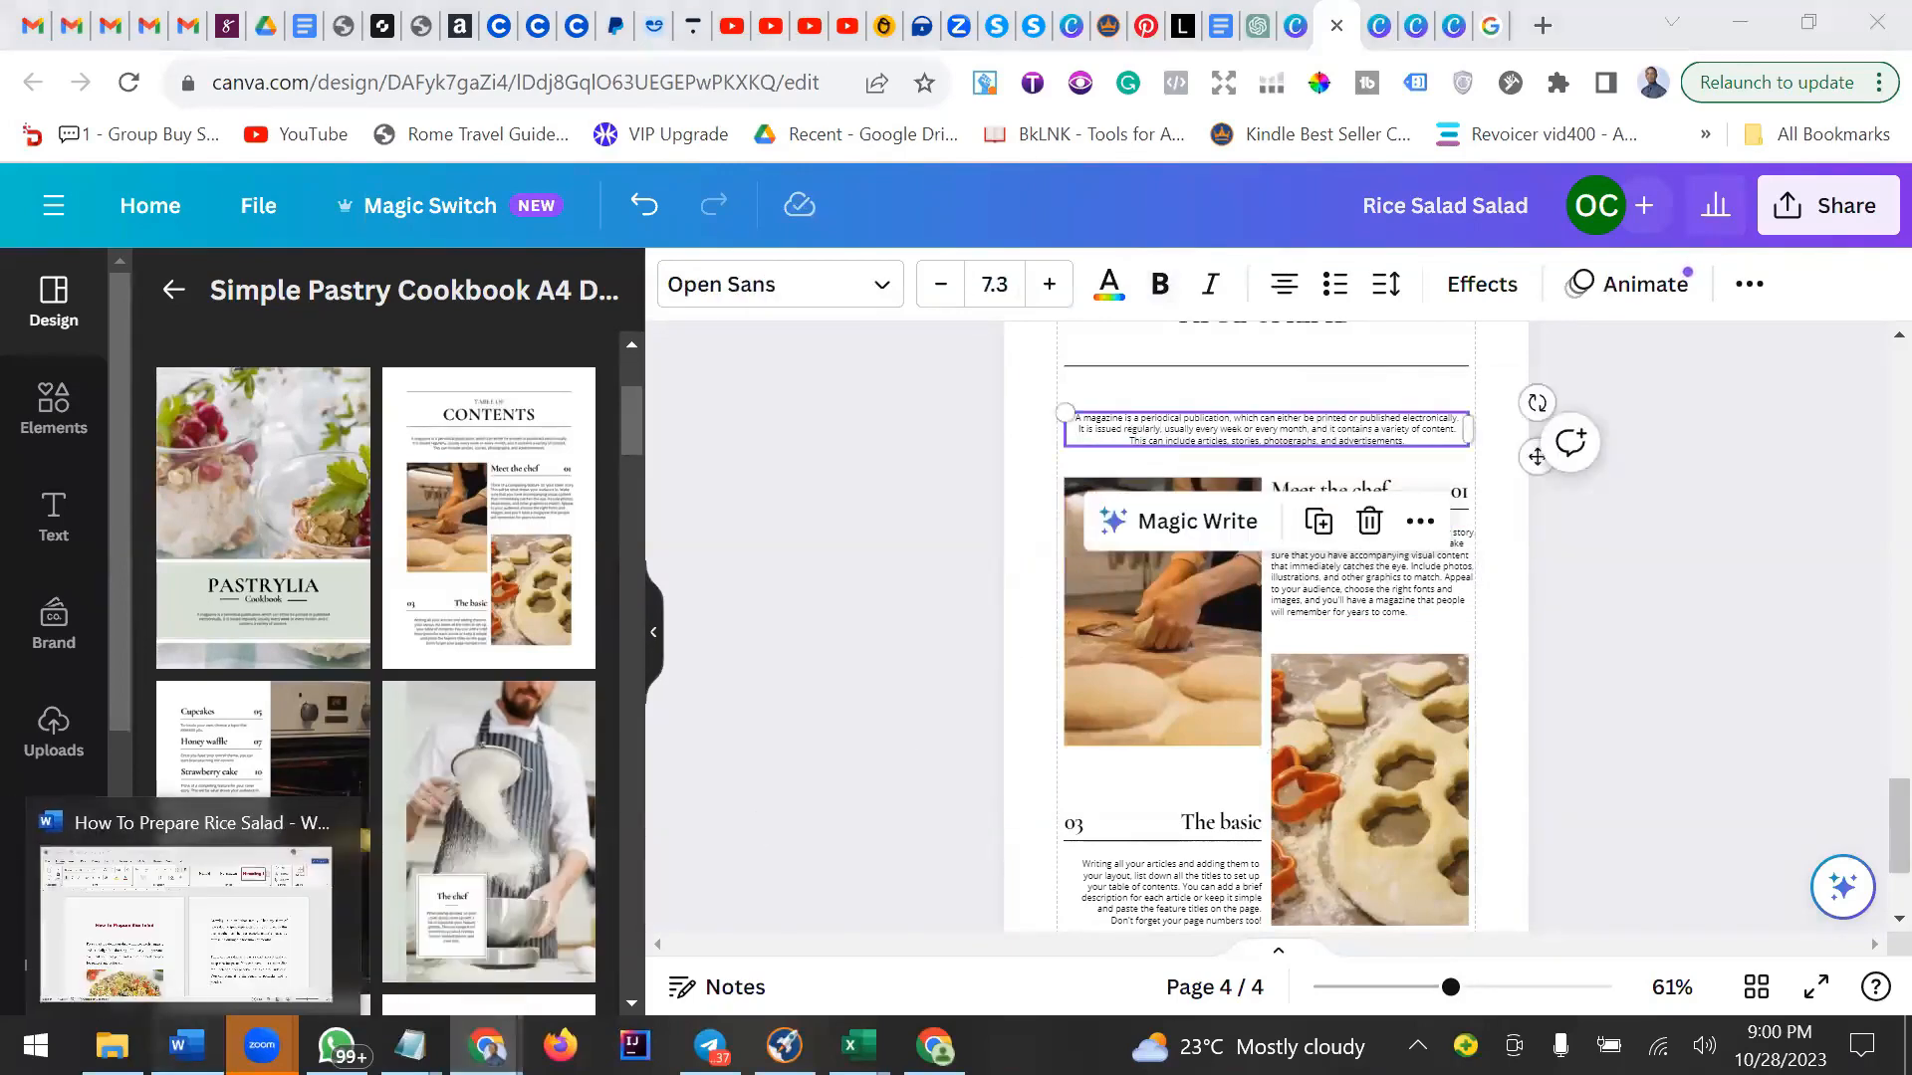
{"action": "left_click", "coordinate": [343, 867]}
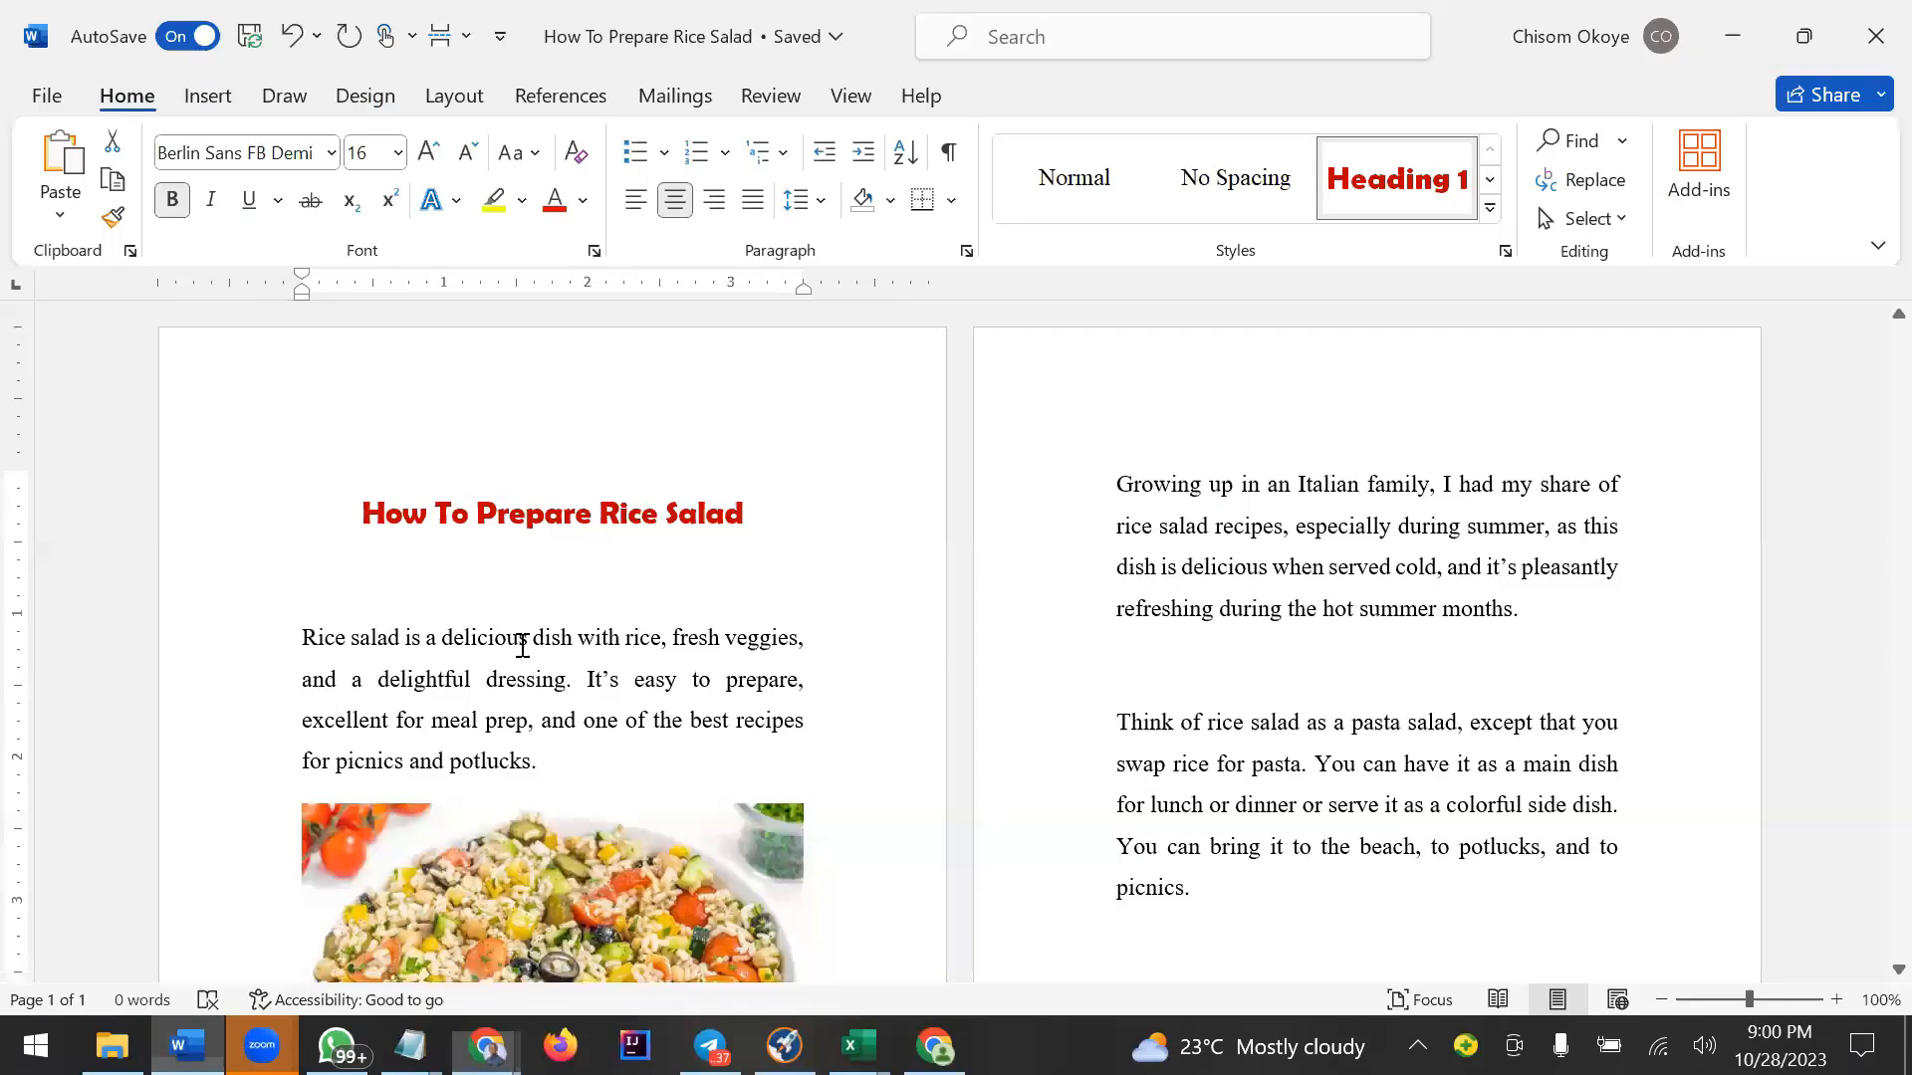
{"action": "left_click", "coordinate": [545, 527]}
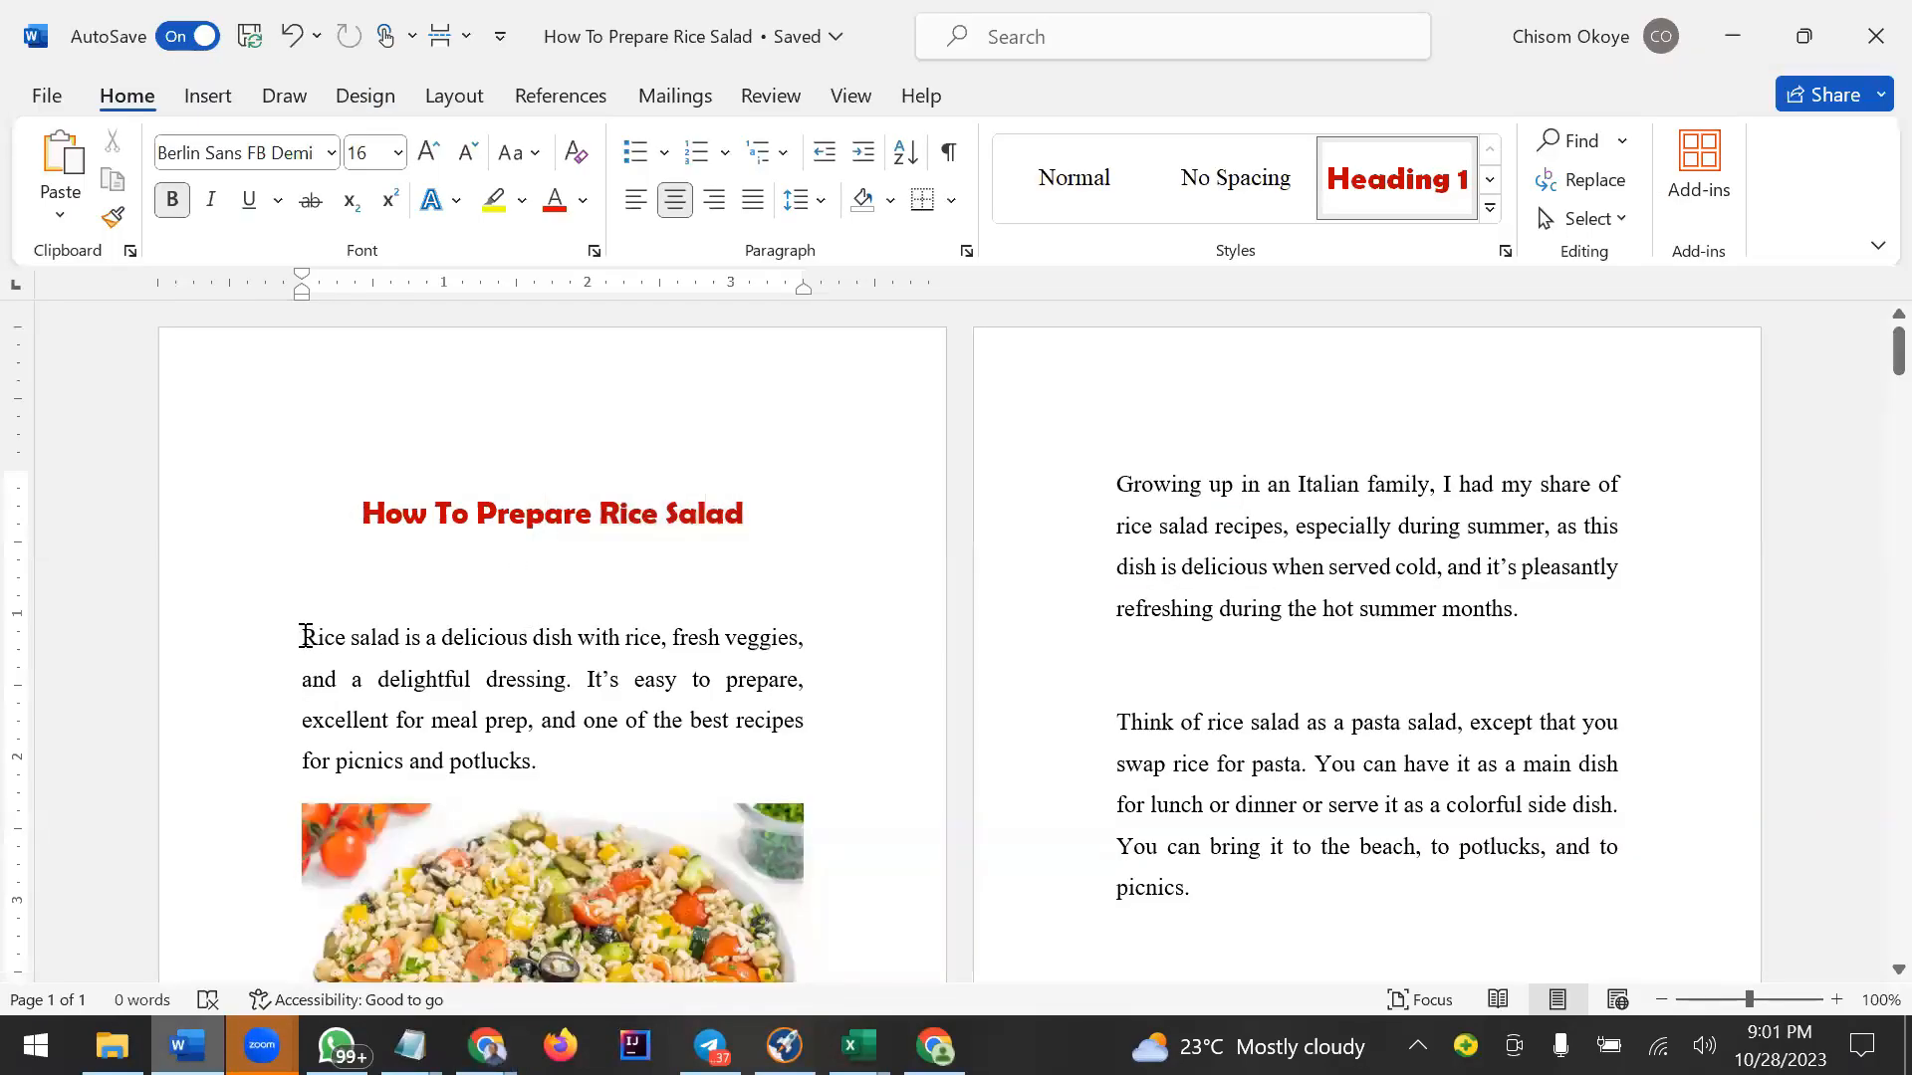
{"action": "left_click_drag", "start_coordinate": [353, 642], "coordinate": [540, 761]}
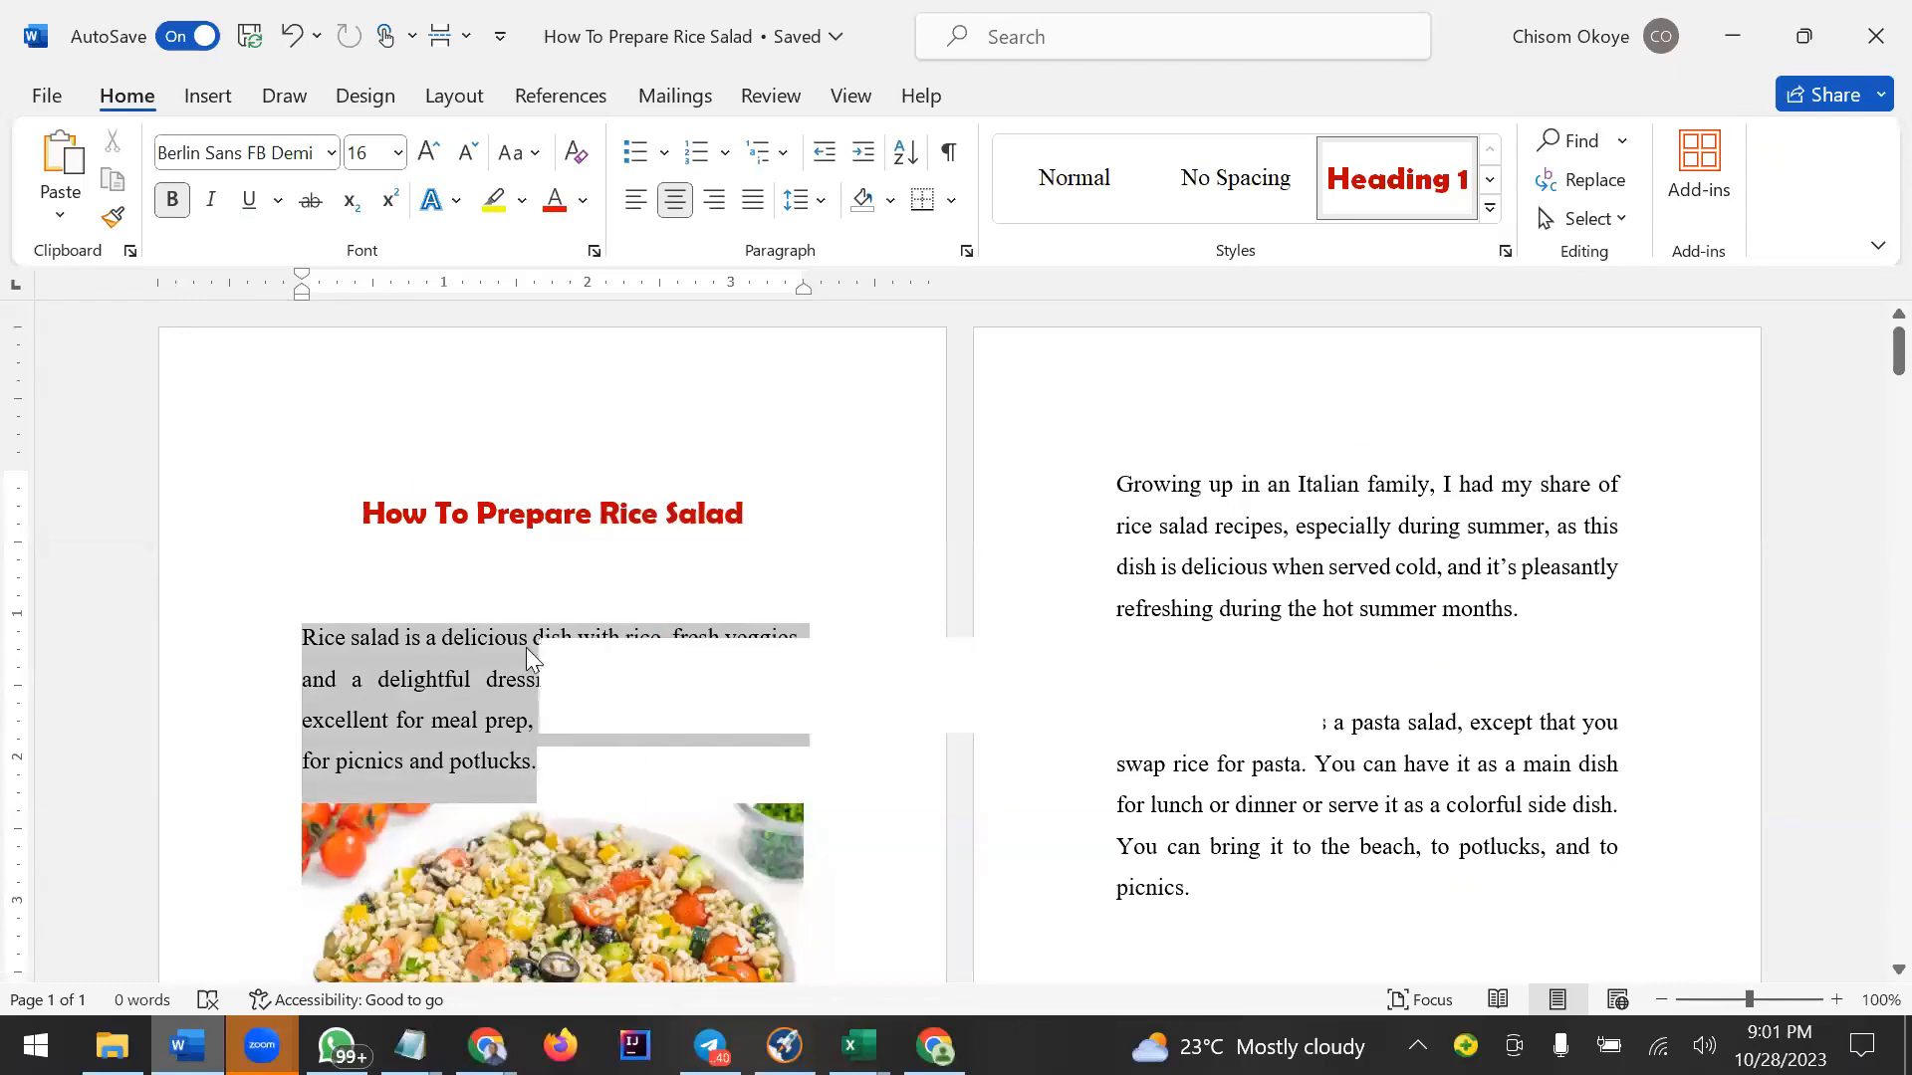
{"action": "right_click", "coordinate": [438, 675]}
{"action": "left_click", "coordinate": [511, 144]}
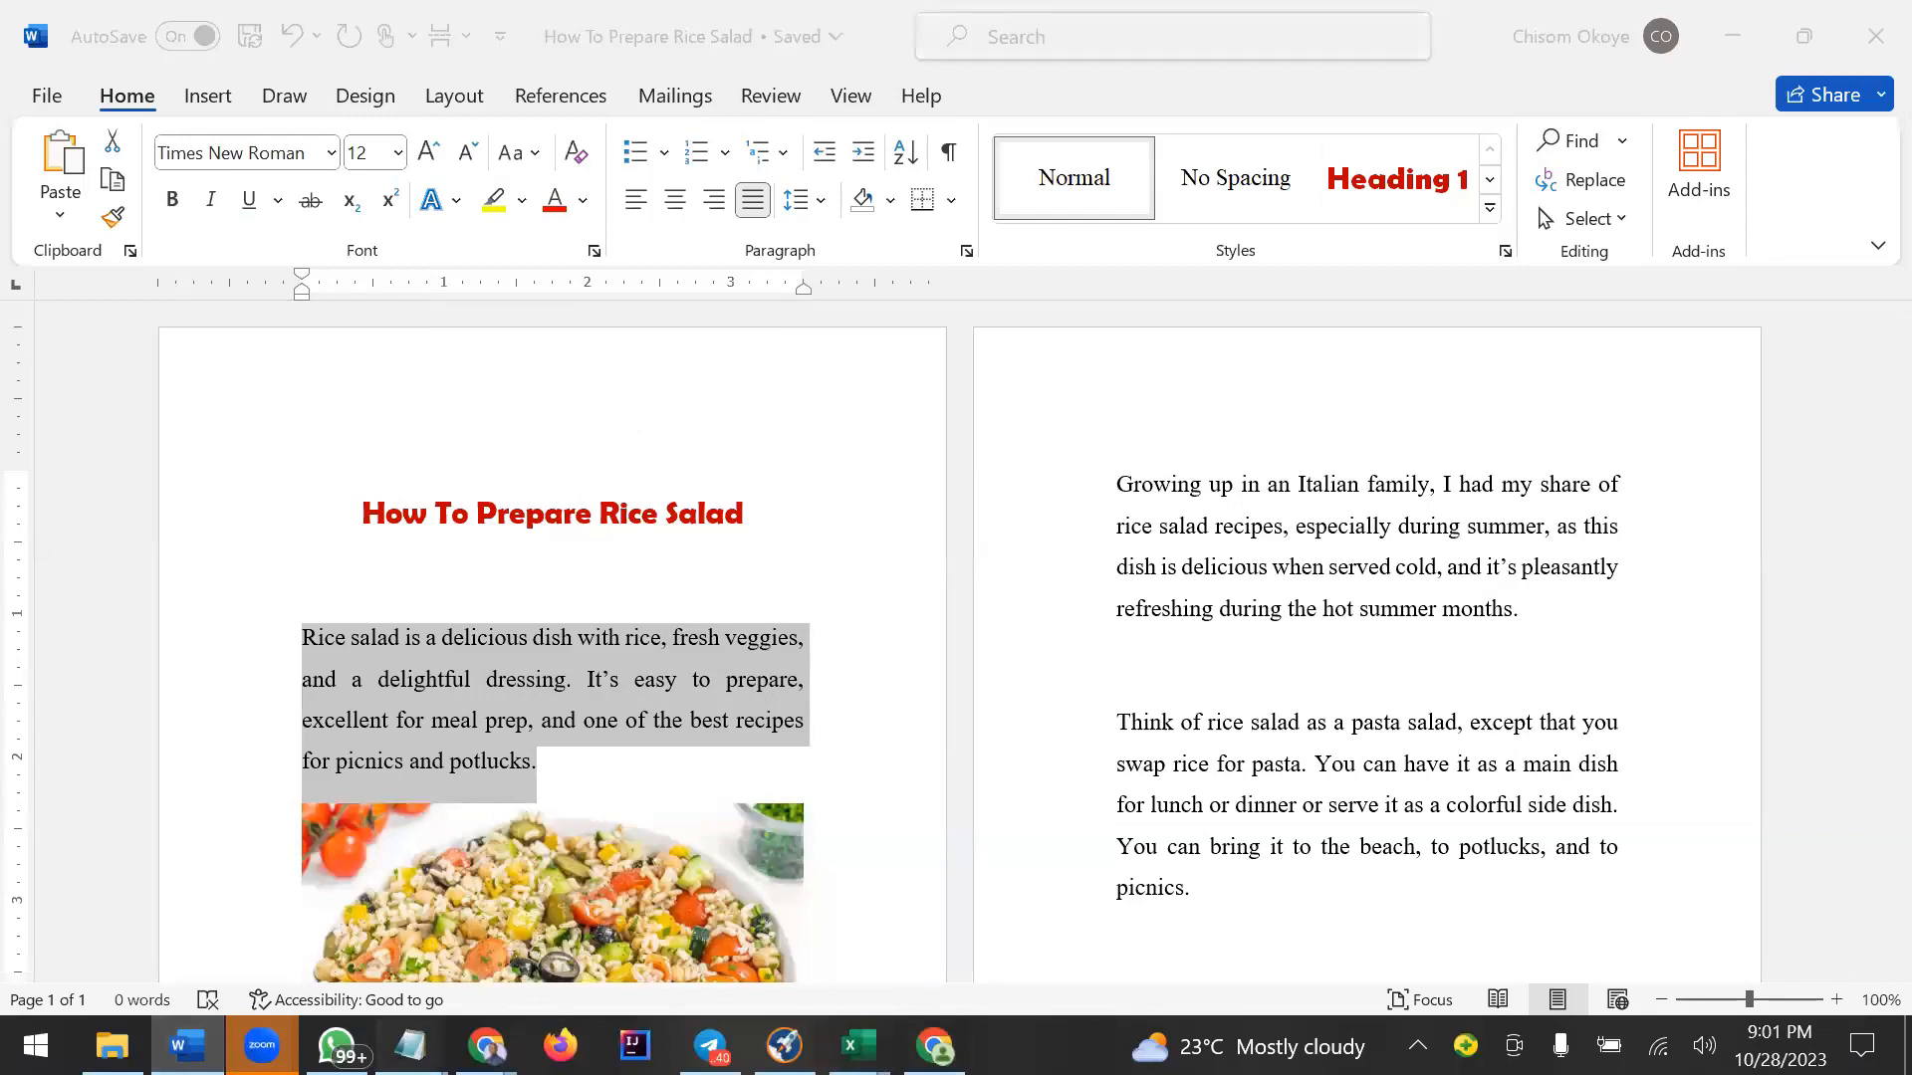
{"action": "mouse_move", "coordinate": [410, 1045]}
{"action": "left_click", "coordinate": [342, 883]}
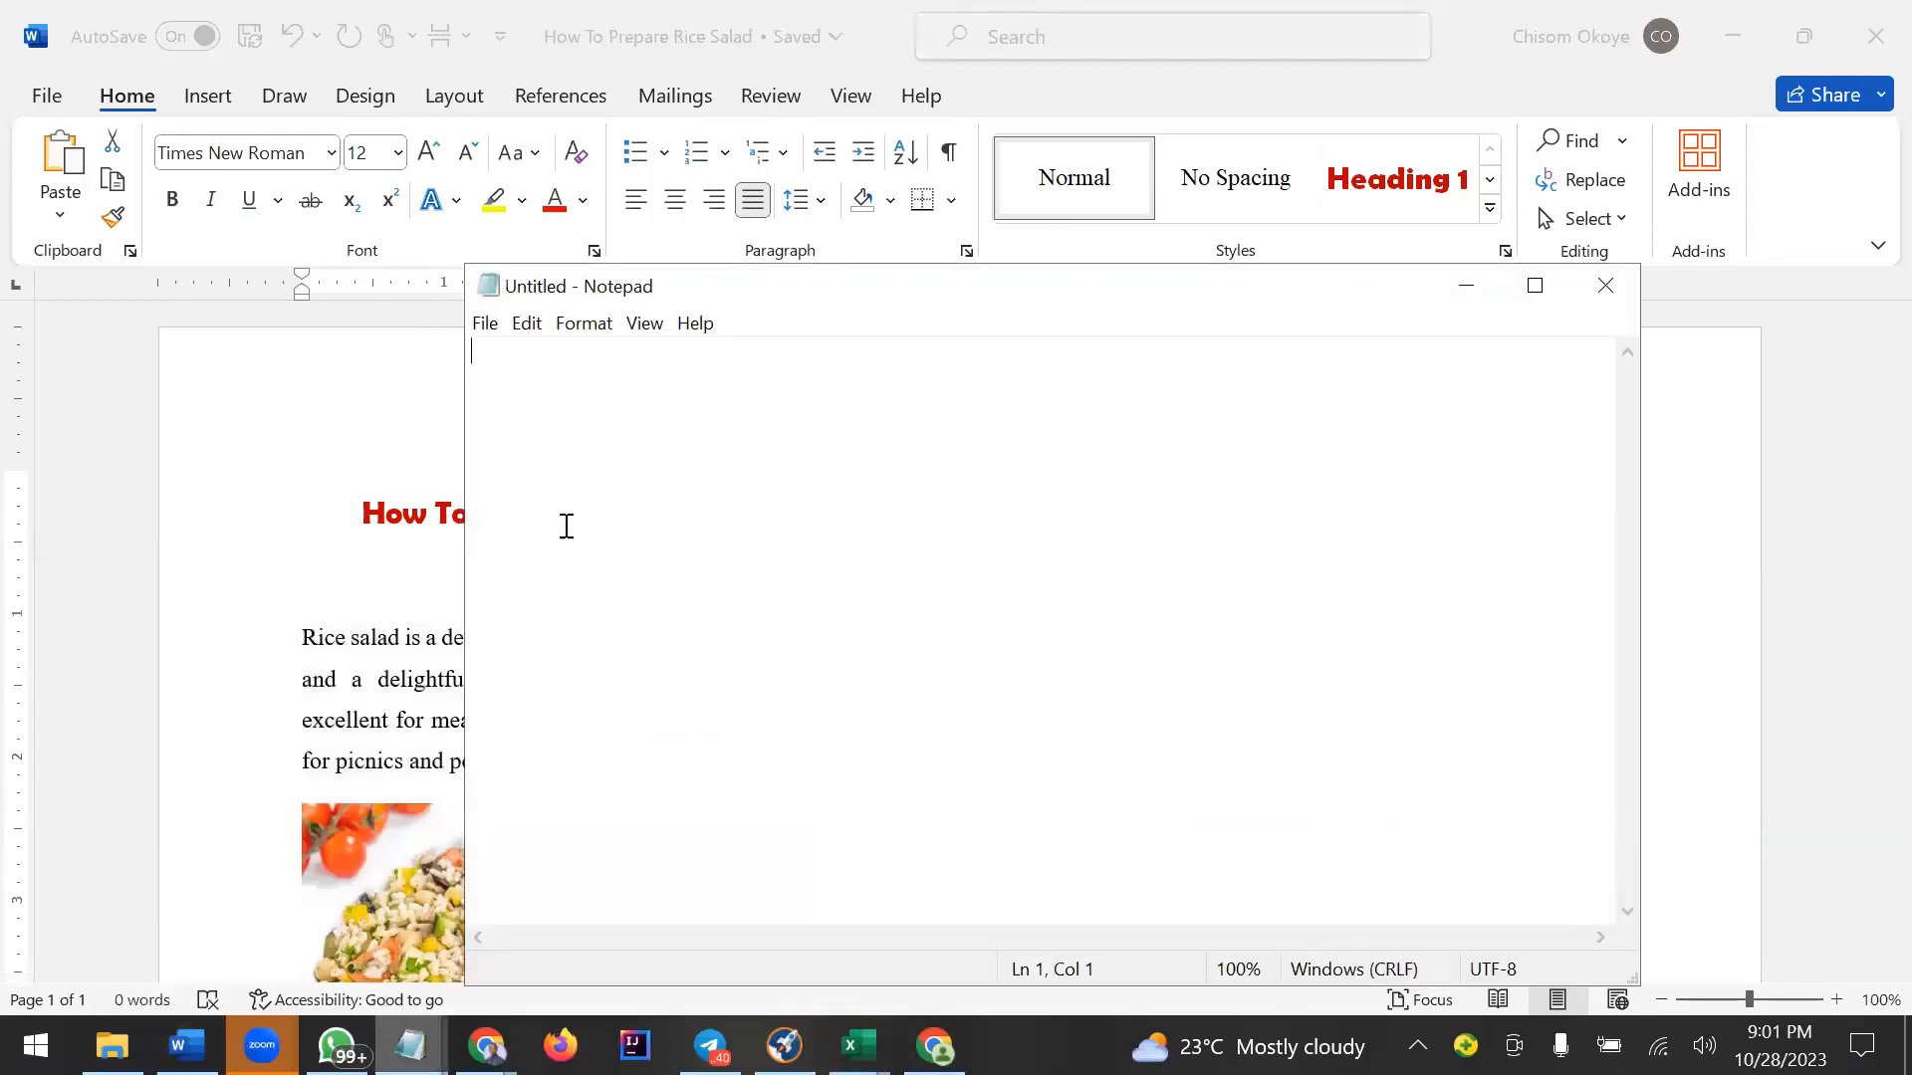
{"action": "key", "text": "ctrl+v"}
{"action": "key", "text": "ctrl+a"}
{"action": "key", "text": "BackSpace"}
{"action": "left_click", "coordinate": [1465, 285]}
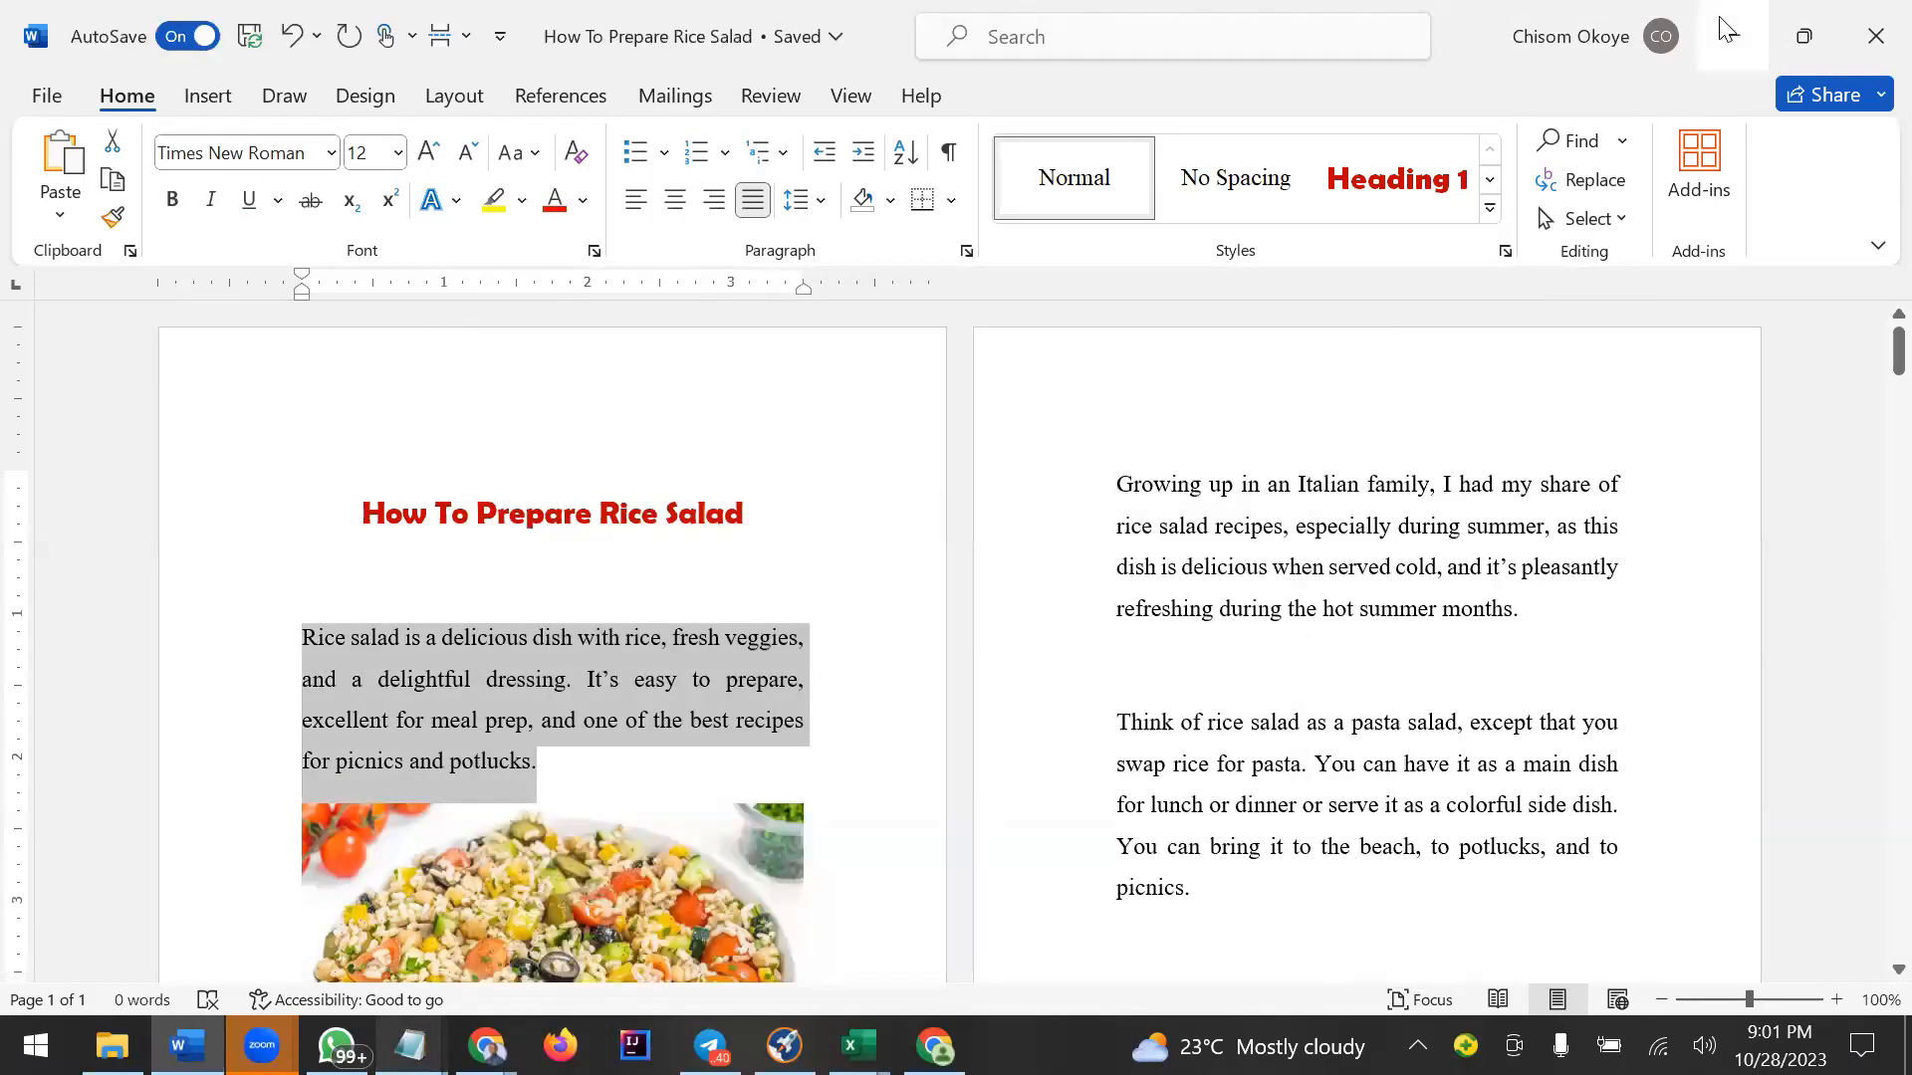
Replace the body text under Meet the chef with the copied rice salad paragraph.
{"action": "left_click", "coordinate": [1728, 30]}
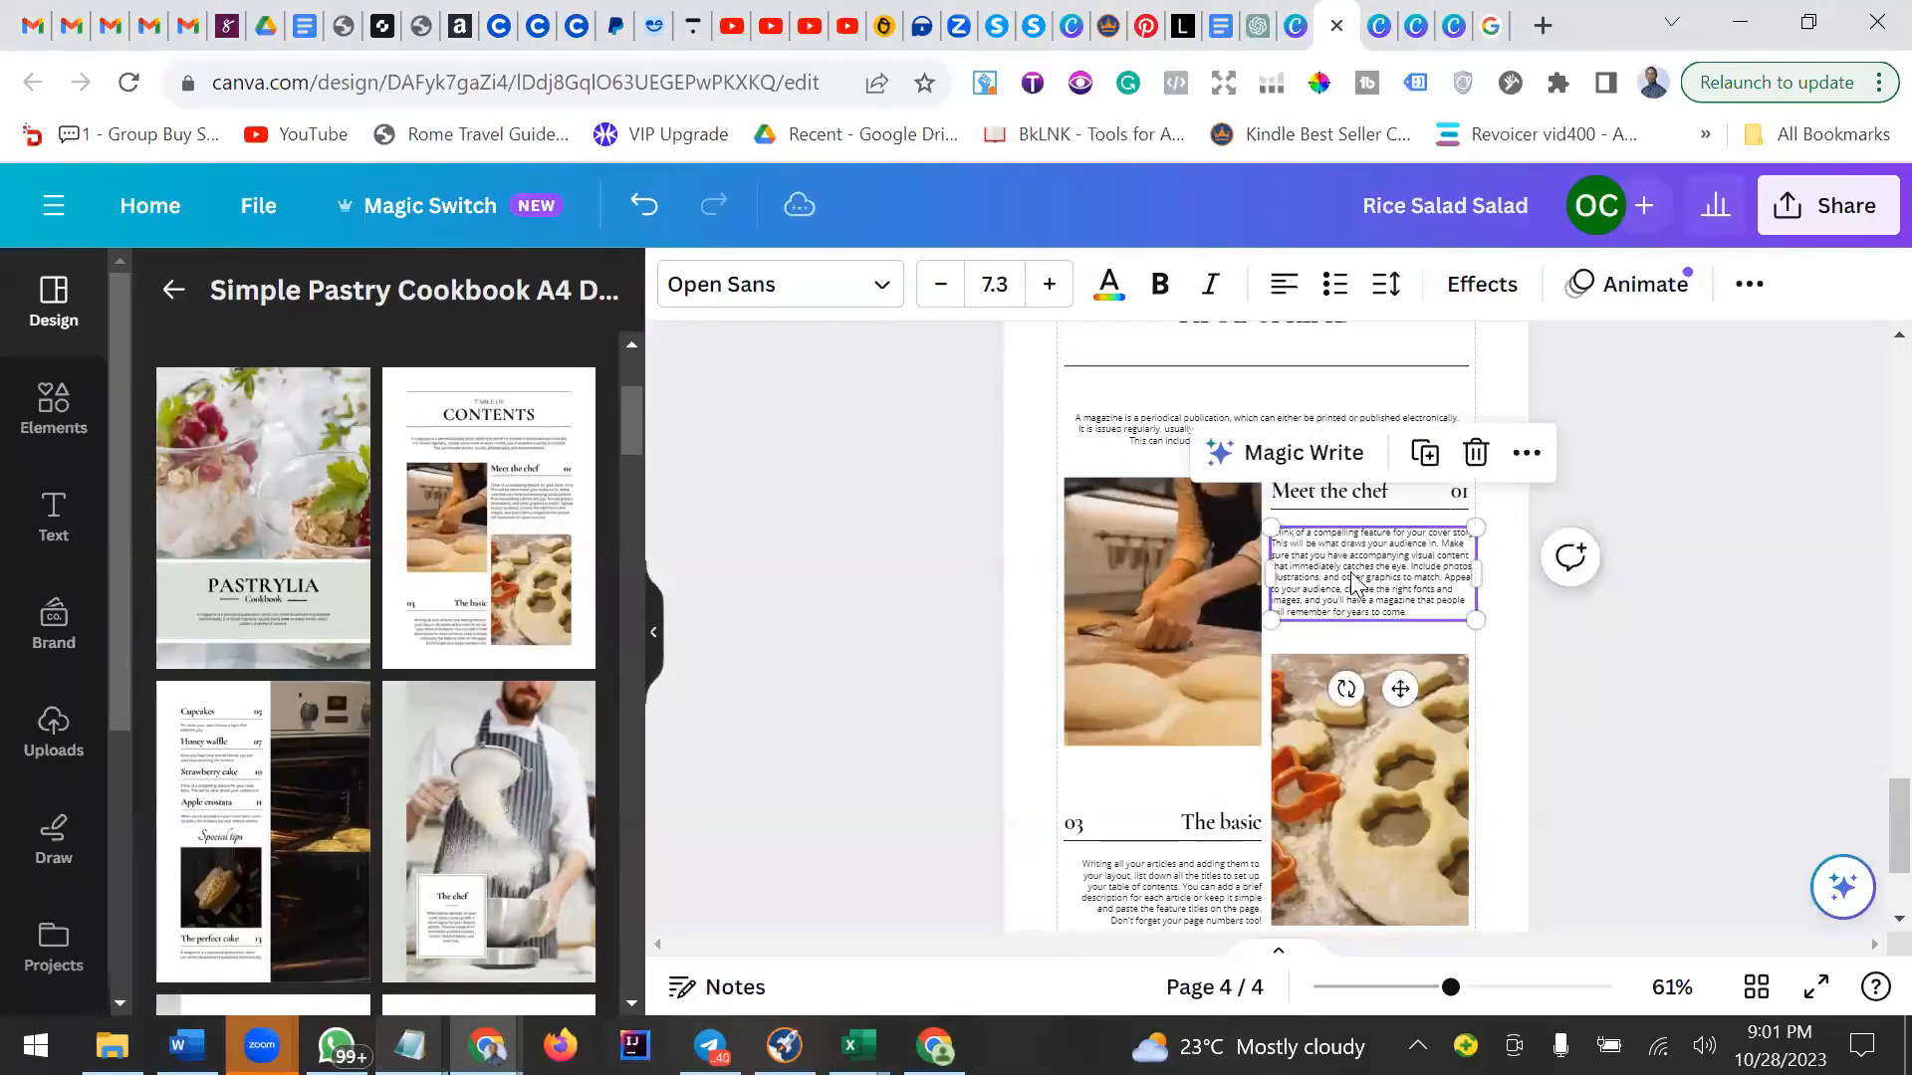
{"action": "triple_click", "coordinate": [1351, 578]}
{"action": "key", "text": "ctrl+a"}
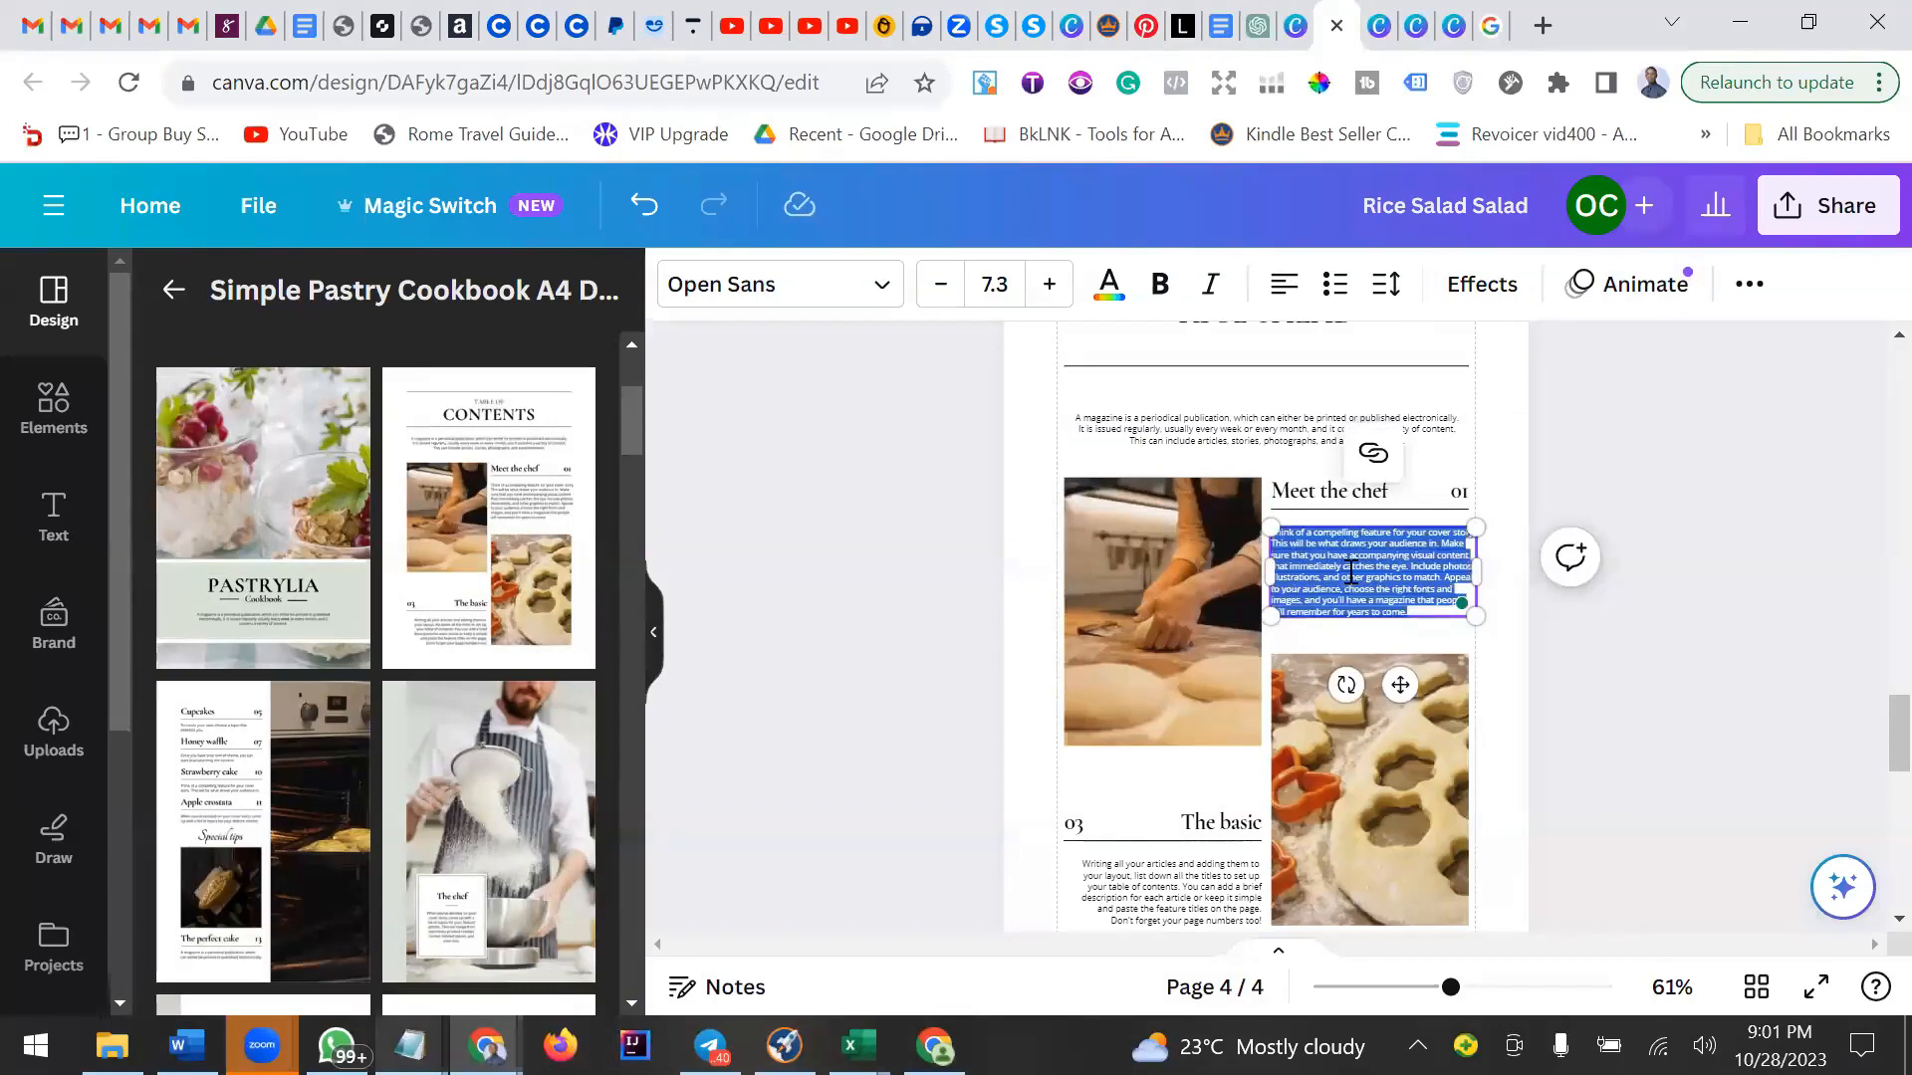
{"action": "key", "text": "ctrl+v"}
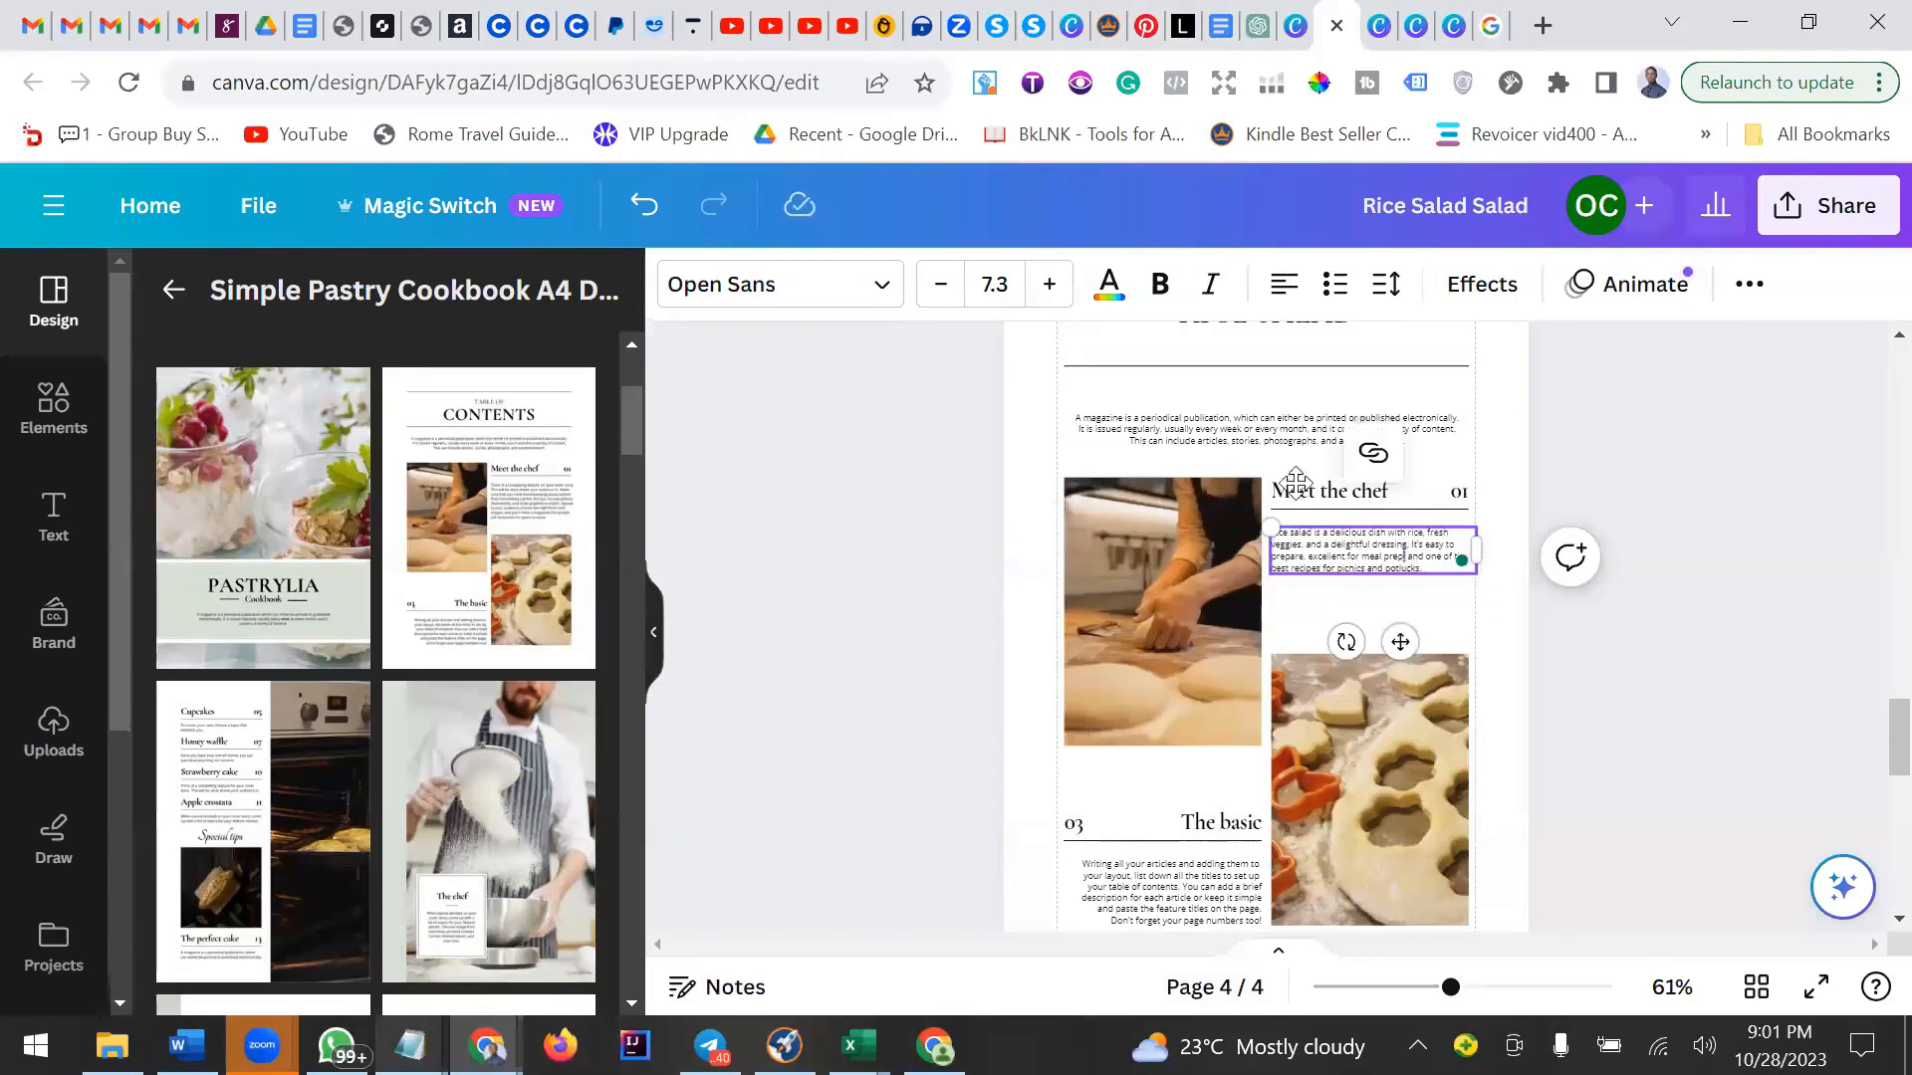
Set the pasted paragraph's font to Times New Roman at size 13.
{"action": "left_click", "coordinate": [864, 289]}
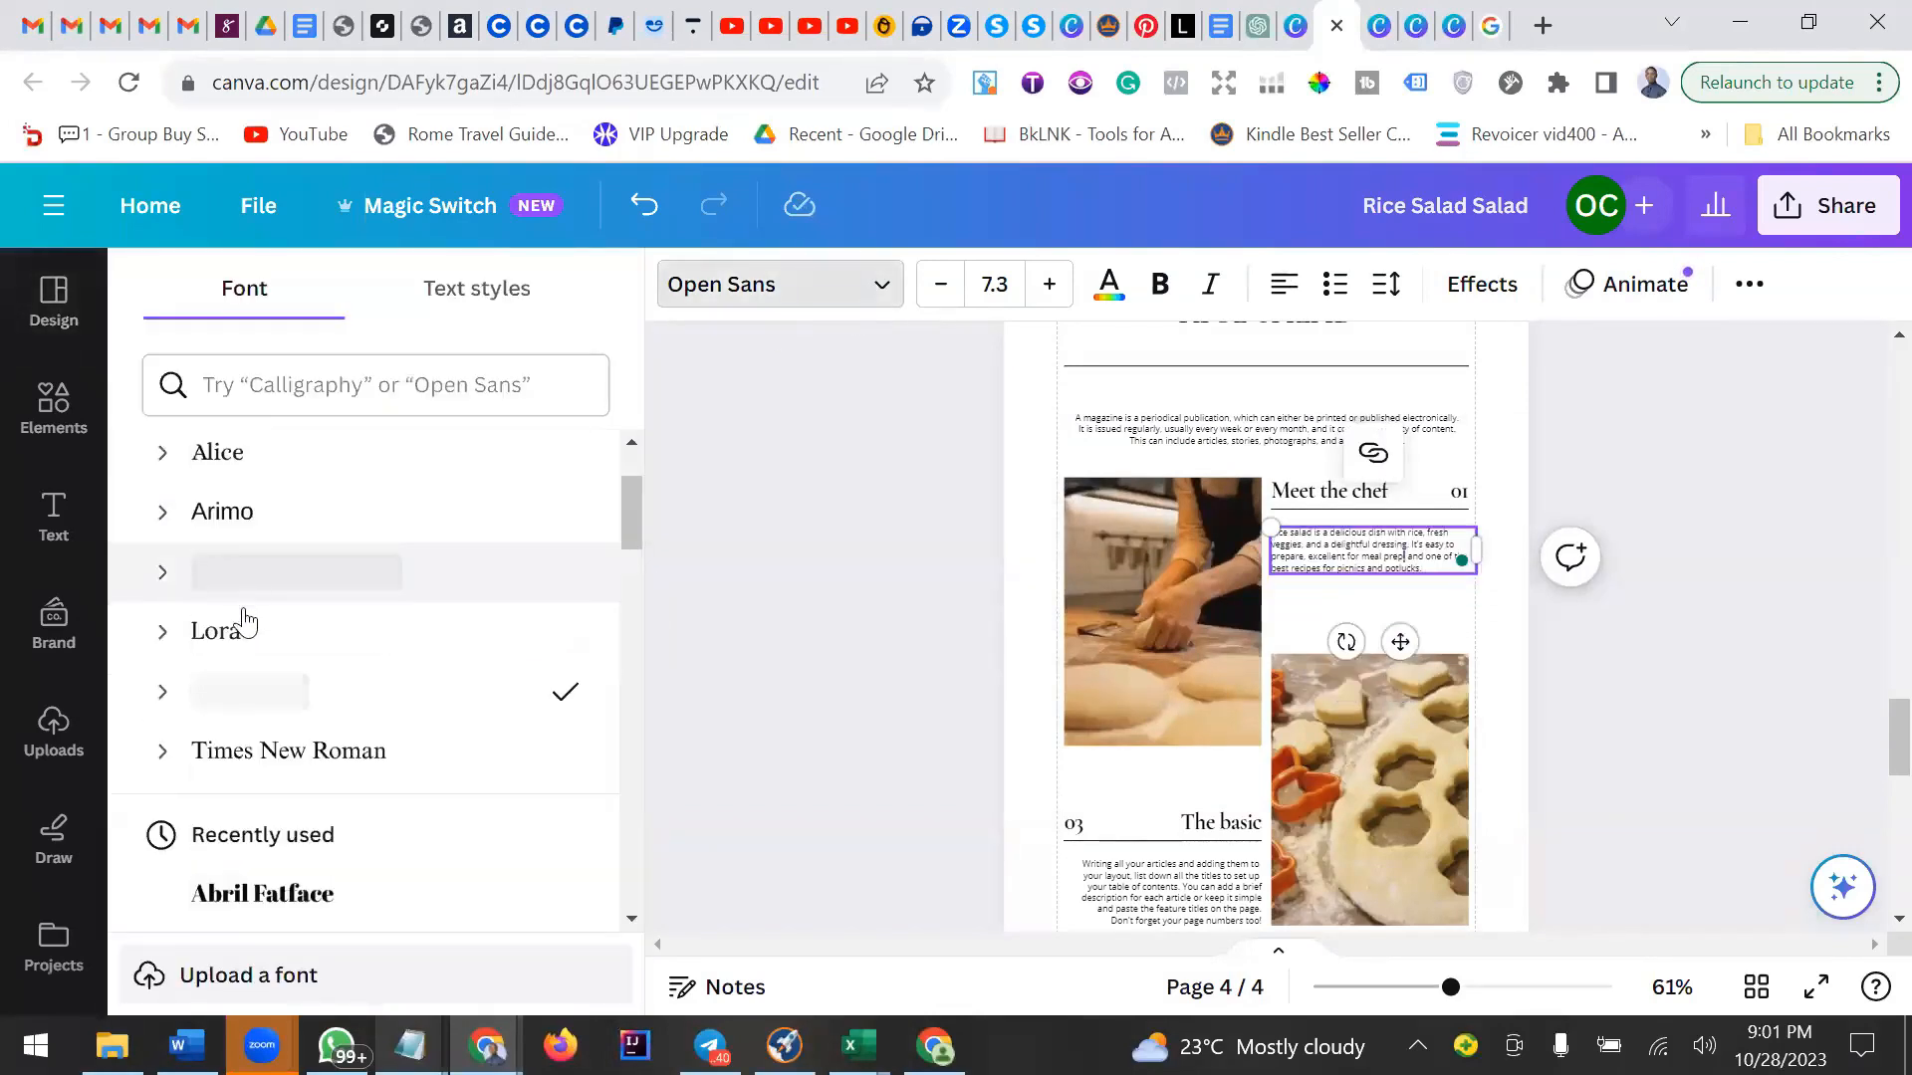
{"action": "left_click", "coordinate": [267, 754]}
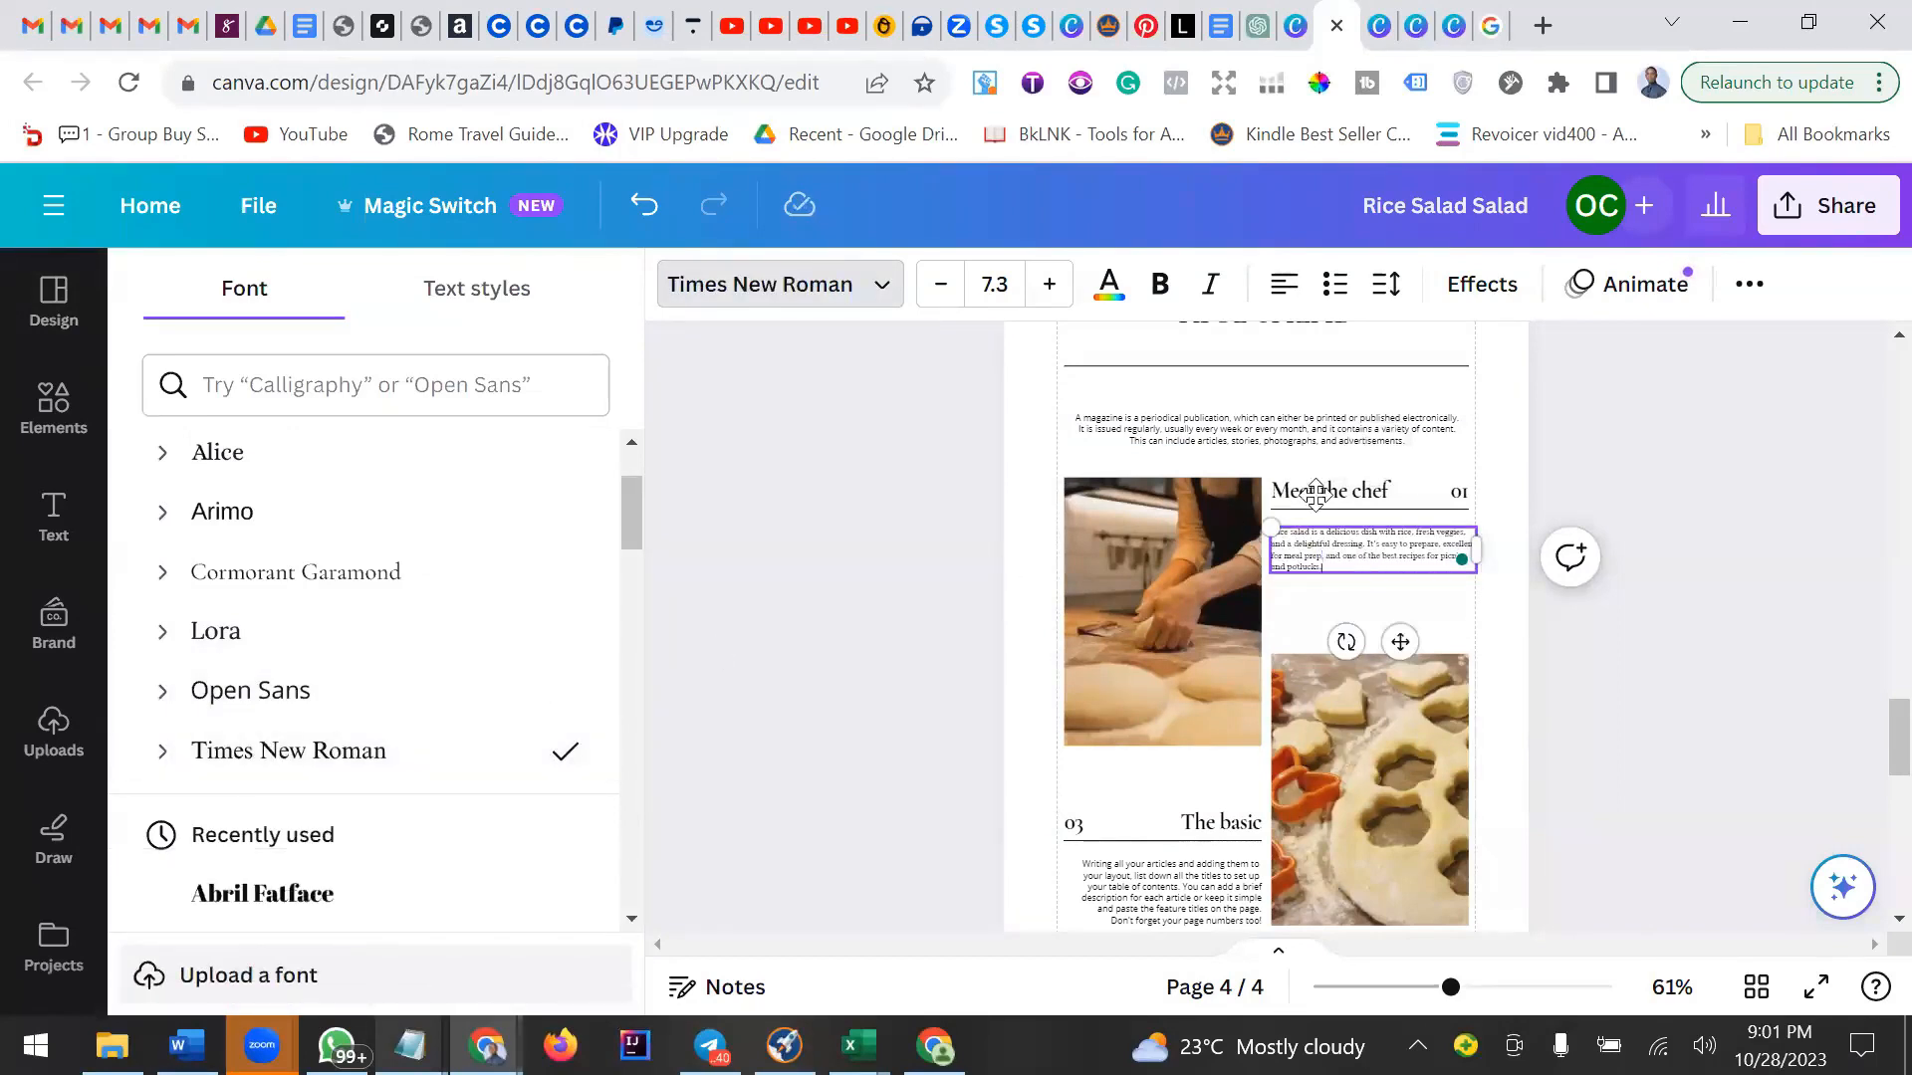
{"action": "left_click", "coordinate": [997, 283]}
{"action": "left_click", "coordinate": [1001, 281]}
{"action": "type", "text": "13"}
{"action": "key", "text": "Return"}
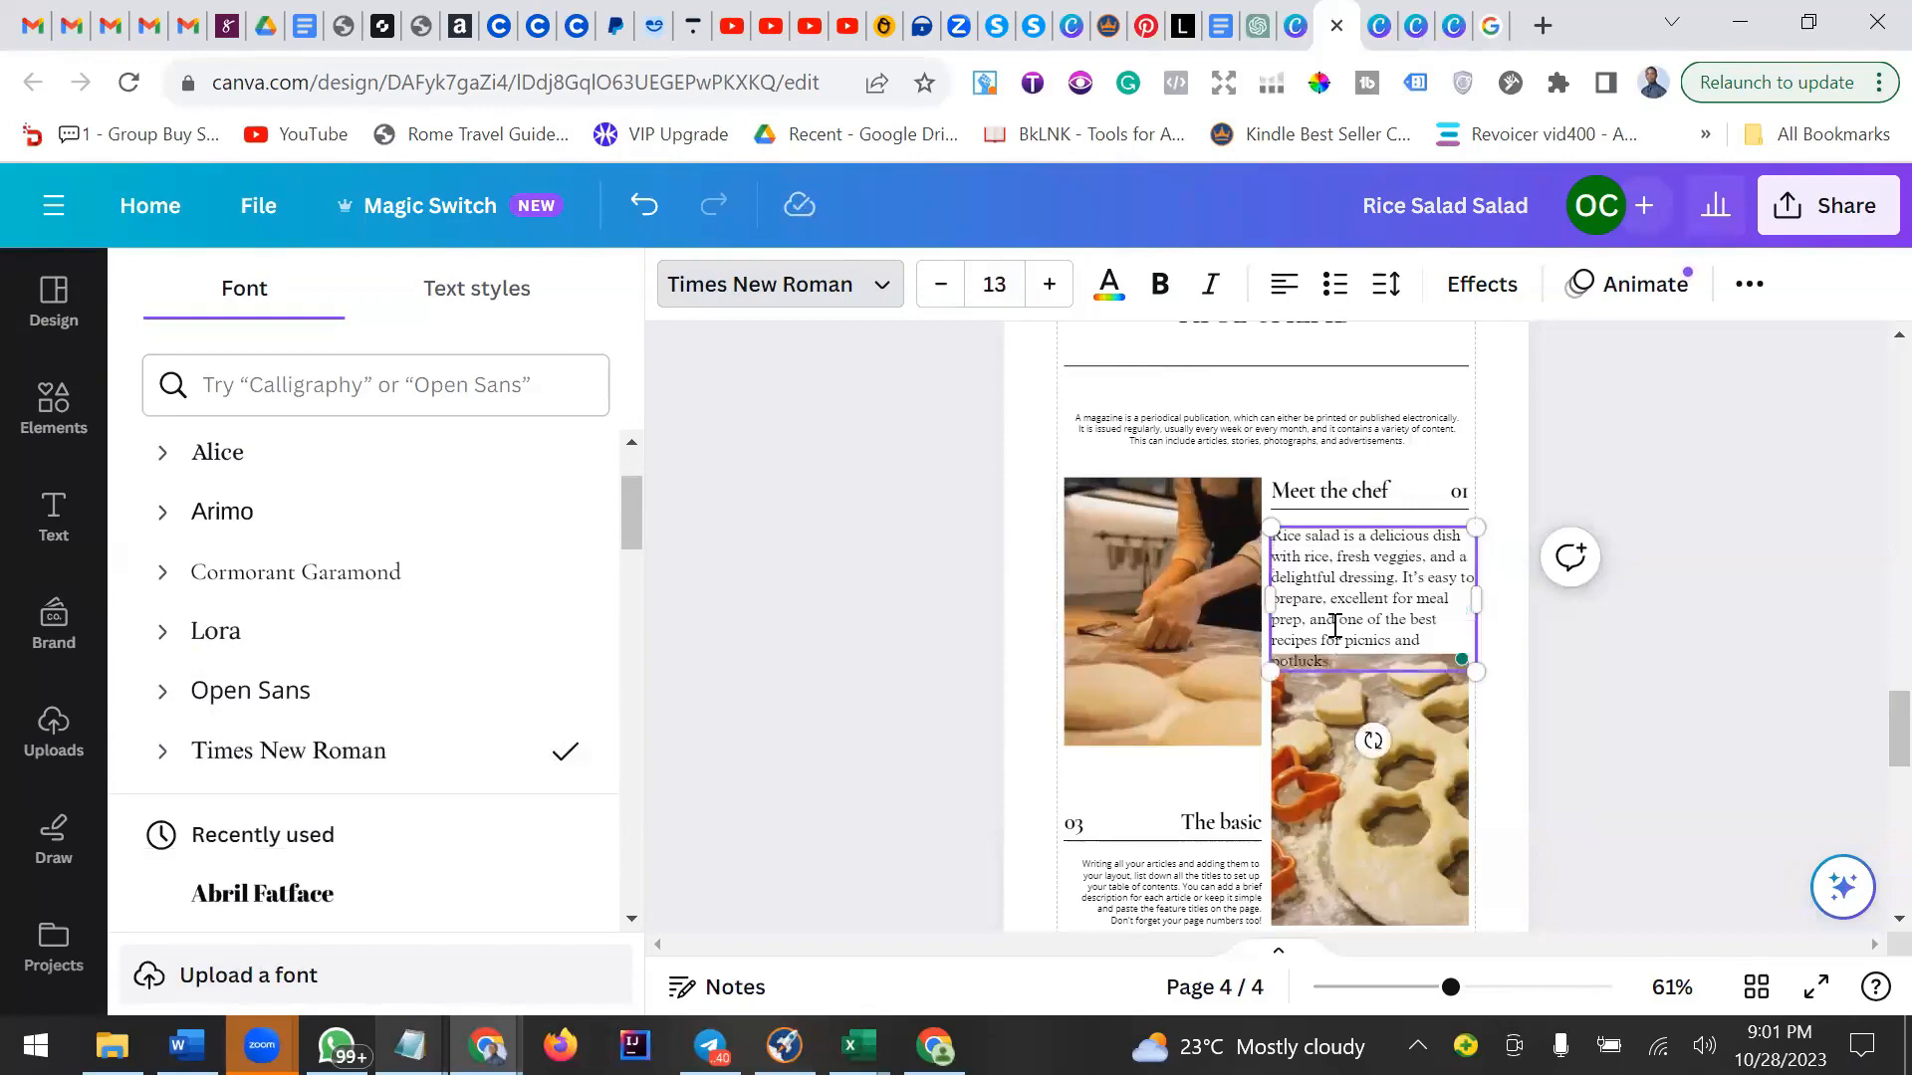
Delete the Meet the chef heading, its 01 number and the divider line above the paragraph.
{"action": "left_click", "coordinate": [1372, 491]}
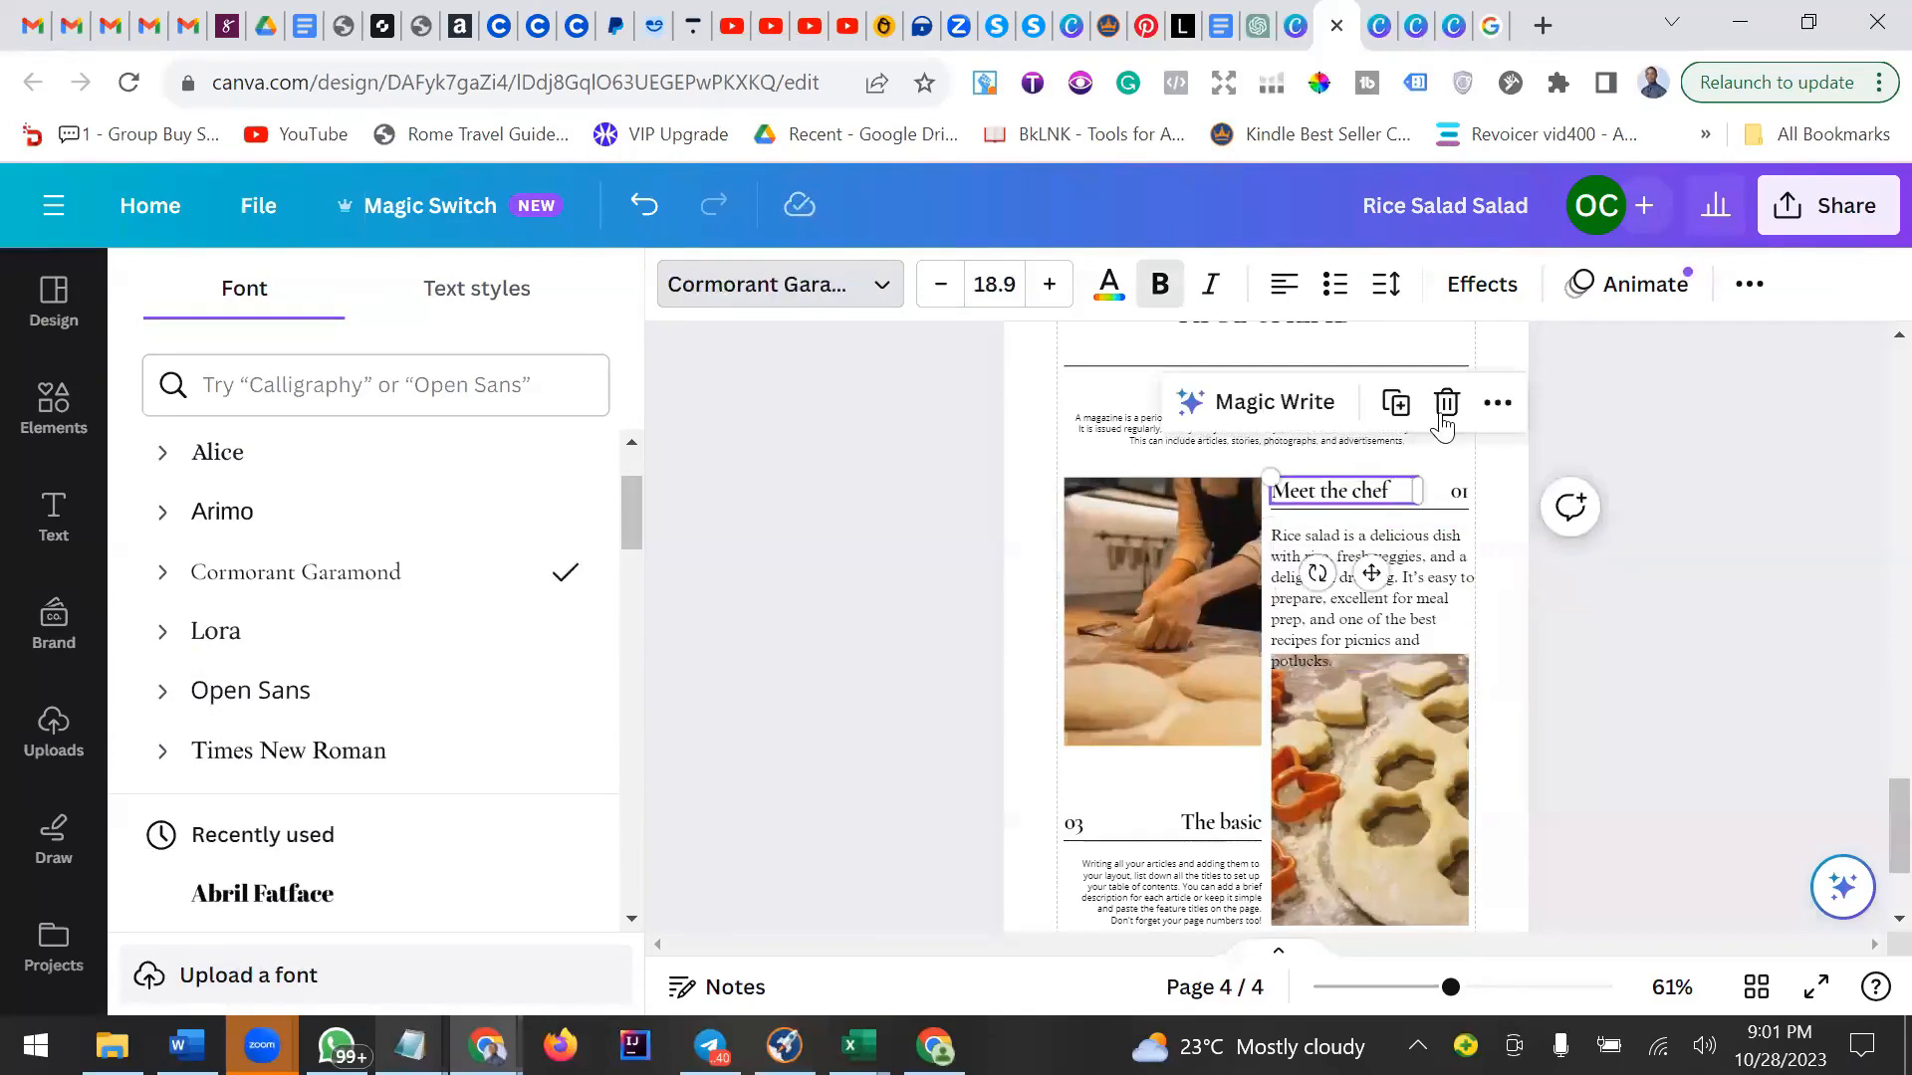
{"action": "key", "text": "Delete"}
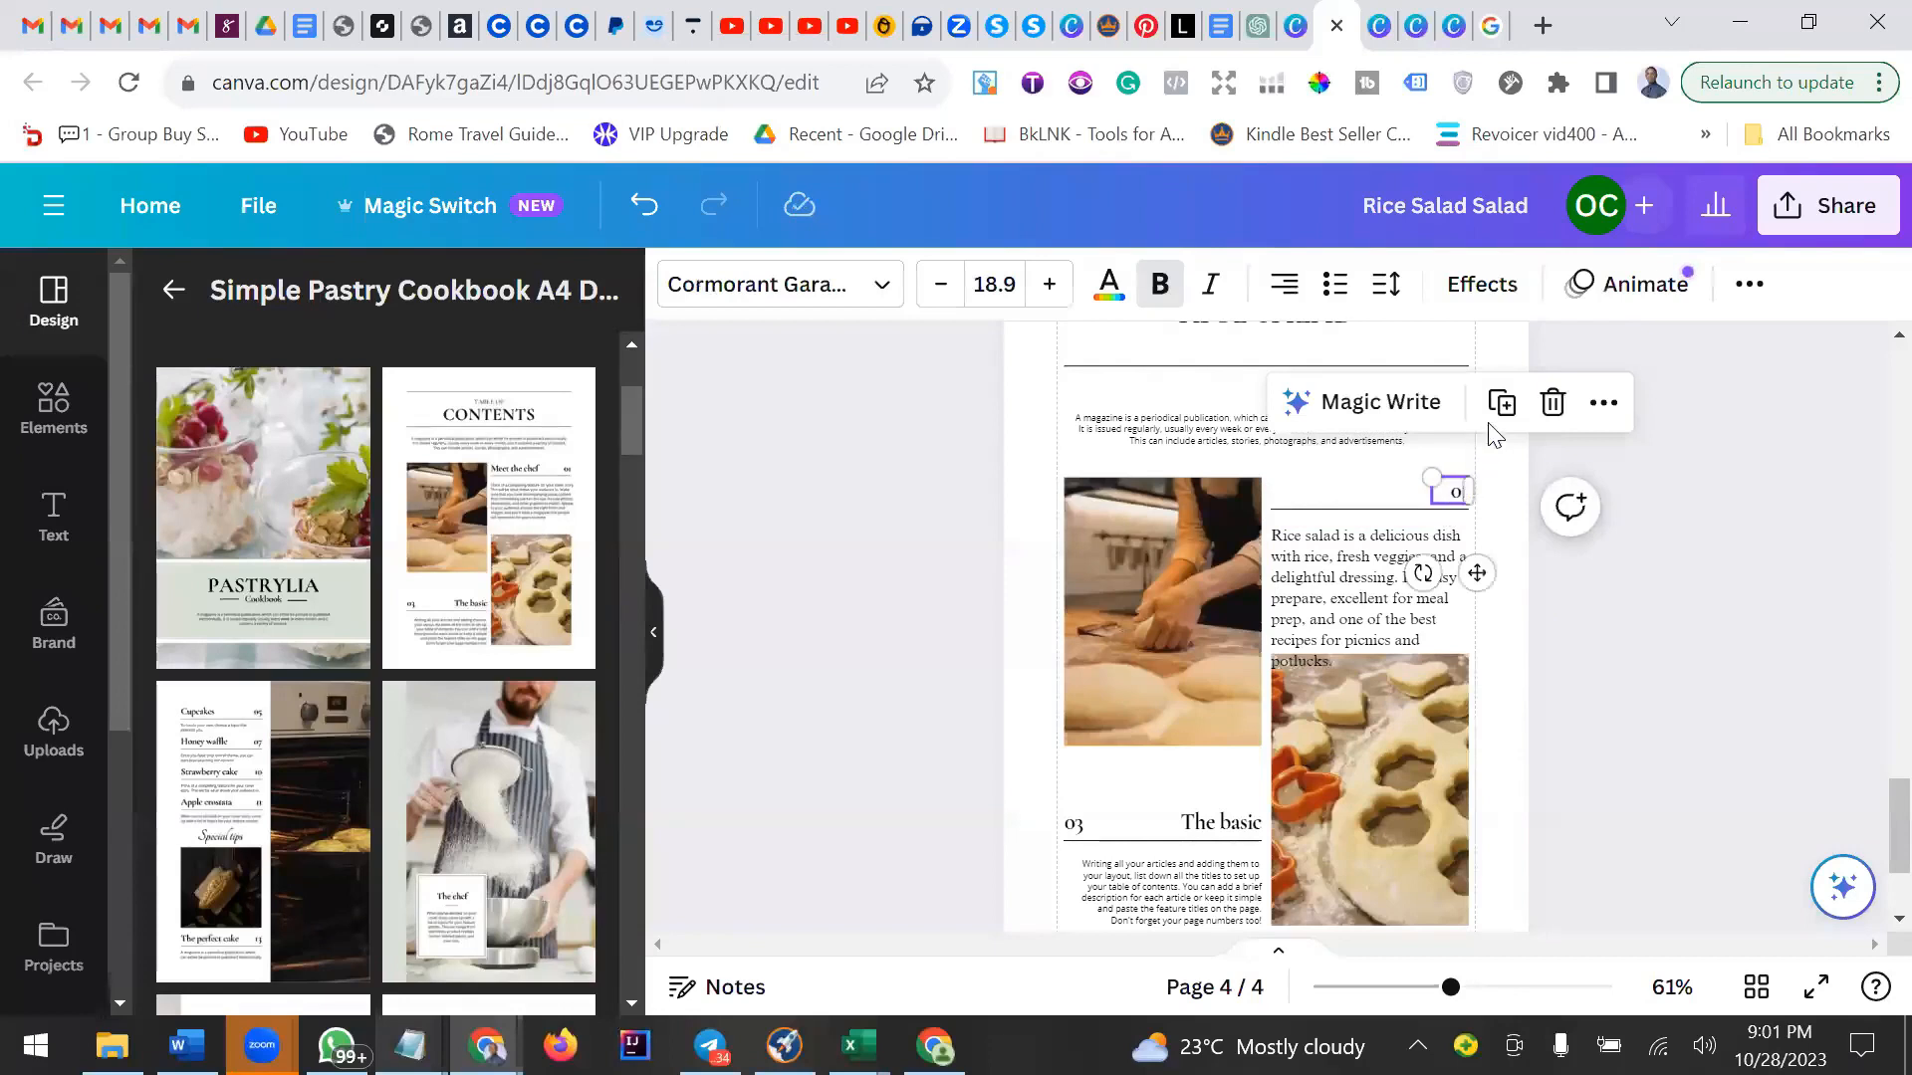
{"action": "left_click", "coordinate": [1553, 402]}
{"action": "left_click", "coordinate": [1437, 512]}
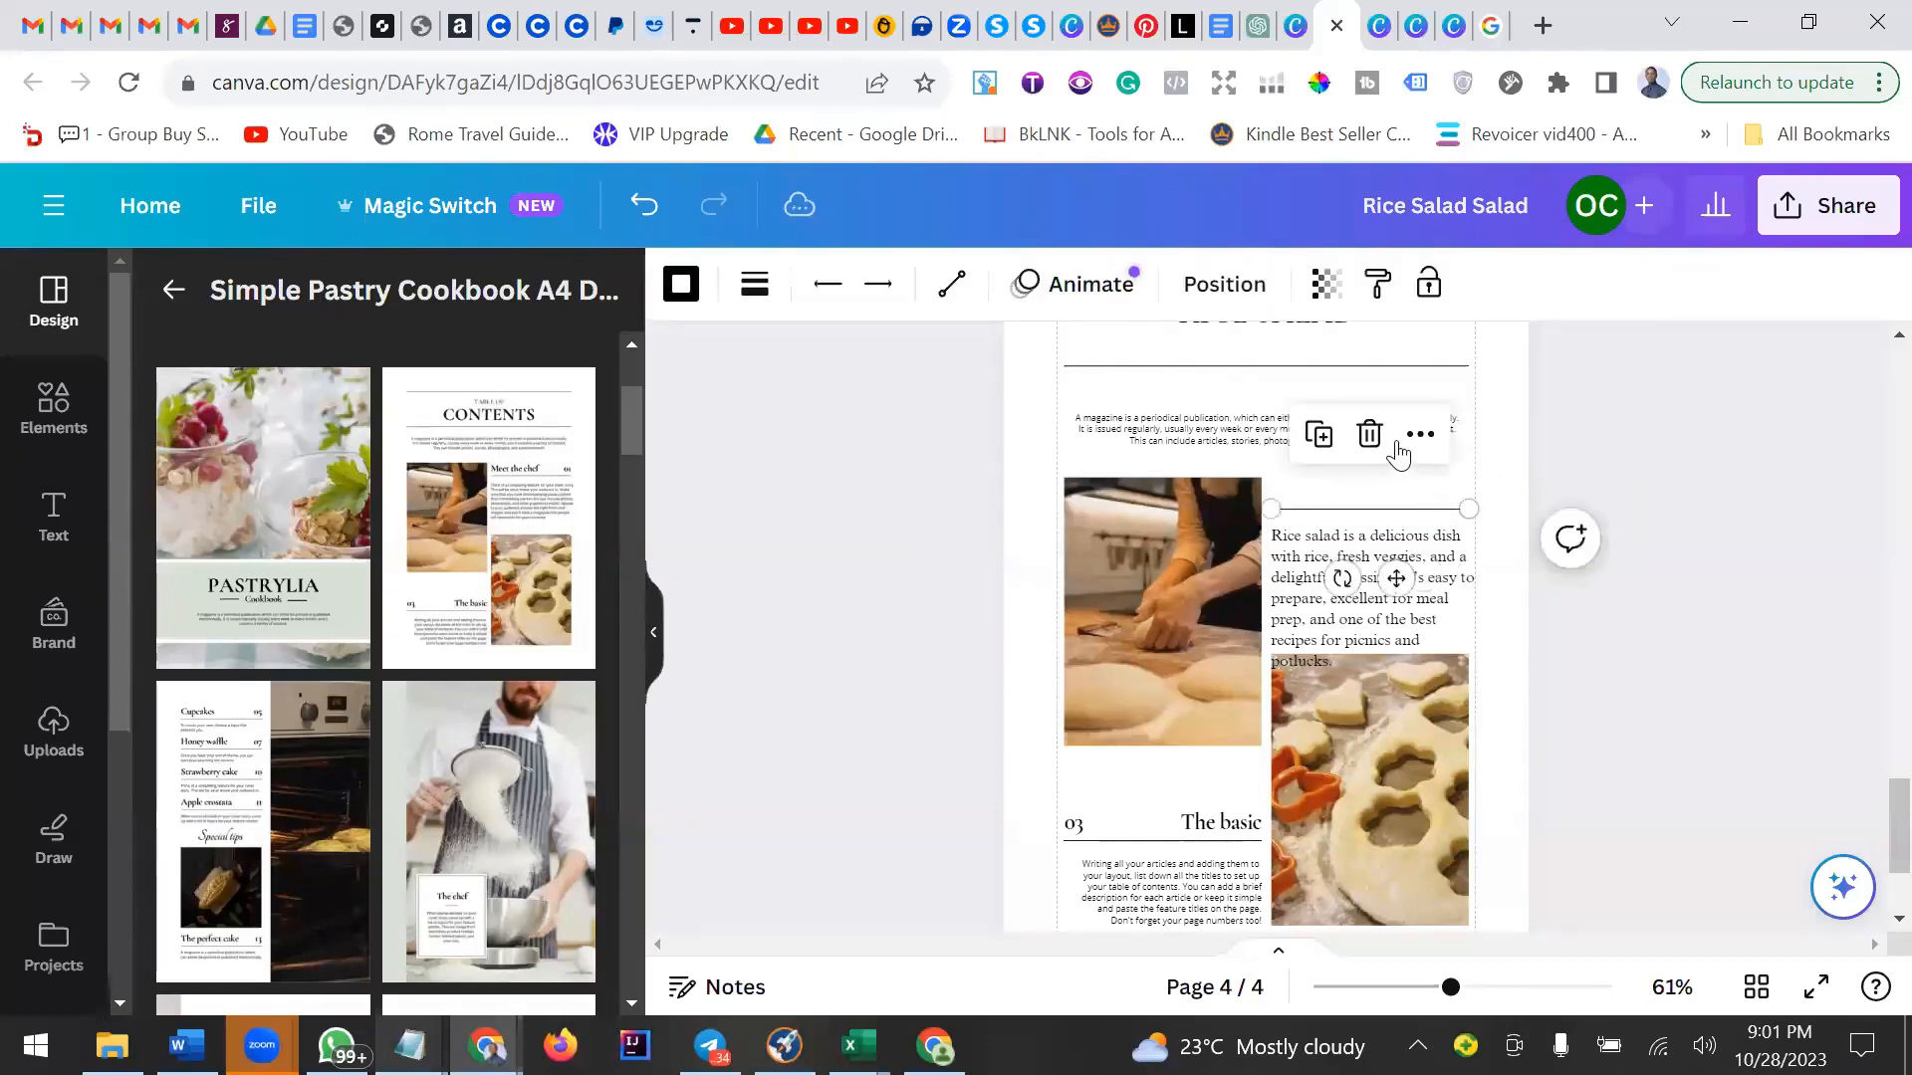
{"action": "left_click", "coordinate": [1369, 436]}
Move the rice salad paragraph up to the top of the column beside the first photo.
{"action": "left_click_drag", "start_coordinate": [1405, 553], "coordinate": [1399, 496]}
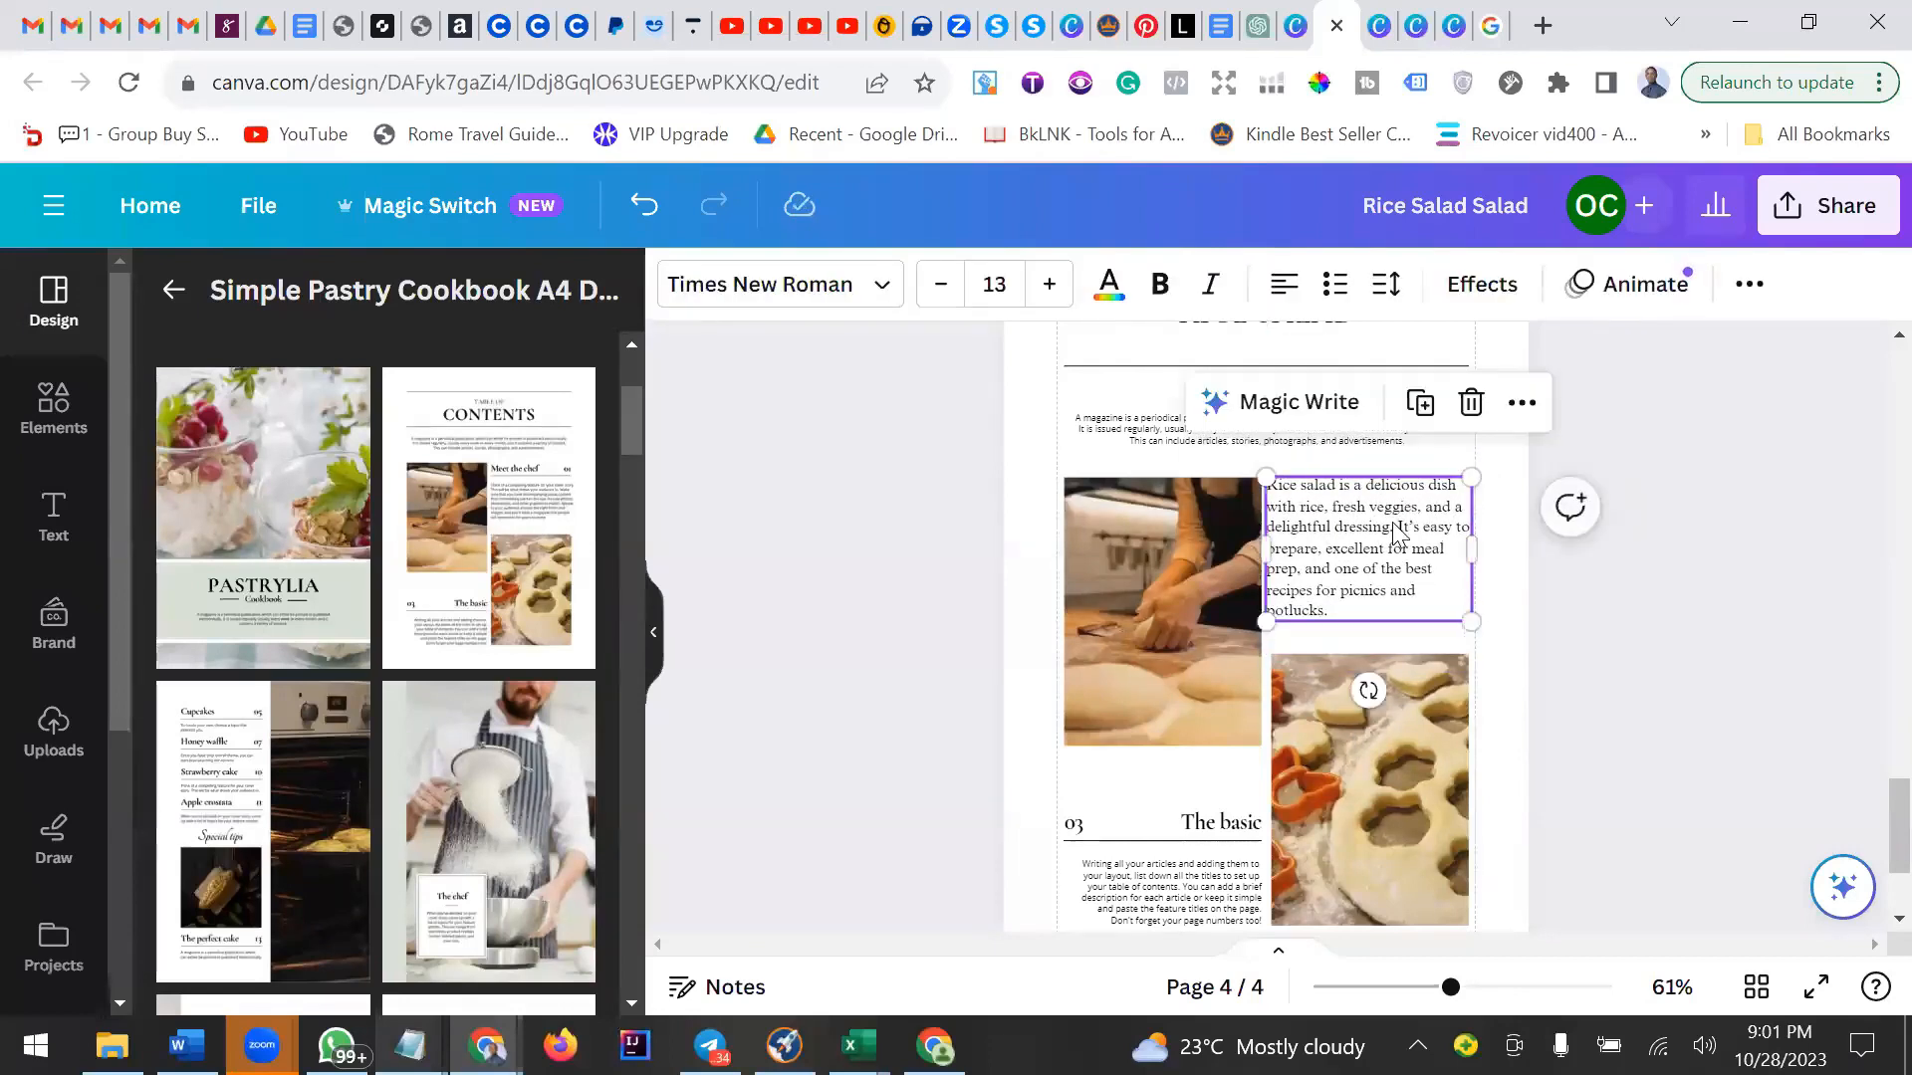
{"action": "left_click", "coordinate": [1285, 289]}
{"action": "left_click", "coordinate": [1285, 289]}
{"action": "left_click", "coordinate": [1284, 289]}
{"action": "left_click", "coordinate": [1284, 288]}
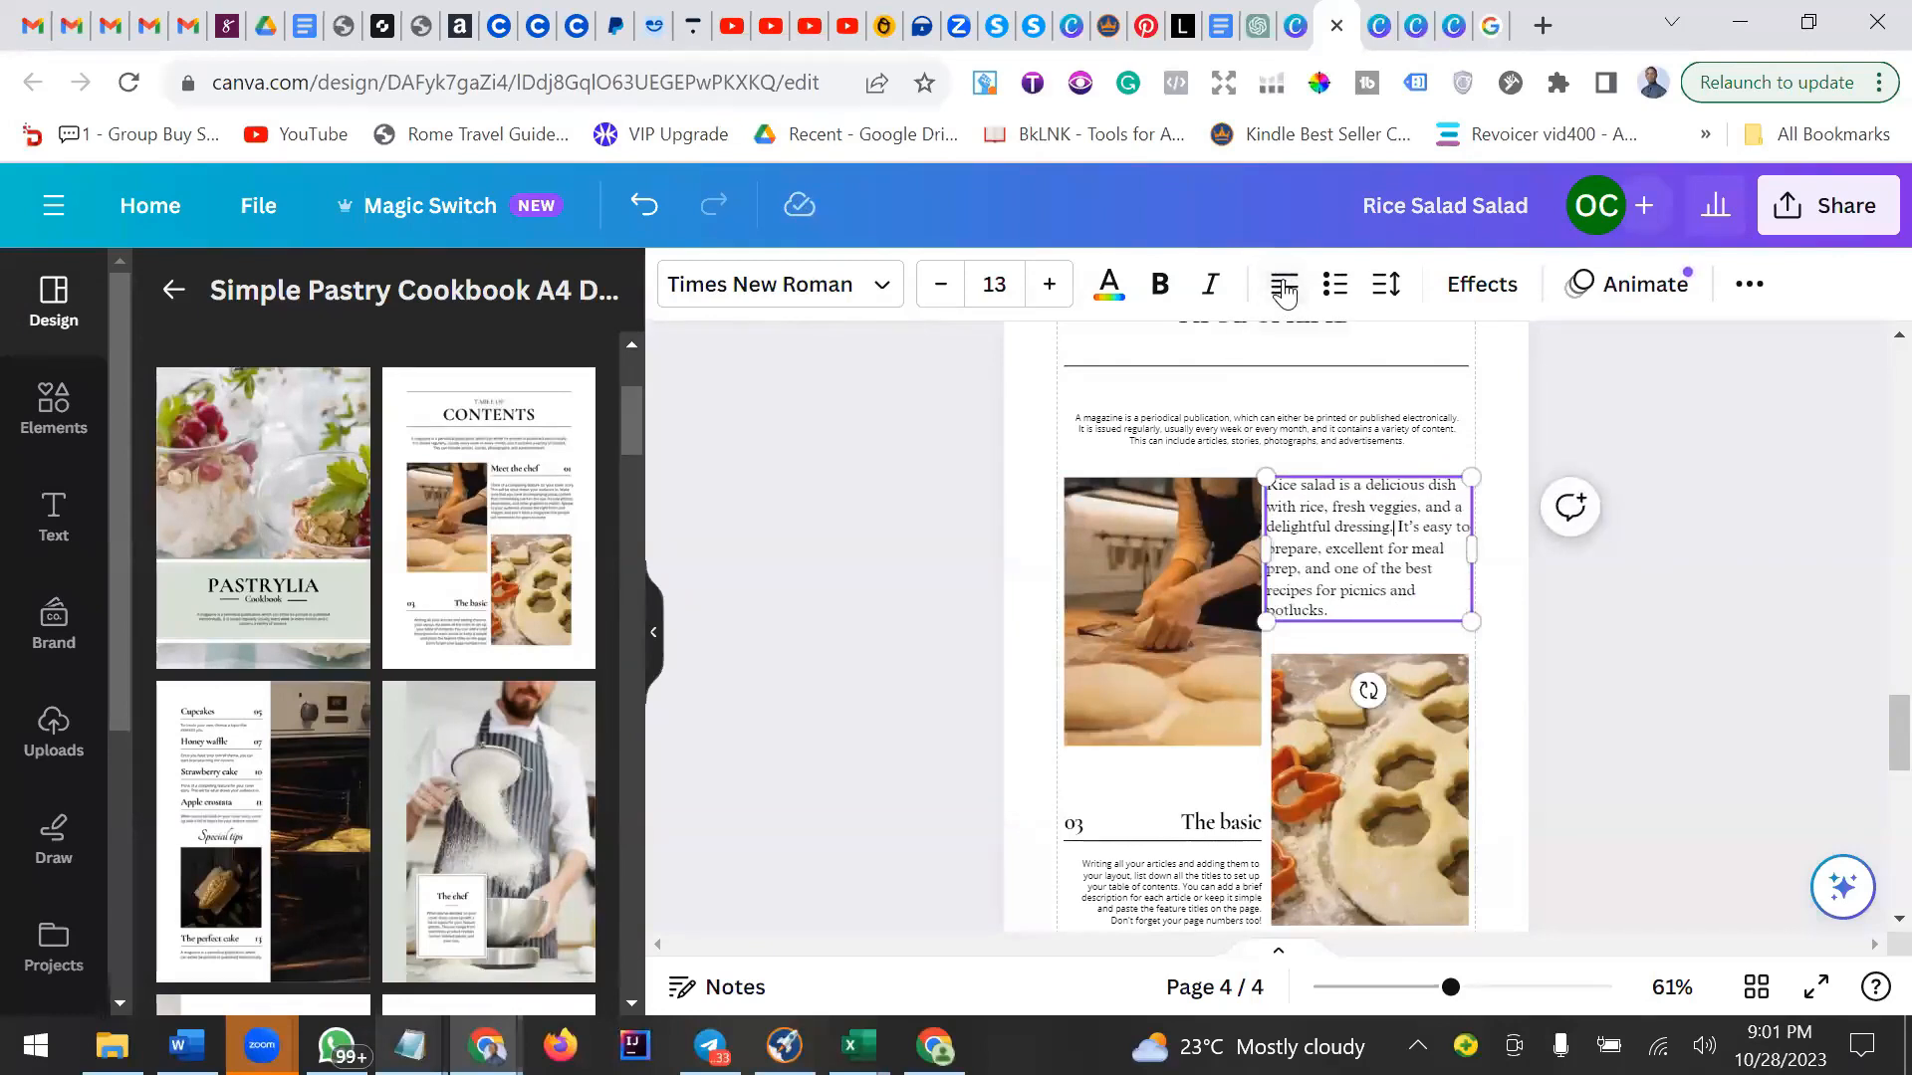
{"action": "left_click", "coordinate": [1589, 603]}
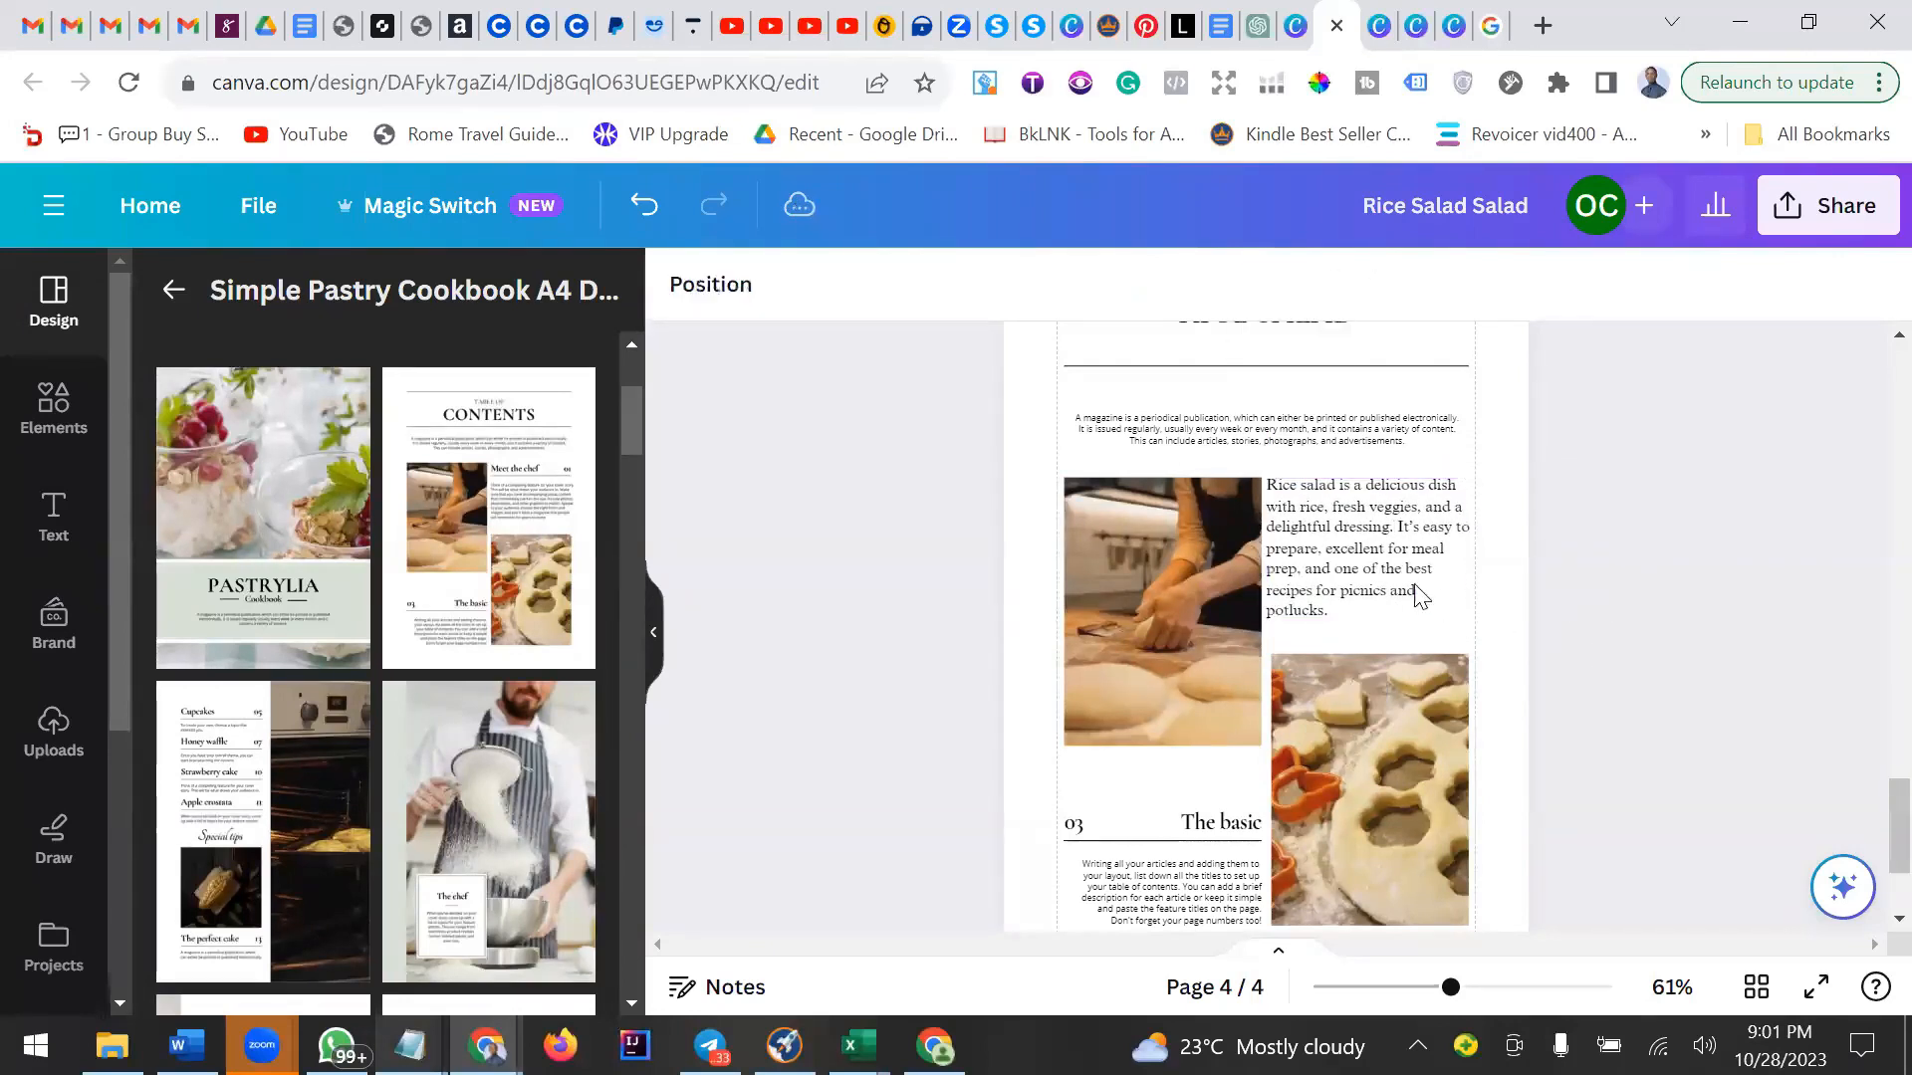
{"action": "left_click", "coordinate": [1419, 595]}
Upload the rice-salad-with-chickpeas-1-1 image from the Downloads folder.
{"action": "left_click", "coordinate": [1143, 438]}
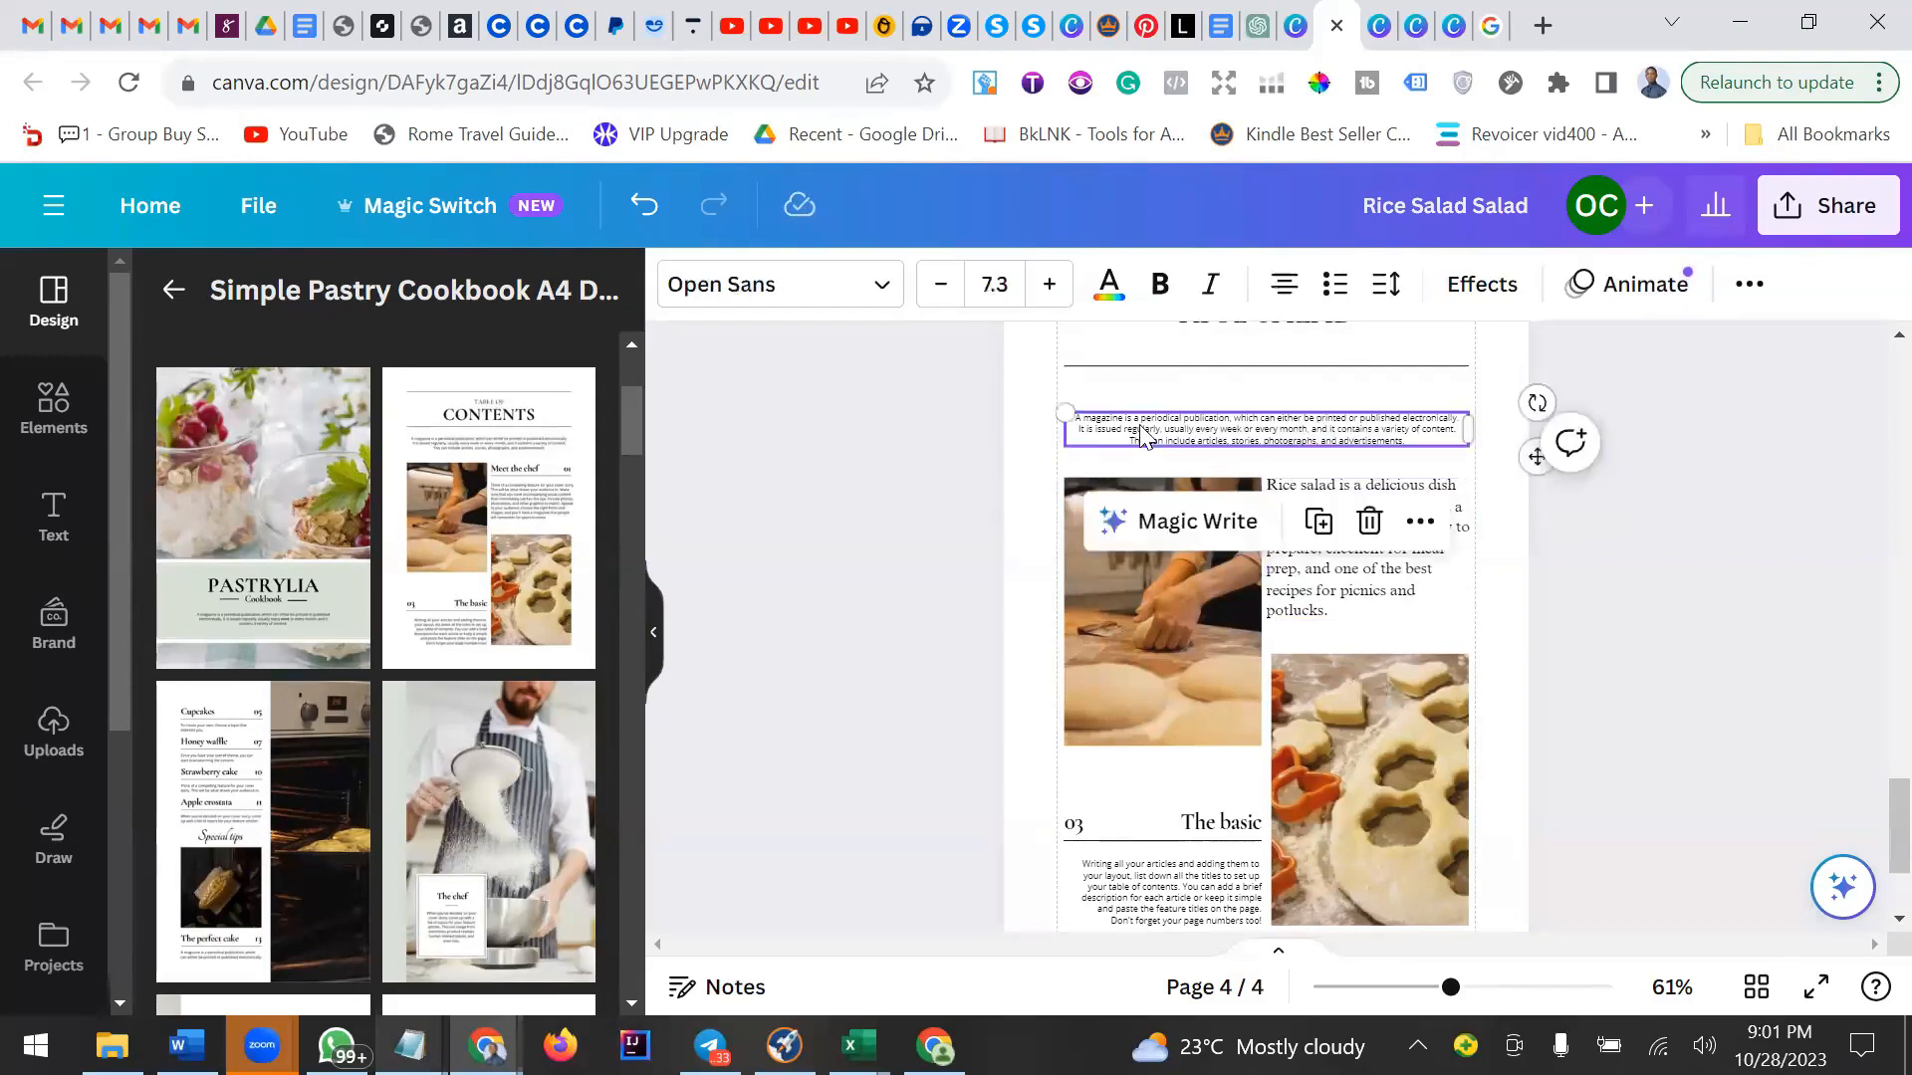
{"action": "left_click", "coordinate": [1152, 637]}
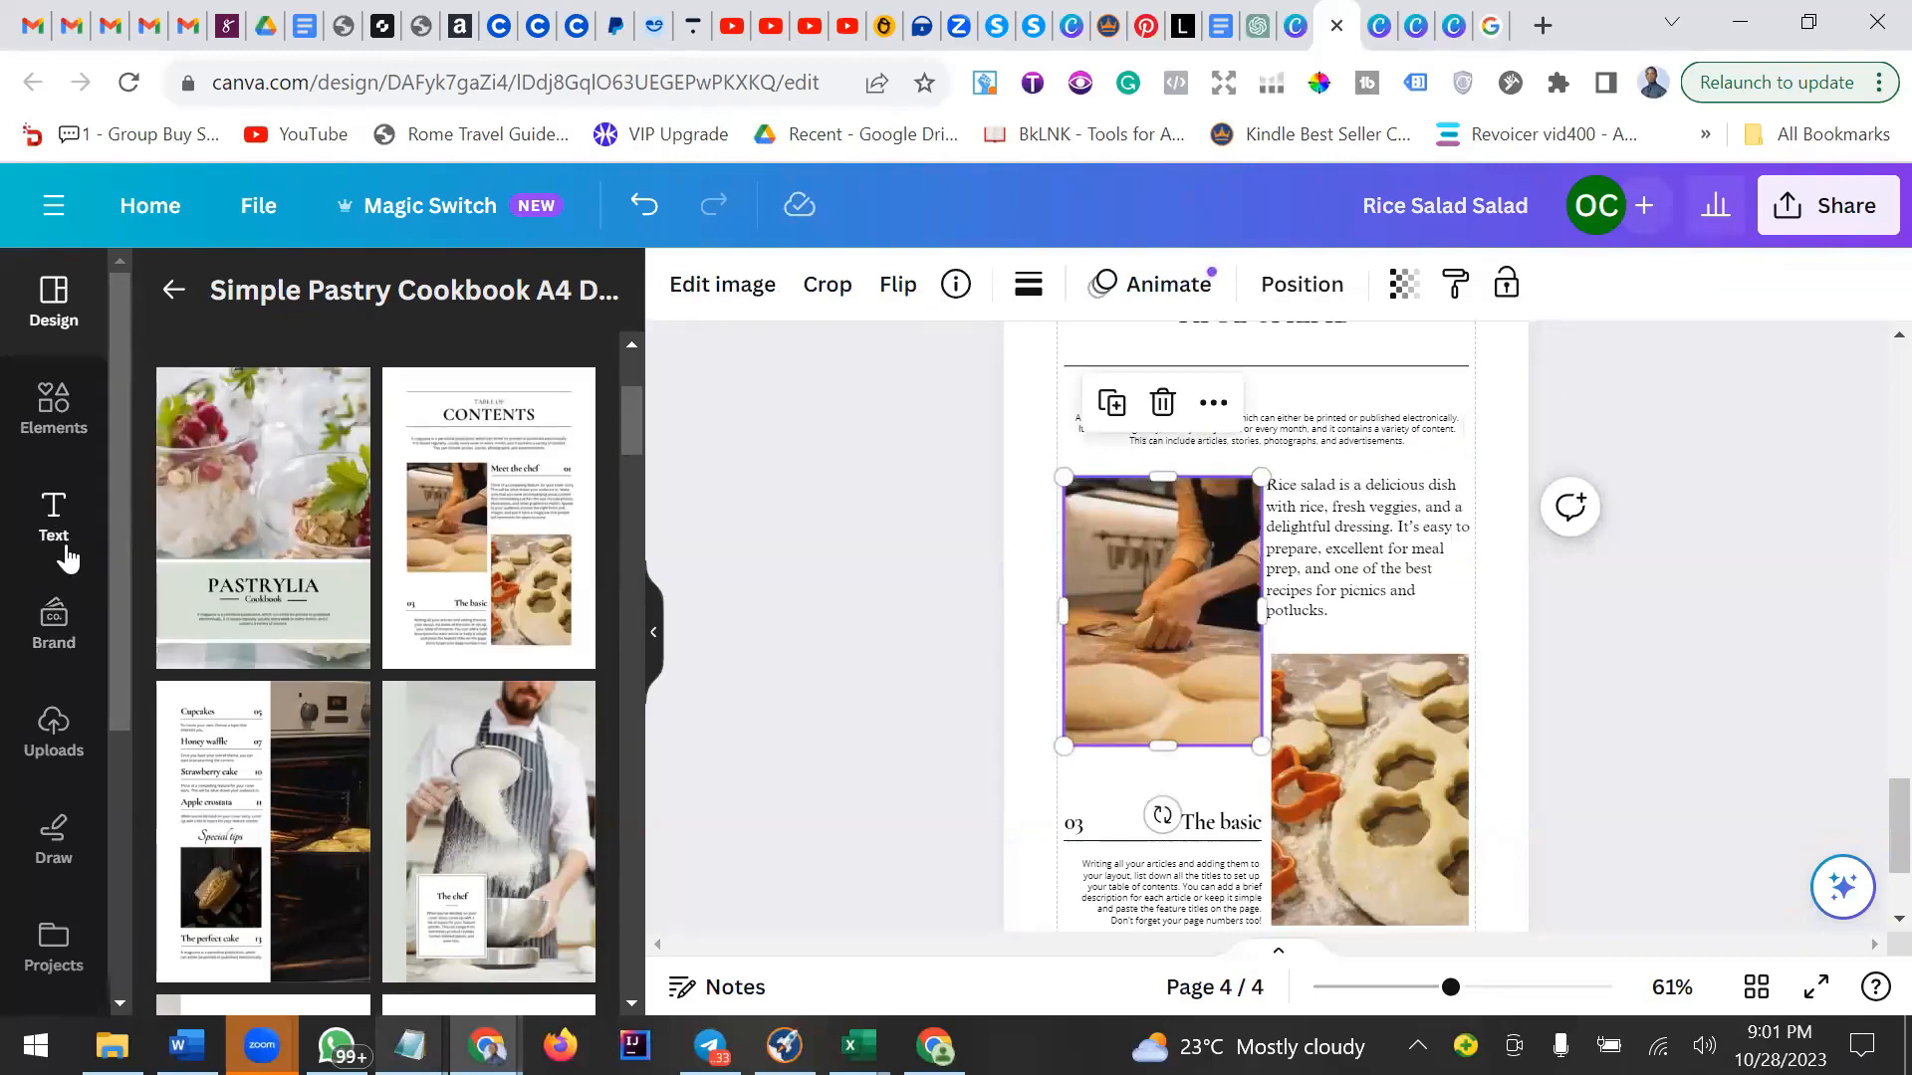
{"action": "left_click", "coordinate": [63, 745]}
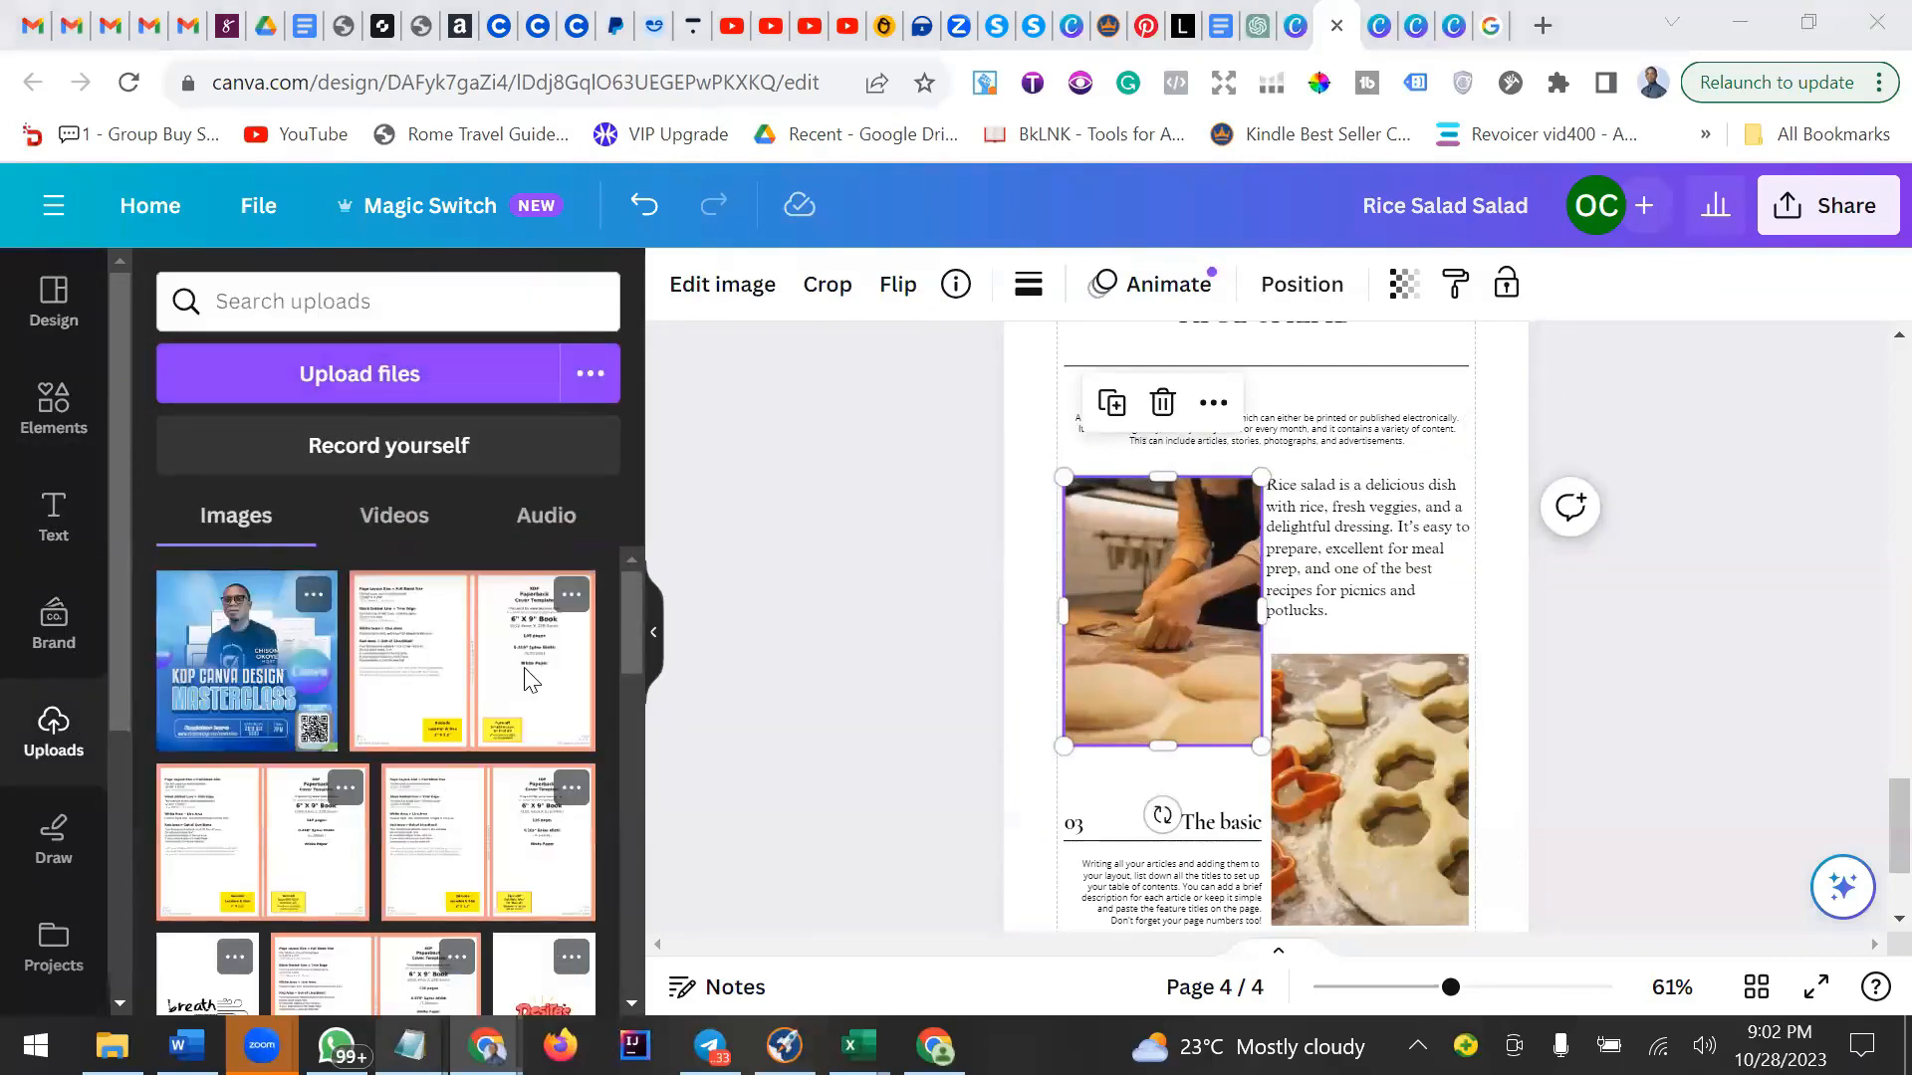
{"action": "scroll", "coordinate": [478, 457], "scroll_direction": "down", "scroll_amount": 5}
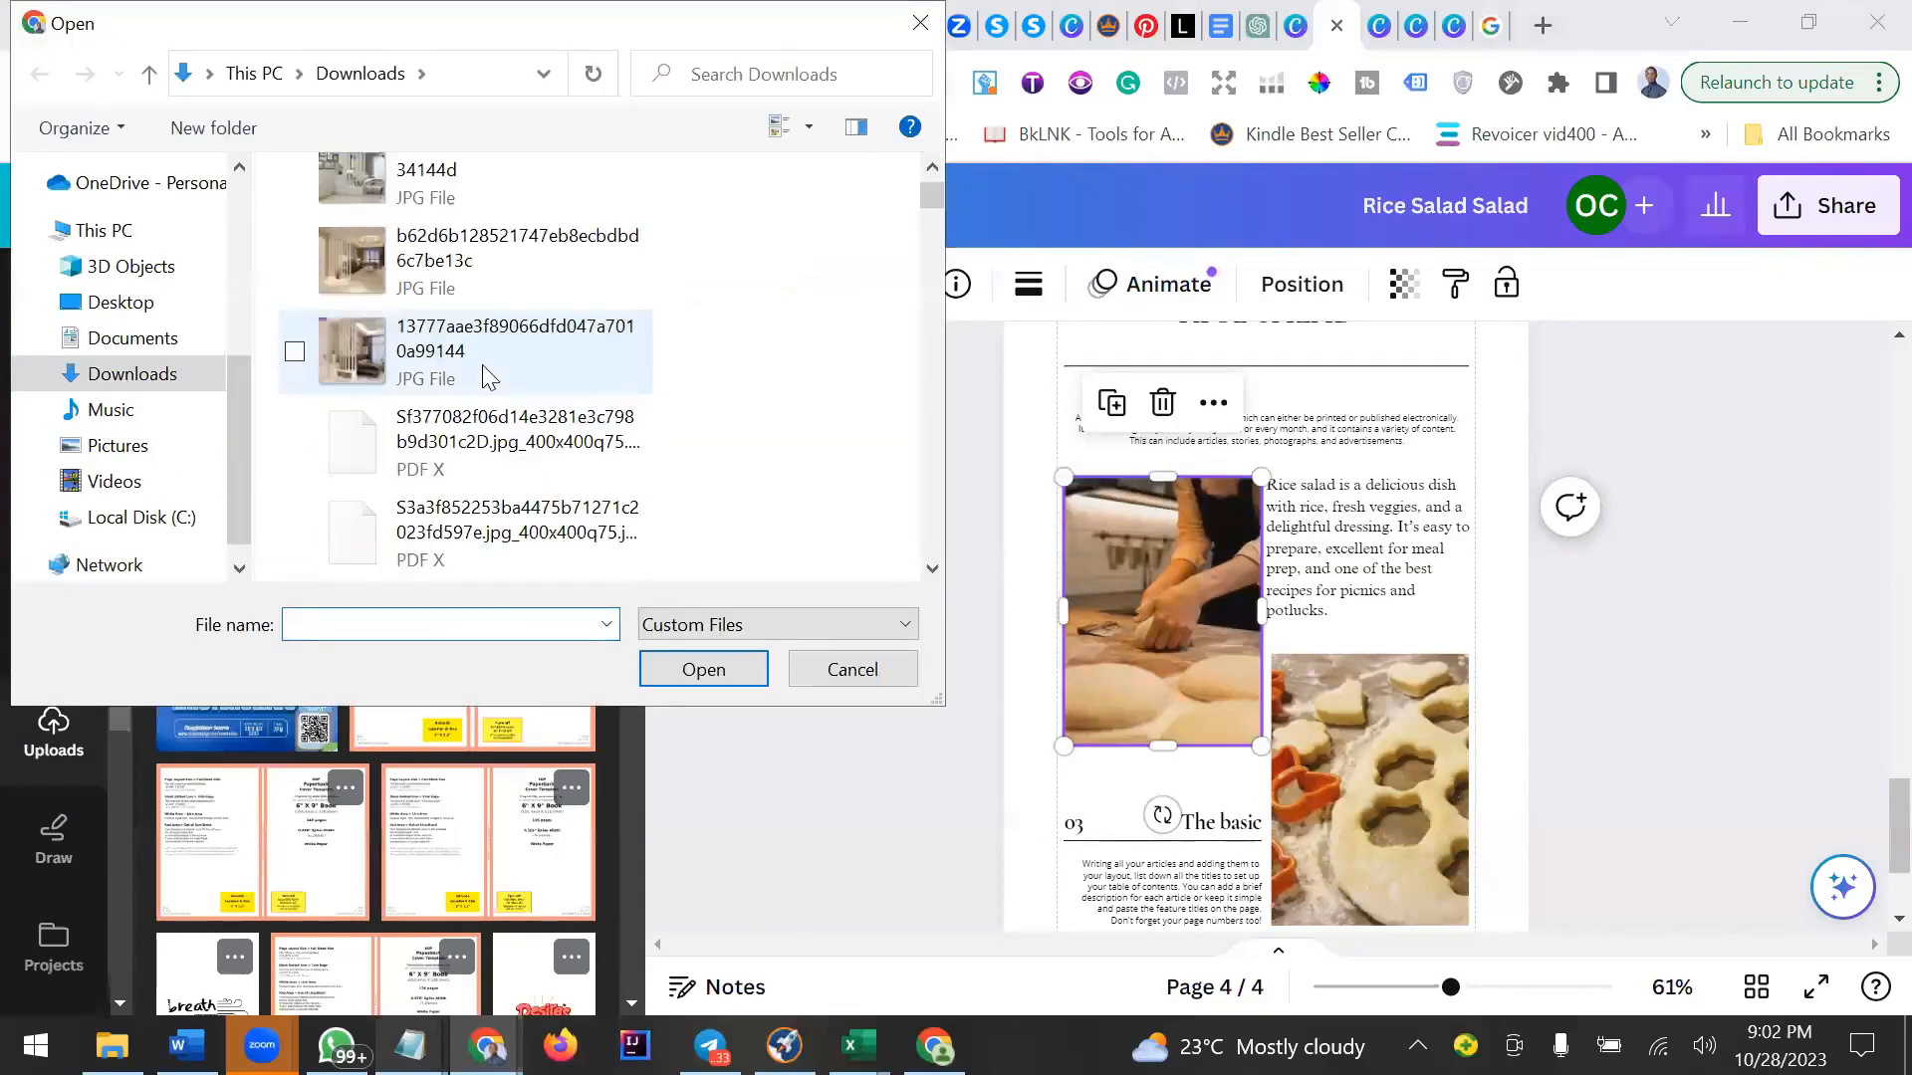
{"action": "scroll", "coordinate": [485, 377], "scroll_direction": "down", "scroll_amount": 5}
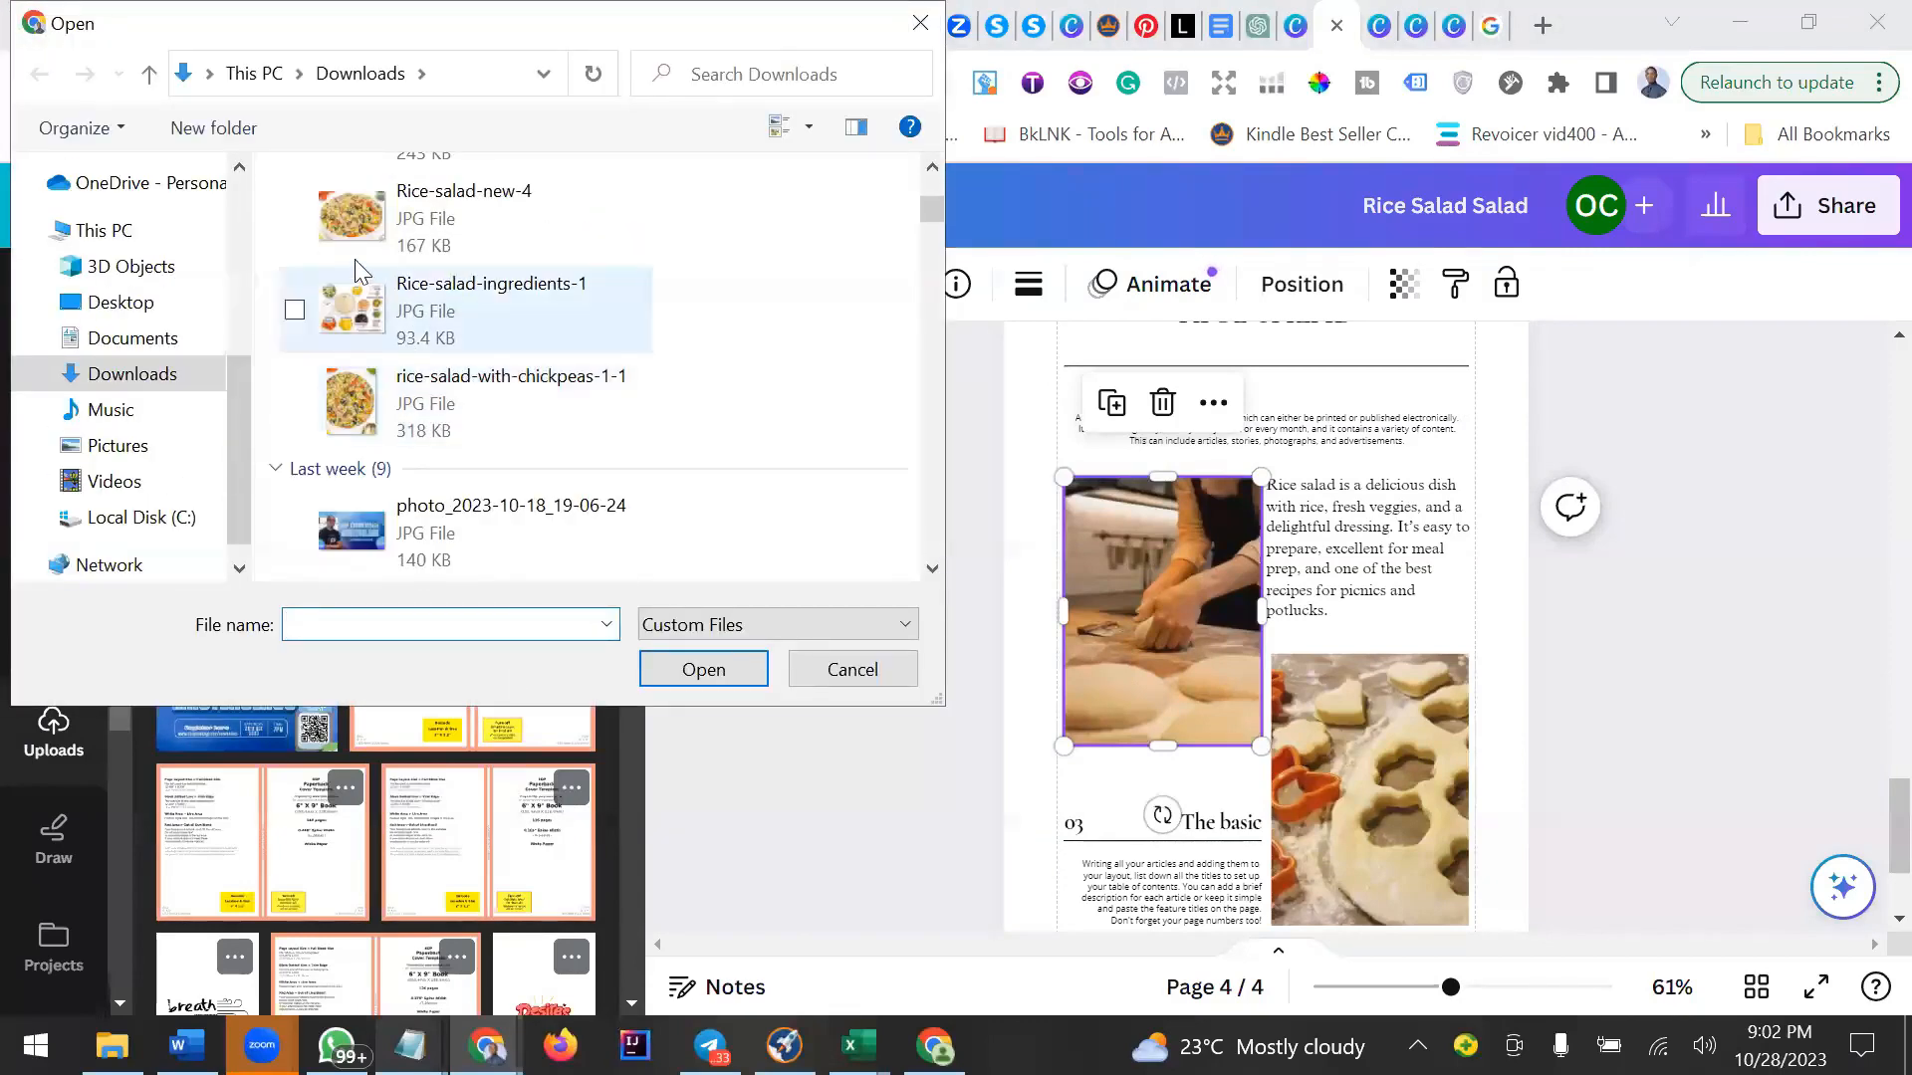
{"action": "left_click", "coordinate": [368, 431]}
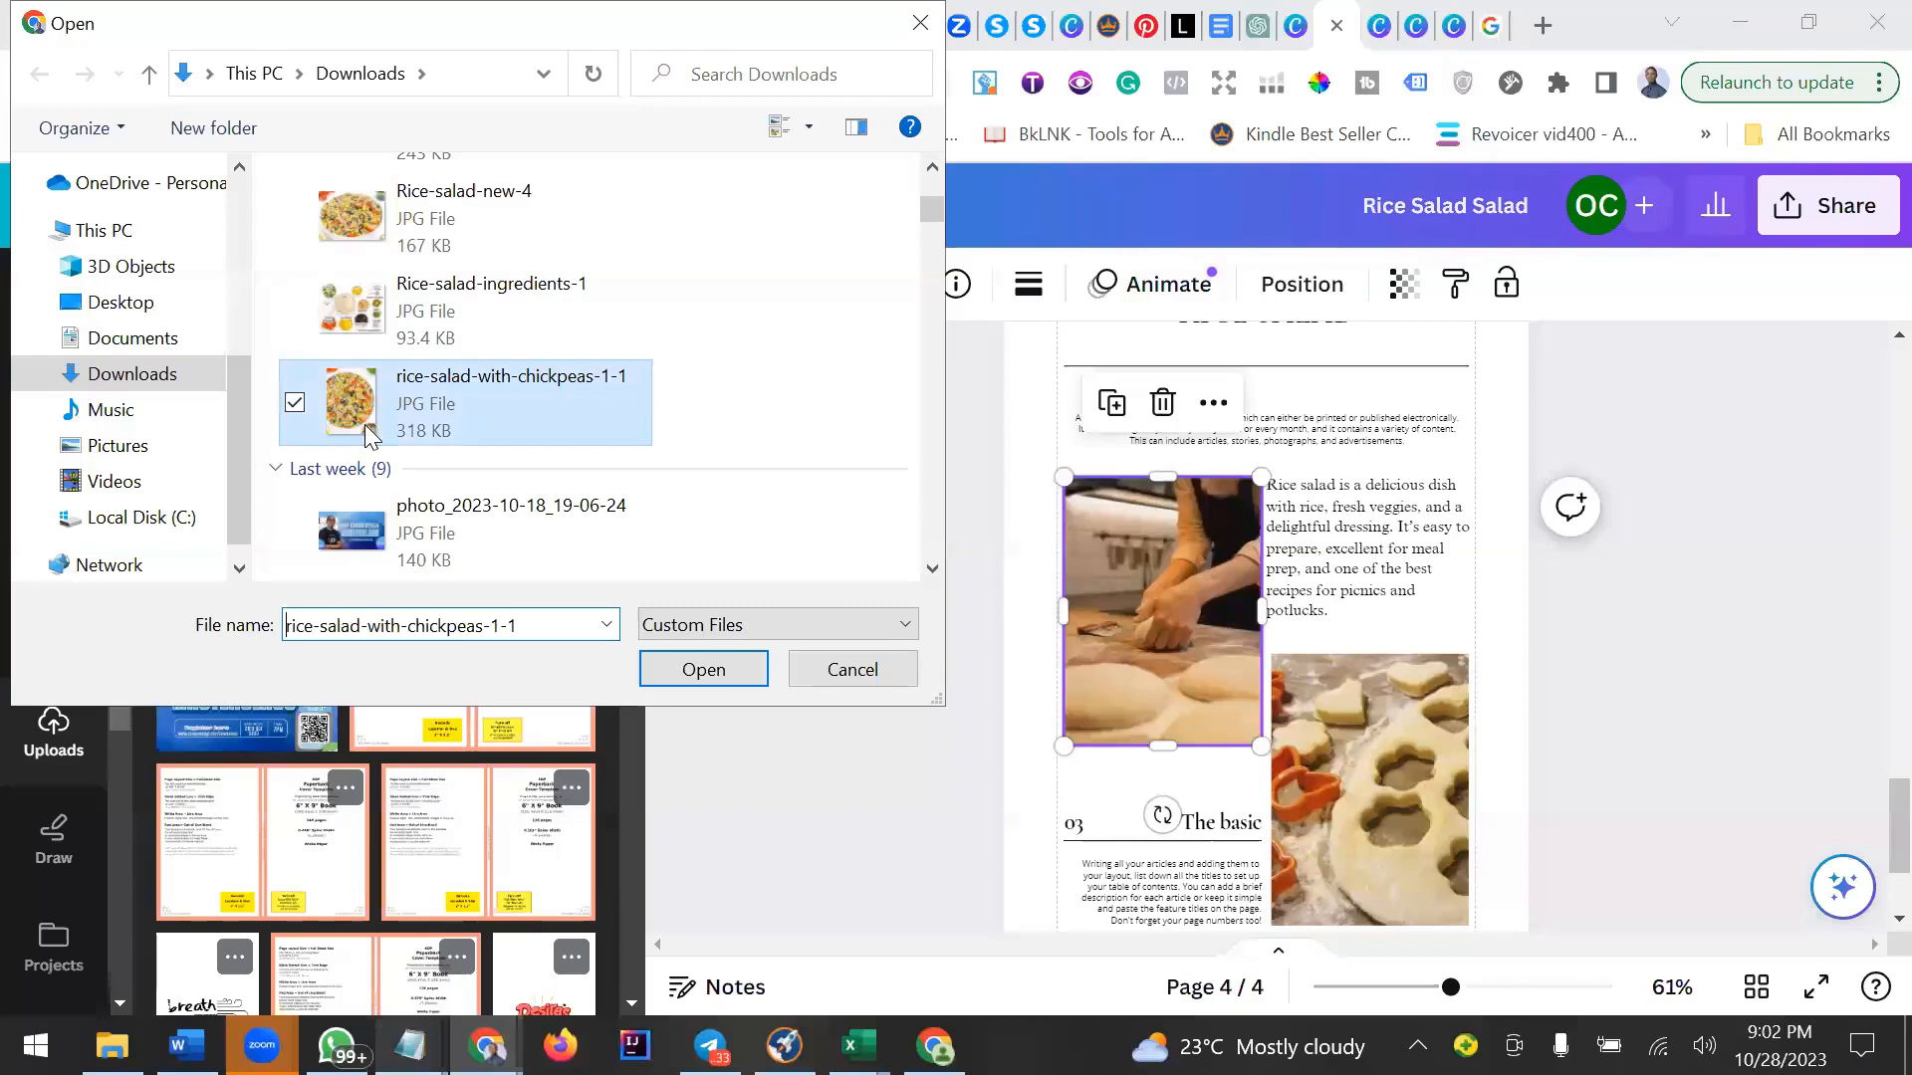
{"action": "left_click", "coordinate": [711, 679]}
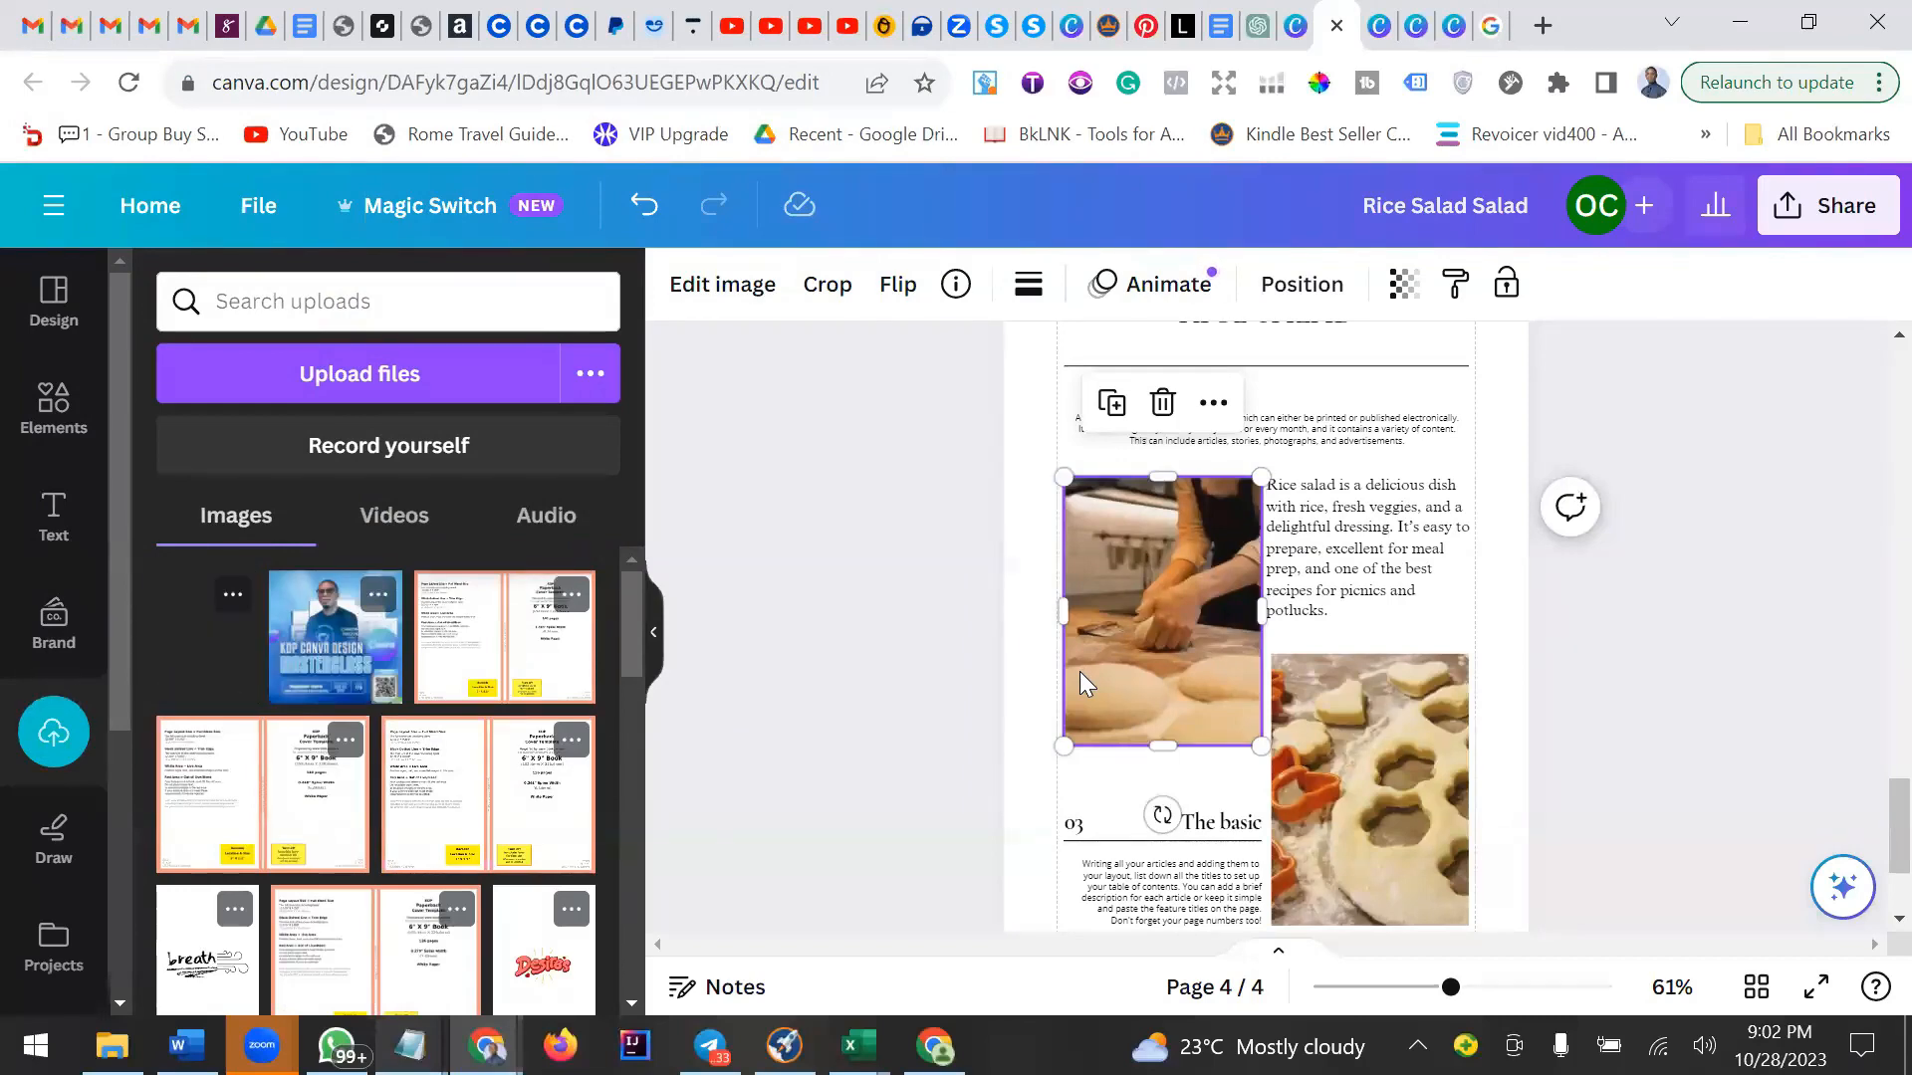
Add the uploaded rice salad image to the recipe page and delete the first dough photo.
{"action": "left_click", "coordinate": [199, 677]}
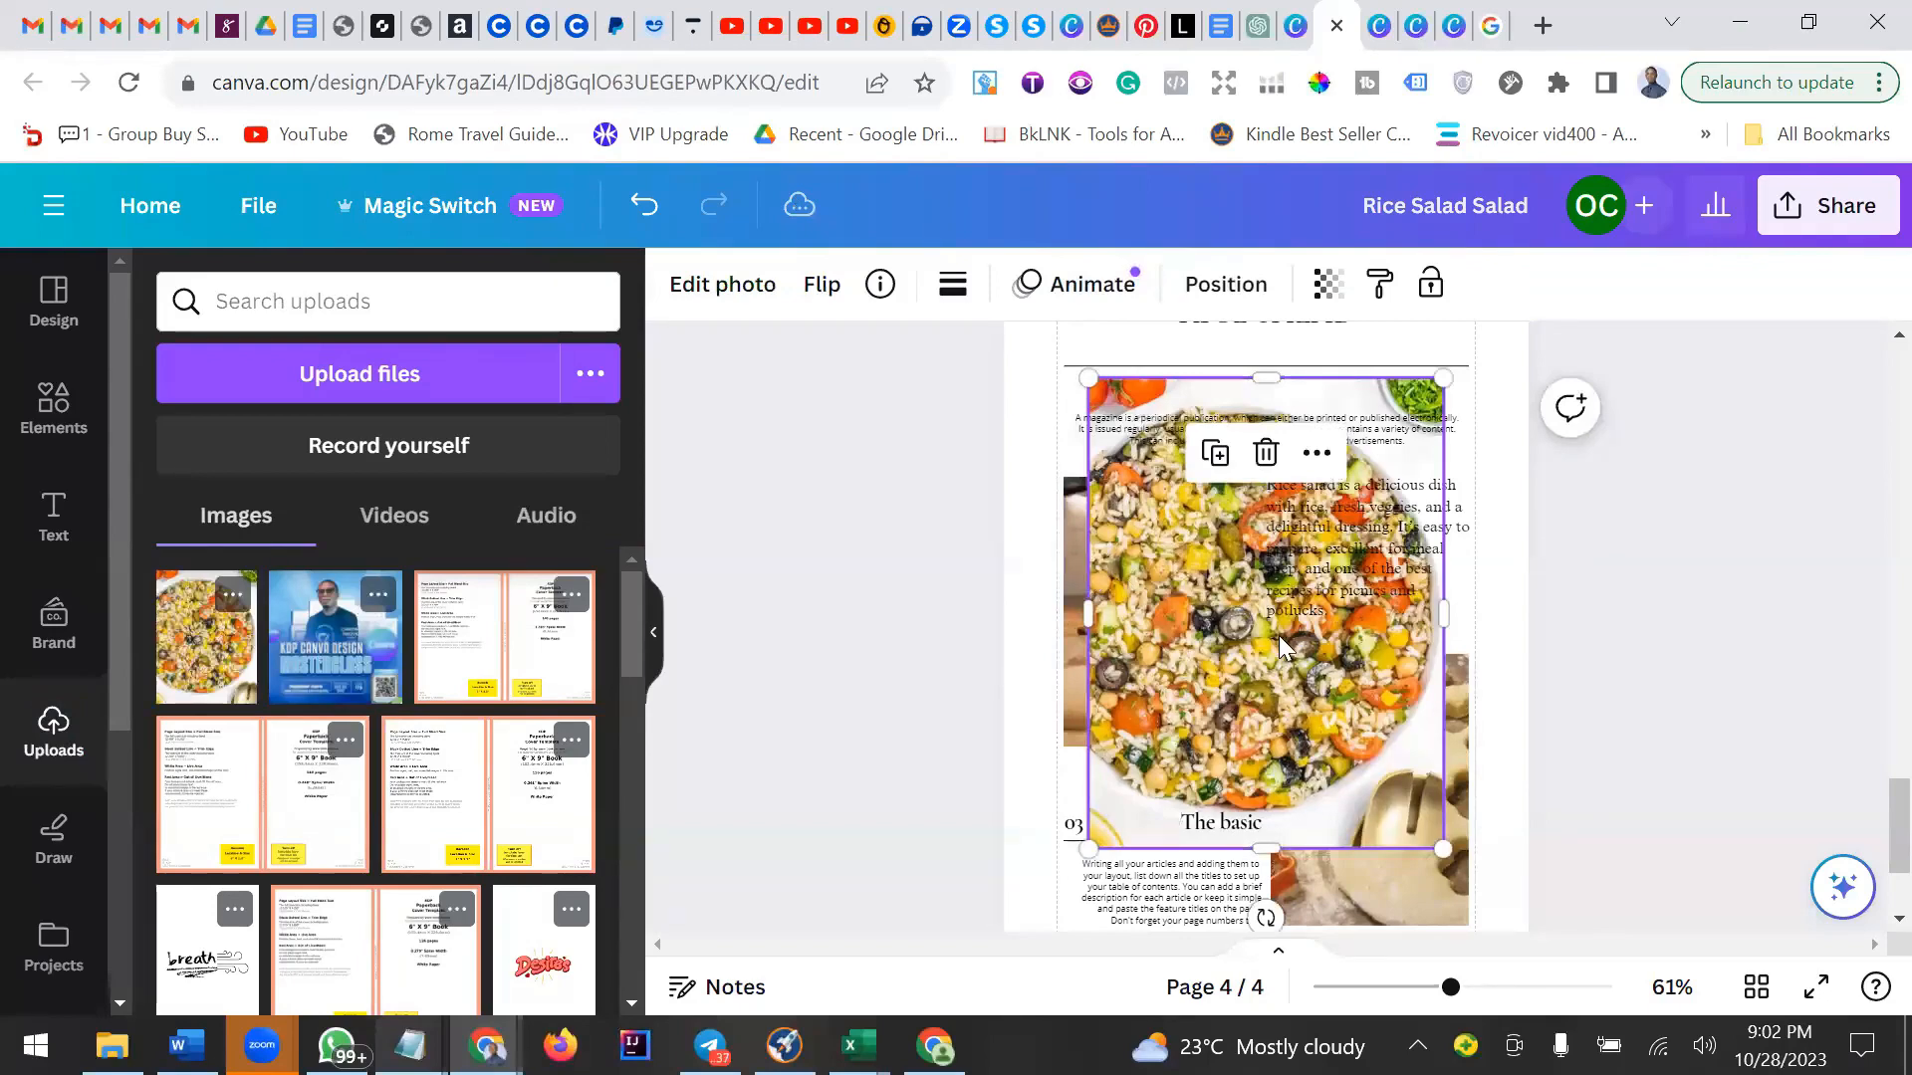
{"action": "left_click_drag", "start_coordinate": [1279, 635], "coordinate": [1201, 638]}
{"action": "left_click_drag", "start_coordinate": [1248, 562], "coordinate": [1522, 669]}
{"action": "left_click", "coordinate": [1173, 611]}
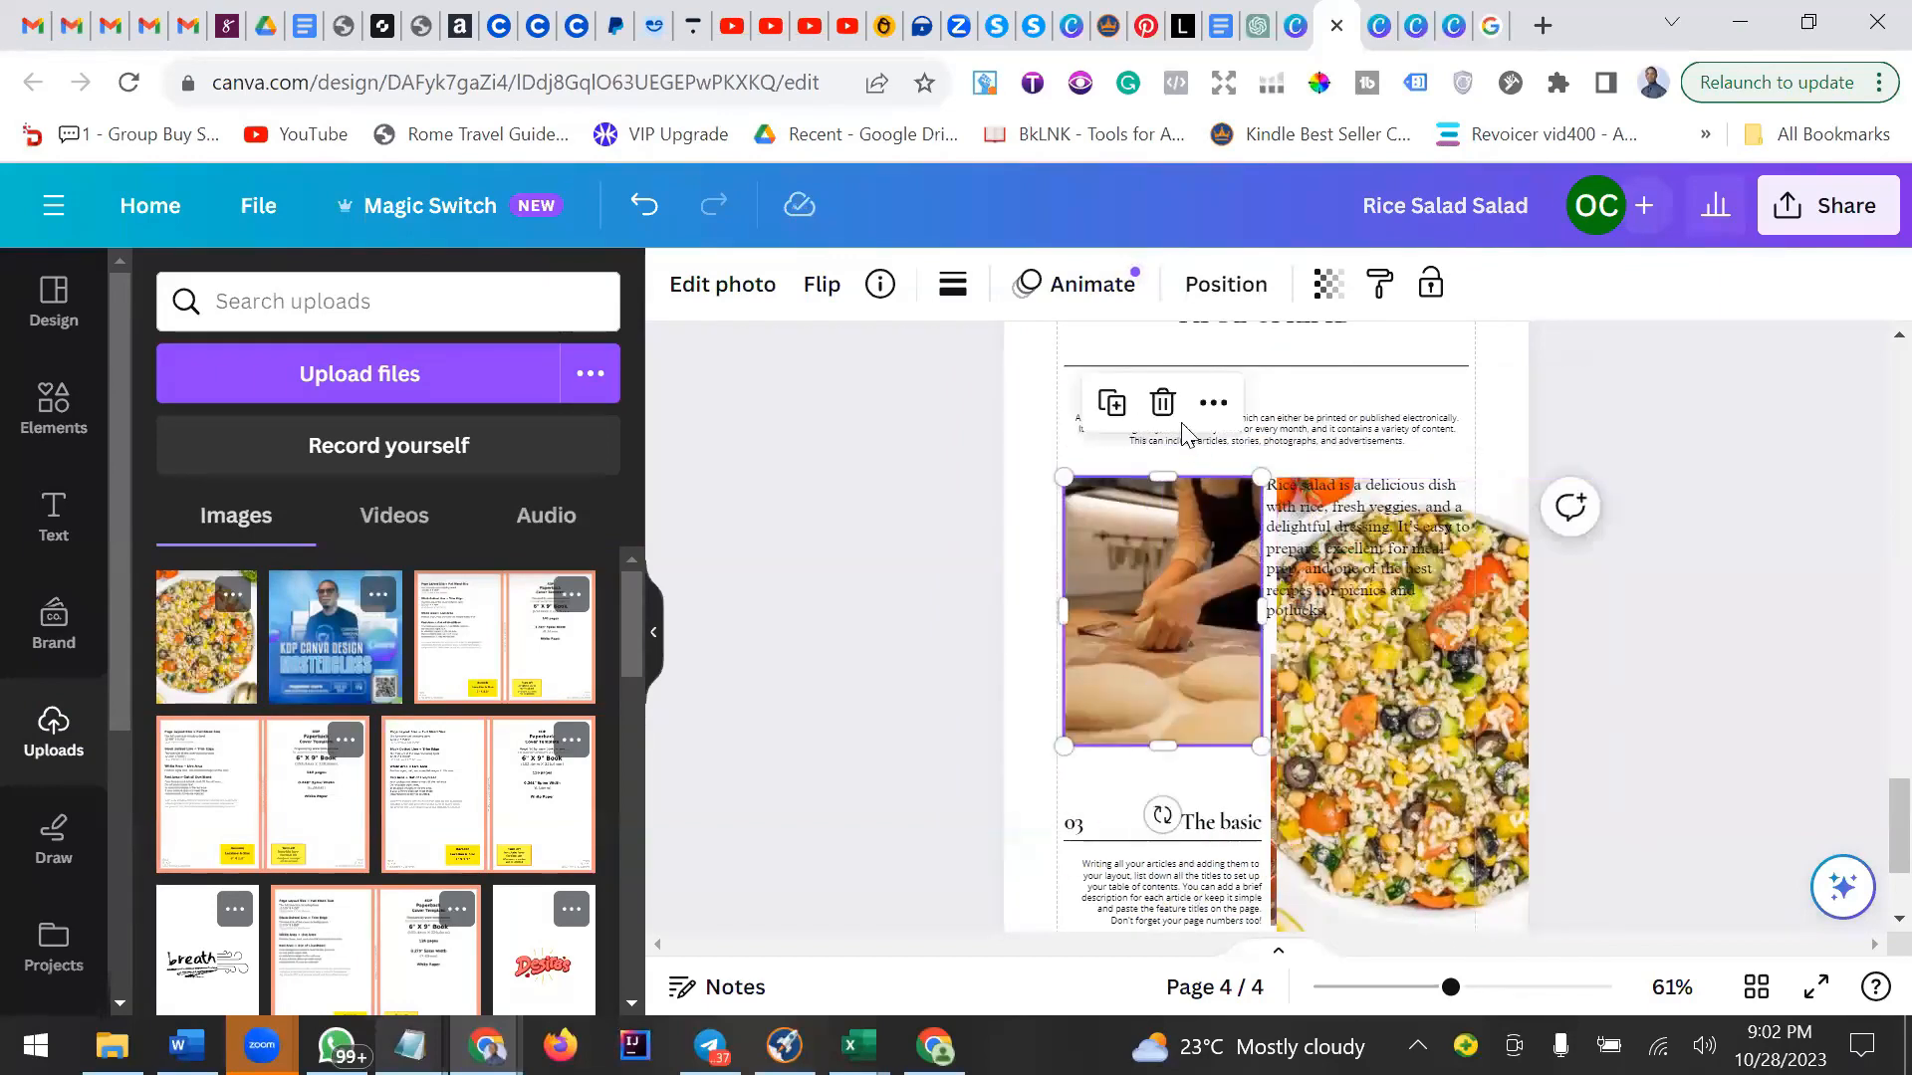
{"action": "left_click", "coordinate": [1162, 403]}
Resize and position the rice salad image in the left column beside the paragraph.
{"action": "left_click", "coordinate": [1439, 675]}
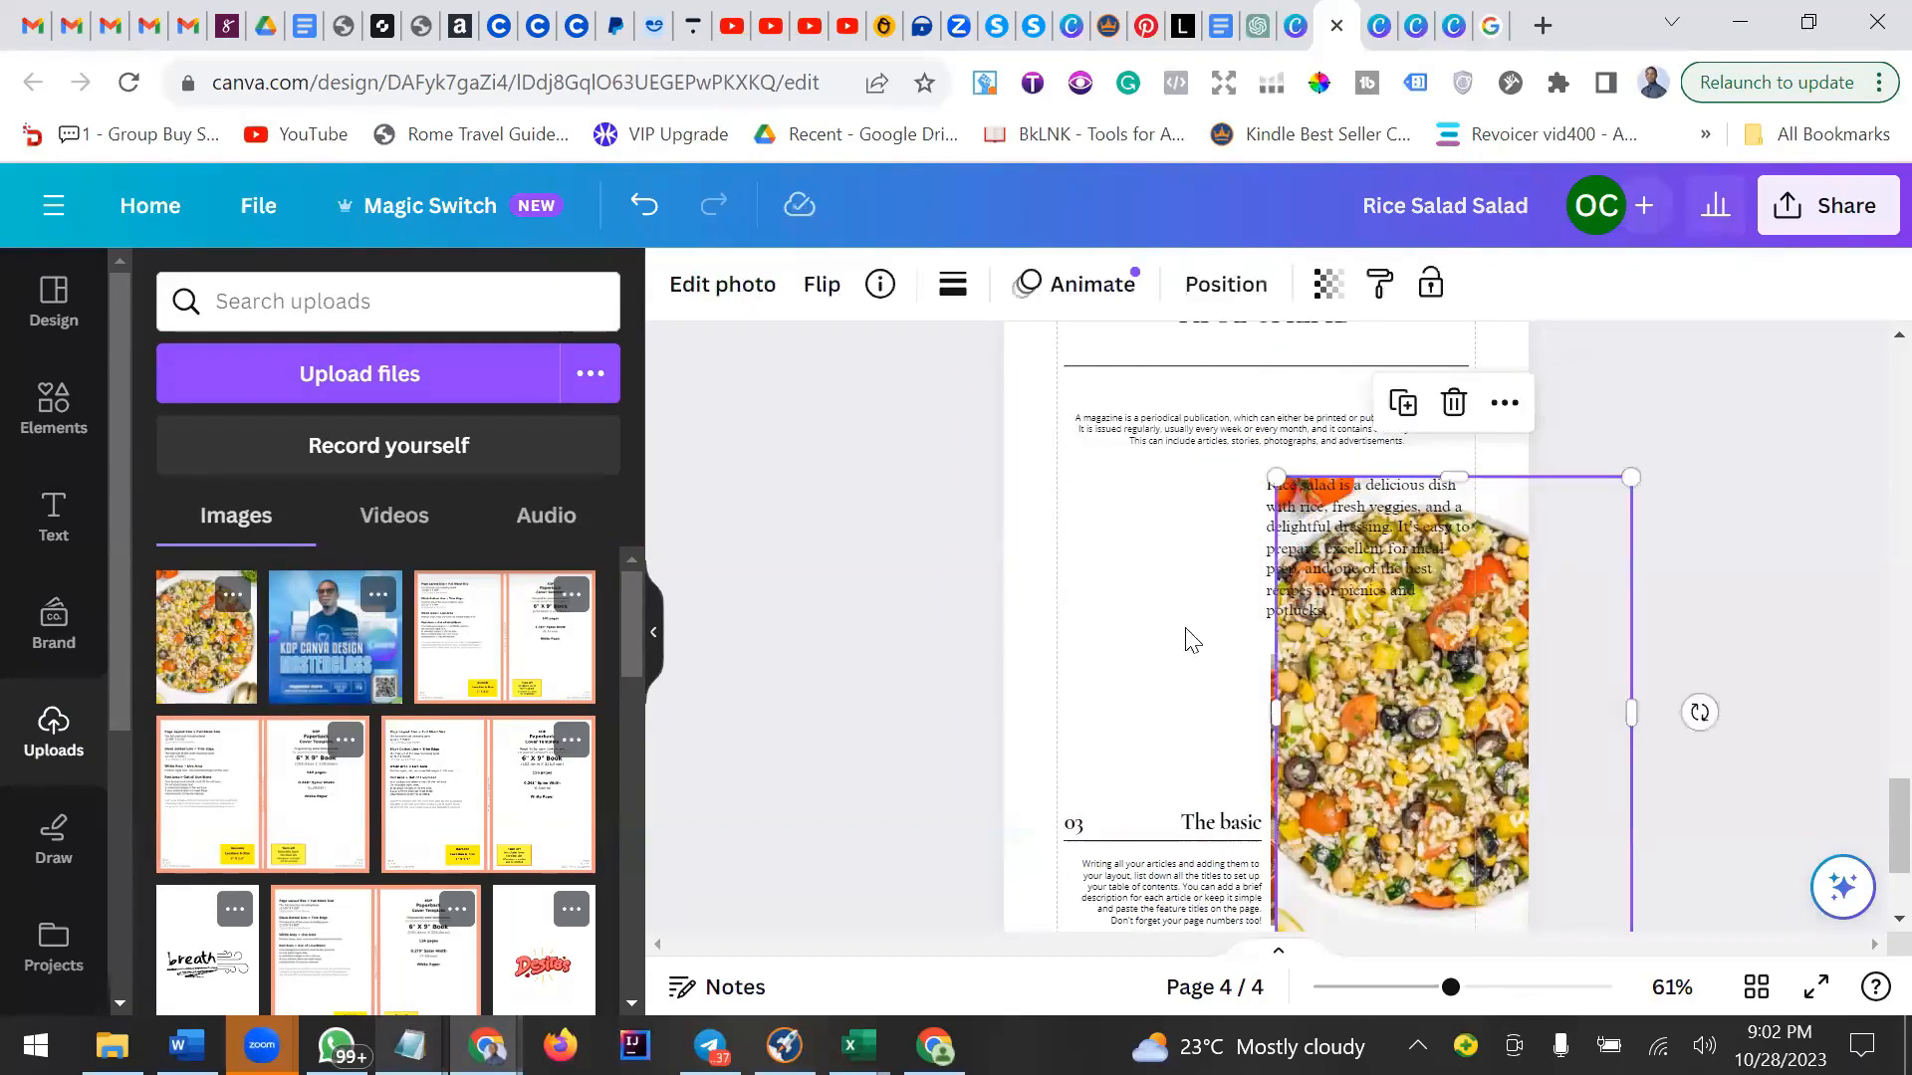
{"action": "key", "text": "ctrl+z"}
{"action": "key", "text": "ctrl+z"}
{"action": "left_click_drag", "start_coordinate": [1341, 840], "coordinate": [1123, 674]}
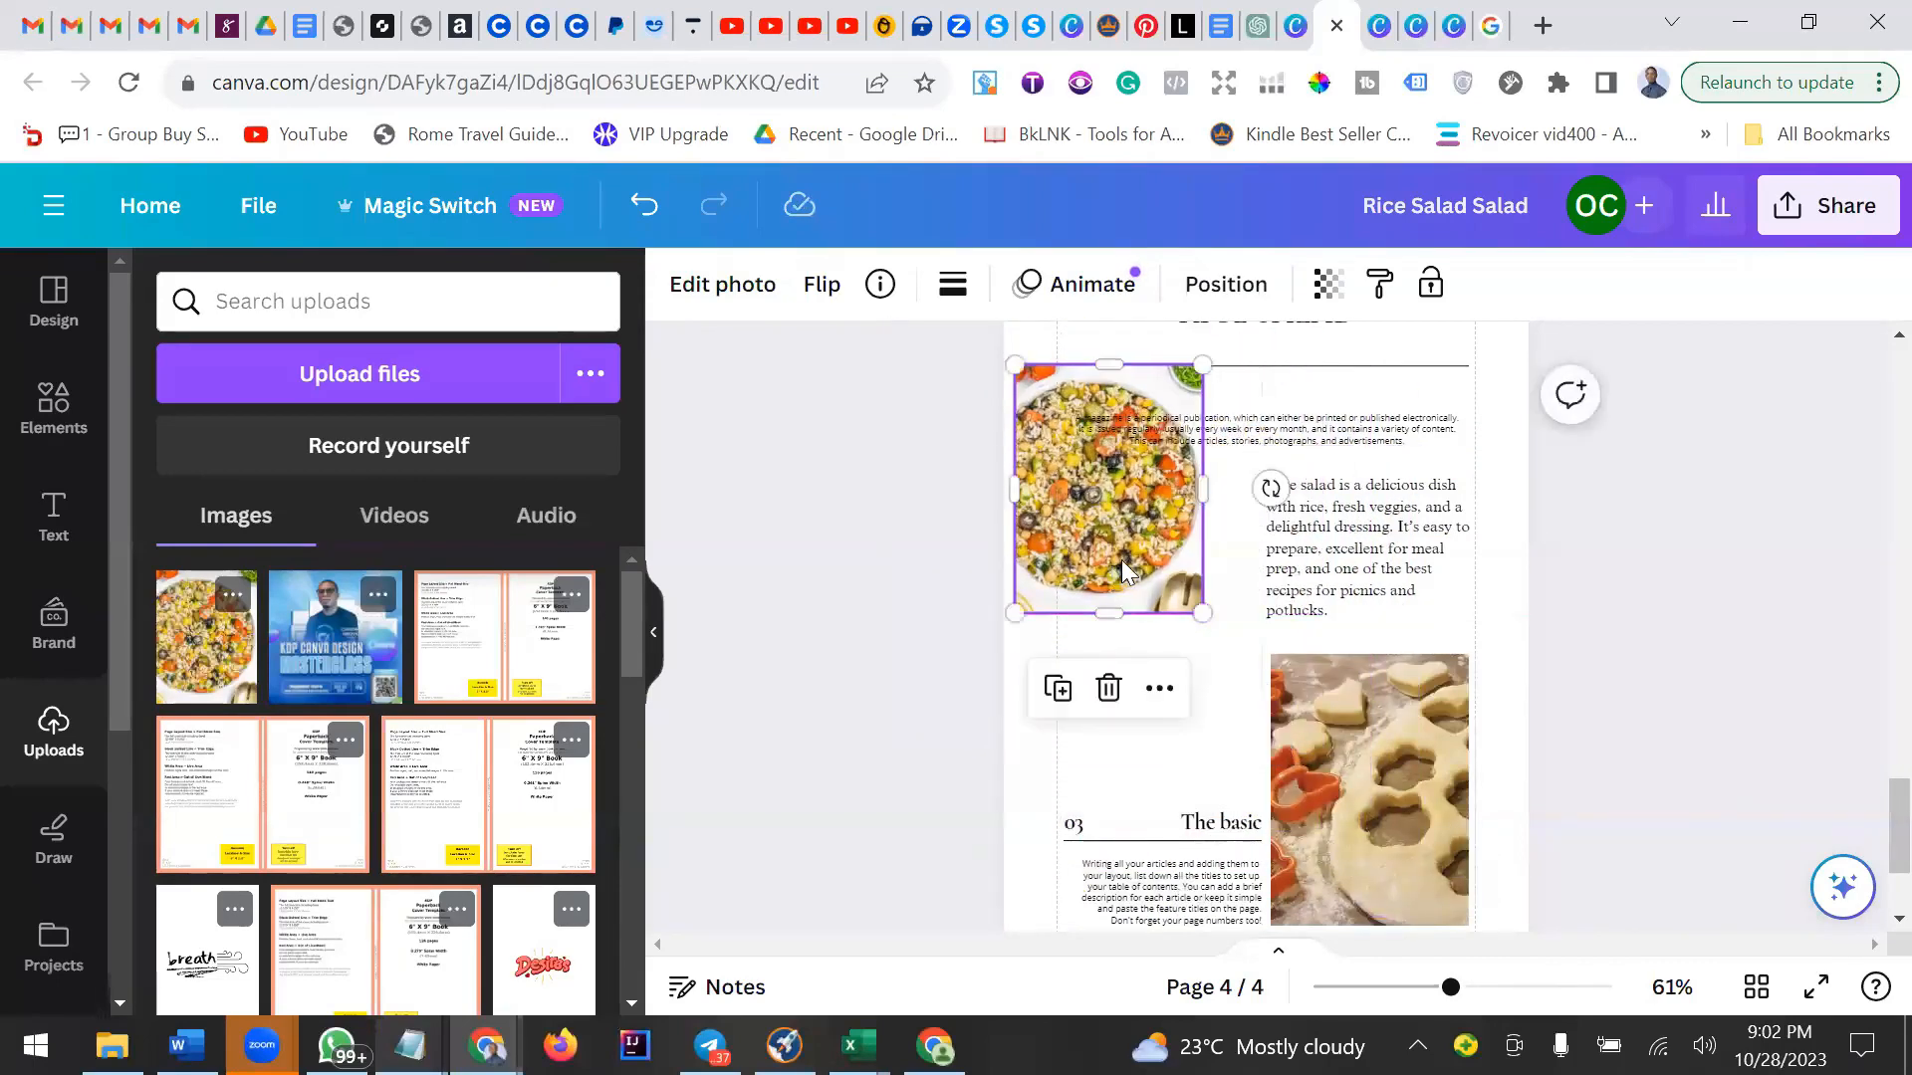
{"action": "left_click_drag", "start_coordinate": [1121, 560], "coordinate": [1163, 666]}
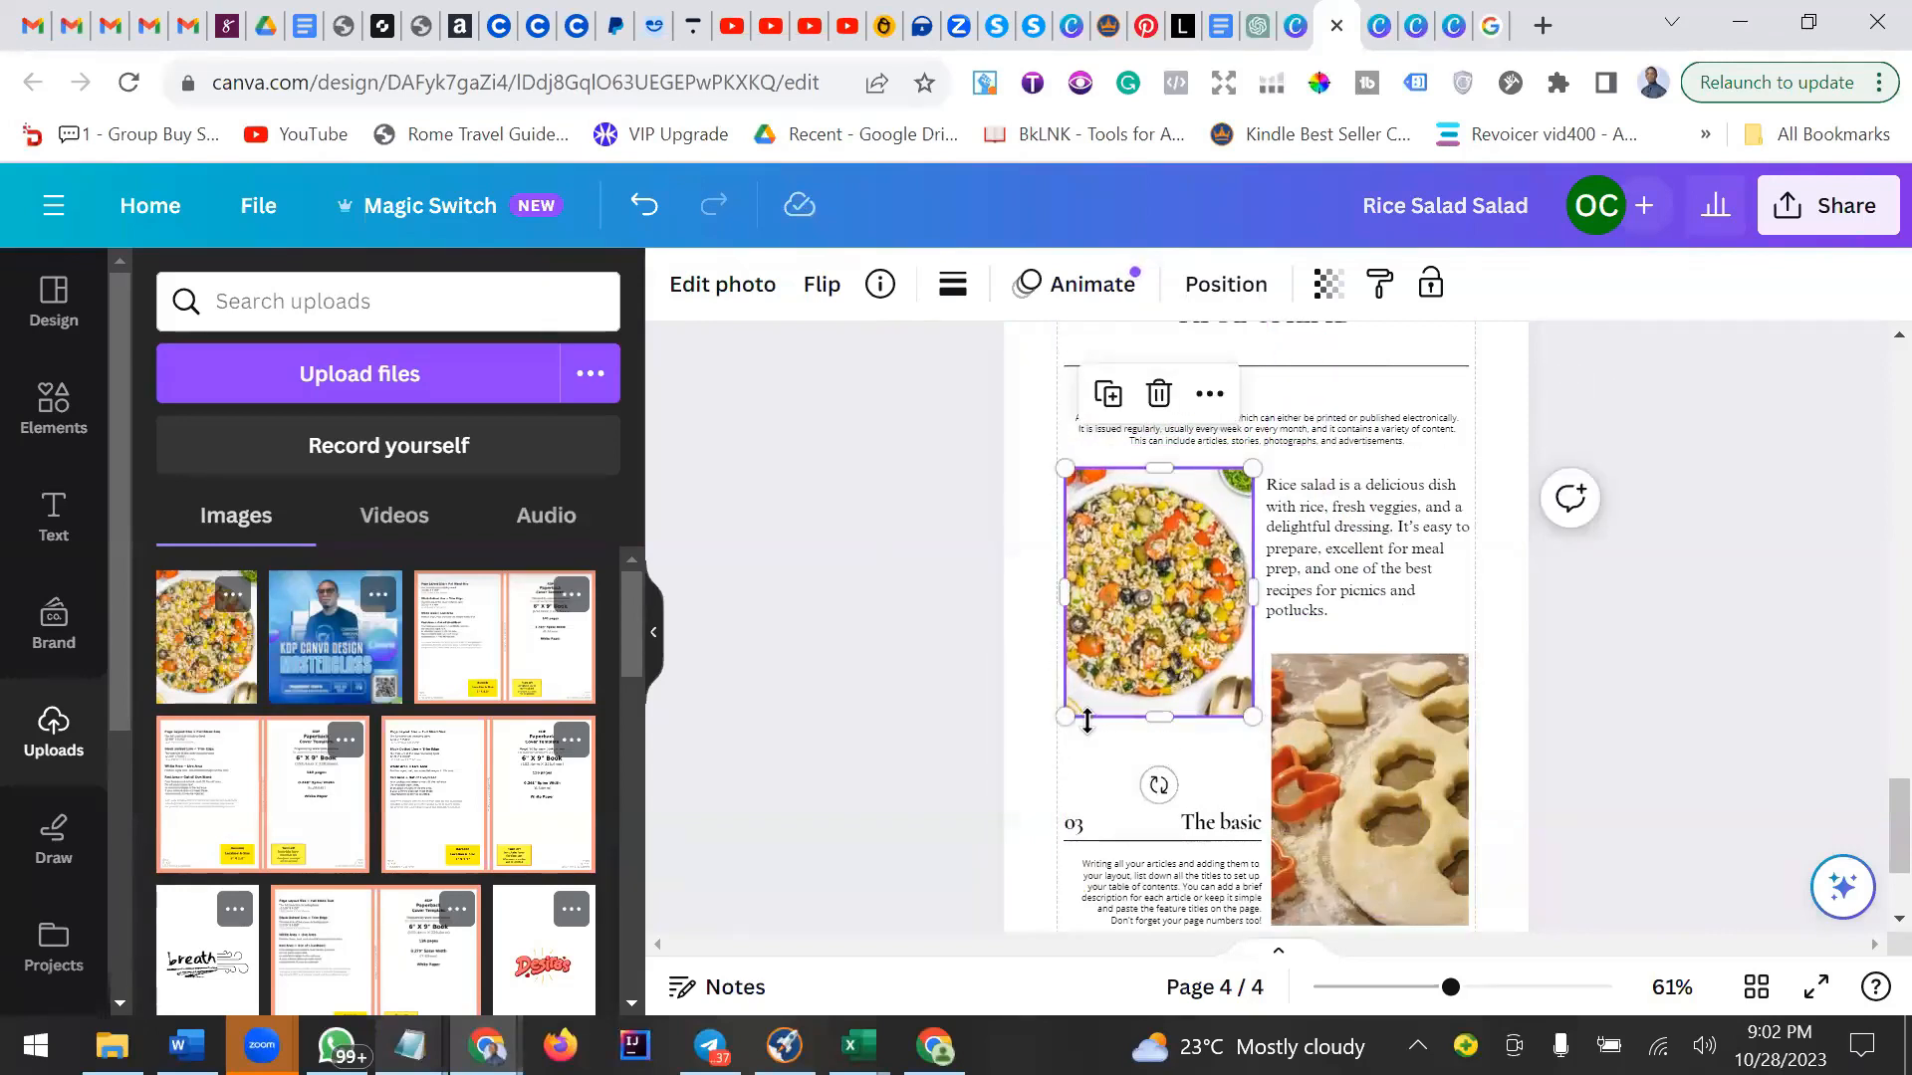
{"action": "left_click_drag", "start_coordinate": [1156, 715], "coordinate": [1156, 704]}
{"action": "left_click", "coordinate": [1548, 614]}
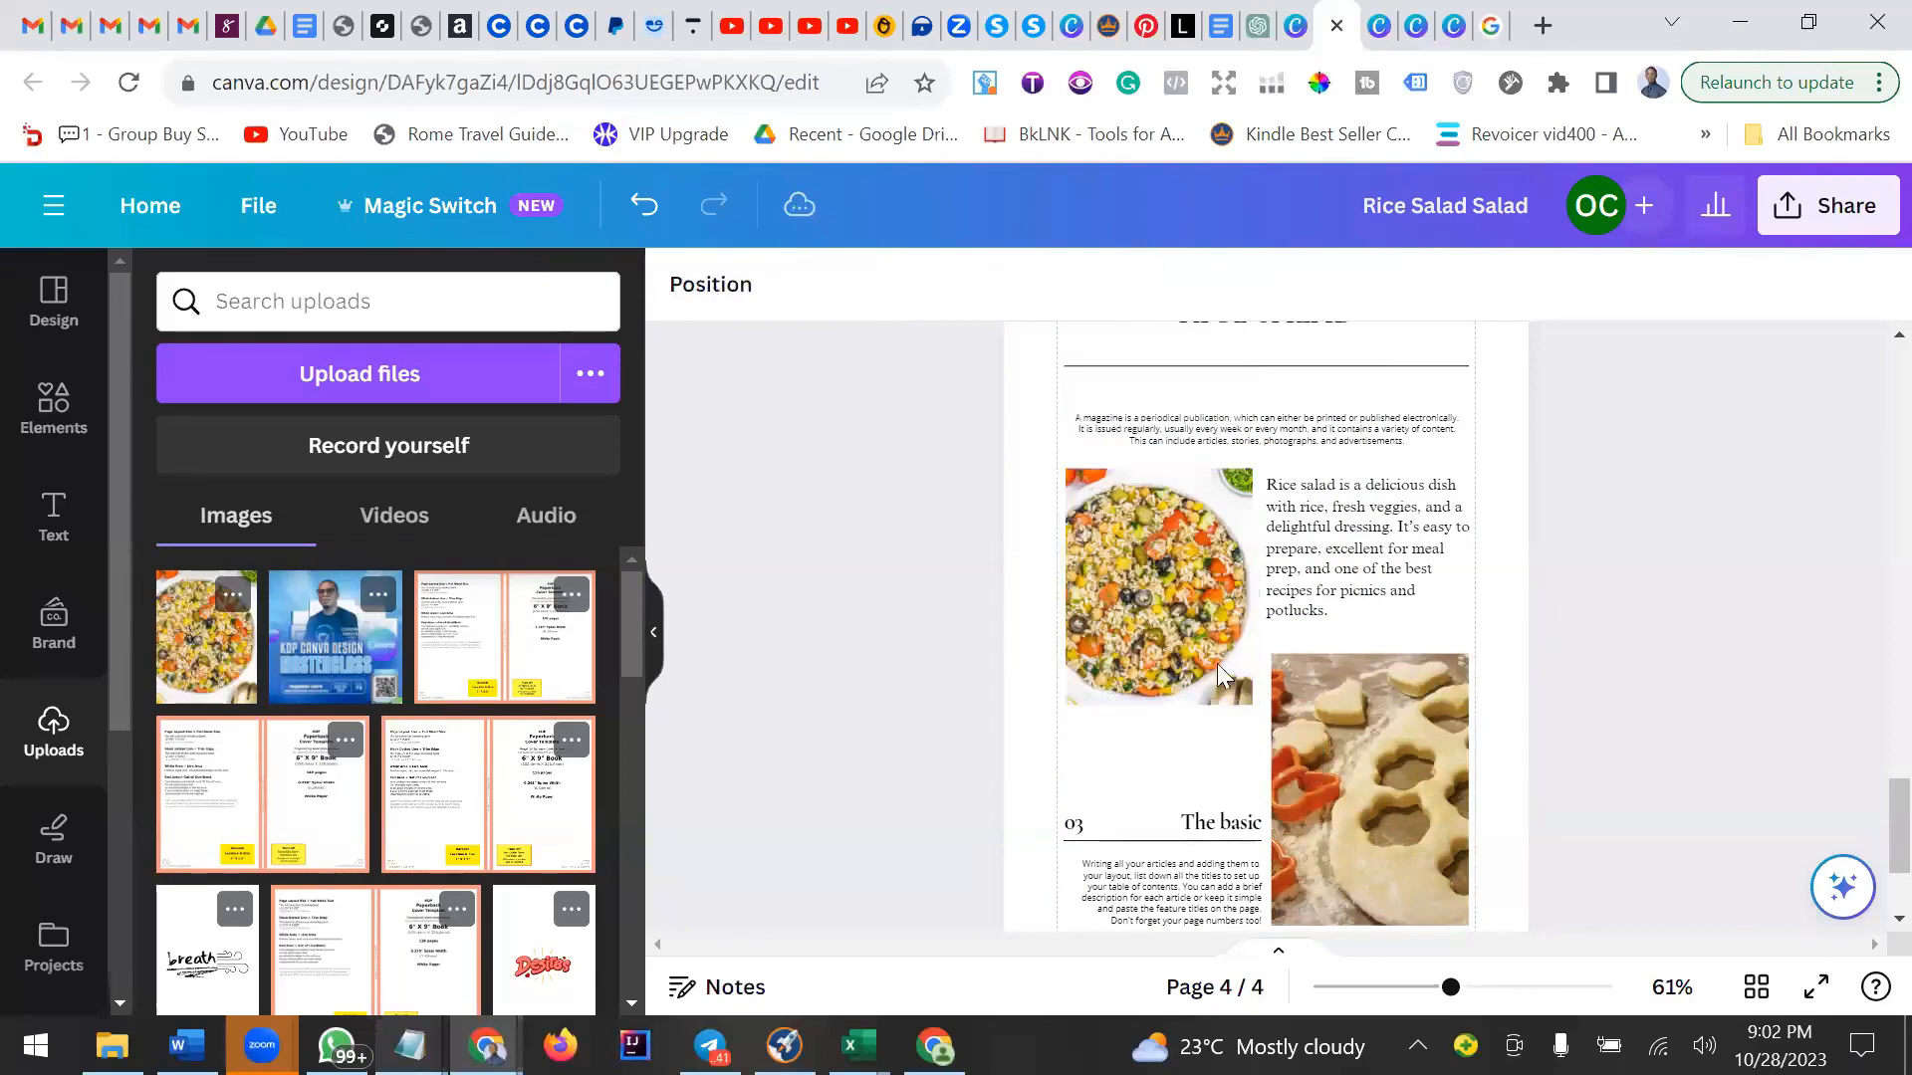
{"action": "left_click", "coordinate": [1200, 630]}
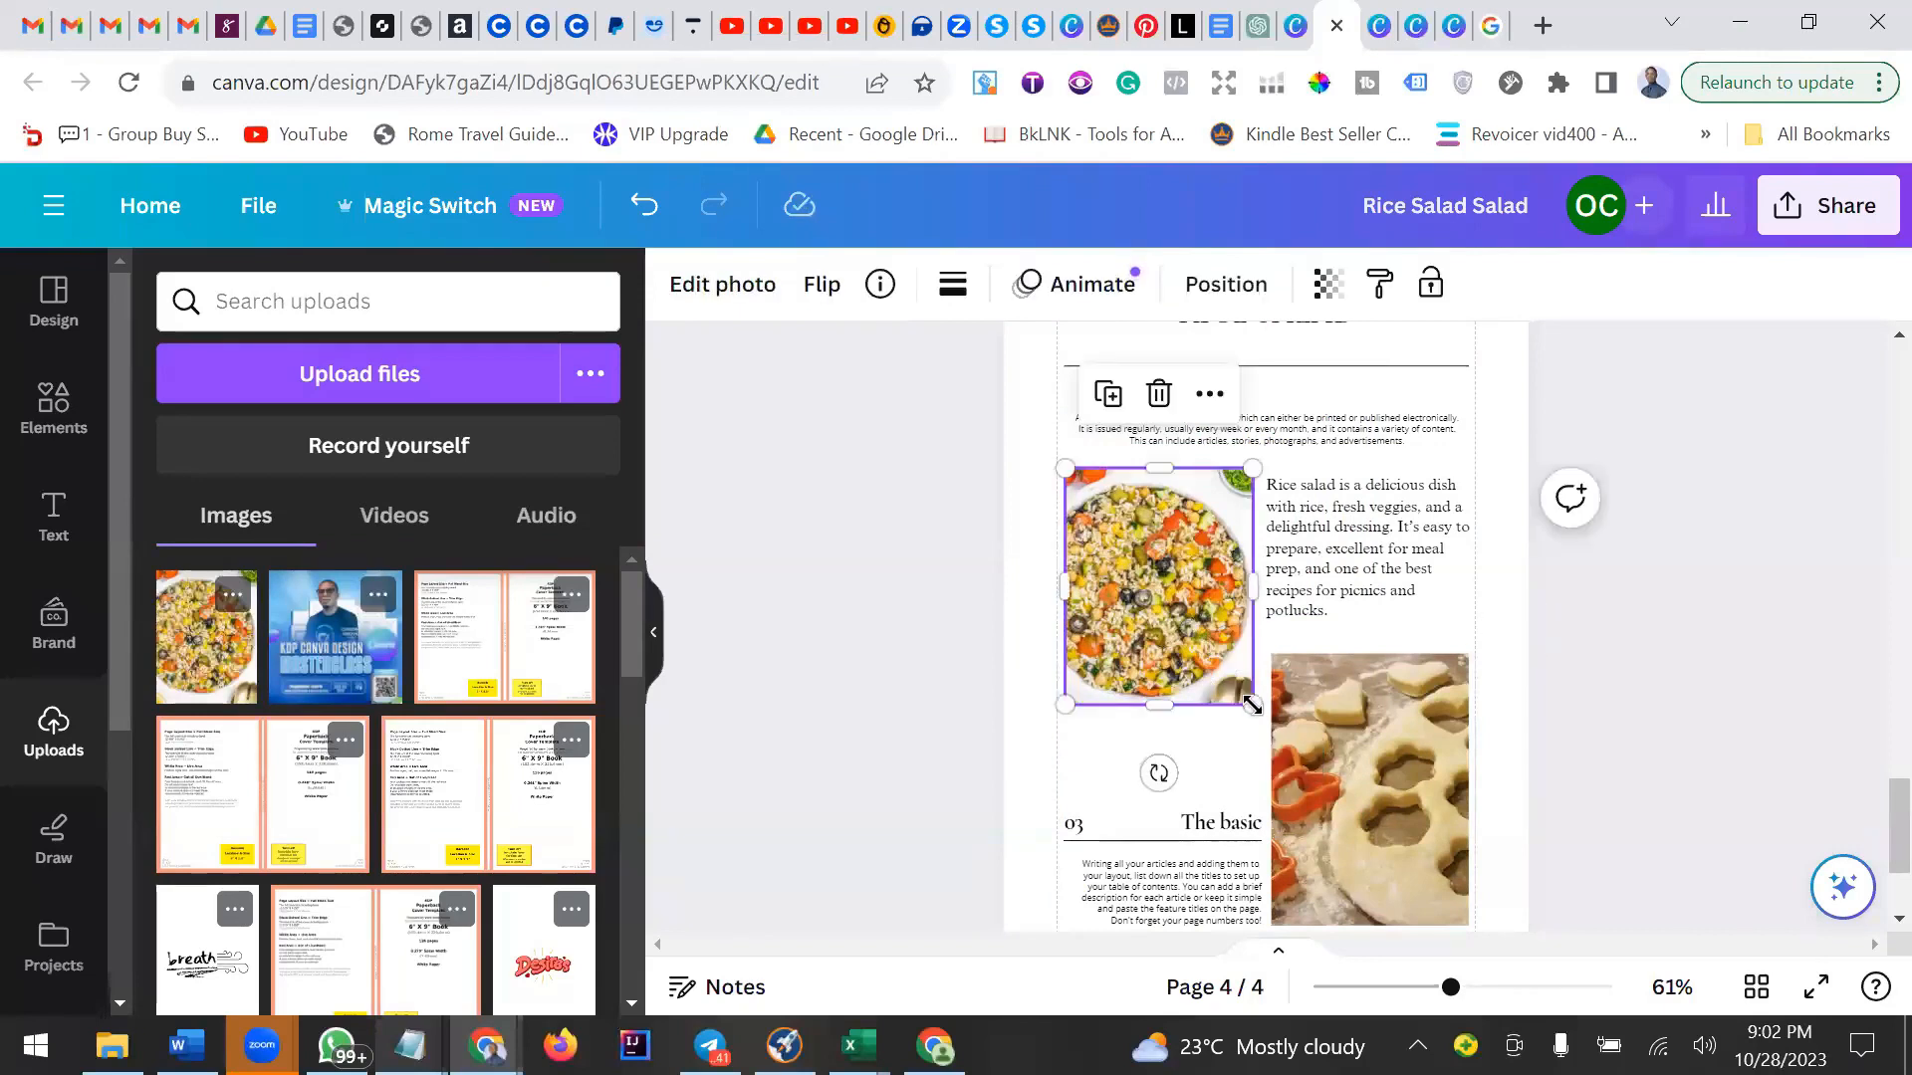
{"action": "left_click_drag", "start_coordinate": [1252, 705], "coordinate": [1255, 714]}
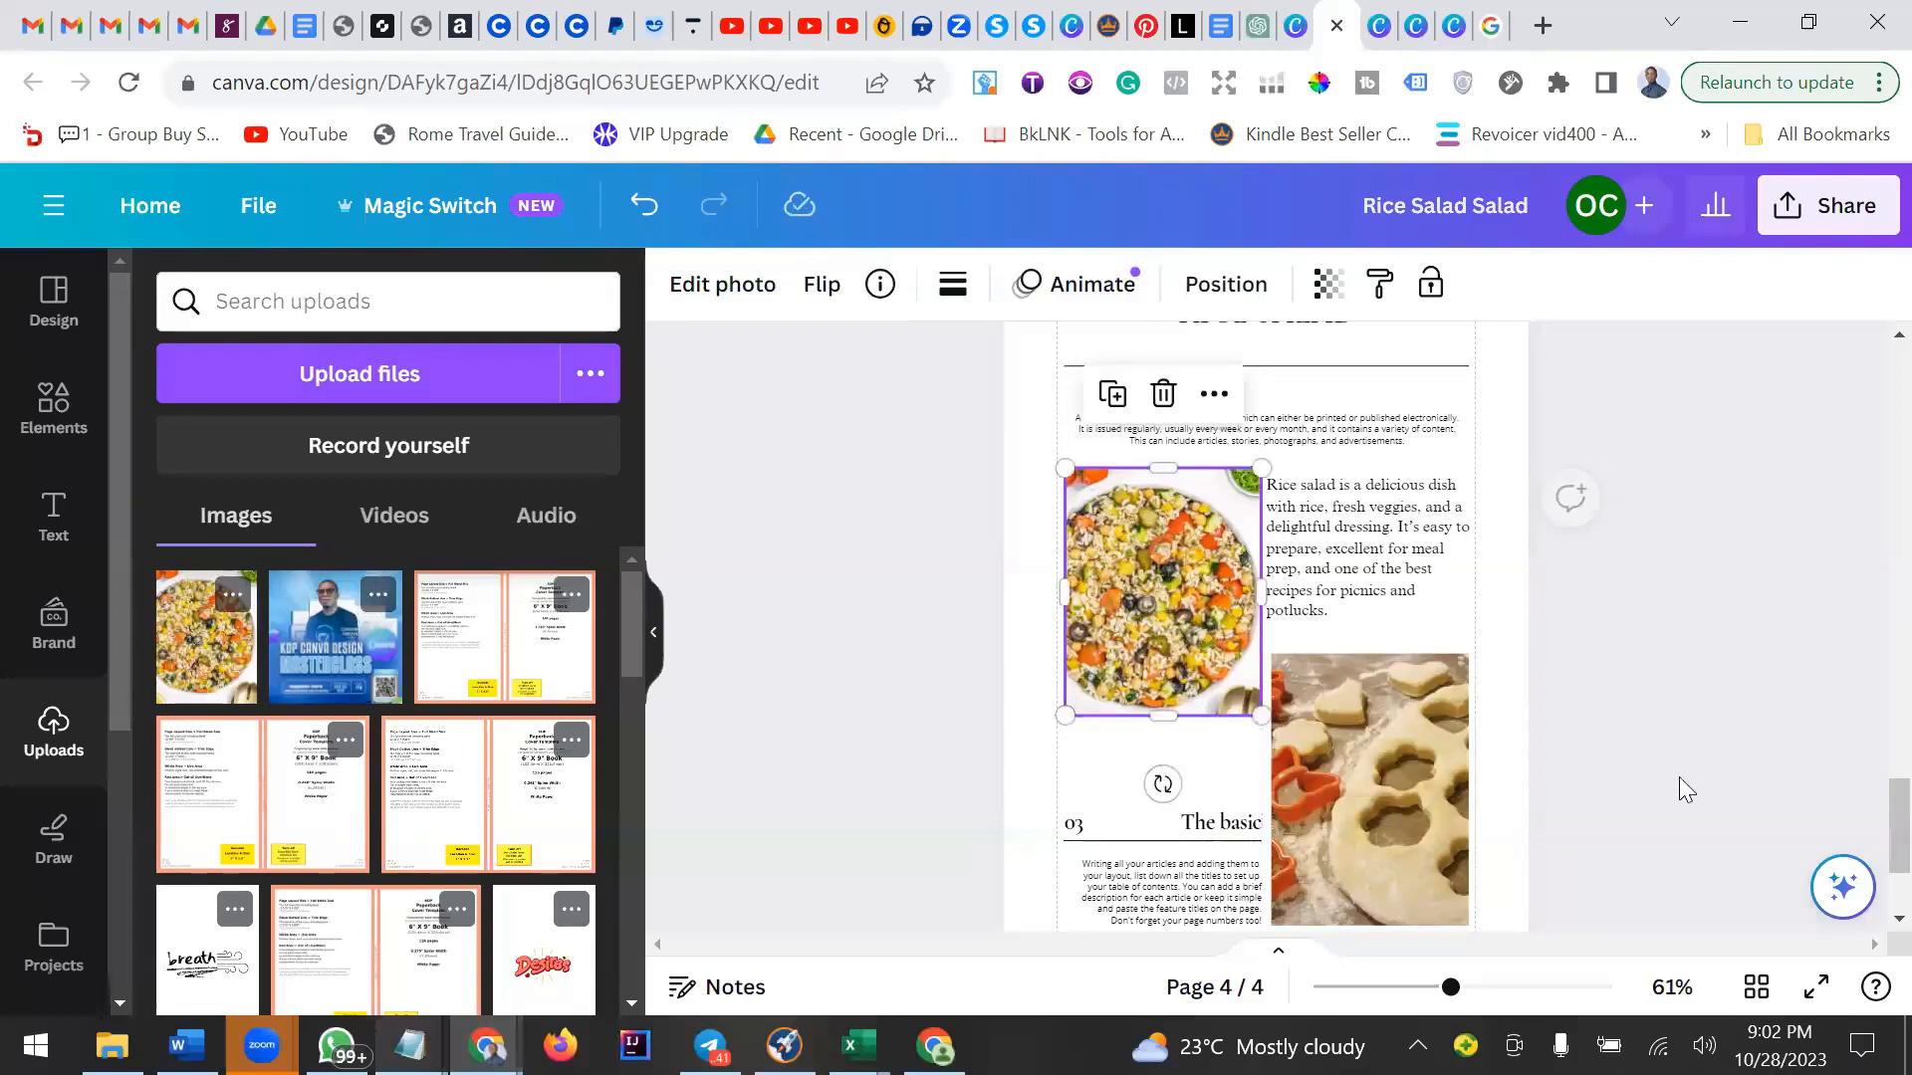
{"action": "left_click", "coordinate": [1729, 721]}
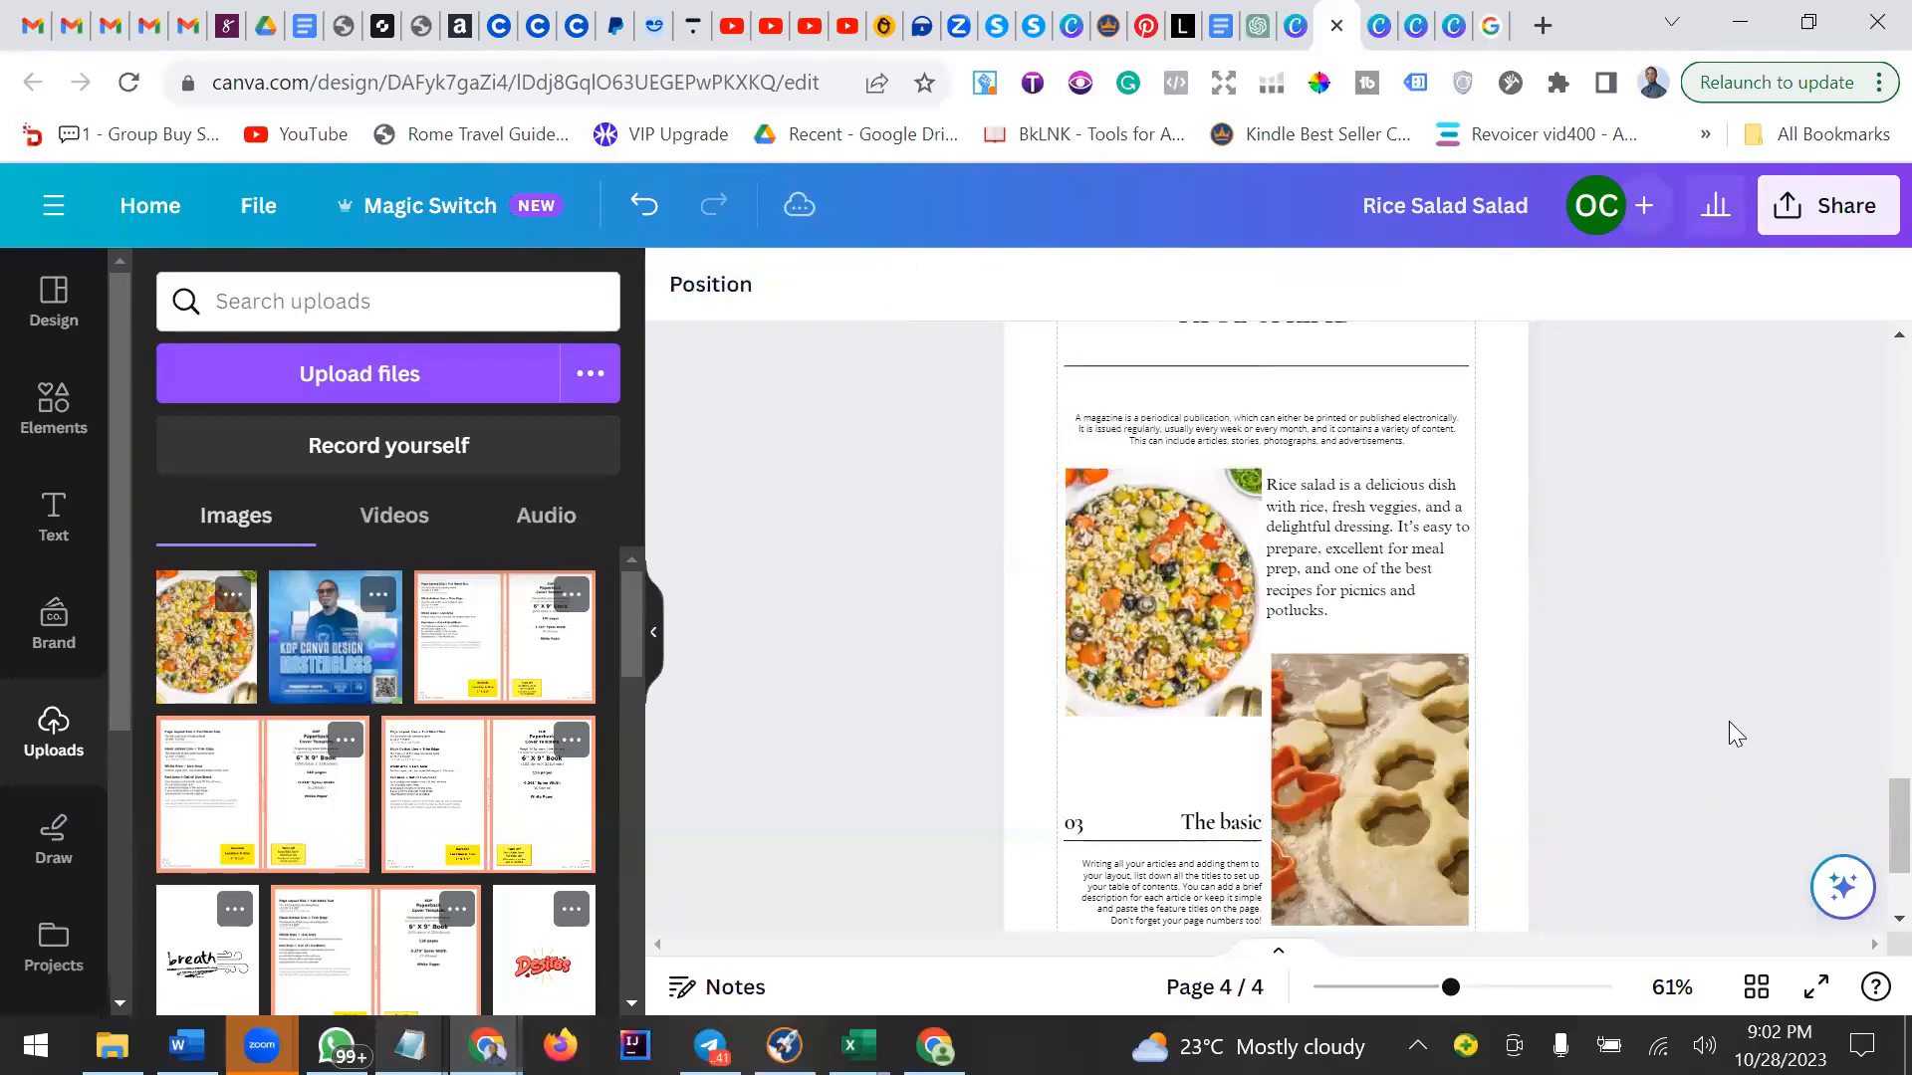
Delete the small placeholder magazine text beneath the title divider.
{"action": "left_click", "coordinate": [1377, 517]}
{"action": "left_click_drag", "start_coordinate": [1377, 518], "coordinate": [1366, 507]}
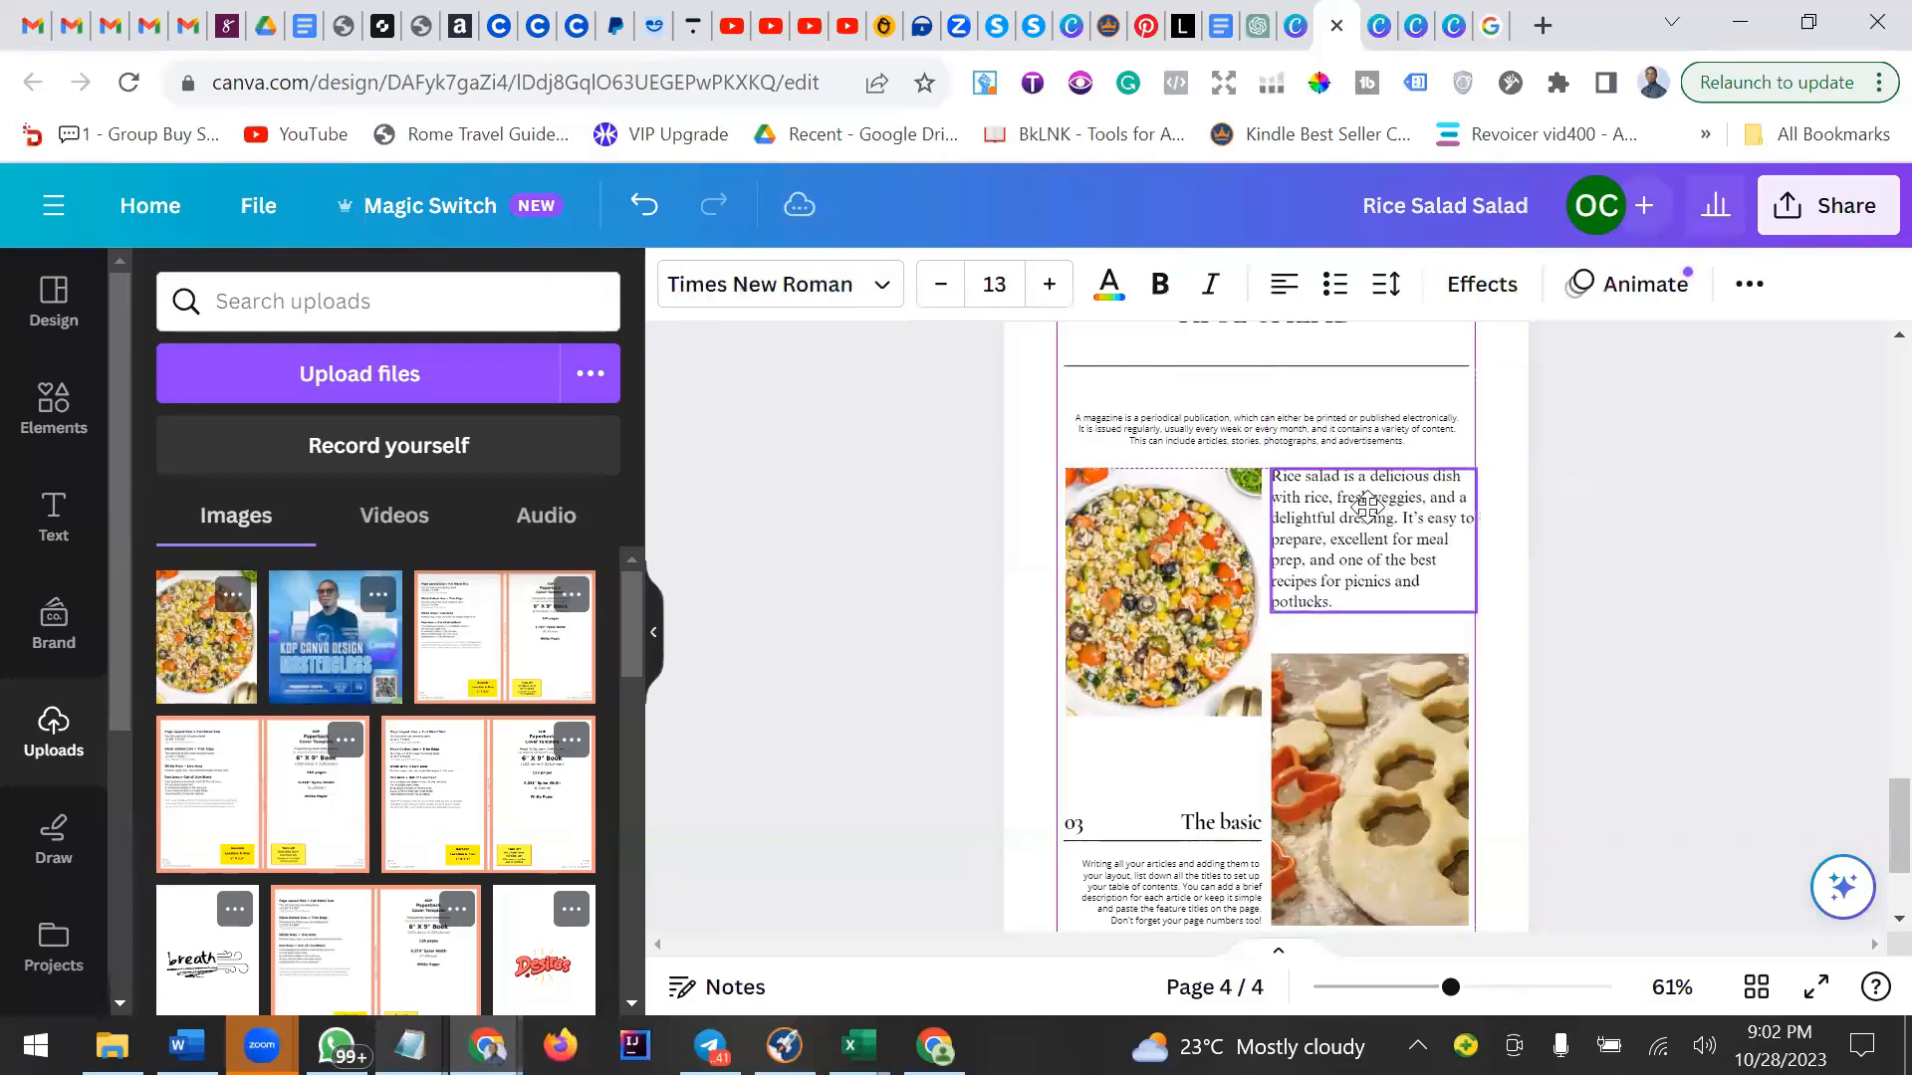
{"action": "left_click", "coordinate": [1297, 441]}
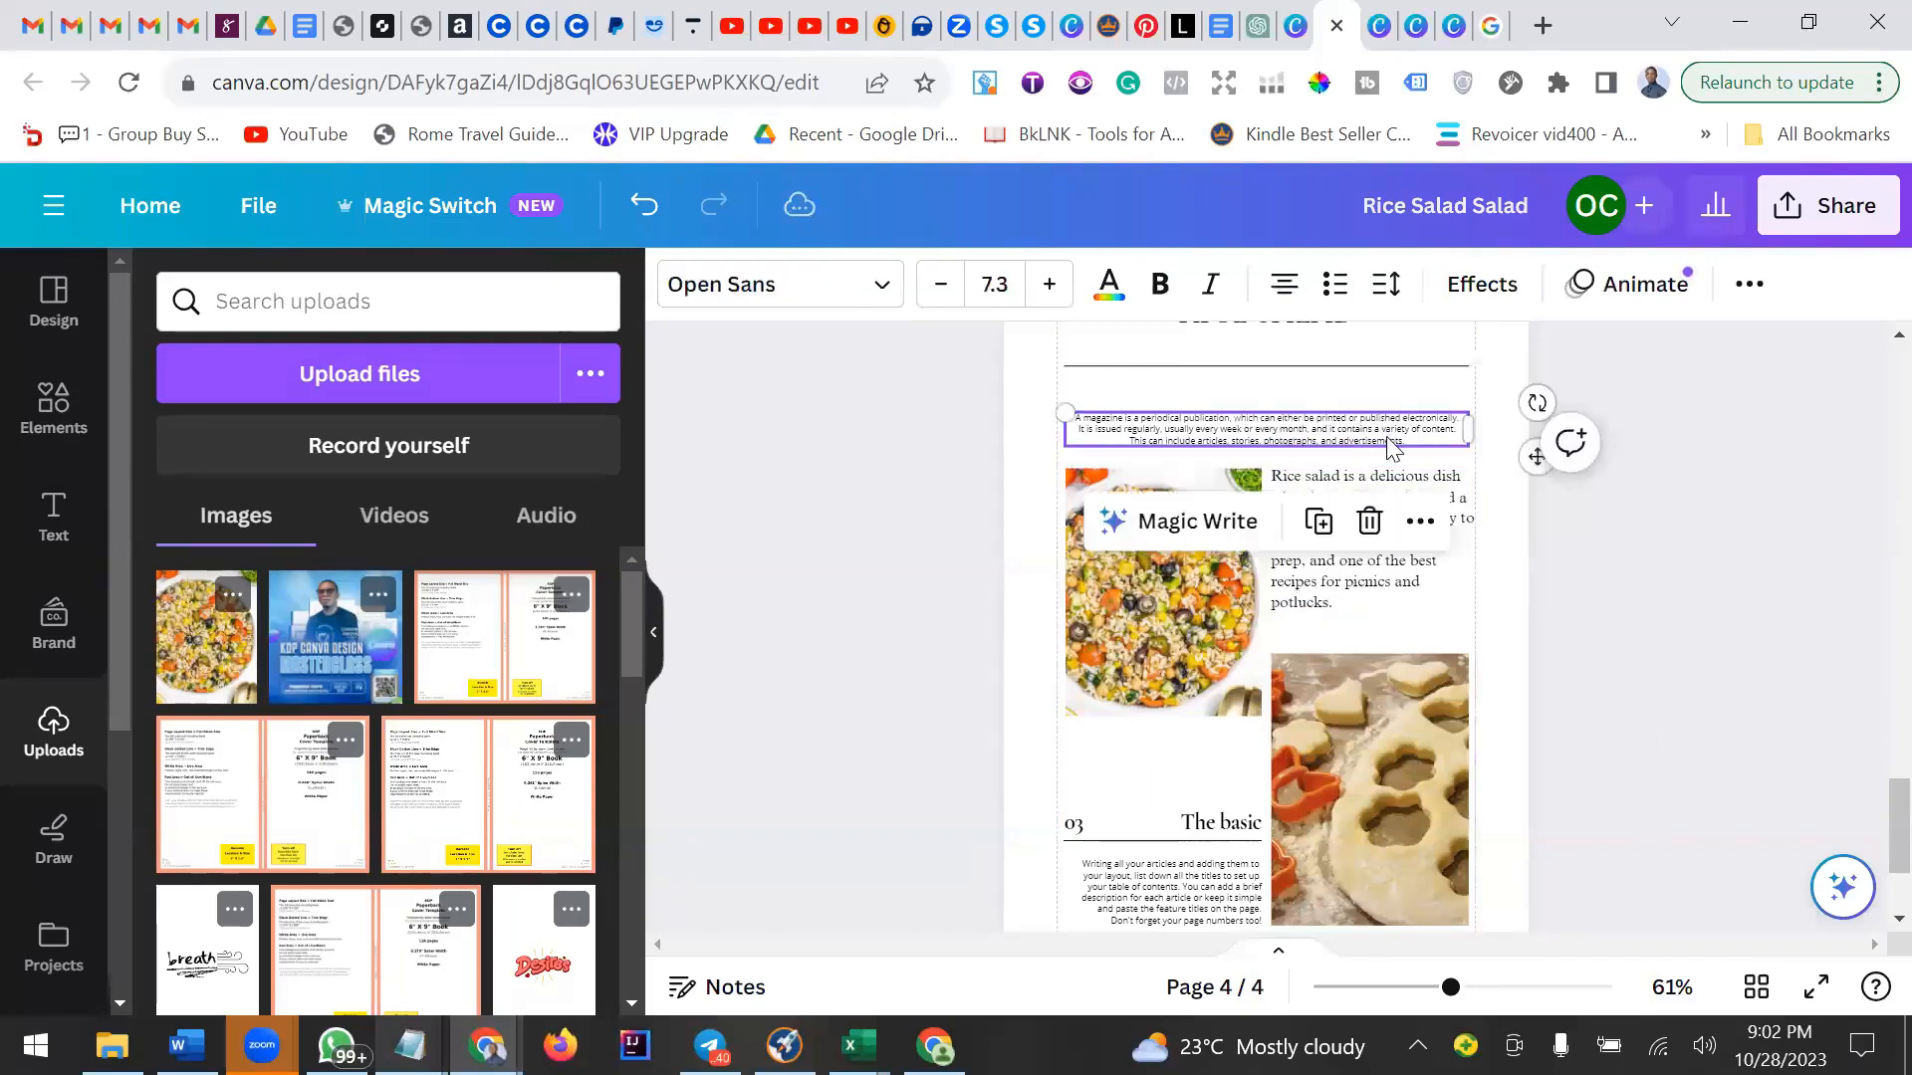
{"action": "left_click", "coordinate": [1391, 524]}
Move the rice salad image and its paragraph up to sit just below the title divider.
{"action": "left_click_drag", "start_coordinate": [1220, 513], "coordinate": [1221, 440]}
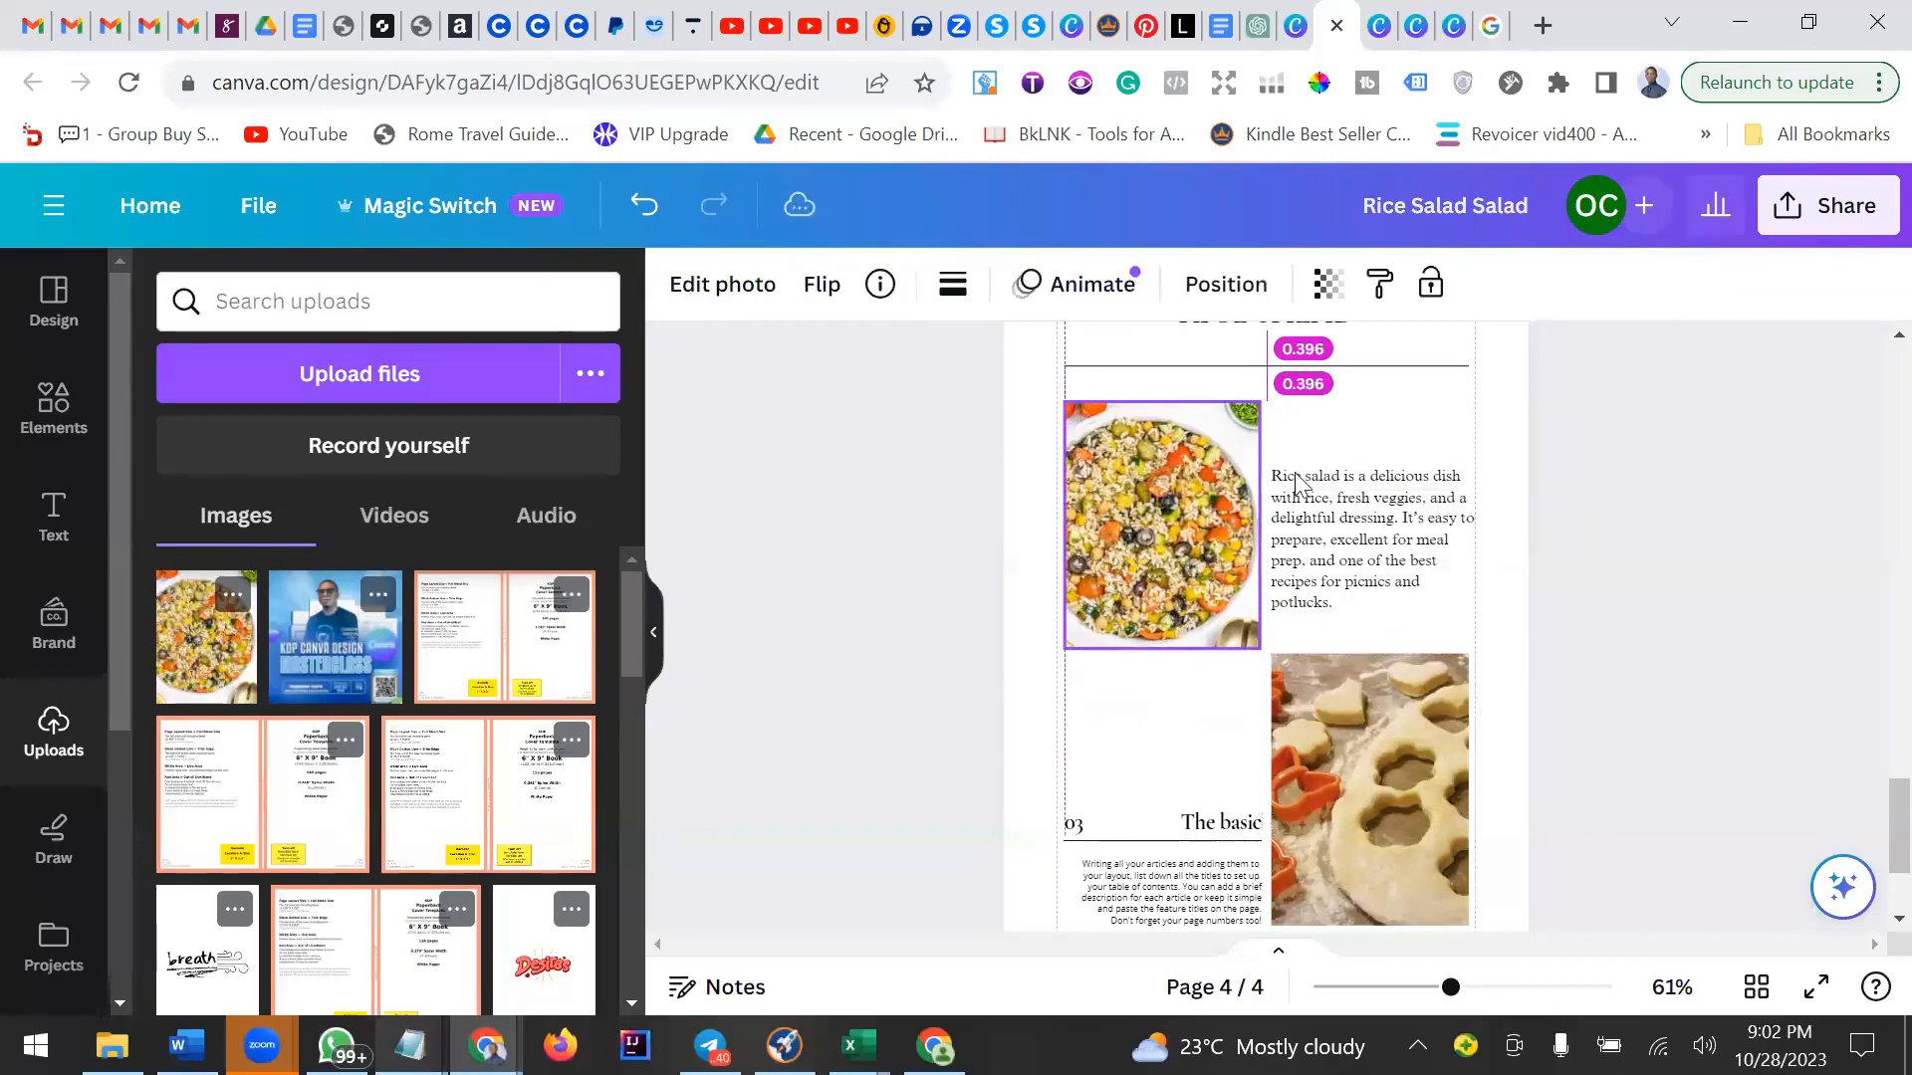
{"action": "mouse_move", "coordinate": [1328, 518]}
{"action": "left_mouse_down"}
{"action": "mouse_move", "coordinate": [1321, 450]}
{"action": "mouse_move", "coordinate": [1307, 515]}
{"action": "left_mouse_up"}
{"action": "left_click_drag", "start_coordinate": [1424, 515], "coordinate": [1422, 446]}
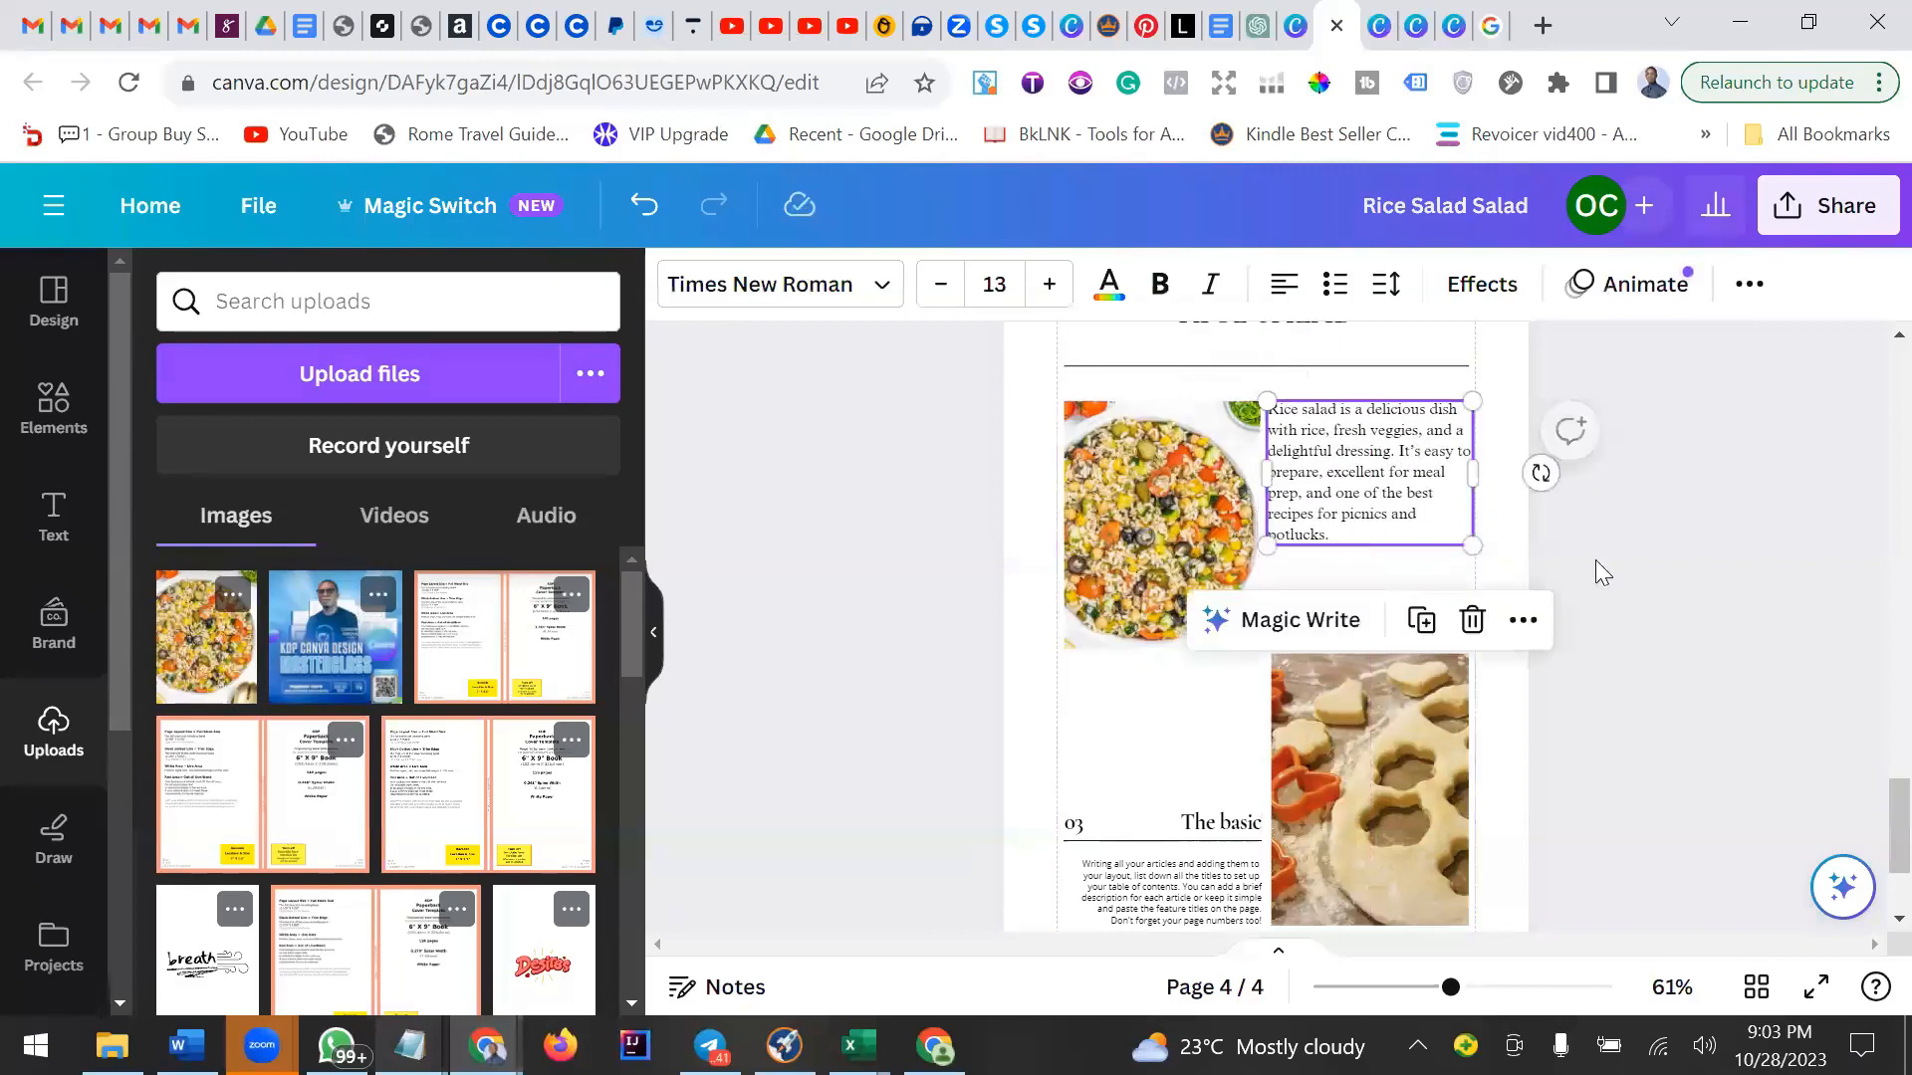
{"action": "left_click", "coordinate": [1673, 600]}
Recolor the divider lines around the RICE SALAD title with an orange sampled from the salad photo.
{"action": "scroll", "coordinate": [1673, 601], "scroll_direction": "up", "scroll_amount": 3}
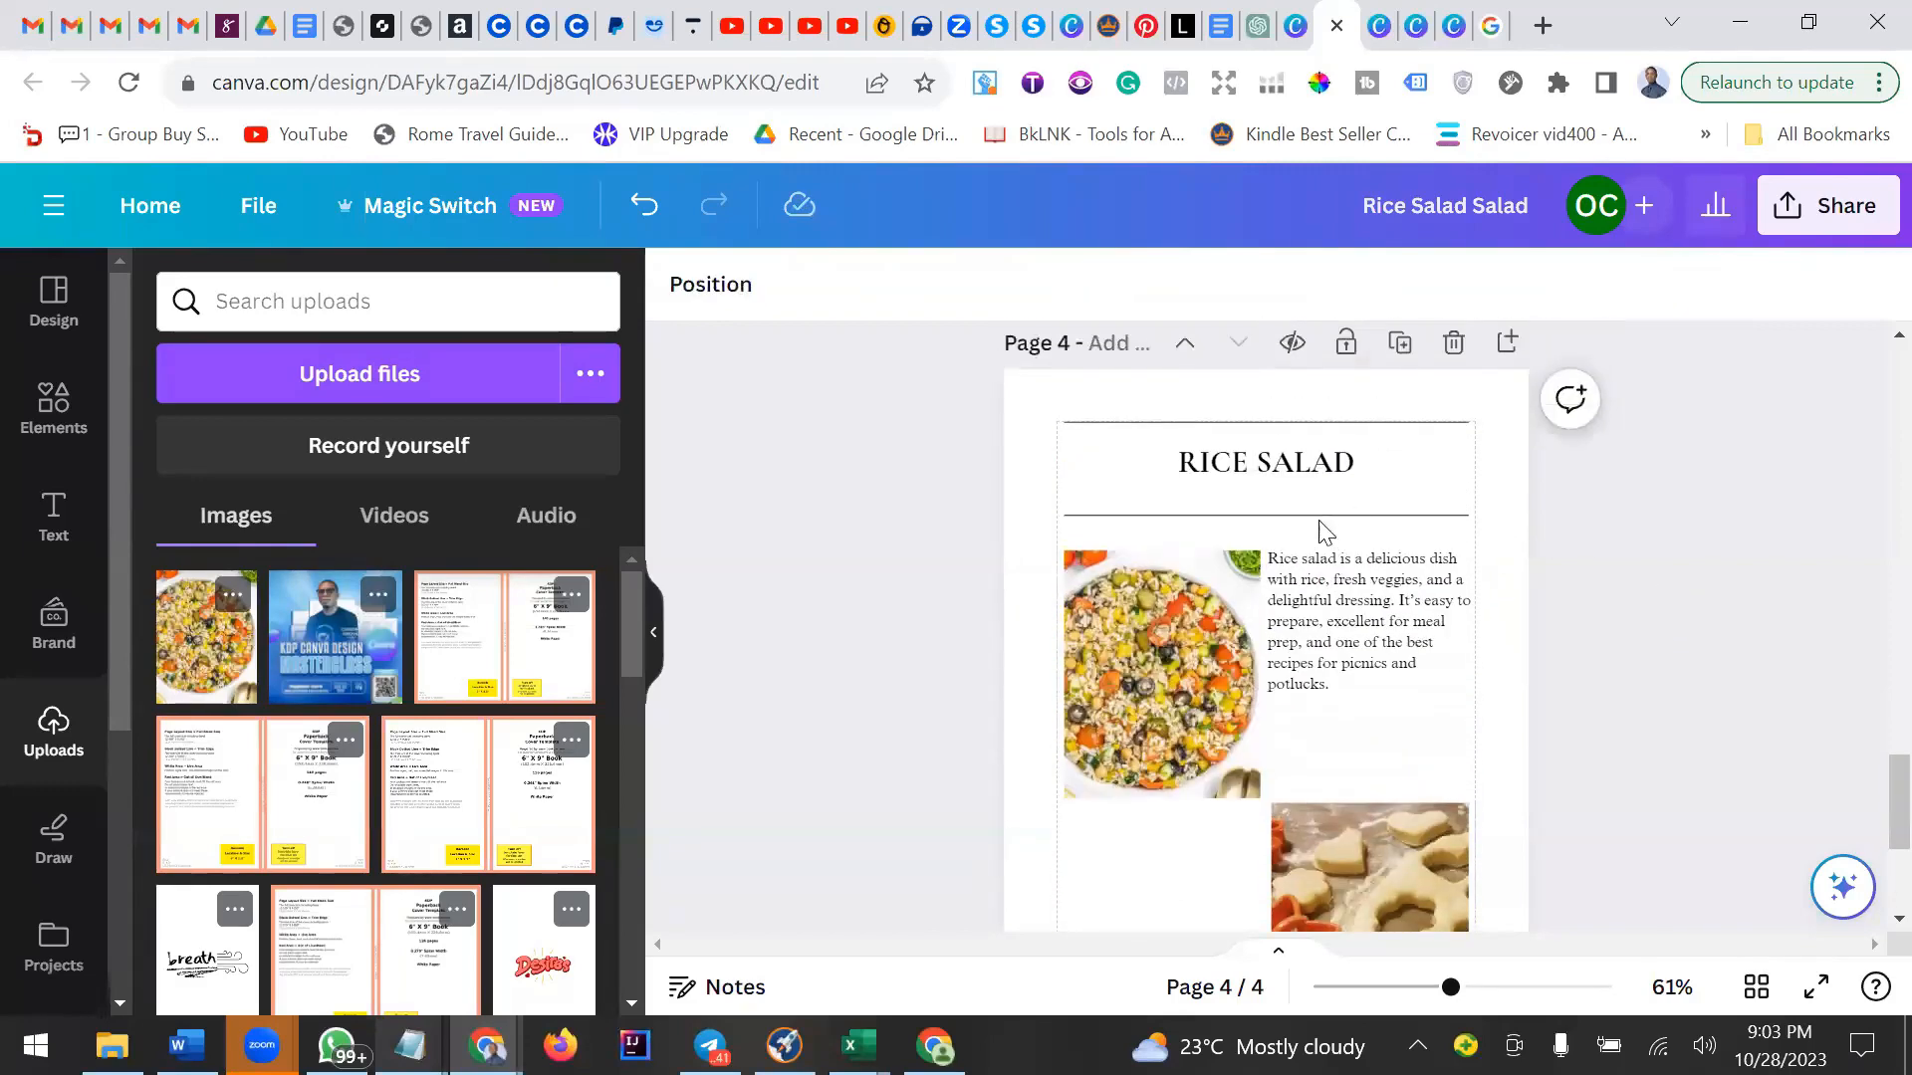
{"action": "left_click", "coordinate": [1319, 517]}
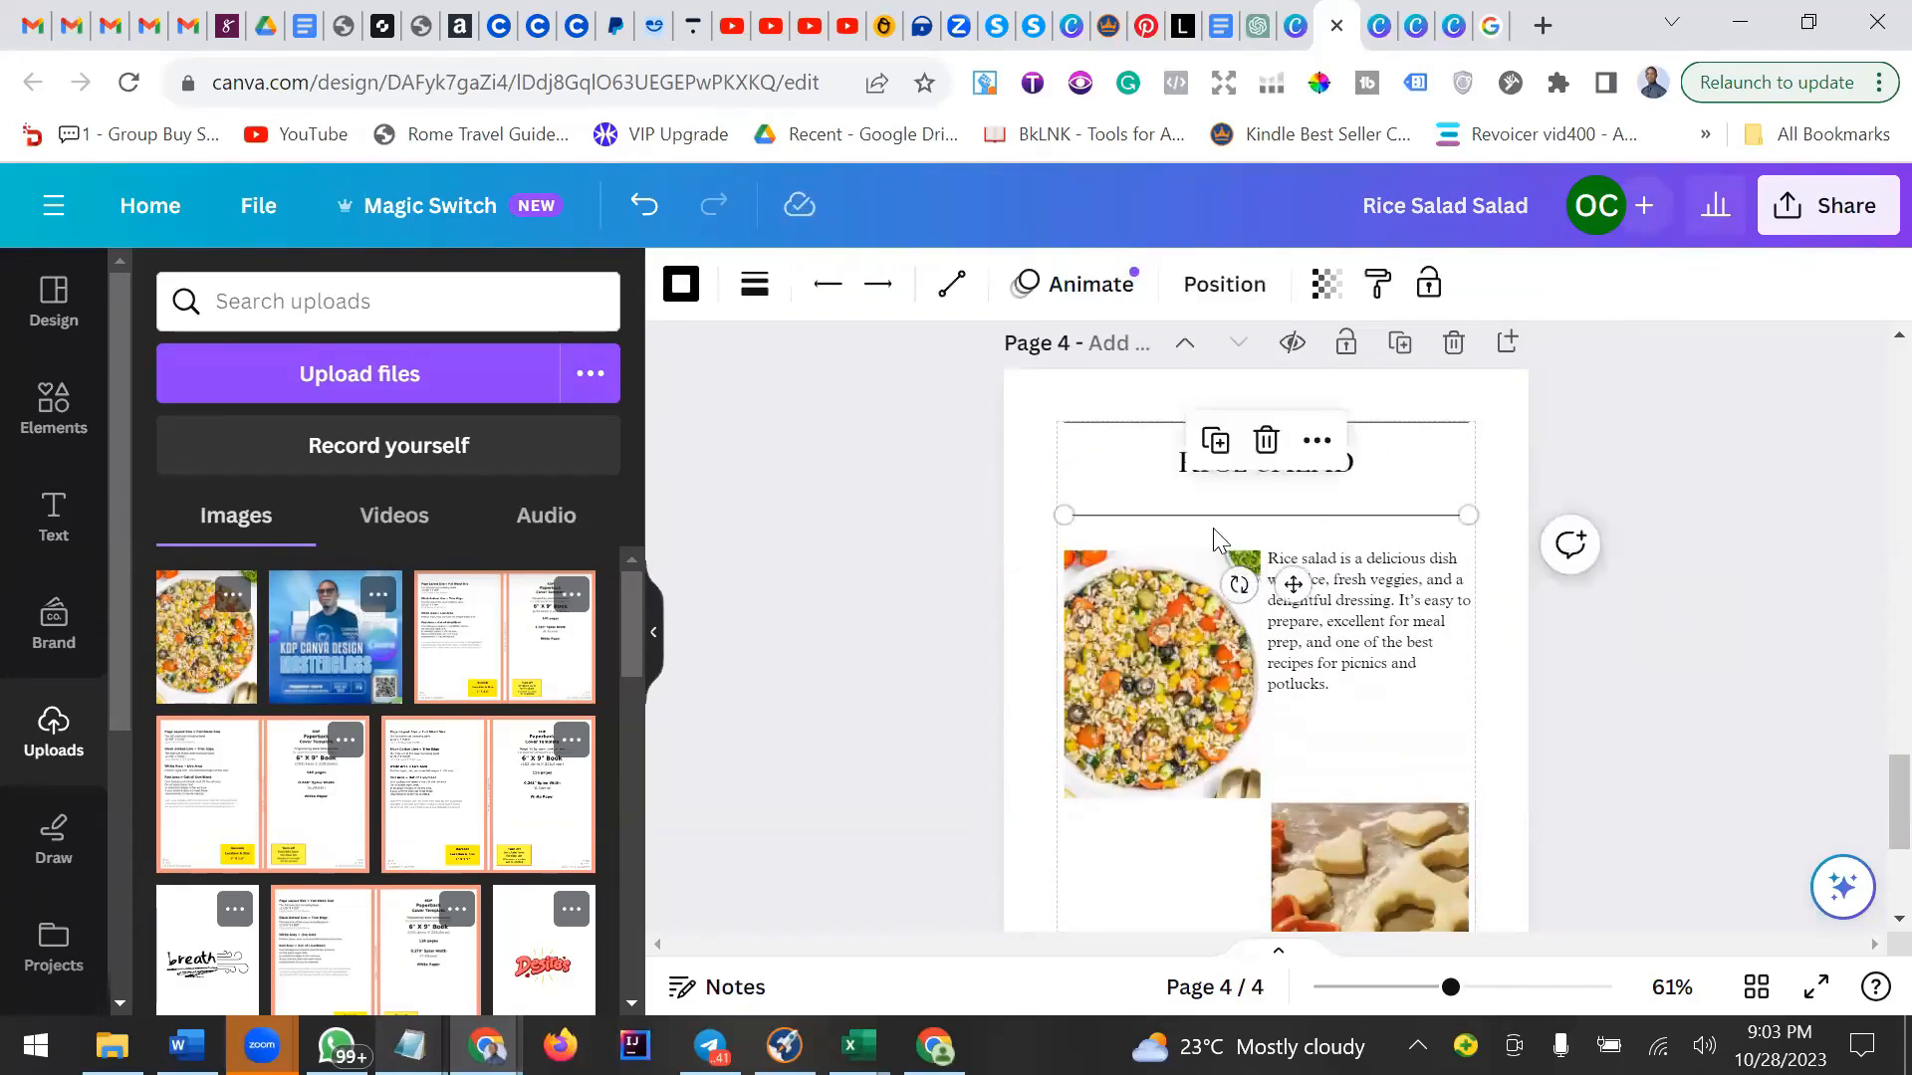
{"action": "left_click", "coordinate": [678, 287]}
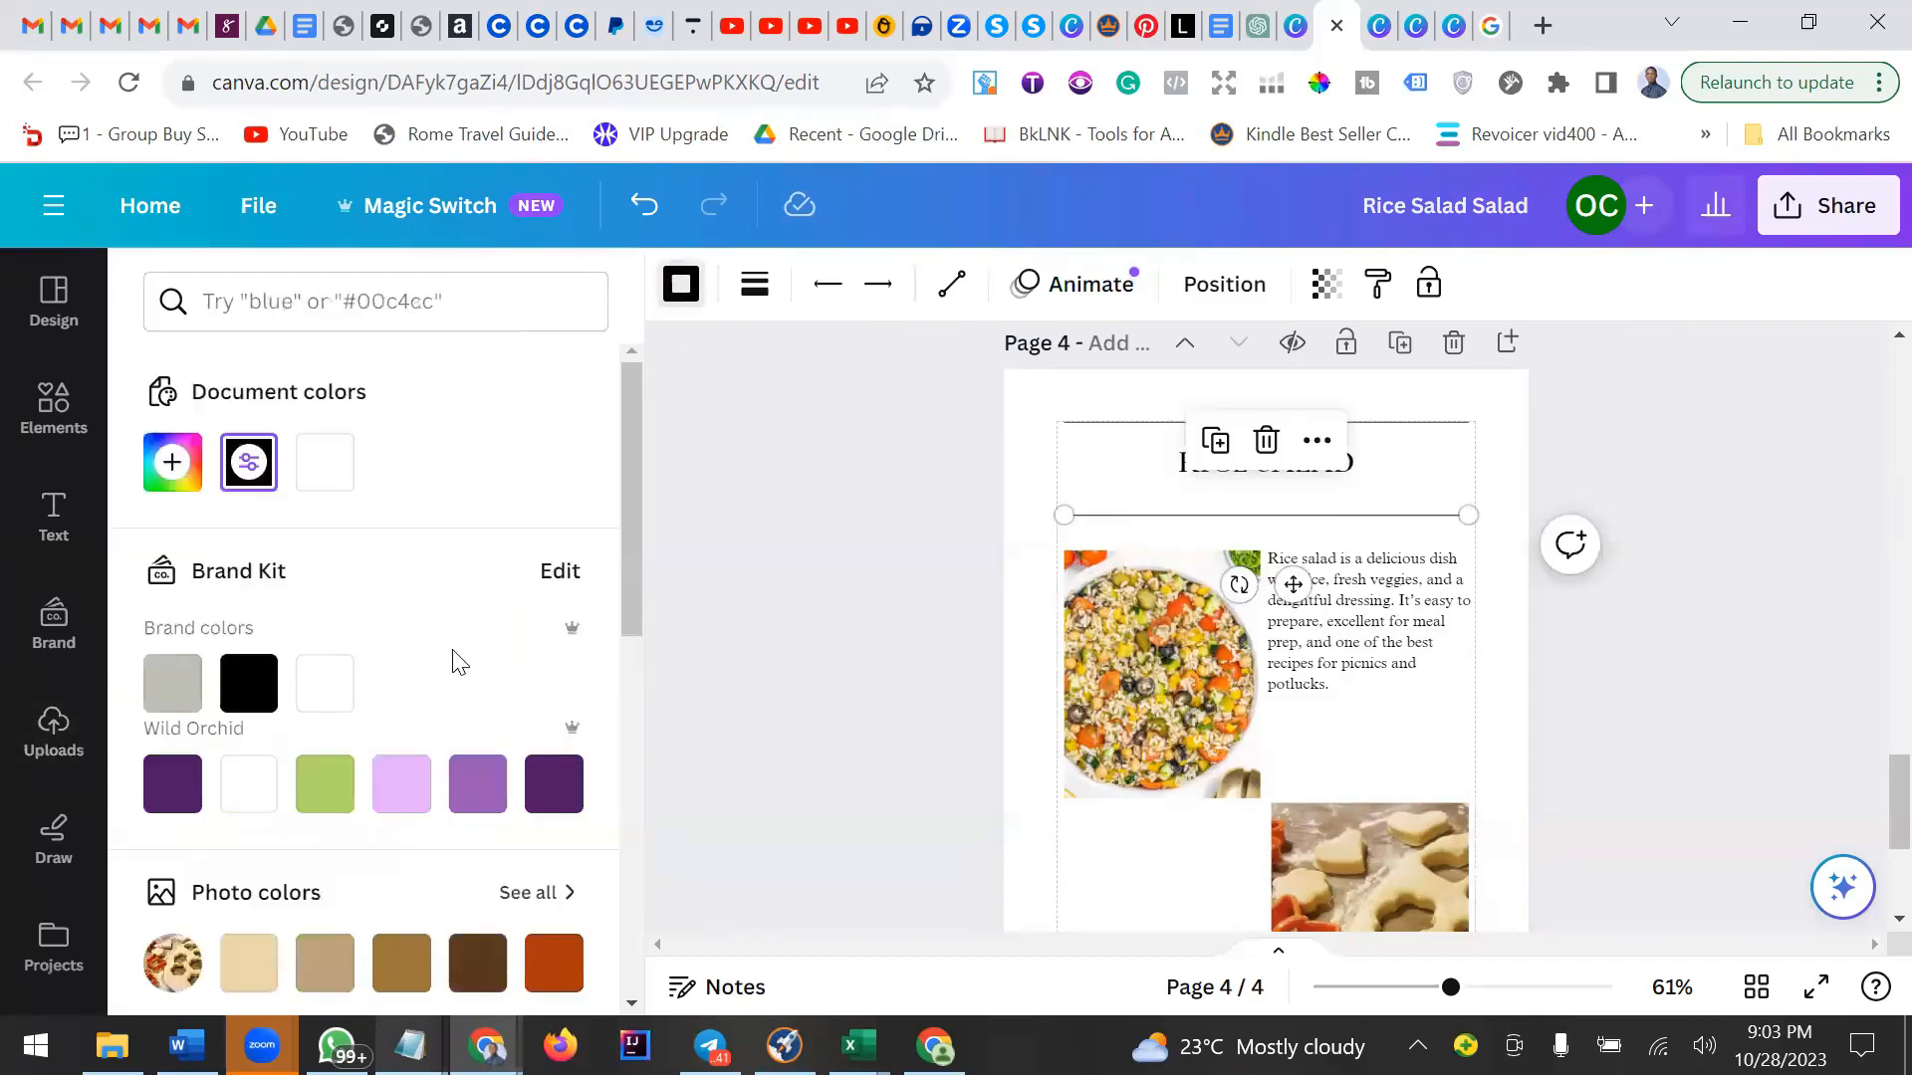
{"action": "left_click", "coordinate": [172, 462]}
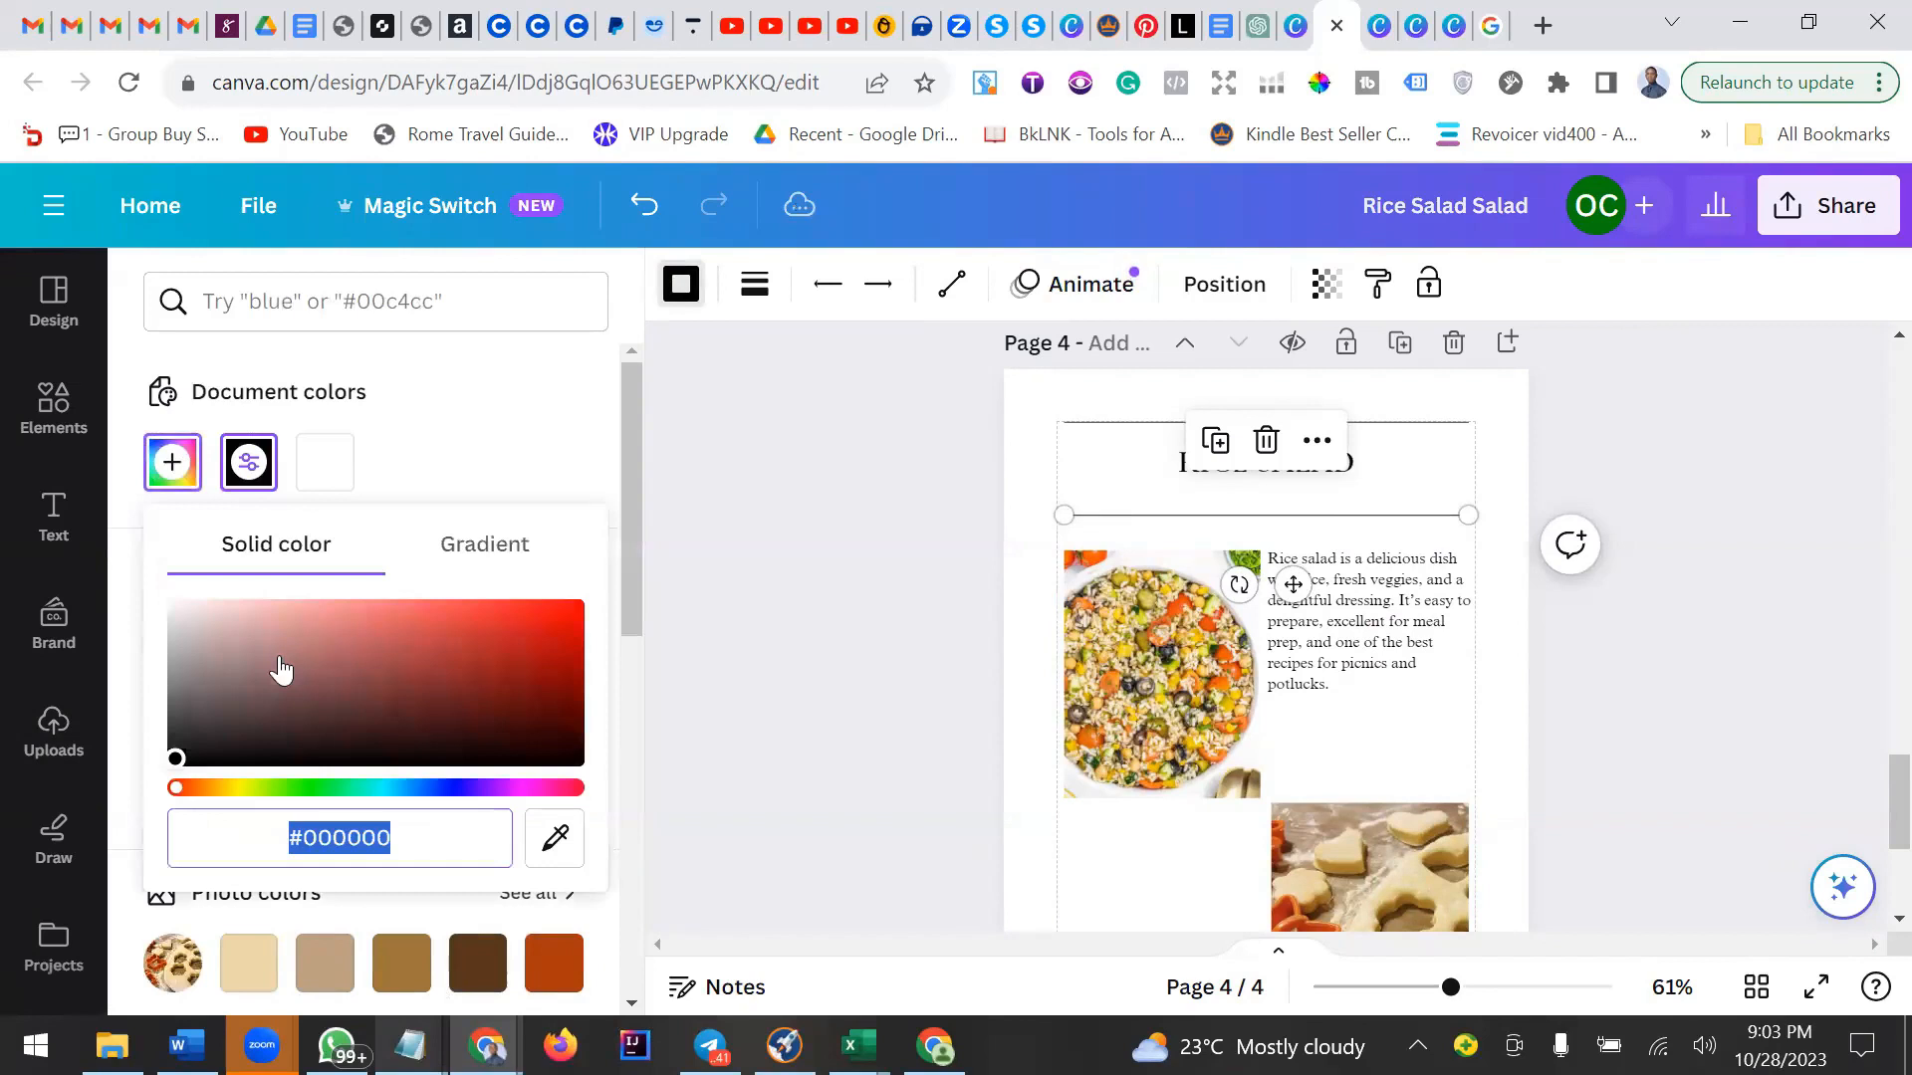
{"action": "left_click", "coordinate": [554, 837]}
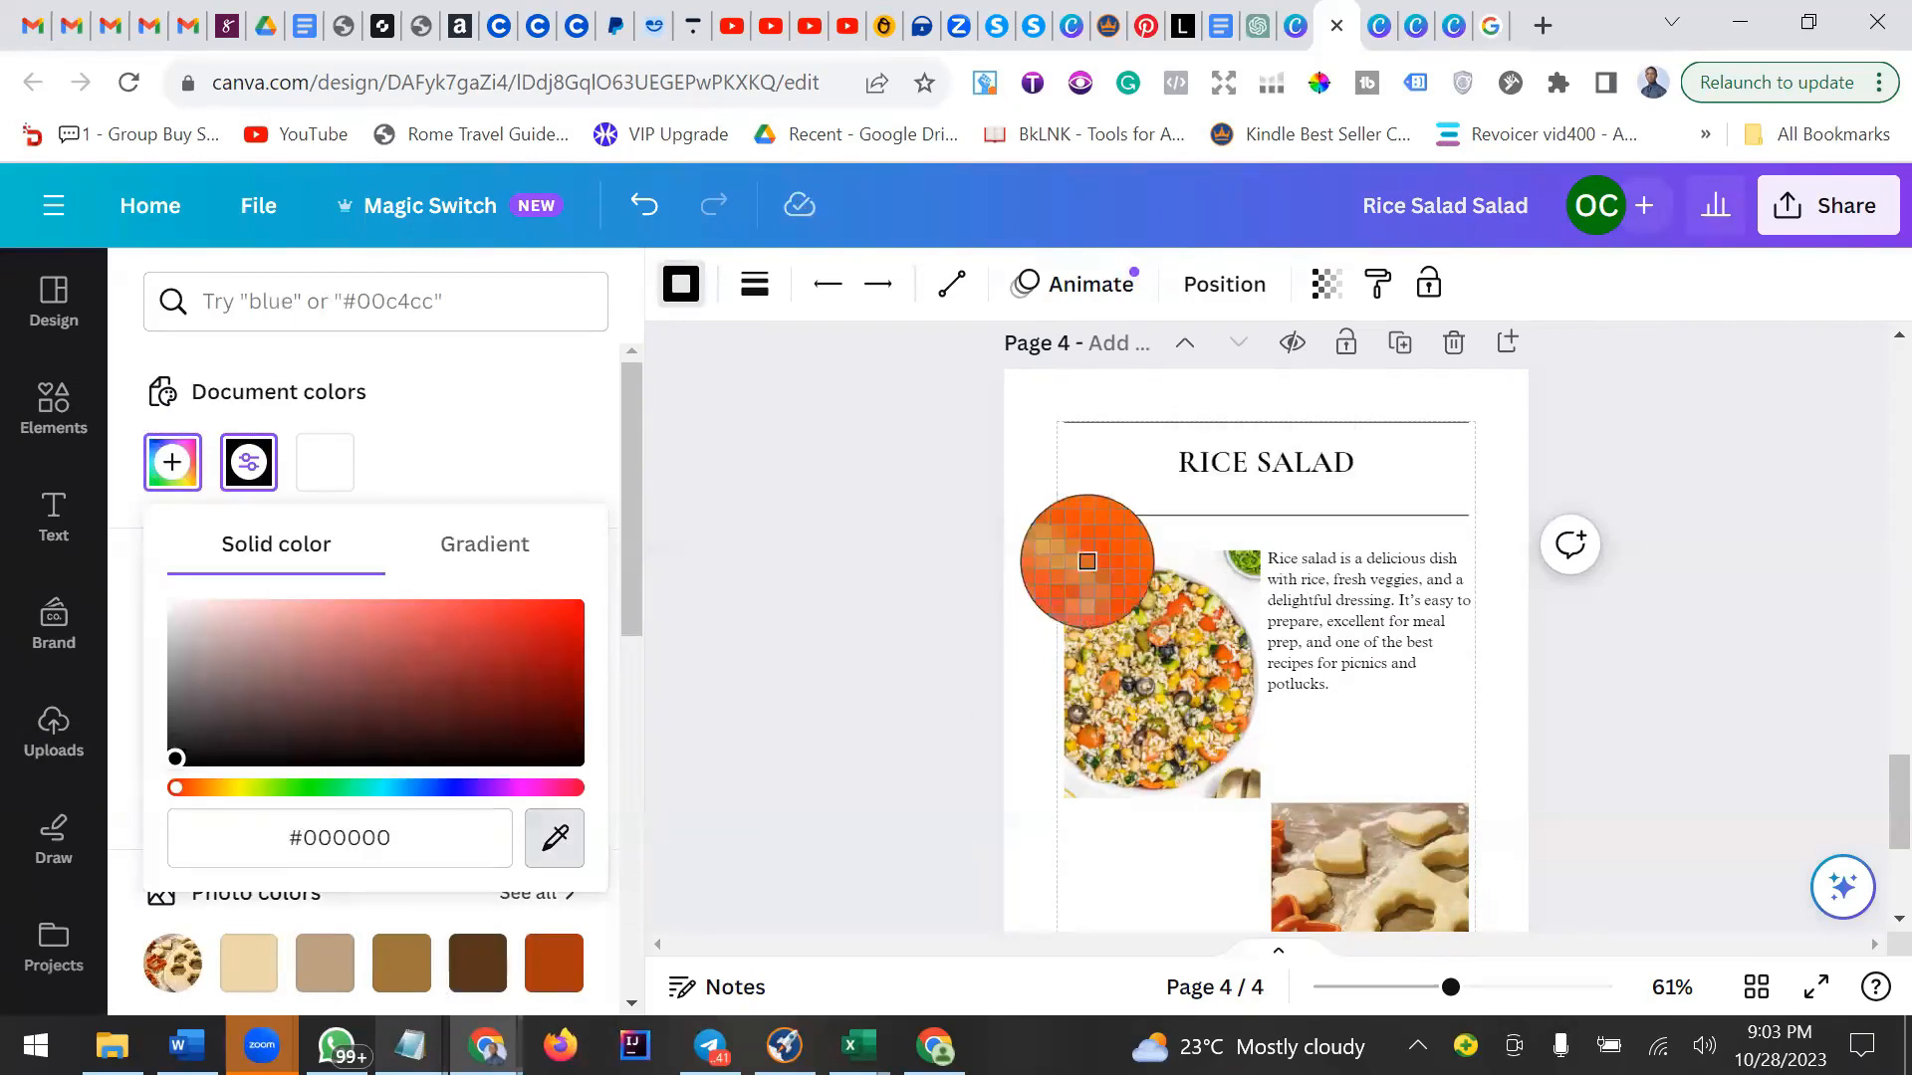
{"action": "left_click", "coordinate": [1089, 563]}
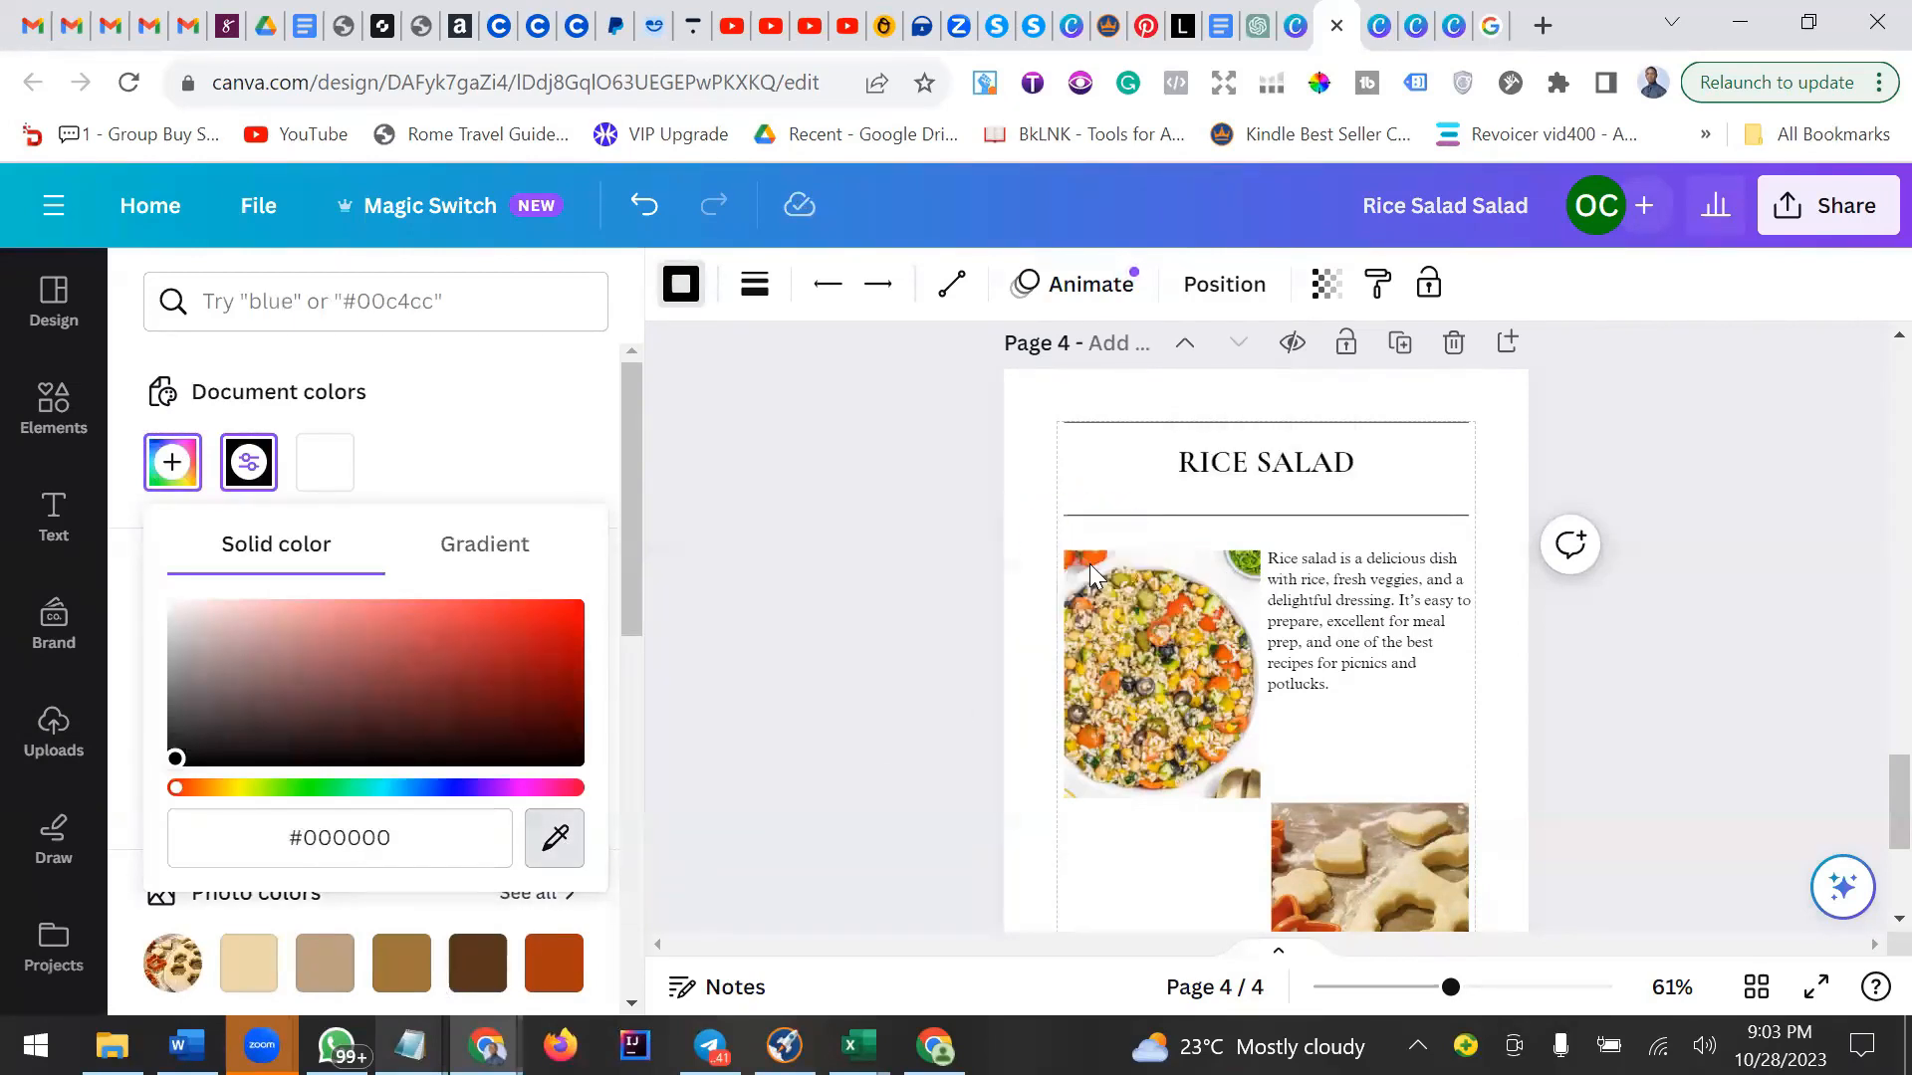
{"action": "left_click", "coordinate": [1121, 422]}
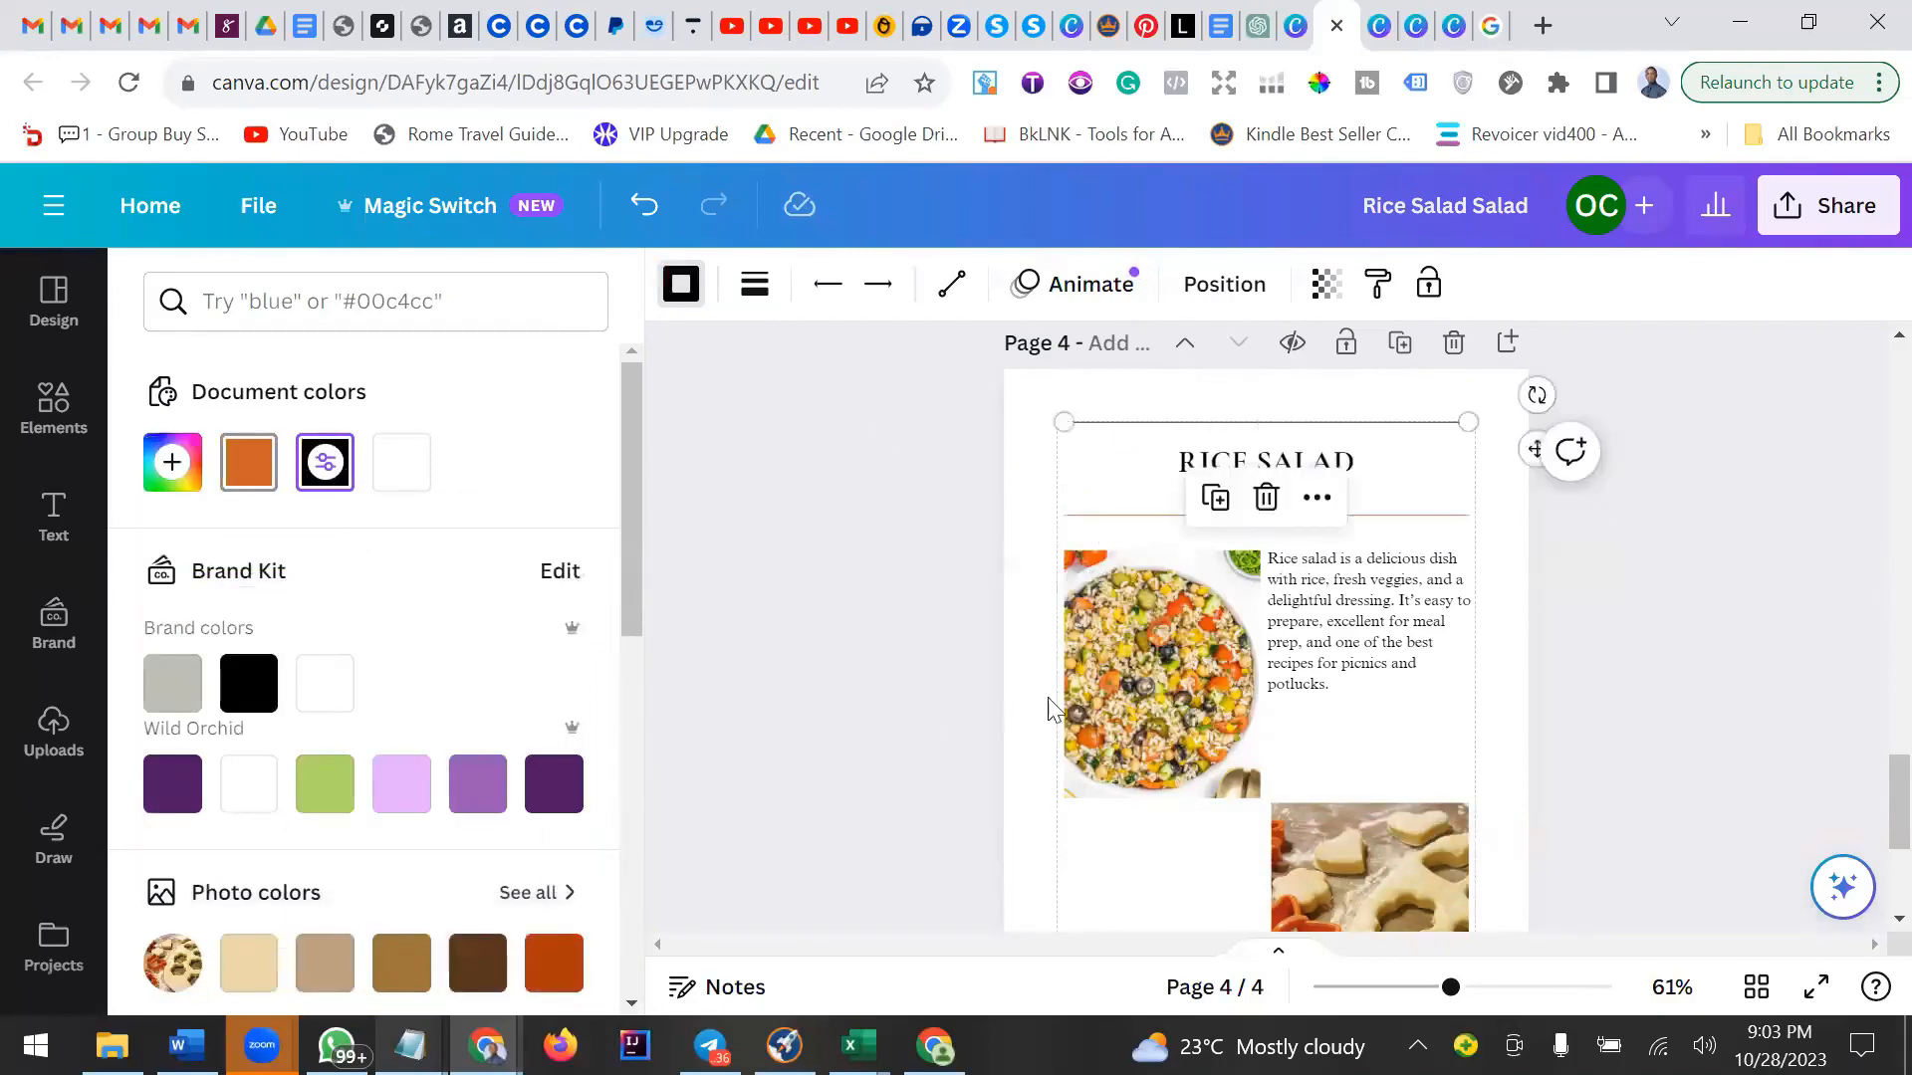
{"action": "left_click", "coordinate": [1439, 732]}
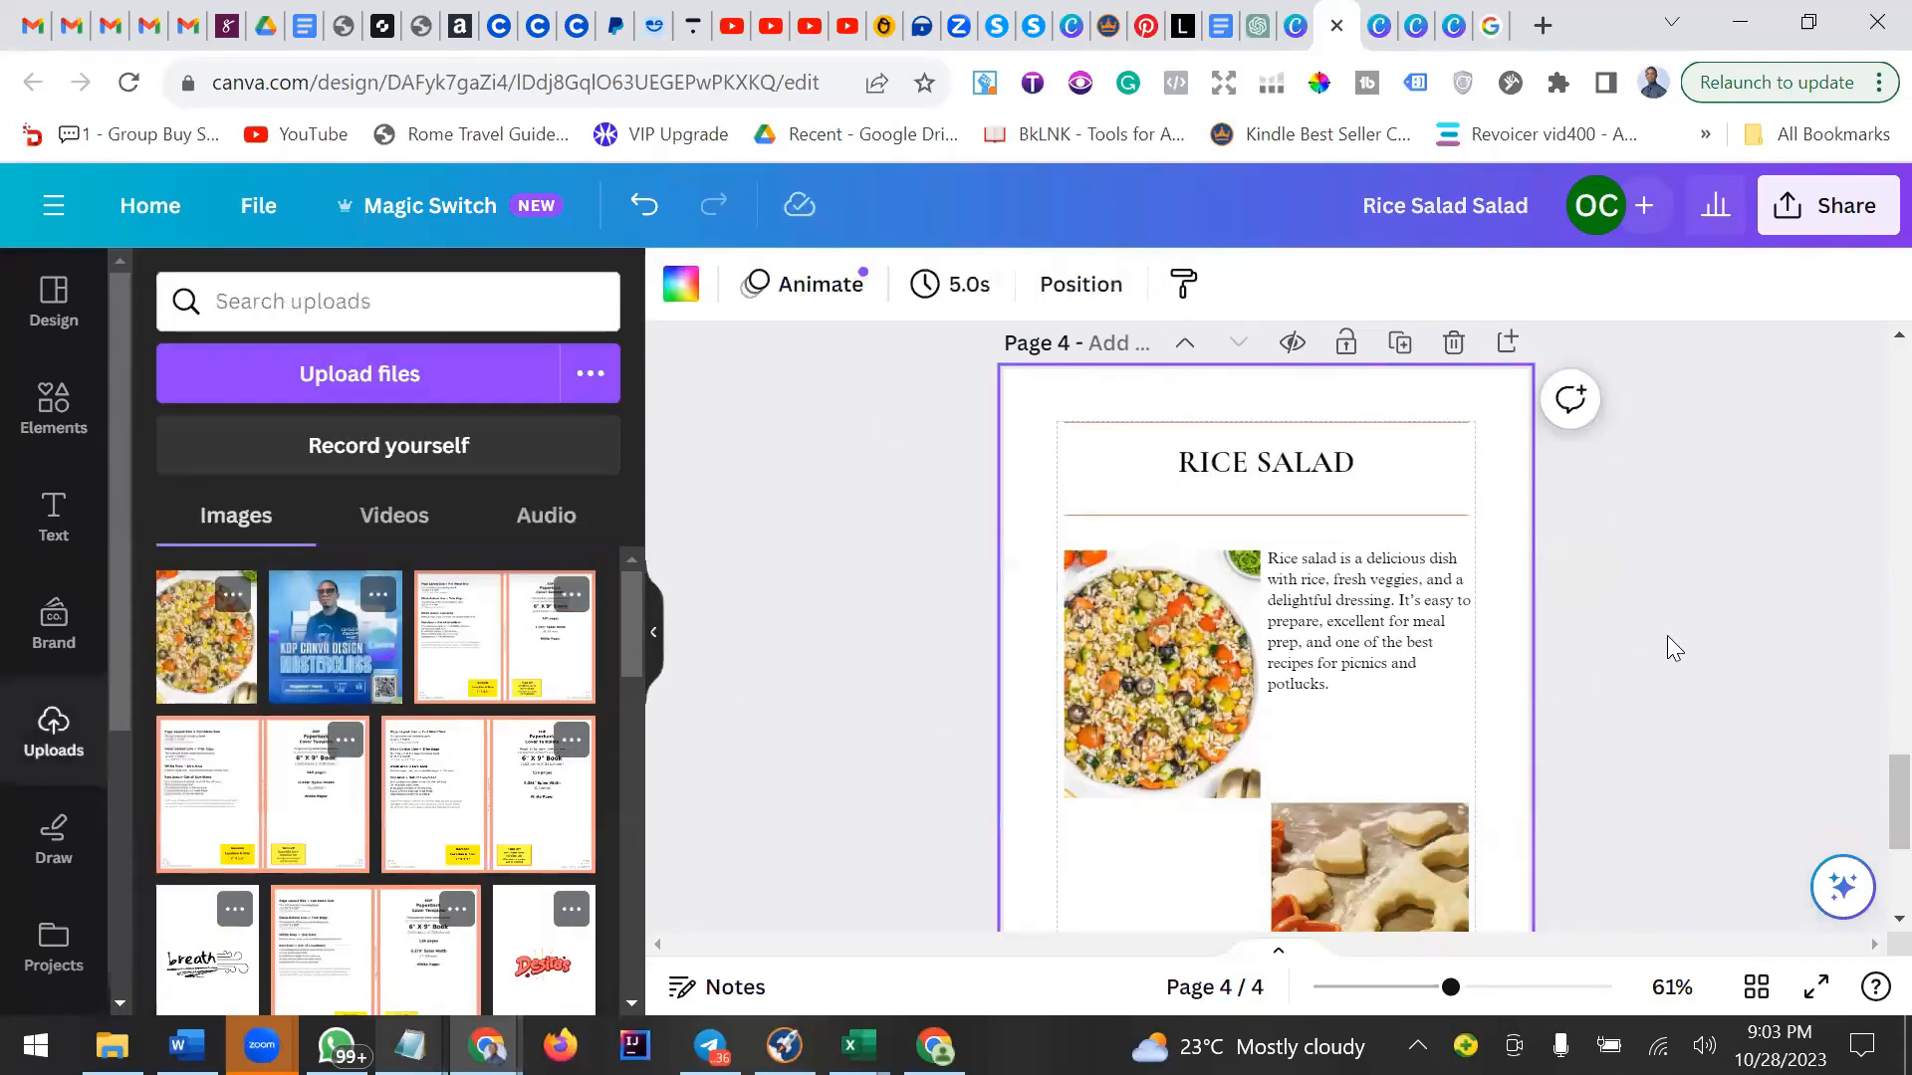
Delete the remaining dough-cutter photo from the page.
{"action": "scroll", "coordinate": [1310, 687], "scroll_direction": "down", "scroll_amount": 2}
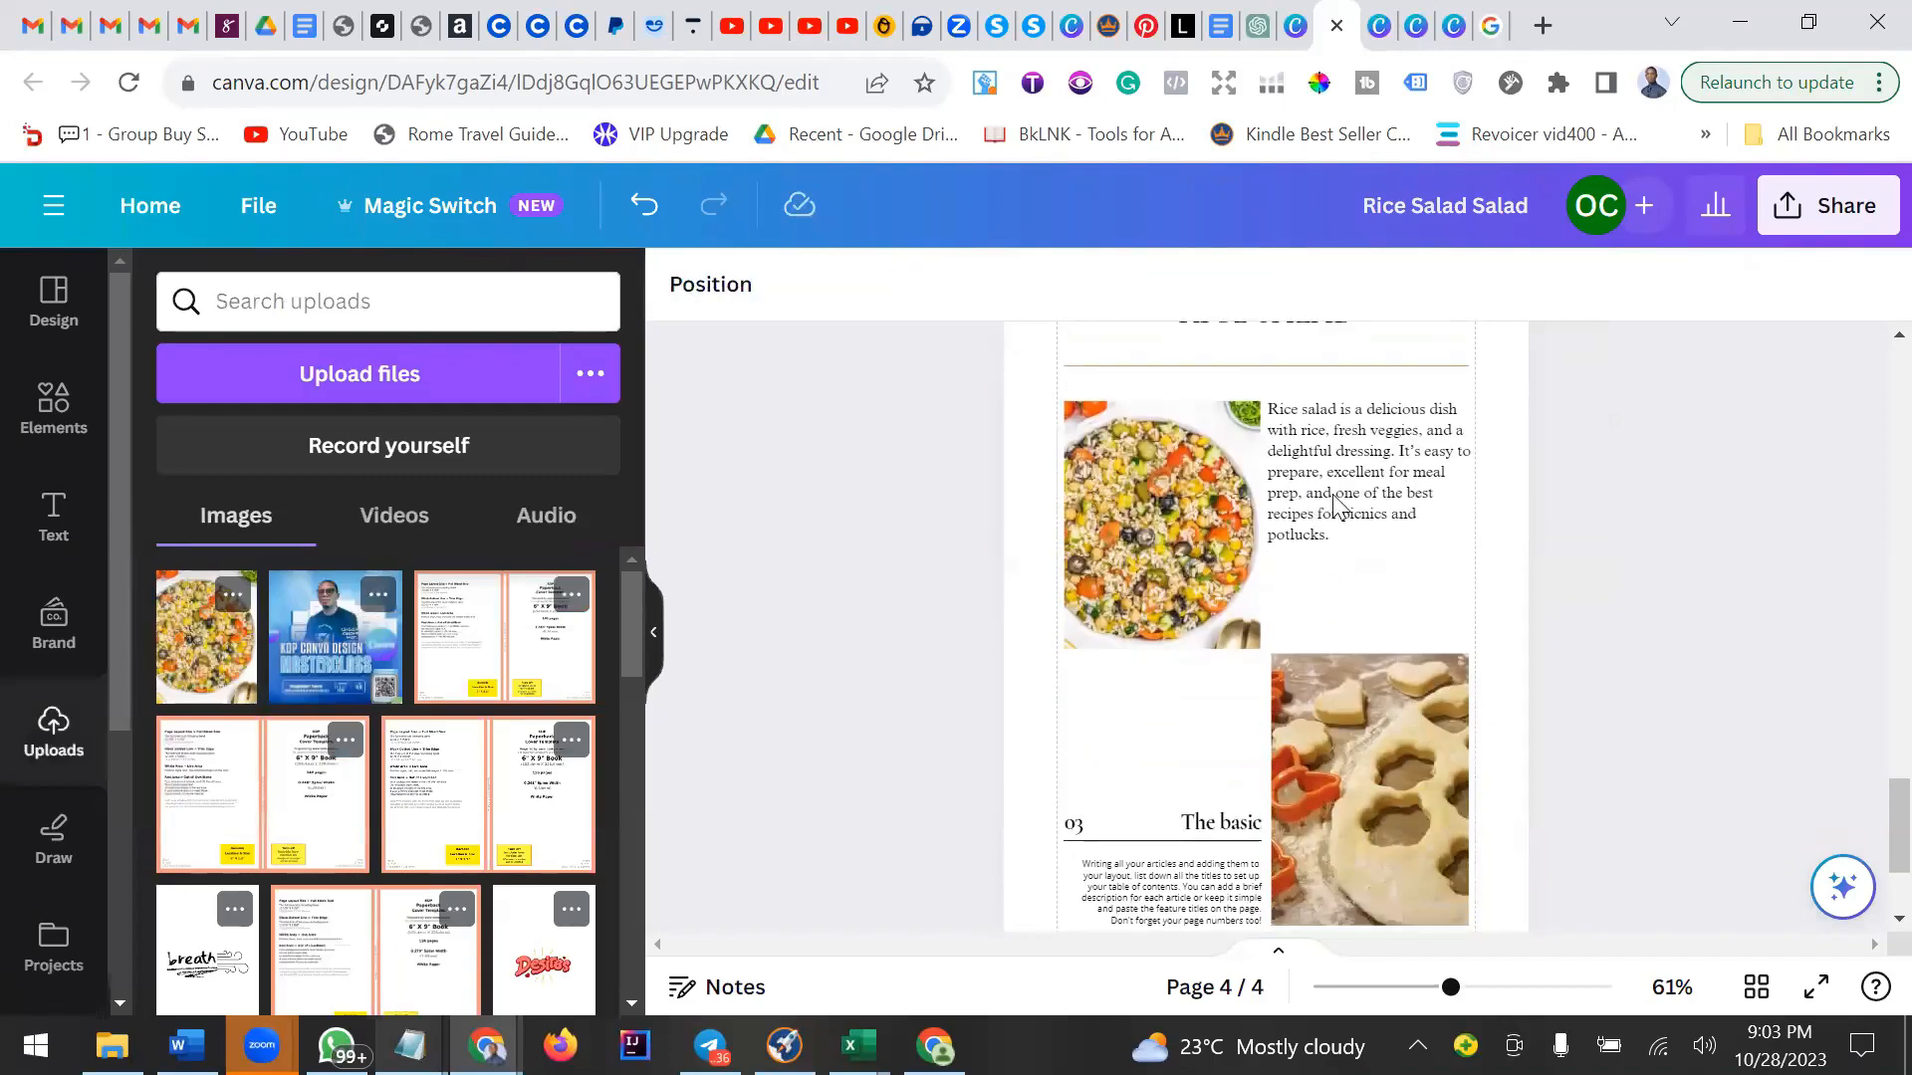
{"action": "left_click", "coordinate": [1364, 537]}
{"action": "left_click", "coordinate": [1364, 707]}
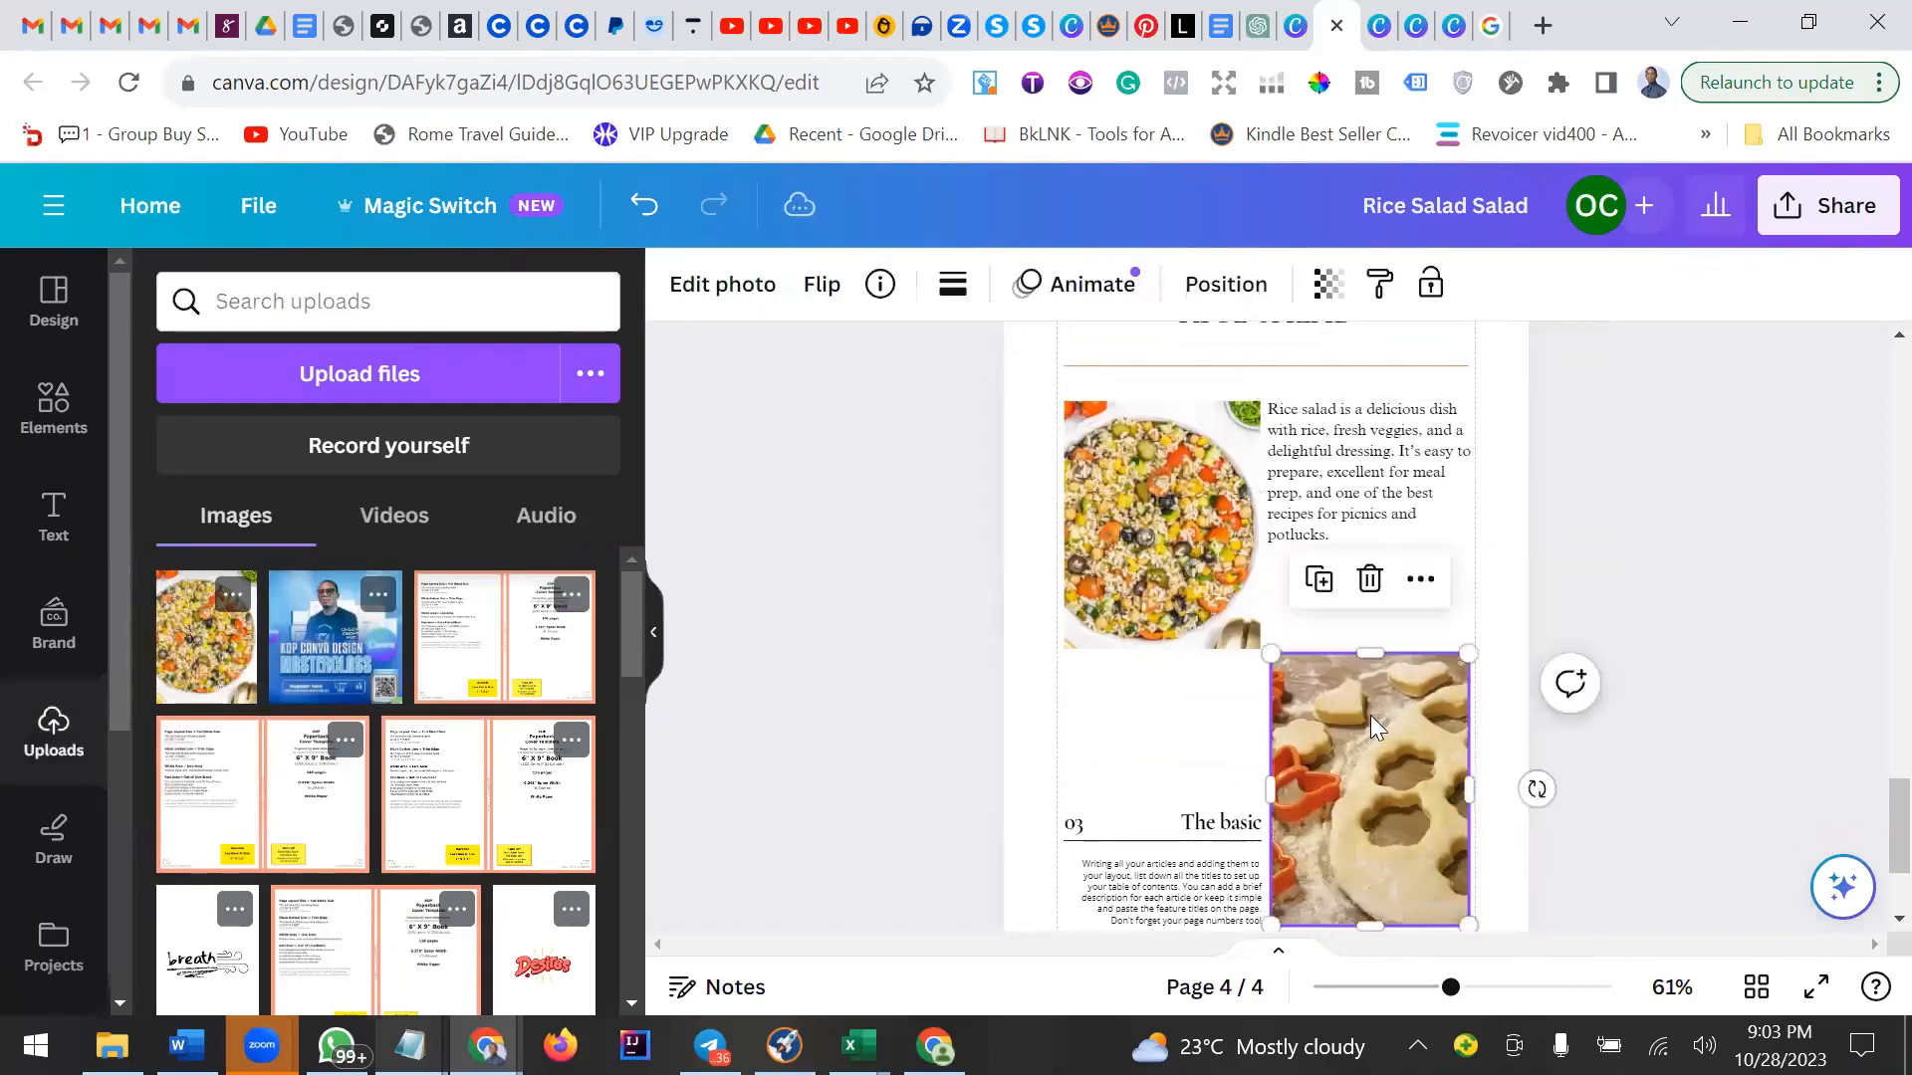
{"action": "scroll", "coordinate": [1371, 714], "scroll_direction": "down", "scroll_amount": 2}
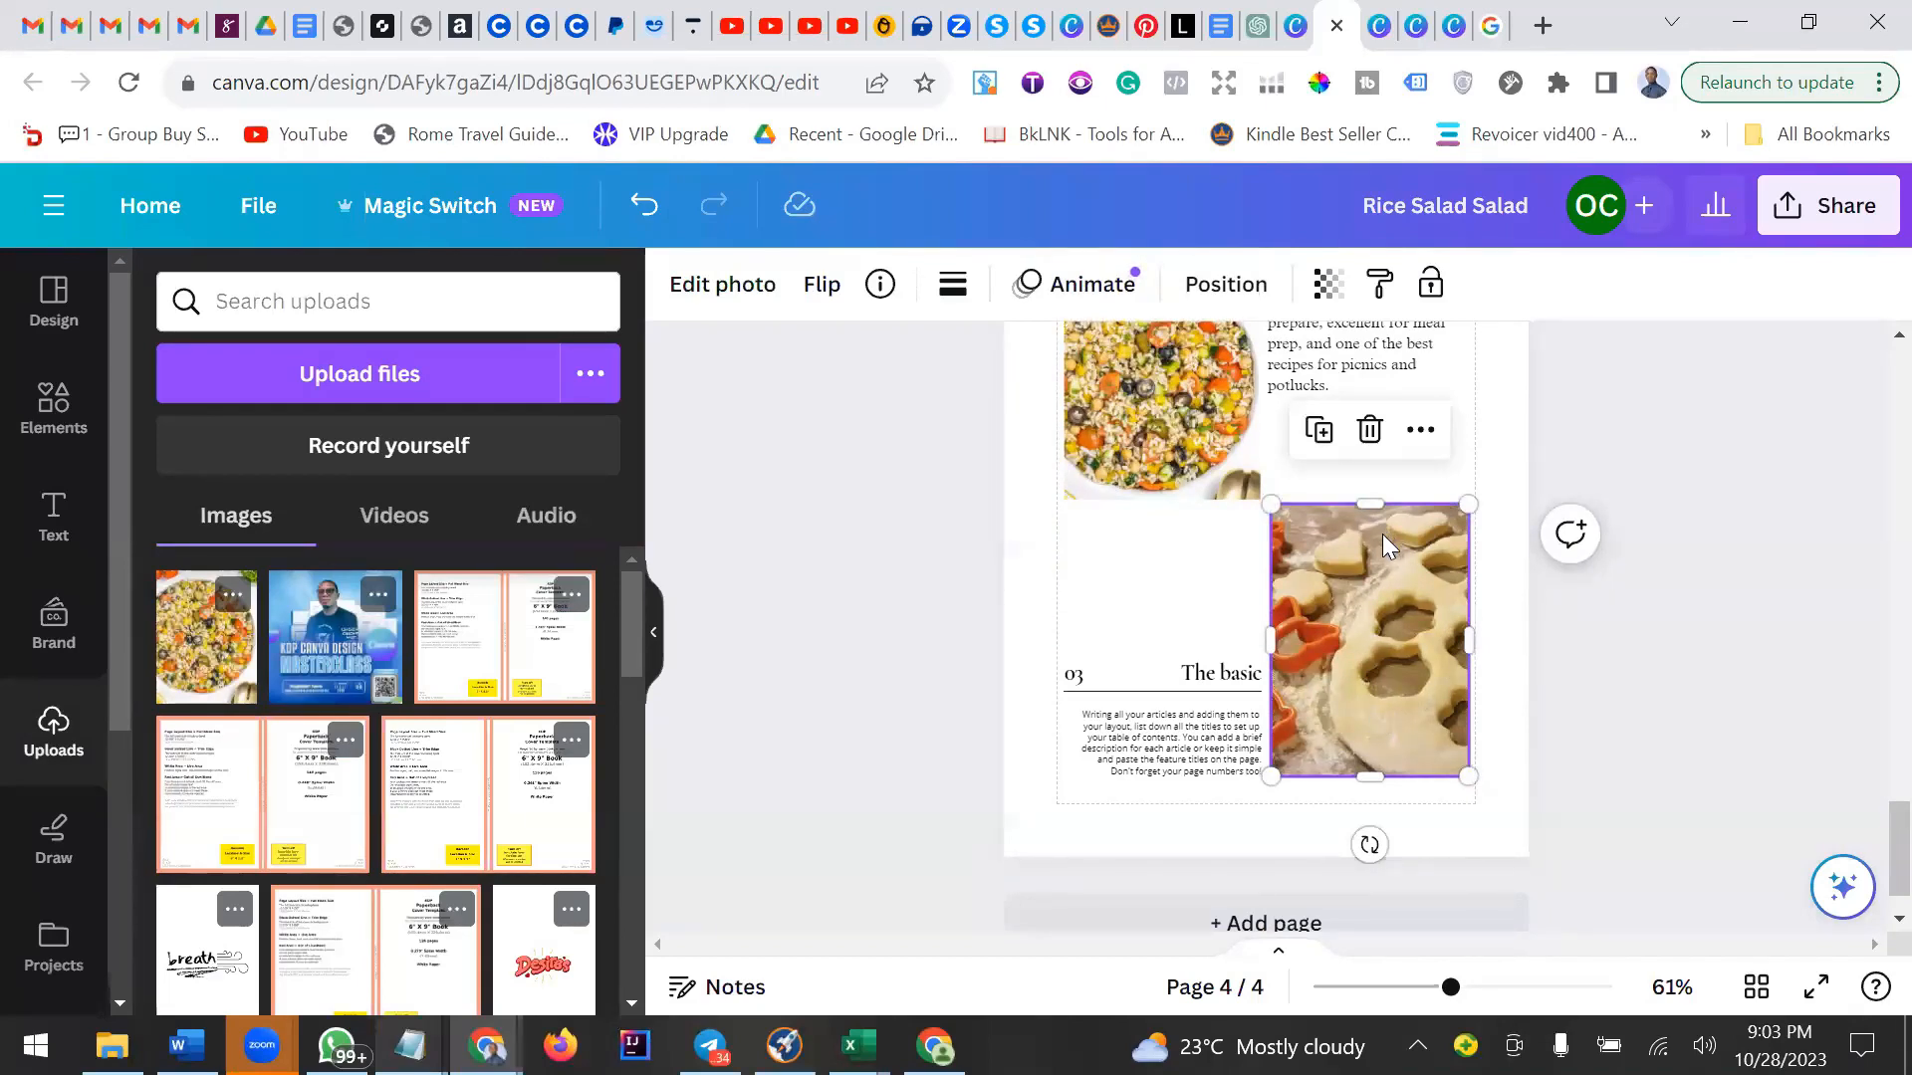
{"action": "left_click", "coordinate": [1379, 445]}
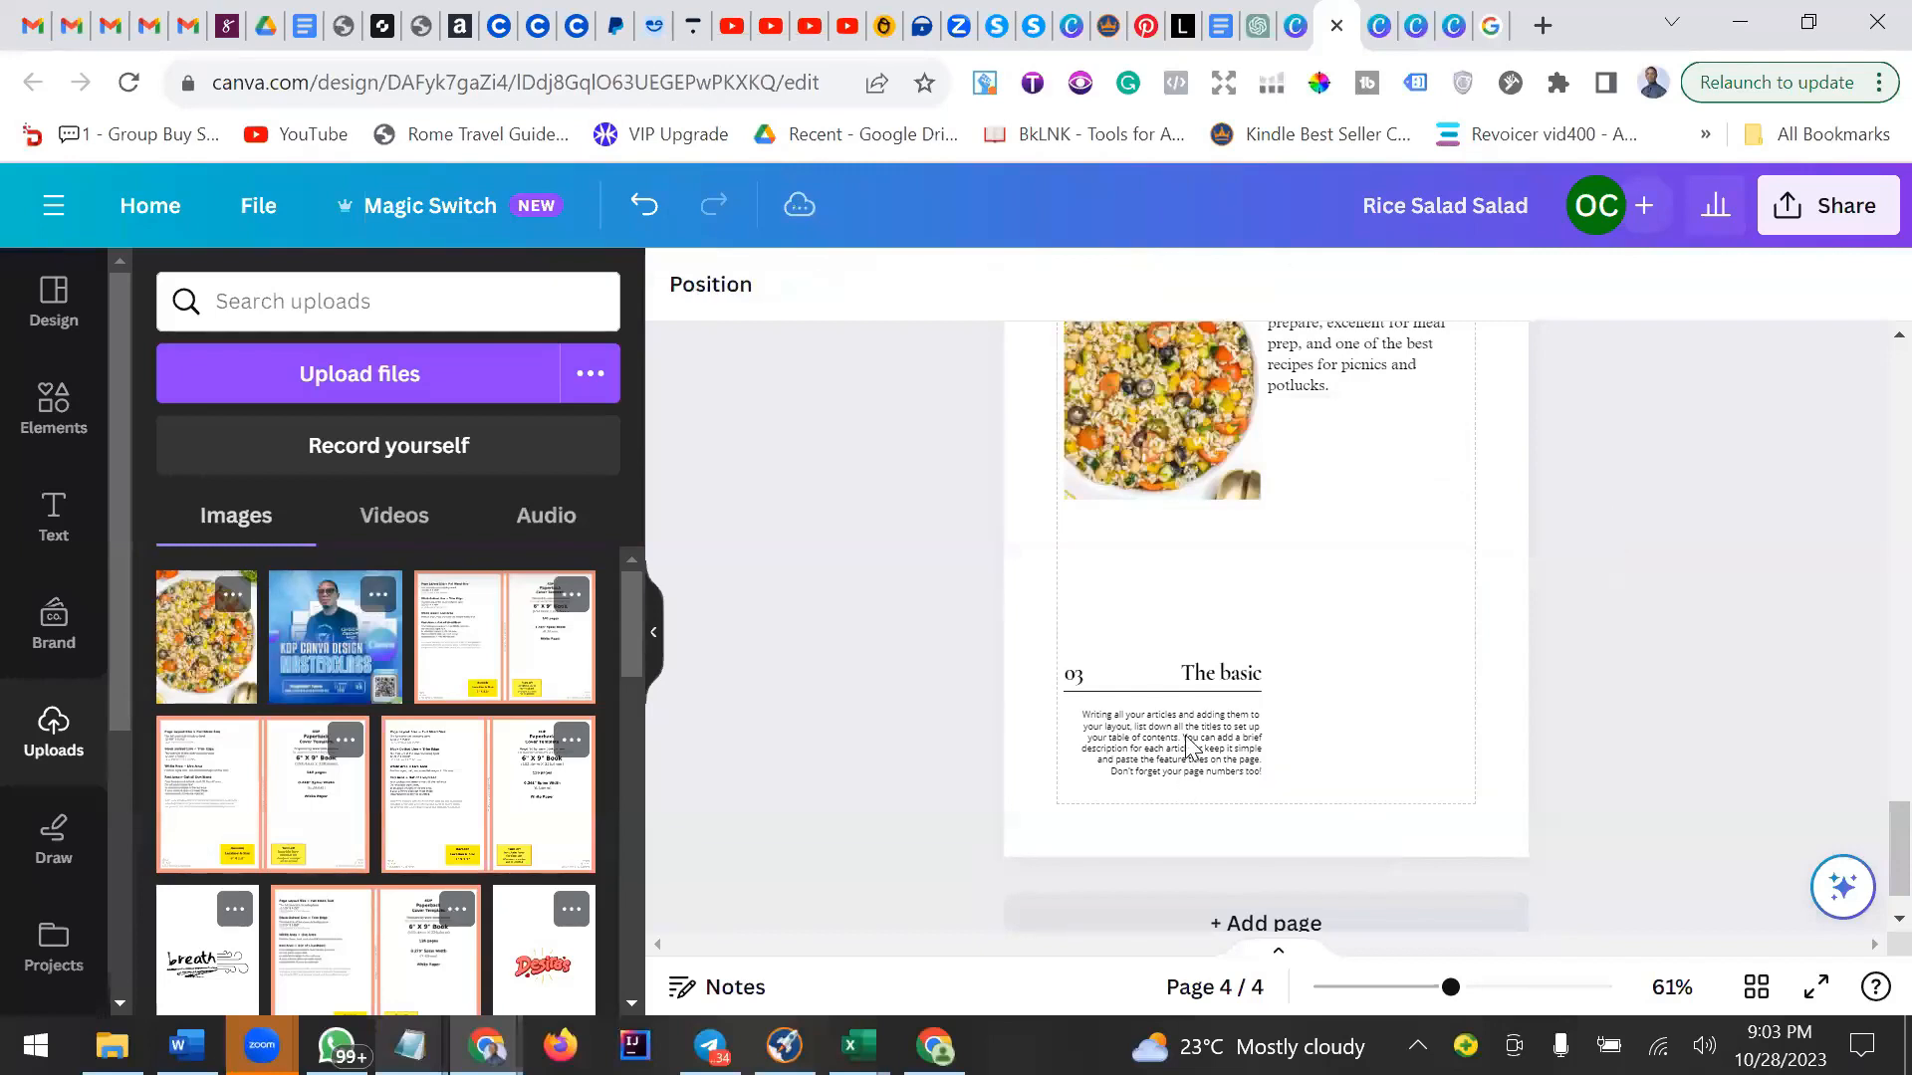
Delete The basic section: its heading, 03 number, divider line and description text.
{"action": "key", "text": "Tab"}
{"action": "left_click", "coordinate": [1261, 635]}
{"action": "left_click", "coordinate": [1235, 673]}
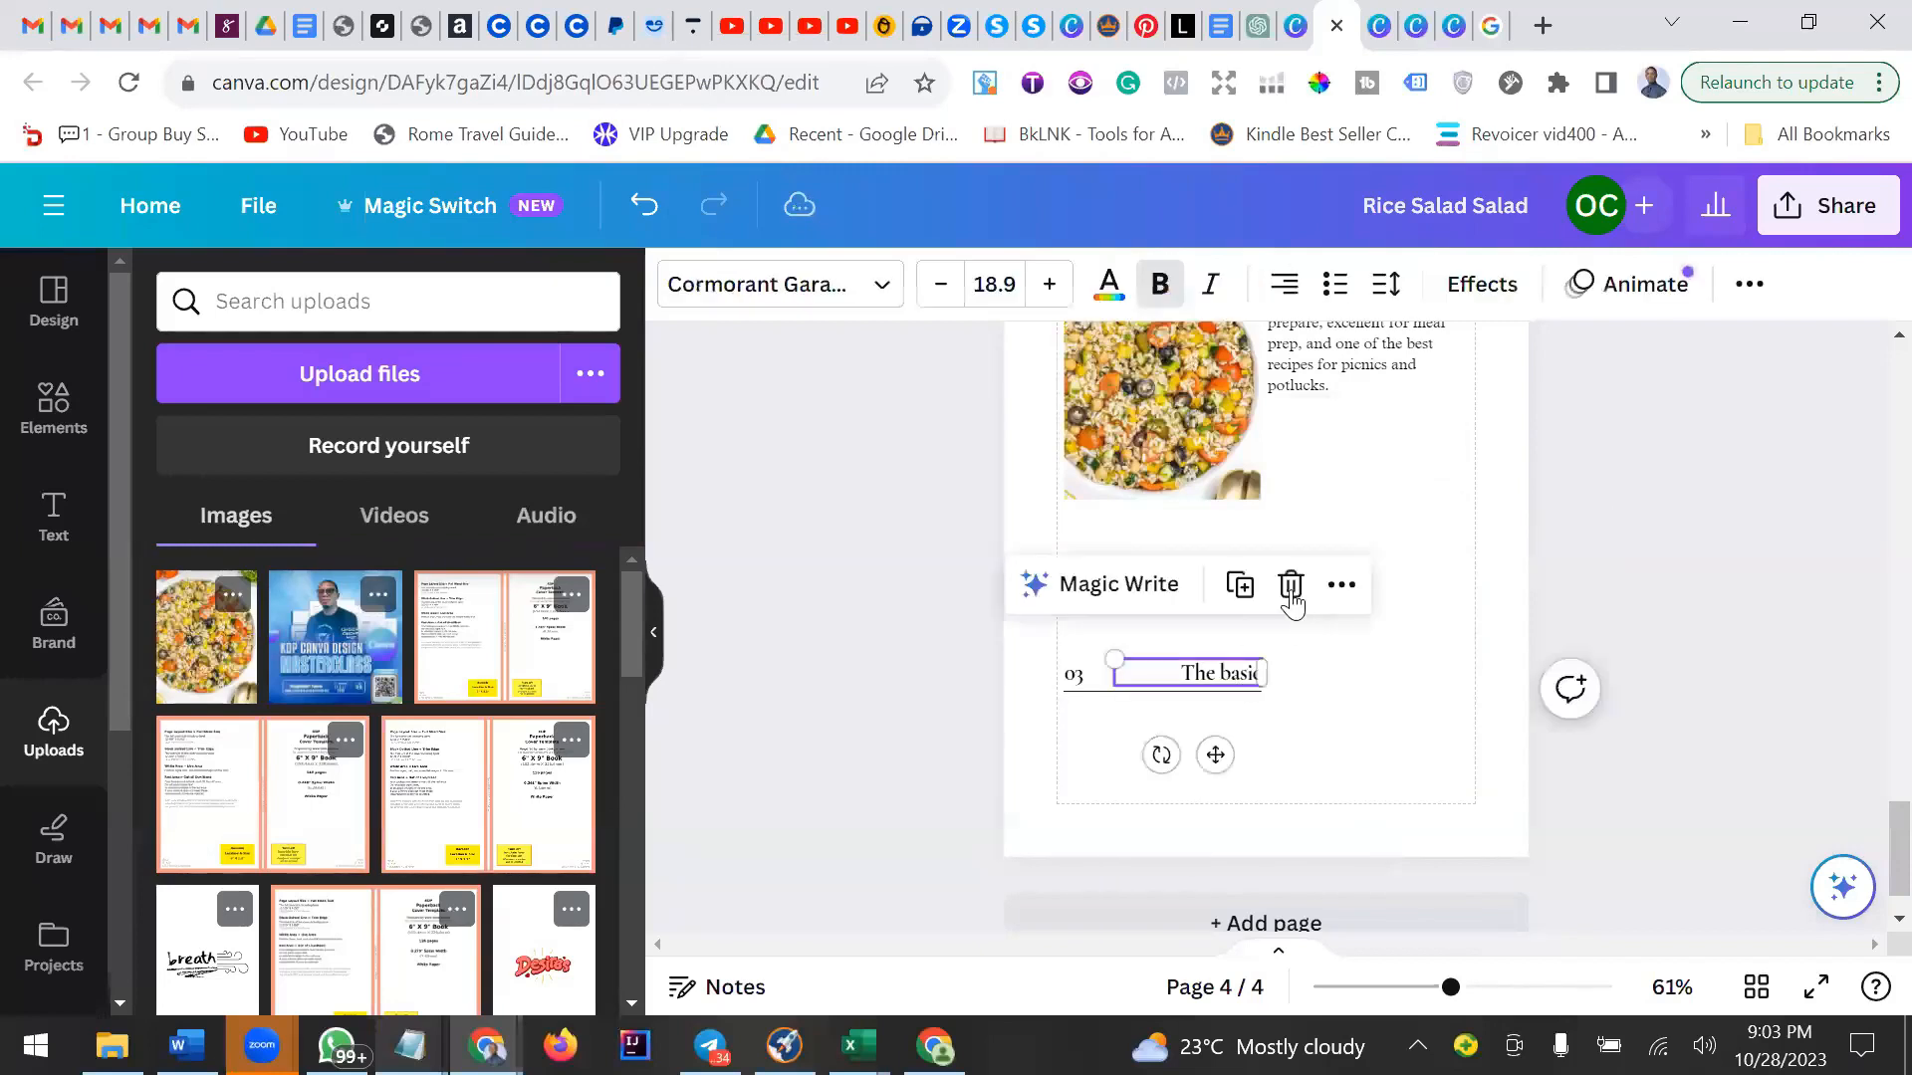
{"action": "left_click", "coordinate": [1289, 585]}
{"action": "left_click", "coordinate": [1235, 691]}
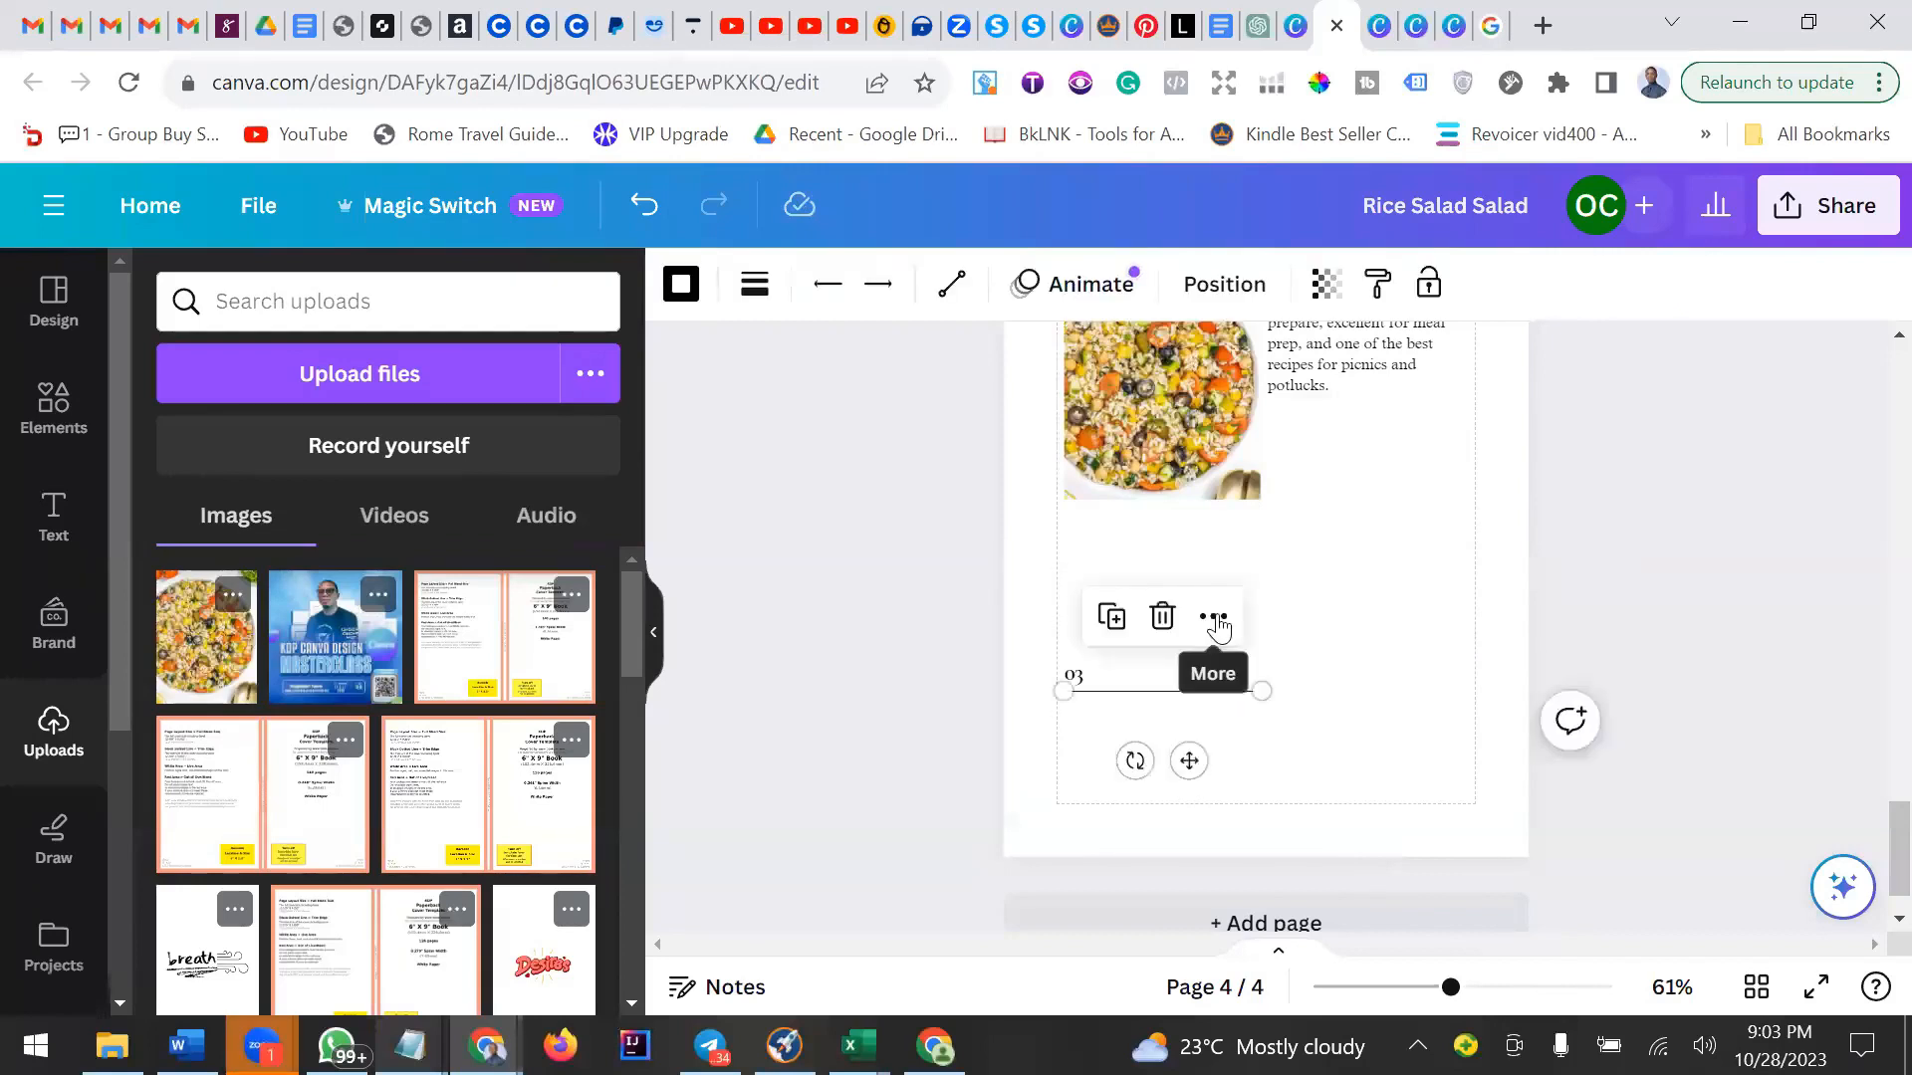
{"action": "left_click", "coordinate": [1080, 676]}
{"action": "key", "text": "Delete"}
{"action": "left_click", "coordinate": [1215, 689]}
{"action": "key", "text": "Delete"}
{"action": "scroll", "coordinate": [1318, 558], "scroll_direction": "up", "scroll_amount": 2}
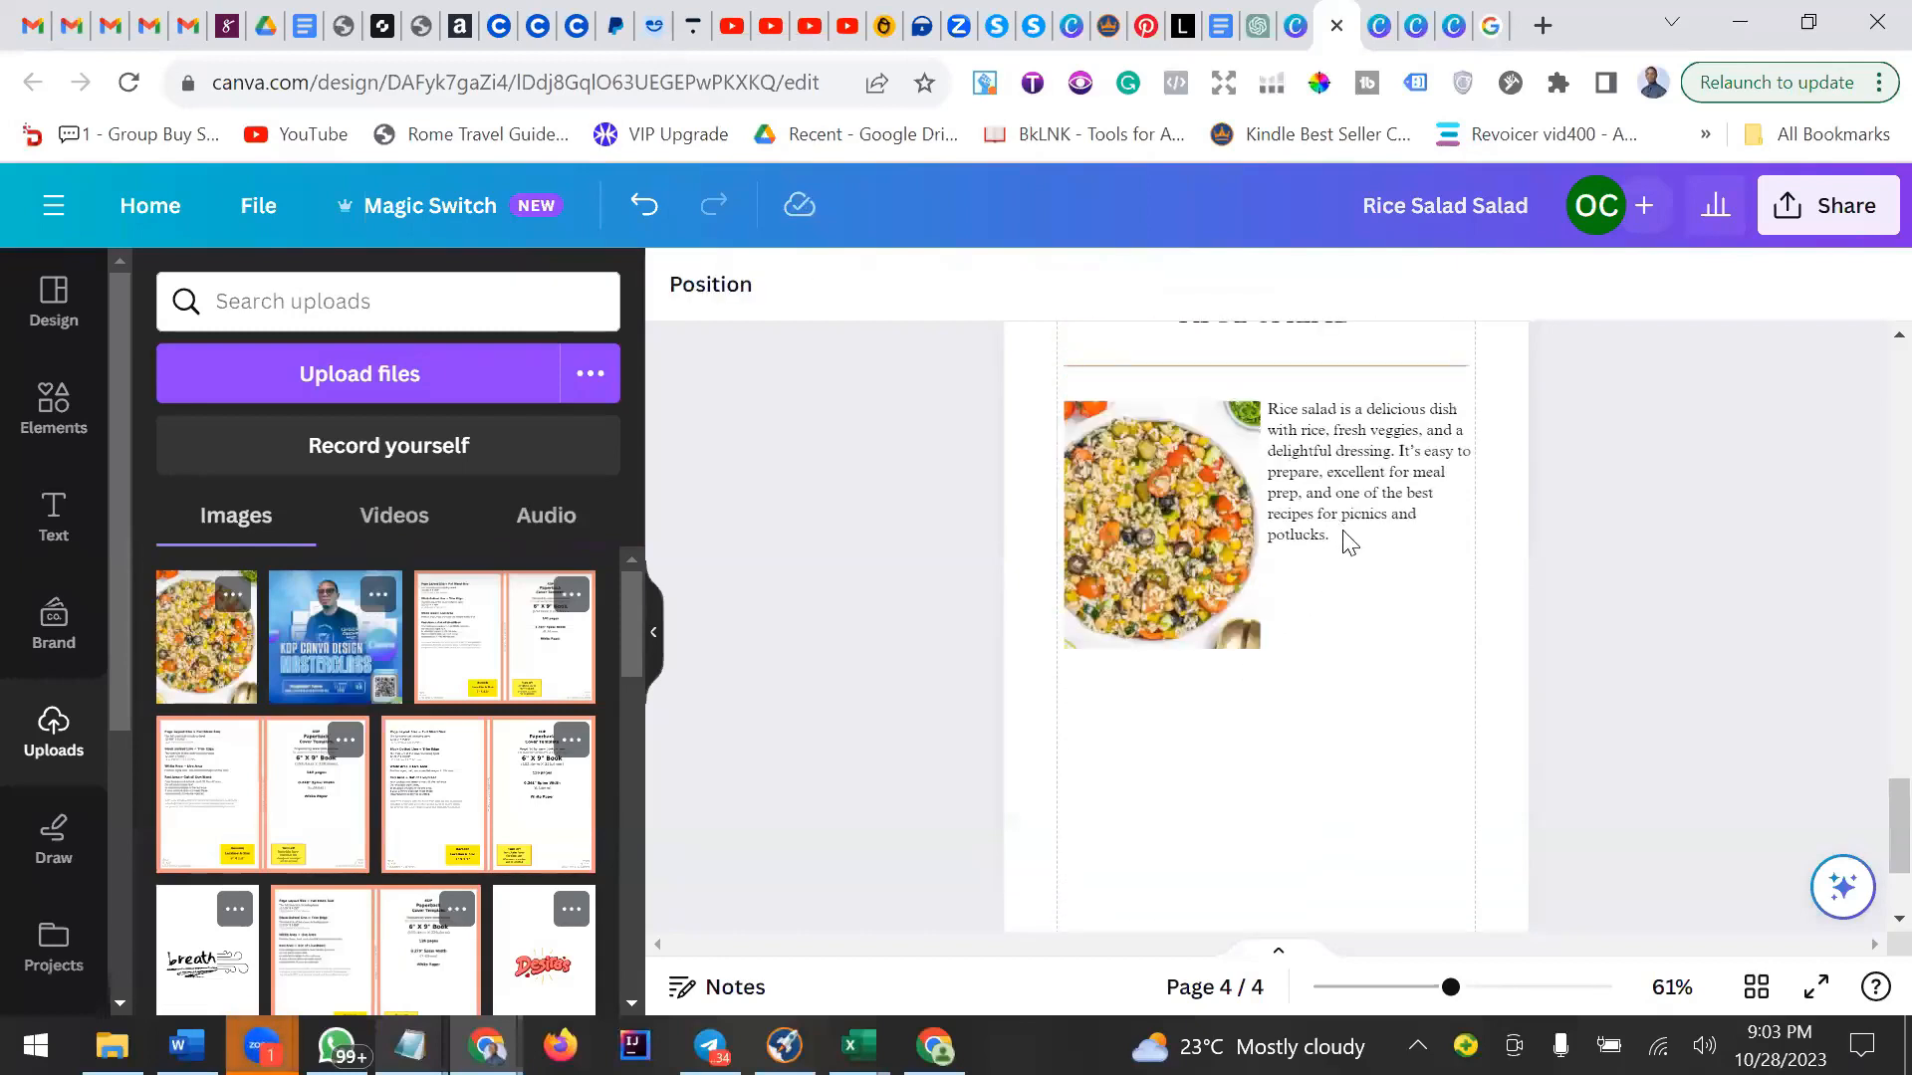
Duplicate the paragraph beside the salad photo, place the copy below the photo and widen it to the full text width.
{"action": "left_click", "coordinate": [1369, 538]}
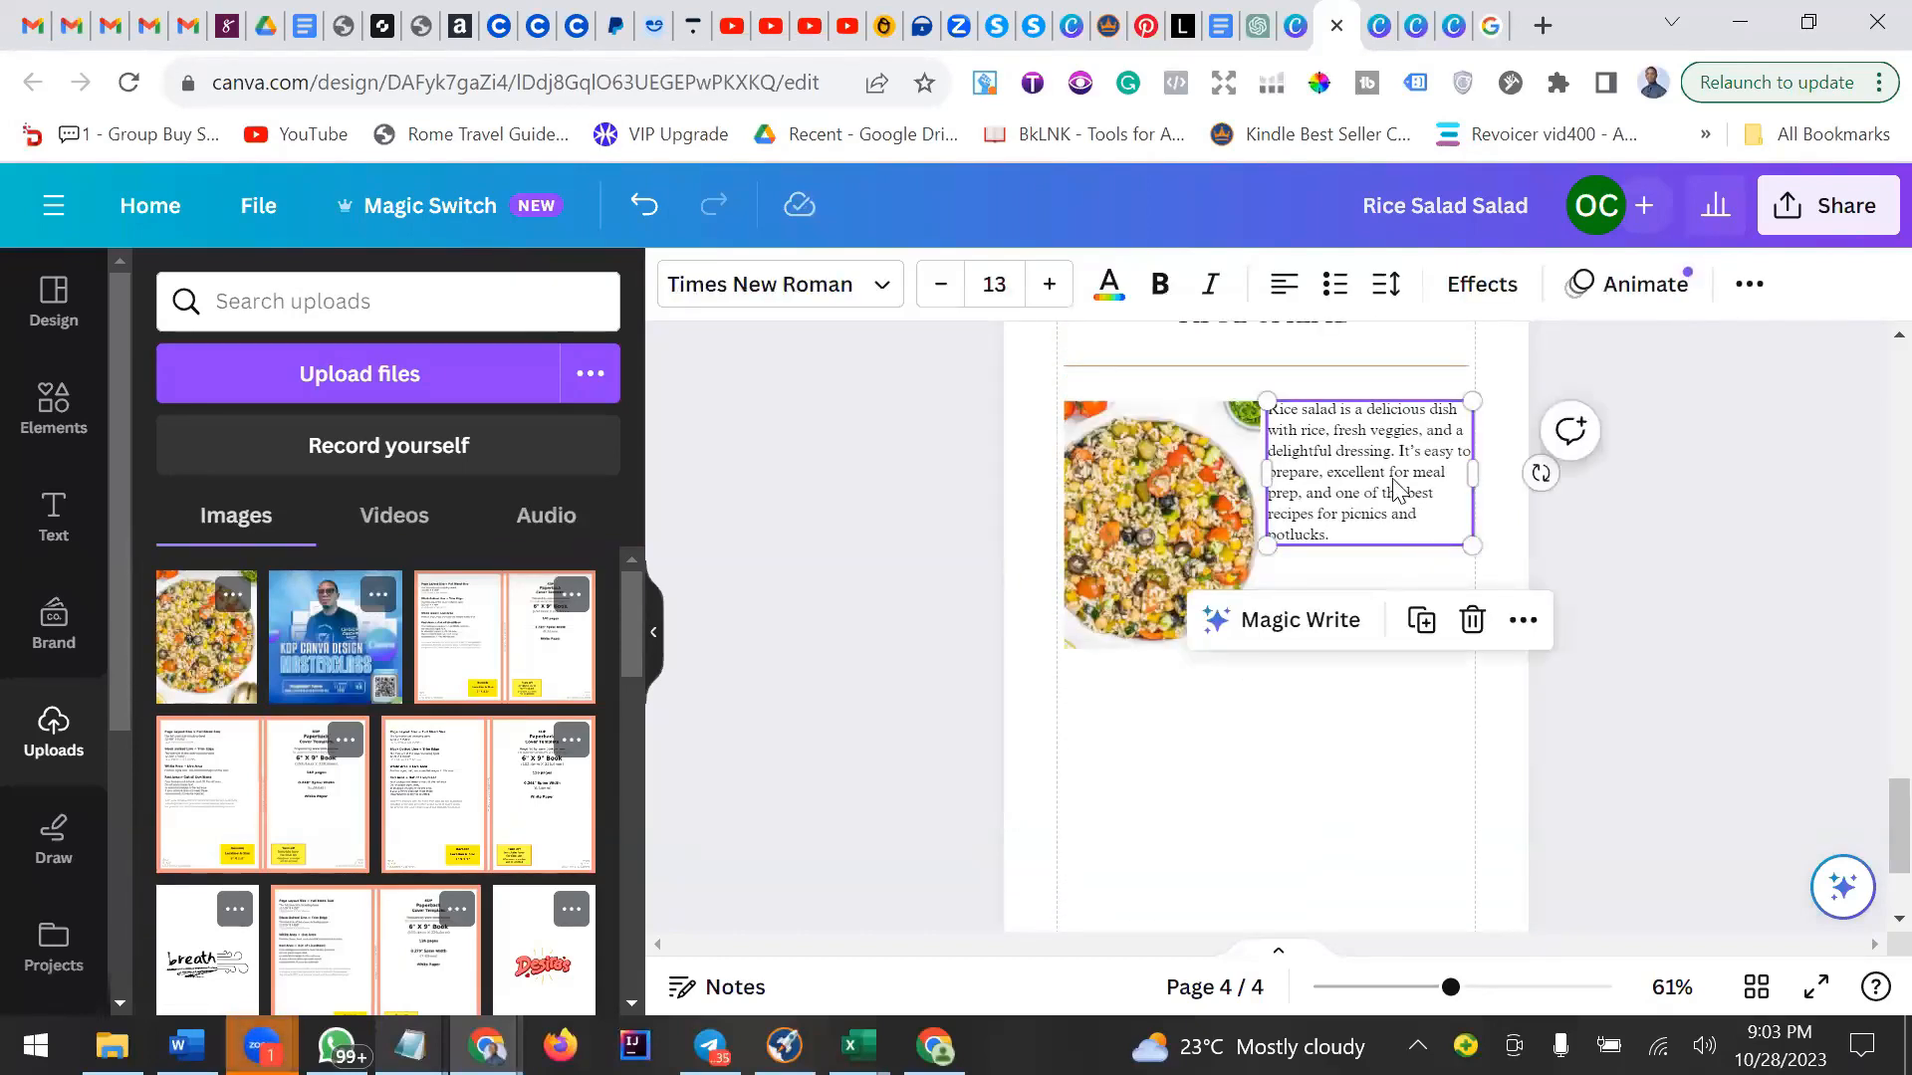
{"action": "left_click", "coordinate": [1421, 628]}
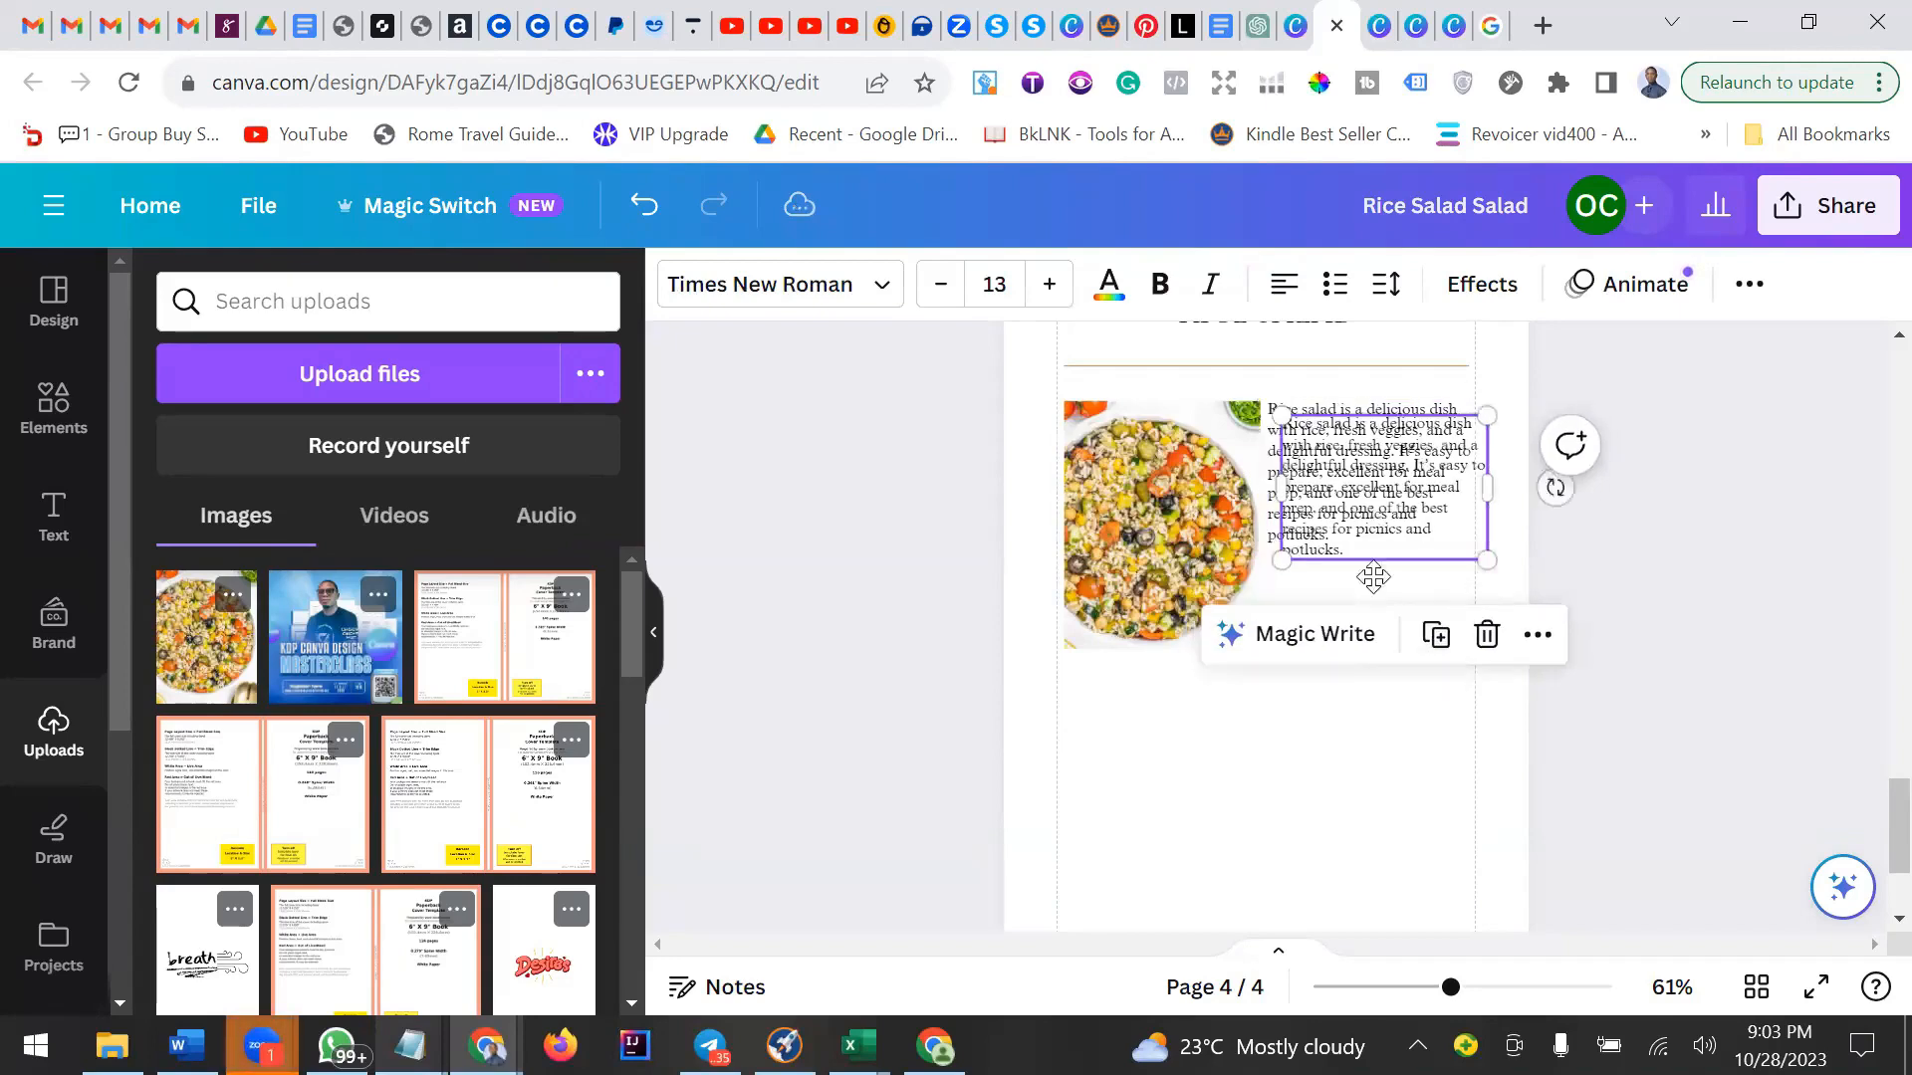
{"action": "left_click_drag", "start_coordinate": [1369, 573], "coordinate": [1096, 772]}
{"action": "left_click_drag", "start_coordinate": [1290, 743], "coordinate": [1480, 747]}
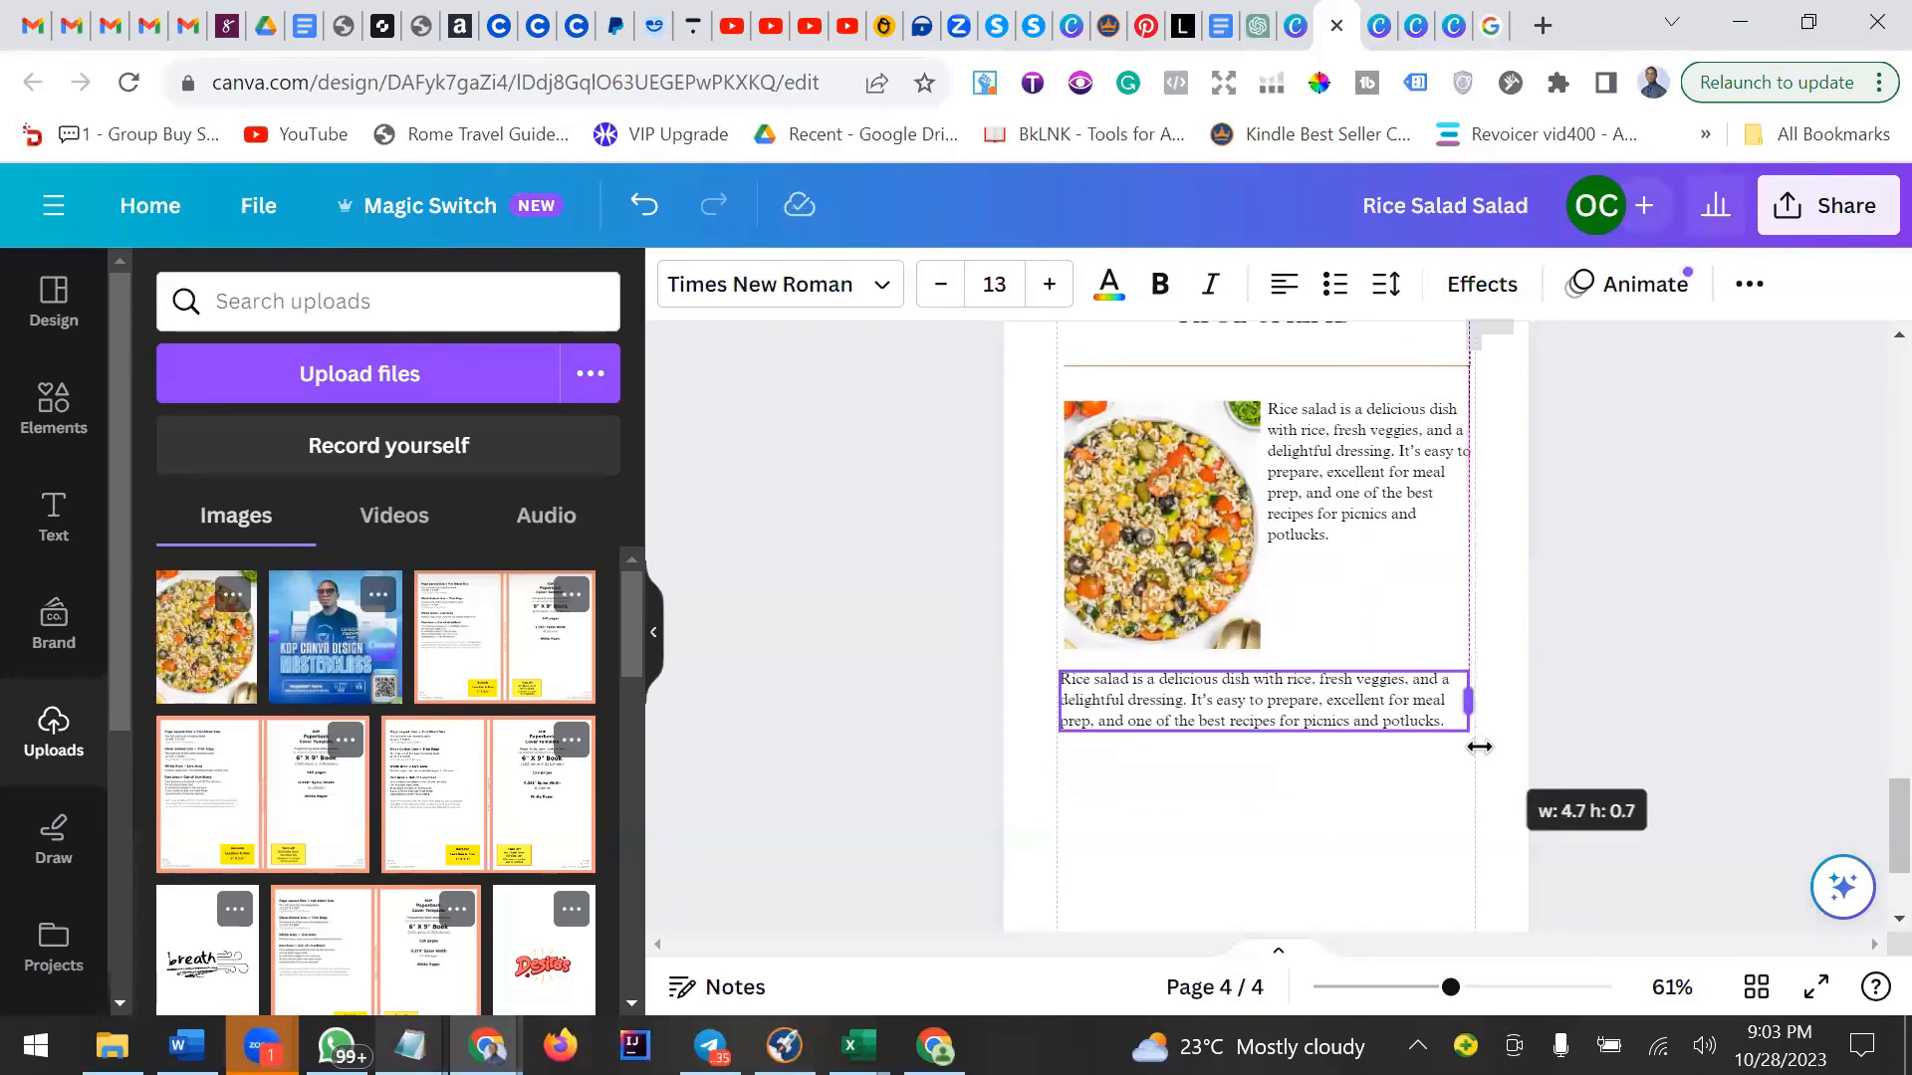
{"action": "left_click_drag", "start_coordinate": [1479, 747], "coordinate": [1480, 747]}
{"action": "left_click", "coordinate": [1378, 739]}
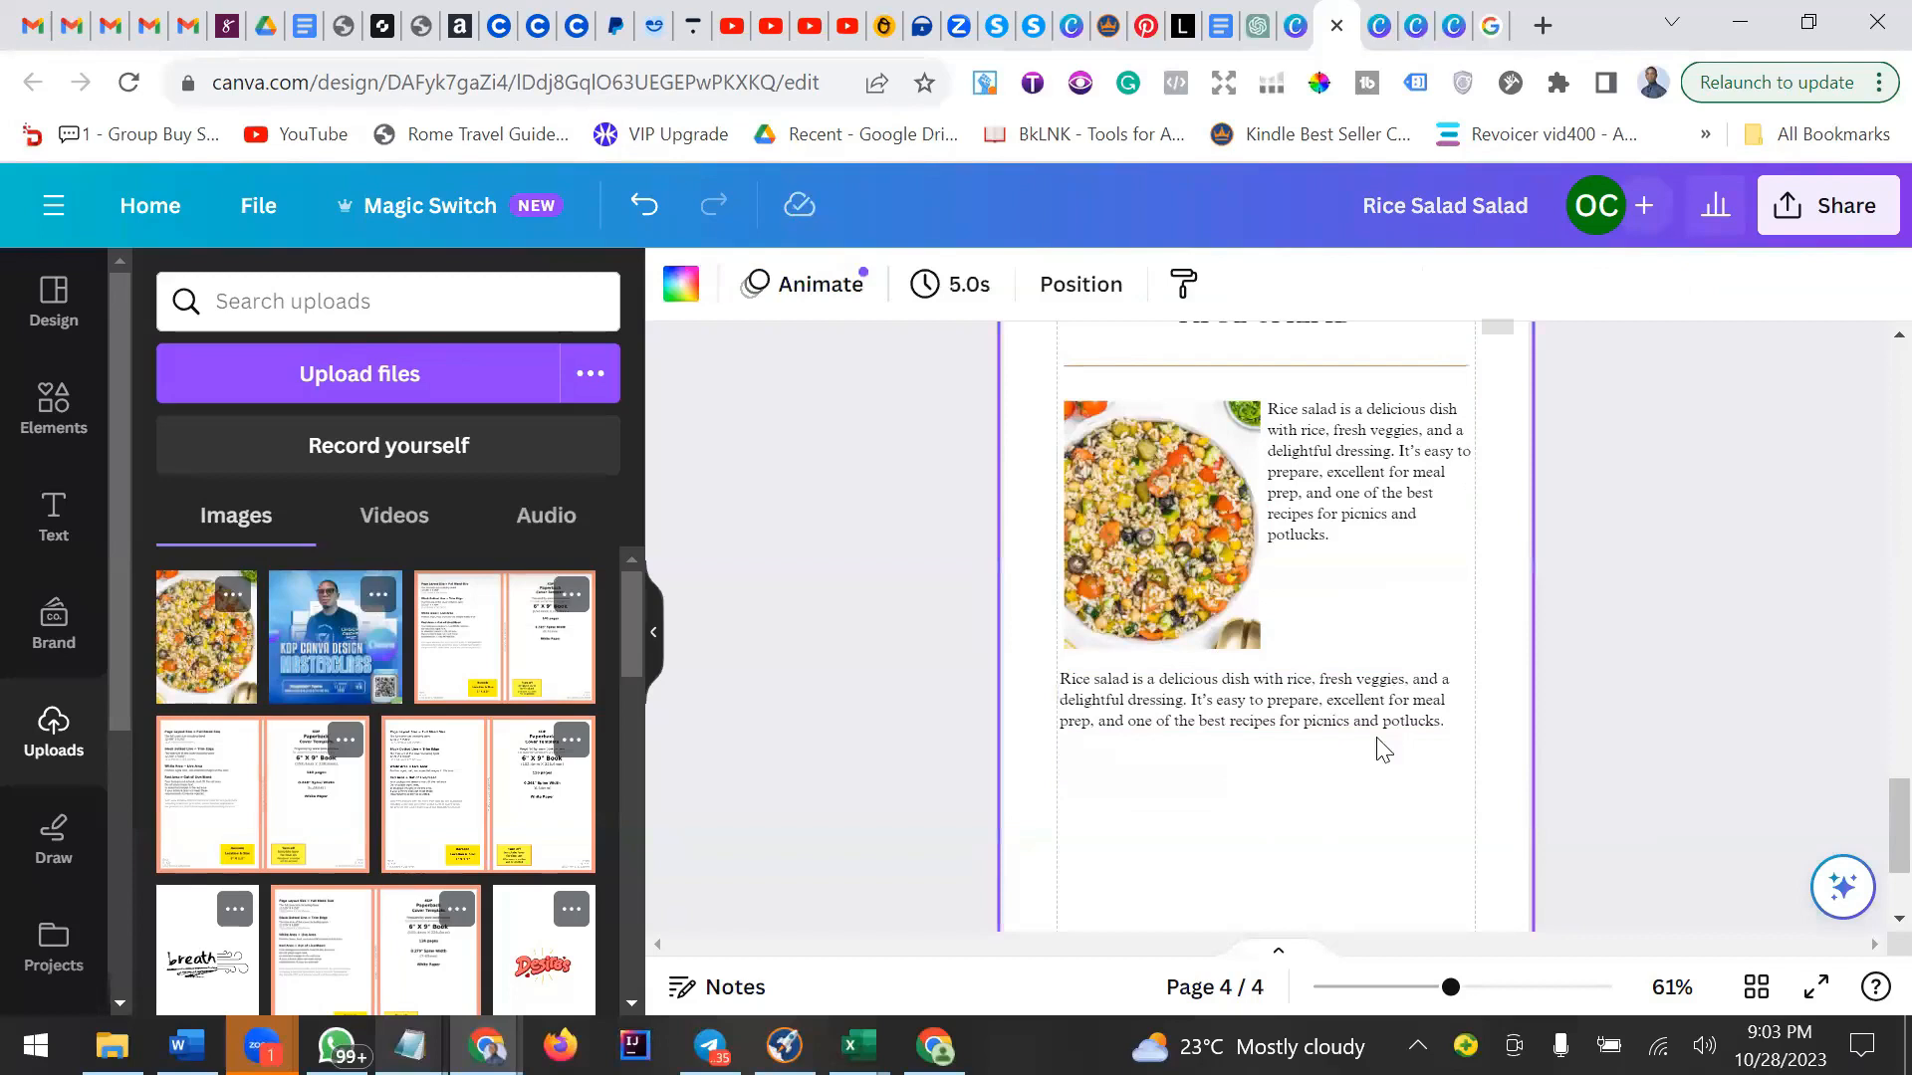
Add two blank lines at the end of the paragraph beside the salad photo.
{"action": "left_click", "coordinate": [1361, 533]}
{"action": "left_click", "coordinate": [1344, 544]}
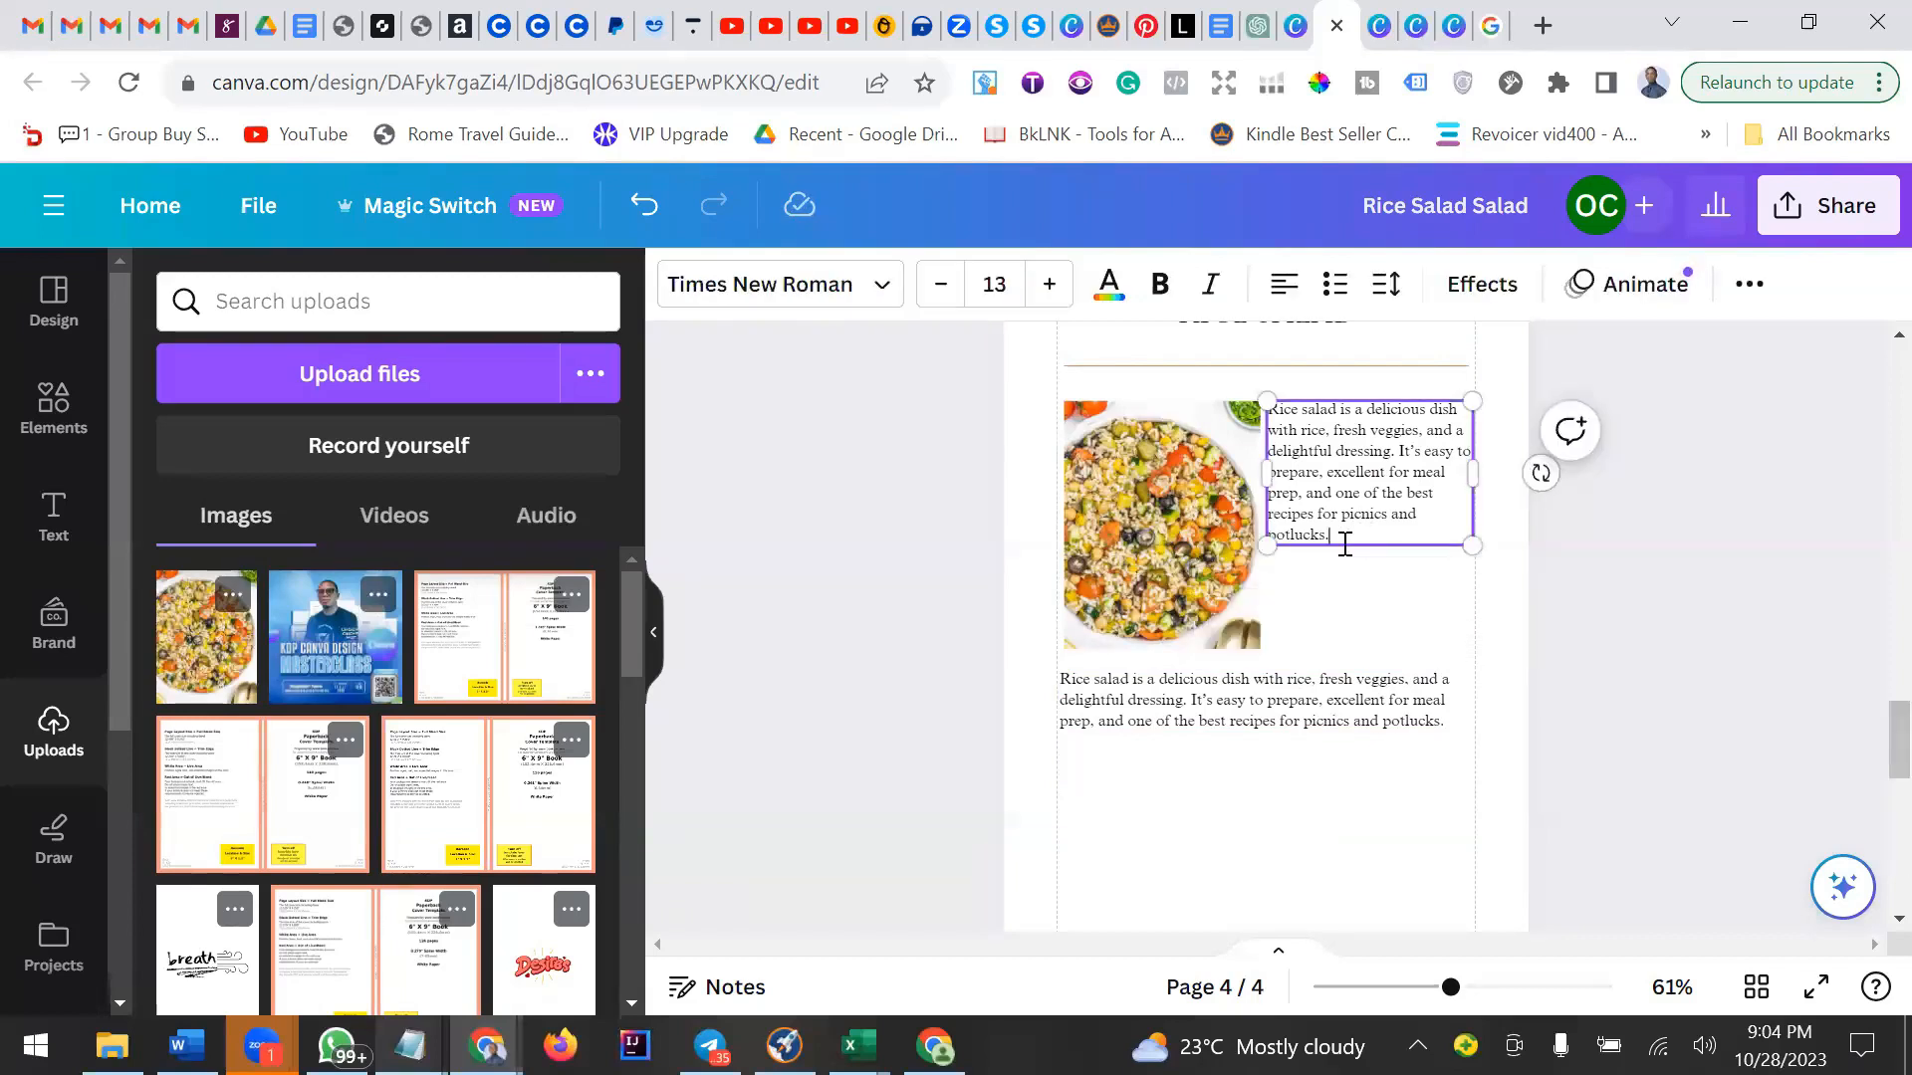
{"action": "key", "text": "Return"}
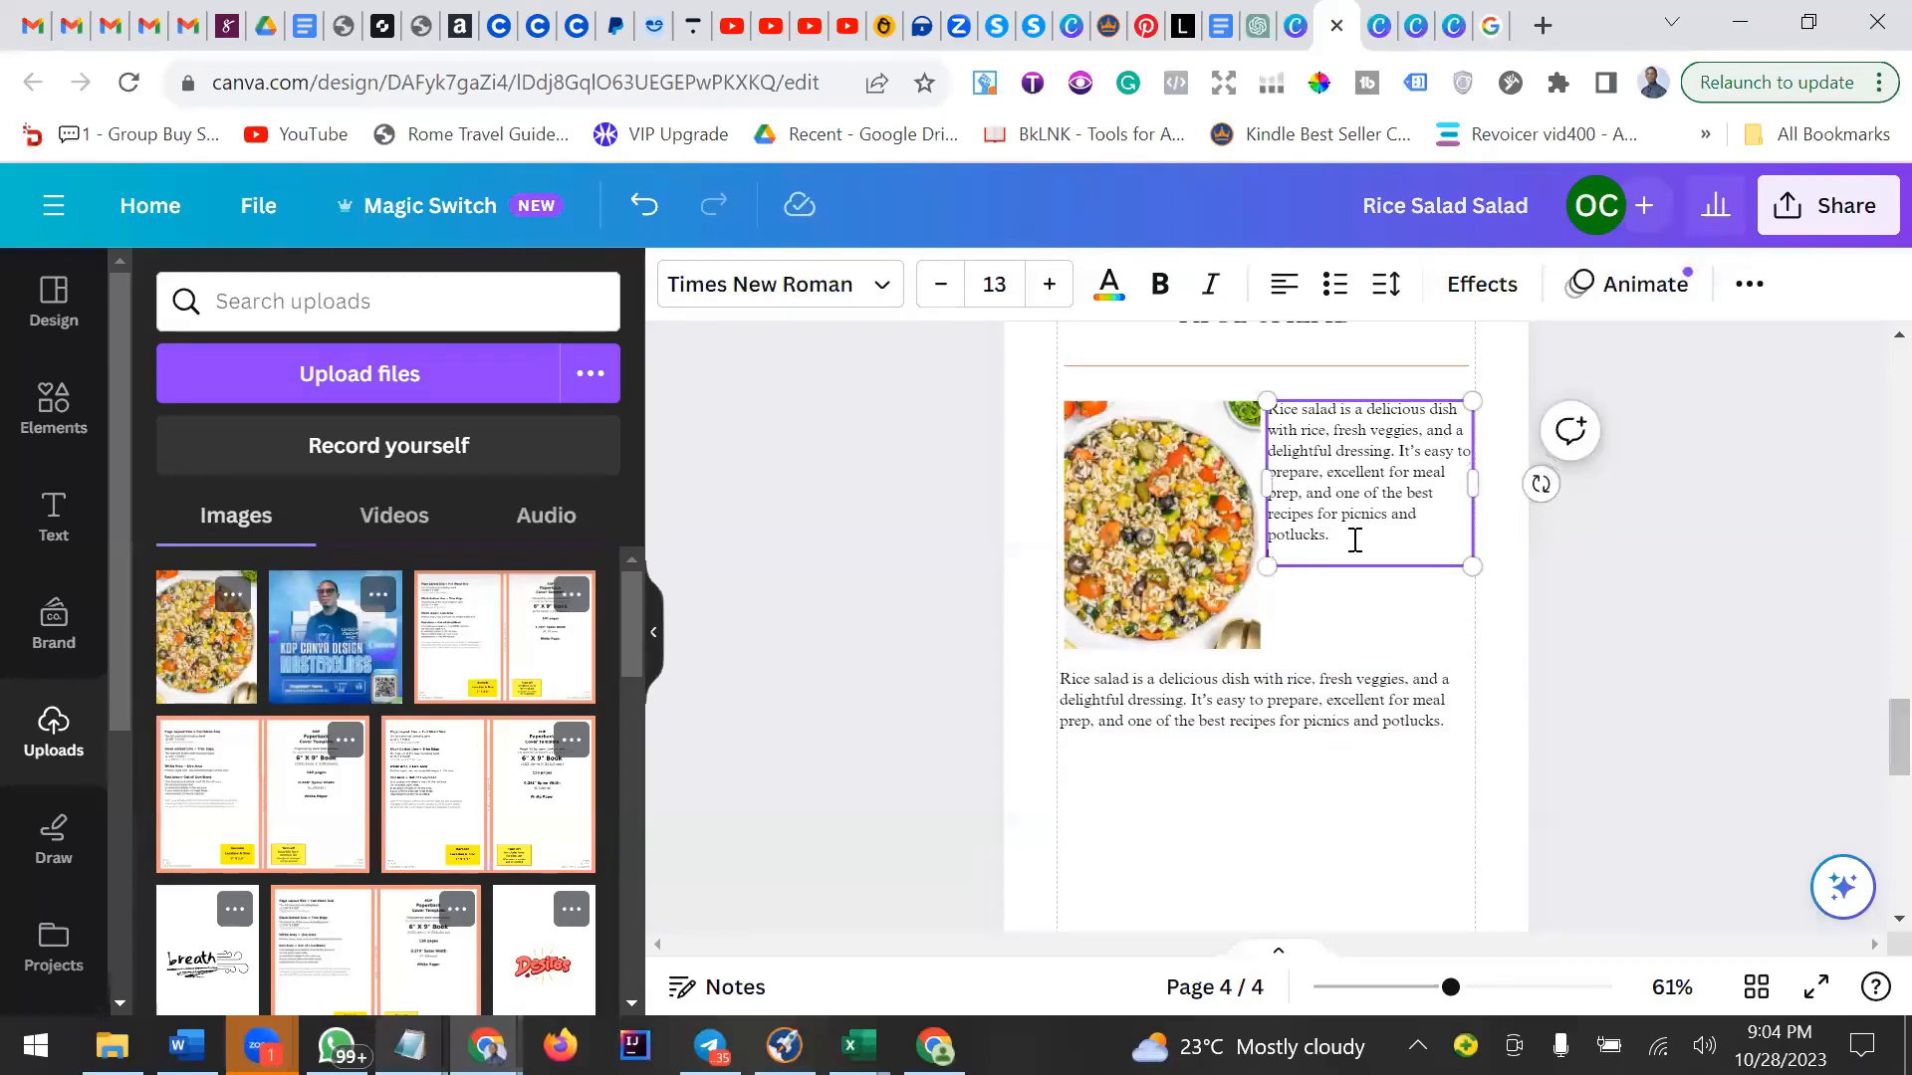
{"action": "key", "text": "Return"}
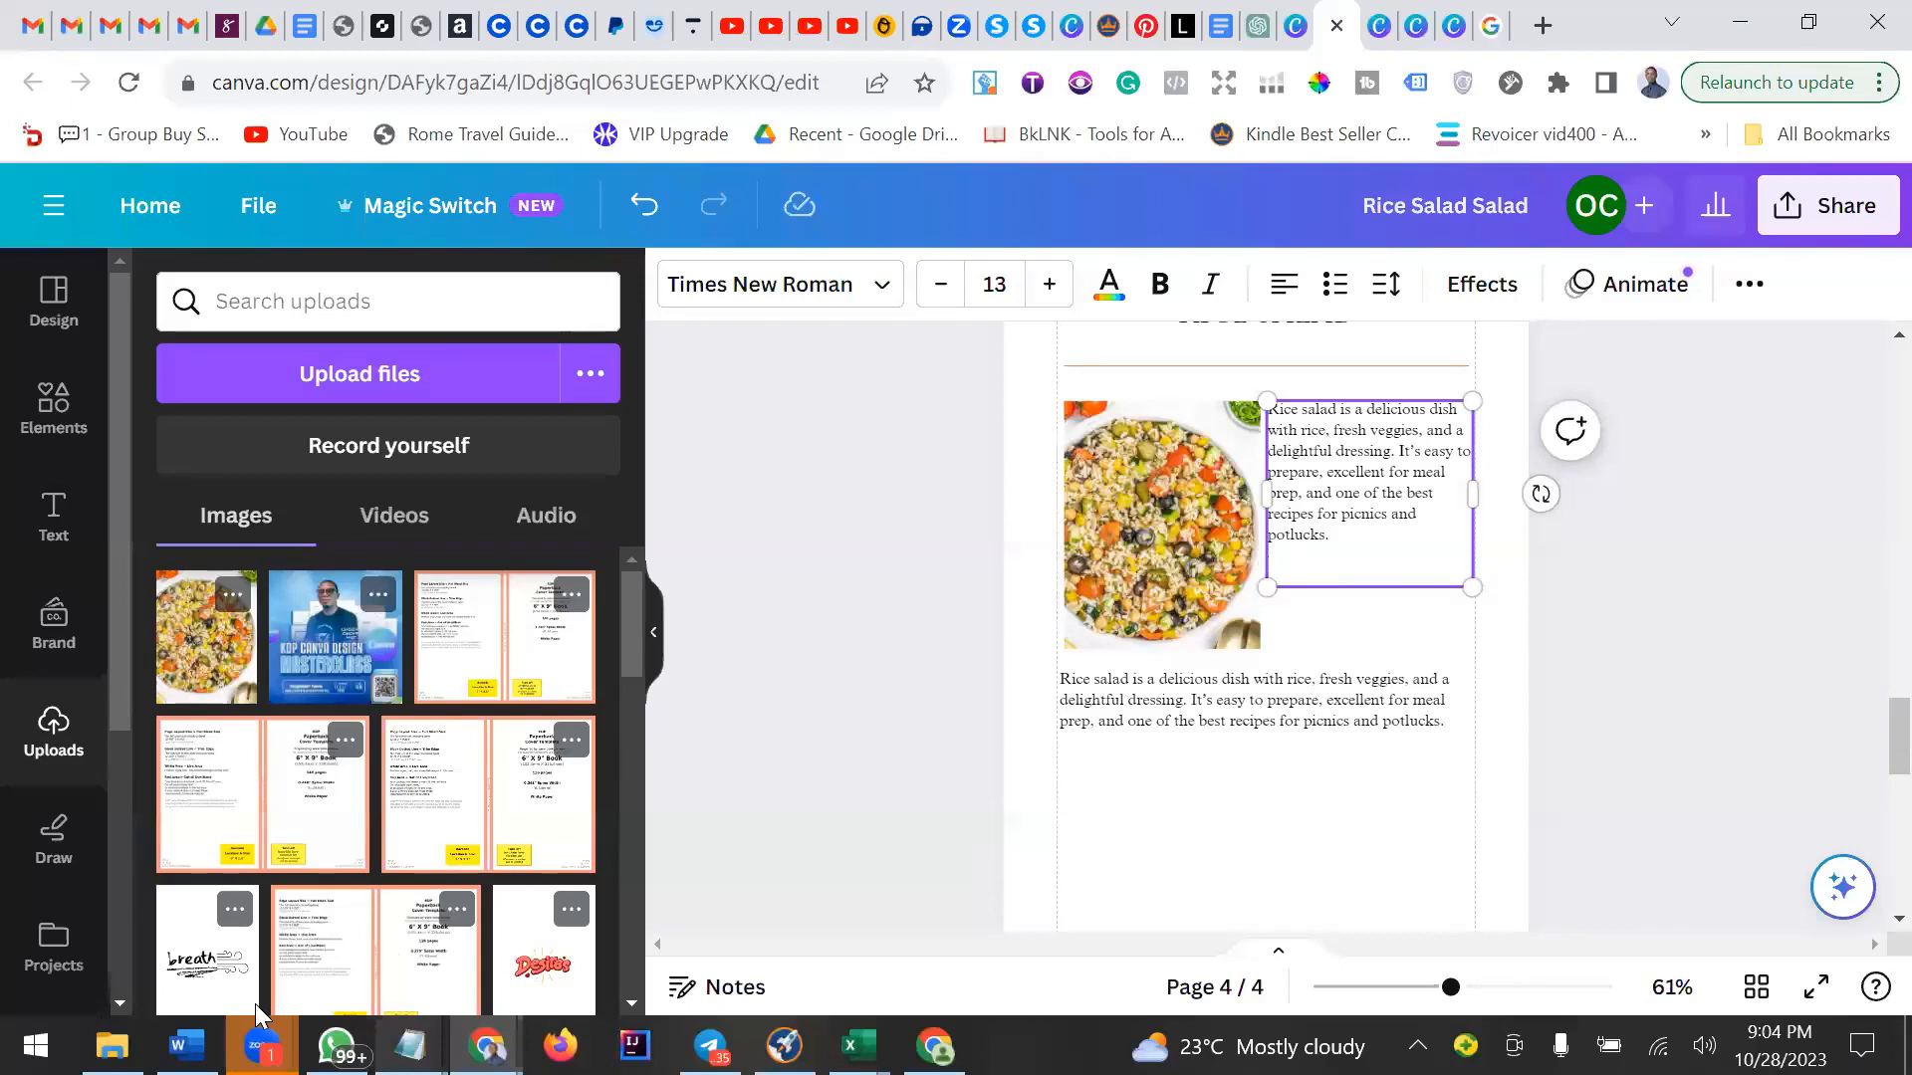
Switch to the Word document and copy the paragraph beginning "This recipe is inspired by Italian rice salad".
{"action": "key", "text": "alt+Tab"}
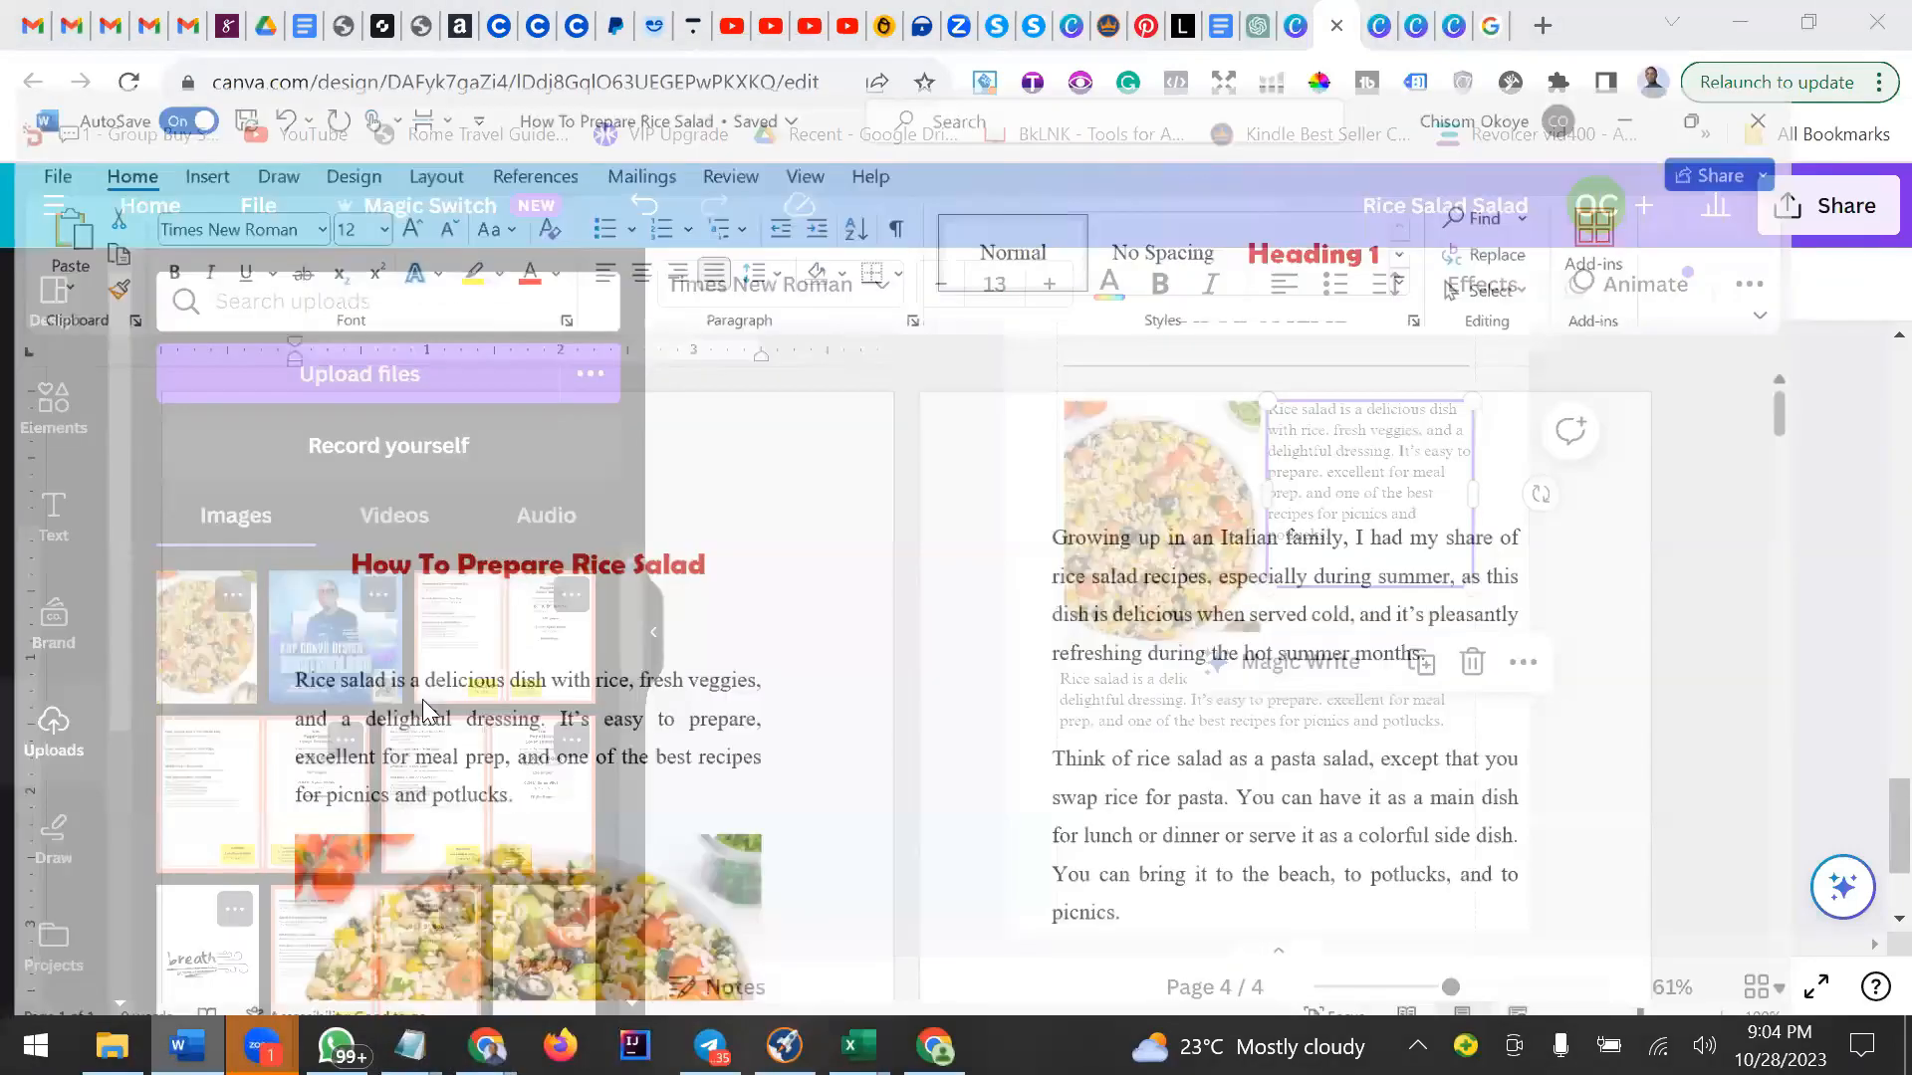
{"action": "scroll", "coordinate": [423, 709], "scroll_direction": "down", "scroll_amount": 5}
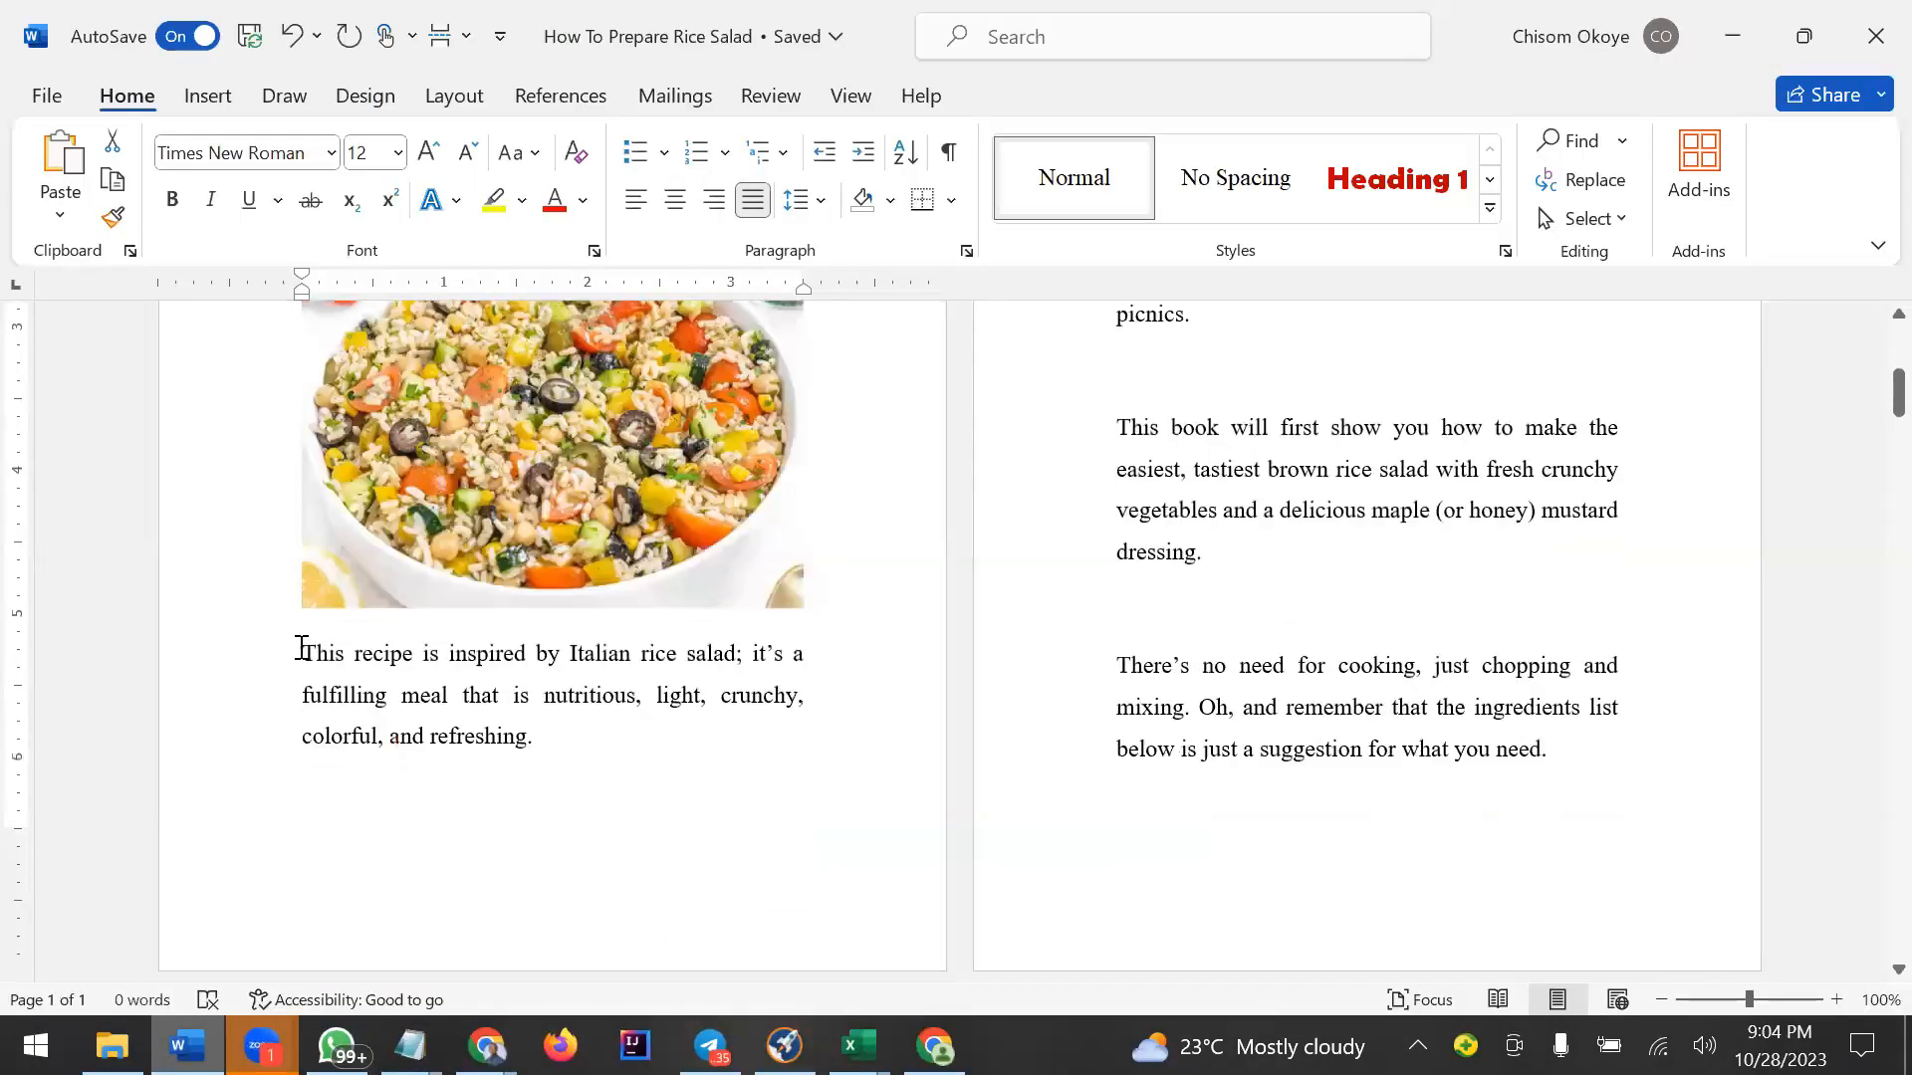
{"action": "triple_click", "coordinate": [526, 717]}
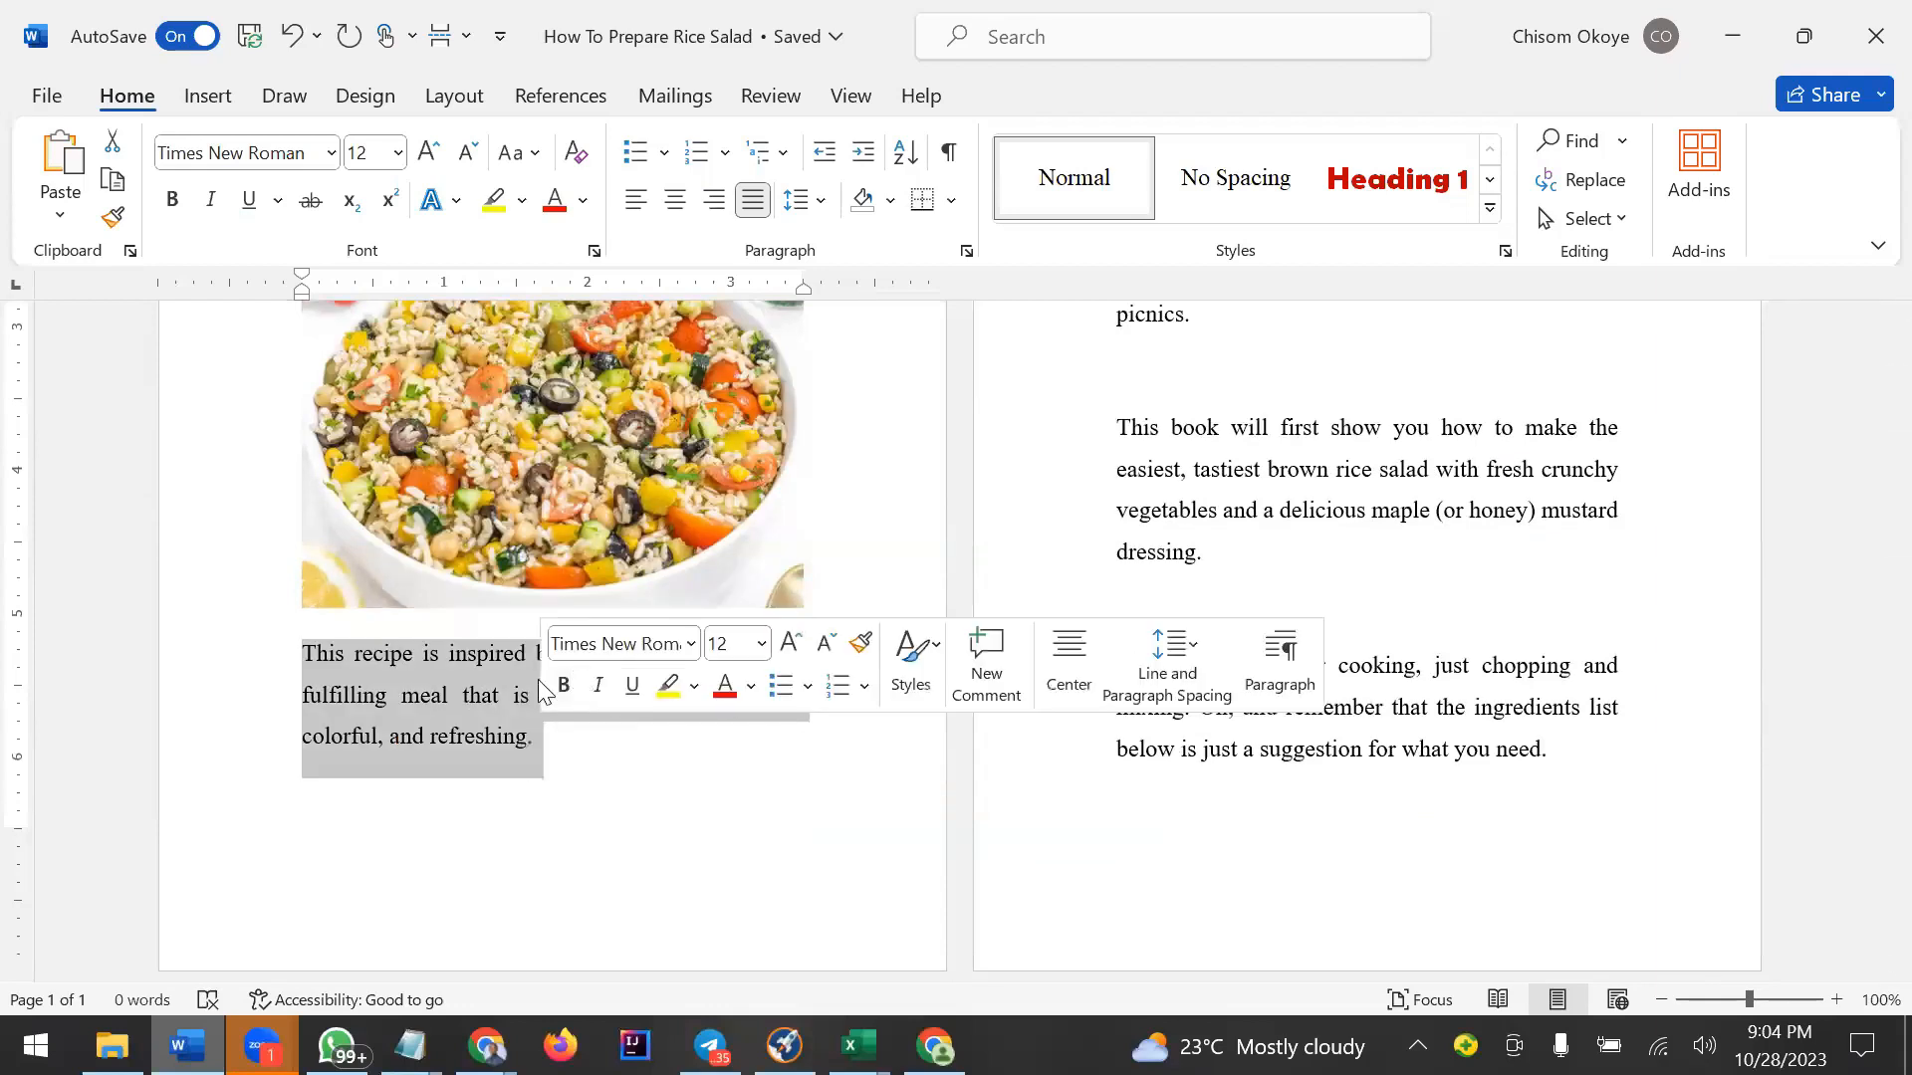
{"action": "right_click", "coordinate": [493, 691]}
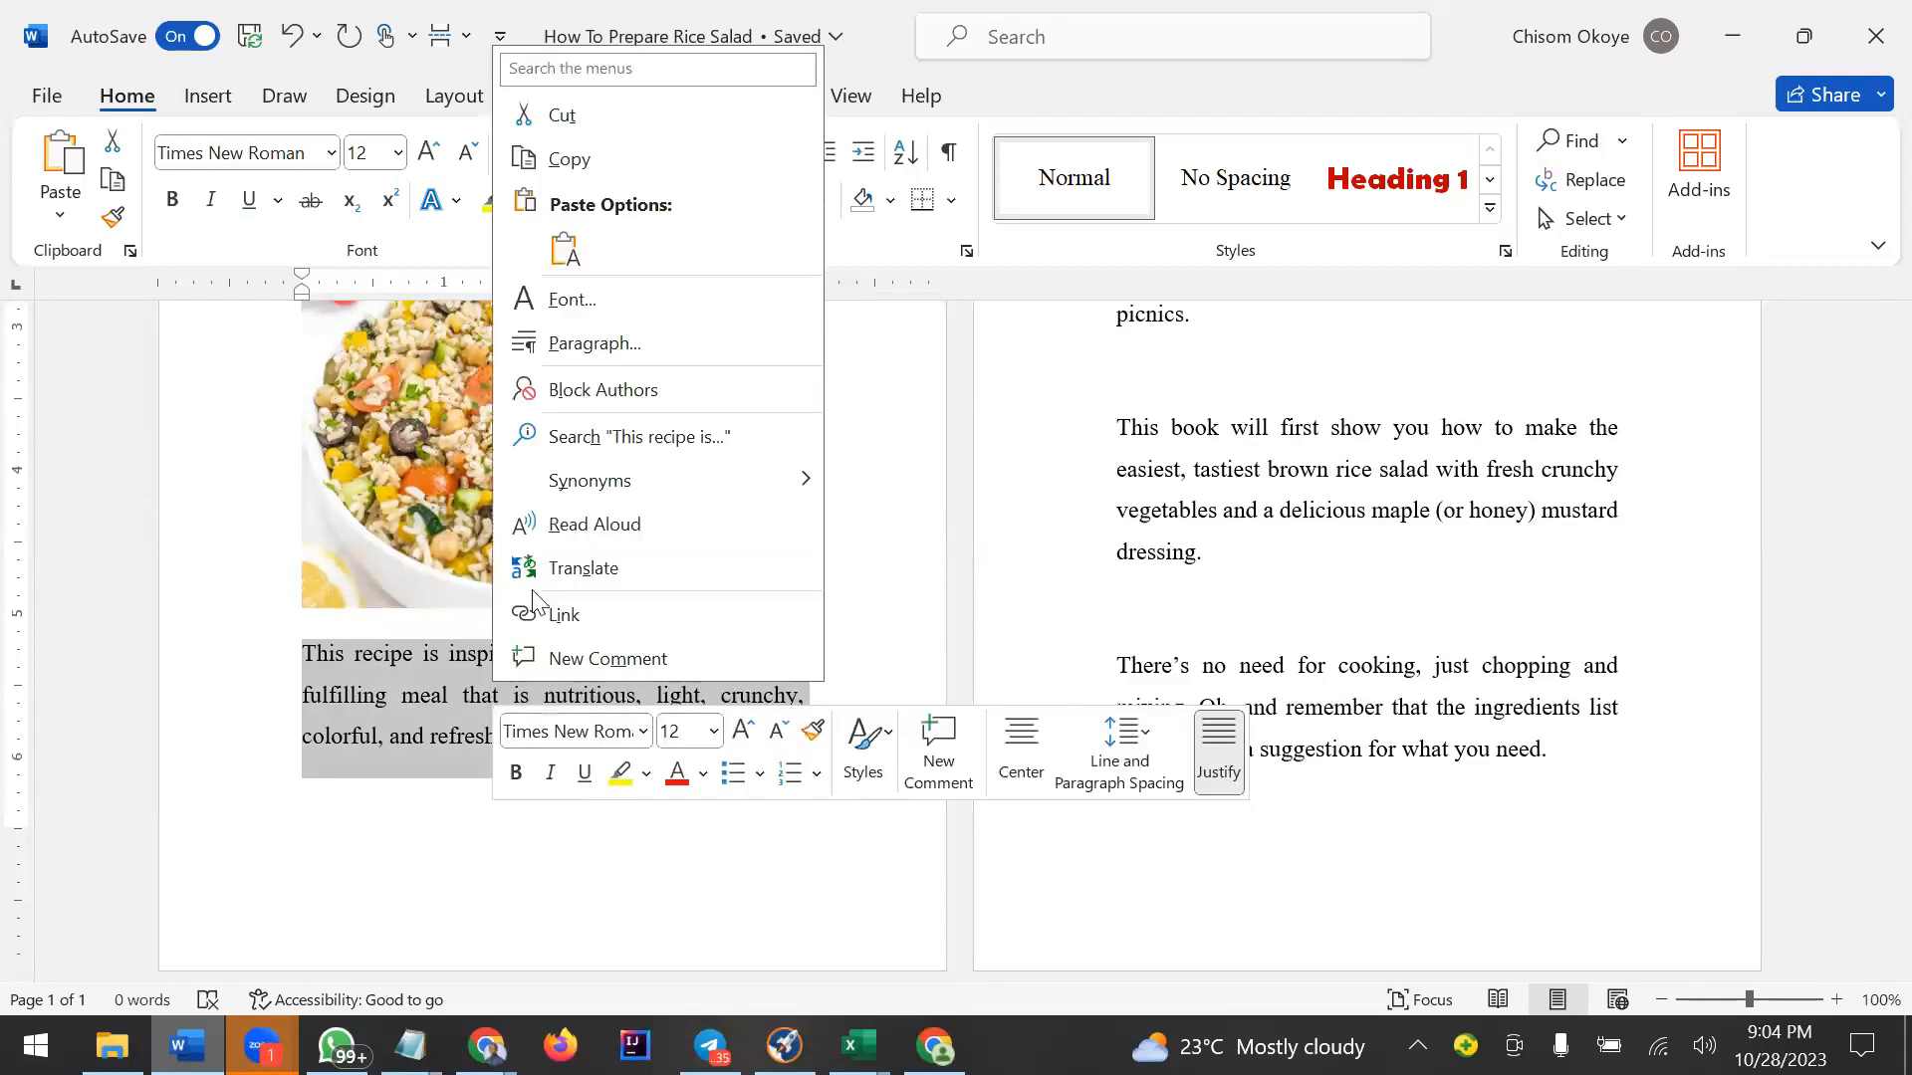
{"action": "left_click", "coordinate": [577, 167]}
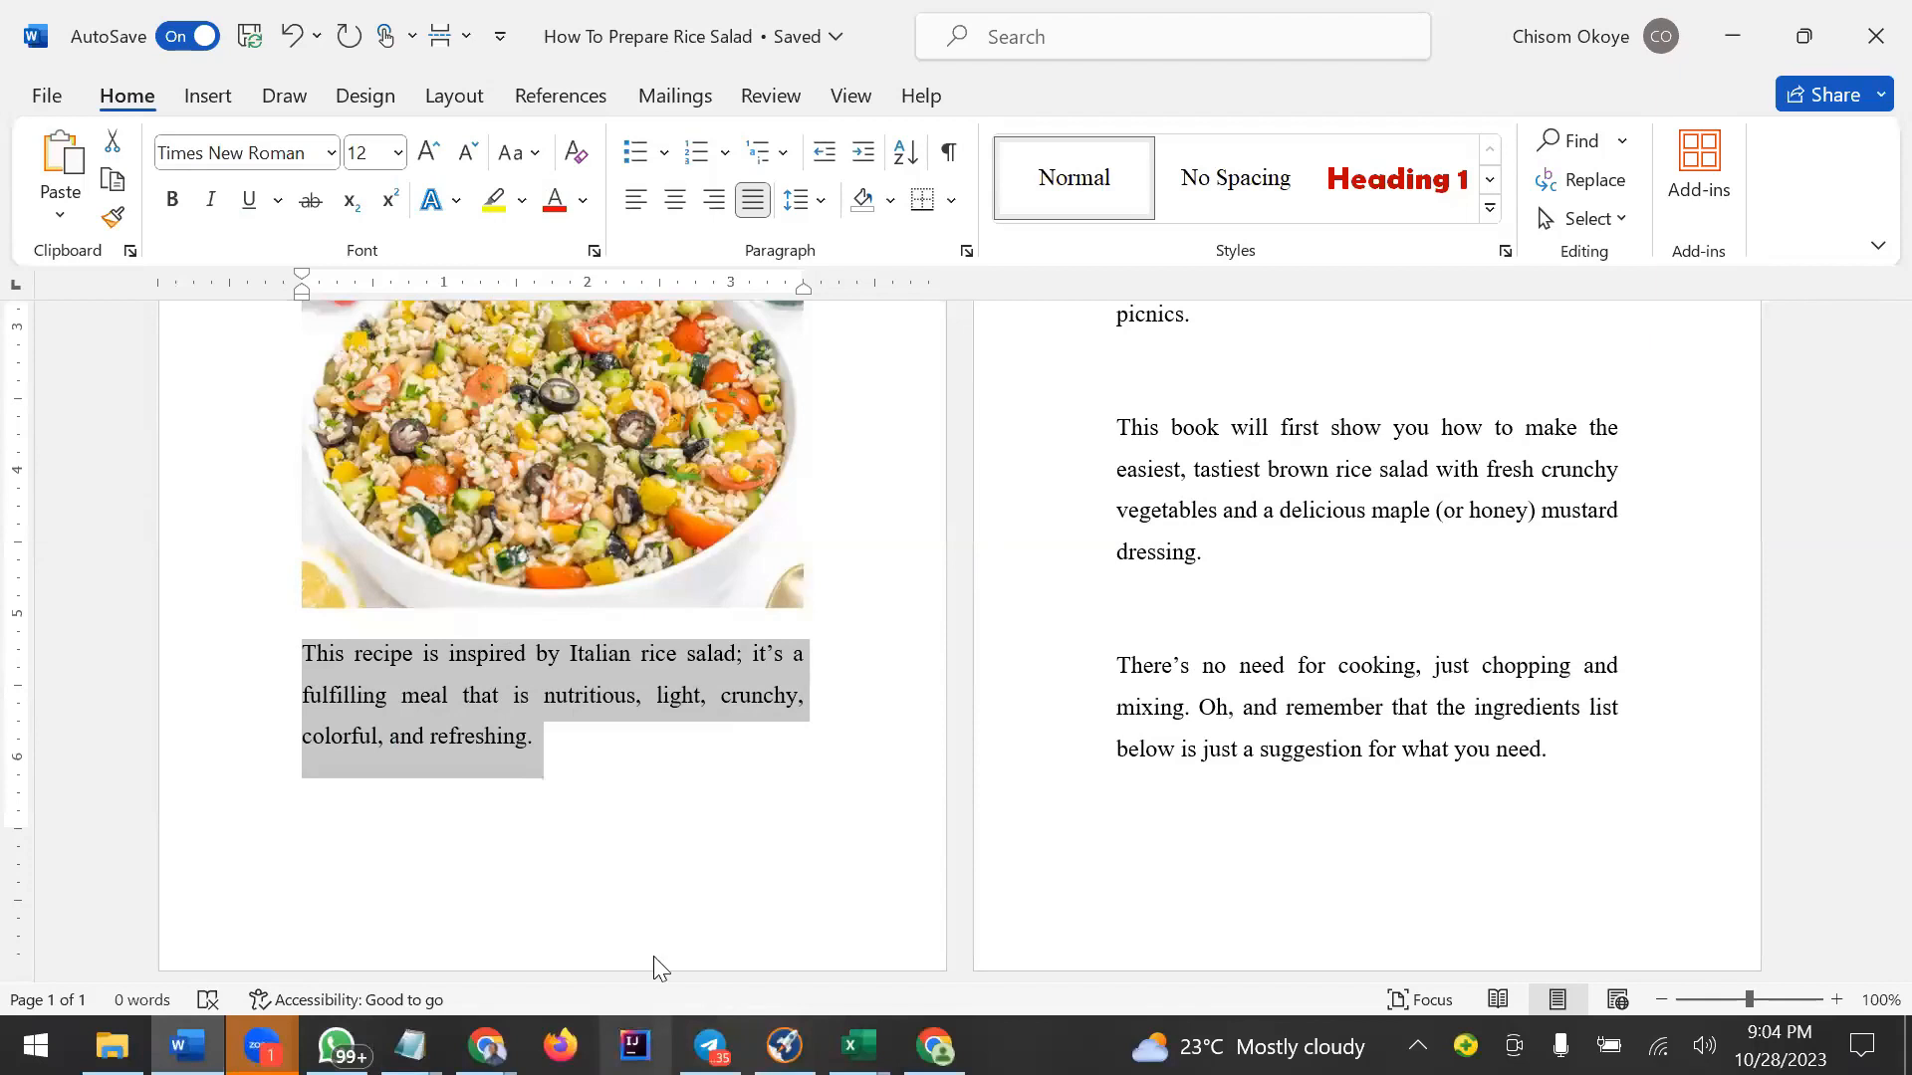
Pass the copied paragraph through Notepad and paste it into the text box beside the salad photo, below the first paragraph.
{"action": "left_click", "coordinate": [928, 497]}
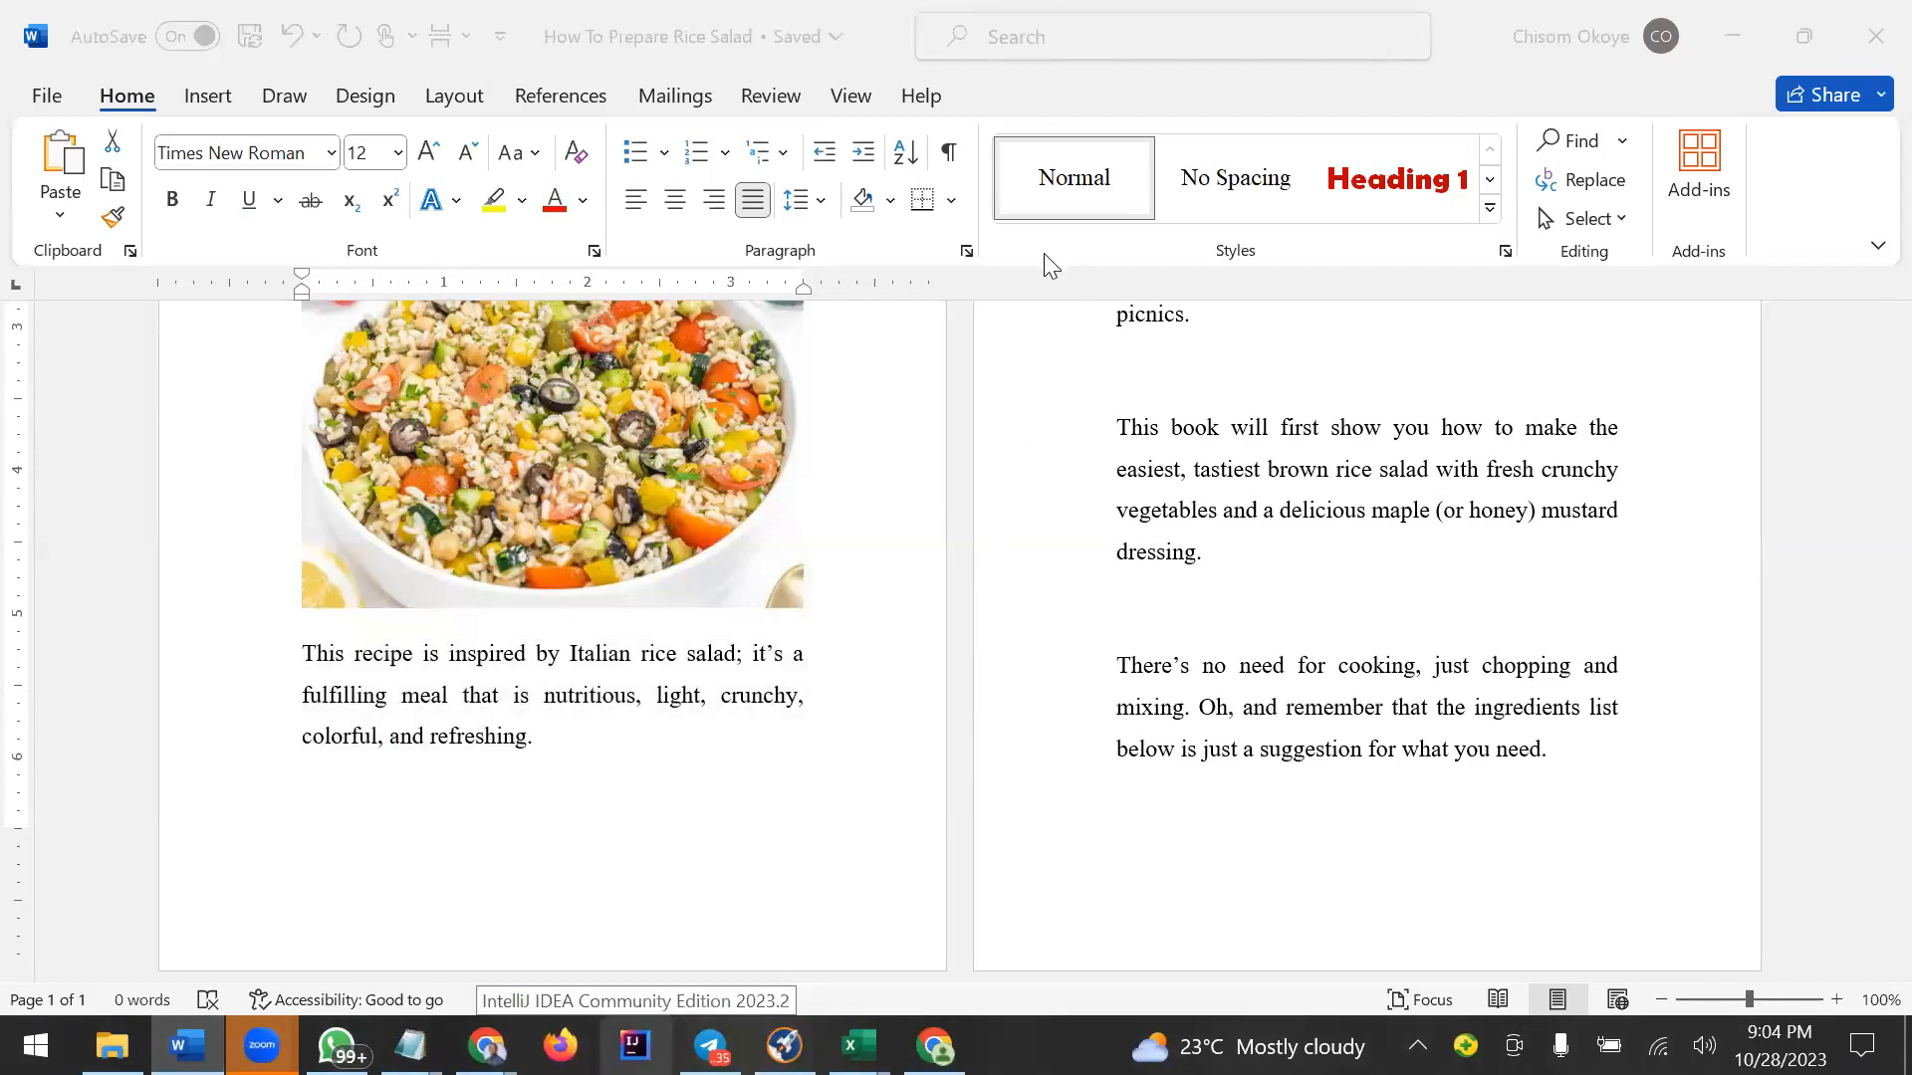
{"action": "mouse_move", "coordinate": [409, 1045]}
{"action": "left_click", "coordinate": [311, 909]}
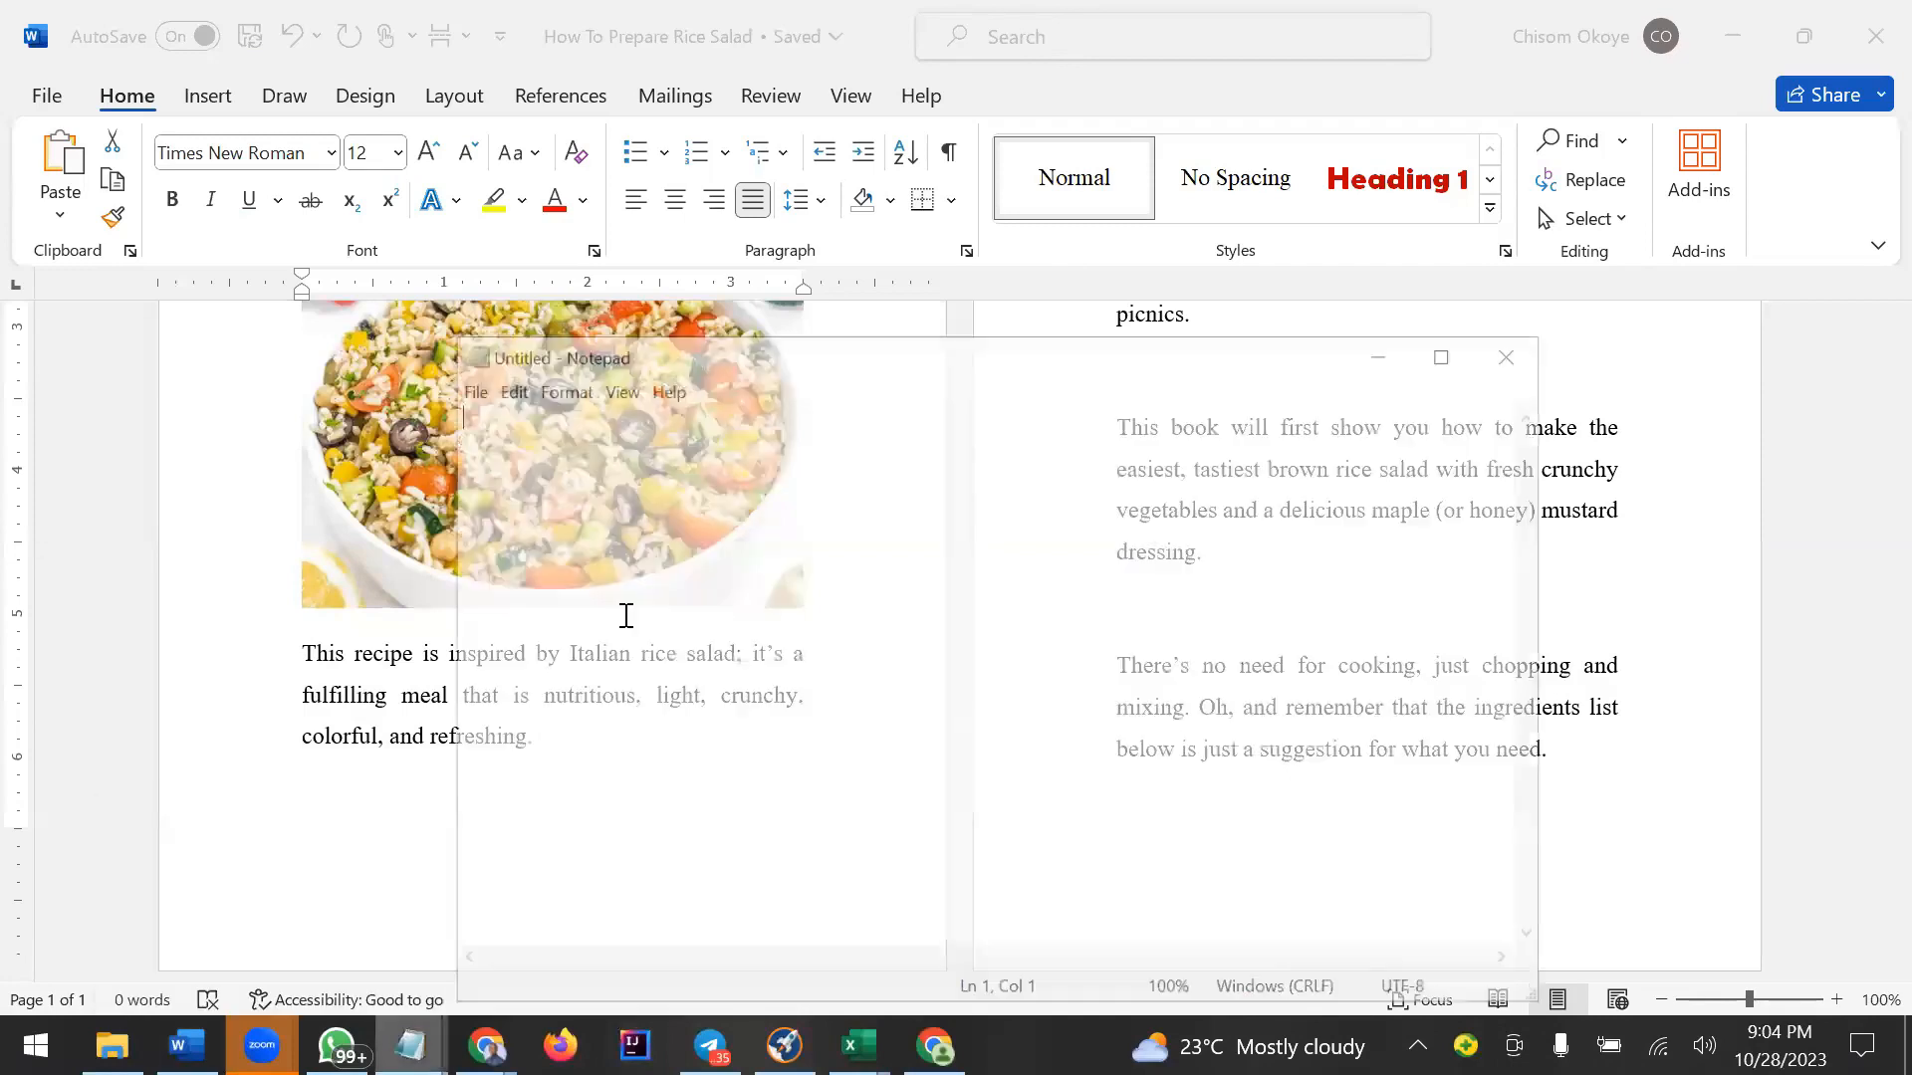
{"action": "key", "text": "ctrl+v"}
{"action": "key", "text": "ctrl+a"}
{"action": "key", "text": "Delete"}
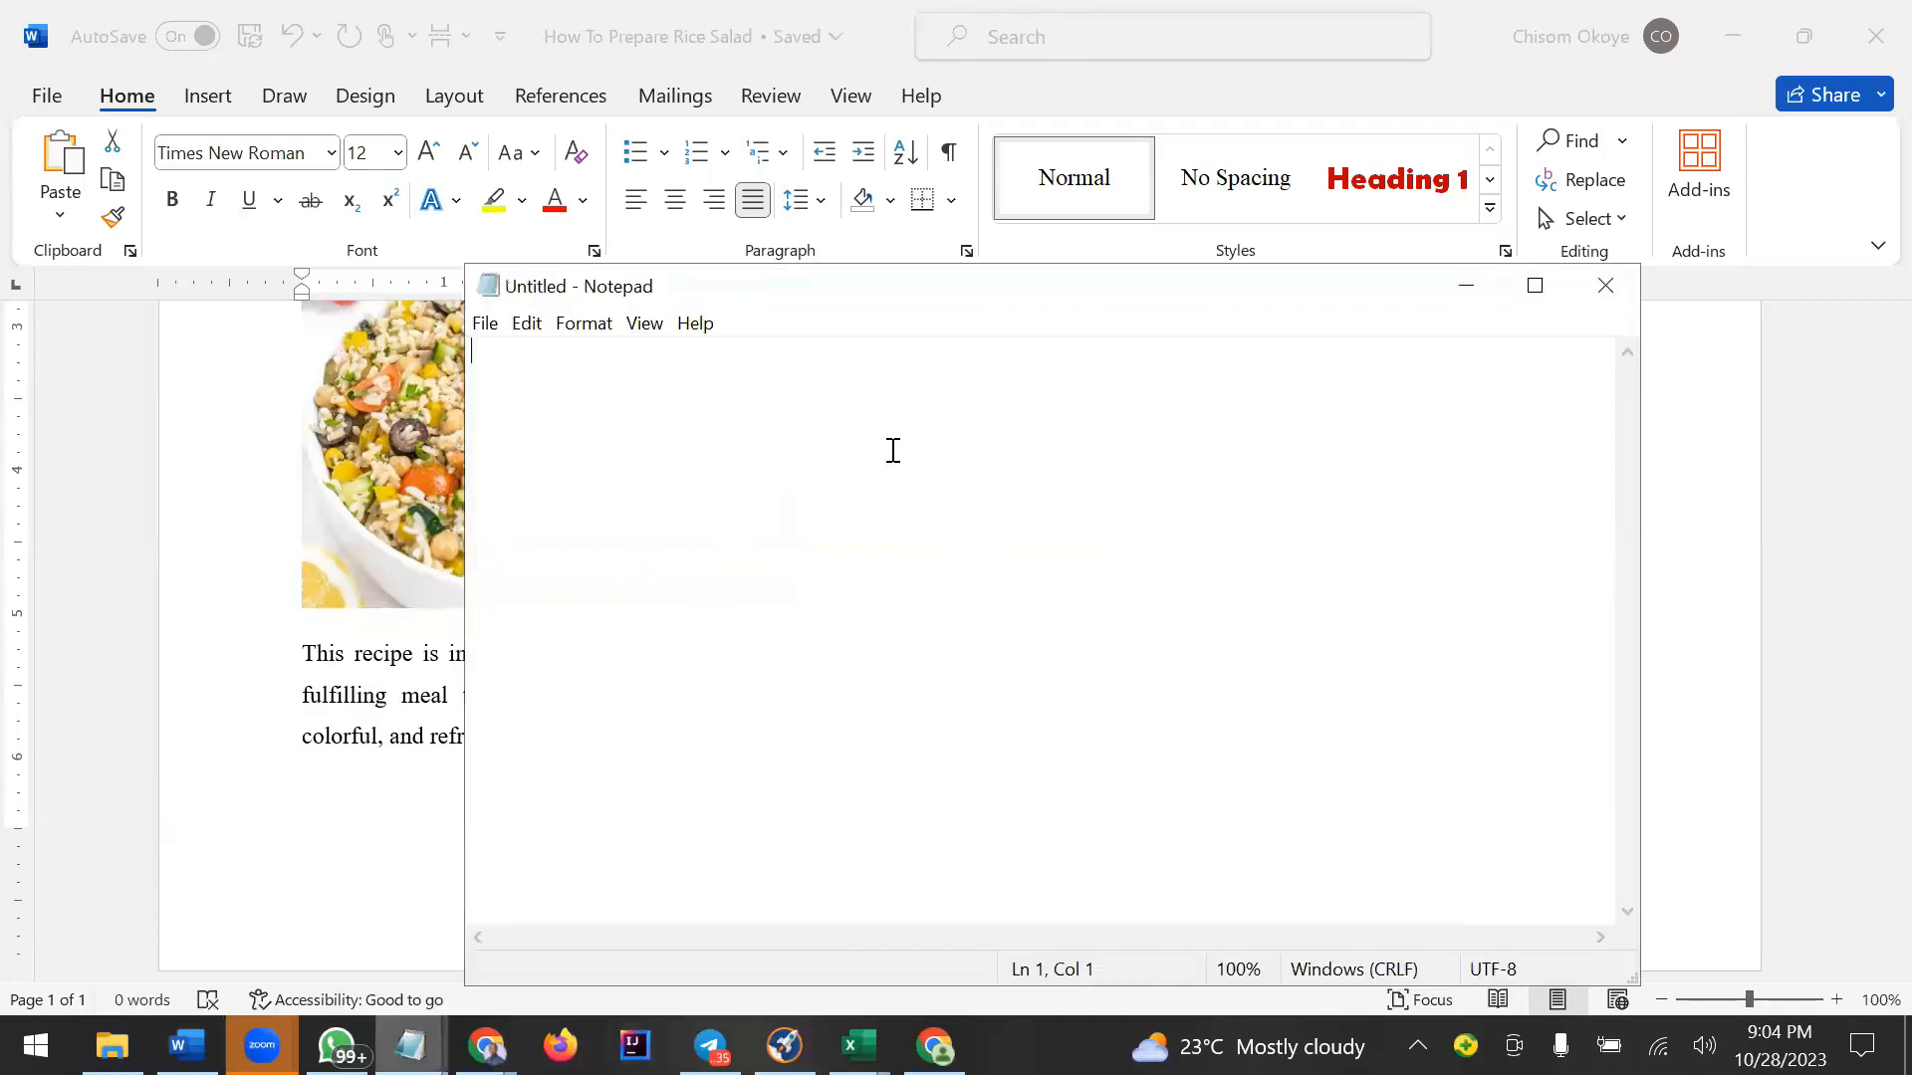
{"action": "left_click", "coordinate": [1729, 27]}
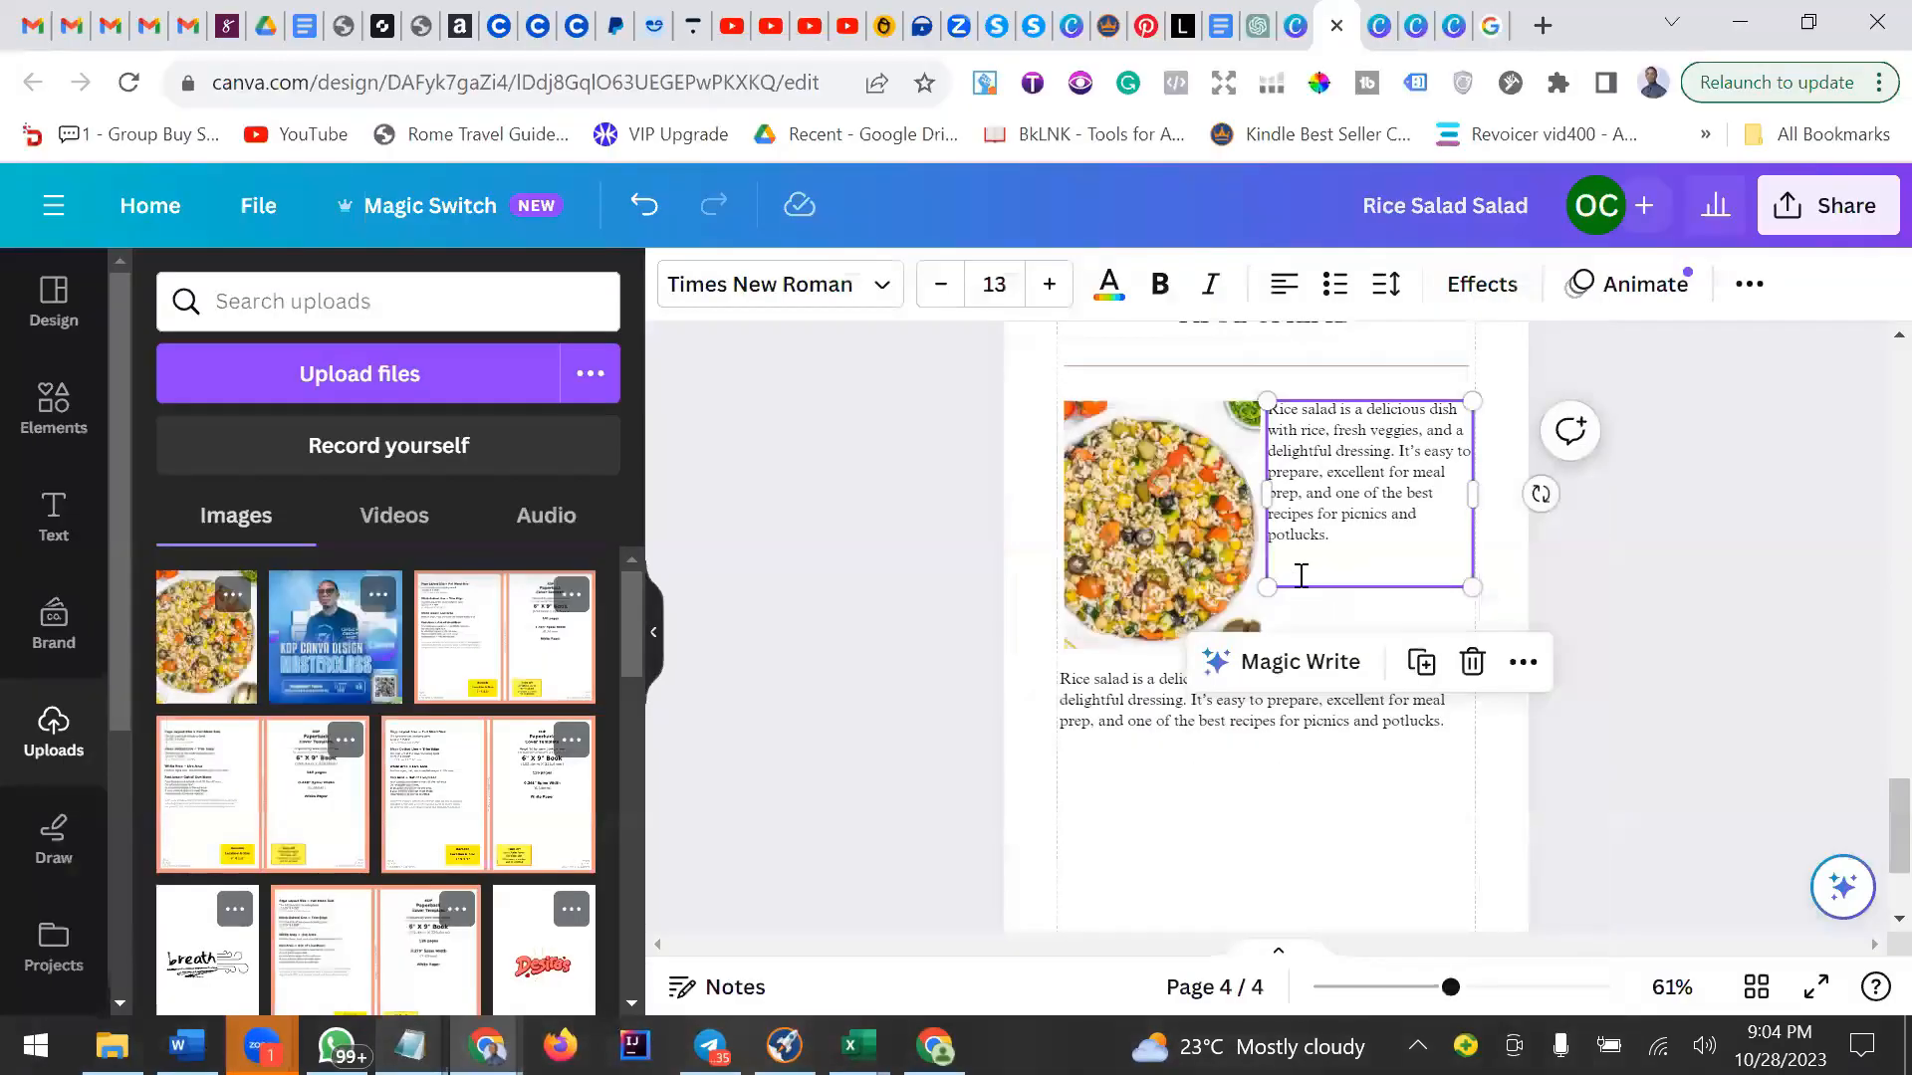
{"action": "key", "text": "ctrl+v"}
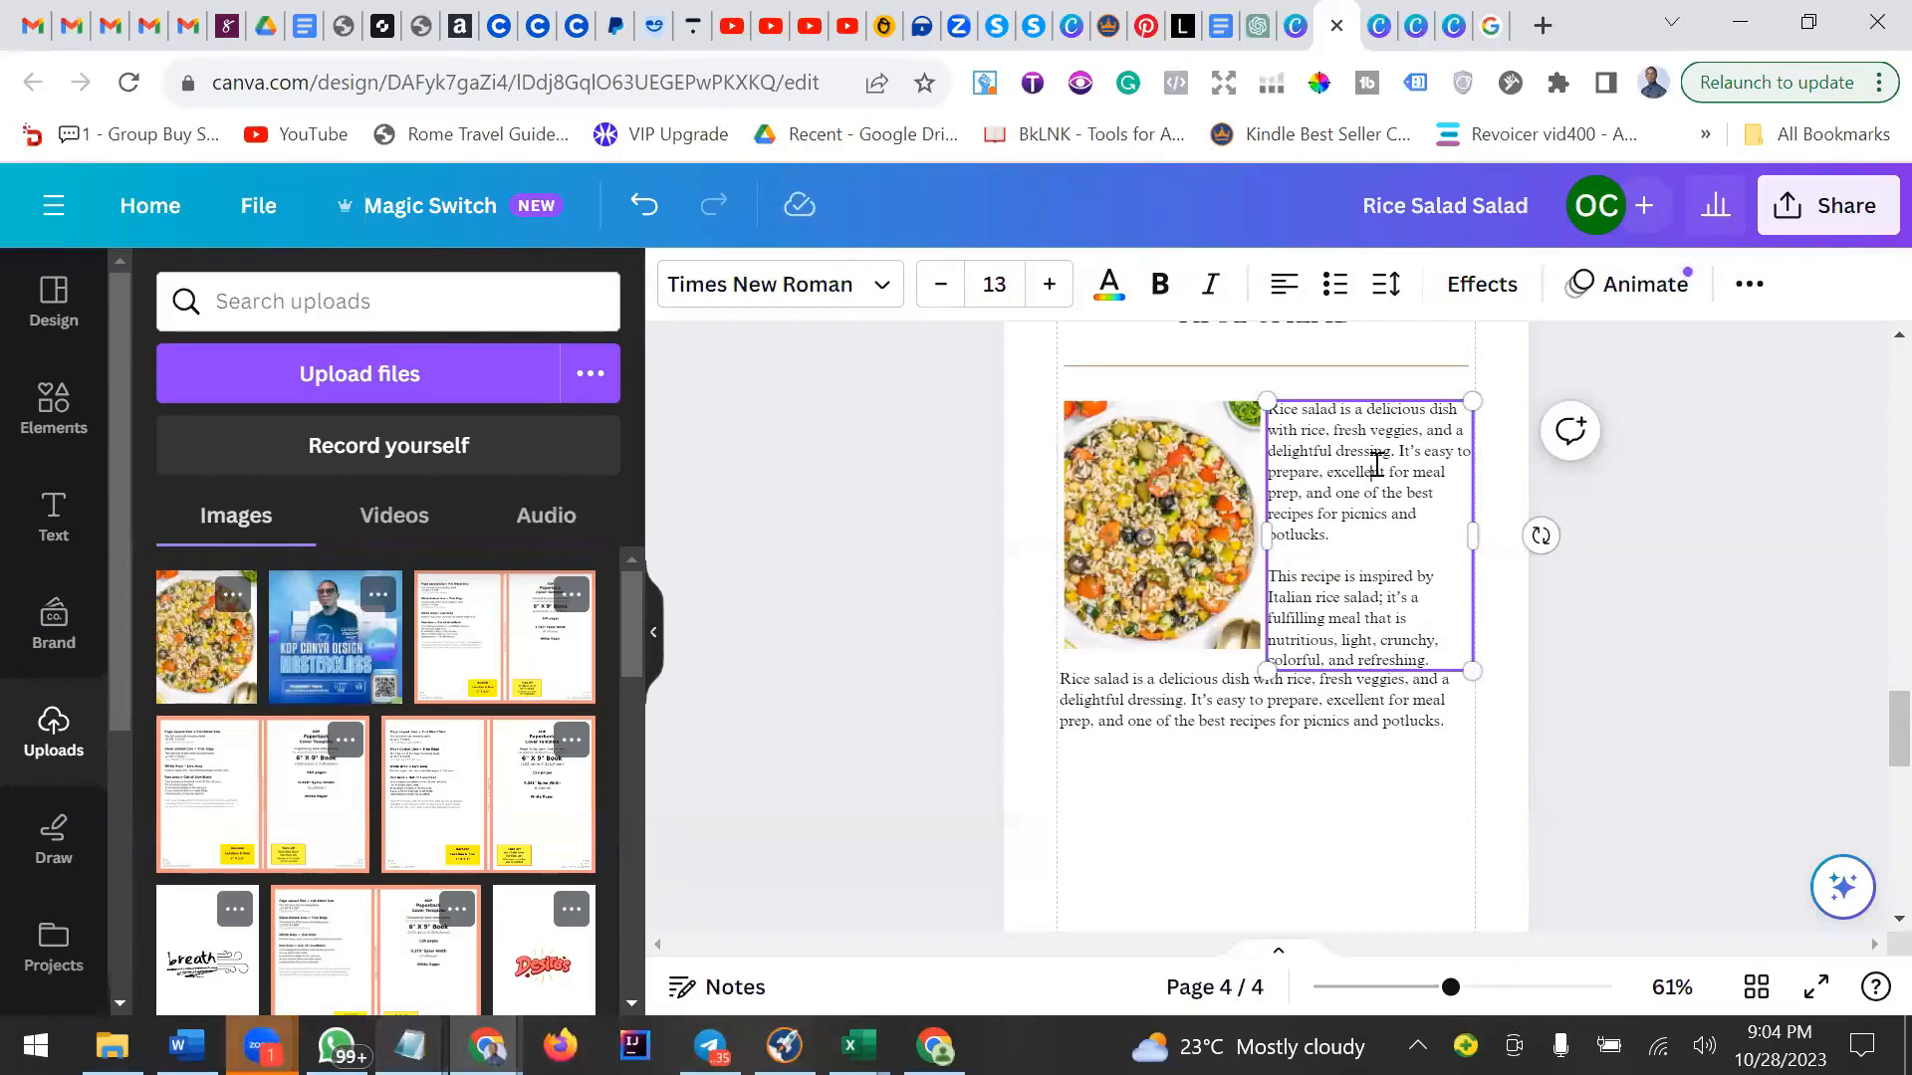
{"action": "left_click", "coordinate": [1597, 648]}
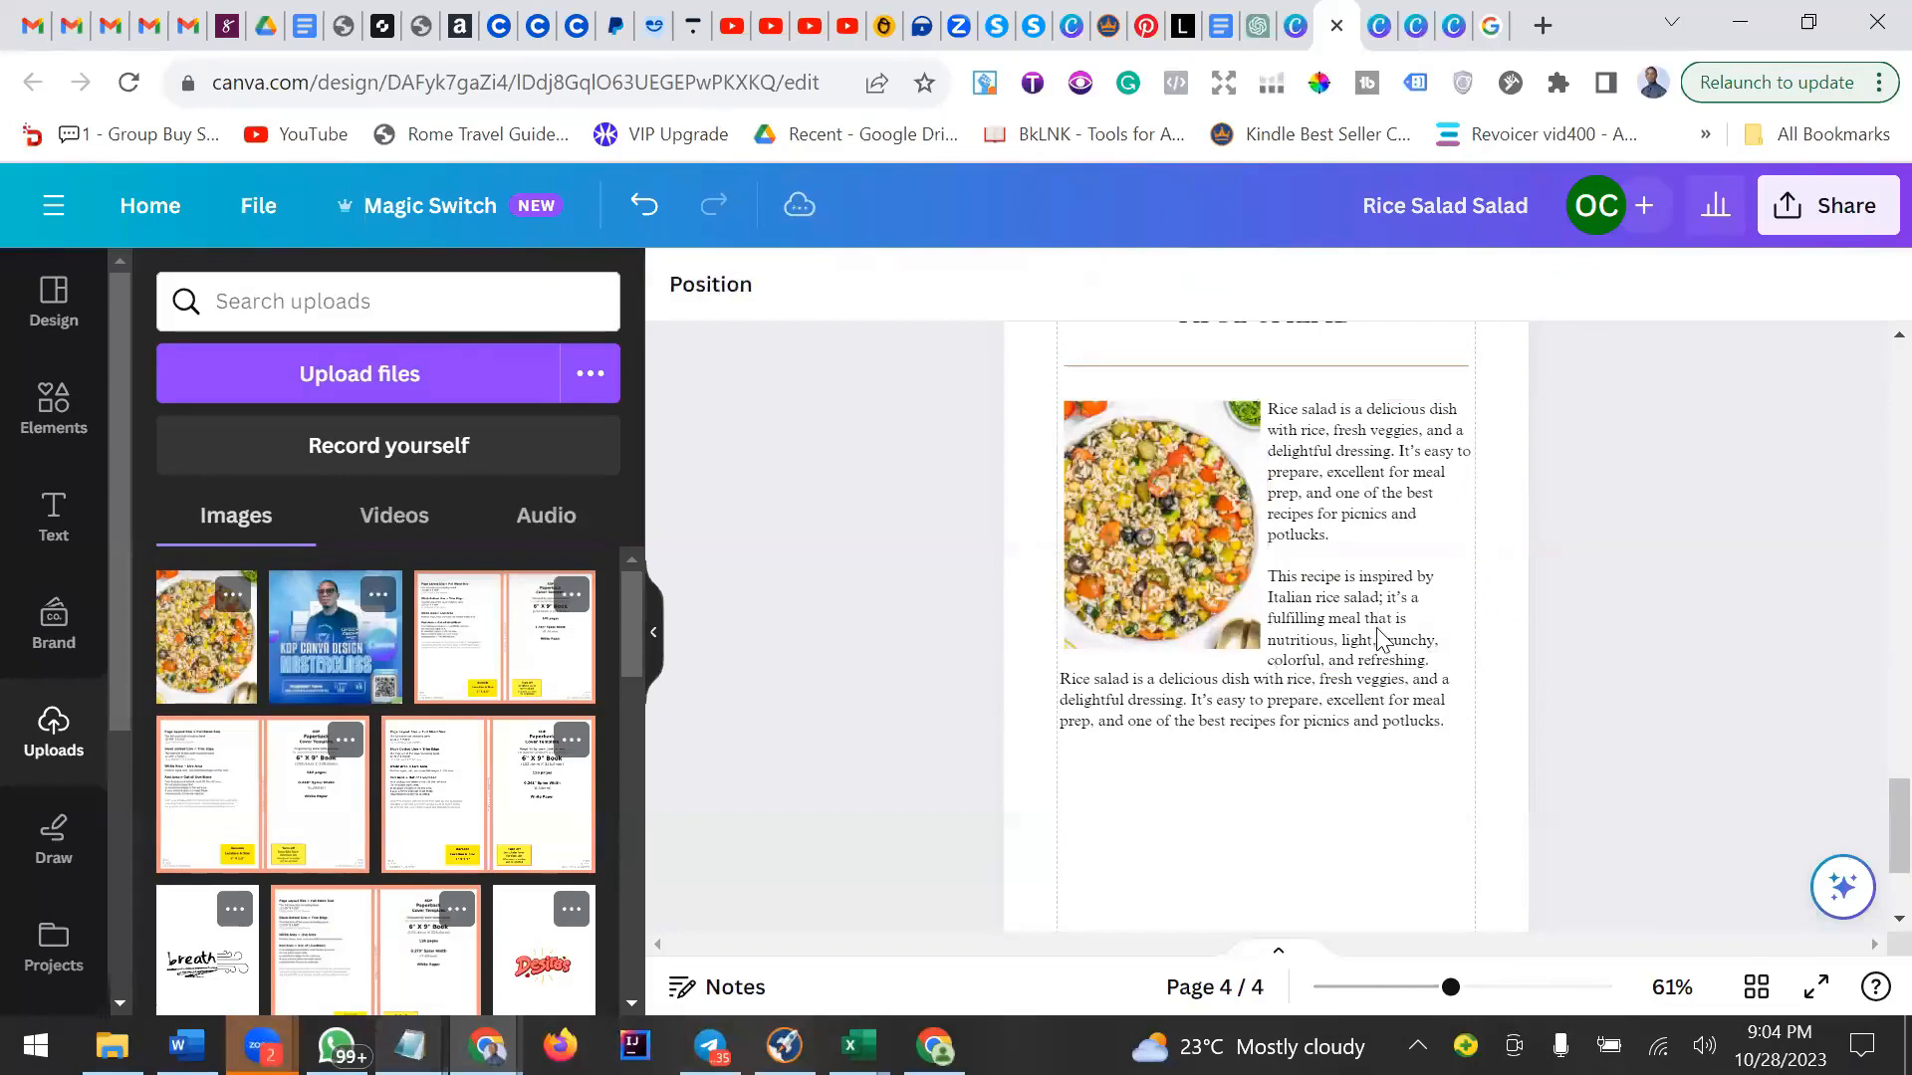
Nudge the full-width paragraph below the photo slightly down, justify its alignment, and select all its text.
{"action": "left_click", "coordinate": [1339, 719]}
{"action": "mouse_move", "coordinate": [1334, 755]}
{"action": "left_mouse_down"}
{"action": "mouse_move", "coordinate": [1335, 773]}
{"action": "mouse_move", "coordinate": [1330, 746]}
{"action": "left_mouse_up"}
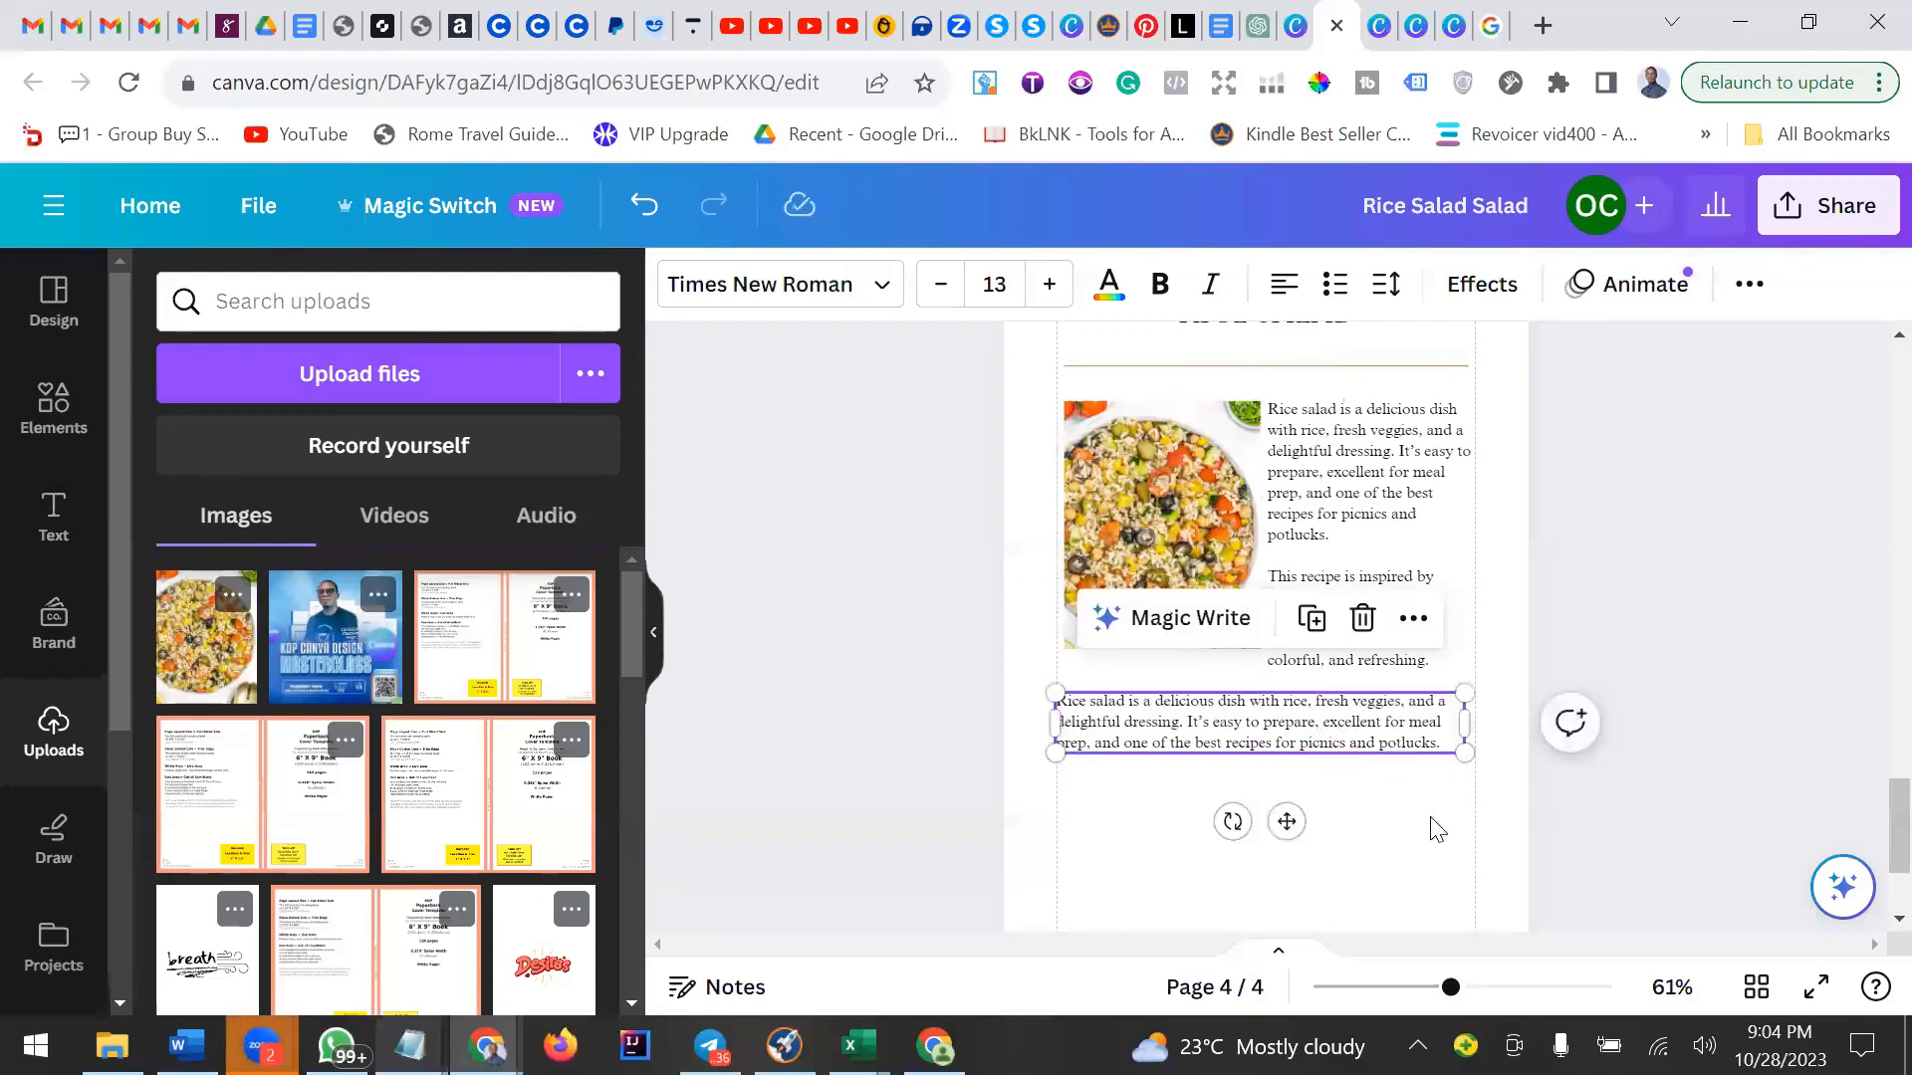
{"action": "left_click", "coordinate": [1423, 827]}
{"action": "scroll", "coordinate": [1418, 812], "scroll_direction": "down", "scroll_amount": 2}
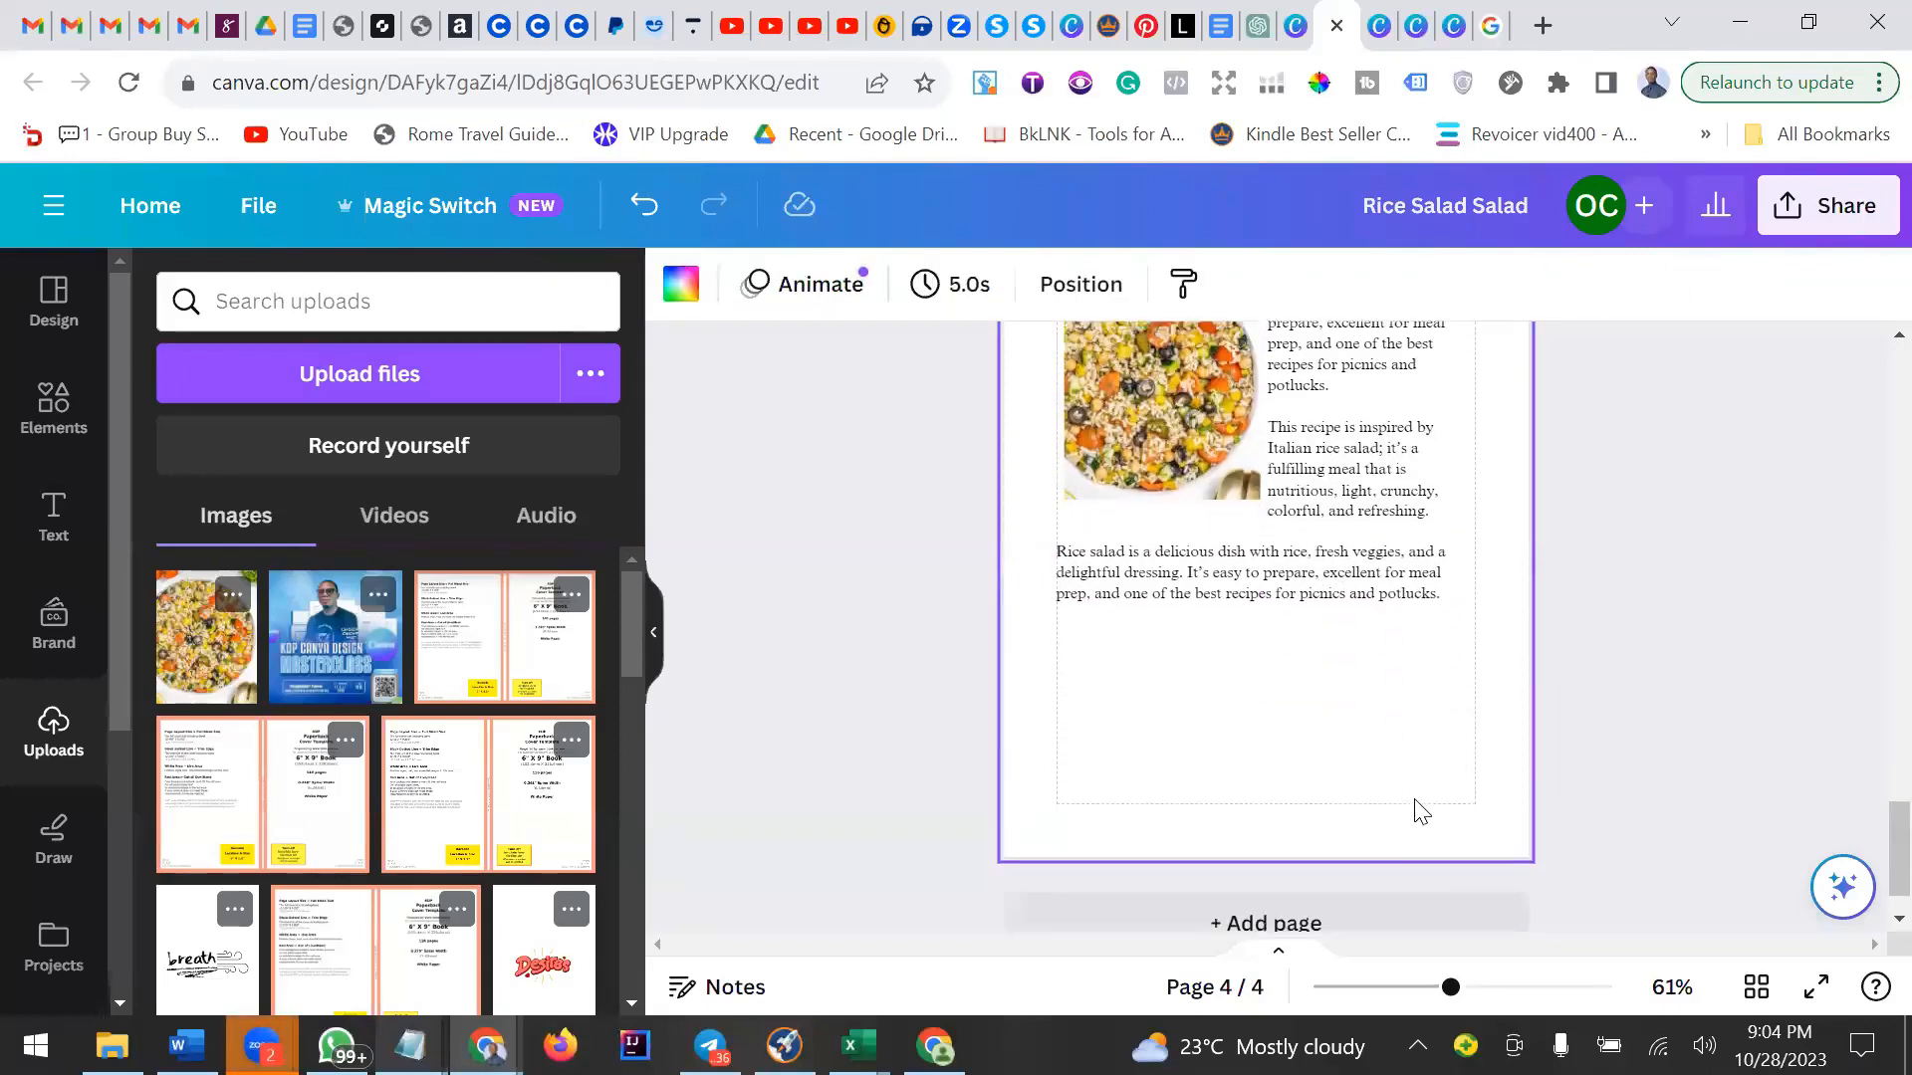
{"action": "left_click", "coordinate": [1426, 577]}
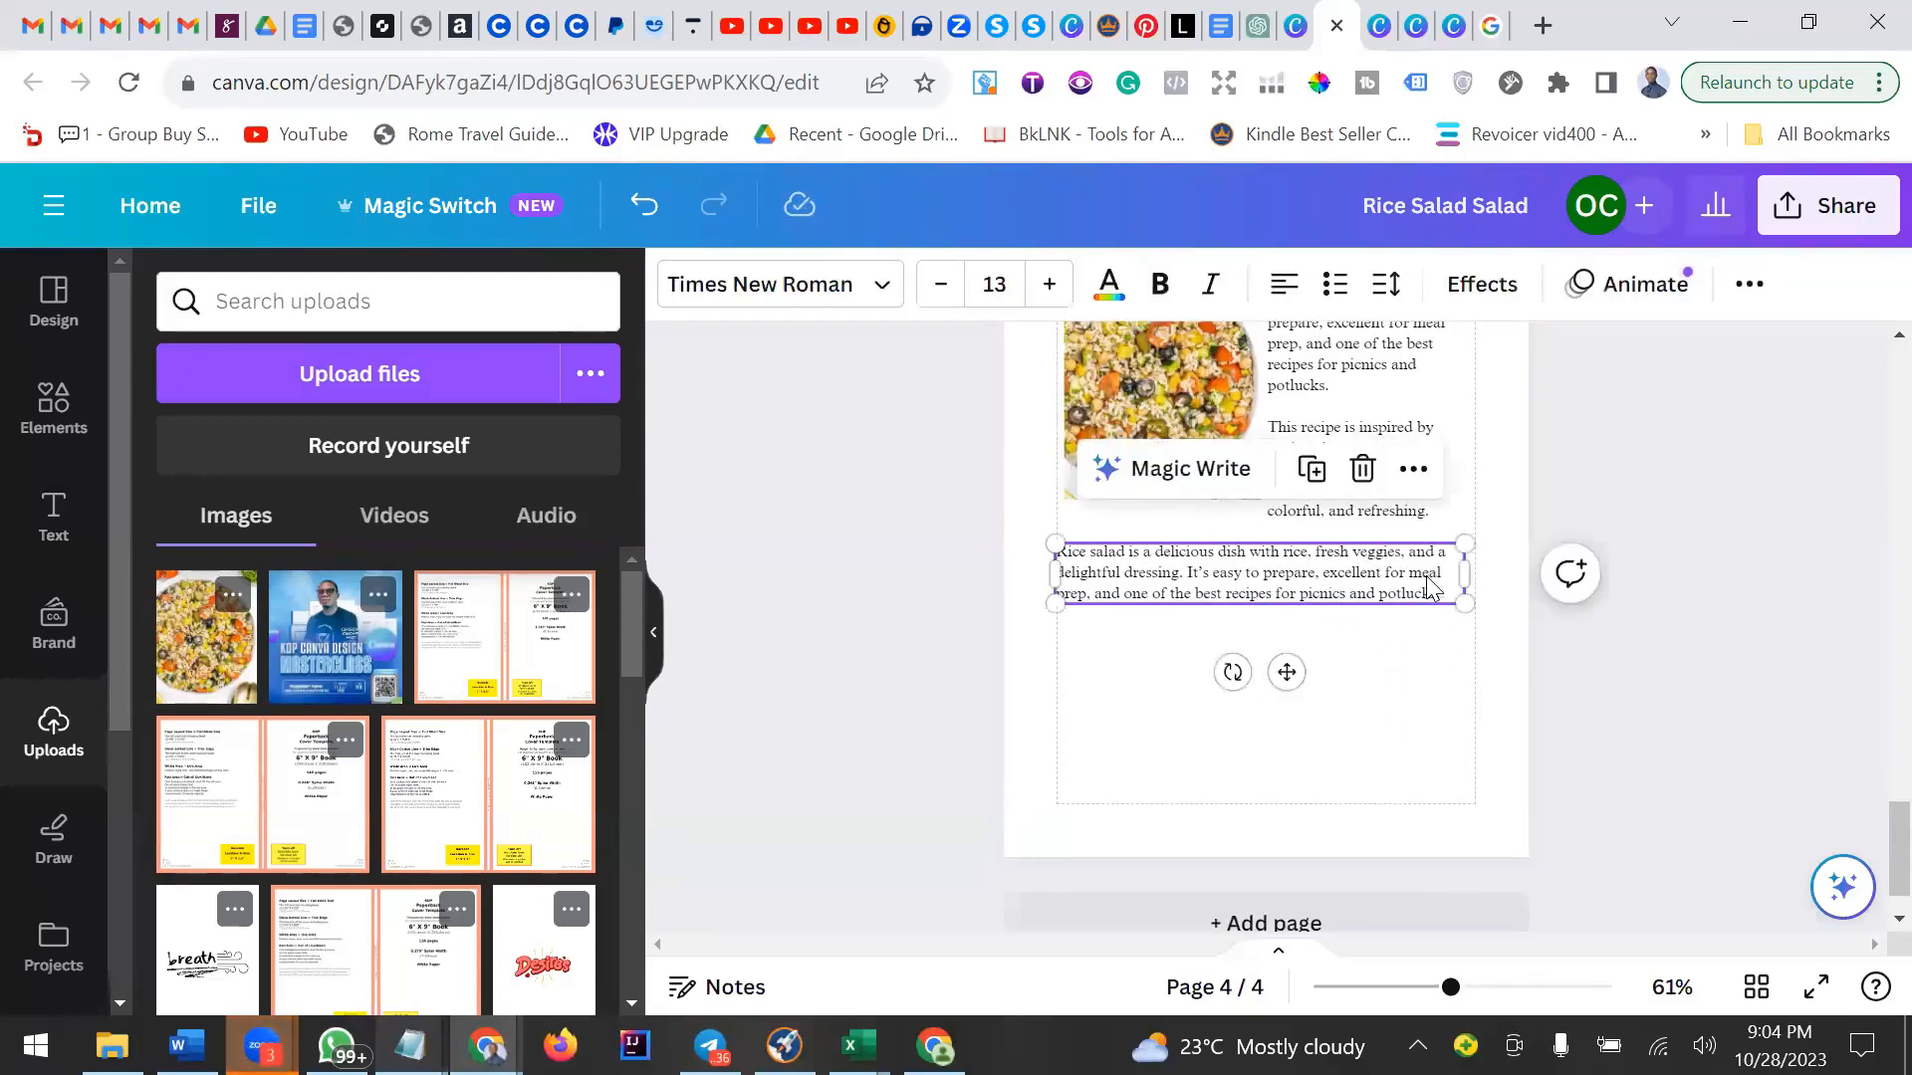
{"action": "left_click", "coordinate": [1290, 291]}
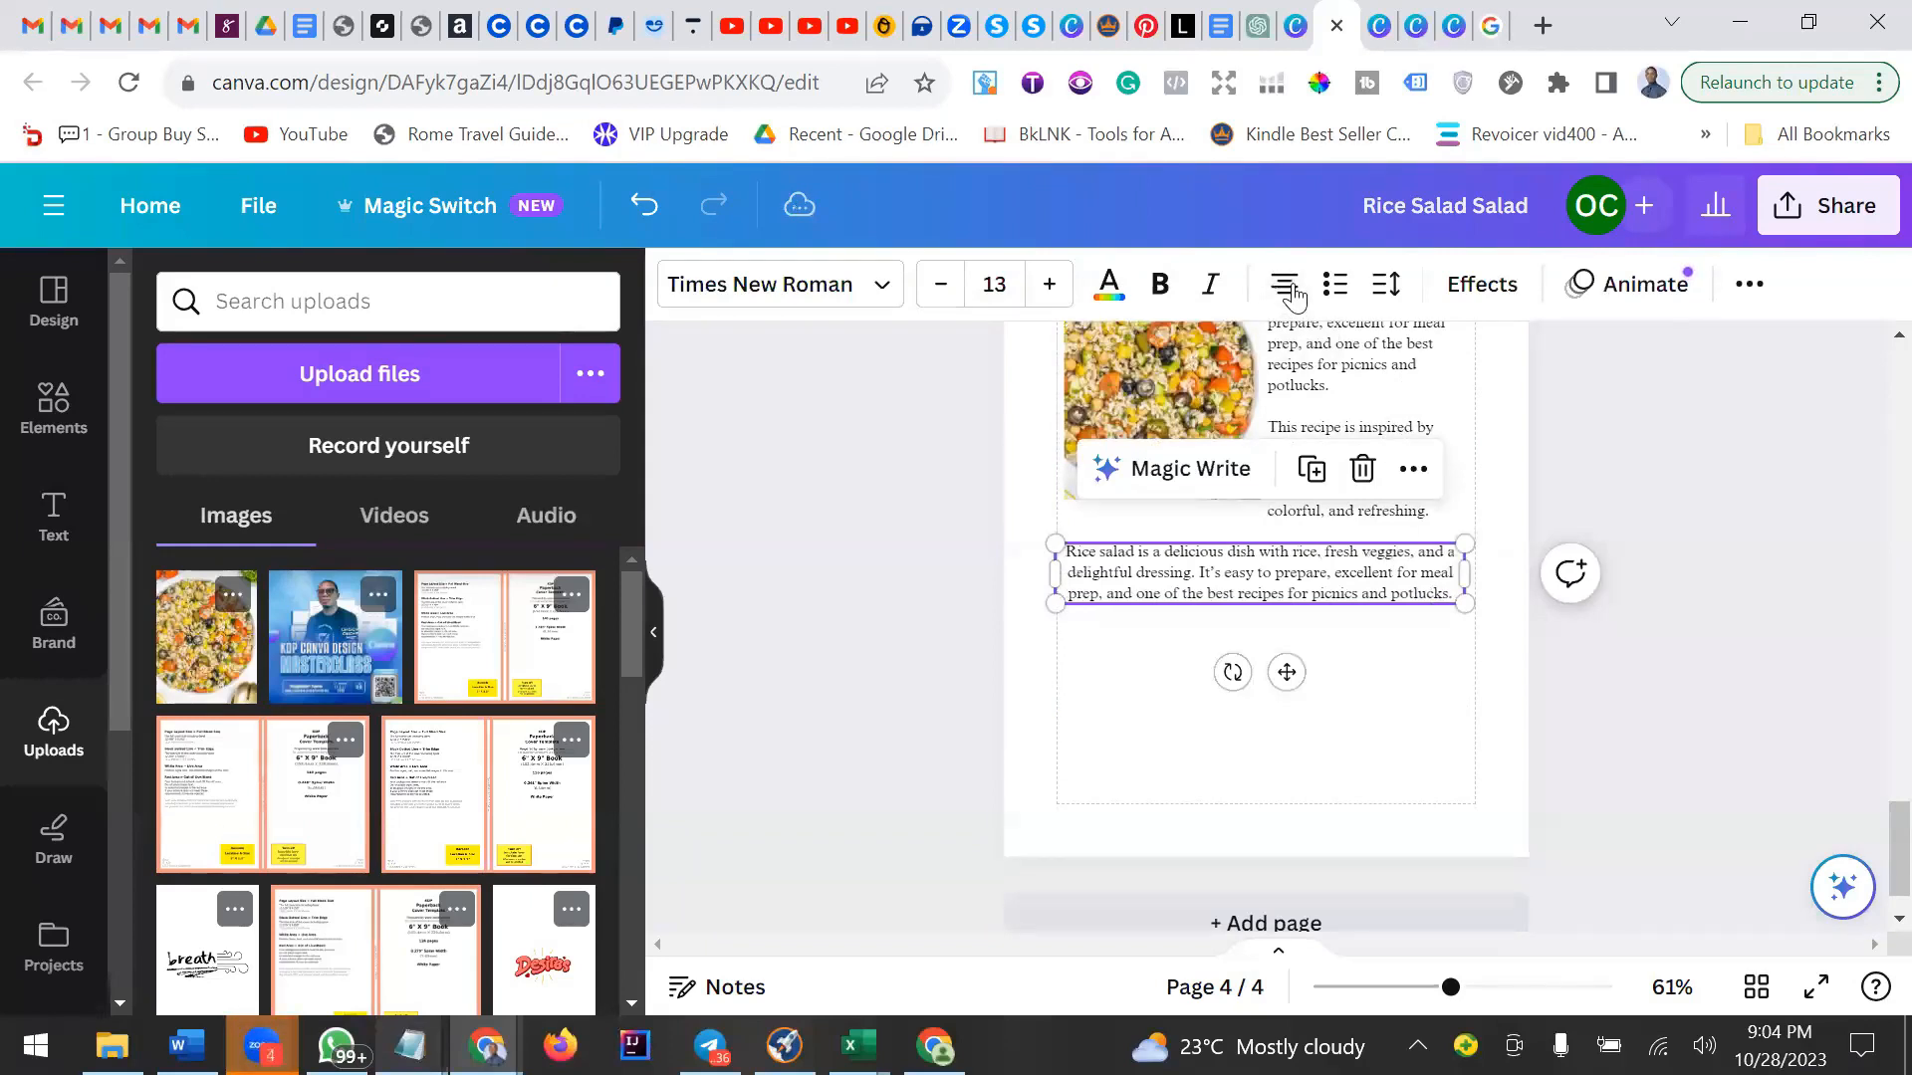
{"action": "left_click", "coordinate": [1286, 299]}
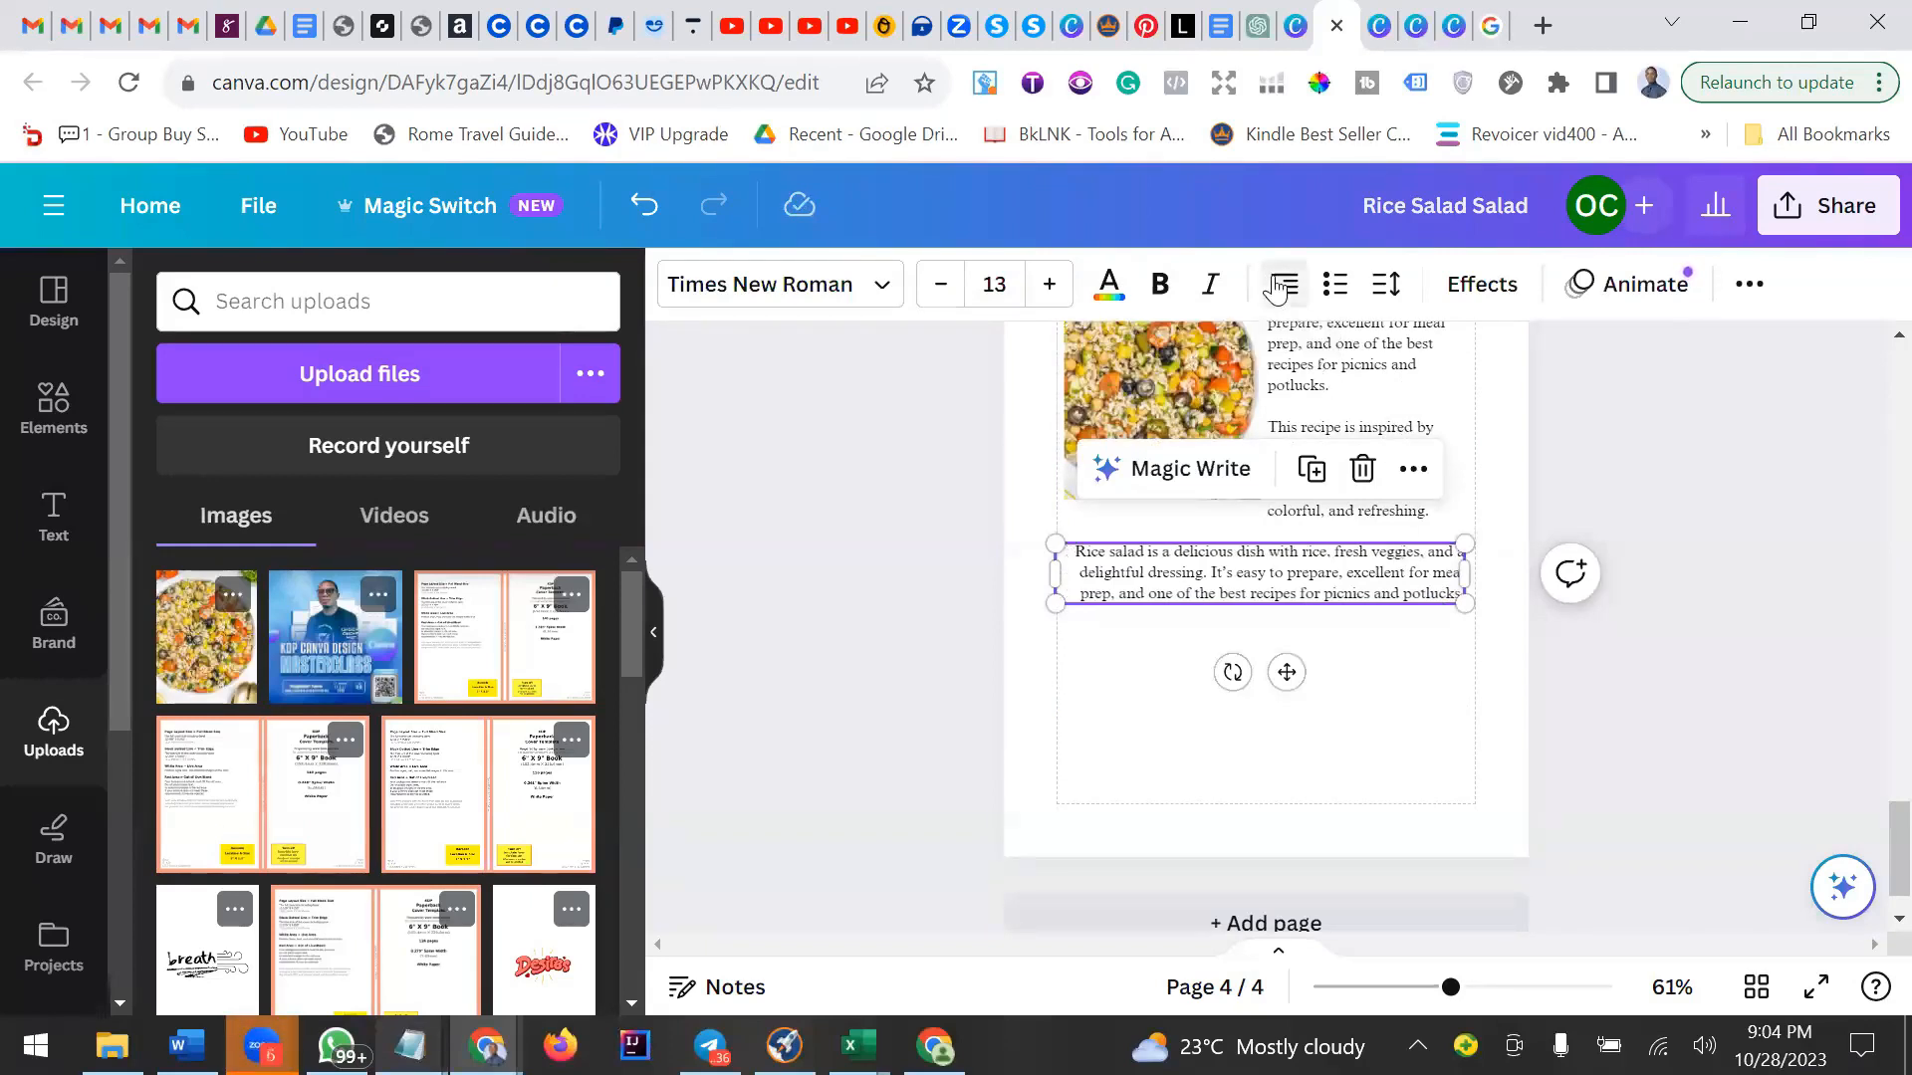
{"action": "left_click", "coordinate": [1286, 299]}
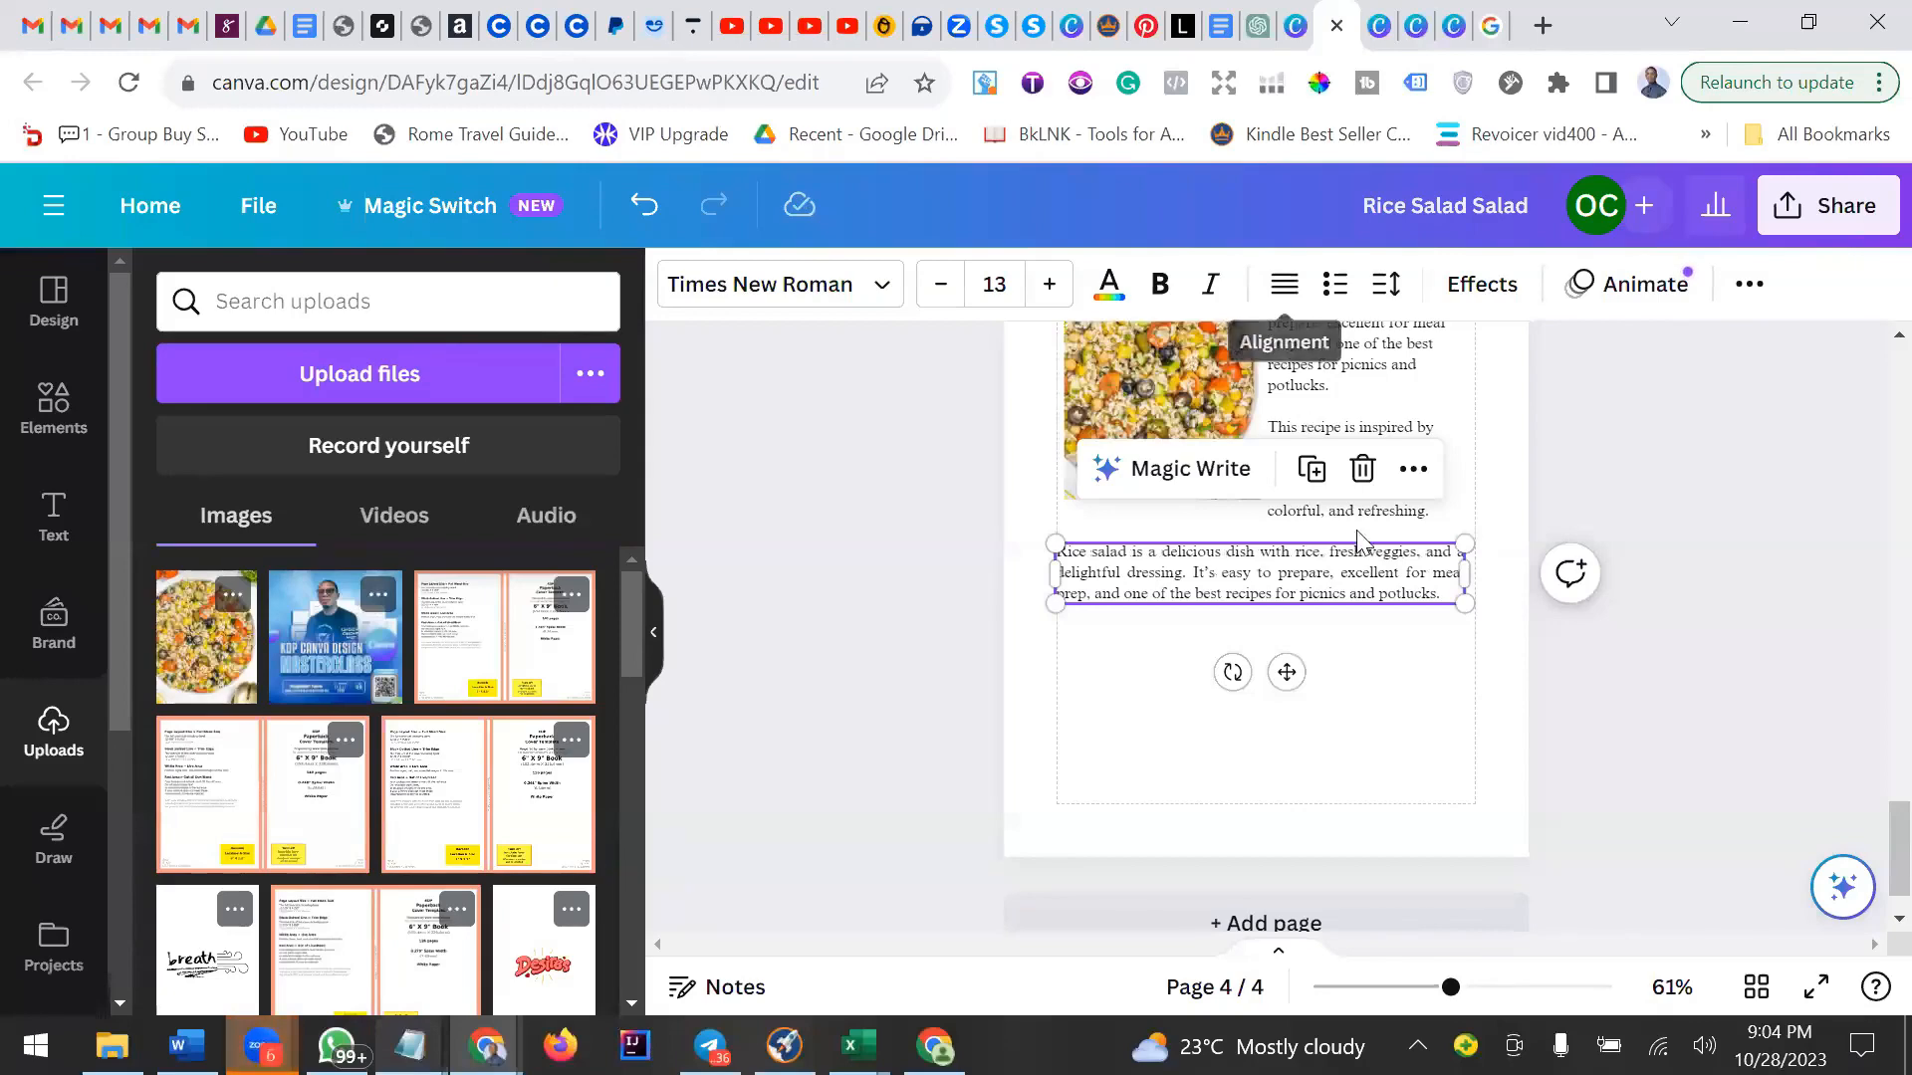
{"action": "left_click", "coordinate": [1339, 590]}
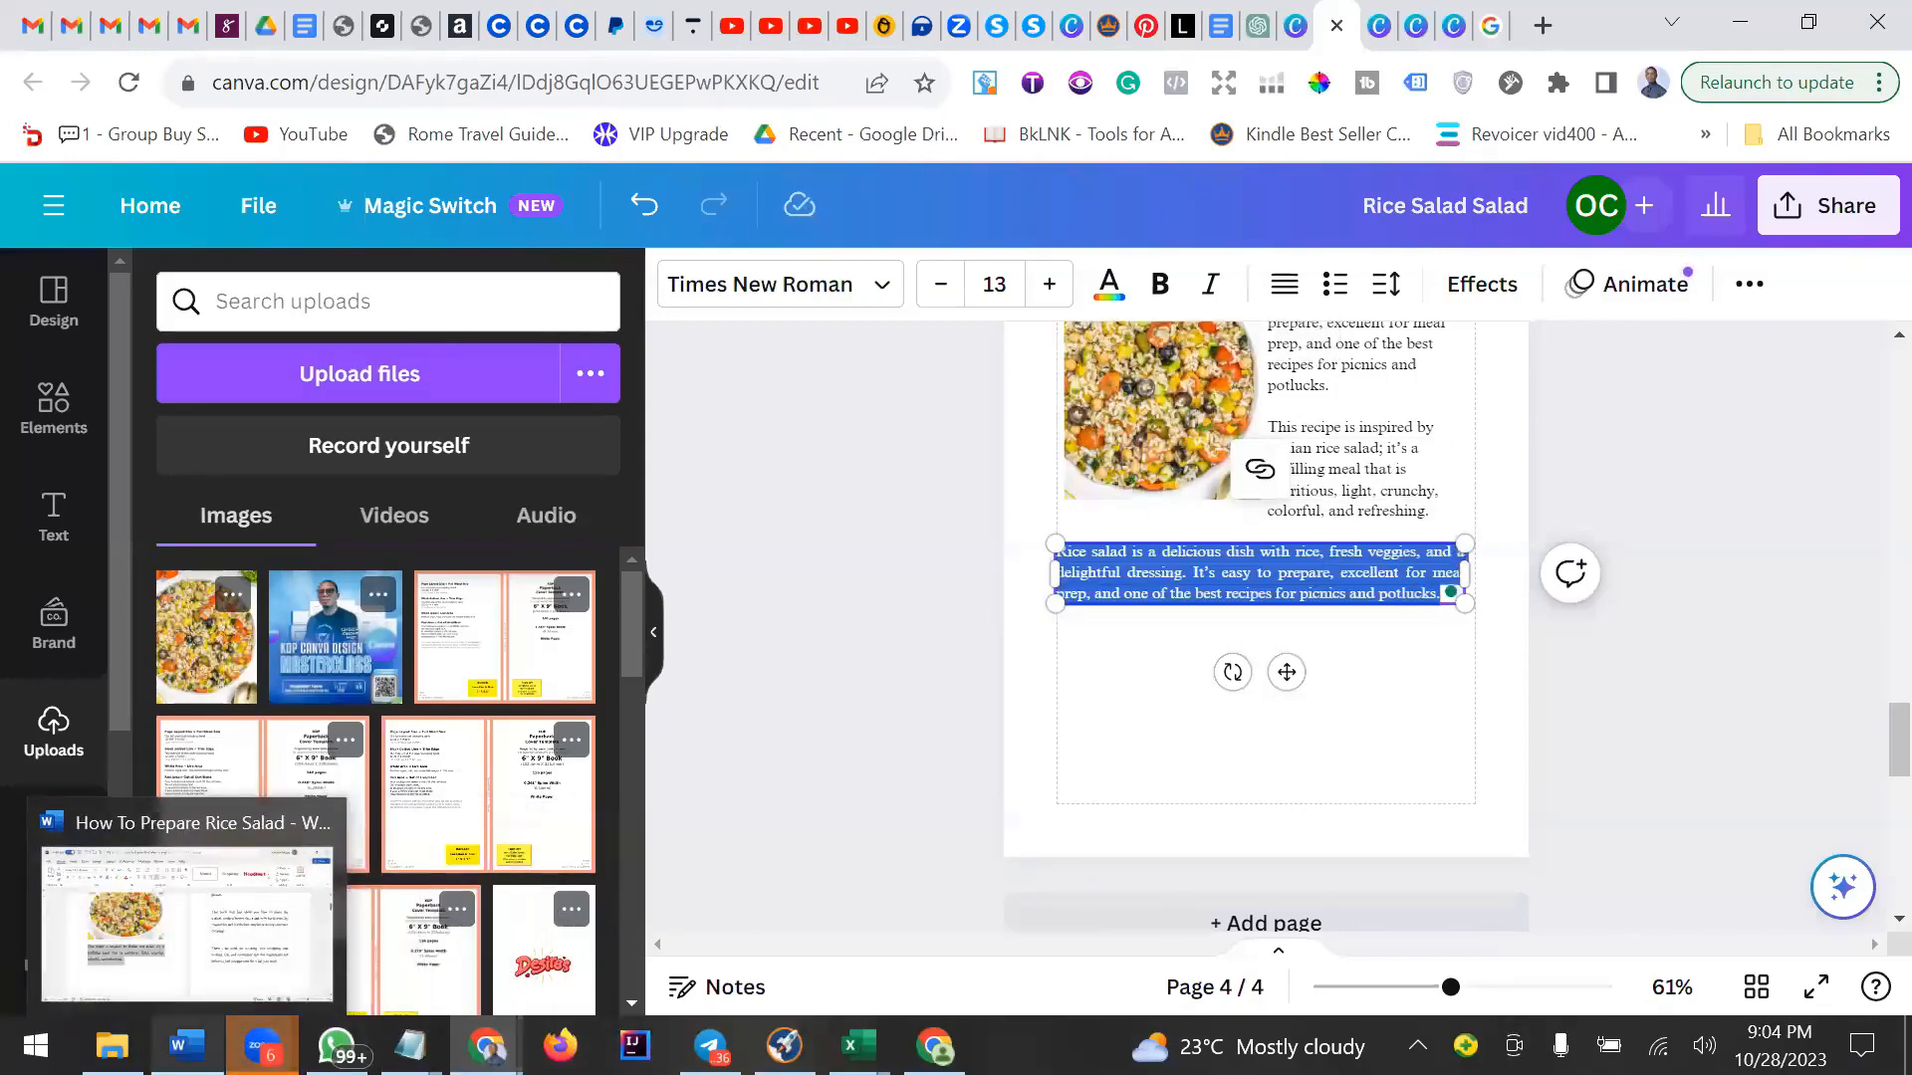
In the Word document, copy the two paragraphs from "Growing up in an Italian family" through "to potlucks, and to picnics.".
{"action": "left_click", "coordinate": [187, 1045]}
{"action": "scroll", "coordinate": [1260, 614], "scroll_direction": "down", "scroll_amount": 1}
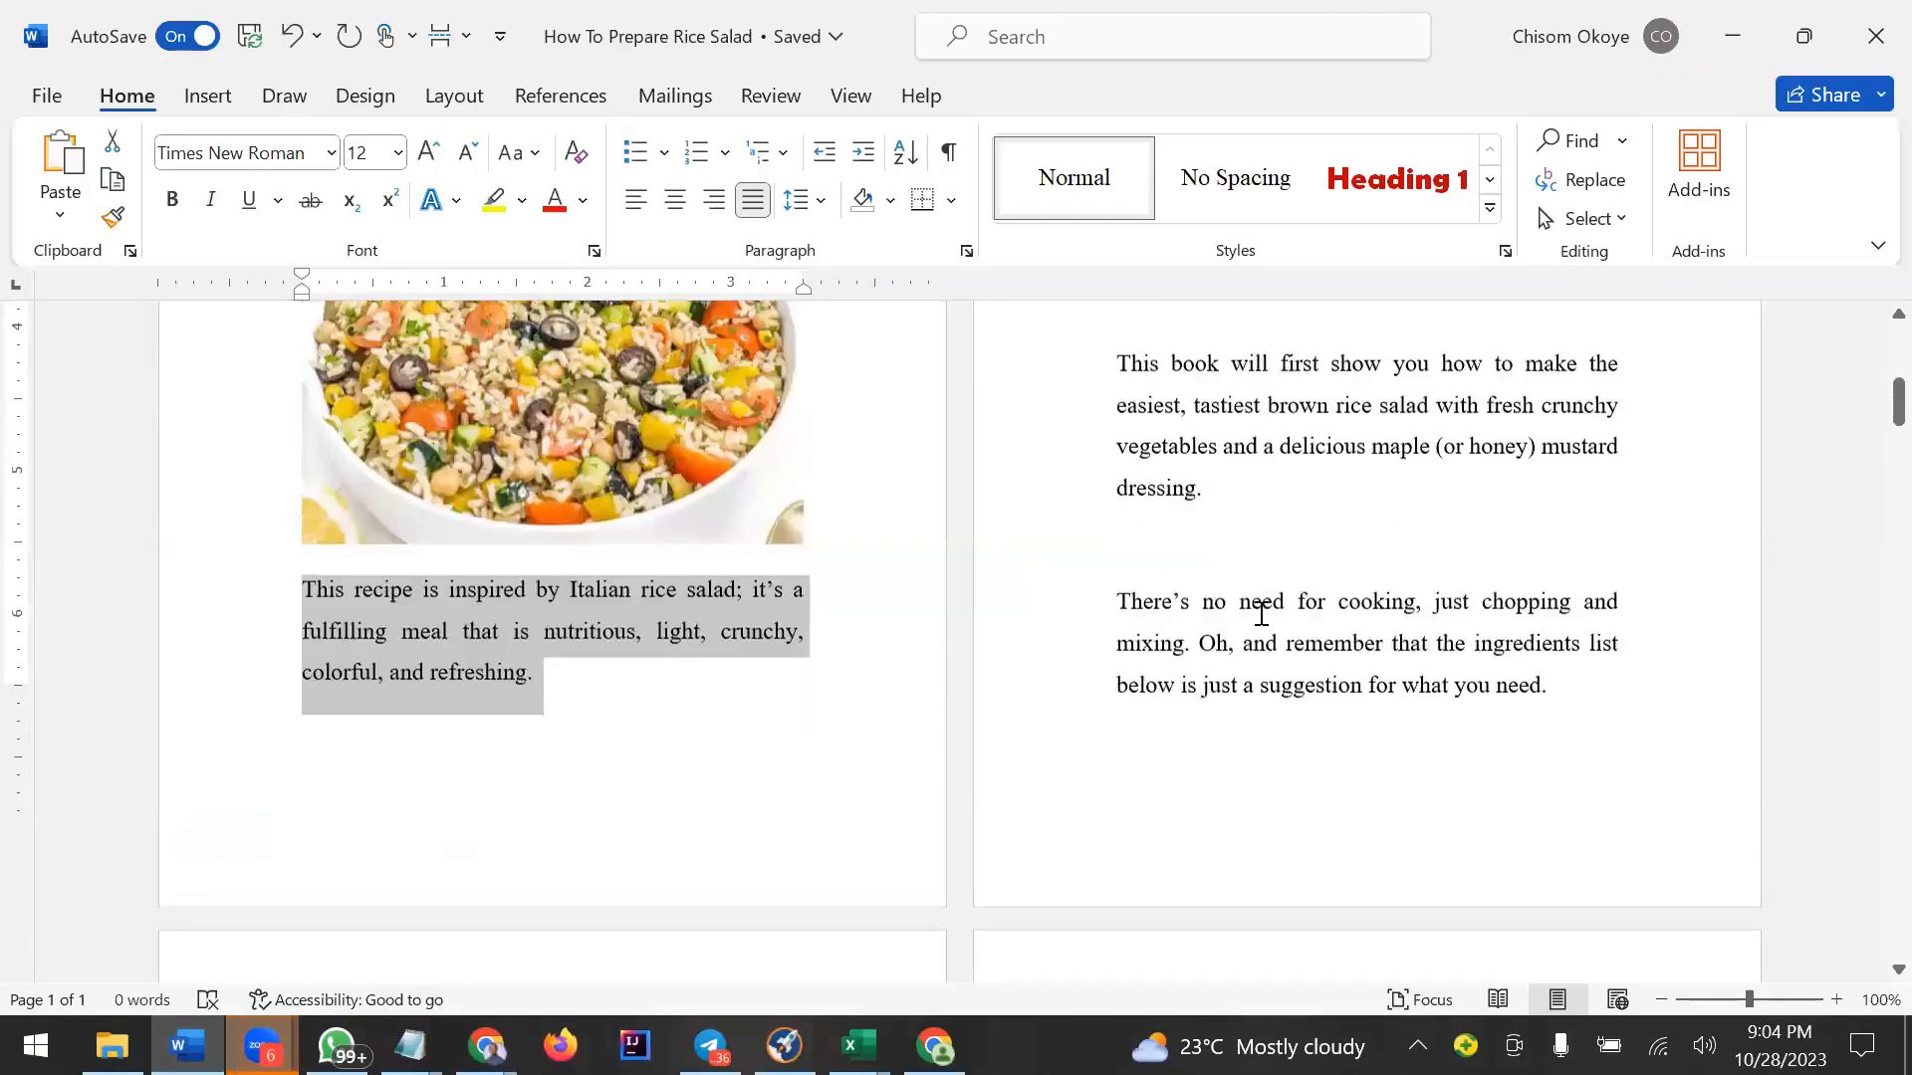
{"action": "scroll", "coordinate": [1261, 615], "scroll_direction": "up", "scroll_amount": 2}
{"action": "scroll", "coordinate": [1261, 613], "scroll_direction": "up", "scroll_amount": 1}
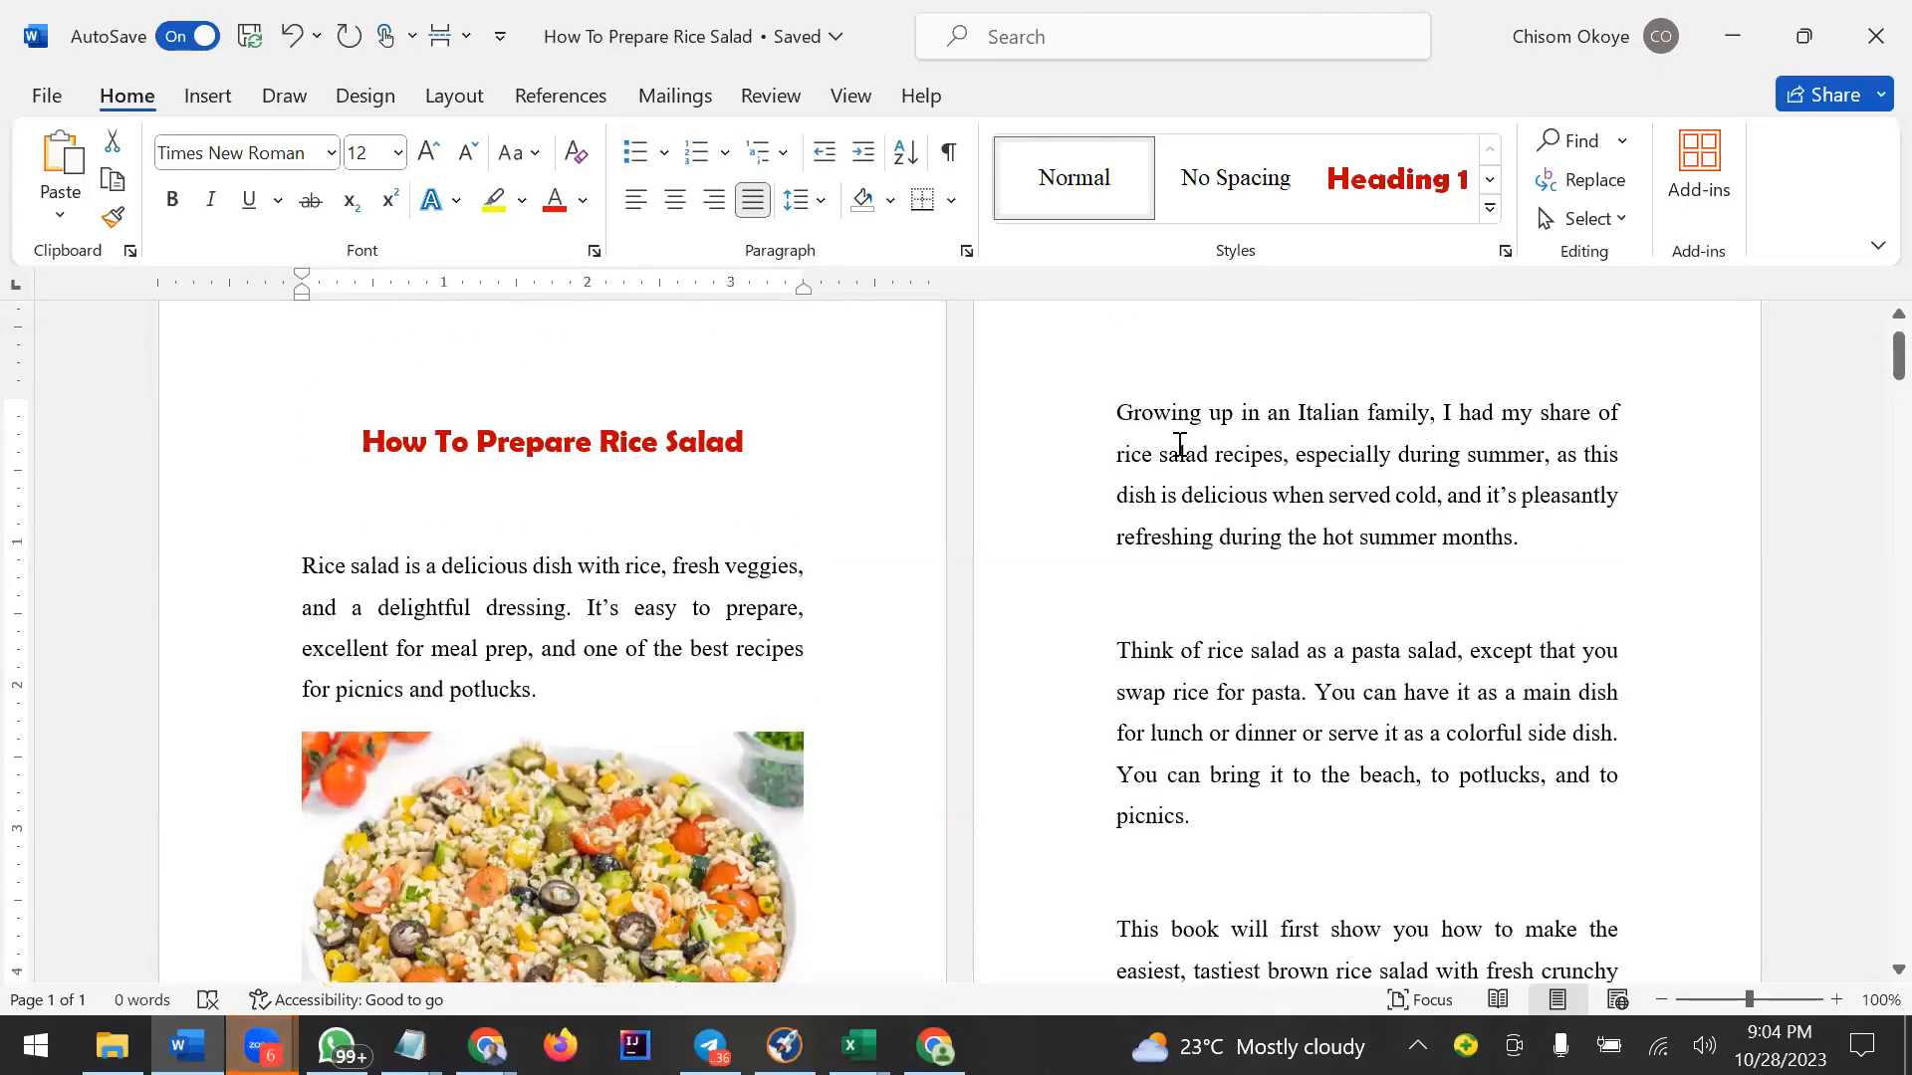
{"action": "left_click_drag", "start_coordinate": [1116, 413], "coordinate": [1200, 815]}
{"action": "key", "text": "ctrl+c"}
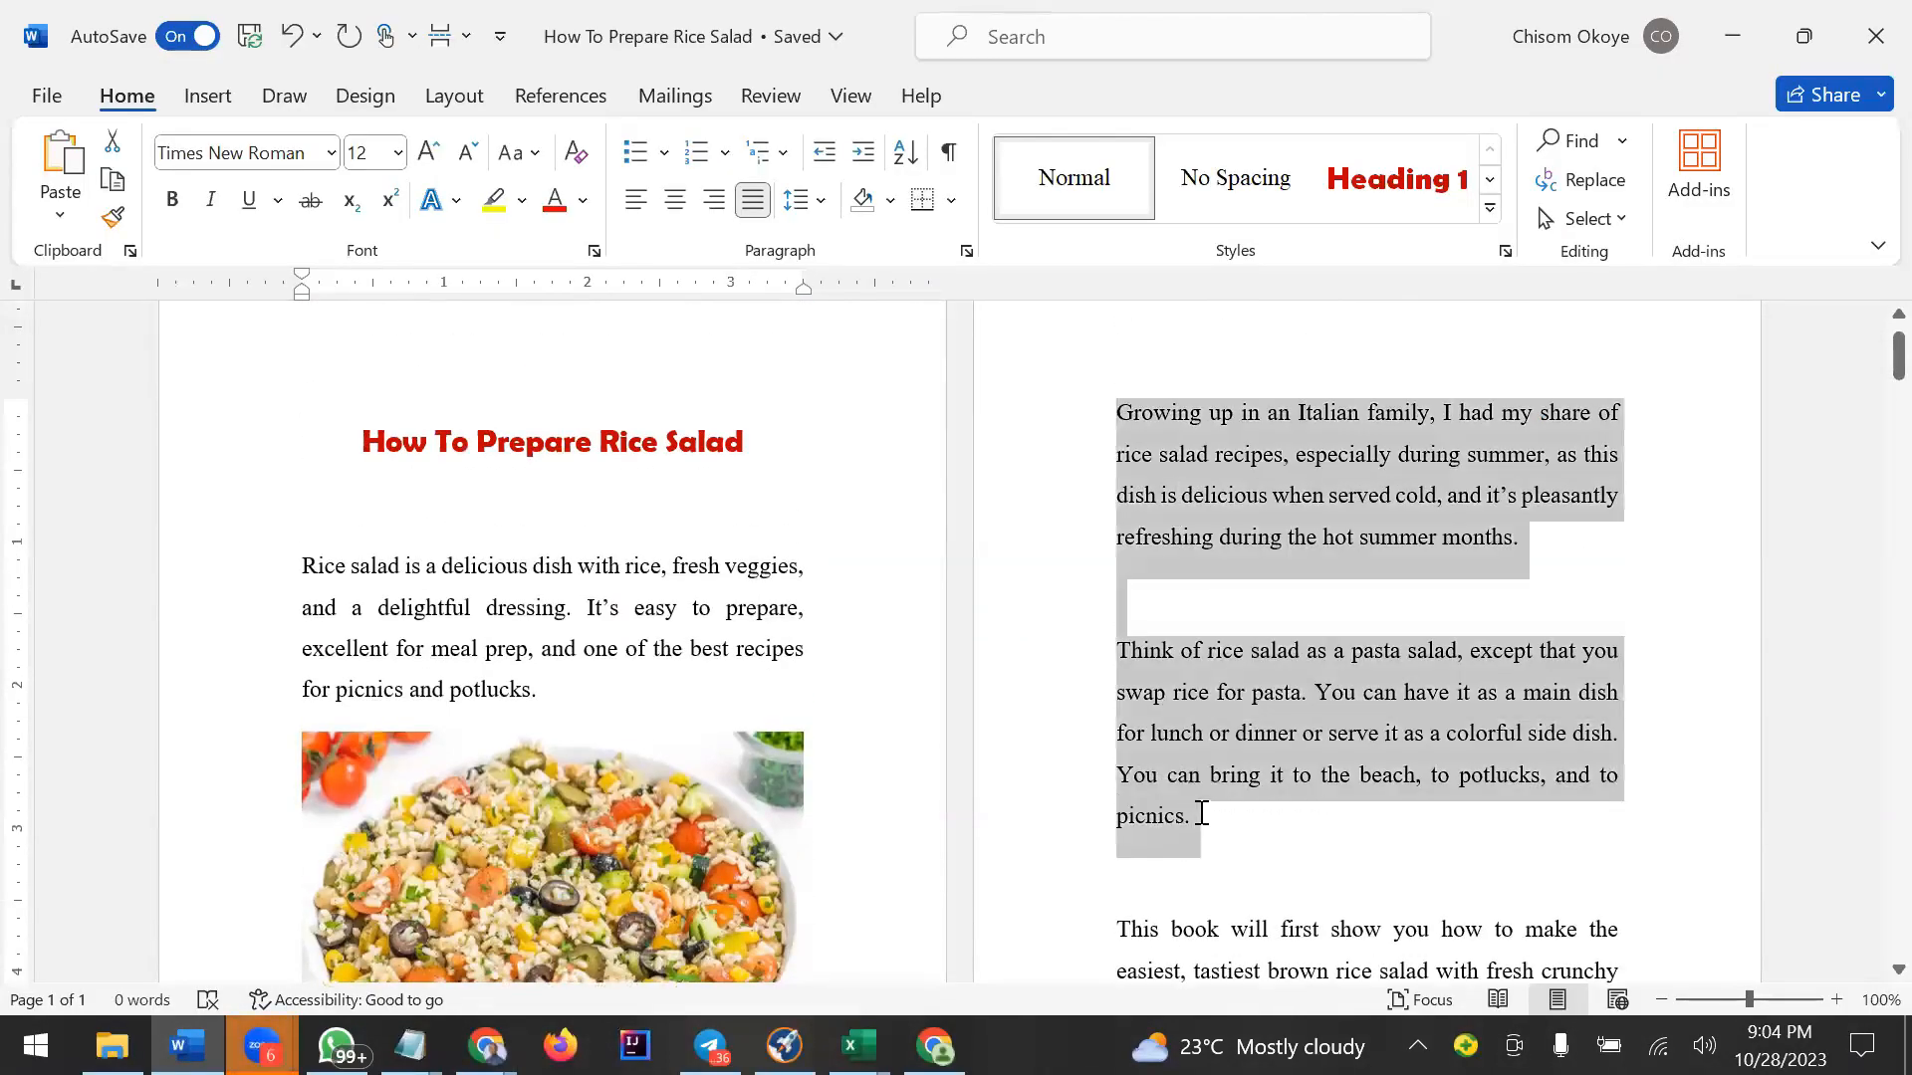
{"action": "right_click", "coordinate": [1242, 637]}
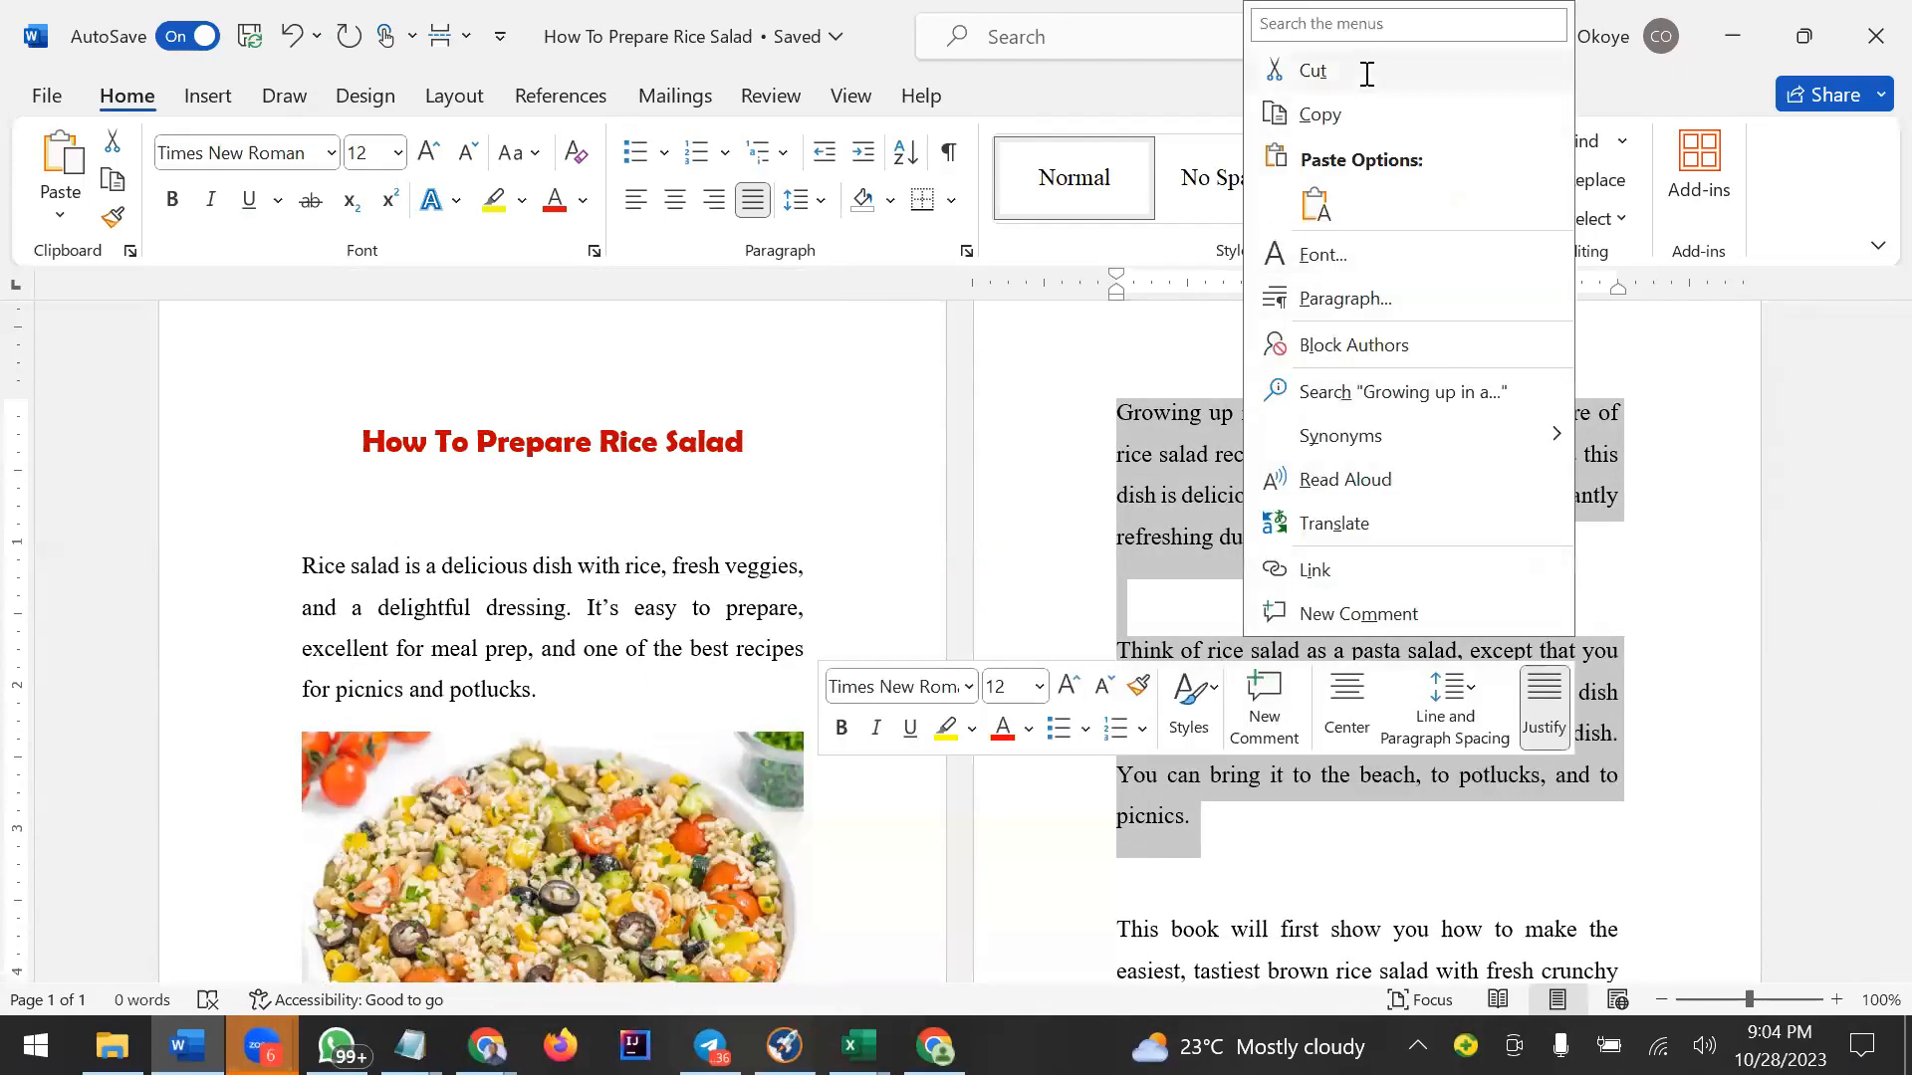
{"action": "left_click", "coordinate": [1366, 113]}
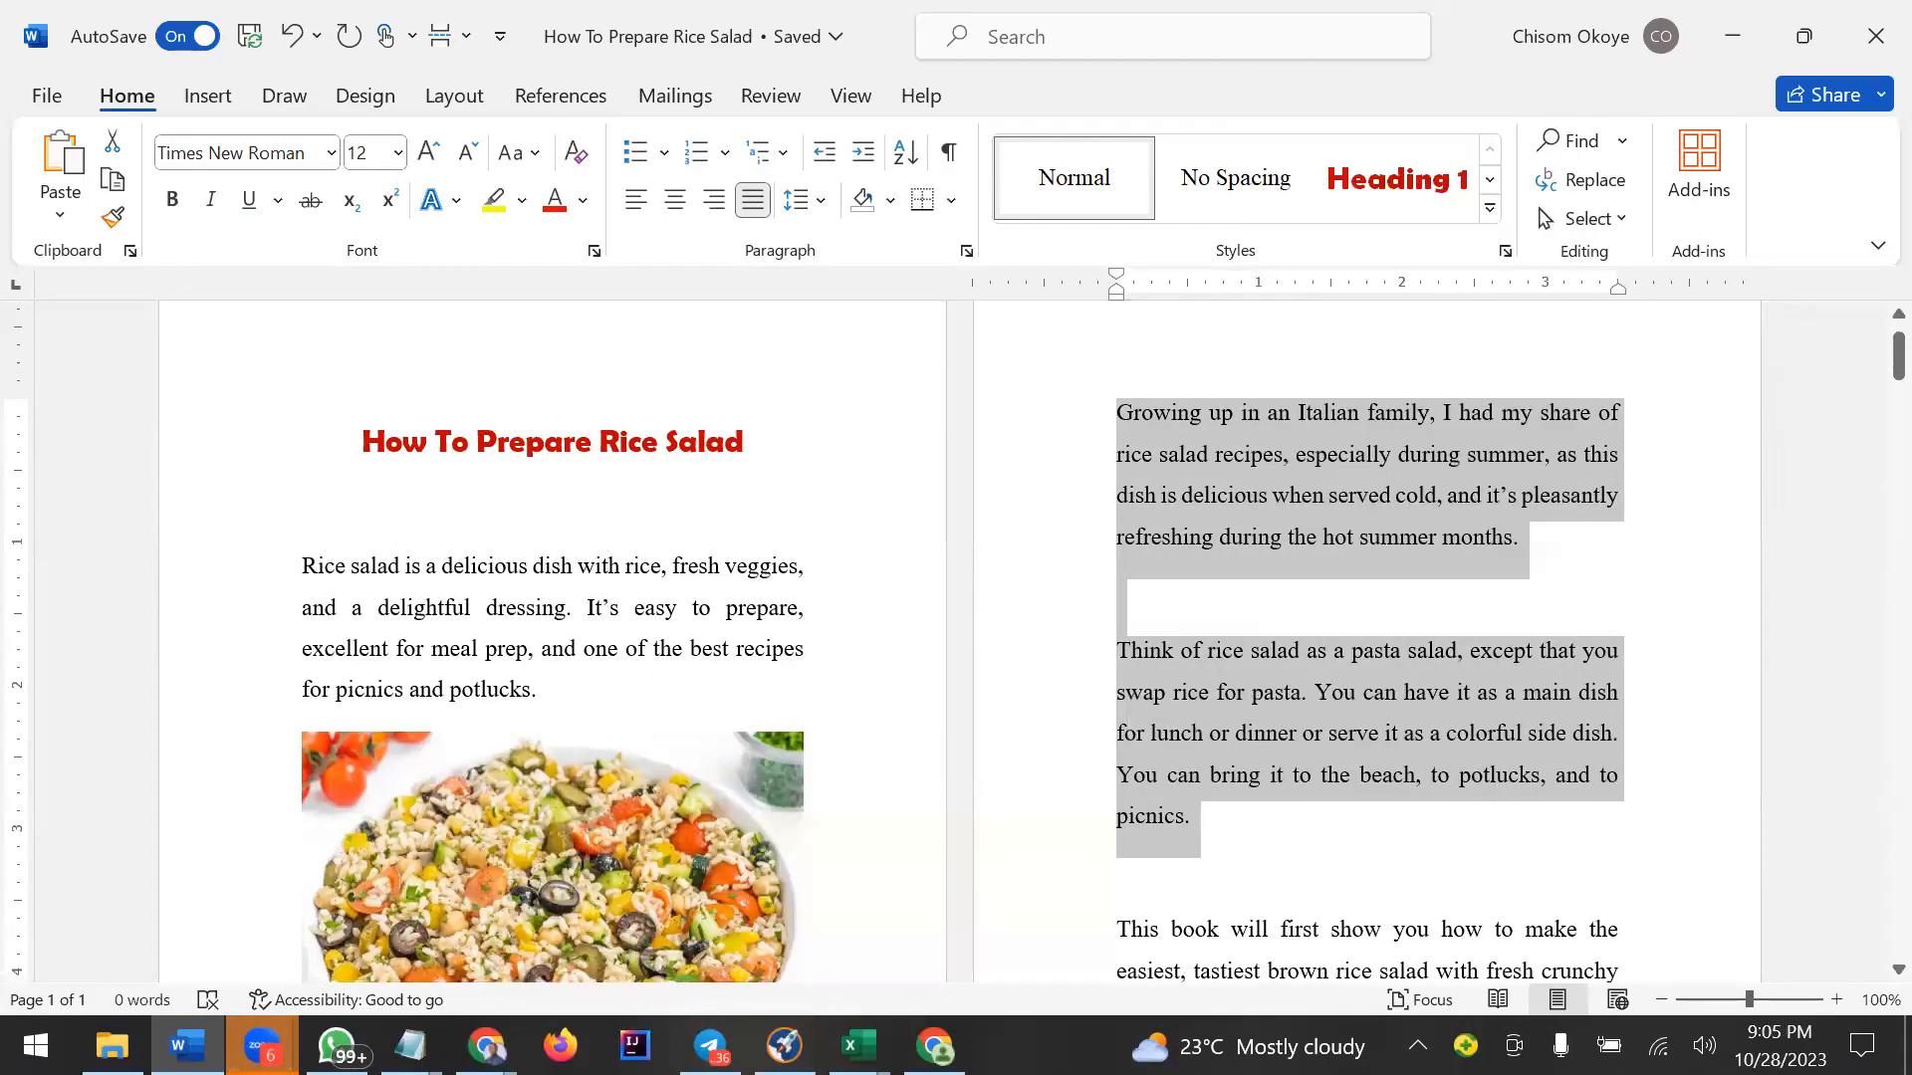
Pass the copied paragraphs through Notepad and paste them to replace the text of the full-width paragraph below the photo.
{"action": "left_click", "coordinate": [411, 1045]}
{"action": "key", "text": "ctrl+v"}
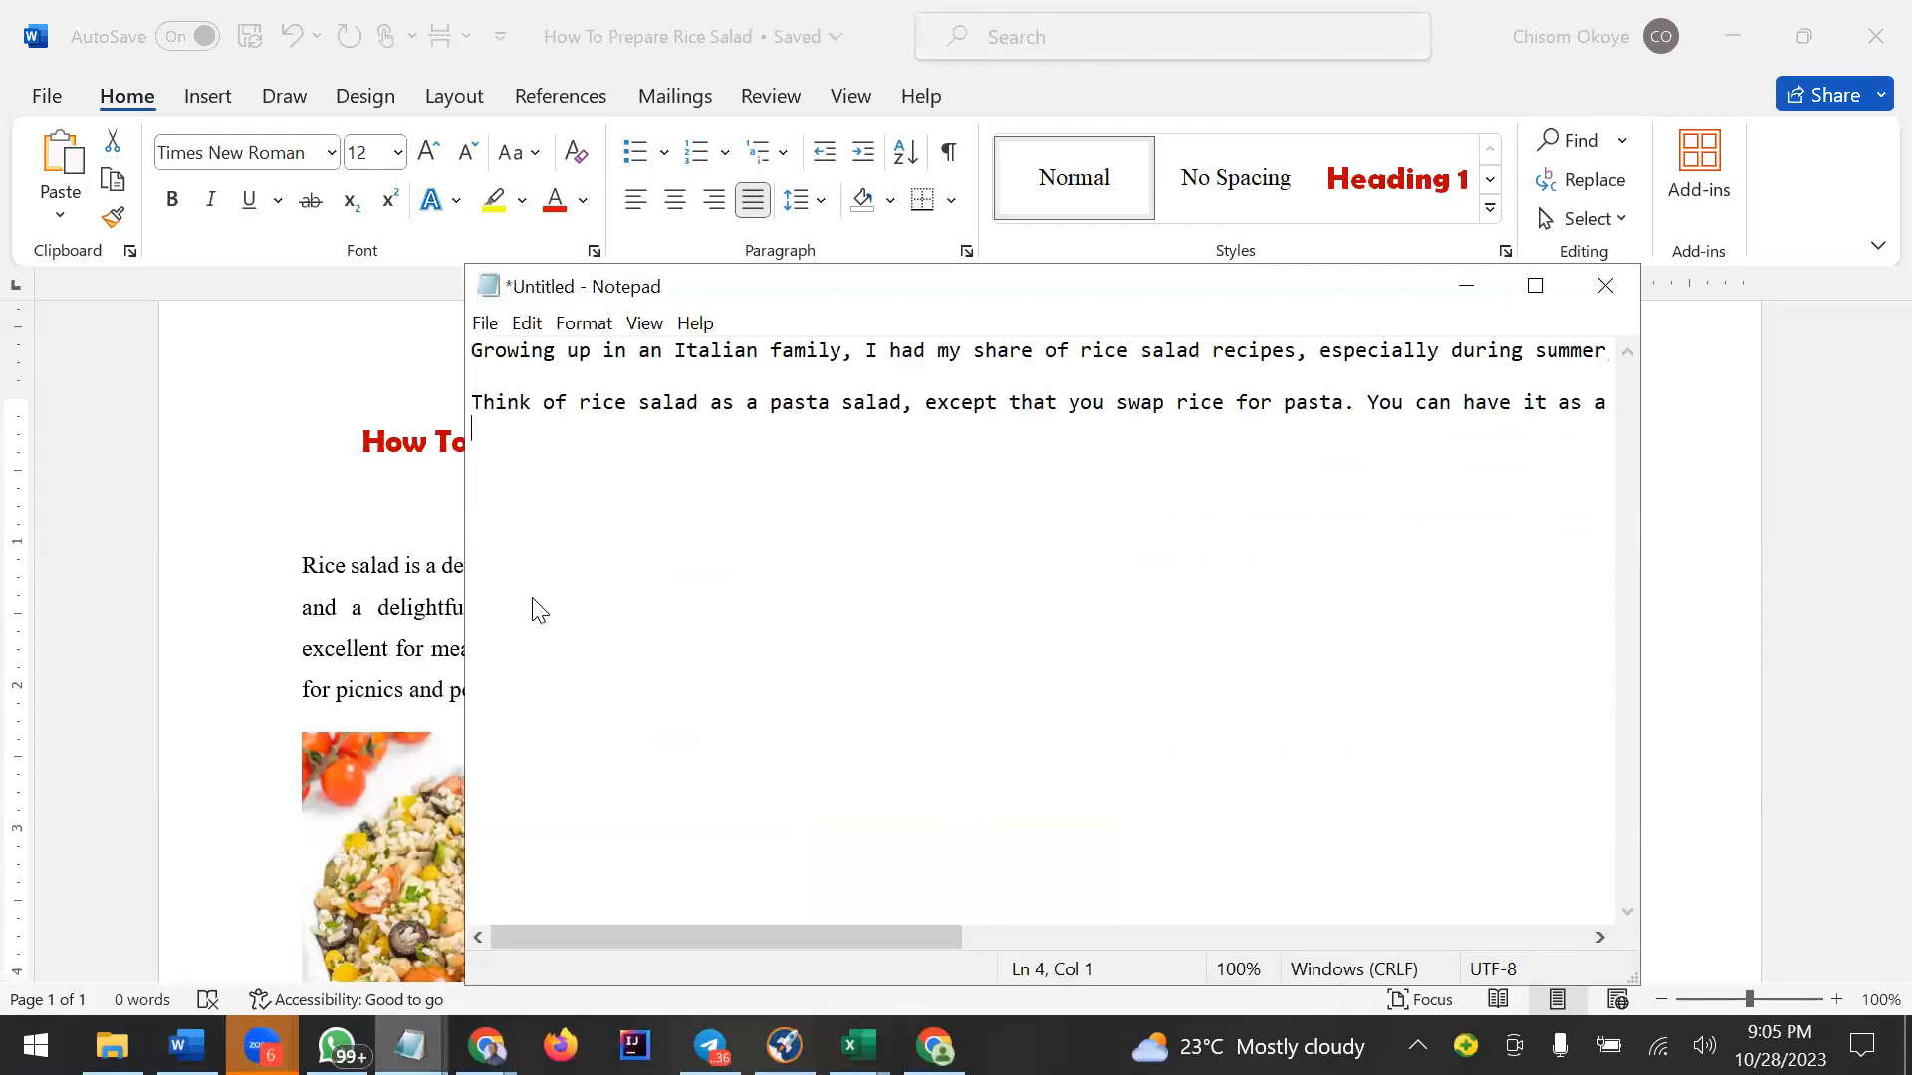
{"action": "key", "text": "ctrl+a"}
{"action": "key", "text": "Delete"}
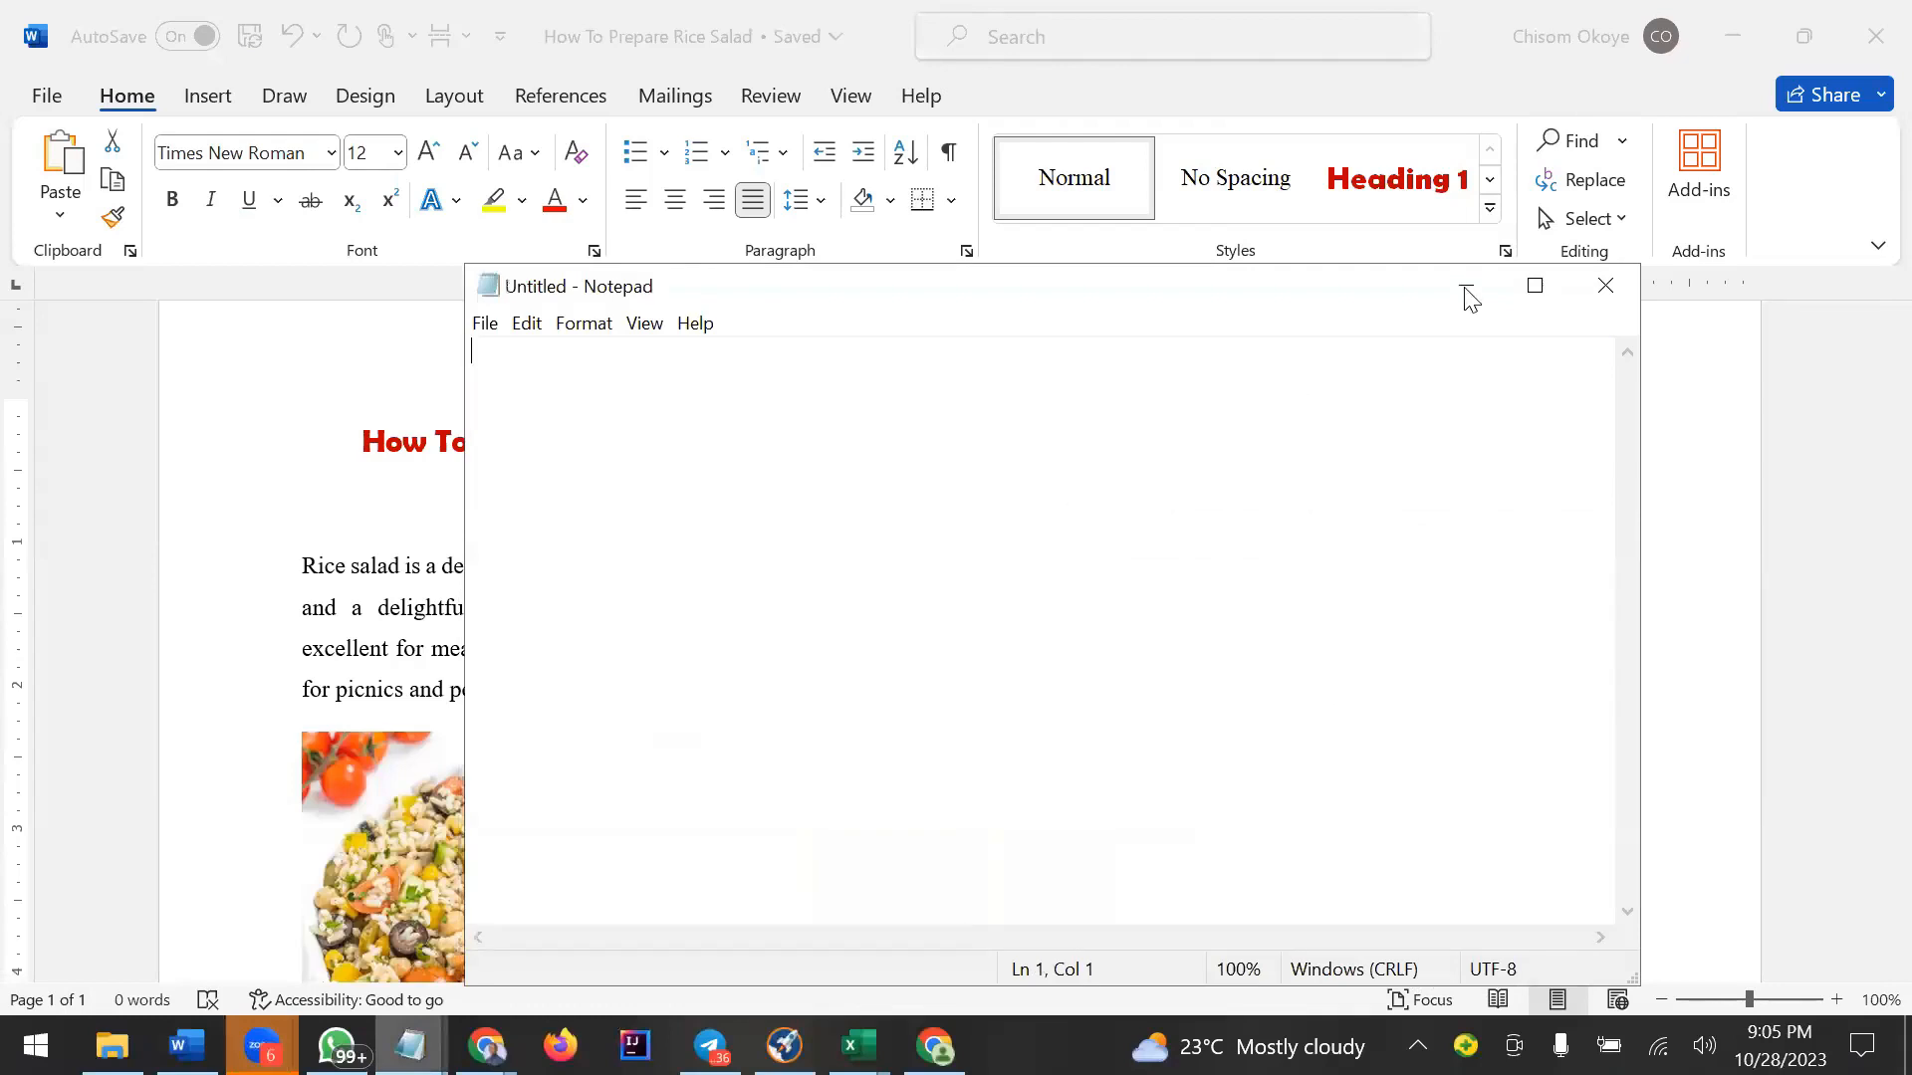
{"action": "mouse_move", "coordinate": [486, 1045]}
{"action": "left_click", "coordinate": [418, 921]}
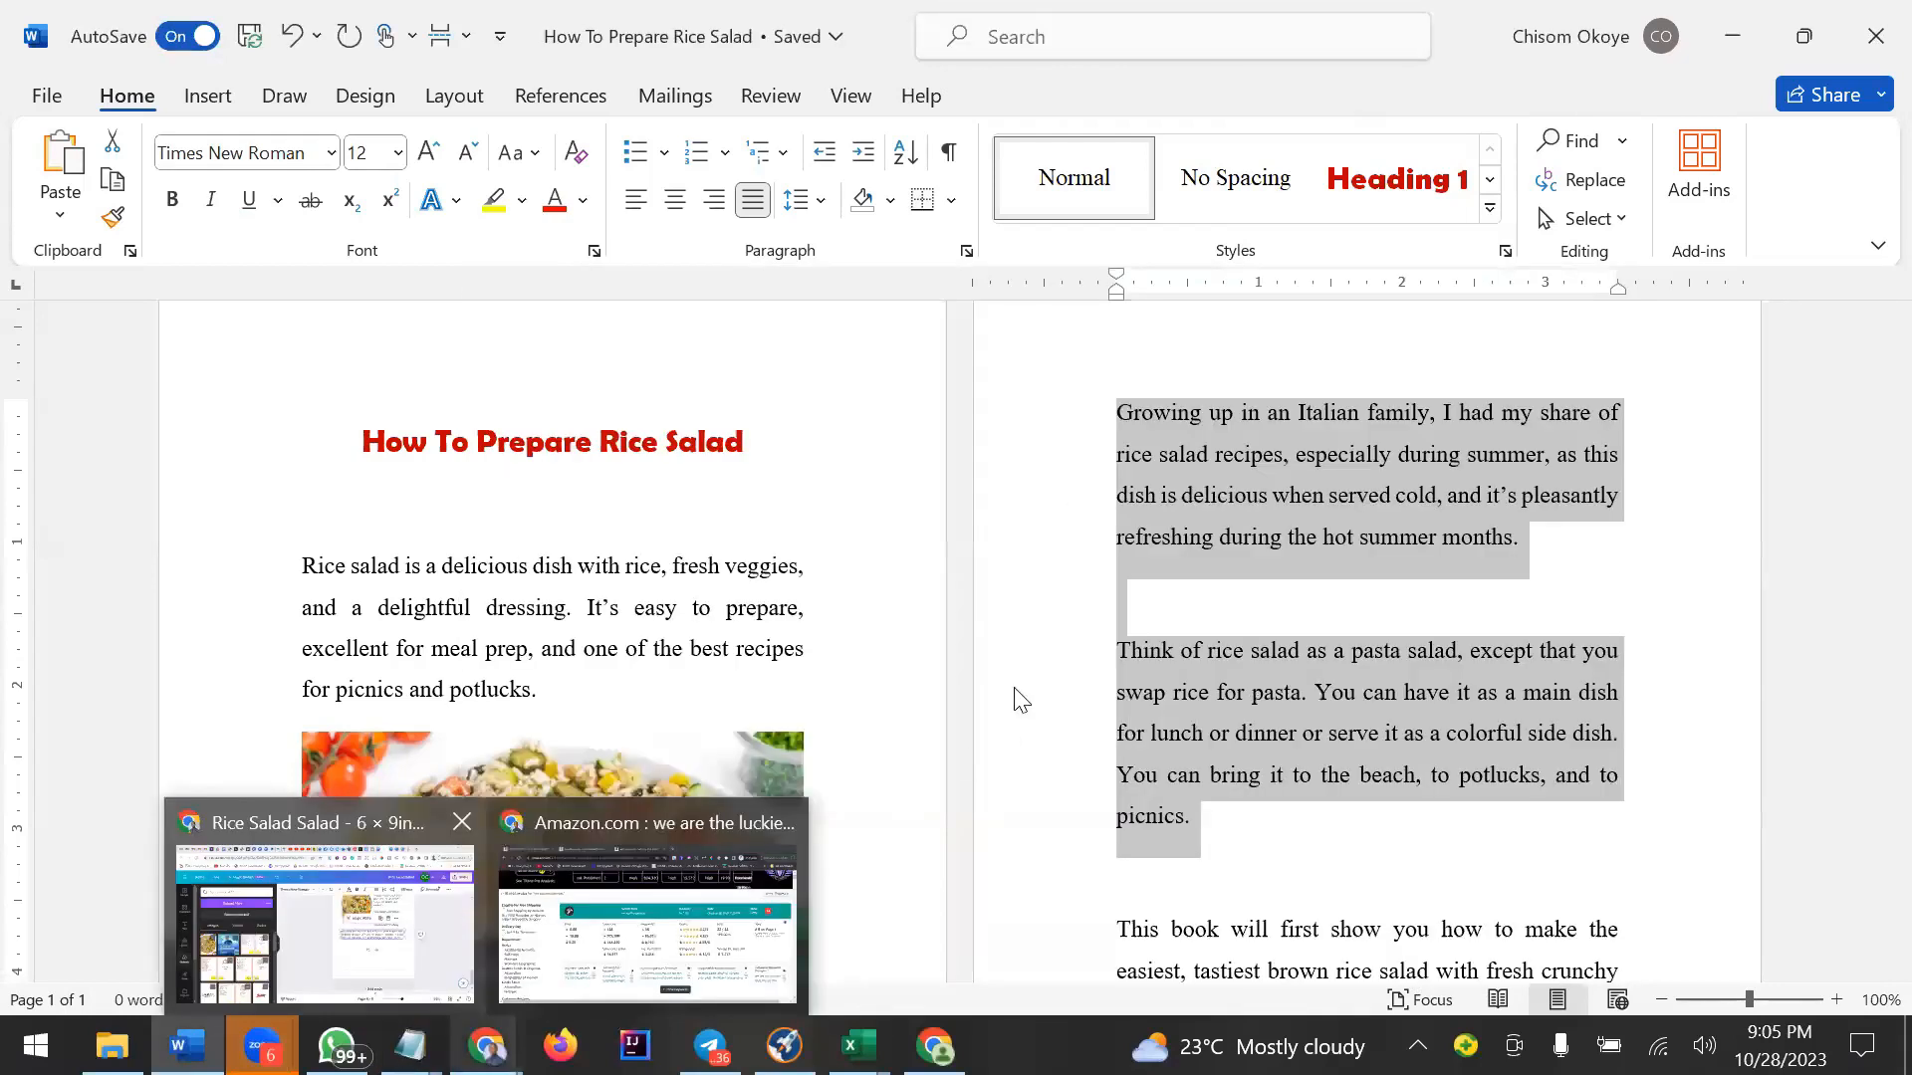
{"action": "left_click", "coordinate": [1242, 573]}
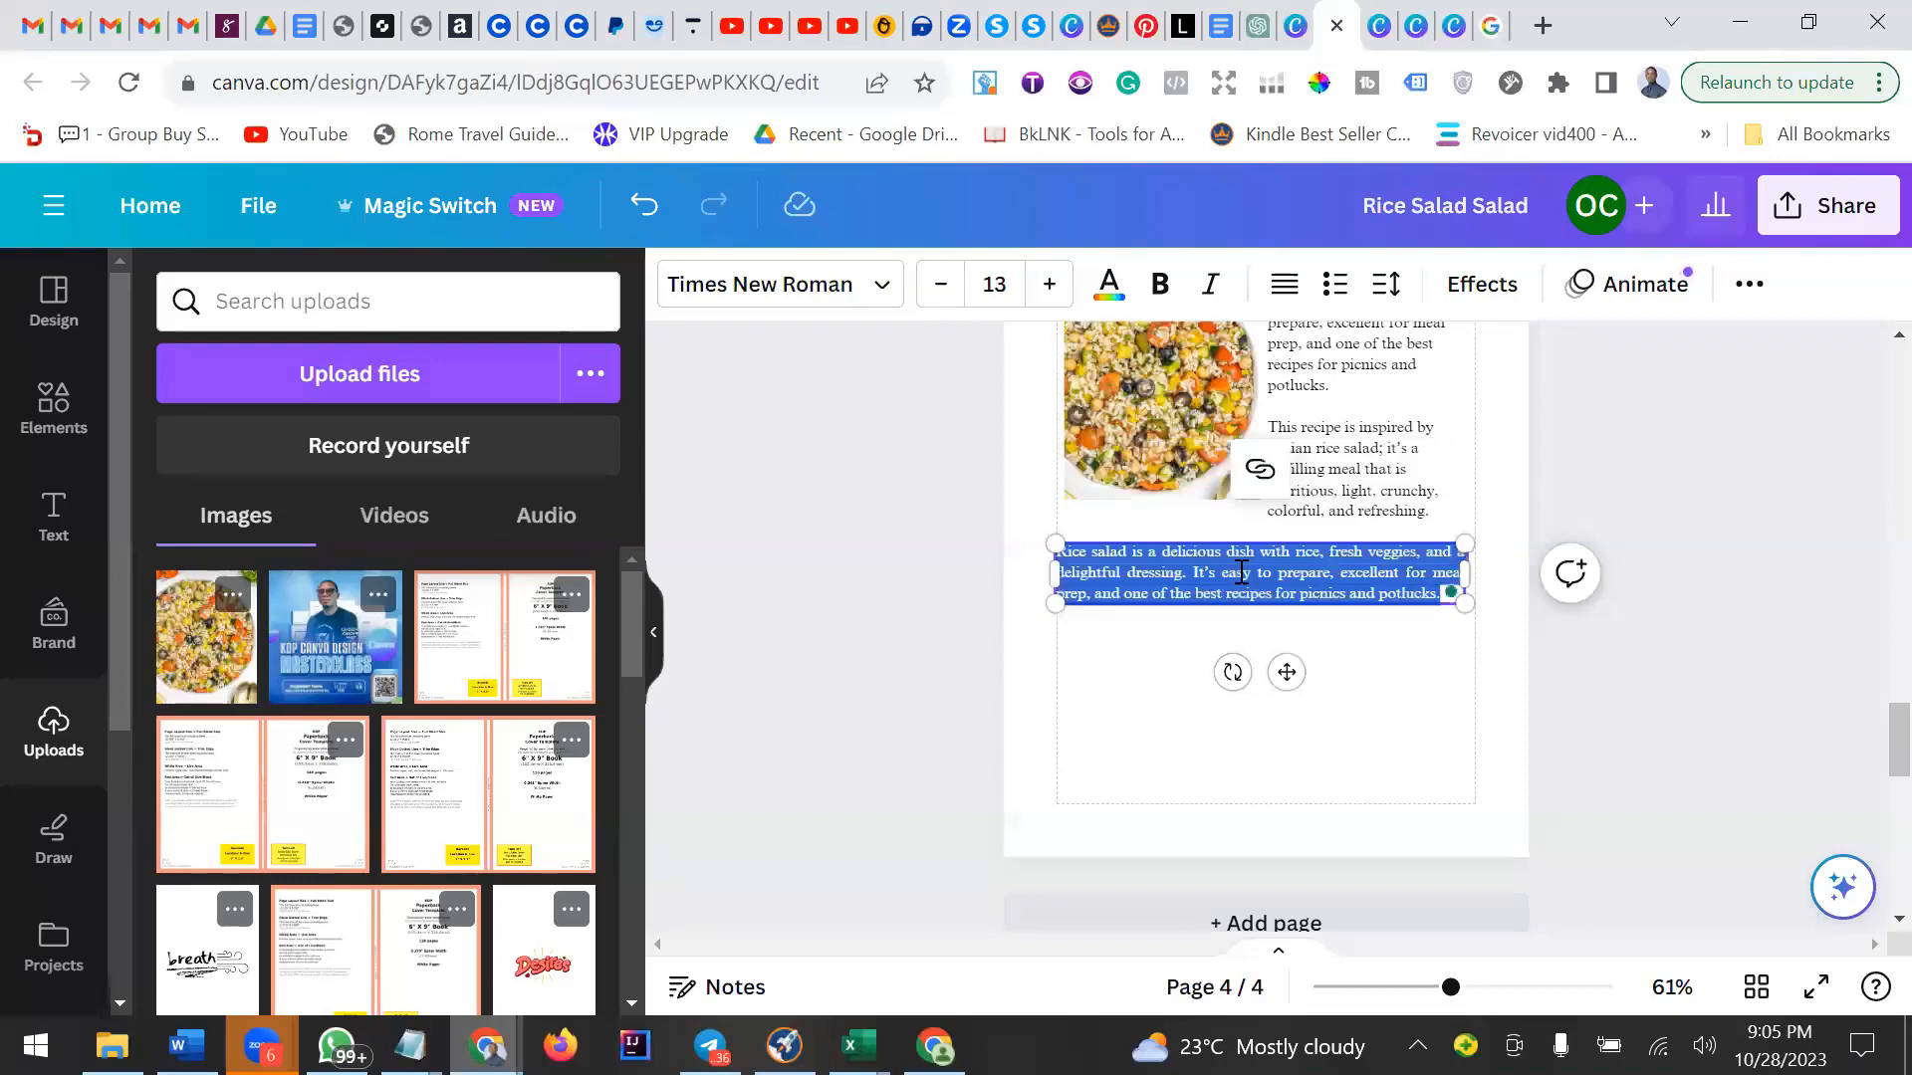
{"action": "key", "text": "ctrl+v"}
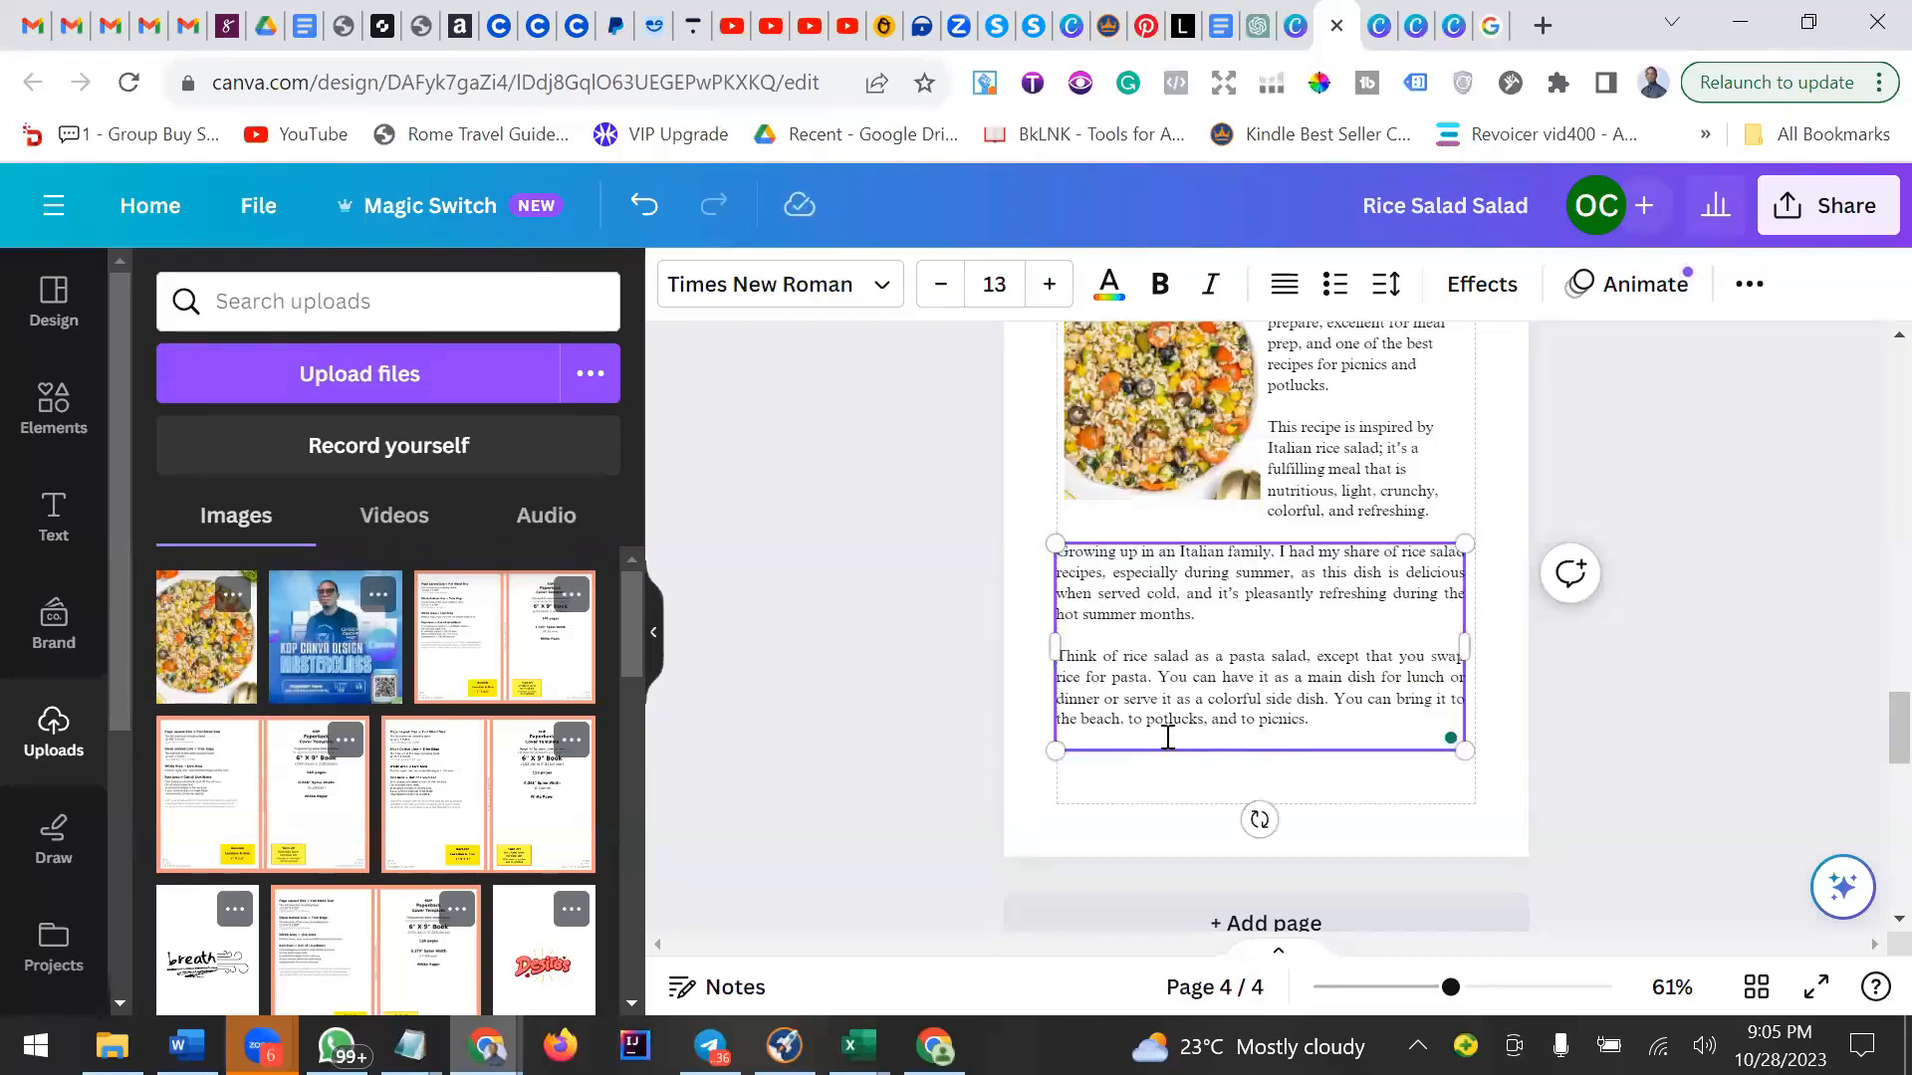
Shift the full-width paragraph box below the photo slightly right and stretch its right edge a little wider.
{"action": "left_click", "coordinate": [1406, 772]}
{"action": "scroll", "coordinate": [1409, 770], "scroll_direction": "up", "scroll_amount": 3}
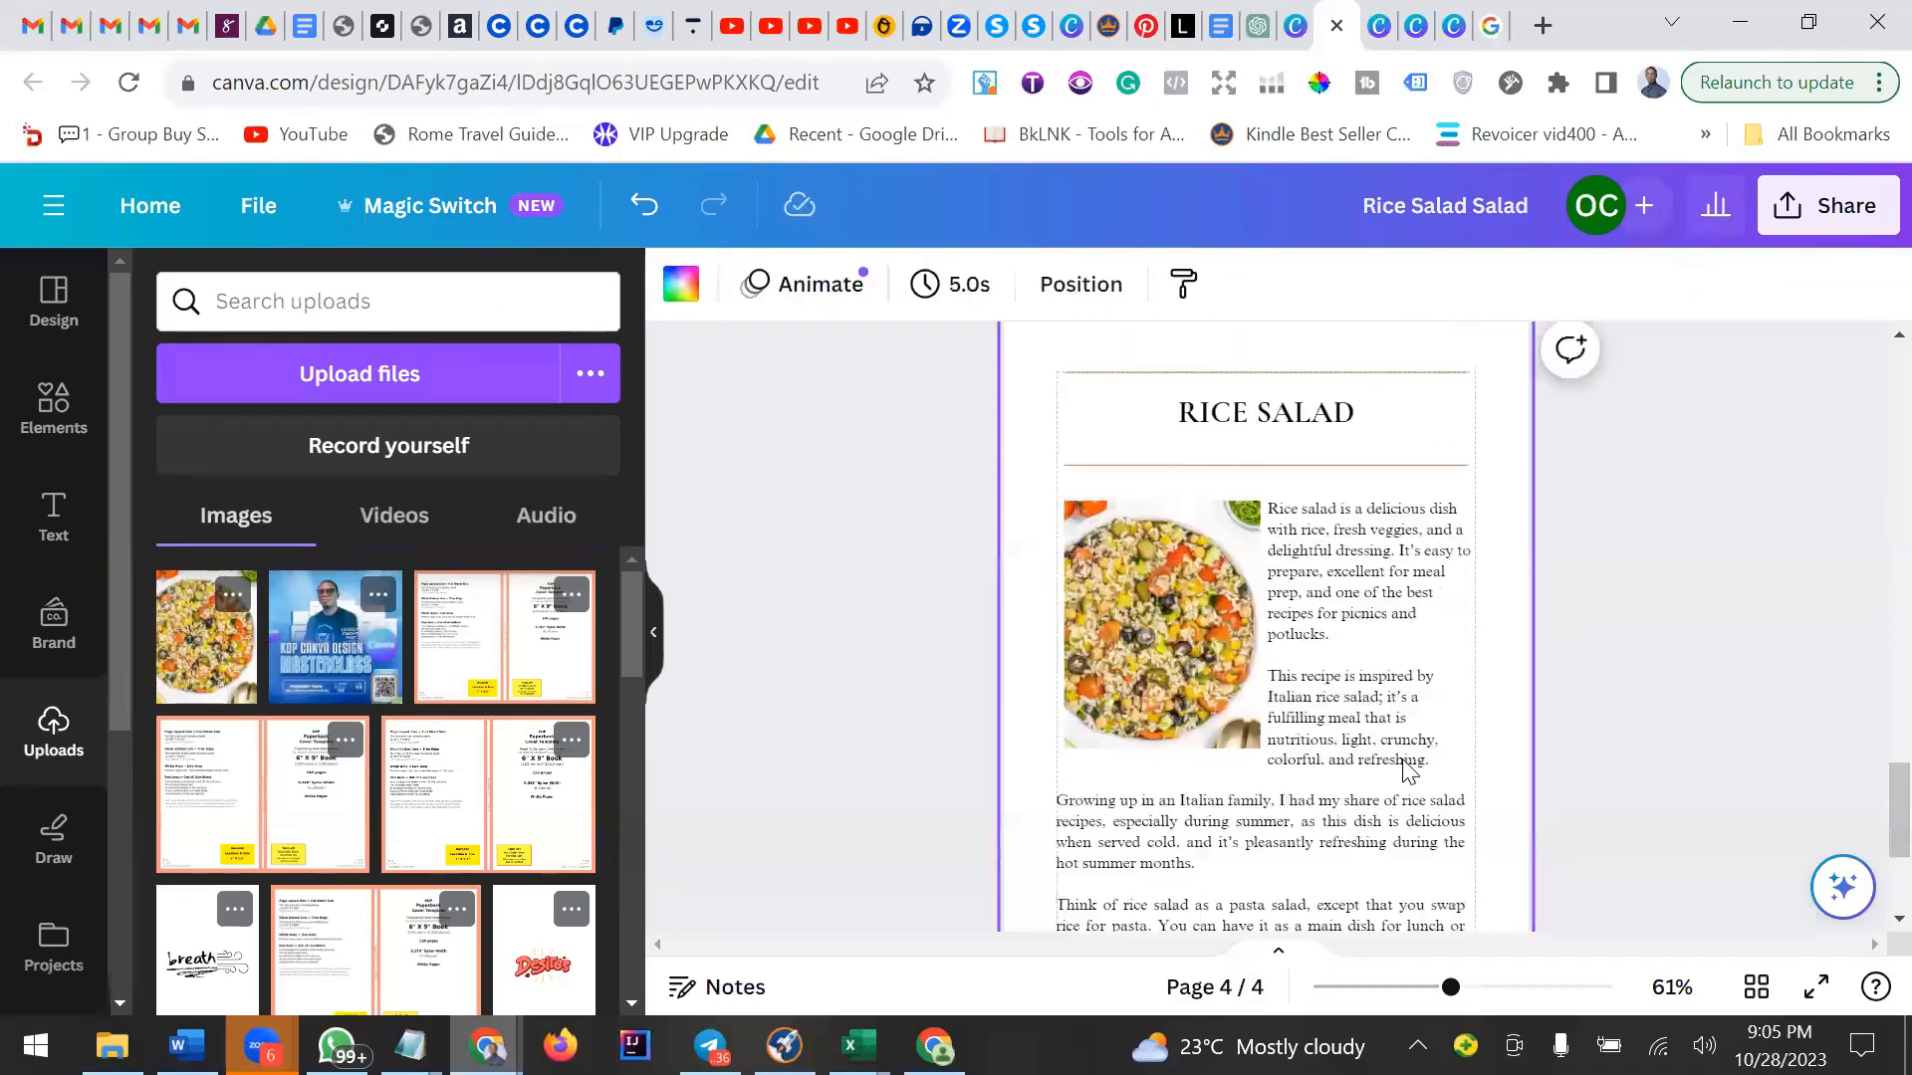
{"action": "scroll", "coordinate": [1406, 770], "scroll_direction": "up", "scroll_amount": 1}
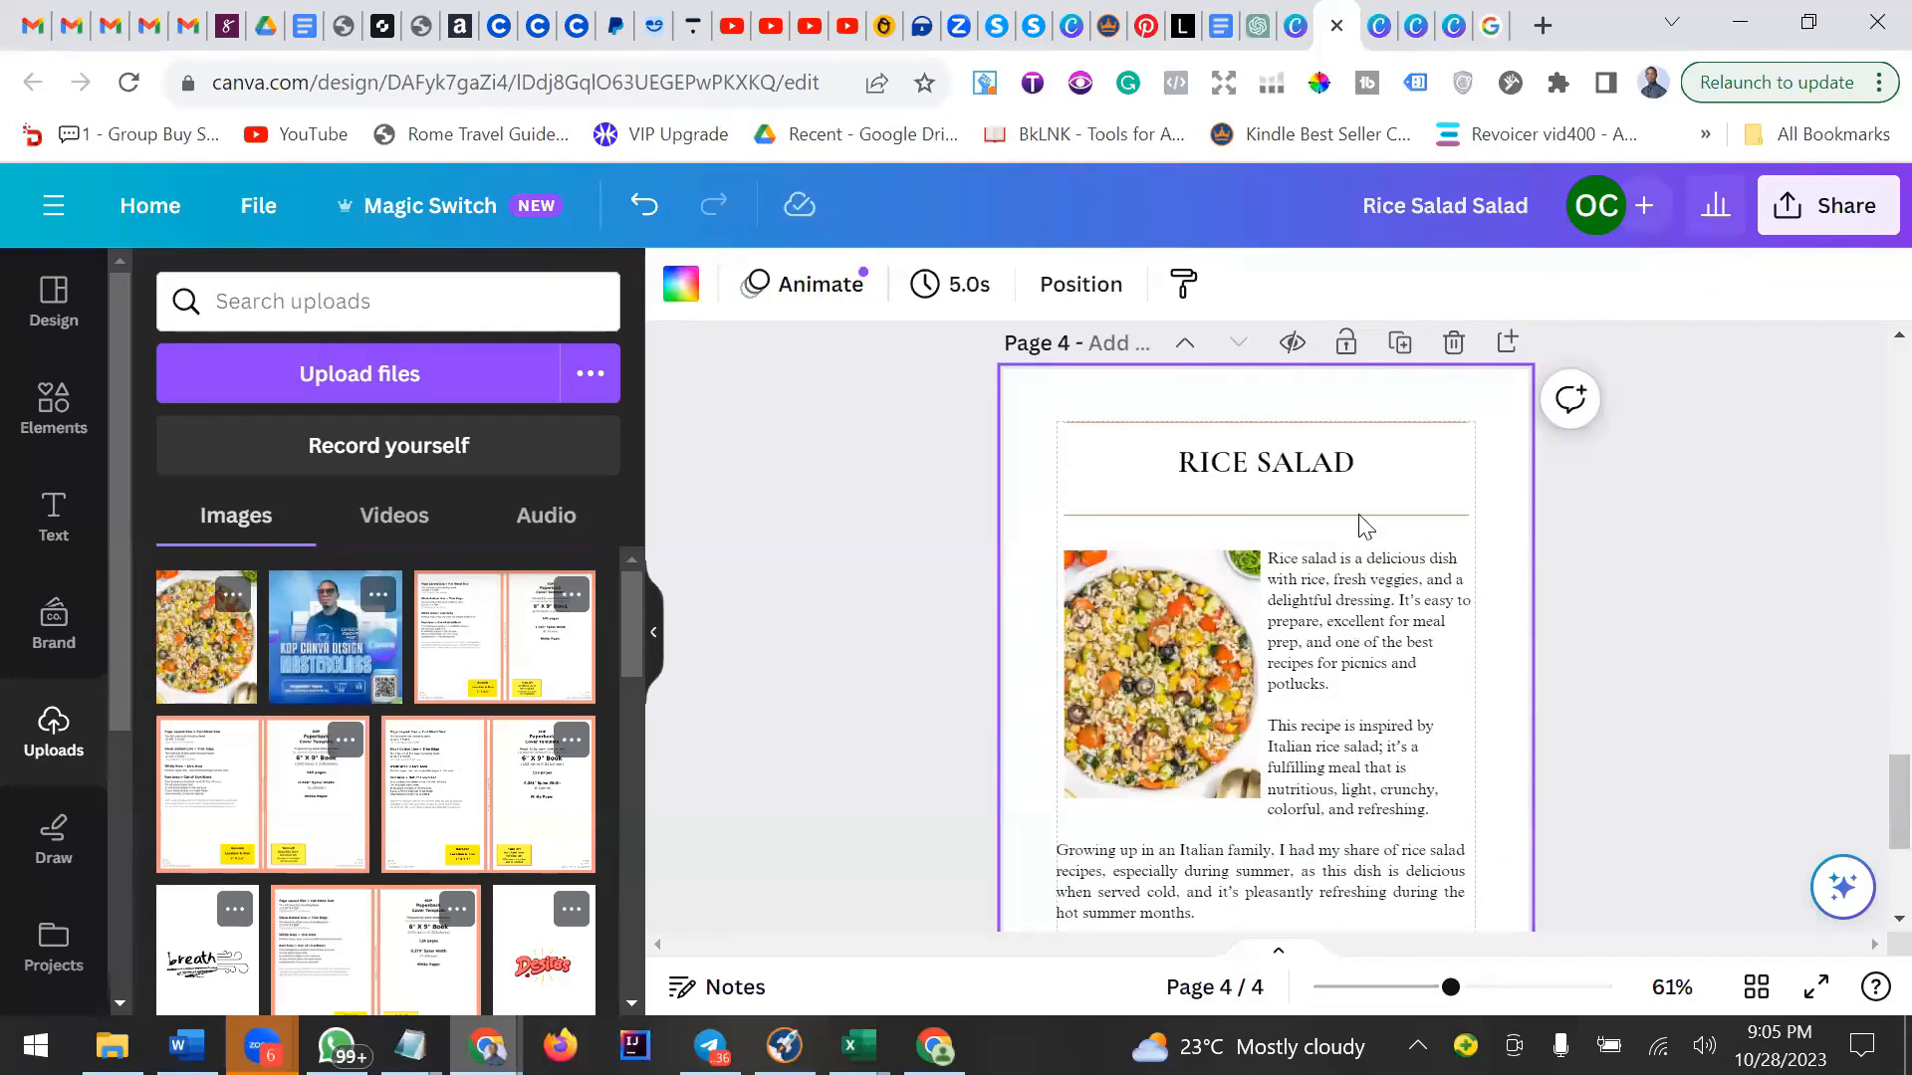
{"action": "scroll", "coordinate": [1339, 657], "scroll_direction": "down", "scroll_amount": 2}
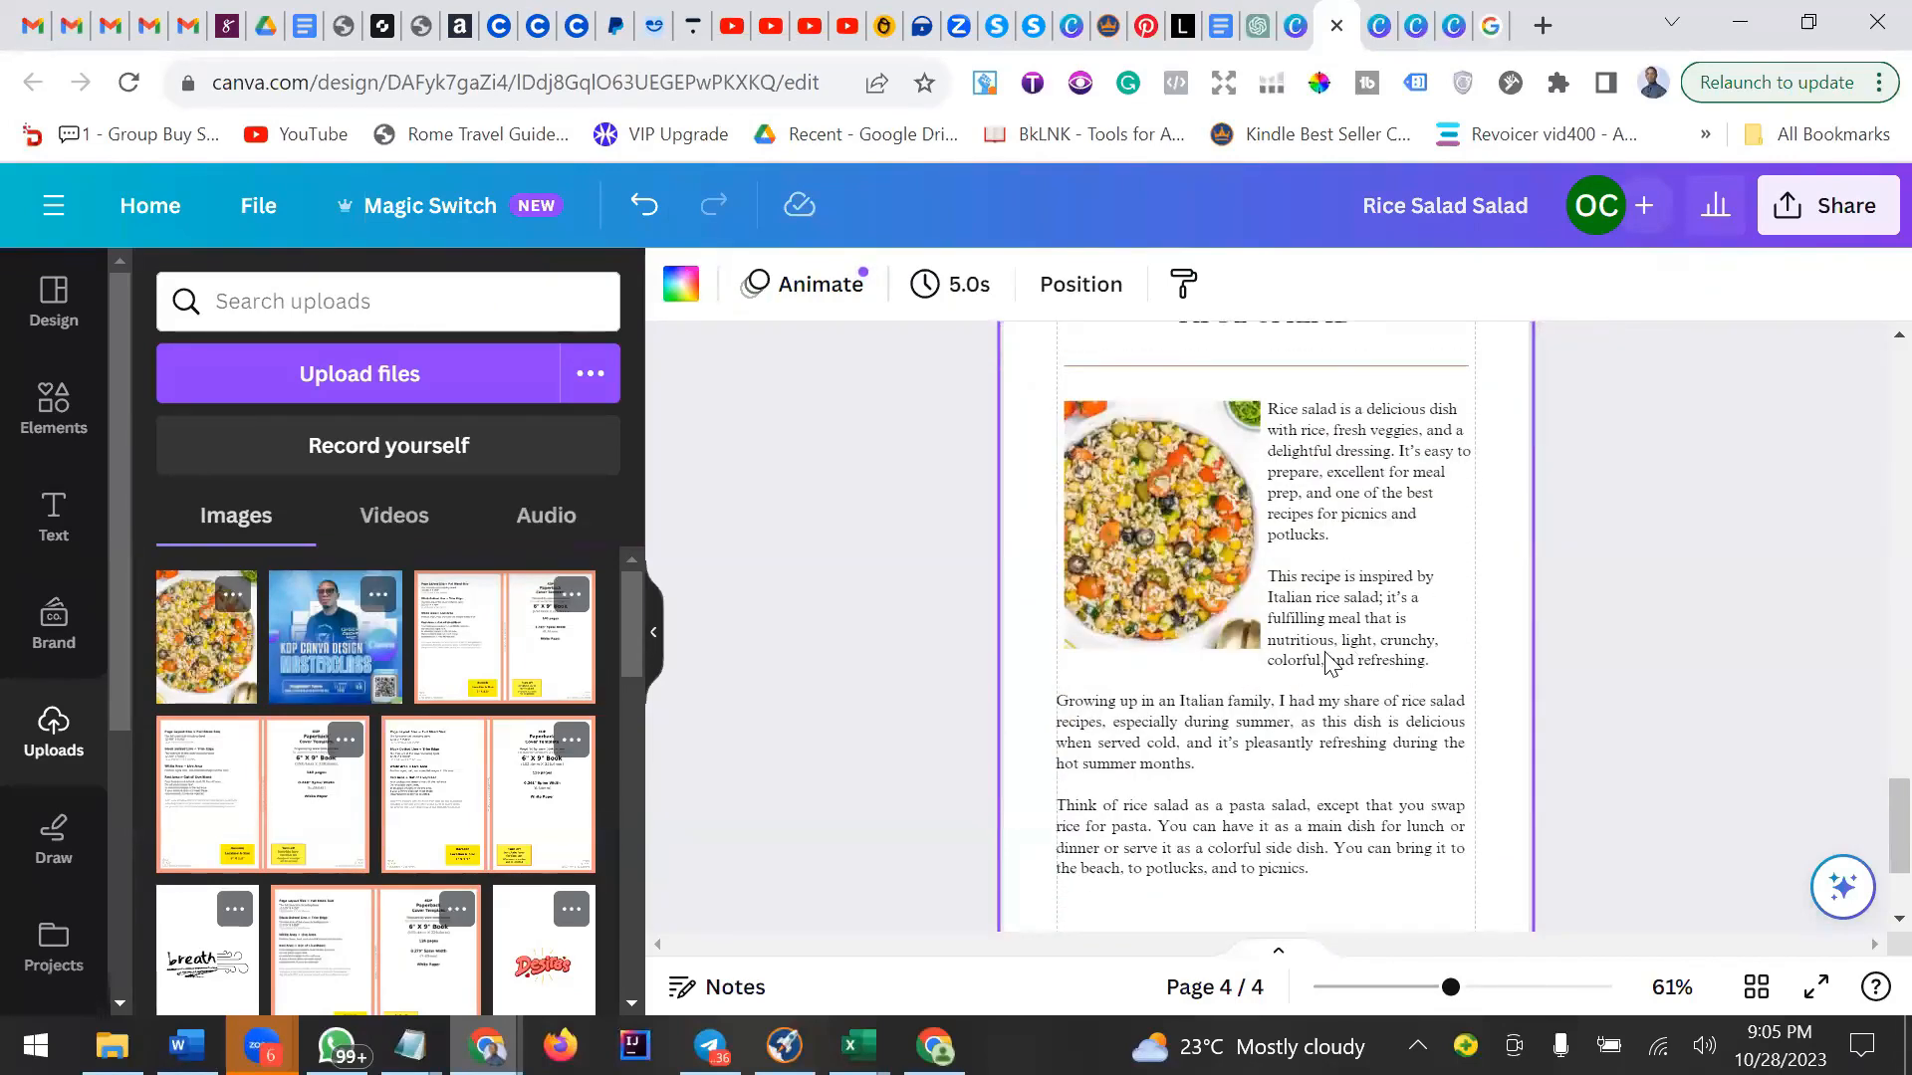
{"action": "scroll", "coordinate": [1327, 660], "scroll_direction": "down", "scroll_amount": 3}
{"action": "left_click", "coordinate": [1324, 652]}
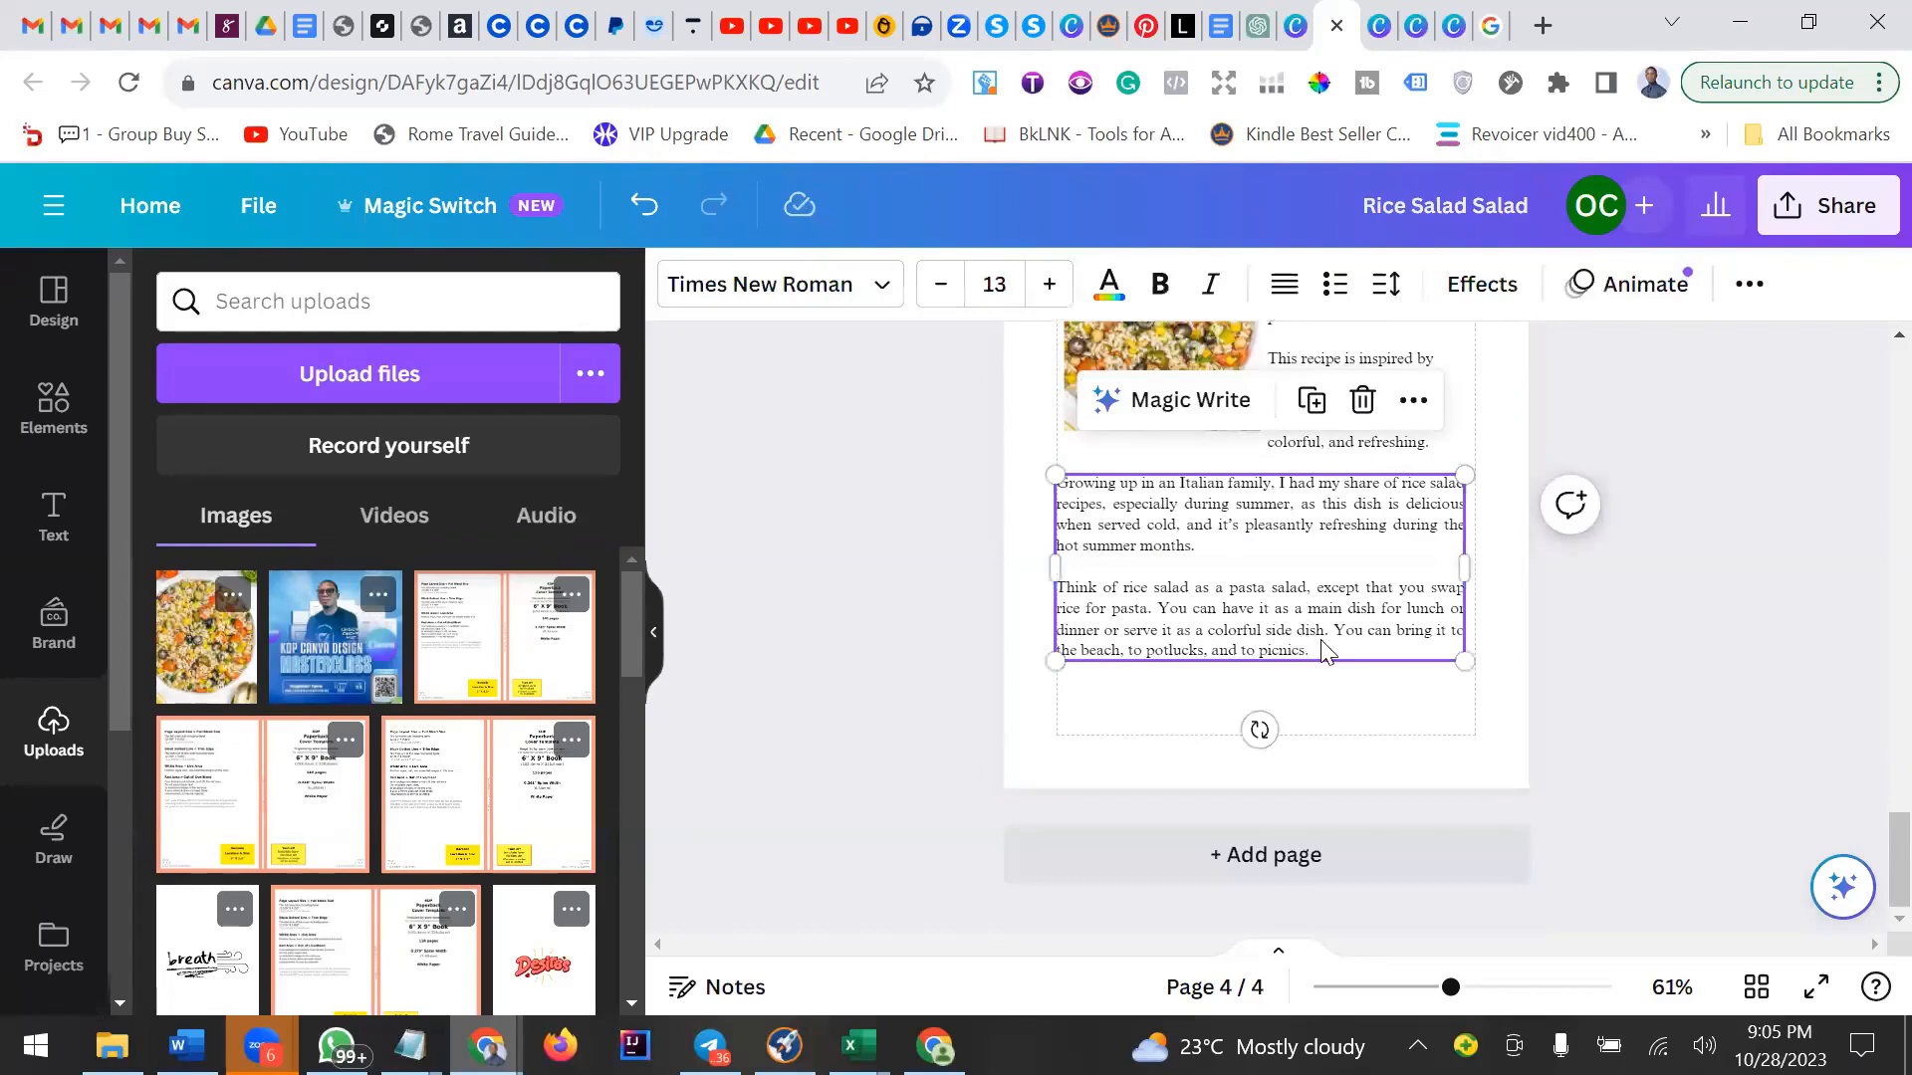
{"action": "left_click_drag", "start_coordinate": [1321, 627], "coordinate": [1324, 628]}
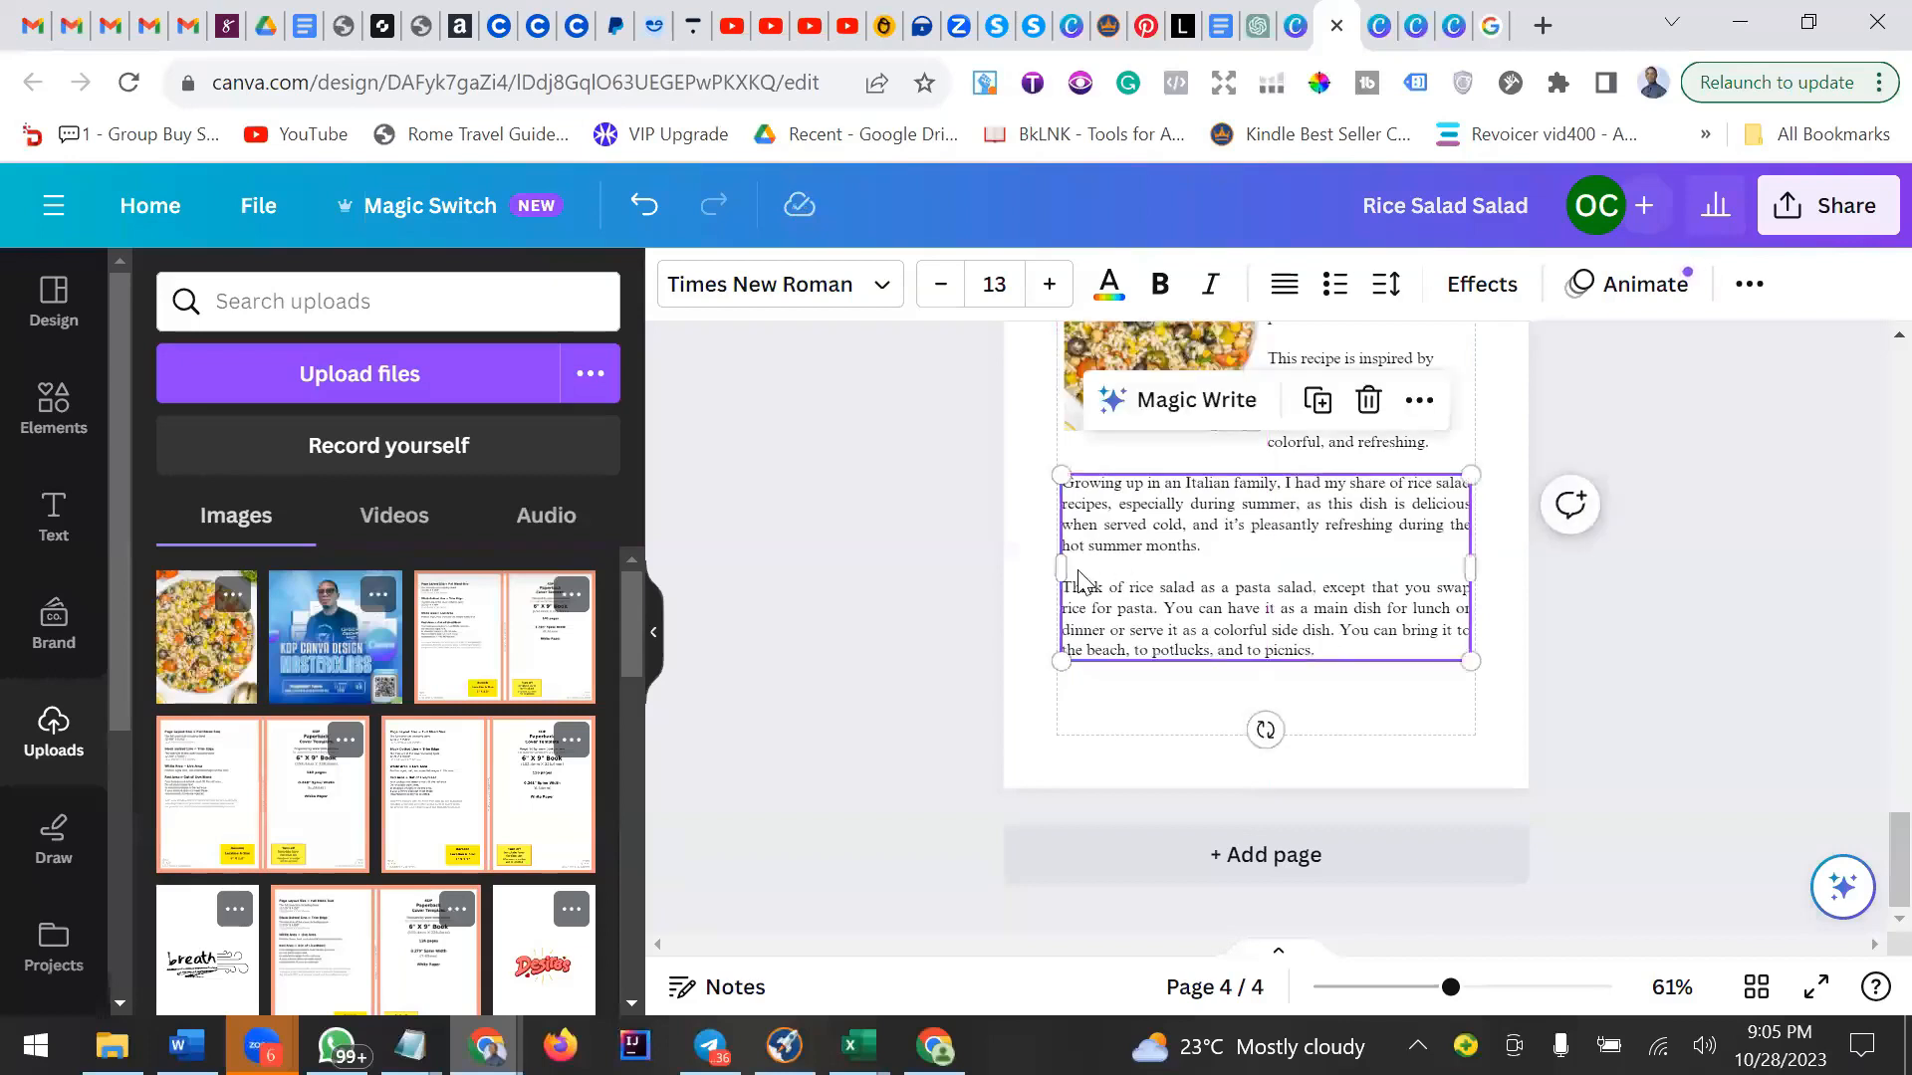
{"action": "left_click_drag", "start_coordinate": [1048, 565], "coordinate": [1049, 564]}
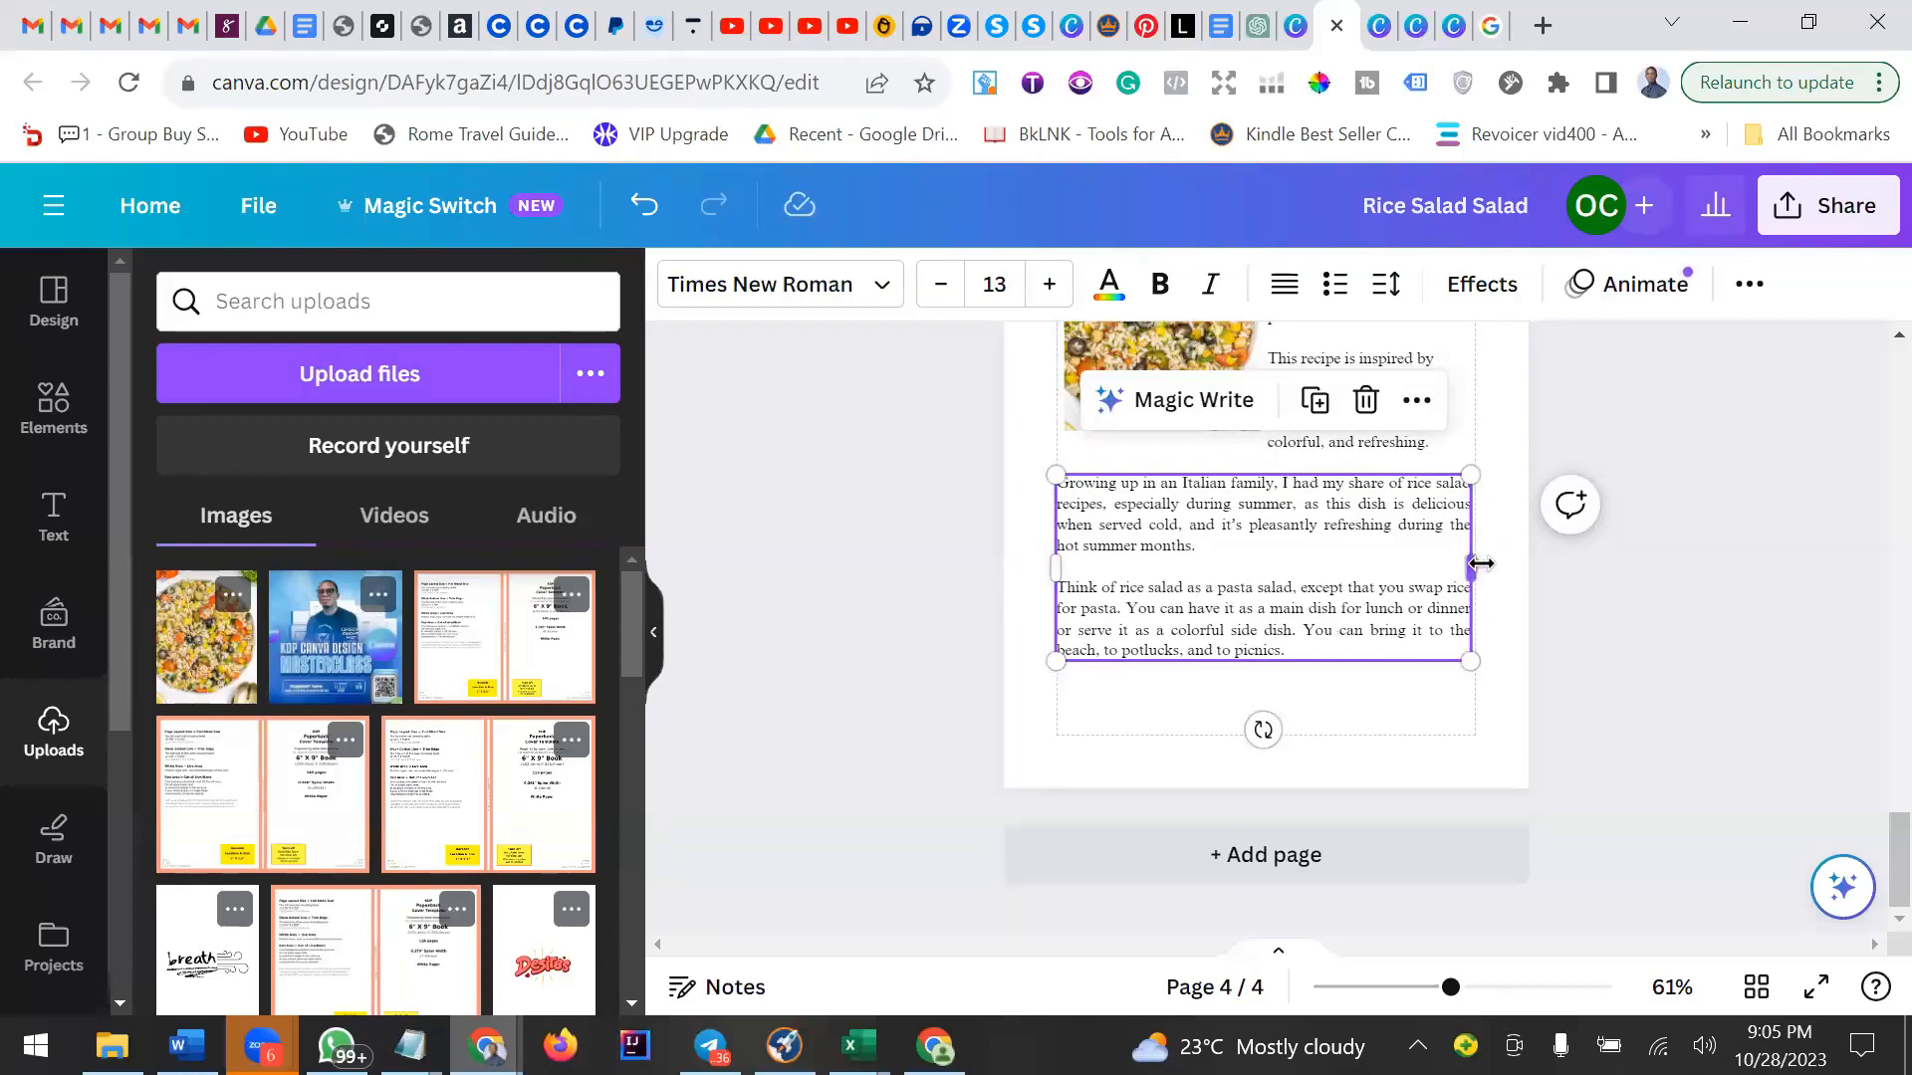
{"action": "left_click_drag", "start_coordinate": [1481, 564], "coordinate": [1487, 563]}
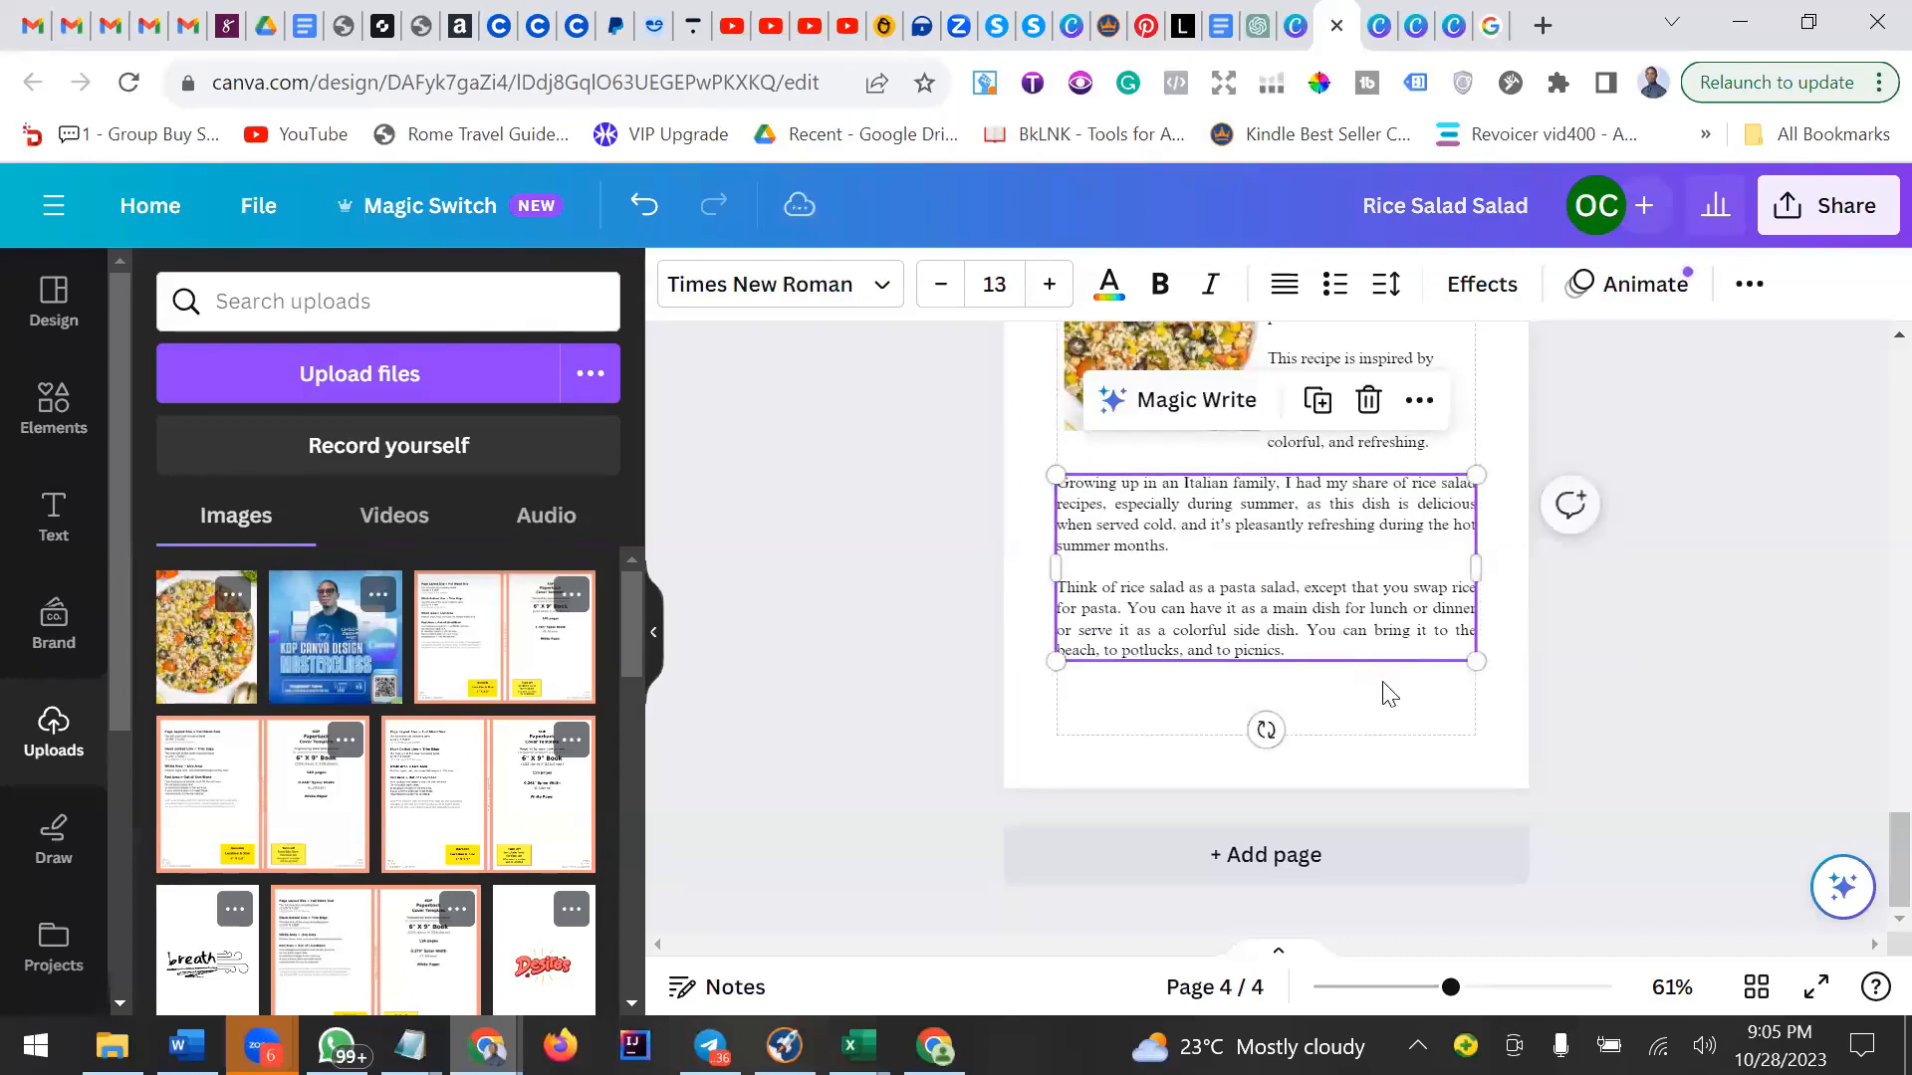
{"action": "left_click", "coordinate": [1390, 694]}
{"action": "left_click", "coordinate": [1382, 590]}
{"action": "left_click", "coordinate": [1424, 734]}
Try setting the line spacing of the paragraph beside the photo to 1.5, then undo it.
{"action": "scroll", "coordinate": [1424, 734], "scroll_direction": "up", "scroll_amount": 3}
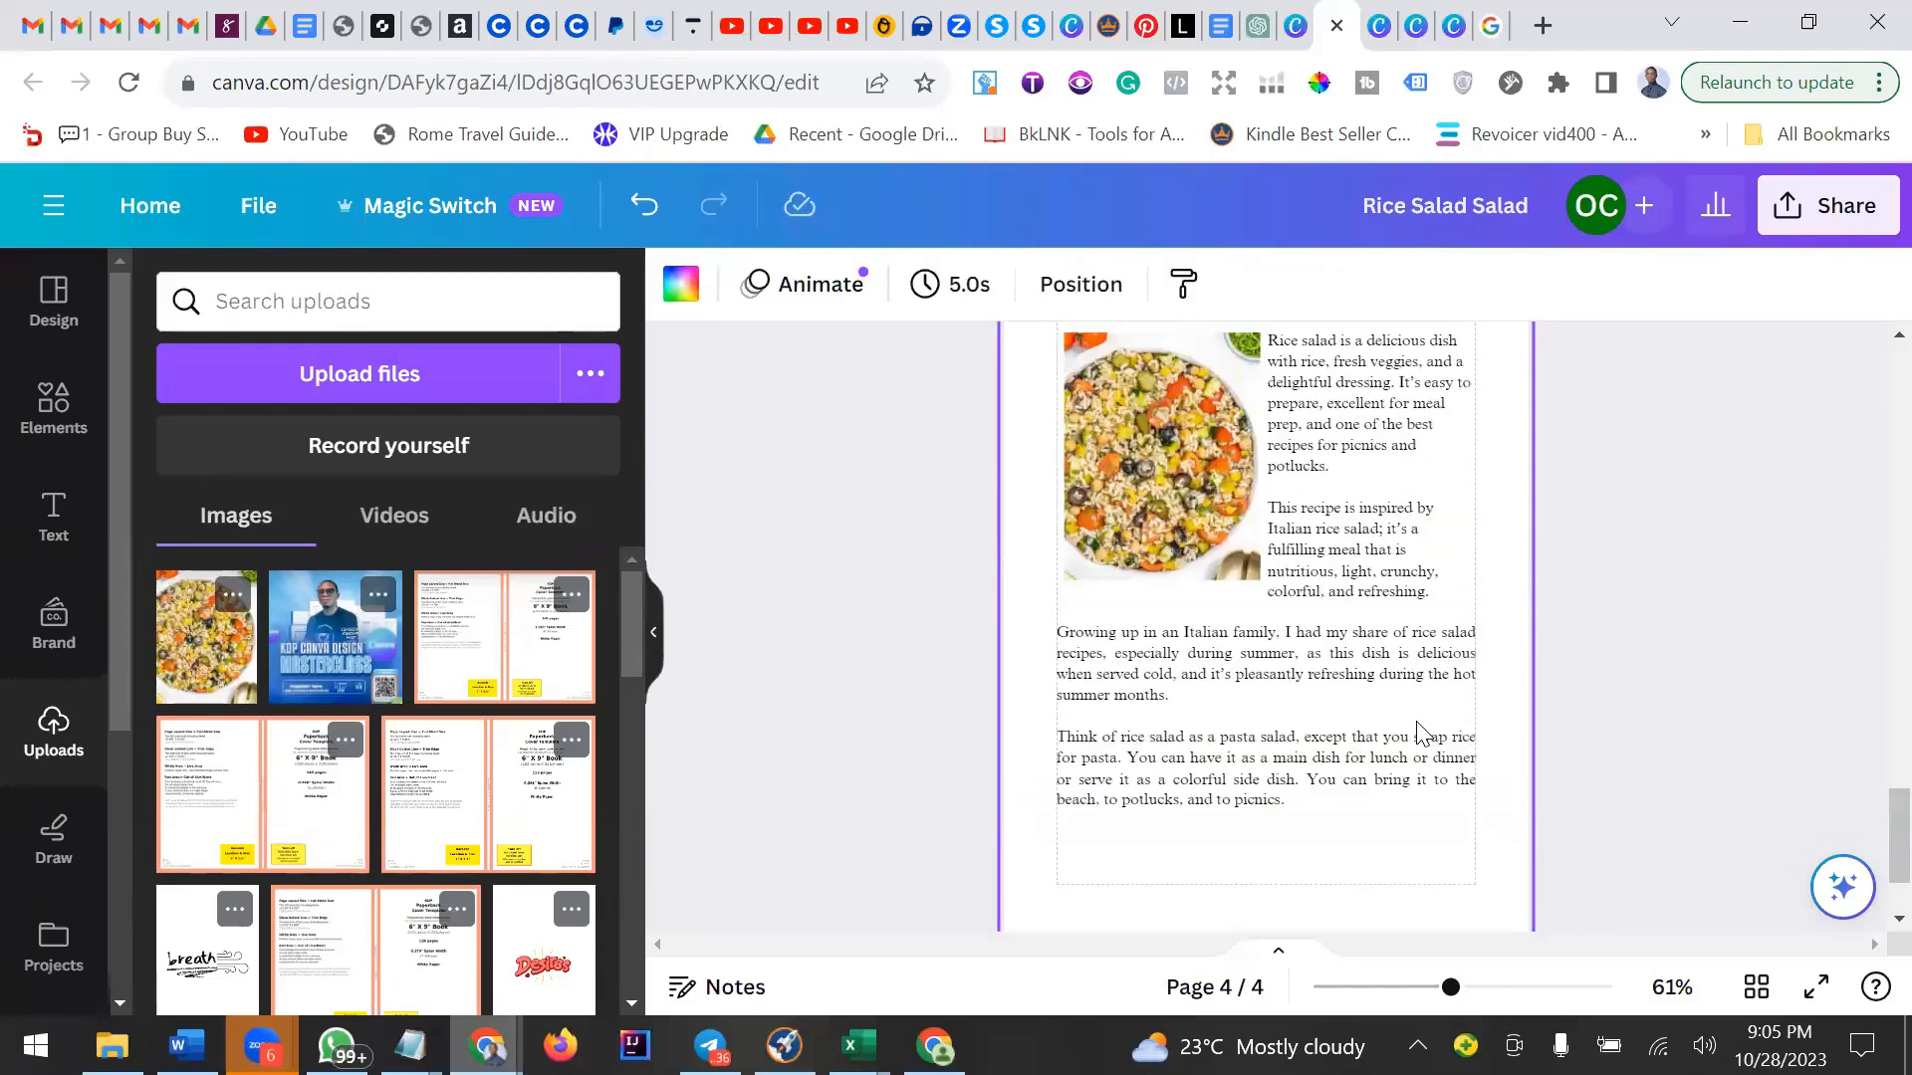
{"action": "scroll", "coordinate": [1434, 733], "scroll_direction": "down", "scroll_amount": 3}
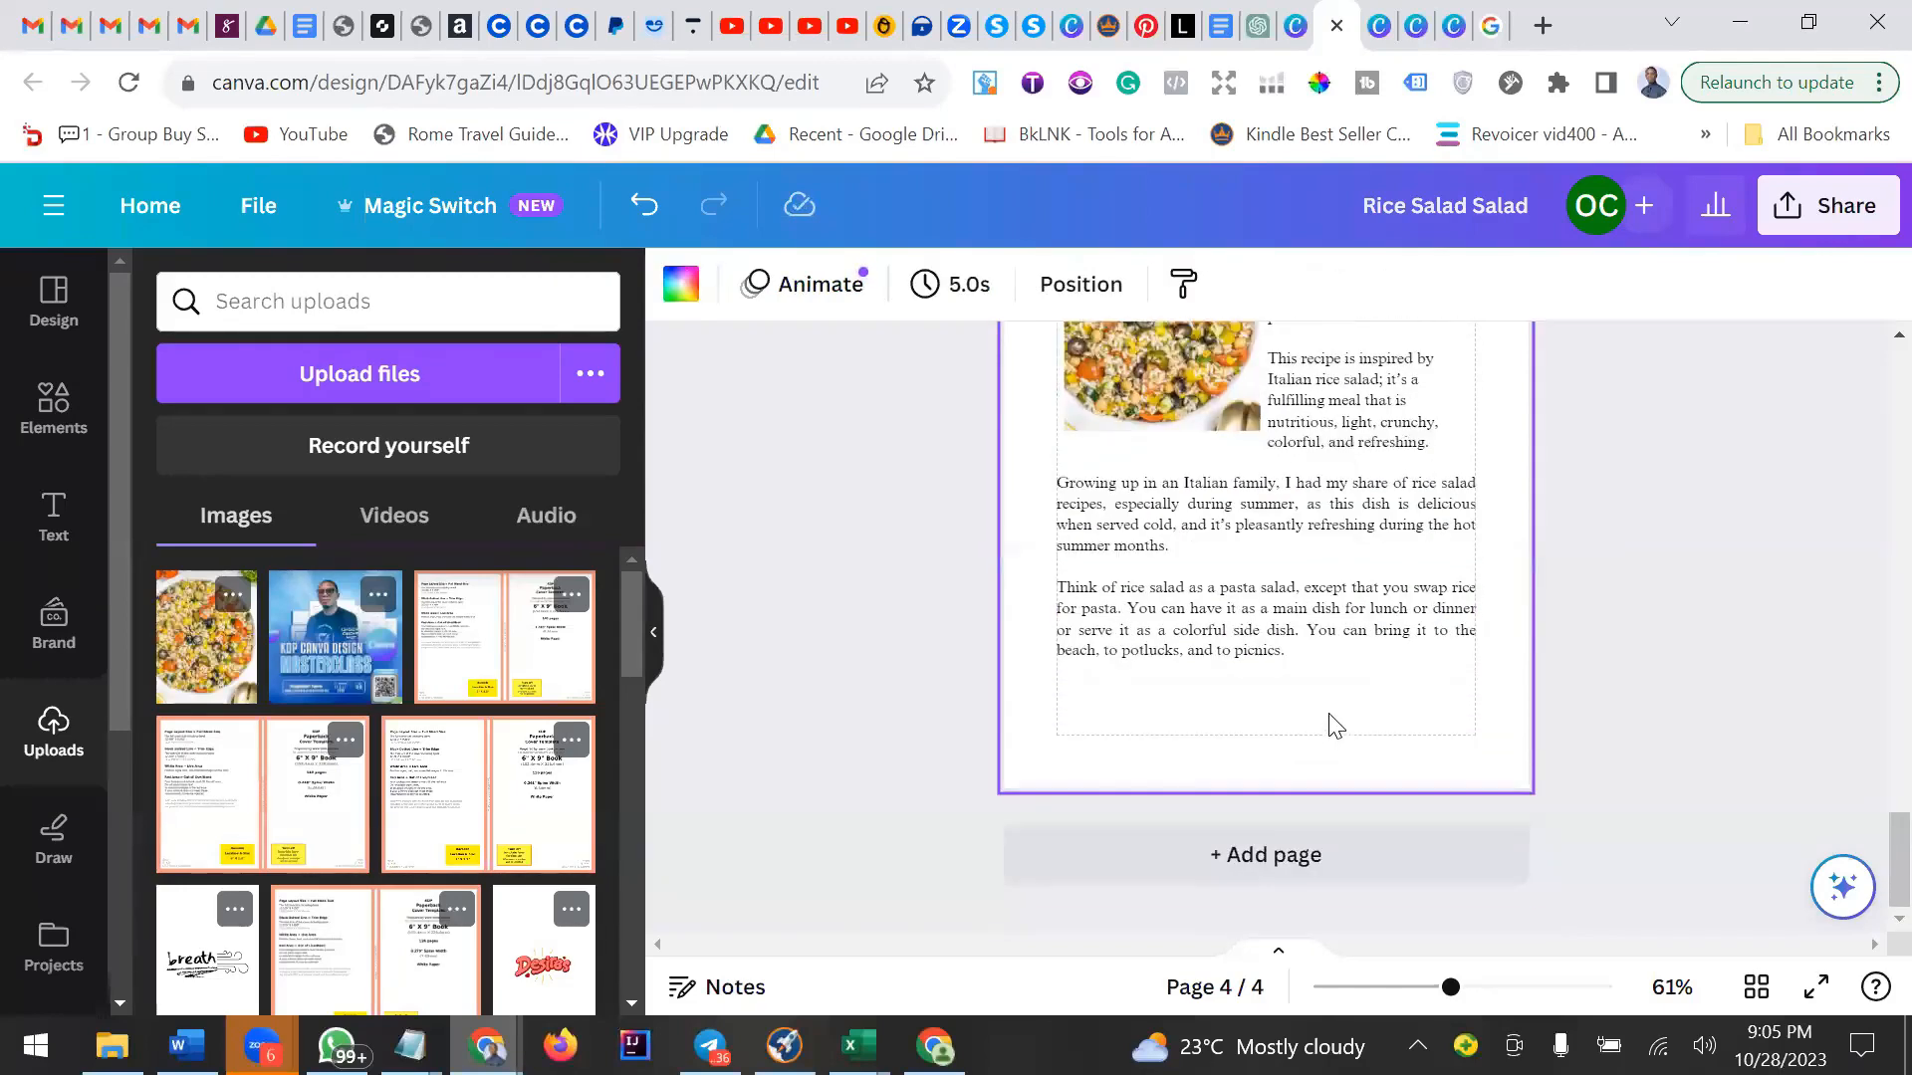
{"action": "scroll", "coordinate": [1335, 726], "scroll_direction": "up", "scroll_amount": 5}
{"action": "scroll", "coordinate": [1335, 726], "scroll_direction": "down", "scroll_amount": 4}
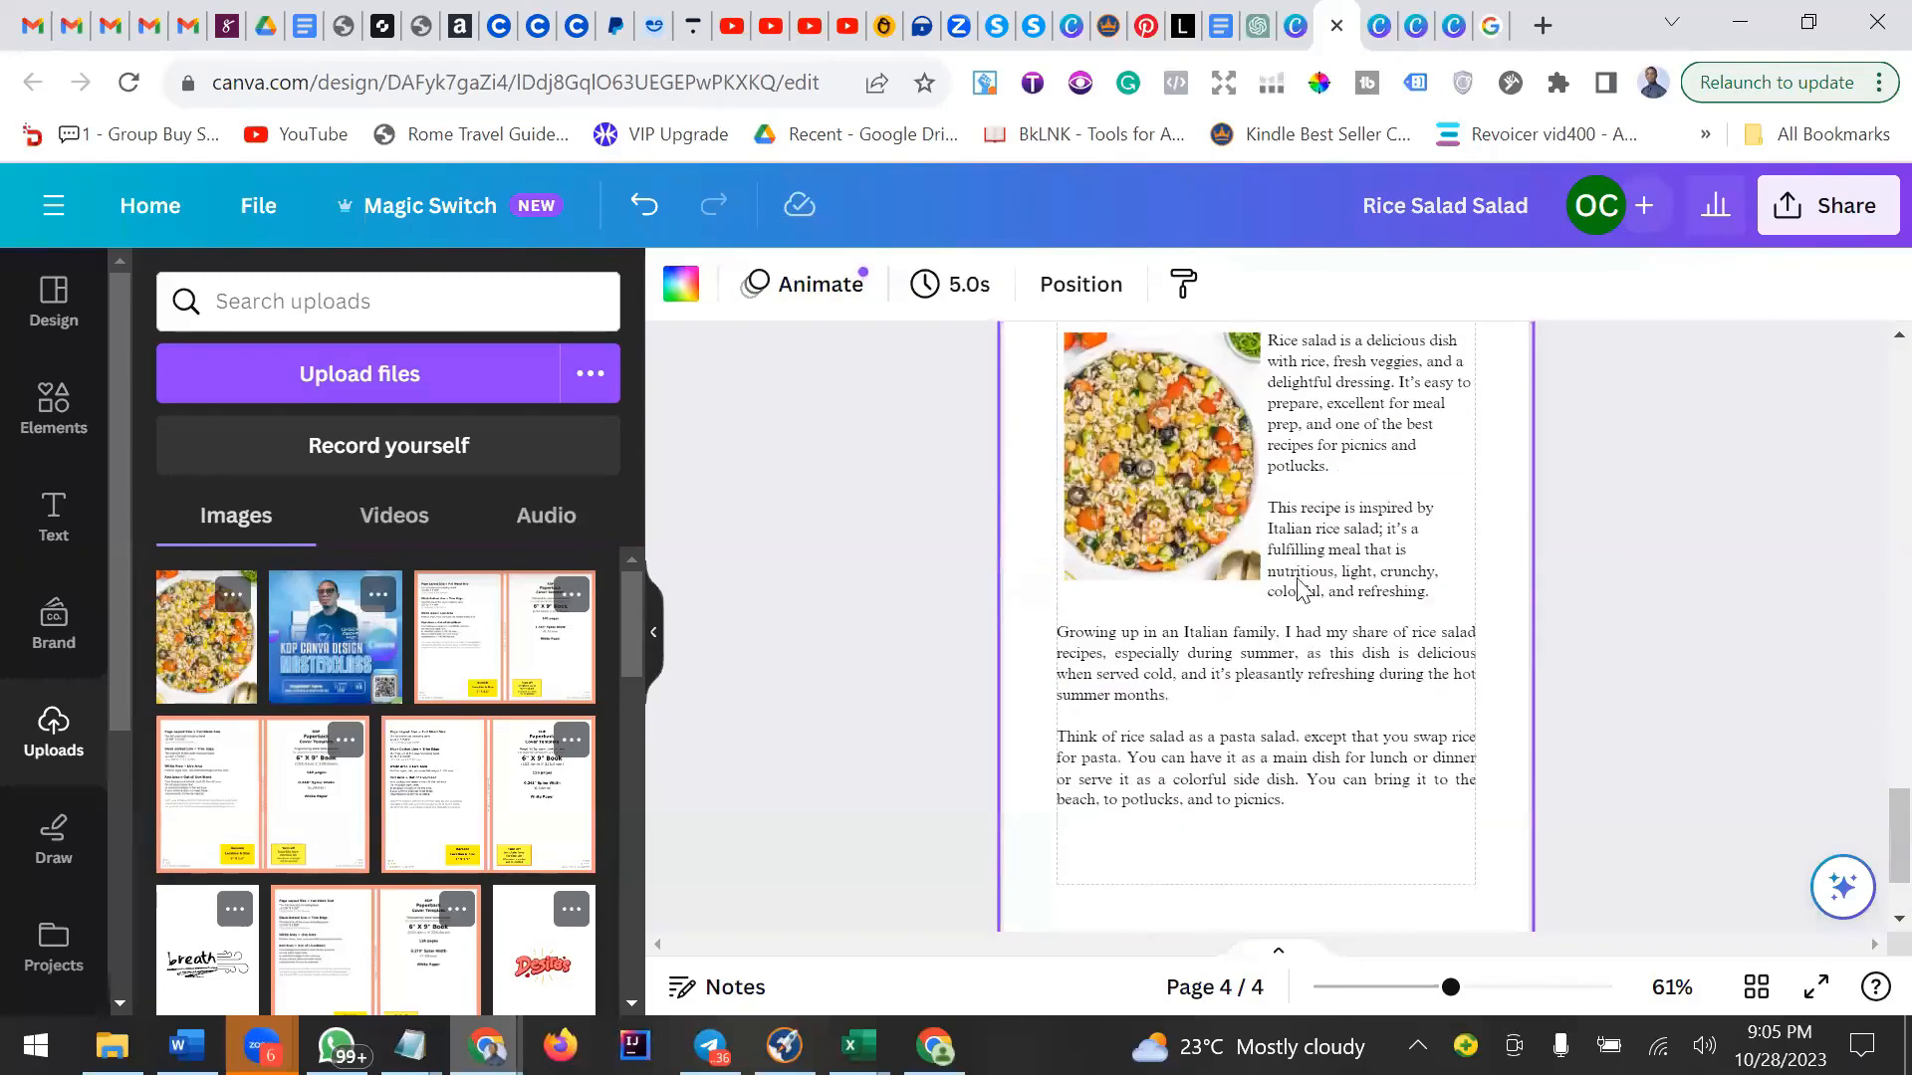
{"action": "left_click", "coordinate": [1335, 490]}
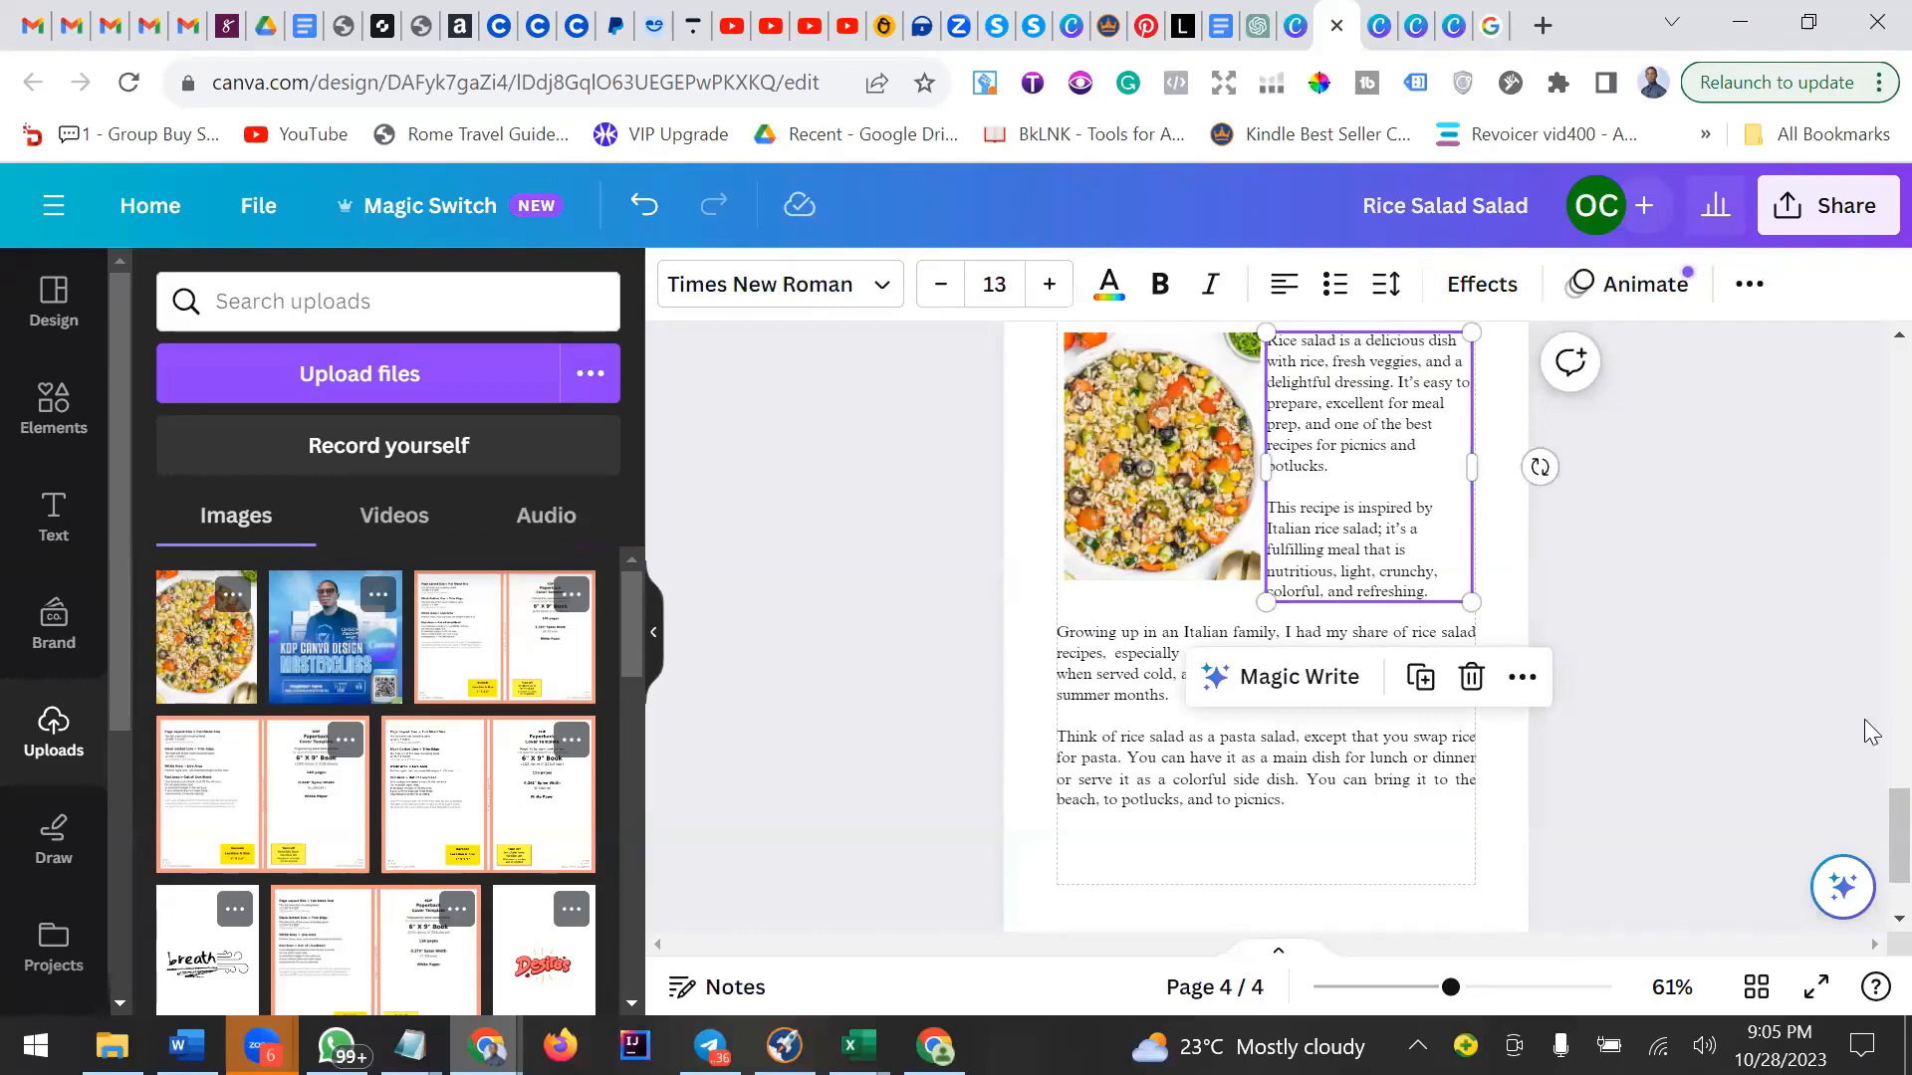
{"action": "left_click", "coordinate": [1754, 287]}
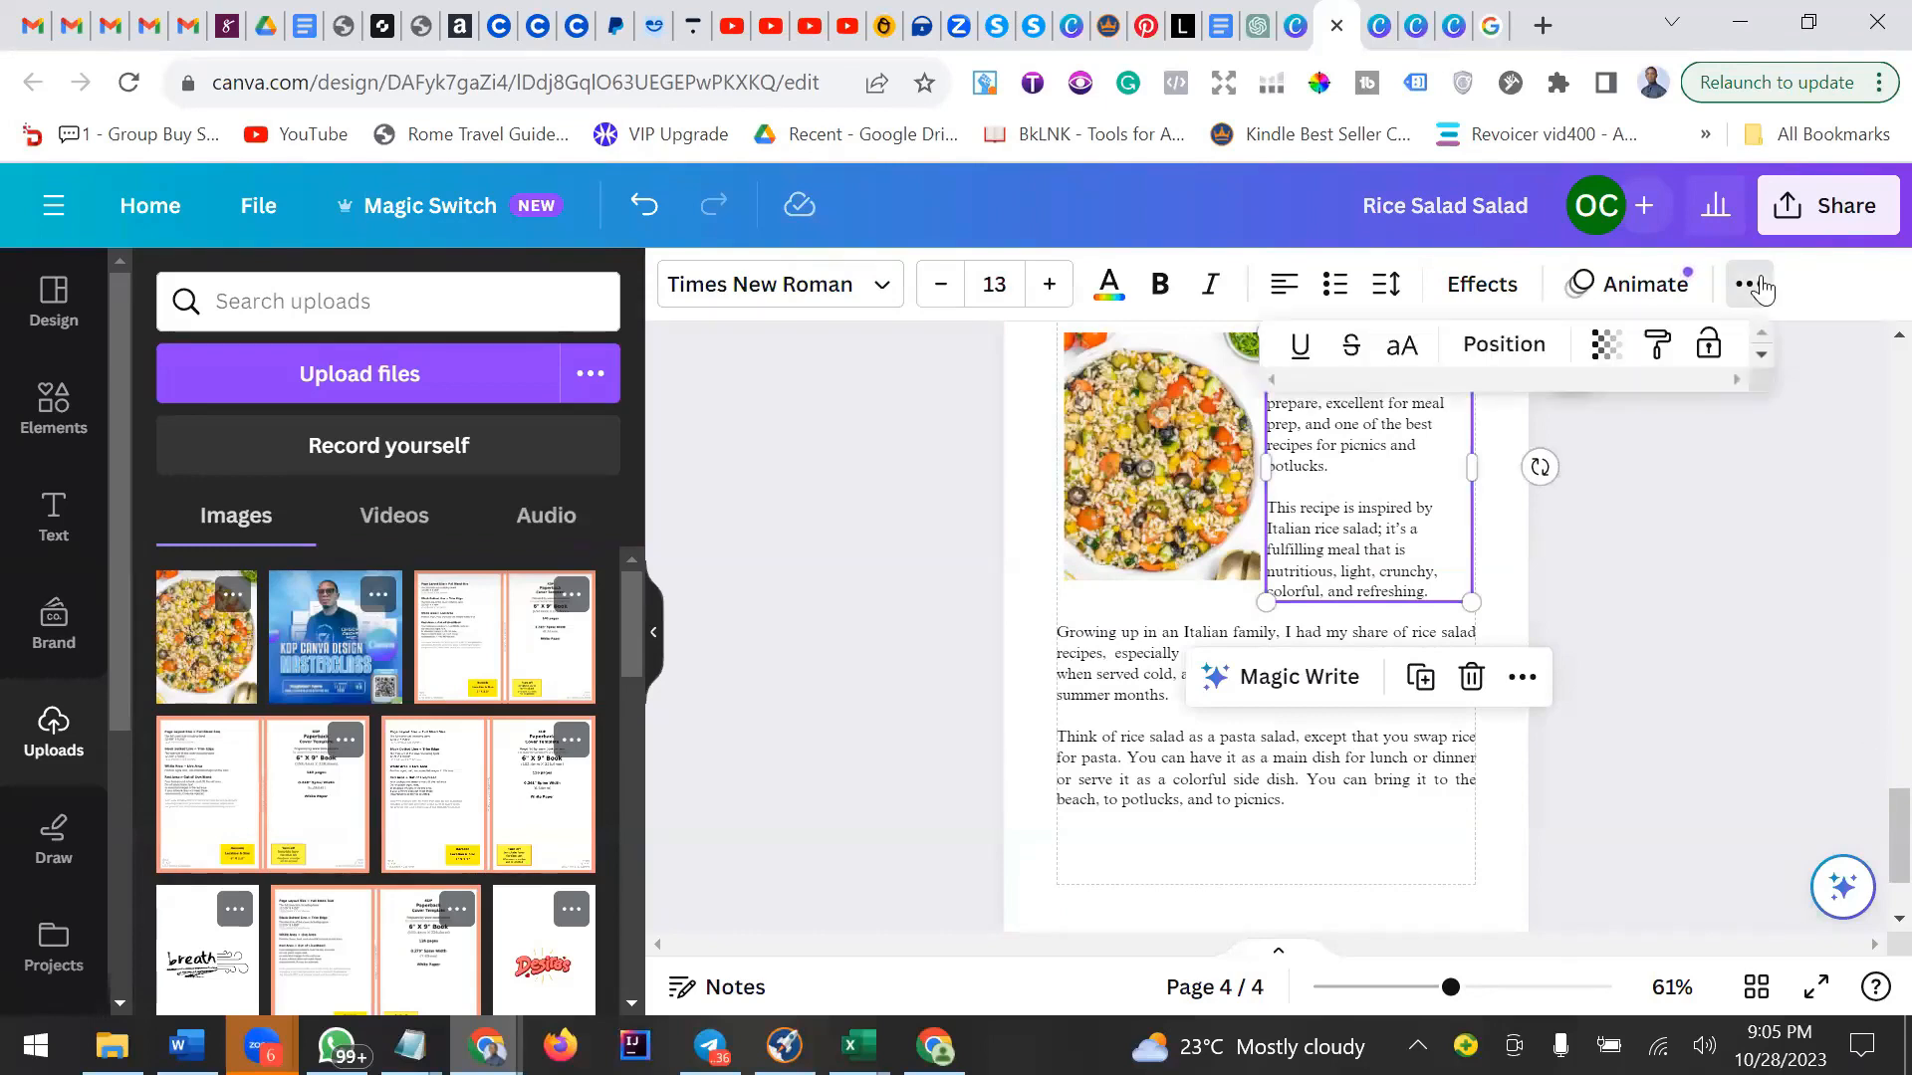
{"action": "left_click", "coordinate": [1386, 284]}
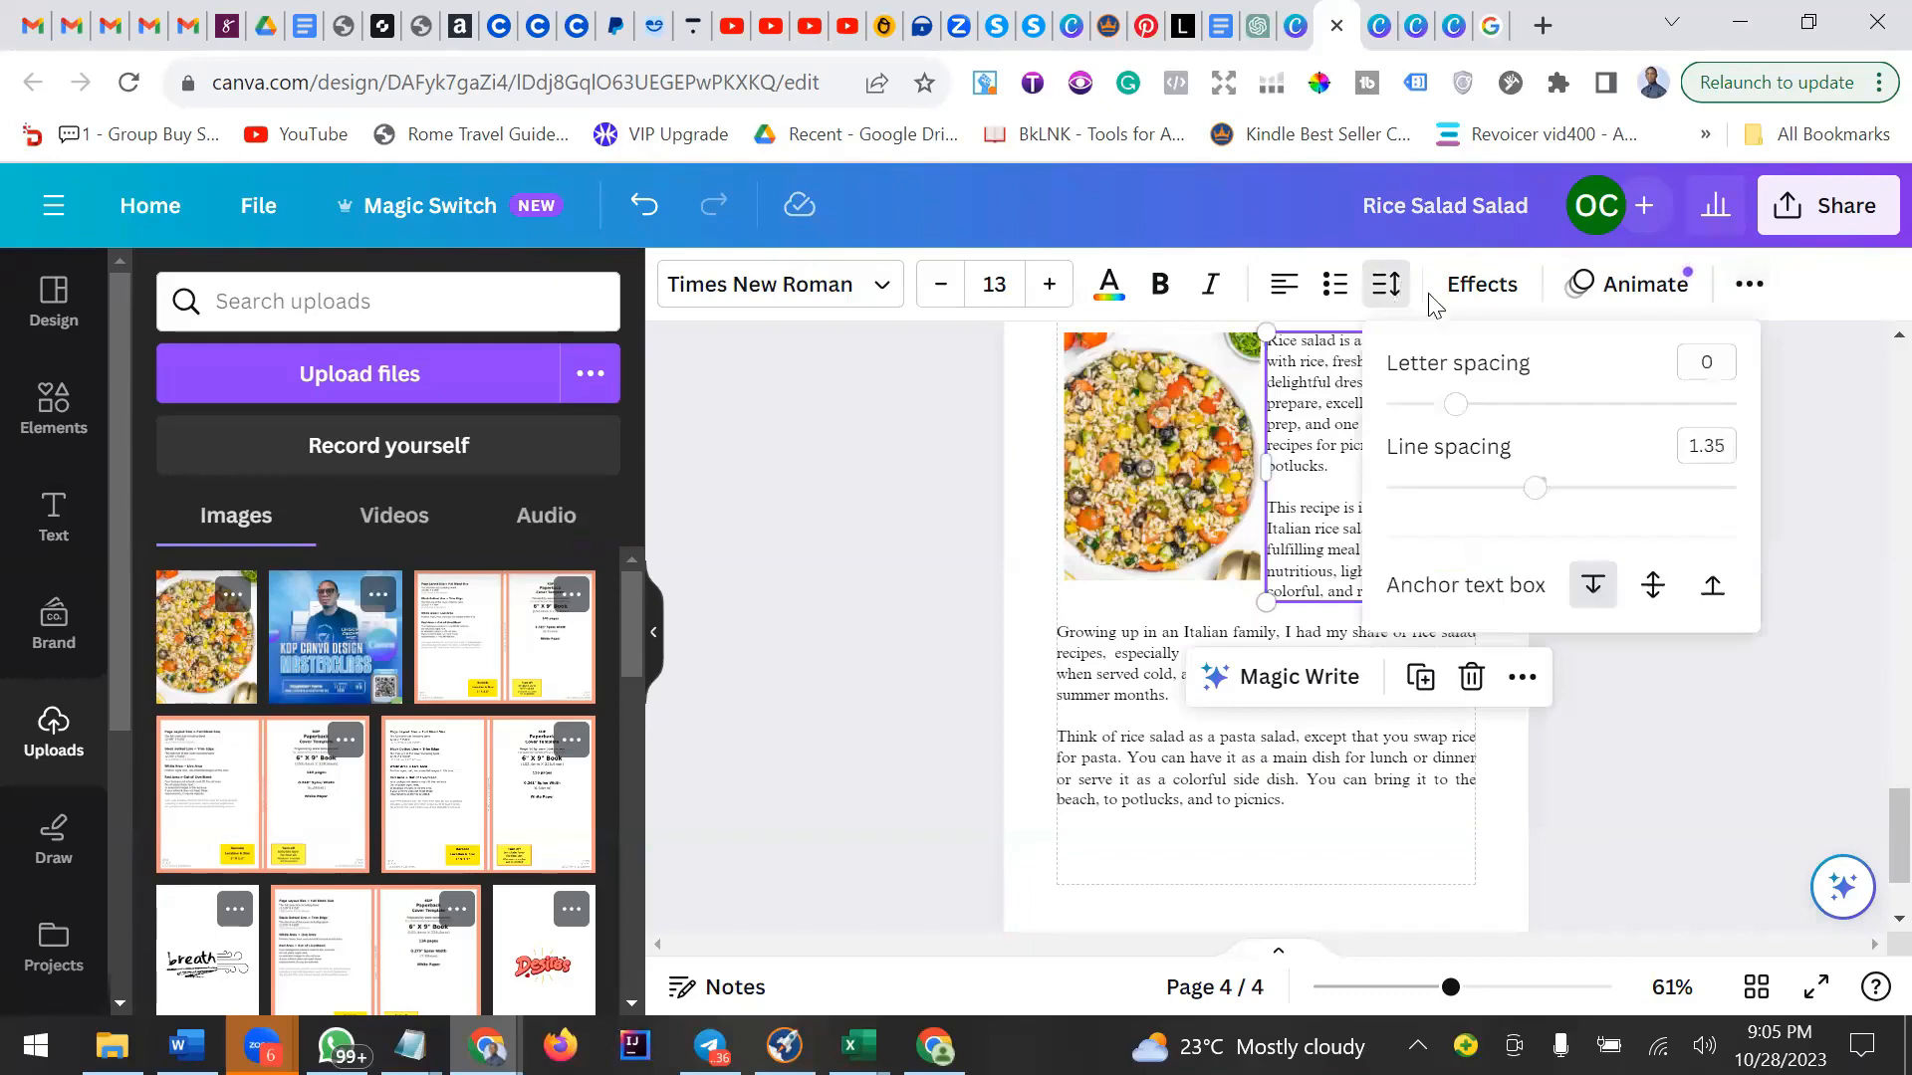
{"action": "left_click", "coordinate": [1707, 439]}
{"action": "double_click", "coordinate": [1313, 408]}
{"action": "key", "text": "ctrl+a"}
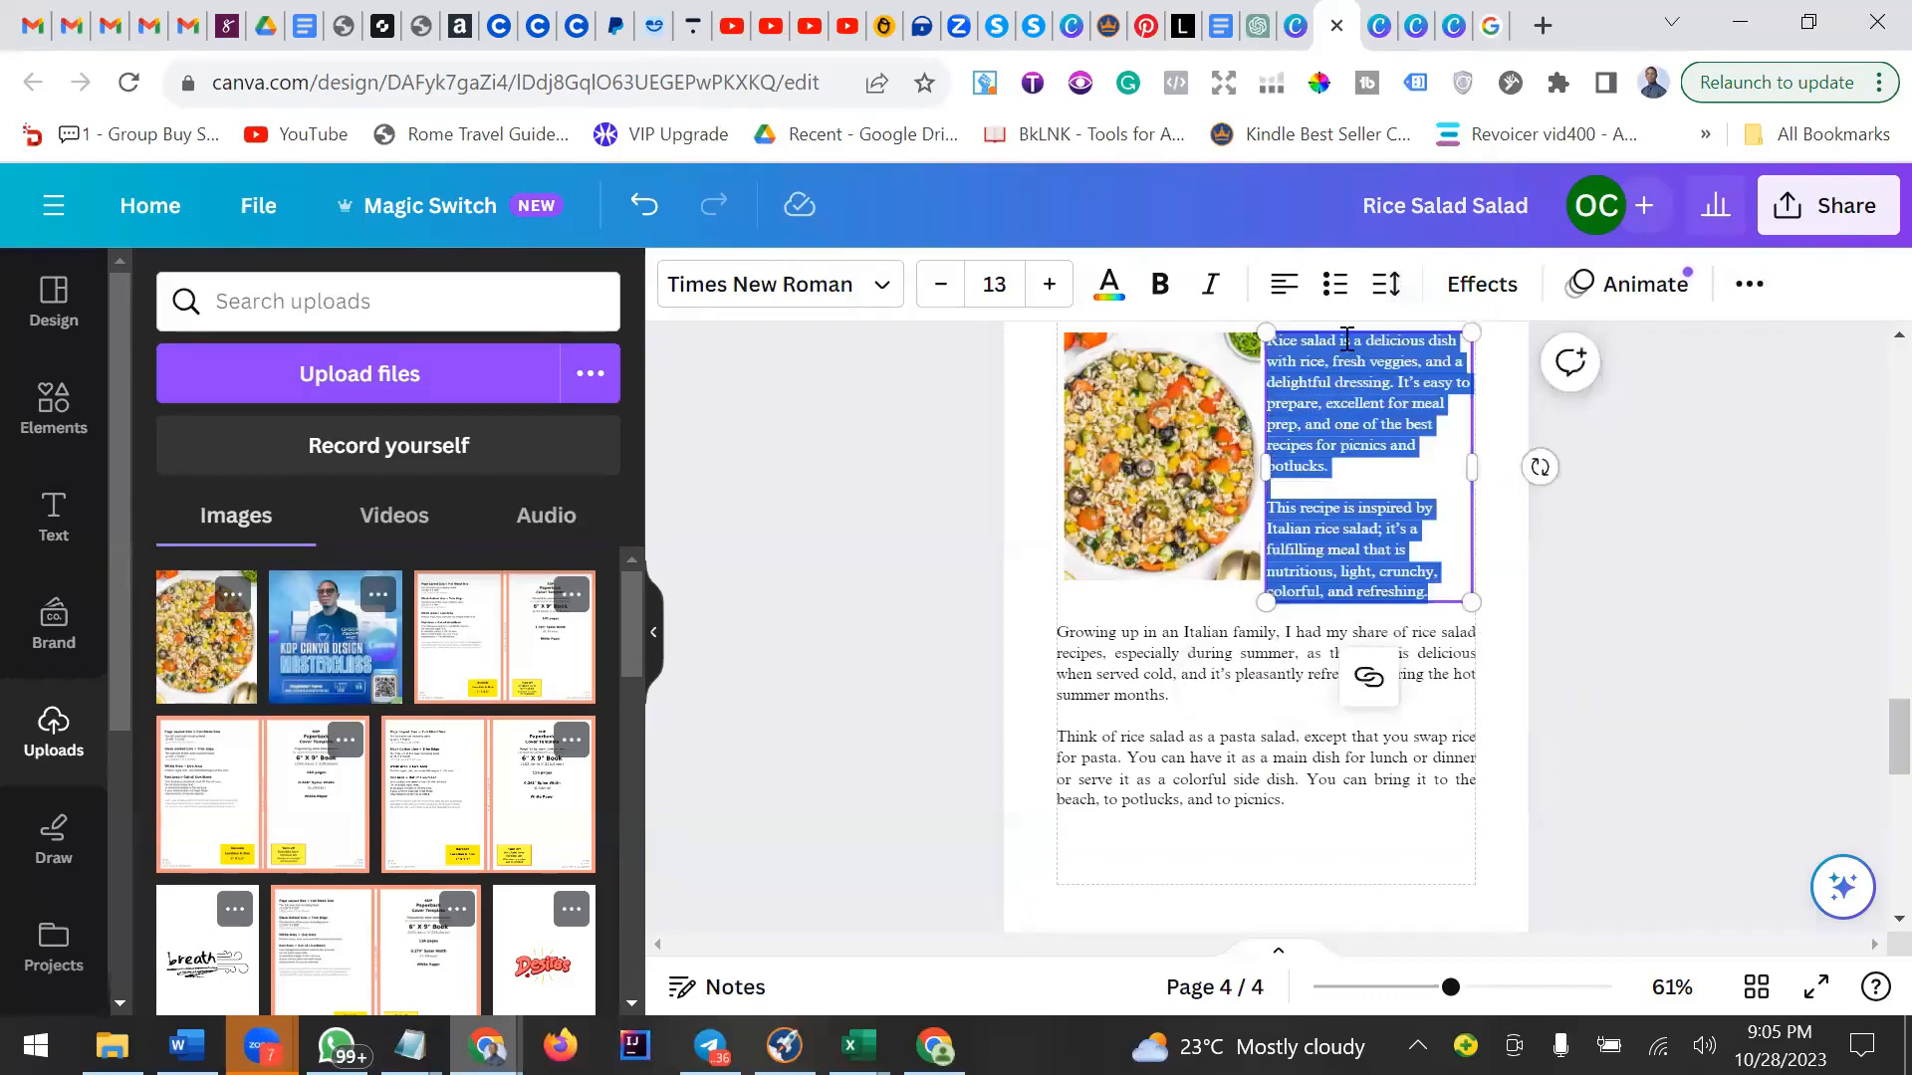
{"action": "left_click", "coordinate": [1386, 284]}
{"action": "left_click", "coordinate": [1711, 439]}
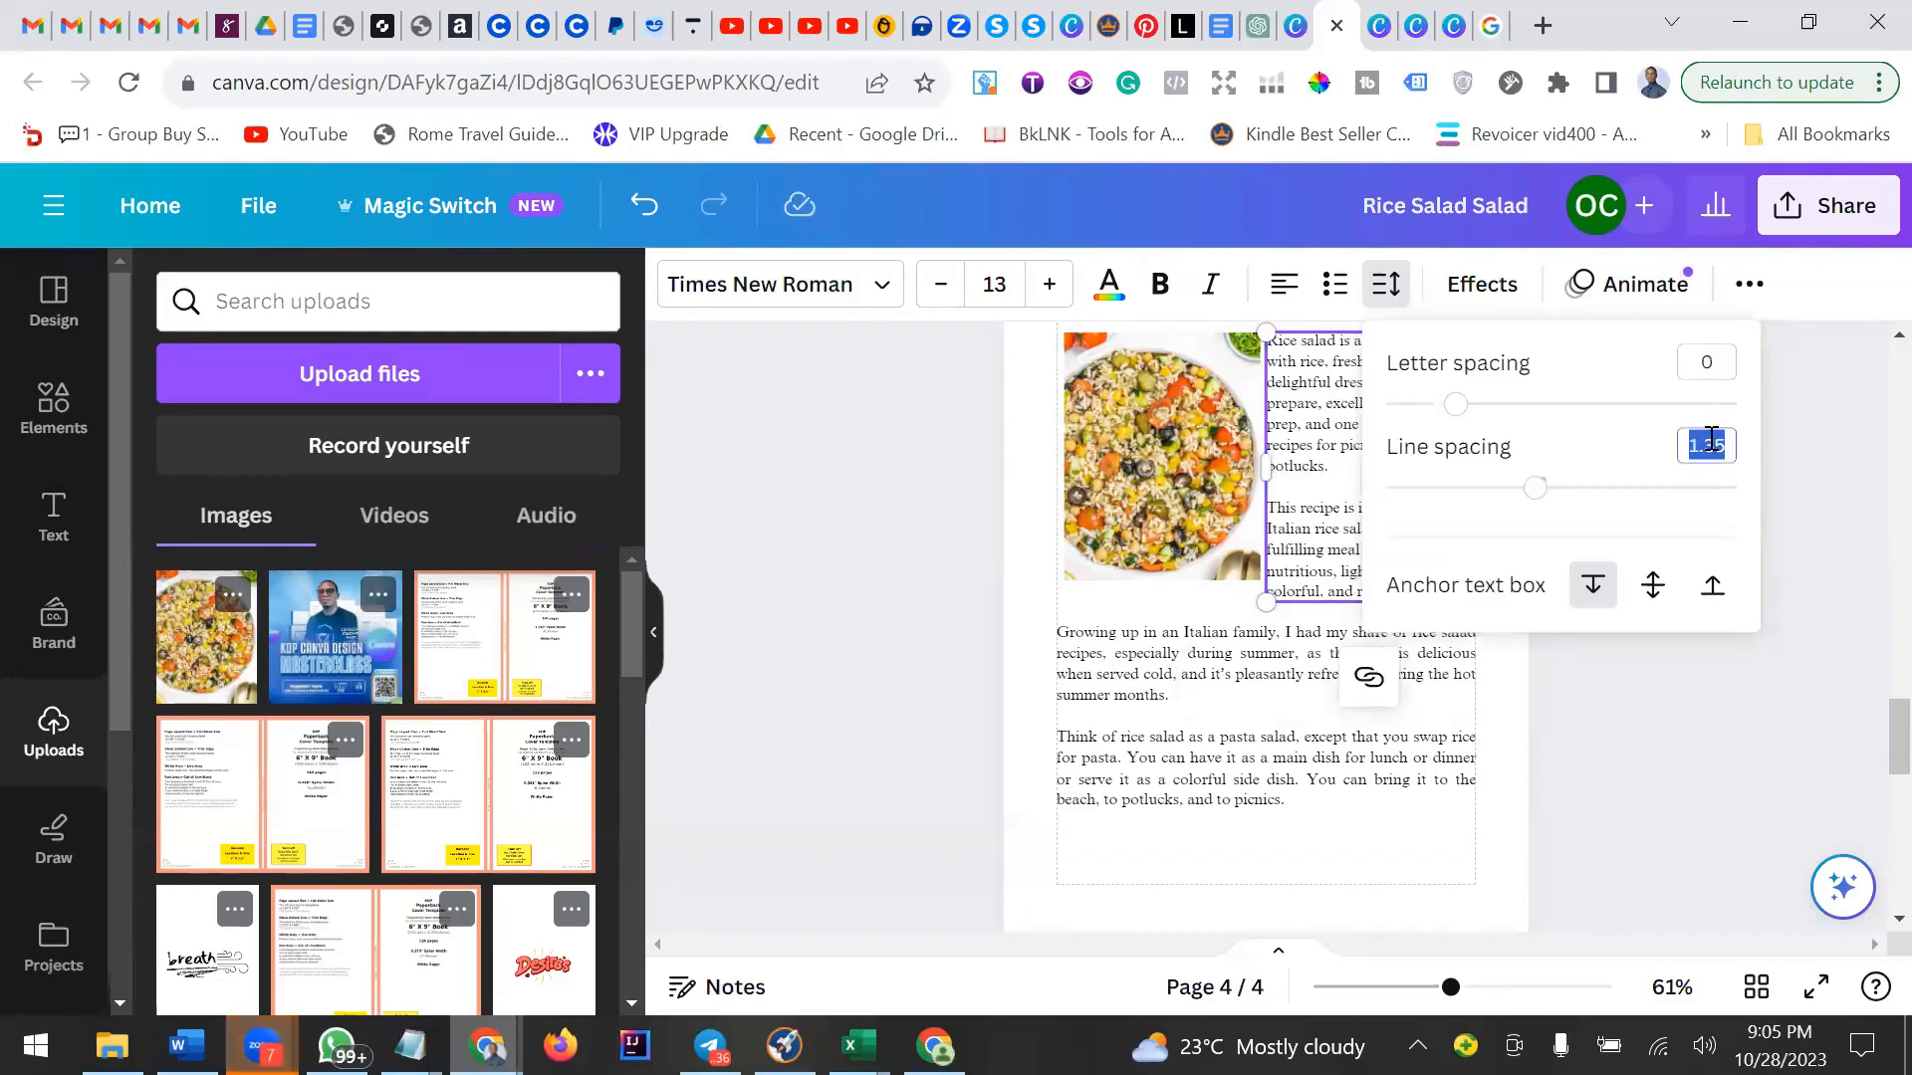
{"action": "type", "text": "1.5"}
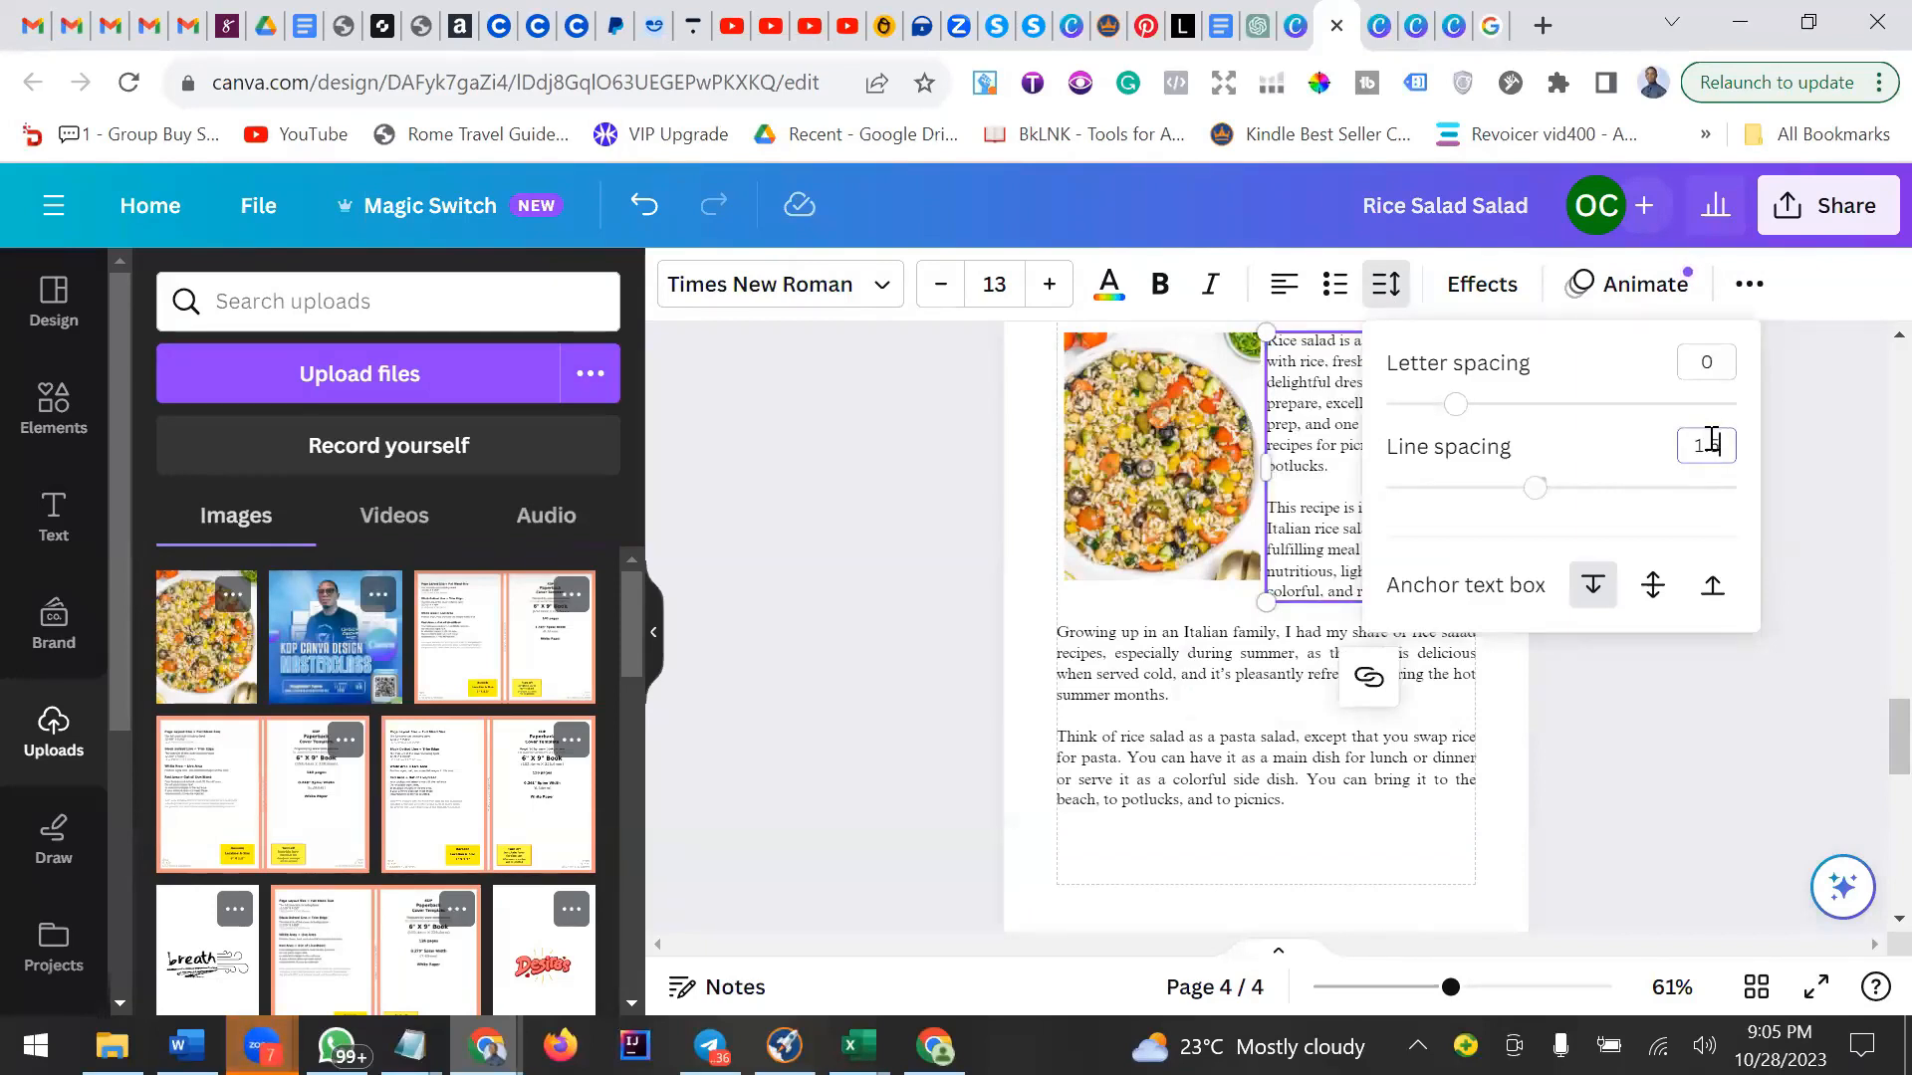
{"action": "key", "text": "Return"}
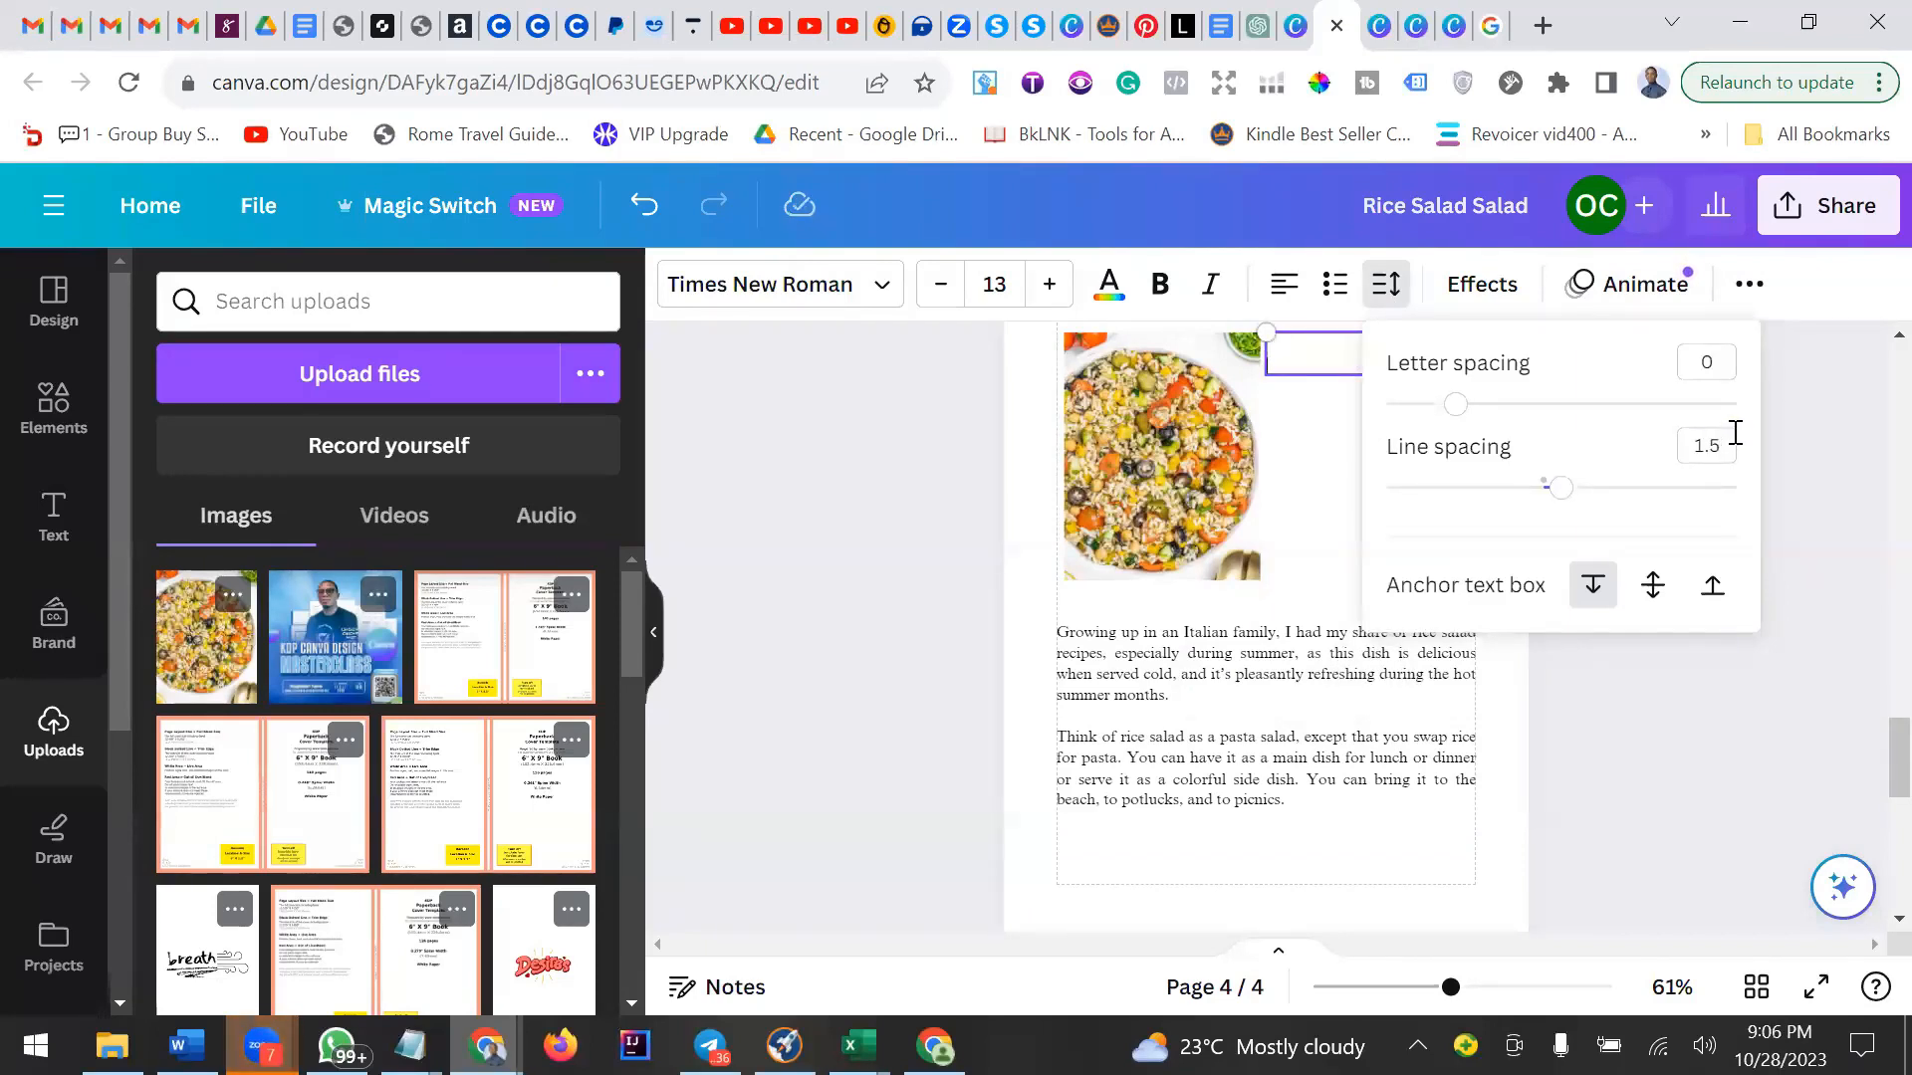
{"action": "left_click", "coordinate": [1728, 451]}
{"action": "left_click", "coordinate": [1727, 447]}
{"action": "key", "text": "Return"}
{"action": "left_click", "coordinate": [645, 206]}
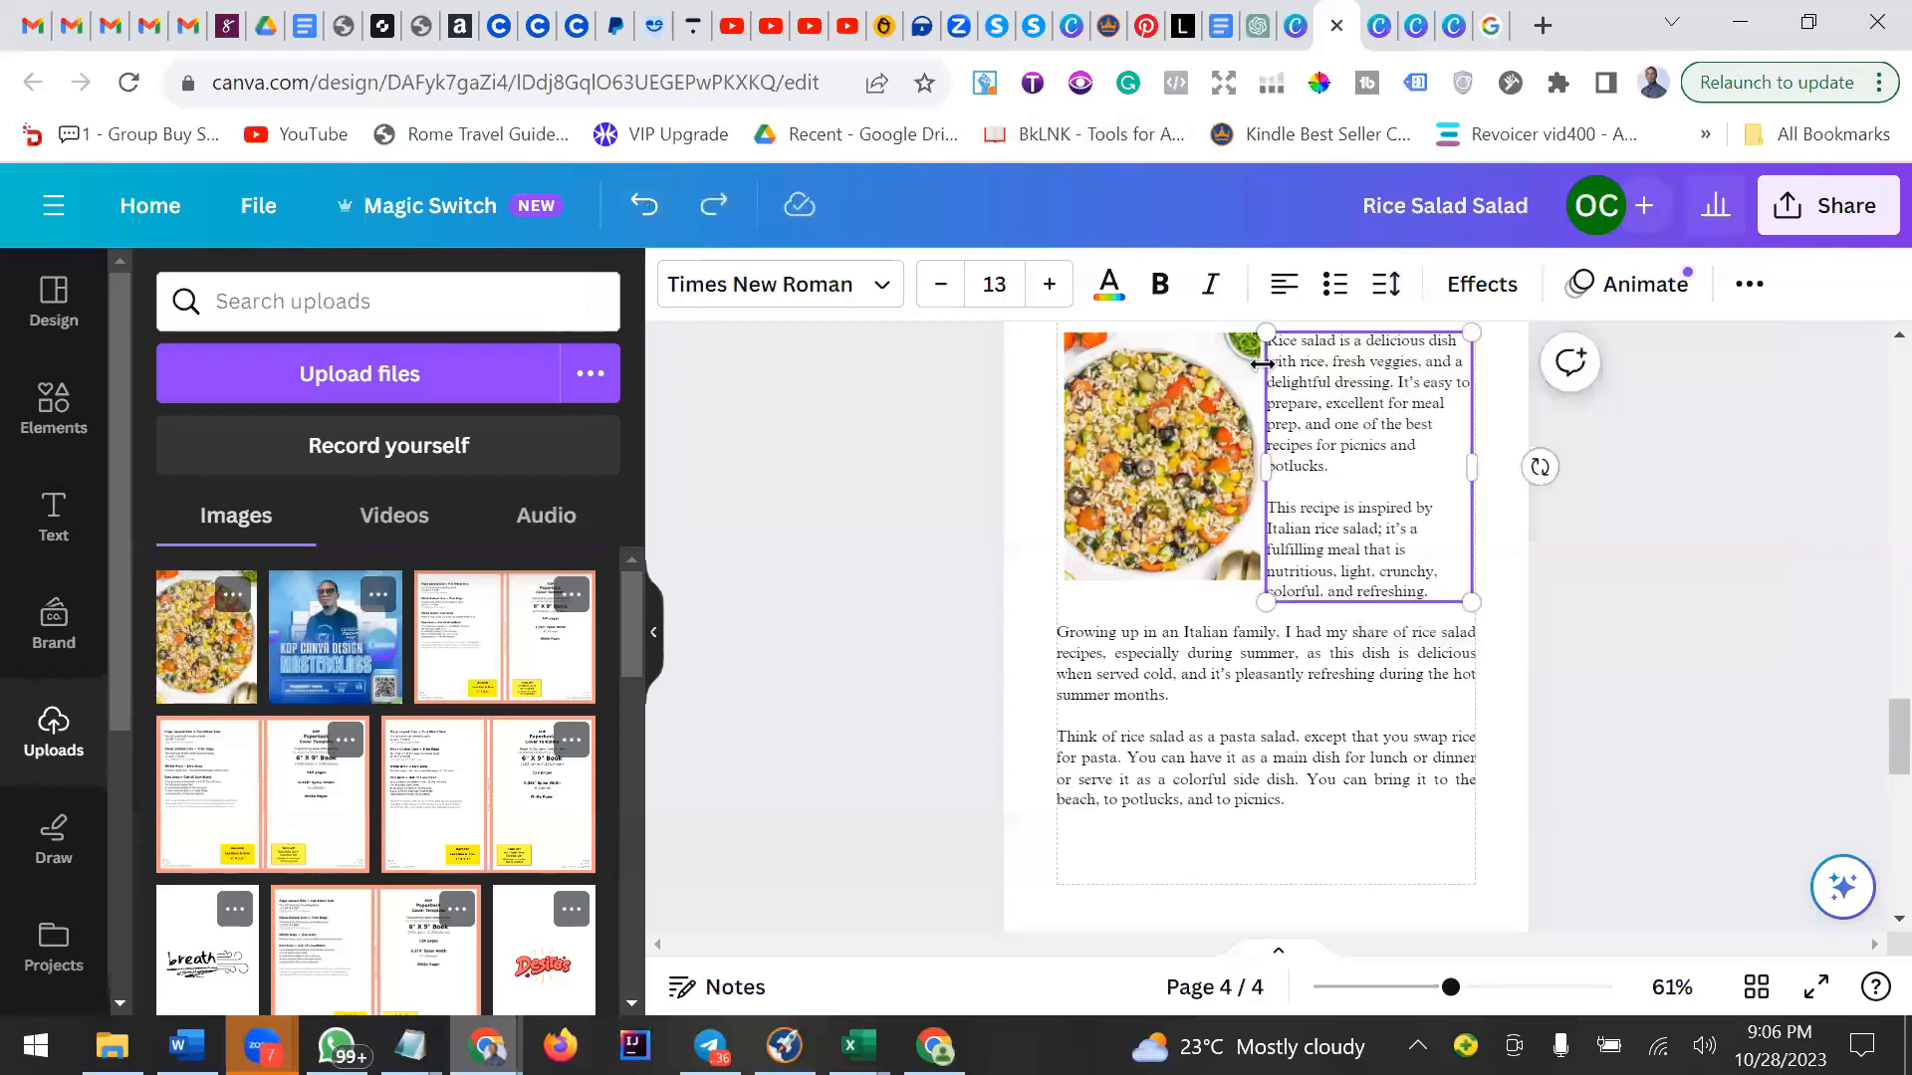
Try setting the line spacing of the paragraph beside the photo to 1, then undo the spacing changes.
{"action": "double_click", "coordinate": [1422, 408]}
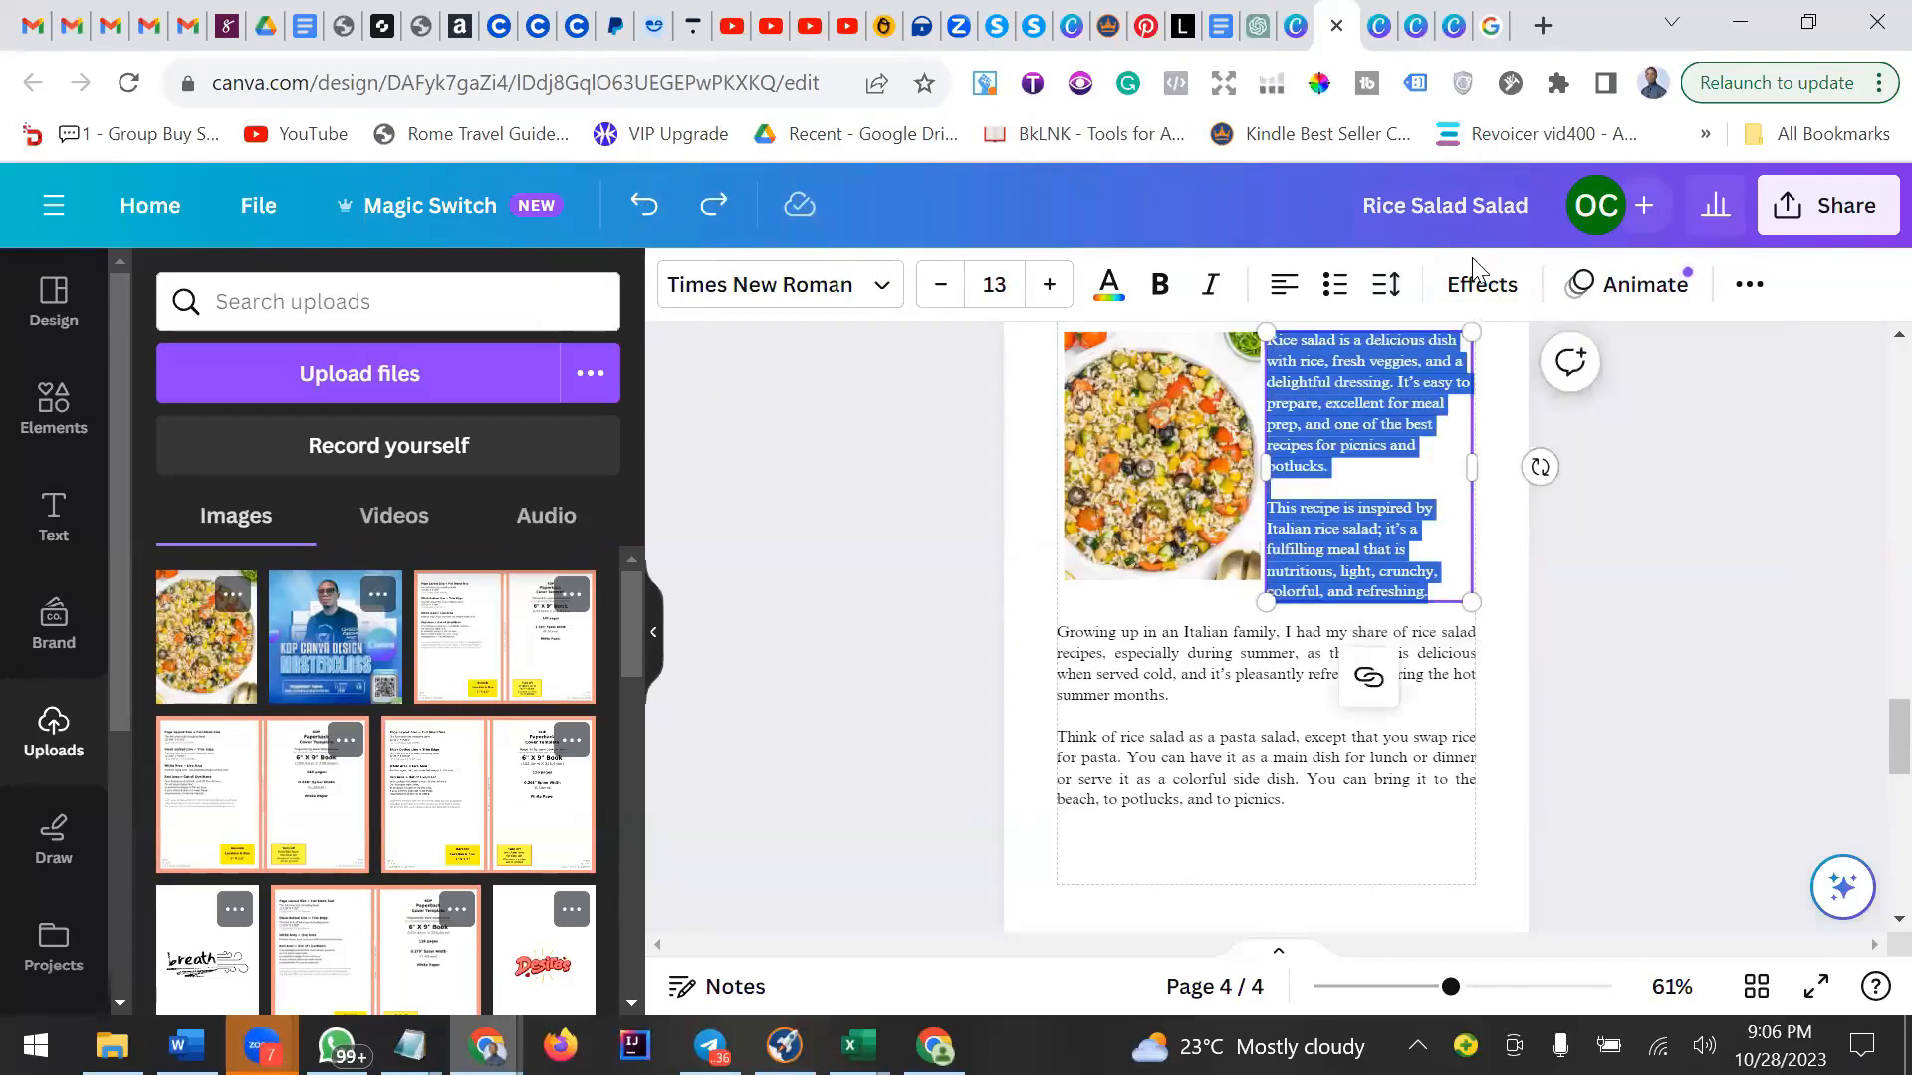
{"action": "left_click", "coordinate": [1480, 286]}
{"action": "left_click", "coordinate": [1479, 286]}
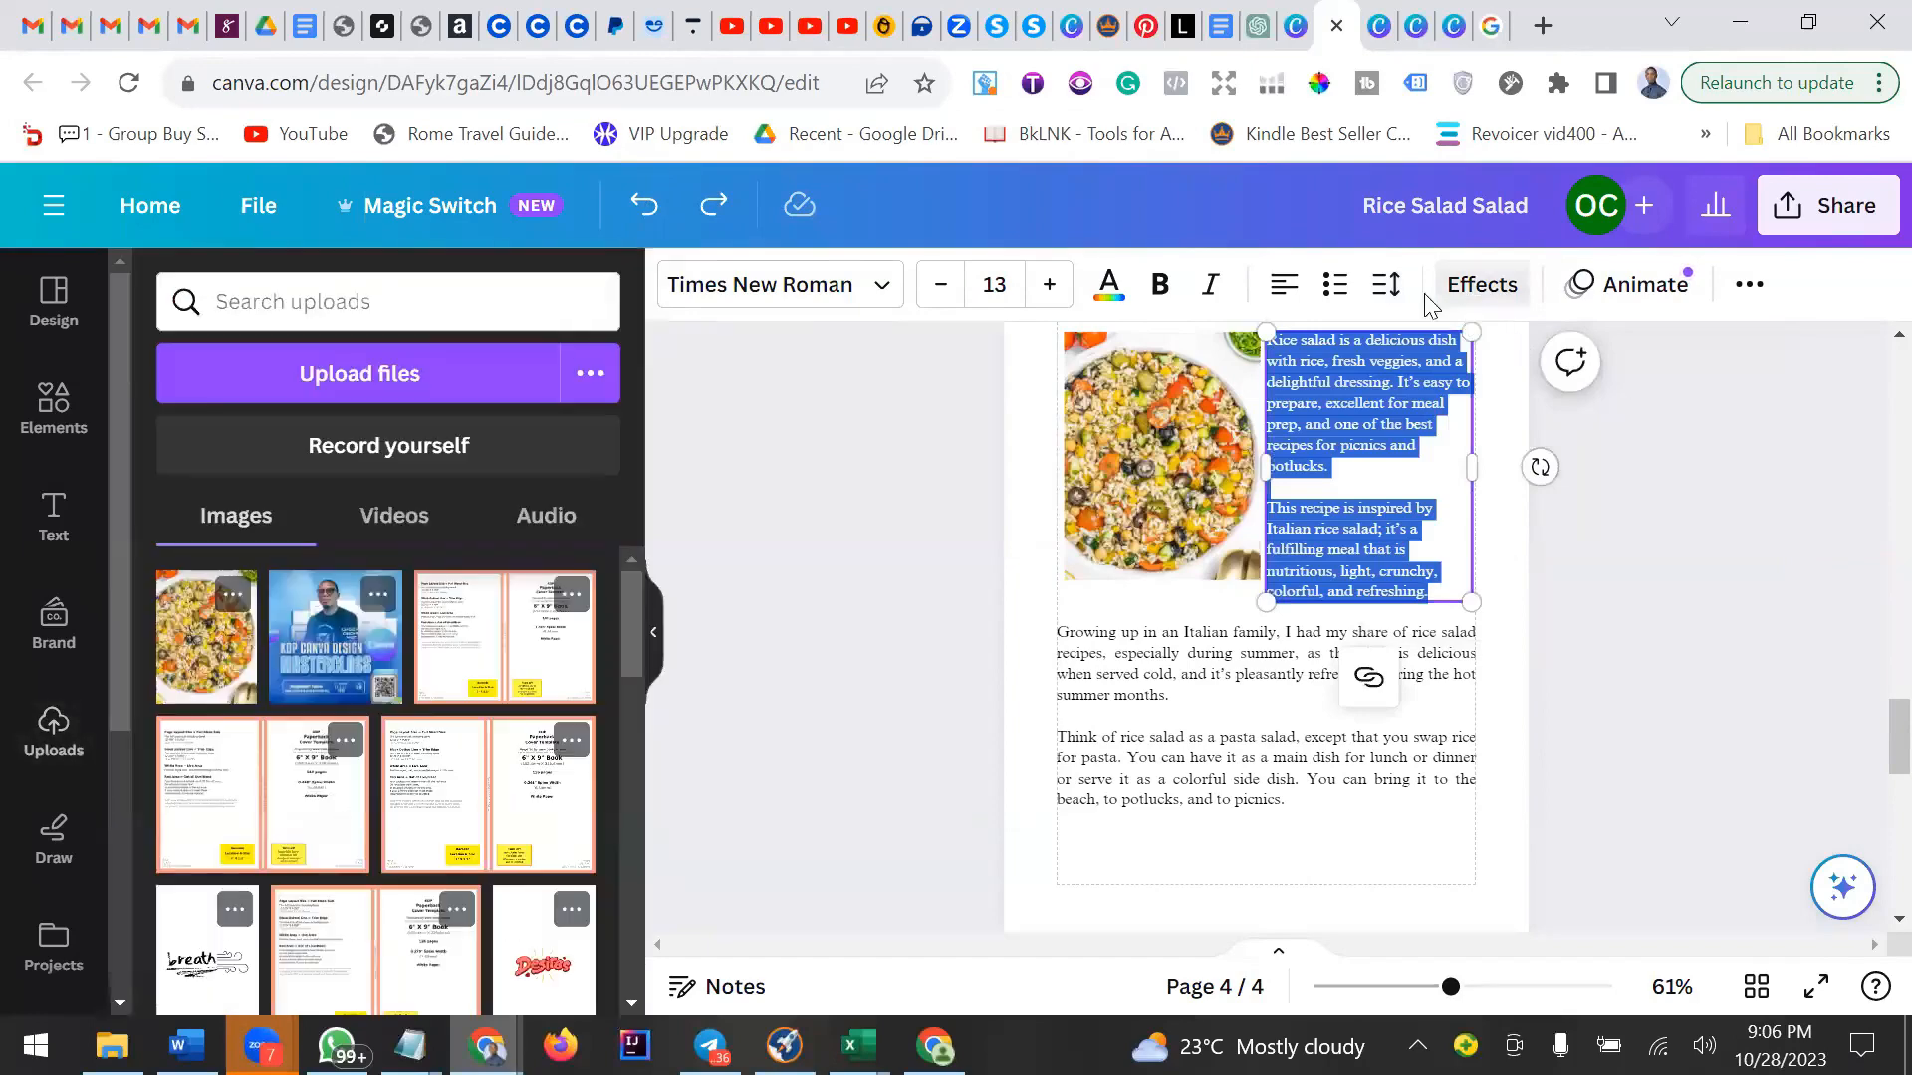
{"action": "left_click", "coordinate": [1384, 286]}
{"action": "left_click", "coordinate": [1708, 448]}
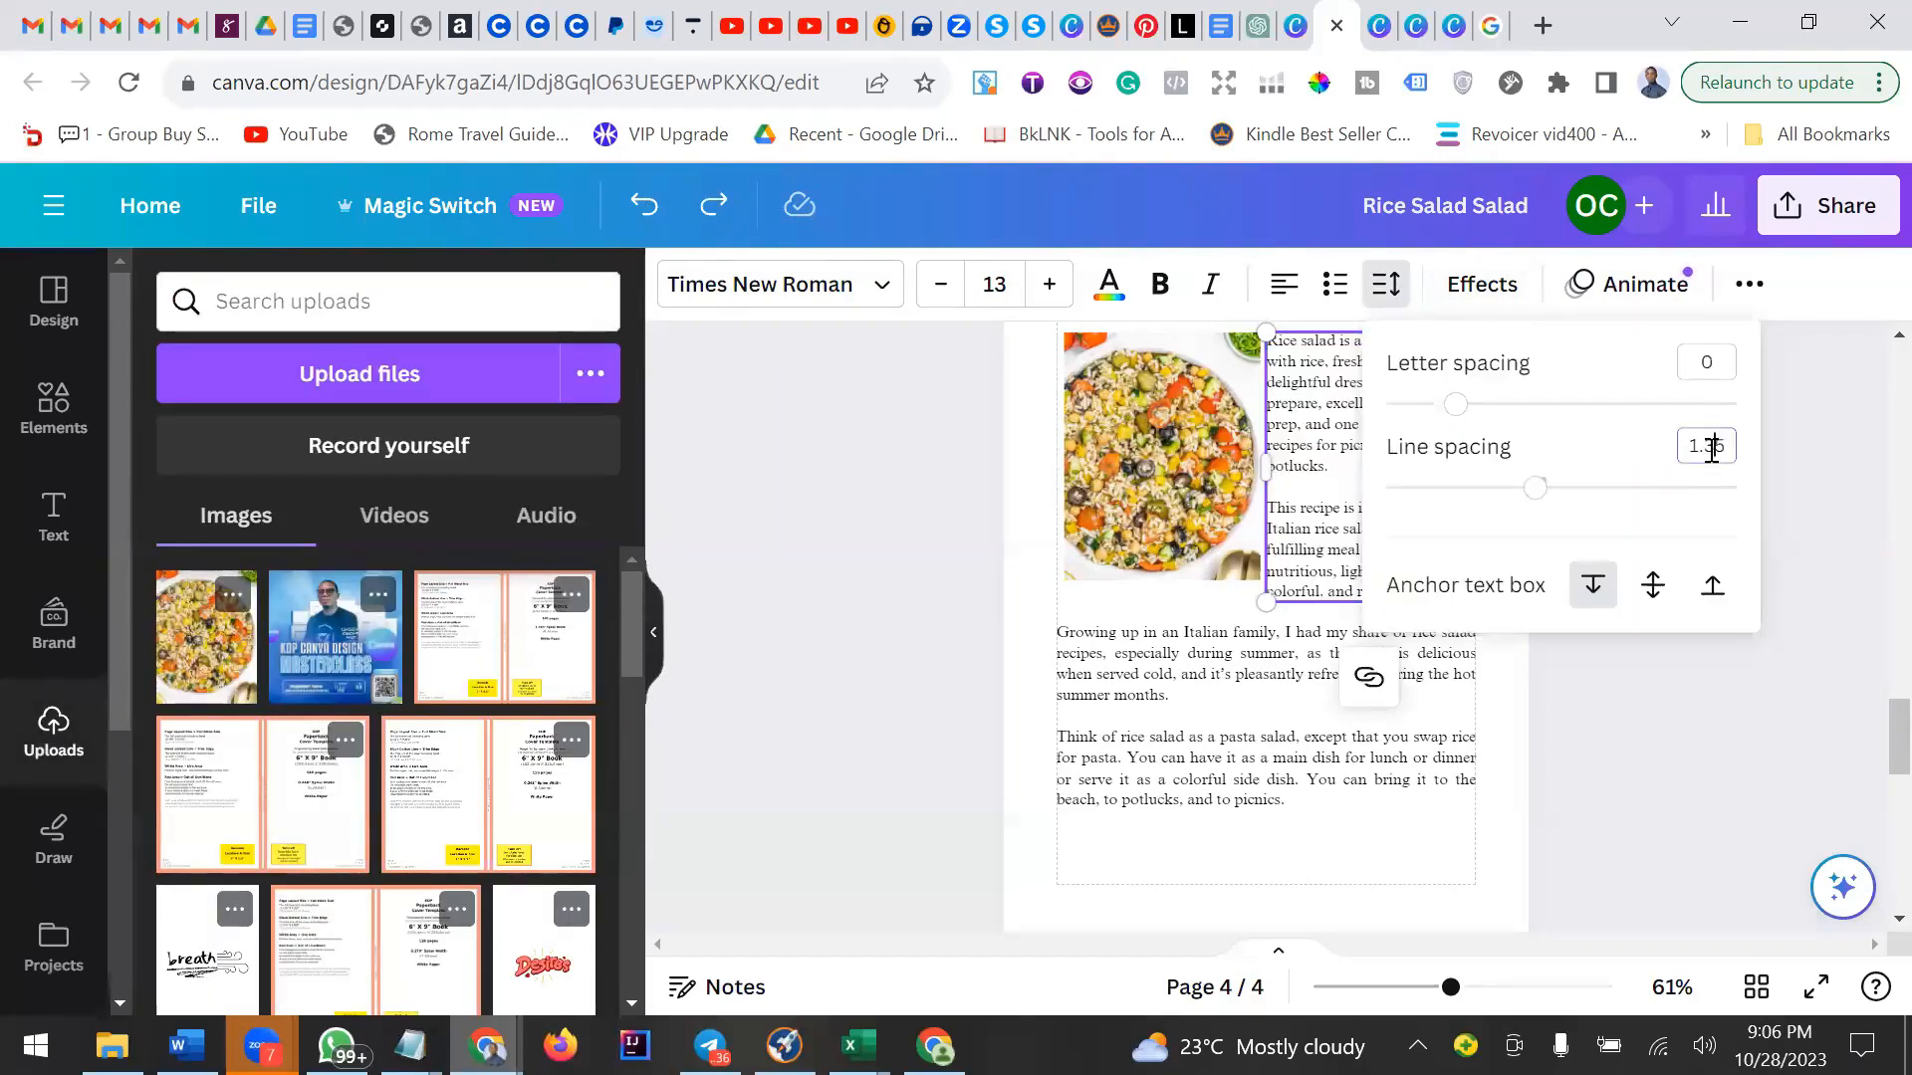
{"action": "double_click", "coordinate": [1709, 448]}
{"action": "type", "text": "1"}
{"action": "key", "text": "Return"}
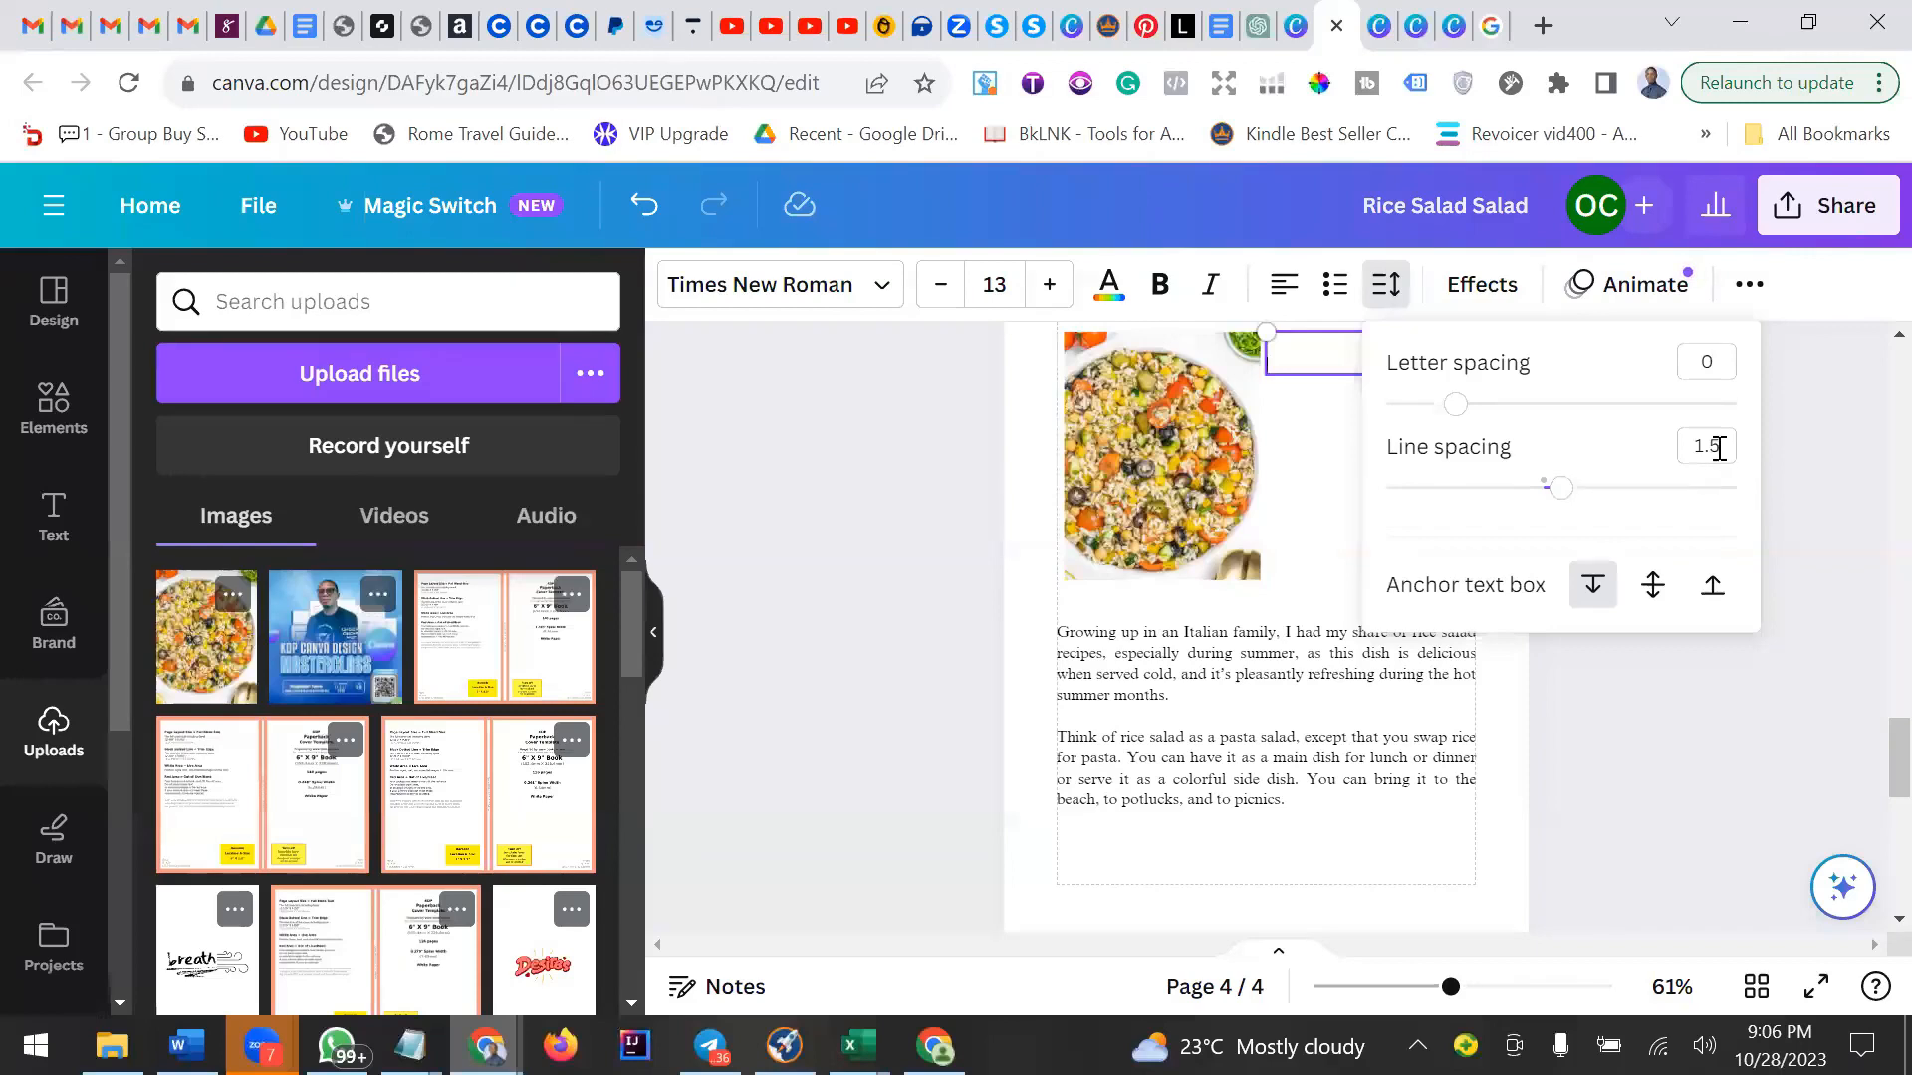
{"action": "left_click", "coordinate": [1720, 451]}
{"action": "left_click", "coordinate": [644, 205]}
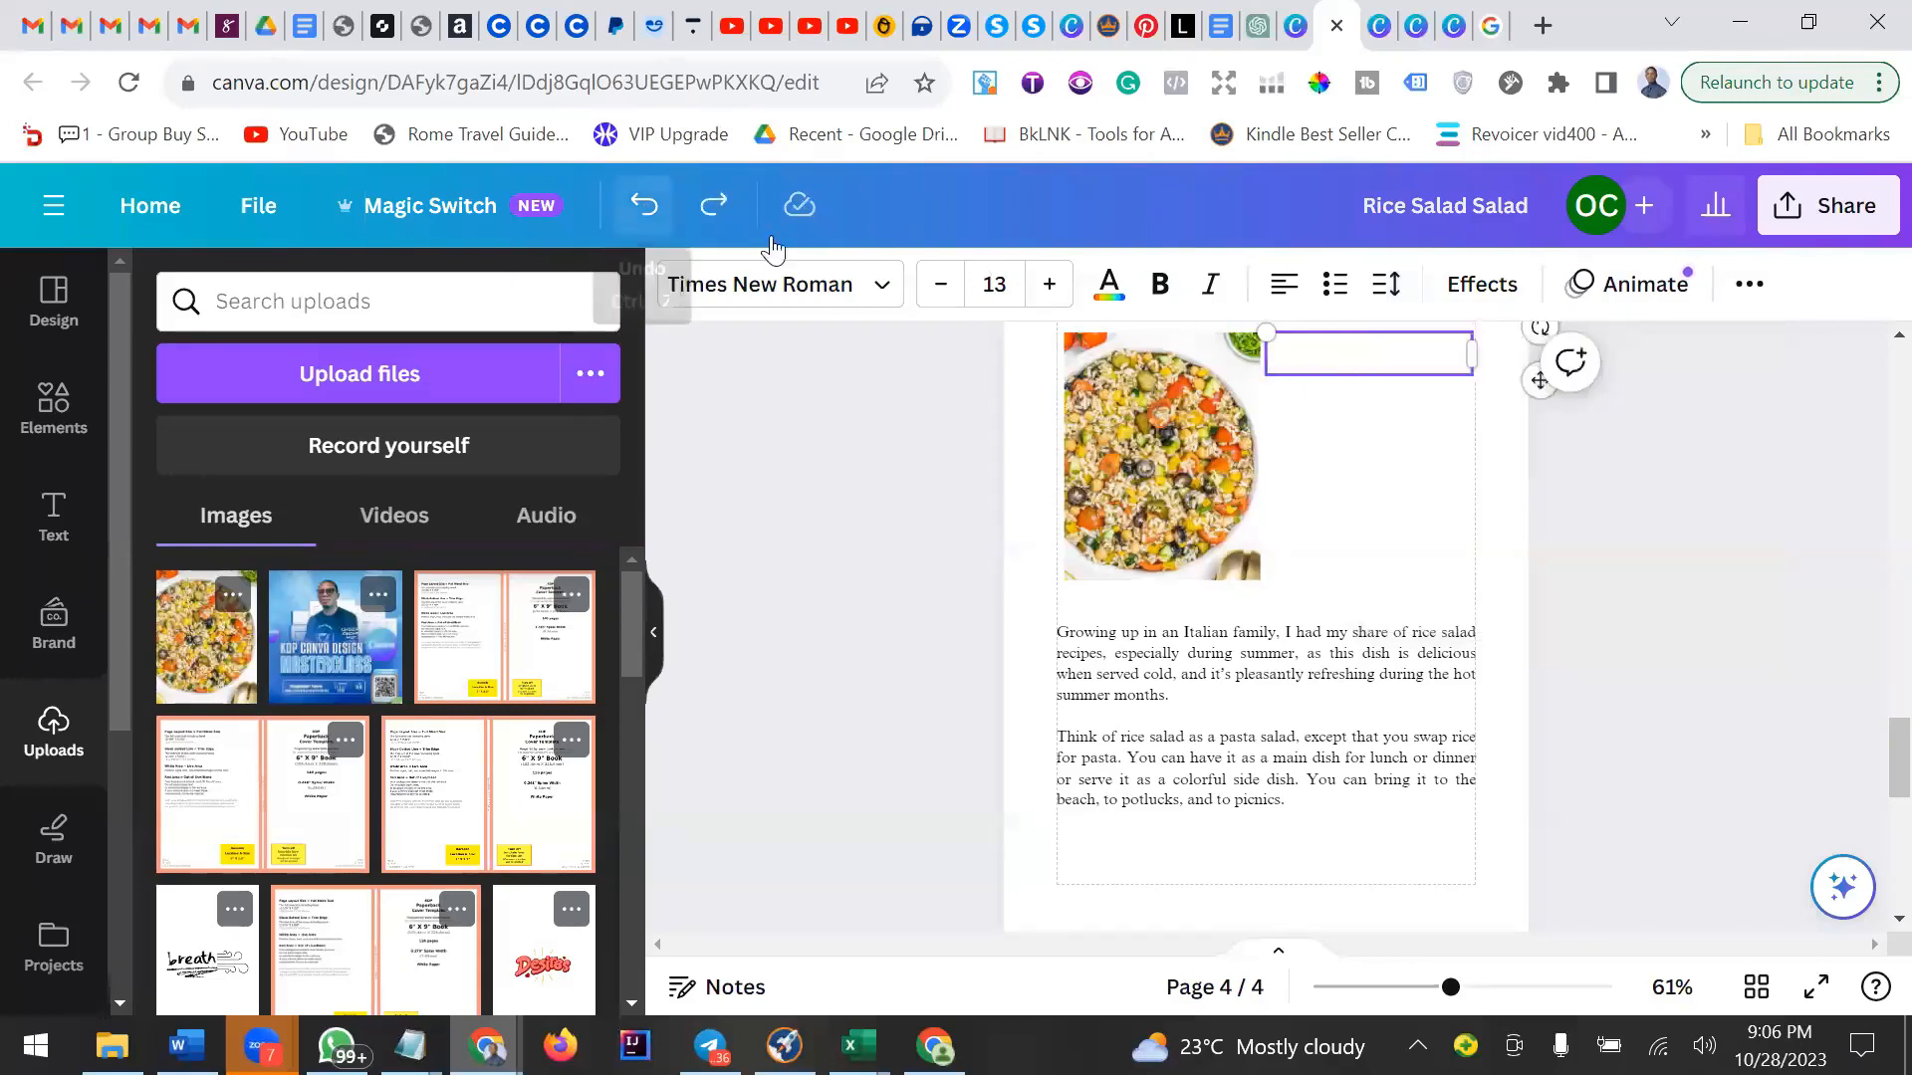
{"action": "left_click", "coordinate": [644, 206]}
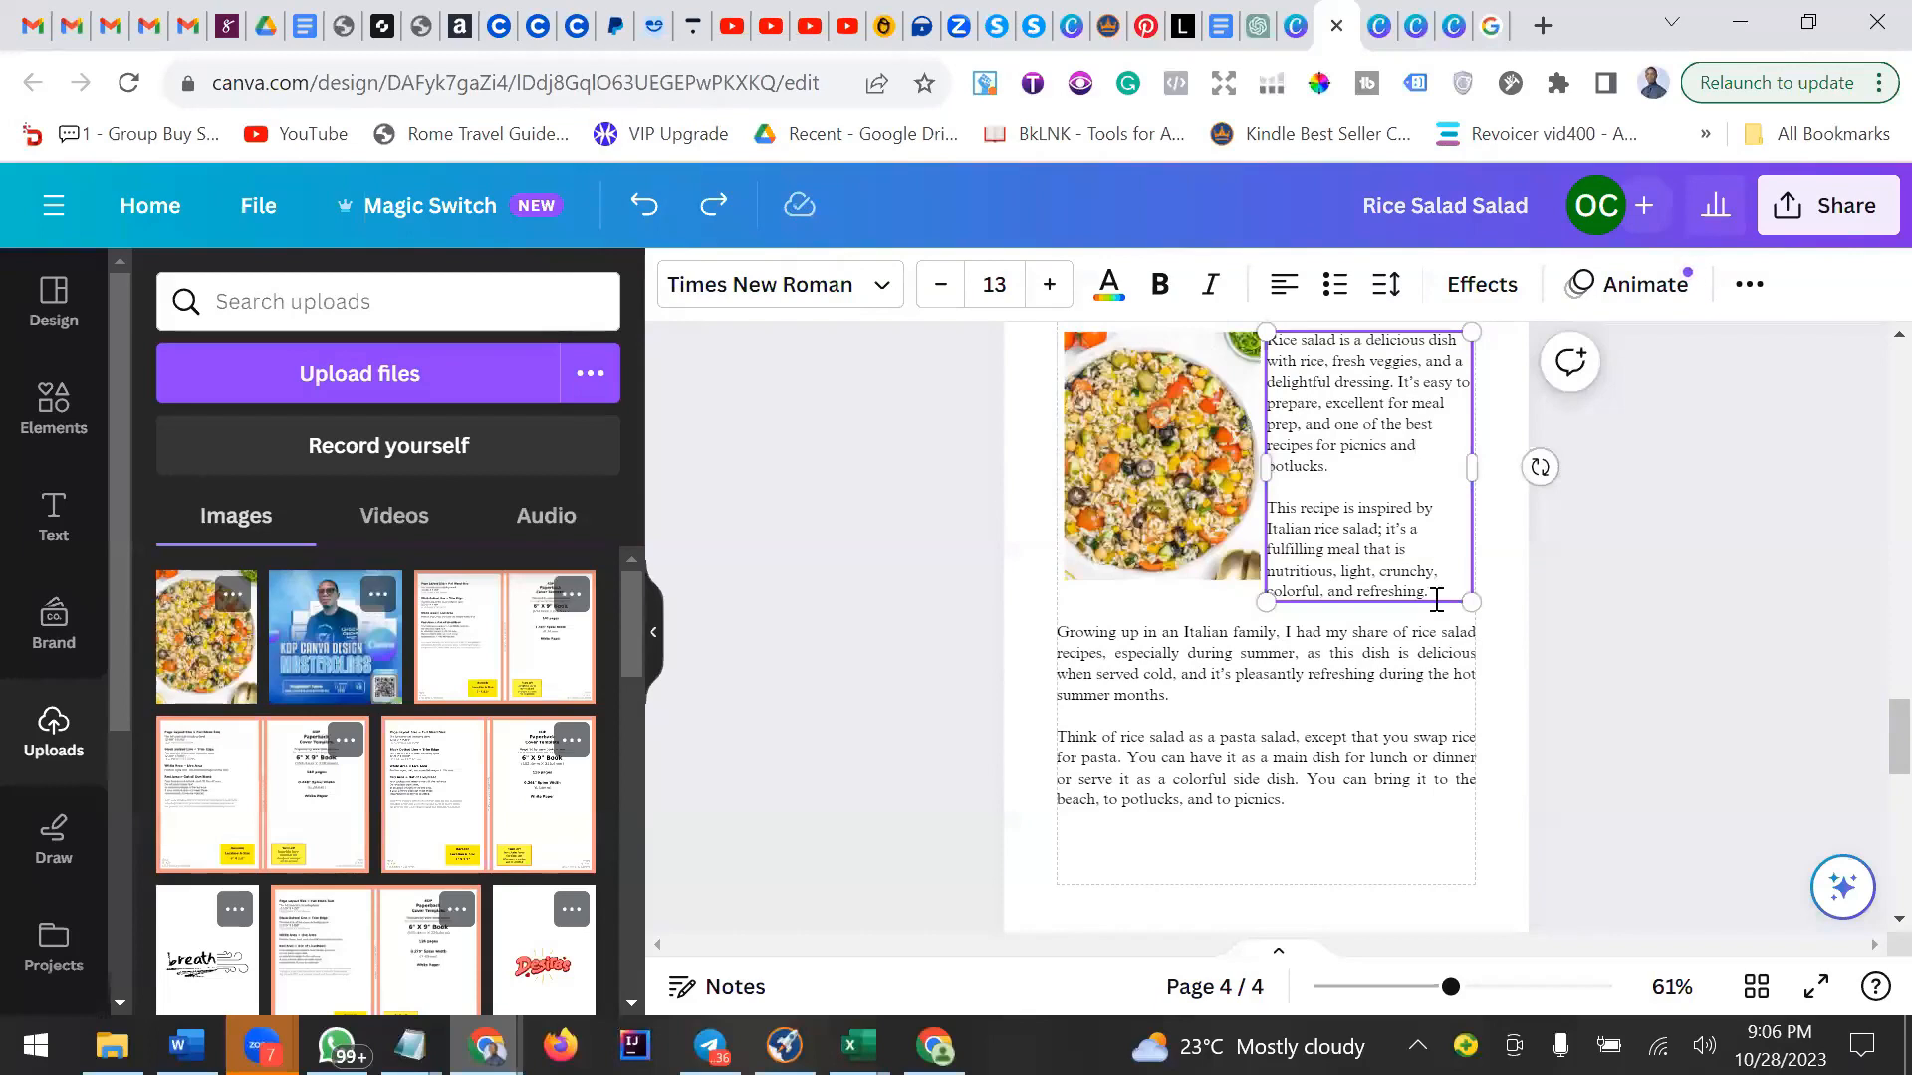
Increase the line spacing of the paragraph beside the photo to about 1.5 with the slider.
{"action": "left_click", "coordinate": [1410, 662]}
{"action": "left_click", "coordinate": [1392, 453]}
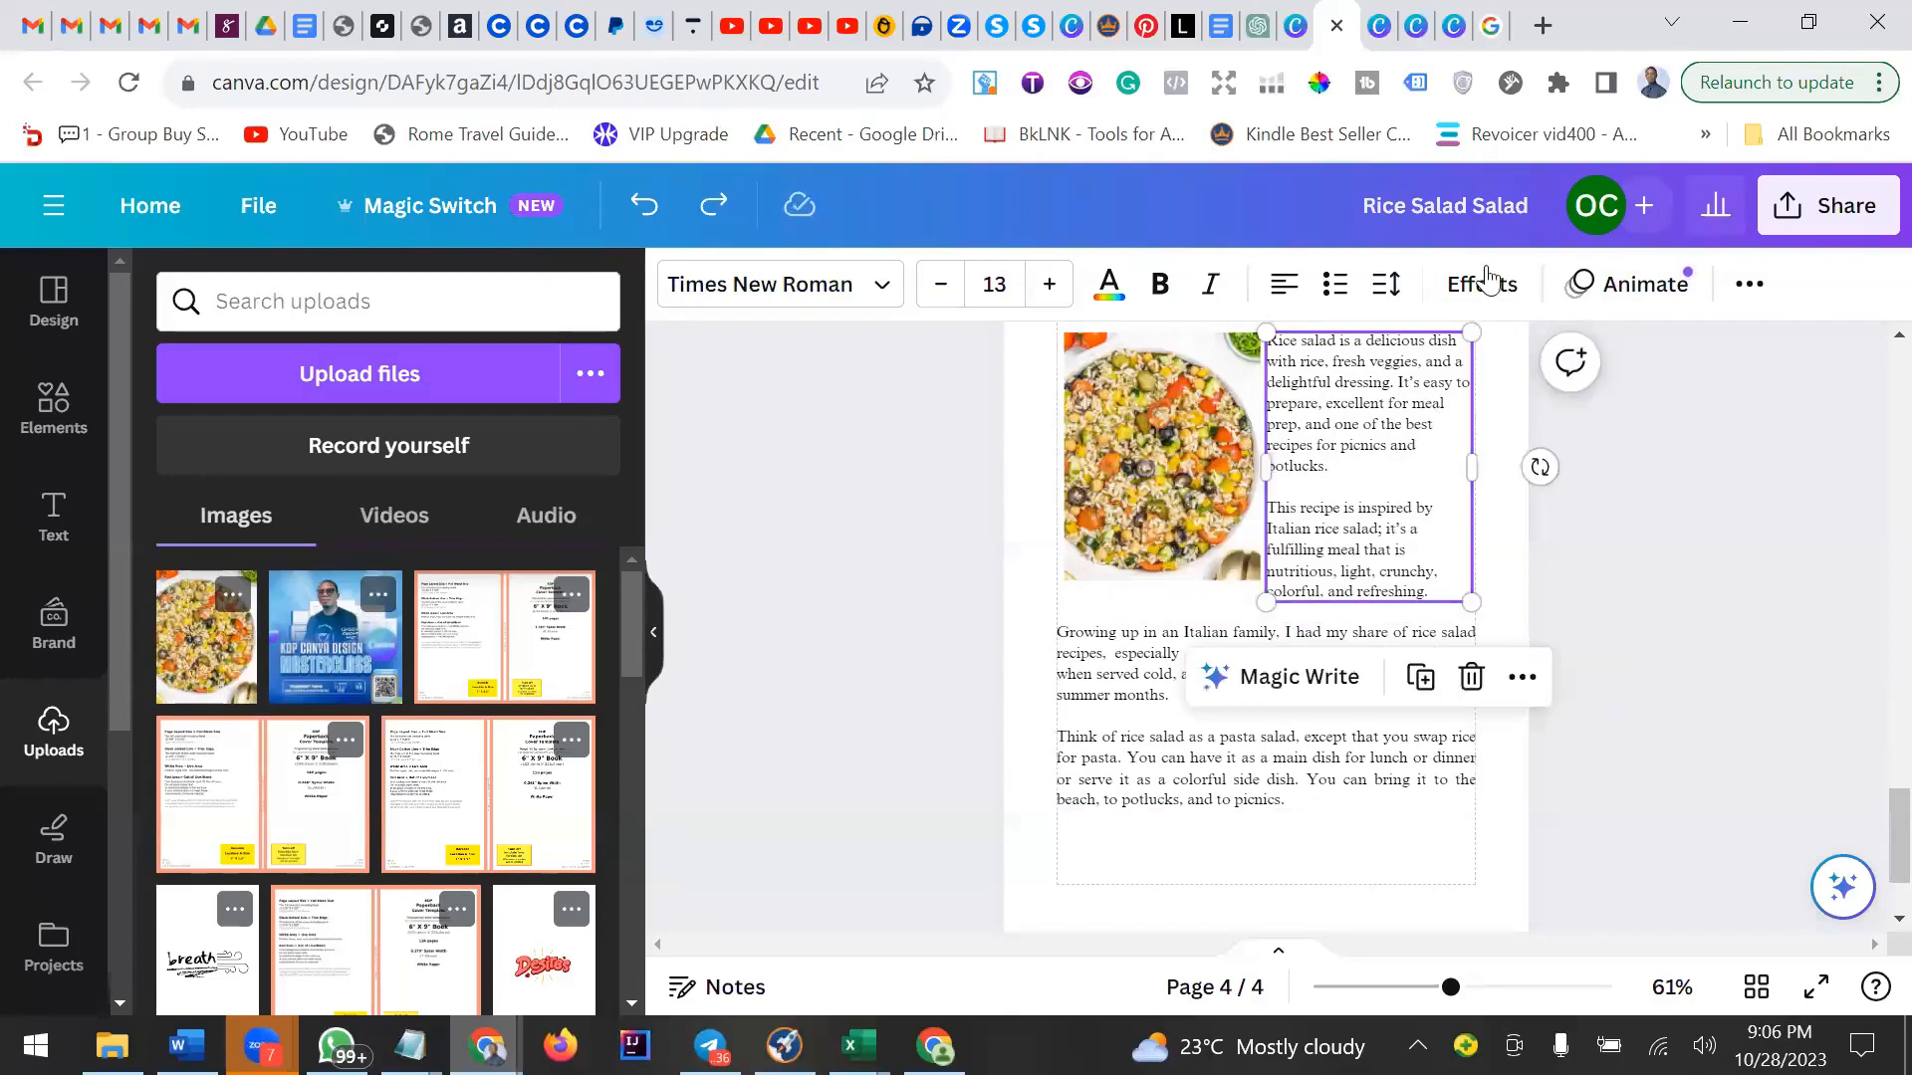
{"action": "left_click", "coordinate": [1386, 283]}
{"action": "left_click_drag", "start_coordinate": [1539, 497], "coordinate": [1564, 498]}
Move the full-width paragraph slightly down and raise its line spacing to about 1.5.
{"action": "left_click", "coordinate": [1155, 665]}
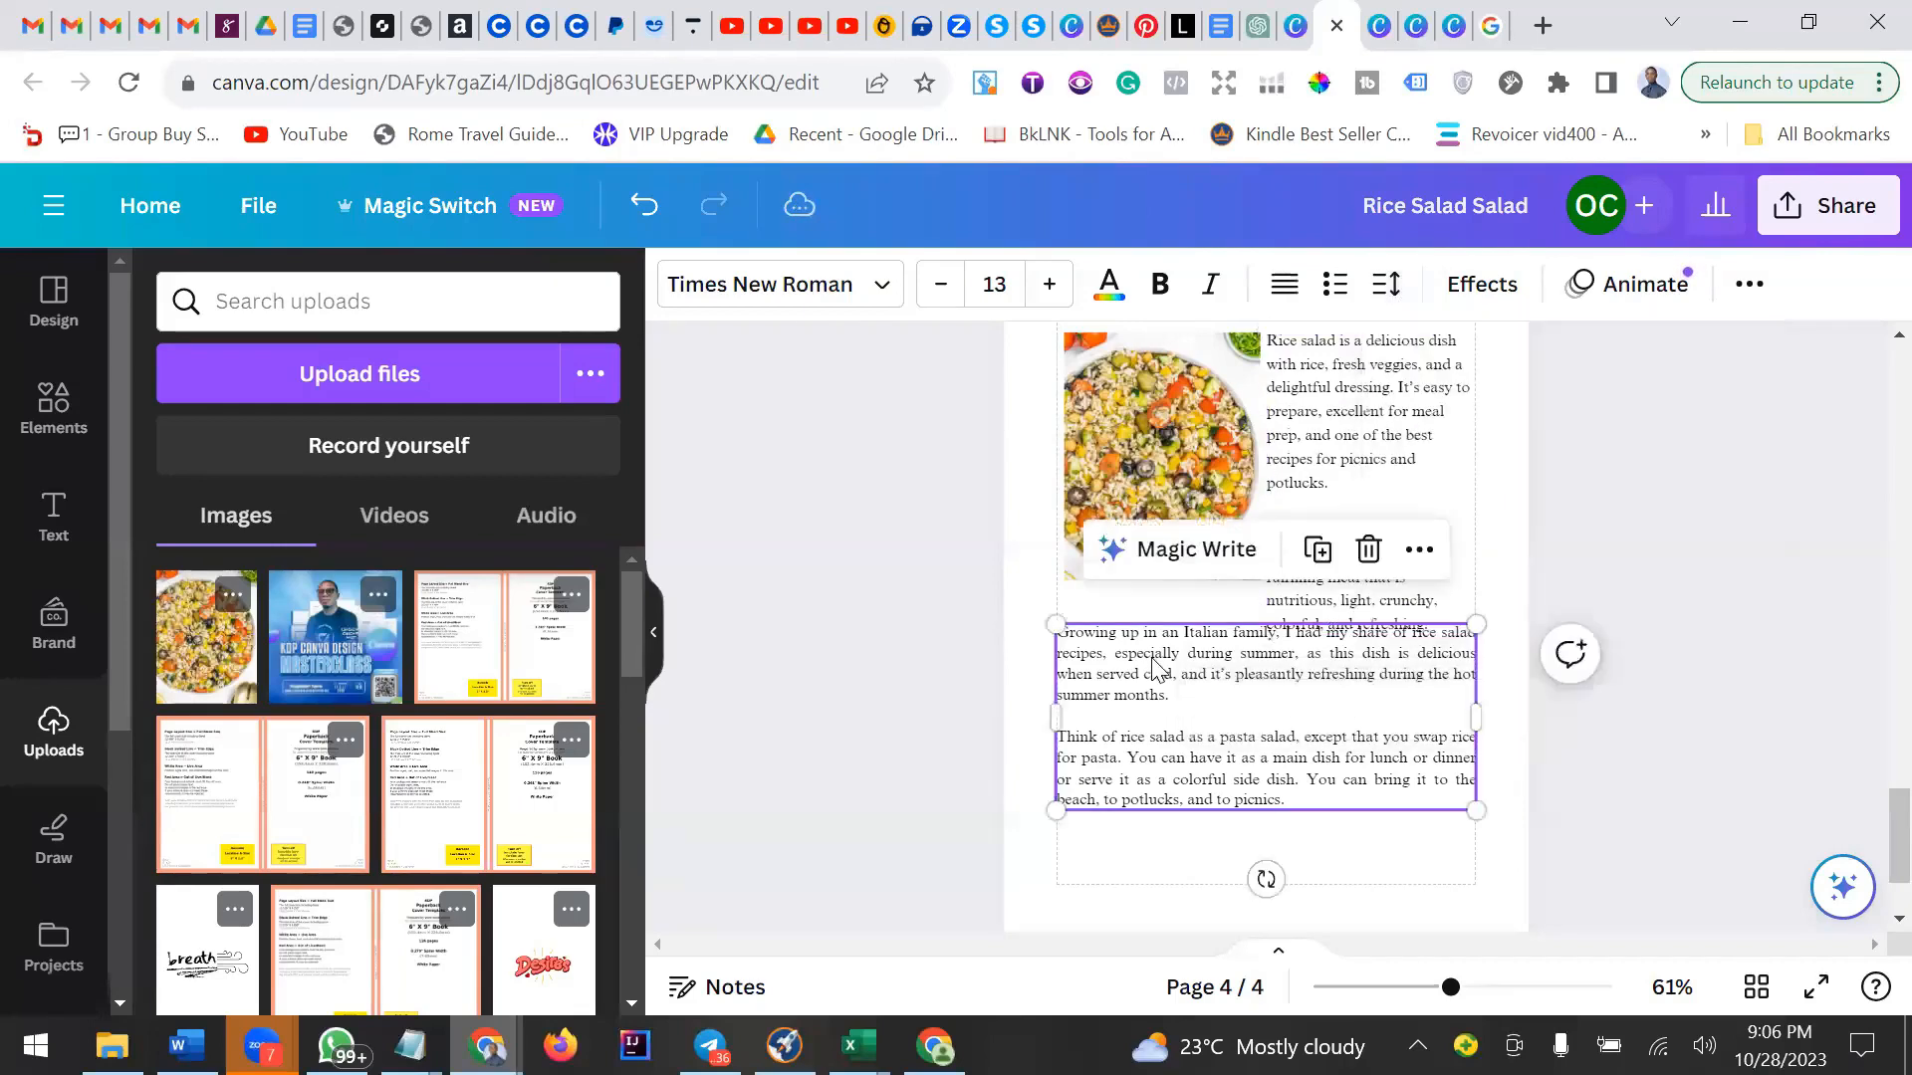
{"action": "scroll", "coordinate": [1155, 674], "scroll_direction": "down", "scroll_amount": 2}
{"action": "left_click_drag", "start_coordinate": [1276, 587], "coordinate": [1278, 605]}
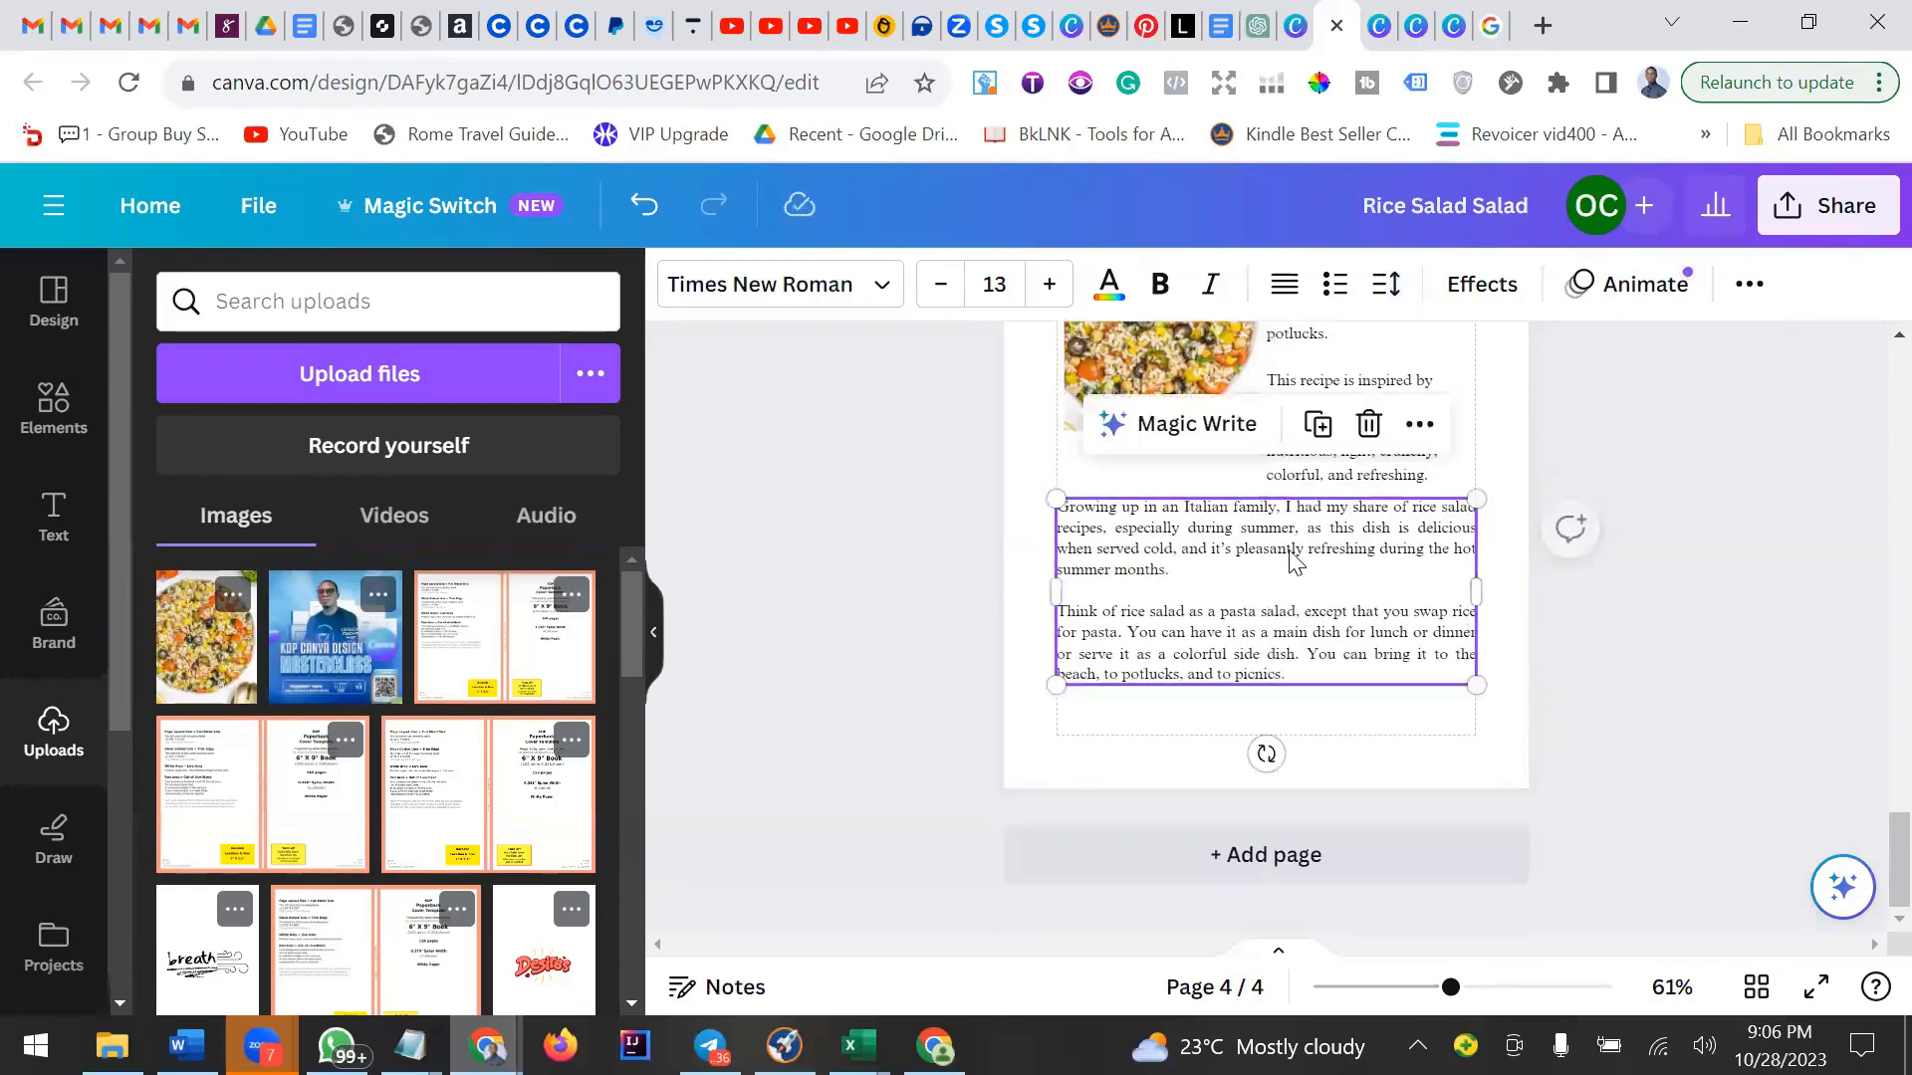
{"action": "left_click", "coordinate": [1394, 285]}
{"action": "left_click_drag", "start_coordinate": [1532, 495], "coordinate": [1562, 503]}
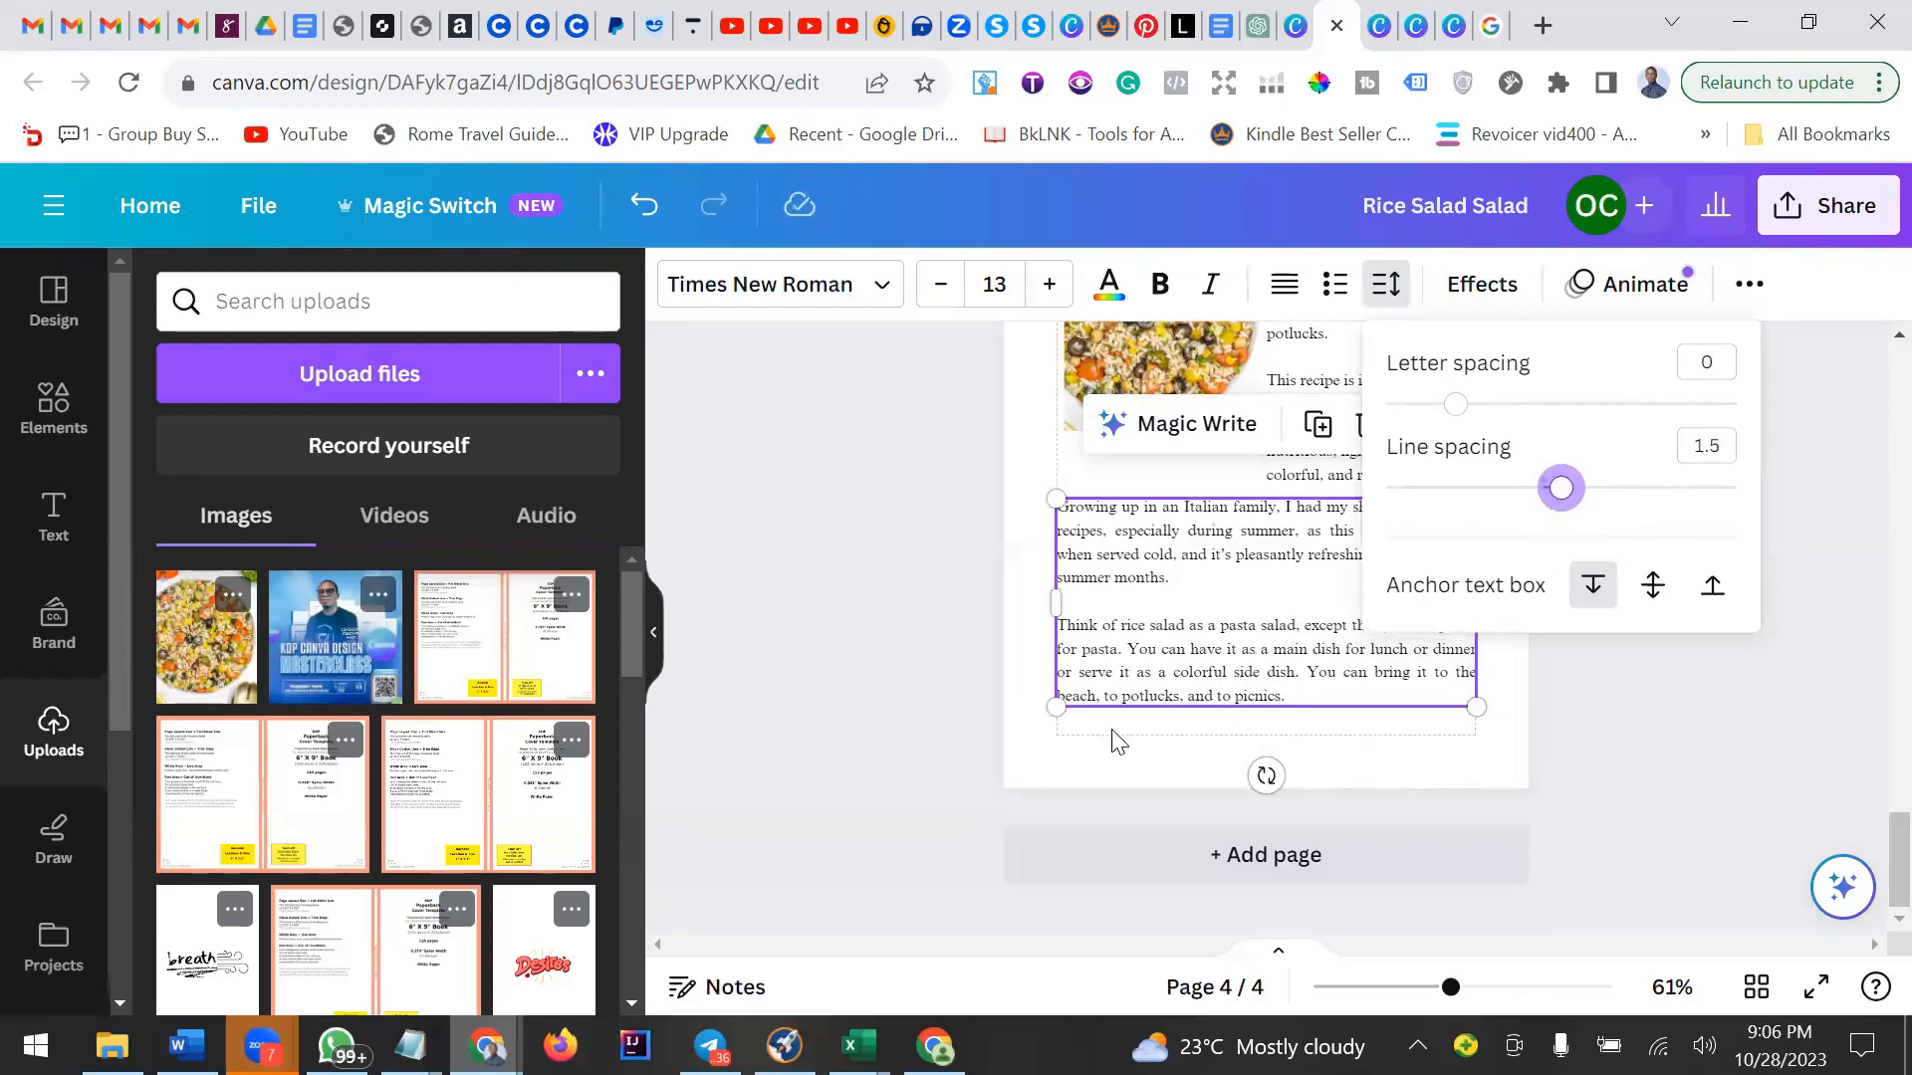
{"action": "left_click", "coordinate": [1044, 523]}
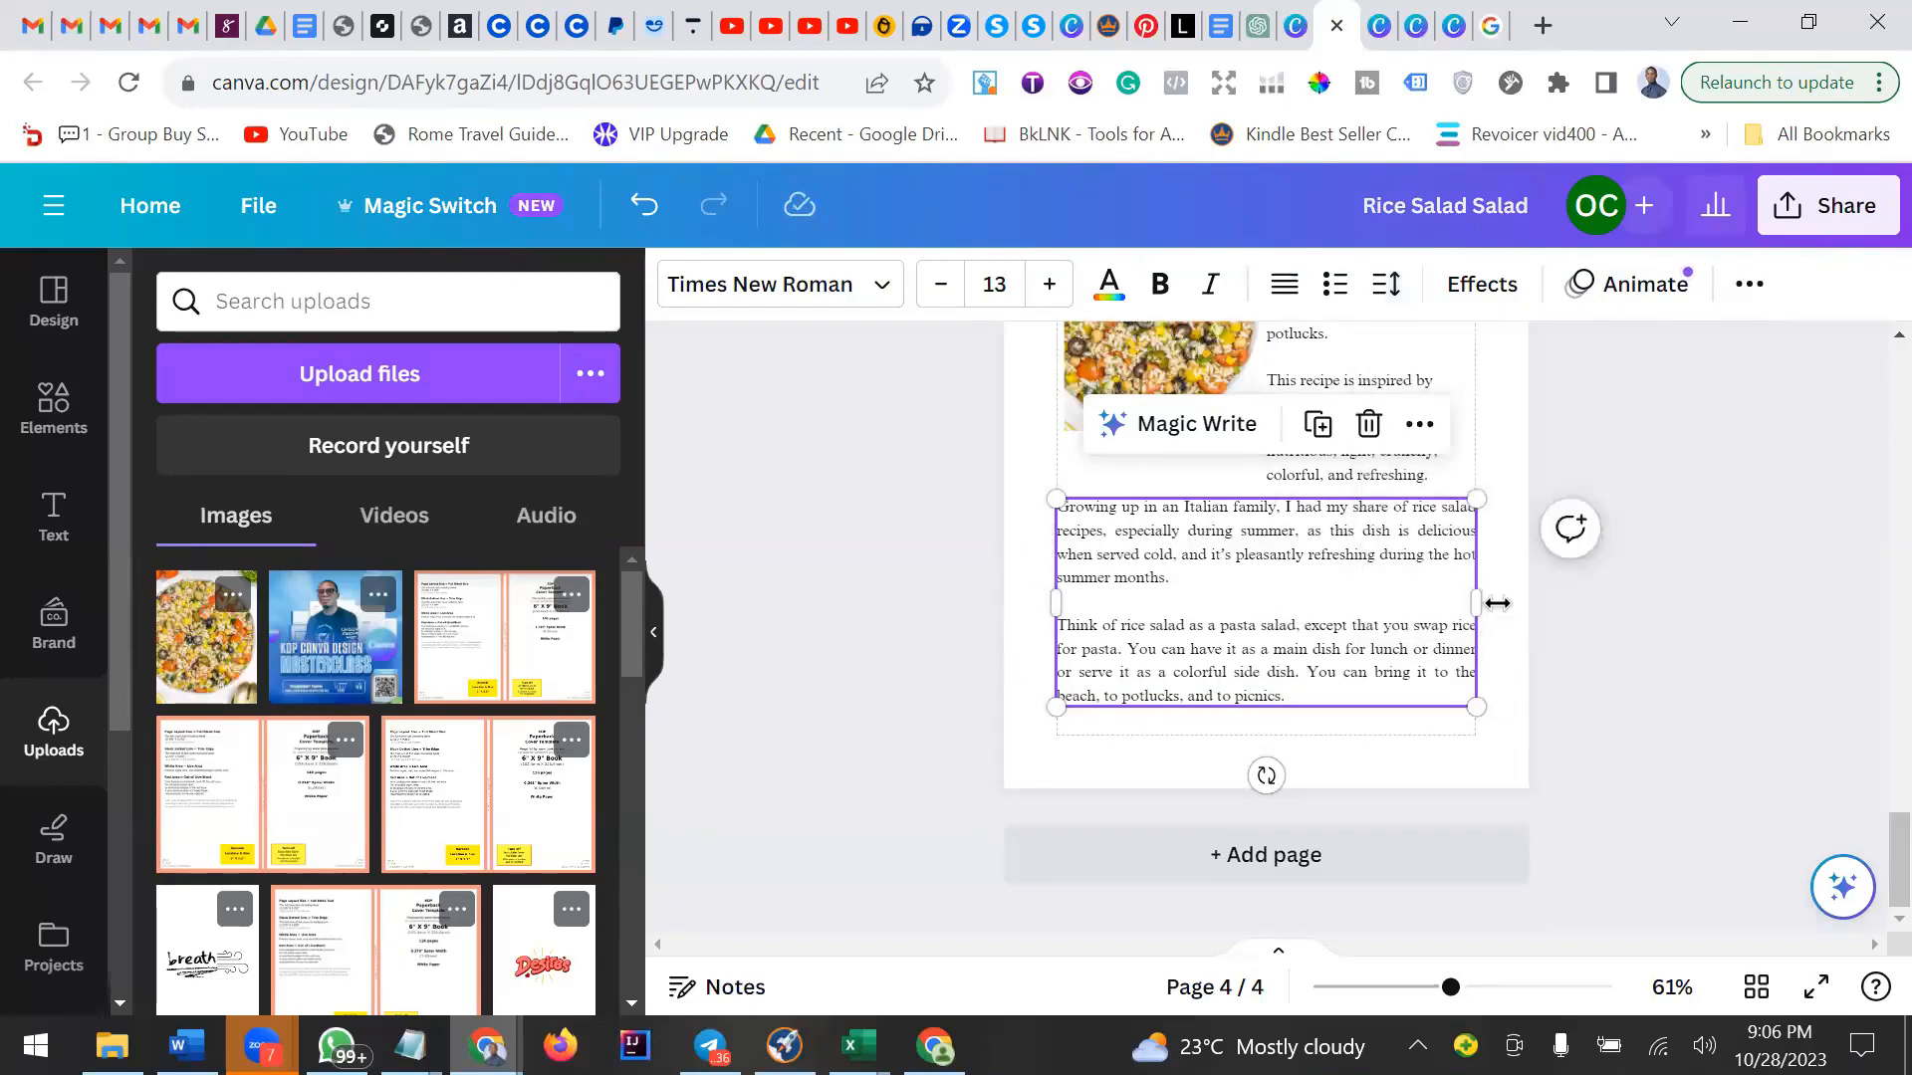
{"action": "left_click", "coordinate": [1687, 624]}
Review the recipe page layout, checking the photo and both text boxes.
{"action": "scroll", "coordinate": [1690, 627], "scroll_direction": "up", "scroll_amount": 5}
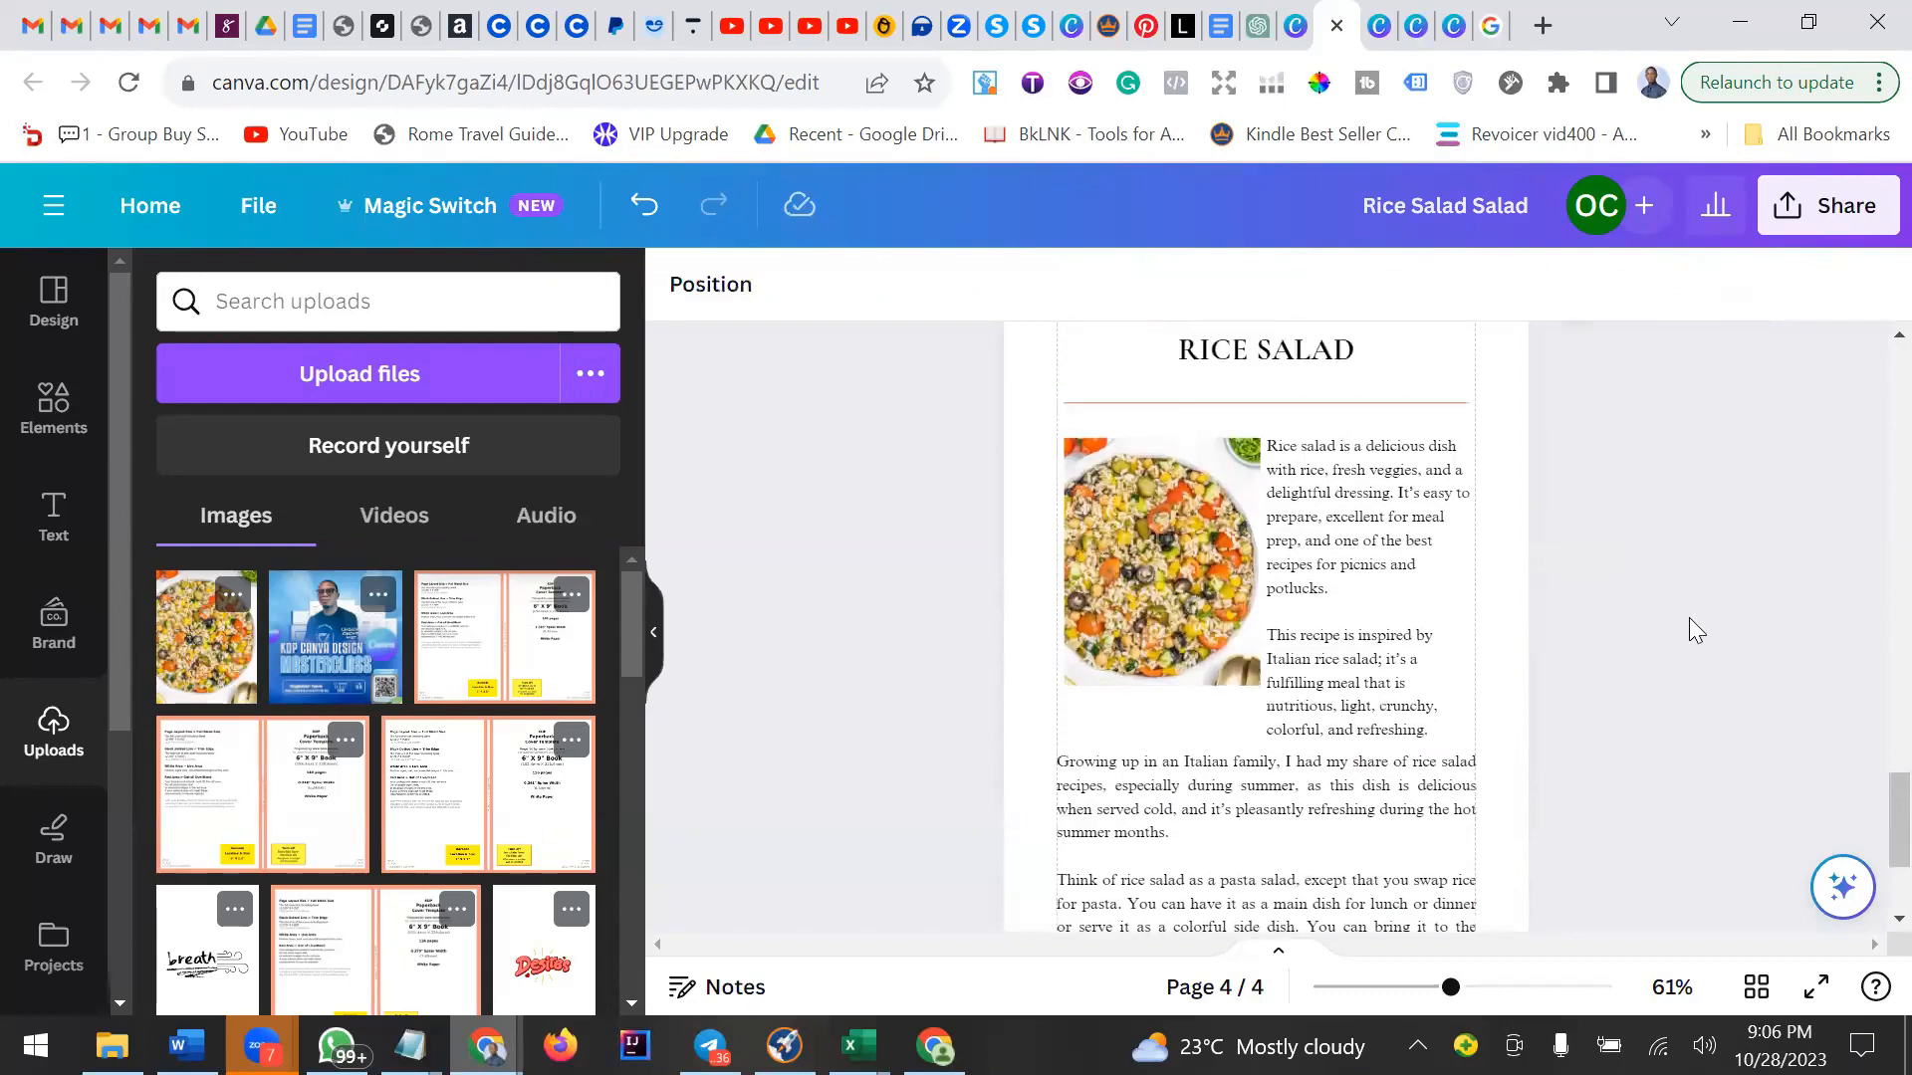
{"action": "scroll", "coordinate": [1688, 617], "scroll_direction": "down", "scroll_amount": 3}
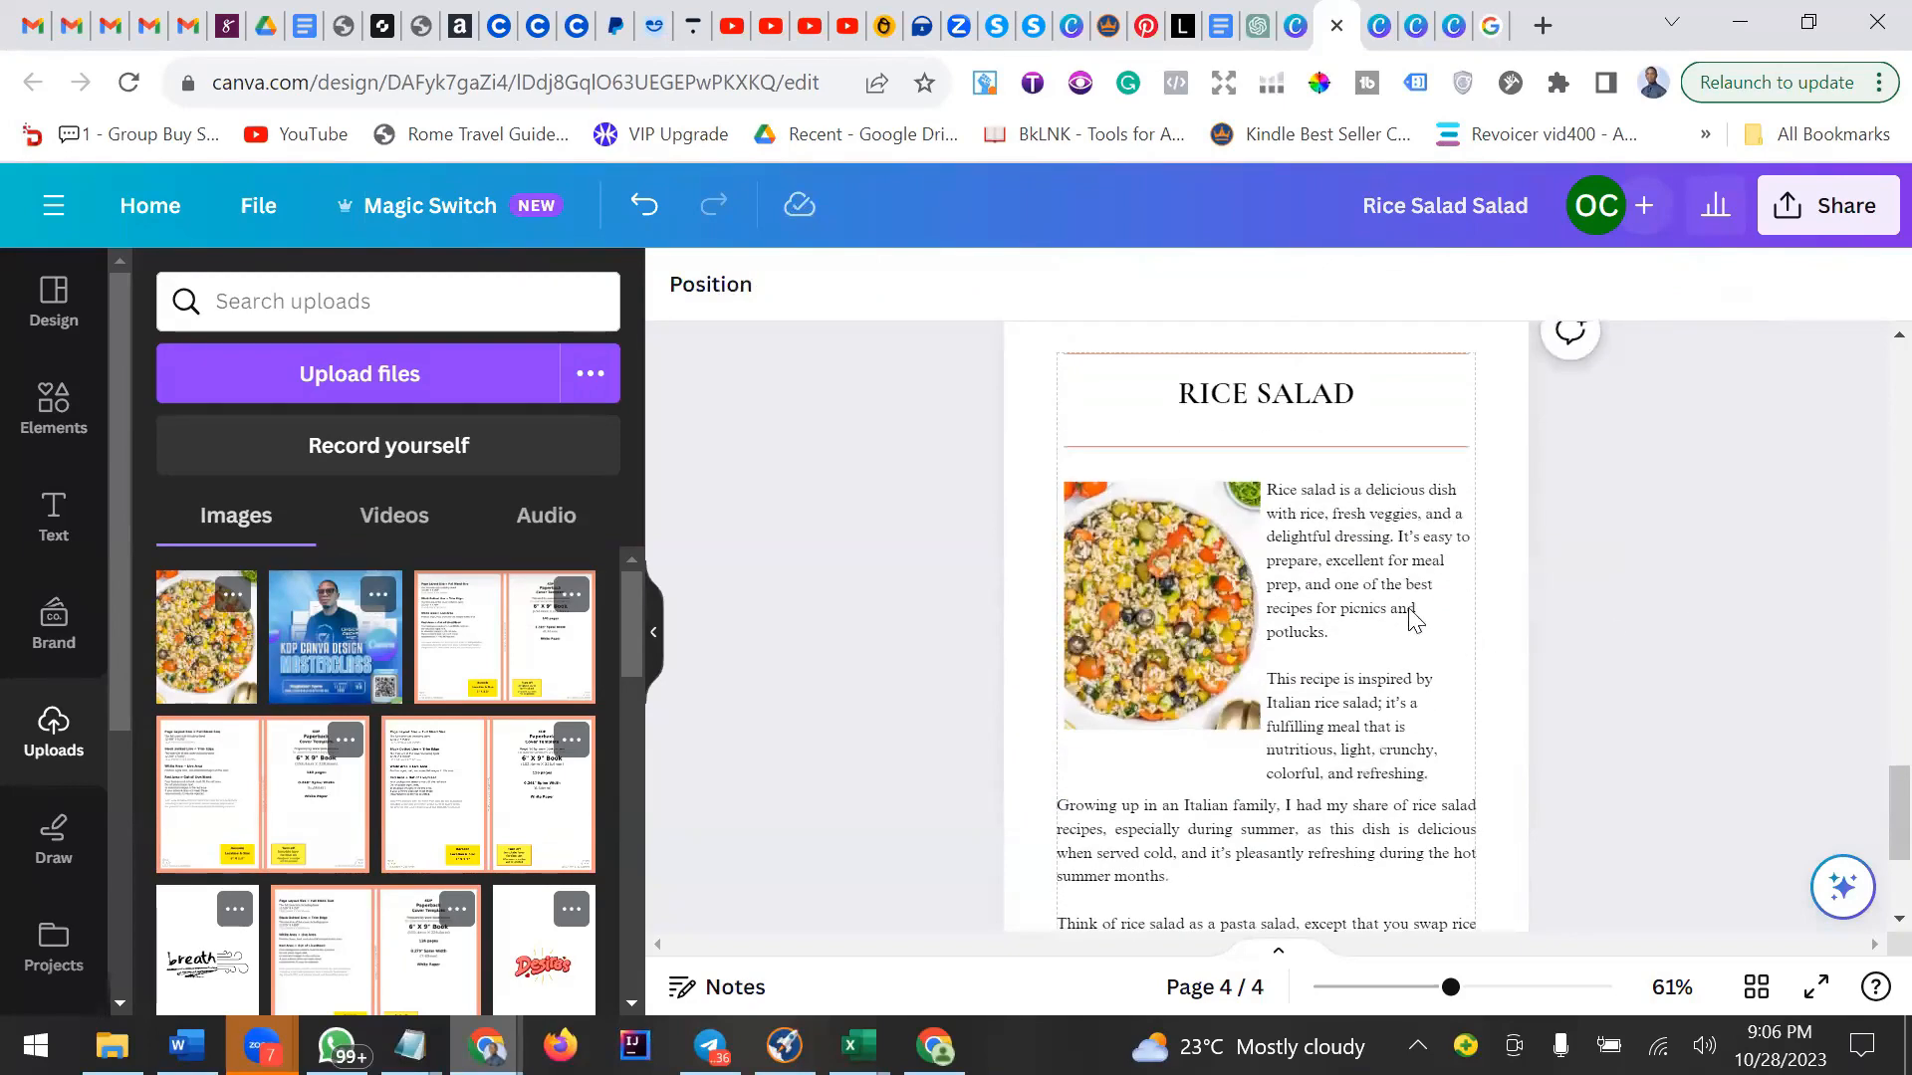
{"action": "left_click", "coordinate": [1206, 637]}
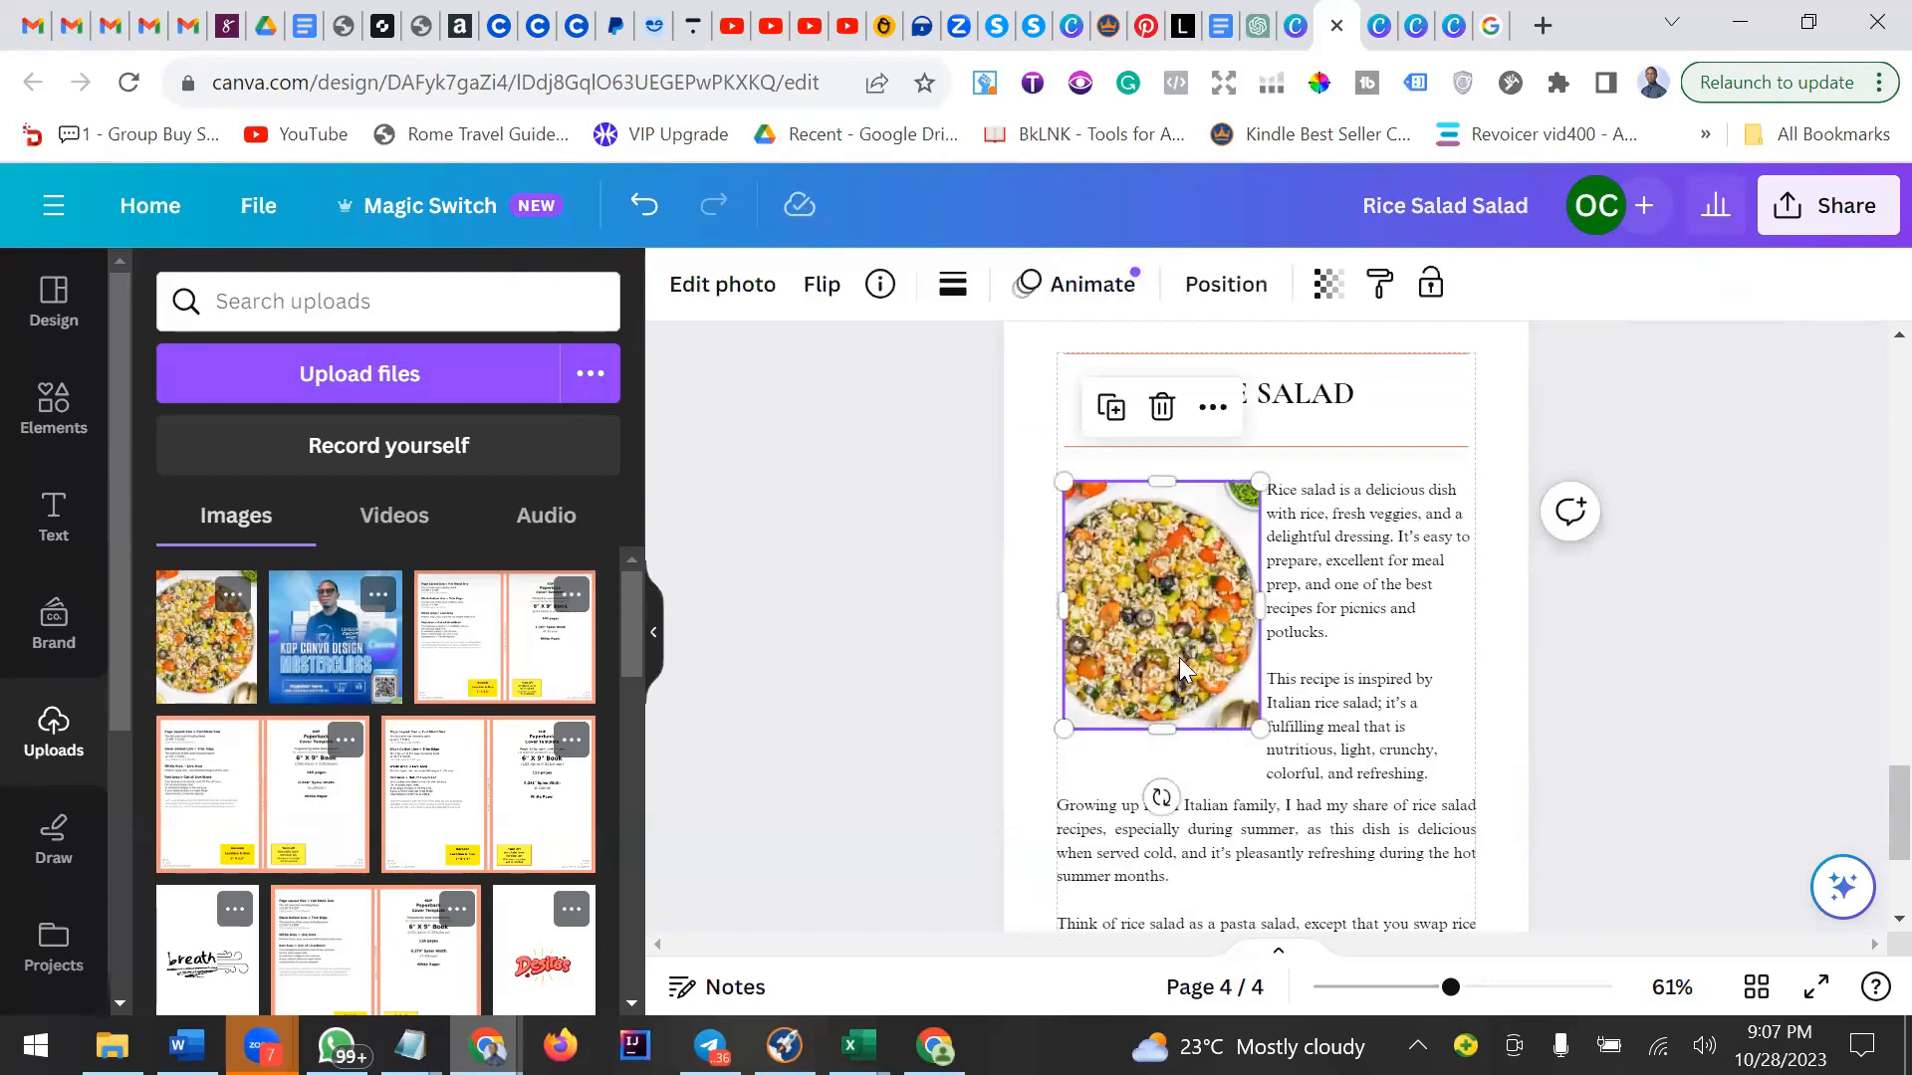
{"action": "left_click", "coordinate": [1405, 697]}
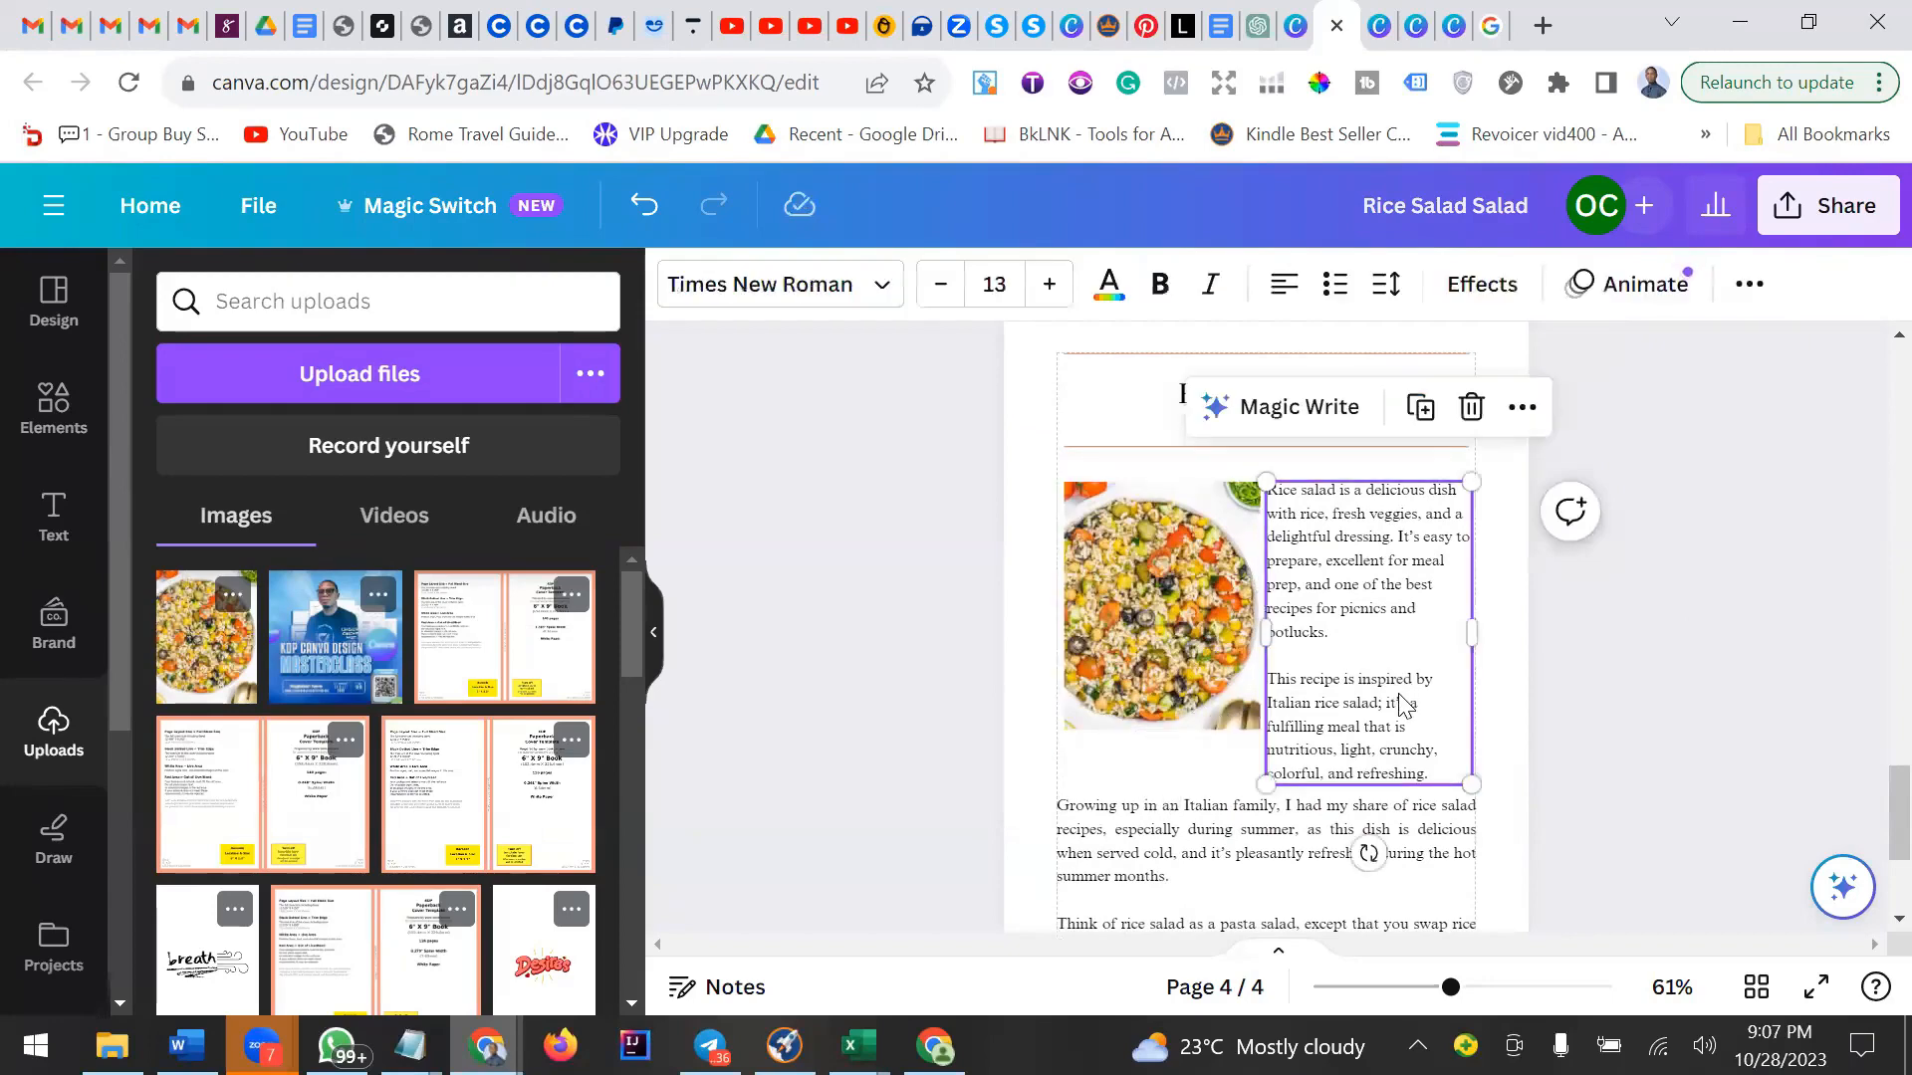
{"action": "scroll", "coordinate": [1402, 704], "scroll_direction": "down", "scroll_amount": 2}
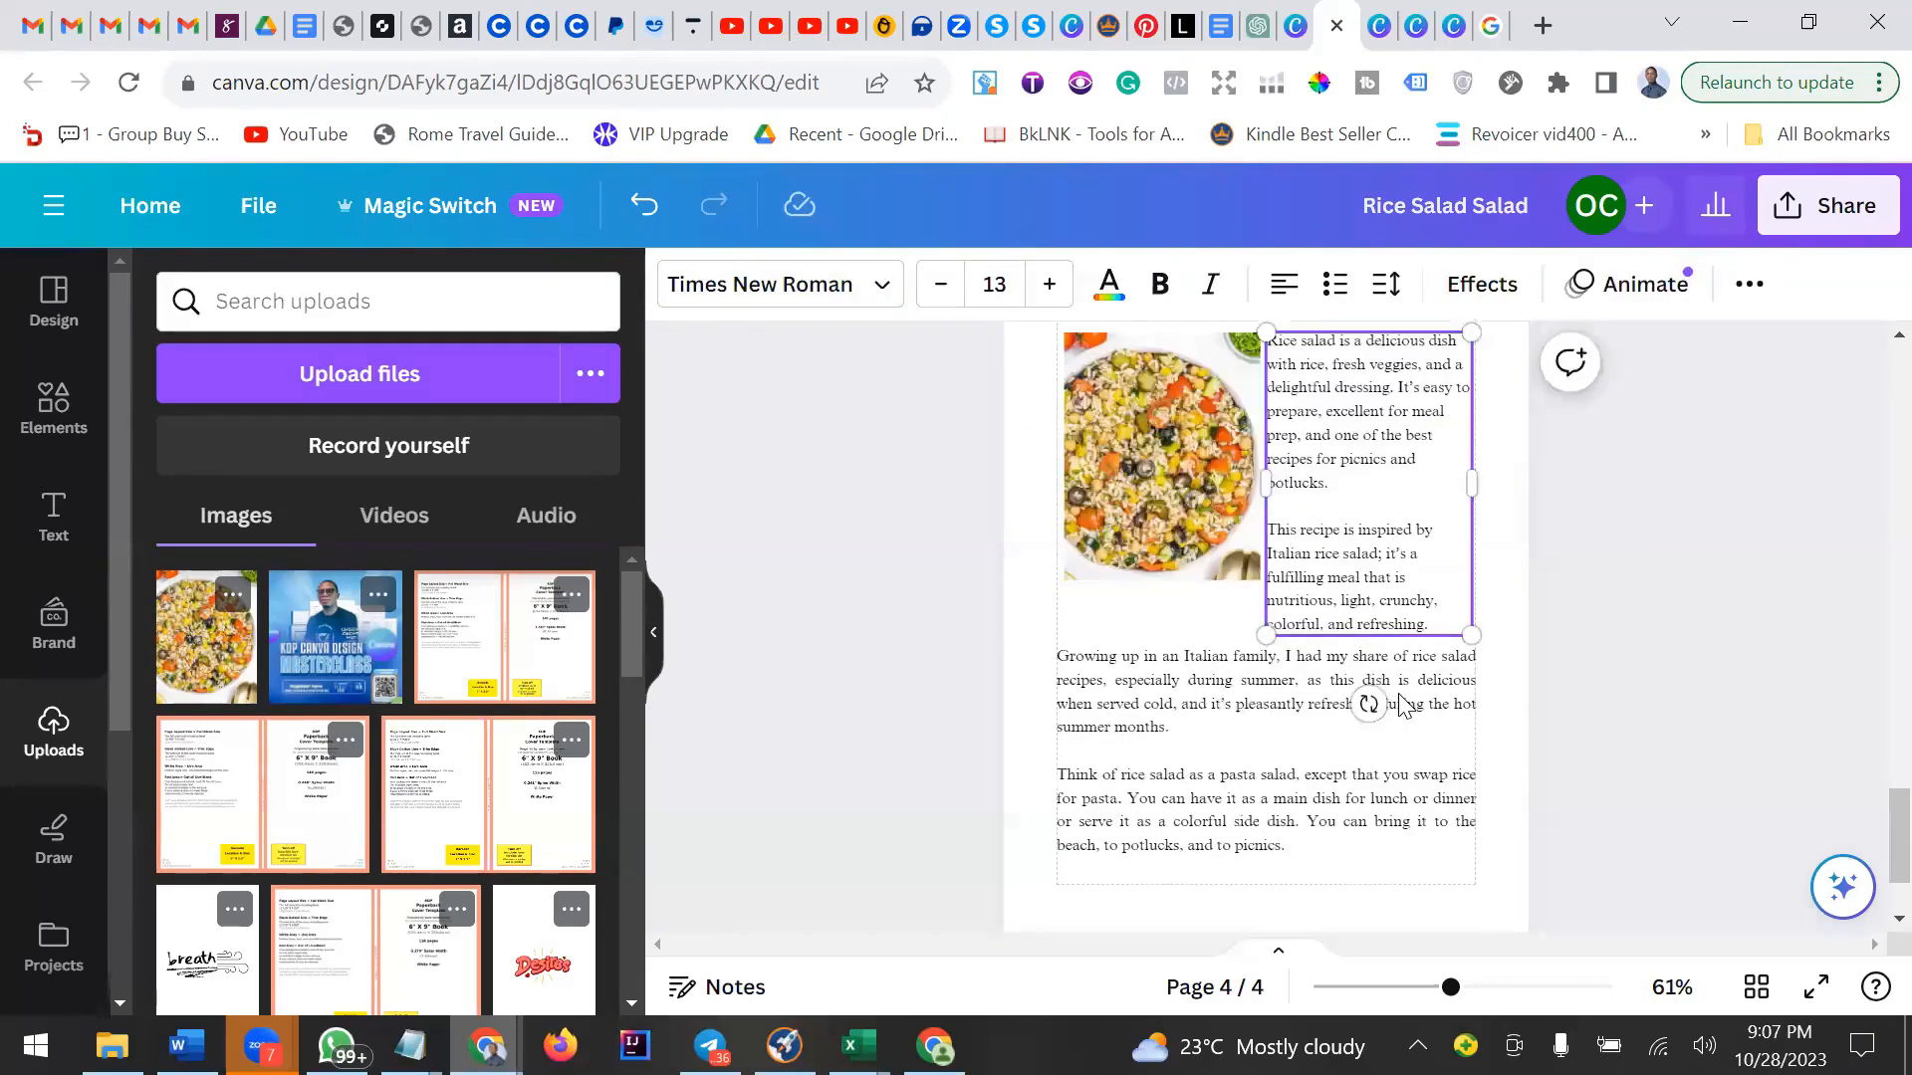
{"action": "left_click", "coordinate": [1123, 789]}
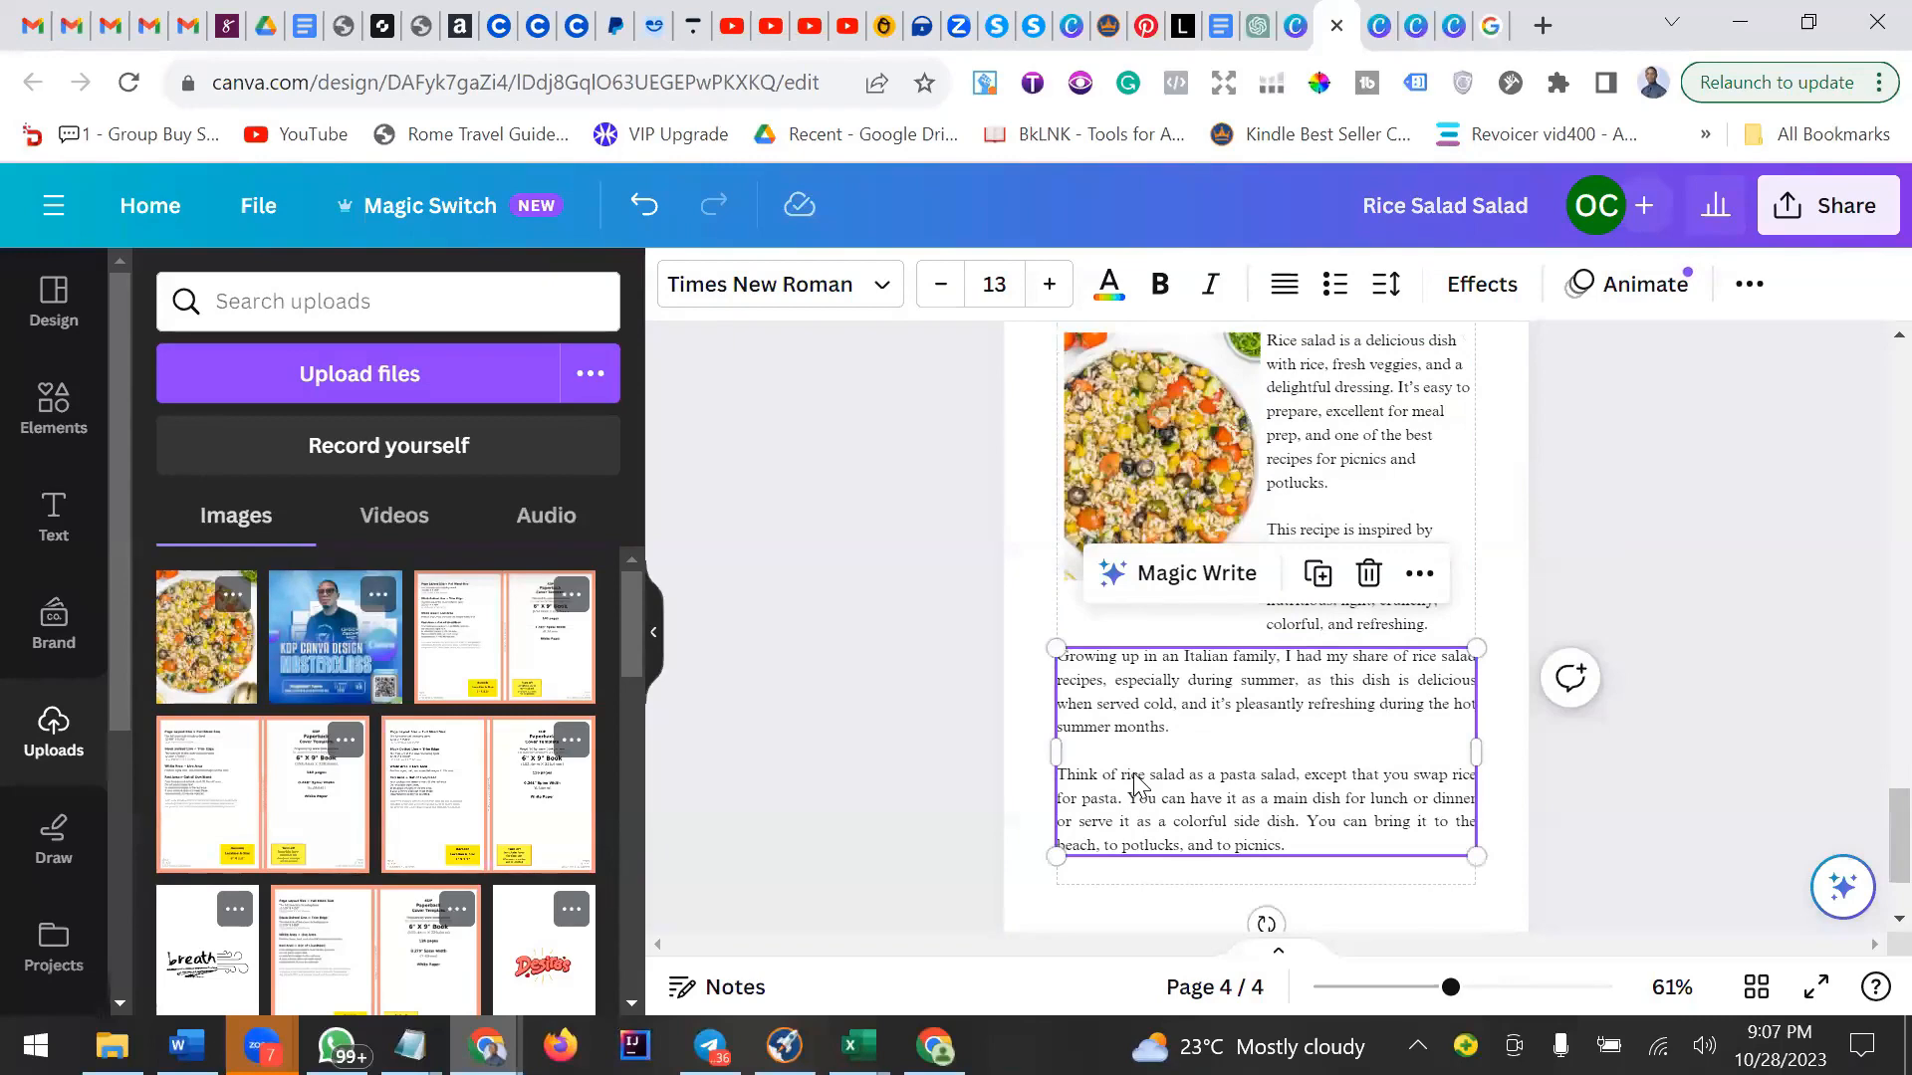
{"action": "left_click", "coordinate": [1696, 540]}
{"action": "scroll", "coordinate": [1734, 622], "scroll_direction": "down", "scroll_amount": 2}
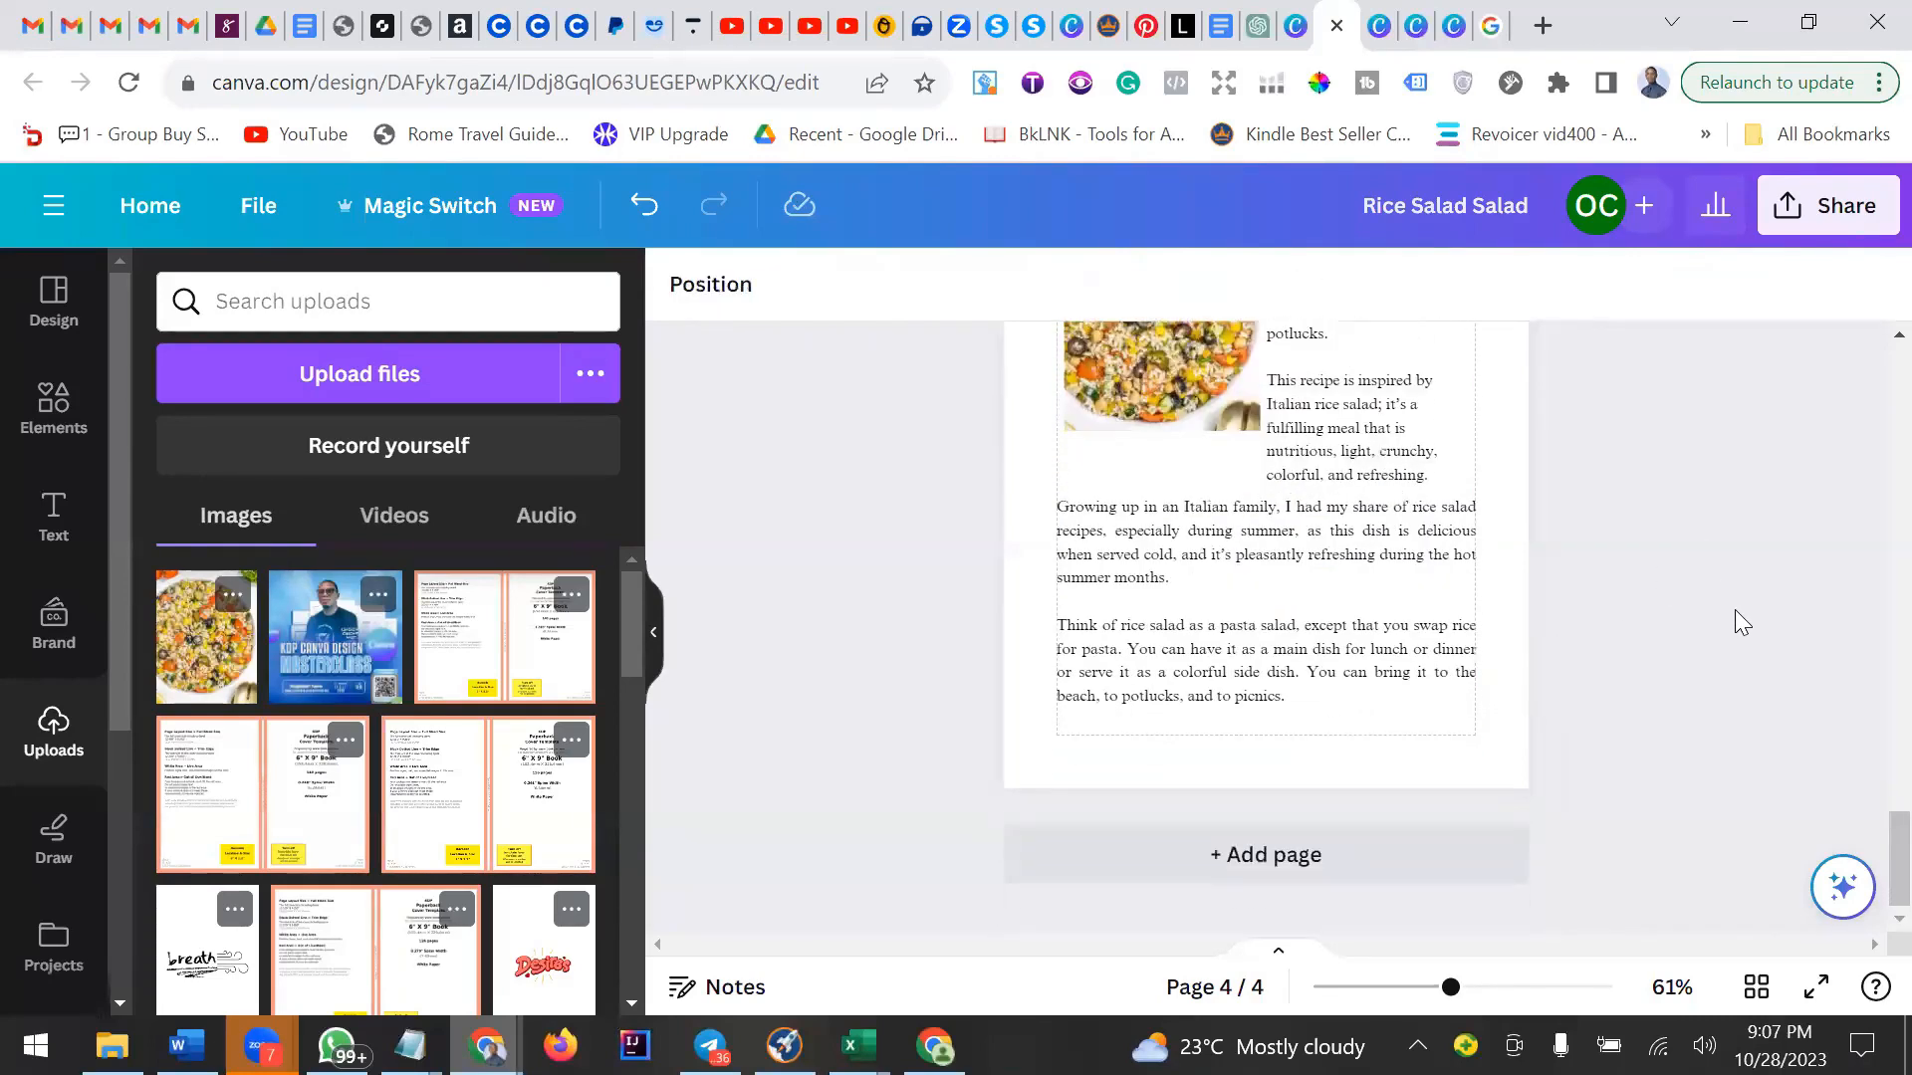
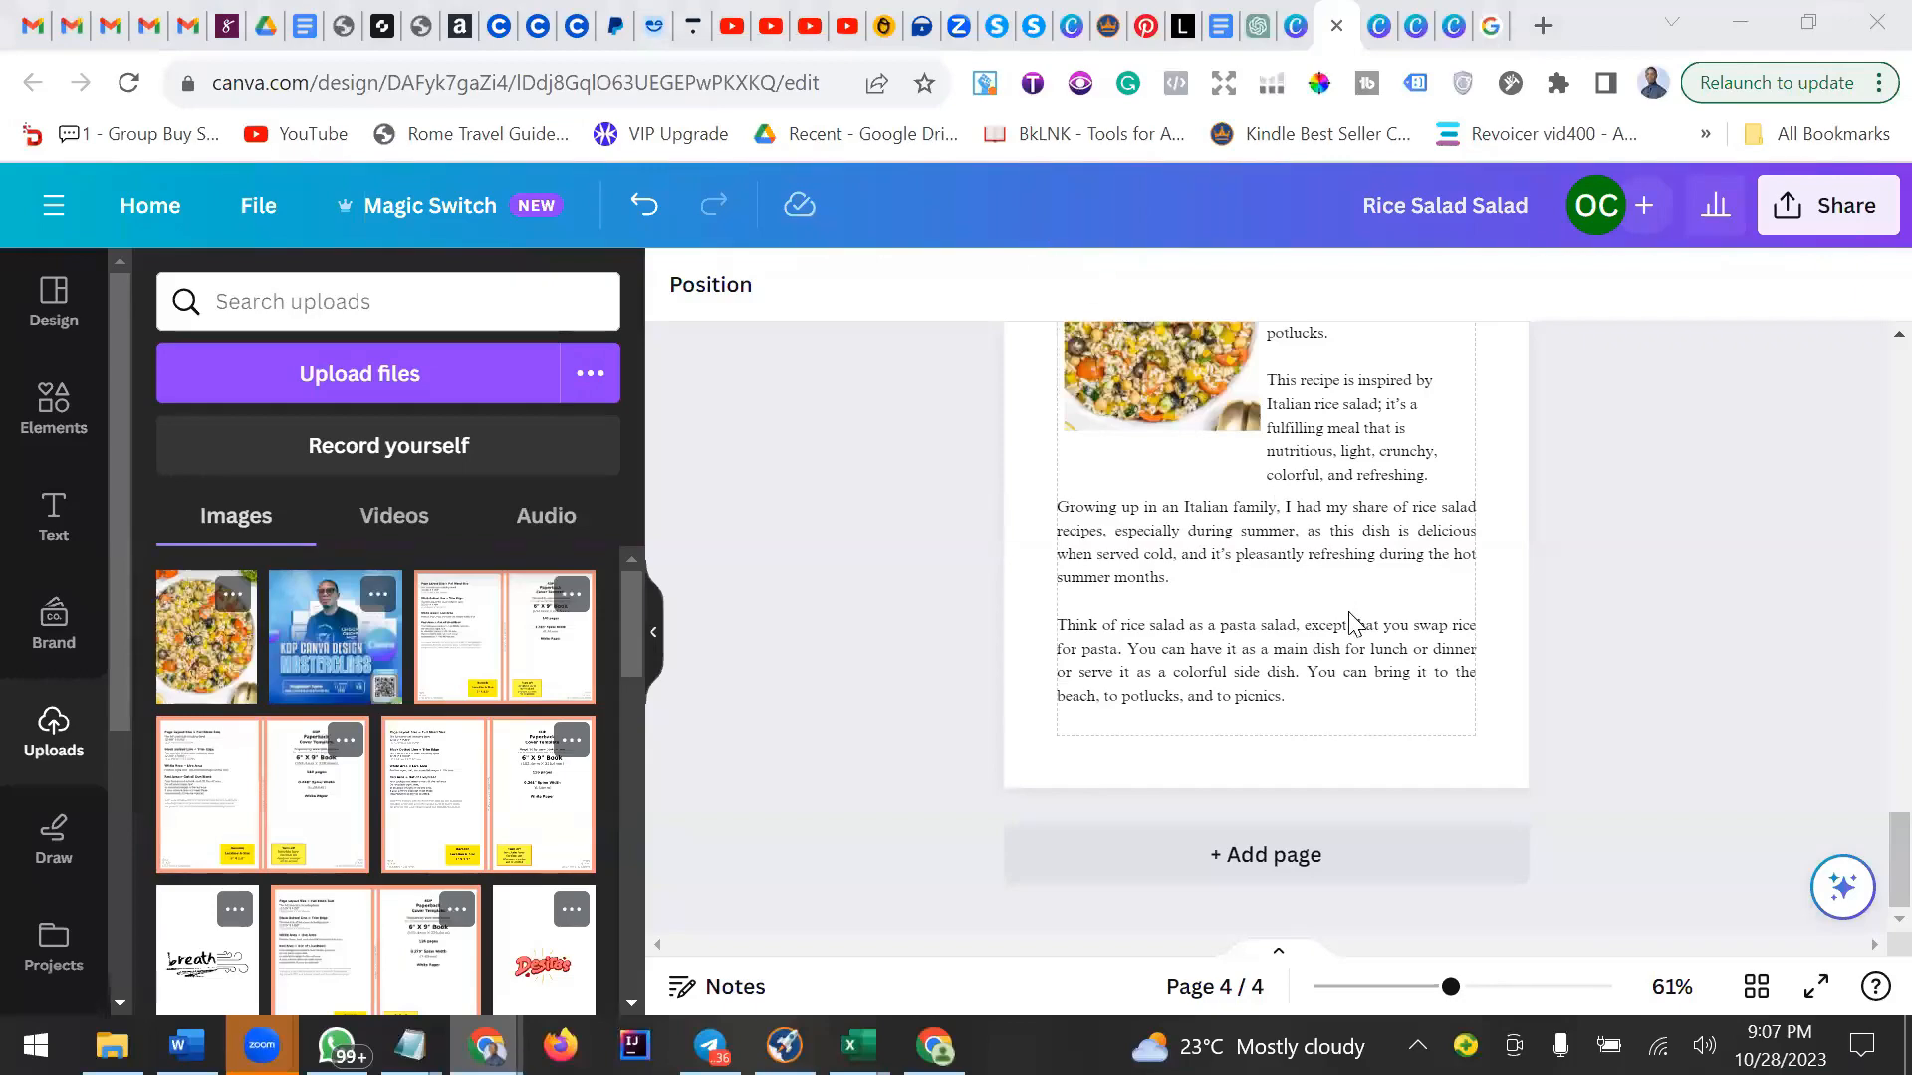
Review the recipe page and browse the cookbook template pages and page overview.
{"action": "scroll", "coordinate": [1347, 617], "scroll_direction": "up", "scroll_amount": 6}
{"action": "scroll", "coordinate": [1350, 624], "scroll_direction": "down", "scroll_amount": 6}
{"action": "scroll", "coordinate": [1351, 624], "scroll_direction": "up", "scroll_amount": 3}
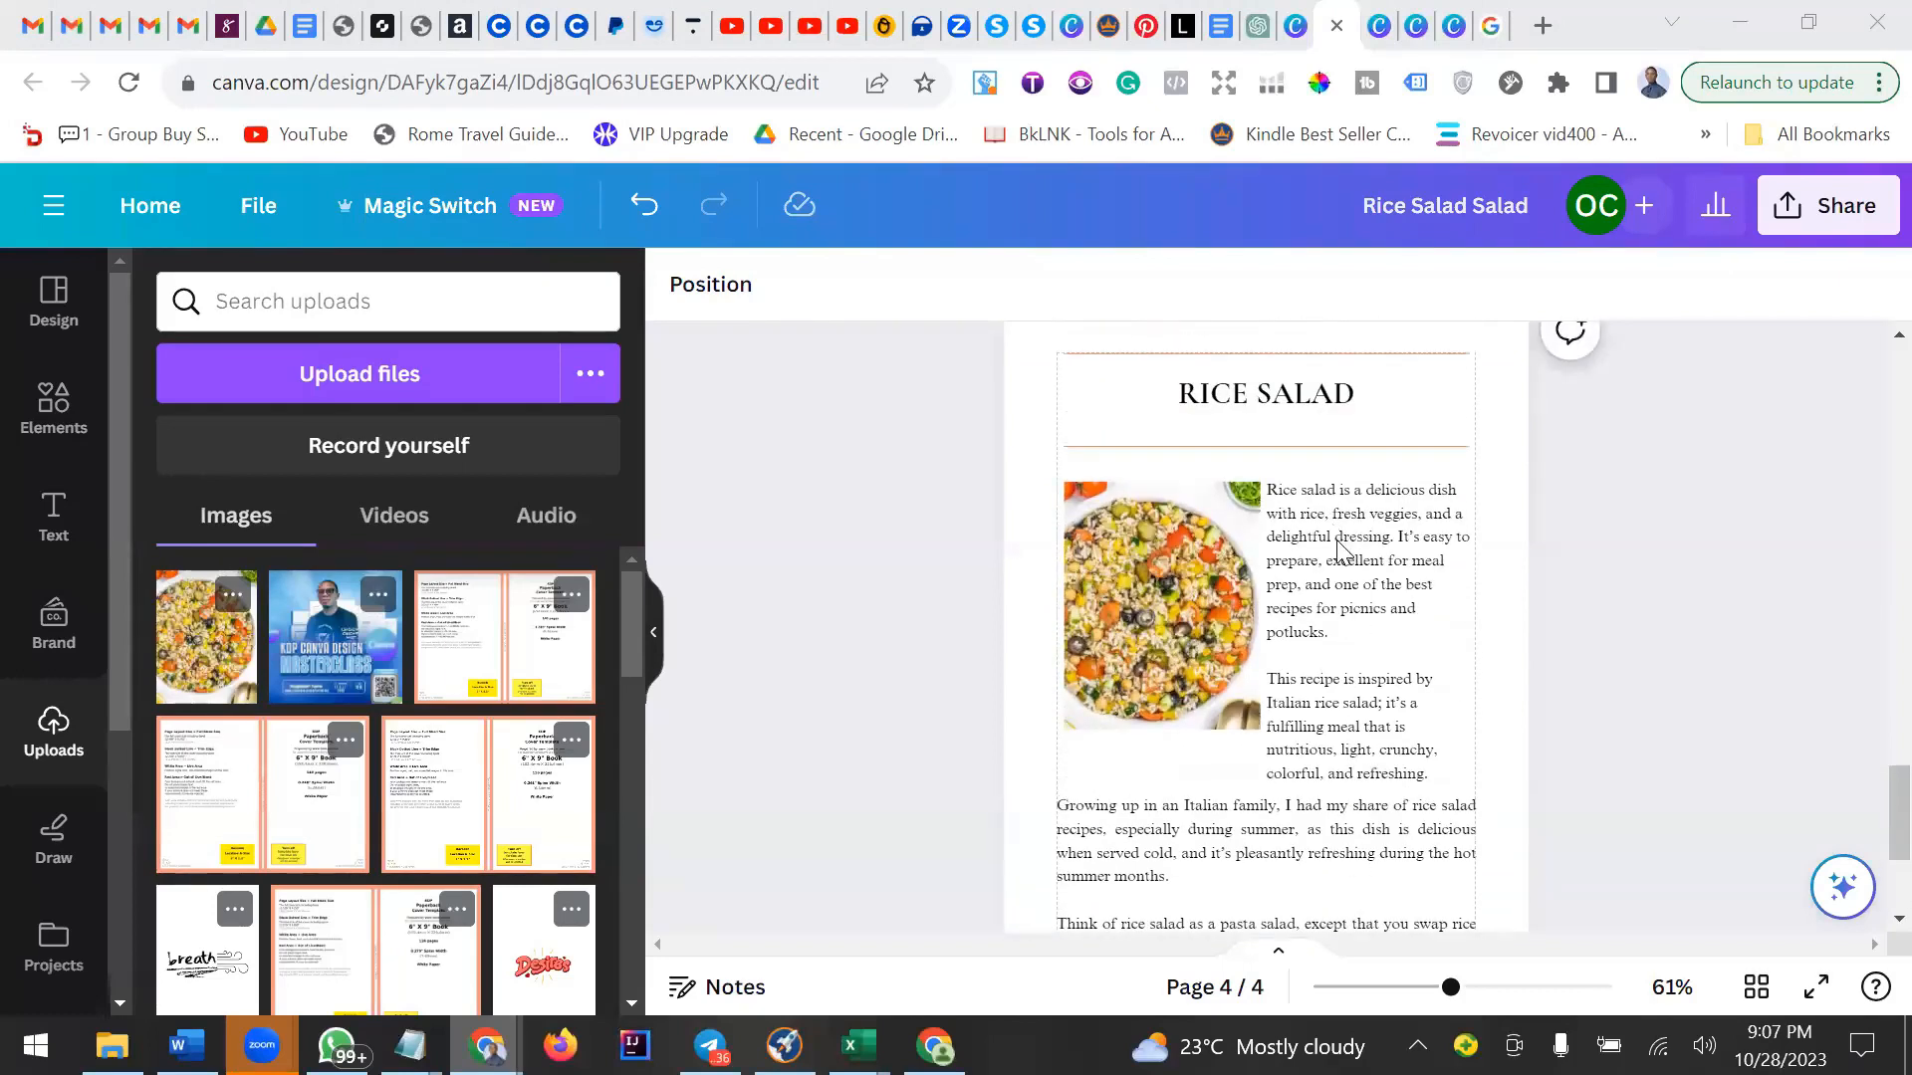
{"action": "scroll", "coordinate": [1339, 554], "scroll_direction": "up", "scroll_amount": 2}
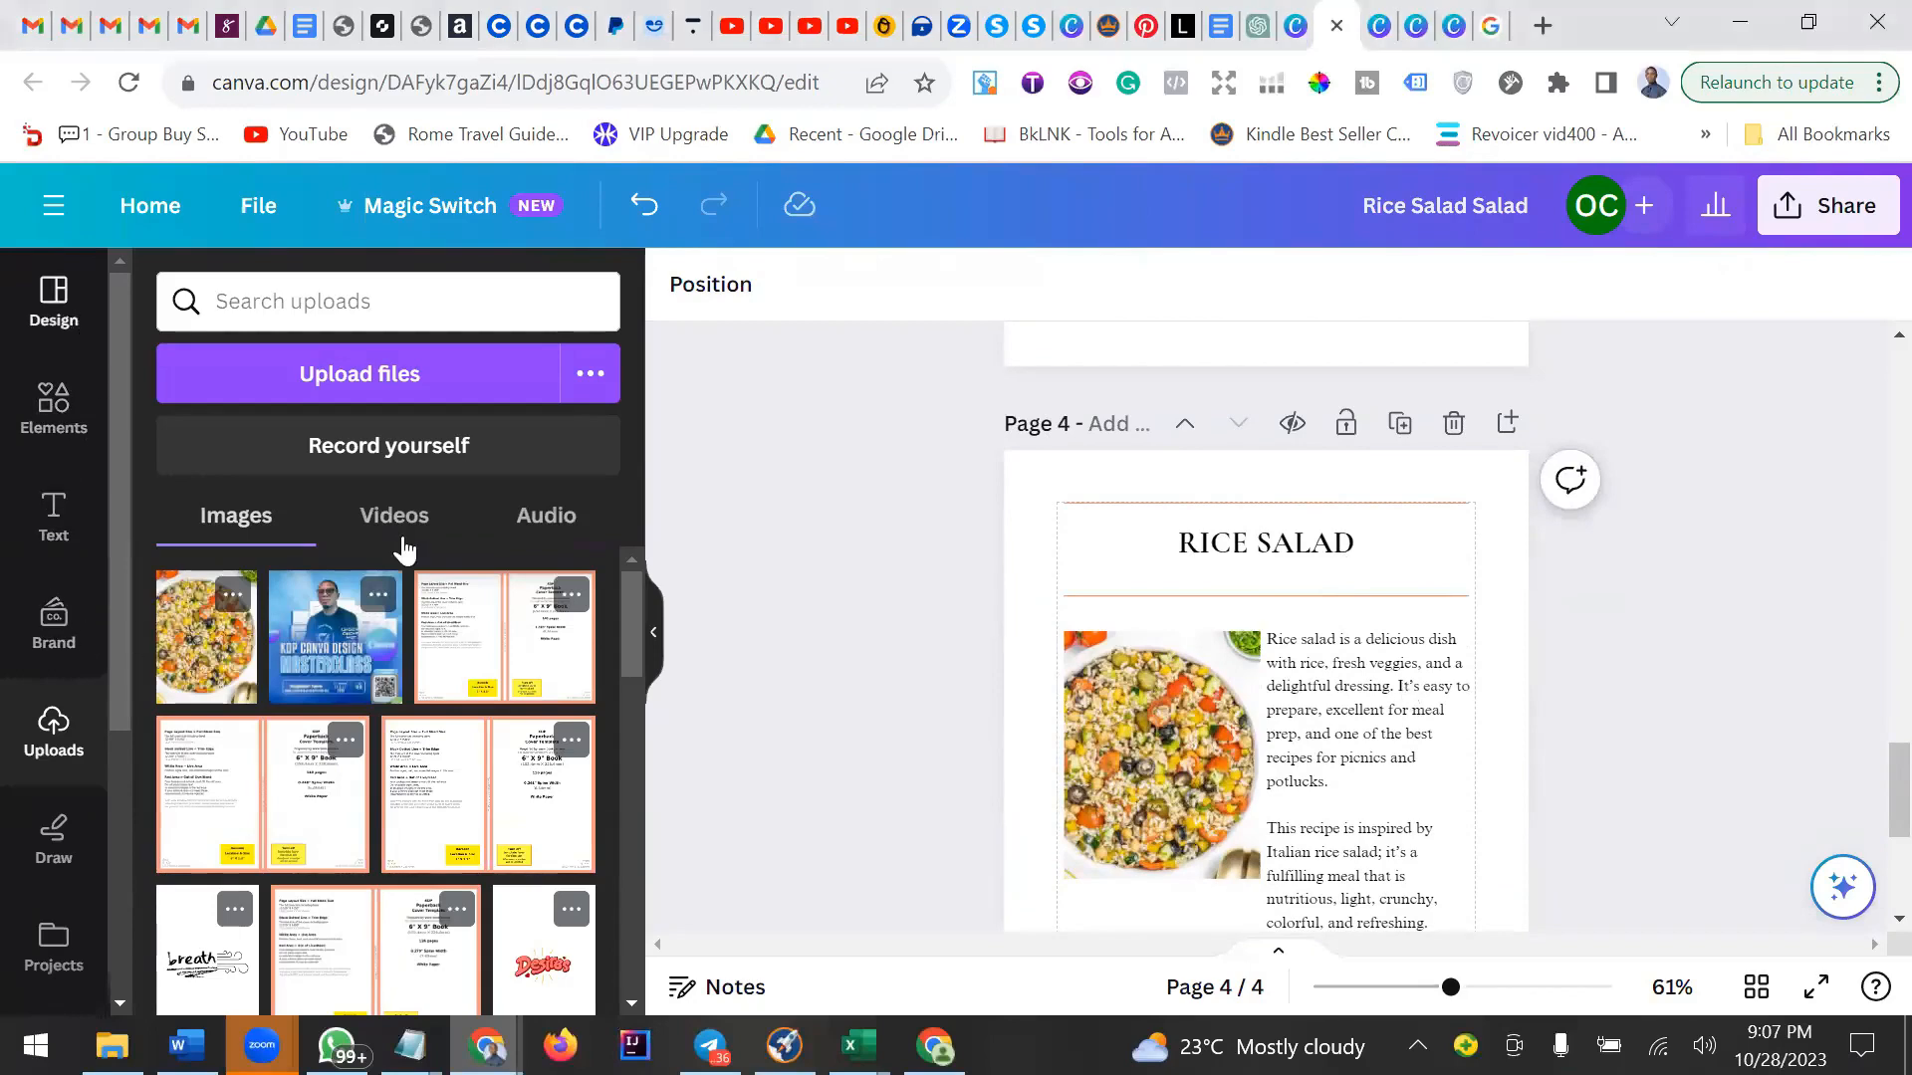
{"action": "scroll", "coordinate": [514, 709], "scroll_direction": "down", "scroll_amount": 1}
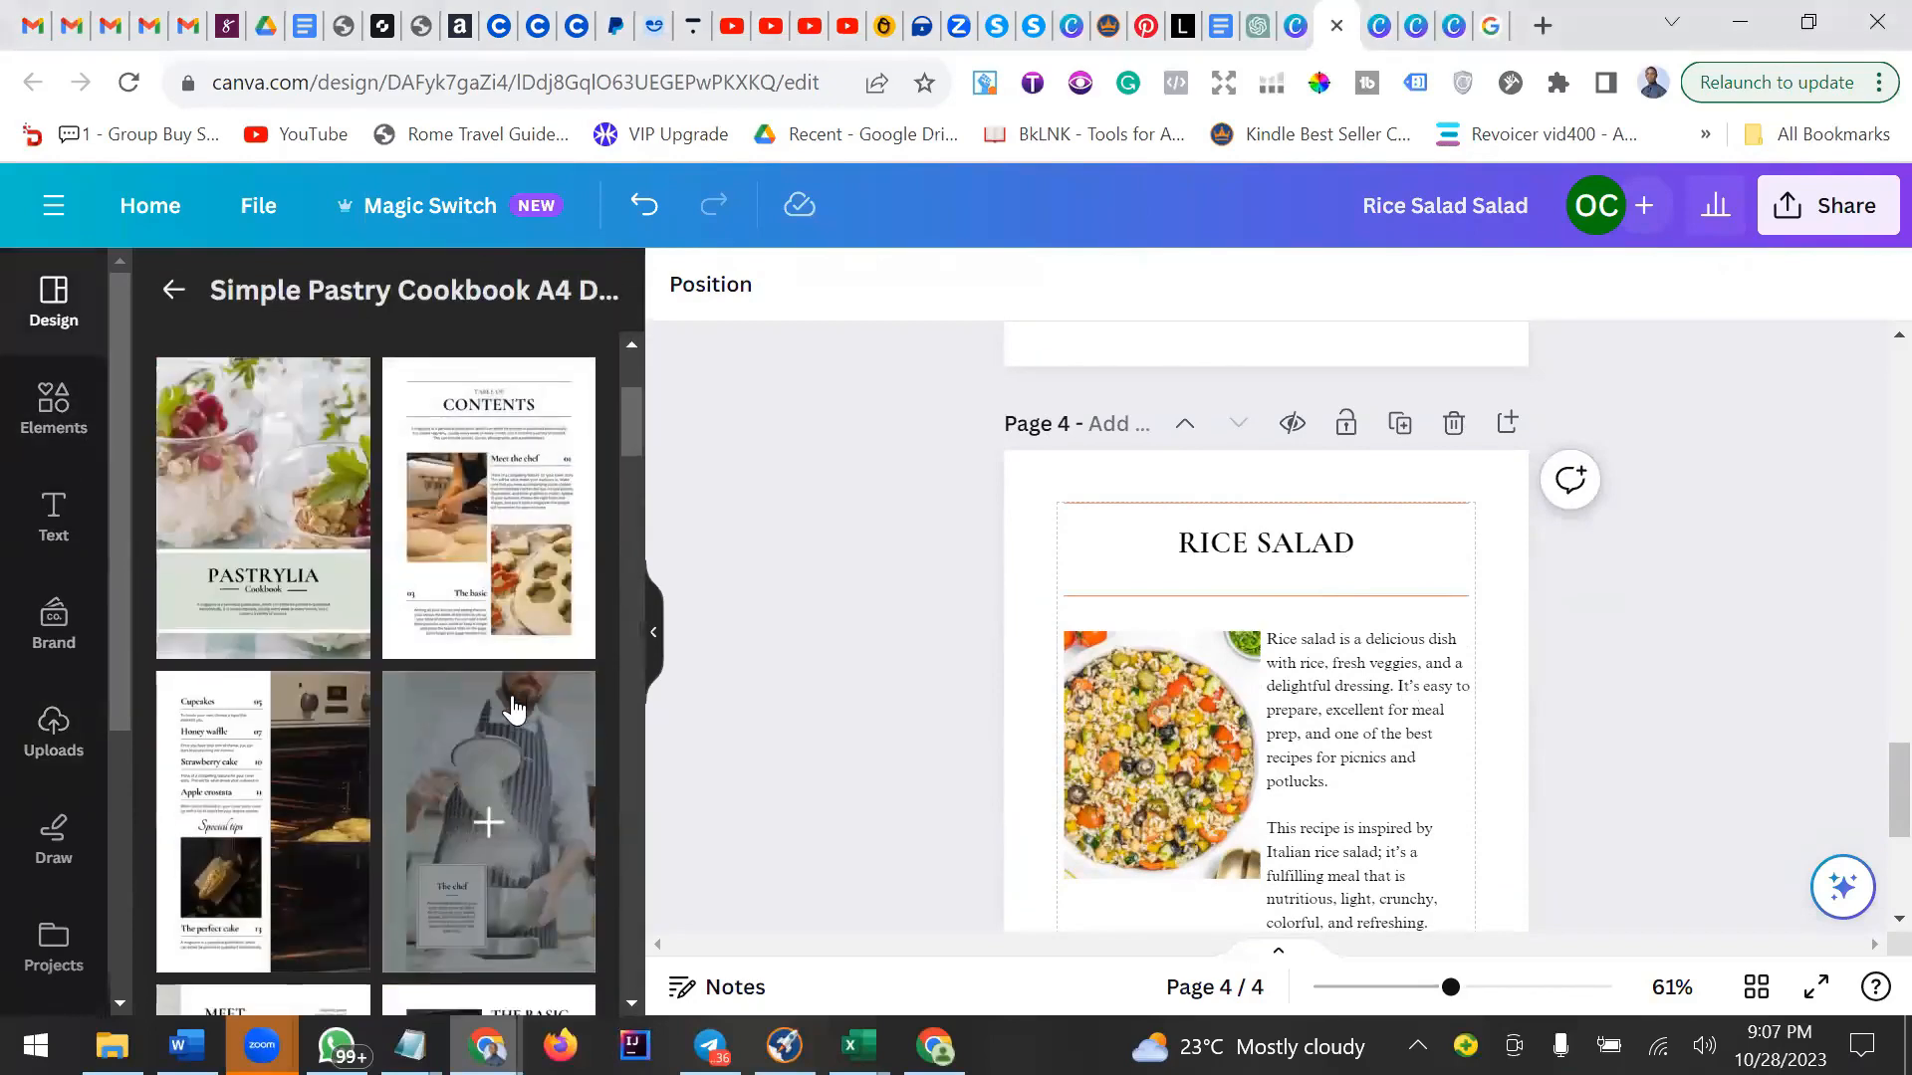
{"action": "scroll", "coordinate": [514, 709], "scroll_direction": "down", "scroll_amount": 4}
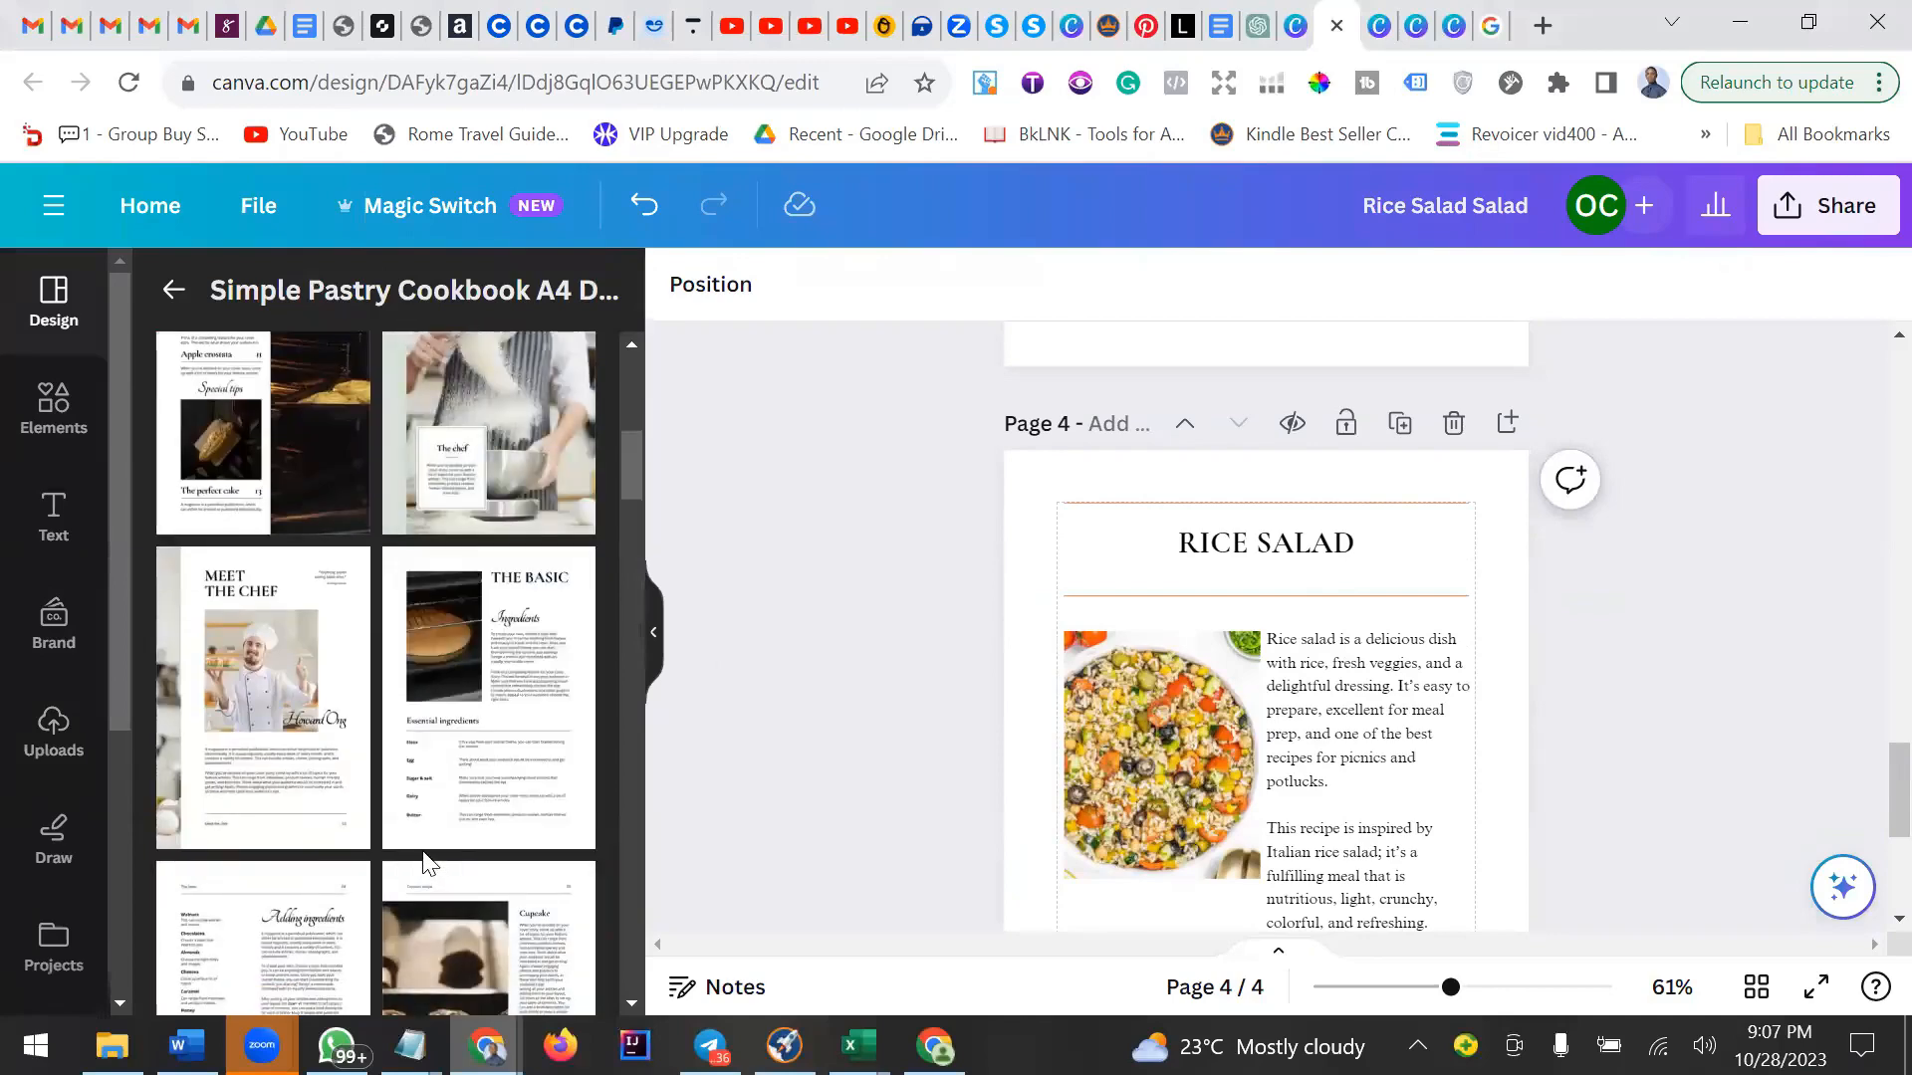
{"action": "scroll", "coordinate": [423, 854], "scroll_direction": "down", "scroll_amount": 3}
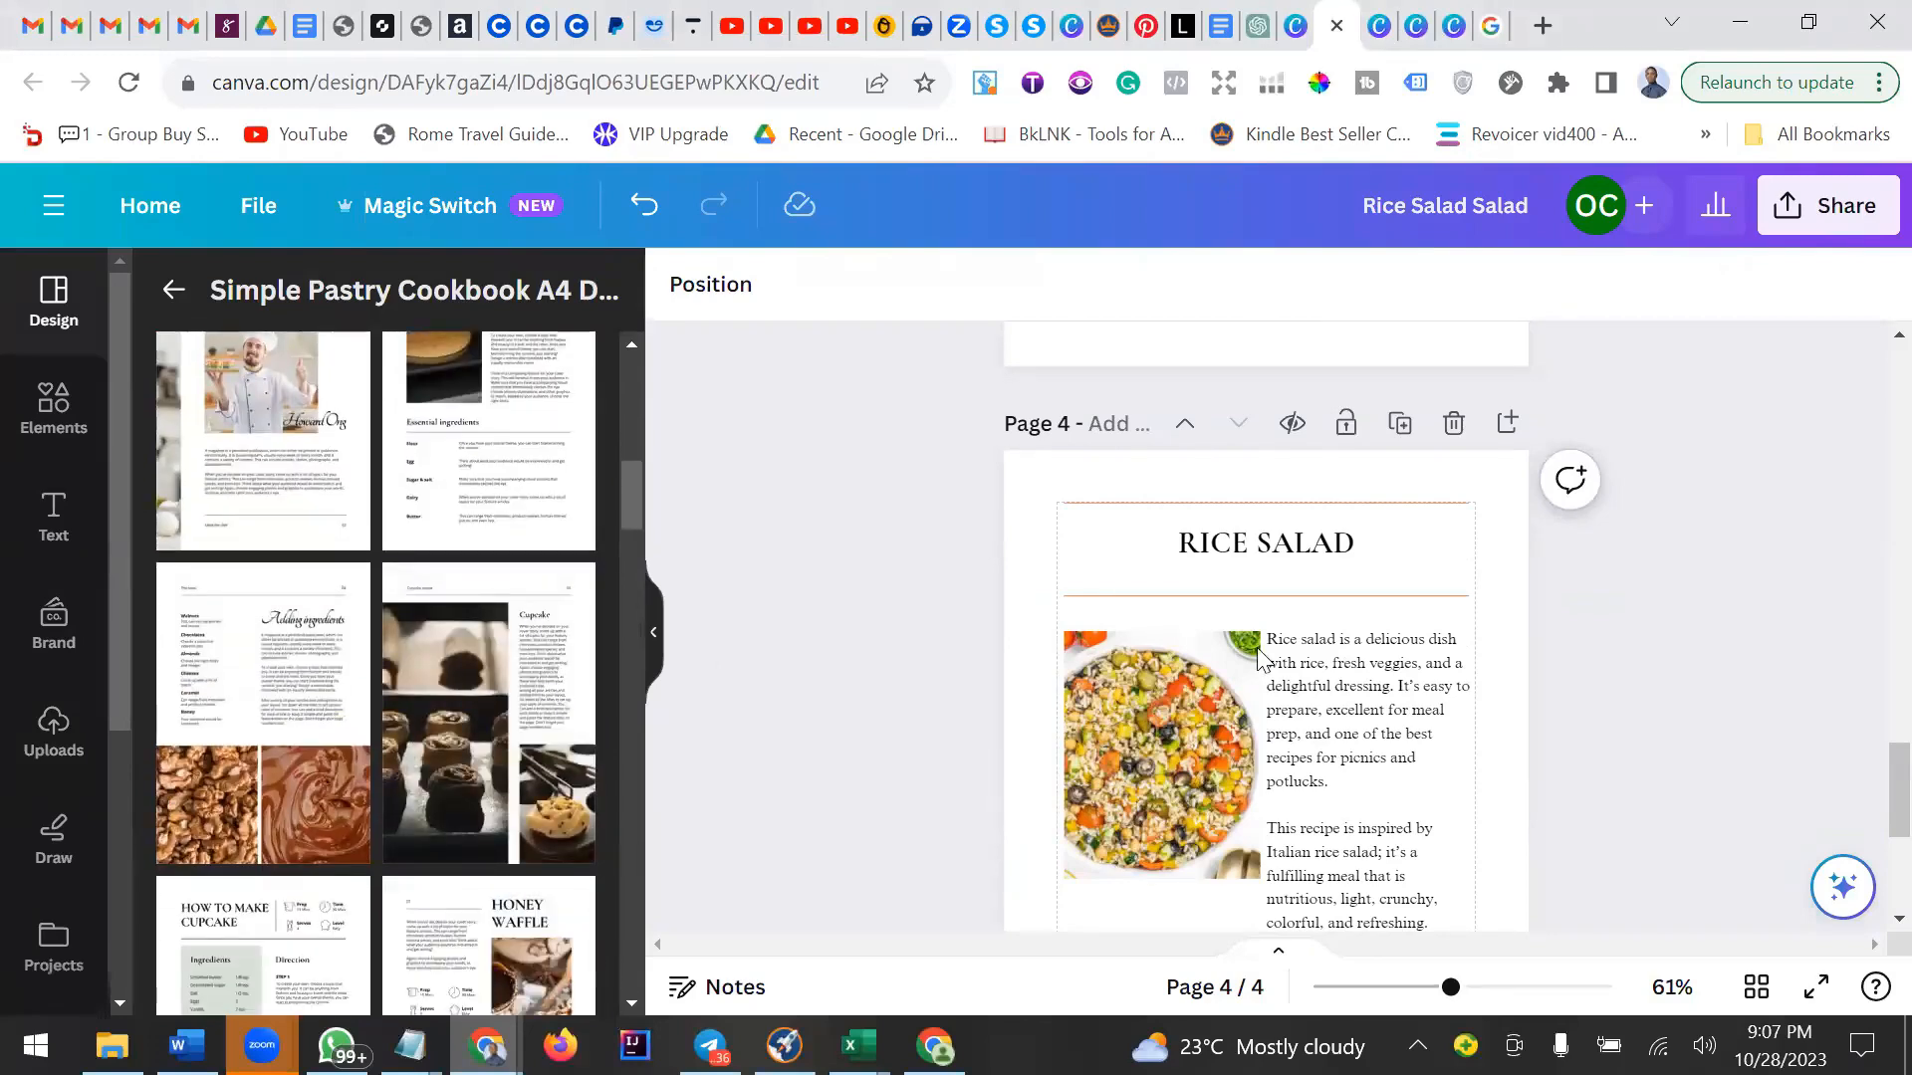
{"action": "scroll", "coordinate": [1273, 669], "scroll_direction": "down", "scroll_amount": 3}
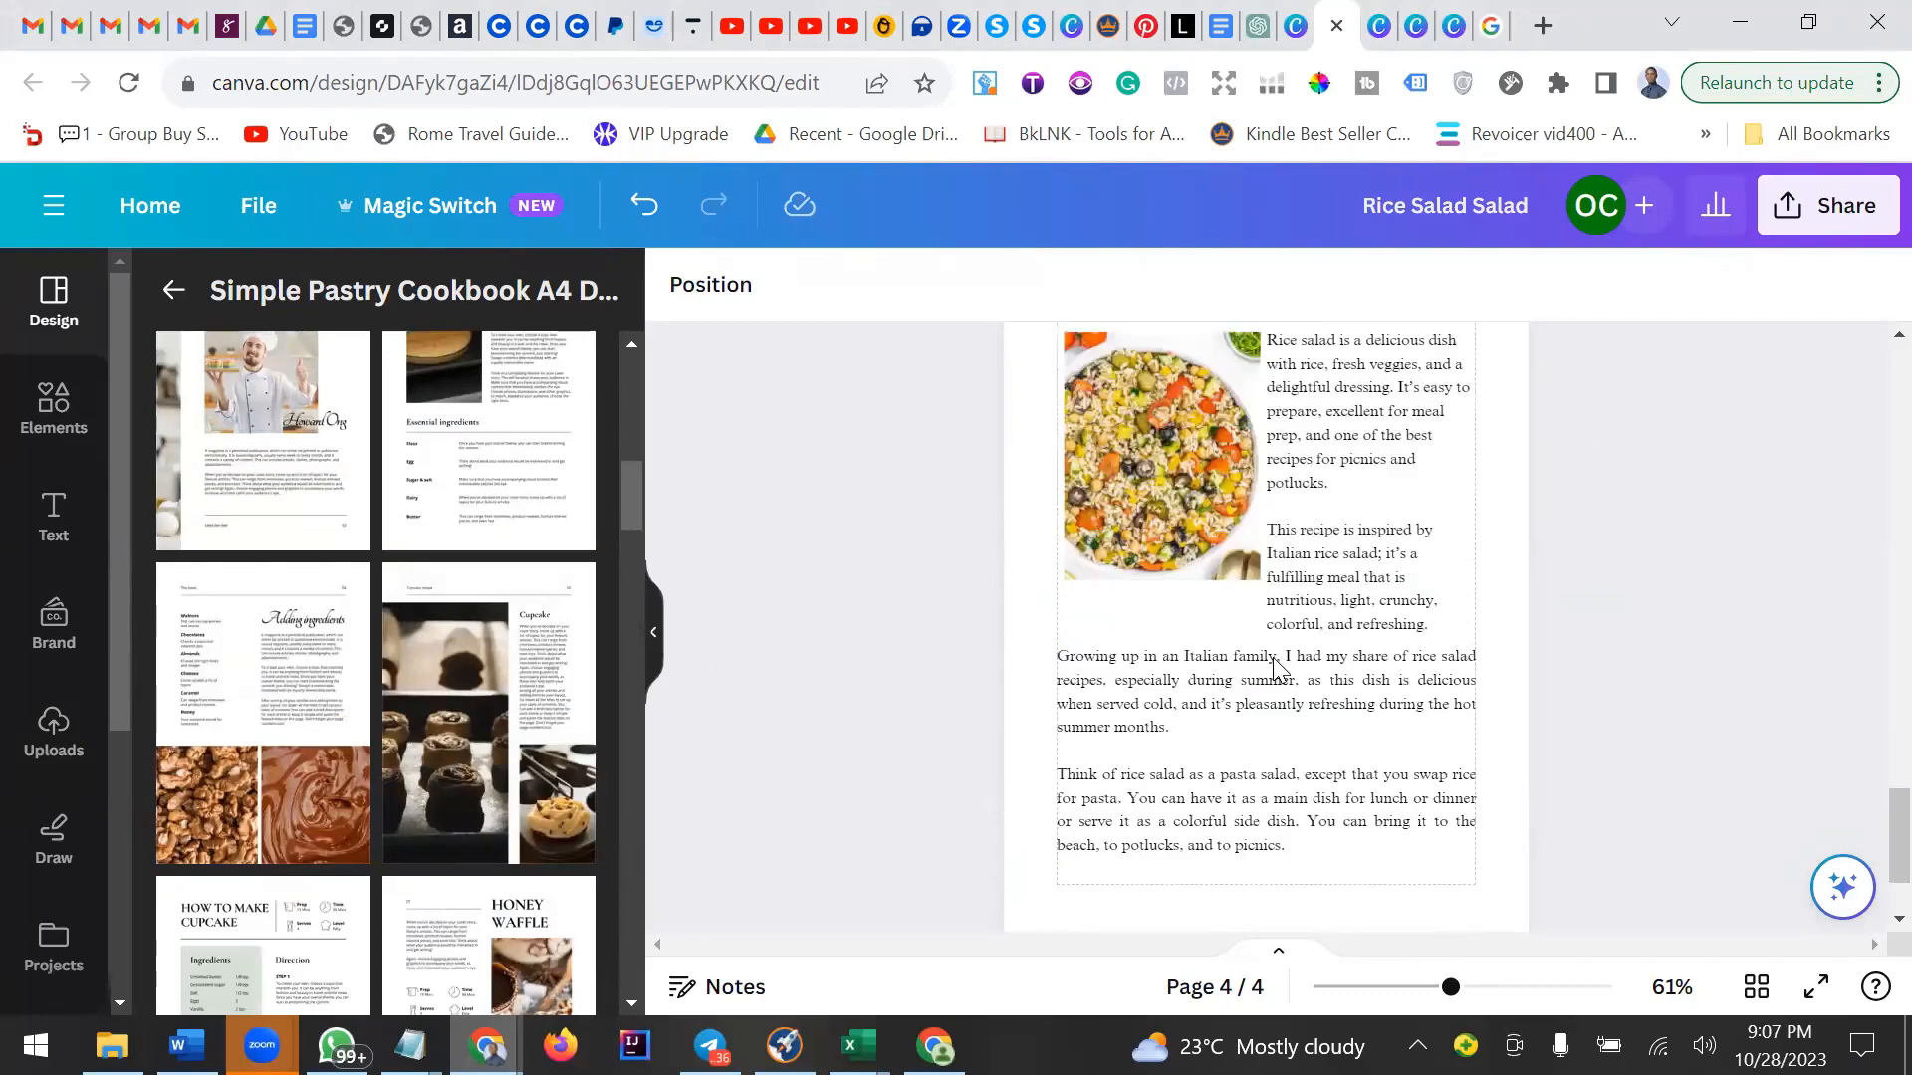
{"action": "left_click", "coordinate": [1757, 992]}
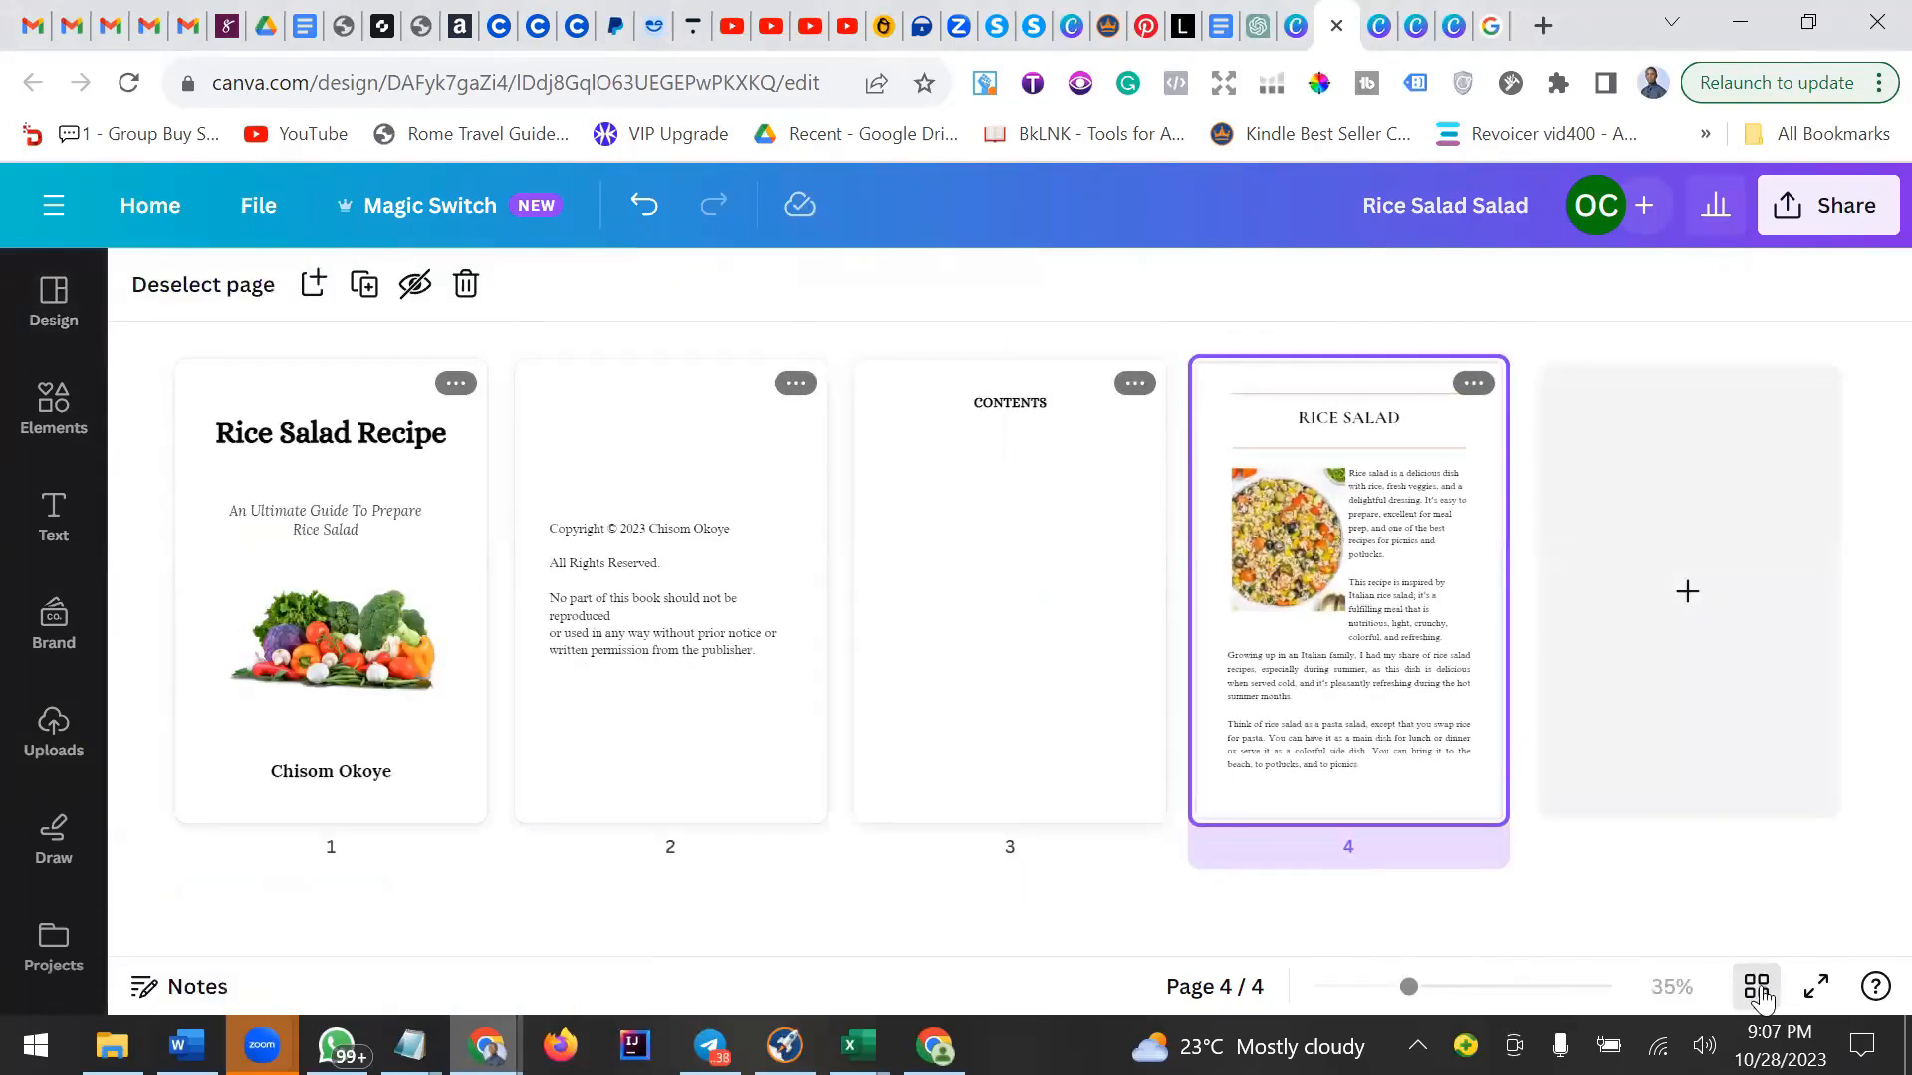
{"action": "left_click", "coordinate": [1758, 991]}
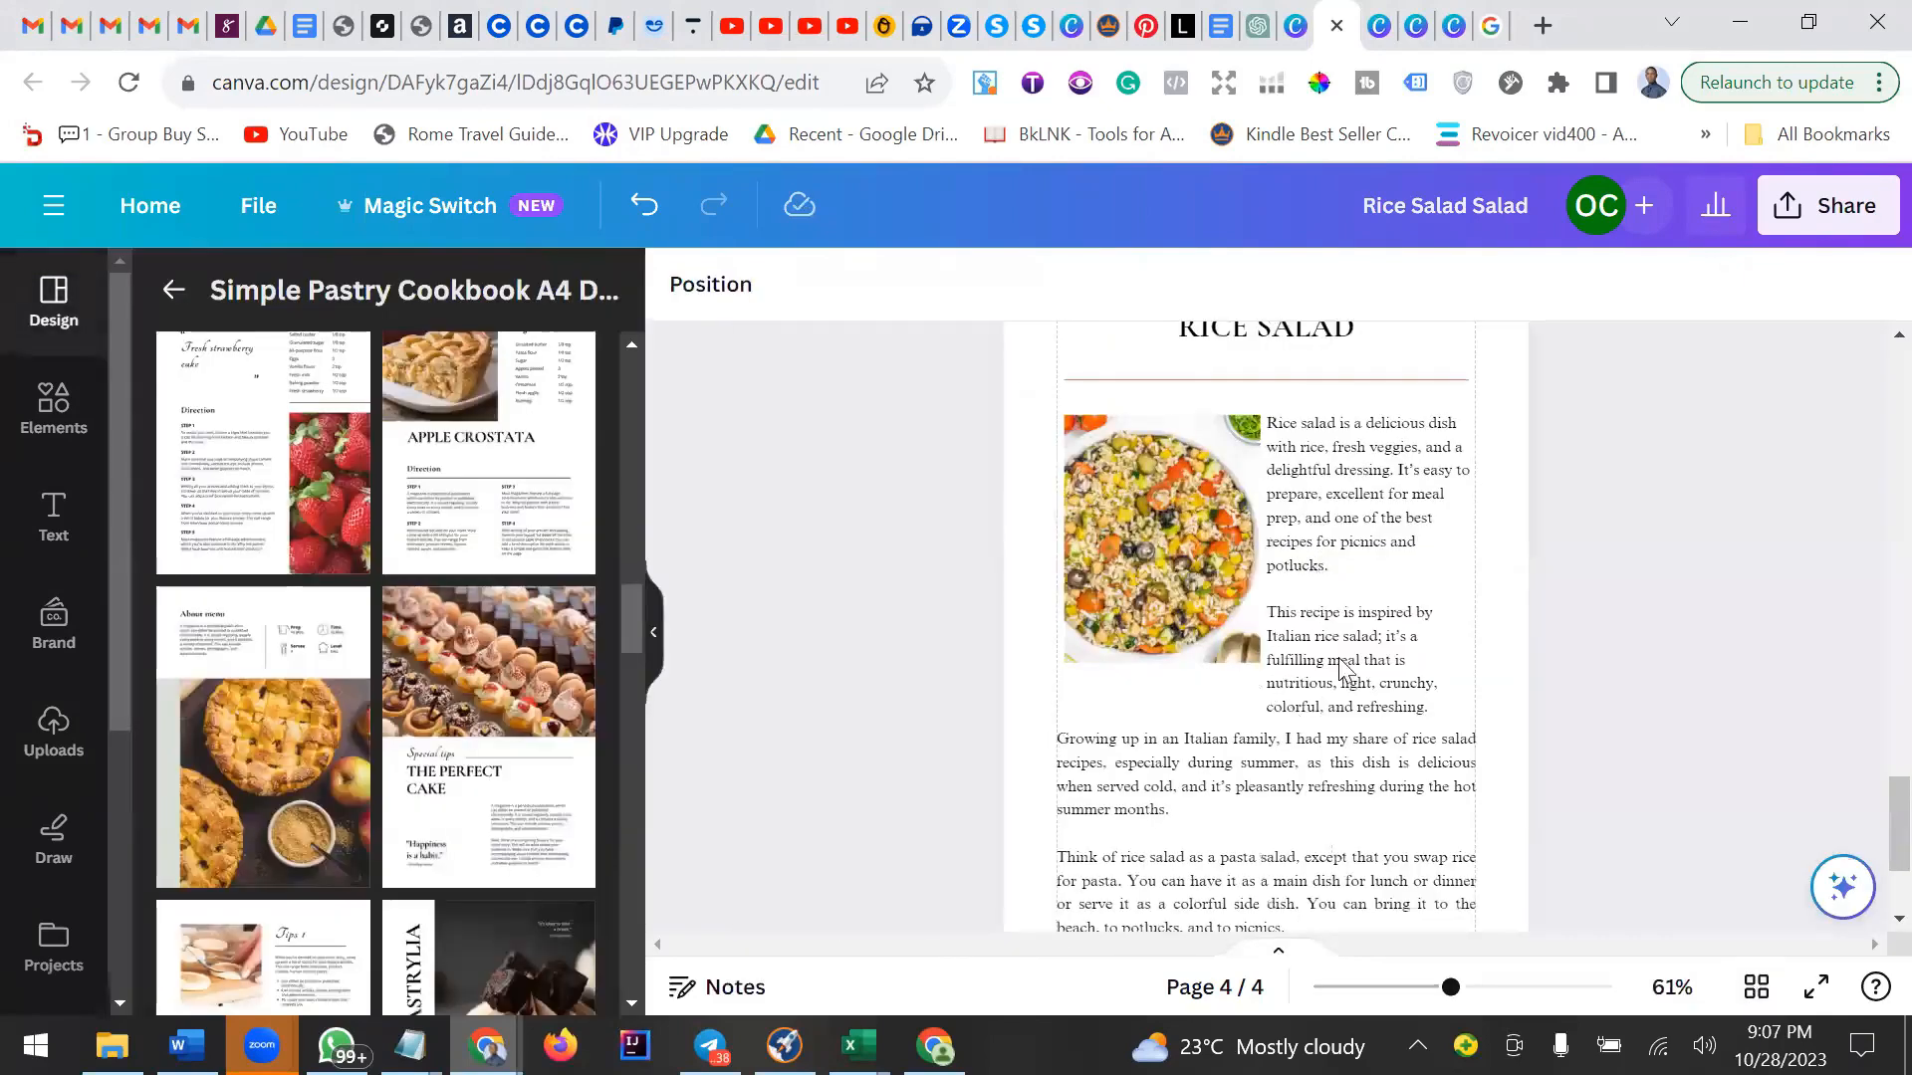
Duplicate the recipe page to create a new page 5.
{"action": "left_click", "coordinate": [1334, 702]}
{"action": "left_click", "coordinate": [1055, 776]}
{"action": "scroll", "coordinate": [1334, 702], "scroll_direction": "up", "scroll_amount": 3}
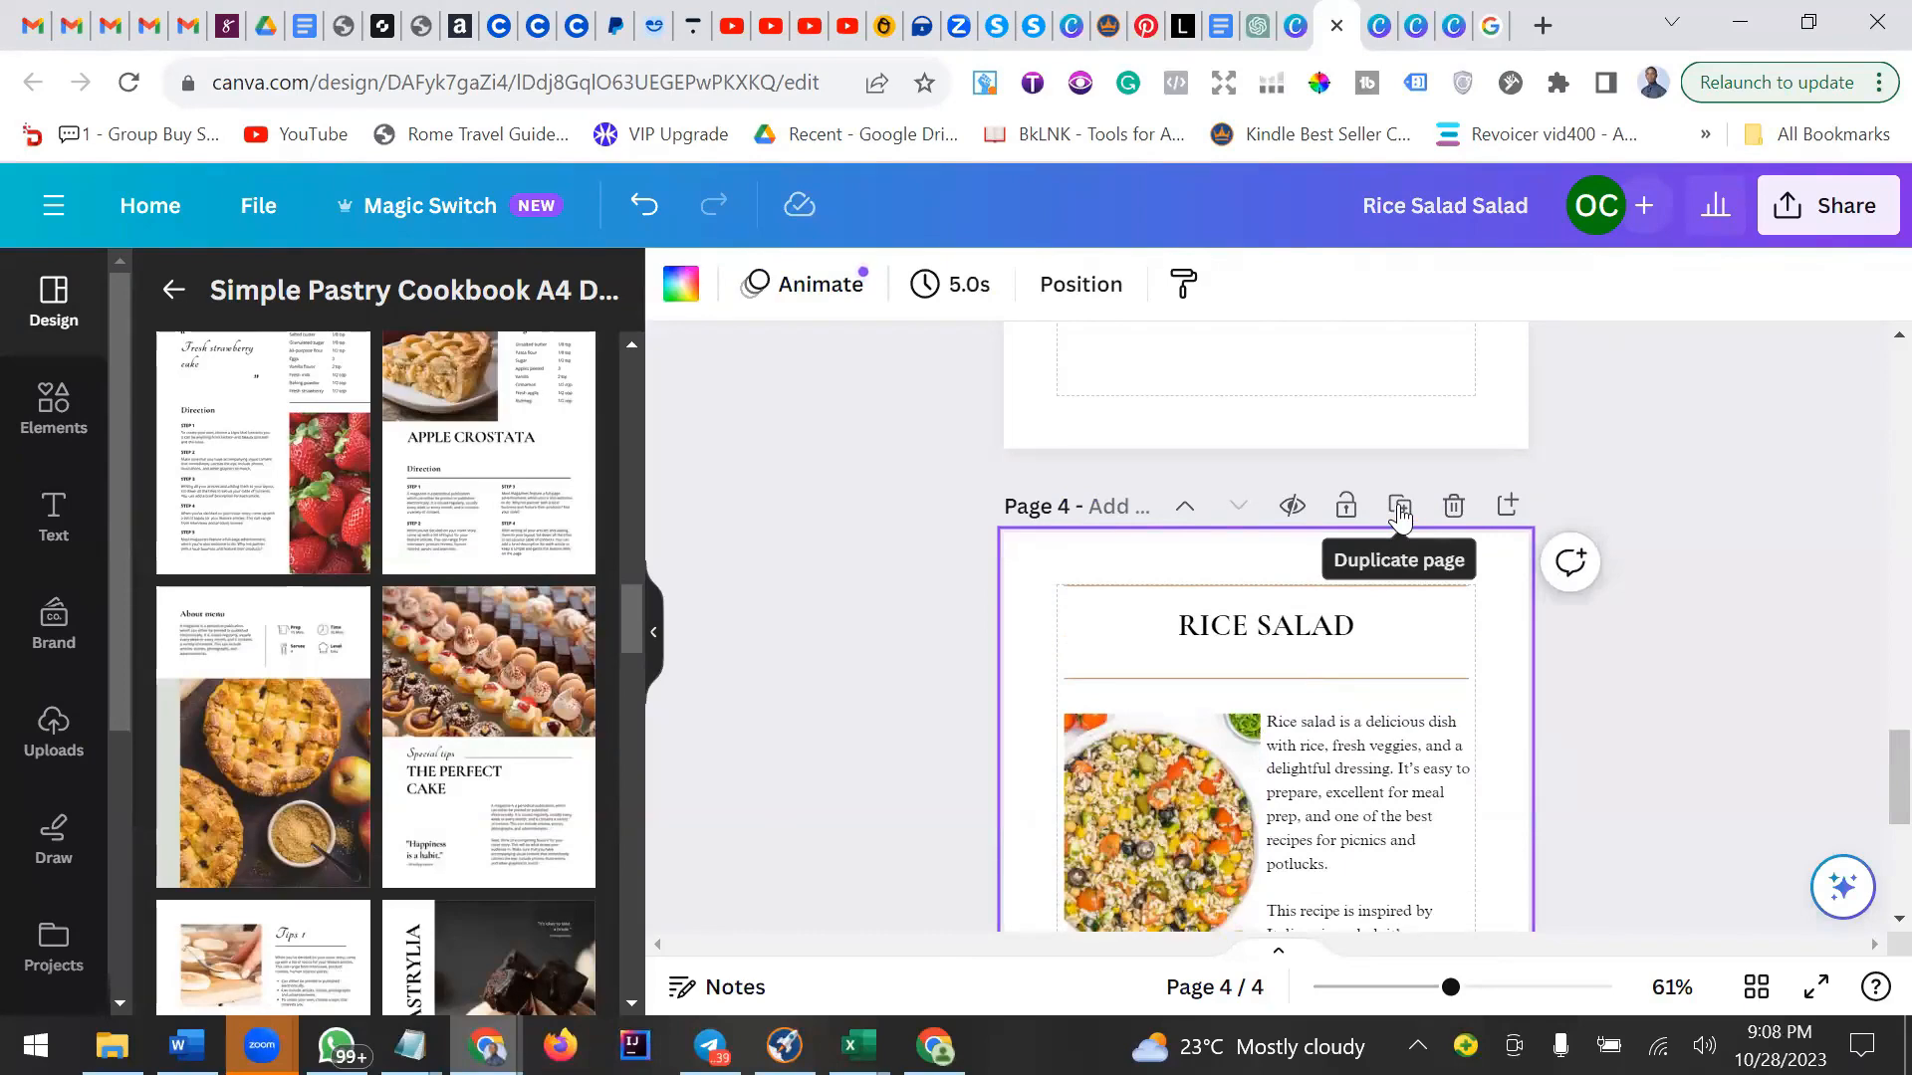
{"action": "left_click", "coordinate": [1399, 508]}
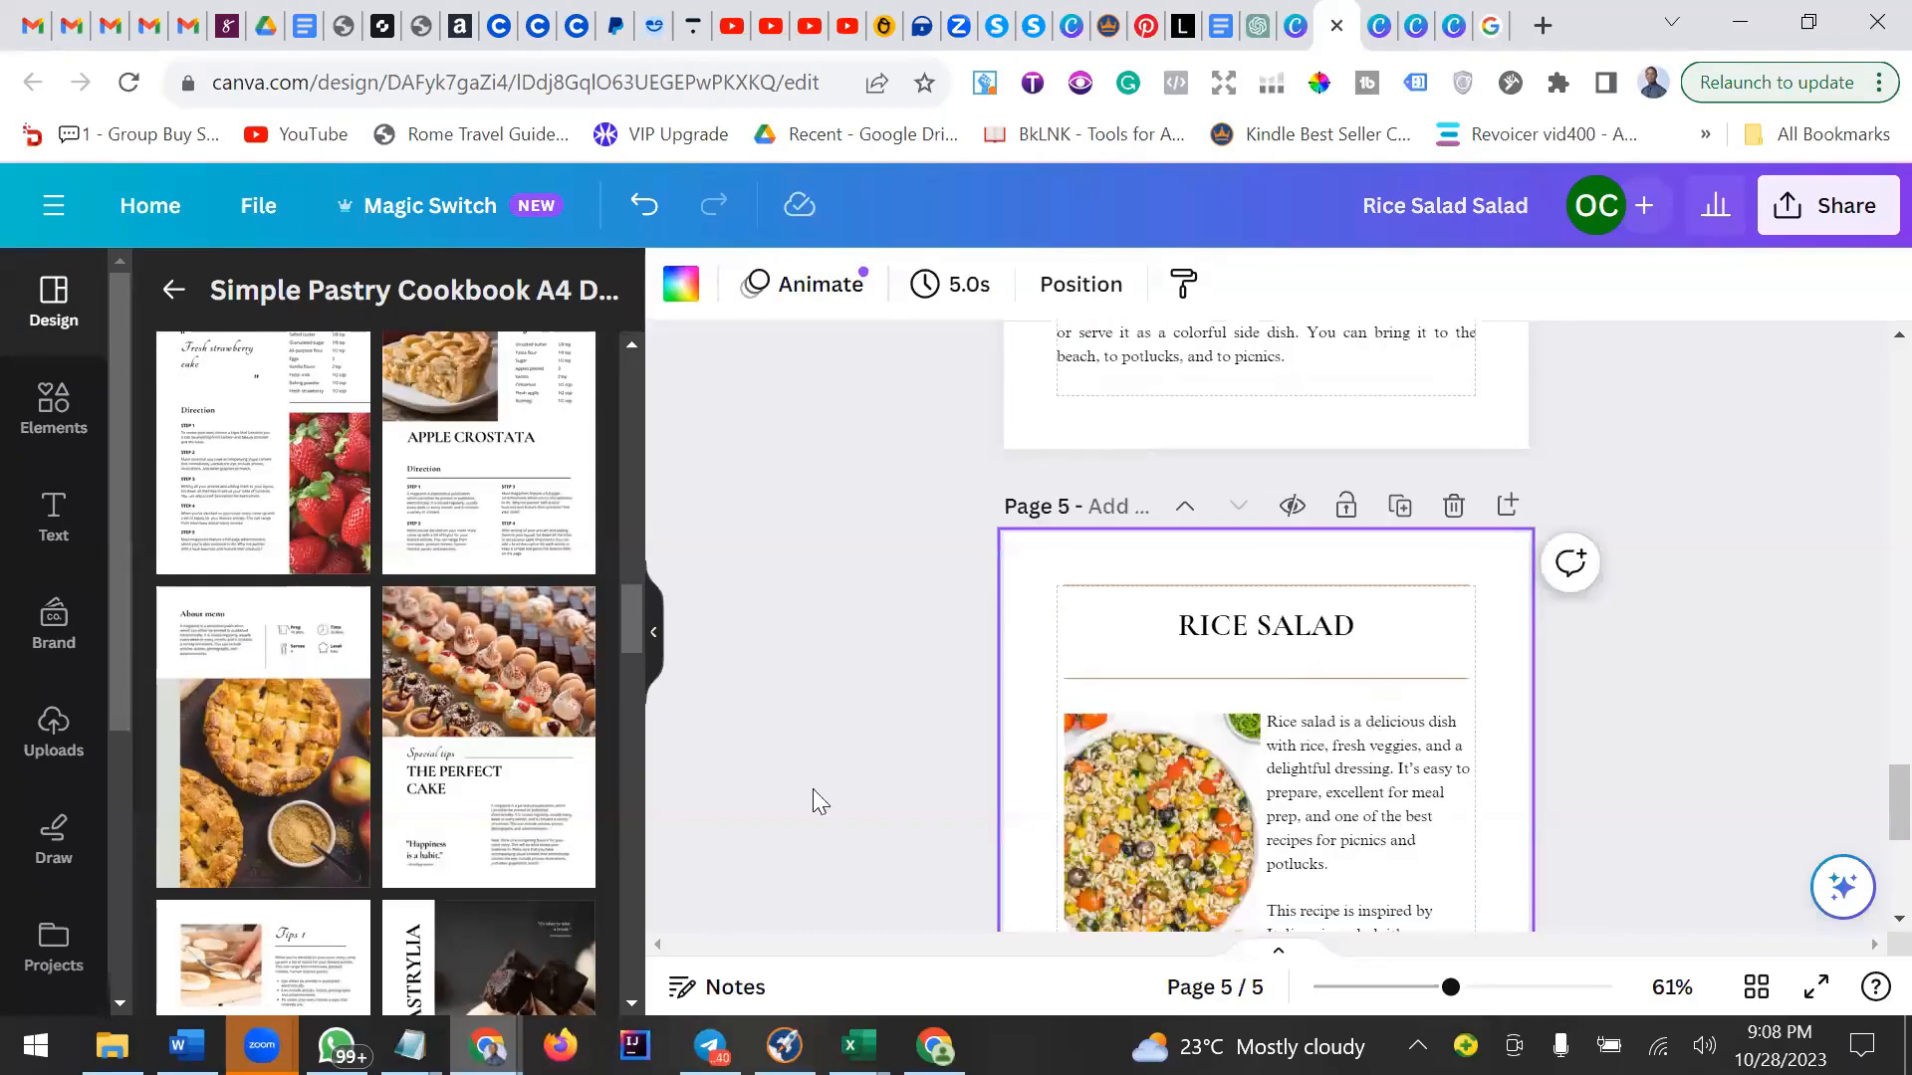
Copy the 'This book will first show…' and 'There's no need for cooking…' paragraphs from the Word document.
{"action": "left_click", "coordinate": [187, 1045]}
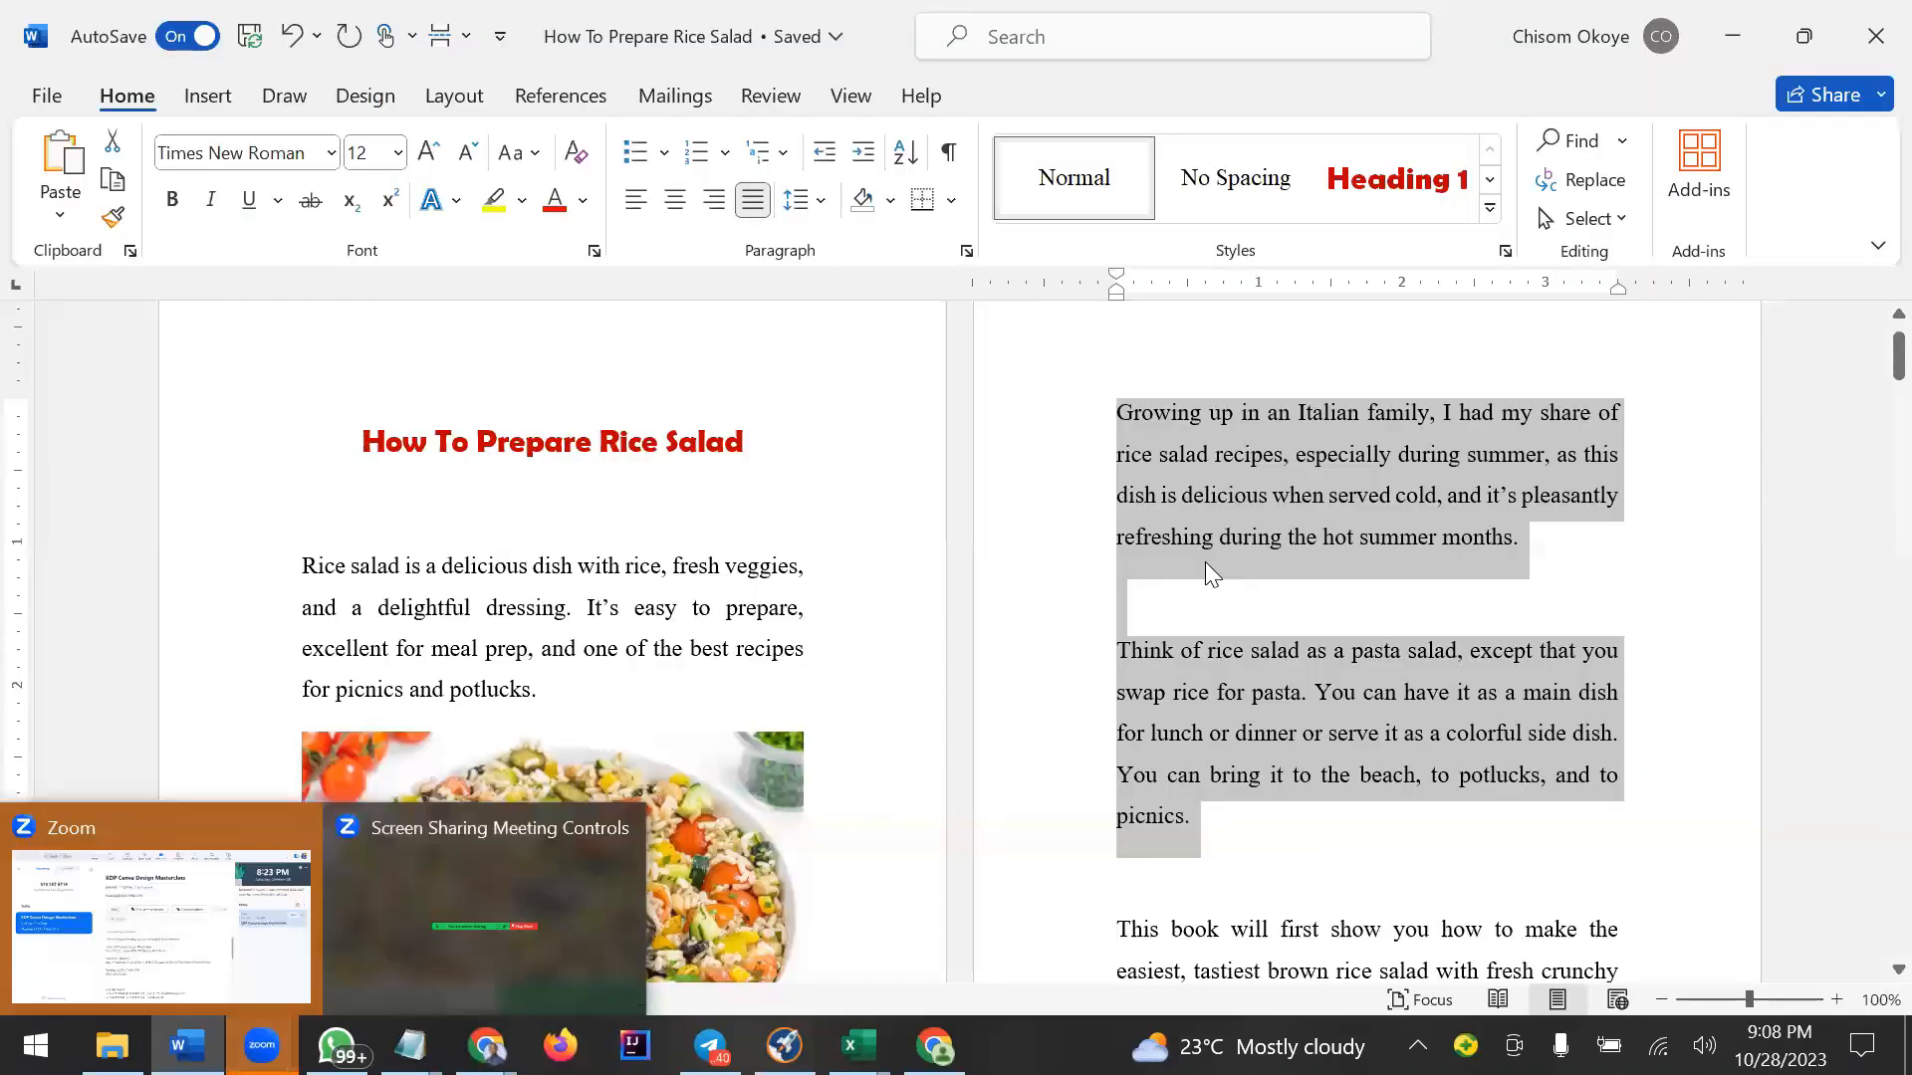
{"action": "scroll", "coordinate": [1207, 564], "scroll_direction": "down", "scroll_amount": 5}
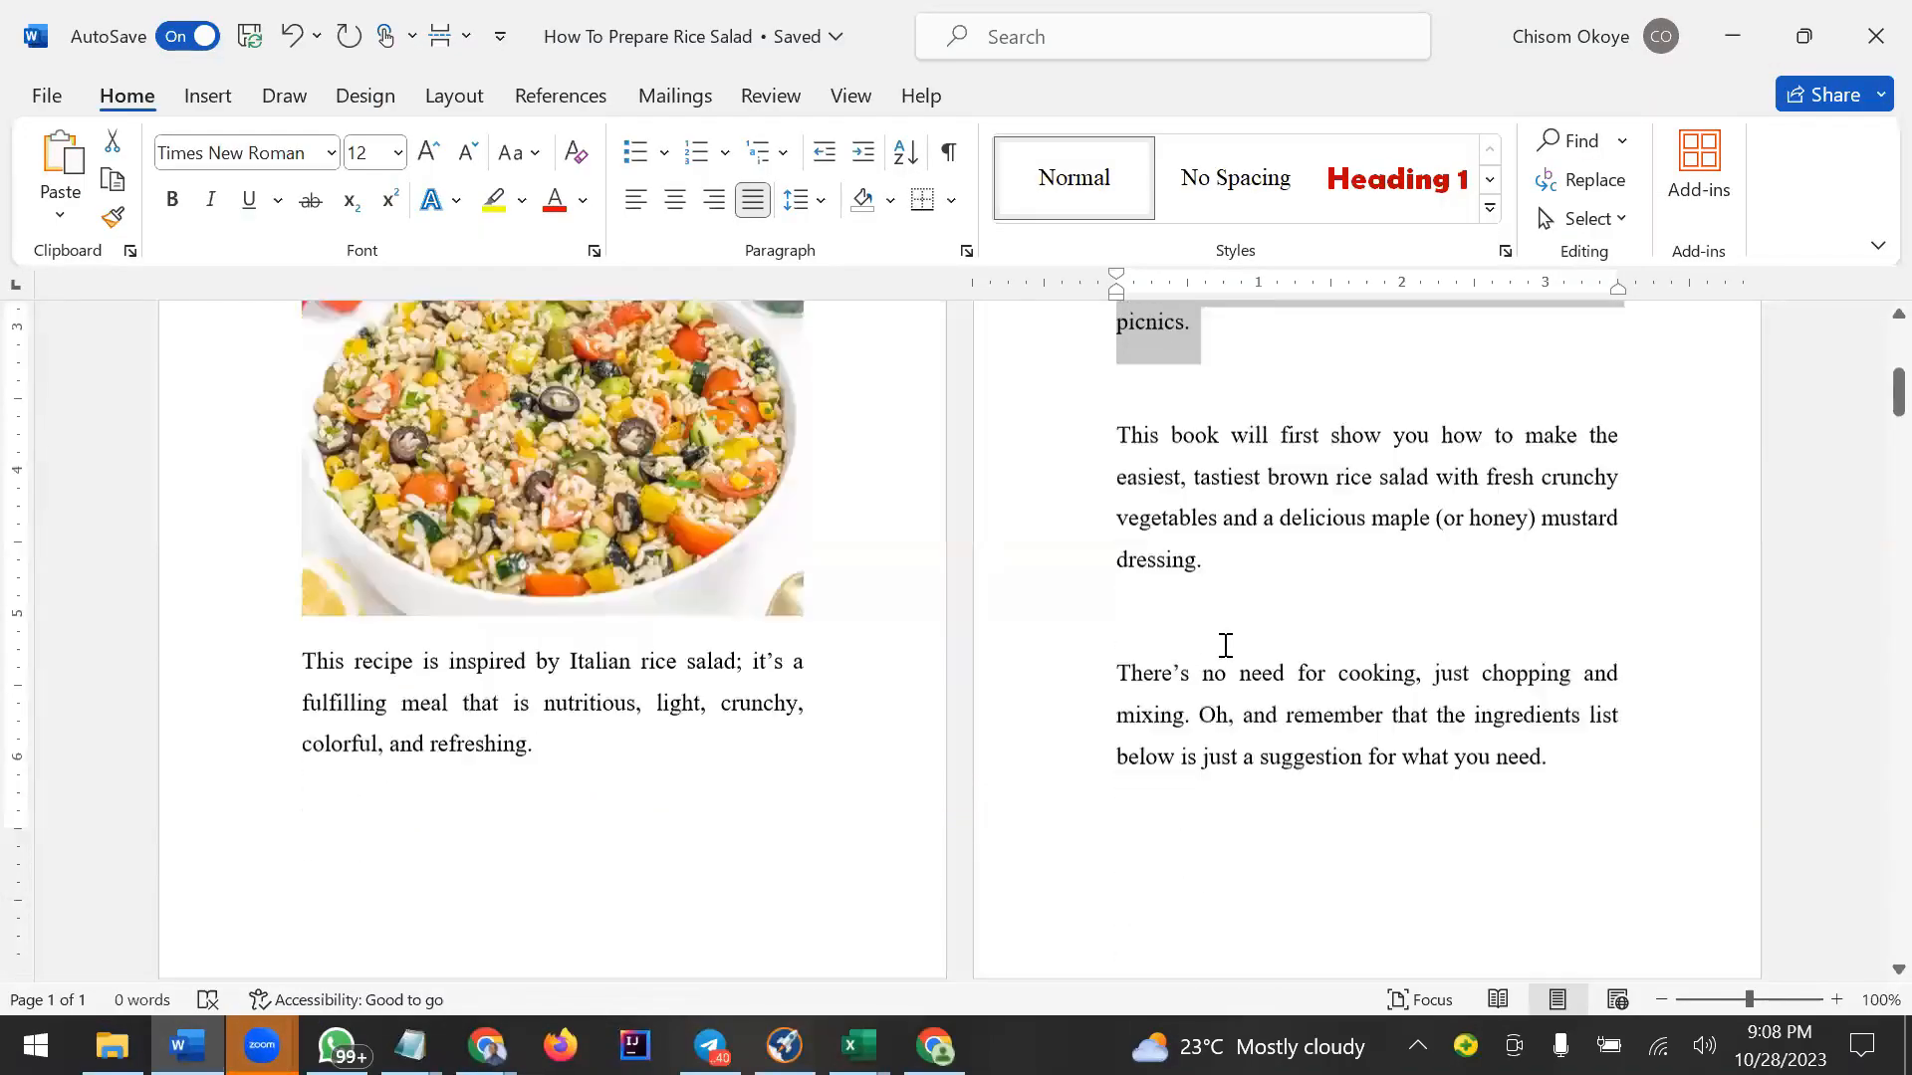
{"action": "scroll", "coordinate": [1226, 647], "scroll_direction": "down", "scroll_amount": 3}
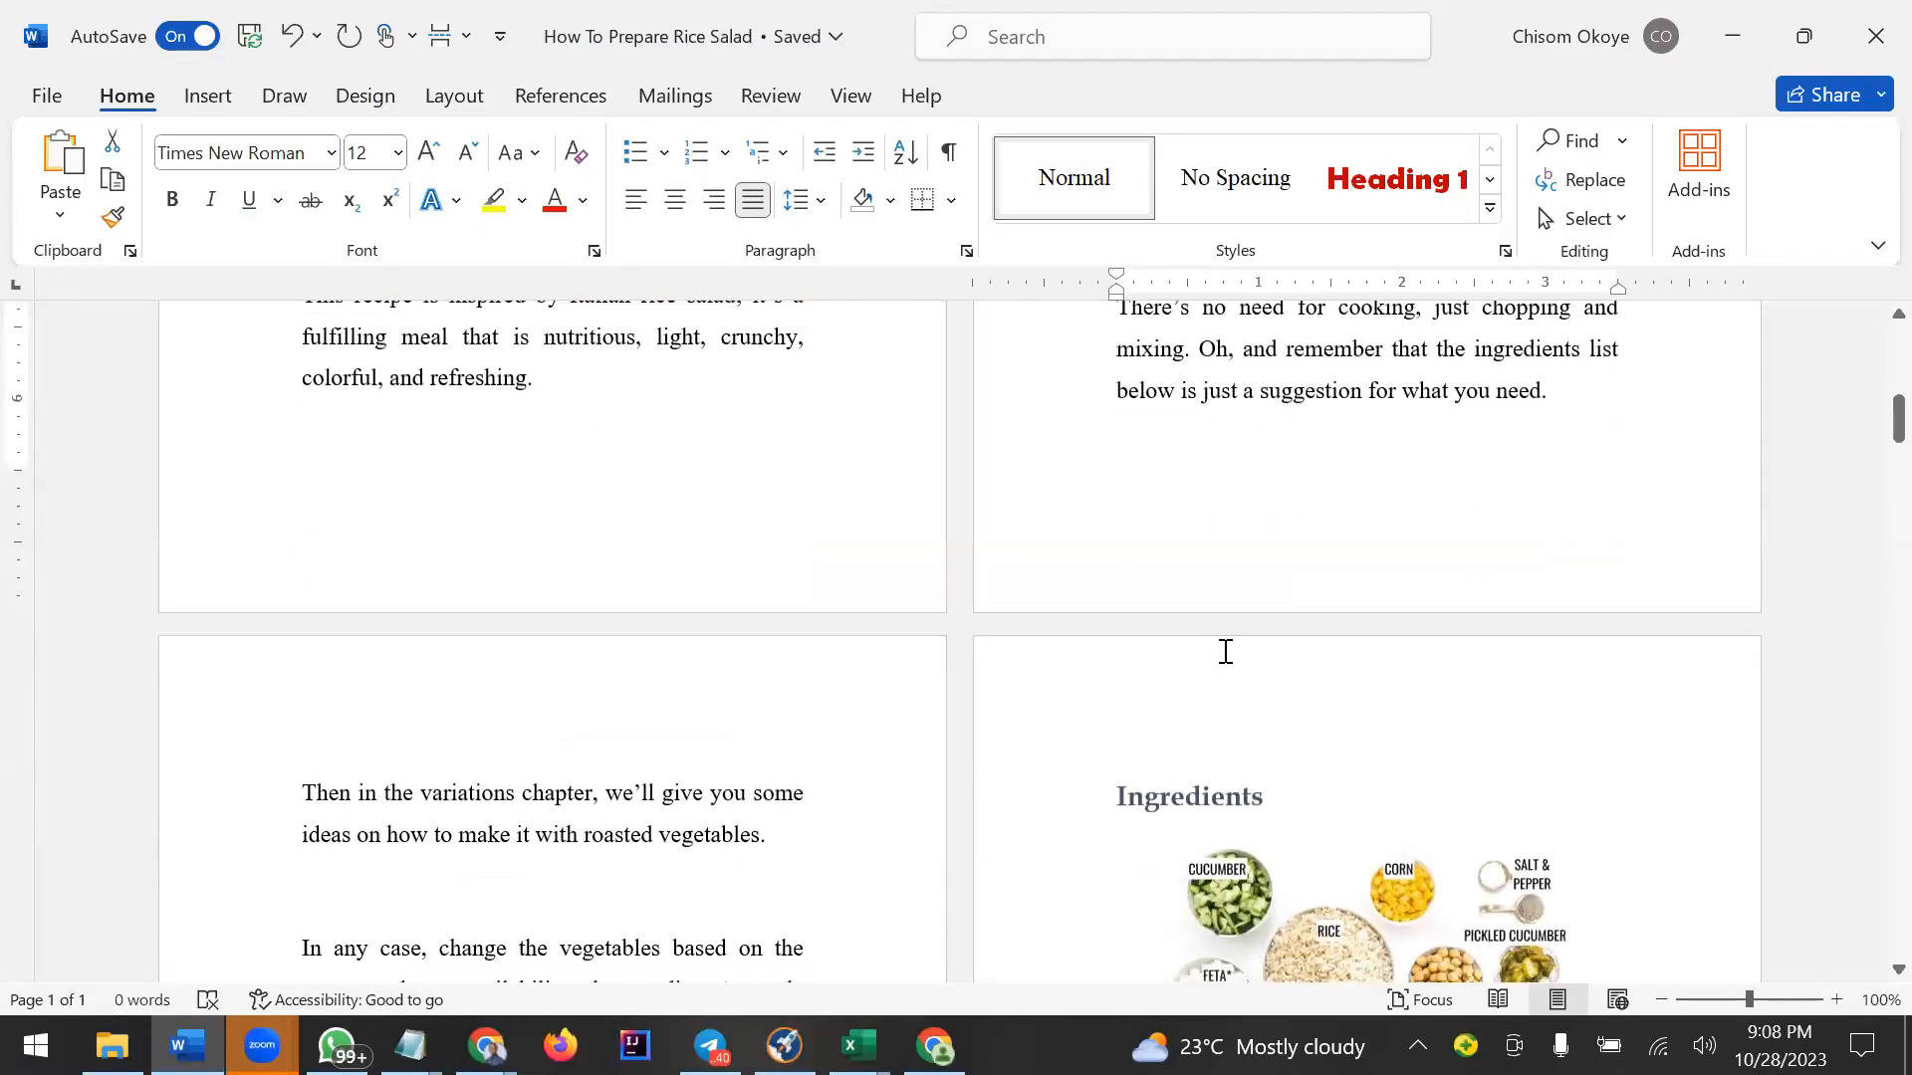
{"action": "scroll", "coordinate": [1226, 651], "scroll_direction": "down", "scroll_amount": 3}
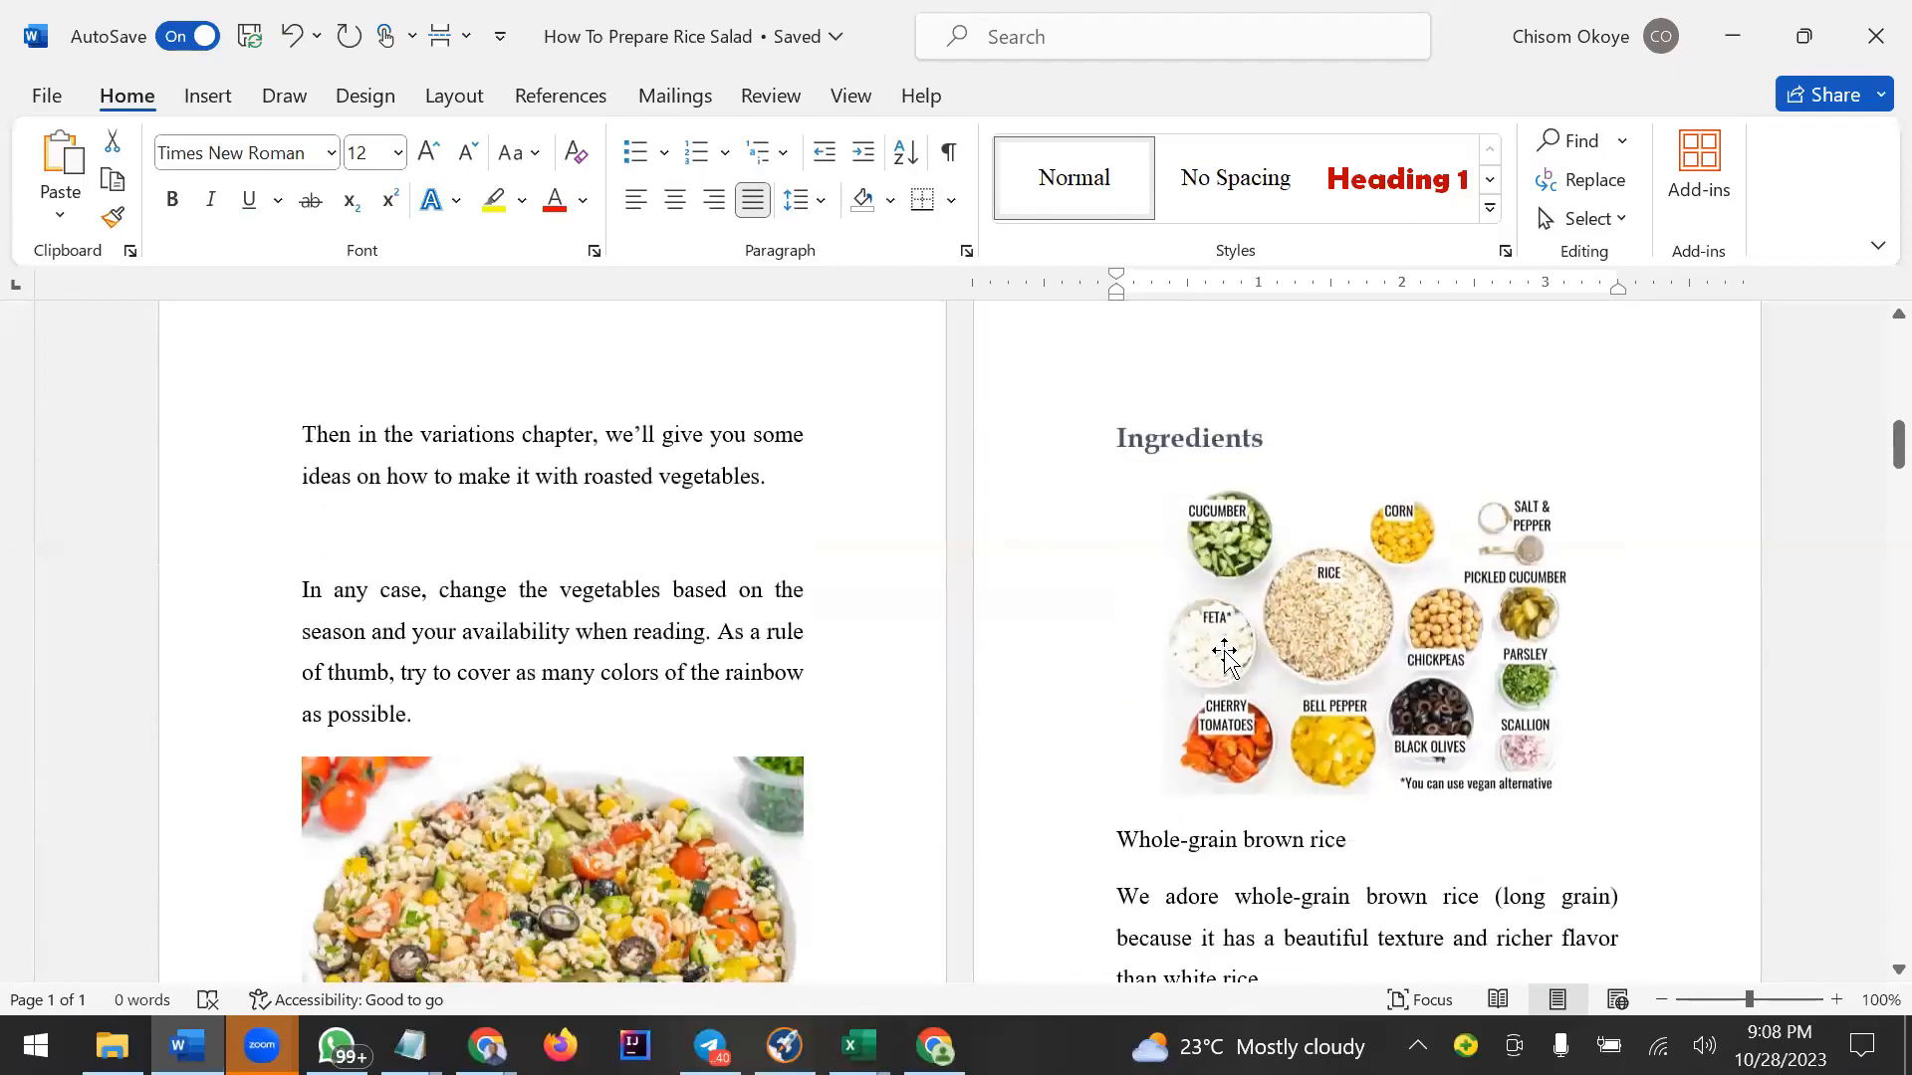
{"action": "scroll", "coordinate": [1226, 652], "scroll_direction": "up", "scroll_amount": 7}
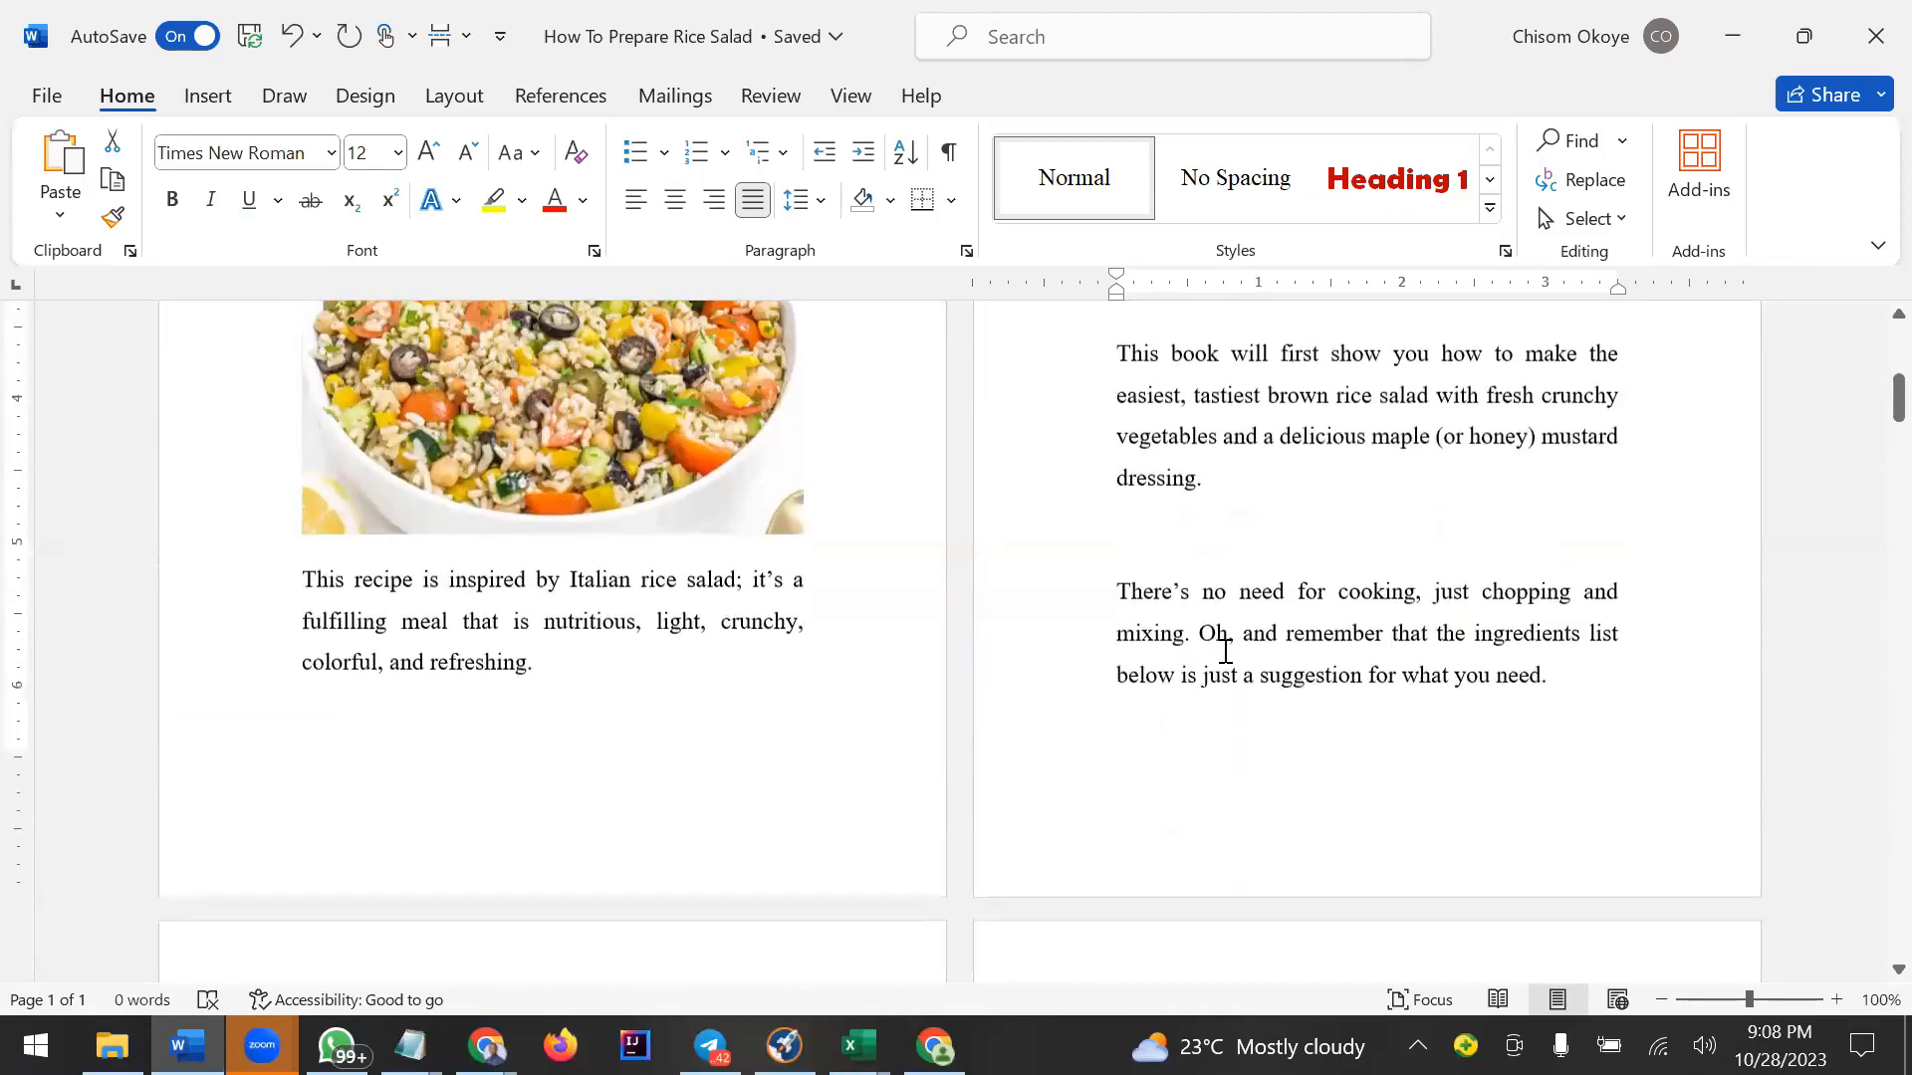
{"action": "left_click_drag", "start_coordinate": [1114, 499], "coordinate": [1550, 824]}
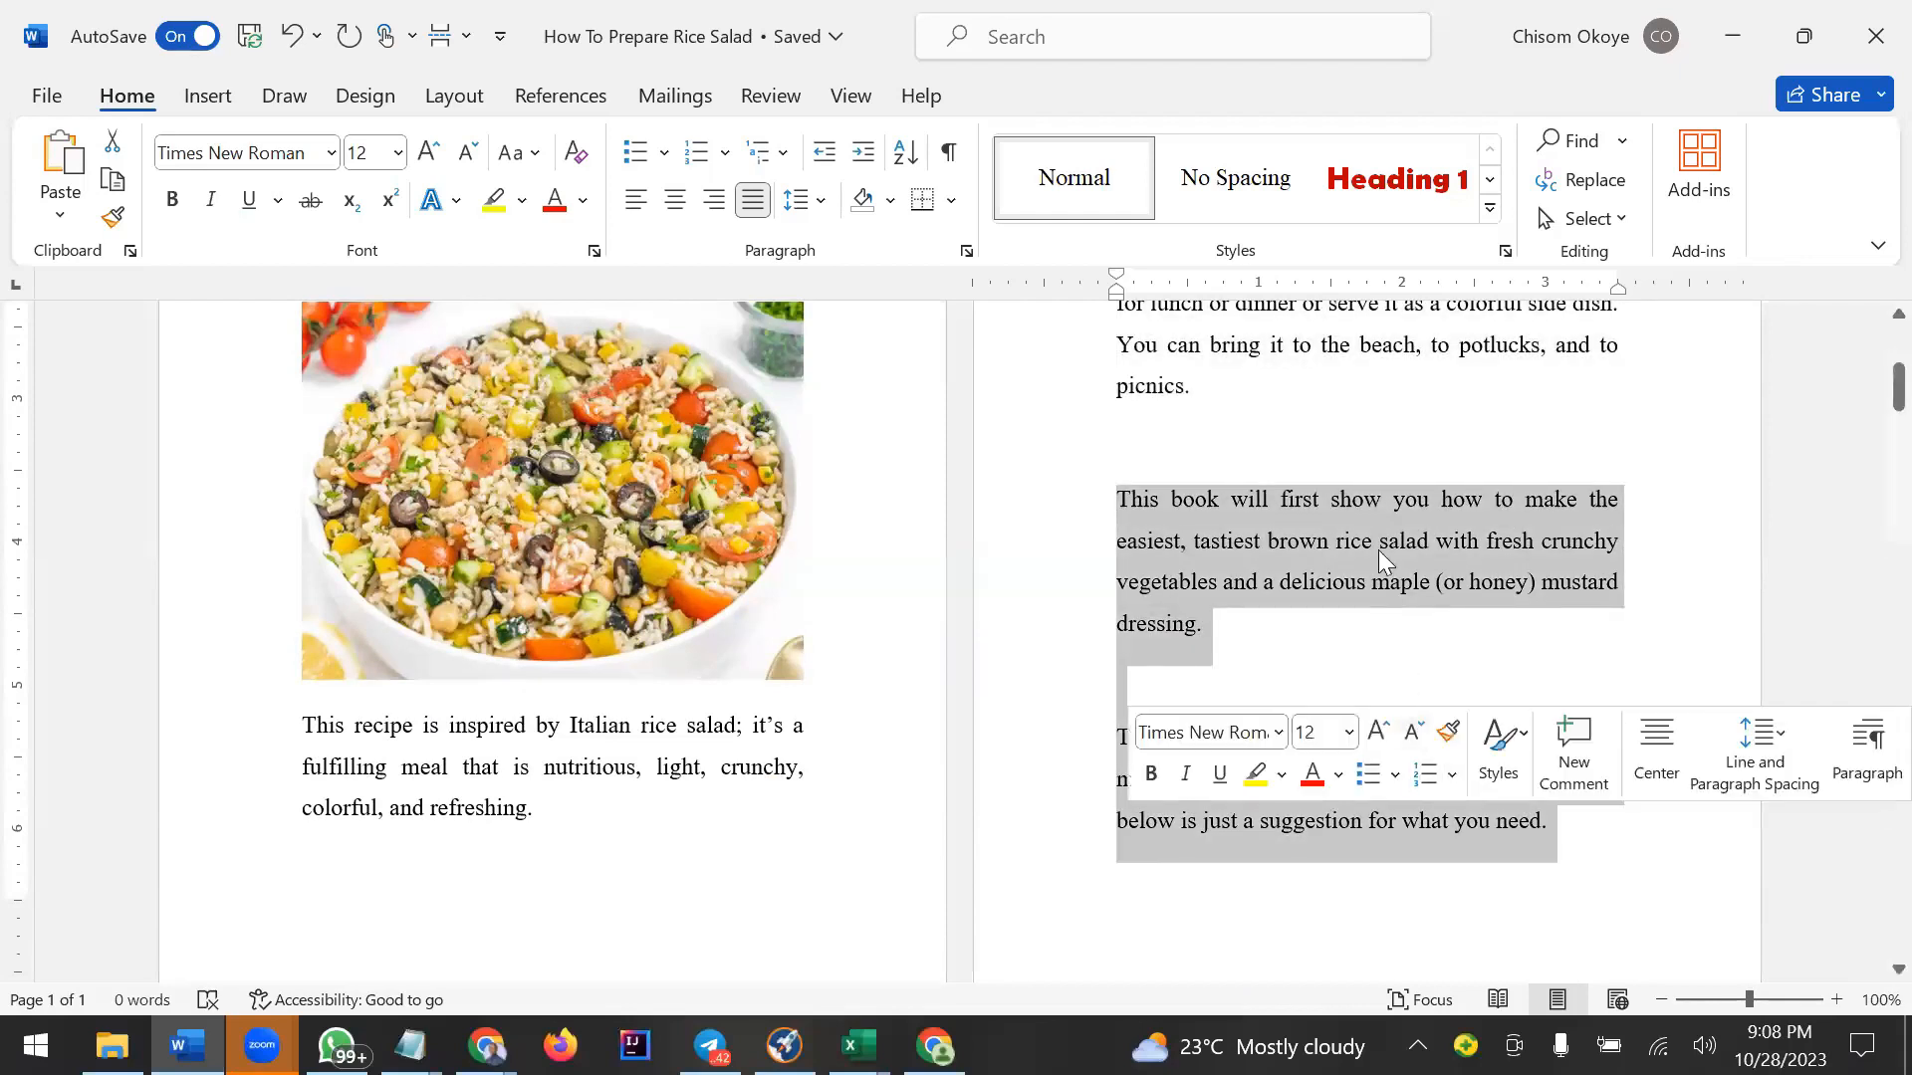
{"action": "right_click", "coordinate": [1380, 523]}
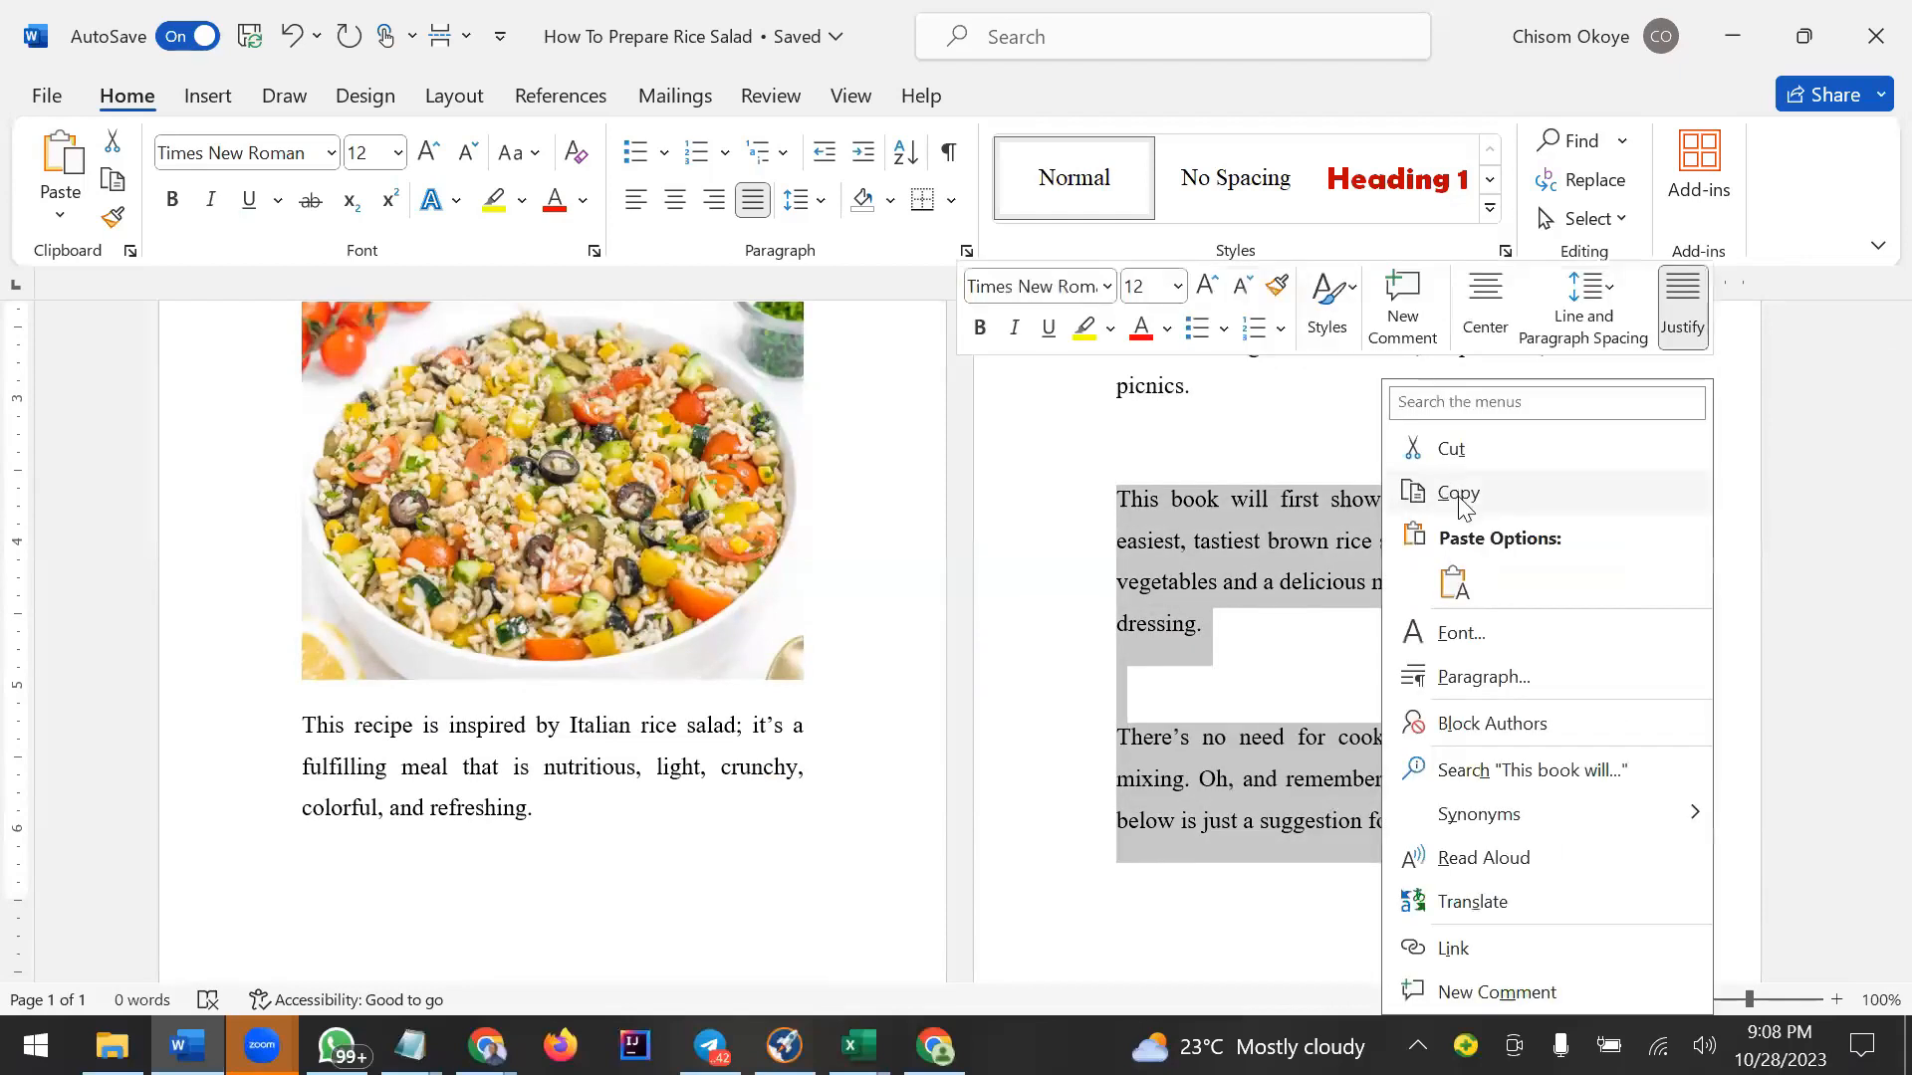
{"action": "left_click", "coordinate": [1458, 492]}
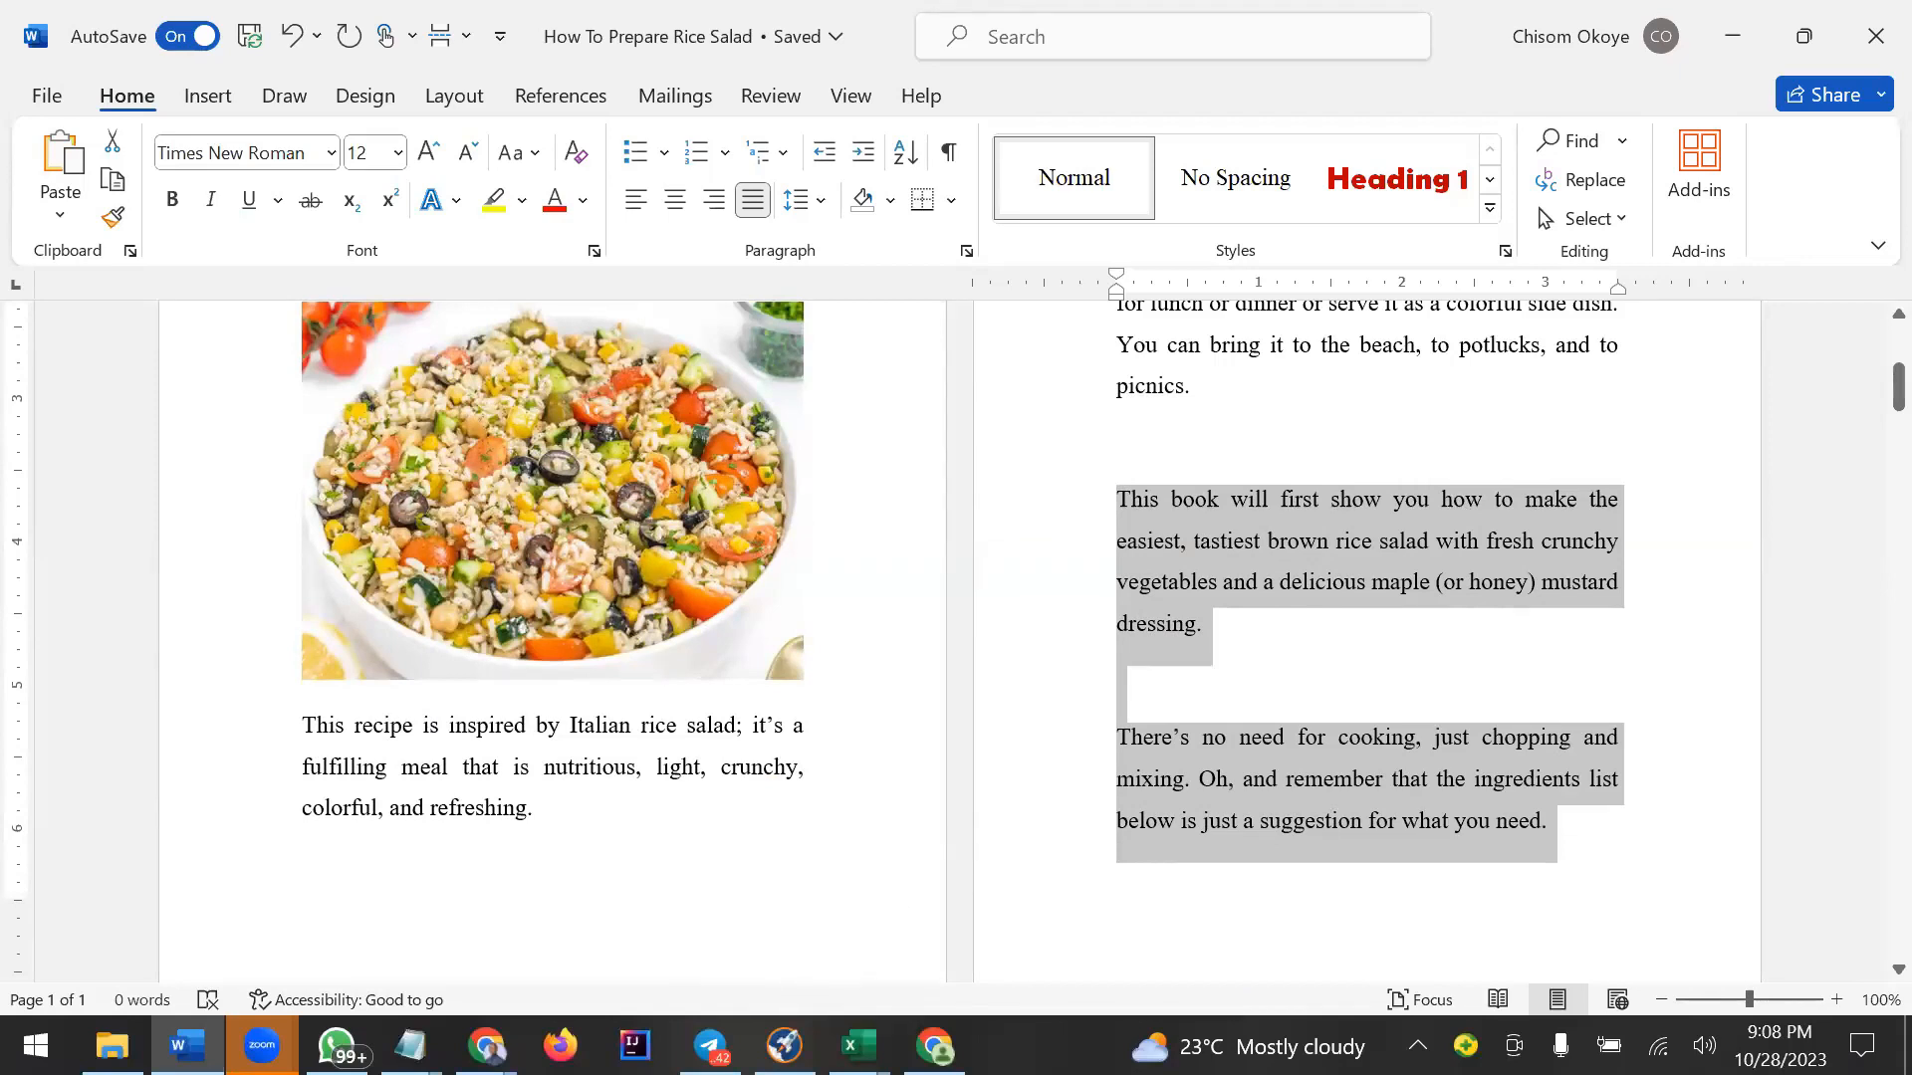
Paste the copied paragraphs into Notepad and cut them back out as plain text.
{"action": "left_click", "coordinate": [411, 1046]}
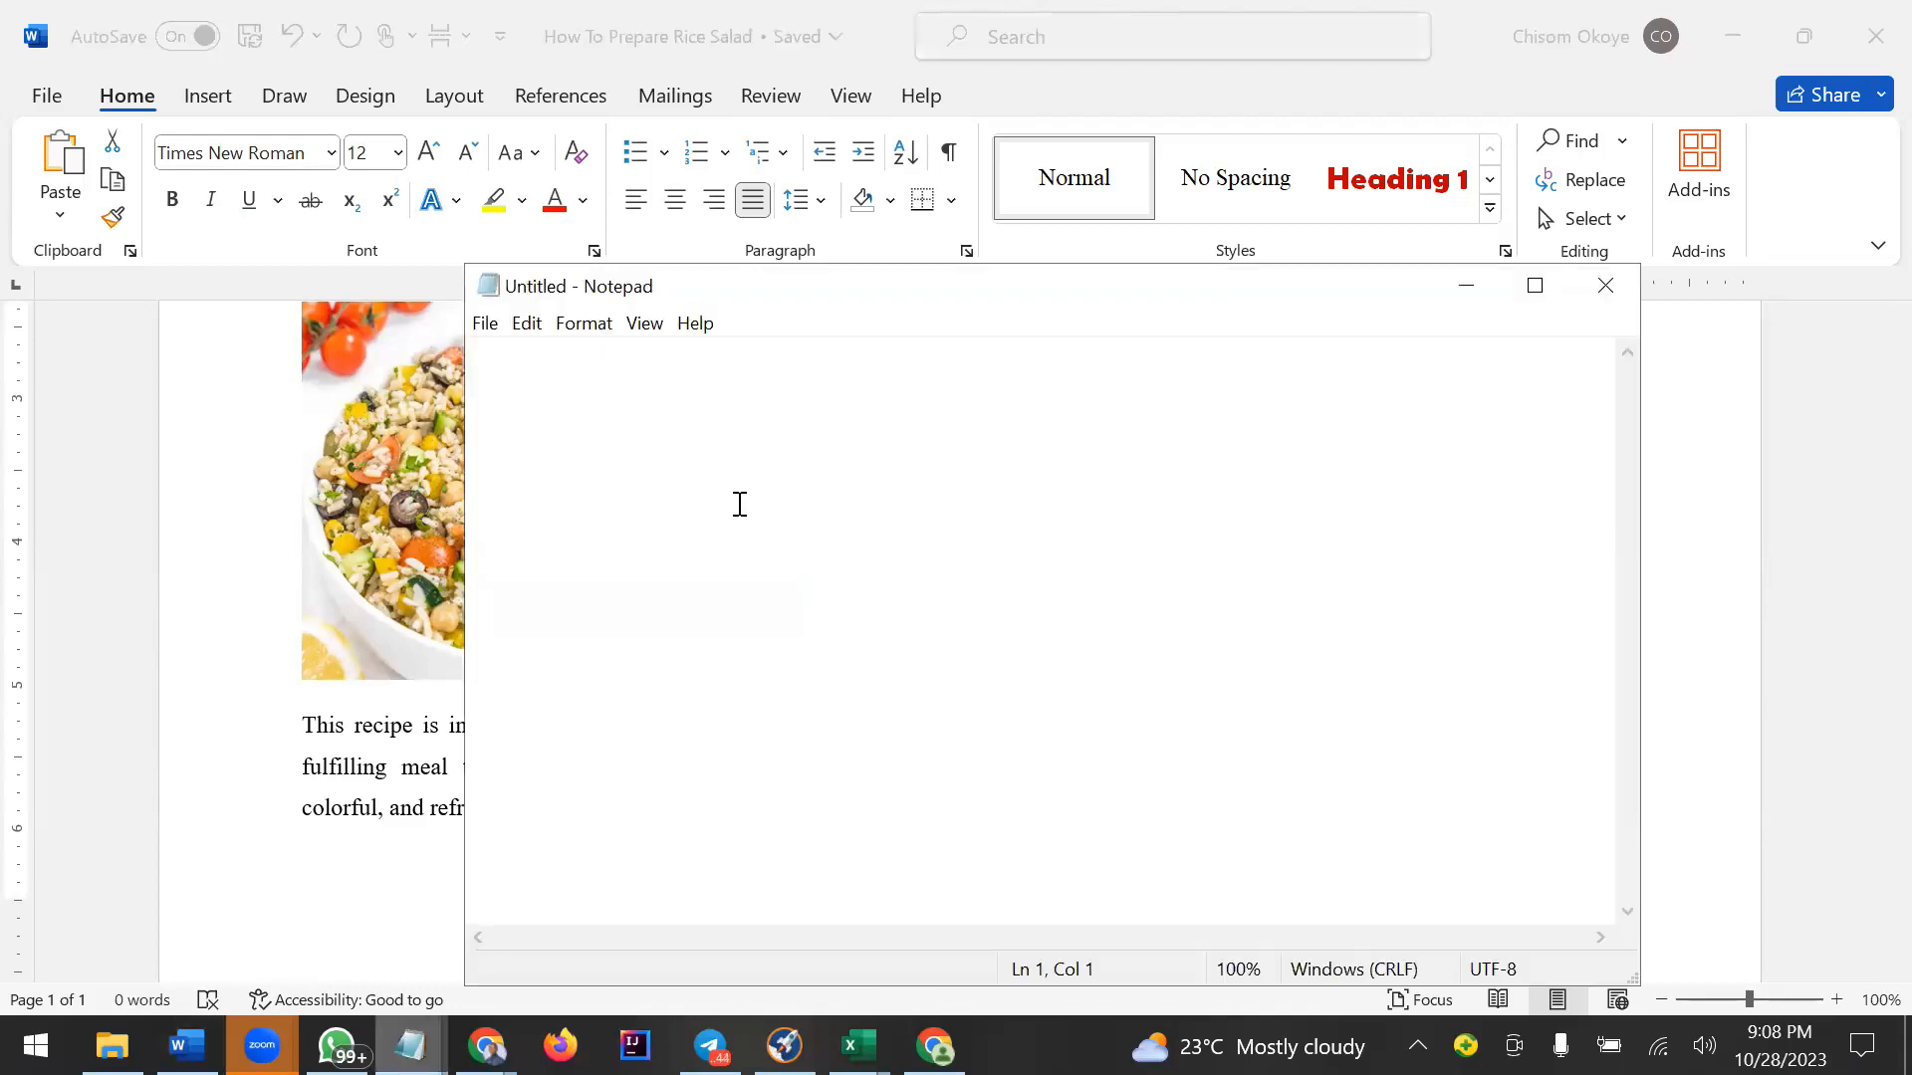
{"action": "key", "text": "ctrl+v"}
{"action": "key", "text": "ctrl+a"}
{"action": "key", "text": "ctrl+x"}
{"action": "left_click", "coordinate": [1481, 307]}
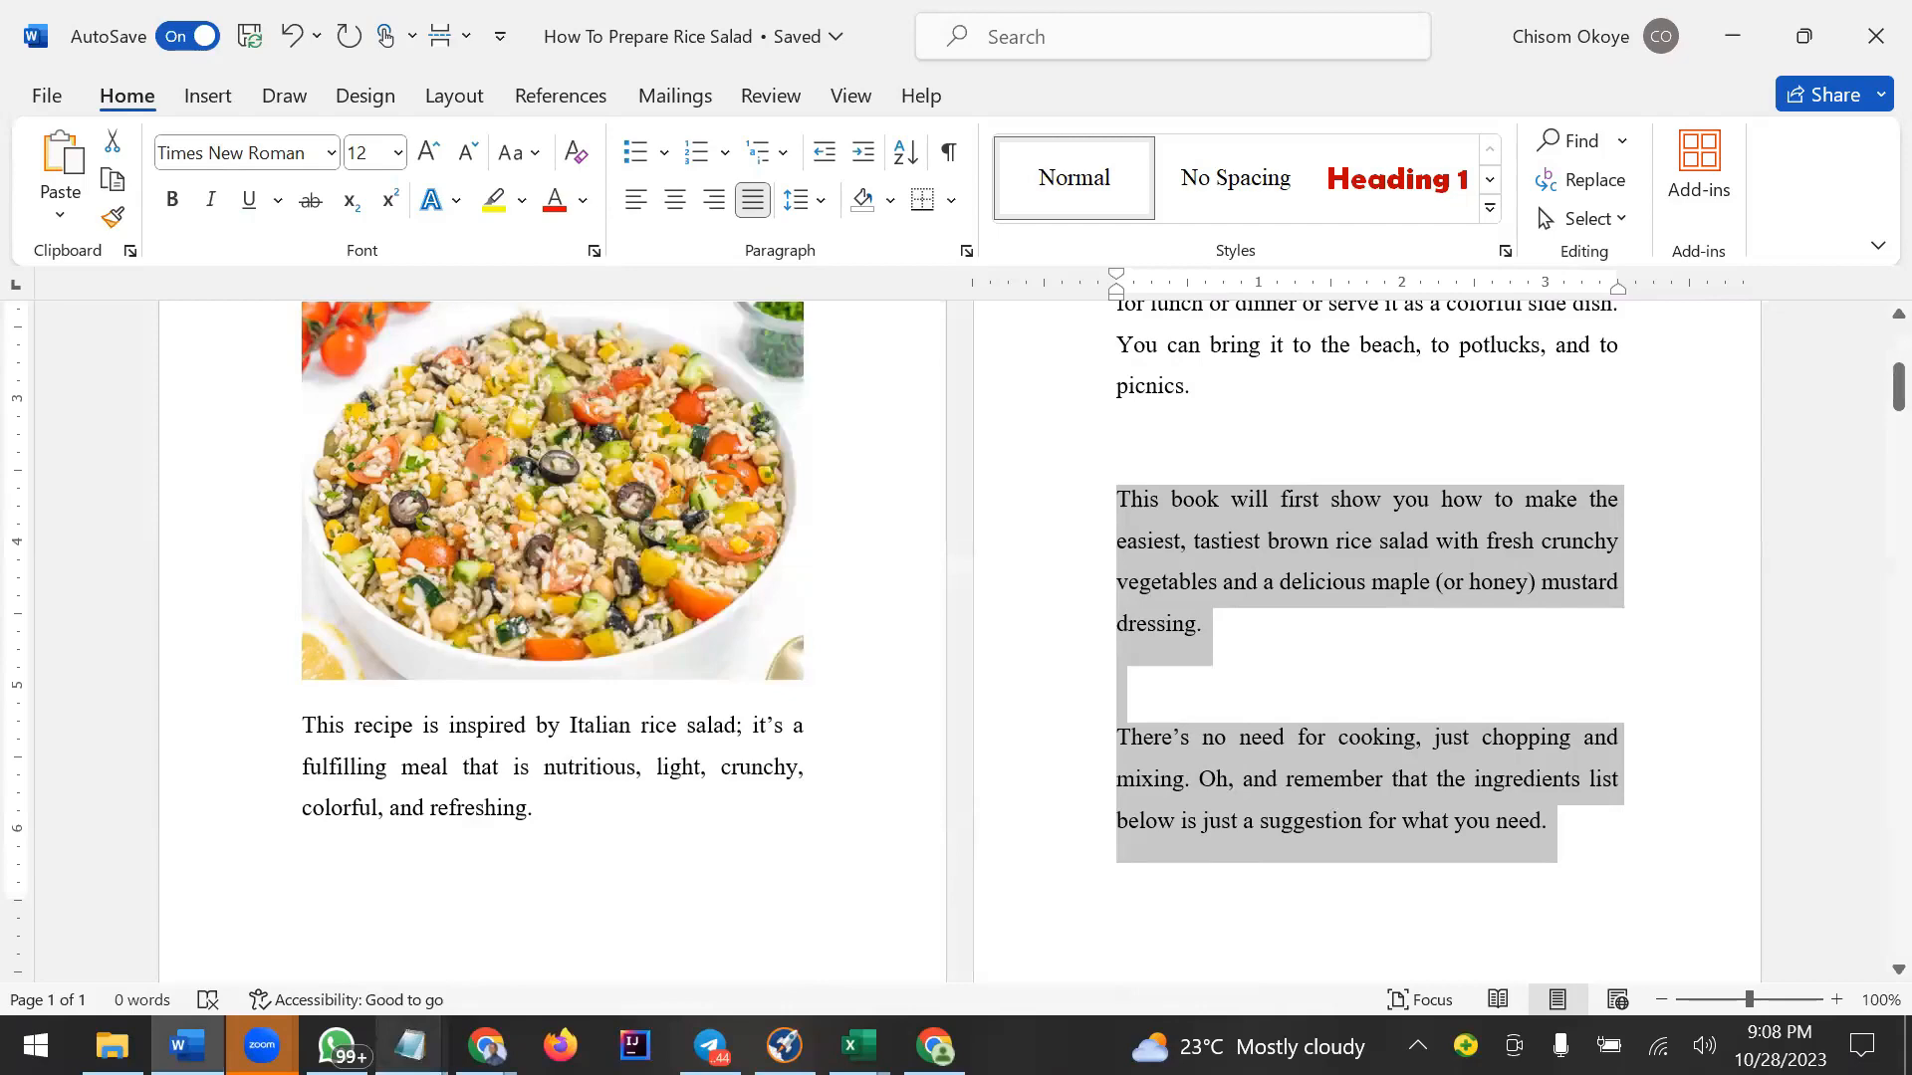
Delete the title and the divider line from the duplicated page 5.
{"action": "key", "text": "alt+Tab"}
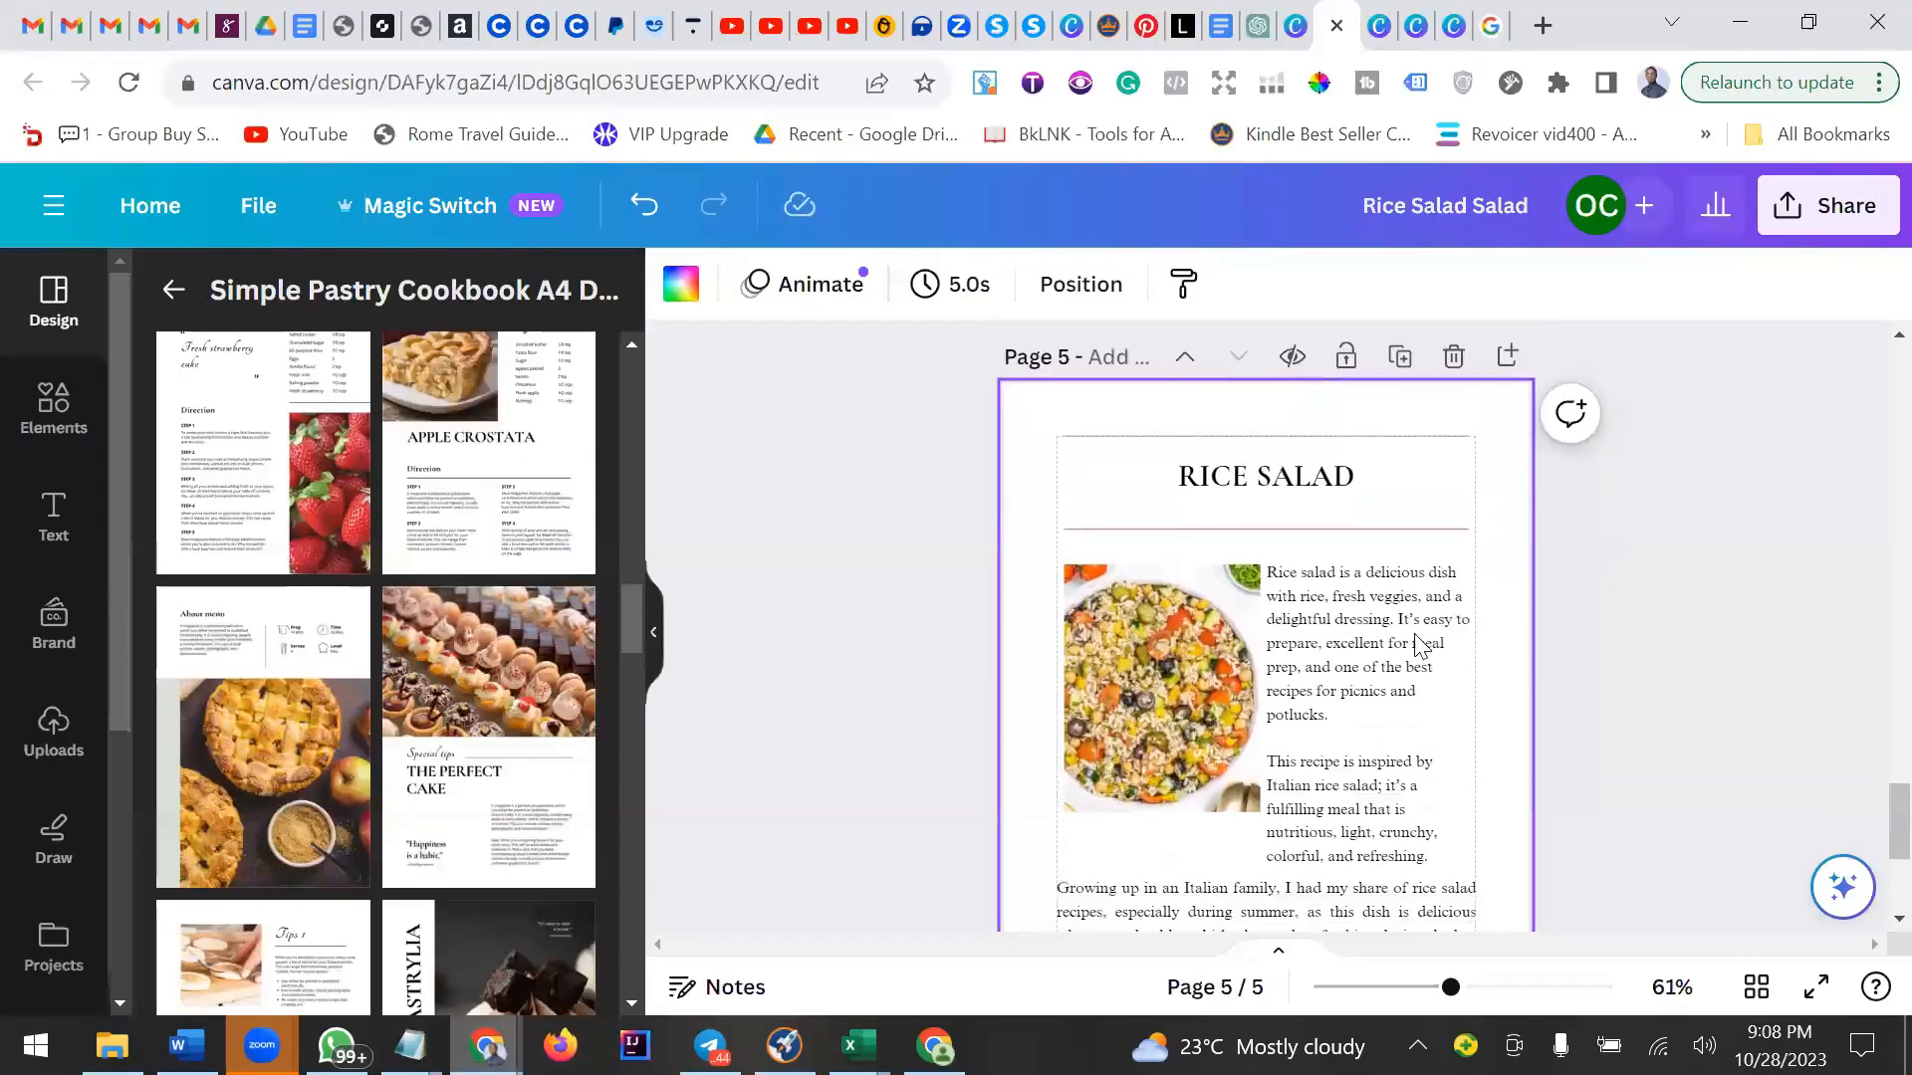
{"action": "scroll", "coordinate": [1335, 625], "scroll_direction": "down", "scroll_amount": 3}
{"action": "scroll", "coordinate": [1326, 612], "scroll_direction": "up", "scroll_amount": 3}
{"action": "scroll", "coordinate": [1326, 613], "scroll_direction": "down", "scroll_amount": 2}
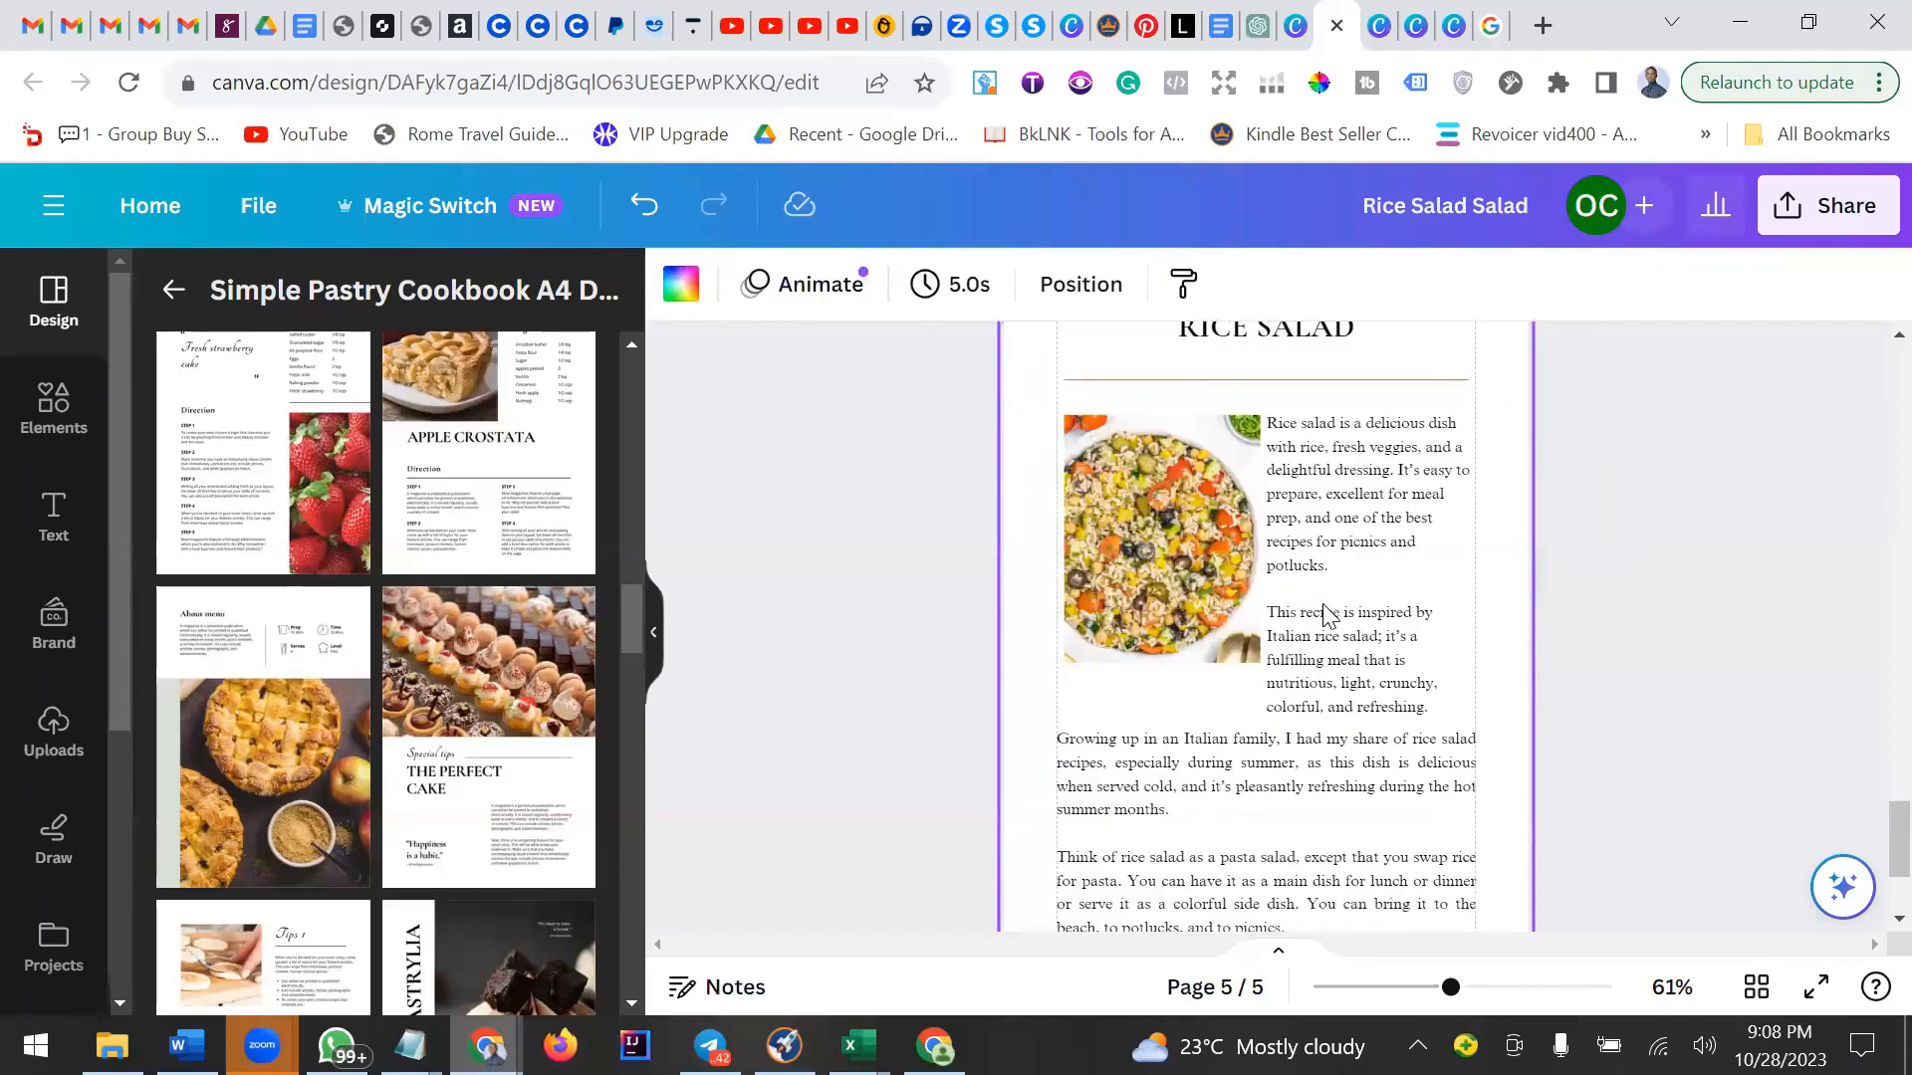
{"action": "scroll", "coordinate": [1287, 597], "scroll_direction": "up", "scroll_amount": 3}
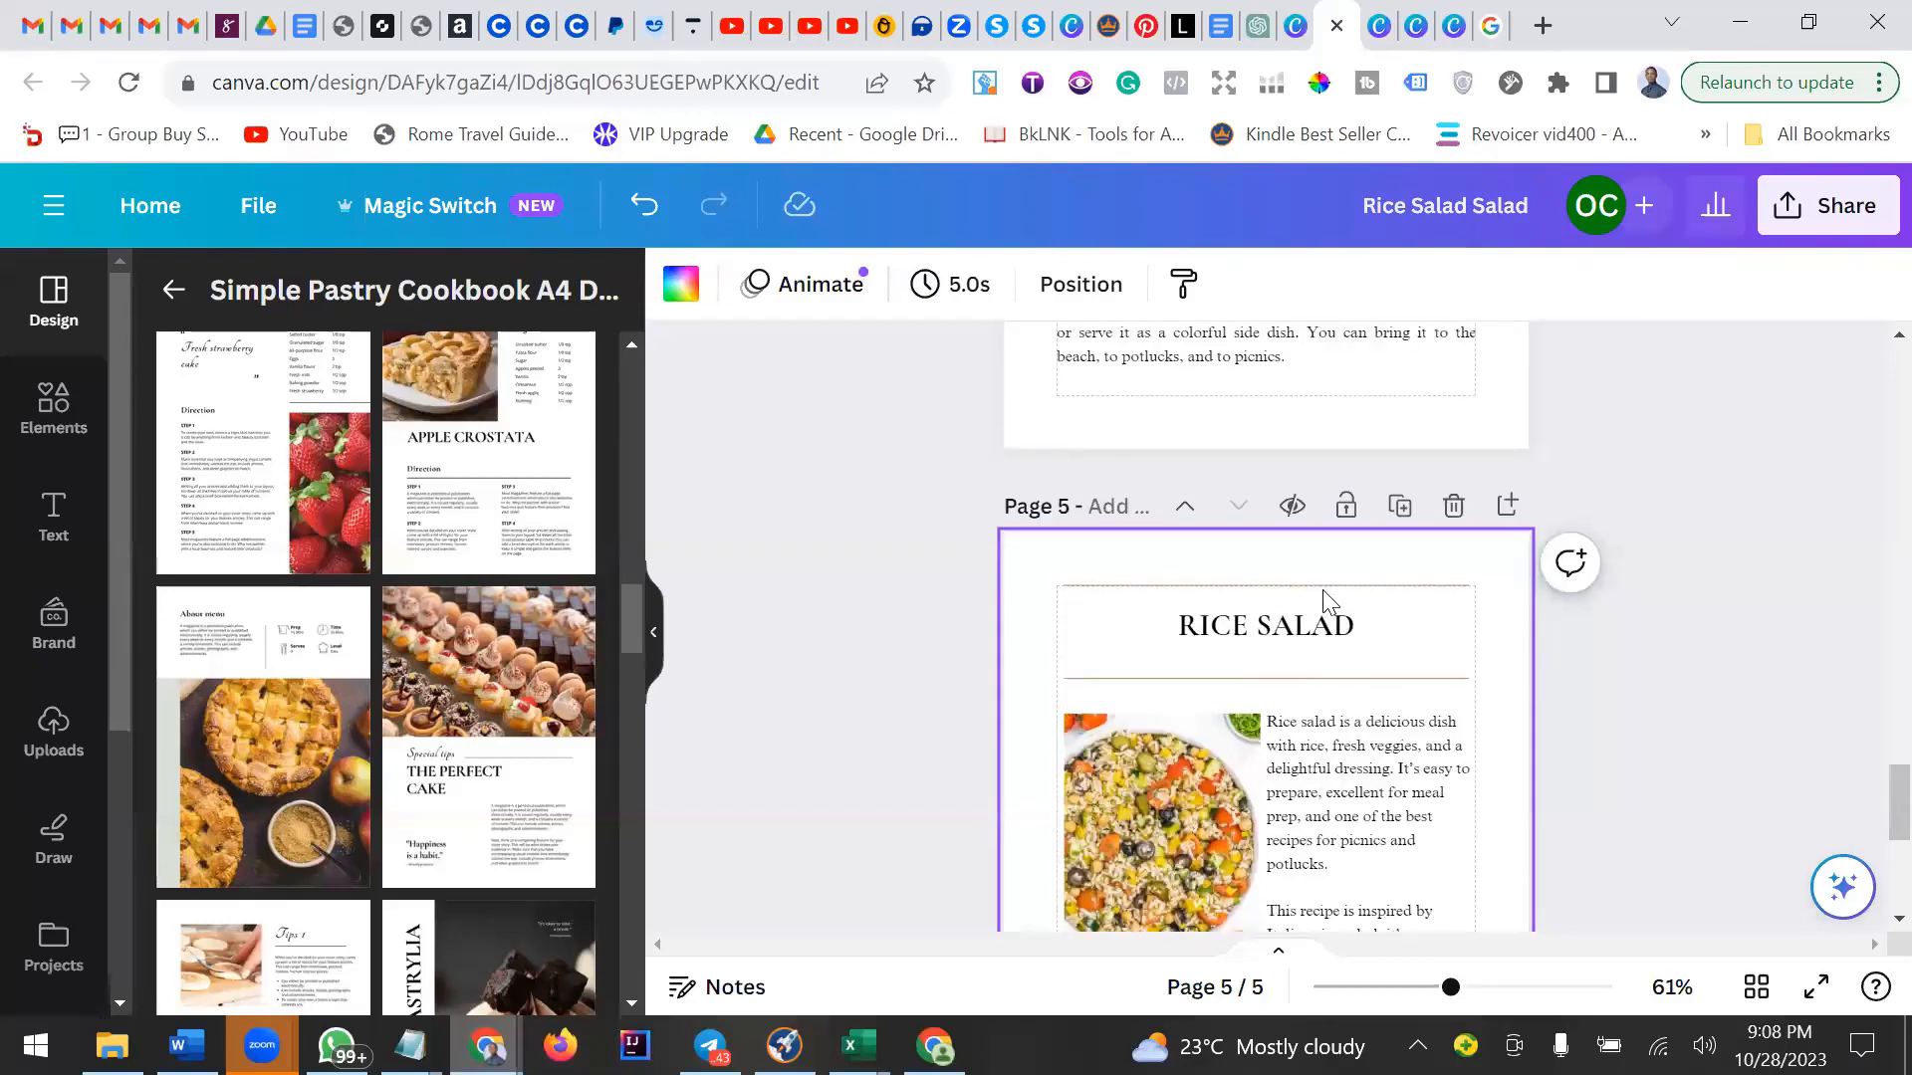
{"action": "left_click", "coordinate": [1323, 590]}
{"action": "left_click", "coordinate": [1273, 523]}
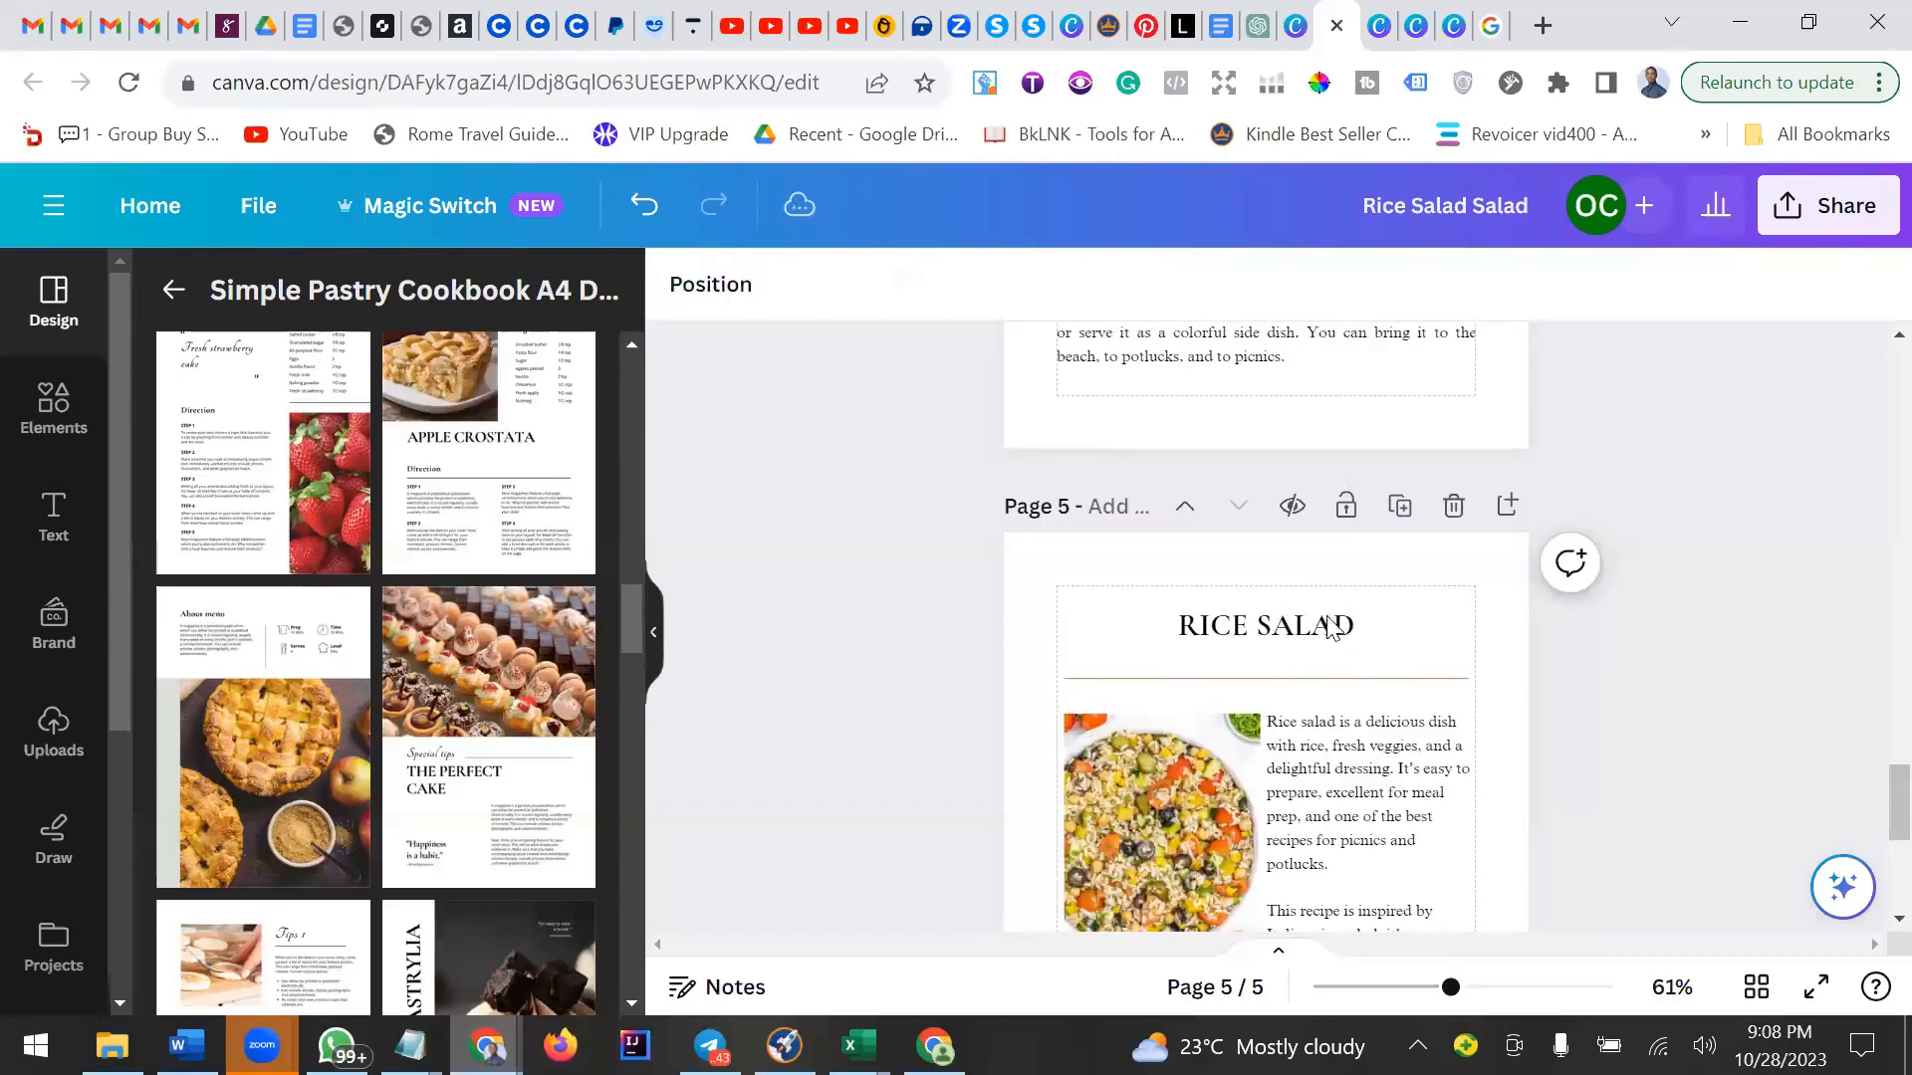
{"action": "left_click", "coordinate": [1328, 628]}
{"action": "left_click", "coordinate": [1370, 534]}
{"action": "left_click", "coordinate": [1348, 678]}
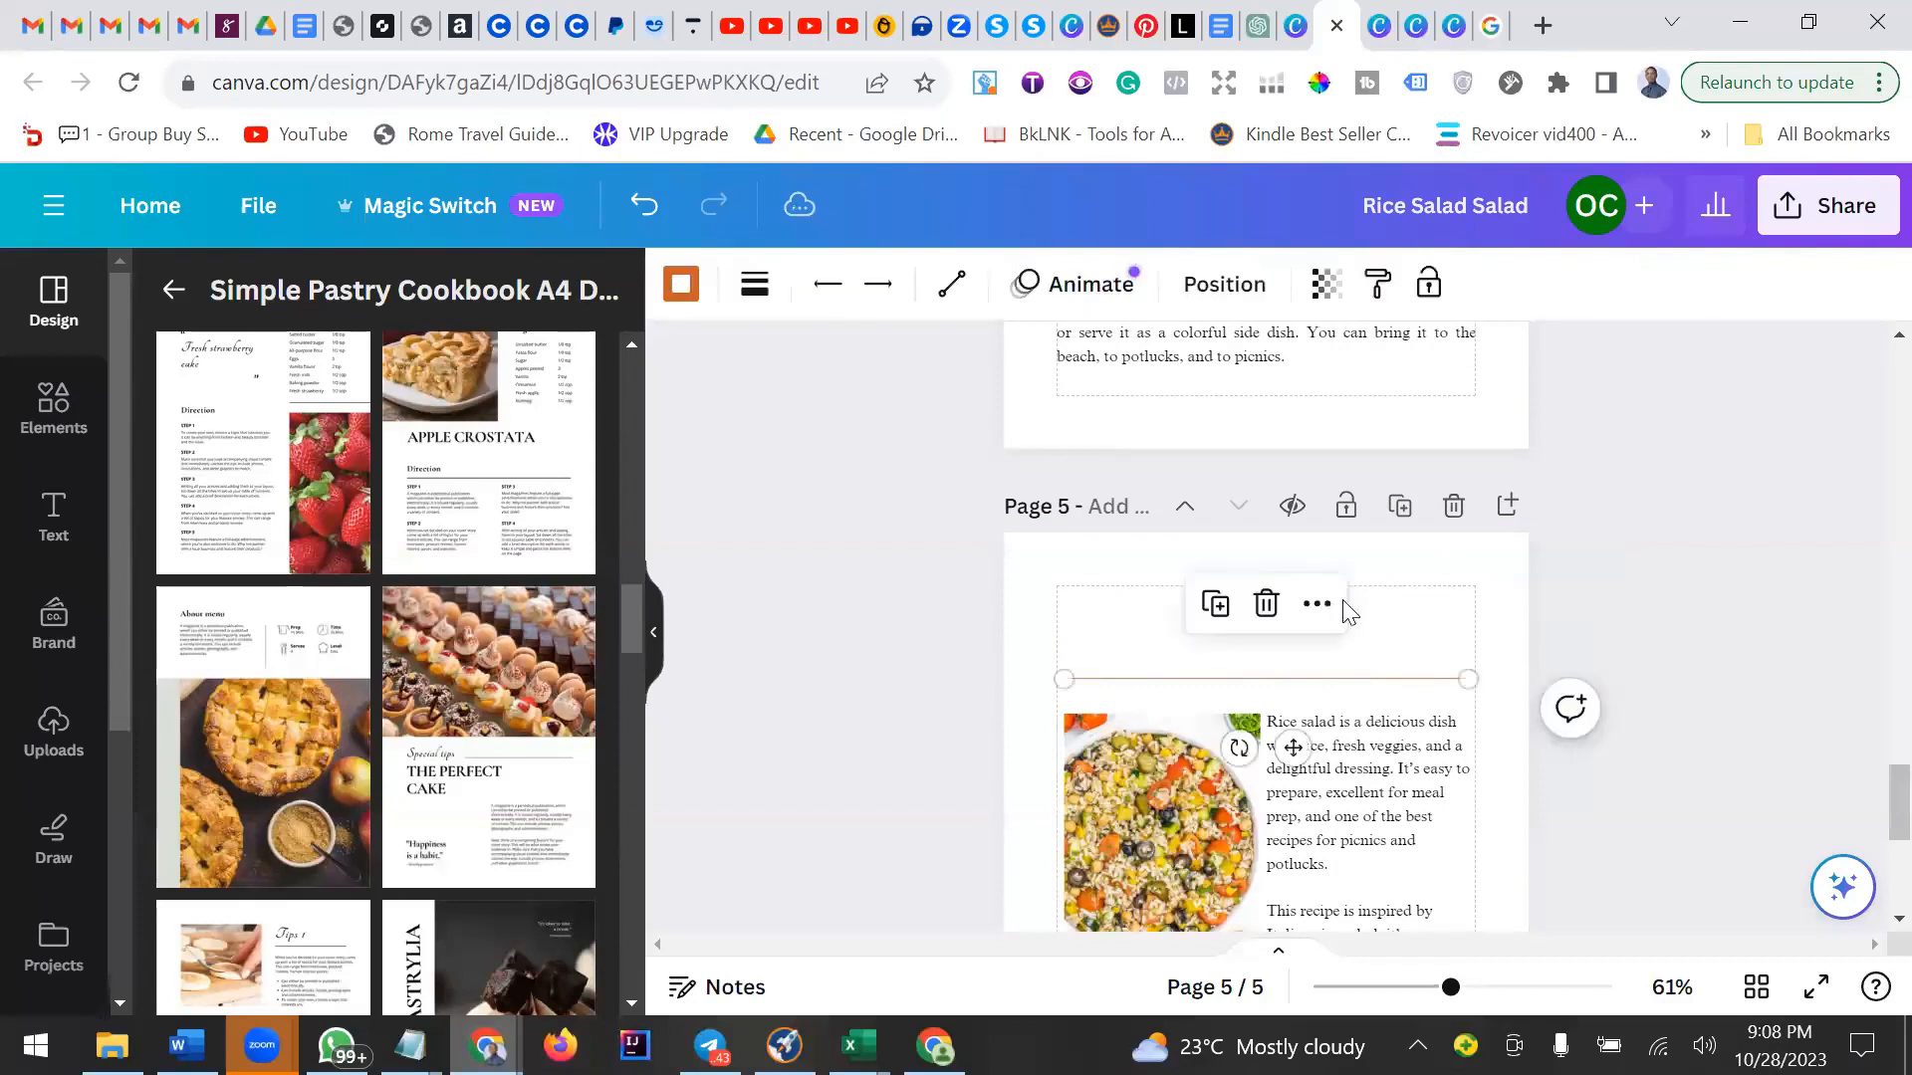
{"action": "left_click", "coordinate": [1265, 603]}
Delete the photo and the paragraph beside it on page 5.
{"action": "left_click", "coordinate": [1347, 779]}
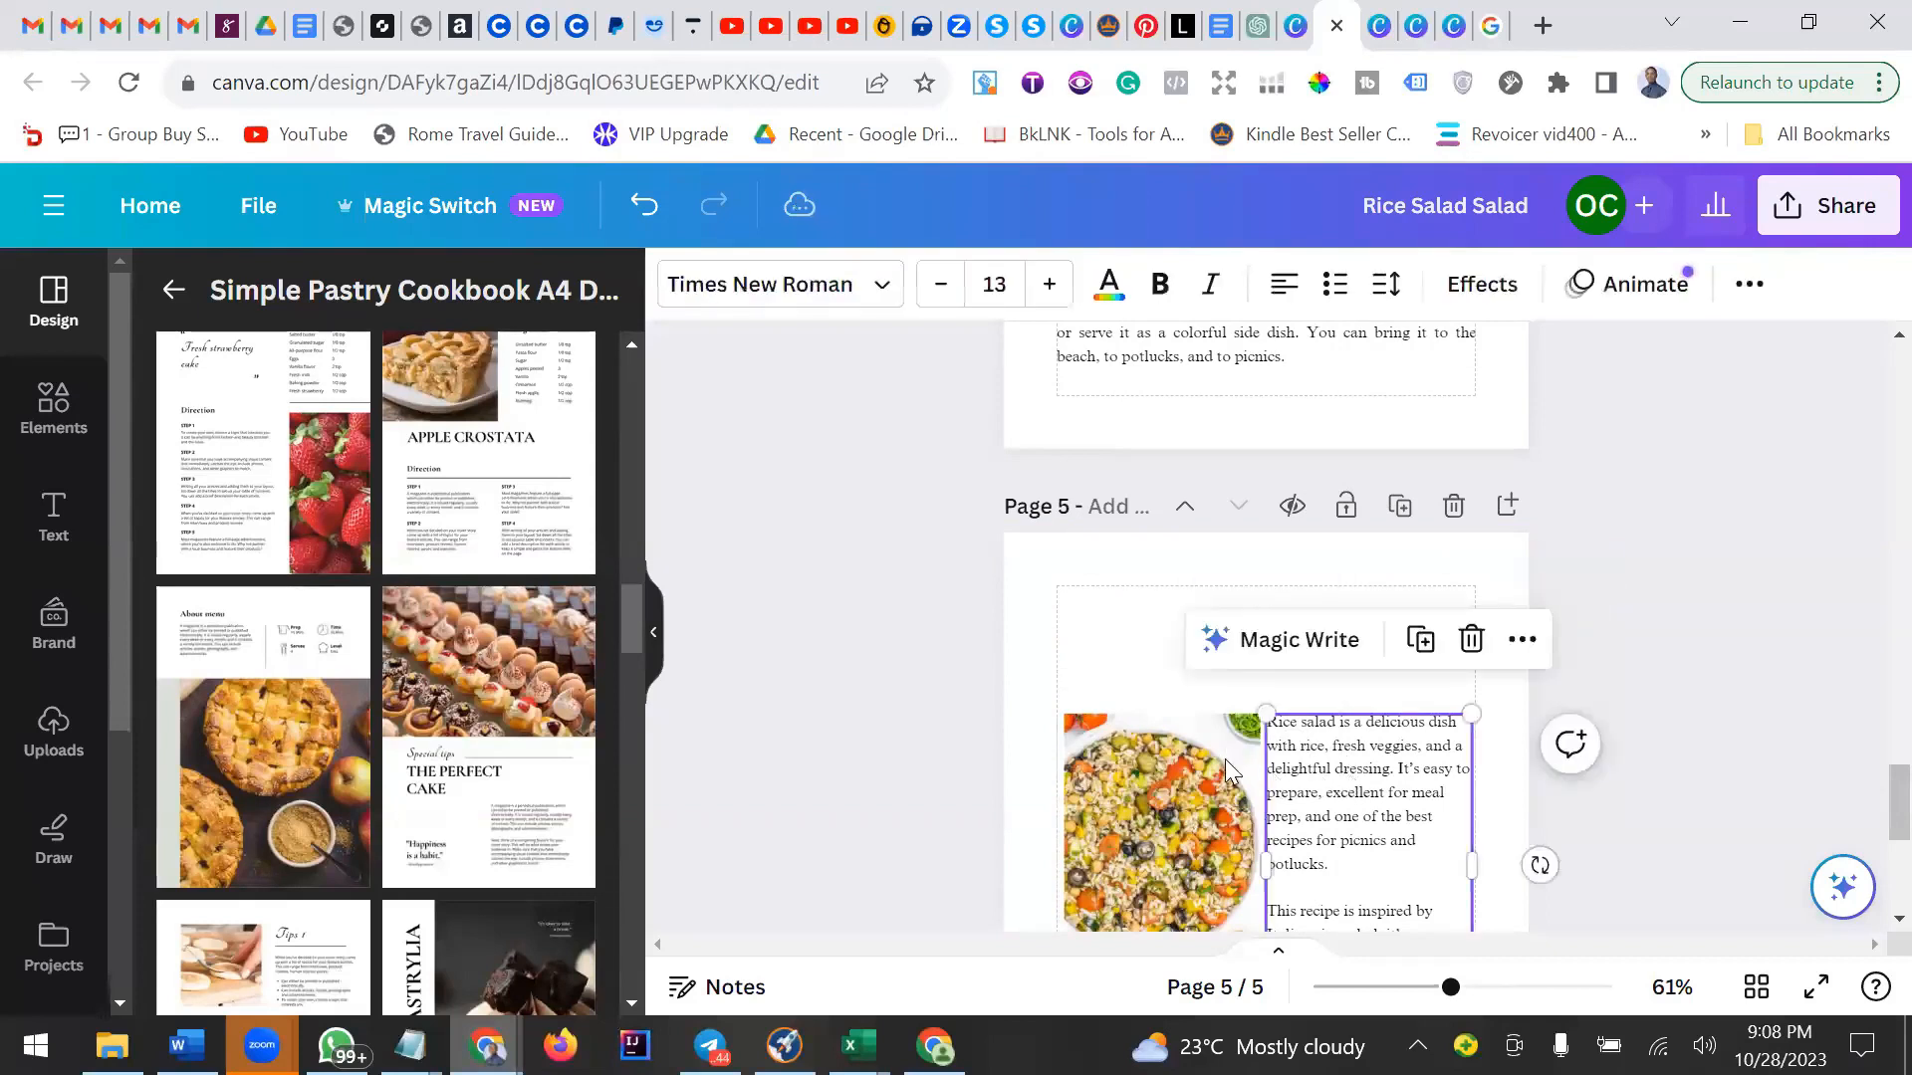
{"action": "left_click", "coordinate": [1225, 759]}
{"action": "key", "text": "Delete"}
{"action": "left_click", "coordinate": [1351, 765]}
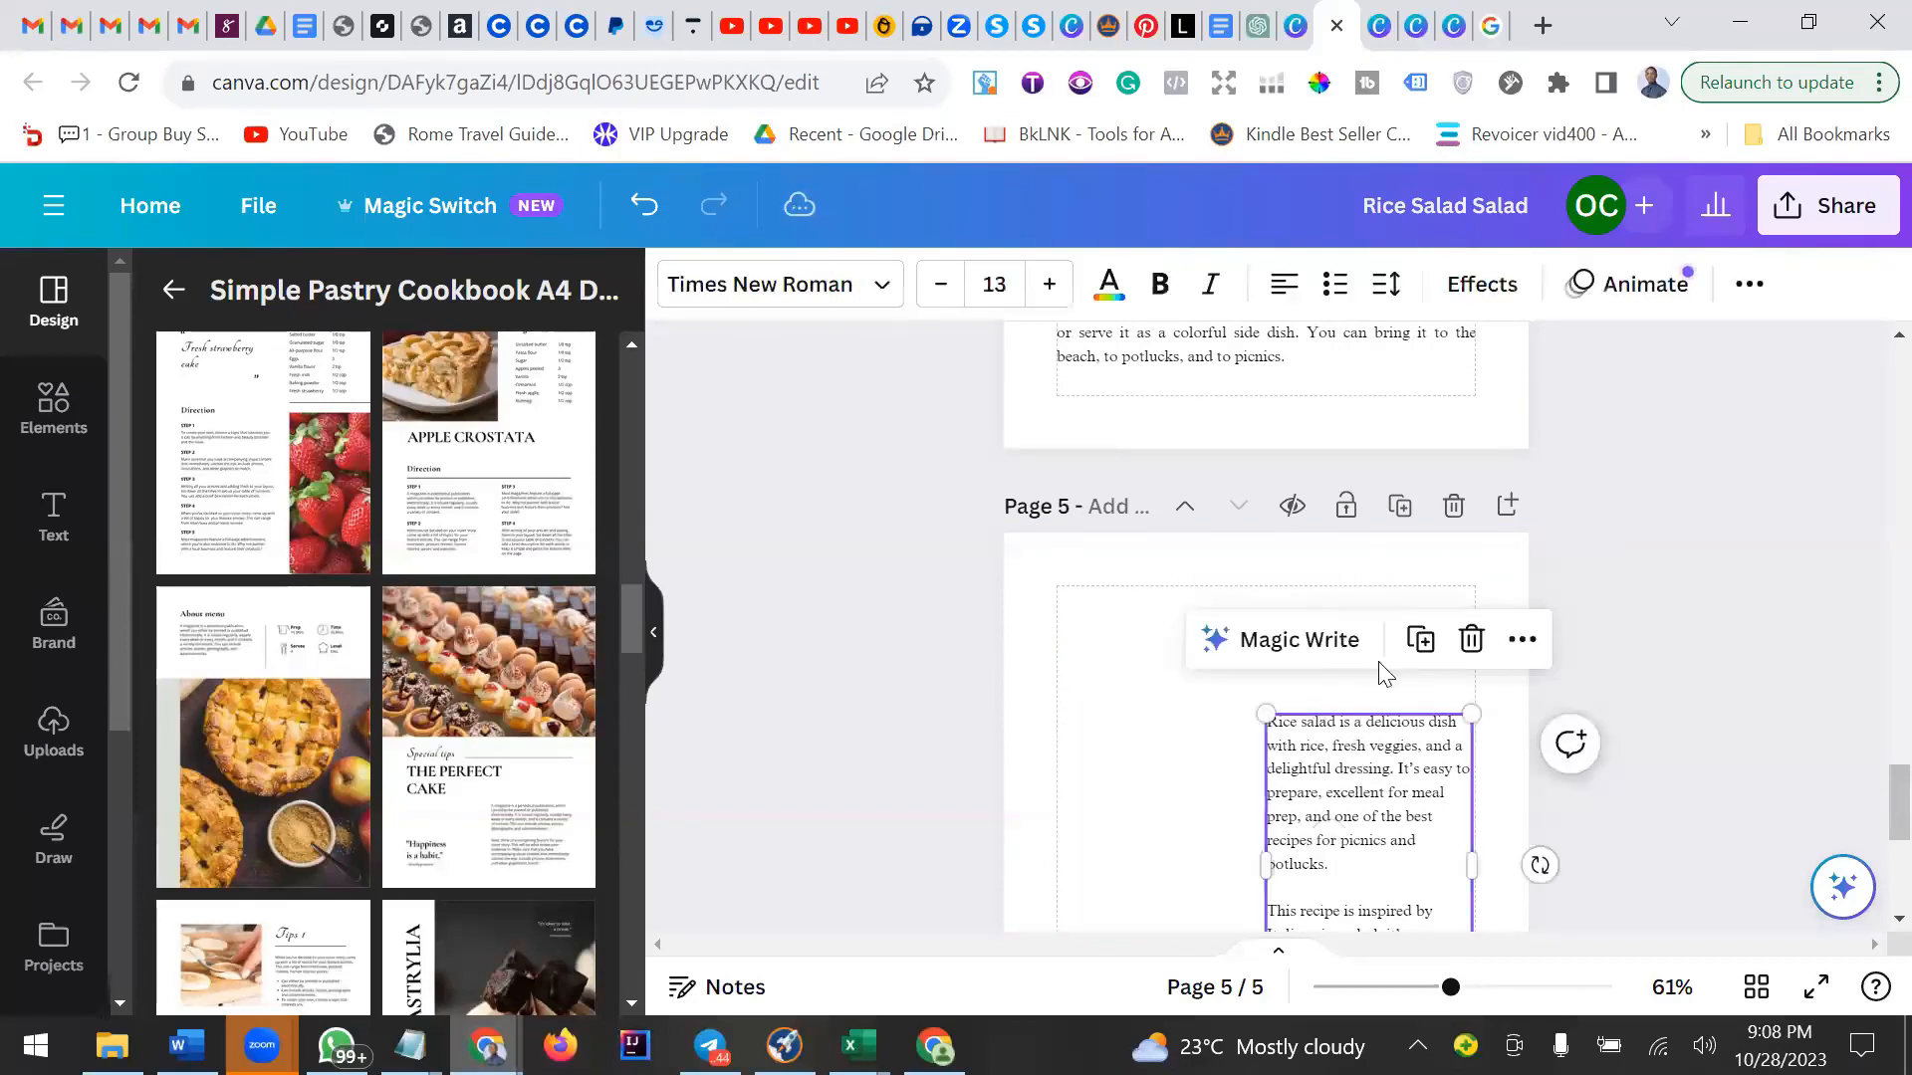
{"action": "left_click", "coordinate": [1468, 641]}
{"action": "scroll", "coordinate": [1419, 697], "scroll_direction": "down", "scroll_amount": 2}
{"action": "scroll", "coordinate": [1416, 699], "scroll_direction": "down", "scroll_amount": 2}
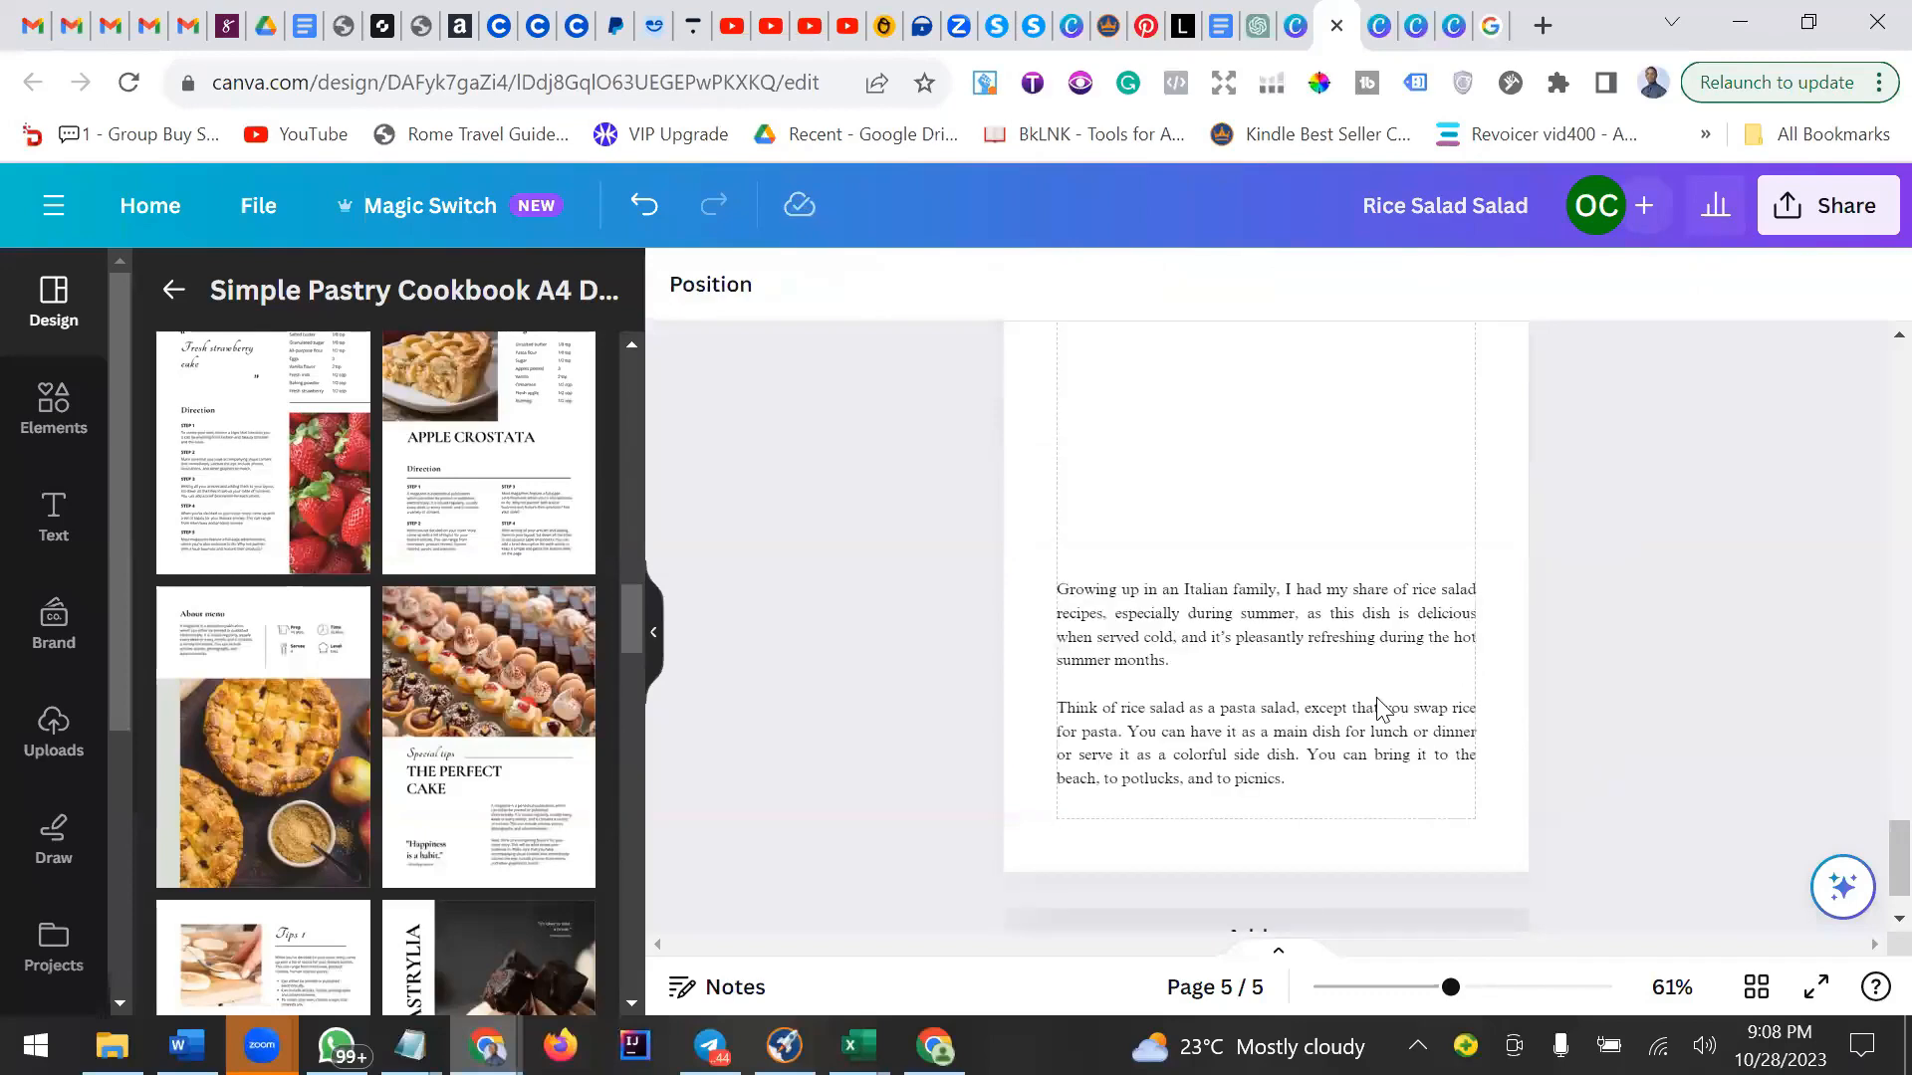
Move the remaining full-width paragraph box up to the top of page 5.
{"action": "left_click_drag", "start_coordinate": [1375, 708], "coordinate": [1375, 490]}
{"action": "scroll", "coordinate": [1384, 533], "scroll_direction": "up", "scroll_amount": 2}
{"action": "scroll", "coordinate": [1389, 544], "scroll_direction": "up", "scroll_amount": 1}
{"action": "left_click_drag", "start_coordinate": [1379, 712], "coordinate": [1374, 478]}
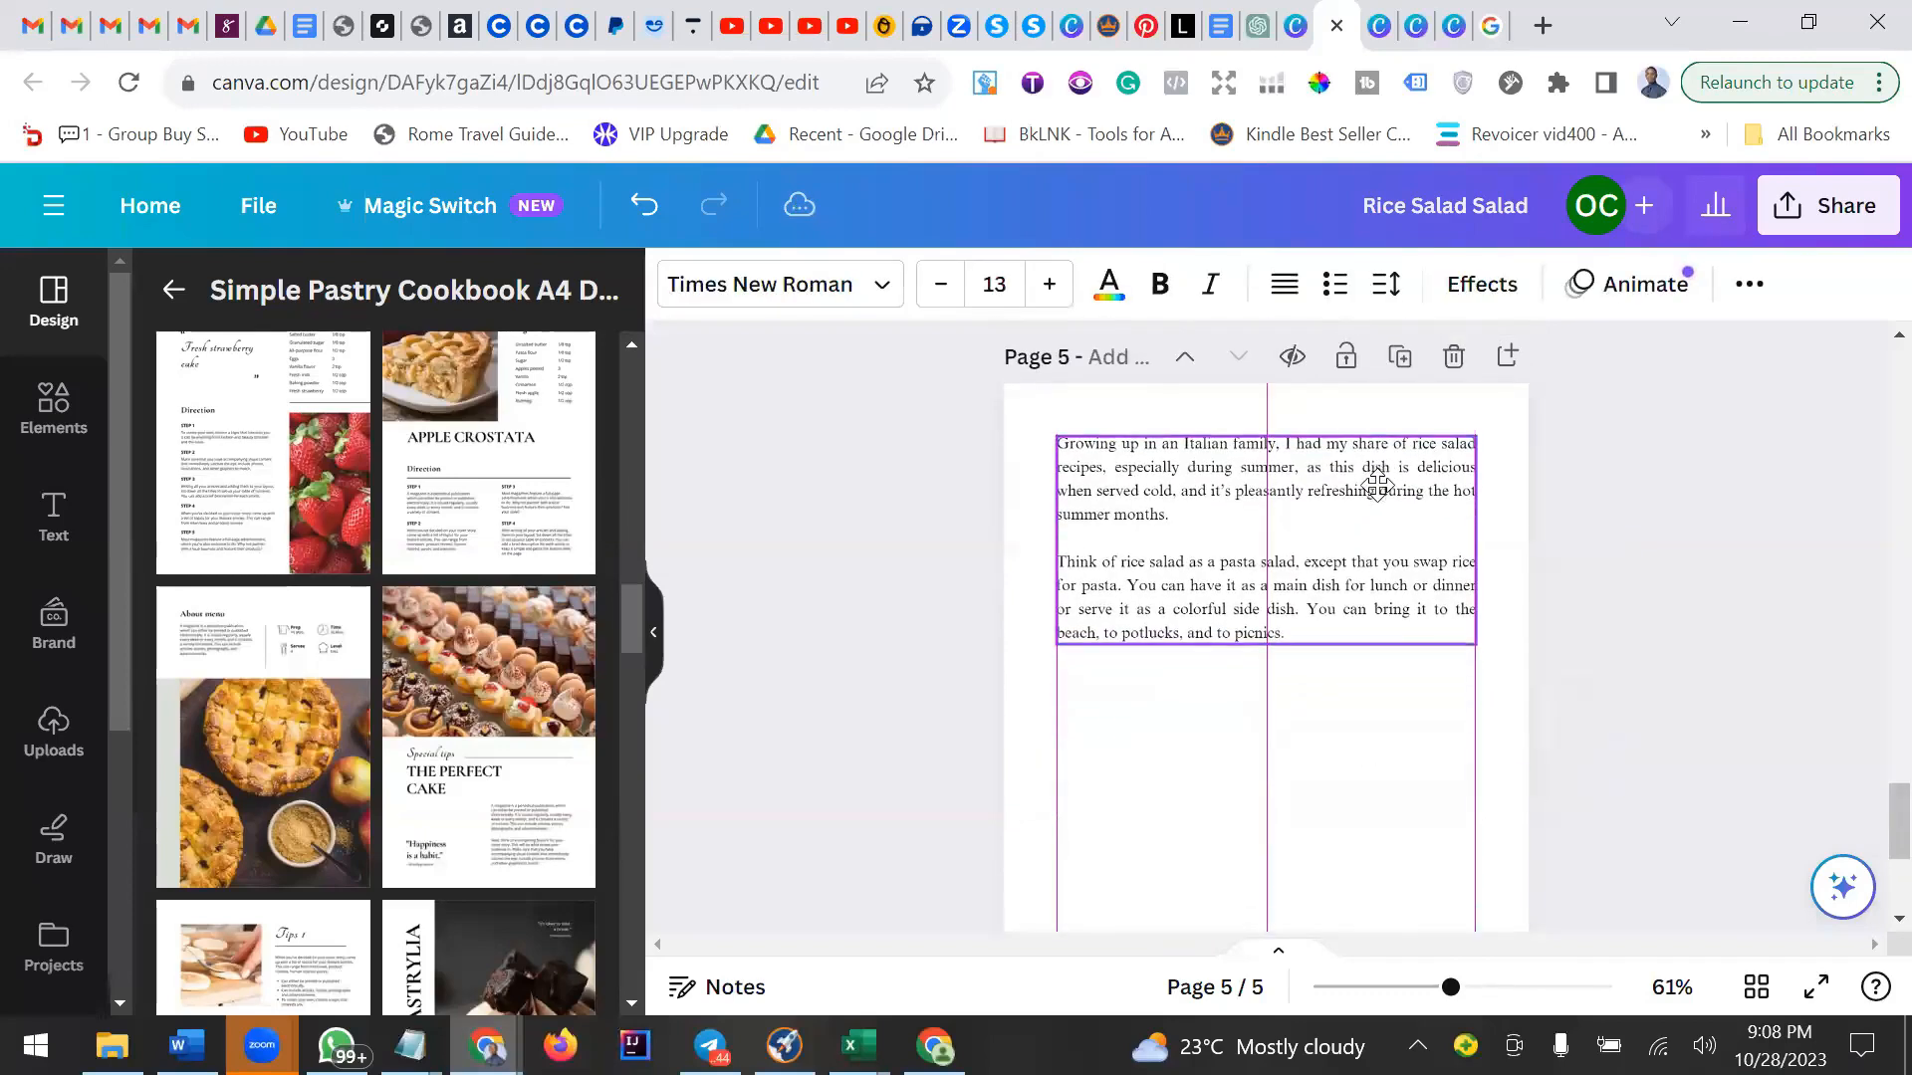
Replace the paragraph box's text with the copied paragraphs and add a new line at the end.
{"action": "left_click", "coordinate": [1304, 492]}
{"action": "key", "text": "ctrl+a"}
{"action": "key", "text": "ctrl+v"}
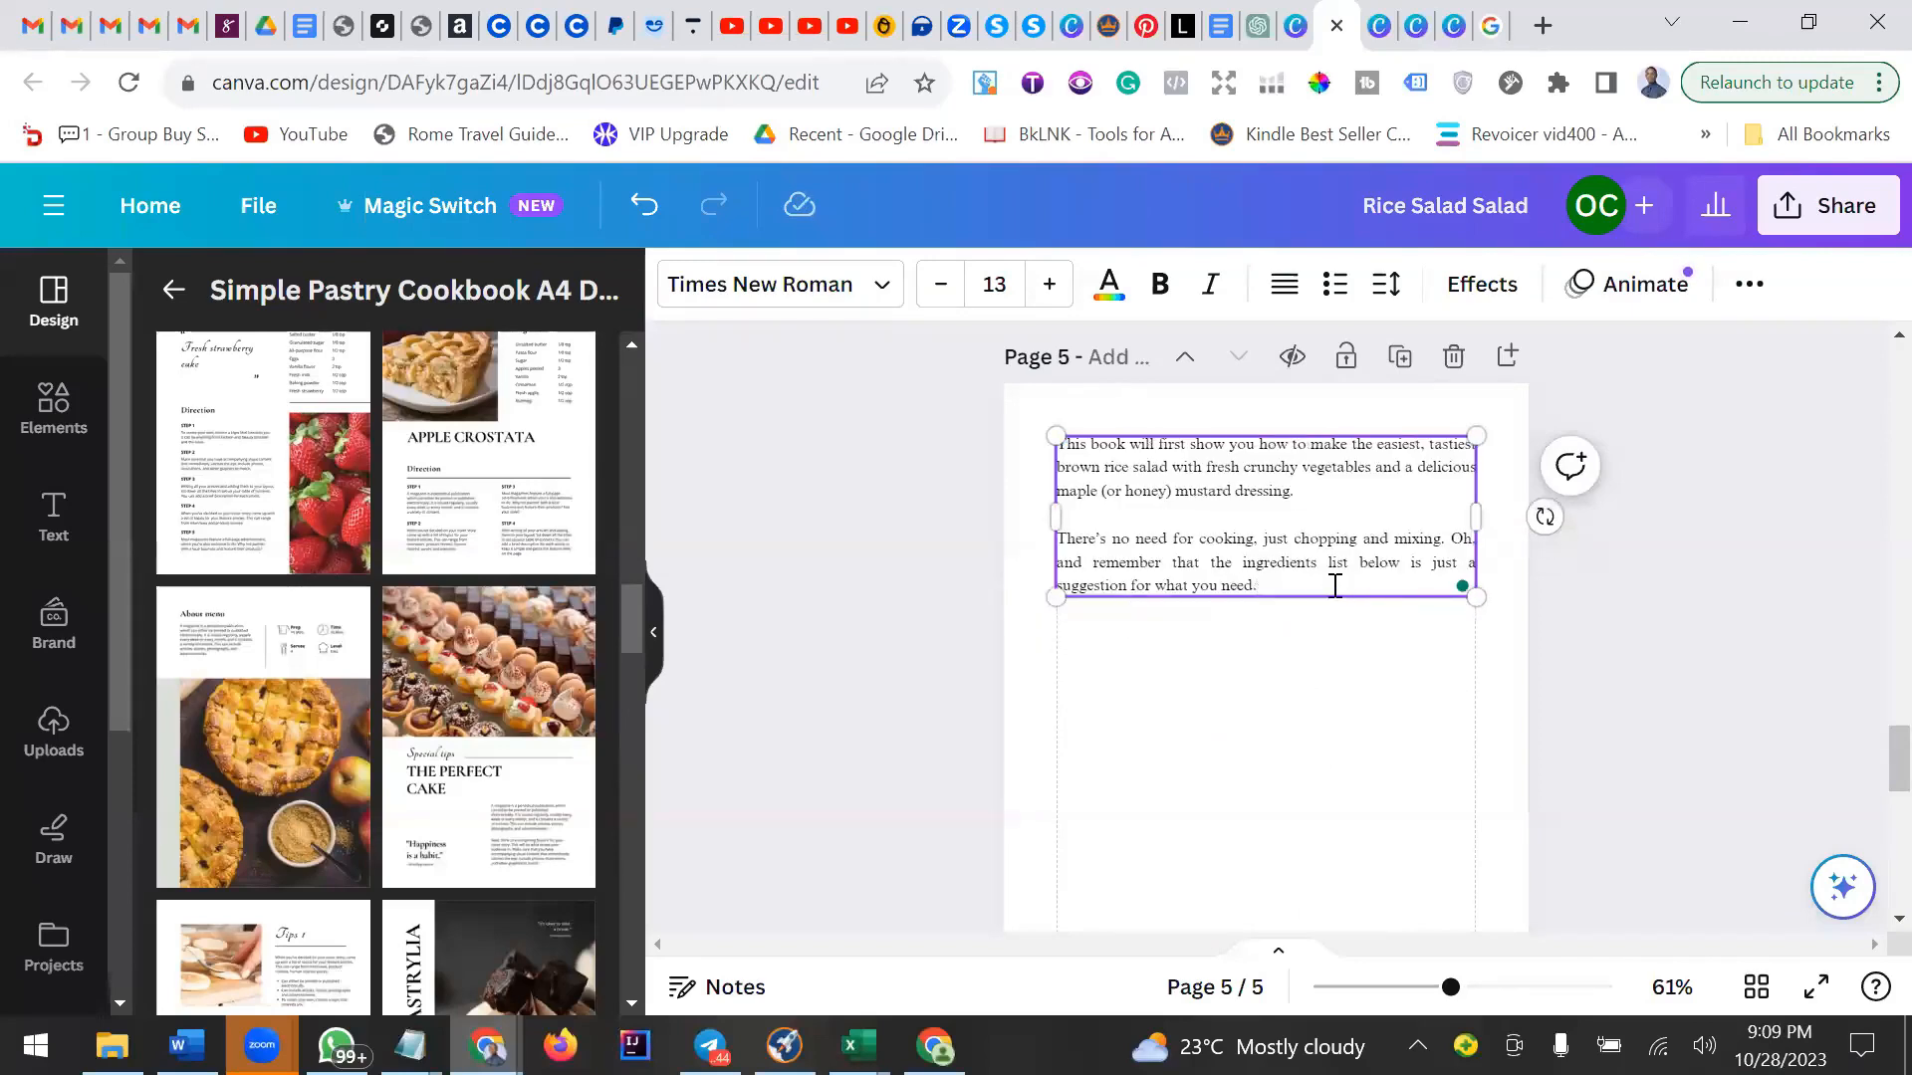
{"action": "key", "text": "Return"}
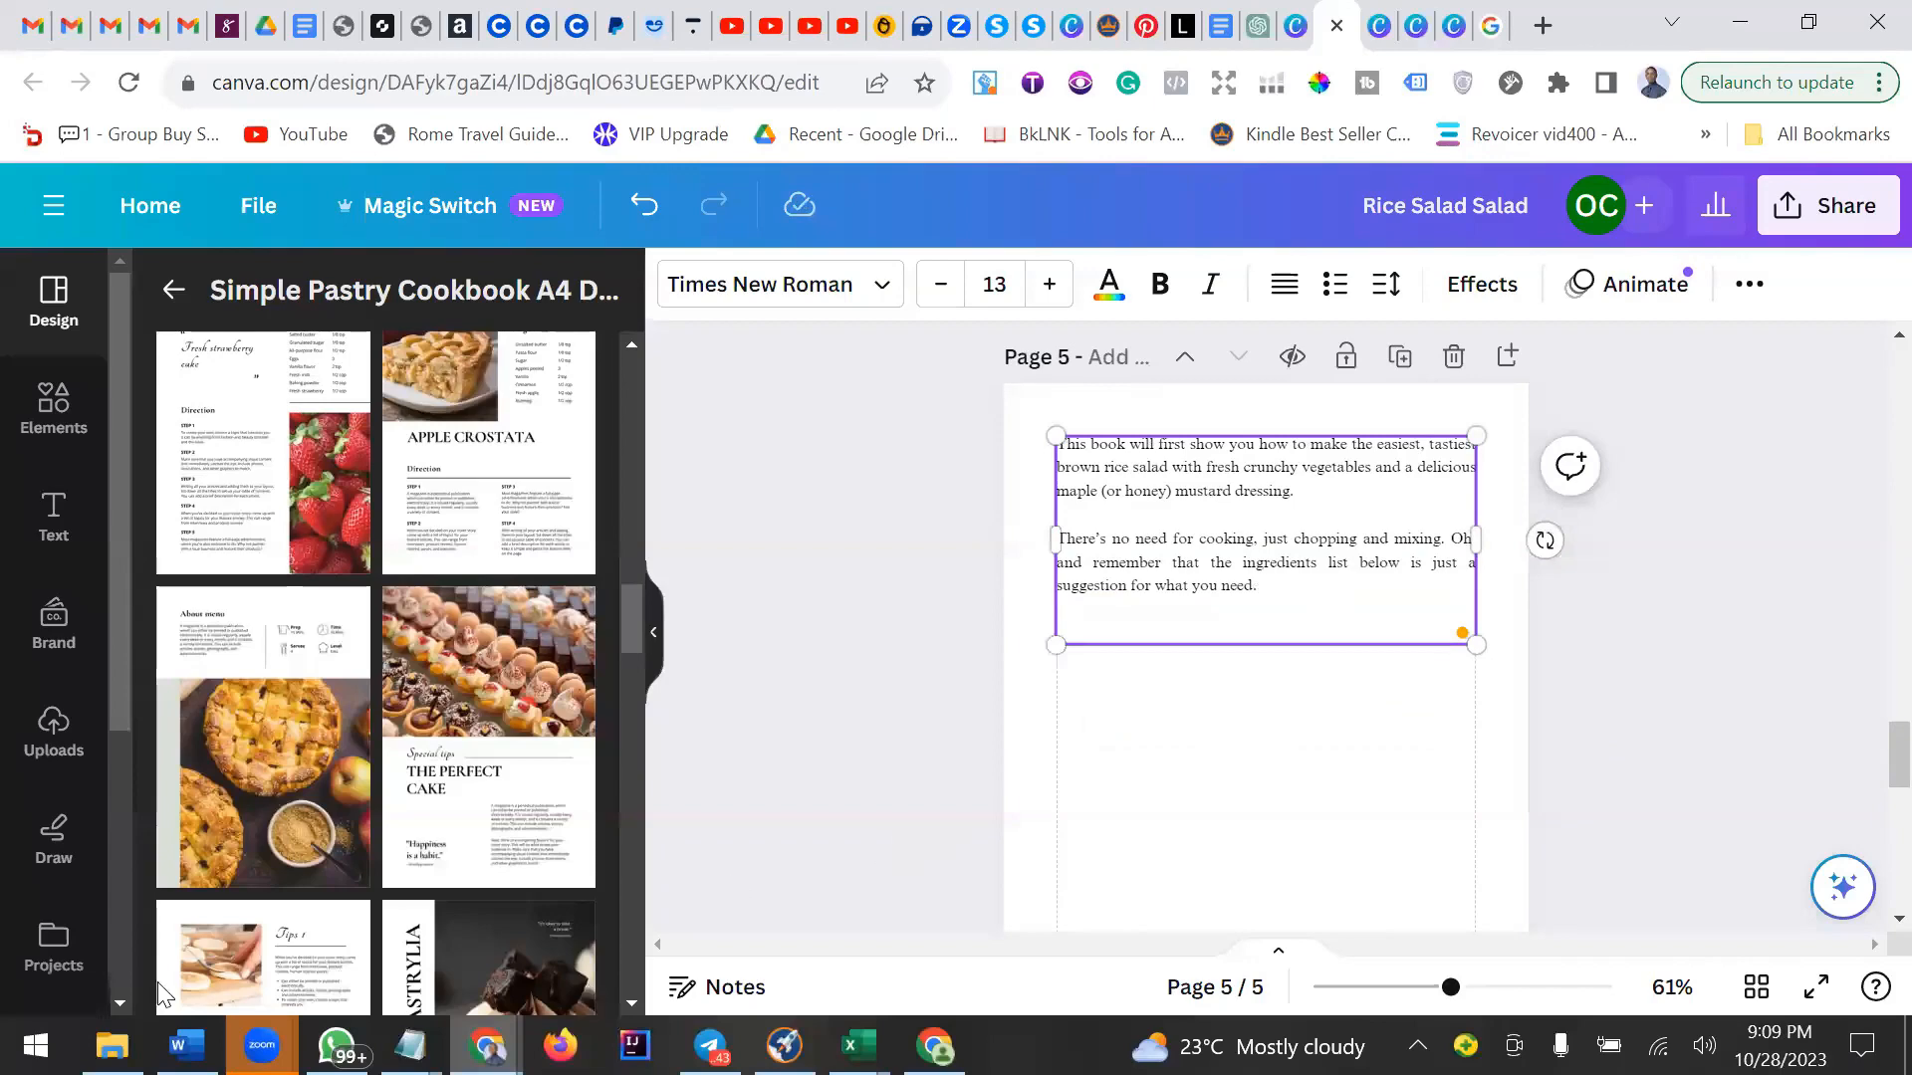
Copy the 'Then in the variations chapter…' and 'In any case…' paragraphs from the Word document.
{"action": "key", "text": "alt+Tab"}
{"action": "scroll", "coordinate": [787, 690], "scroll_direction": "down", "scroll_amount": 5}
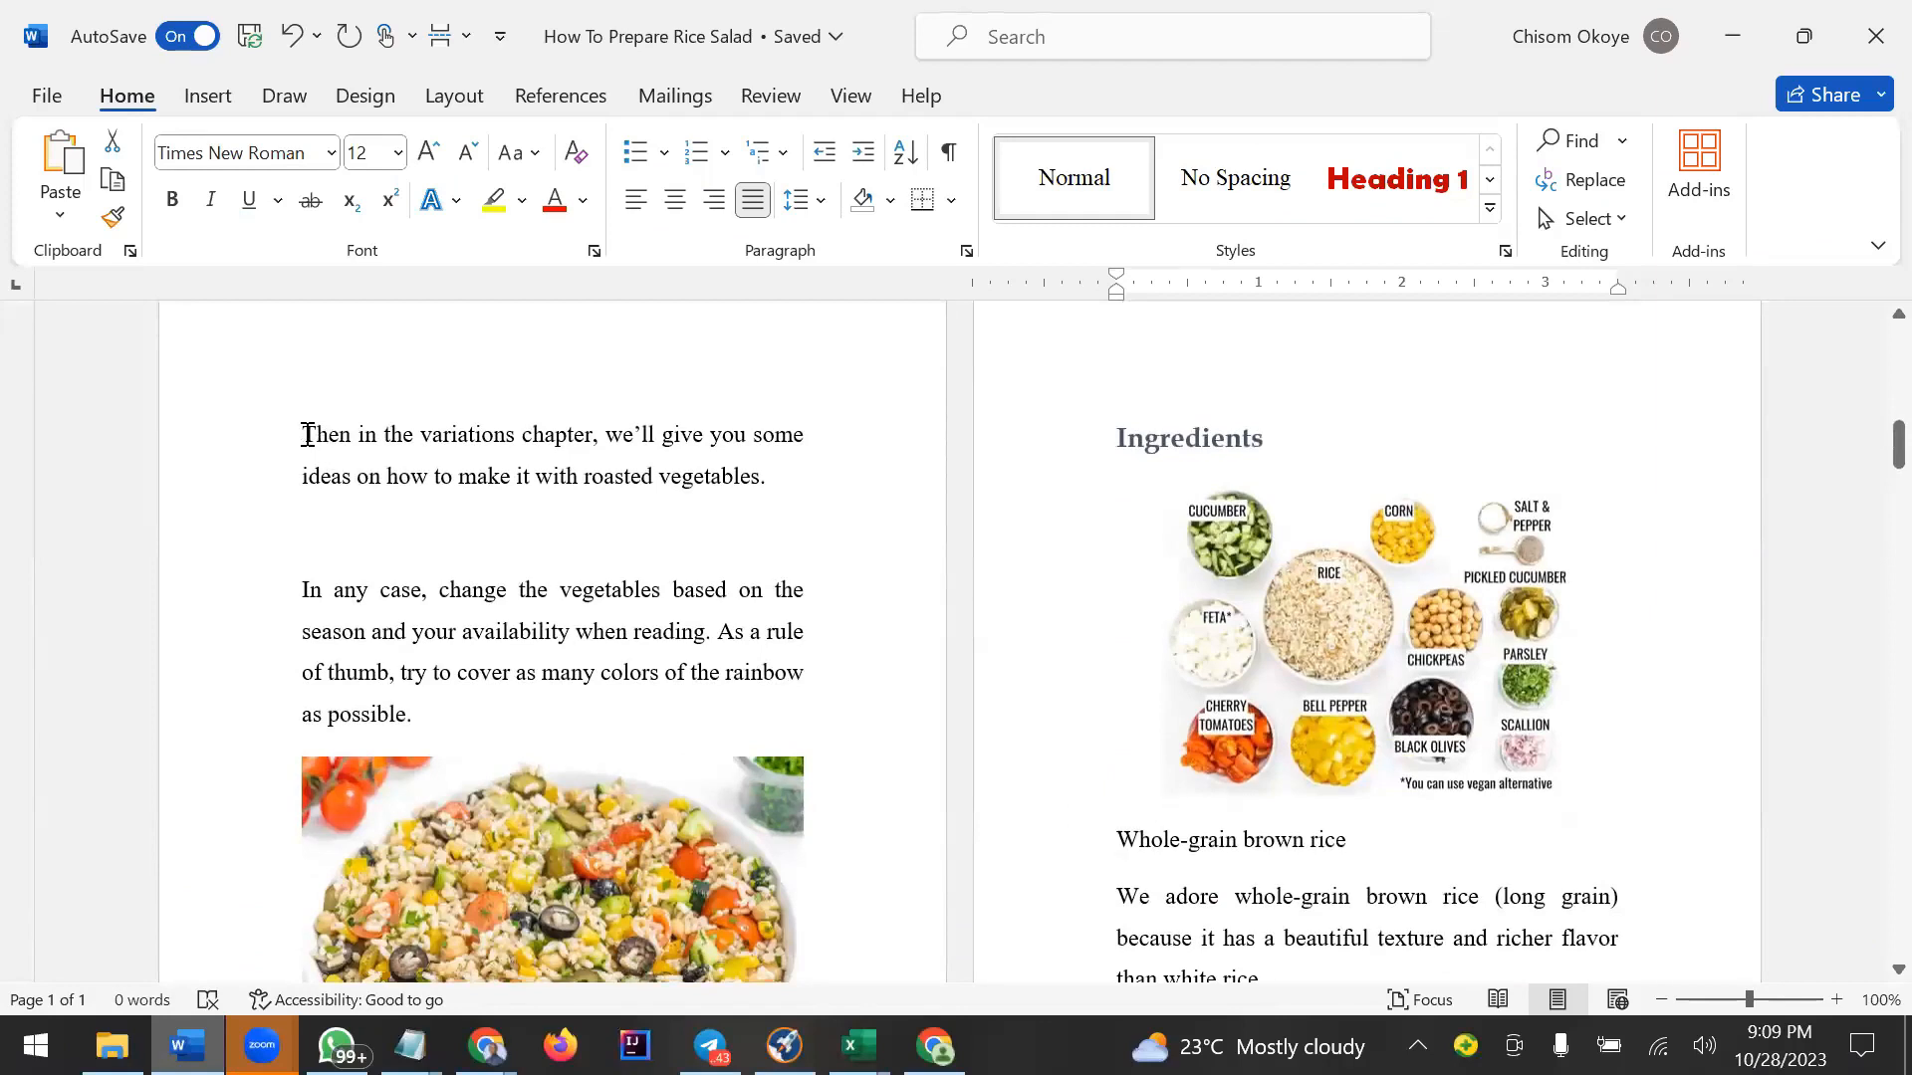
{"action": "left_click_drag", "start_coordinate": [306, 431], "coordinate": [426, 710]}
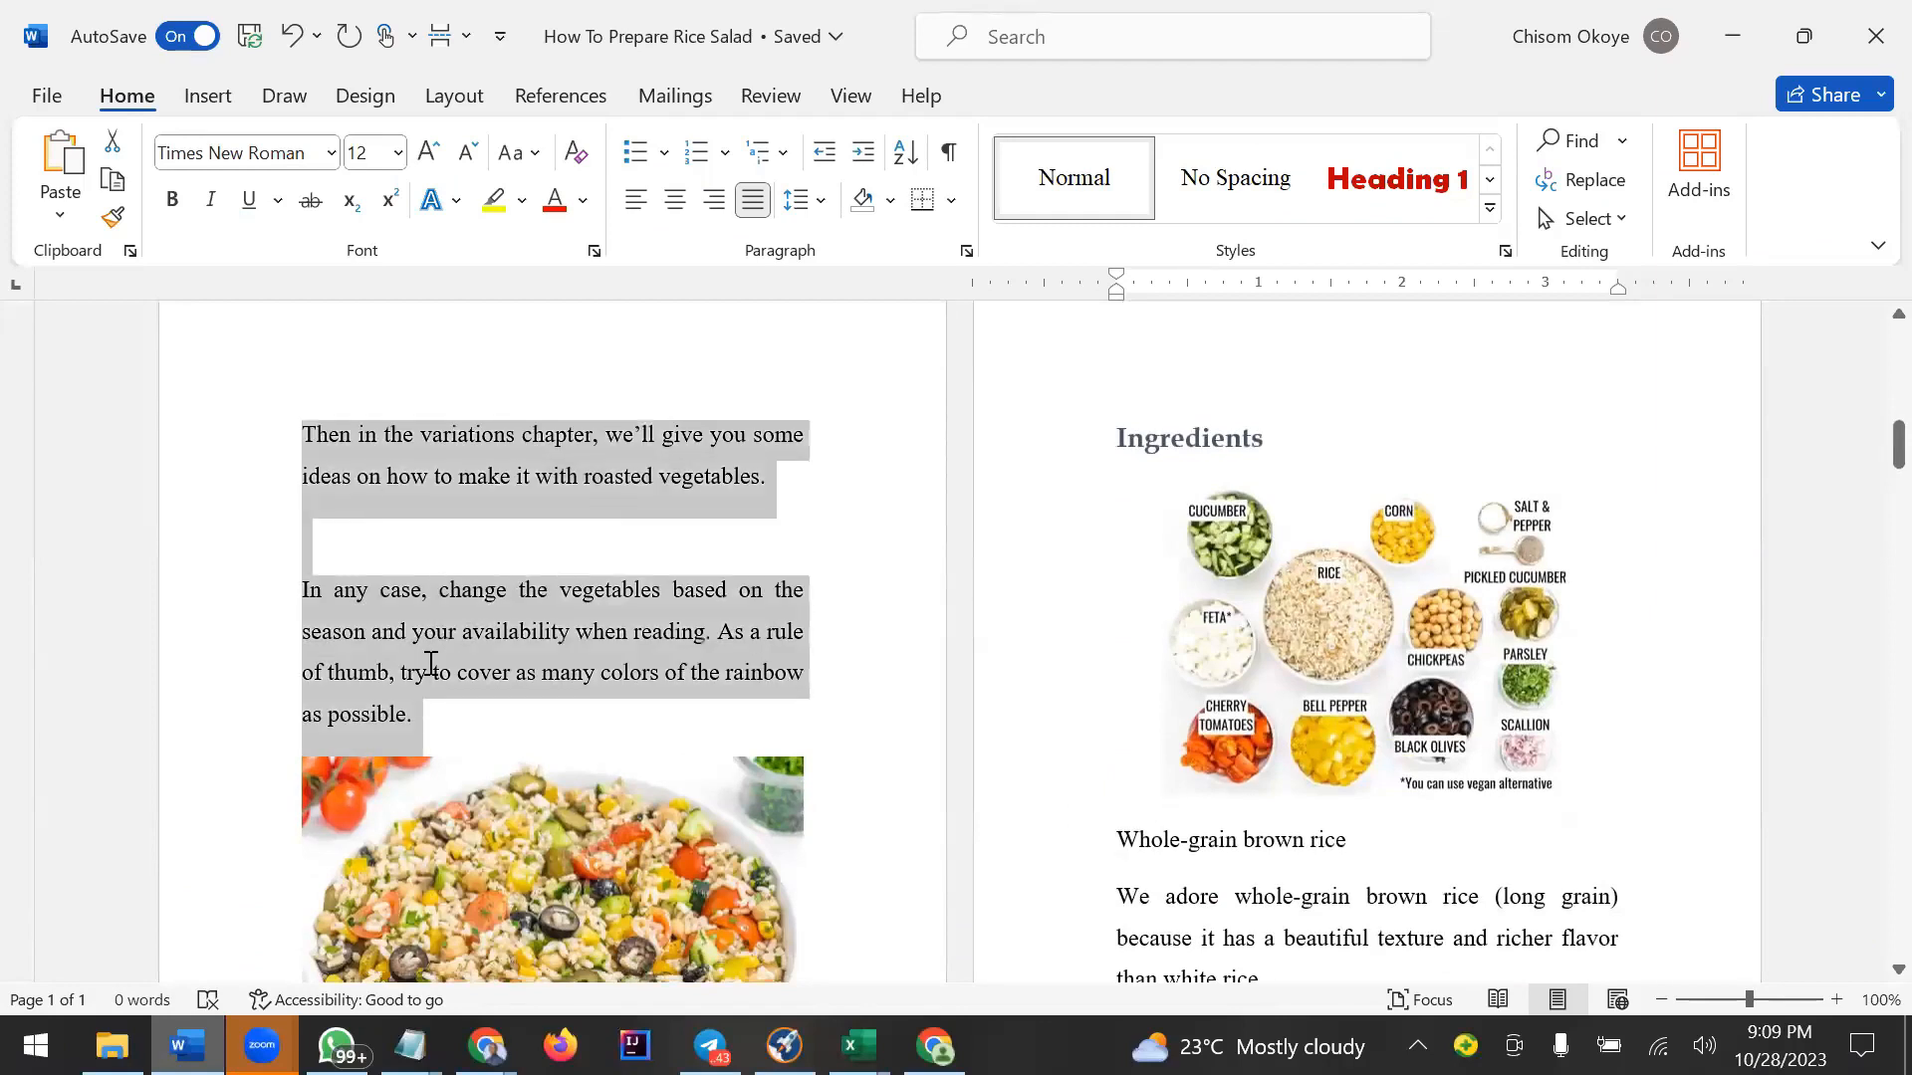
{"action": "right_click", "coordinate": [349, 596]}
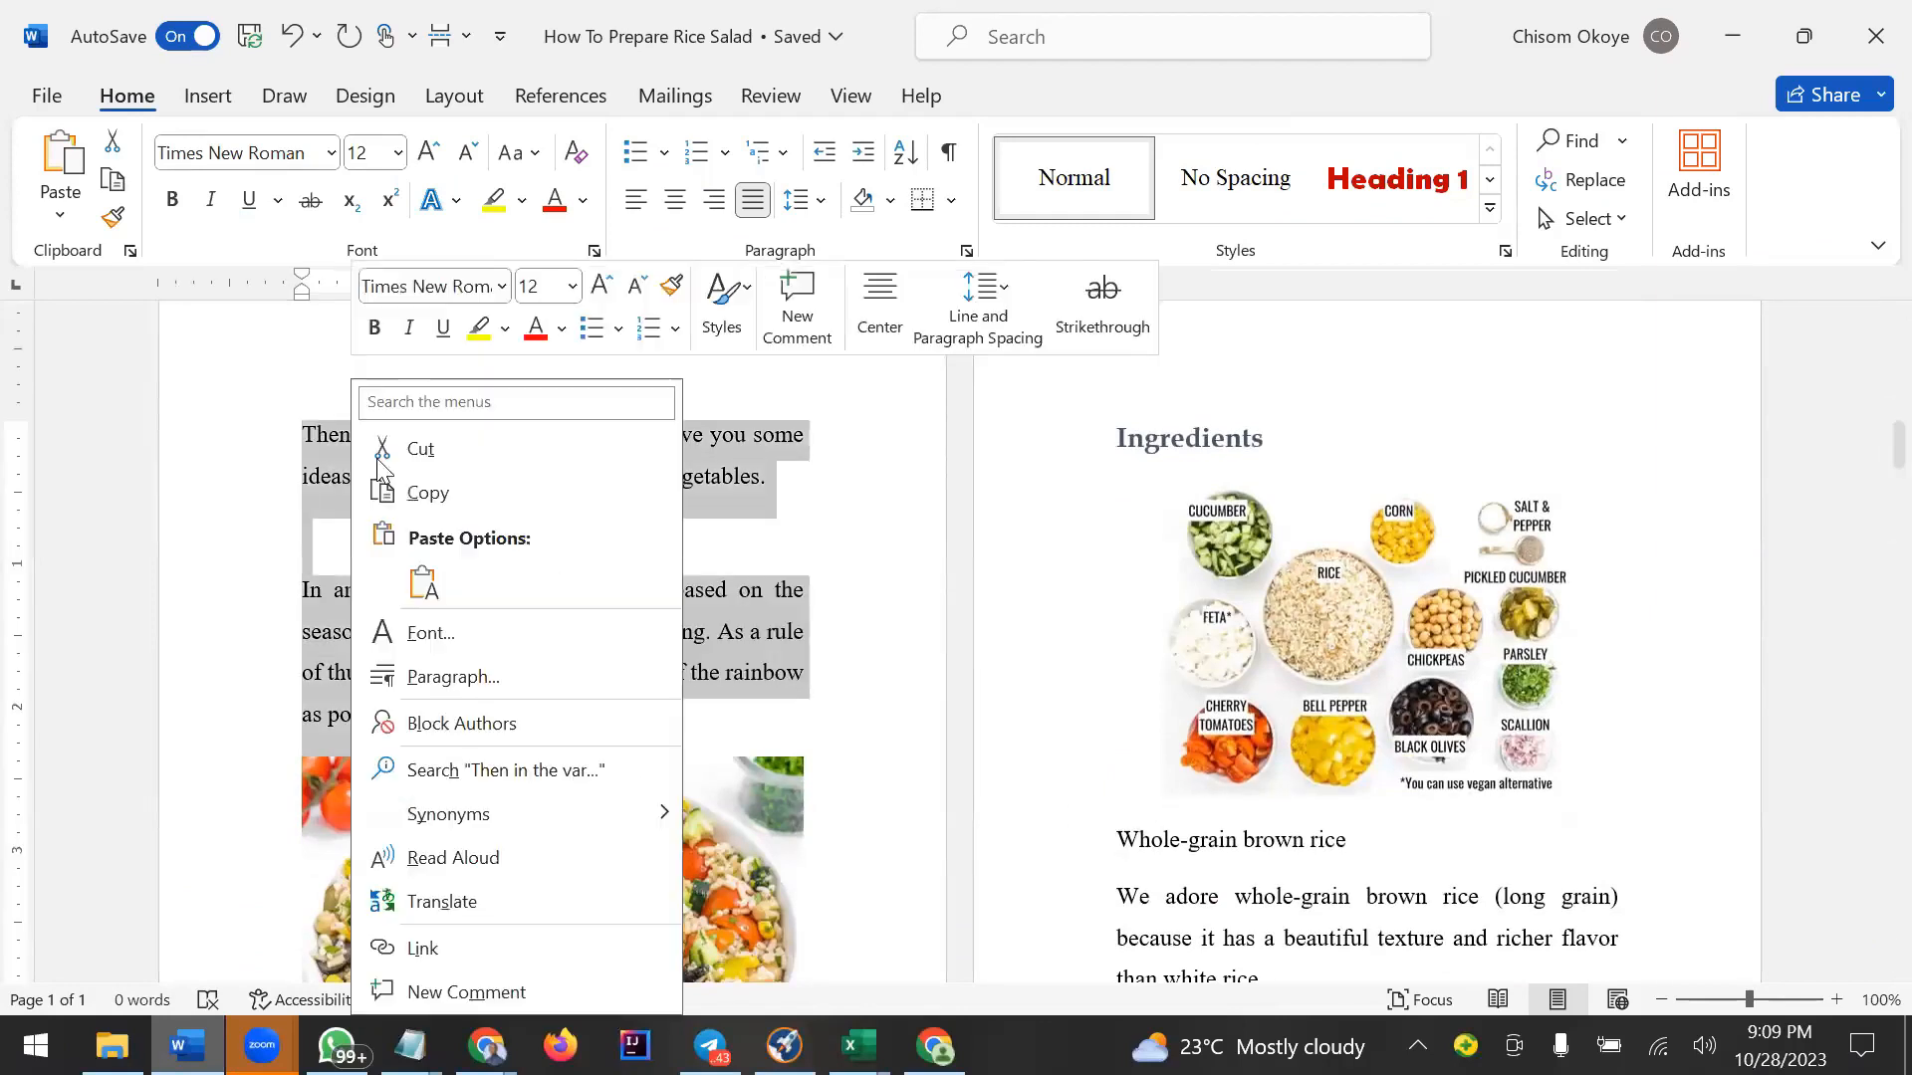
{"action": "left_click", "coordinate": [462, 510]}
{"action": "key", "text": "alt+Tab"}
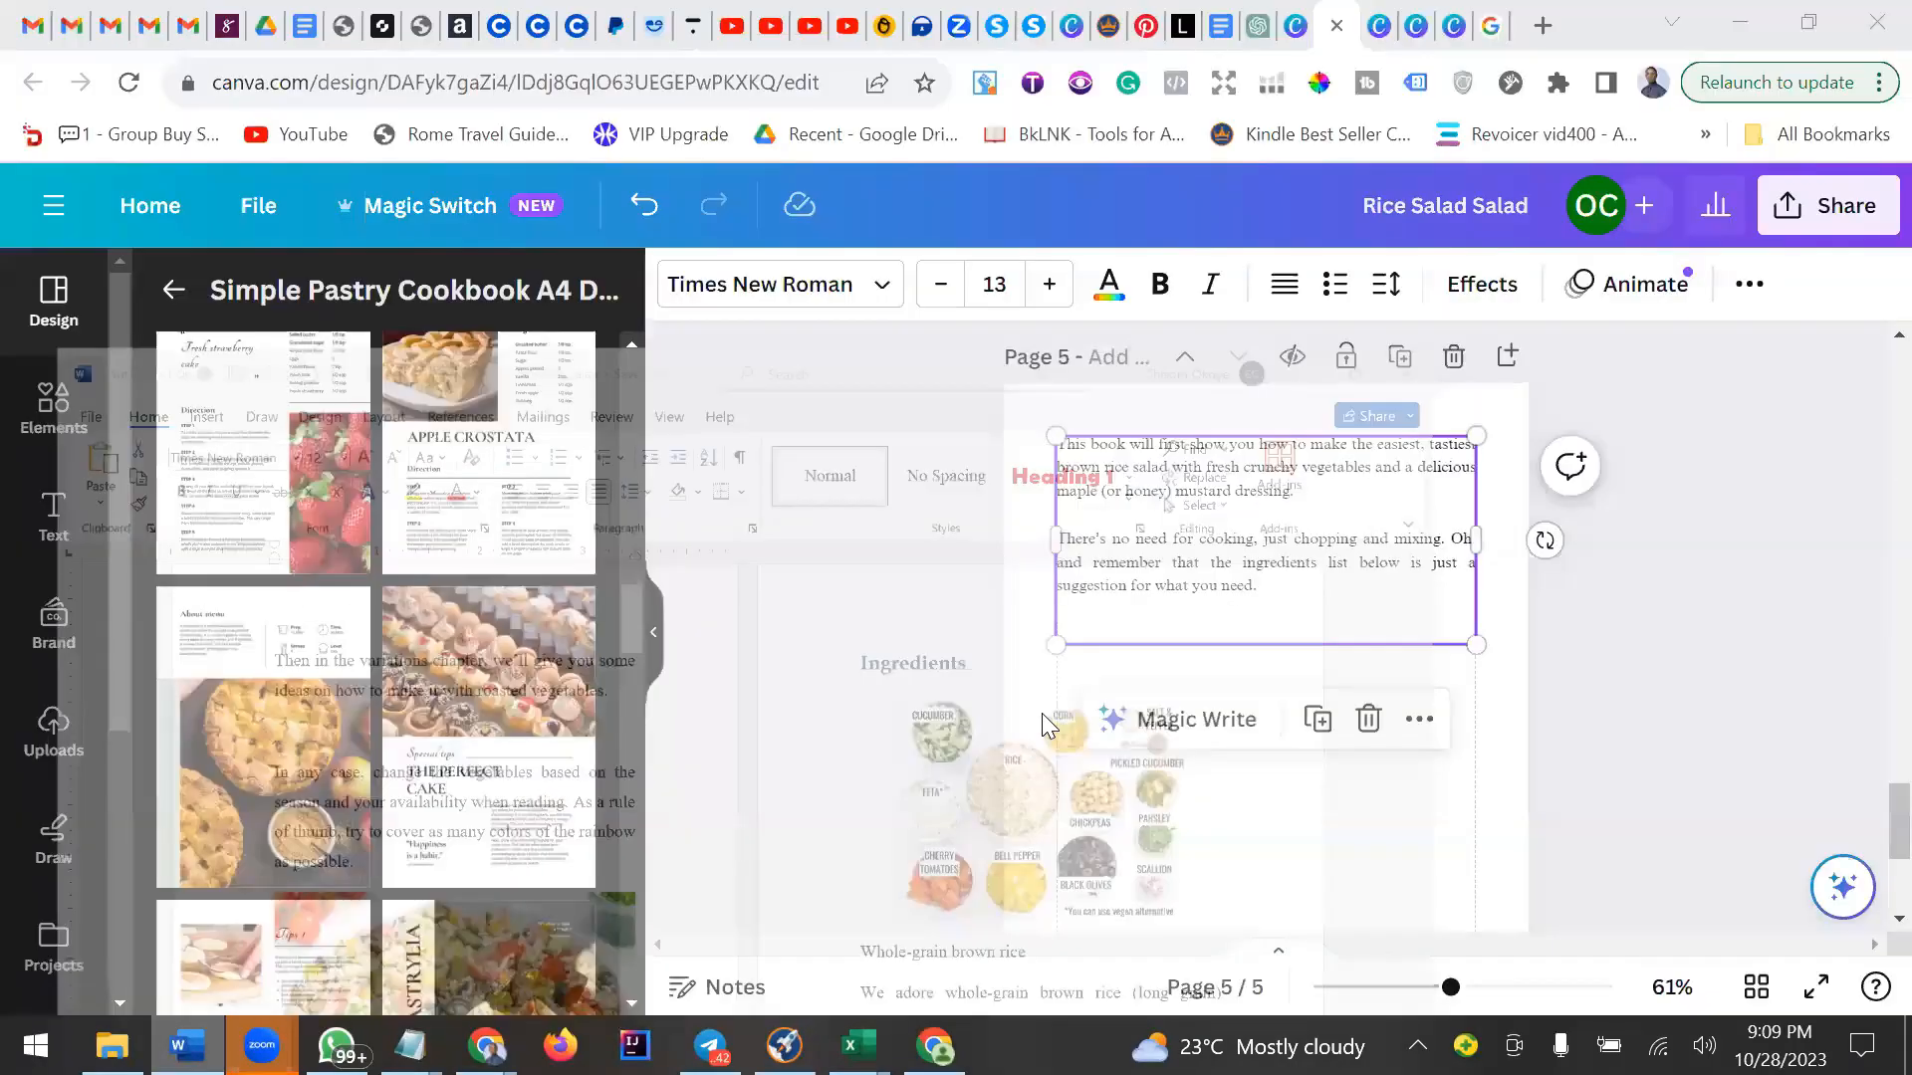
{"action": "left_click", "coordinate": [1085, 634]}
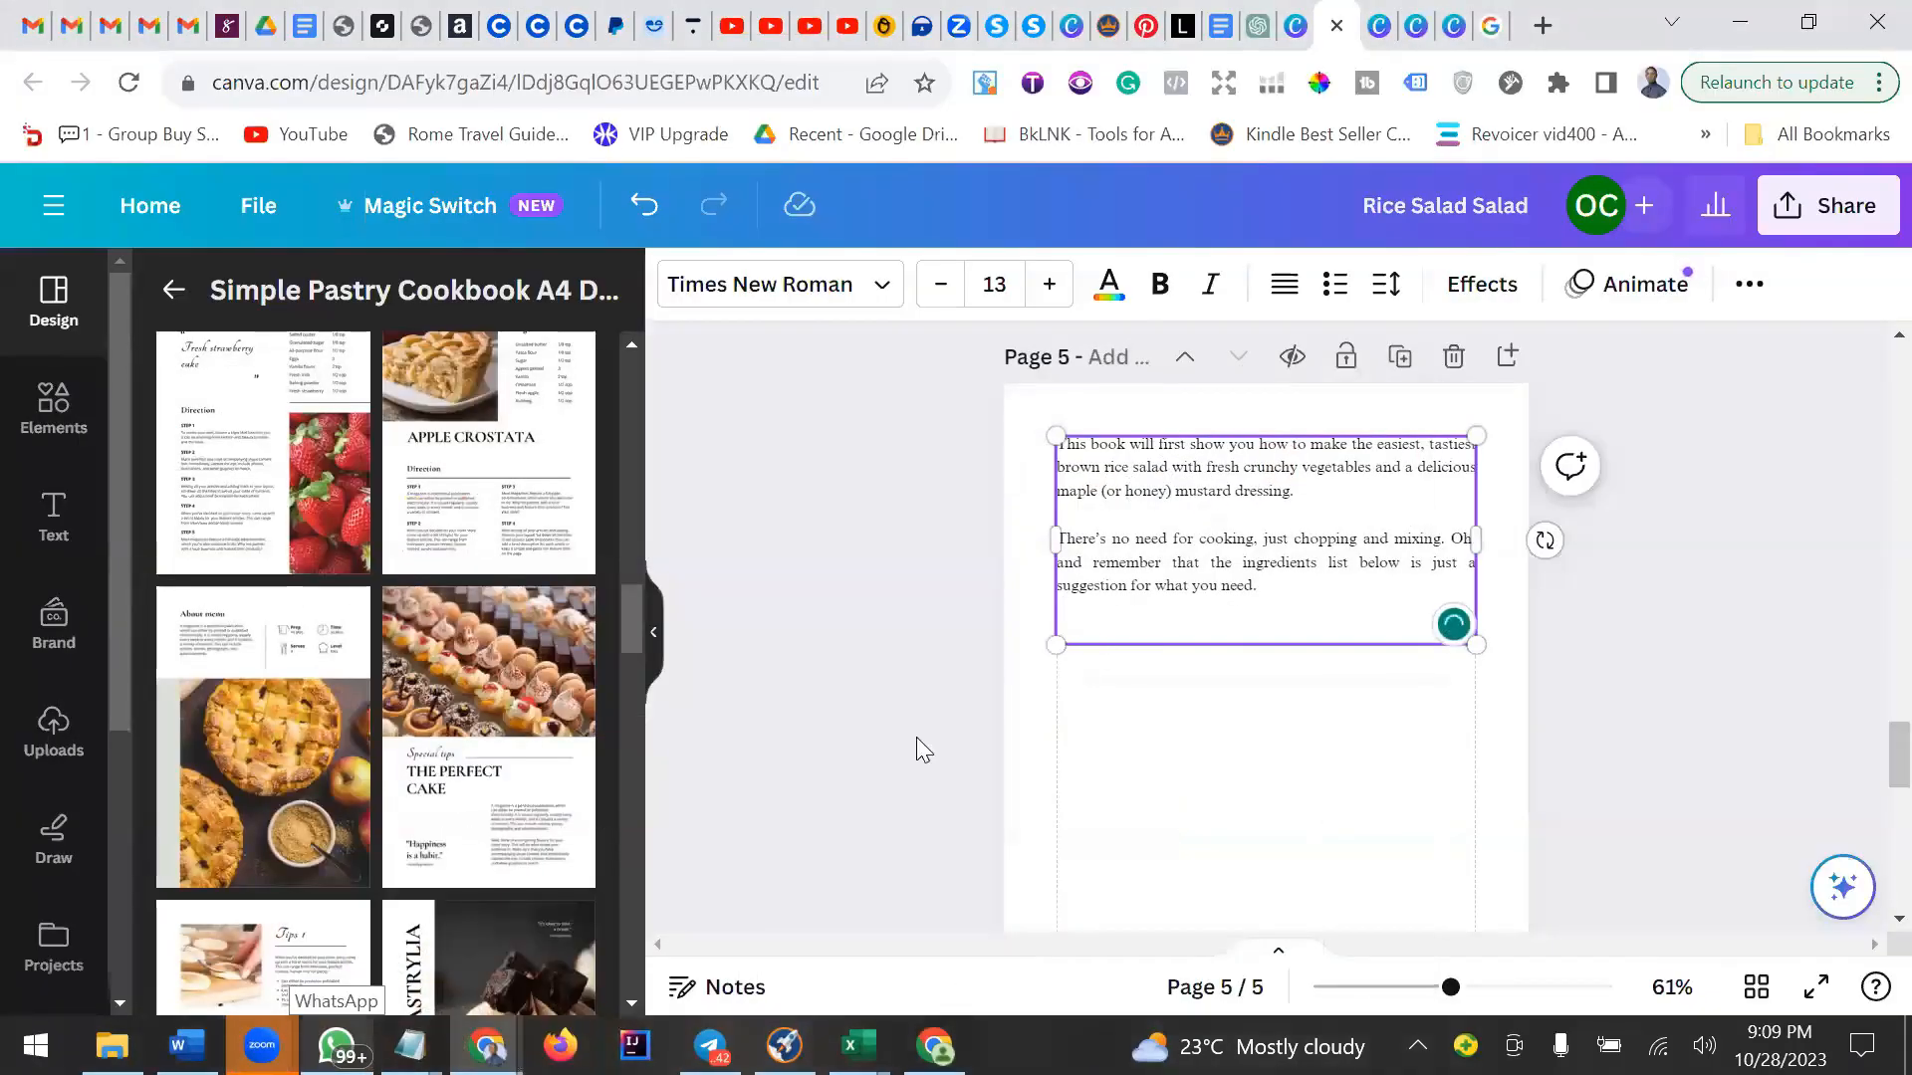
{"action": "left_click", "coordinate": [410, 1046]}
{"action": "left_click", "coordinate": [333, 868]}
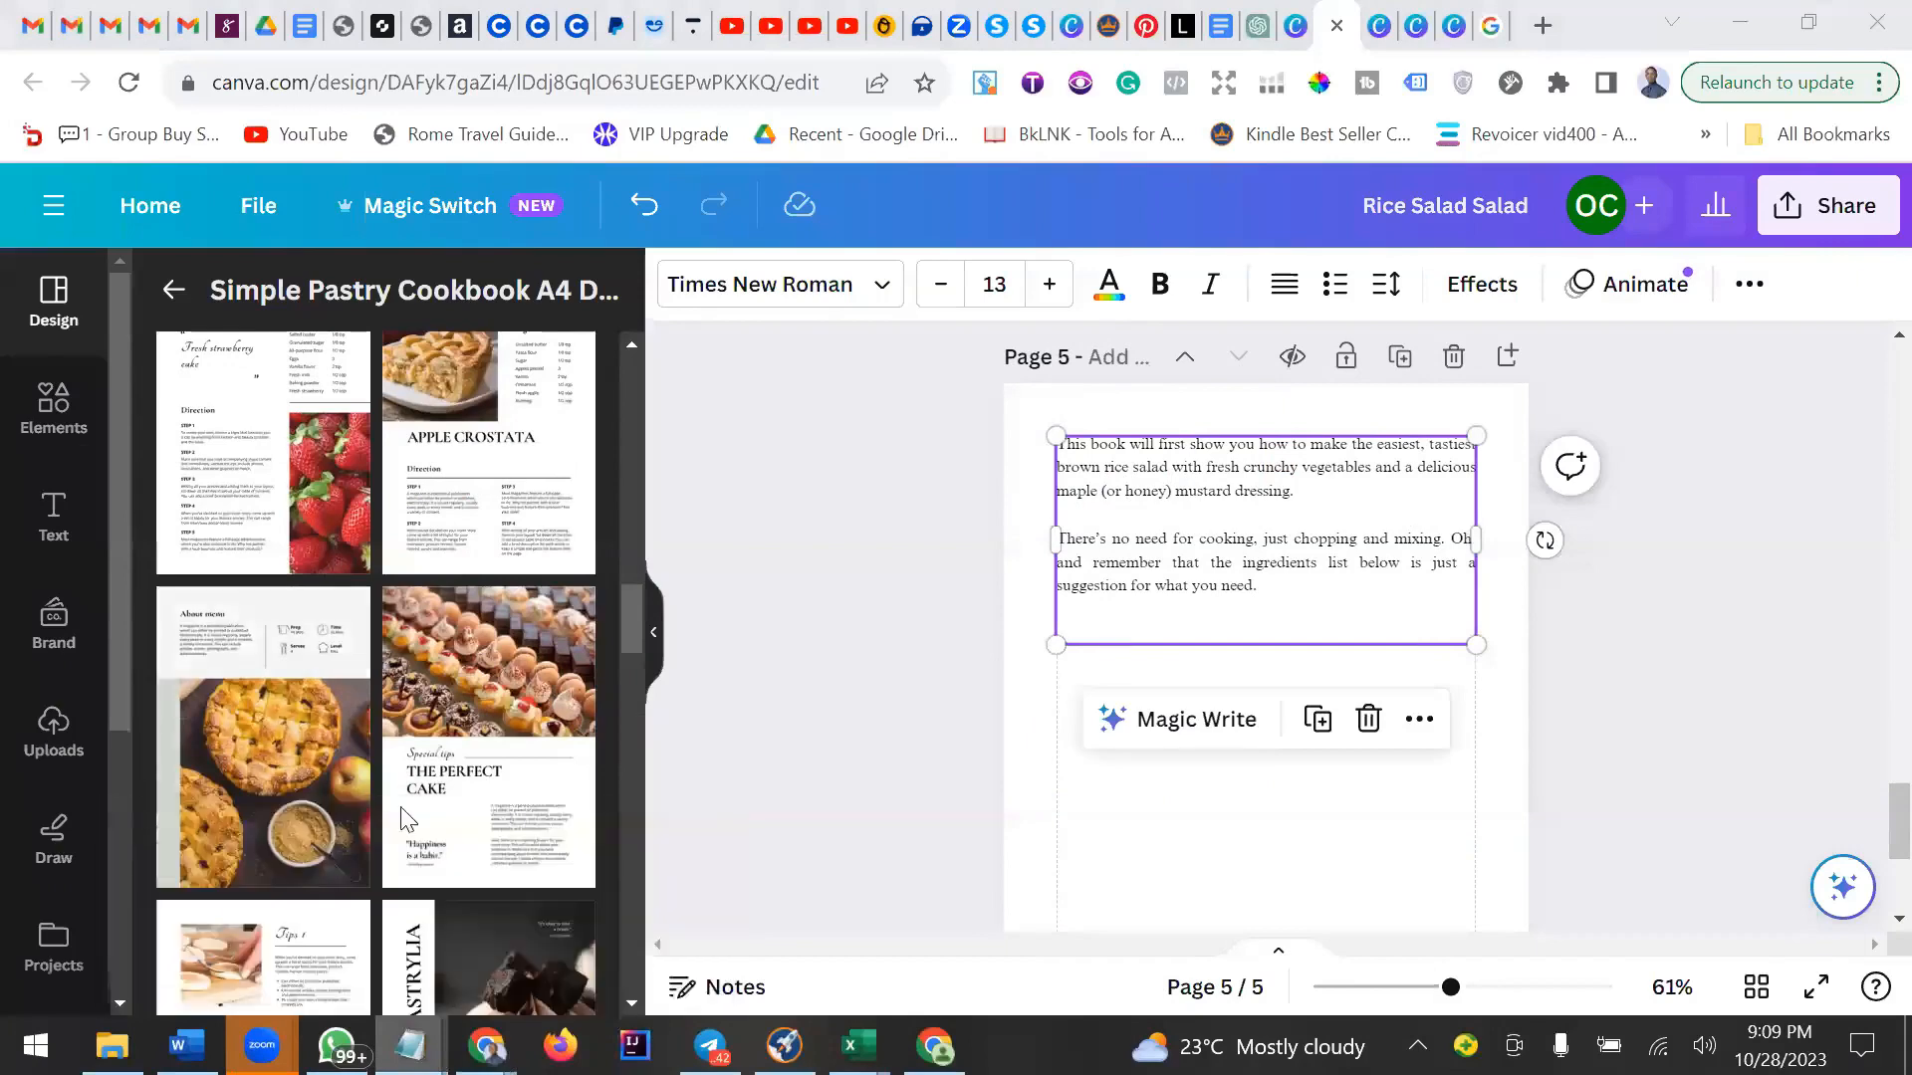
{"action": "key", "text": "ctrl+v"}
{"action": "key", "text": "ctrl+z"}
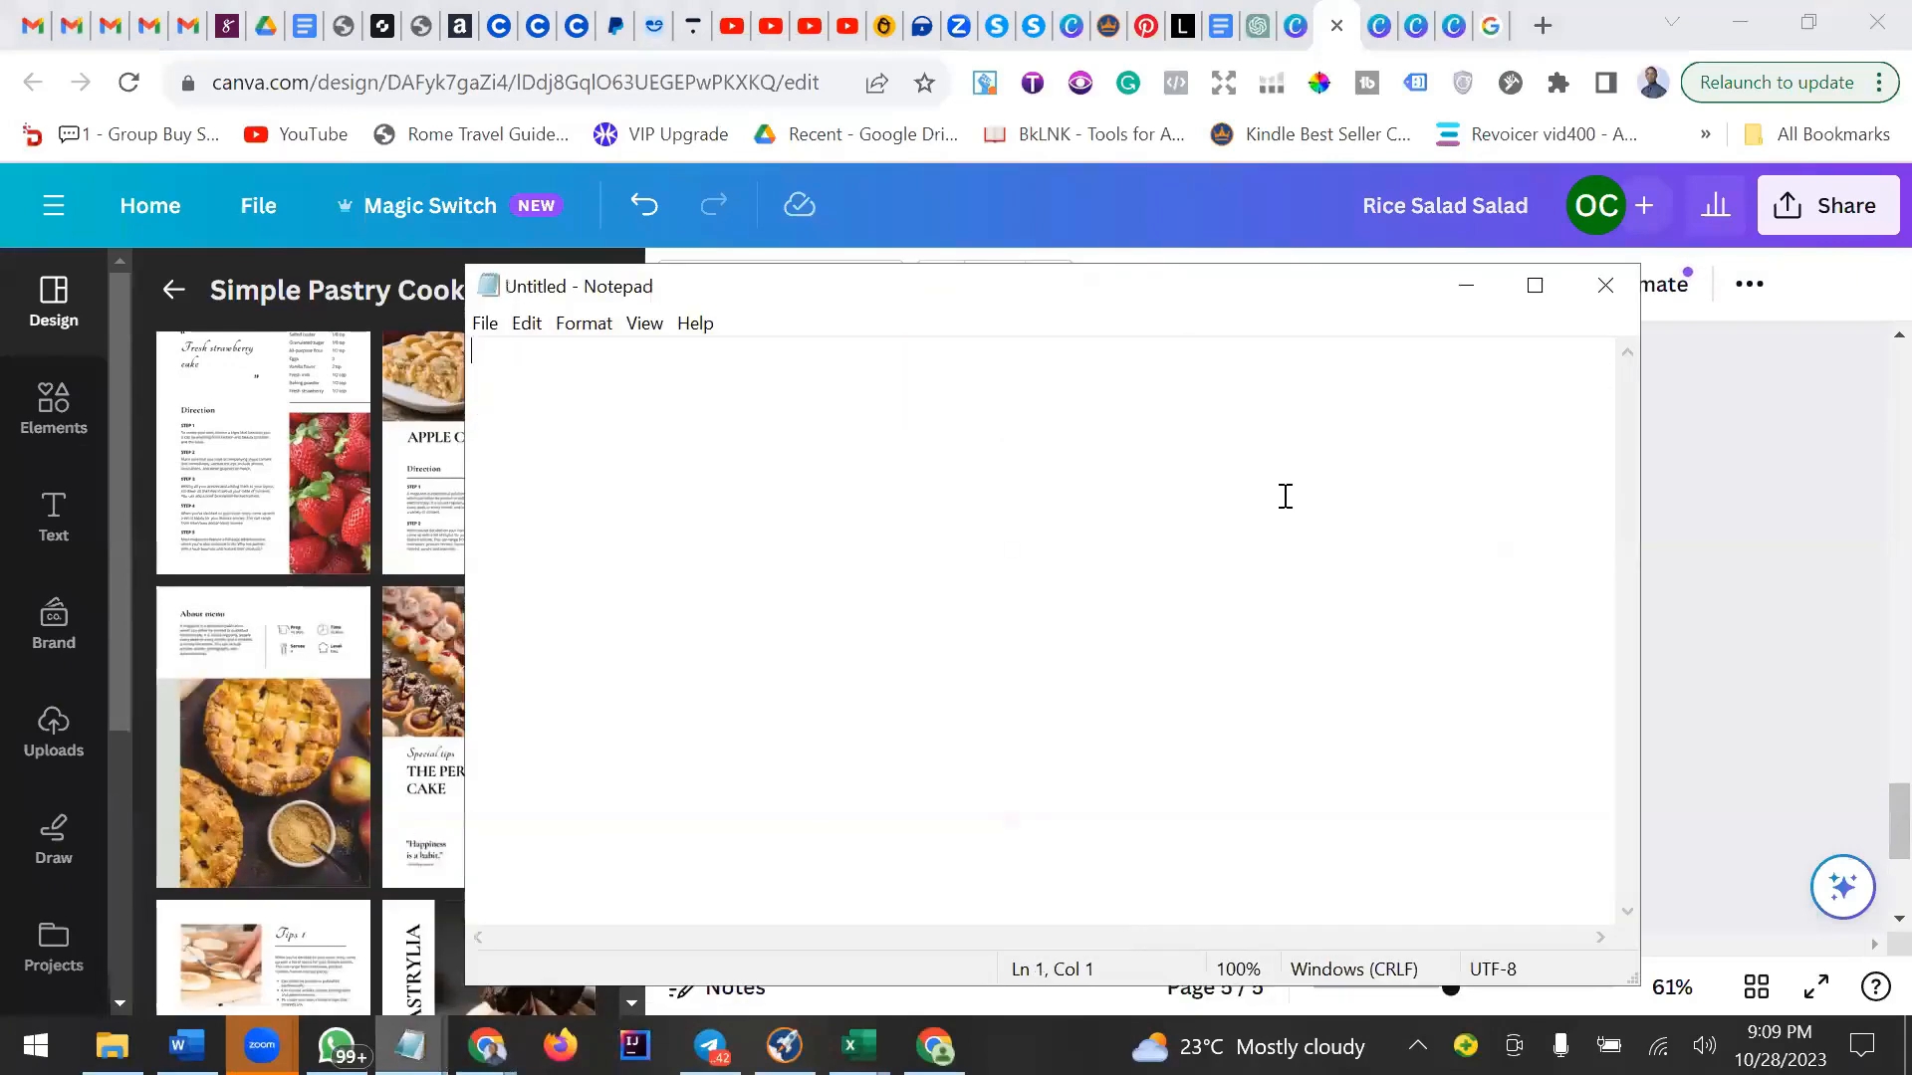
{"action": "left_click", "coordinate": [1466, 285]}
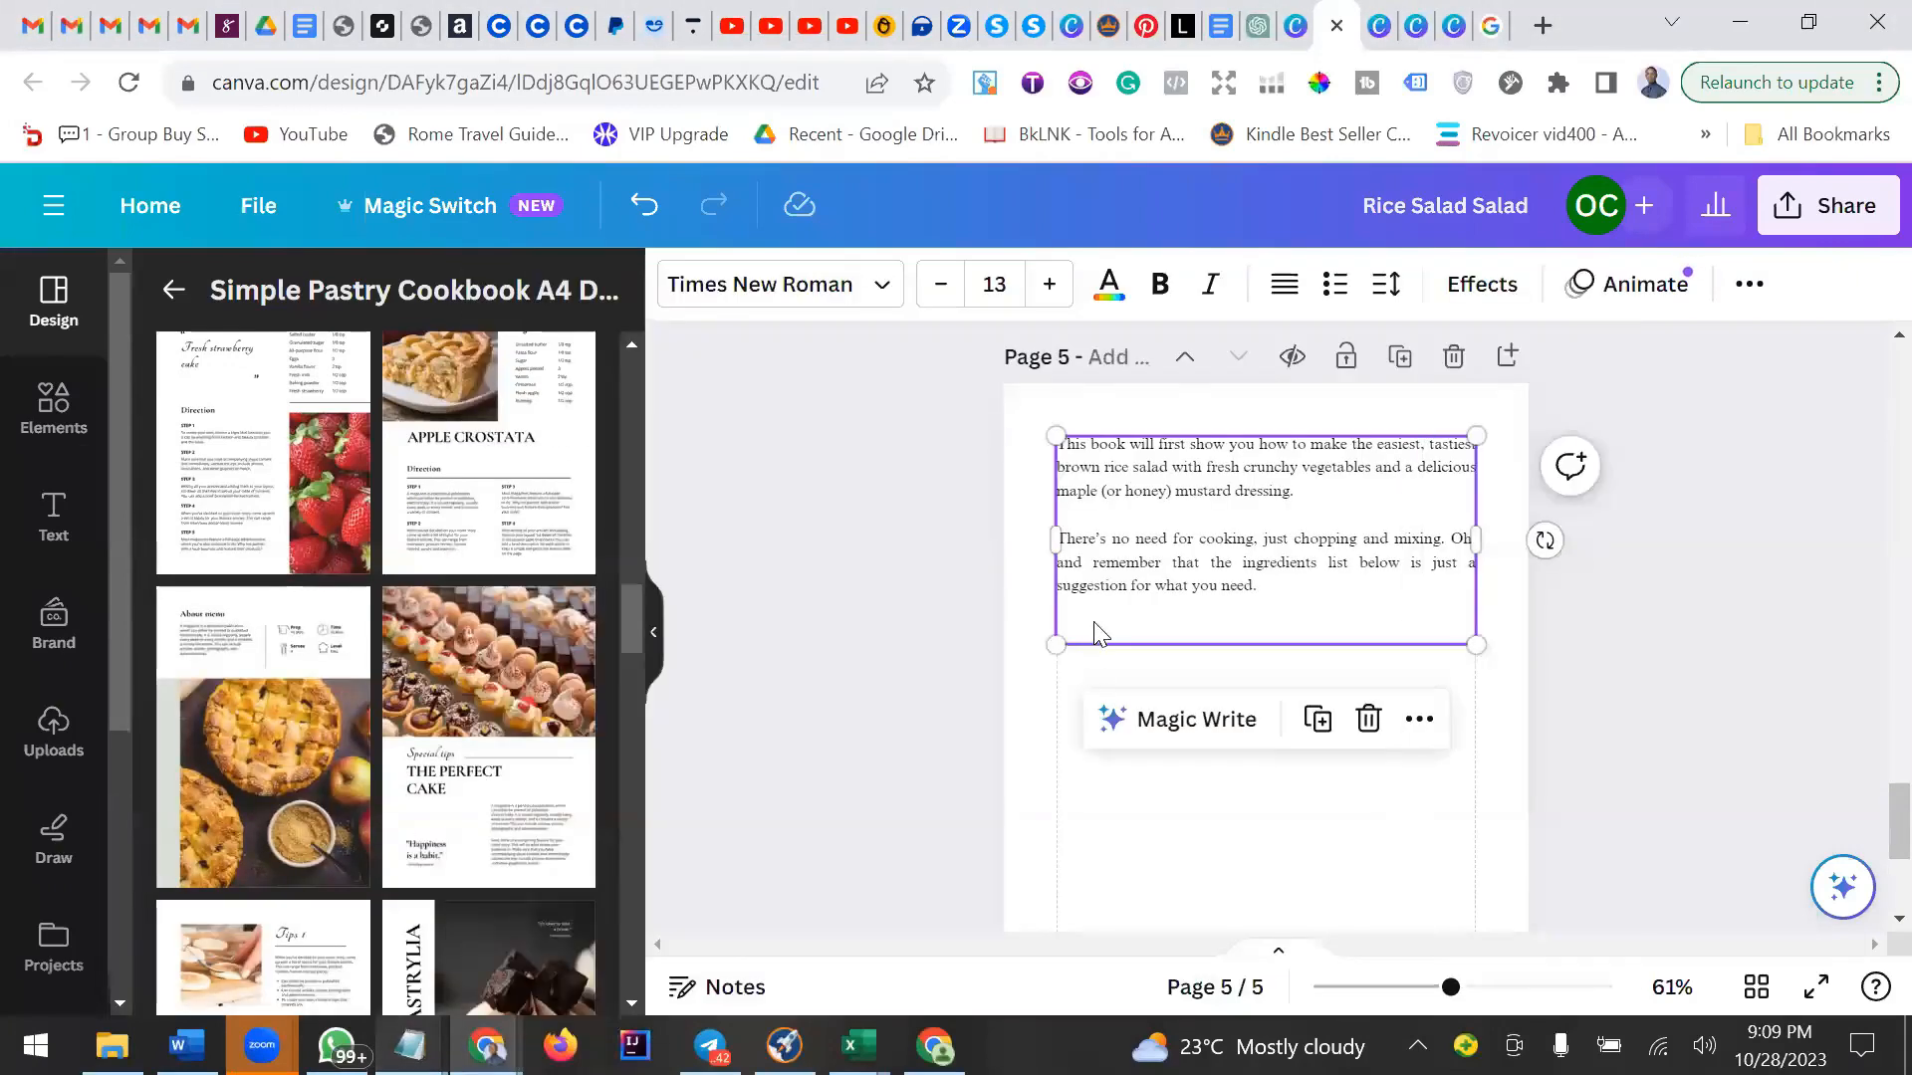
Paste the copied paragraphs at the end of the page 5 text box and remove the extra trailing line.
{"action": "left_click", "coordinate": [1094, 633]}
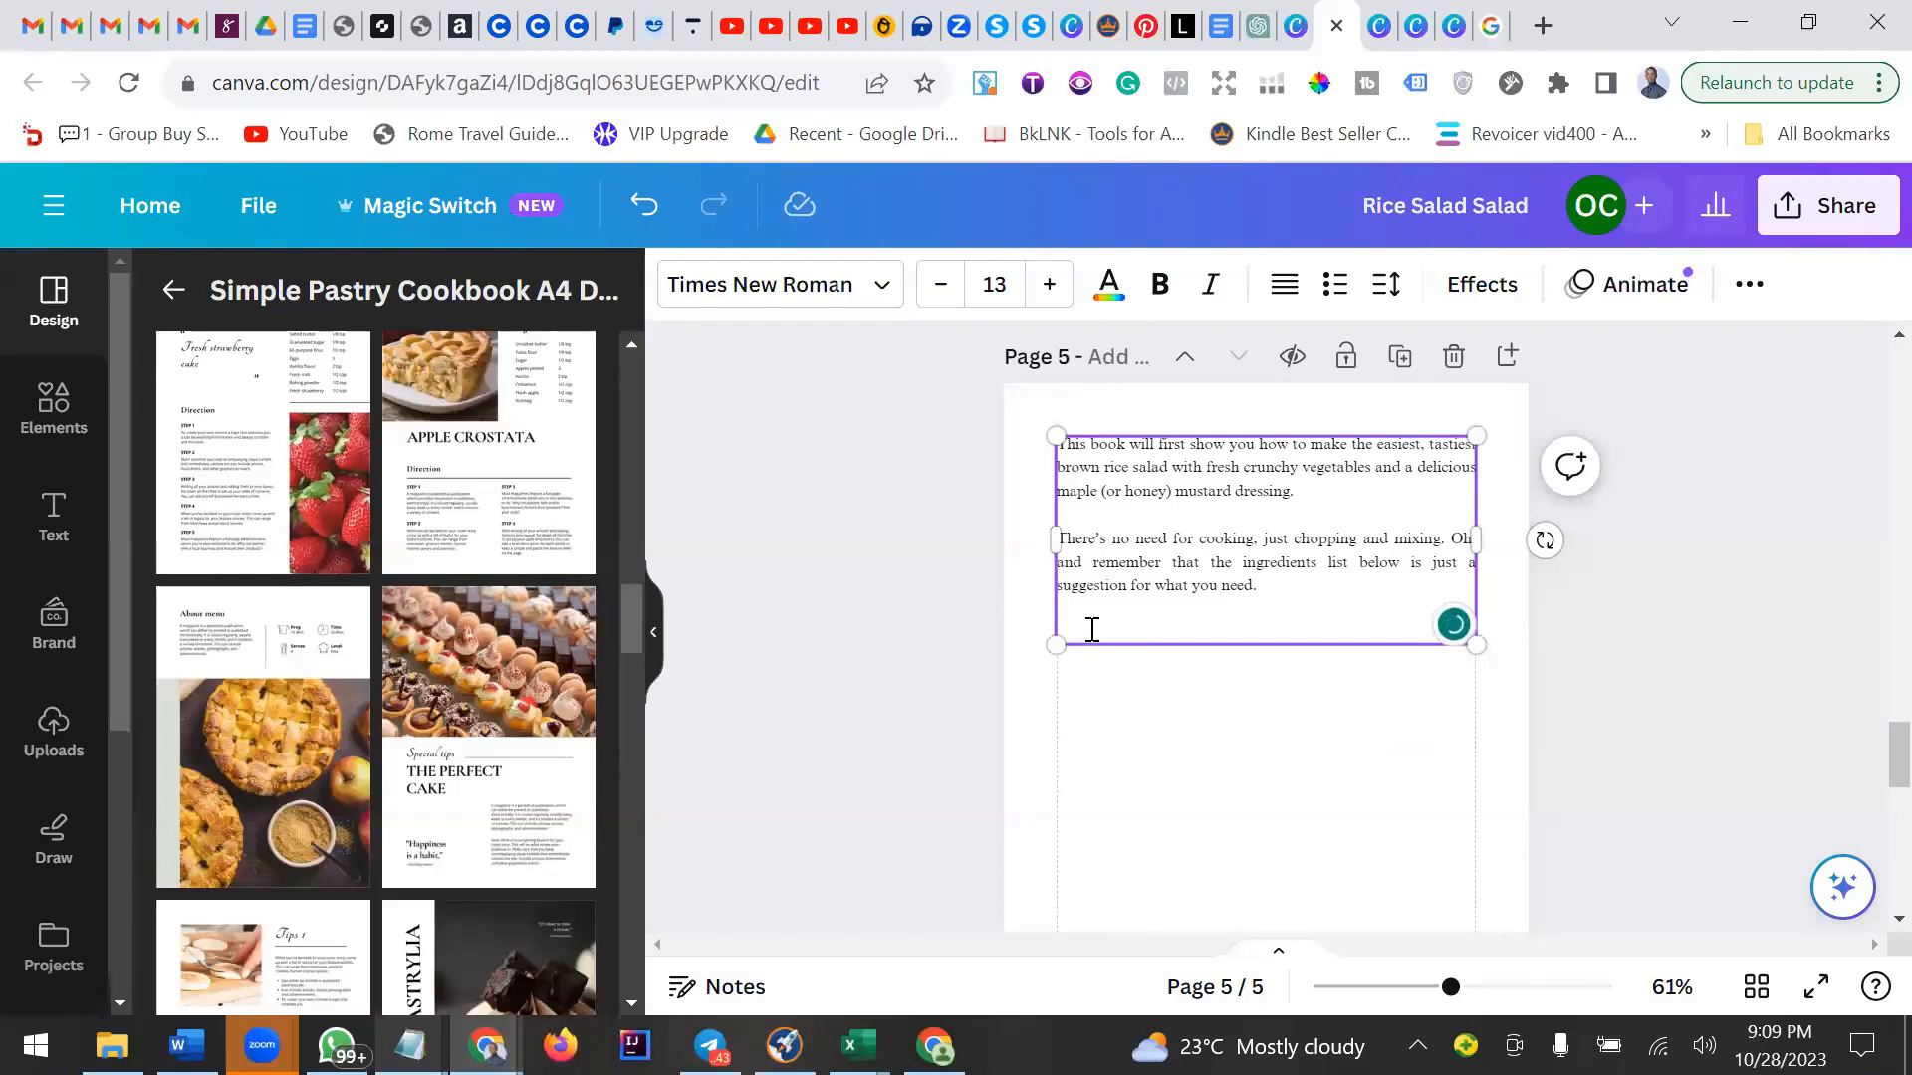
{"action": "key", "text": "ctrl+v"}
{"action": "key", "text": "BackSpace"}
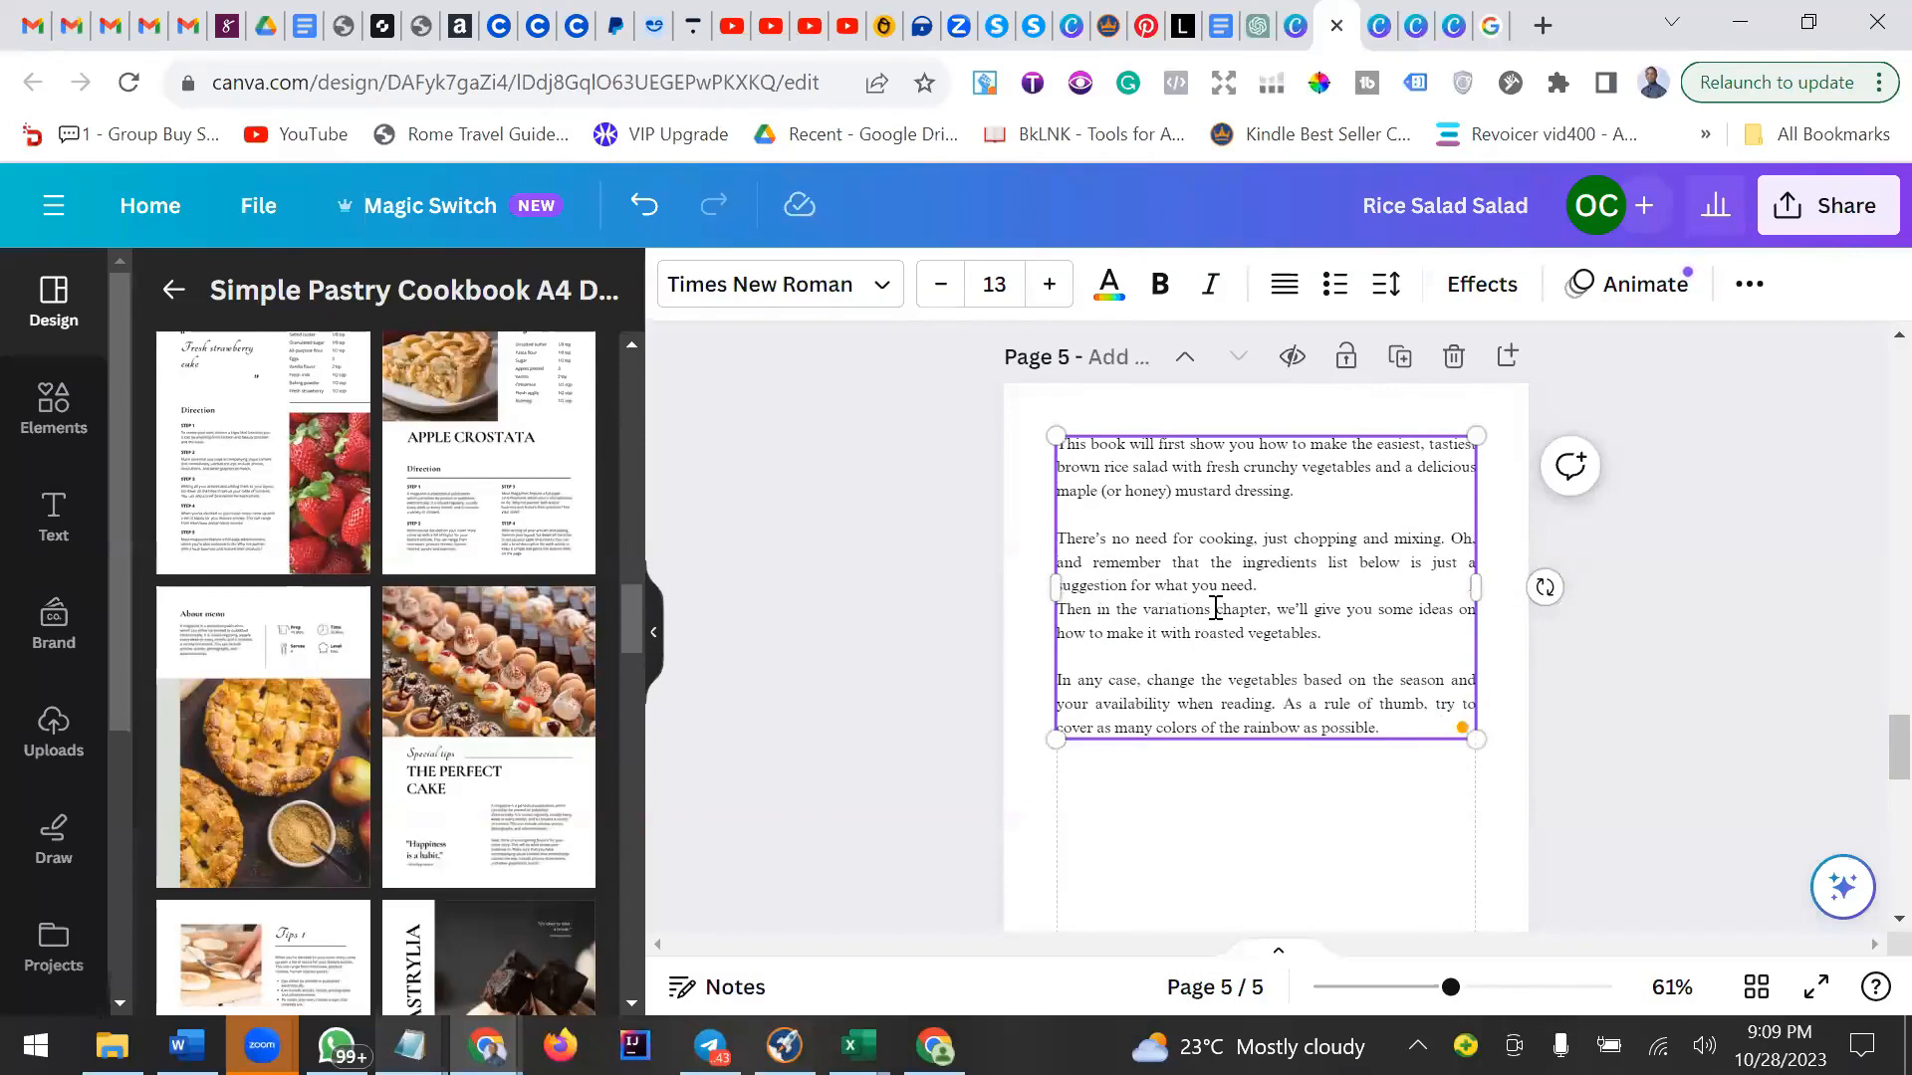
Insert a blank line between the 'suggestion for what you need.' paragraph and the pasted 'Then in the variations chapter' paragraph.
{"action": "left_click", "coordinate": [1388, 286]}
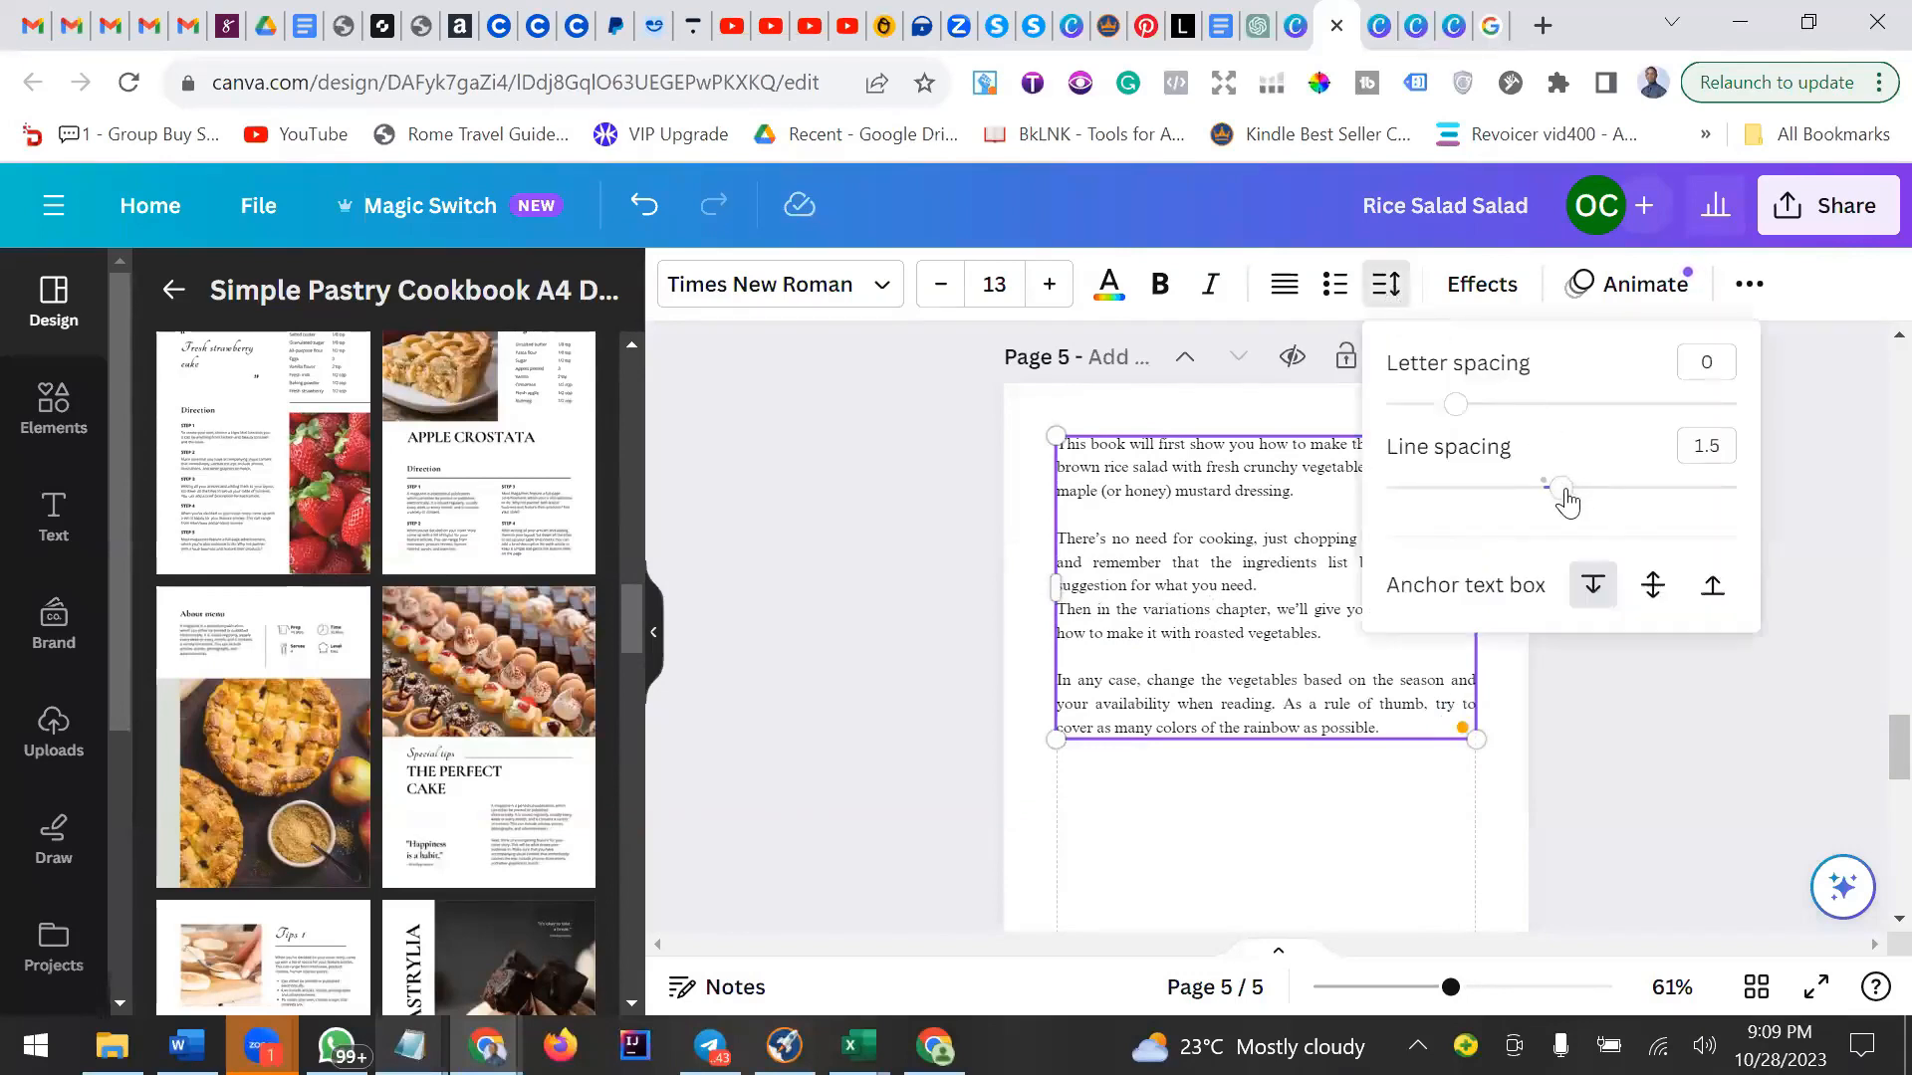
{"action": "left_click", "coordinate": [1263, 589]}
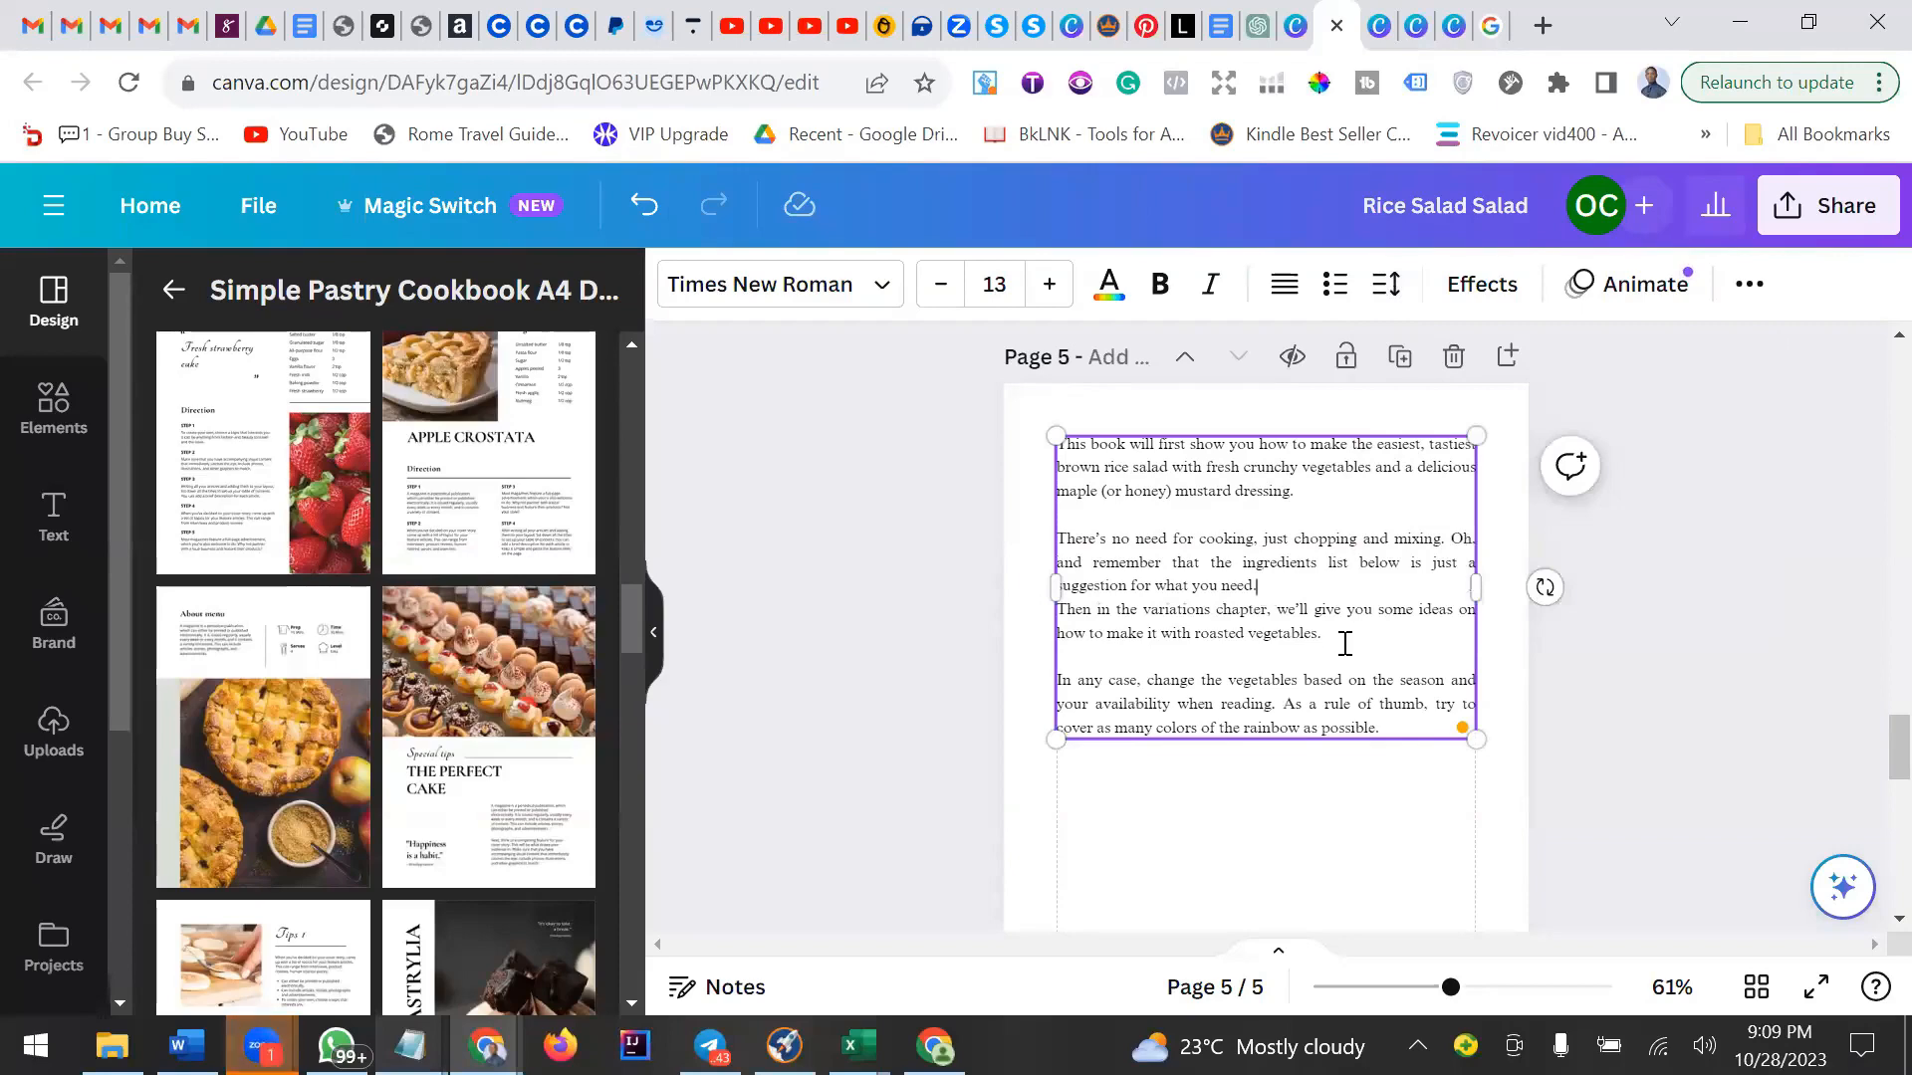
{"action": "key", "text": "Return"}
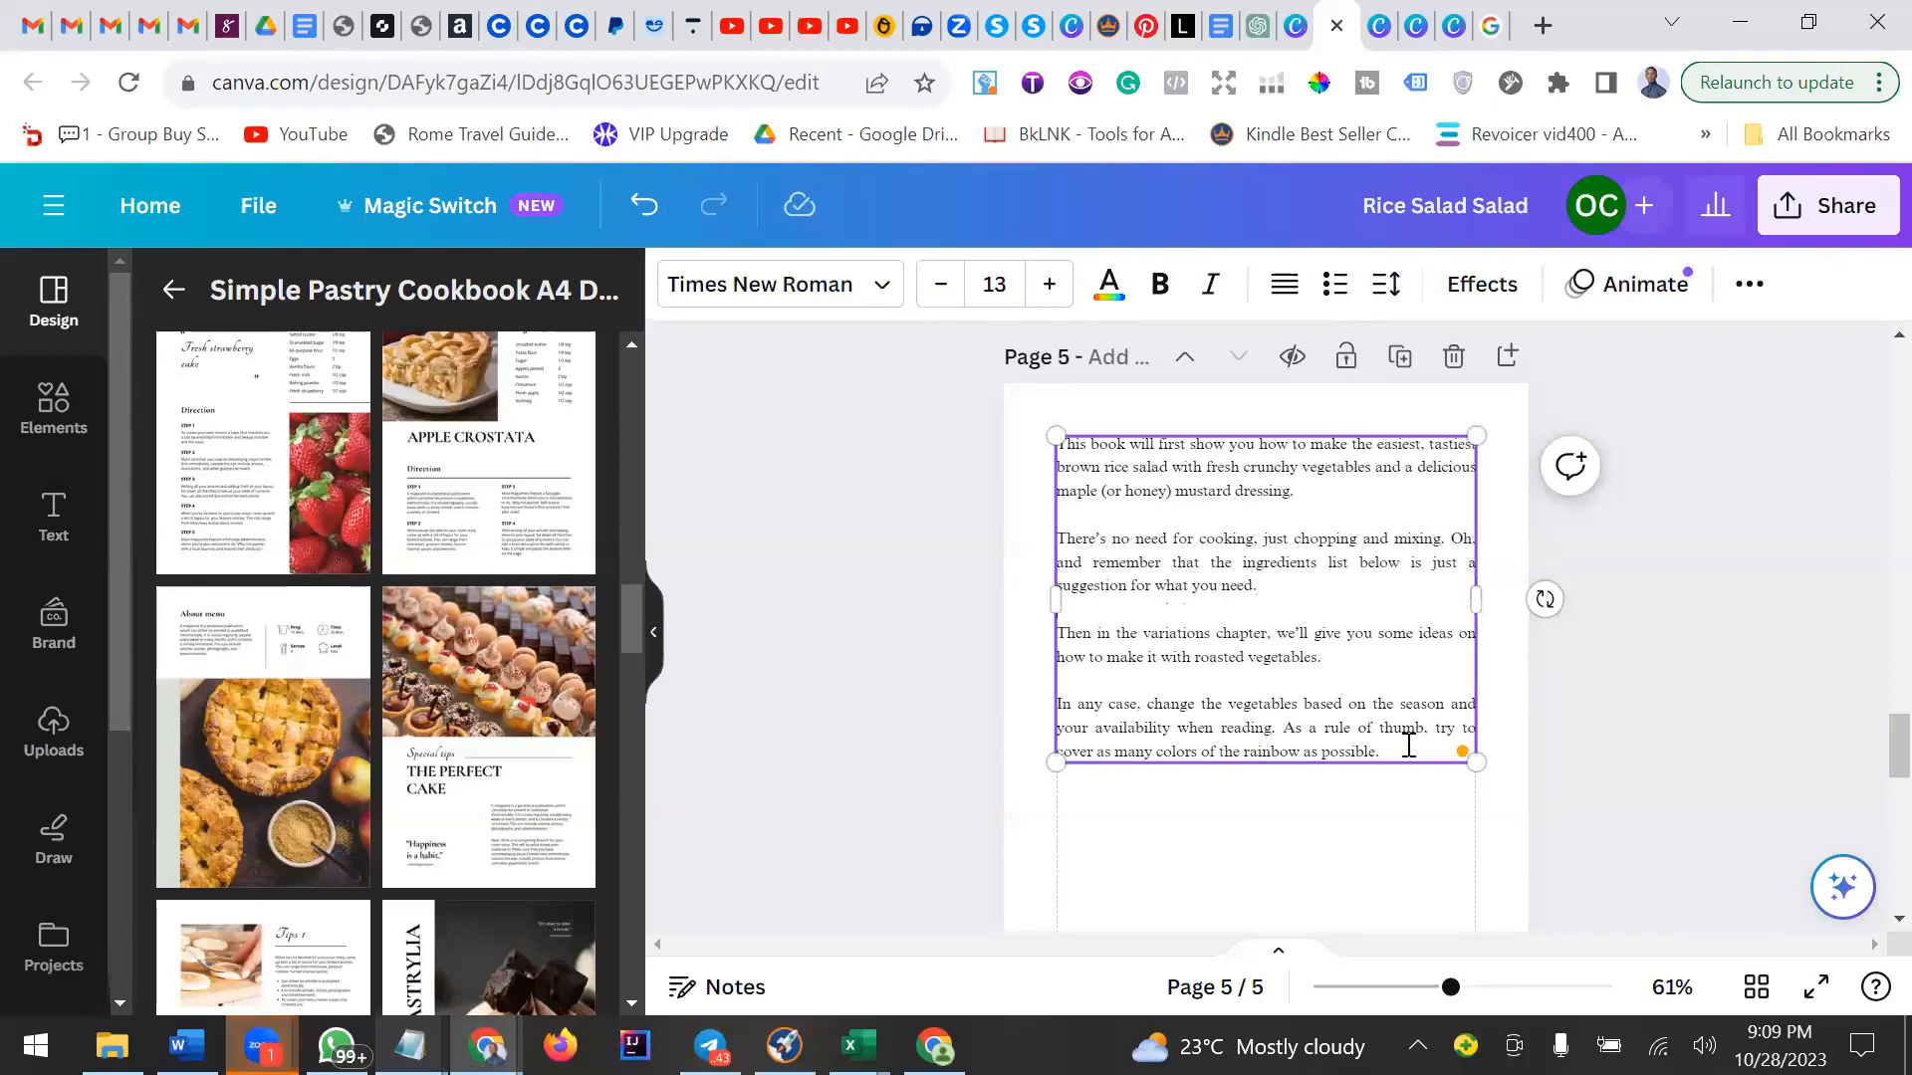
Review pages 4 and 5 of the design, including an overview of all pages in the grid view.
{"action": "left_click", "coordinate": [1731, 636]}
{"action": "scroll", "coordinate": [1729, 640], "scroll_direction": "up", "scroll_amount": 6}
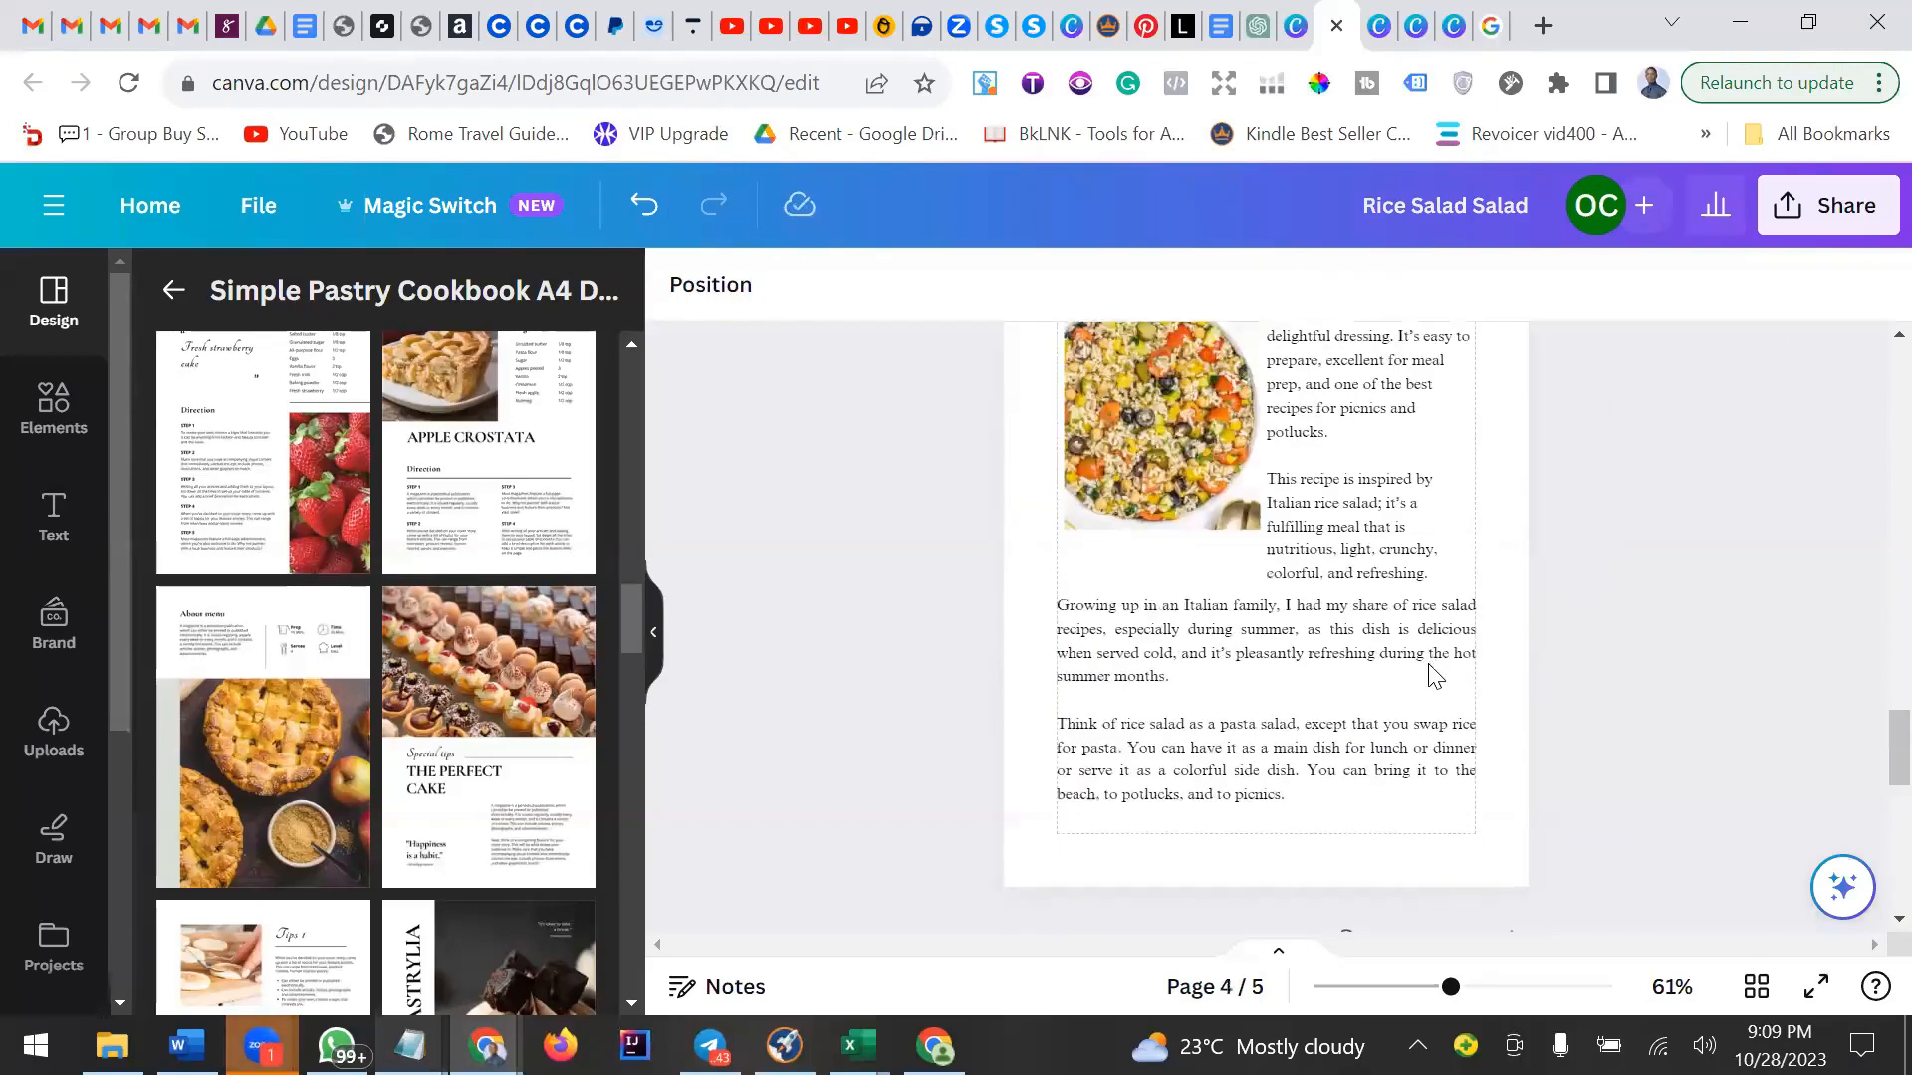
{"action": "scroll", "coordinate": [1394, 662], "scroll_direction": "down", "scroll_amount": 5}
{"action": "left_click", "coordinate": [1327, 633]}
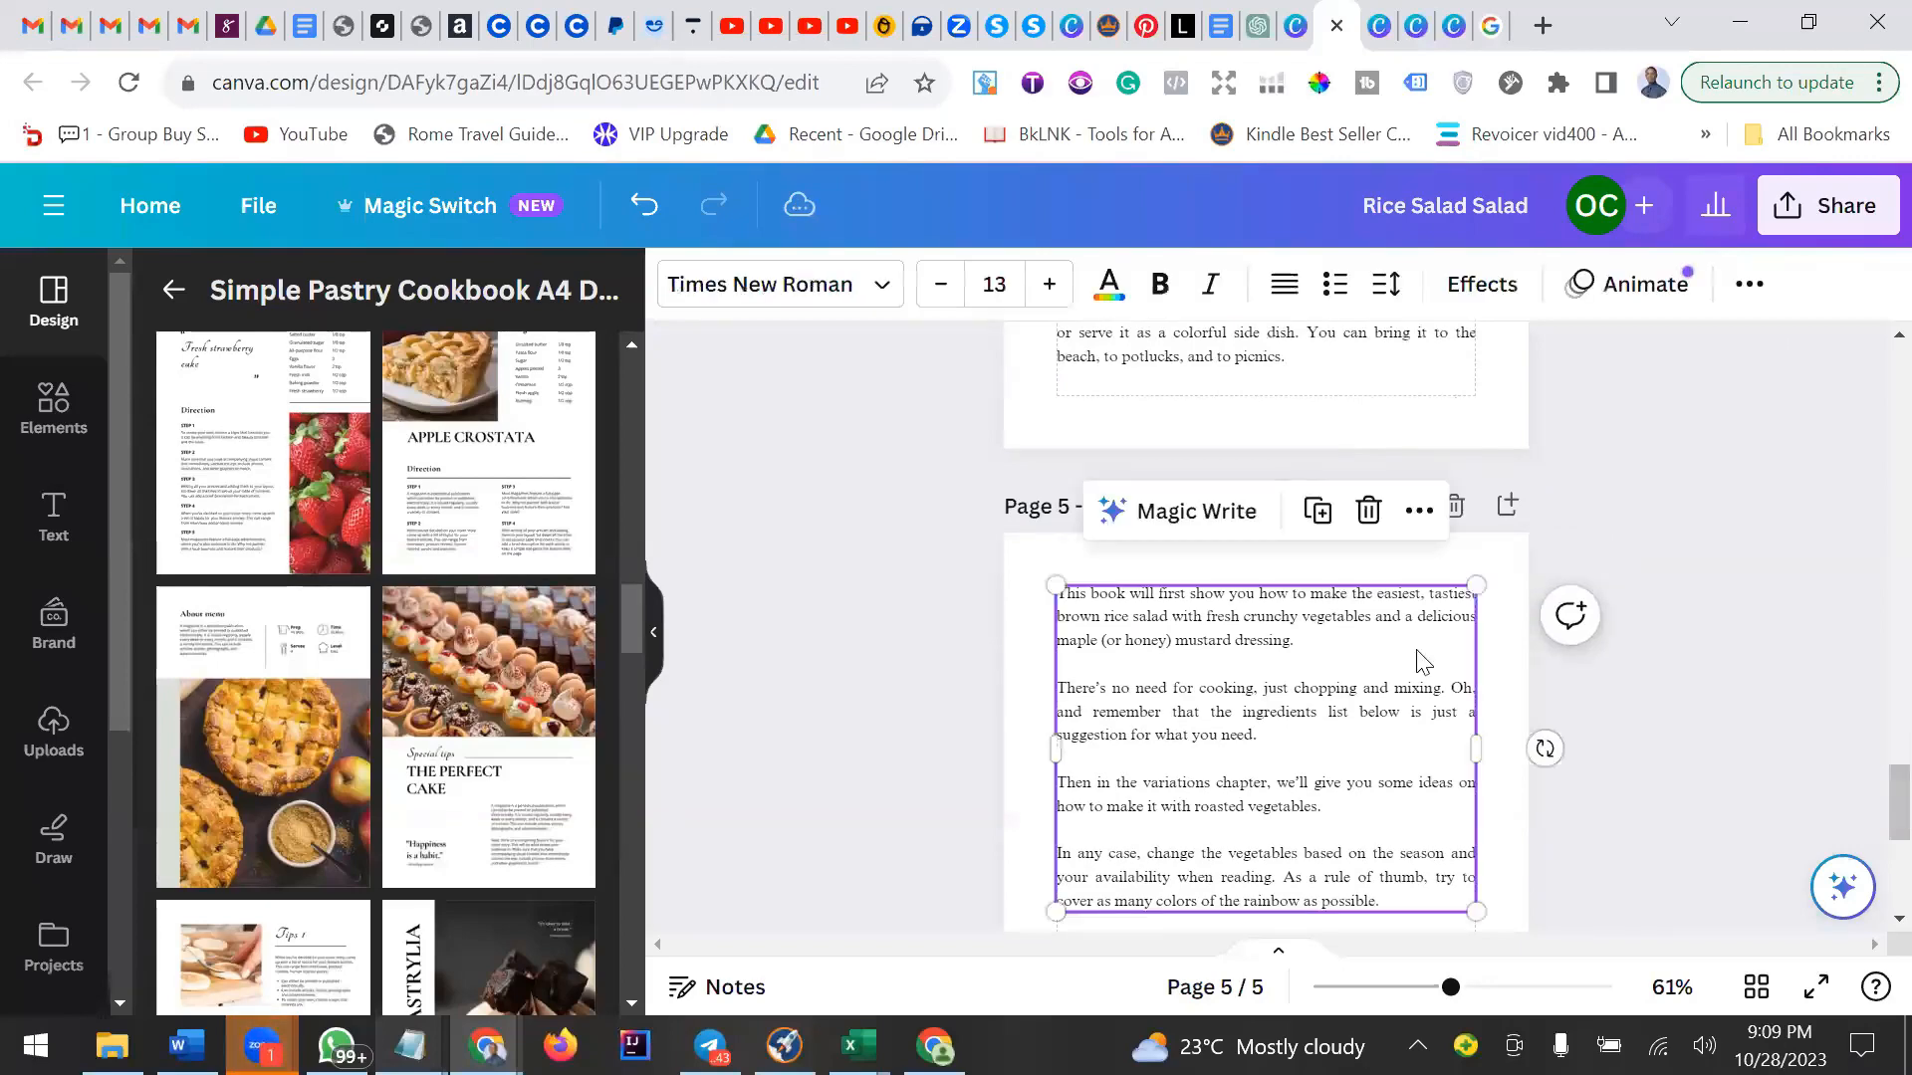
{"action": "left_click", "coordinate": [1683, 536]}
{"action": "scroll", "coordinate": [1682, 536], "scroll_direction": "up", "scroll_amount": 5}
{"action": "scroll", "coordinate": [1683, 536], "scroll_direction": "up", "scroll_amount": 5}
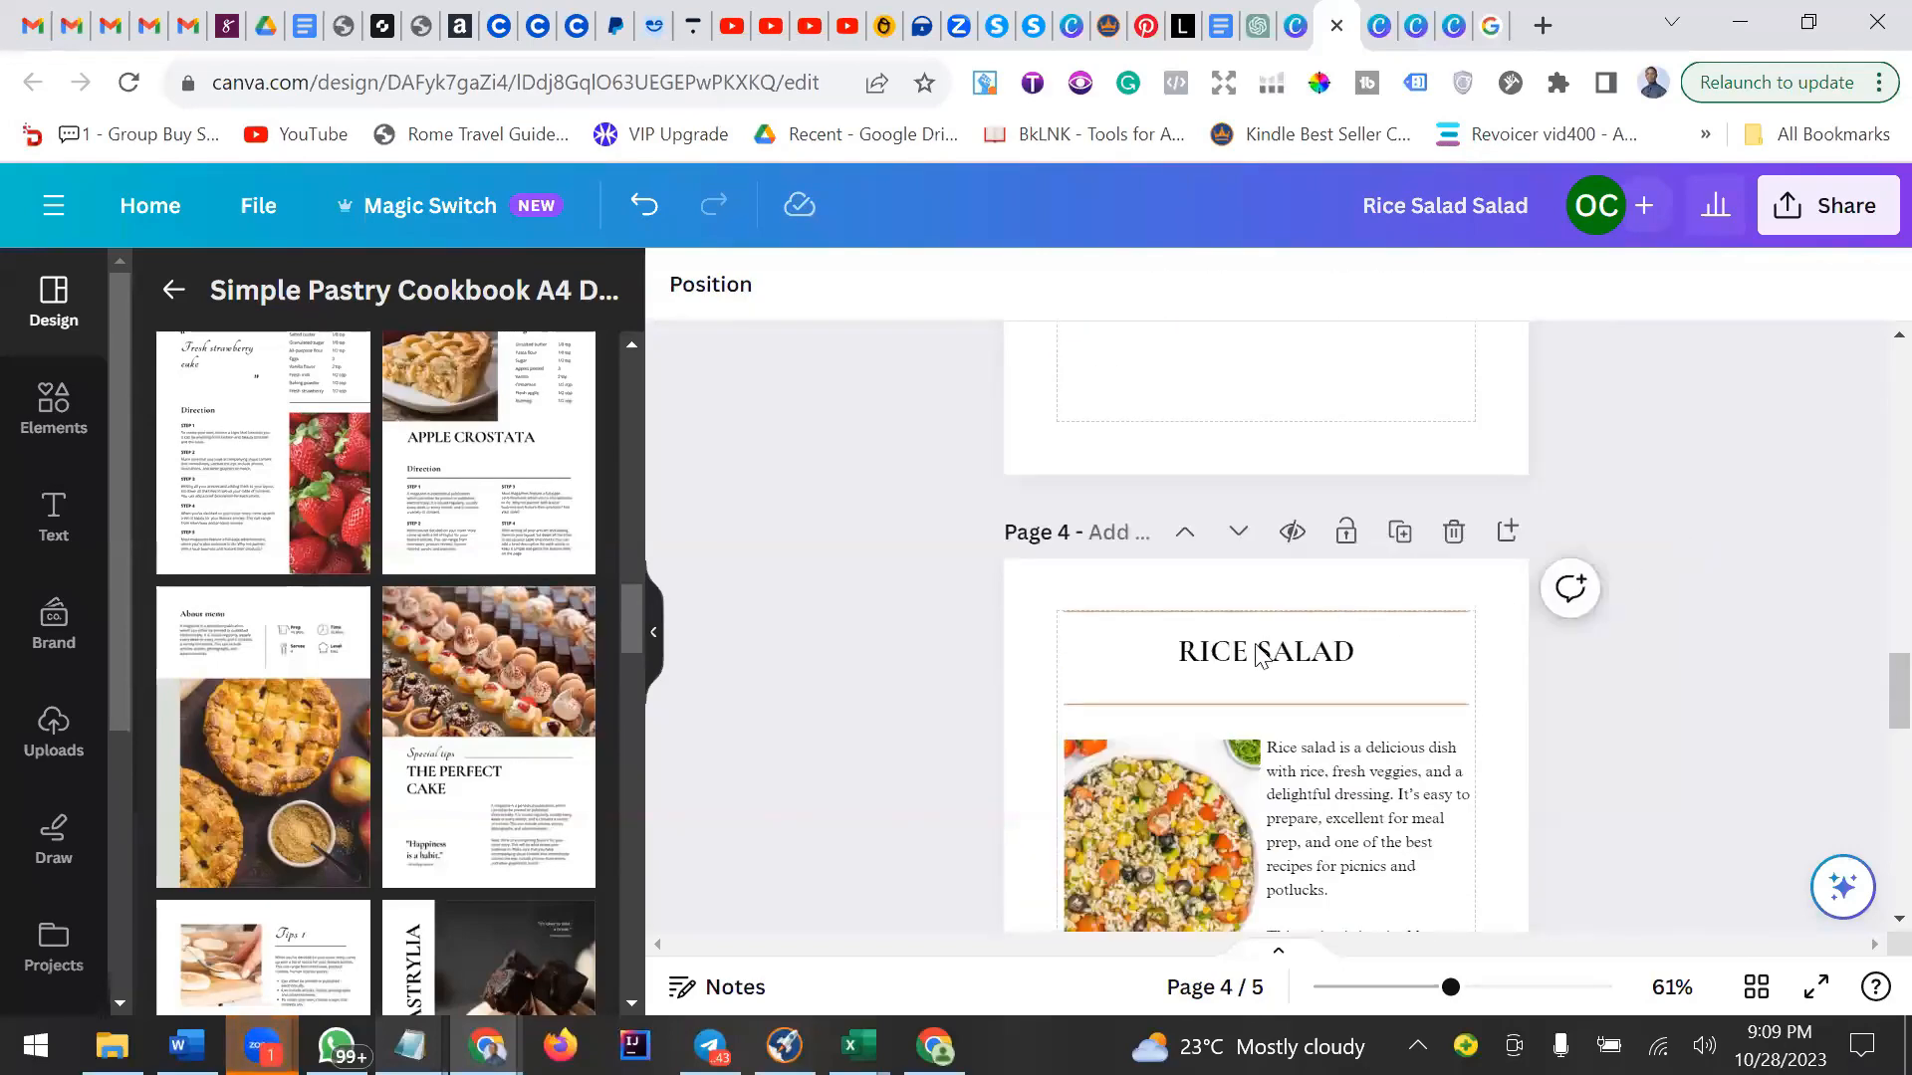
{"action": "left_click", "coordinate": [1264, 655]}
{"action": "left_click", "coordinate": [1633, 602]}
{"action": "scroll", "coordinate": [1633, 599], "scroll_direction": "down", "scroll_amount": 5}
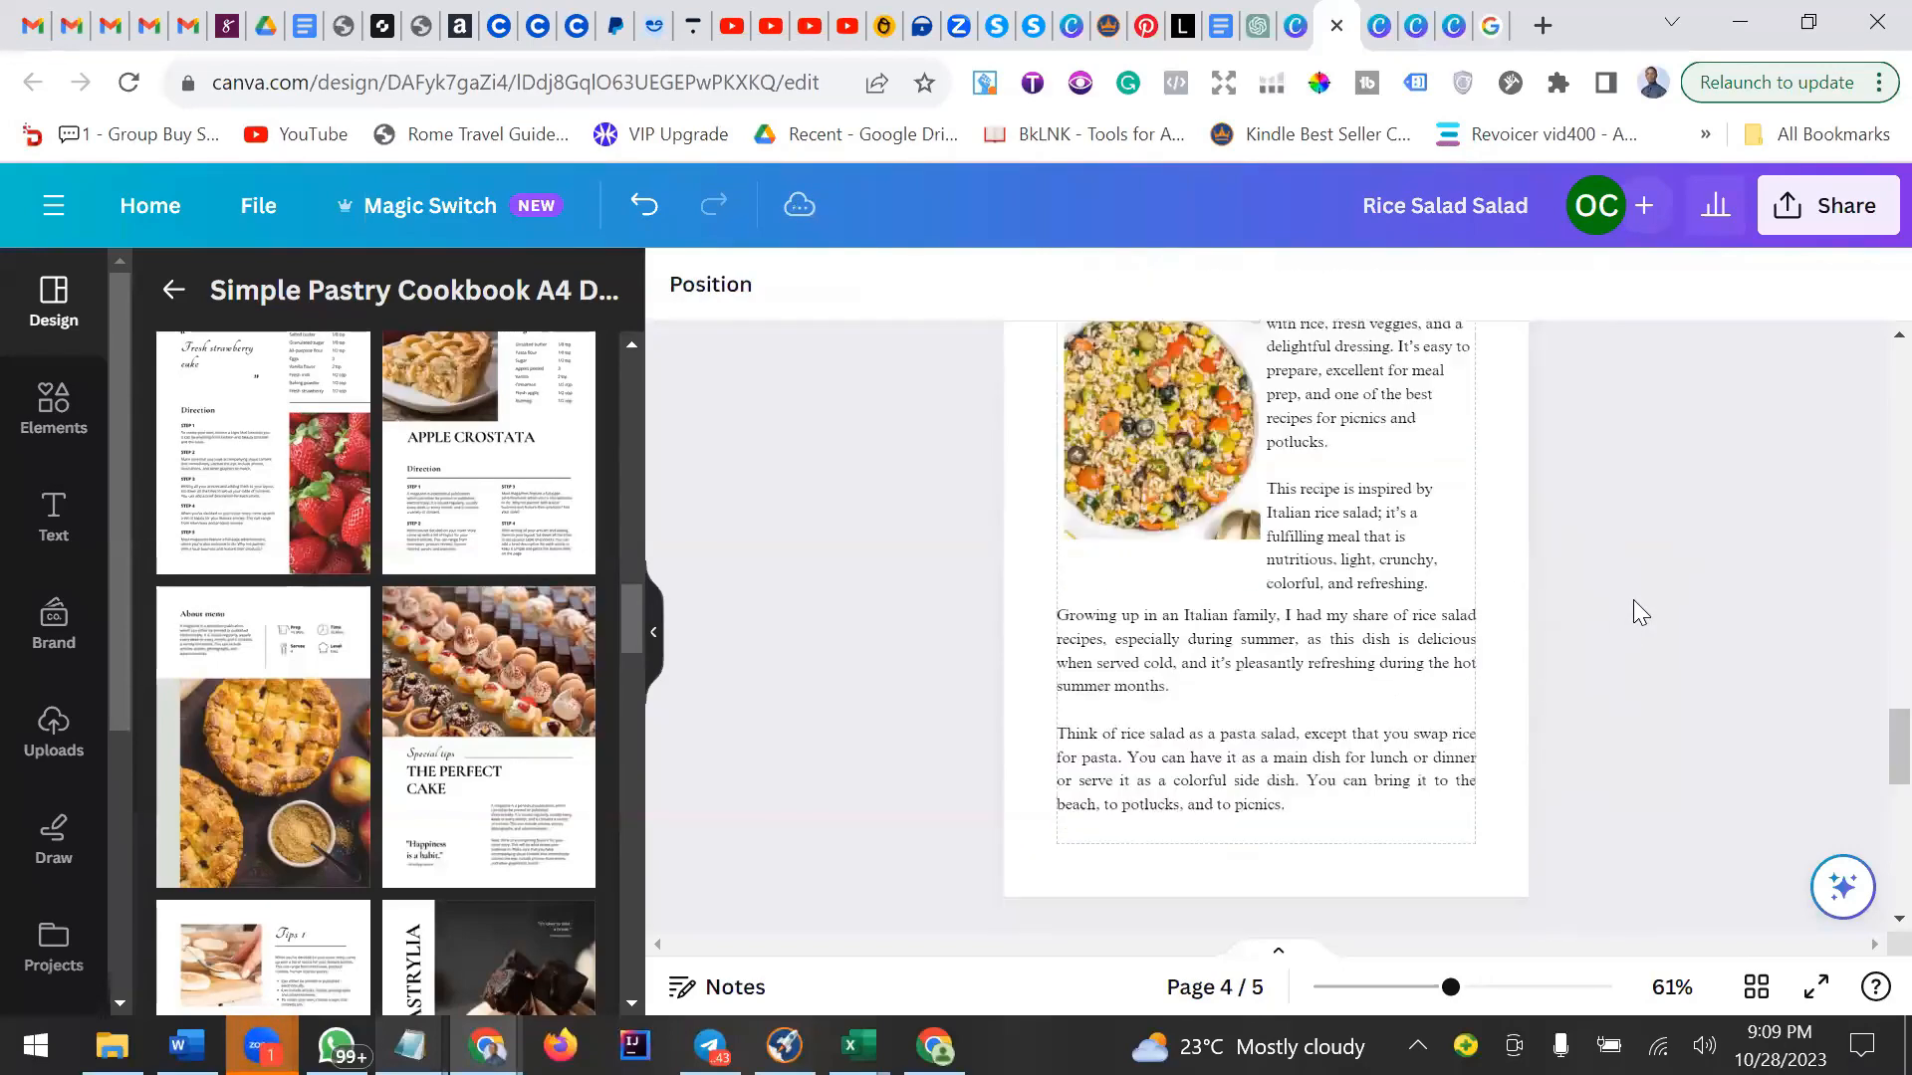
{"action": "left_click", "coordinate": [1756, 991]}
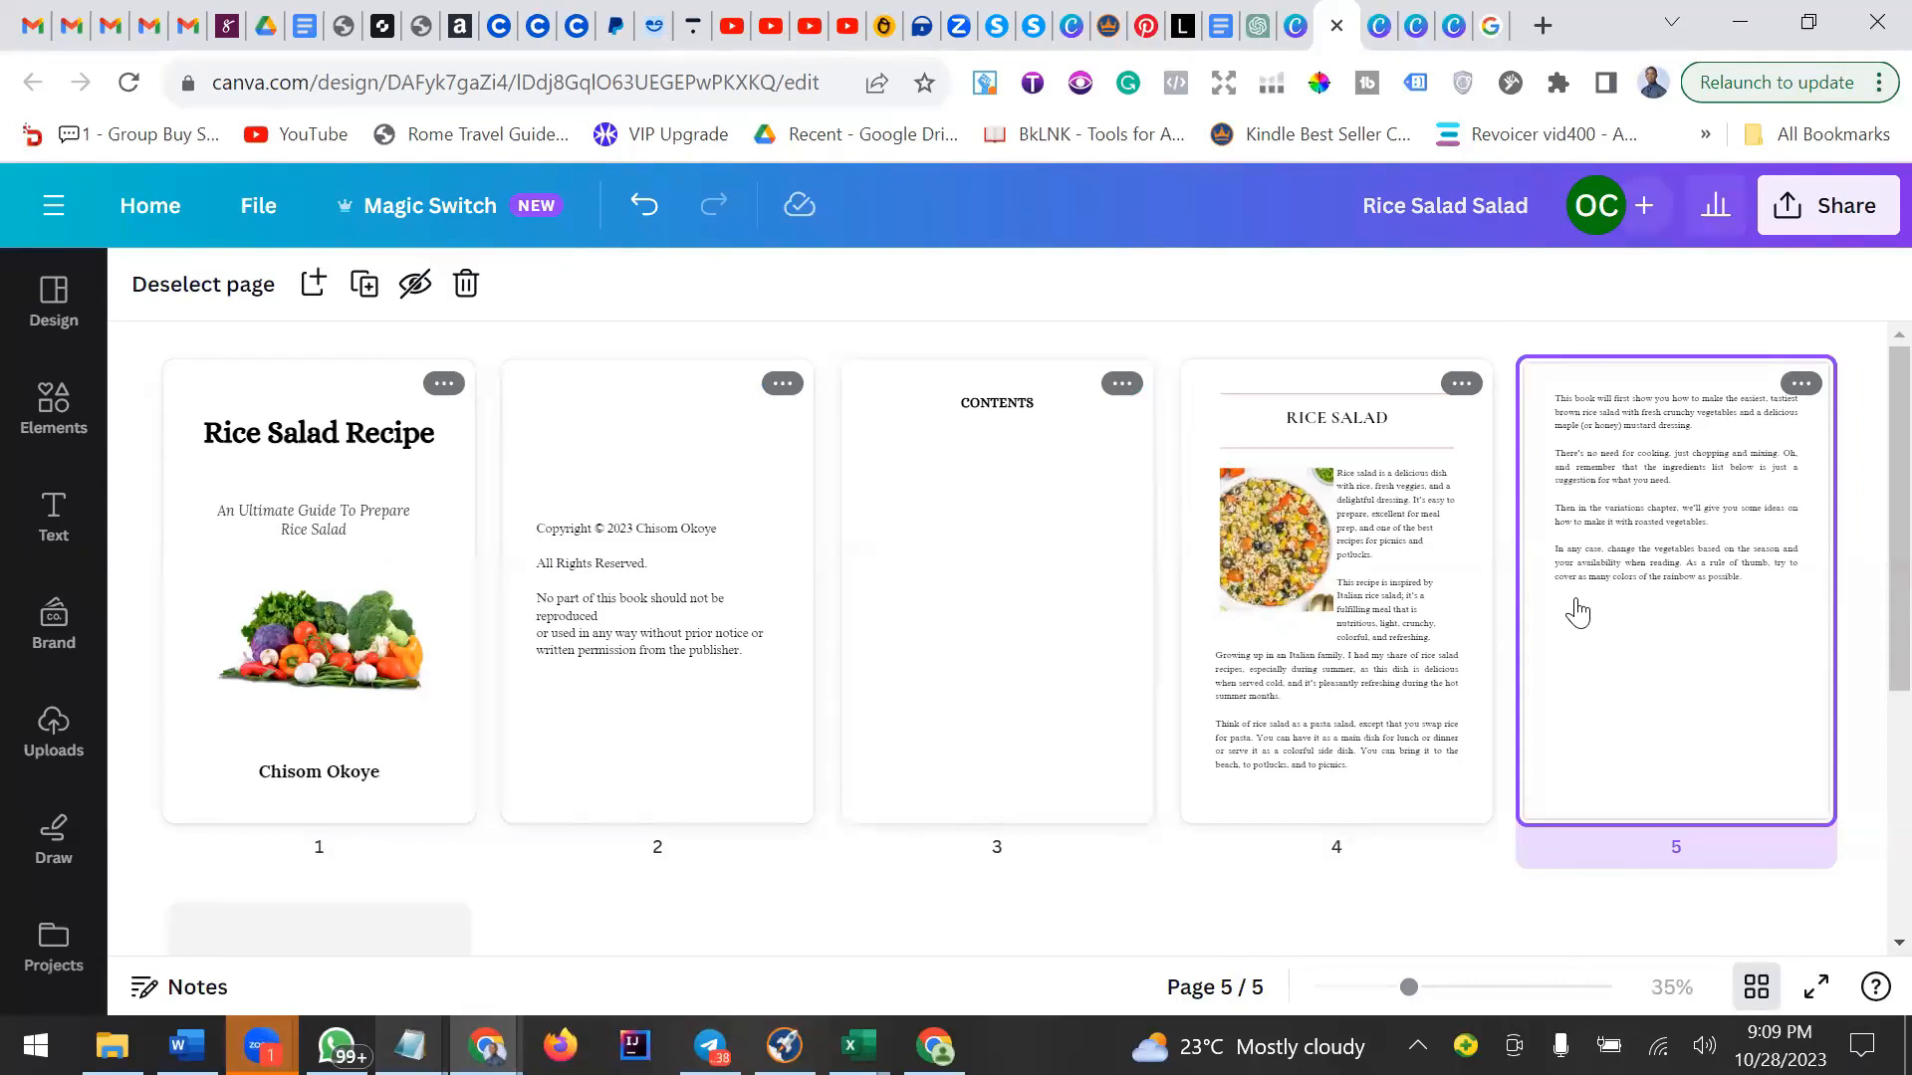
{"action": "left_click", "coordinate": [1754, 987]}
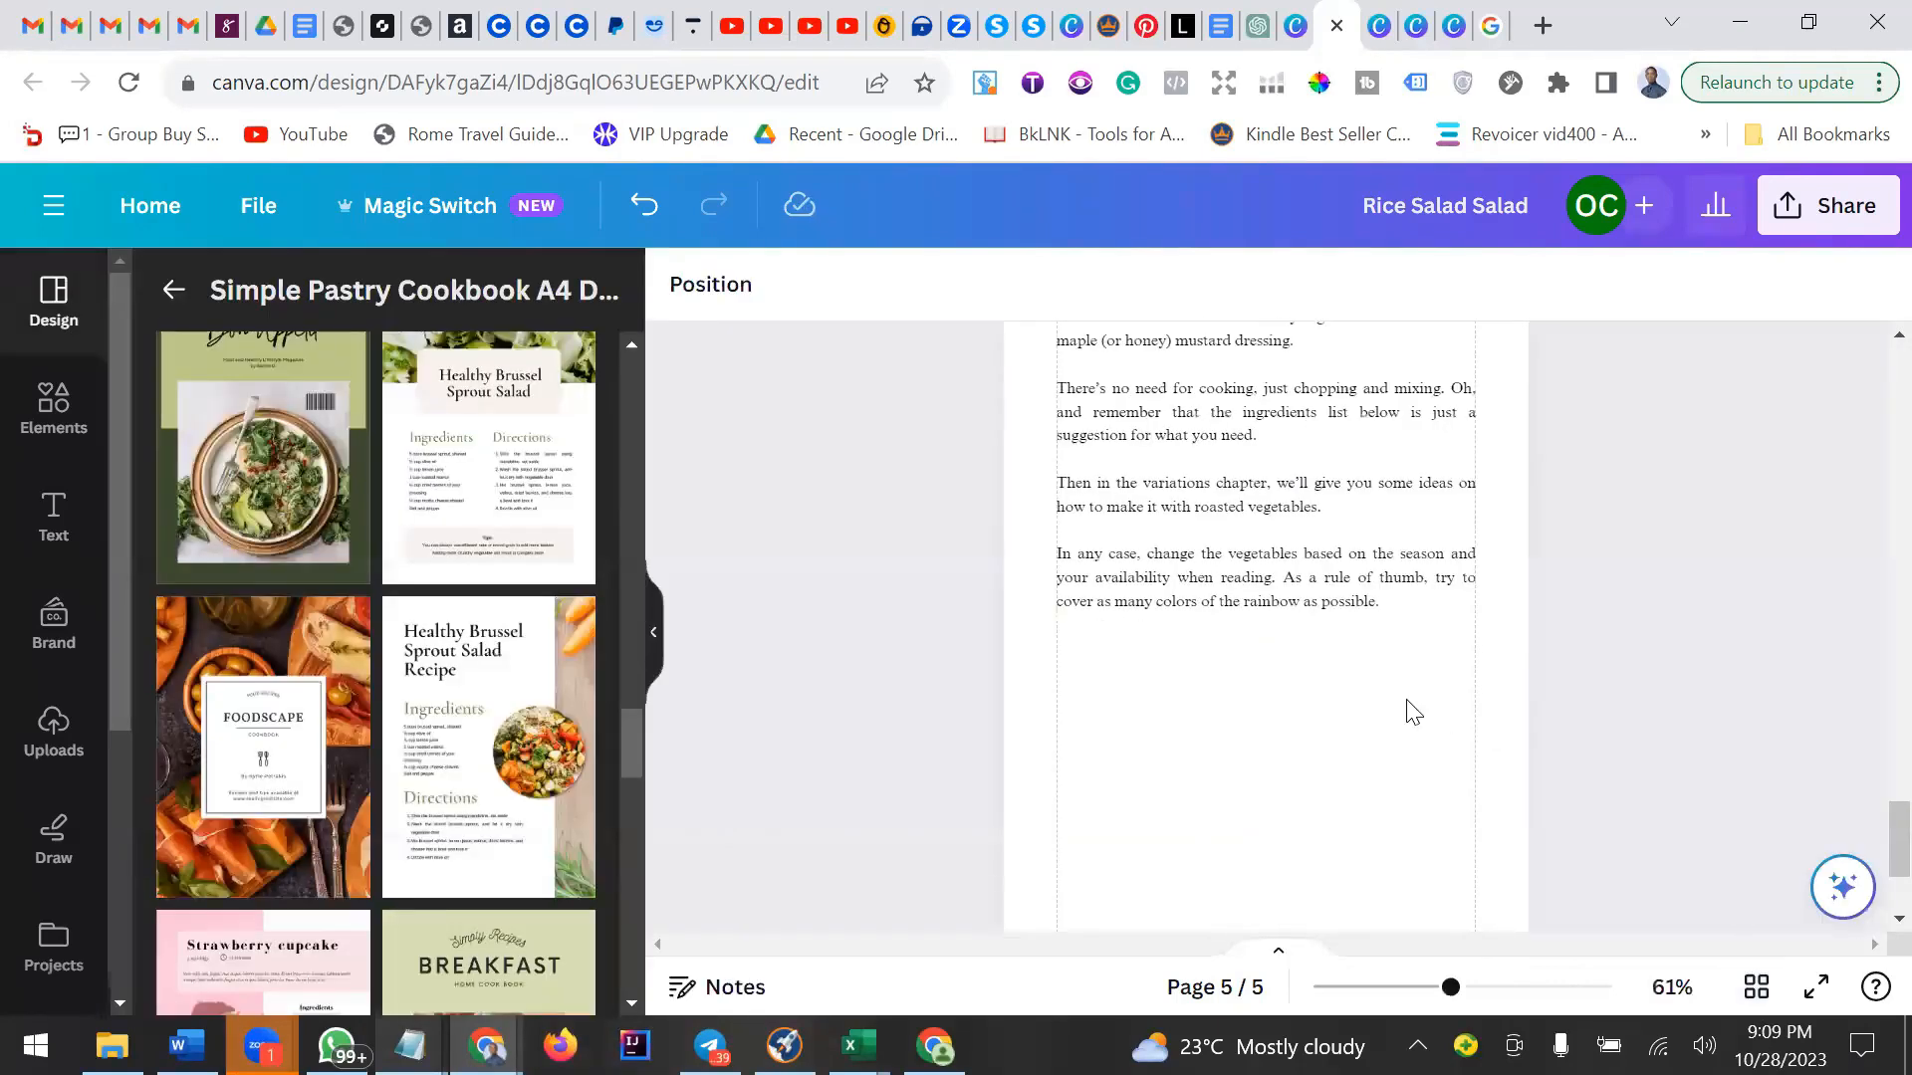
{"action": "scroll", "coordinate": [1414, 697], "scroll_direction": "down", "scroll_amount": 3}
{"action": "mouse_move", "coordinate": [357, 637]}
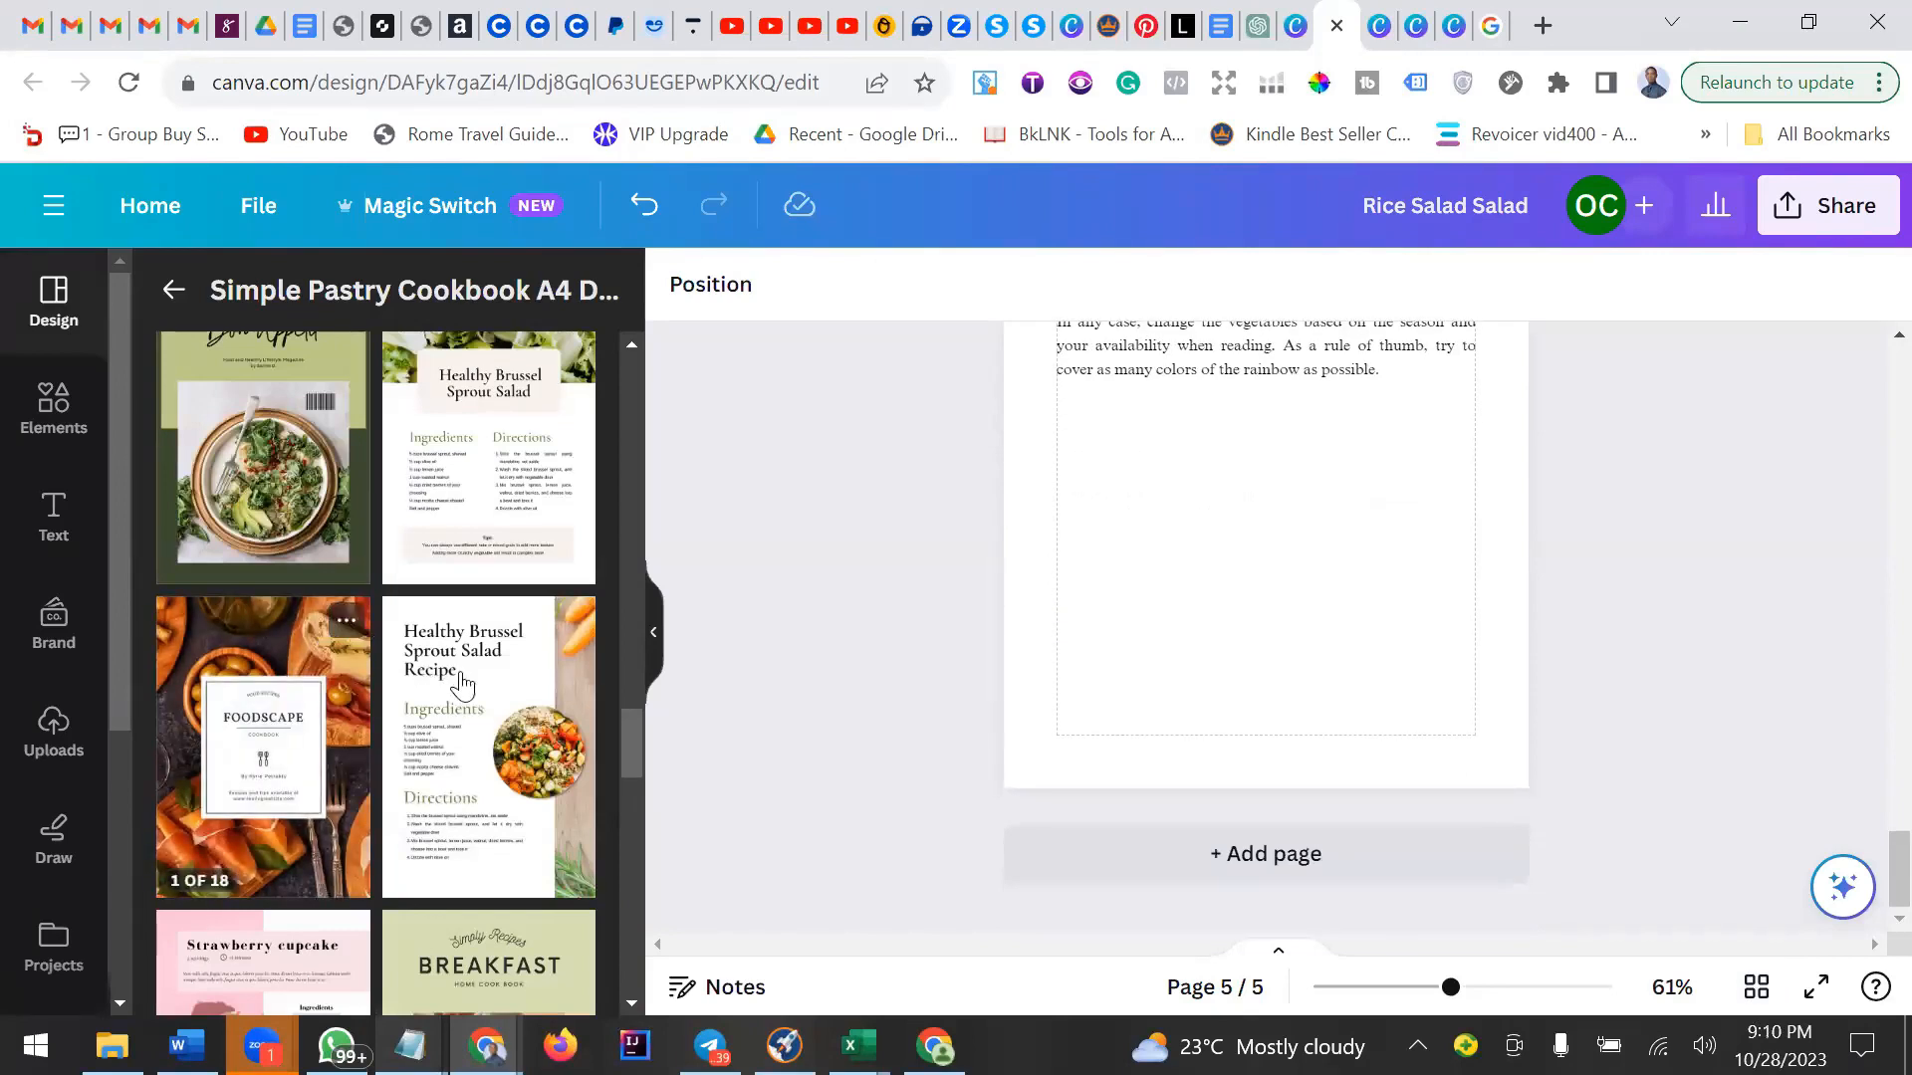
{"action": "scroll", "coordinate": [491, 694], "scroll_direction": "down", "scroll_amount": 2}
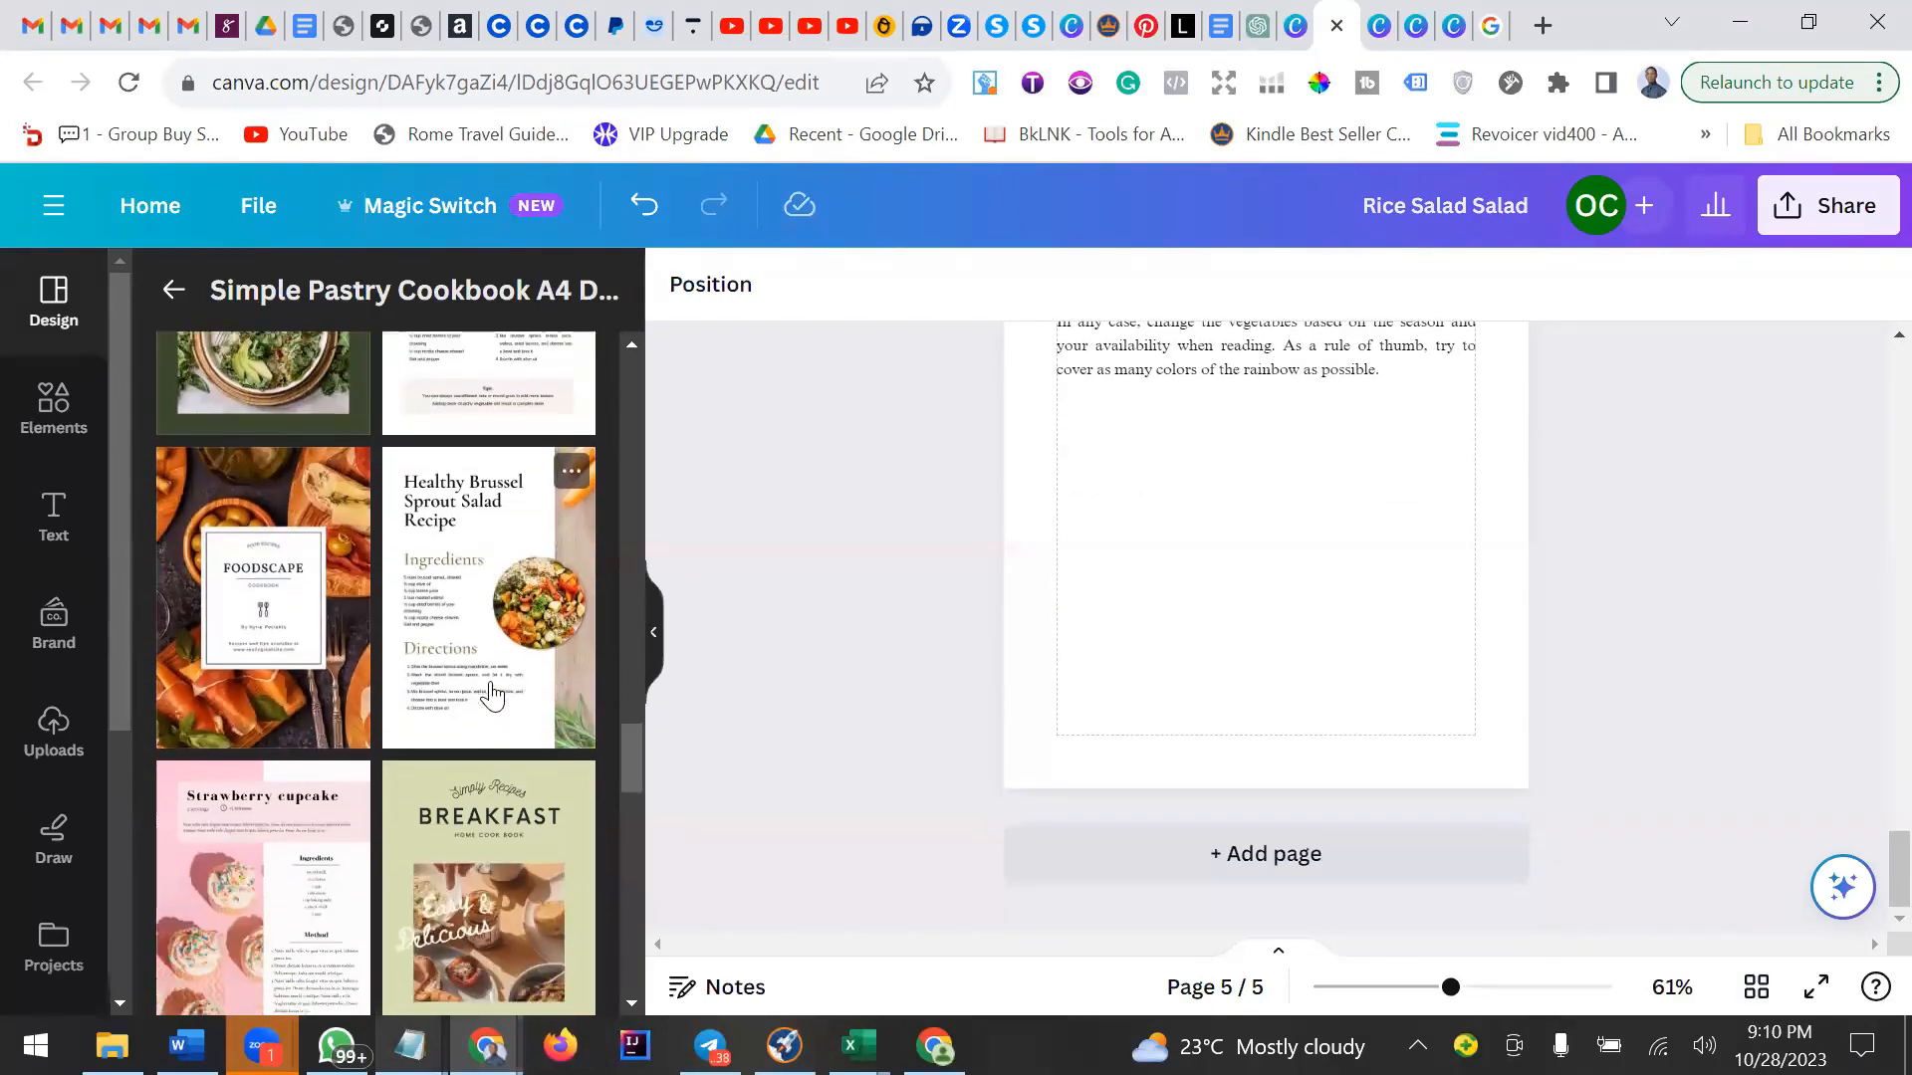
Try to add the Healthy Brussel Sprout Salad Recipe template as a page, then close its prompt.
{"action": "left_click", "coordinate": [521, 610]}
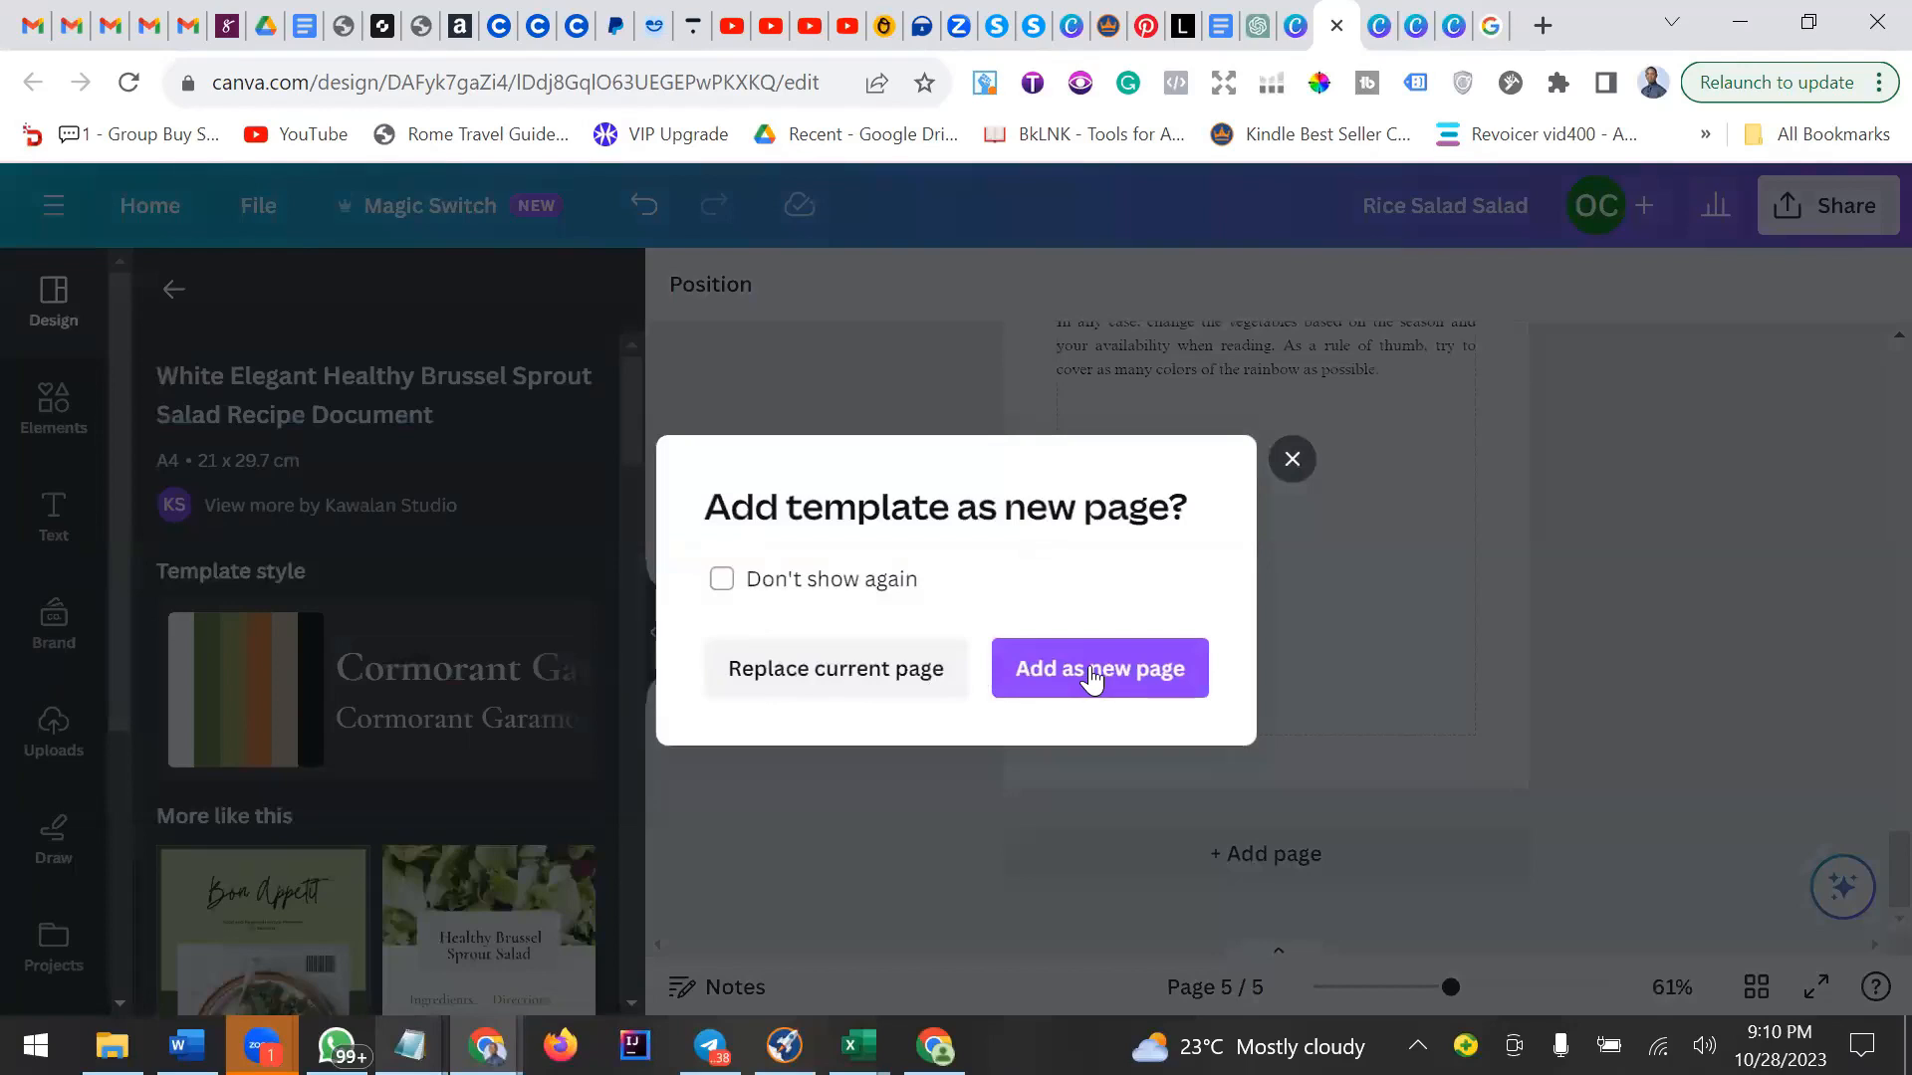
{"action": "left_click", "coordinate": [1794, 549]}
Duplicate page 5 to create a new page 6.
{"action": "scroll", "coordinate": [1404, 576], "scroll_direction": "up", "scroll_amount": 5}
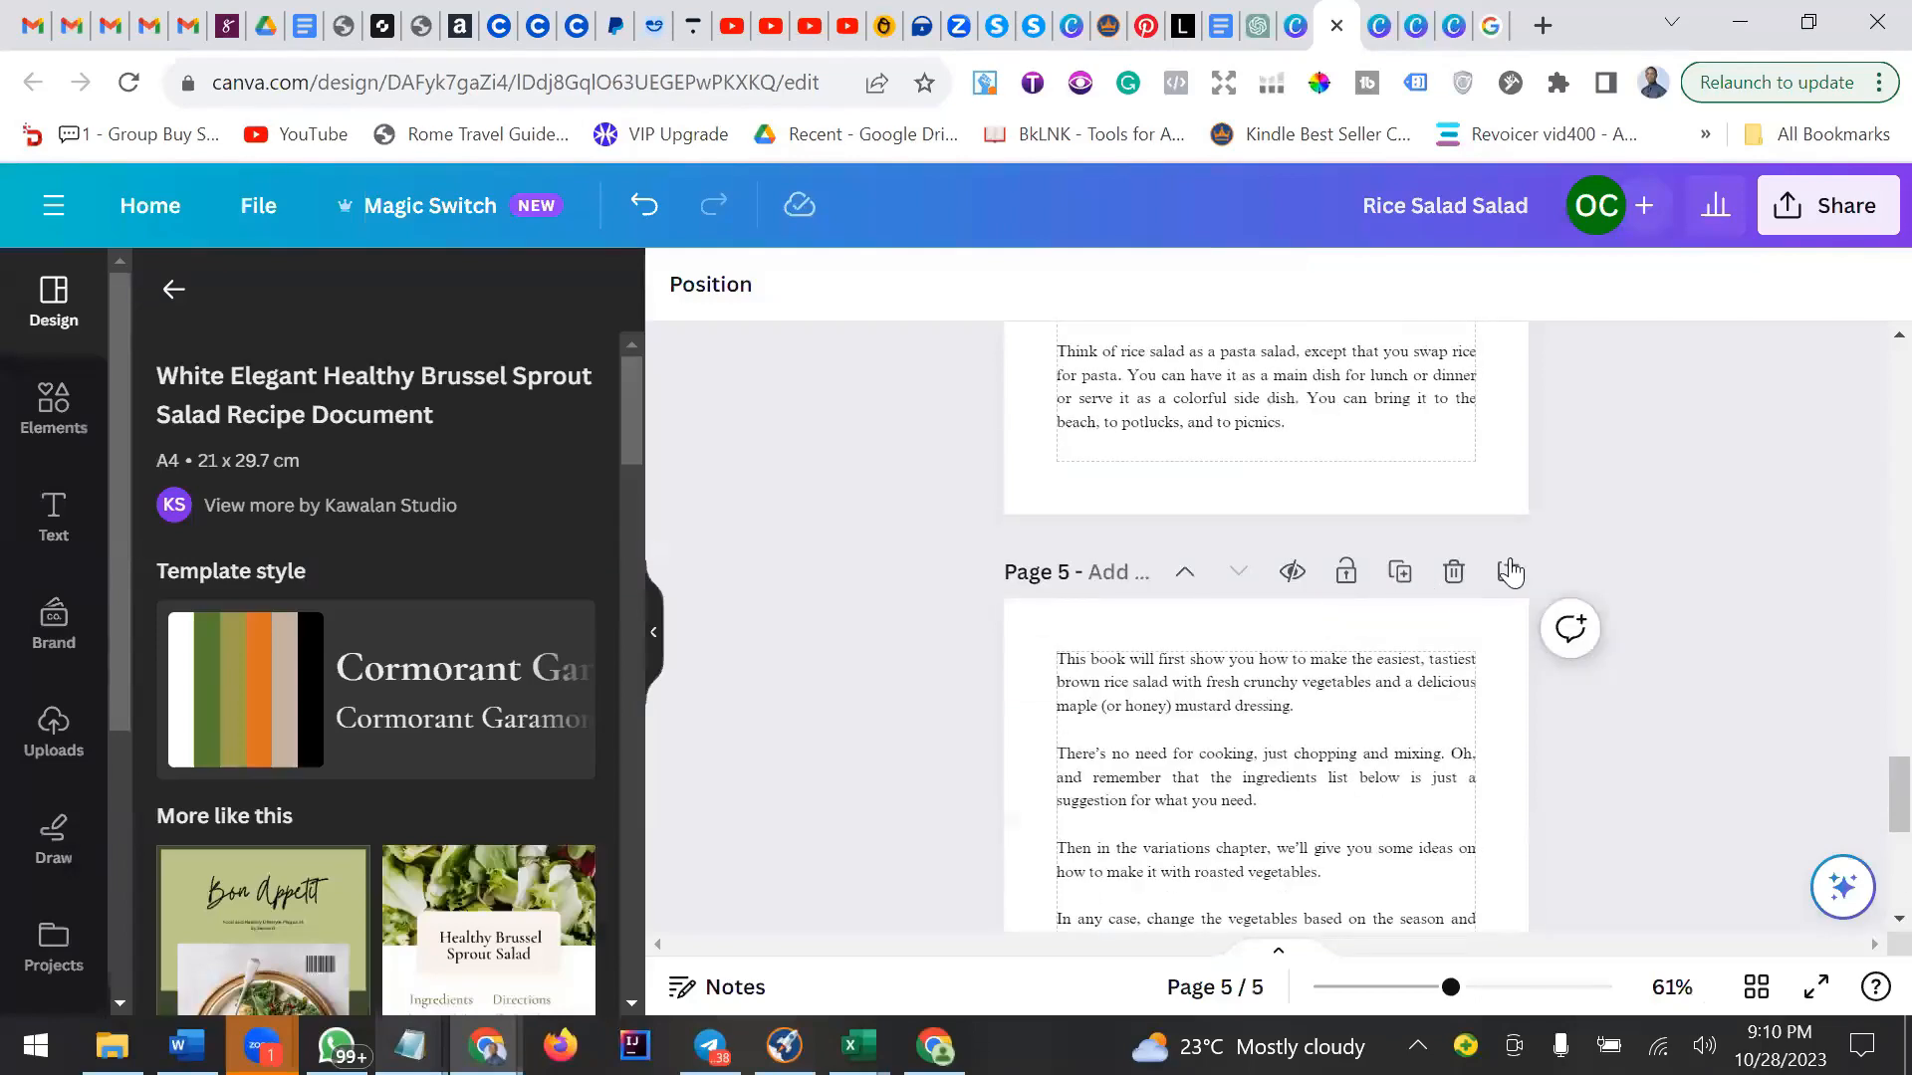
{"action": "left_click", "coordinate": [1400, 573]}
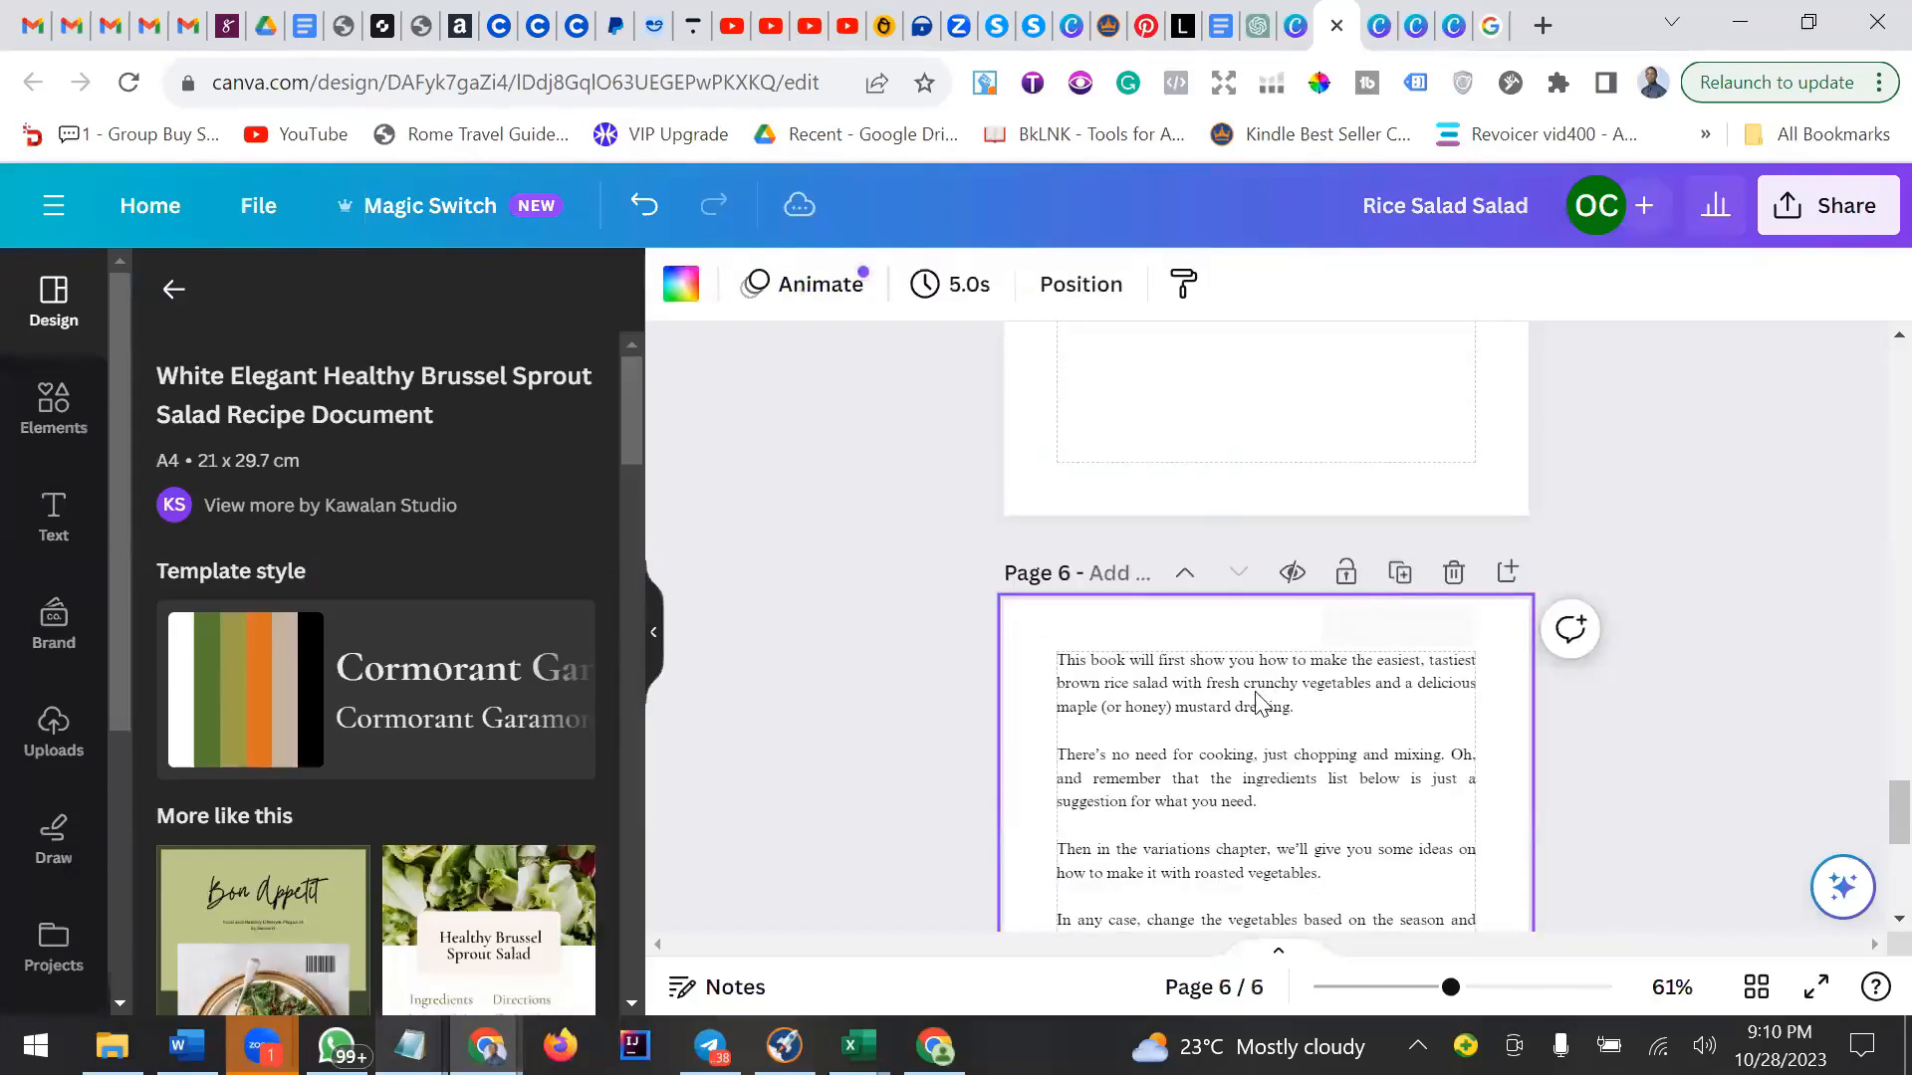
Browse the similar recipe templates for a suitable recipe page layout.
{"action": "scroll", "coordinate": [1259, 703], "scroll_direction": "down", "scroll_amount": 3}
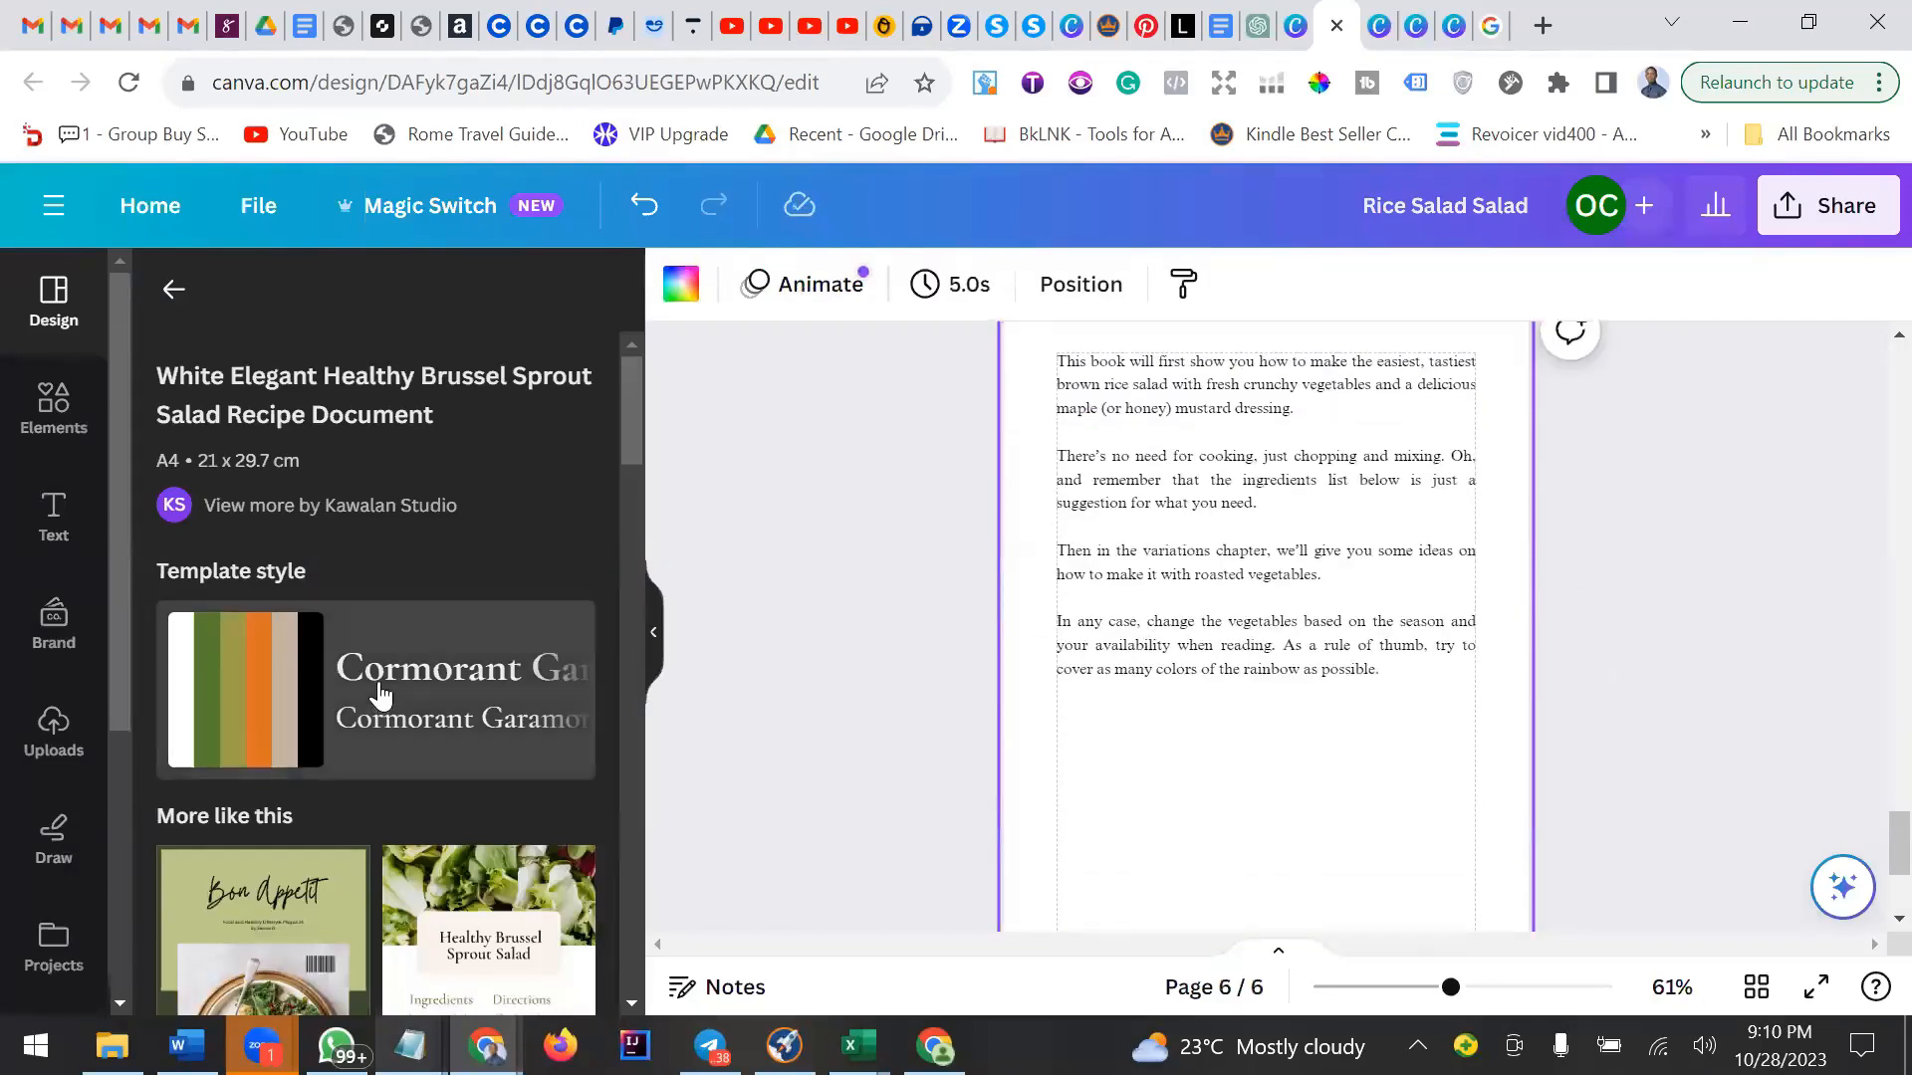
{"action": "scroll", "coordinate": [385, 693], "scroll_direction": "down", "scroll_amount": 3}
{"action": "scroll", "coordinate": [384, 693], "scroll_direction": "down", "scroll_amount": 3}
{"action": "scroll", "coordinate": [385, 693], "scroll_direction": "up", "scroll_amount": 6}
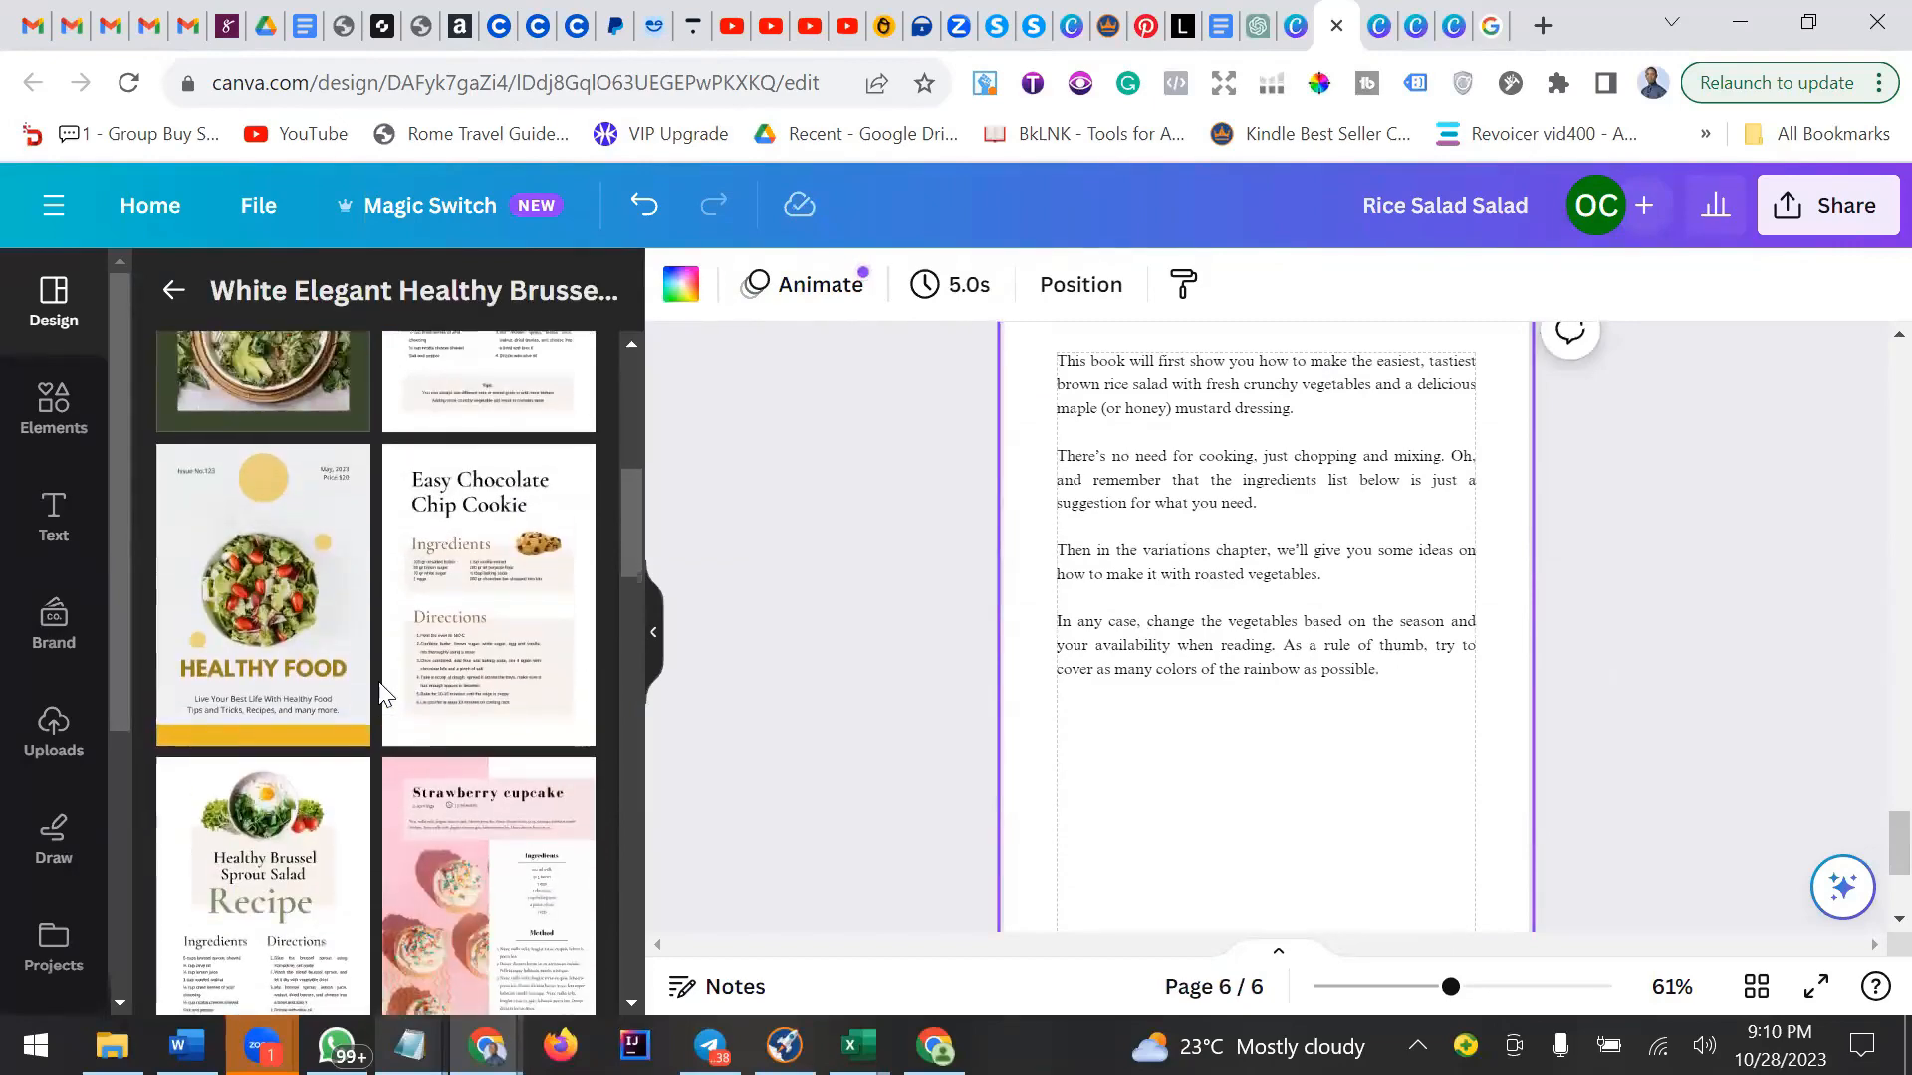
{"action": "scroll", "coordinate": [381, 685], "scroll_direction": "down", "scroll_amount": 10}
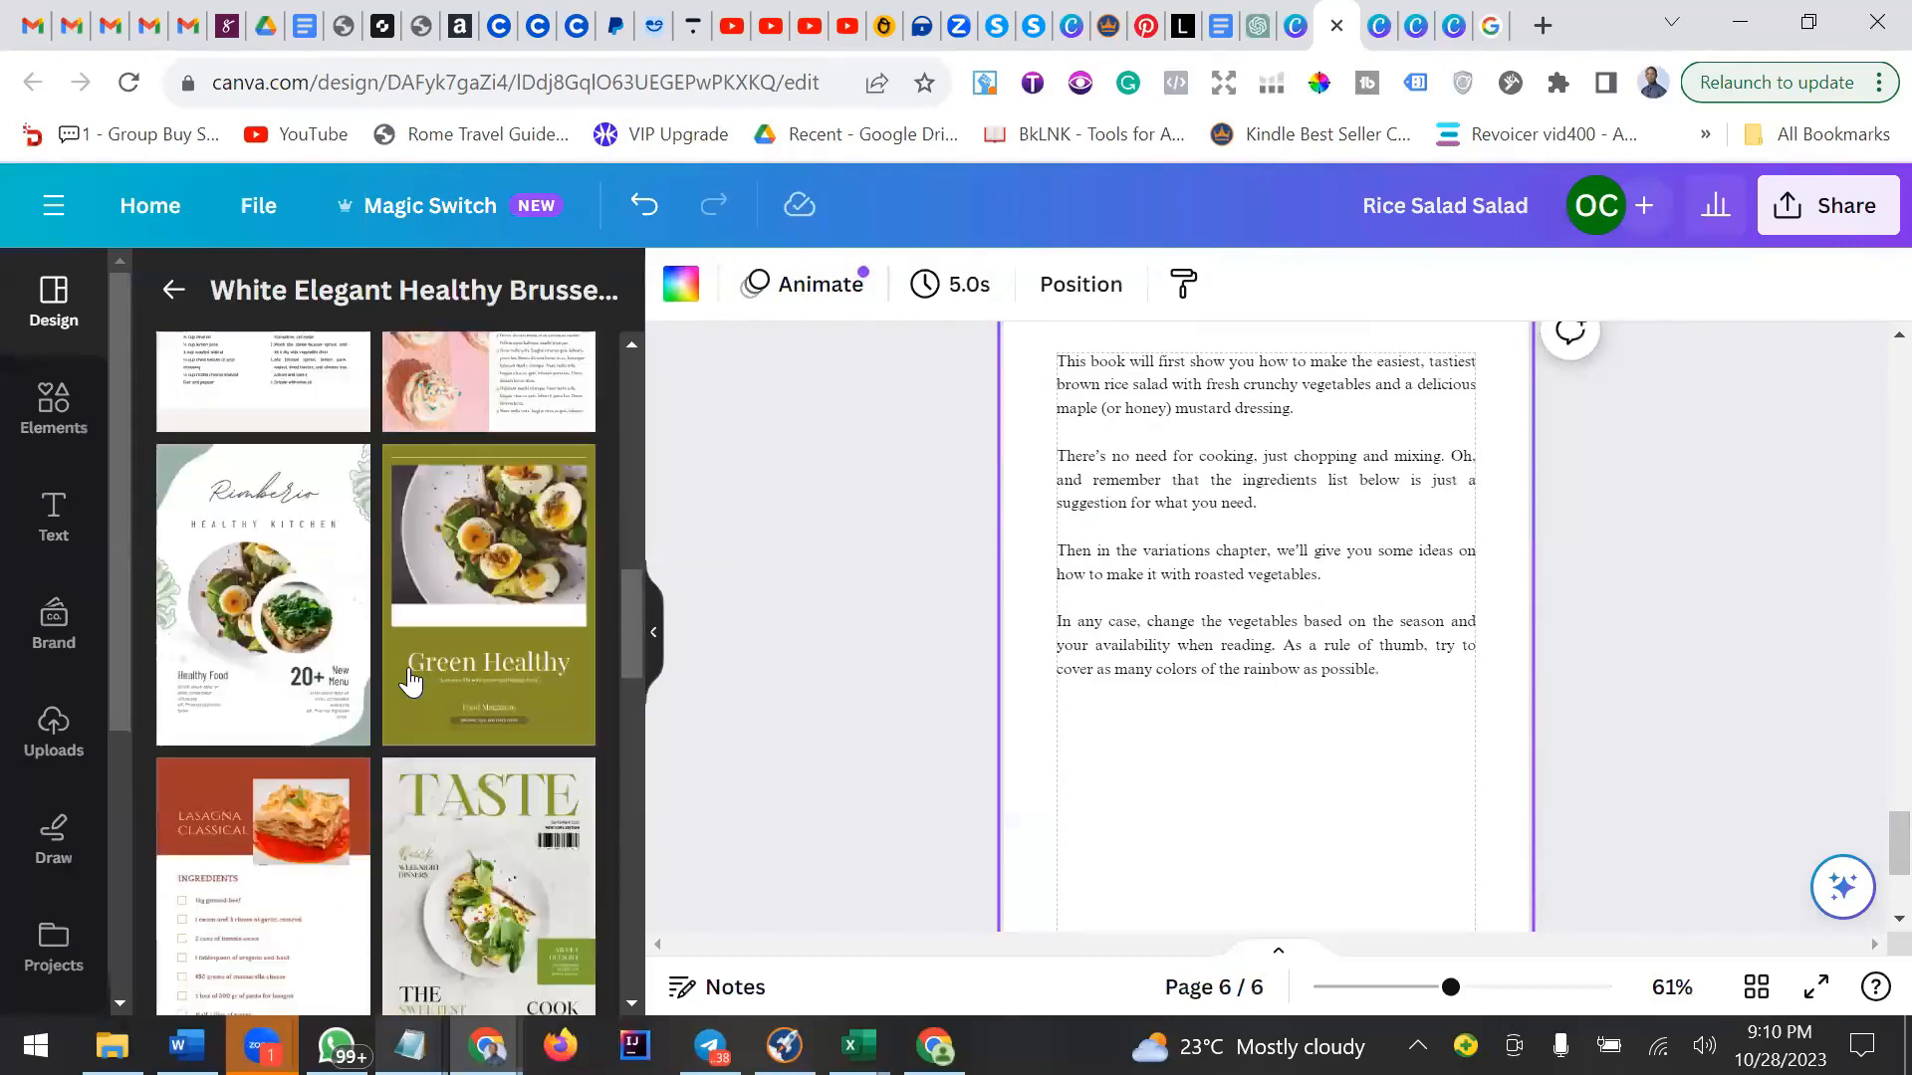
{"action": "scroll", "coordinate": [424, 675], "scroll_direction": "up", "scroll_amount": 10}
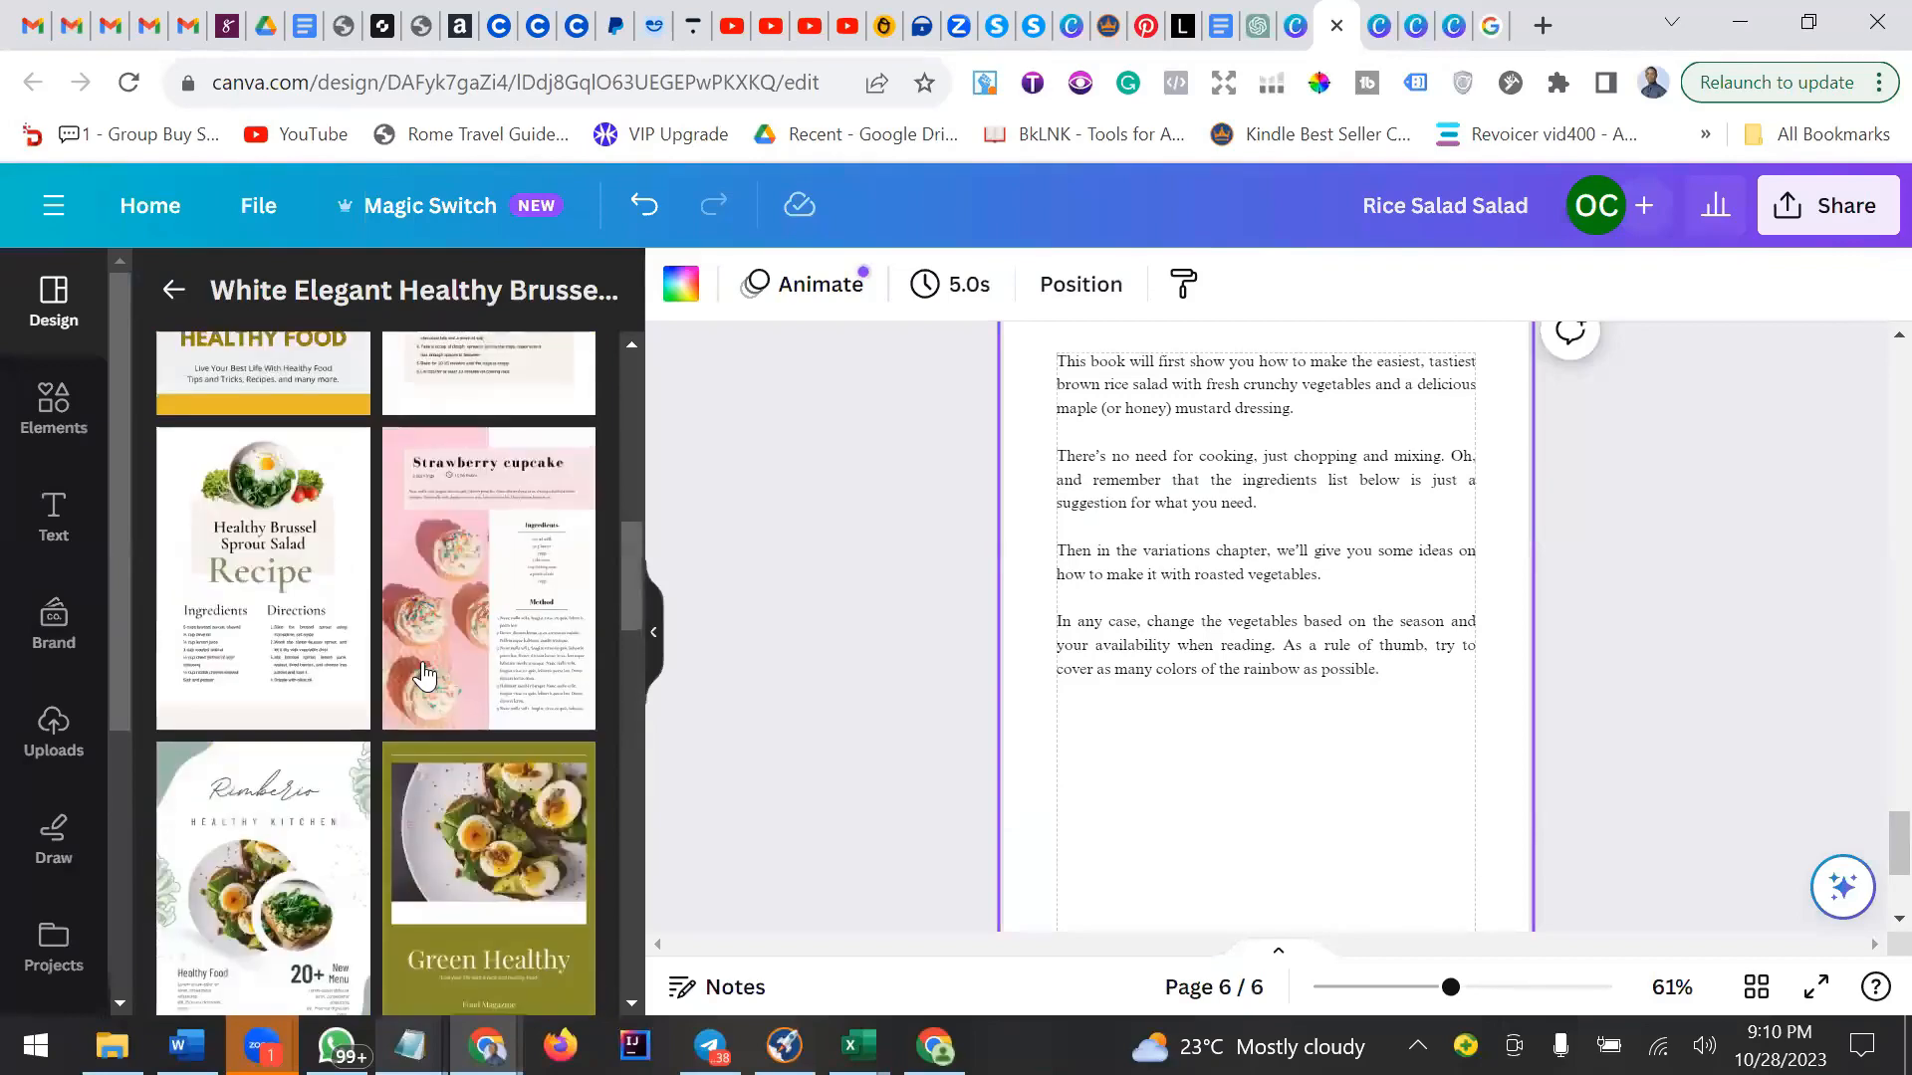
{"action": "scroll", "coordinate": [424, 676], "scroll_direction": "down", "scroll_amount": 5}
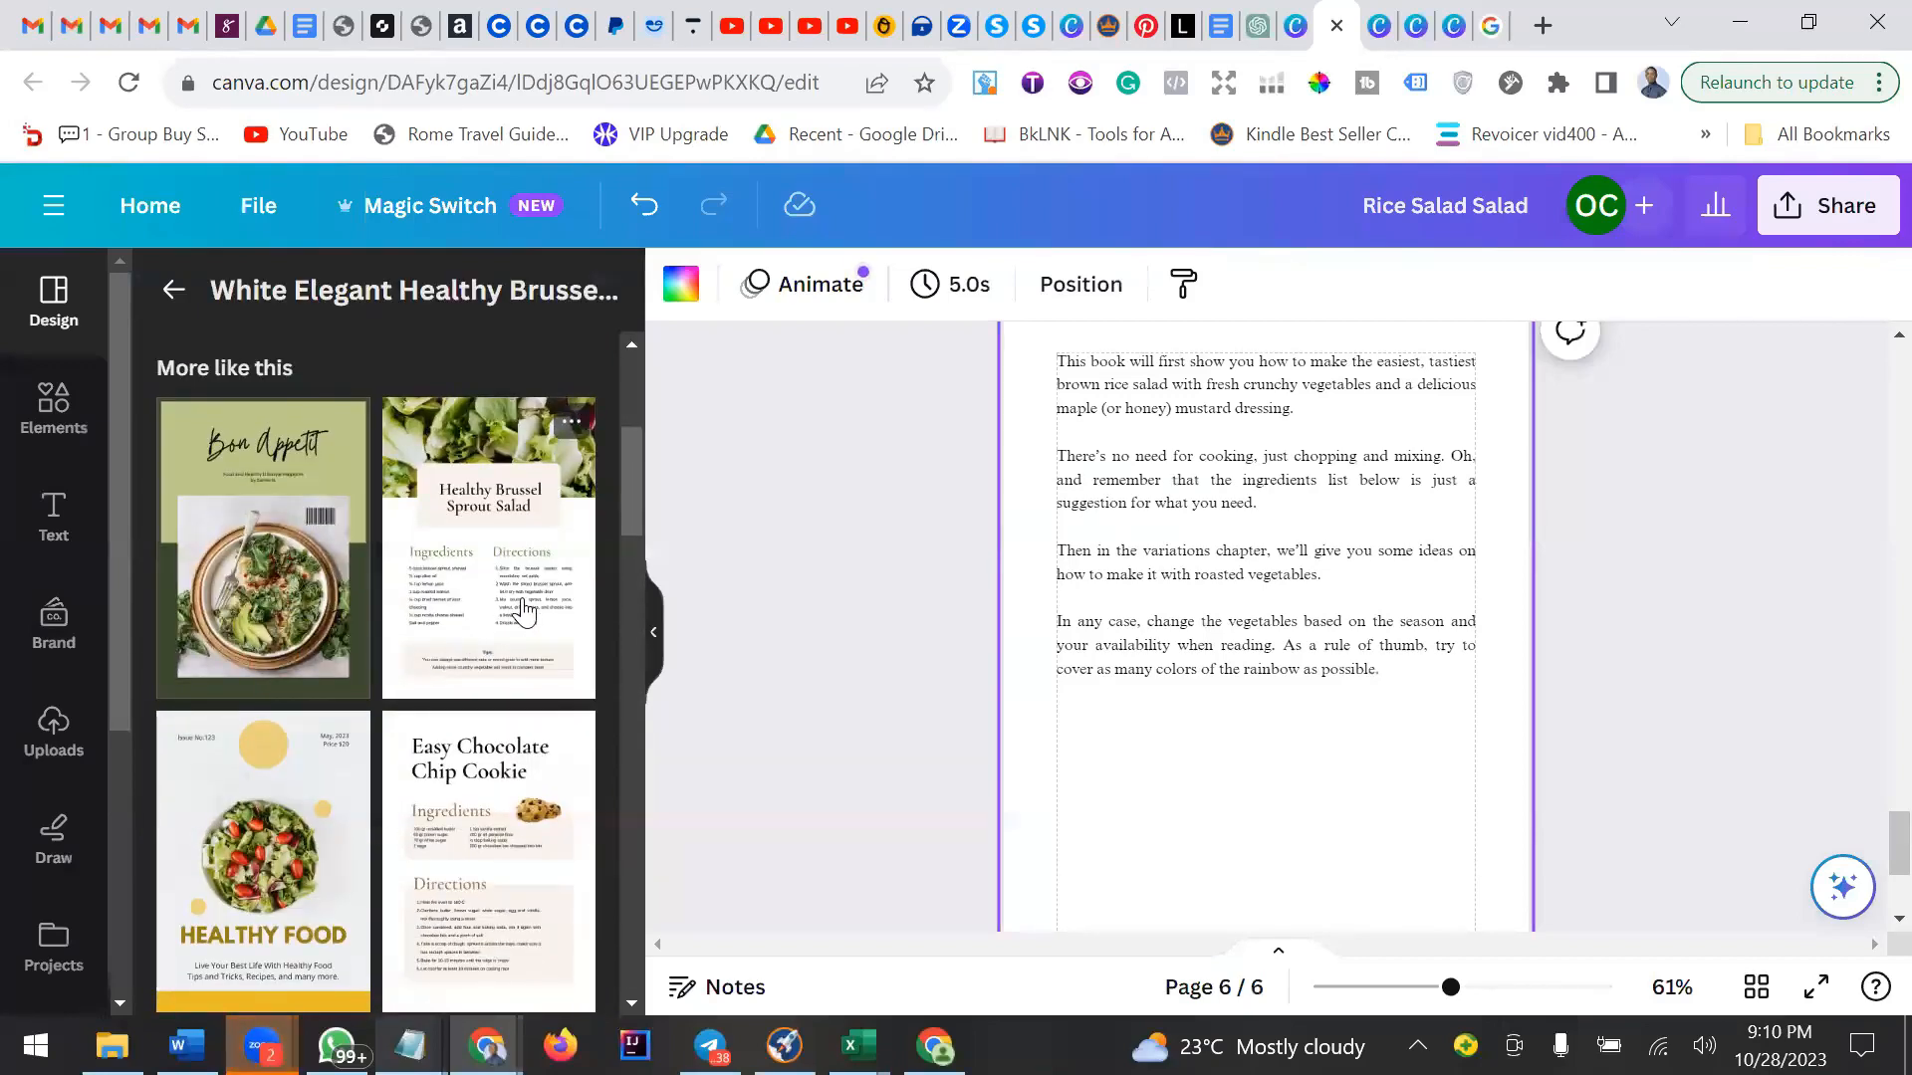
{"action": "scroll", "coordinate": [525, 611], "scroll_direction": "down", "scroll_amount": 5}
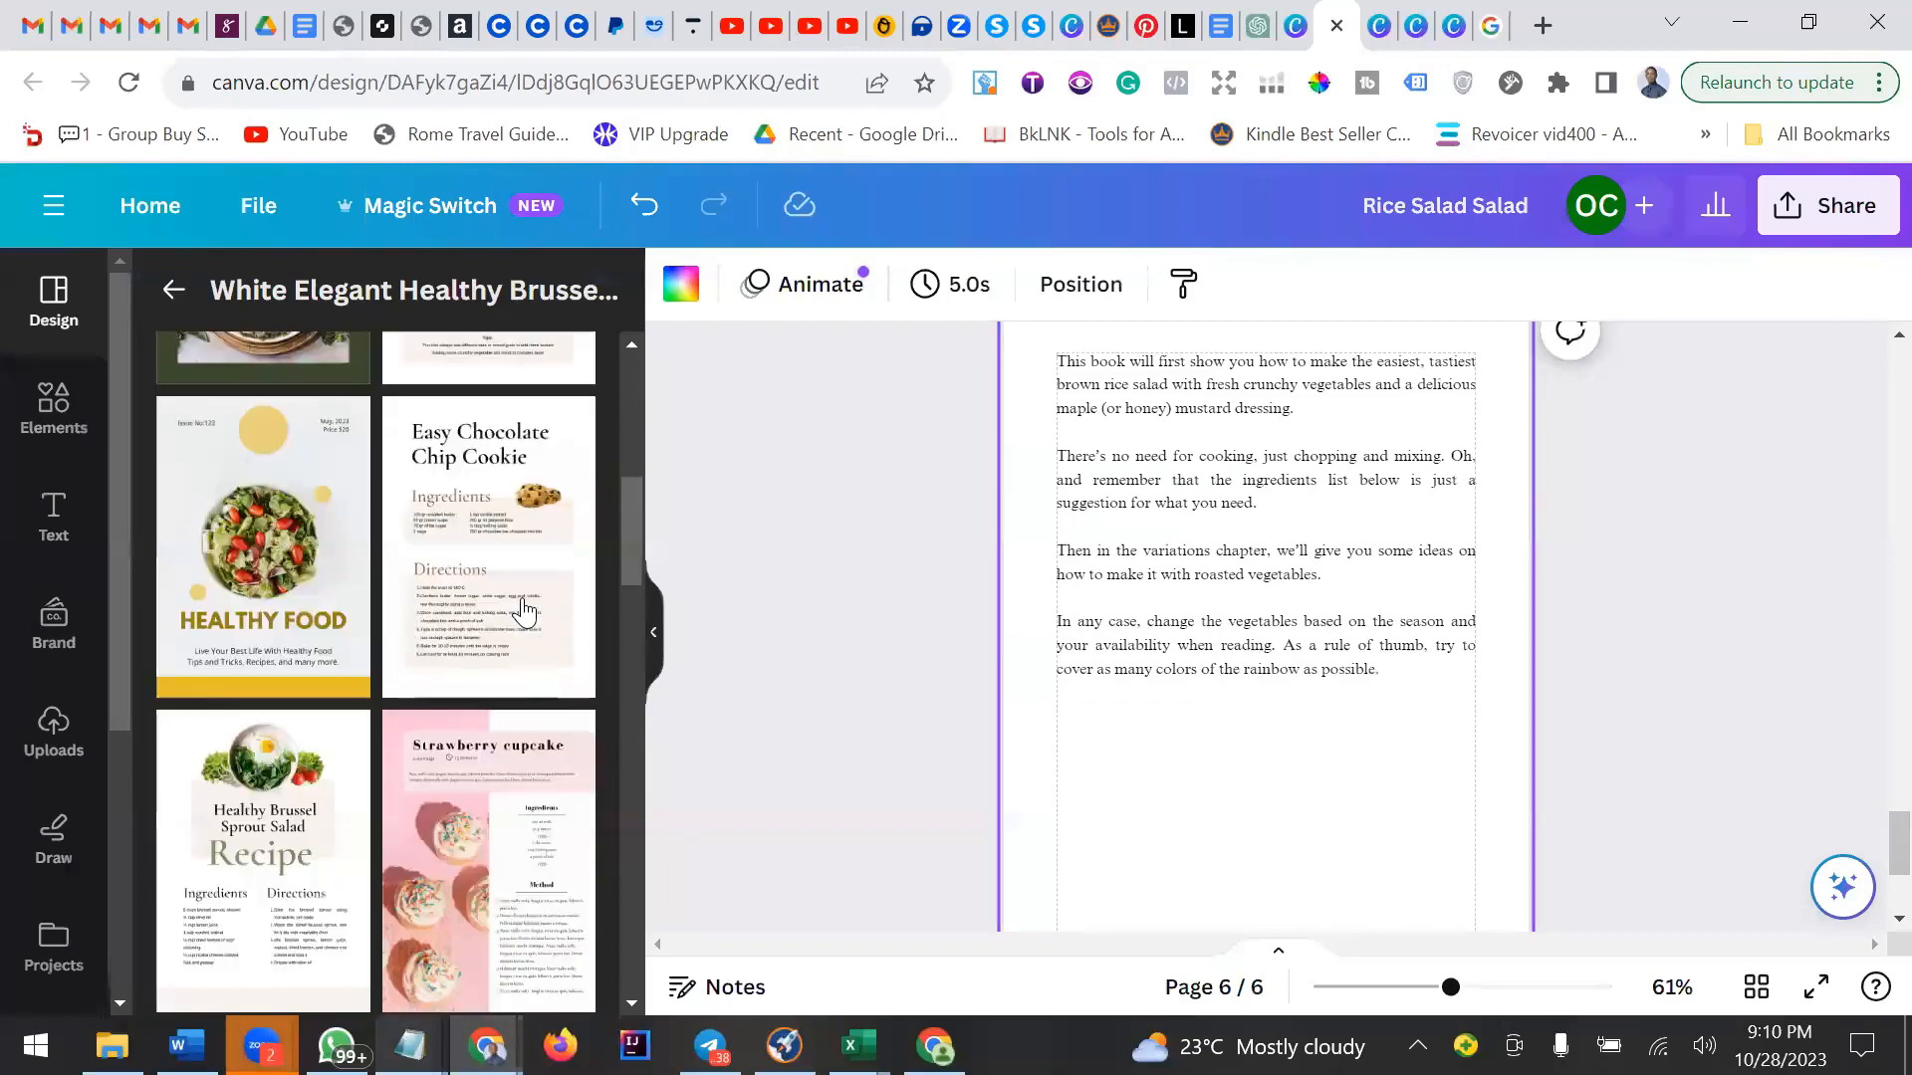
{"action": "scroll", "coordinate": [525, 611], "scroll_direction": "up", "scroll_amount": 3}
{"action": "scroll", "coordinate": [524, 611], "scroll_direction": "down", "scroll_amount": 10}
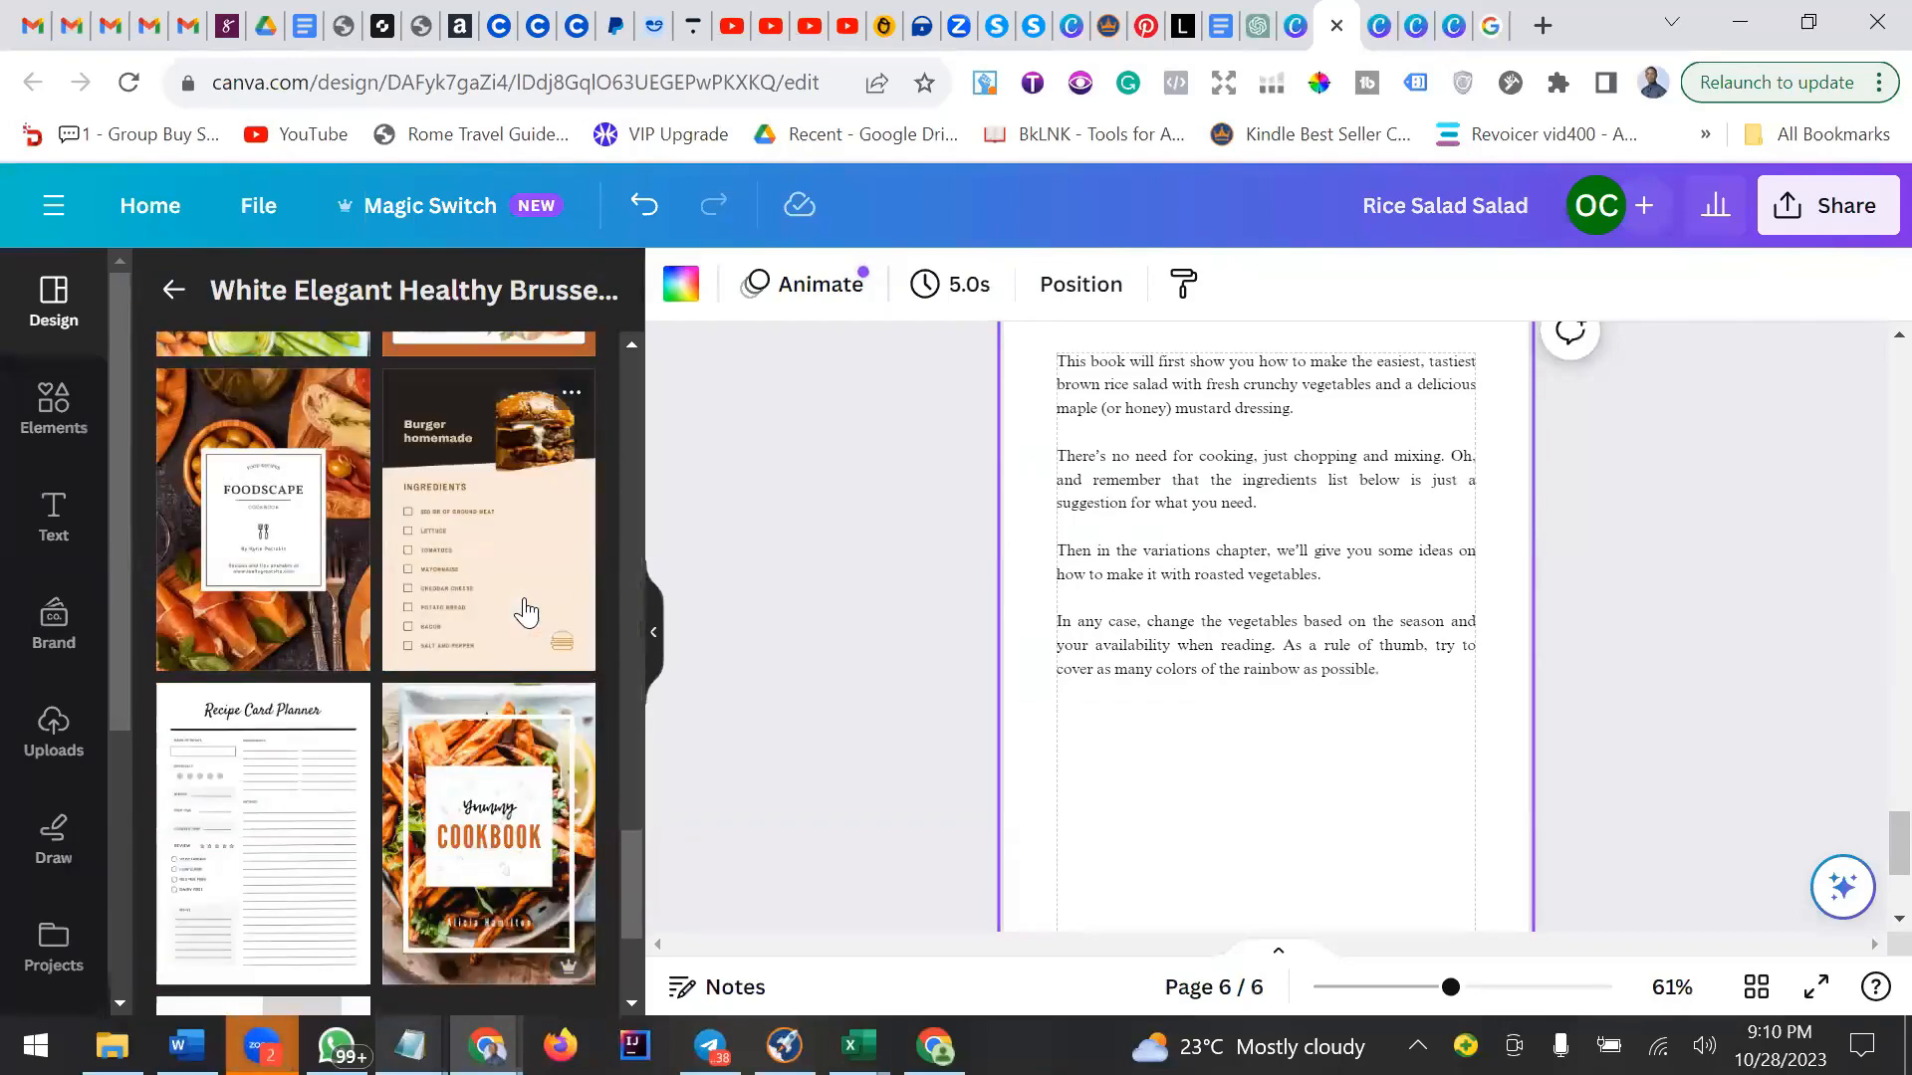
{"action": "scroll", "coordinate": [525, 612], "scroll_direction": "down", "scroll_amount": 3}
{"action": "scroll", "coordinate": [525, 611], "scroll_direction": "up", "scroll_amount": 3}
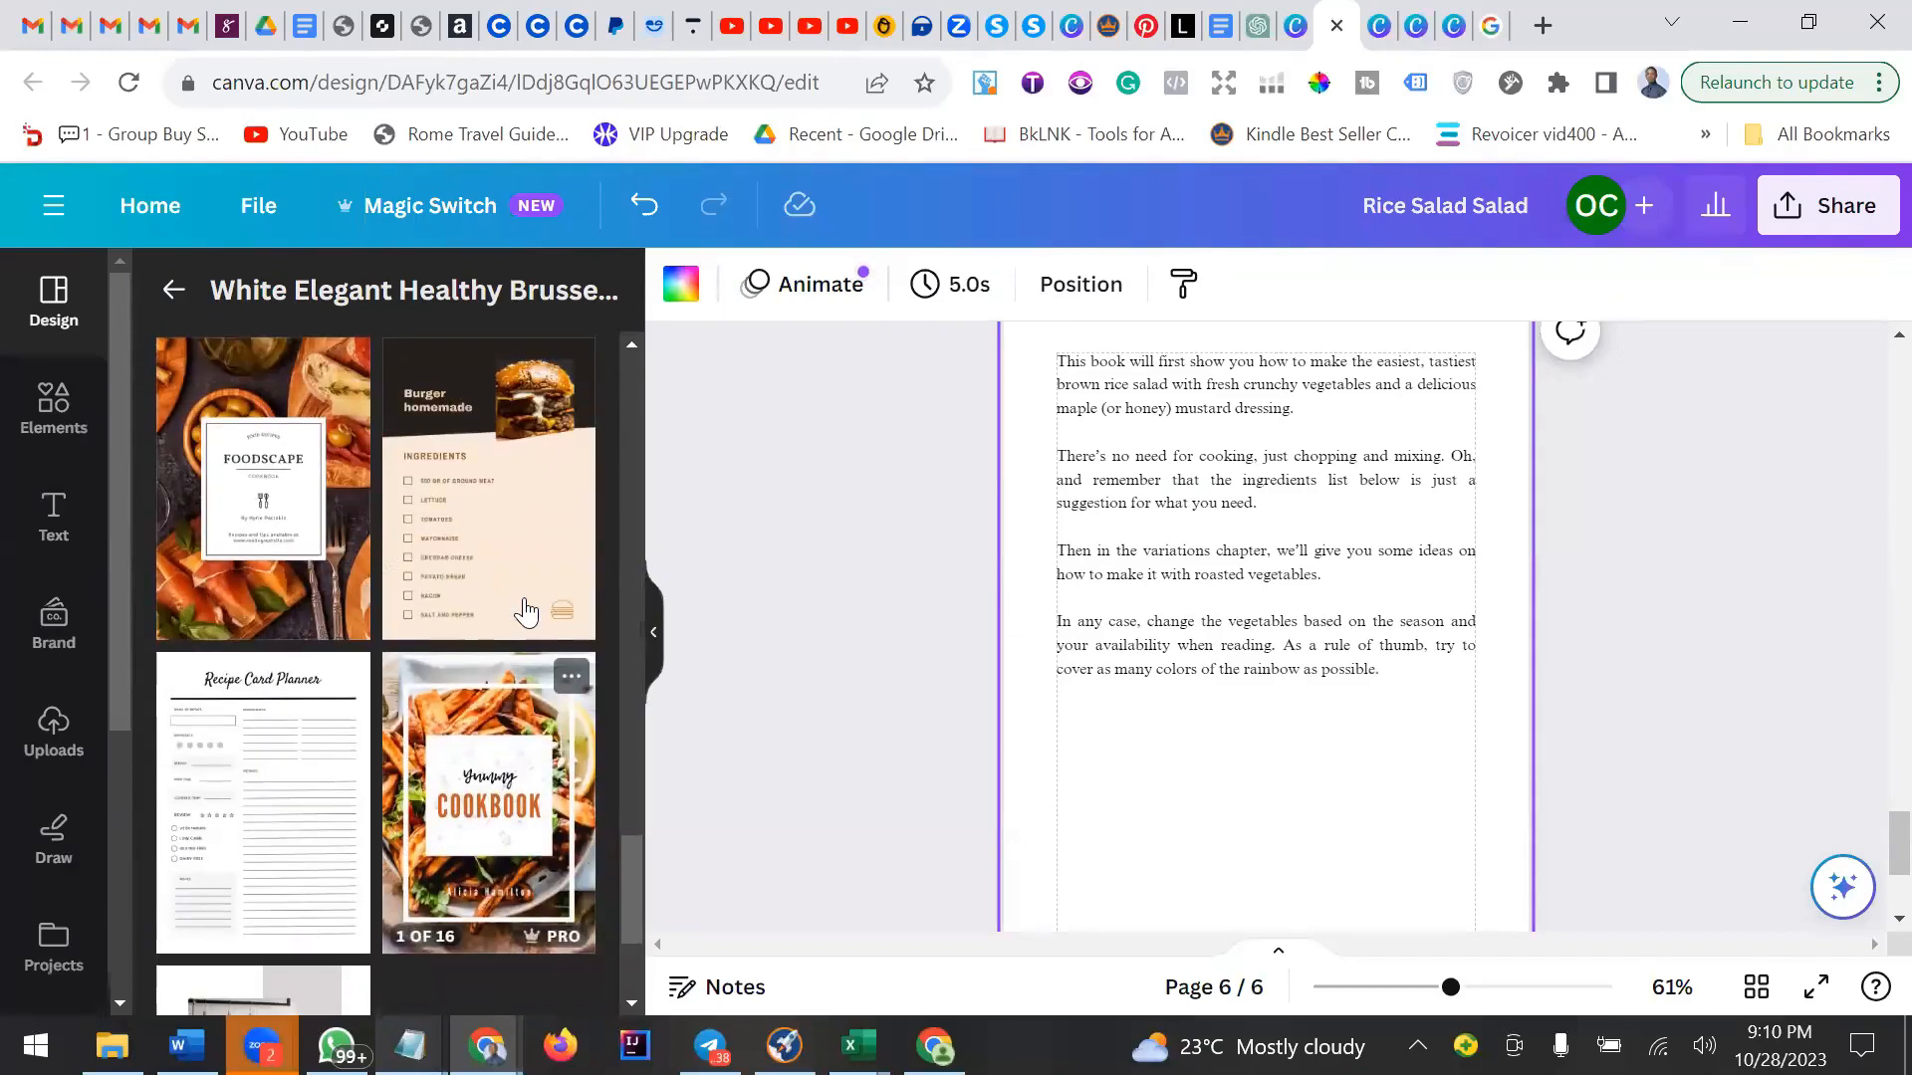
{"action": "scroll", "coordinate": [525, 611], "scroll_direction": "up", "scroll_amount": 1}
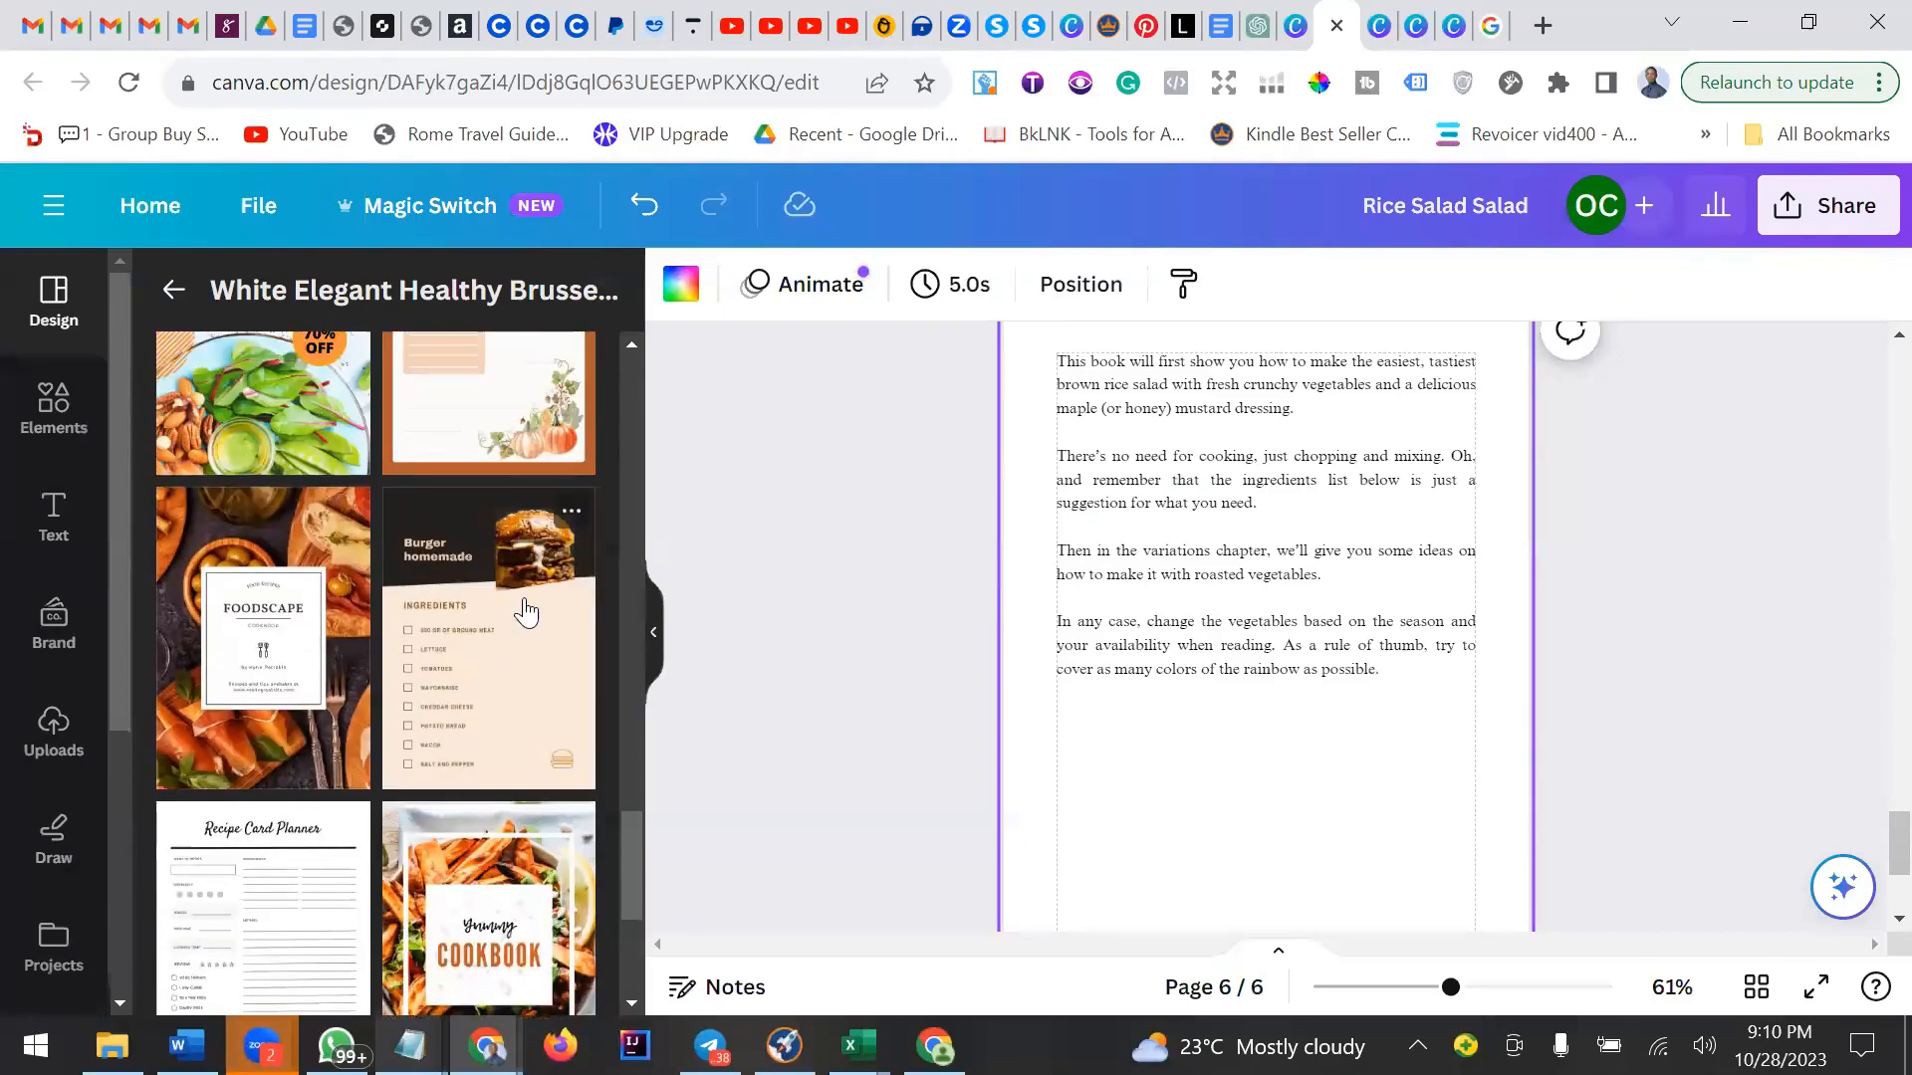
{"action": "scroll", "coordinate": [524, 612], "scroll_direction": "up", "scroll_amount": 5}
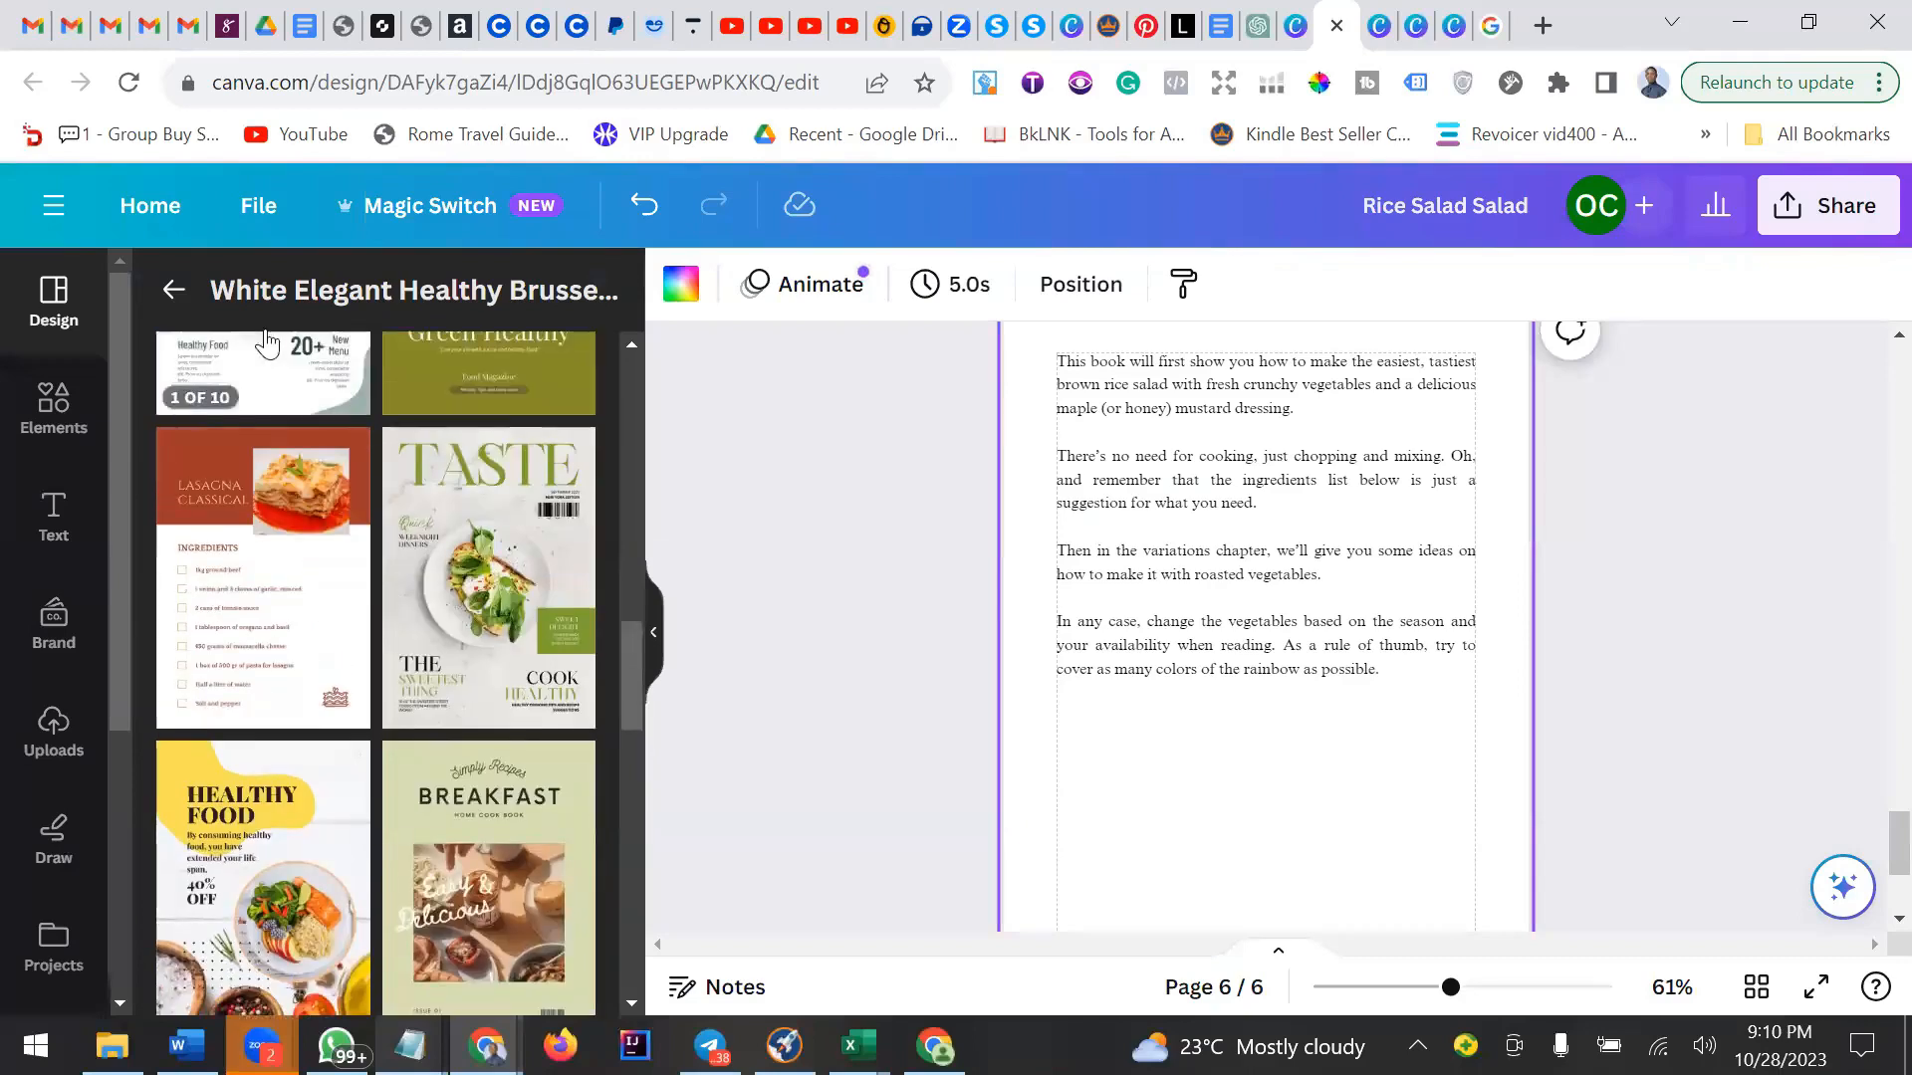
Browse the cookbook search results and the Simple Pastry Cookbook pages for a recipe page layout.
{"action": "left_click", "coordinate": [174, 290]}
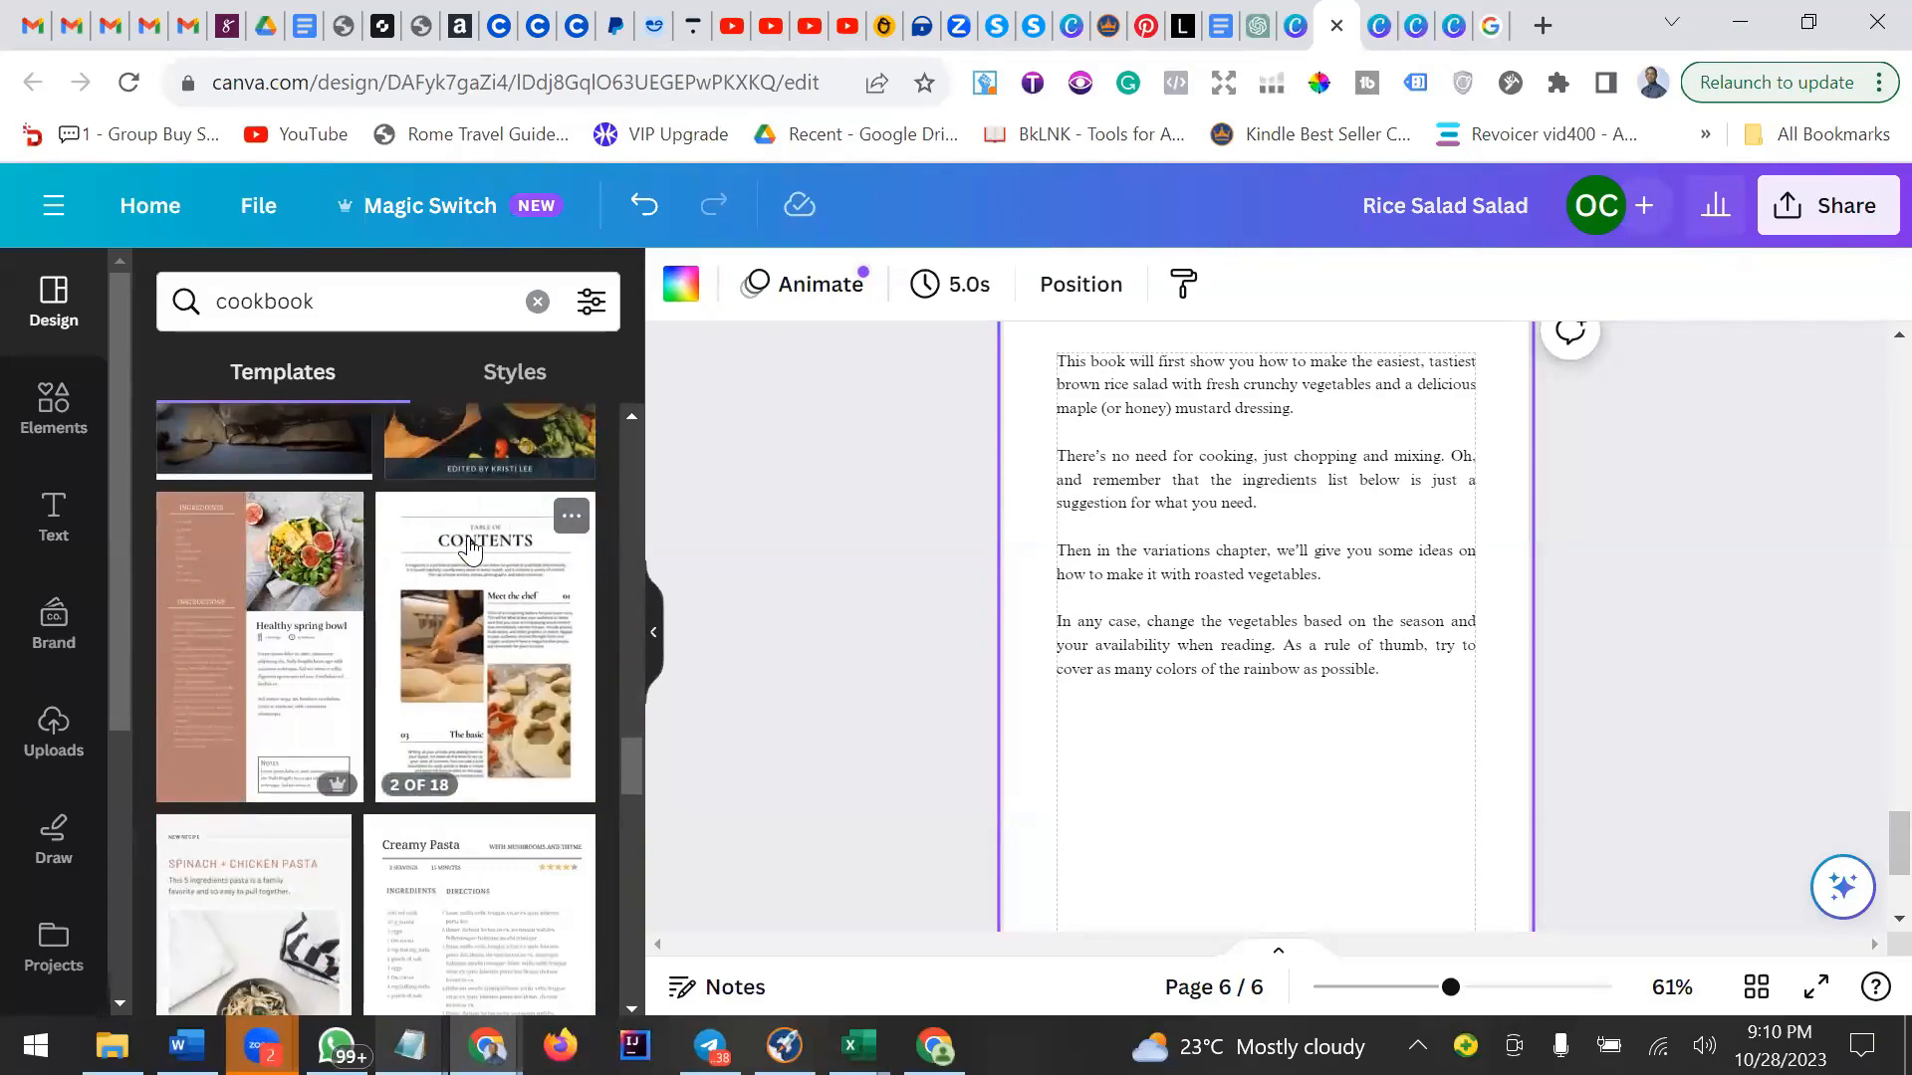
{"action": "left_click", "coordinate": [490, 606]}
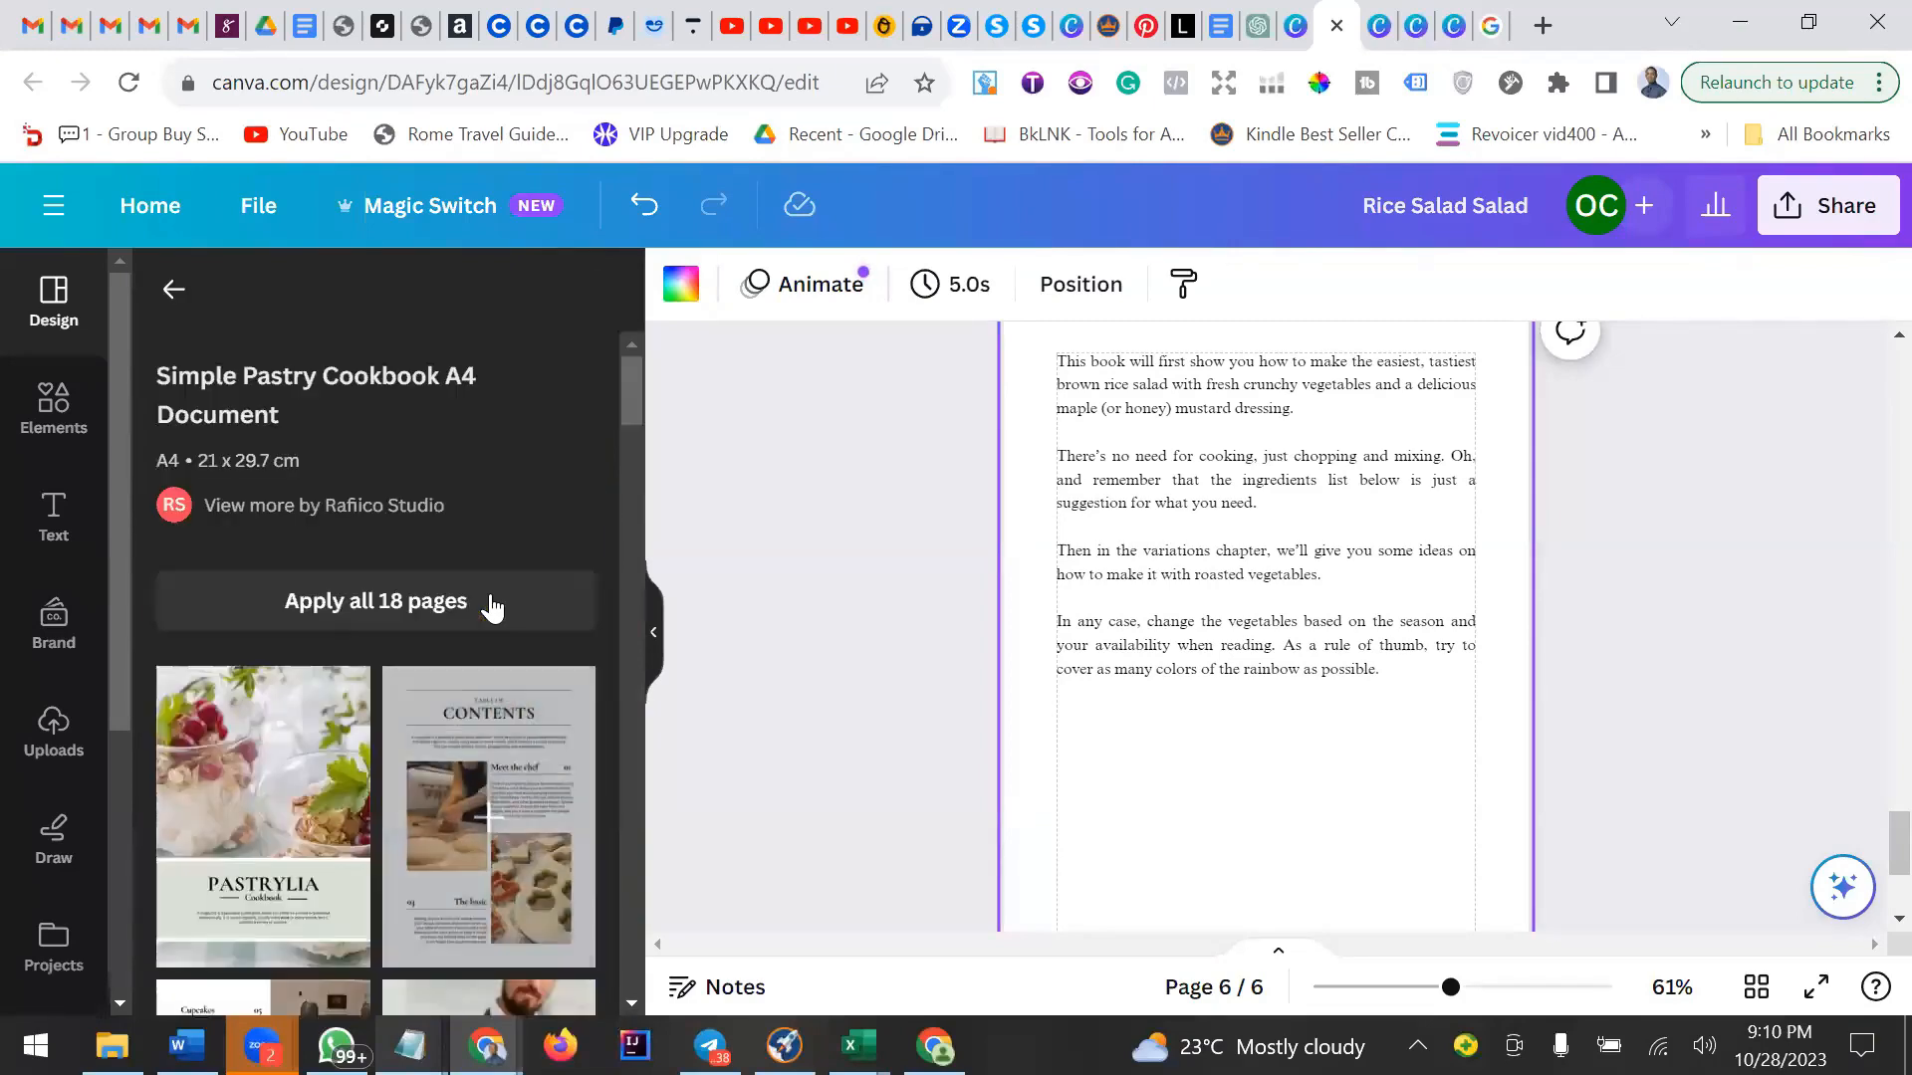
{"action": "scroll", "coordinate": [491, 605], "scroll_direction": "down", "scroll_amount": 3}
{"action": "scroll", "coordinate": [490, 606], "scroll_direction": "down", "scroll_amount": 5}
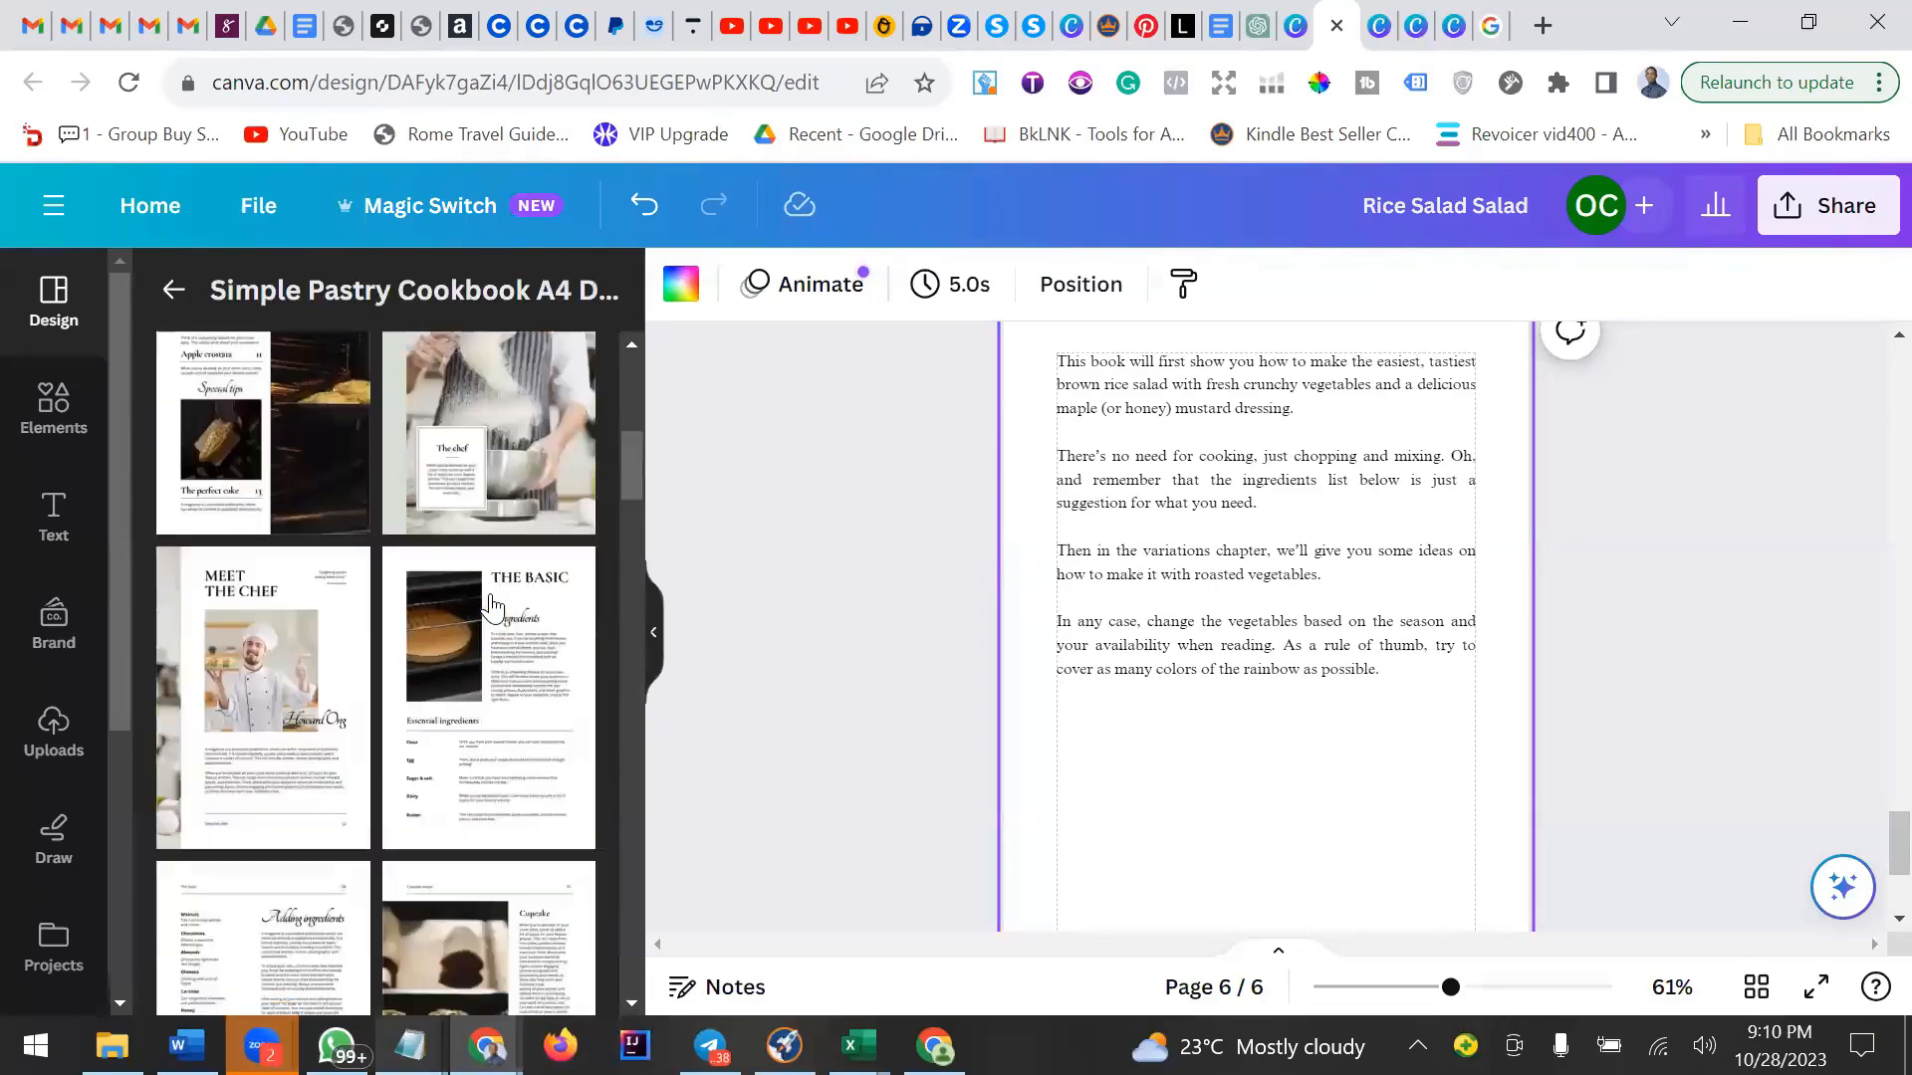
{"action": "scroll", "coordinate": [491, 606], "scroll_direction": "down", "scroll_amount": 6}
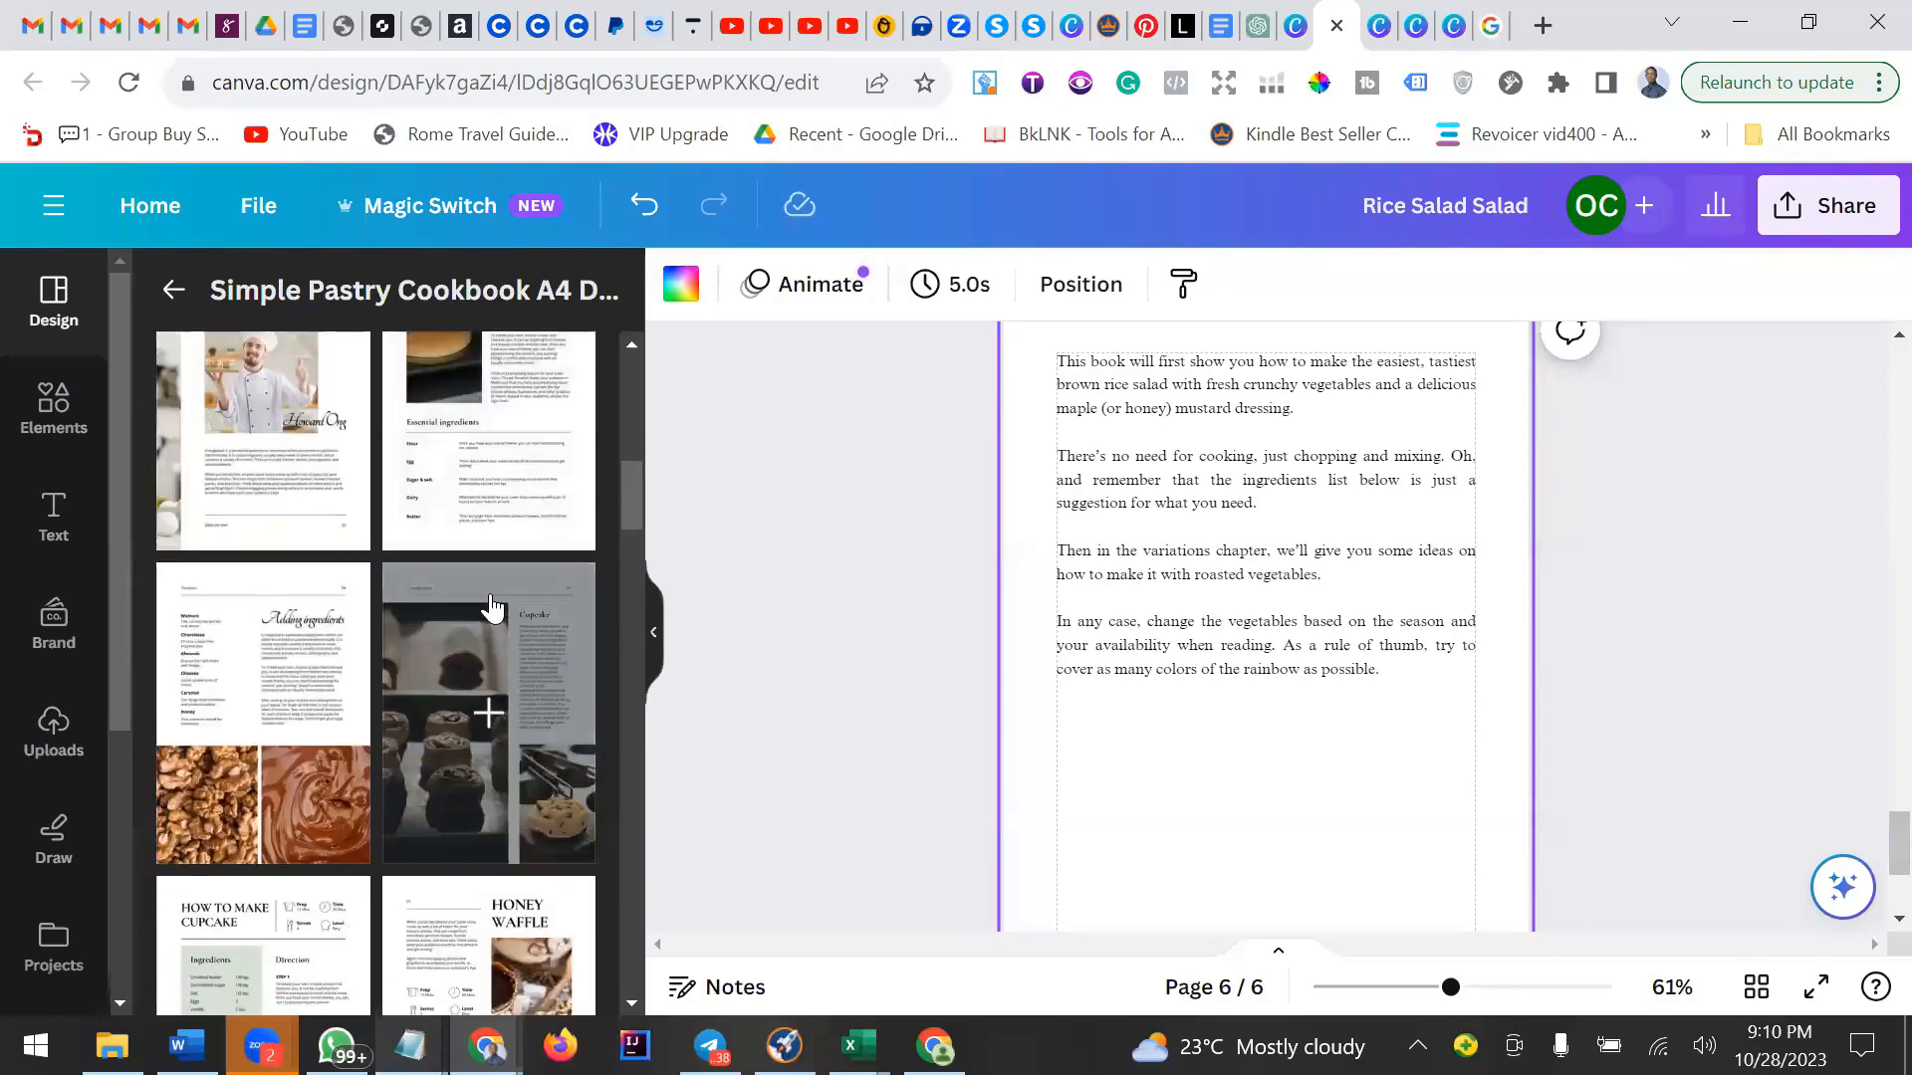
{"action": "scroll", "coordinate": [491, 605], "scroll_direction": "down", "scroll_amount": 6}
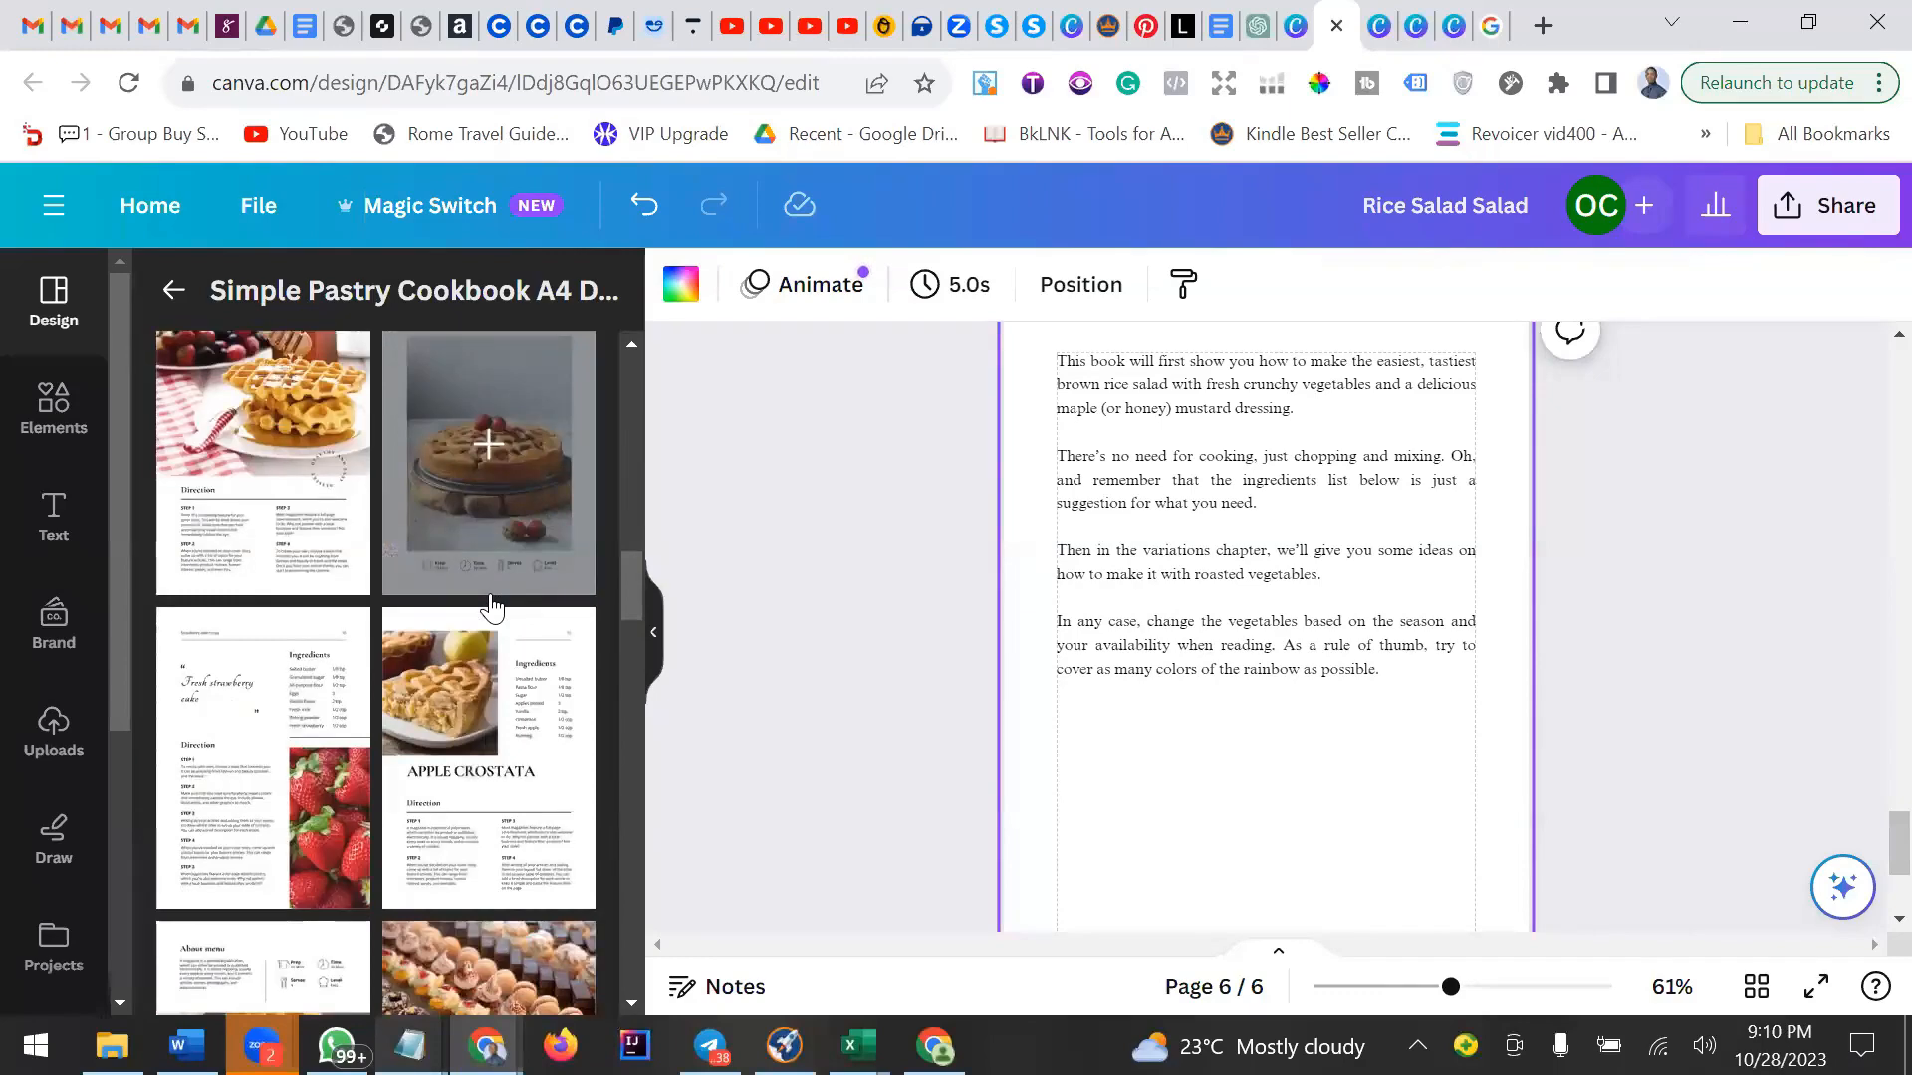
{"action": "scroll", "coordinate": [490, 605], "scroll_direction": "down", "scroll_amount": 3}
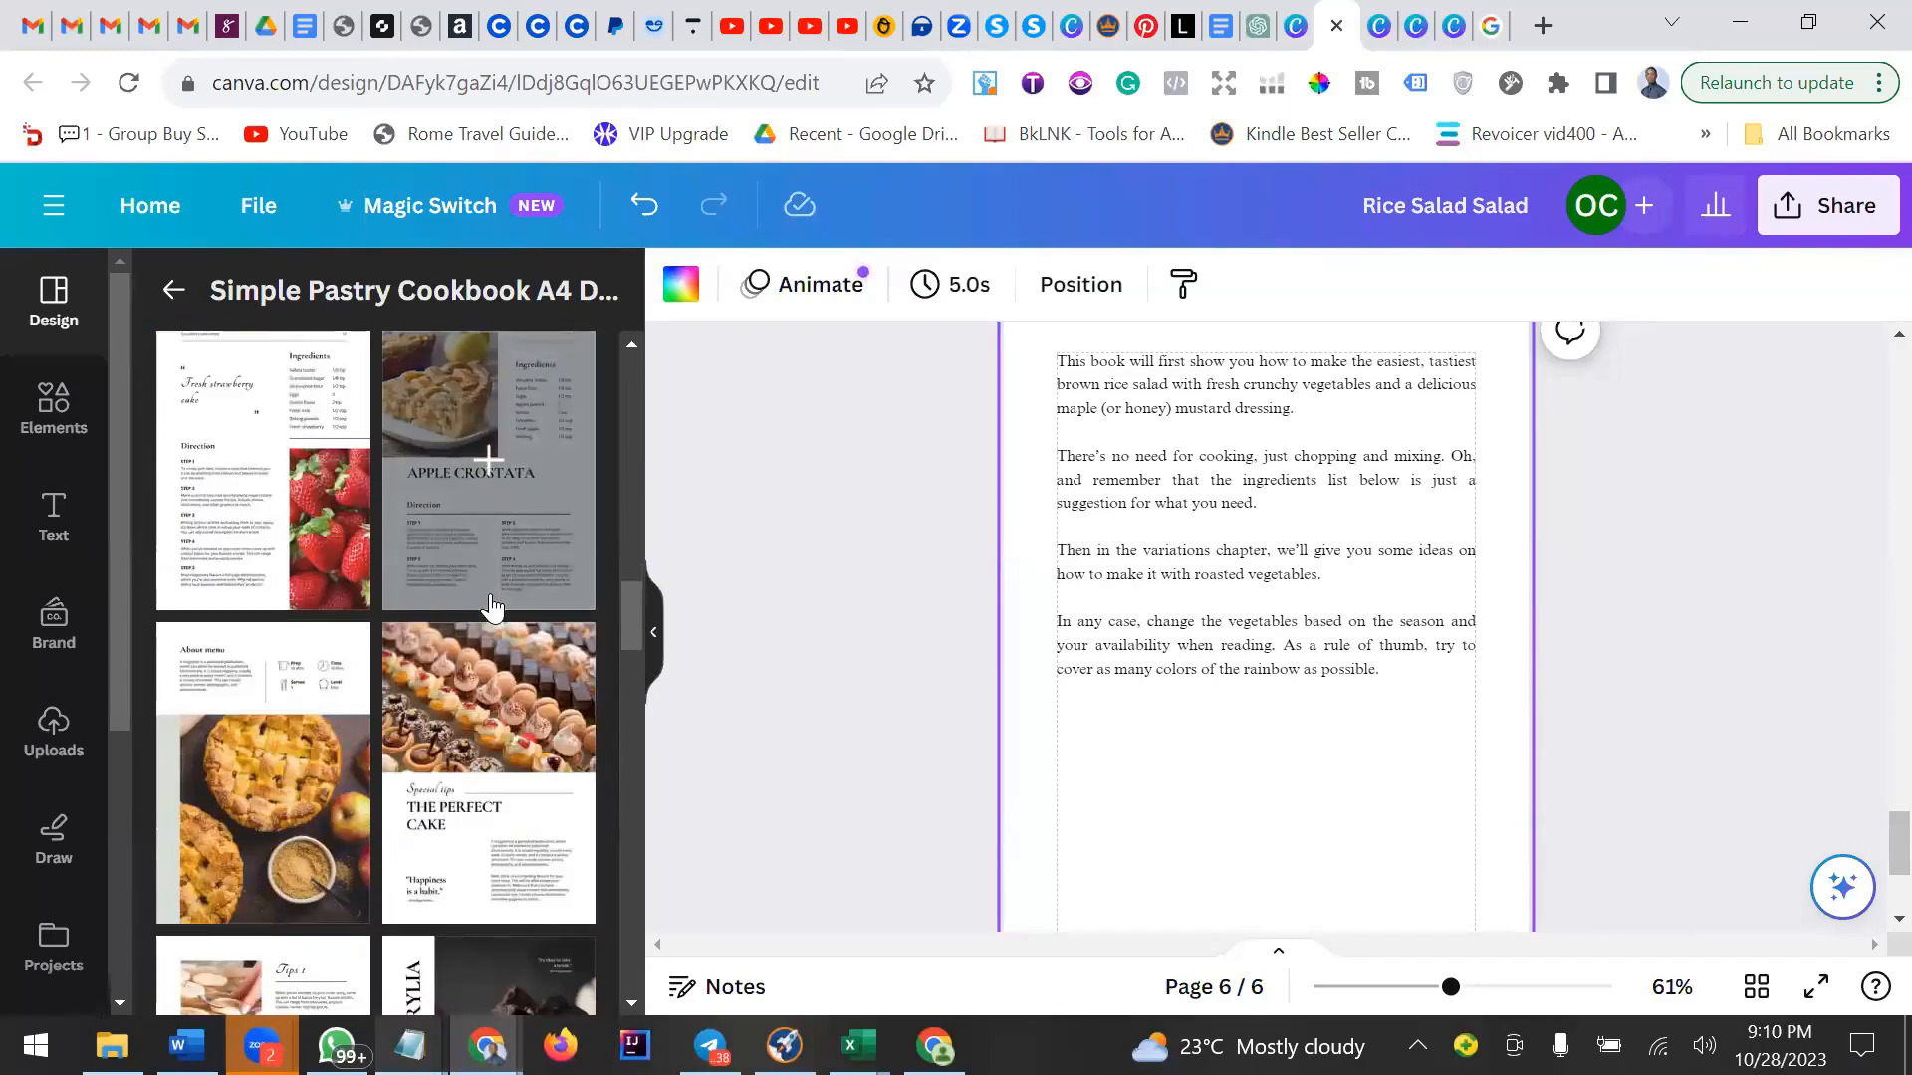
{"action": "scroll", "coordinate": [491, 606], "scroll_direction": "down", "scroll_amount": 6}
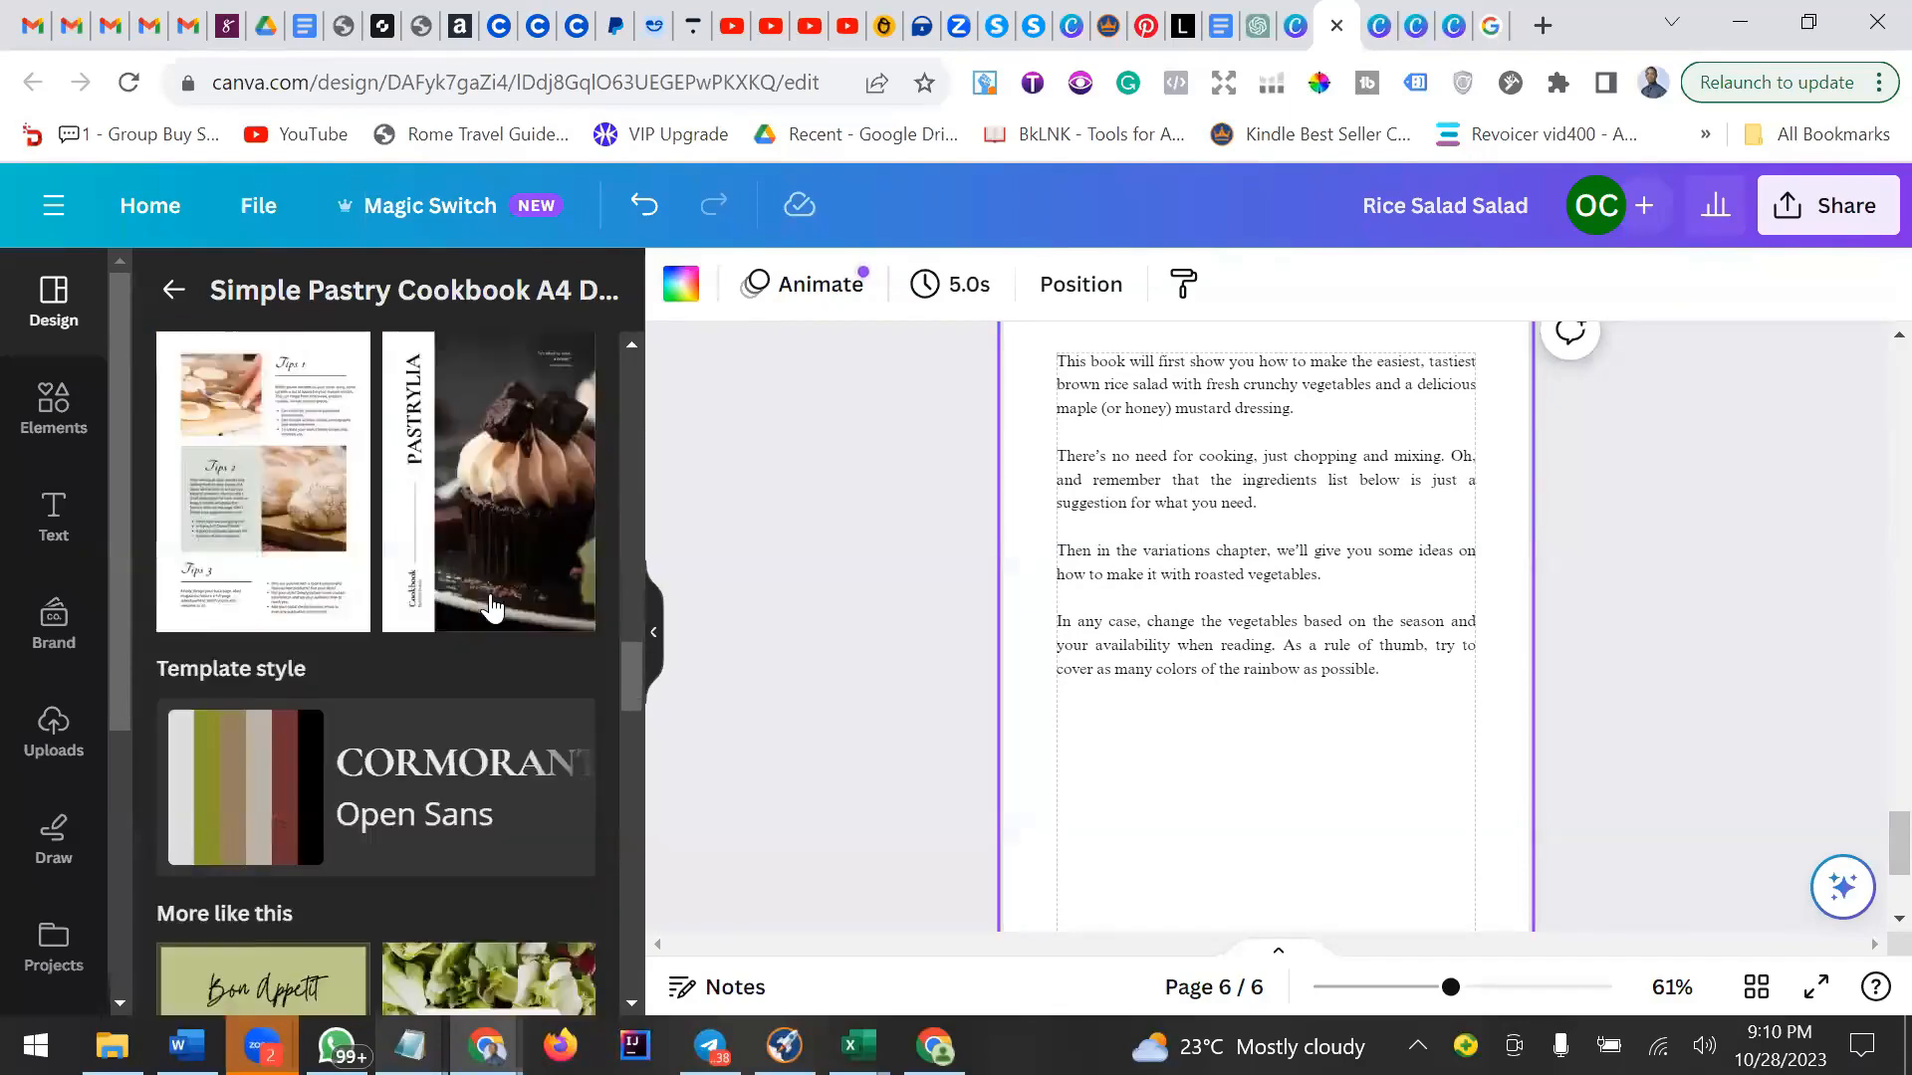
{"action": "scroll", "coordinate": [491, 606], "scroll_direction": "down", "scroll_amount": 6}
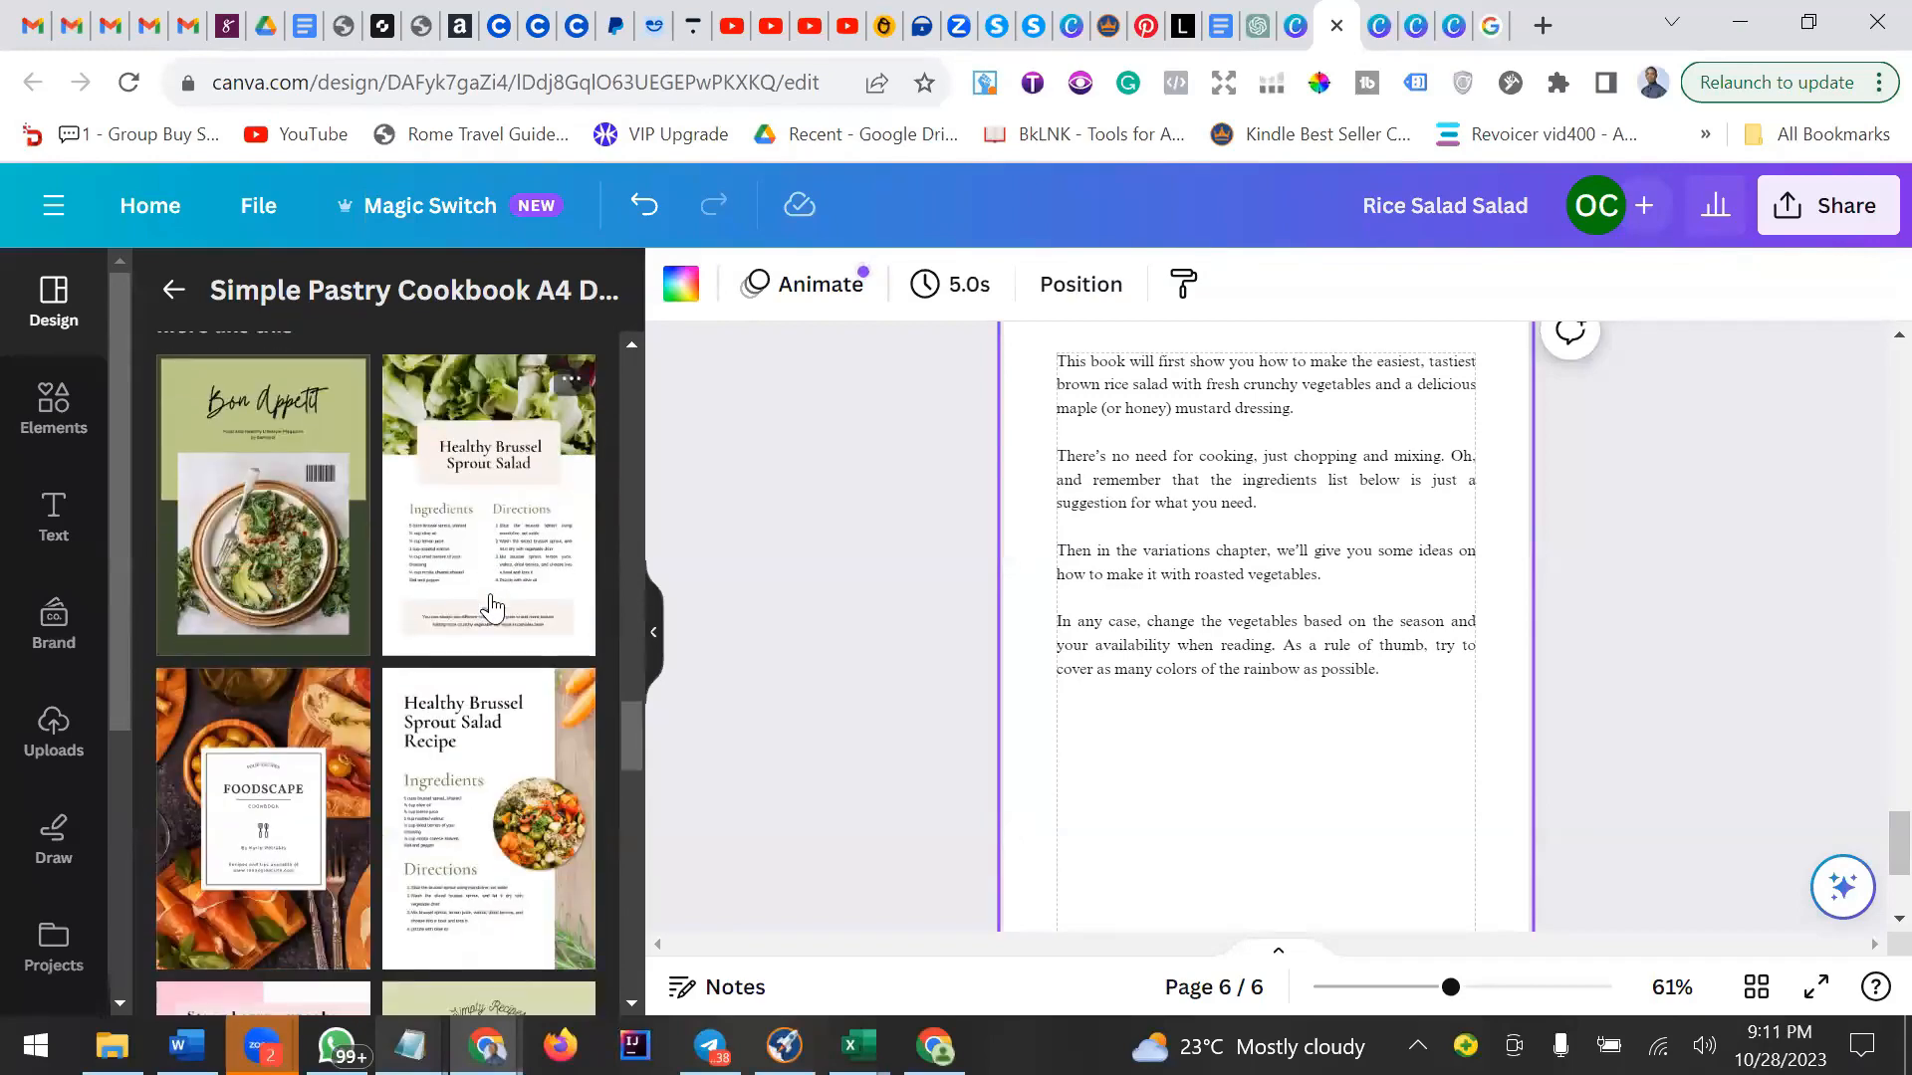
{"action": "scroll", "coordinate": [491, 605], "scroll_direction": "down", "scroll_amount": 2}
Replace page 6 with the Healthy Brussel Sprout Salad Recipe template.
{"action": "left_click", "coordinate": [480, 639]}
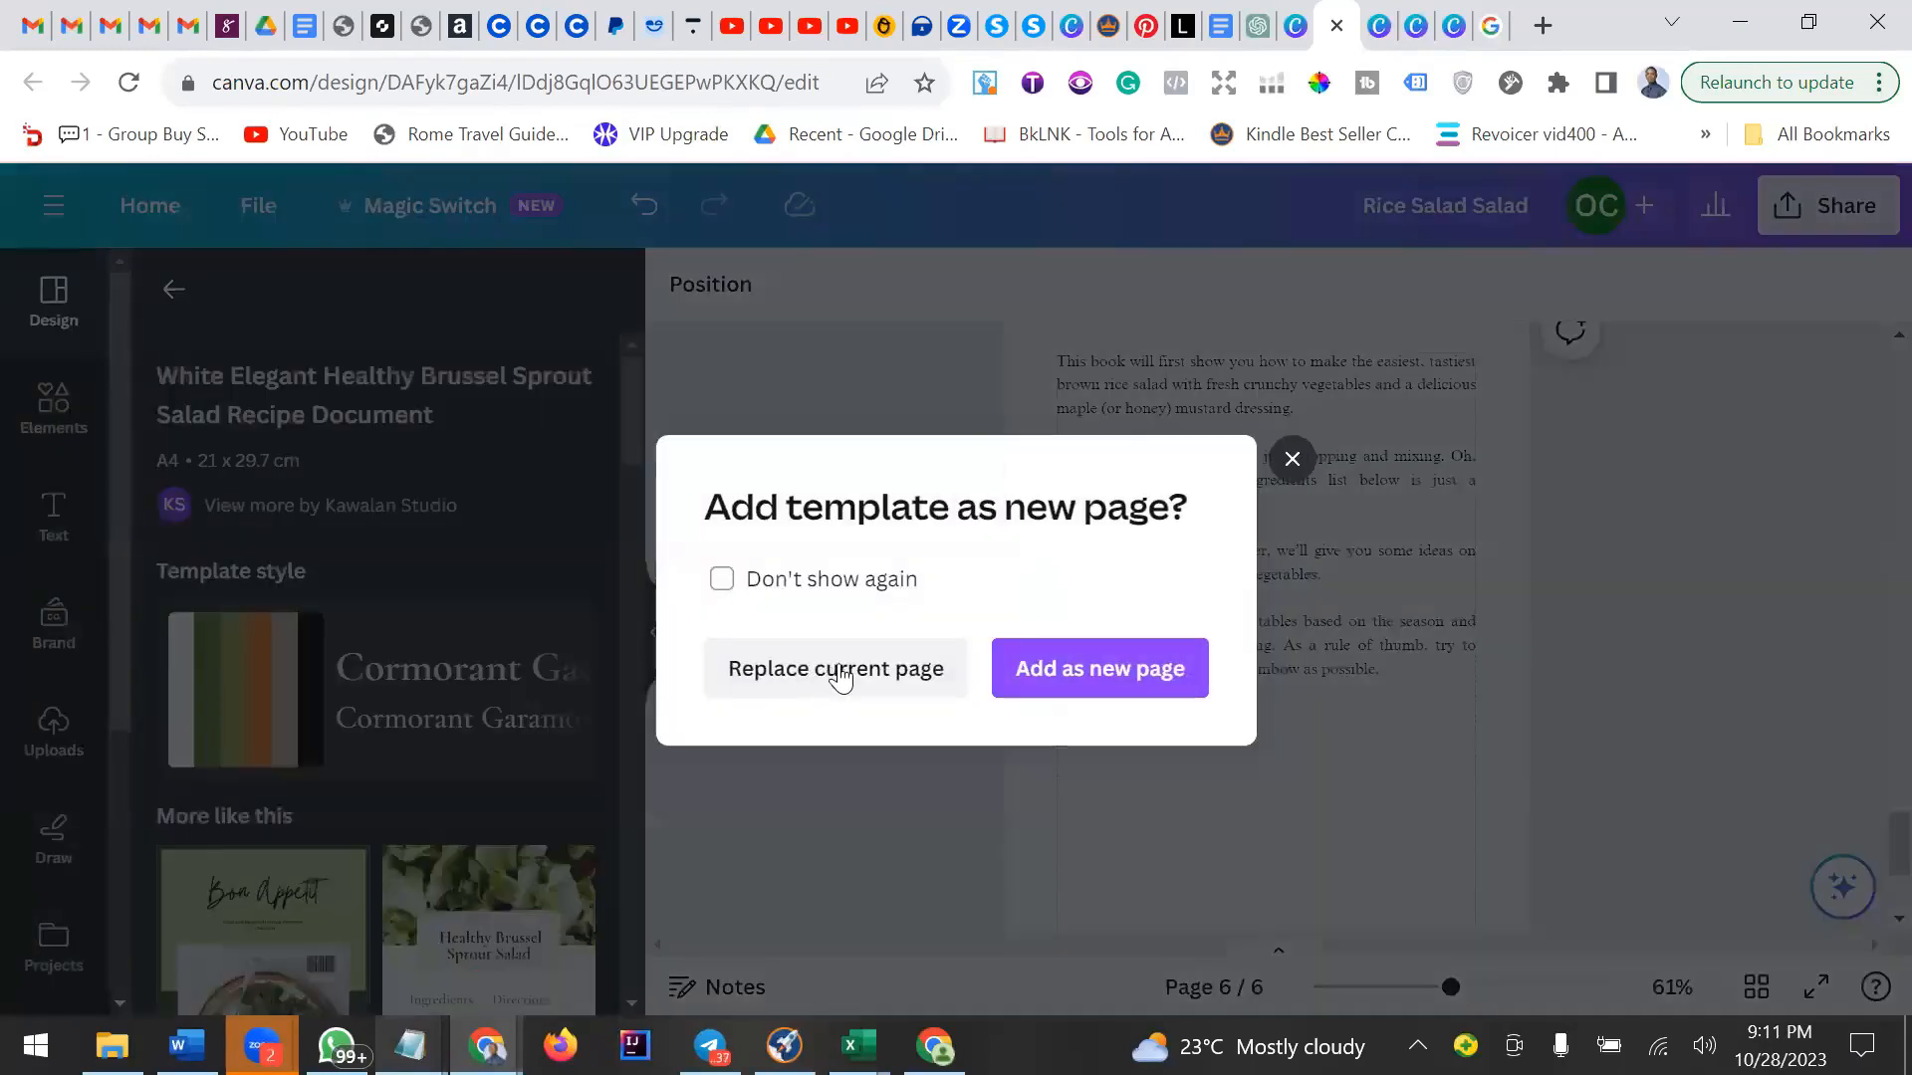
{"action": "left_click", "coordinate": [841, 679]}
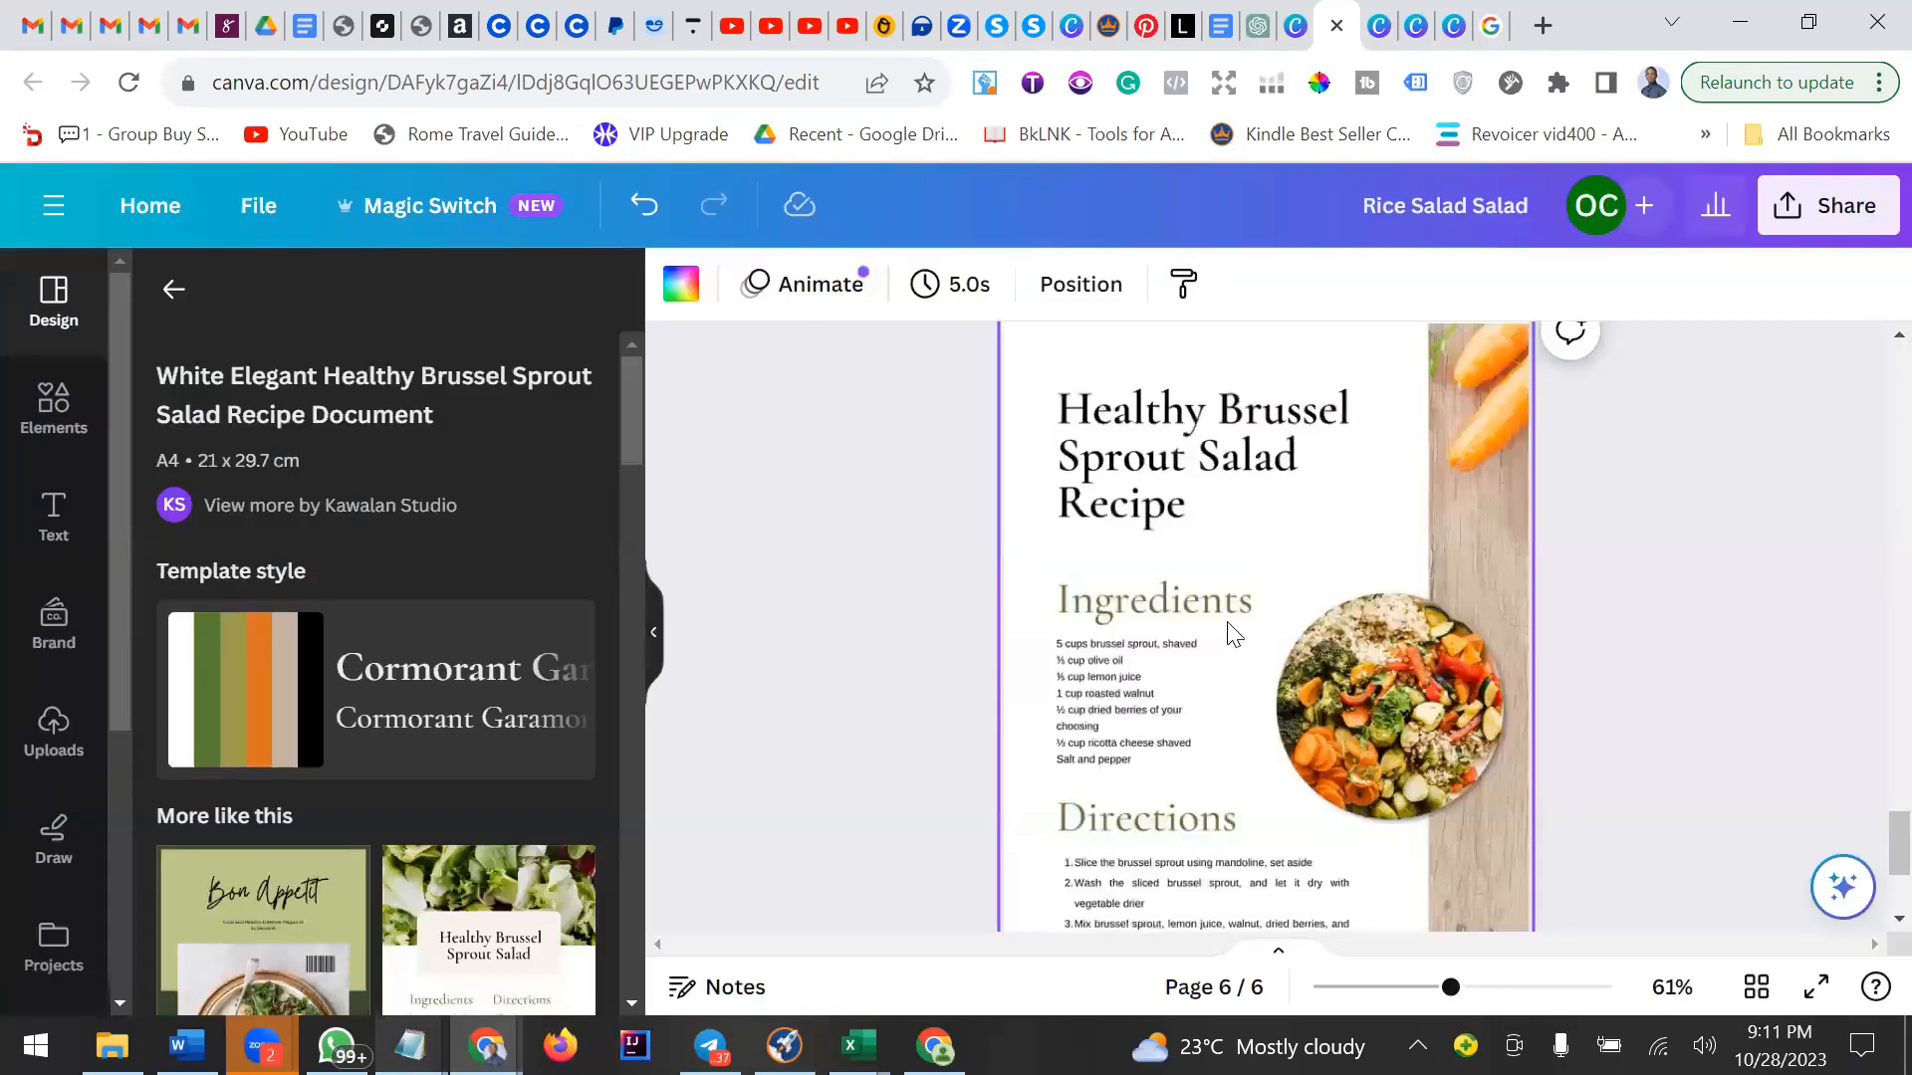
{"action": "scroll", "coordinate": [1252, 629], "scroll_direction": "up", "scroll_amount": 3}
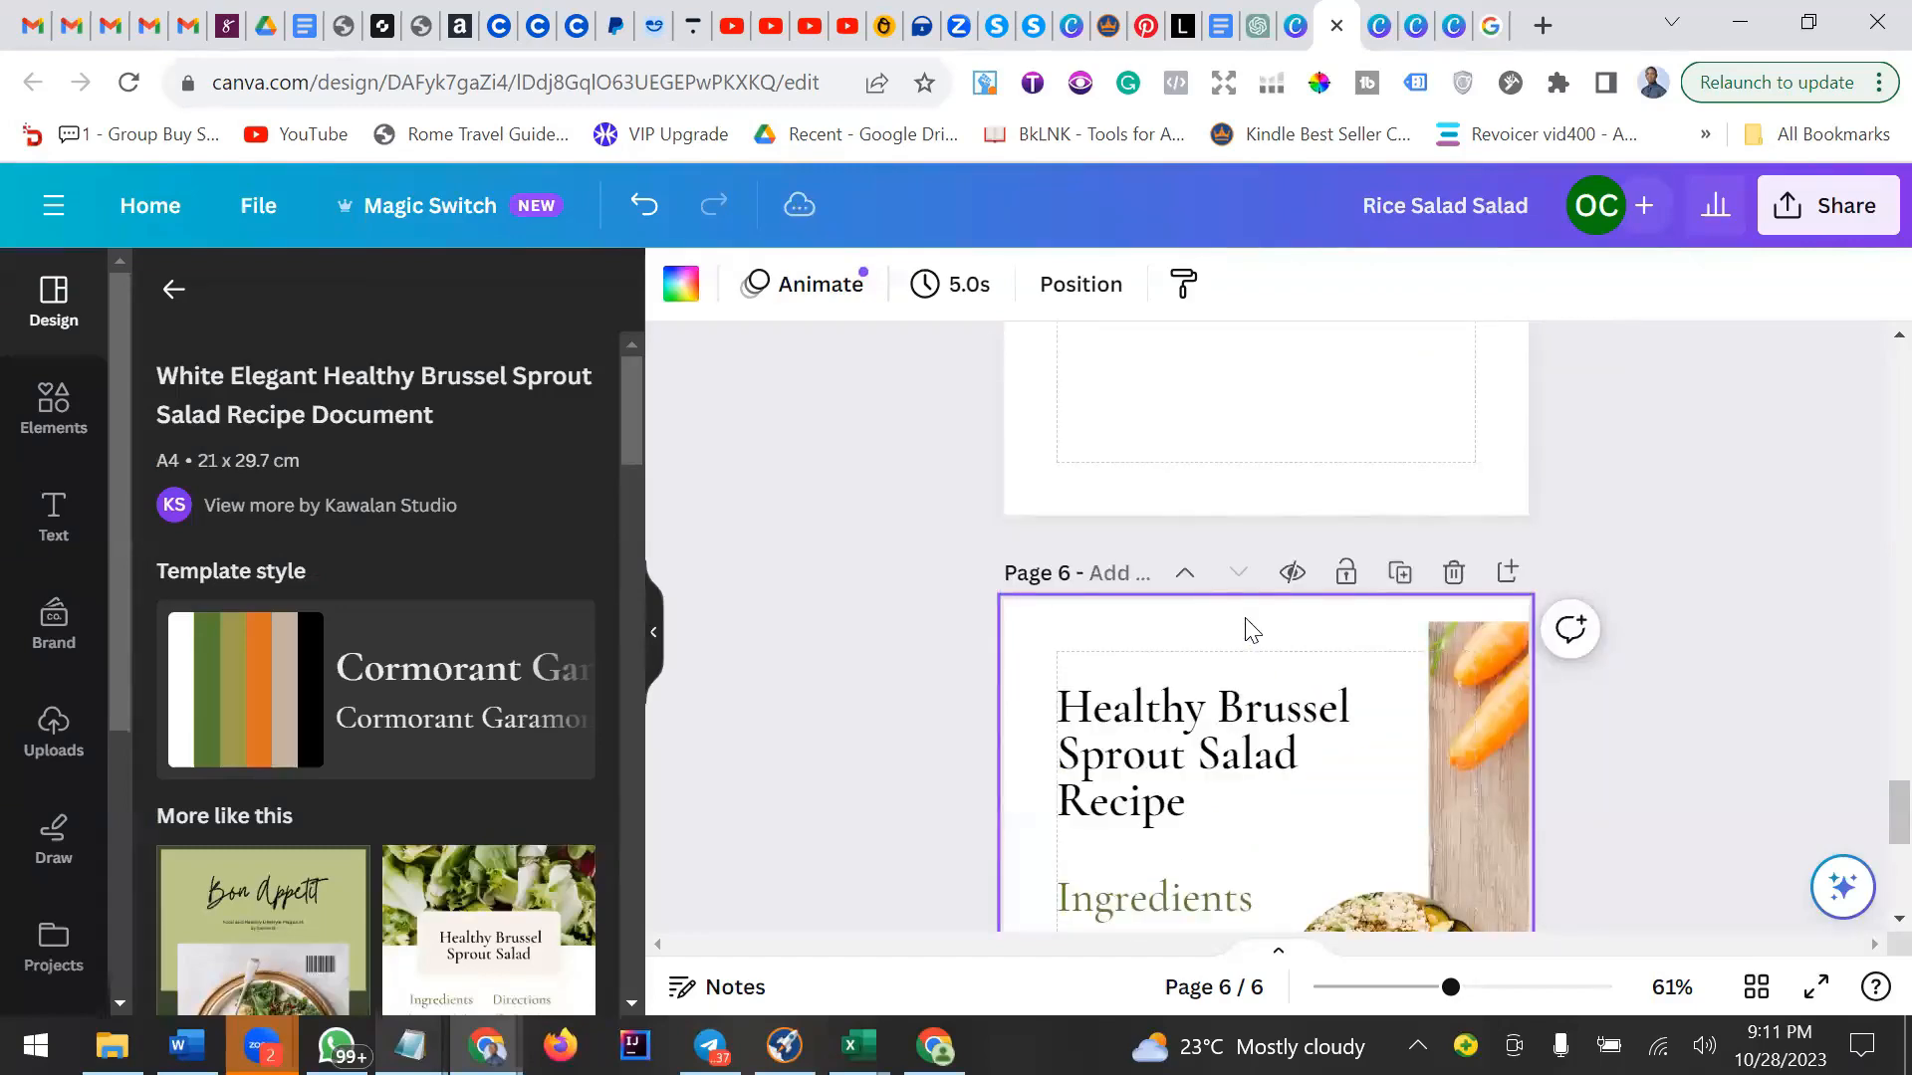
{"action": "scroll", "coordinate": [1251, 629], "scroll_direction": "down", "scroll_amount": 5}
{"action": "left_click", "coordinate": [1127, 628]}
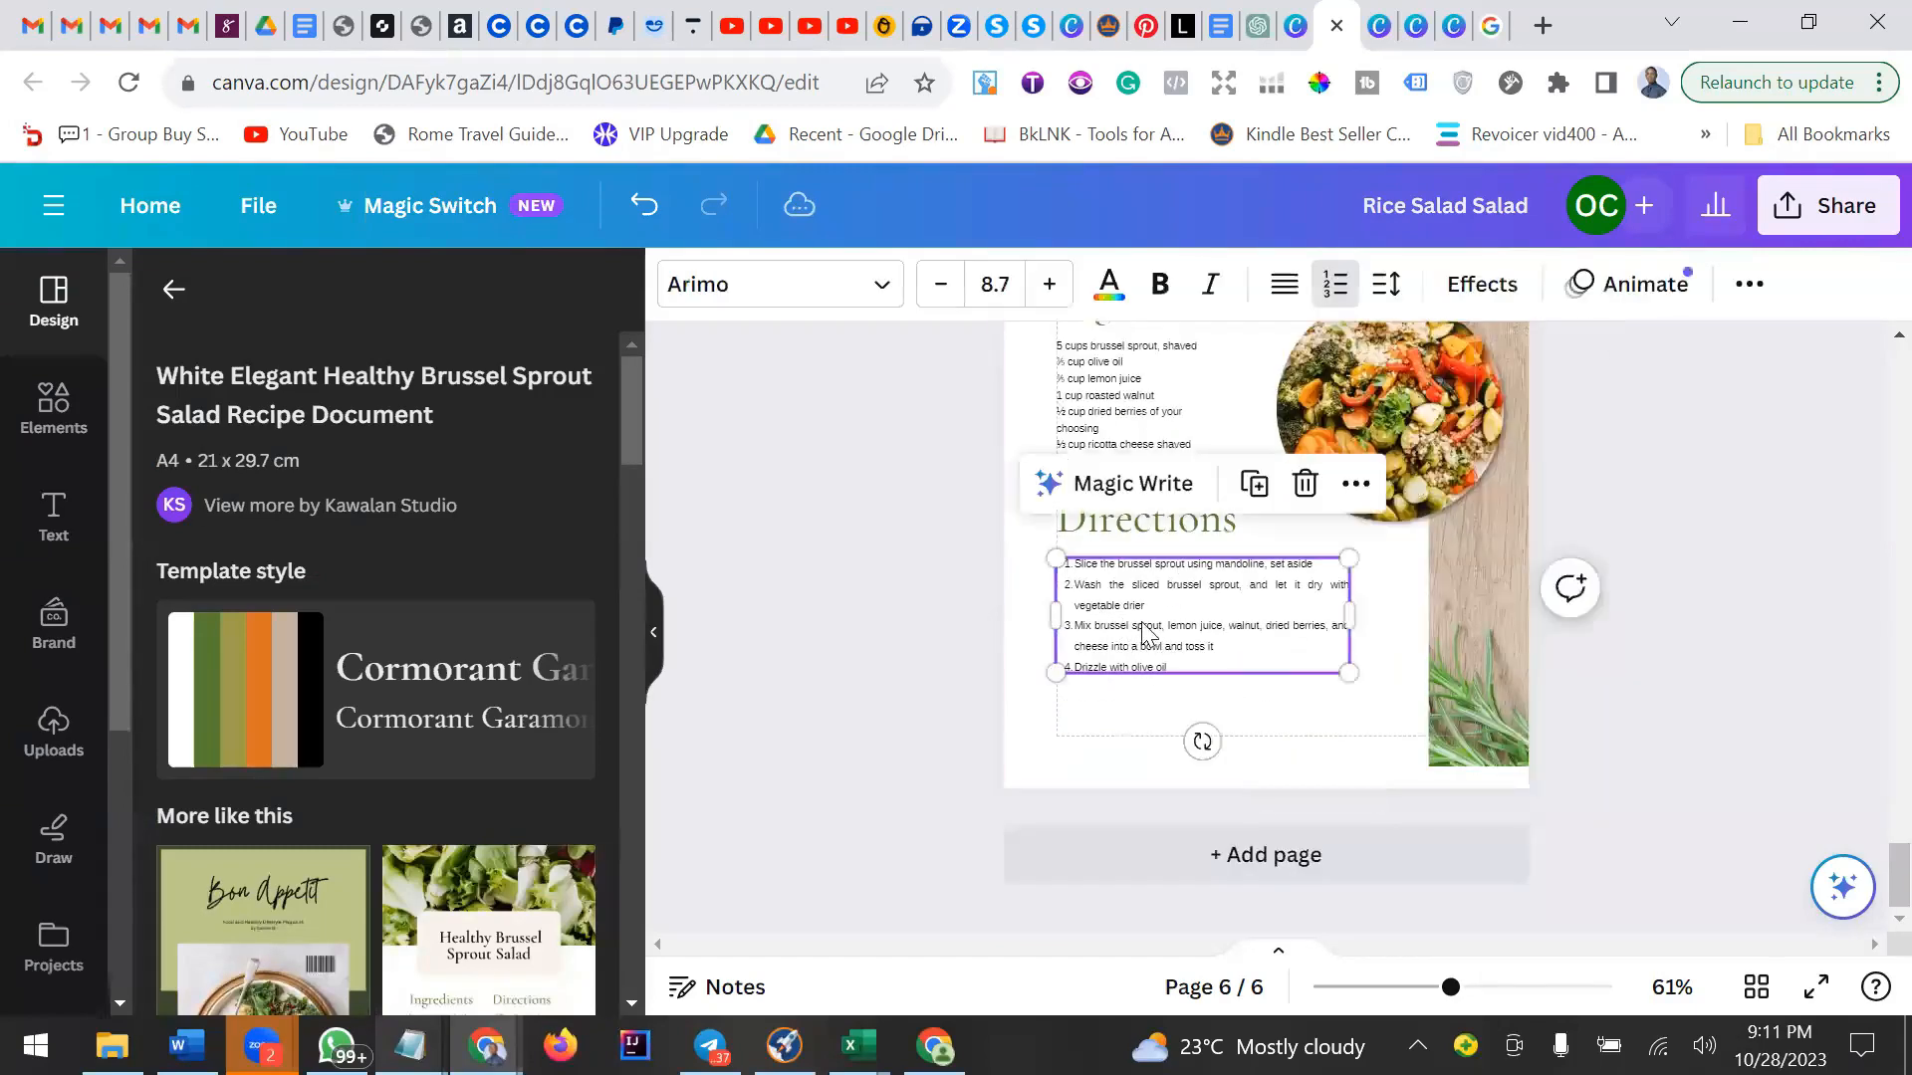
Retitle the page heading as "Rice Salad Ingredients".
{"action": "scroll", "coordinate": [1145, 498], "scroll_direction": "up", "scroll_amount": 3}
{"action": "left_click", "coordinate": [1191, 465]}
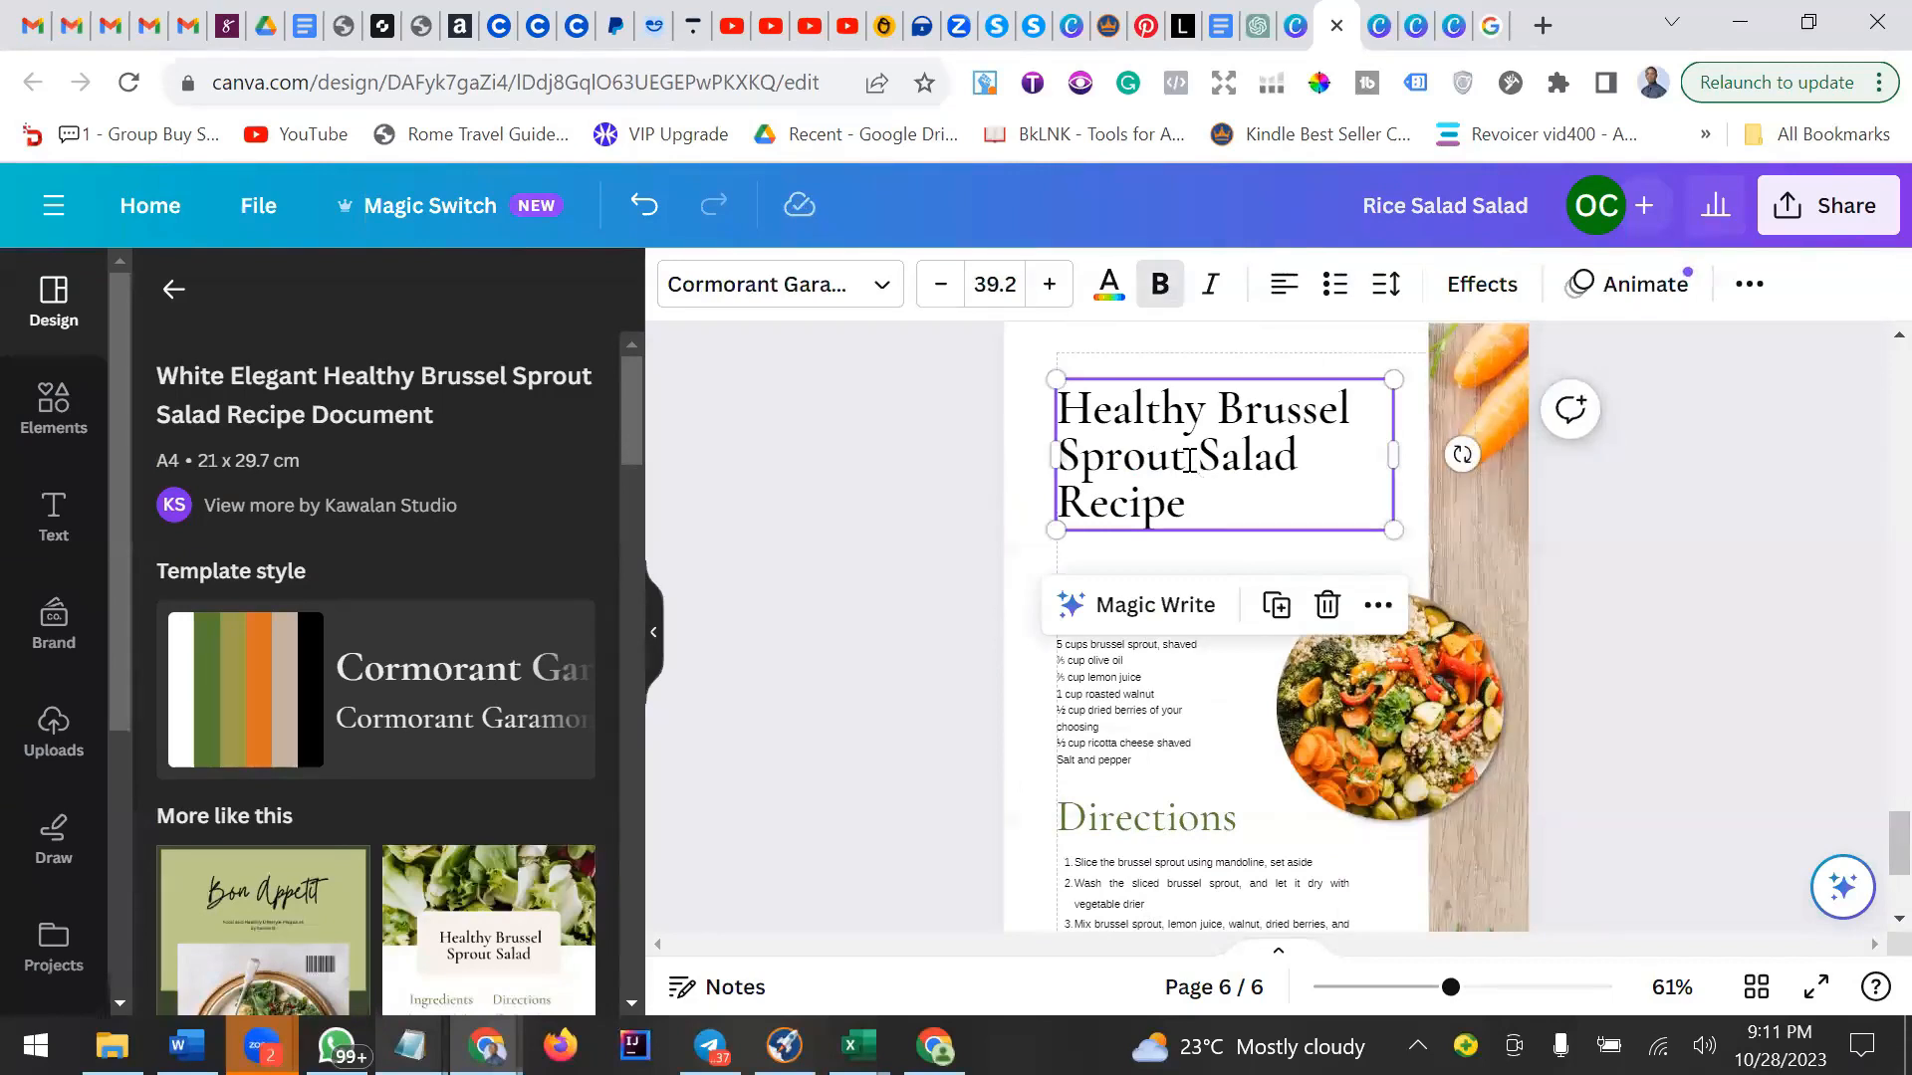
{"action": "left_click", "coordinate": [1189, 465]}
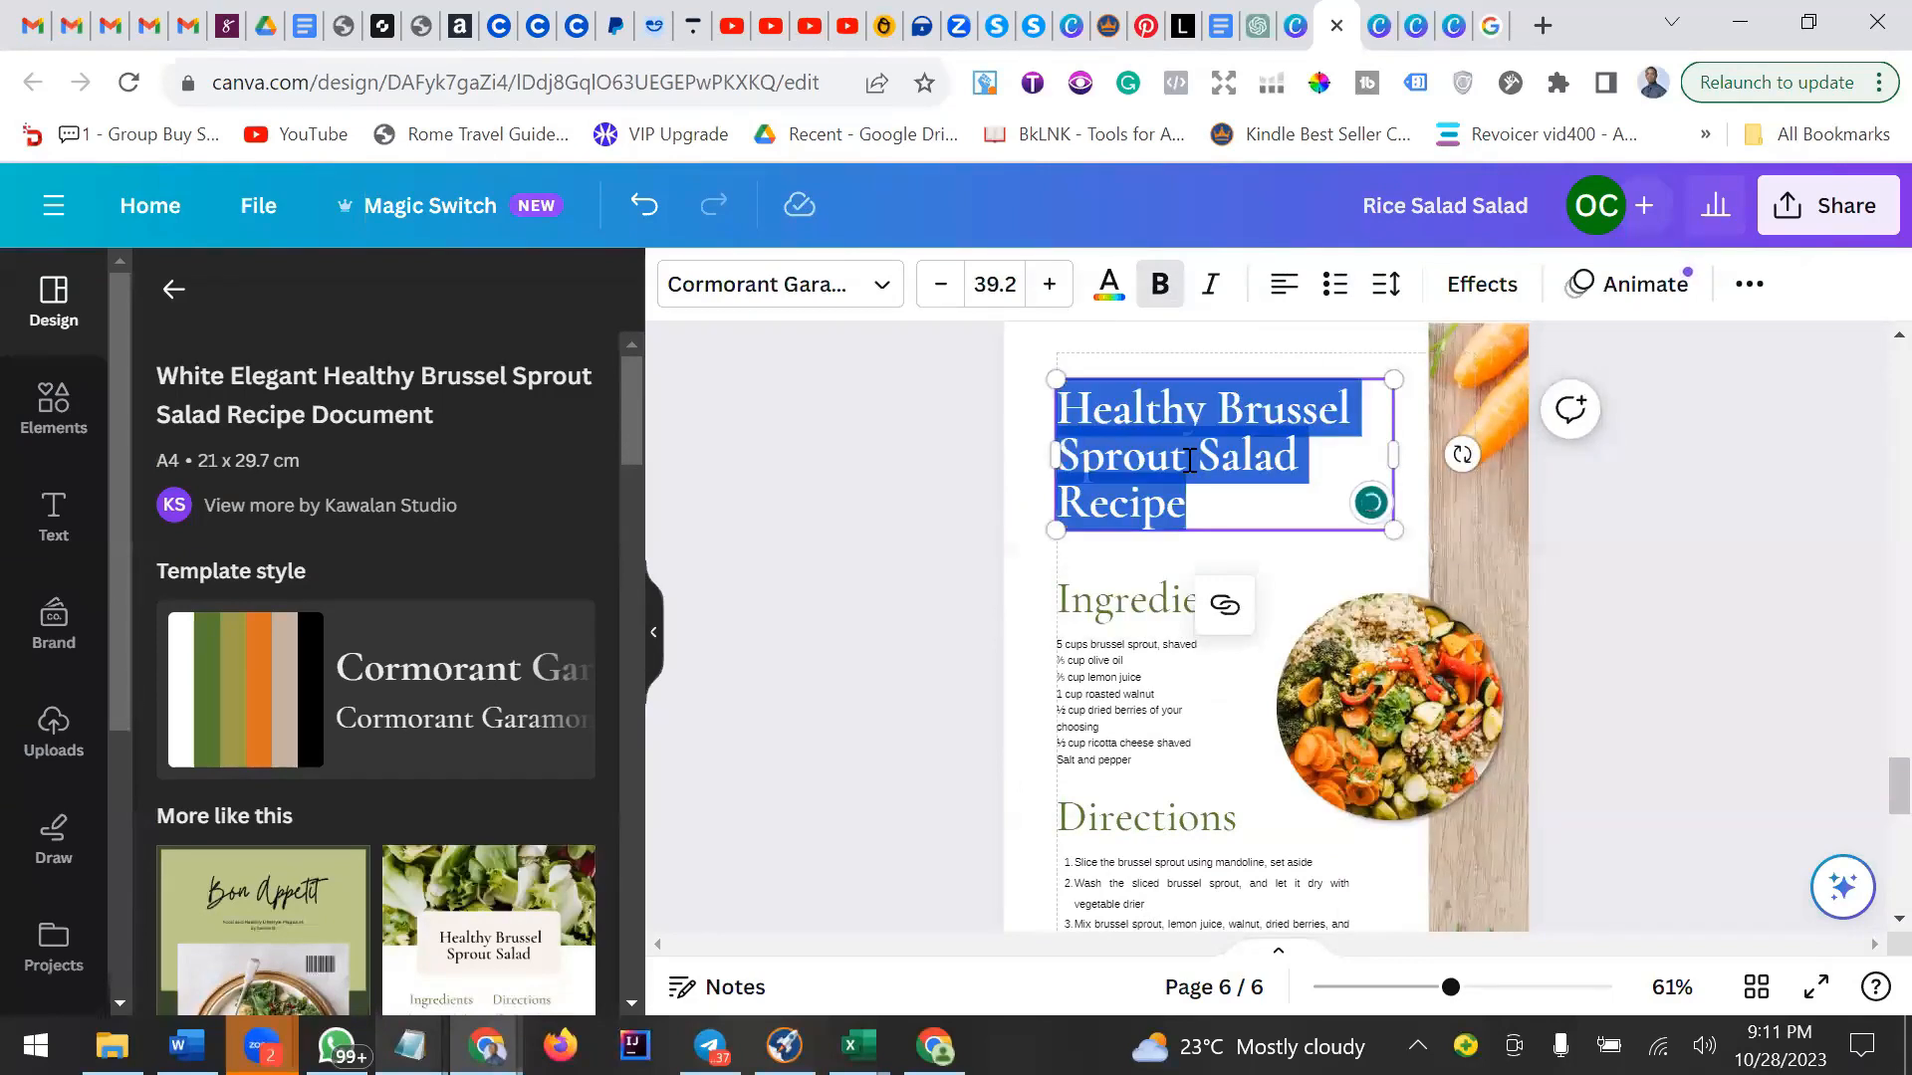
{"action": "mouse_move", "coordinate": [1193, 463]}
{"action": "left_mouse_down"}
{"action": "mouse_move", "coordinate": [1145, 456]}
{"action": "mouse_move", "coordinate": [1063, 396]}
{"action": "left_mouse_up"}
{"action": "type", "text": "Rice"}
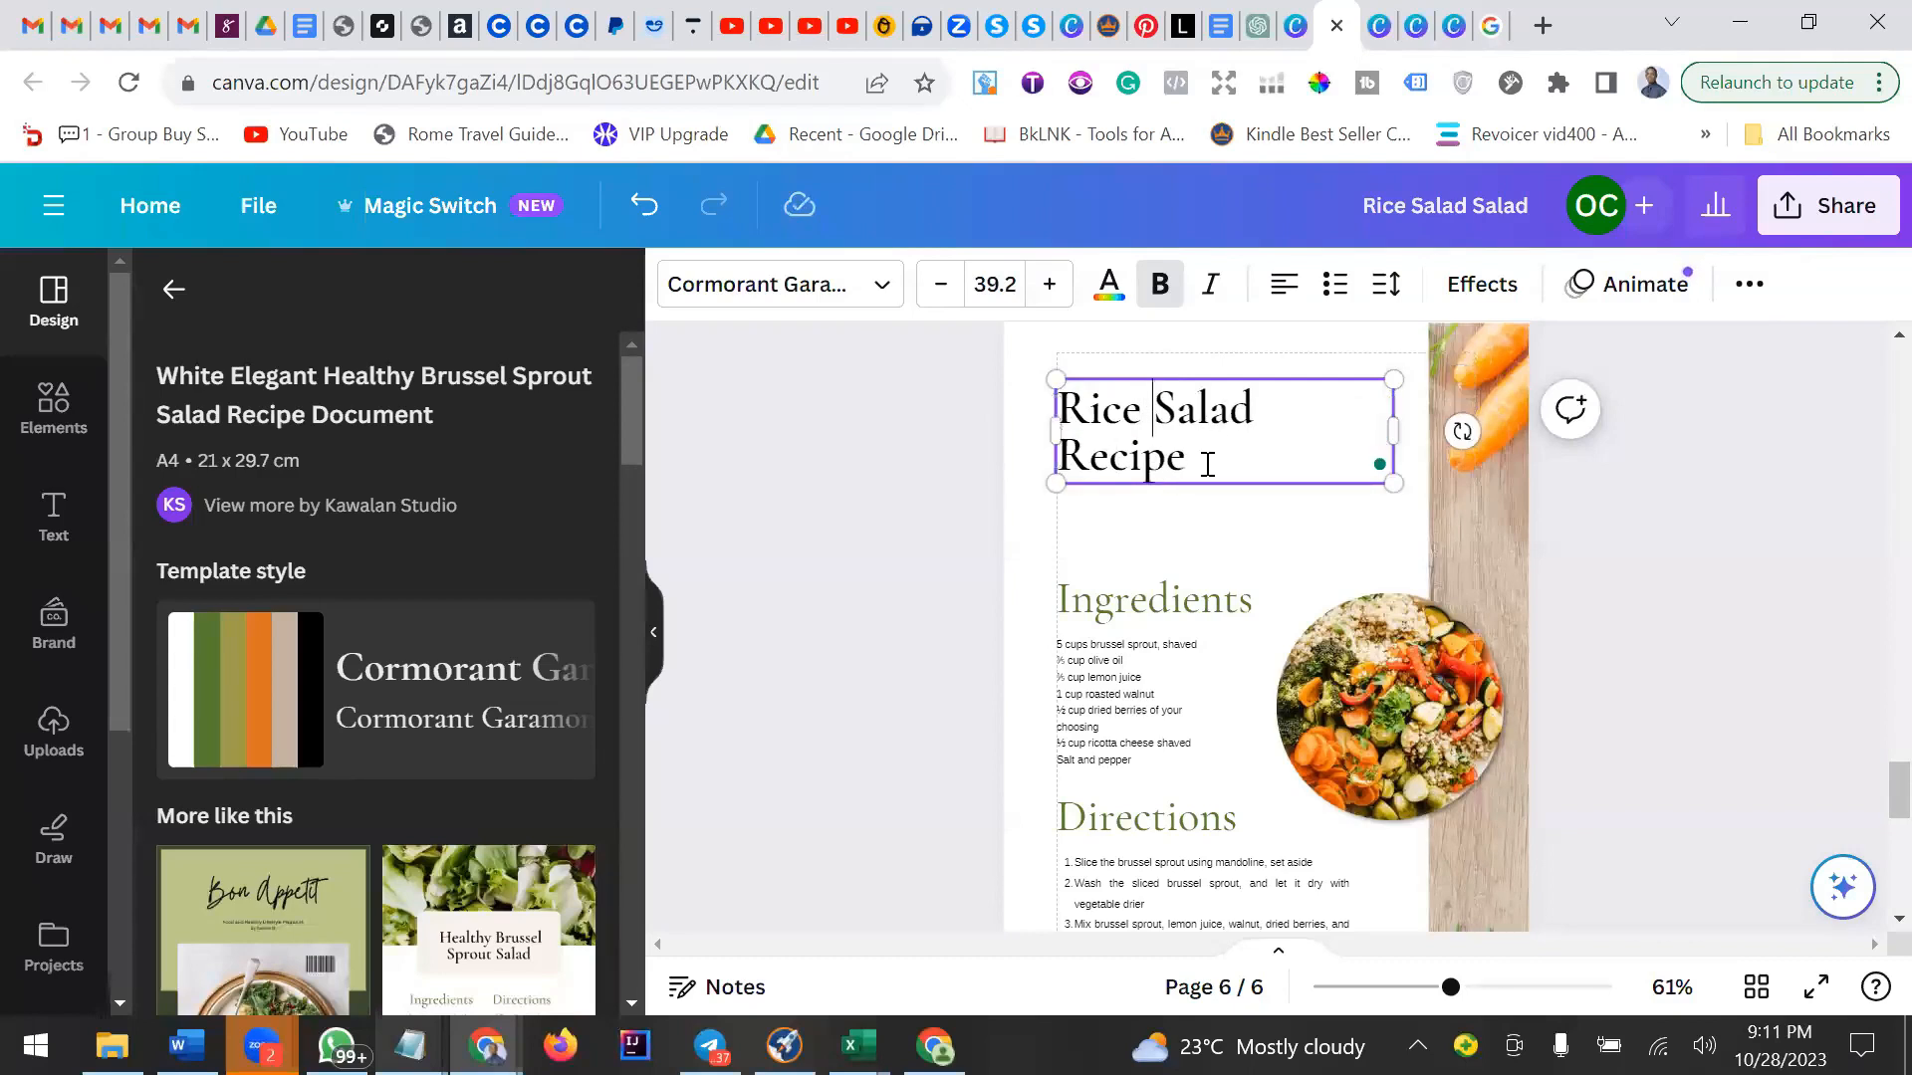
{"action": "left_click_drag", "start_coordinate": [1207, 465], "coordinate": [1065, 458]}
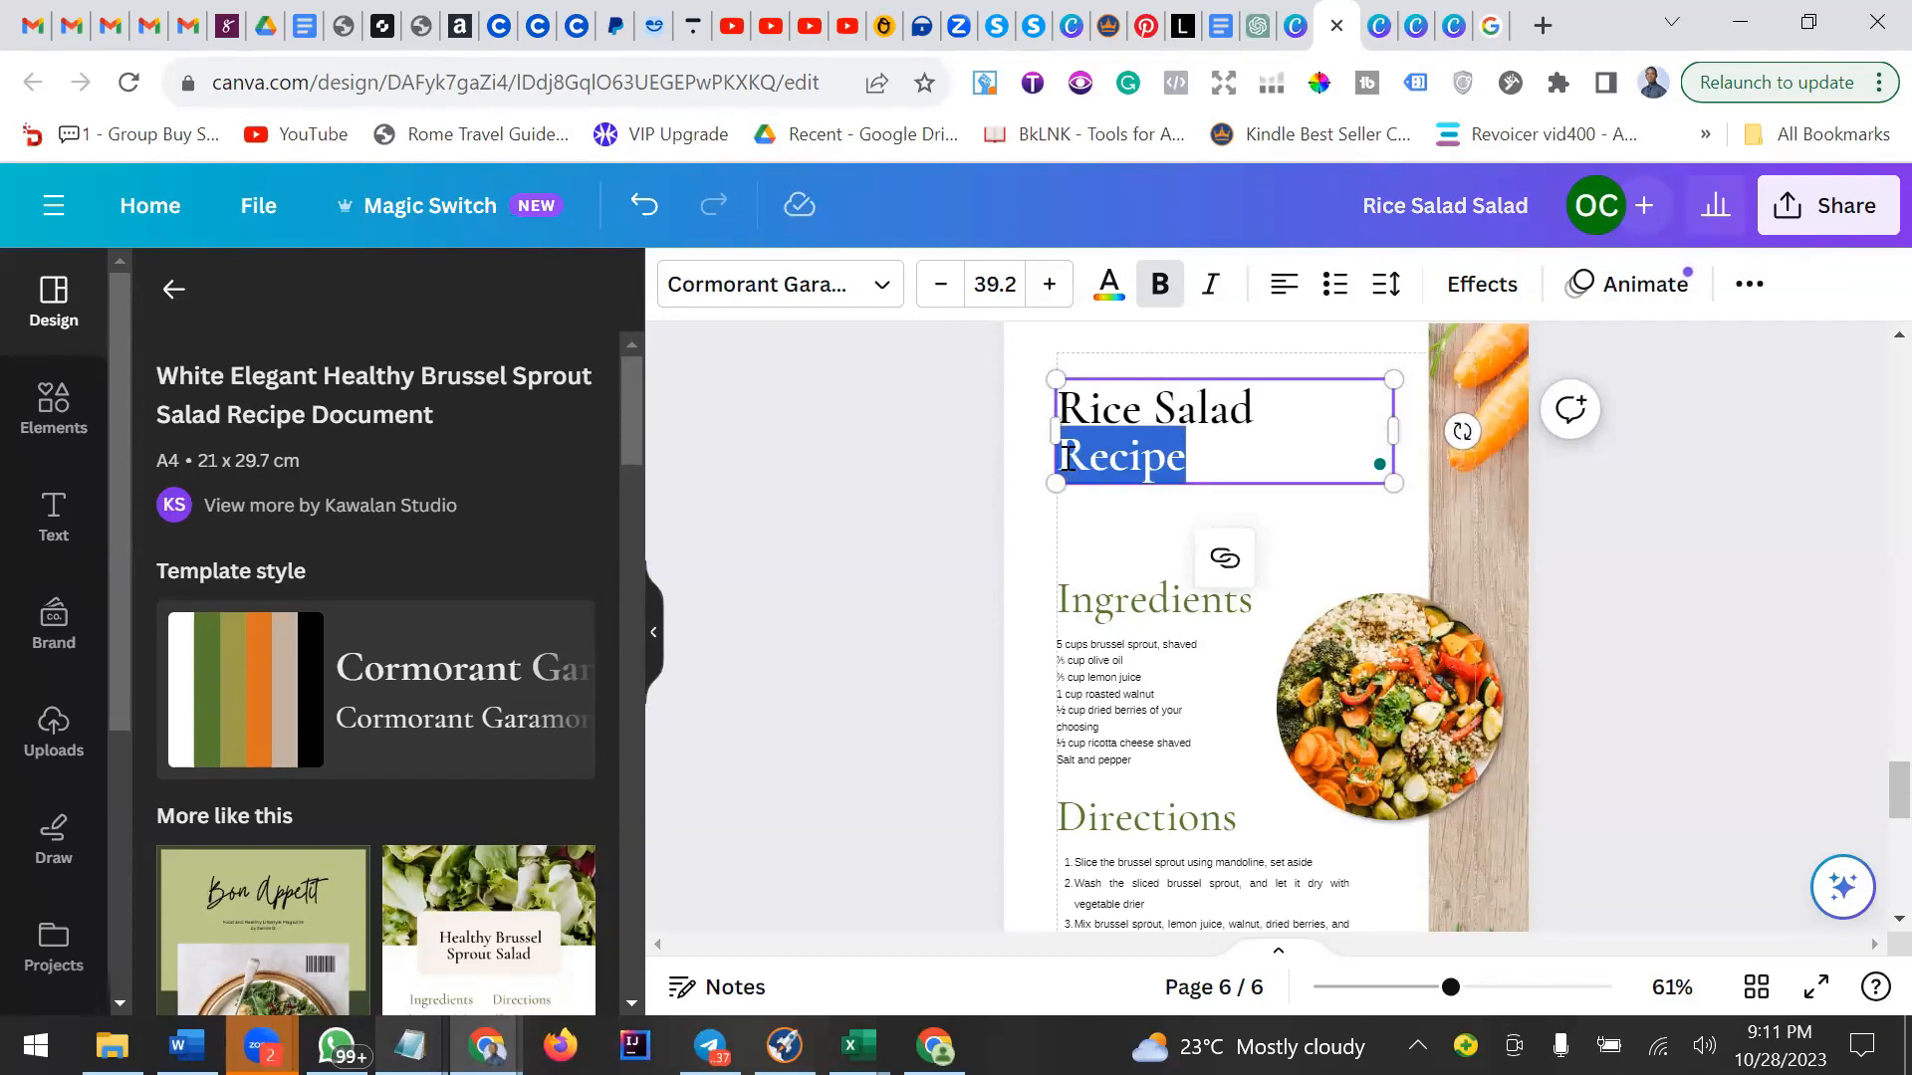
{"action": "type", "text": "In"}
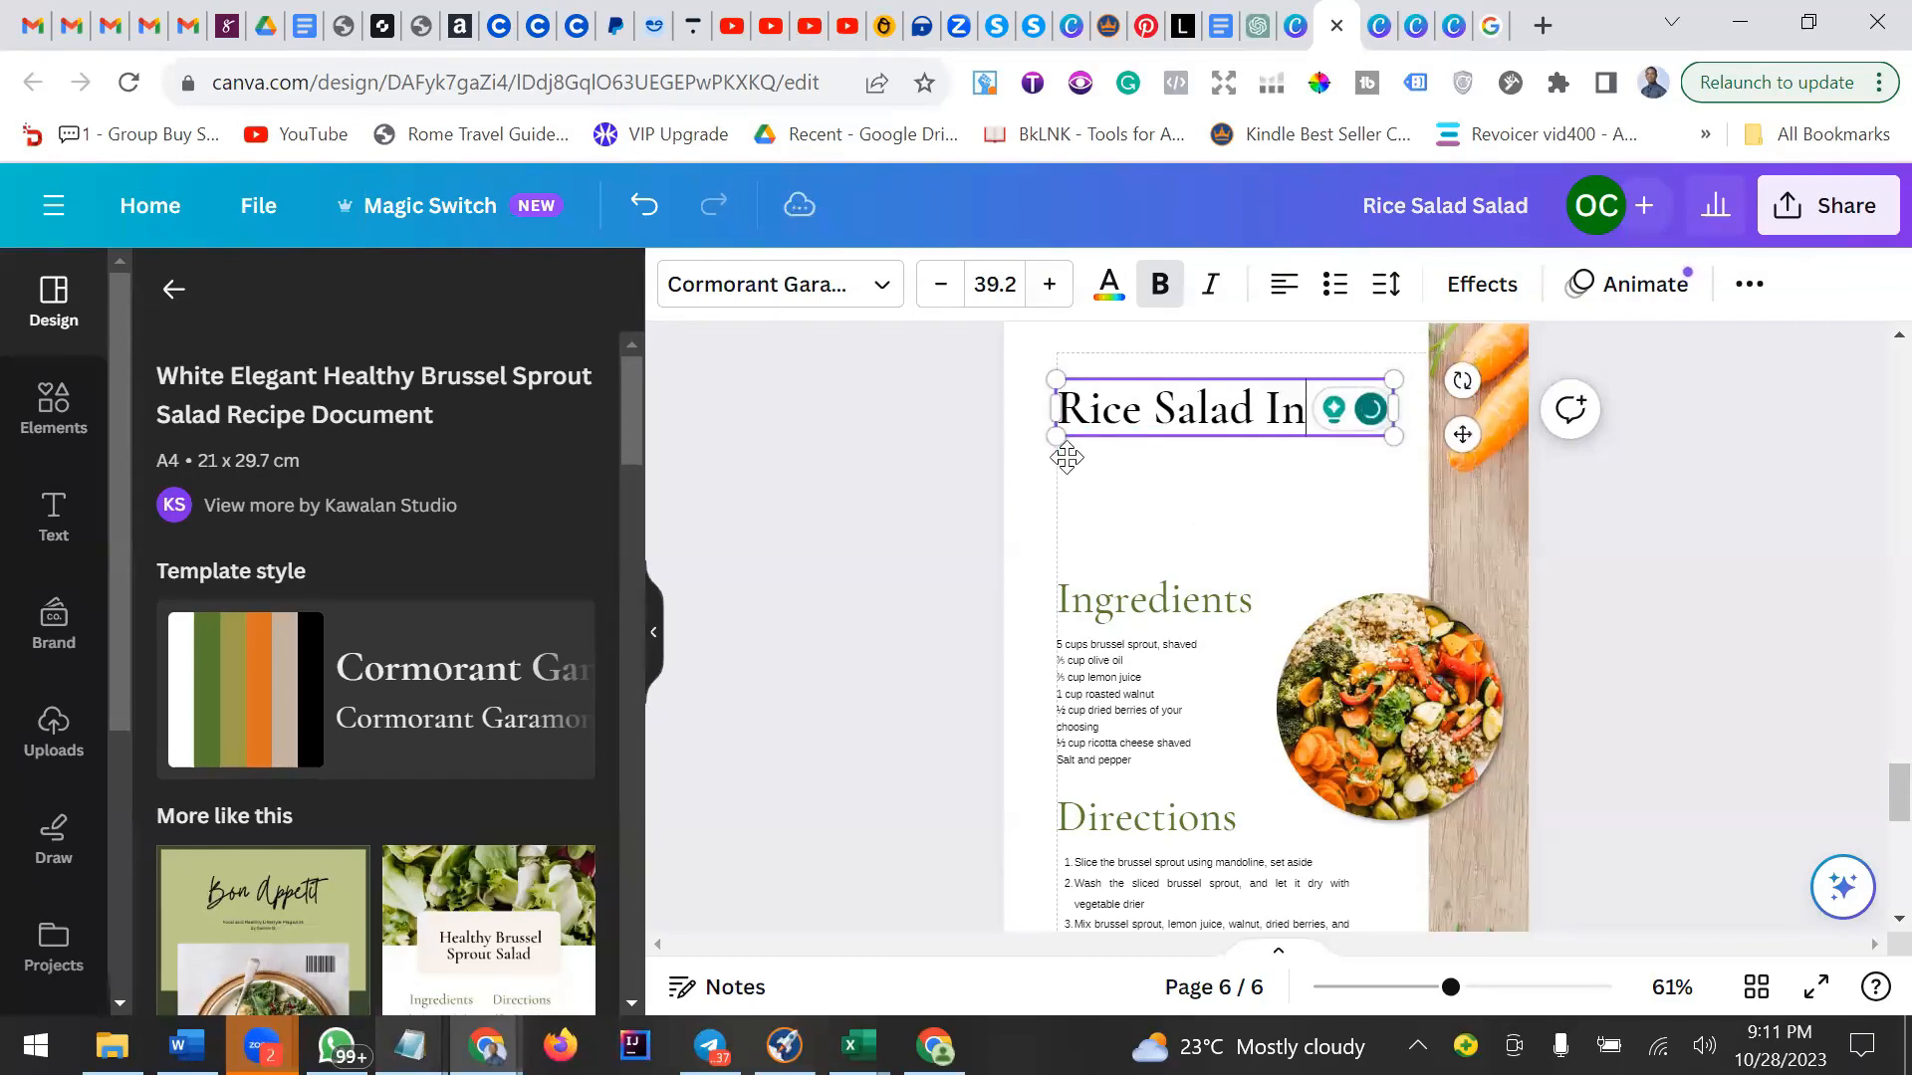
{"action": "type", "text": "gregi"}
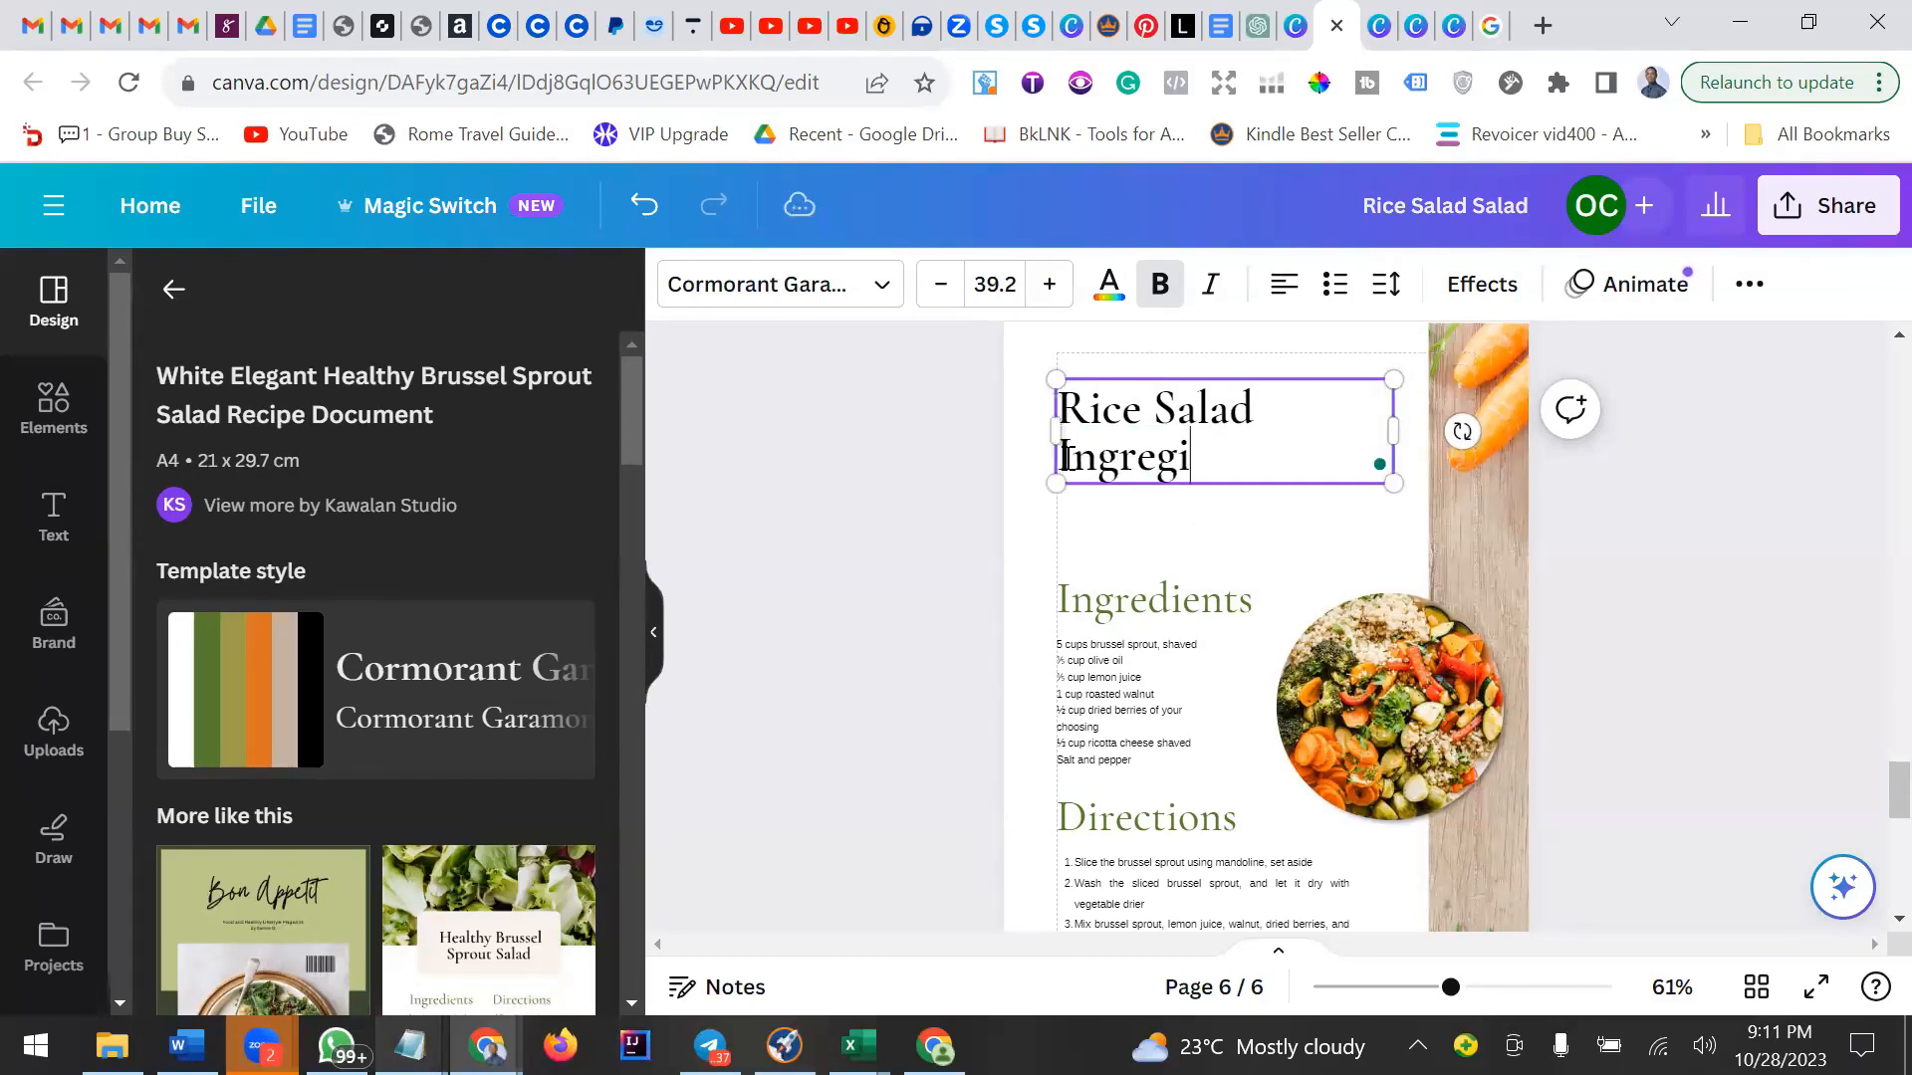
{"action": "key", "text": "BackSpace"}
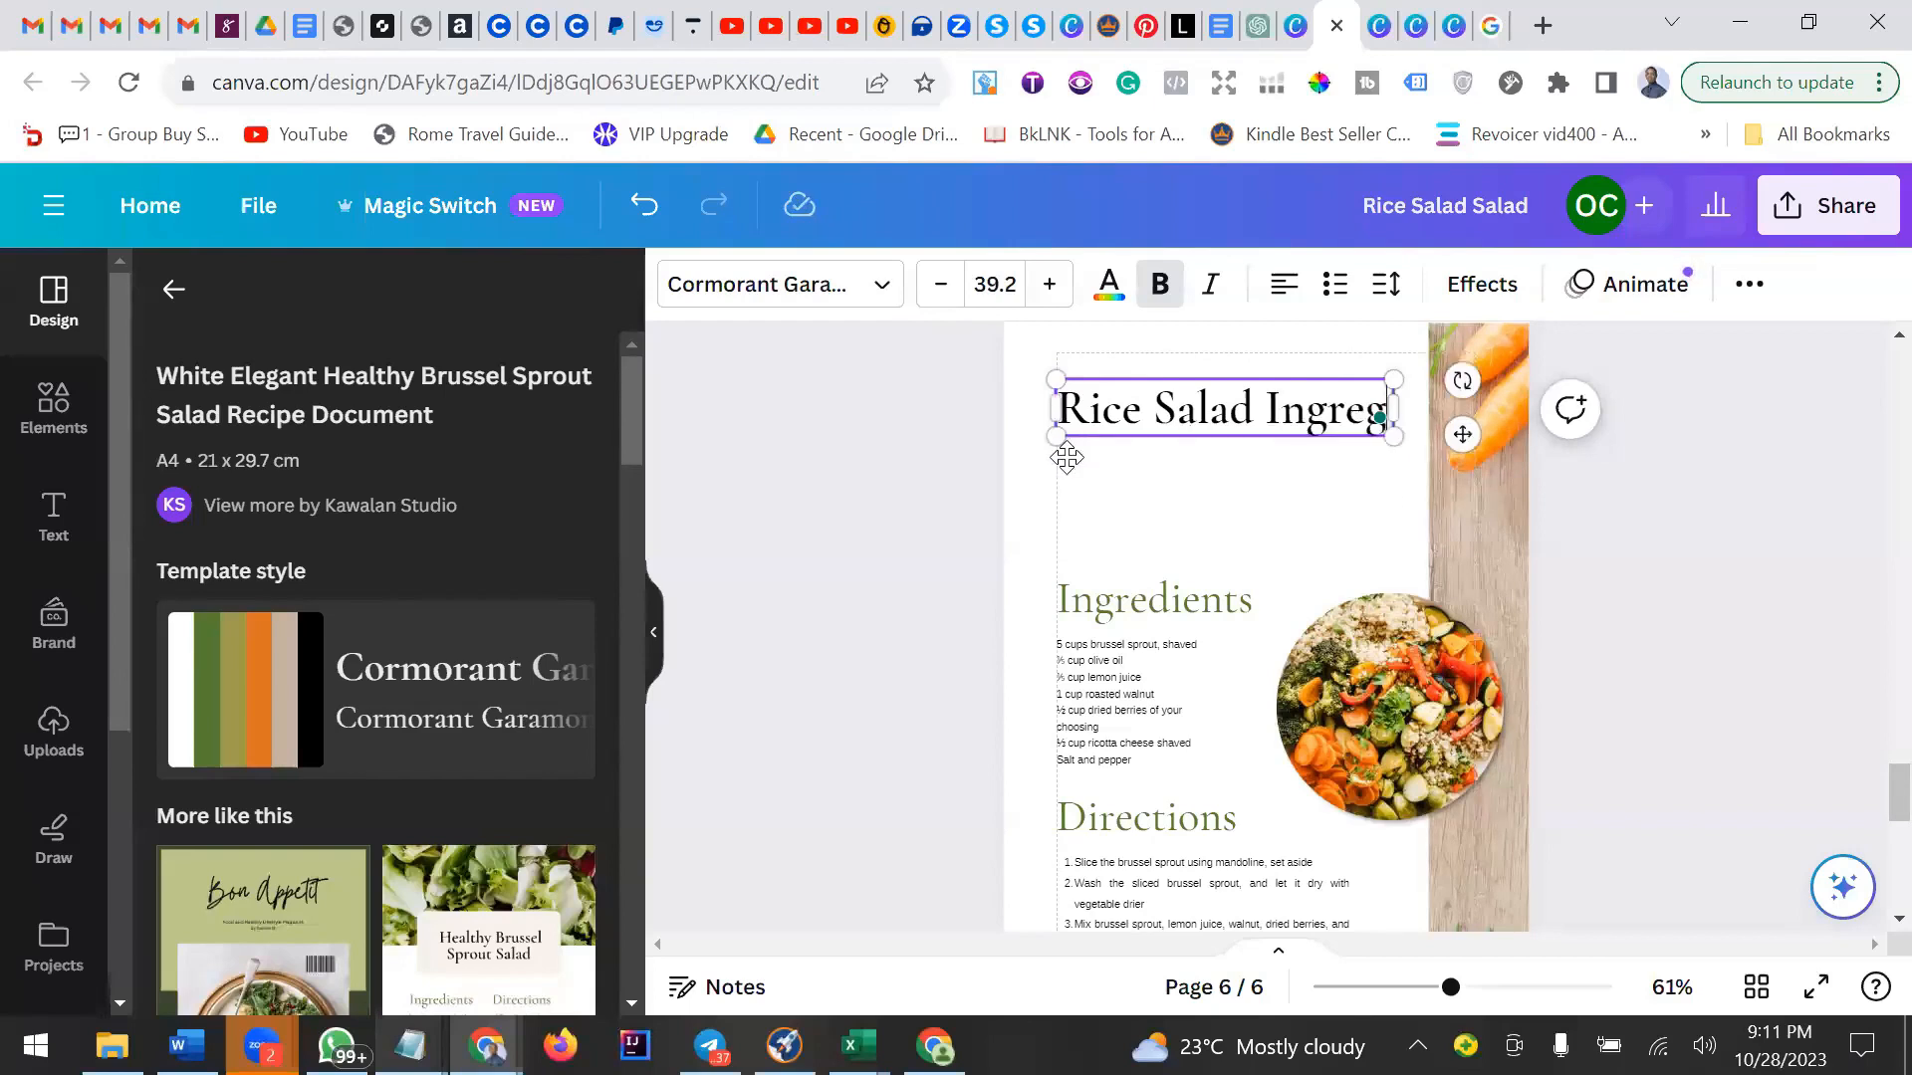
{"action": "key", "text": "BackSpace"}
{"action": "type", "text": "dien"}
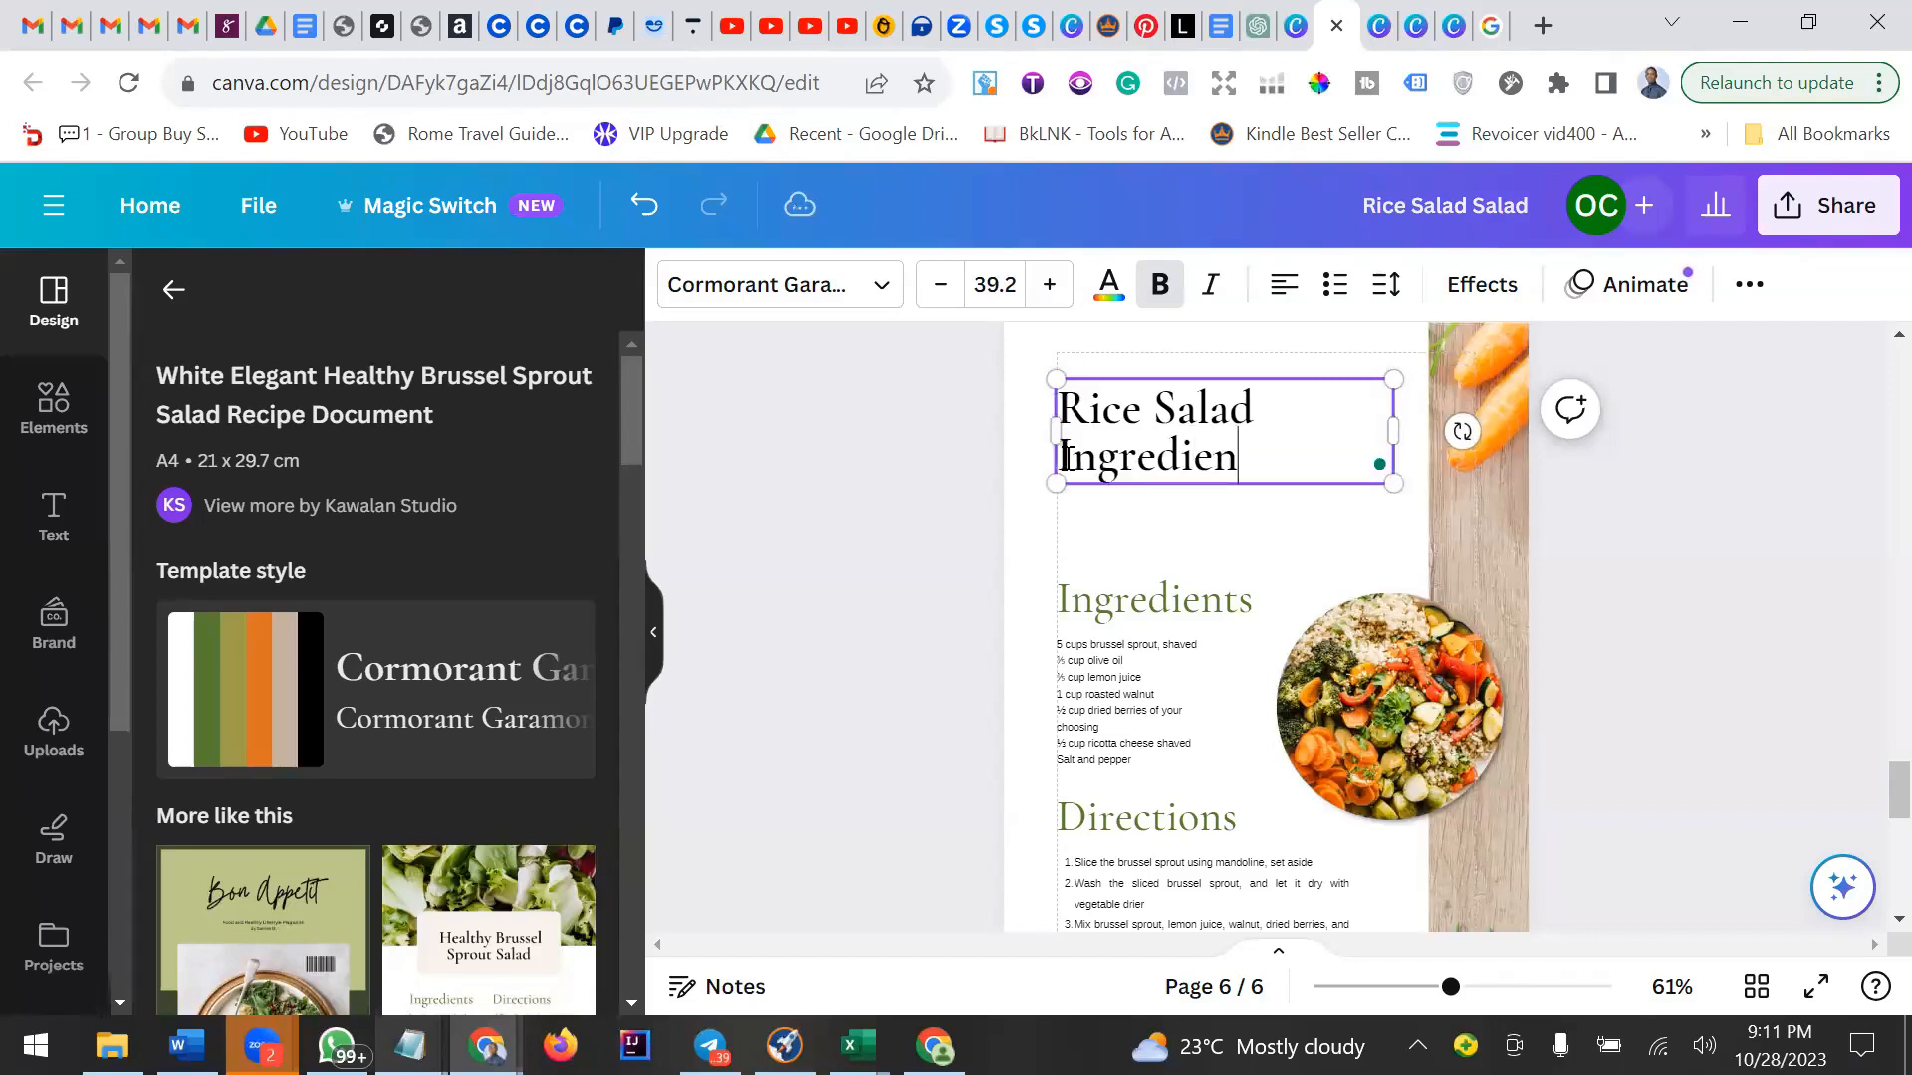
{"action": "type", "text": "ts"}
Delete the salad photo from the circular frame beside the ingredients list.
{"action": "left_click", "coordinate": [1121, 614]}
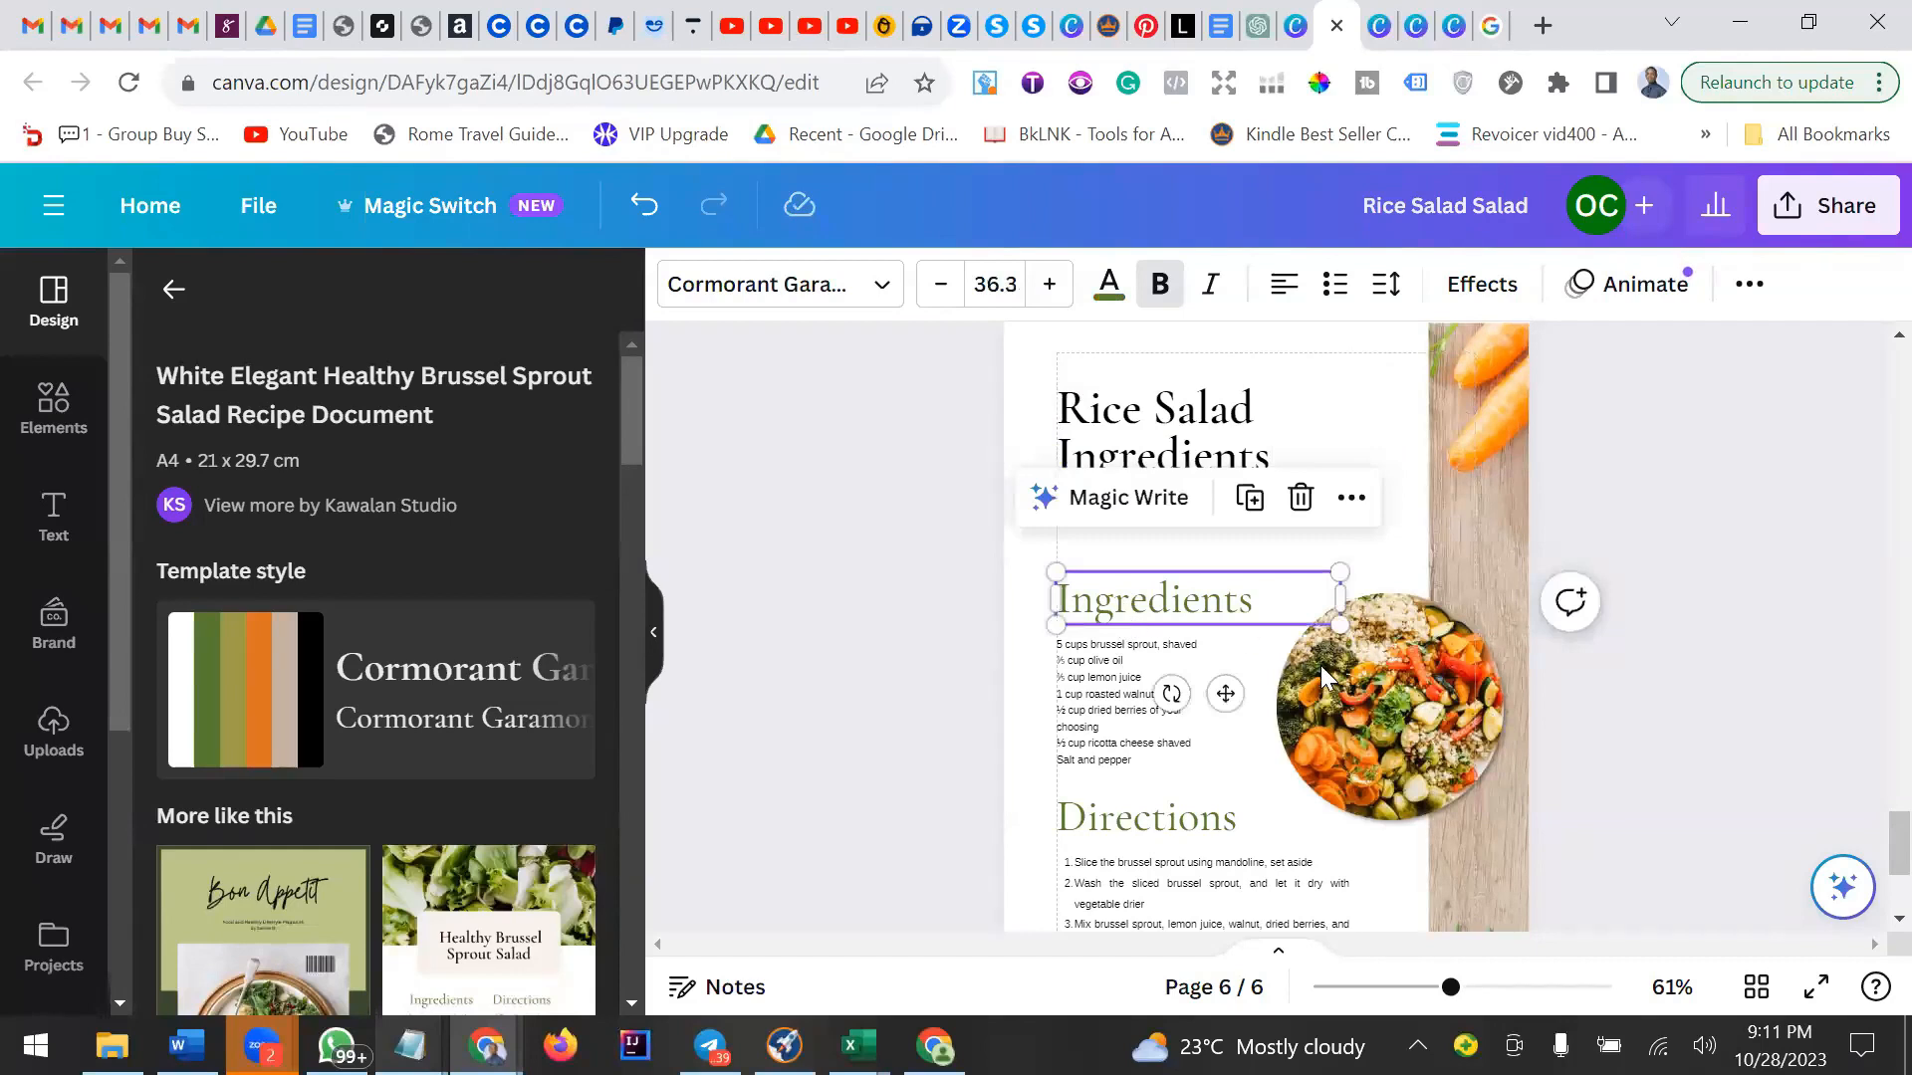
{"action": "left_click", "coordinate": [1407, 697]}
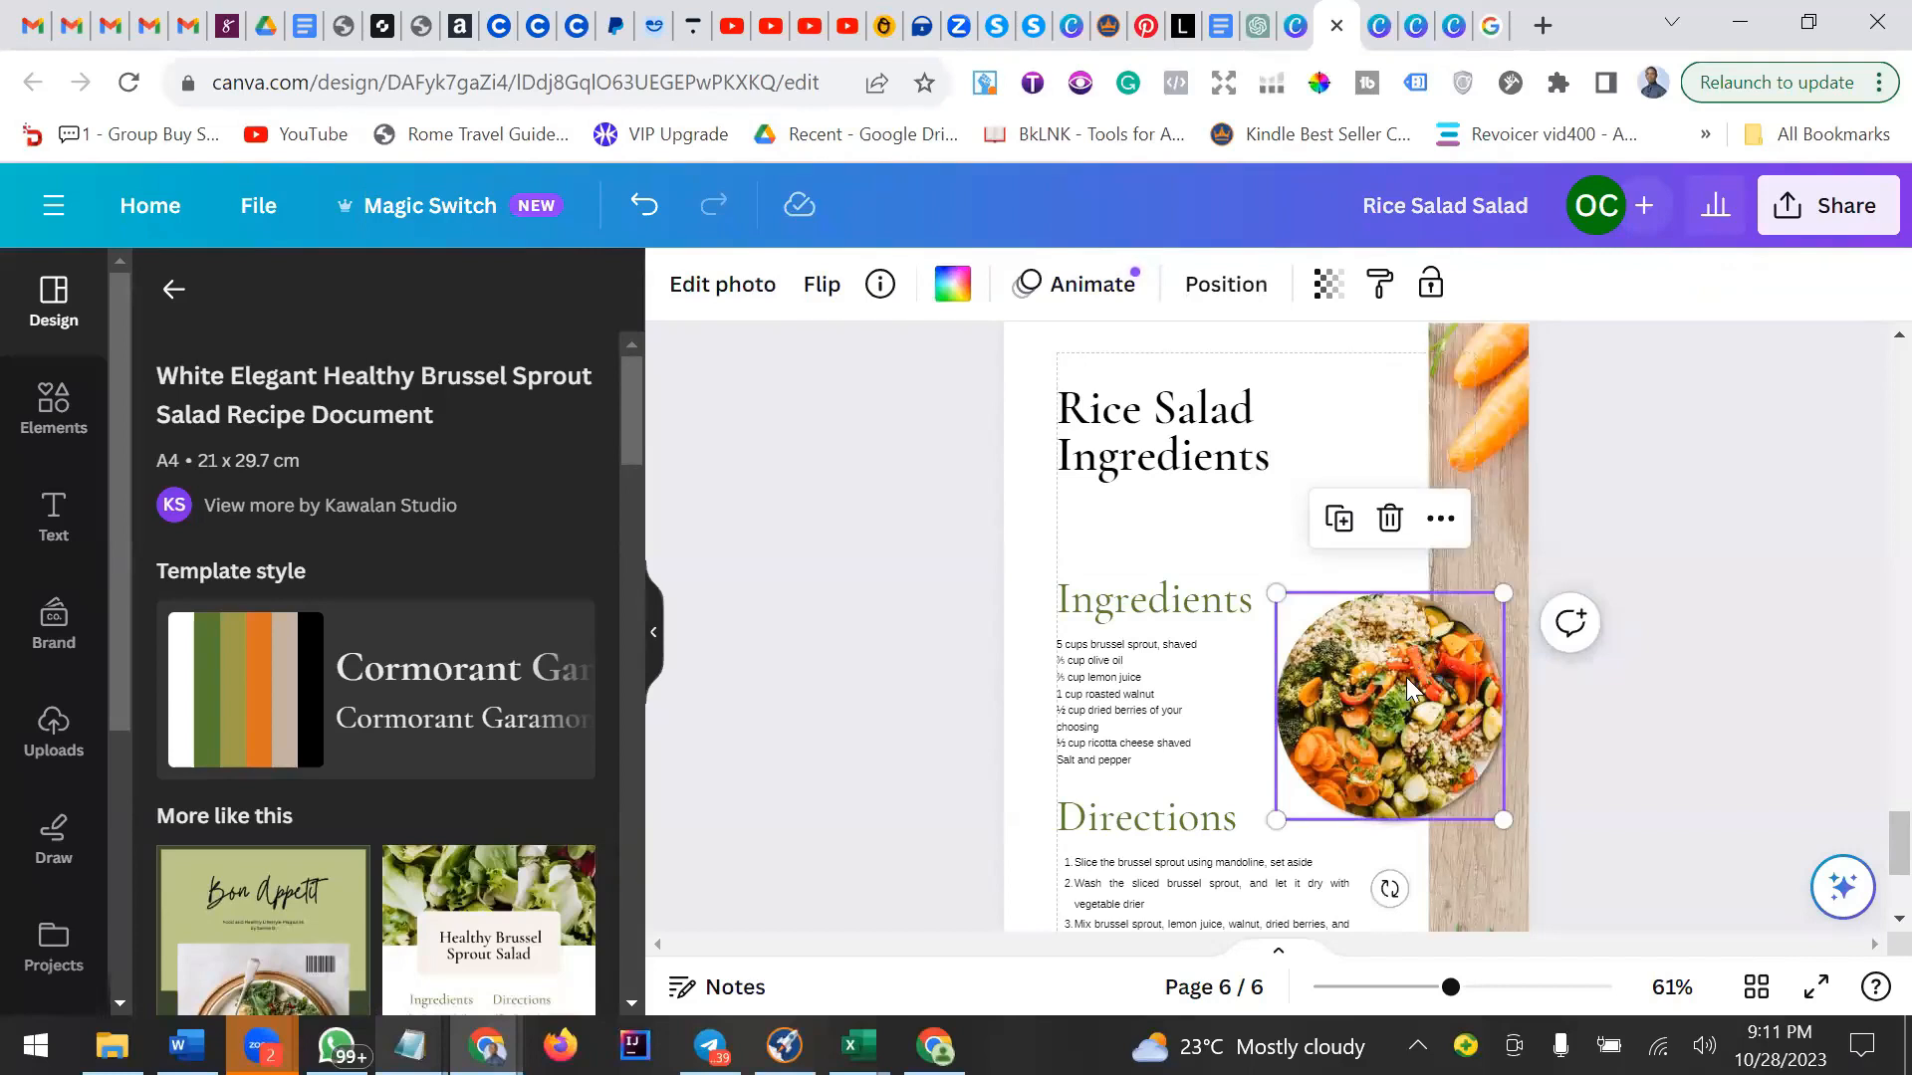
{"action": "left_click", "coordinate": [1389, 520]}
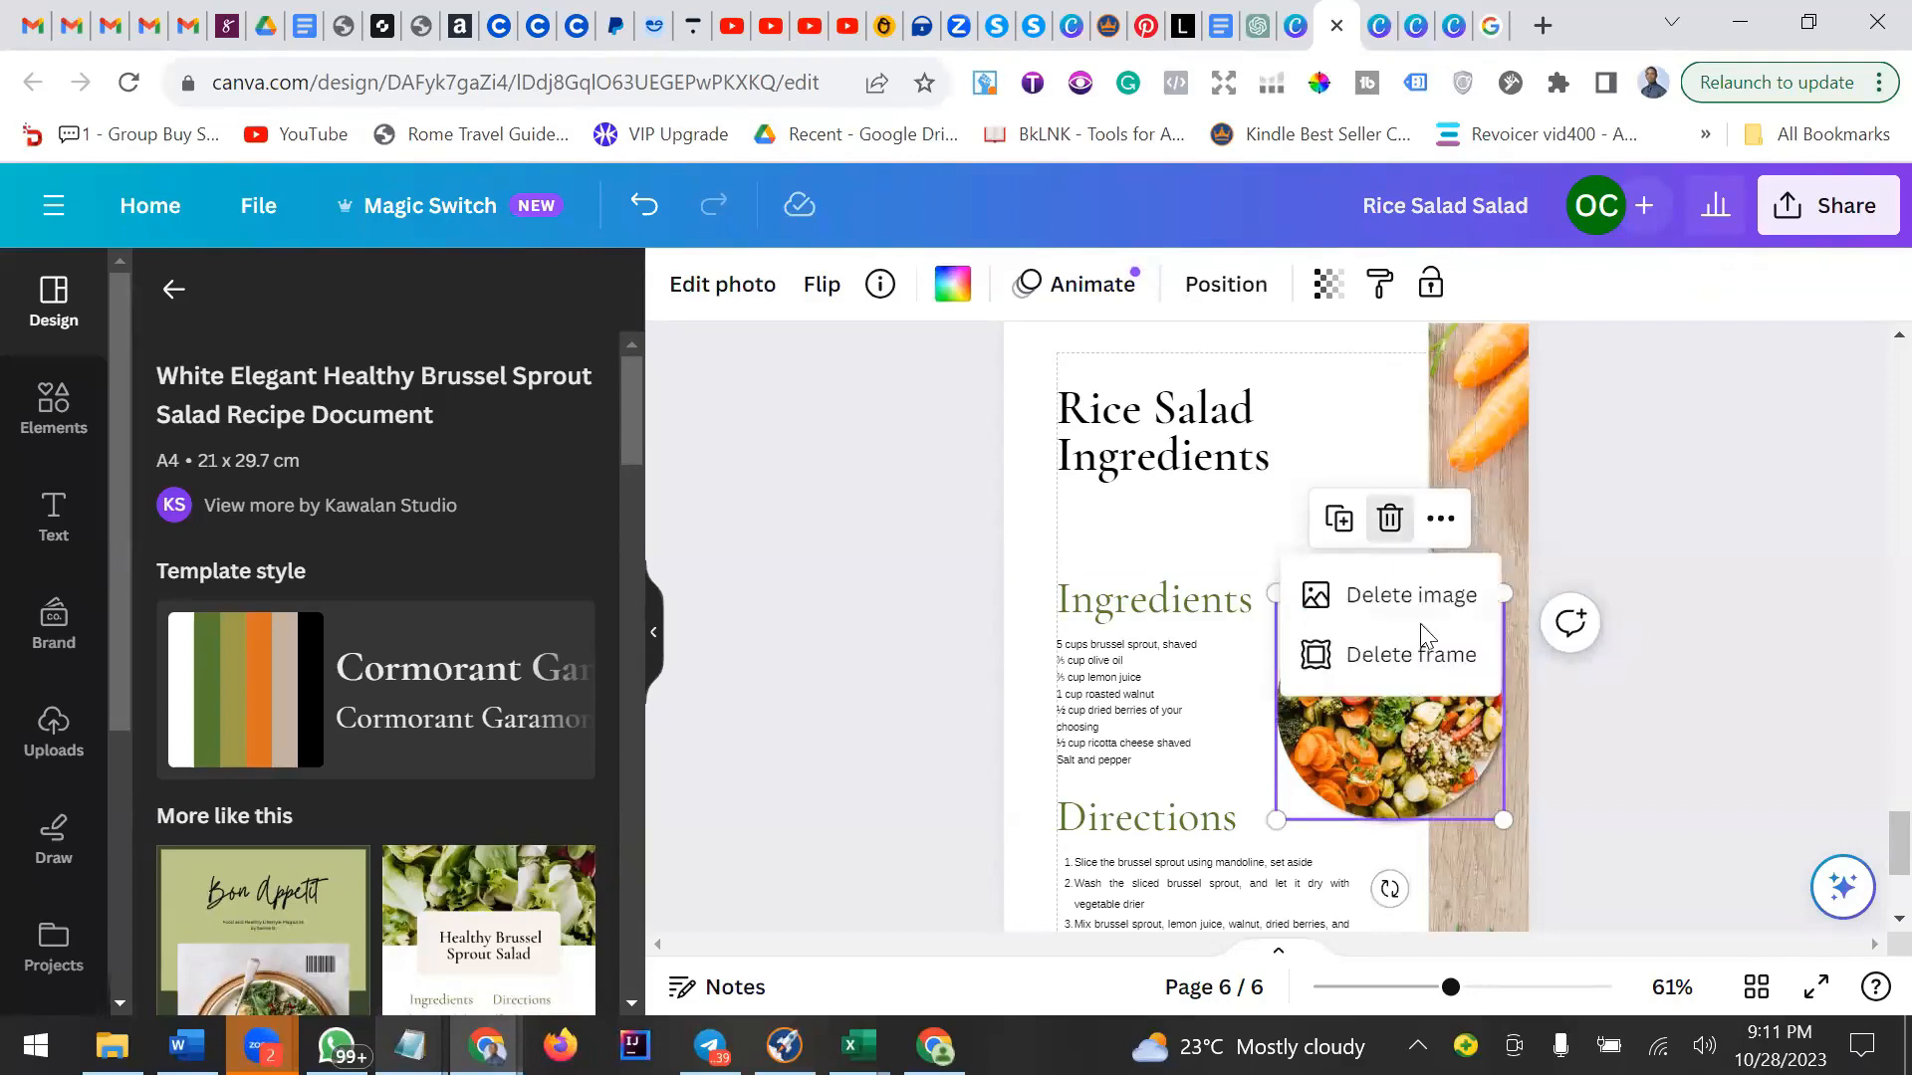
{"action": "left_click", "coordinate": [1412, 597]}
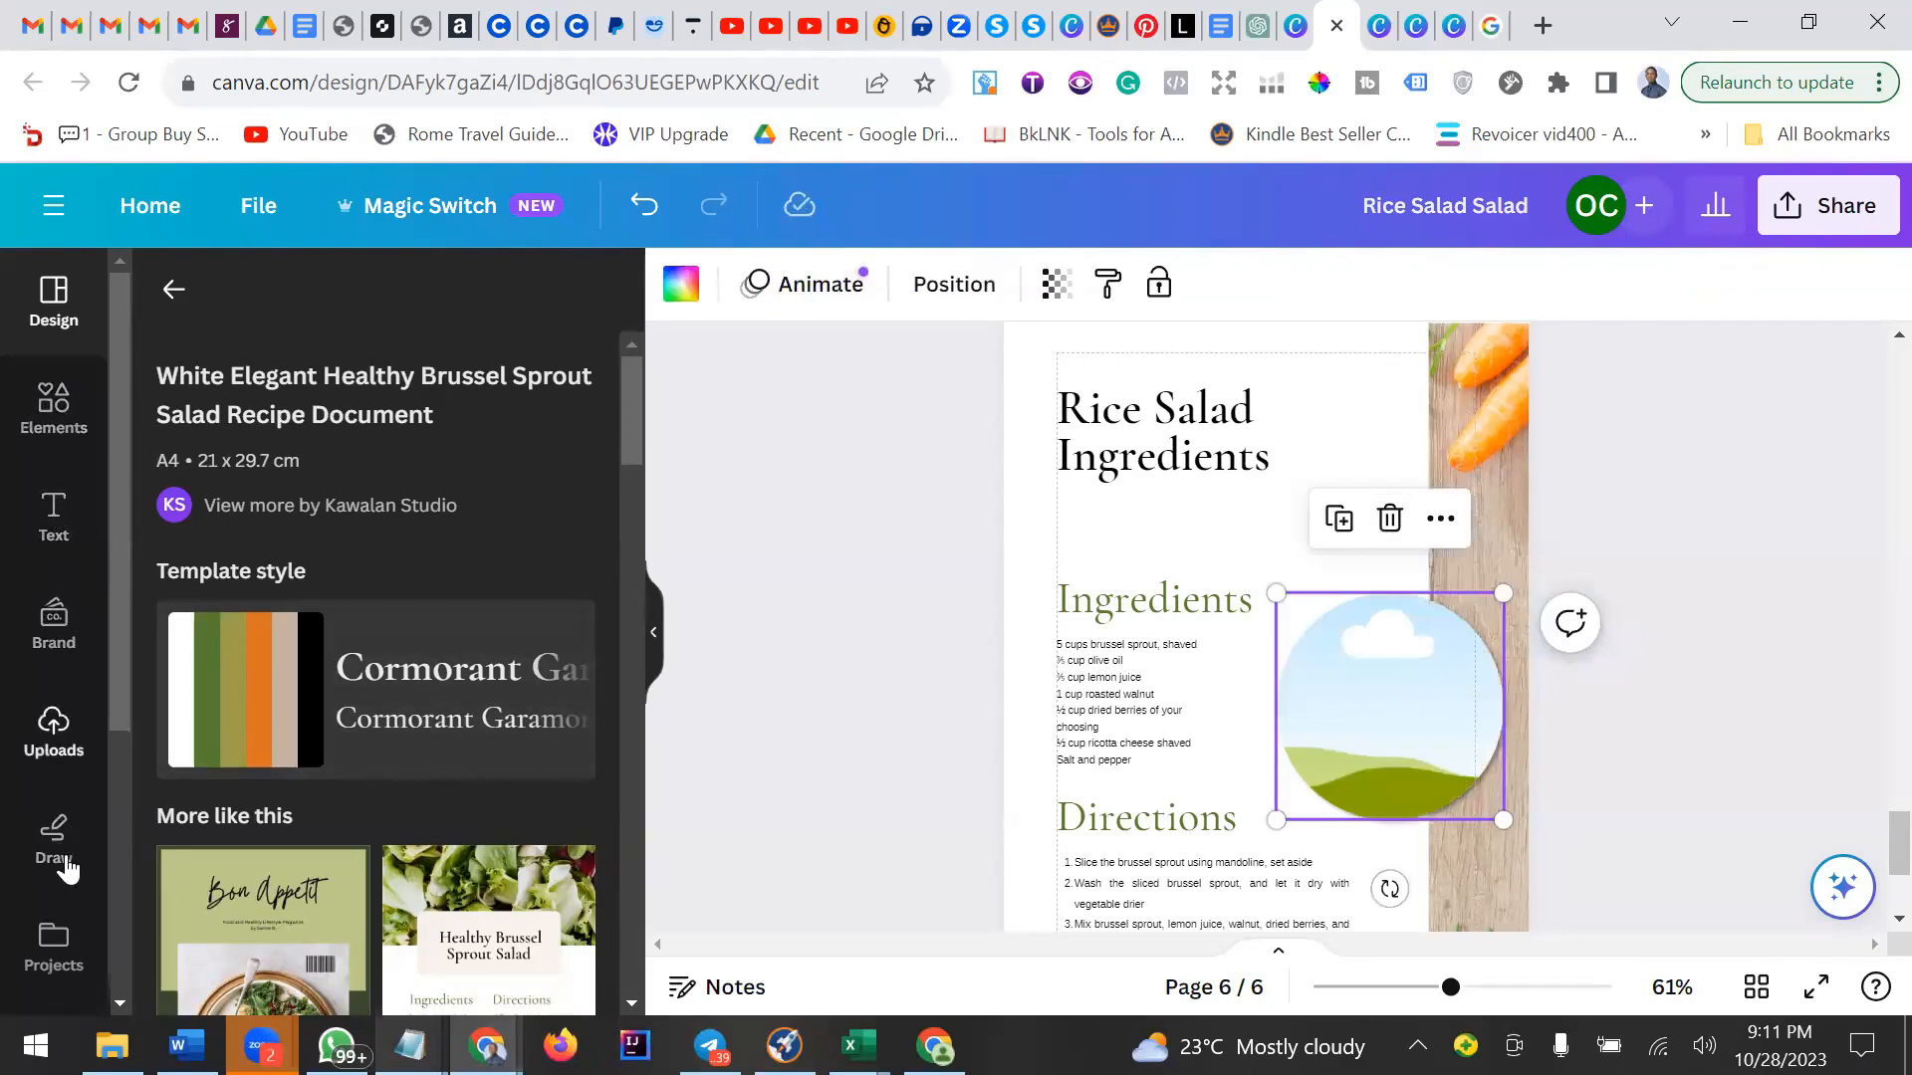
Upload the Rice-salad-ingredients-1 image from the Downloads folder.
{"action": "left_click", "coordinate": [54, 736]}
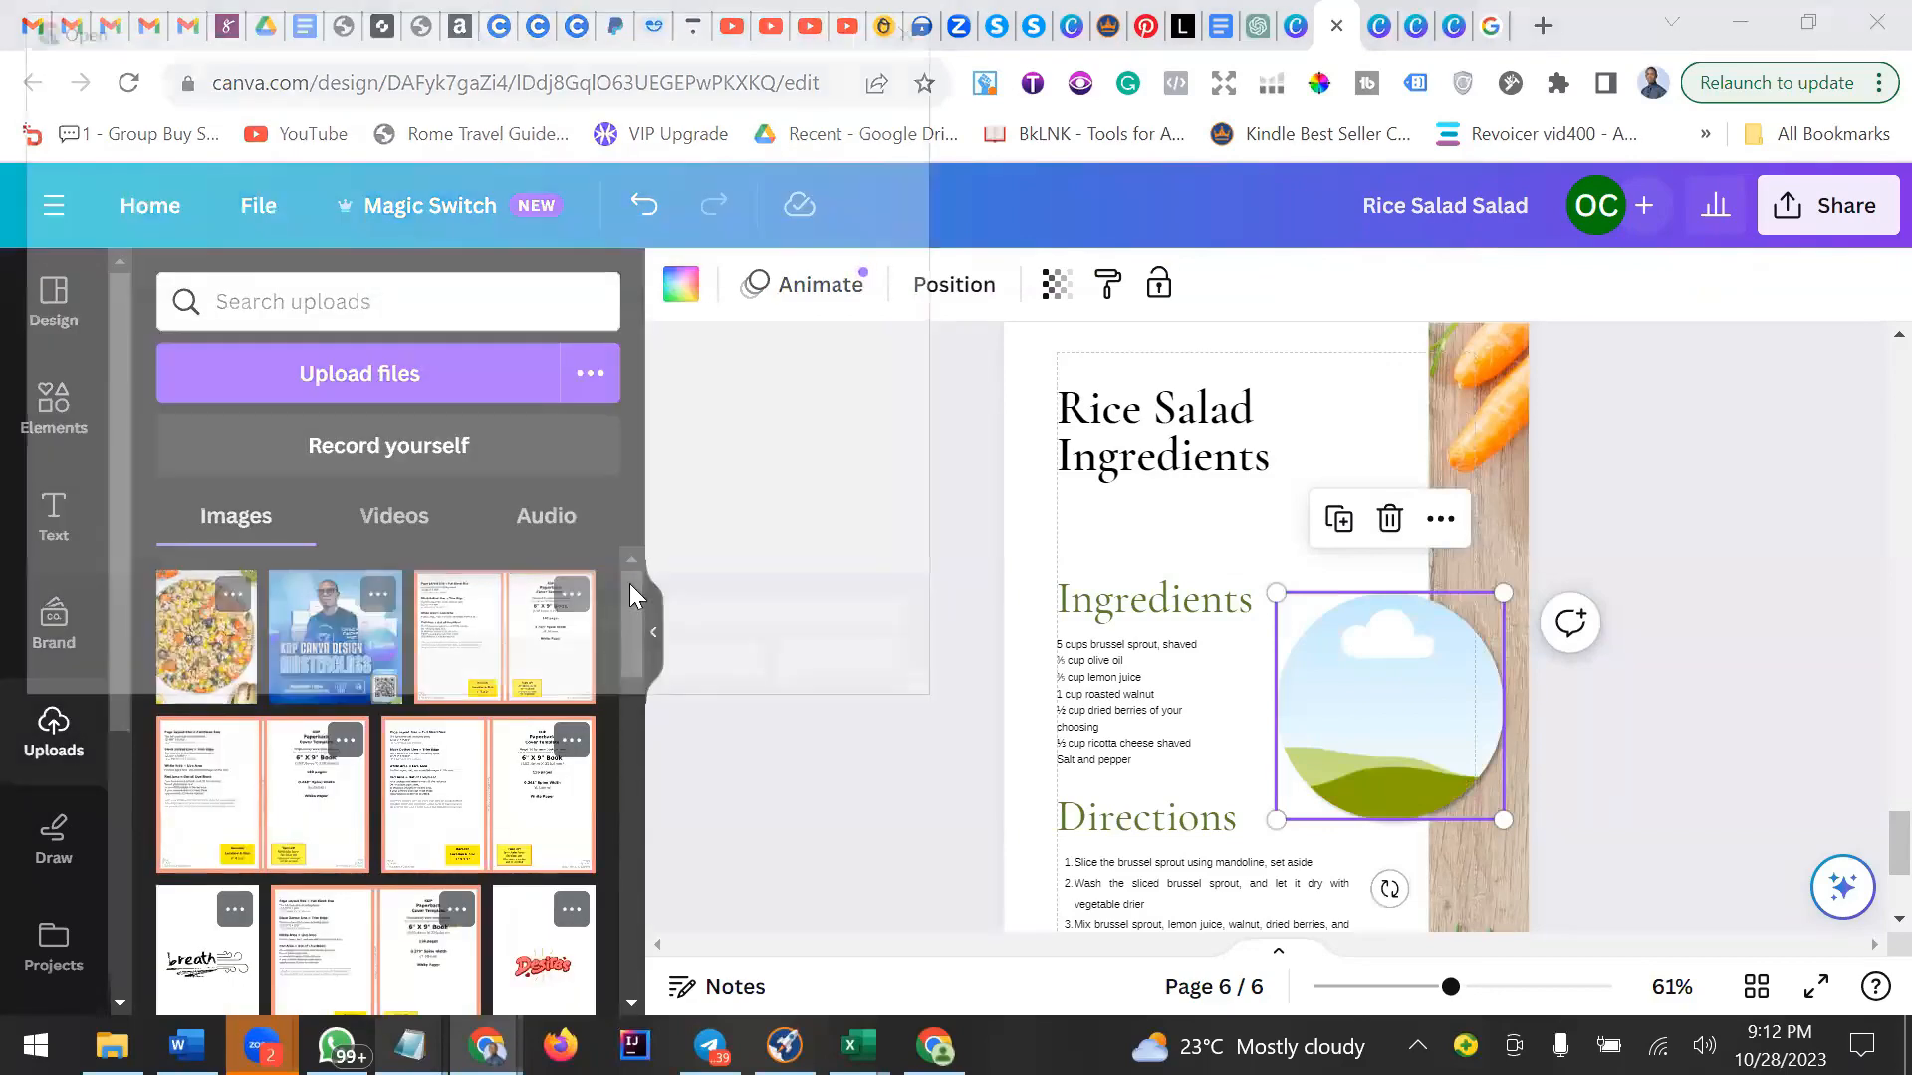
{"action": "scroll", "coordinate": [441, 413], "scroll_direction": "down", "scroll_amount": 10}
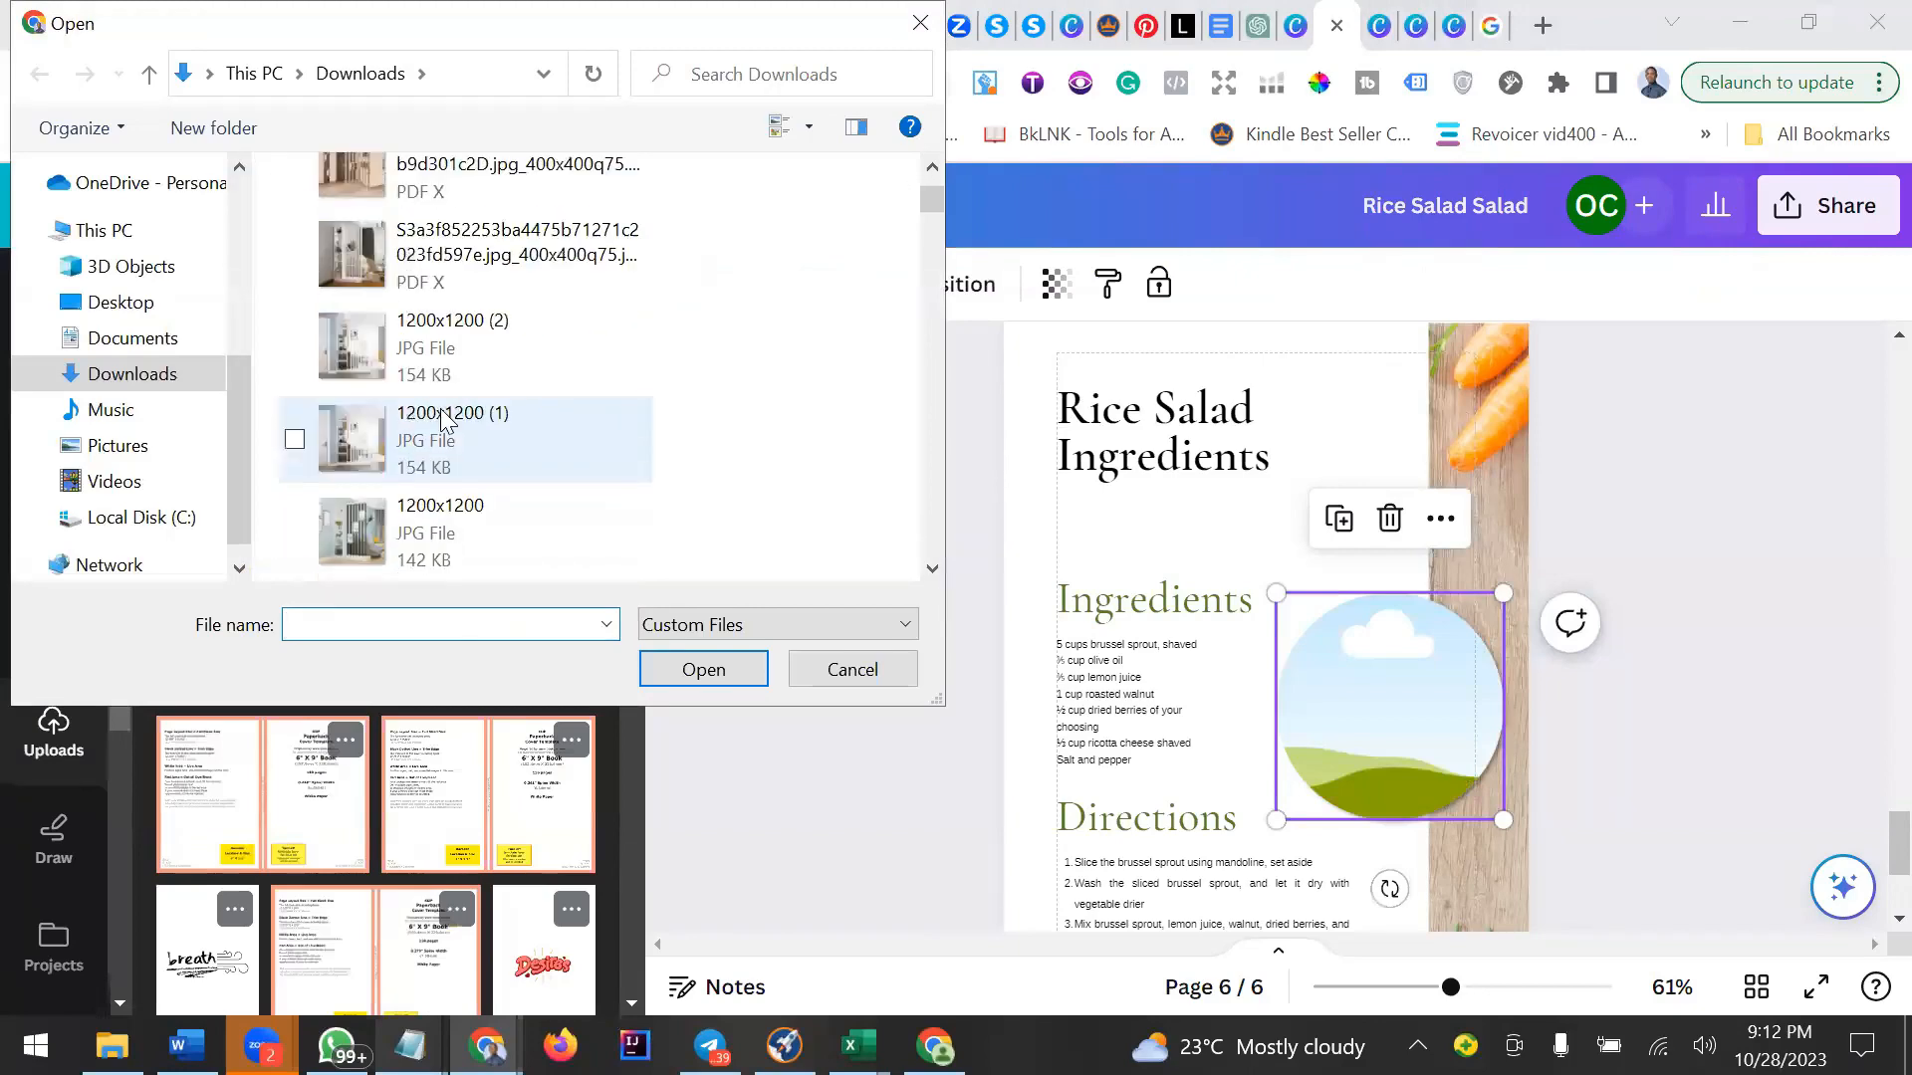
{"action": "scroll", "coordinate": [441, 419], "scroll_direction": "down", "scroll_amount": 5}
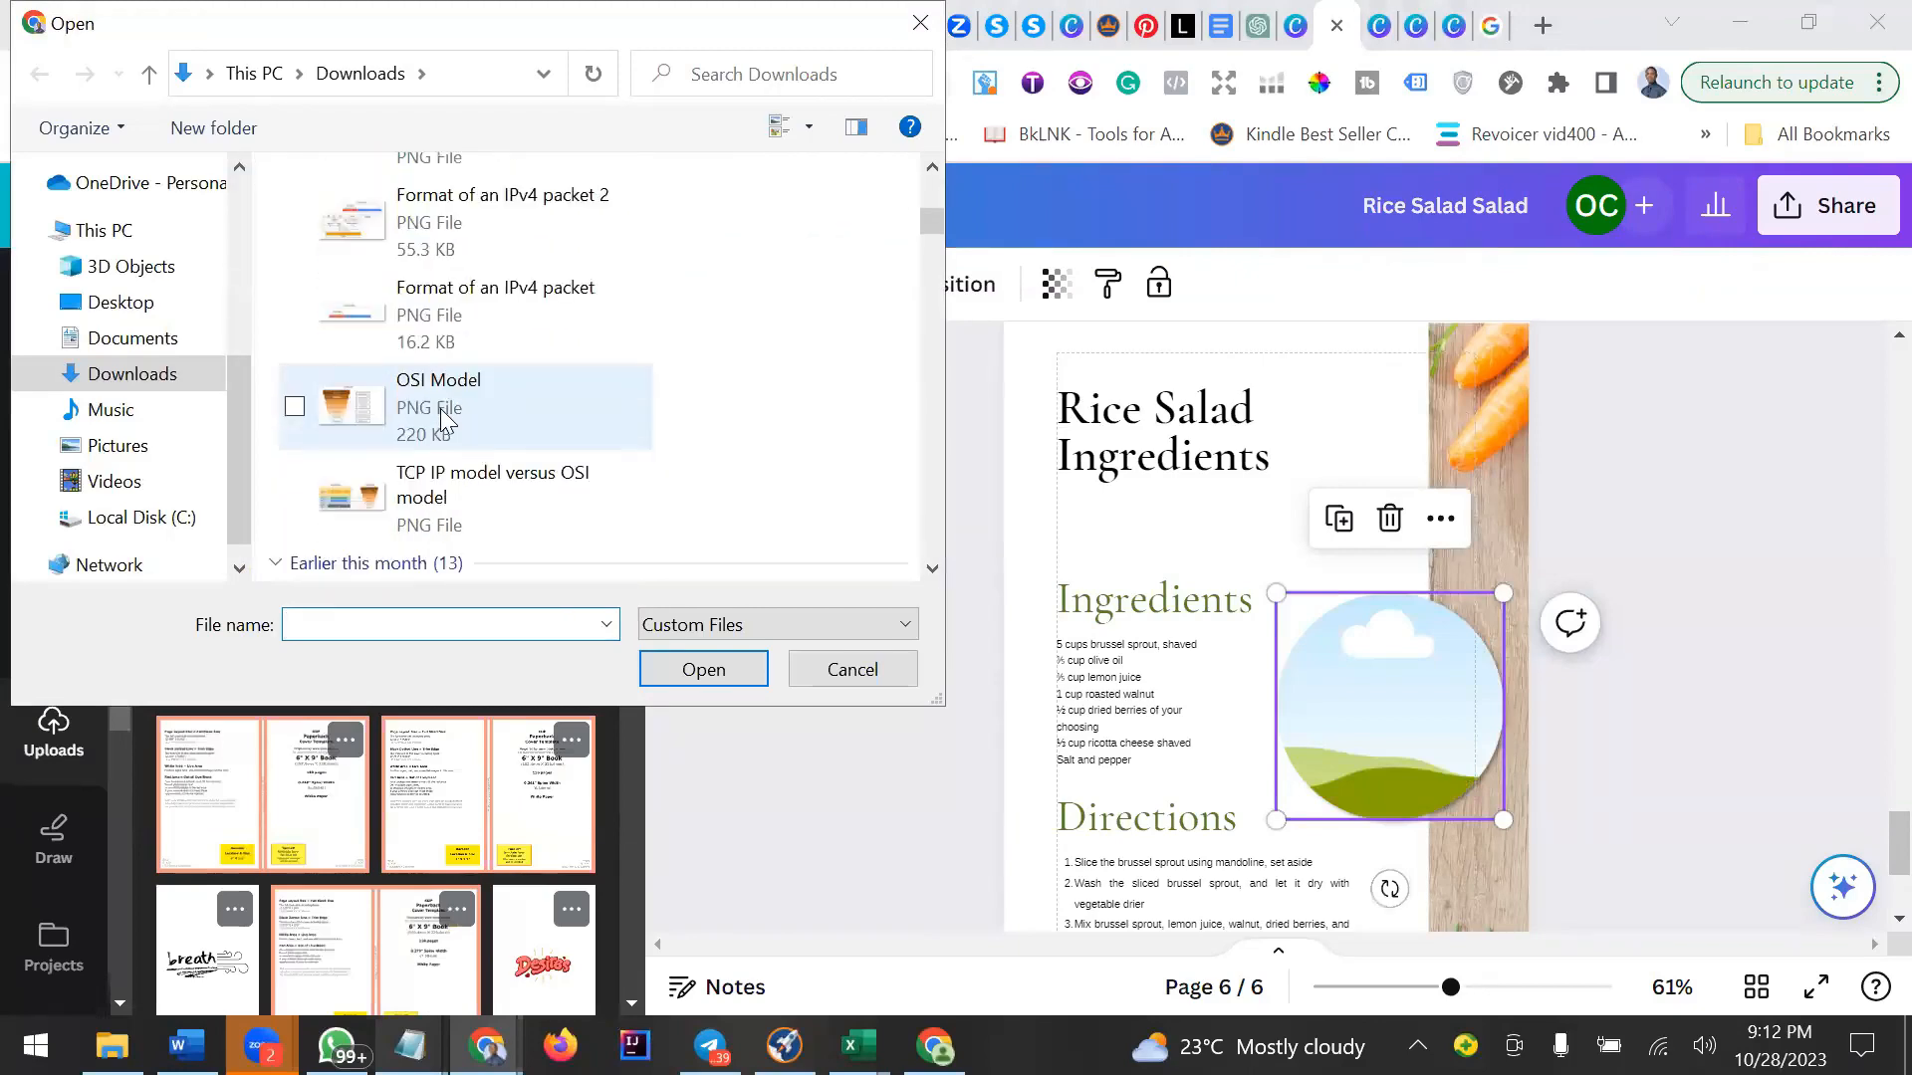
{"action": "scroll", "coordinate": [441, 419], "scroll_direction": "down", "scroll_amount": 10}
{"action": "scroll", "coordinate": [442, 418], "scroll_direction": "up", "scroll_amount": 8}
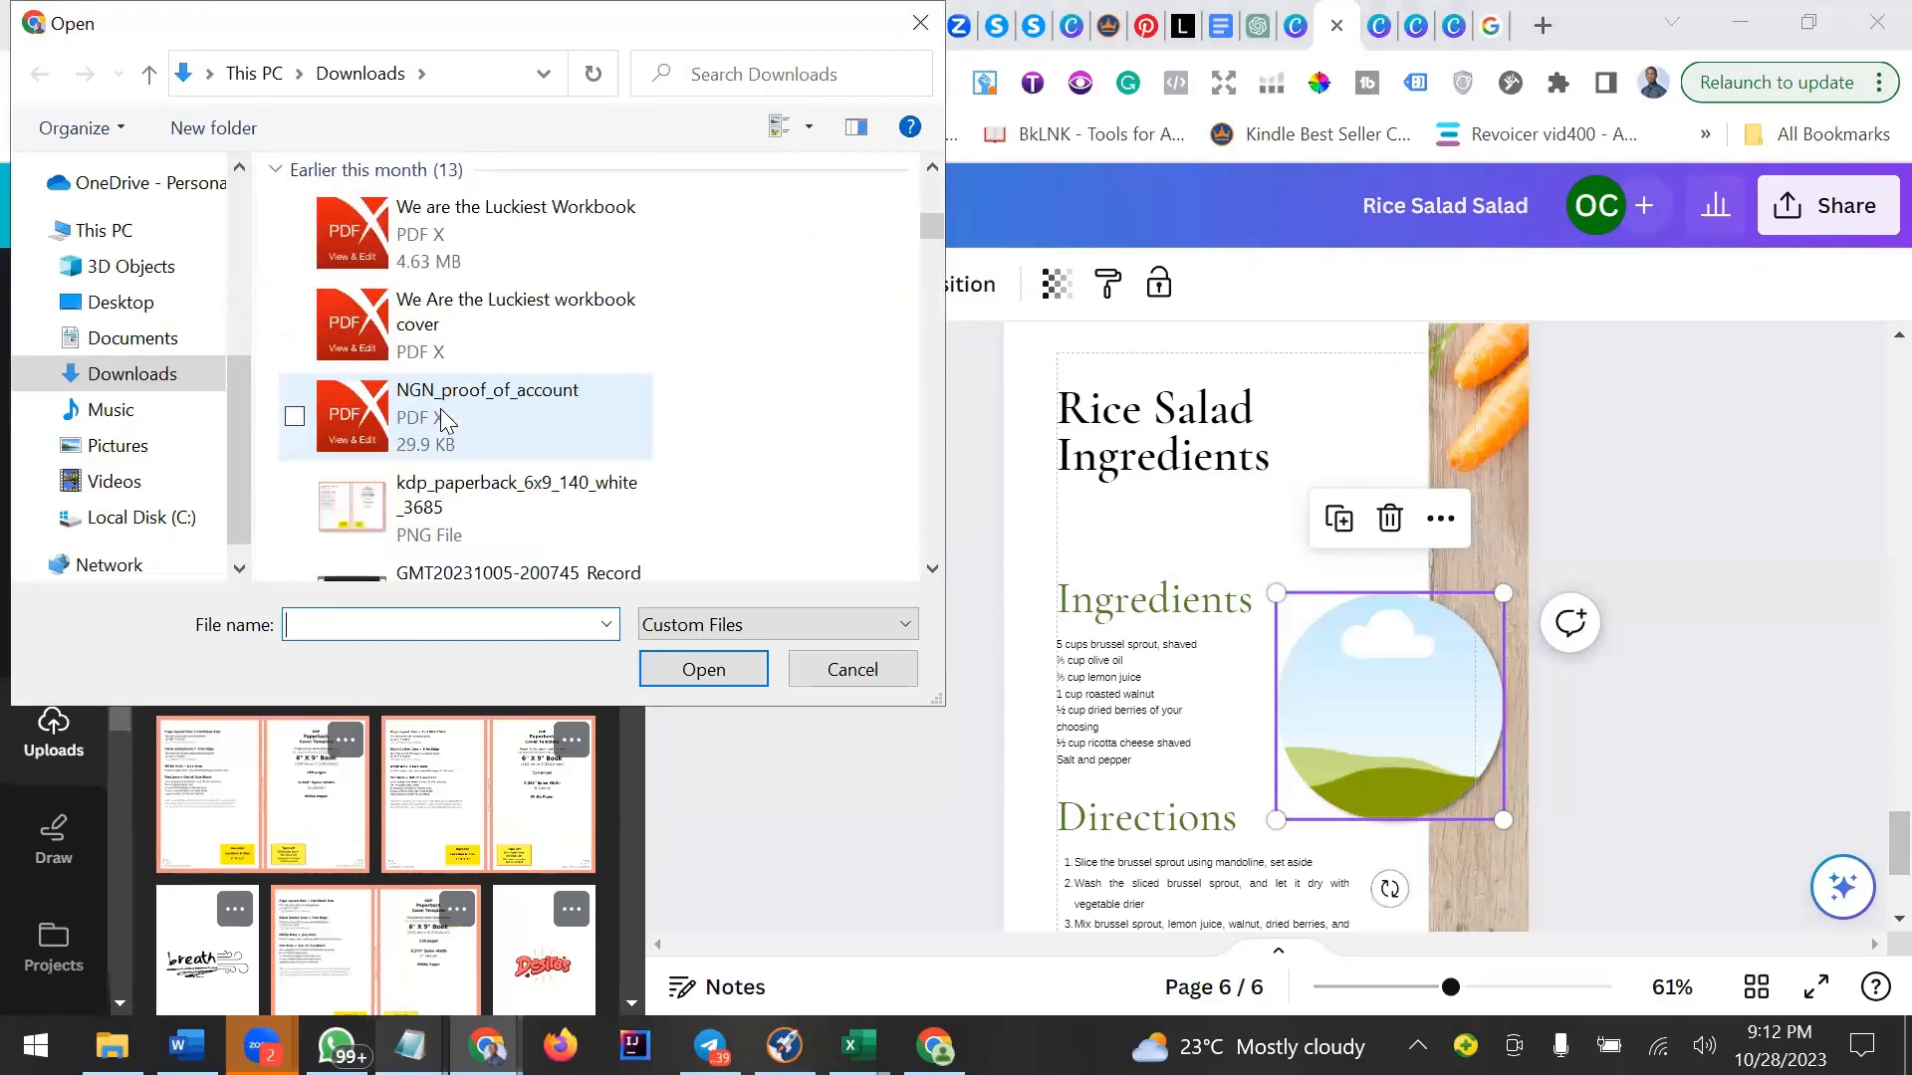
{"action": "scroll", "coordinate": [441, 418], "scroll_direction": "up", "scroll_amount": 10}
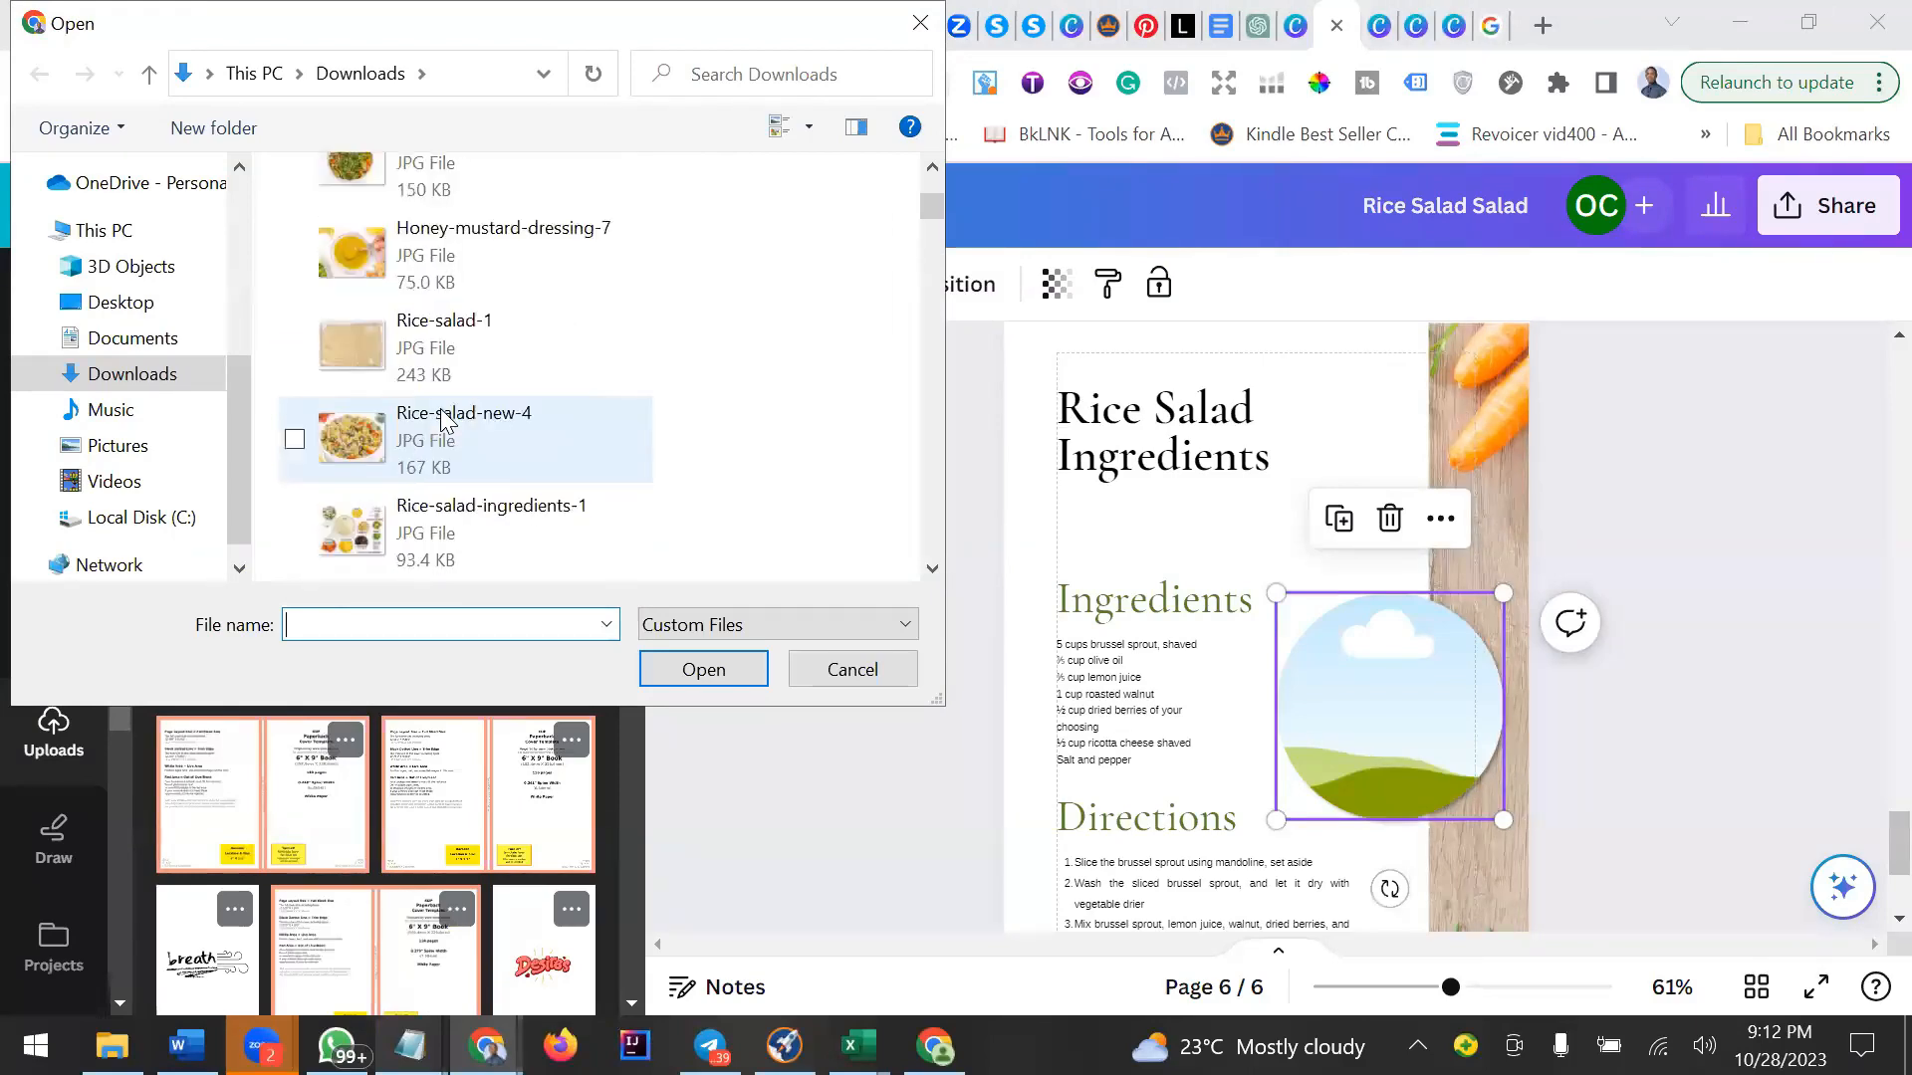
{"action": "left_click", "coordinate": [386, 317]}
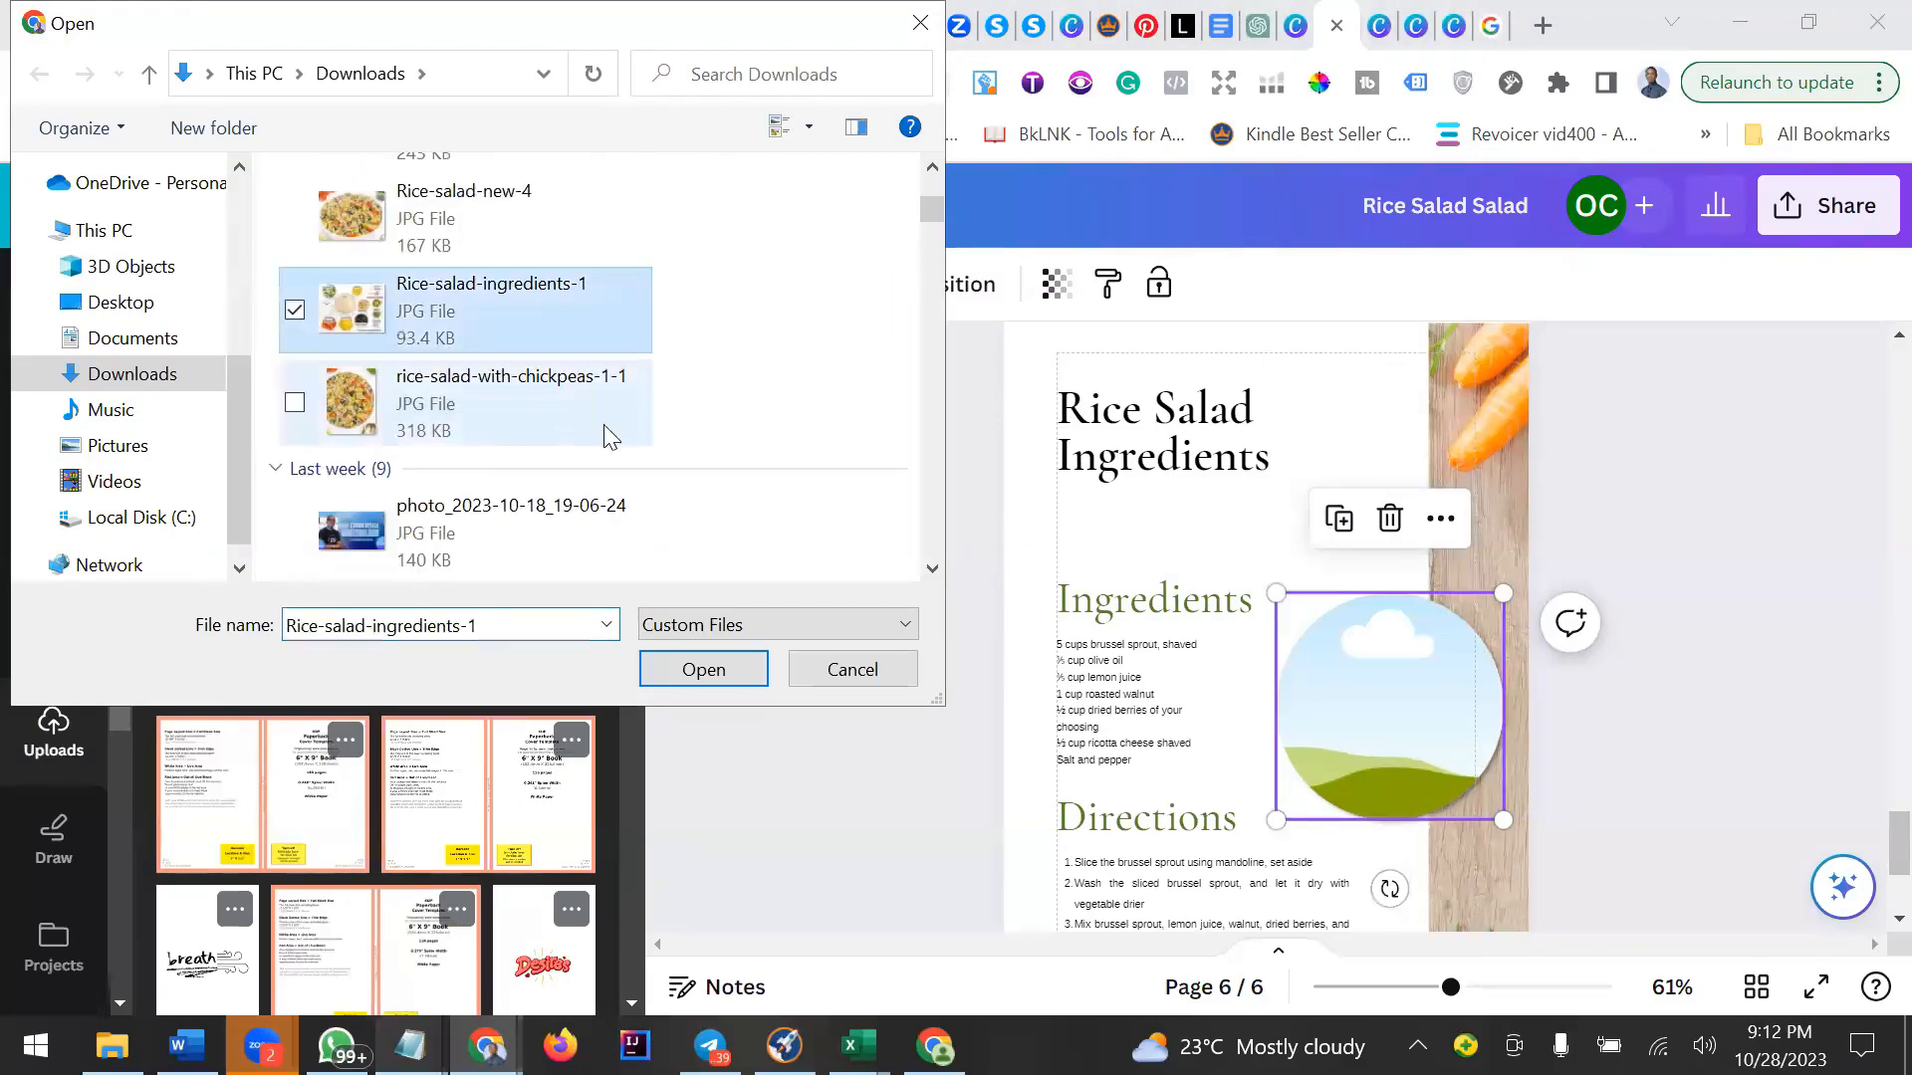
{"action": "left_click", "coordinate": [713, 674]}
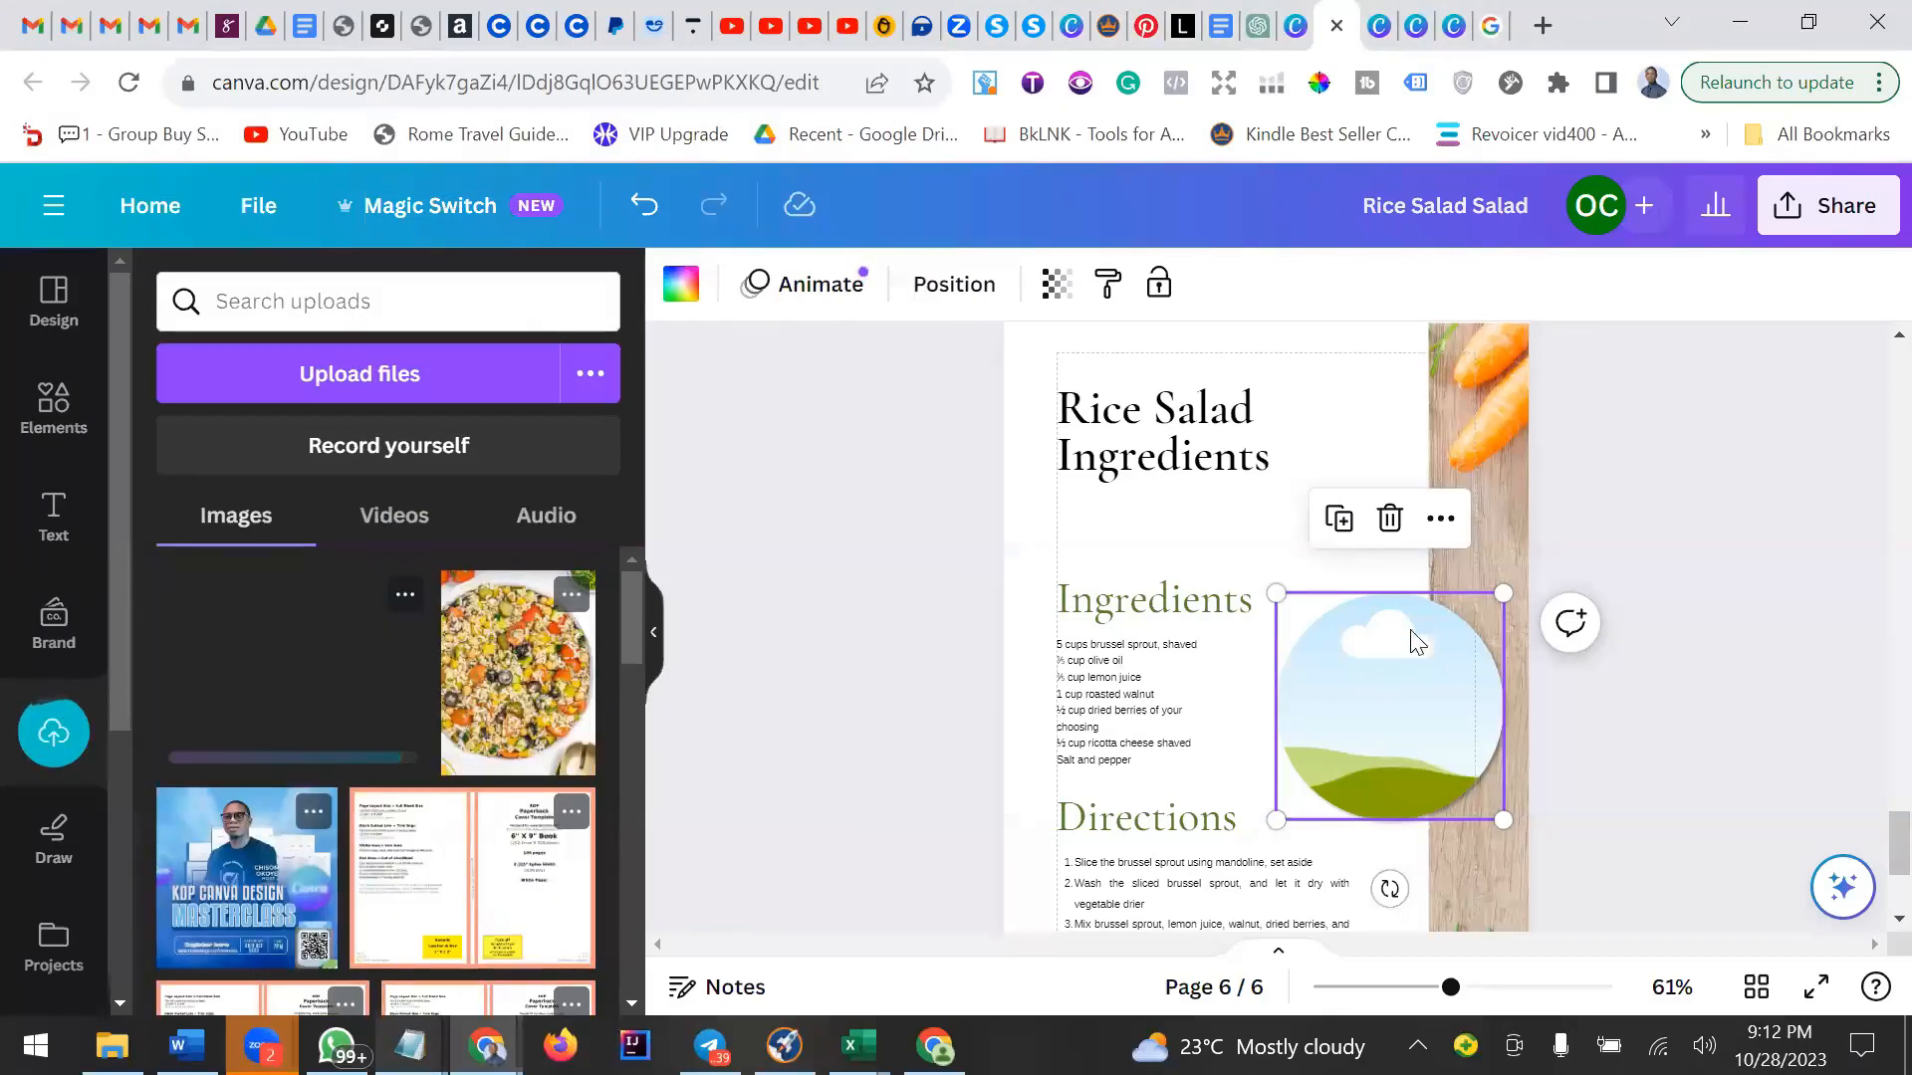
Delete the empty circular frame beside the ingredients list.
{"action": "left_click", "coordinate": [1389, 518]}
{"action": "left_click", "coordinate": [1424, 687]}
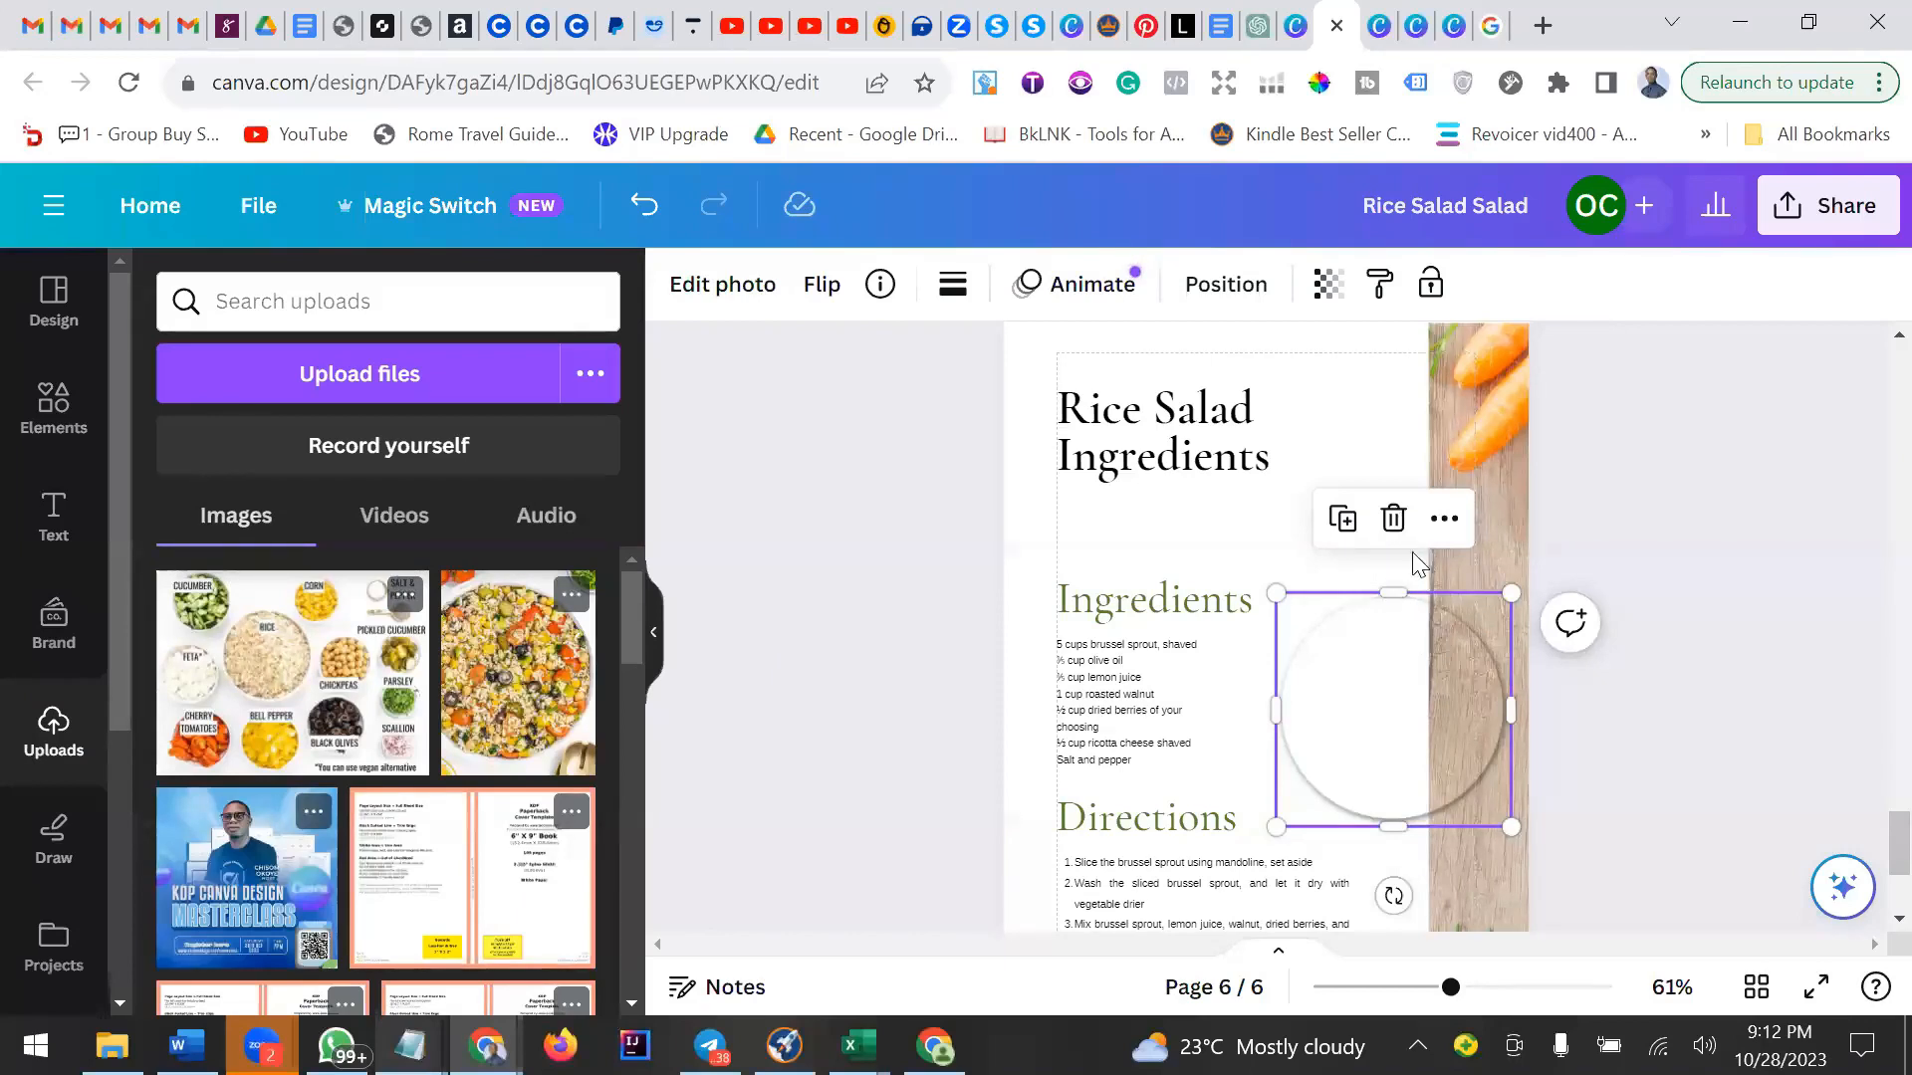
{"action": "left_click", "coordinate": [1393, 517]}
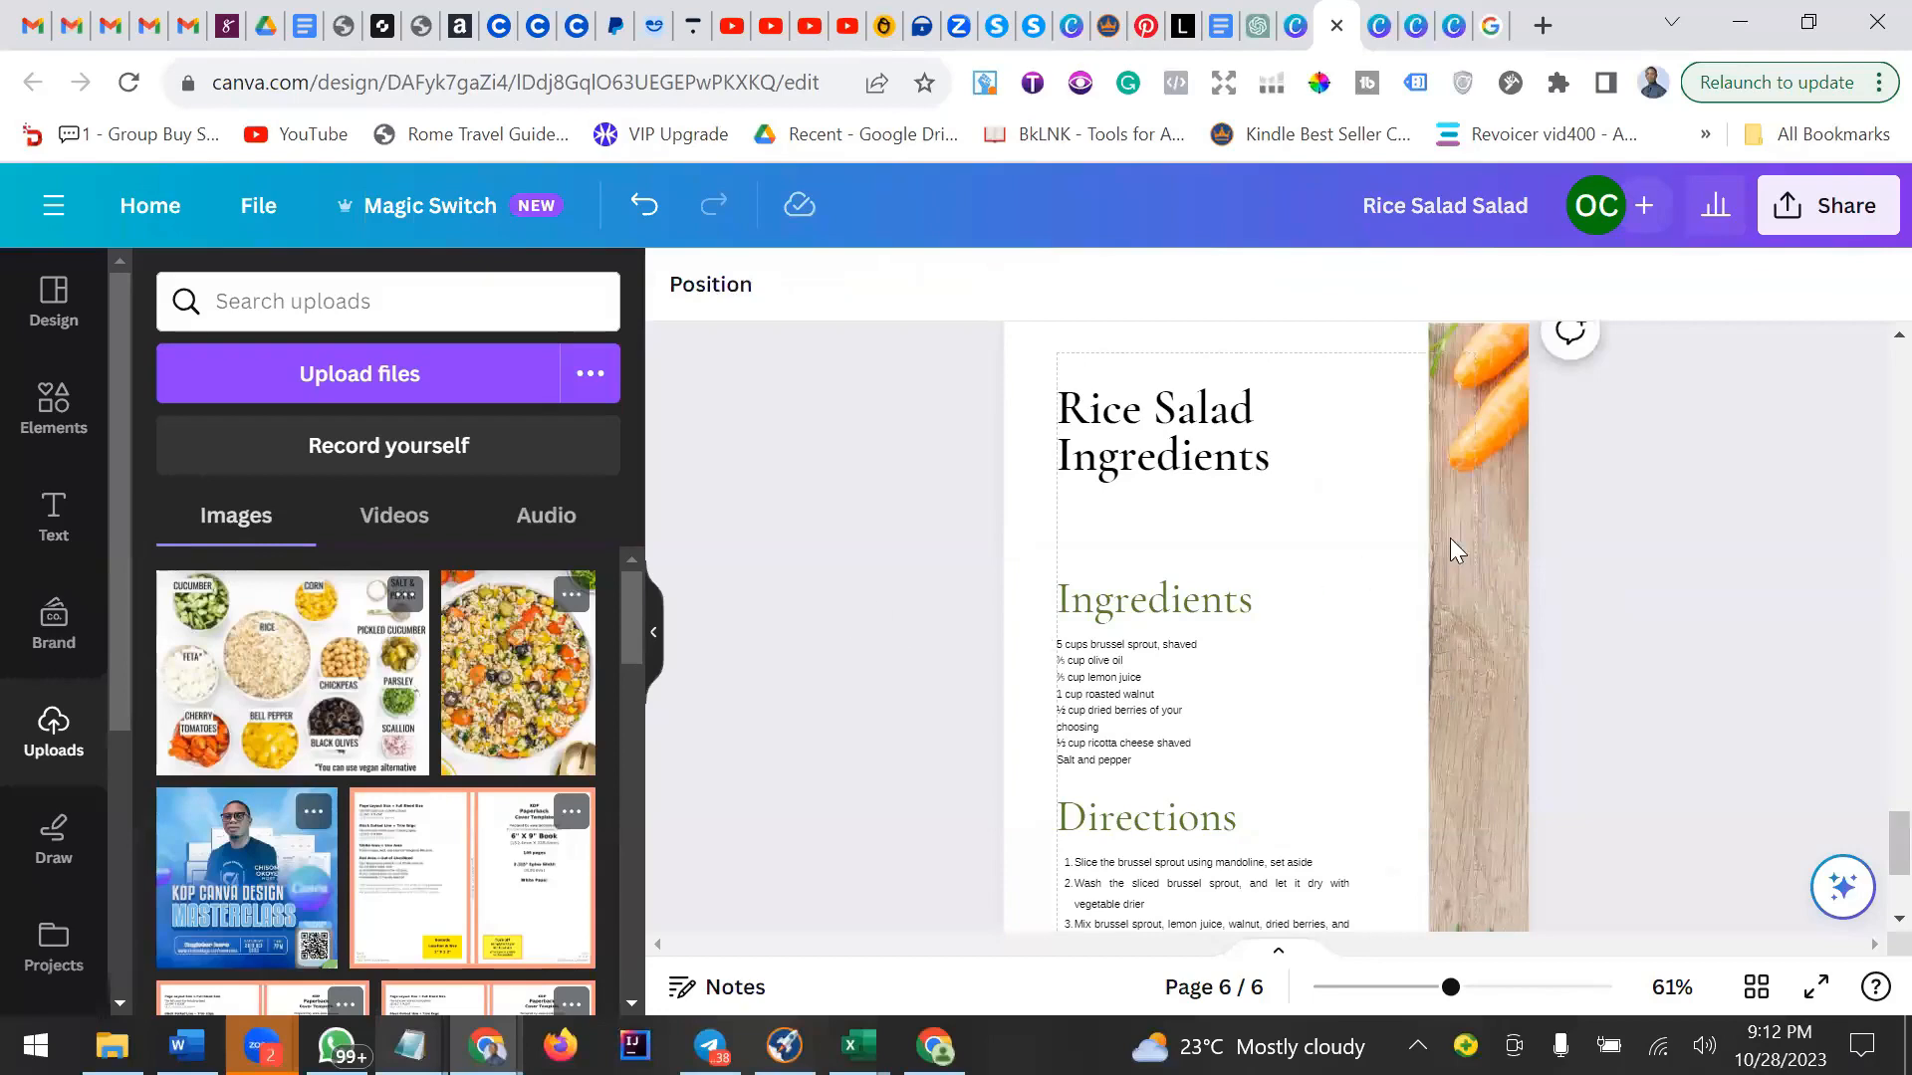
Shift the wooden strip photo inward toward the text and trim its top and bottom edges slightly.
{"action": "left_click", "coordinate": [1479, 550]}
{"action": "scroll", "coordinate": [1477, 551], "scroll_direction": "up", "scroll_amount": 2}
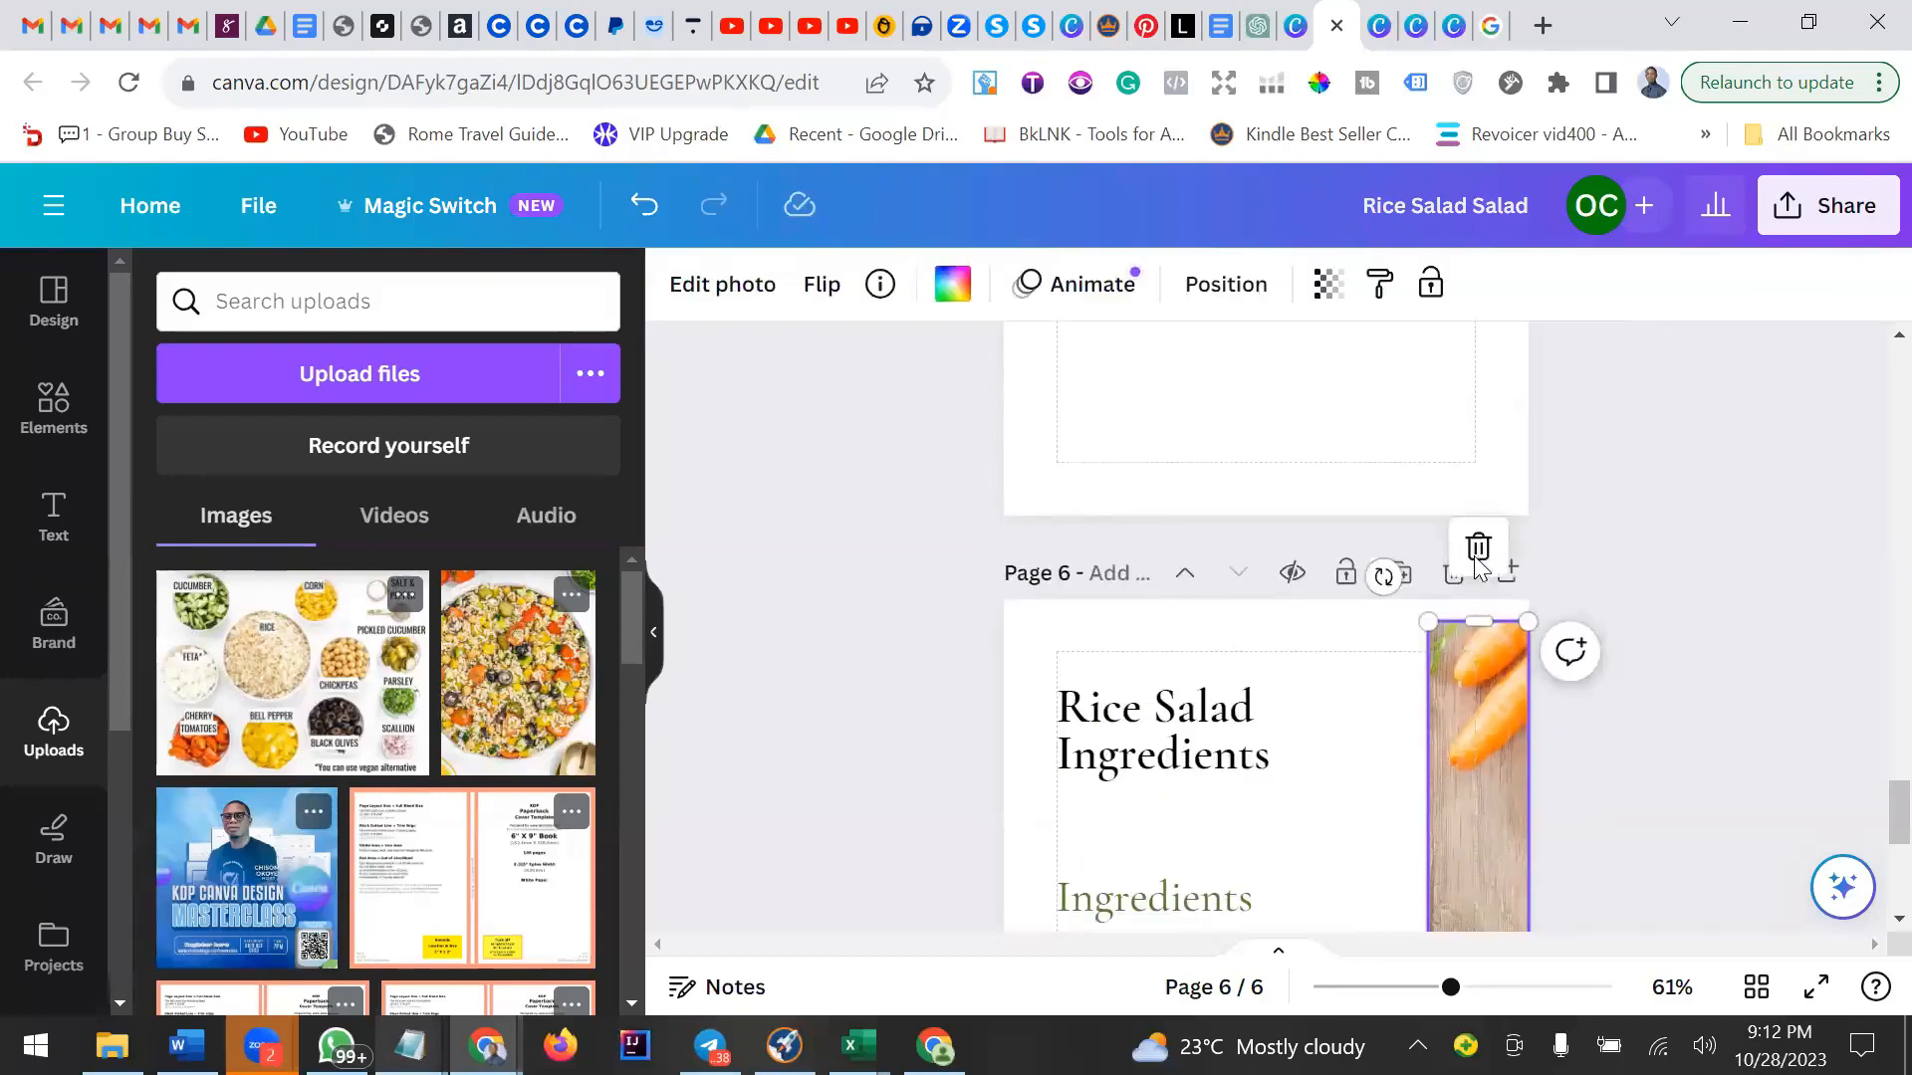
{"action": "scroll", "coordinate": [1468, 560], "scroll_direction": "down", "scroll_amount": 2}
{"action": "scroll", "coordinate": [1461, 561], "scroll_direction": "up", "scroll_amount": 2}
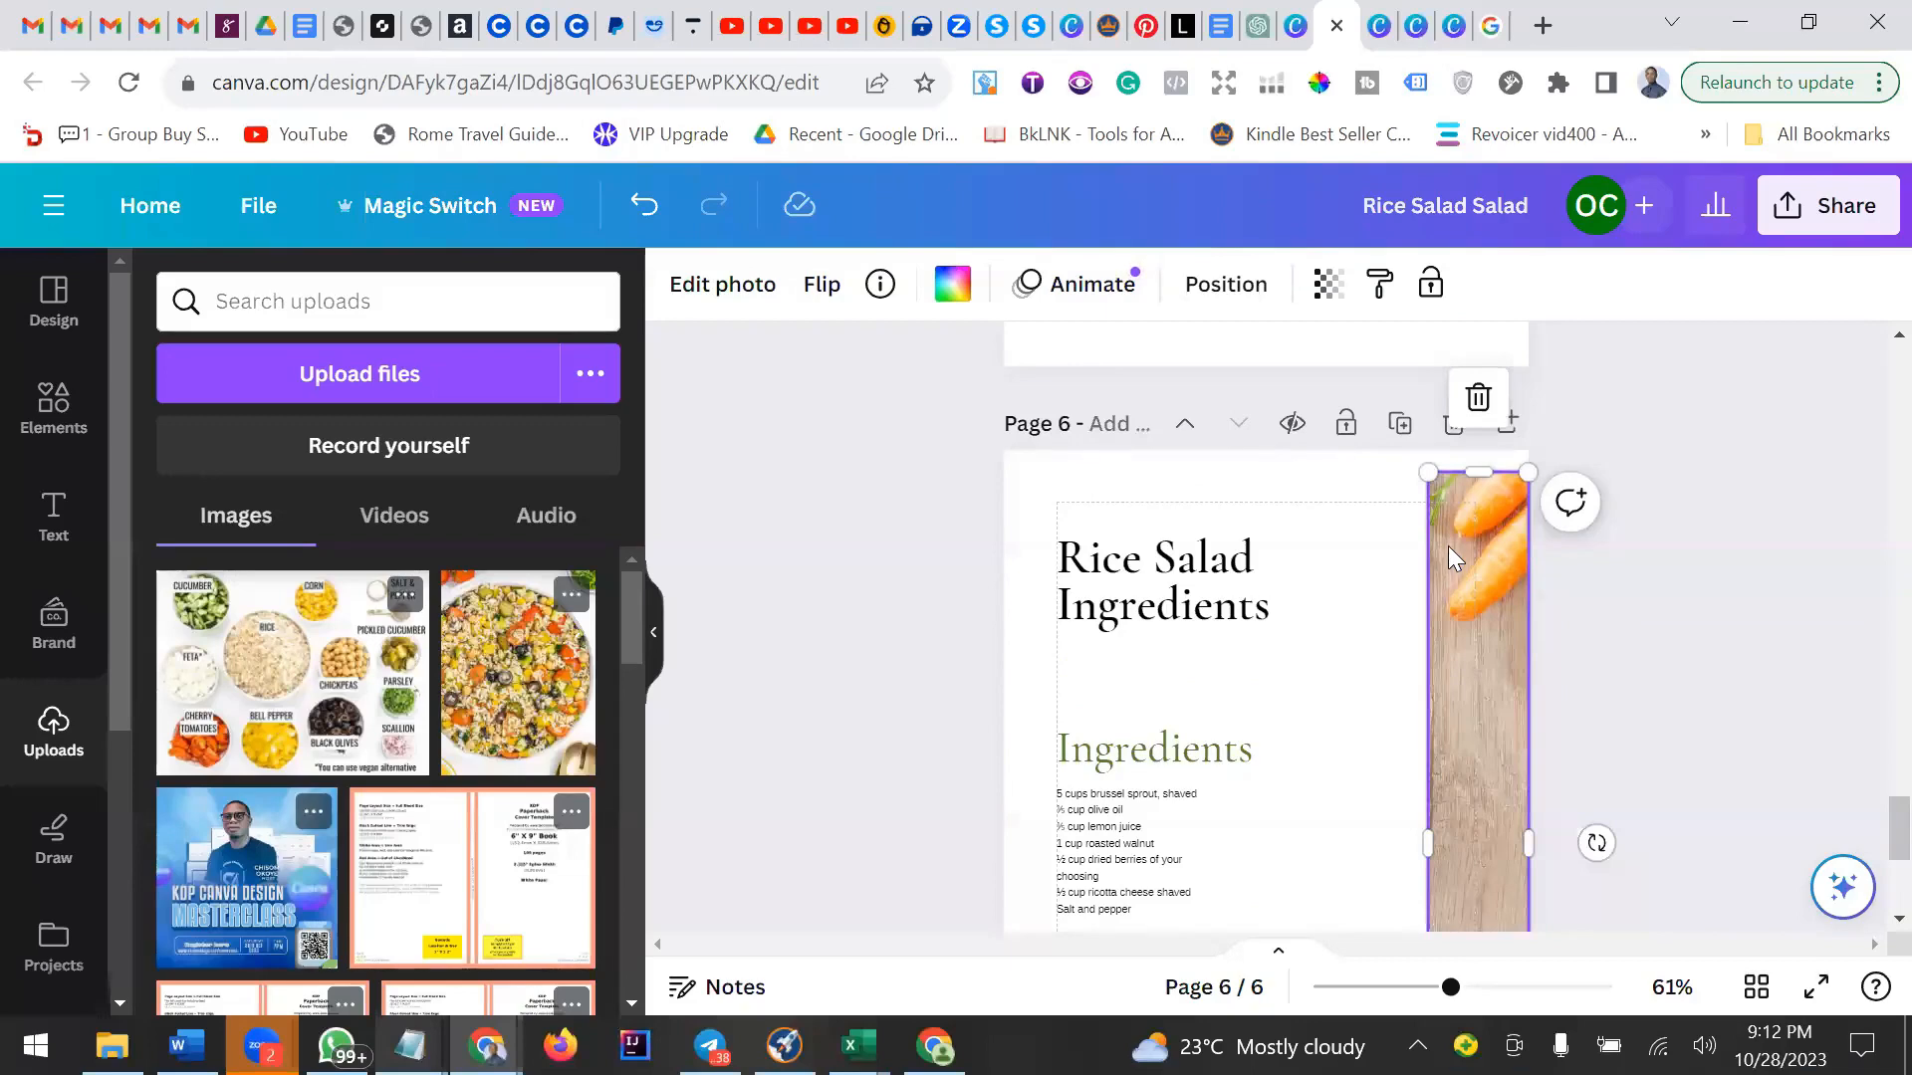
{"action": "scroll", "coordinate": [1457, 563], "scroll_direction": "down", "scroll_amount": 2}
{"action": "left_click_drag", "start_coordinate": [1462, 570], "coordinate": [1406, 577]}
{"action": "scroll", "coordinate": [1406, 577], "scroll_direction": "down", "scroll_amount": 4}
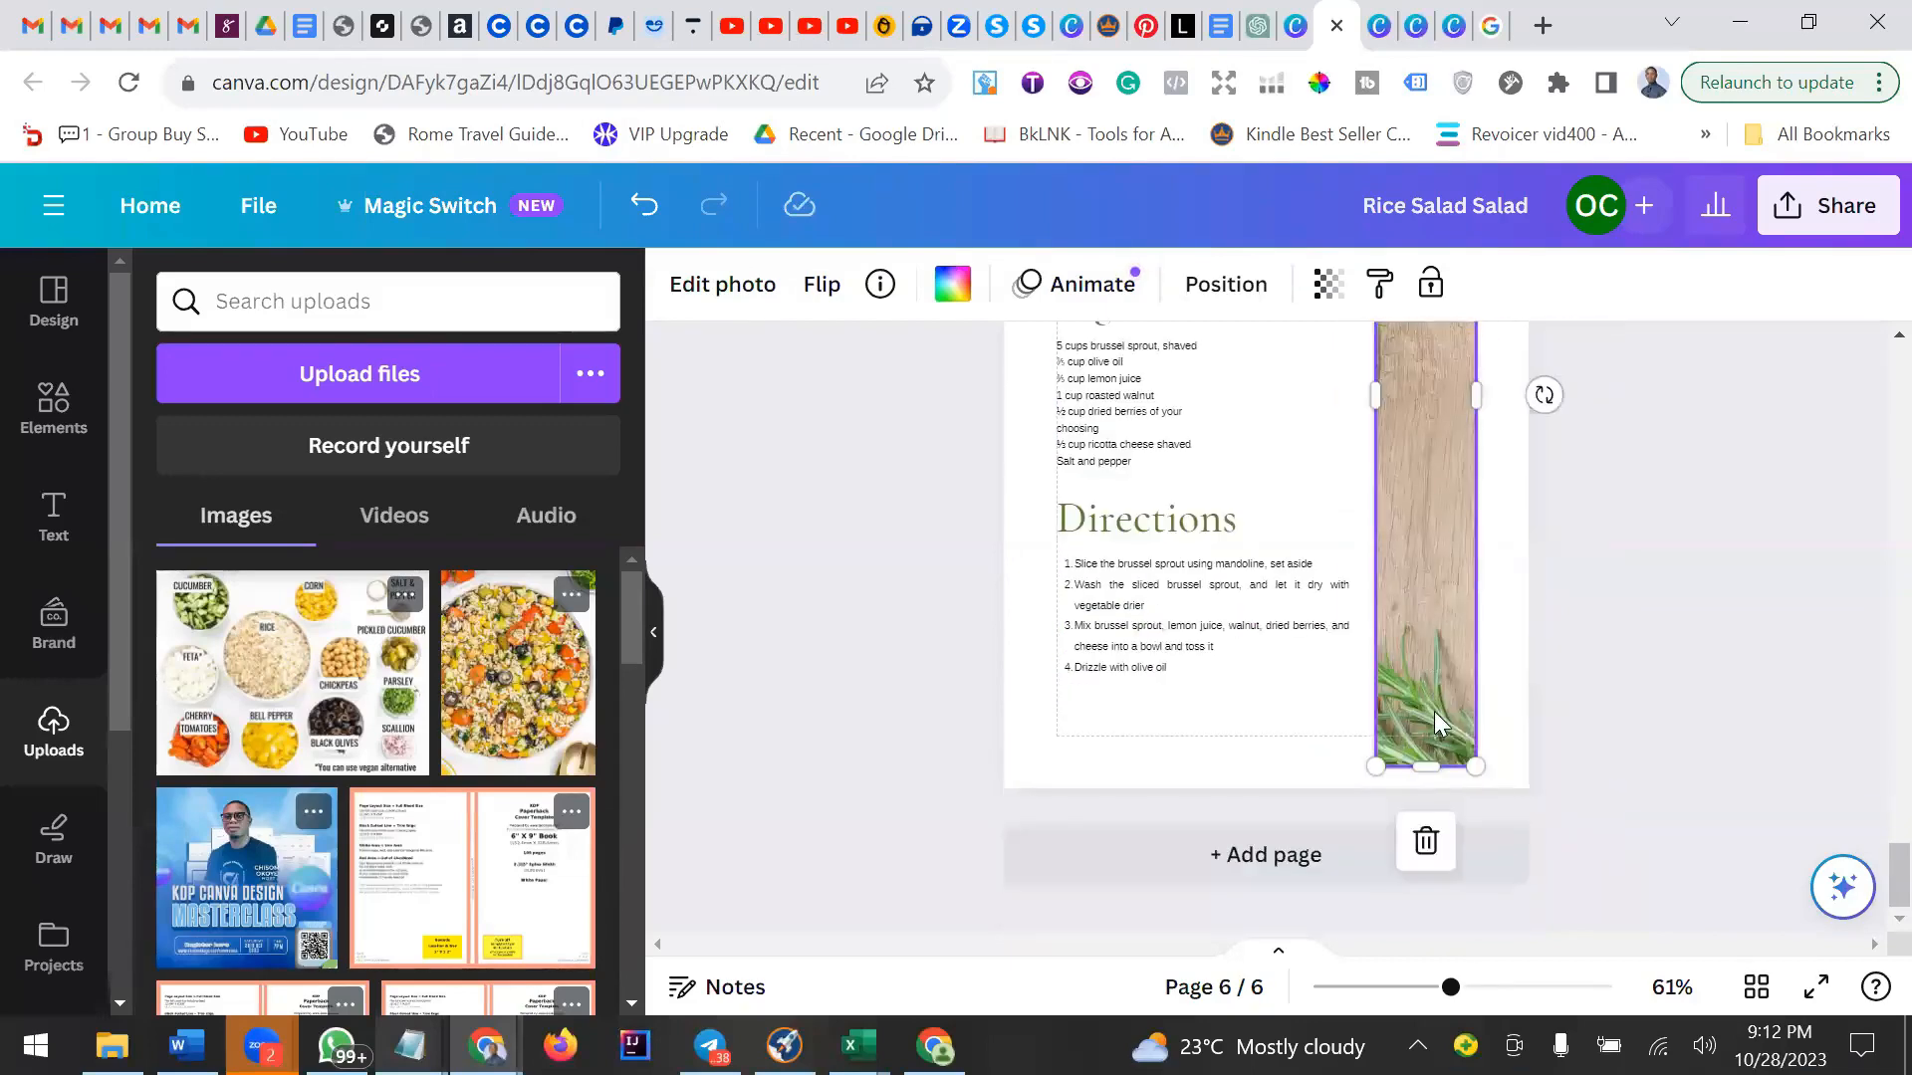
{"action": "left_click_drag", "start_coordinate": [1426, 768], "coordinate": [1430, 735]}
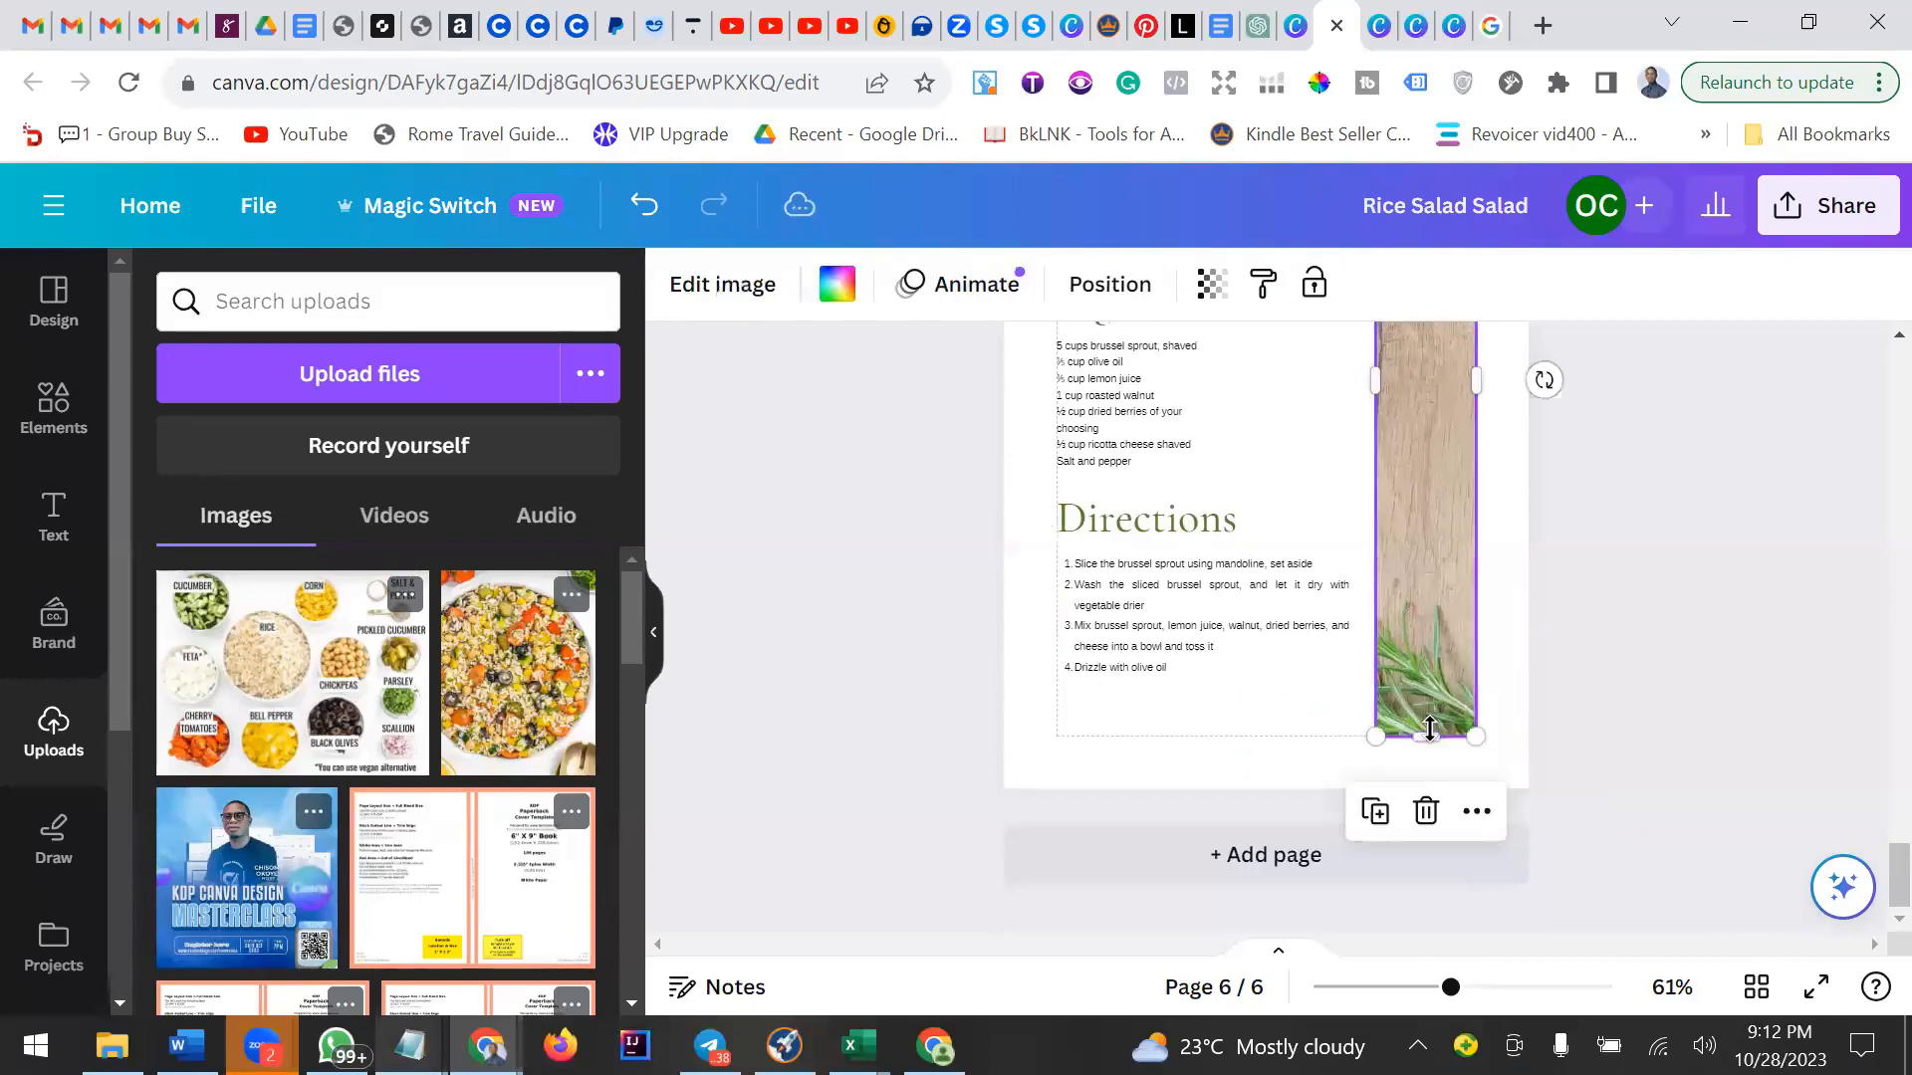
{"action": "scroll", "coordinate": [1430, 729], "scroll_direction": "up", "scroll_amount": 5}
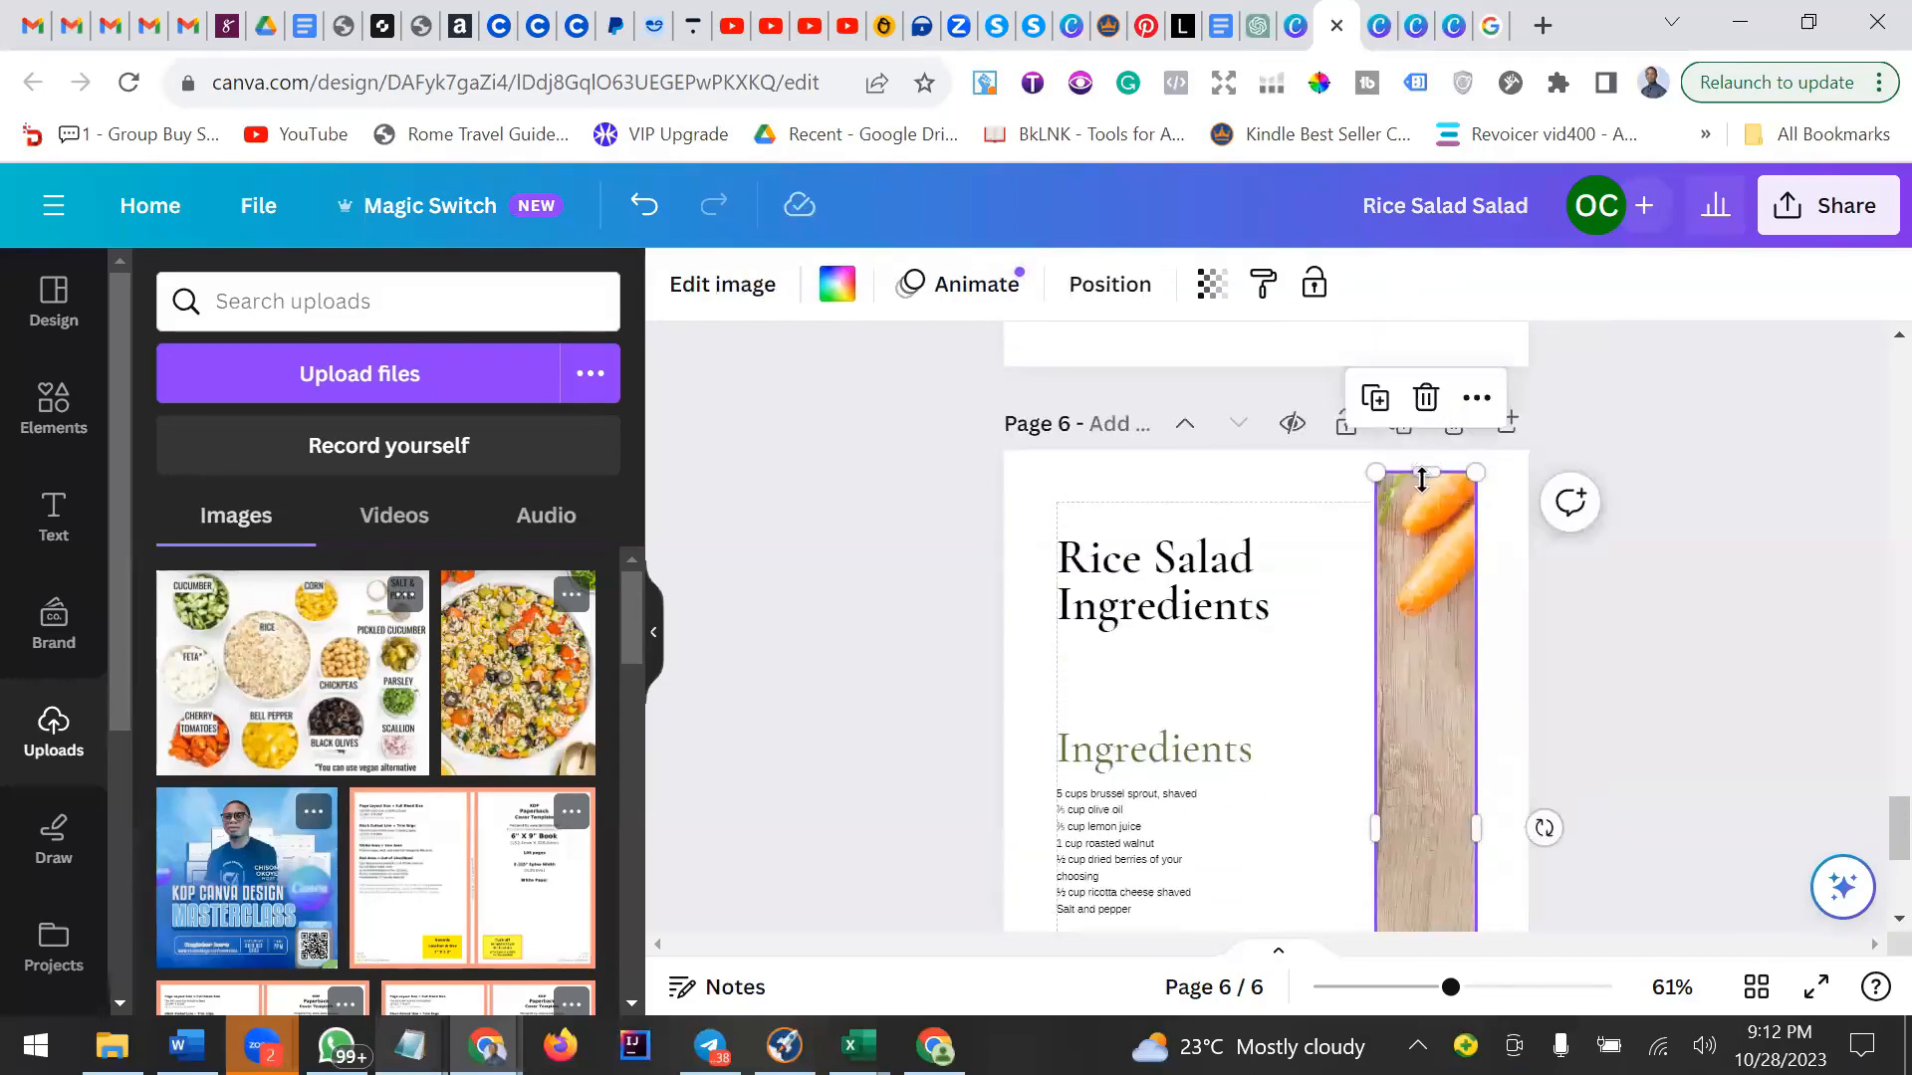
{"action": "left_click_drag", "start_coordinate": [1422, 480], "coordinate": [1430, 508]}
{"action": "scroll", "coordinate": [1484, 661], "scroll_direction": "down", "scroll_amount": 1}
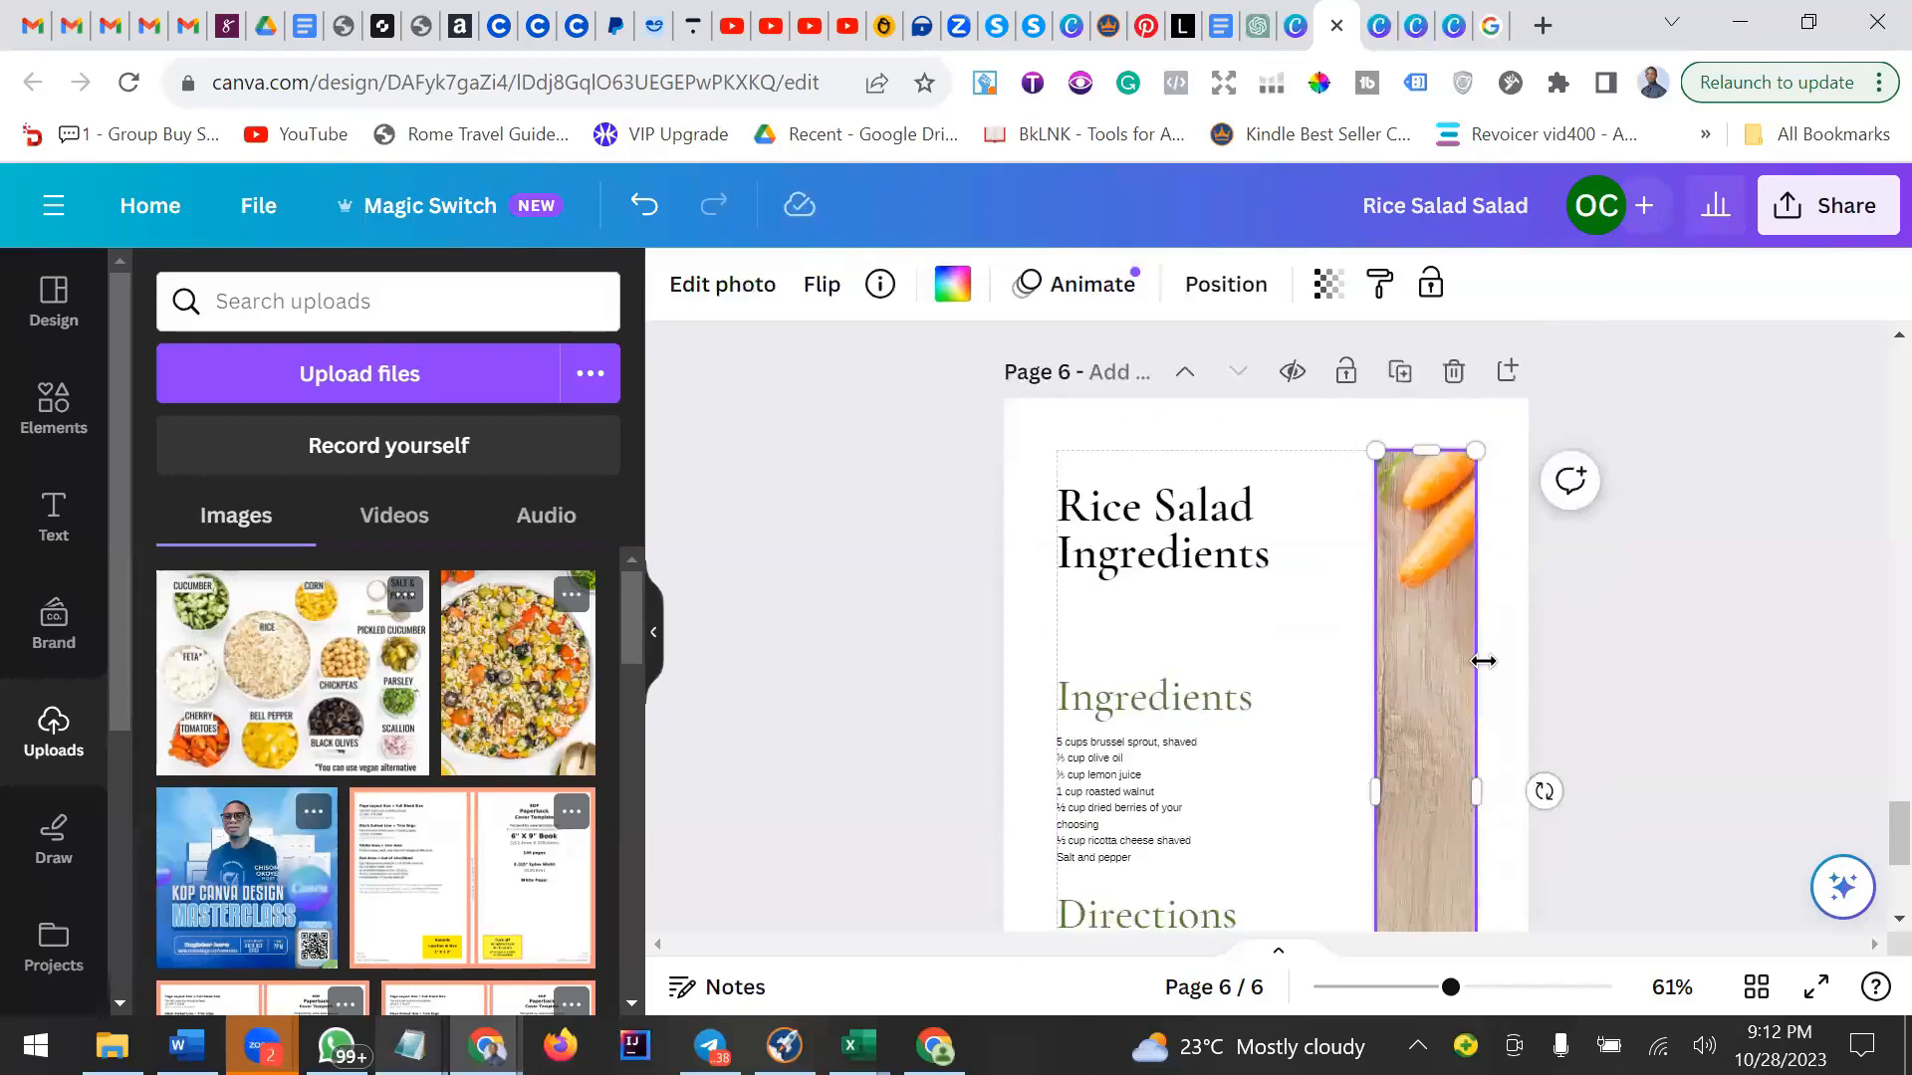
{"action": "scroll", "coordinate": [1484, 661], "scroll_direction": "down", "scroll_amount": 3}
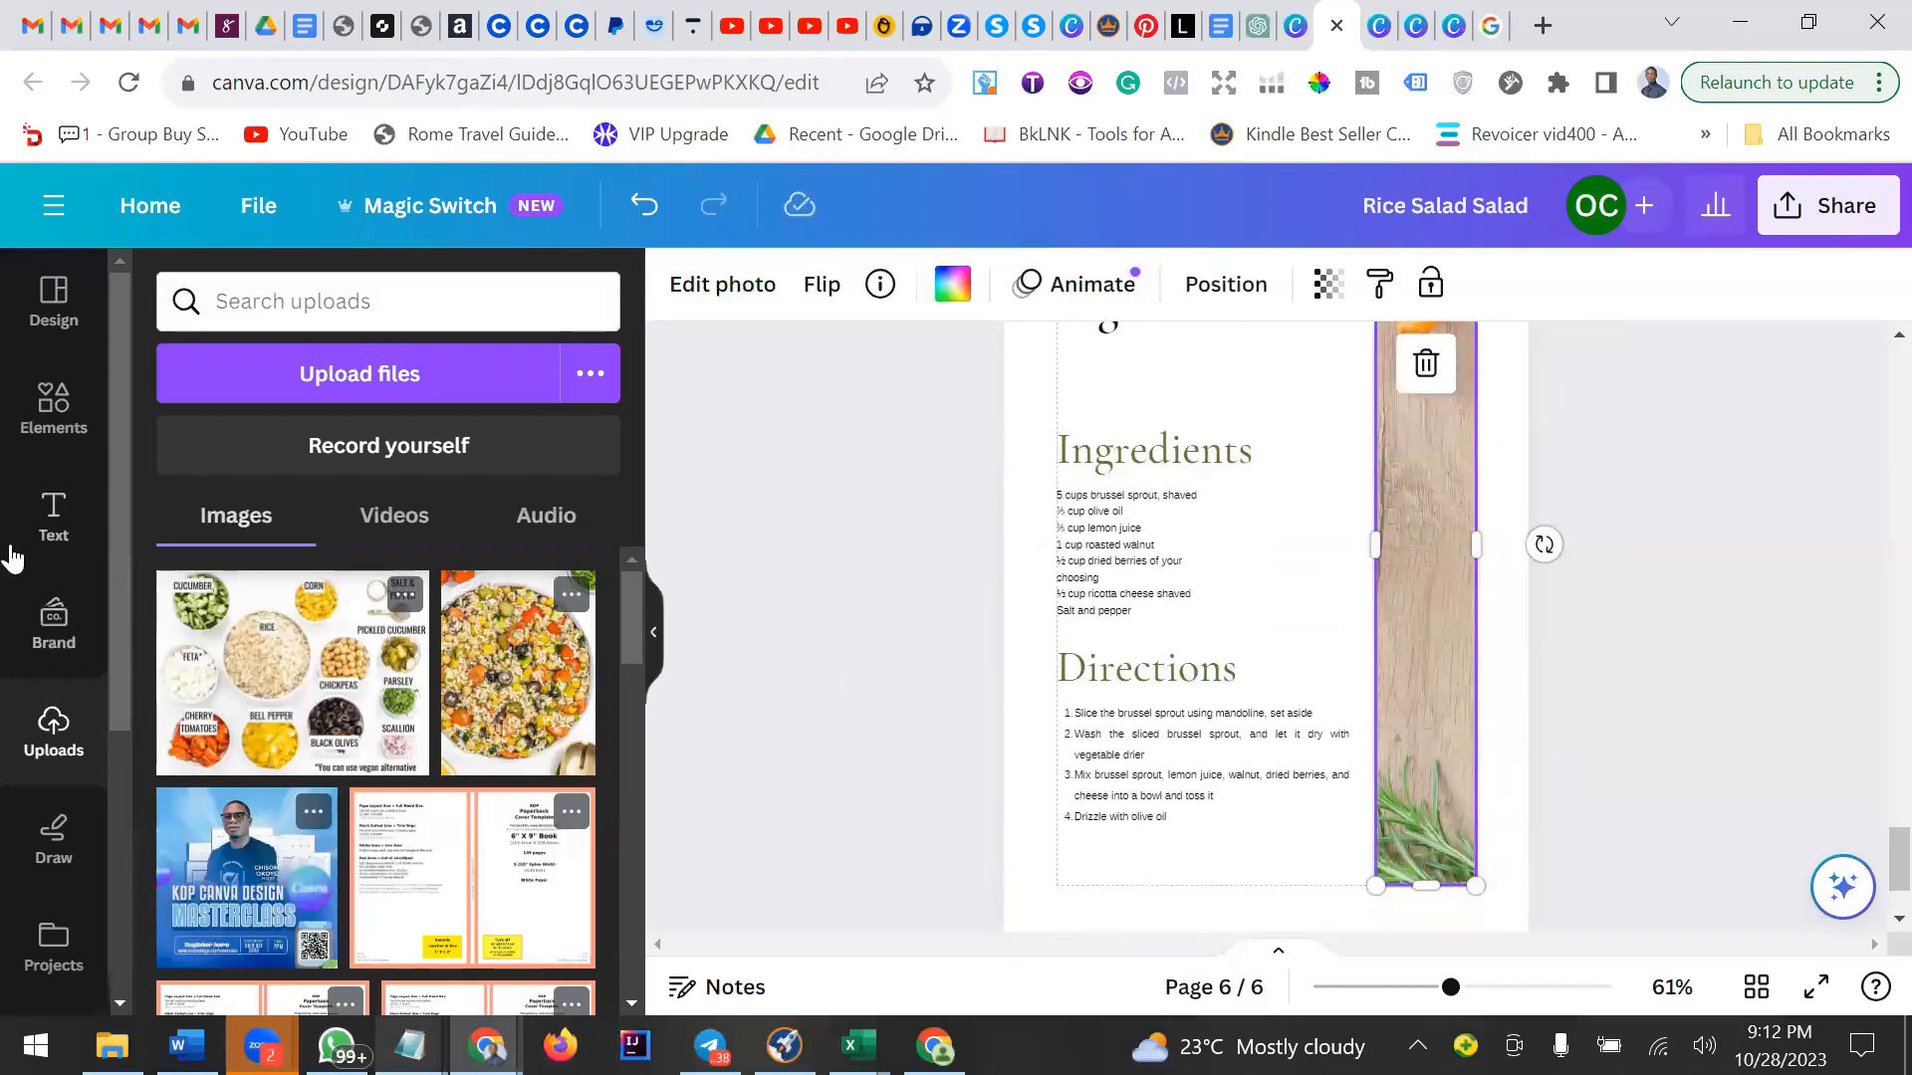
Search the elements for "frames circle" and add a circular photo frame to the recipe page.
{"action": "left_click", "coordinate": [50, 411]}
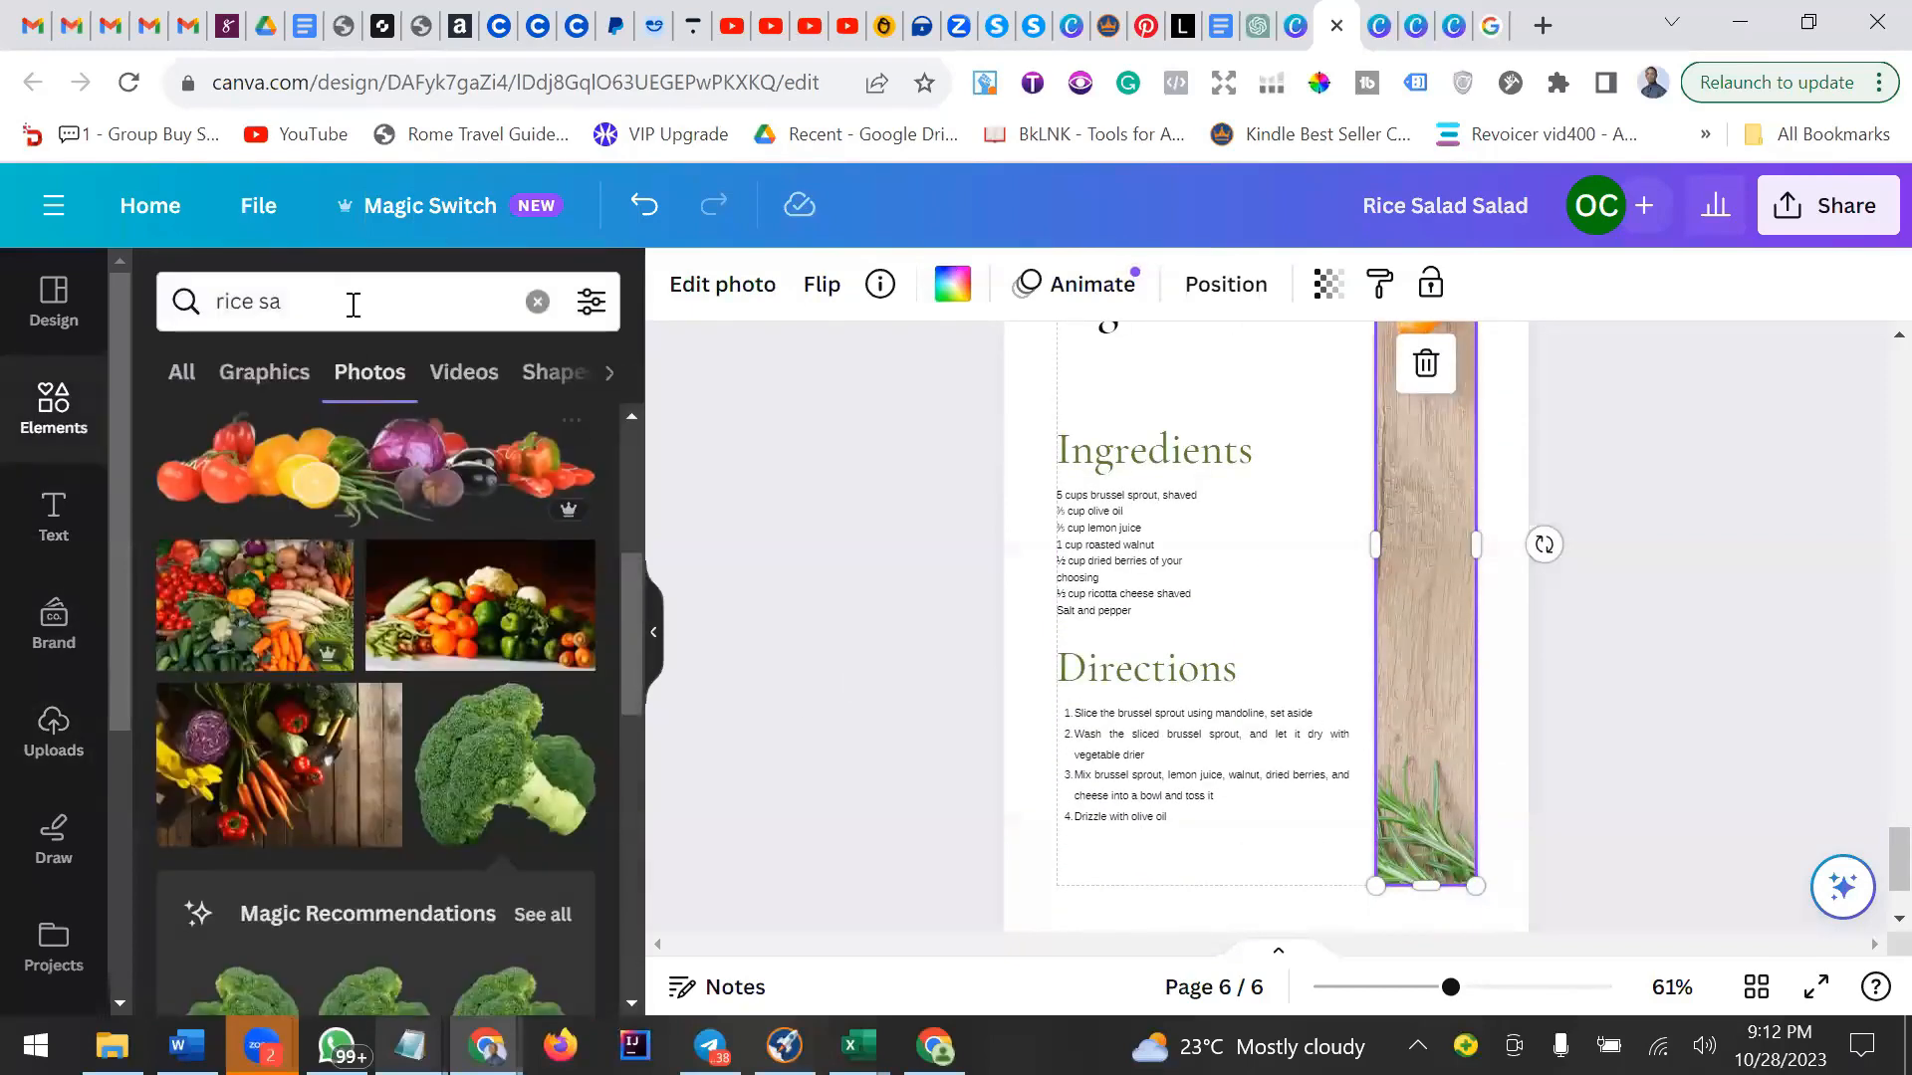
{"action": "left_click", "coordinate": [537, 301]}
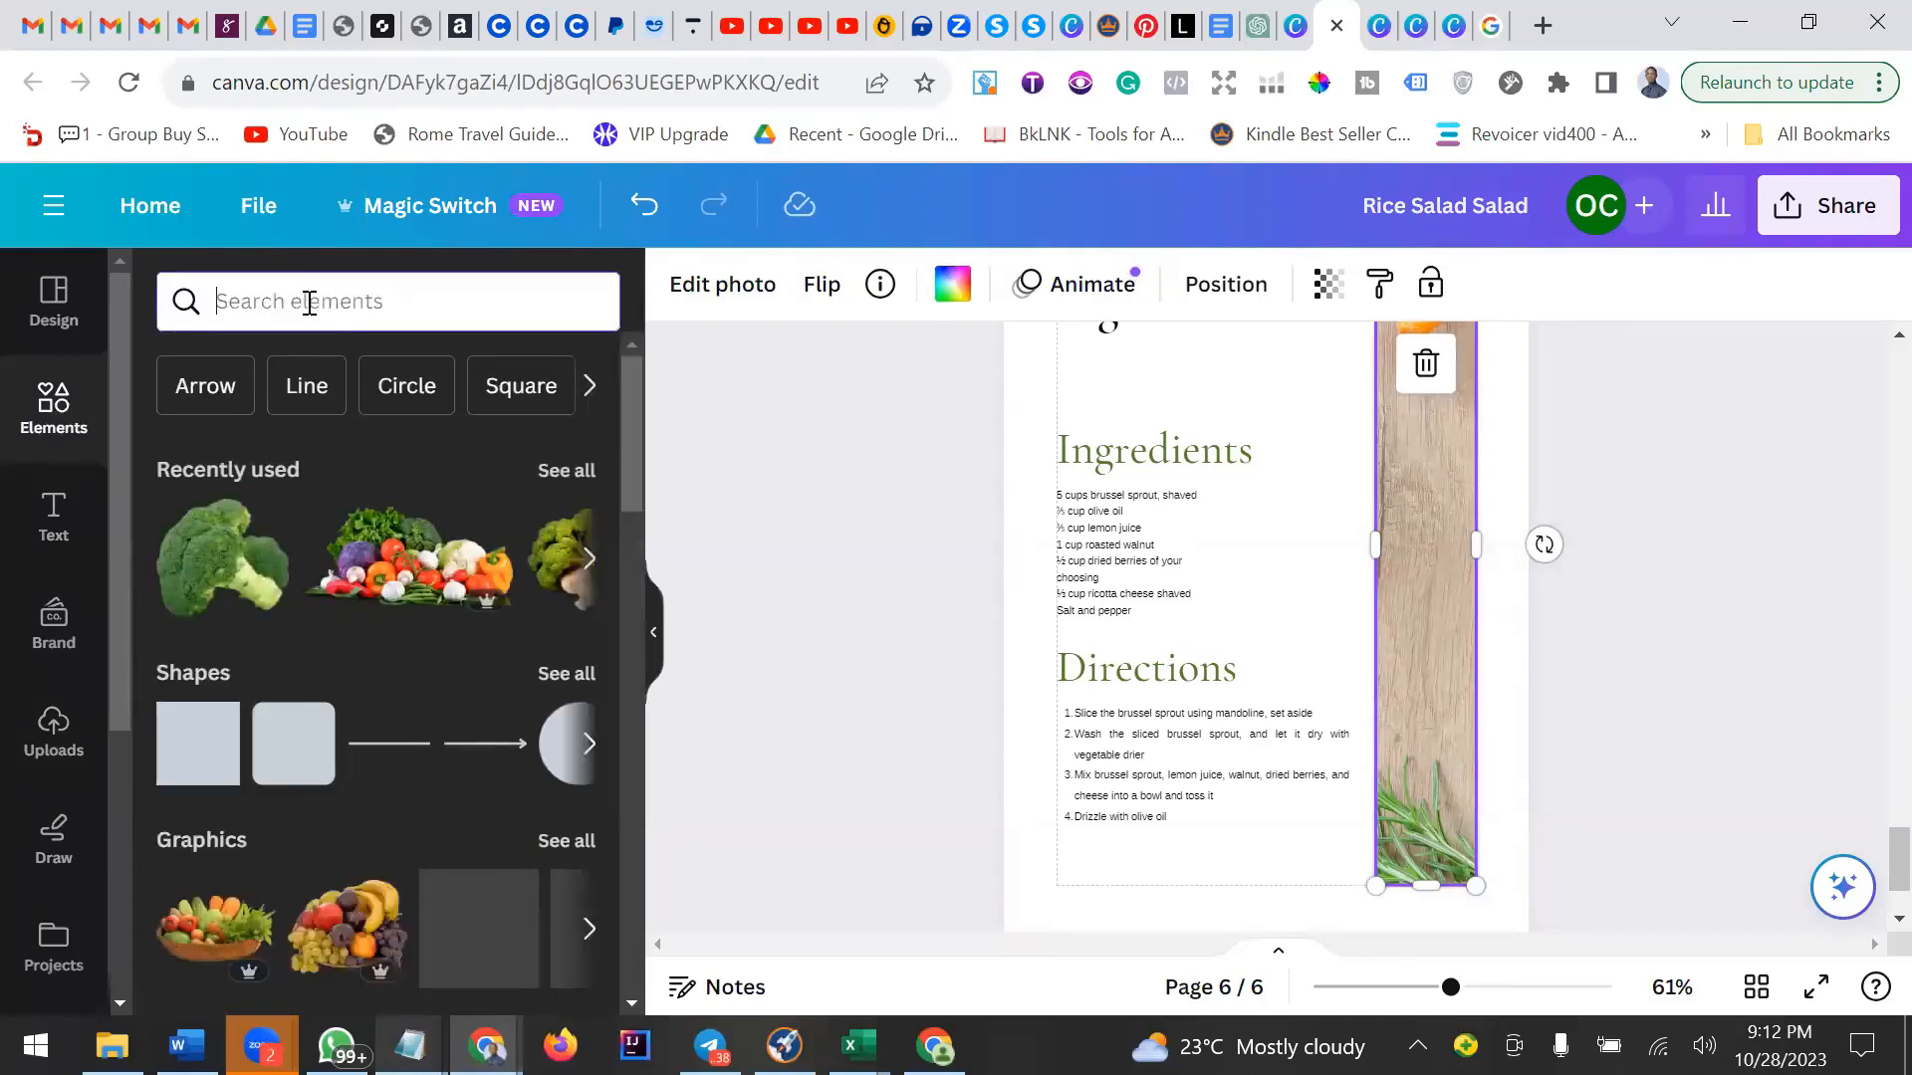
{"action": "type", "text": "frames"}
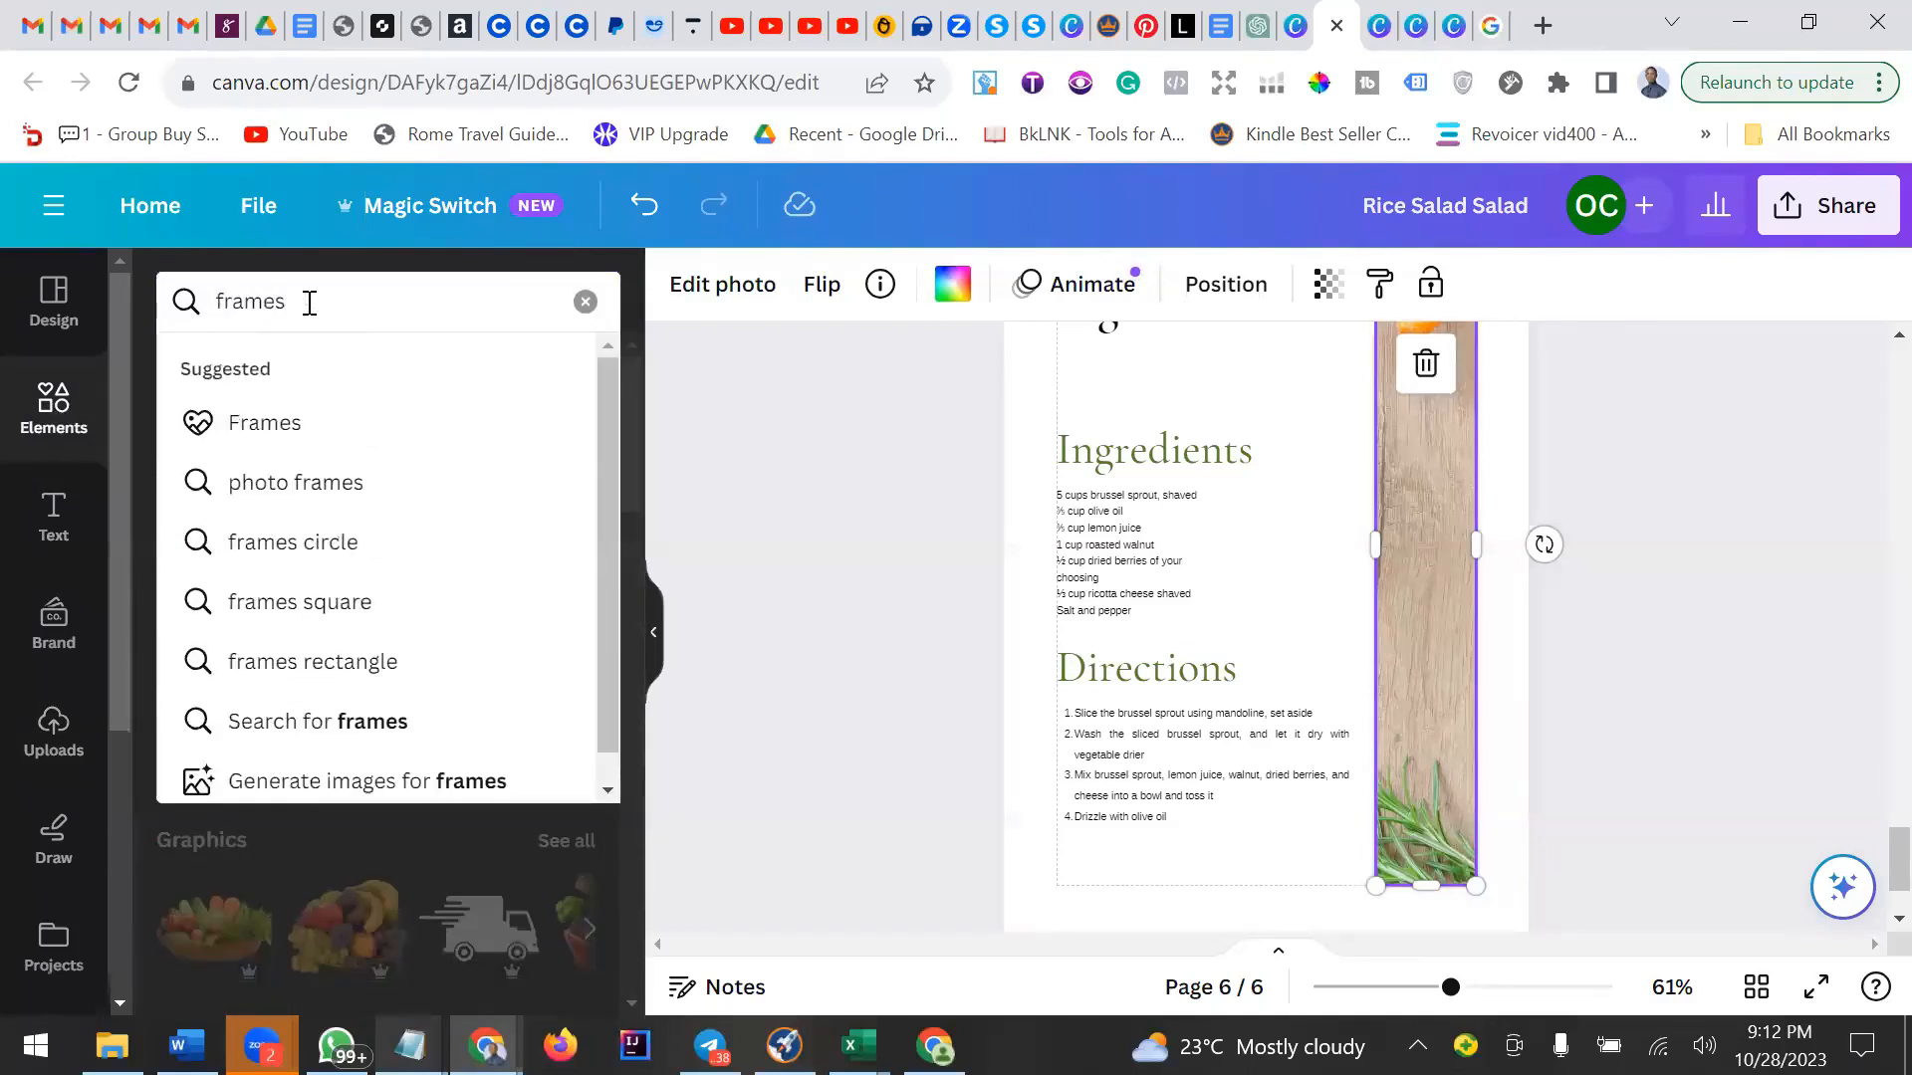
{"action": "left_click", "coordinate": [317, 558]}
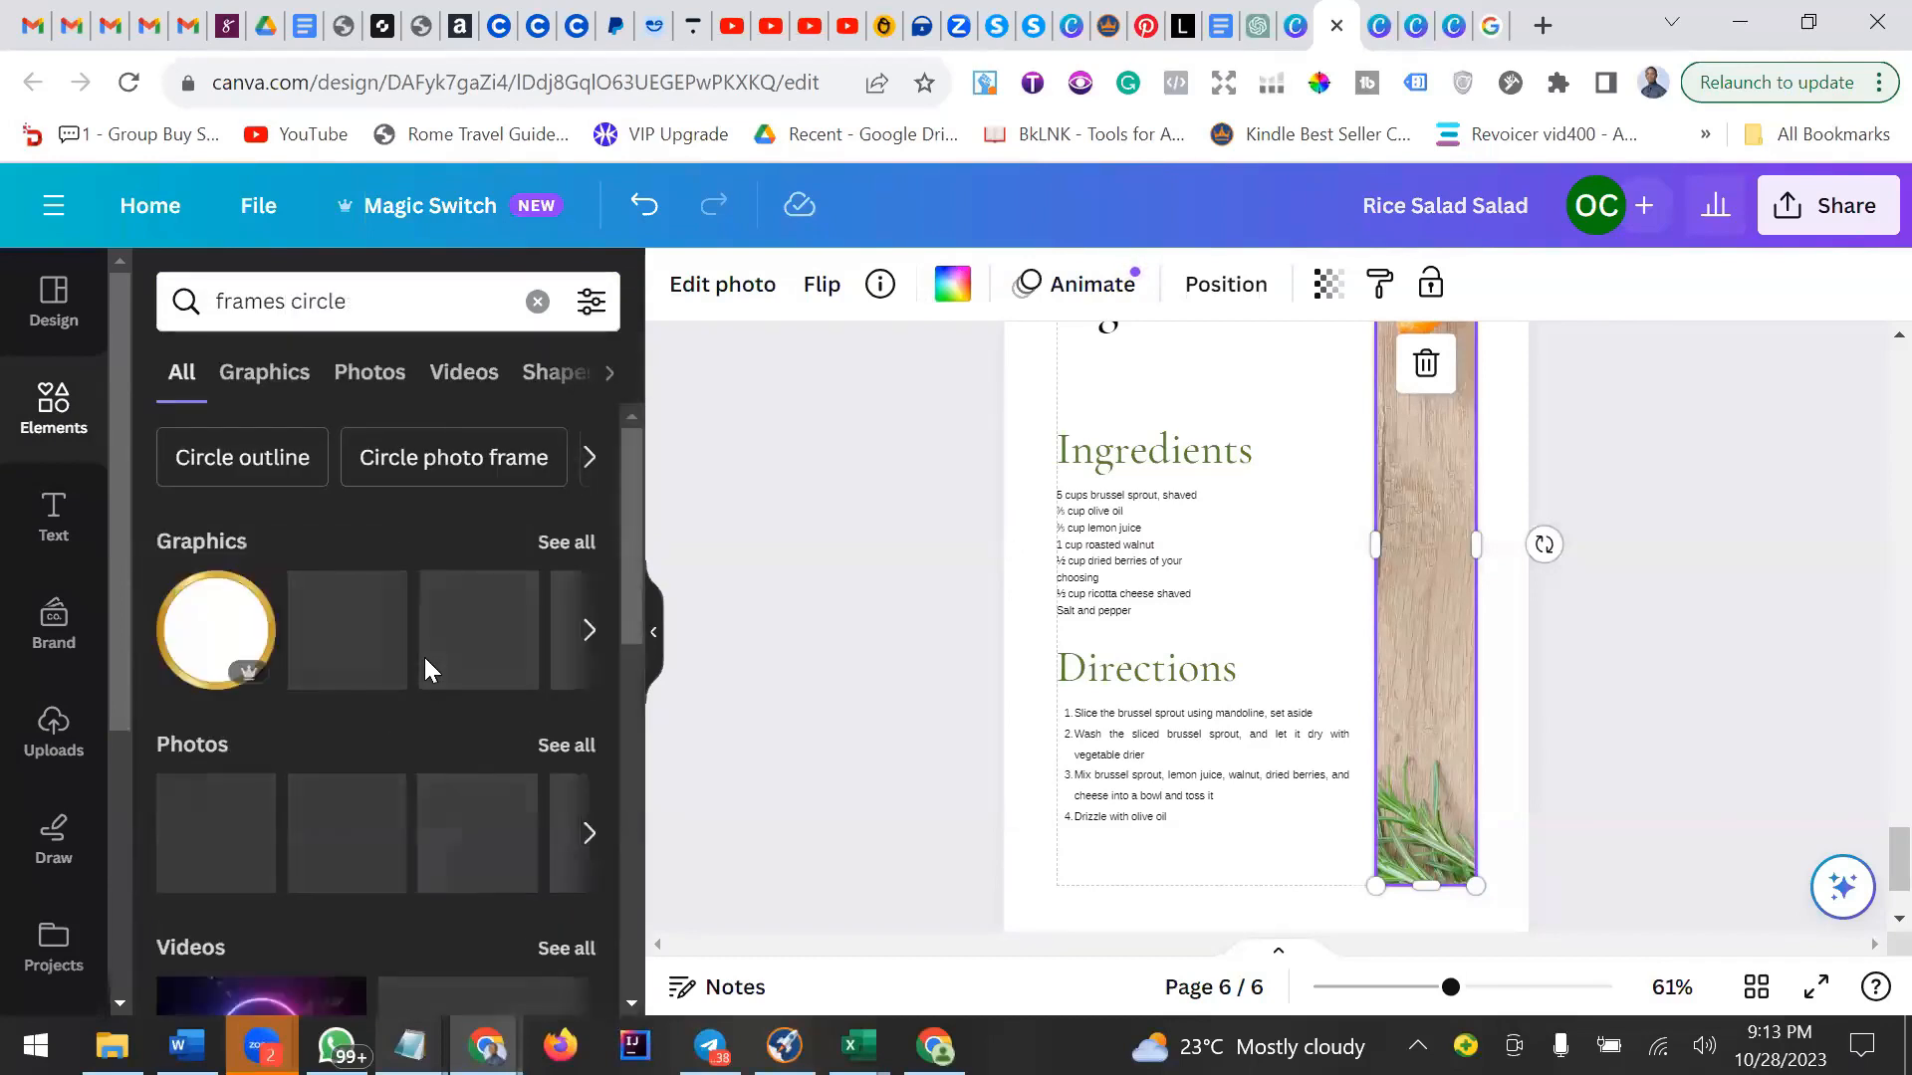
{"action": "left_click", "coordinate": [577, 543]}
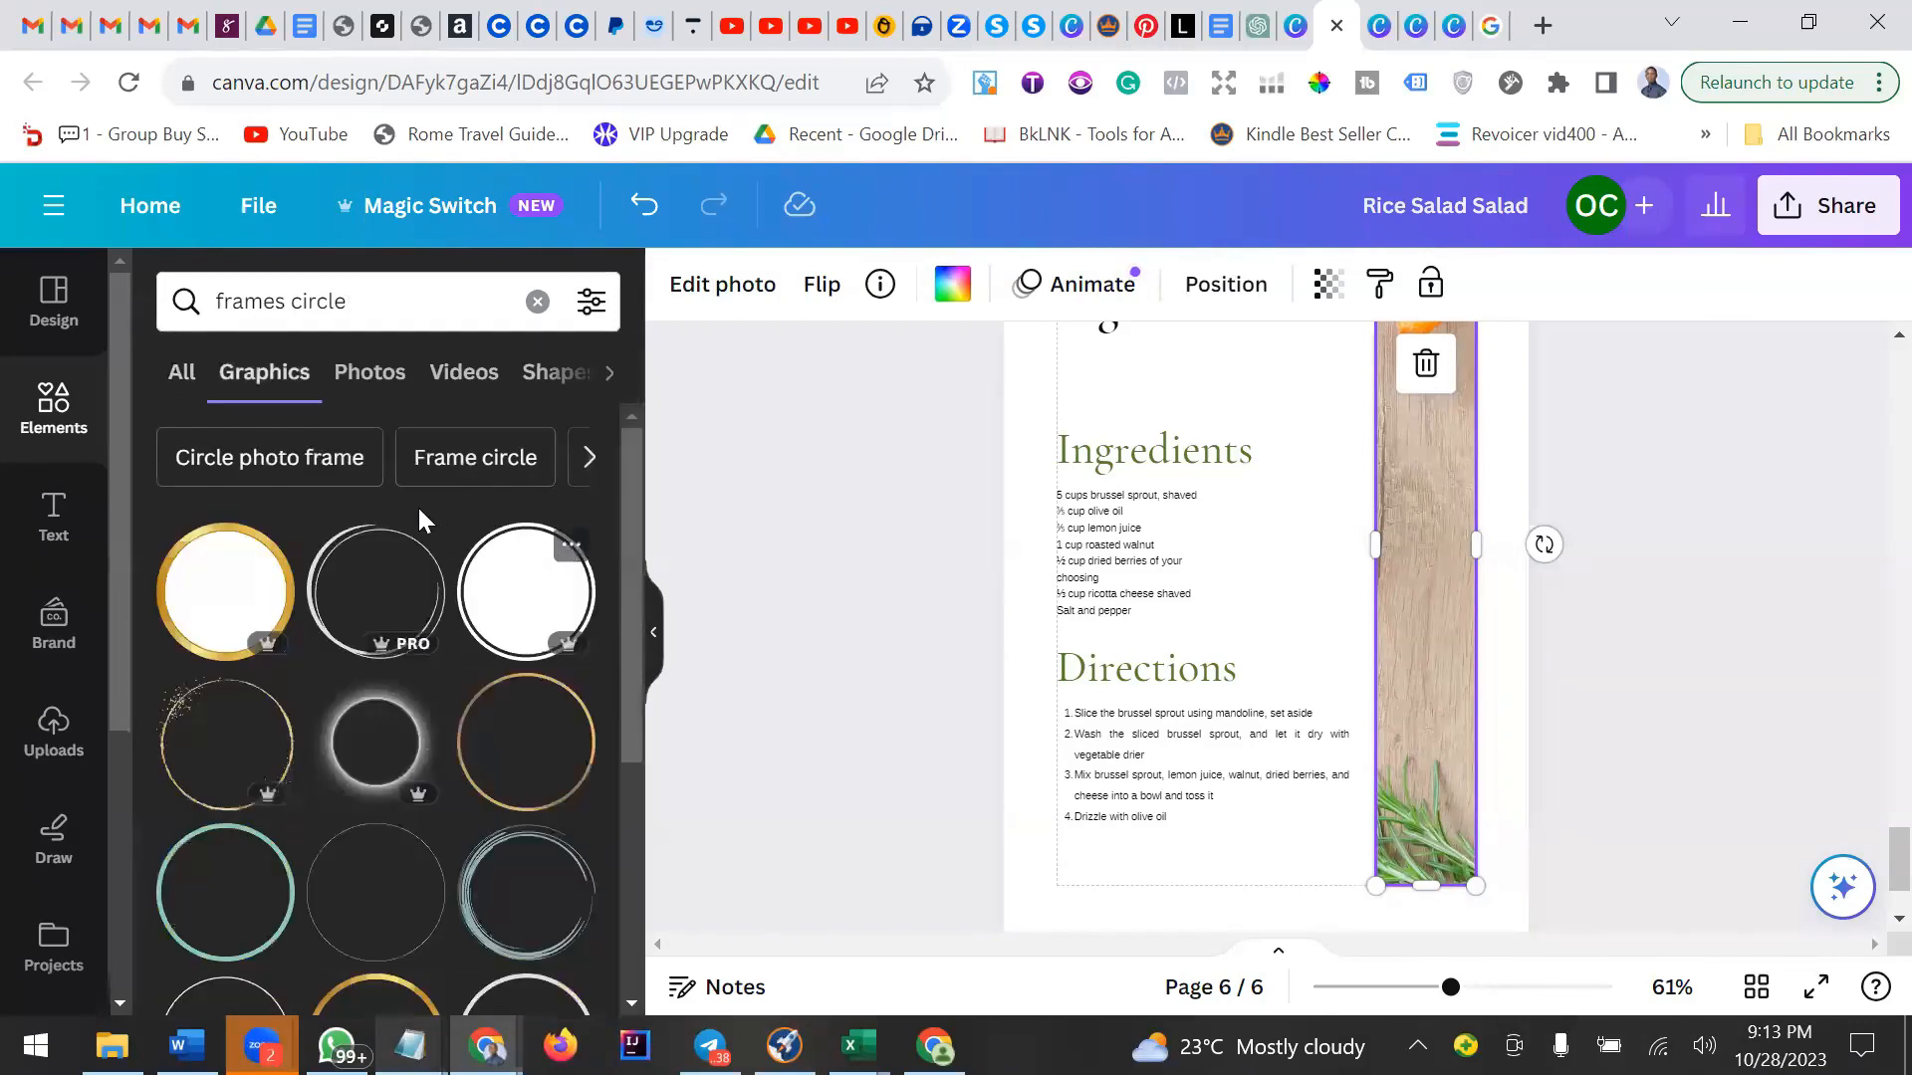
{"action": "left_click", "coordinate": [379, 377]}
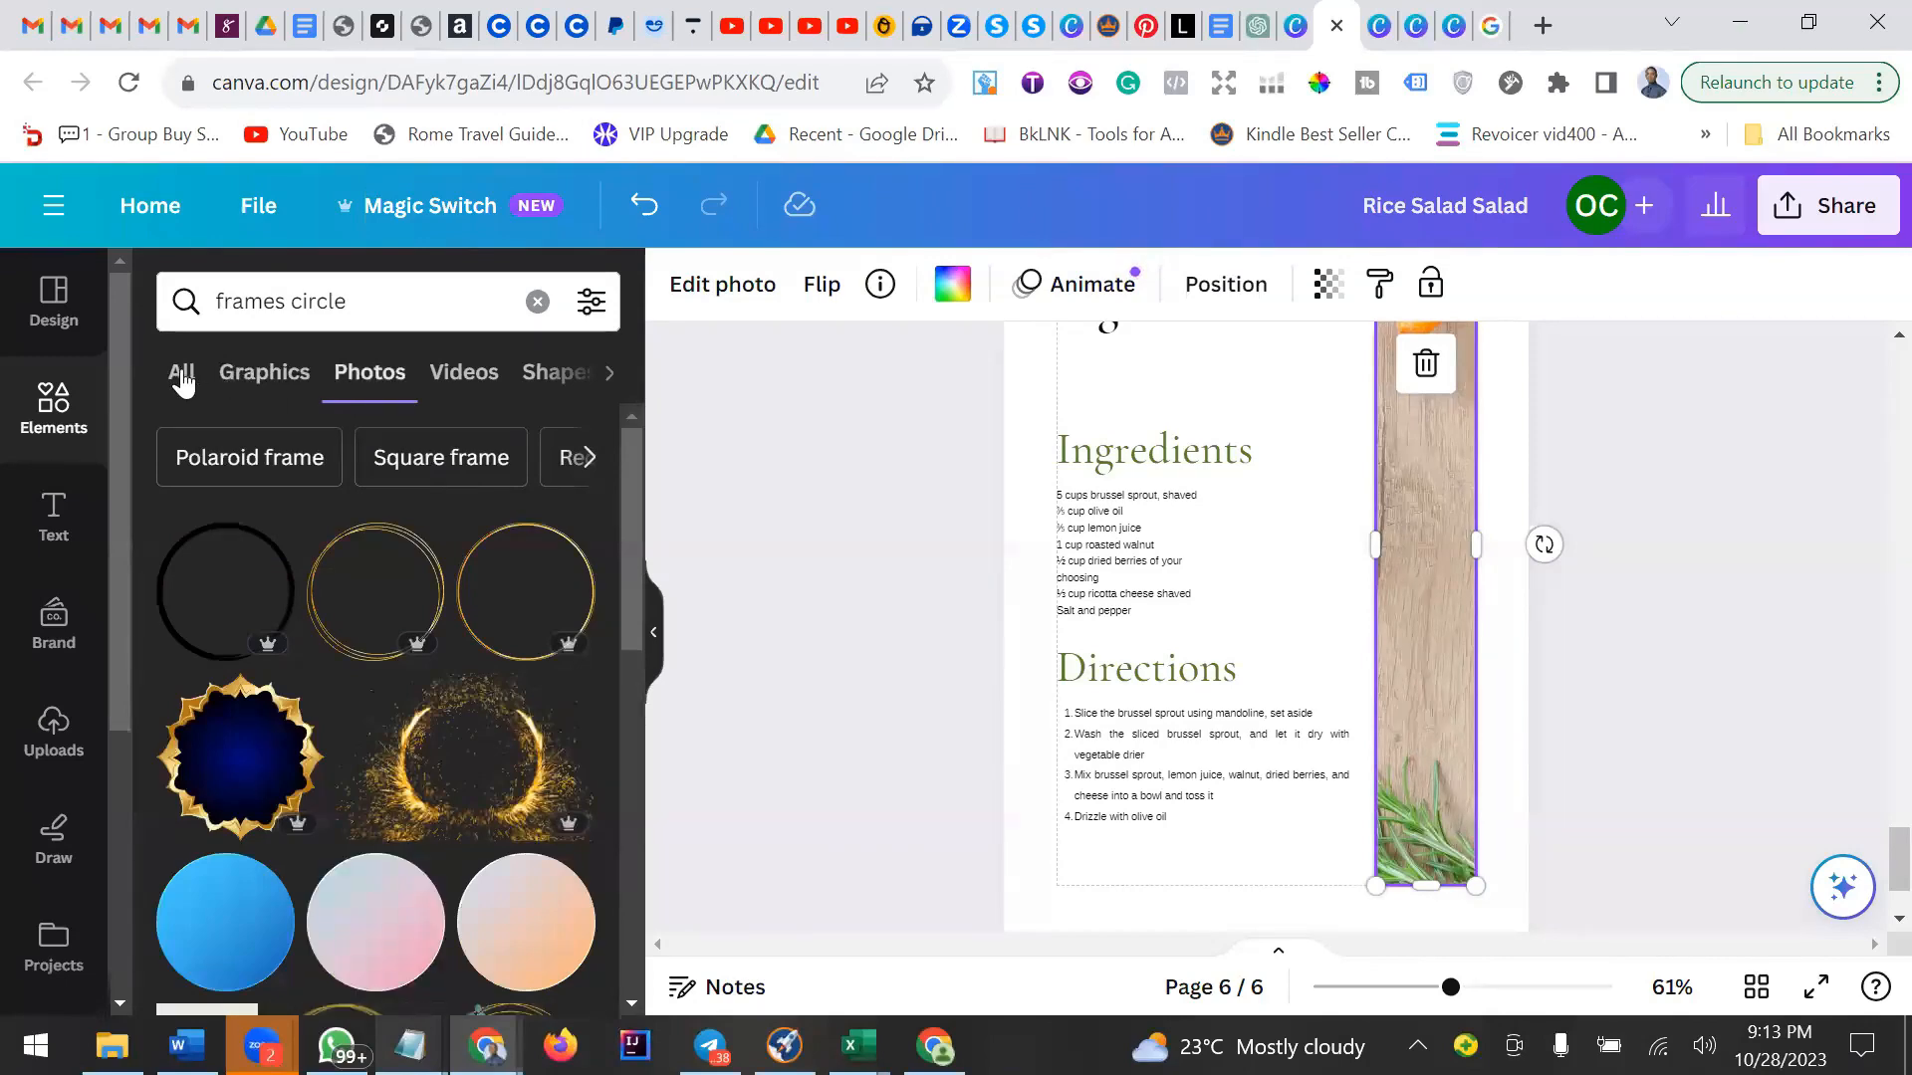
{"action": "left_click", "coordinate": [261, 374]}
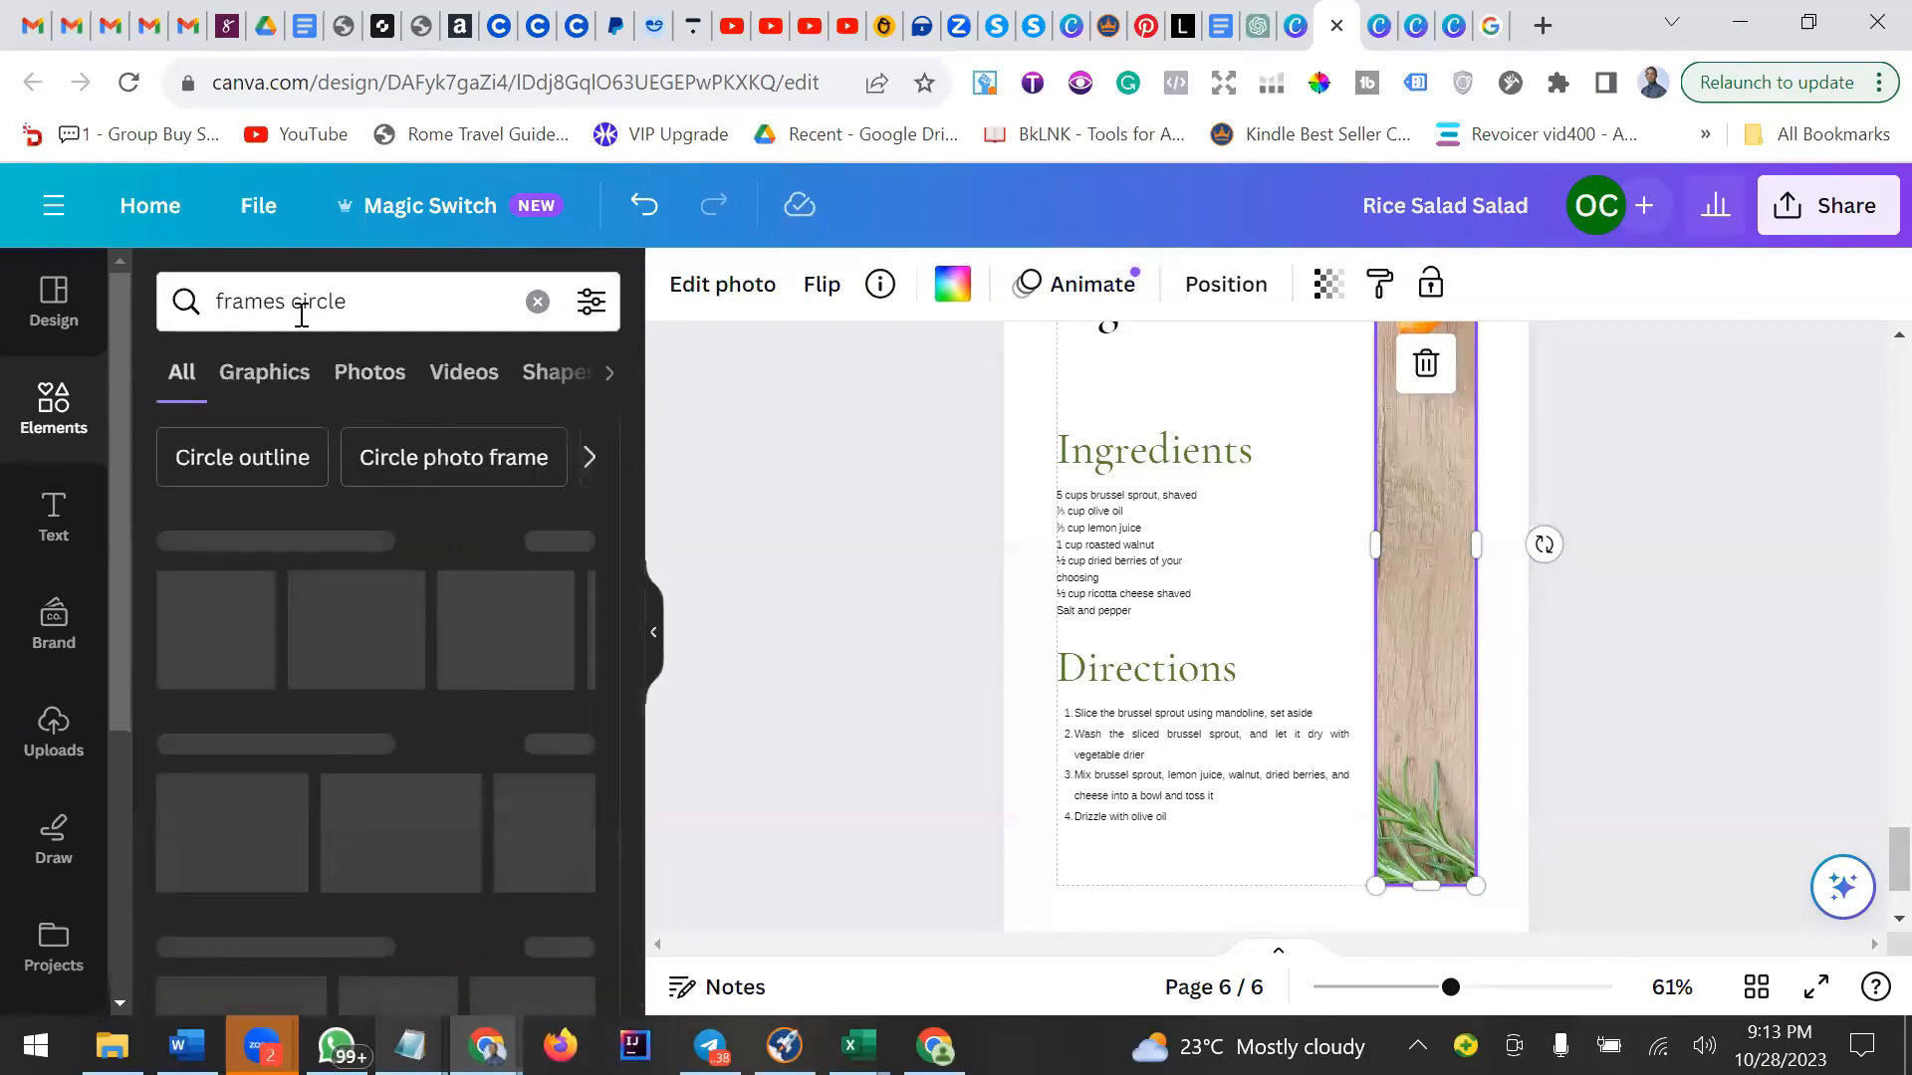
{"action": "scroll", "coordinate": [476, 550], "scroll_direction": "down", "scroll_amount": 7}
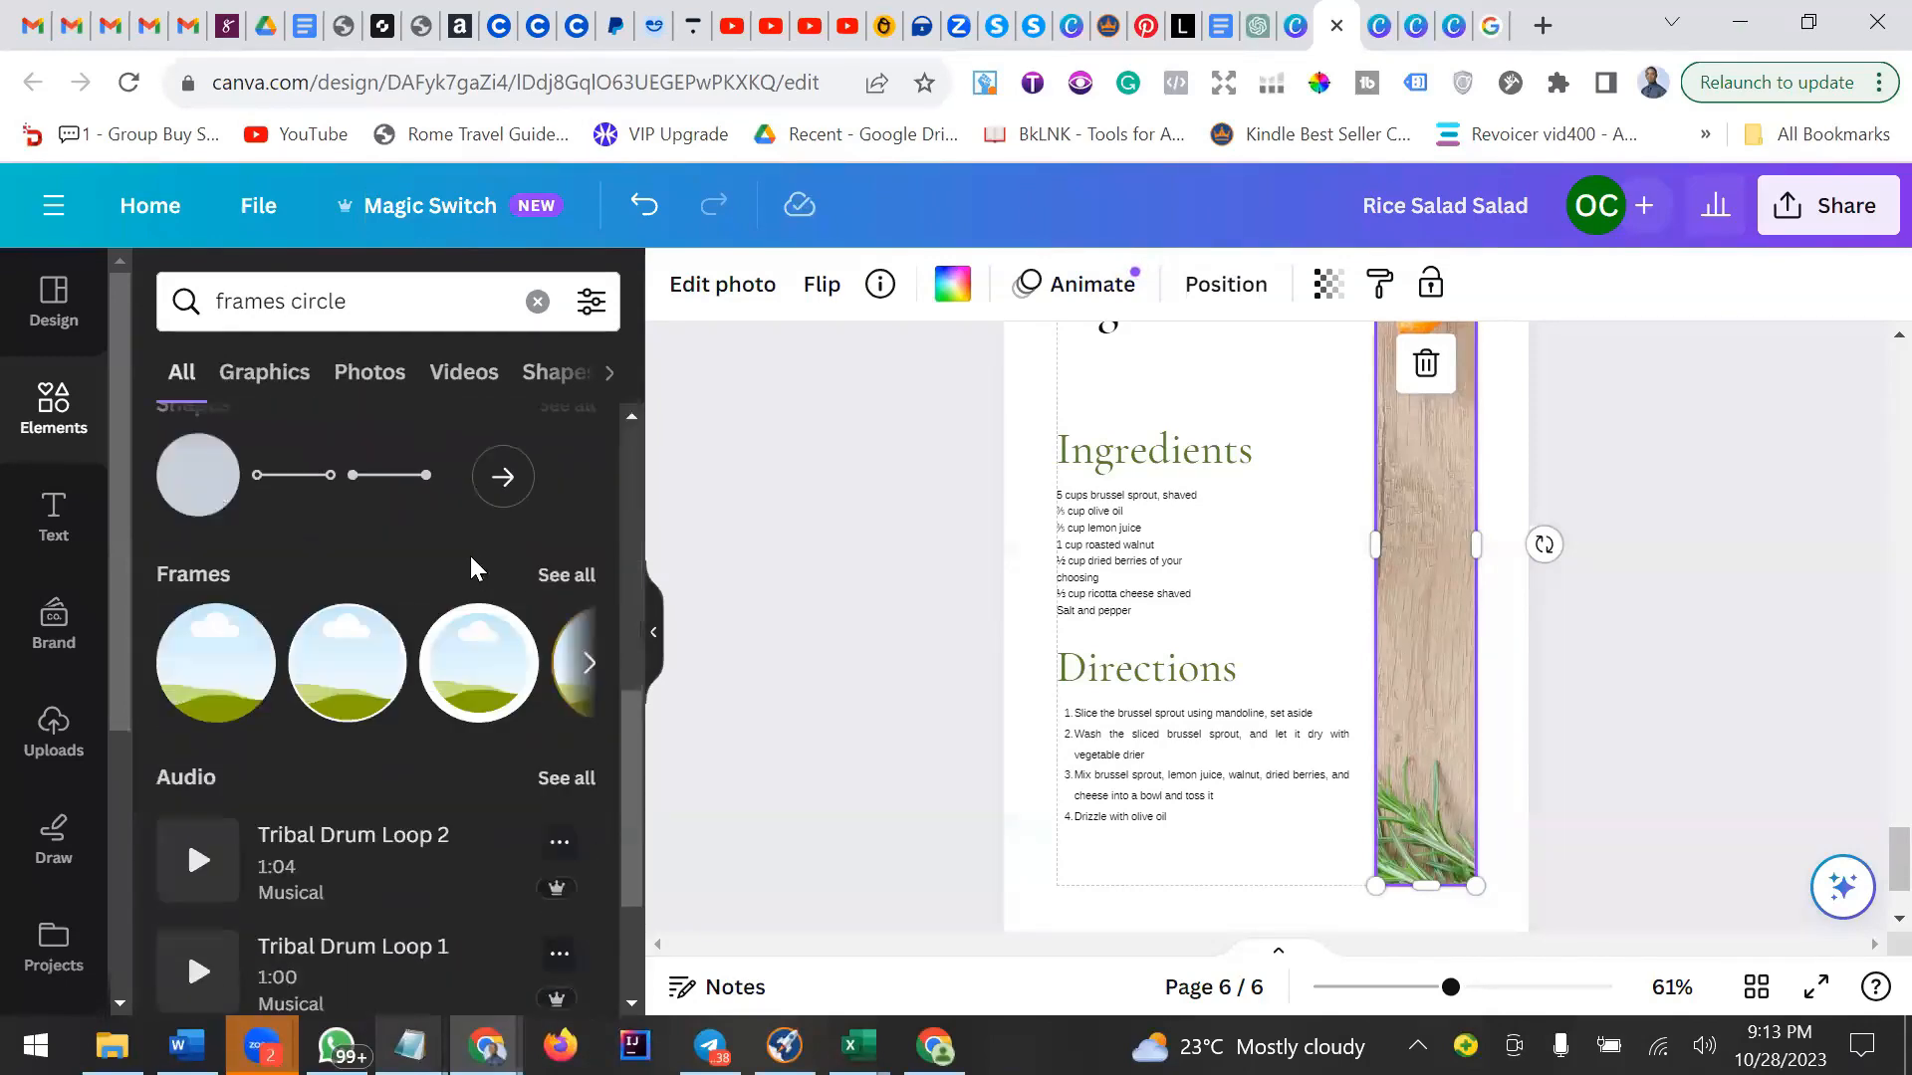
{"action": "left_click", "coordinate": [568, 577]}
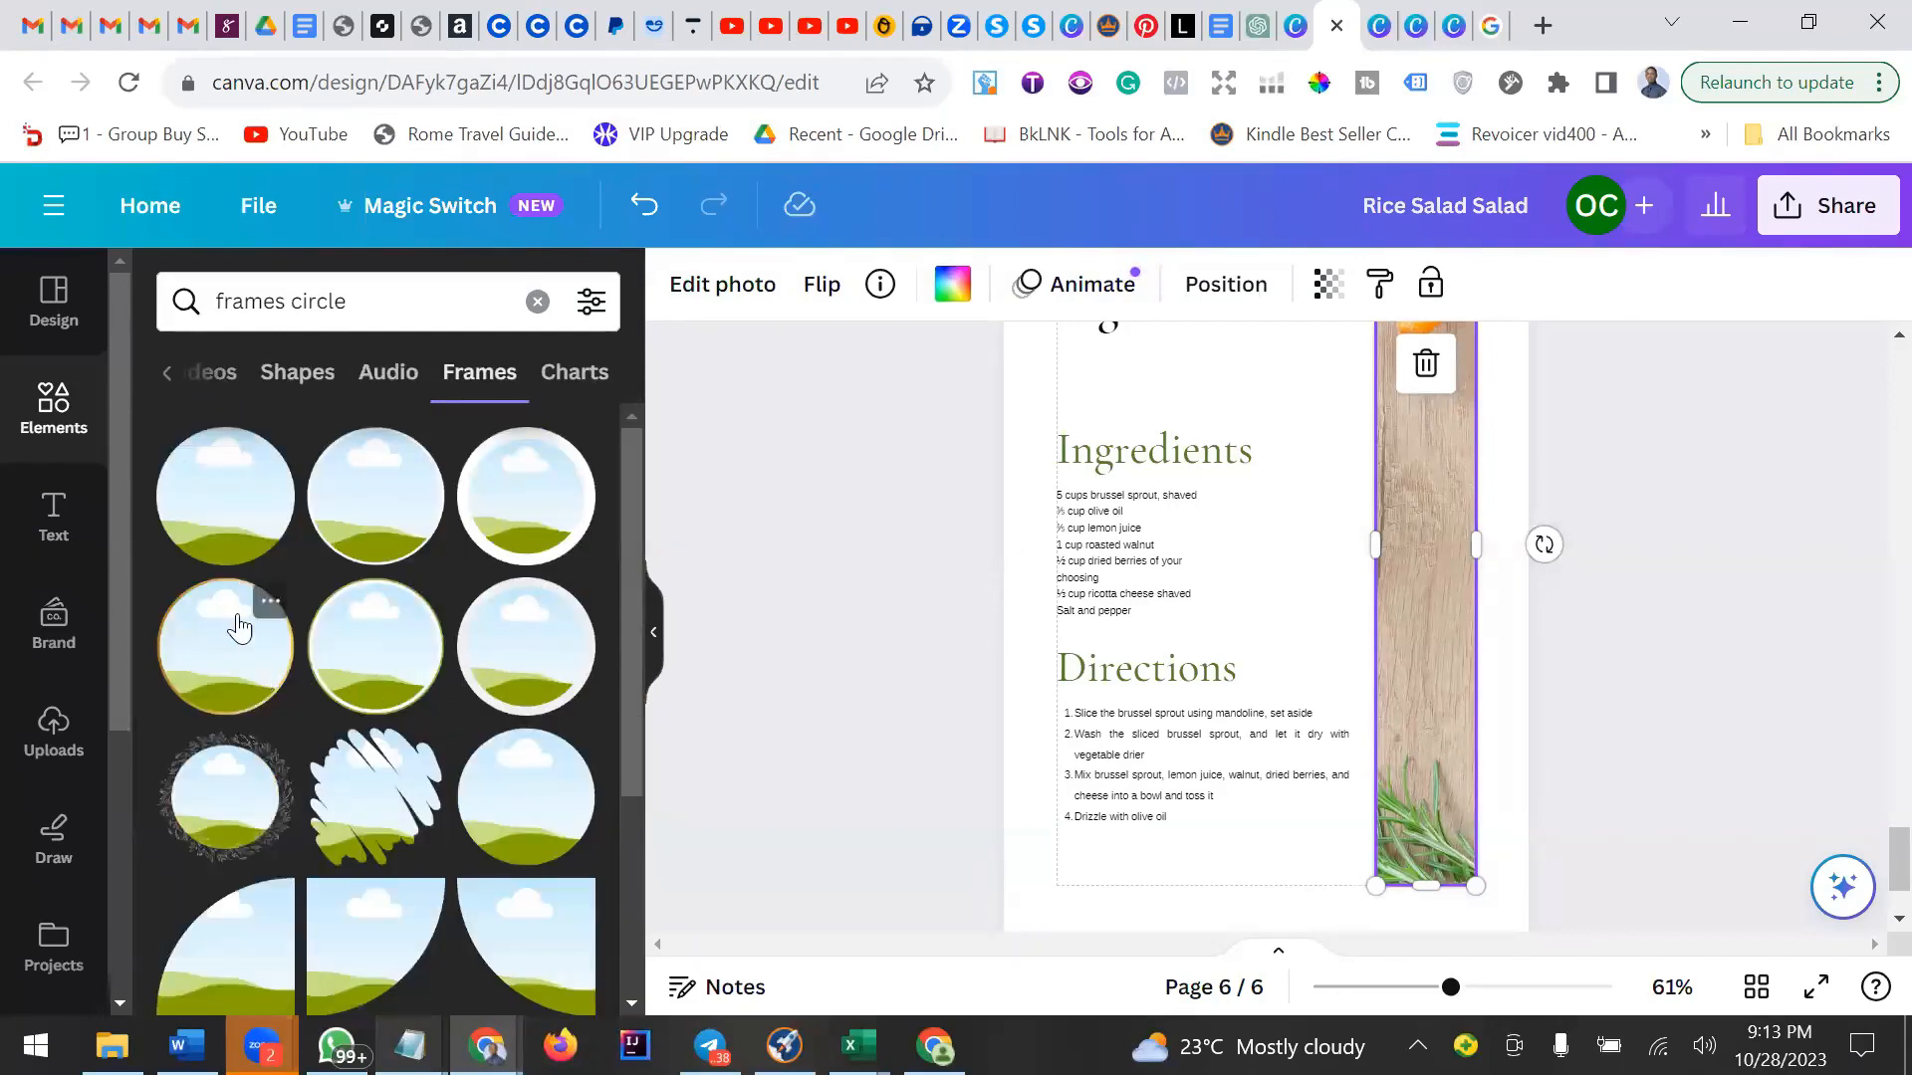
{"action": "left_click", "coordinate": [229, 523]}
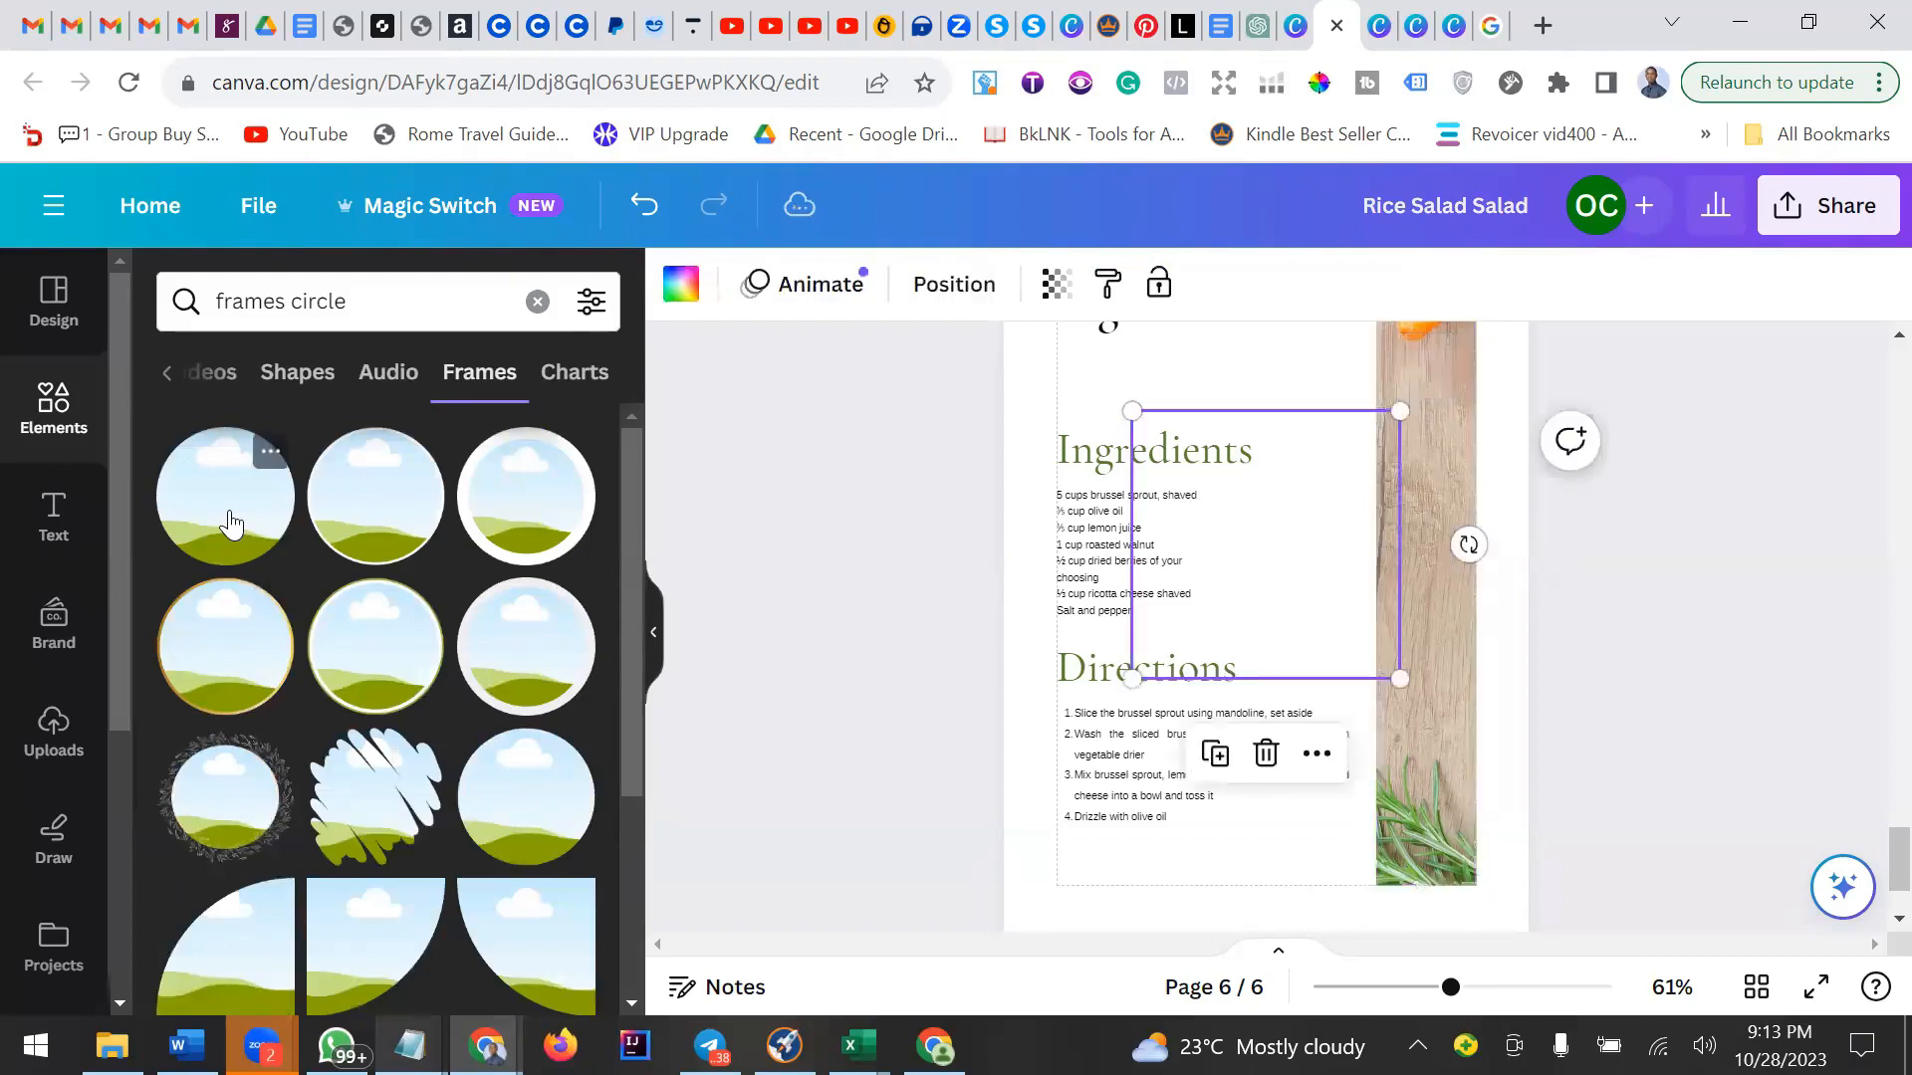
Move the circular frame beside the ingredients list over the wooden strip and shrink it slightly.
{"action": "left_click_drag", "start_coordinate": [1251, 556], "coordinate": [1373, 642]}
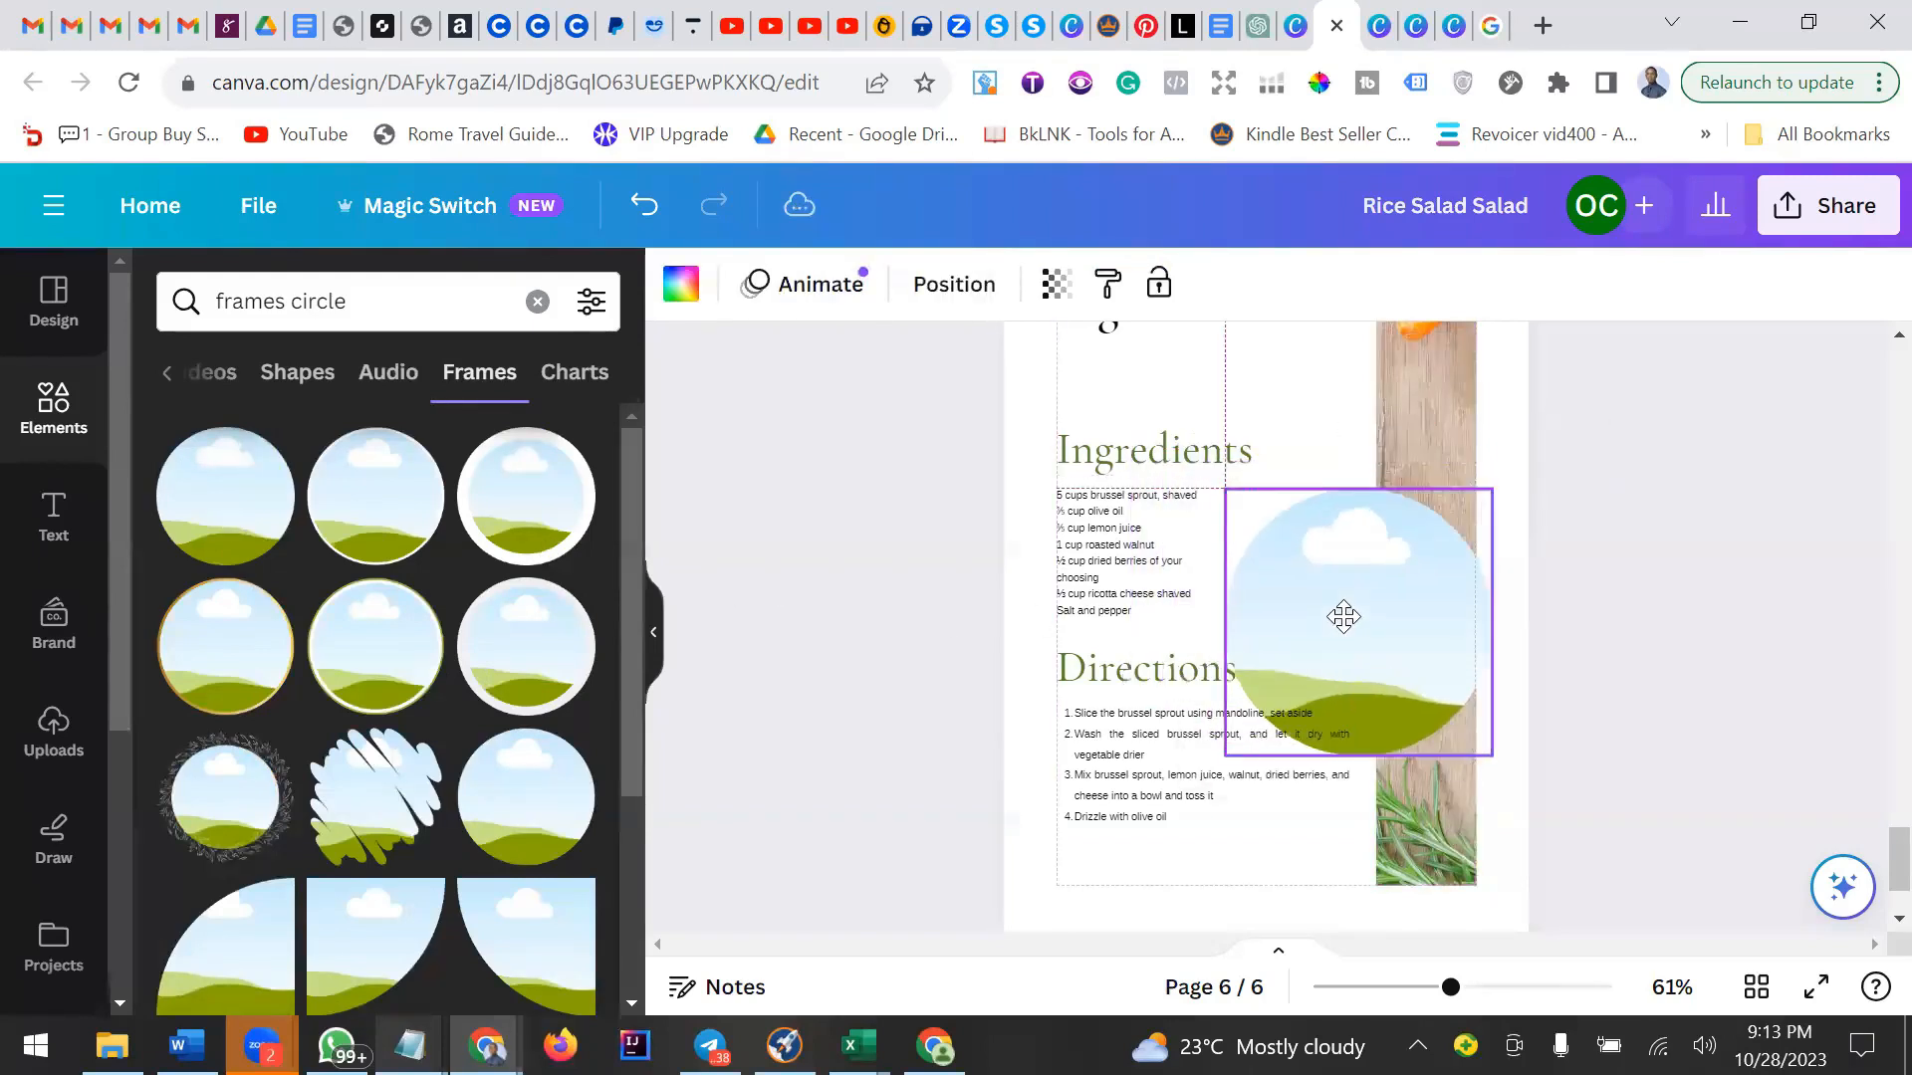
{"action": "left_click_drag", "start_coordinate": [1494, 752], "coordinate": [1474, 694]}
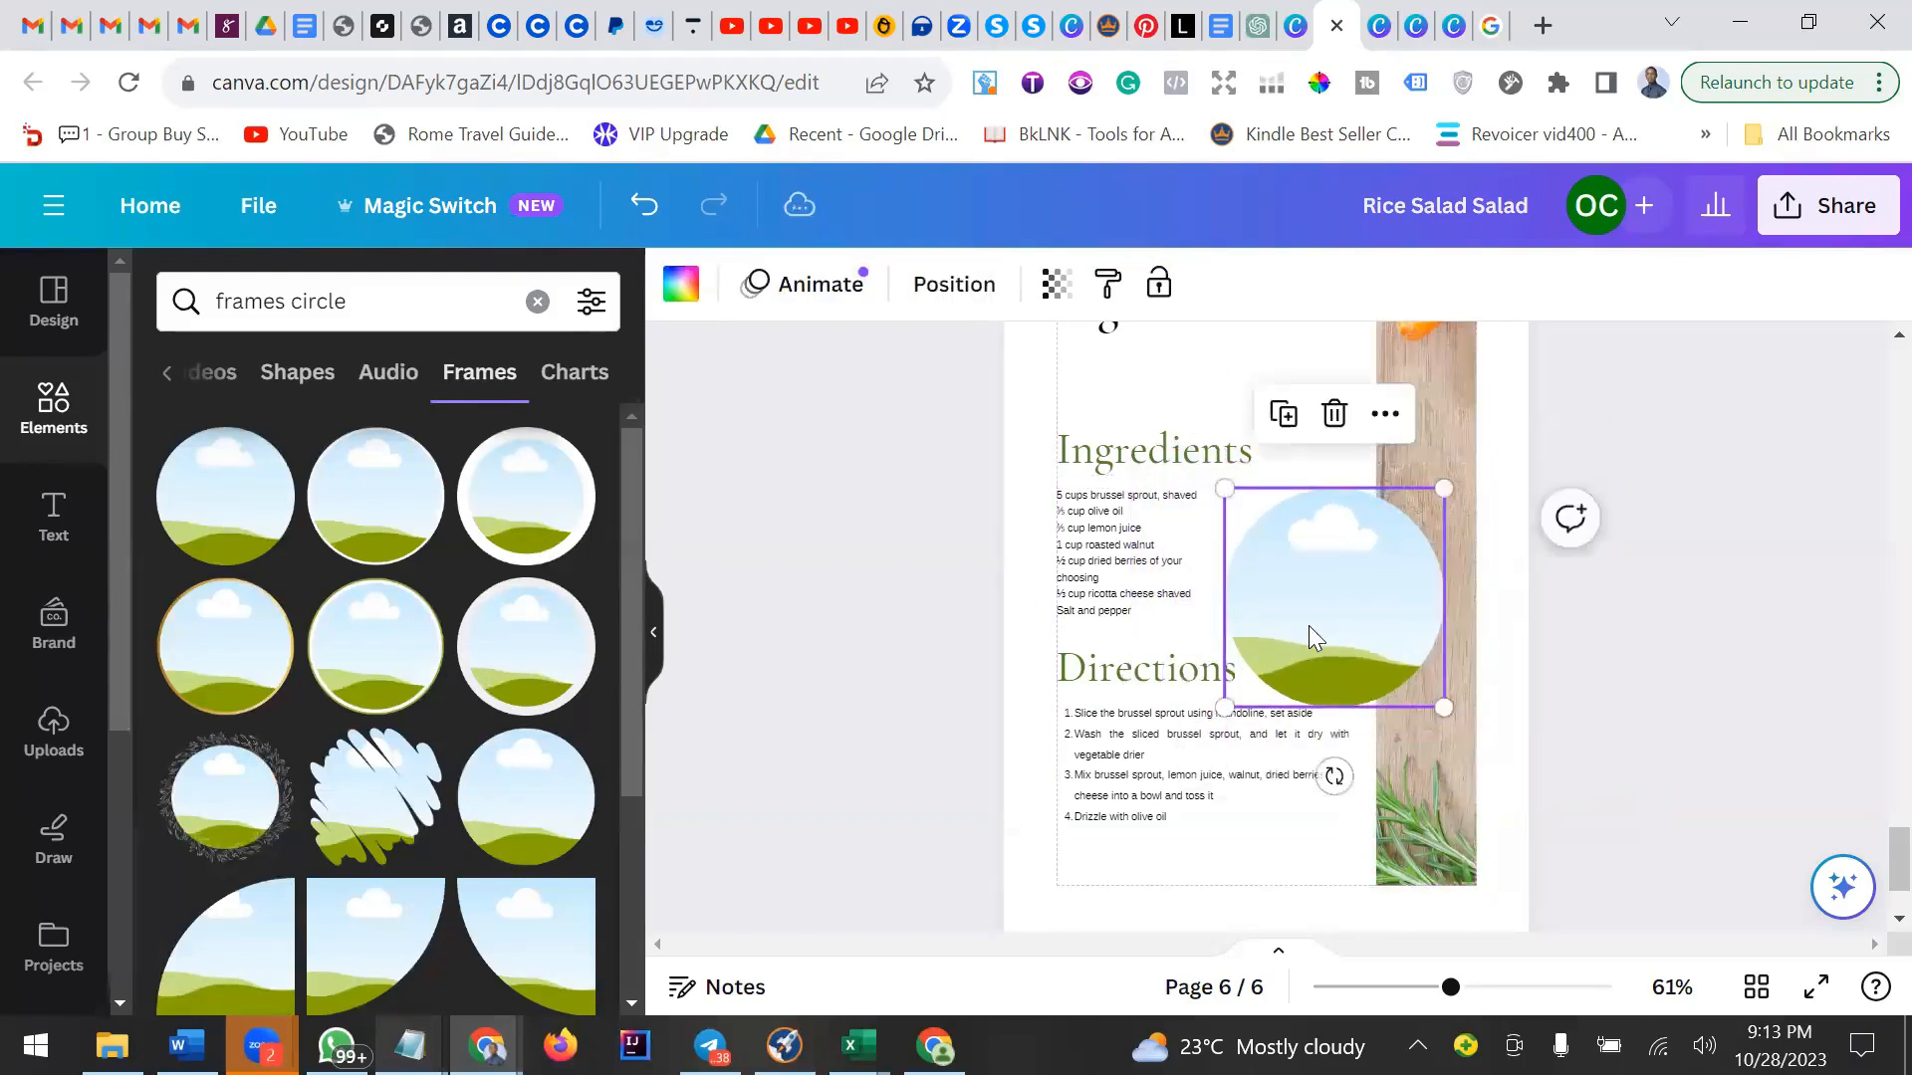
{"action": "left_click_drag", "start_coordinate": [1309, 626], "coordinate": [1336, 586]}
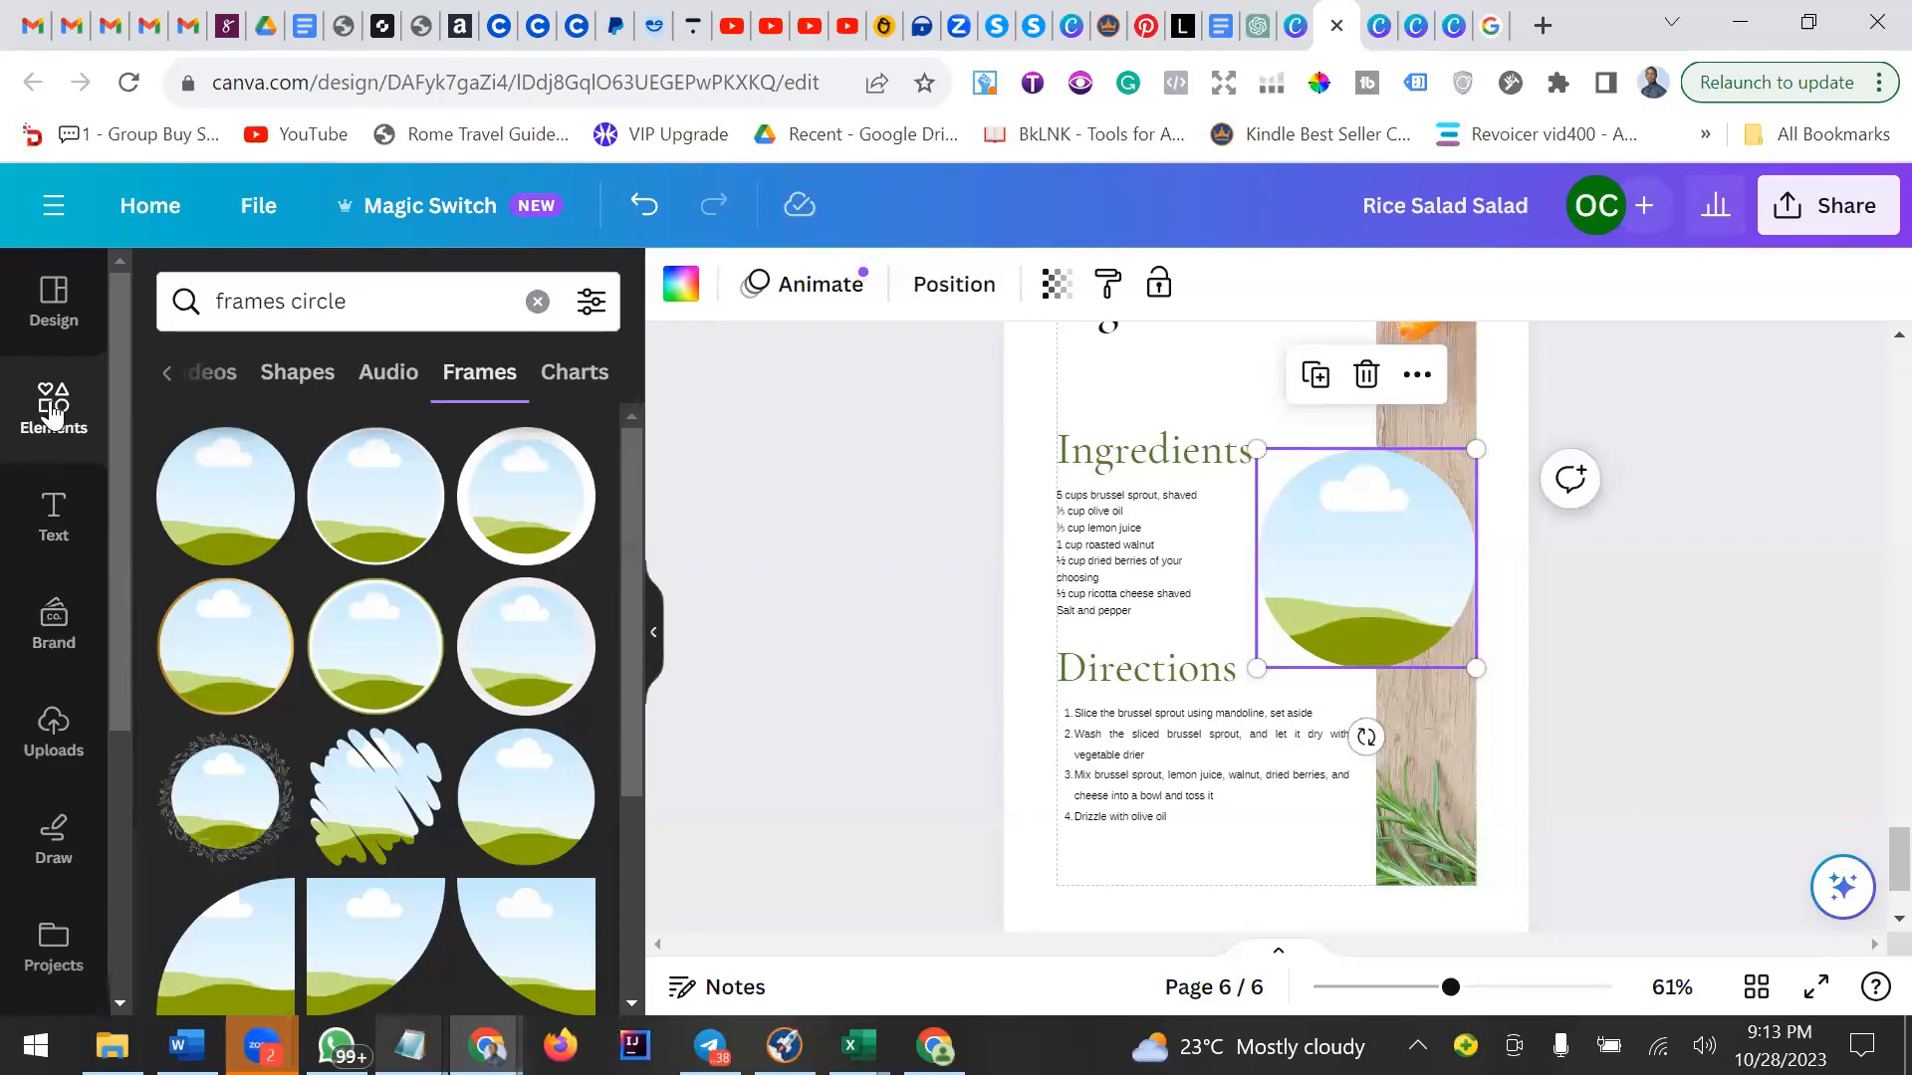
Drop the uploaded rice salad ingredients image into the circular frame.
{"action": "left_click", "coordinate": [64, 739]}
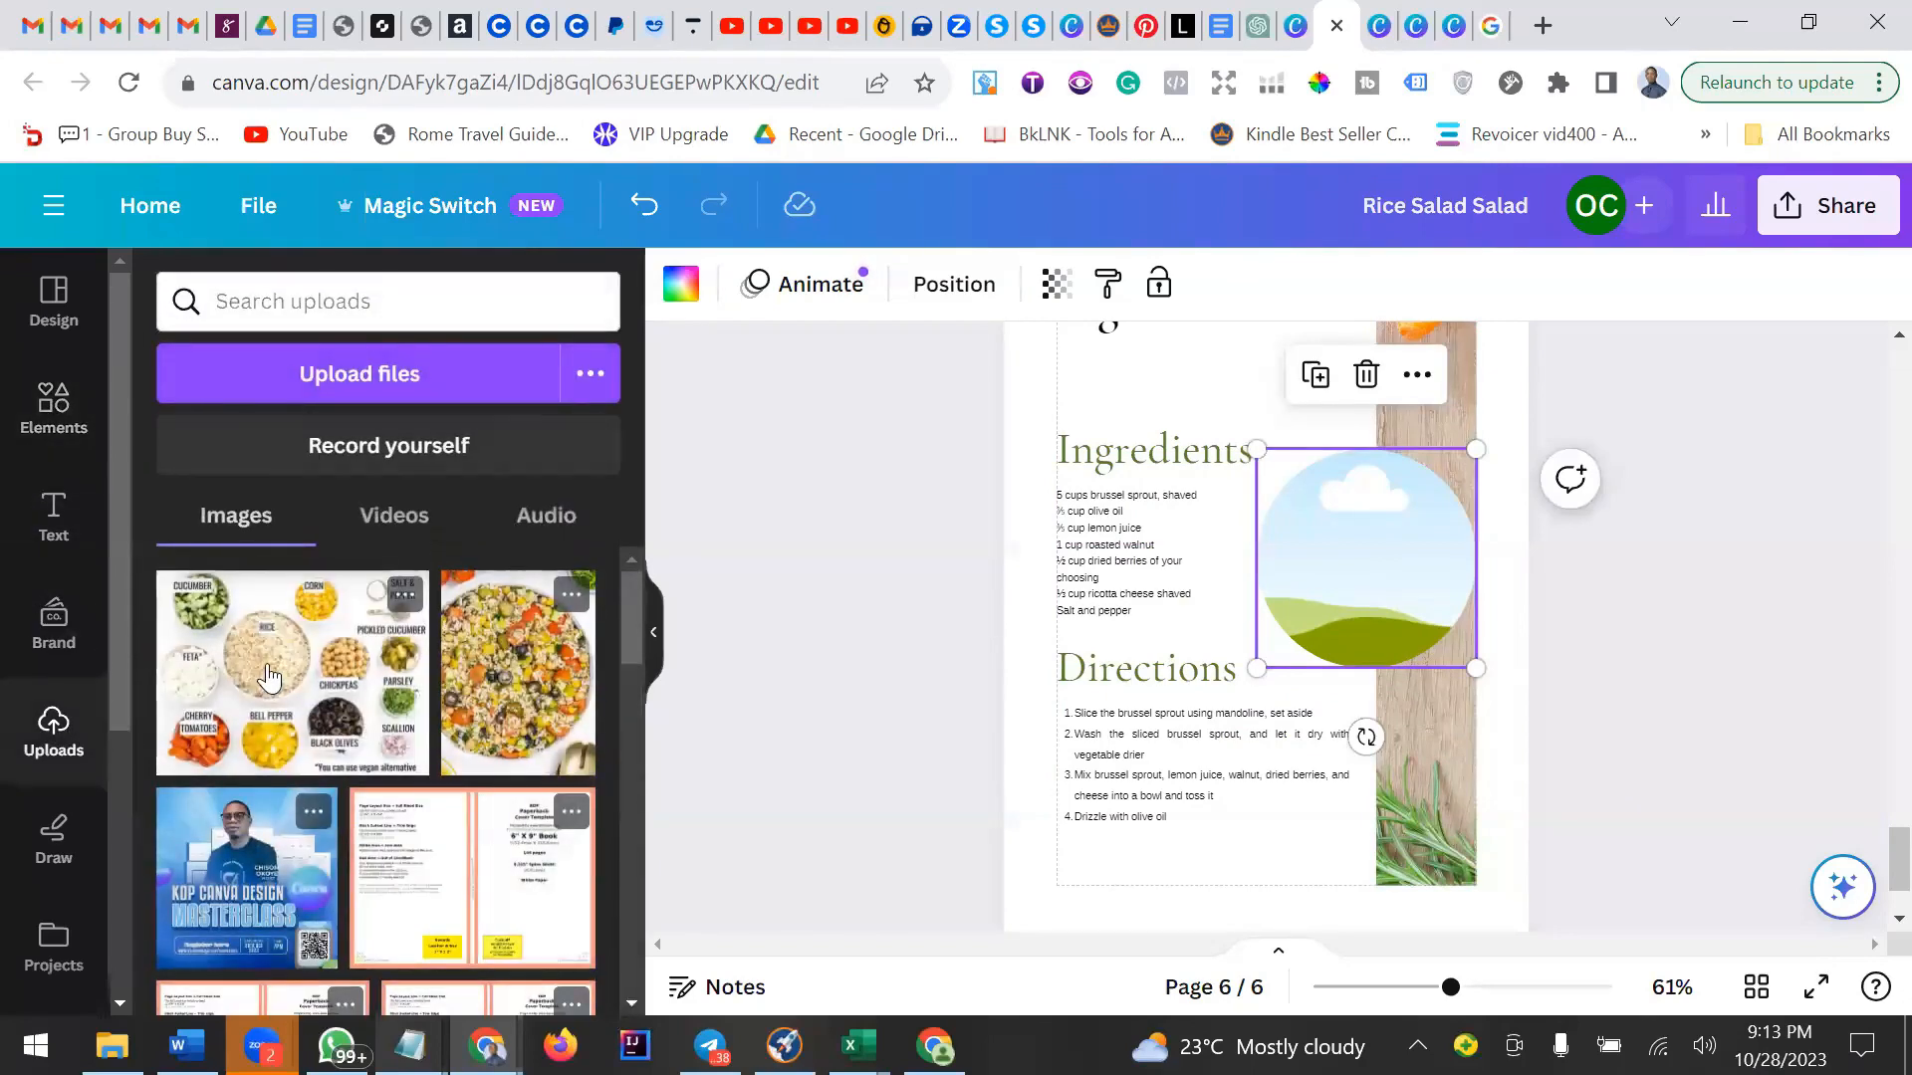
{"action": "left_click_drag", "start_coordinate": [270, 679], "coordinate": [1324, 542]}
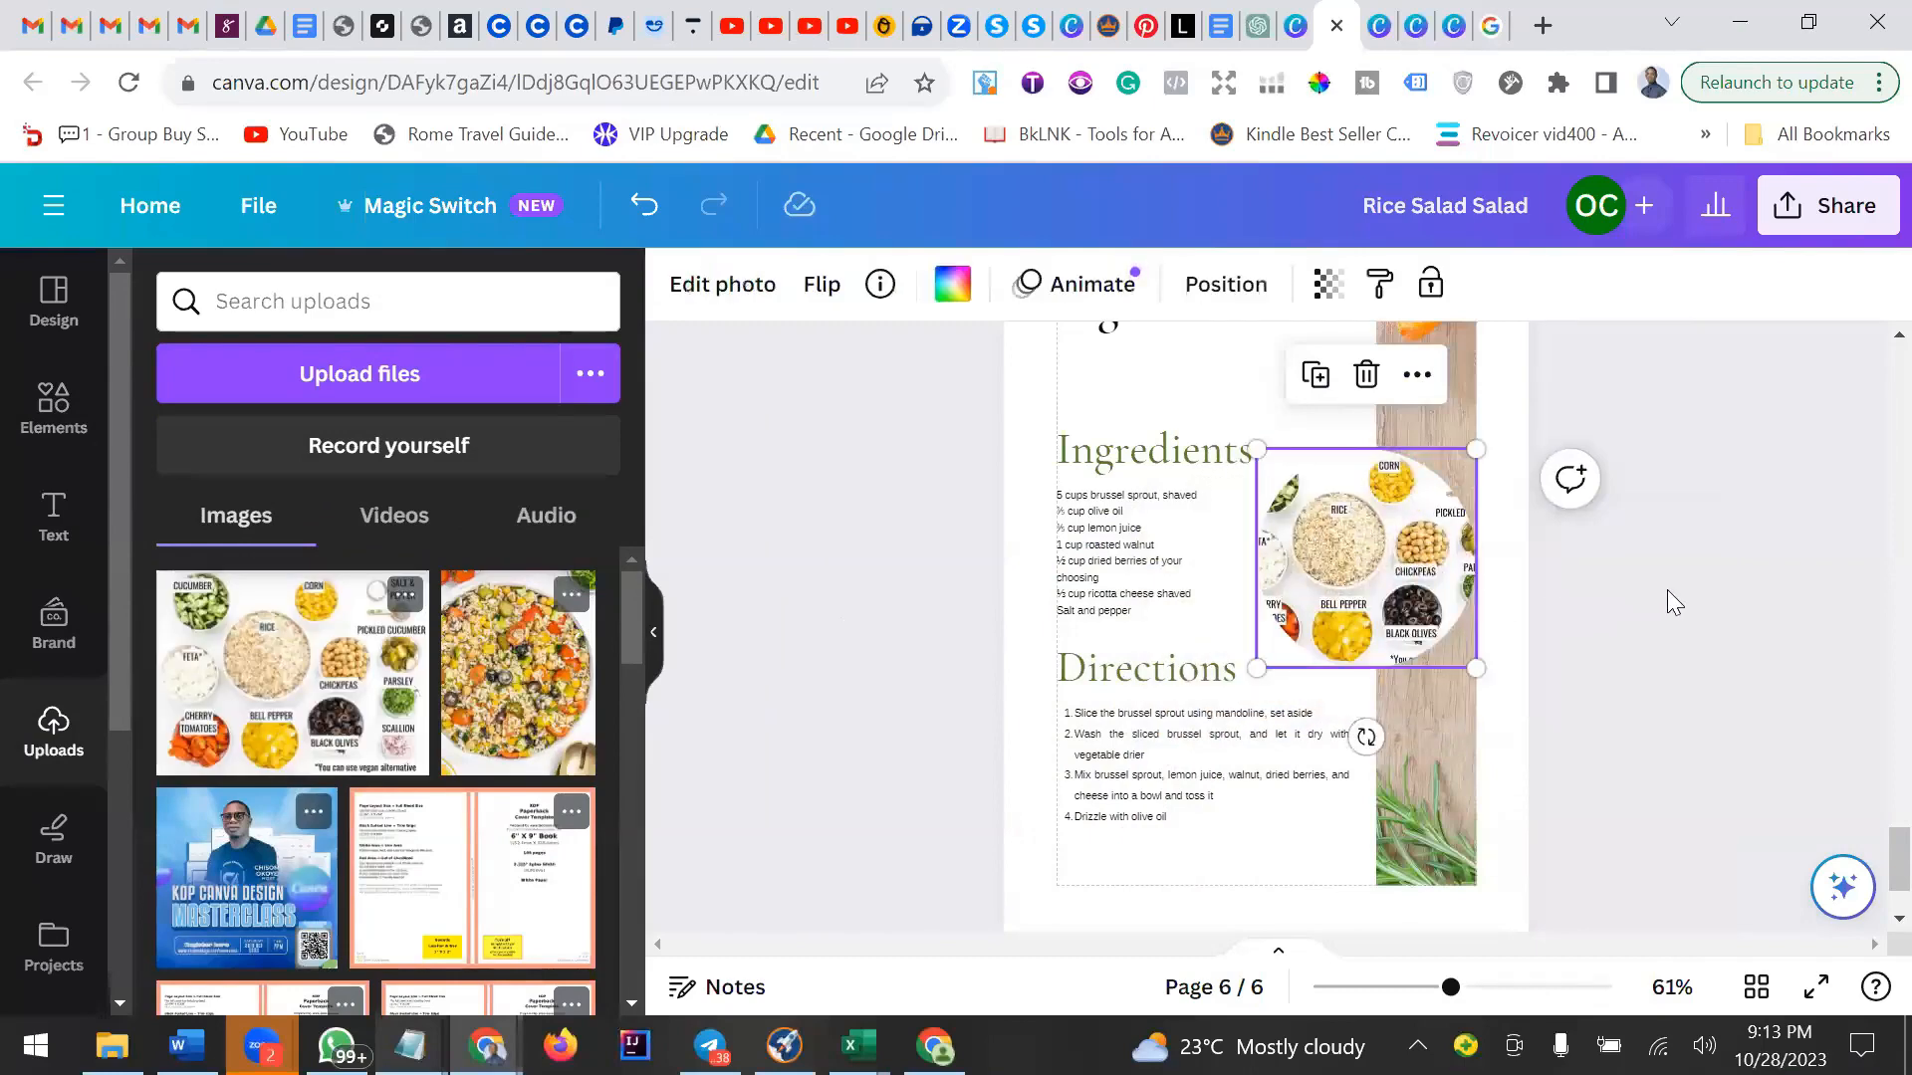
{"action": "left_click", "coordinate": [1666, 594]}
{"action": "left_click", "coordinate": [1356, 574]}
{"action": "mouse_move", "coordinate": [1262, 670]}
{"action": "left_mouse_down"}
{"action": "mouse_move", "coordinate": [1245, 679]}
{"action": "mouse_move", "coordinate": [1259, 667]}
{"action": "left_mouse_up"}
{"action": "left_click", "coordinate": [1657, 598]}
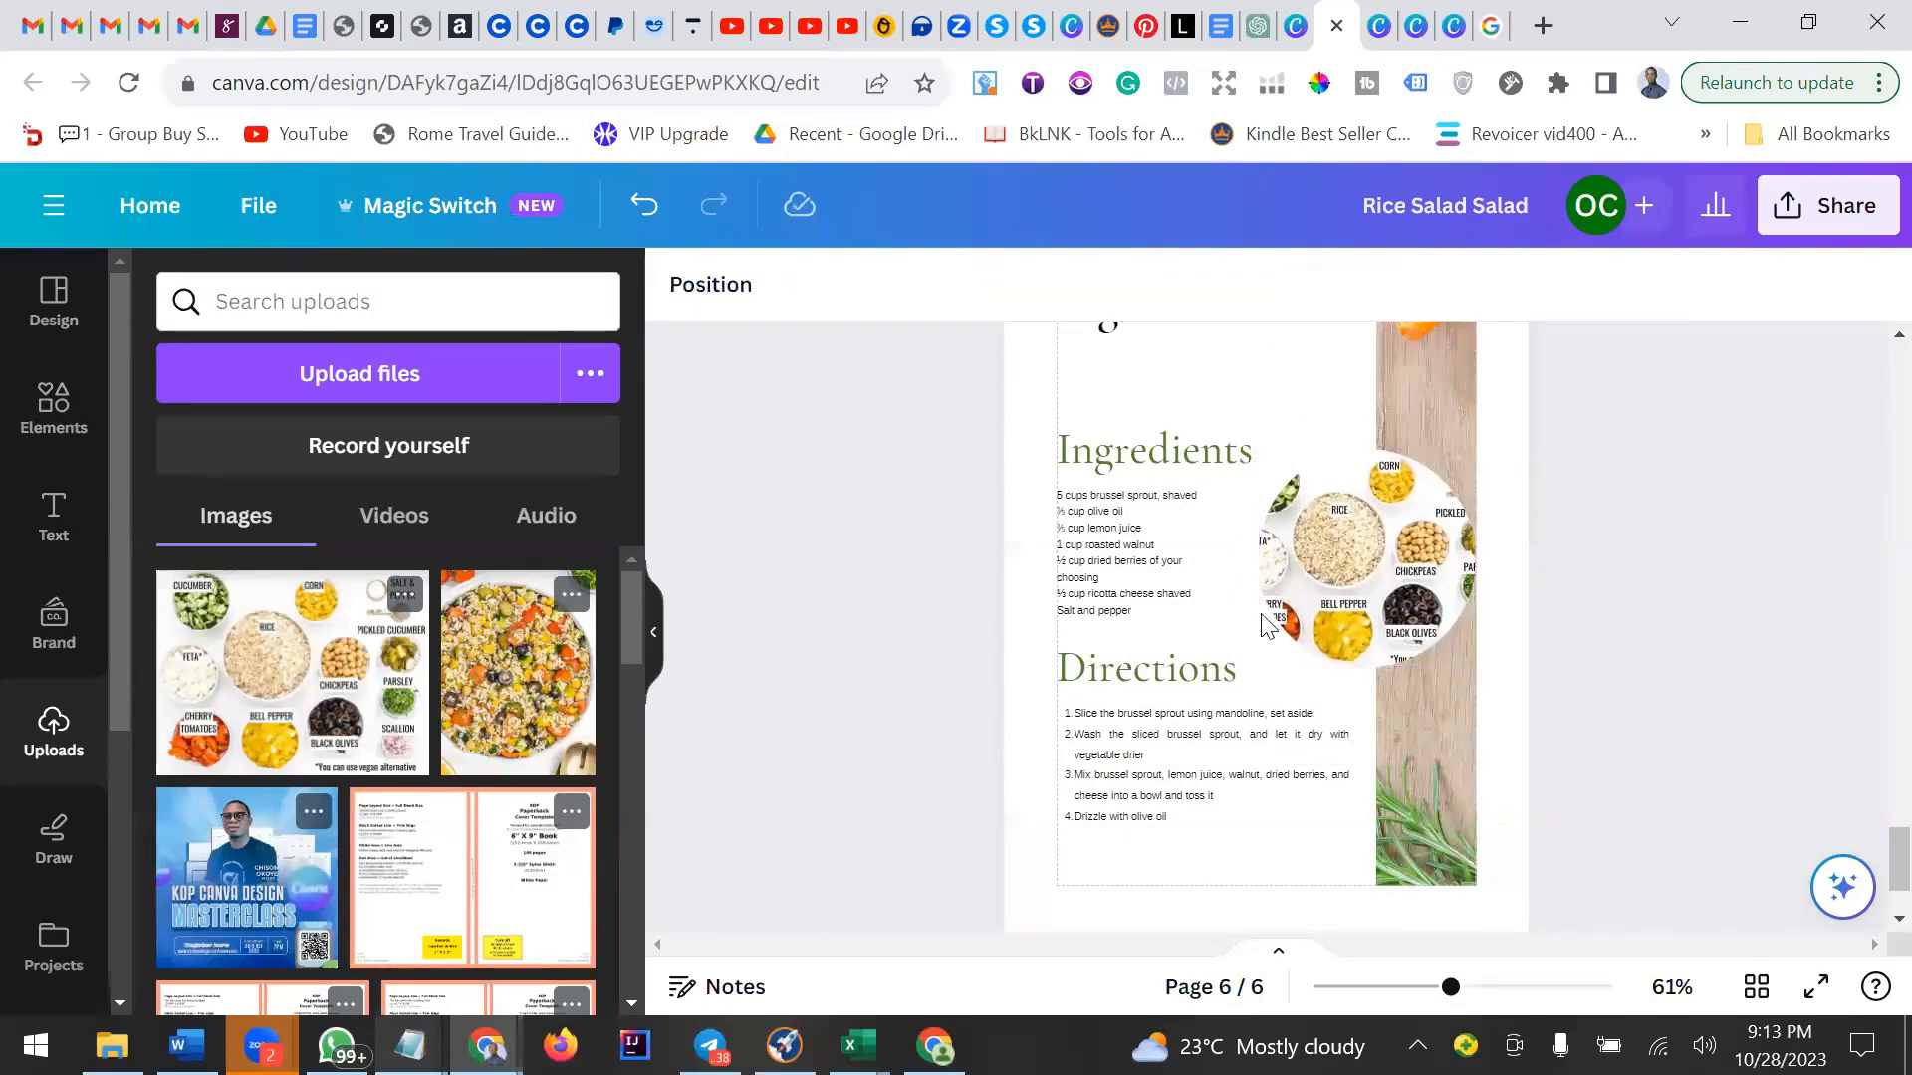
Review the recipe page layout by selecting its headings and text blocks and scrolling through the page.
{"action": "left_click", "coordinate": [1366, 597]}
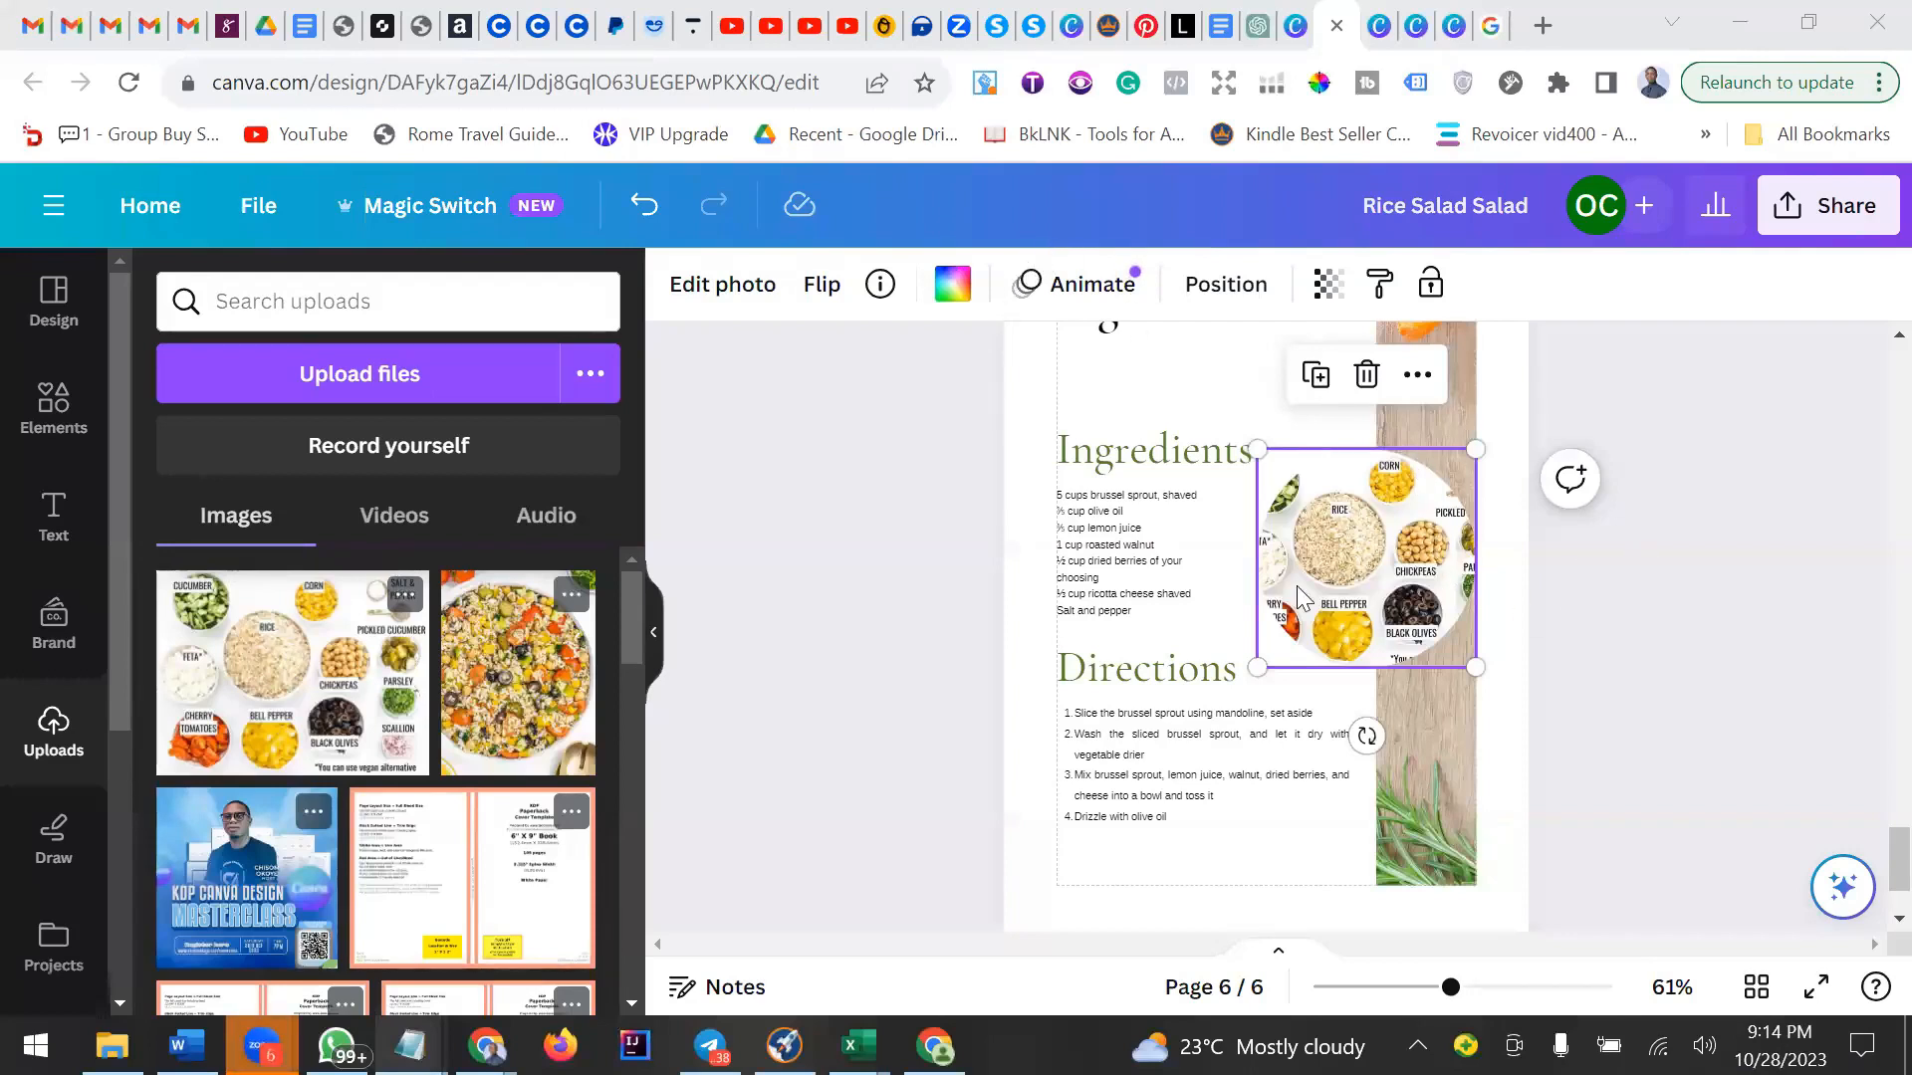
{"action": "left_click", "coordinate": [1131, 458]}
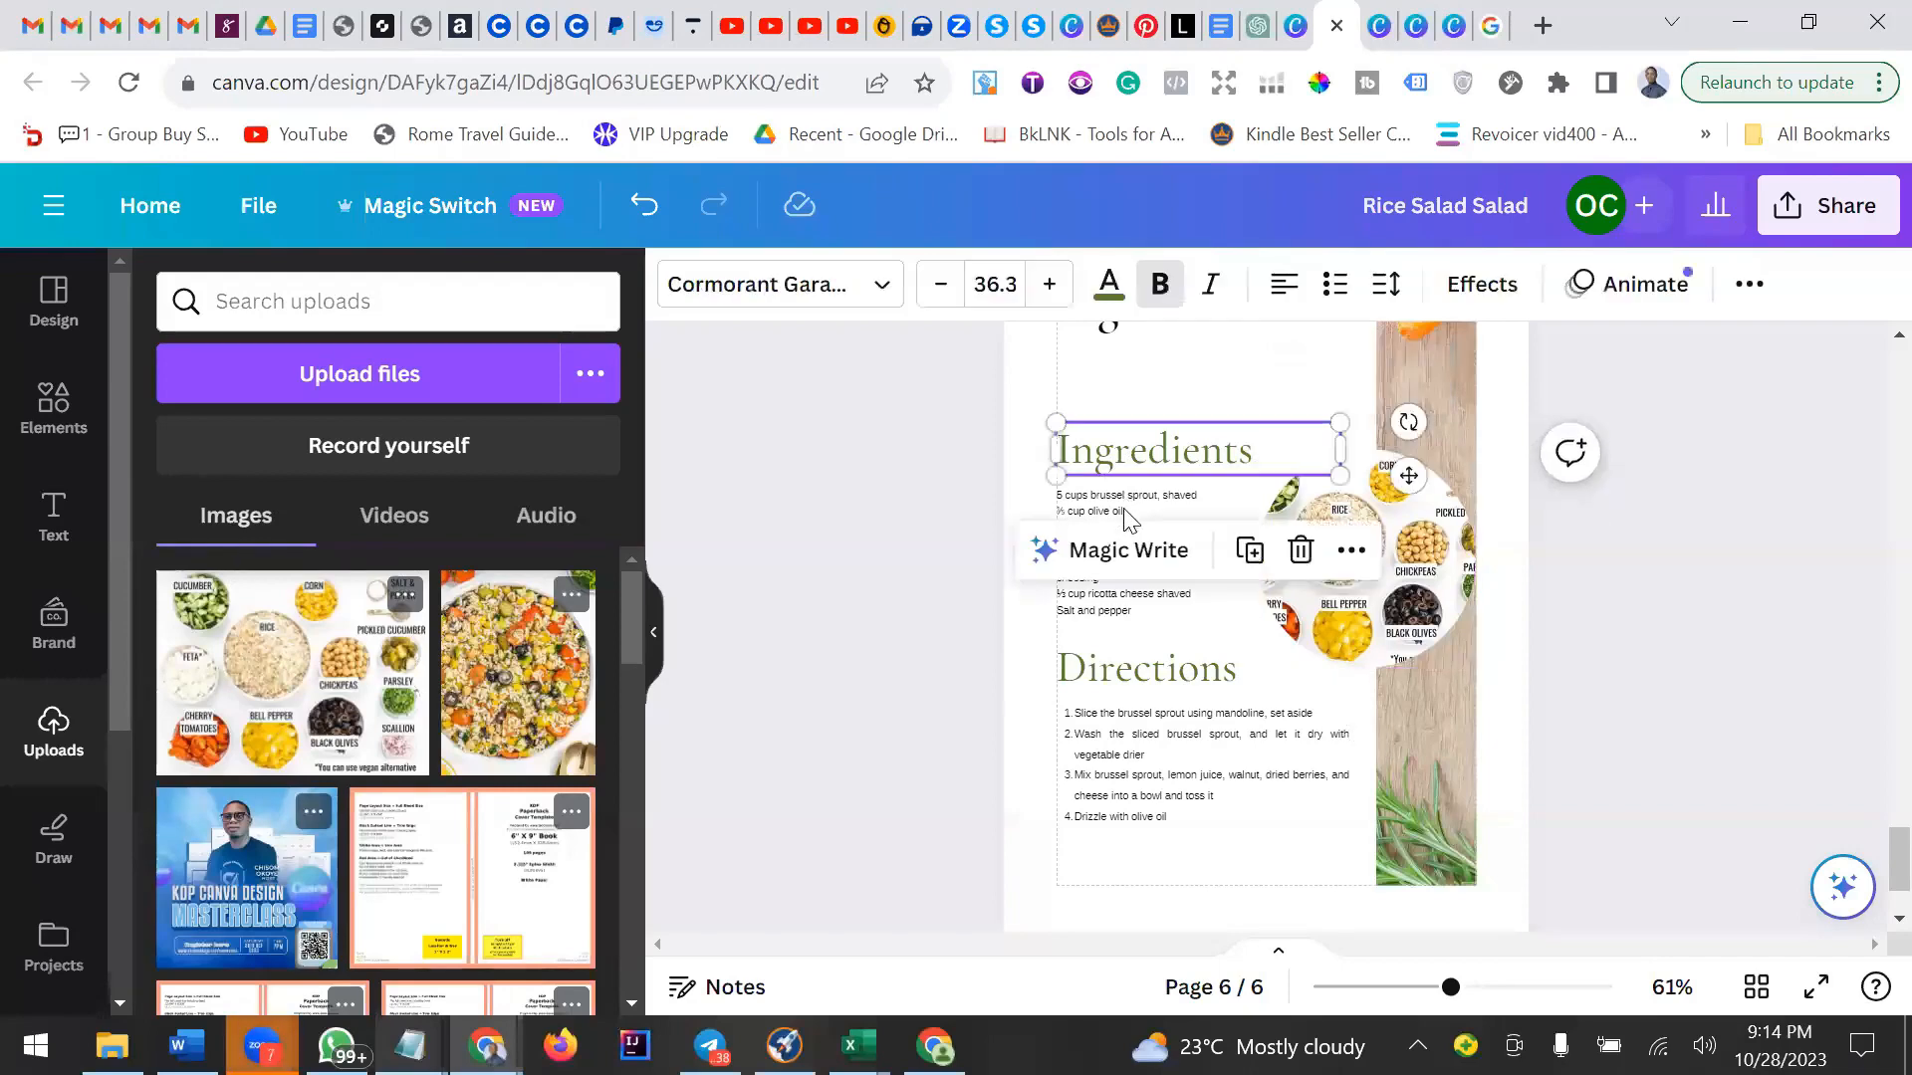
{"action": "left_click", "coordinate": [1131, 518]}
{"action": "left_click", "coordinate": [1204, 680]}
{"action": "left_click", "coordinate": [1265, 777]}
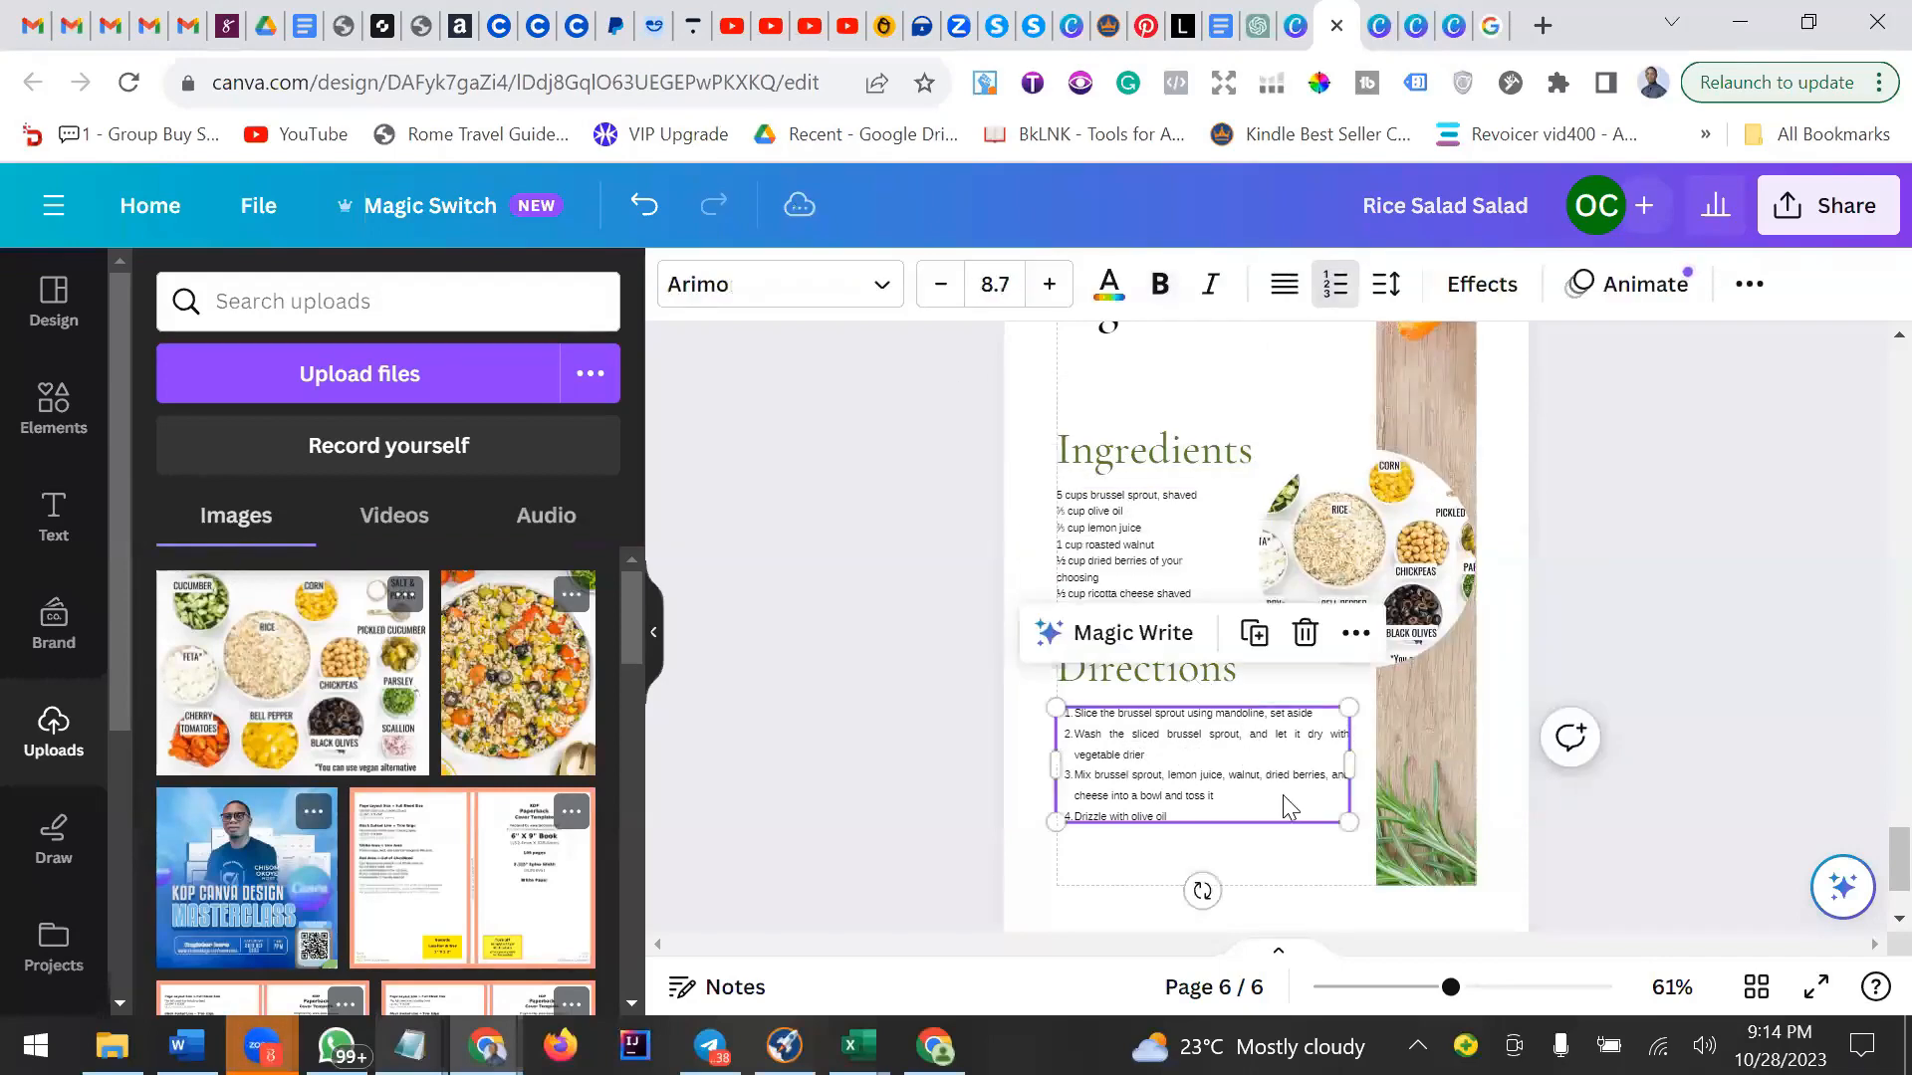
{"action": "left_click", "coordinate": [1601, 588]}
{"action": "scroll", "coordinate": [1308, 518], "scroll_direction": "up", "scroll_amount": 5}
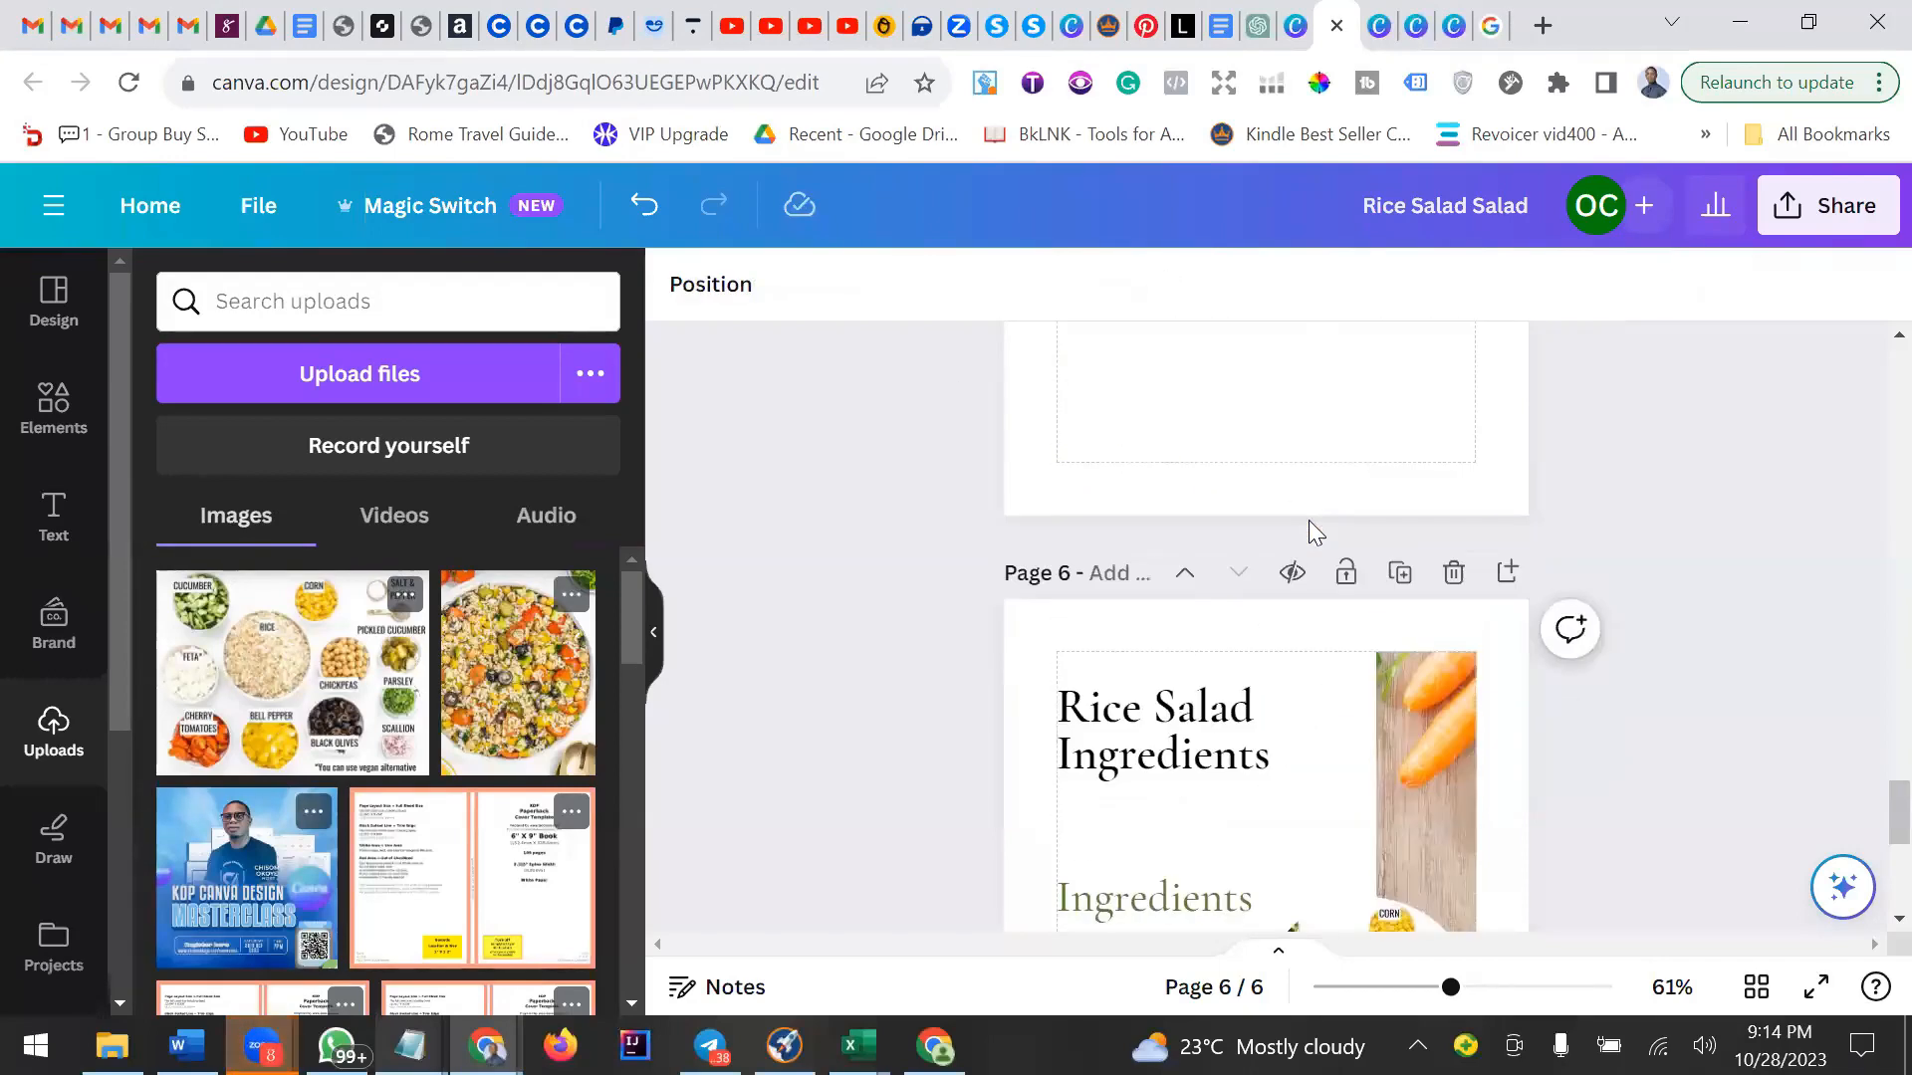
{"action": "scroll", "coordinate": [1309, 523], "scroll_direction": "down", "scroll_amount": 6}
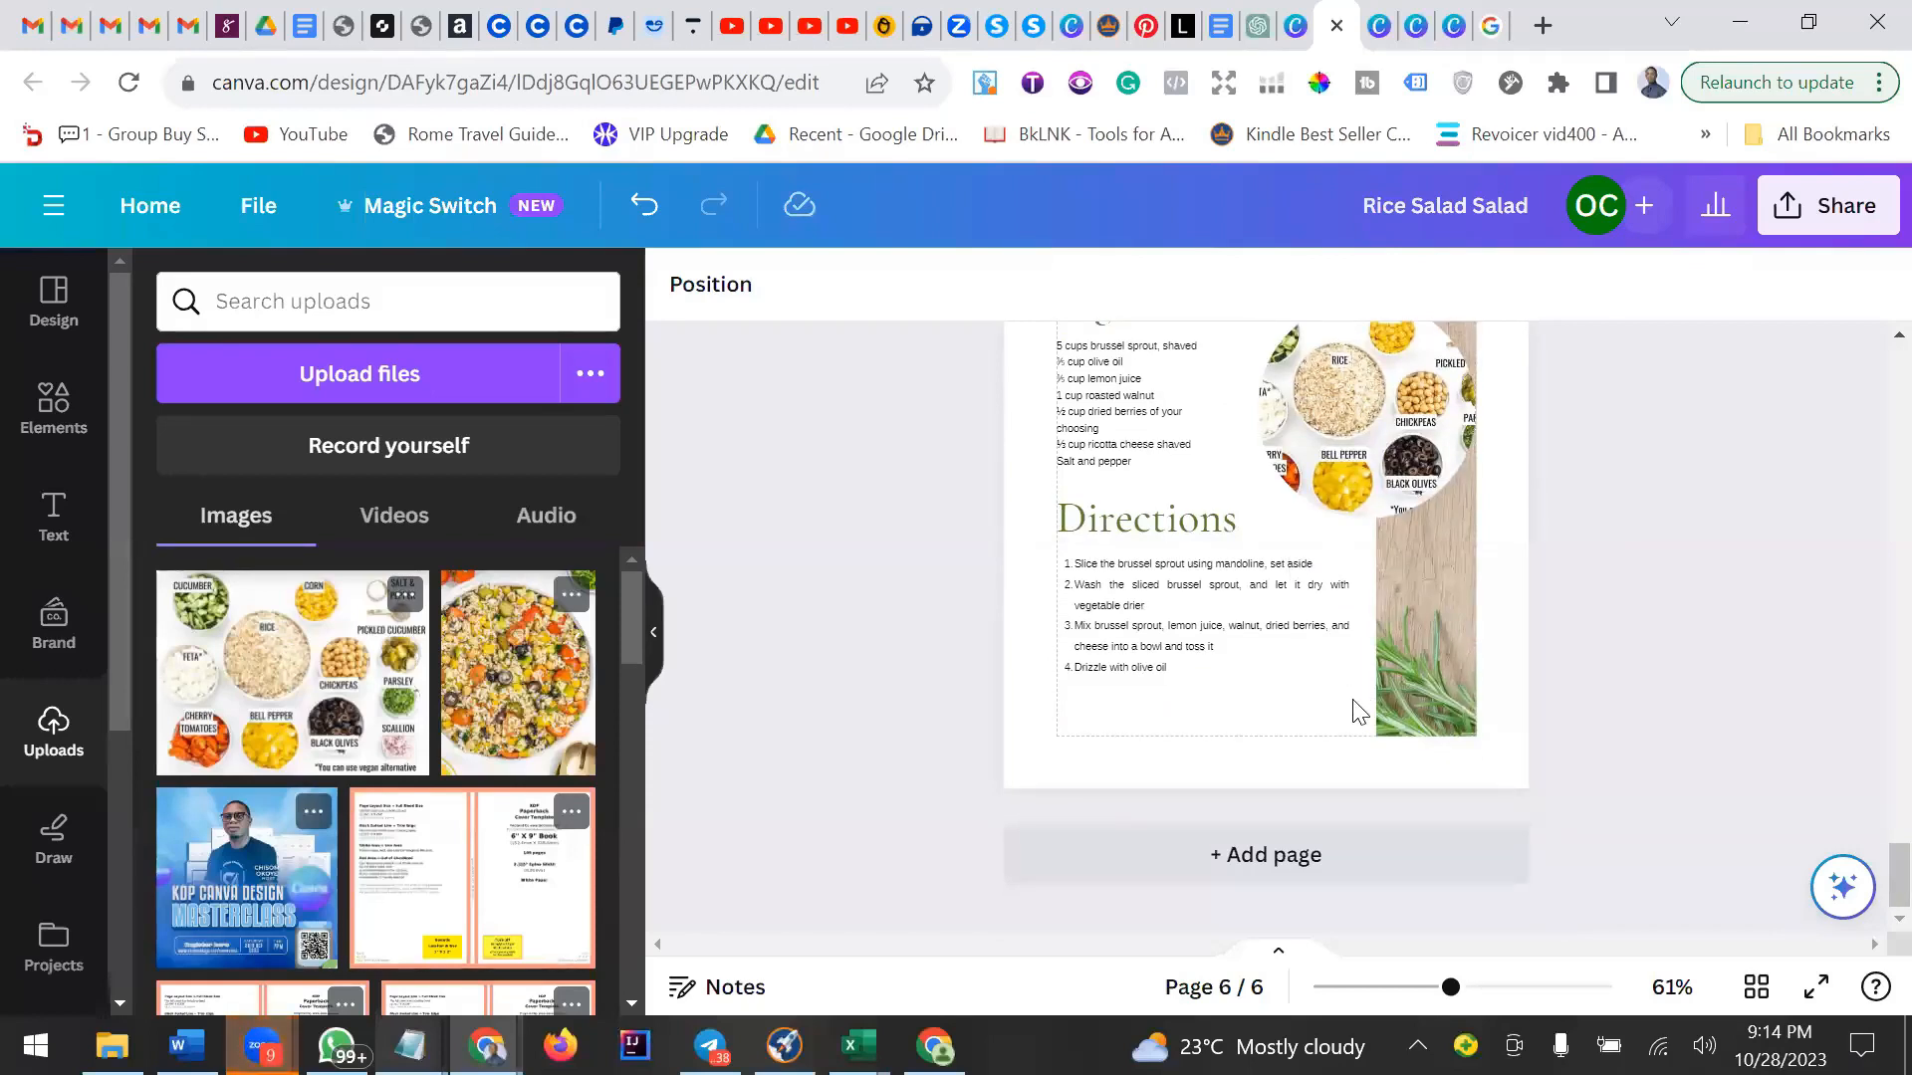
{"action": "scroll", "coordinate": [1352, 713], "scroll_direction": "up", "scroll_amount": 3}
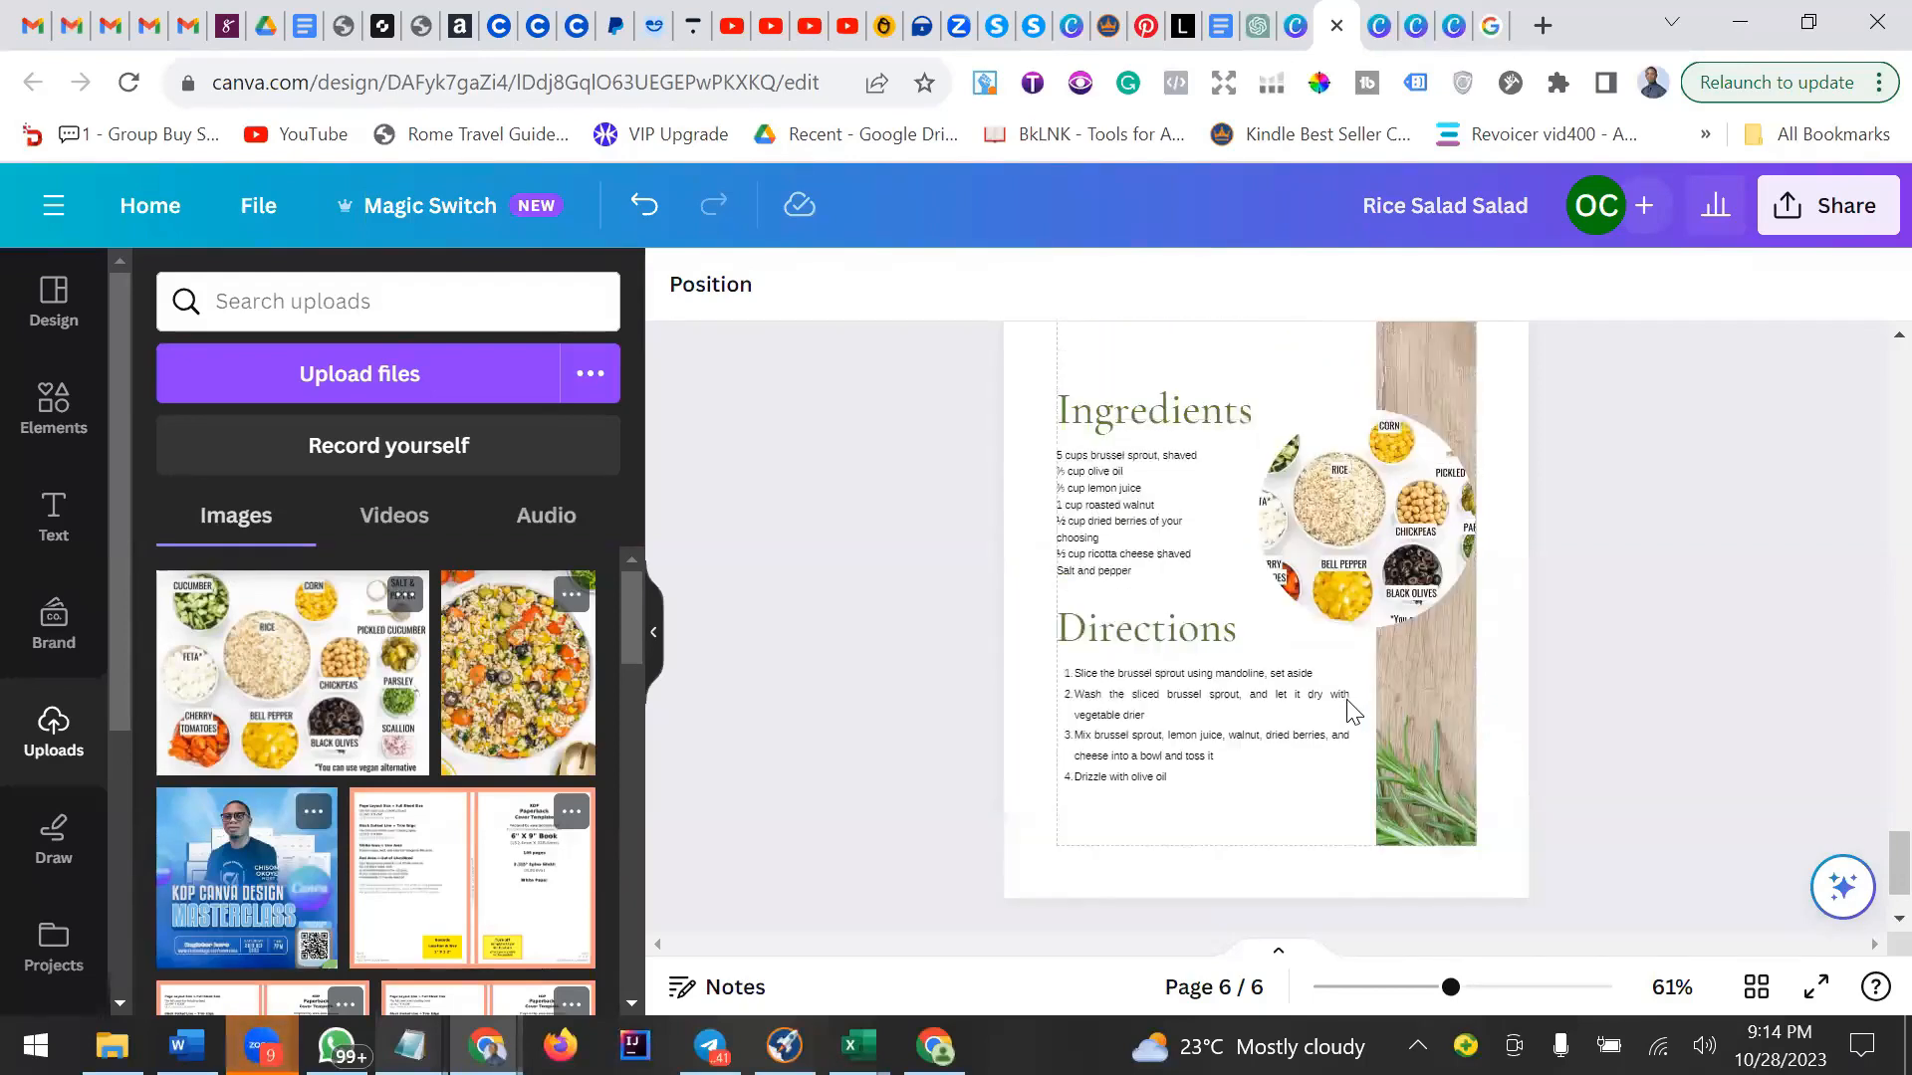
{"action": "scroll", "coordinate": [1347, 715], "scroll_direction": "down", "scroll_amount": 3}
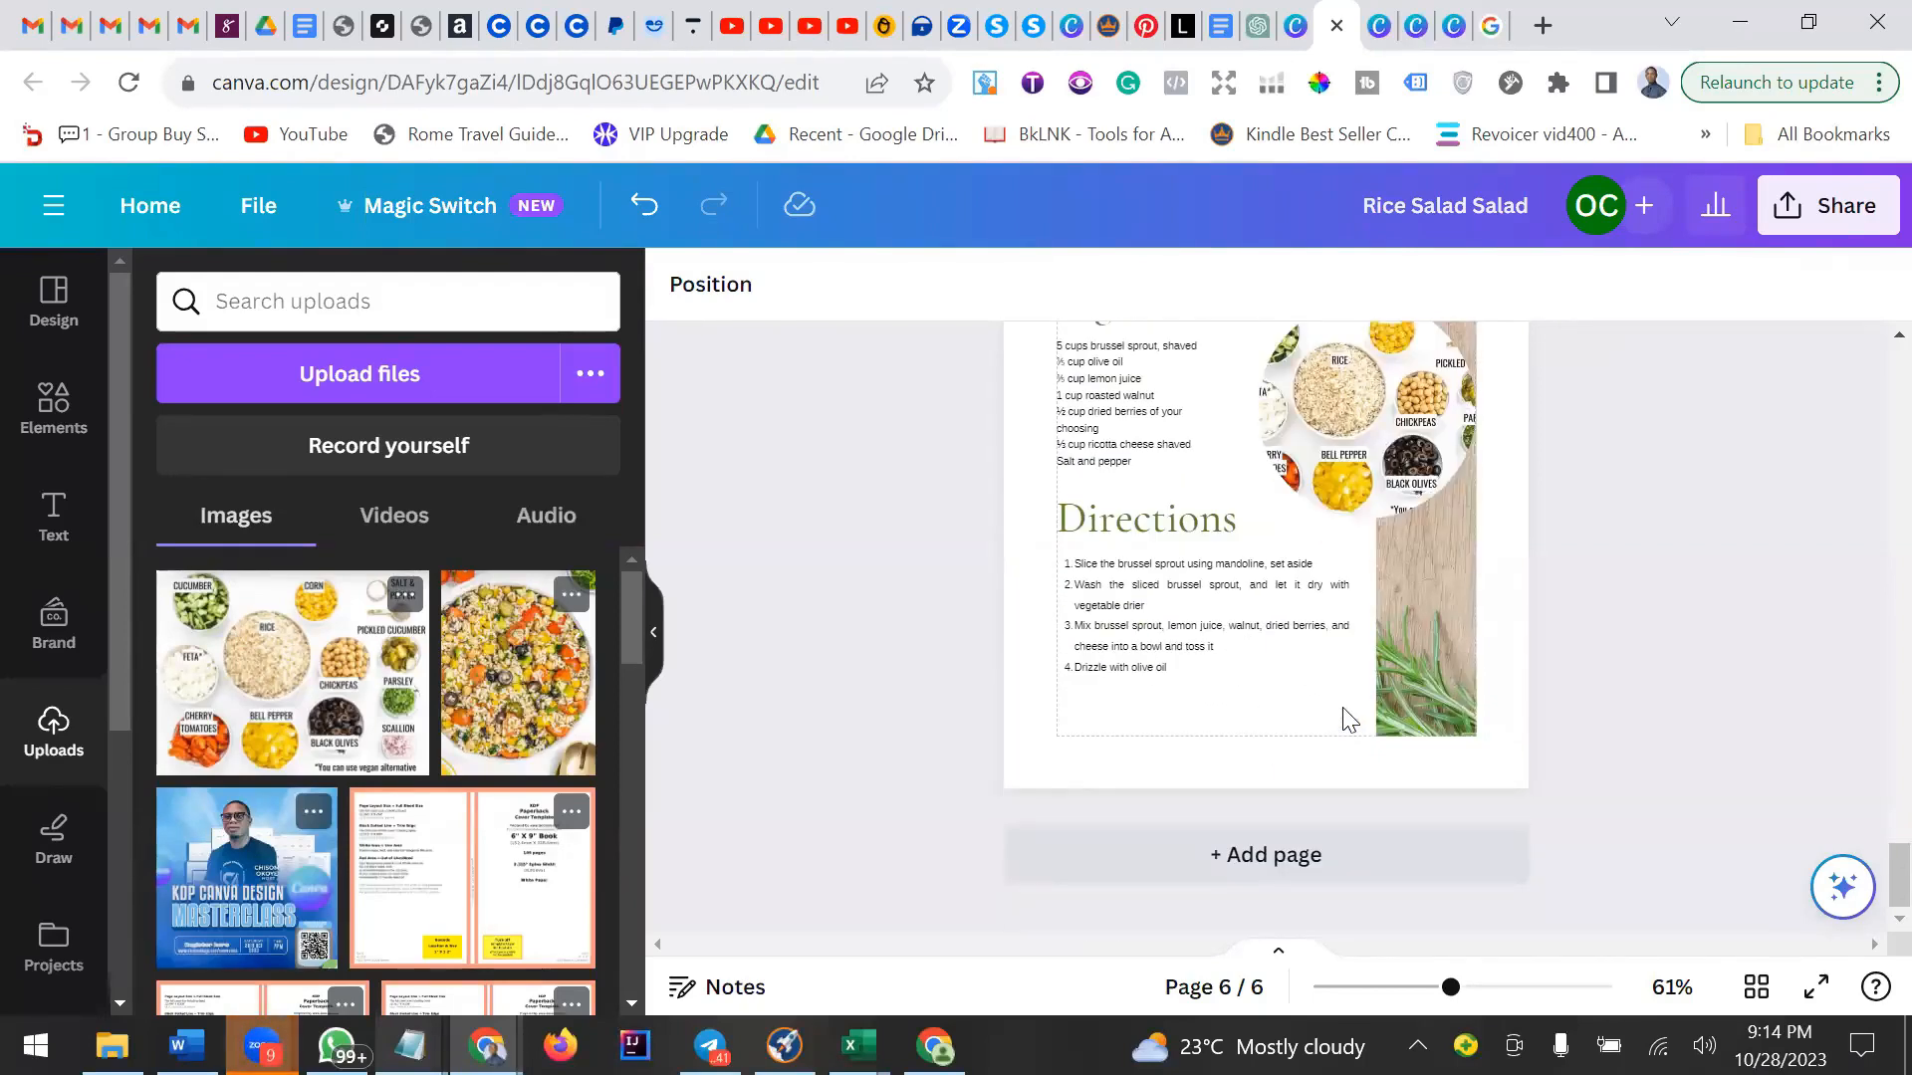
{"action": "scroll", "coordinate": [1346, 732], "scroll_direction": "up", "scroll_amount": 2}
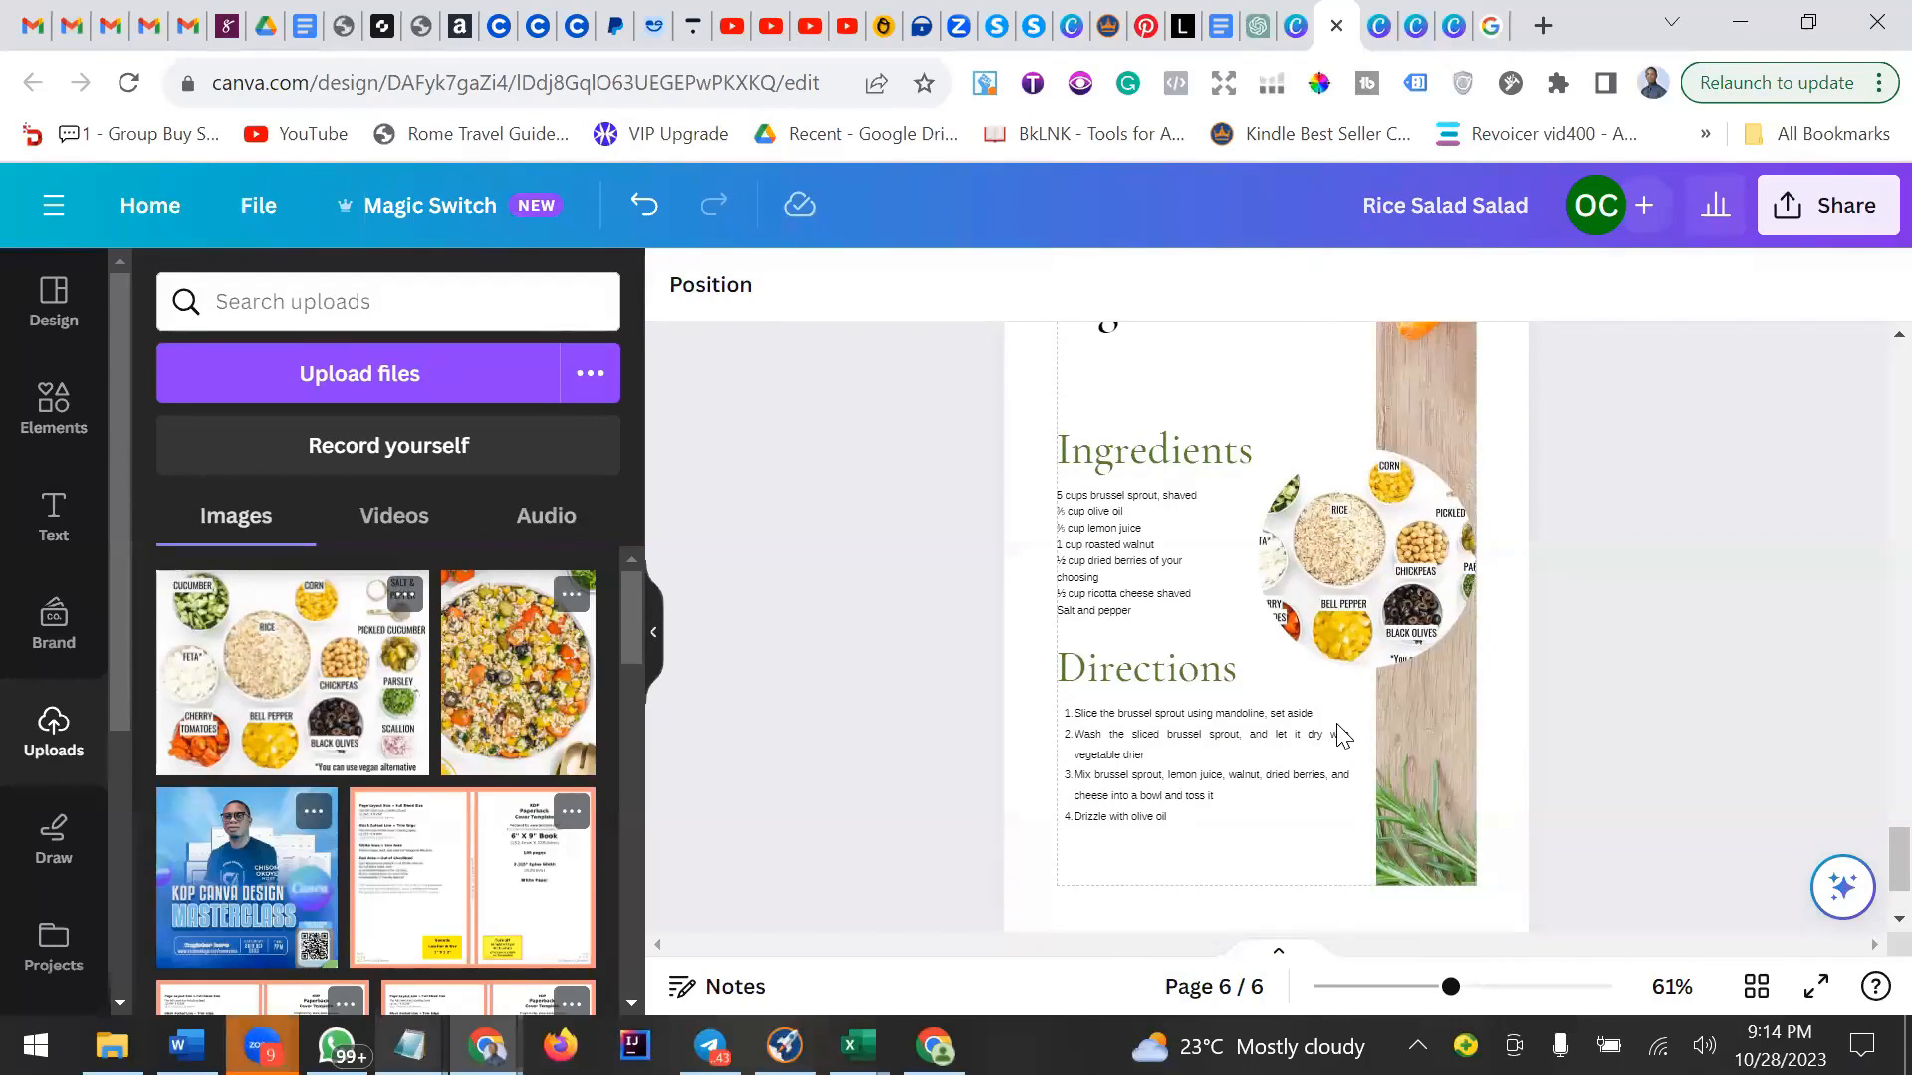
{"action": "scroll", "coordinate": [1160, 681], "scroll_direction": "up", "scroll_amount": 2}
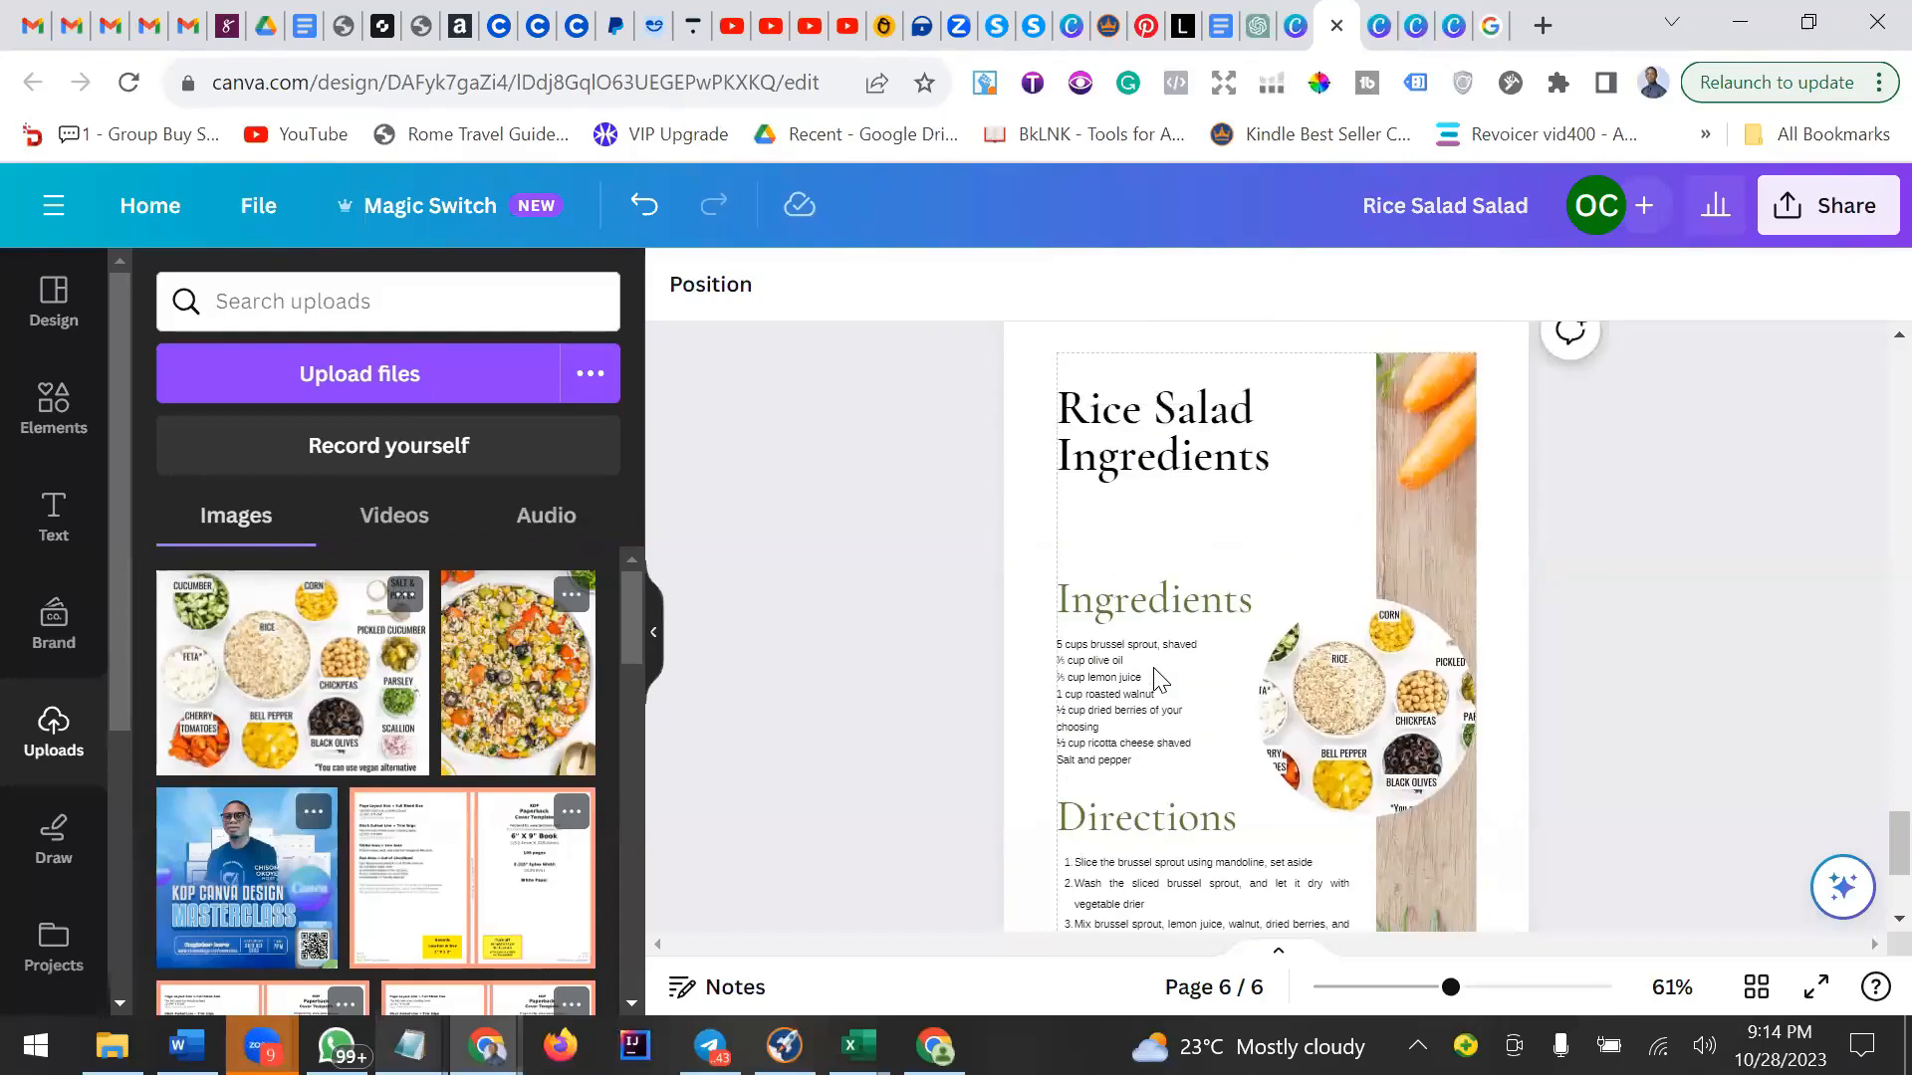
{"action": "scroll", "coordinate": [1155, 679], "scroll_direction": "up", "scroll_amount": 2}
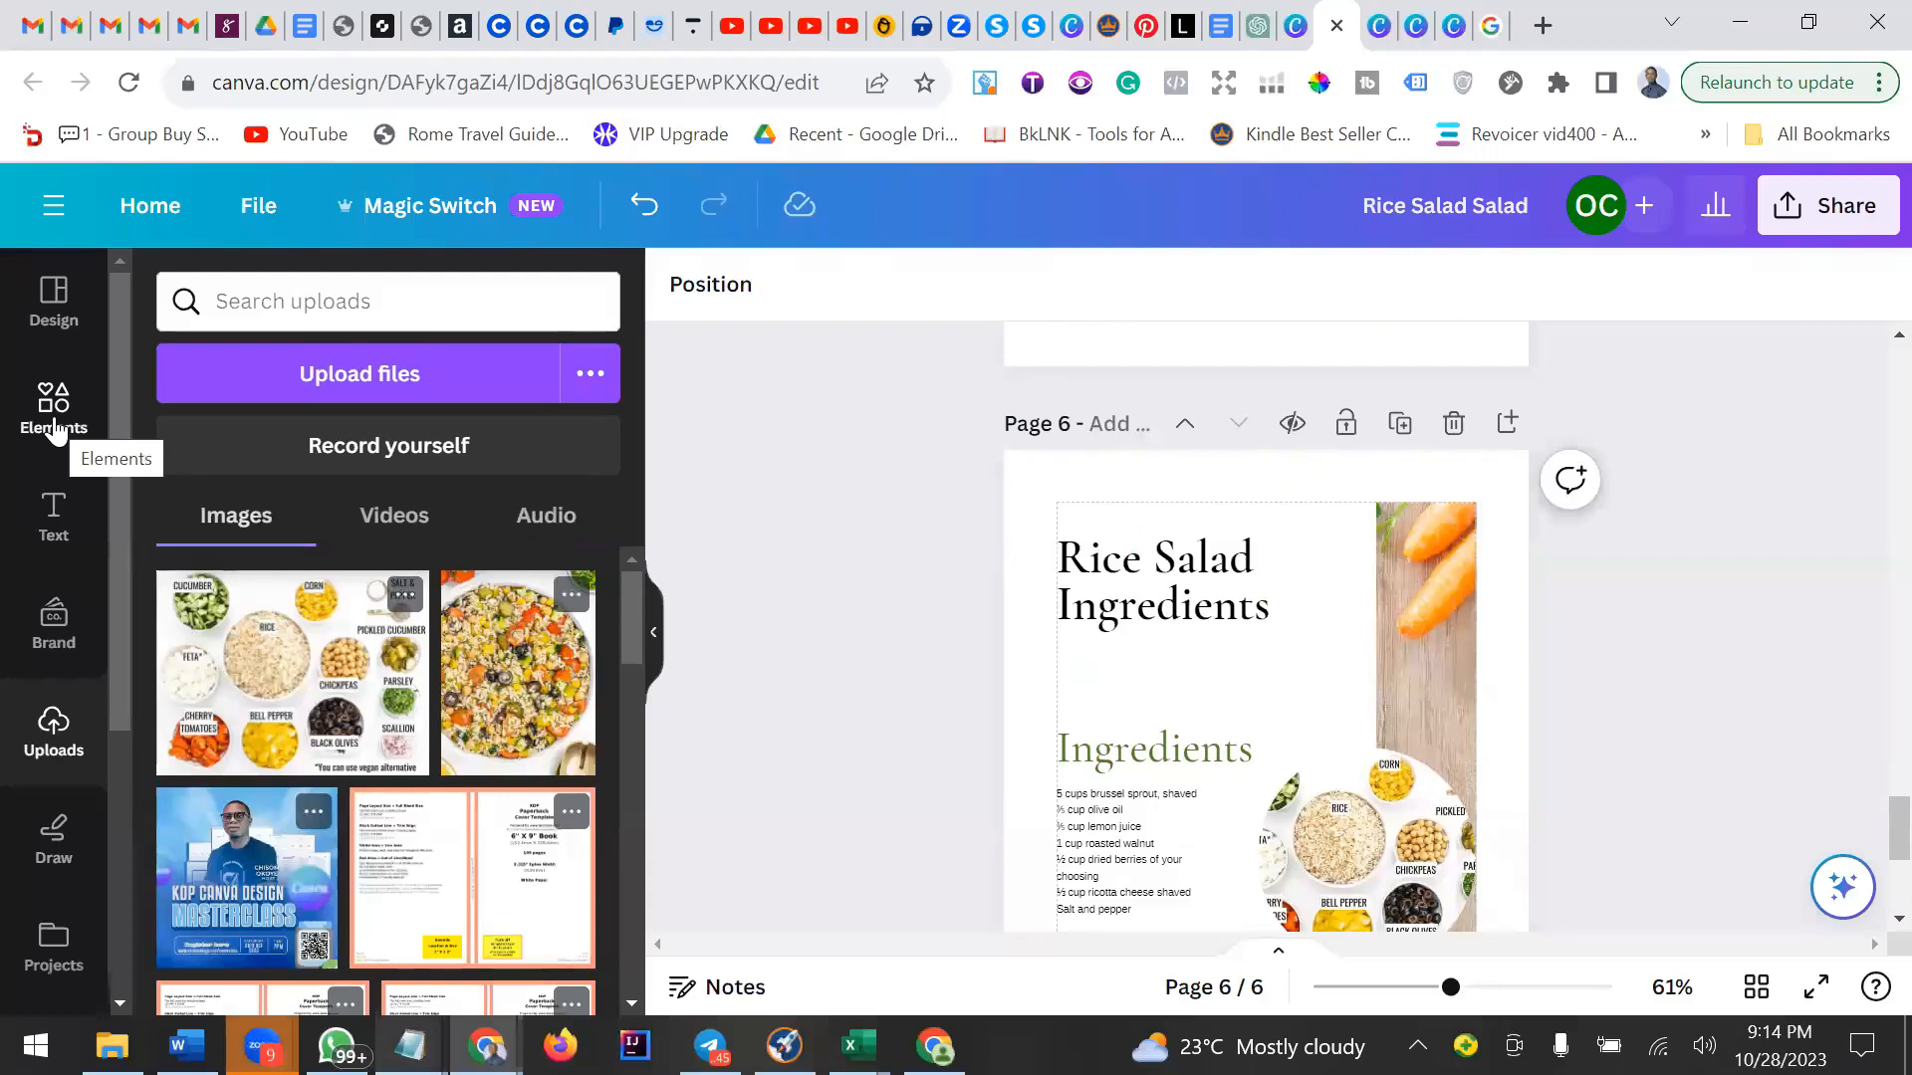
Nudge the "Rice Salad Ingredients" title upward and narrow its text box.
{"action": "left_click_drag", "start_coordinate": [1138, 604], "coordinate": [1151, 578]}
{"action": "scroll", "coordinate": [1212, 560], "scroll_direction": "down", "scroll_amount": 2}
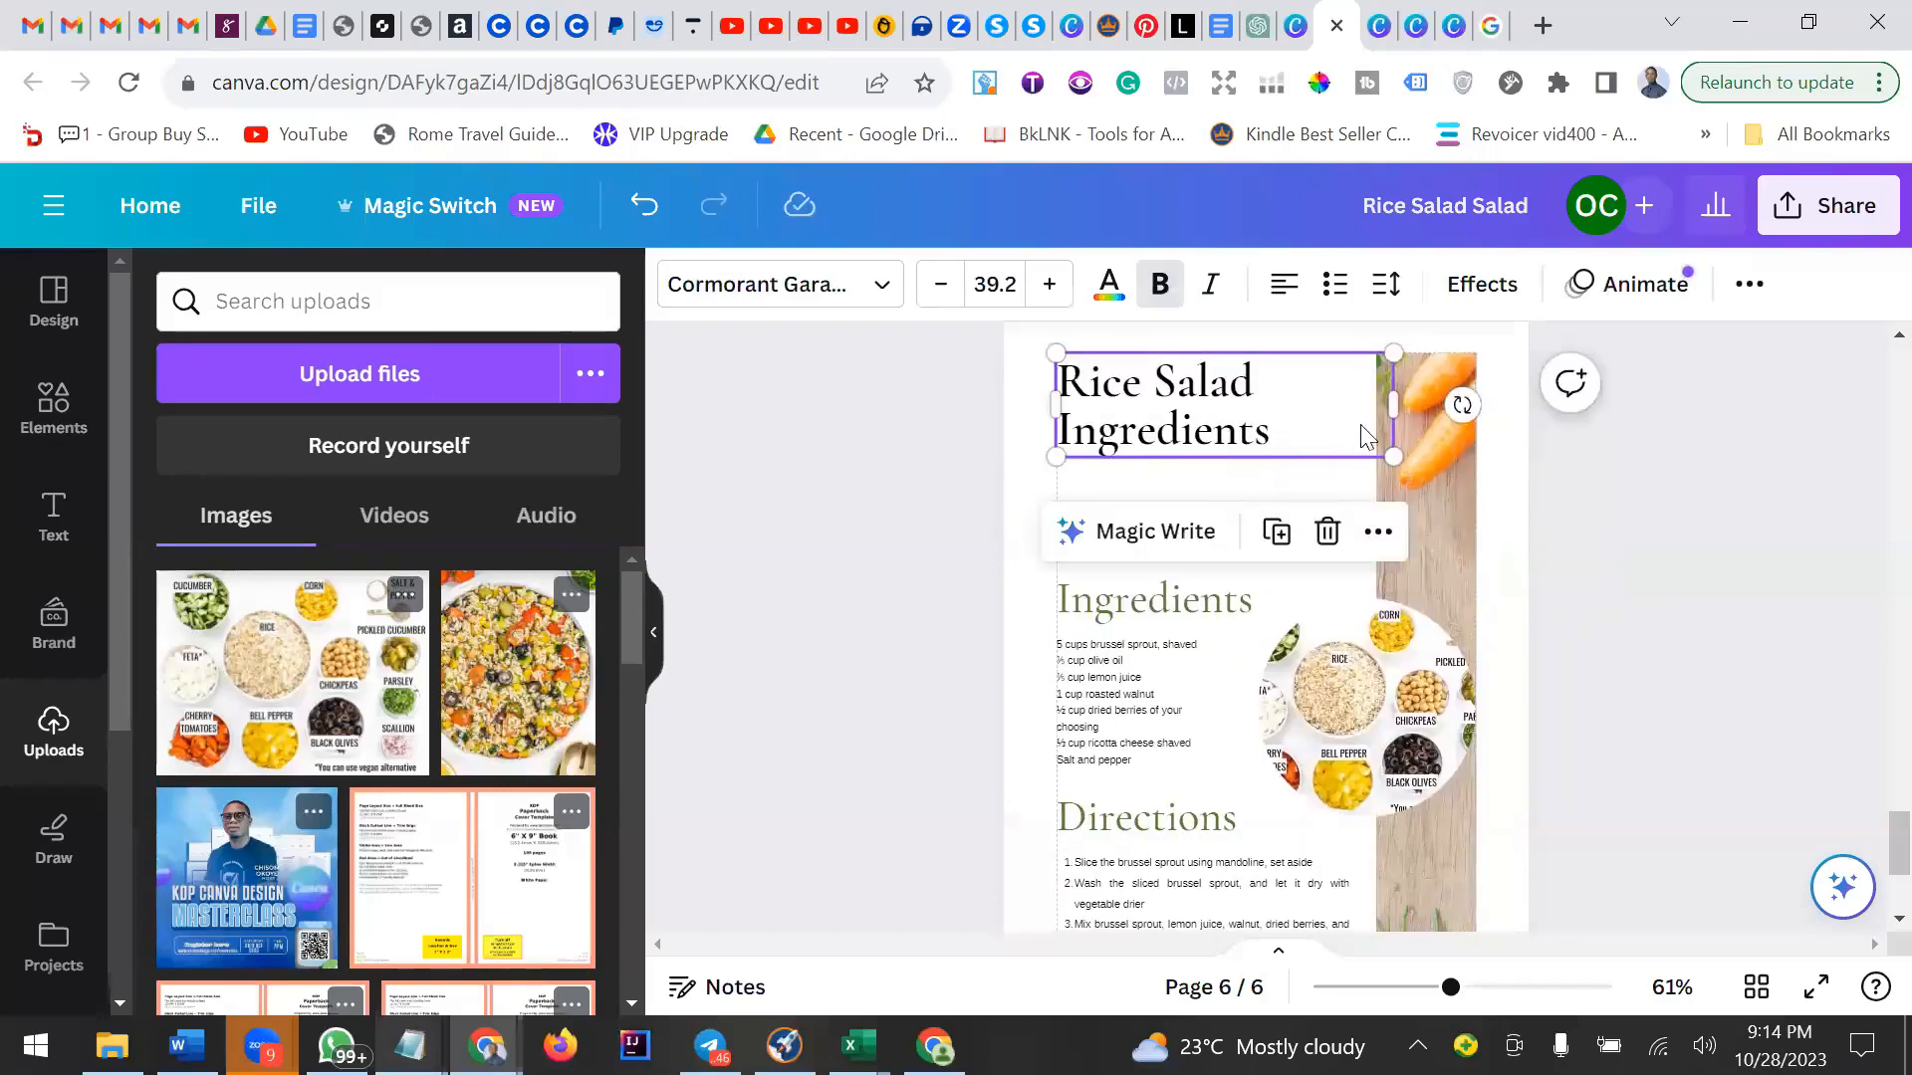
{"action": "mouse_move", "coordinate": [1397, 398]}
{"action": "left_mouse_down"}
{"action": "mouse_move", "coordinate": [1365, 397]}
{"action": "mouse_move", "coordinate": [1384, 404]}
{"action": "left_mouse_up"}
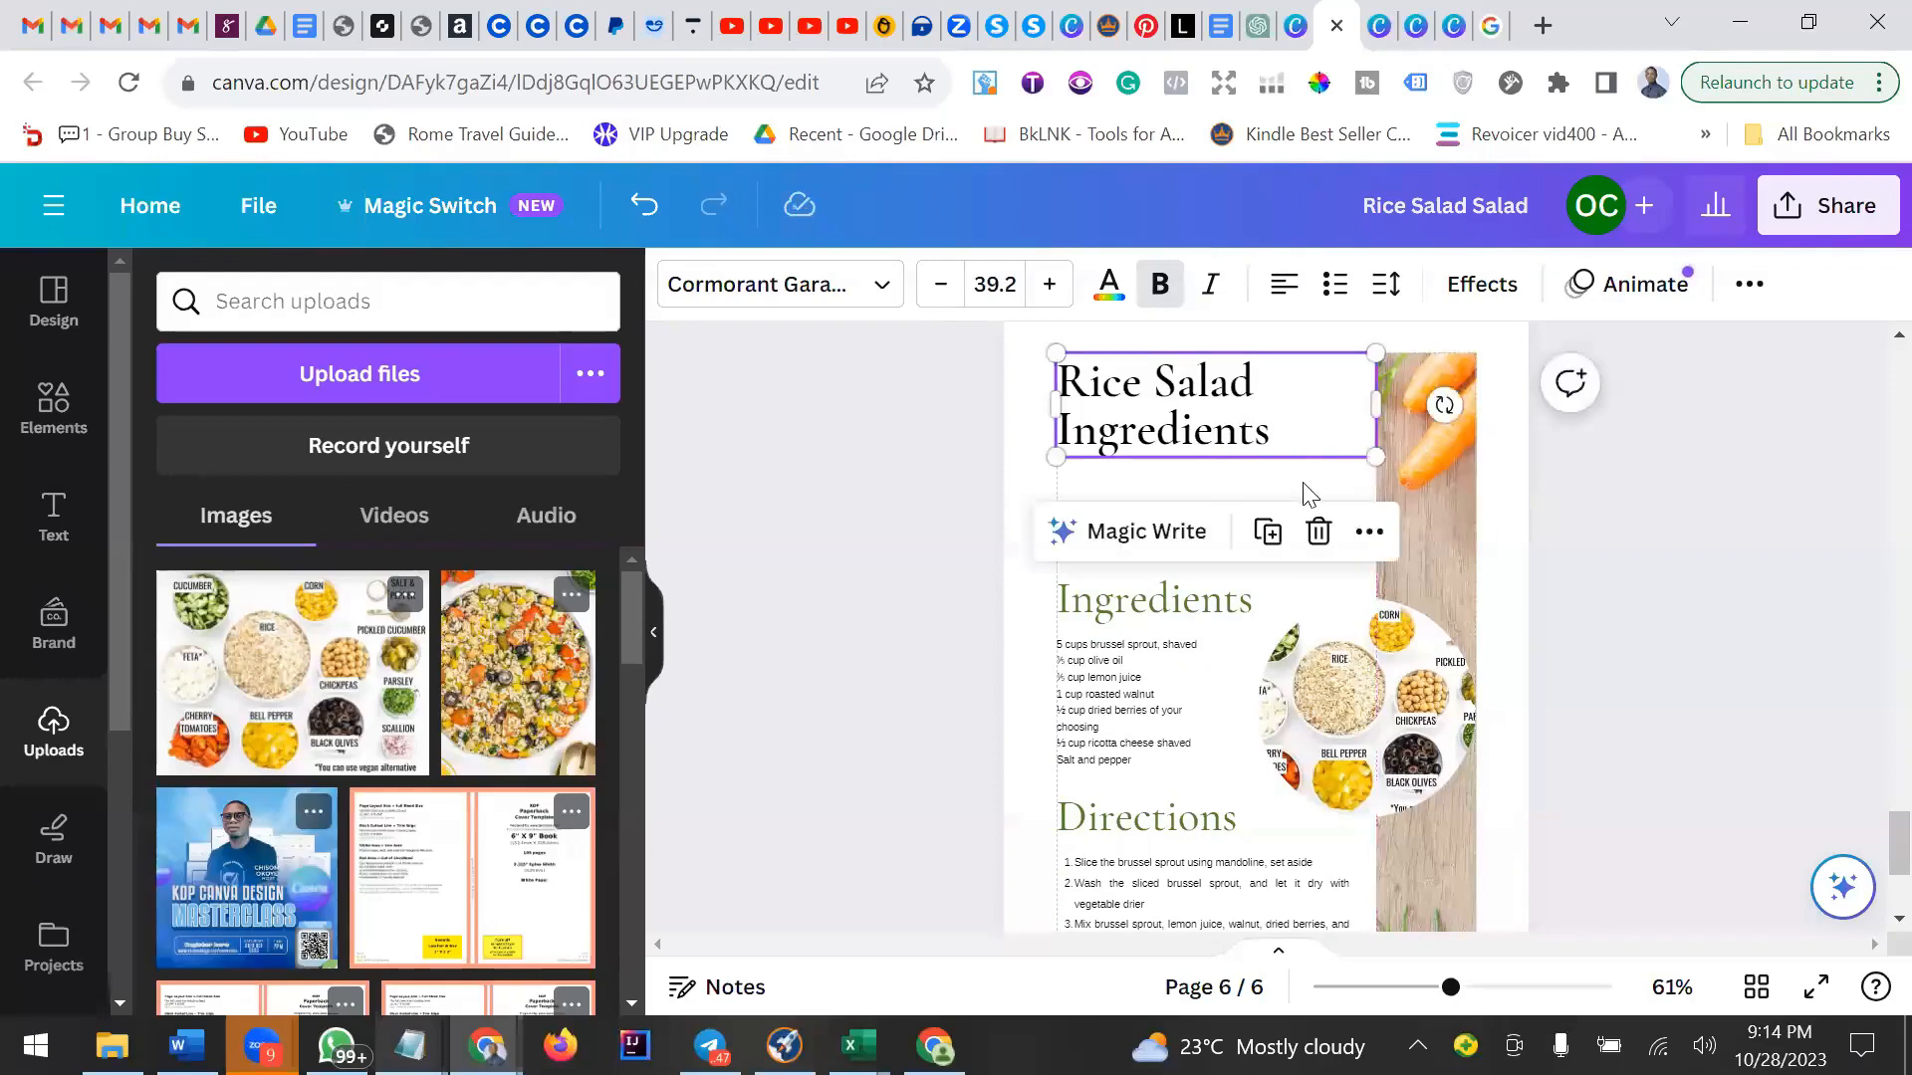
Review the recipe page and the overall page layout of the book in grid view.
{"action": "left_click", "coordinate": [1308, 493]}
{"action": "scroll", "coordinate": [1303, 498], "scroll_direction": "down", "scroll_amount": 3}
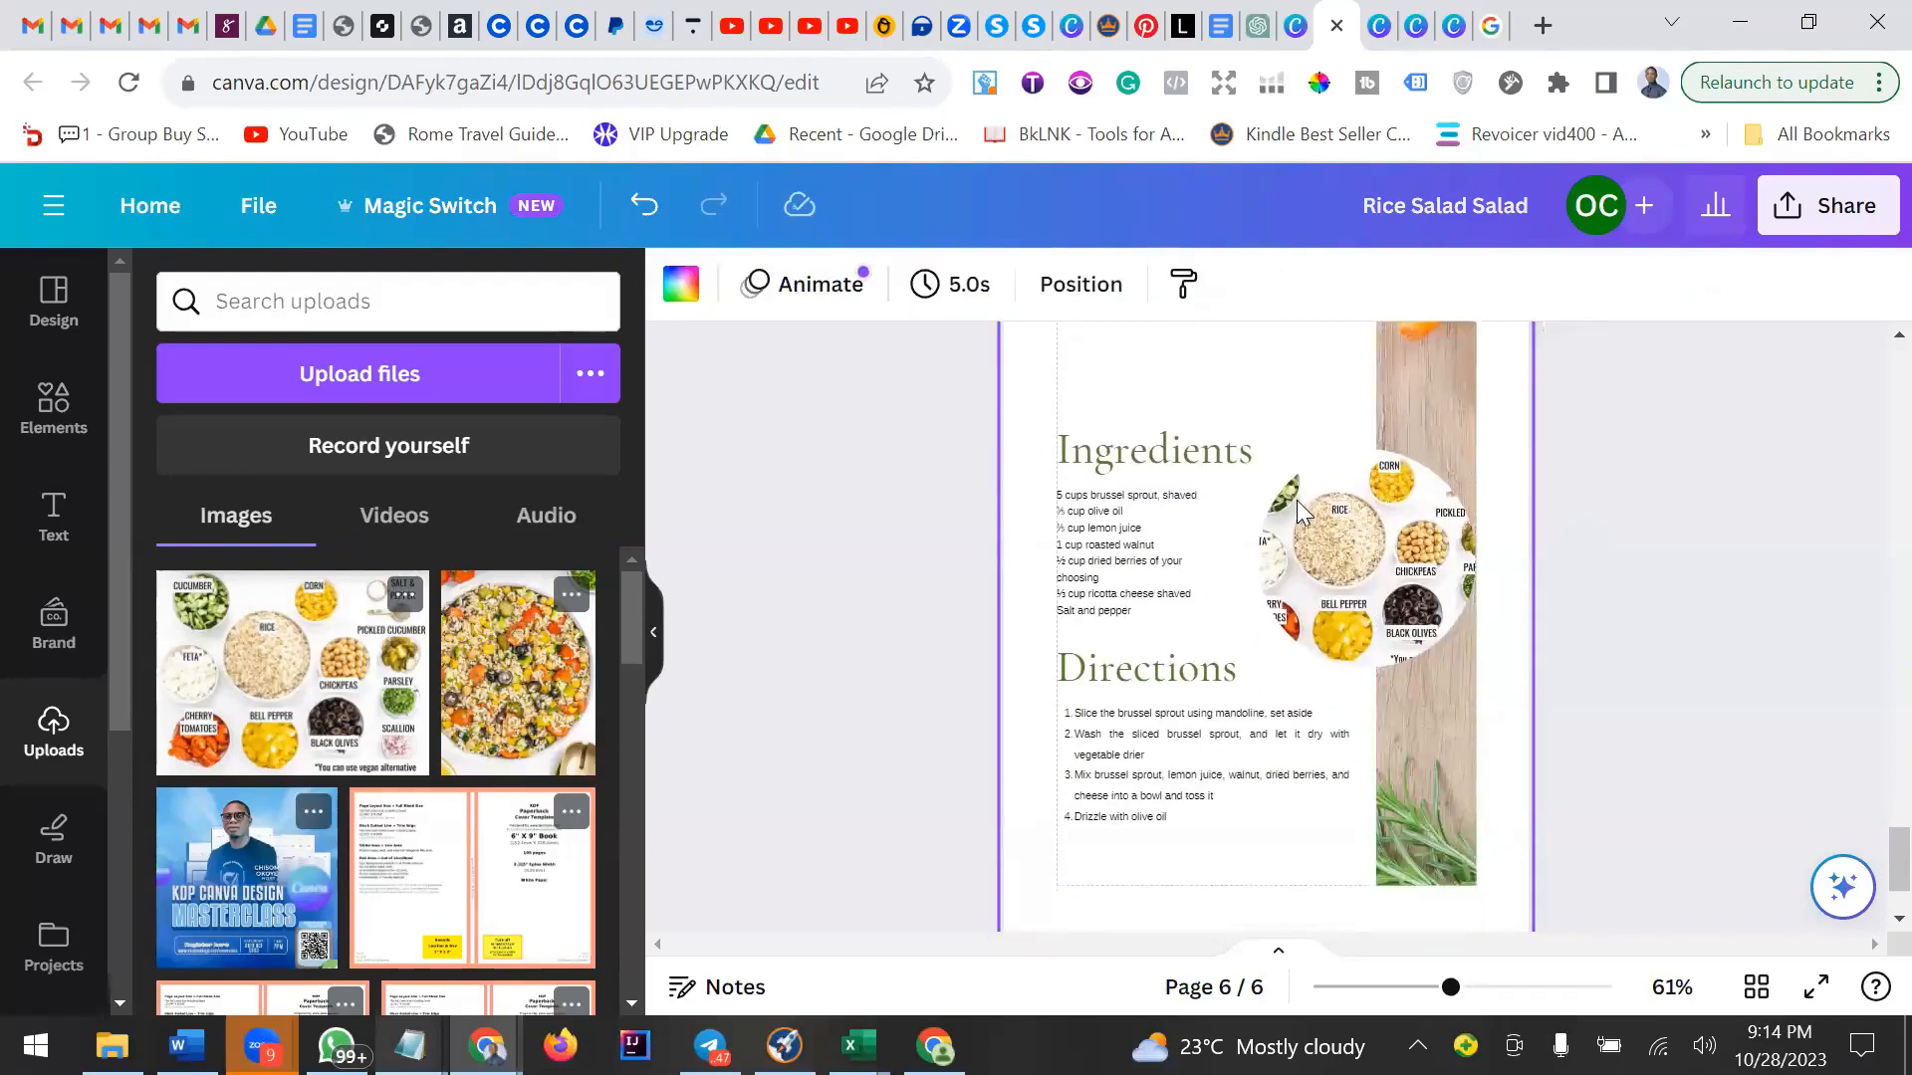
{"action": "scroll", "coordinate": [1368, 669], "scroll_direction": "up", "scroll_amount": 4}
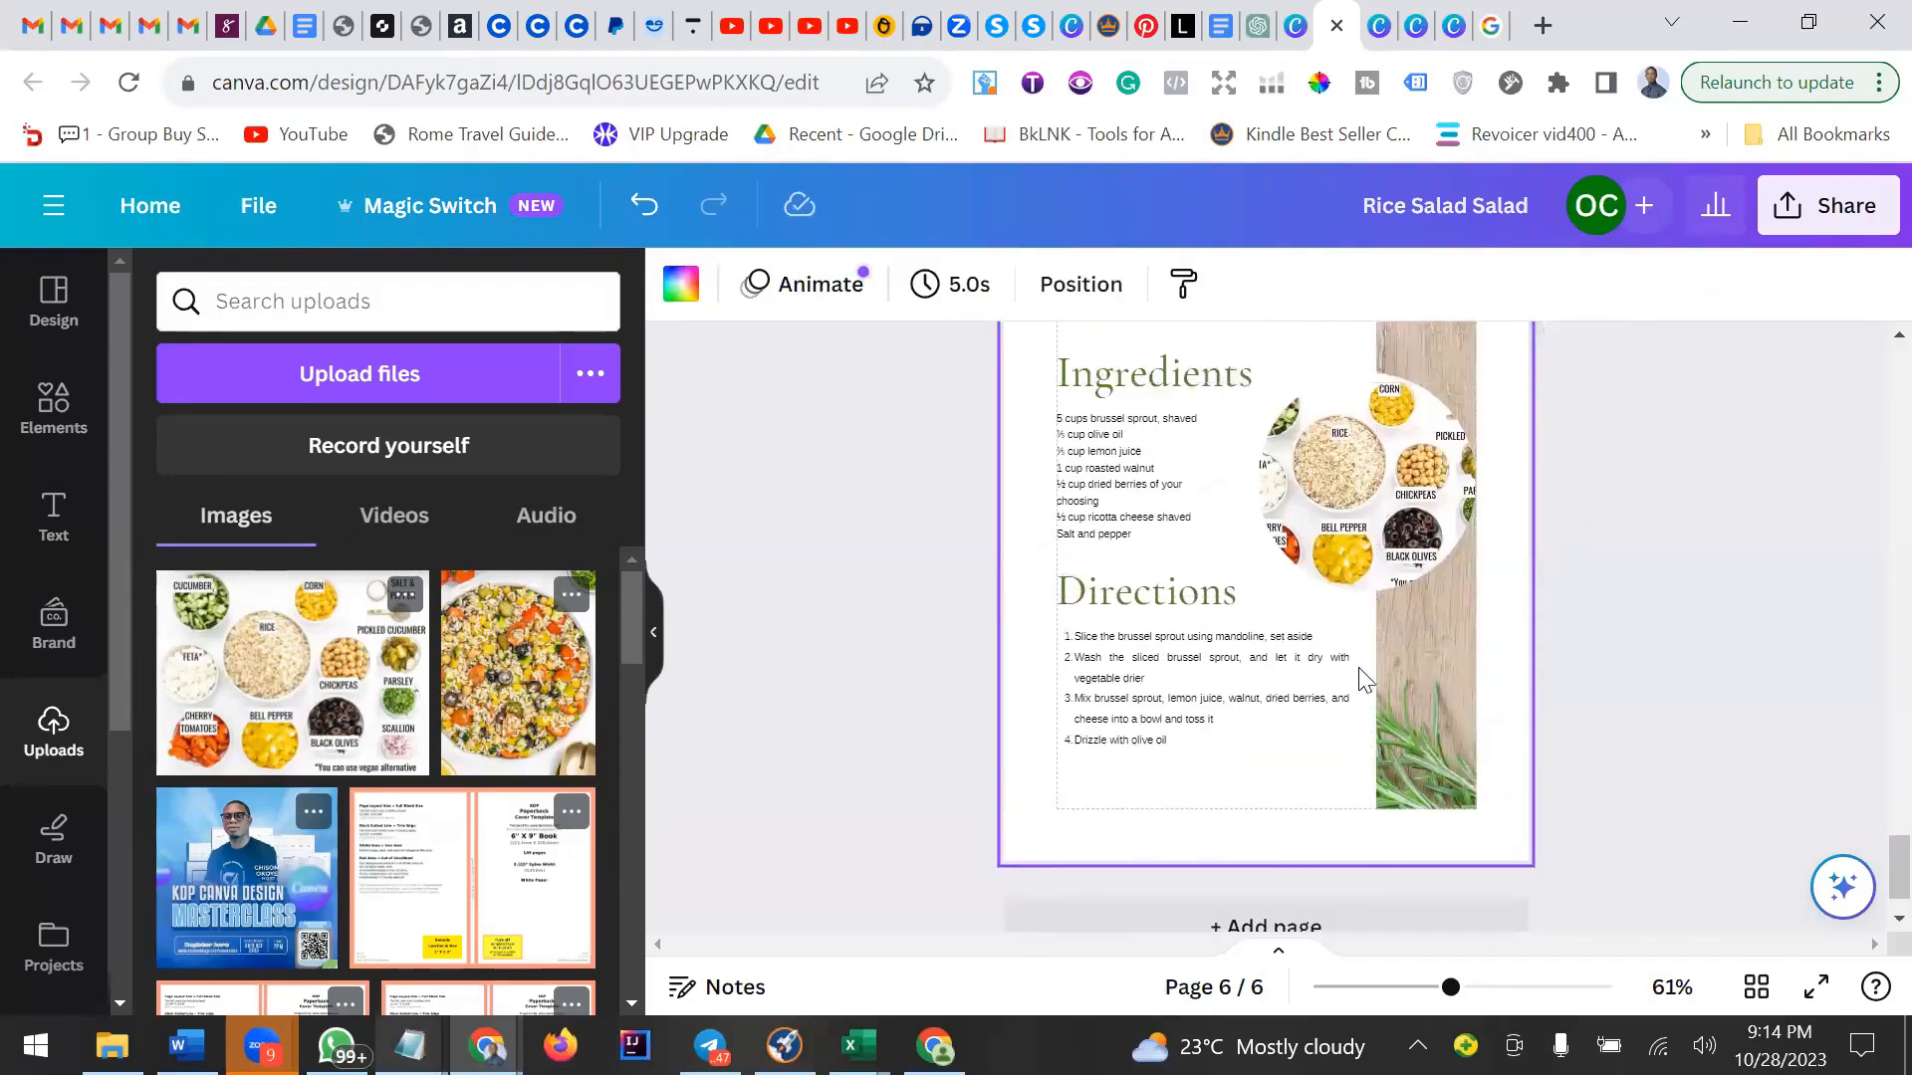
{"action": "scroll", "coordinate": [1710, 891], "scroll_direction": "up", "scroll_amount": 5}
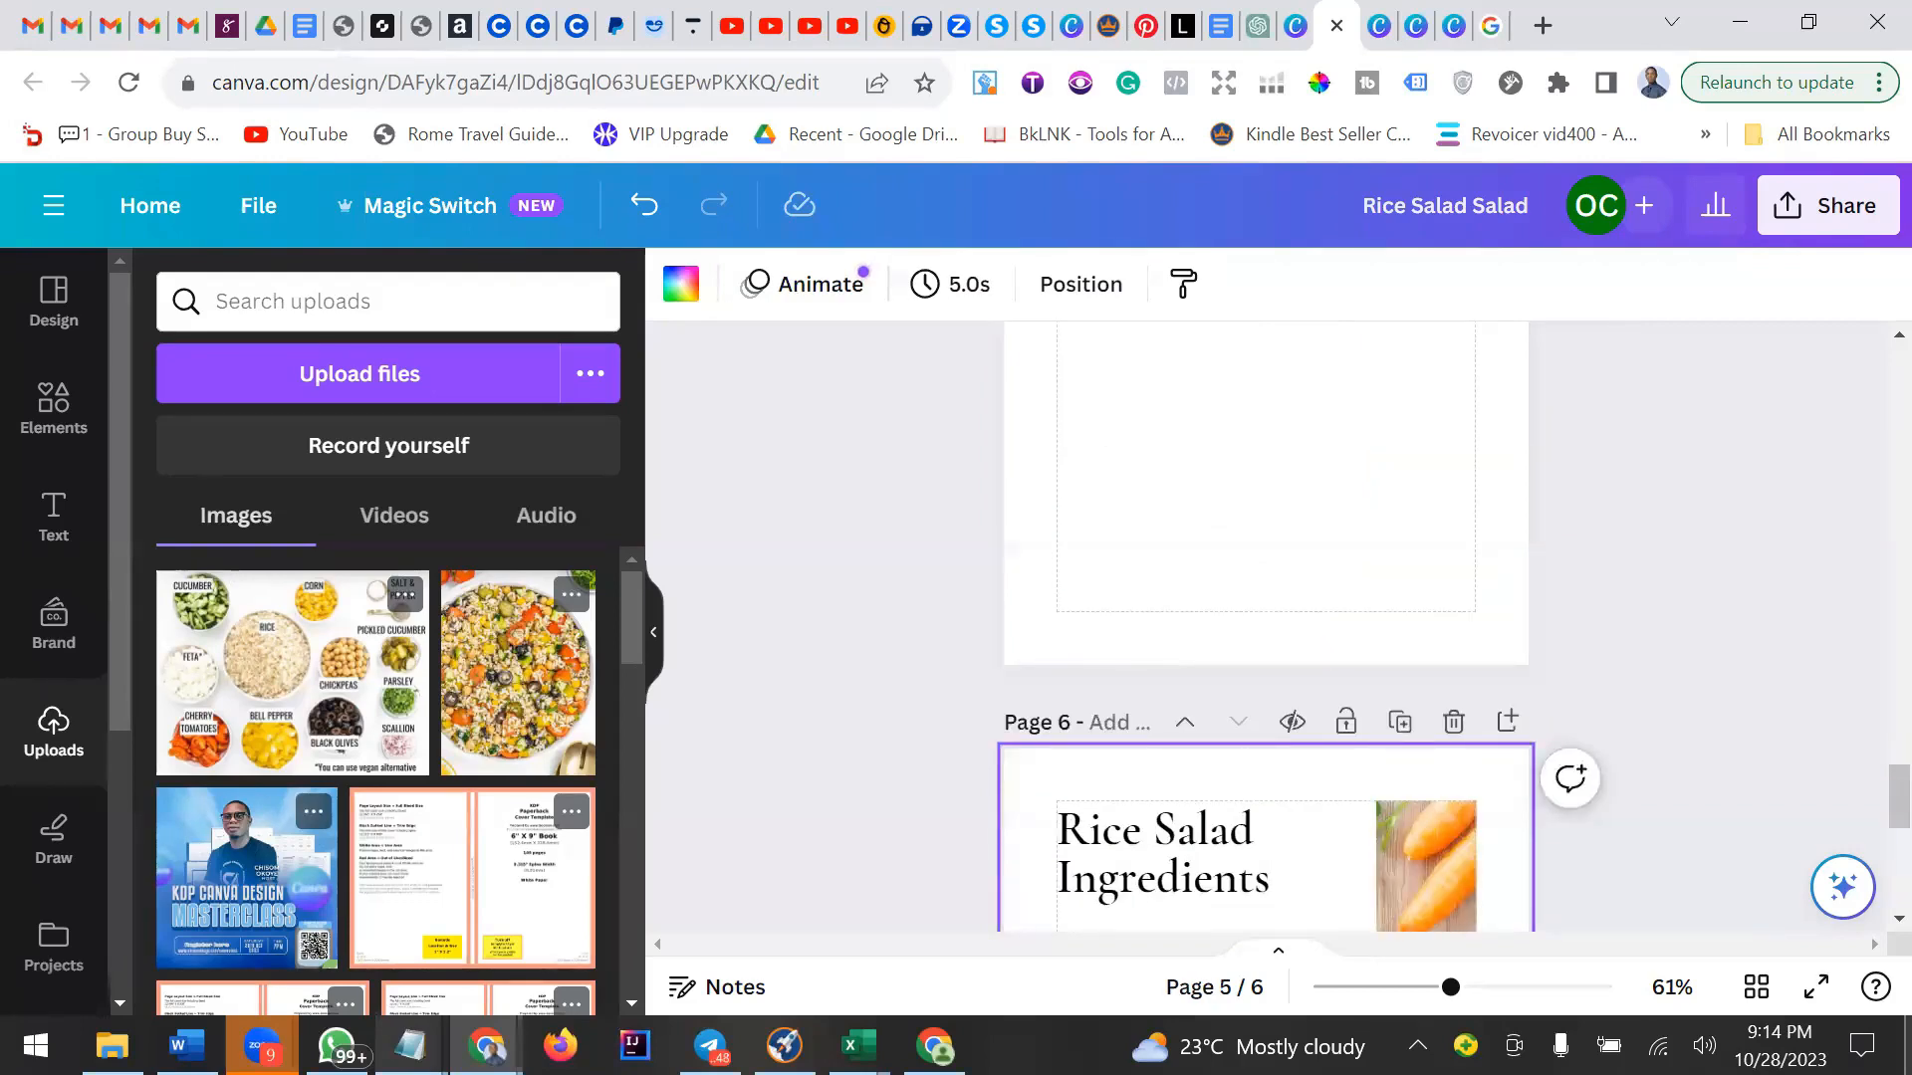
{"action": "left_click", "coordinate": [1756, 986]}
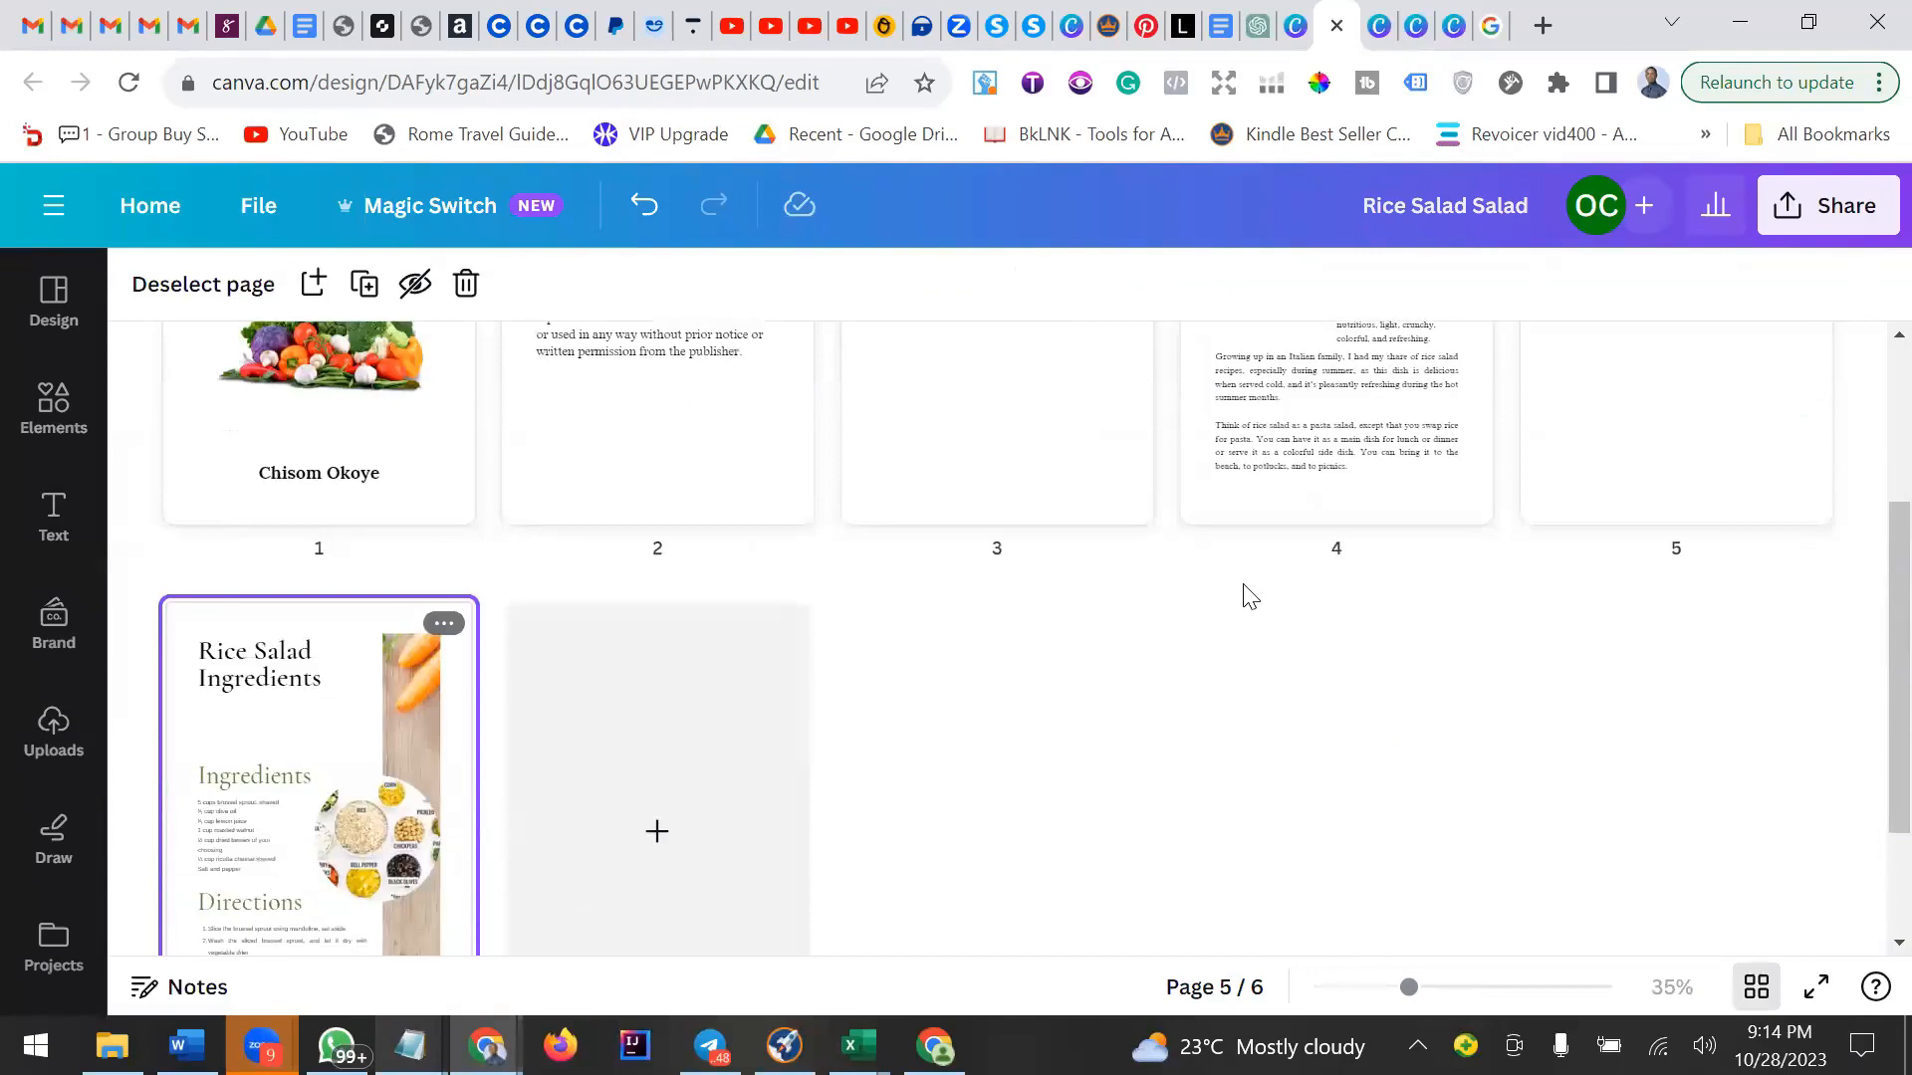
{"action": "scroll", "coordinate": [1251, 597], "scroll_direction": "up", "scroll_amount": 3}
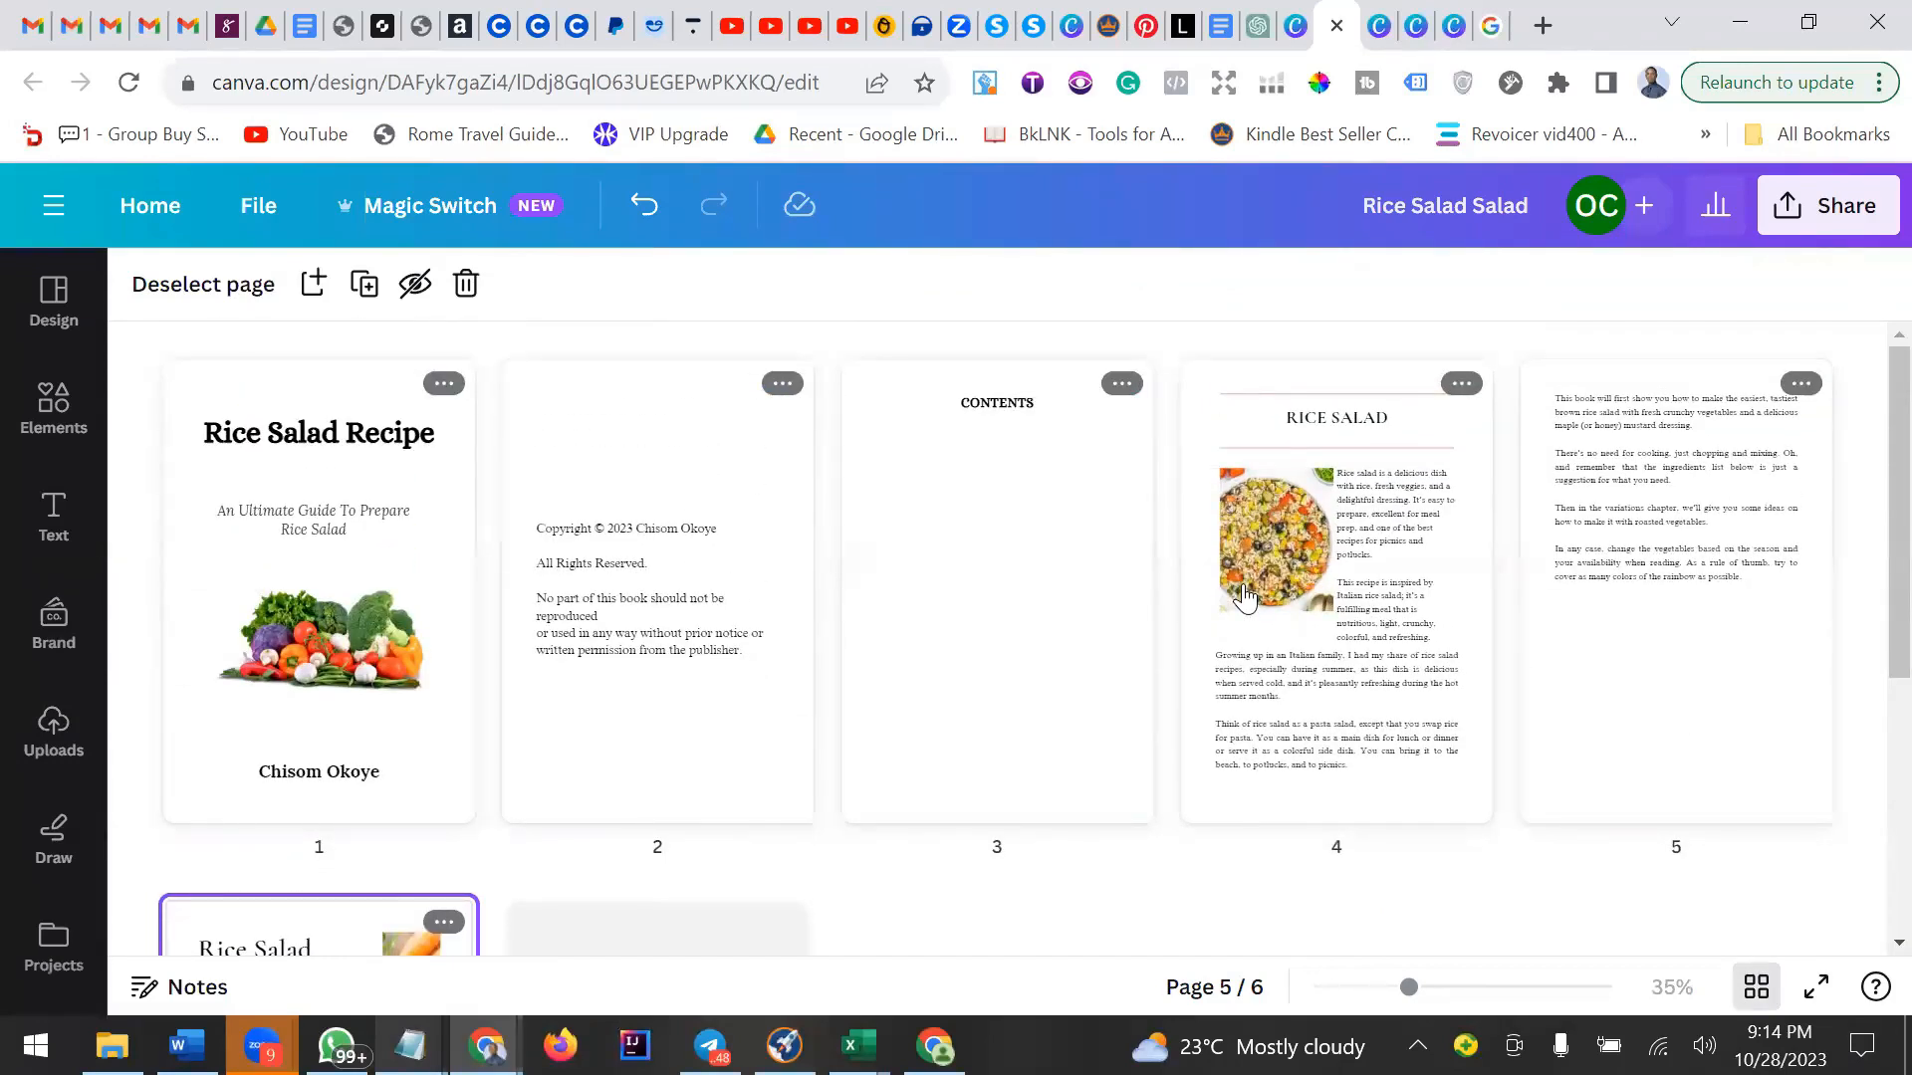
{"action": "scroll", "coordinate": [1248, 596], "scroll_direction": "down", "scroll_amount": 4}
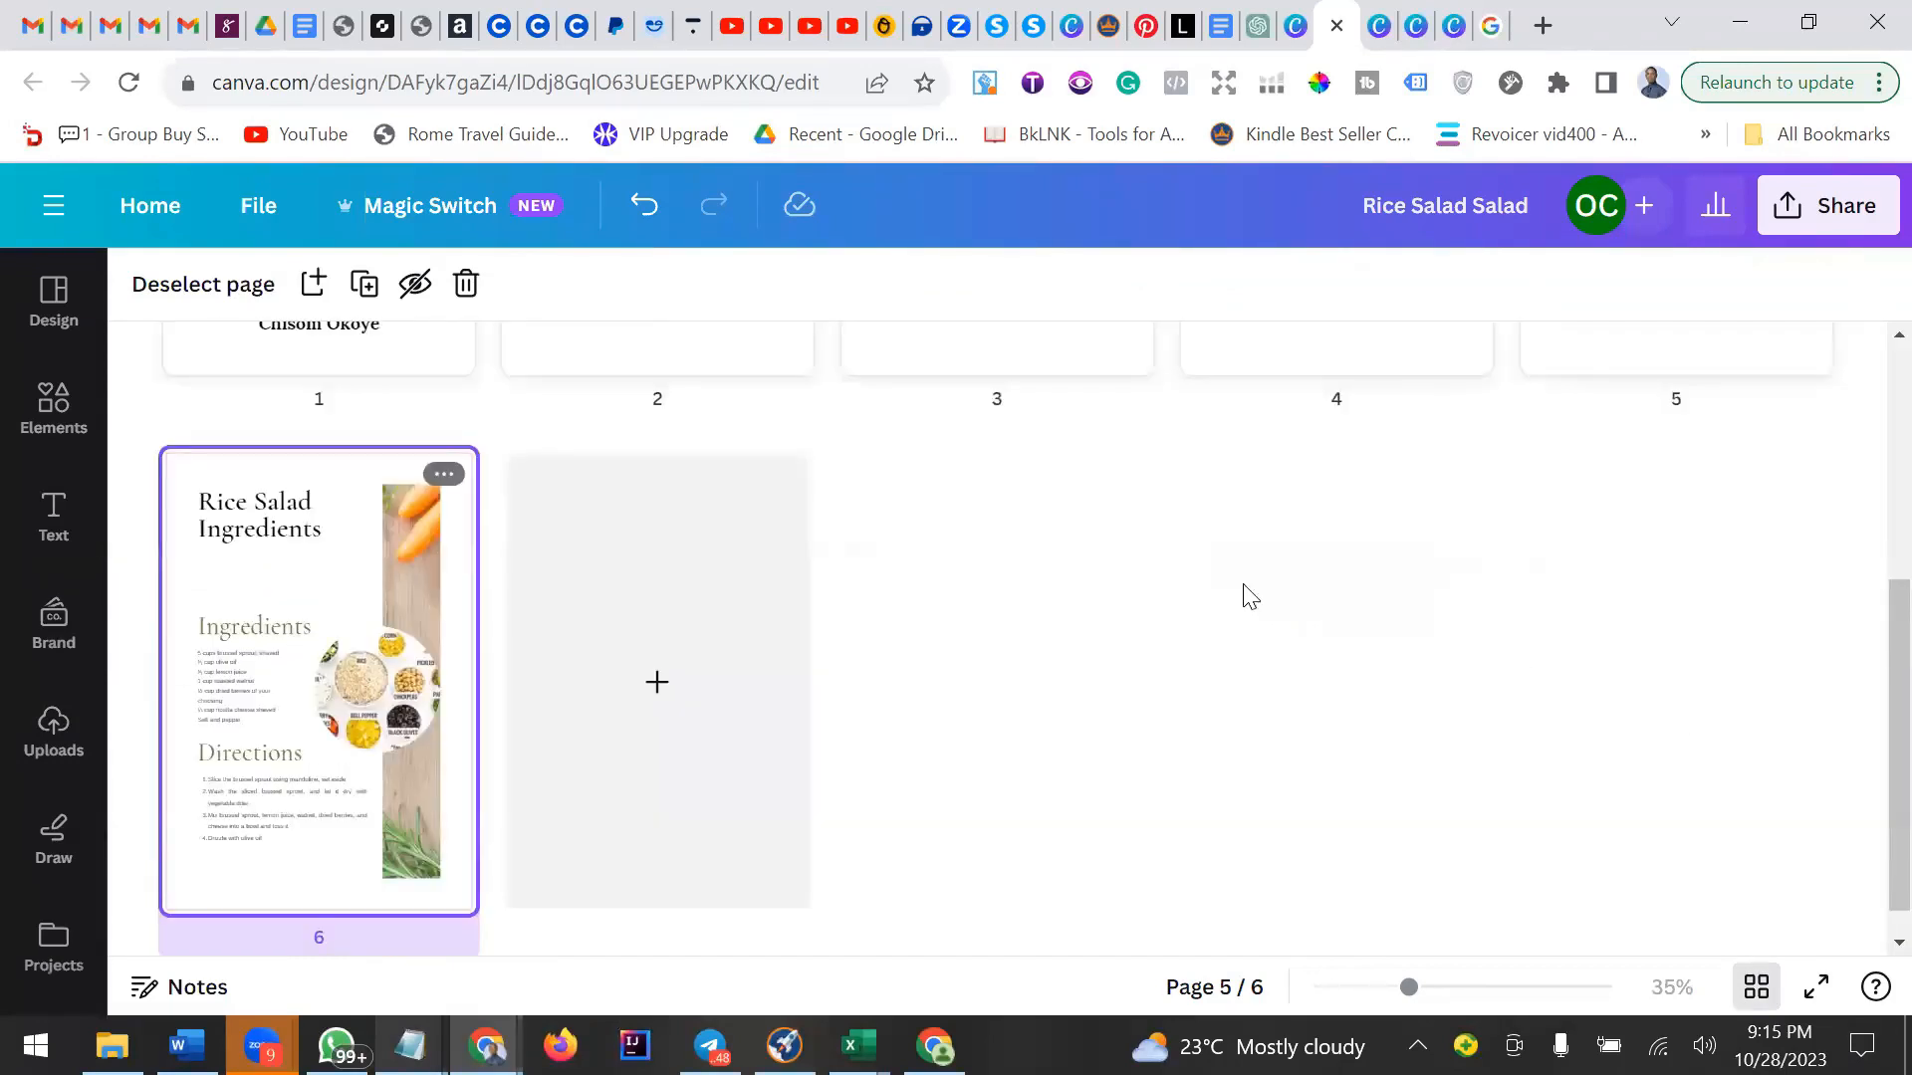
{"action": "left_click", "coordinate": [1757, 989]}
{"action": "scroll", "coordinate": [1143, 625], "scroll_direction": "up", "scroll_amount": 10}
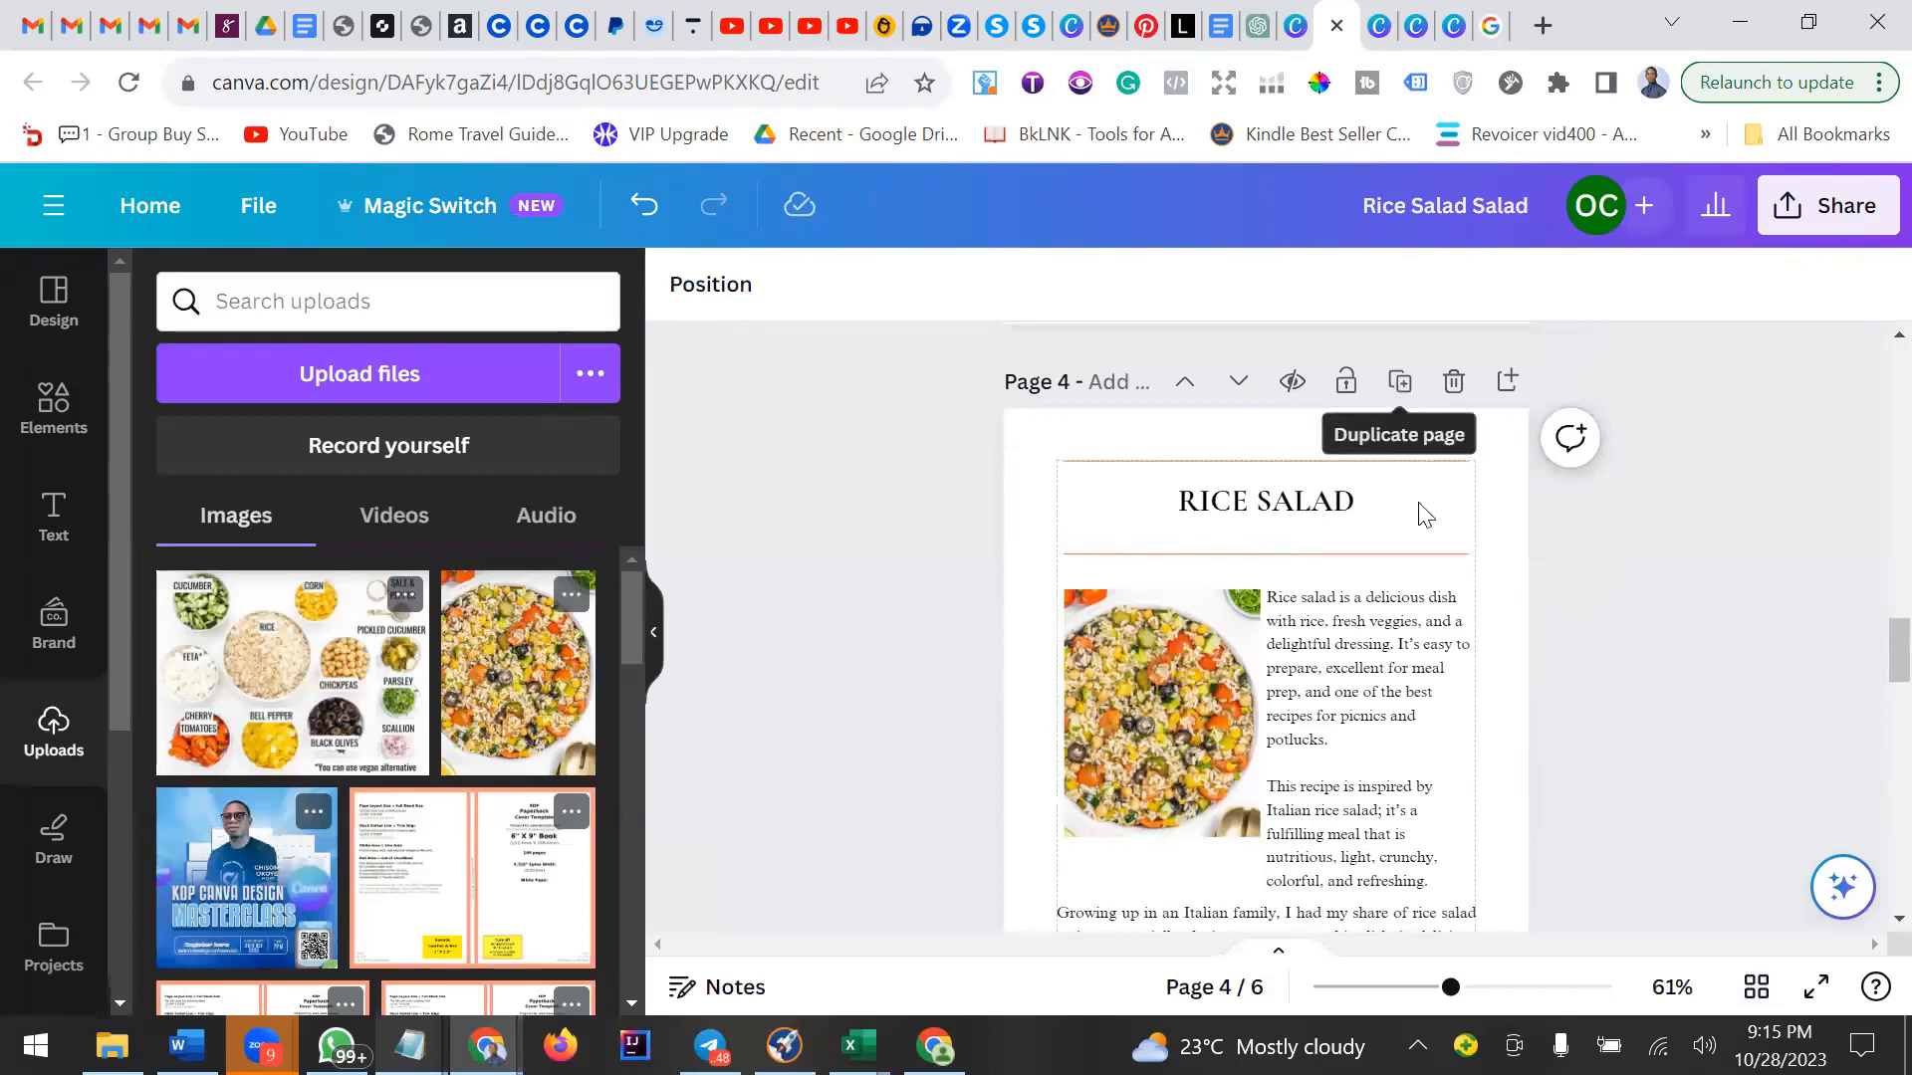
{"action": "scroll", "coordinate": [1418, 623], "scroll_direction": "down", "scroll_amount": 15}
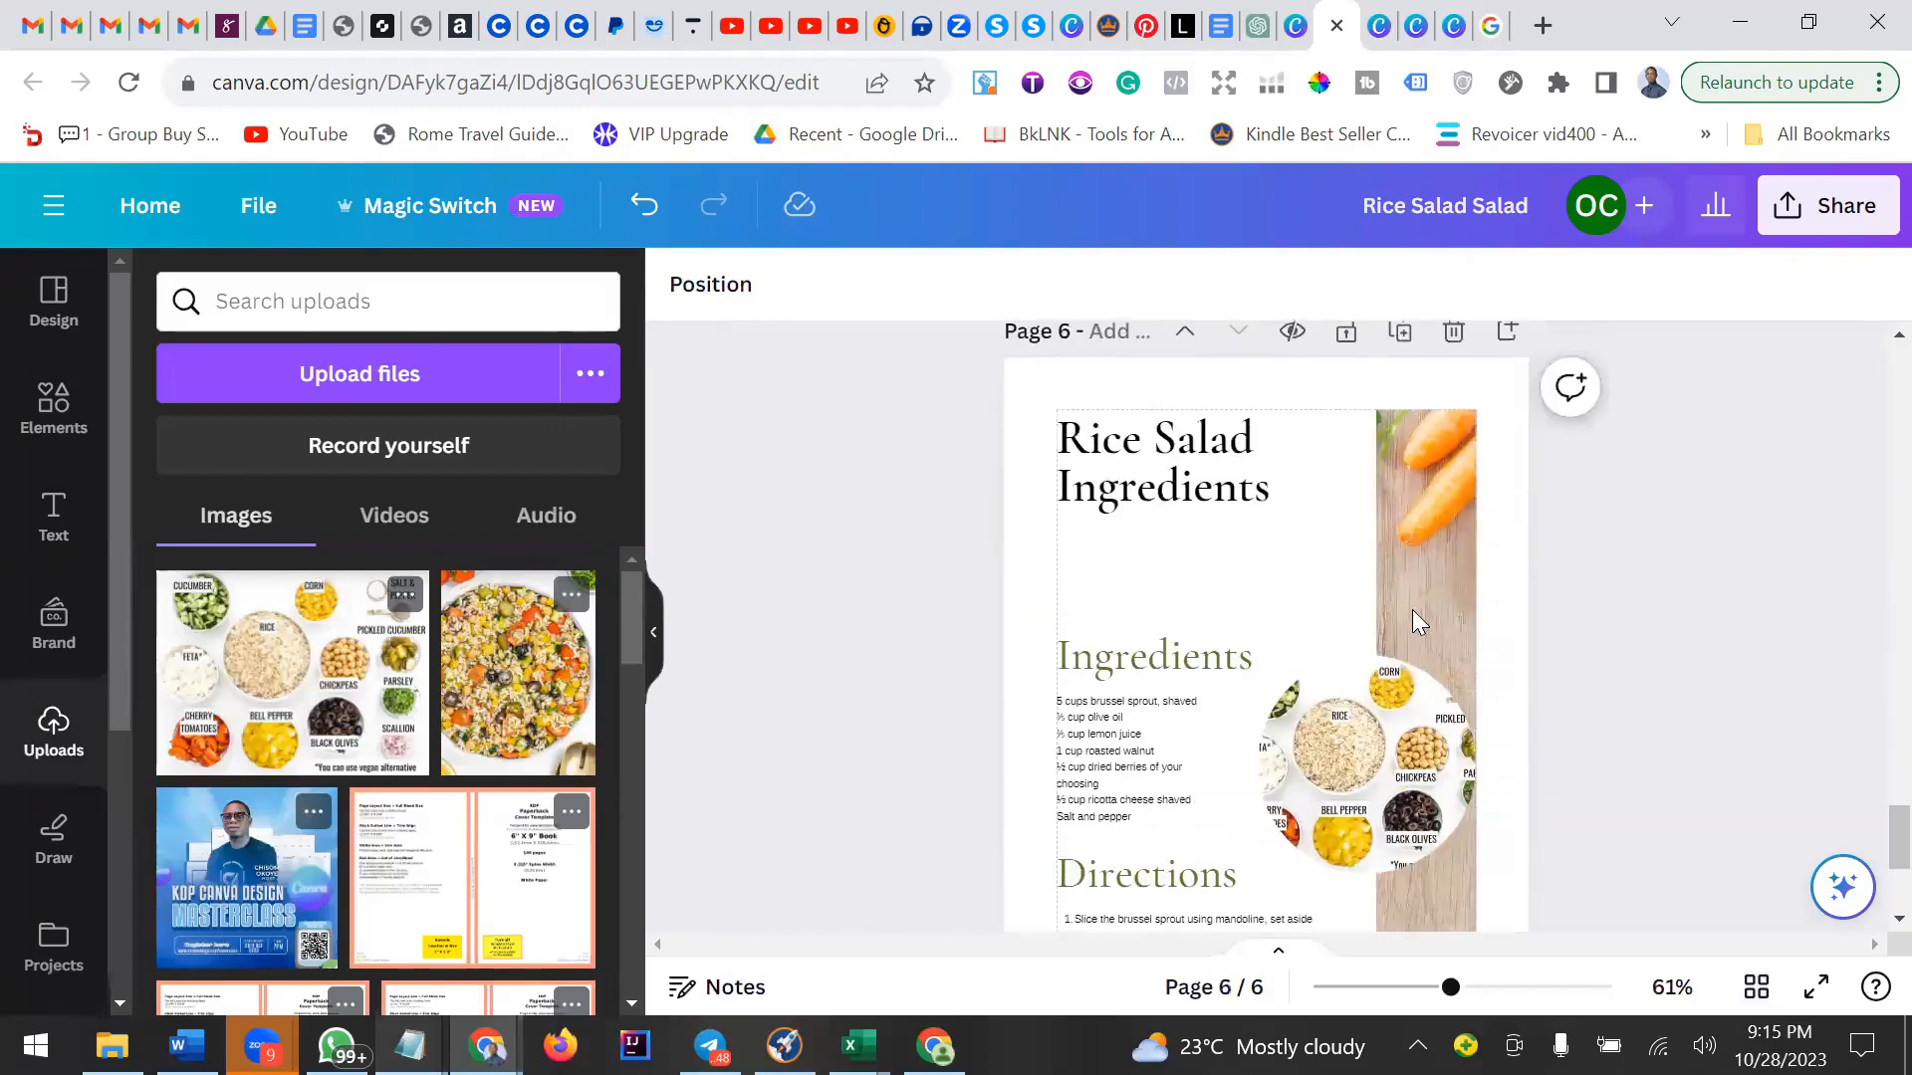
{"action": "scroll", "coordinate": [1412, 610], "scroll_direction": "up", "scroll_amount": 3}
Duplicate the recipe ingredients page twice.
{"action": "left_click", "coordinate": [1400, 629]}
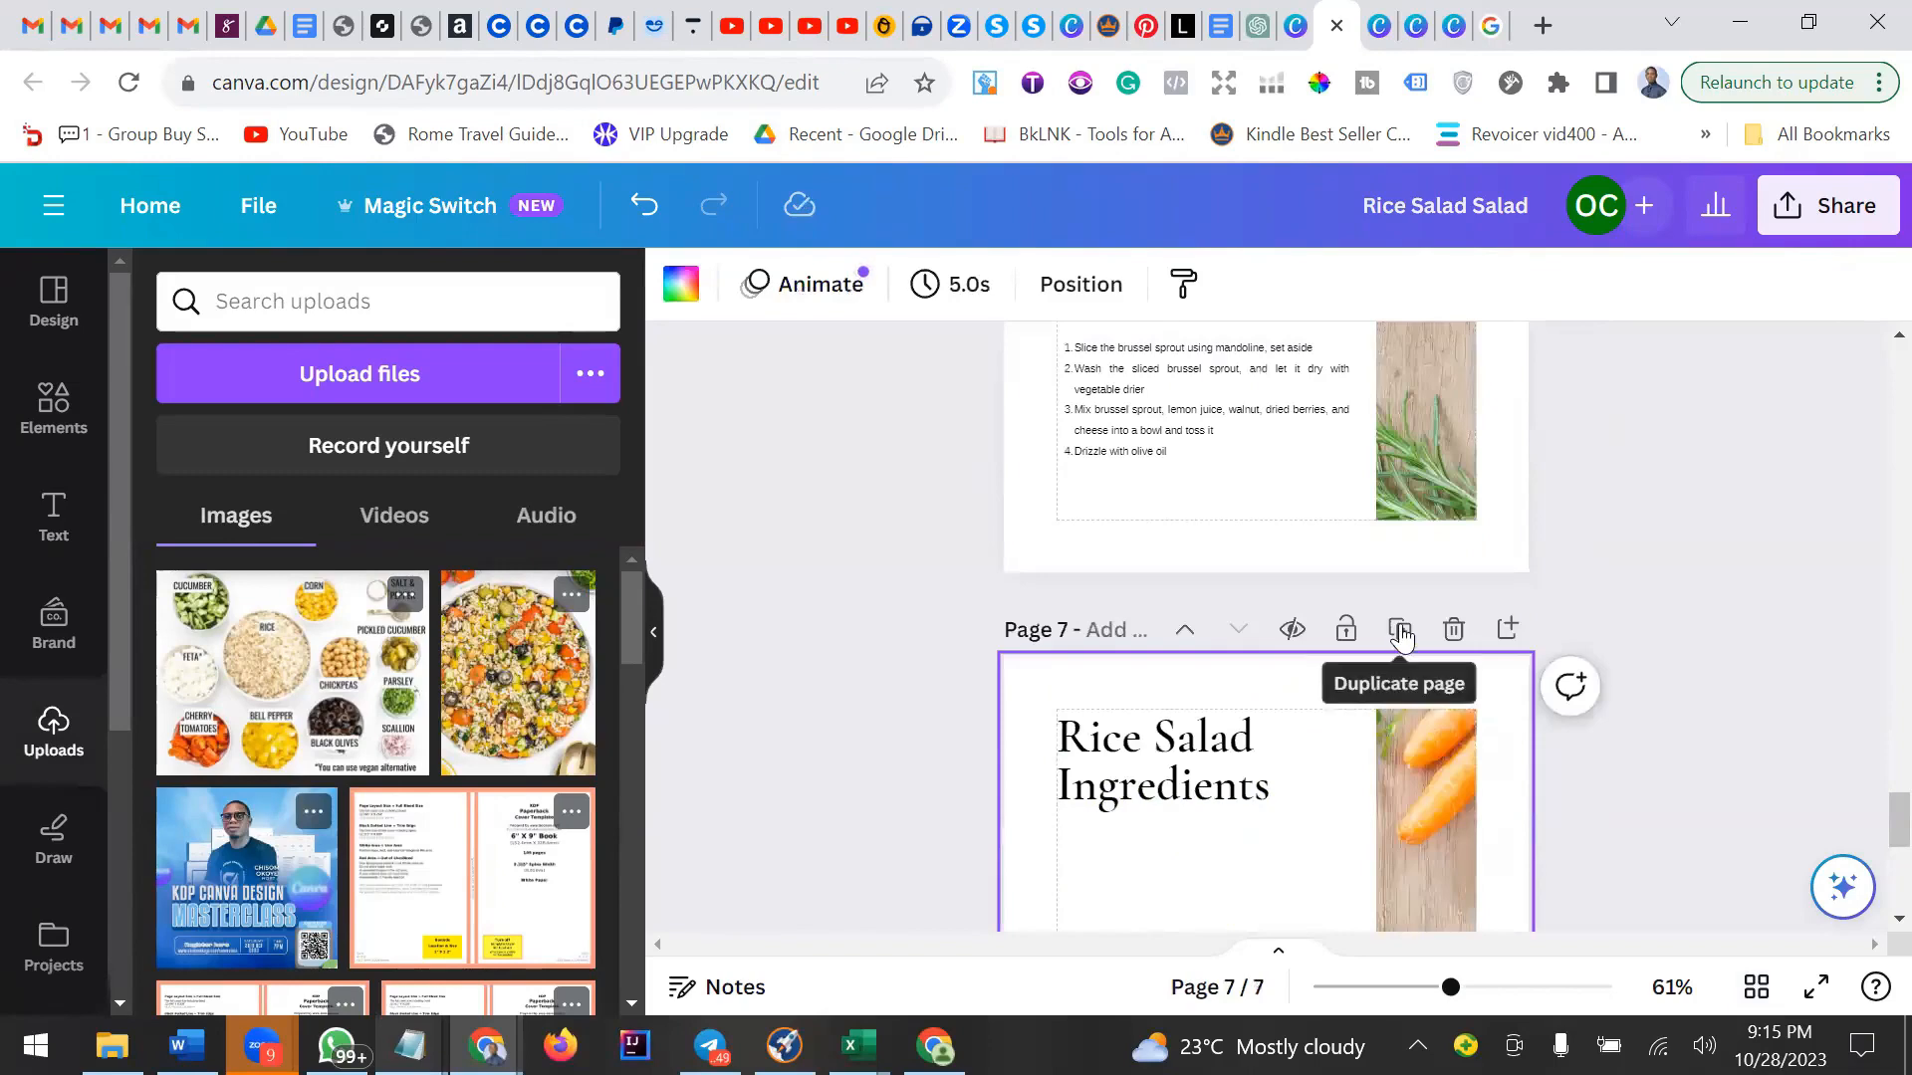
{"action": "left_click", "coordinate": [1398, 631]}
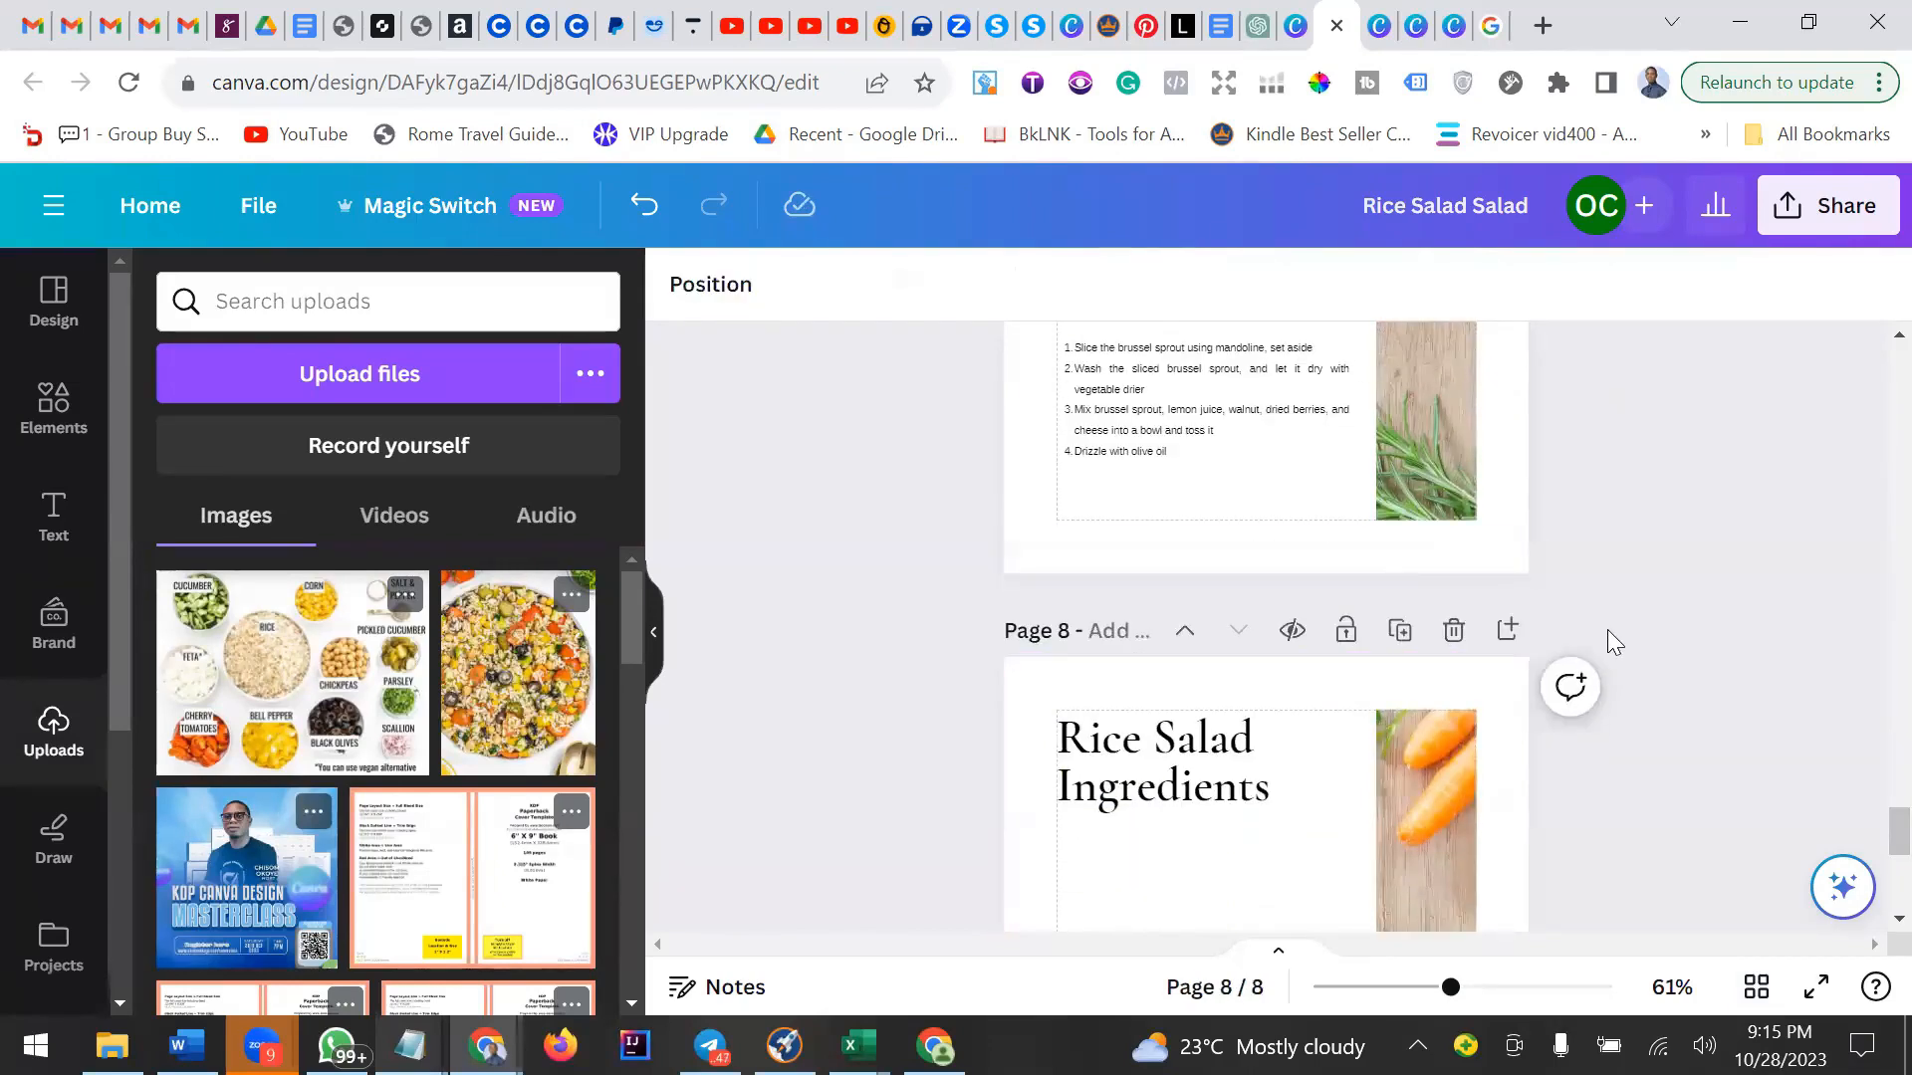
Check the topics list in the Google Docs tab, then return to the Canva design.
{"action": "left_click", "coordinate": [1228, 30]}
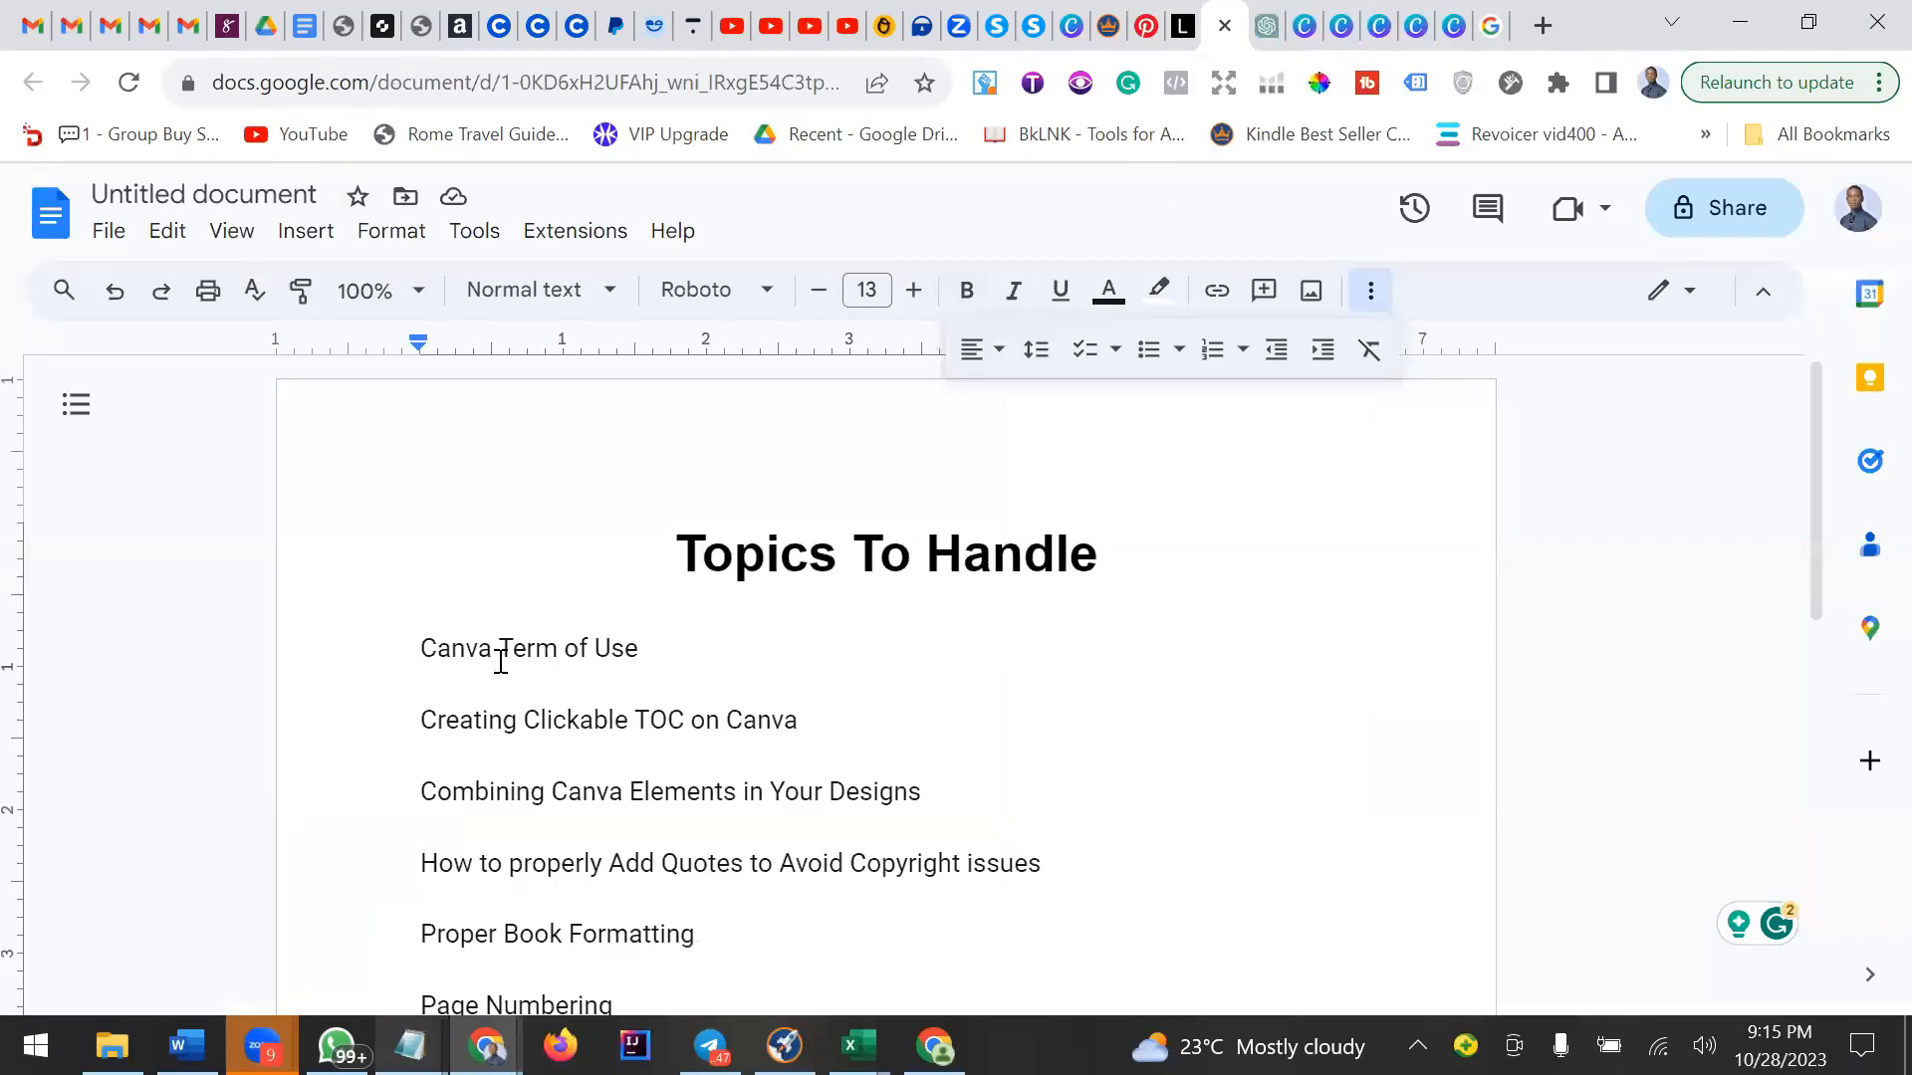
{"action": "scroll", "coordinate": [501, 660], "scroll_direction": "down", "scroll_amount": 2}
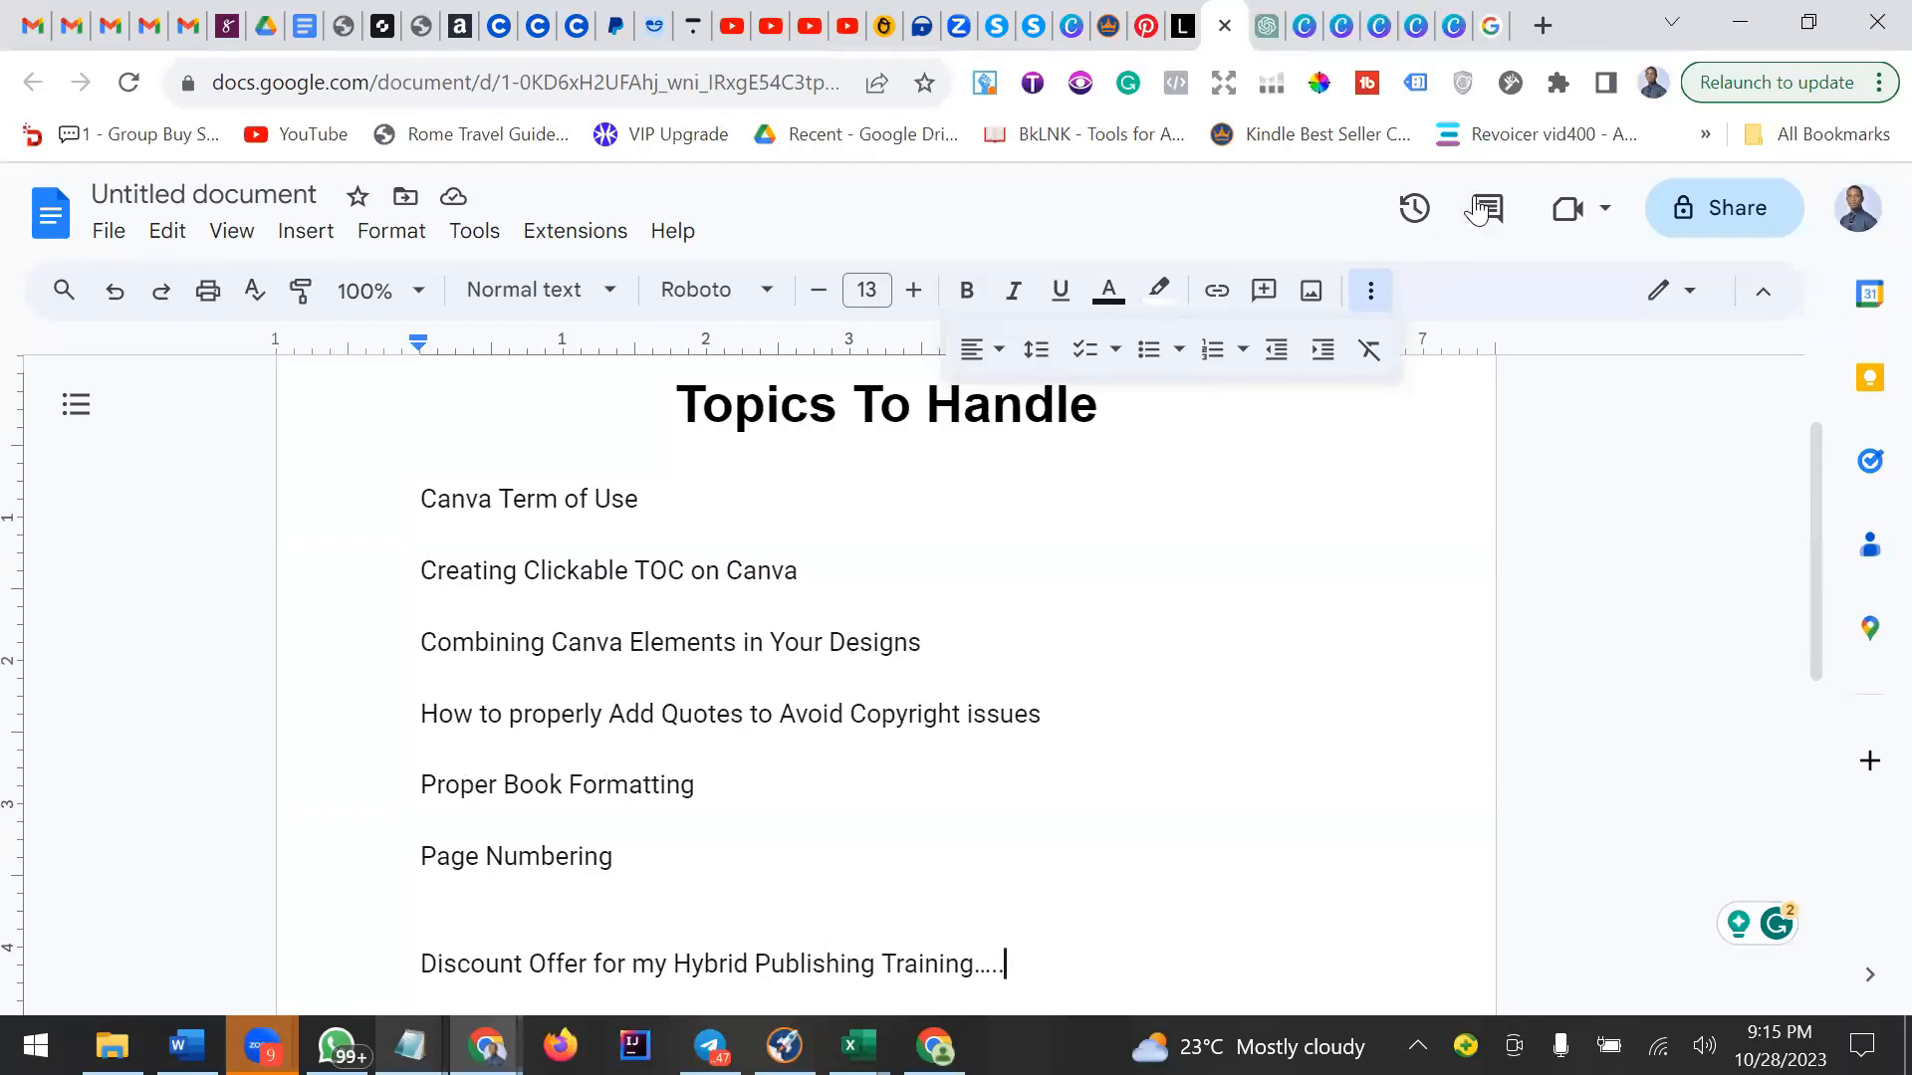
{"action": "left_click", "coordinate": [1339, 30]}
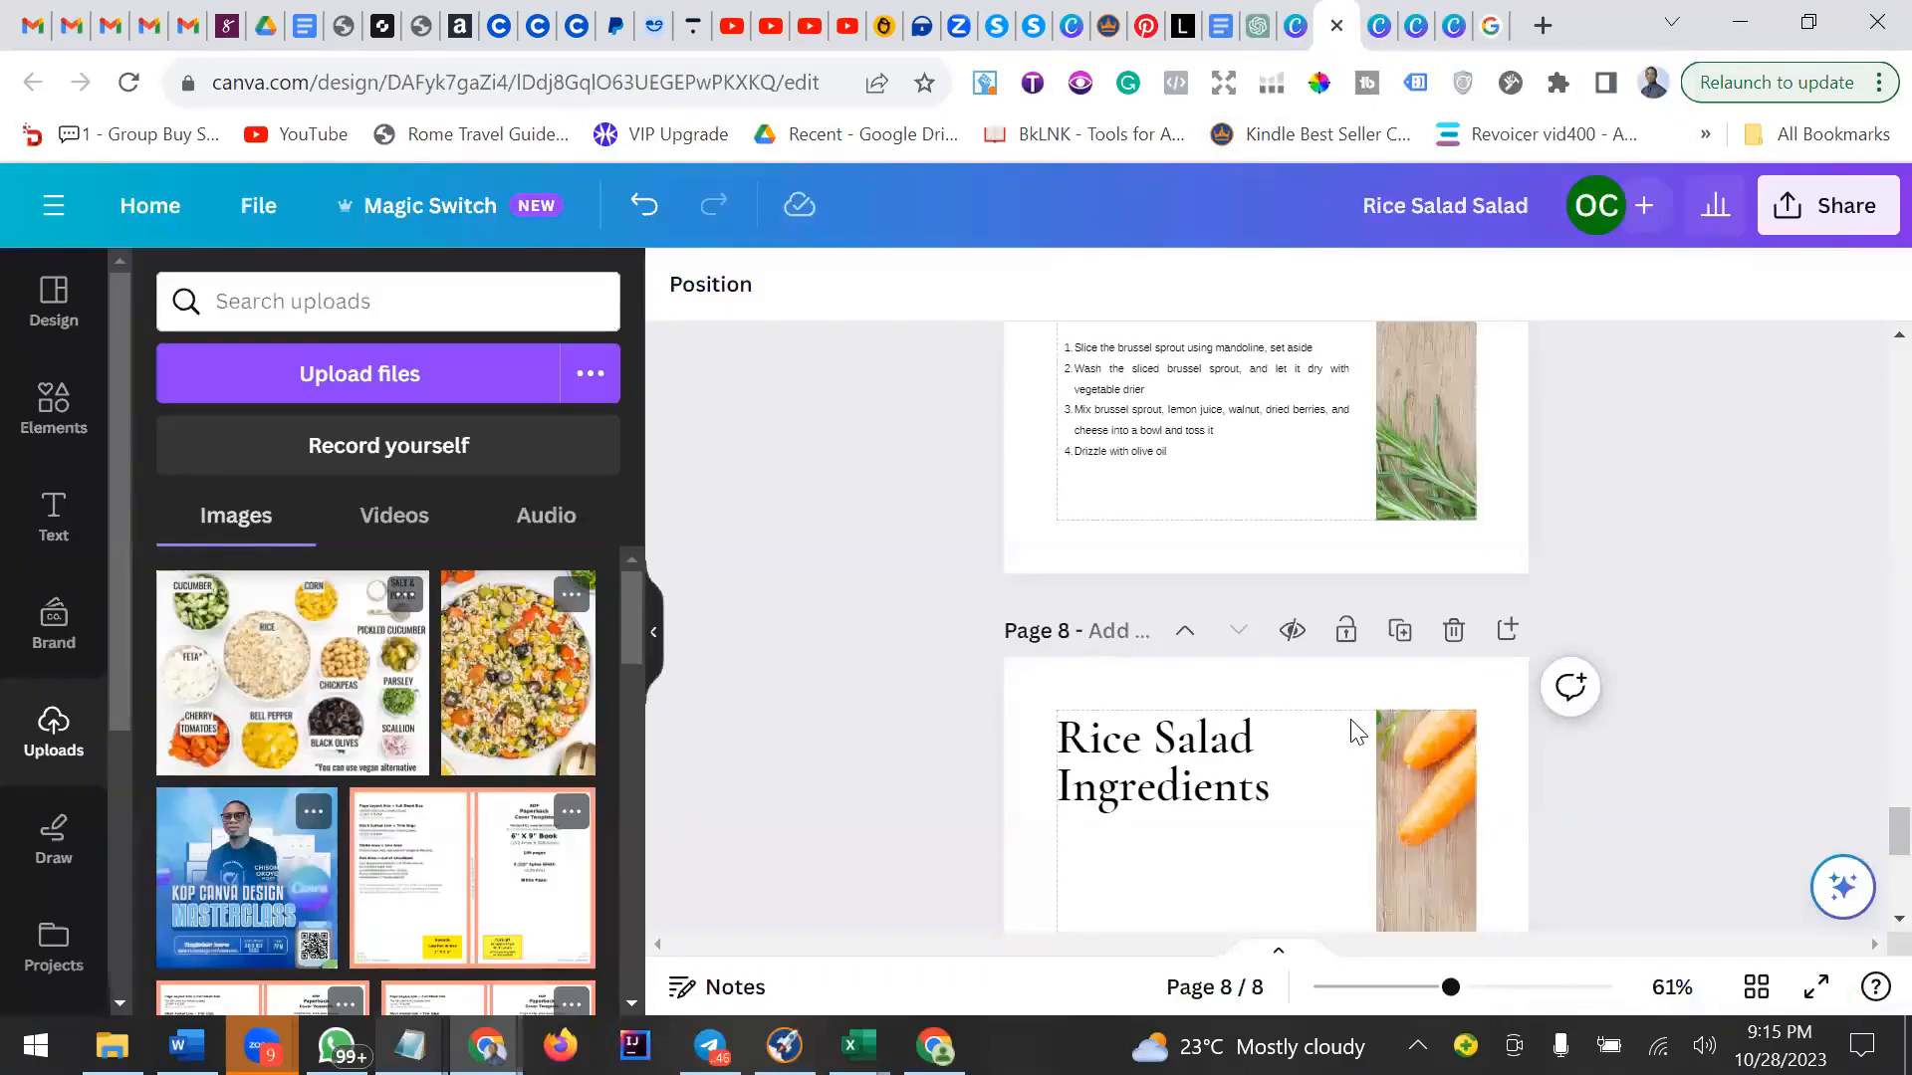
Add a new blank page 9 after the recipe pages and open it for editing.
{"action": "scroll", "coordinate": [1355, 732], "scroll_direction": "down", "scroll_amount": 3}
{"action": "scroll", "coordinate": [1352, 732], "scroll_direction": "down", "scroll_amount": 3}
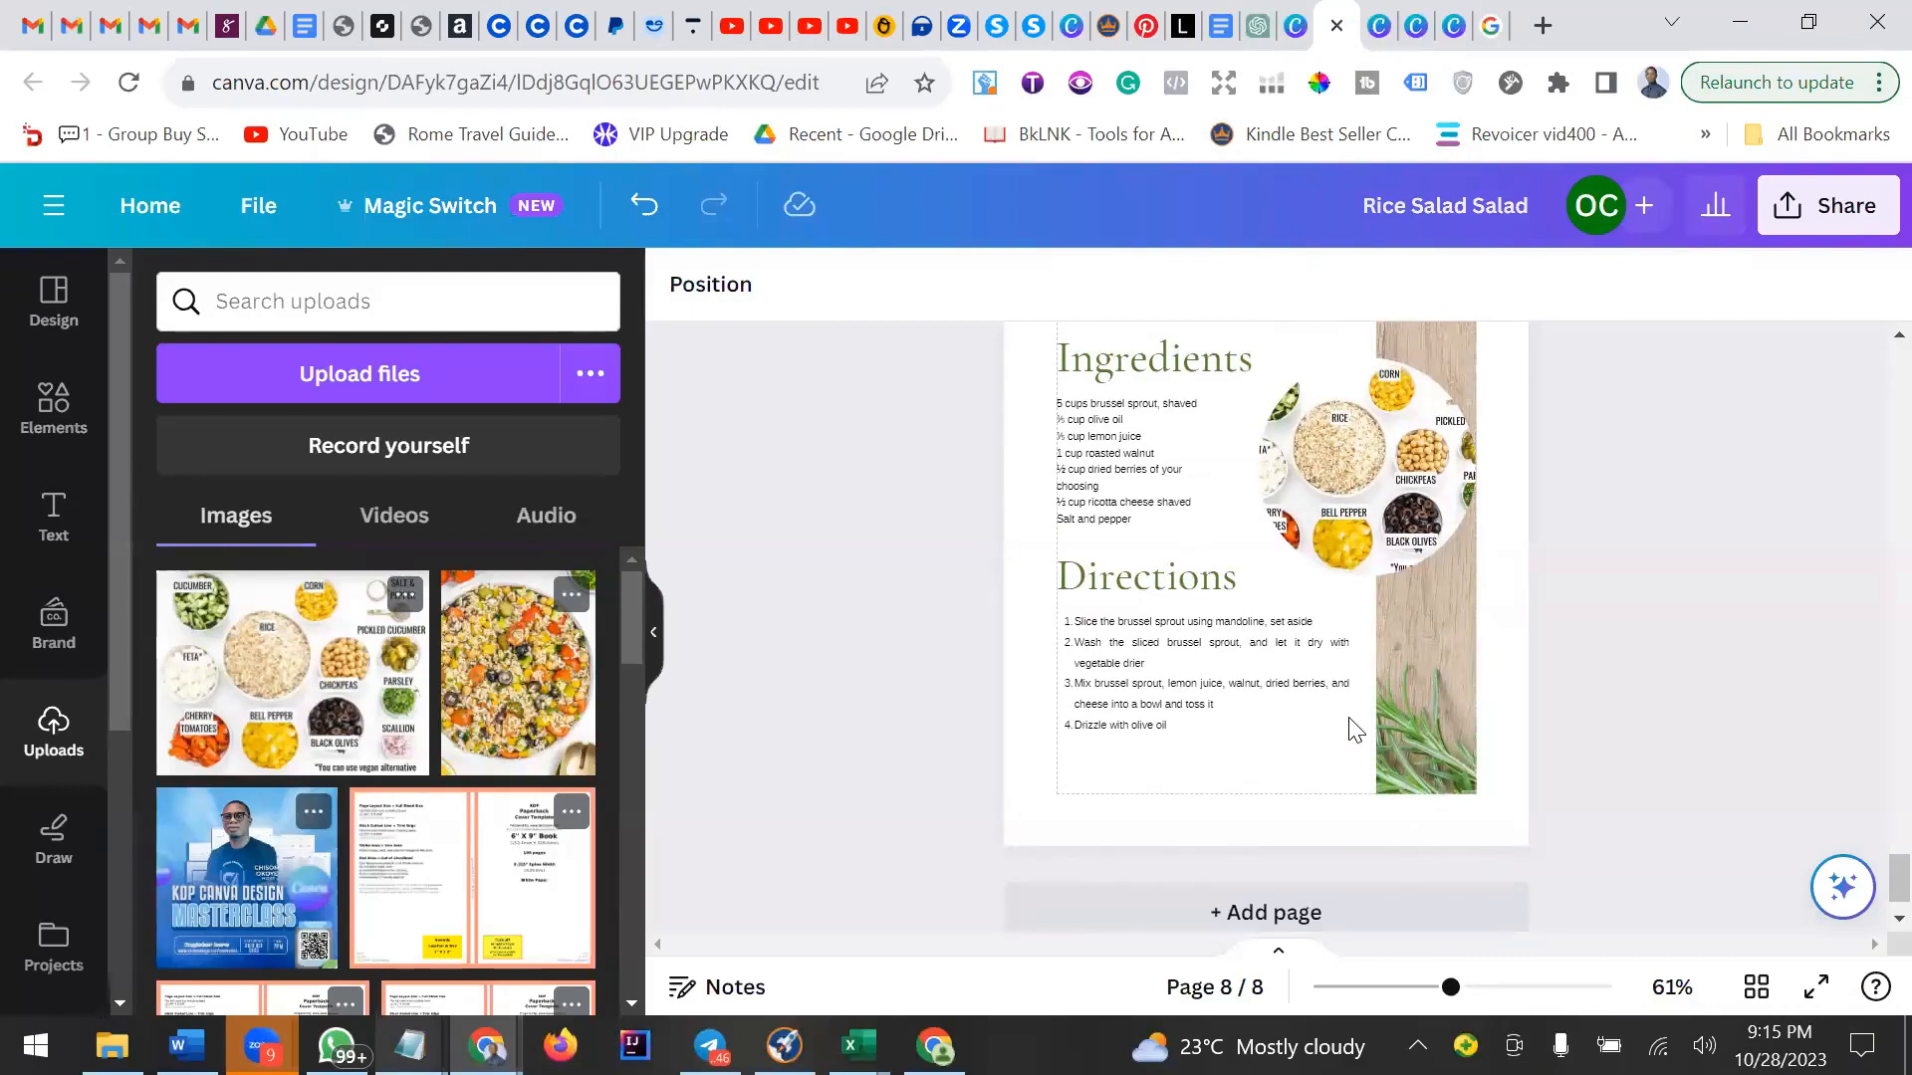
{"action": "left_click", "coordinate": [1755, 984]}
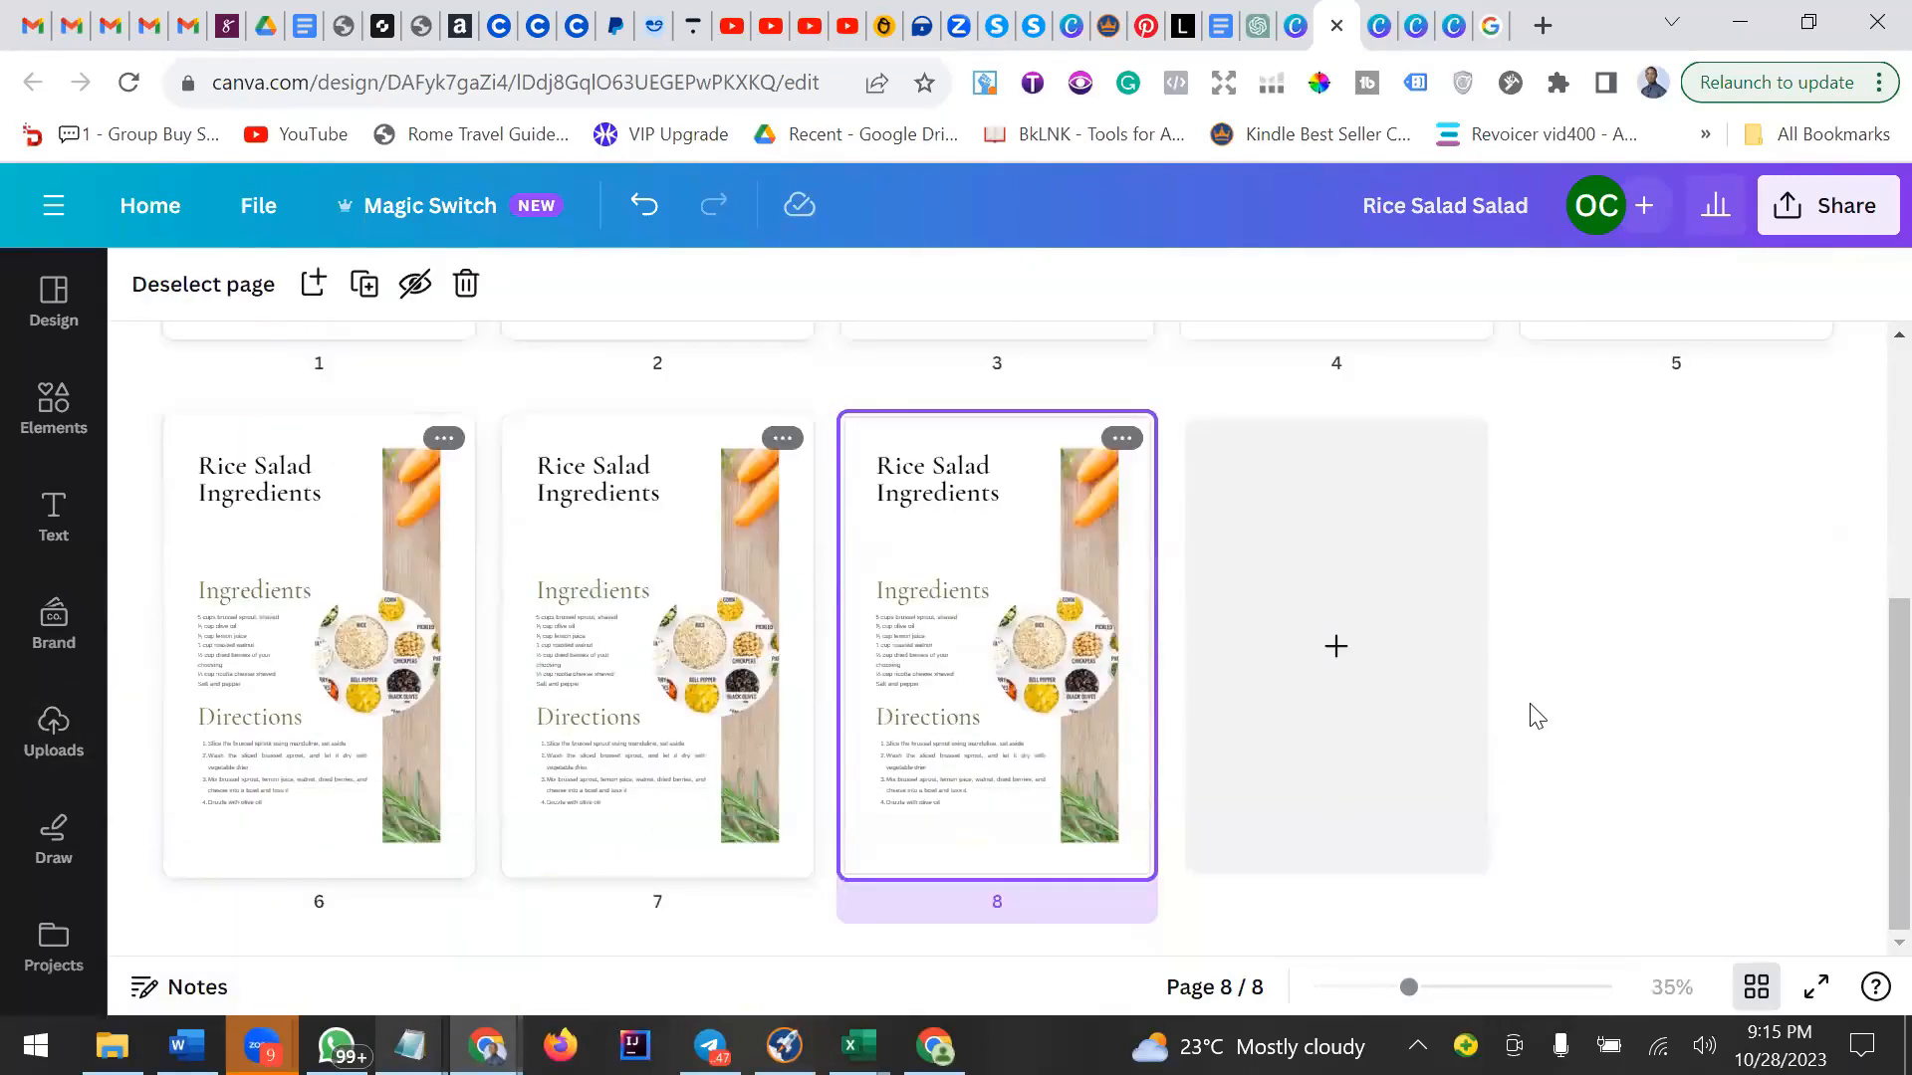
{"action": "scroll", "coordinate": [1533, 712], "scroll_direction": "up", "scroll_amount": 5}
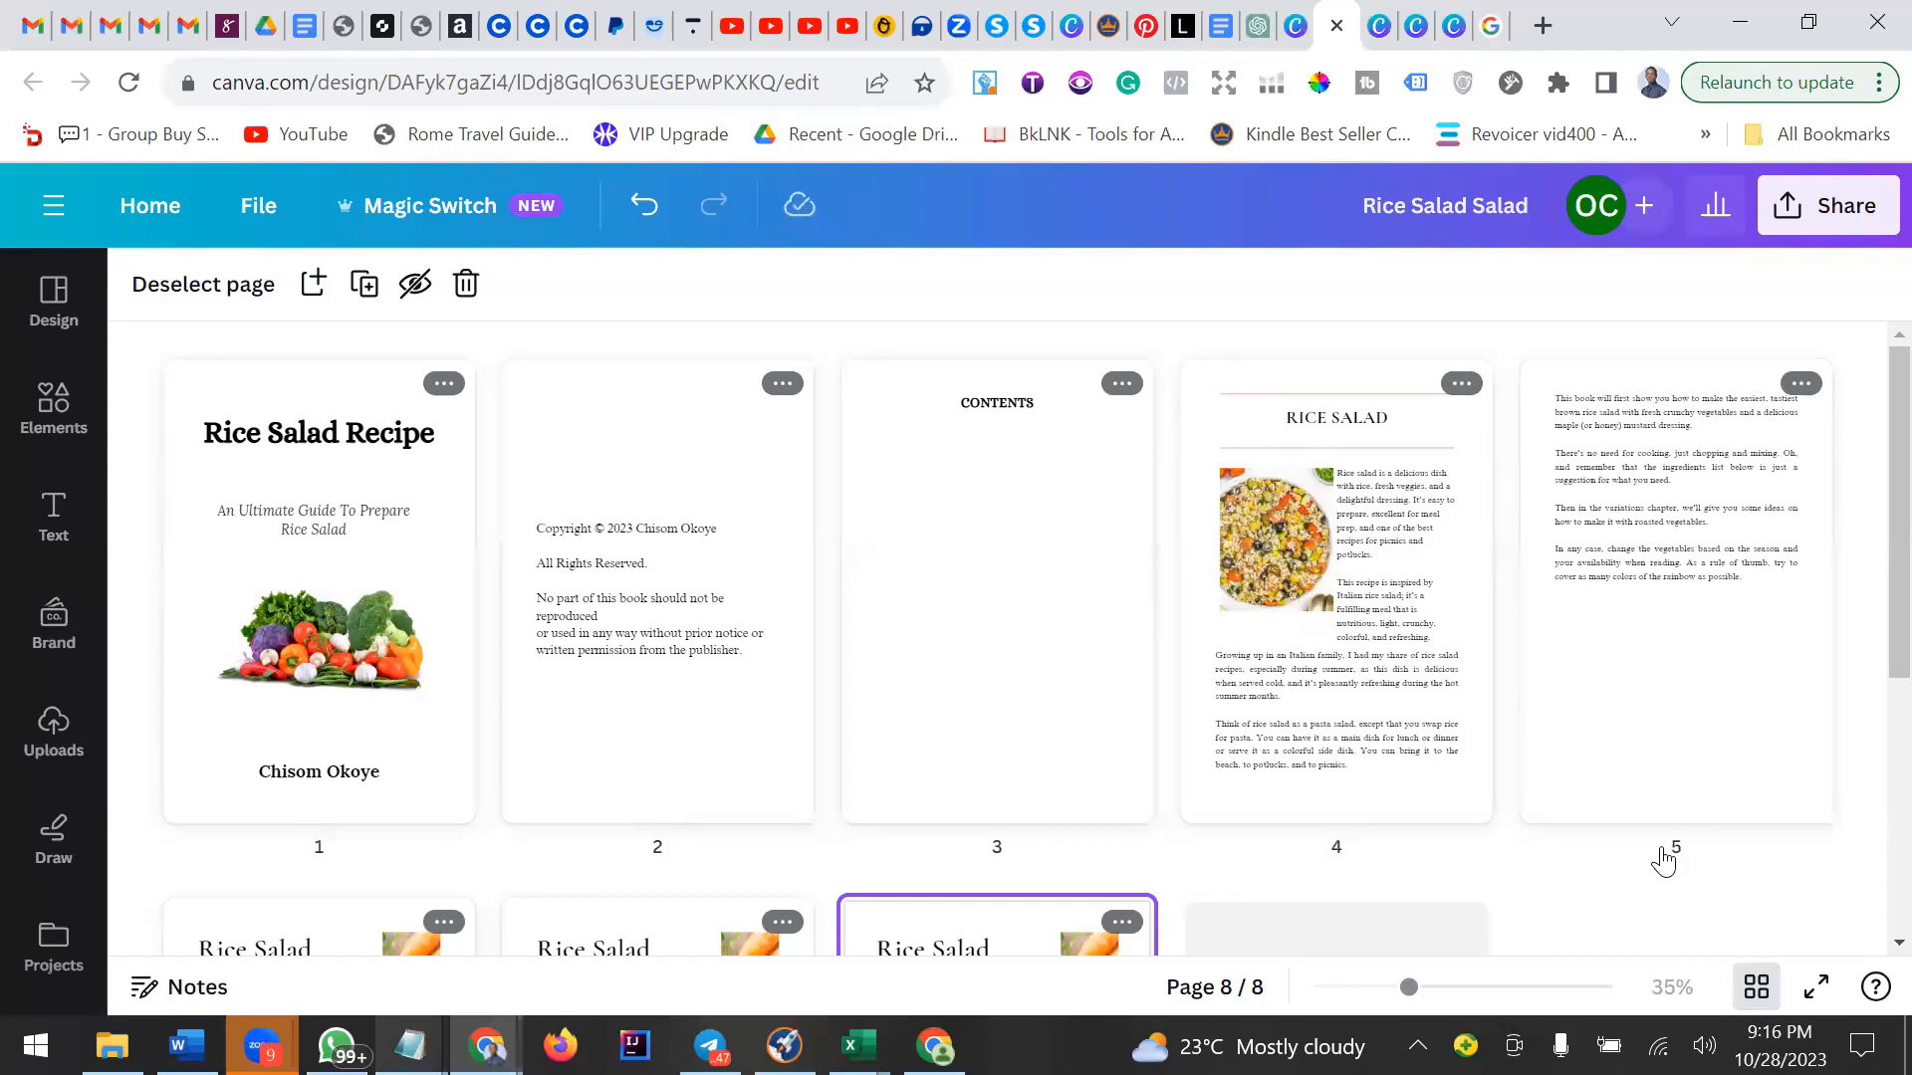
{"action": "scroll", "coordinate": [1661, 862], "scroll_direction": "down", "scroll_amount": 5}
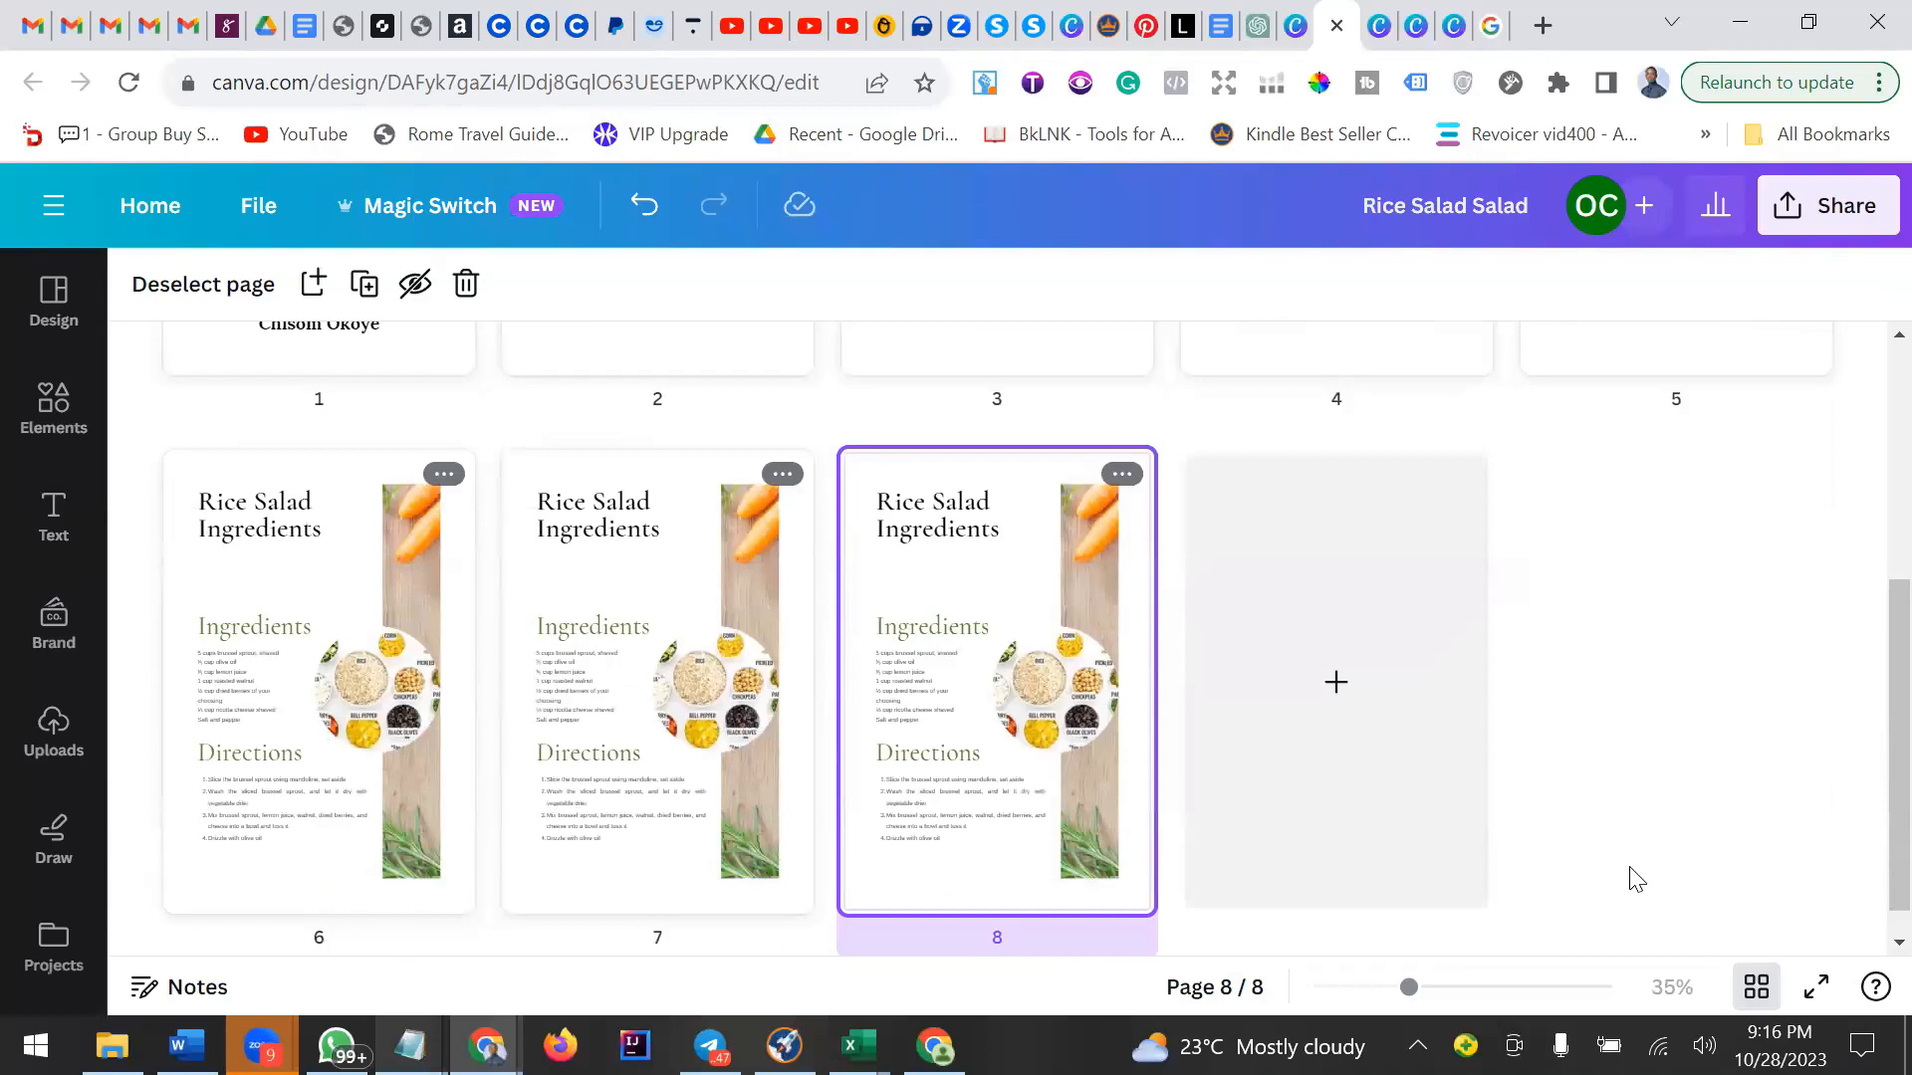
{"action": "left_click", "coordinate": [1335, 730]}
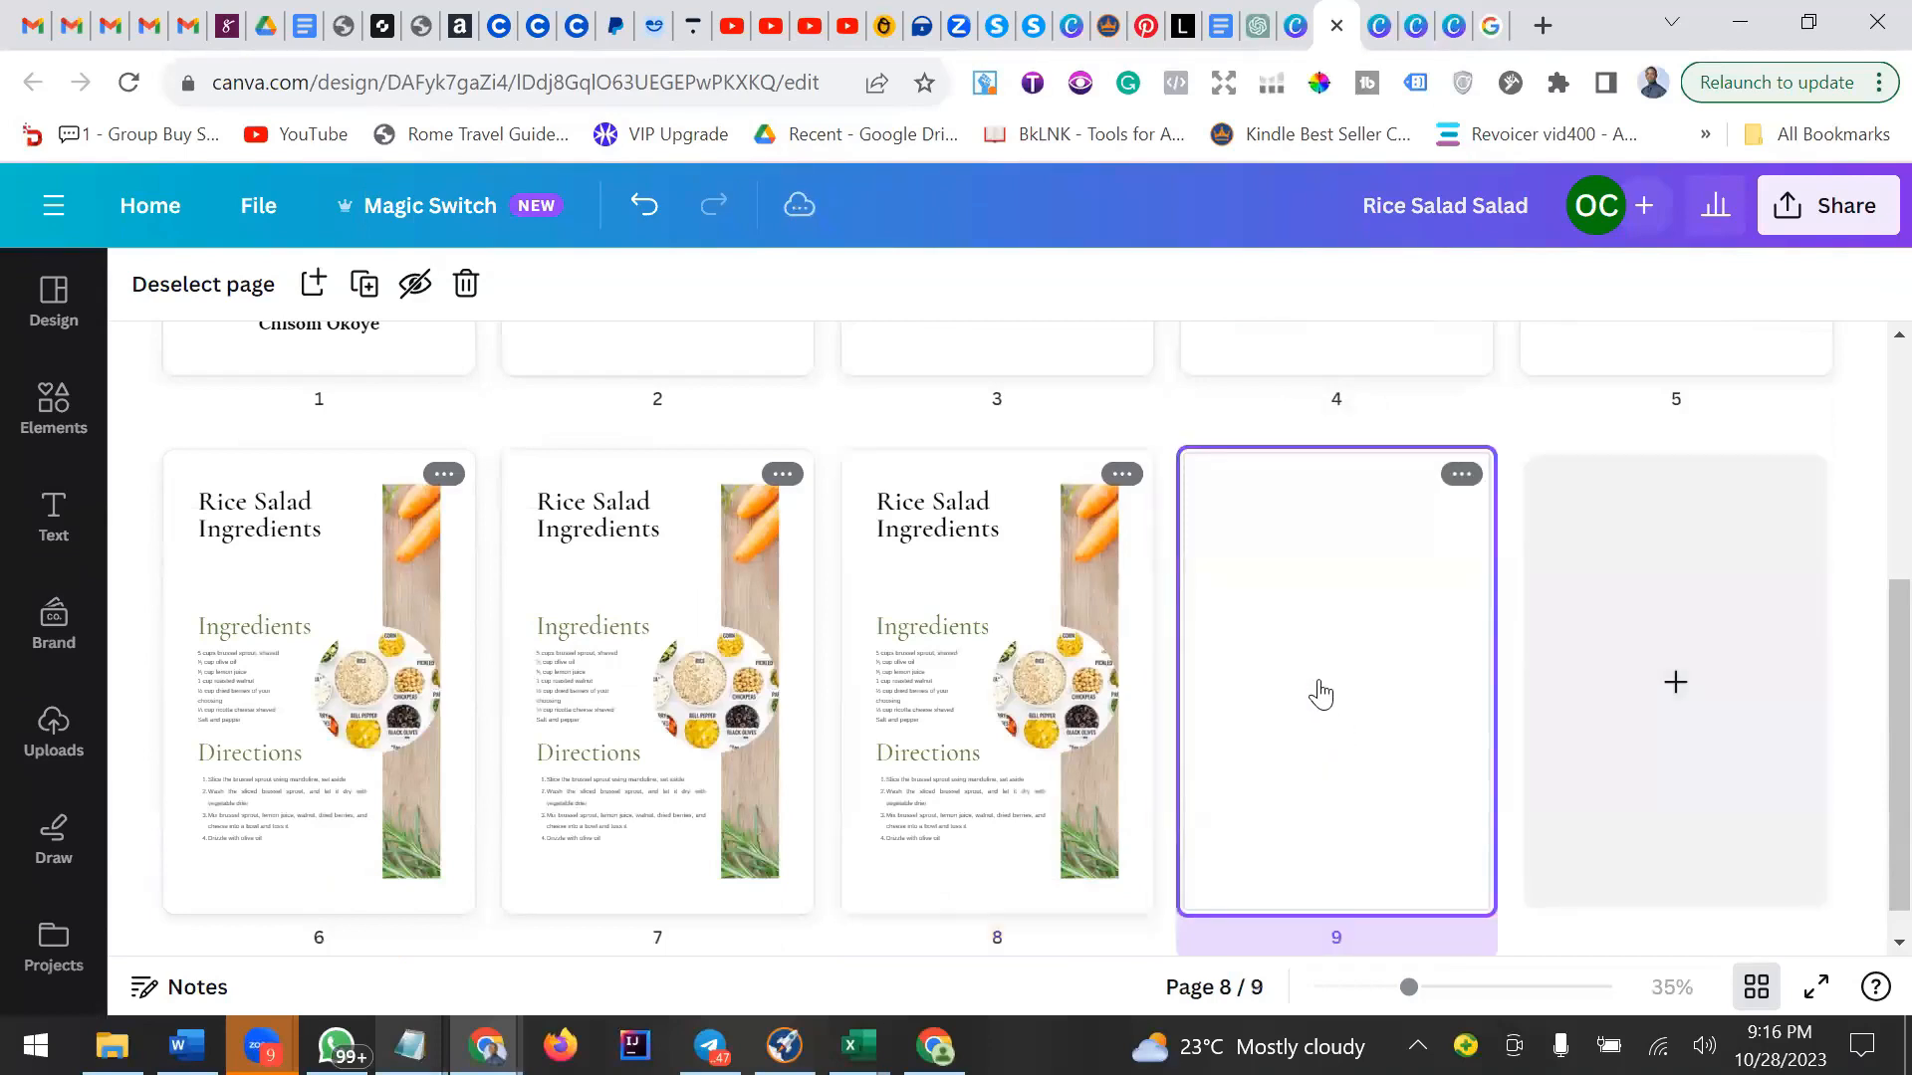
{"action": "double_click", "coordinate": [1321, 694]}
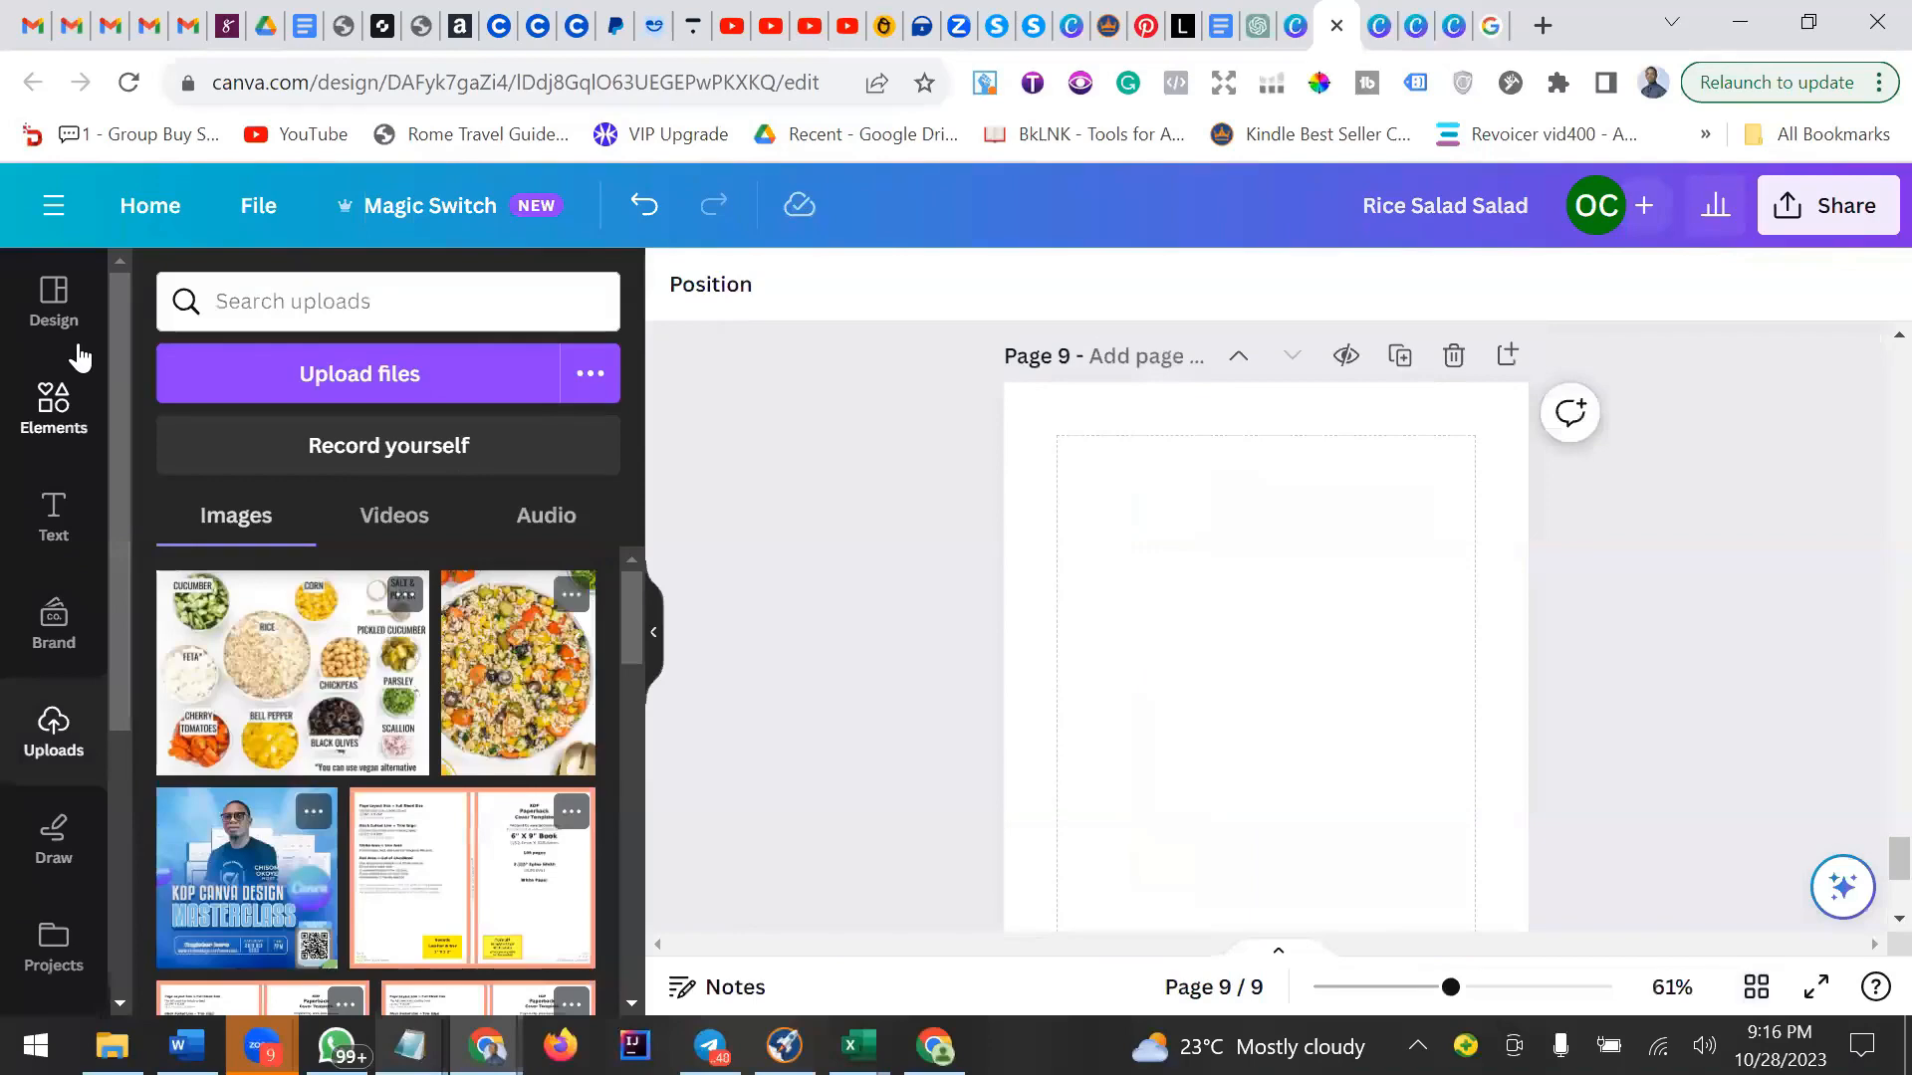
Search the elements library for "children playing" and browse the graphics results.
{"action": "left_click", "coordinate": [54, 398]}
{"action": "triple_click", "coordinate": [368, 301]}
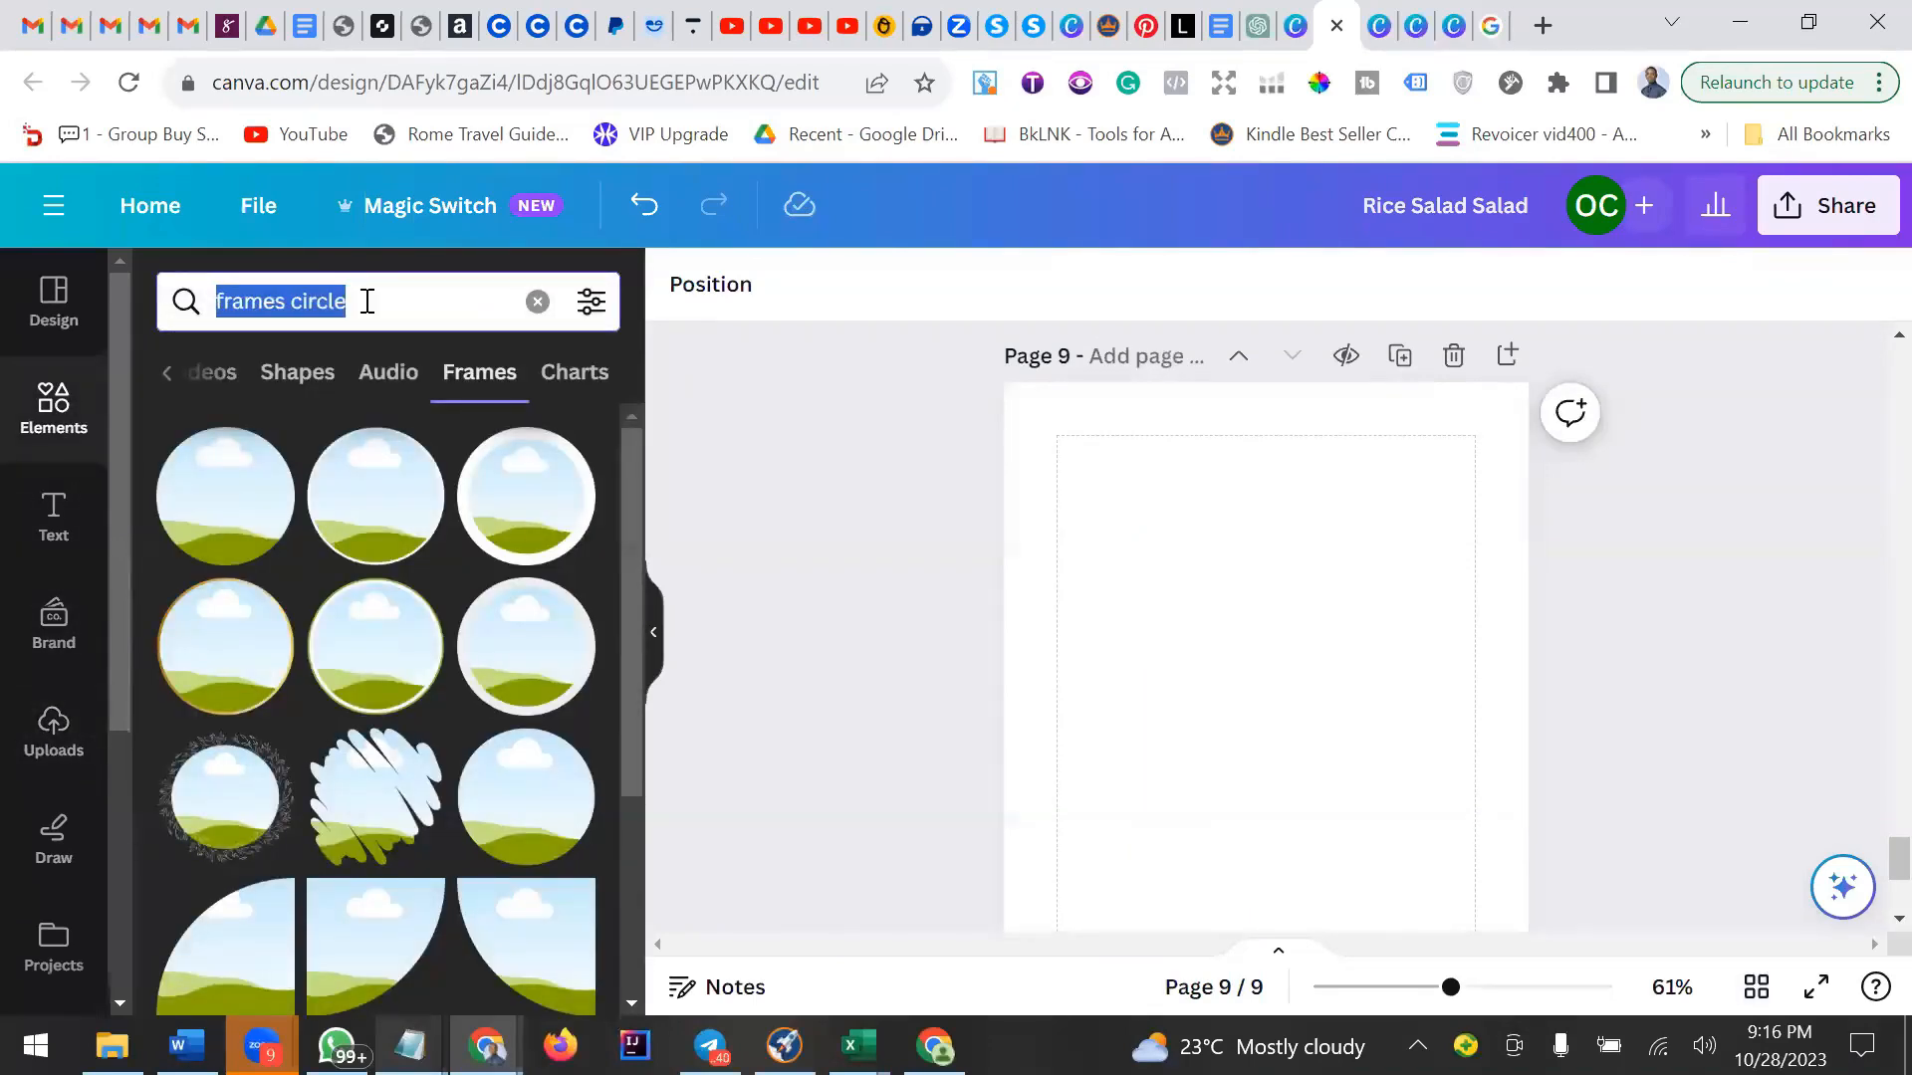
{"action": "key", "text": "BackSpace"}
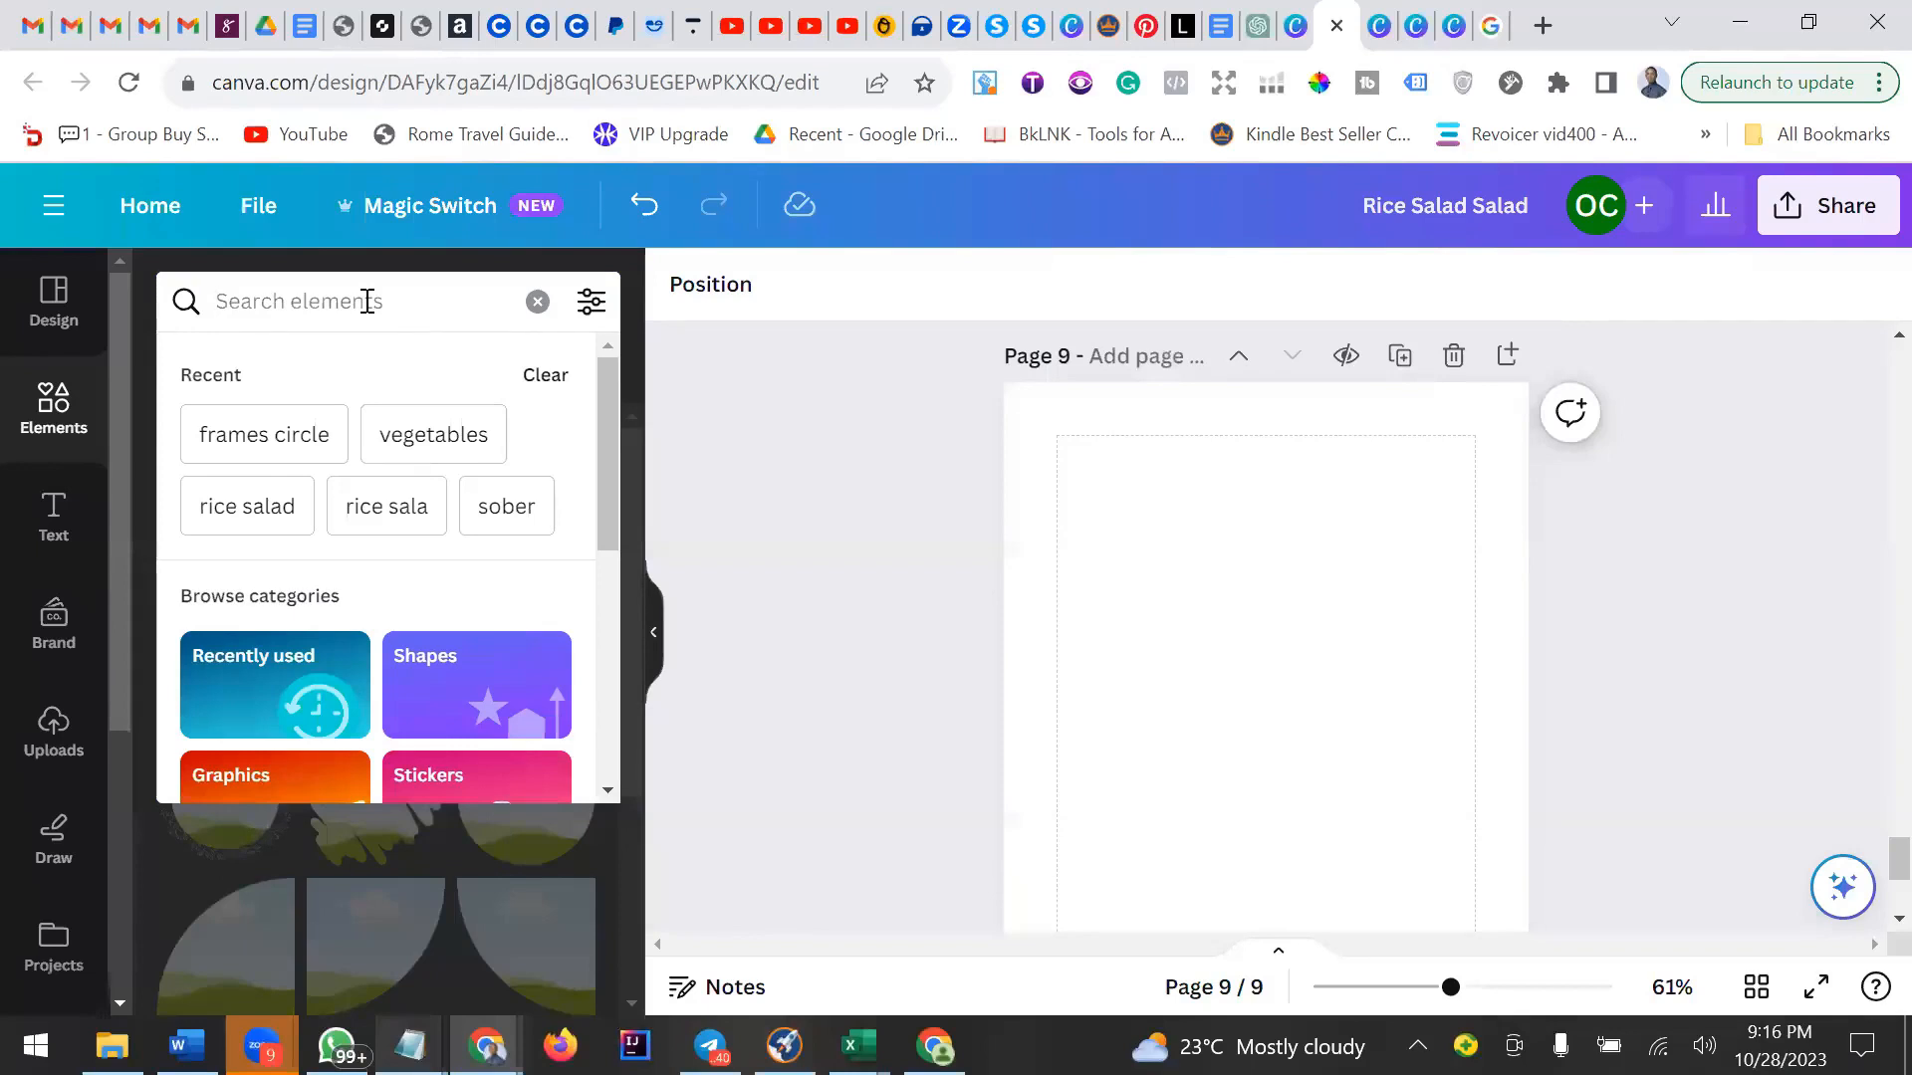
{"action": "type", "text": "child"}
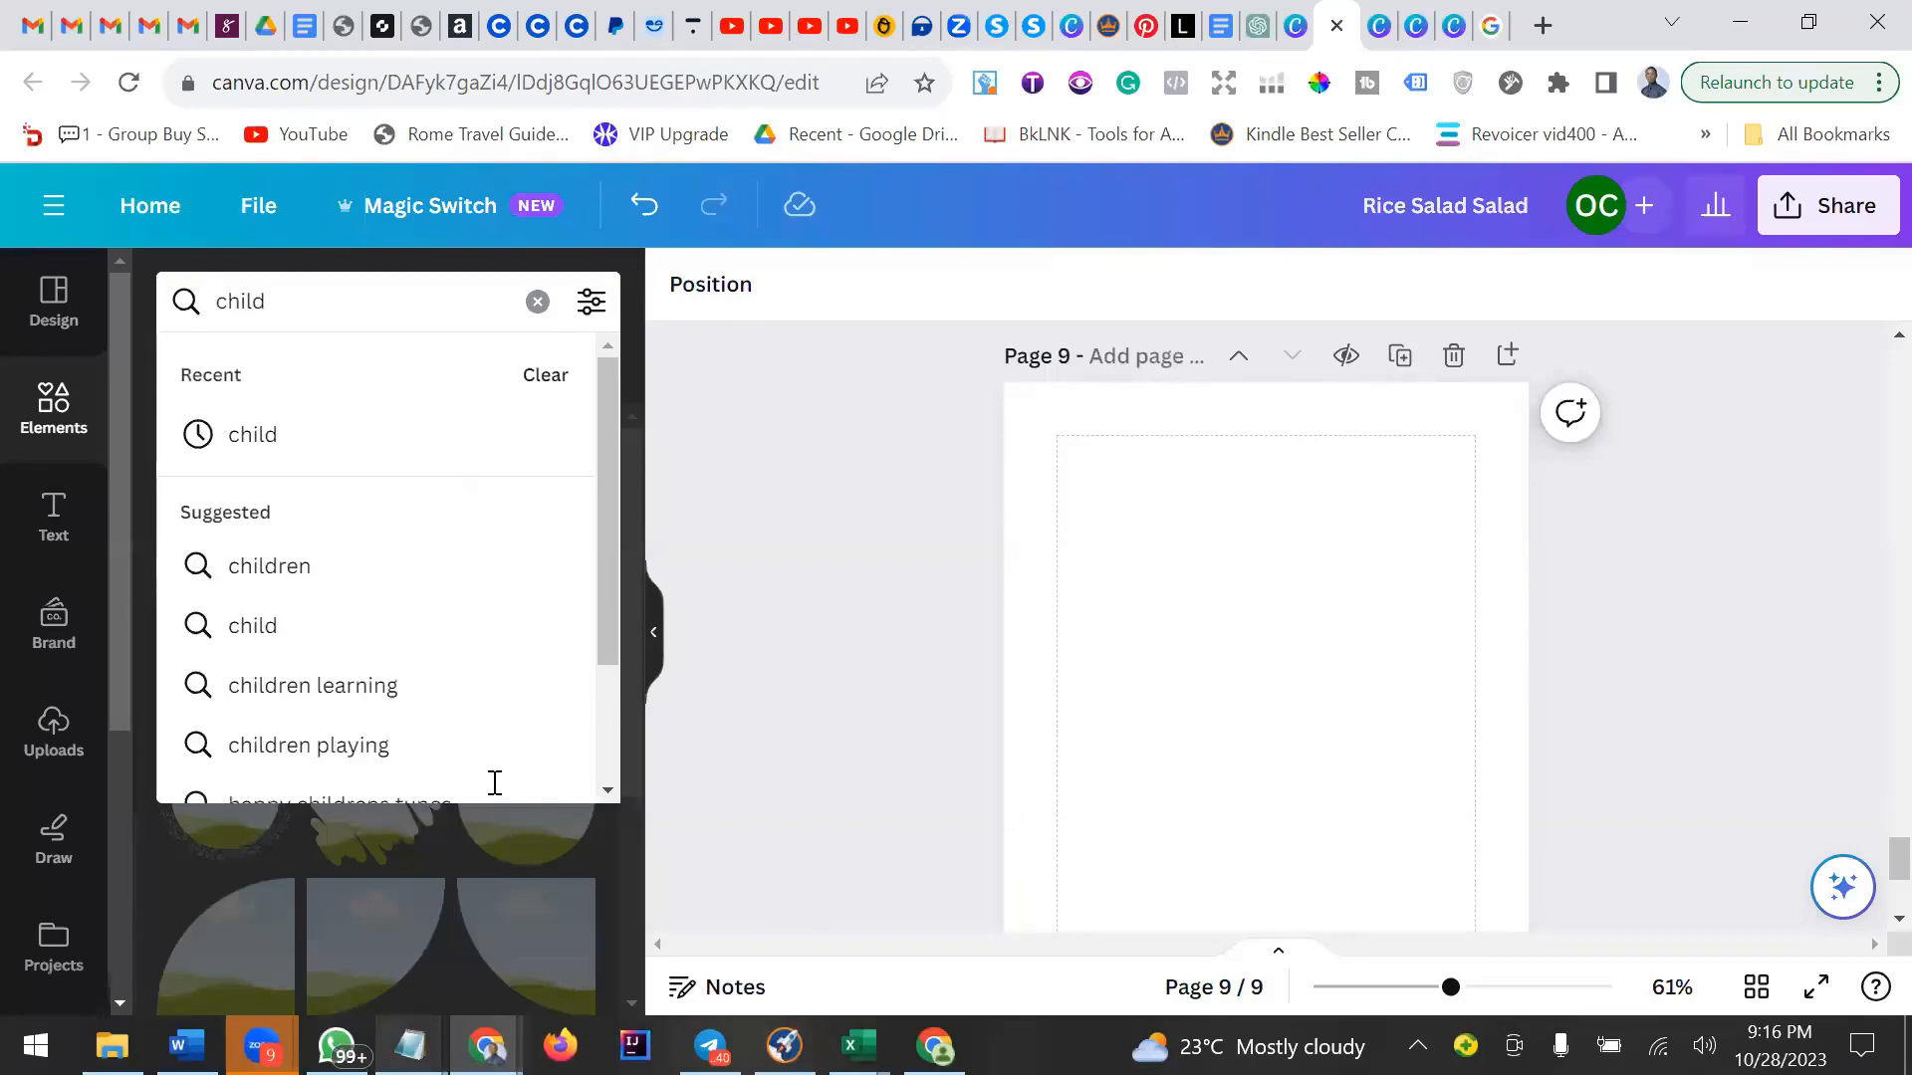
{"action": "left_click", "coordinate": [368, 745]}
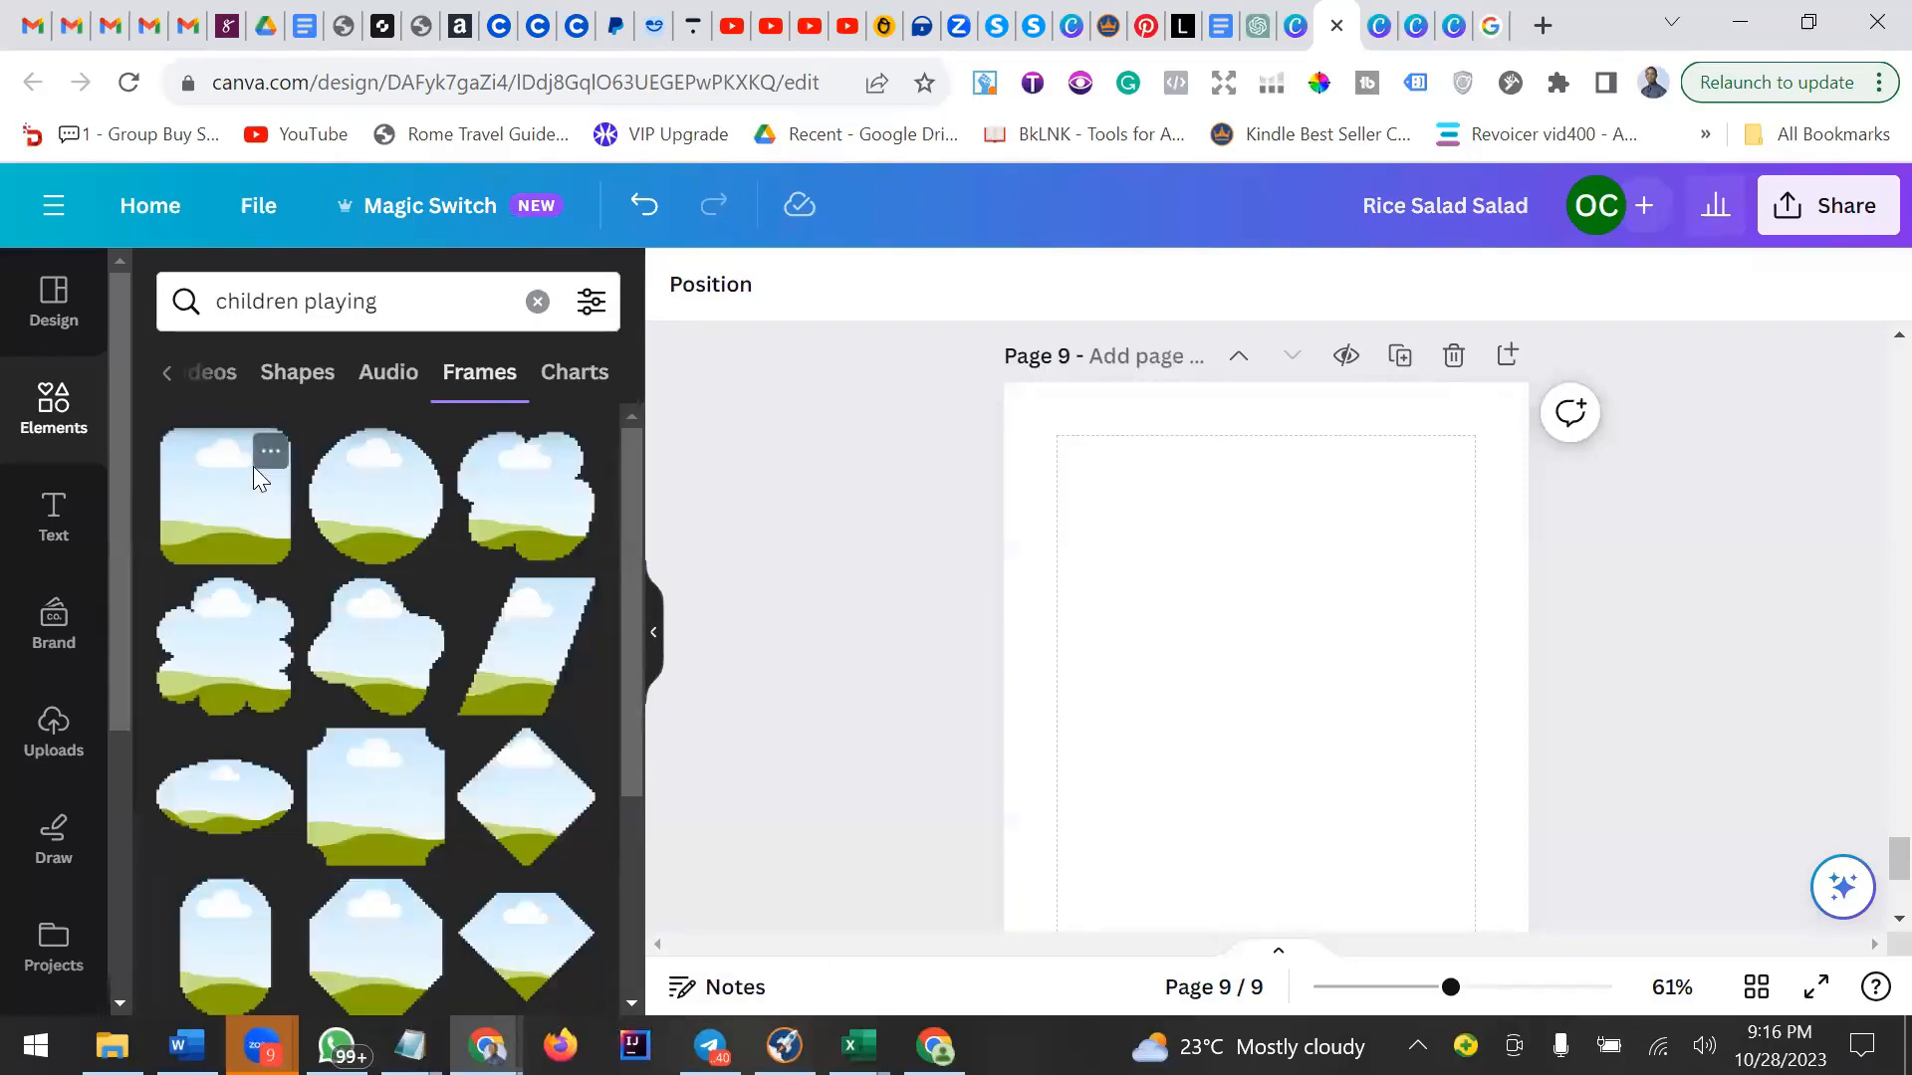
{"action": "left_click", "coordinate": [427, 305]}
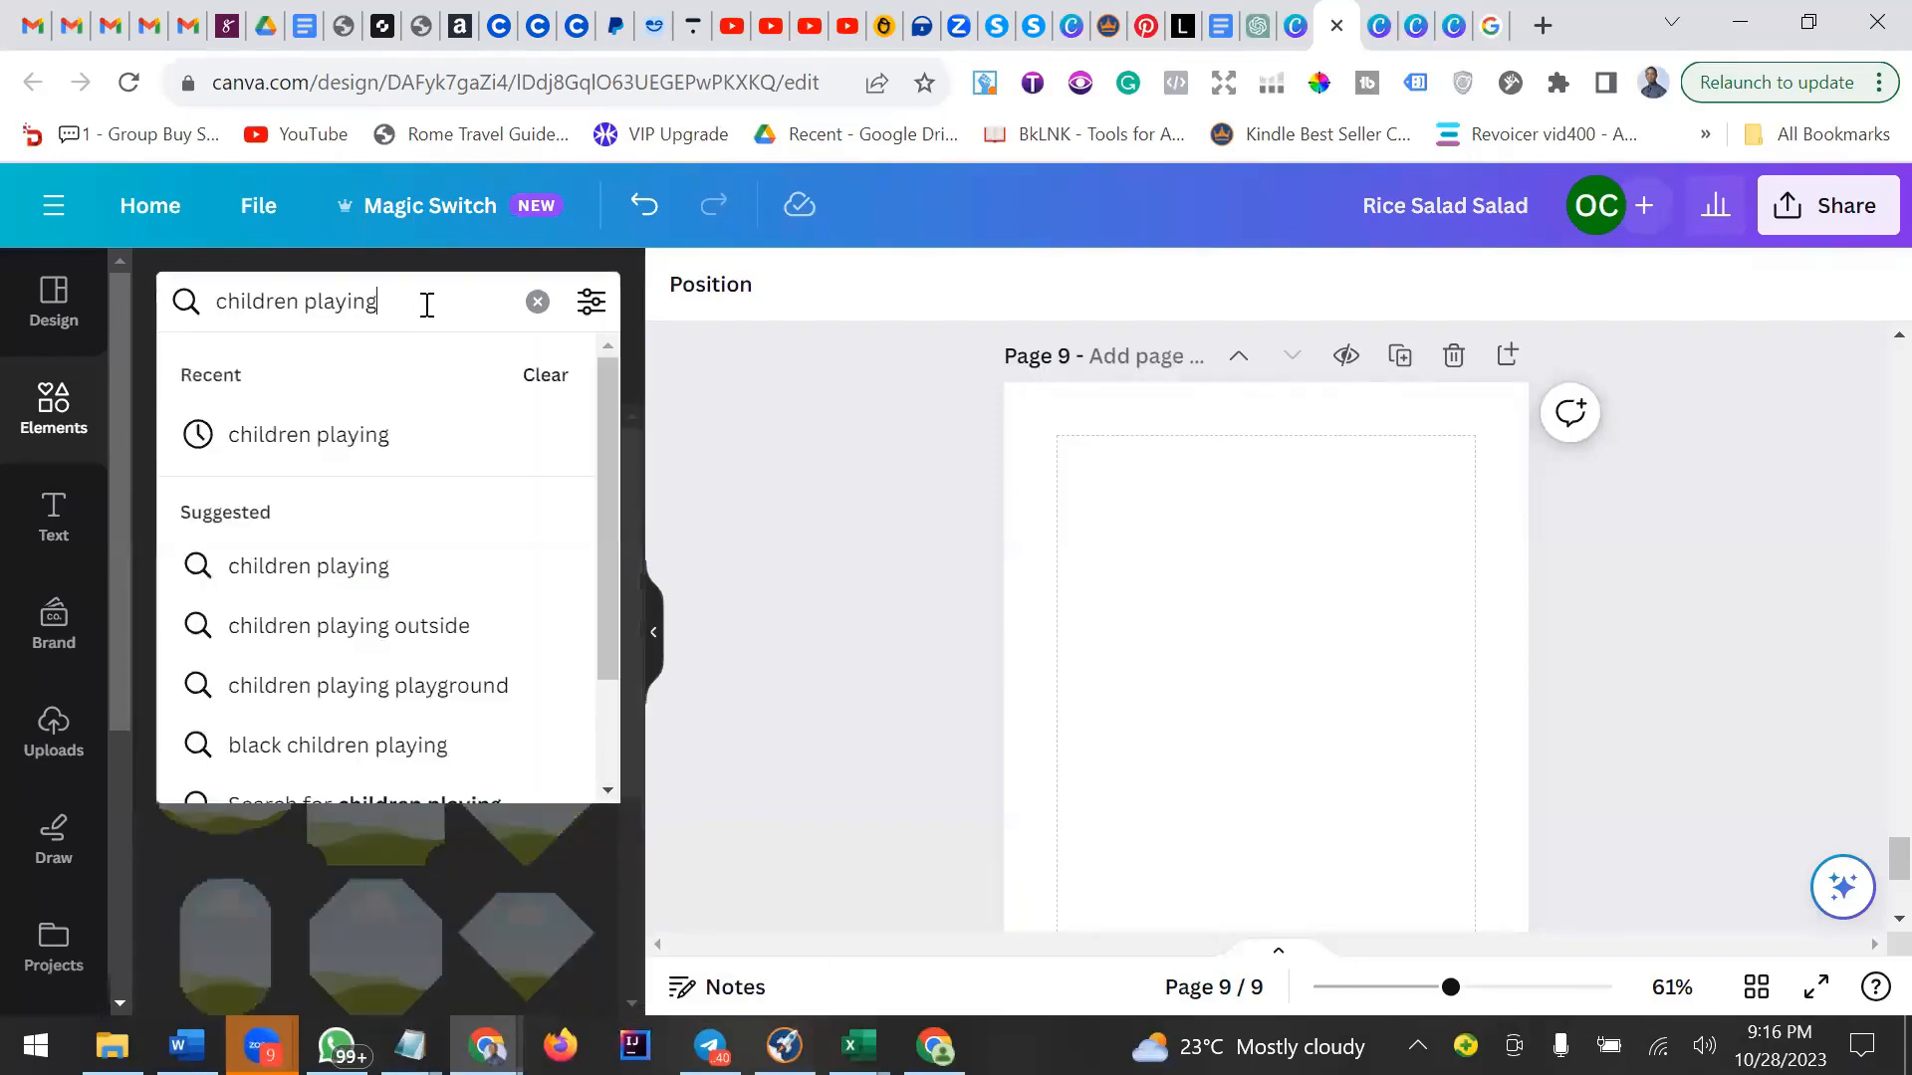
{"action": "left_click", "coordinate": [341, 435]}
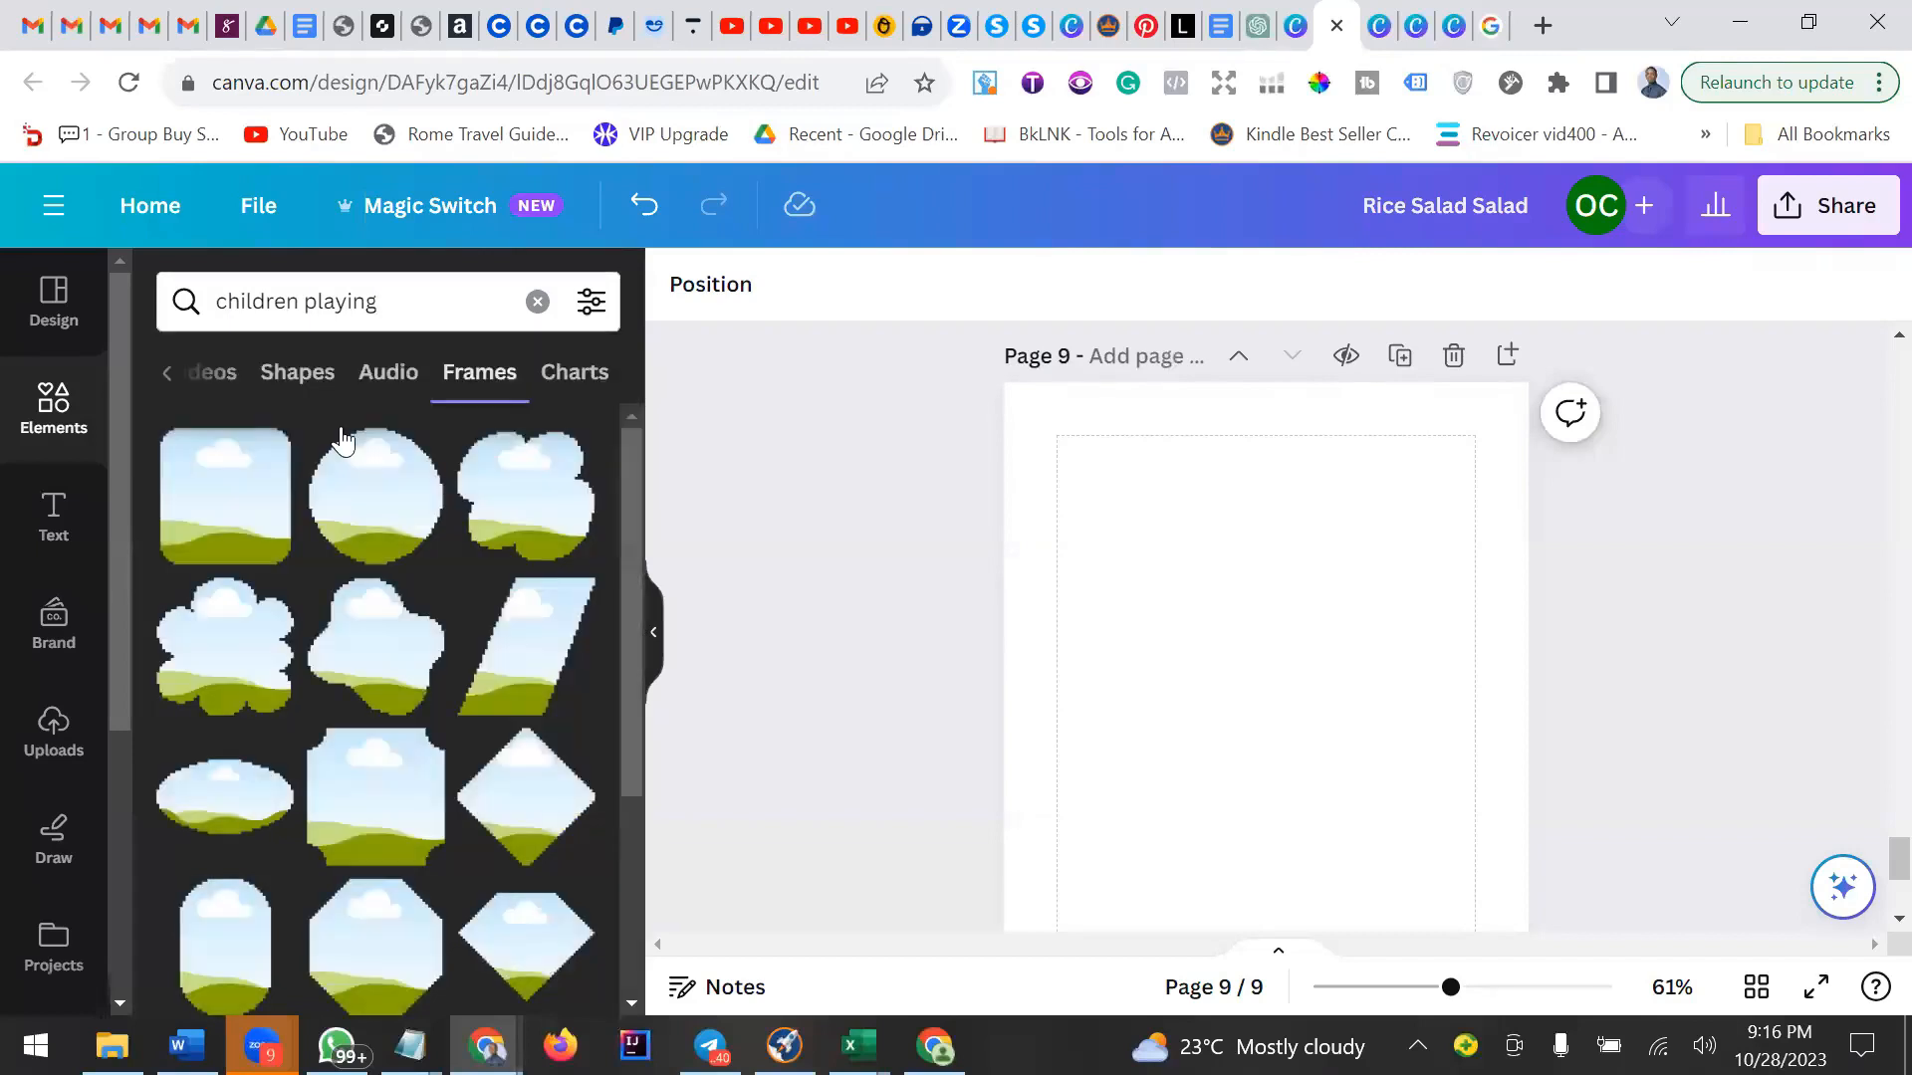
{"action": "left_click", "coordinate": [164, 384]}
{"action": "left_click", "coordinate": [165, 386]}
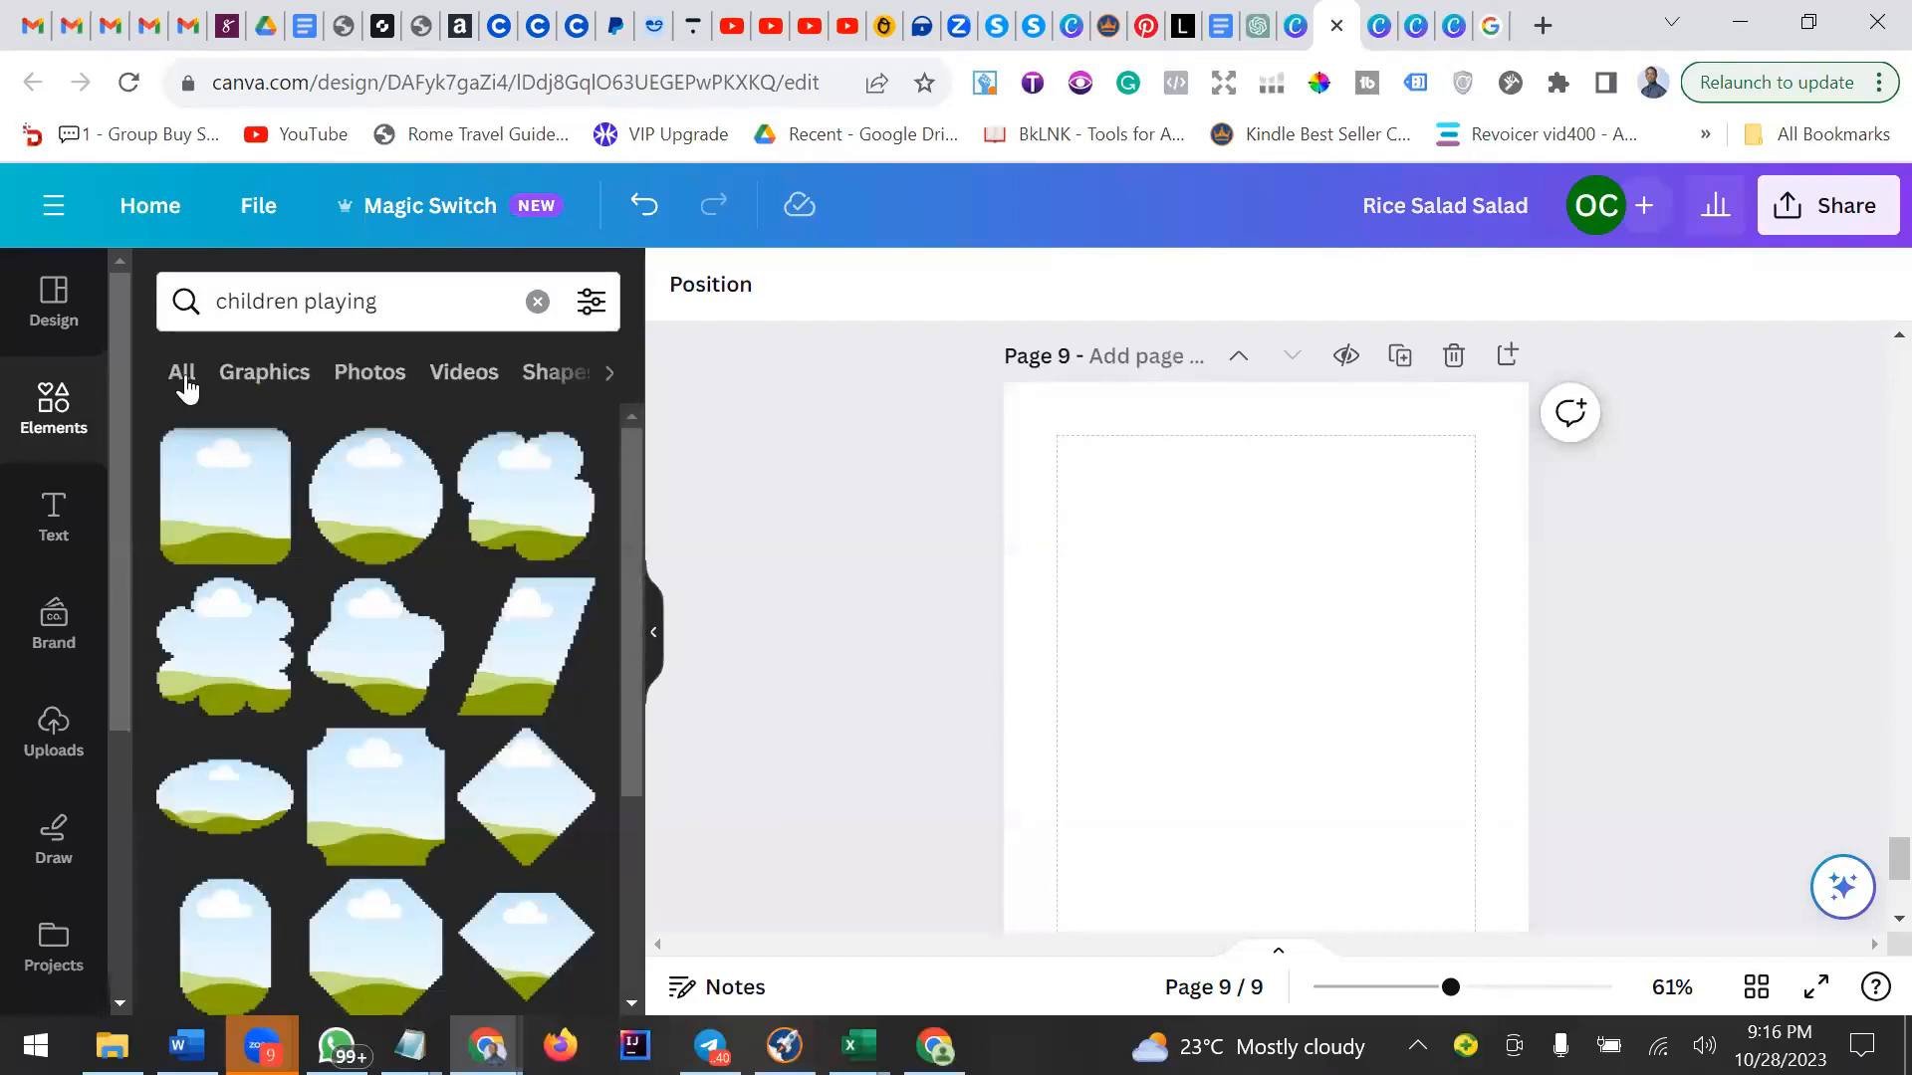
{"action": "left_click", "coordinate": [184, 383]}
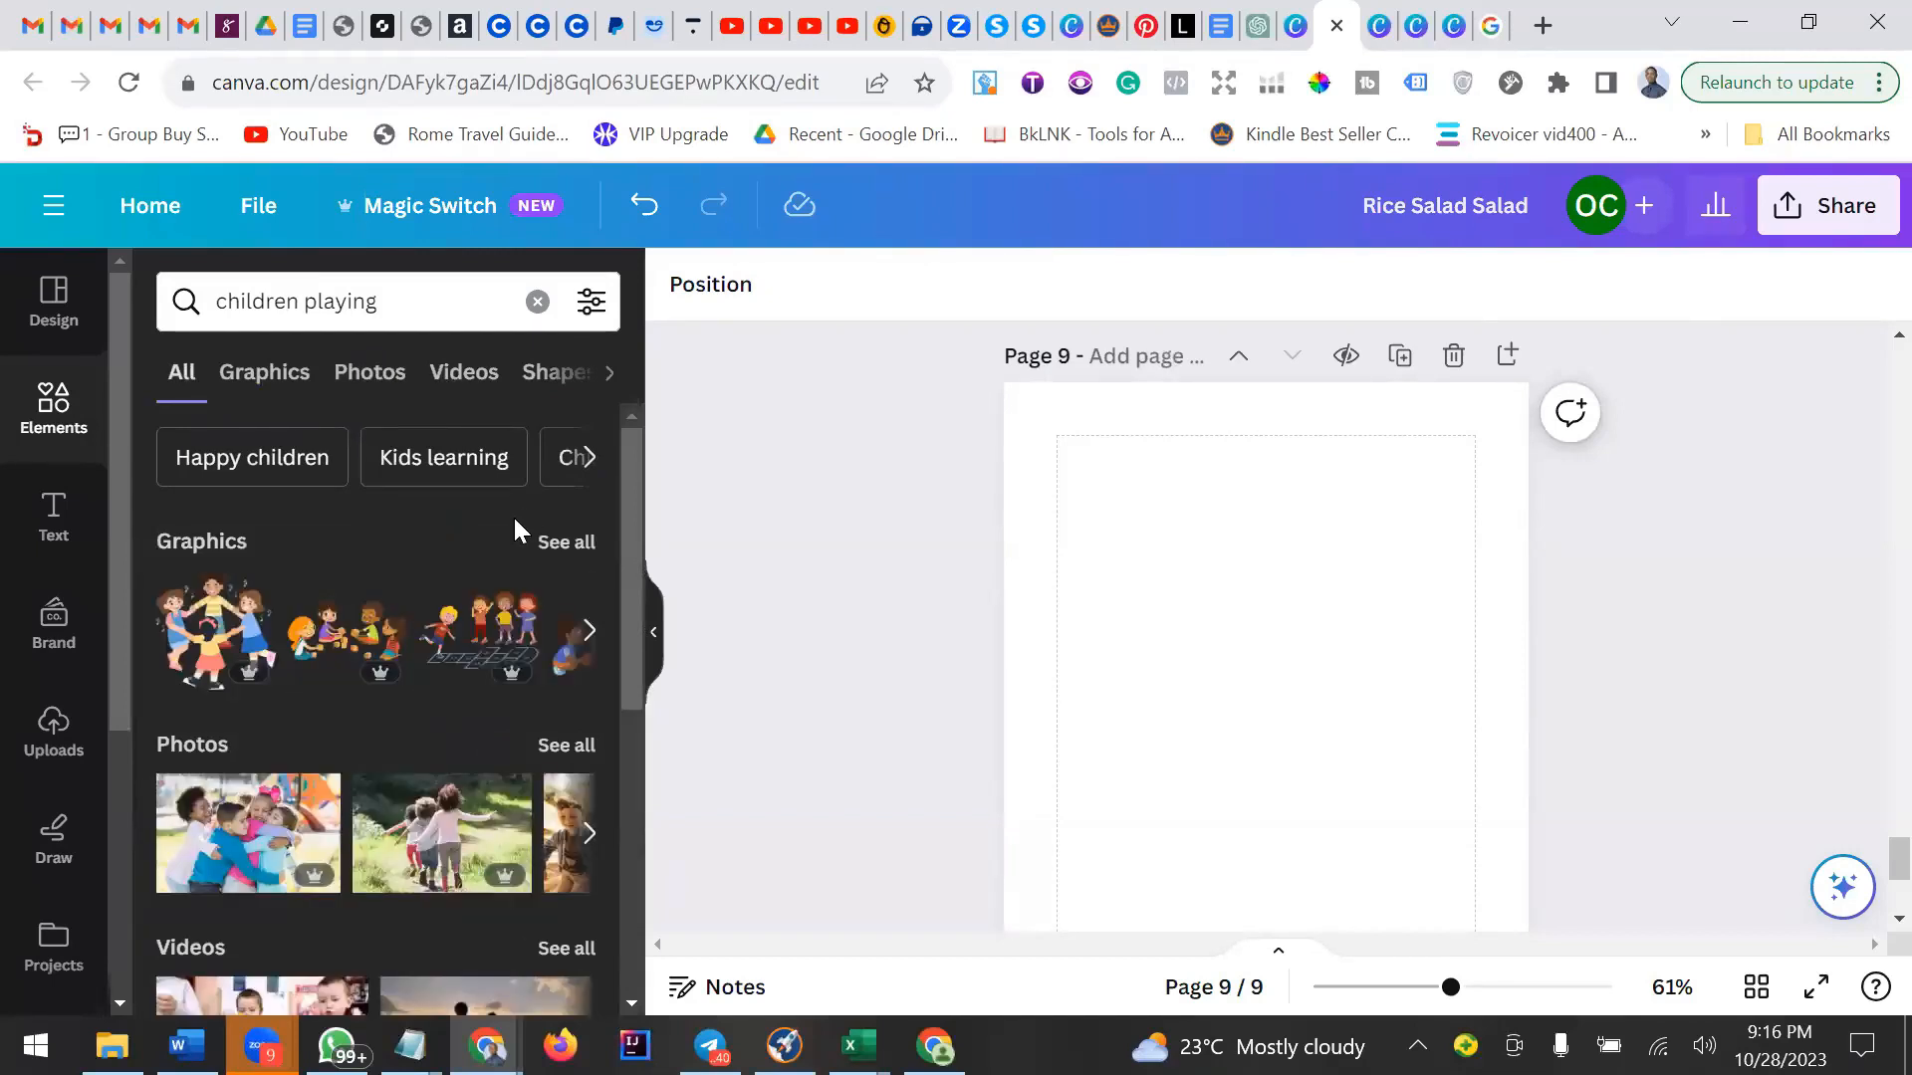
{"action": "scroll", "coordinate": [514, 528], "scroll_direction": "down", "scroll_amount": 3}
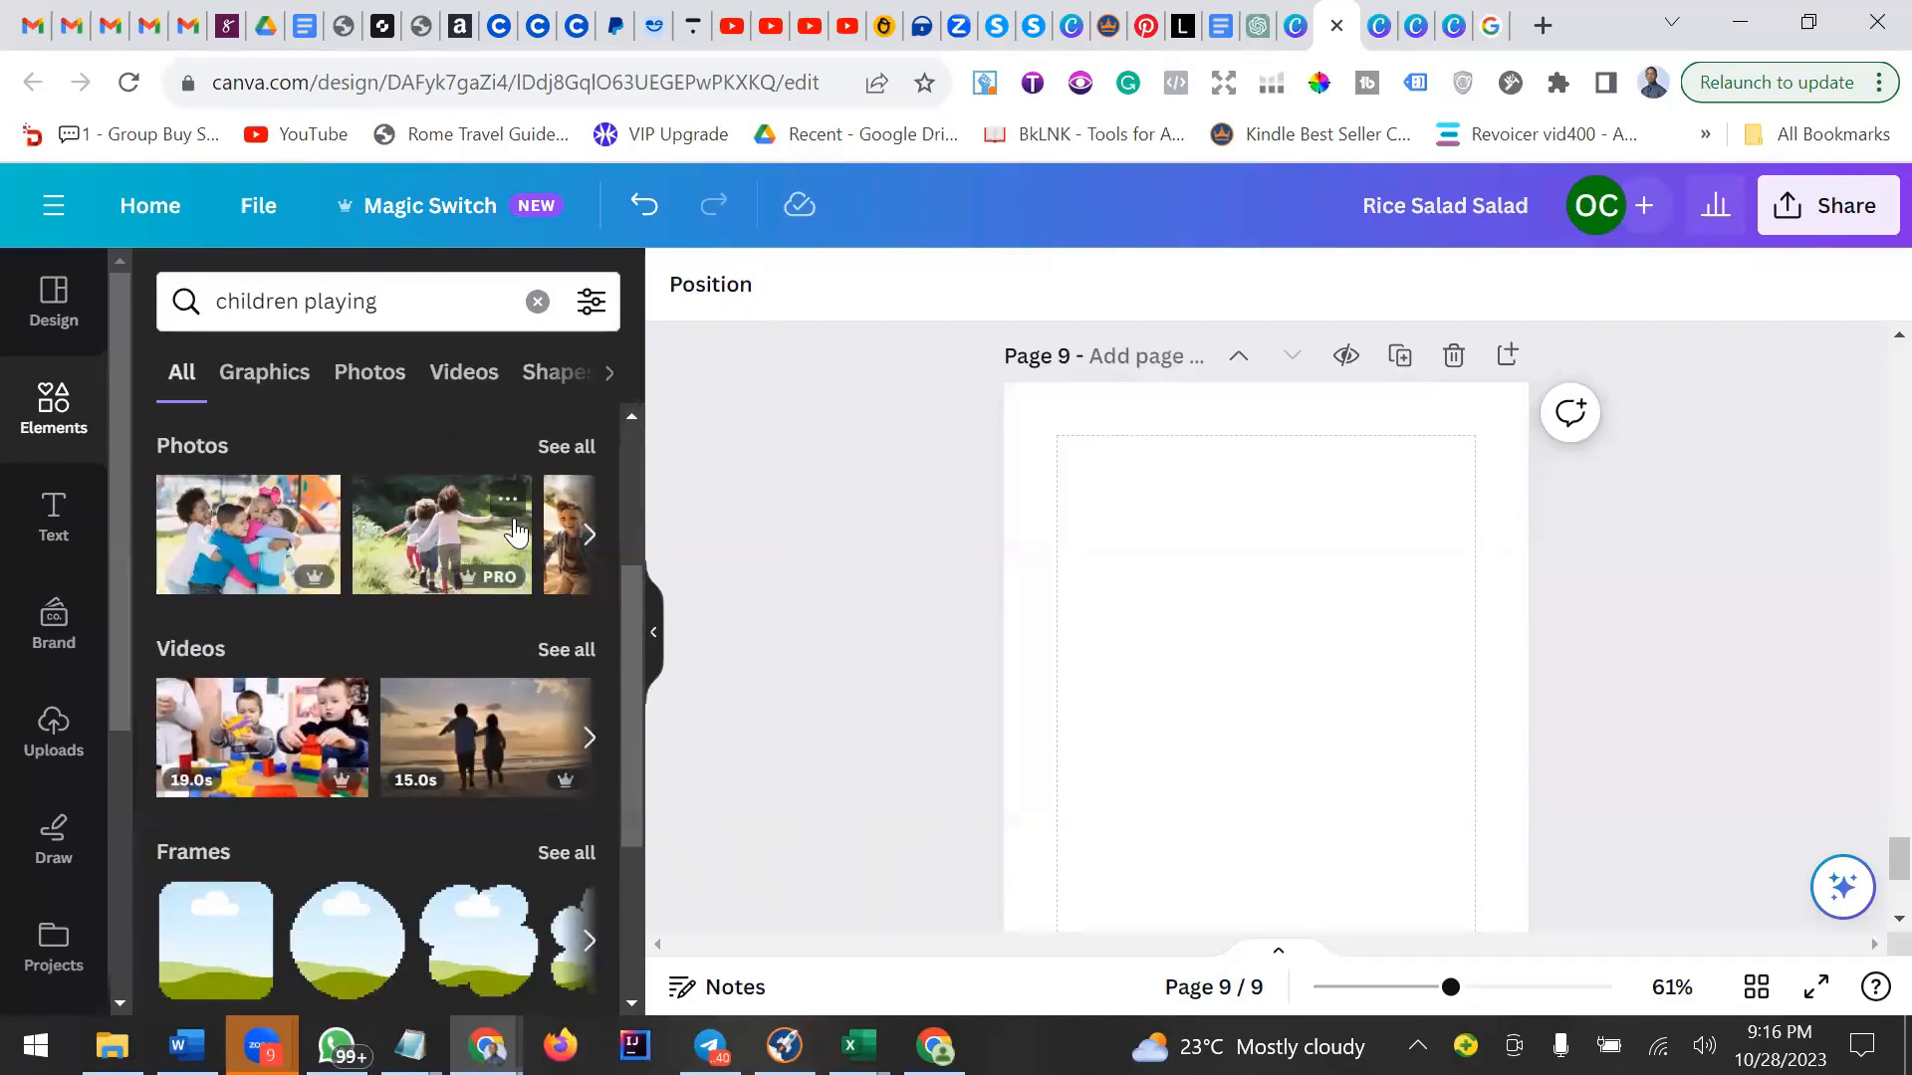
{"action": "scroll", "coordinate": [514, 533], "scroll_direction": "up", "scroll_amount": 3}
{"action": "left_click", "coordinate": [264, 372]}
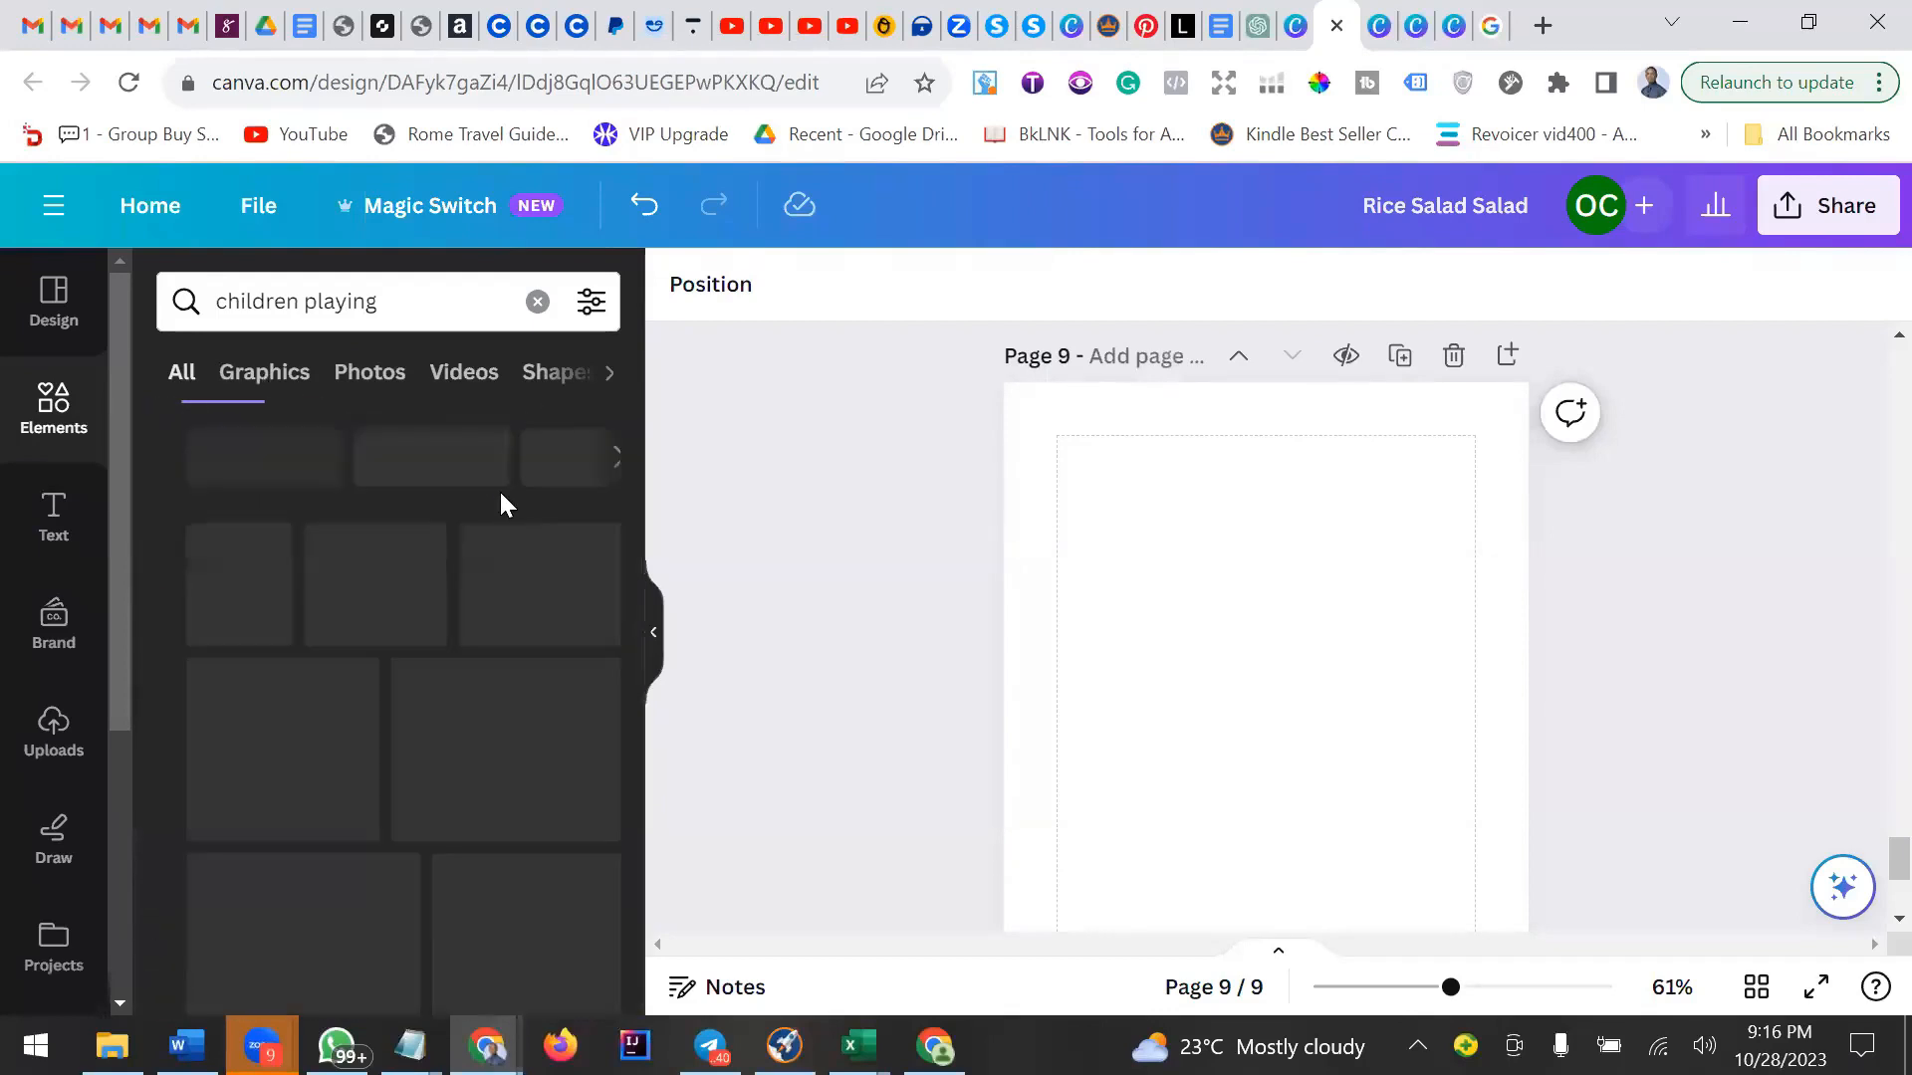
{"action": "scroll", "coordinate": [500, 492], "scroll_direction": "down", "scroll_amount": 5}
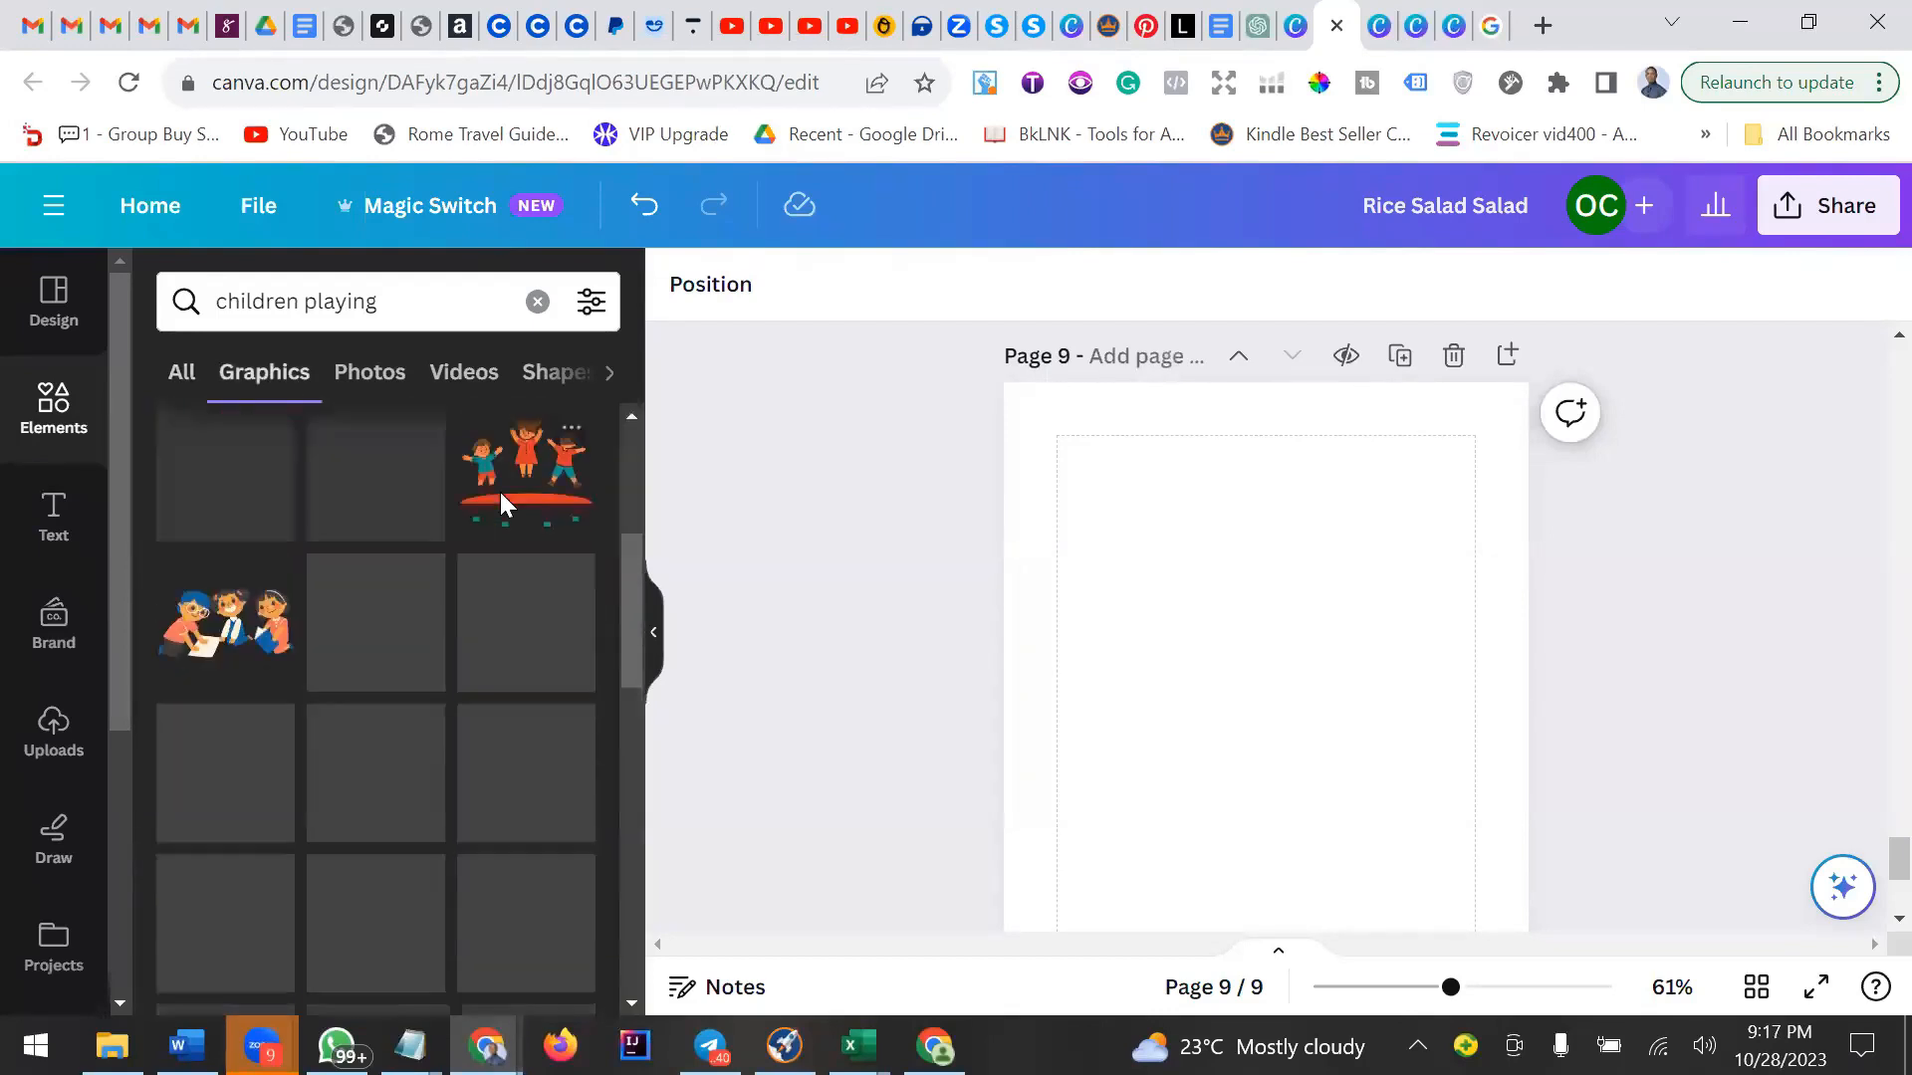
{"action": "scroll", "coordinate": [500, 491], "scroll_direction": "down", "scroll_amount": 5}
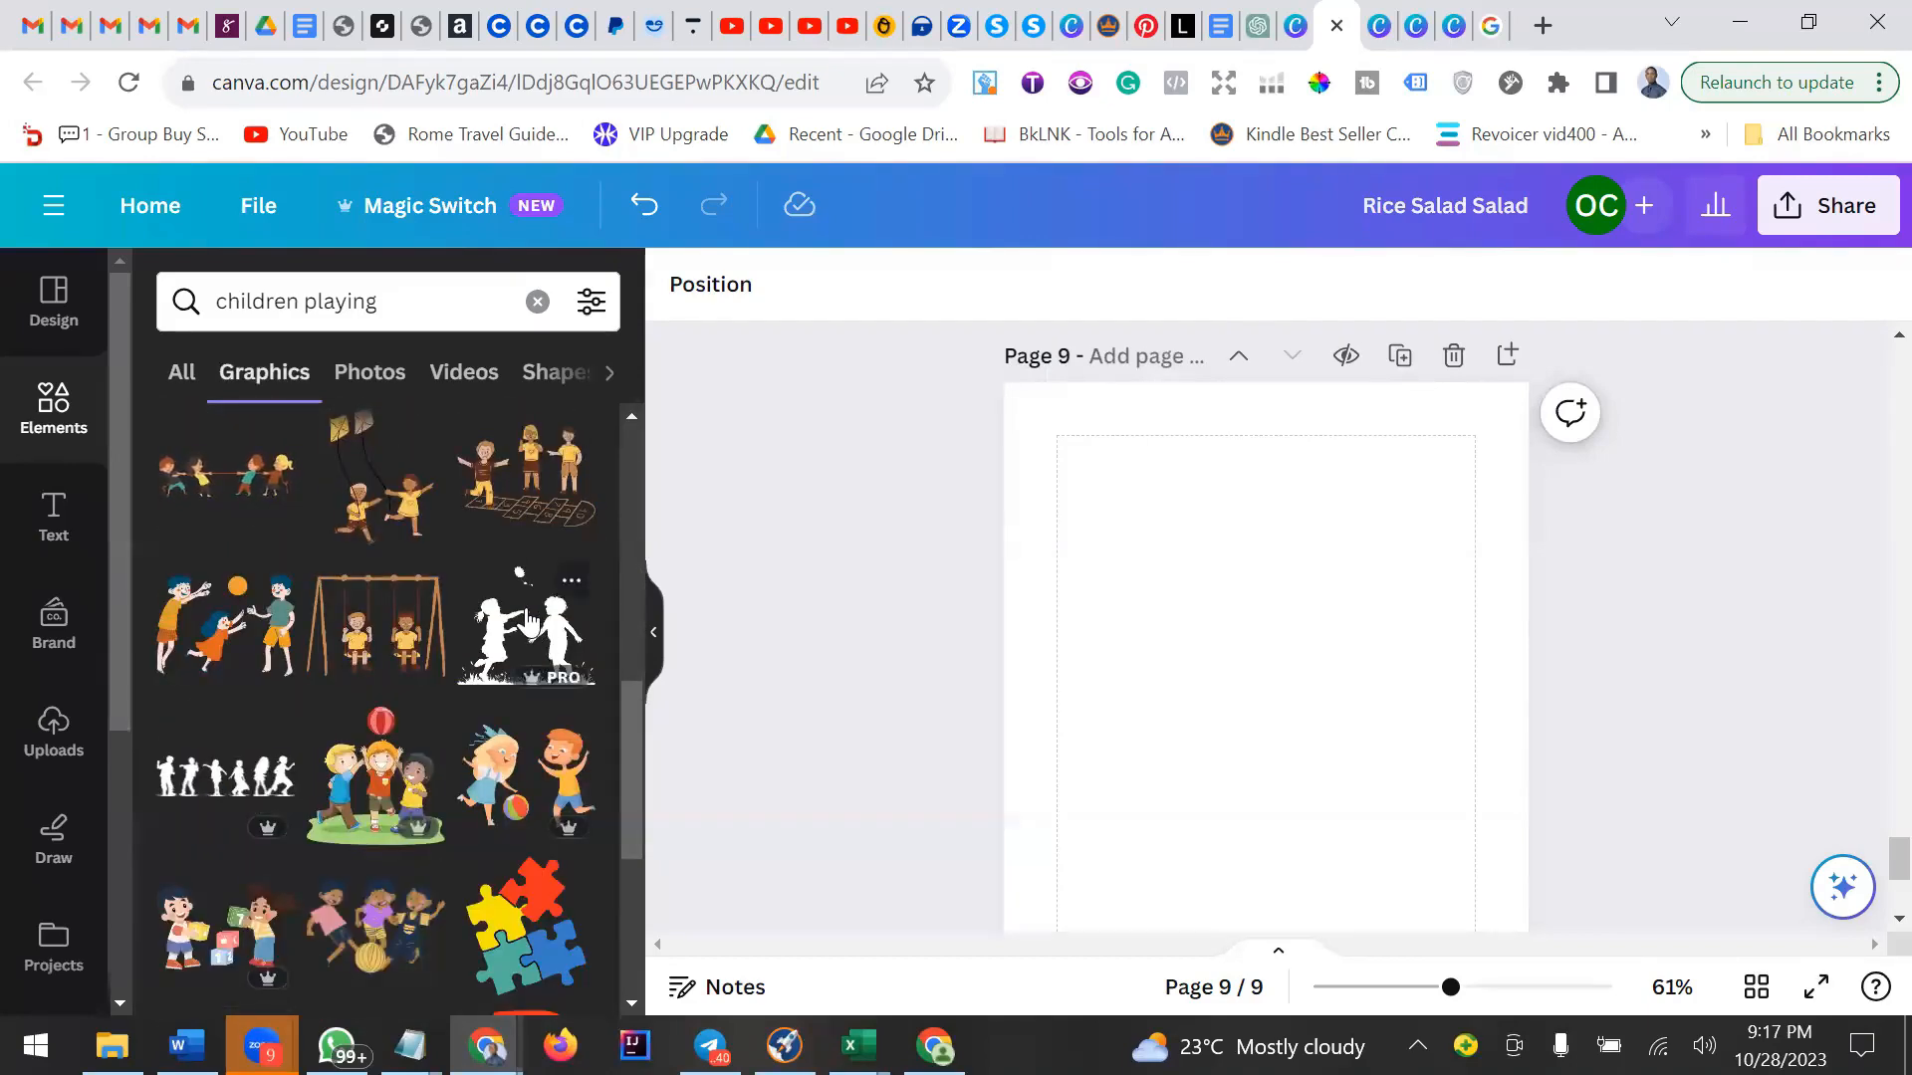
Insert a silhouette graphic of two children playing, move it upward on the page, then delete it.
{"action": "left_click", "coordinate": [529, 624]}
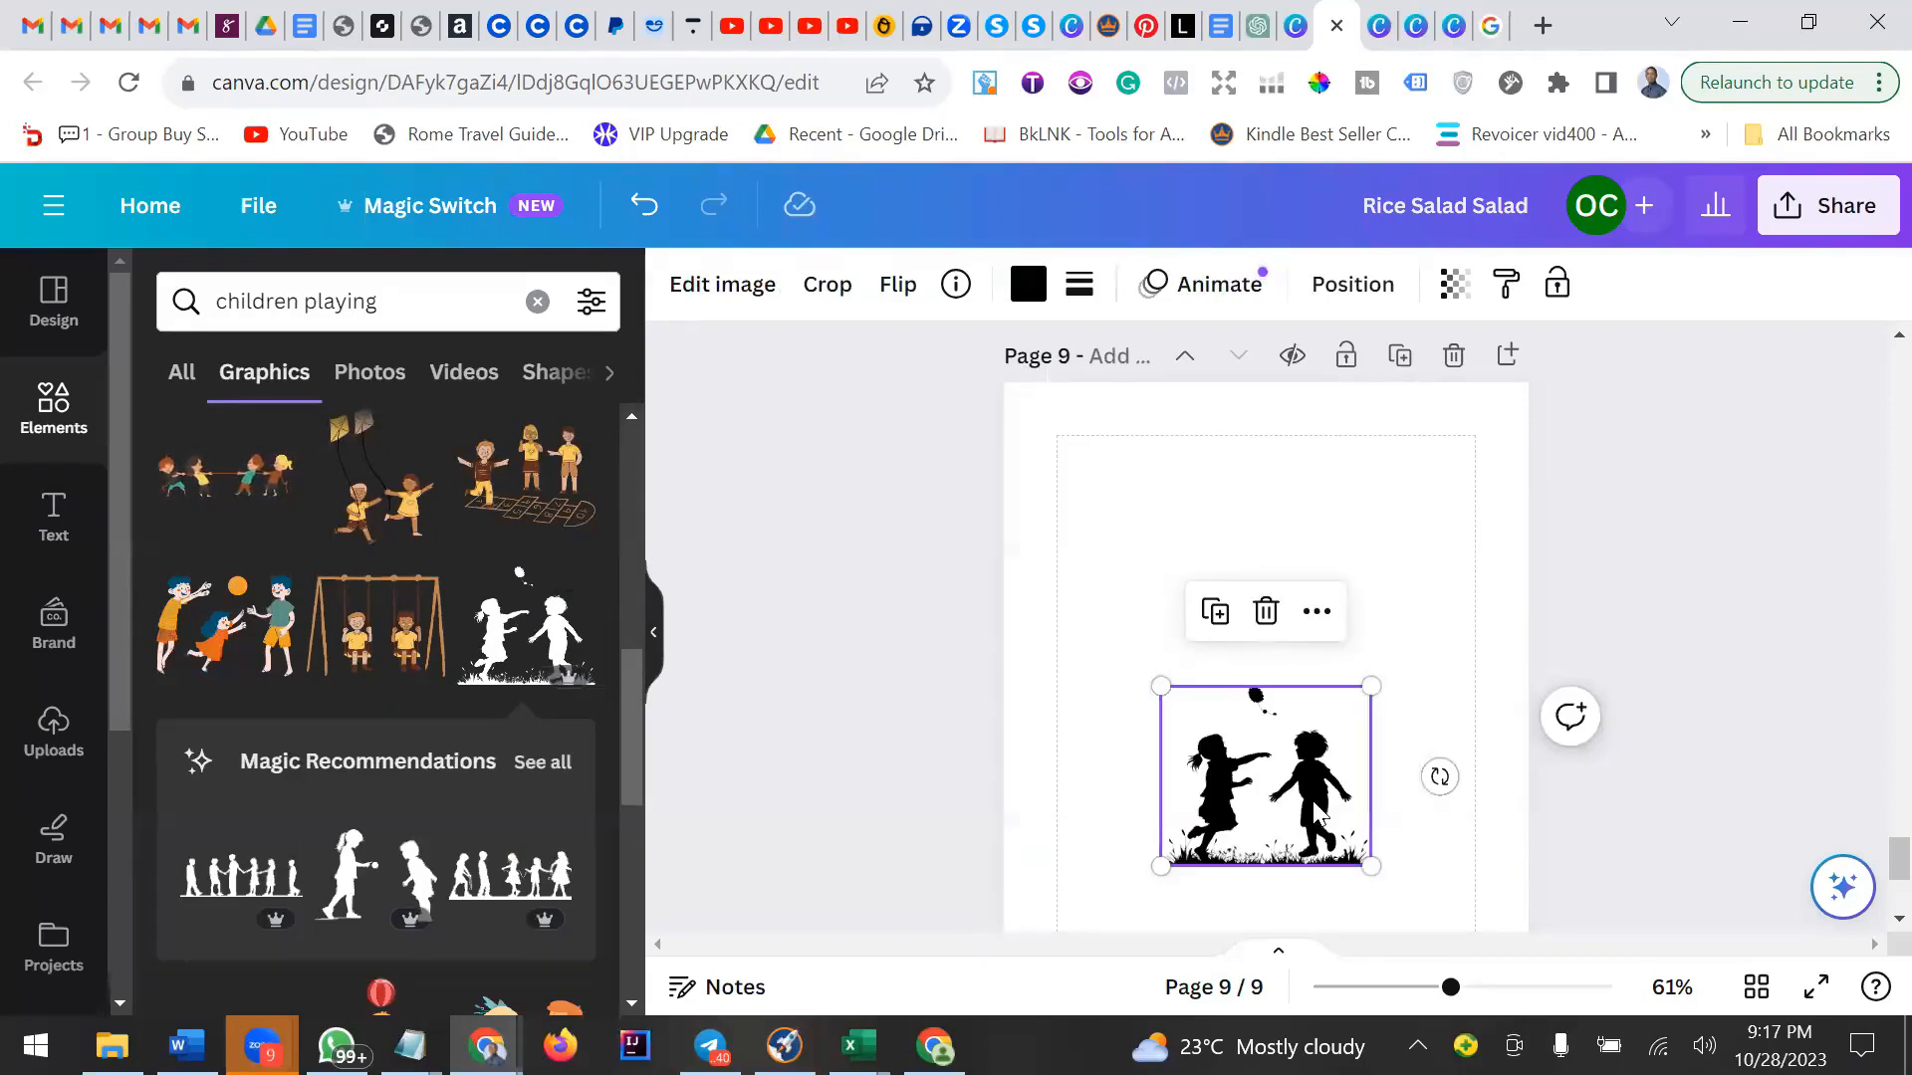
{"action": "left_click_drag", "start_coordinate": [1305, 757], "coordinate": [1317, 652]}
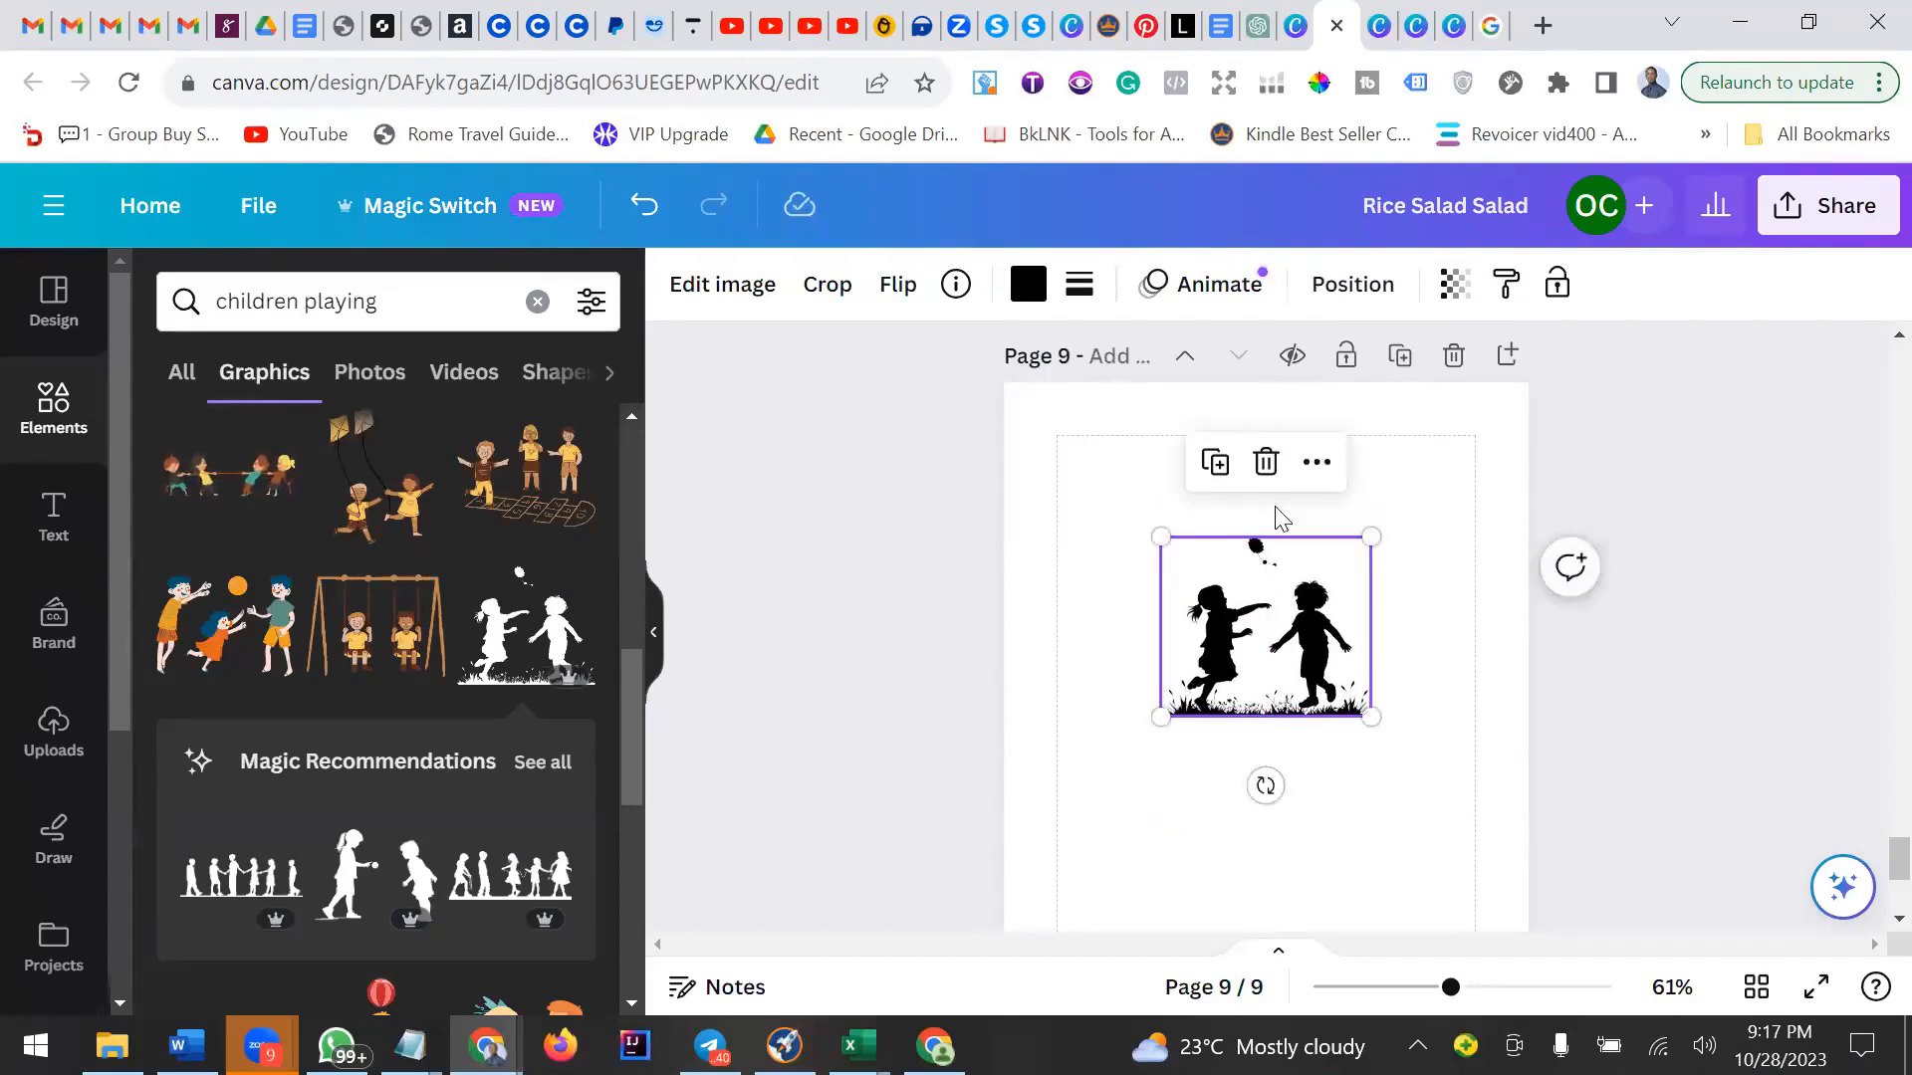
{"action": "left_click", "coordinate": [1262, 464]}
Add the silhouette of a girl and boy facing each other from the recommendations and move it toward the page's upper area.
{"action": "scroll", "coordinate": [375, 790], "scroll_direction": "down", "scroll_amount": 2}
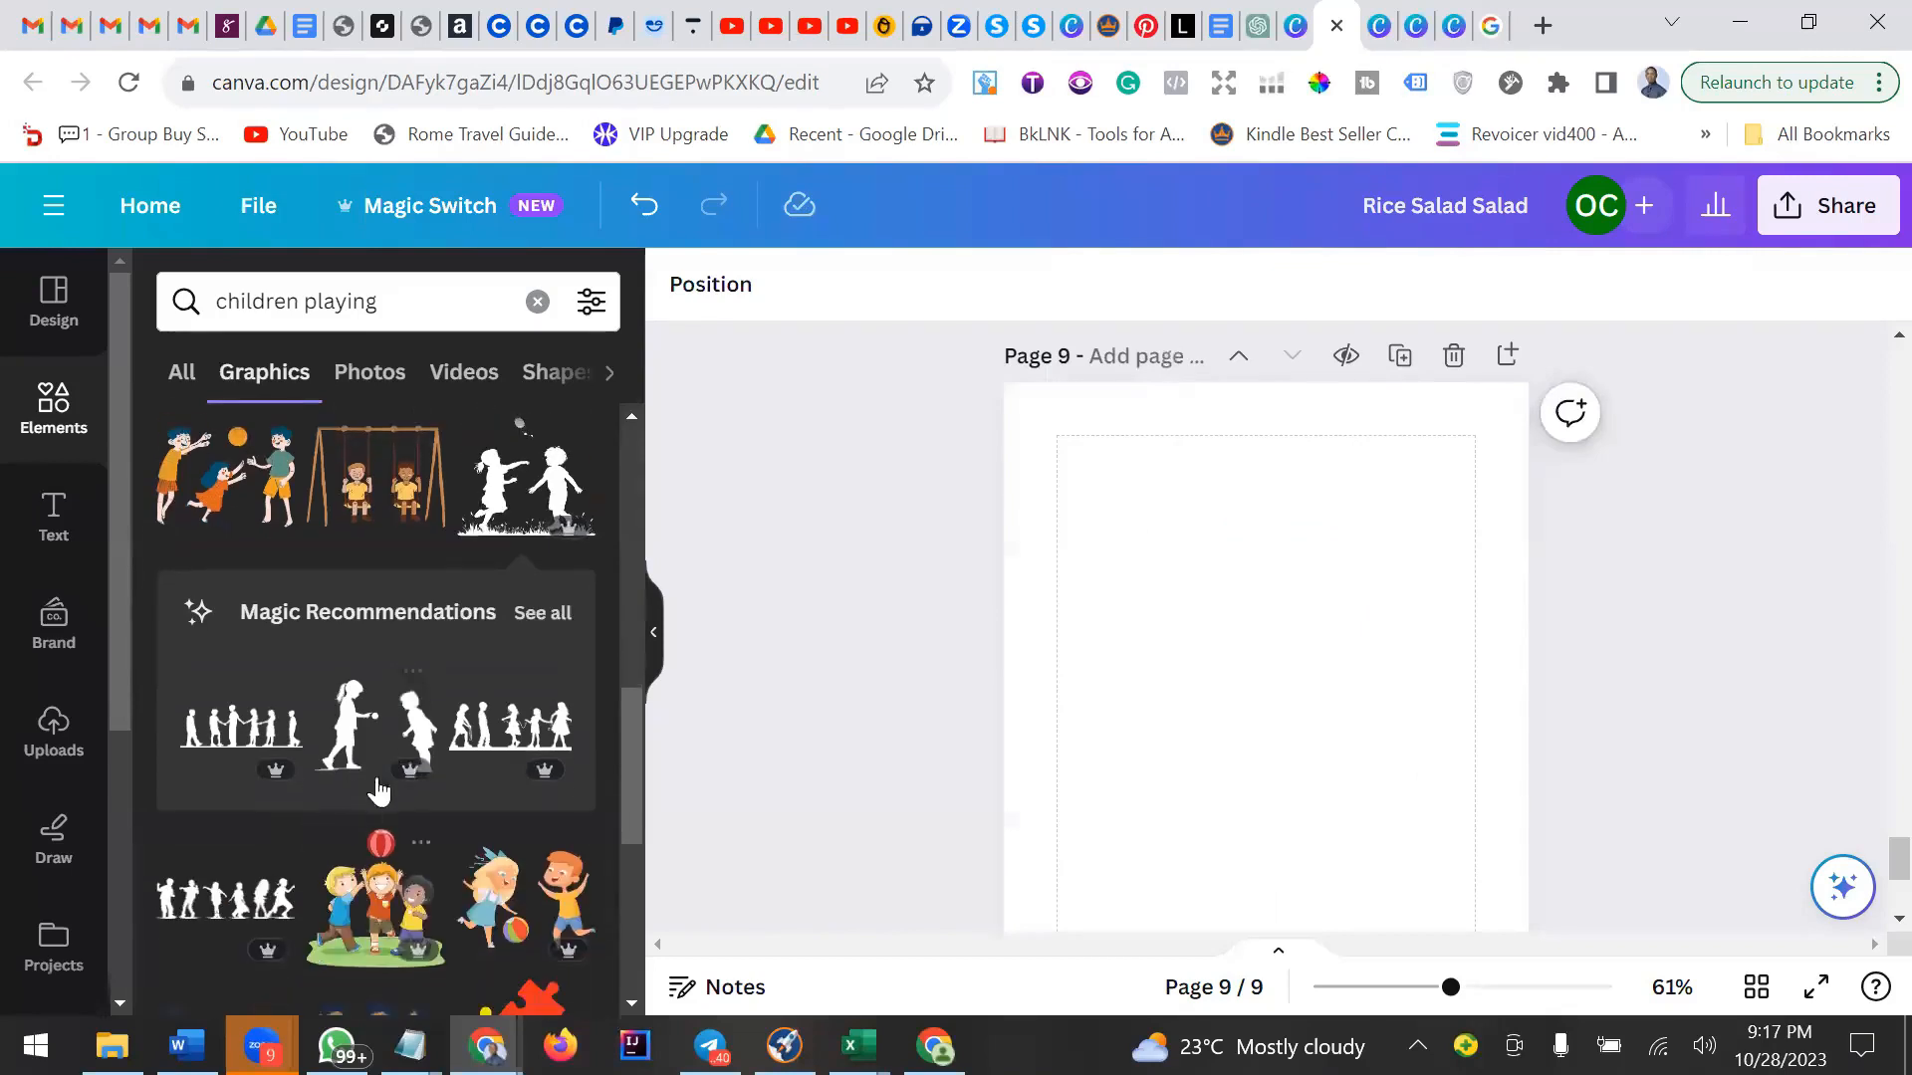
{"action": "left_click", "coordinate": [383, 742]}
{"action": "left_click_drag", "start_coordinate": [1302, 803], "coordinate": [1287, 652]}
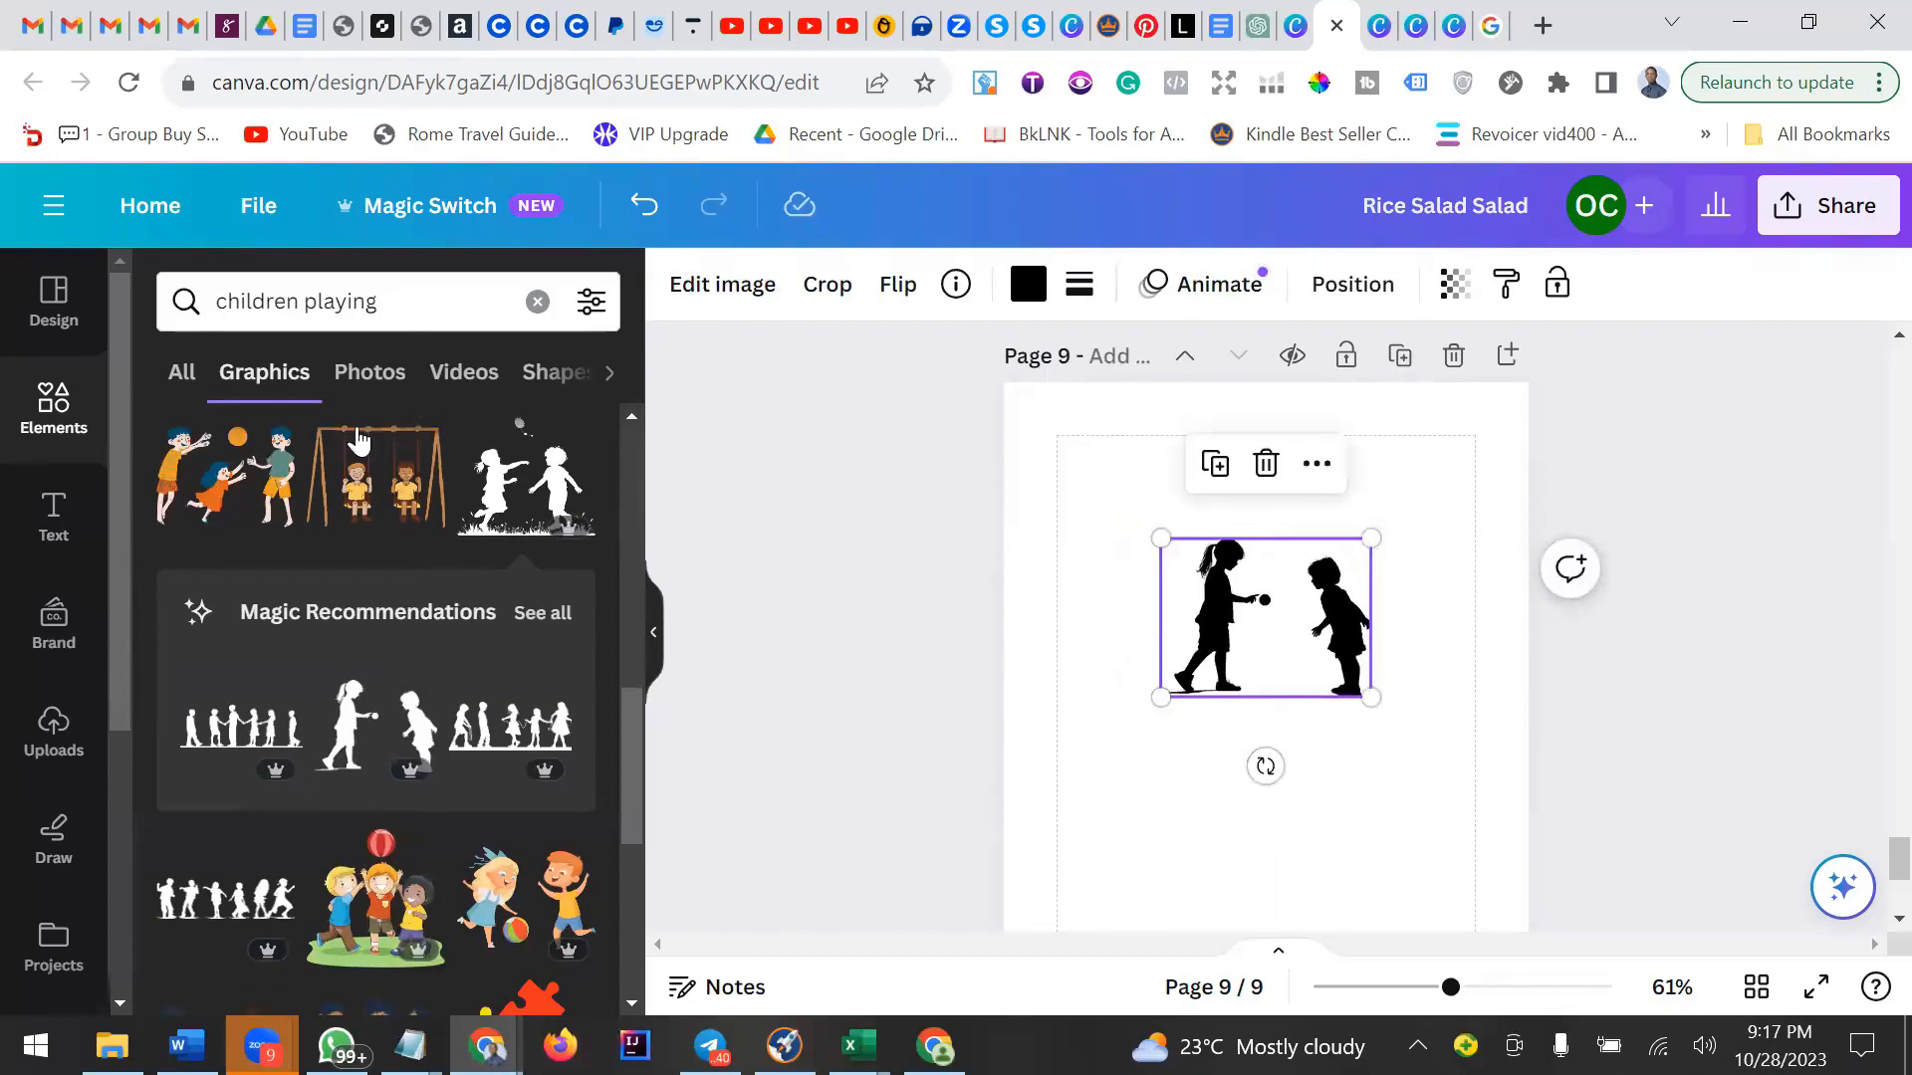
Search the elements library for "soccer field".
{"action": "double_click", "coordinate": [428, 312]}
{"action": "key", "text": "ctrl+a"}
{"action": "type", "text": "f"}
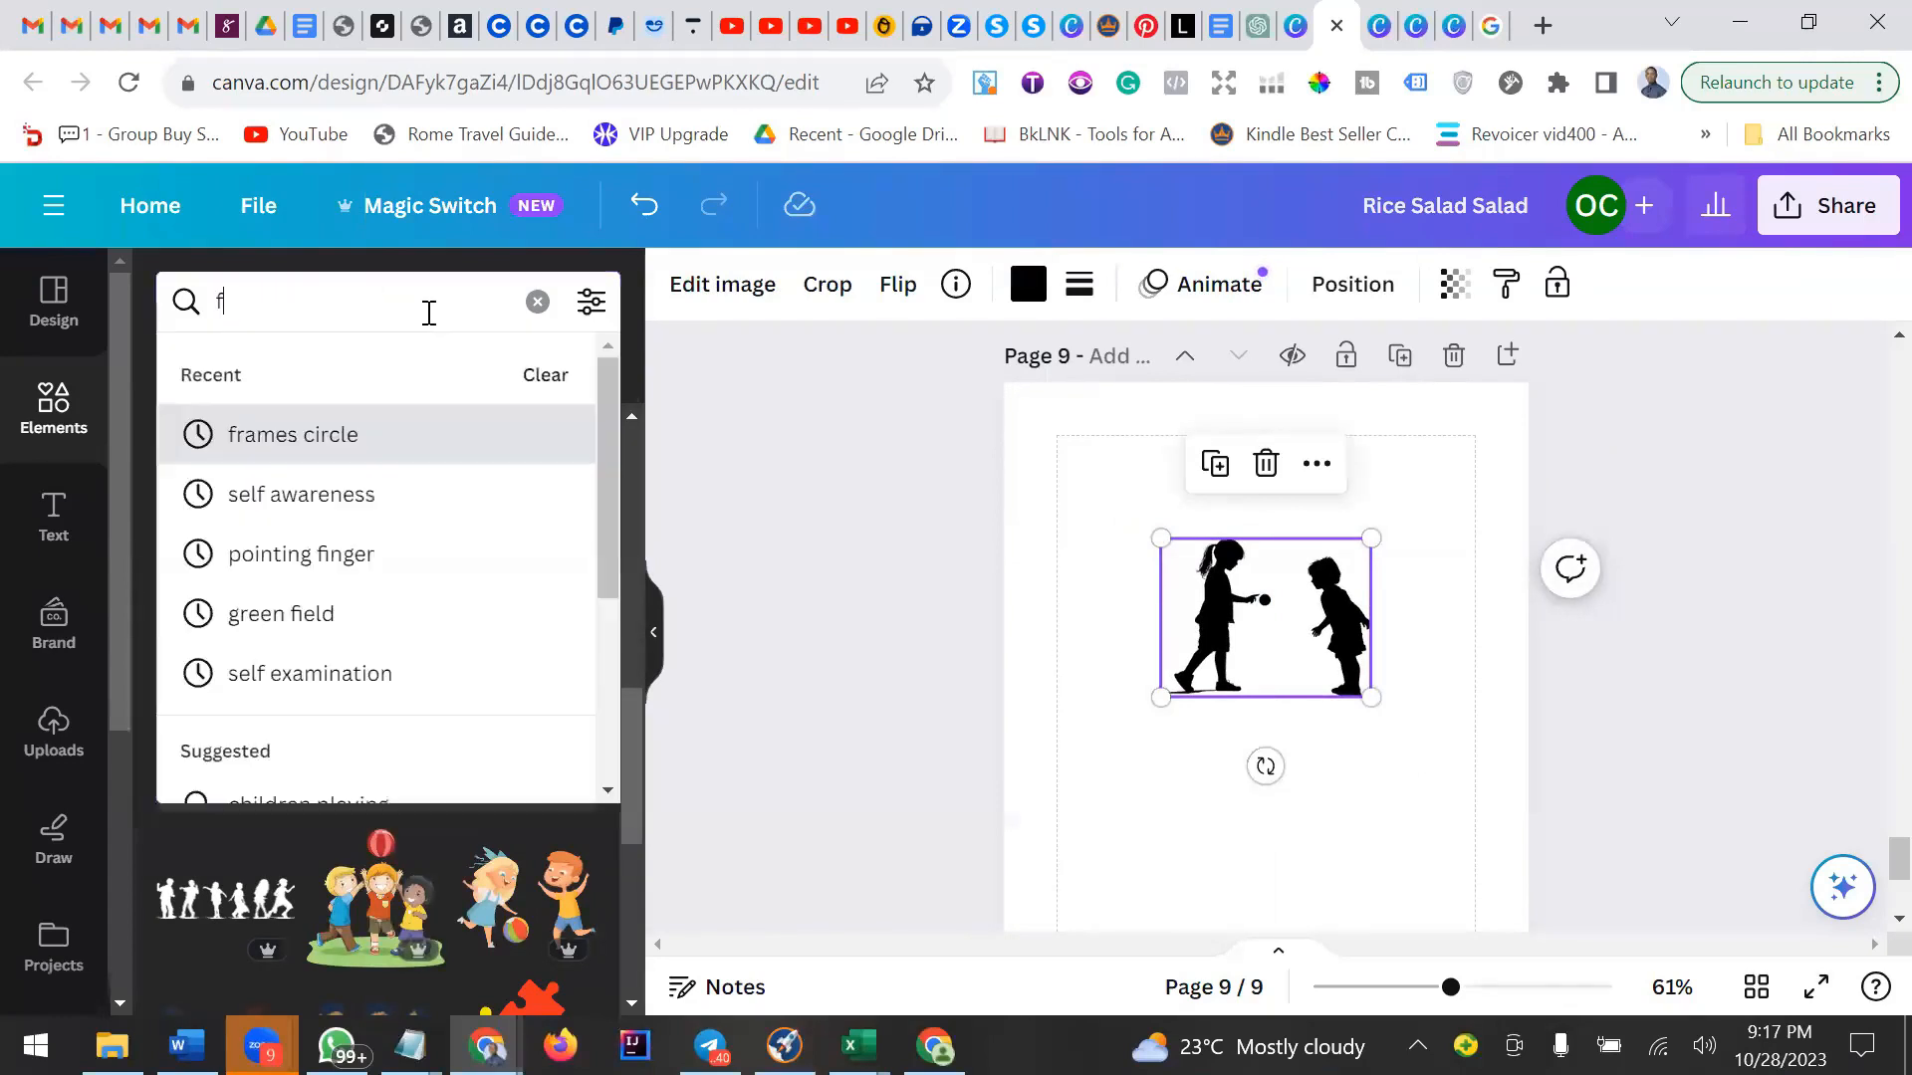
{"action": "type", "text": "iled"}
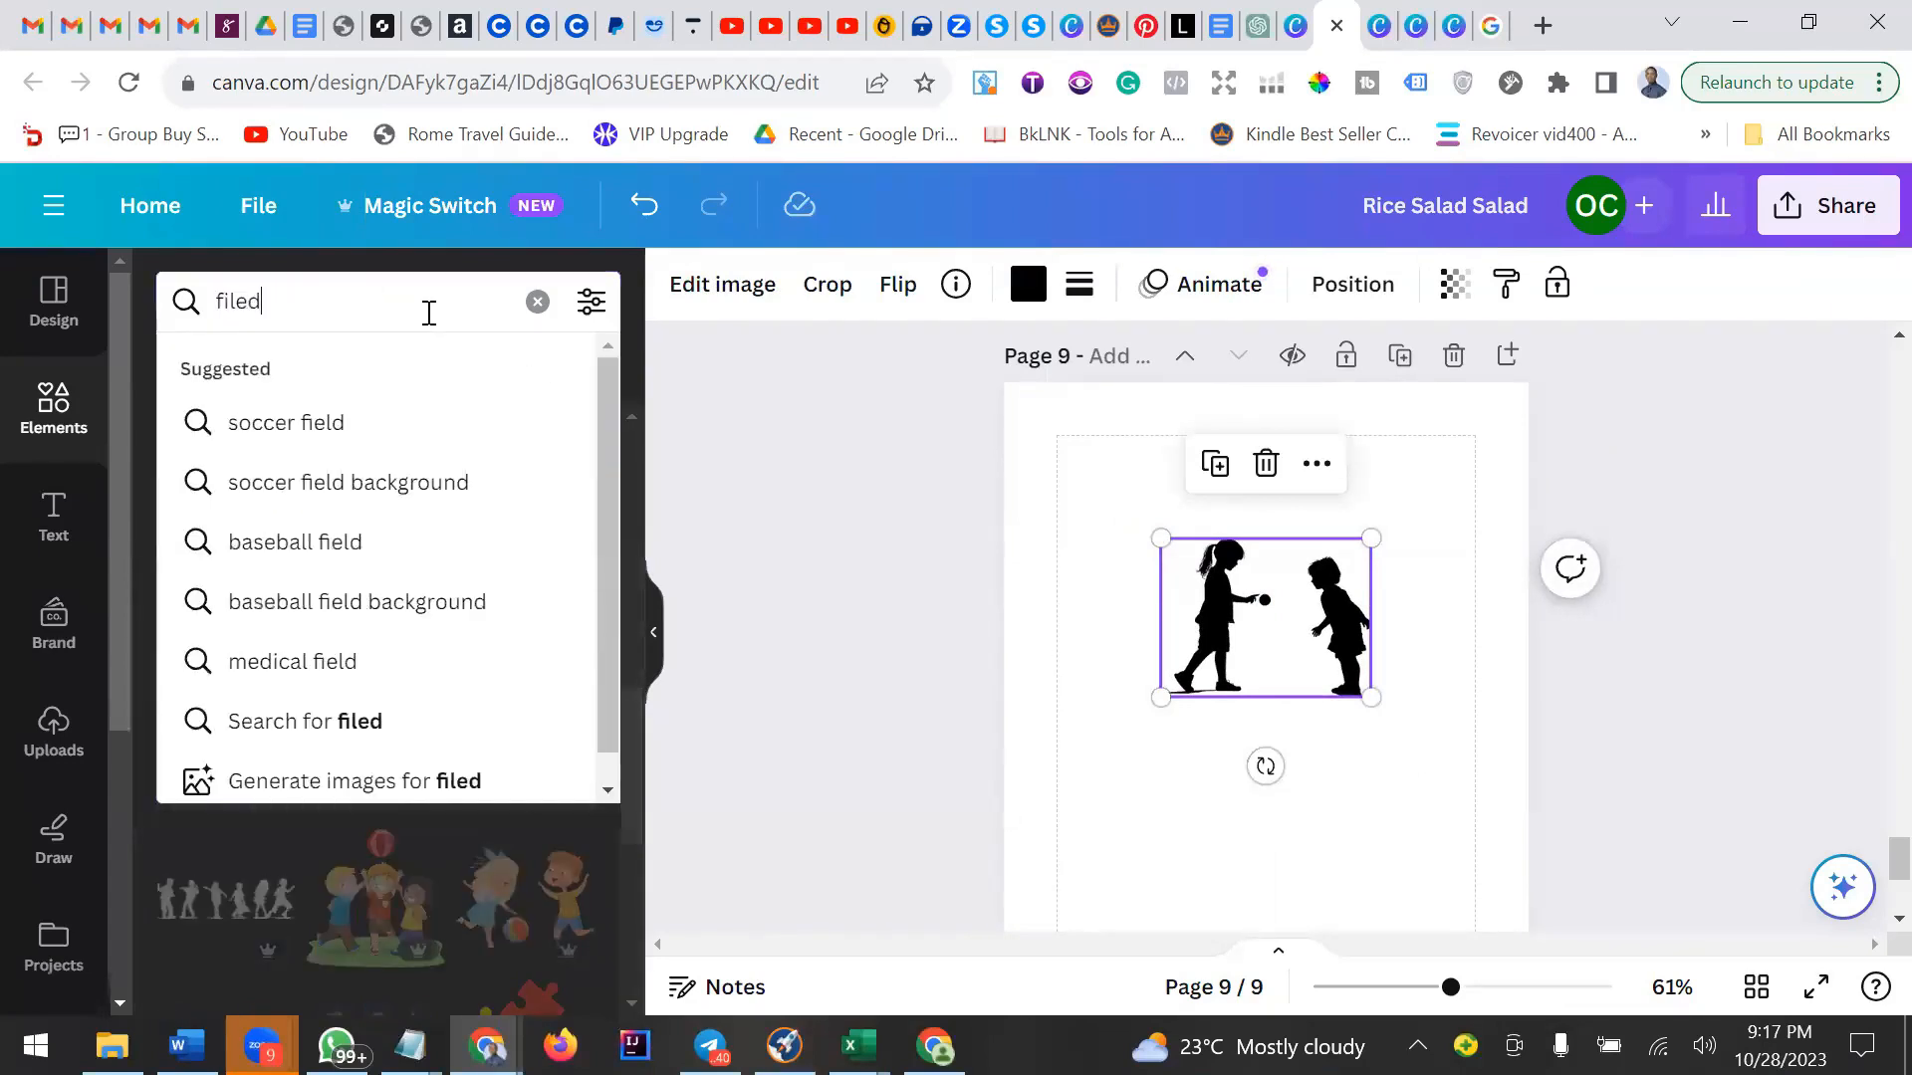
{"action": "left_click", "coordinate": [320, 423]}
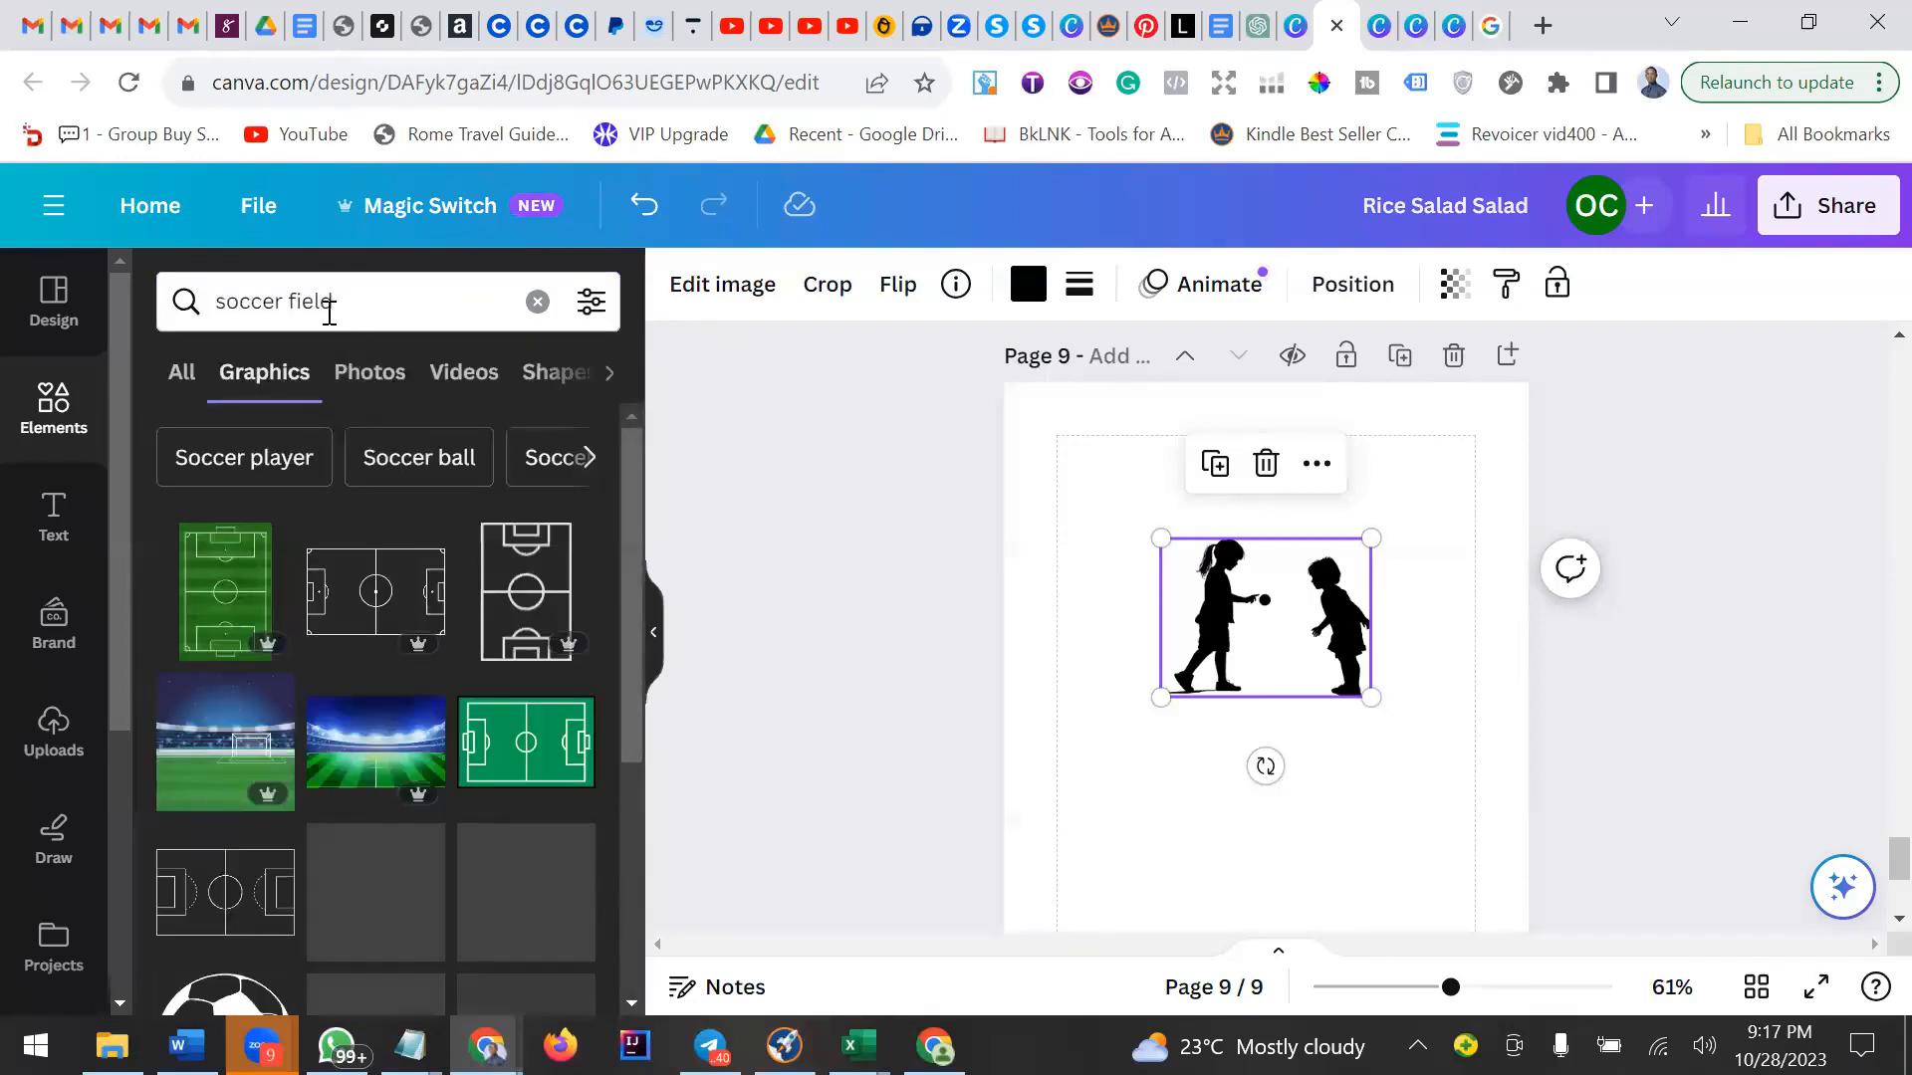
Search the elements library for "green field" and browse the graphics results.
{"action": "triple_click", "coordinate": [300, 300]}
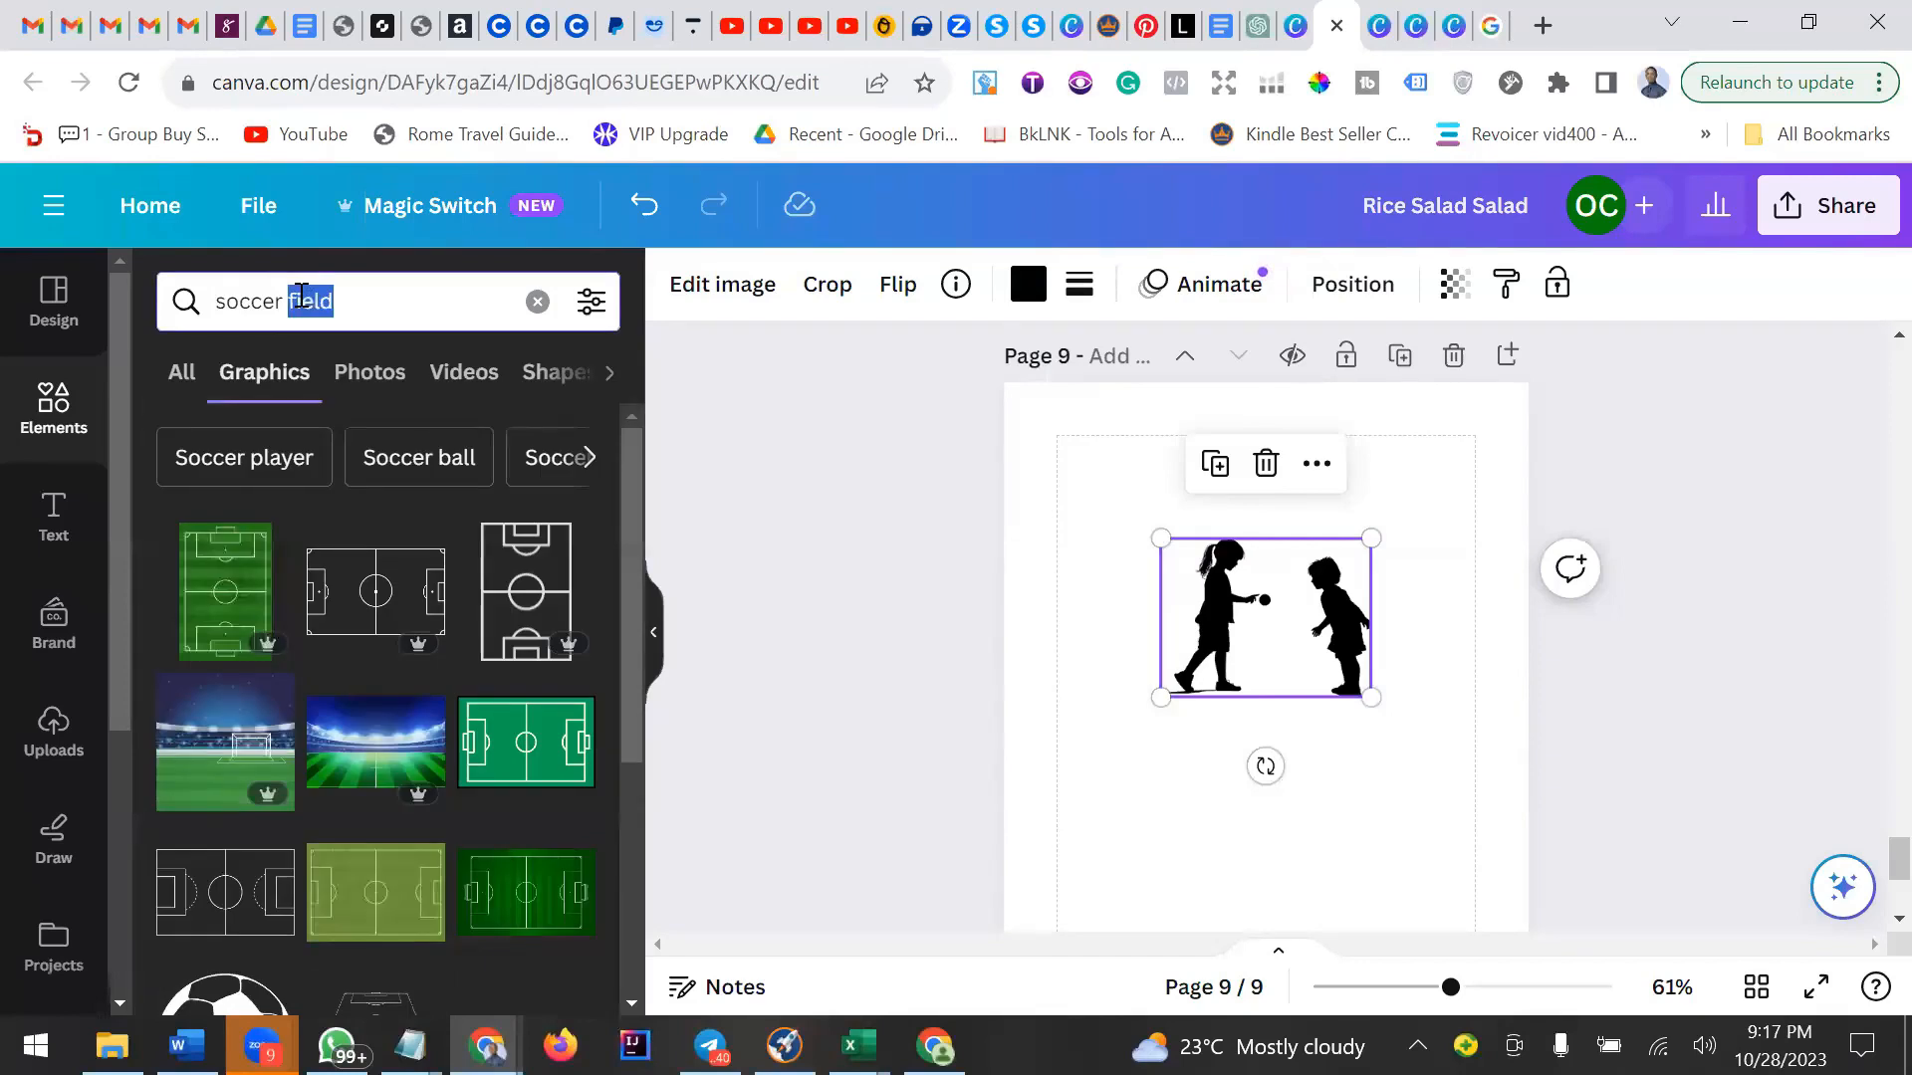
{"action": "type", "text": "grr"}
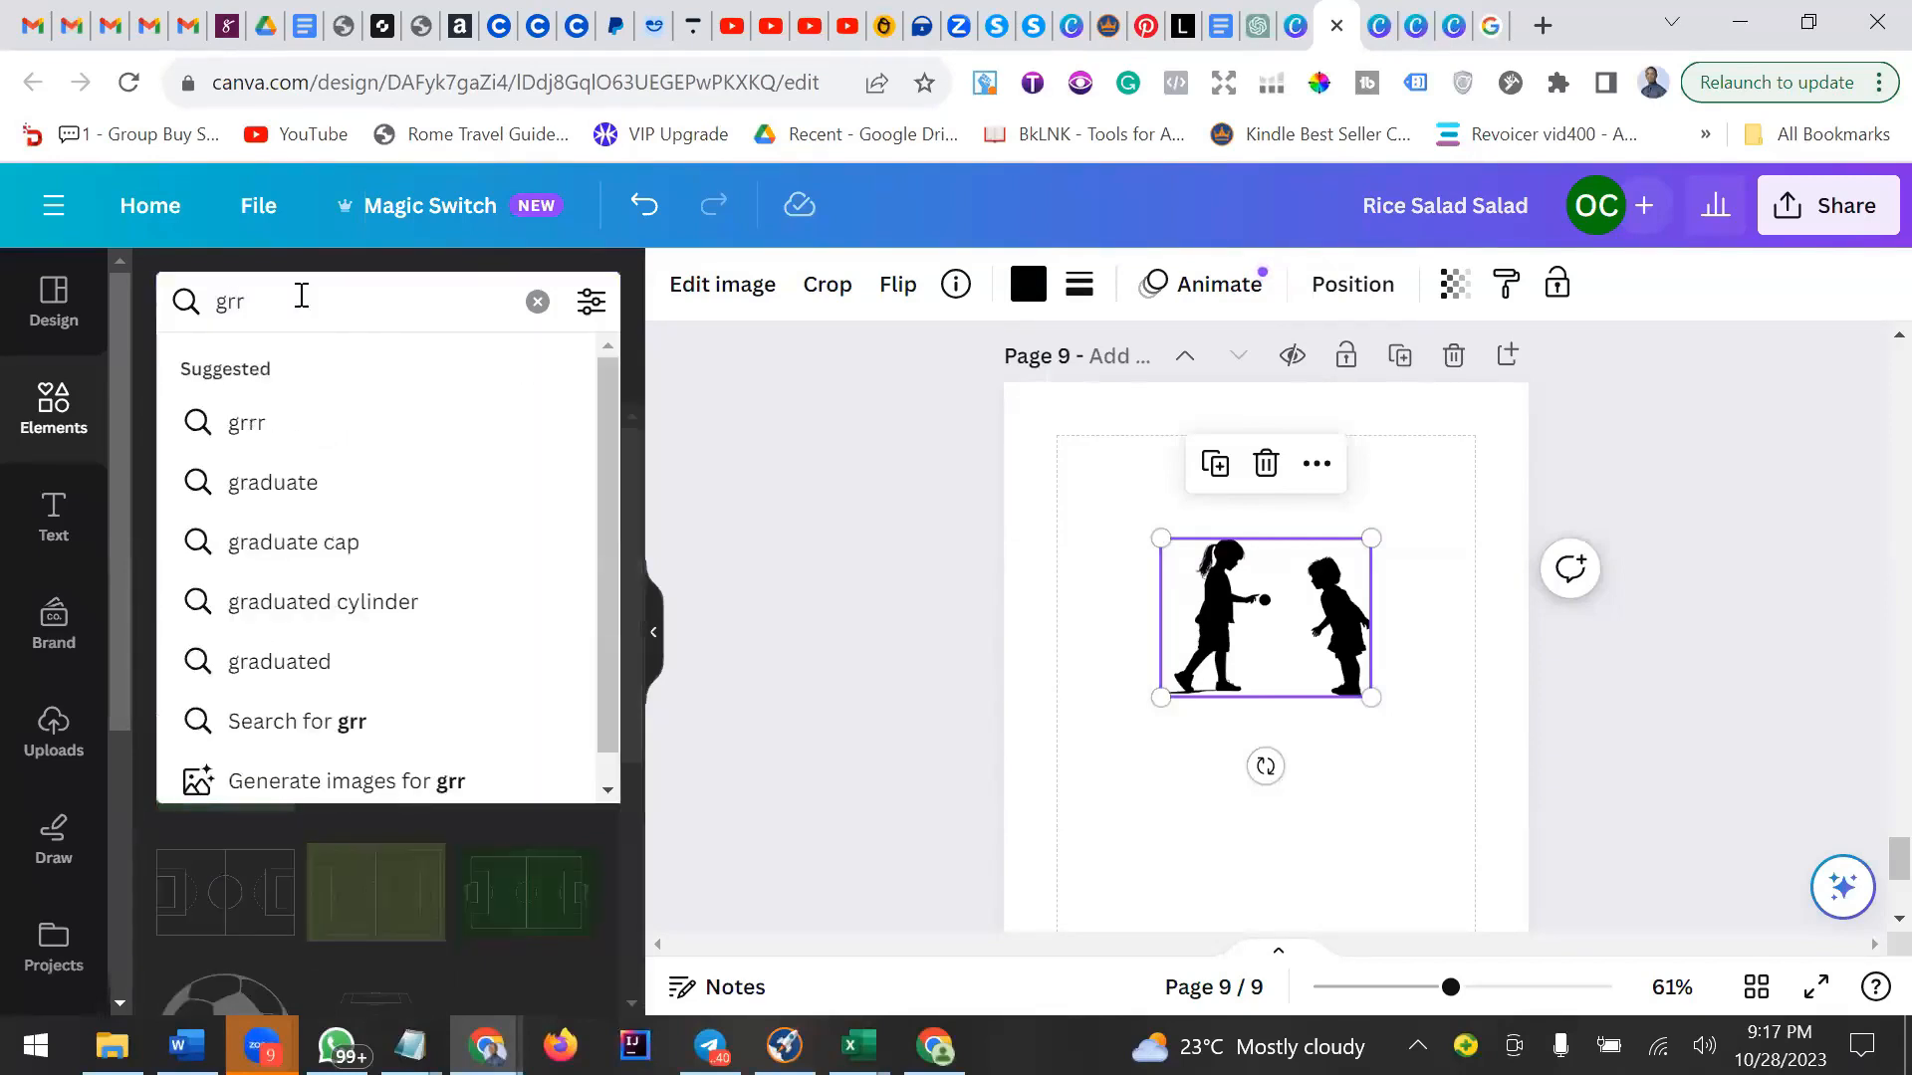
{"action": "key", "text": "BackSpace"}
{"action": "type", "text": "een "}
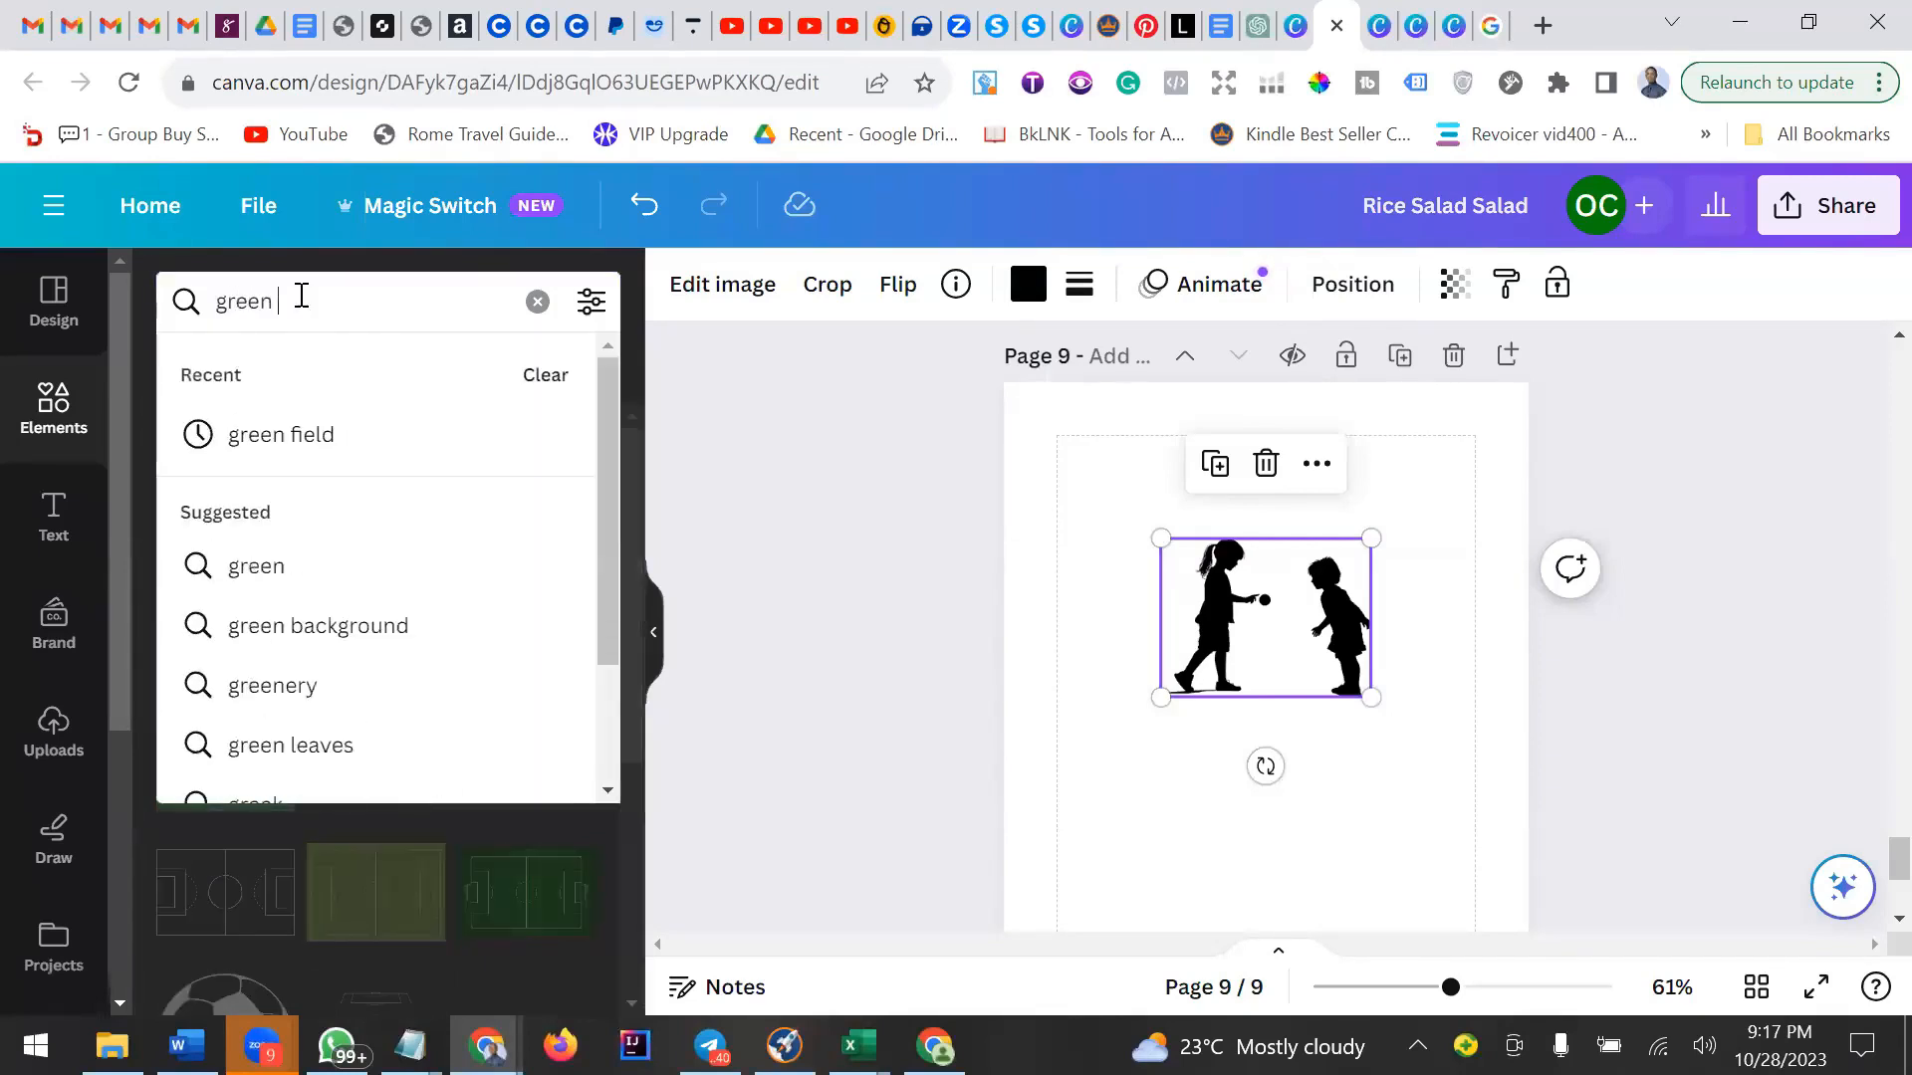
{"action": "type", "text": "fie"}
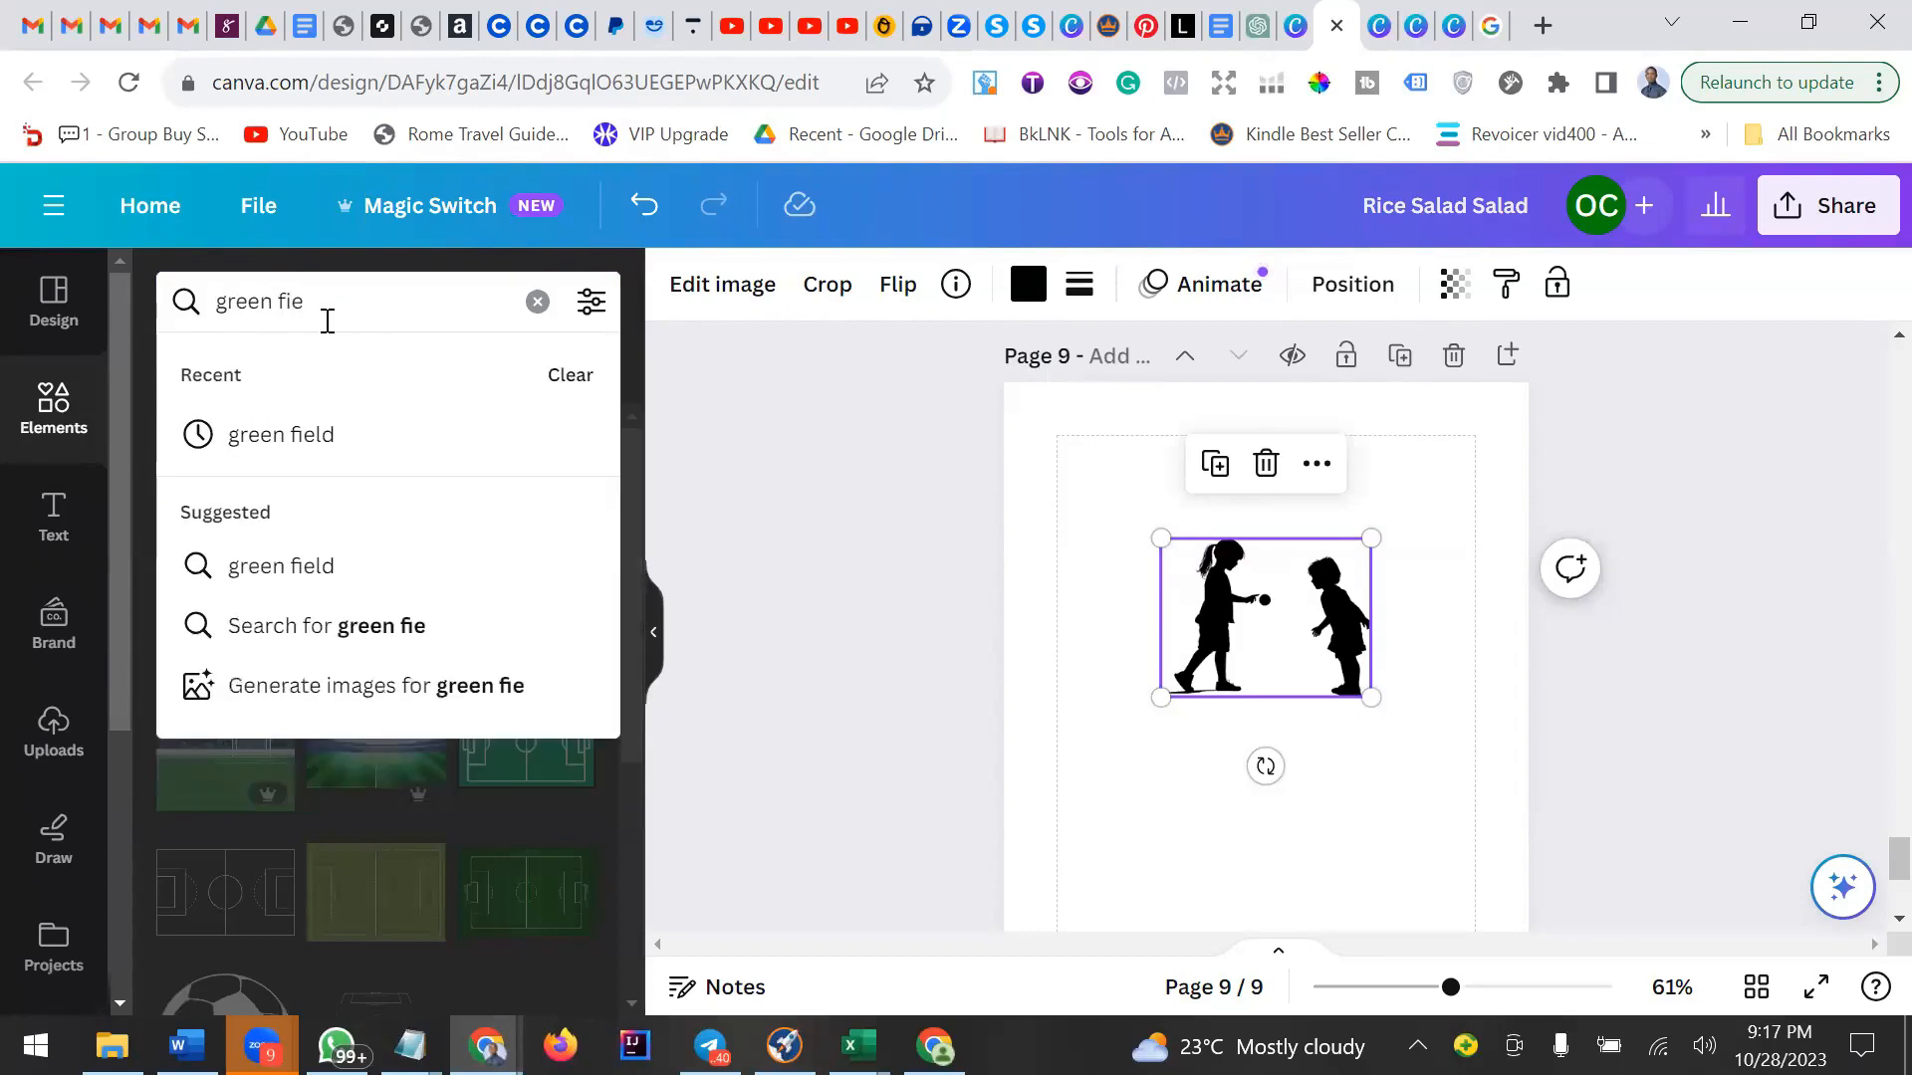
{"action": "left_click", "coordinate": [310, 438]}
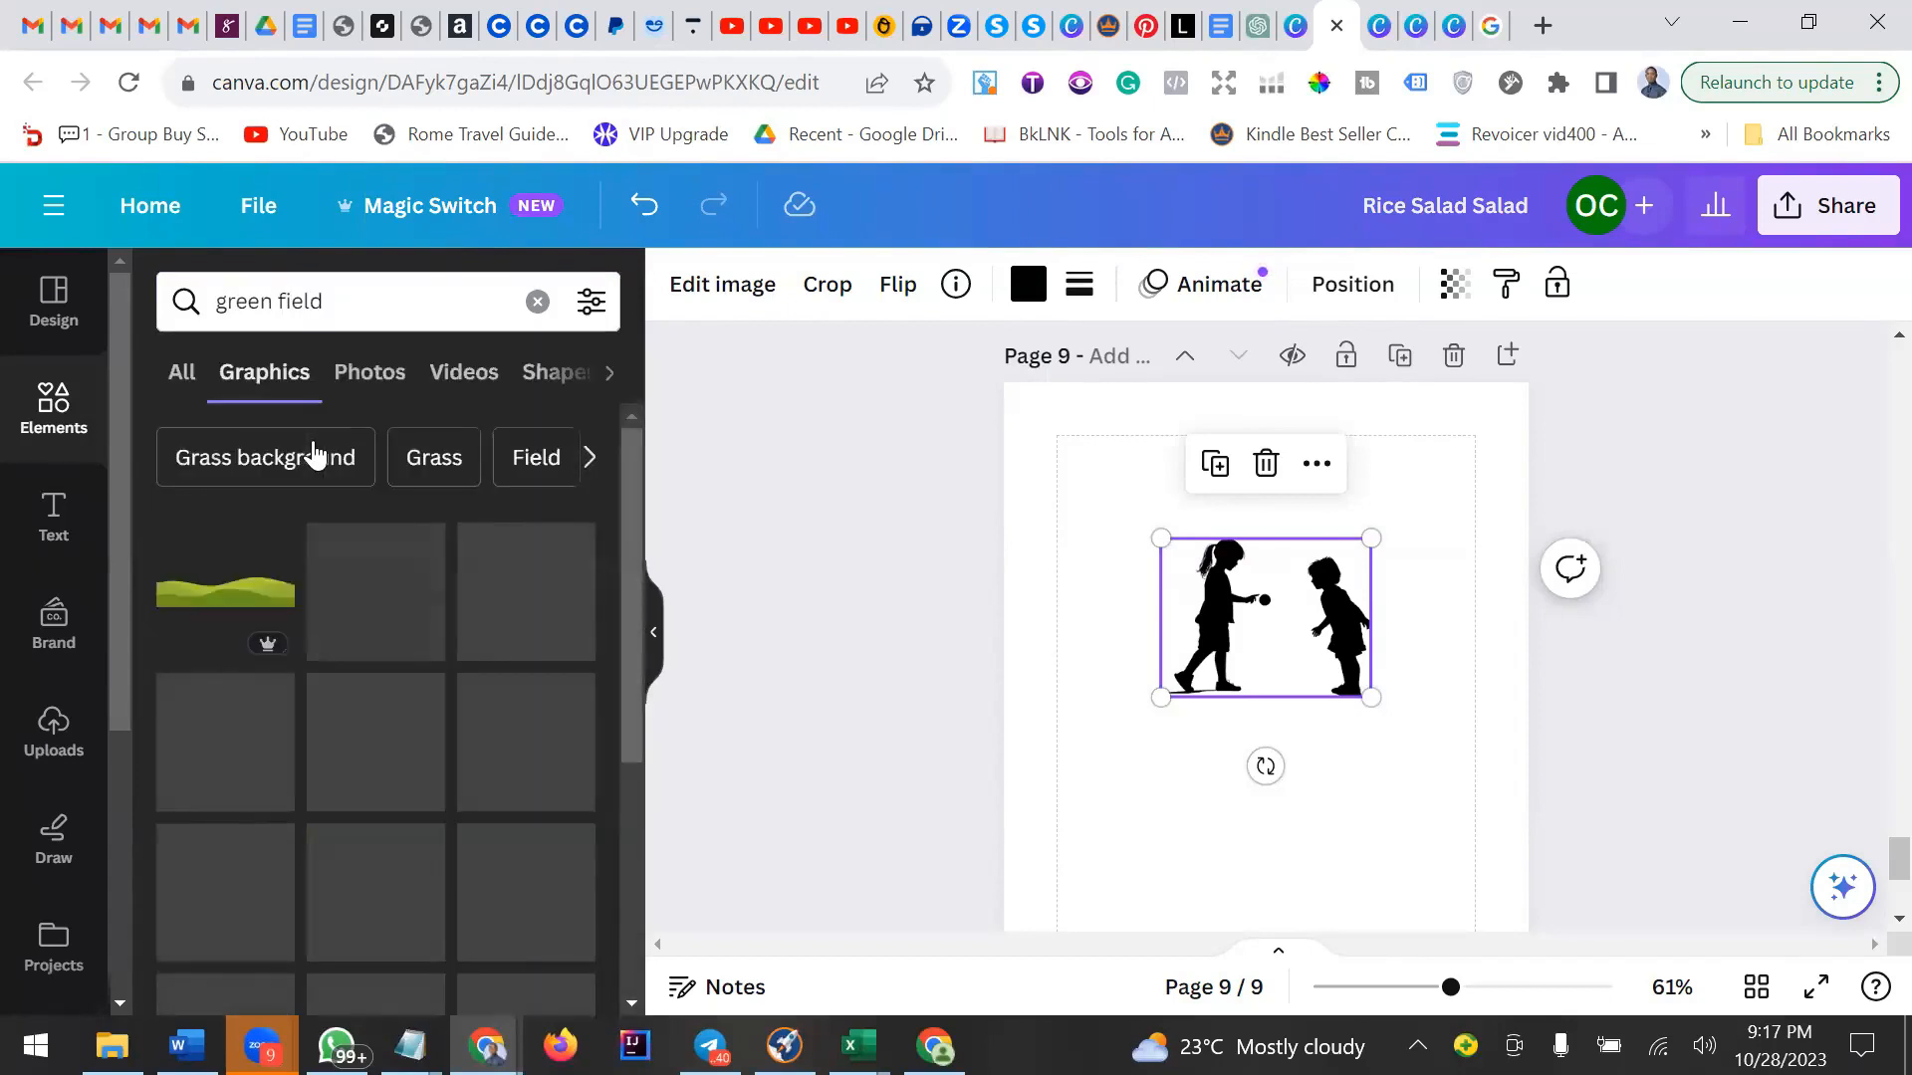
{"action": "scroll", "coordinate": [373, 619], "scroll_direction": "down", "scroll_amount": 1}
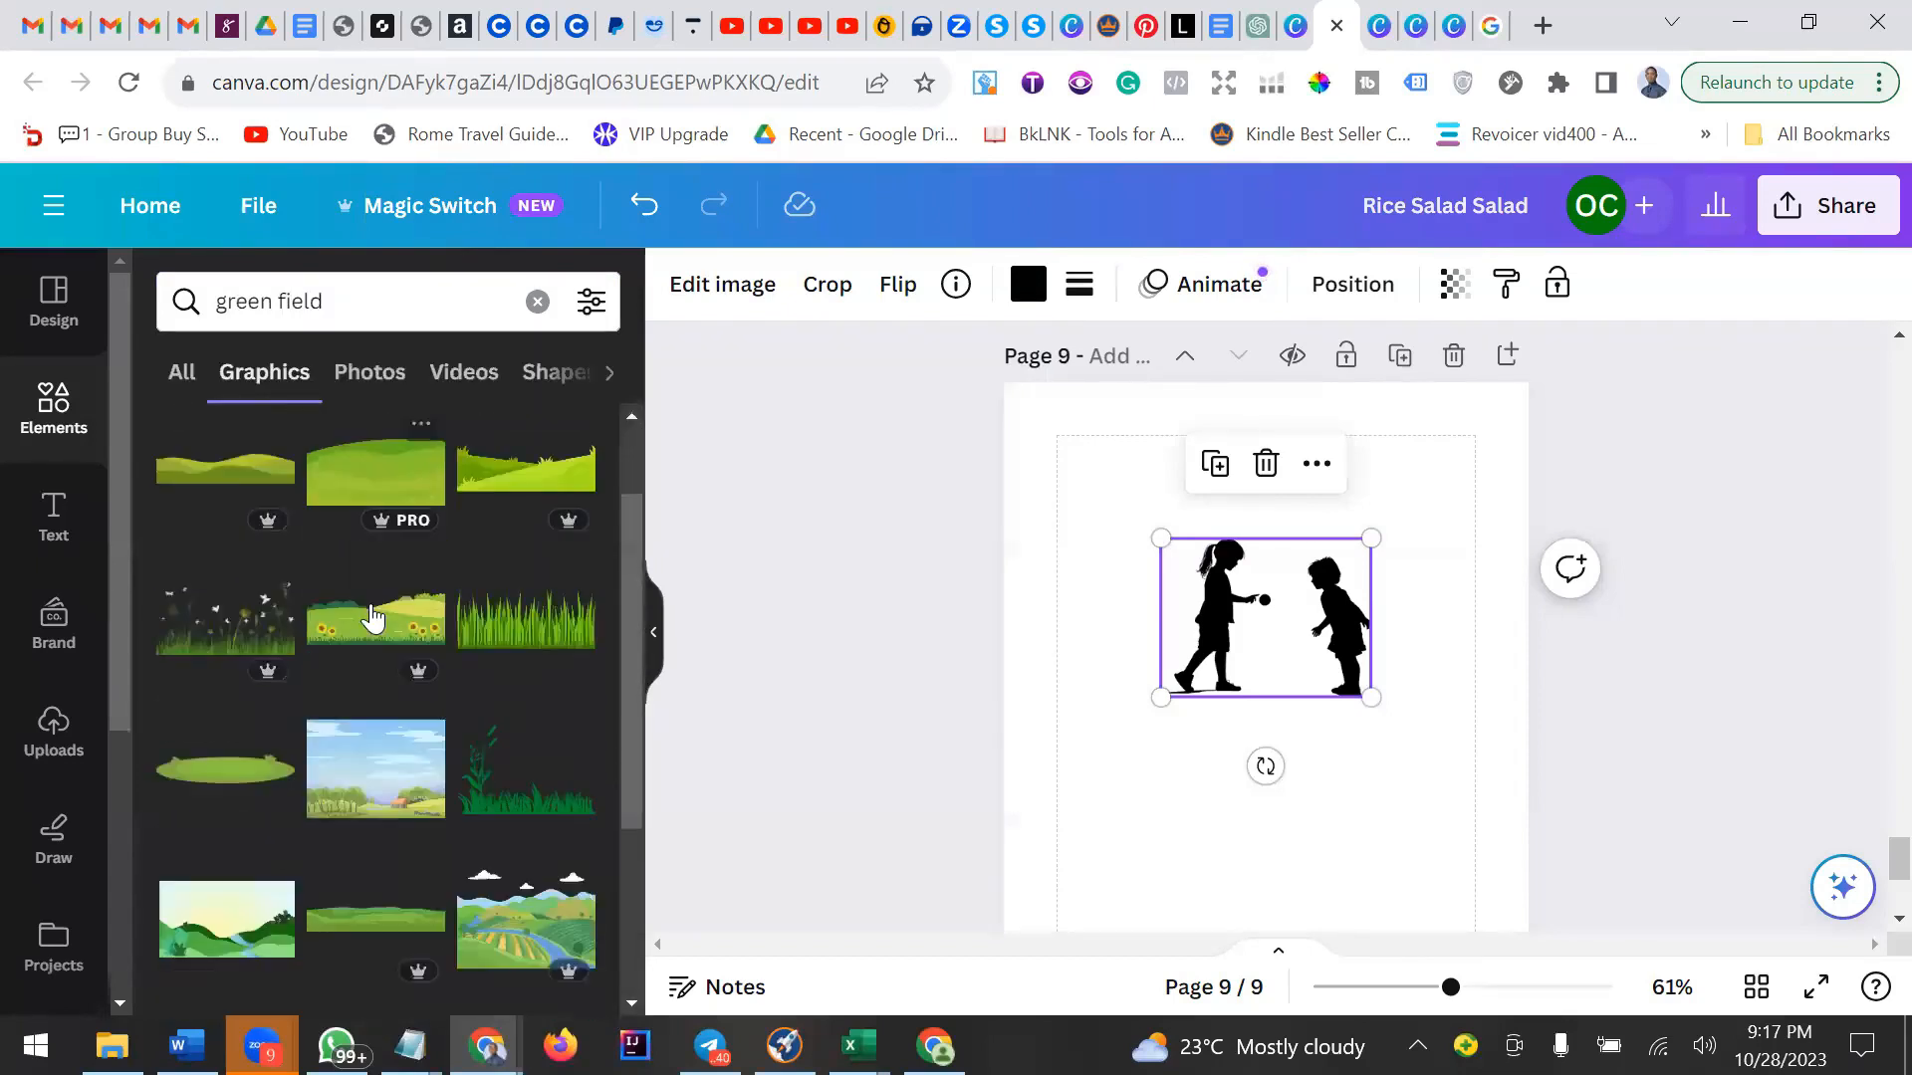
{"action": "scroll", "coordinate": [373, 619], "scroll_direction": "down", "scroll_amount": 3}
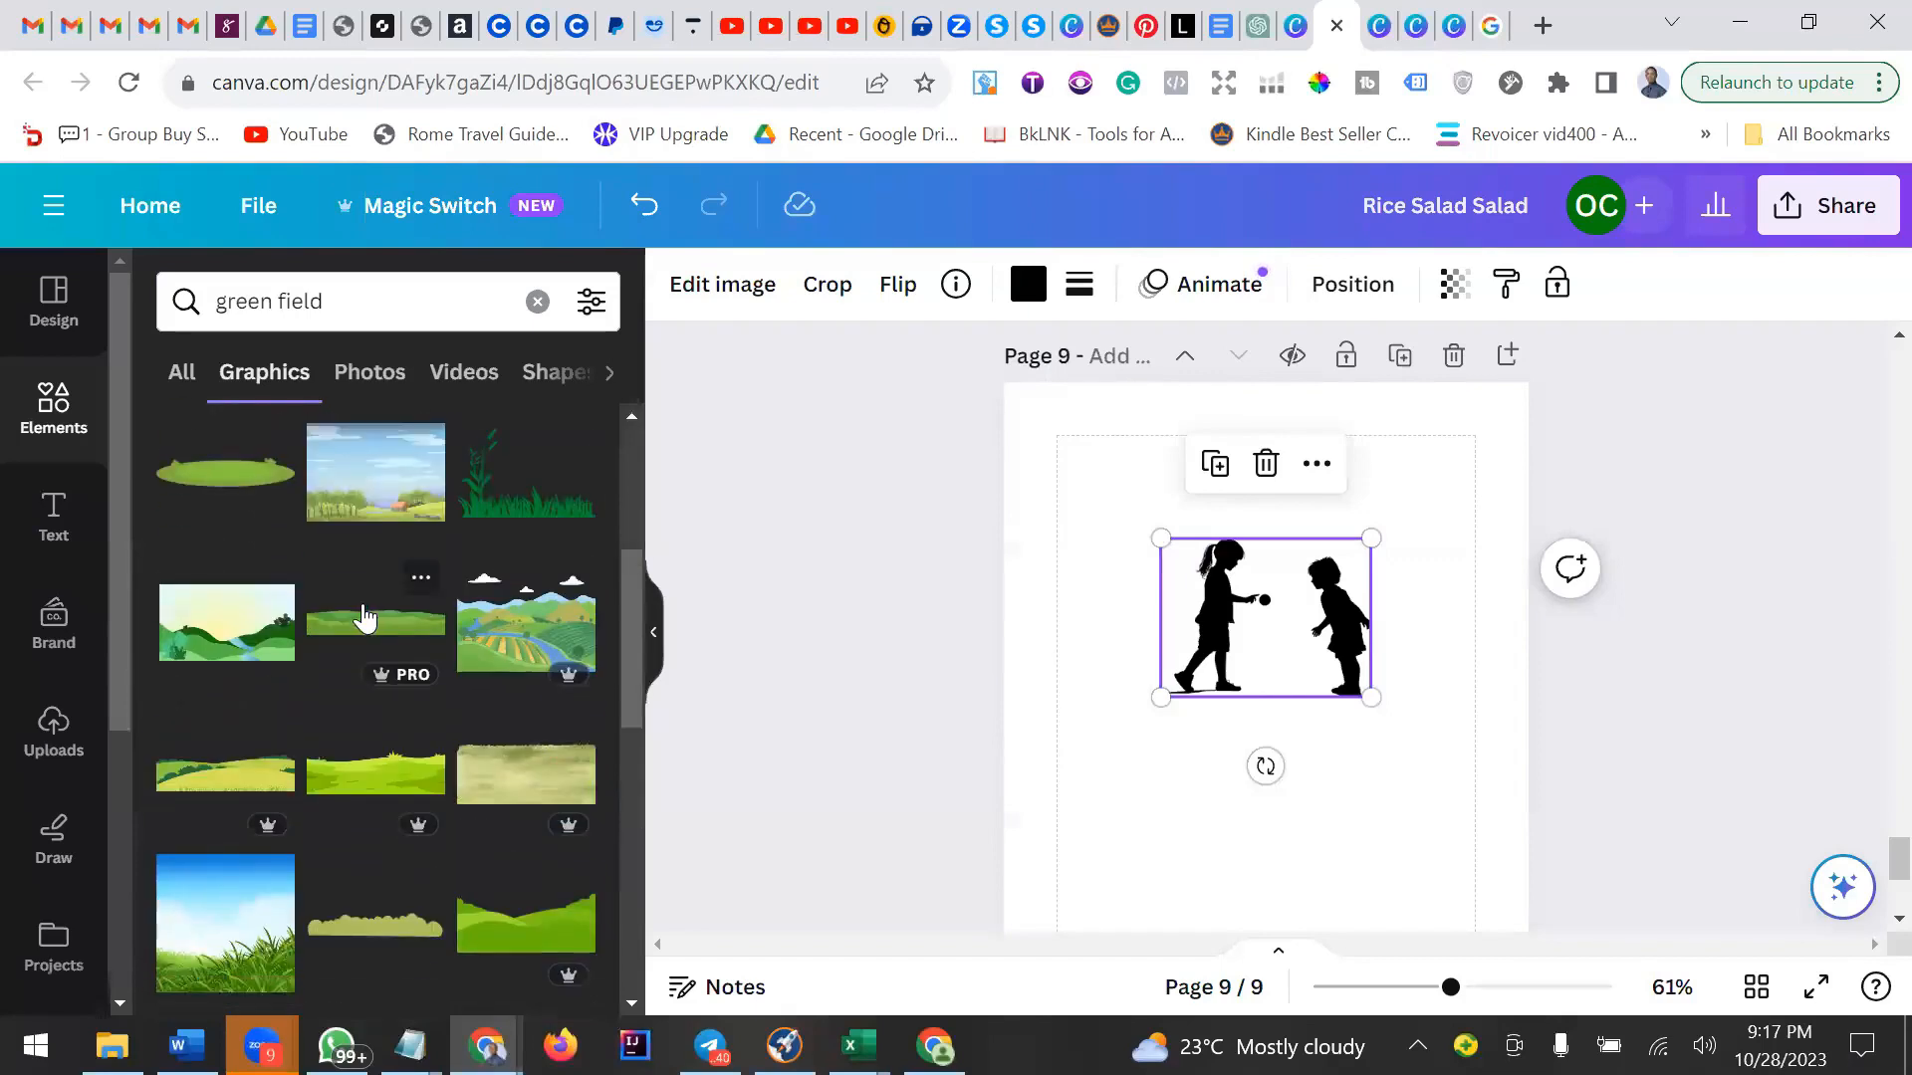
{"action": "scroll", "coordinate": [362, 620], "scroll_direction": "down", "scroll_amount": 2}
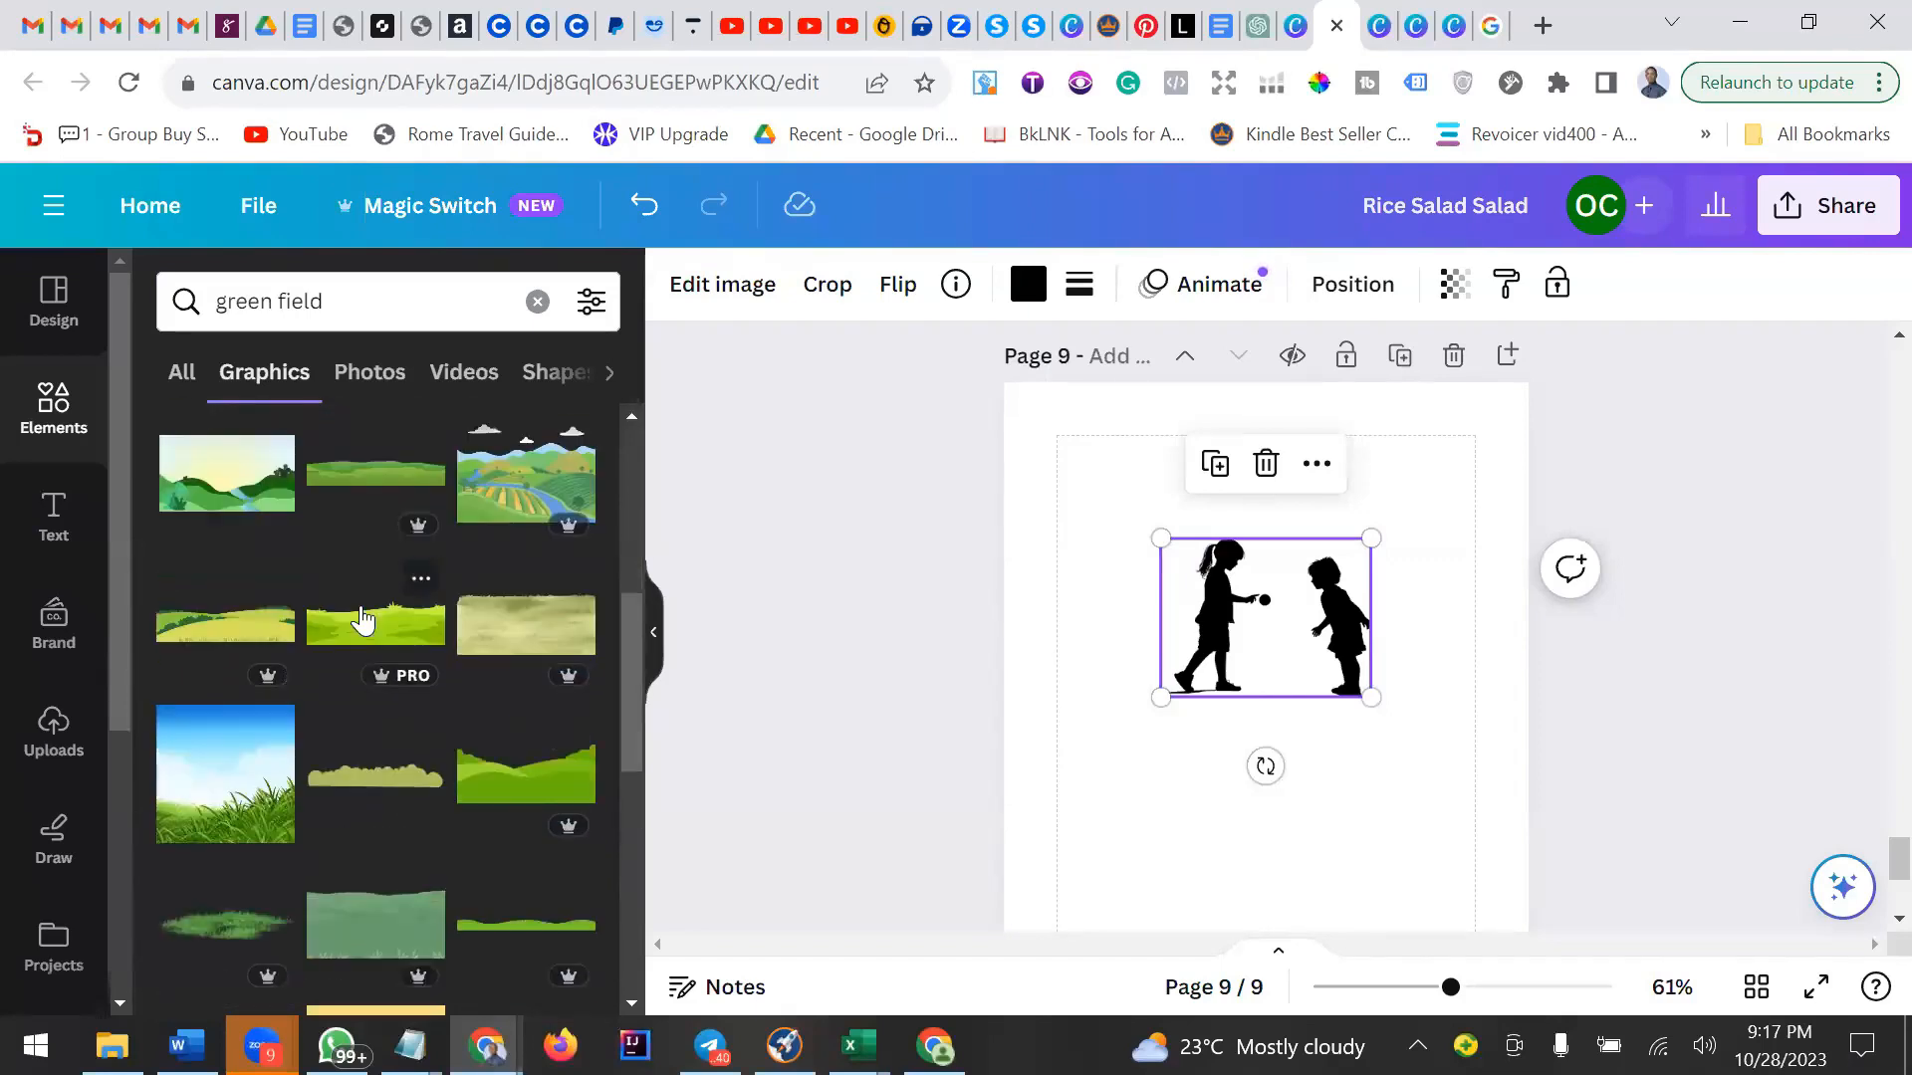
{"action": "scroll", "coordinate": [361, 620], "scroll_direction": "down", "scroll_amount": 2}
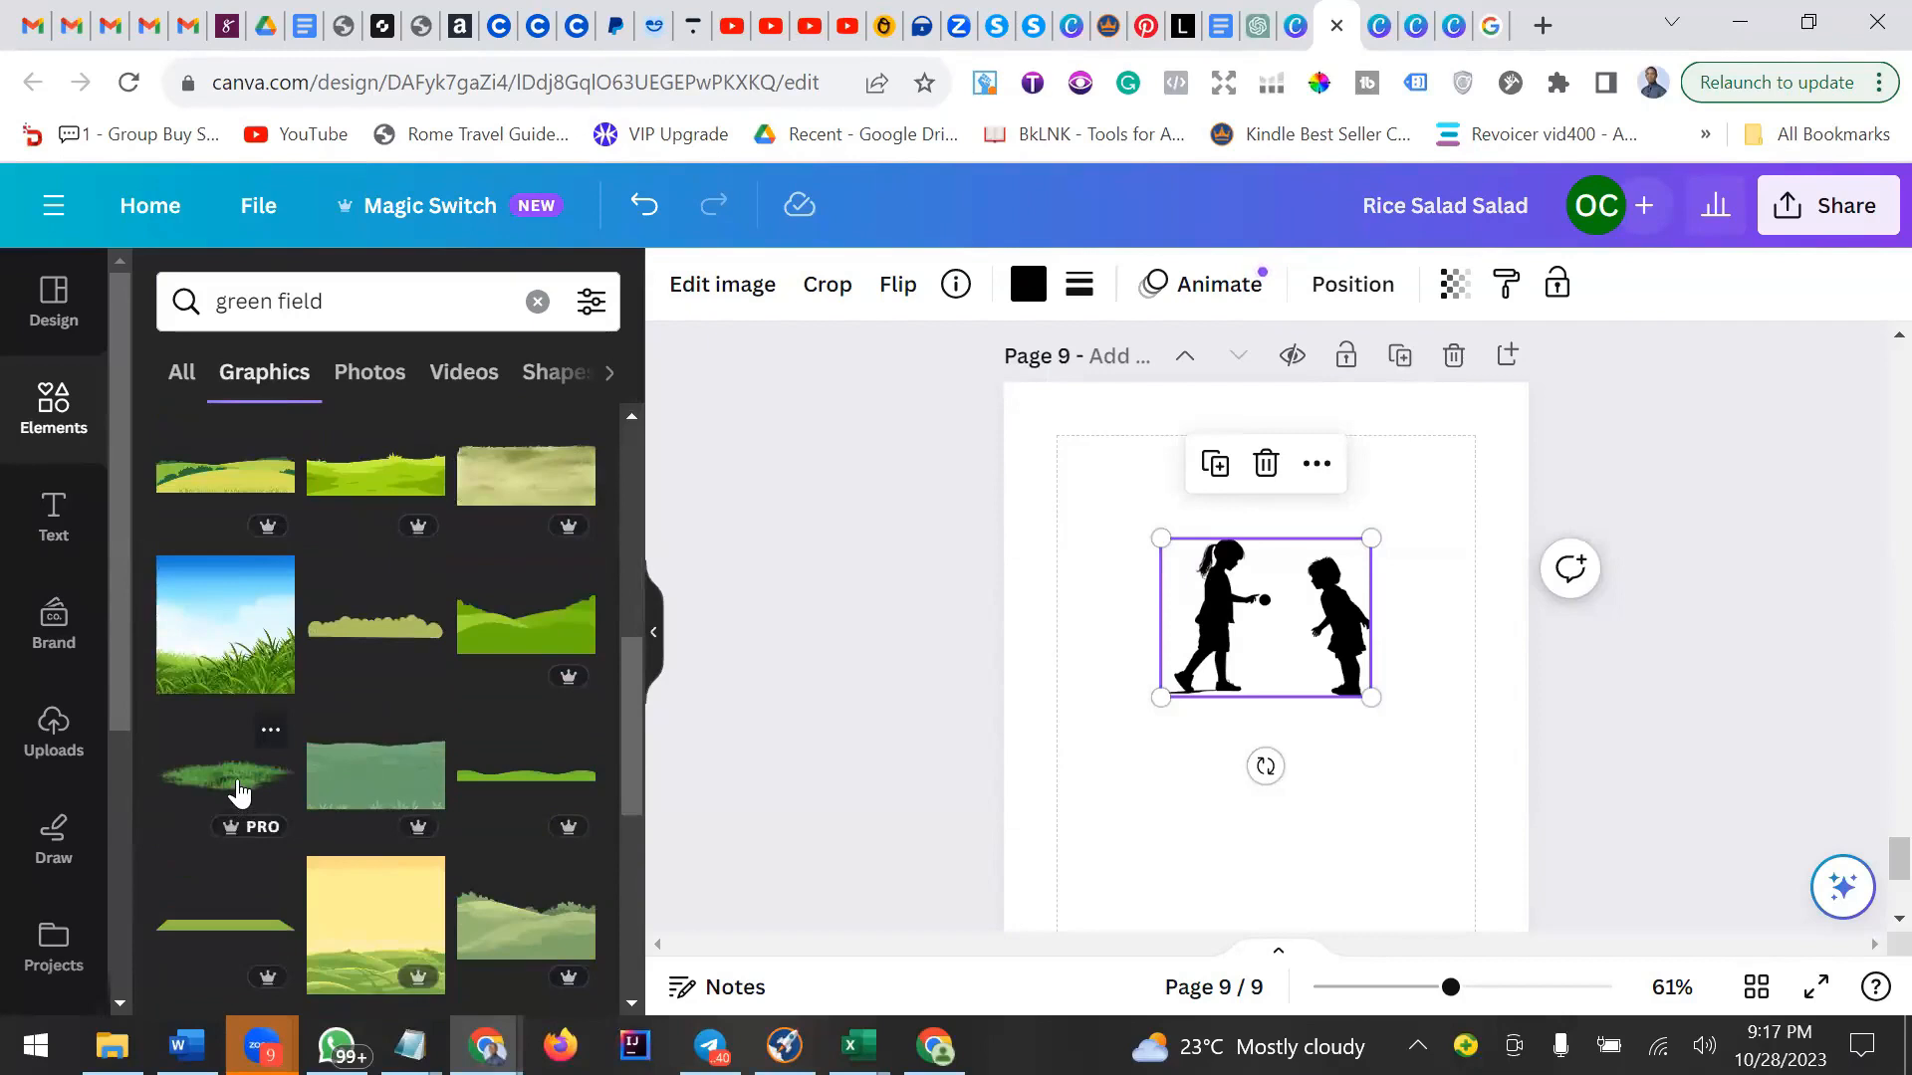
Place a grass graphic beneath the children silhouette and resize it to fit under their feet.
{"action": "left_click_drag", "start_coordinate": [243, 785], "coordinate": [1066, 804]}
{"action": "left_click_drag", "start_coordinate": [1290, 805], "coordinate": [1319, 740]}
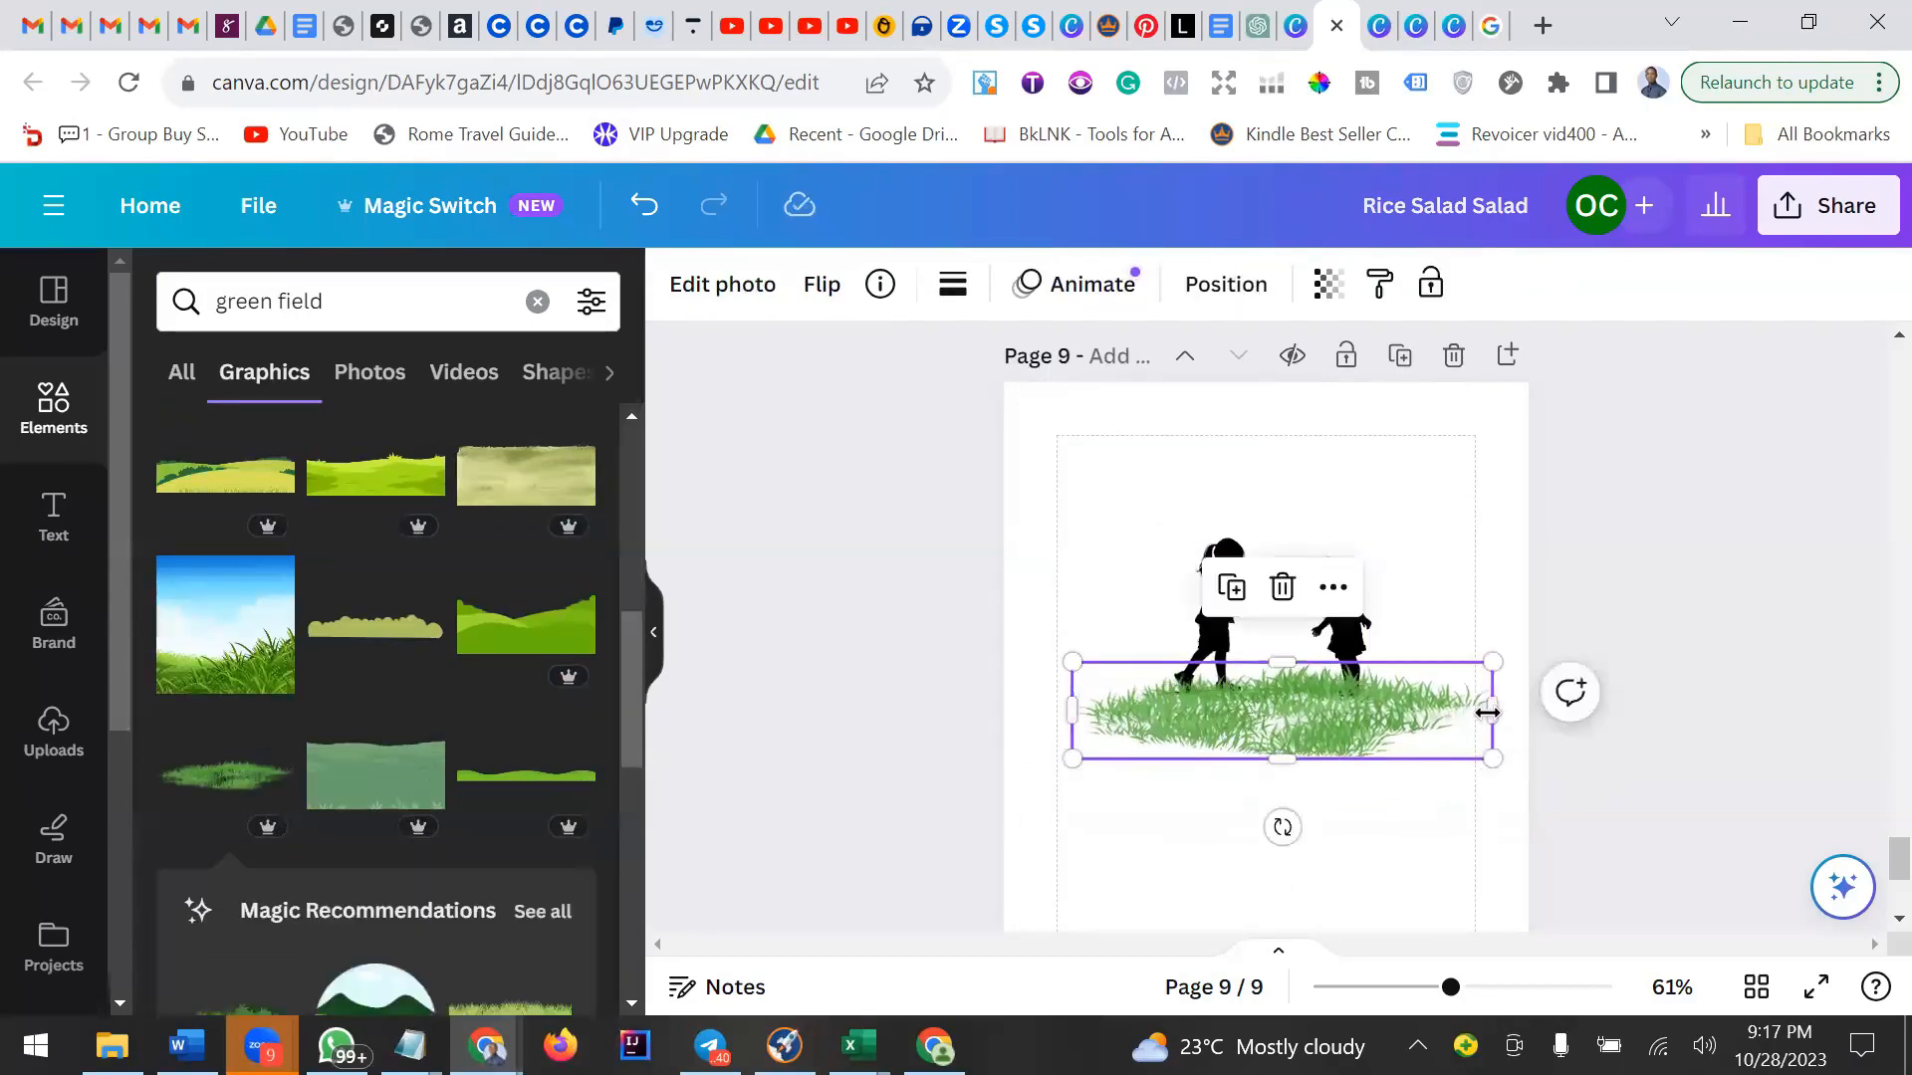
{"action": "mouse_move", "coordinate": [1449, 710]}
{"action": "left_mouse_down"}
{"action": "mouse_move", "coordinate": [1408, 710]}
{"action": "mouse_move", "coordinate": [1442, 710]}
{"action": "left_mouse_up"}
{"action": "left_click_drag", "start_coordinate": [1072, 661], "coordinate": [1121, 675]}
{"action": "left_click_drag", "start_coordinate": [1281, 759], "coordinate": [1332, 705]}
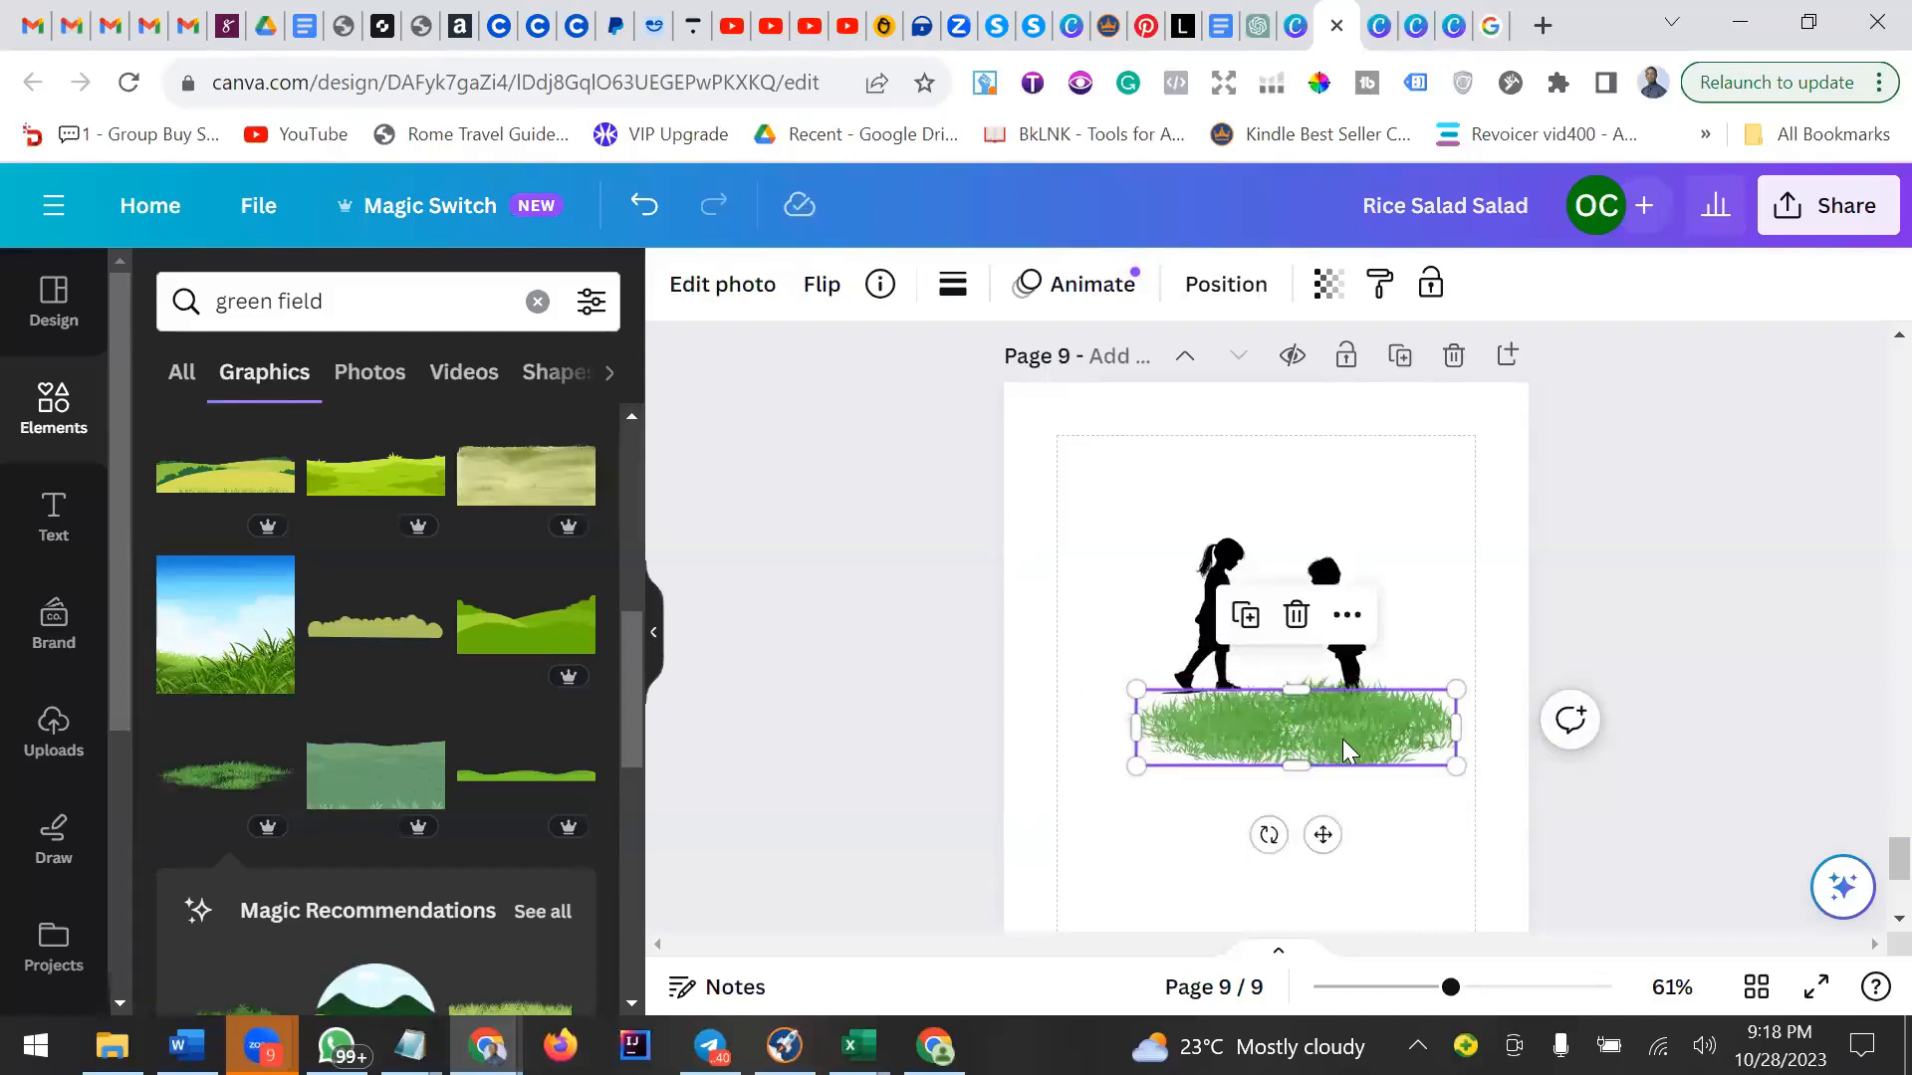
Apply the Classic mono filter to the grass graphic.
{"action": "left_click", "coordinate": [1296, 616]}
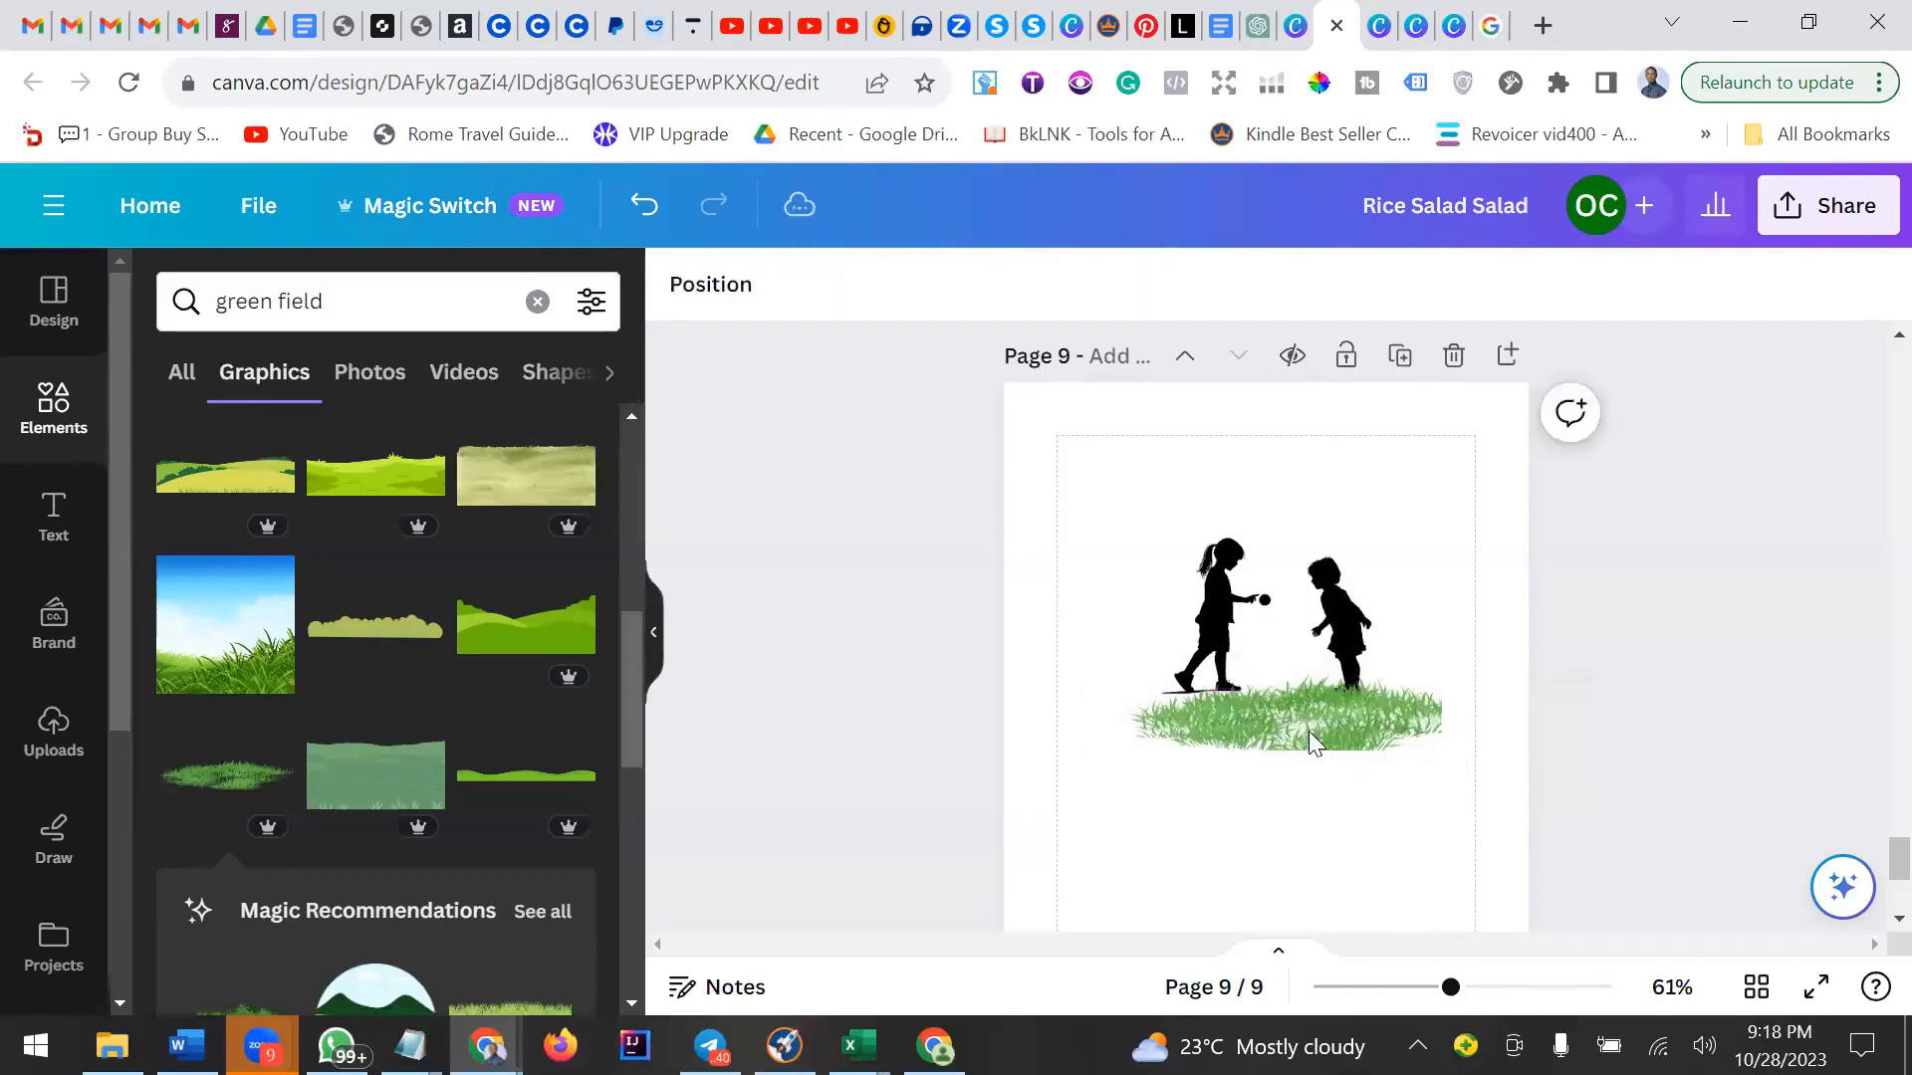
{"action": "left_click", "coordinate": [1286, 699]}
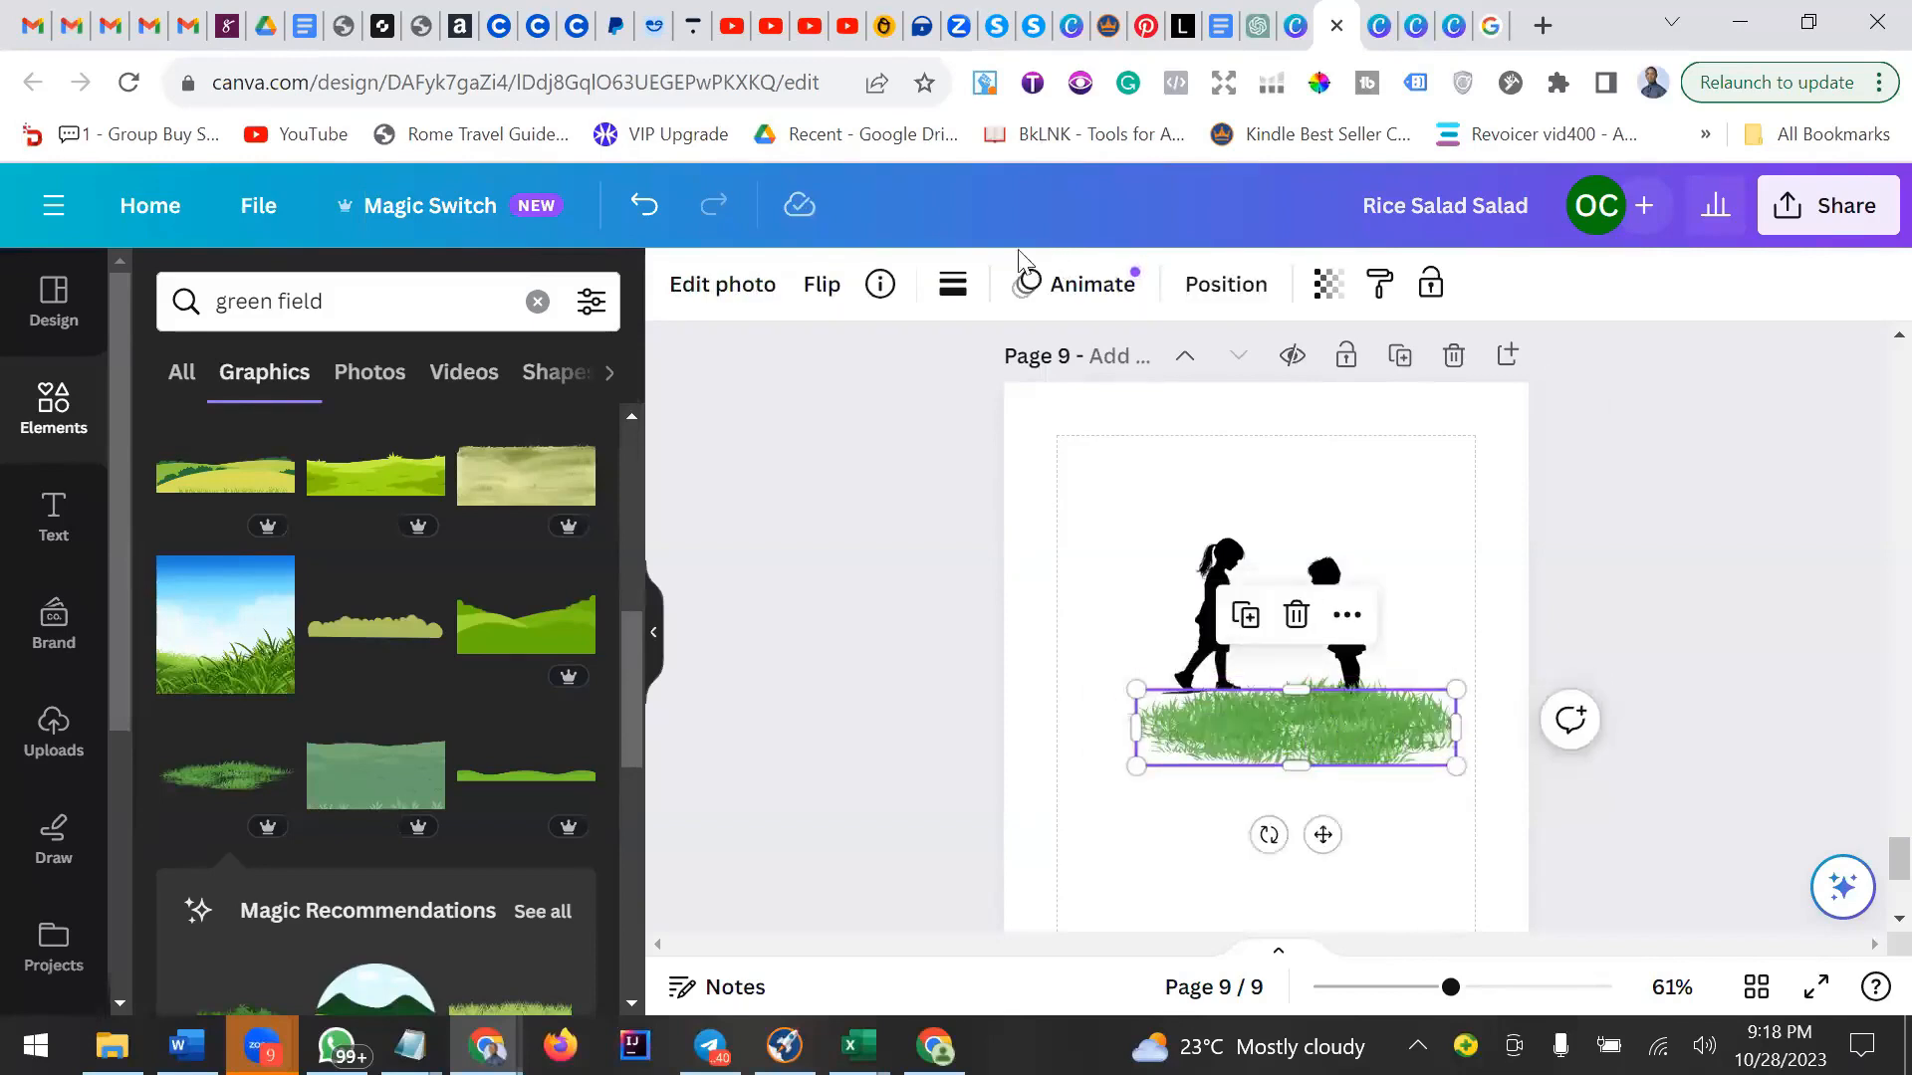
{"action": "left_click", "coordinate": [739, 286]}
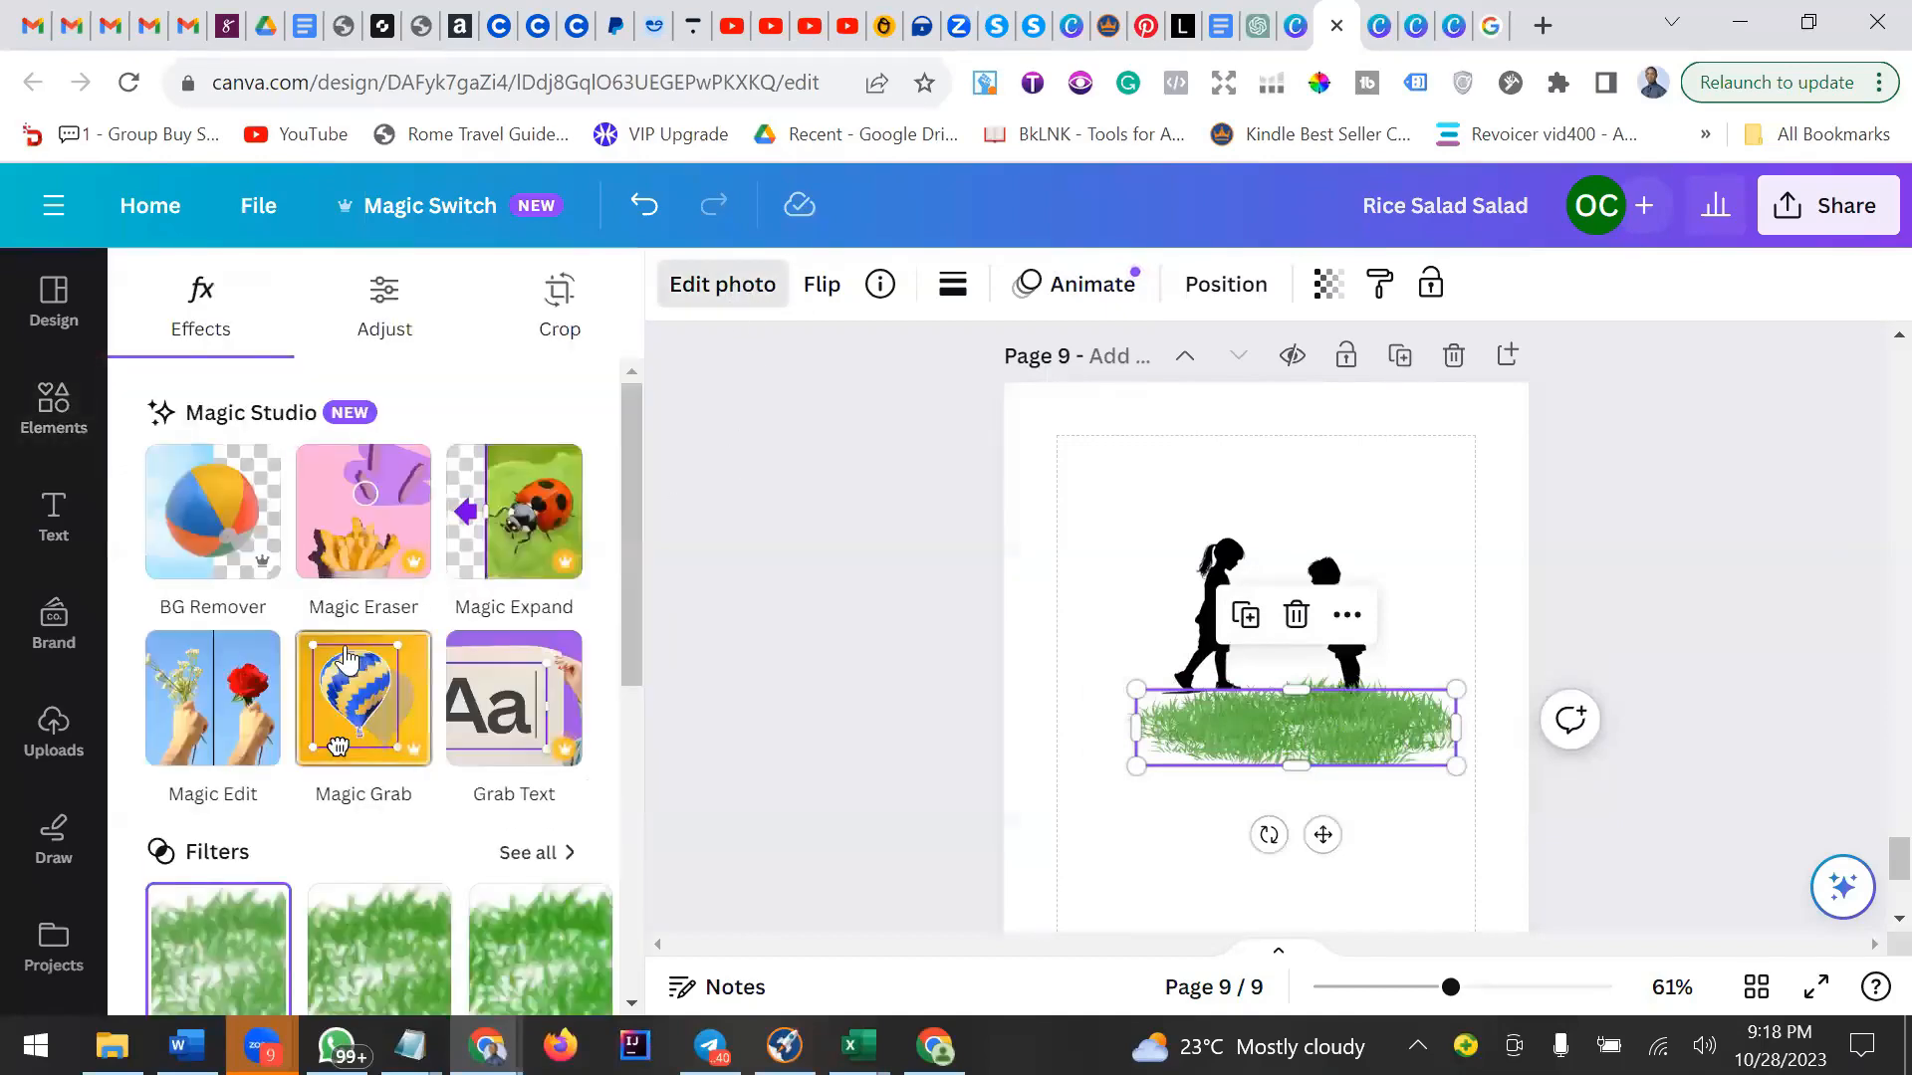
{"action": "scroll", "coordinate": [338, 662], "scroll_direction": "down", "scroll_amount": 6}
{"action": "scroll", "coordinate": [328, 665], "scroll_direction": "up", "scroll_amount": 6}
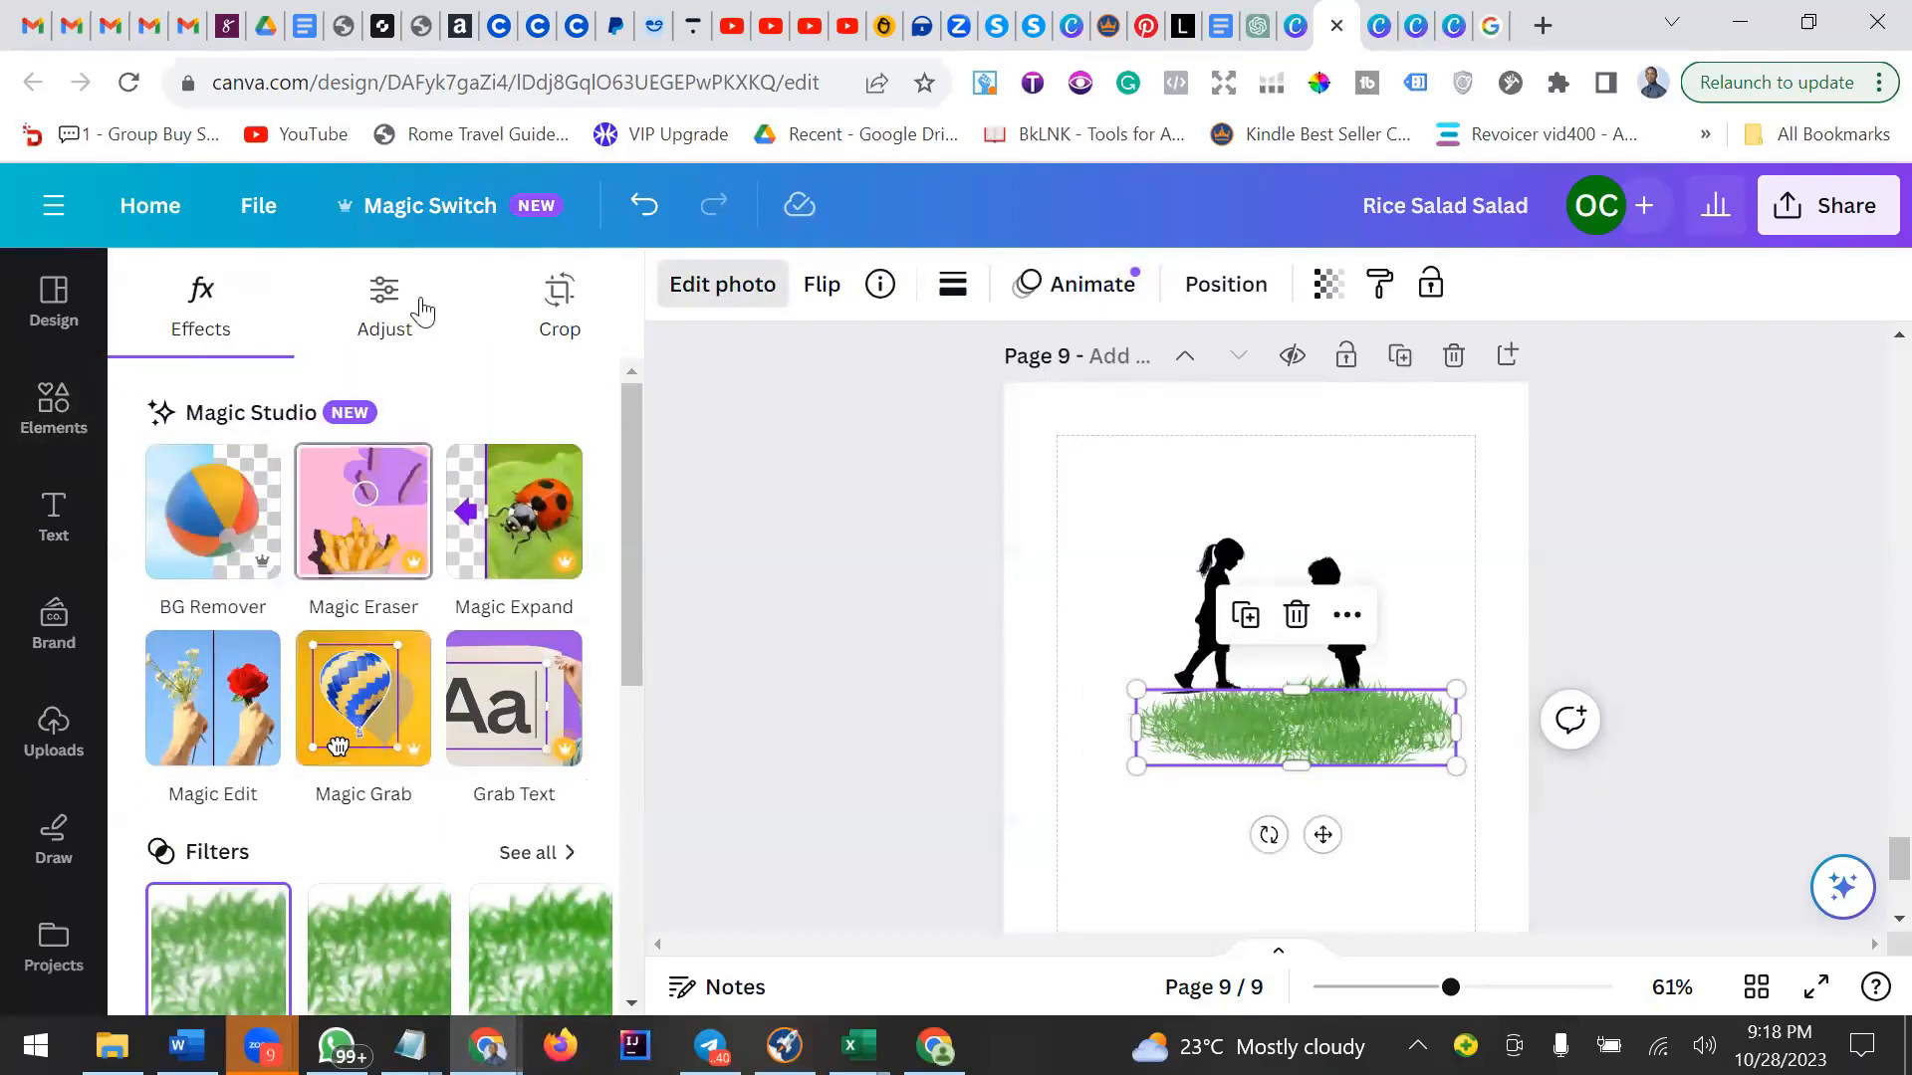
{"action": "scroll", "coordinate": [267, 578], "scroll_direction": "down", "scroll_amount": 2}
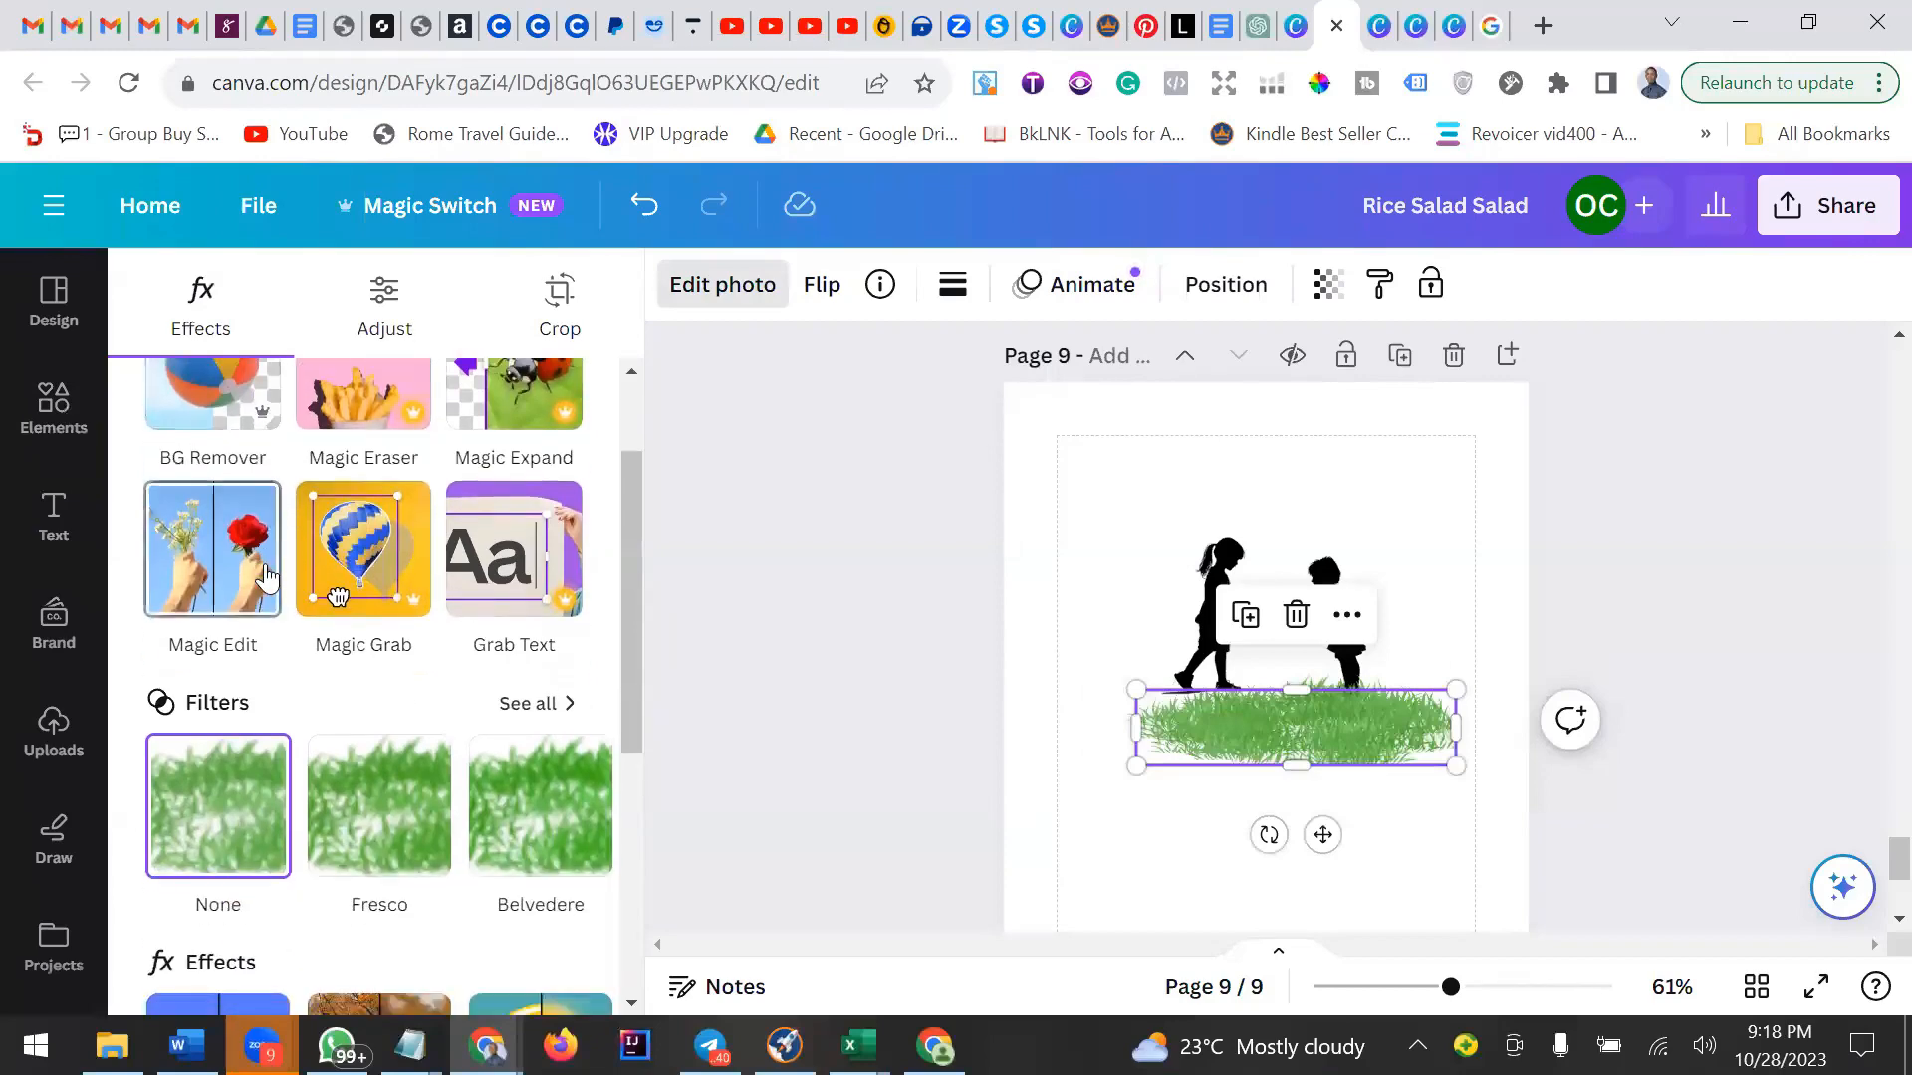
{"action": "scroll", "coordinate": [266, 577], "scroll_direction": "down", "scroll_amount": 2}
{"action": "left_click", "coordinate": [539, 558]}
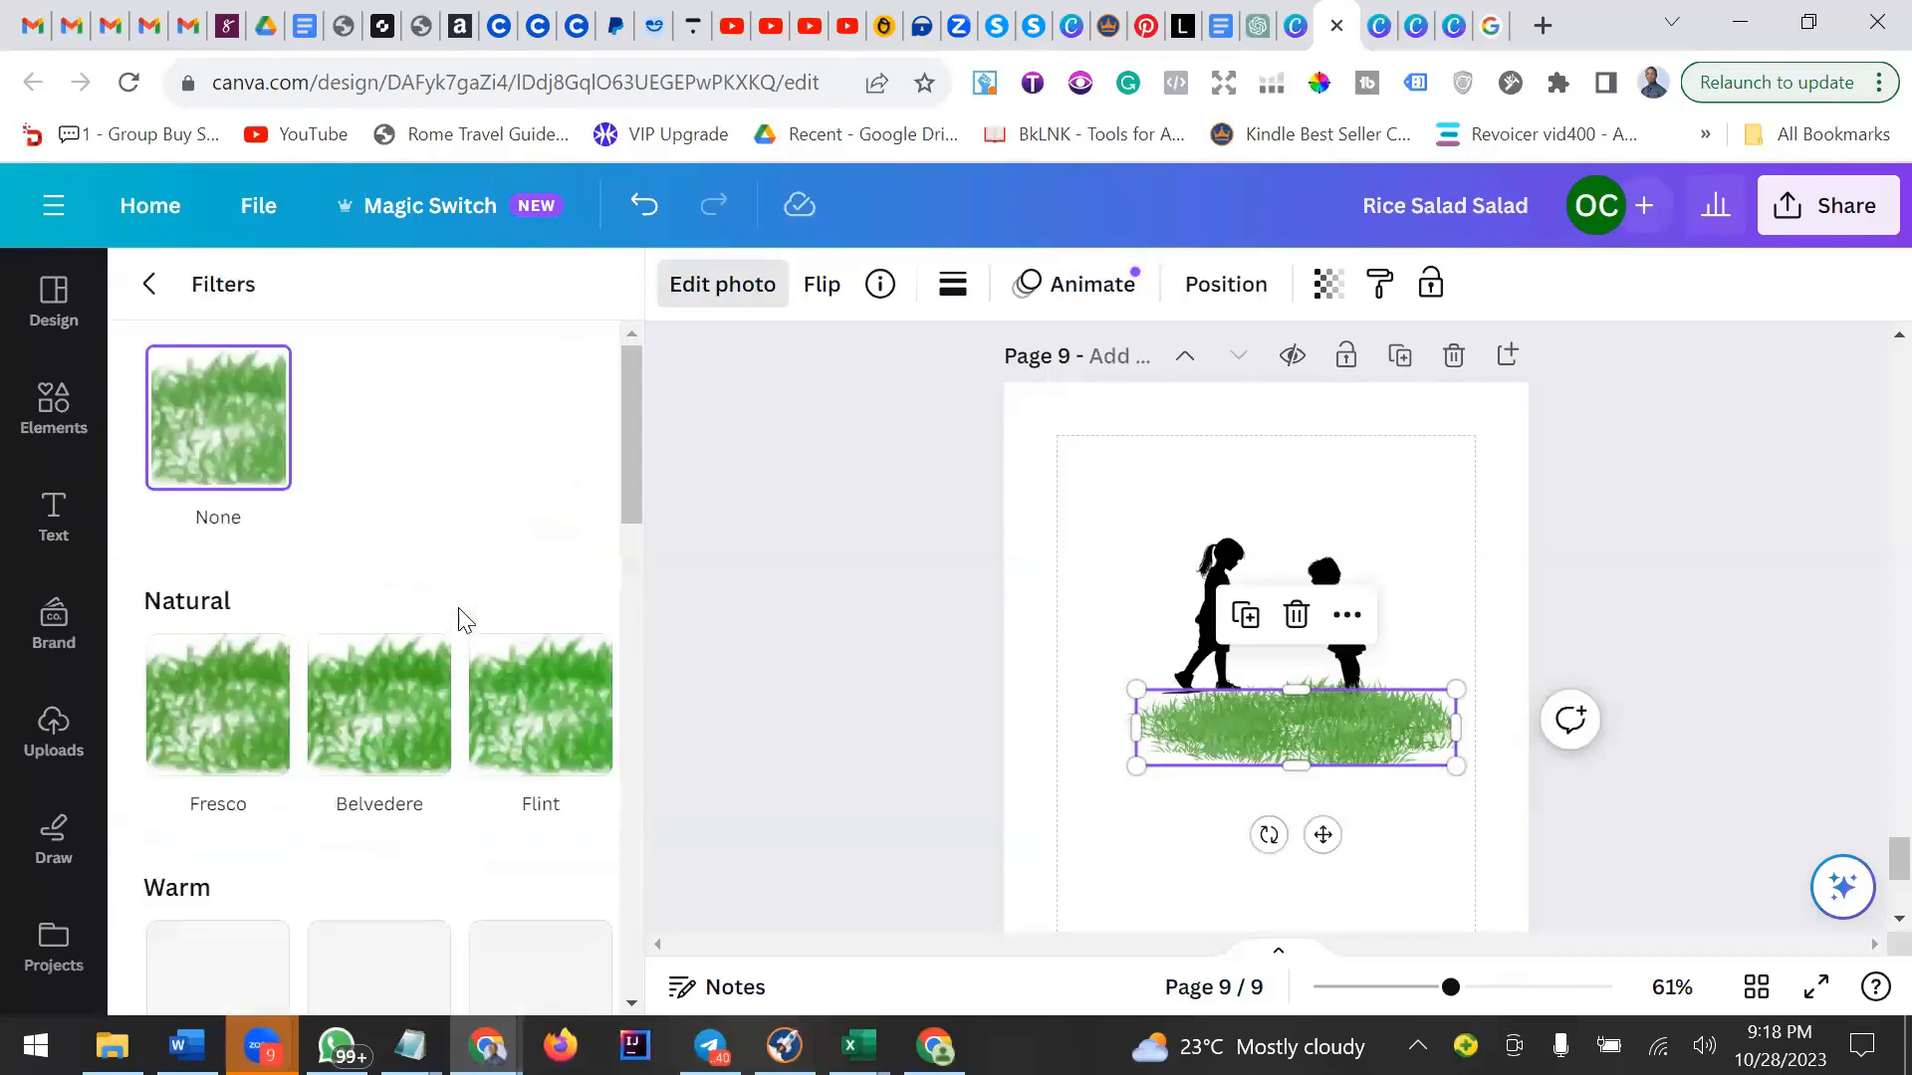
{"action": "scroll", "coordinate": [458, 617], "scroll_direction": "down", "scroll_amount": 5}
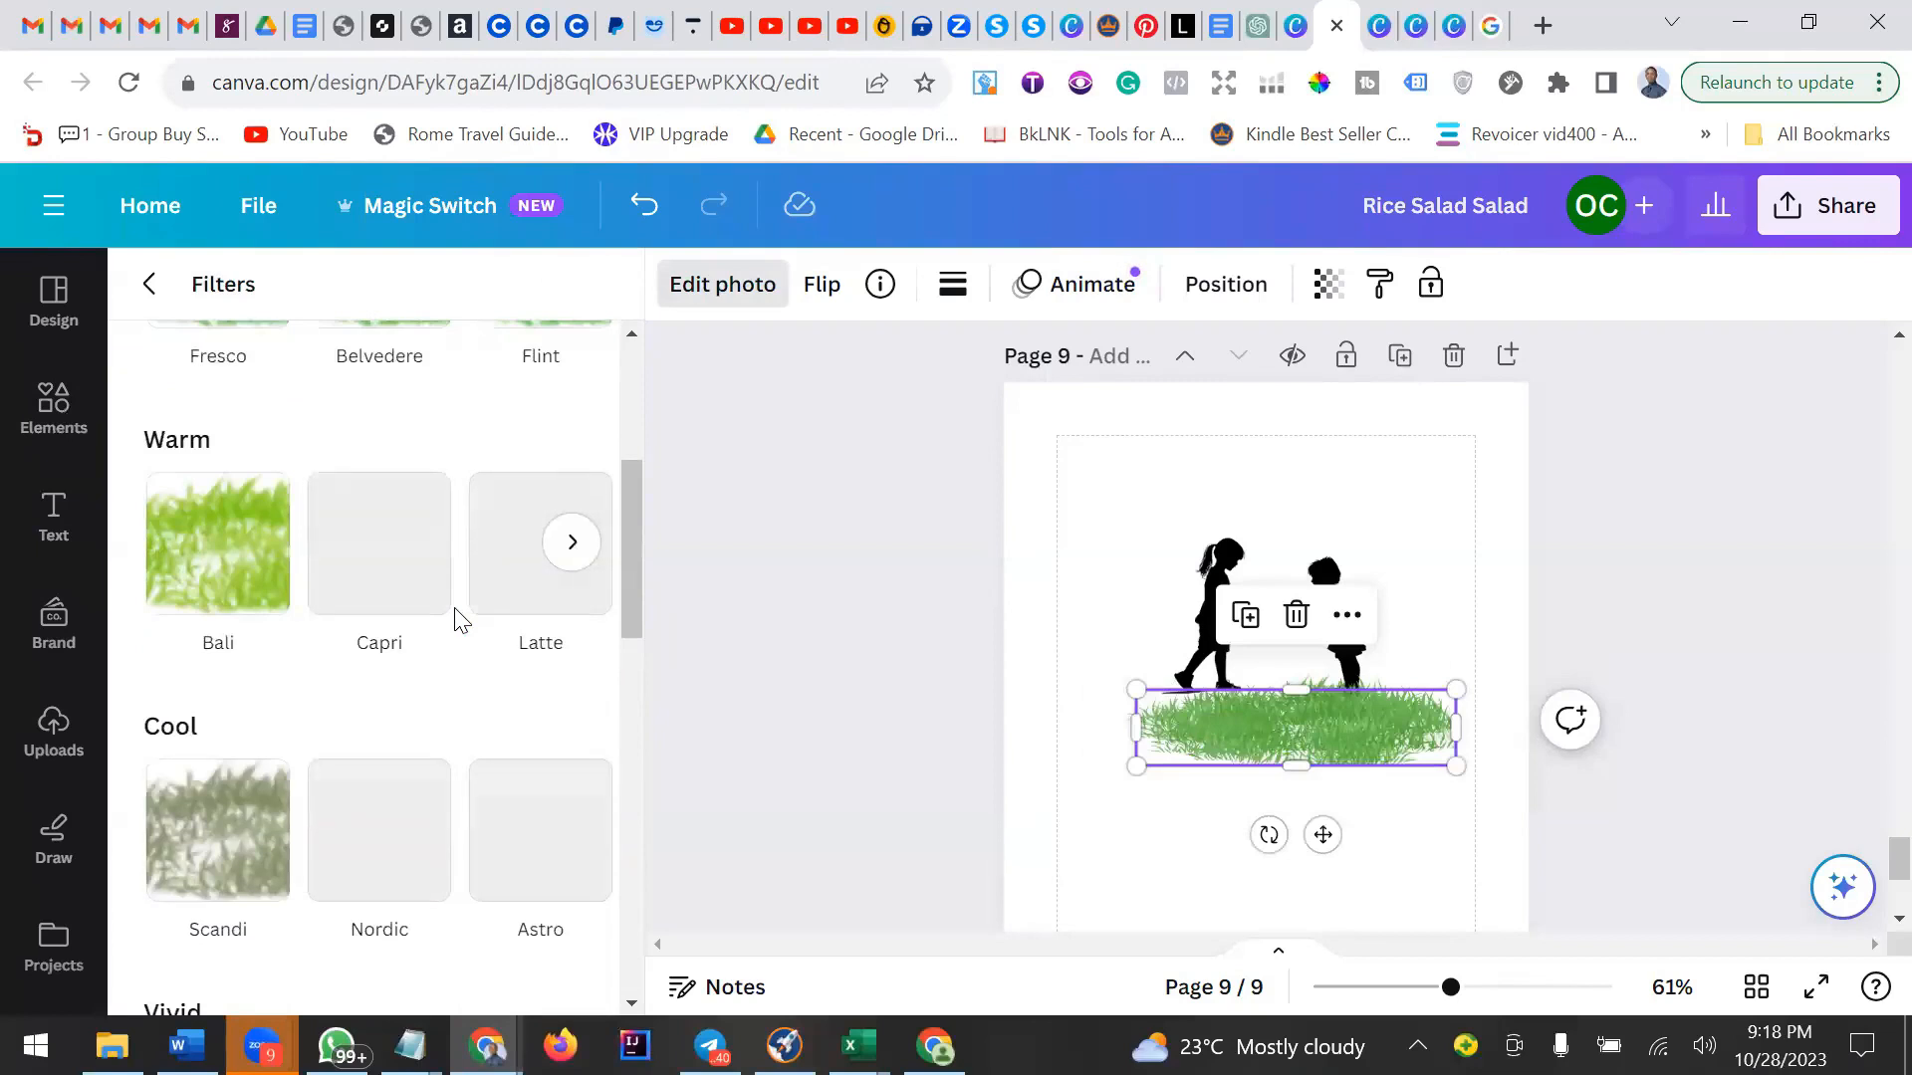
{"action": "scroll", "coordinate": [460, 619], "scroll_direction": "down", "scroll_amount": 3}
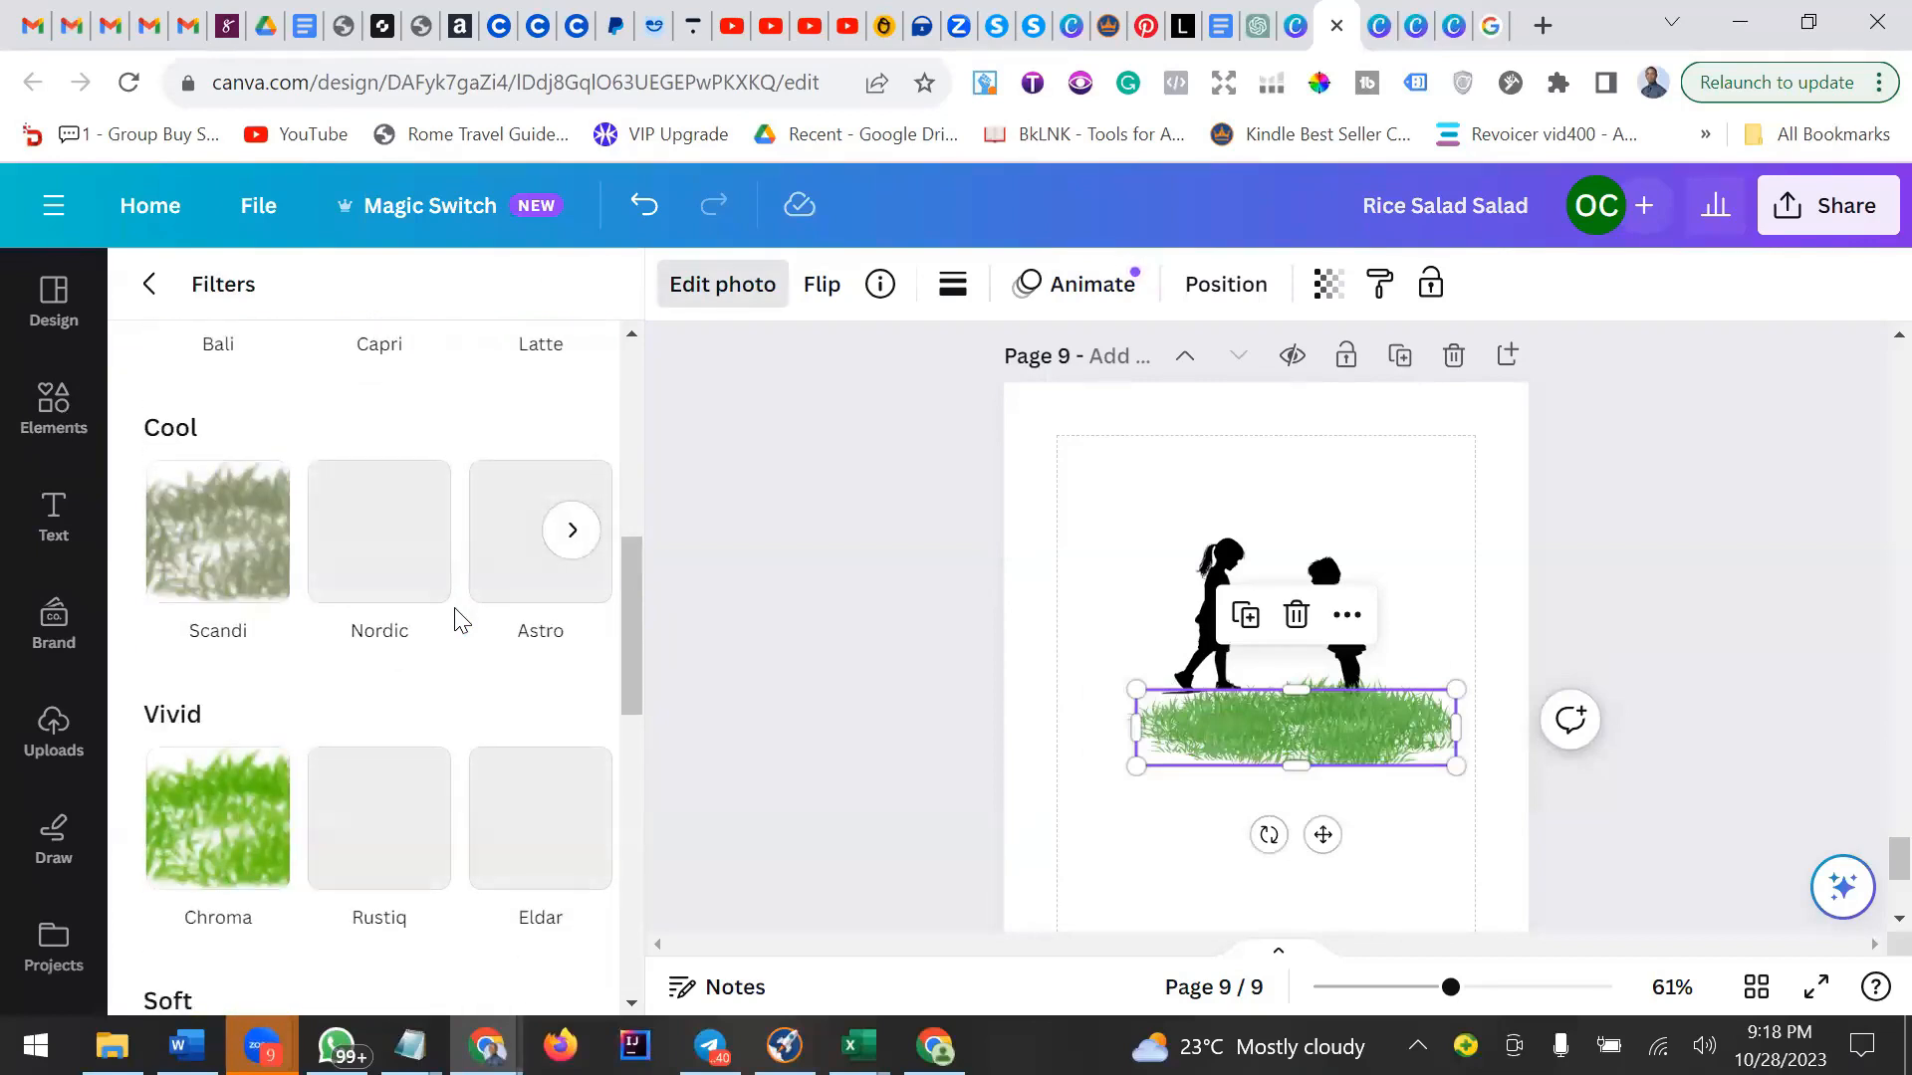
{"action": "scroll", "coordinate": [395, 700], "scroll_direction": "down", "scroll_amount": 9}
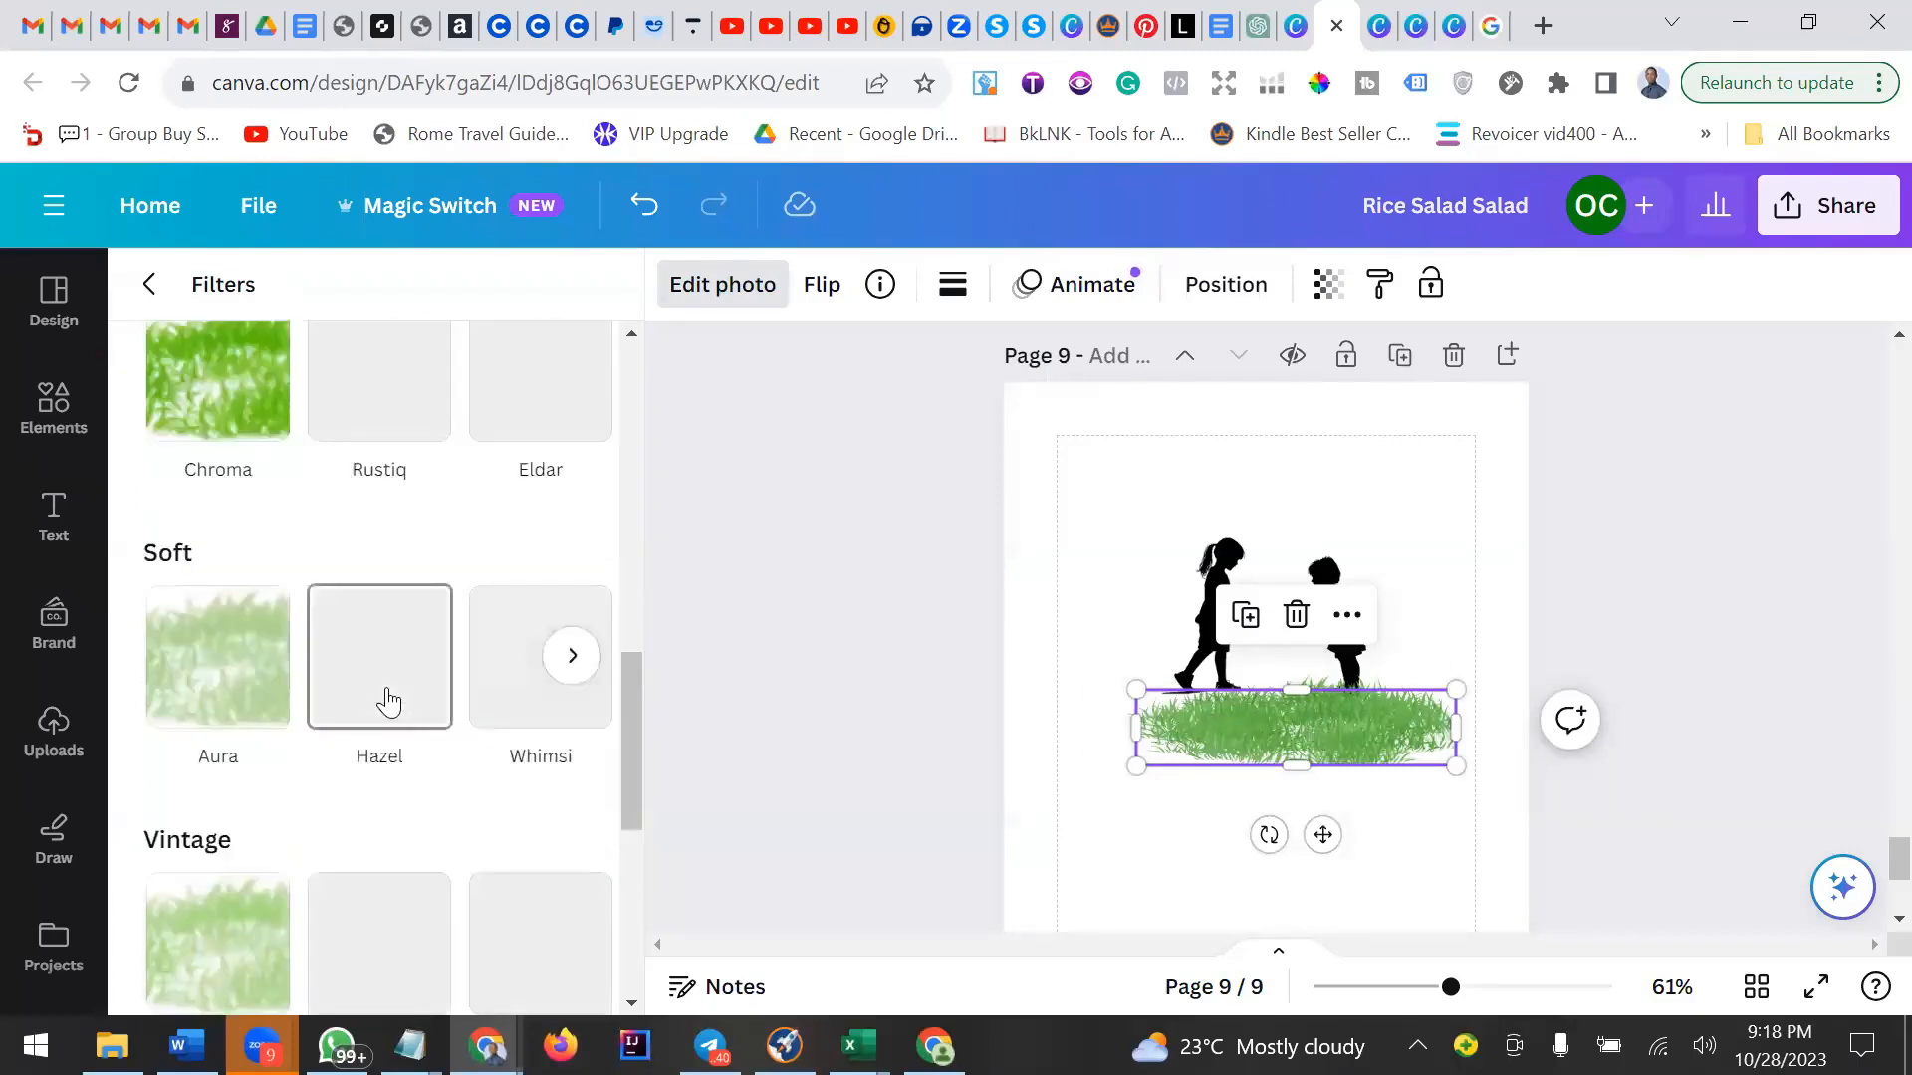
{"action": "scroll", "coordinate": [395, 708], "scroll_direction": "down", "scroll_amount": 3}
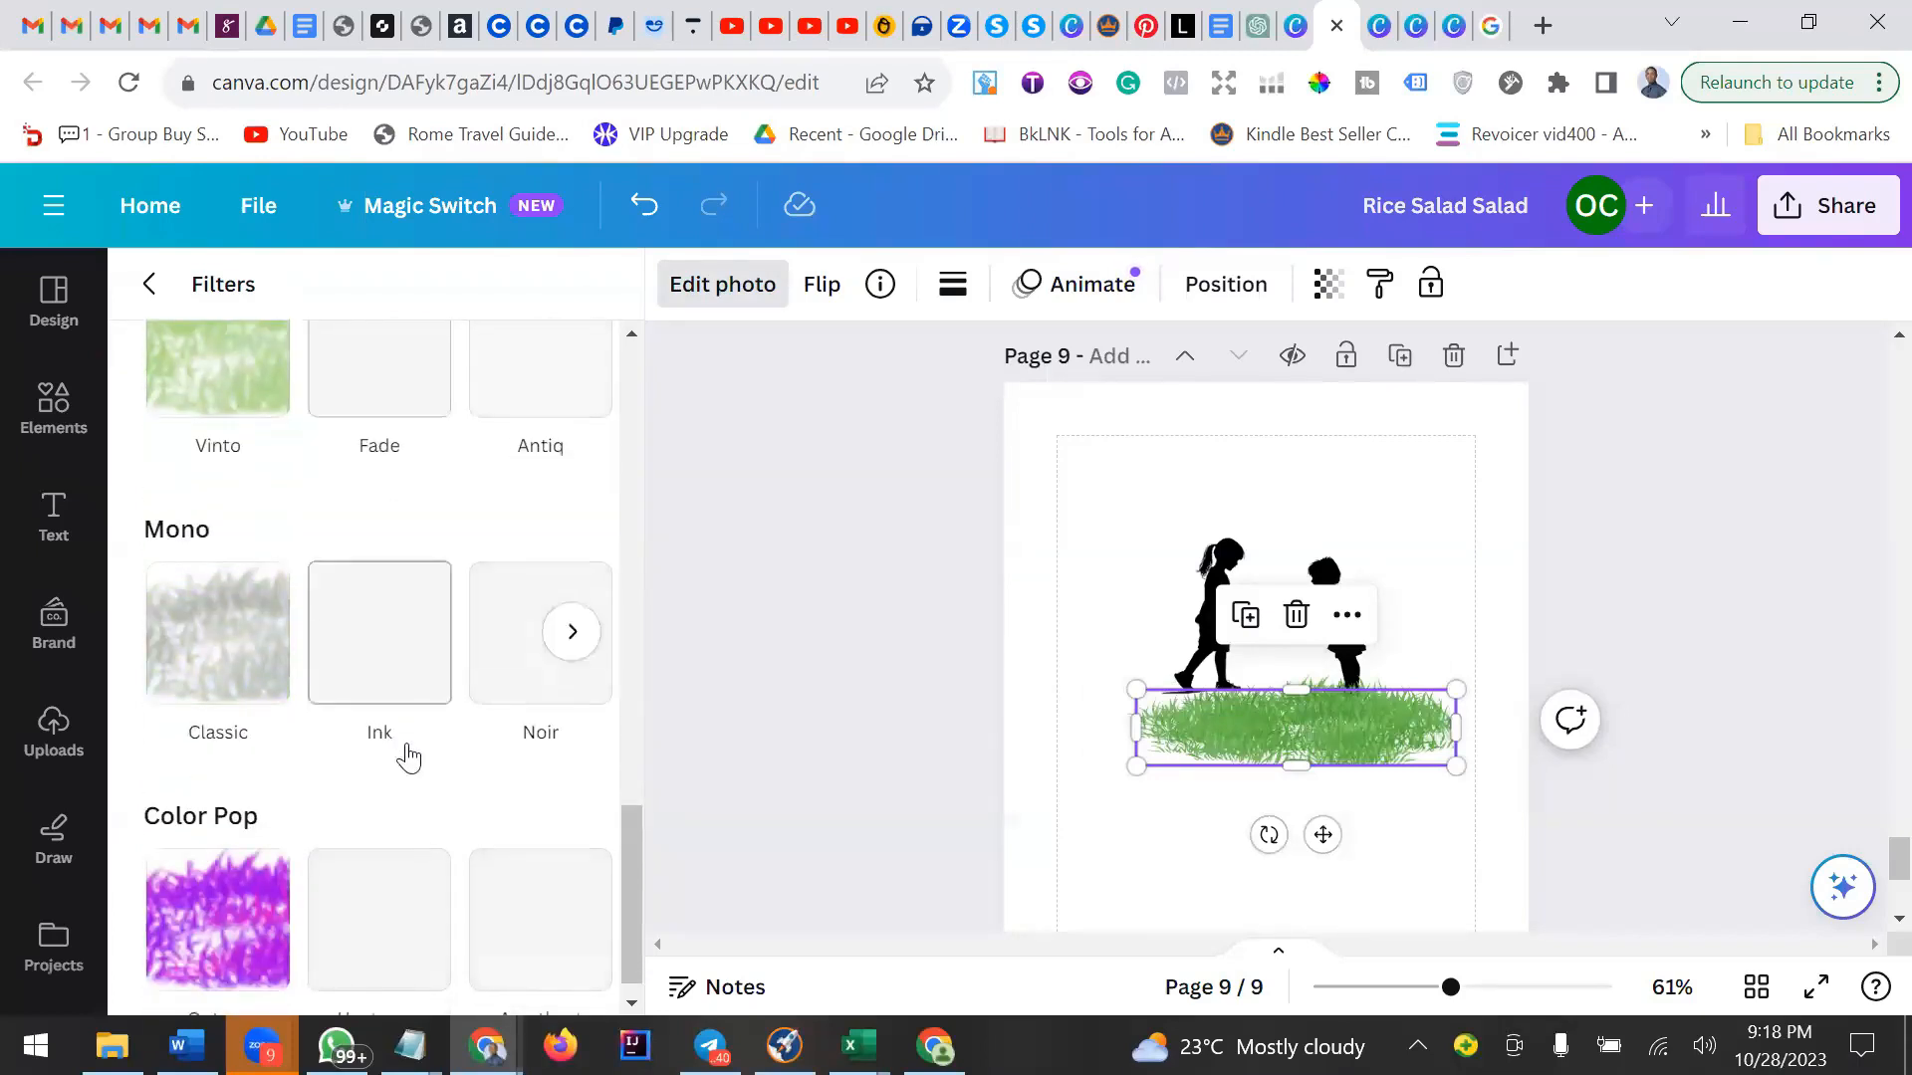
{"action": "left_click", "coordinate": [261, 689]}
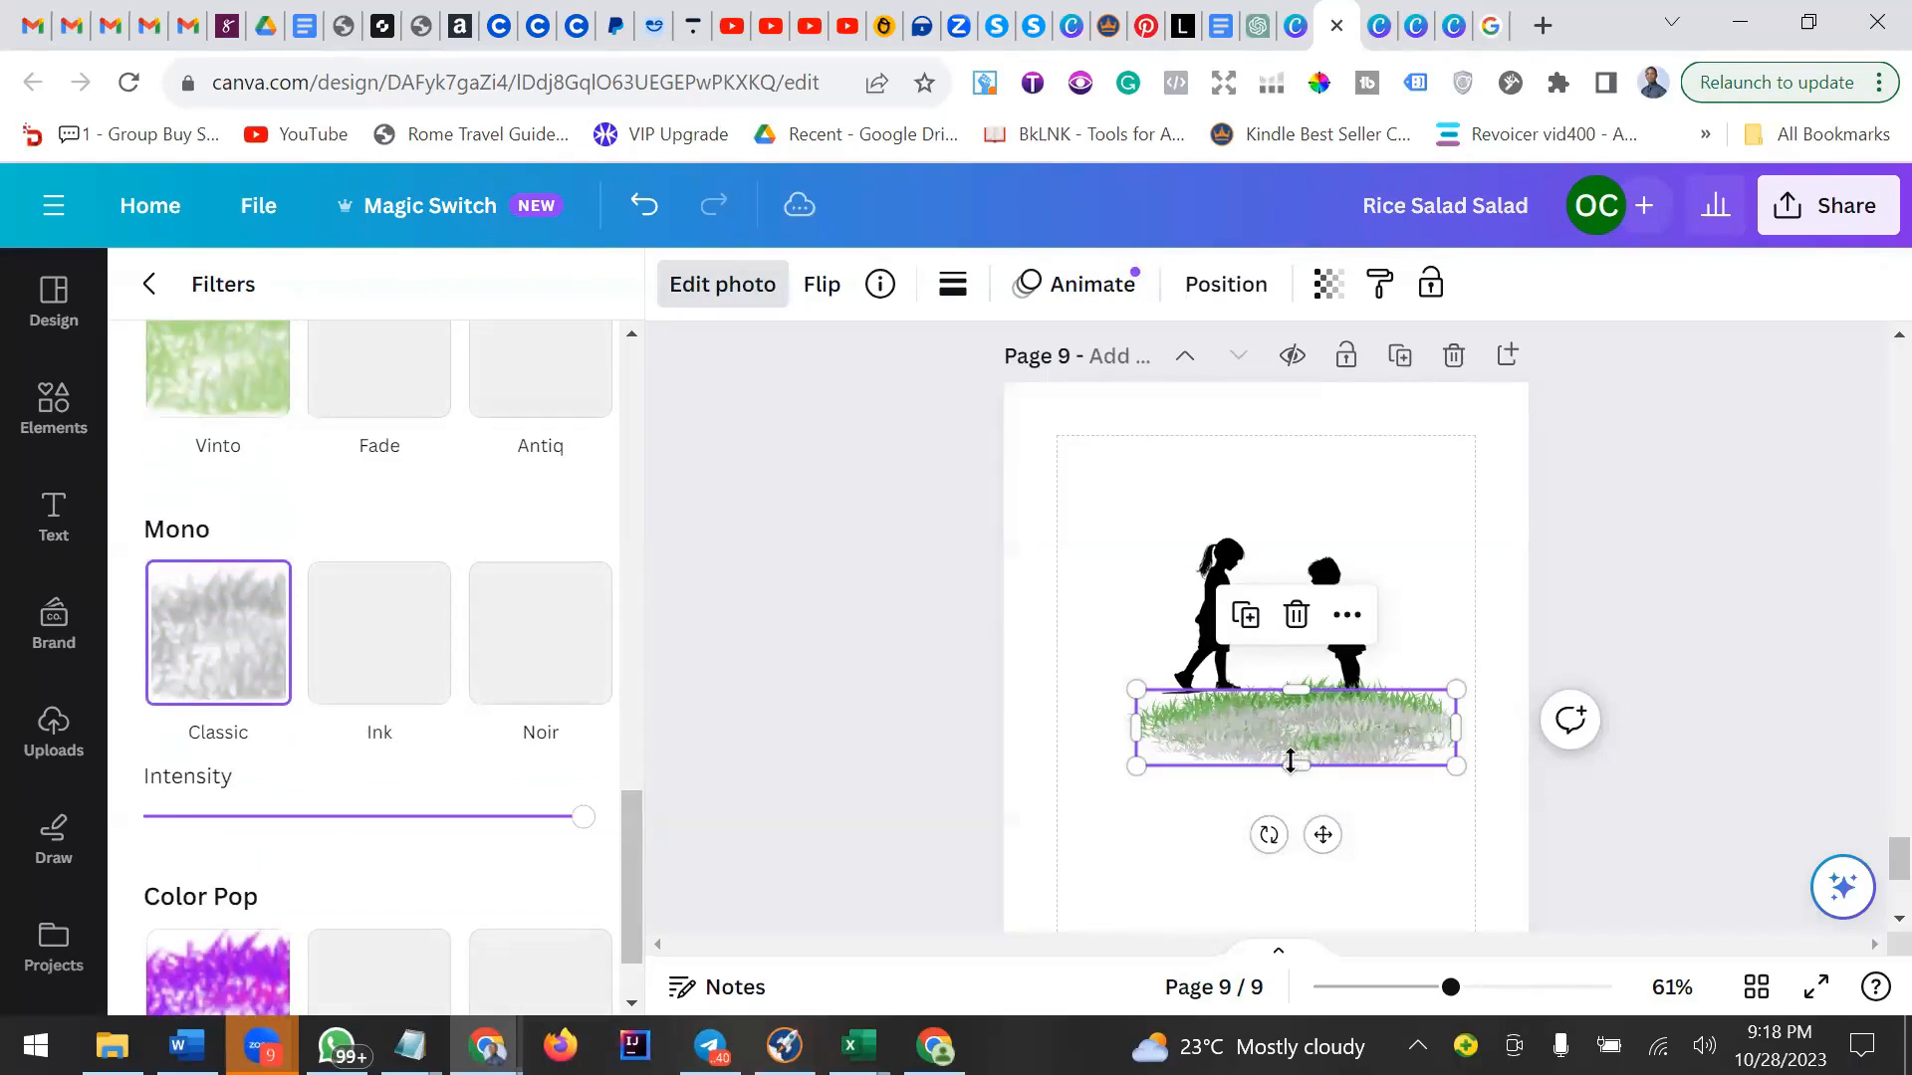
Undo the recent grass edits, reposition the grass, and delete the grass graphic.
{"action": "left_click_drag", "start_coordinate": [1288, 760], "coordinate": [1274, 821]}
{"action": "key", "text": "ctrl+z"}
{"action": "key", "text": "ctrl+z"}
{"action": "key", "text": "ctrl+z"}
{"action": "key", "text": "ctrl+z"}
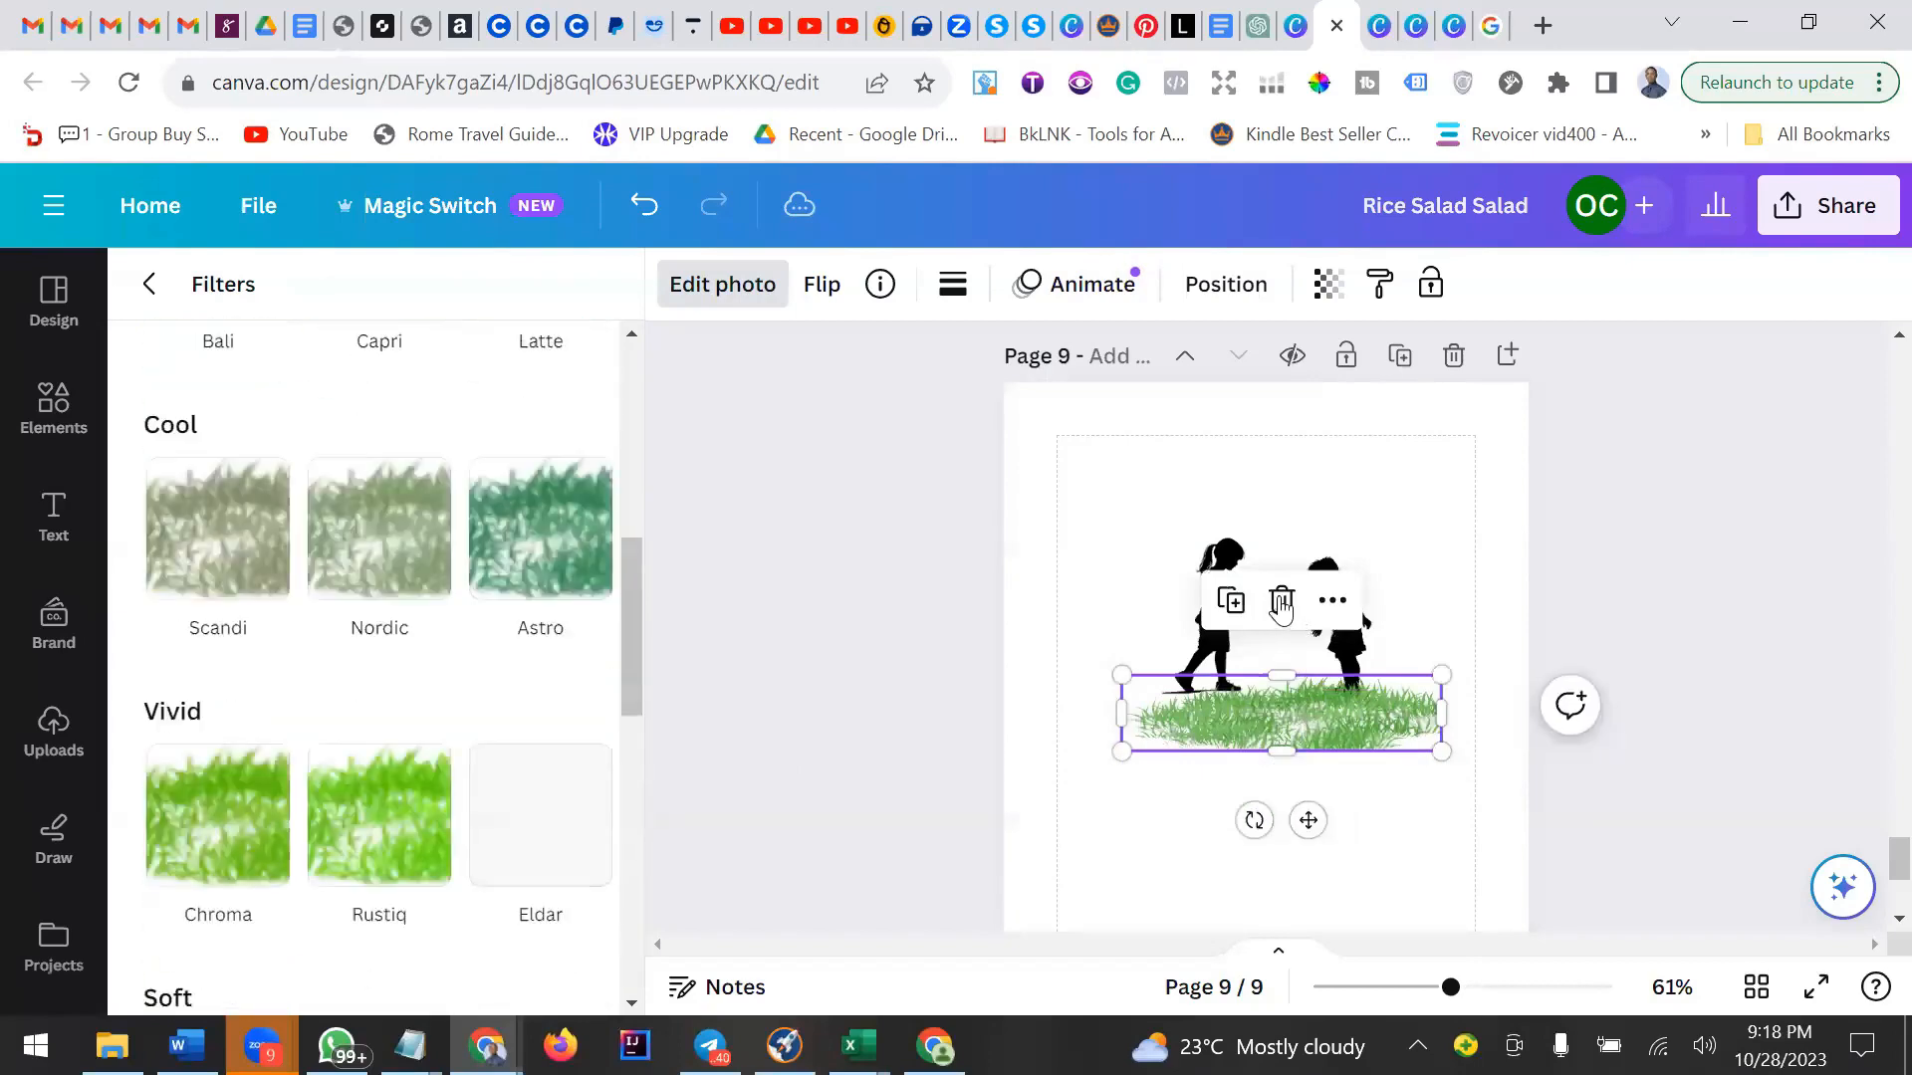
{"action": "left_click", "coordinate": [1310, 799]}
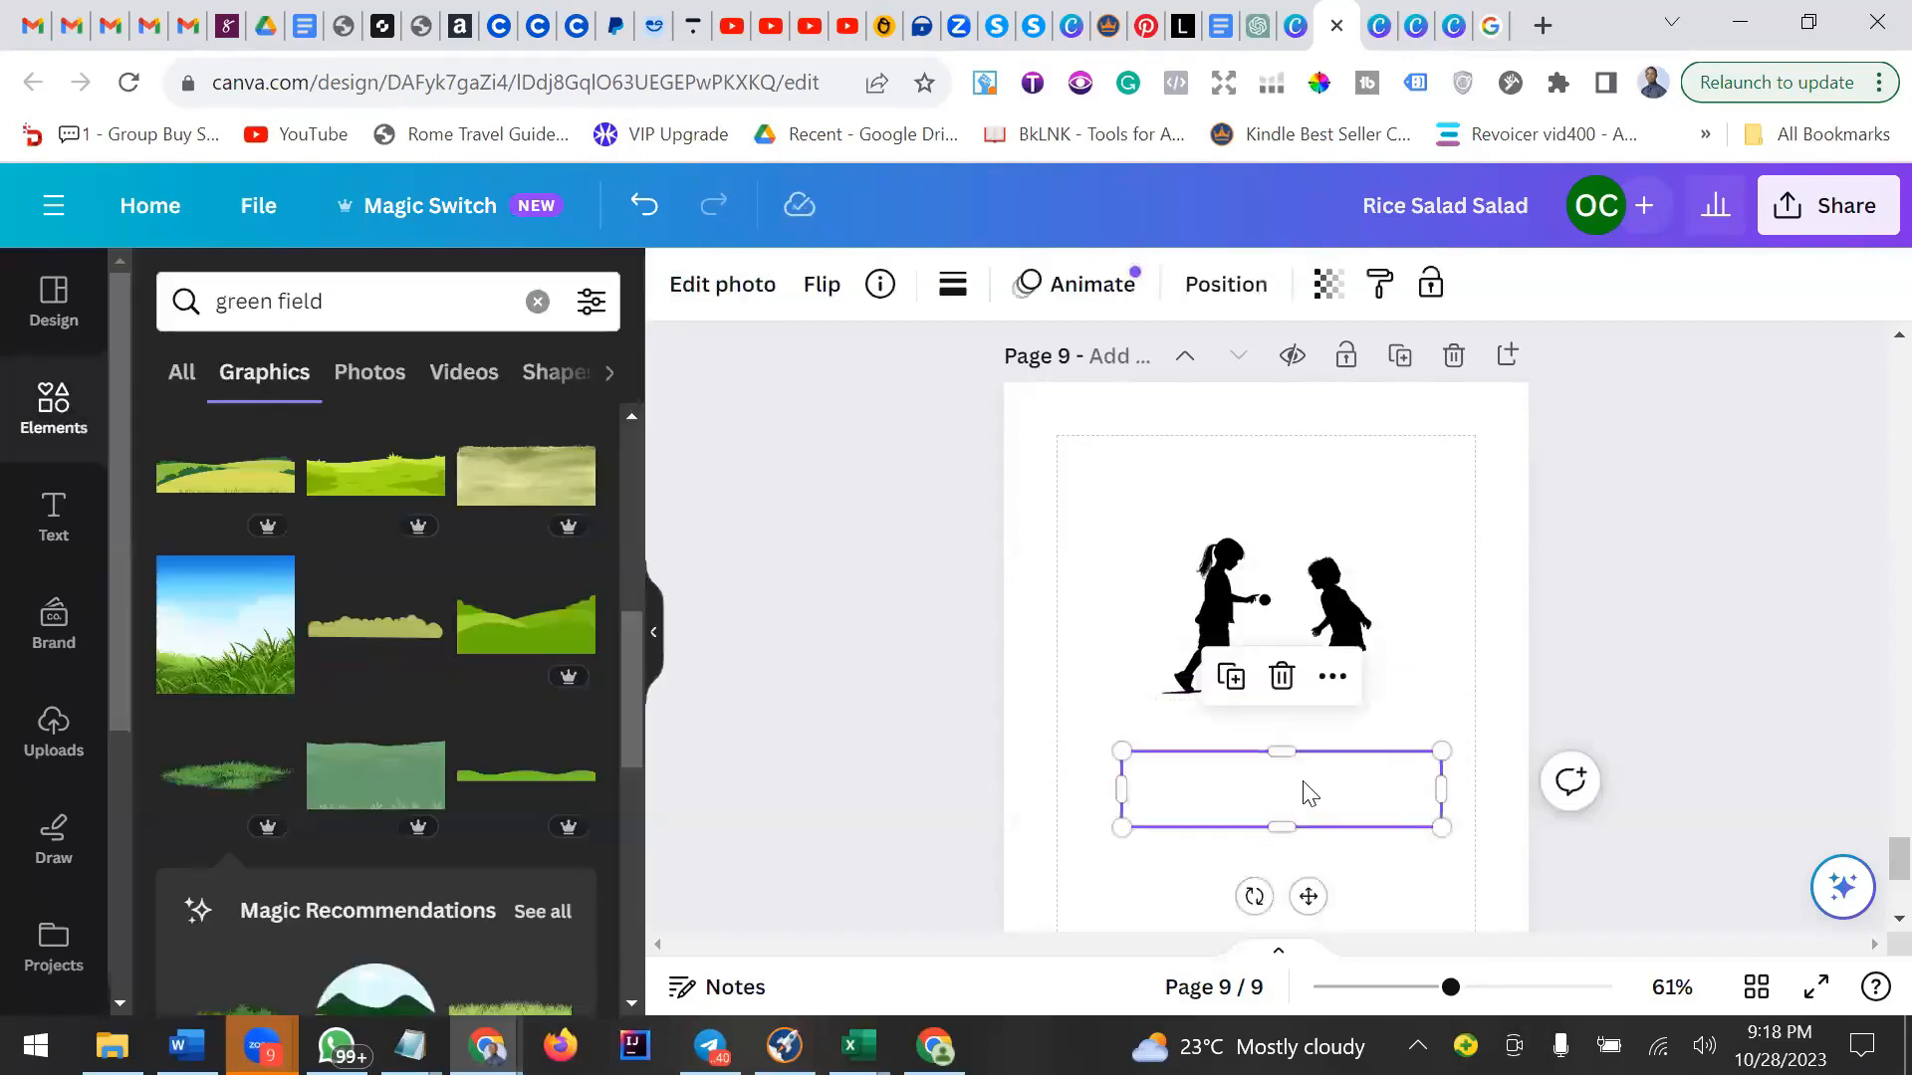
{"action": "left_click_drag", "start_coordinate": [1301, 777], "coordinate": [1280, 701]}
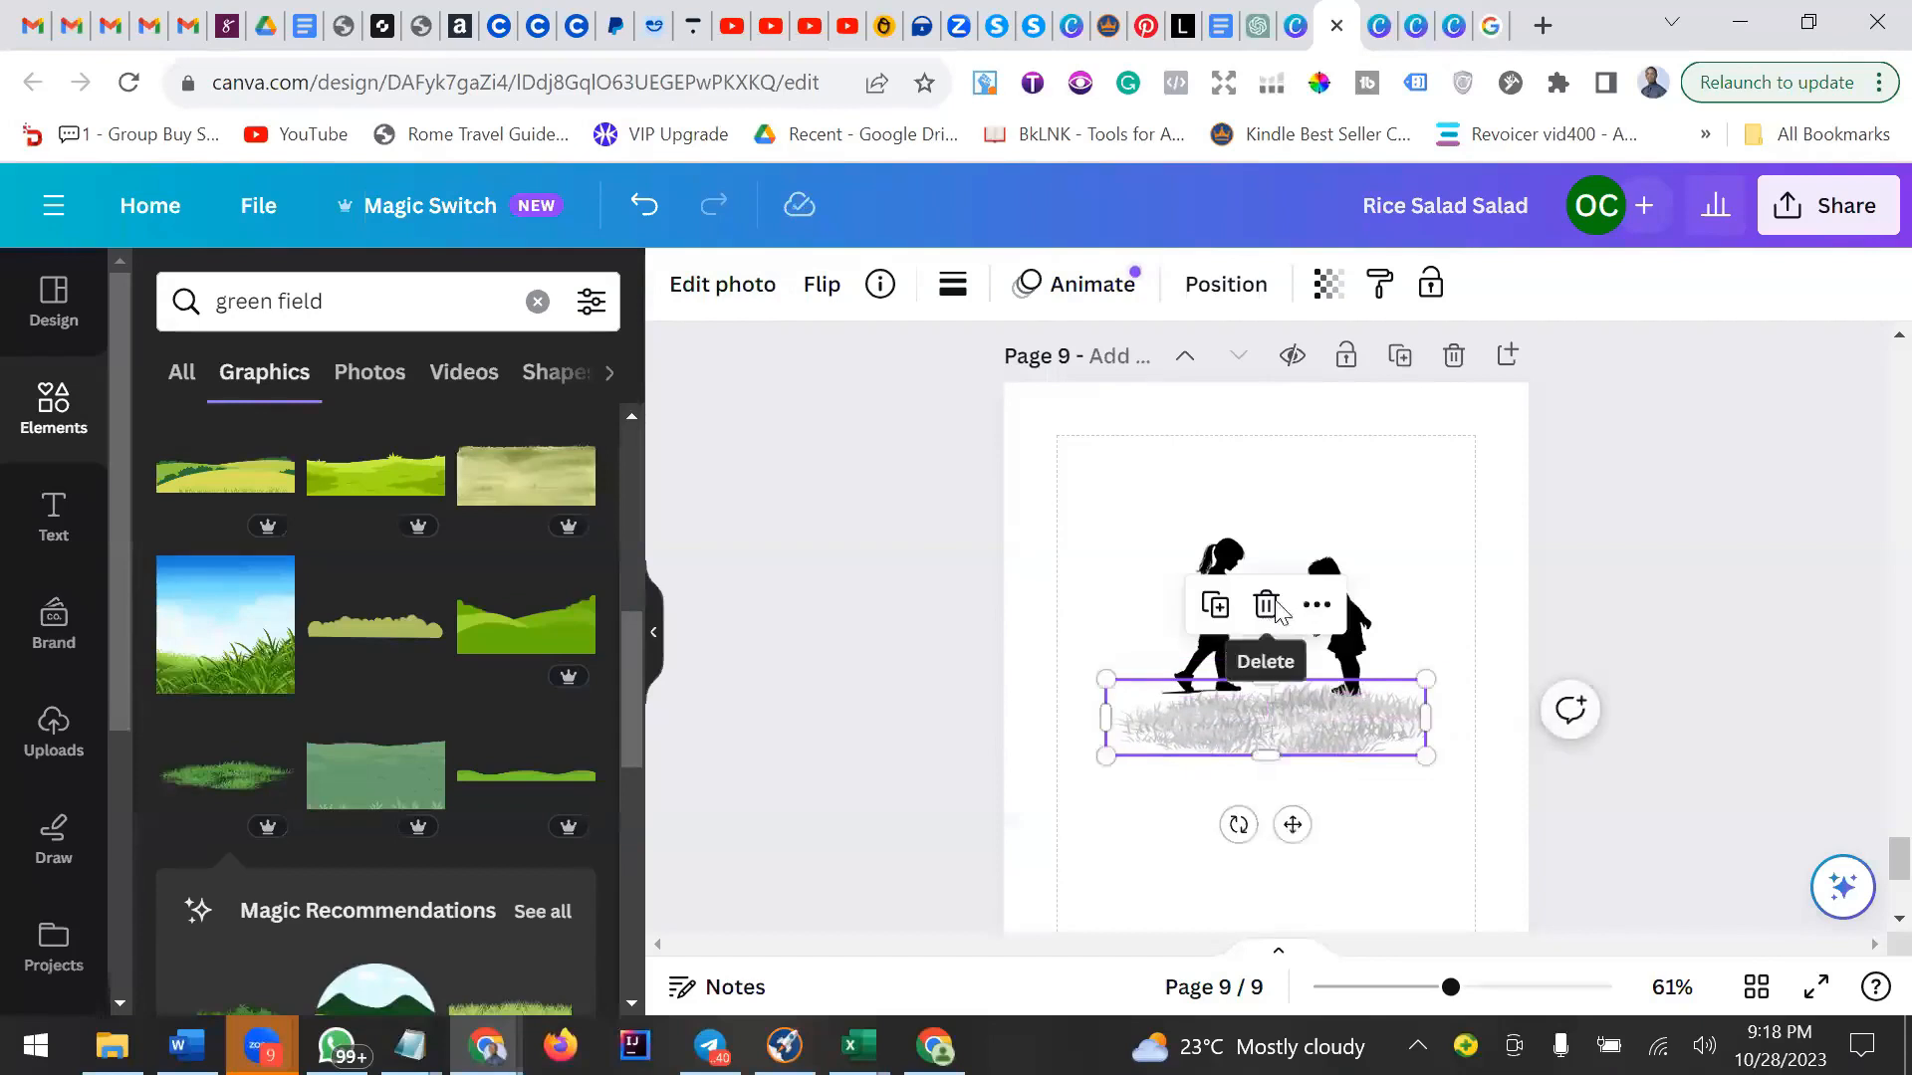
{"action": "left_click", "coordinate": [1265, 605]}
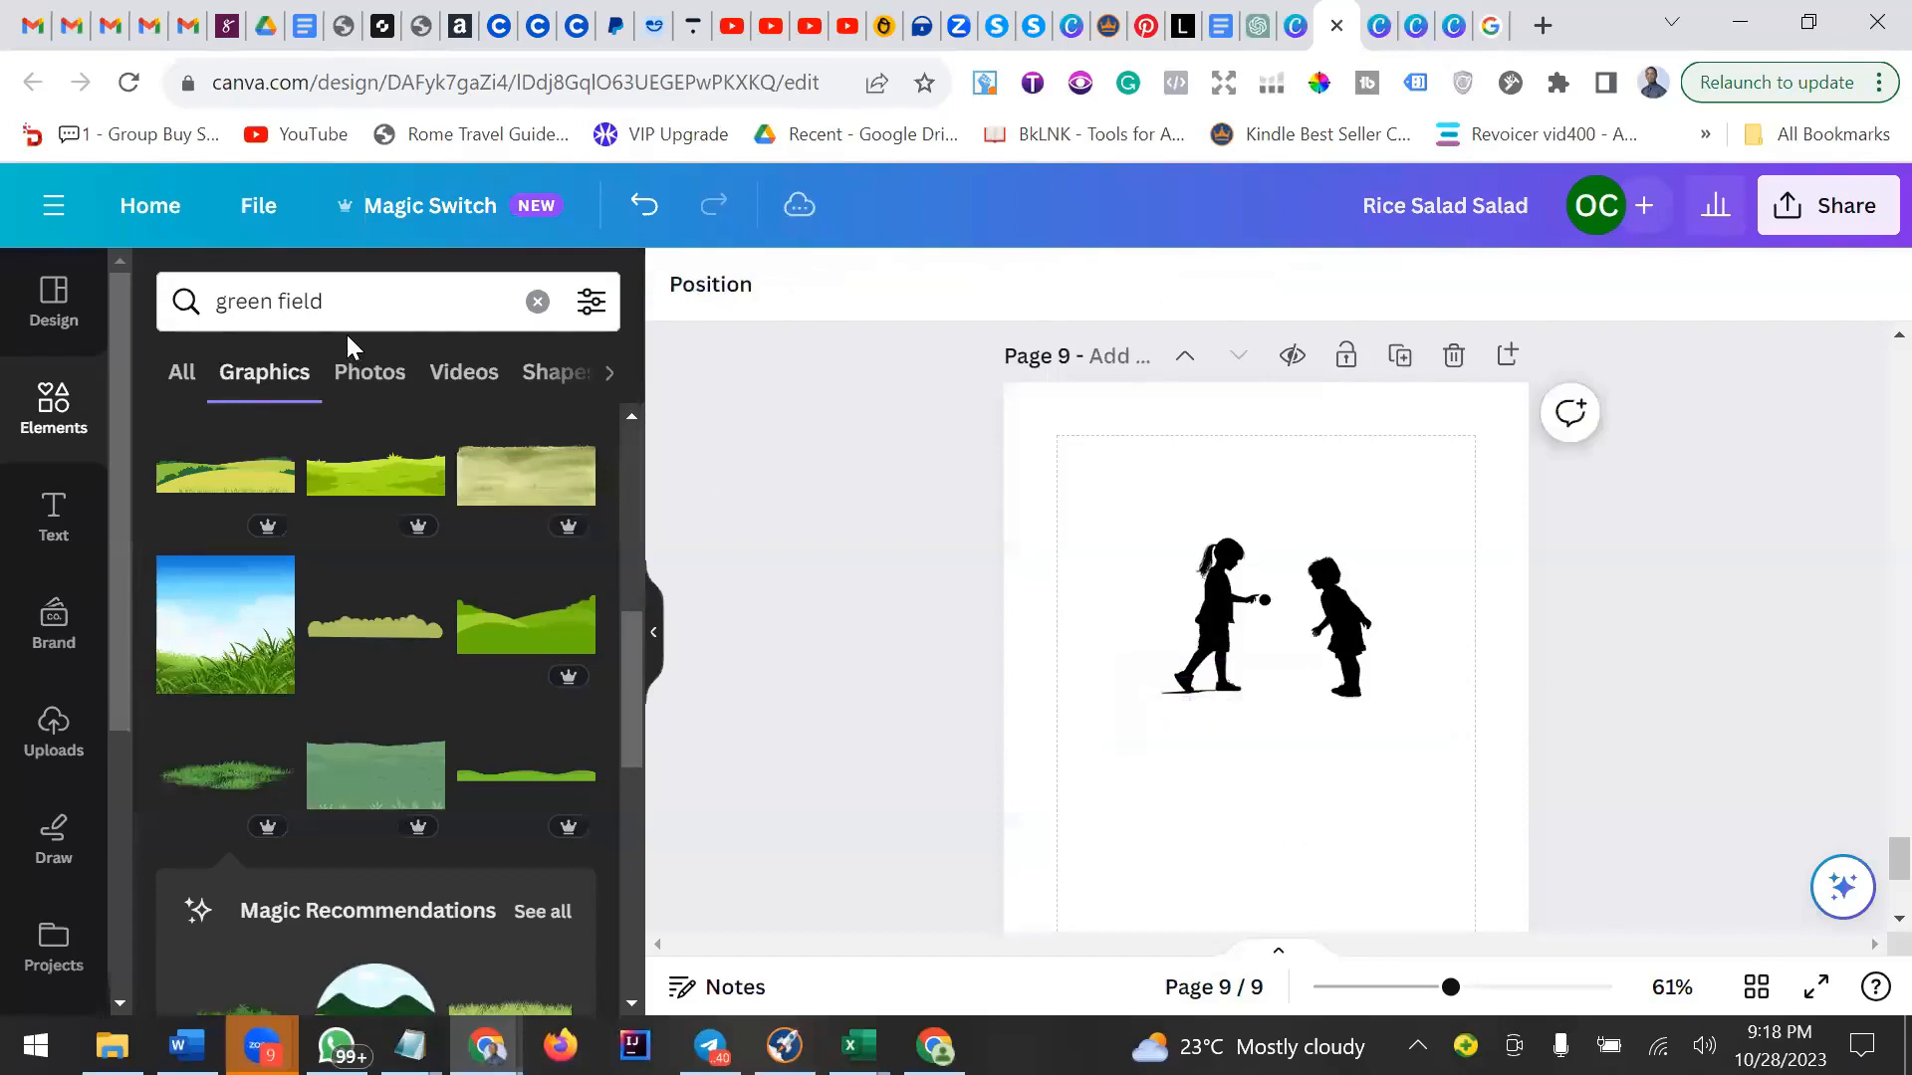
Search the elements library for "black field".
{"action": "left_click", "coordinate": [282, 304]}
{"action": "key", "text": "BackSpace"}
{"action": "key", "text": "BackSpace"}
{"action": "key", "text": "BackSpace"}
{"action": "key", "text": "BackSpace"}
{"action": "key", "text": "BackSpace"}
{"action": "key", "text": "BackSpace"}
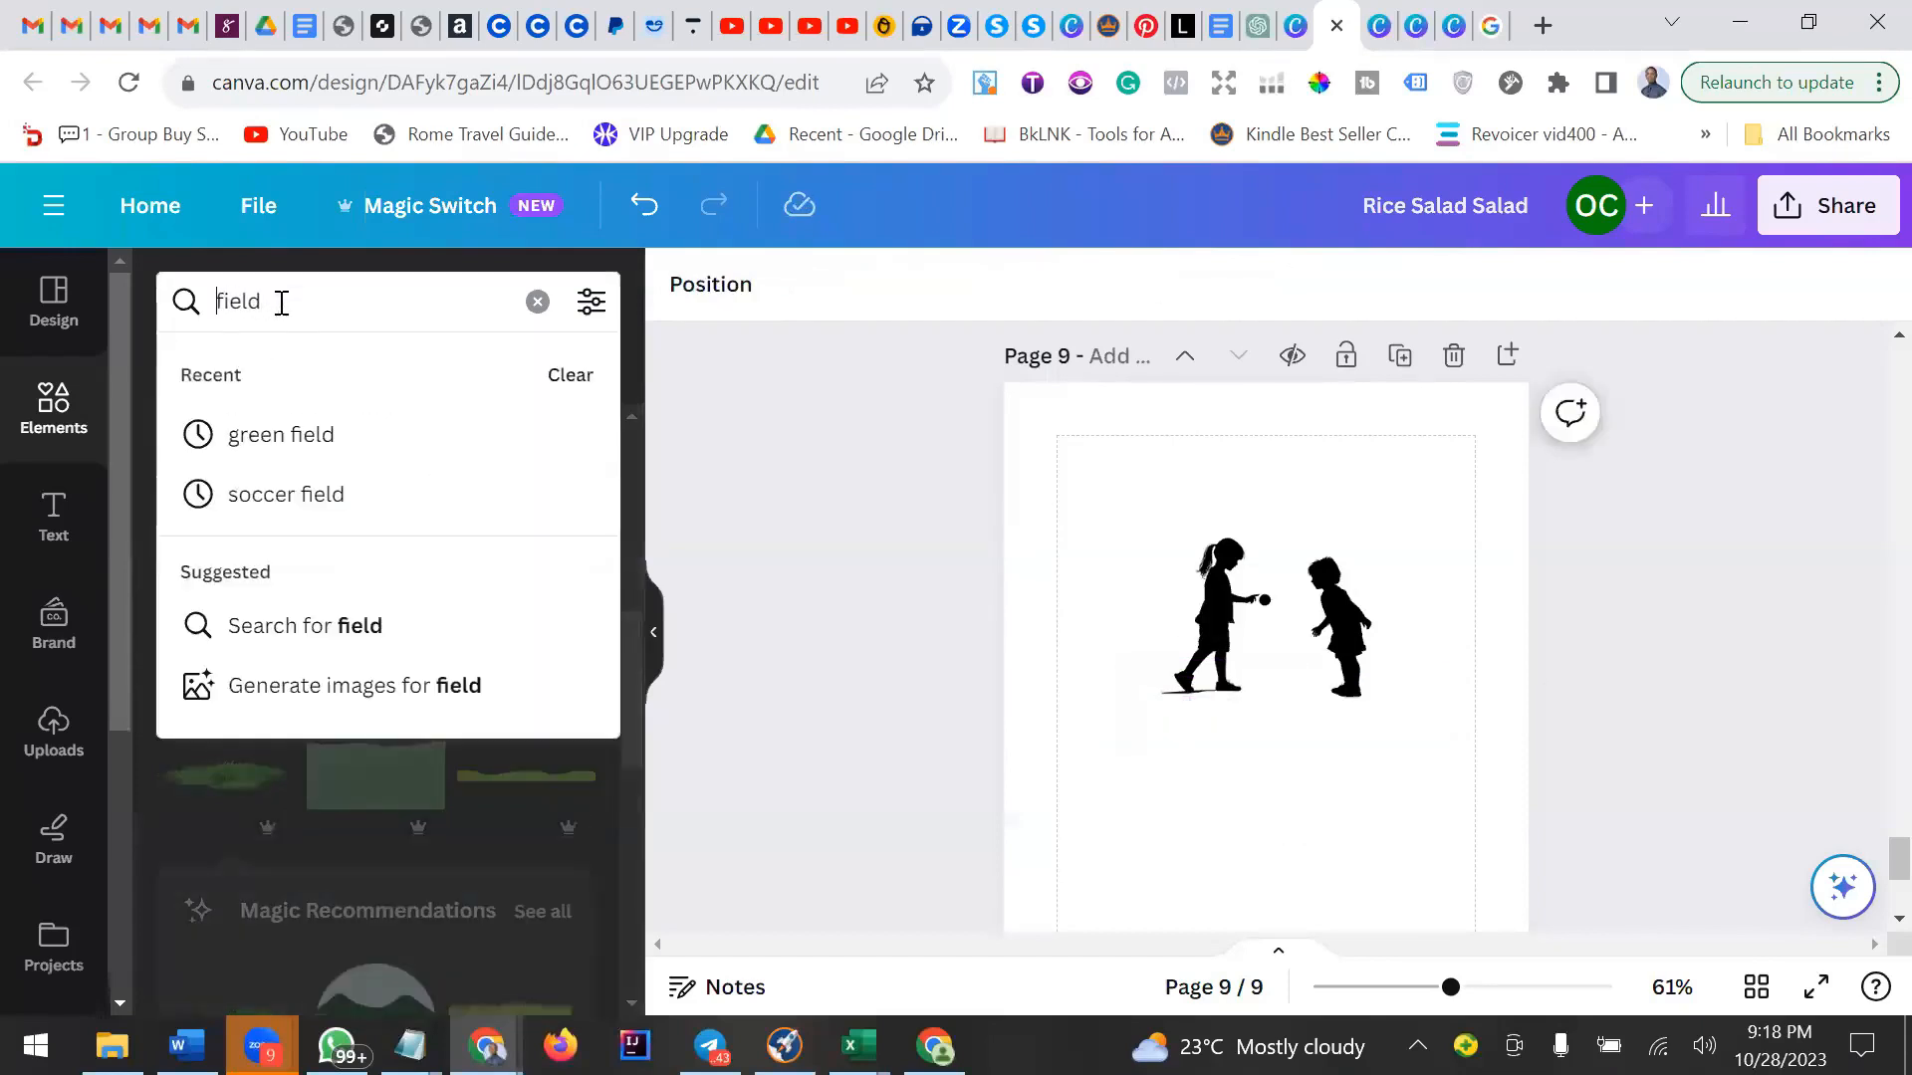
{"action": "type", "text": "bla"}
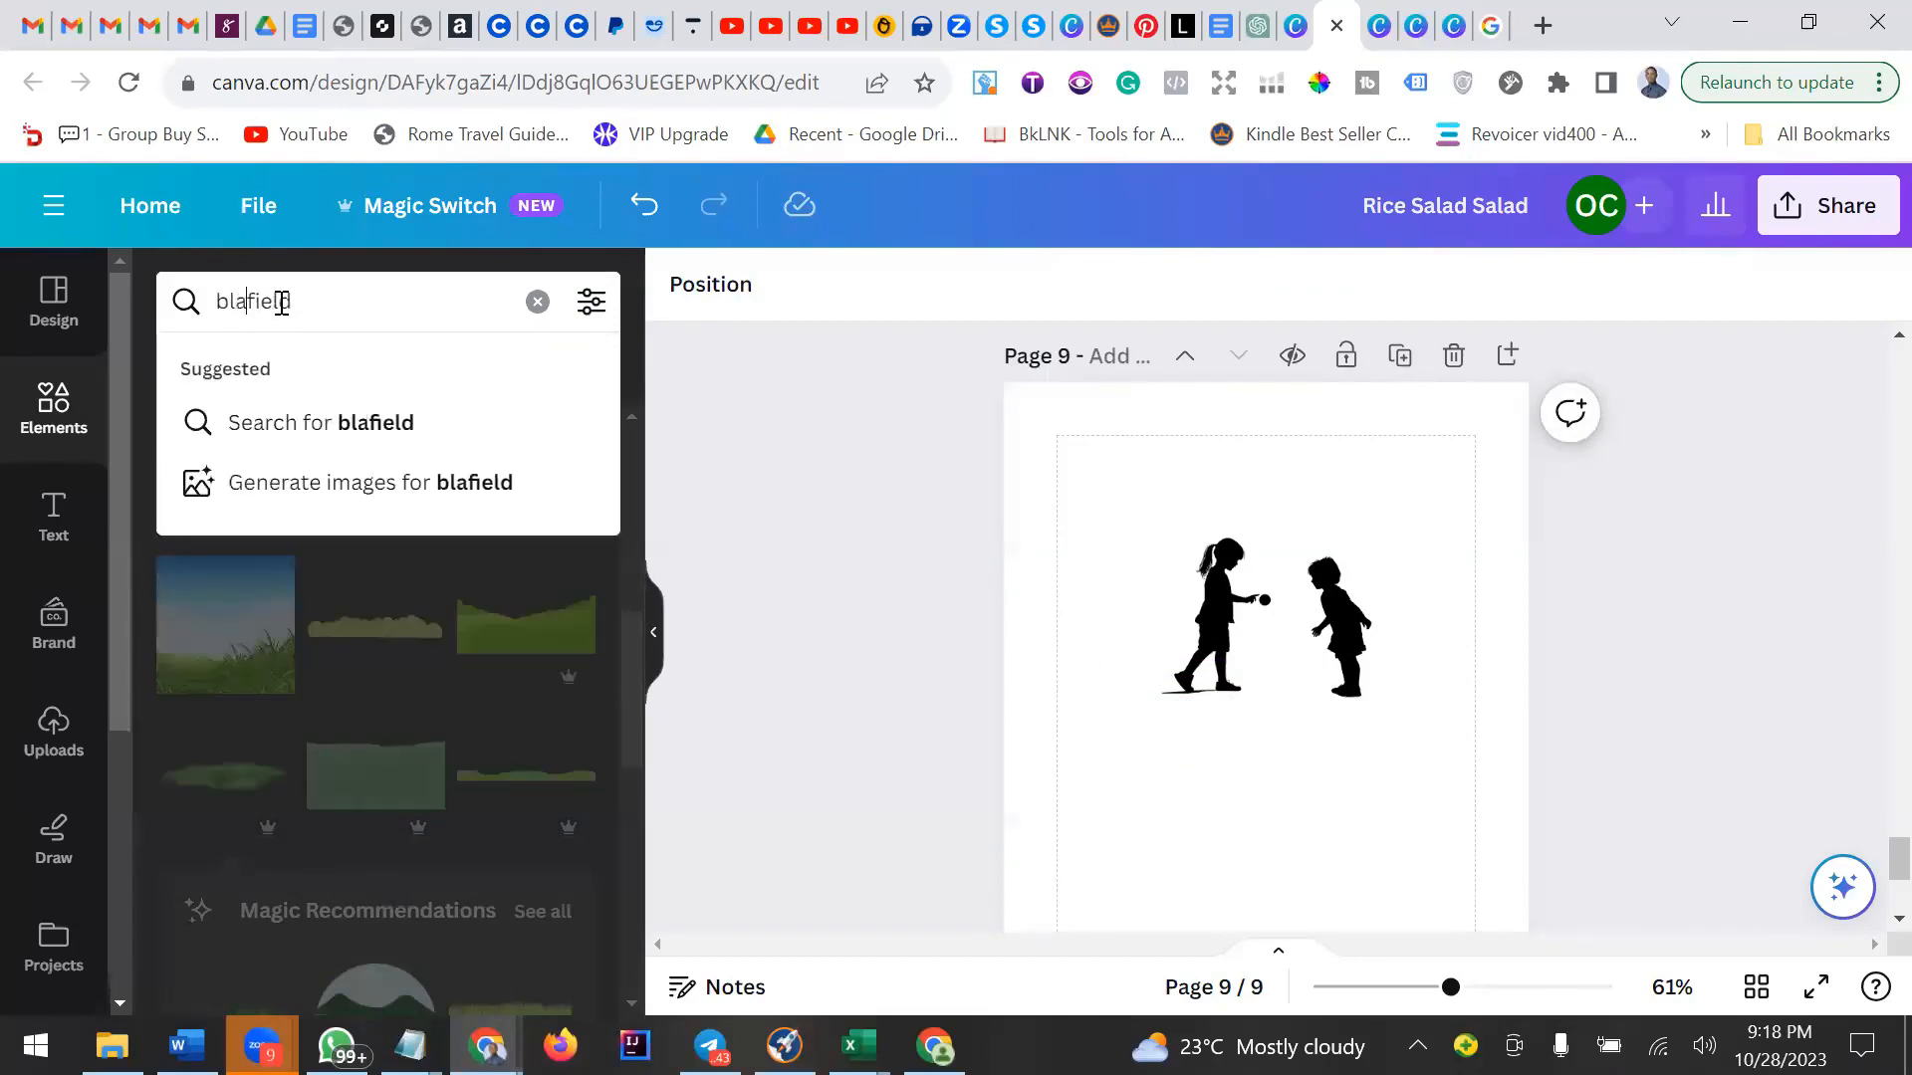
{"action": "type", "text": "ck"}
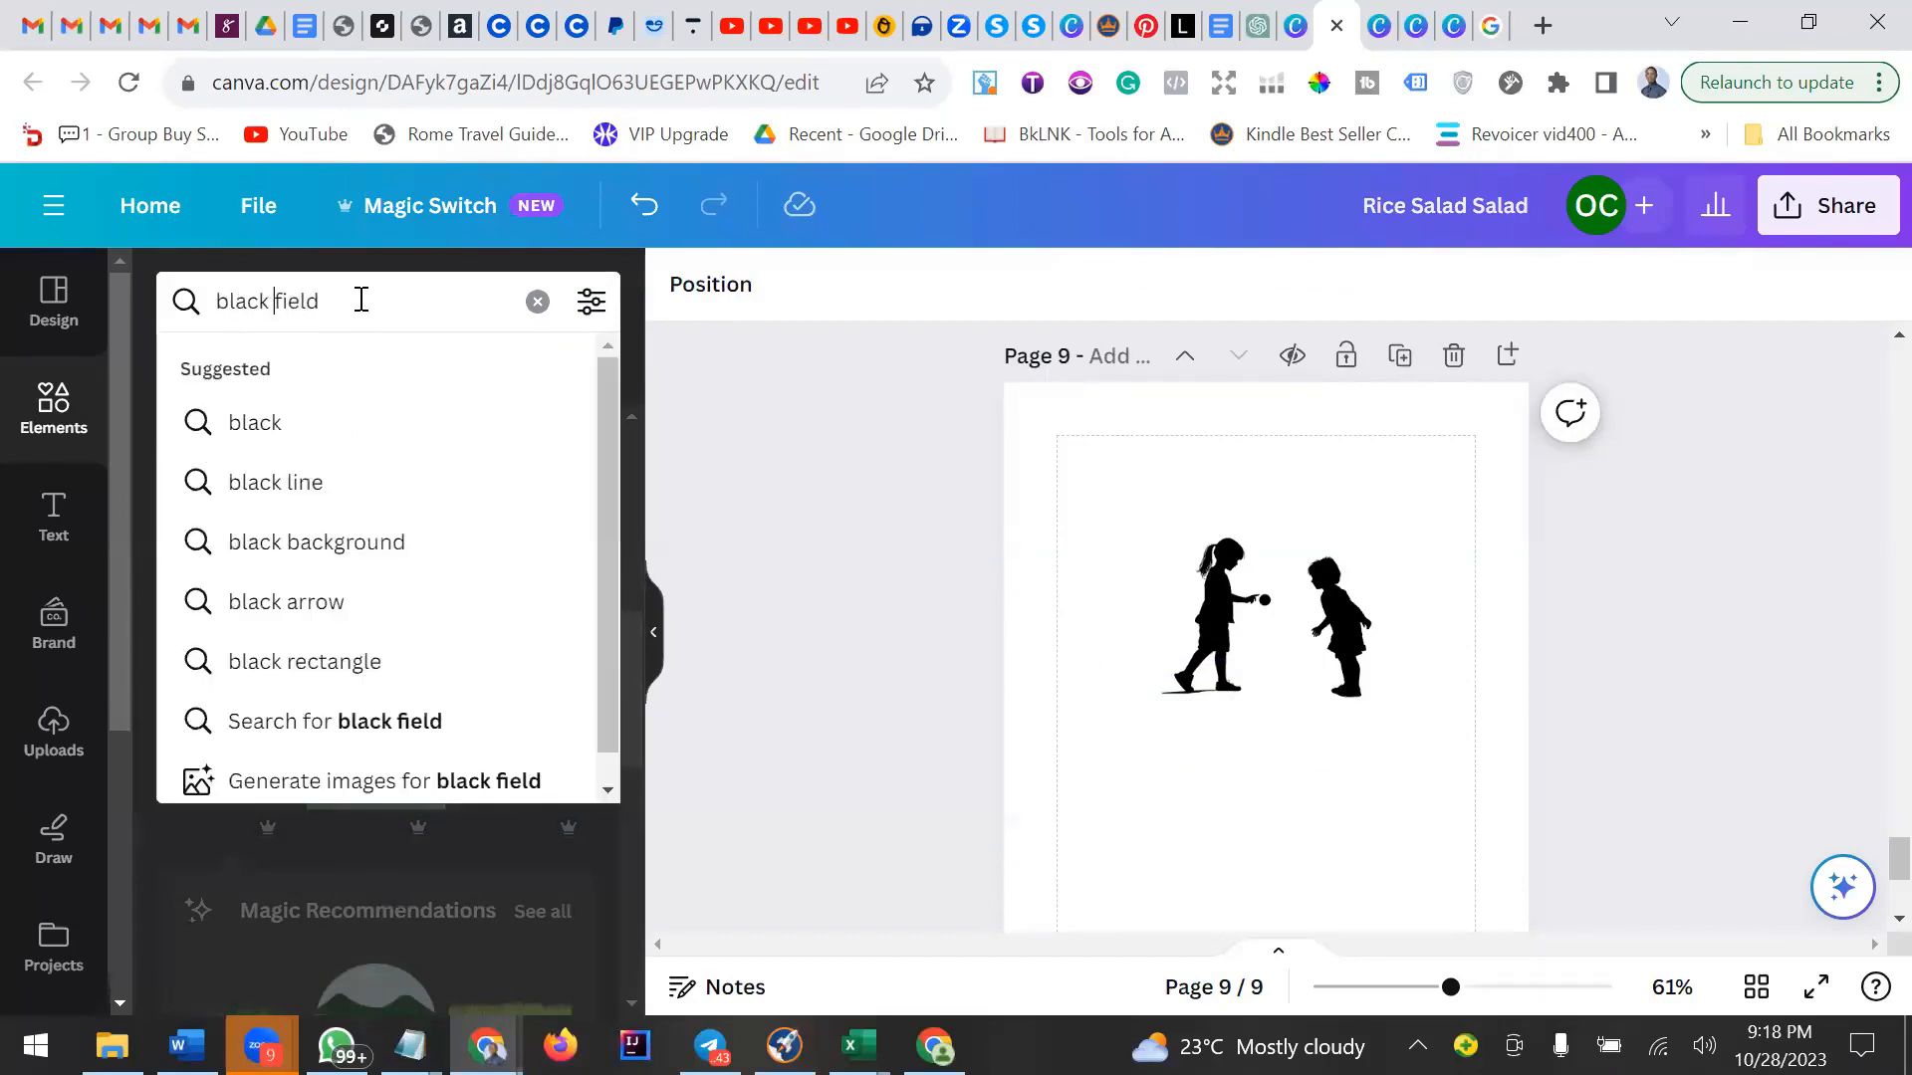
{"action": "key", "text": "Return"}
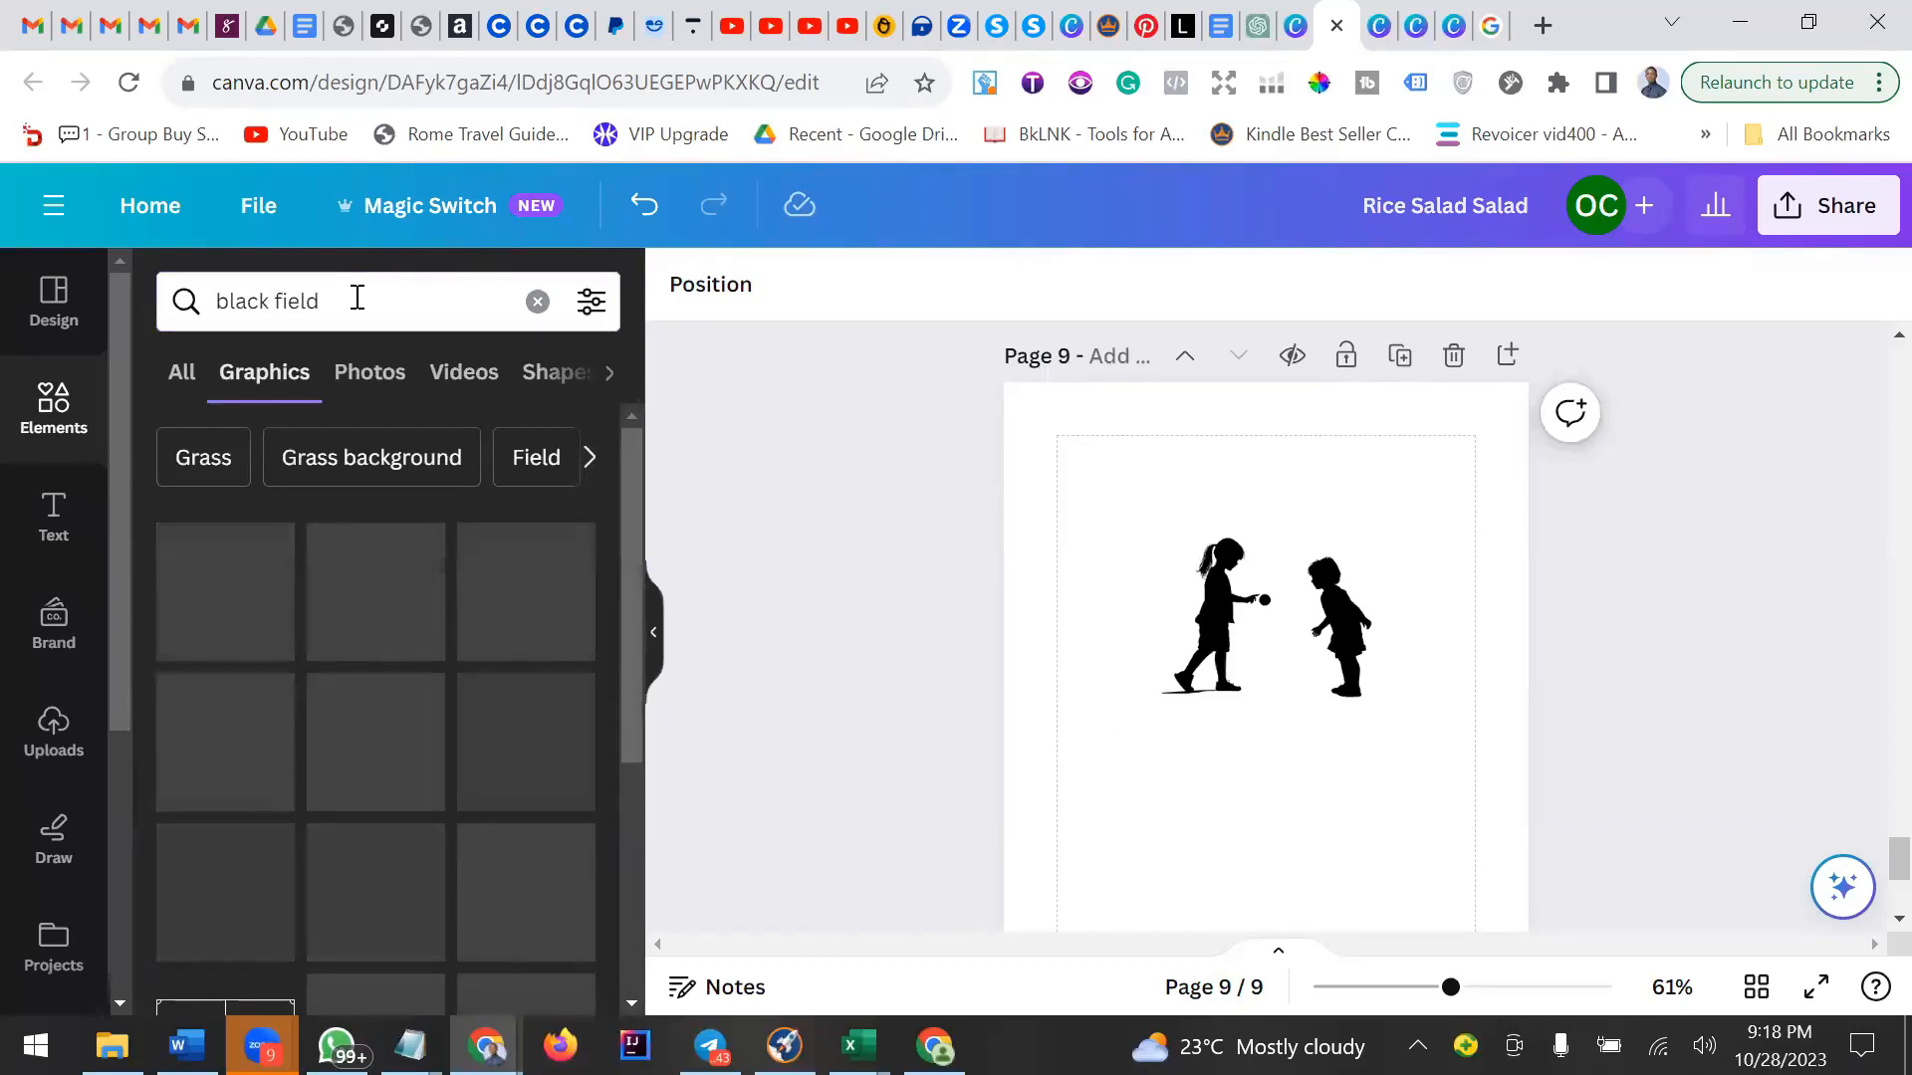
{"action": "left_click", "coordinate": [340, 298]}
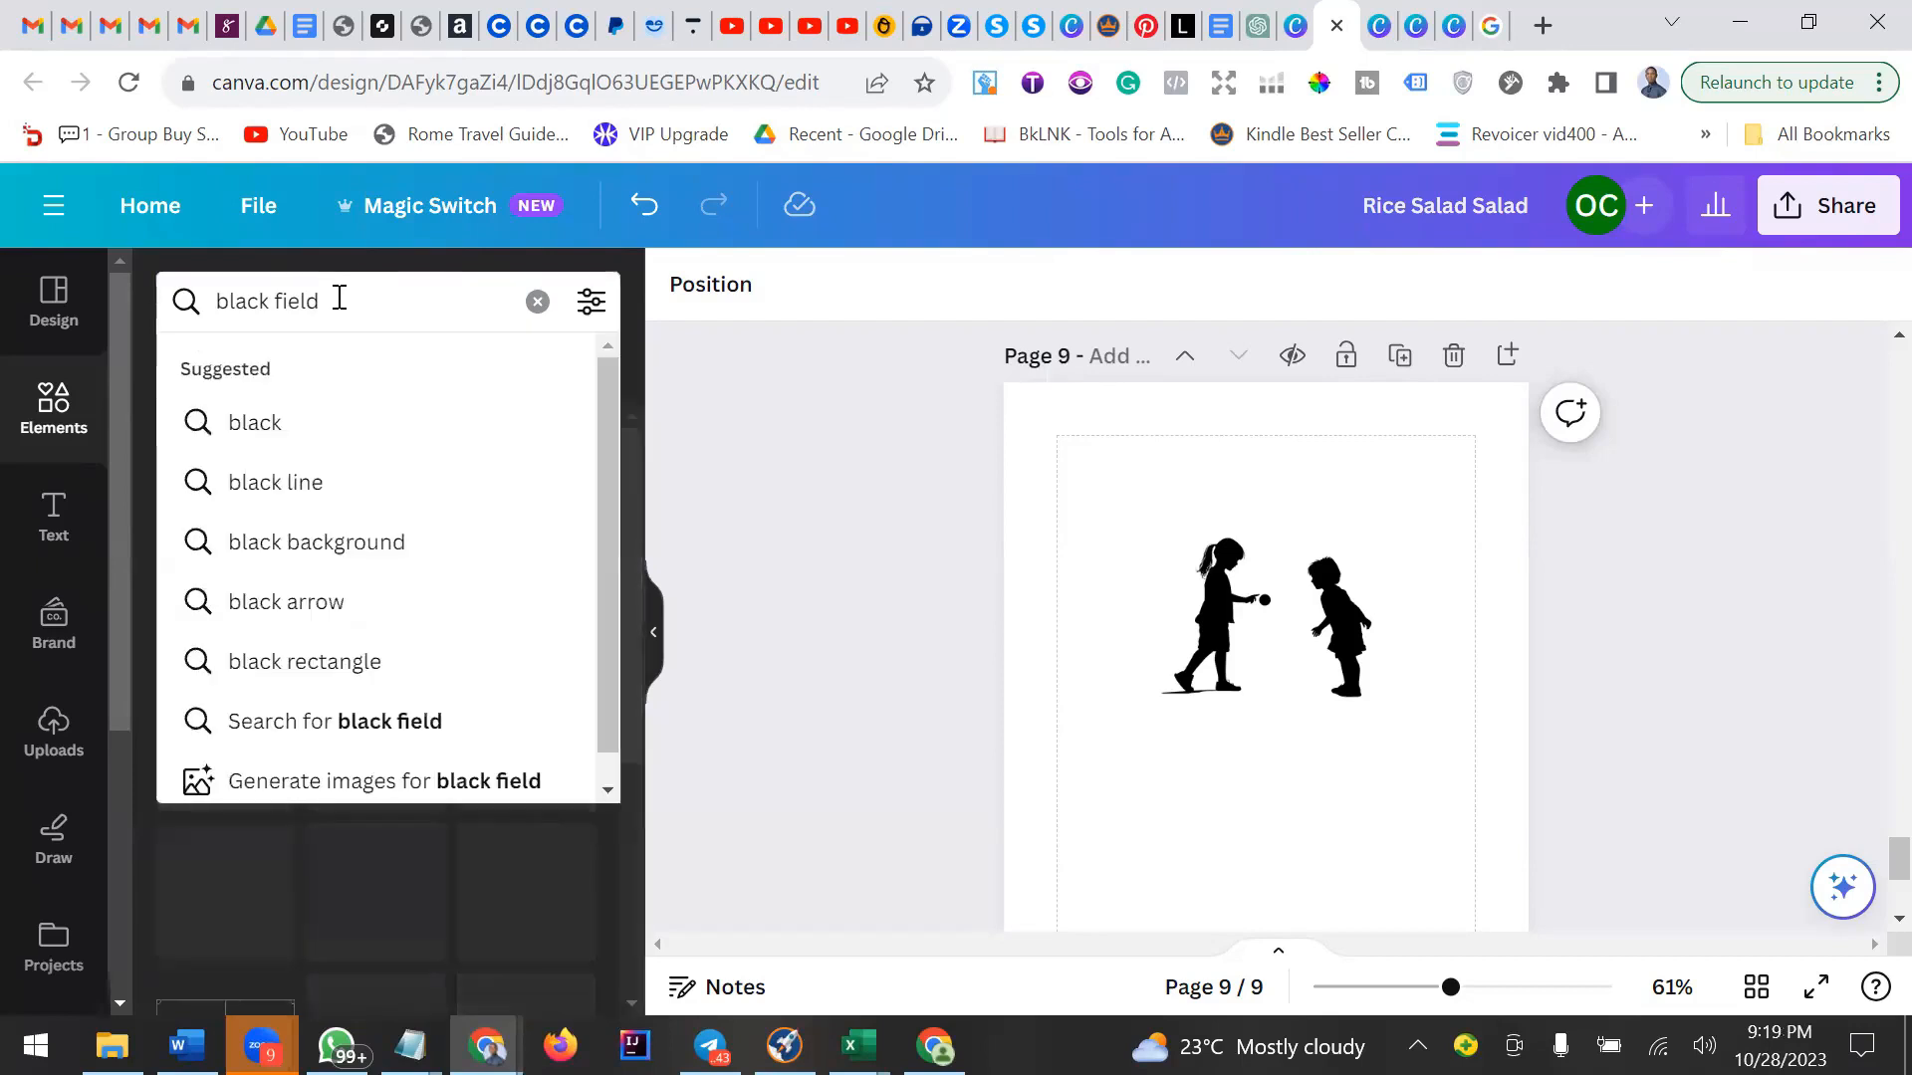
{"action": "key", "text": "Return"}
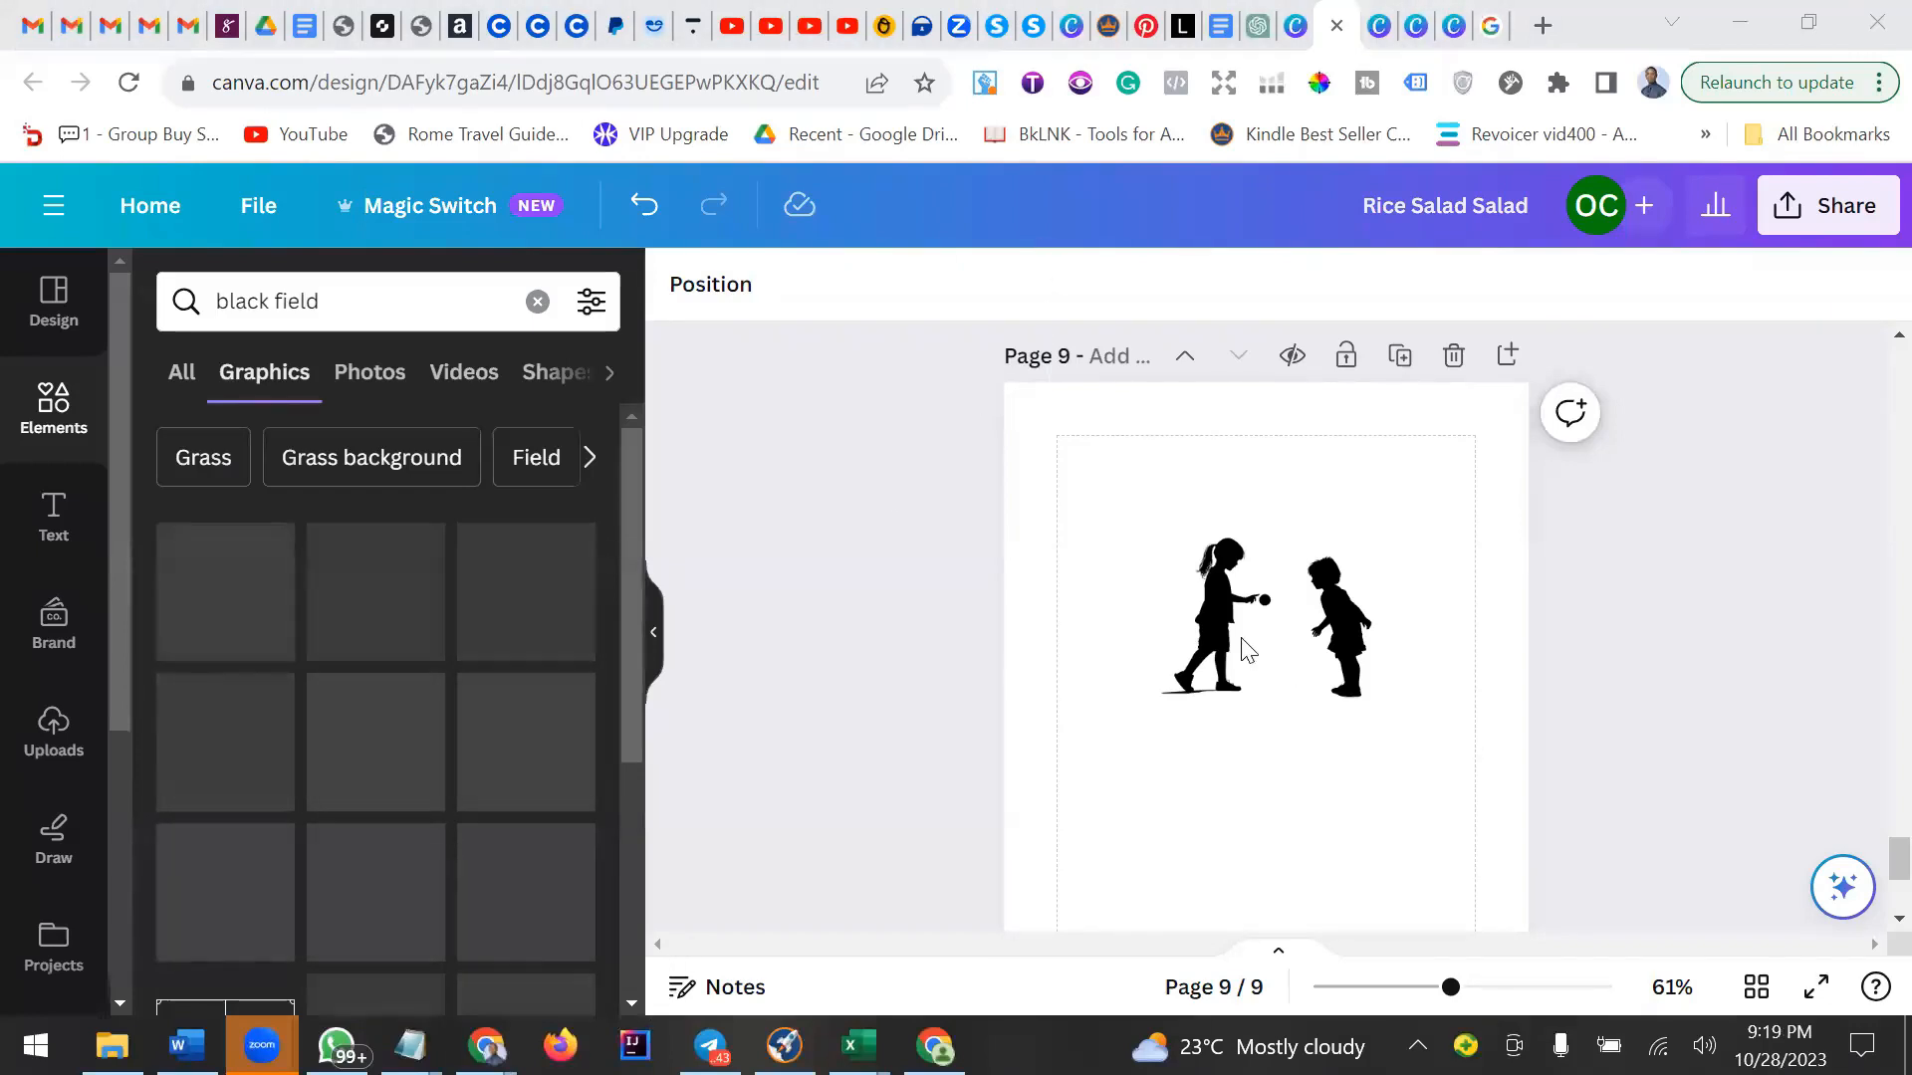
Search graphics for "black field" and place a thin grass strip beneath the children silhouette's feet.
{"action": "left_click", "coordinate": [338, 303]}
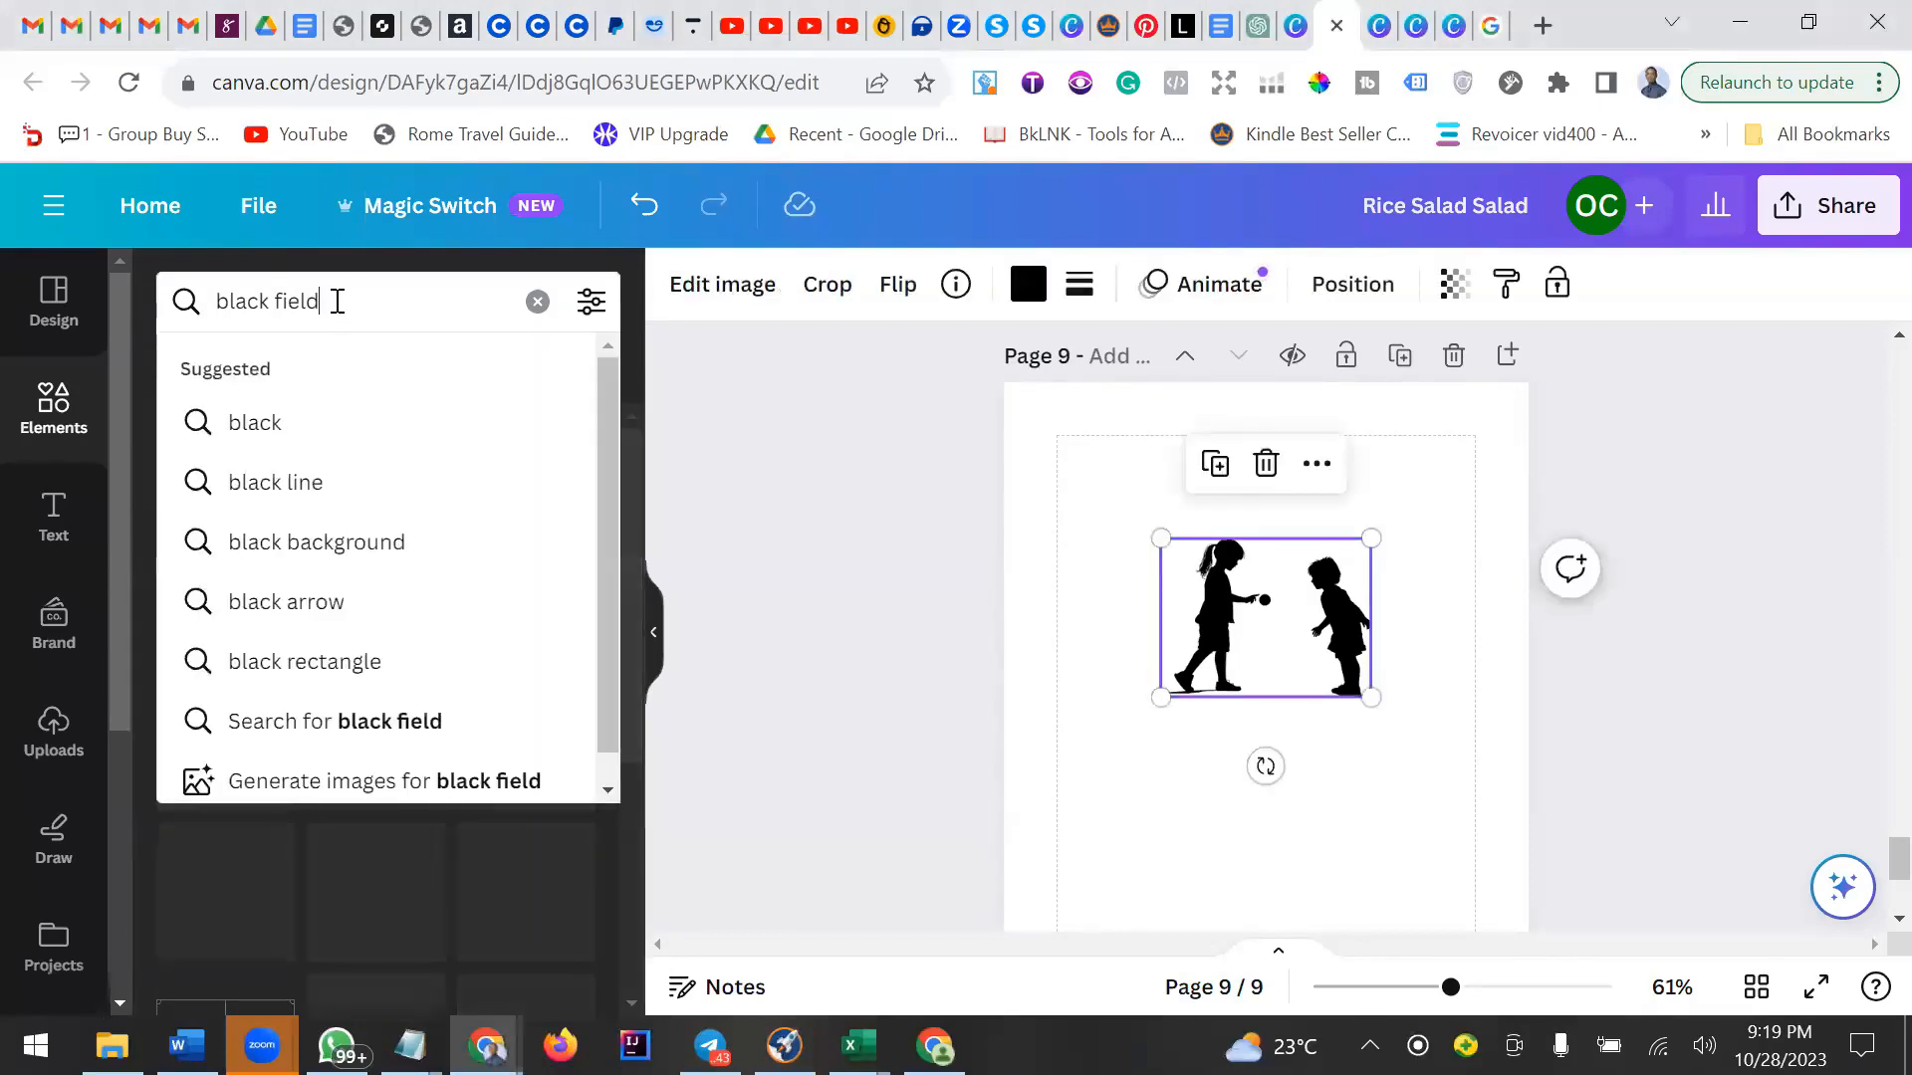
{"action": "key", "text": "Return"}
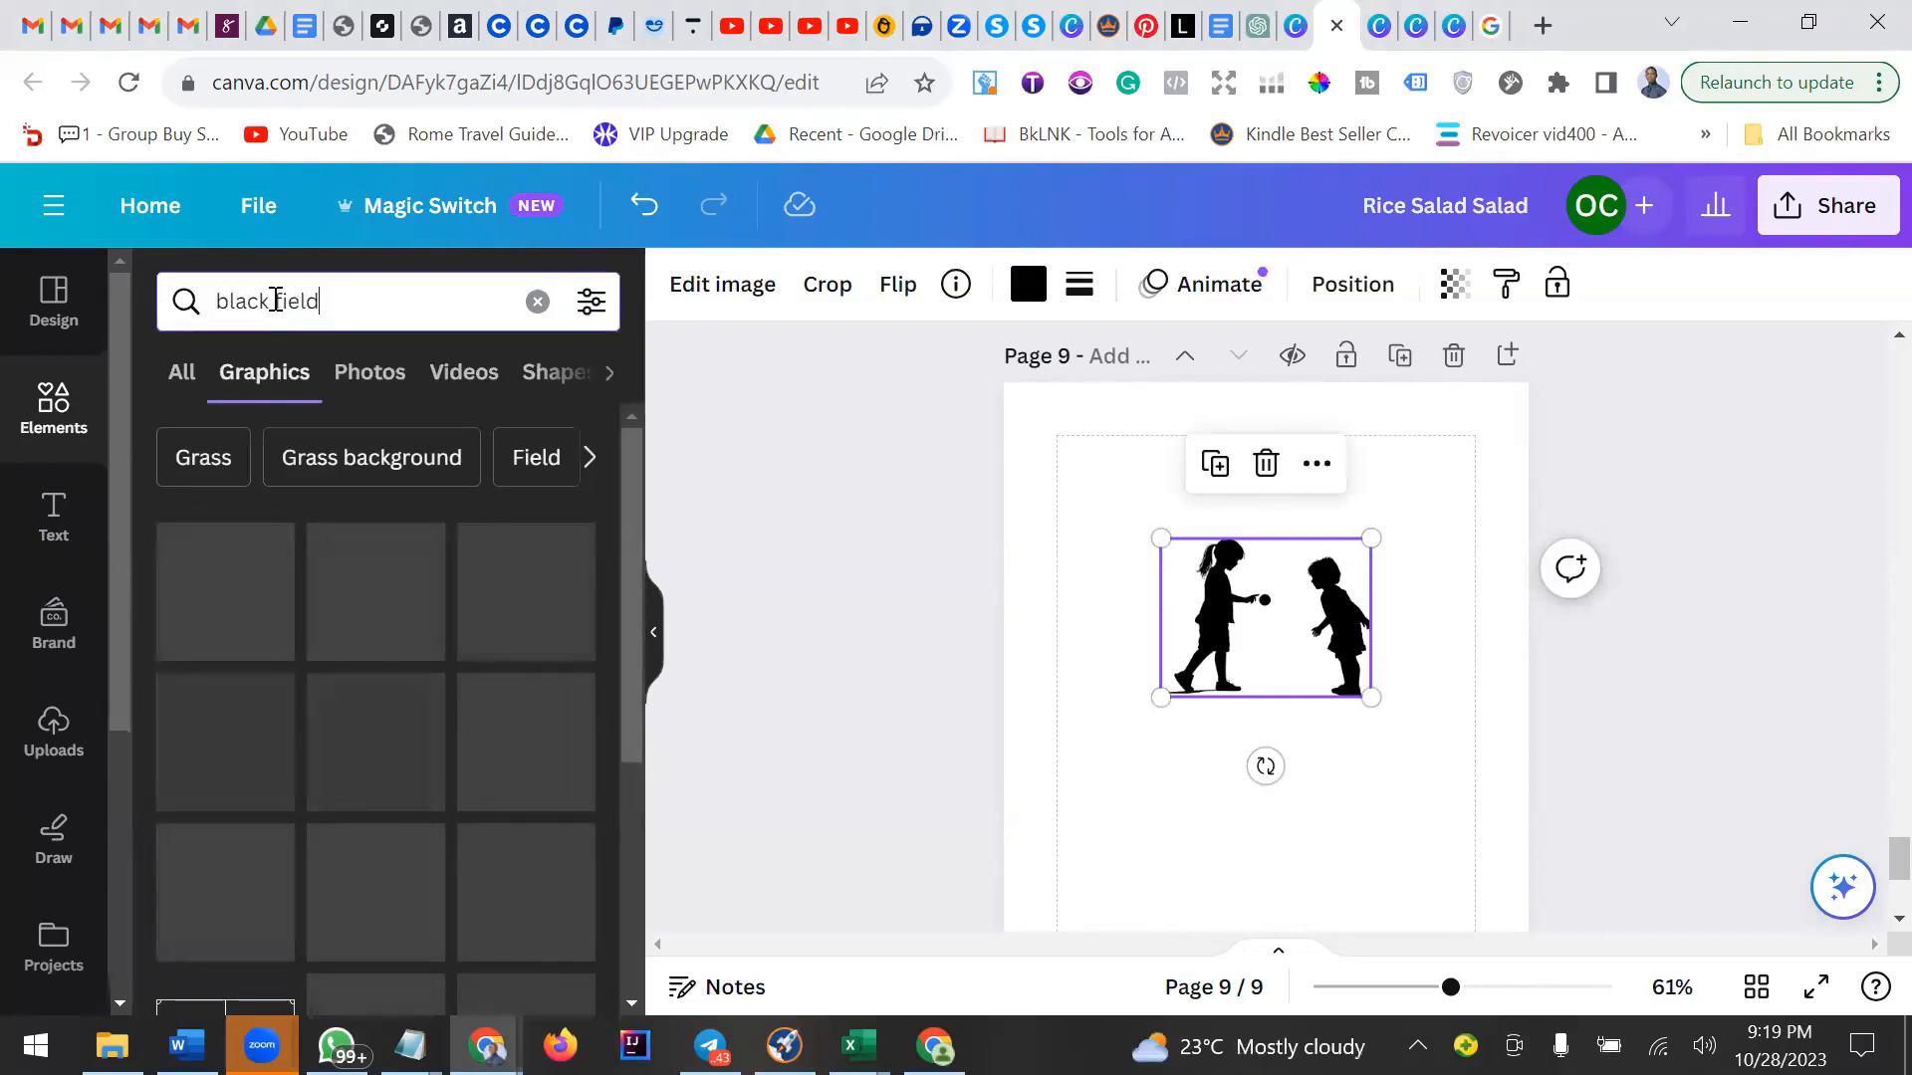
{"action": "left_click_drag", "start_coordinate": [273, 300], "coordinate": [226, 301]}
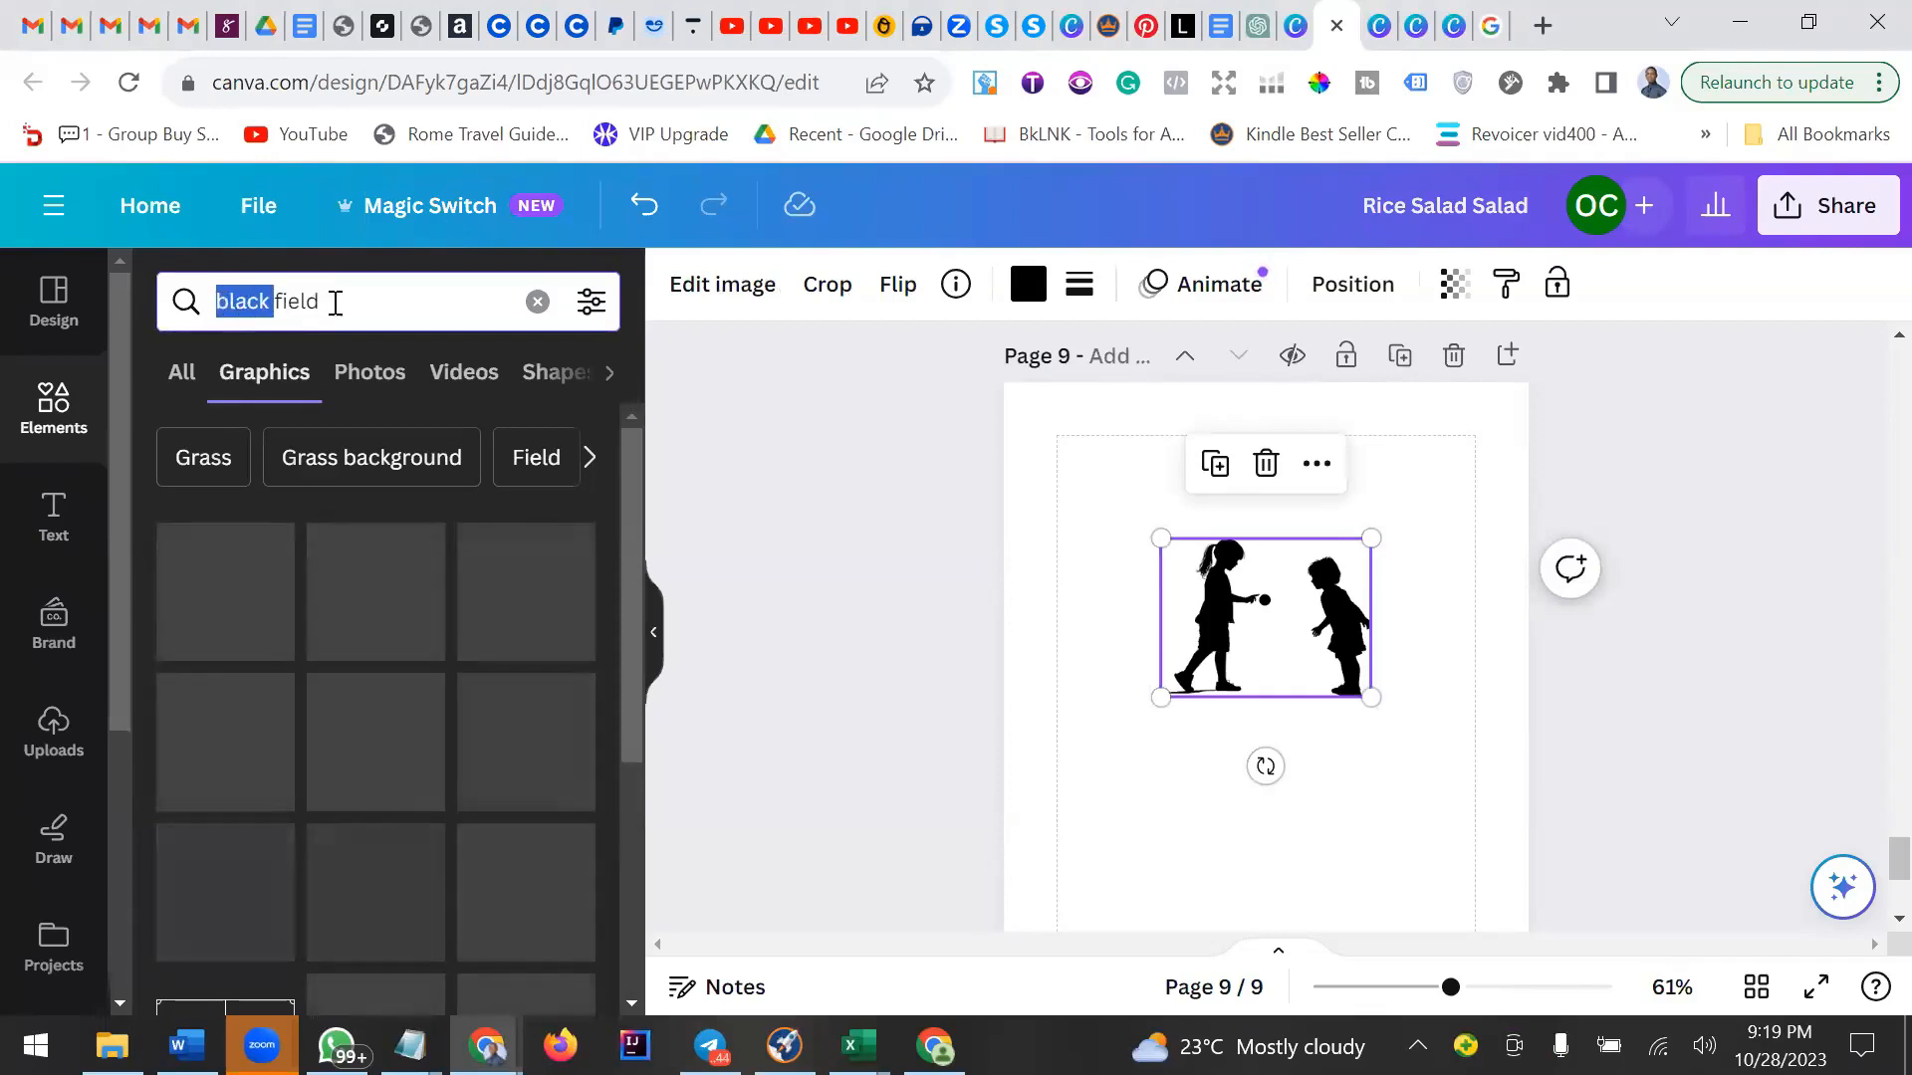
{"action": "left_click", "coordinate": [298, 300]}
{"action": "left_click_drag", "start_coordinate": [275, 301], "coordinate": [227, 299]}
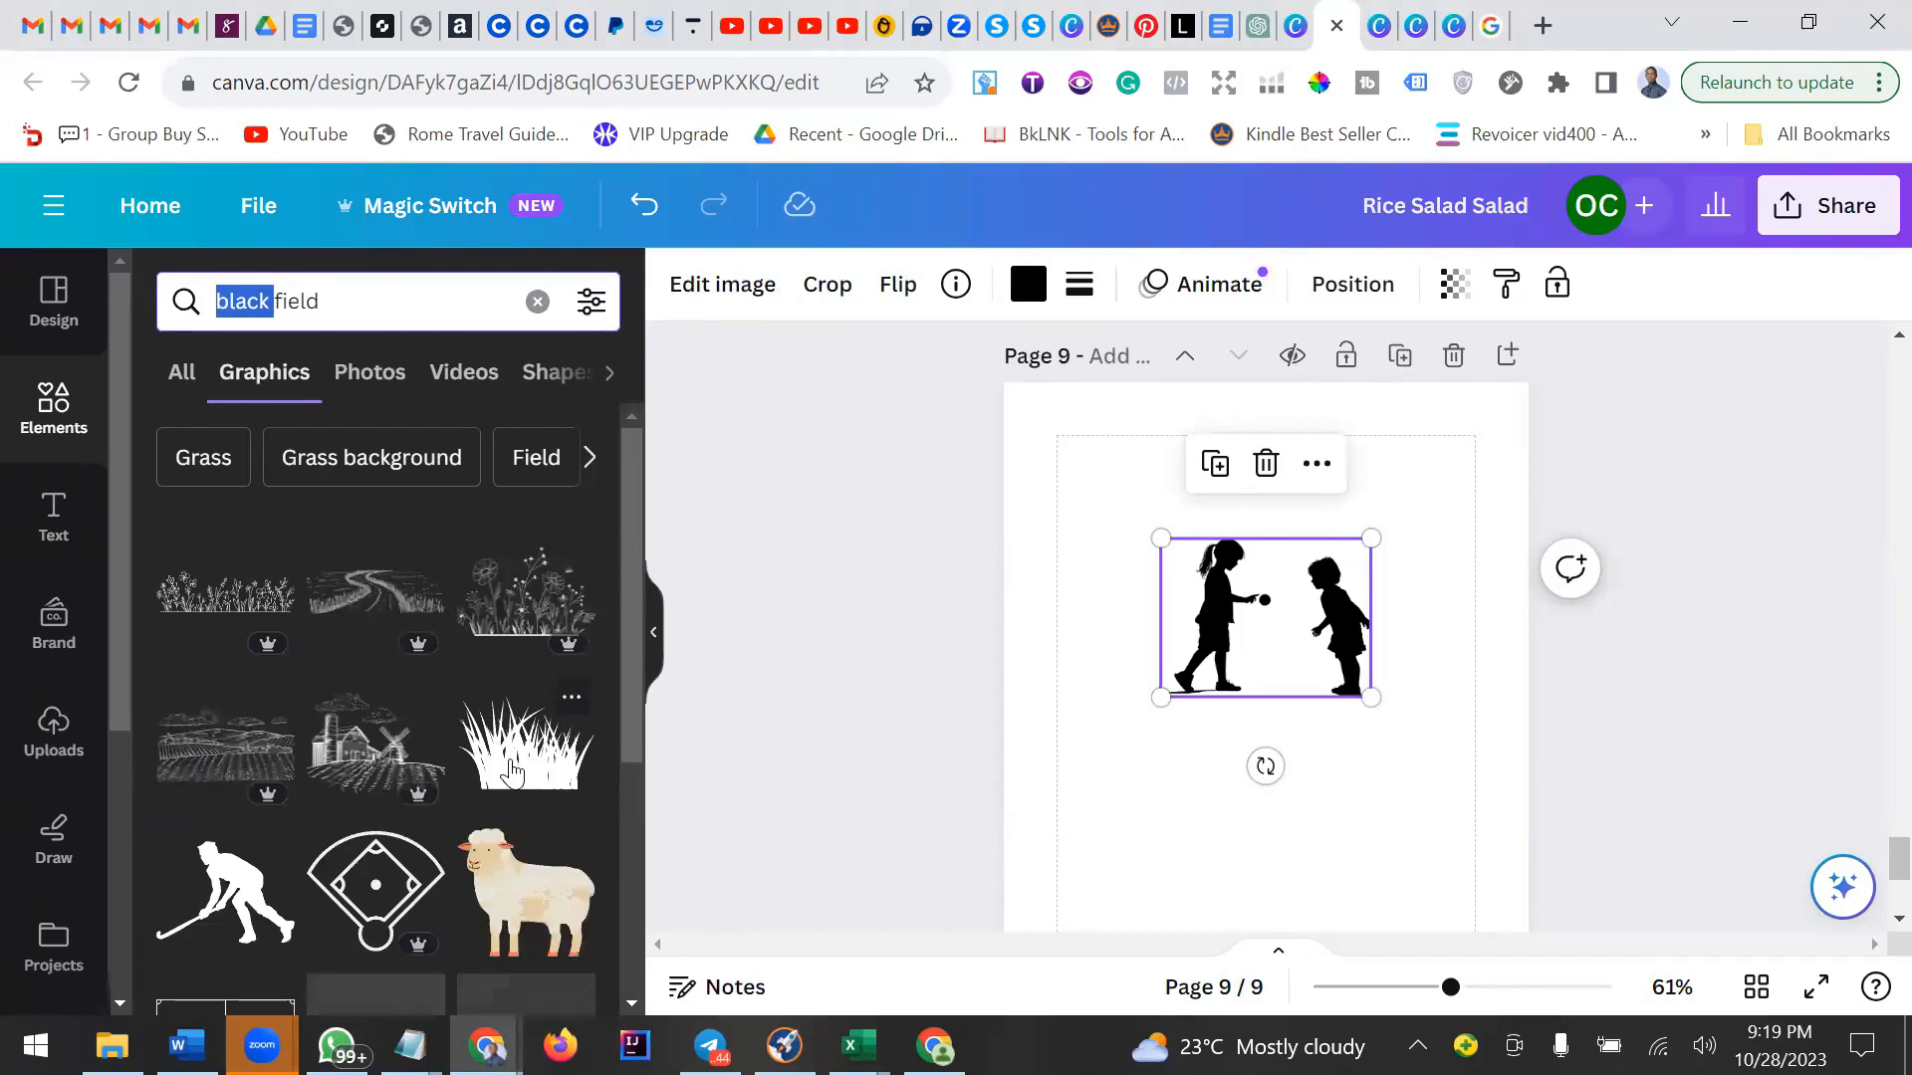
{"action": "scroll", "coordinate": [510, 764], "scroll_direction": "down", "scroll_amount": 2}
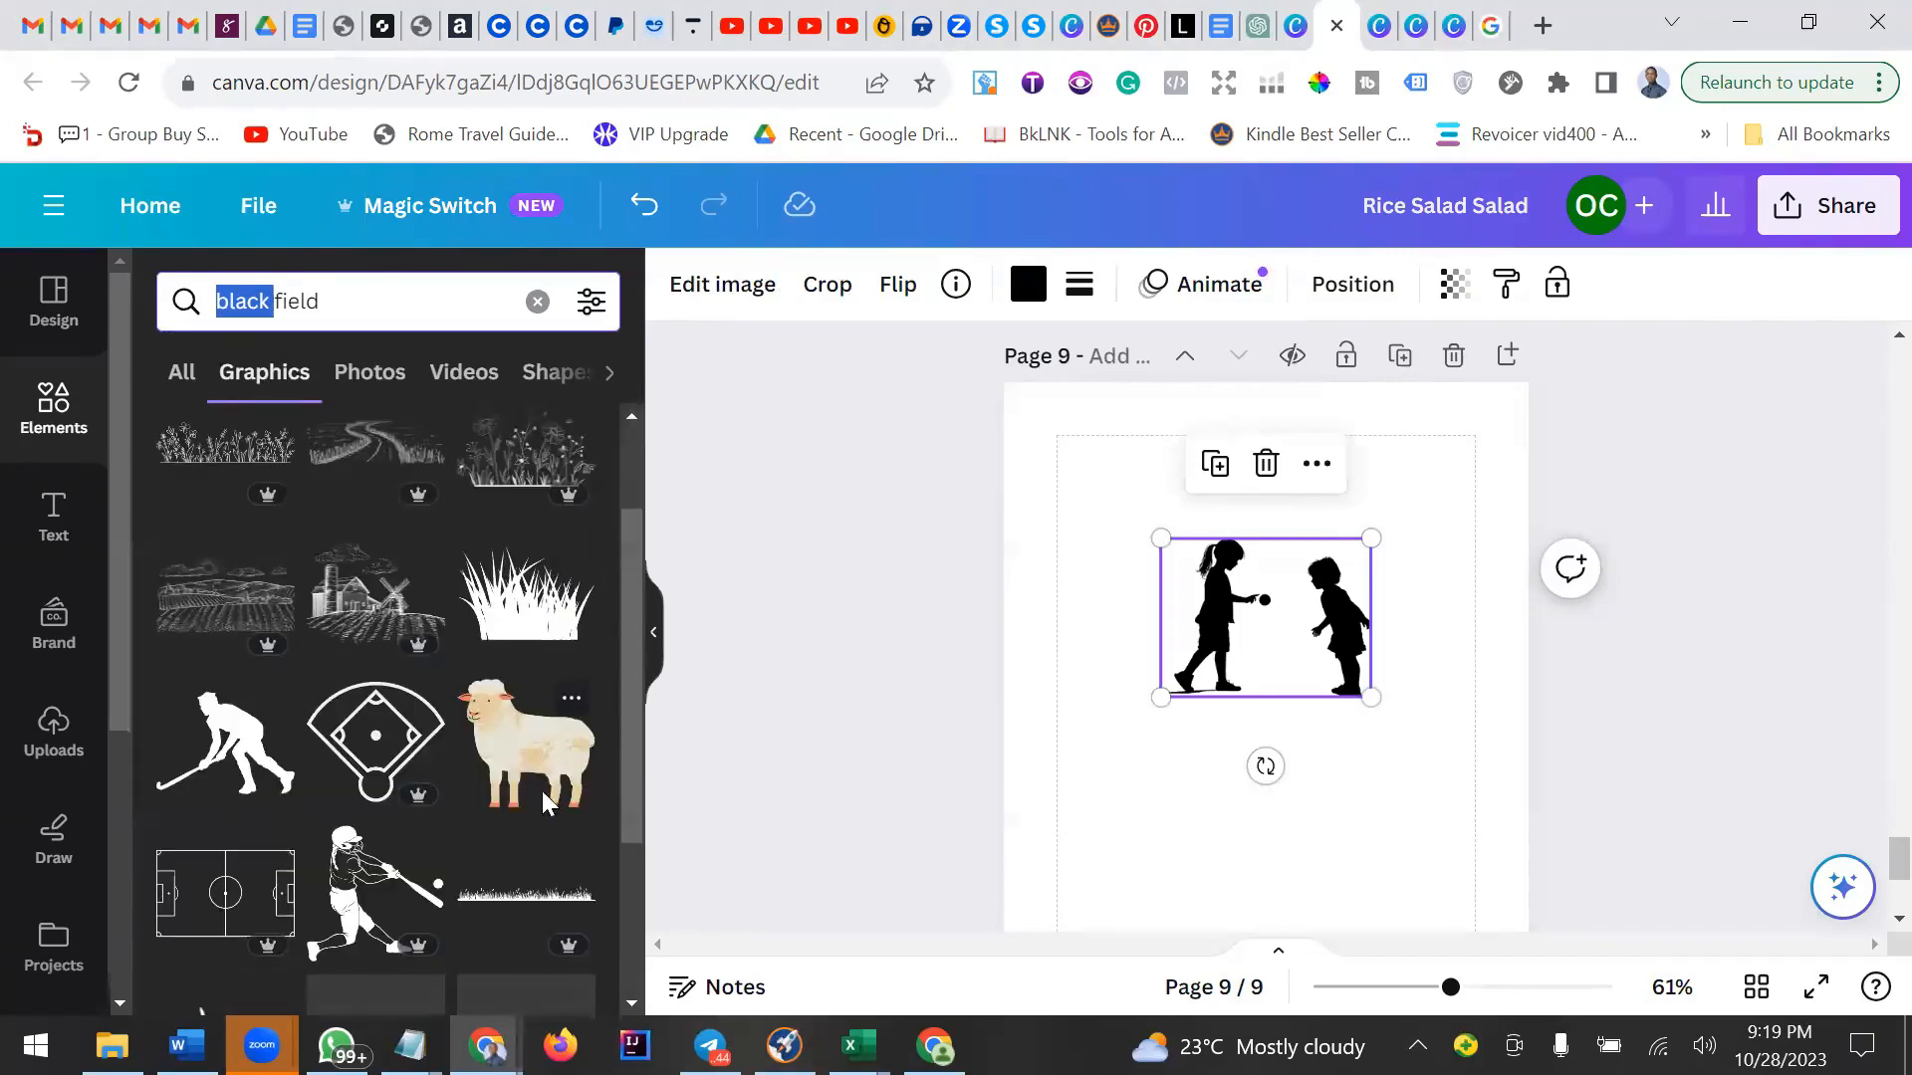
{"action": "scroll", "coordinate": [546, 801], "scroll_direction": "down", "scroll_amount": 3}
{"action": "left_click", "coordinate": [526, 622]}
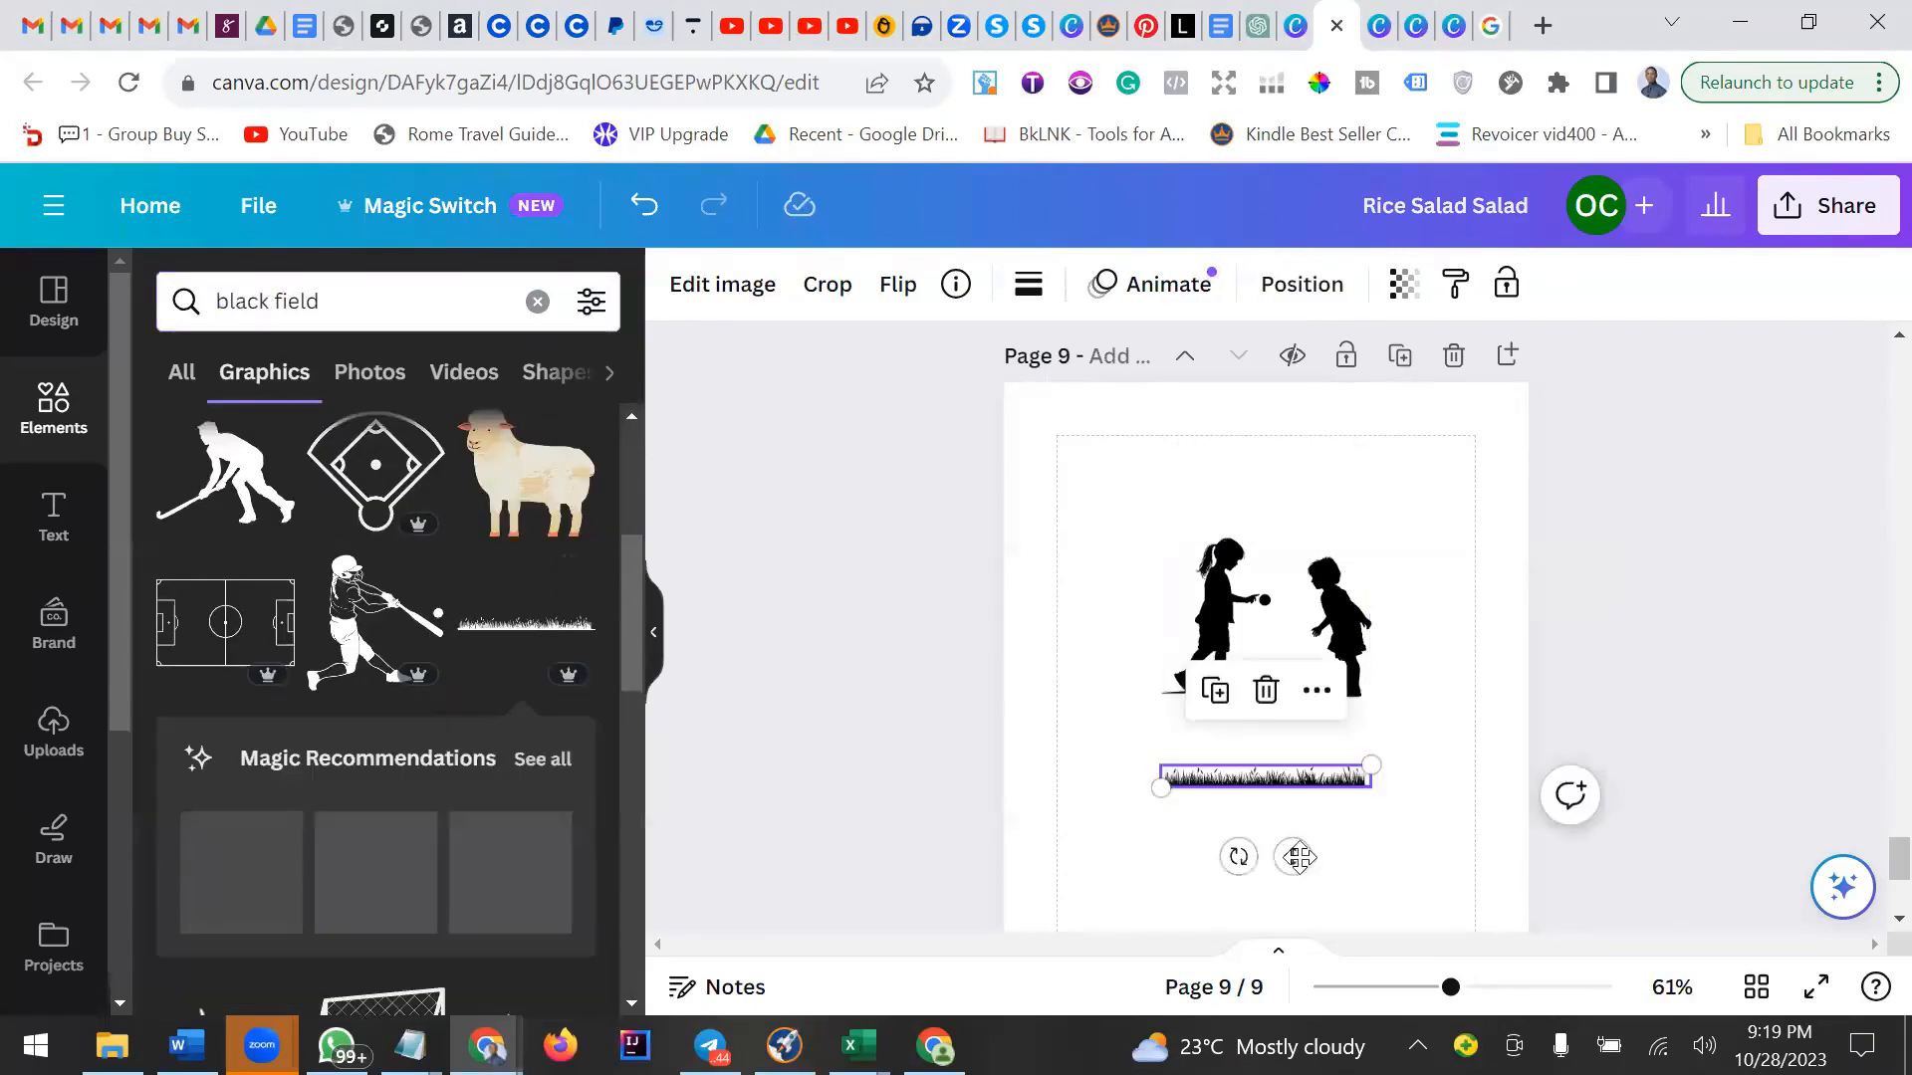
{"action": "left_click_drag", "start_coordinate": [1299, 856], "coordinate": [1310, 765]}
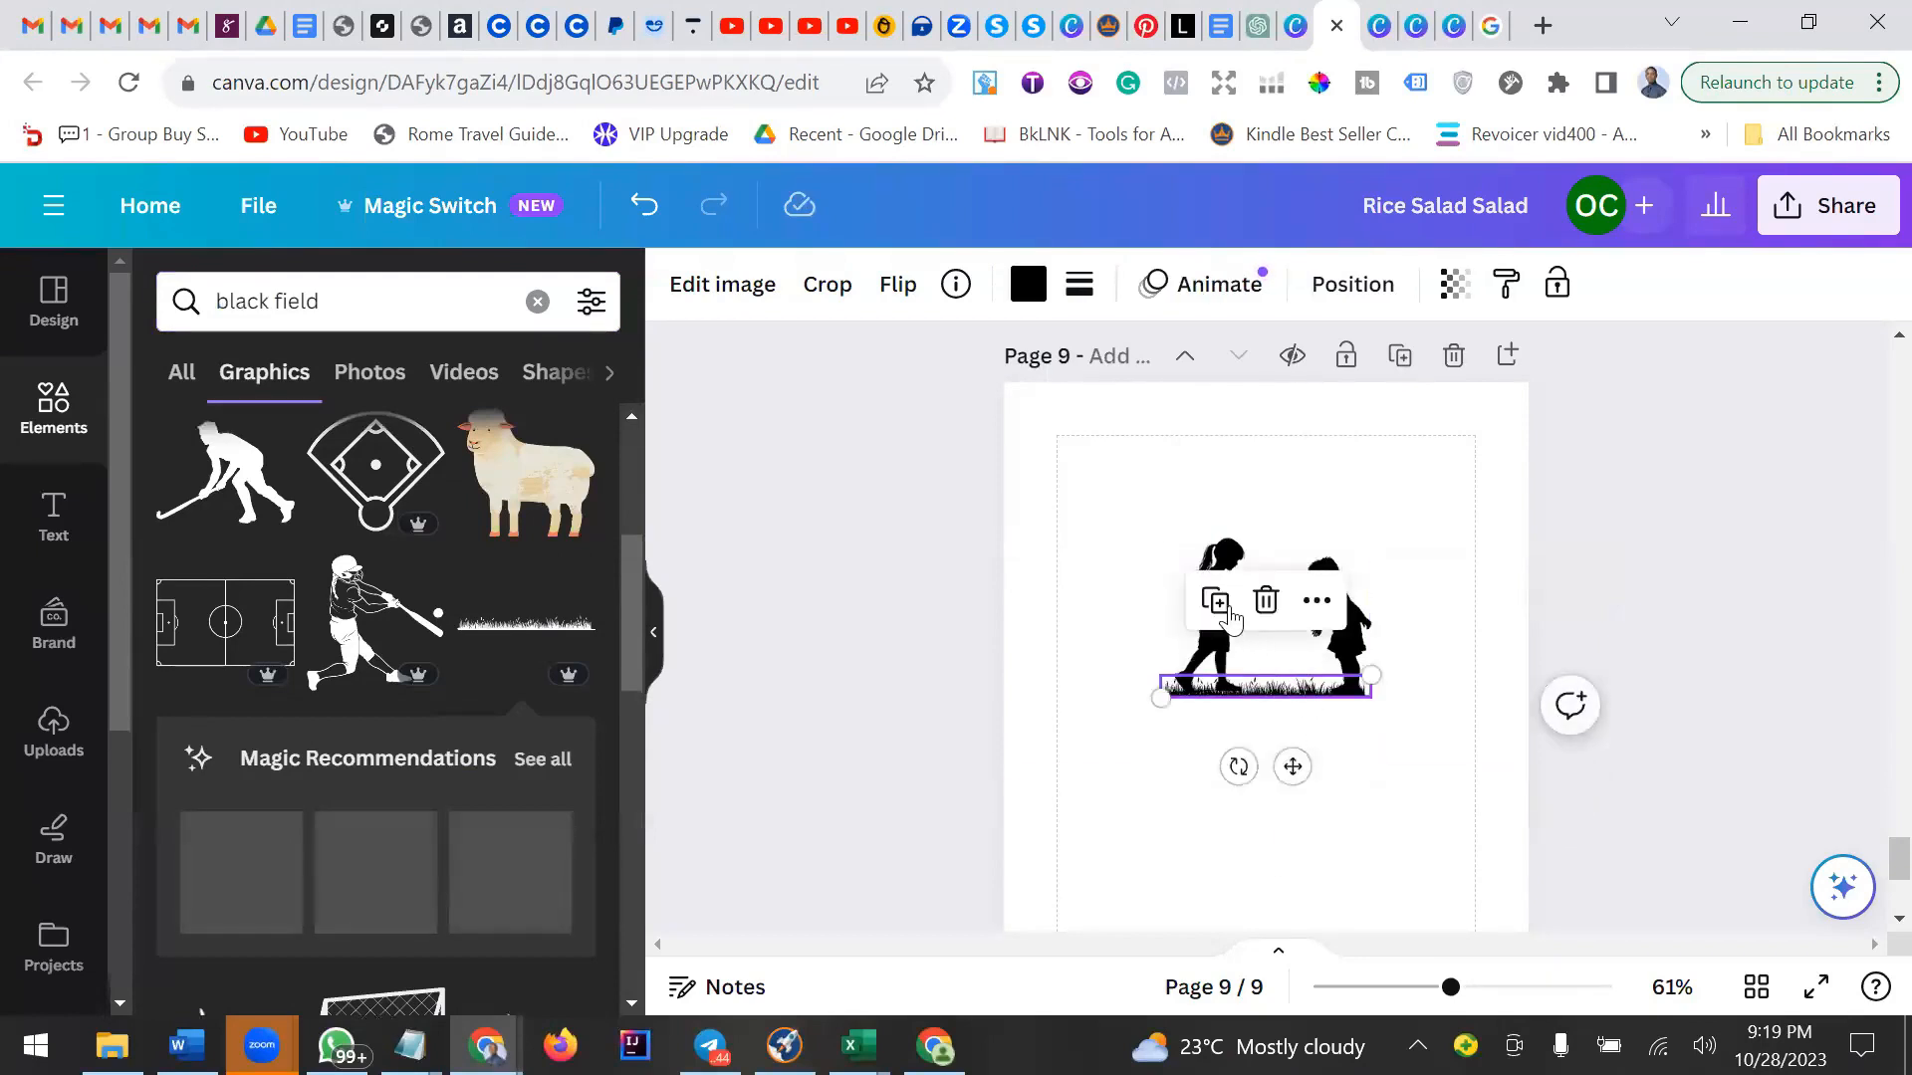
Duplicate the grass strip, shift the copy along the ground, and delete it.
{"action": "left_click", "coordinate": [1221, 605]}
{"action": "left_click_drag", "start_coordinate": [1290, 707], "coordinate": [1319, 685]}
{"action": "left_click", "coordinate": [1398, 753]}
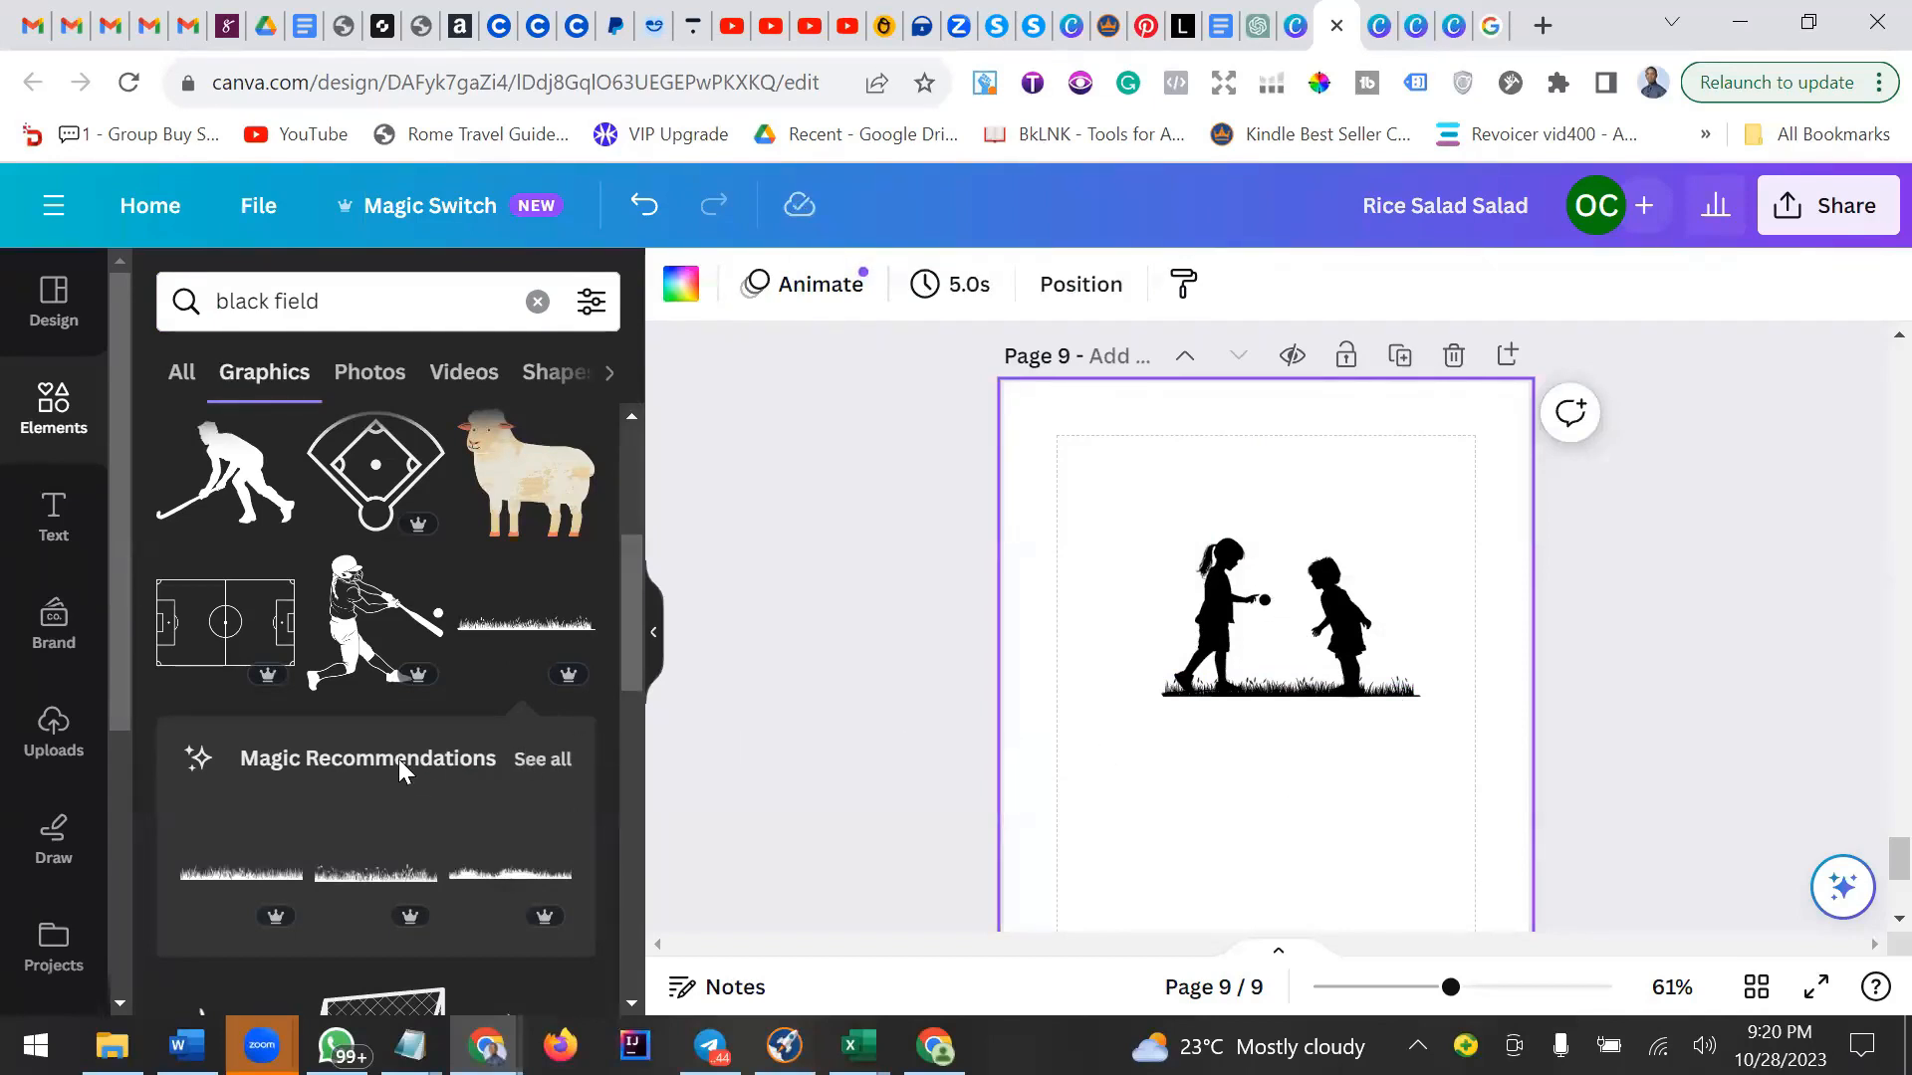
{"action": "scroll", "coordinate": [398, 769], "scroll_direction": "down", "scroll_amount": 2}
{"action": "scroll", "coordinate": [398, 769], "scroll_direction": "down", "scroll_amount": 2}
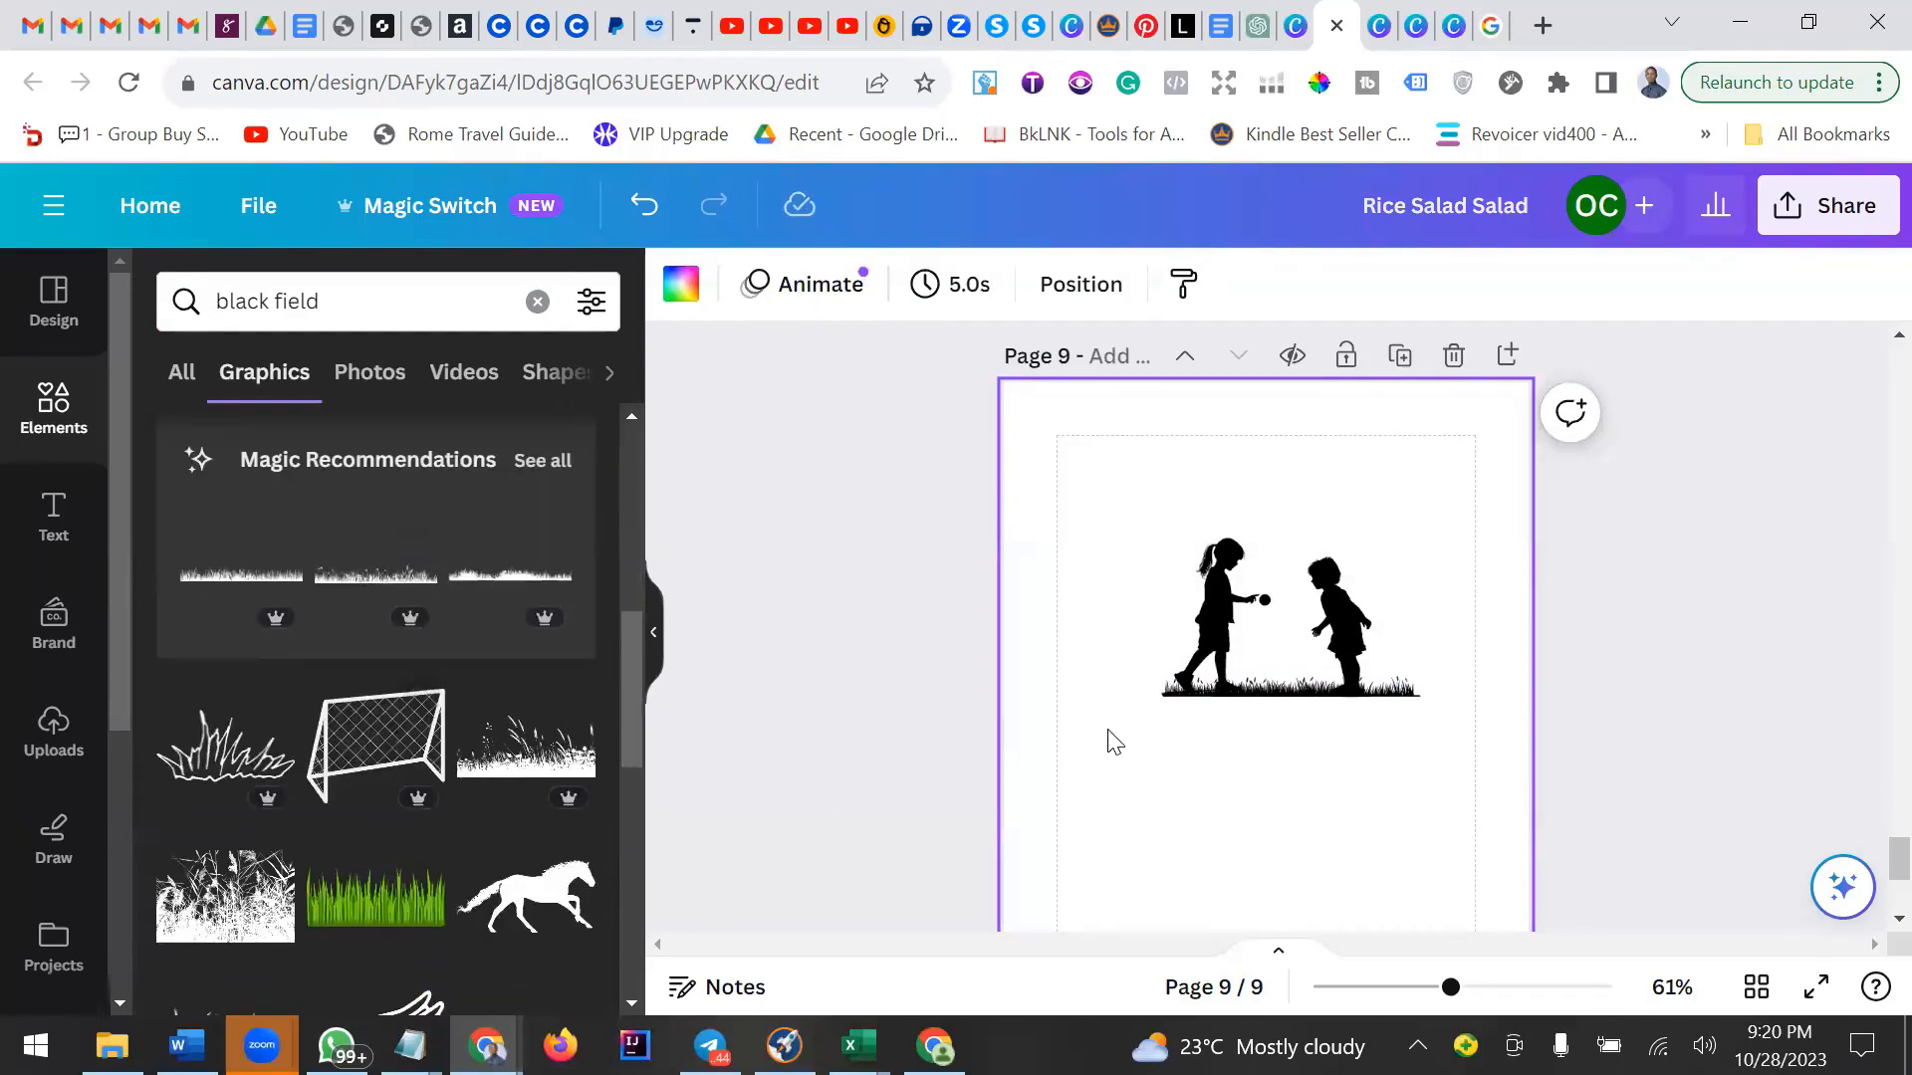
{"action": "left_click", "coordinate": [1395, 697]}
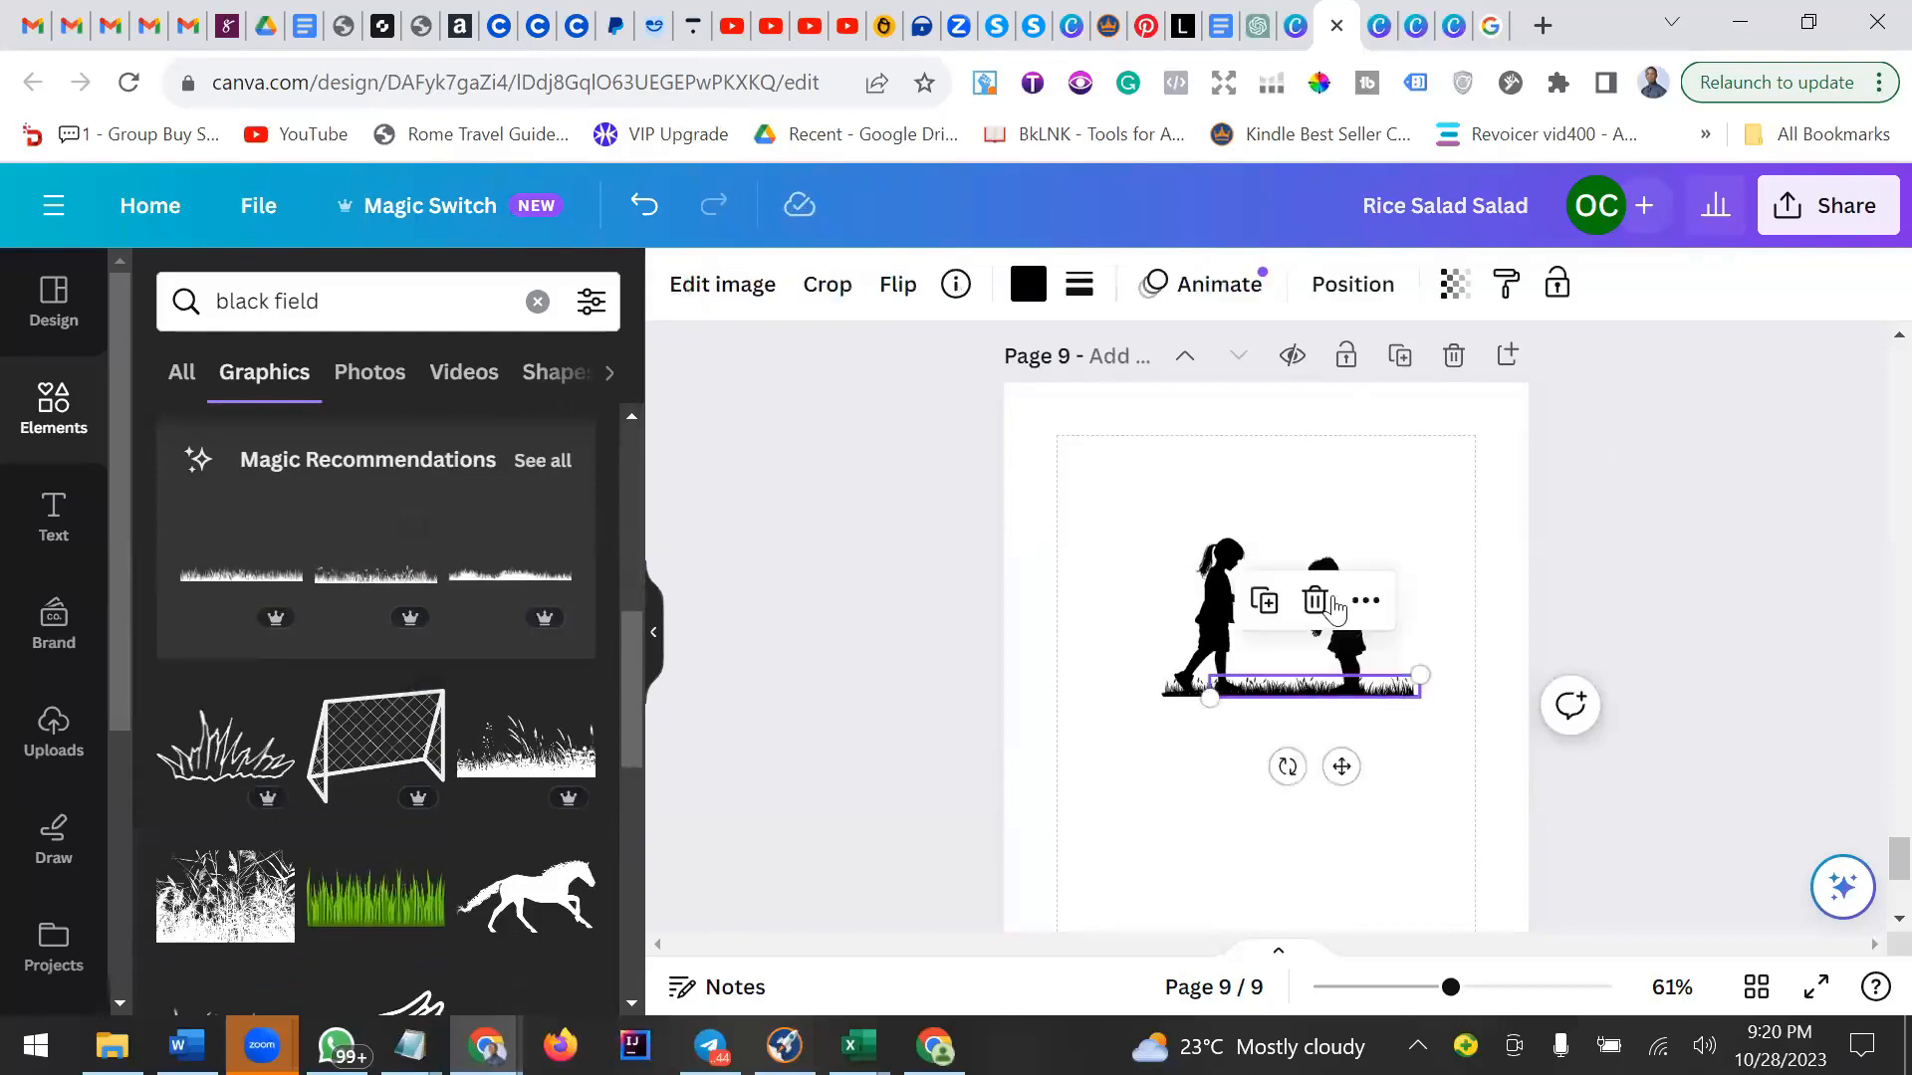
{"action": "left_click_drag", "start_coordinate": [1324, 685], "coordinate": [1275, 685]}
{"action": "left_click", "coordinate": [1273, 614]}
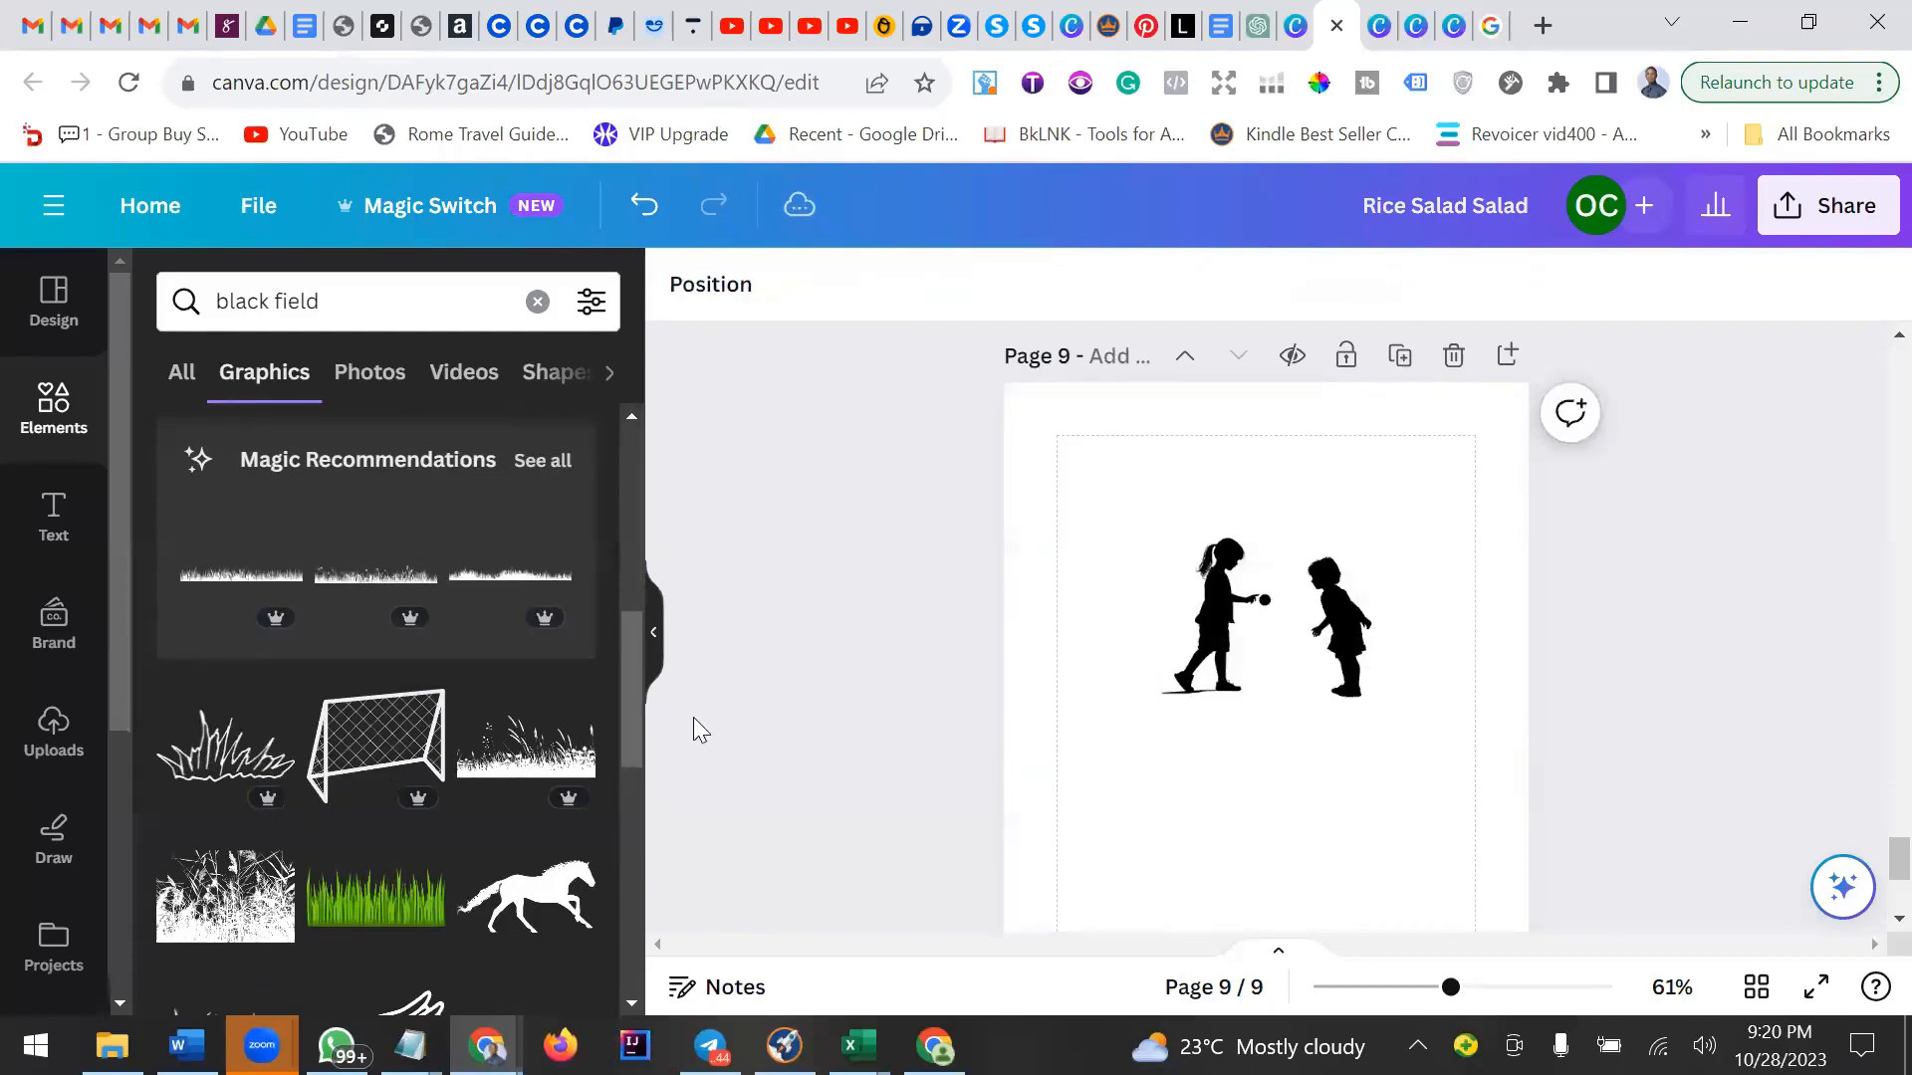
Add the tall wild-grass graphic and shrink it to sit beneath the children.
{"action": "left_click", "coordinate": [507, 777]}
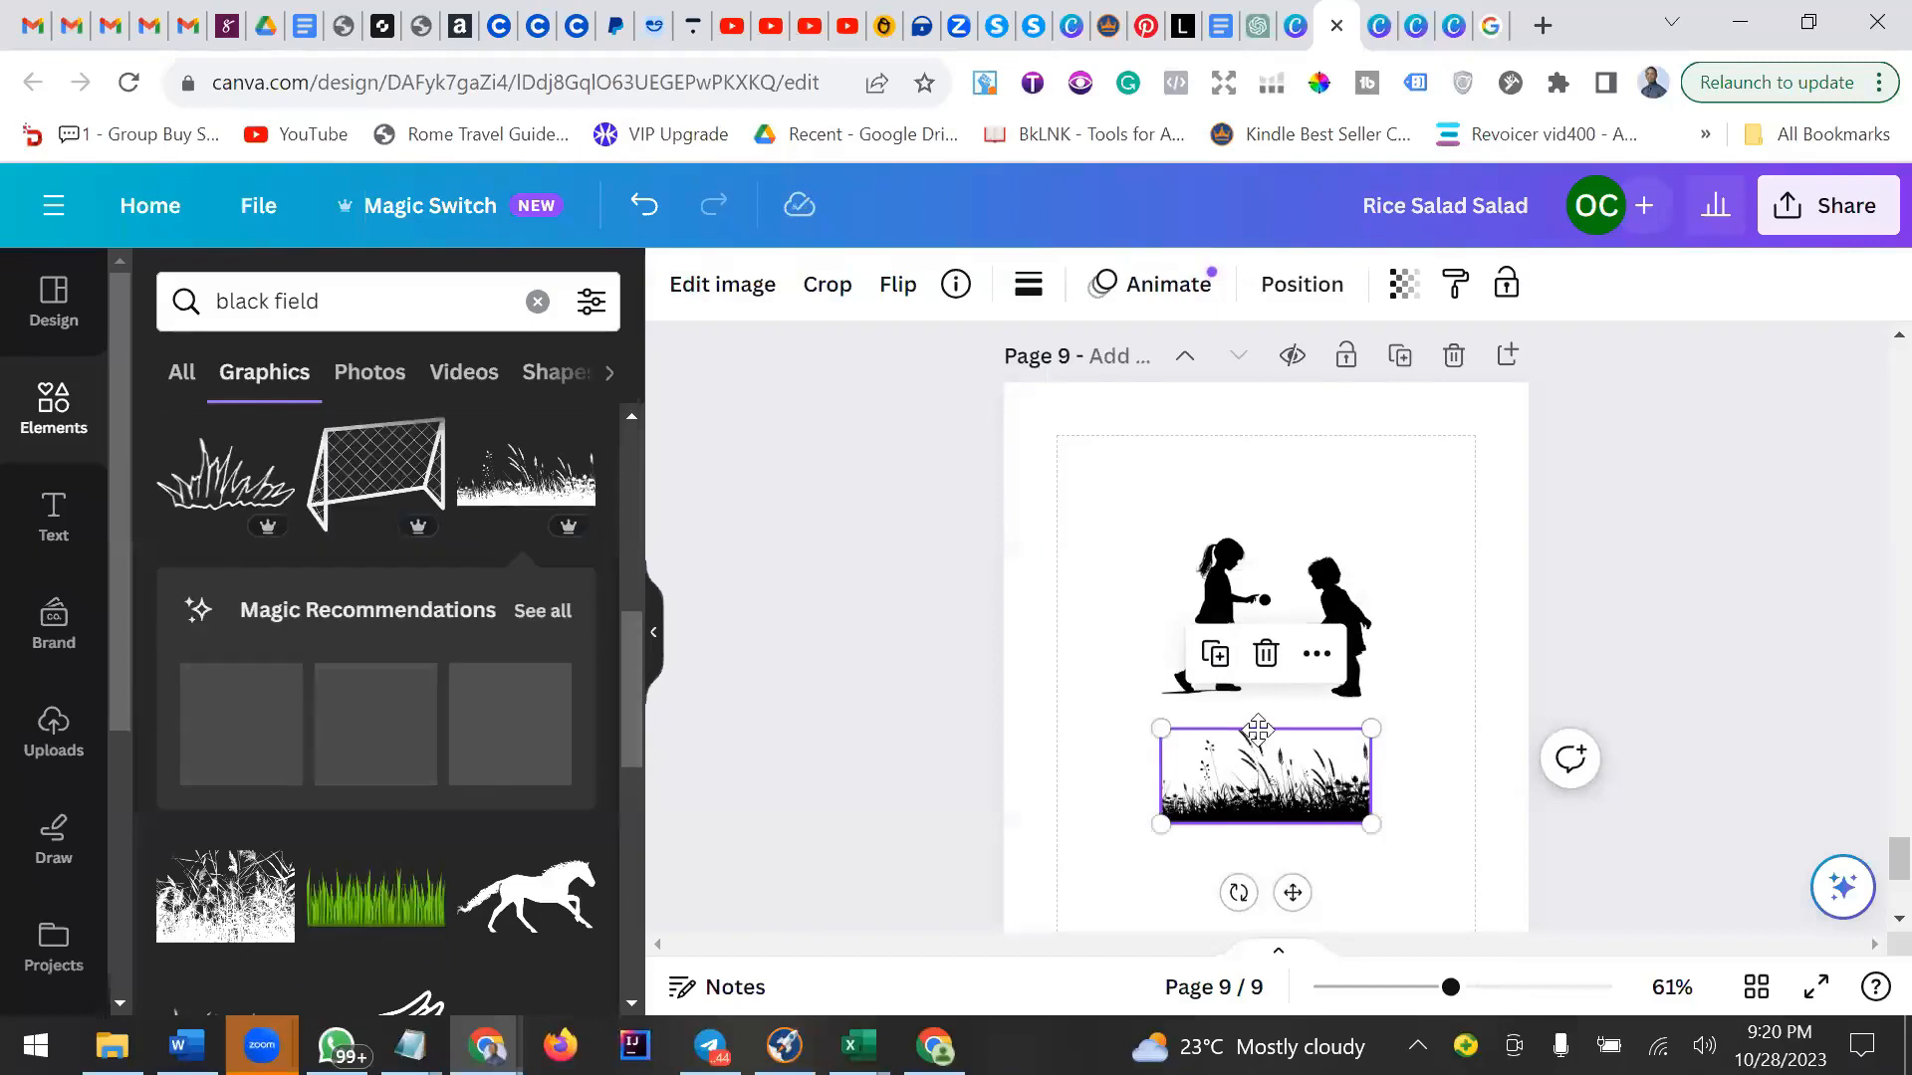
{"action": "left_click_drag", "start_coordinate": [1251, 796], "coordinate": [1249, 688]}
{"action": "left_click", "coordinate": [1392, 780]}
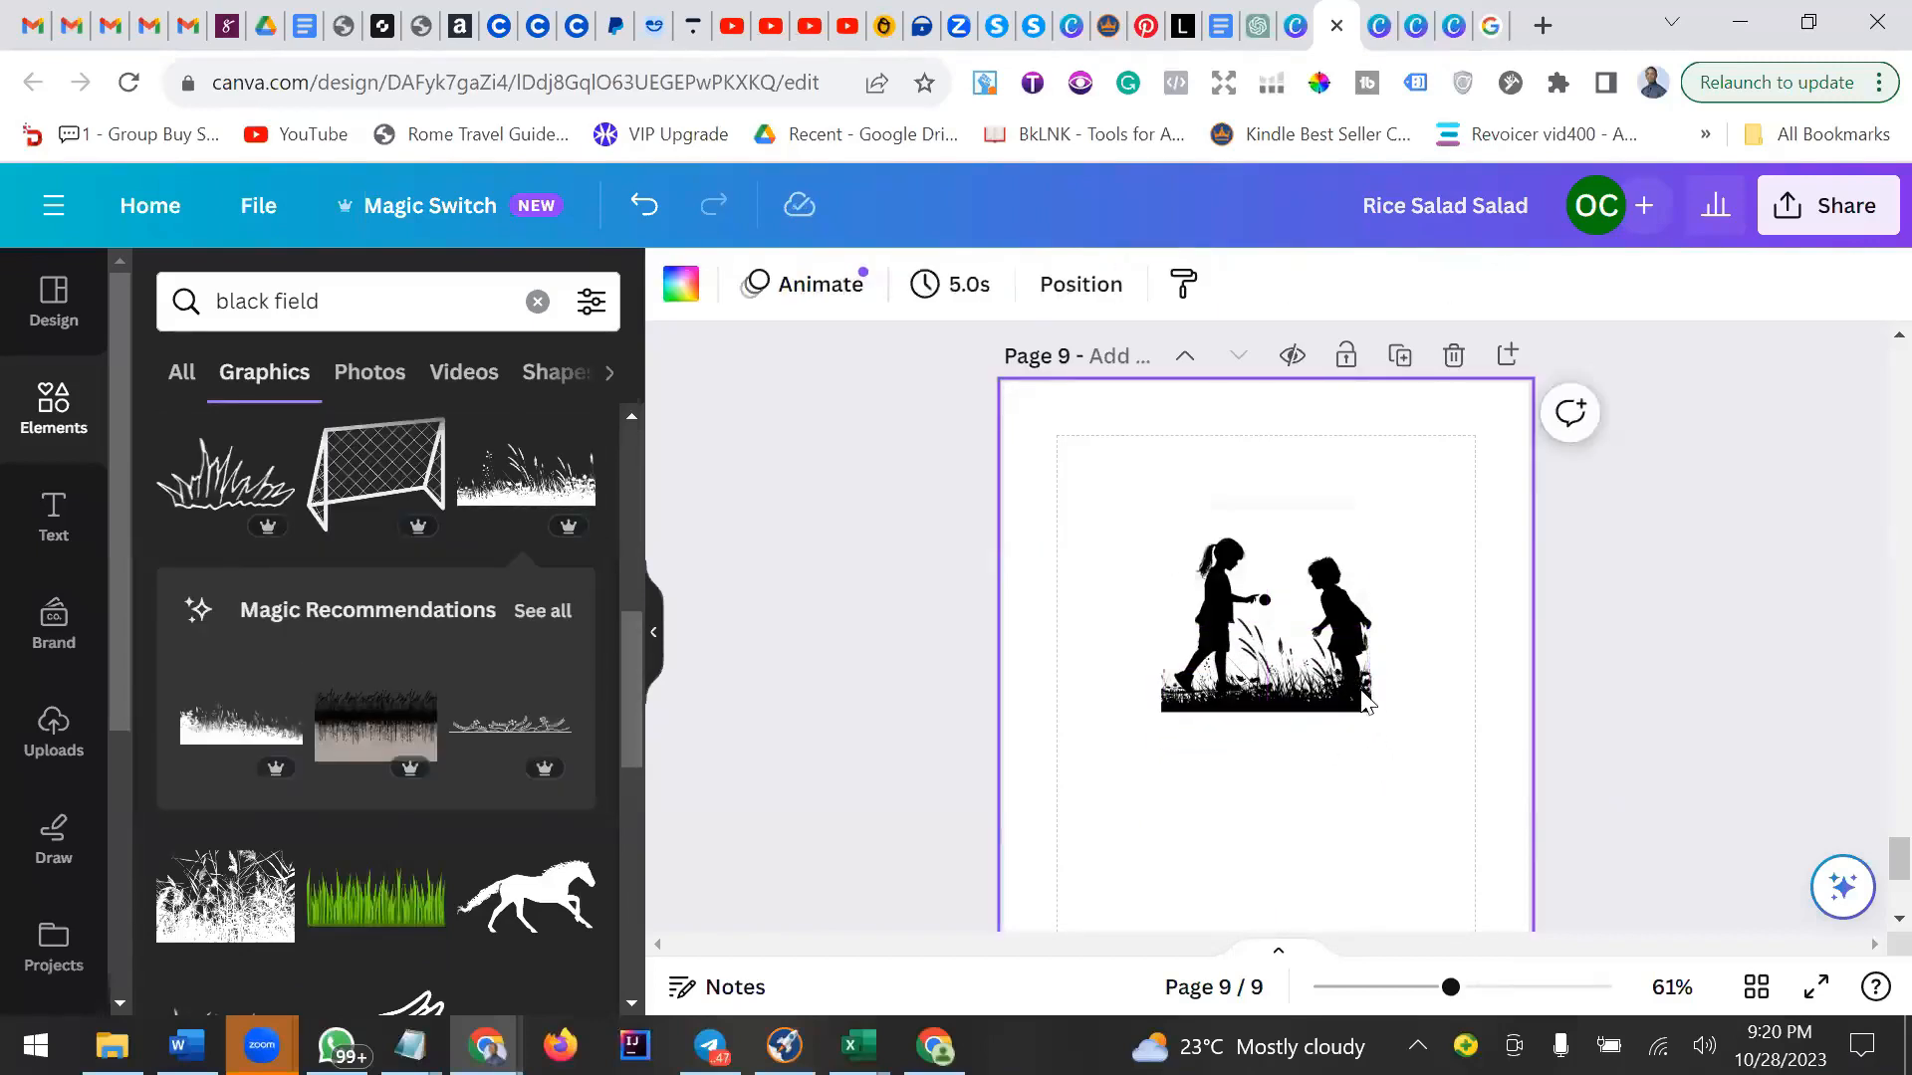
{"action": "left_click", "coordinate": [1372, 709]}
{"action": "left_click_drag", "start_coordinate": [1372, 711], "coordinate": [1309, 664]}
{"action": "left_click", "coordinate": [1298, 741]}
{"action": "left_click", "coordinate": [1316, 679]}
{"action": "left_click", "coordinate": [1378, 797]}
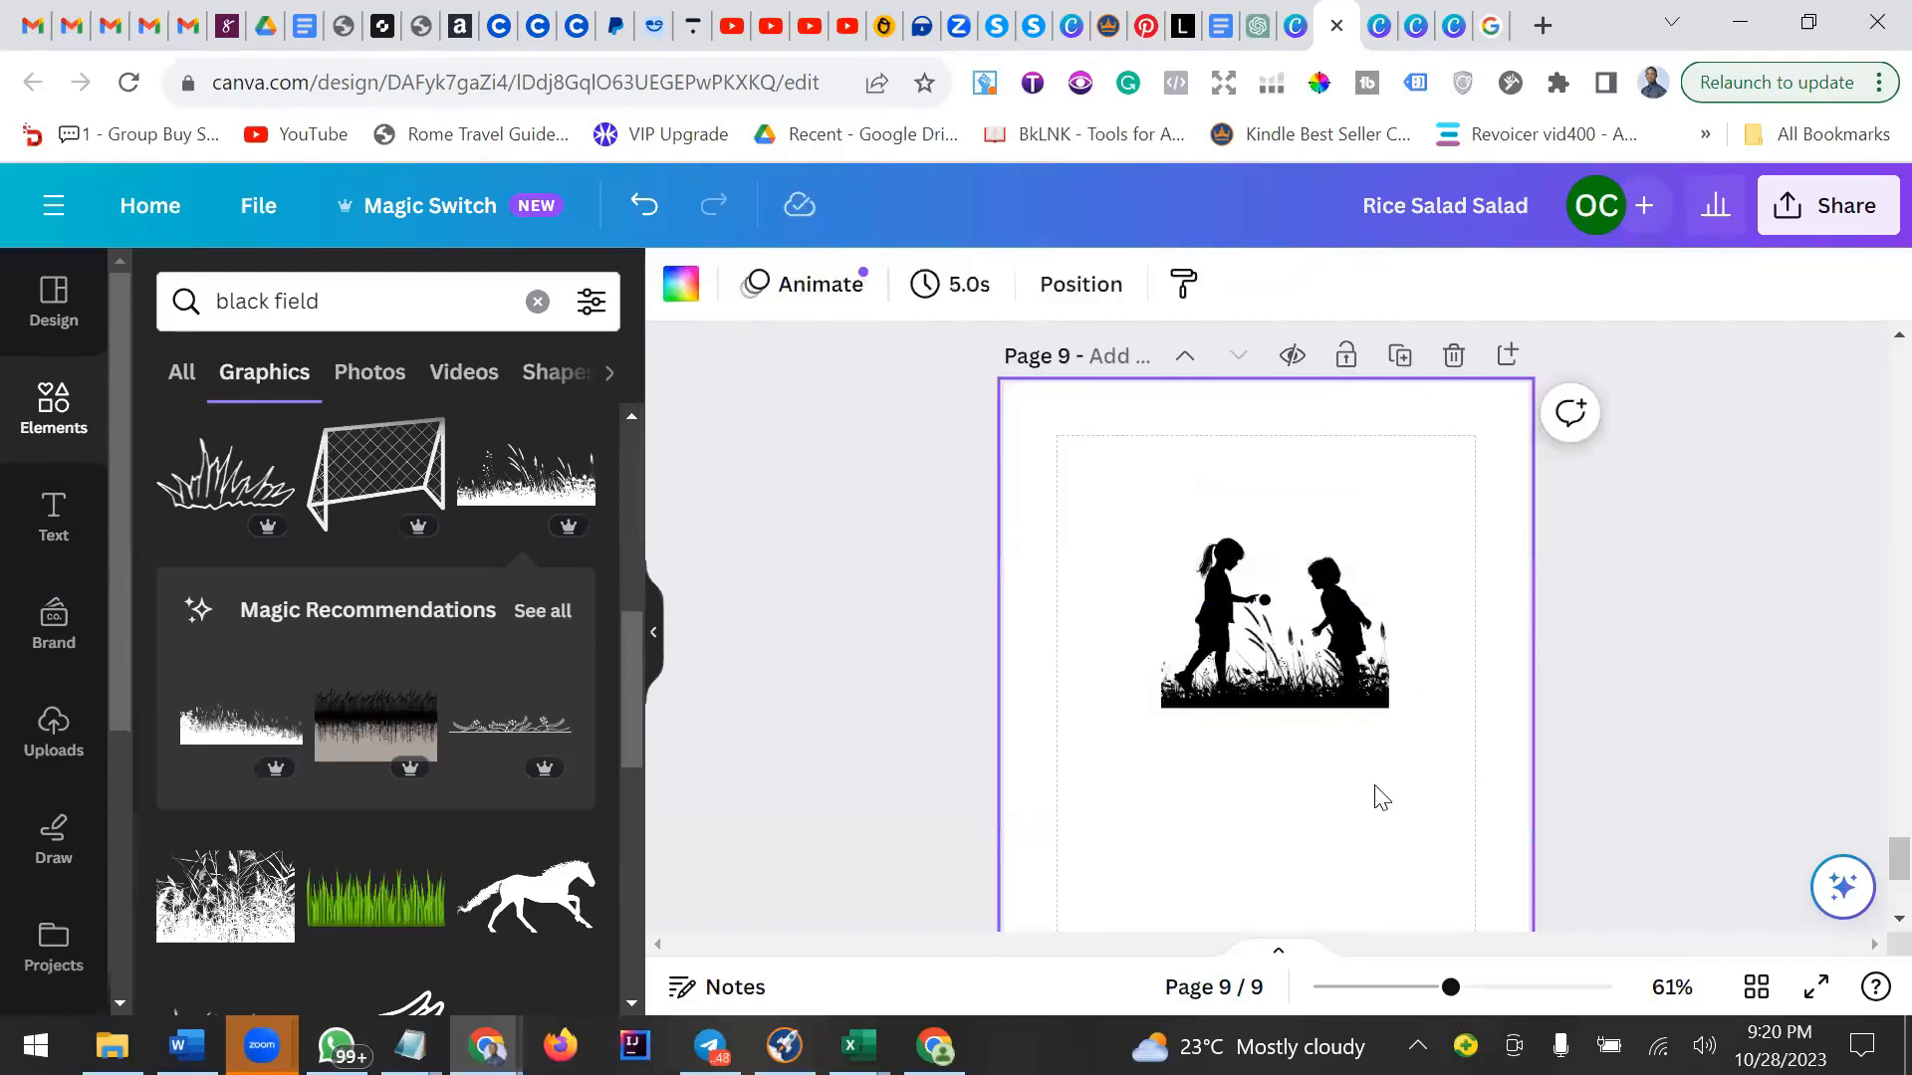
Enlarge the tall wild-grass graphic across the lower page and delete it.
{"action": "left_click", "coordinate": [1224, 700]}
{"action": "left_click_drag", "start_coordinate": [1159, 710], "coordinate": [1029, 726]}
{"action": "mouse_move", "coordinate": [1391, 759]}
{"action": "left_mouse_down"}
{"action": "mouse_move", "coordinate": [1484, 797]}
{"action": "mouse_move", "coordinate": [1398, 762]}
{"action": "left_mouse_up"}
{"action": "left_click", "coordinate": [1333, 764]}
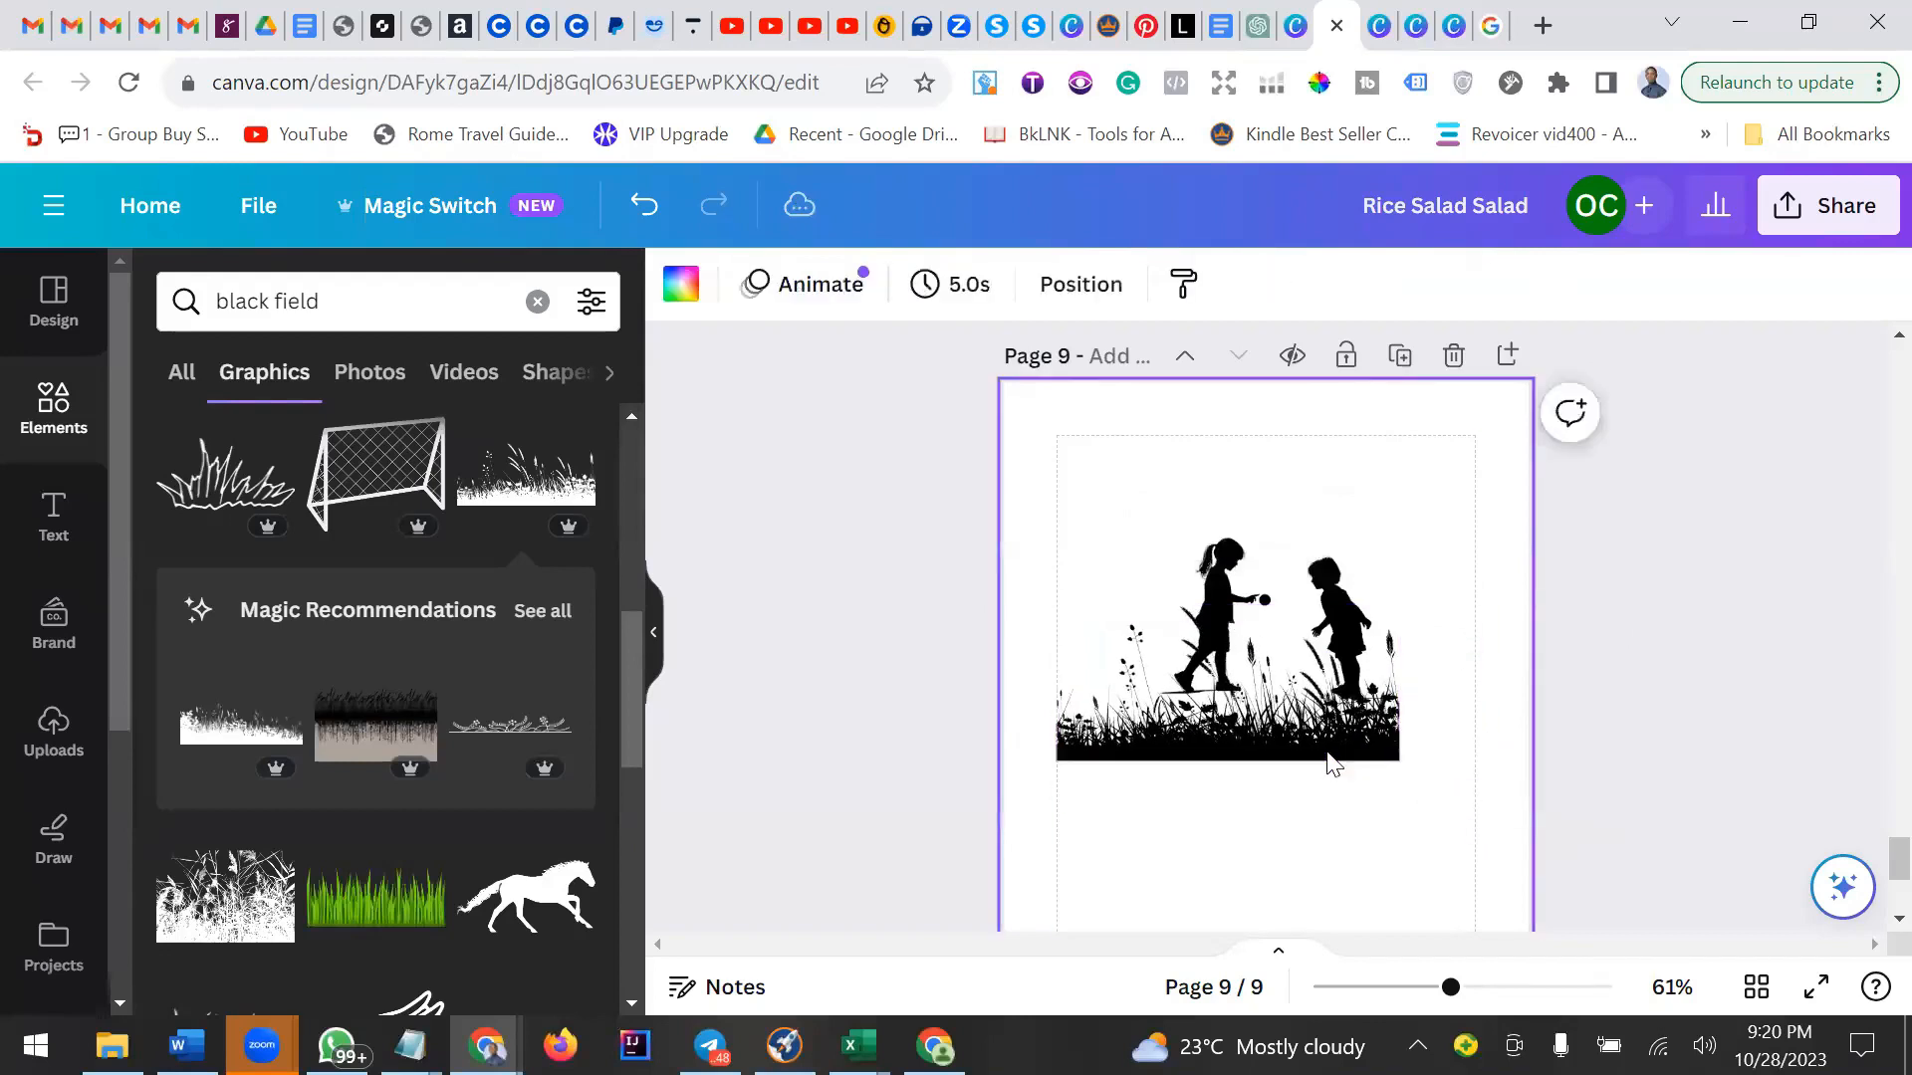
{"action": "left_click", "coordinate": [1064, 759]}
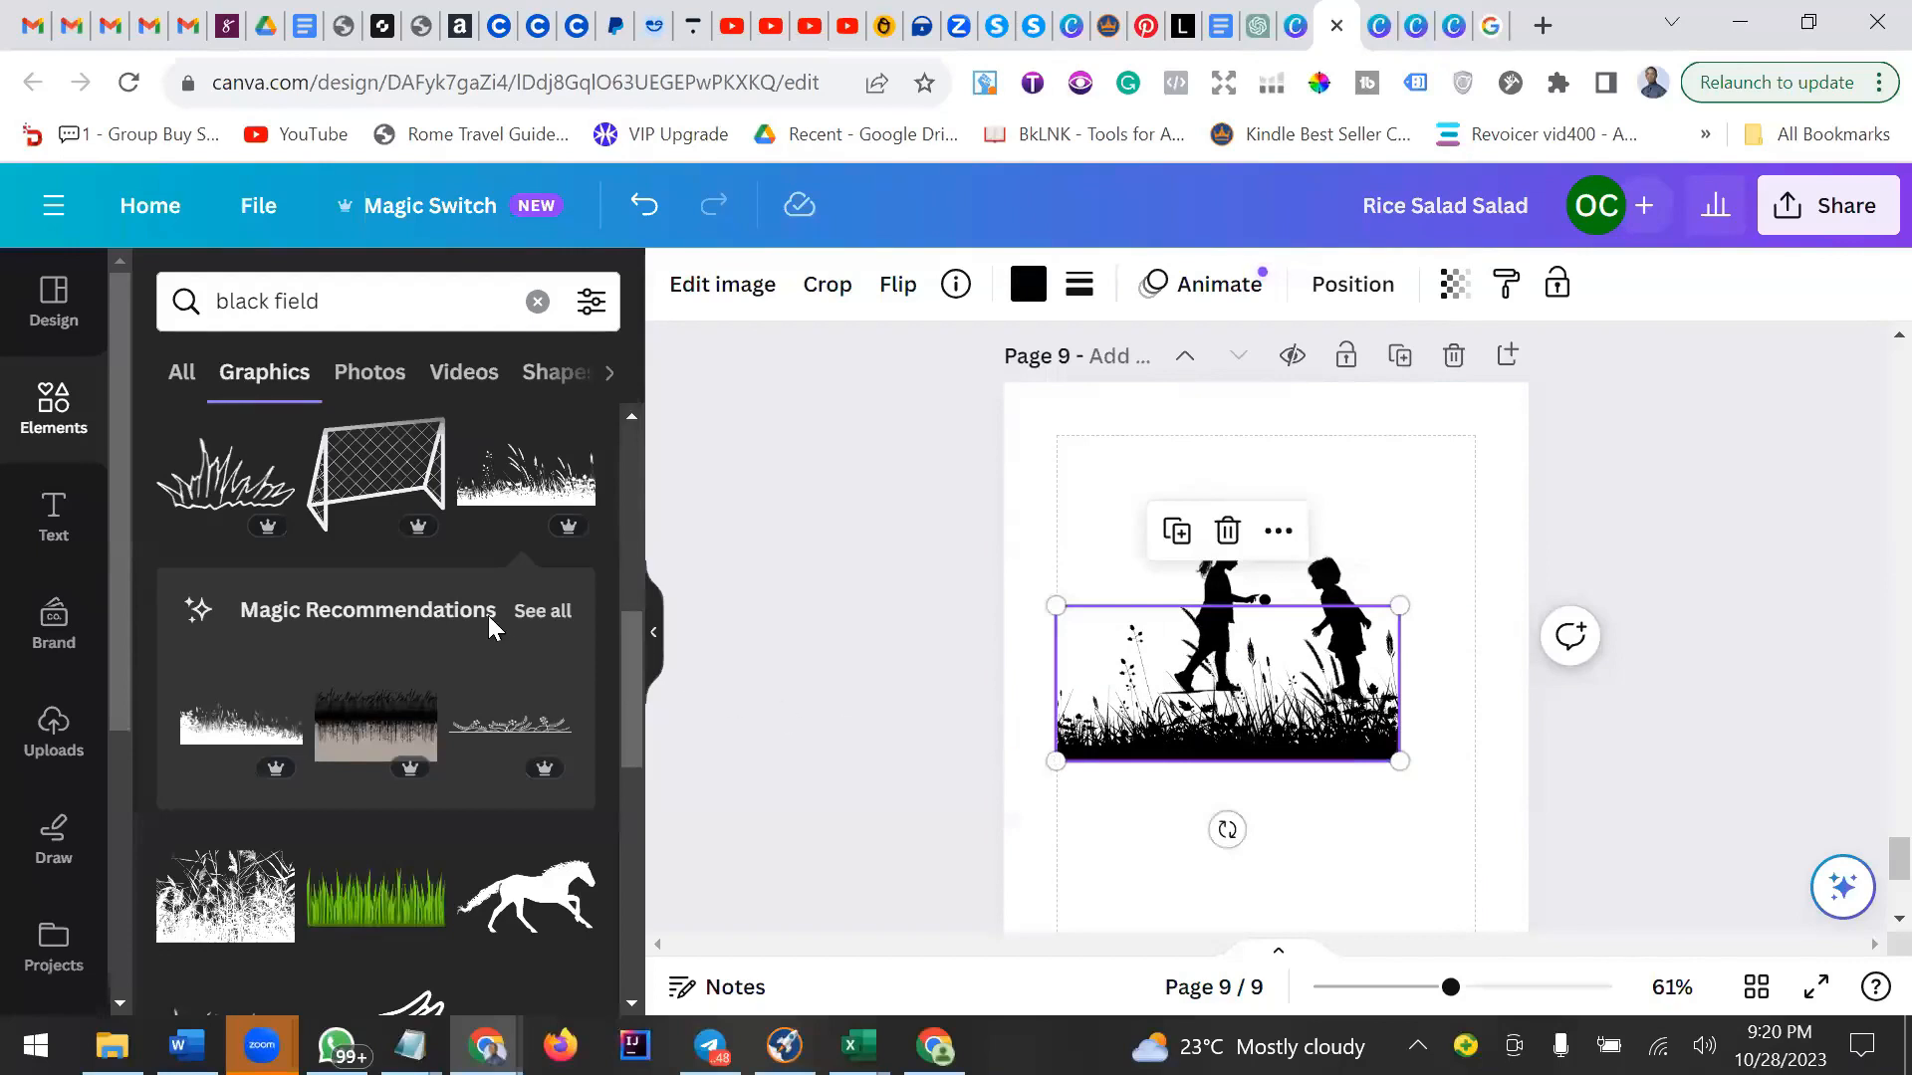
{"action": "scroll", "coordinate": [488, 623], "scroll_direction": "up", "scroll_amount": 2}
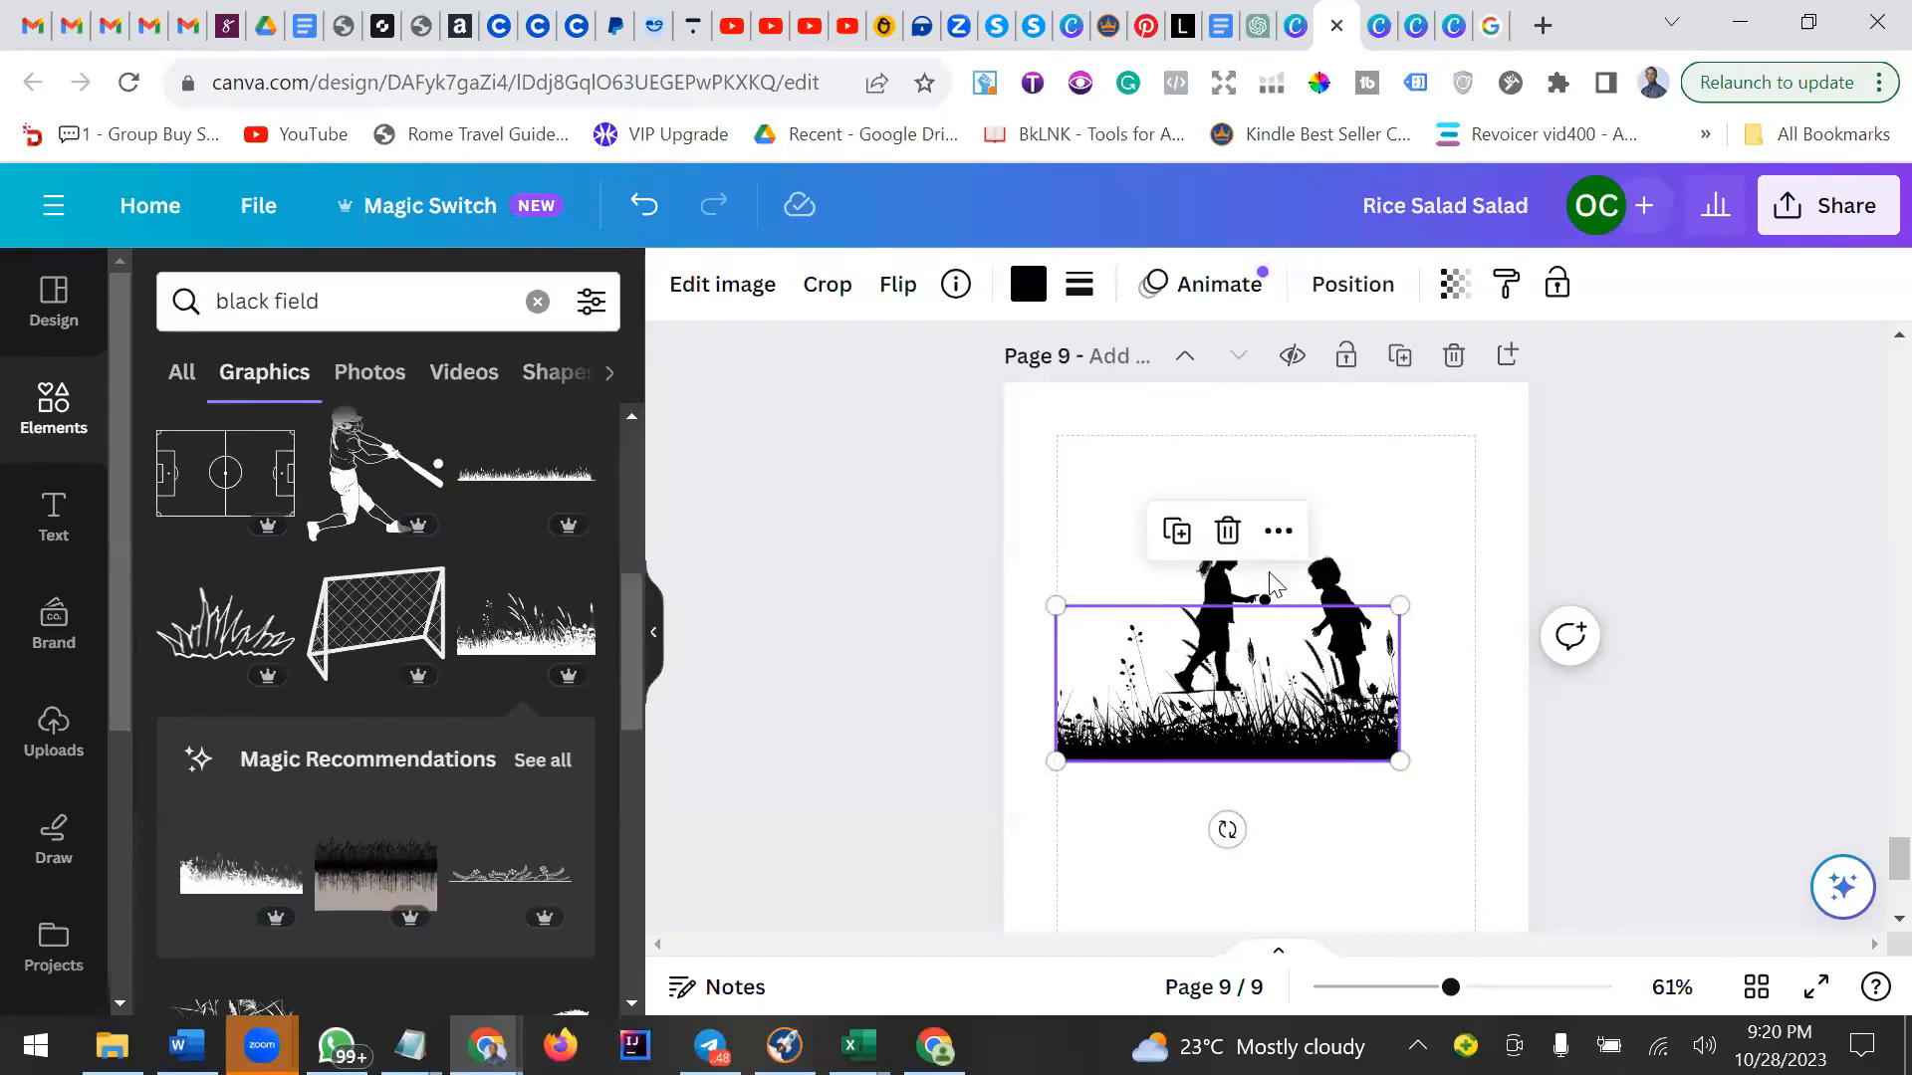
{"action": "left_click", "coordinate": [1228, 530]}
Add another thin grass strip and line it up under the children's feet.
{"action": "left_click", "coordinate": [526, 474]}
{"action": "left_click_drag", "start_coordinate": [1294, 782], "coordinate": [1307, 676]}
{"action": "left_click", "coordinate": [1228, 615]}
{"action": "left_click", "coordinate": [1275, 723]}
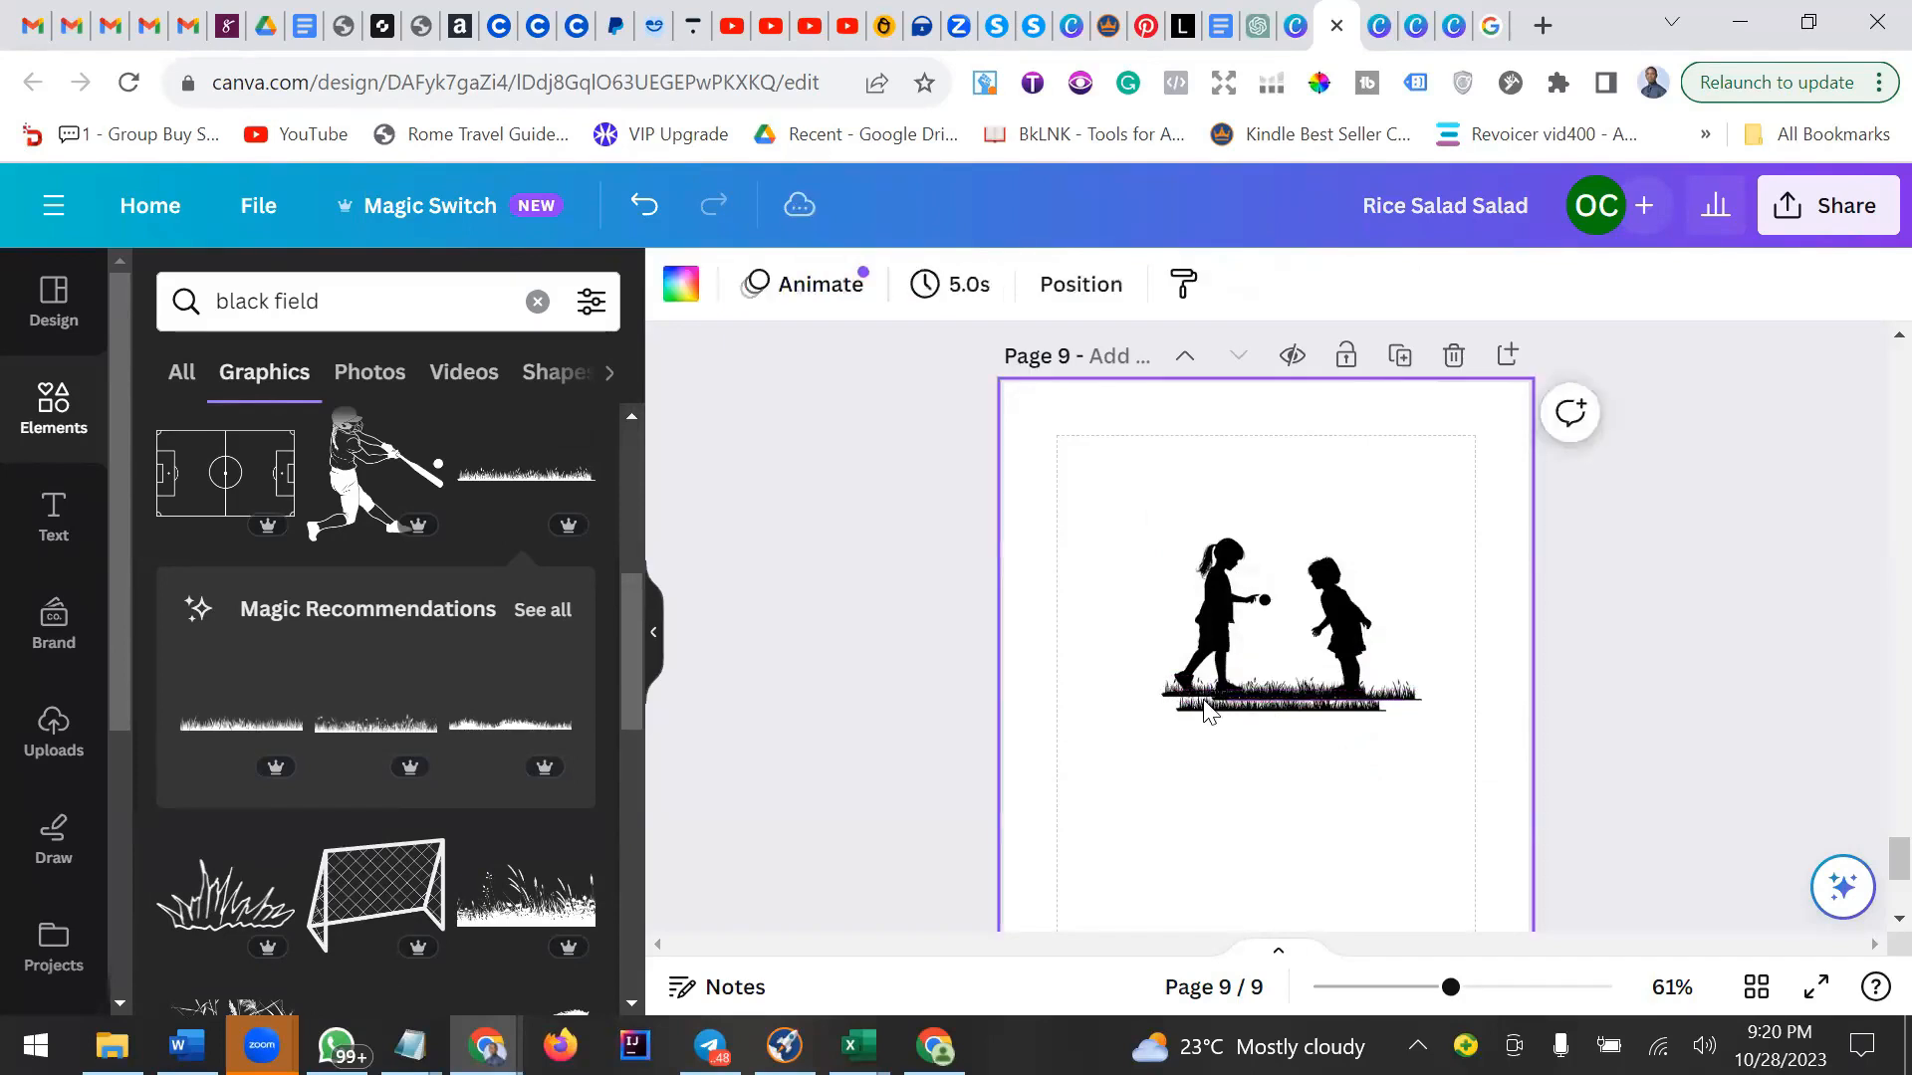
{"action": "left_click", "coordinate": [1207, 711]}
{"action": "left_click_drag", "start_coordinate": [1207, 711], "coordinate": [1195, 690]}
{"action": "left_click", "coordinate": [1392, 725]}
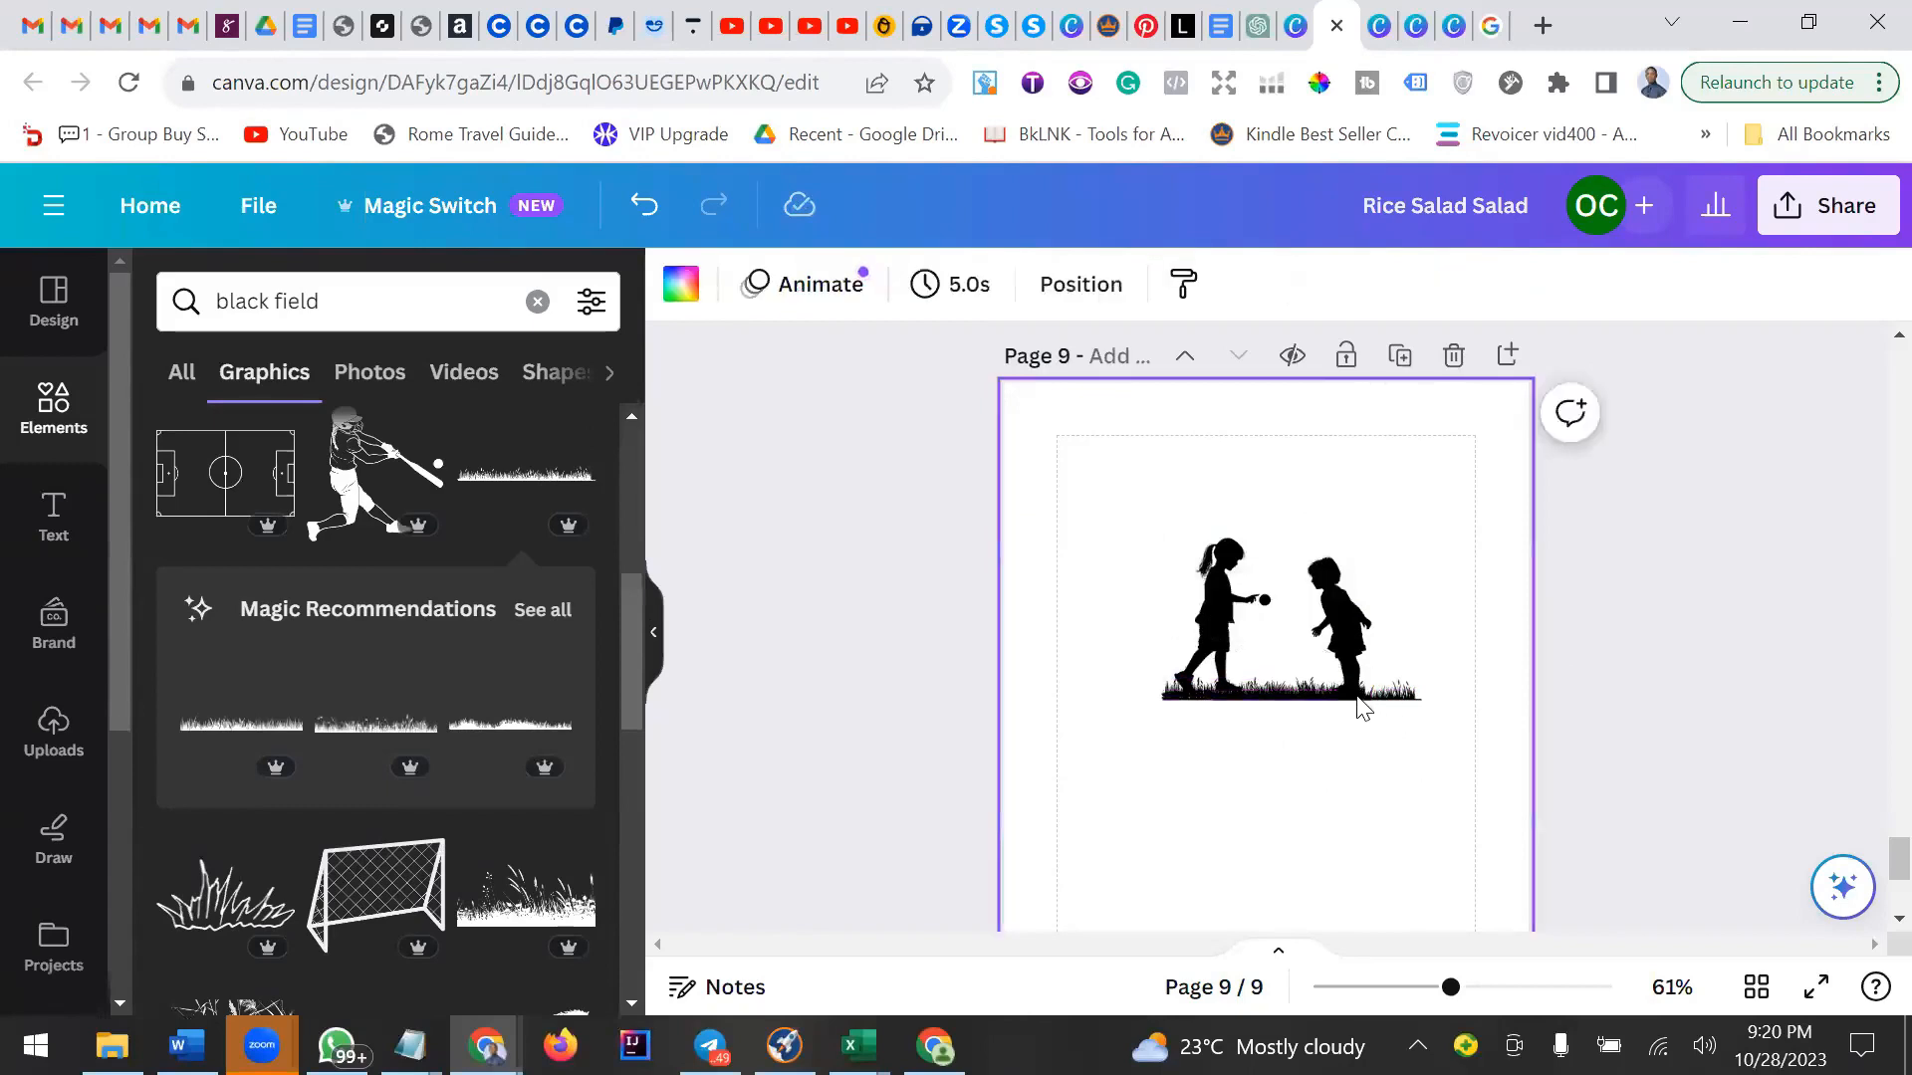
{"action": "left_click", "coordinate": [1359, 697]}
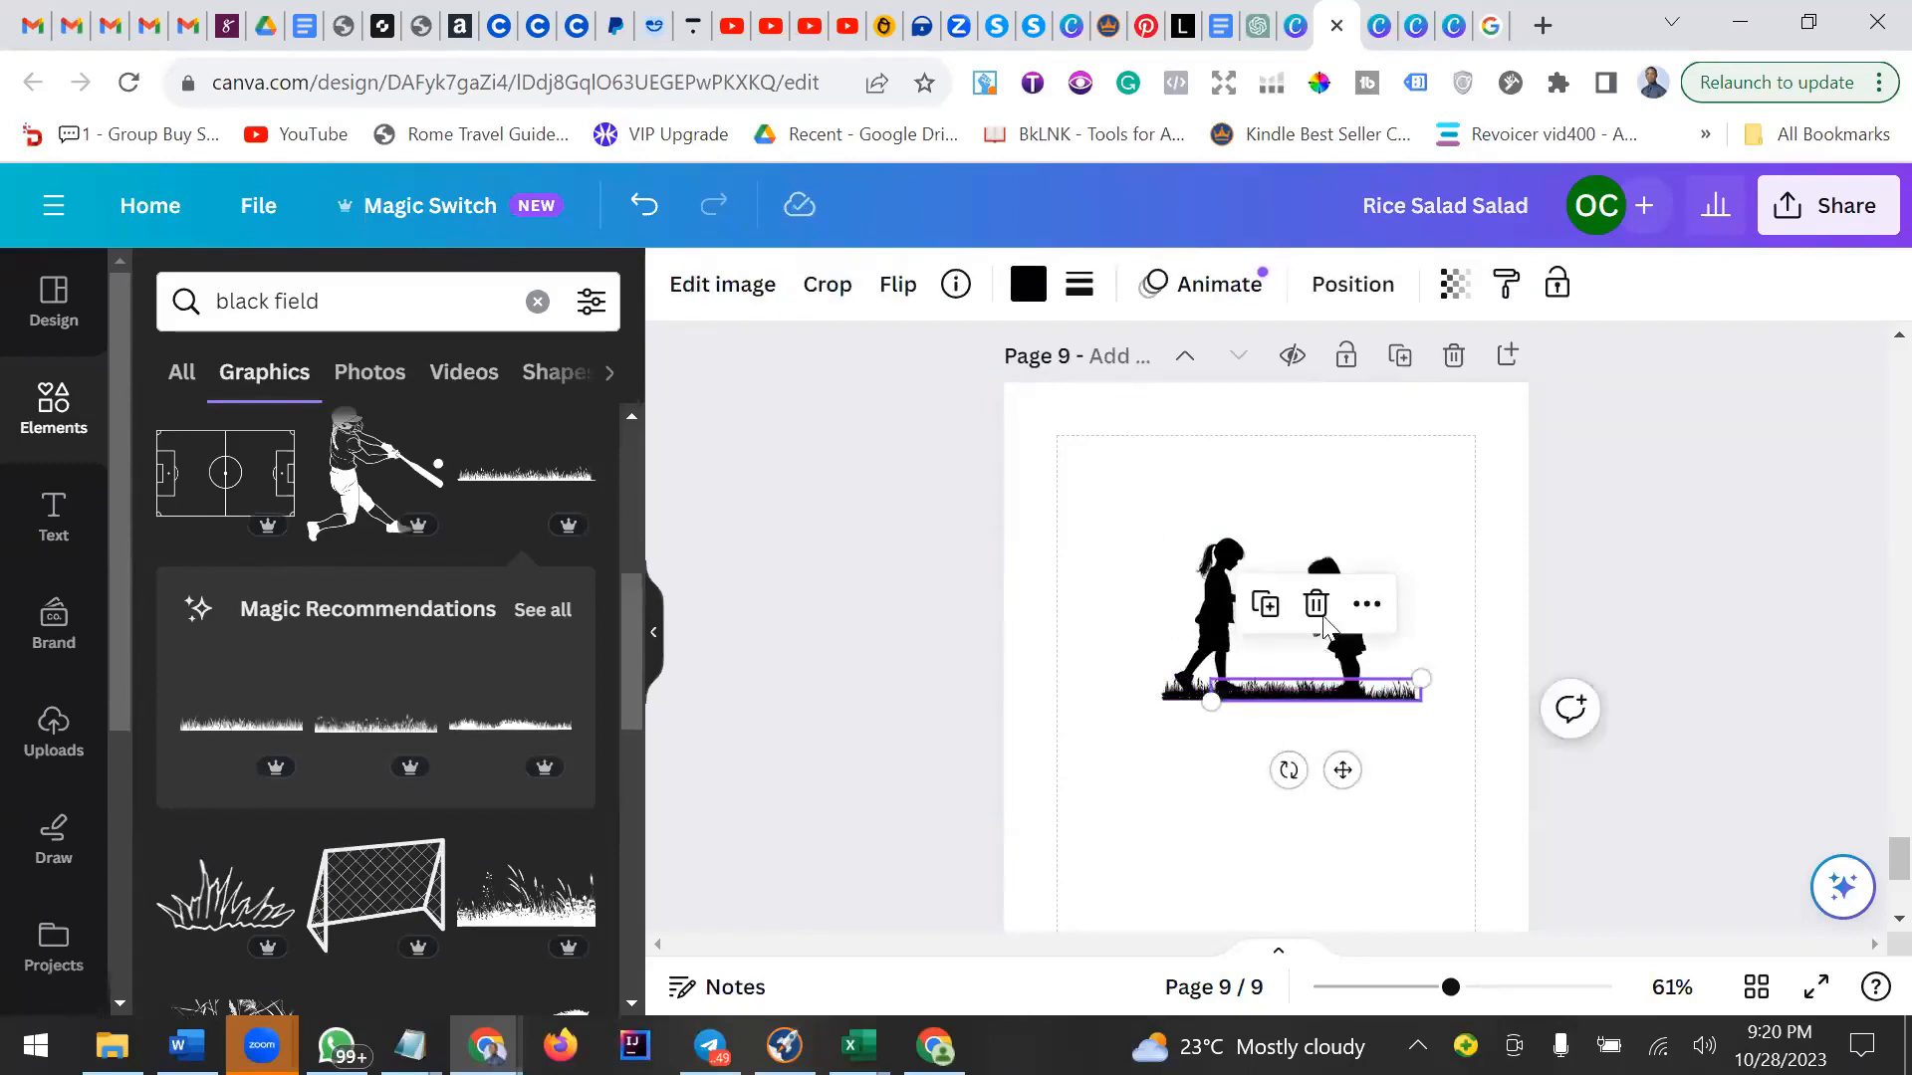
{"action": "mouse_move", "coordinate": [1342, 770]}
{"action": "left_mouse_down"}
{"action": "mouse_move", "coordinate": [1372, 776]}
{"action": "mouse_move", "coordinate": [1328, 764]}
{"action": "mouse_move", "coordinate": [1391, 777]}
{"action": "mouse_move", "coordinate": [1319, 764]}
{"action": "mouse_move", "coordinate": [1349, 769]}
{"action": "left_mouse_up"}
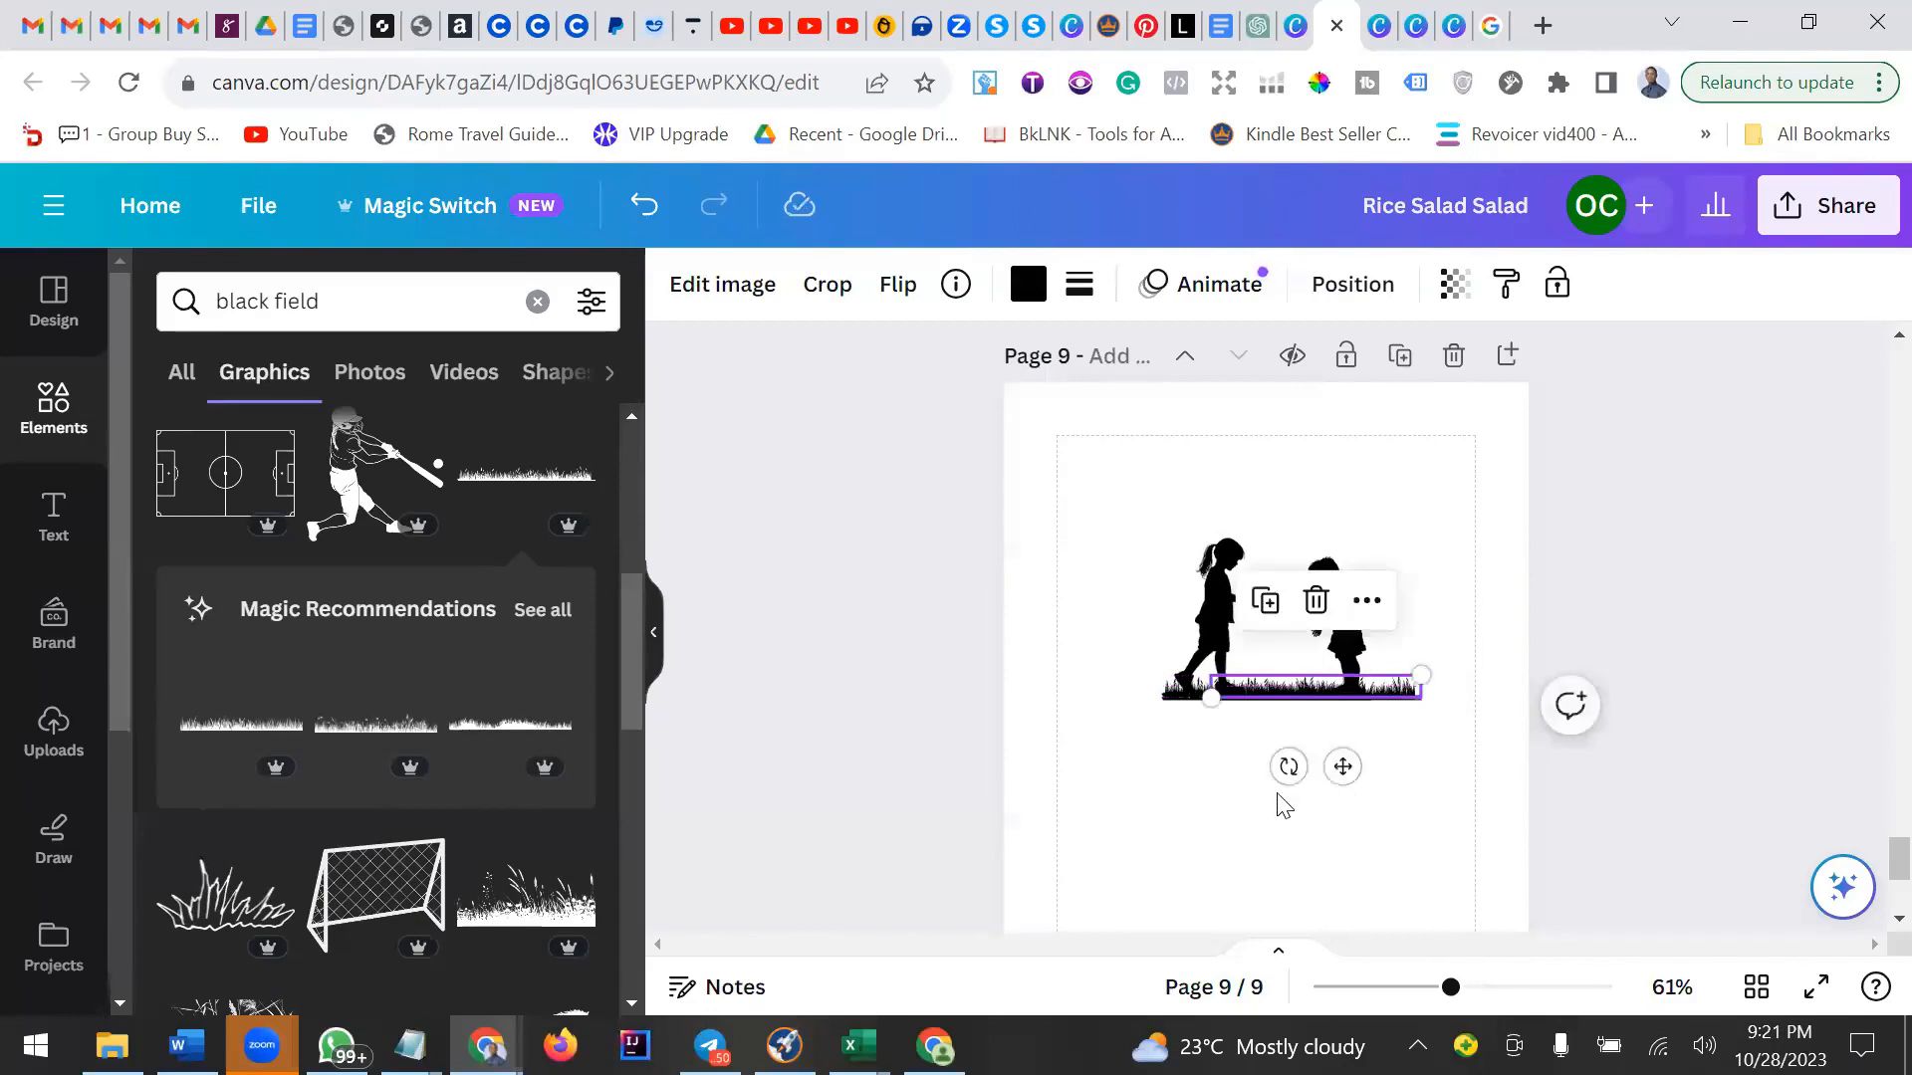
{"action": "left_click", "coordinate": [1243, 826]}
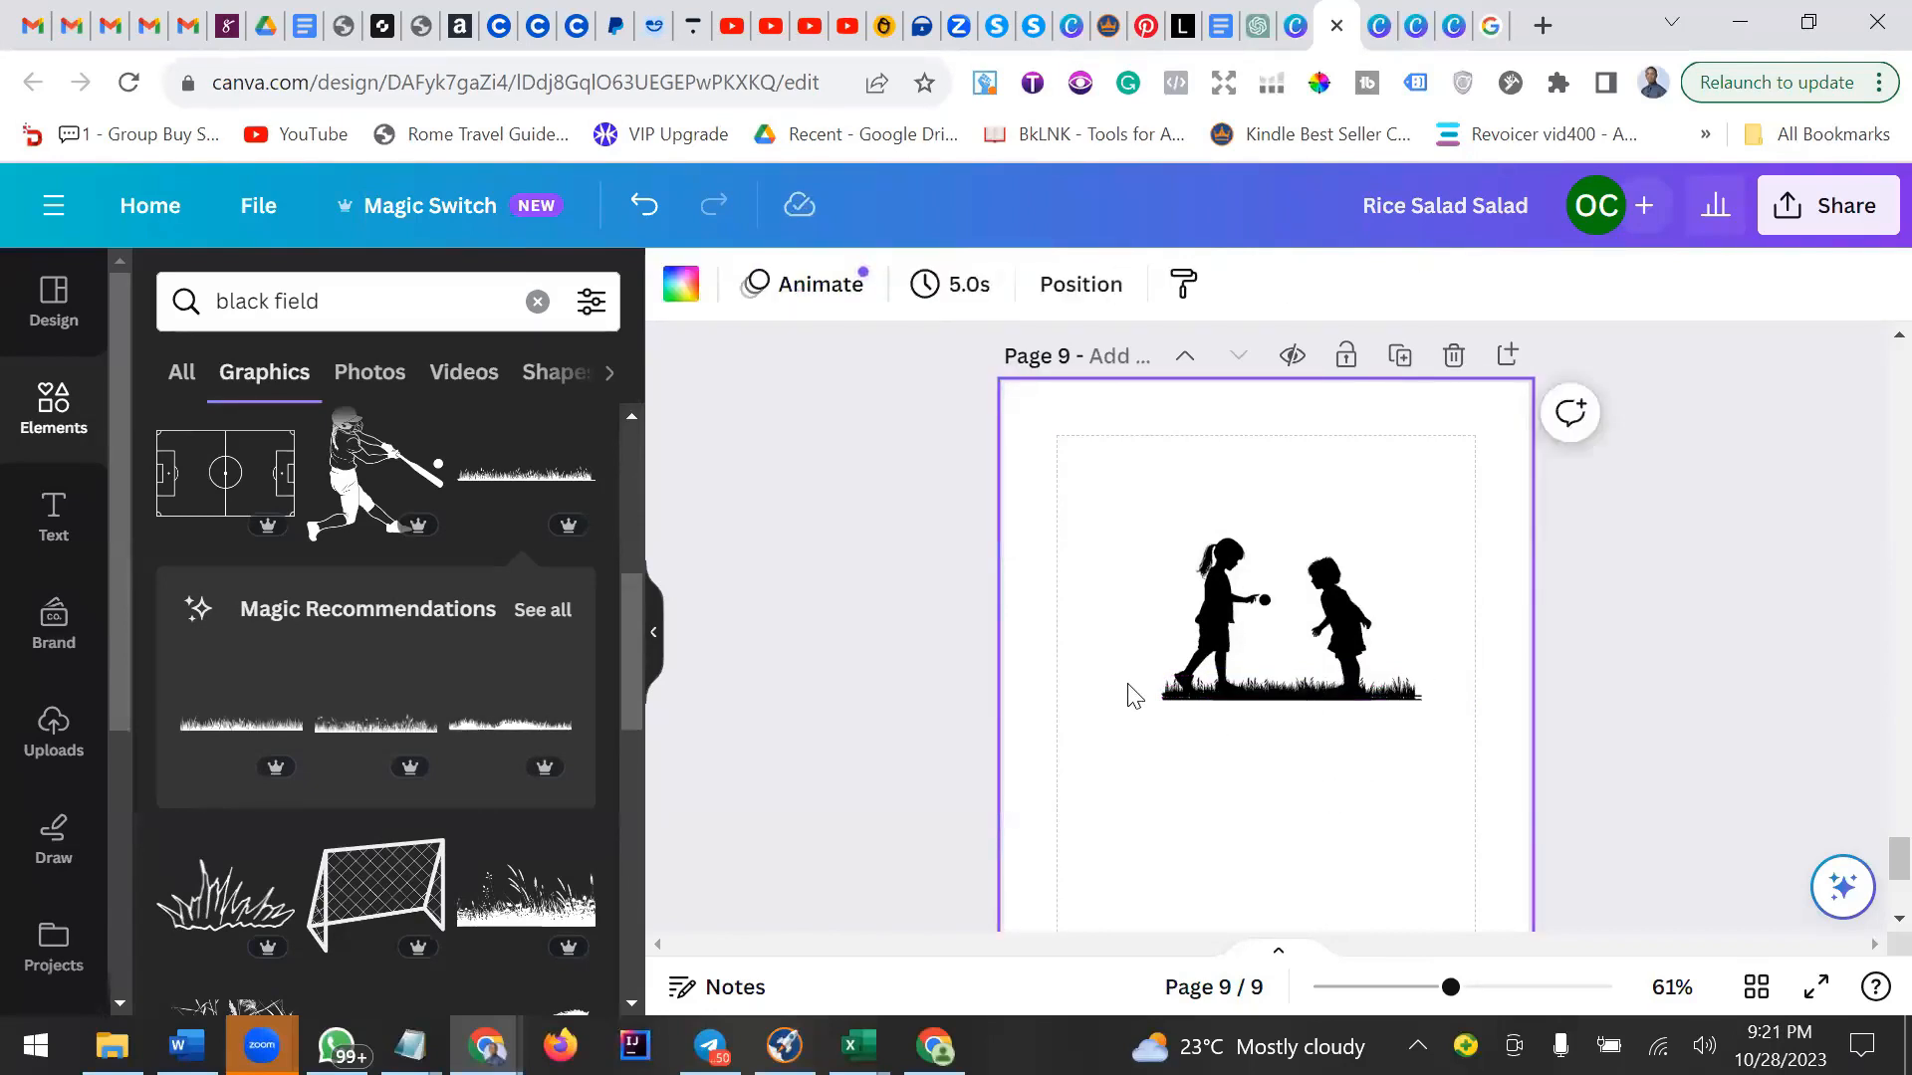
Group the grass pieces together and nudge the grass strip into place under the feet.
{"action": "left_click_drag", "start_coordinate": [1133, 694], "coordinate": [1449, 756]}
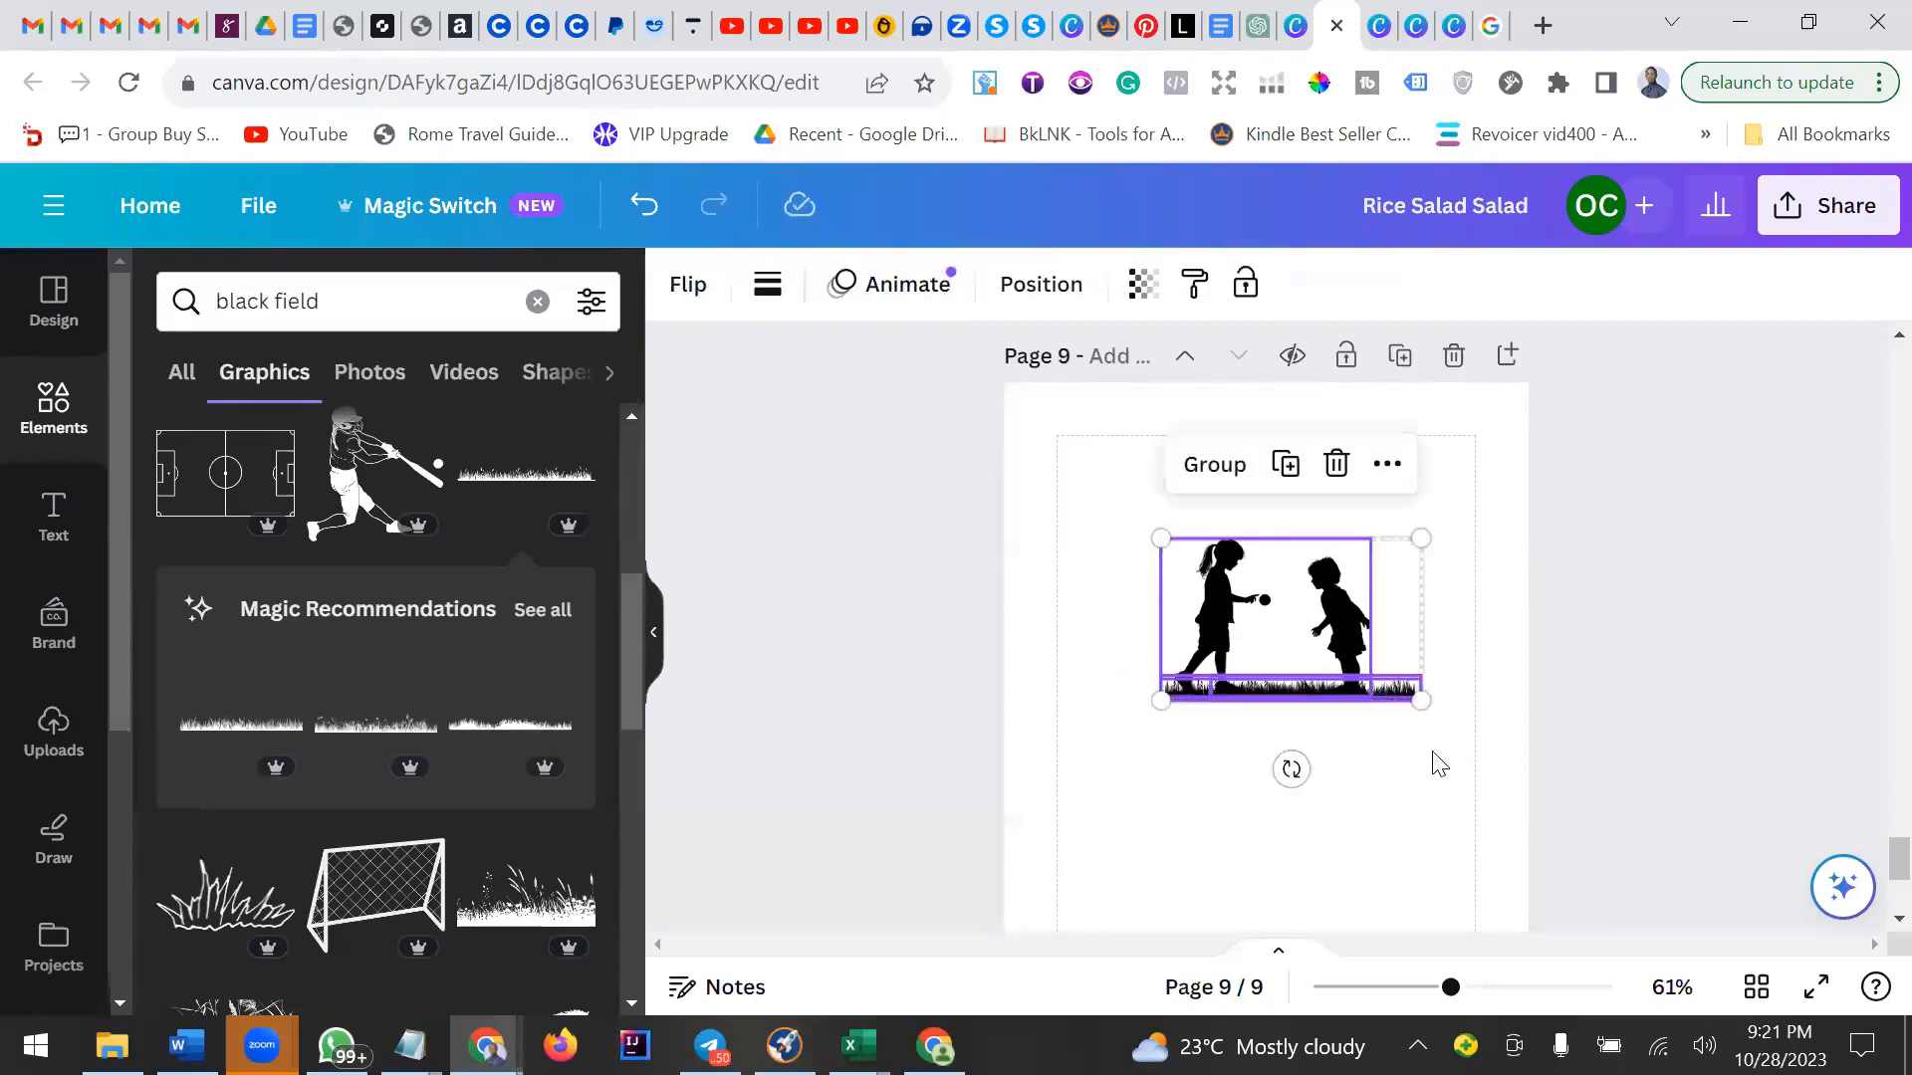
{"action": "left_click", "coordinate": [1423, 729]}
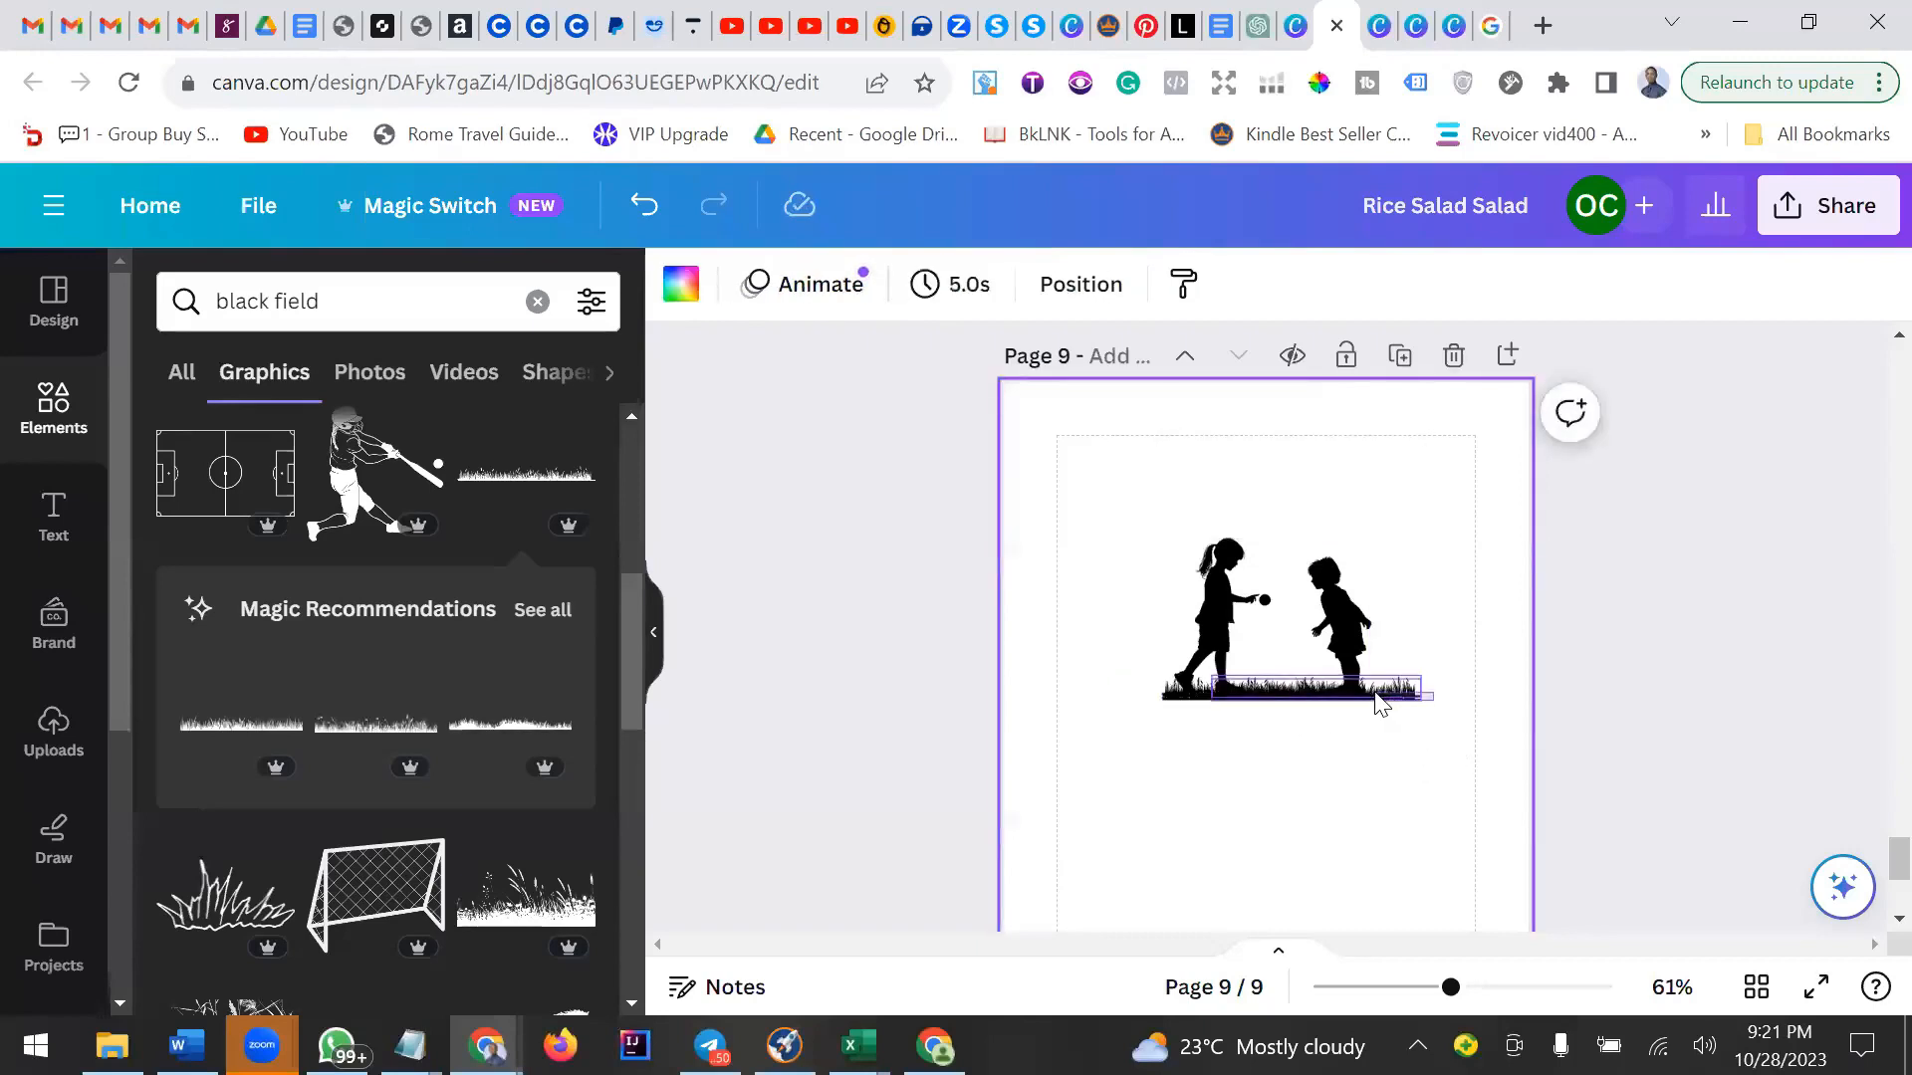
{"action": "left_click", "coordinate": [1378, 691]}
{"action": "key", "text": "ctrl+g"}
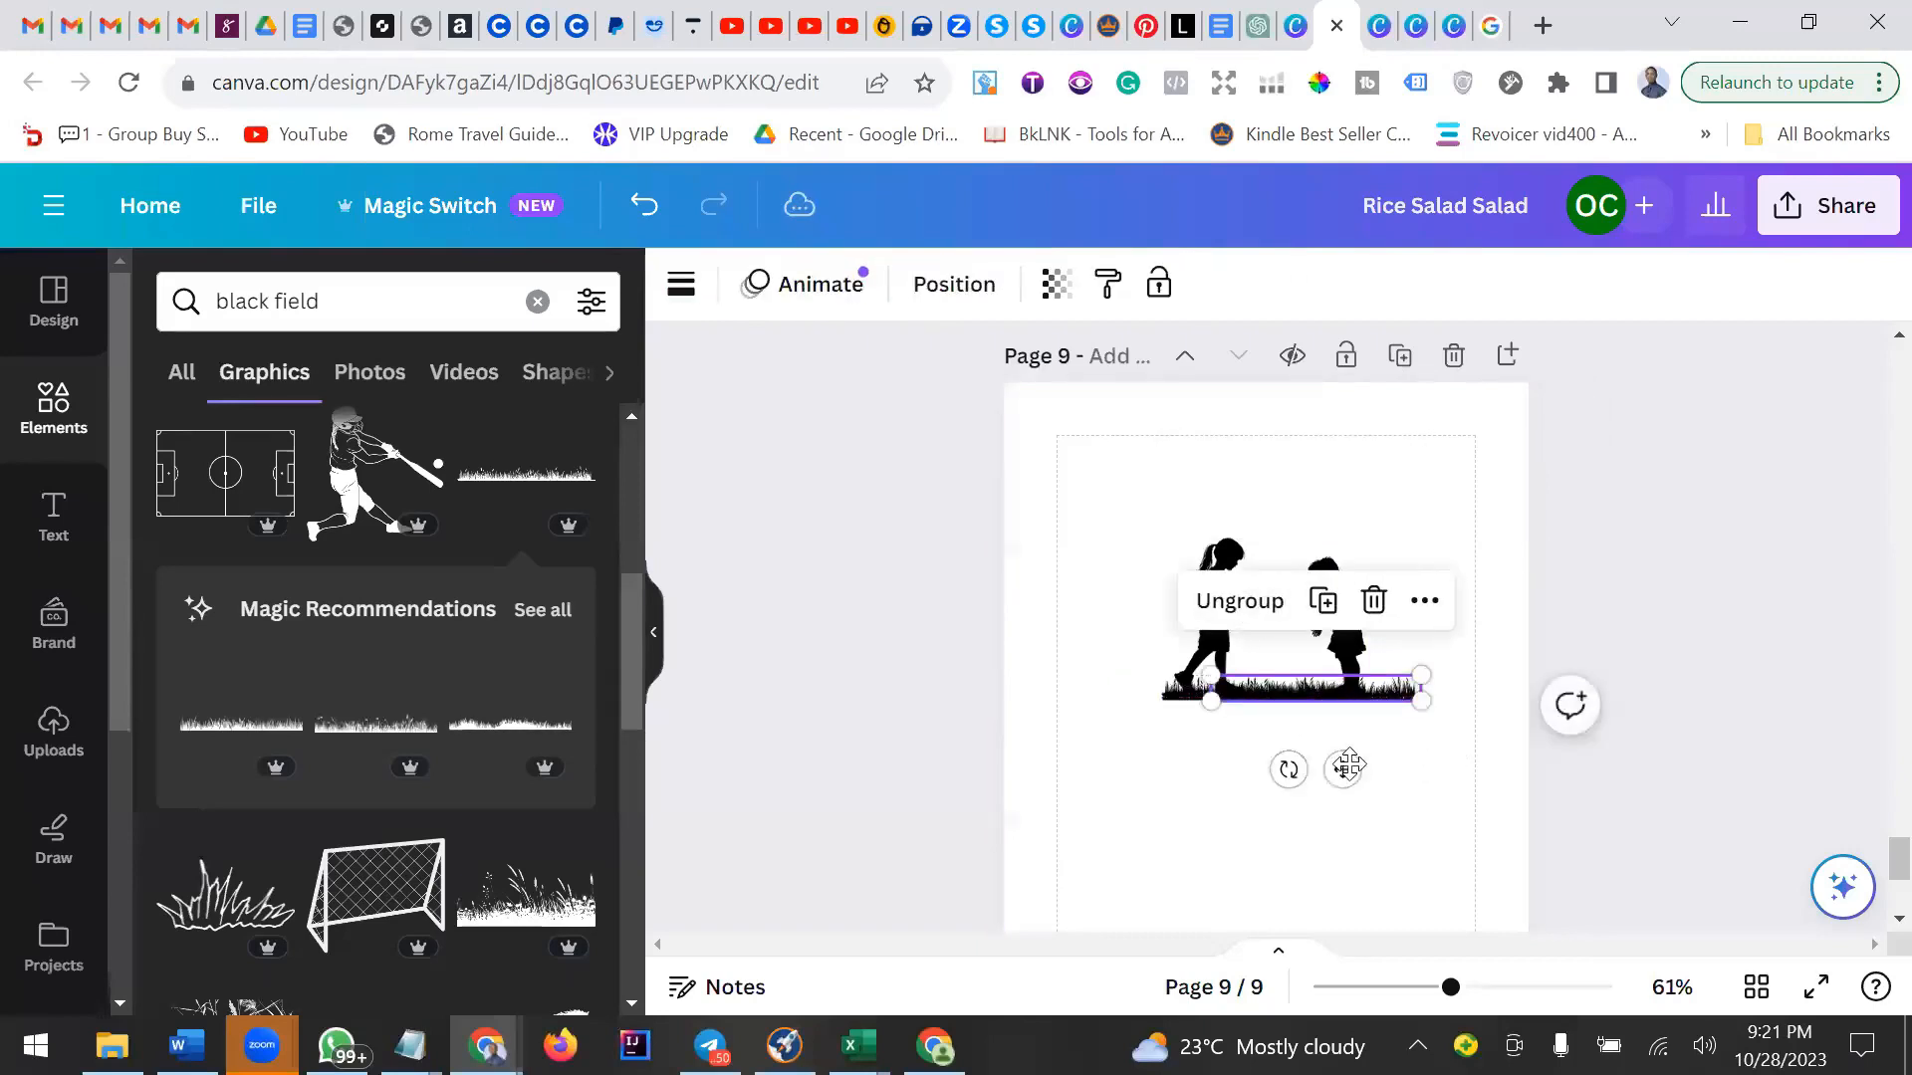
{"action": "left_click_drag", "start_coordinate": [1343, 774], "coordinate": [1339, 772]}
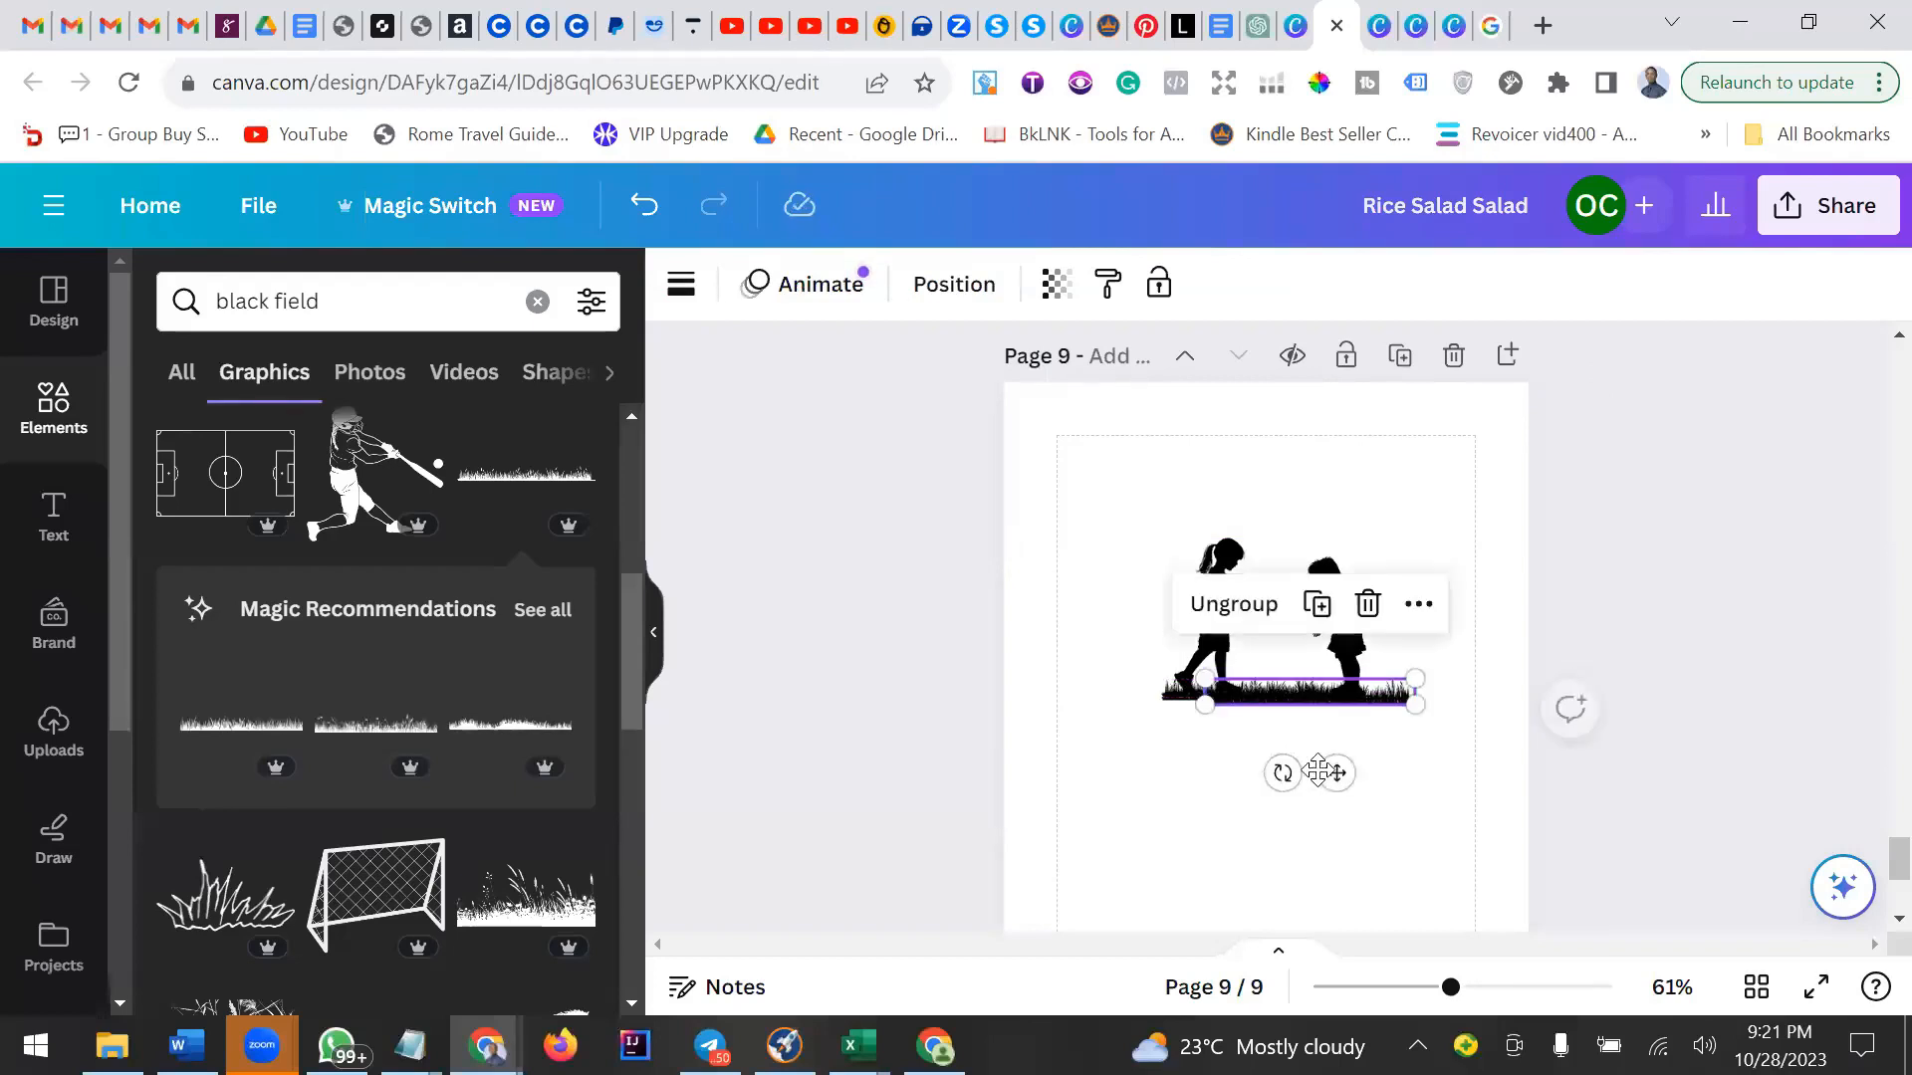
{"action": "left_click", "coordinate": [1219, 765]}
{"action": "left_click", "coordinate": [1194, 707]}
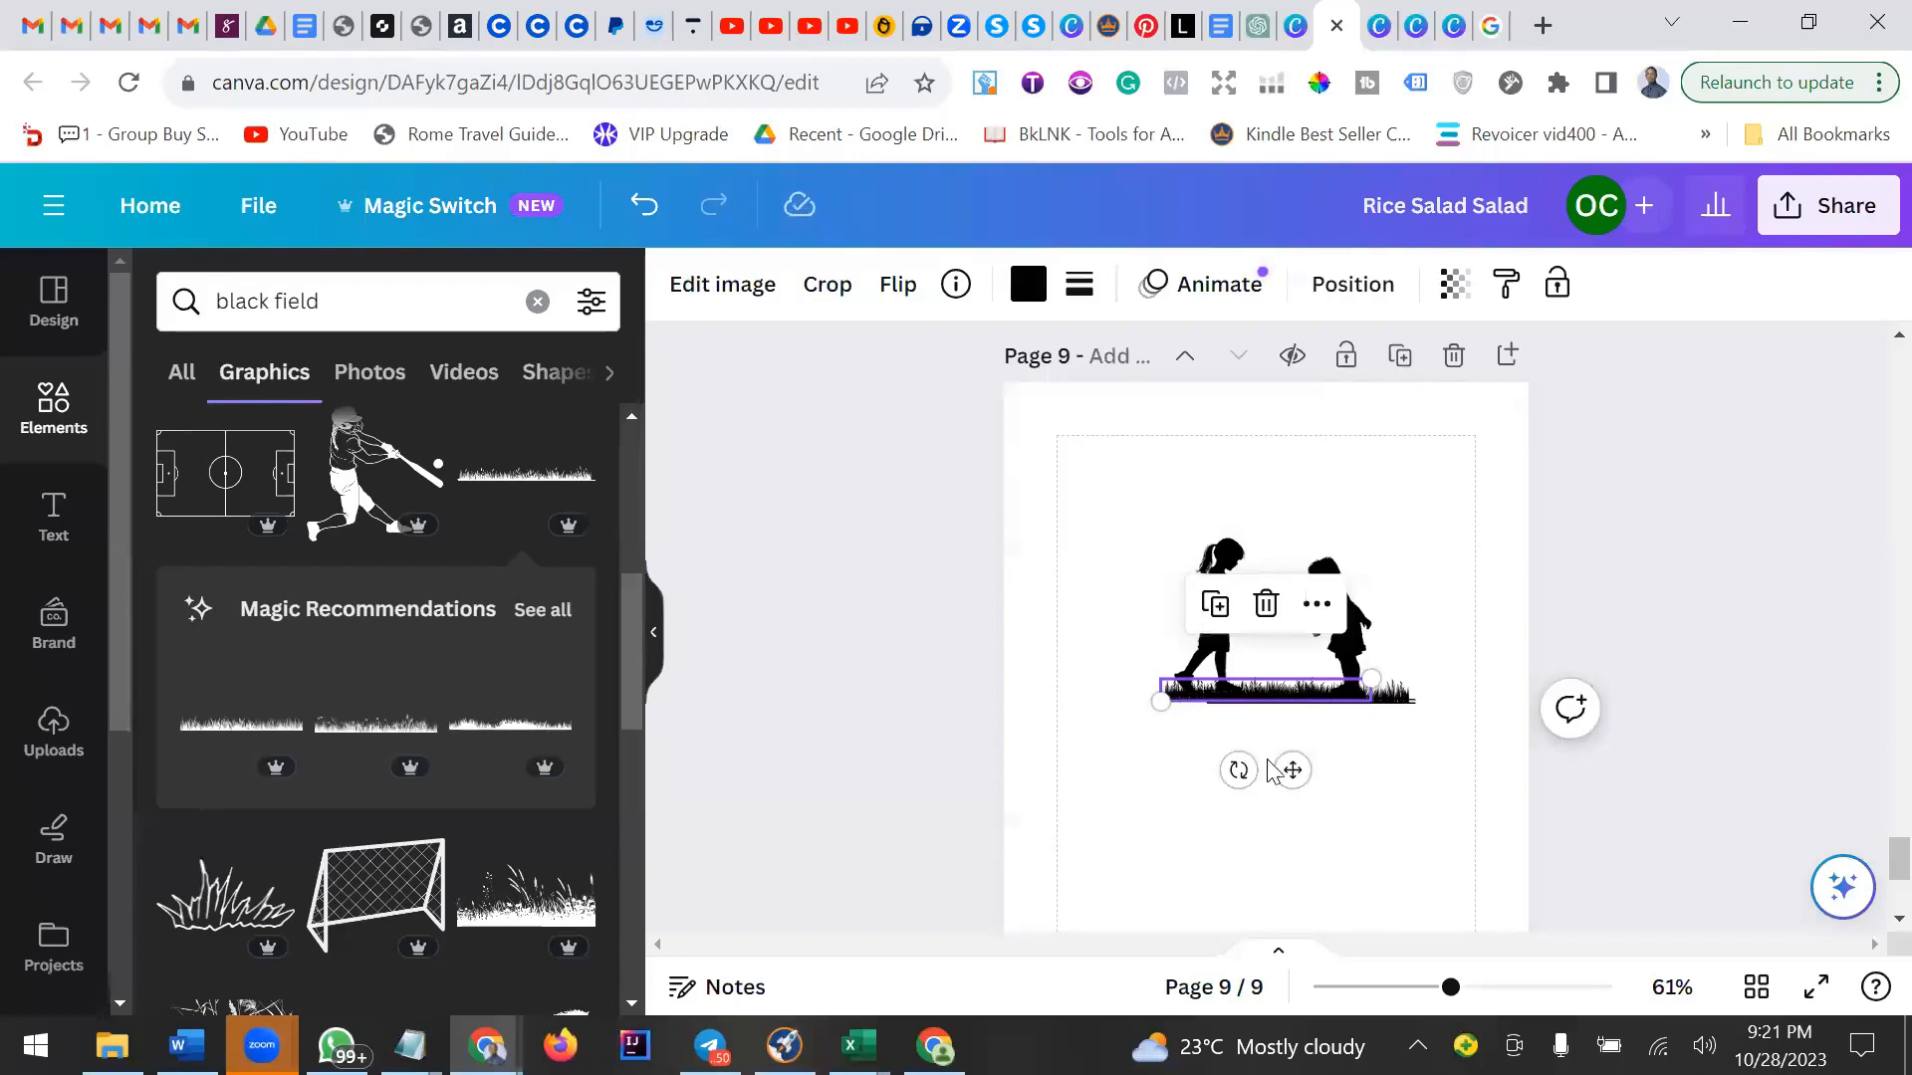
{"action": "left_click_drag", "start_coordinate": [1293, 771], "coordinate": [1285, 772]}
{"action": "left_click", "coordinate": [1385, 797]}
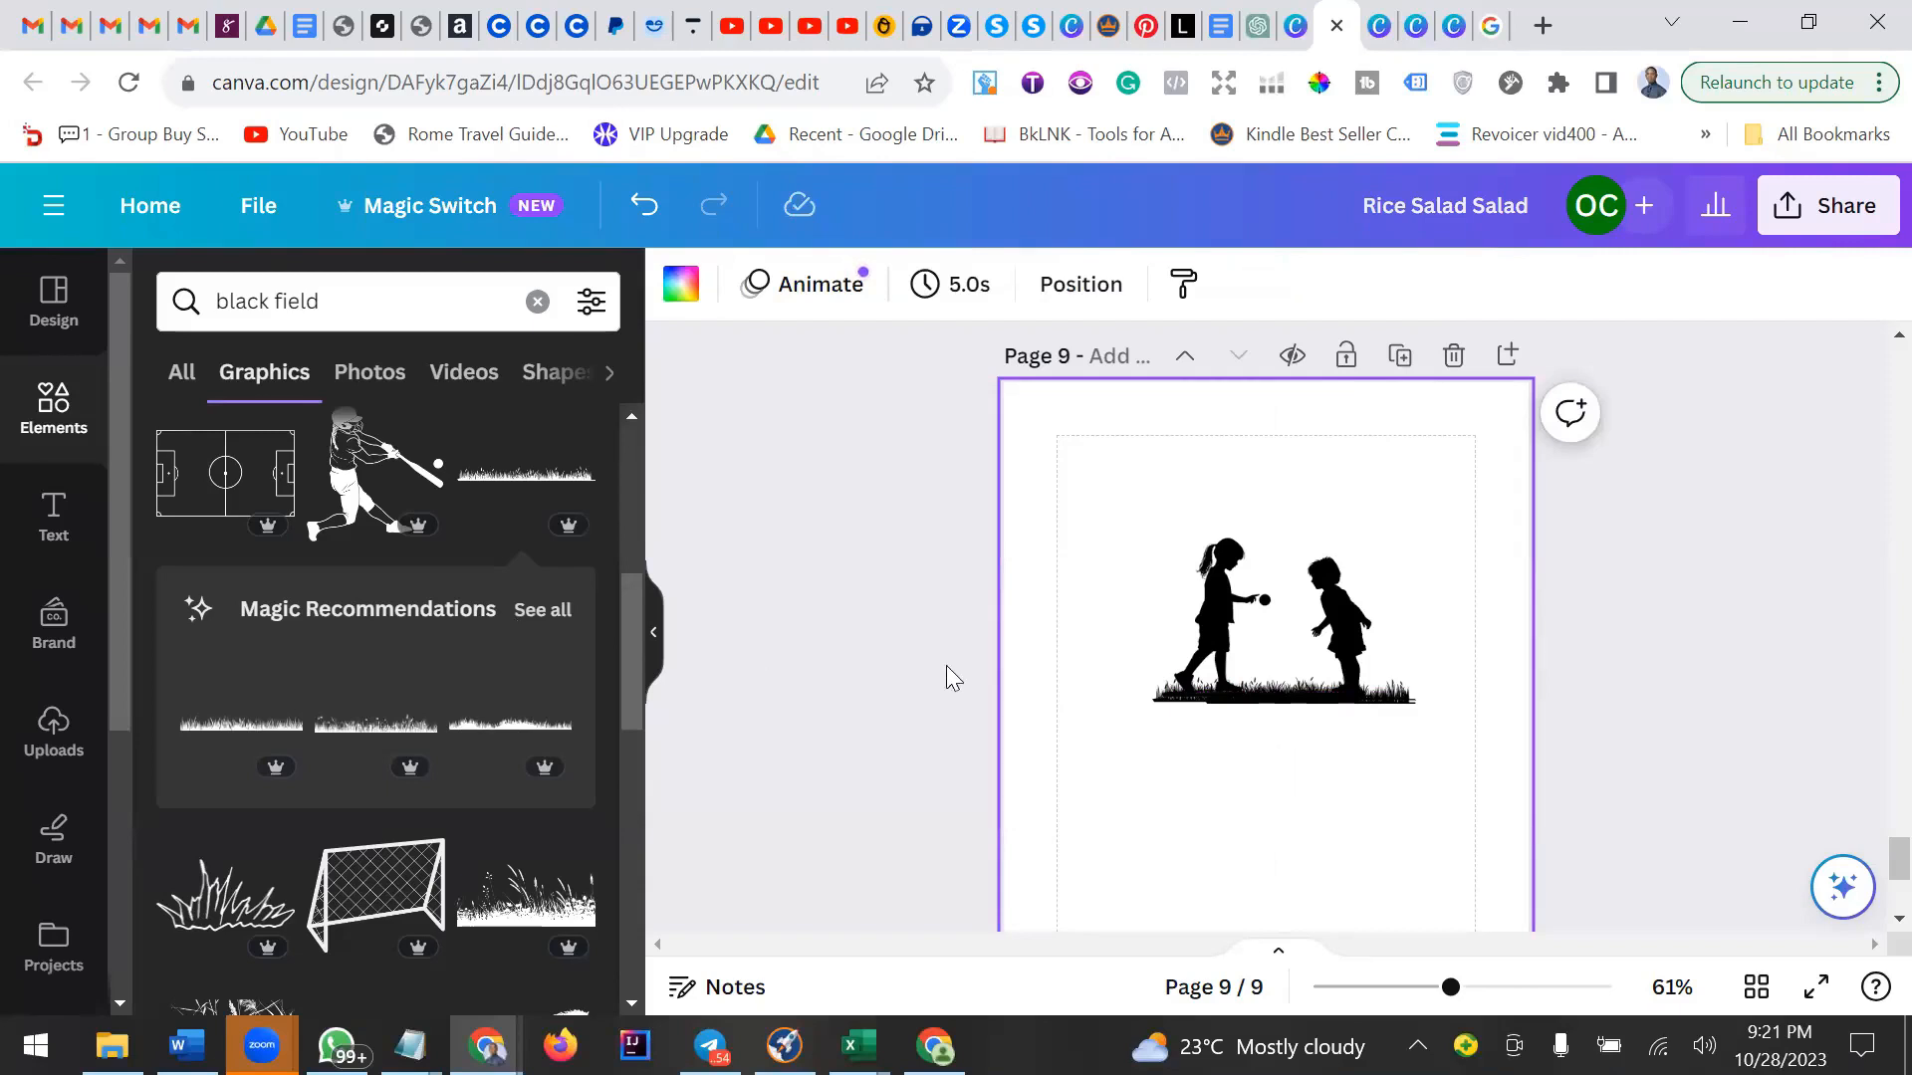
Search the graphics library for "rain drops".
{"action": "left_click", "coordinate": [398, 310]}
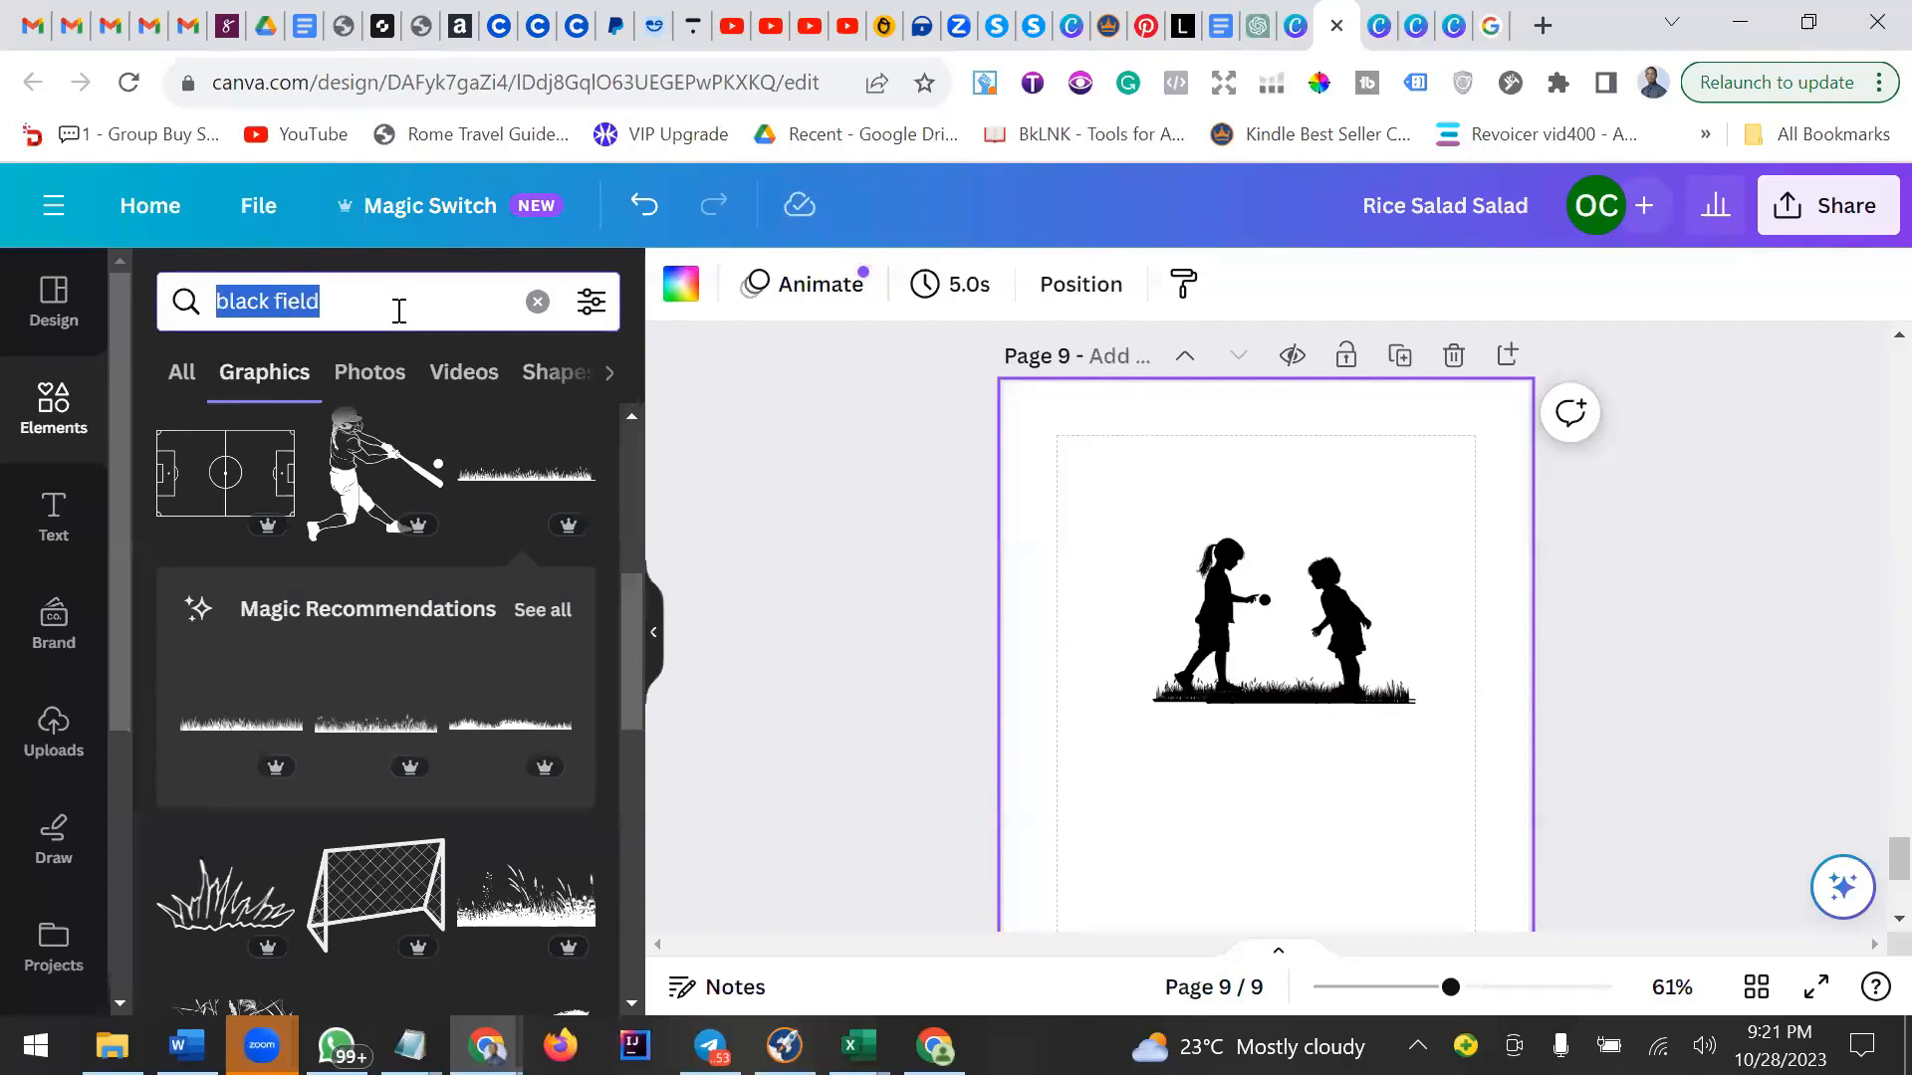
{"action": "type", "text": "rai"}
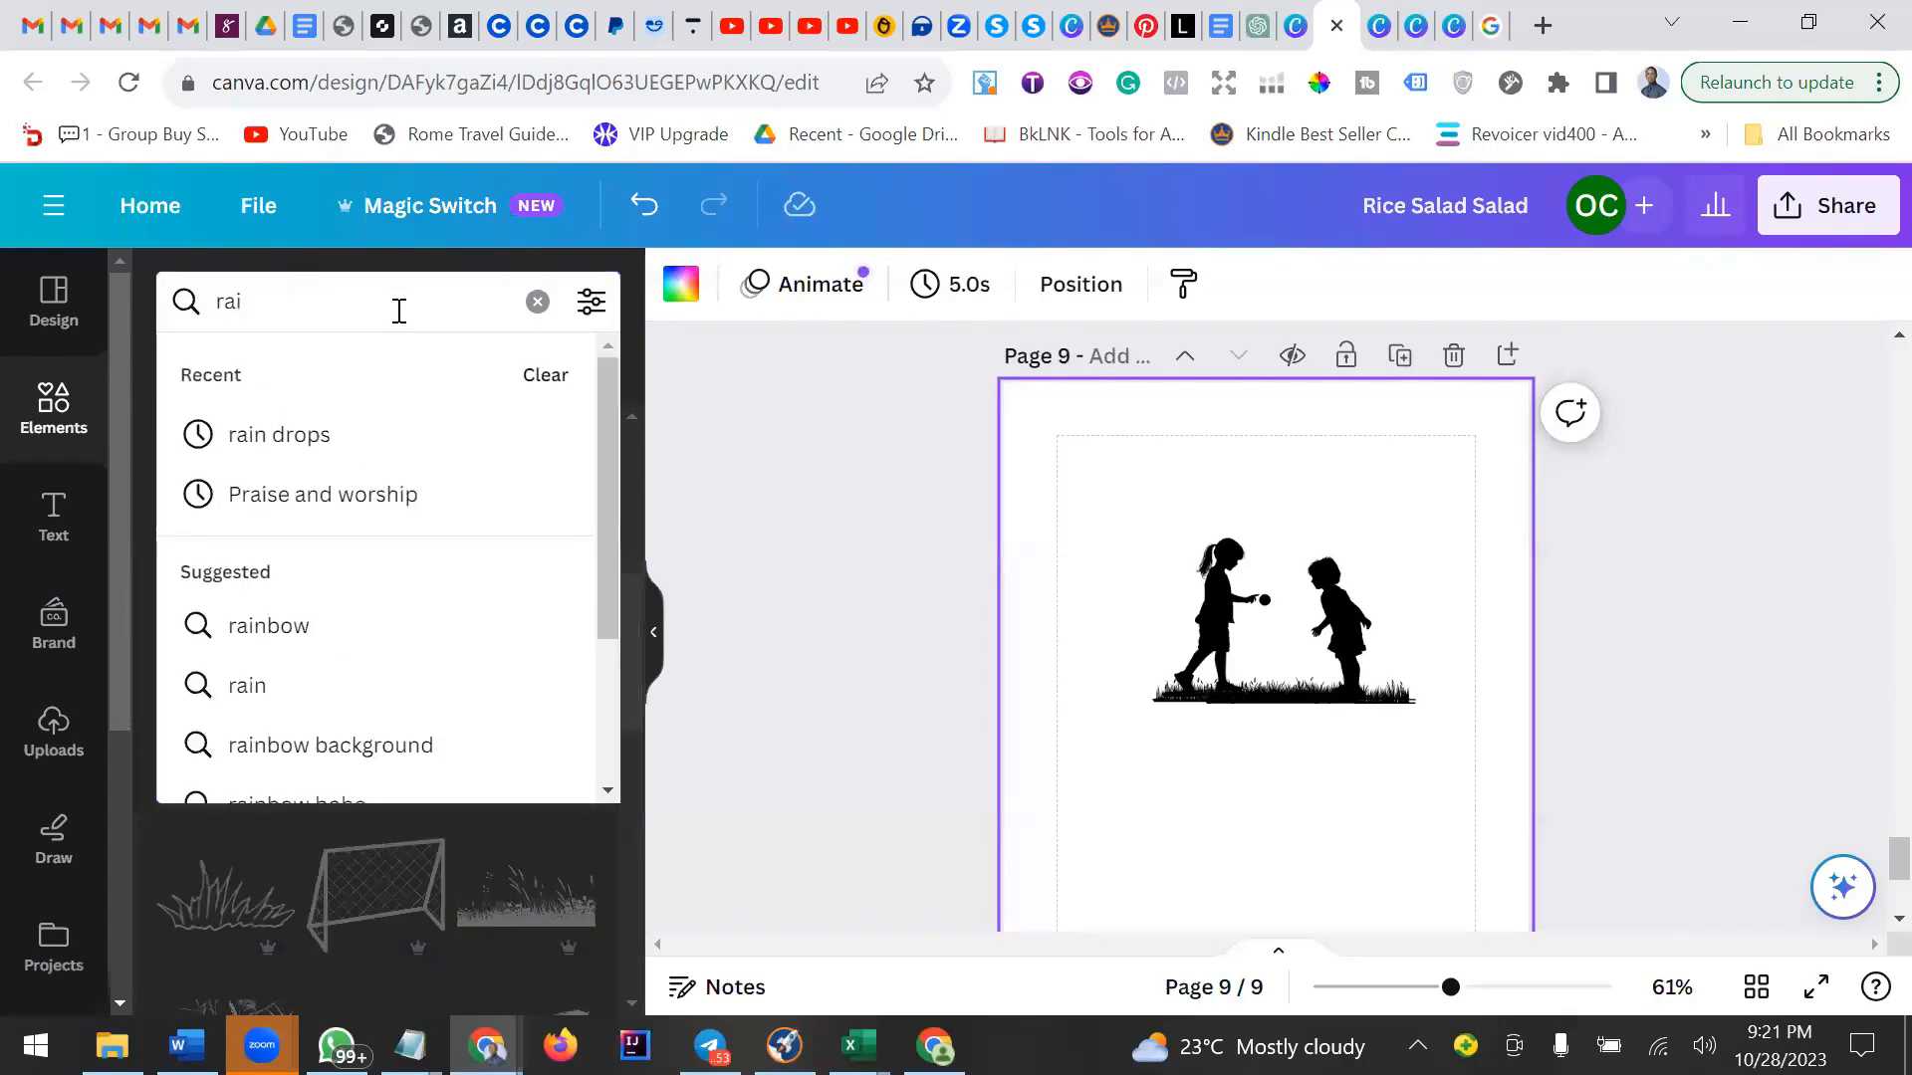
{"action": "type", "text": "n"}
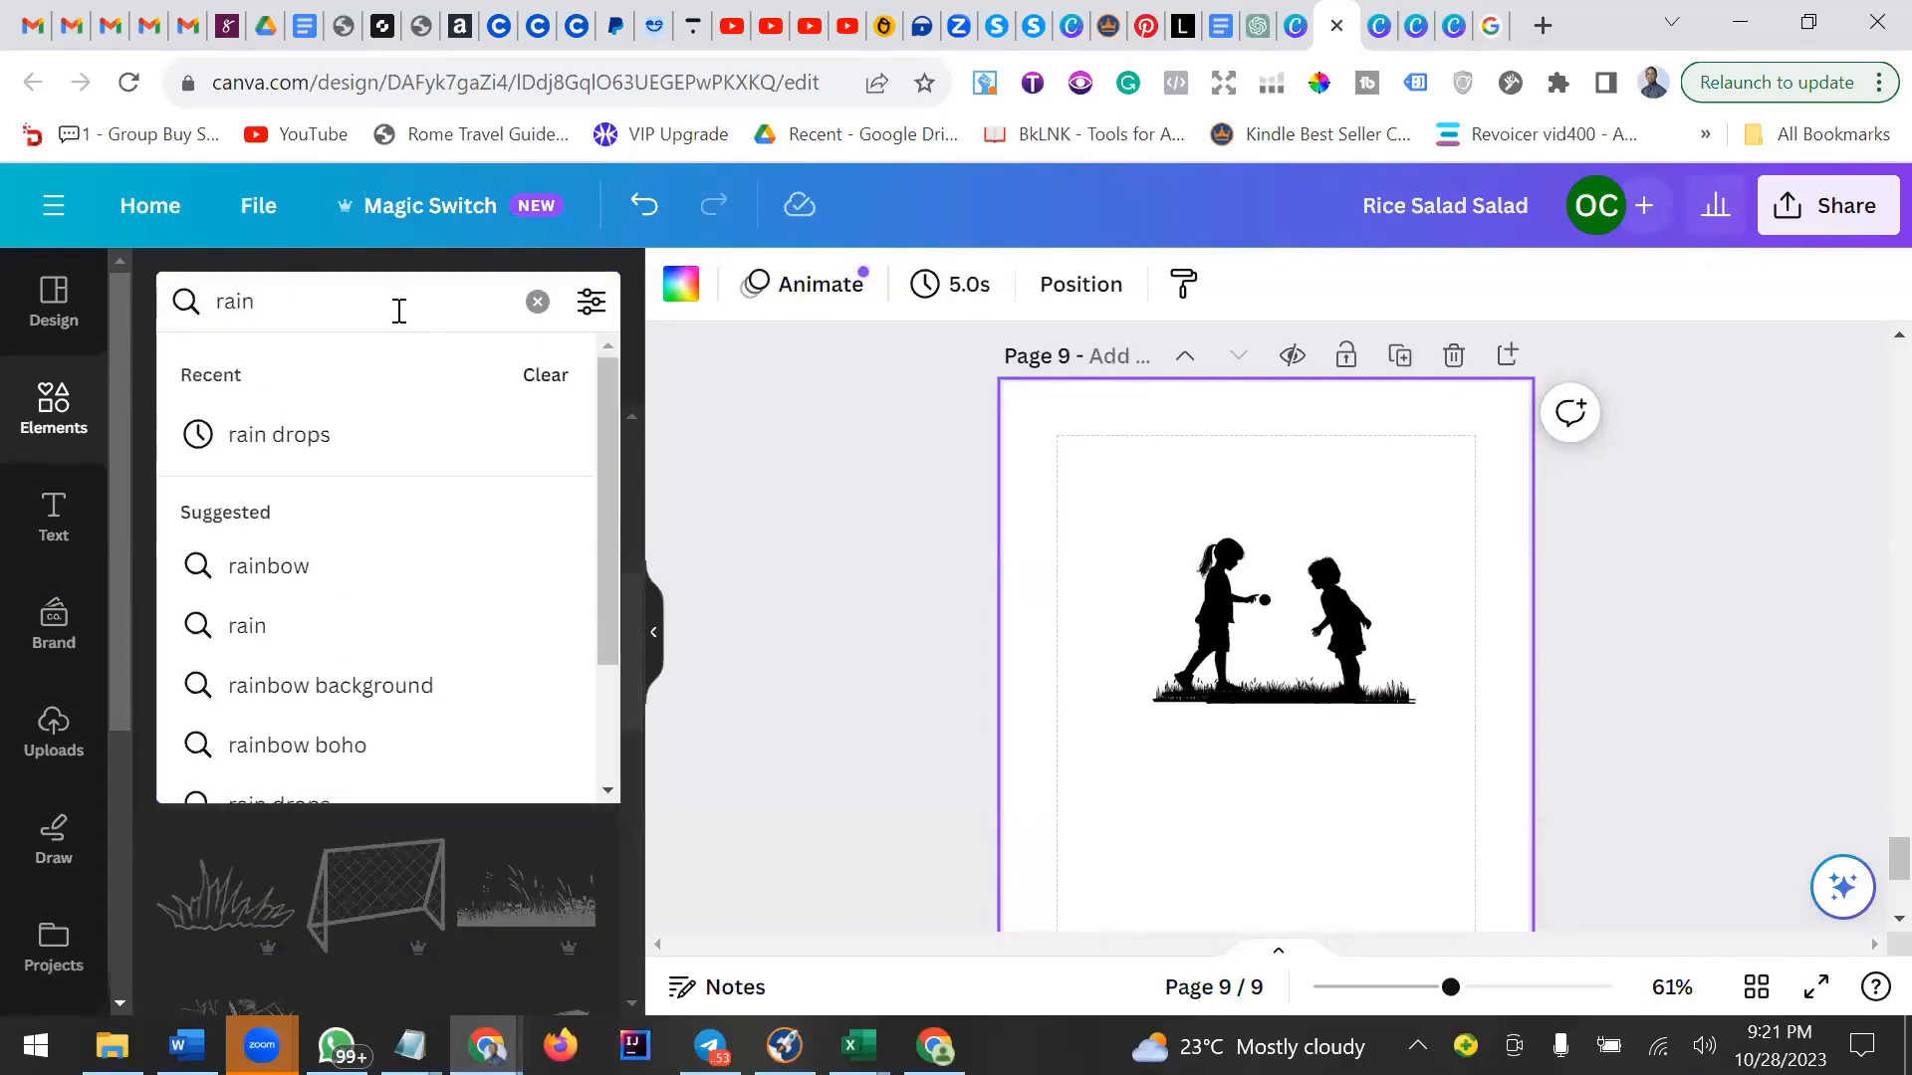
{"action": "left_click", "coordinate": [261, 436]}
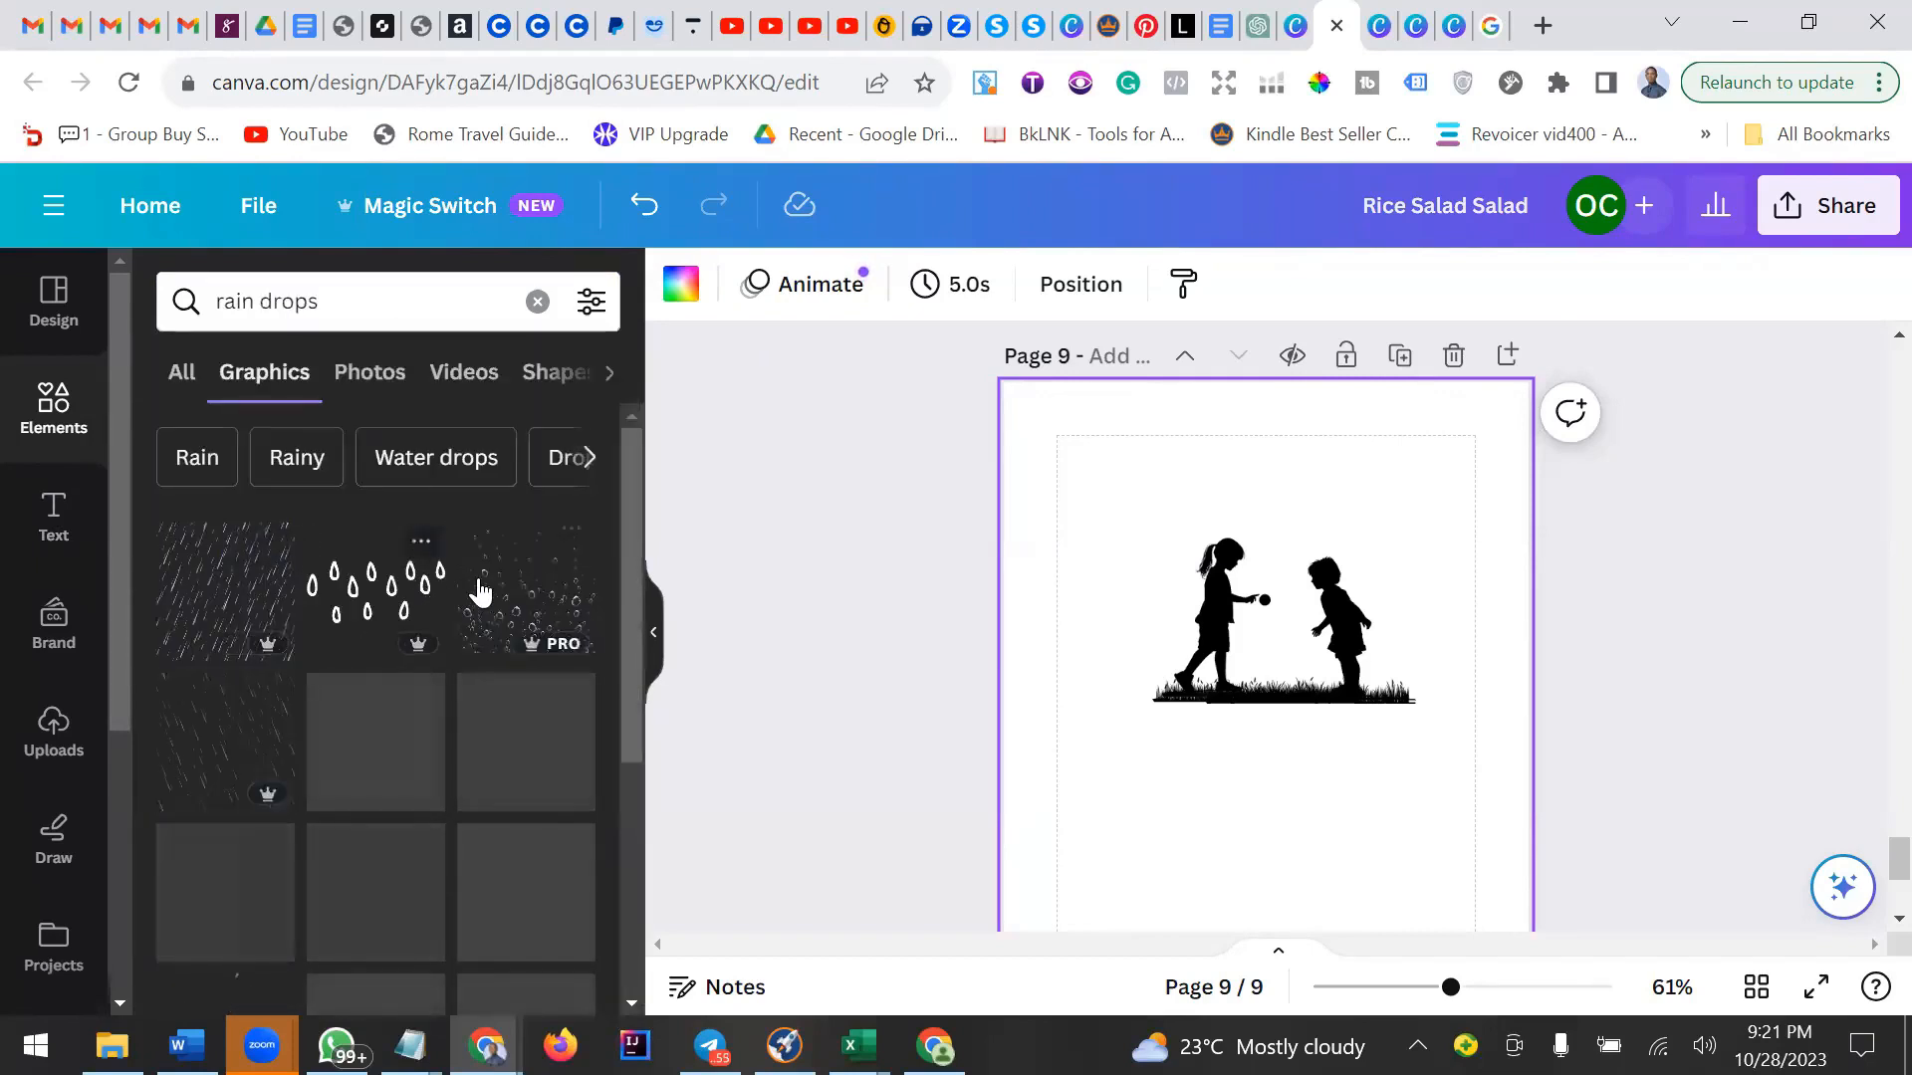
Place a rain-streak graphic above the boy silhouette and shrink it.
{"action": "left_click", "coordinate": [243, 588]}
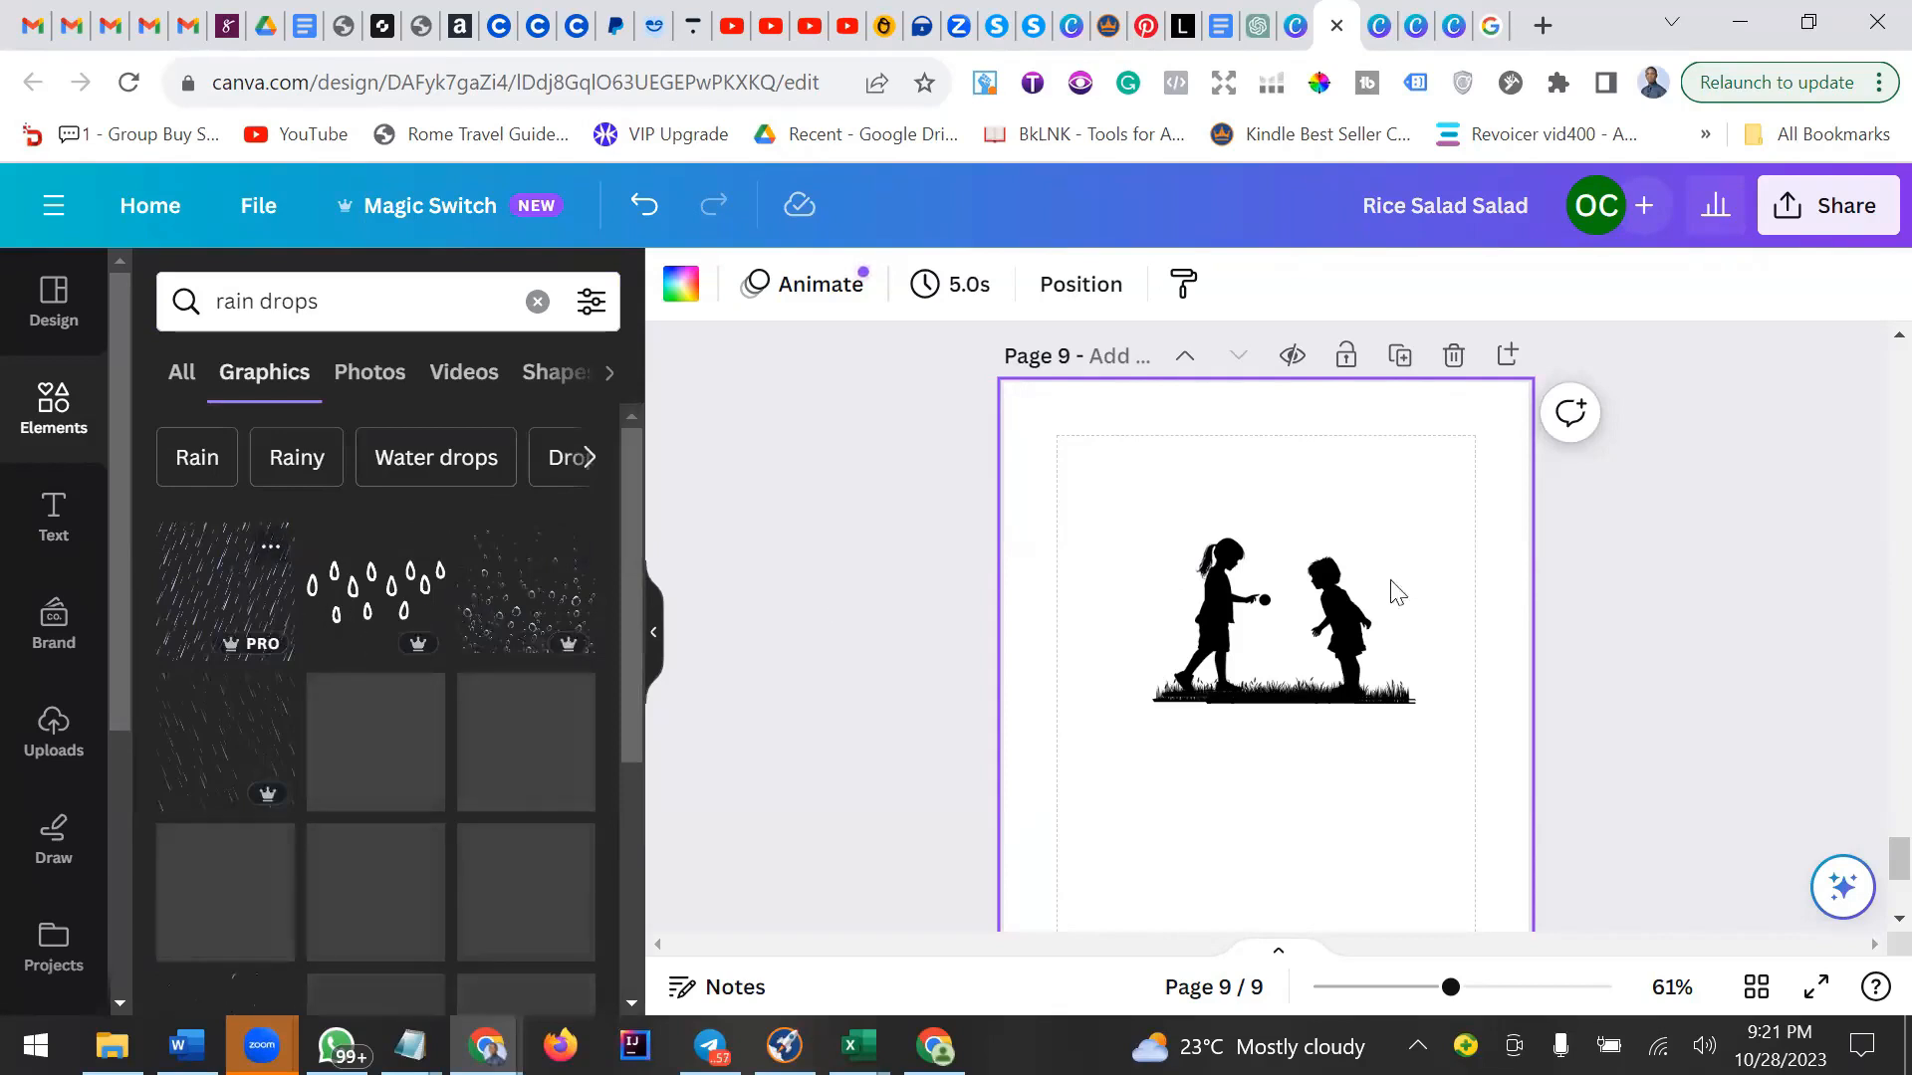
{"action": "left_click_drag", "start_coordinate": [1302, 794], "coordinate": [1427, 515]}
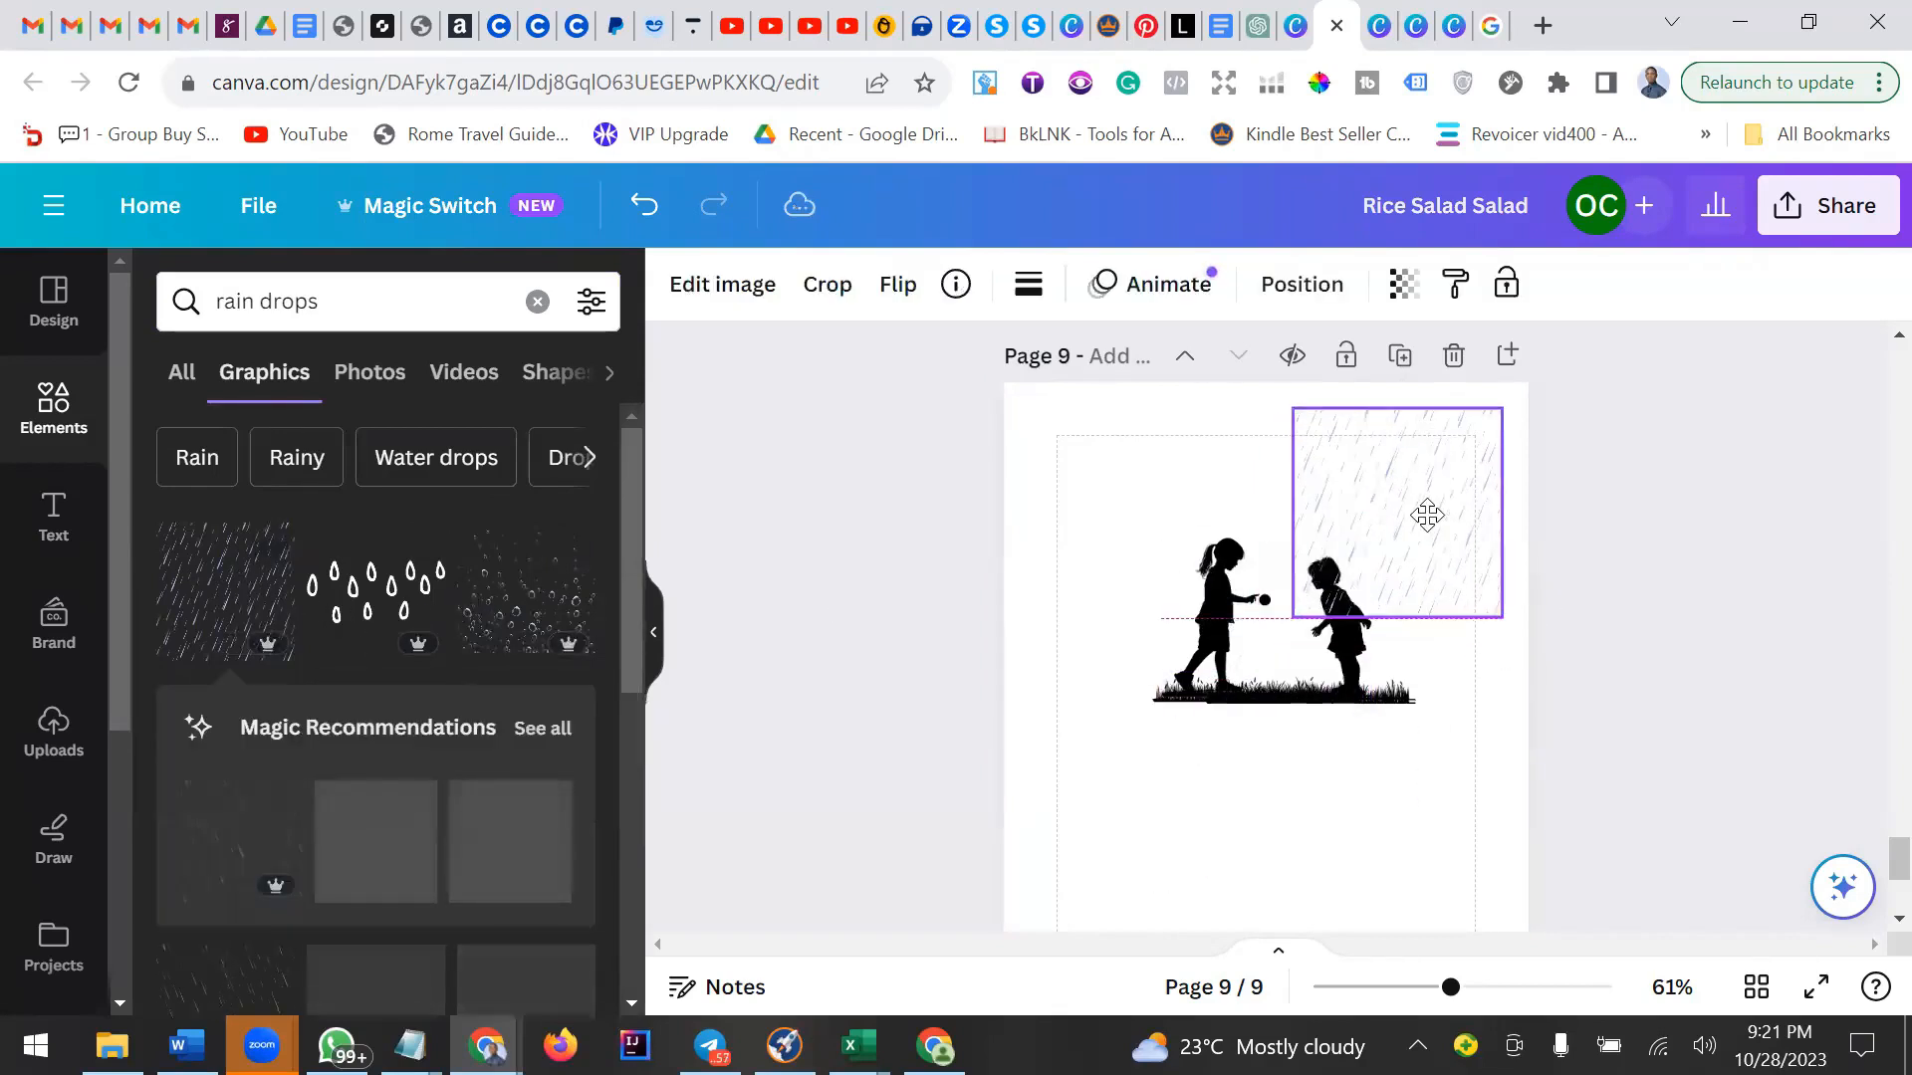
{"action": "left_click_drag", "start_coordinate": [1502, 614], "coordinate": [1421, 482]}
{"action": "left_click", "coordinate": [1155, 555]}
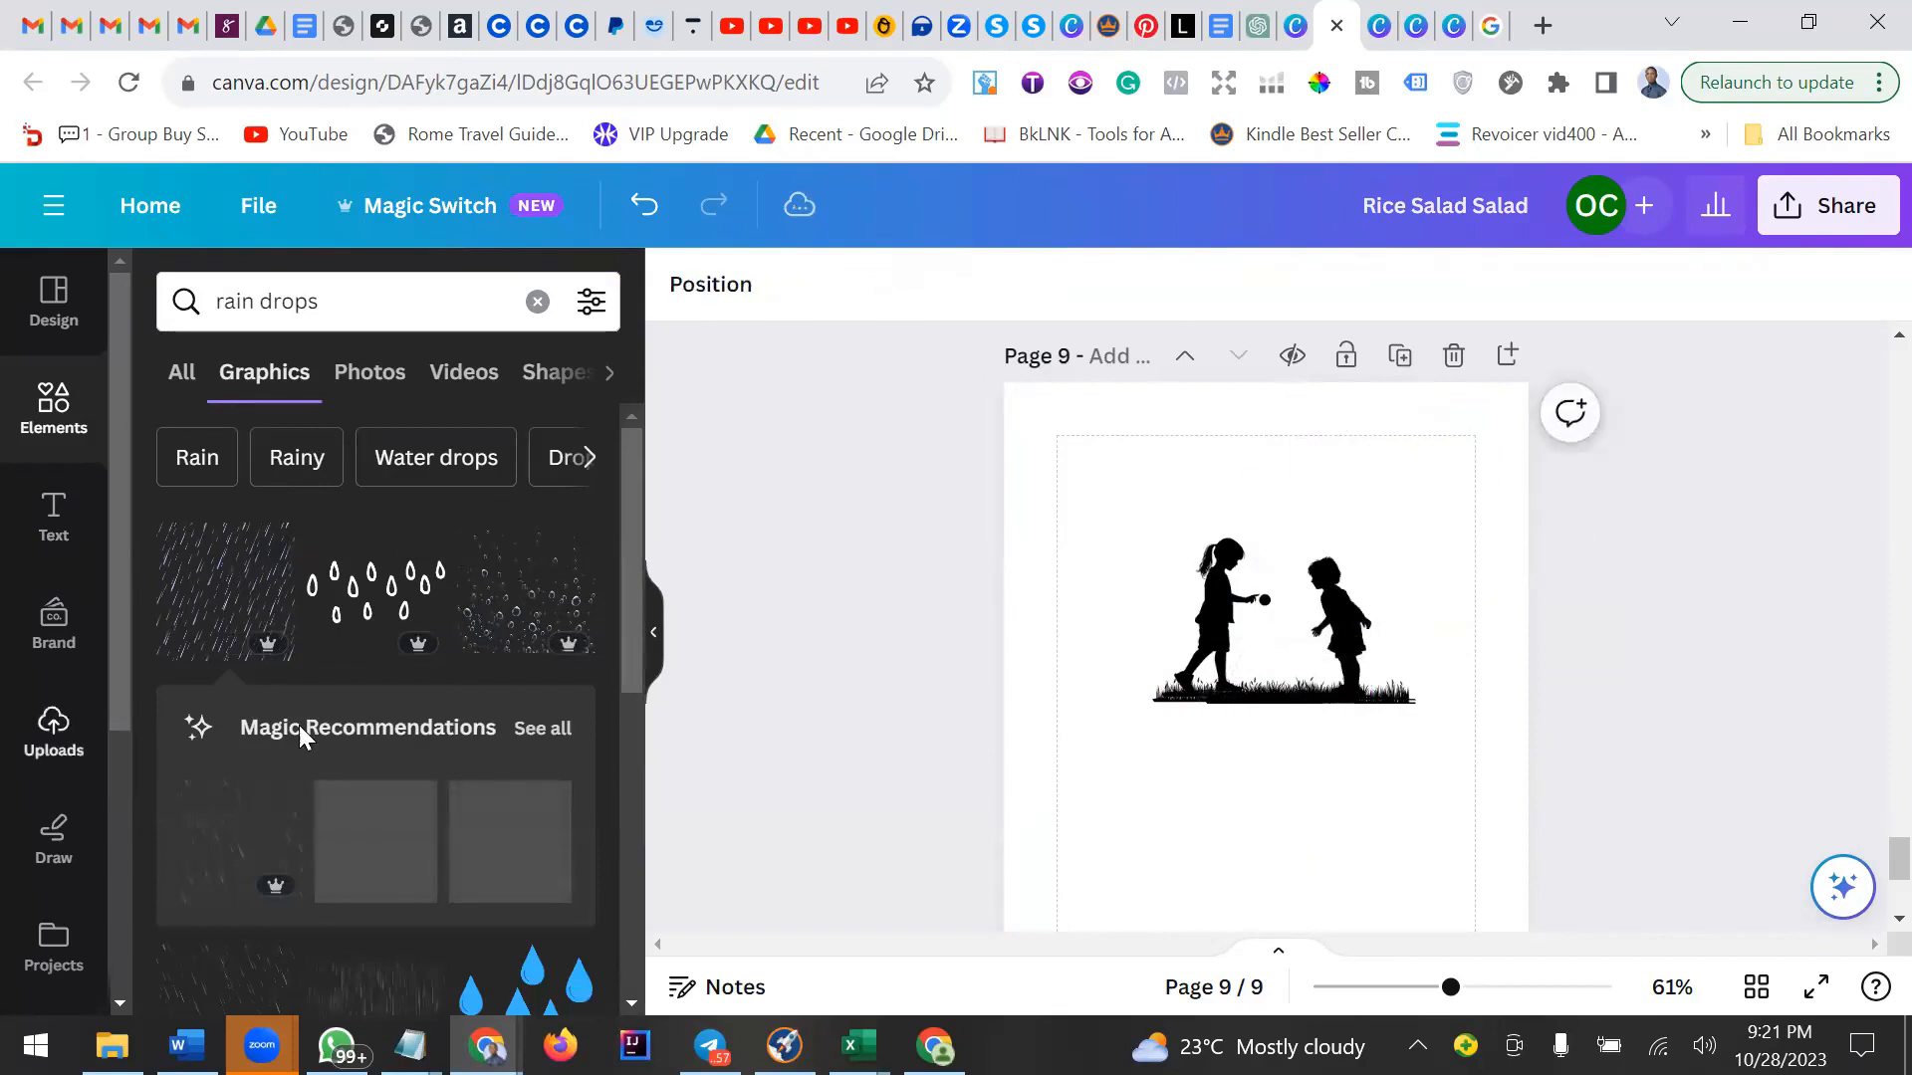
{"action": "scroll", "coordinate": [374, 685], "scroll_direction": "down", "scroll_amount": 2}
{"action": "left_click", "coordinate": [239, 683]}
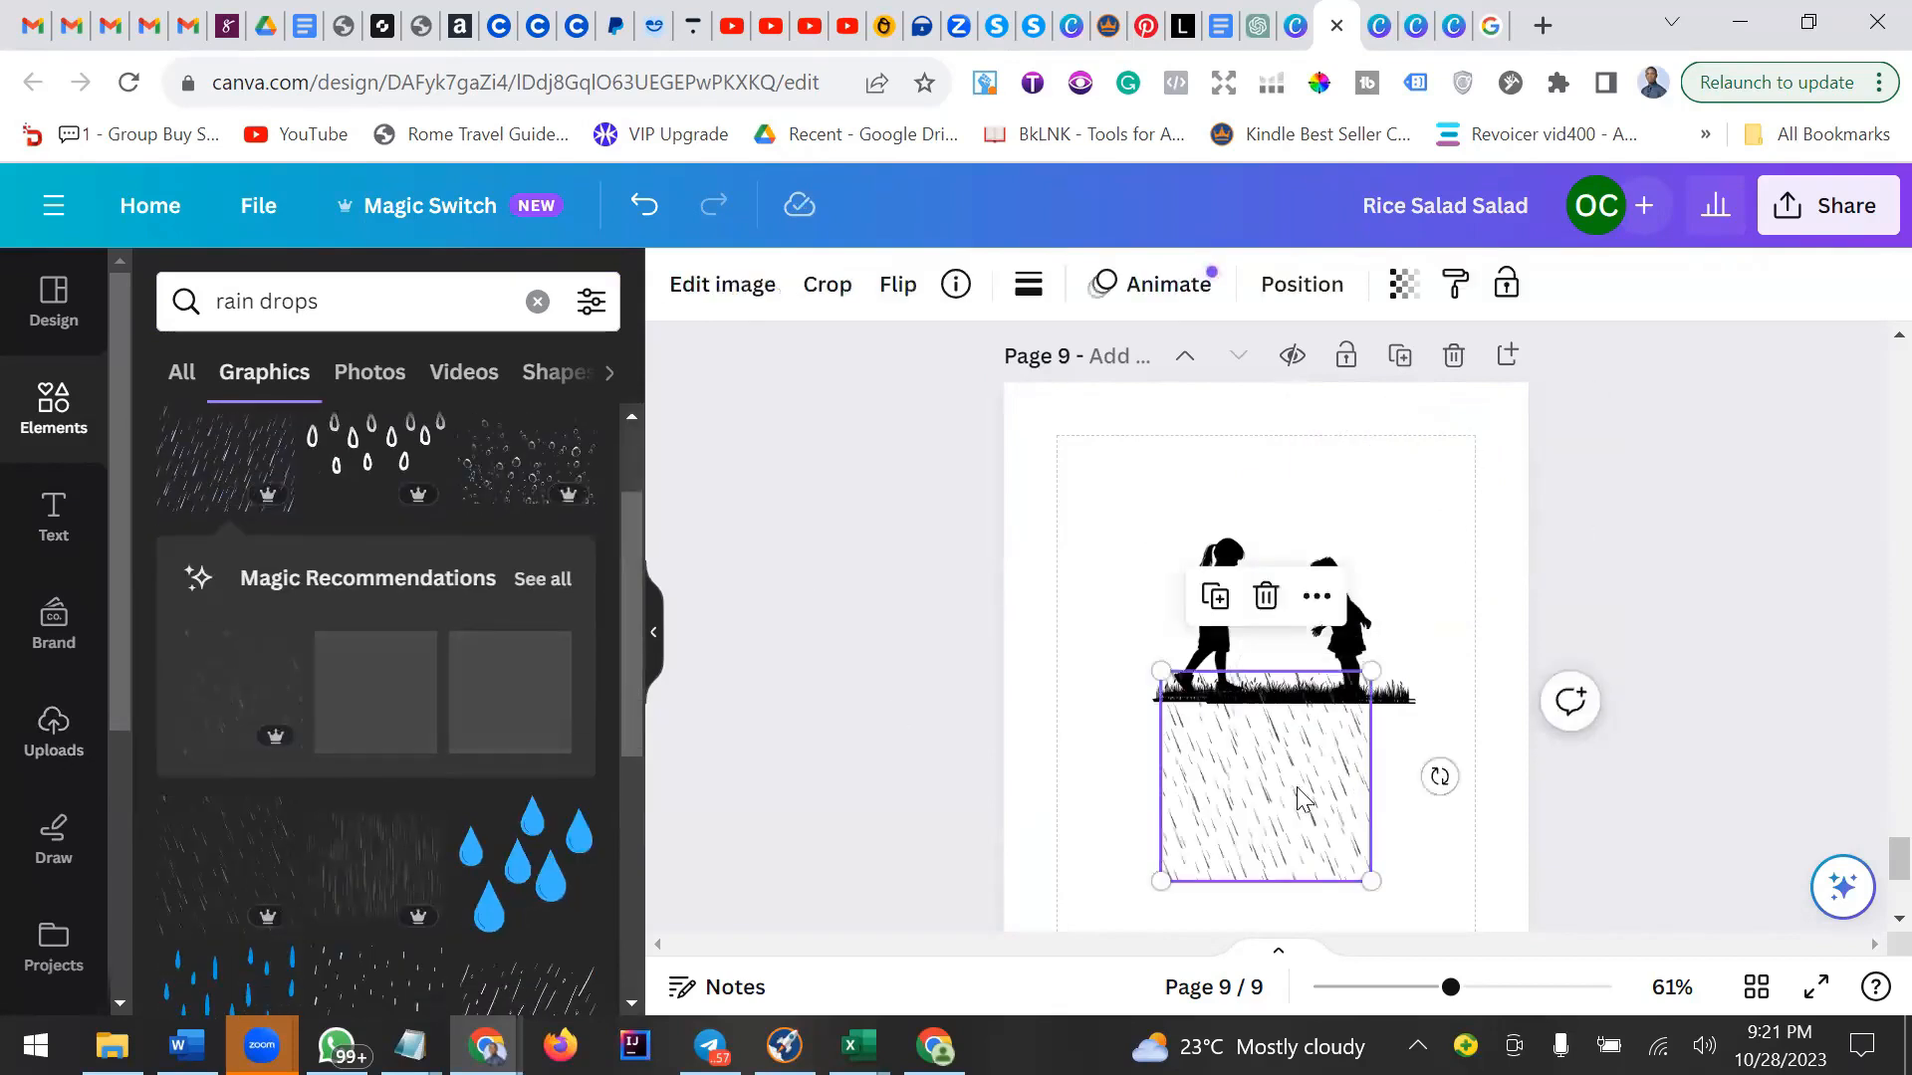
{"action": "left_click_drag", "start_coordinate": [1299, 796], "coordinate": [1146, 428]}
Move the grouped children-and-grass silhouette lower on the page.
{"action": "left_click", "coordinate": [1280, 697]}
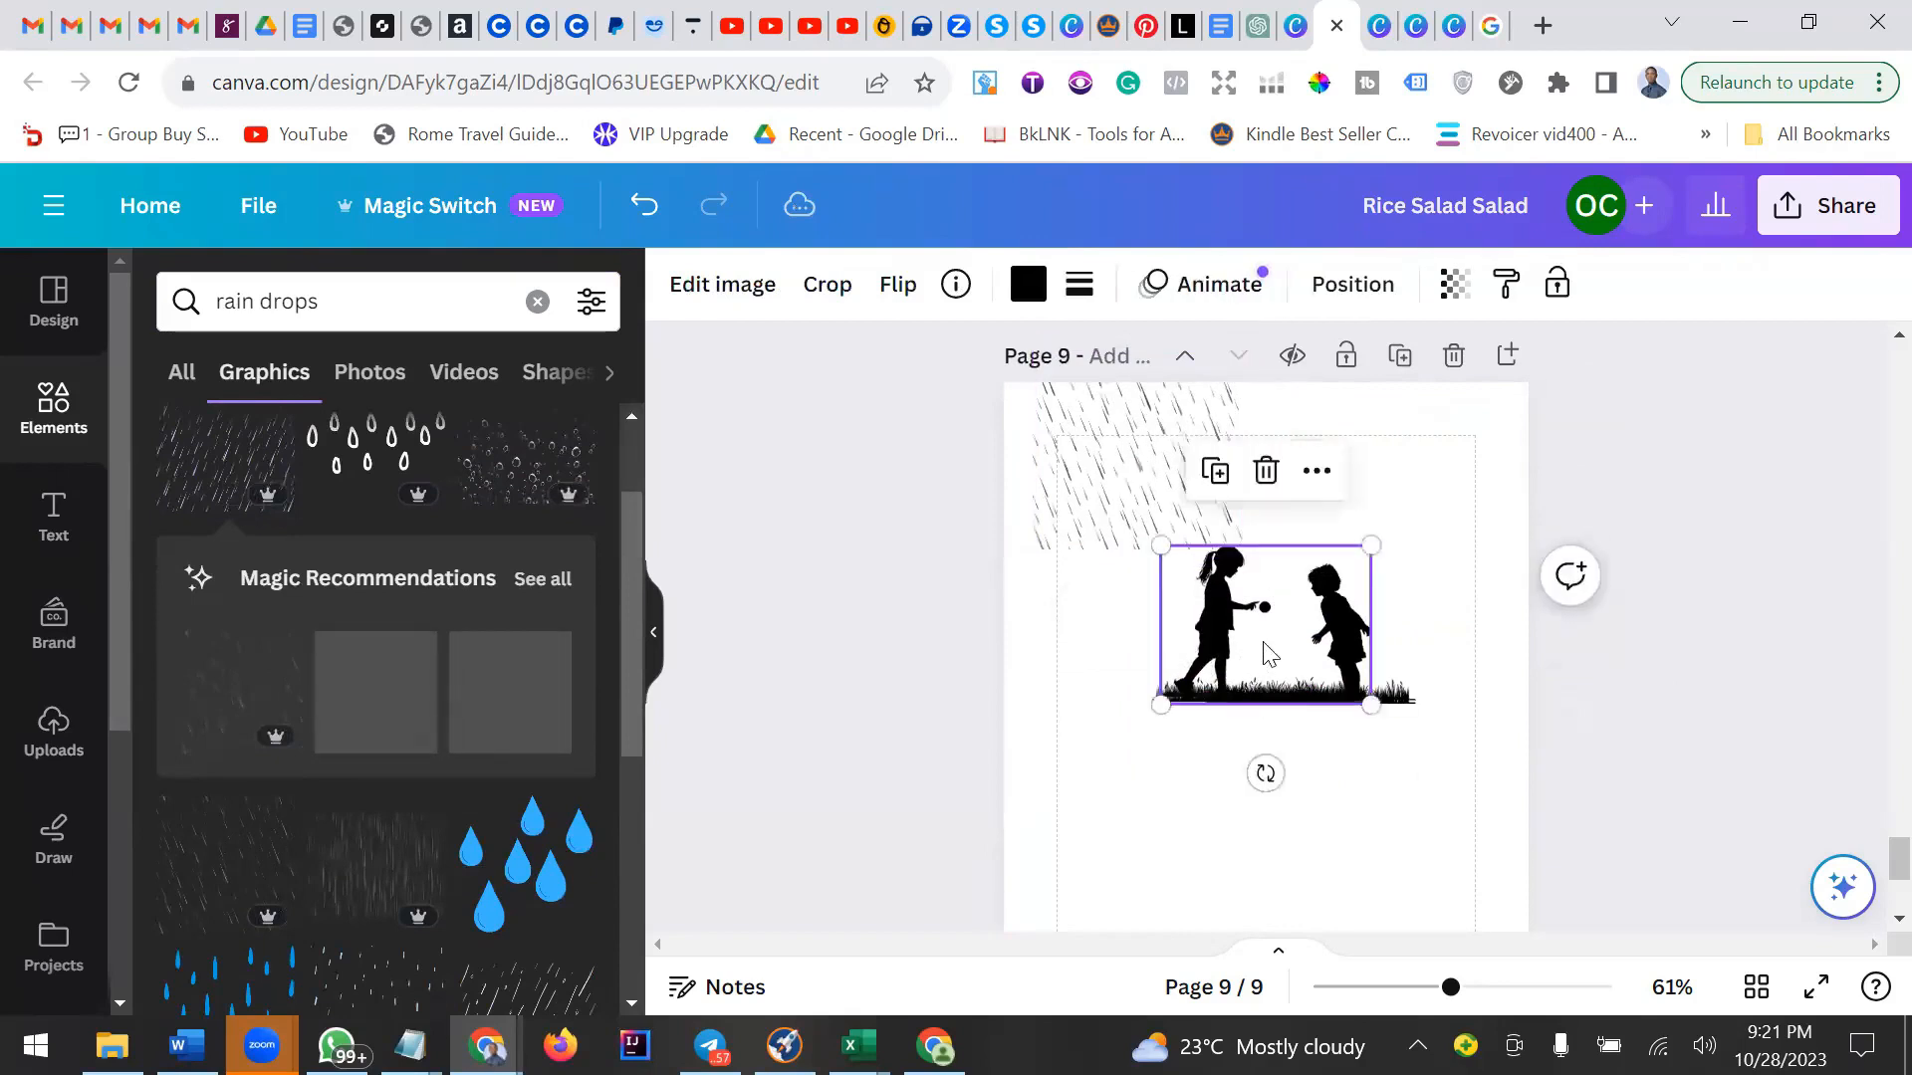
{"action": "mouse_move", "coordinate": [1270, 654]}
{"action": "left_mouse_down"}
{"action": "mouse_move", "coordinate": [1264, 624]}
{"action": "mouse_move", "coordinate": [1277, 642]}
{"action": "left_mouse_up"}
{"action": "left_click", "coordinate": [1143, 815]}
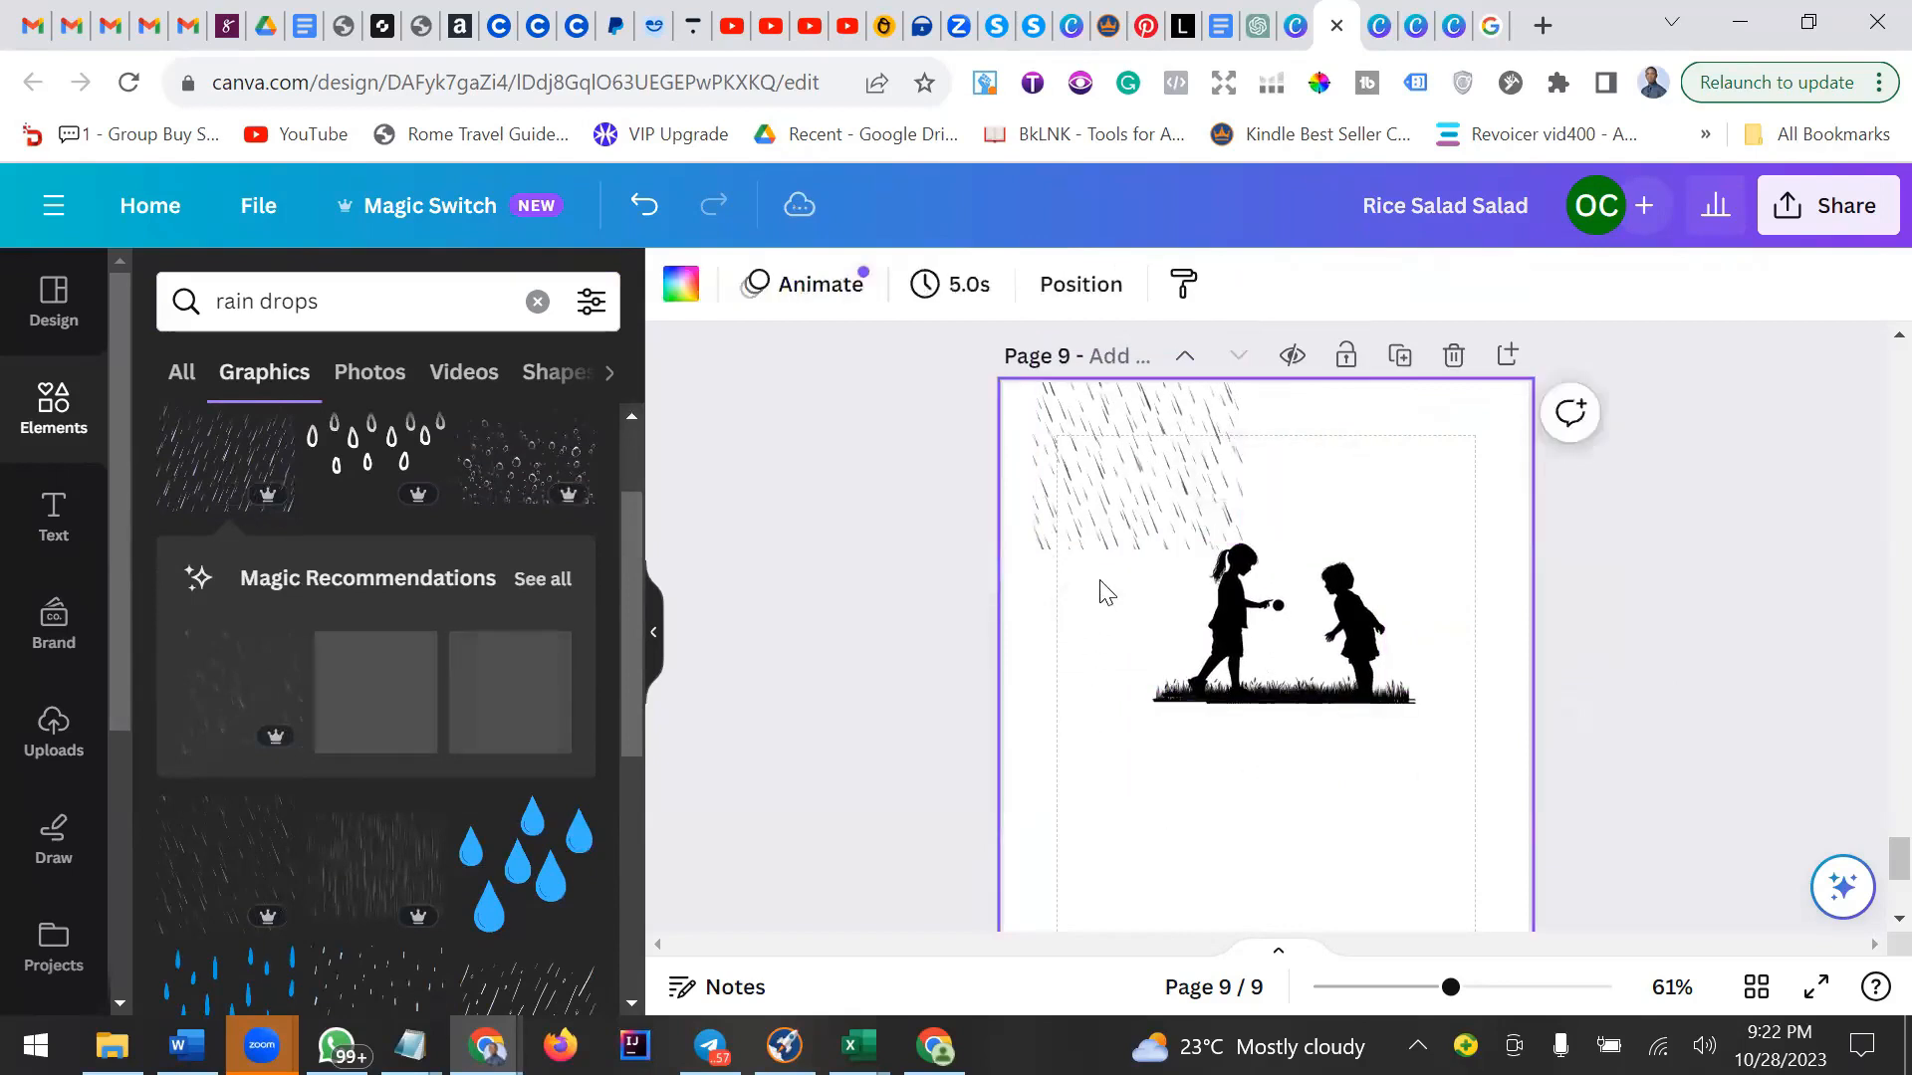
{"action": "left_click", "coordinate": [1381, 619]}
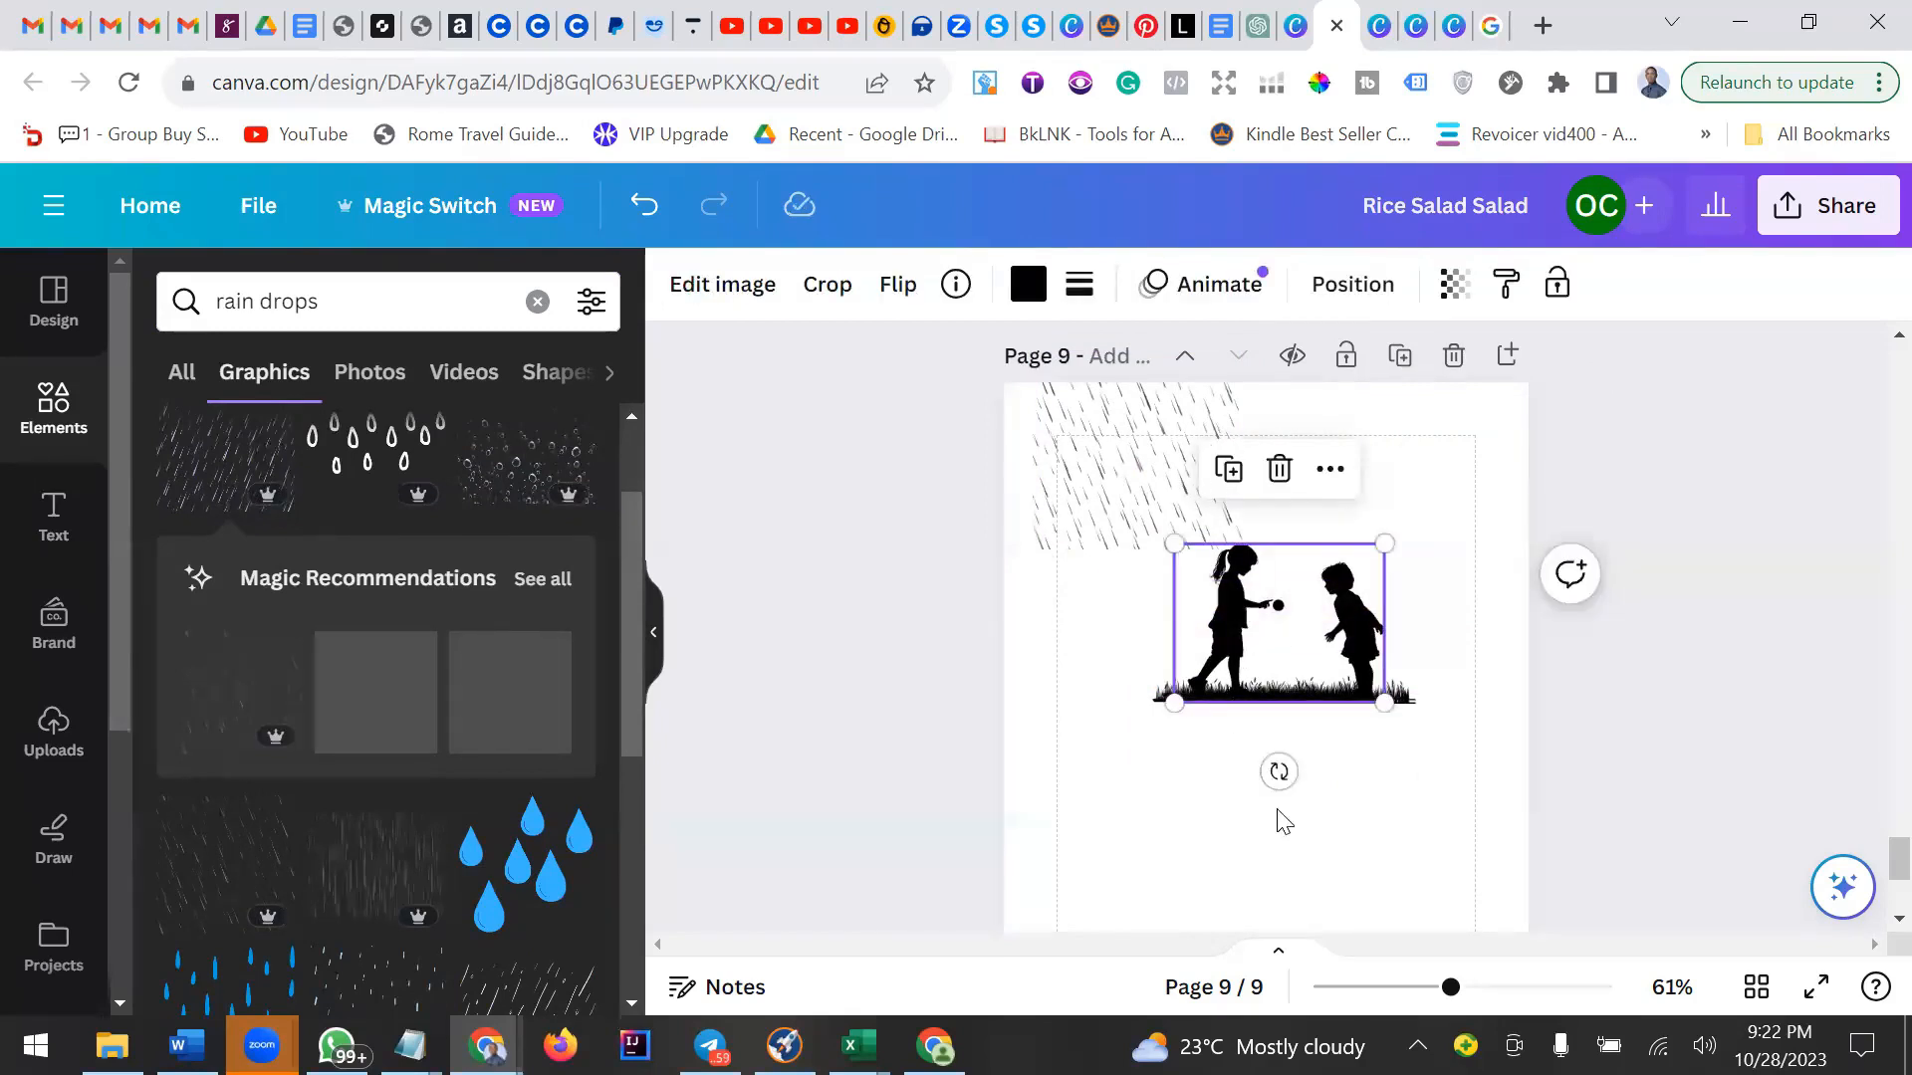
{"action": "left_click_drag", "start_coordinate": [1399, 791], "coordinate": [1195, 719]}
{"action": "left_click", "coordinate": [1195, 475]}
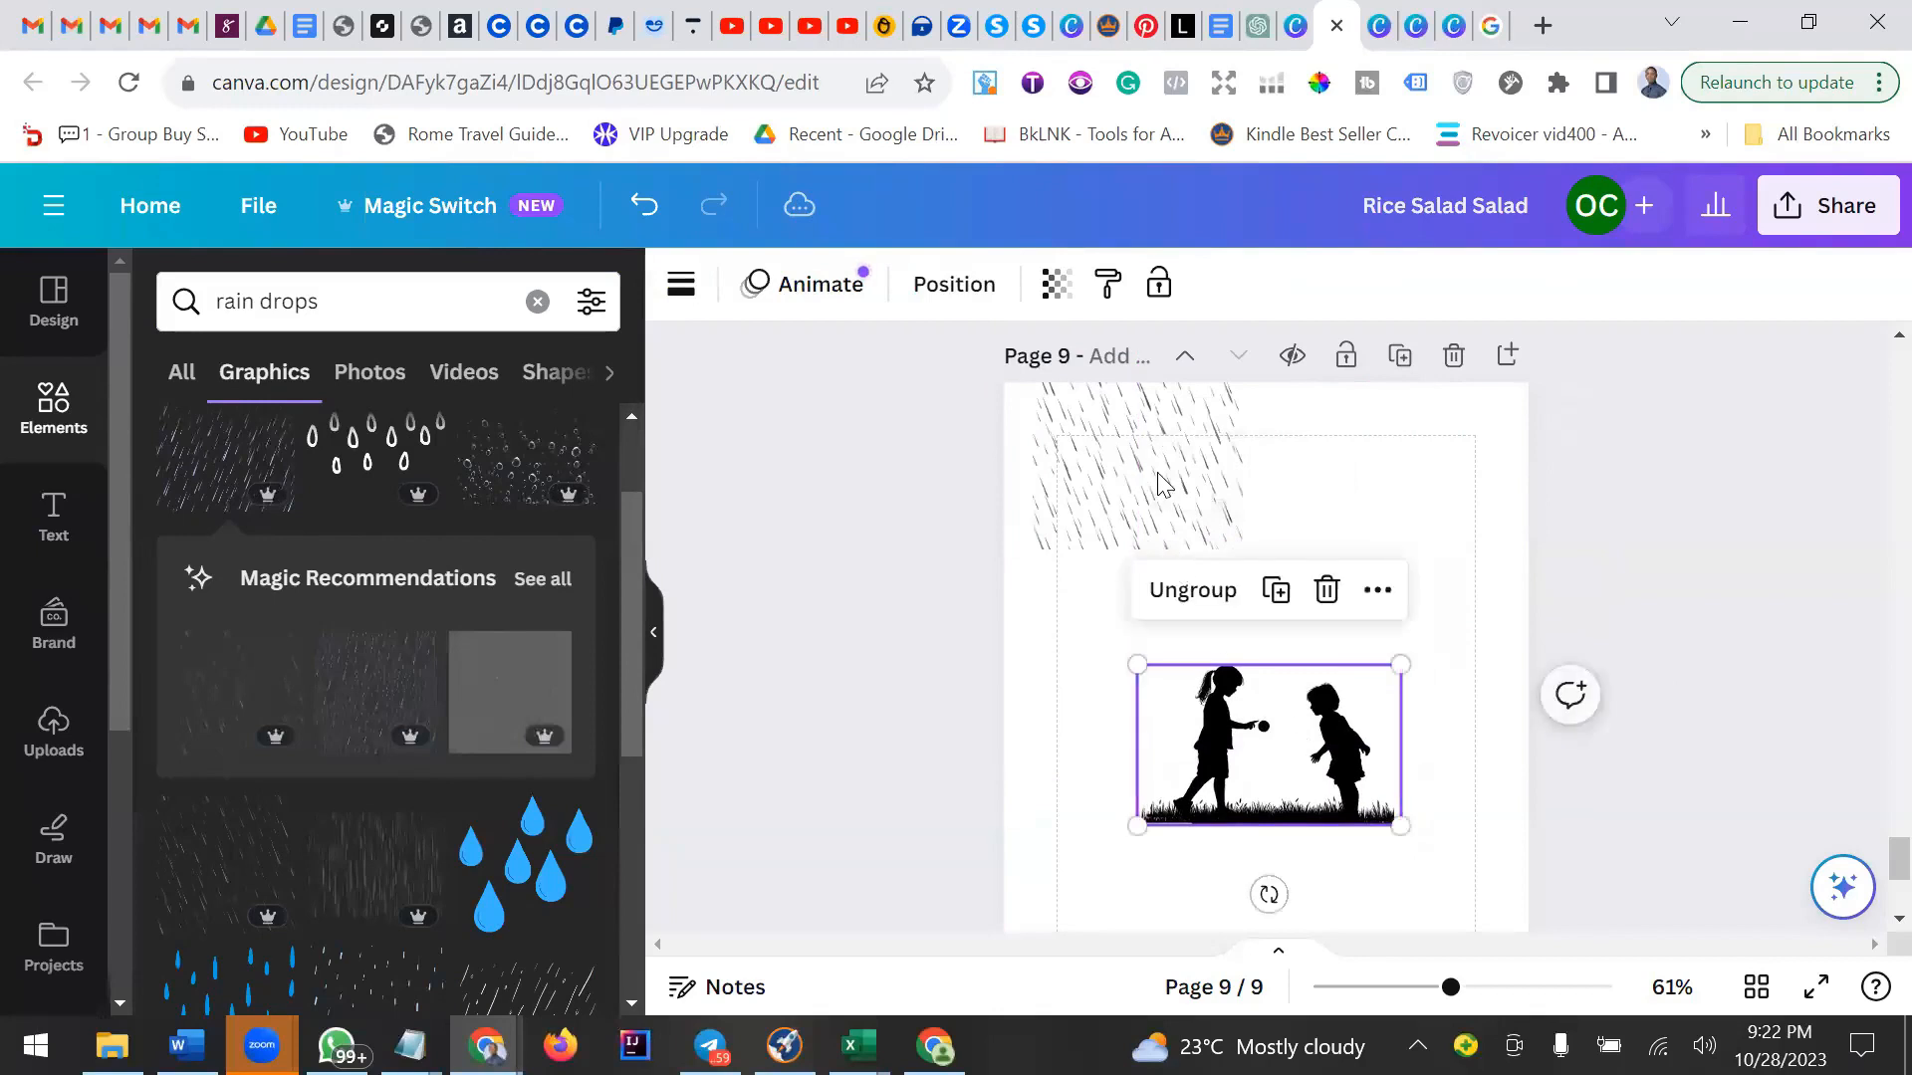
{"action": "left_click", "coordinate": [1217, 536]}
{"action": "left_click_drag", "start_coordinate": [1216, 536], "coordinate": [1342, 652]}
{"action": "mouse_move", "coordinate": [1220, 567]}
{"action": "left_mouse_down"}
{"action": "mouse_move", "coordinate": [1131, 546]}
{"action": "mouse_move", "coordinate": [1237, 611]}
{"action": "mouse_move", "coordinate": [1229, 580]}
{"action": "left_mouse_up"}
{"action": "left_click_drag", "start_coordinate": [1176, 510], "coordinate": [1074, 510]}
{"action": "left_click_drag", "start_coordinate": [1189, 562], "coordinate": [1213, 589]}
{"action": "mouse_move", "coordinate": [1118, 537]}
{"action": "left_mouse_down"}
{"action": "mouse_move", "coordinate": [1182, 571]}
{"action": "mouse_move", "coordinate": [1135, 547]}
{"action": "left_mouse_up"}
{"action": "left_click", "coordinate": [1309, 609]}
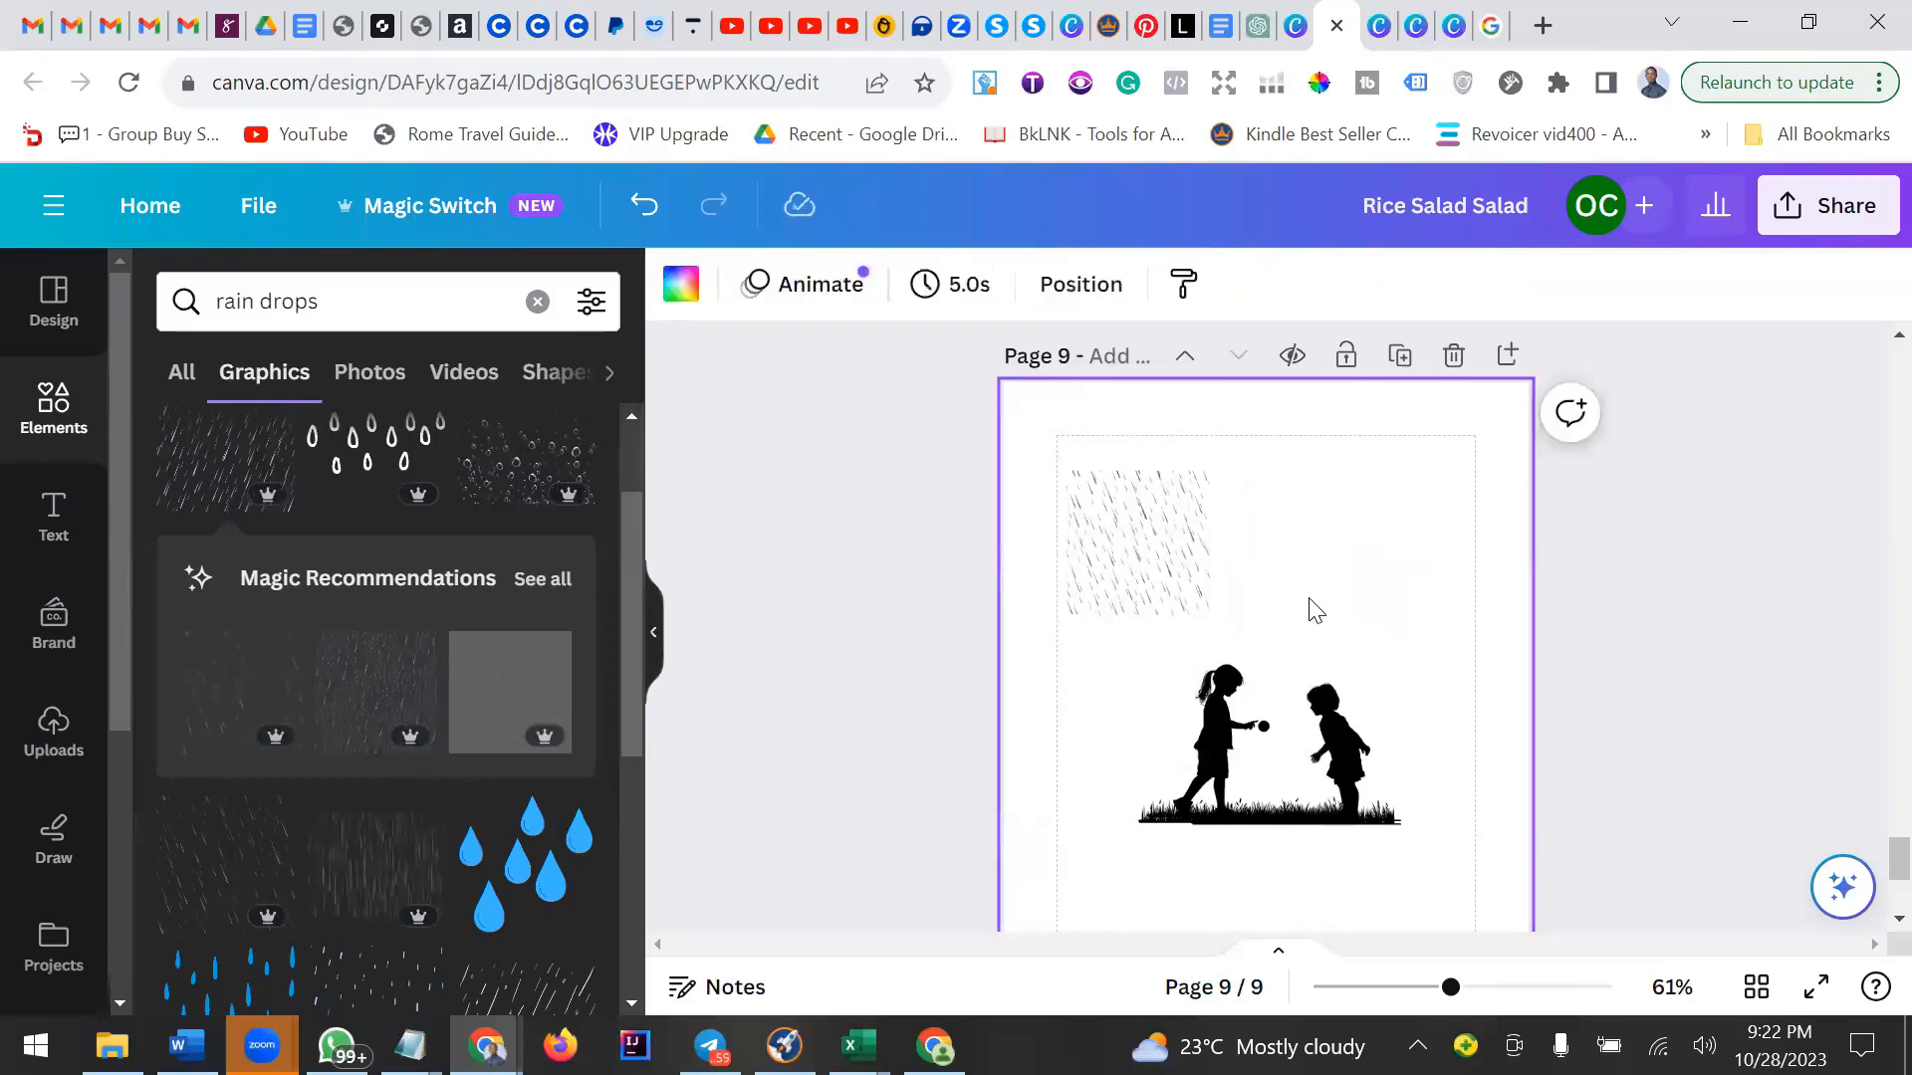
{"action": "left_click", "coordinate": [1123, 491]}
{"action": "left_click", "coordinate": [1137, 398]}
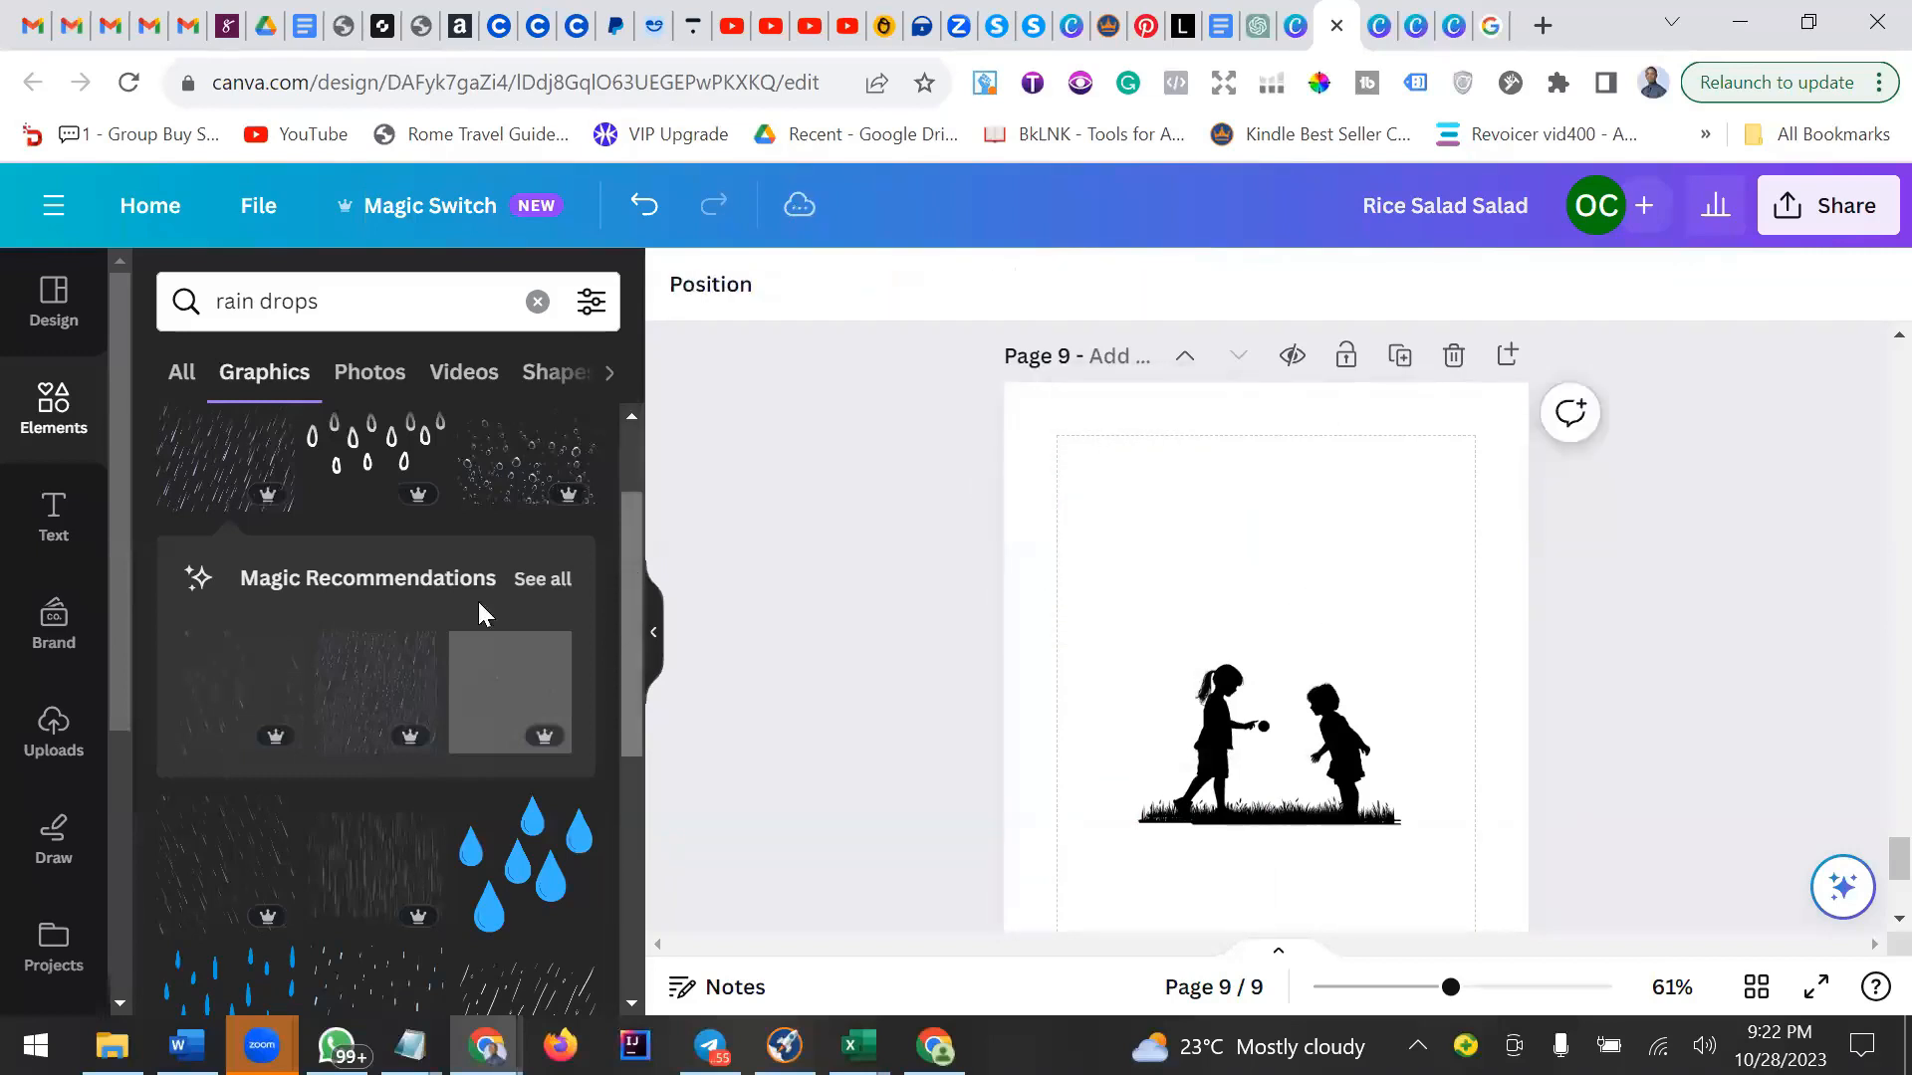
Add the watercolour rain-cloud graphic, shrink it and place it above the boy silhouette.
{"action": "scroll", "coordinate": [445, 602], "scroll_direction": "down", "scroll_amount": 3}
{"action": "scroll", "coordinate": [446, 602], "scroll_direction": "down", "scroll_amount": 2}
{"action": "scroll", "coordinate": [445, 601], "scroll_direction": "down", "scroll_amount": 1}
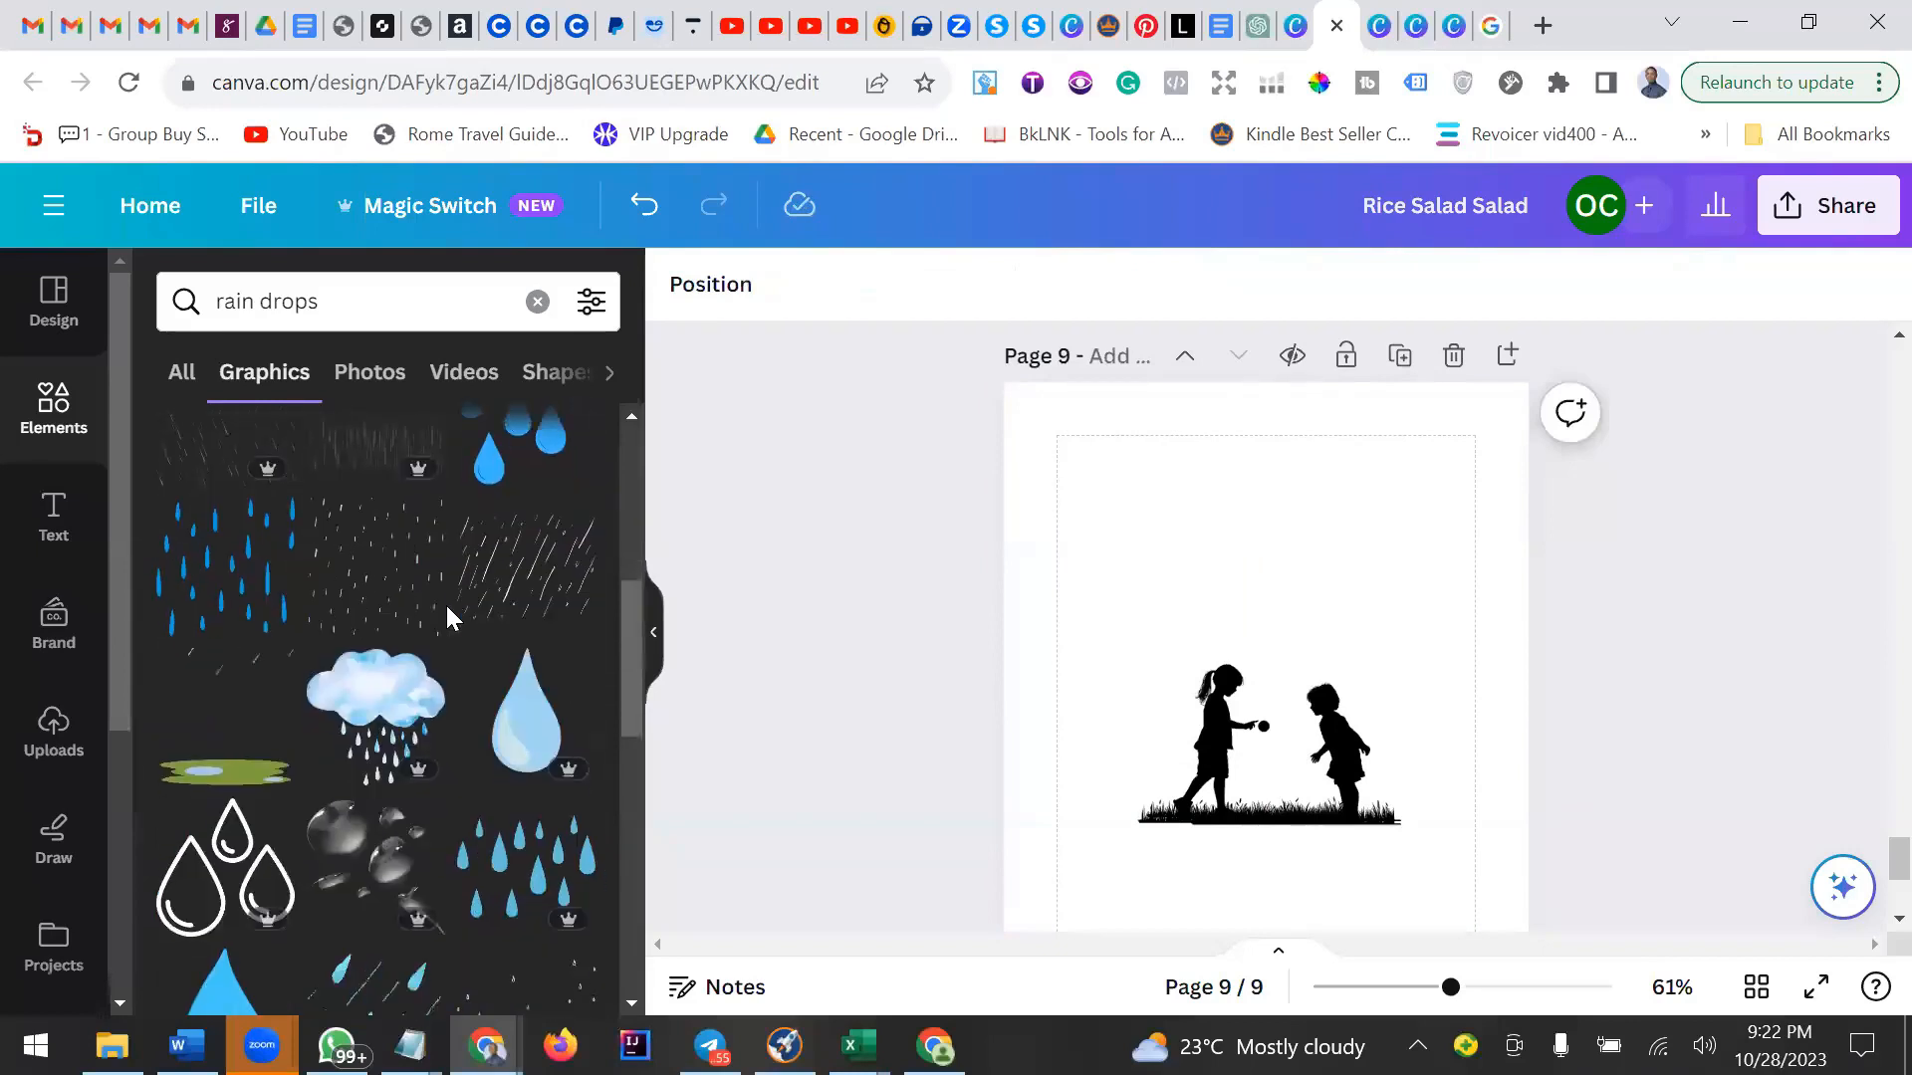
{"action": "left_click", "coordinate": [377, 702]}
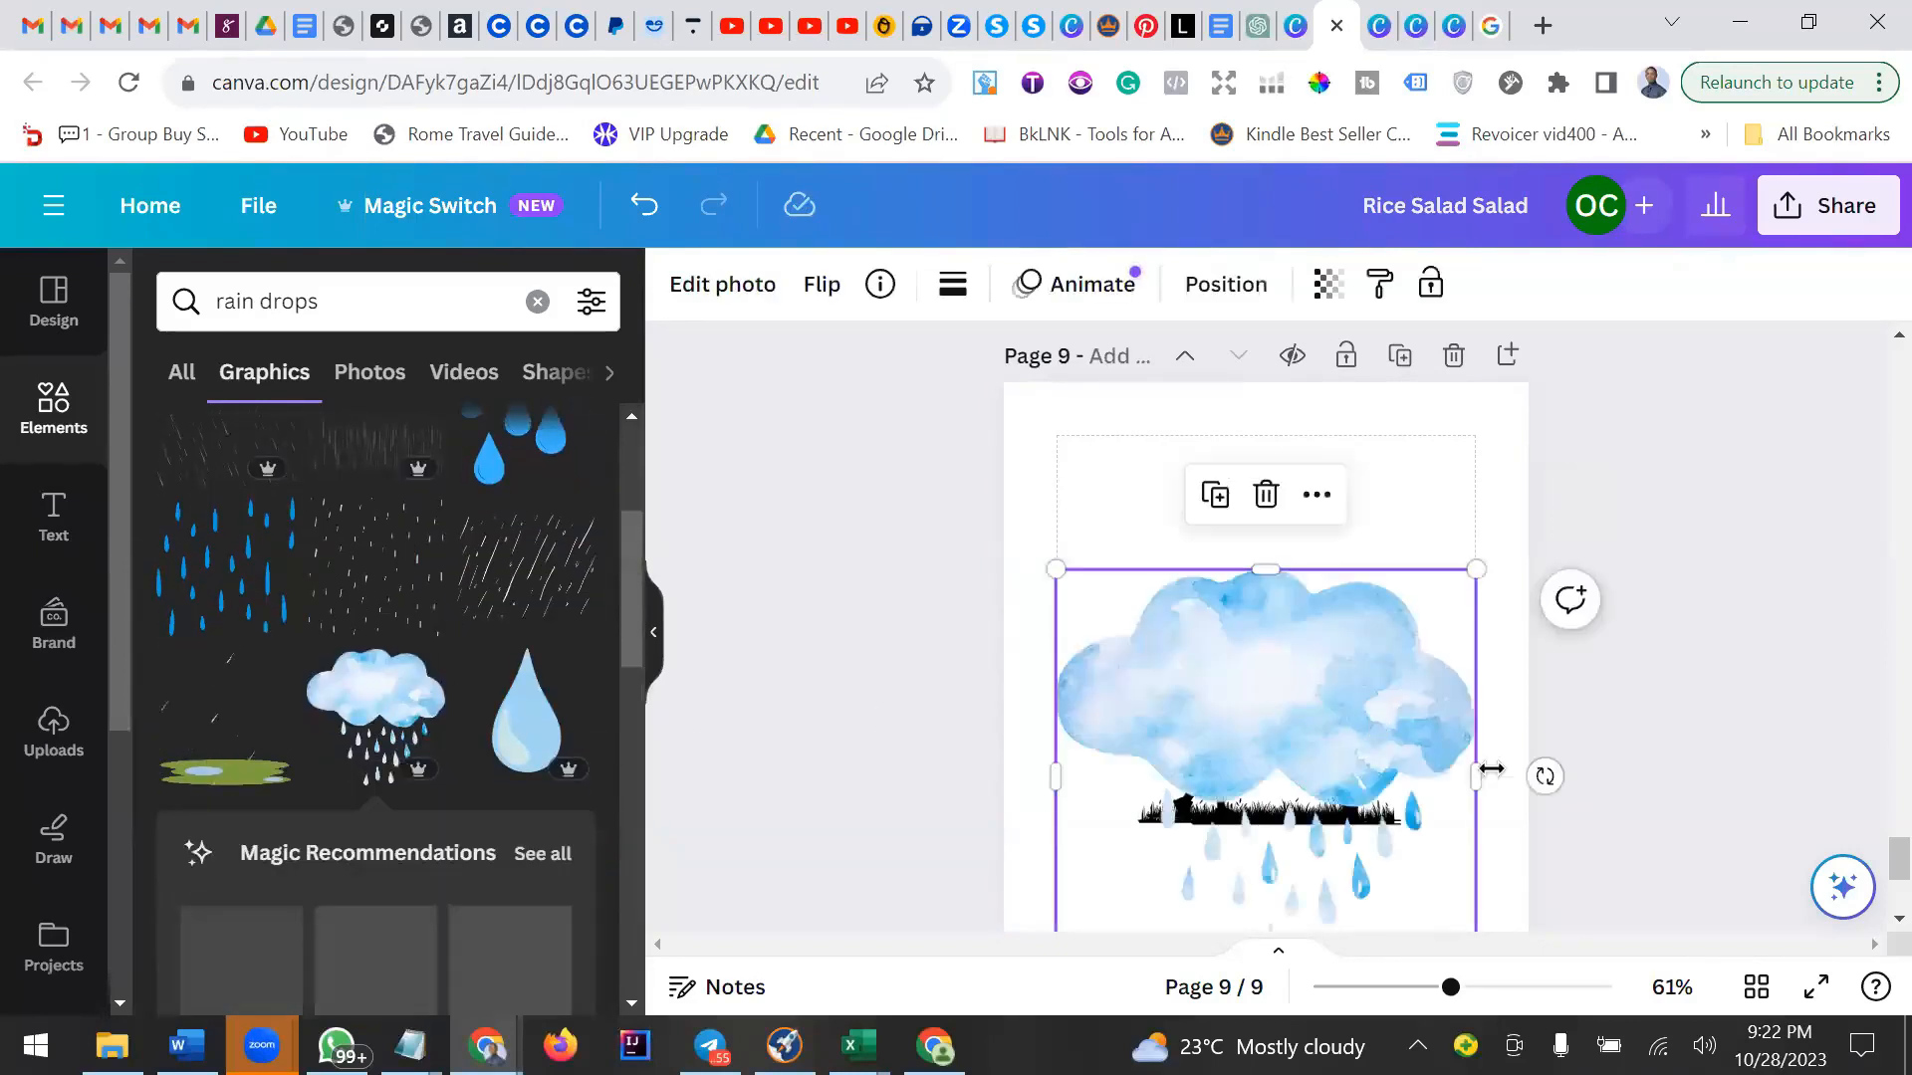
{"action": "left_click_drag", "start_coordinate": [1048, 566], "coordinate": [1202, 639]}
{"action": "left_click_drag", "start_coordinate": [1305, 773], "coordinate": [1273, 472]}
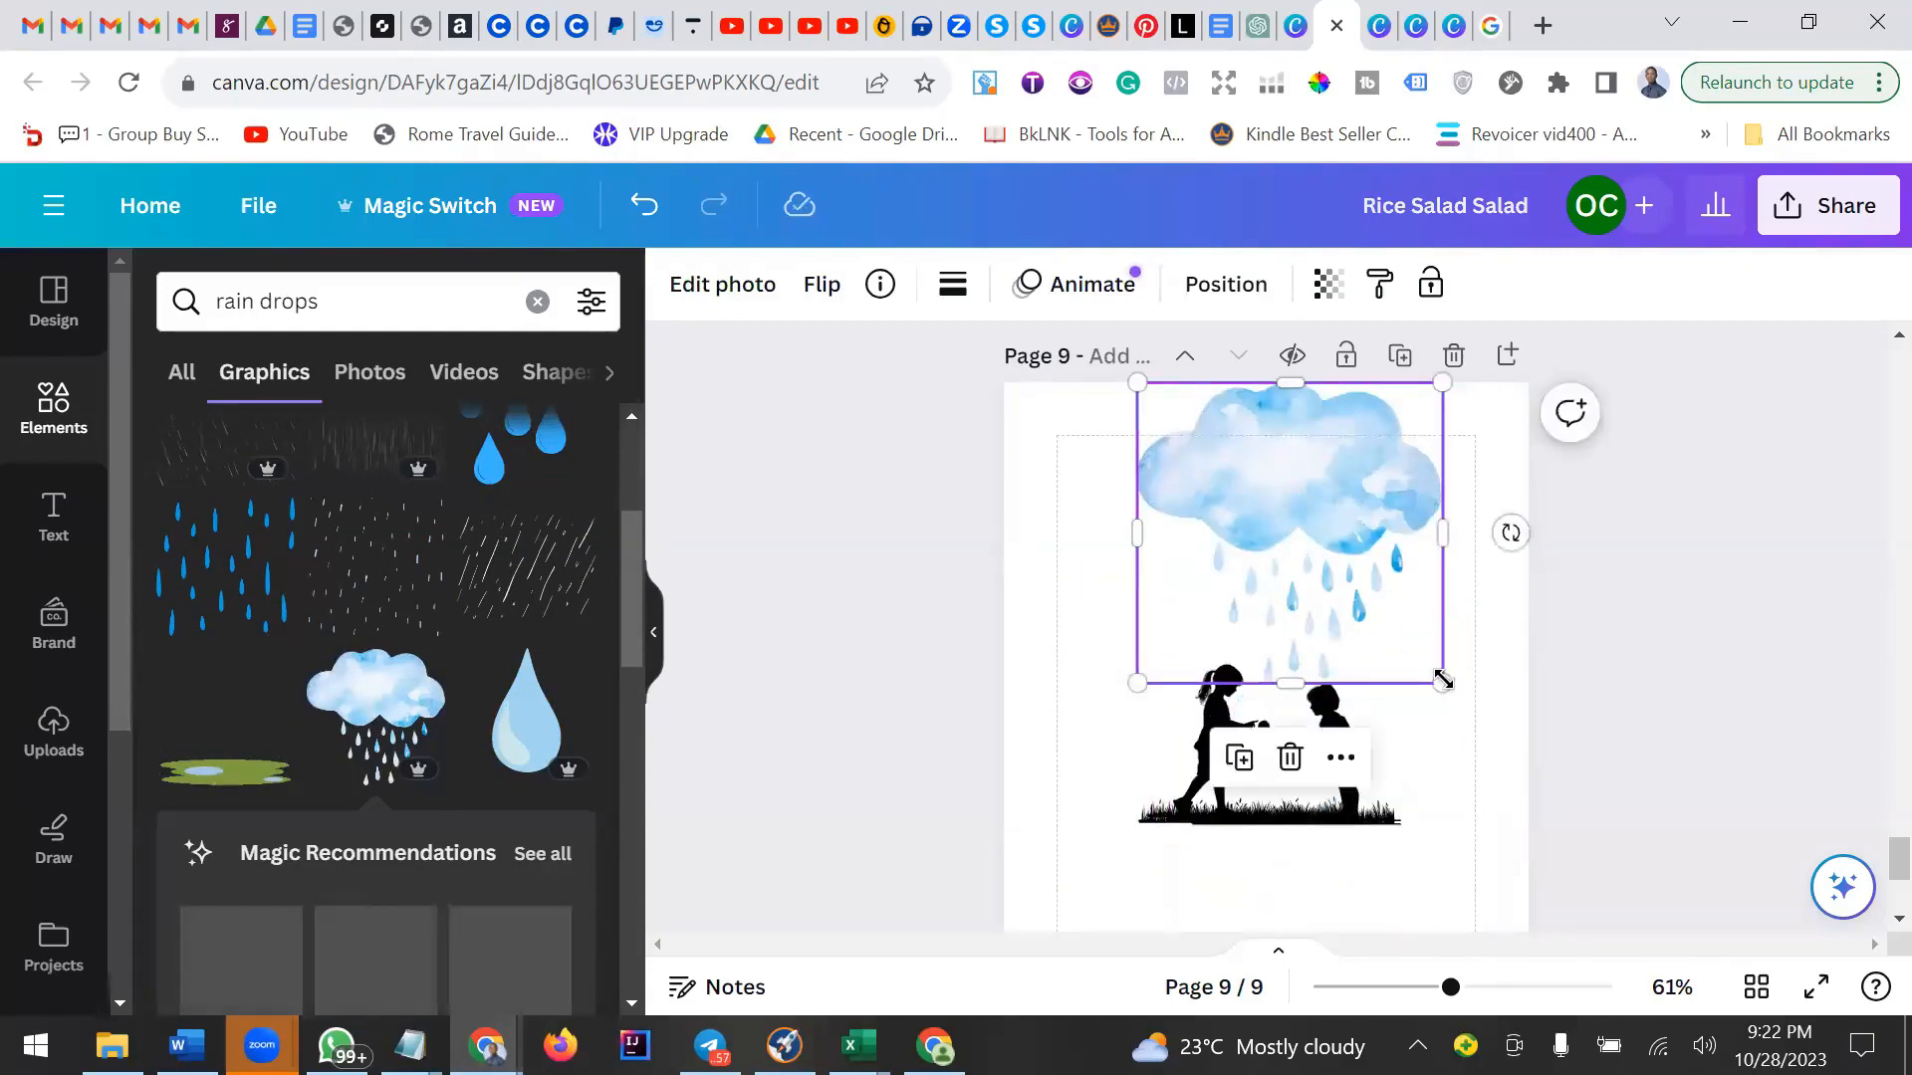
{"action": "left_click_drag", "start_coordinate": [1442, 681], "coordinate": [1381, 557]}
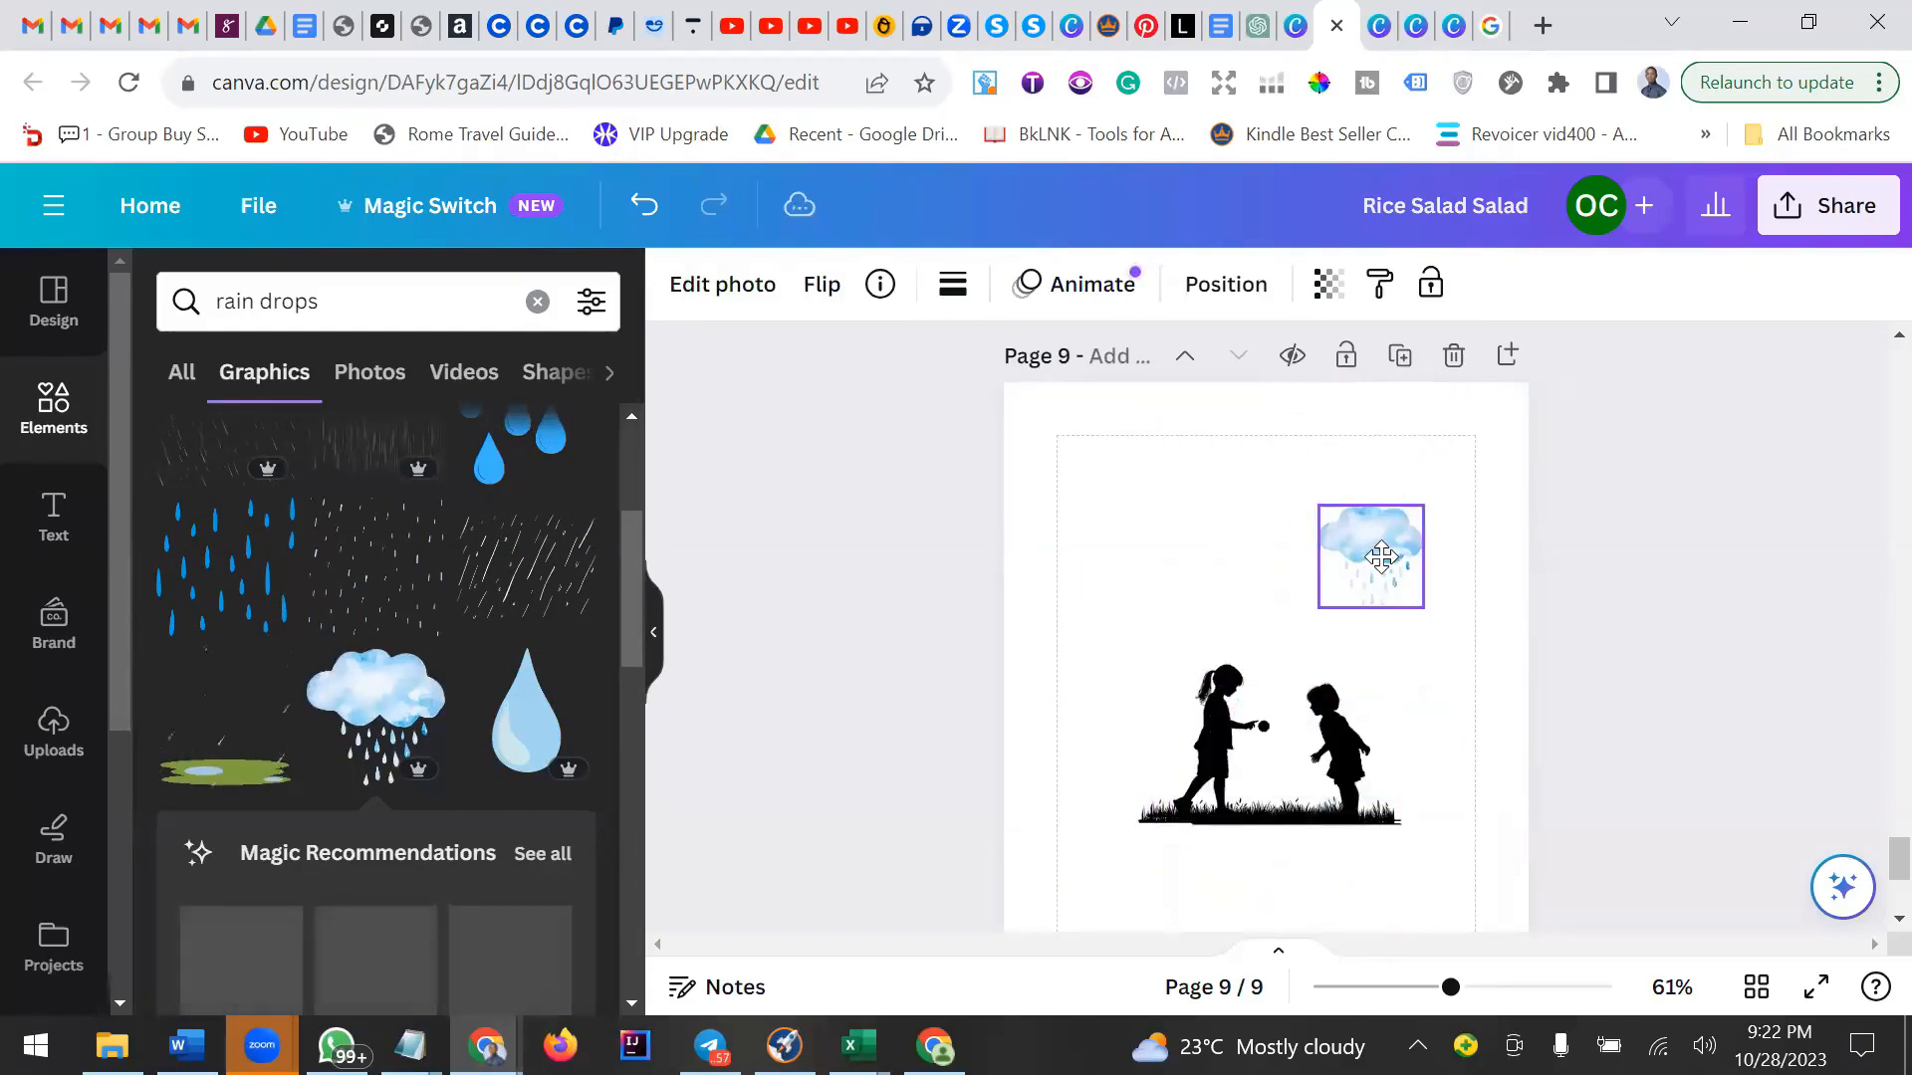
Rotate the rain-cloud graphic about 26° and settle it above the boy.
{"action": "left_click_drag", "start_coordinate": [1371, 660], "coordinate": [1310, 661]}
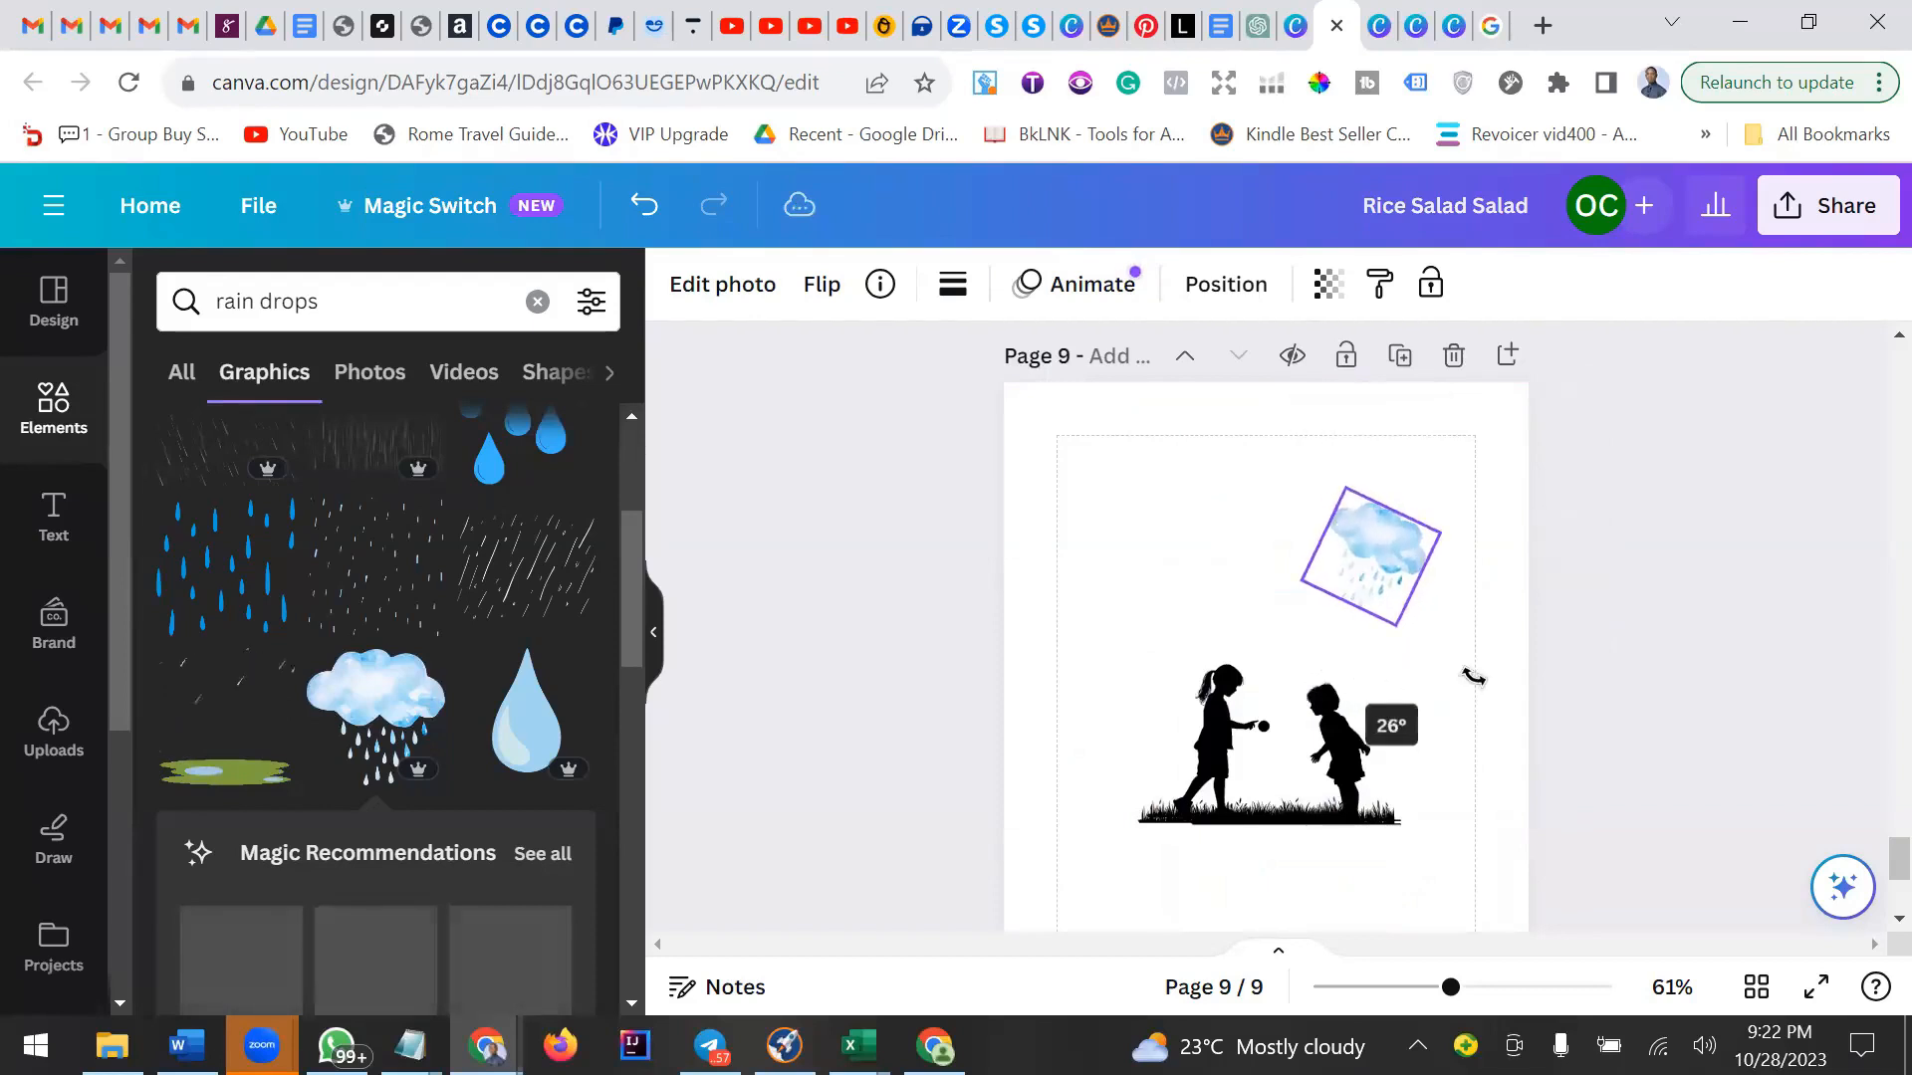
{"action": "left_click", "coordinate": [1453, 665]}
{"action": "left_click", "coordinate": [1391, 583]}
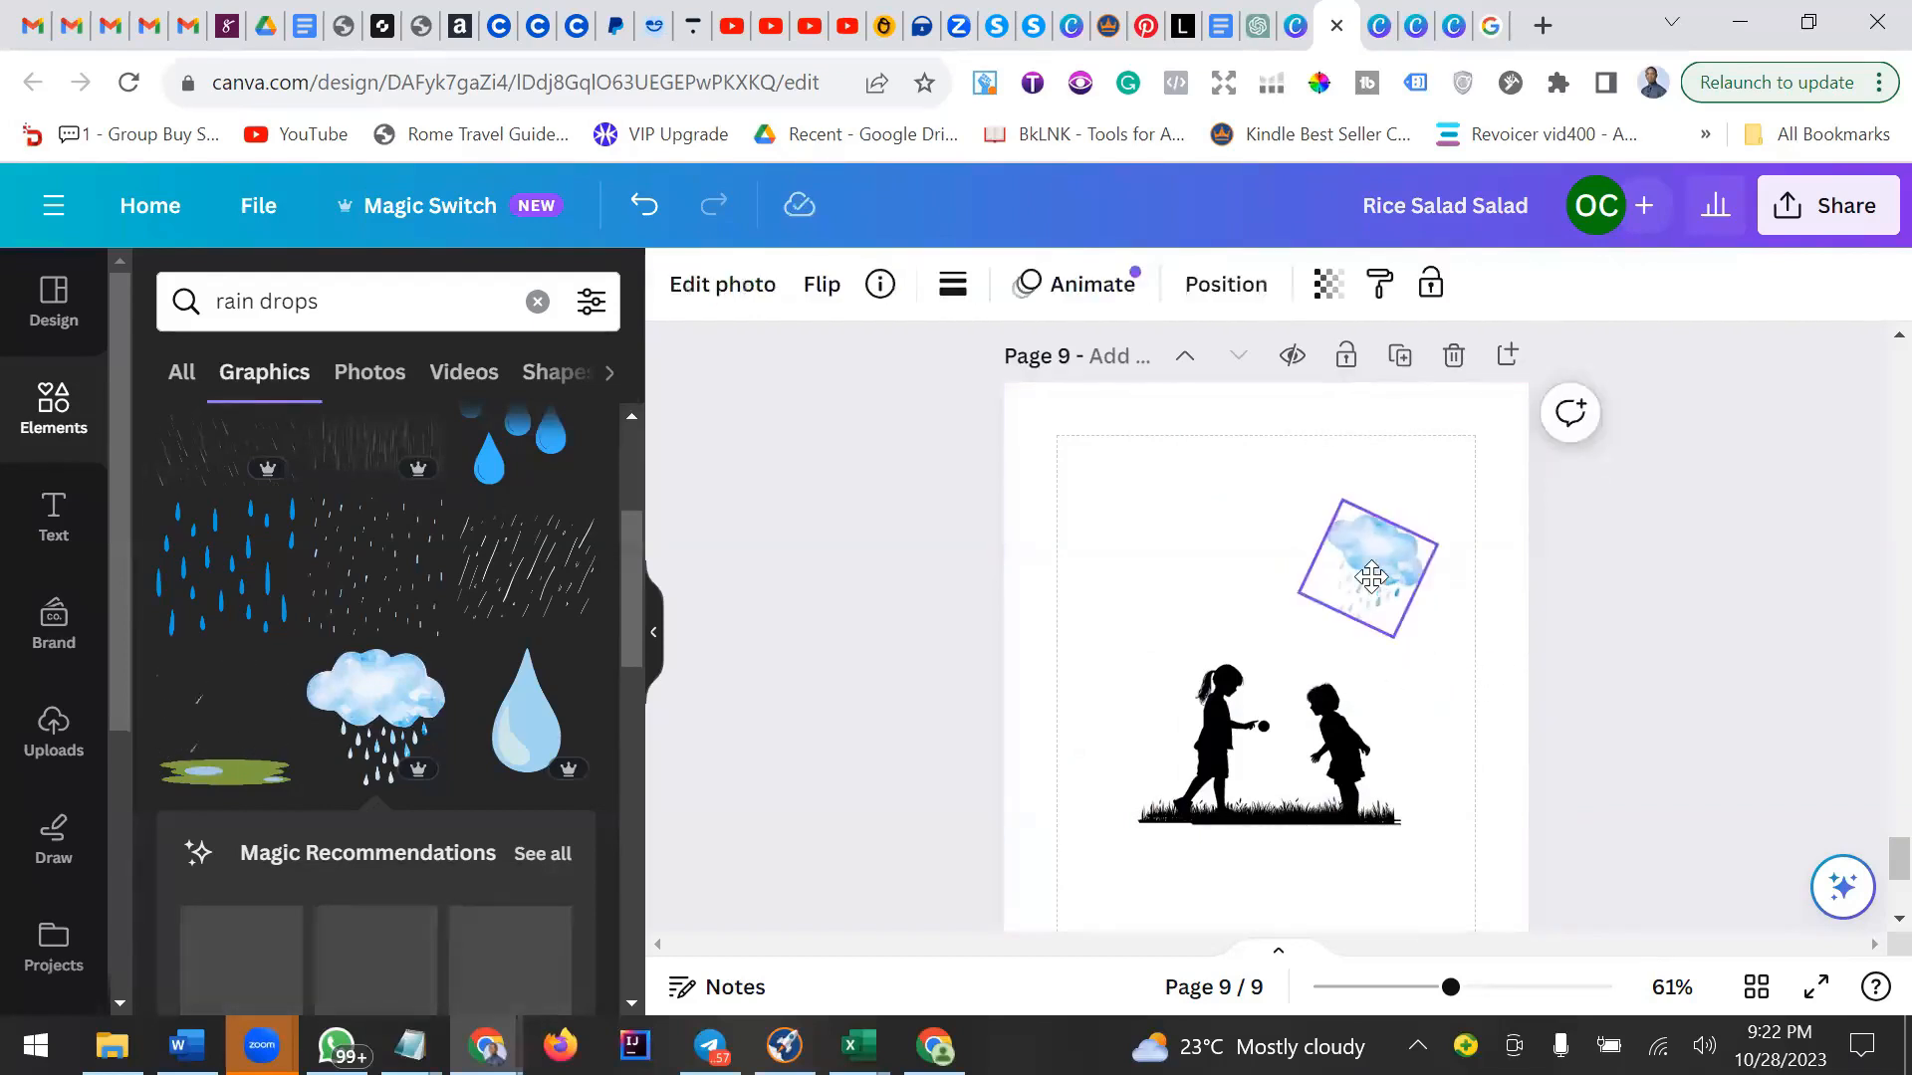
{"action": "left_click", "coordinate": [1459, 696]}
{"action": "left_click", "coordinate": [1380, 576]}
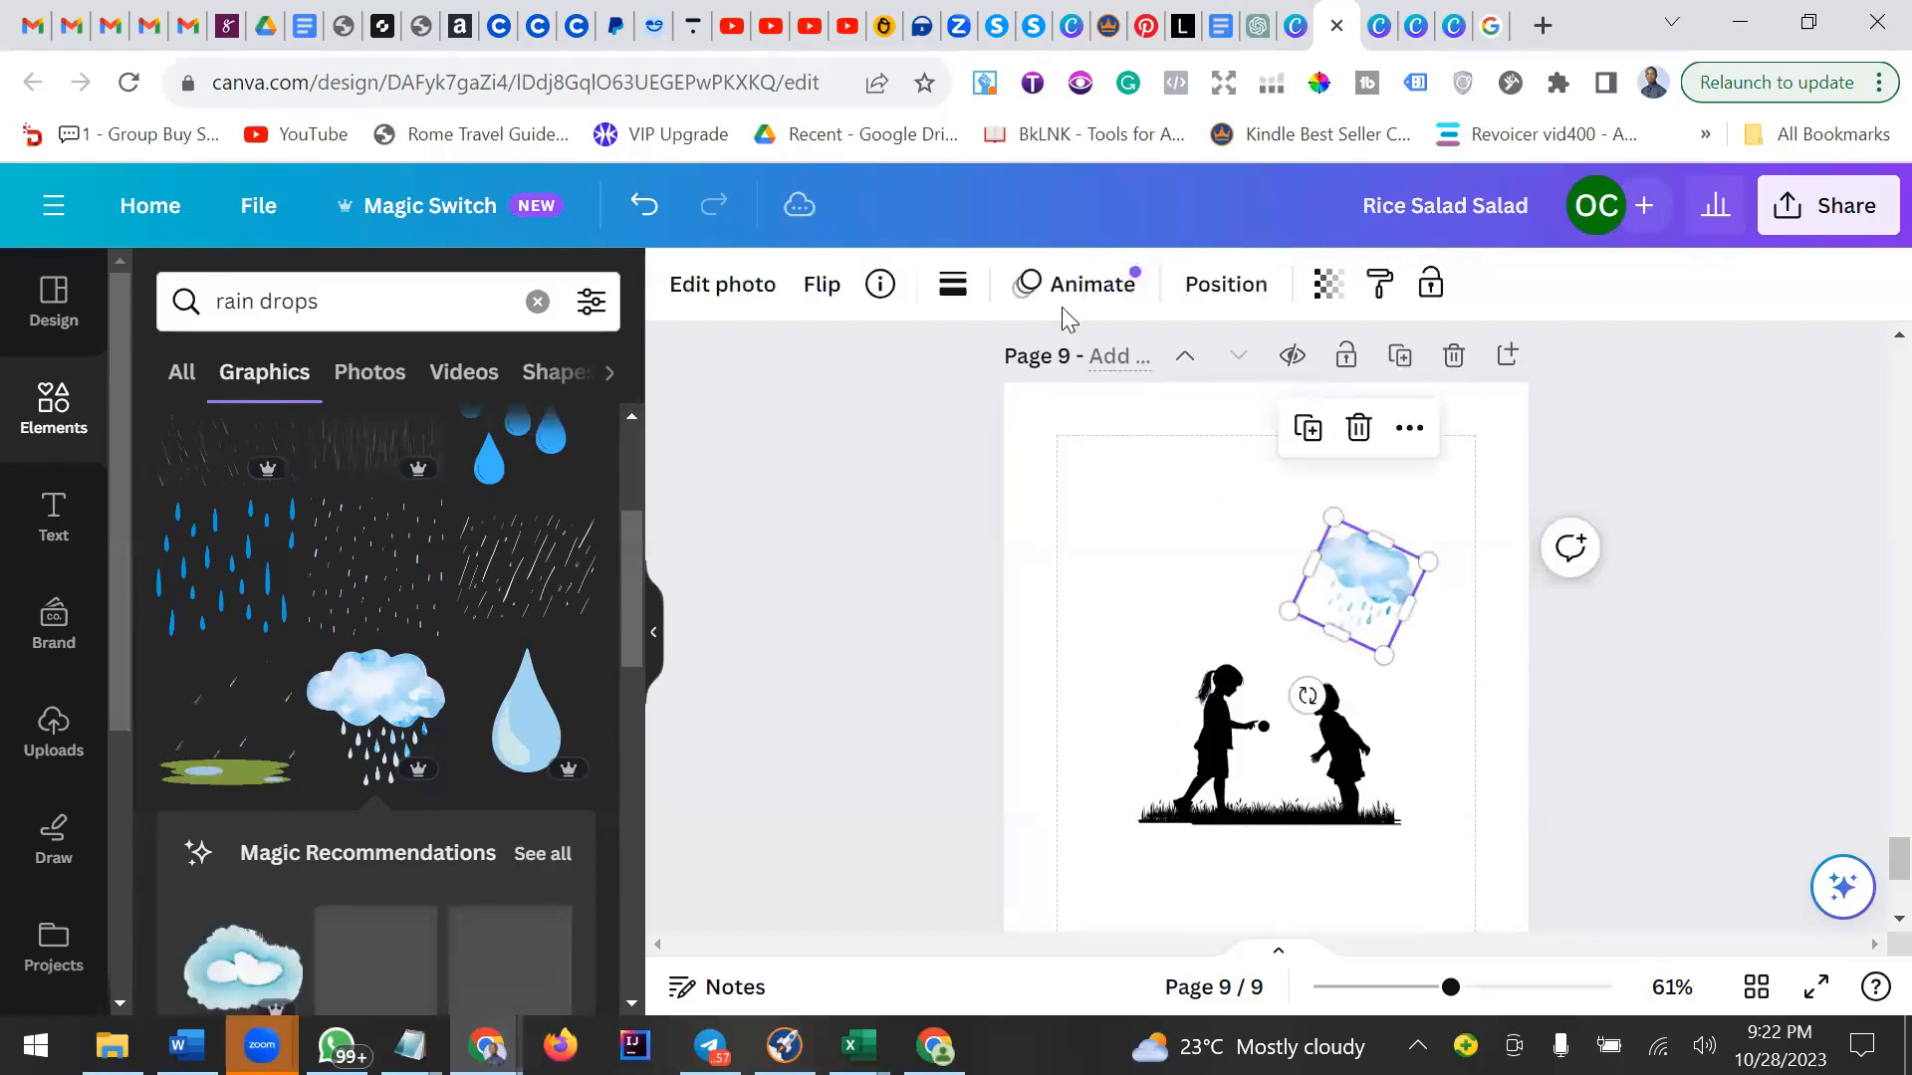
Browse the photo filters for the rain-cloud graphic and nudge the cloud slightly higher.
{"action": "left_click", "coordinate": [722, 283]}
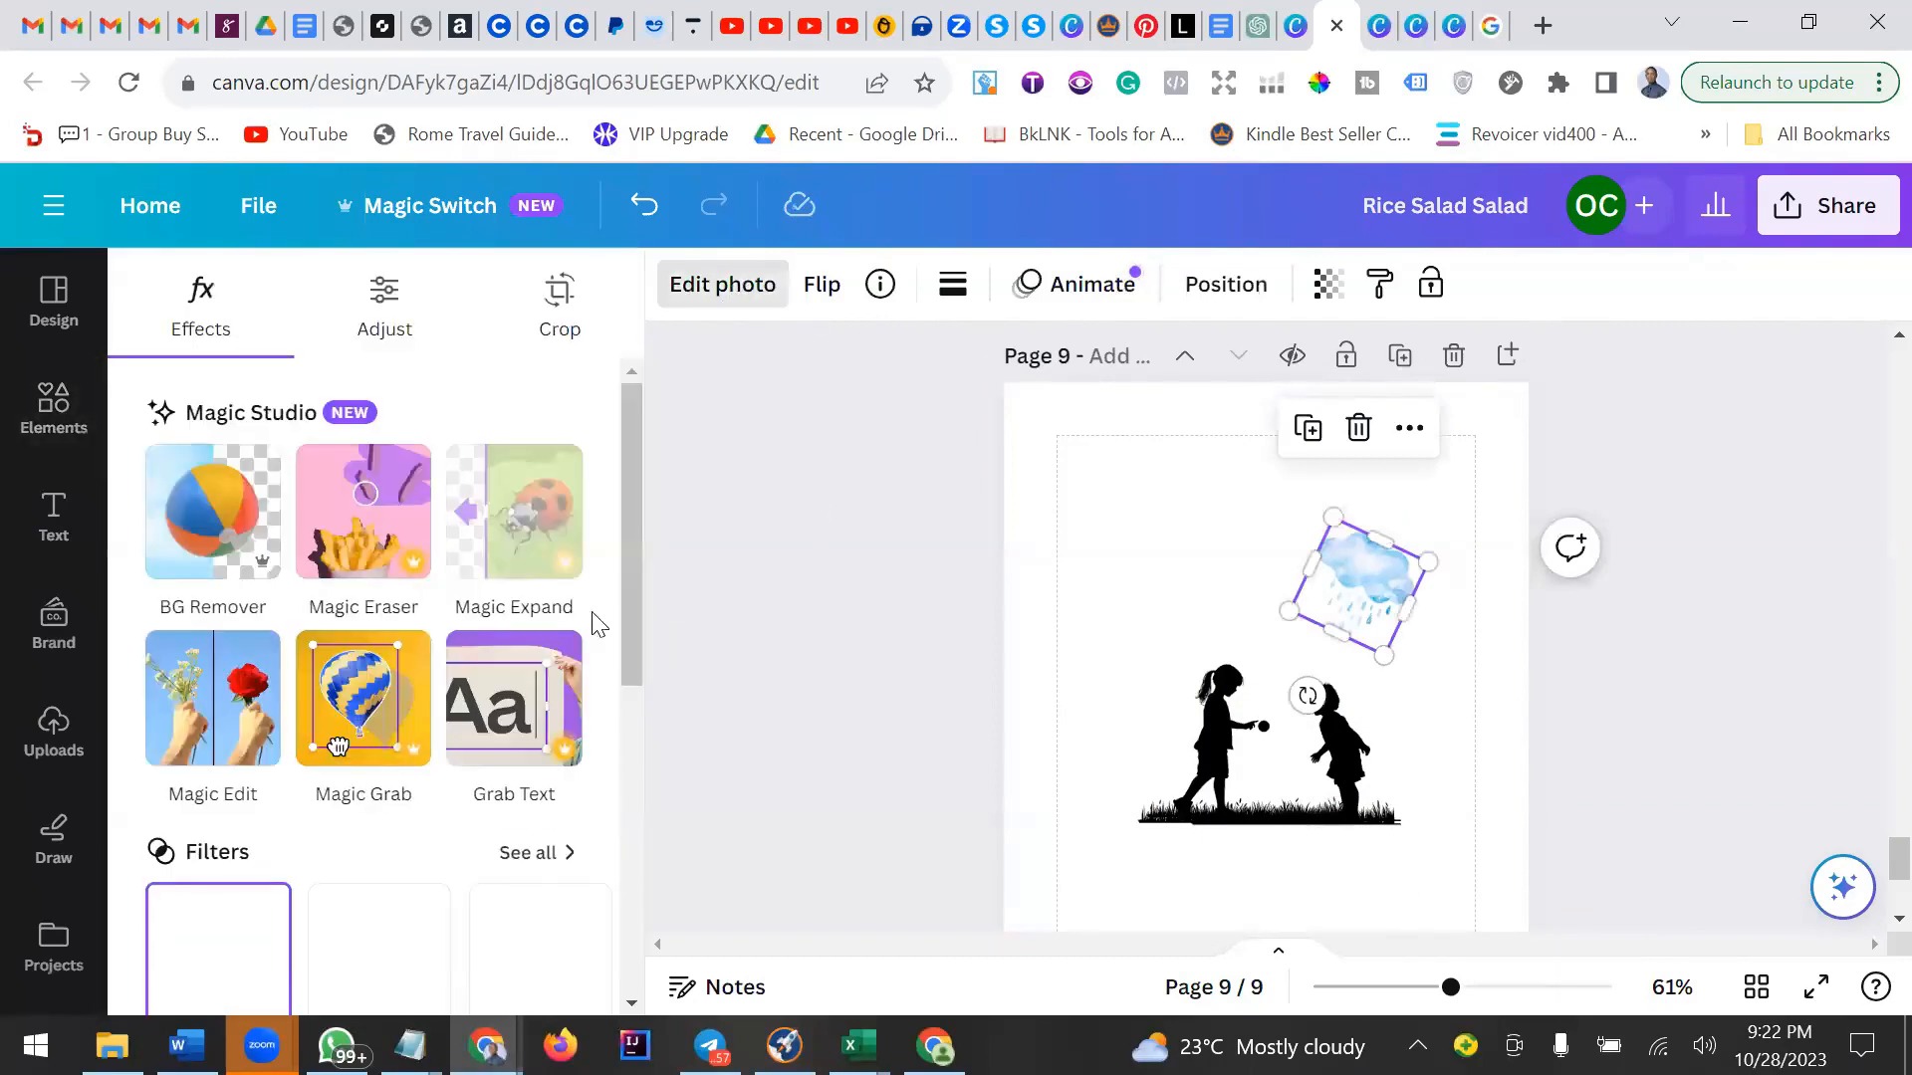
{"action": "scroll", "coordinate": [353, 662], "scroll_direction": "down", "scroll_amount": 4}
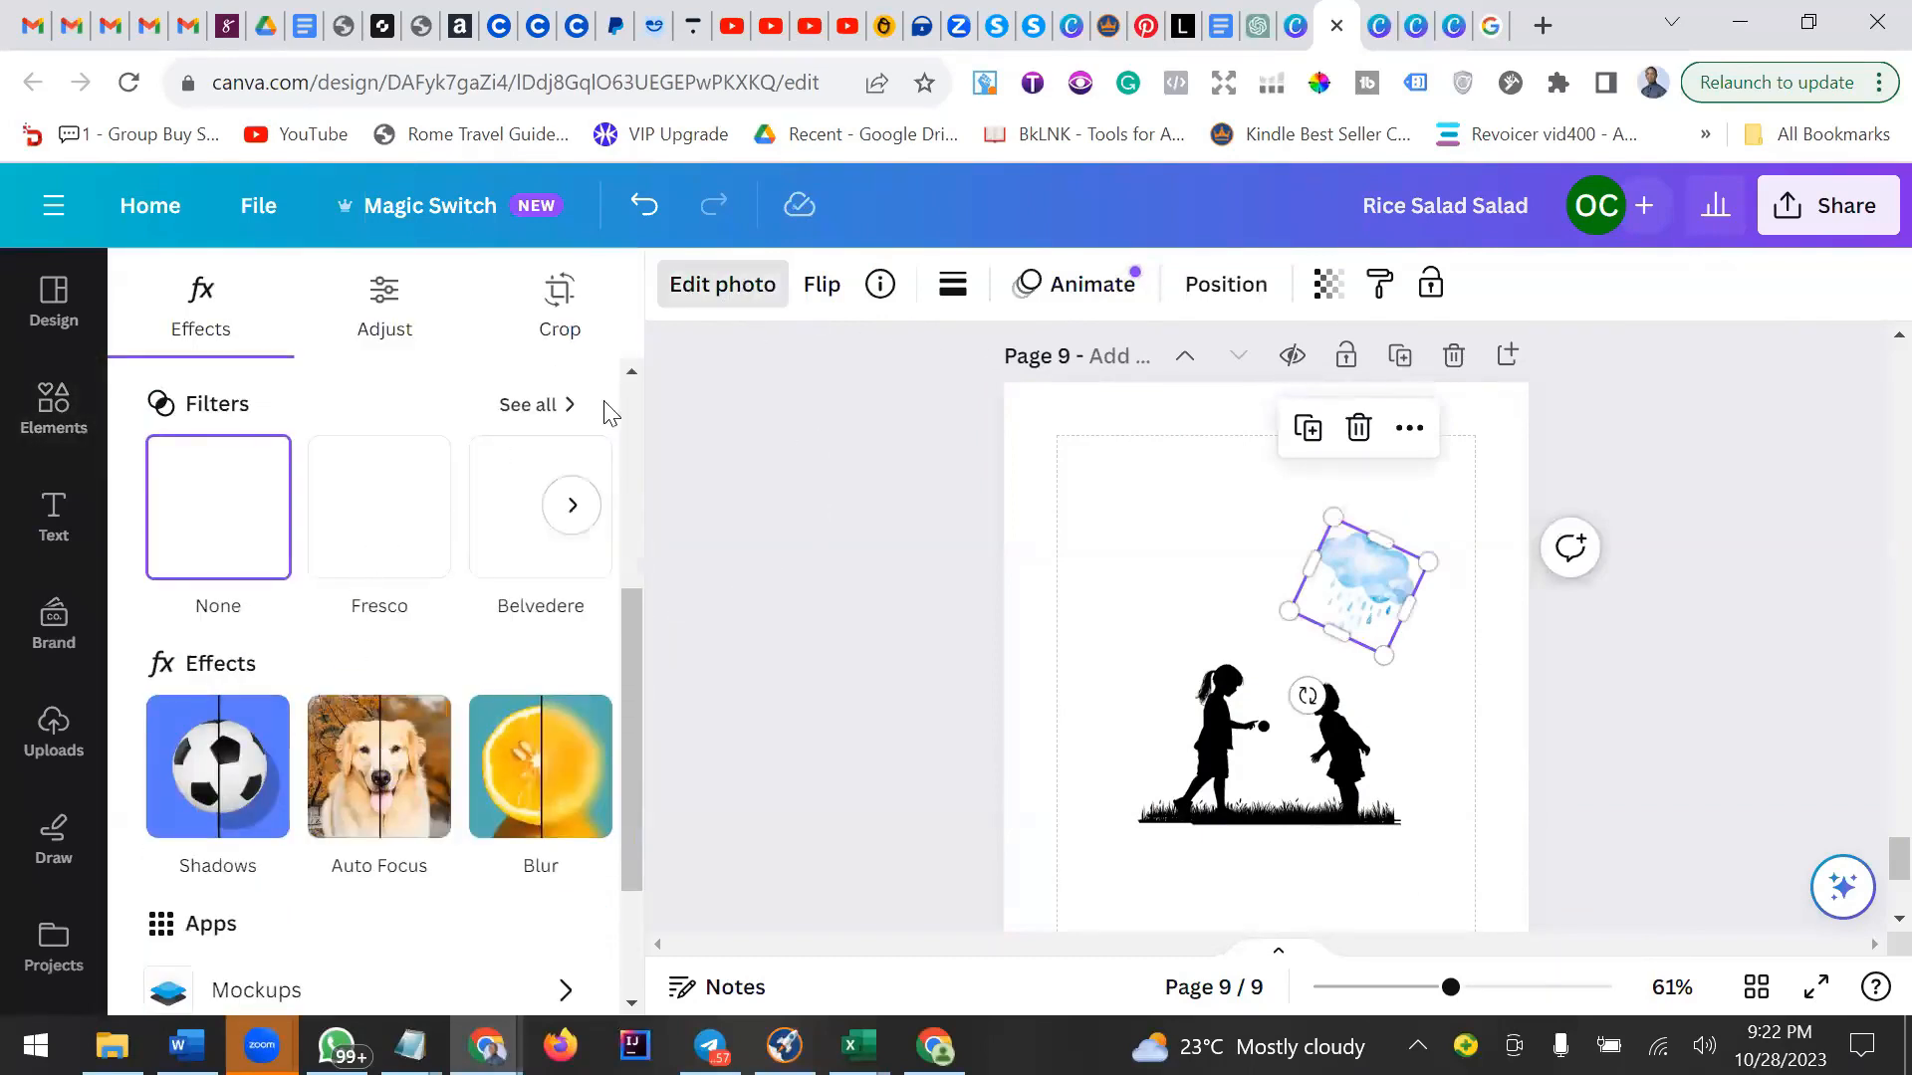
{"action": "left_click", "coordinate": [569, 473]}
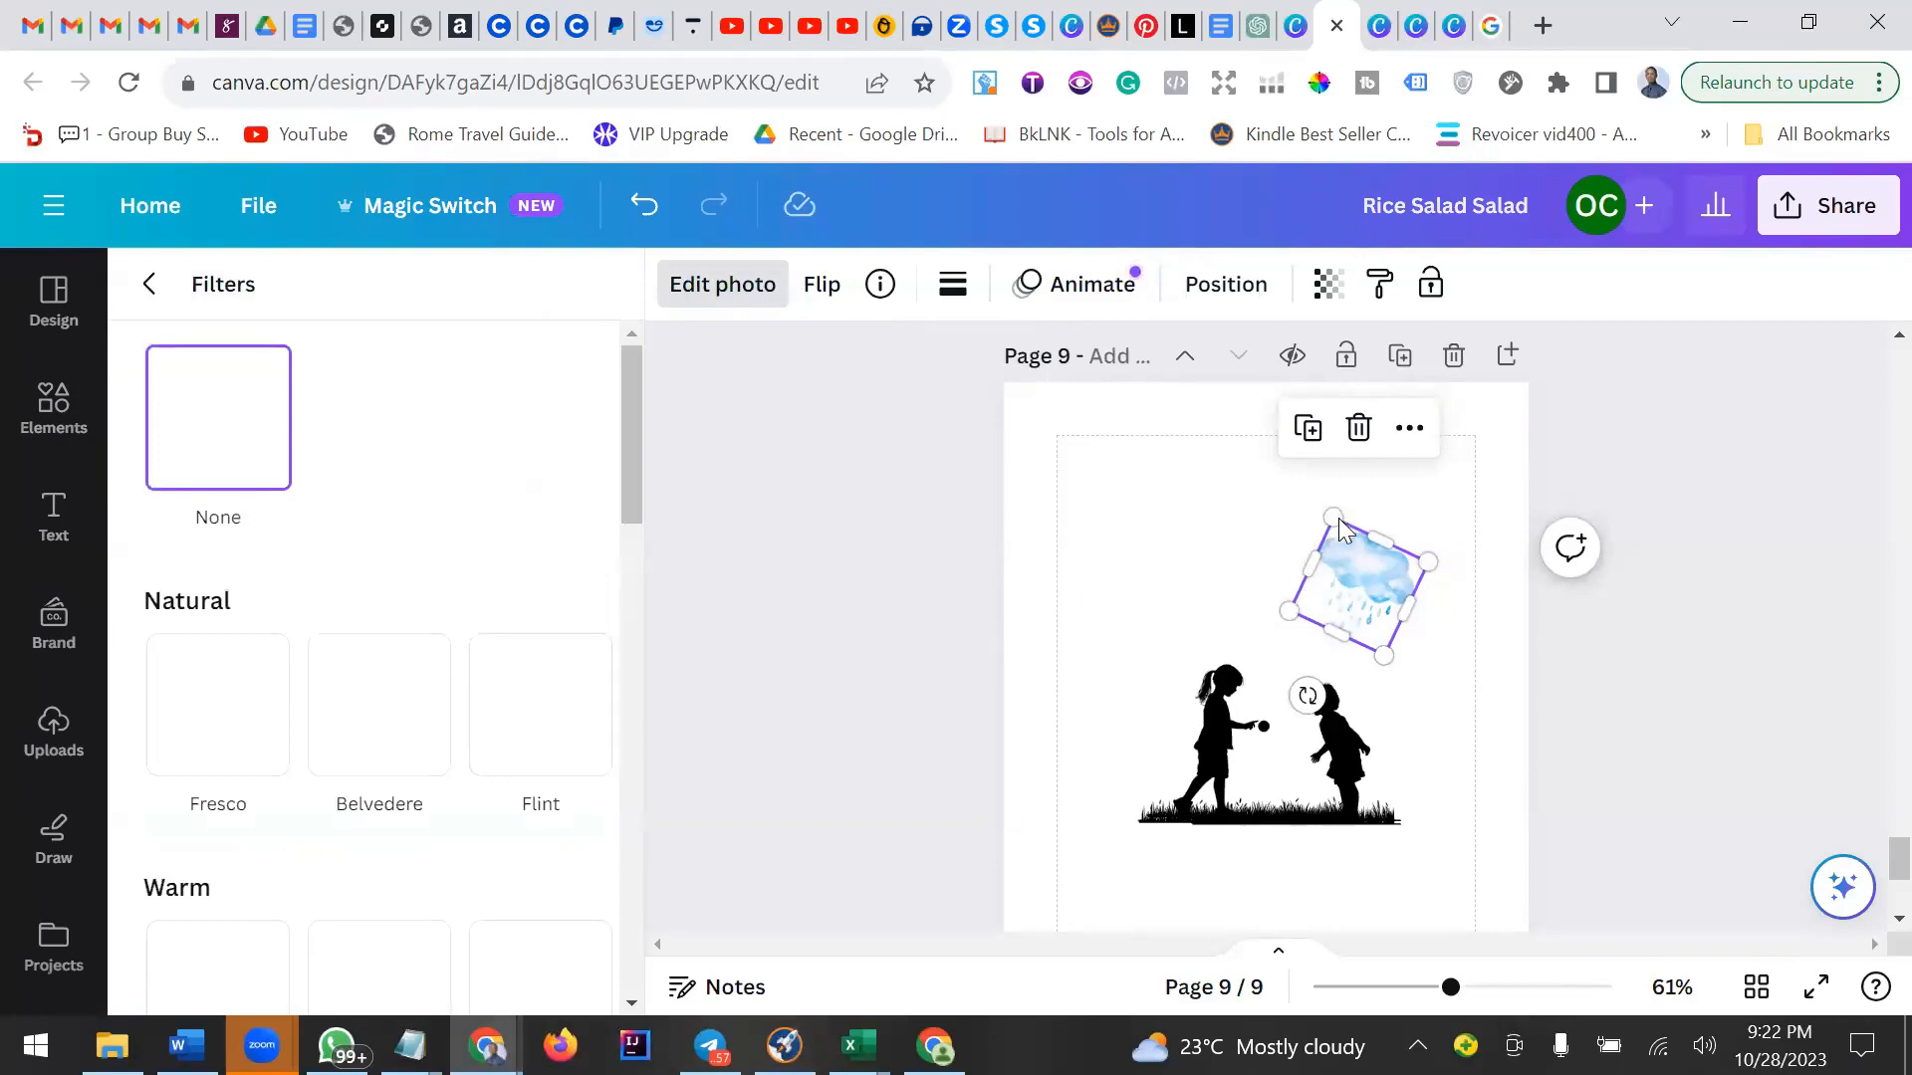
{"action": "left_click_drag", "start_coordinate": [1330, 522], "coordinate": [1326, 497]}
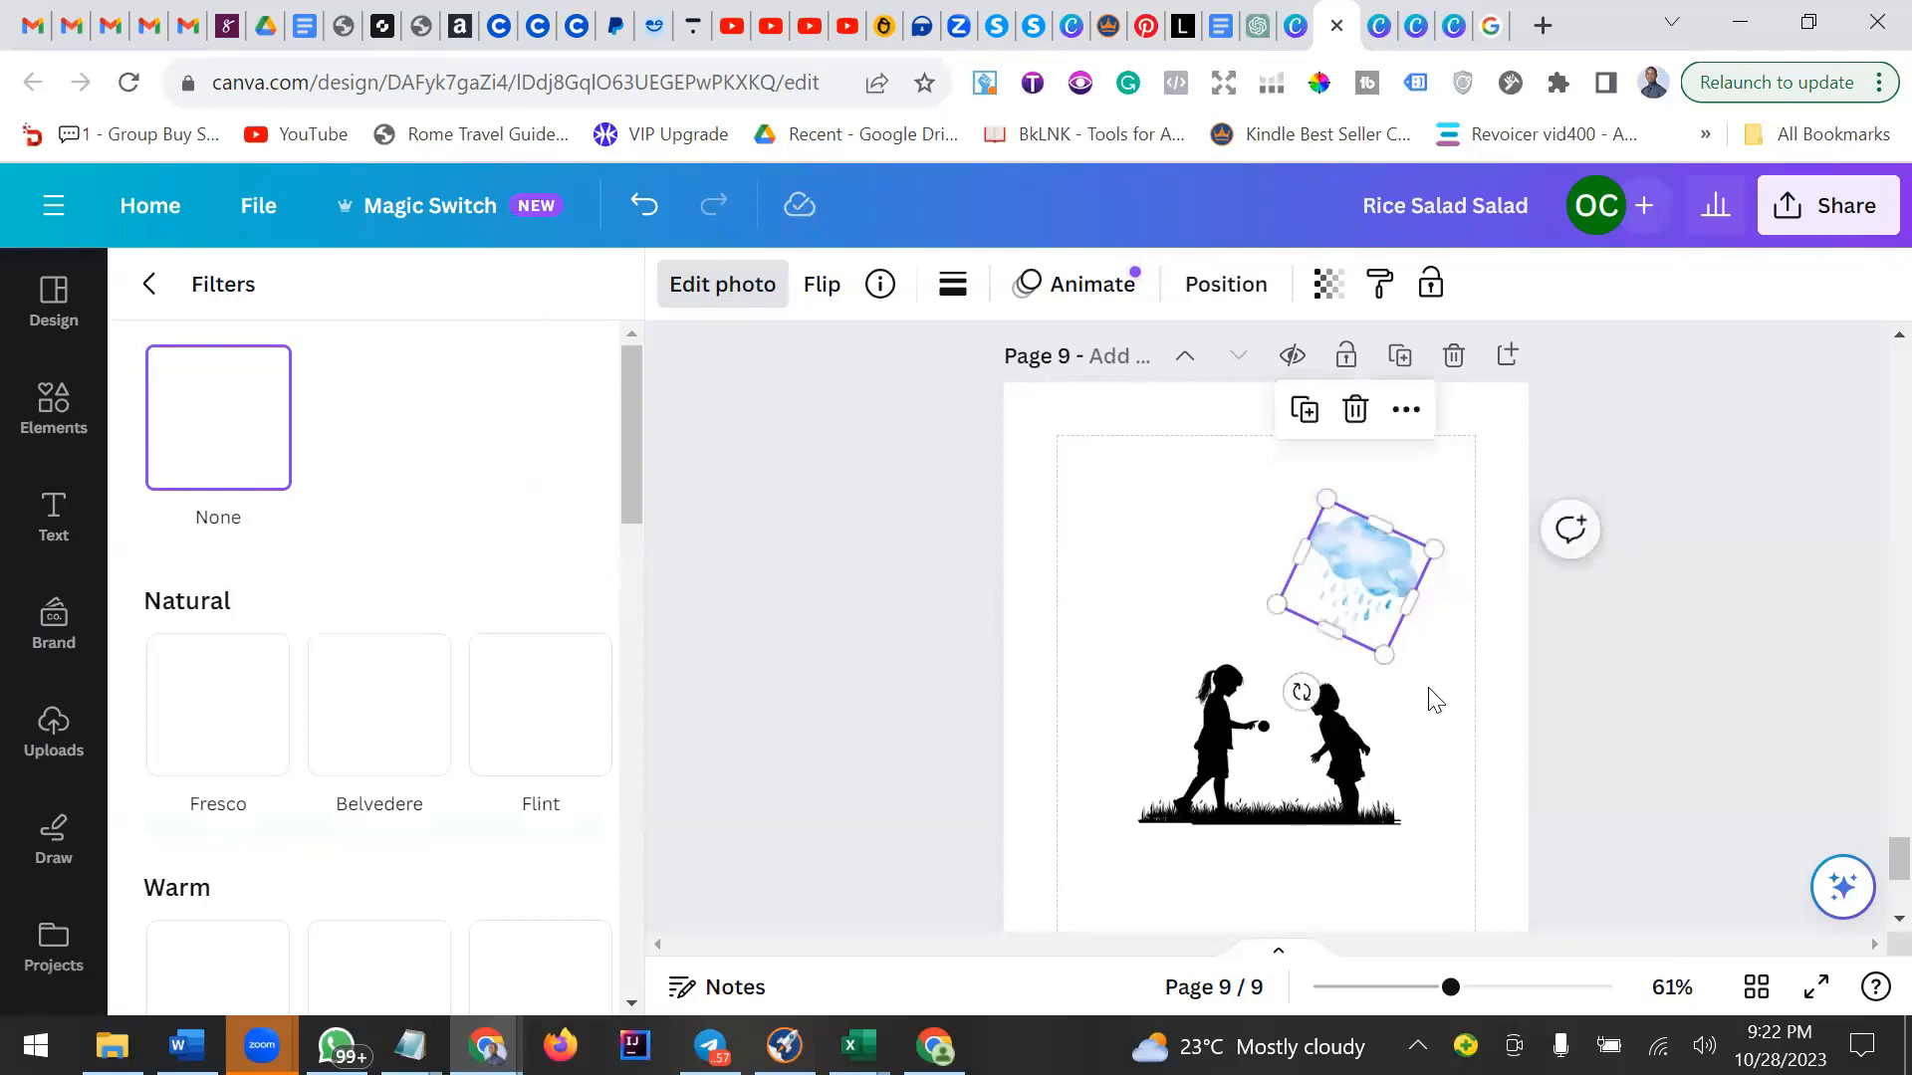
{"action": "left_click", "coordinate": [1435, 737]}
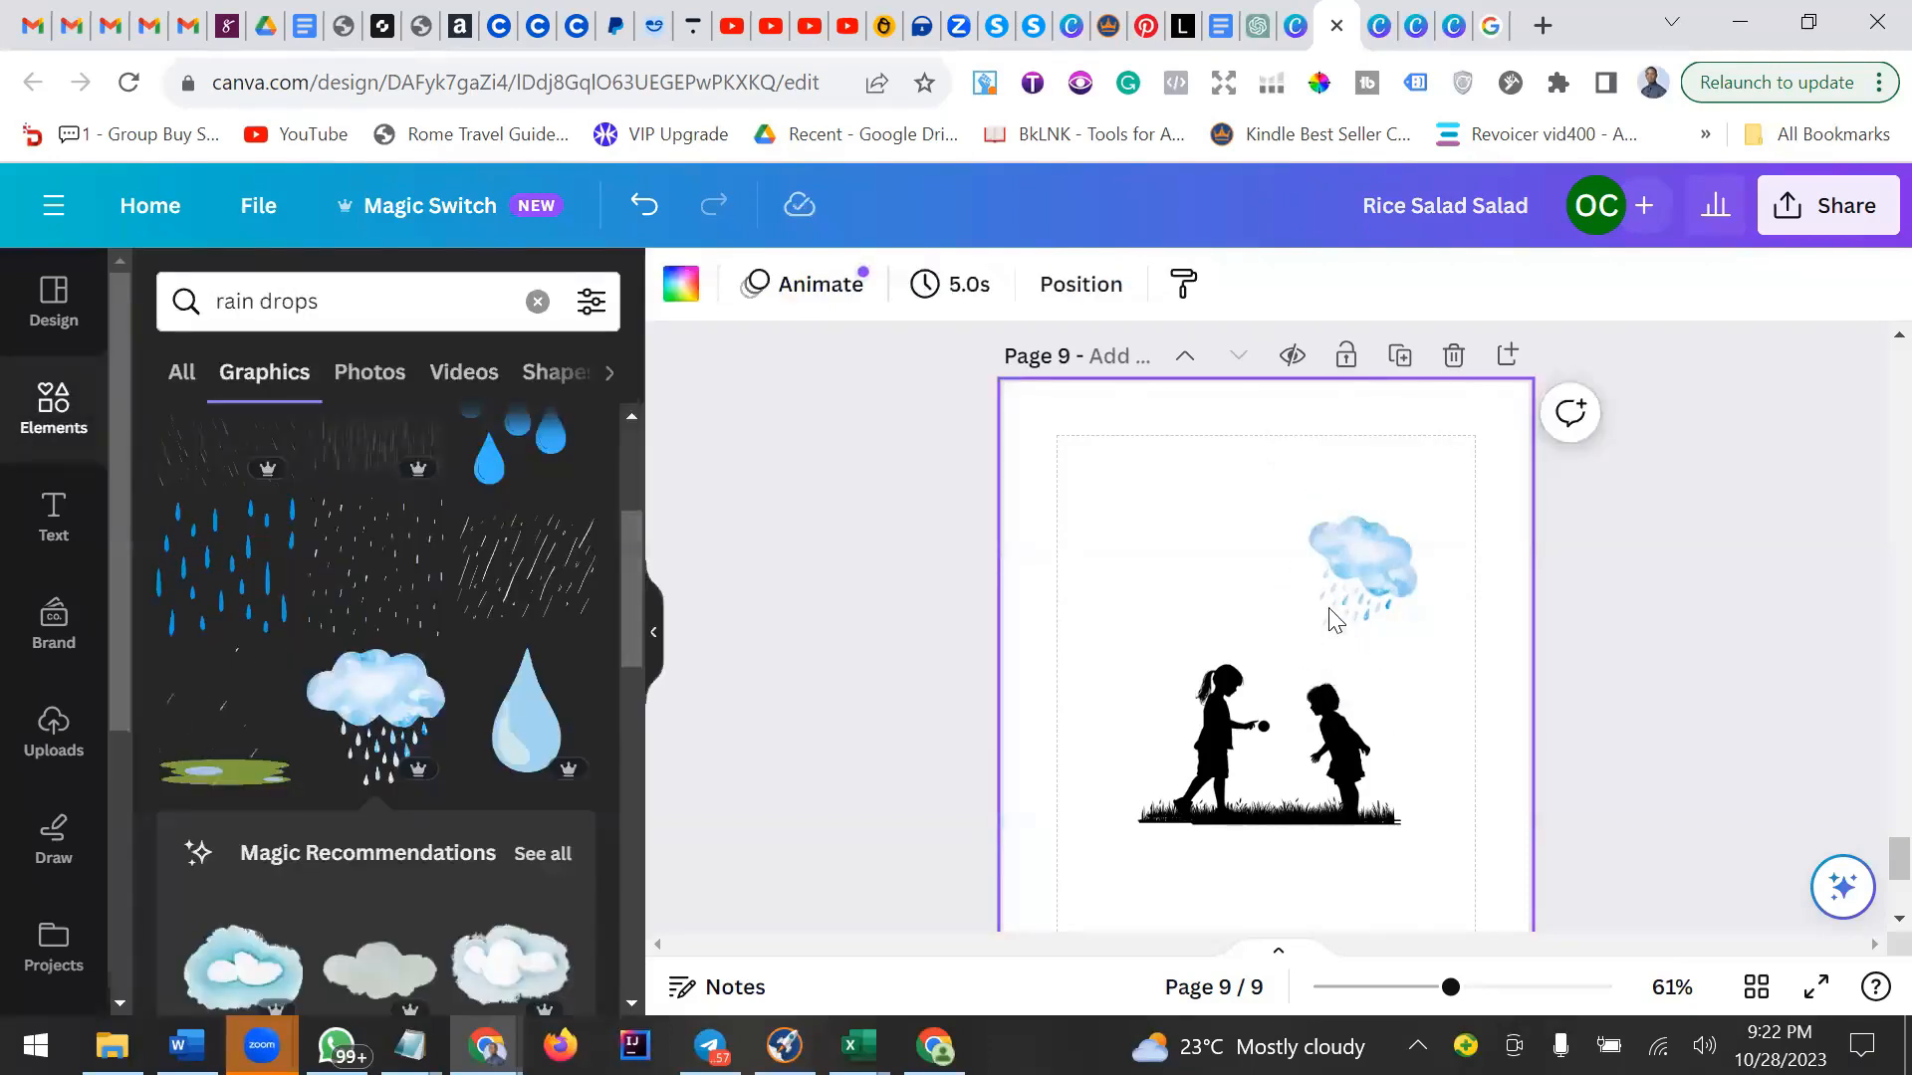
Try the Fresco, Belvedere, Flint and Vinto filters on the rain-cloud graphic.
{"action": "left_click", "coordinate": [1350, 573]}
{"action": "left_click", "coordinate": [772, 289]}
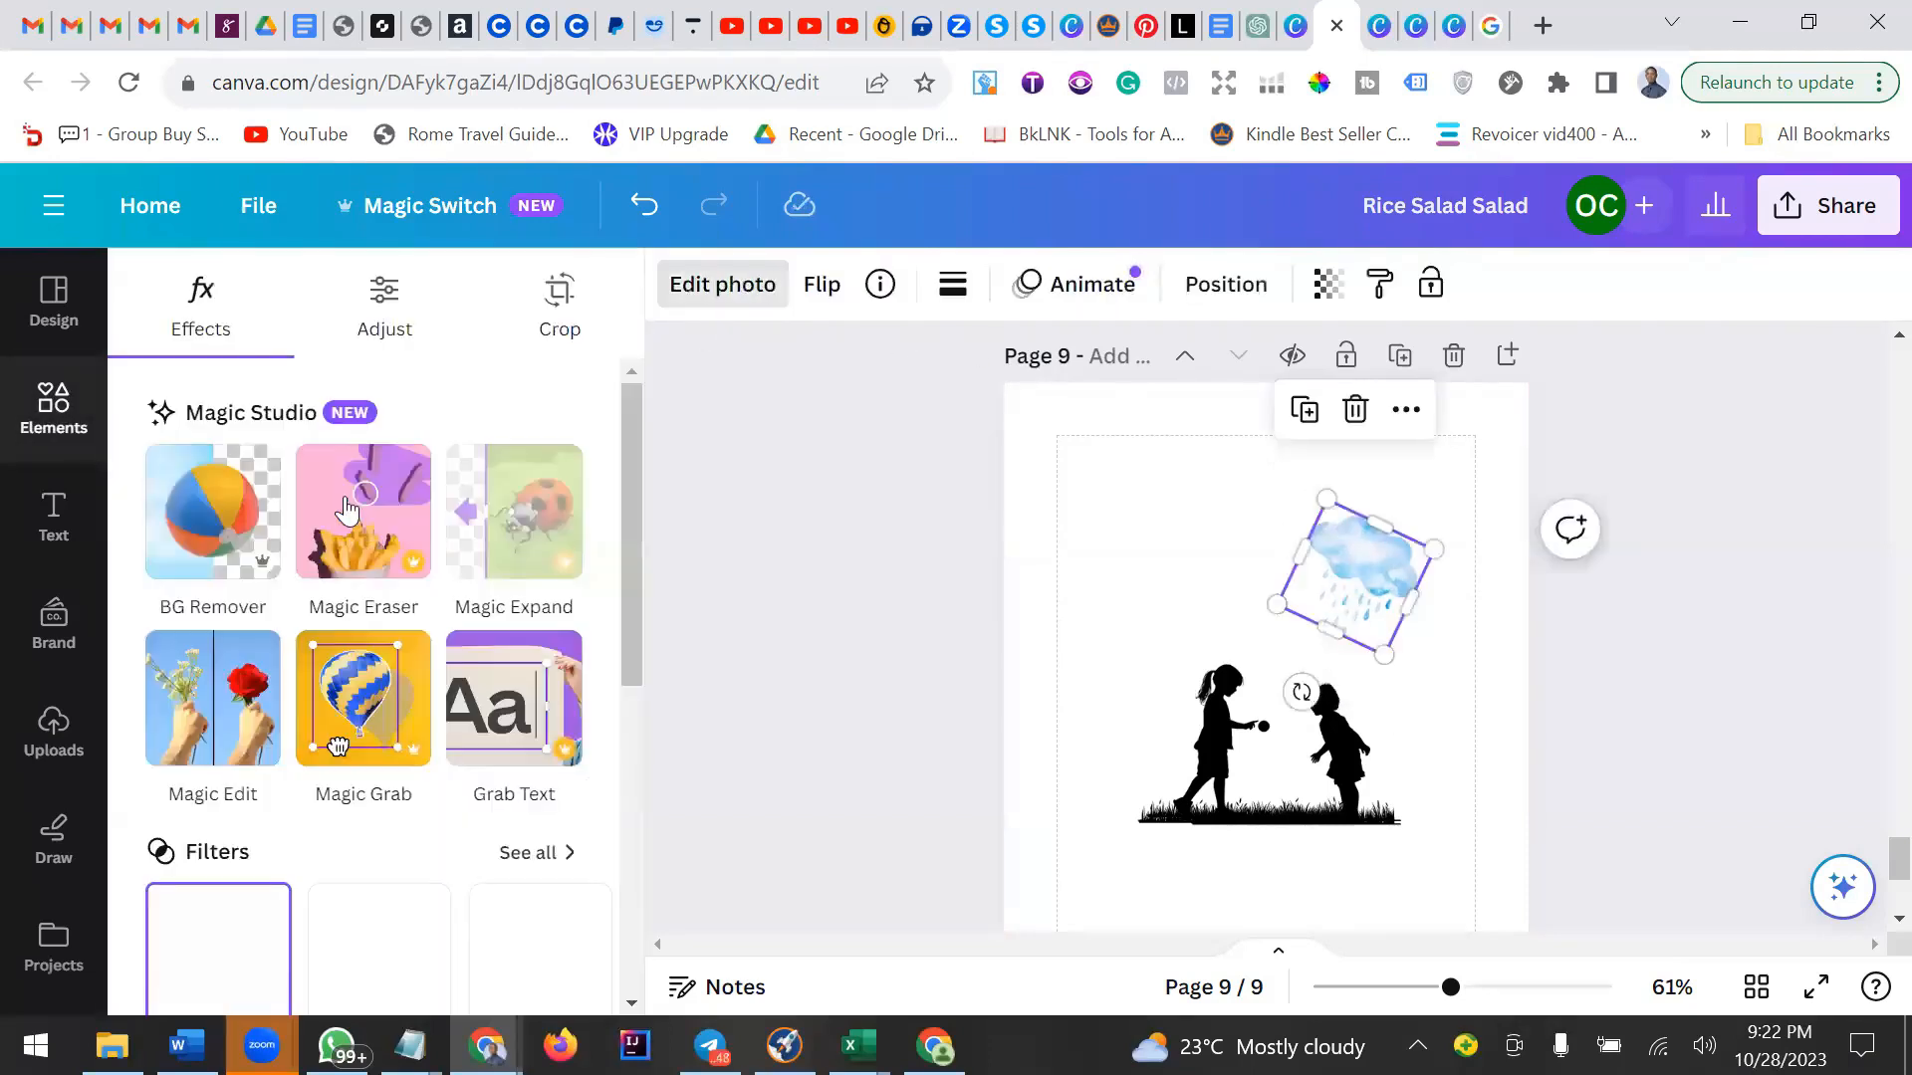
{"action": "scroll", "coordinate": [403, 628], "scroll_direction": "down", "scroll_amount": 4}
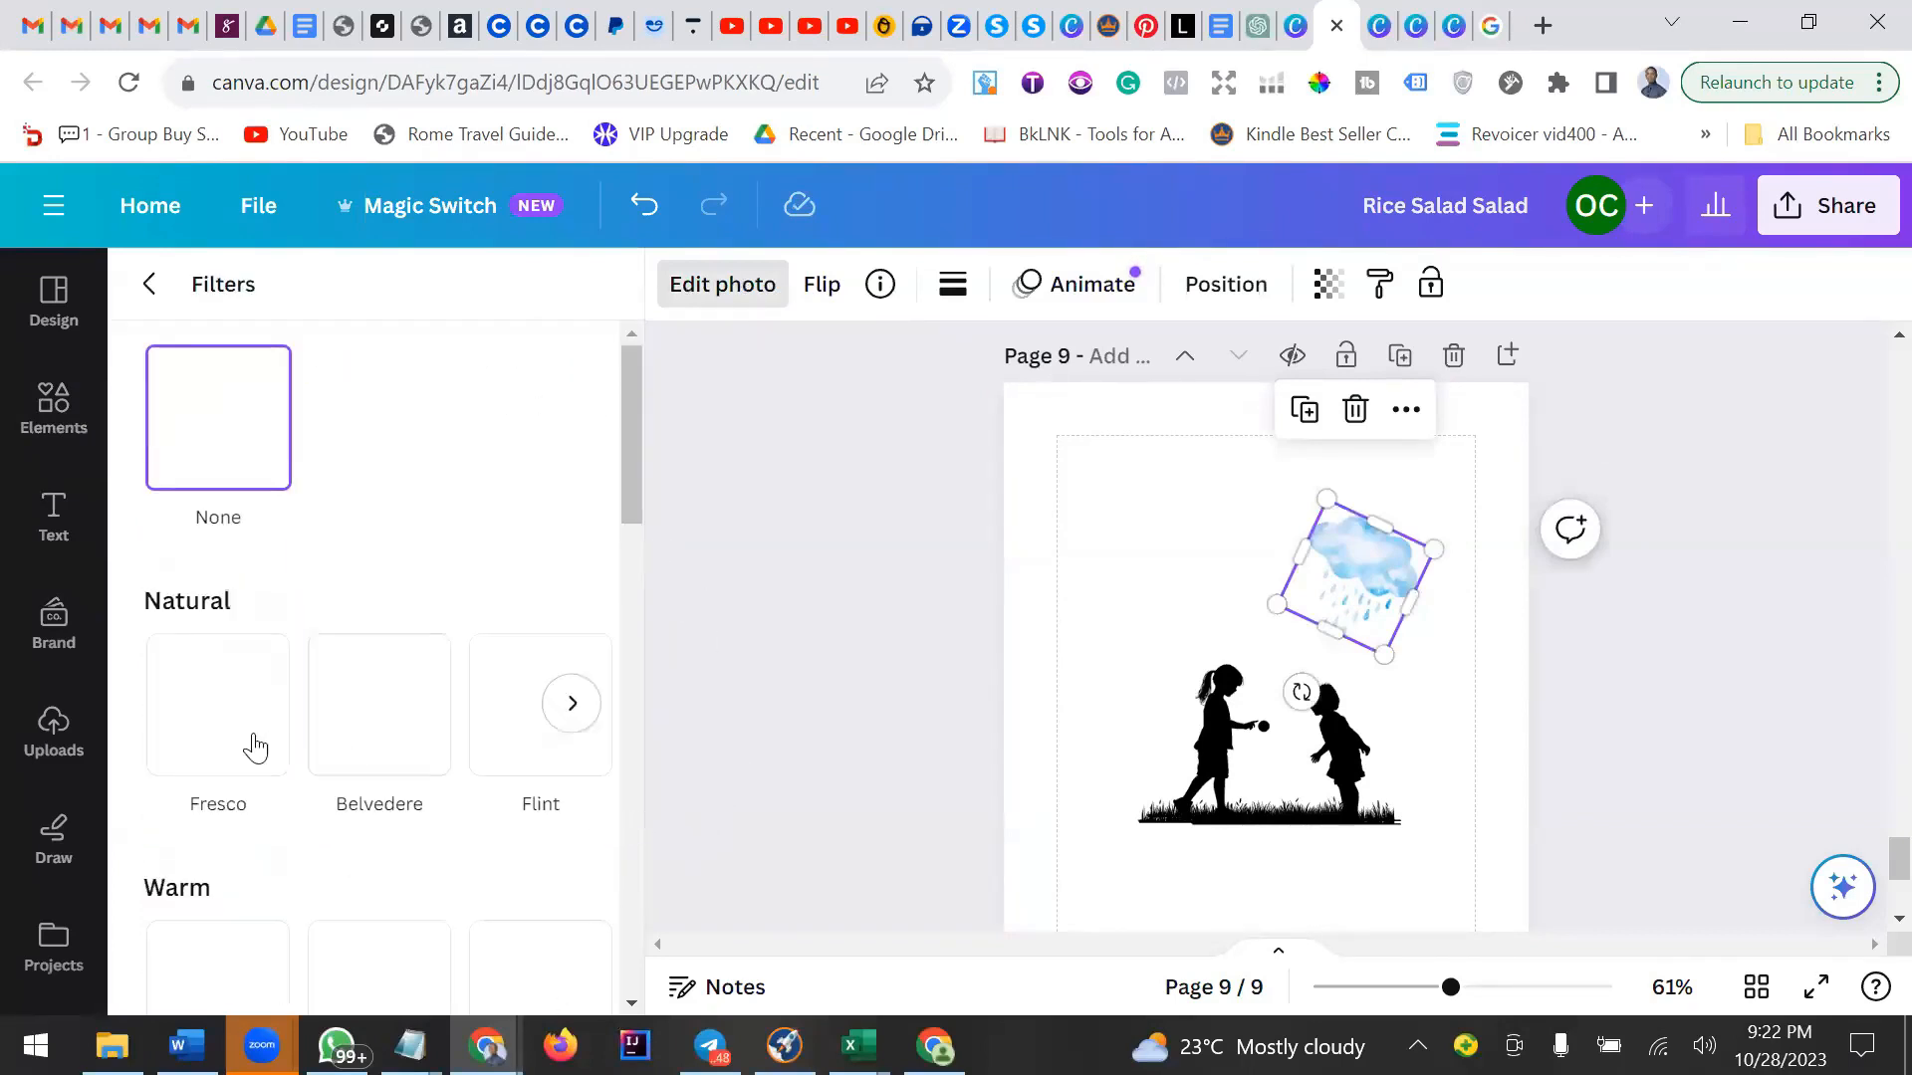
{"action": "left_click", "coordinate": [278, 752]}
{"action": "left_click", "coordinate": [456, 742]}
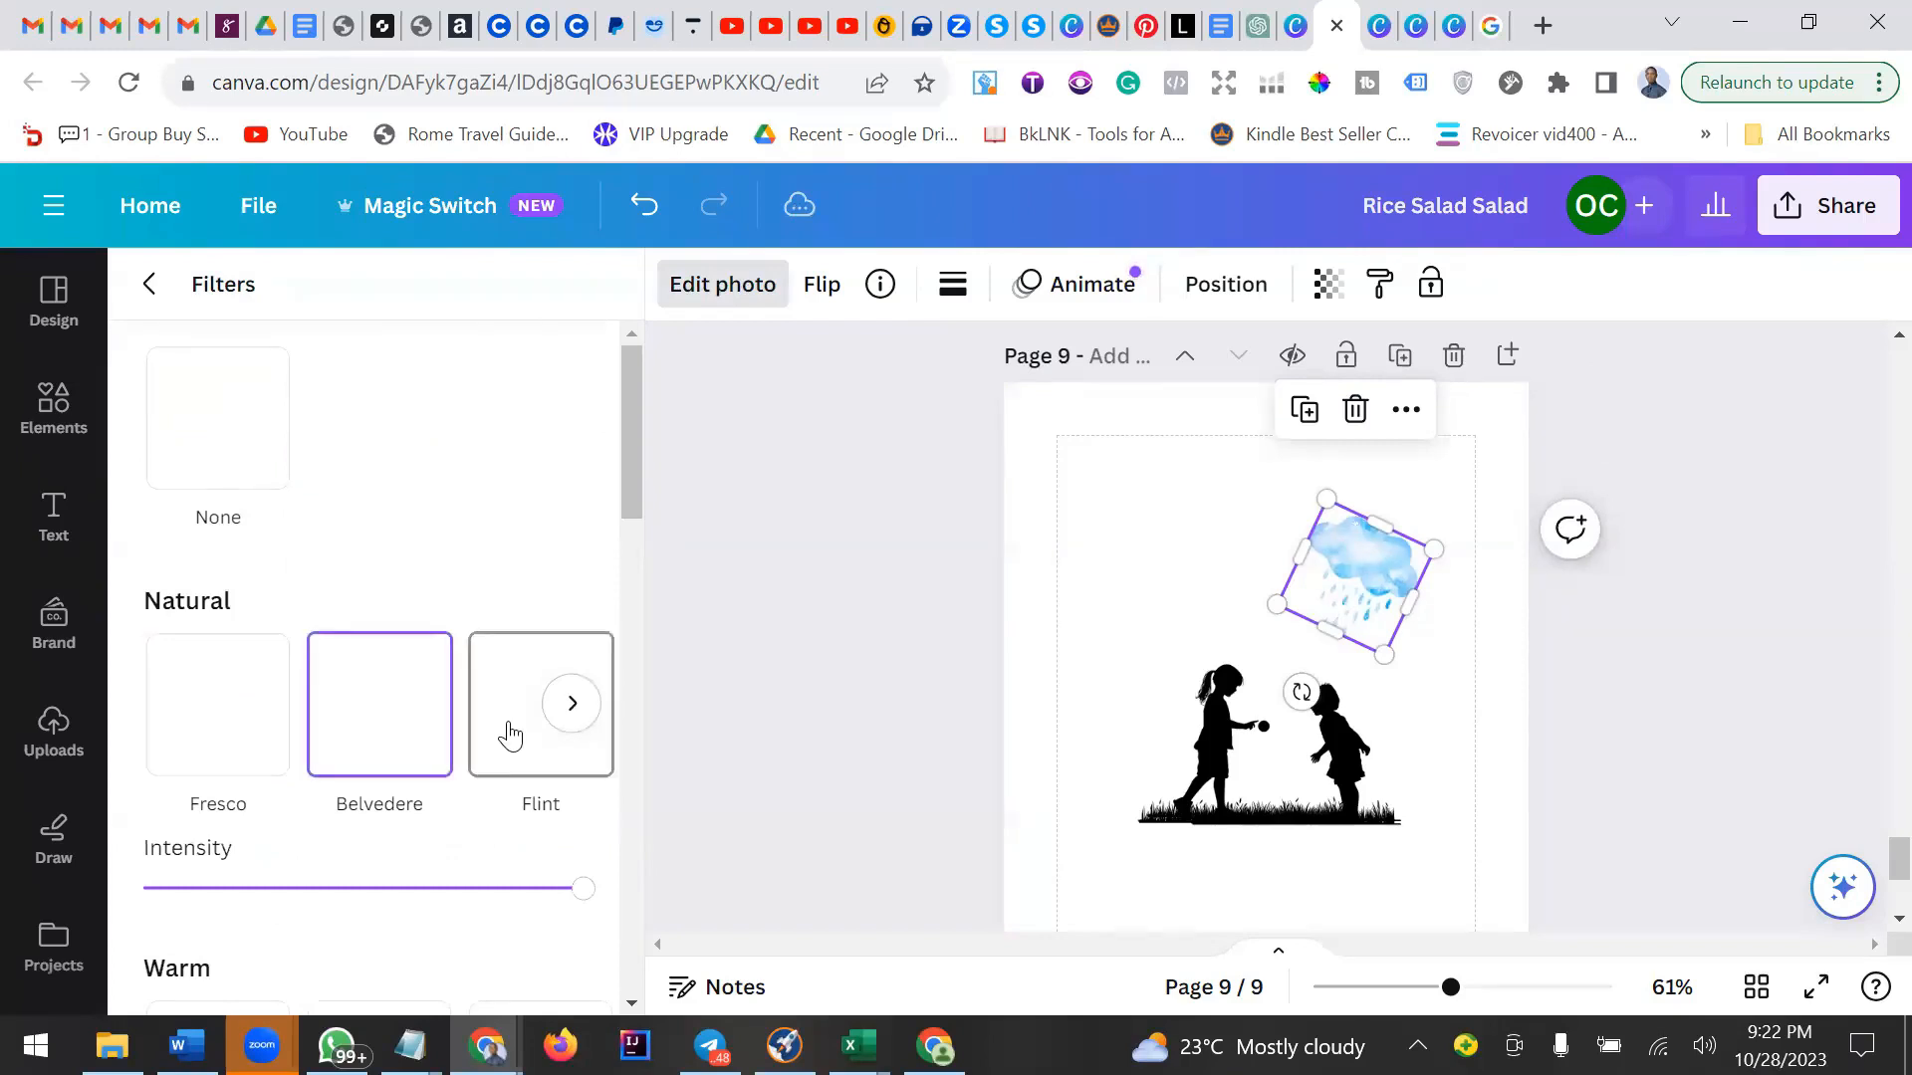
{"action": "left_click", "coordinate": [490, 760]}
{"action": "scroll", "coordinate": [486, 765], "scroll_direction": "down", "scroll_amount": 2}
{"action": "scroll", "coordinate": [468, 767], "scroll_direction": "down", "scroll_amount": 7}
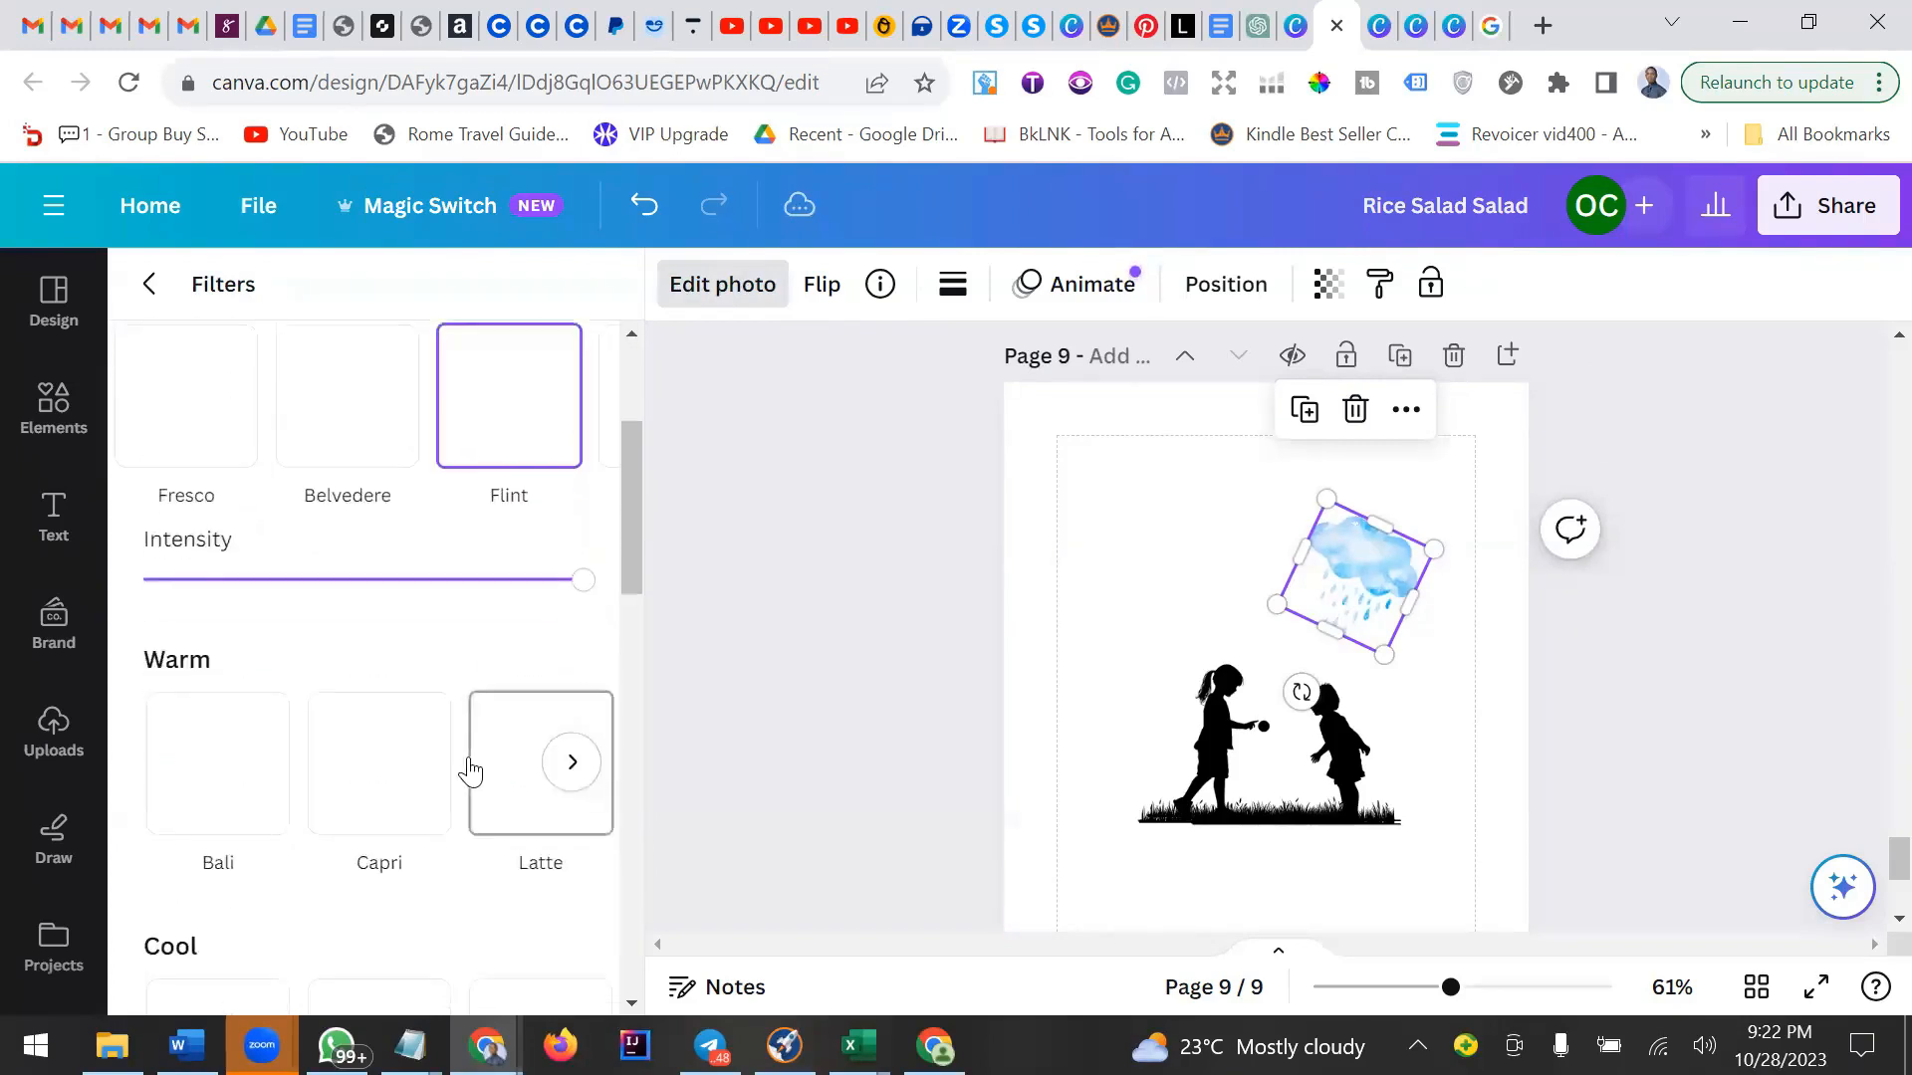
{"action": "scroll", "coordinate": [242, 770], "scroll_direction": "down", "scroll_amount": 7}
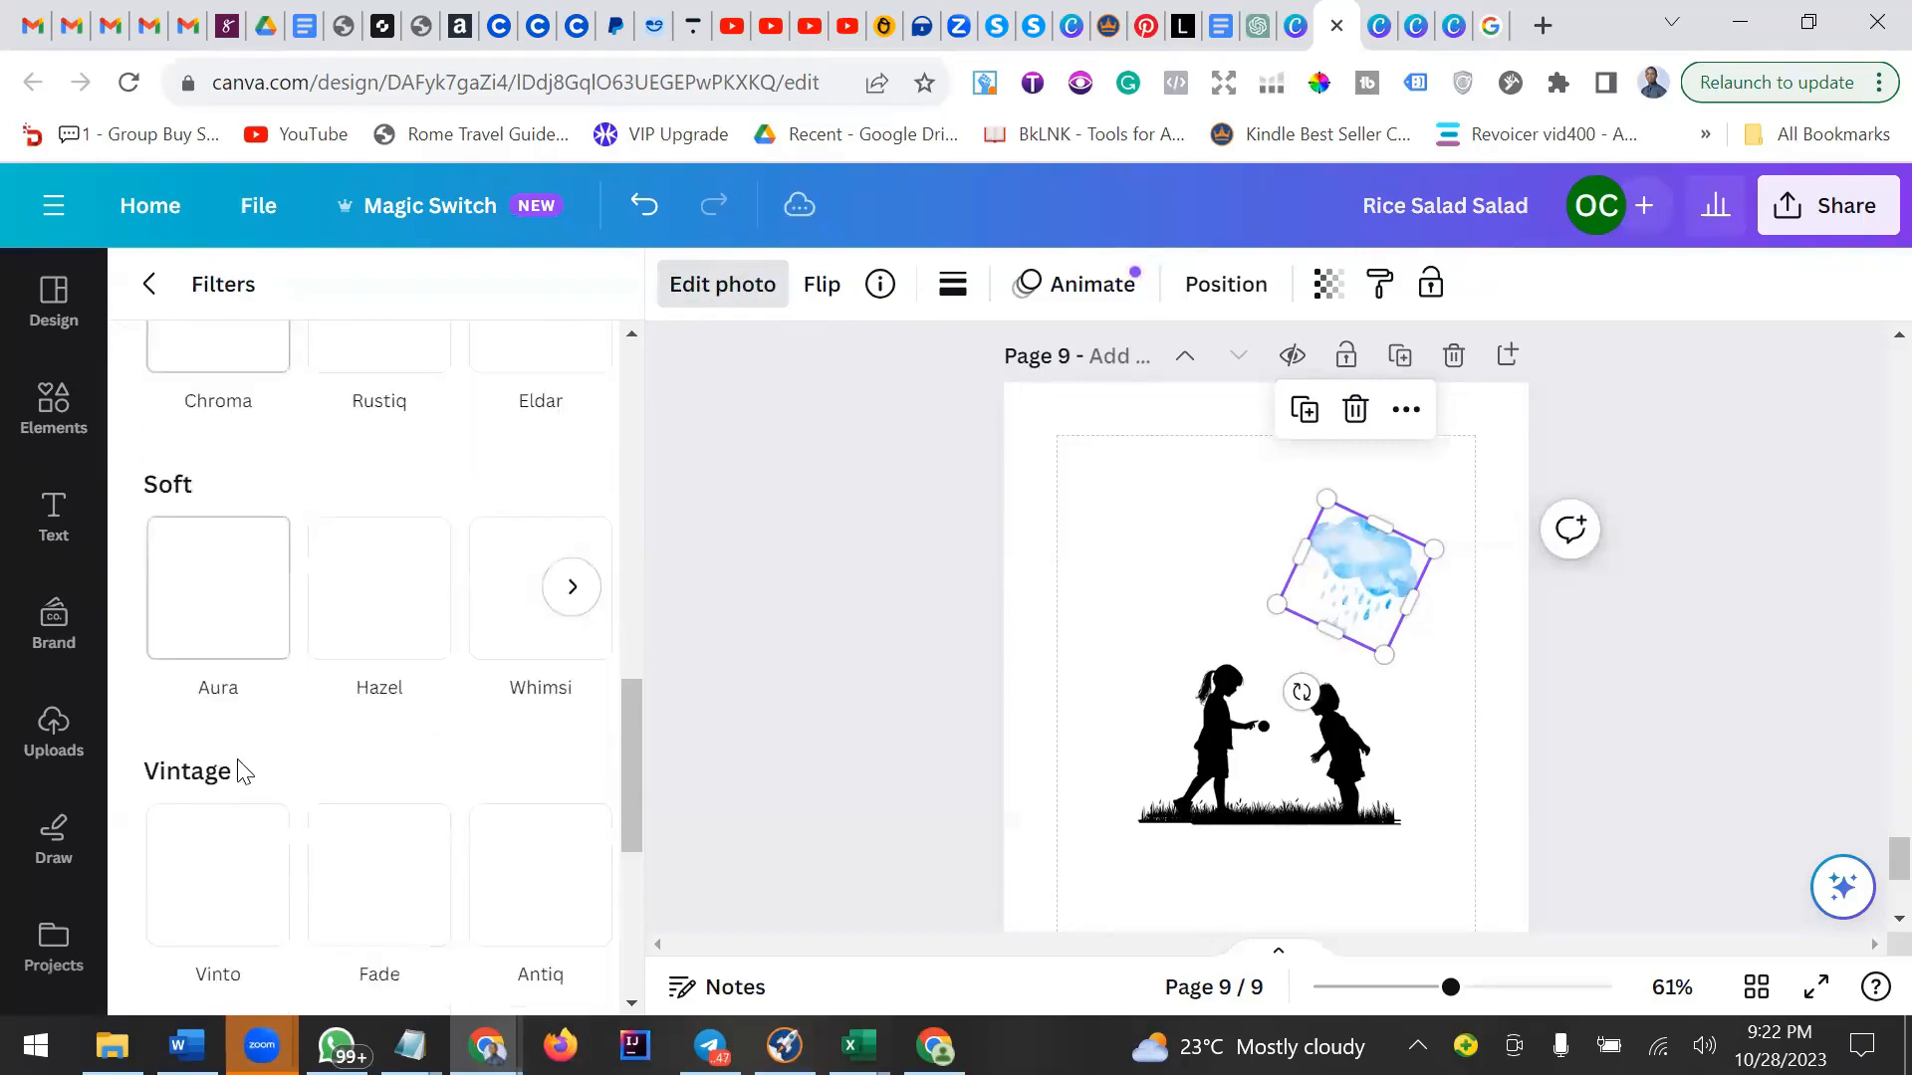
{"action": "left_click", "coordinate": [240, 590]}
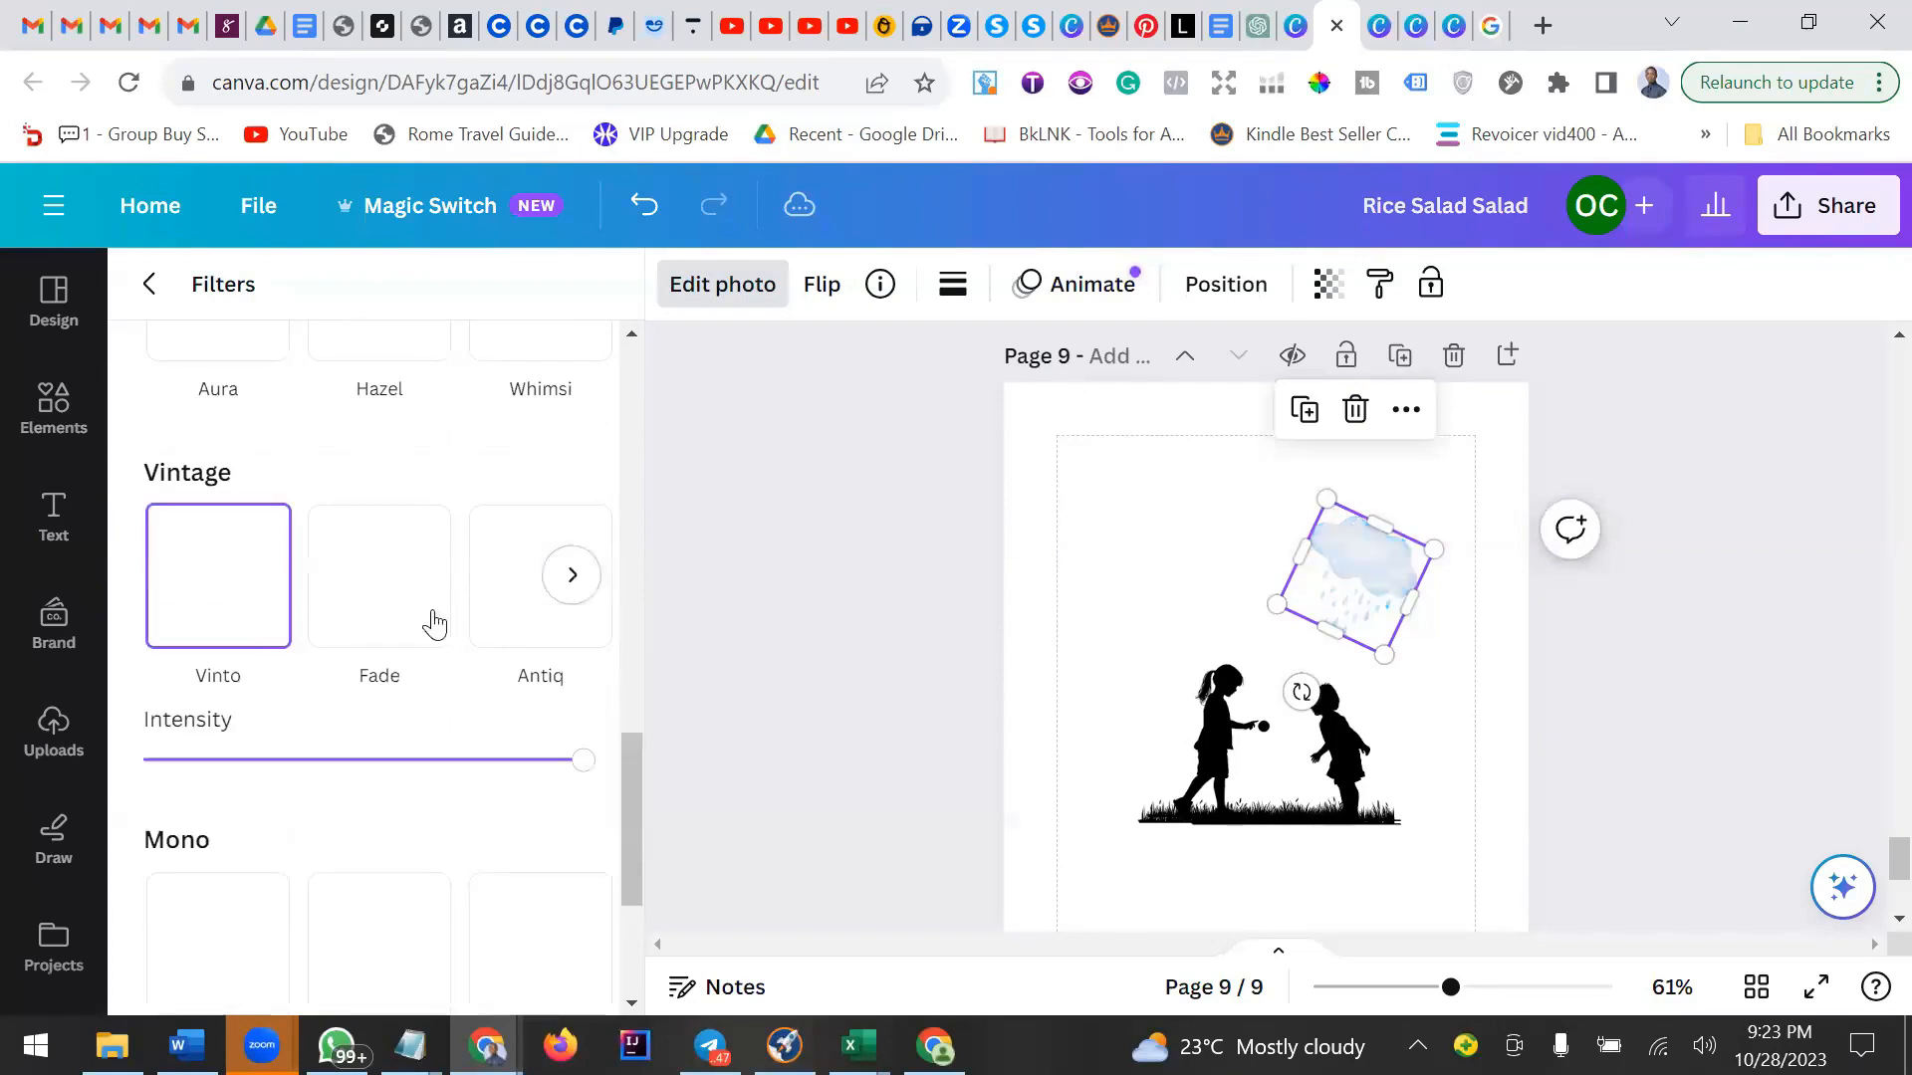
{"action": "left_click", "coordinate": [1421, 702]}
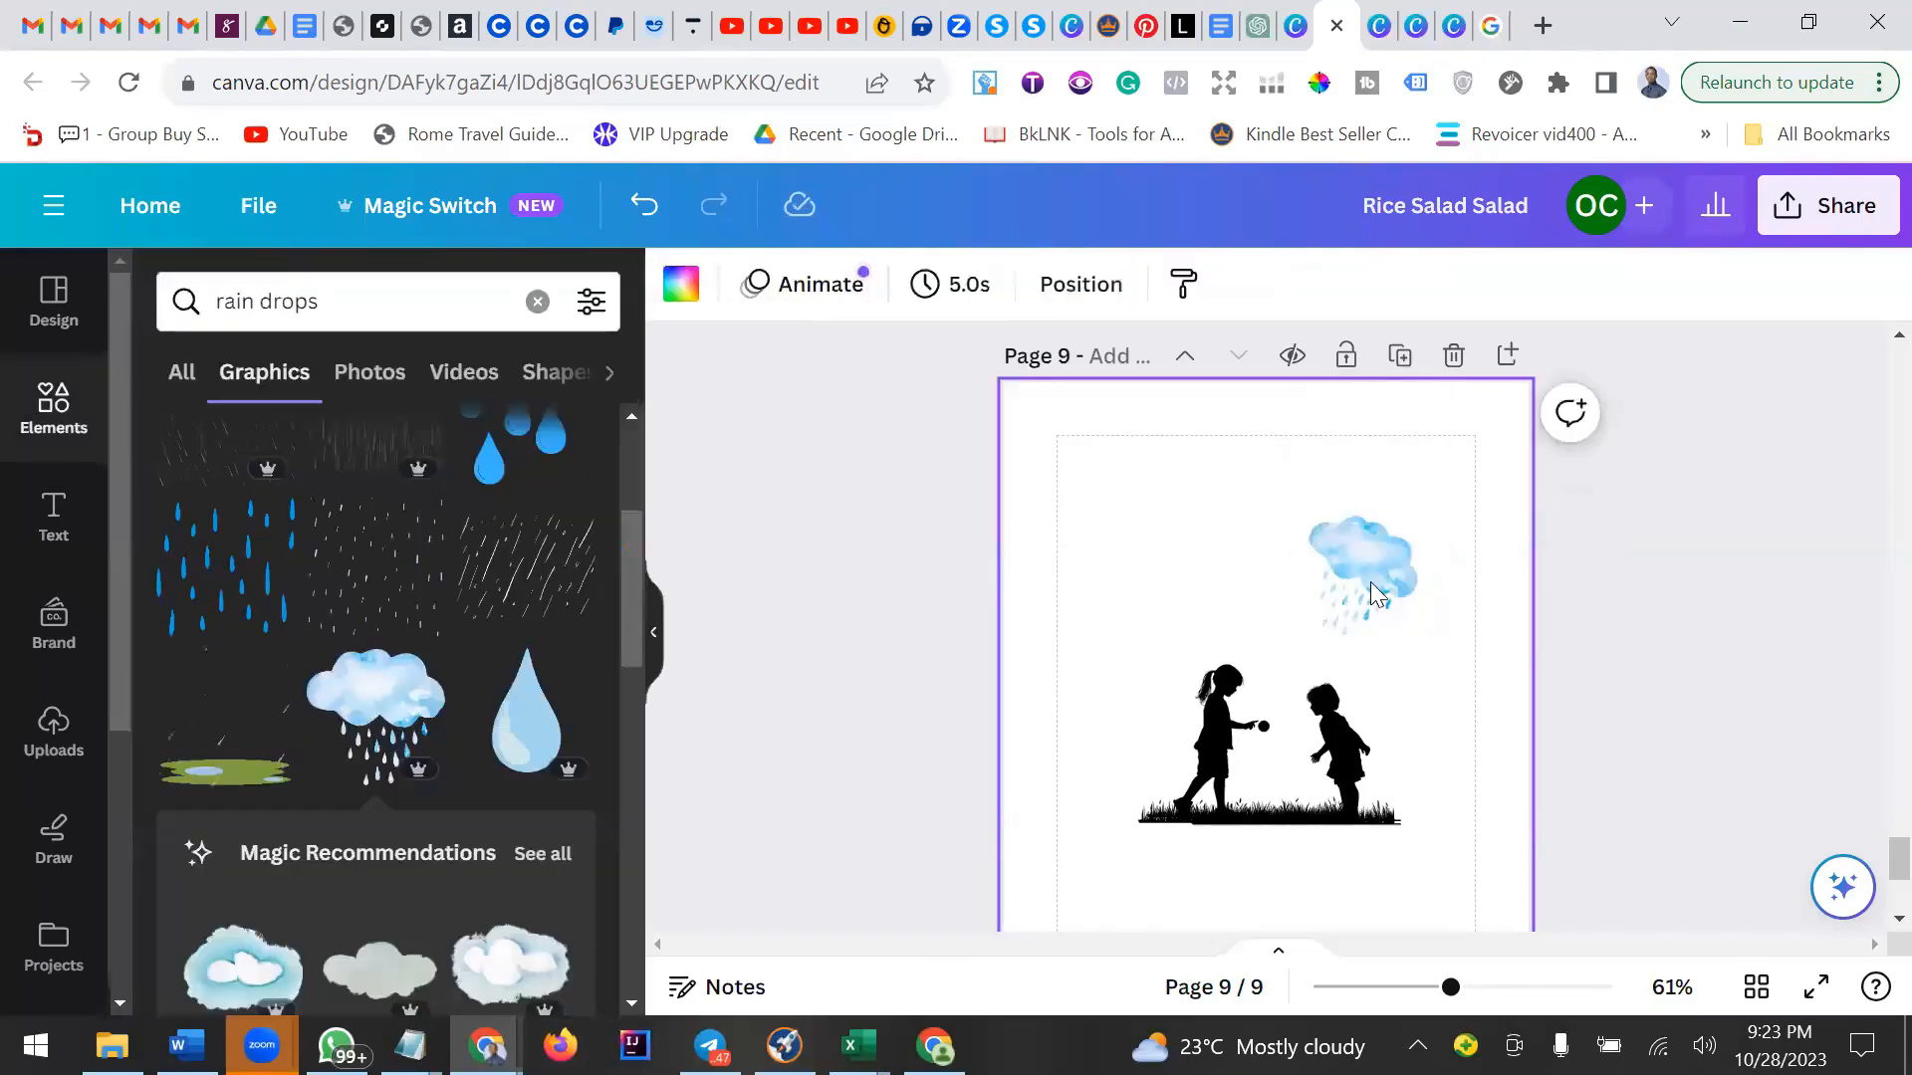
Undo the filter and nudge the children-and-grass group slightly upward beneath the cloud.
{"action": "left_click", "coordinate": [1374, 591]}
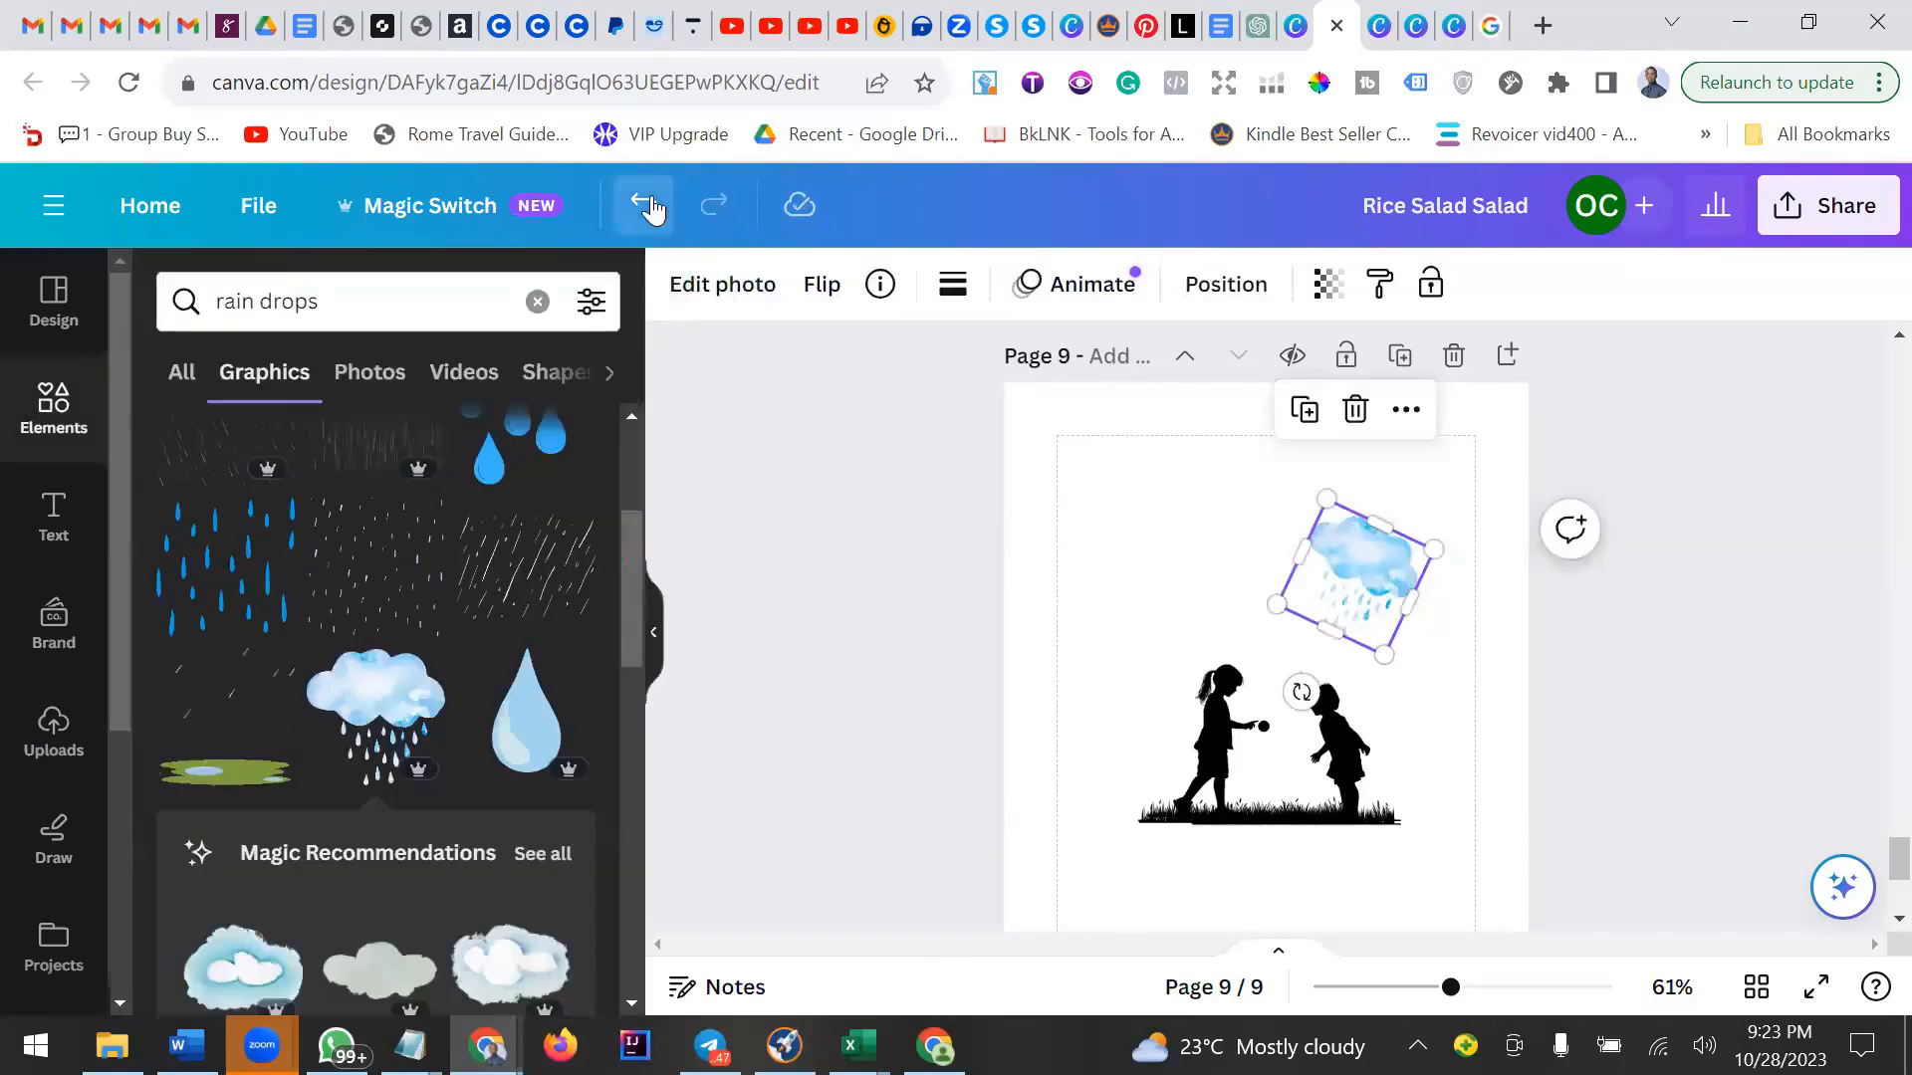
{"action": "left_click", "coordinate": [1390, 715]}
{"action": "left_click_drag", "start_coordinate": [1384, 718], "coordinate": [1390, 697]}
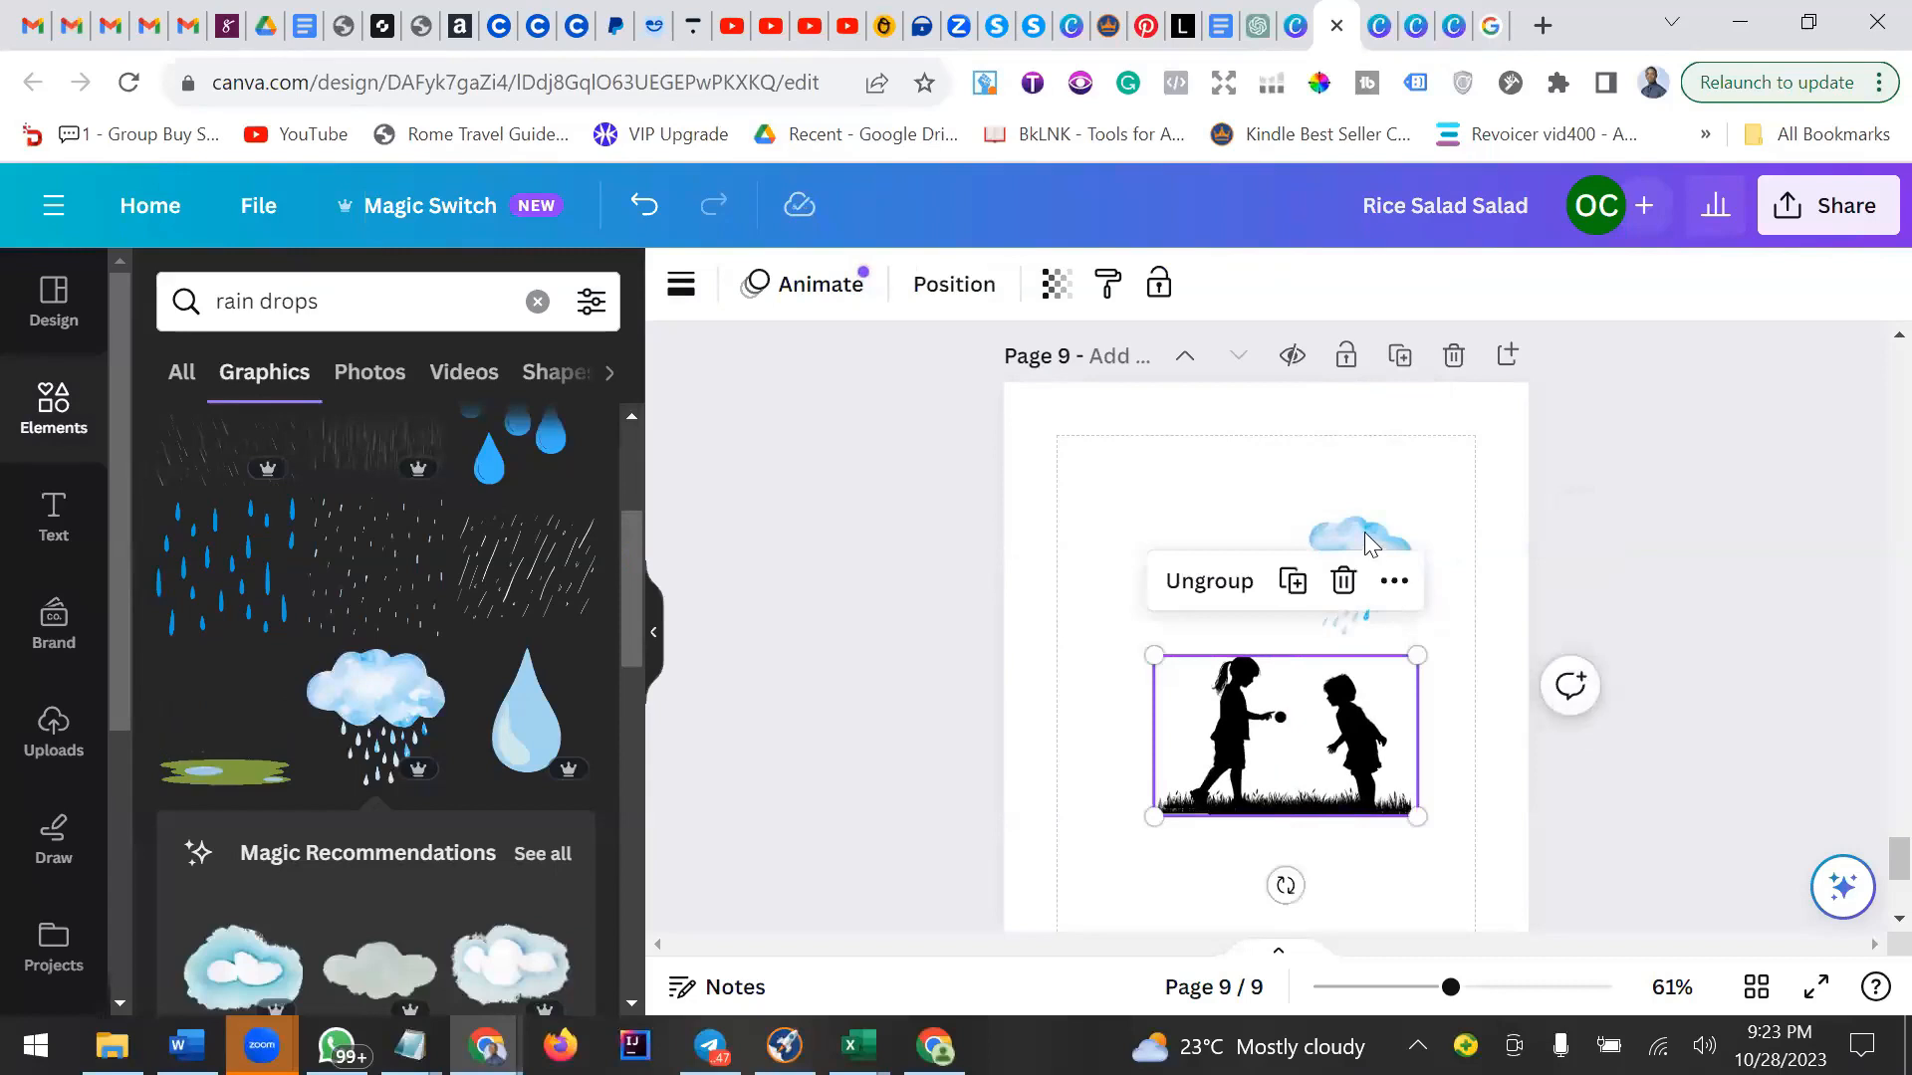
{"action": "left_click", "coordinate": [1372, 547]}
{"action": "scroll", "coordinate": [491, 745], "scroll_direction": "down", "scroll_amount": 3}
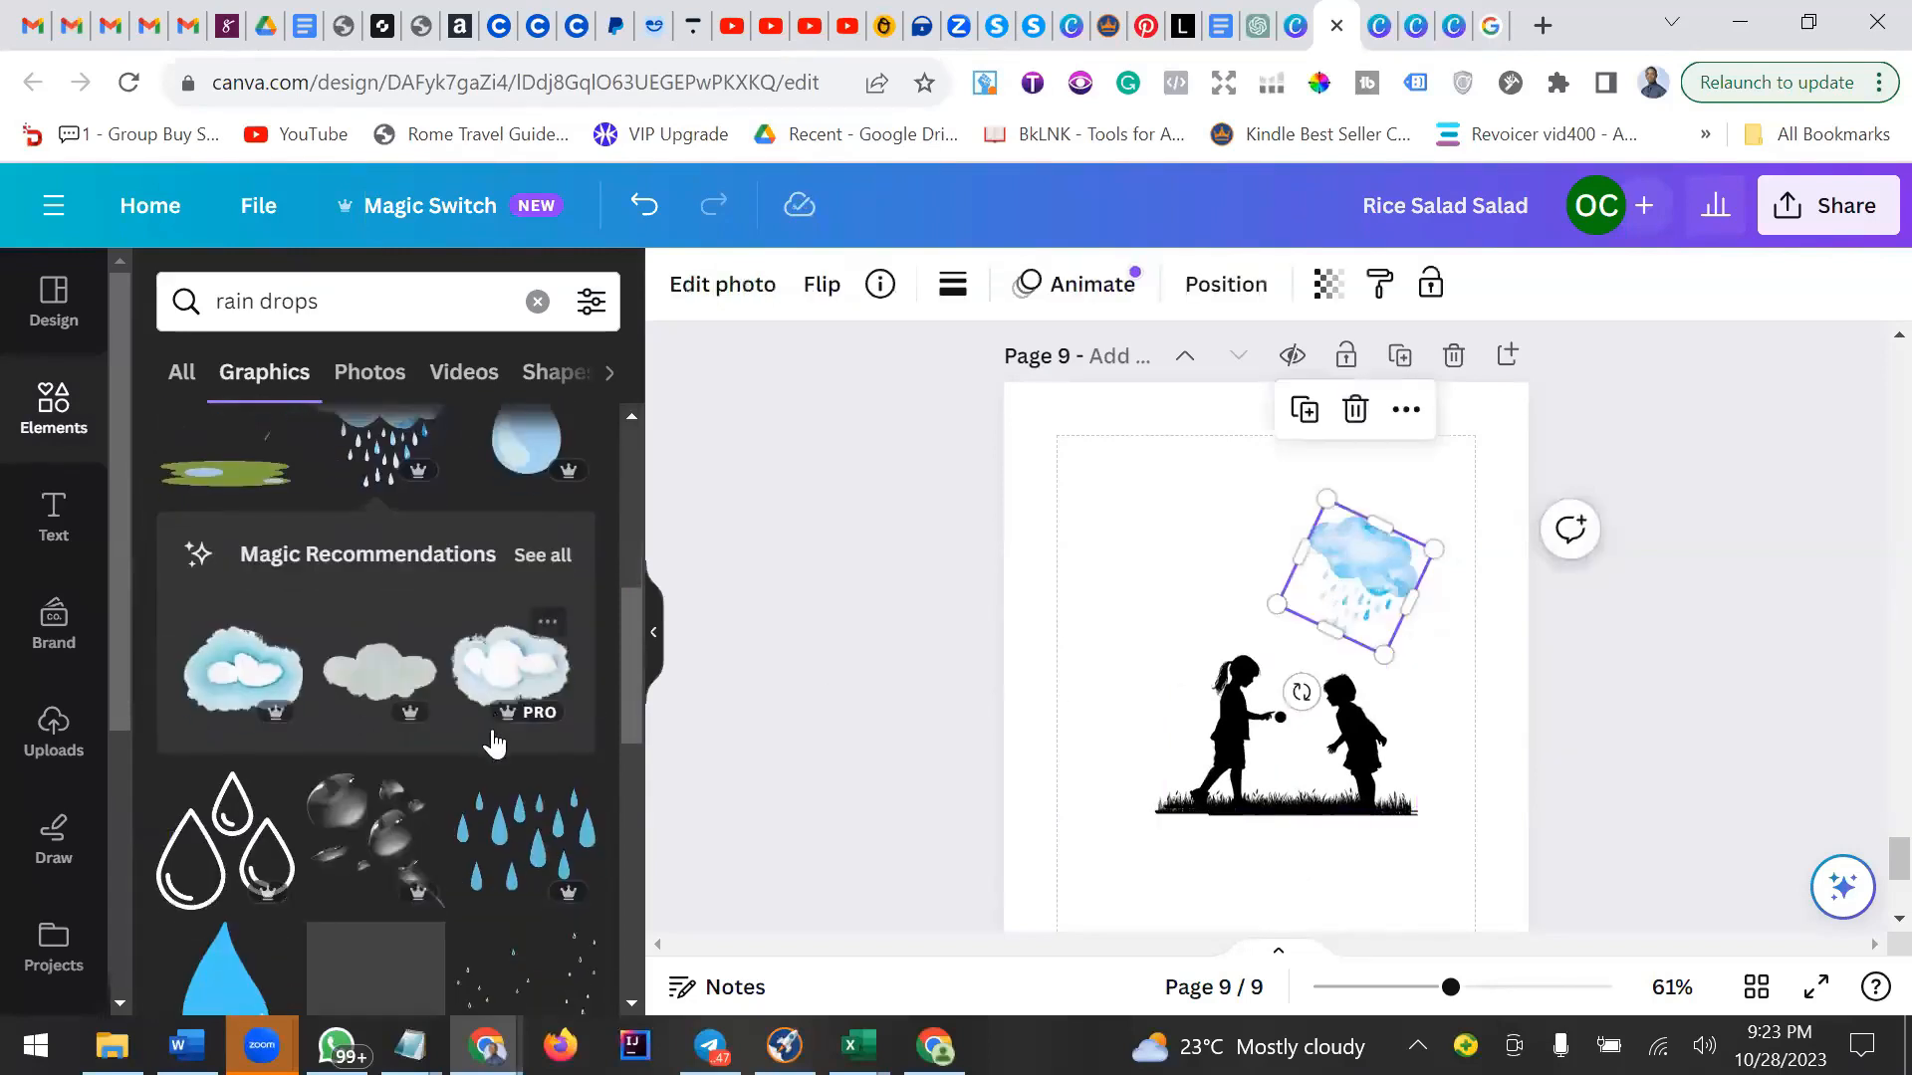
{"action": "scroll", "coordinate": [490, 746], "scroll_direction": "down", "scroll_amount": 5}
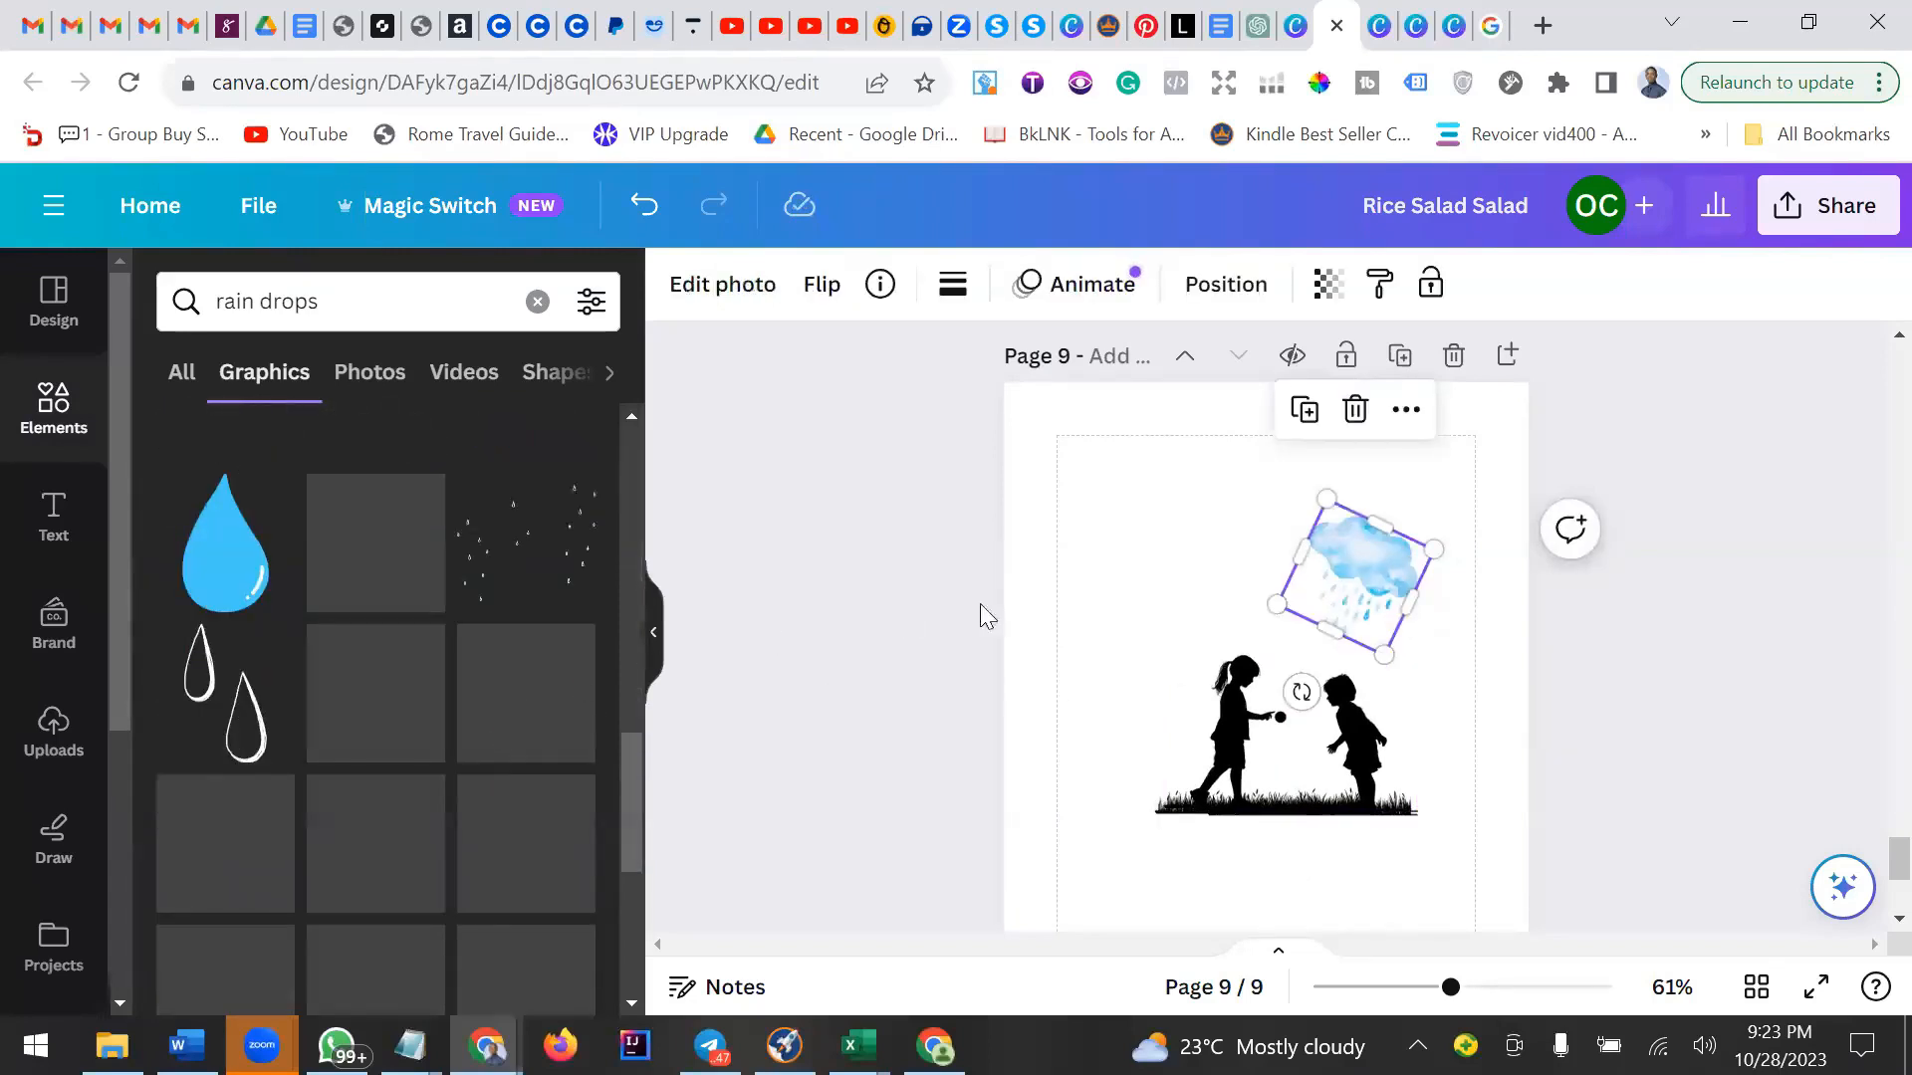
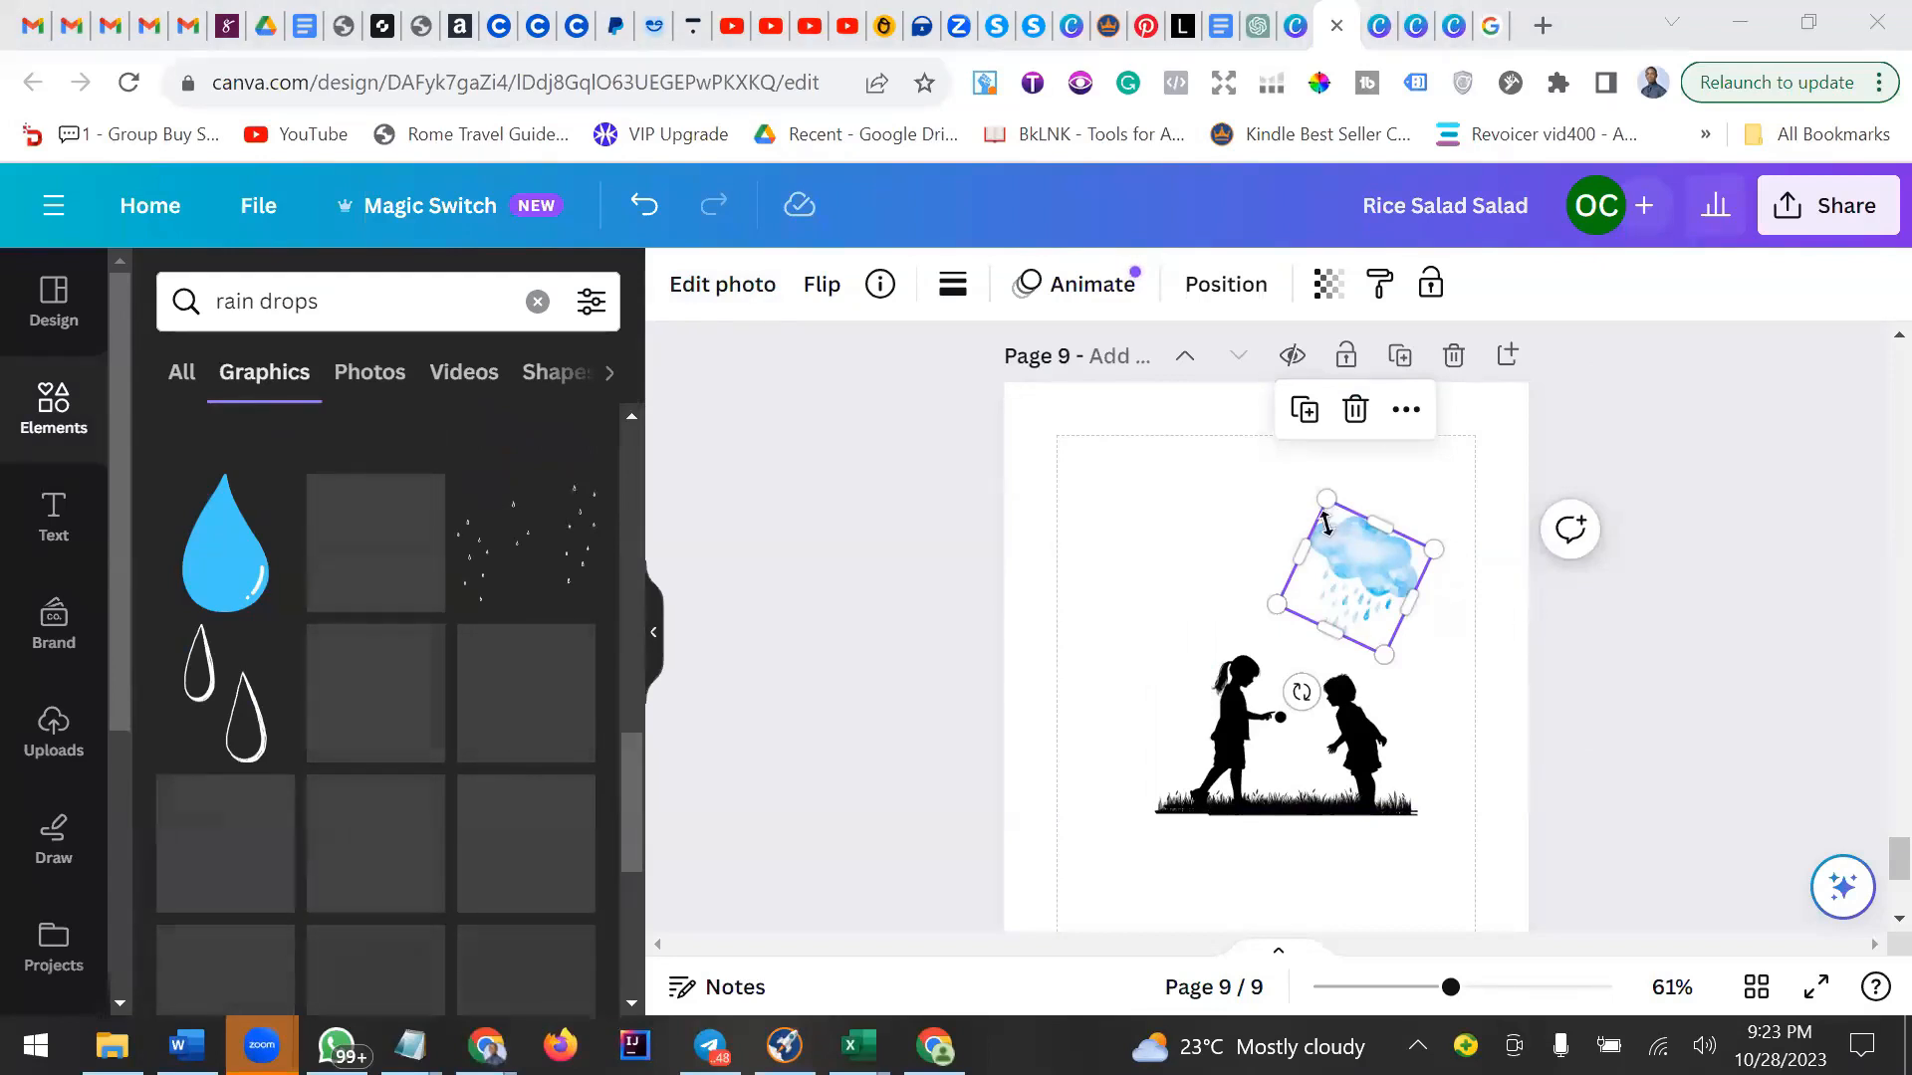
Group the rain cloud graphic with the children silhouette on page 9.
{"action": "left_click", "coordinate": [1457, 697]}
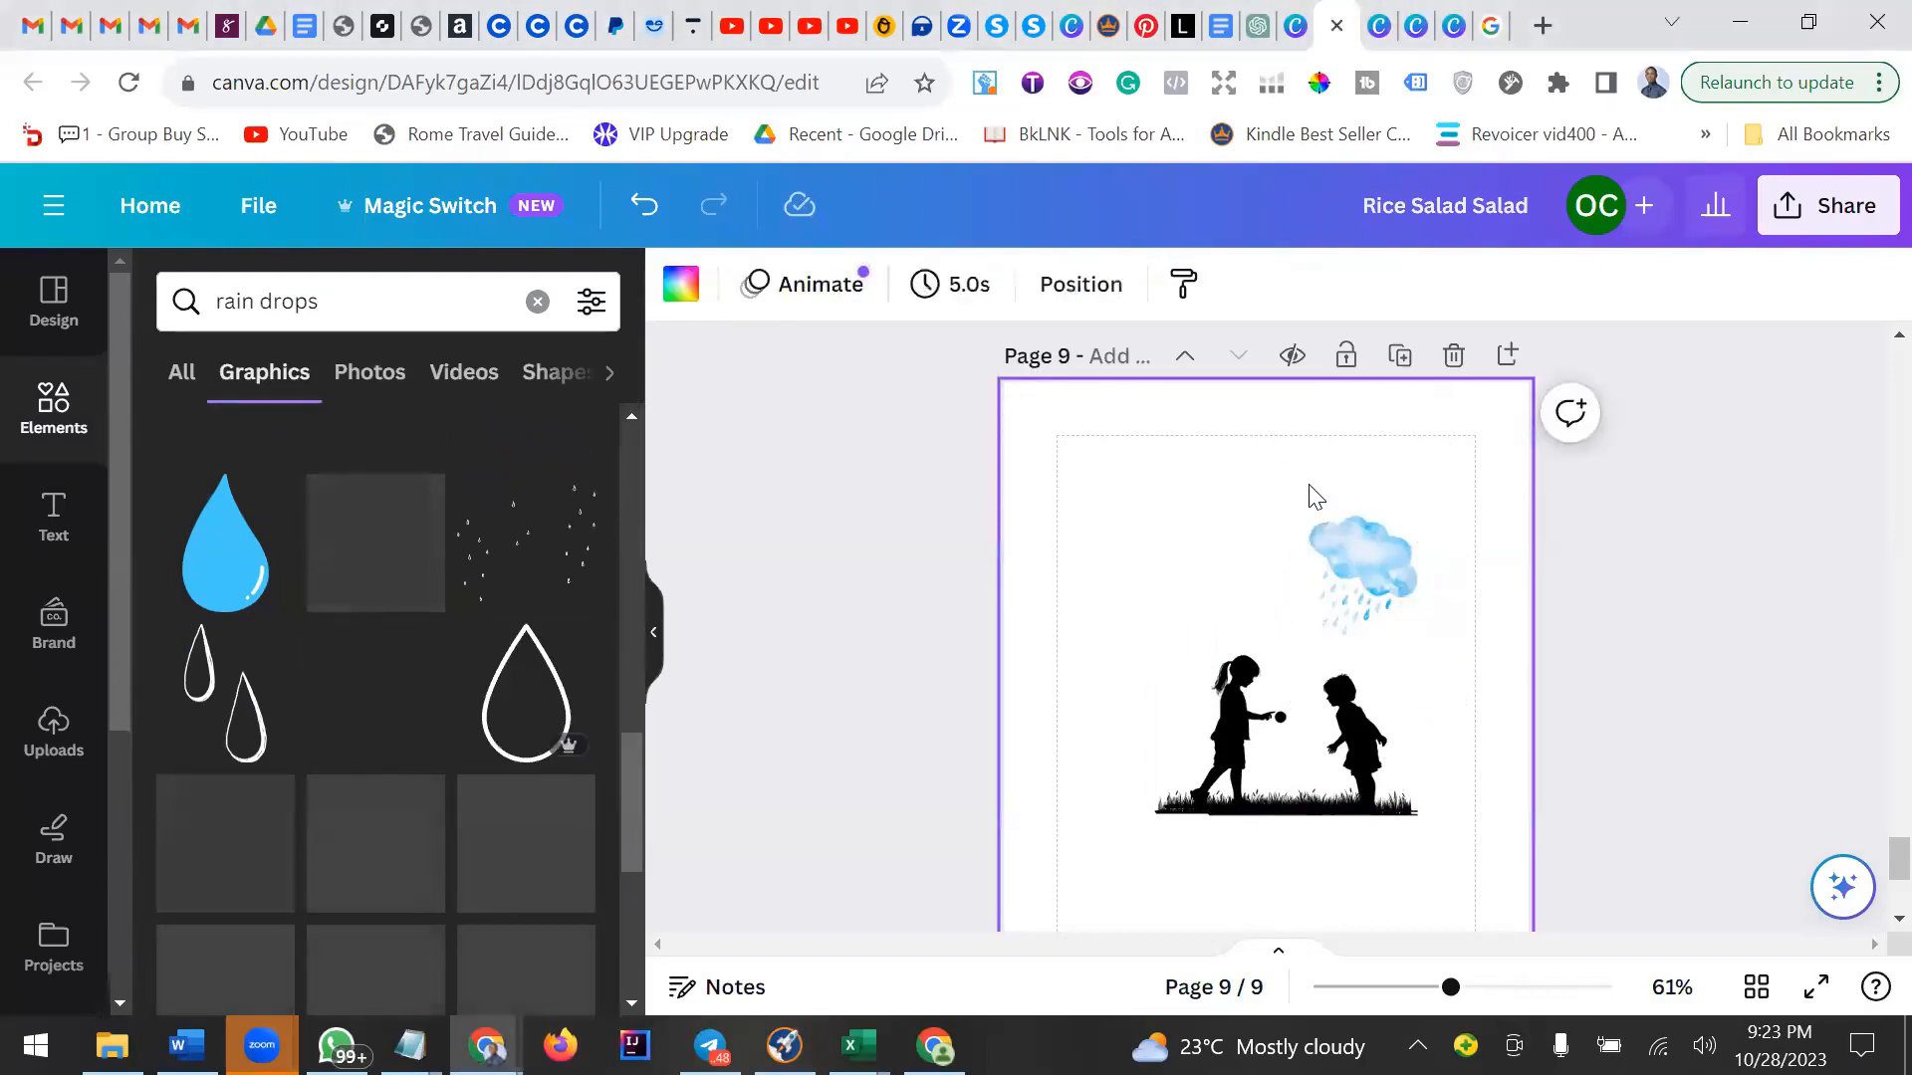
{"action": "left_click", "coordinate": [1392, 687]}
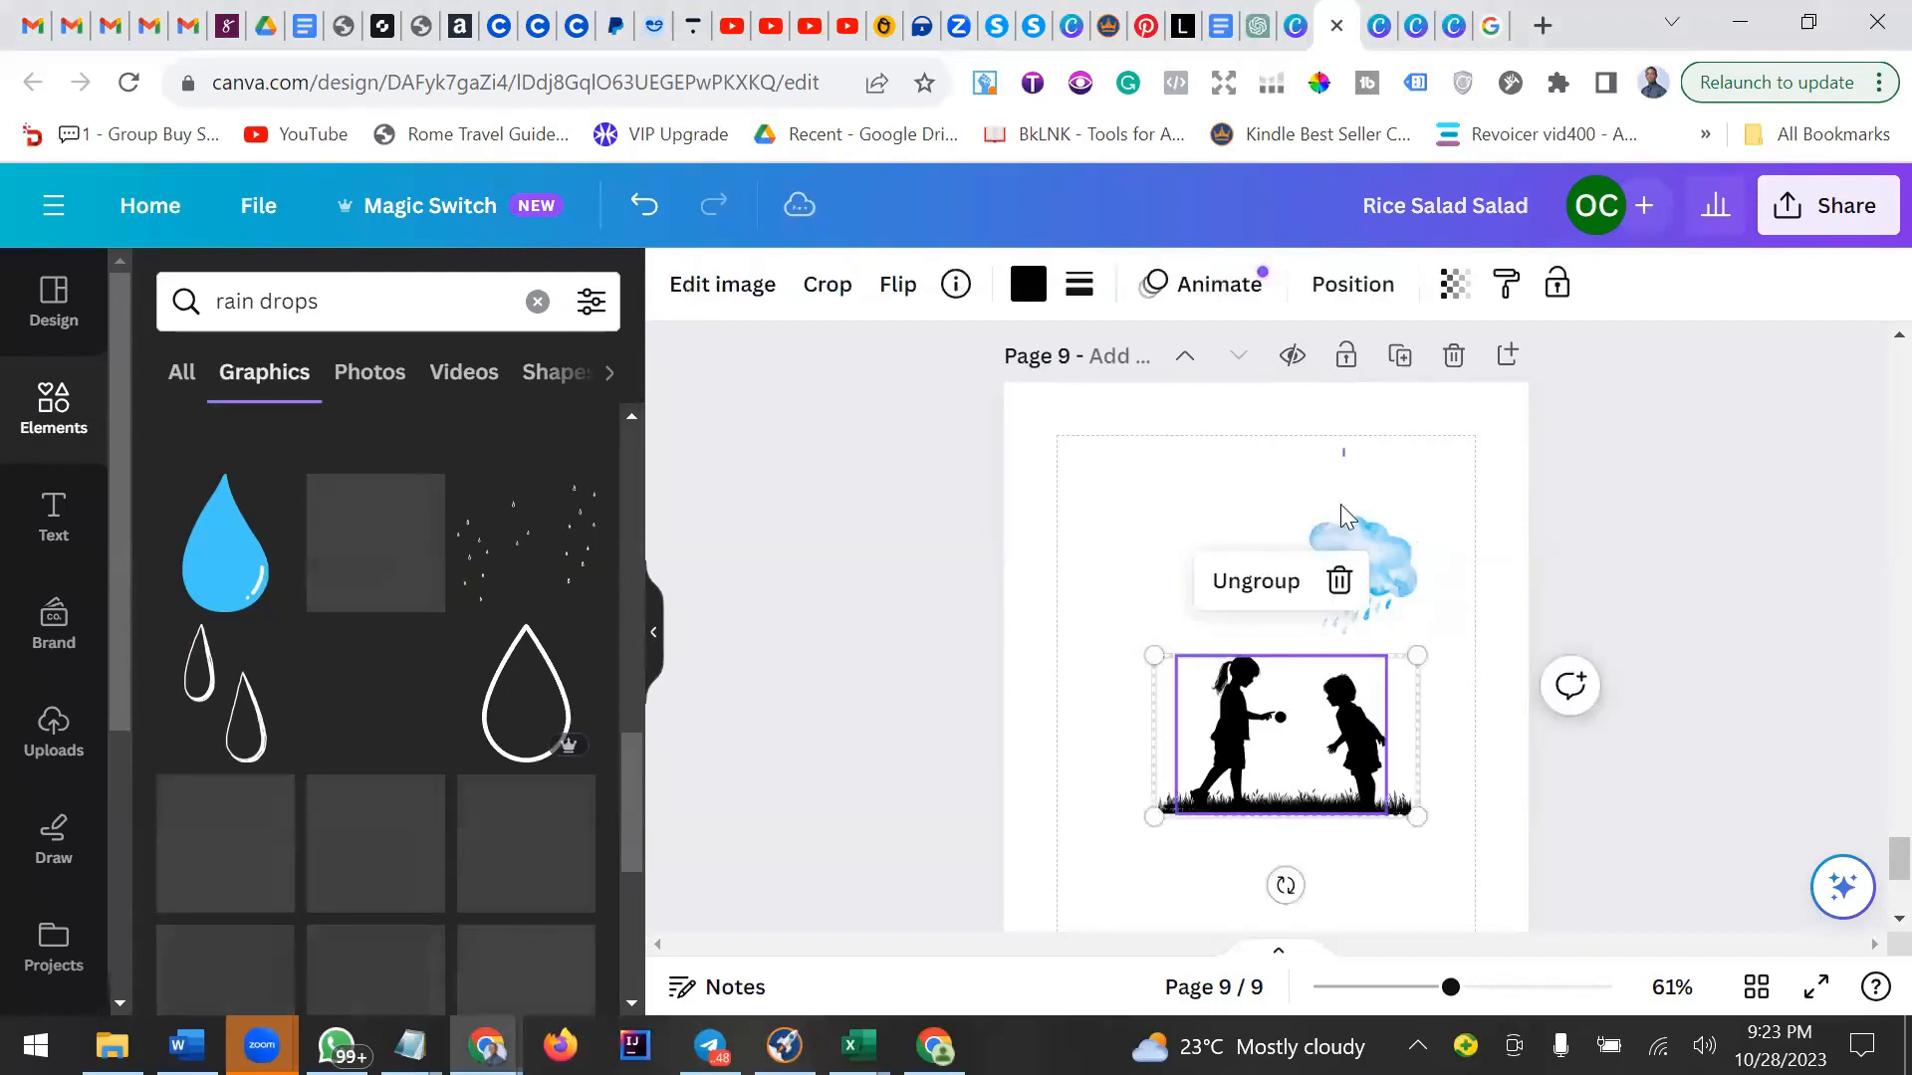
{"action": "left_click", "coordinate": [1430, 869]}
{"action": "left_click_drag", "start_coordinate": [1430, 872], "coordinate": [1360, 541]}
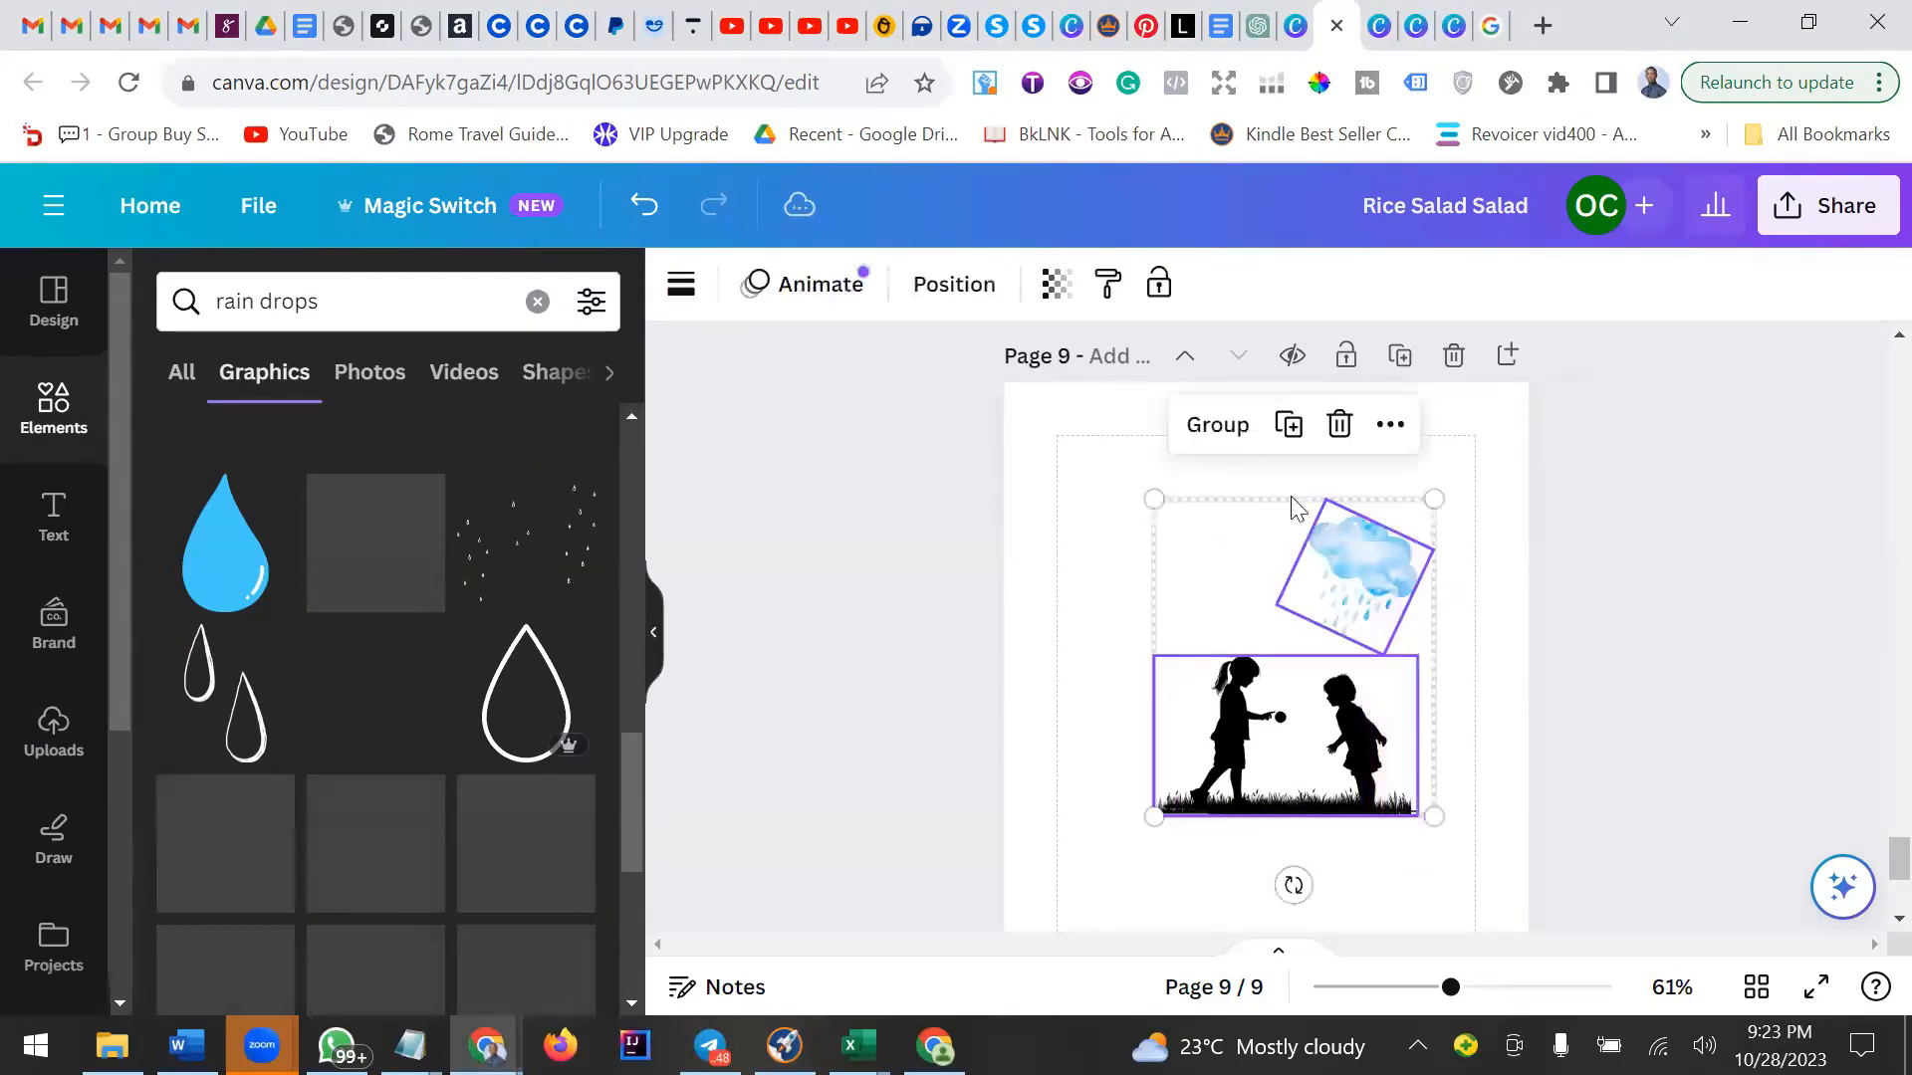
{"action": "key", "text": "ctrl+g"}
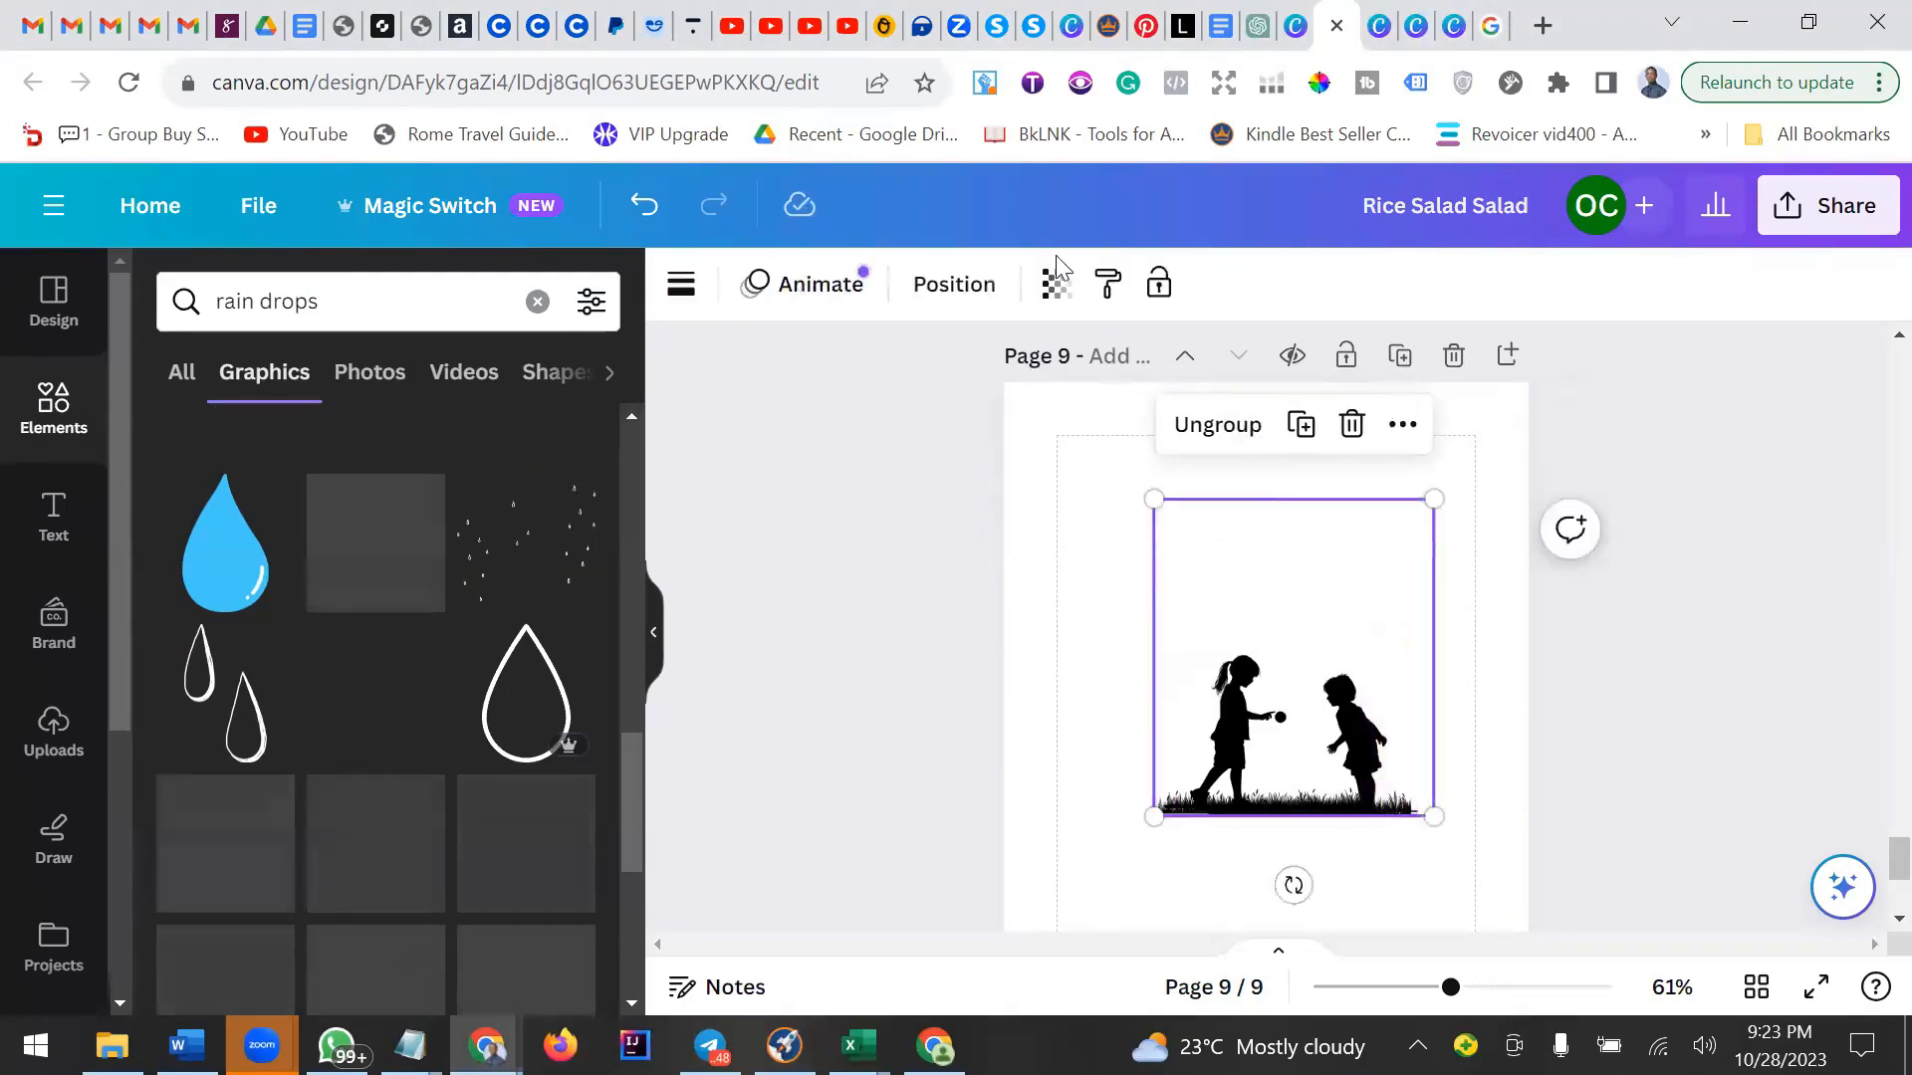
Move the grouped cloud and children slightly upward on the page.
{"action": "left_click", "coordinate": [1349, 602]}
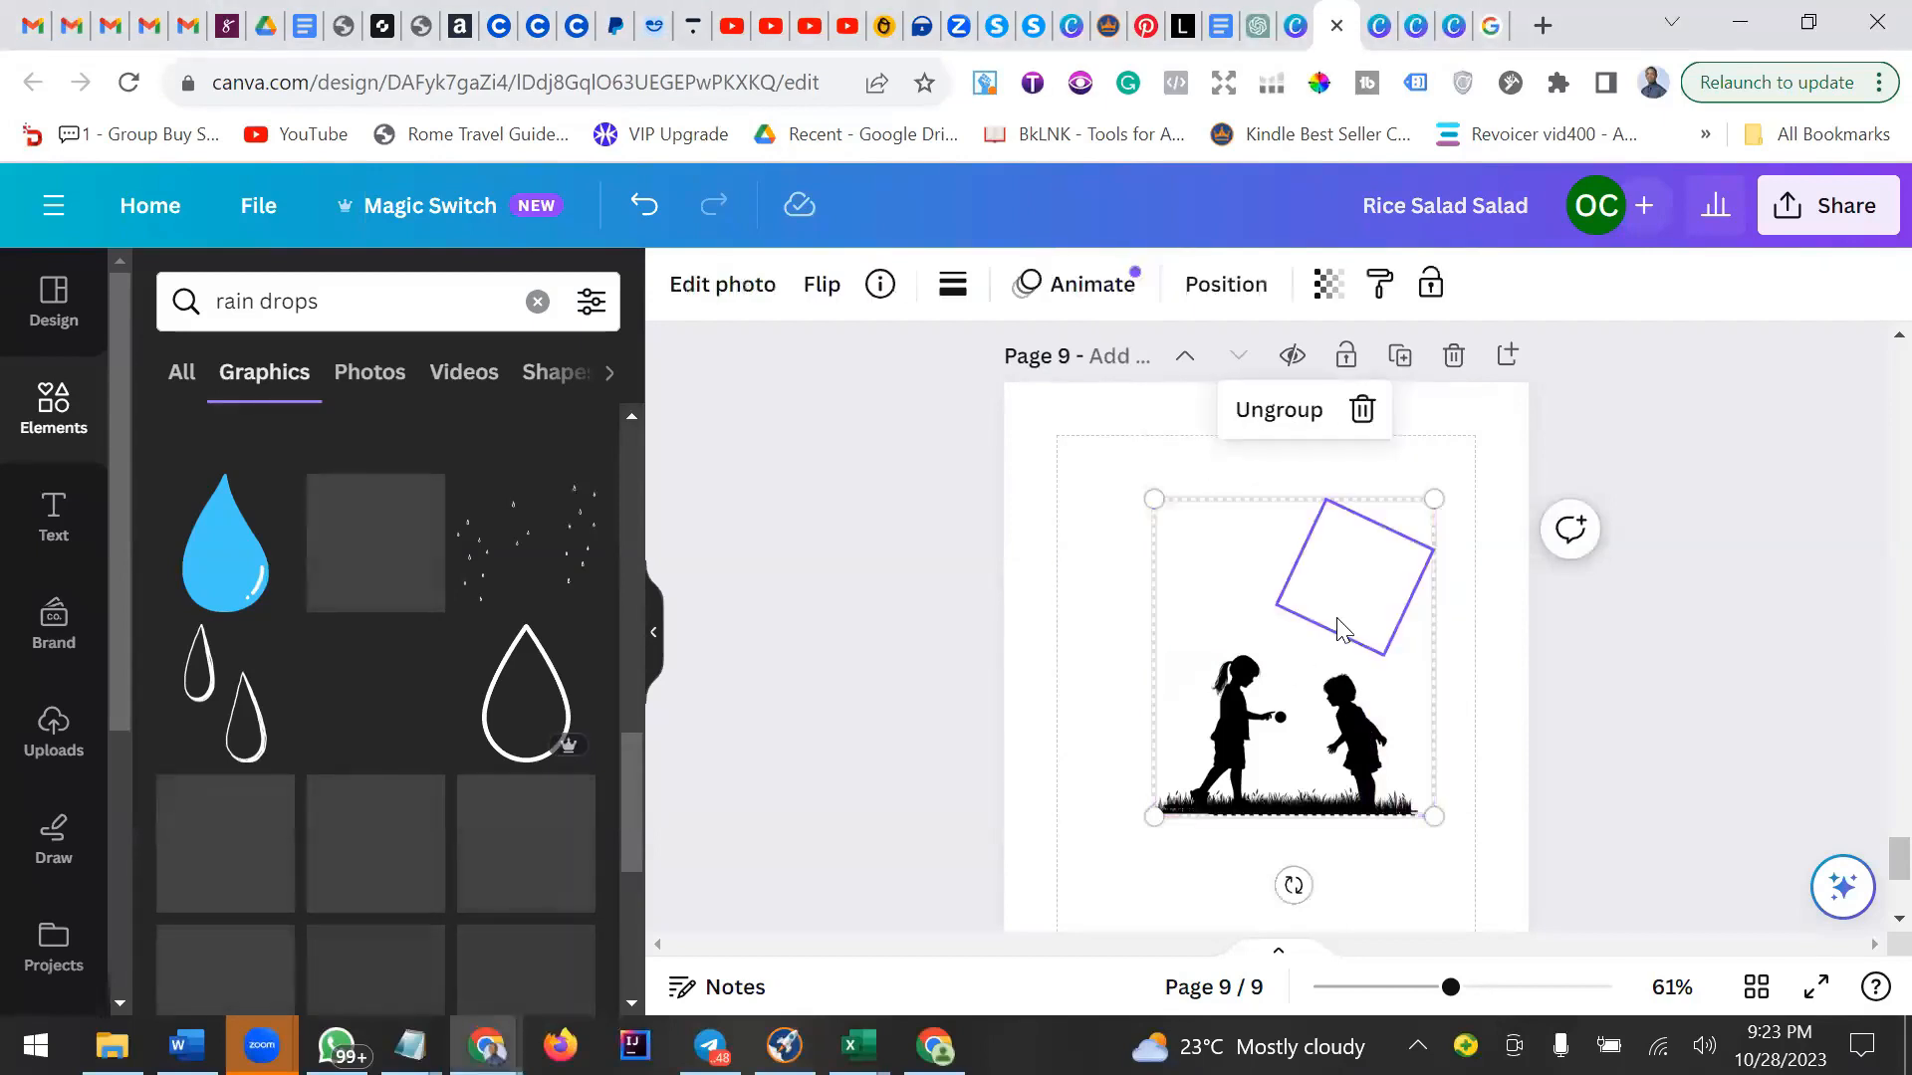
{"action": "left_click_drag", "start_coordinate": [1234, 624], "coordinate": [1234, 586]}
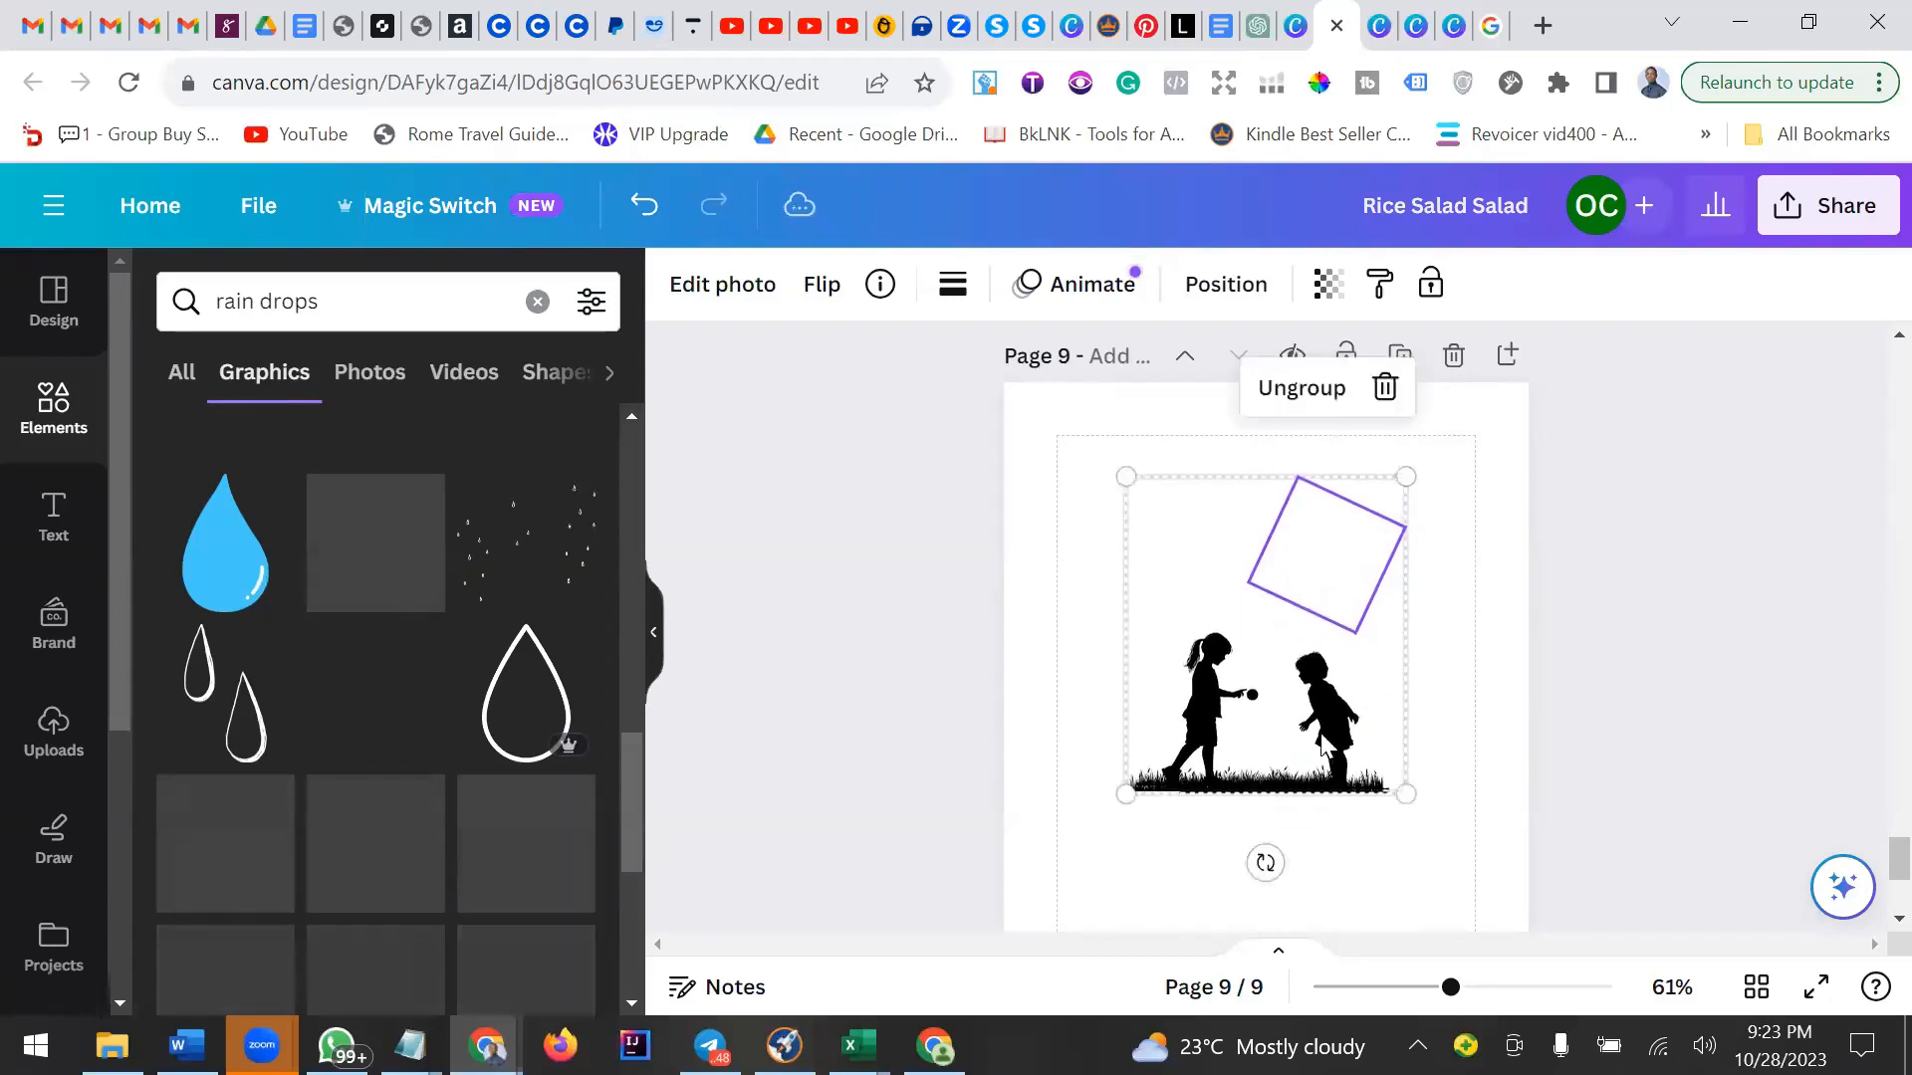
{"action": "left_click", "coordinate": [1424, 864]}
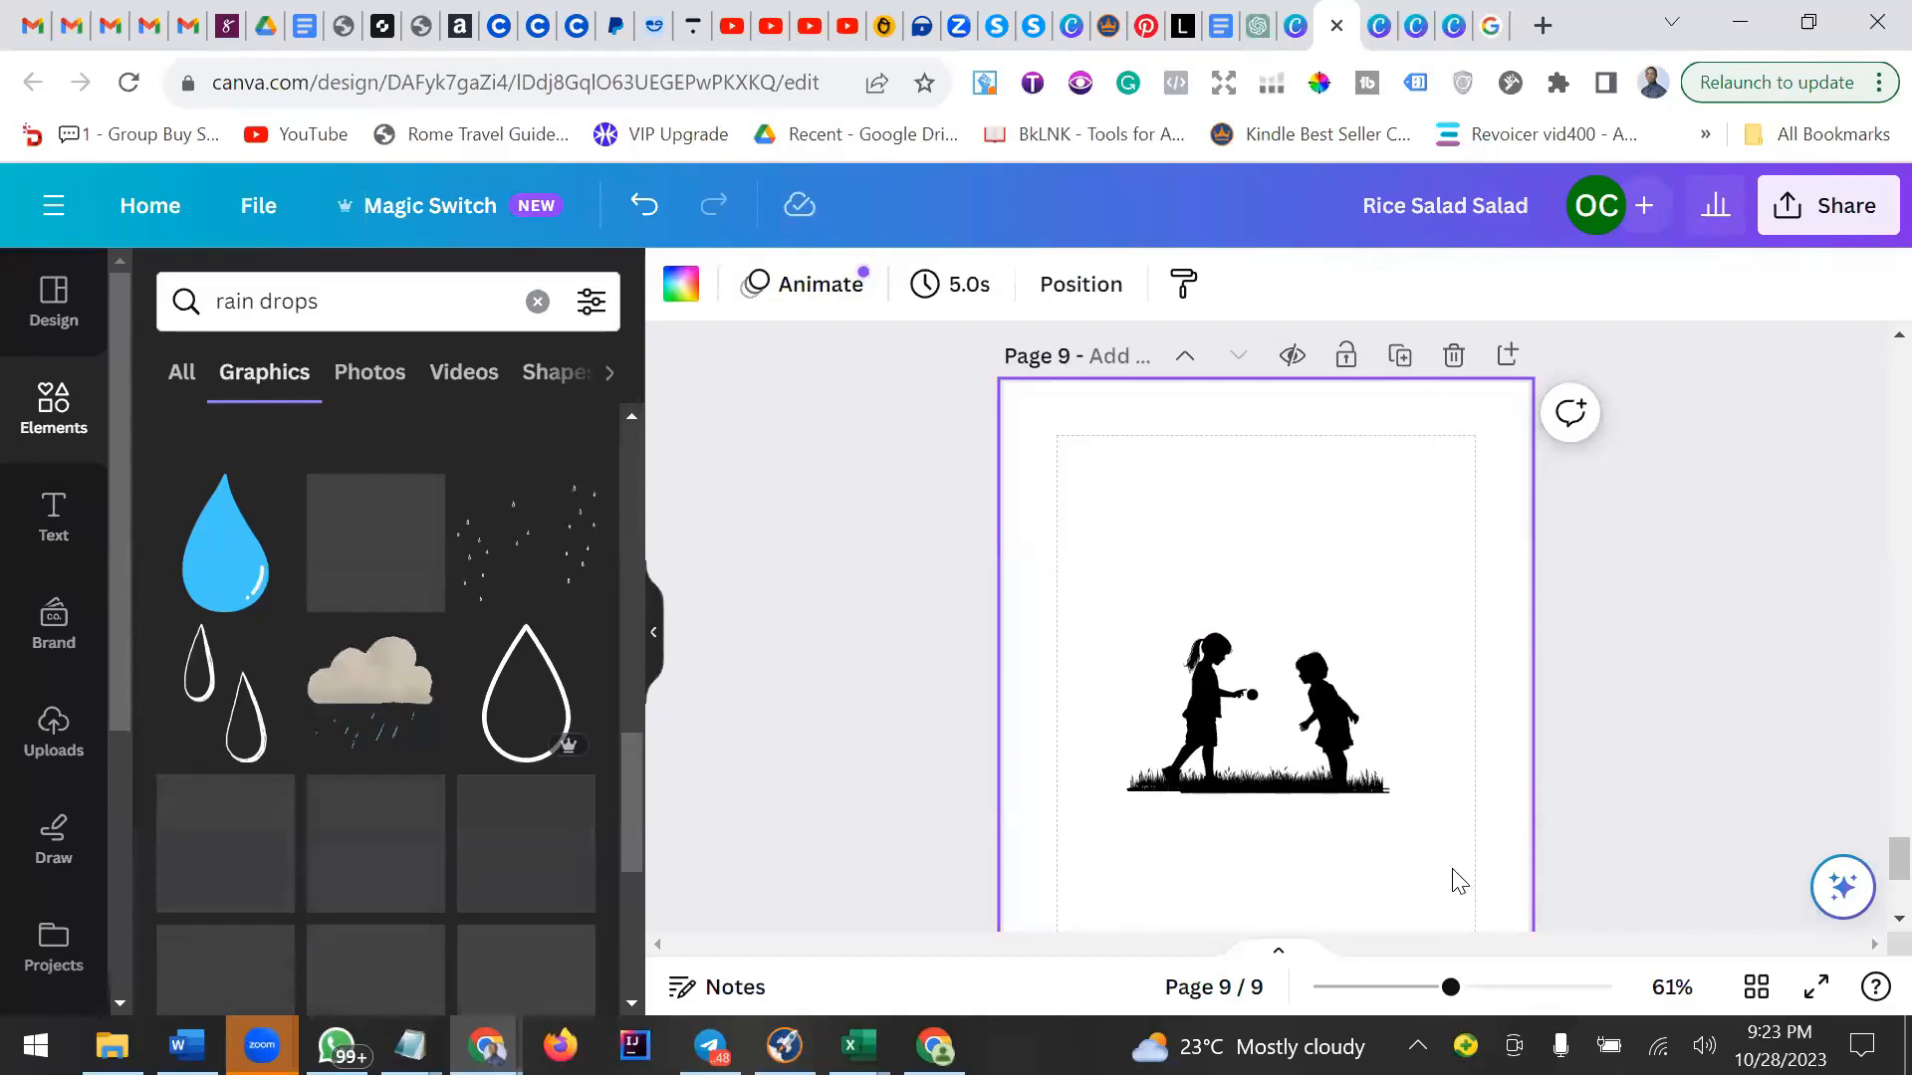
Scroll through the document's pages to review their content and locate the Rice Salad page.
{"action": "scroll", "coordinate": [1461, 881], "scroll_direction": "up", "scroll_amount": 1}
{"action": "scroll", "coordinate": [1454, 871], "scroll_direction": "up", "scroll_amount": 10}
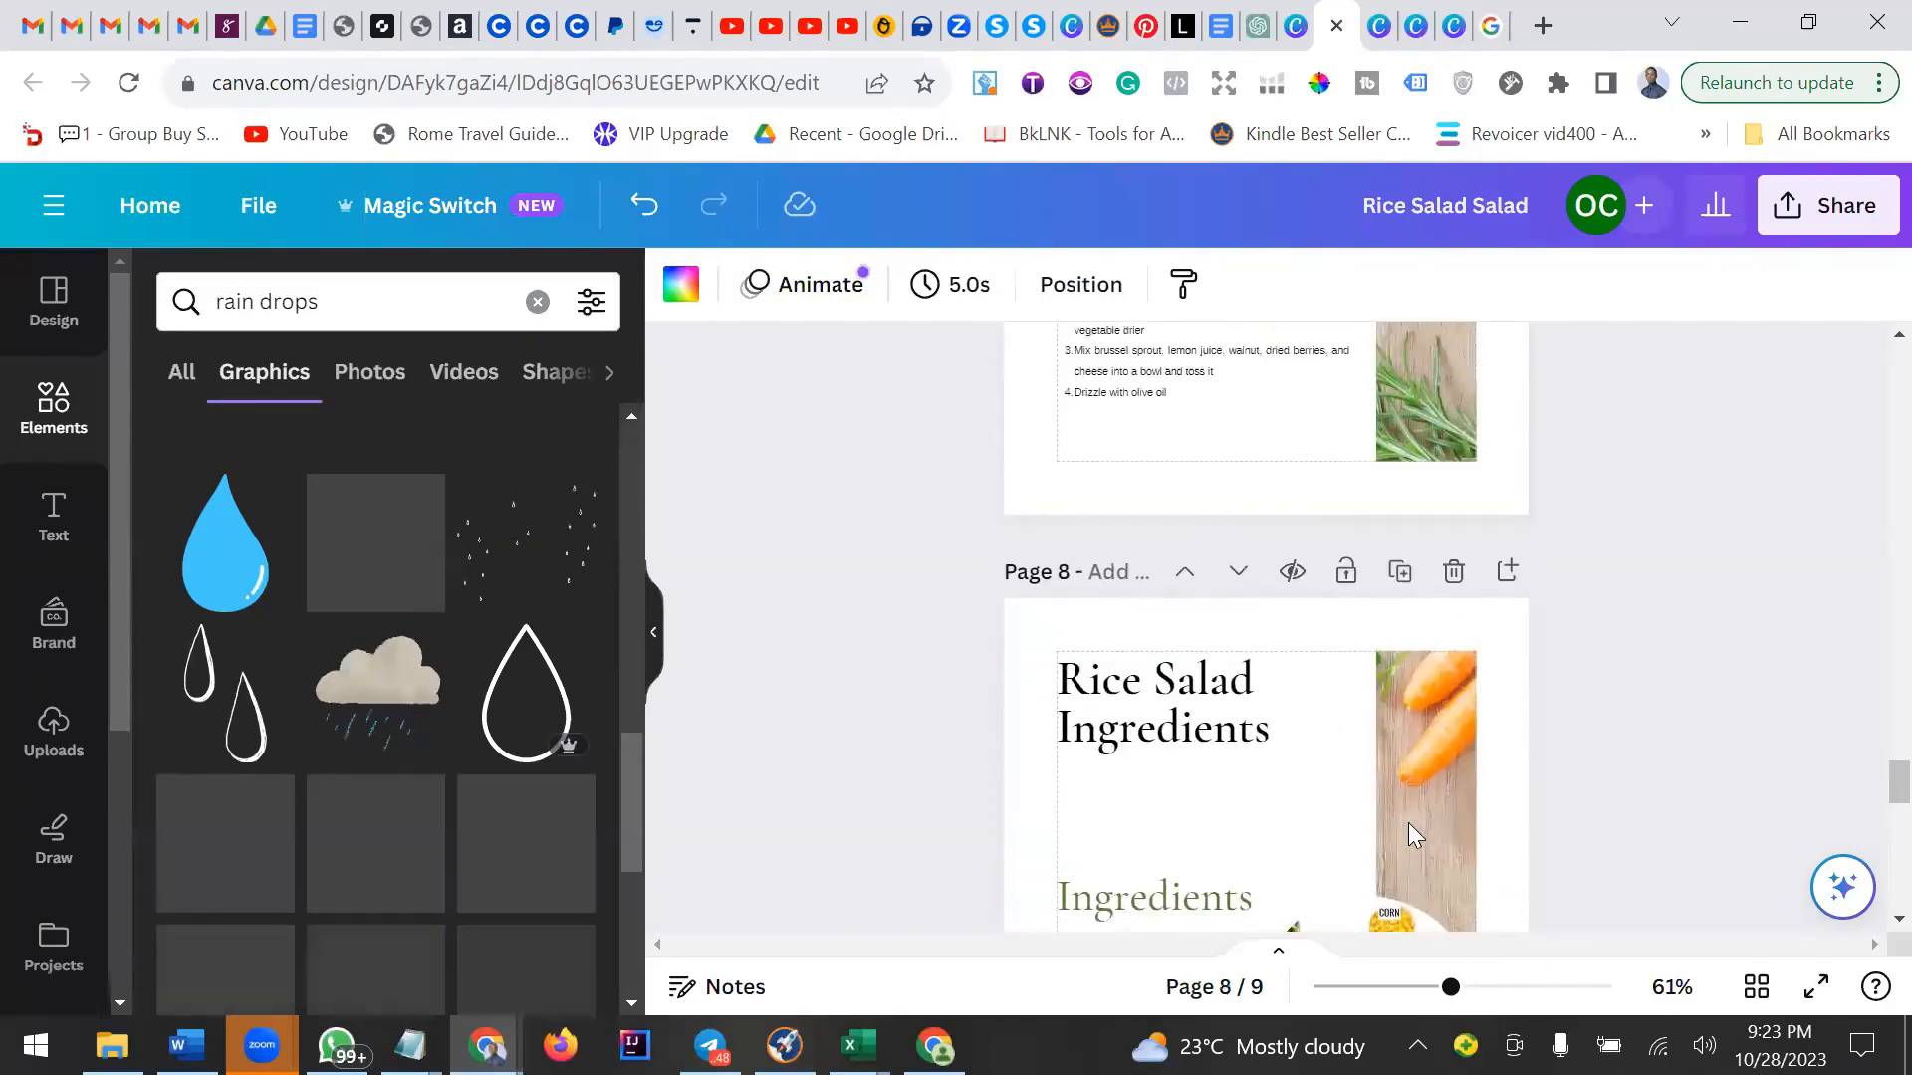
{"action": "scroll", "coordinate": [1408, 822], "scroll_direction": "up", "scroll_amount": 12}
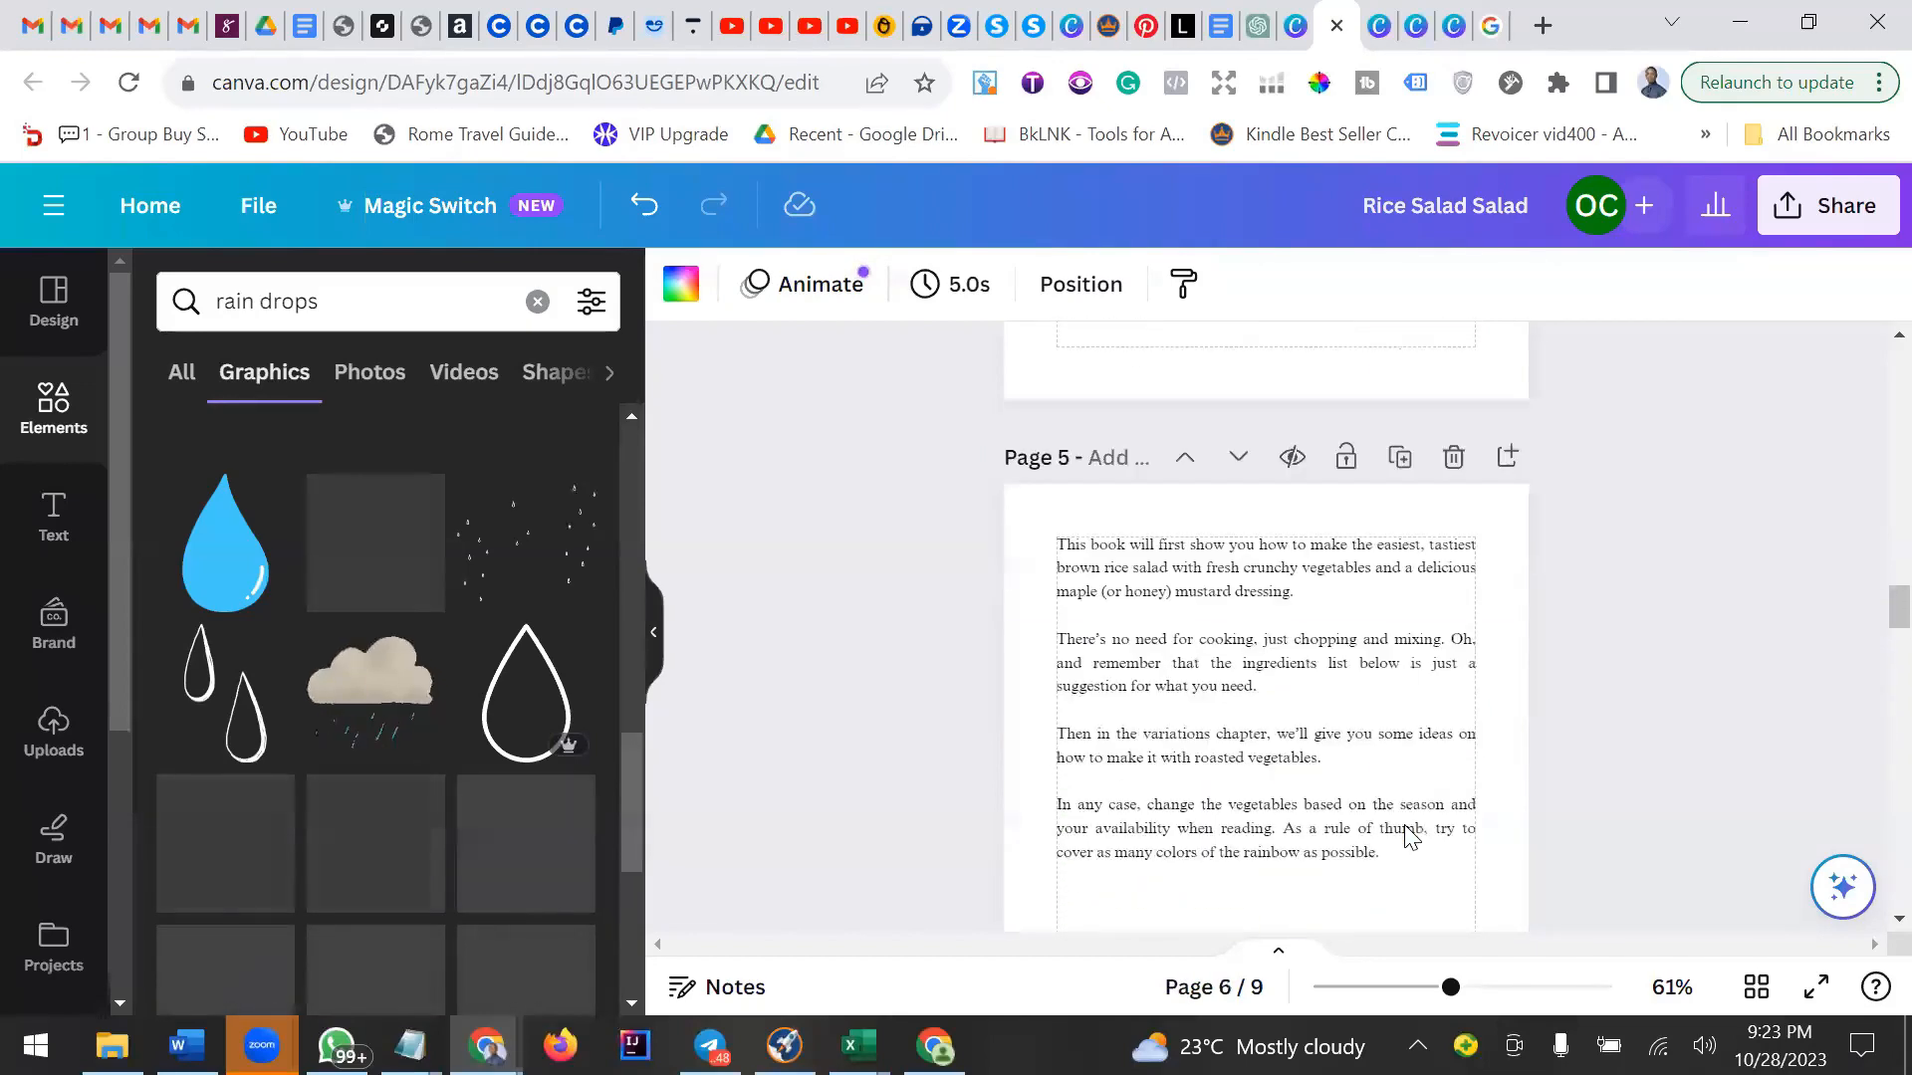
{"action": "scroll", "coordinate": [1408, 837], "scroll_direction": "up", "scroll_amount": 12}
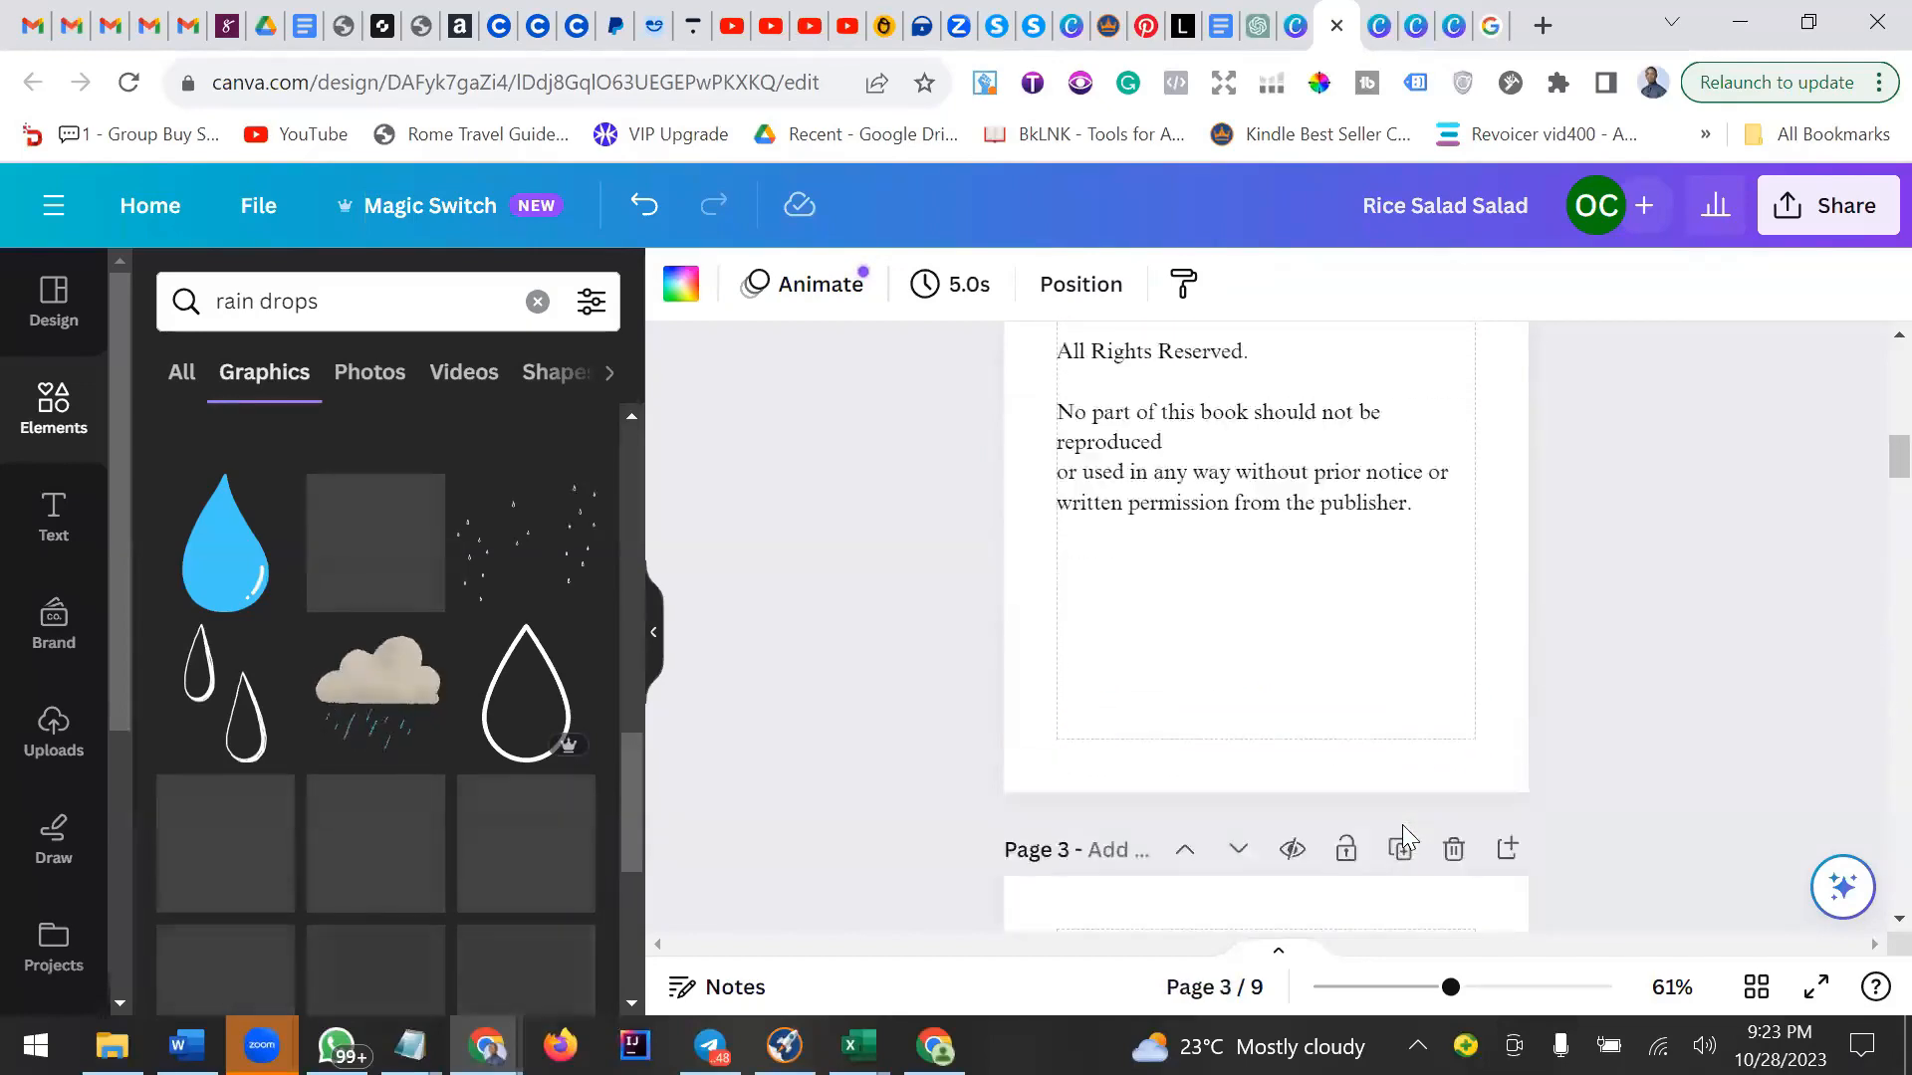
{"action": "scroll", "coordinate": [1406, 836], "scroll_direction": "up", "scroll_amount": 5}
{"action": "scroll", "coordinate": [1395, 836], "scroll_direction": "up", "scroll_amount": 5}
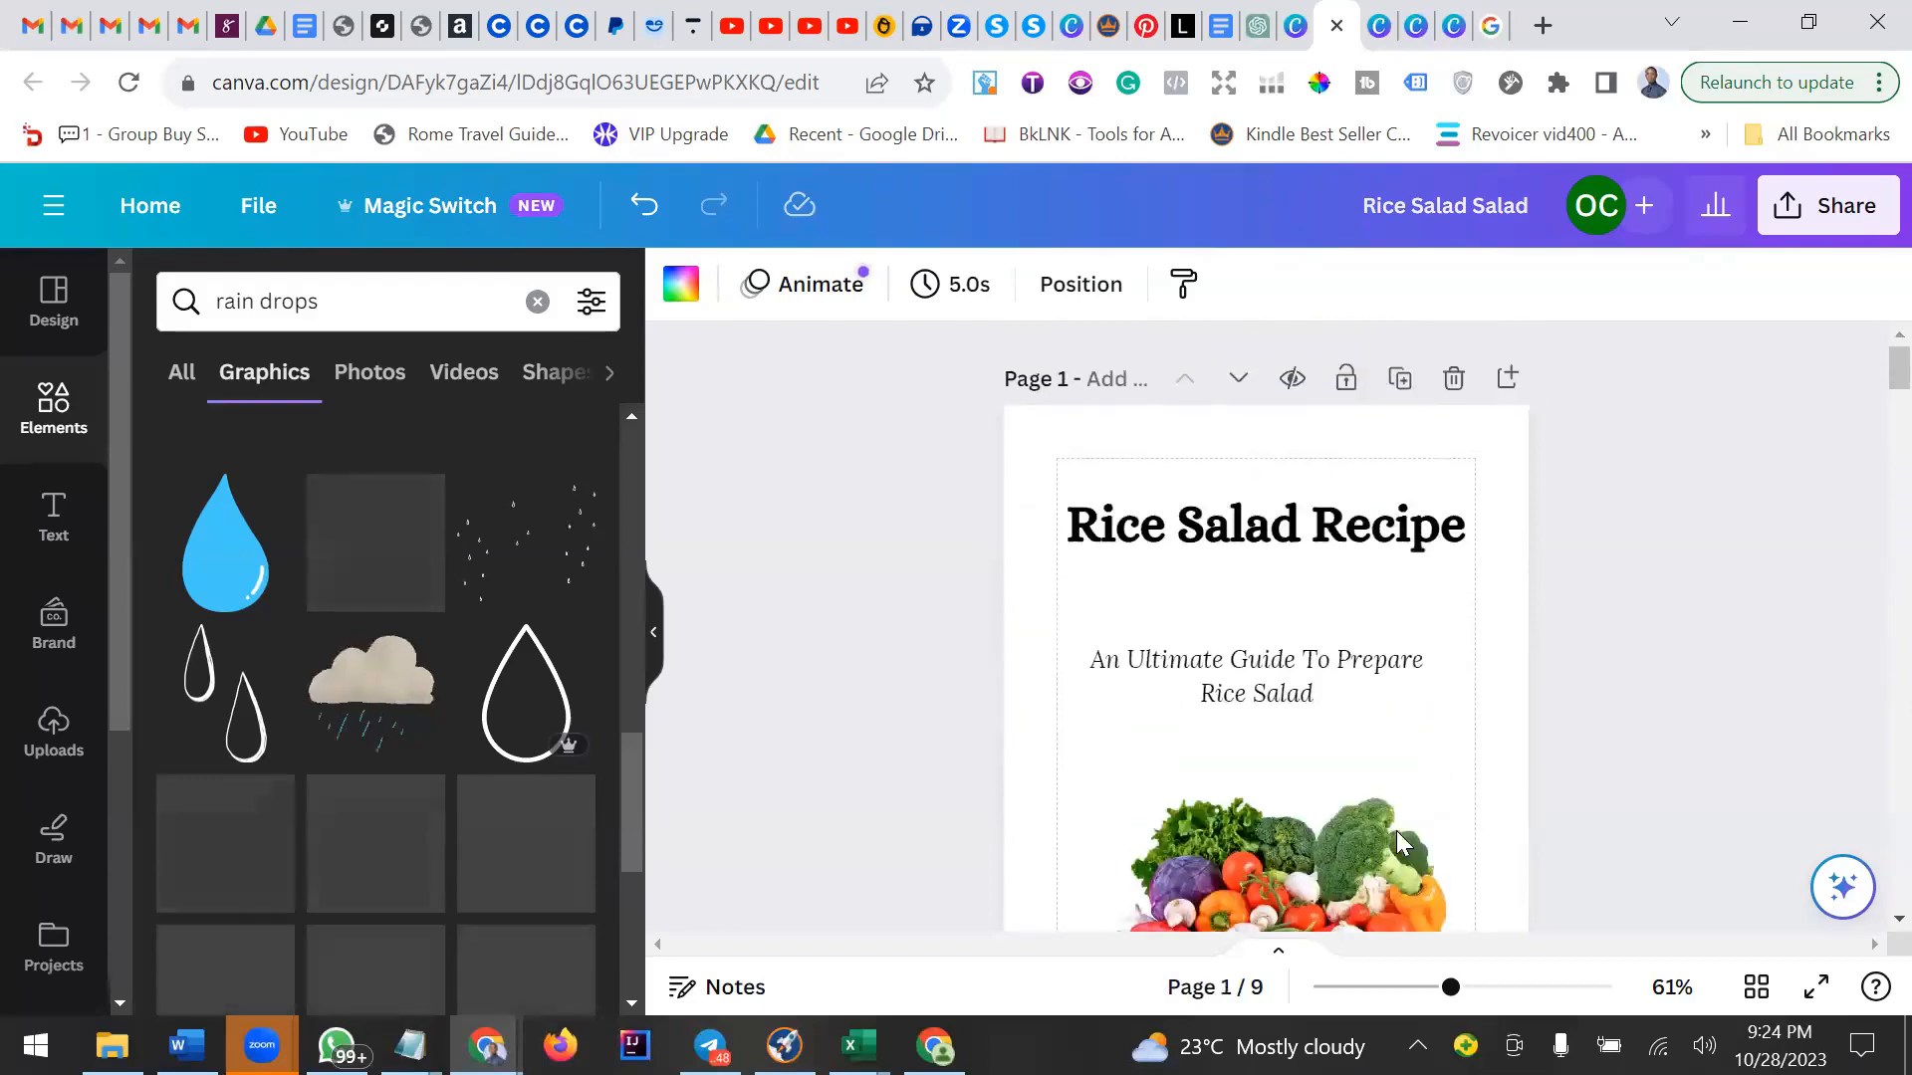
{"action": "scroll", "coordinate": [1389, 811], "scroll_direction": "down", "scroll_amount": 4}
{"action": "scroll", "coordinate": [1382, 786], "scroll_direction": "down", "scroll_amount": 8}
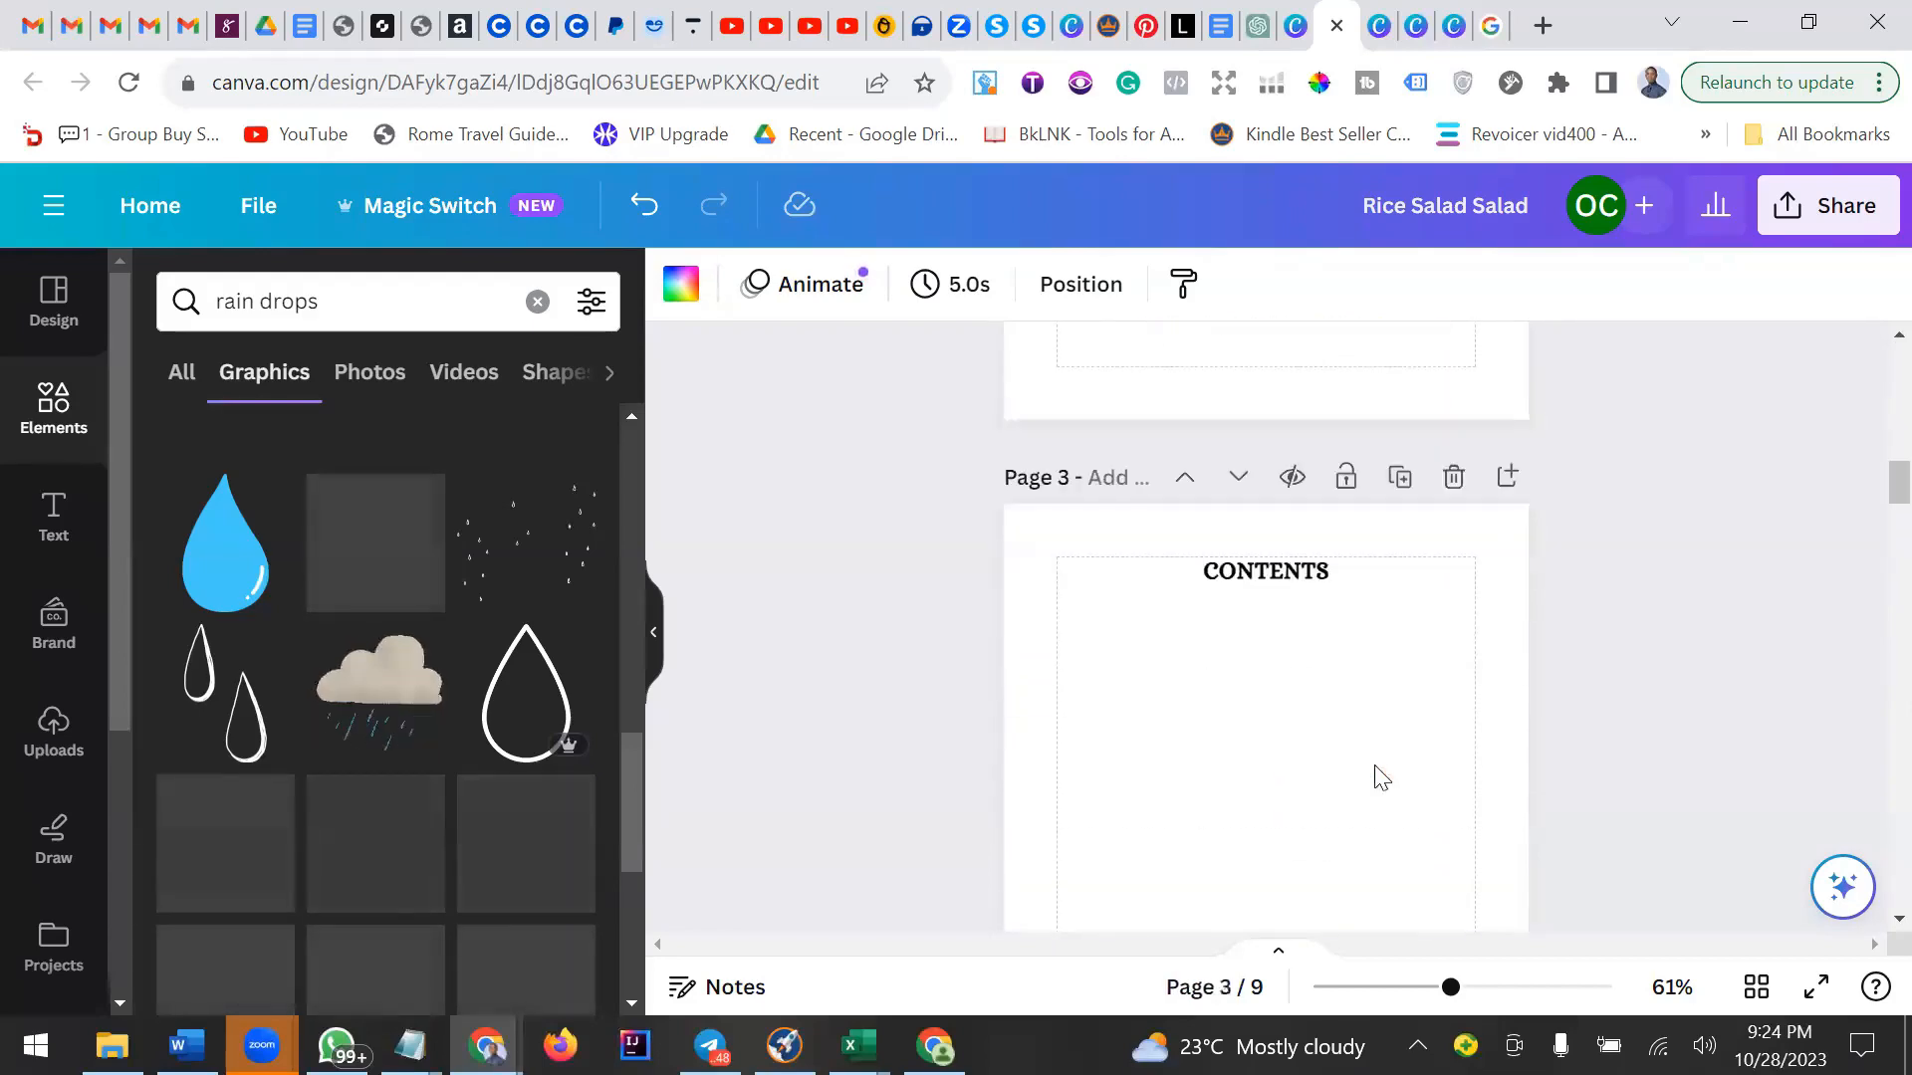
{"action": "scroll", "coordinate": [1379, 777], "scroll_direction": "down", "scroll_amount": 3}
{"action": "scroll", "coordinate": [1377, 778], "scroll_direction": "down", "scroll_amount": 10}
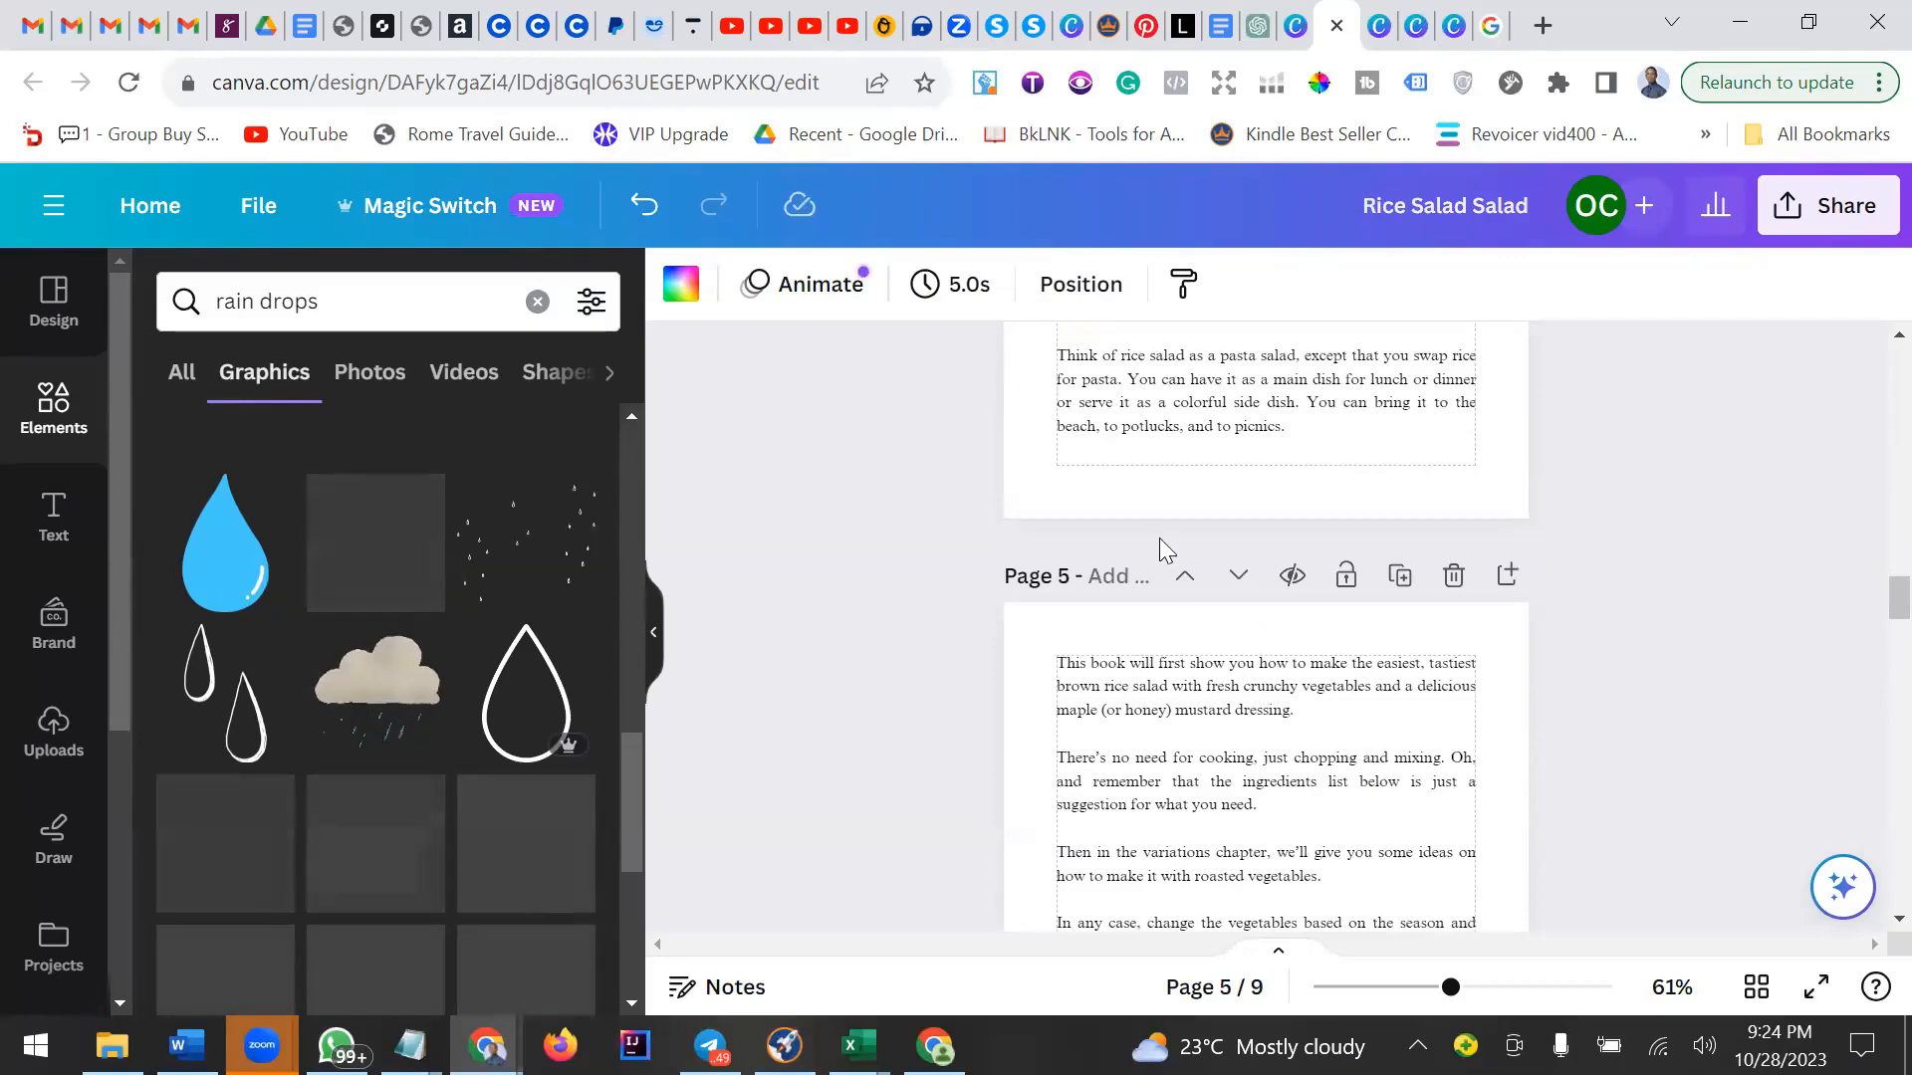
{"action": "scroll", "coordinate": [1239, 598], "scroll_direction": "up", "scroll_amount": 3}
{"action": "scroll", "coordinate": [1245, 597], "scroll_direction": "up", "scroll_amount": 5}
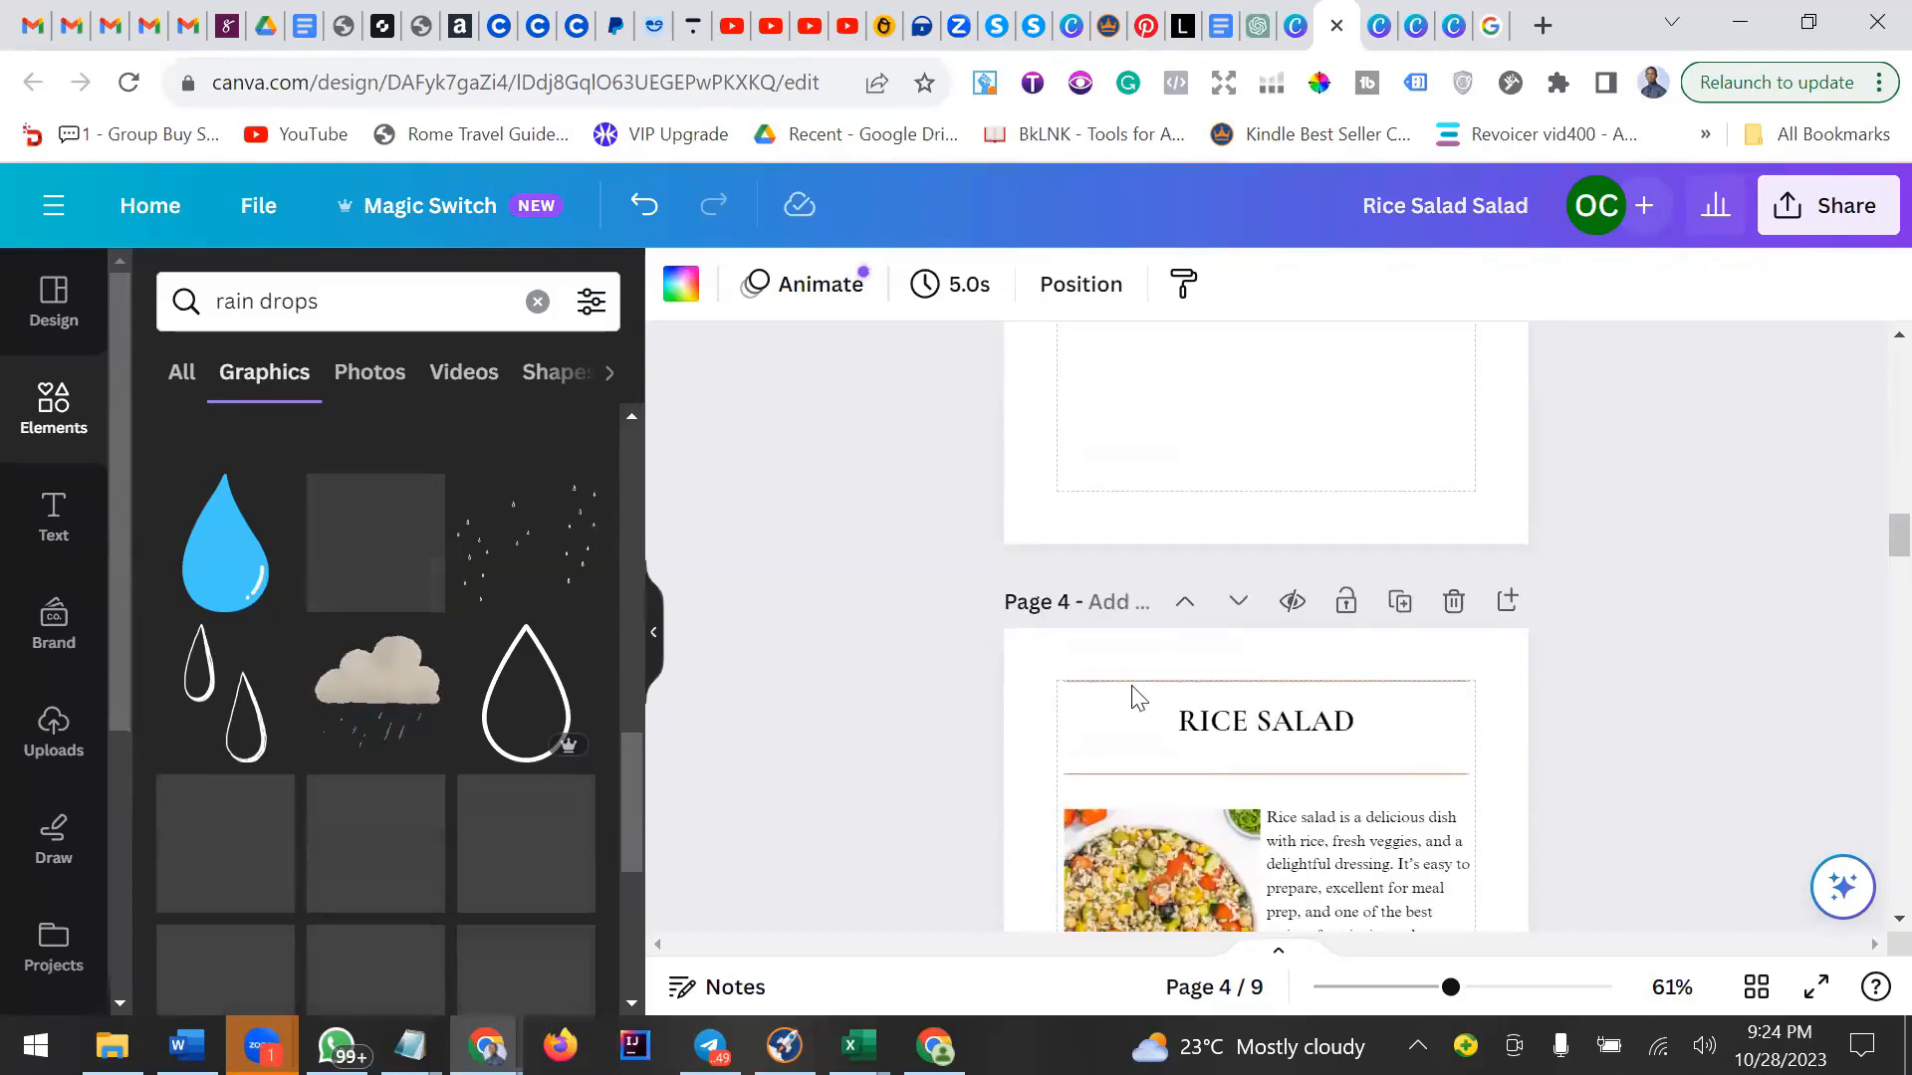
{"action": "scroll", "coordinate": [1204, 647], "scroll_direction": "down", "scroll_amount": 5}
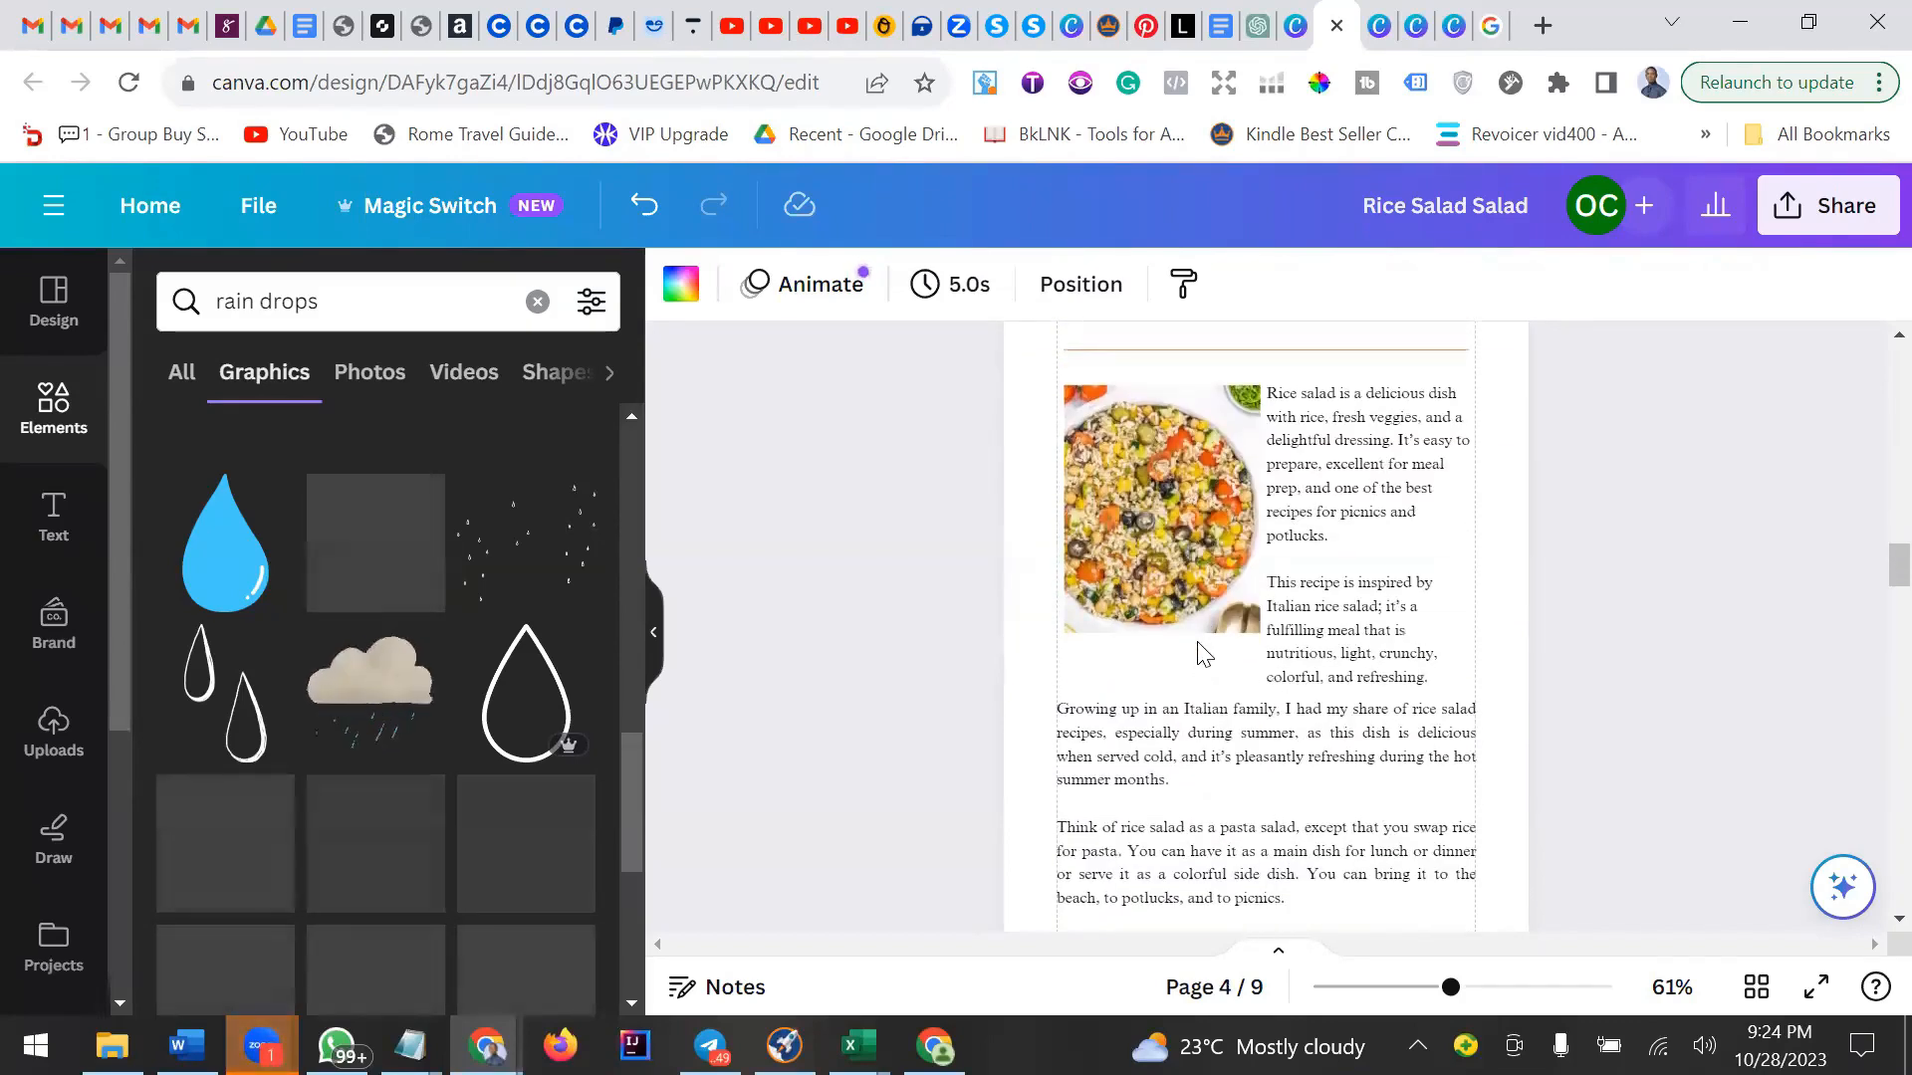
{"action": "scroll", "coordinate": [1204, 642], "scroll_direction": "up", "scroll_amount": 5}
Copy the RICE SALAD heading from page 4.
{"action": "left_click", "coordinate": [1271, 724]}
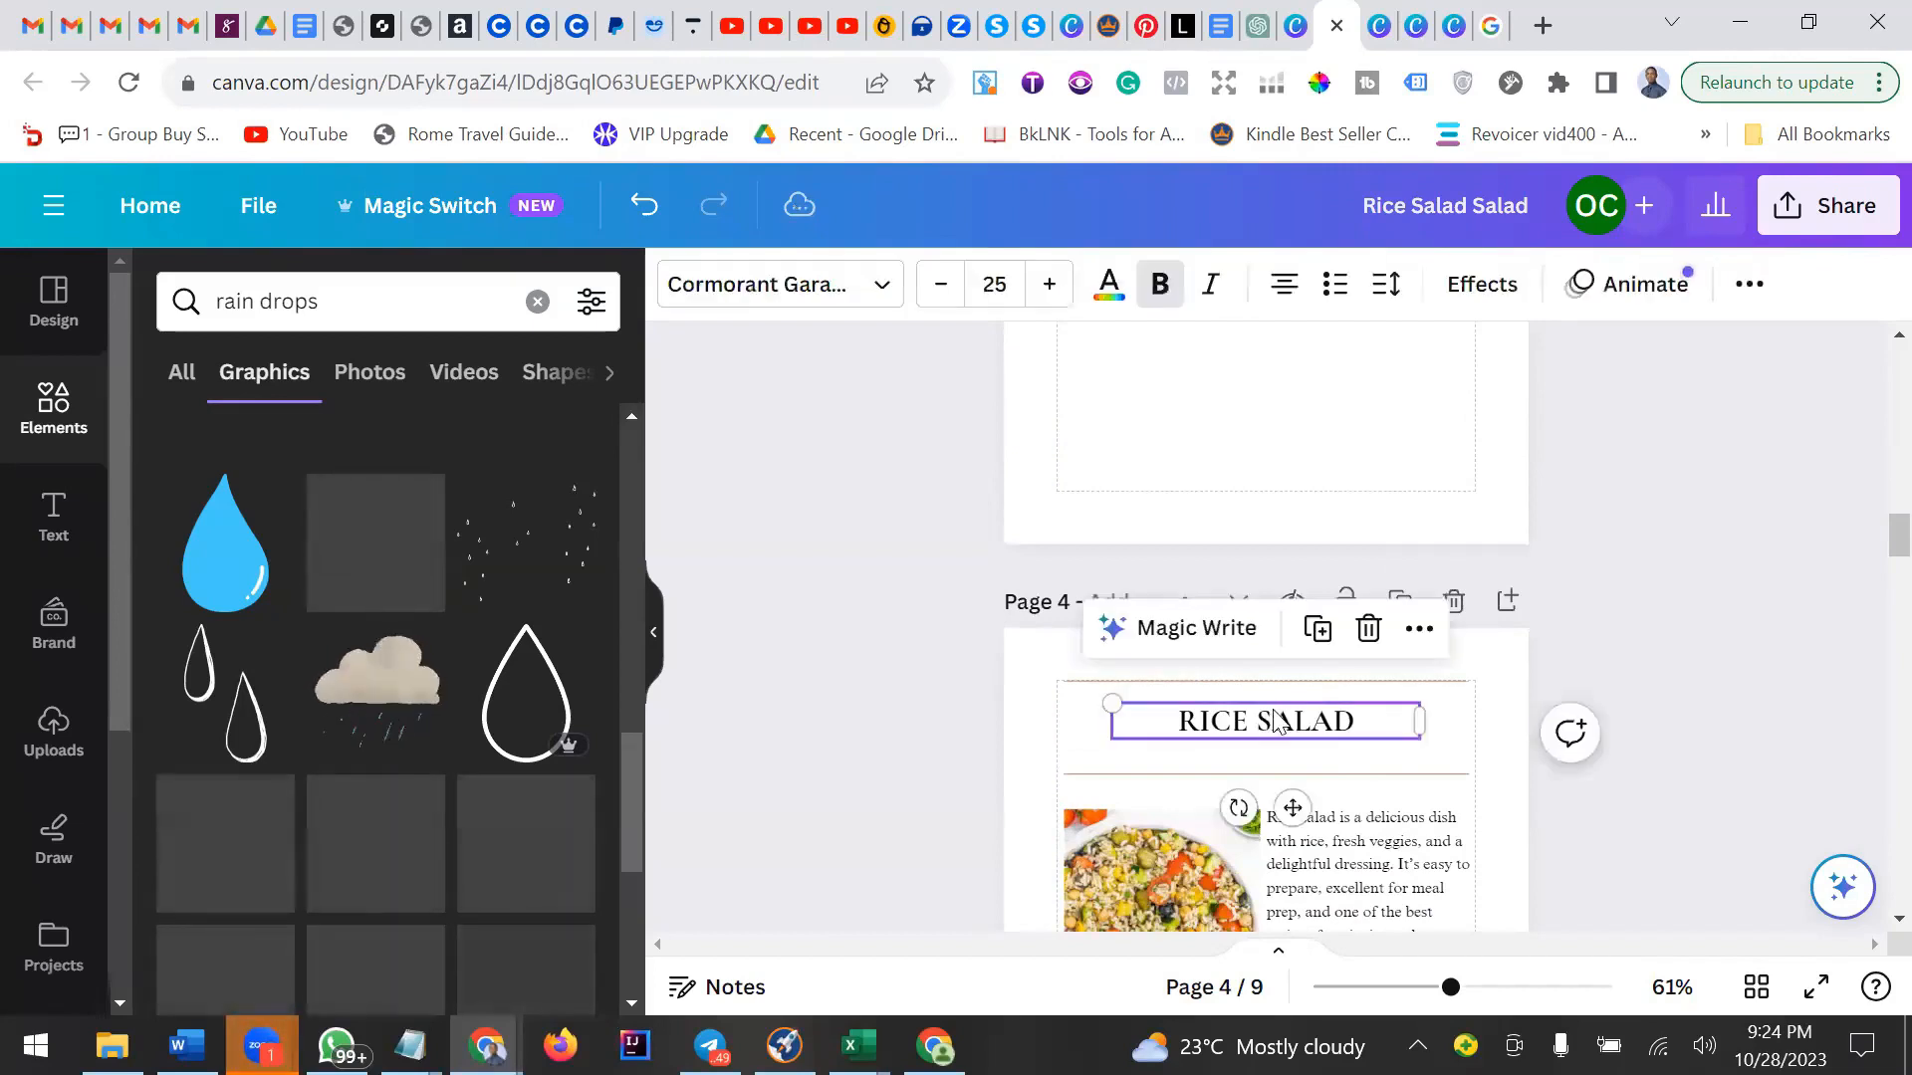
{"action": "left_click", "coordinate": [1418, 629]}
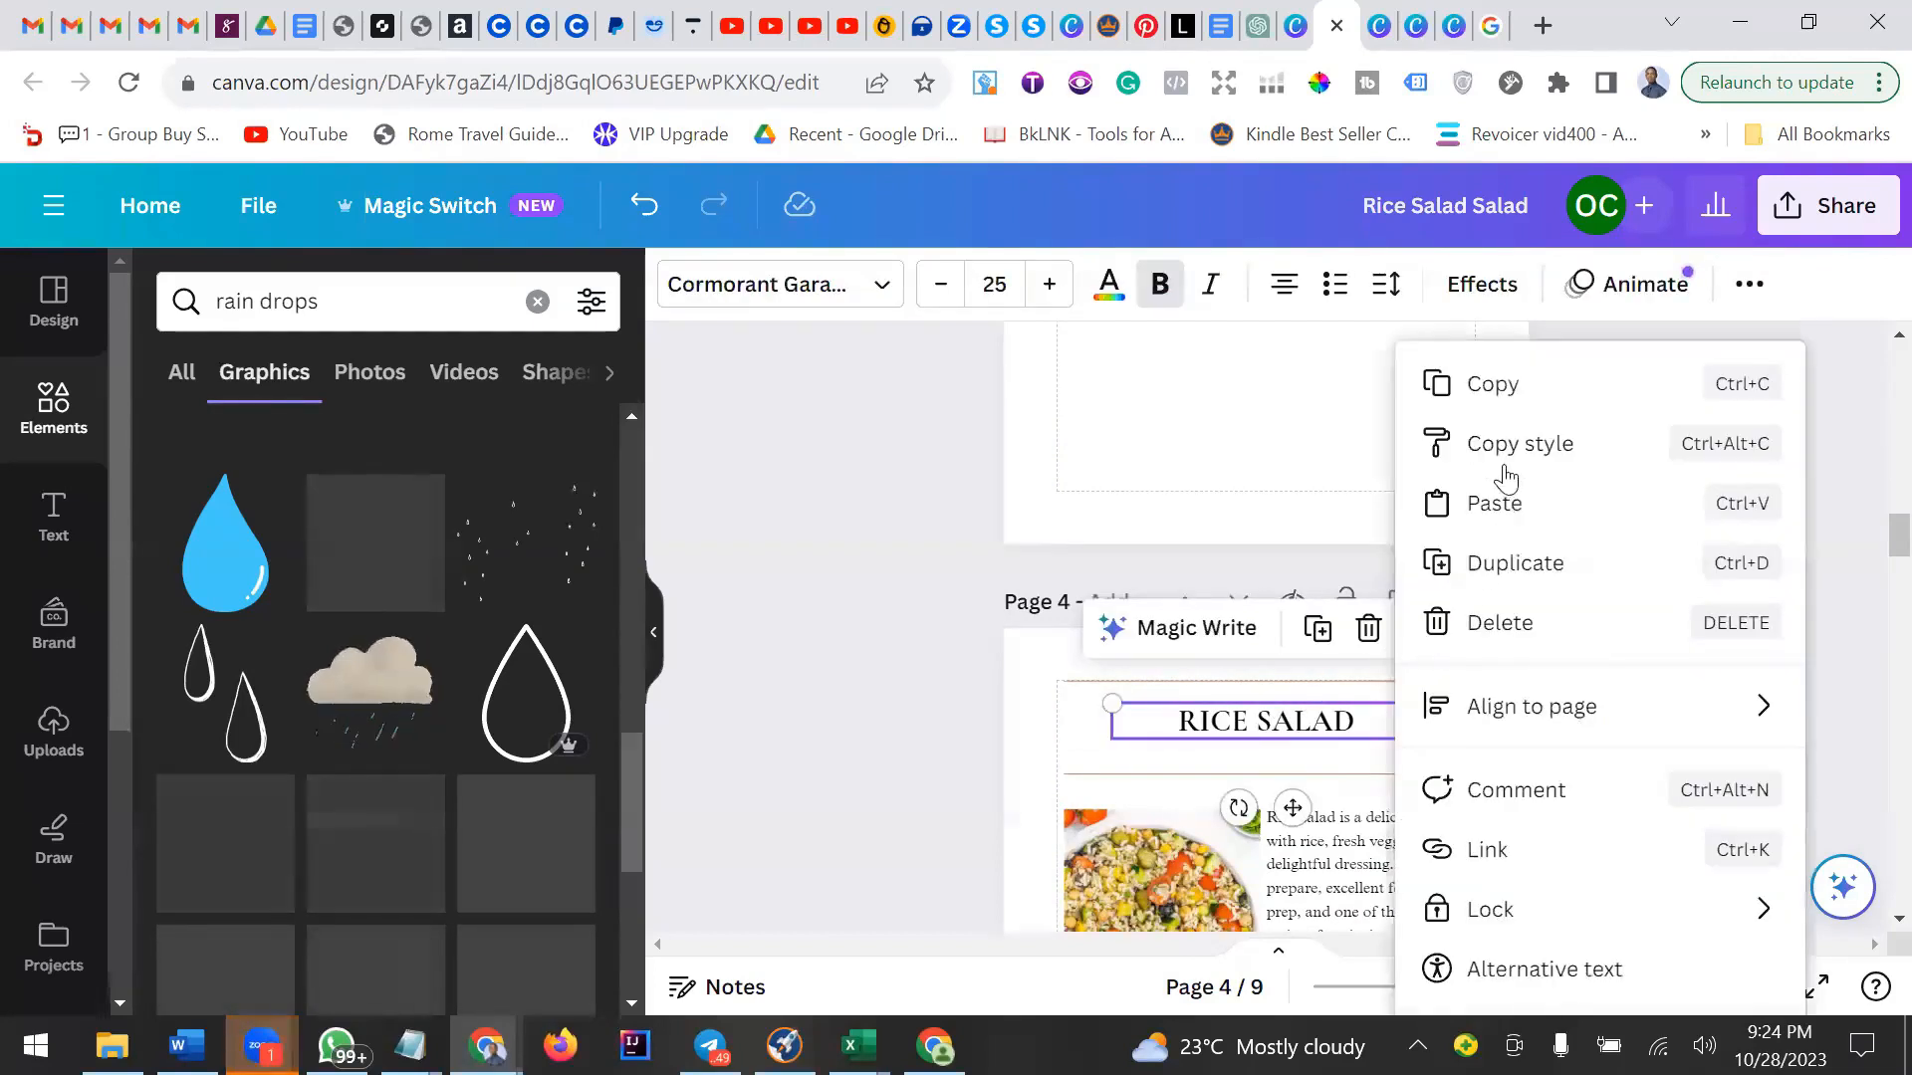
{"action": "left_click", "coordinate": [1503, 417]}
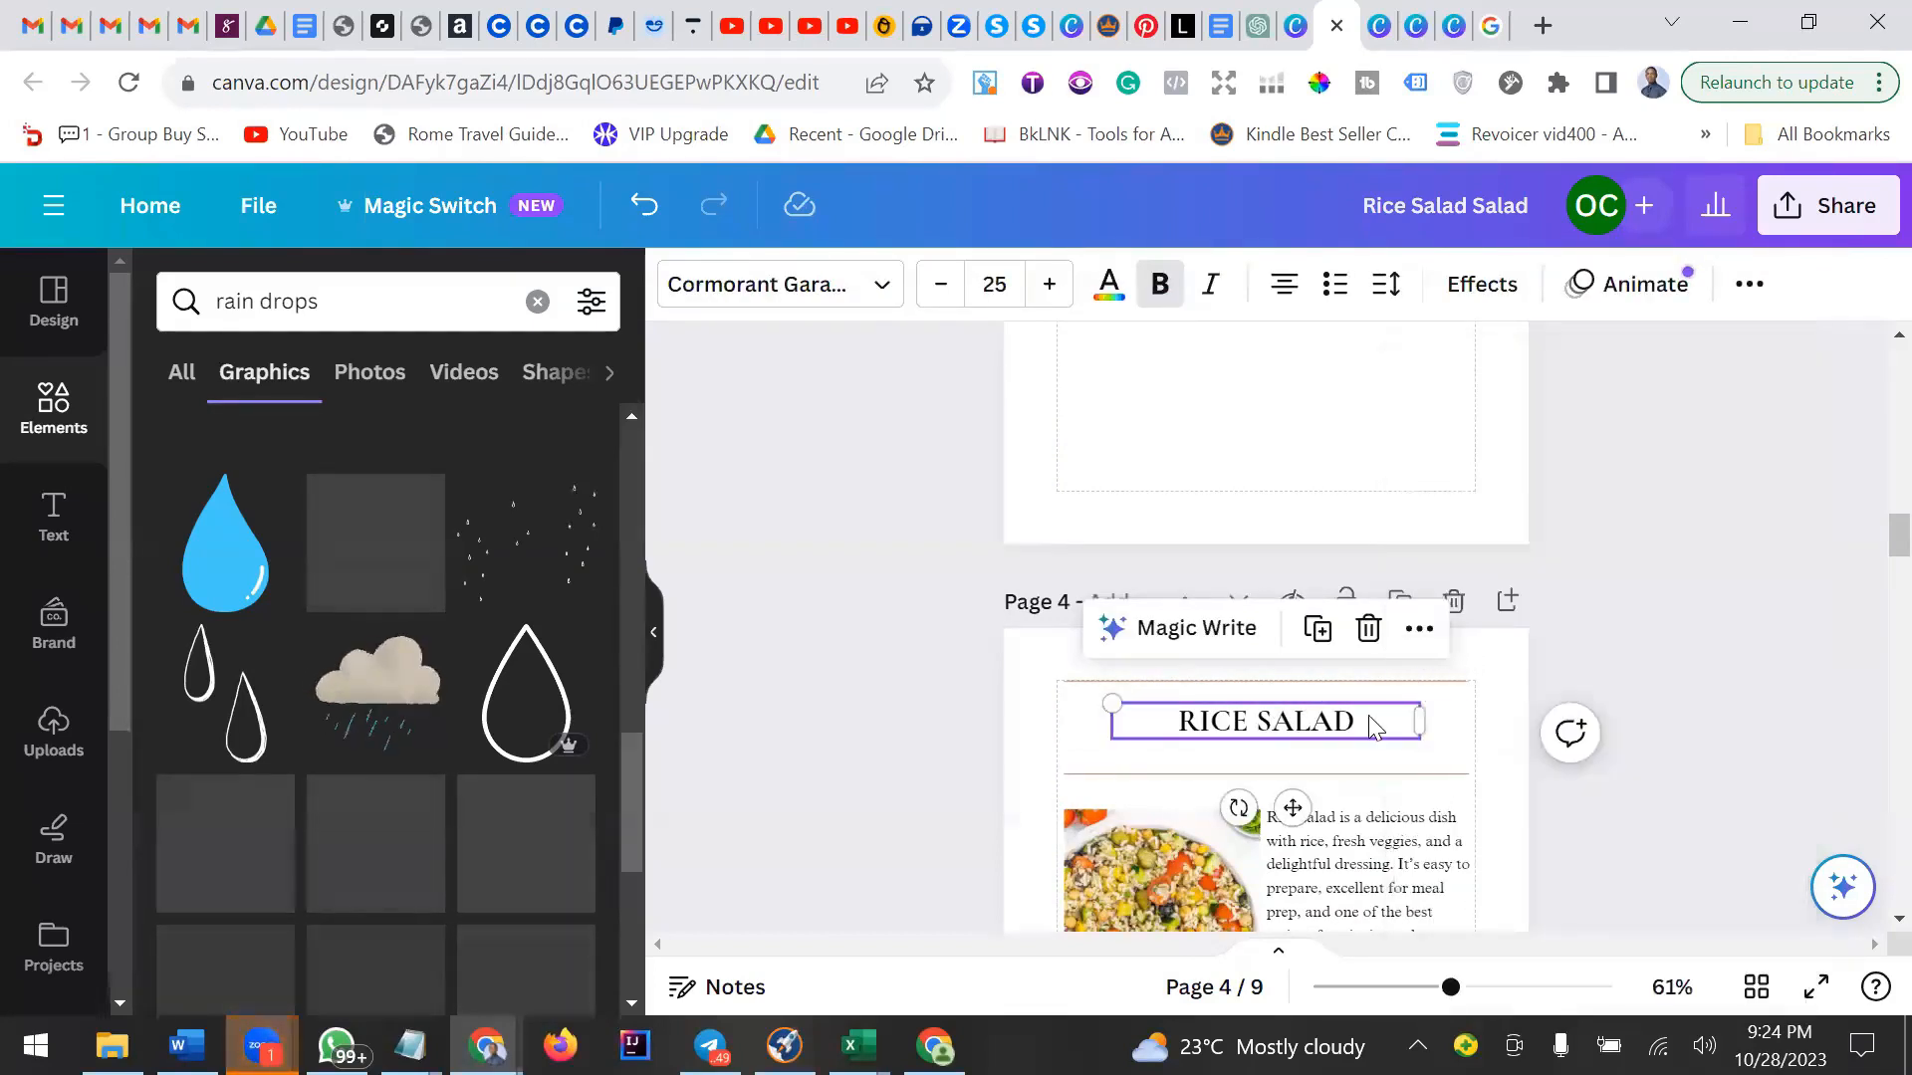
{"action": "left_click", "coordinate": [1645, 555]}
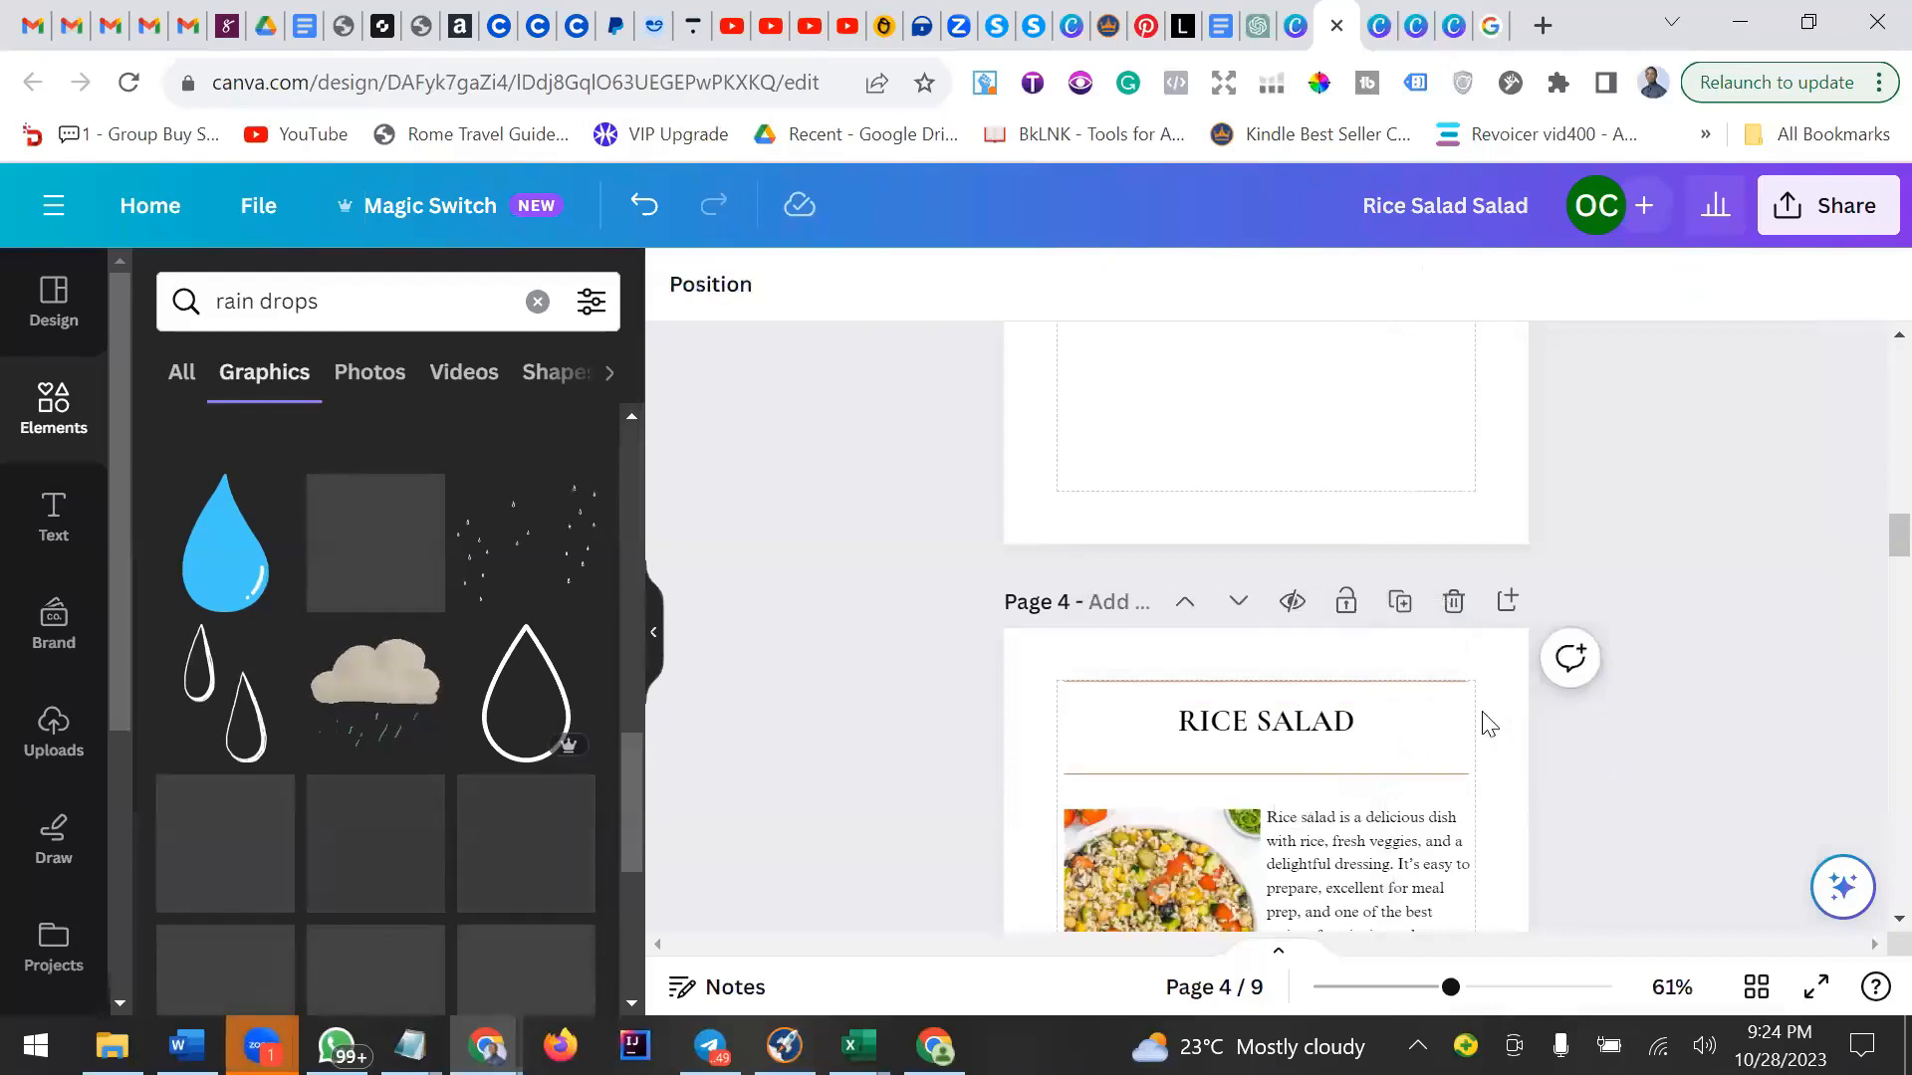
{"action": "left_click", "coordinate": [1389, 725]}
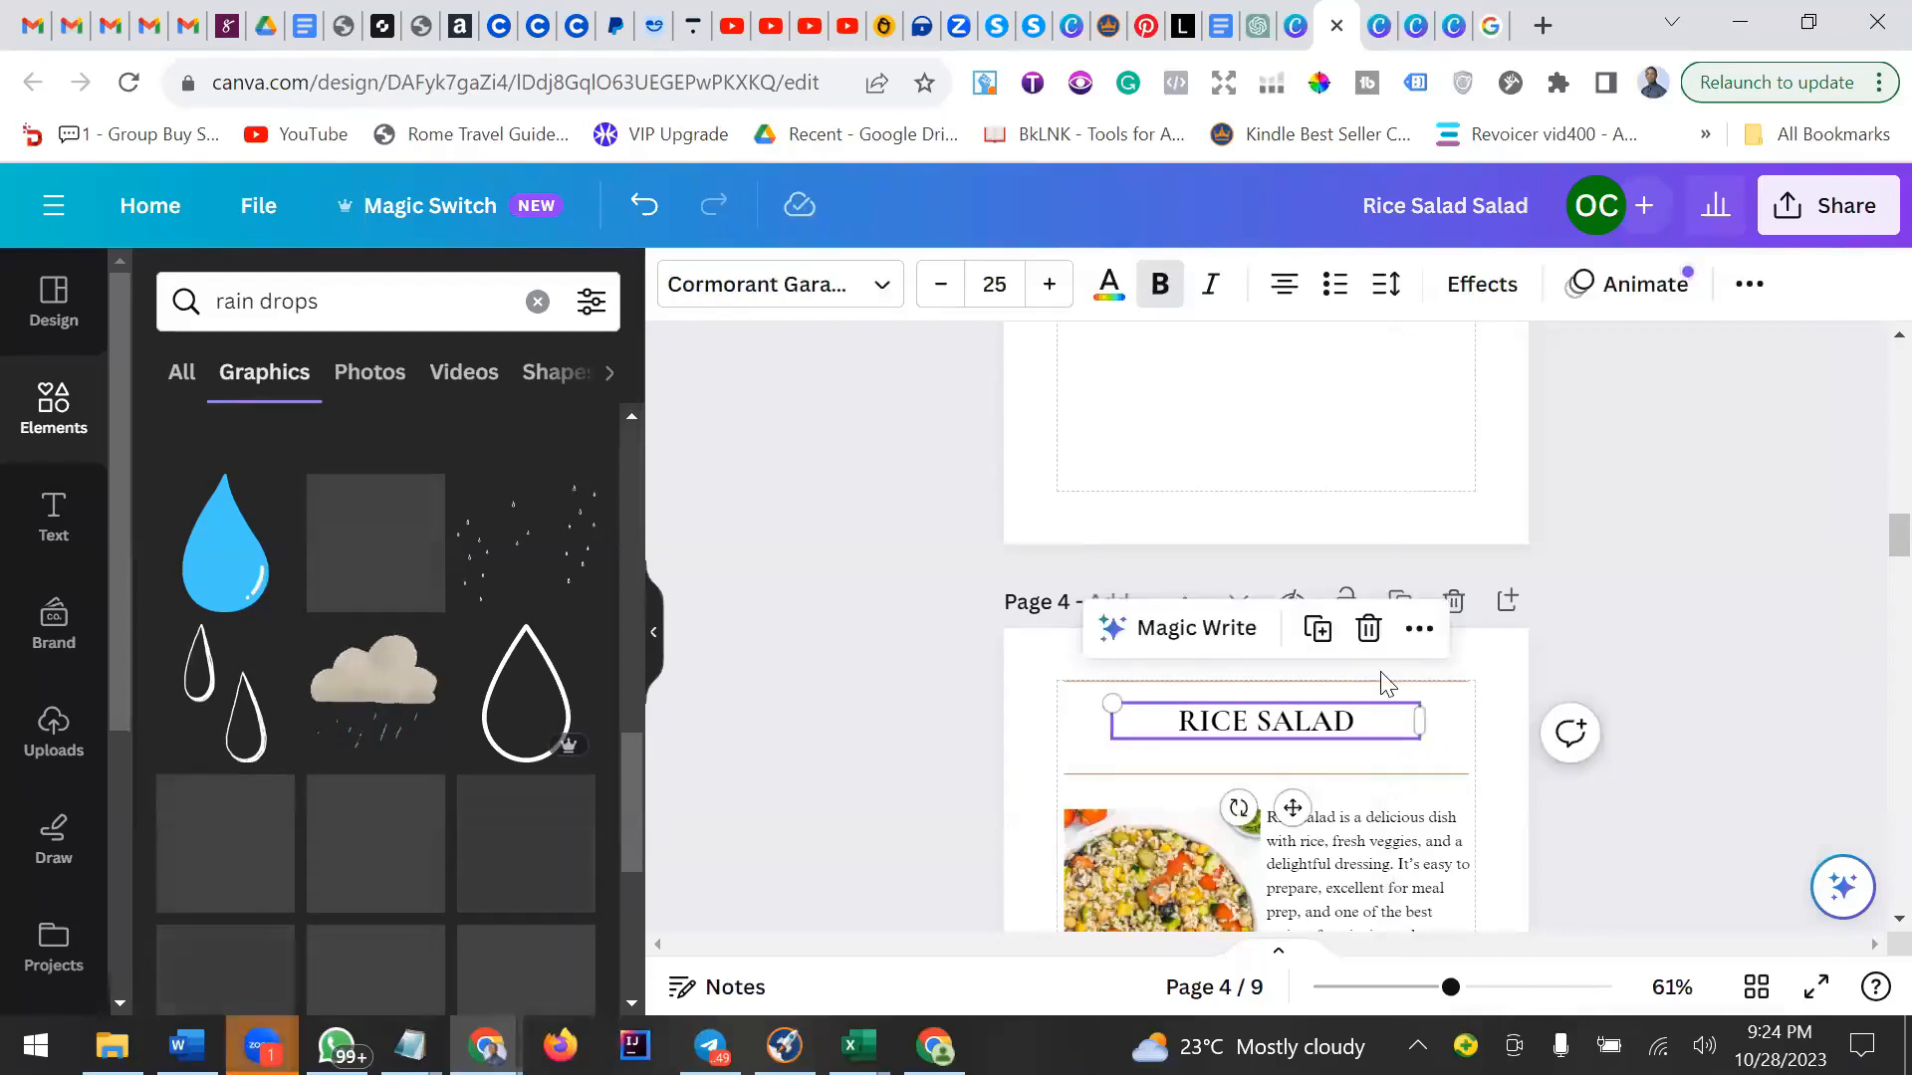
{"action": "left_click", "coordinate": [1733, 573]}
{"action": "left_click", "coordinate": [1390, 736]}
{"action": "left_click", "coordinate": [1653, 540]}
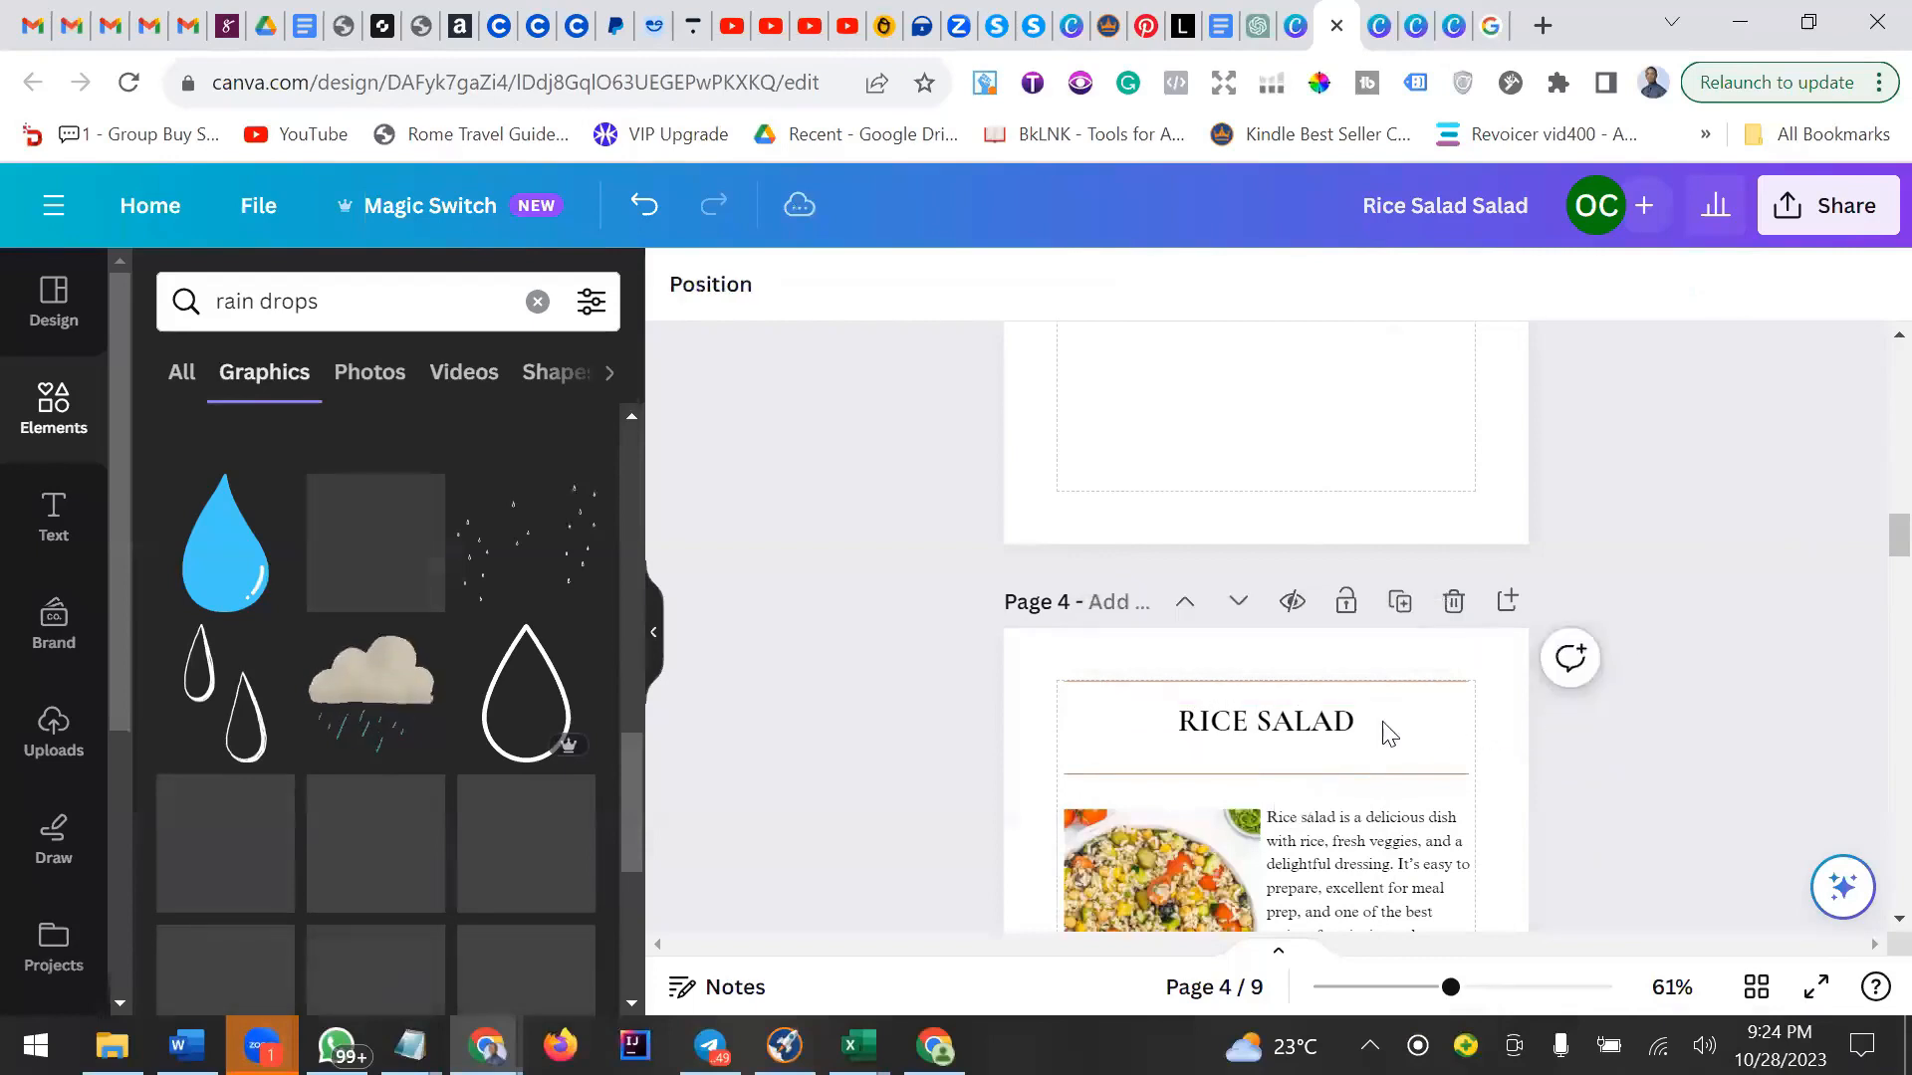
{"action": "left_click", "coordinate": [1366, 737]}
{"action": "left_click", "coordinate": [1683, 523]}
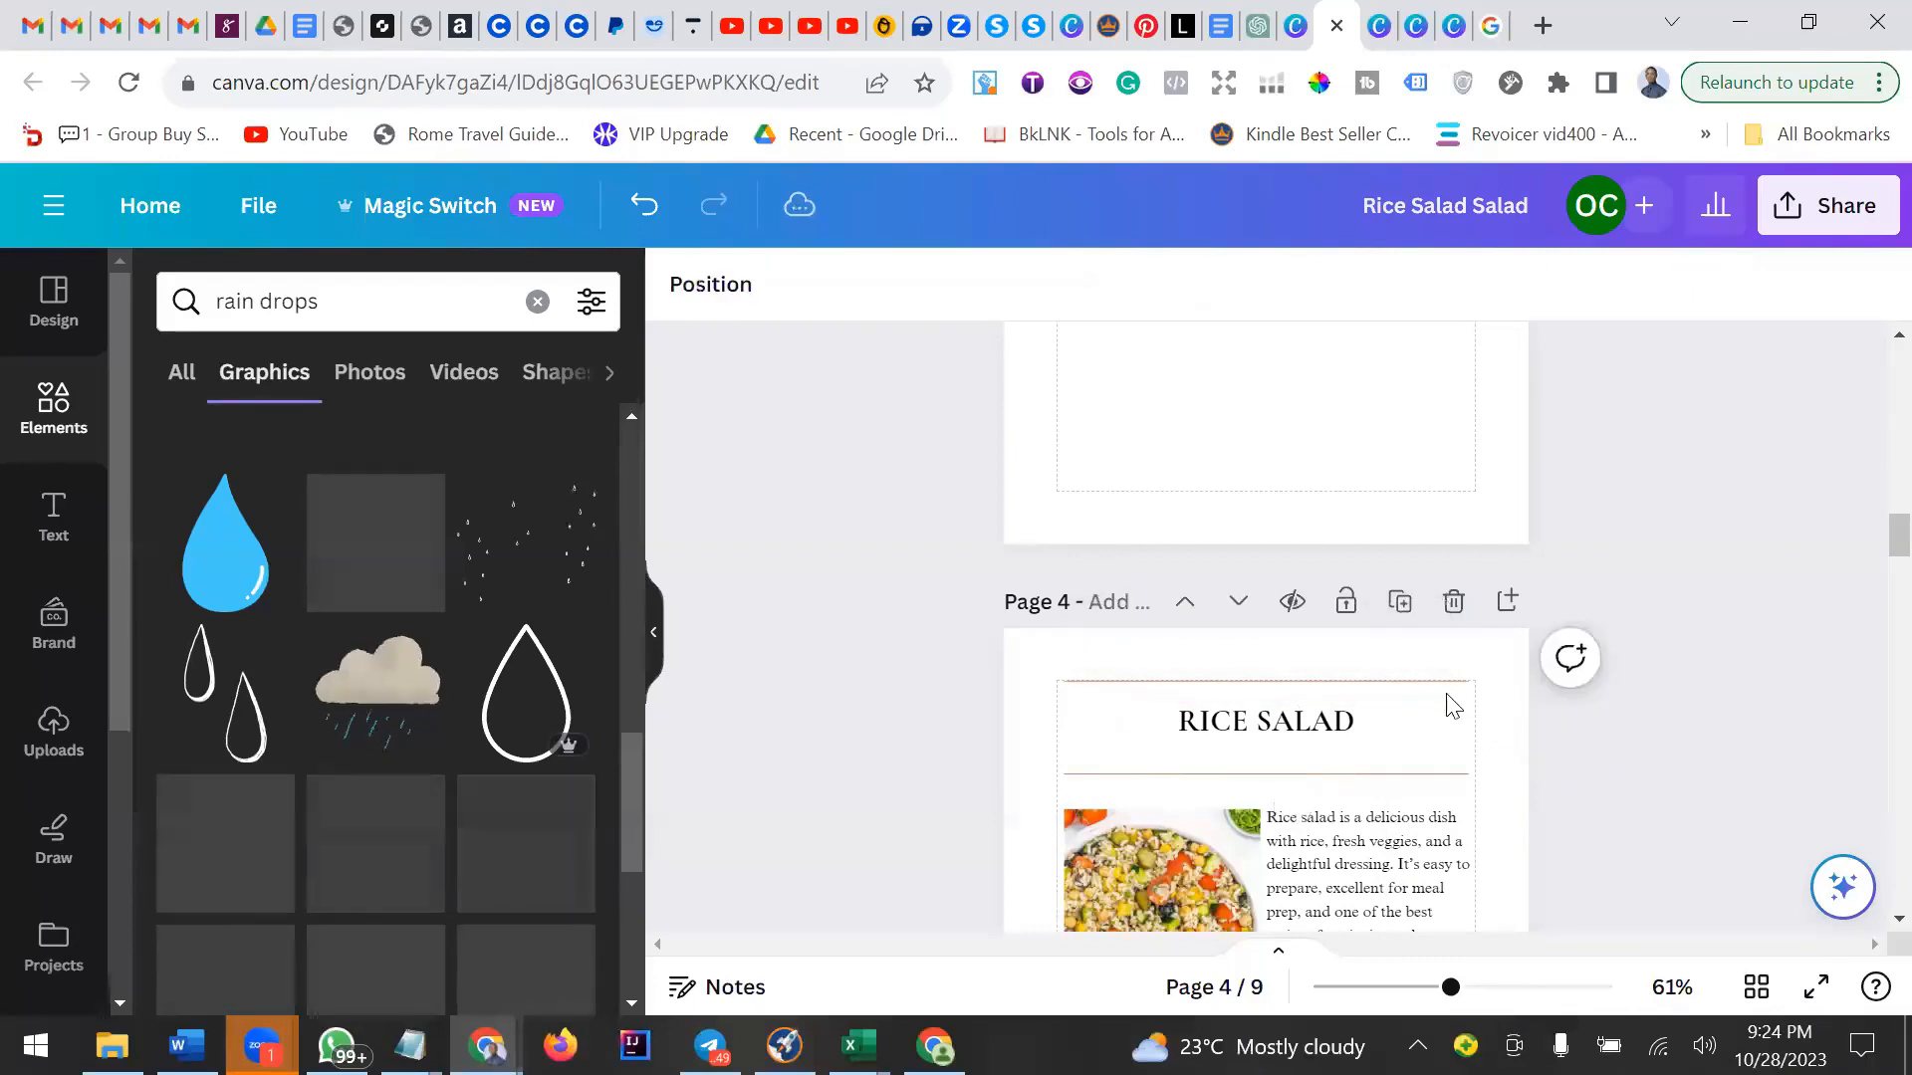
{"action": "left_click", "coordinate": [1385, 723]}
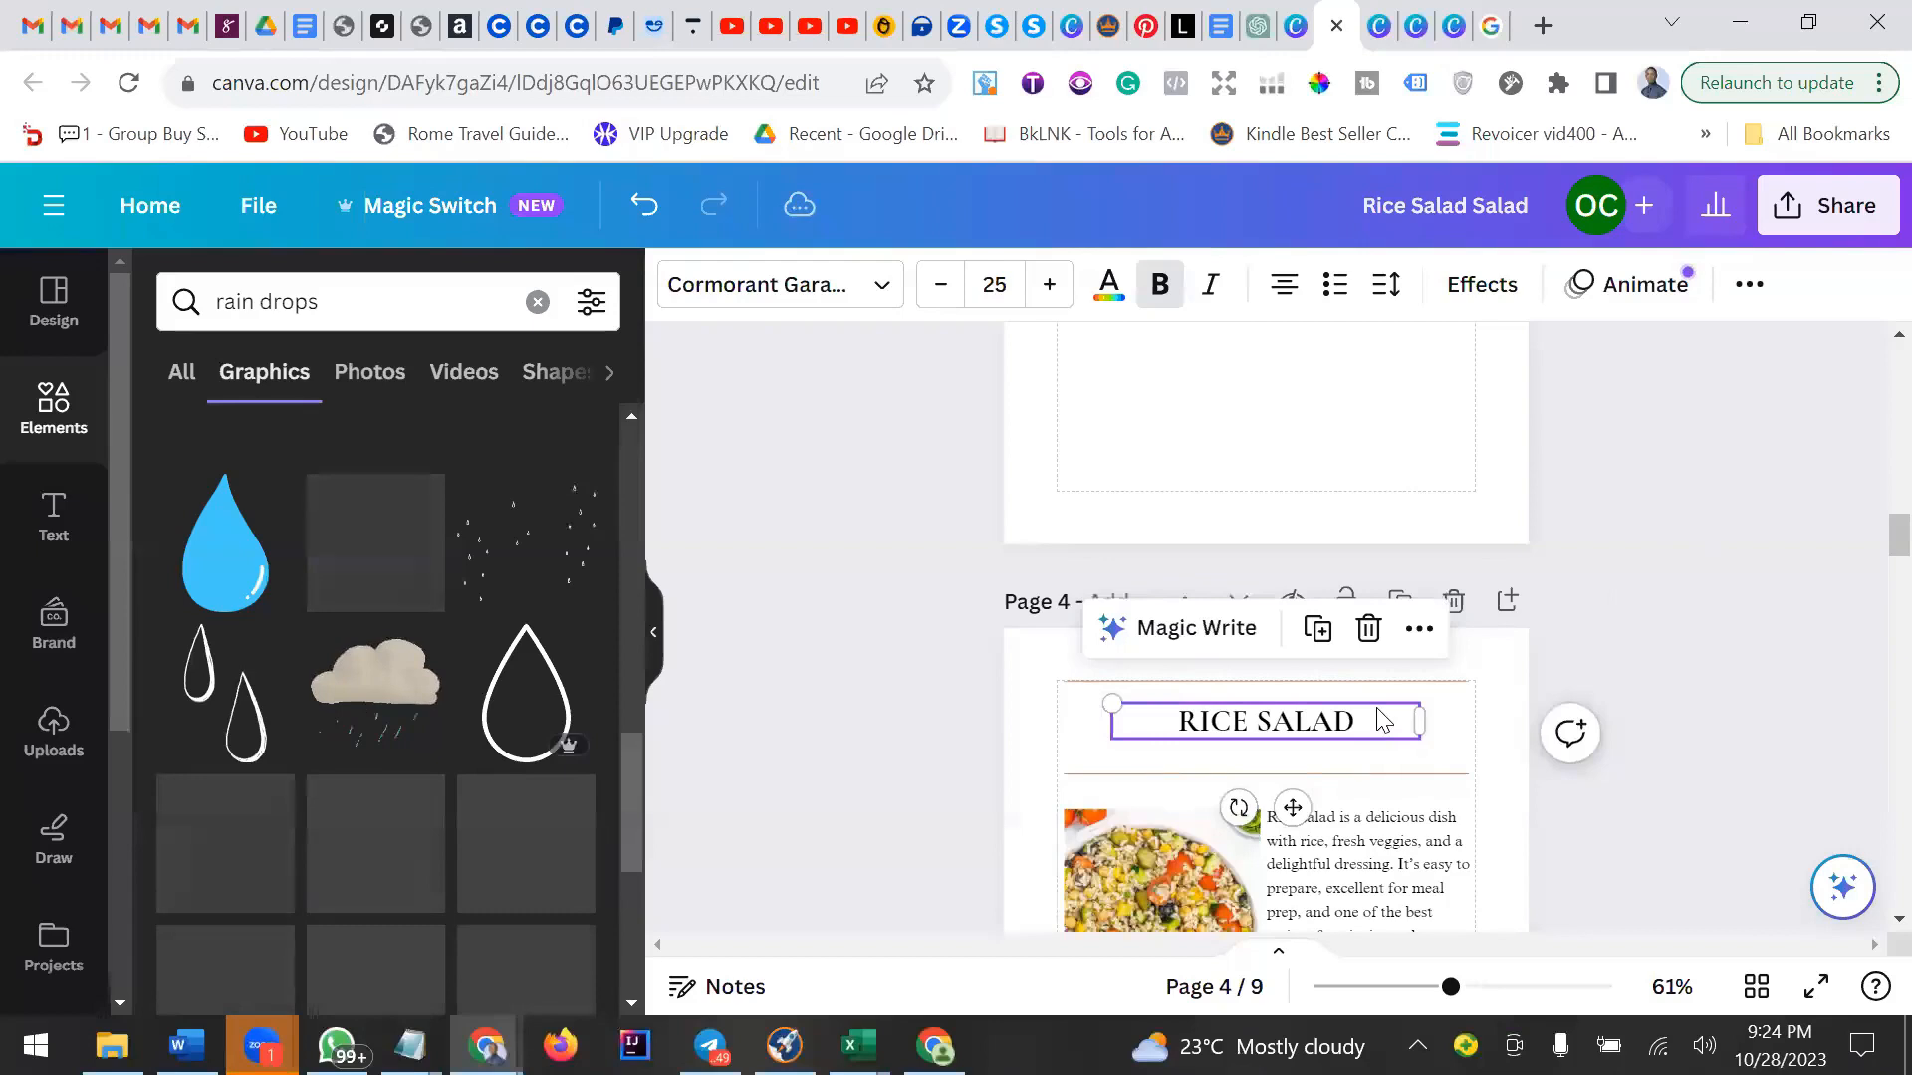
{"action": "left_click", "coordinate": [1419, 632]}
Paste the copied heading onto the CONTENTS page 3.
{"action": "scroll", "coordinate": [1254, 509], "scroll_direction": "up", "scroll_amount": 4}
{"action": "right_click", "coordinate": [1081, 515]}
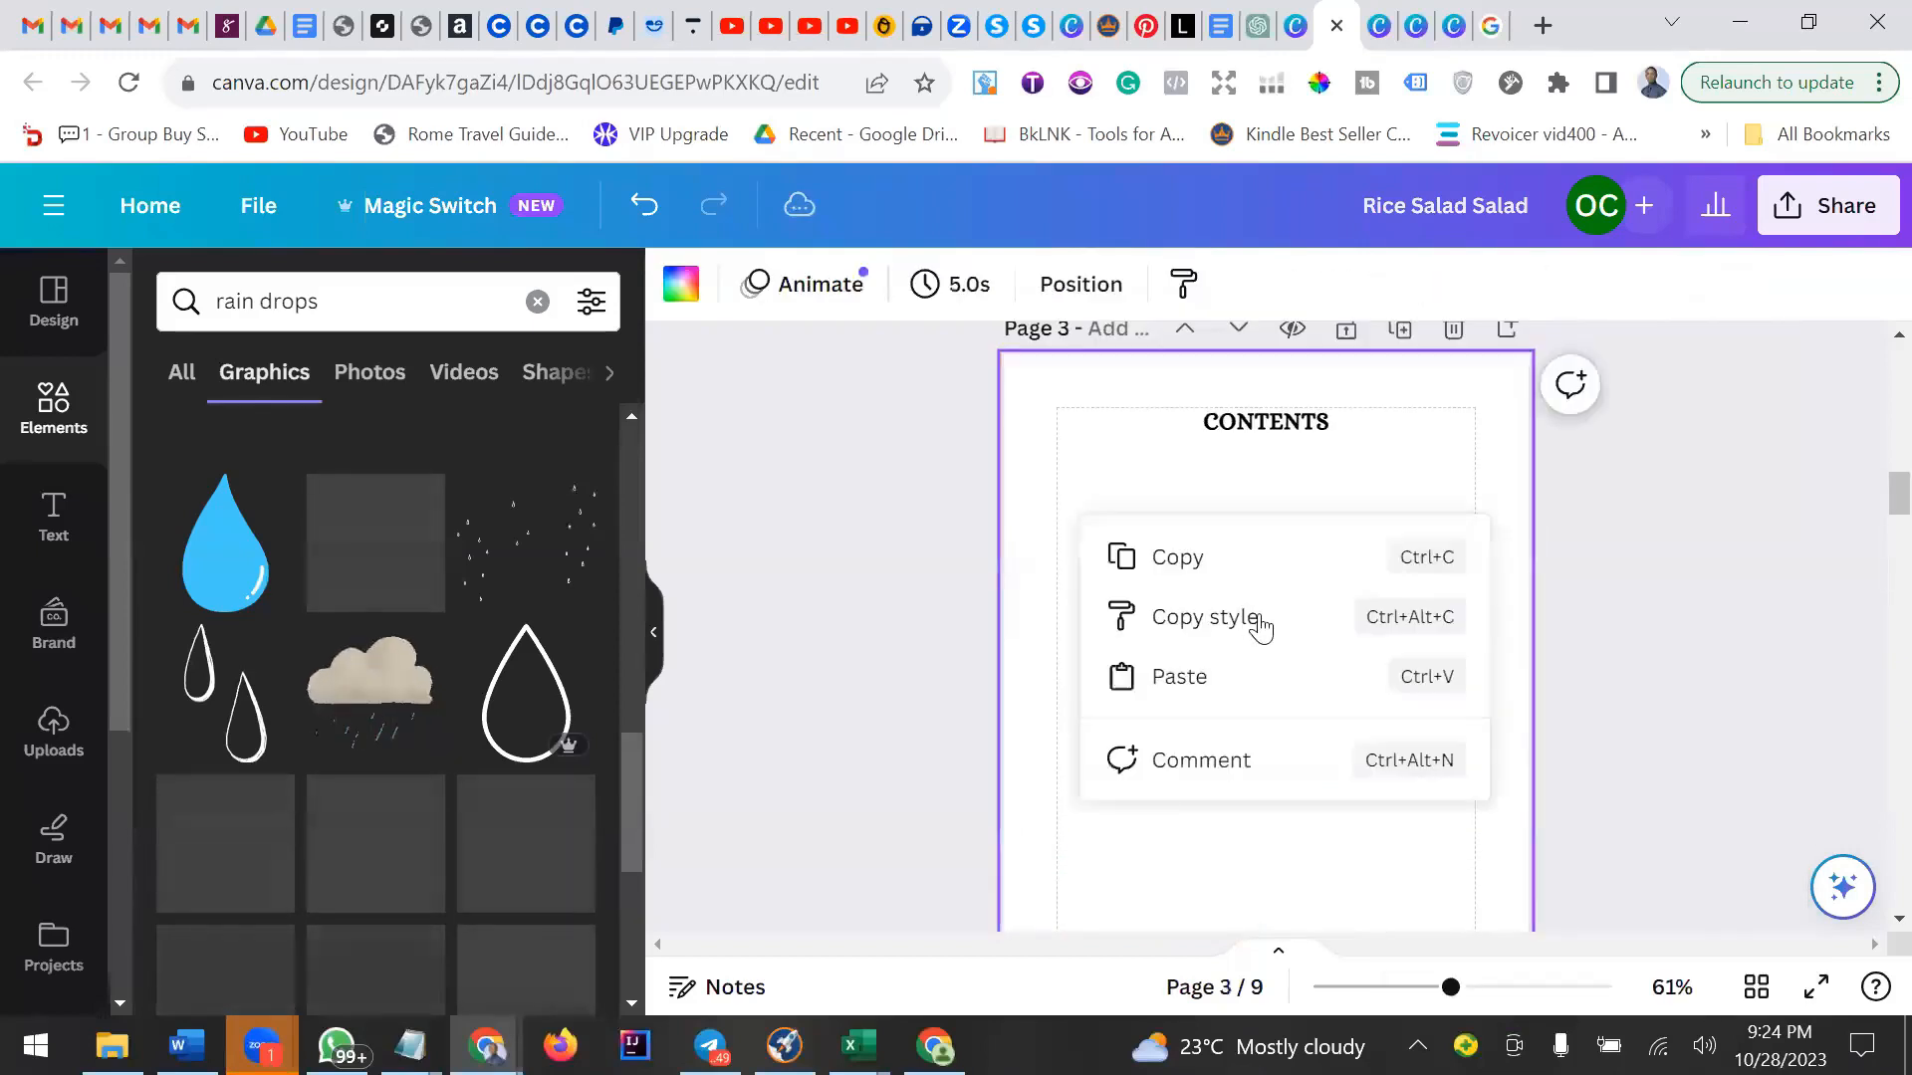
{"action": "left_click", "coordinate": [1182, 676]}
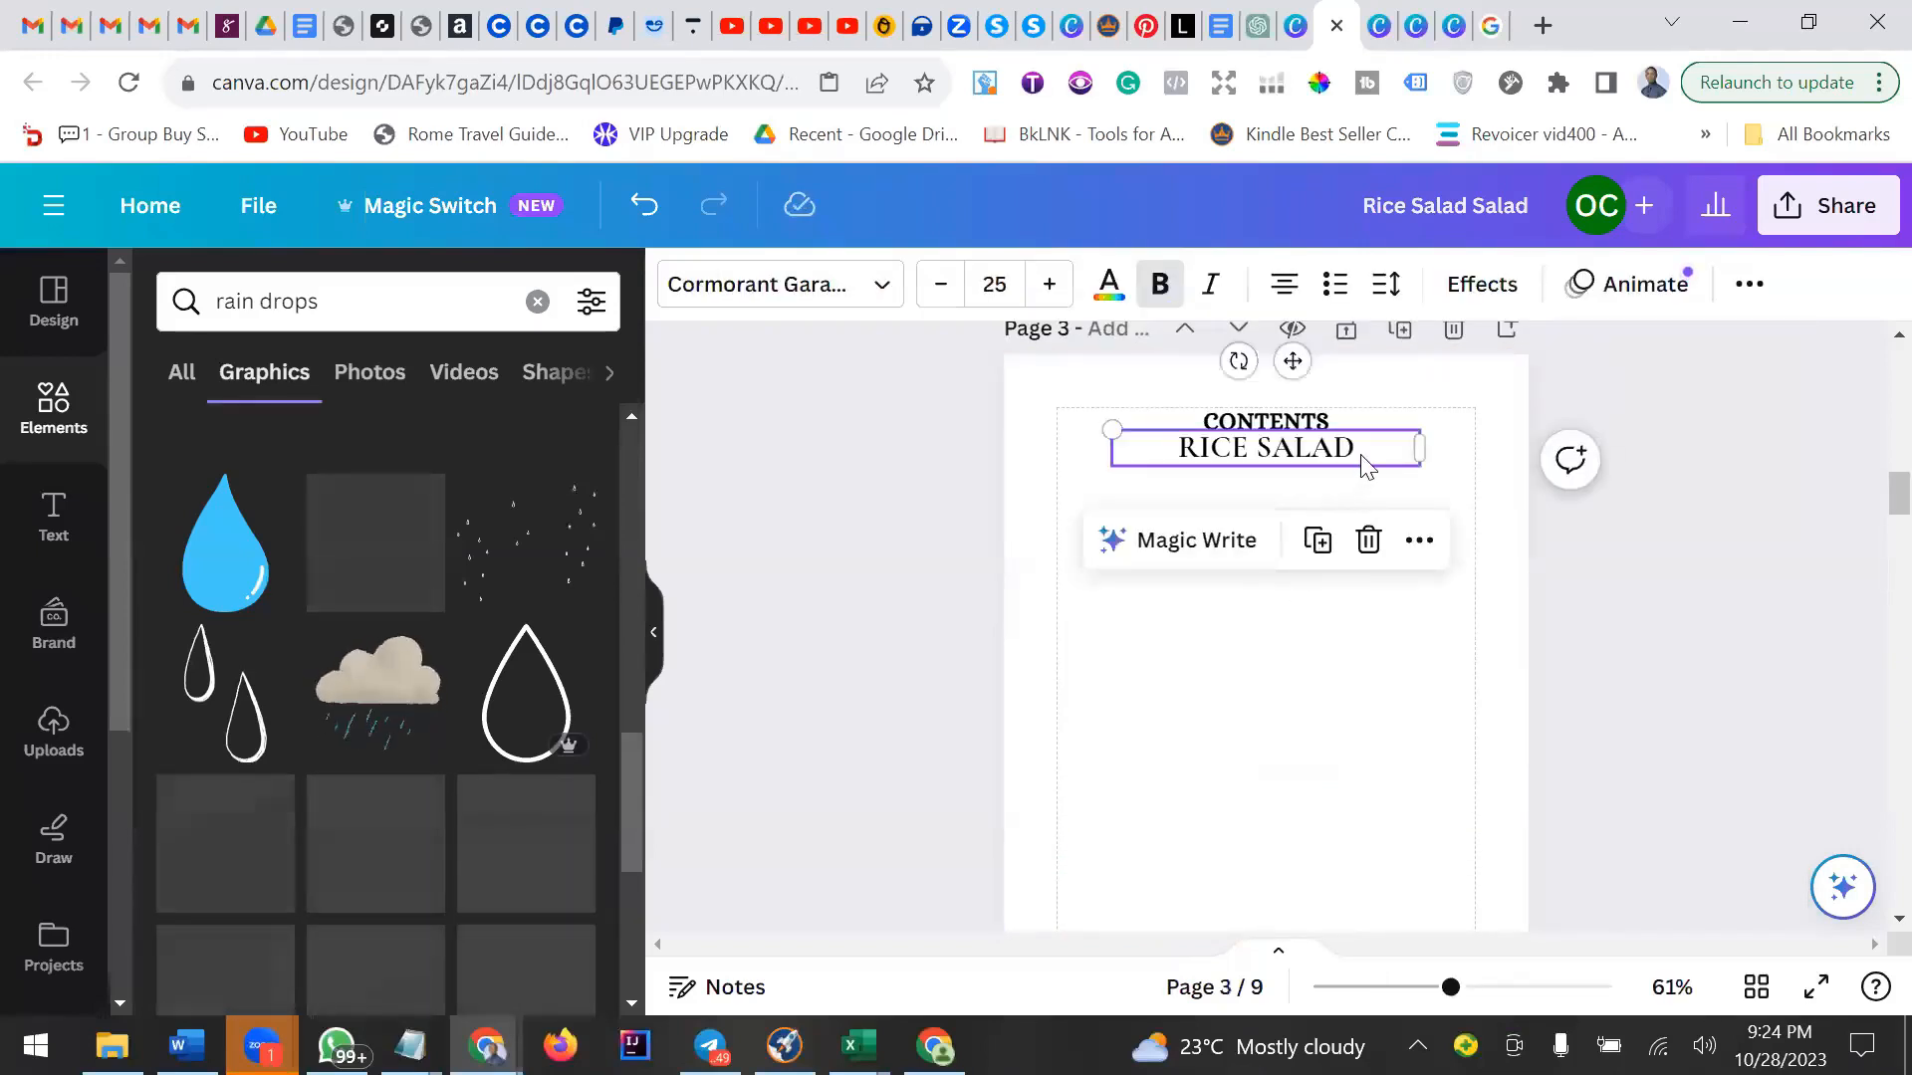
Move the pasted RICE SALAD text under the CONTENTS title and left-align it.
{"action": "left_click_drag", "start_coordinate": [1364, 460], "coordinate": [1294, 493]}
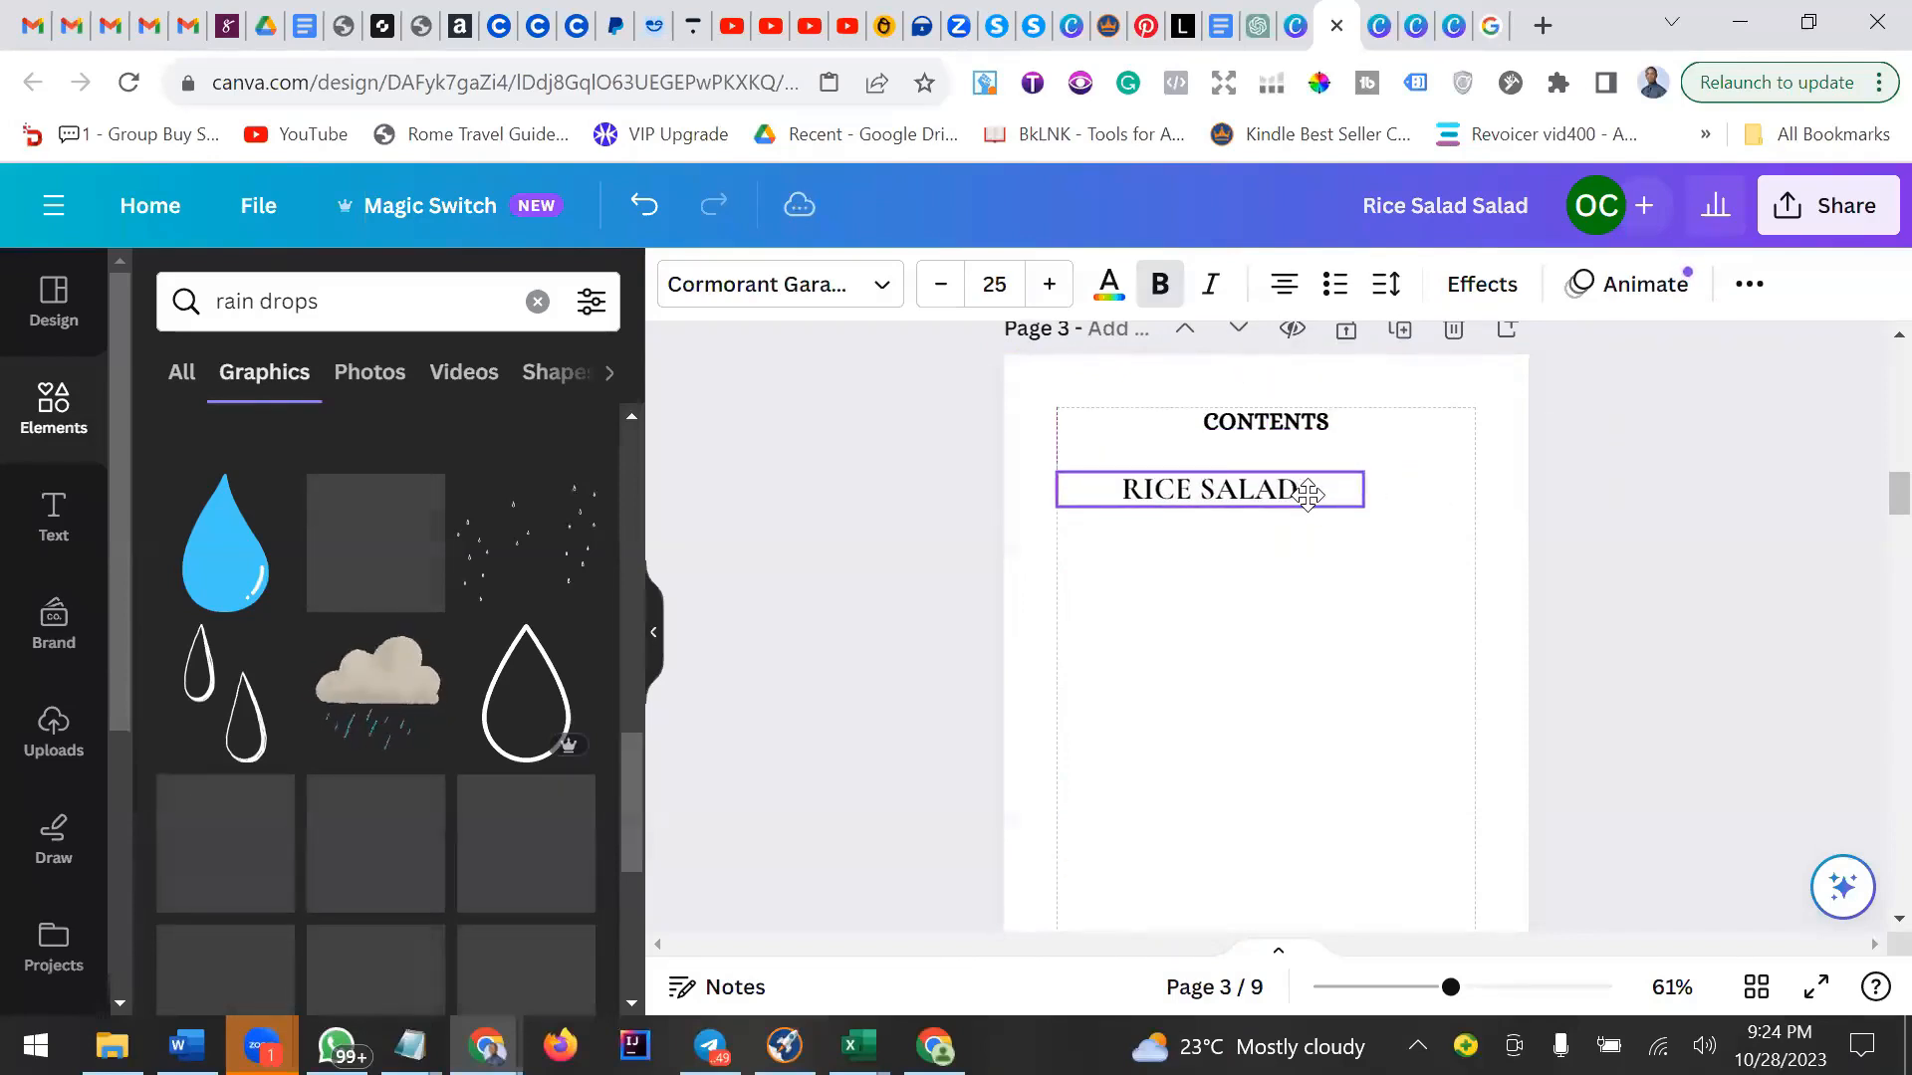
{"action": "left_click", "coordinate": [1285, 284]}
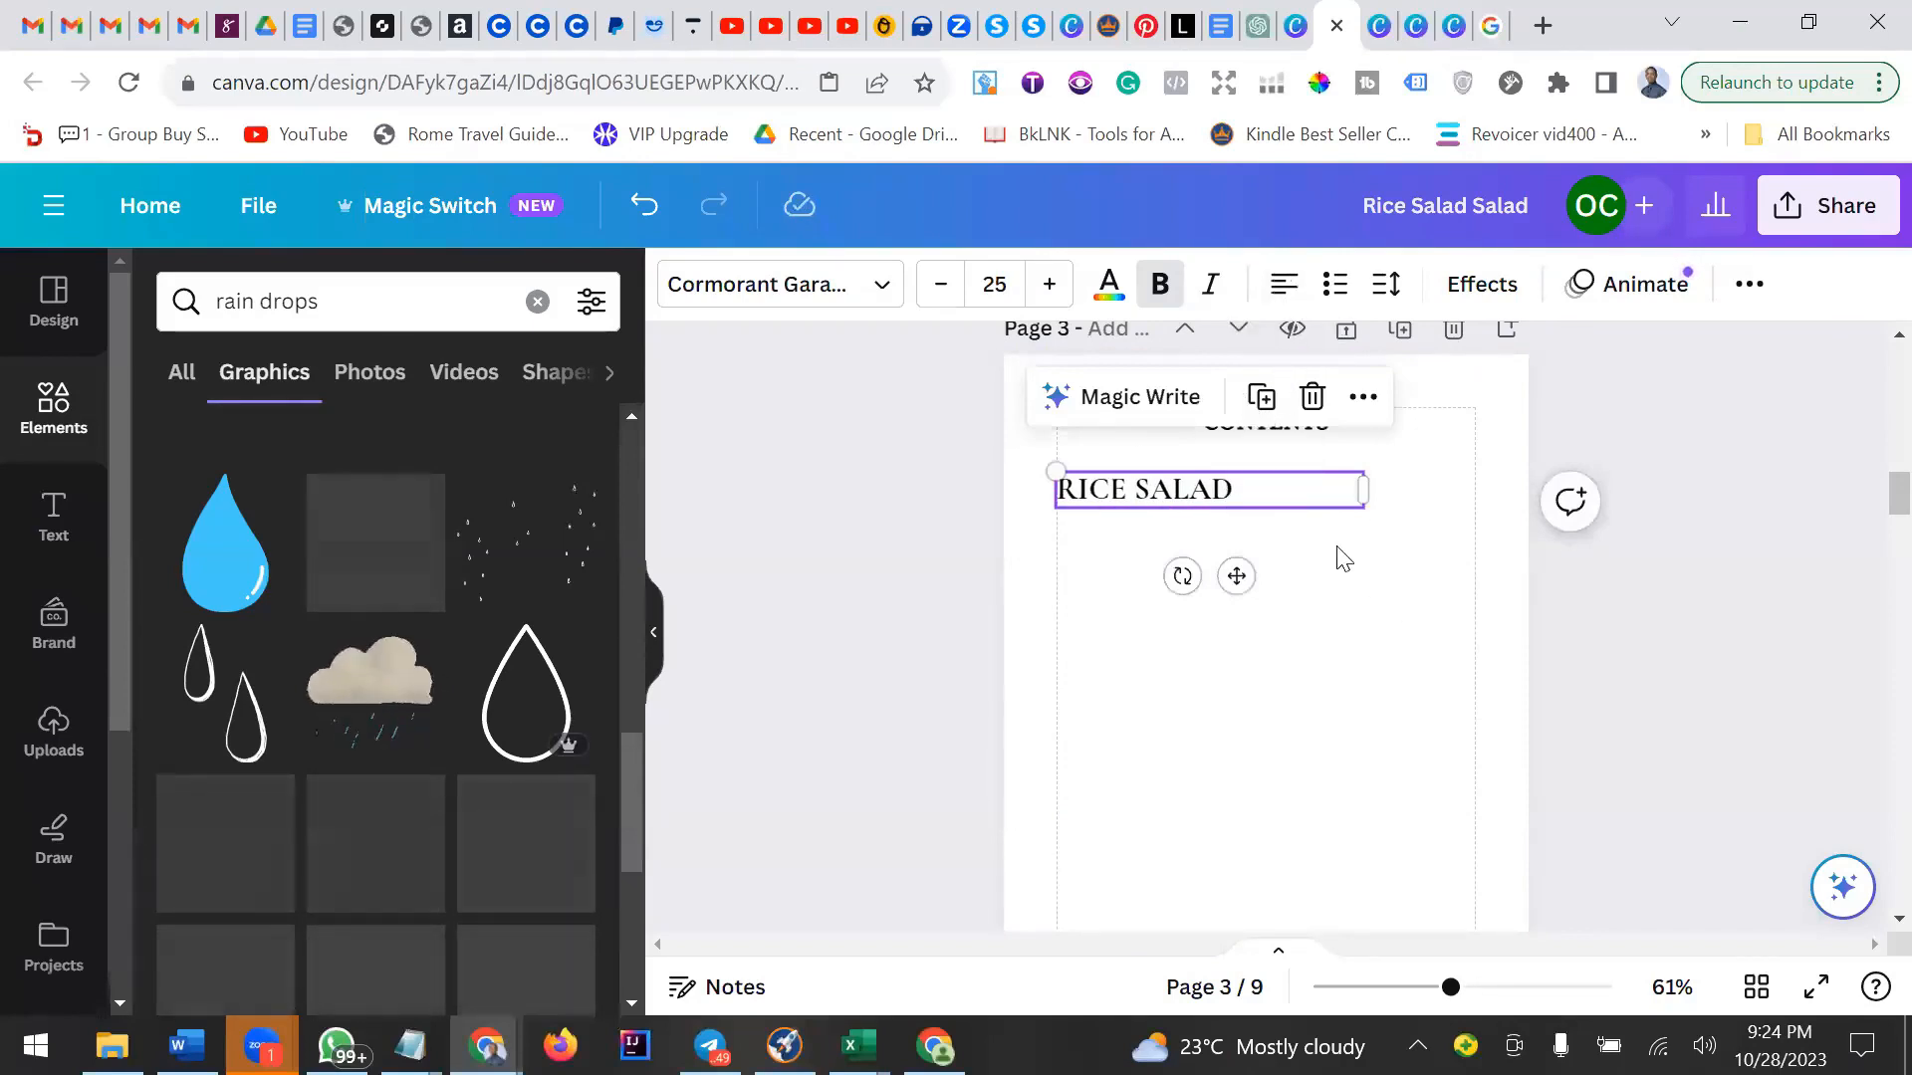
Set the pasted RICE SALAD text's font size to 13.
{"action": "left_click", "coordinate": [1315, 460]}
{"action": "left_click", "coordinate": [1231, 489]}
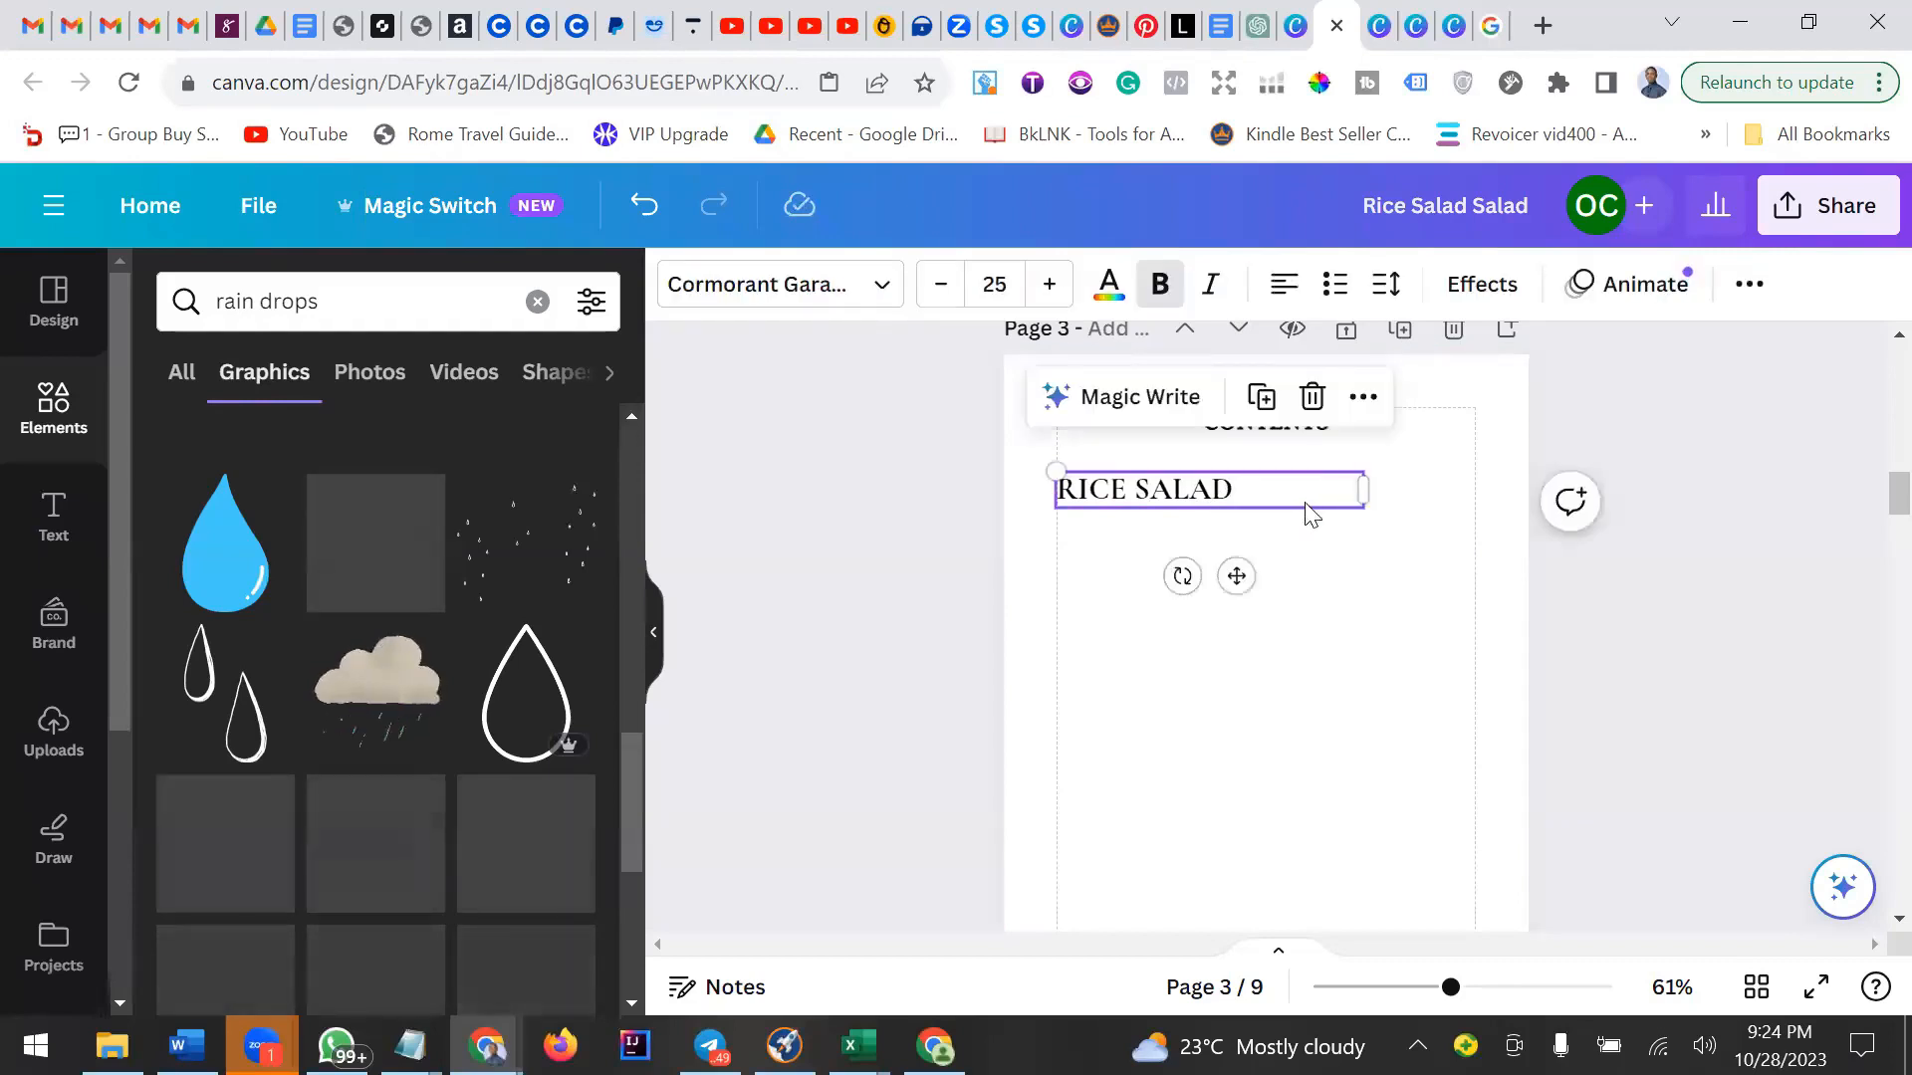
{"action": "left_click", "coordinate": [1002, 288]}
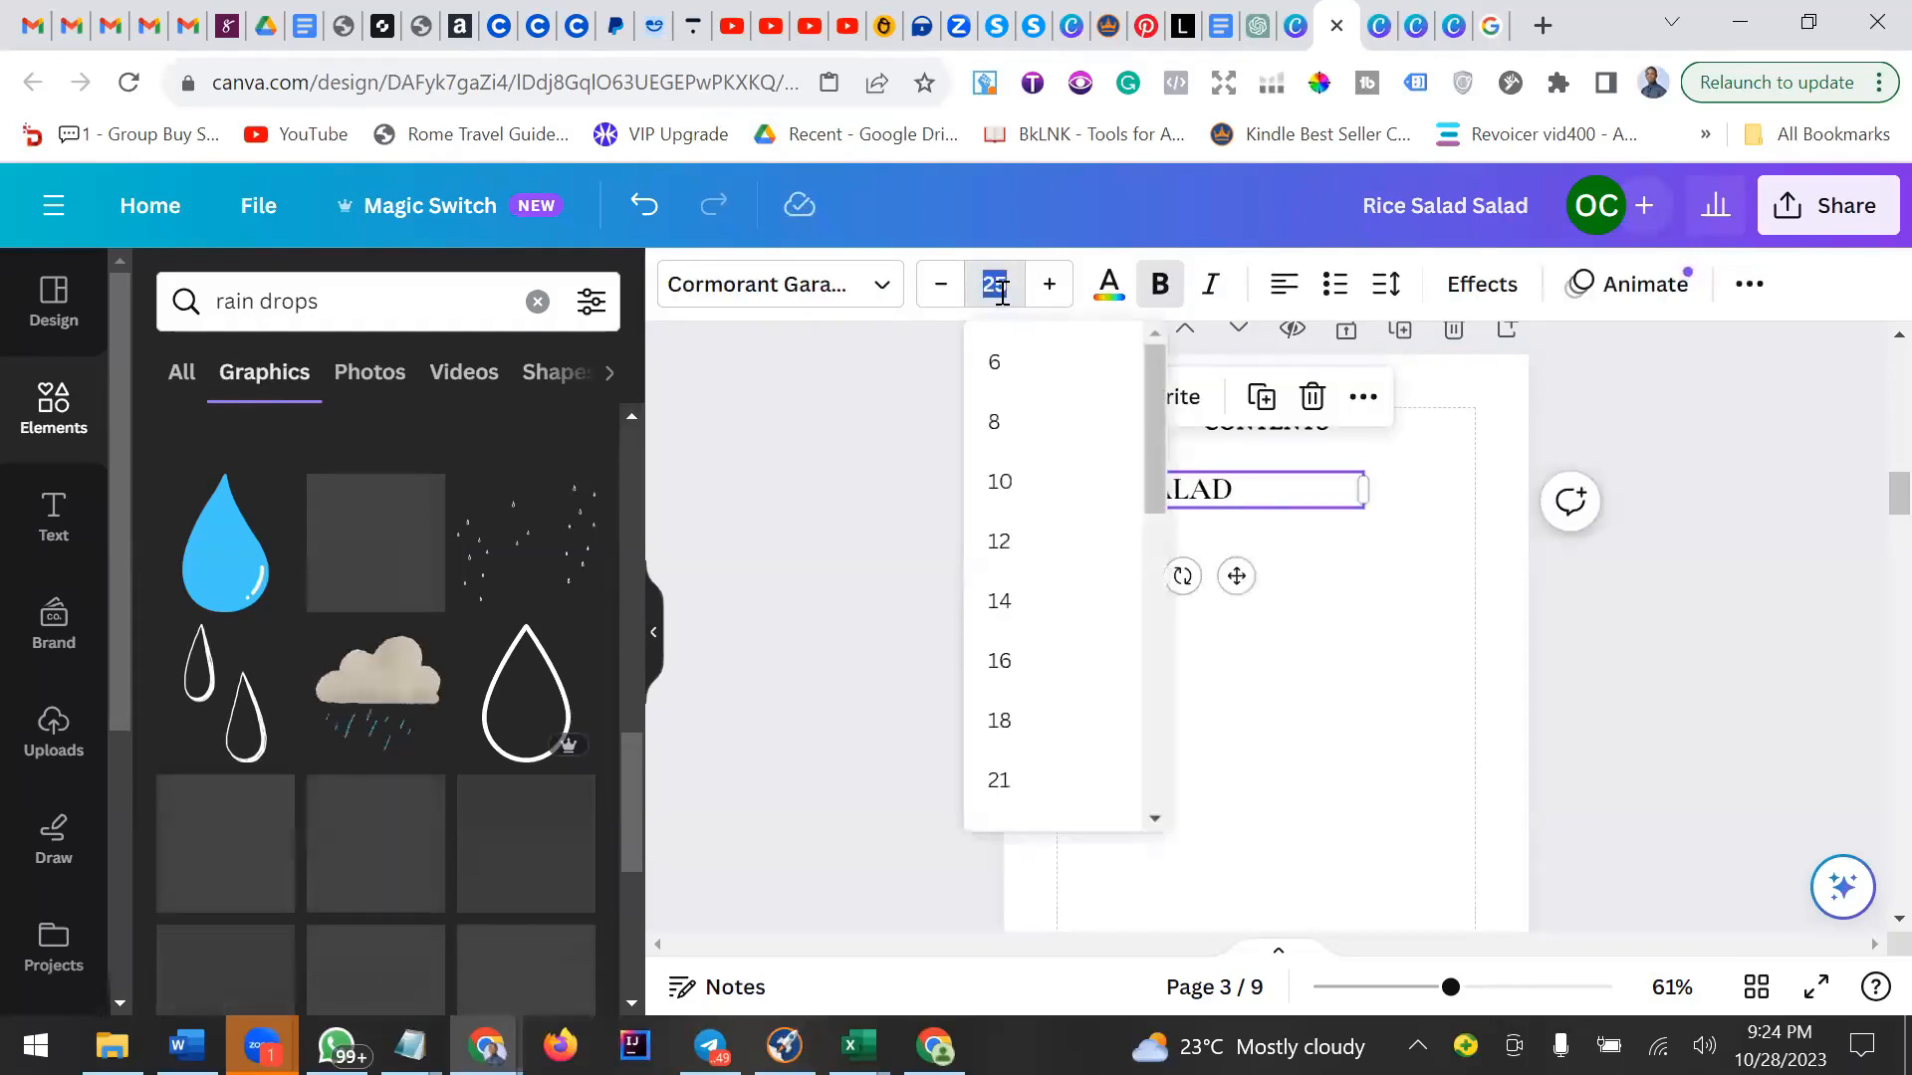
{"action": "type", "text": "13"}
{"action": "key", "text": "Return"}
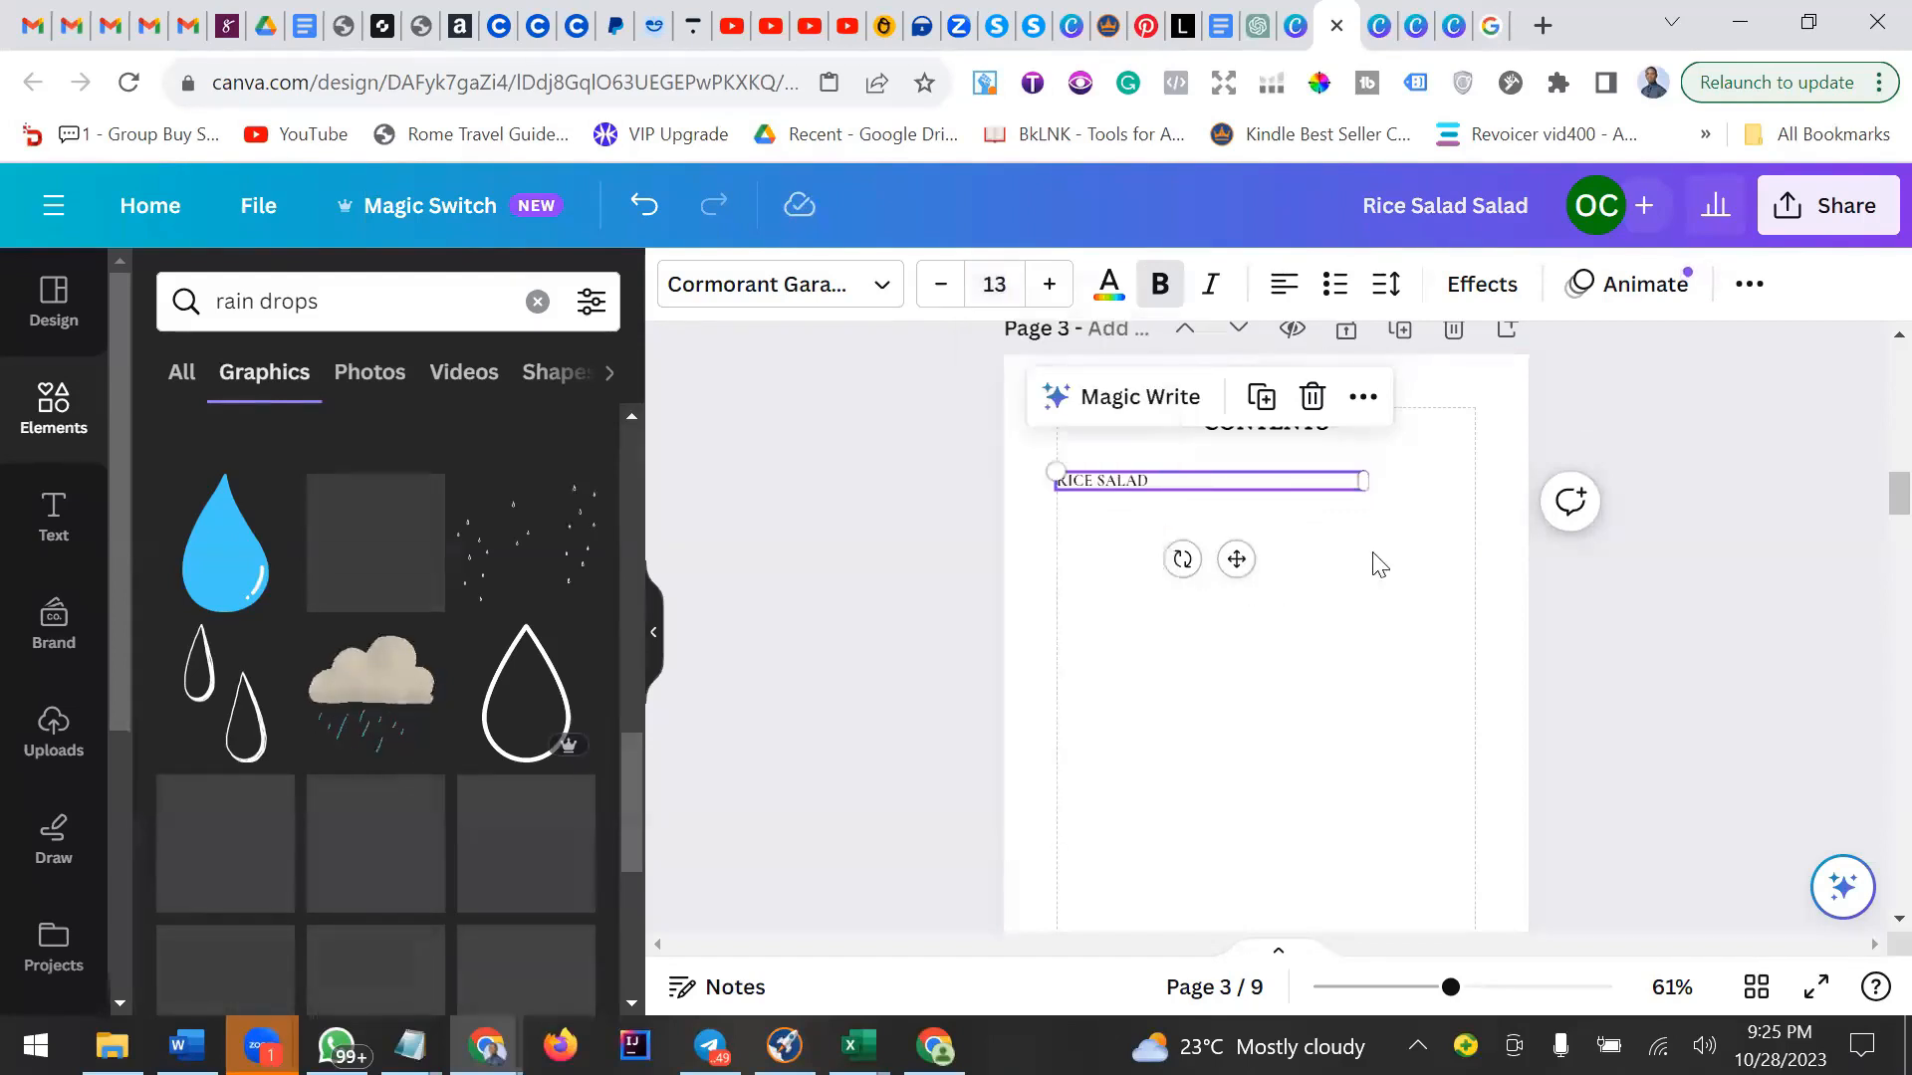
{"action": "left_click", "coordinate": [1198, 505]}
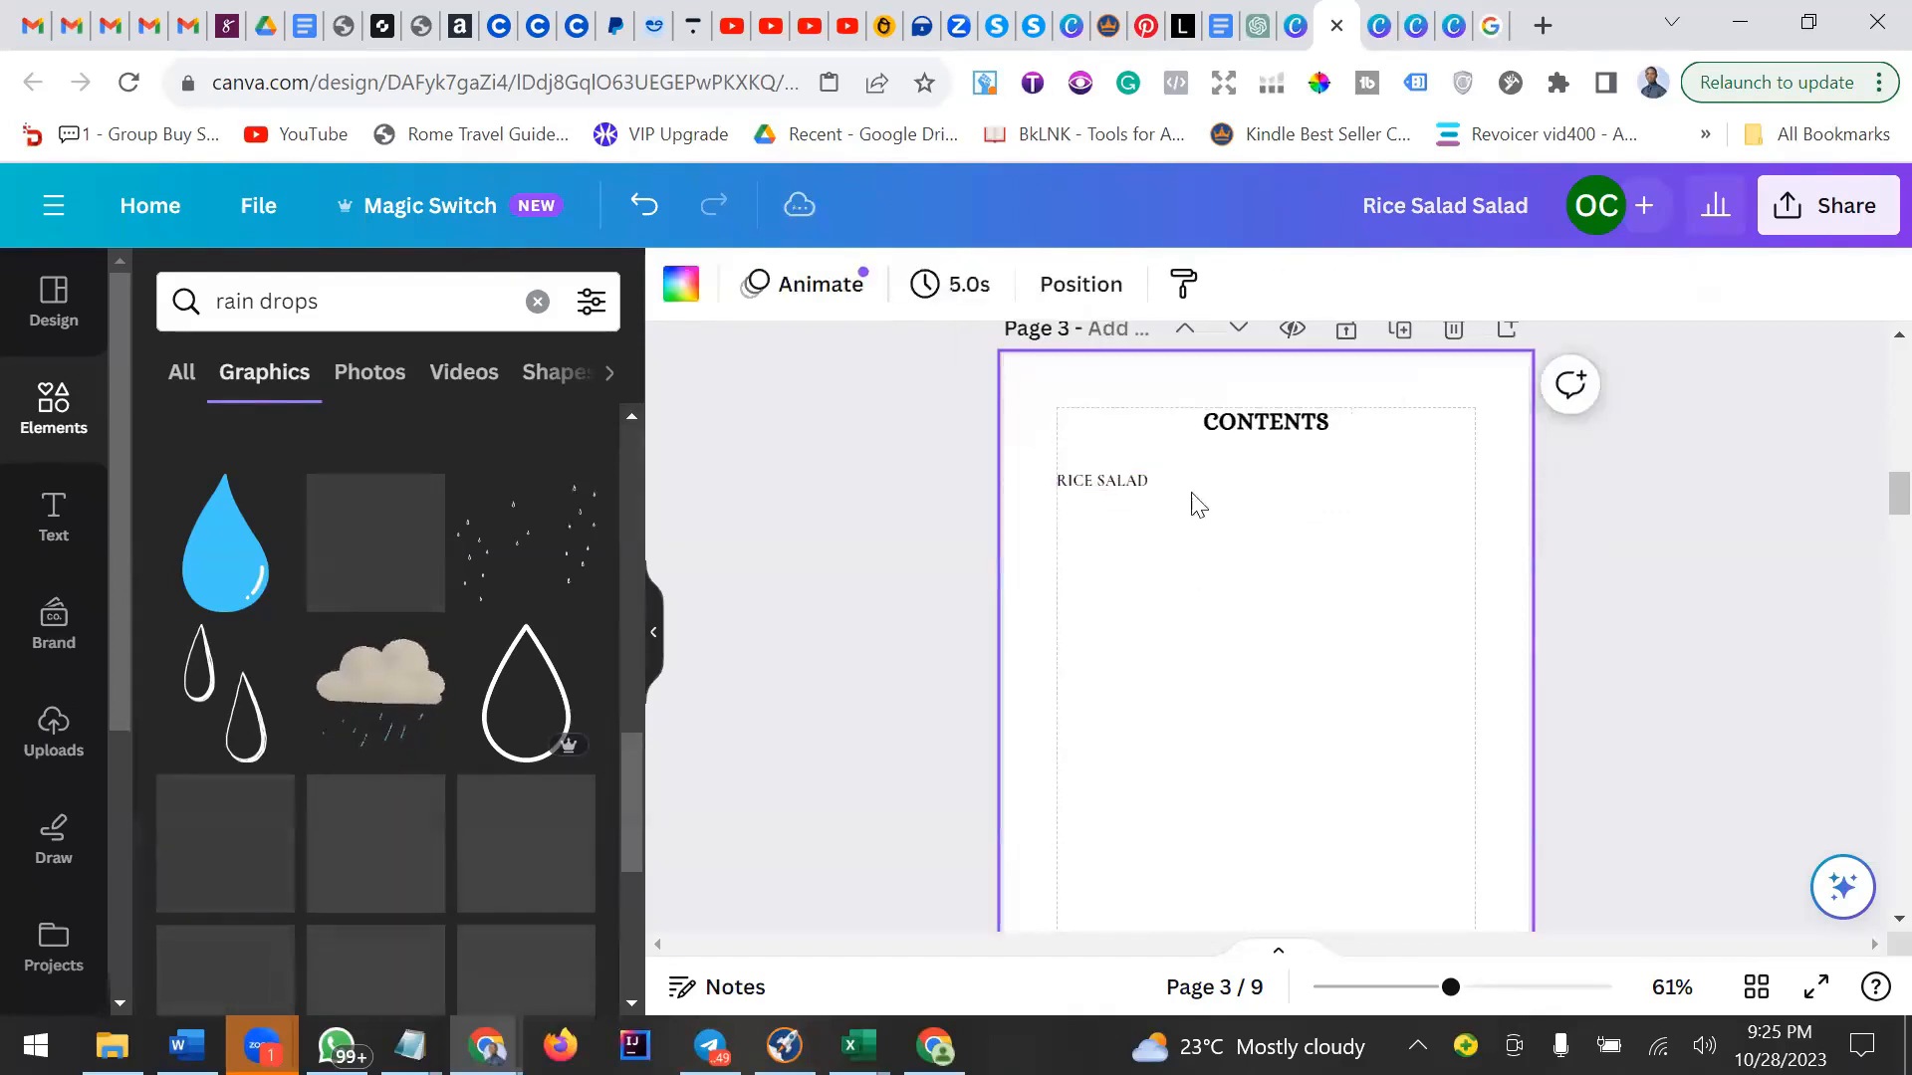
{"action": "left_click", "coordinate": [1124, 487]}
{"action": "left_click", "coordinate": [1316, 548]}
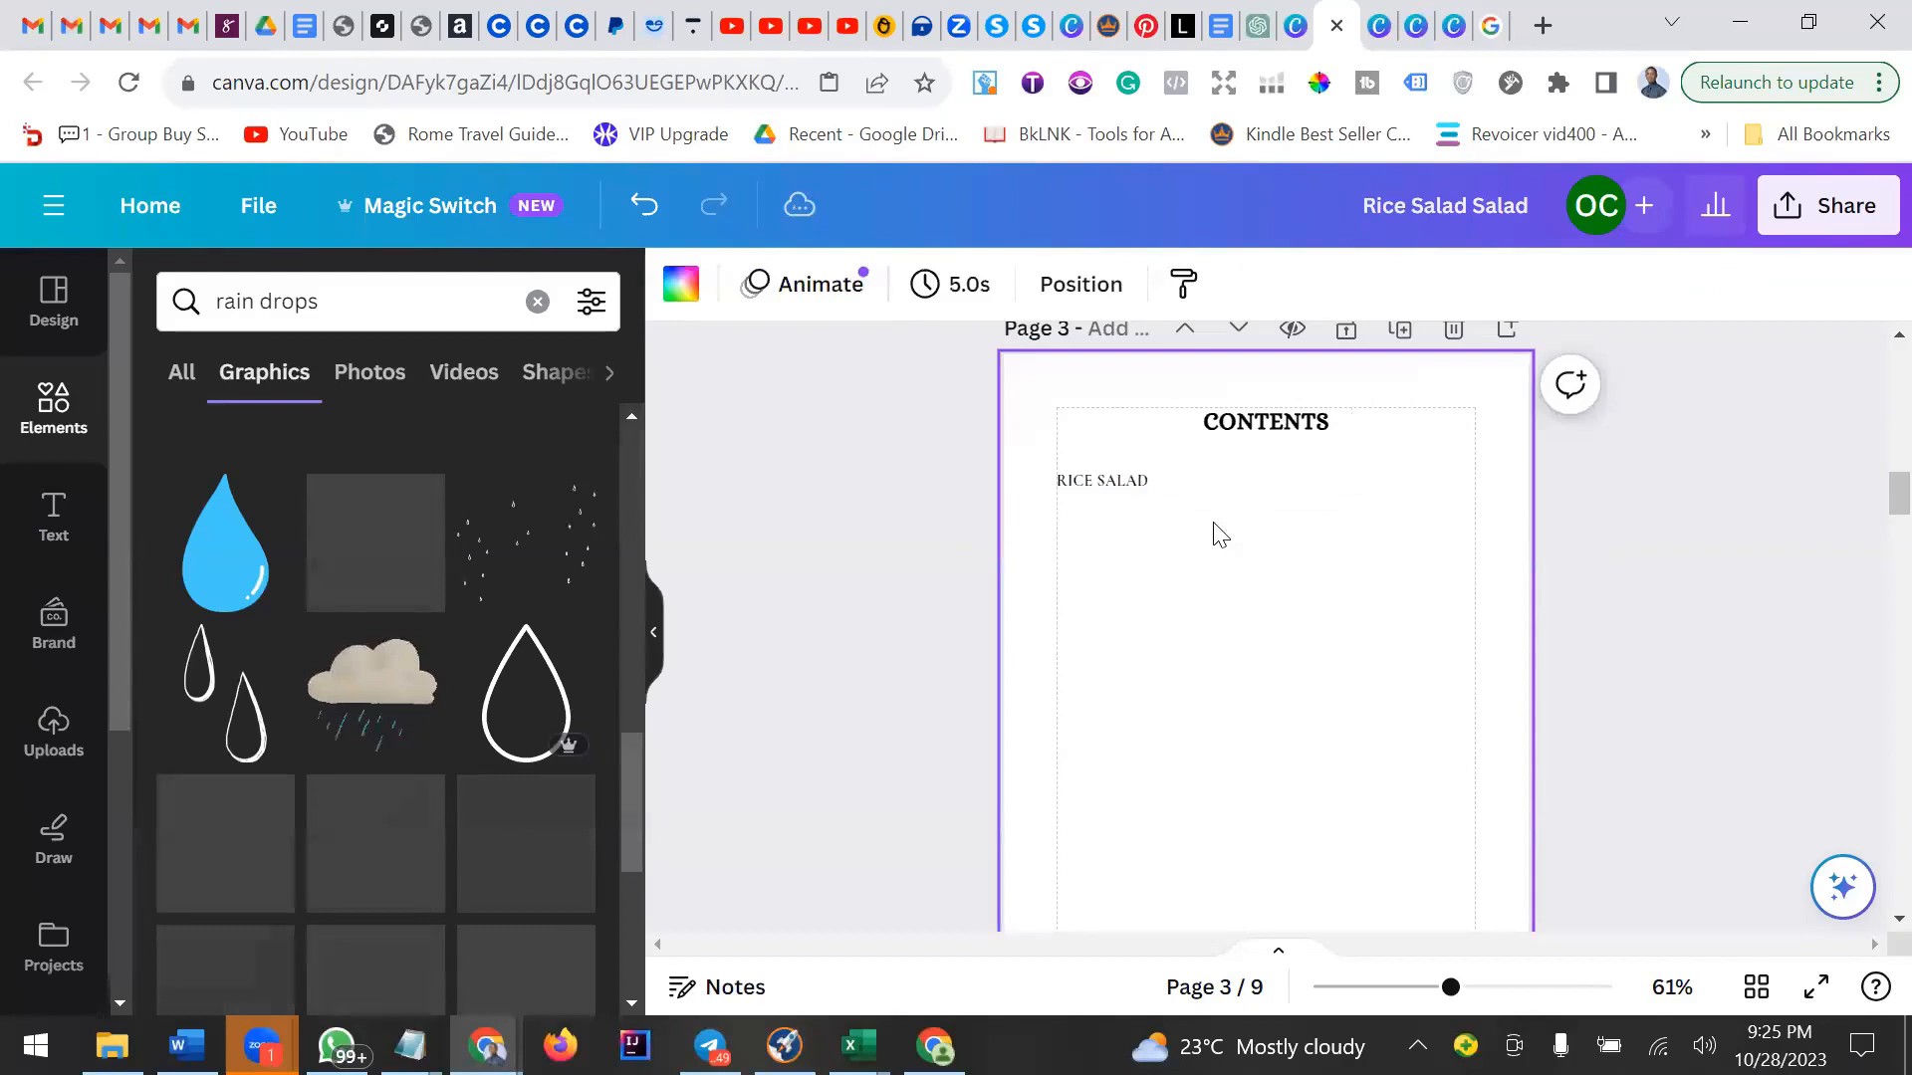
{"action": "left_click", "coordinate": [1141, 488]}
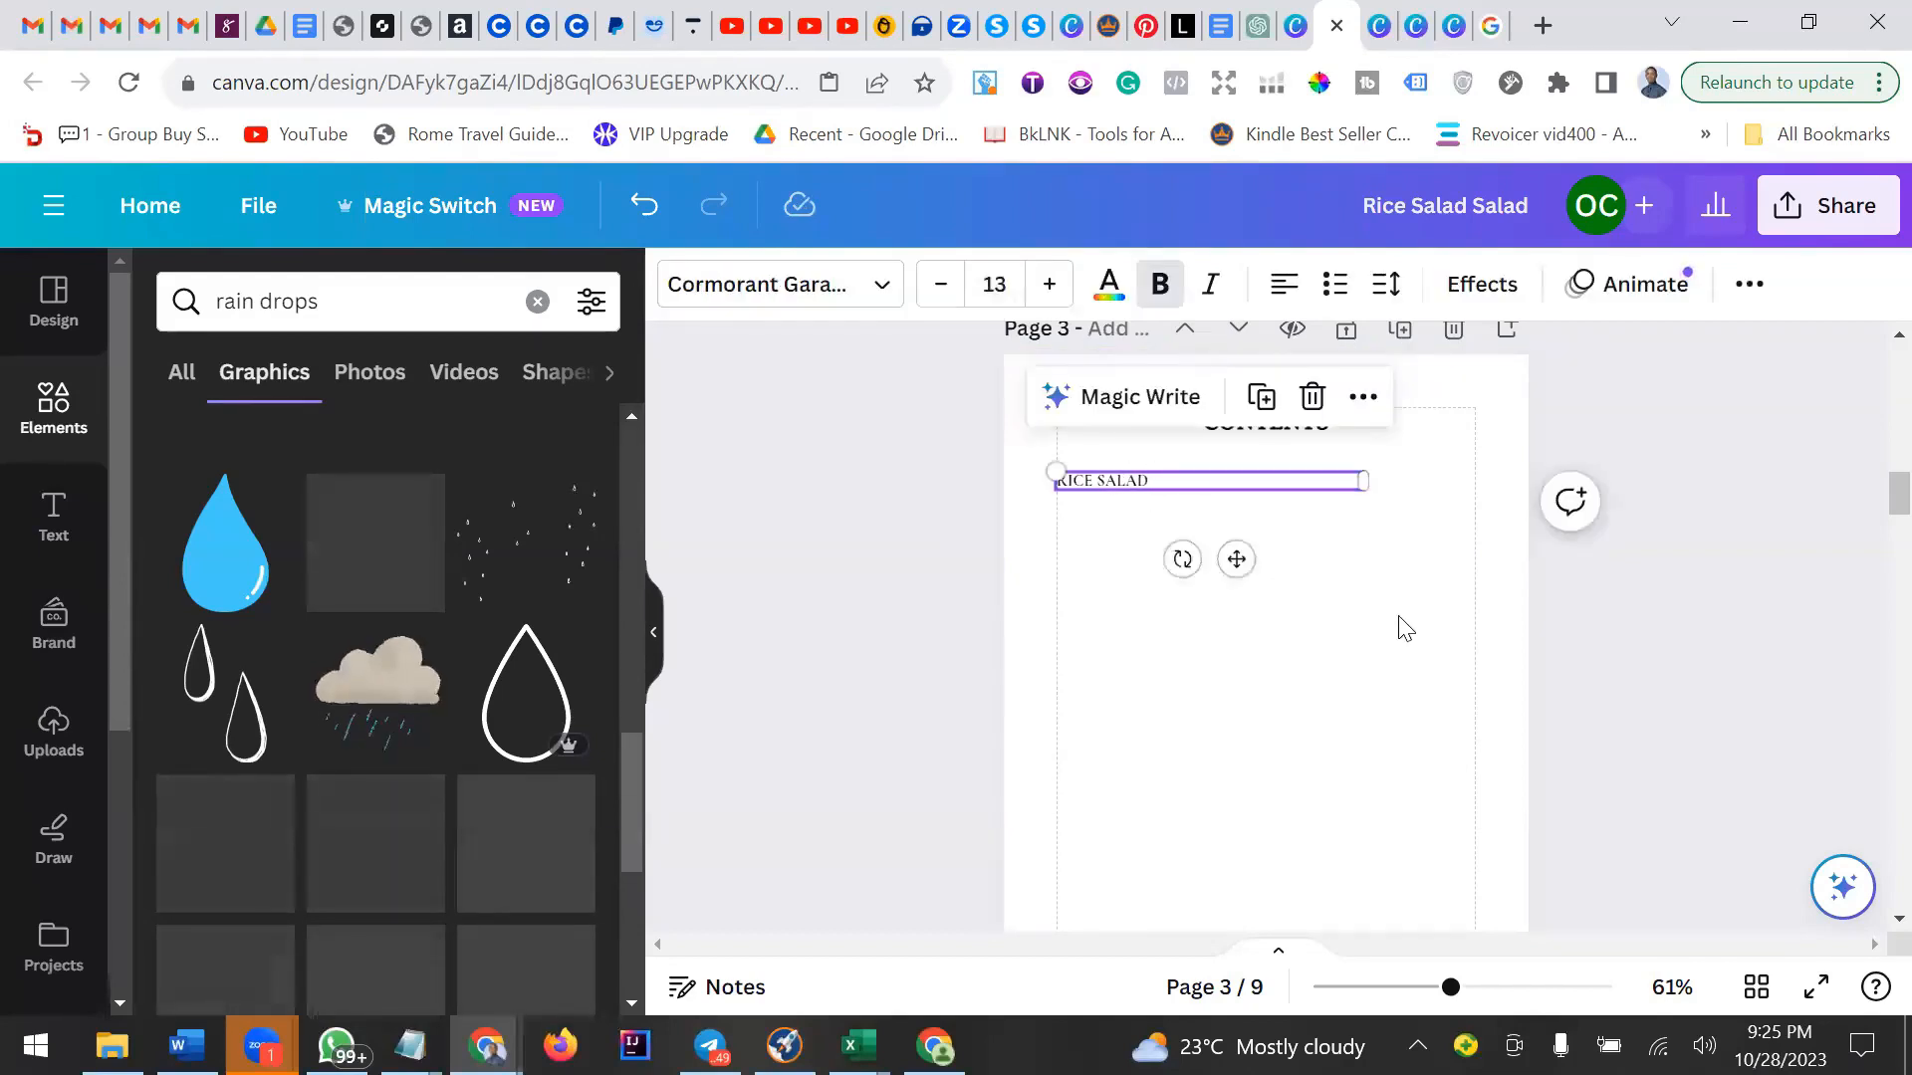
{"action": "double_click", "coordinate": [1117, 482]}
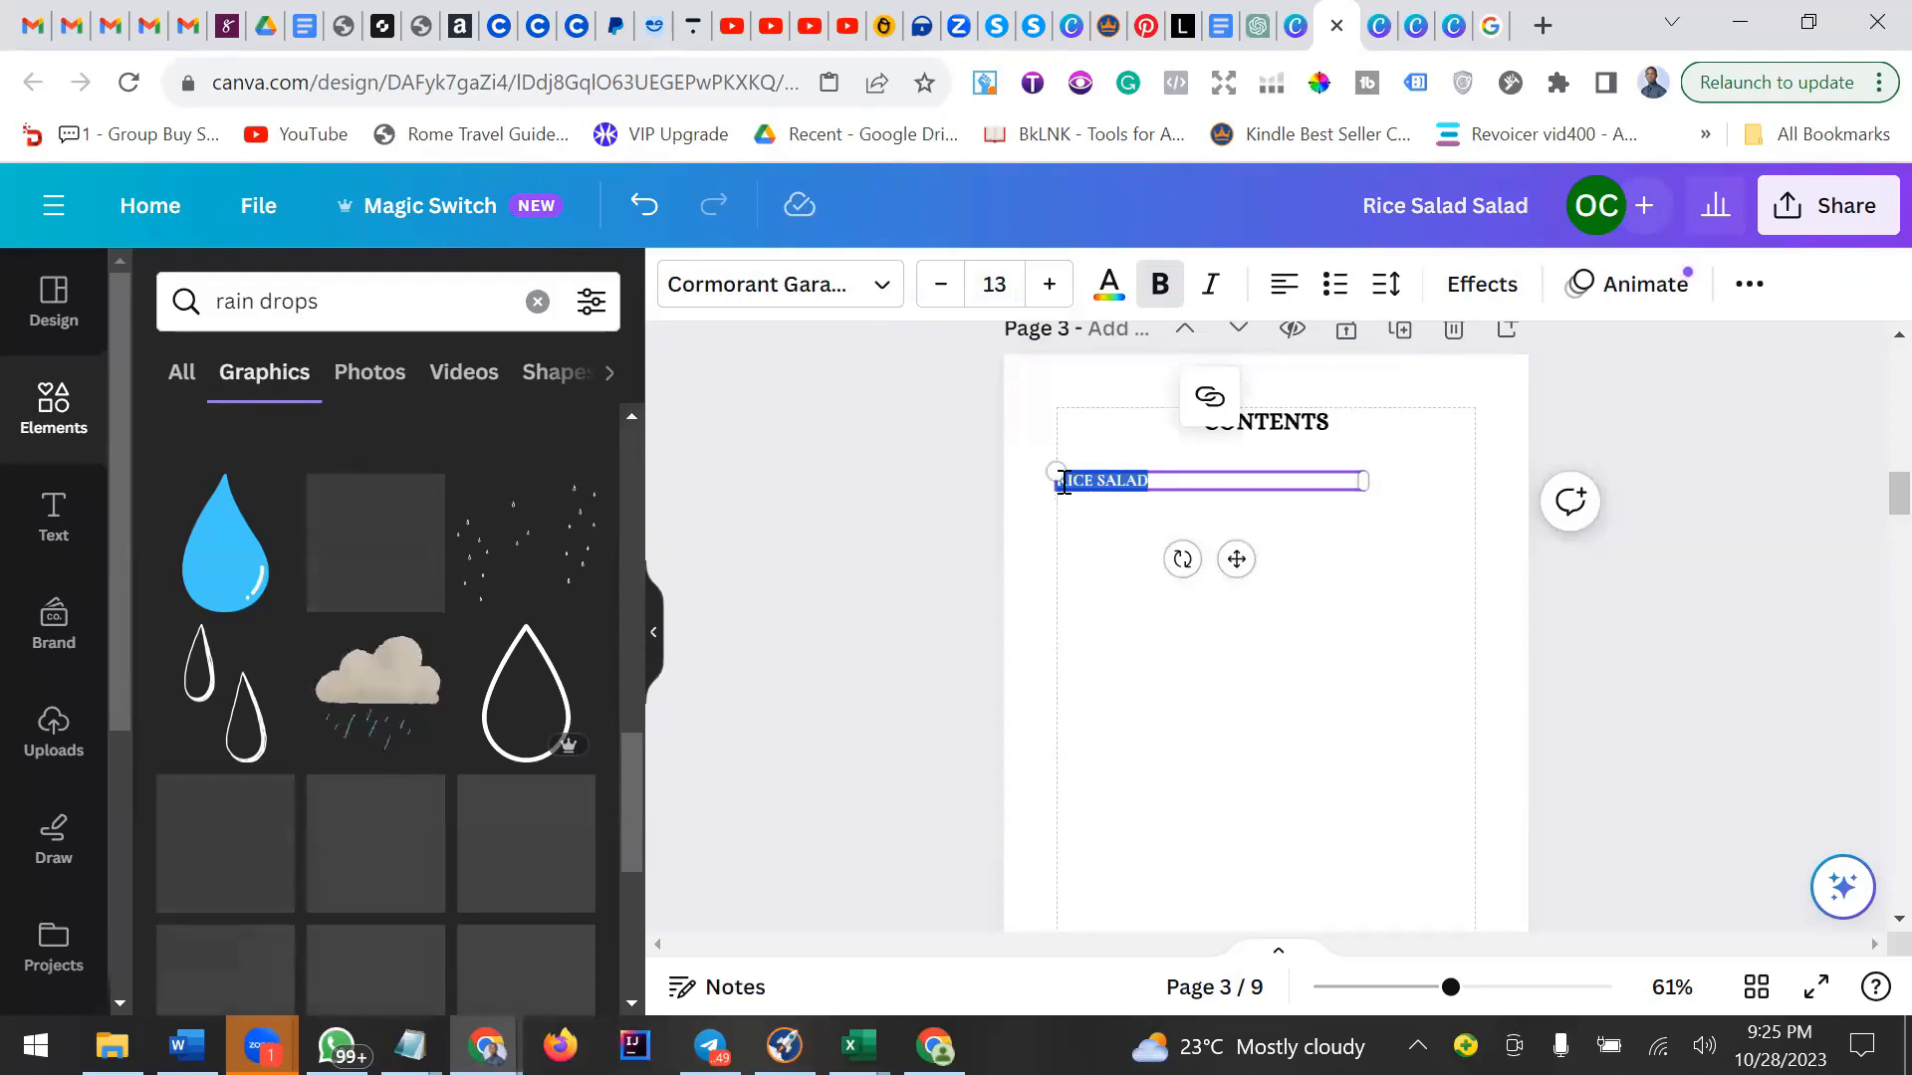
{"action": "left_click", "coordinate": [1150, 482]}
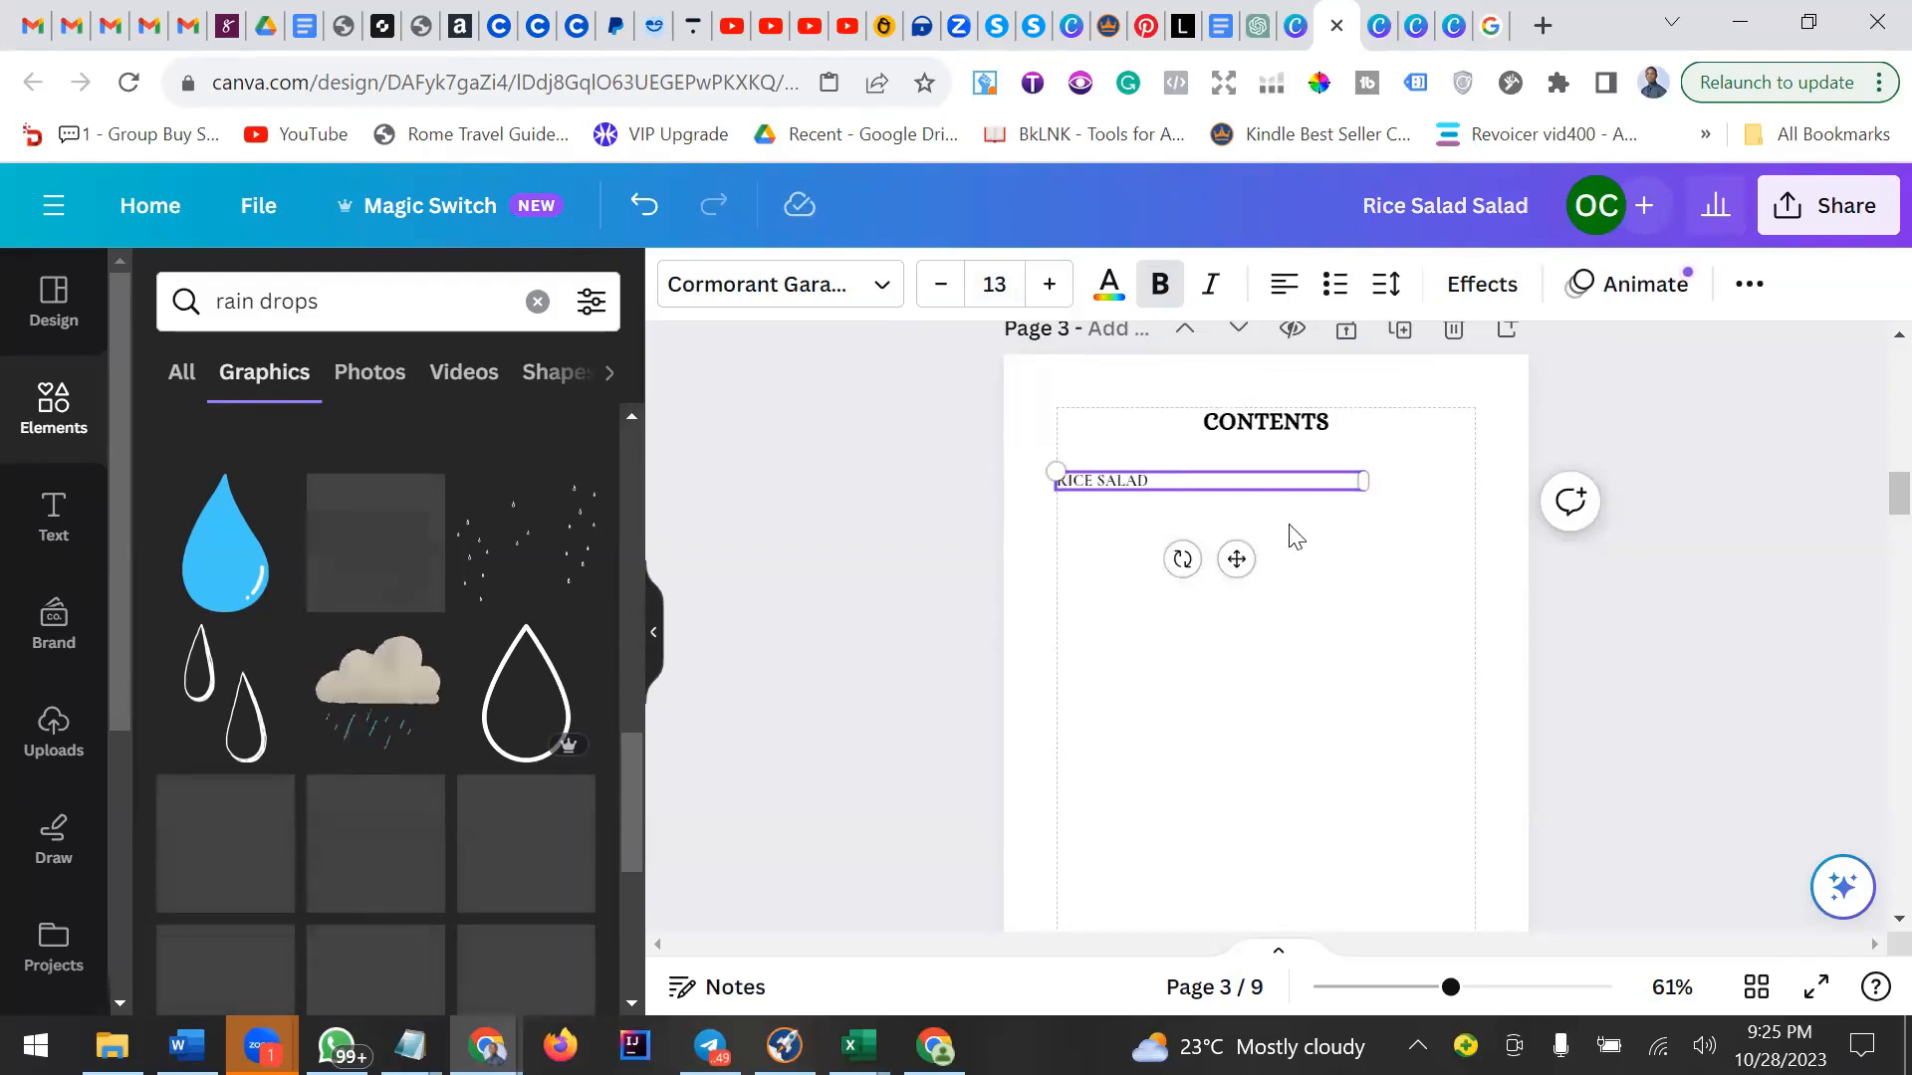
{"action": "left_click", "coordinate": [1288, 527]}
{"action": "left_click", "coordinate": [1193, 482]}
Copy the Rice Salad Ingredients heading from page 6.
{"action": "scroll", "coordinate": [1546, 579], "scroll_direction": "down", "scroll_amount": 15}
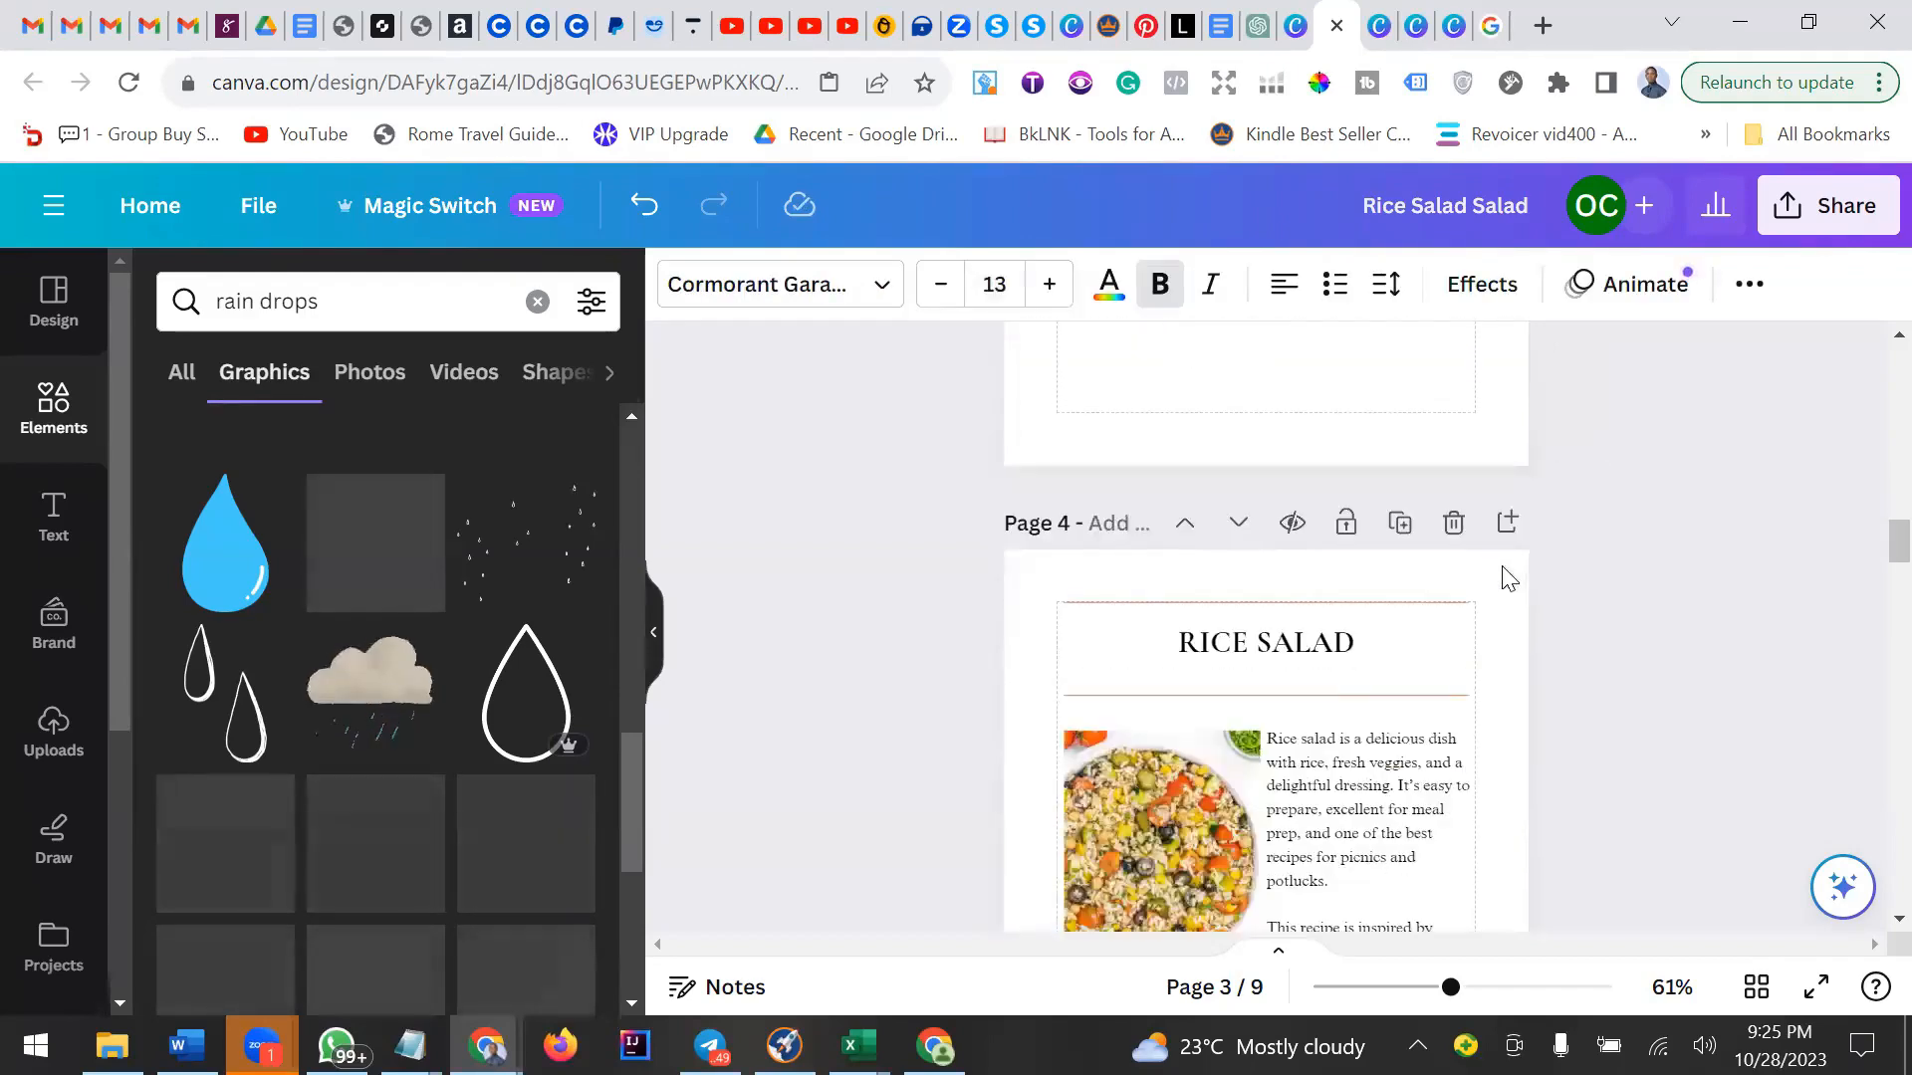
{"action": "scroll", "coordinate": [1509, 579], "scroll_direction": "down", "scroll_amount": 5}
{"action": "scroll", "coordinate": [1371, 565], "scroll_direction": "up", "scroll_amount": 2}
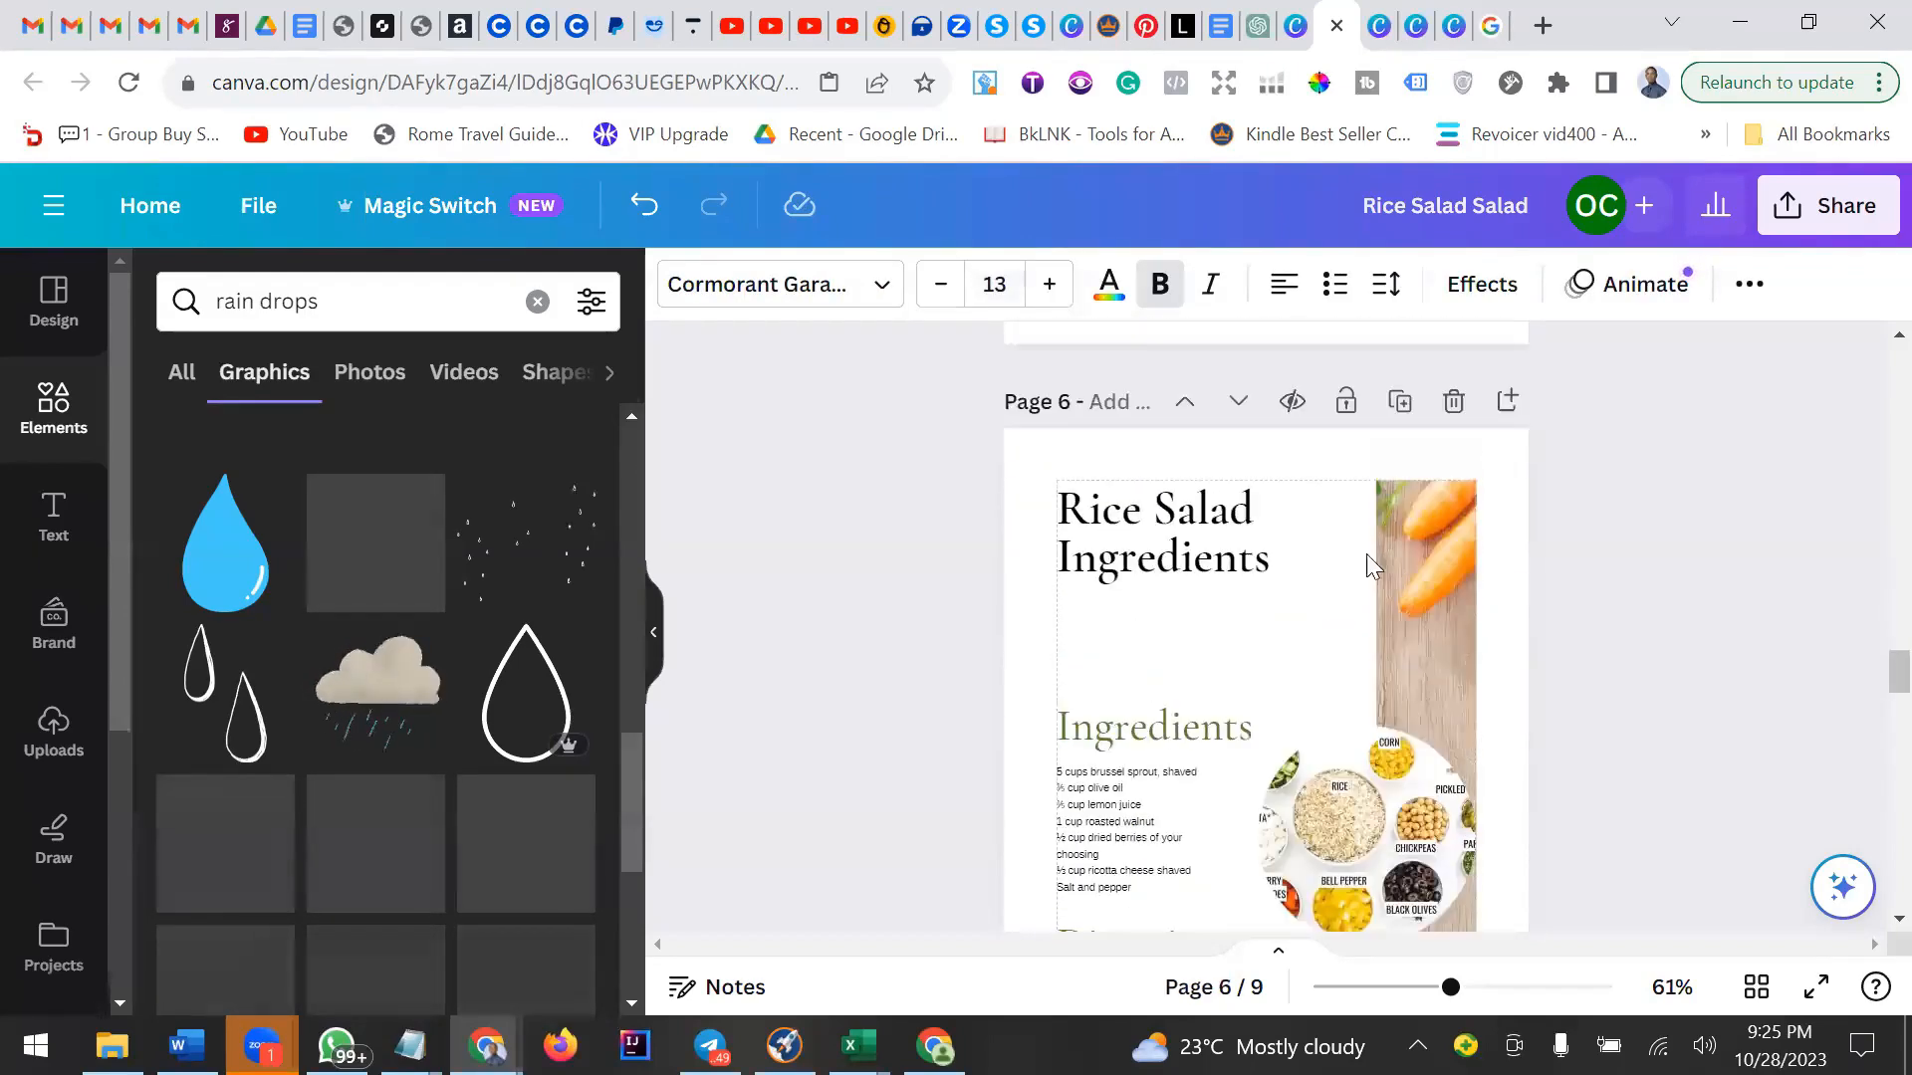
{"action": "left_click", "coordinate": [1162, 530]}
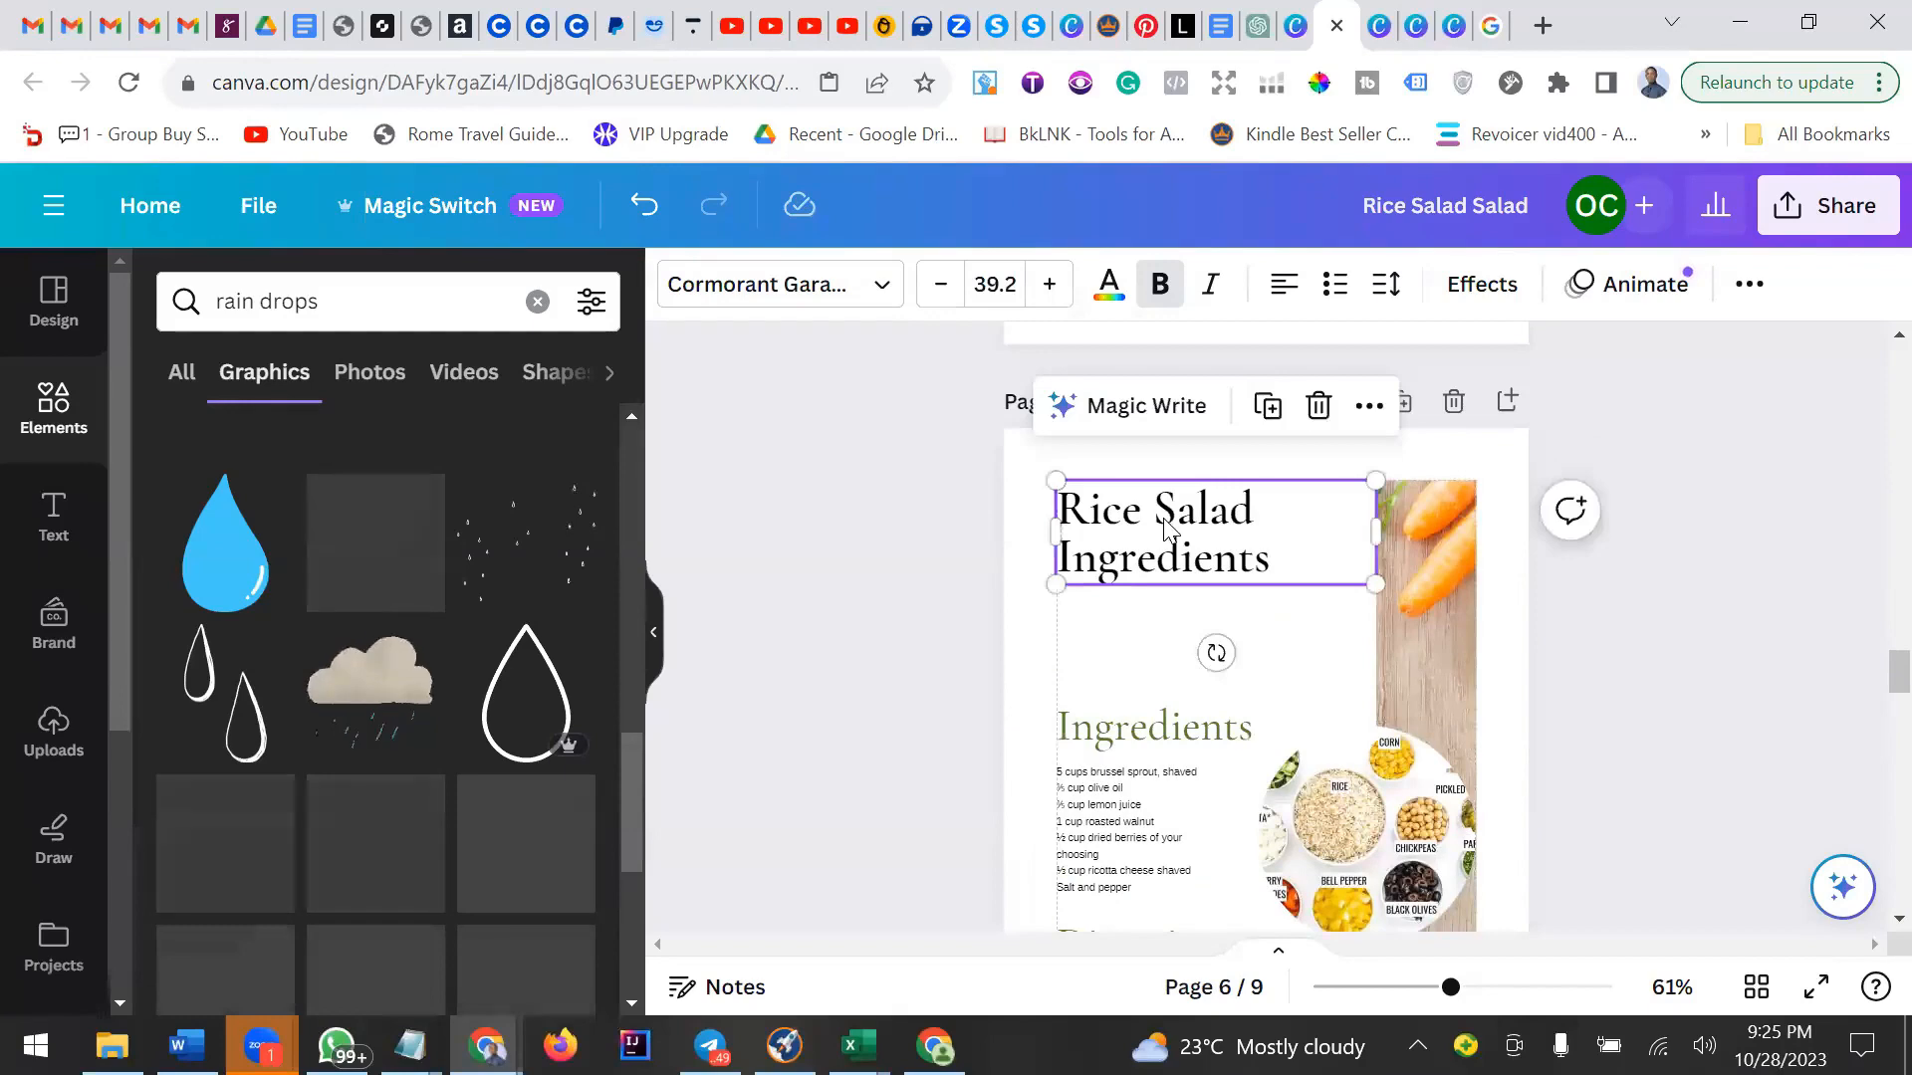
{"action": "right_click", "coordinate": [1165, 531]}
{"action": "left_click", "coordinate": [1689, 474]}
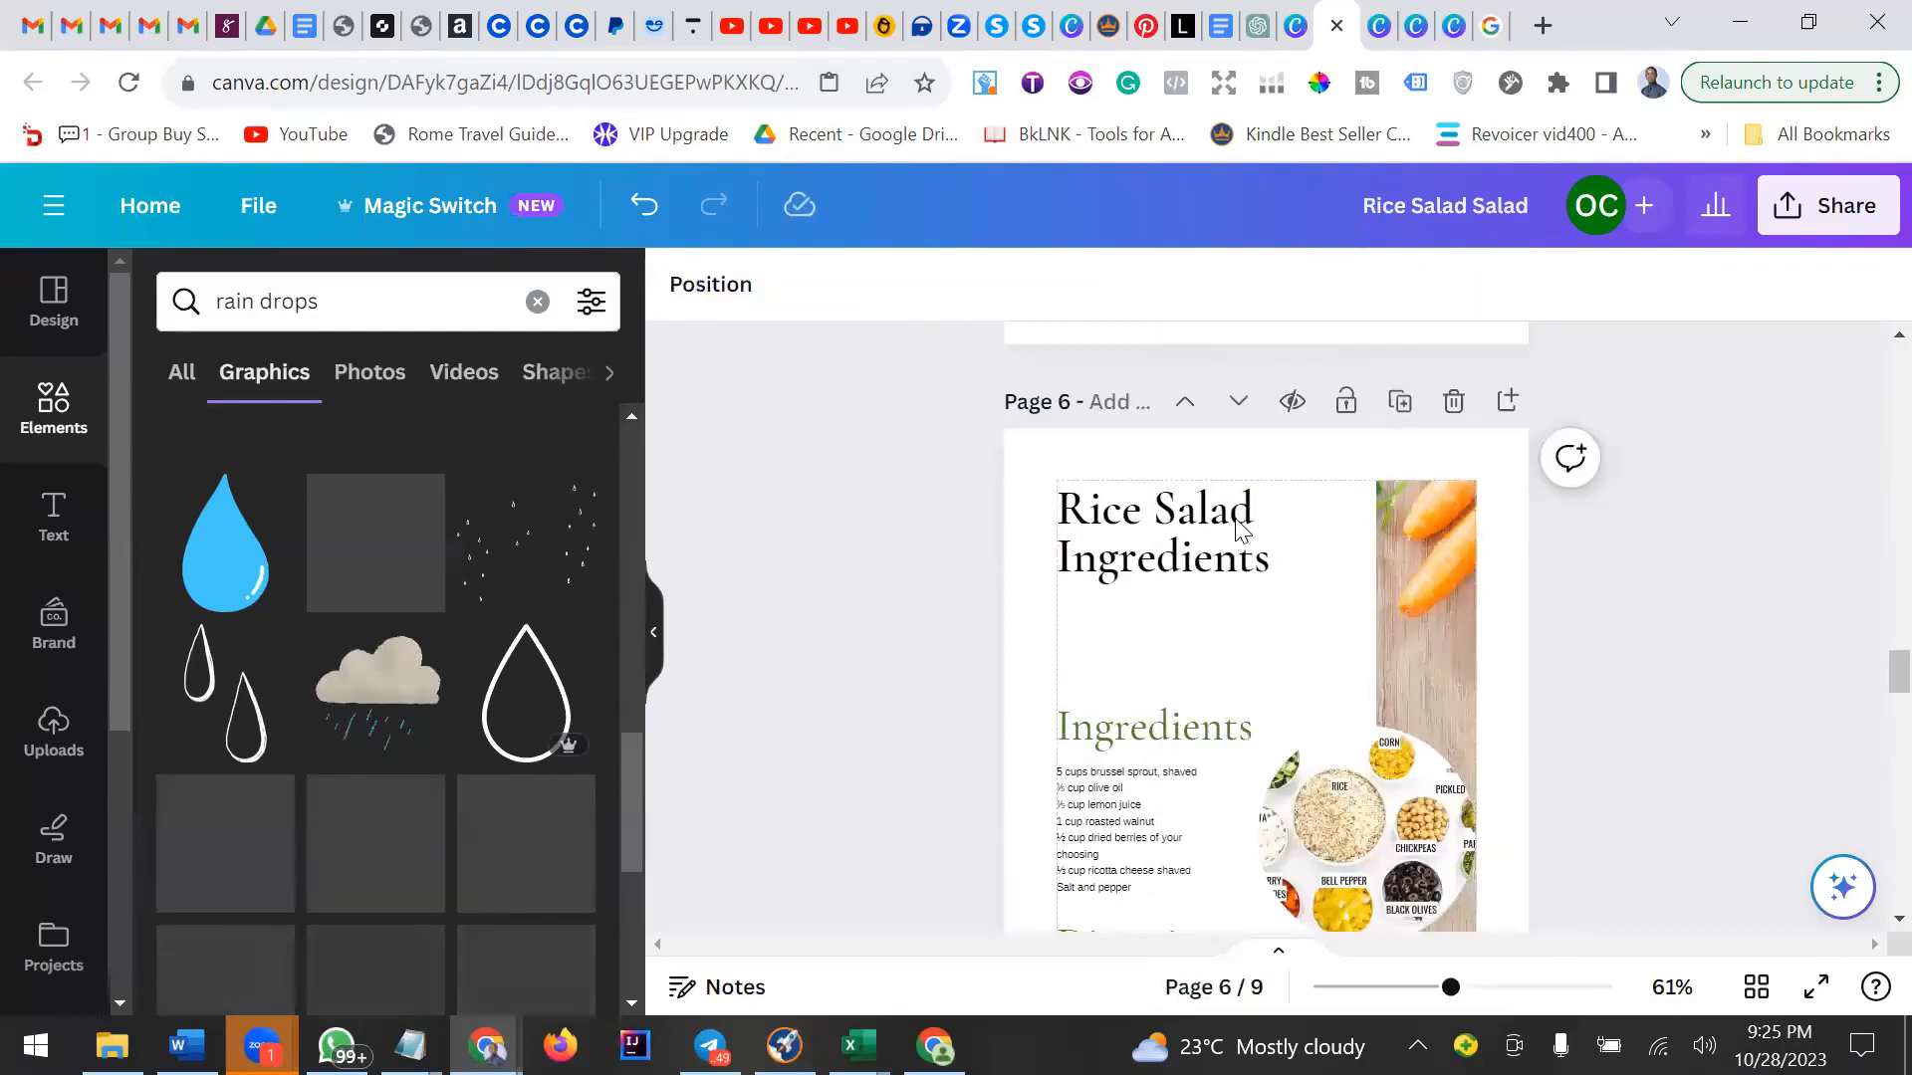
{"action": "left_click", "coordinate": [1272, 519]}
{"action": "right_click", "coordinate": [1274, 521]}
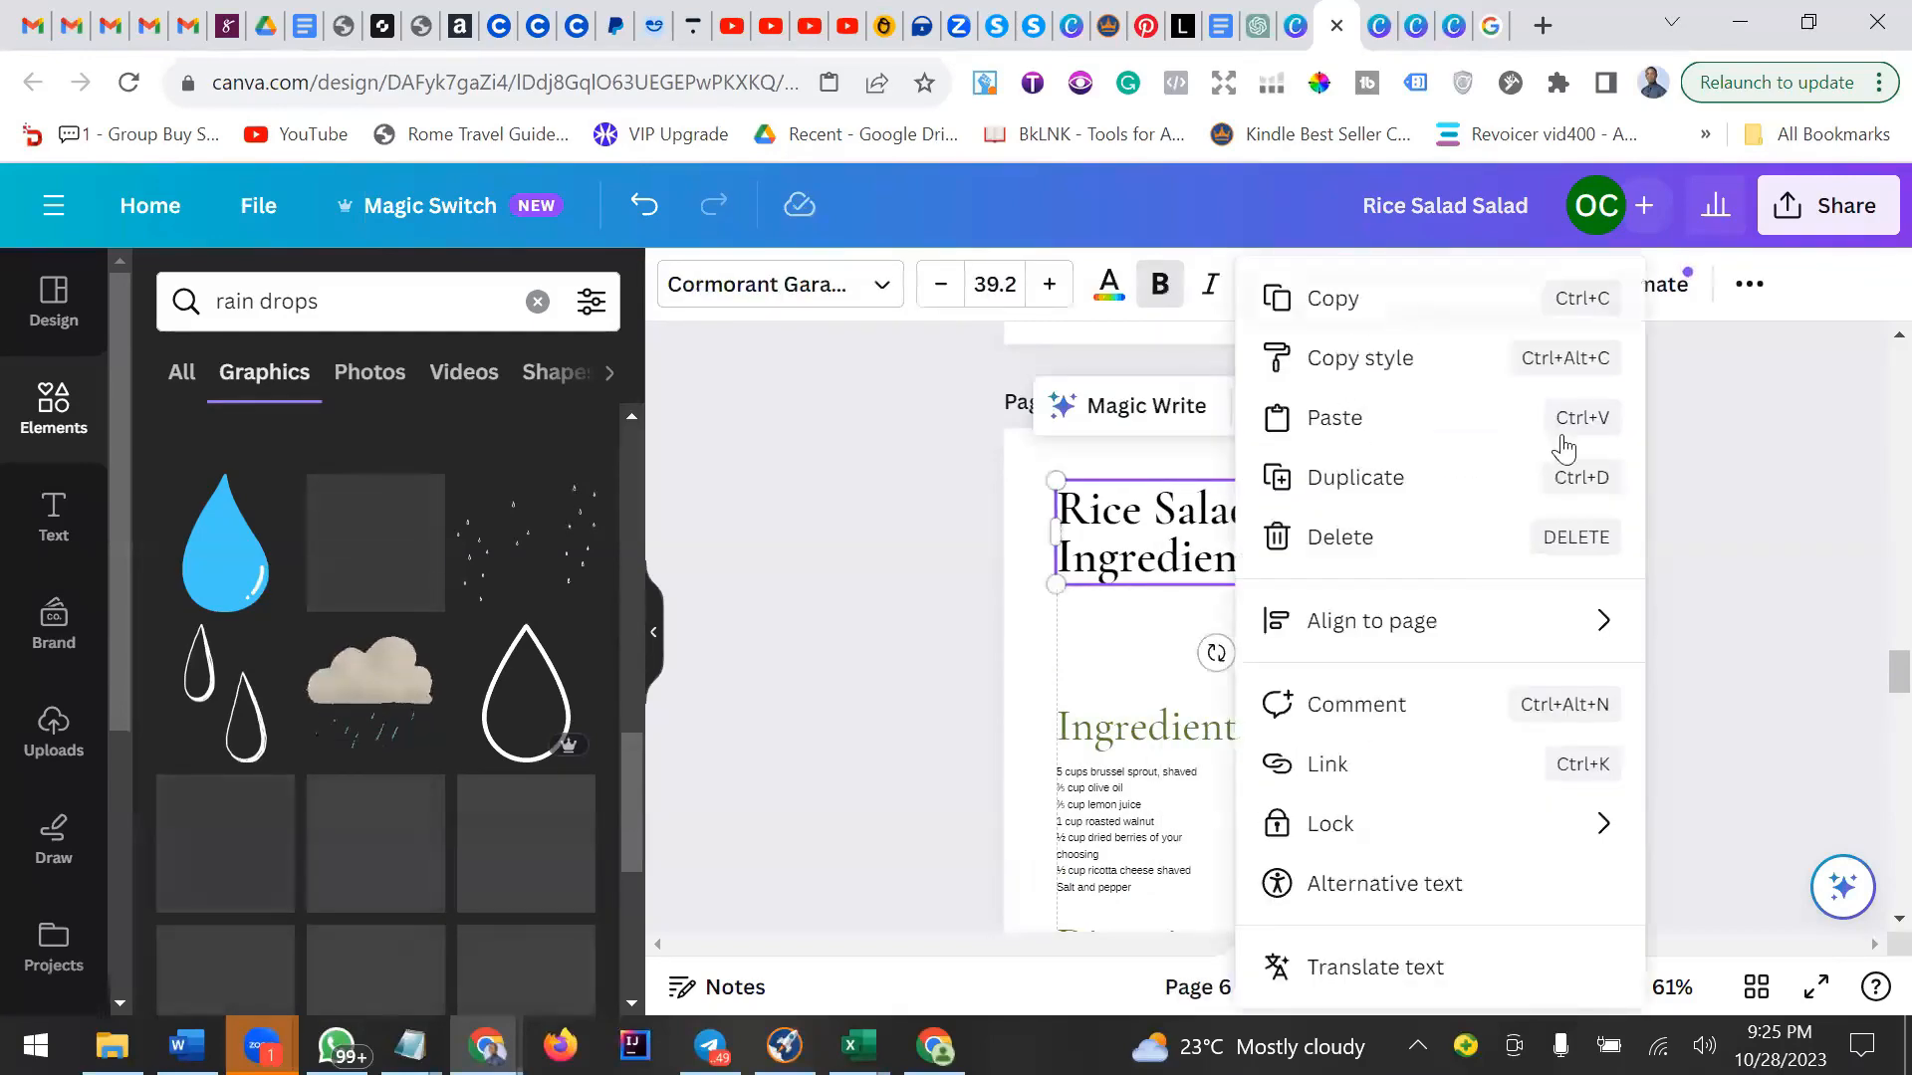
{"action": "left_click", "coordinate": [1754, 567]}
Paste the copied heading onto the CONTENTS page 3 and move it below the RICE SALAD entry.
{"action": "scroll", "coordinate": [1757, 560], "scroll_direction": "up", "scroll_amount": 5}
{"action": "scroll", "coordinate": [1756, 561], "scroll_direction": "up", "scroll_amount": 10}
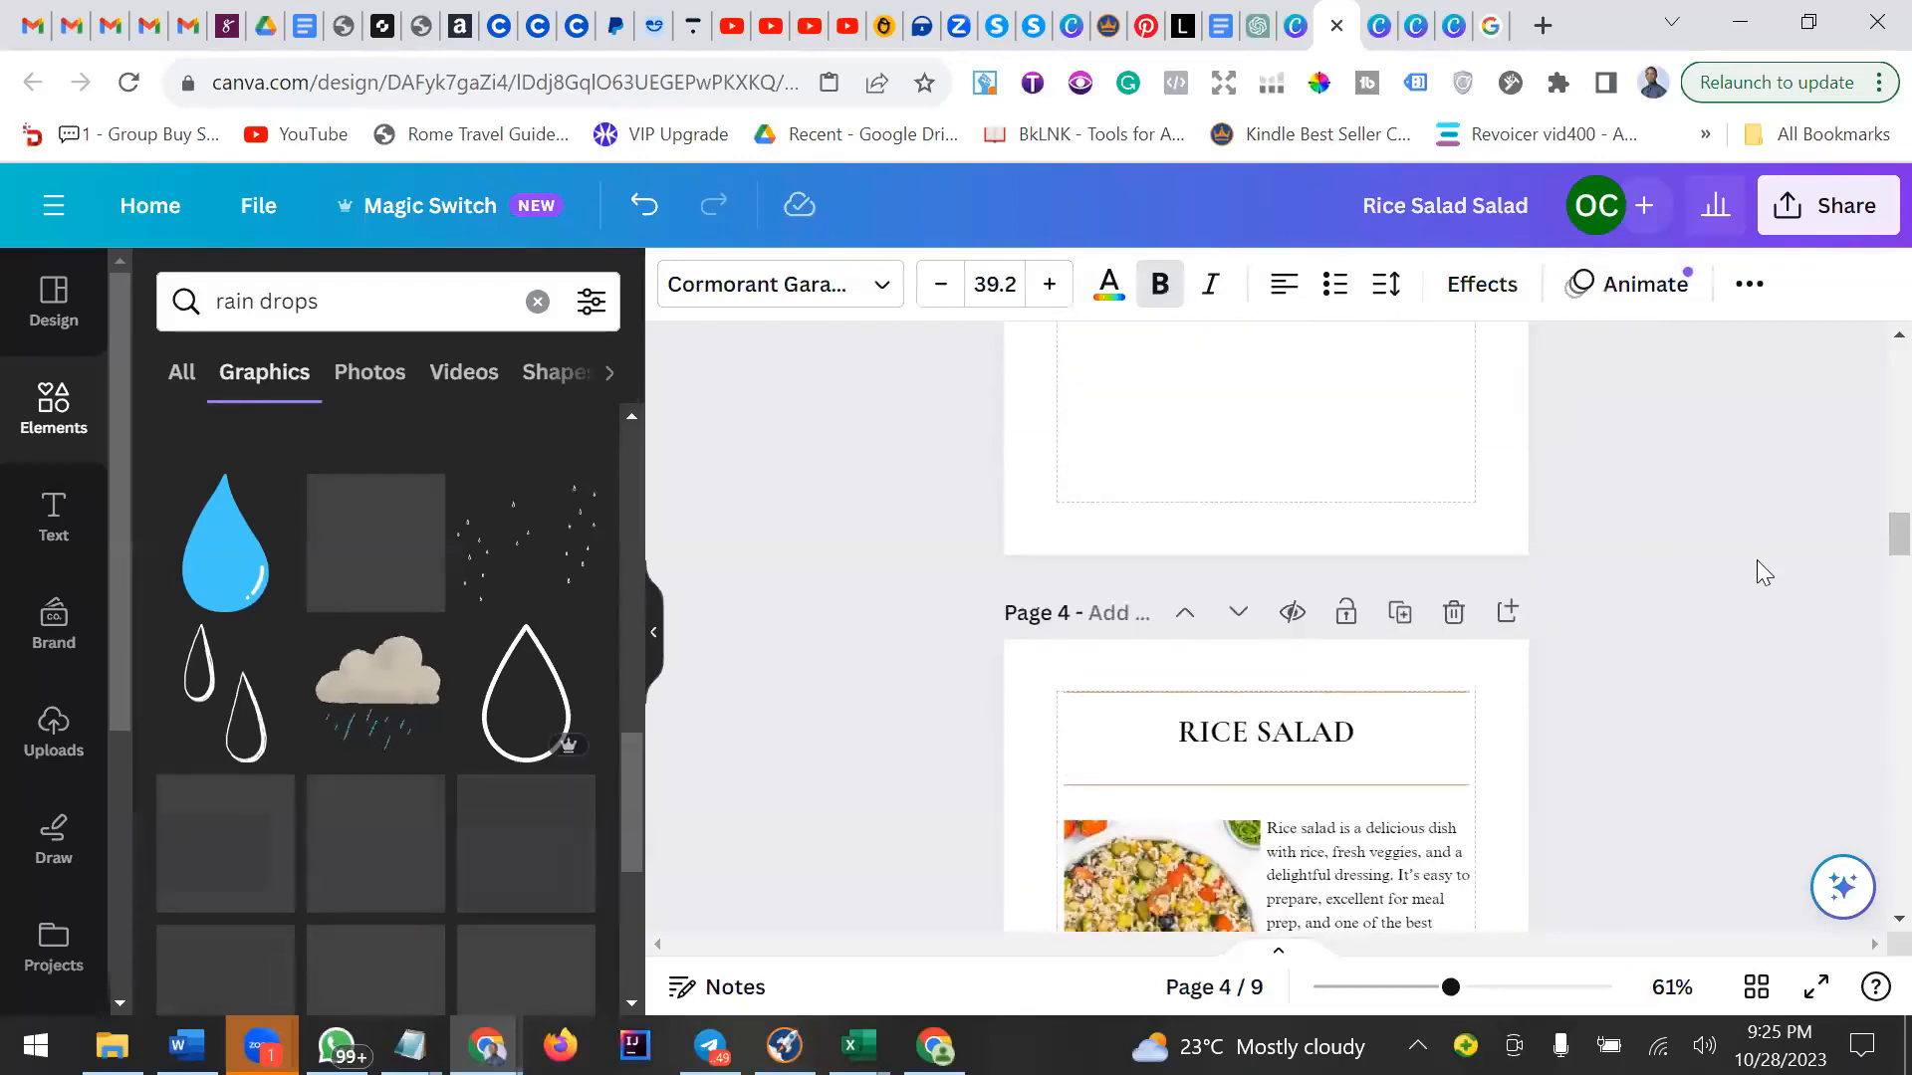
{"action": "right_click", "coordinate": [1118, 556]}
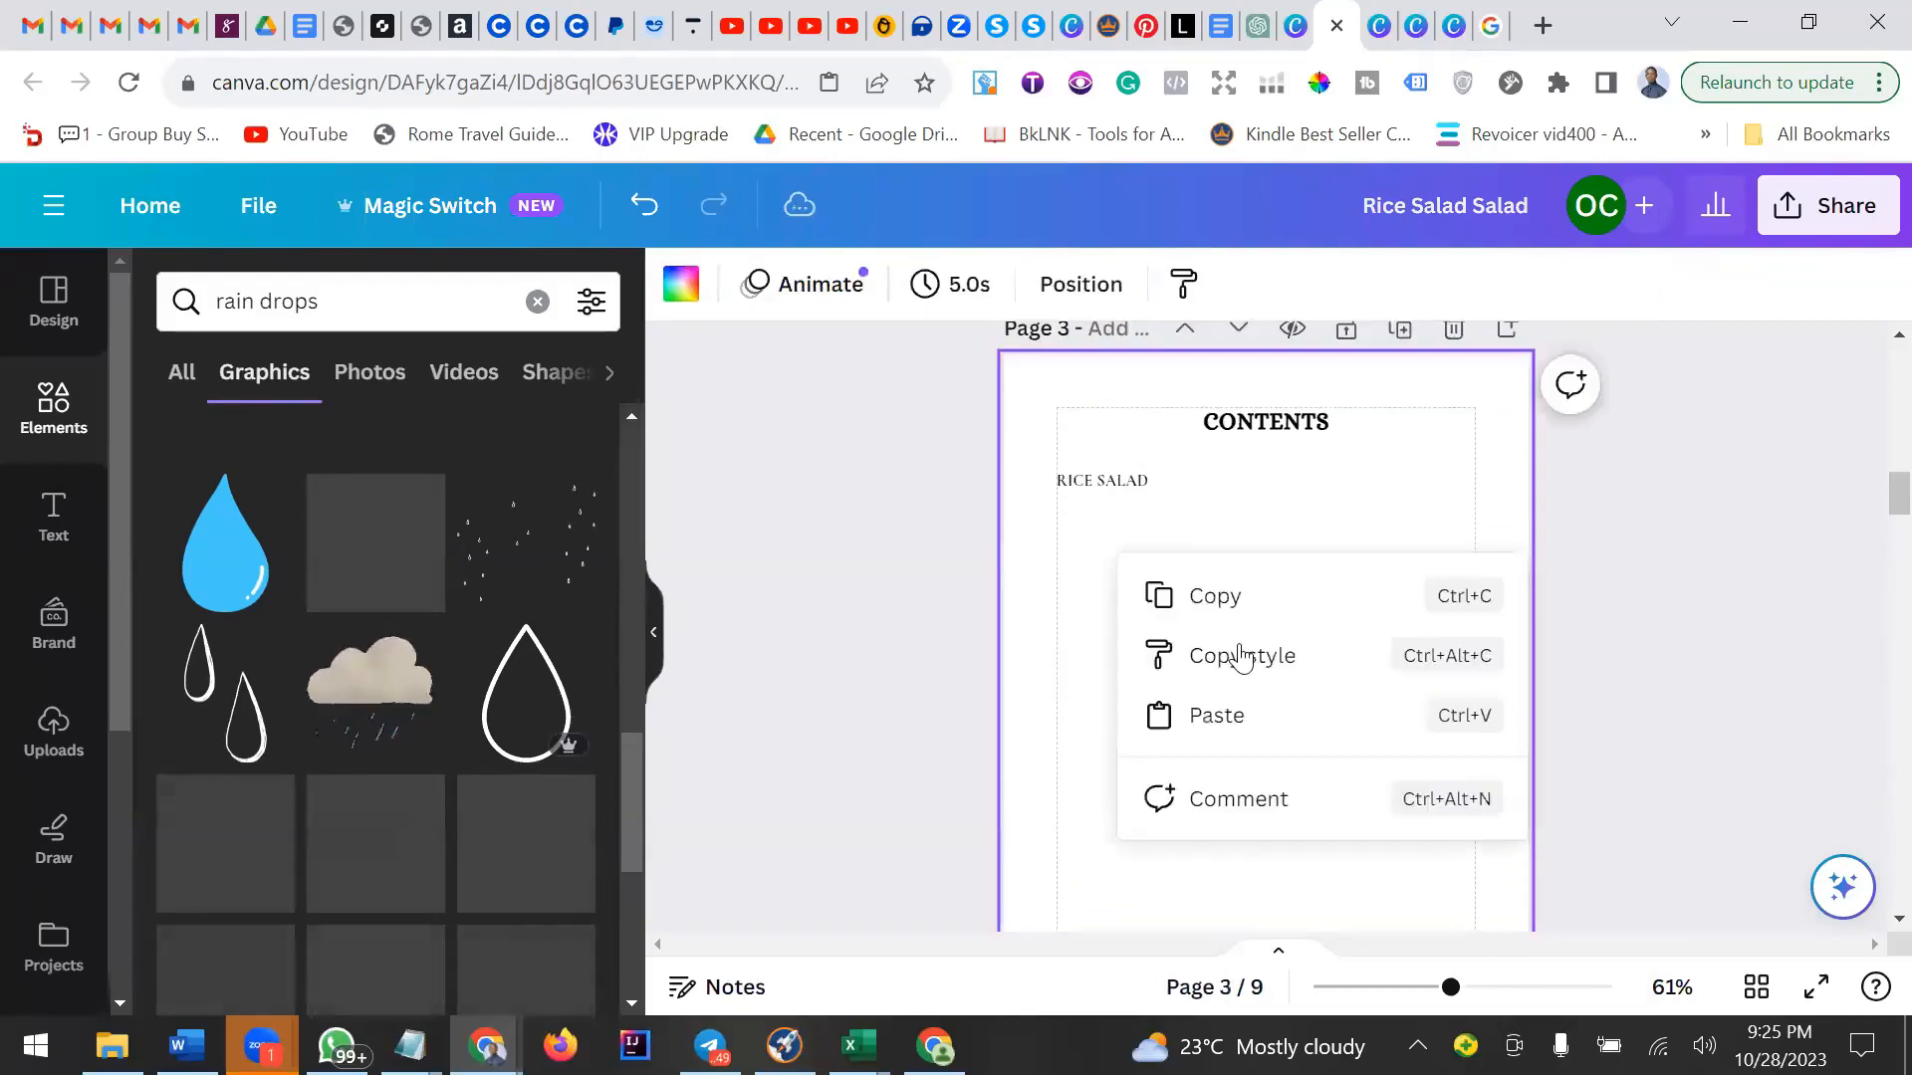
{"action": "left_click", "coordinate": [1235, 717]}
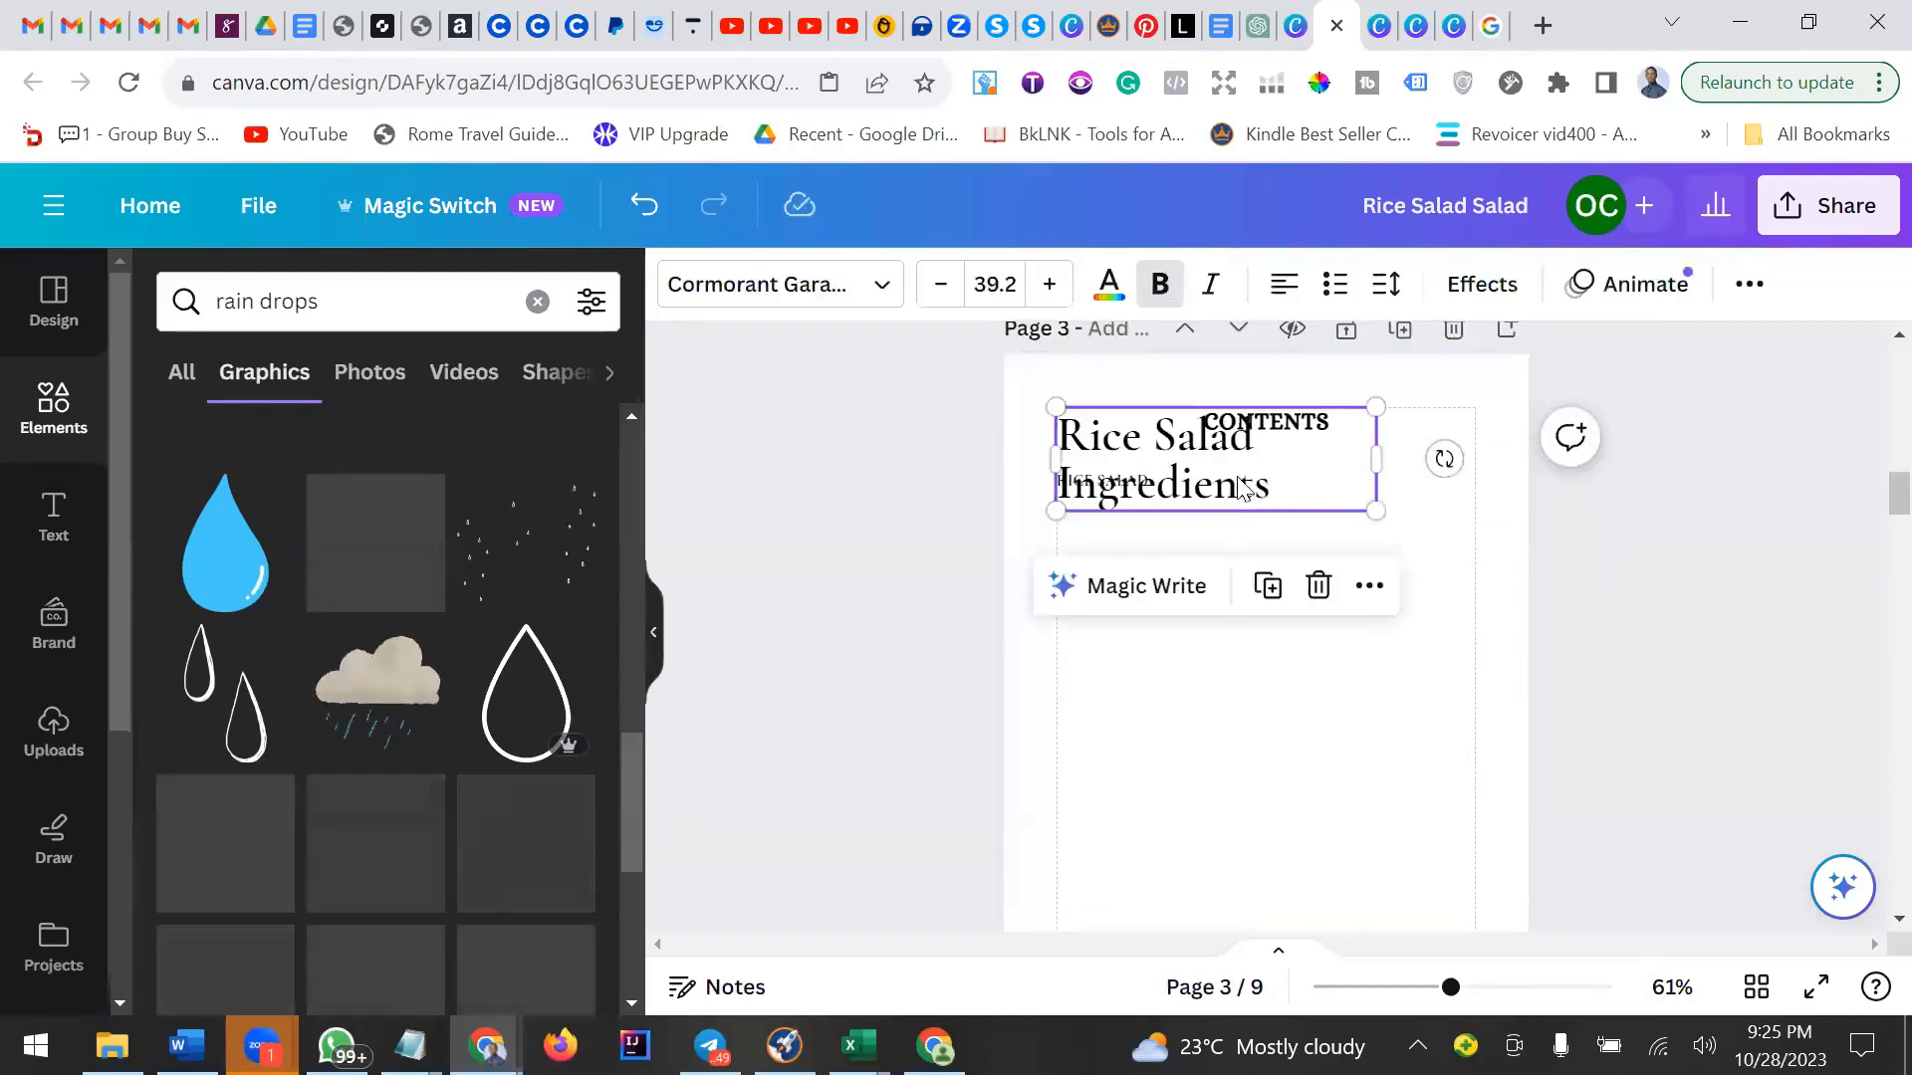
{"action": "left_click_drag", "start_coordinate": [1232, 482], "coordinate": [1250, 576]}
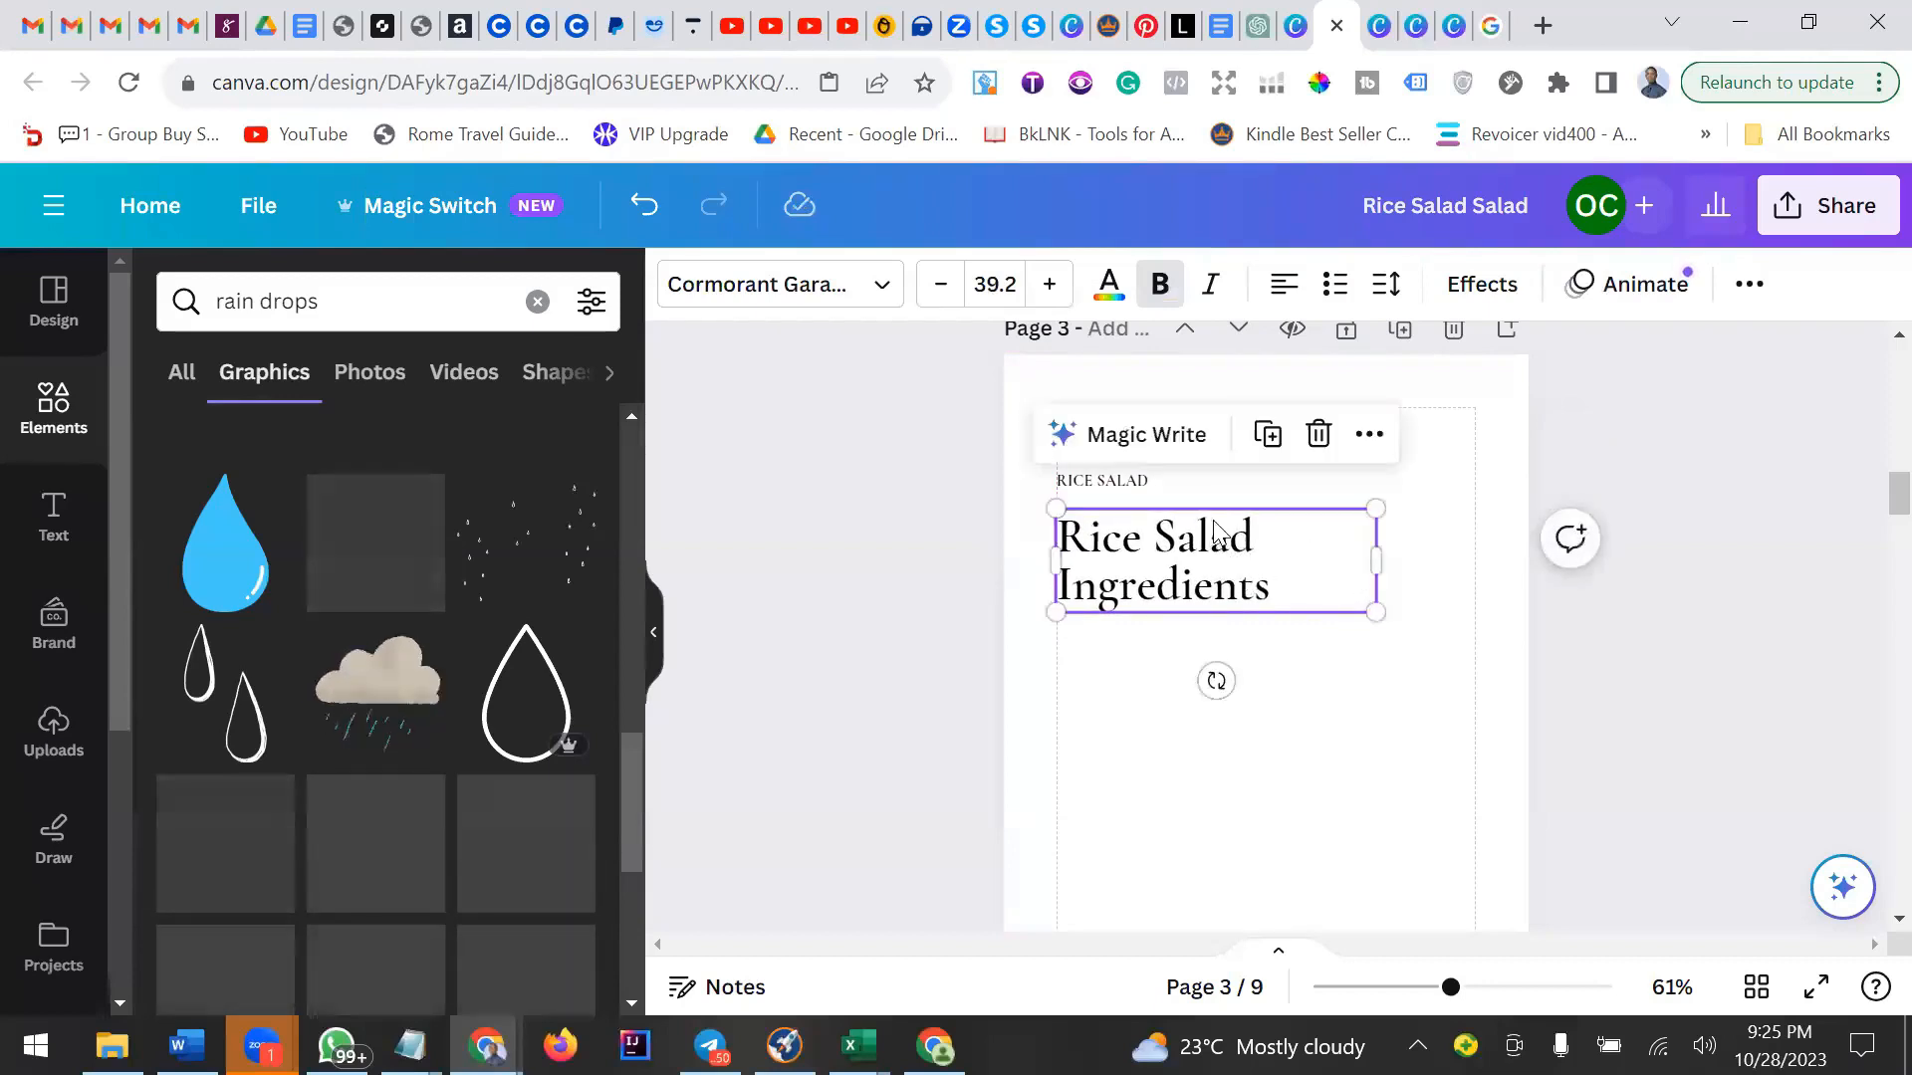
Try the Abril Fatface font on the pasted heading and switch it back to Cormorant Garamond.
{"action": "left_click", "coordinate": [1101, 482]}
{"action": "left_click", "coordinate": [1120, 520]}
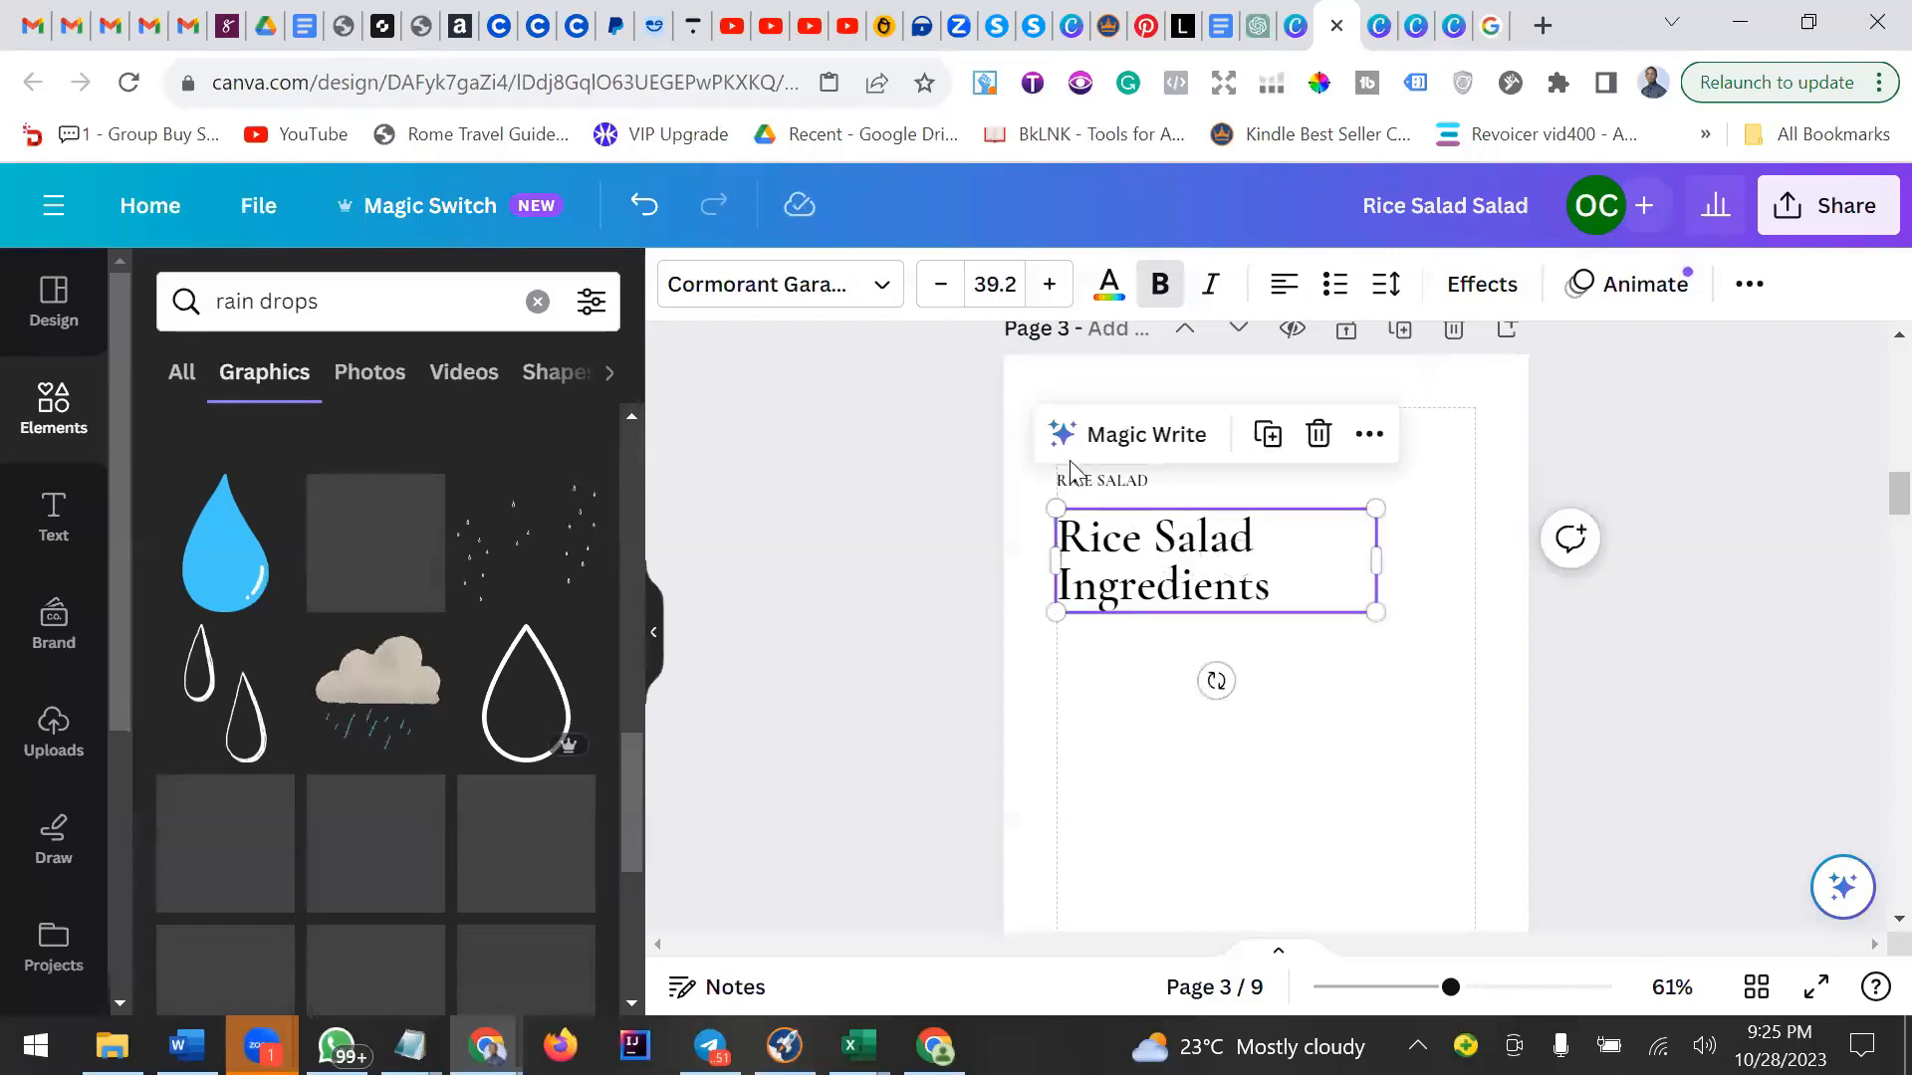
{"action": "left_click", "coordinate": [797, 285]}
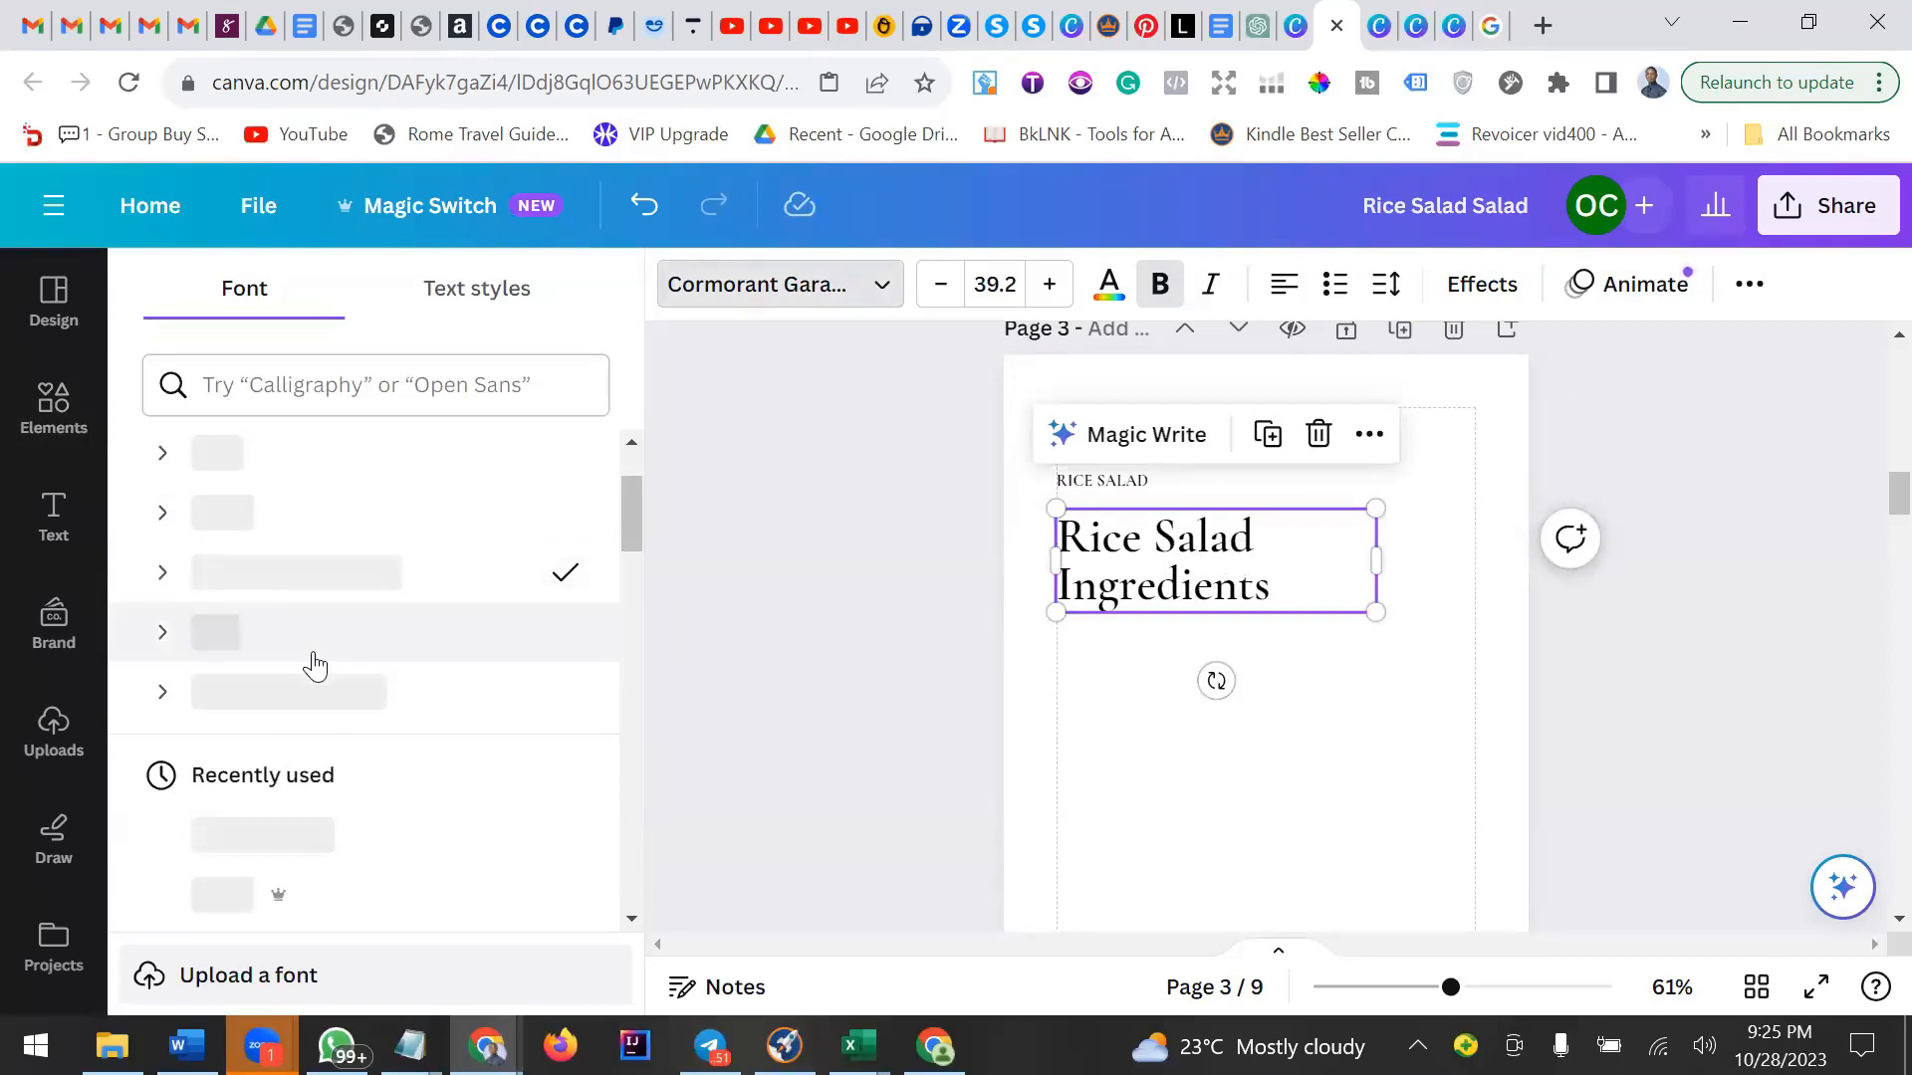
{"action": "left_click", "coordinate": [285, 853]}
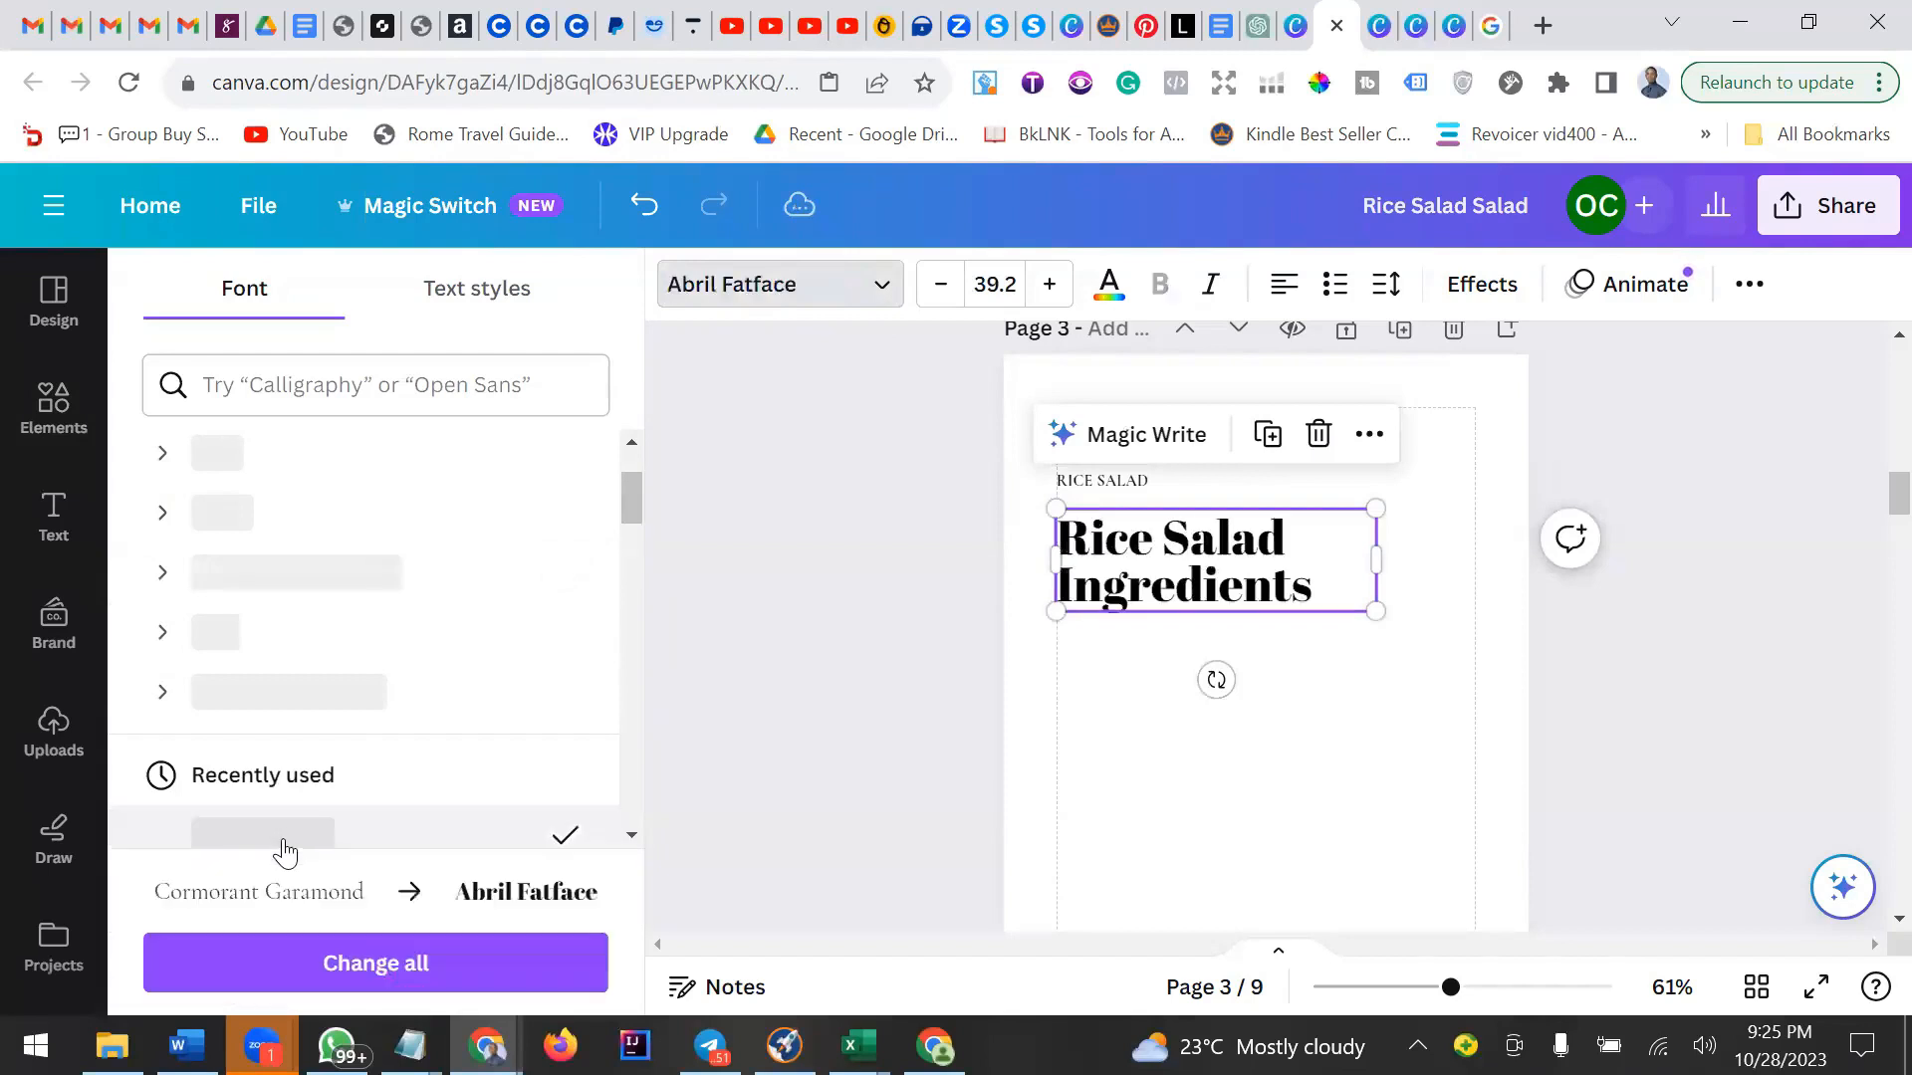
{"action": "scroll", "coordinate": [286, 821], "scroll_direction": "down", "scroll_amount": 2}
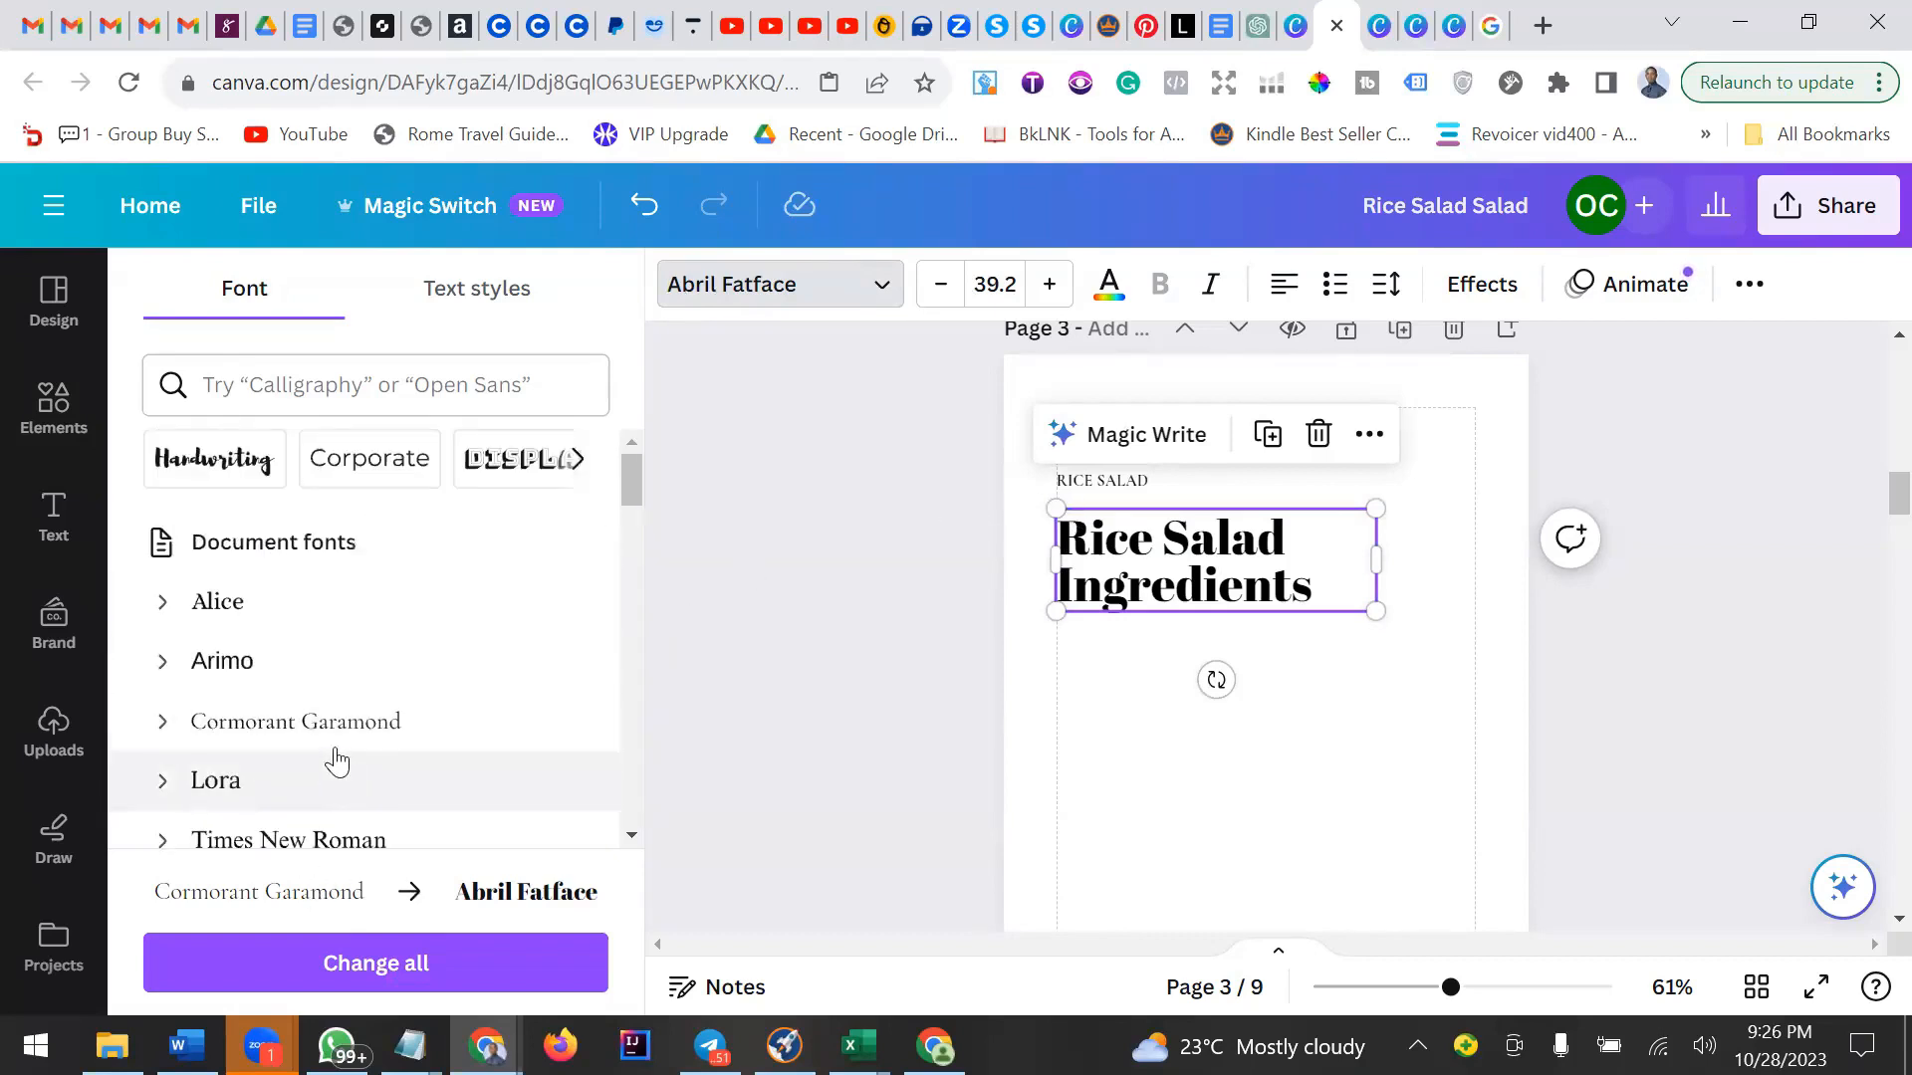
{"action": "left_click", "coordinate": [344, 732]}
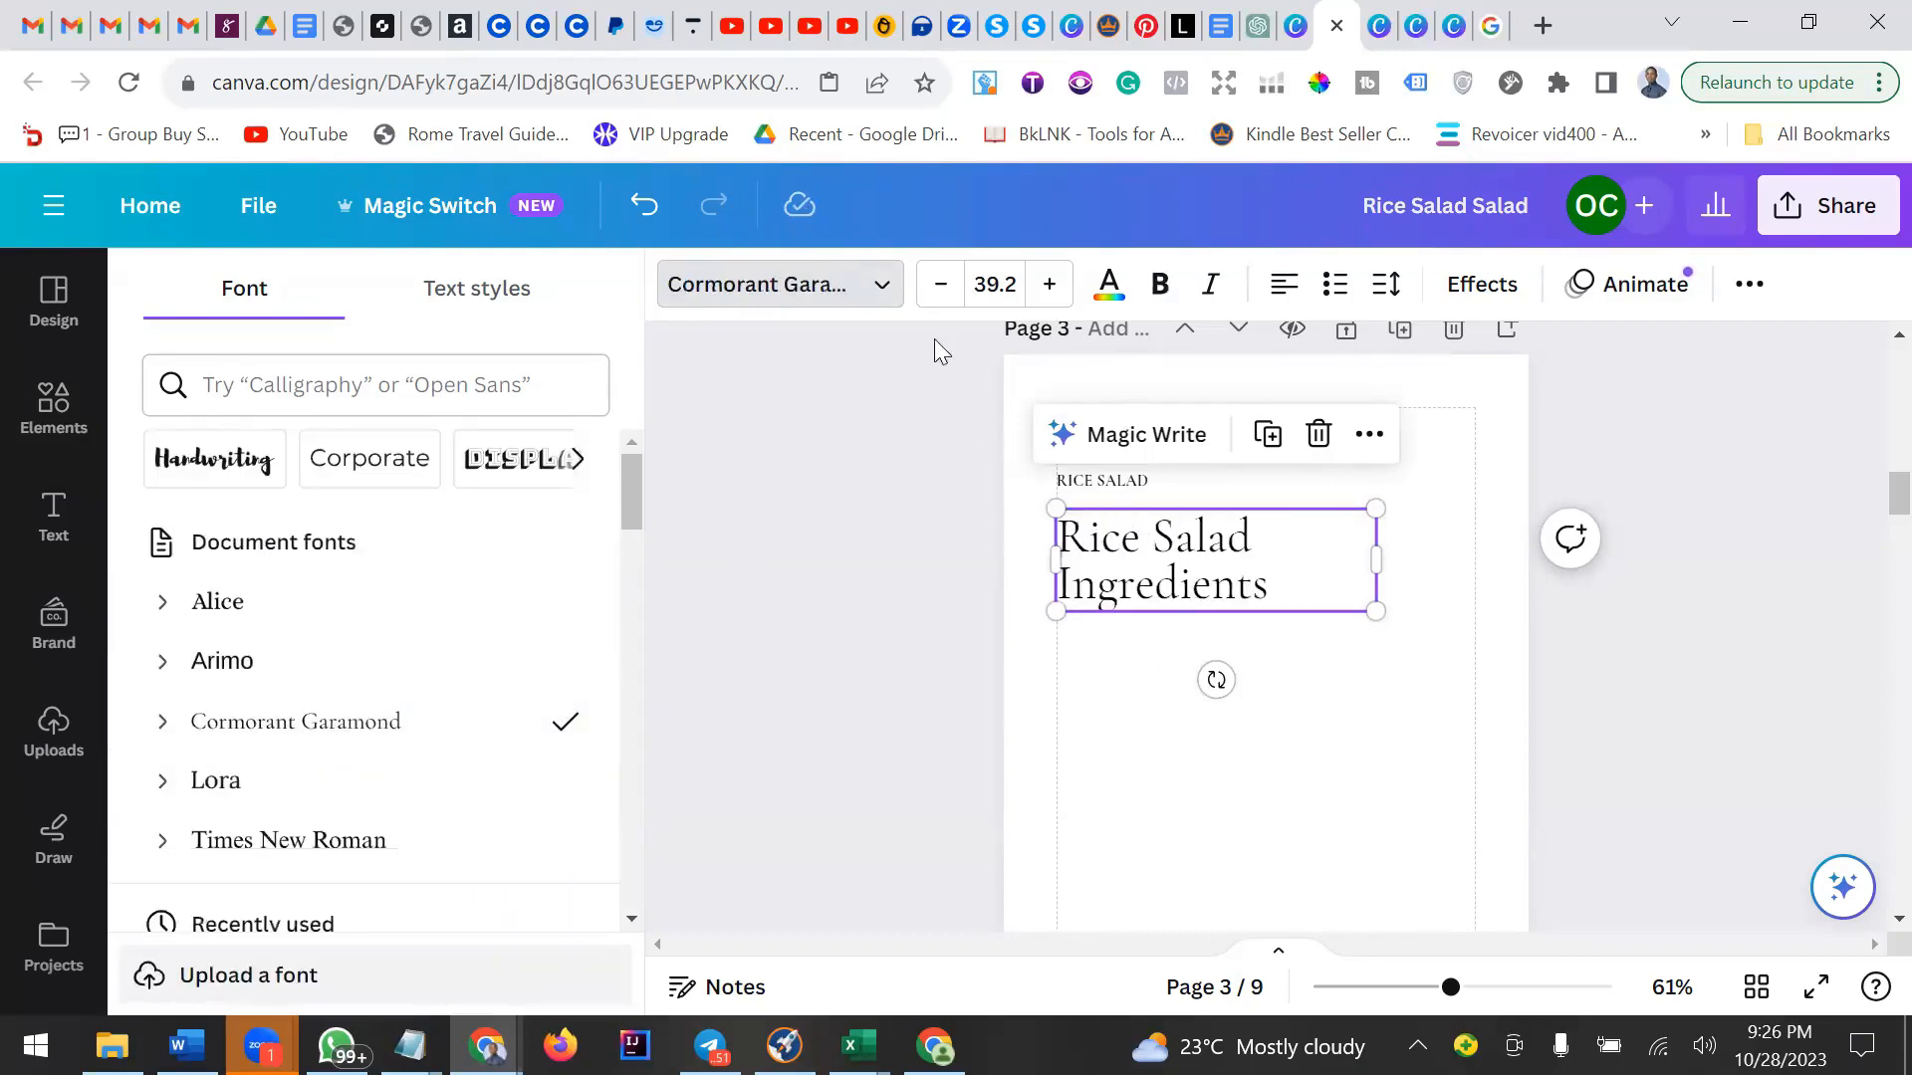
Set the pasted Rice Salad Ingredients text's font size to 13.
{"action": "left_click", "coordinate": [994, 288]}
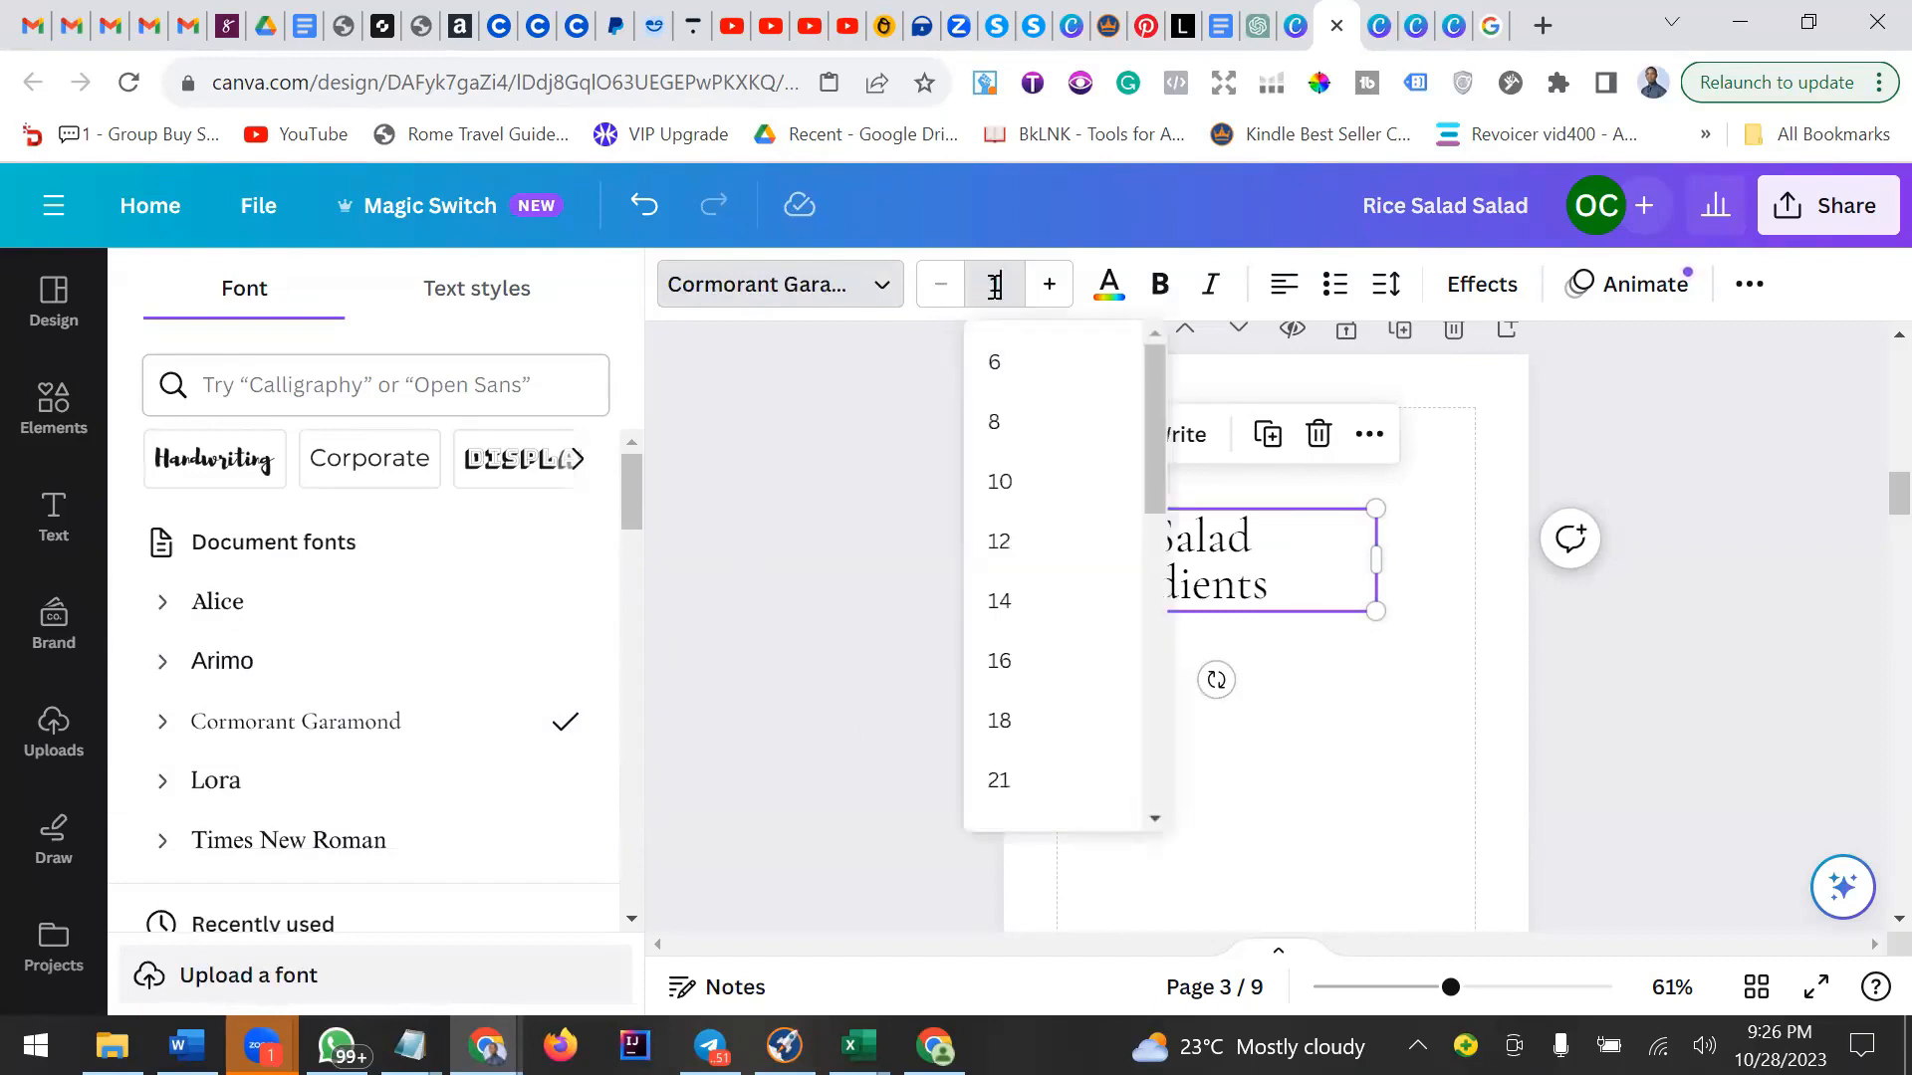
{"action": "key", "text": "Return"}
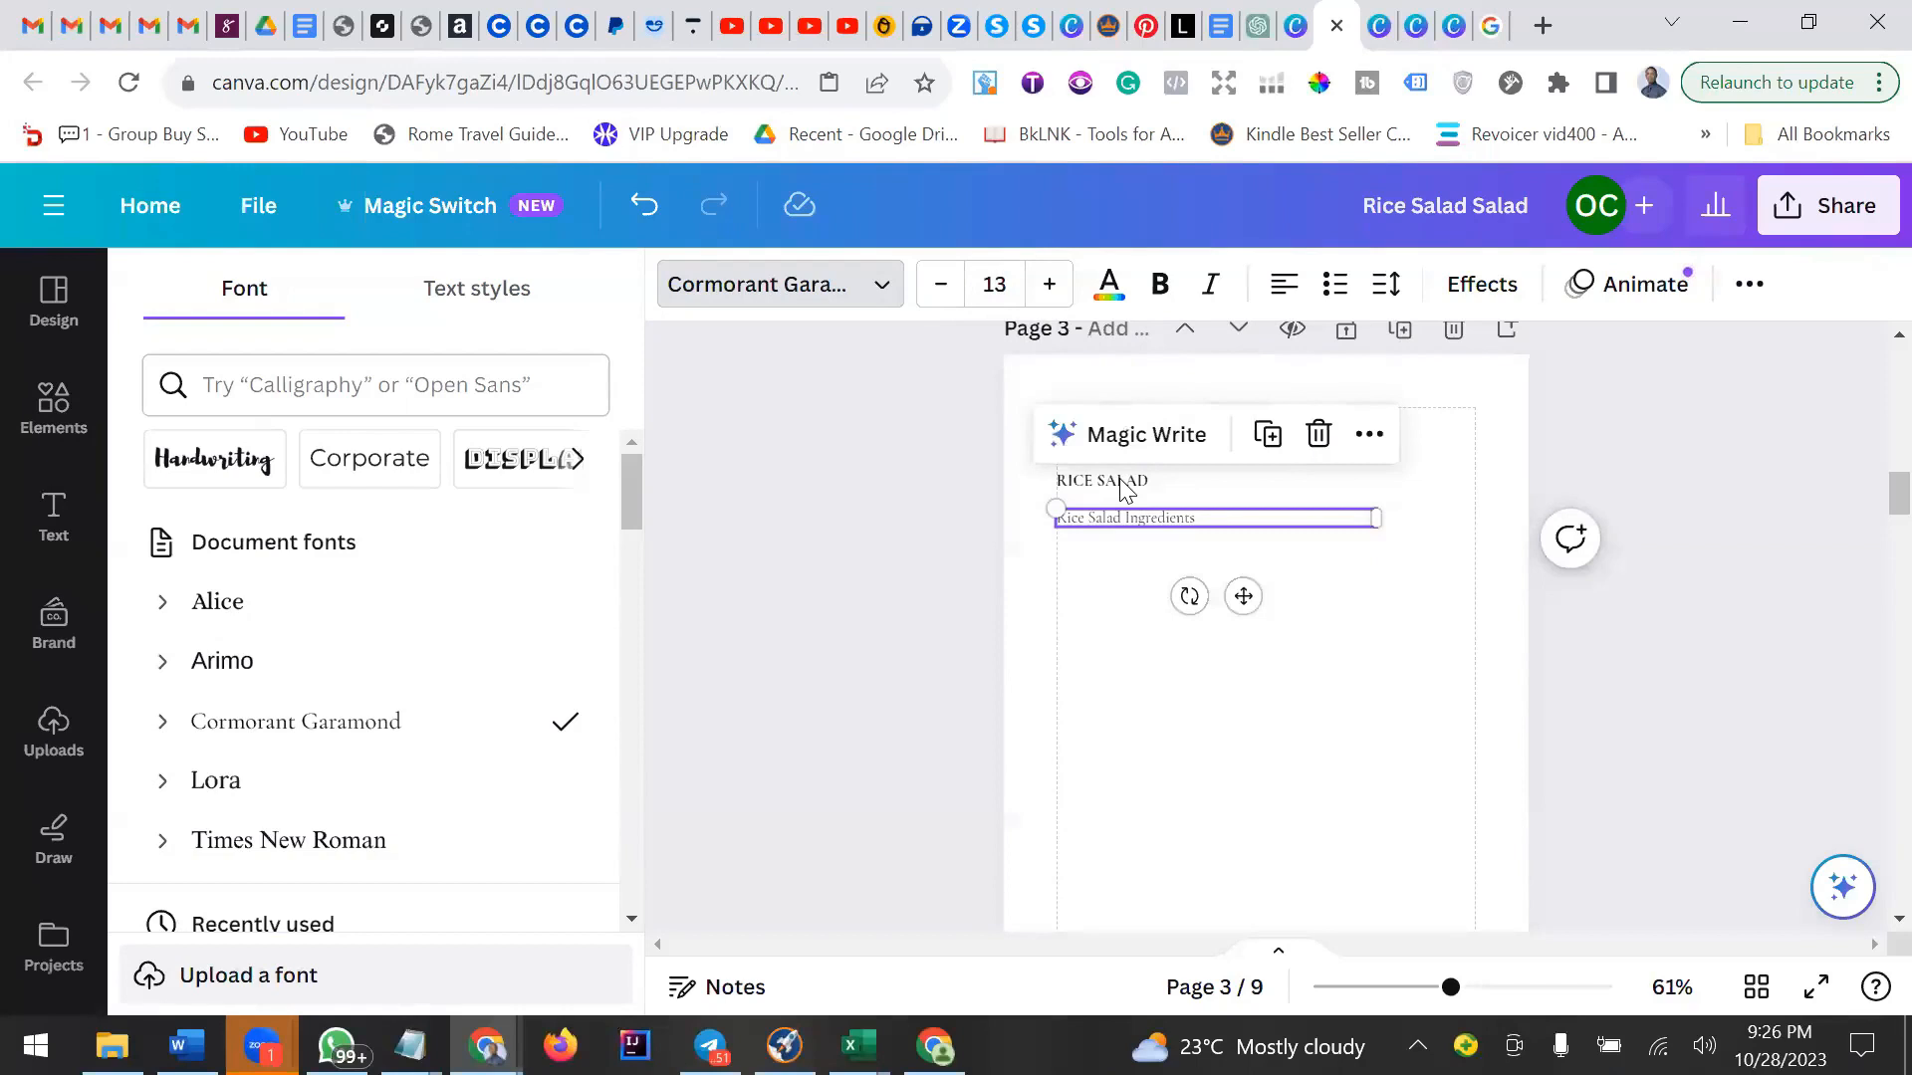
Change the RICE SALAD entry to sentence case and remove its bold formatting.
{"action": "left_click", "coordinate": [1125, 485]}
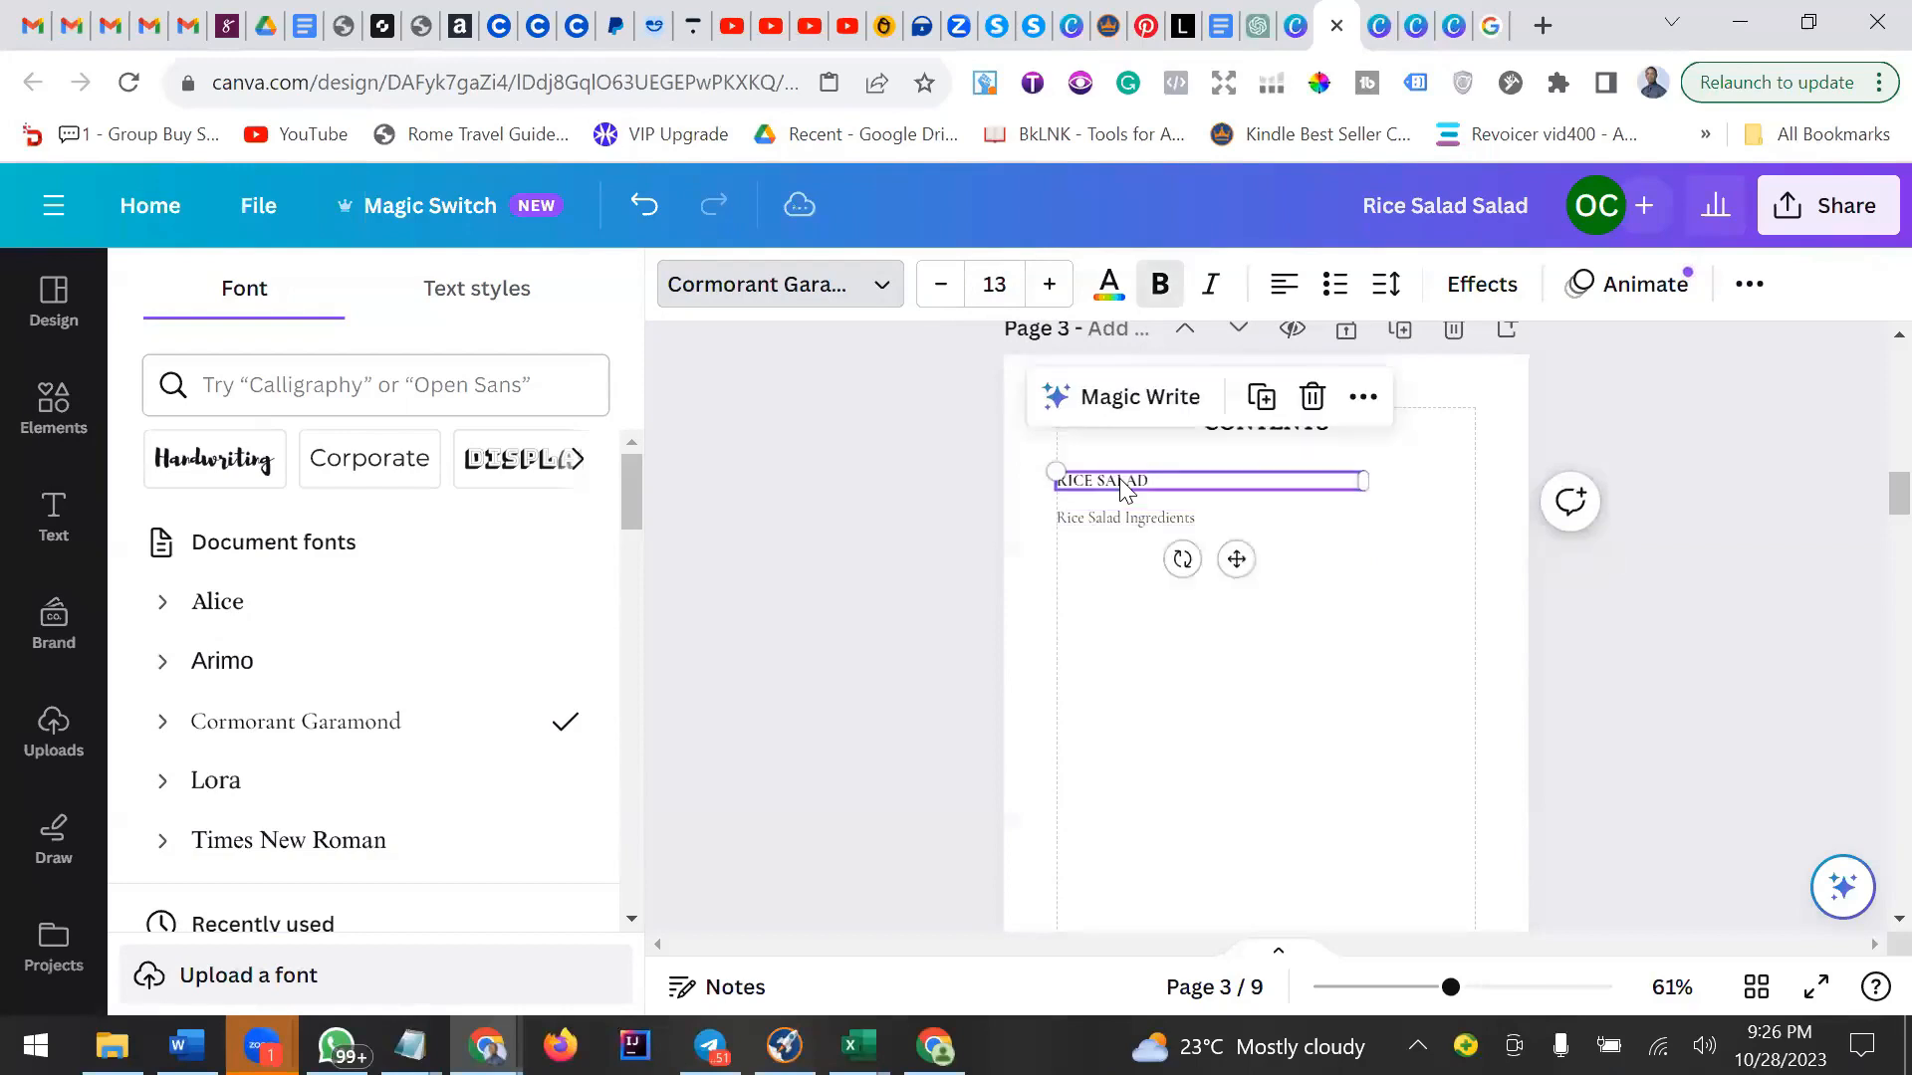
{"action": "left_click", "coordinate": [1454, 289]}
{"action": "left_click", "coordinate": [1454, 289]}
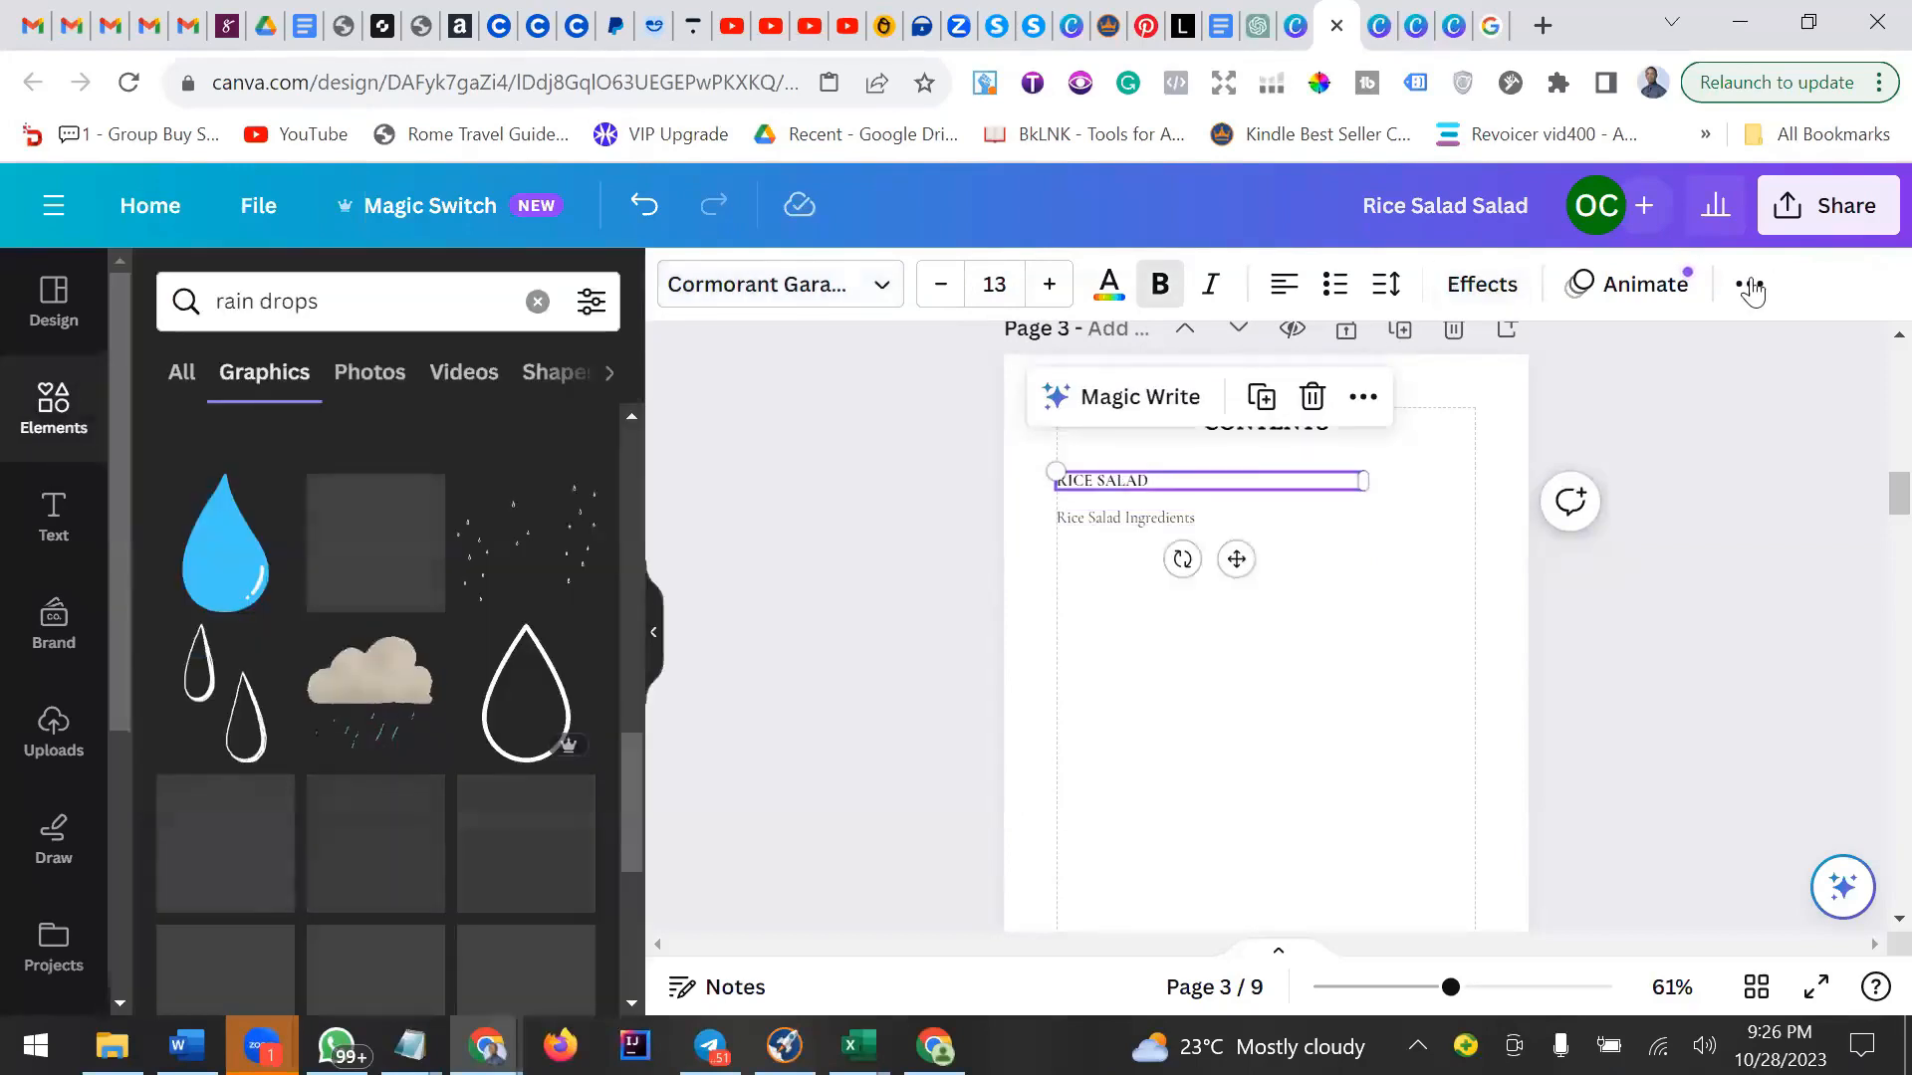
{"action": "left_click", "coordinate": [1749, 289]}
{"action": "left_click", "coordinate": [1402, 346]}
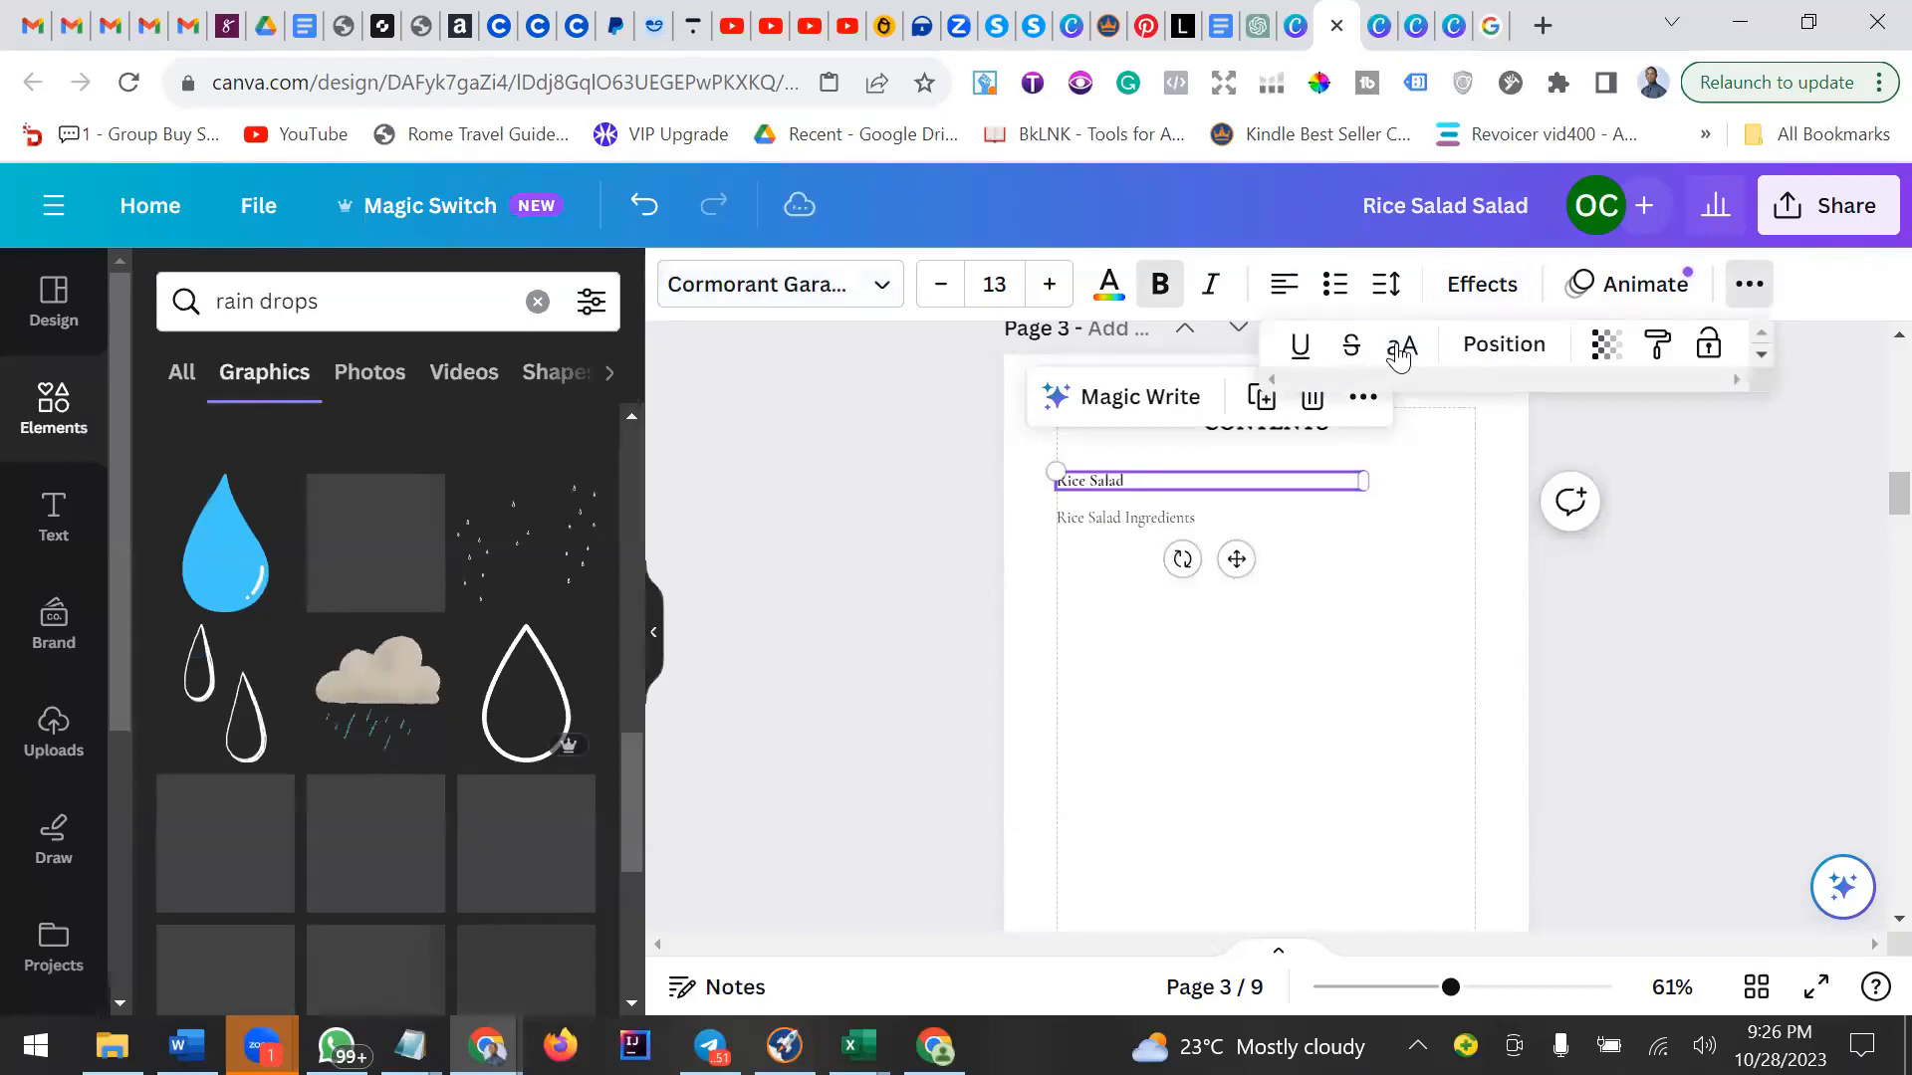
{"action": "left_click", "coordinate": [1157, 286]}
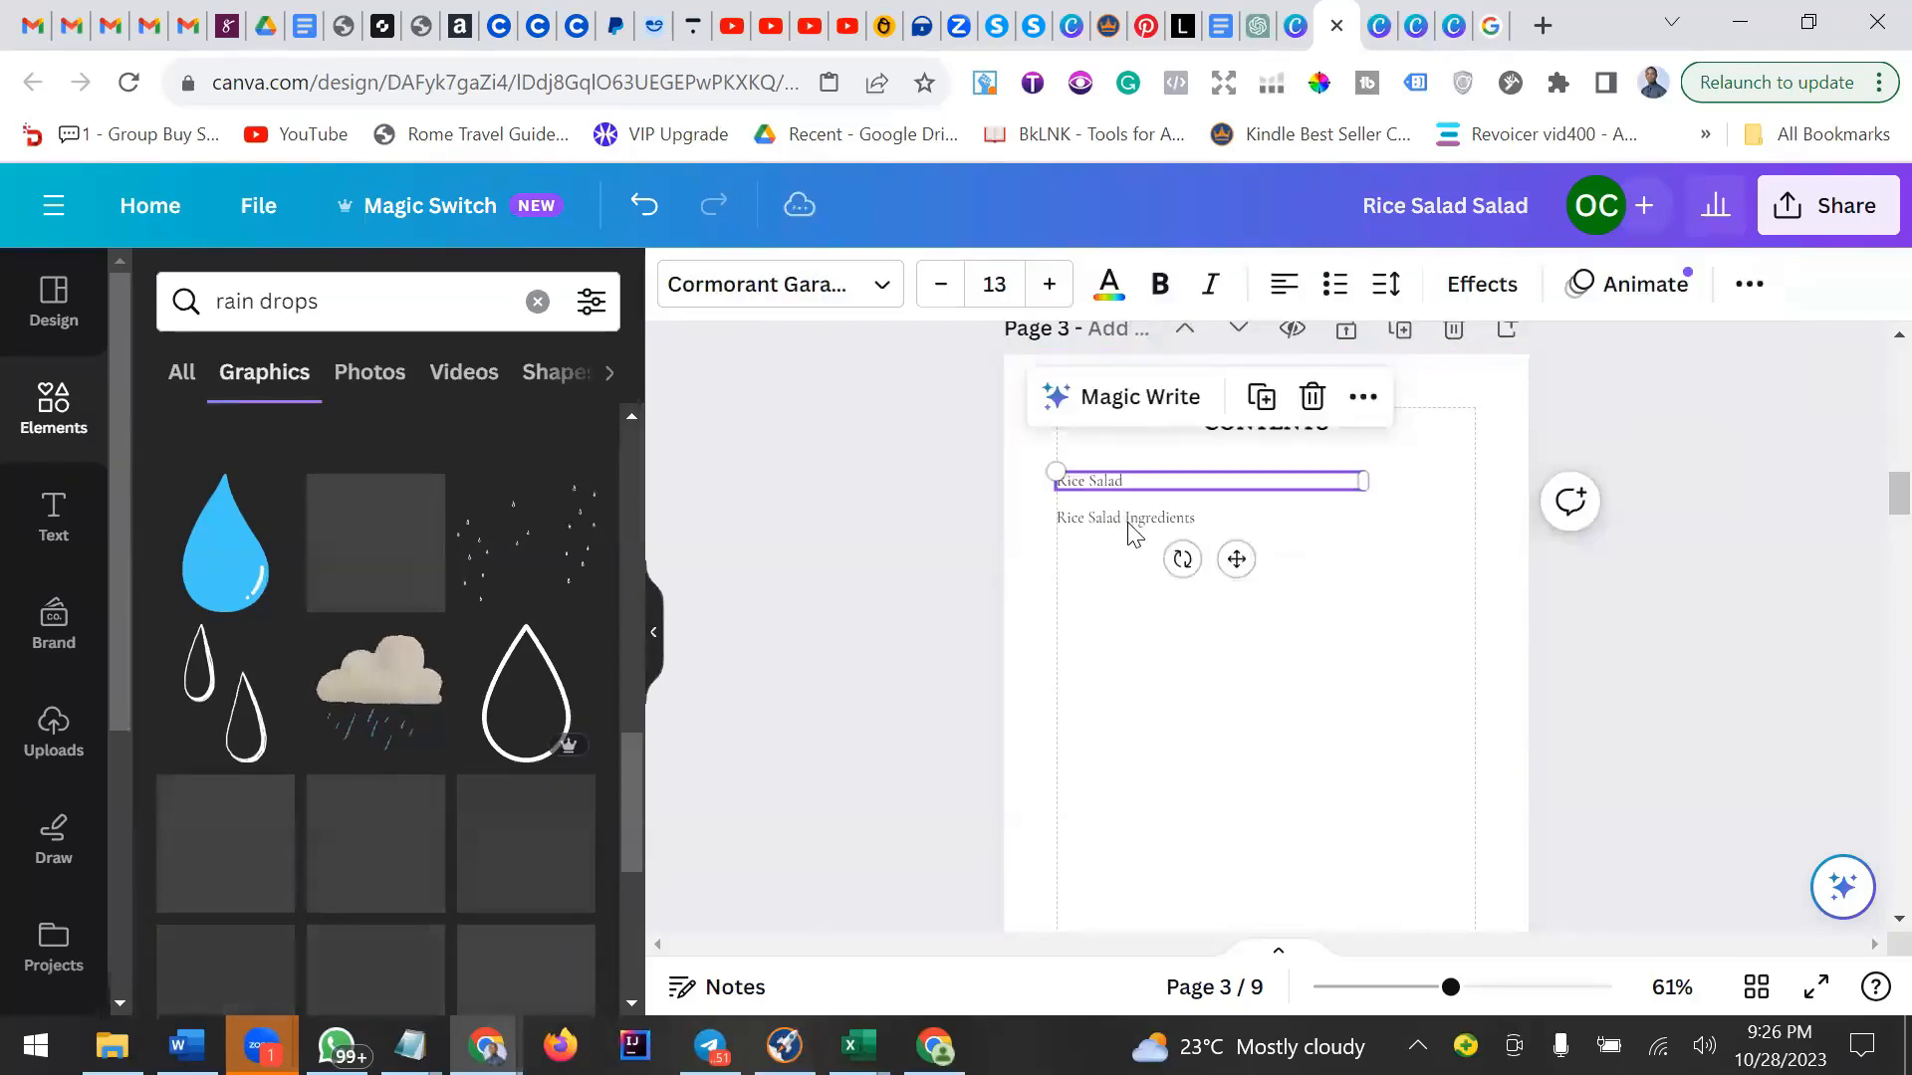
Duplicate the Rice Salad Ingredients entry and place the copy directly below it.
{"action": "left_click", "coordinate": [1131, 523]}
{"action": "left_click", "coordinate": [1207, 564]}
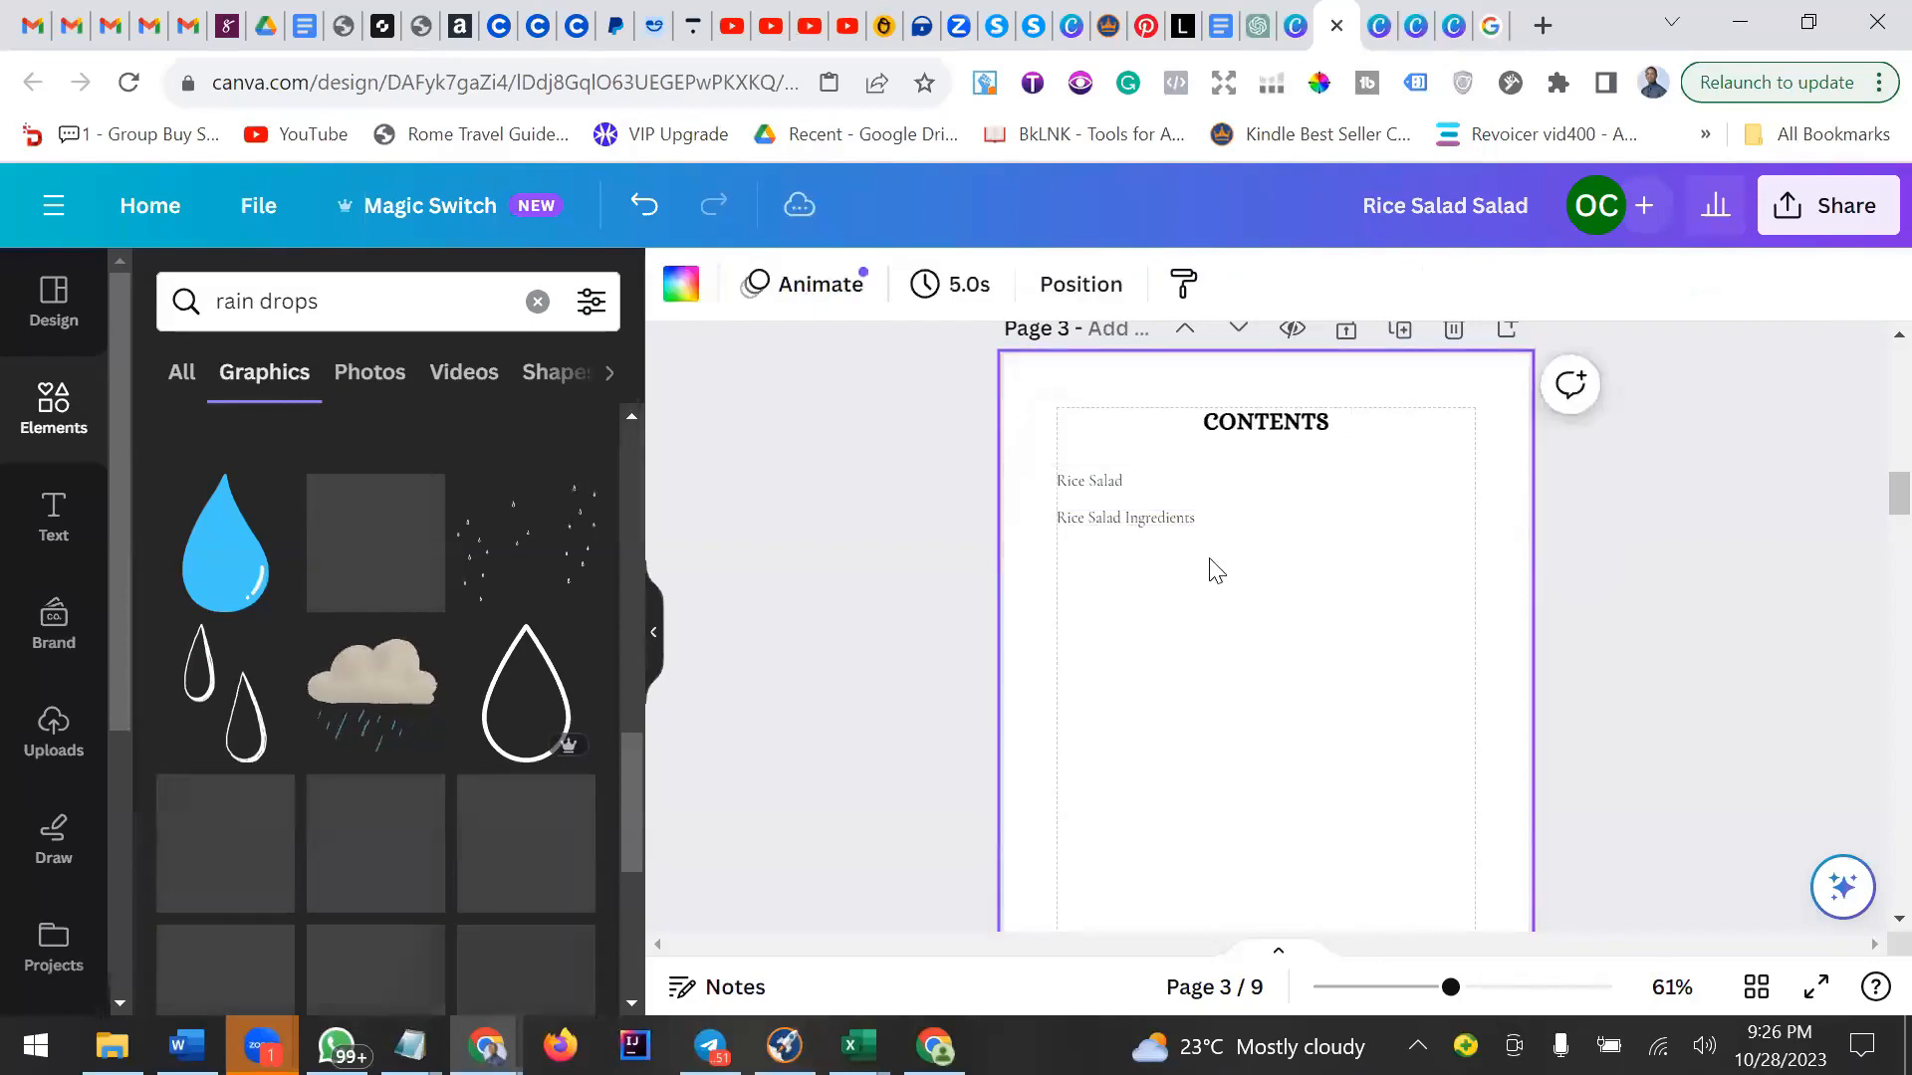
{"action": "left_click", "coordinate": [1121, 519]}
{"action": "left_click", "coordinate": [1271, 438]}
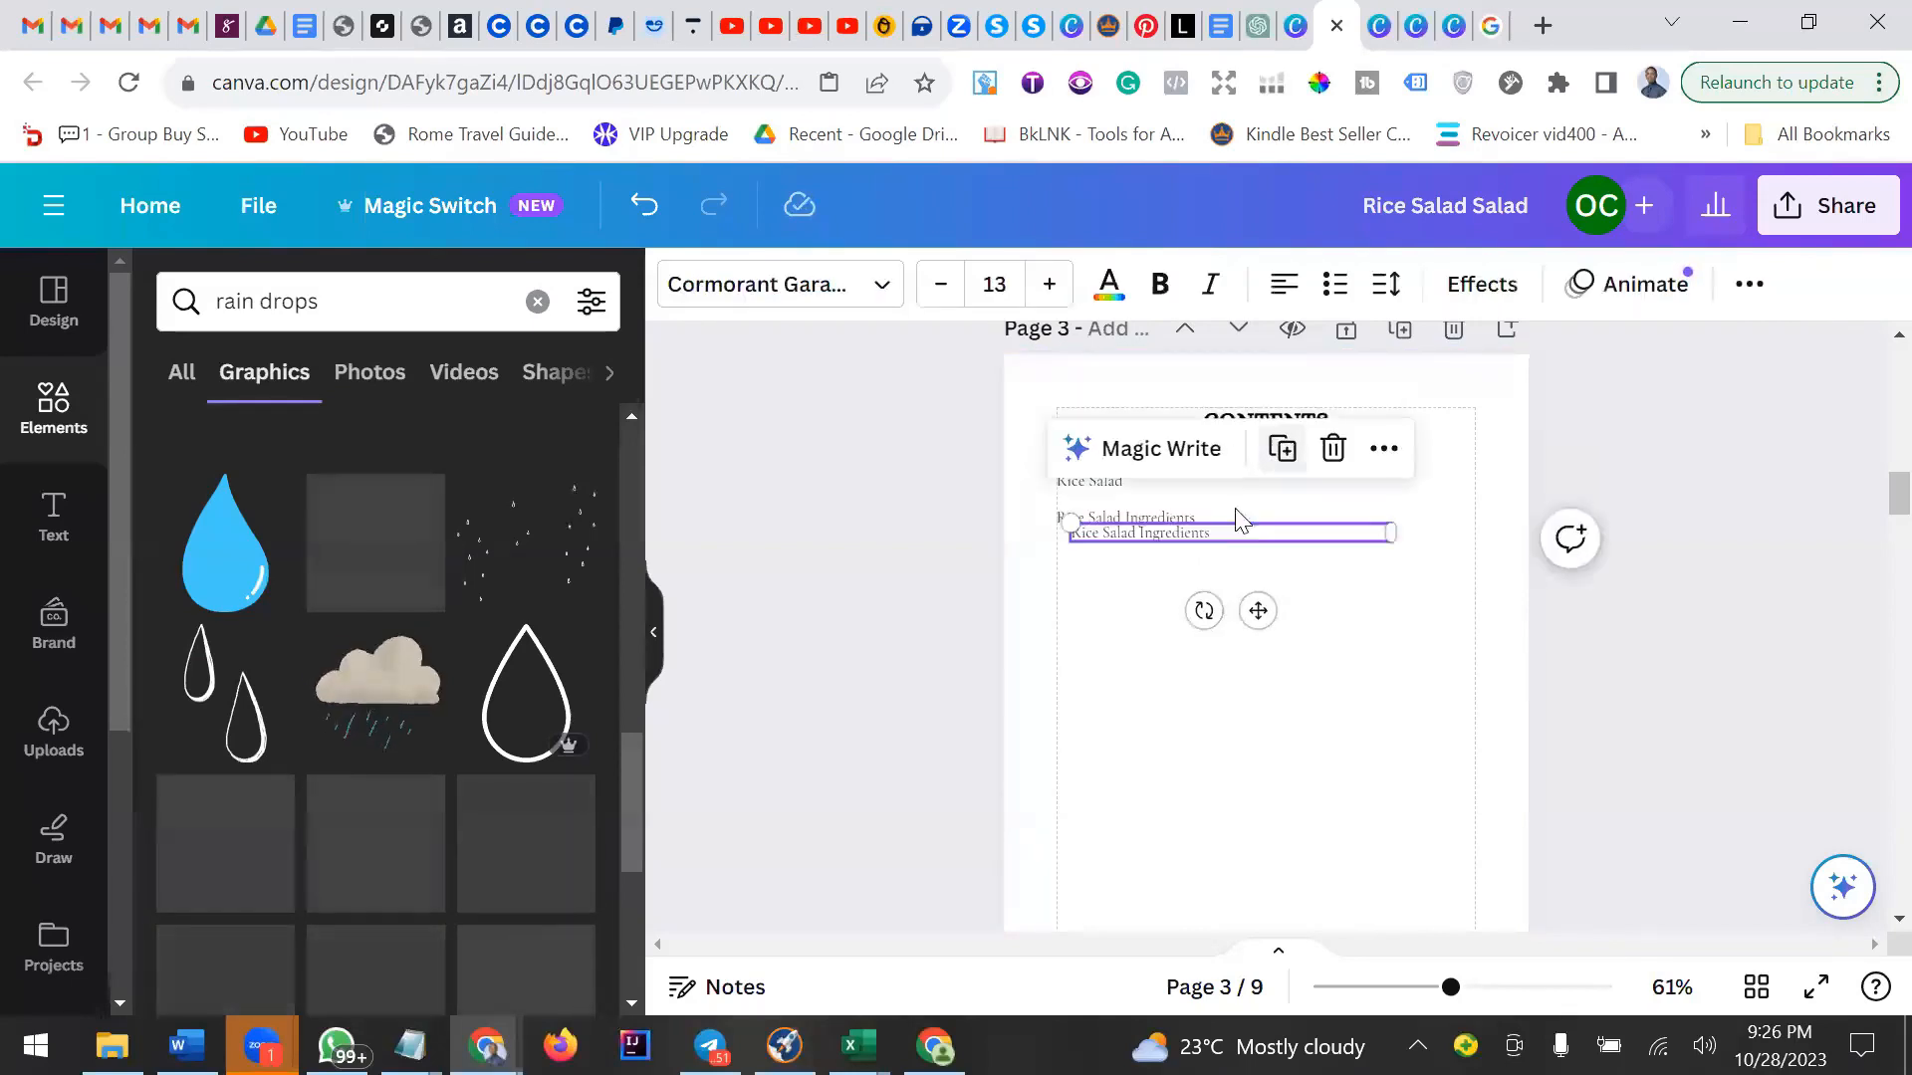
{"action": "left_click_drag", "start_coordinate": [1256, 611], "coordinate": [1245, 633]}
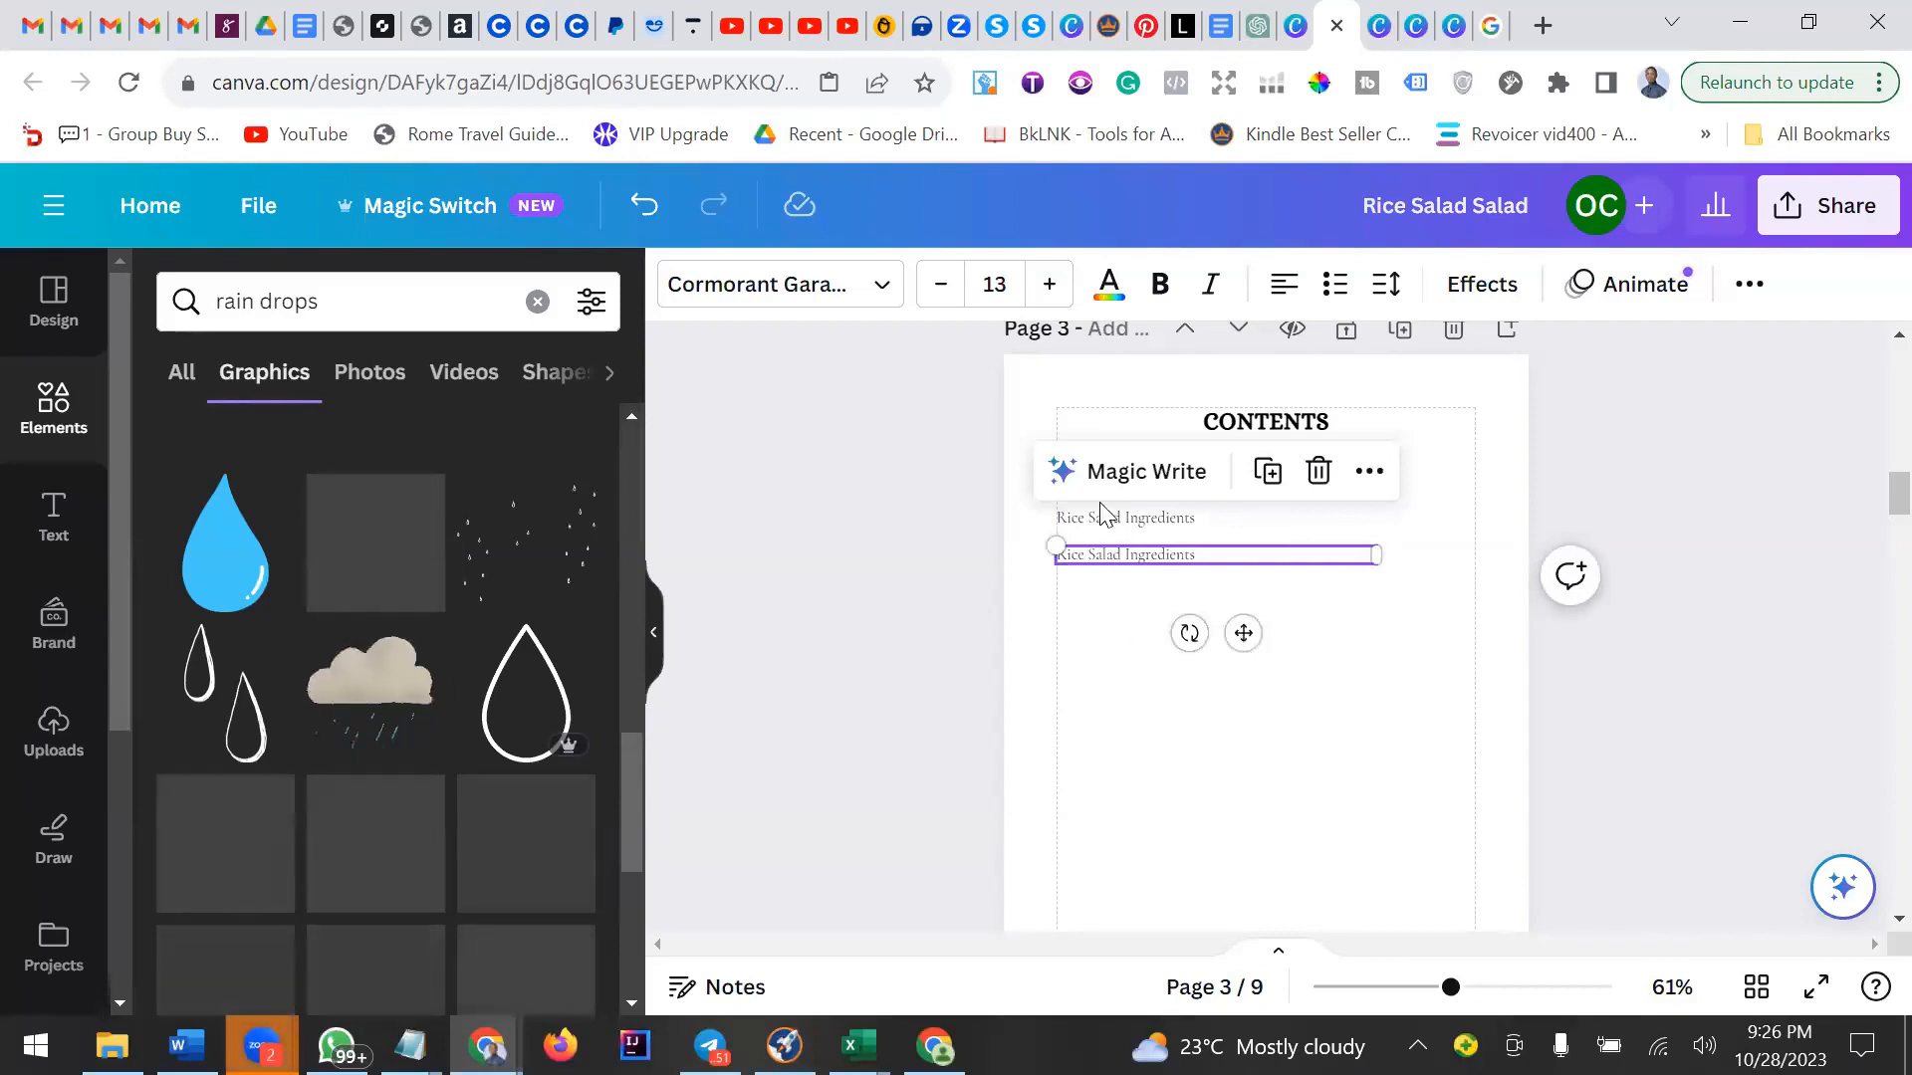
Duplicate the entry seven more times to stack further Rice Salad Ingredients lines down the contents list.
{"action": "left_click", "coordinate": [1267, 473]}
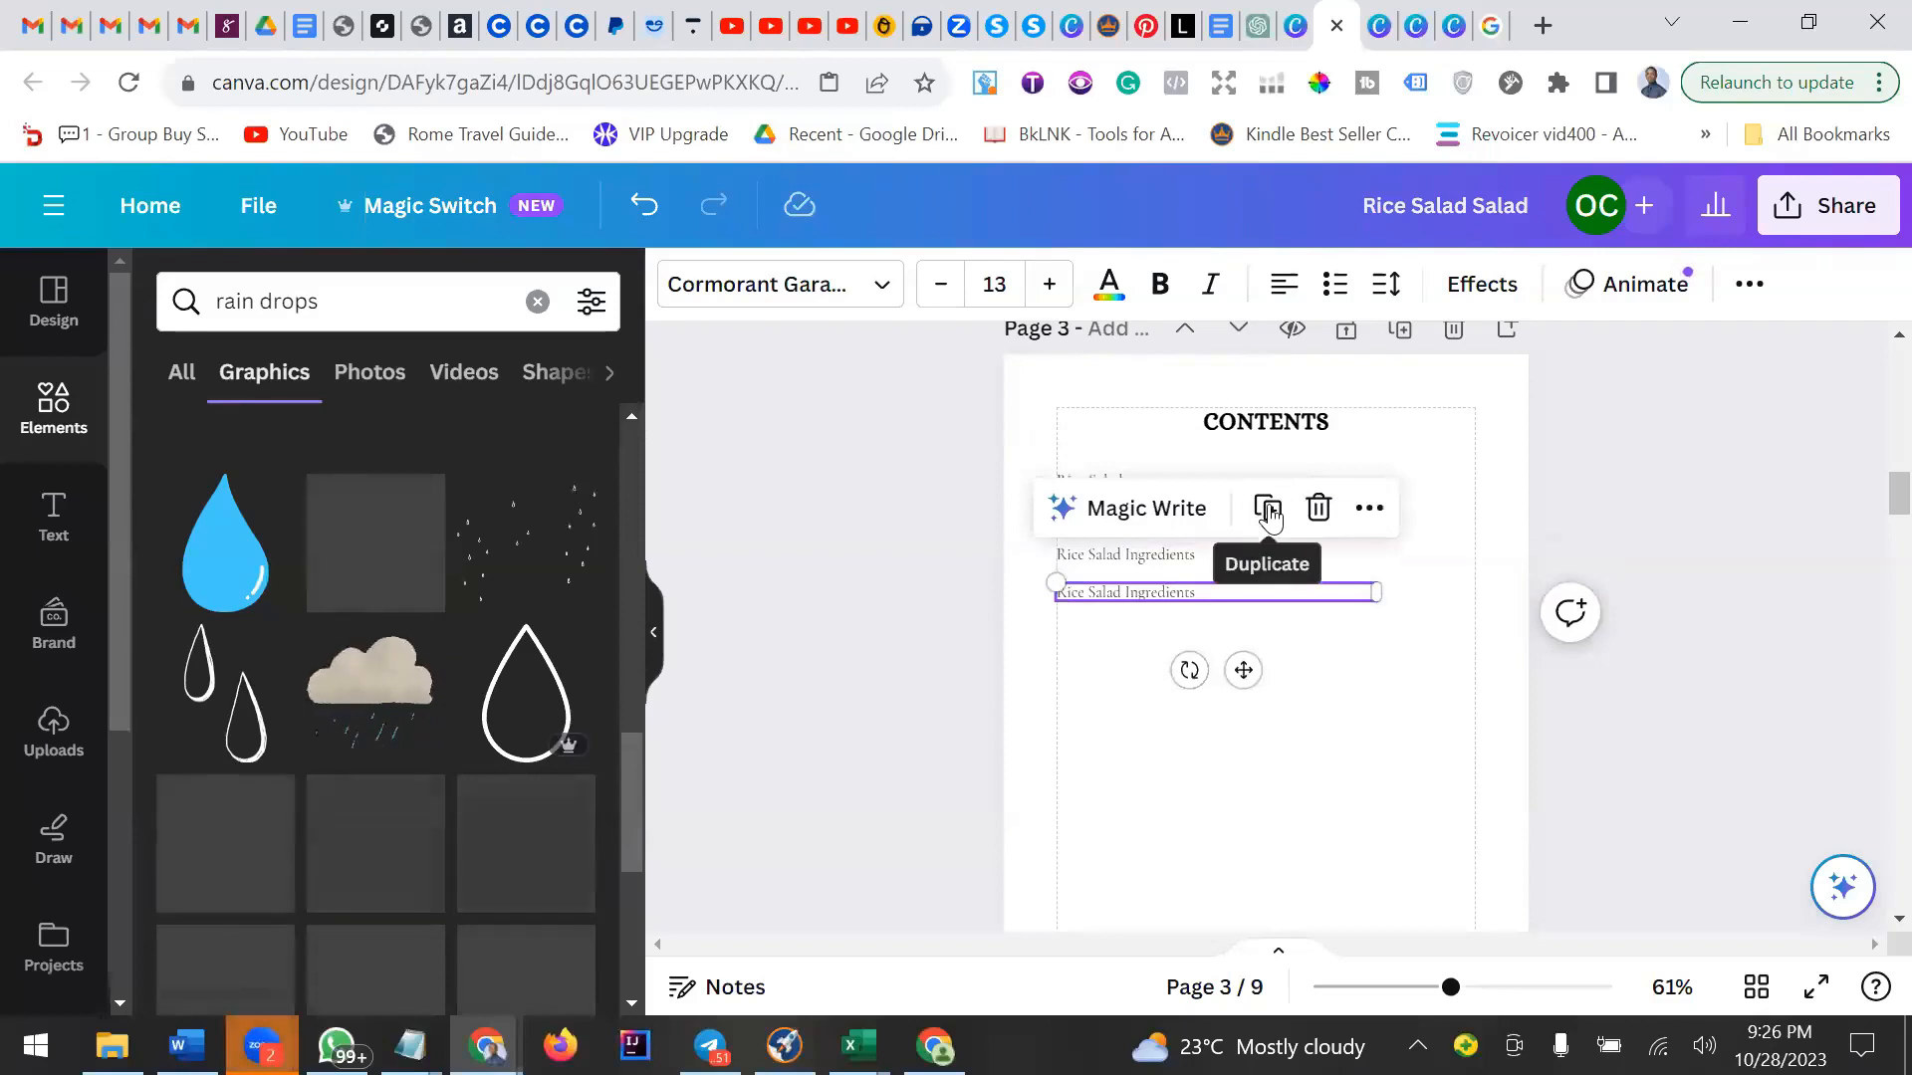
{"action": "left_click", "coordinate": [1269, 513]}
{"action": "left_click", "coordinate": [1269, 548]}
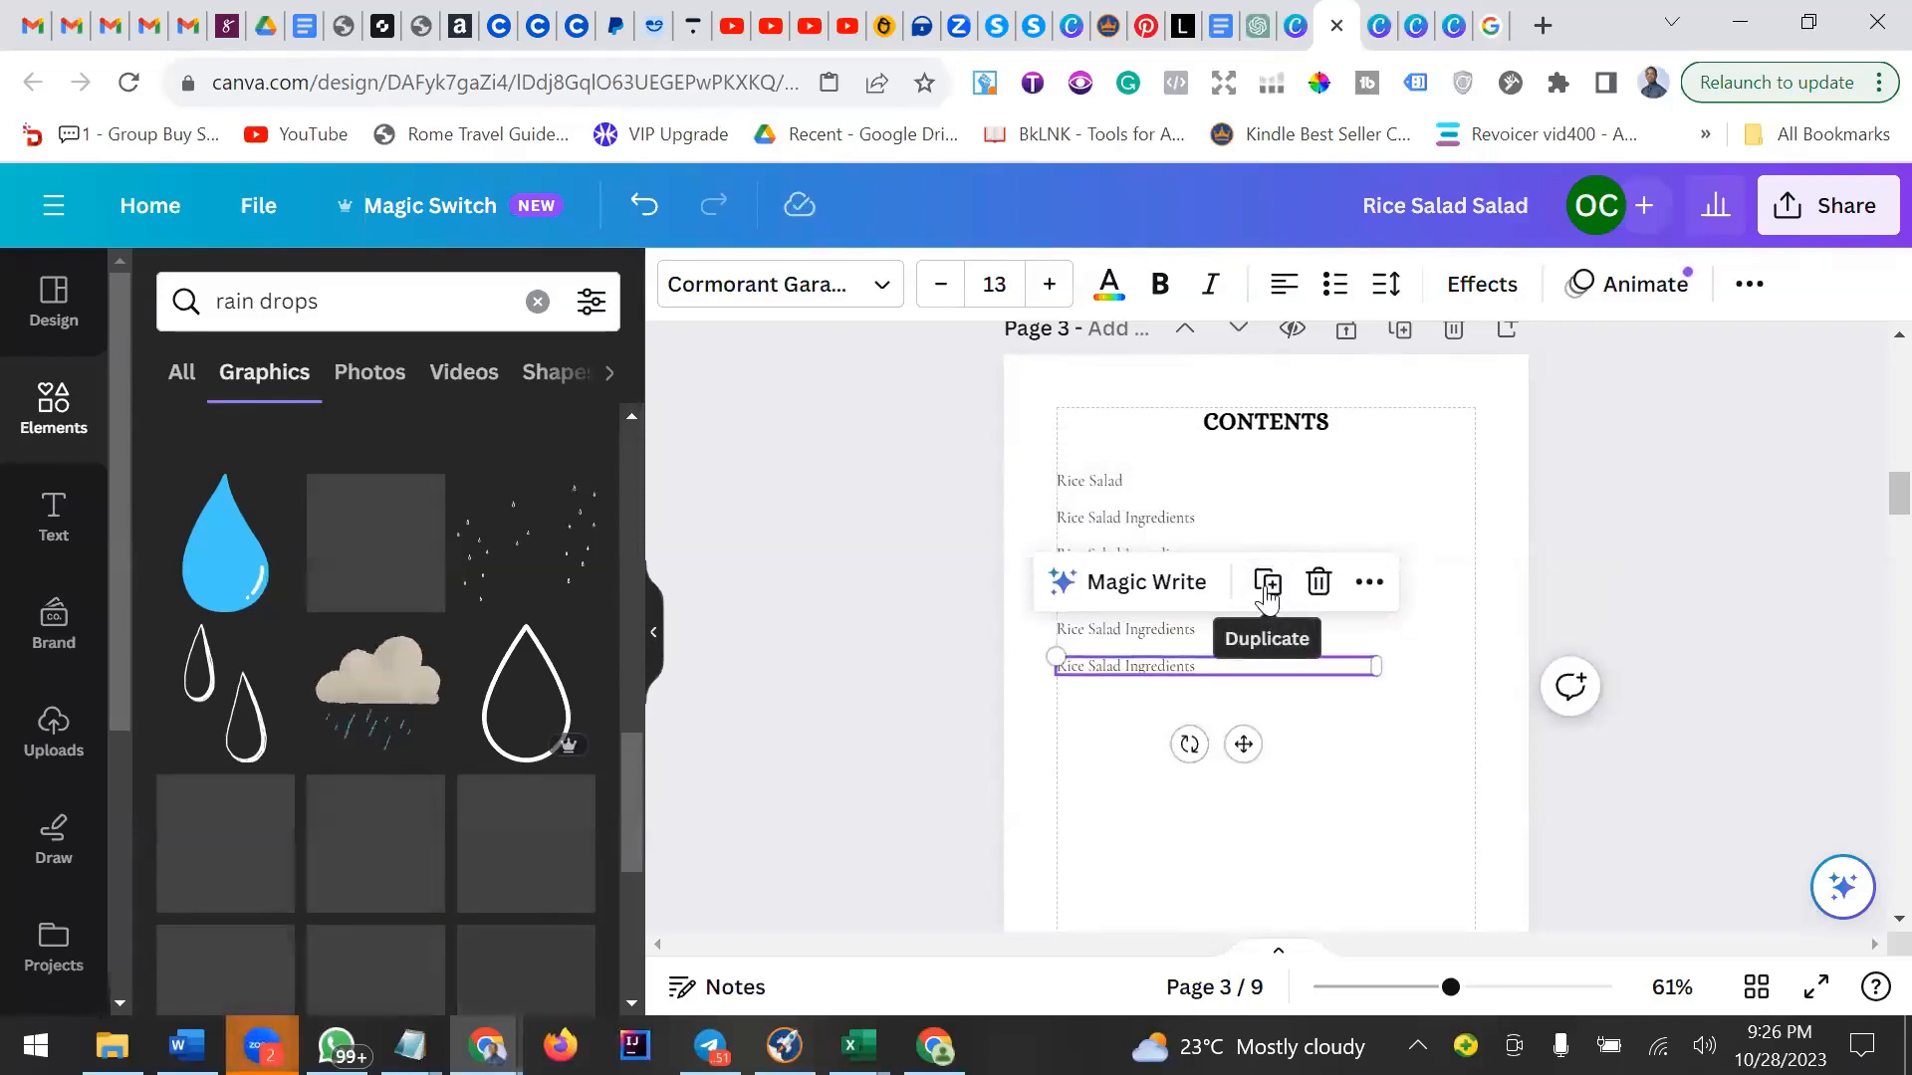
{"action": "left_click", "coordinate": [1268, 586]}
{"action": "left_click", "coordinate": [1268, 622]}
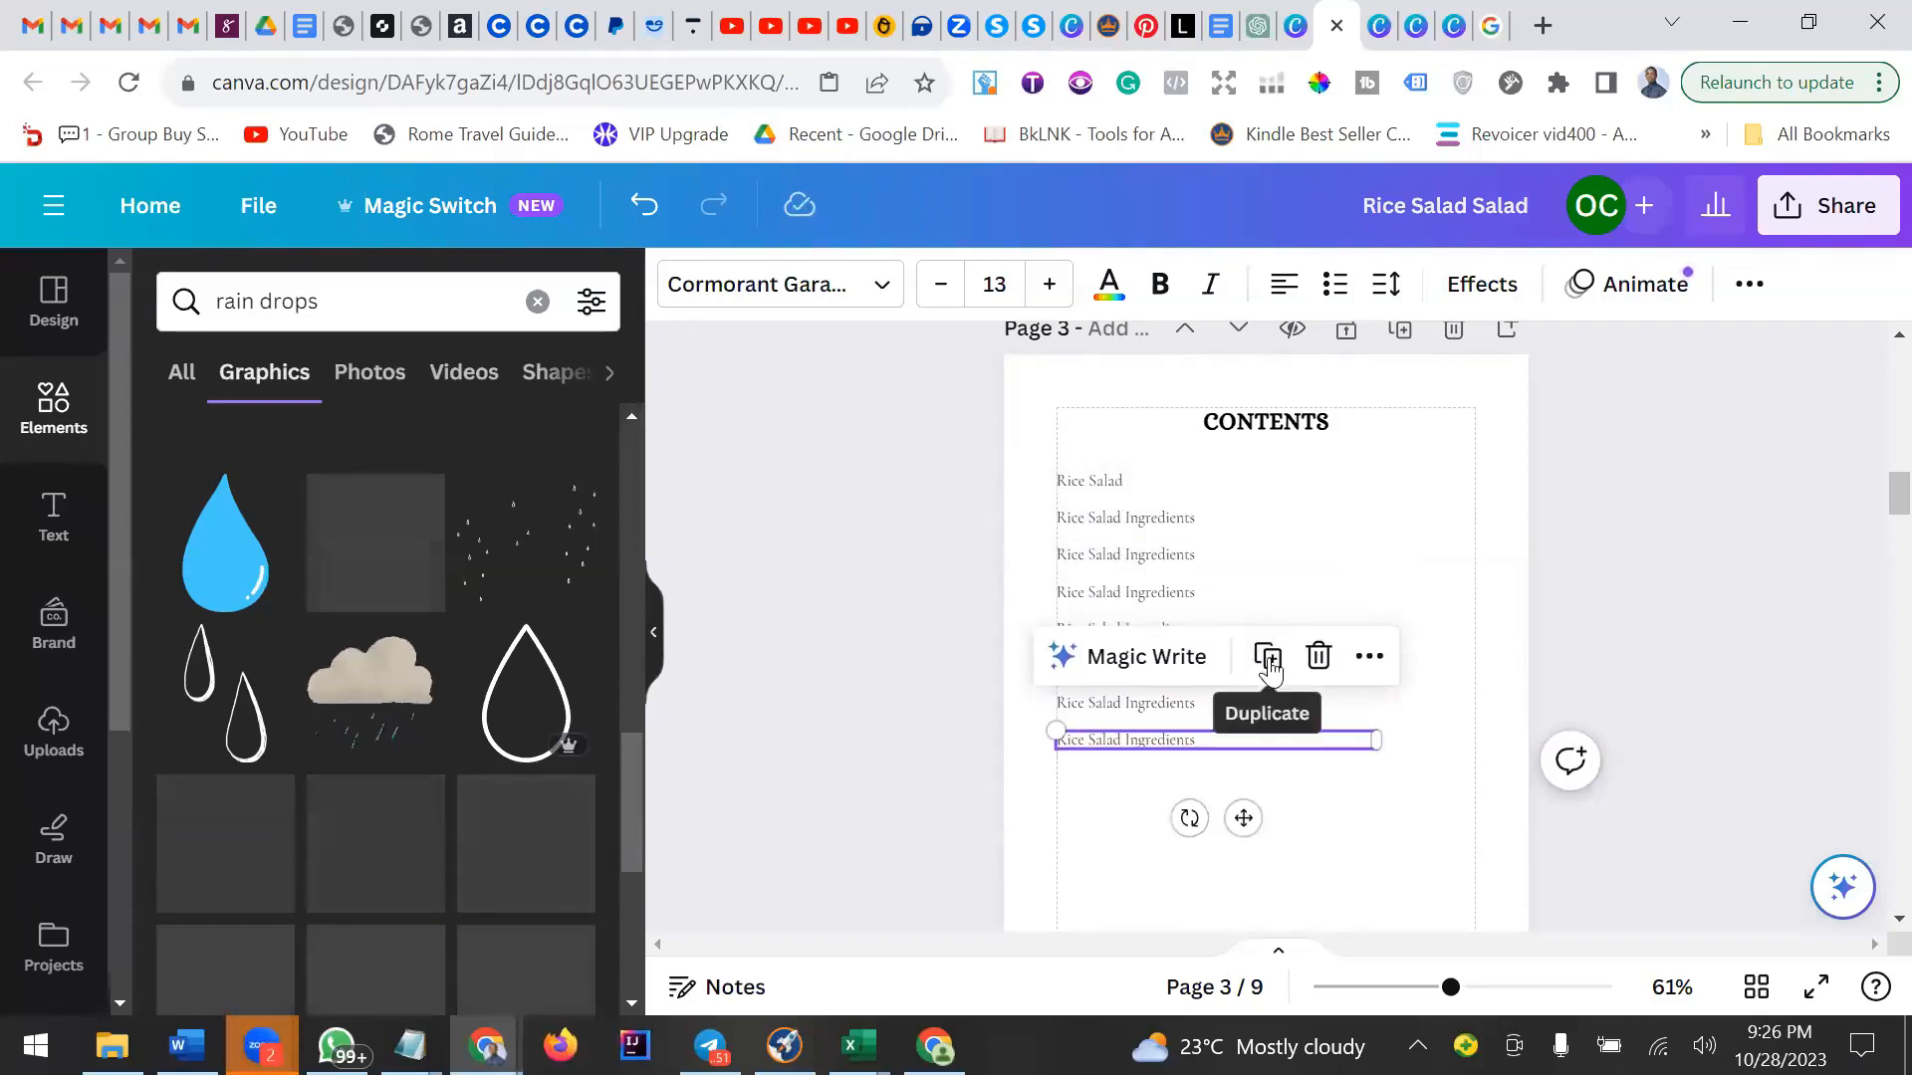
{"action": "left_click", "coordinate": [1267, 659]}
{"action": "left_click", "coordinate": [1268, 694]}
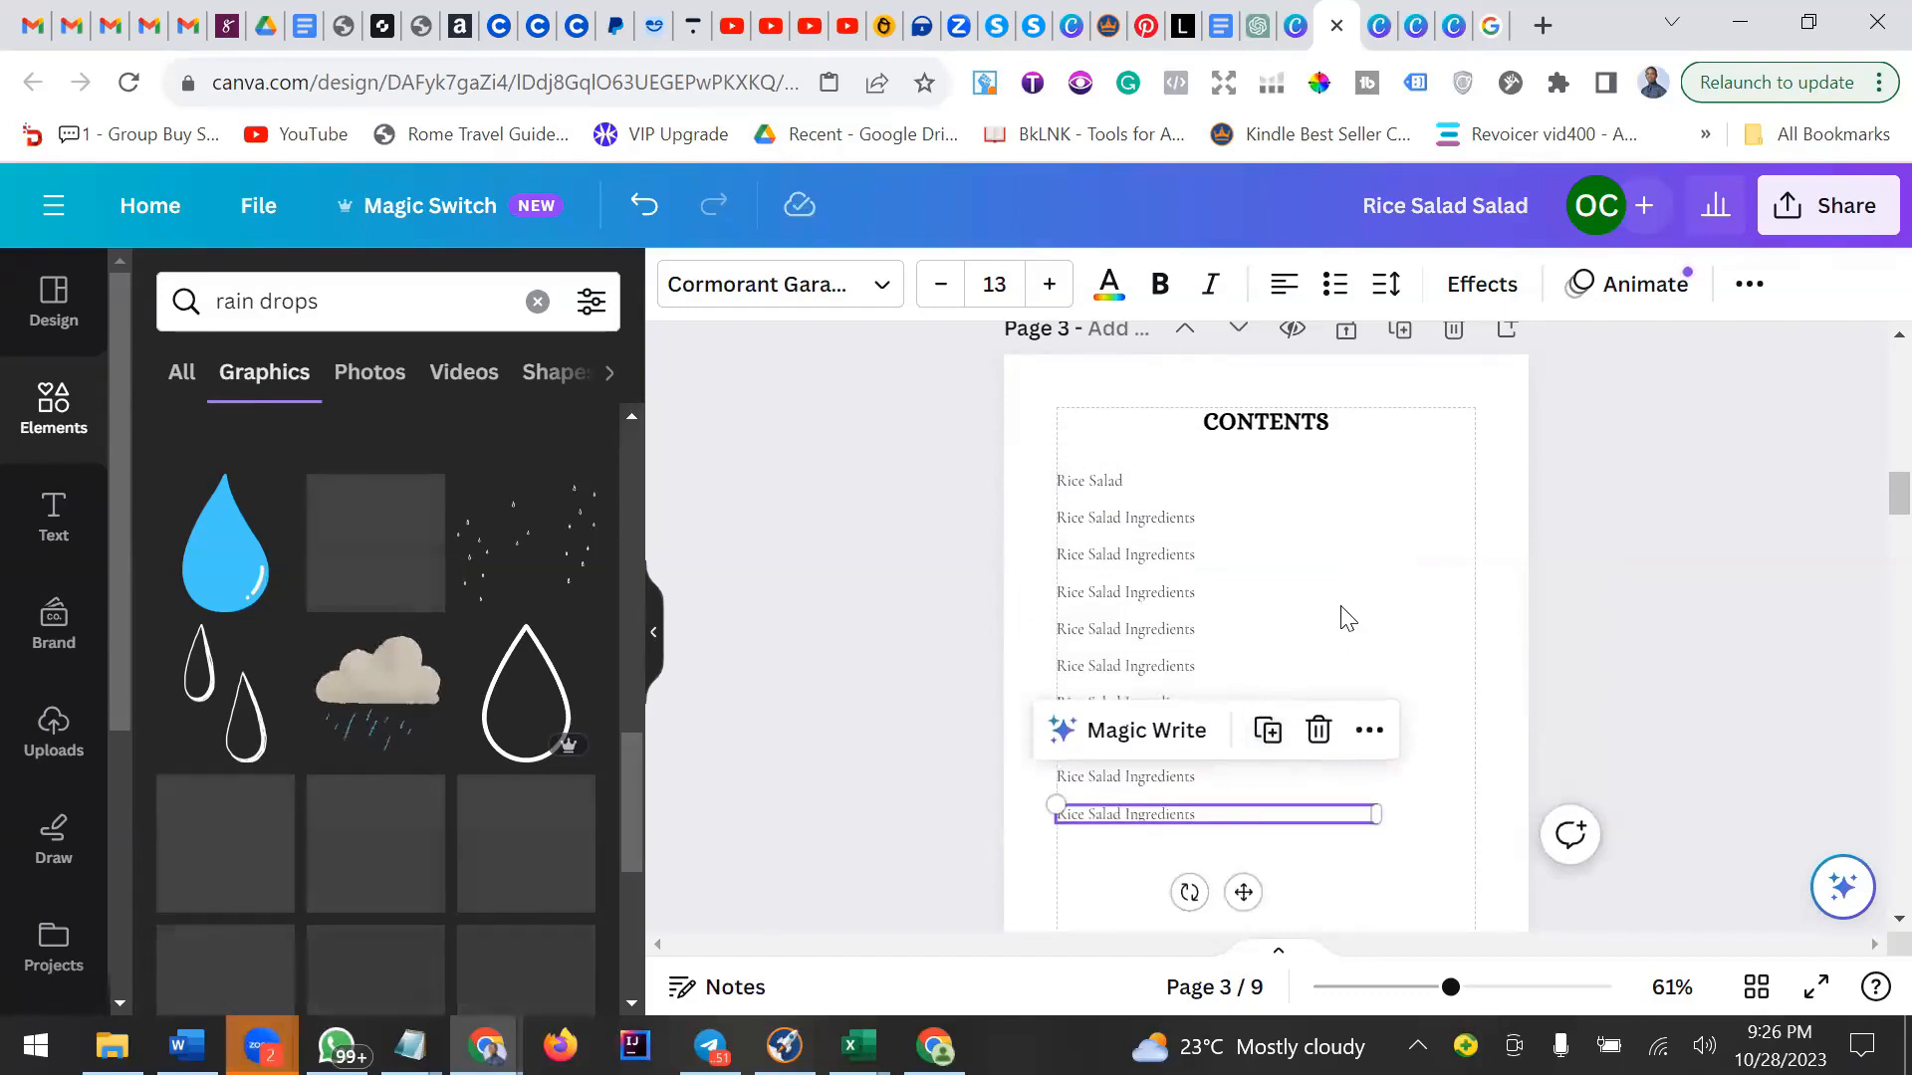
Delete the extra duplicated entries, keeping only Rice Salad and one Rice Salad Ingredients line in the contents list.
{"action": "scroll", "coordinate": [1340, 619], "scroll_direction": "down", "scroll_amount": 2}
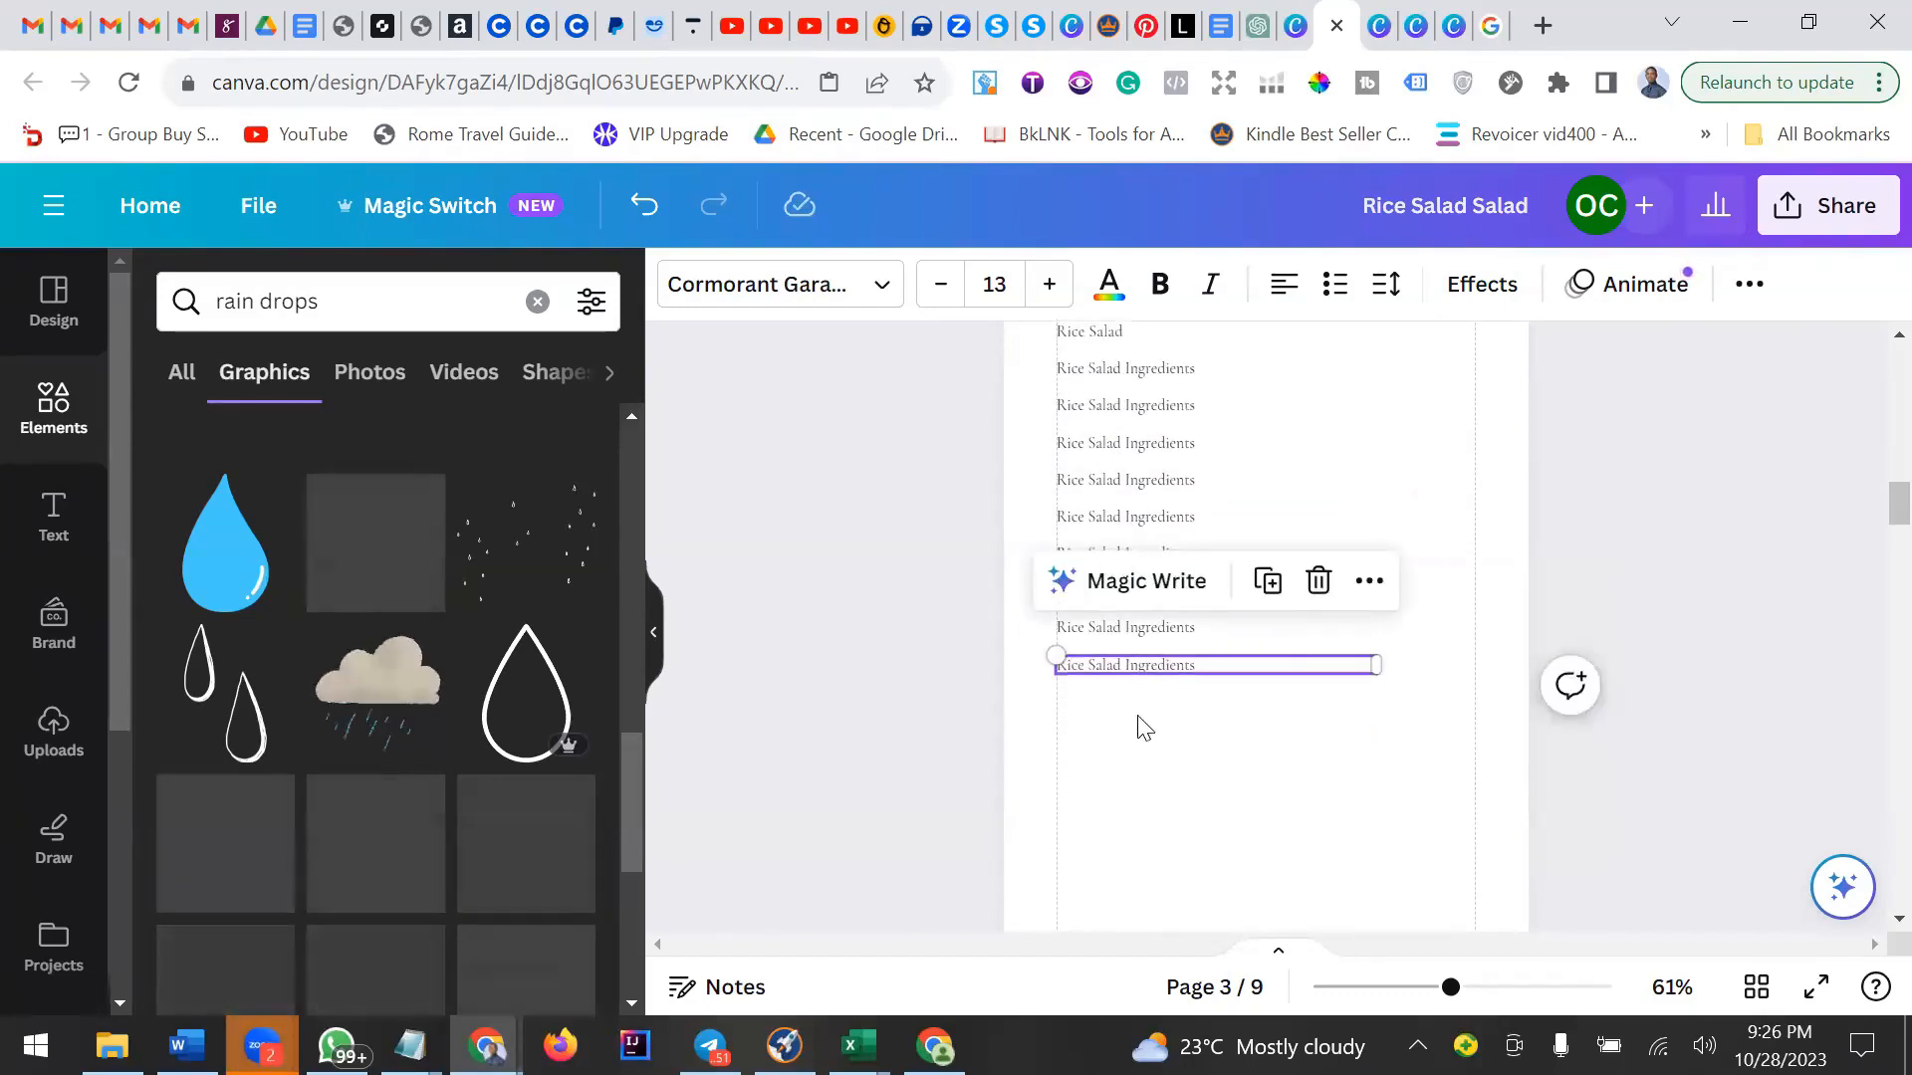
{"action": "left_click", "coordinate": [1132, 746]}
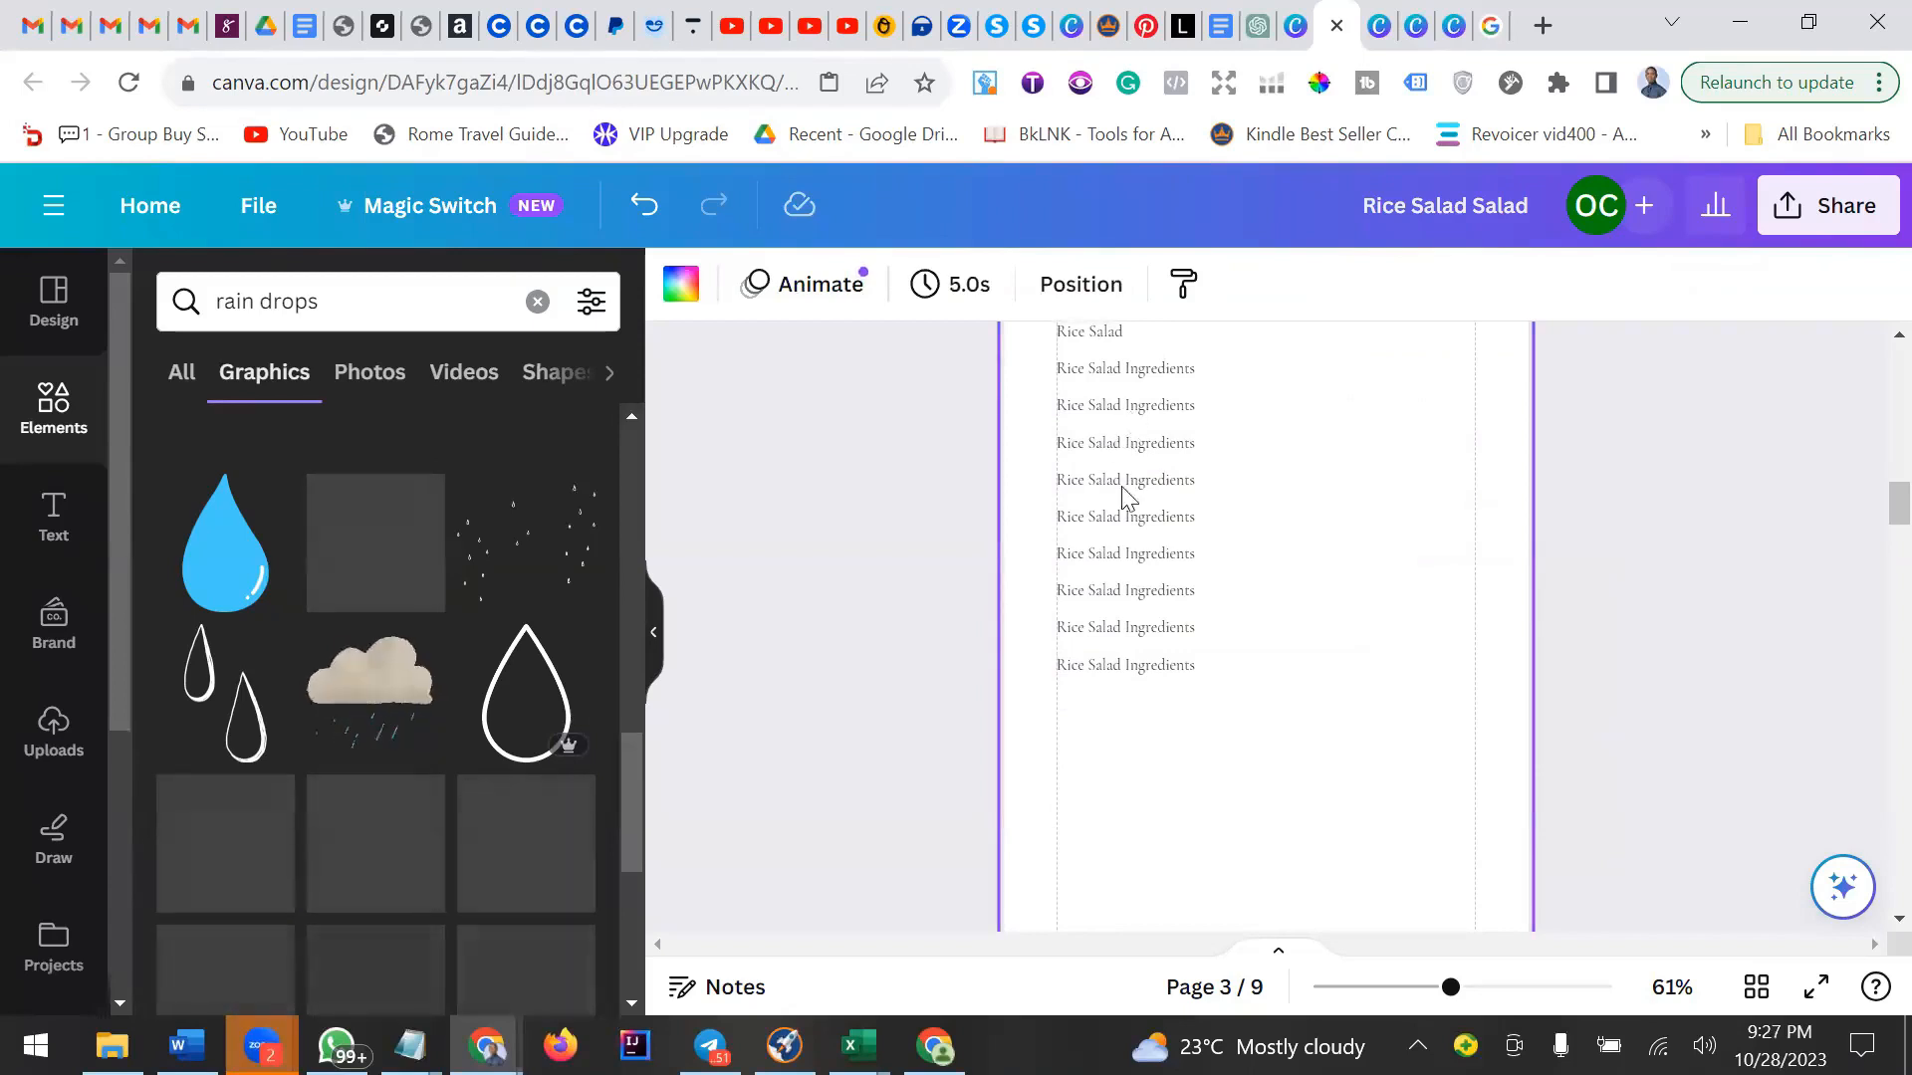
{"action": "left_click_drag", "start_coordinate": [1109, 746], "coordinate": [1083, 395]}
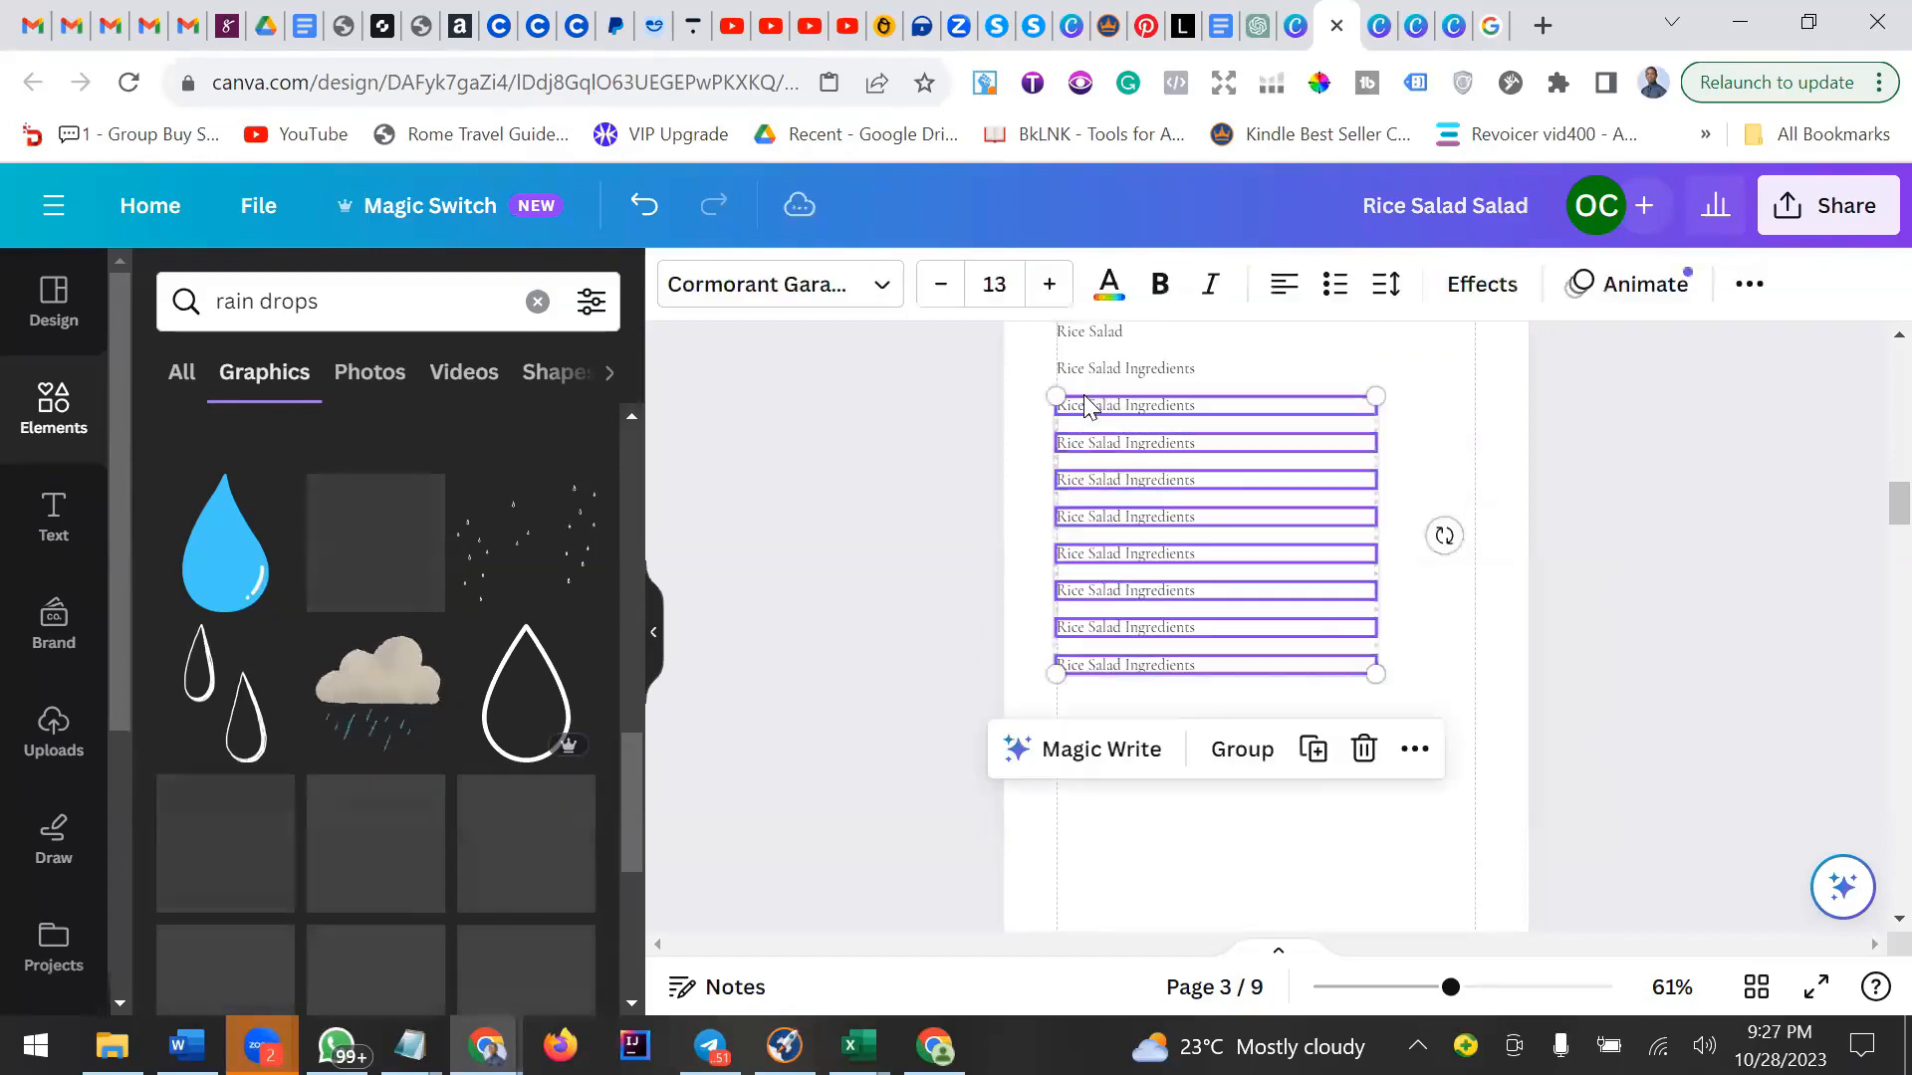
{"action": "left_click", "coordinate": [1359, 759]}
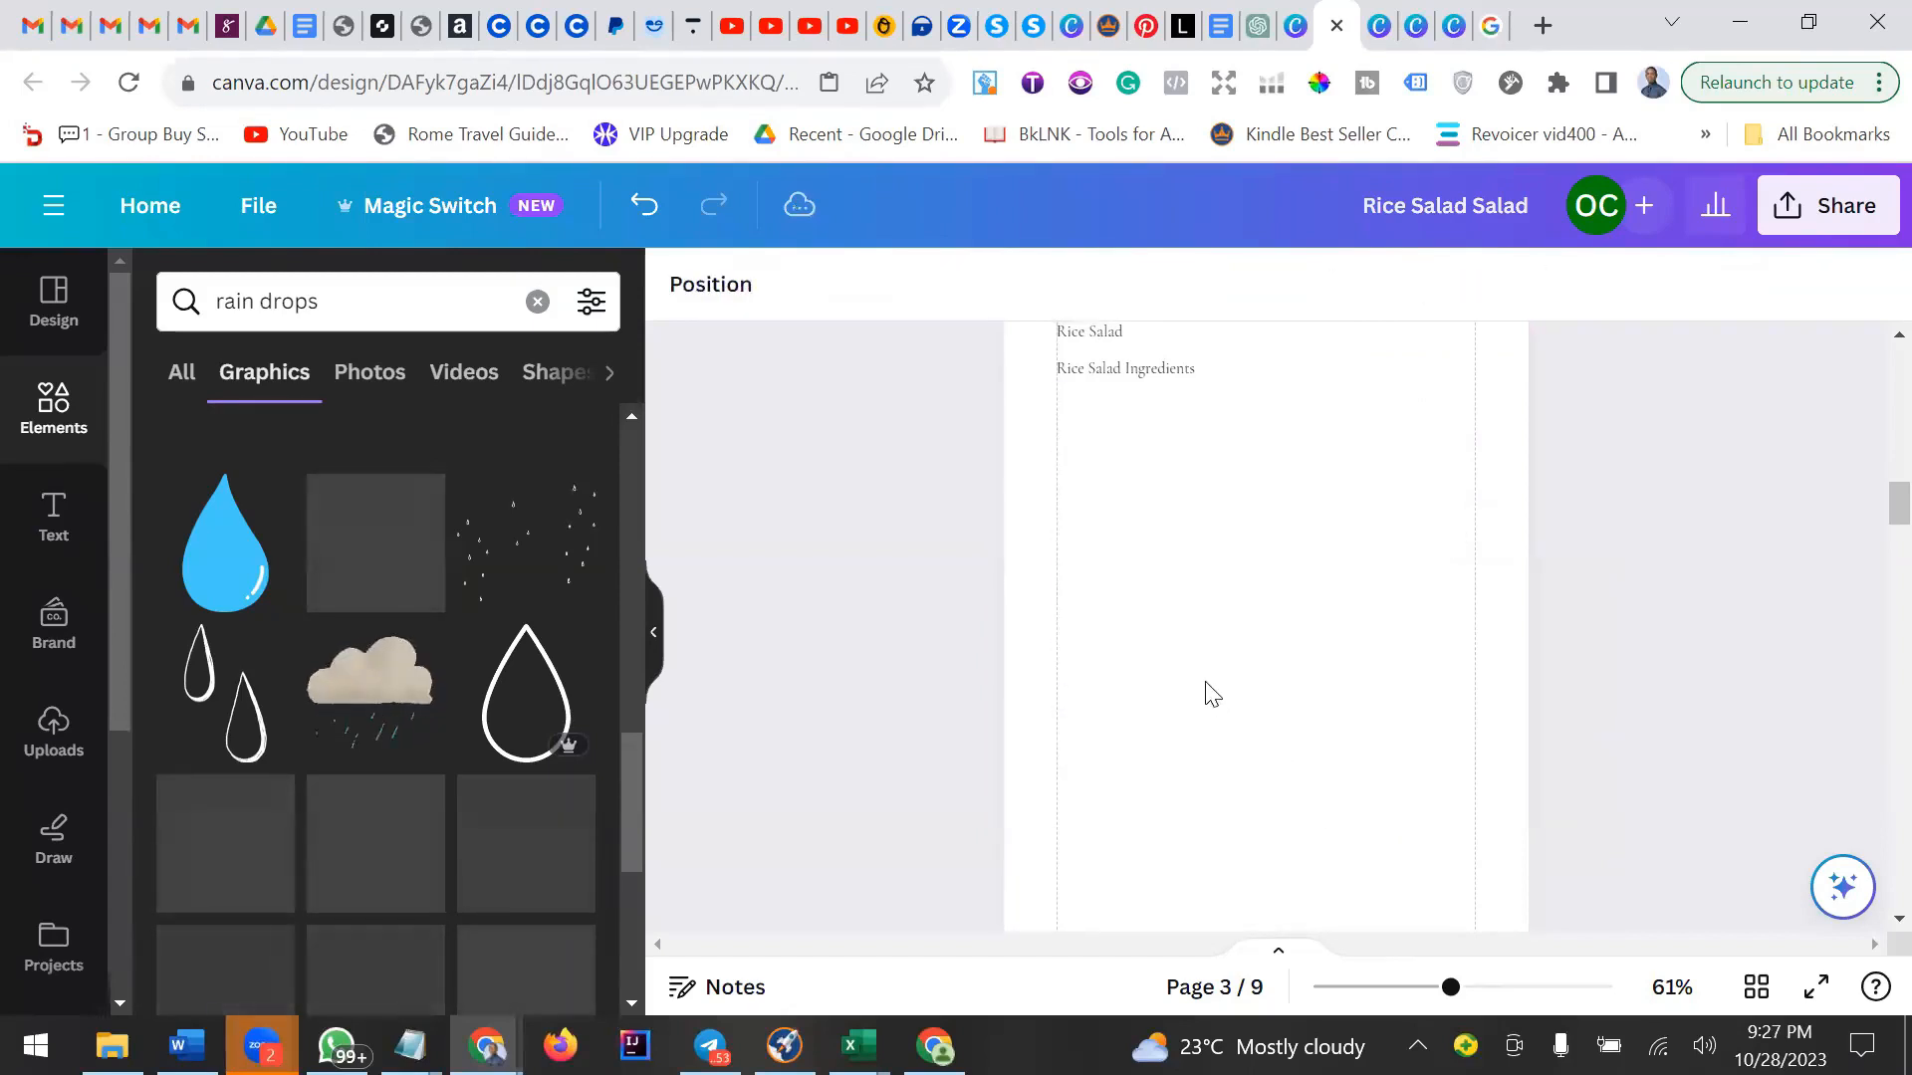
Nudge the Rice Salad Ingredients entry into place and duplicate it repeatedly, stacking copies down the contents list.
{"action": "scroll", "coordinate": [1195, 682], "scroll_direction": "up", "scroll_amount": 2}
{"action": "left_click", "coordinate": [1128, 528]}
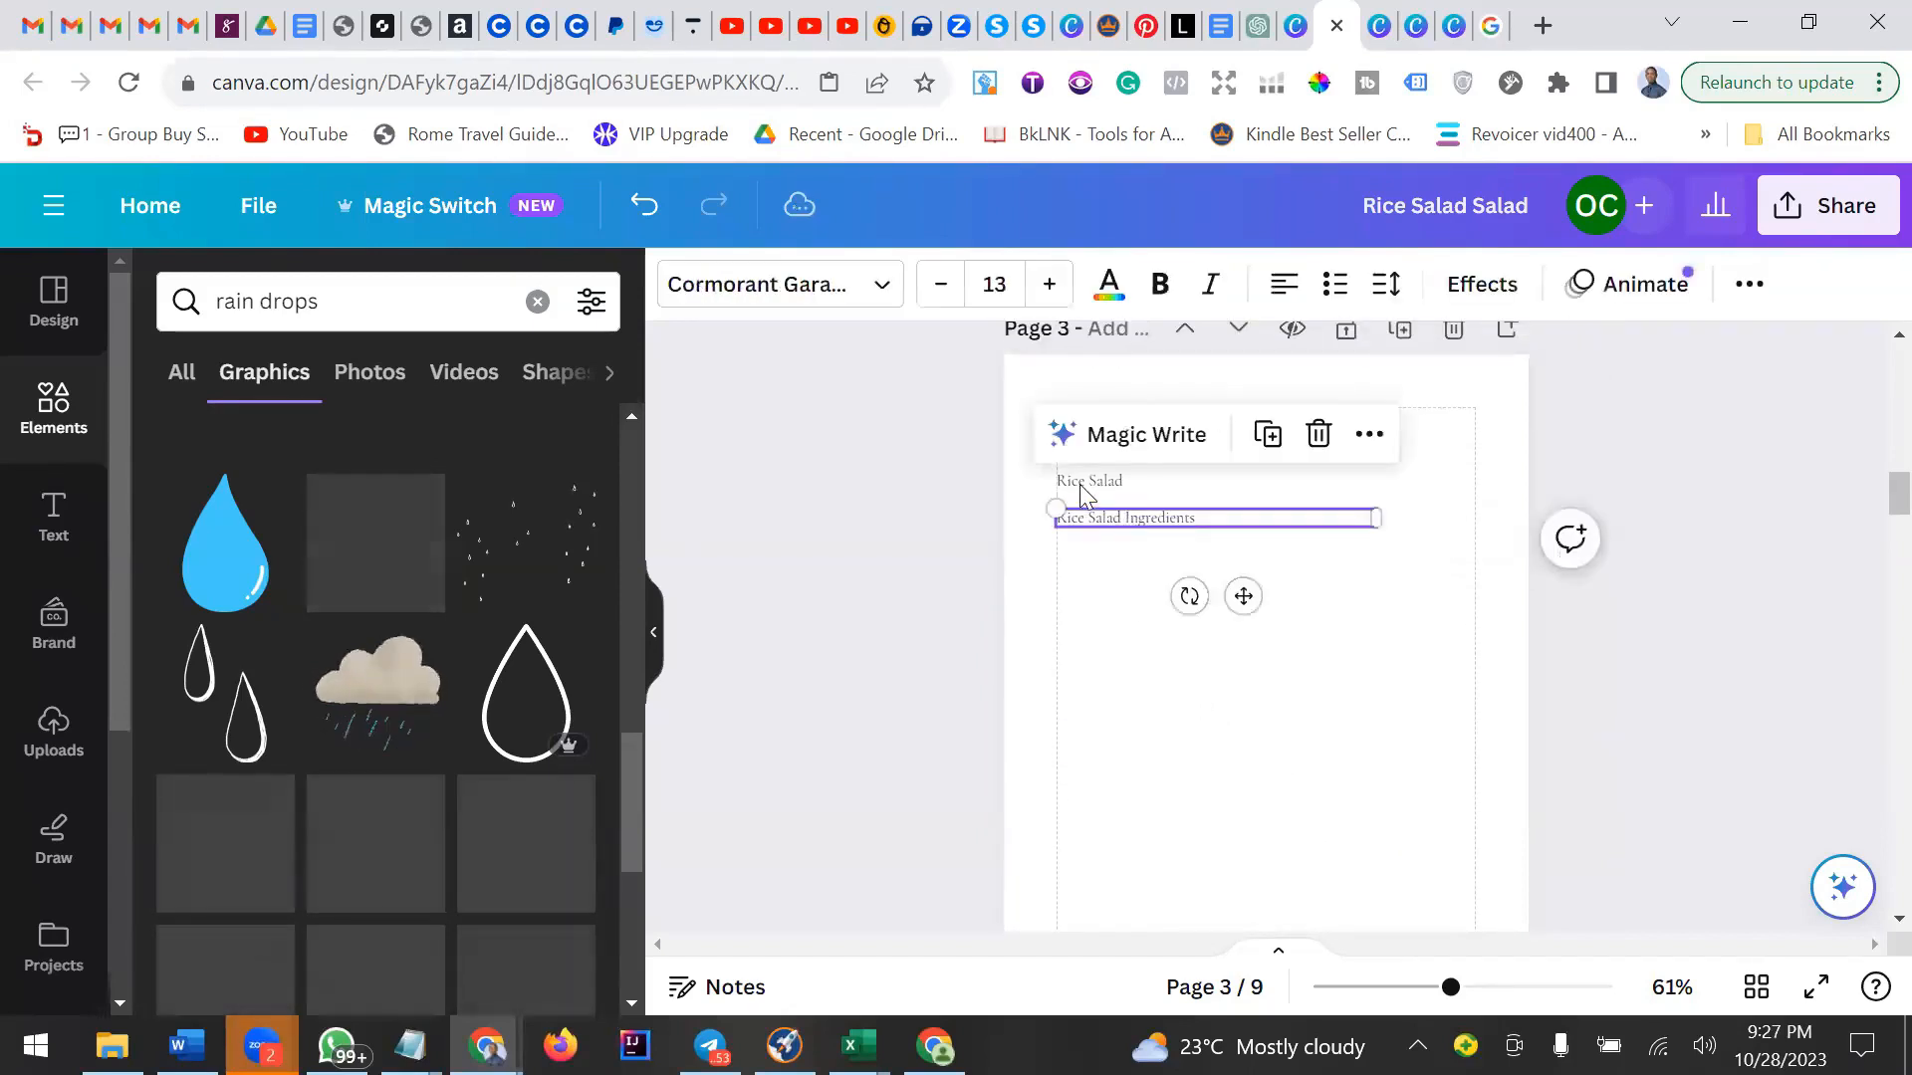
{"action": "left_click", "coordinate": [1089, 484]}
{"action": "left_click", "coordinate": [1150, 527]}
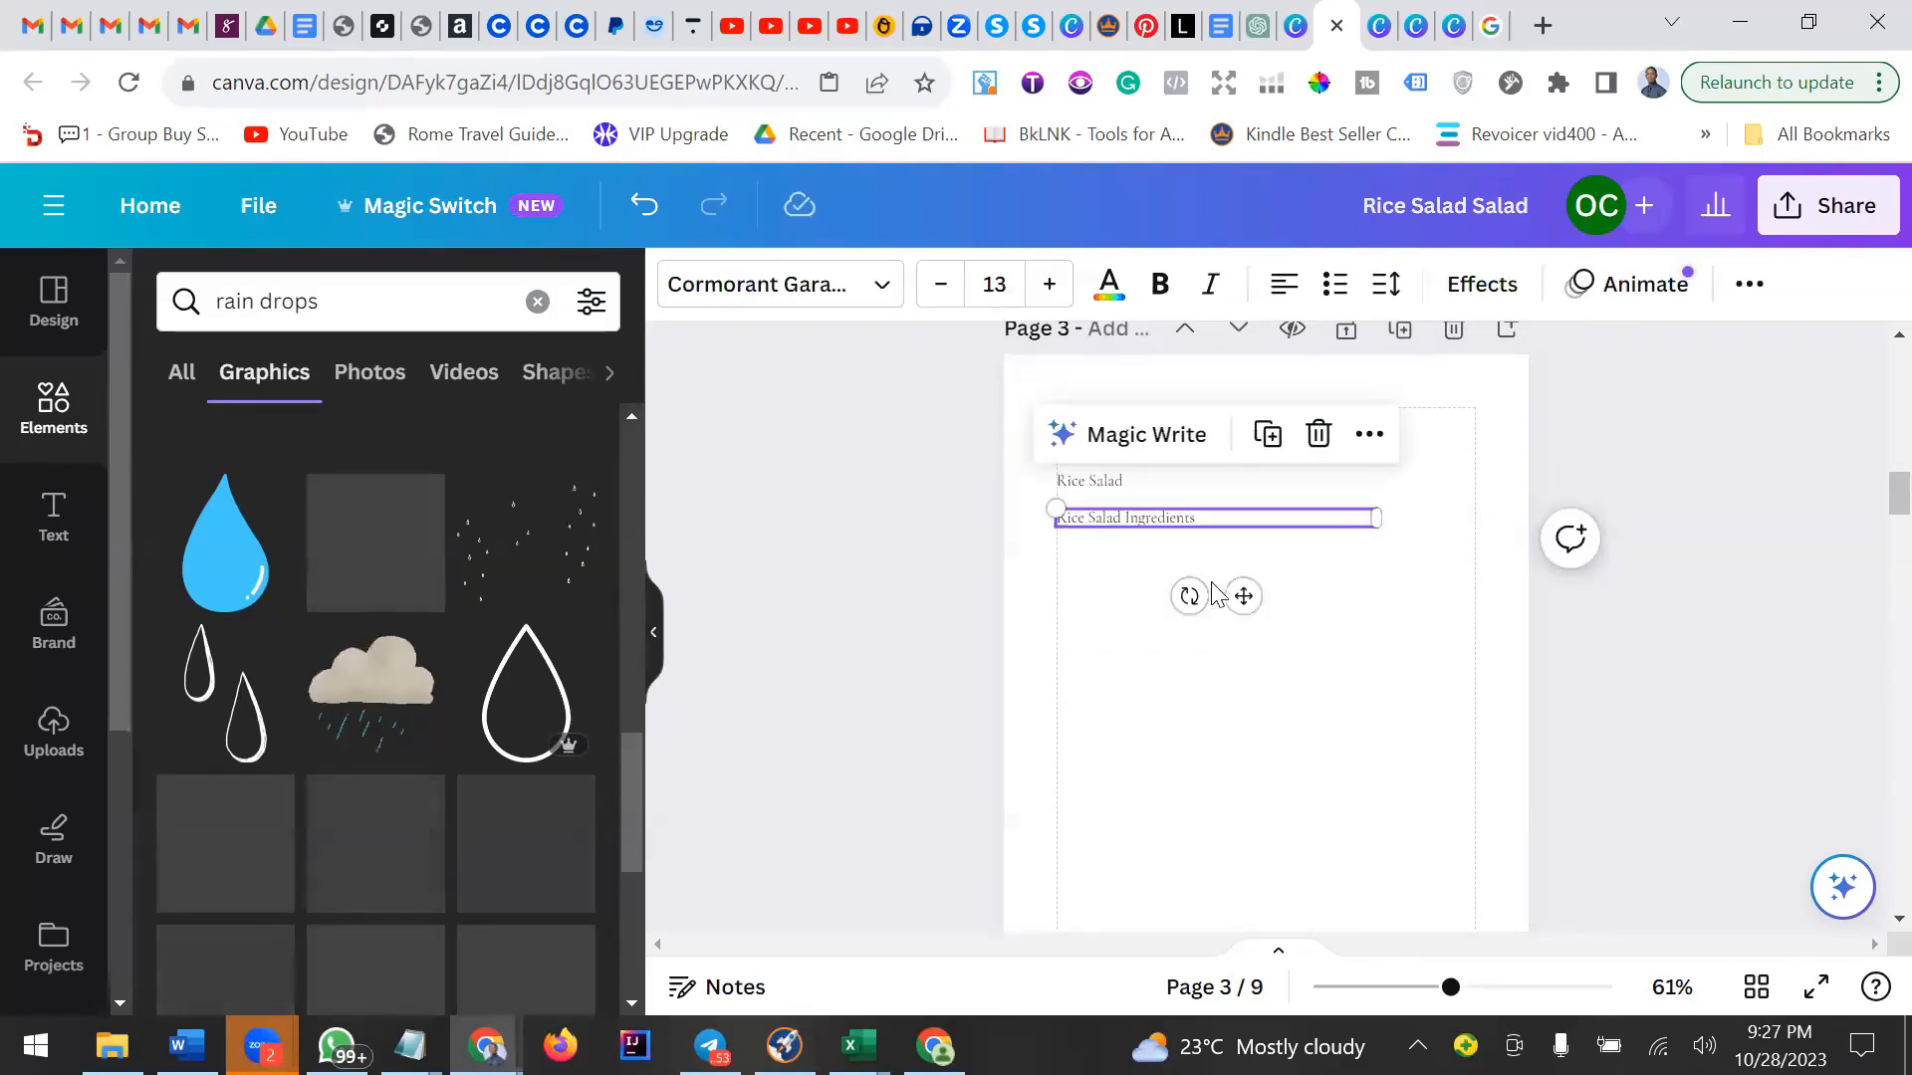
{"action": "left_click_drag", "start_coordinate": [1237, 594], "coordinate": [1237, 589]}
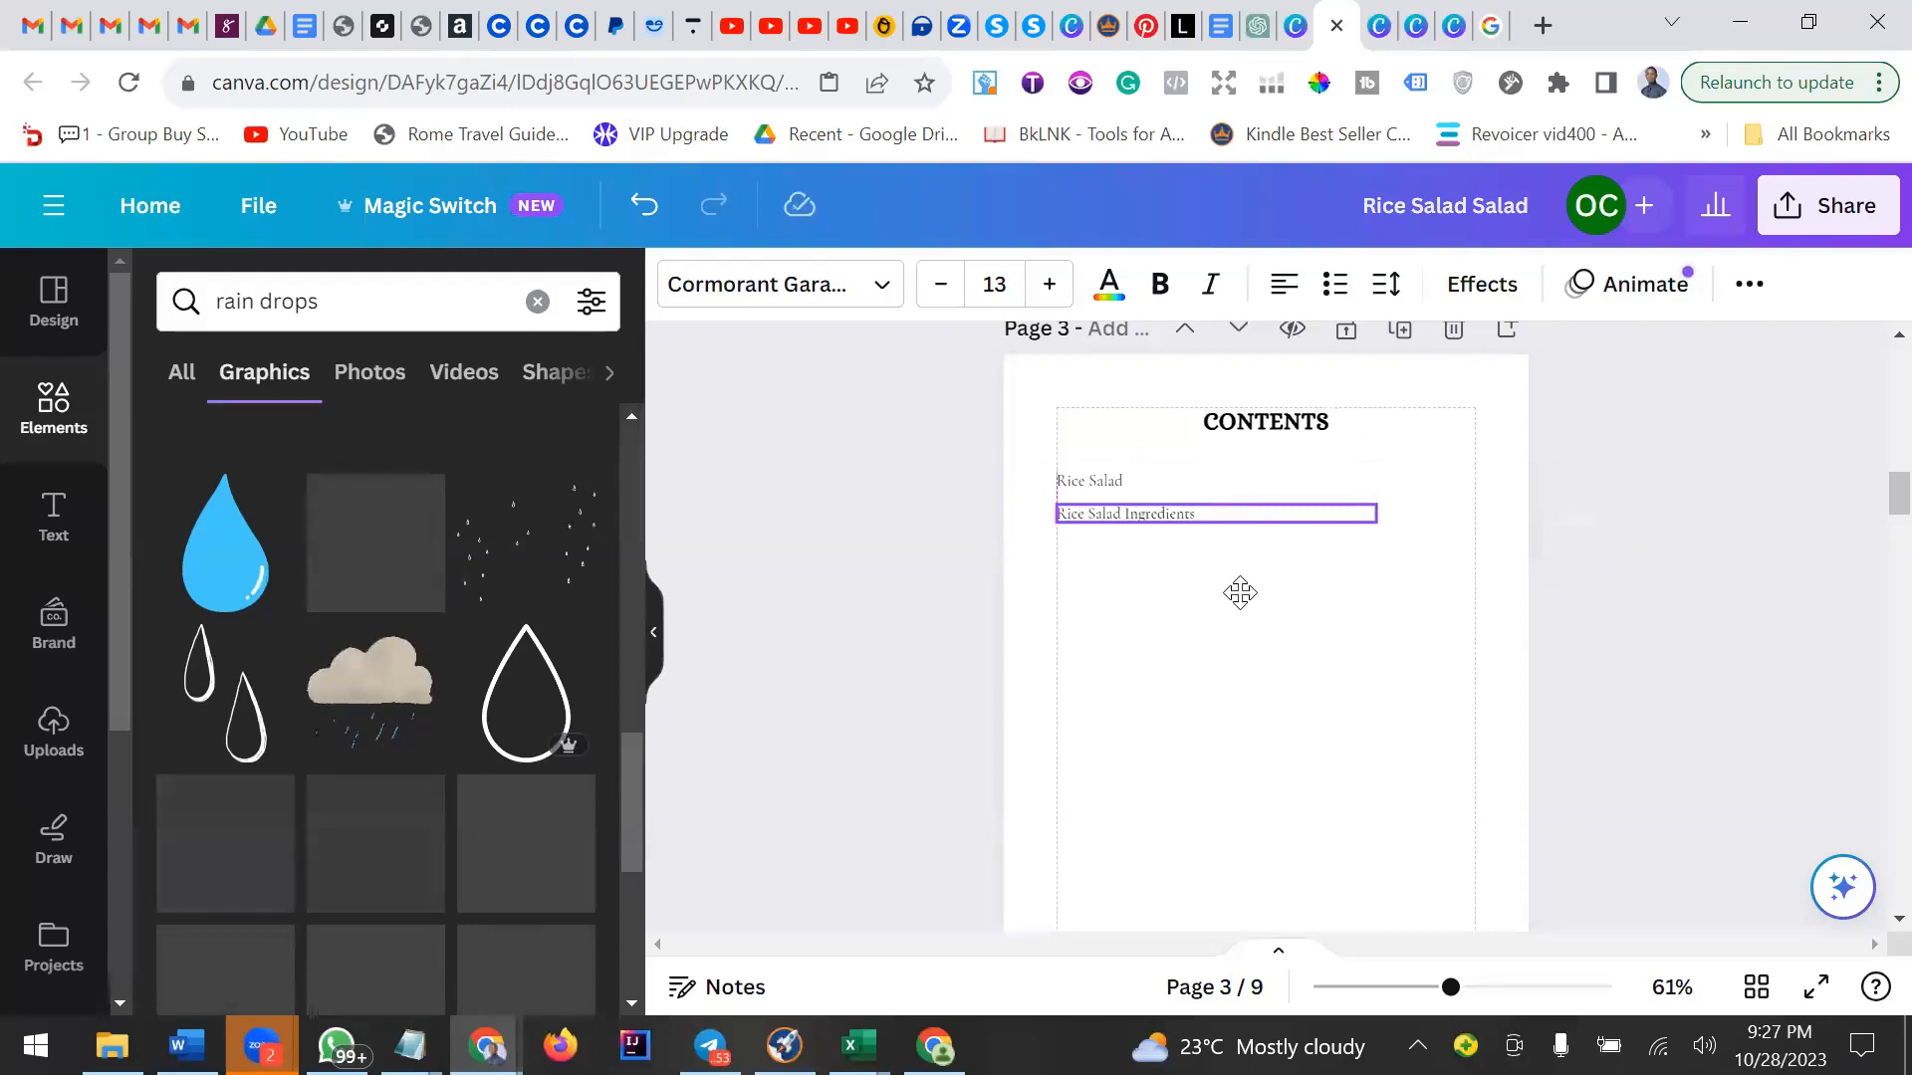
{"action": "left_click", "coordinate": [1268, 434]}
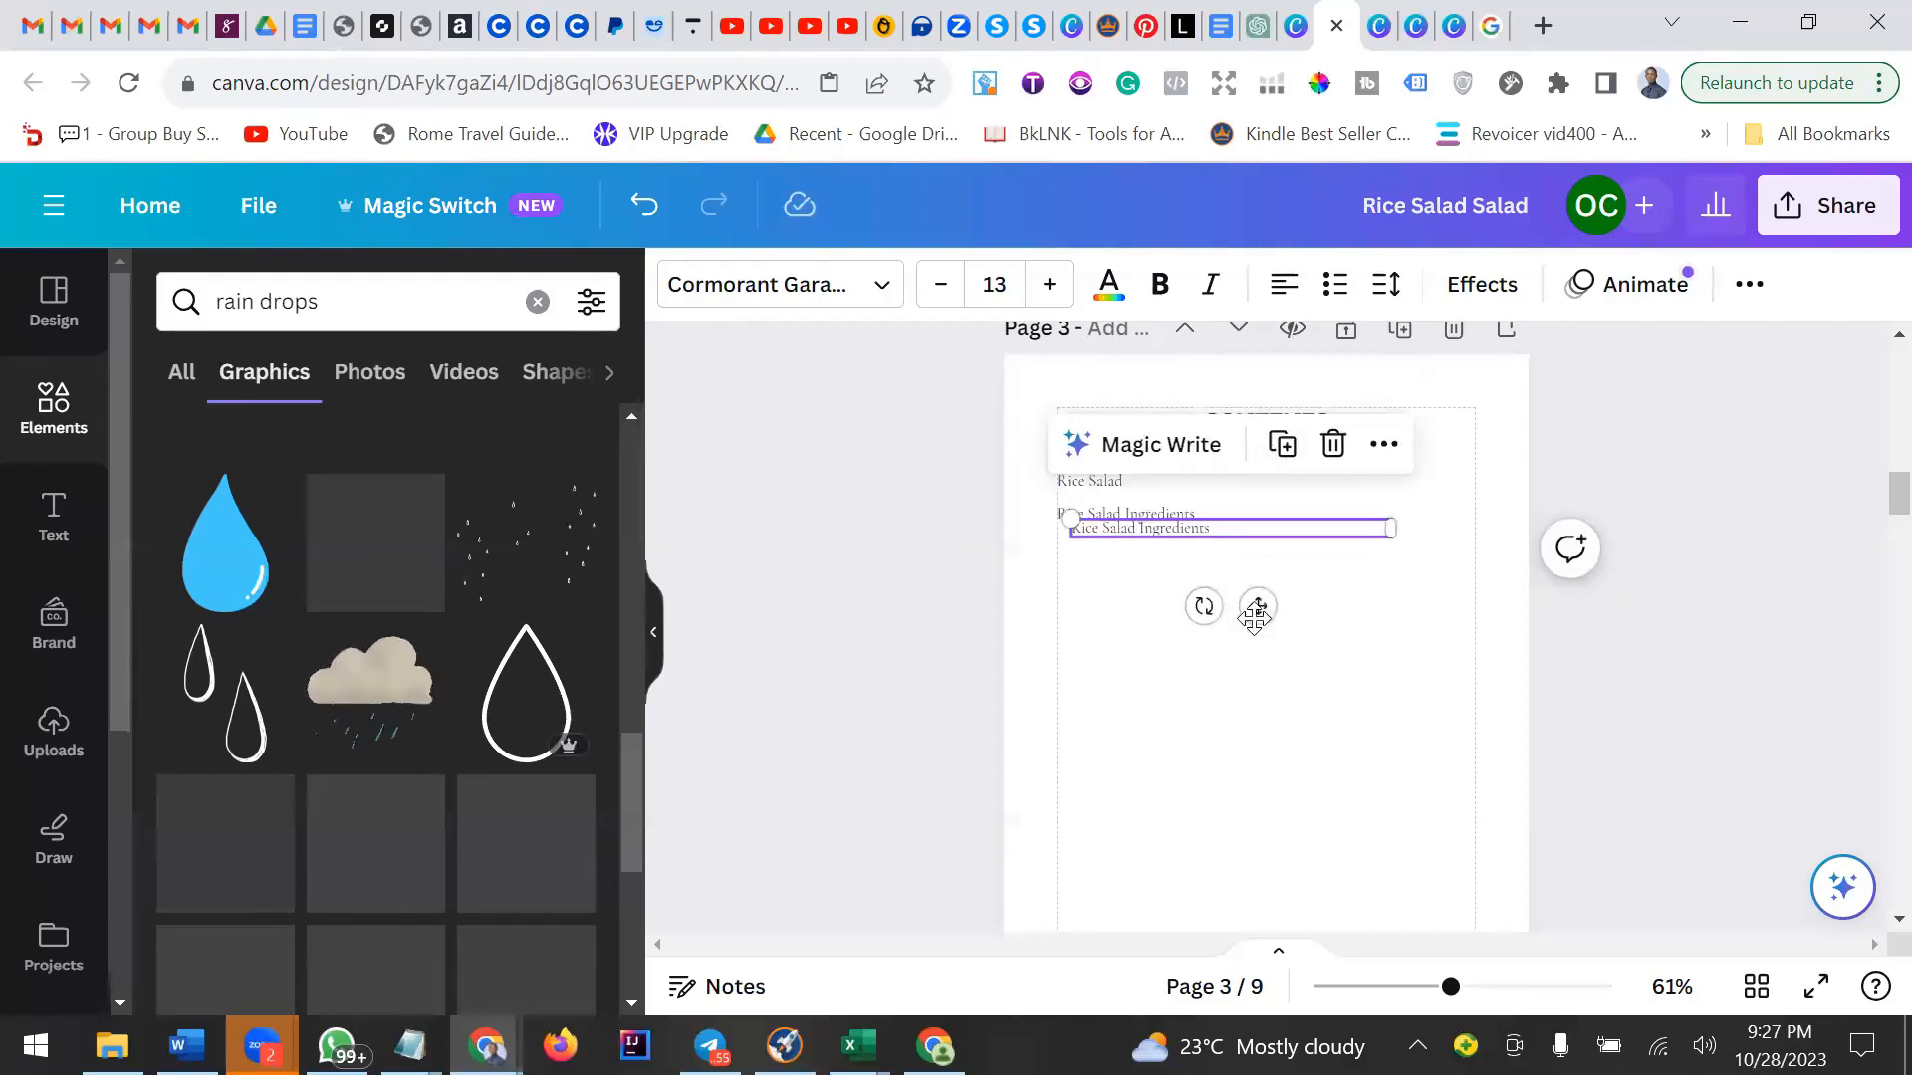
{"action": "left_click_drag", "start_coordinate": [1259, 606], "coordinate": [1252, 622]}
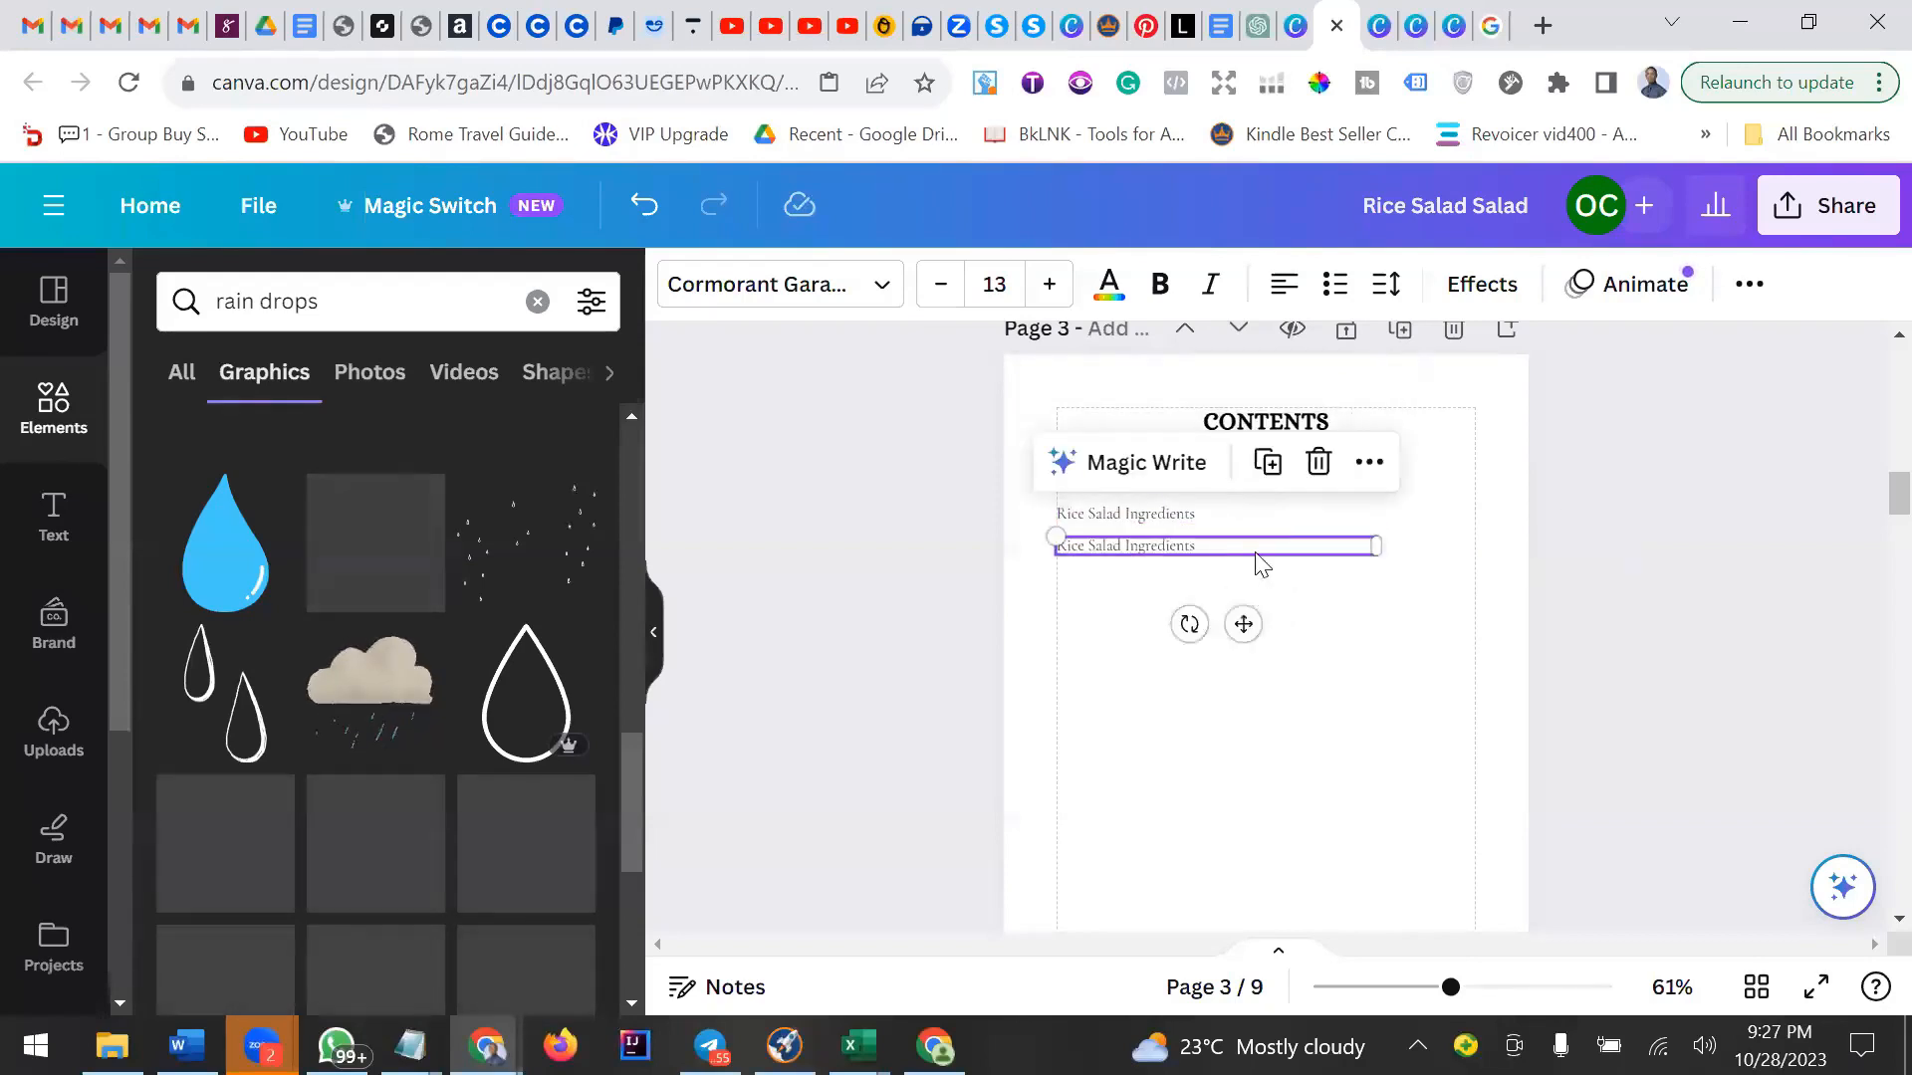
{"action": "left_click", "coordinate": [1268, 463]}
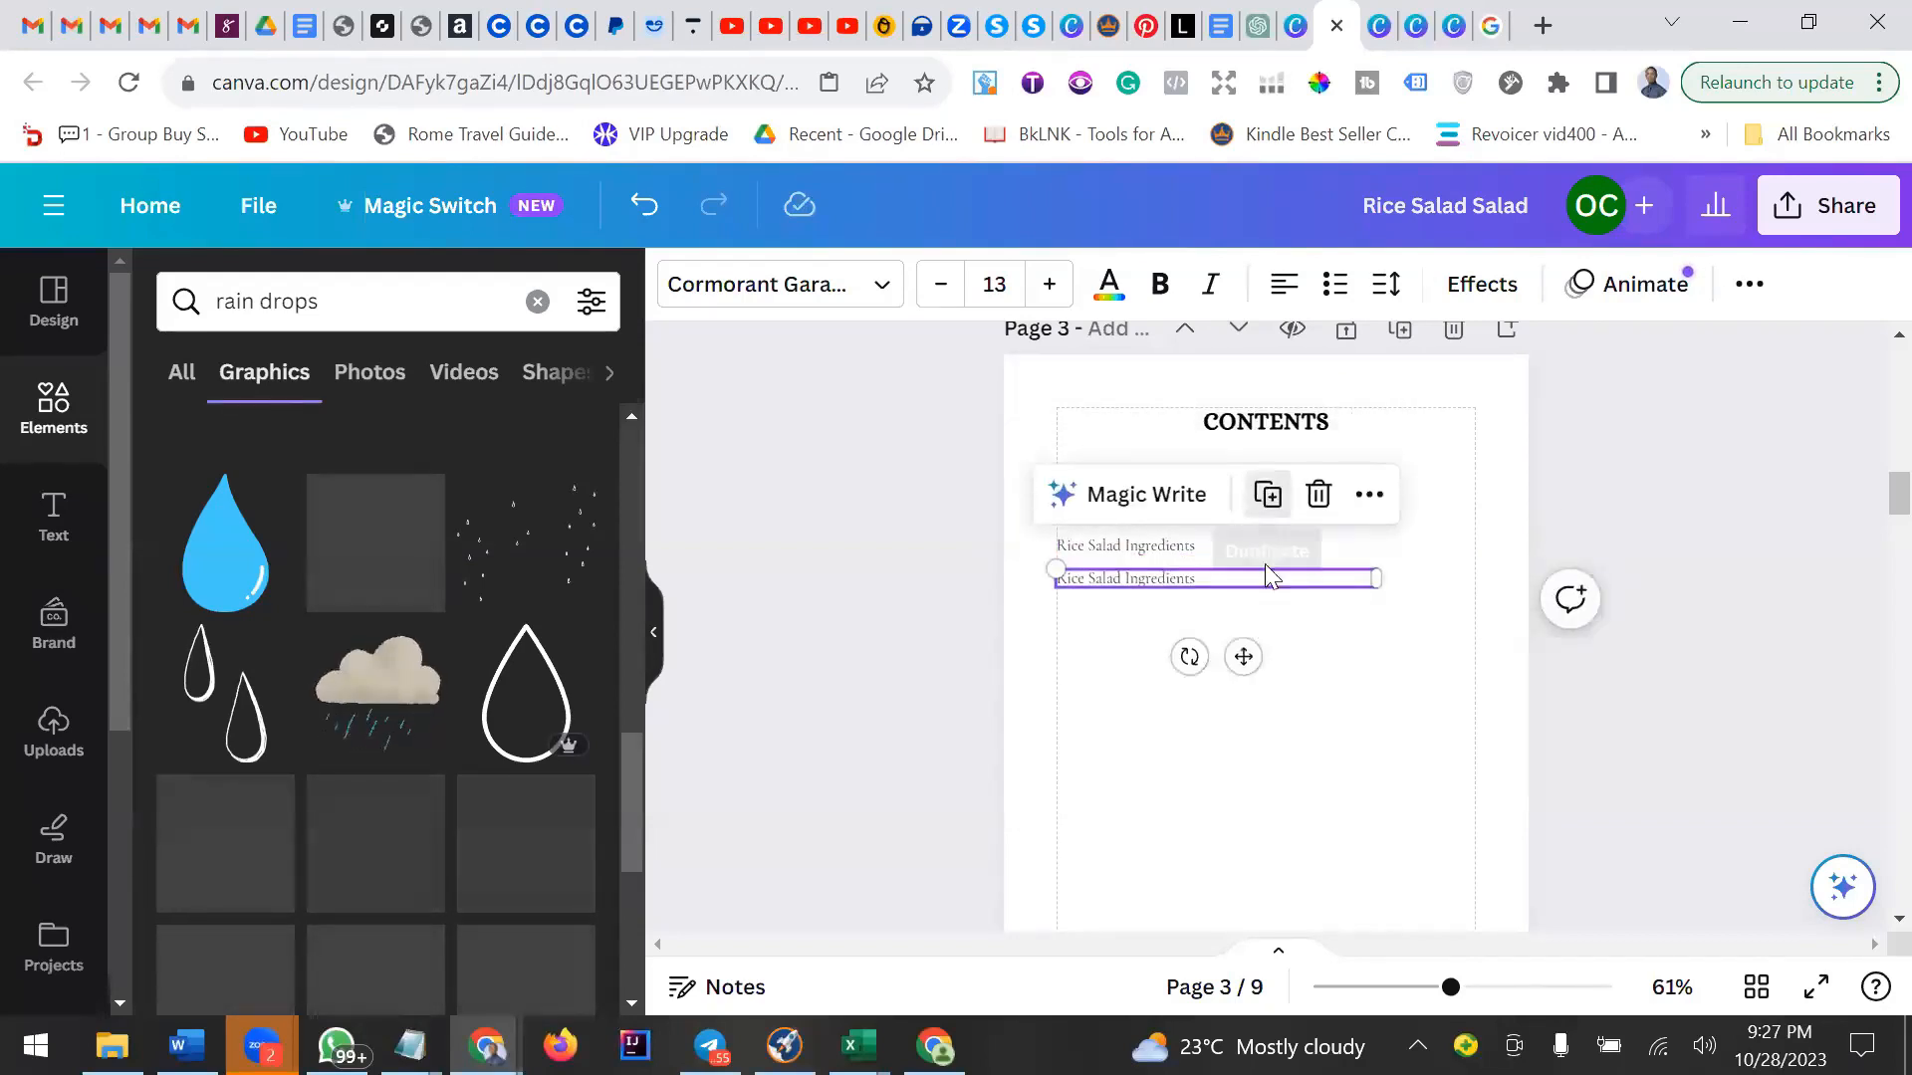
{"action": "left_click", "coordinate": [1267, 494]}
{"action": "left_click", "coordinate": [1268, 527]}
{"action": "left_click", "coordinate": [1267, 560]}
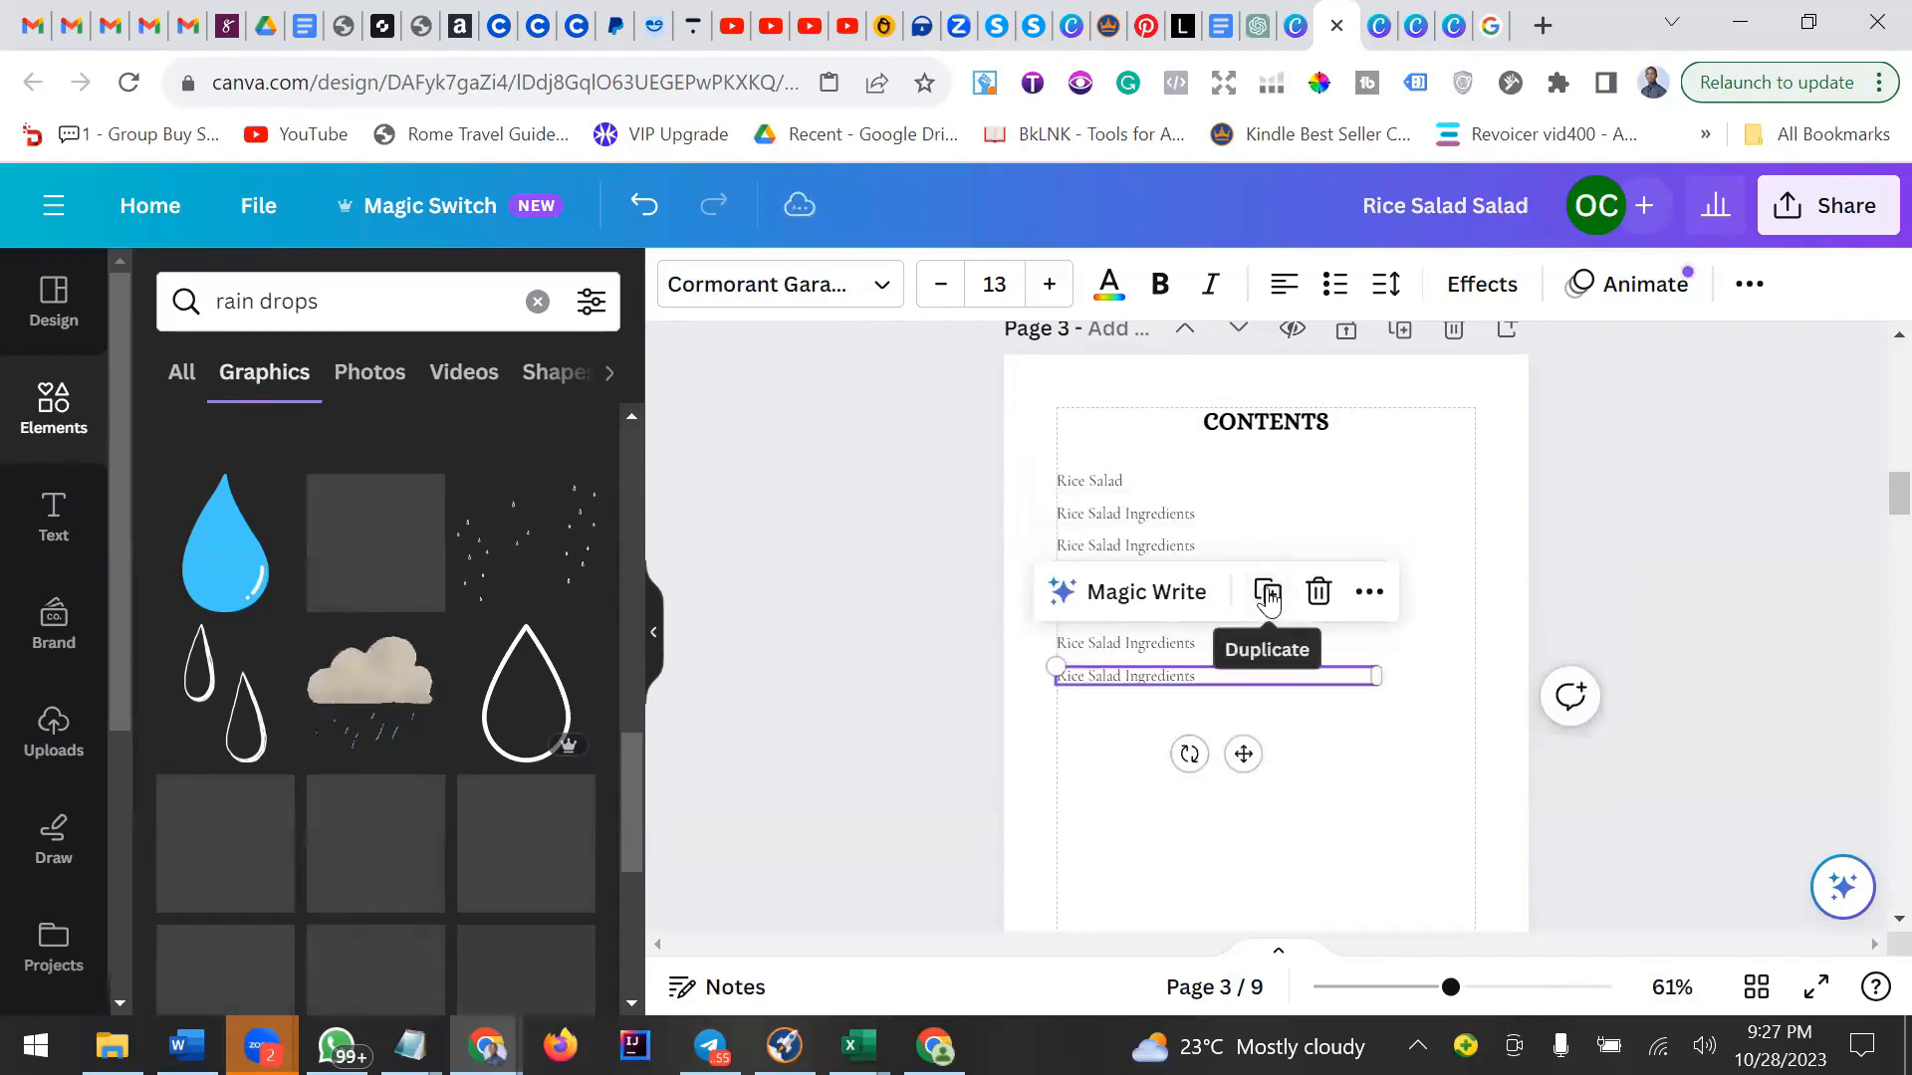
{"action": "left_click", "coordinate": [1267, 591]}
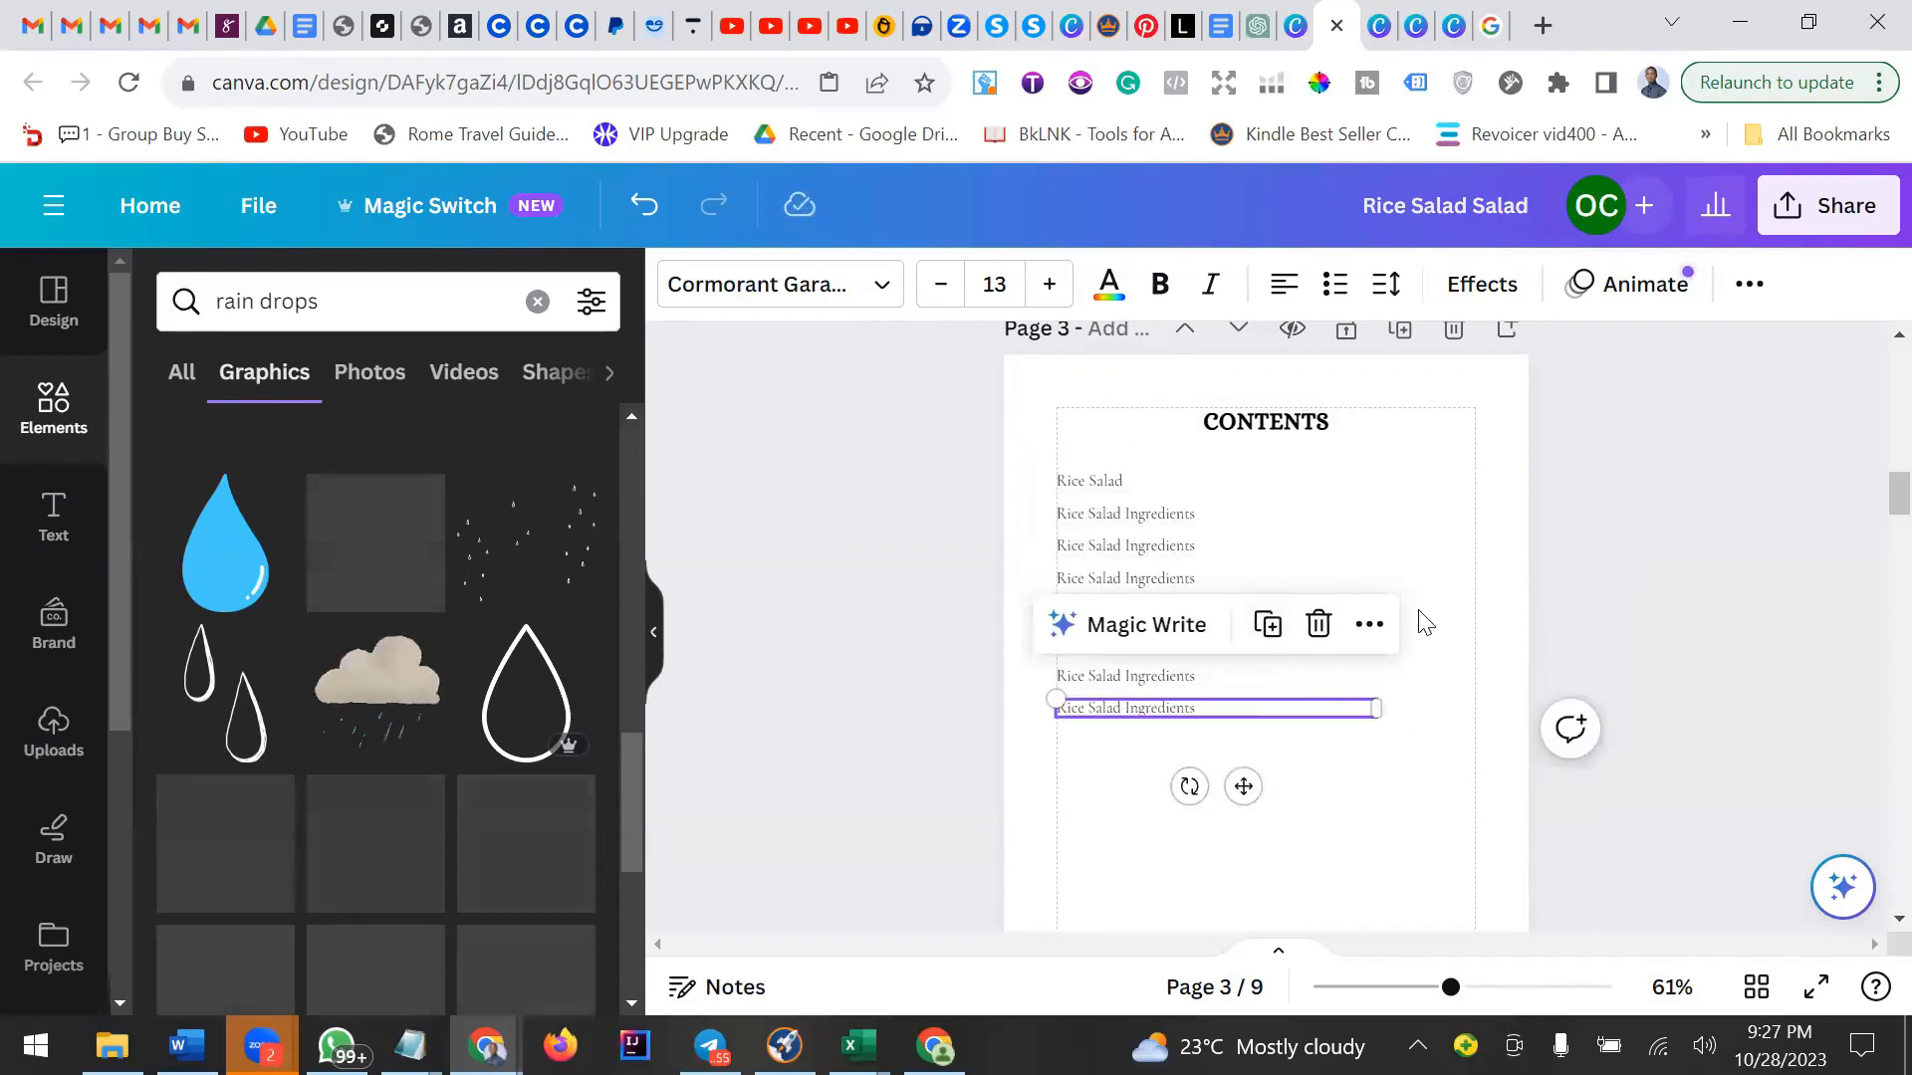
Select the stacked ingredient lines one by one to check their spacing in the contents list.
{"action": "left_click", "coordinate": [1407, 557]}
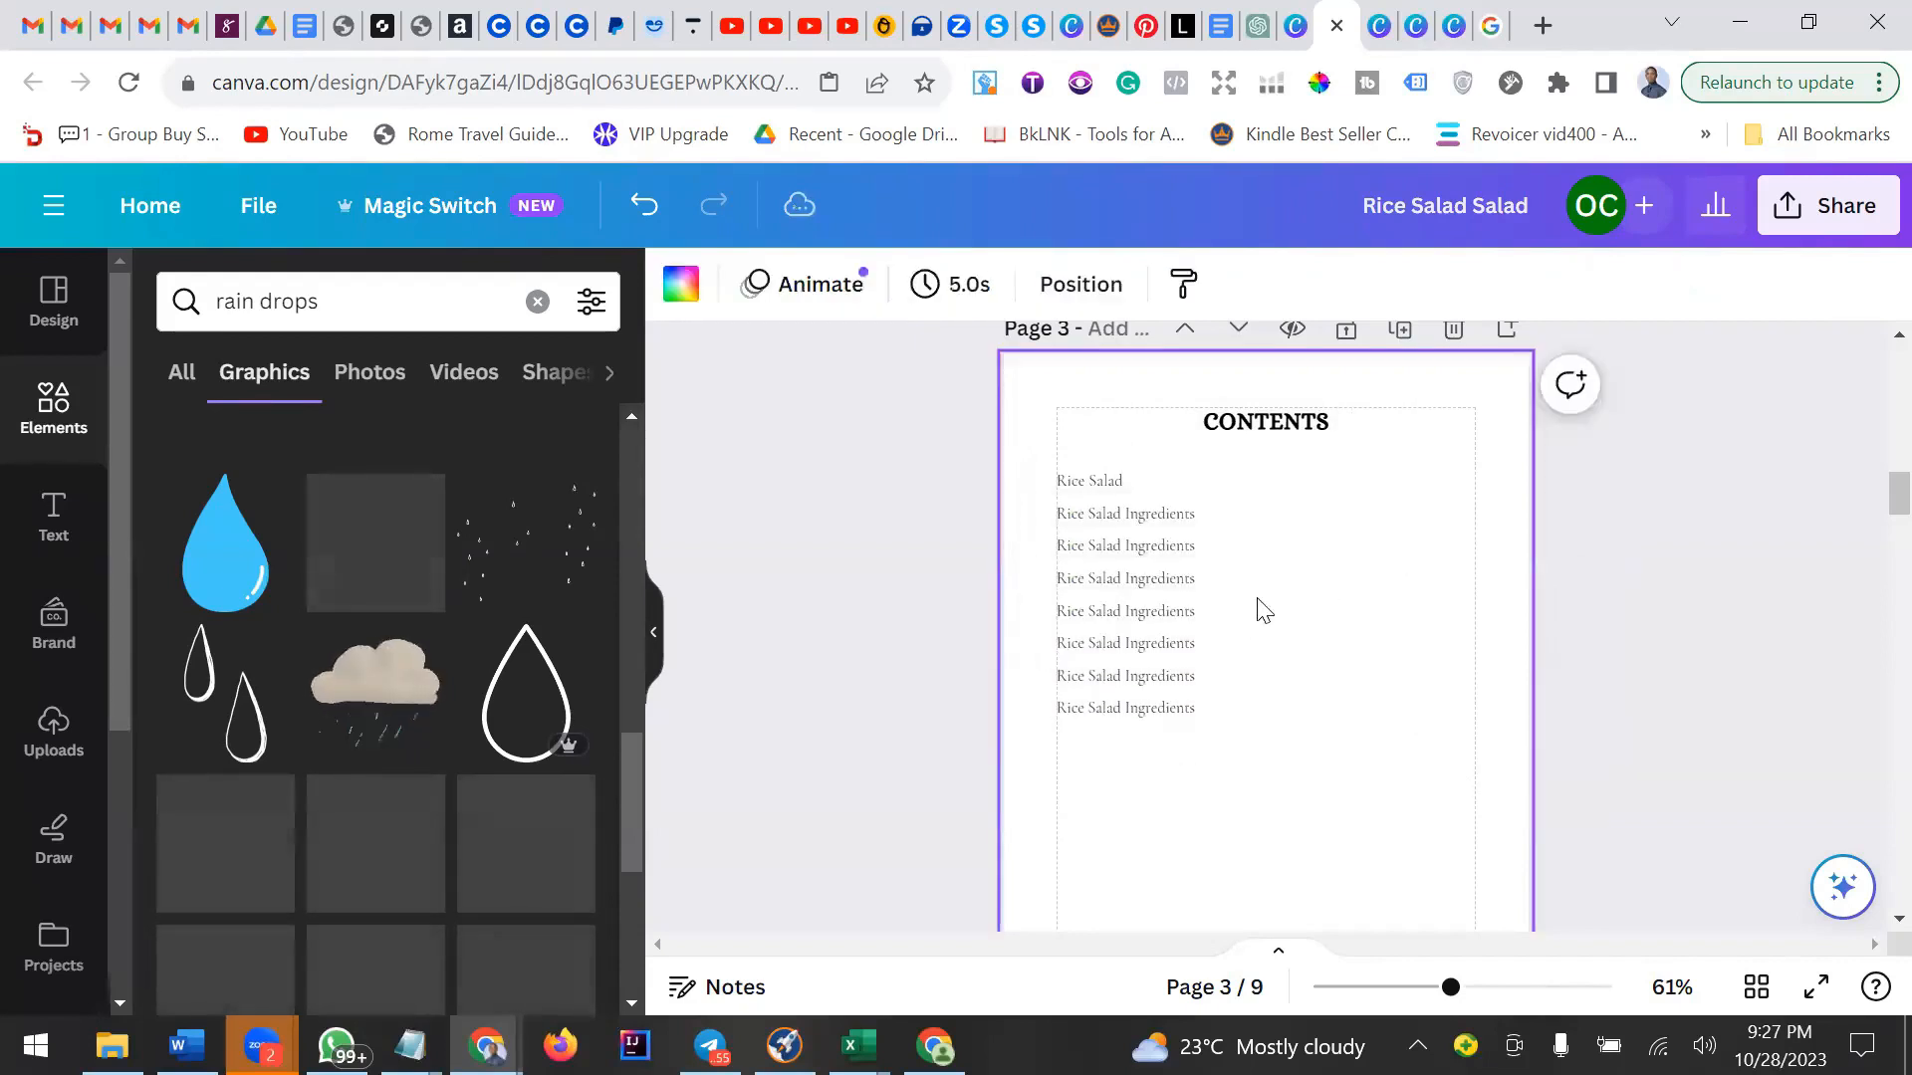
{"action": "left_click", "coordinate": [1115, 517]}
{"action": "left_click", "coordinate": [1123, 551]}
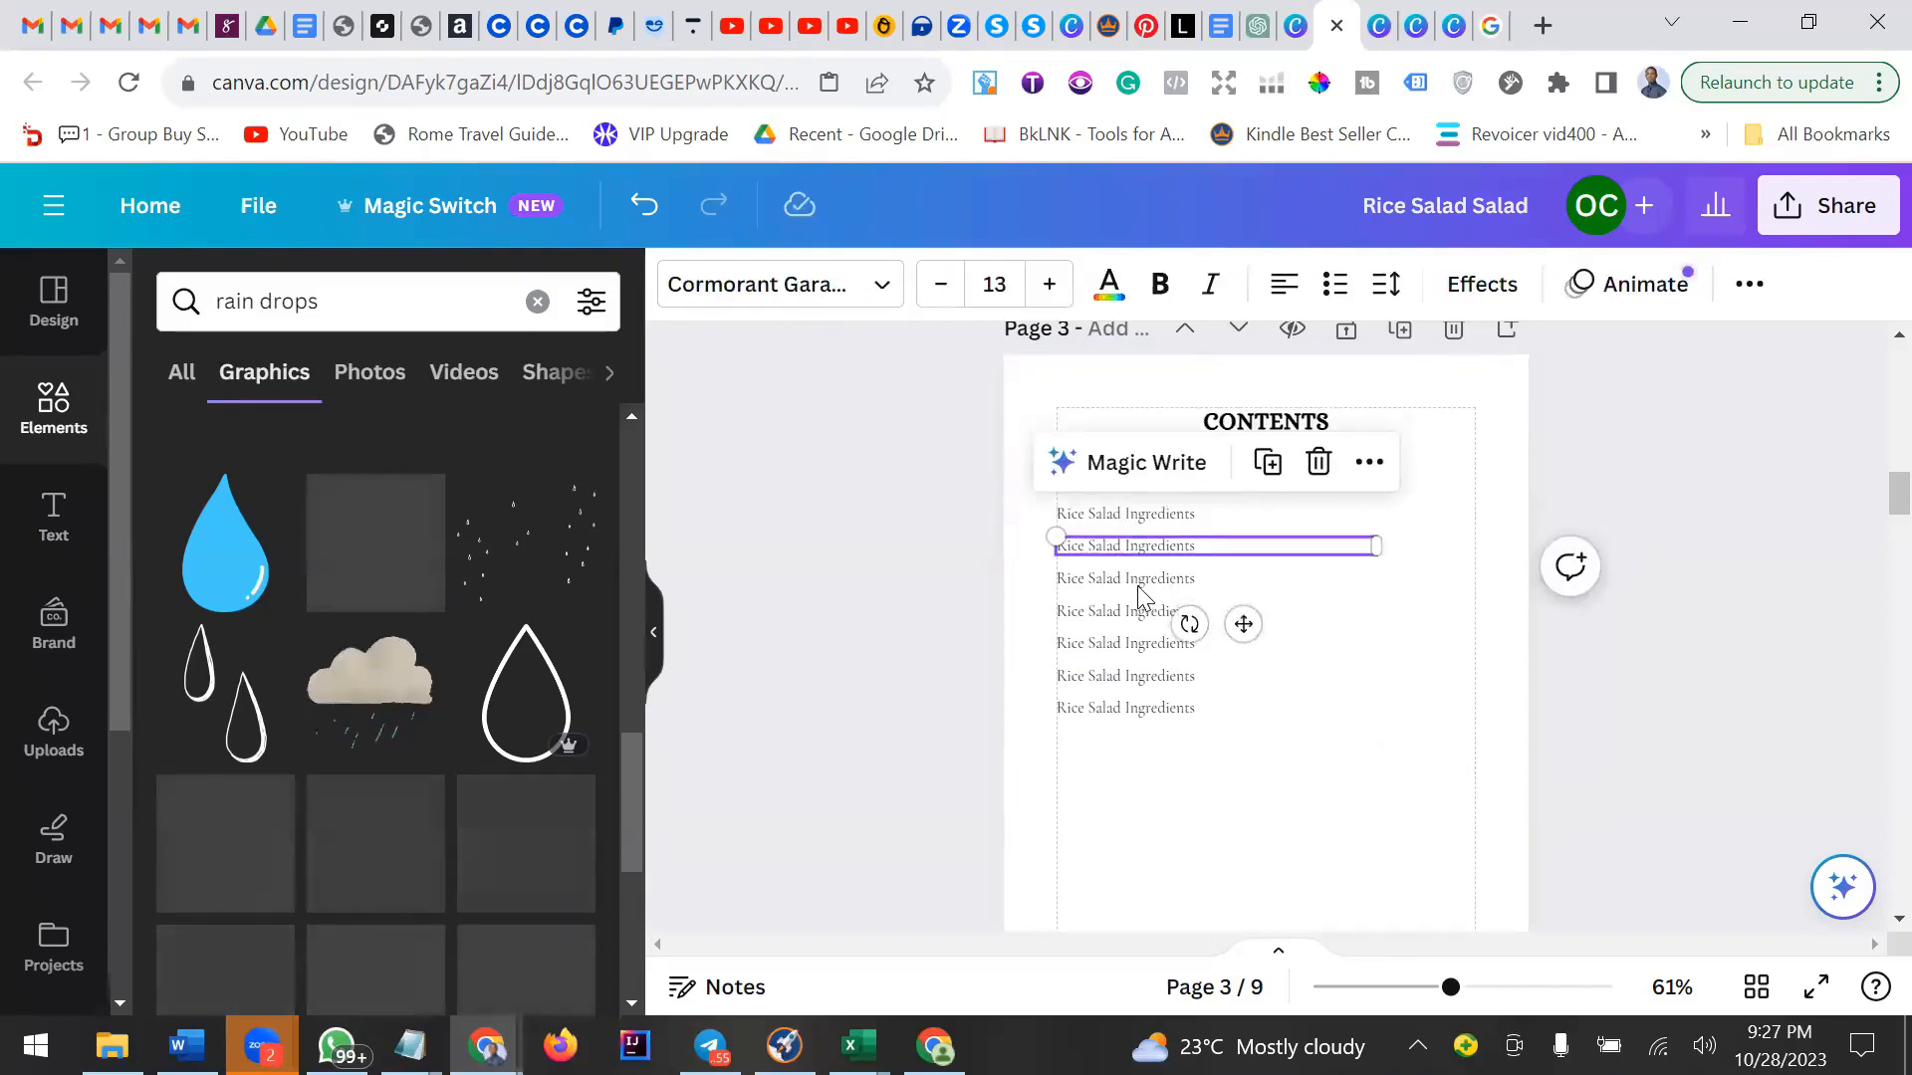
{"action": "left_click", "coordinate": [1147, 584]}
{"action": "left_click", "coordinate": [1151, 549]}
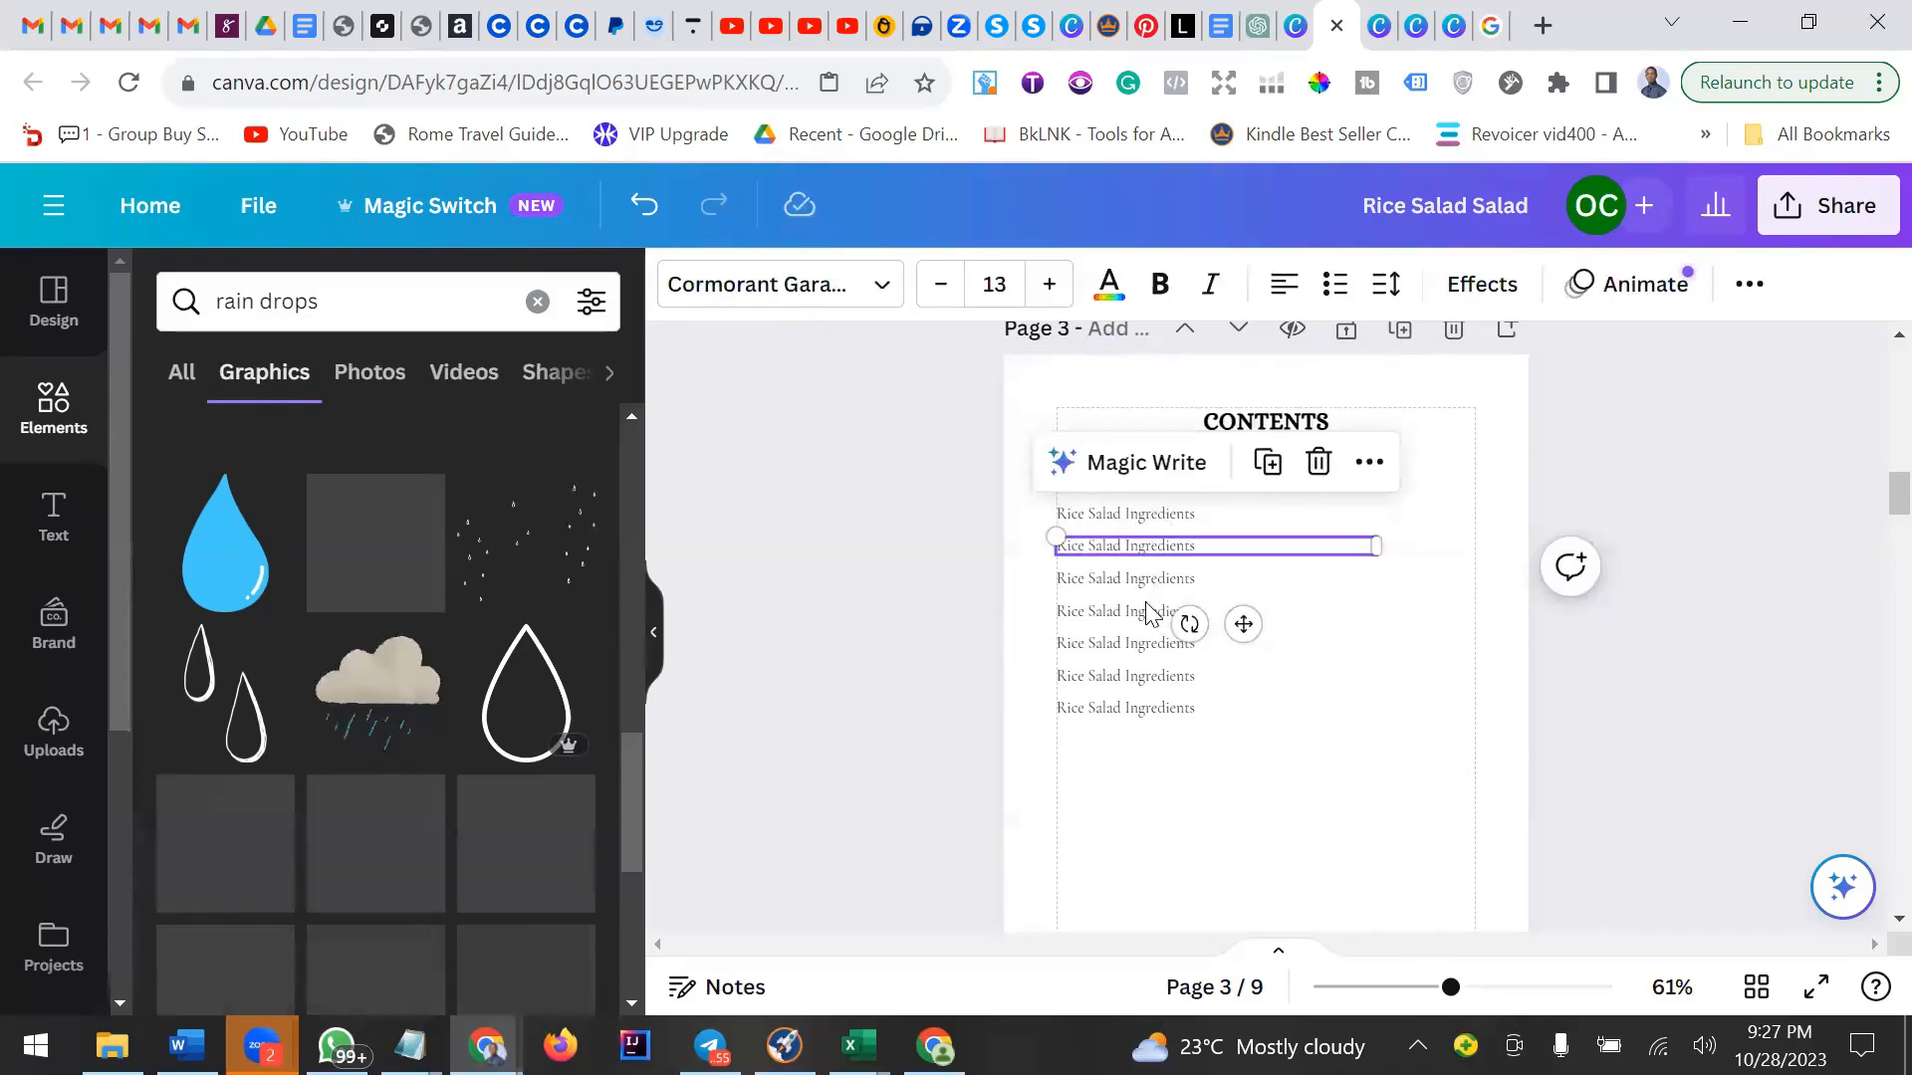
{"action": "left_click", "coordinate": [1149, 584]}
{"action": "left_click", "coordinate": [1135, 615]}
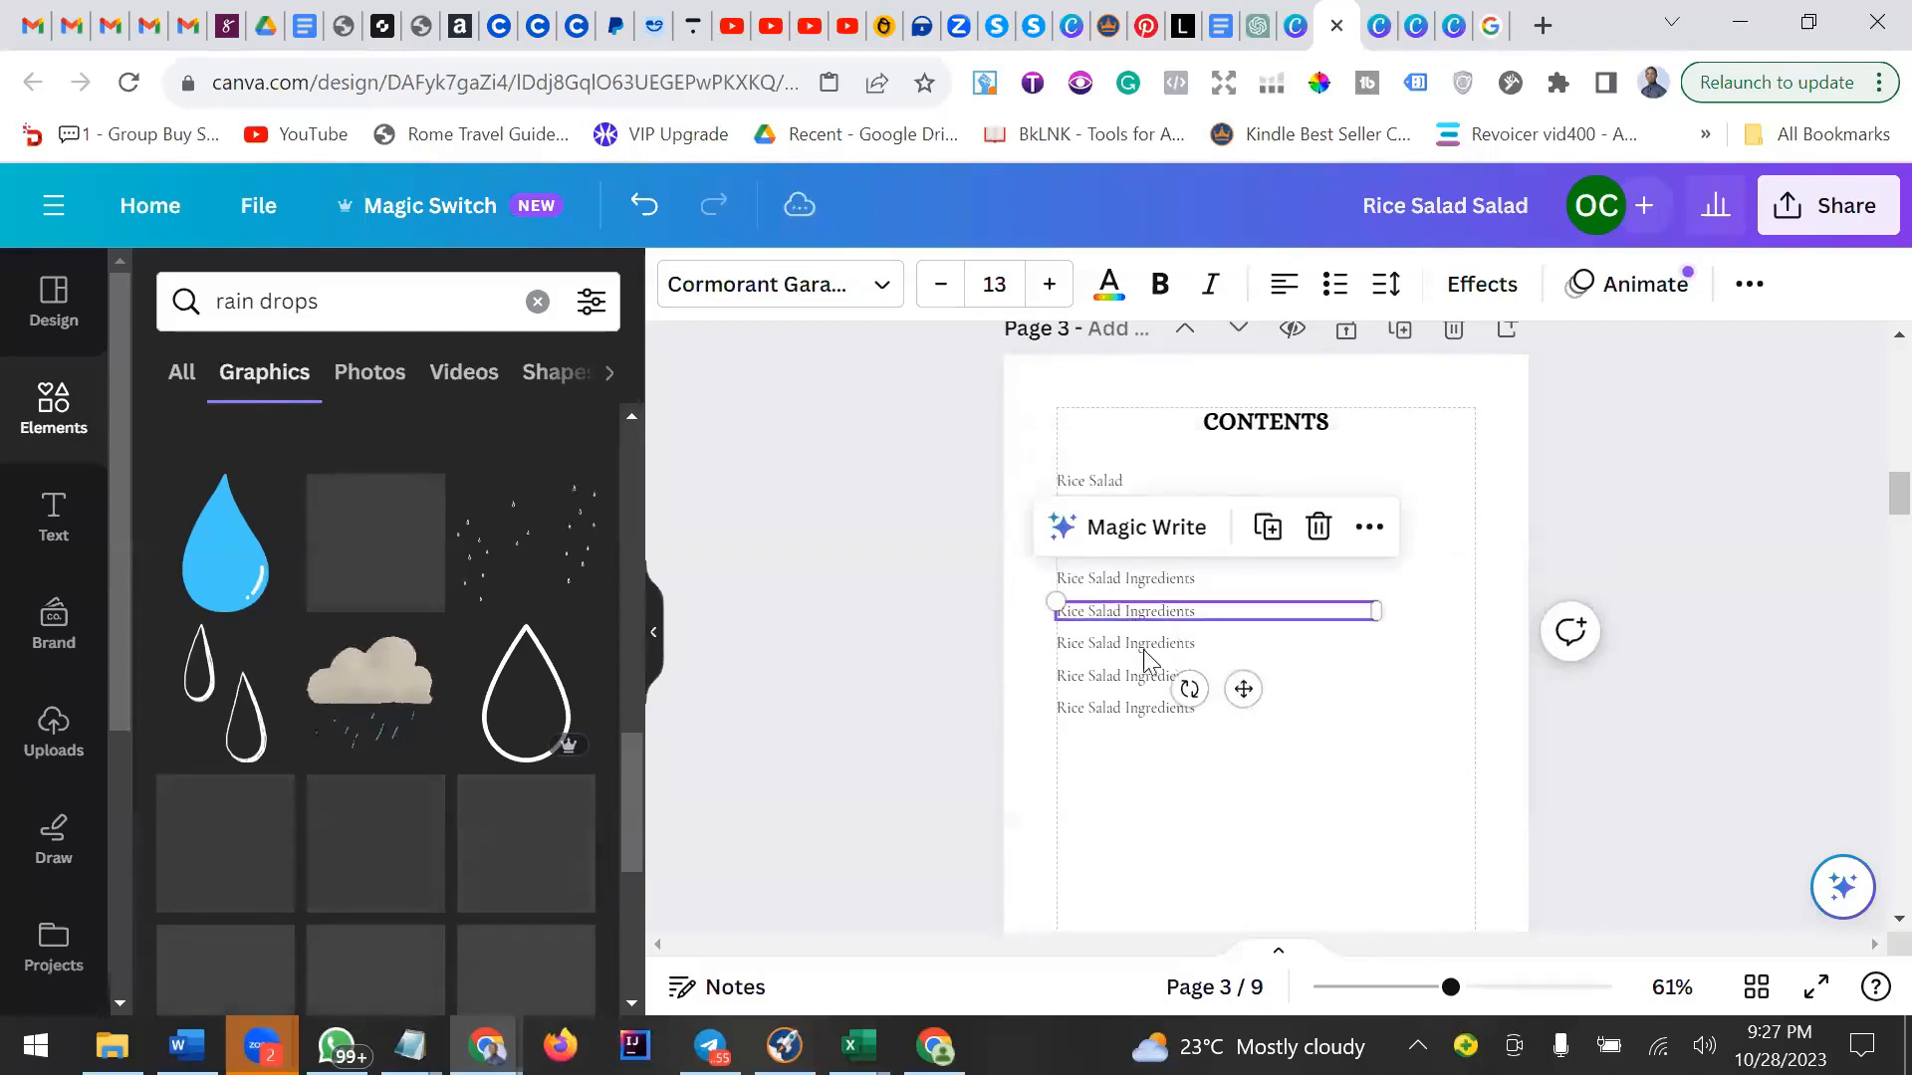
{"action": "left_click", "coordinate": [1124, 645]}
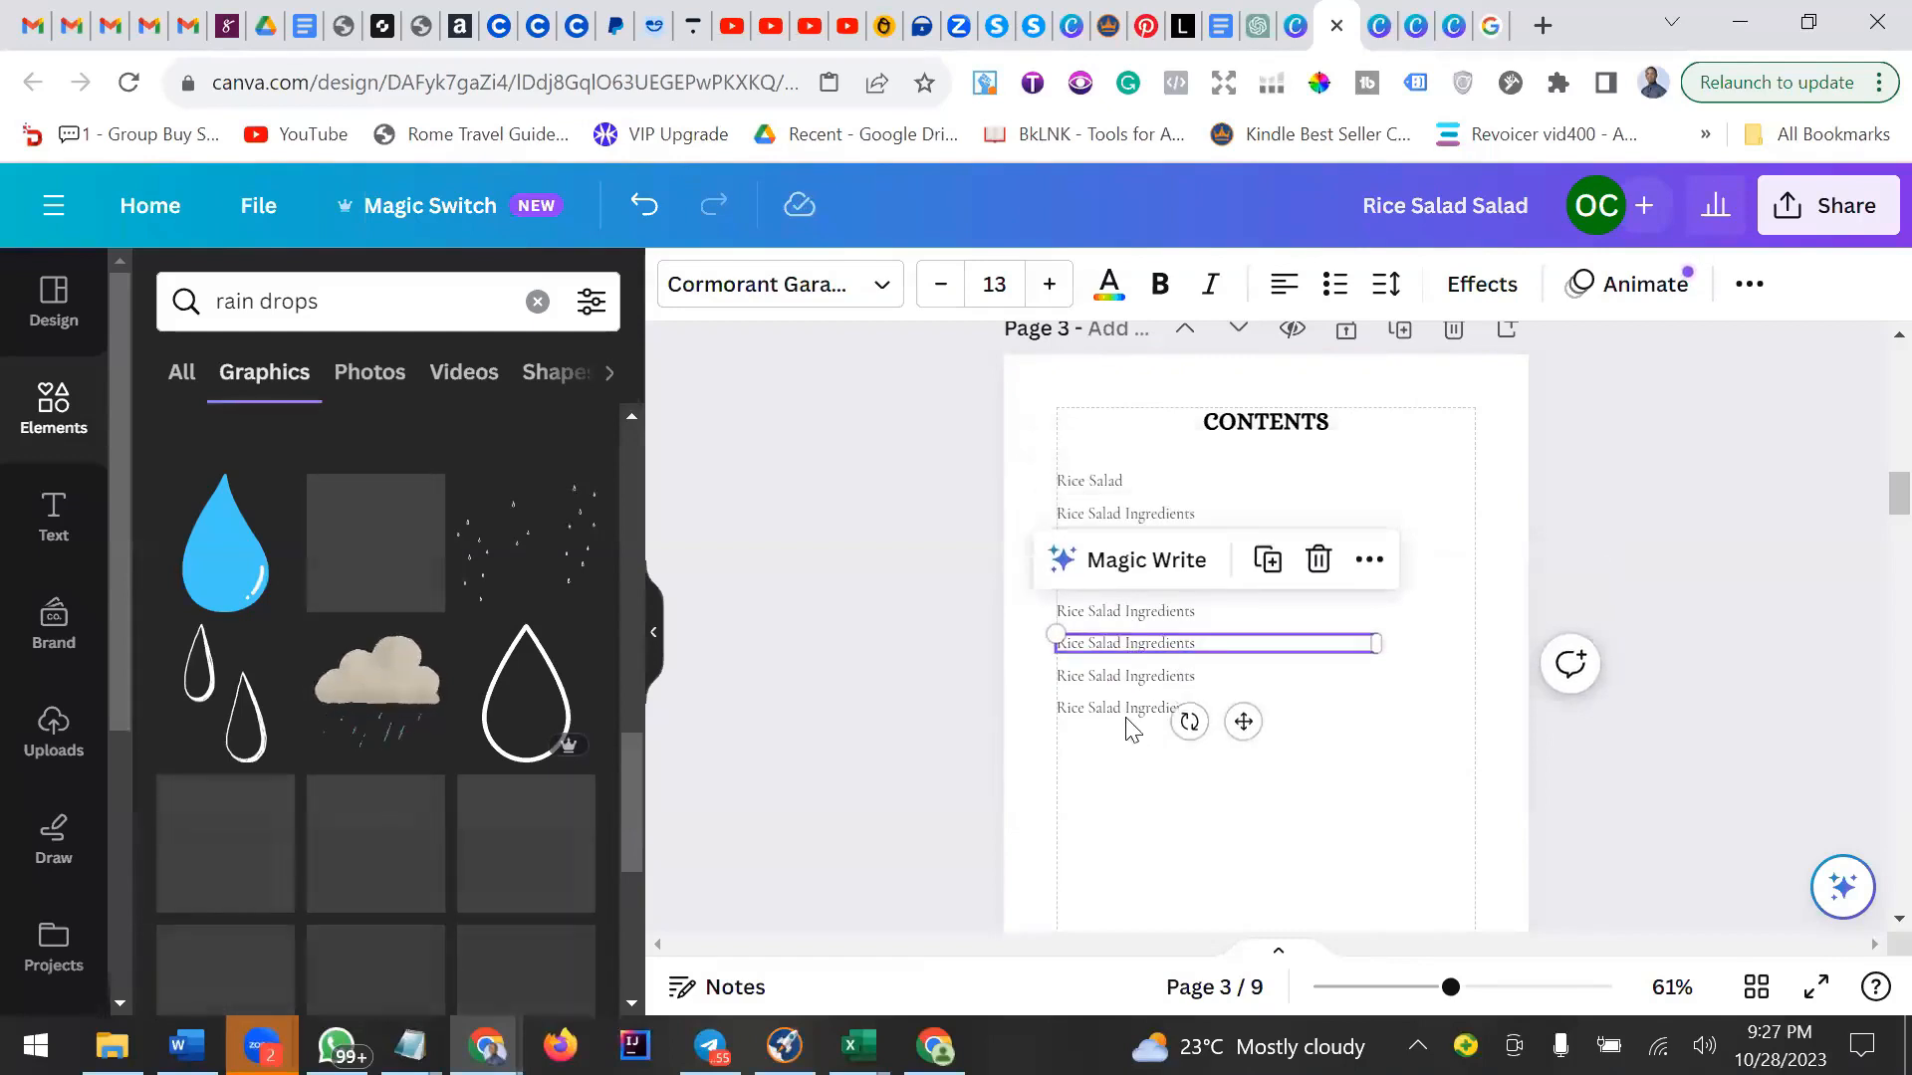
{"action": "left_click", "coordinate": [1124, 711]}
Delete the duplicated ingredient lines, leaving a single Rice Salad Ingredients entry under Rice Salad.
{"action": "left_click_drag", "start_coordinate": [1127, 754], "coordinate": [1119, 577]}
{"action": "key", "text": "Delete"}
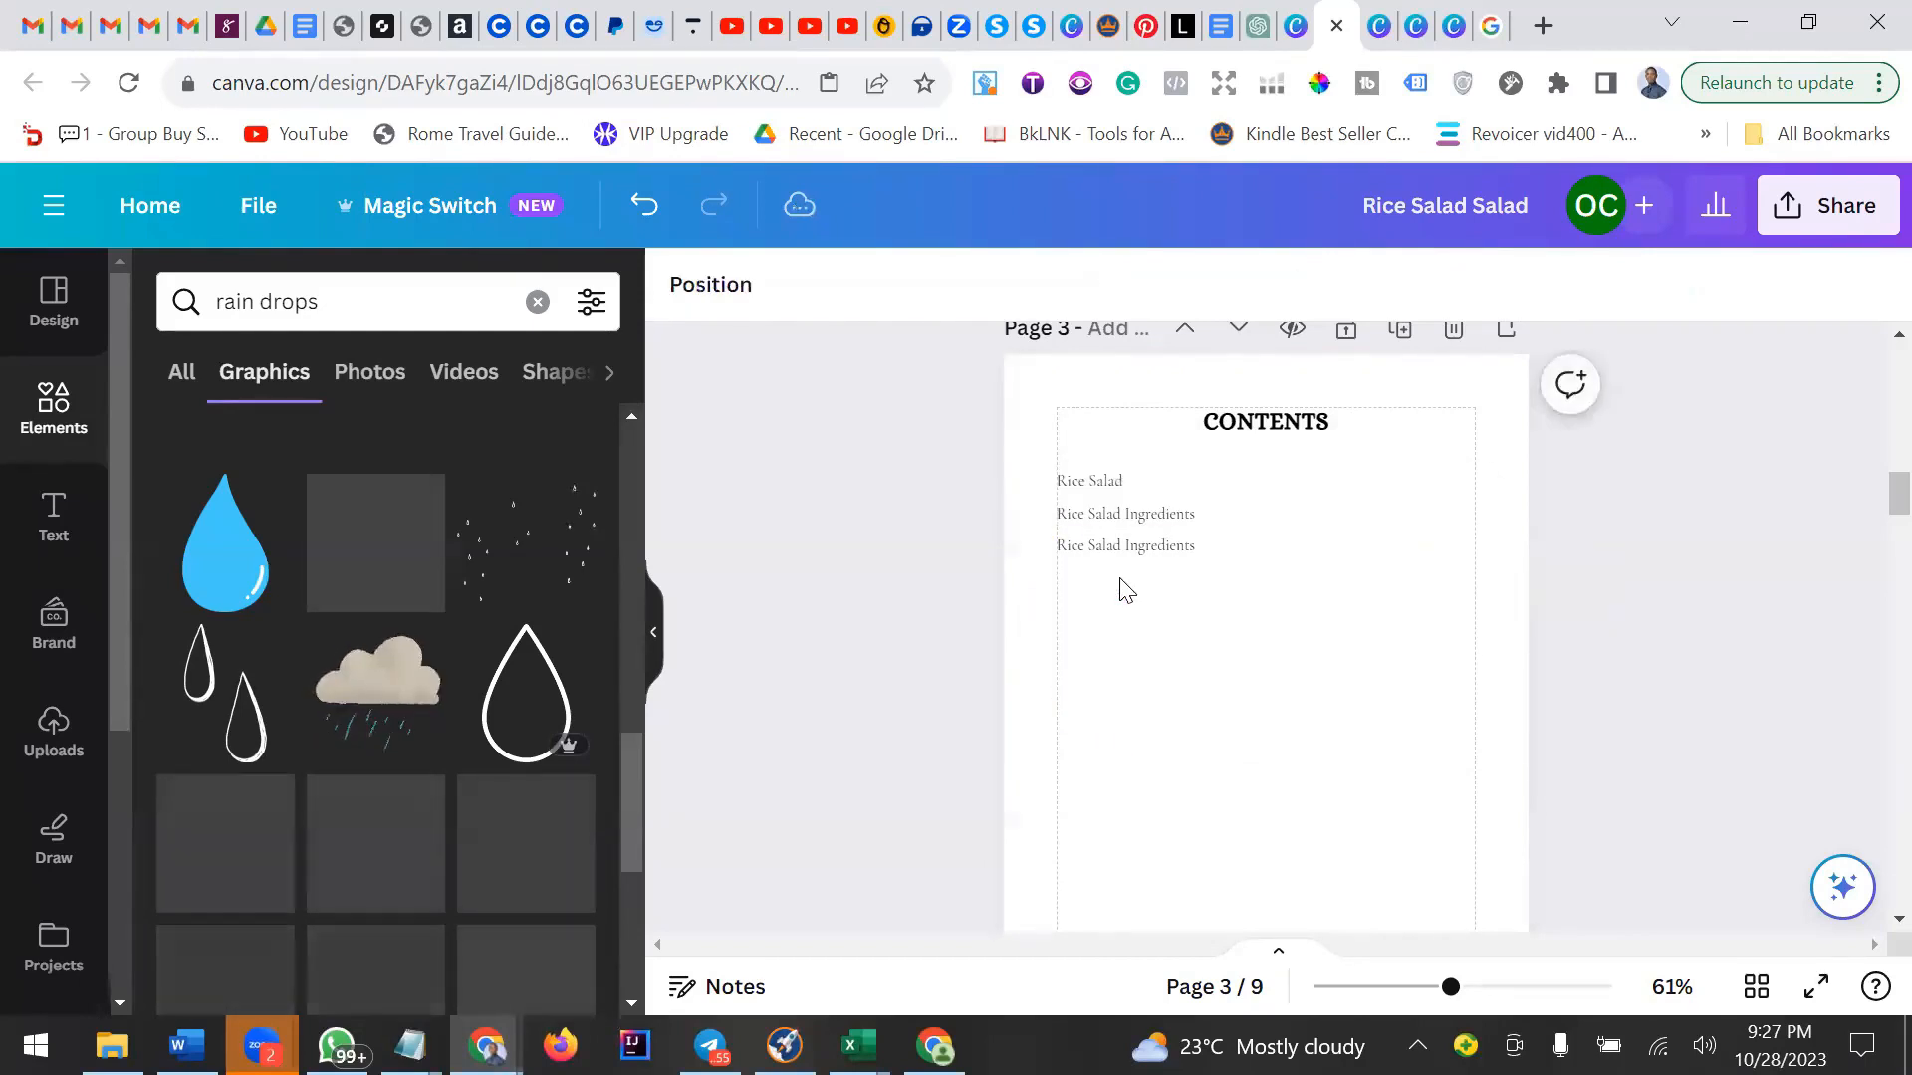
{"action": "left_click", "coordinate": [1145, 550]}
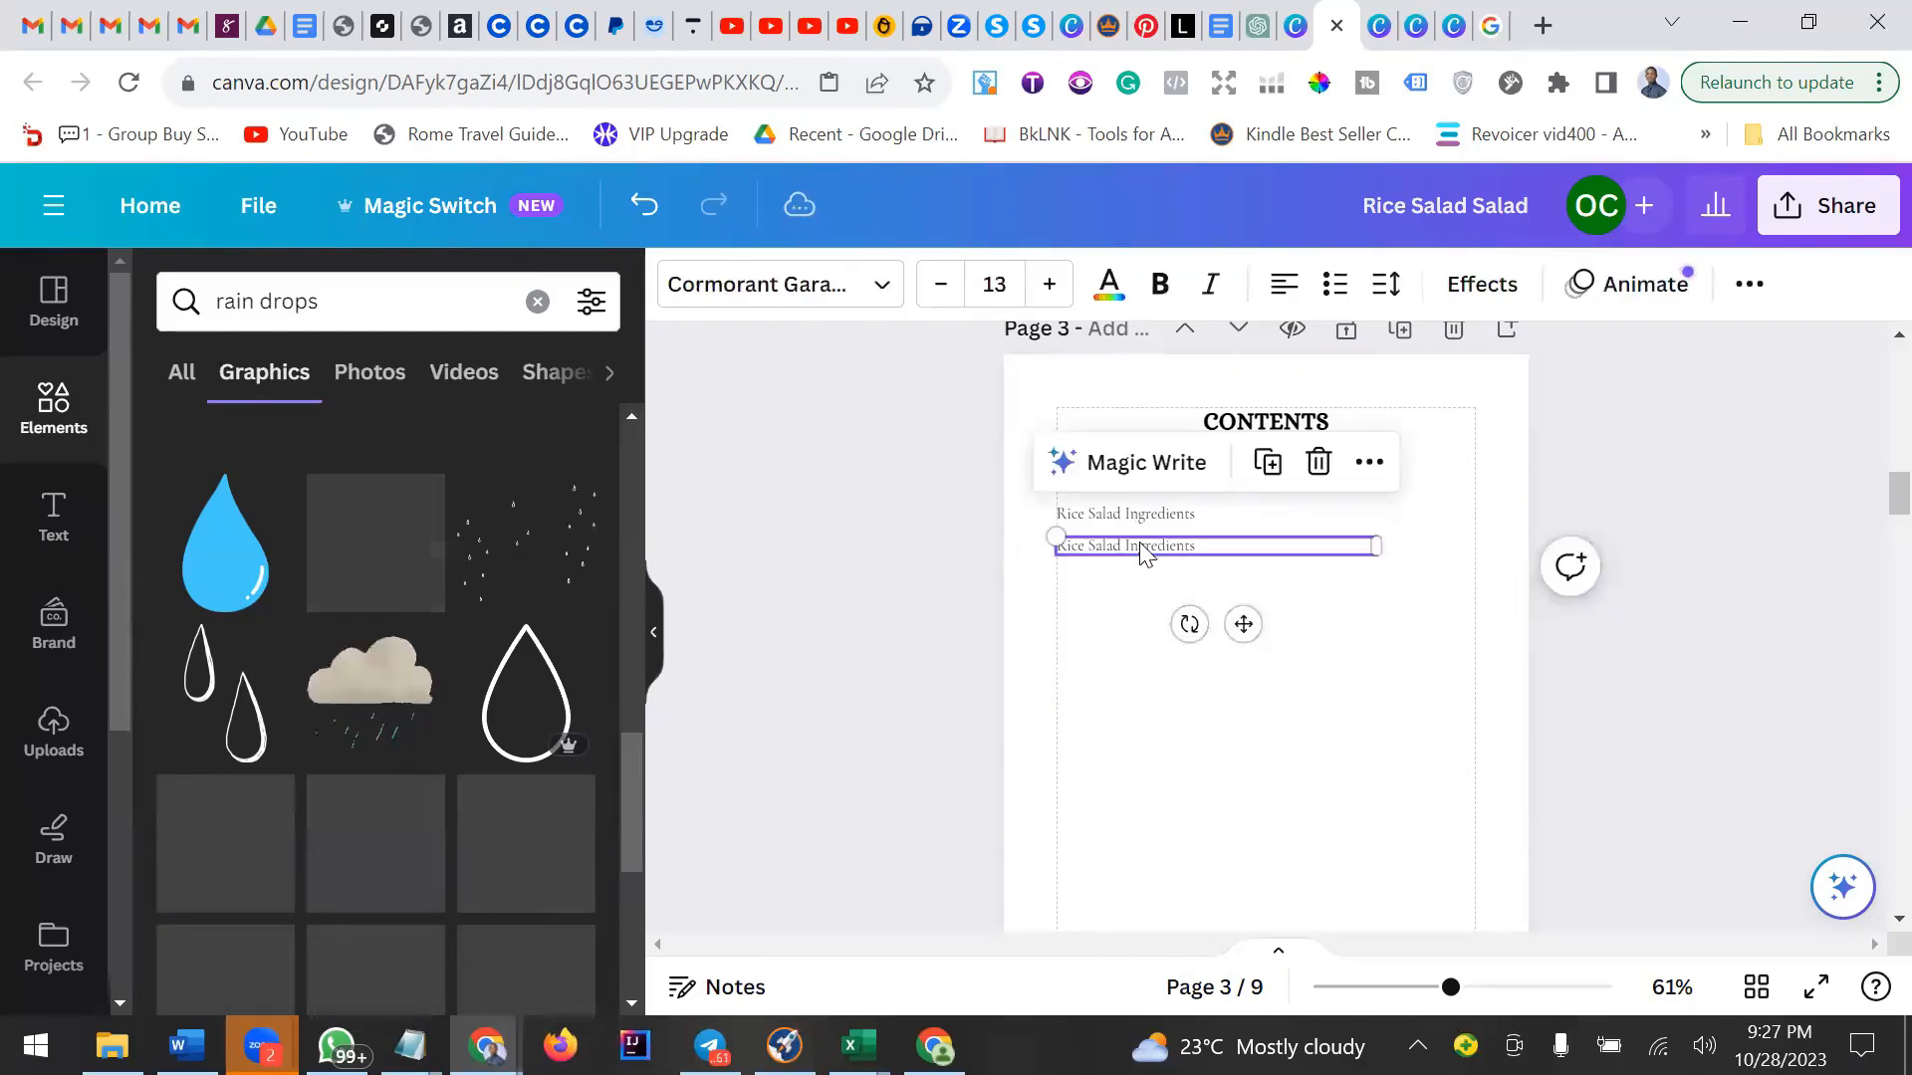
{"action": "key", "text": "Delete"}
Review the ebook's pages in grid view to see which page each section starts on.
{"action": "left_click", "coordinate": [1169, 518]}
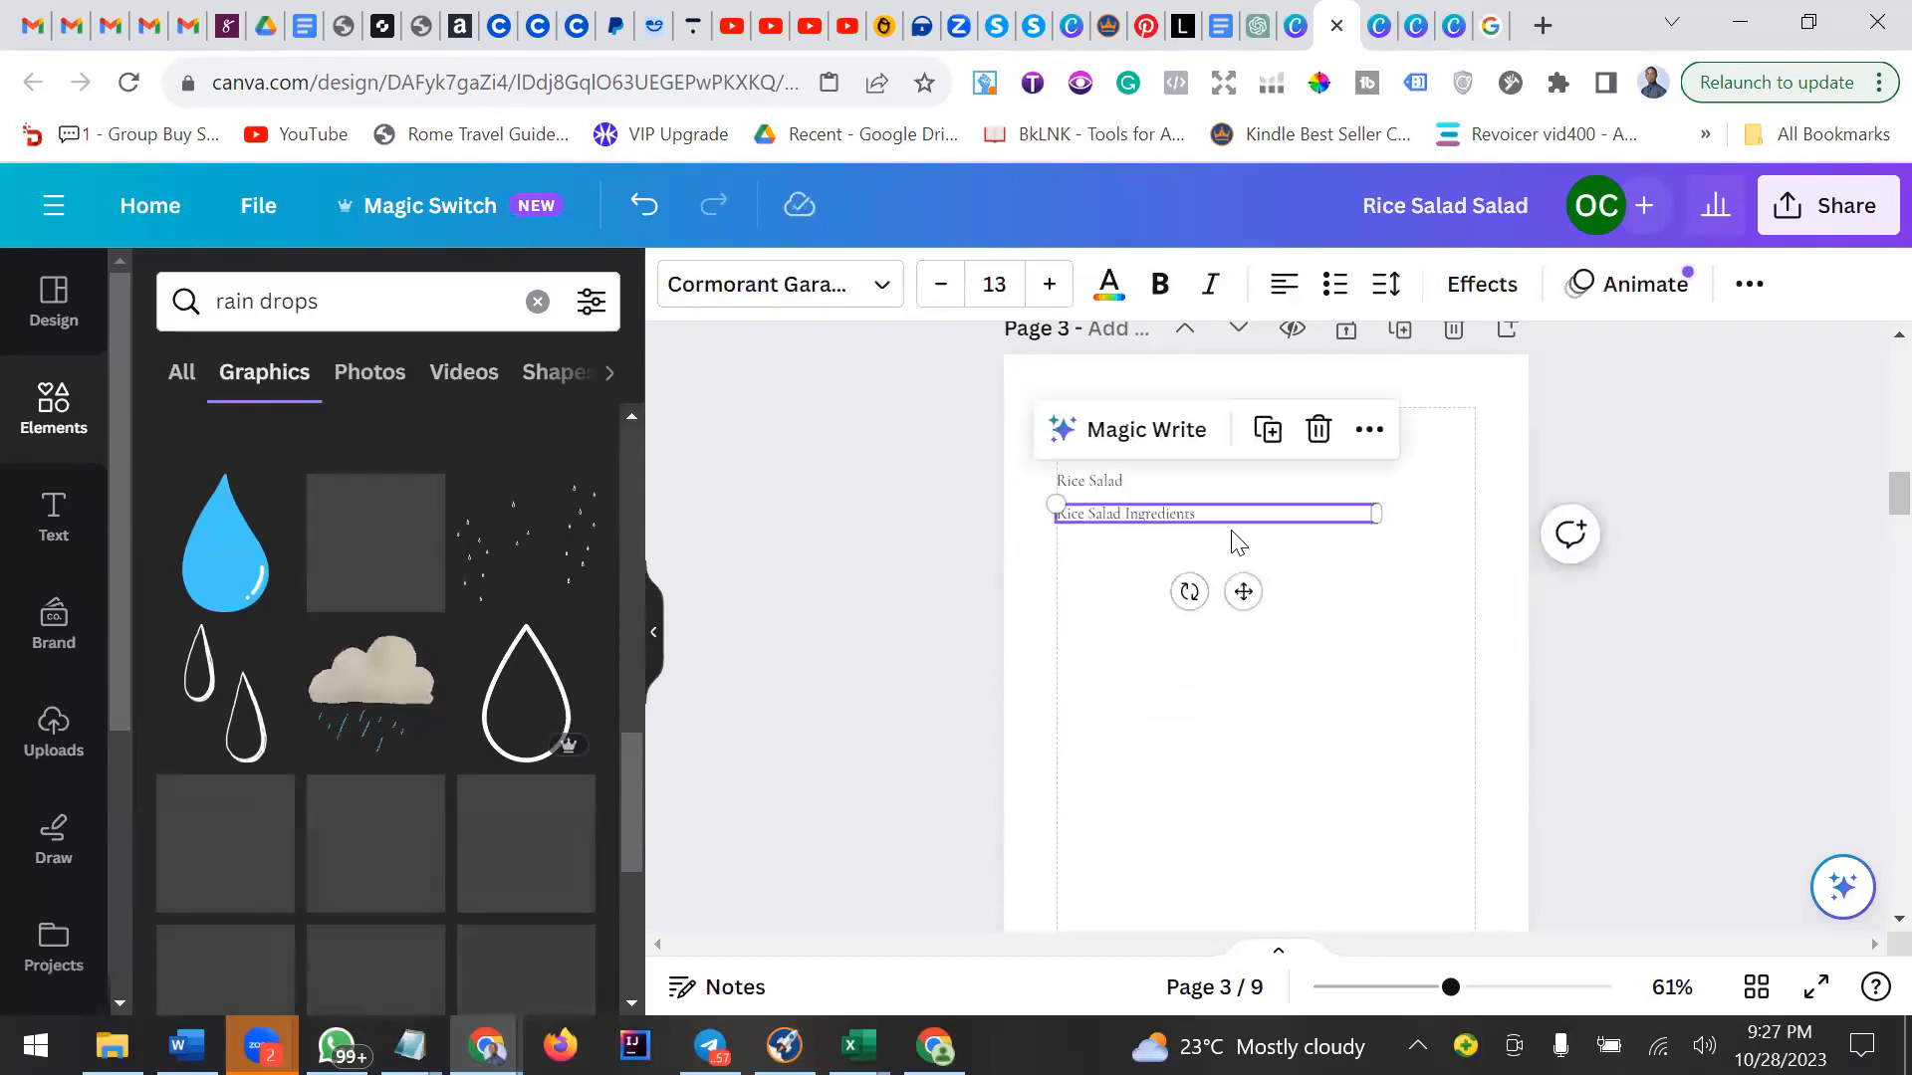
{"action": "left_click", "coordinate": [1092, 484]}
{"action": "left_click", "coordinate": [1115, 518]}
{"action": "left_click", "coordinate": [1103, 484]}
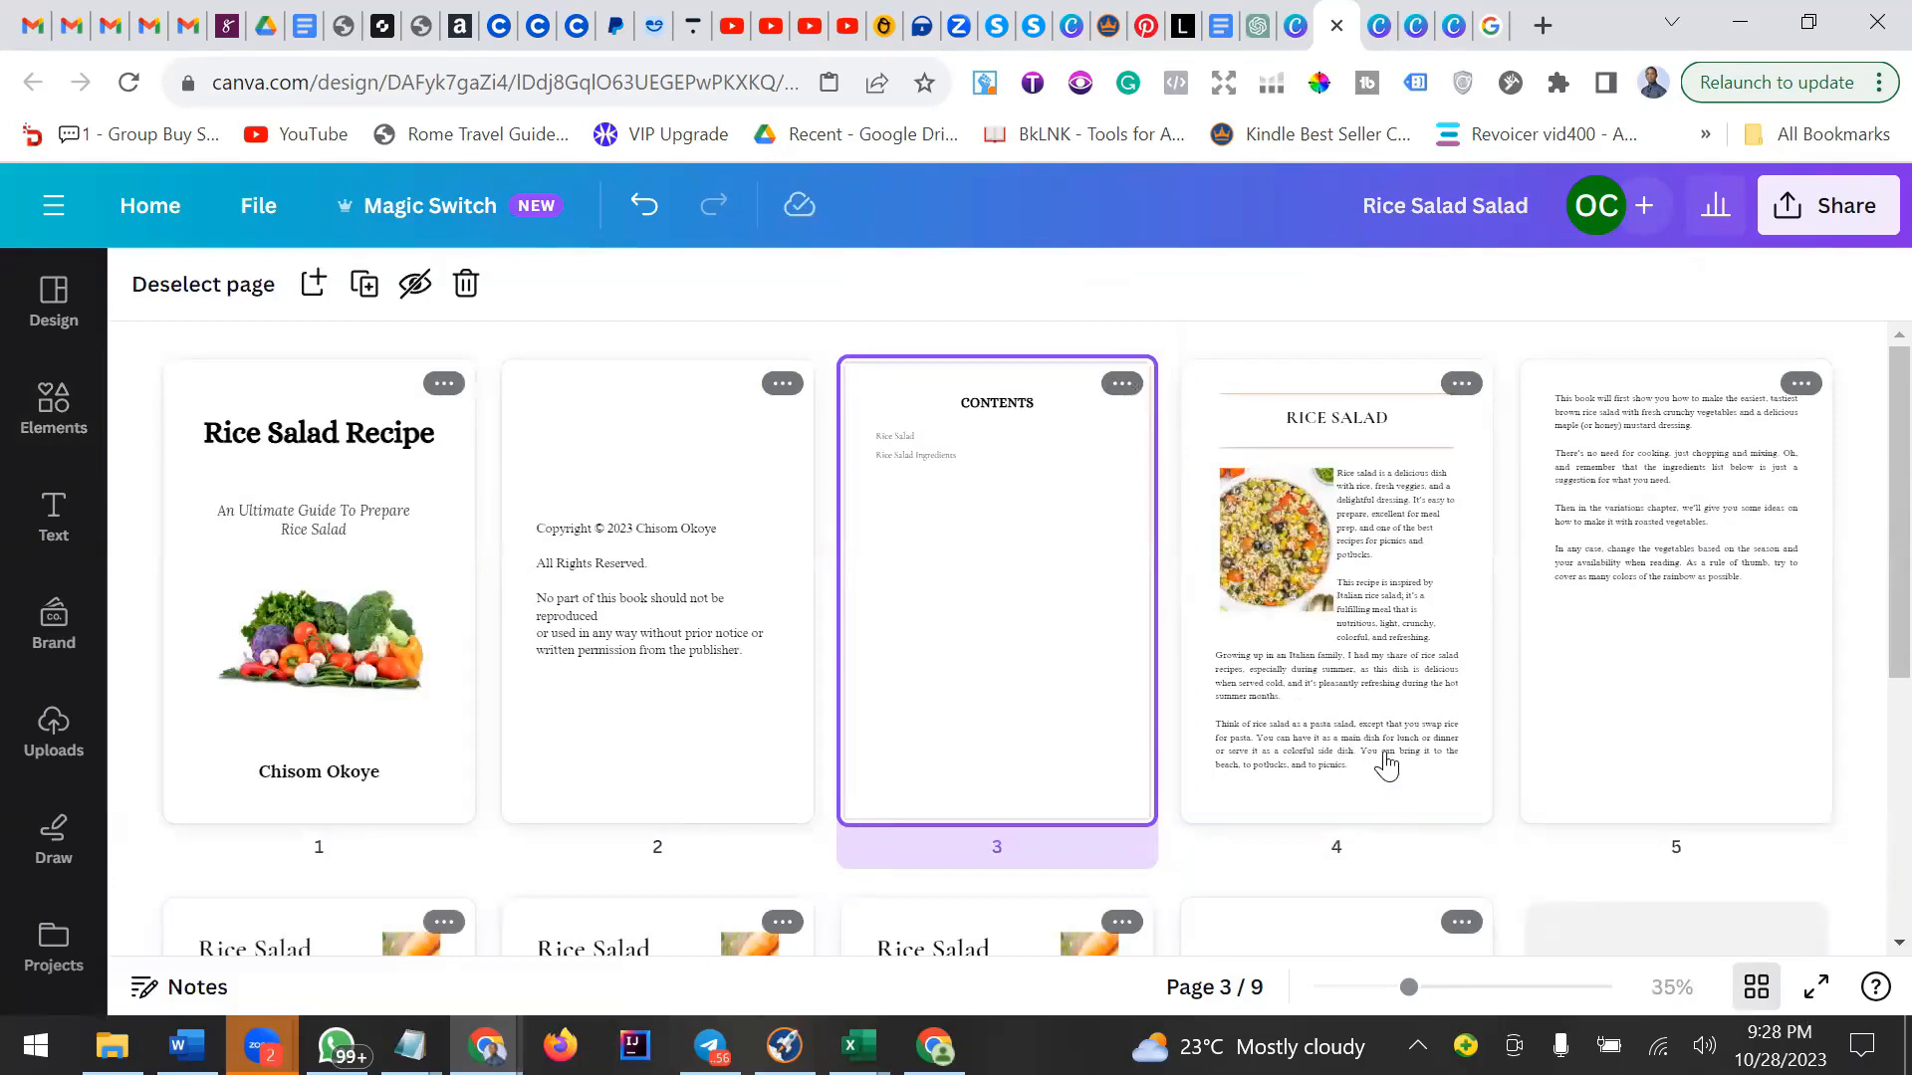
{"action": "scroll", "coordinate": [1387, 767], "scroll_direction": "down", "scroll_amount": 3}
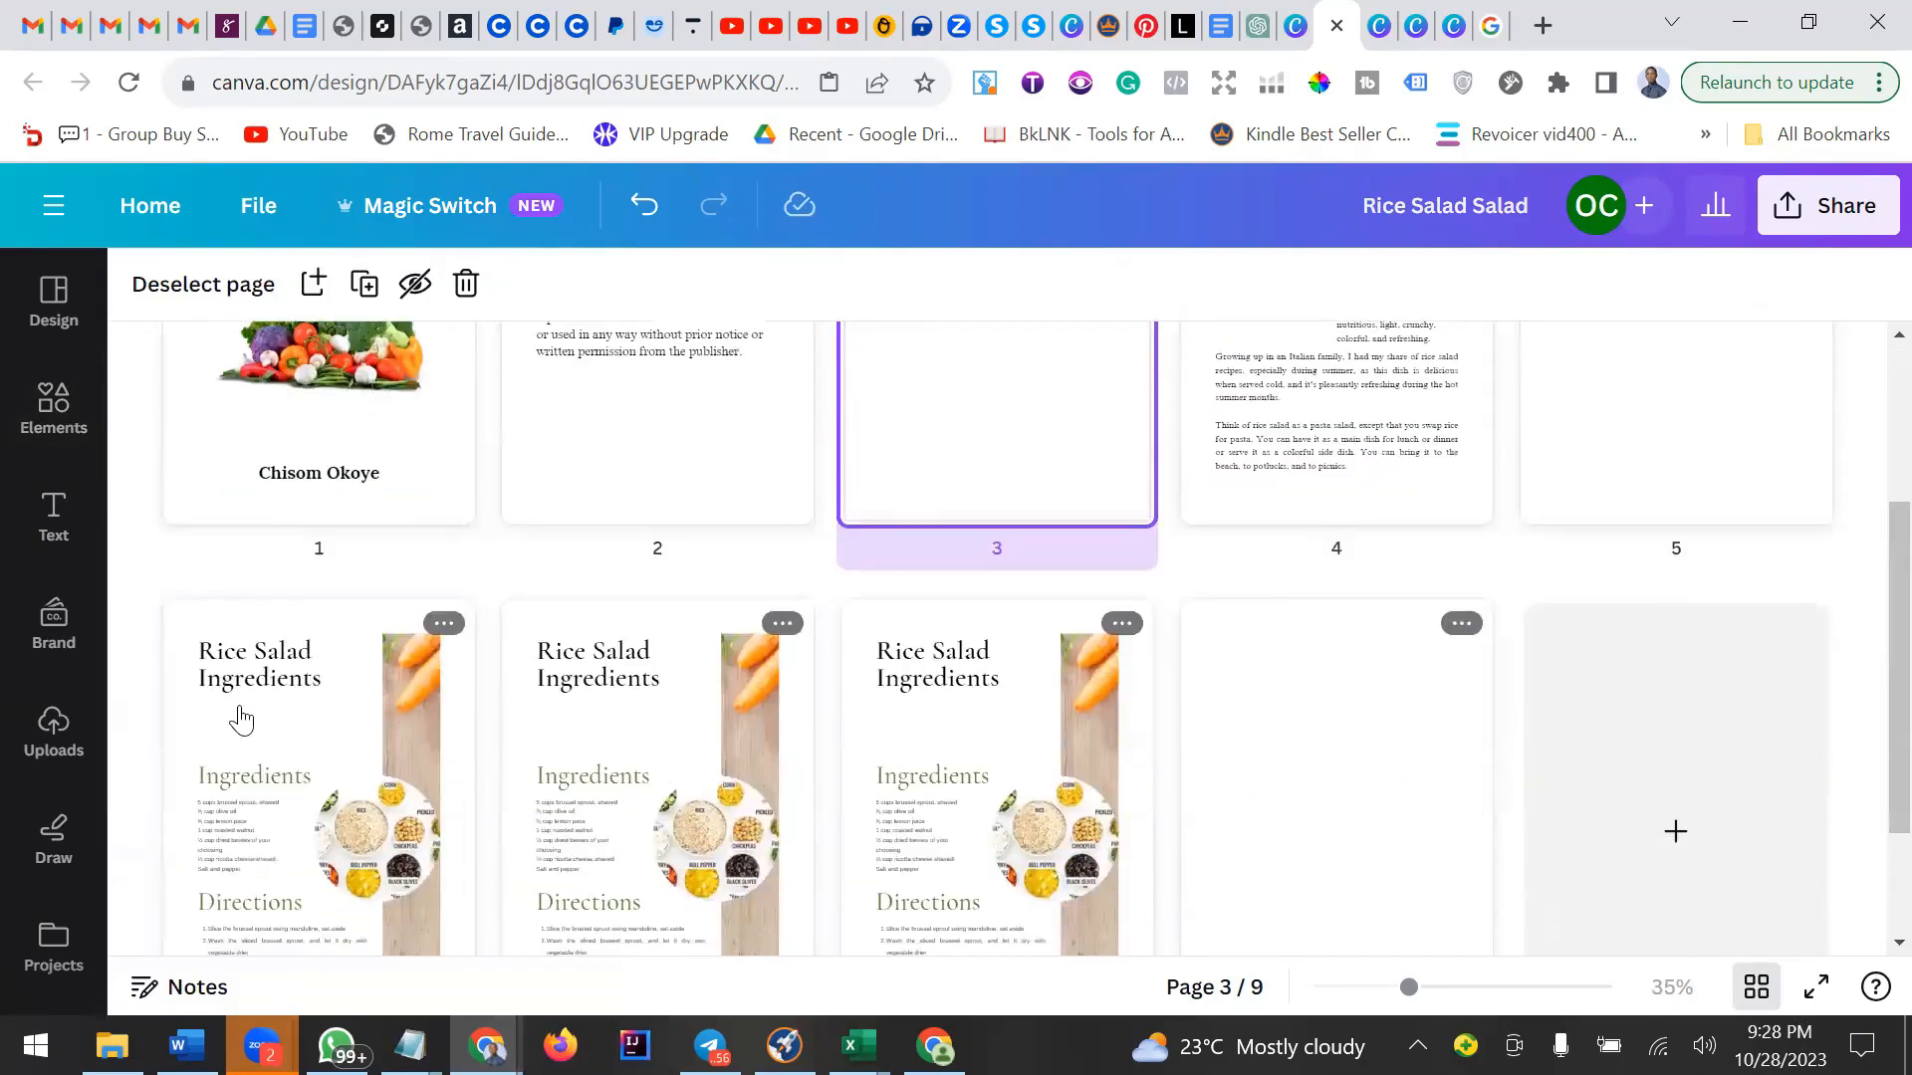
{"action": "scroll", "coordinate": [269, 717], "scroll_direction": "down", "scroll_amount": 2}
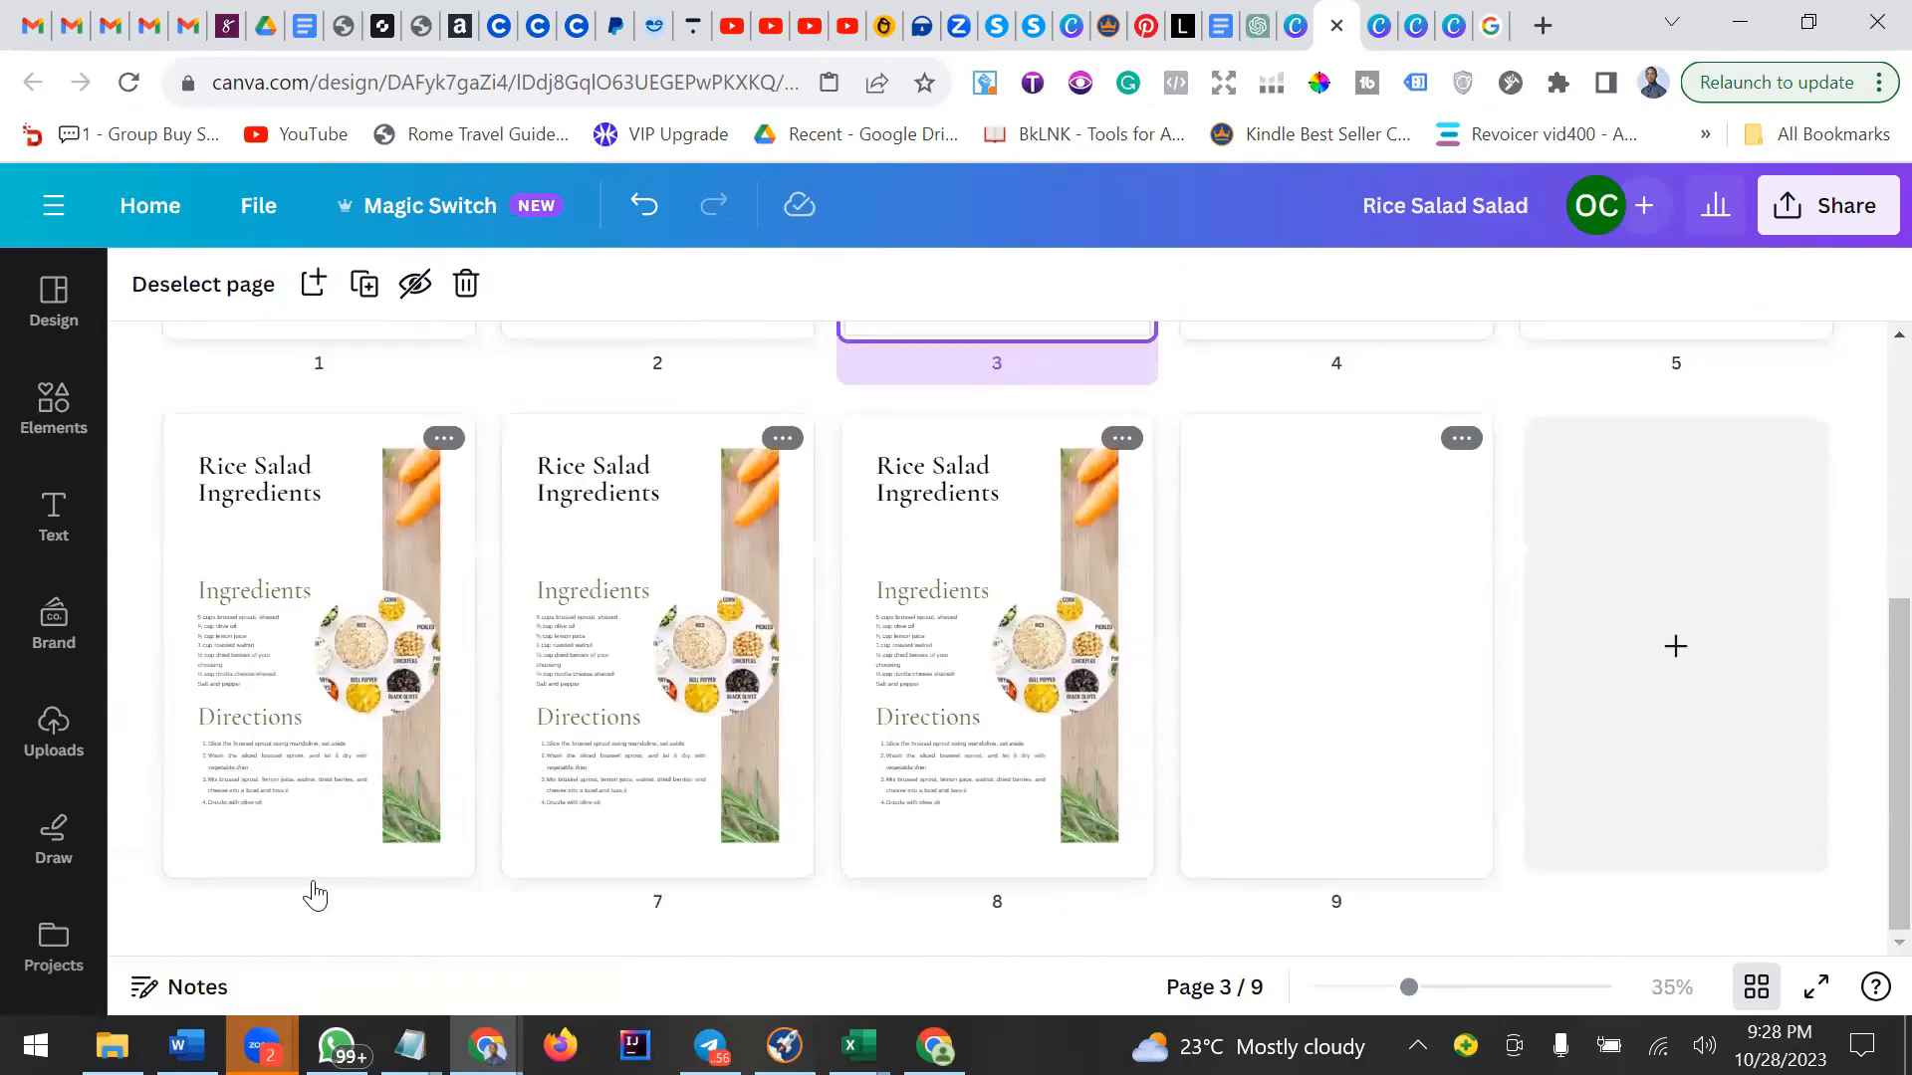
{"action": "scroll", "coordinate": [1163, 487], "scroll_direction": "up", "scroll_amount": 5}
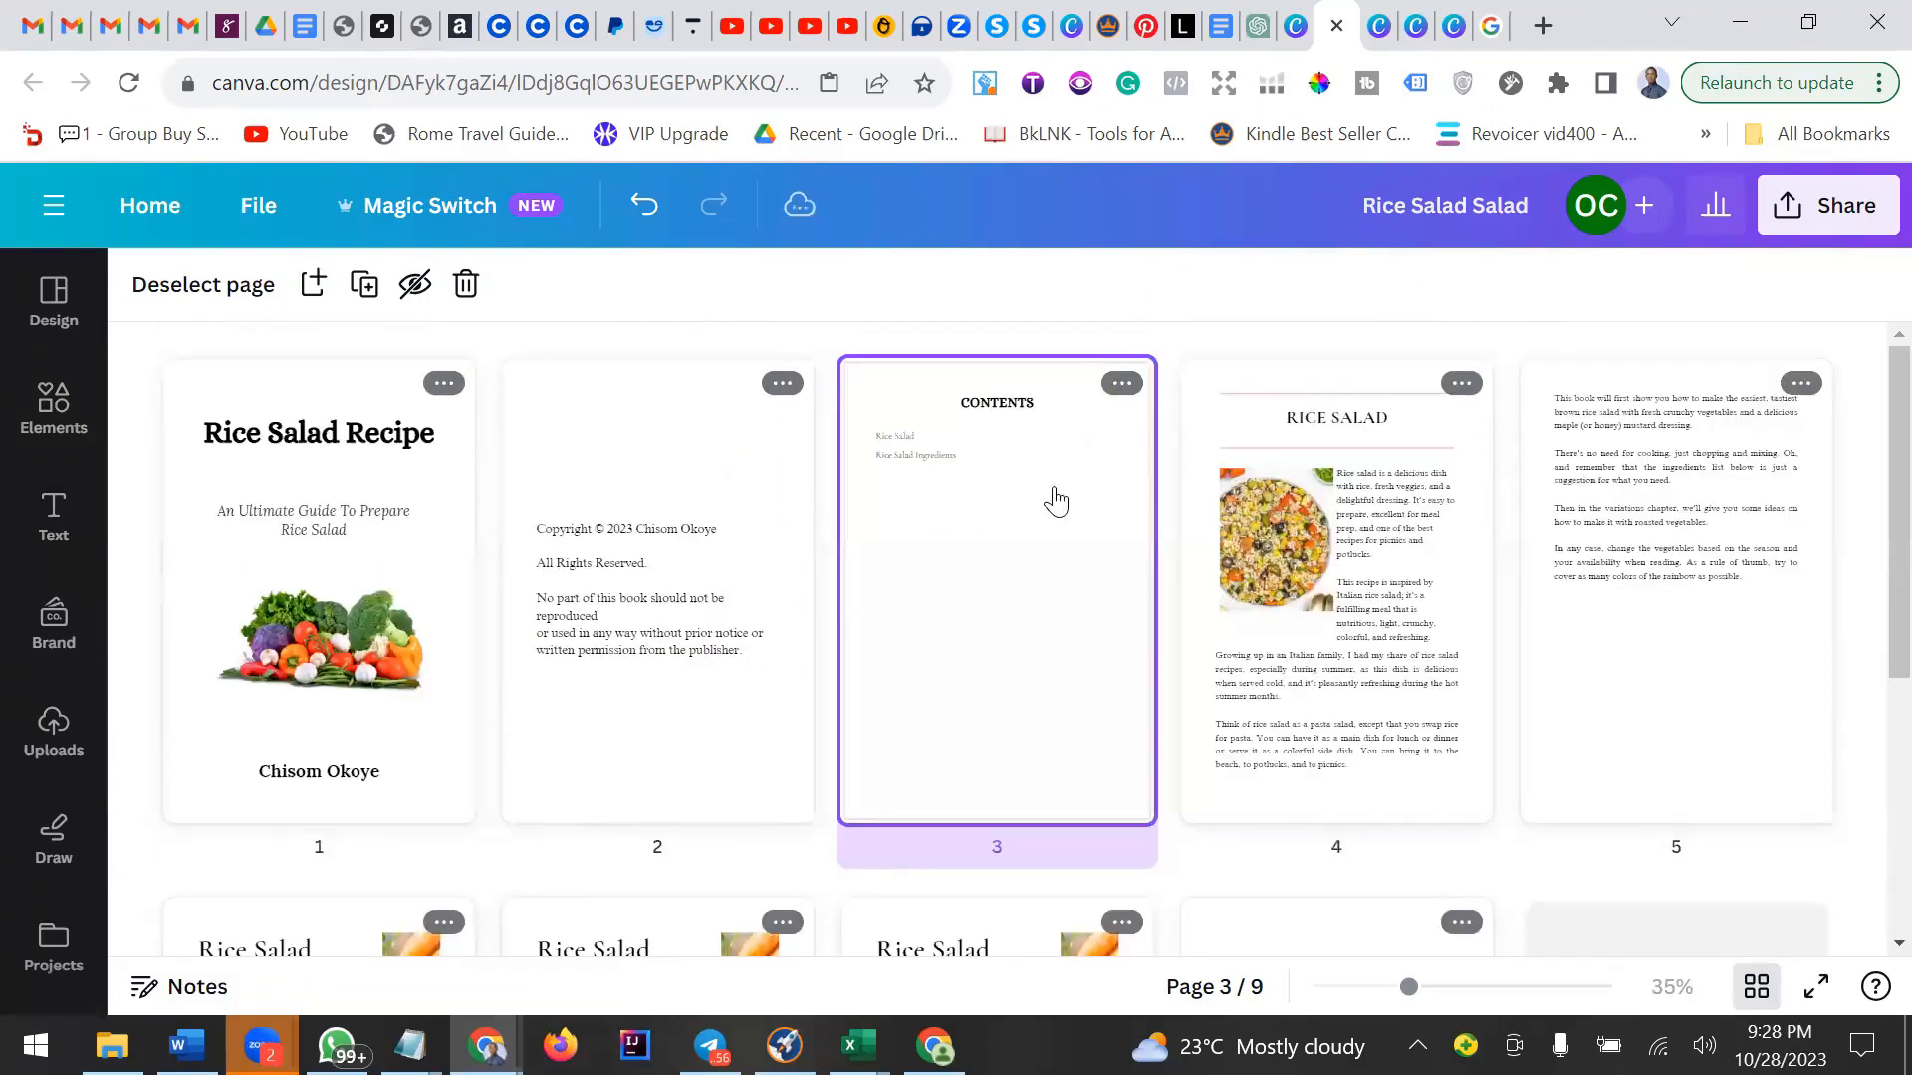
Link the Rice Salad contents entry to page 4 of the document.
{"action": "double_click", "coordinate": [1113, 521]}
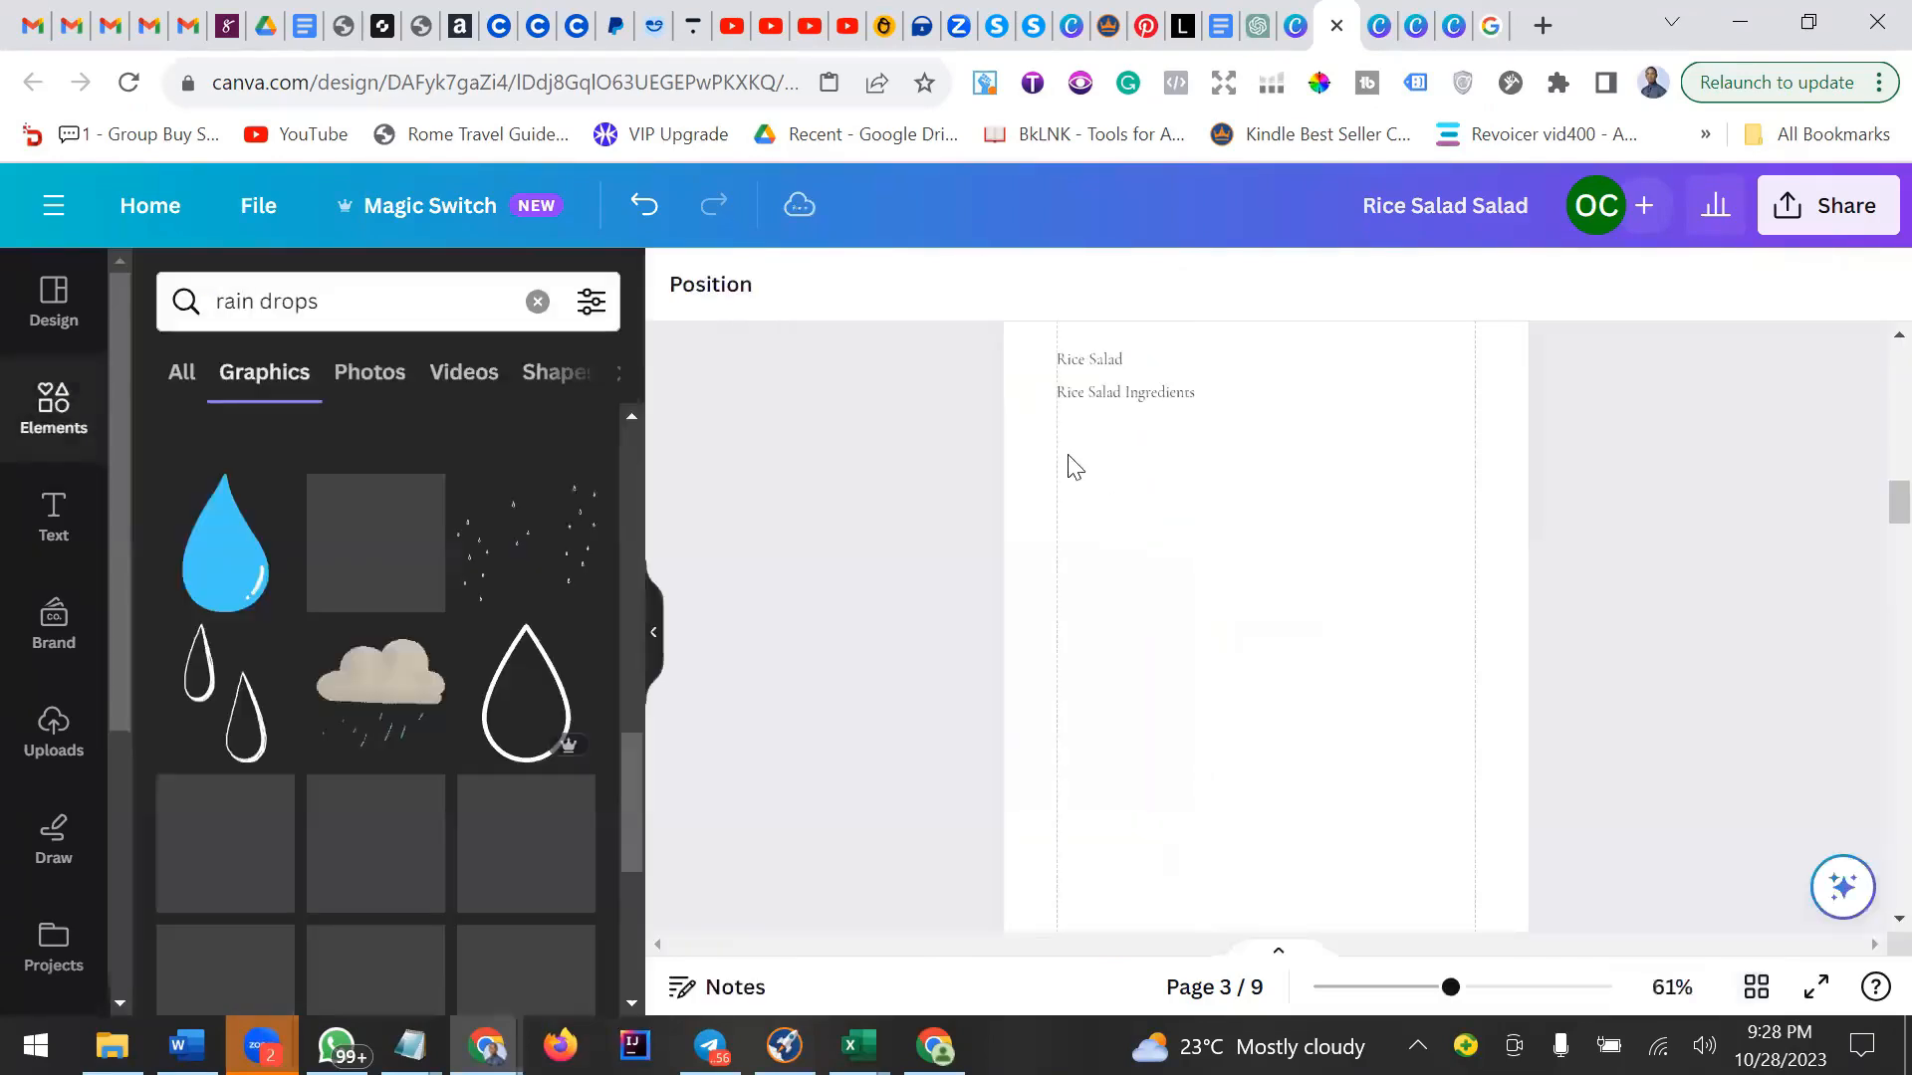
{"action": "left_click", "coordinate": [1082, 365]}
{"action": "scroll", "coordinate": [1235, 550], "scroll_direction": "up", "scroll_amount": 2}
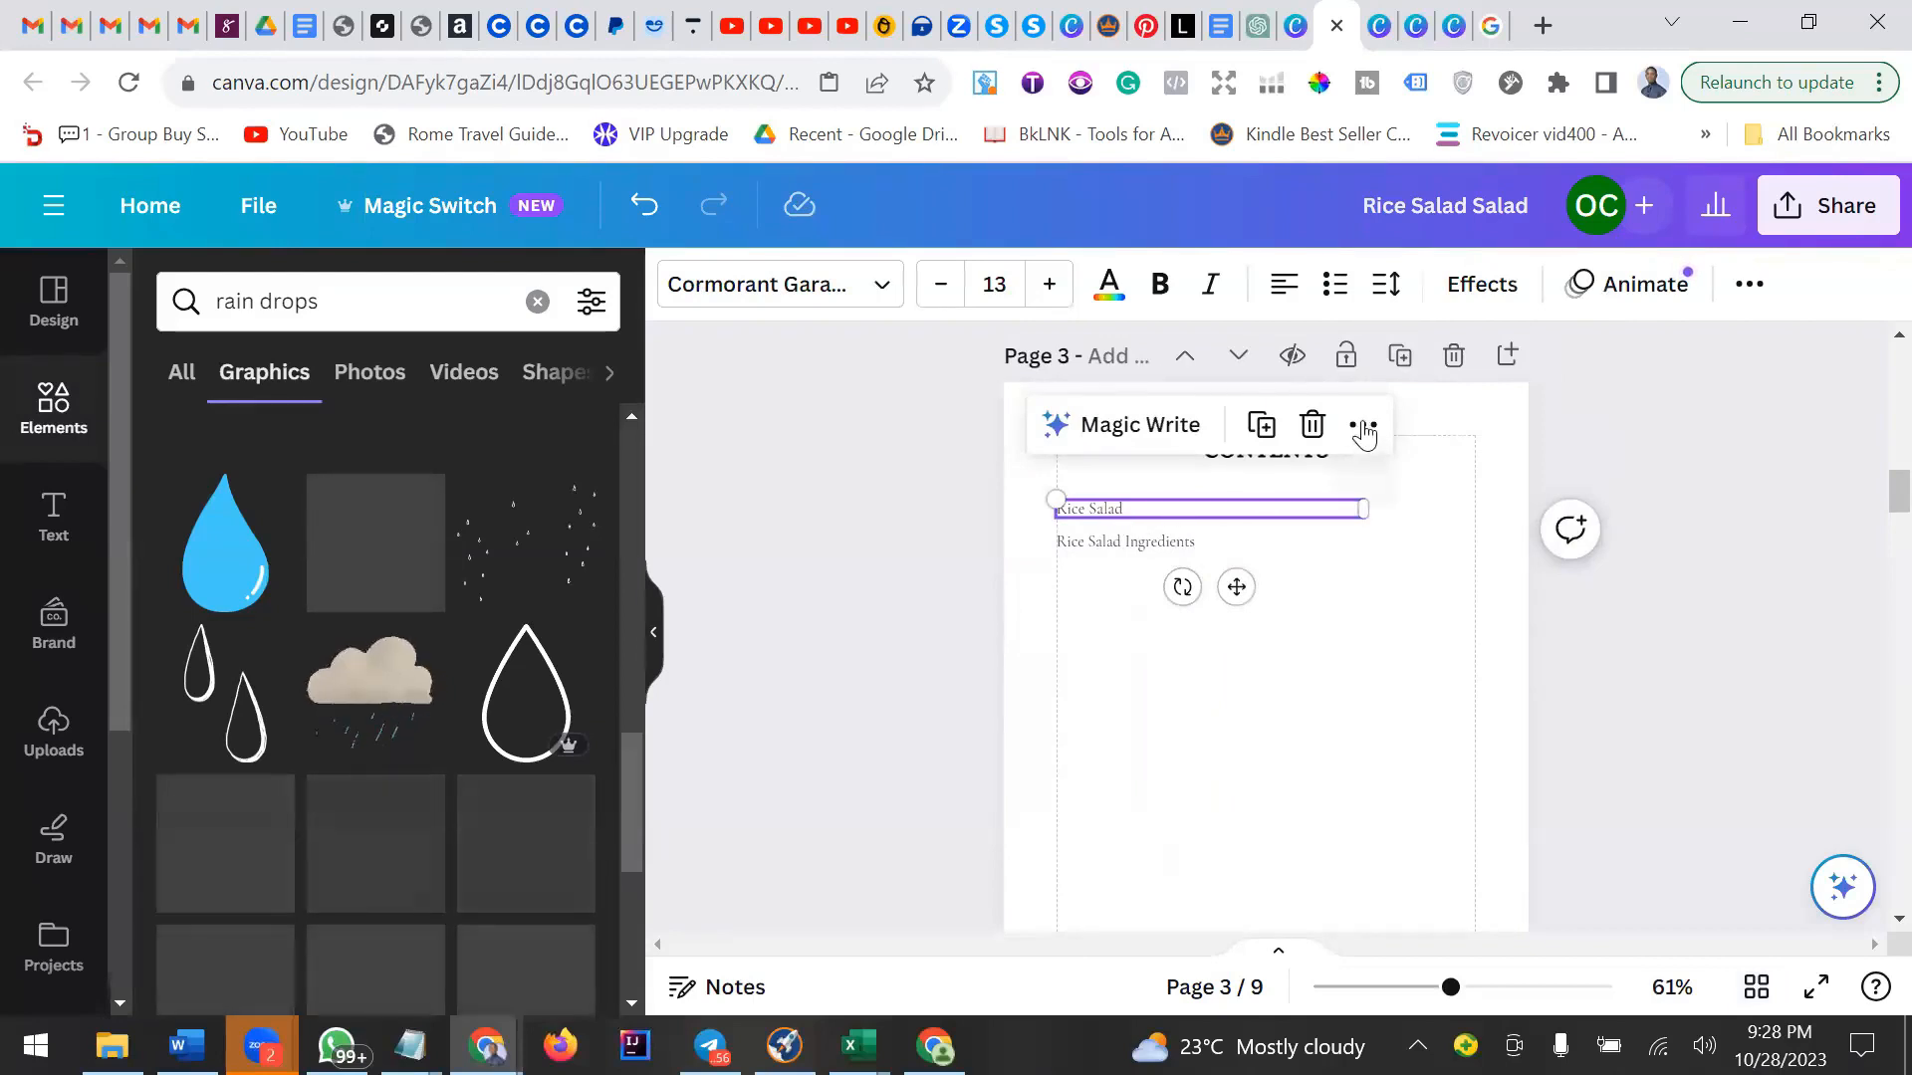
{"action": "right_click", "coordinate": [1342, 480]}
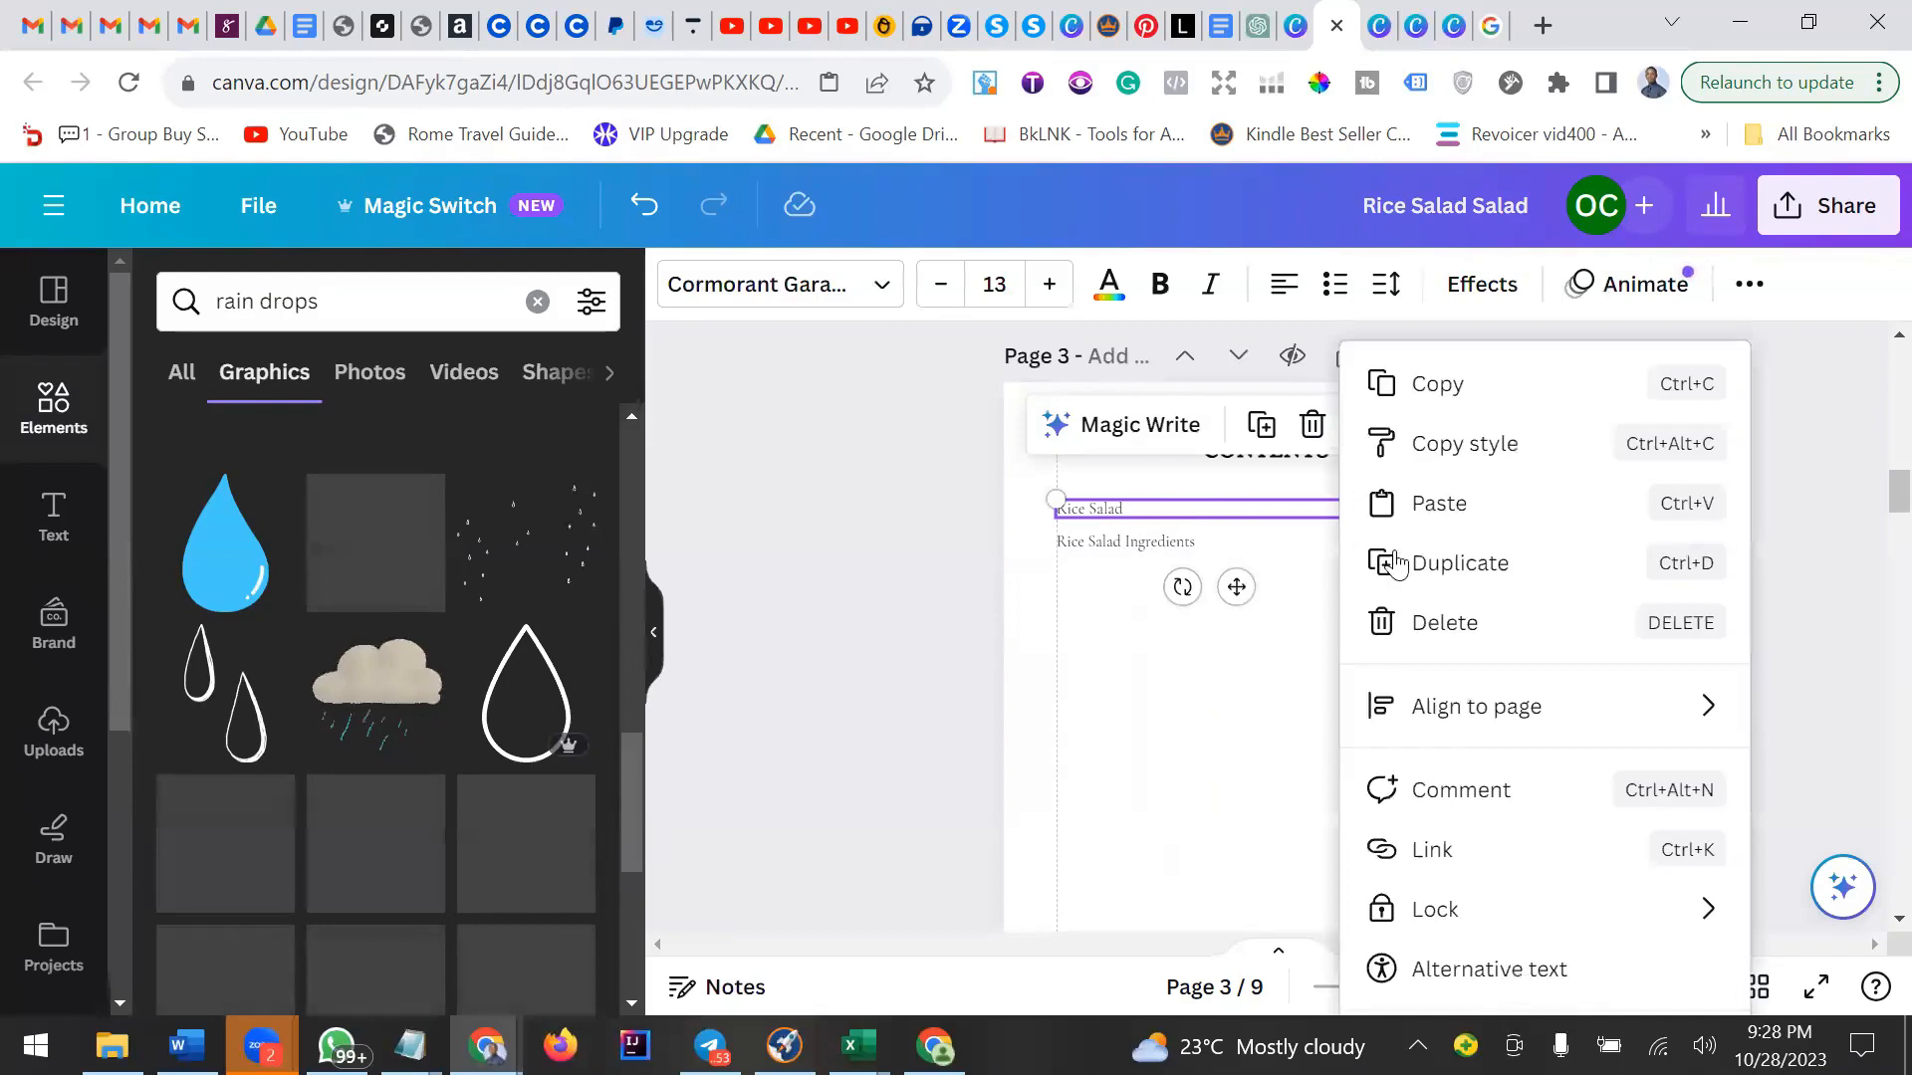
{"action": "left_click", "coordinate": [1453, 854]}
{"action": "scroll", "coordinate": [1610, 652], "scroll_direction": "down", "scroll_amount": 3}
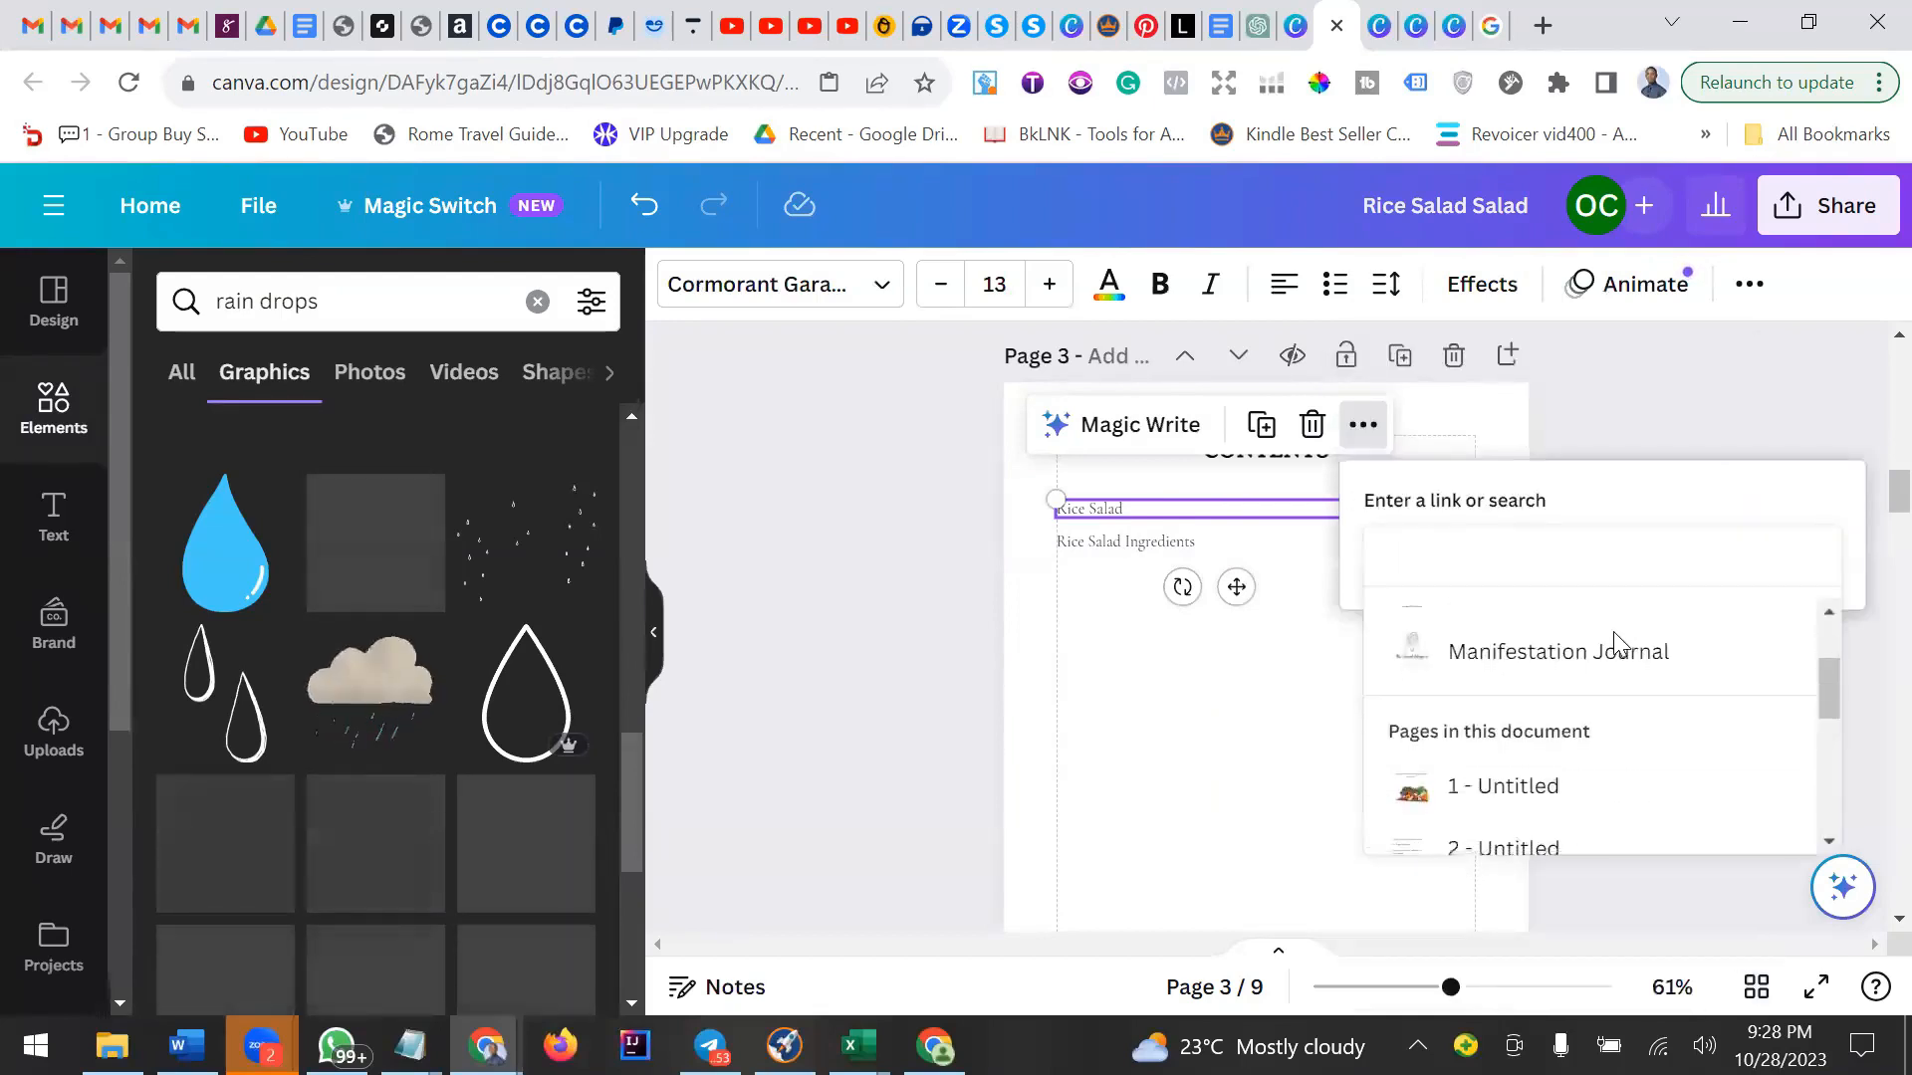
{"action": "scroll", "coordinate": [1613, 647], "scroll_direction": "up", "scroll_amount": 2}
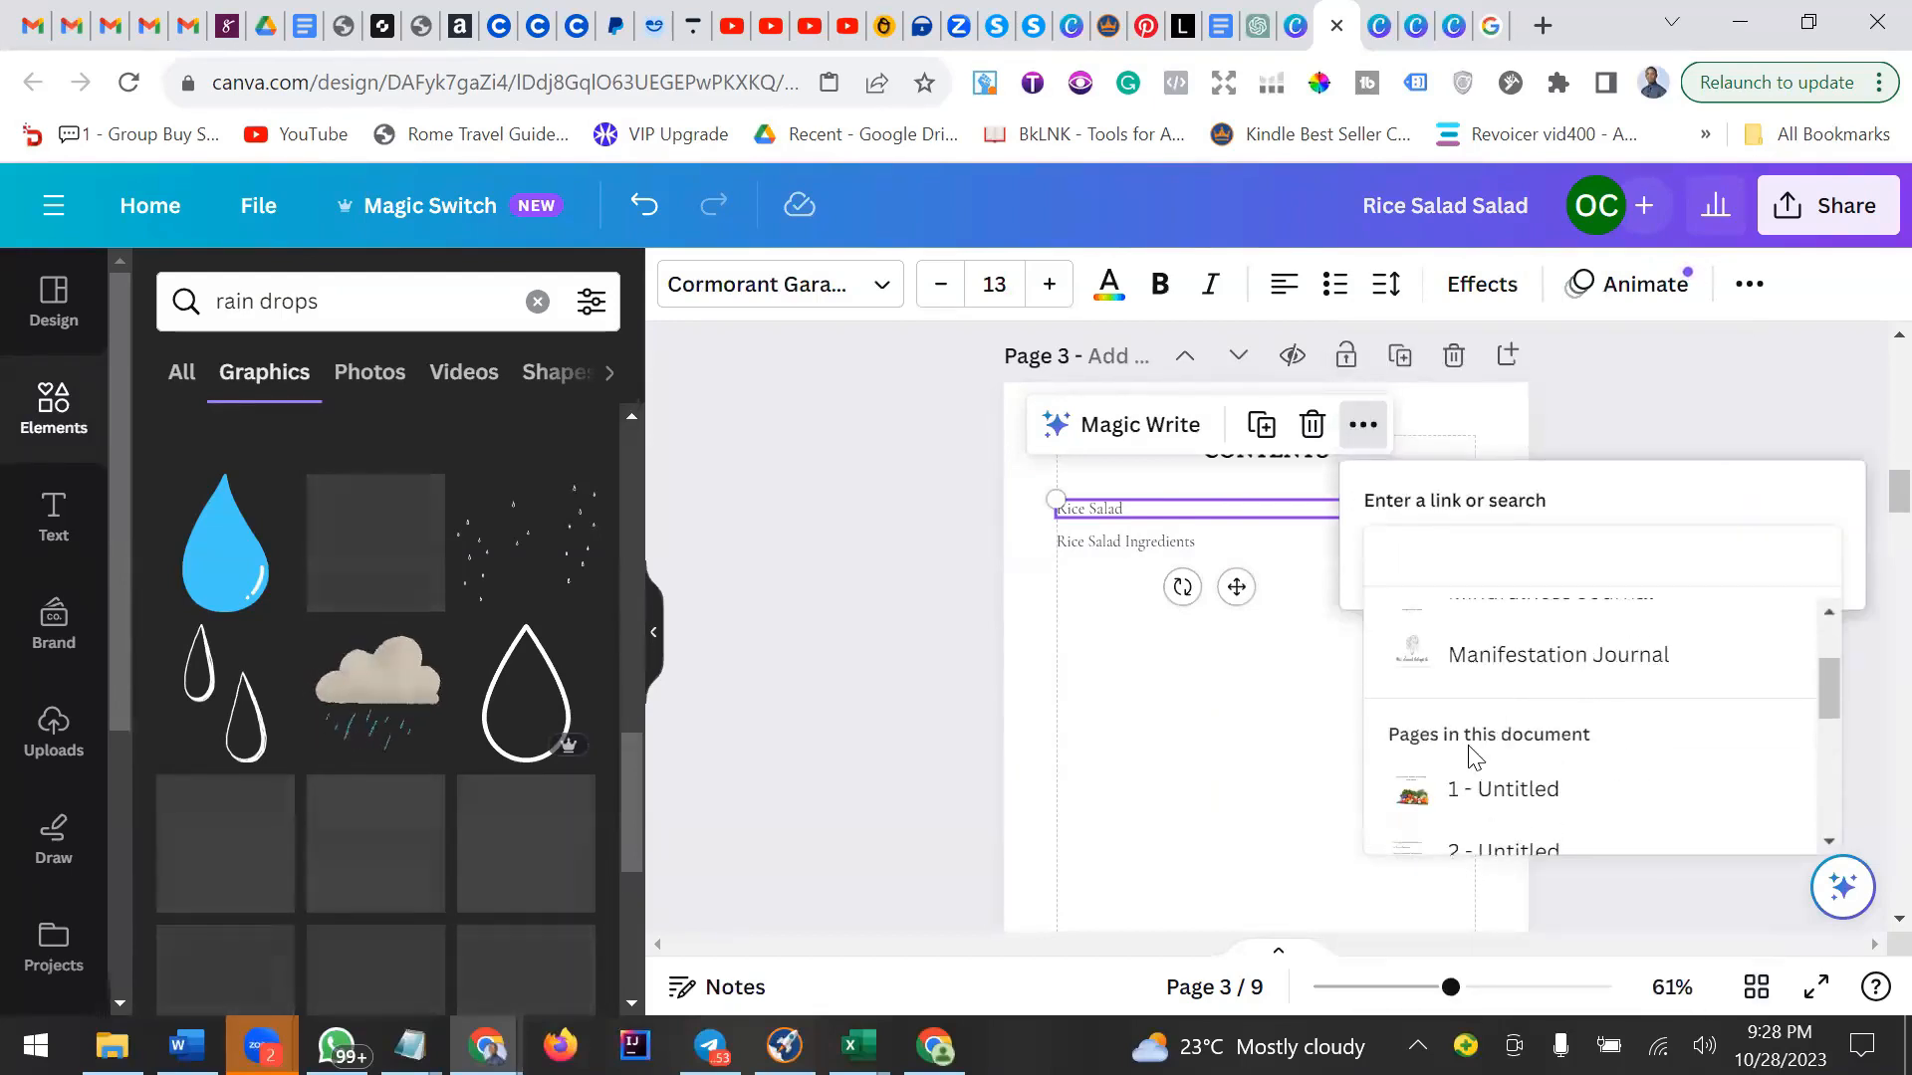
{"action": "scroll", "coordinate": [1474, 752], "scroll_direction": "down", "scroll_amount": 2}
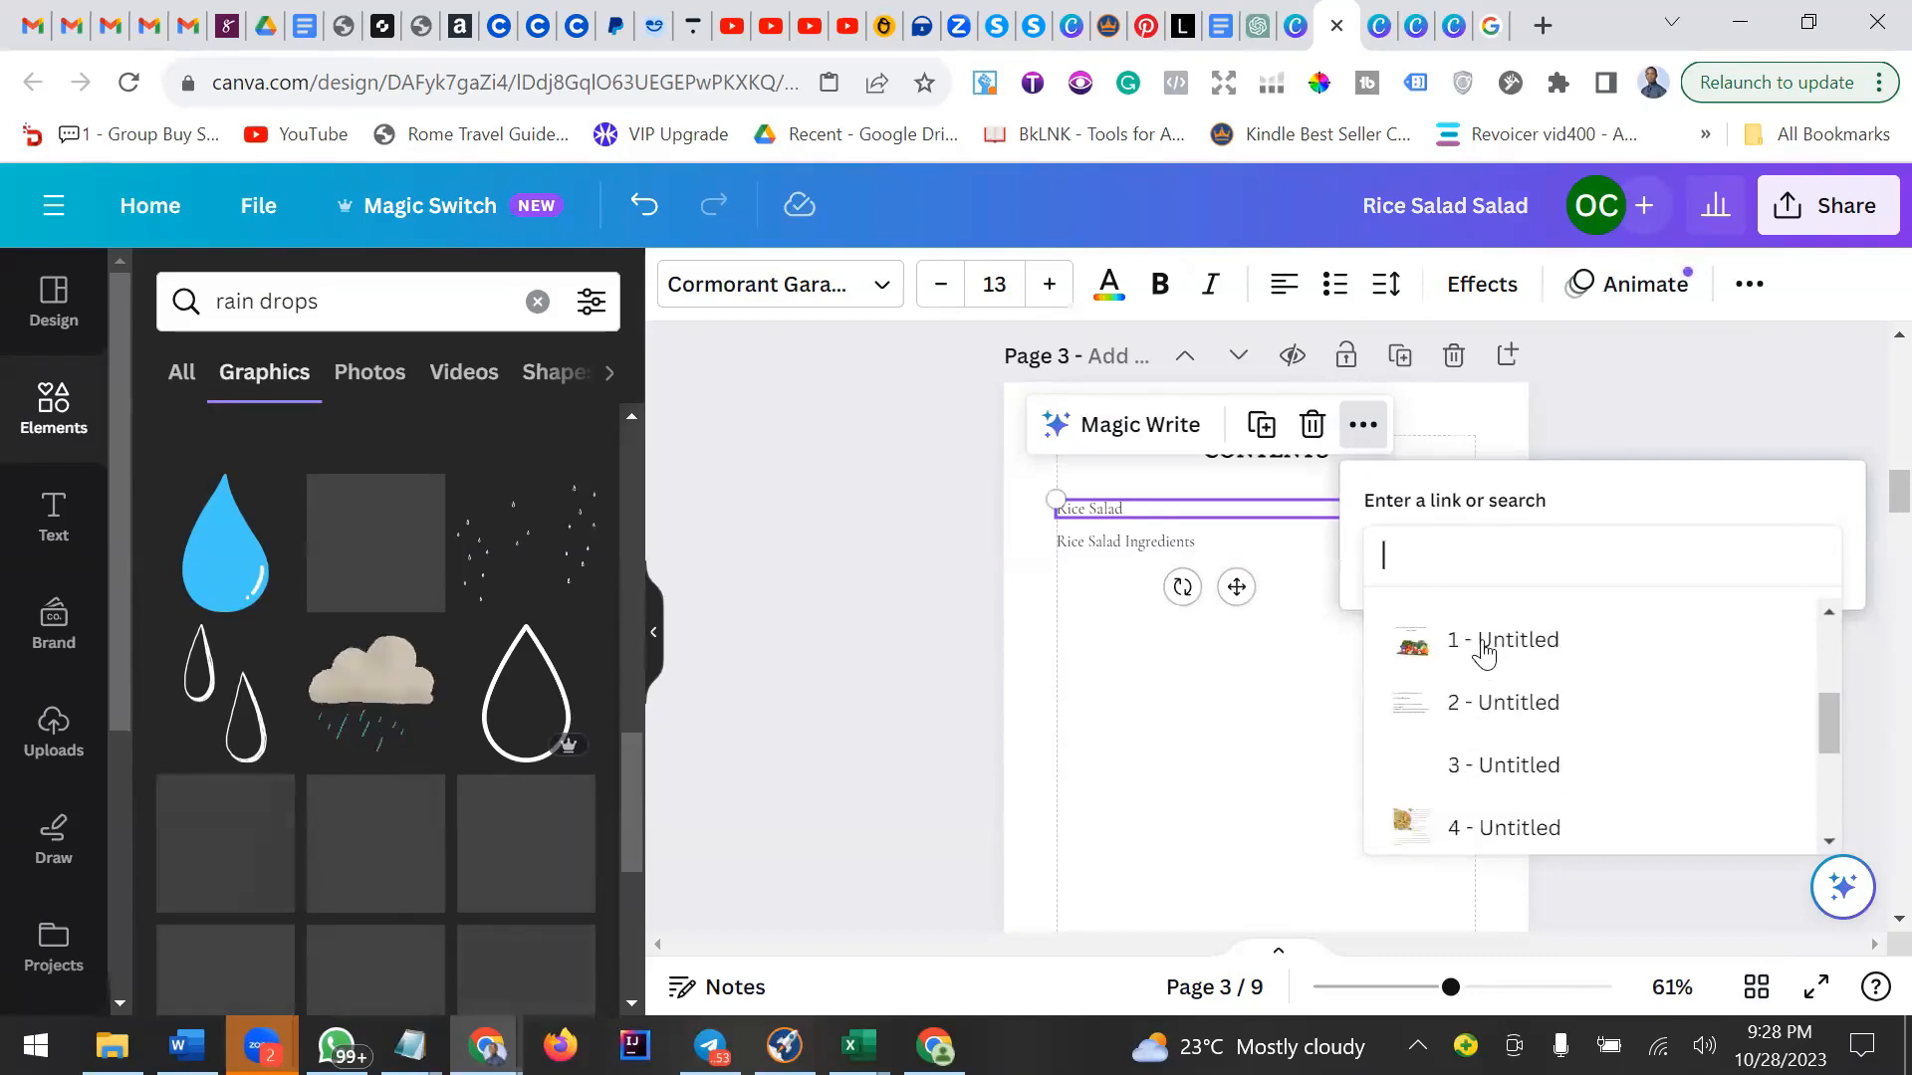
{"action": "scroll", "coordinate": [1482, 687], "scroll_direction": "down", "scroll_amount": 2}
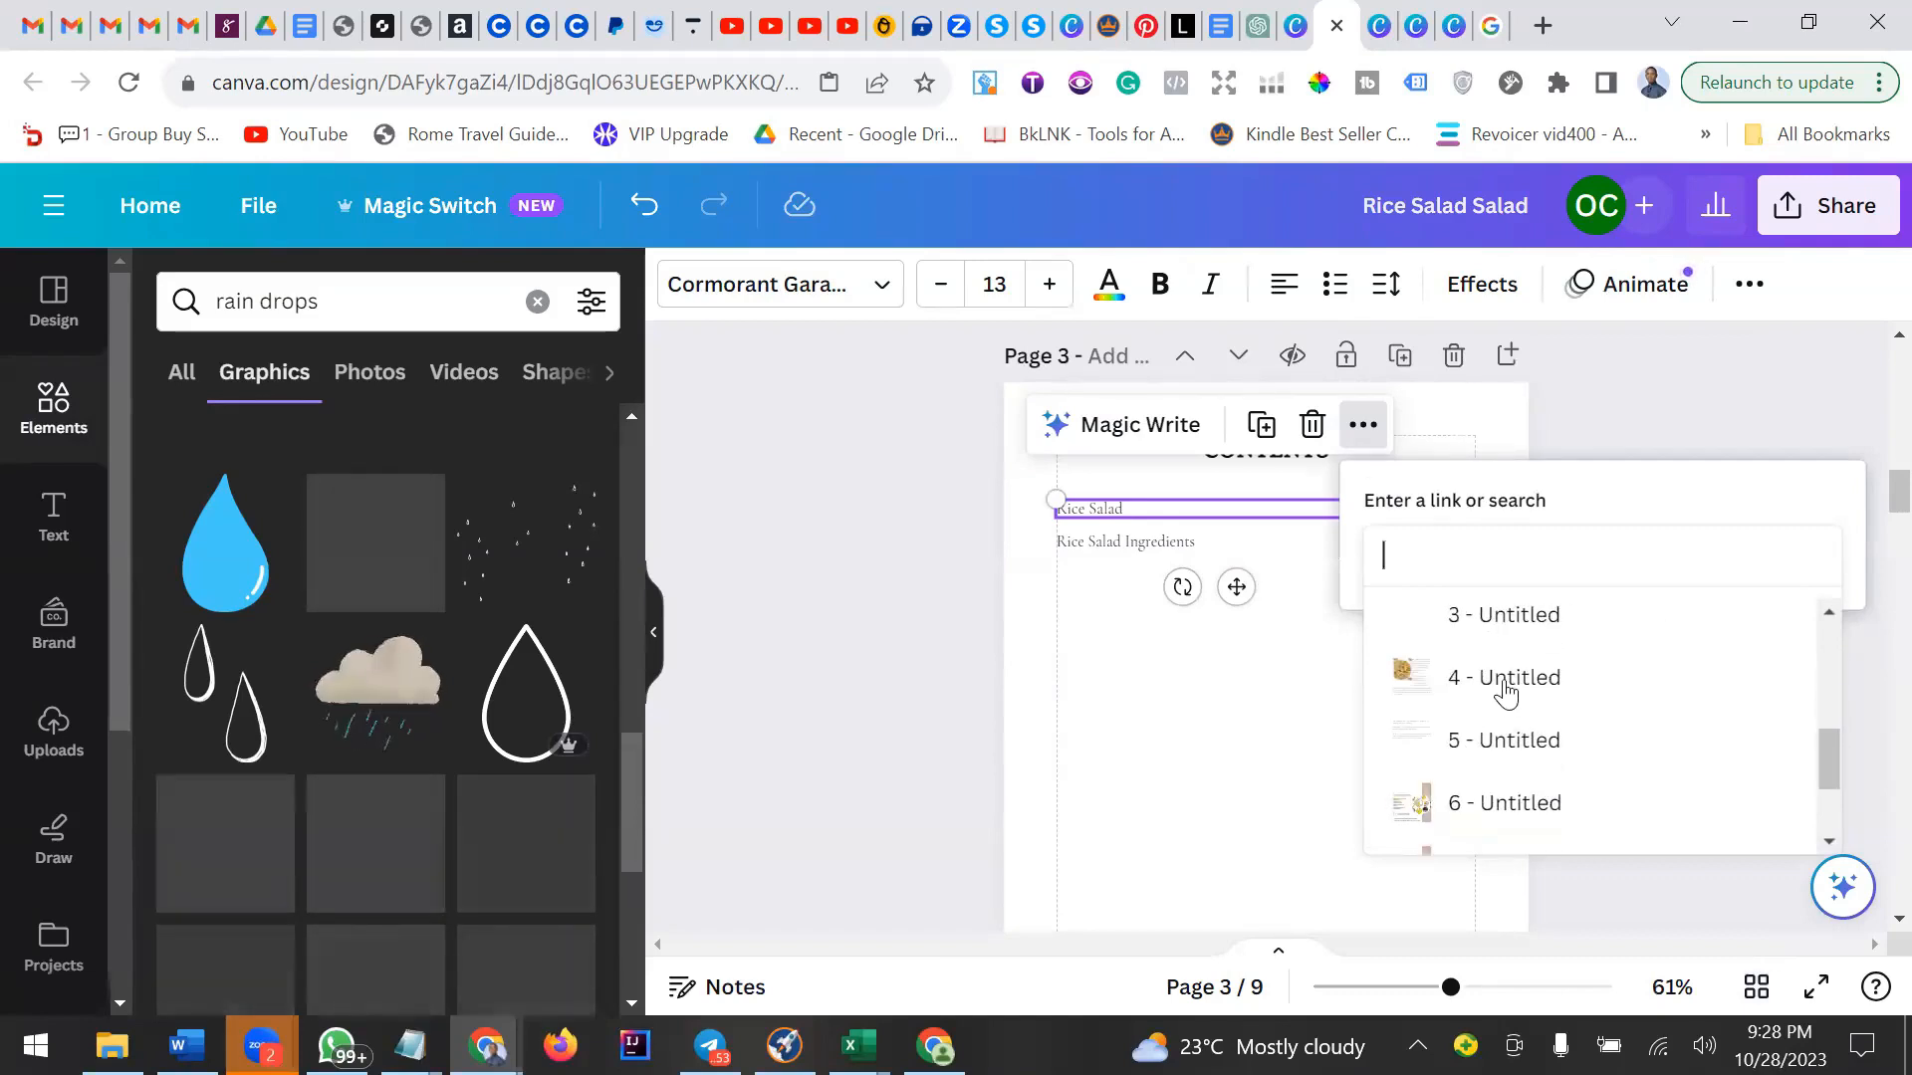
{"action": "left_click", "coordinate": [1501, 690]}
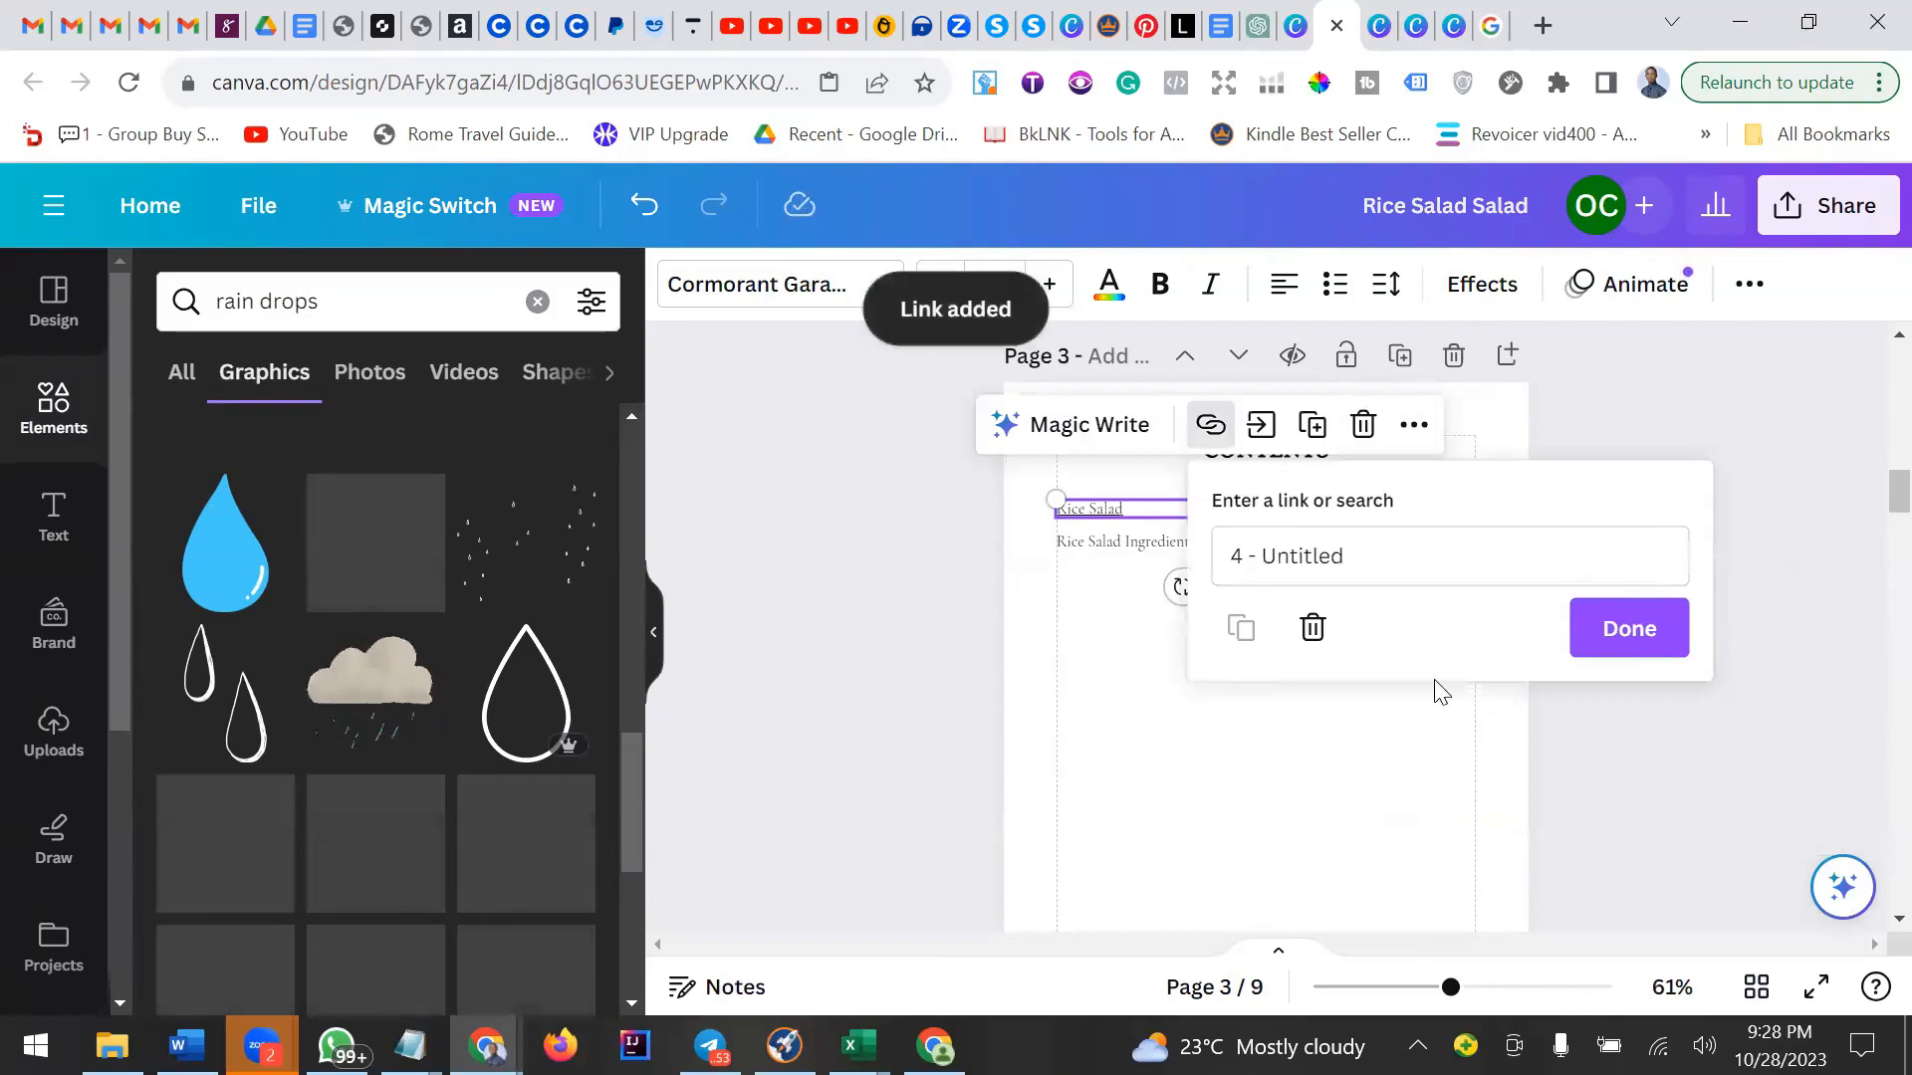
{"action": "left_click", "coordinate": [1613, 628]}
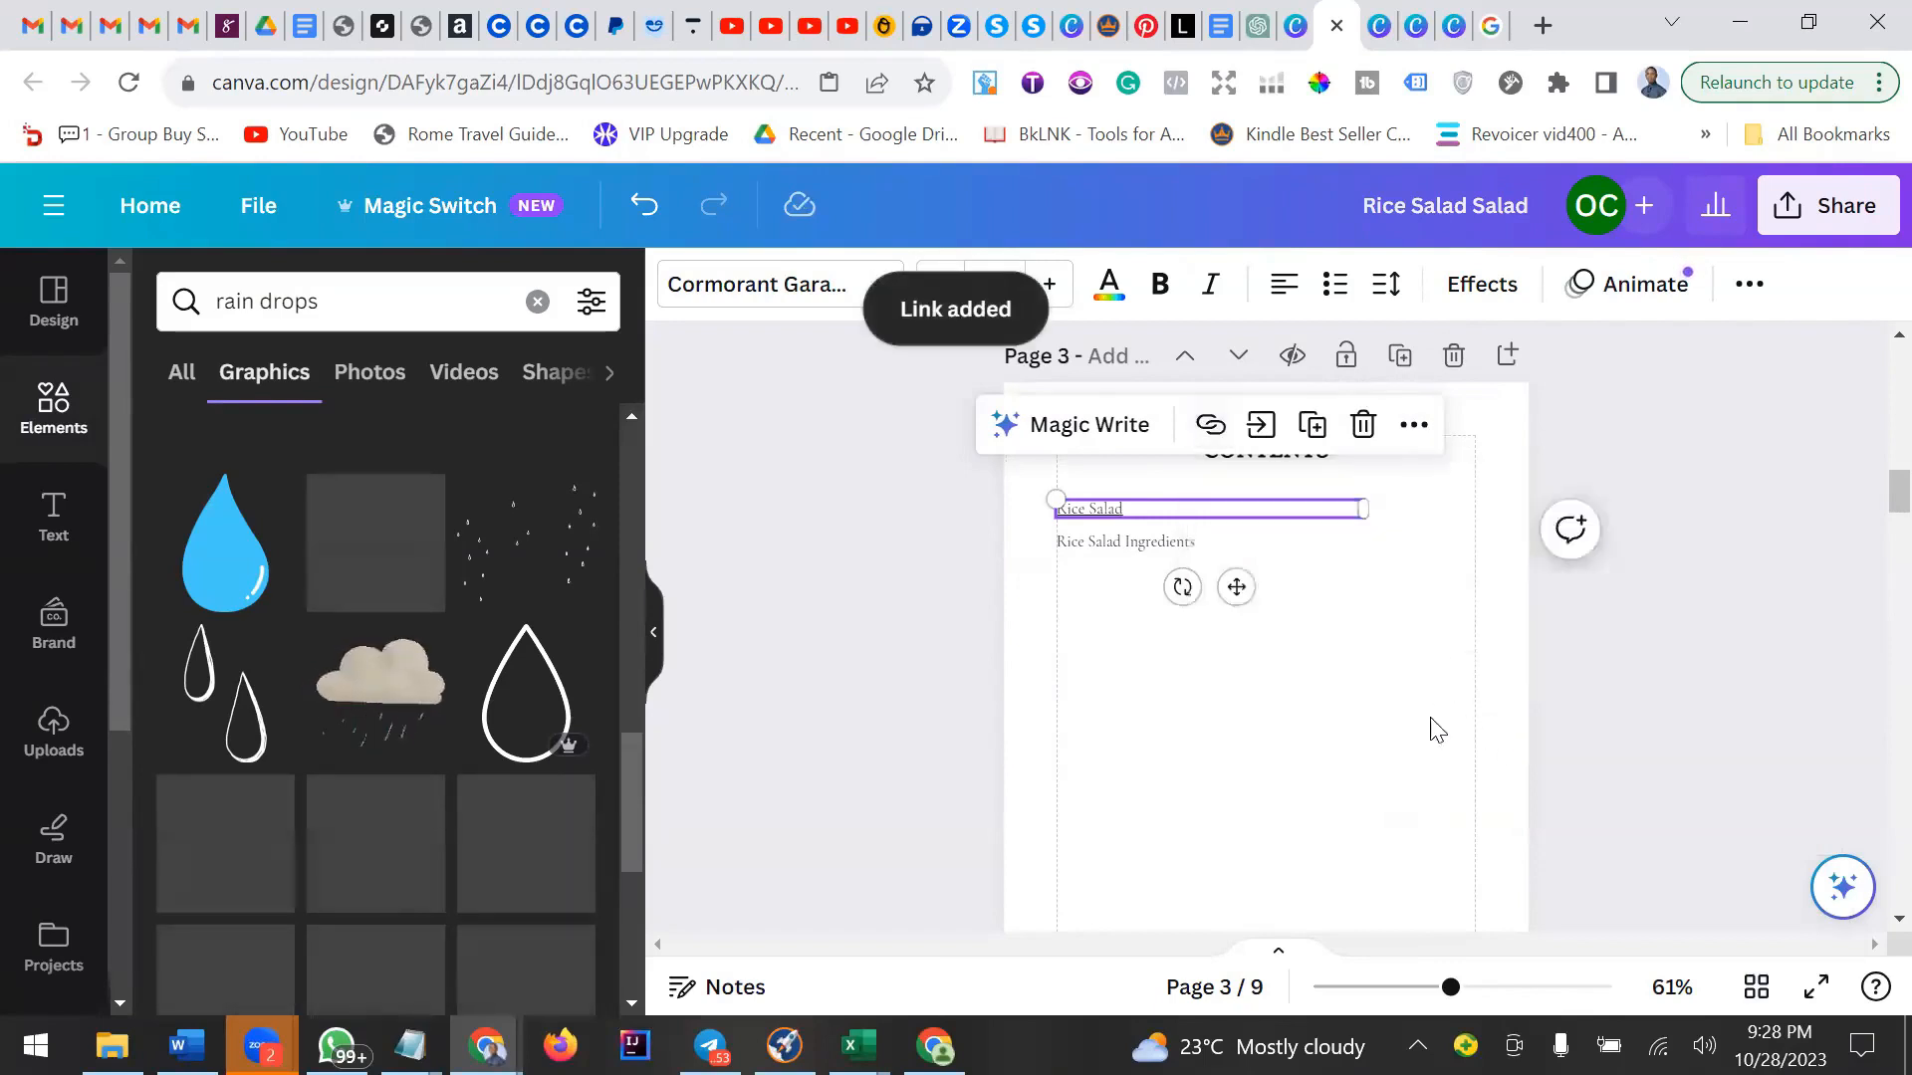
Link the Rice Salad Ingredients contents entry to page 6 of the document.
{"action": "left_click", "coordinate": [1121, 545]}
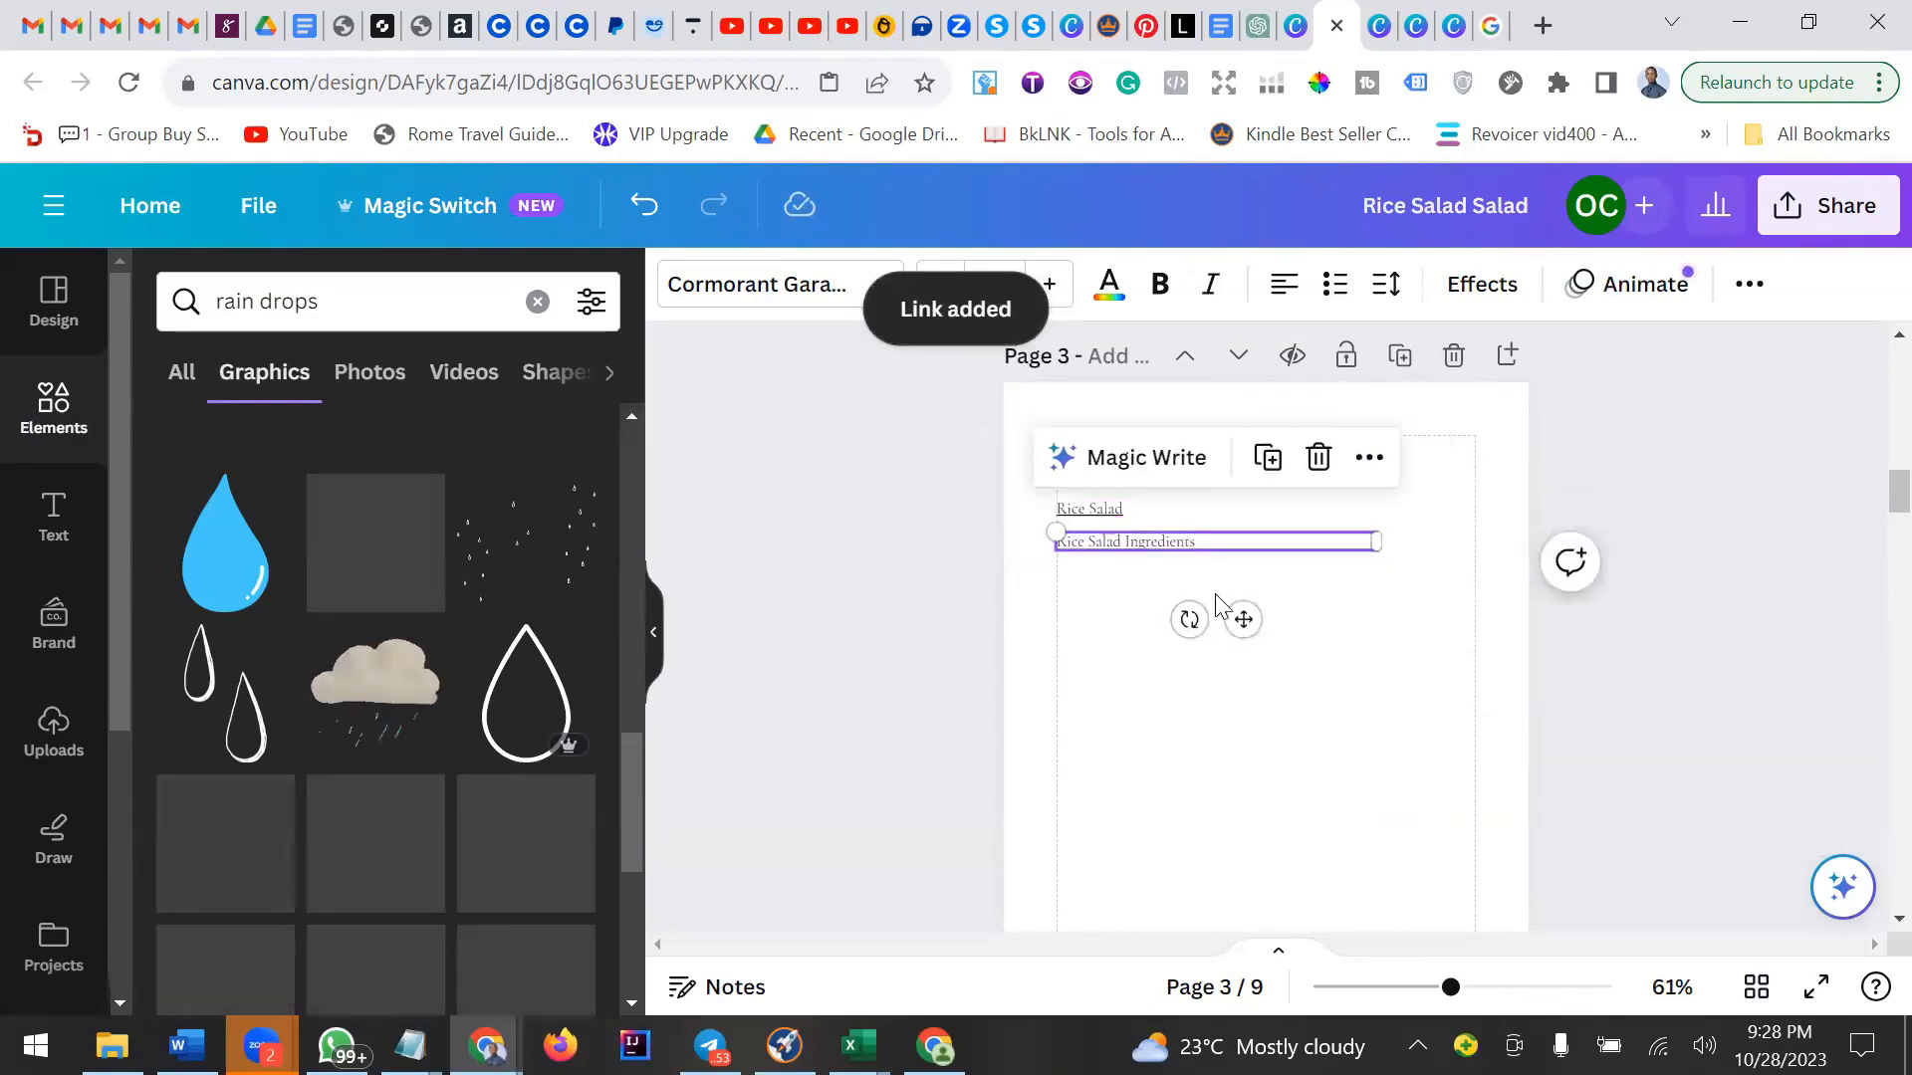
{"action": "left_click", "coordinate": [1369, 457]}
{"action": "left_click", "coordinate": [1443, 853]}
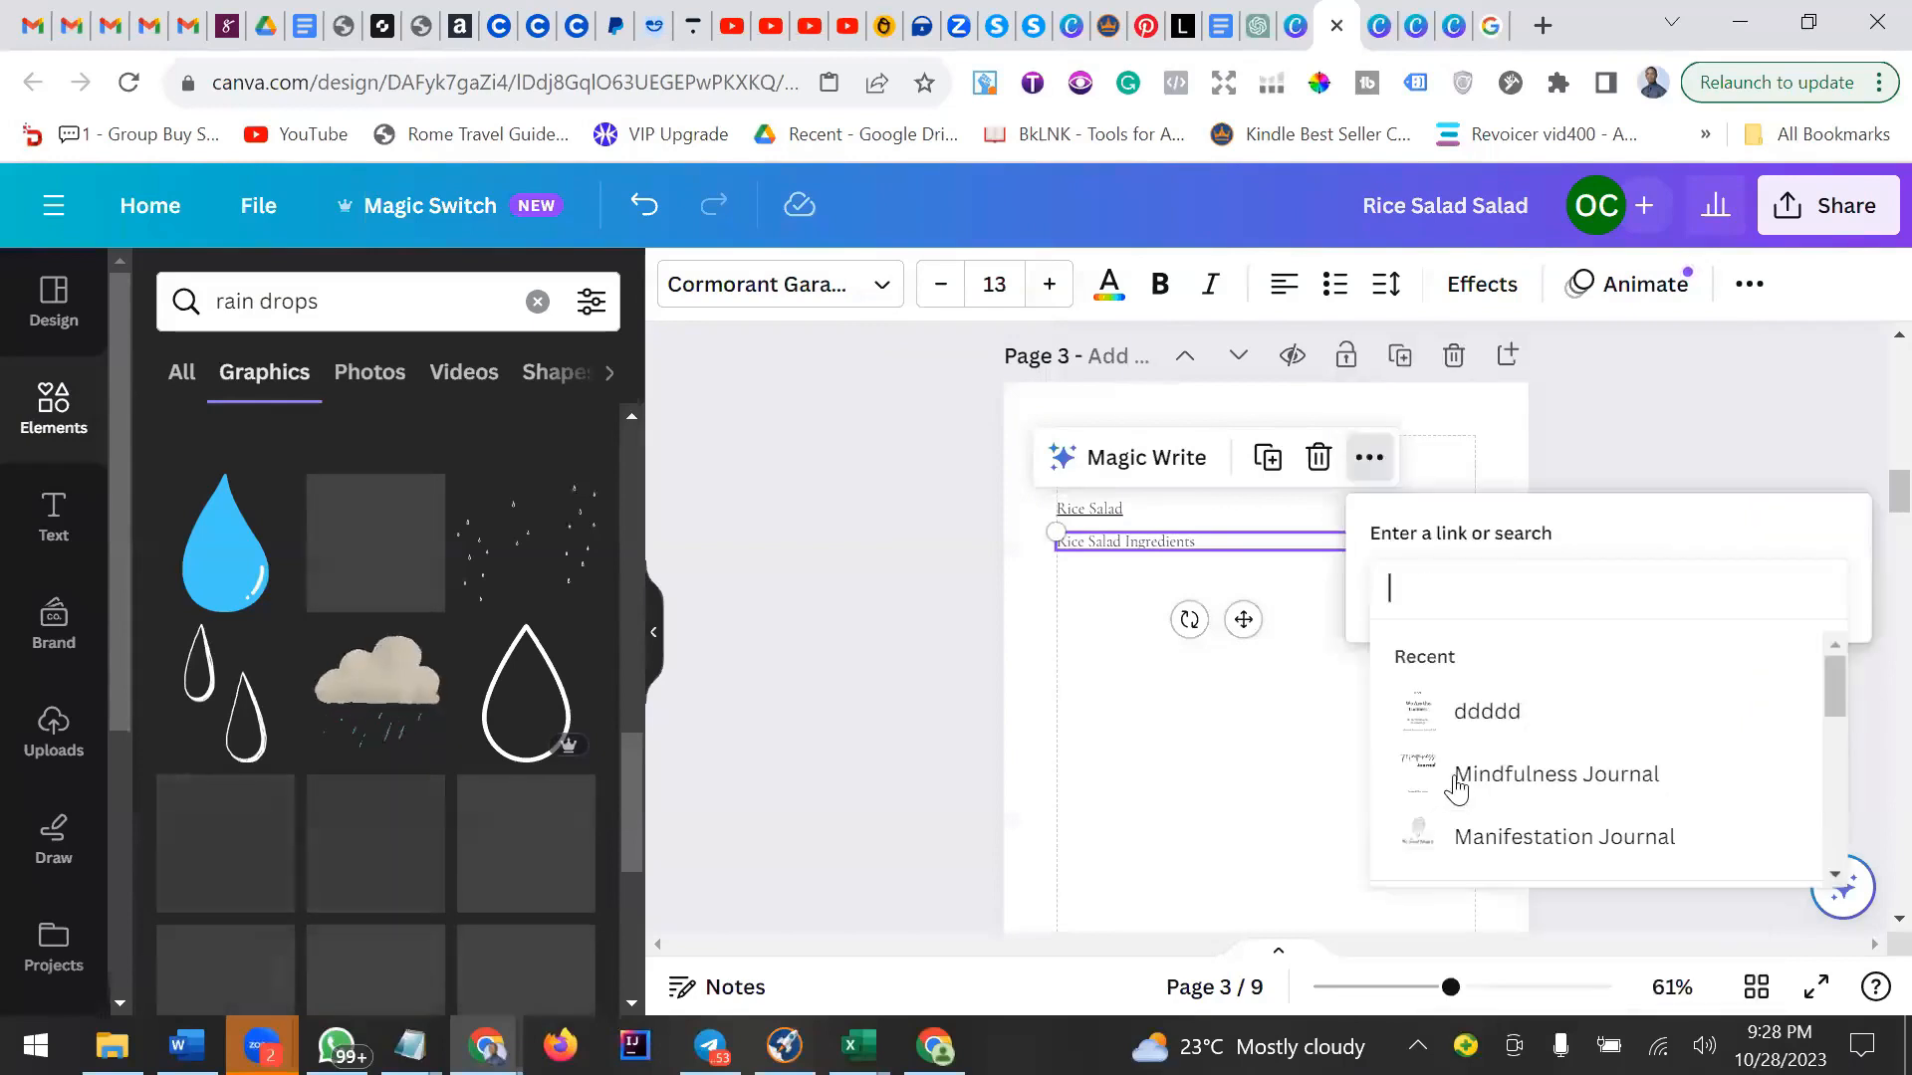
{"action": "scroll", "coordinate": [1493, 741], "scroll_direction": "down", "scroll_amount": 5}
{"action": "scroll", "coordinate": [1495, 742], "scroll_direction": "down", "scroll_amount": 3}
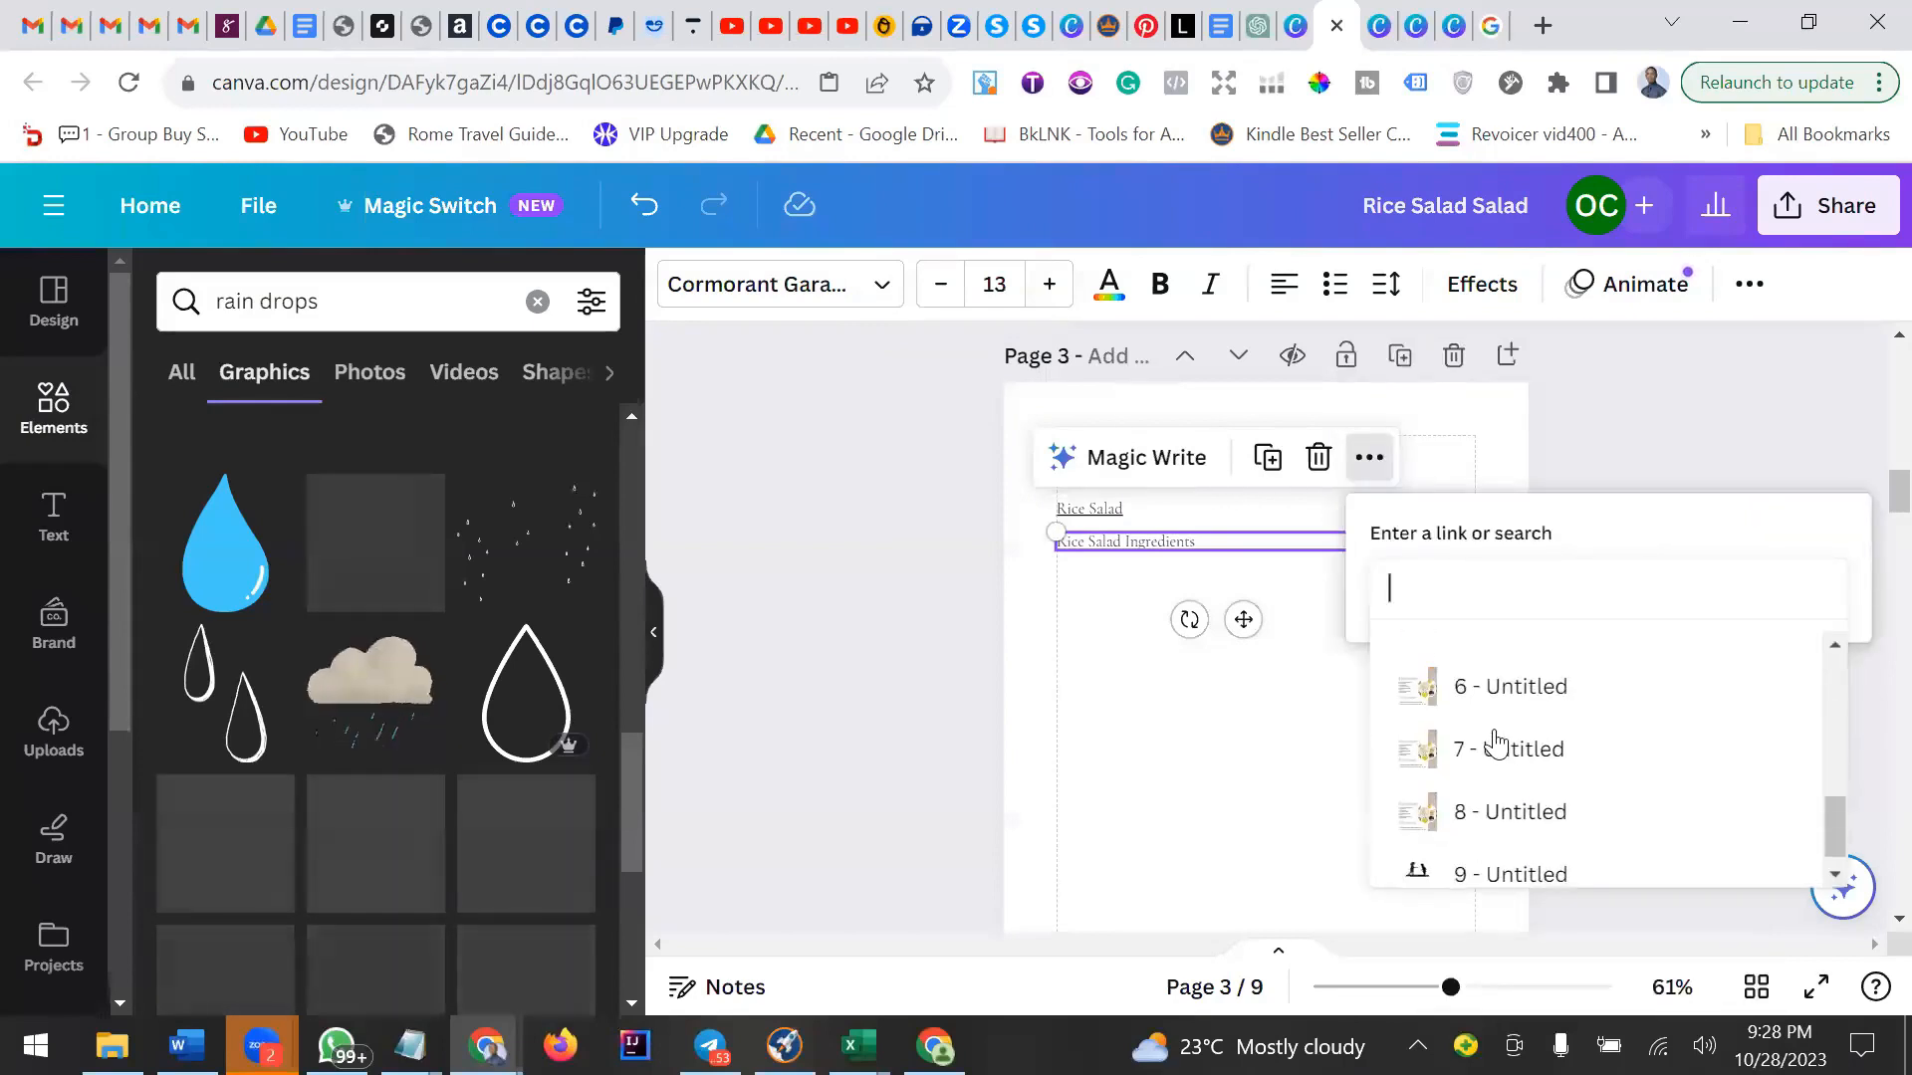
{"action": "scroll", "coordinate": [1496, 742], "scroll_direction": "down", "scroll_amount": 1}
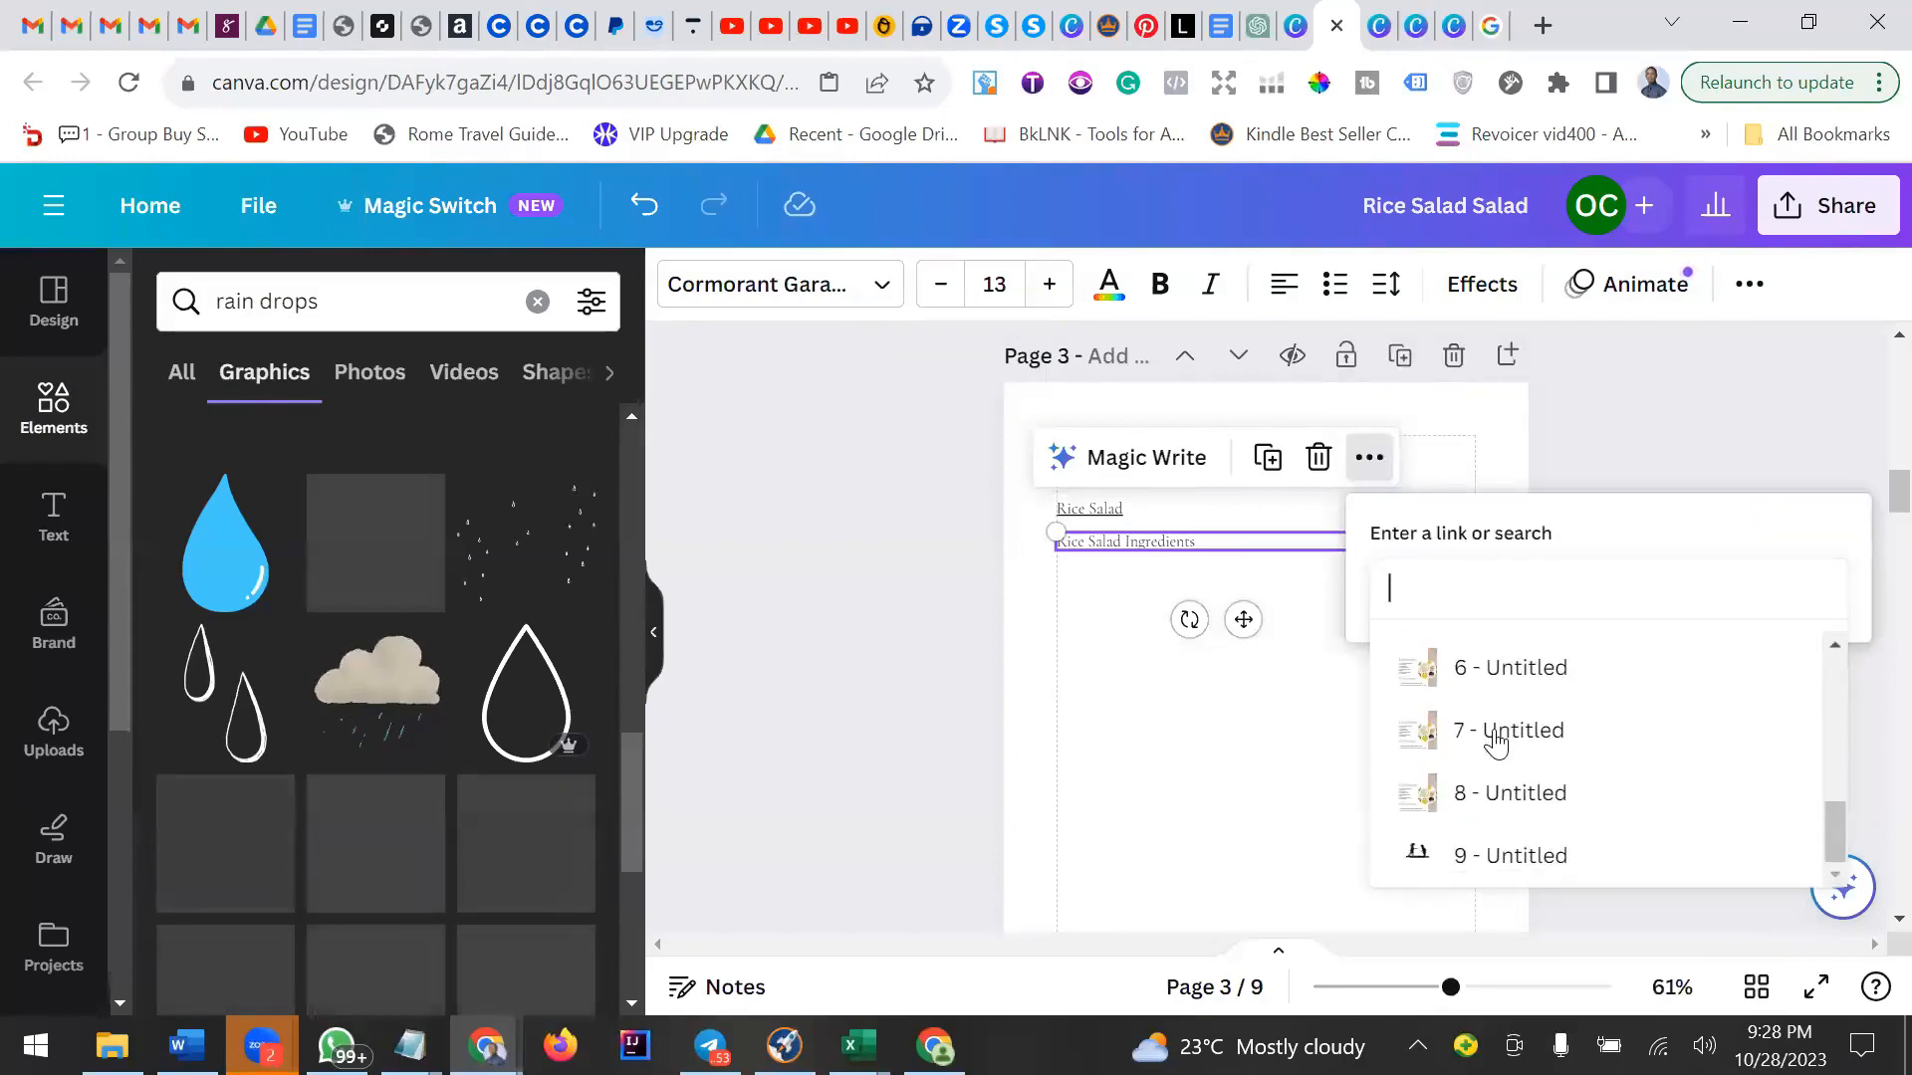
{"action": "left_click", "coordinate": [1484, 674]}
{"action": "left_click", "coordinate": [1604, 668]}
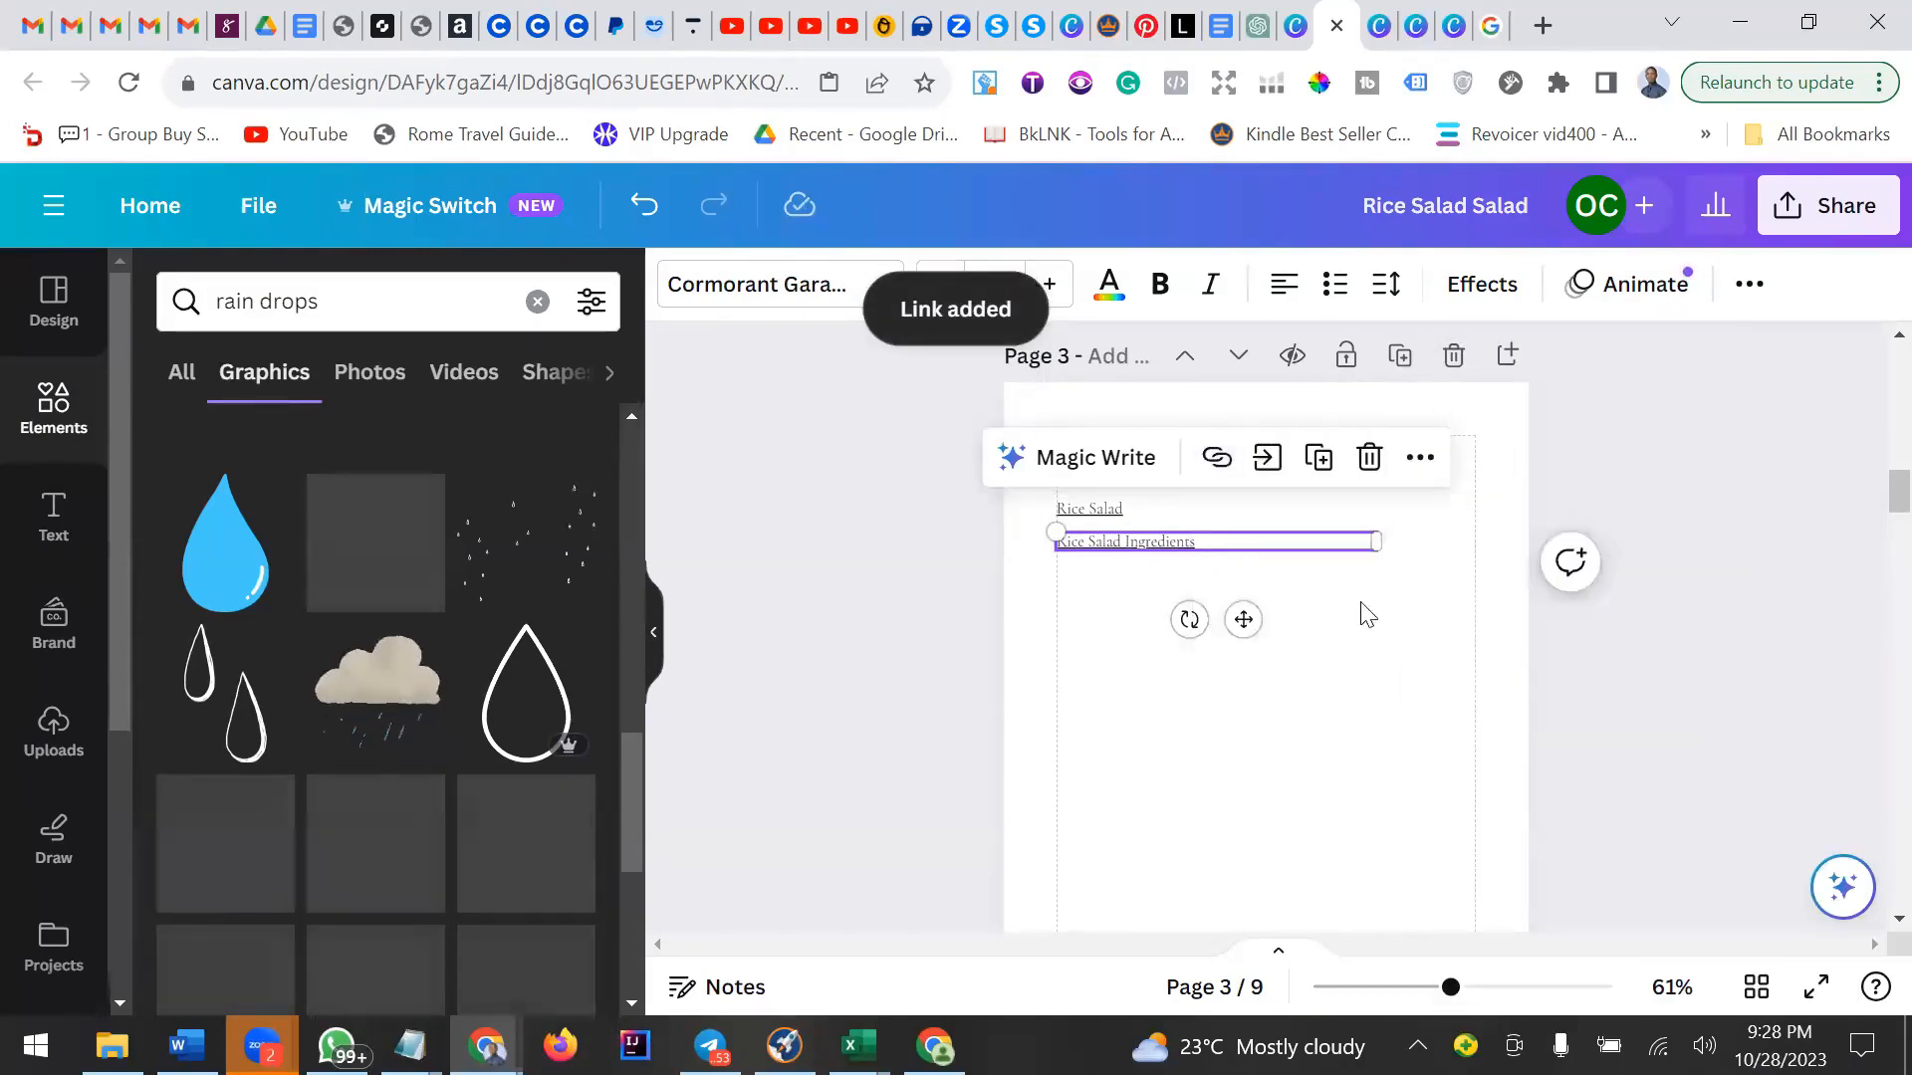
Check the download options for the ebook with PDF Standard as the file type.
{"action": "left_click", "coordinate": [1515, 520]}
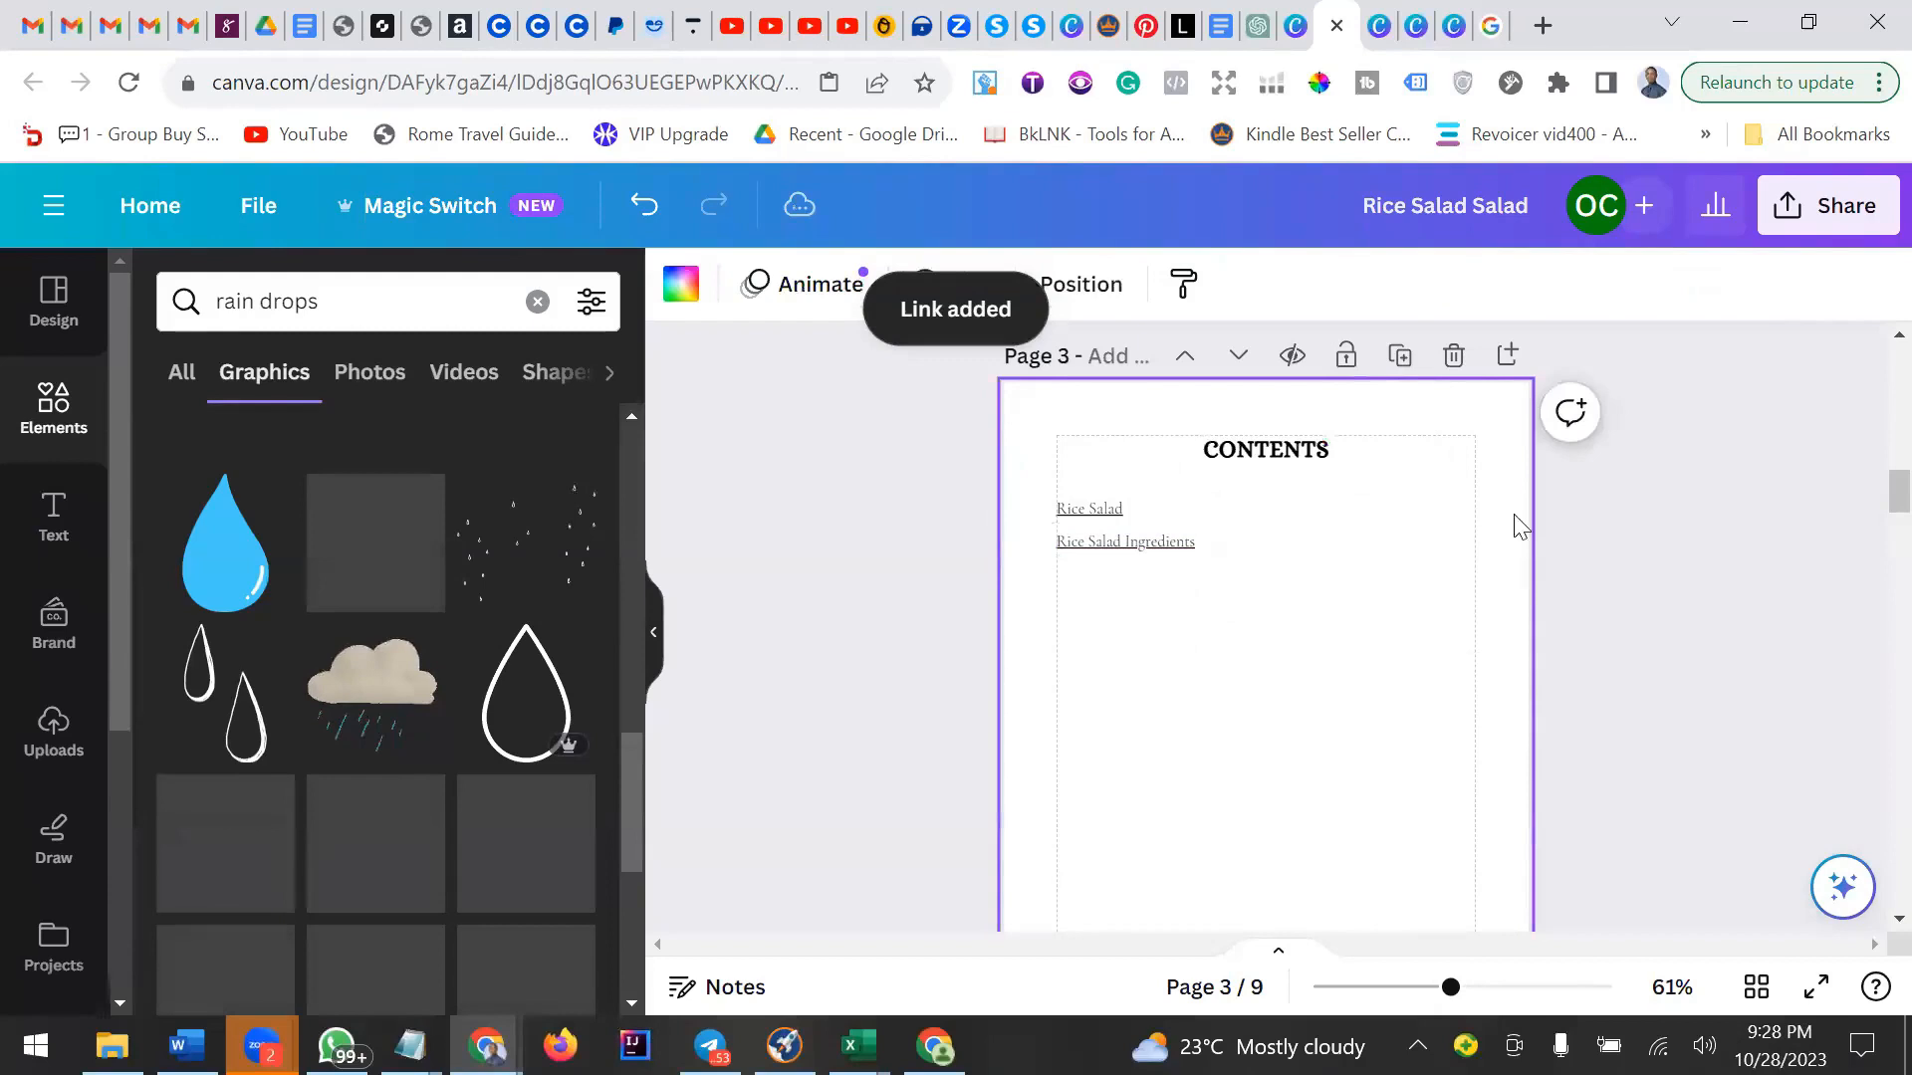
{"action": "left_click", "coordinate": [1788, 217]}
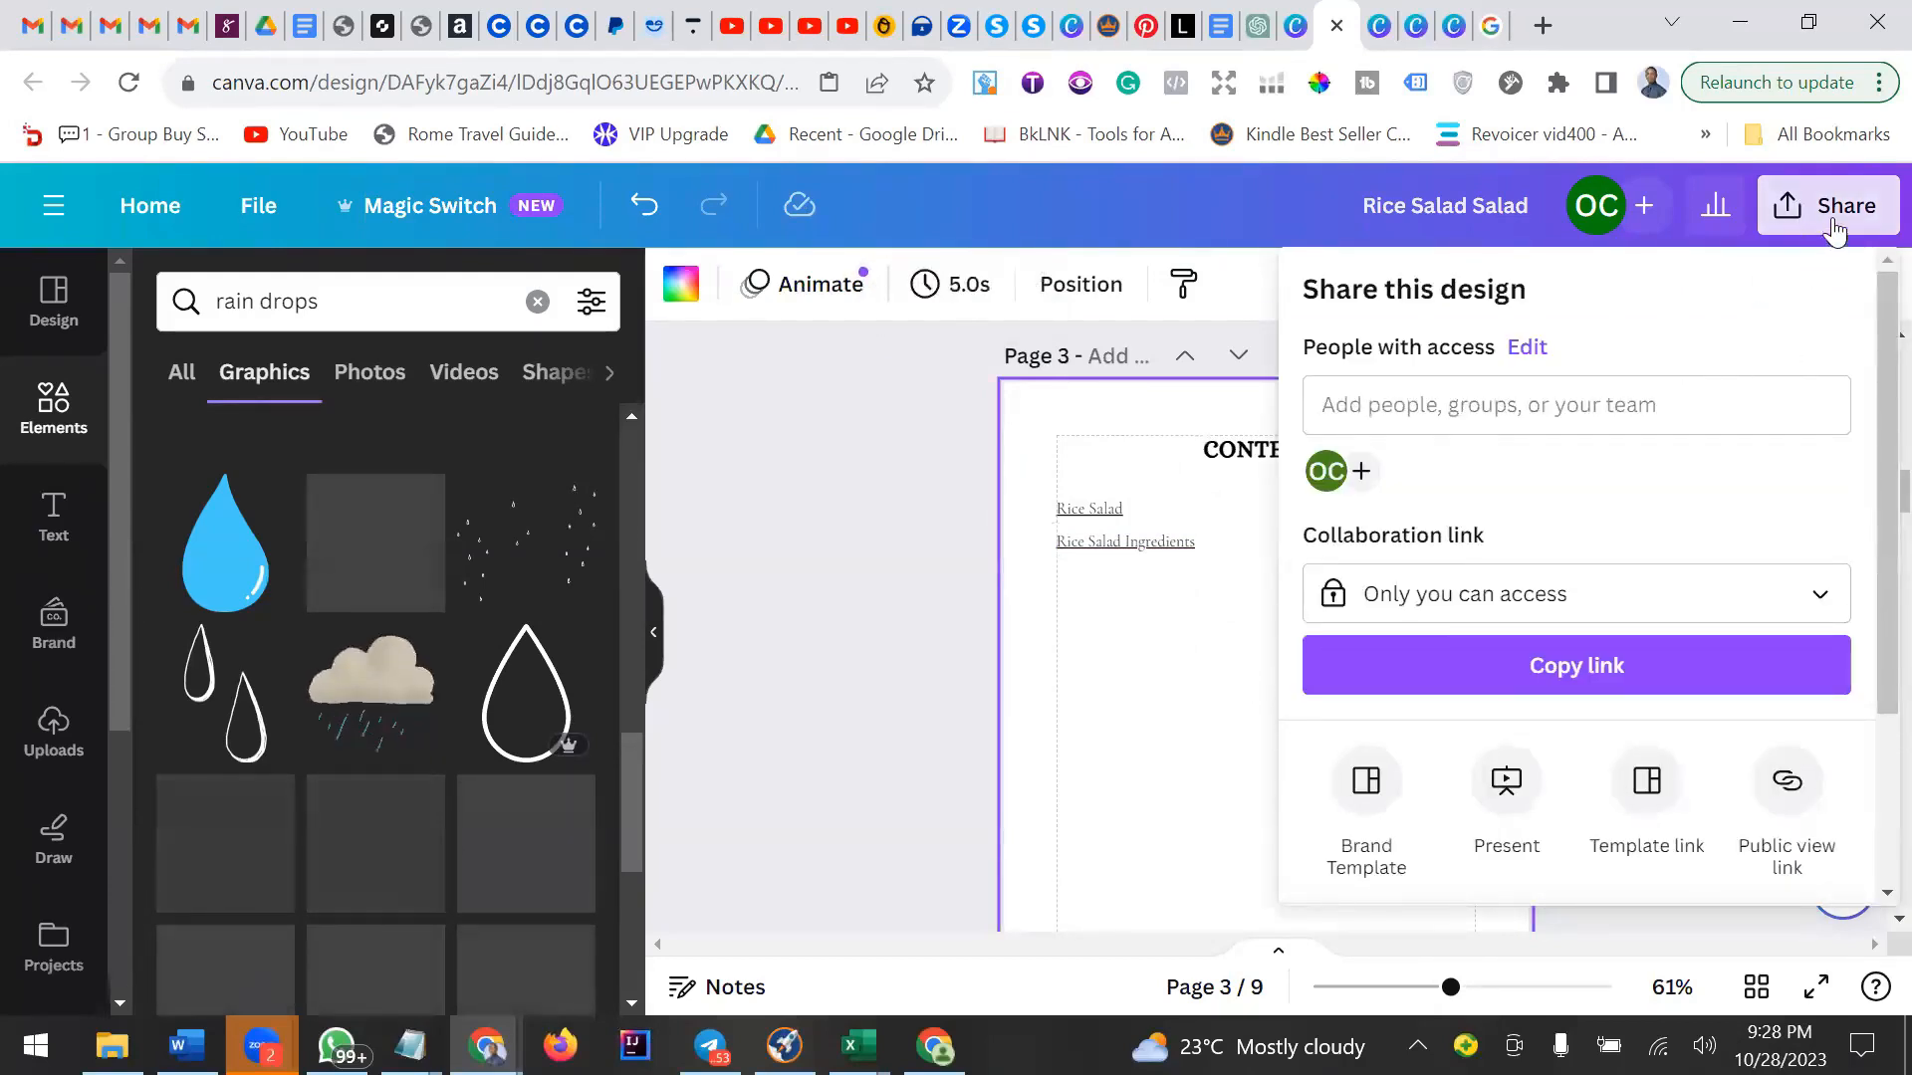
{"action": "left_click", "coordinate": [1189, 633]}
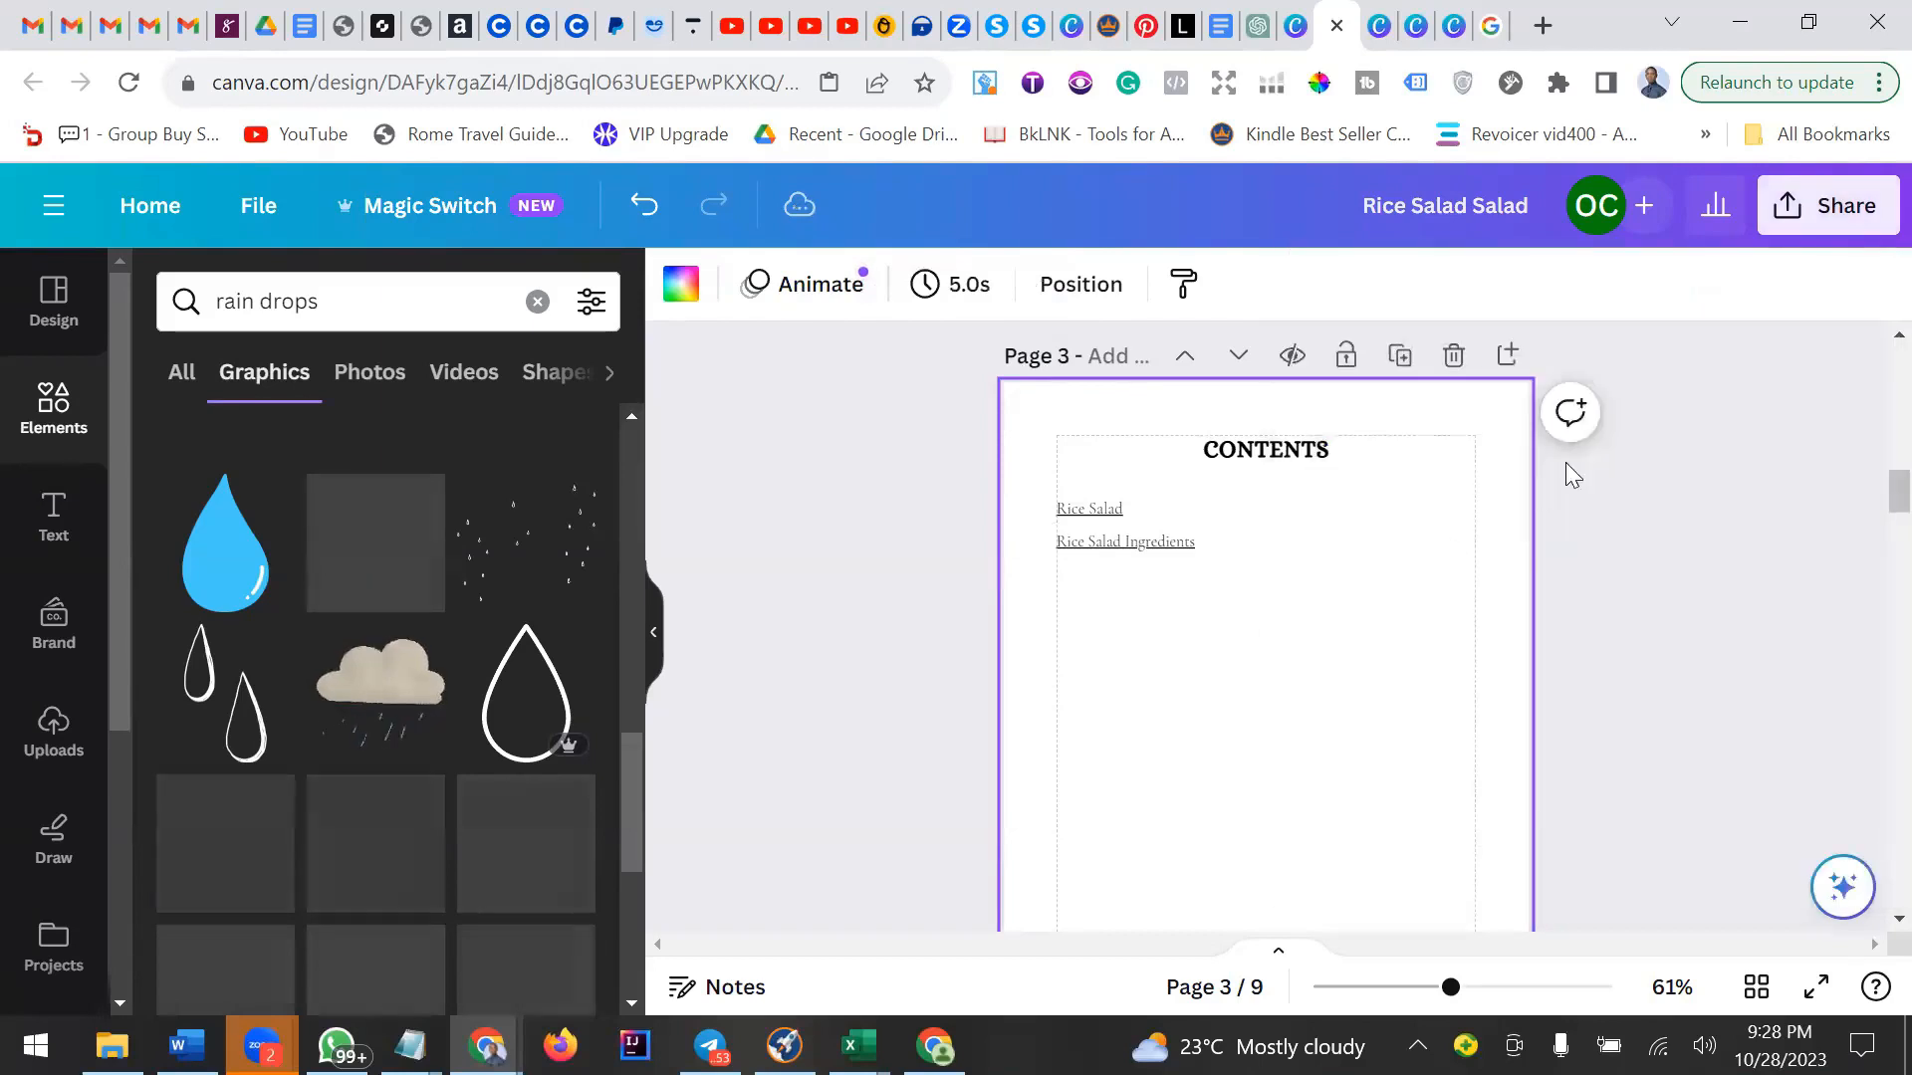
{"action": "left_click", "coordinate": [1864, 209]}
{"action": "scroll", "coordinate": [1672, 498], "scroll_direction": "down", "scroll_amount": 3}
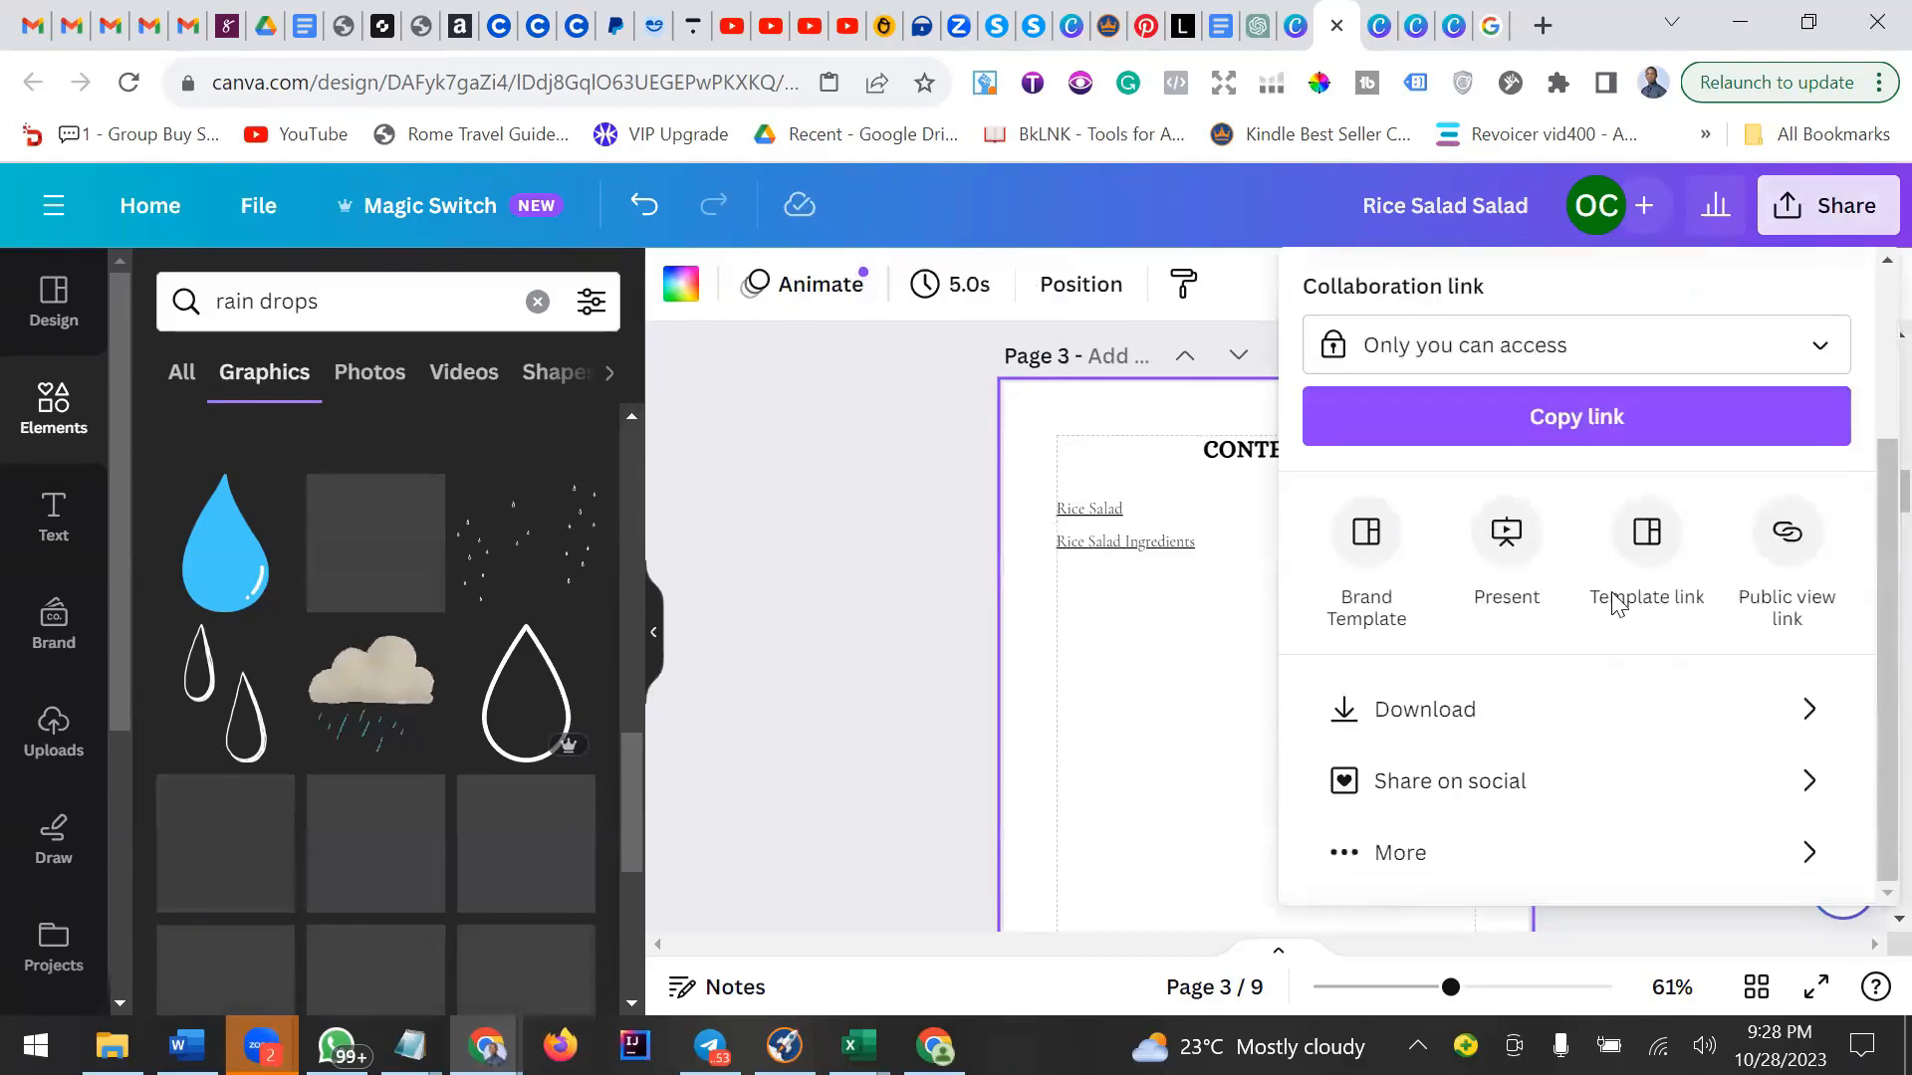
{"action": "left_click", "coordinate": [1648, 702]}
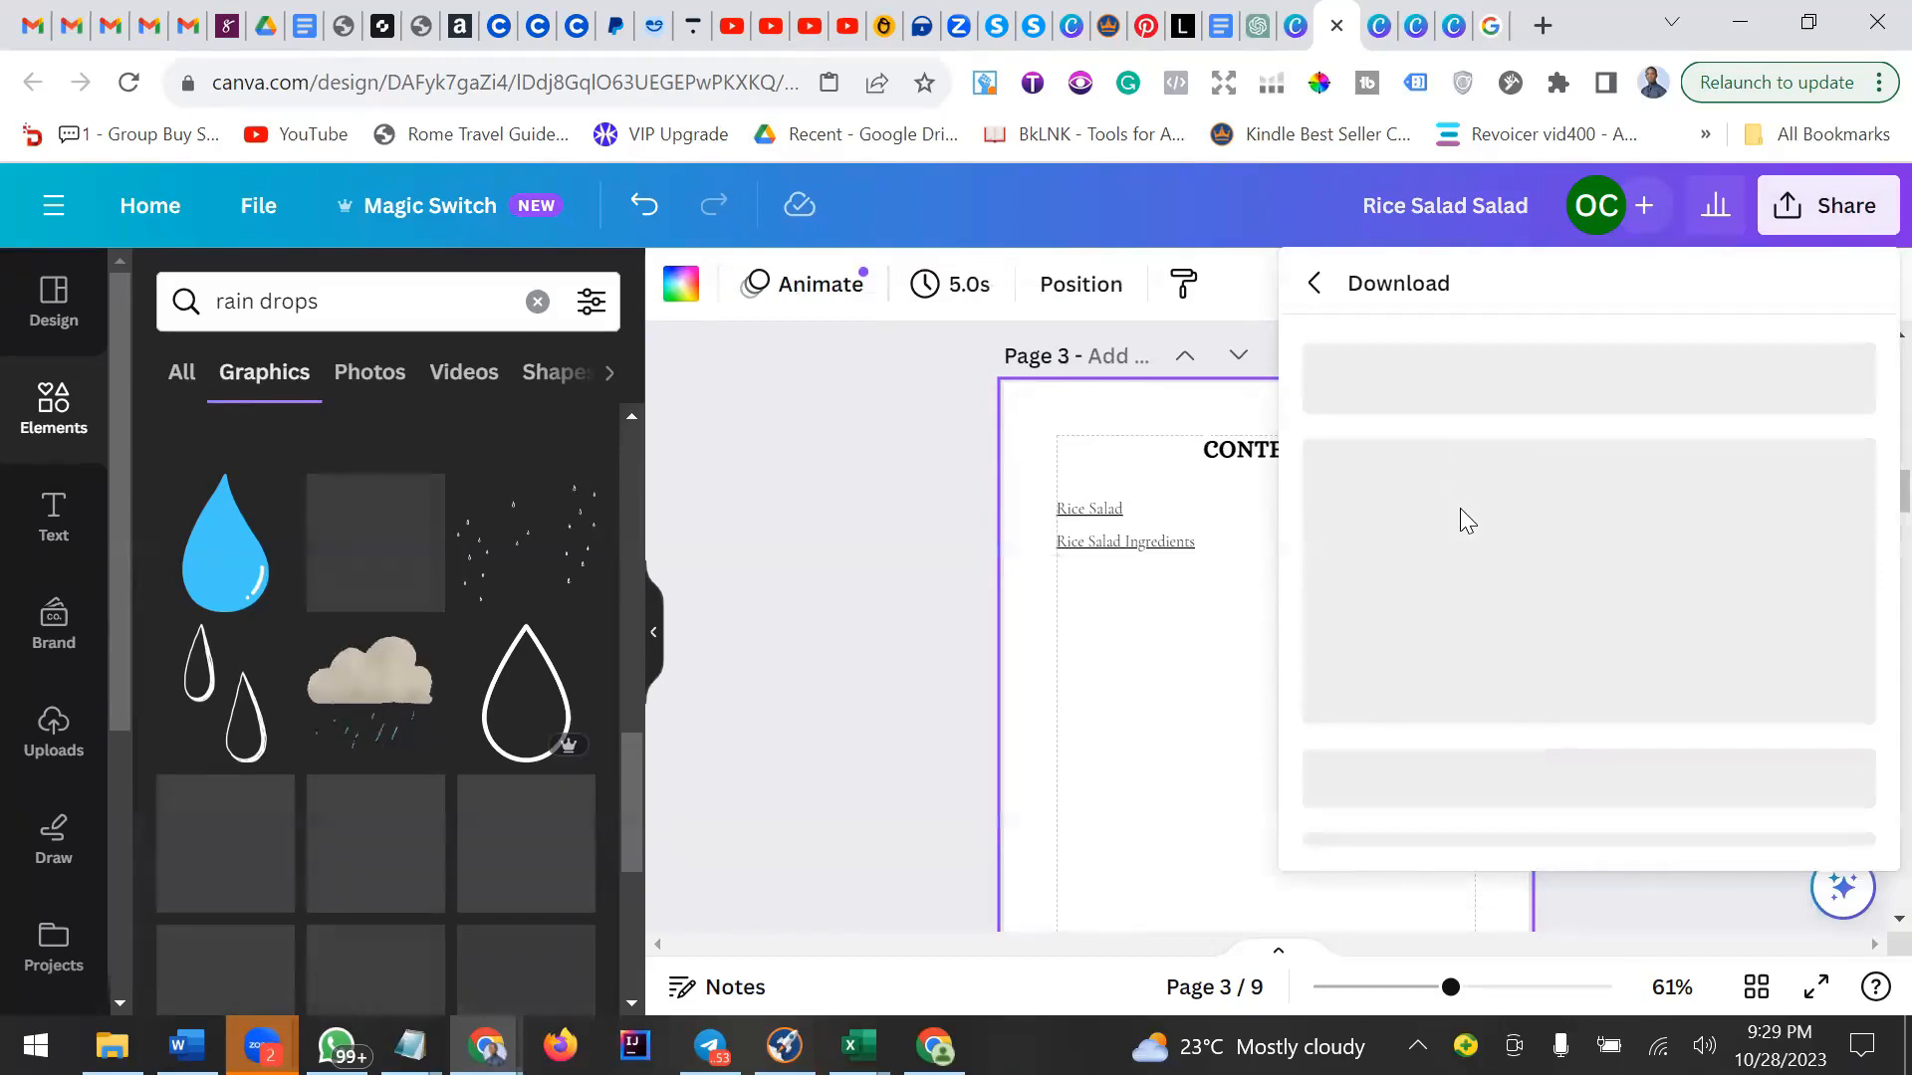
{"action": "left_click", "coordinate": [1703, 425]}
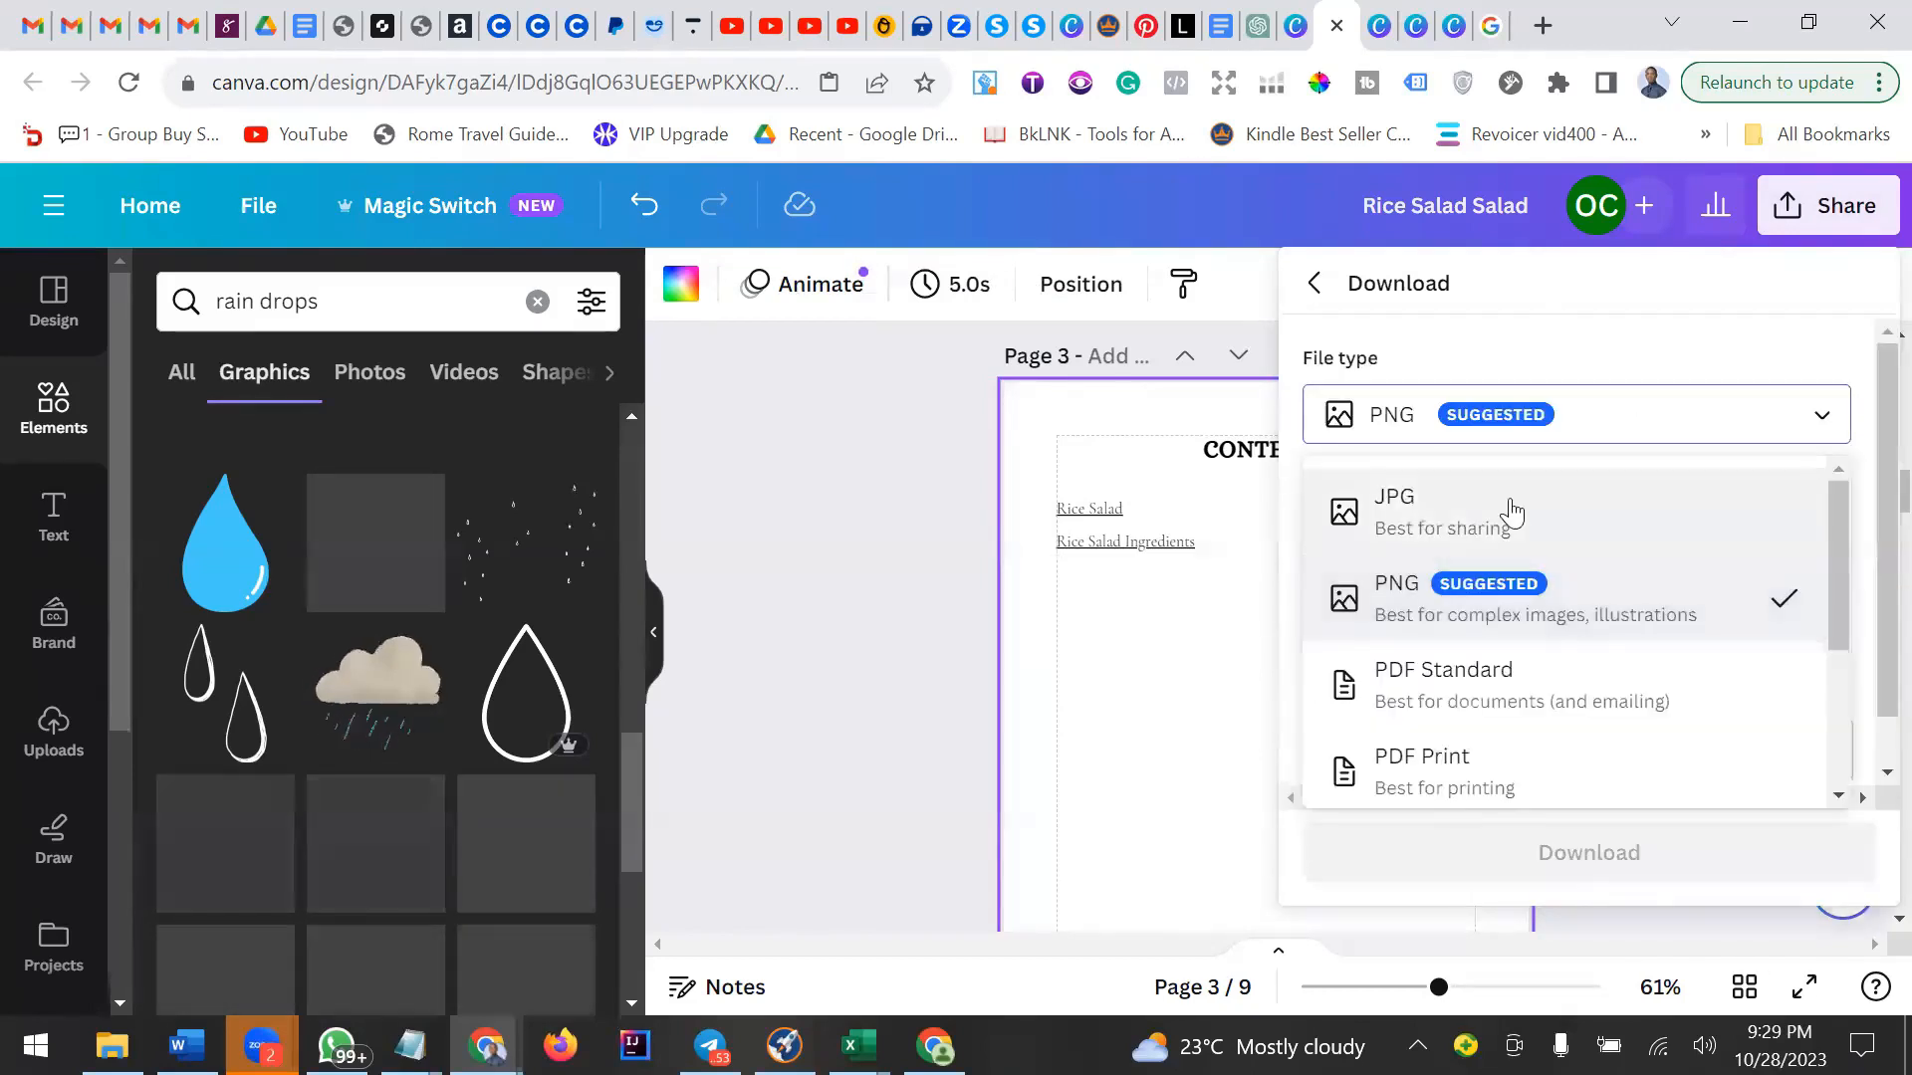
{"action": "left_click", "coordinate": [1450, 676]}
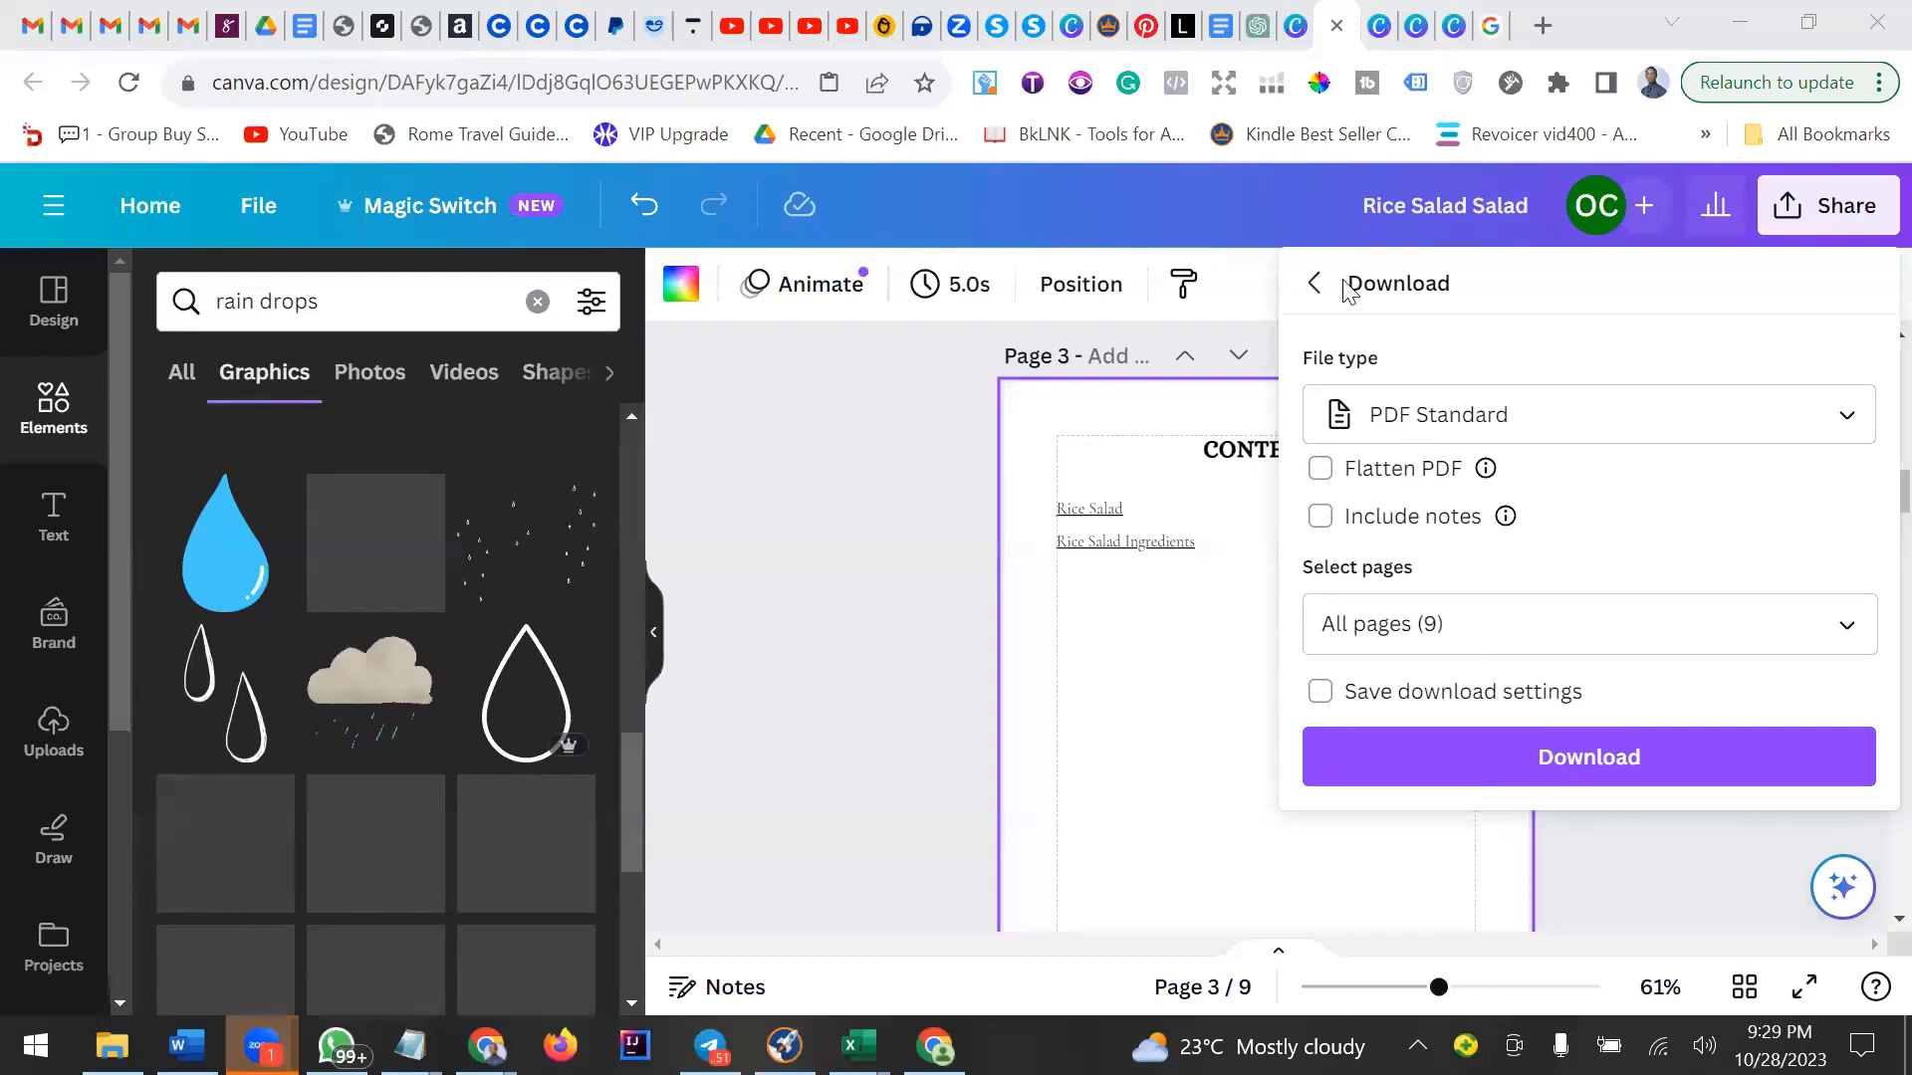
{"action": "left_click", "coordinate": [1196, 606]}
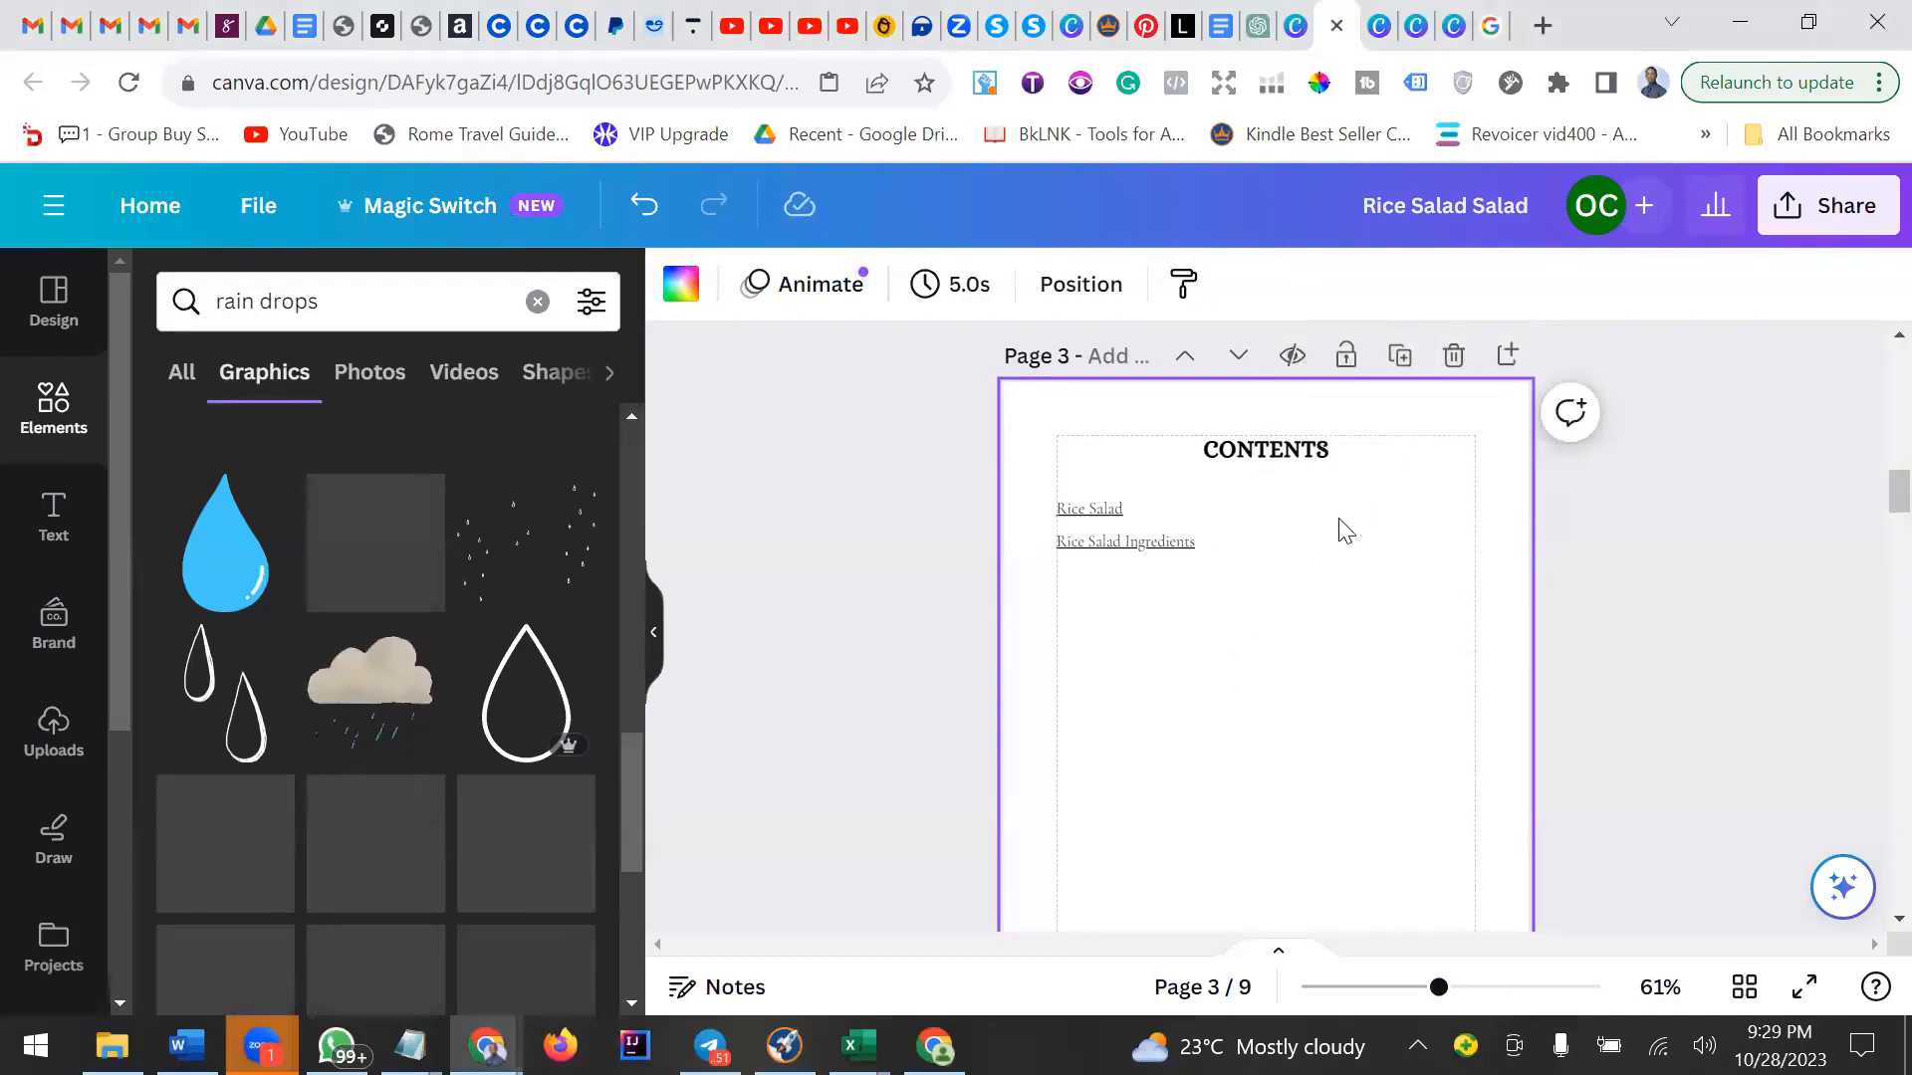
Scroll through the copyright and Rice Salad pages to examine their layout and bottom margins.
{"action": "left_click", "coordinate": [1290, 562]}
{"action": "left_click", "coordinate": [1336, 654]}
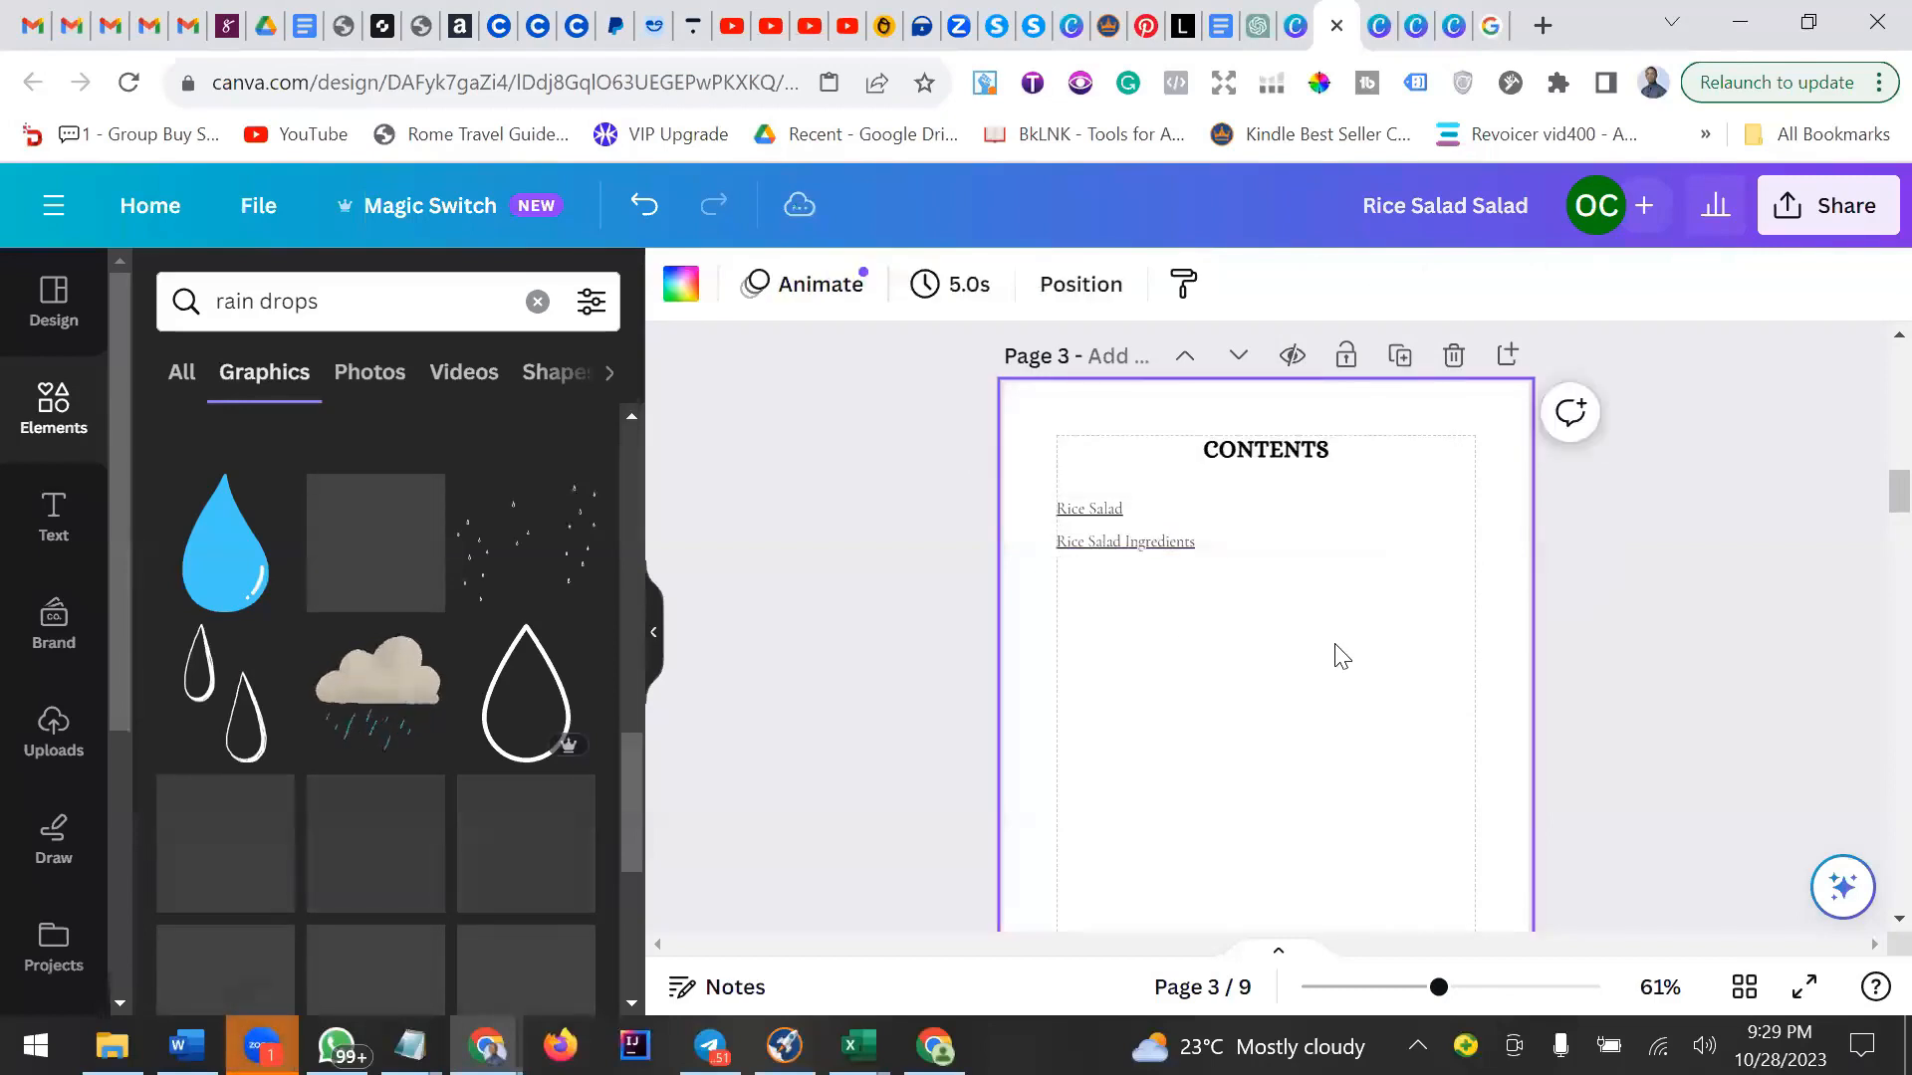
{"action": "scroll", "coordinate": [1341, 658], "scroll_direction": "up", "scroll_amount": 1}
{"action": "scroll", "coordinate": [1341, 657], "scroll_direction": "up", "scroll_amount": 5}
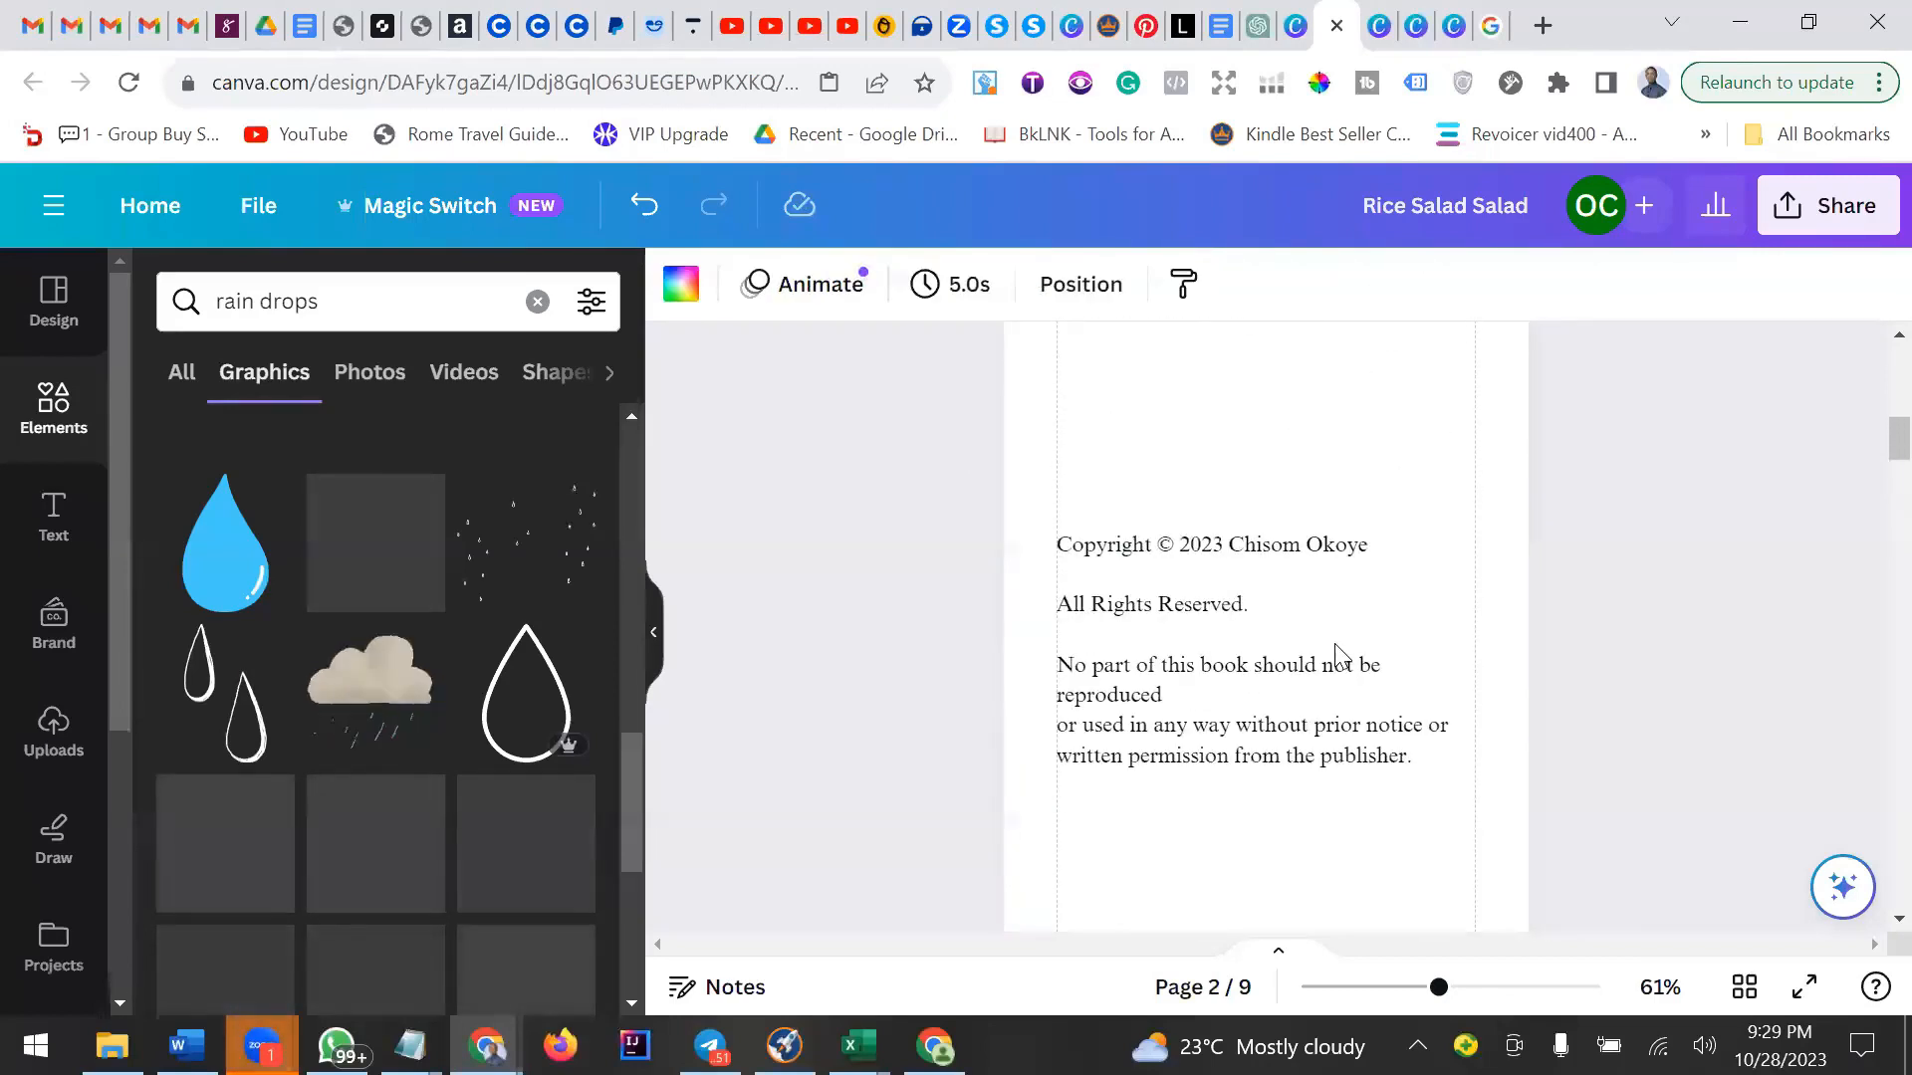
{"action": "scroll", "coordinate": [1341, 657], "scroll_direction": "down", "scroll_amount": 1}
{"action": "scroll", "coordinate": [1335, 652], "scroll_direction": "up", "scroll_amount": 2}
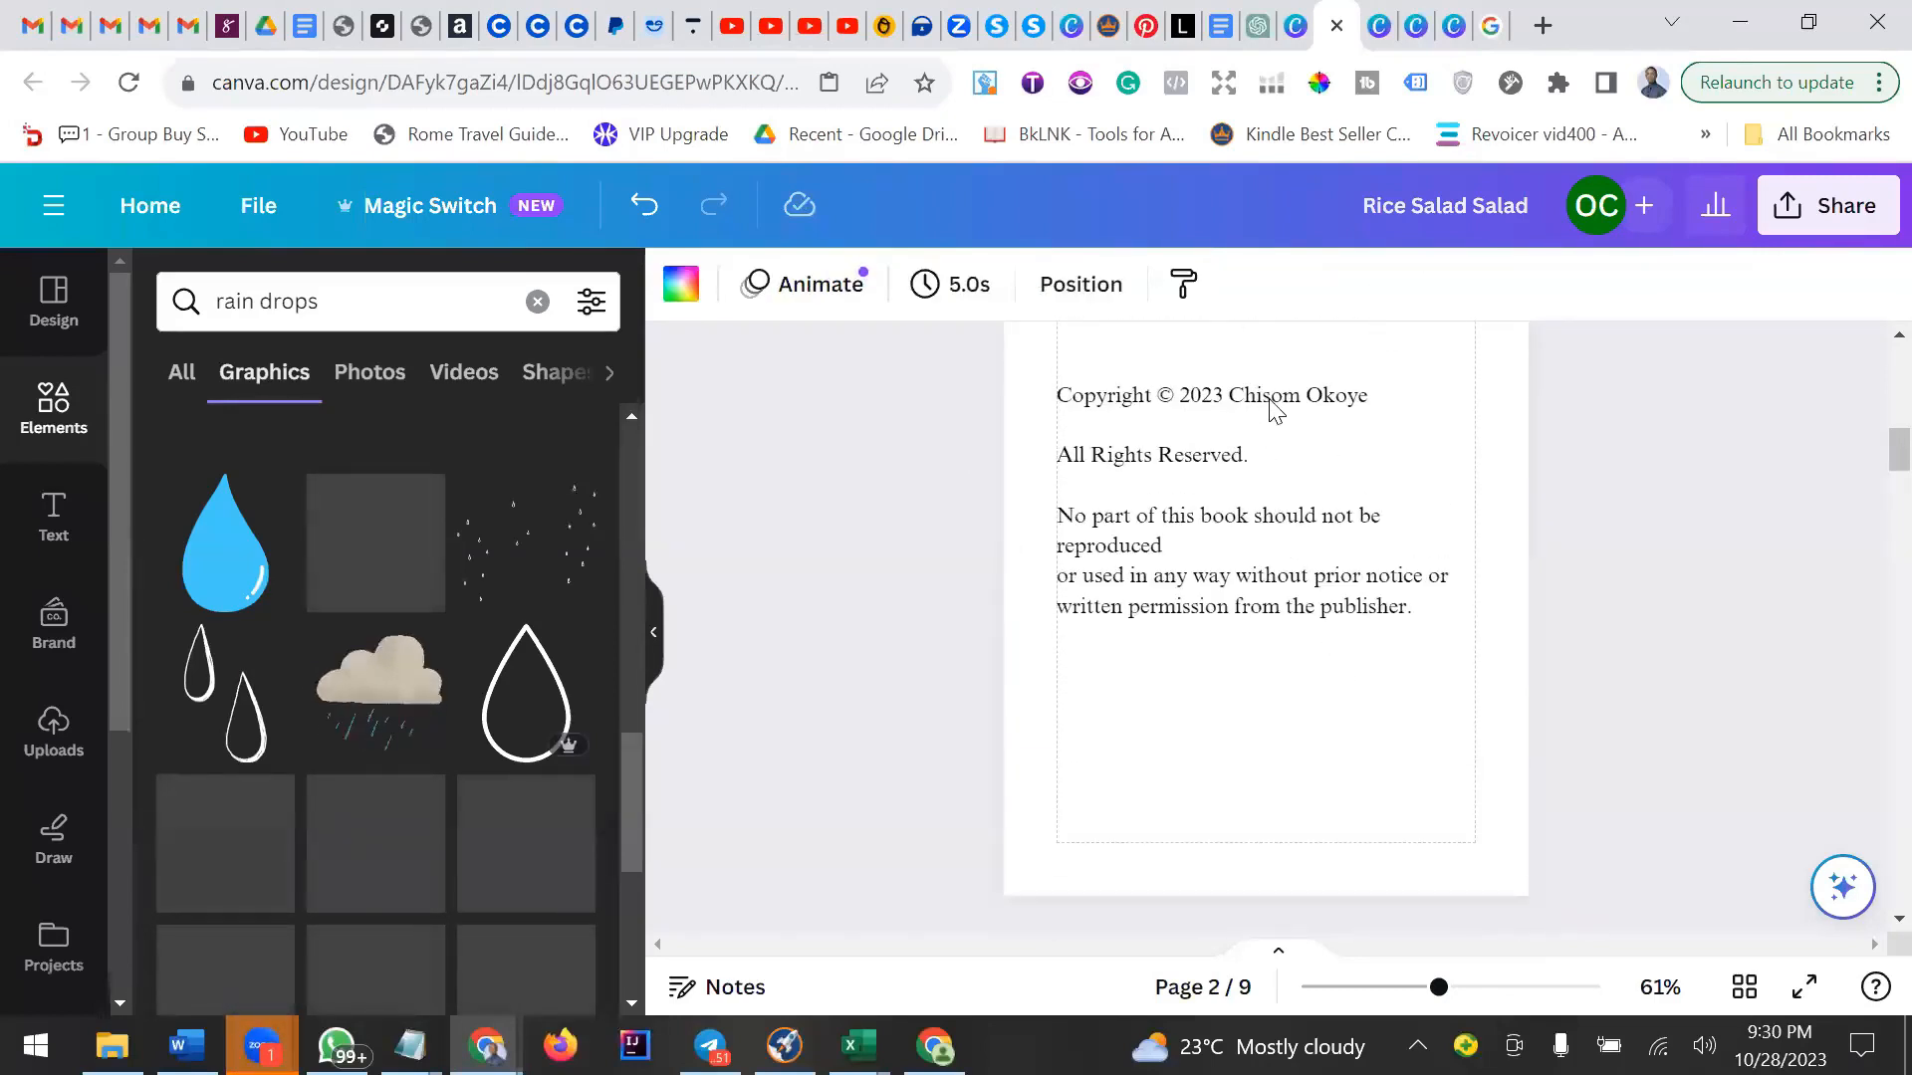
{"action": "left_click", "coordinate": [1285, 443]}
{"action": "left_click", "coordinate": [1300, 820]}
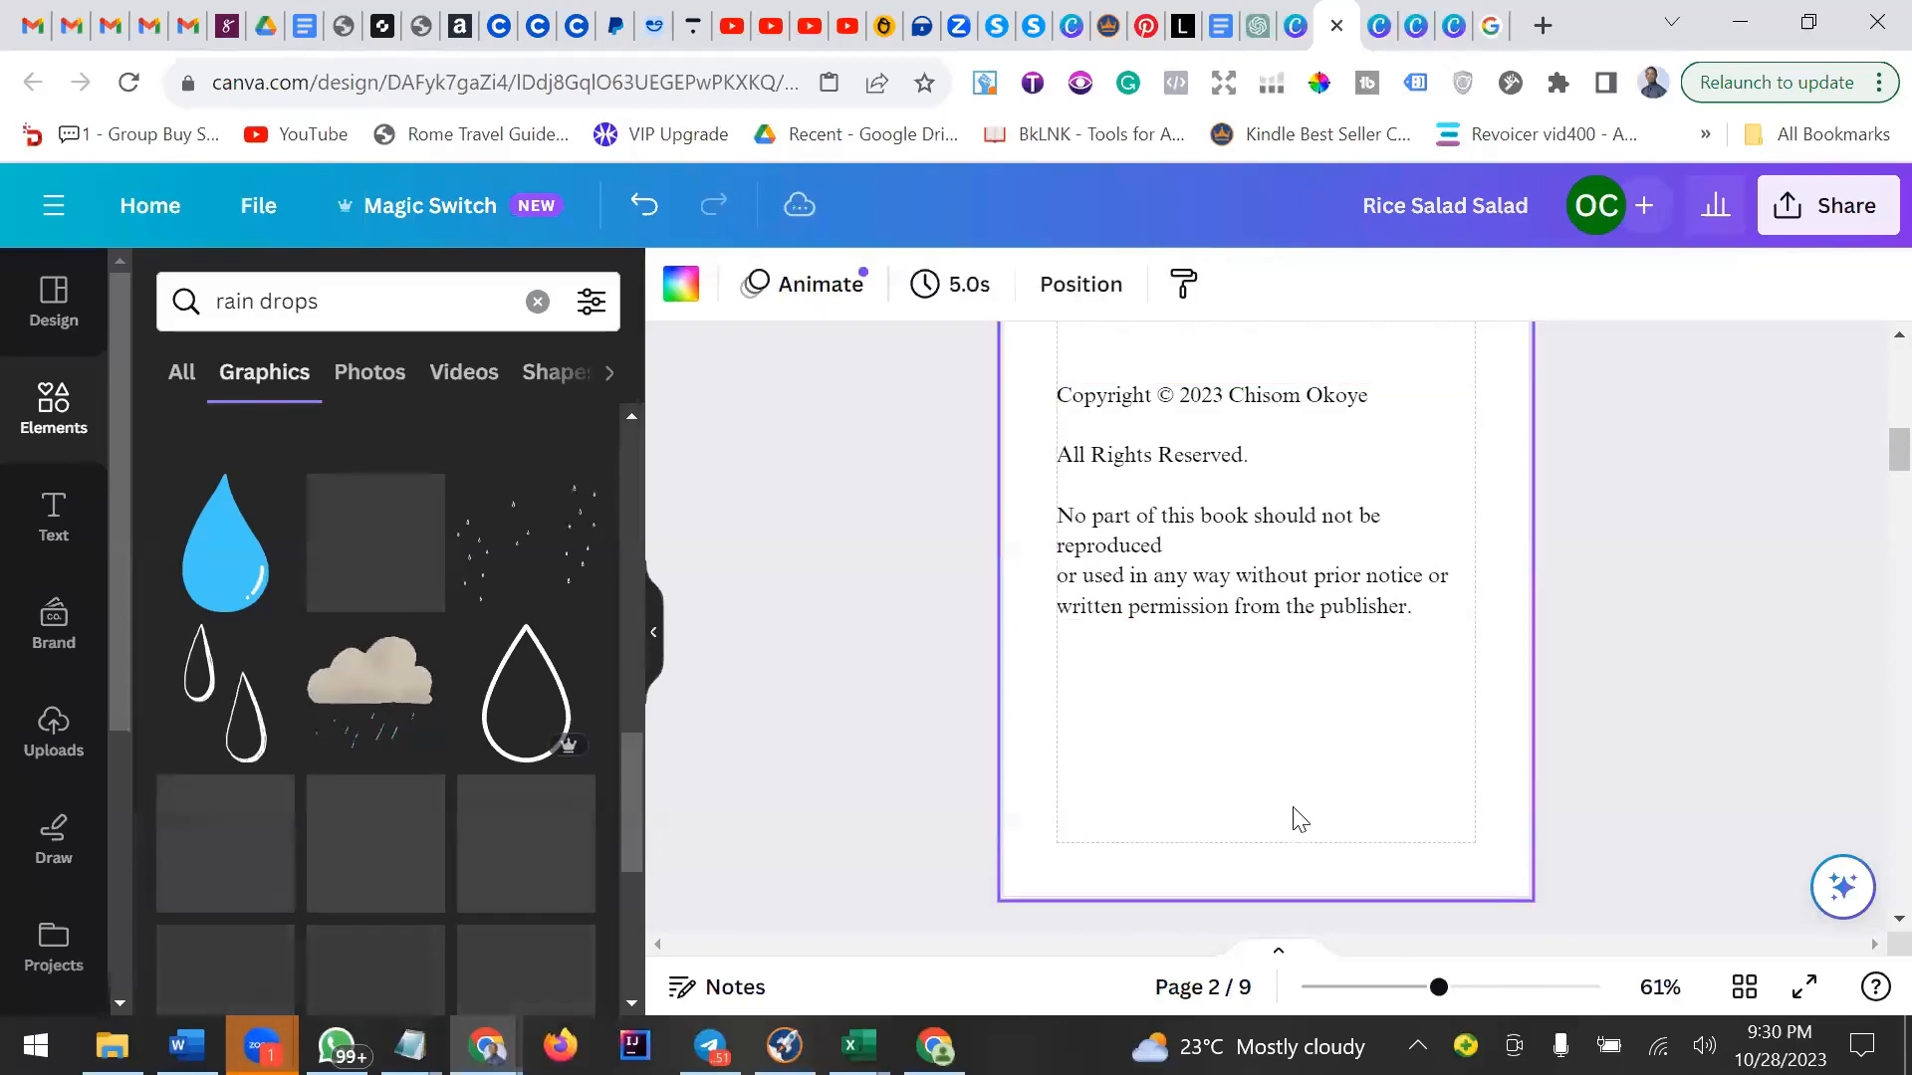
{"action": "scroll", "coordinate": [1300, 819], "scroll_direction": "down", "scroll_amount": 5}
{"action": "scroll", "coordinate": [1294, 811], "scroll_direction": "down", "scroll_amount": 6}
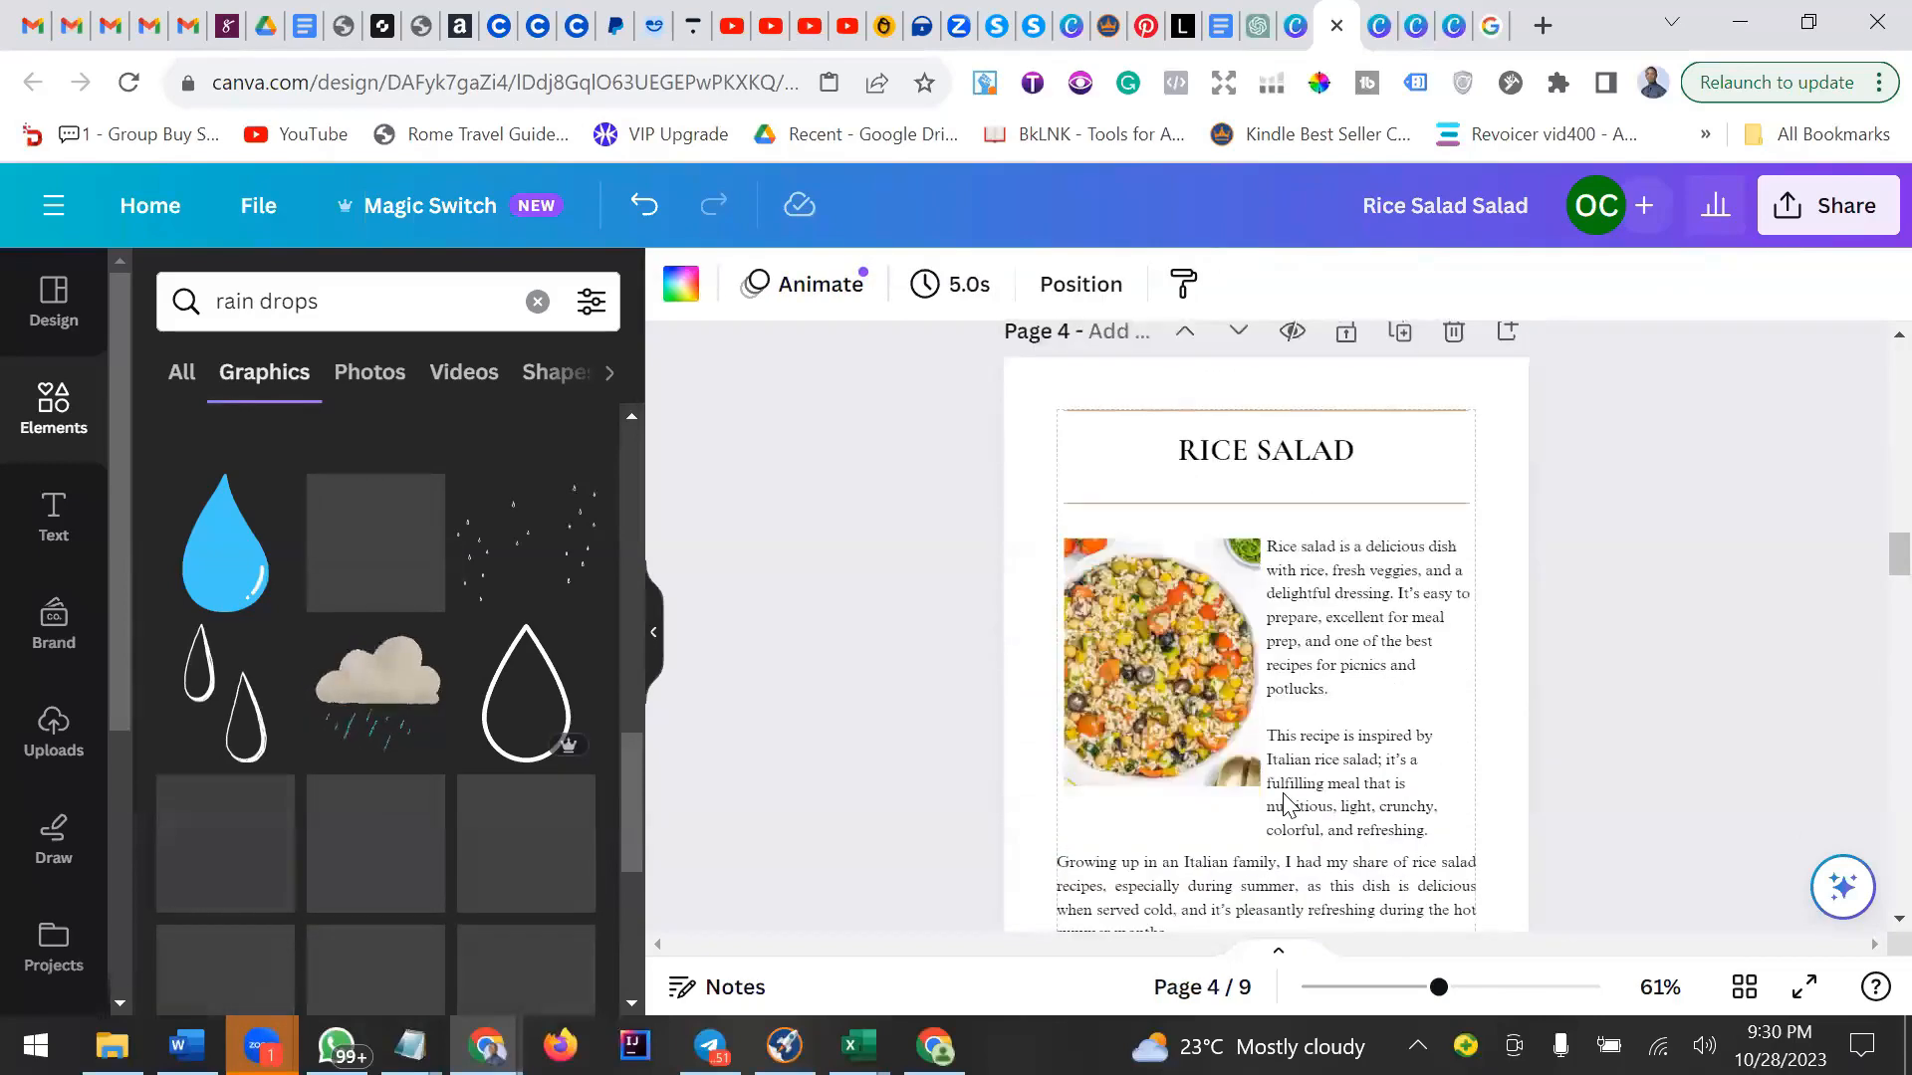
{"action": "scroll", "coordinate": [1283, 802], "scroll_direction": "down", "scroll_amount": 6}
{"action": "scroll", "coordinate": [1289, 769], "scroll_direction": "up", "scroll_amount": 2}
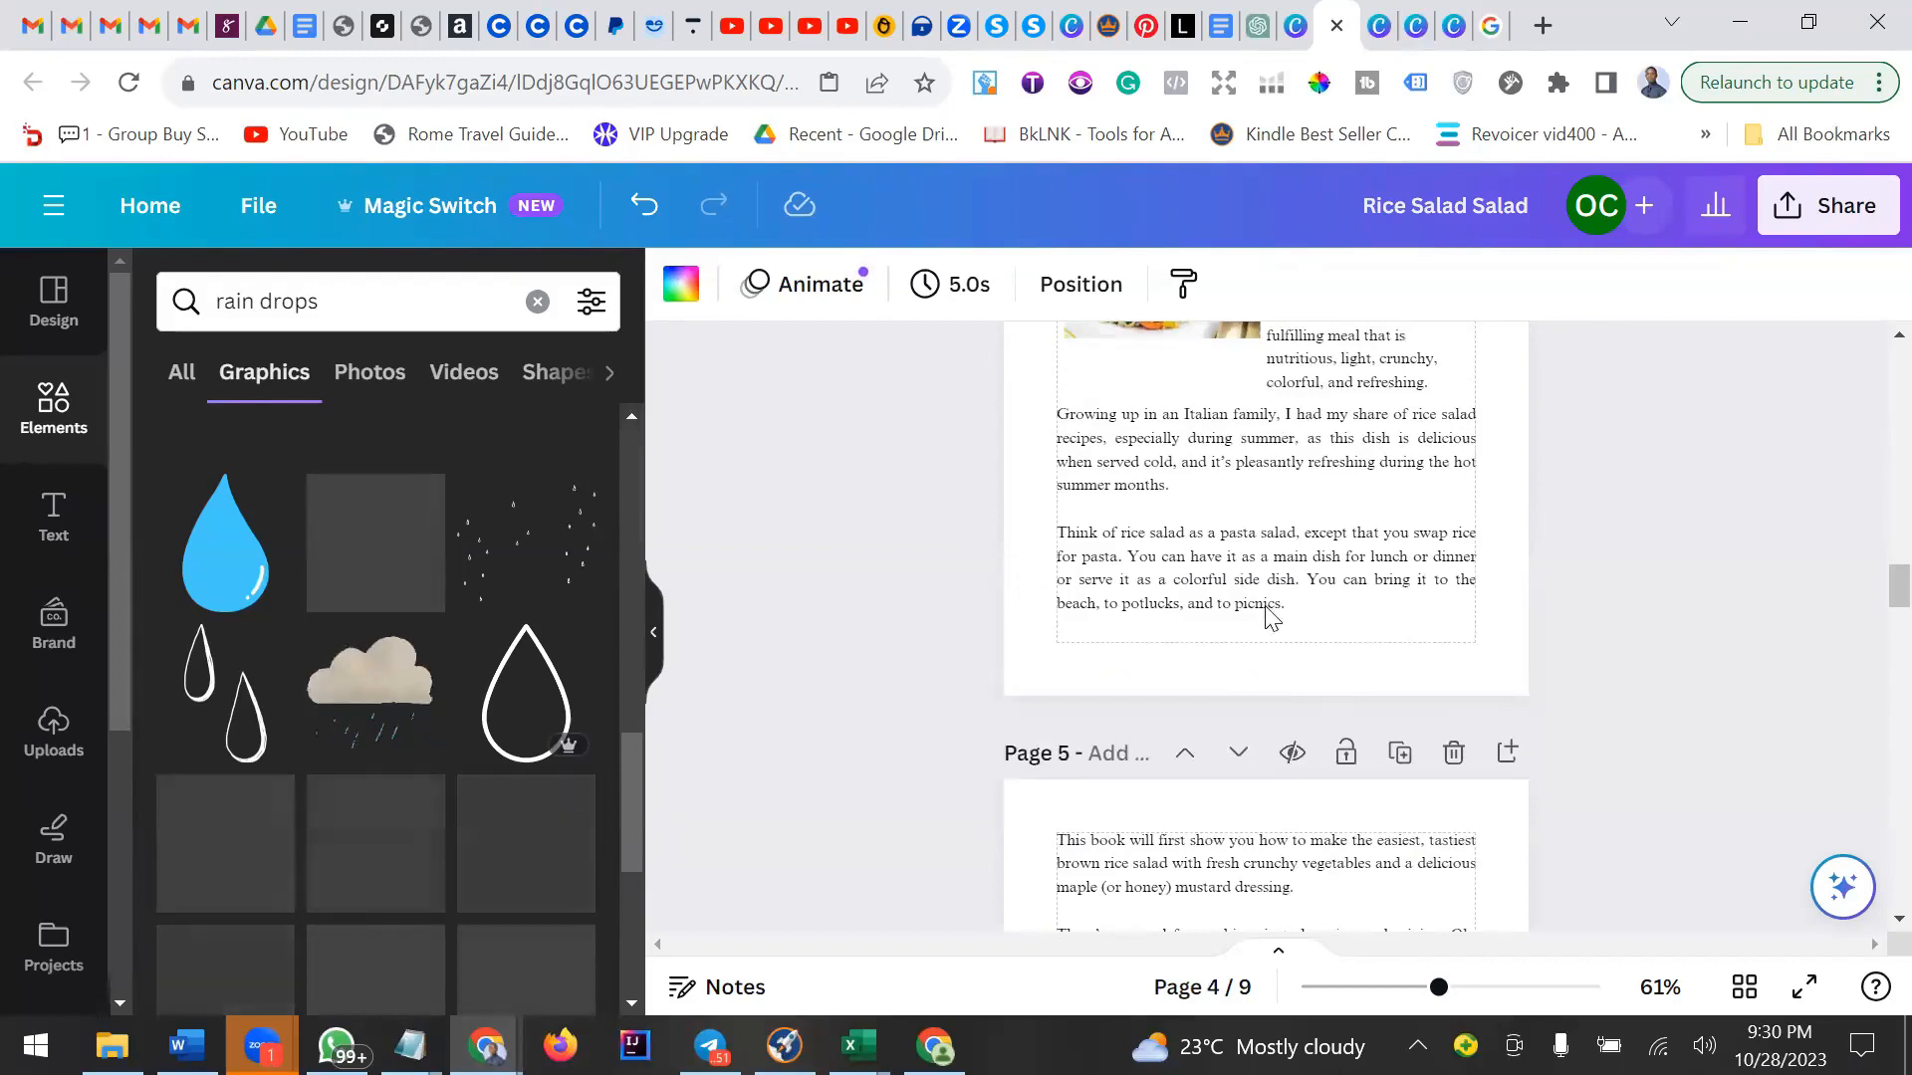
{"action": "left_click", "coordinate": [1239, 562]}
{"action": "left_click", "coordinate": [1303, 646]}
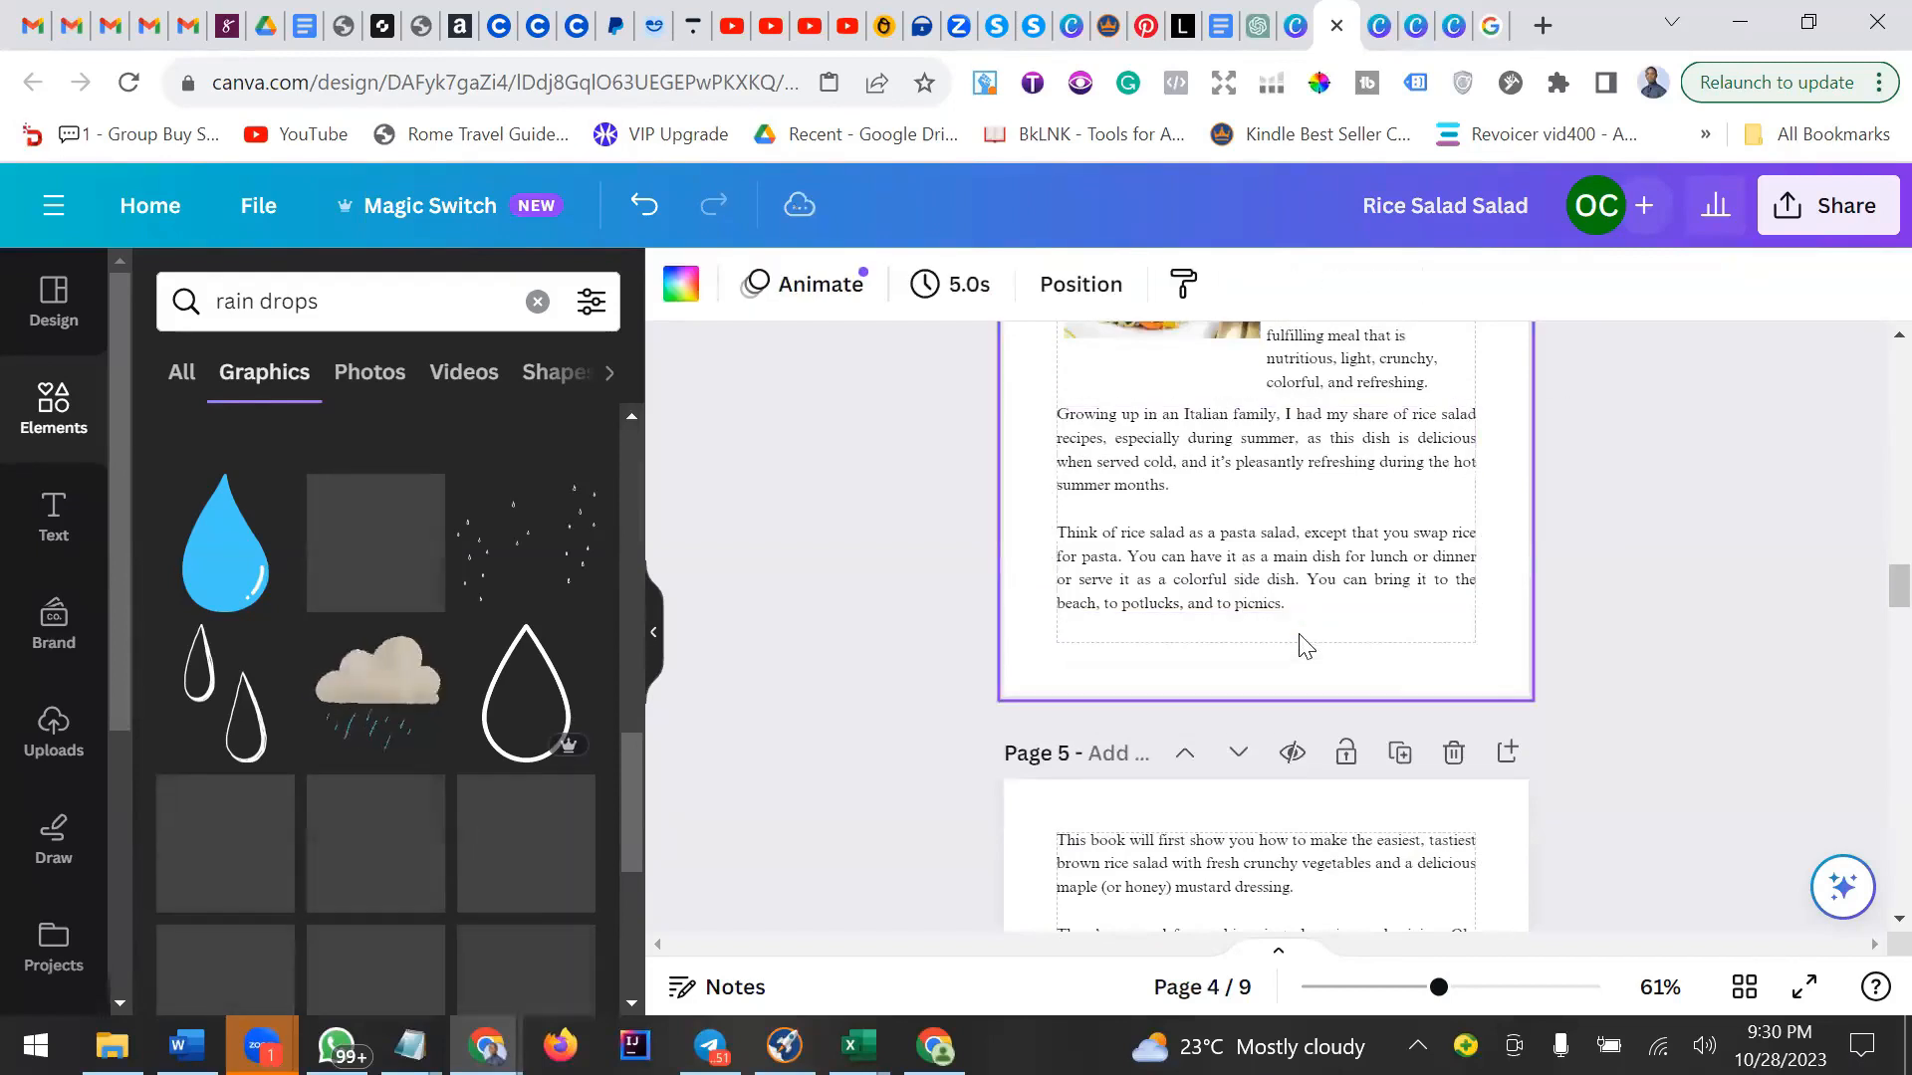
{"action": "left_click", "coordinate": [1277, 563]}
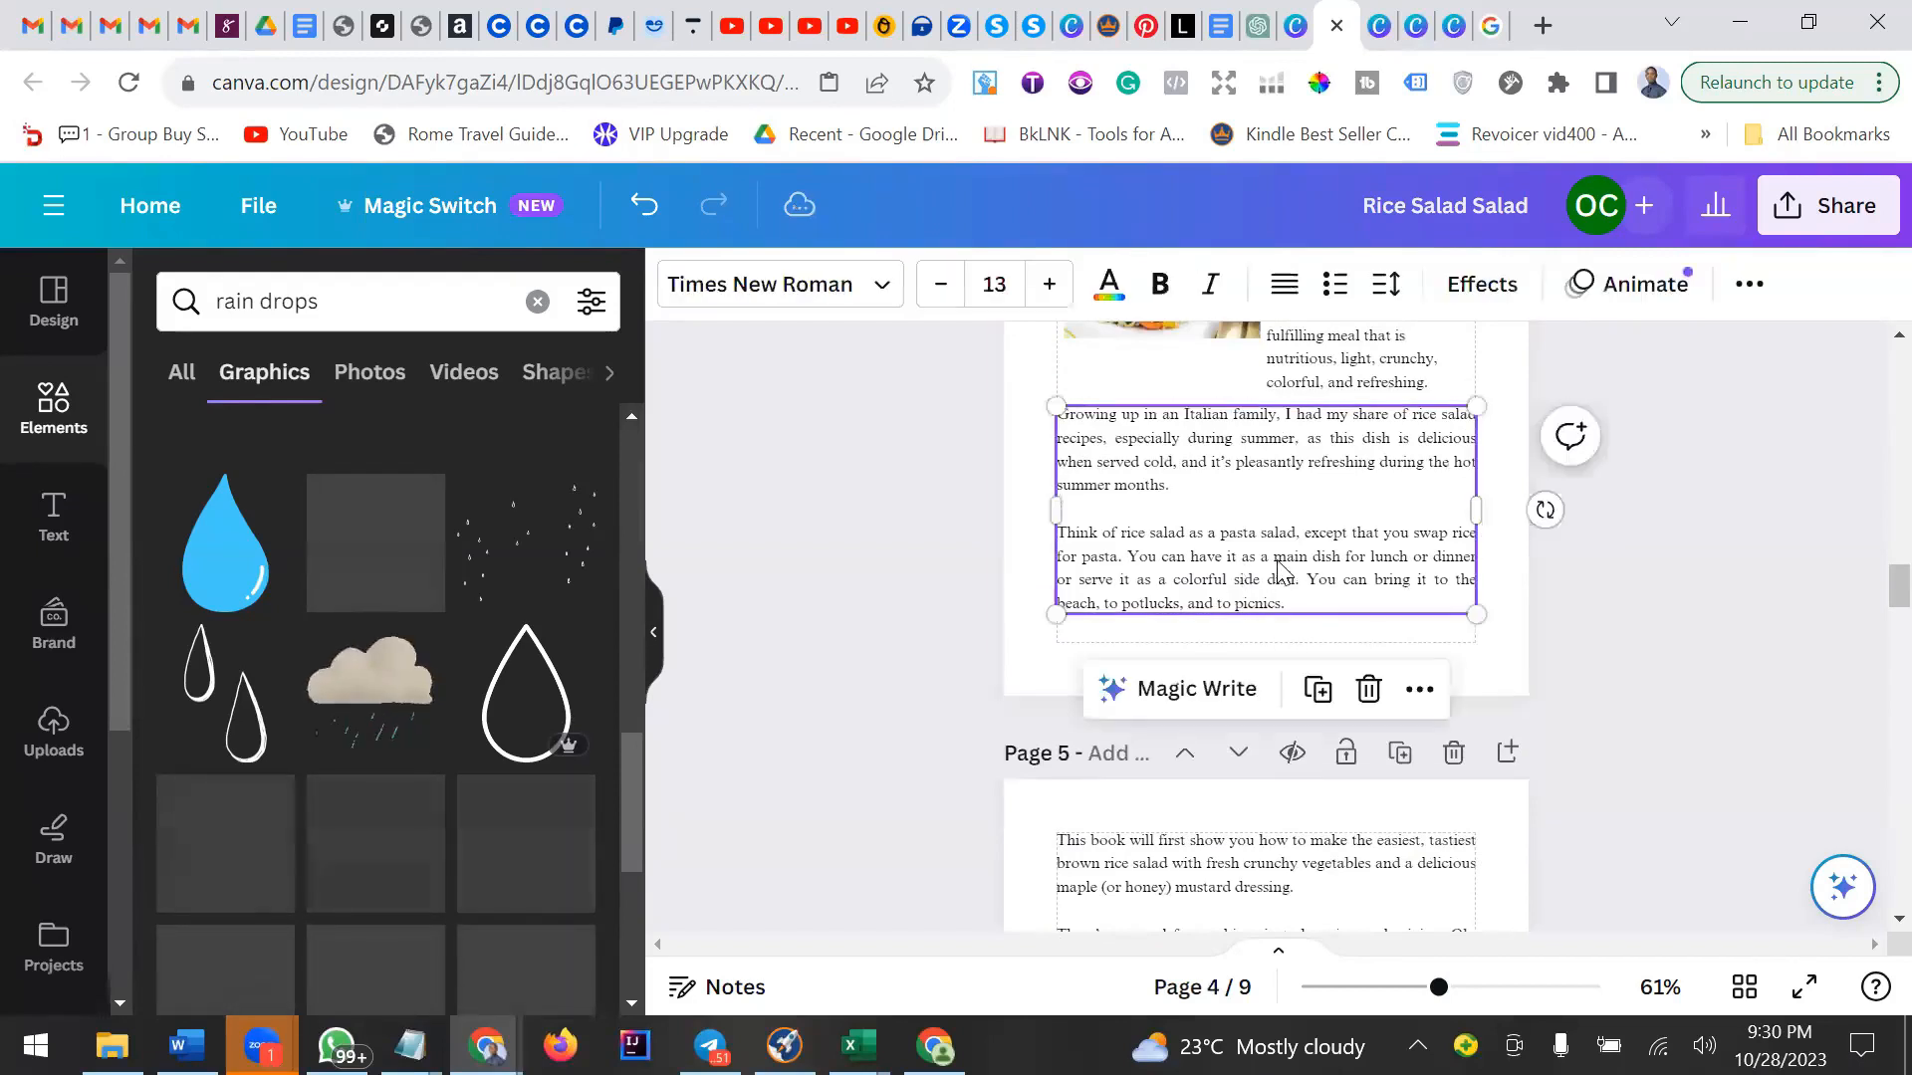
{"action": "left_click", "coordinate": [1326, 631]}
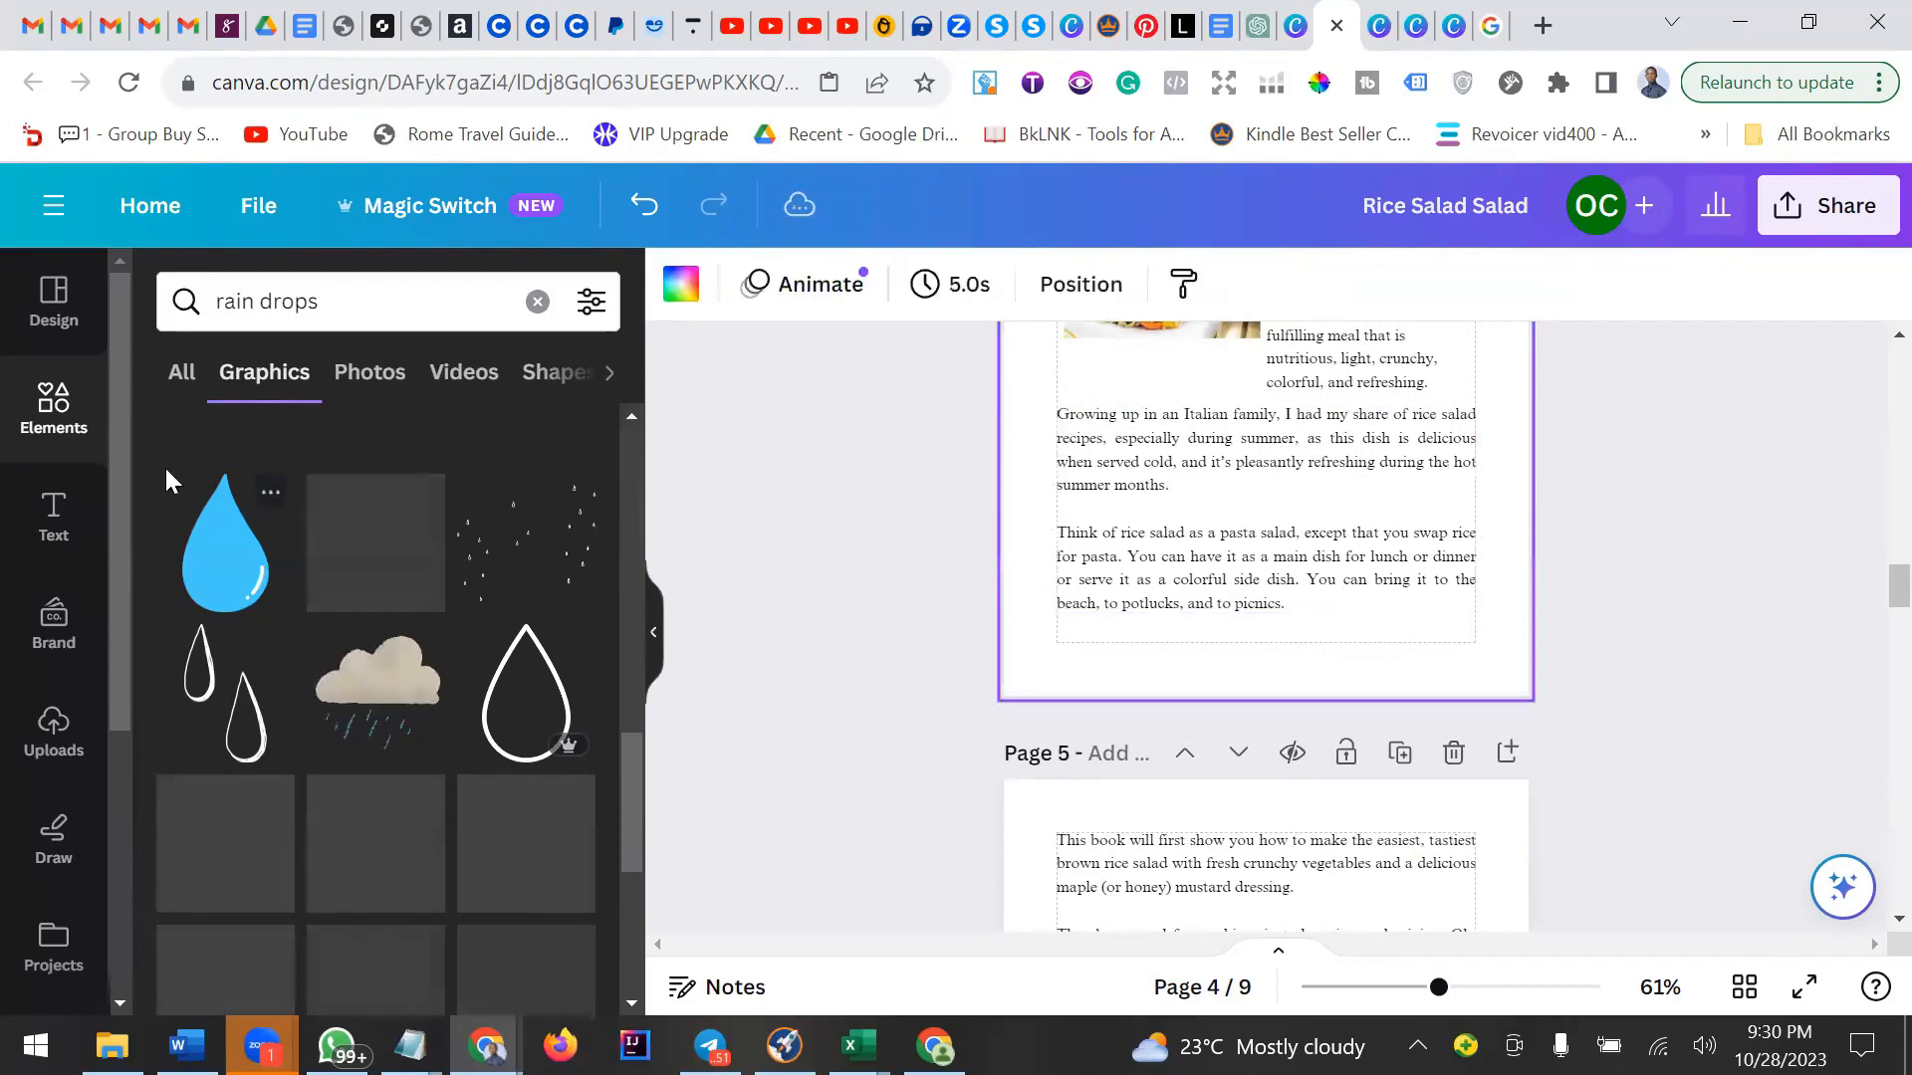
Add a bold body-text page number 1 centred at the bottom of page 4.
{"action": "left_click", "coordinate": [54, 513]}
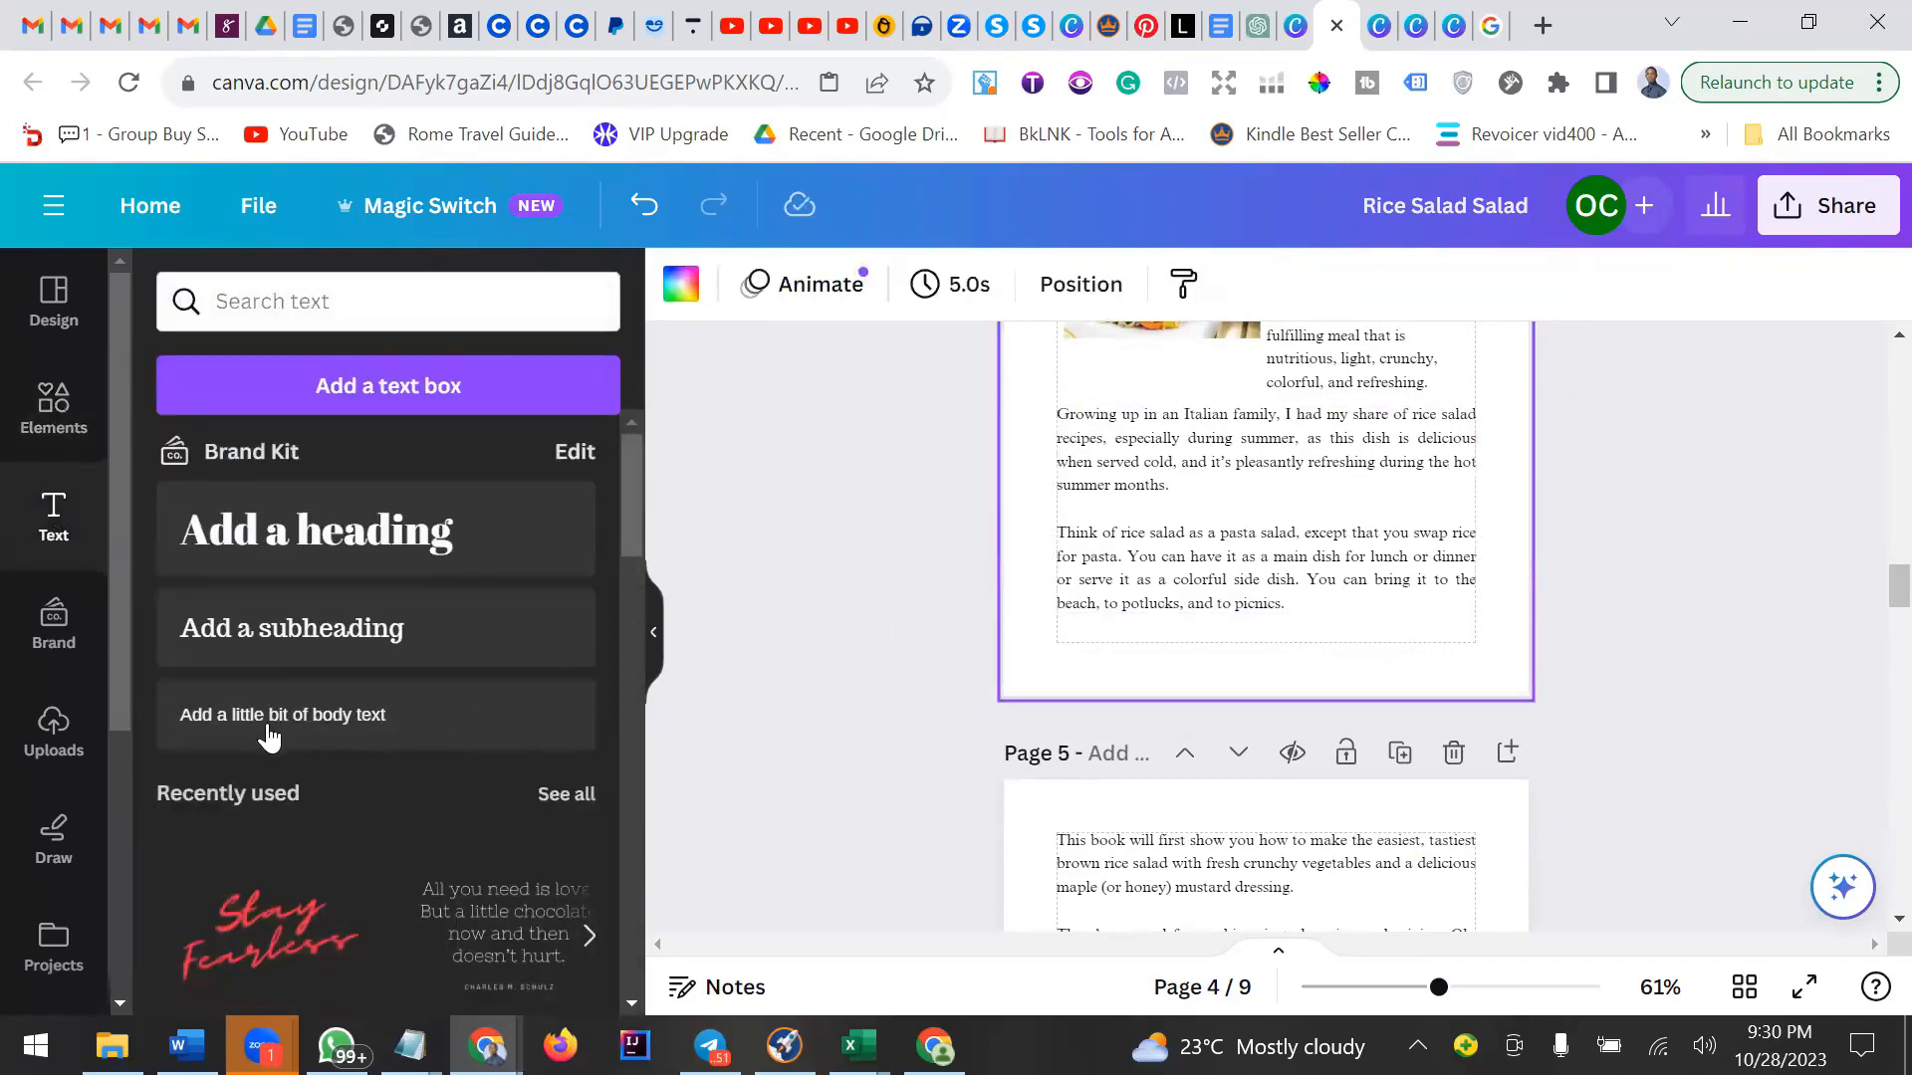
{"action": "left_click", "coordinate": [282, 715]}
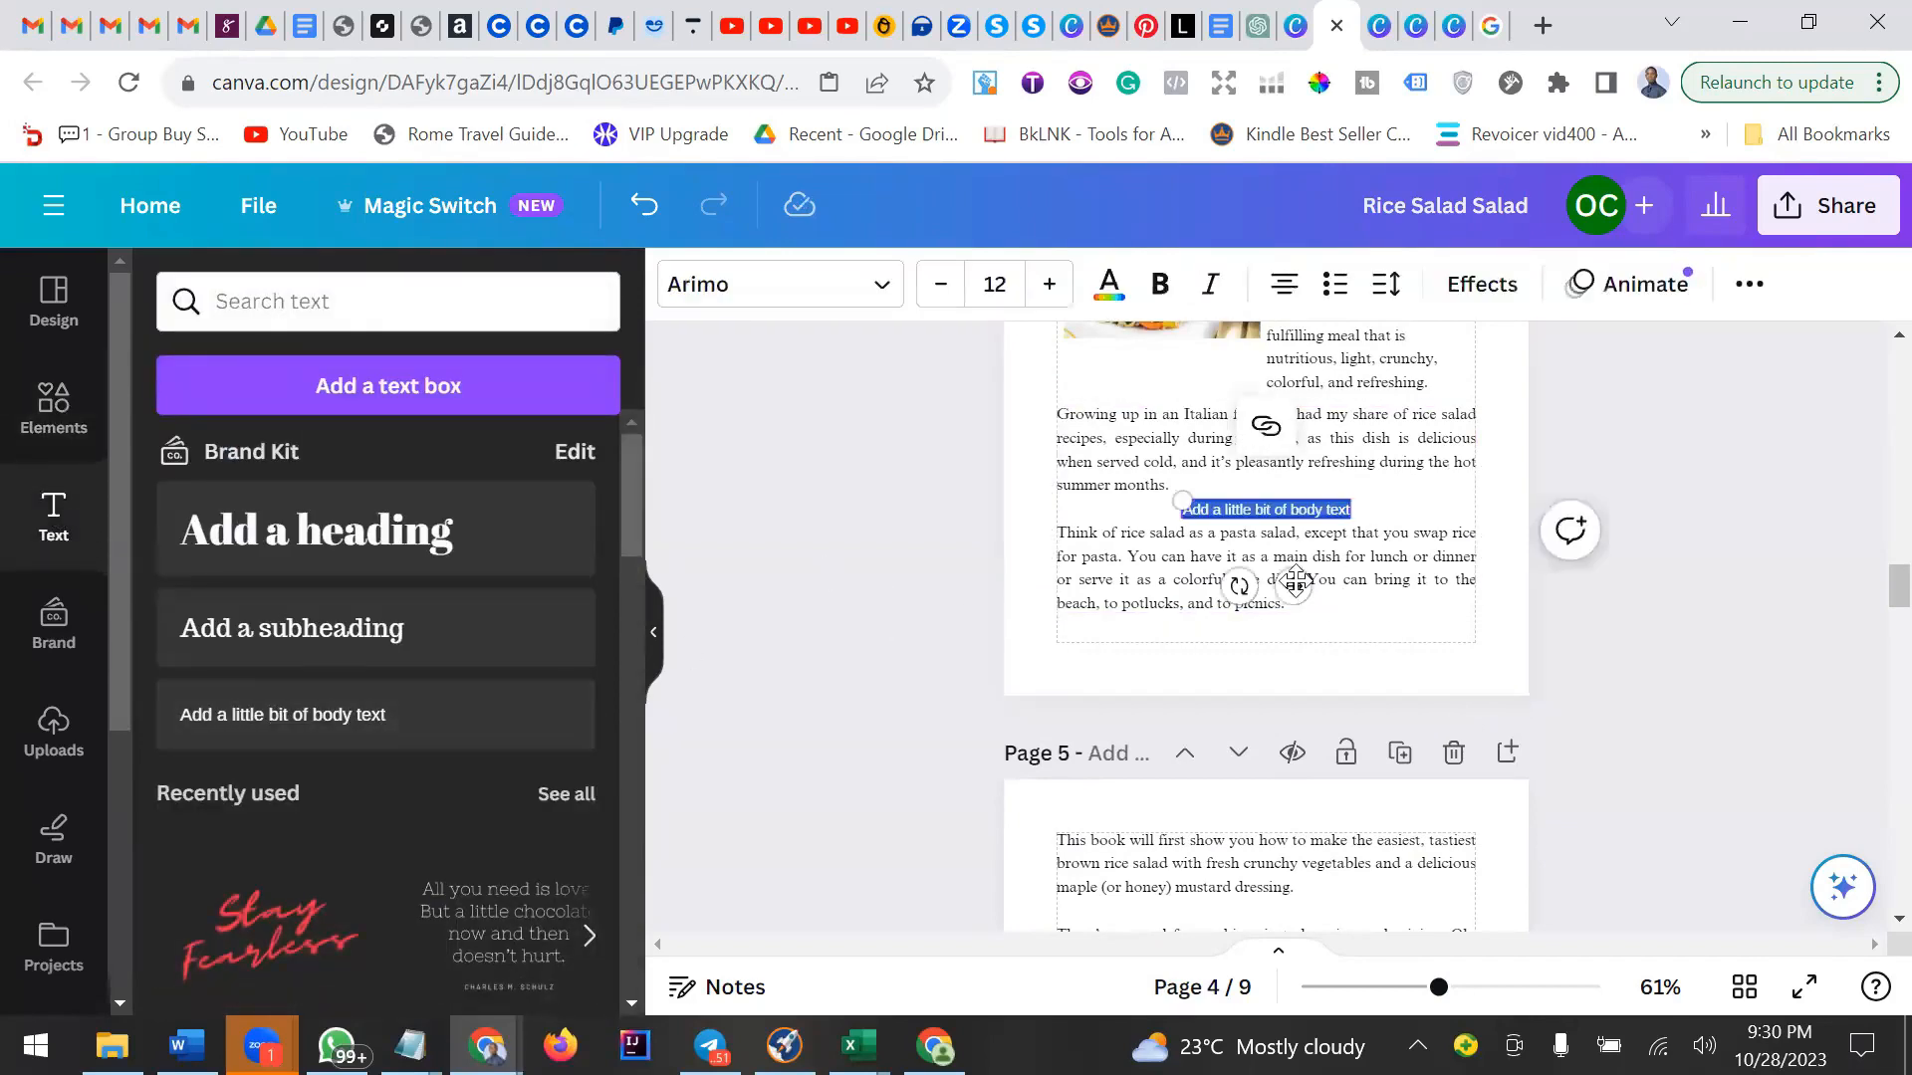
{"action": "left_click_drag", "start_coordinate": [1294, 582], "coordinate": [1292, 709]}
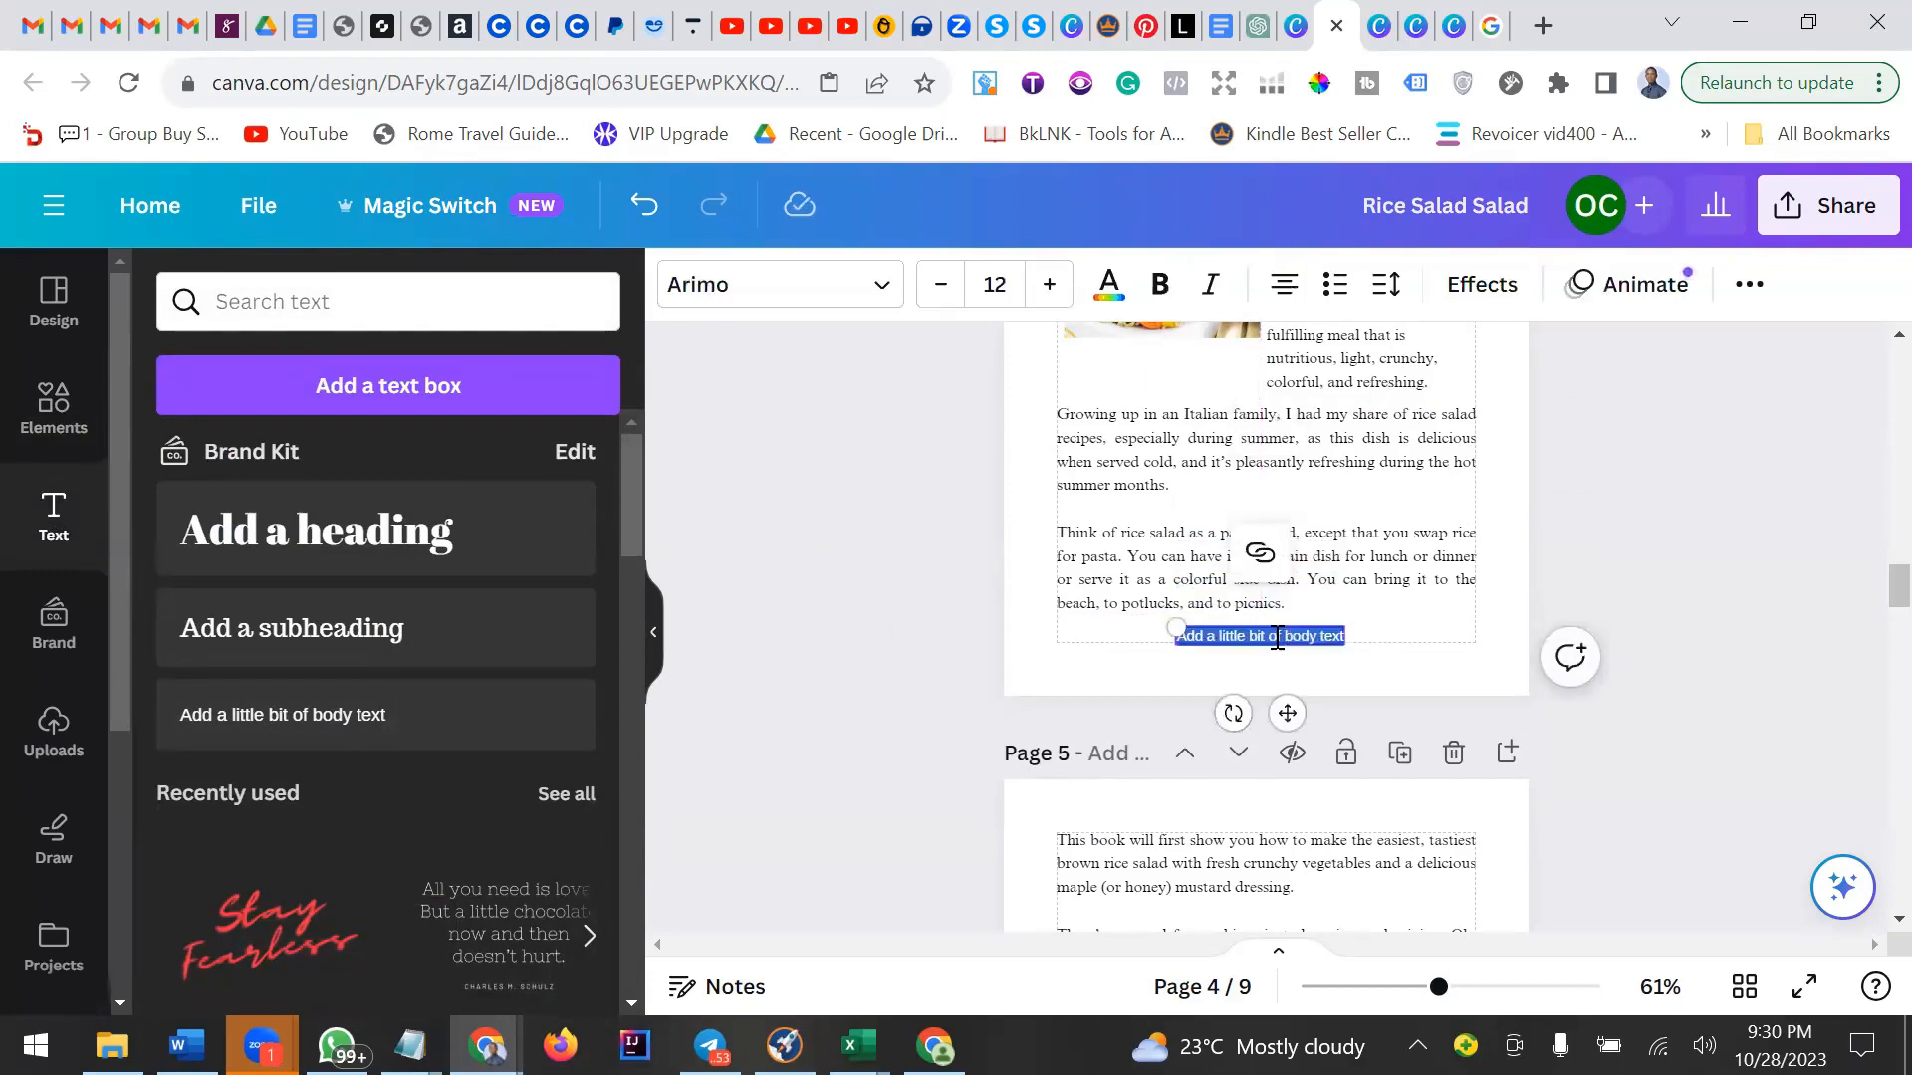
{"action": "key", "text": "BackSpace"}
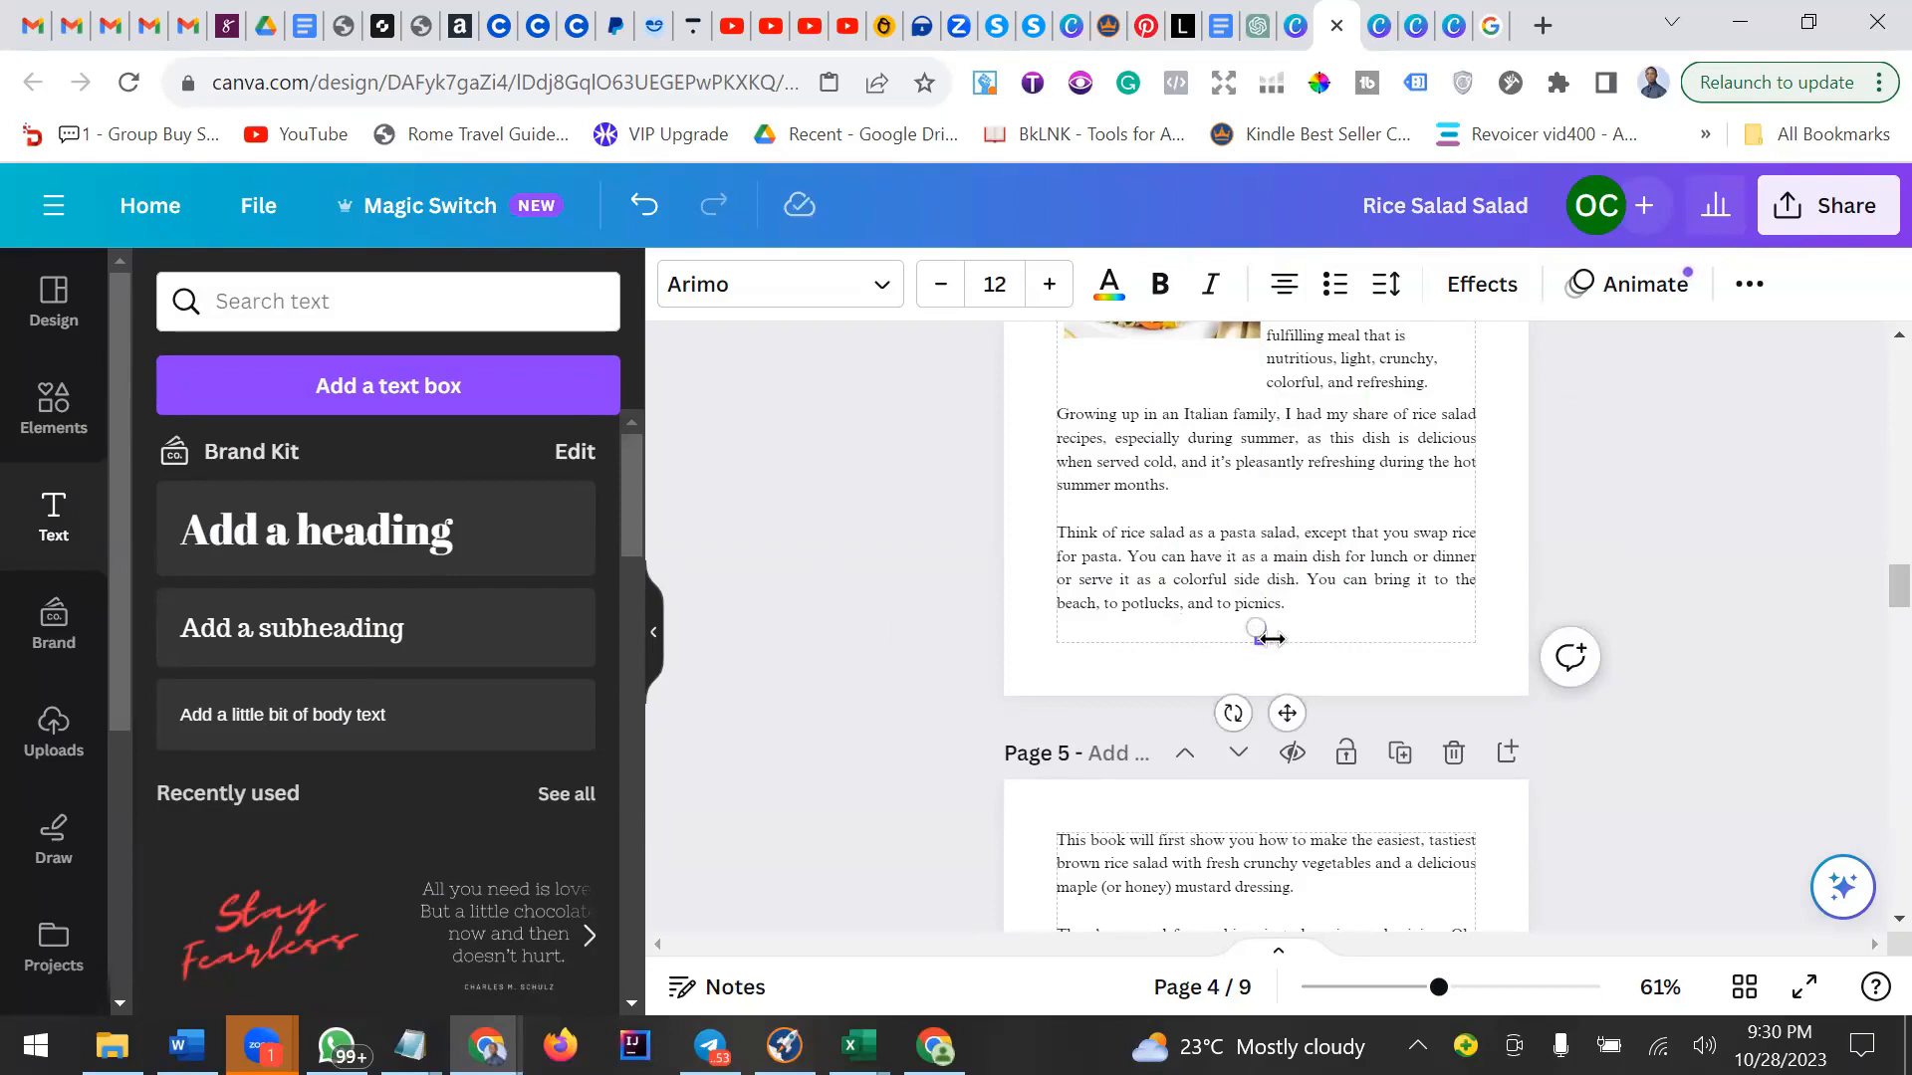
{"action": "left_click_drag", "start_coordinate": [1271, 639], "coordinate": [1276, 638]}
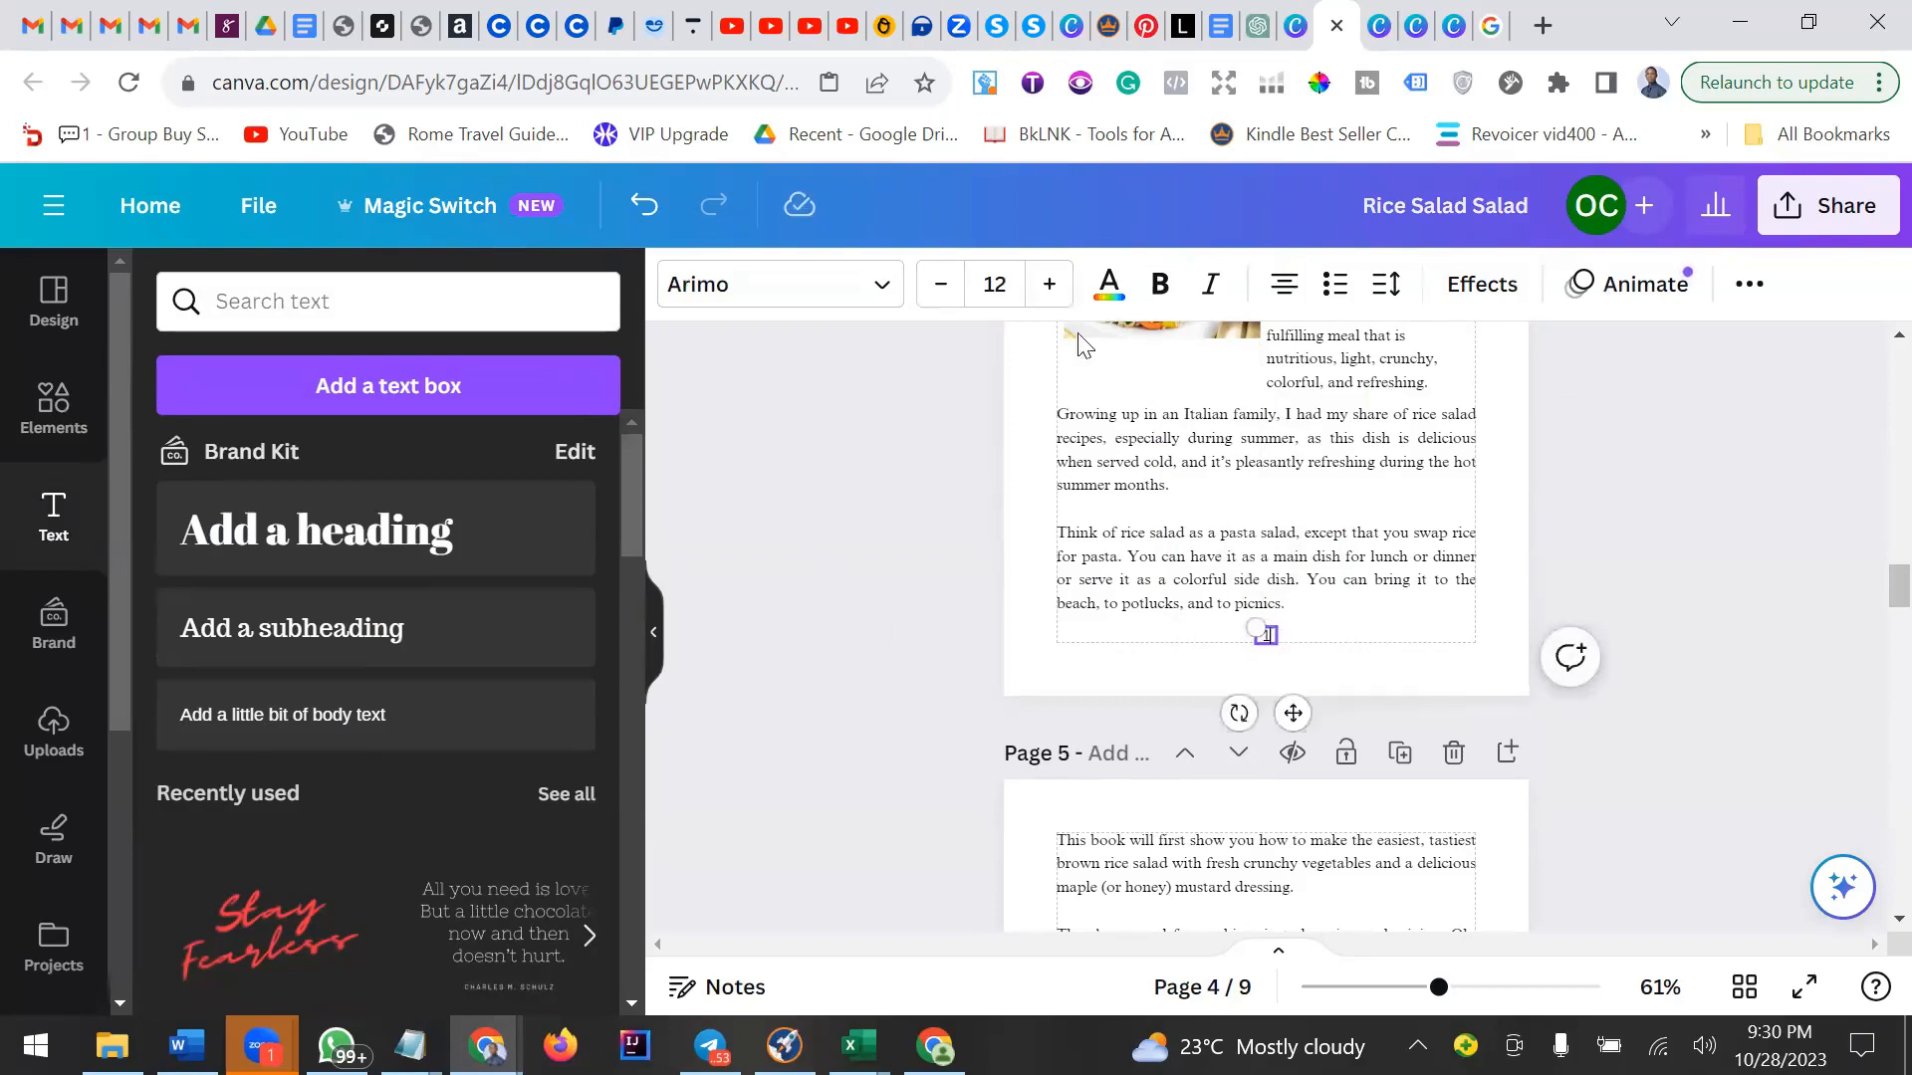
{"action": "left_click", "coordinate": [1160, 284]}
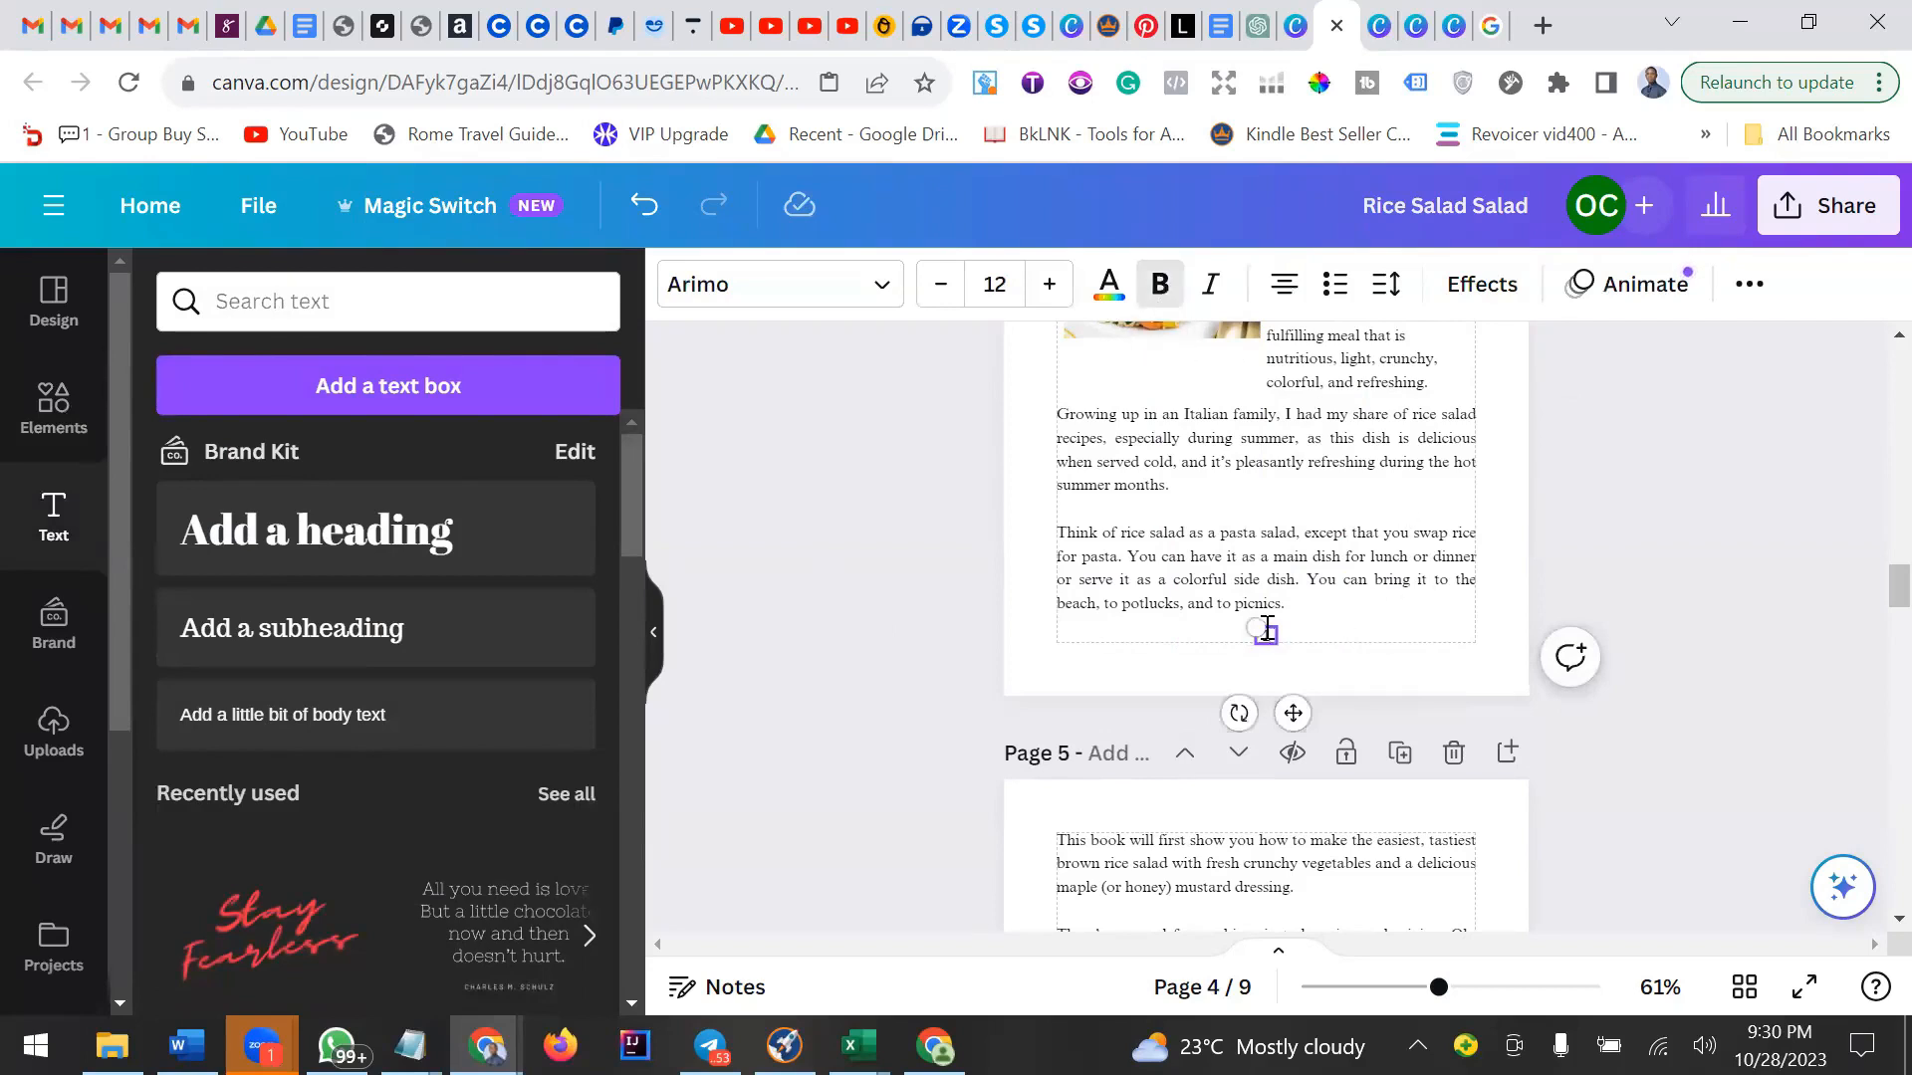
{"action": "left_click", "coordinate": [1185, 286]}
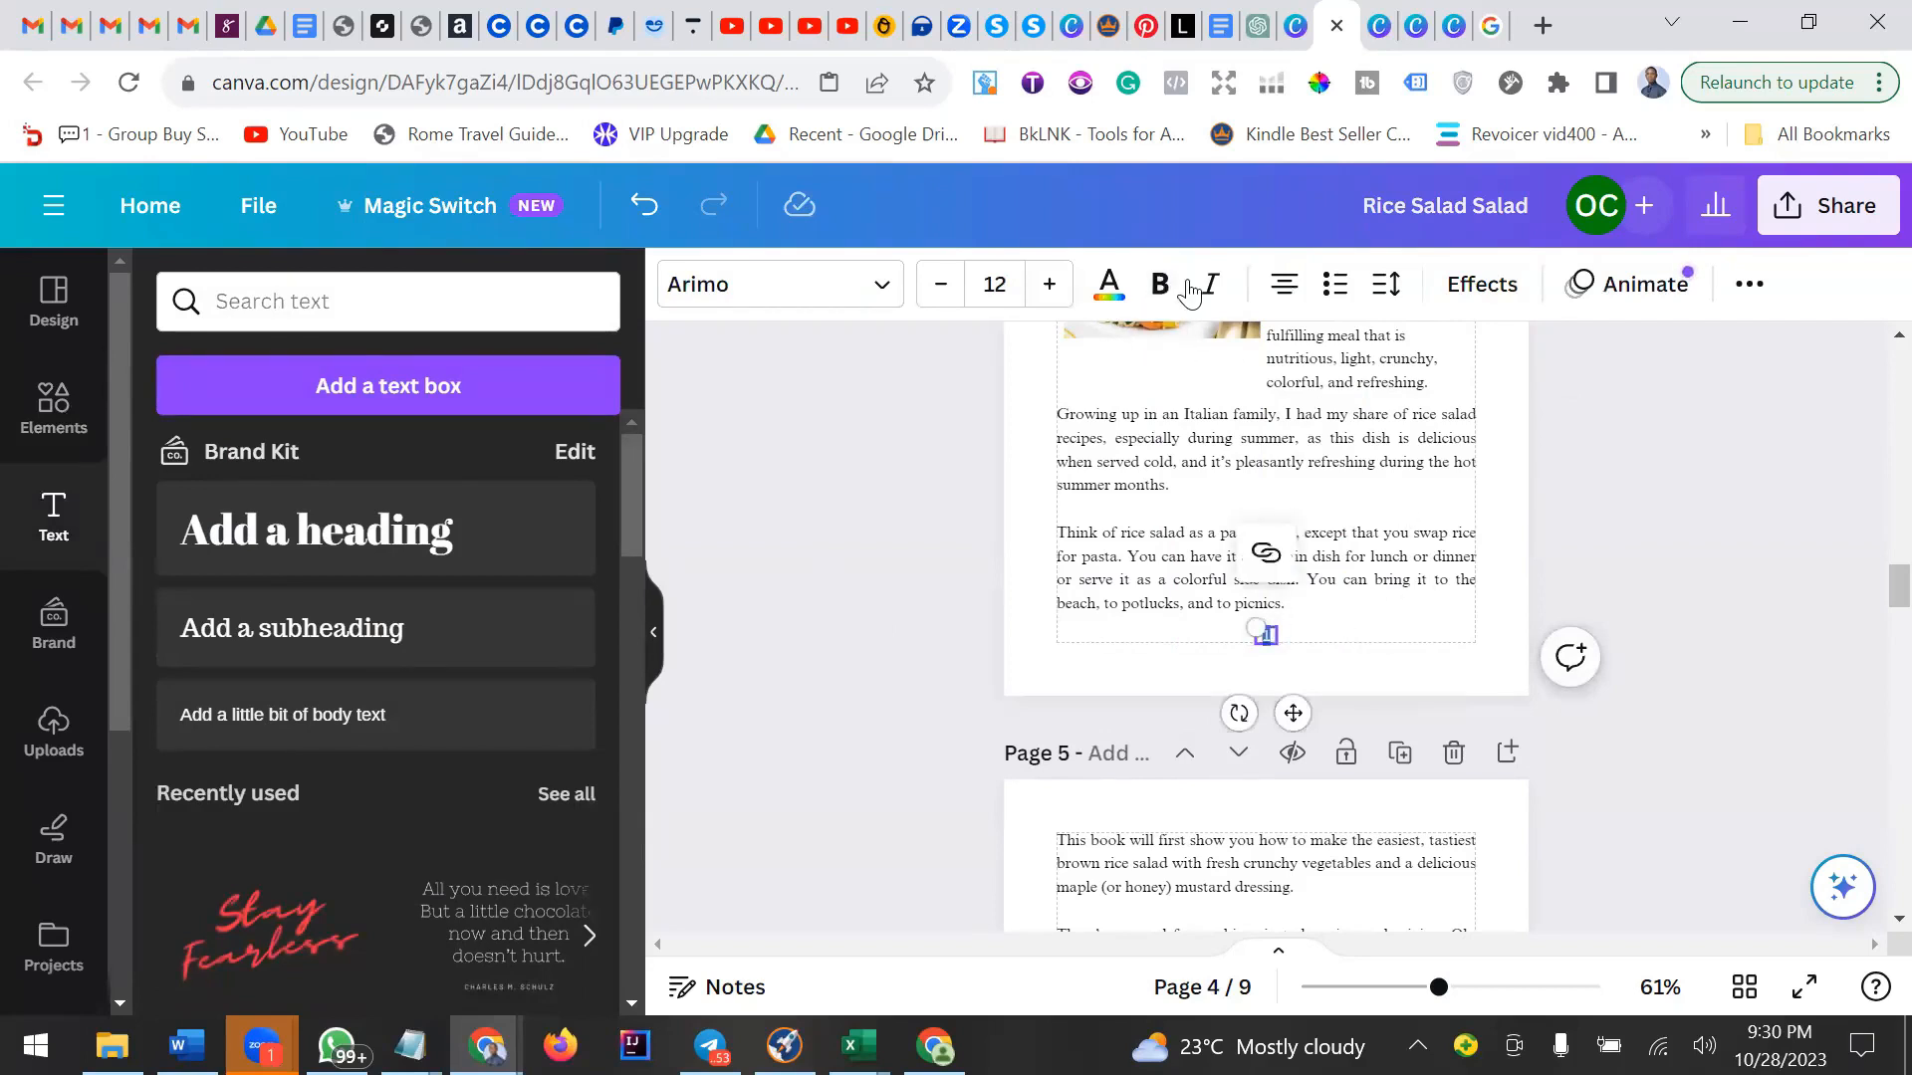
{"action": "left_click", "coordinate": [1378, 607]}
{"action": "left_click_drag", "start_coordinate": [1267, 643], "coordinate": [1268, 638]}
{"action": "left_click", "coordinate": [1374, 685]}
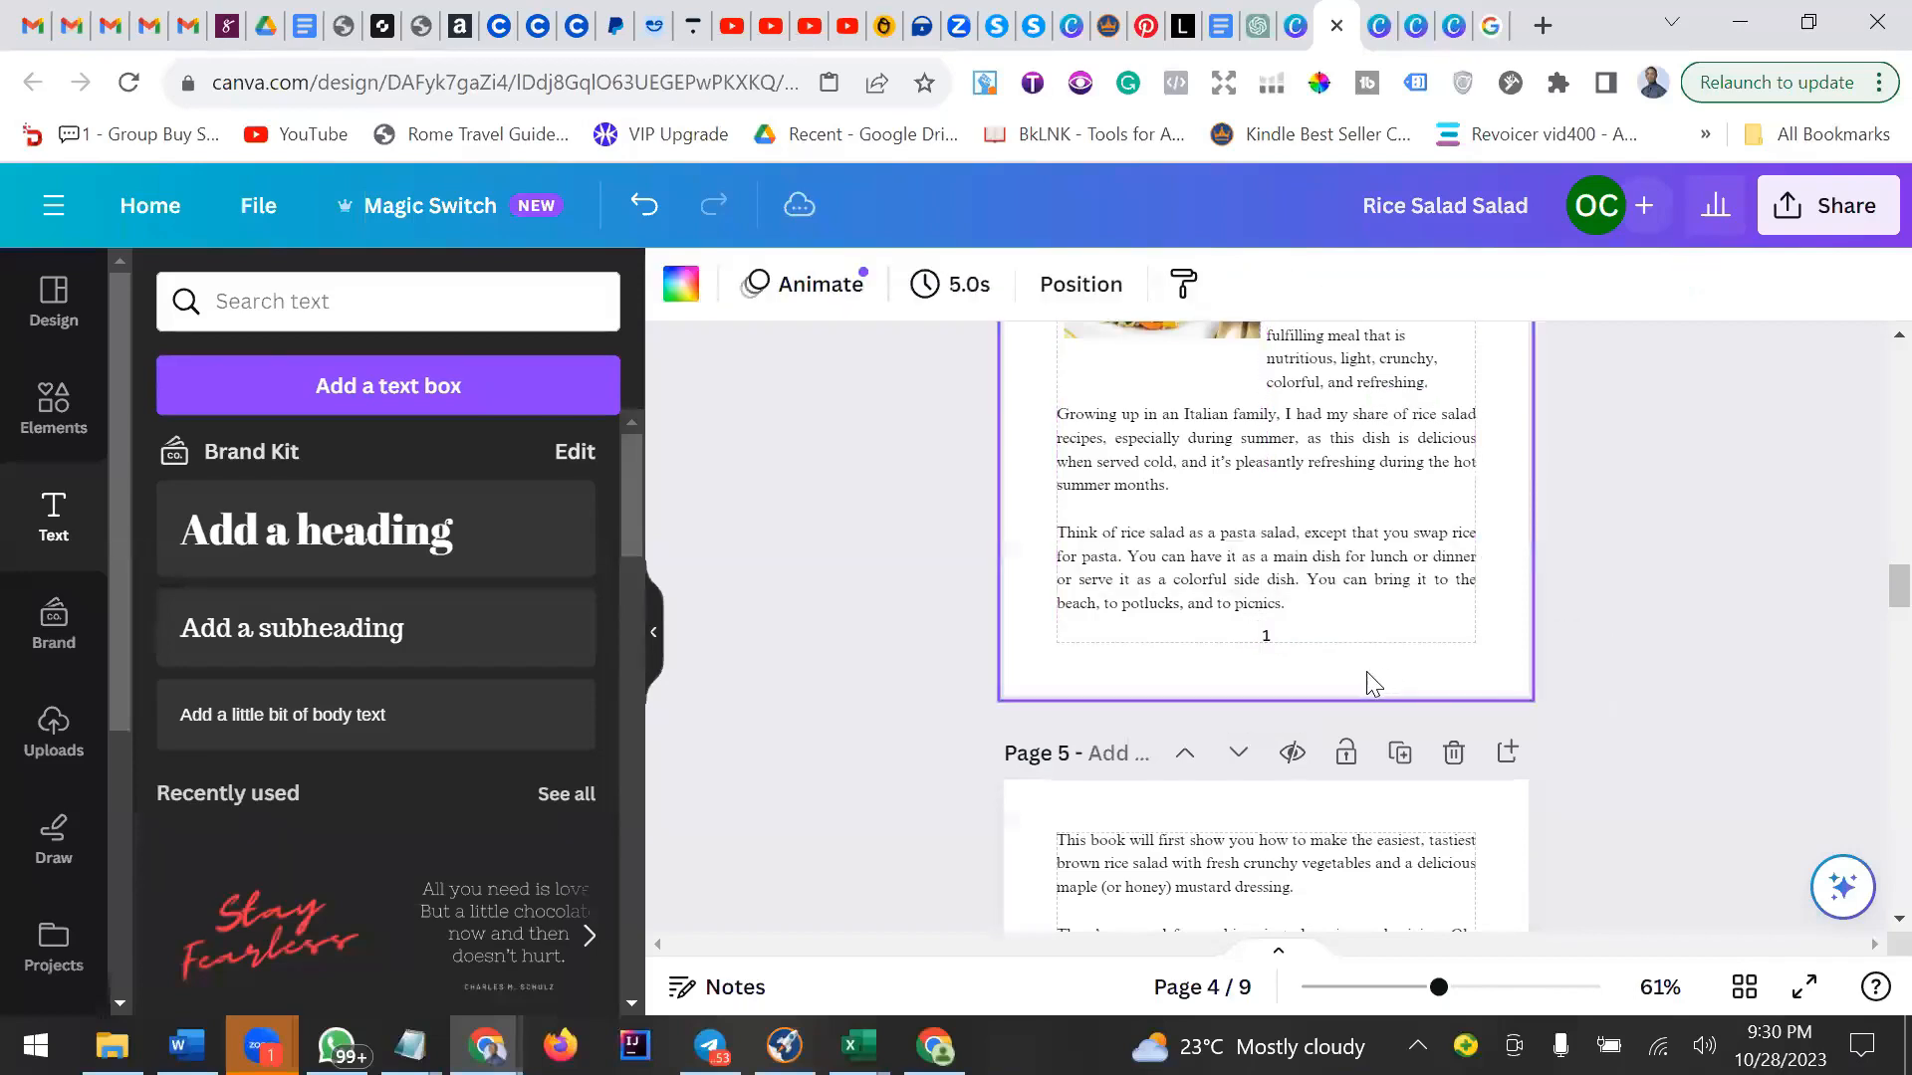
Copy the page number and paste it at the same spot at the bottom of page 5.
{"action": "left_click", "coordinate": [1268, 639]}
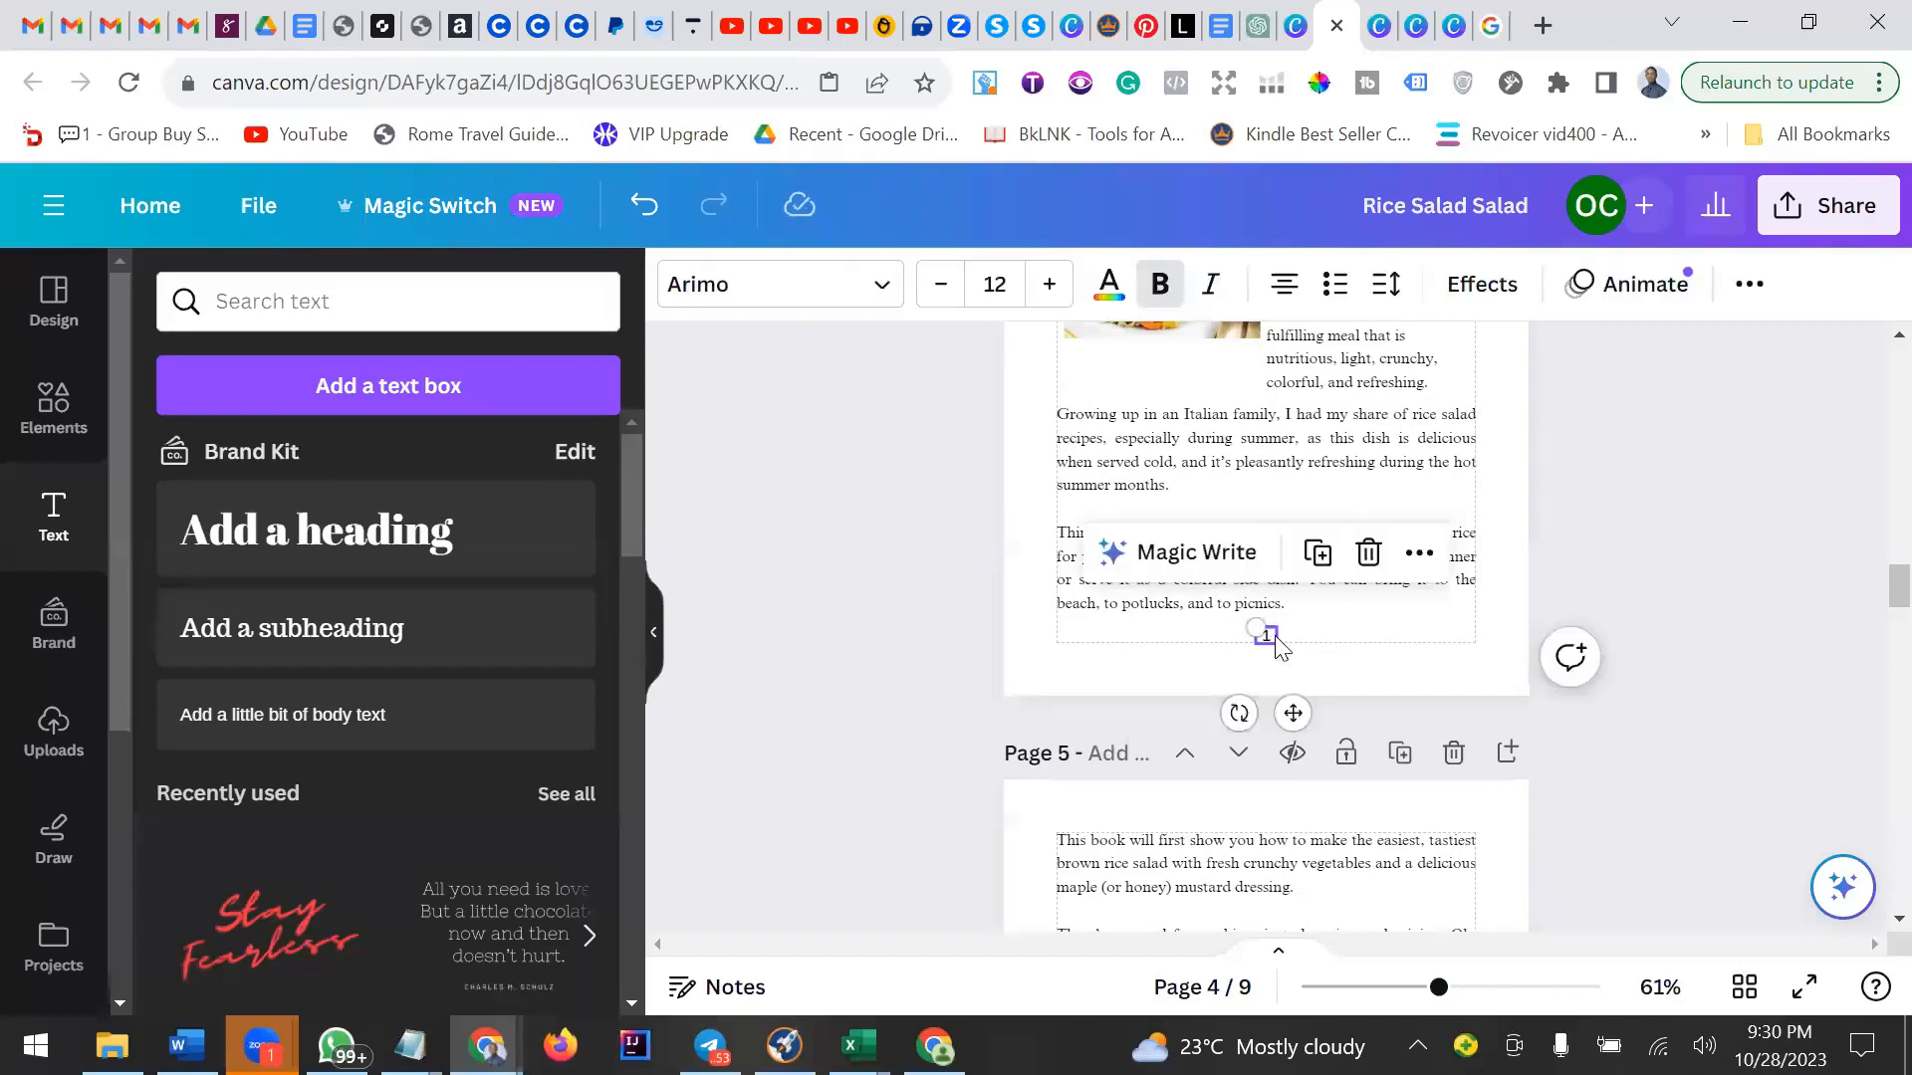
{"action": "left_click", "coordinate": [1416, 554]}
{"action": "left_click", "coordinate": [1525, 385]}
{"action": "scroll", "coordinate": [1489, 619], "scroll_direction": "down", "scroll_amount": 5}
{"action": "right_click", "coordinate": [1238, 900]}
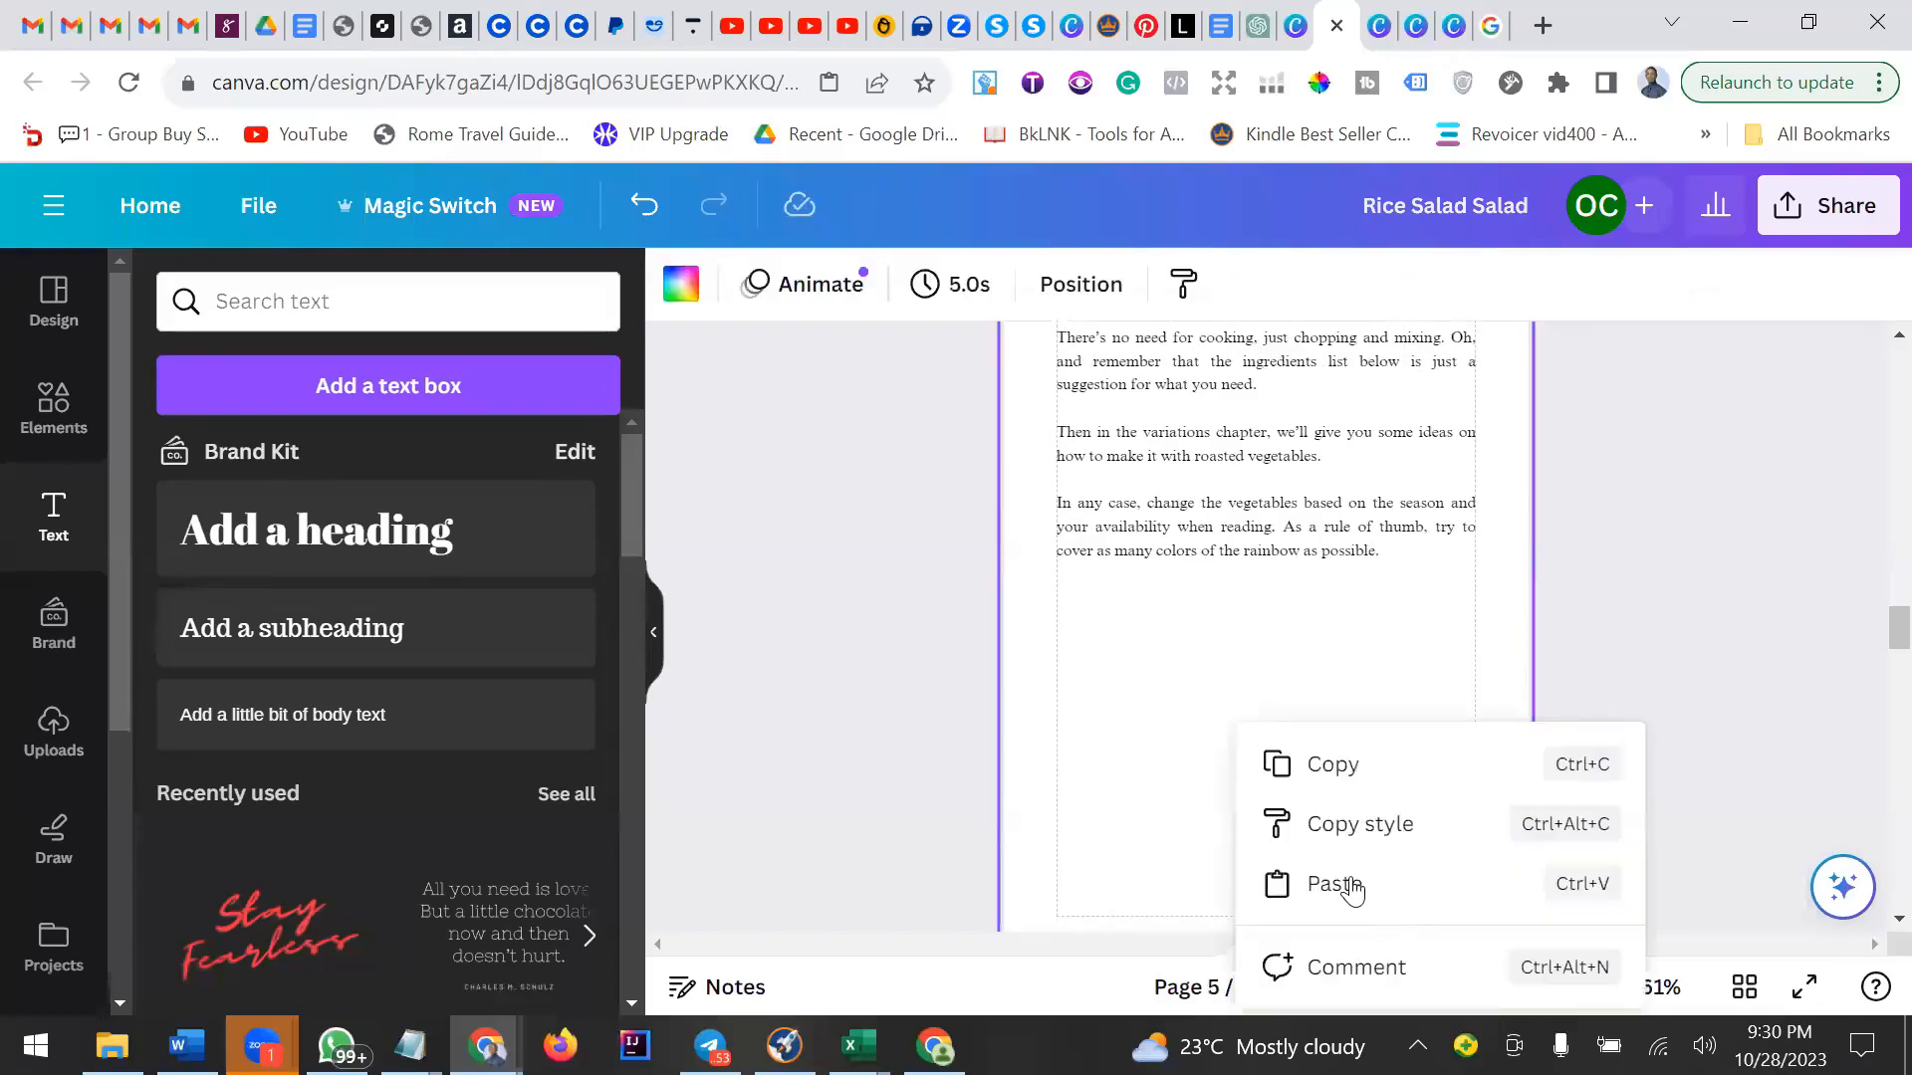
{"action": "left_click", "coordinate": [1334, 884]}
{"action": "scroll", "coordinate": [1289, 603], "scroll_direction": "down", "scroll_amount": 3}
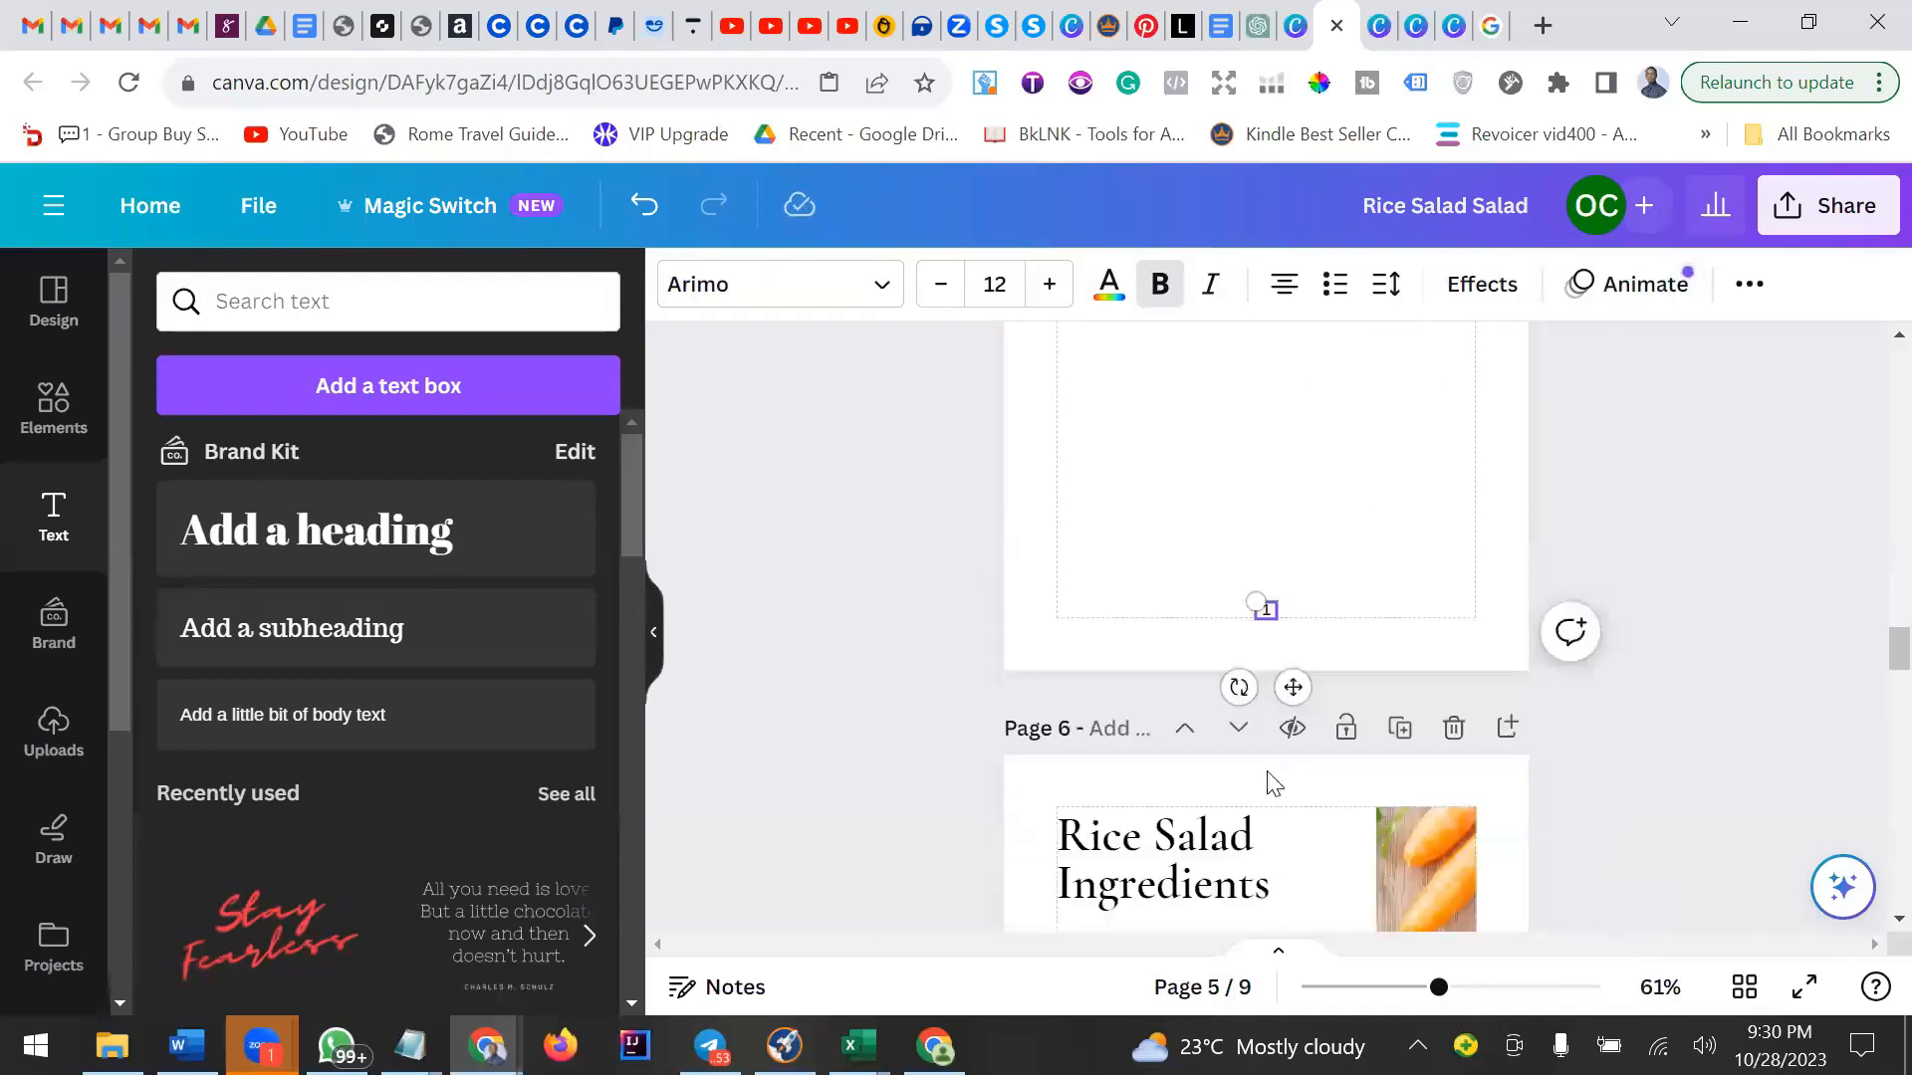
{"action": "double_click", "coordinate": [1269, 611]}
{"action": "left_click", "coordinate": [1388, 573]}
{"action": "scroll", "coordinate": [1294, 538], "scroll_direction": "down", "scroll_amount": 10}
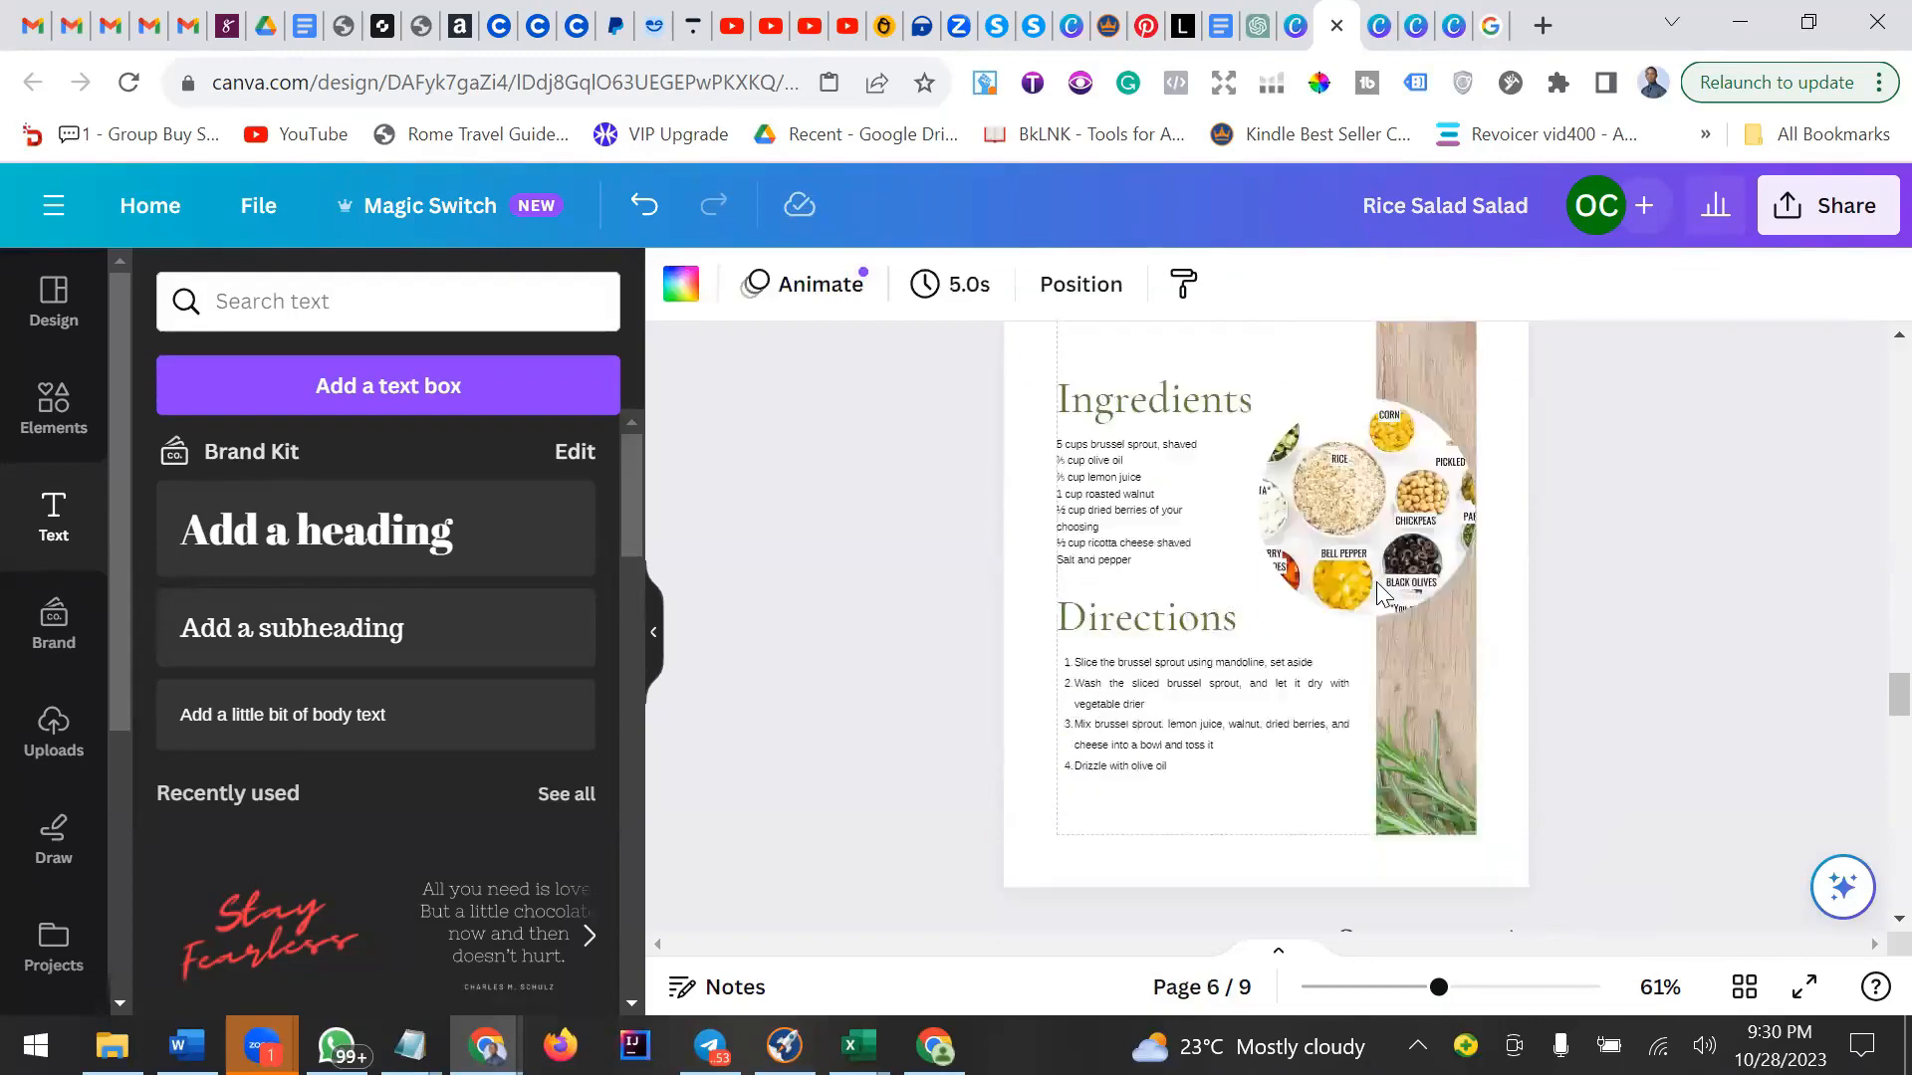
{"action": "right_click", "coordinate": [1272, 442]}
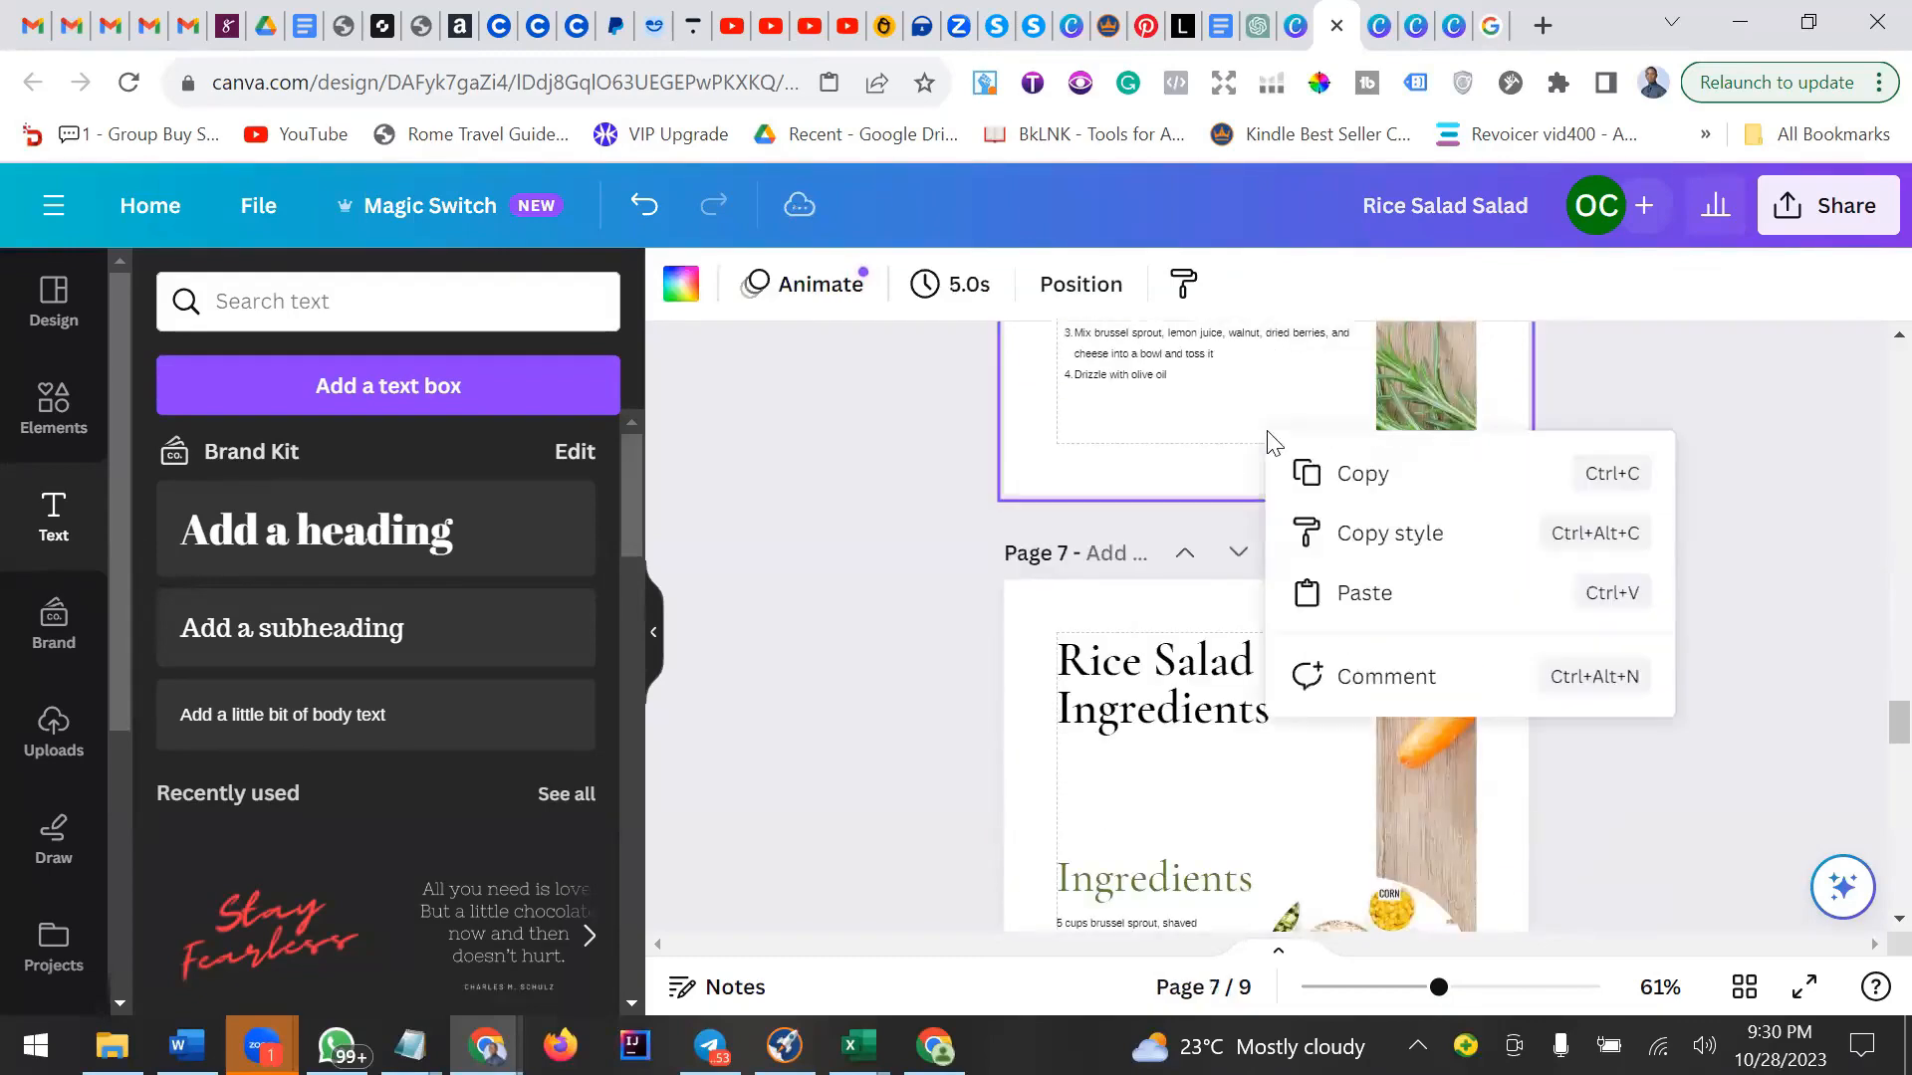
{"action": "left_click", "coordinate": [1386, 590]}
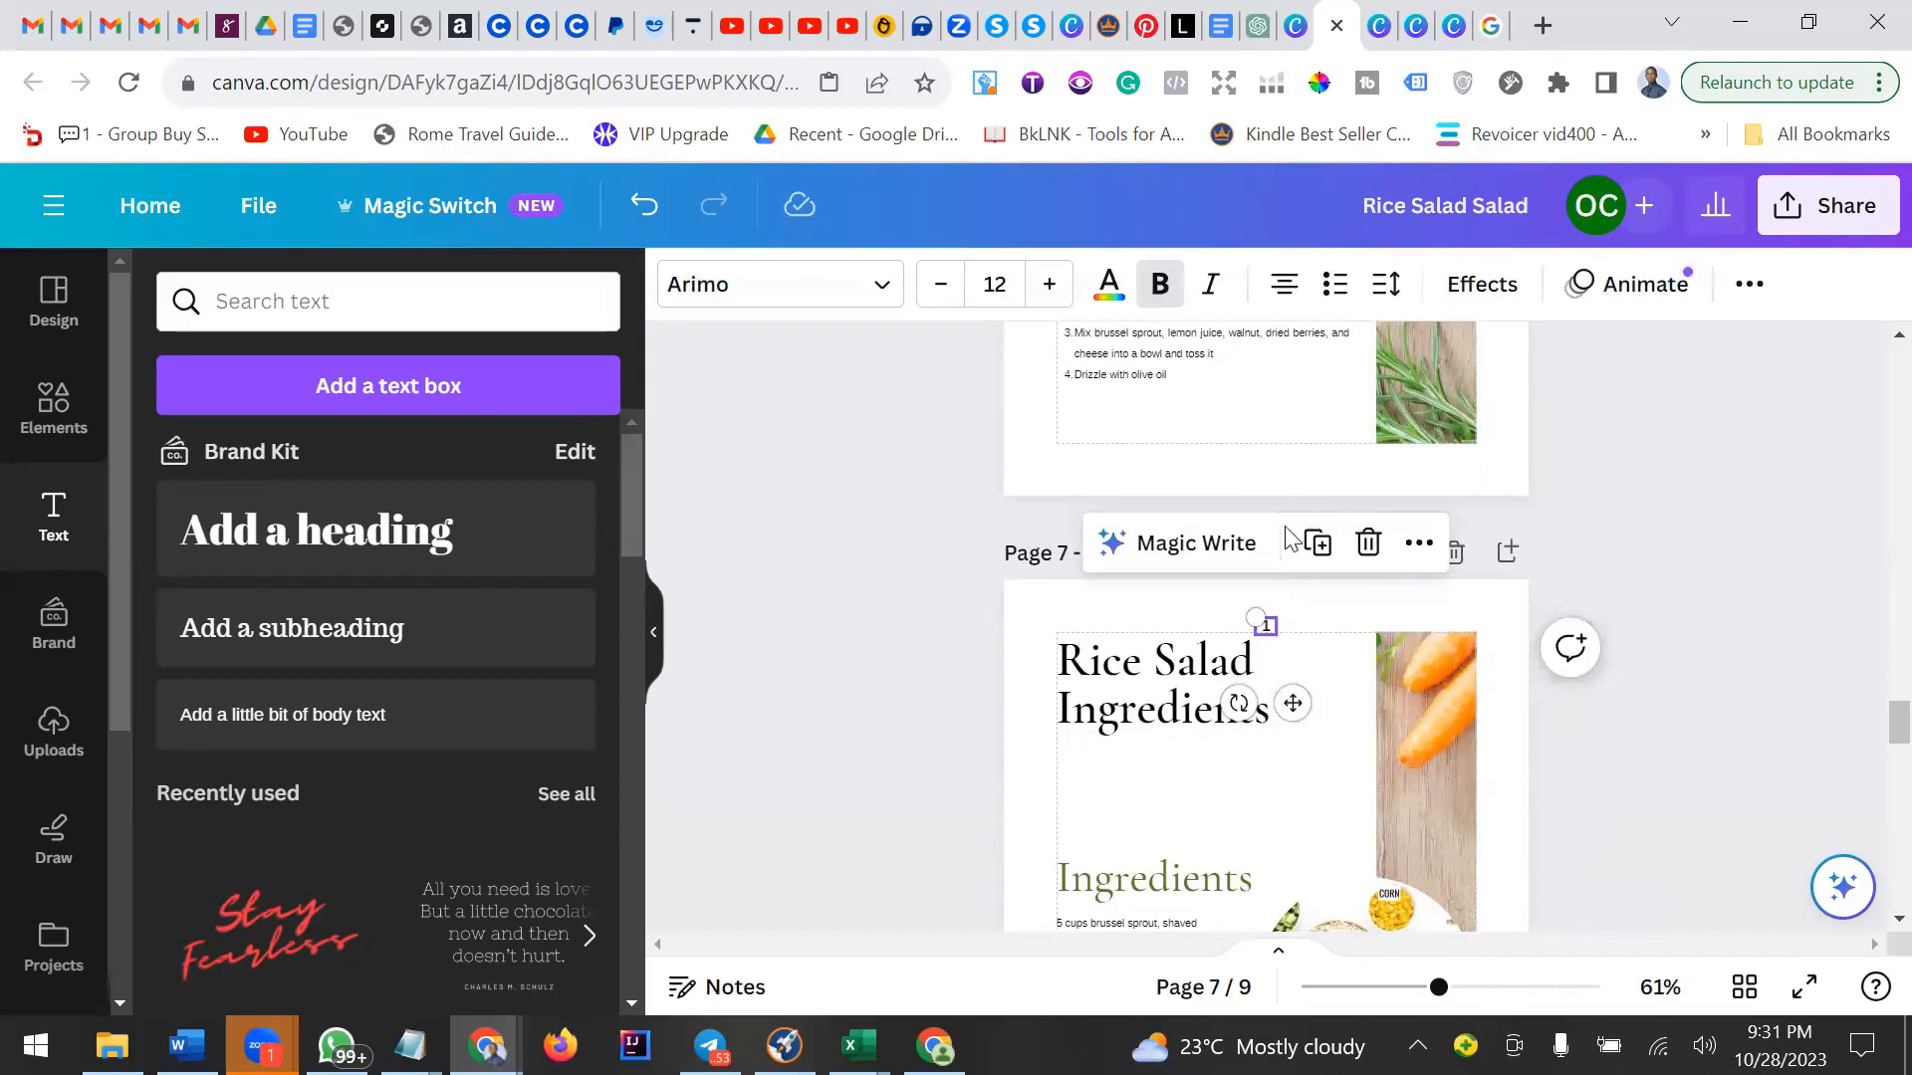
{"action": "left_click", "coordinate": [1301, 465]}
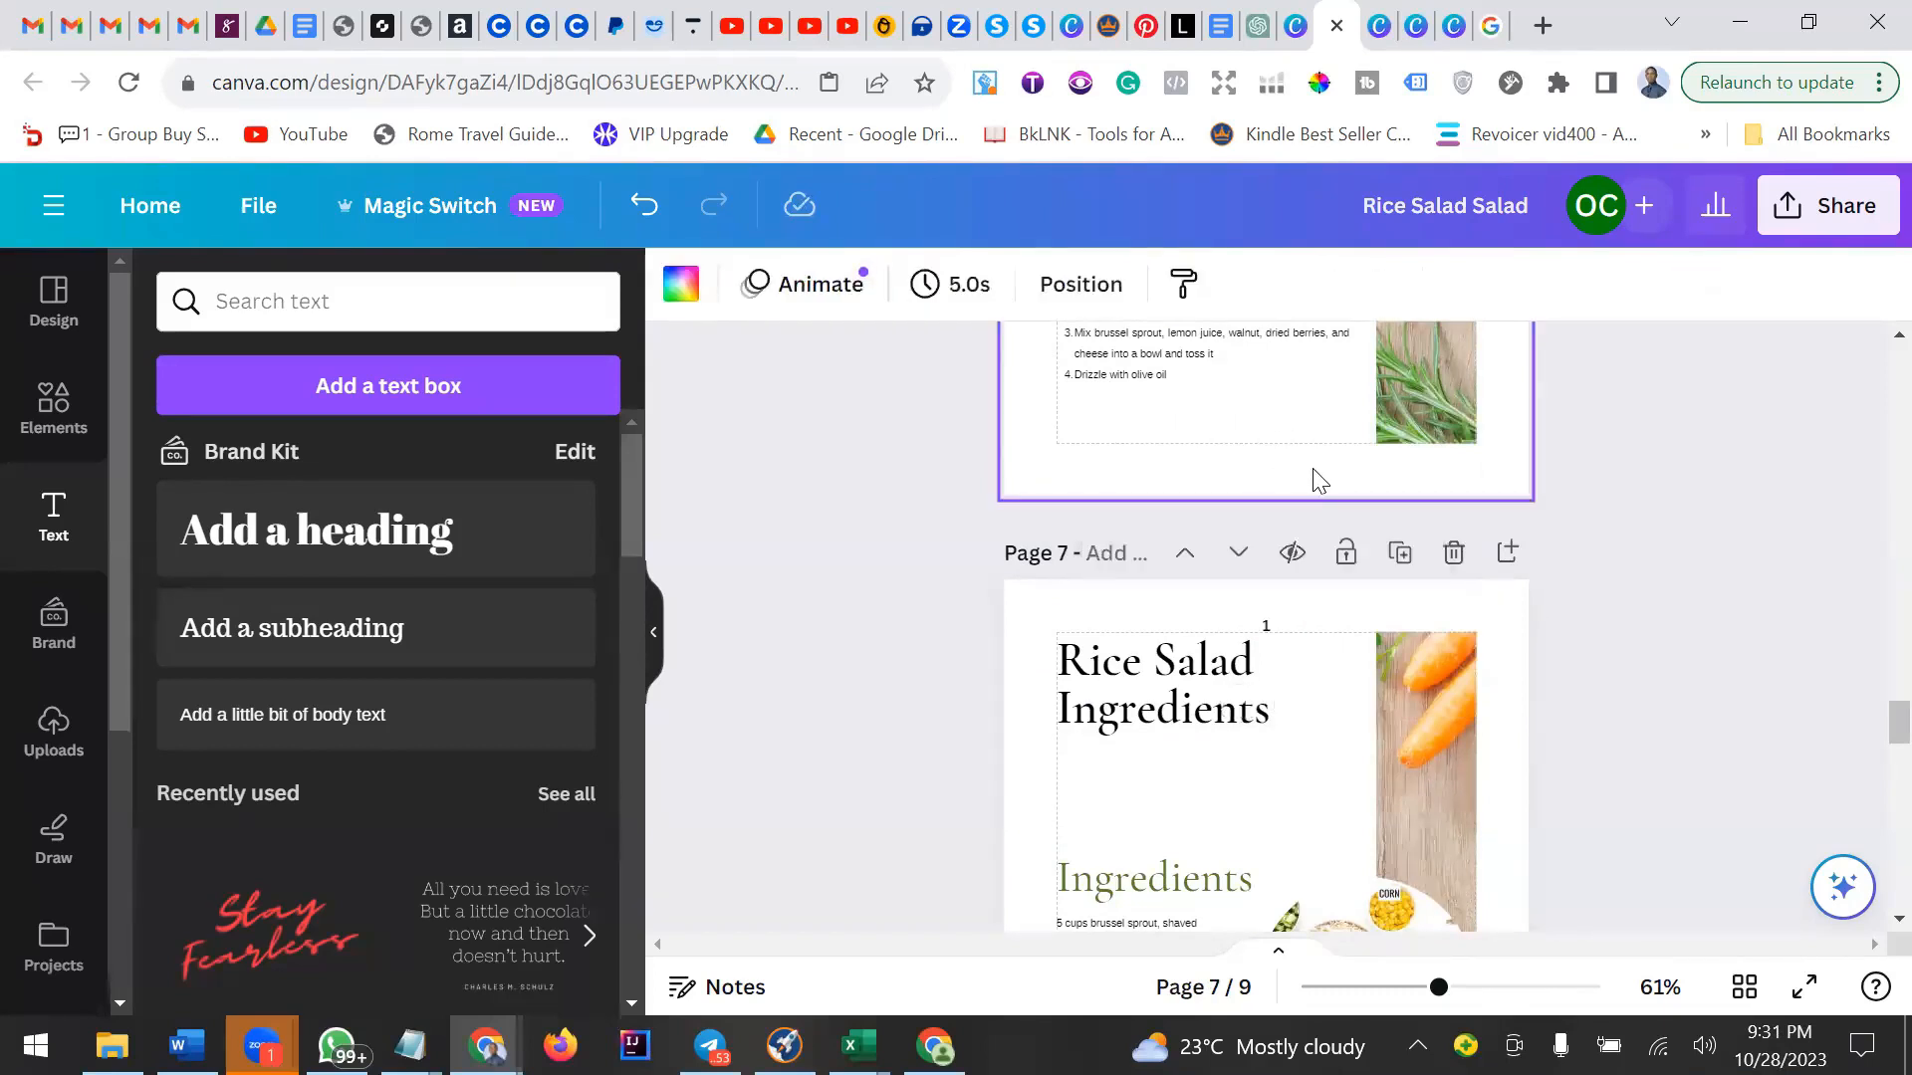
{"action": "right_click", "coordinate": [1317, 472]}
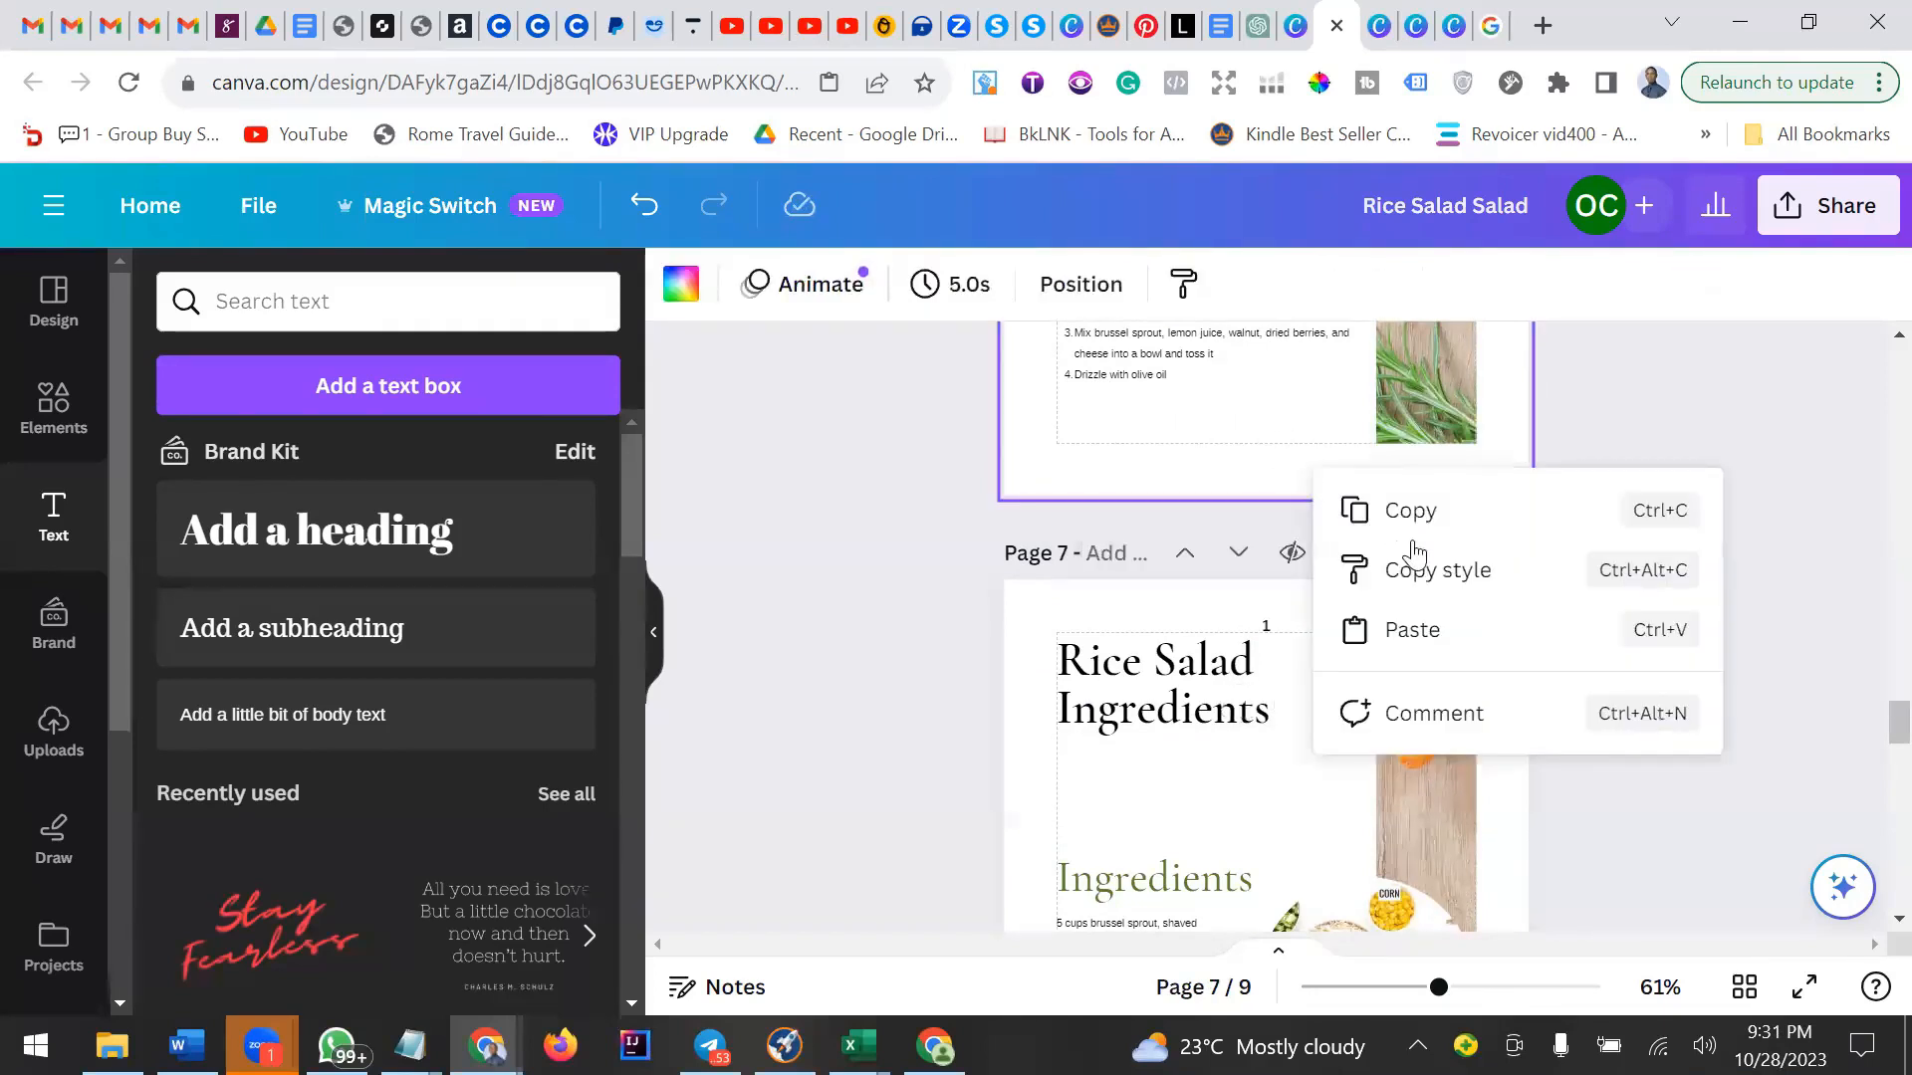
{"action": "left_click", "coordinate": [1270, 628]}
{"action": "left_click", "coordinate": [1260, 436]}
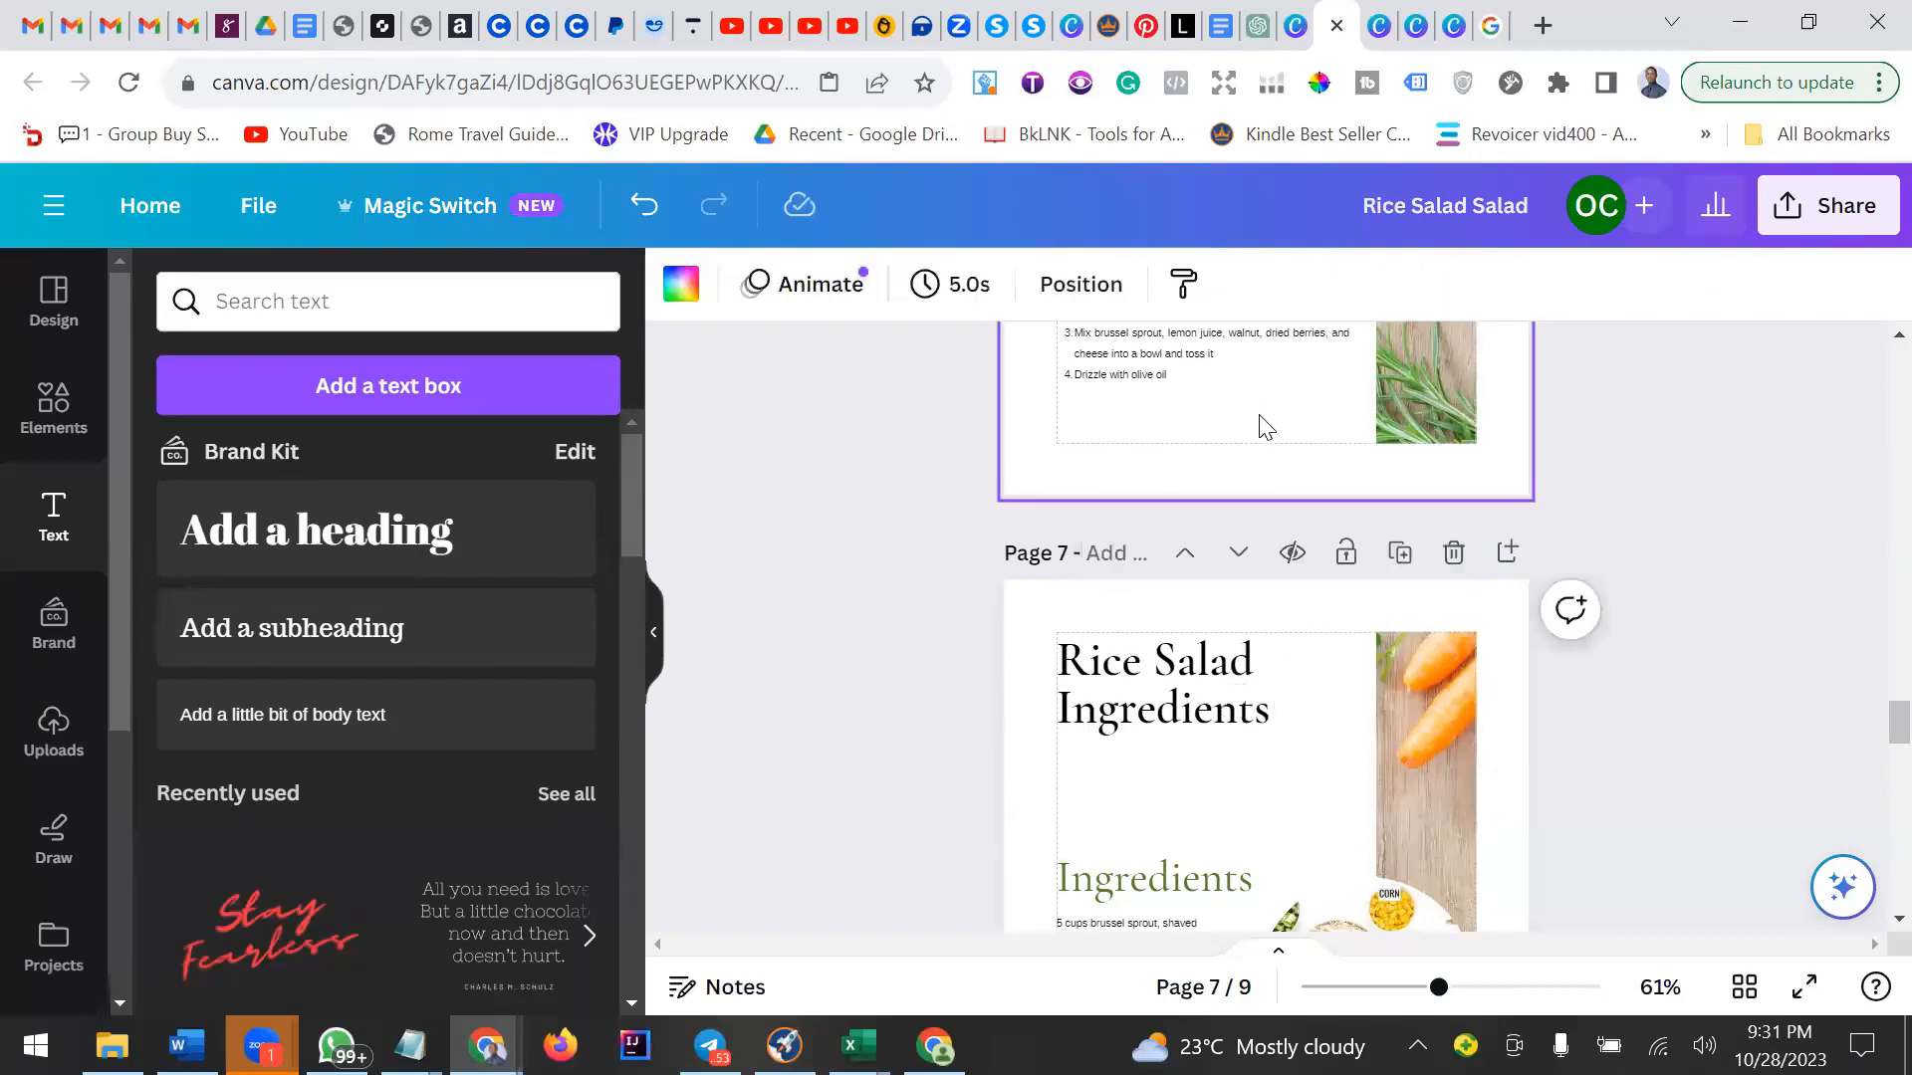
{"action": "scroll", "coordinate": [1259, 424], "scroll_direction": "up", "scroll_amount": 2}
{"action": "right_click", "coordinate": [1508, 512]}
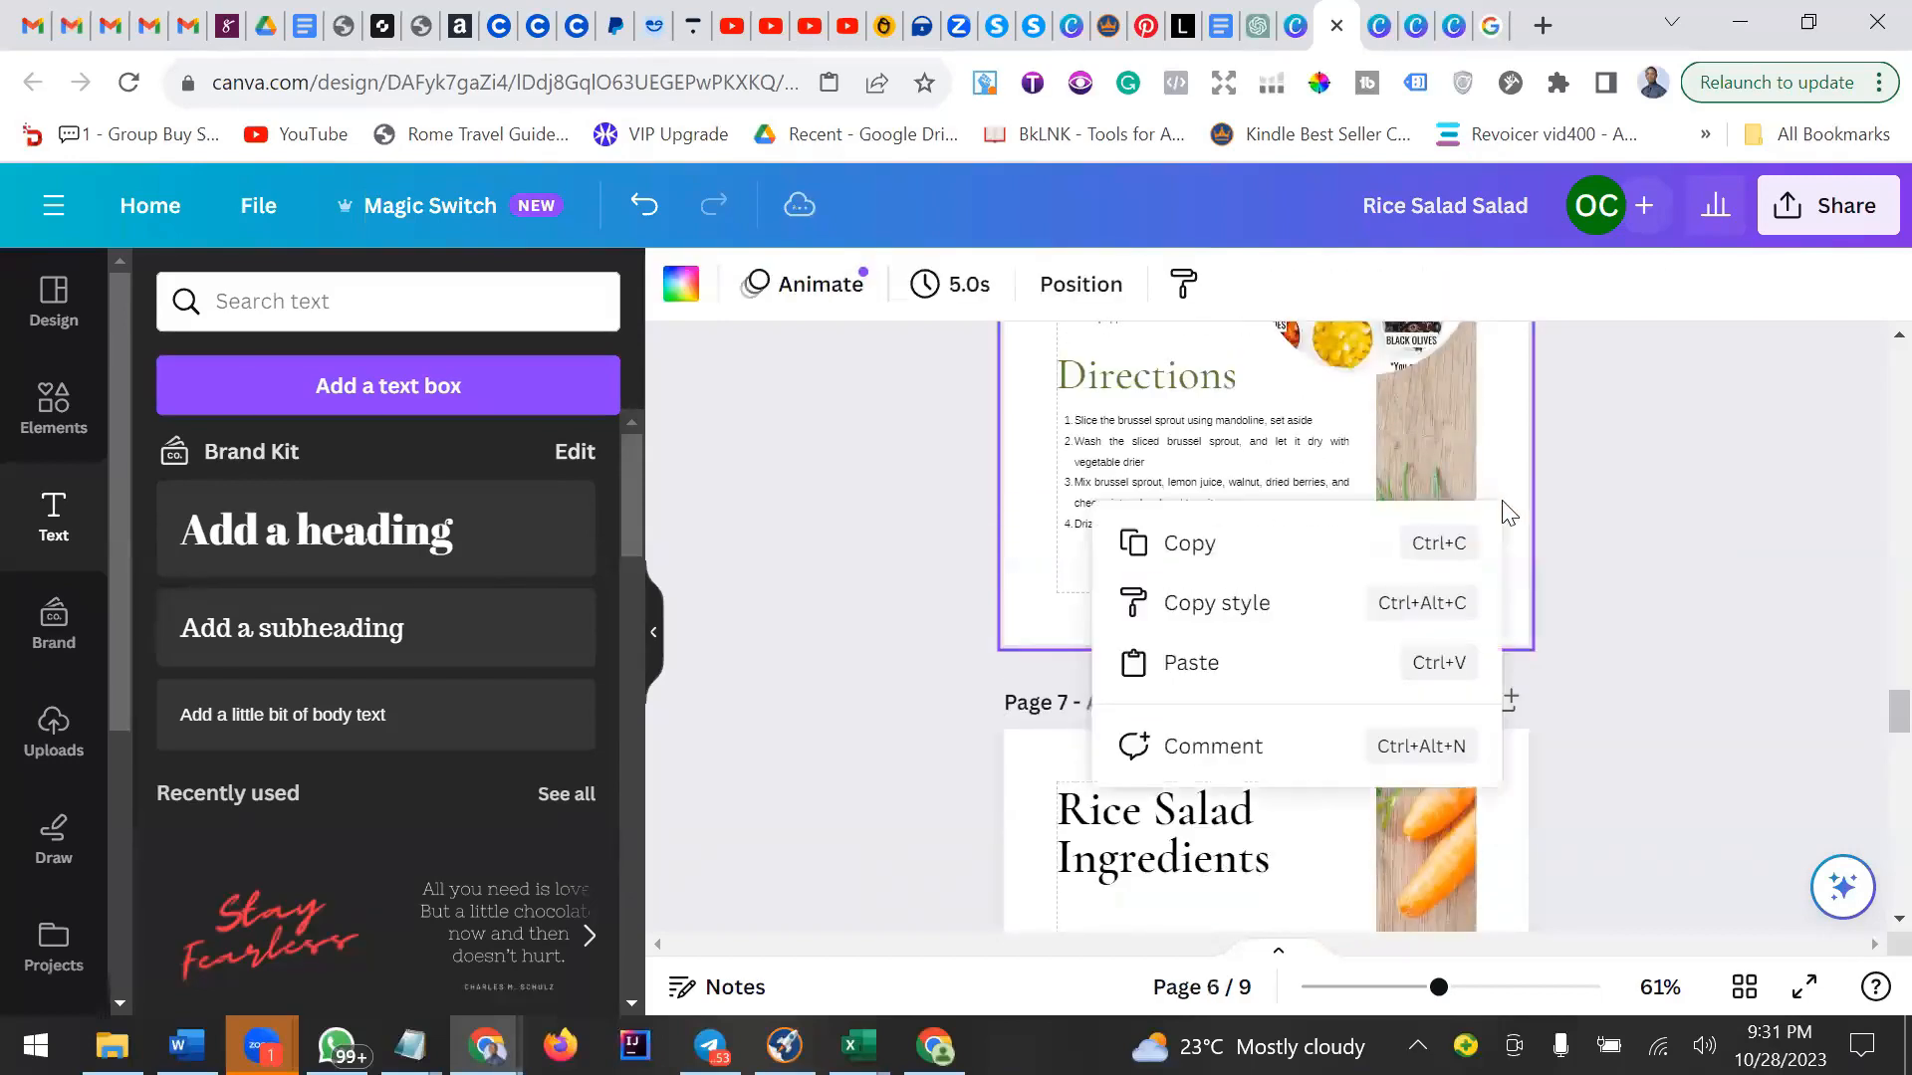
{"action": "left_click", "coordinate": [1500, 493]}
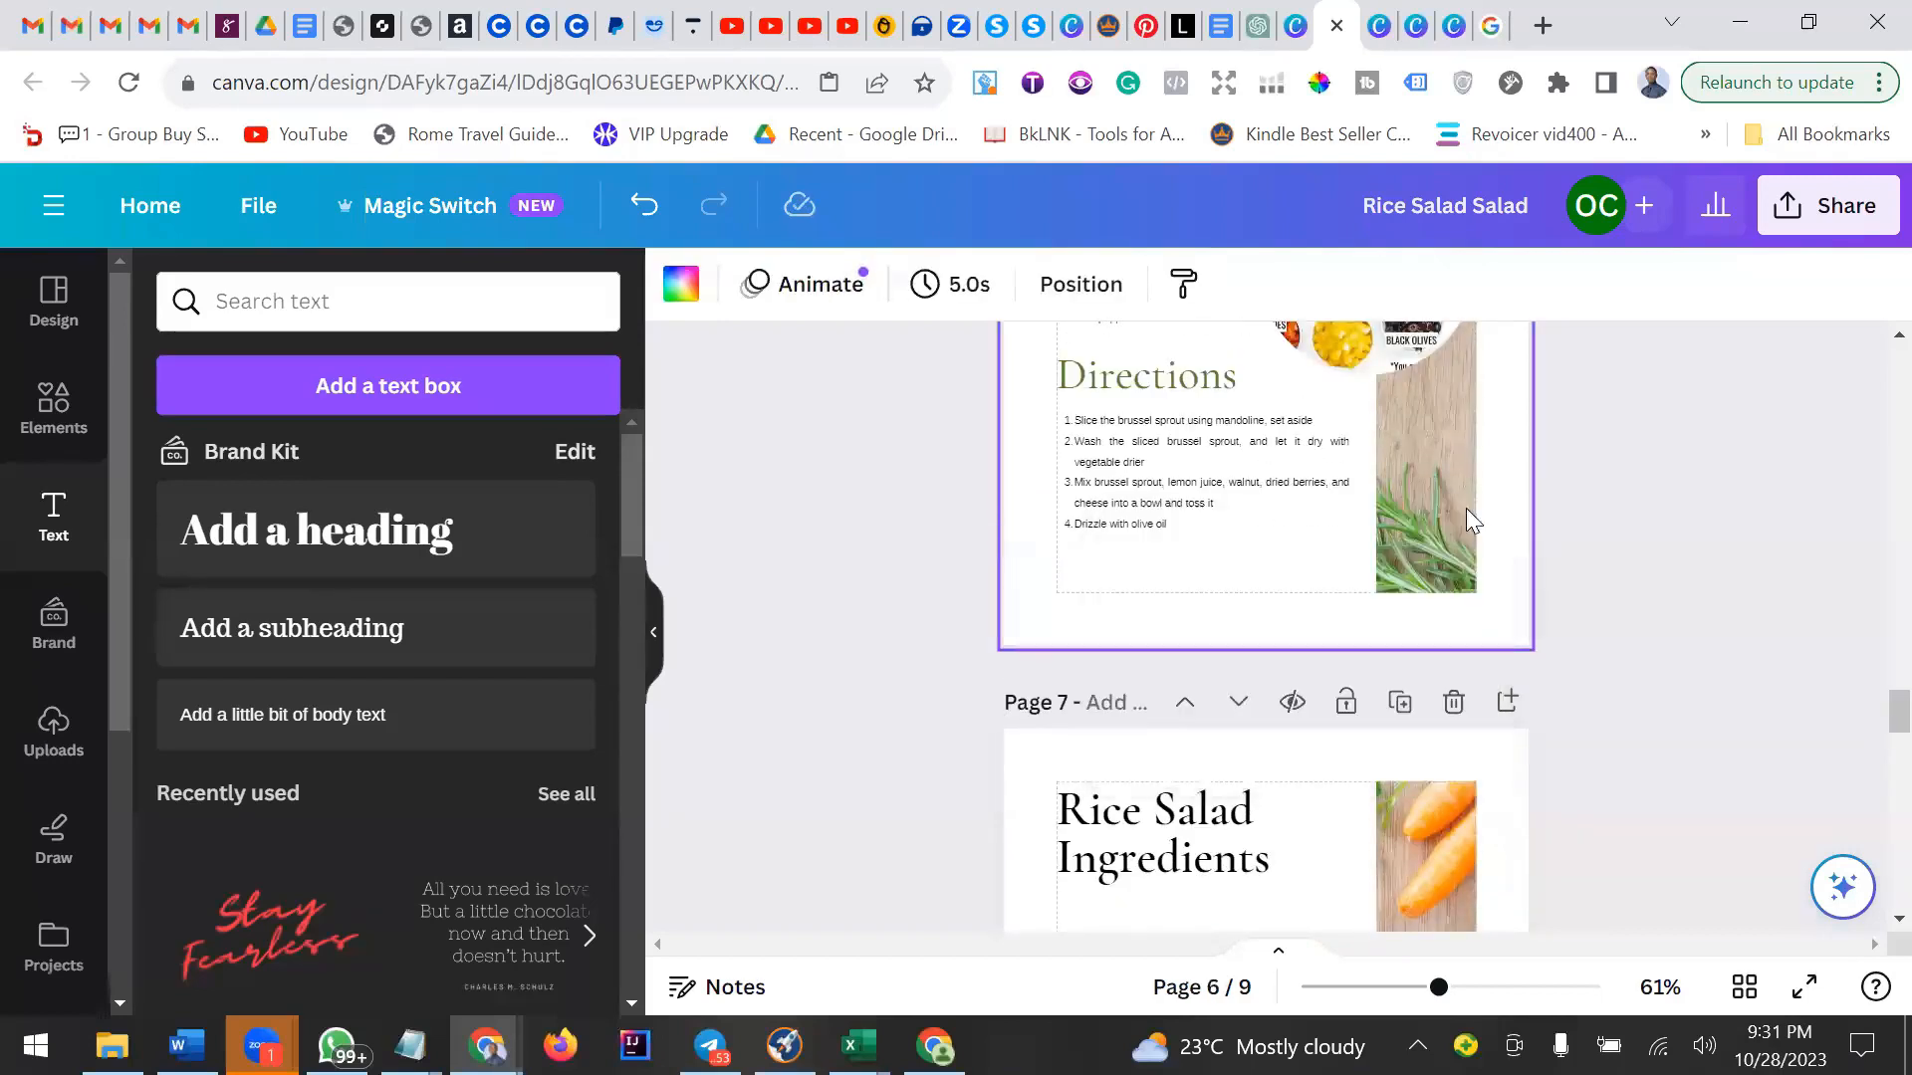
Paste the page number at the bottom of page 6 and change it to 3.
{"action": "right_click", "coordinate": [1227, 575]}
{"action": "left_click", "coordinate": [1331, 725]}
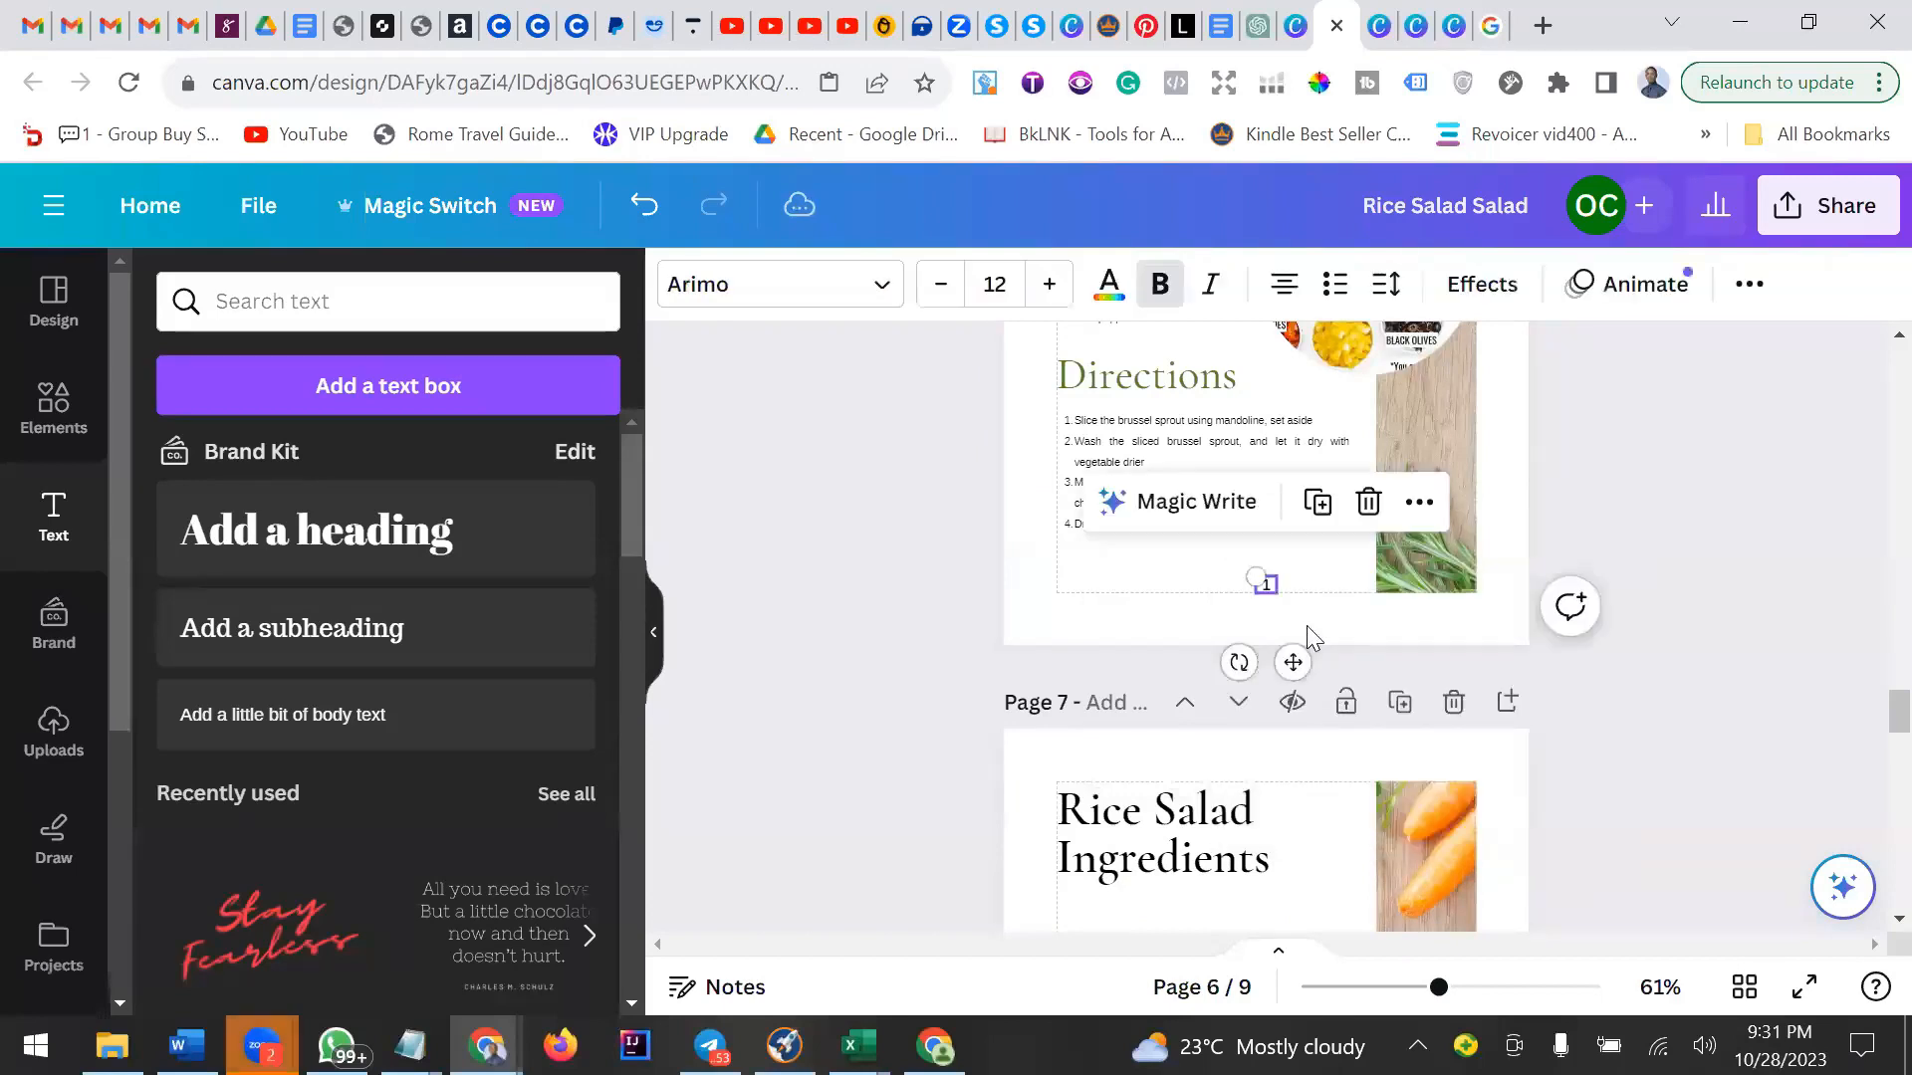
{"action": "double_click", "coordinate": [1272, 585]}
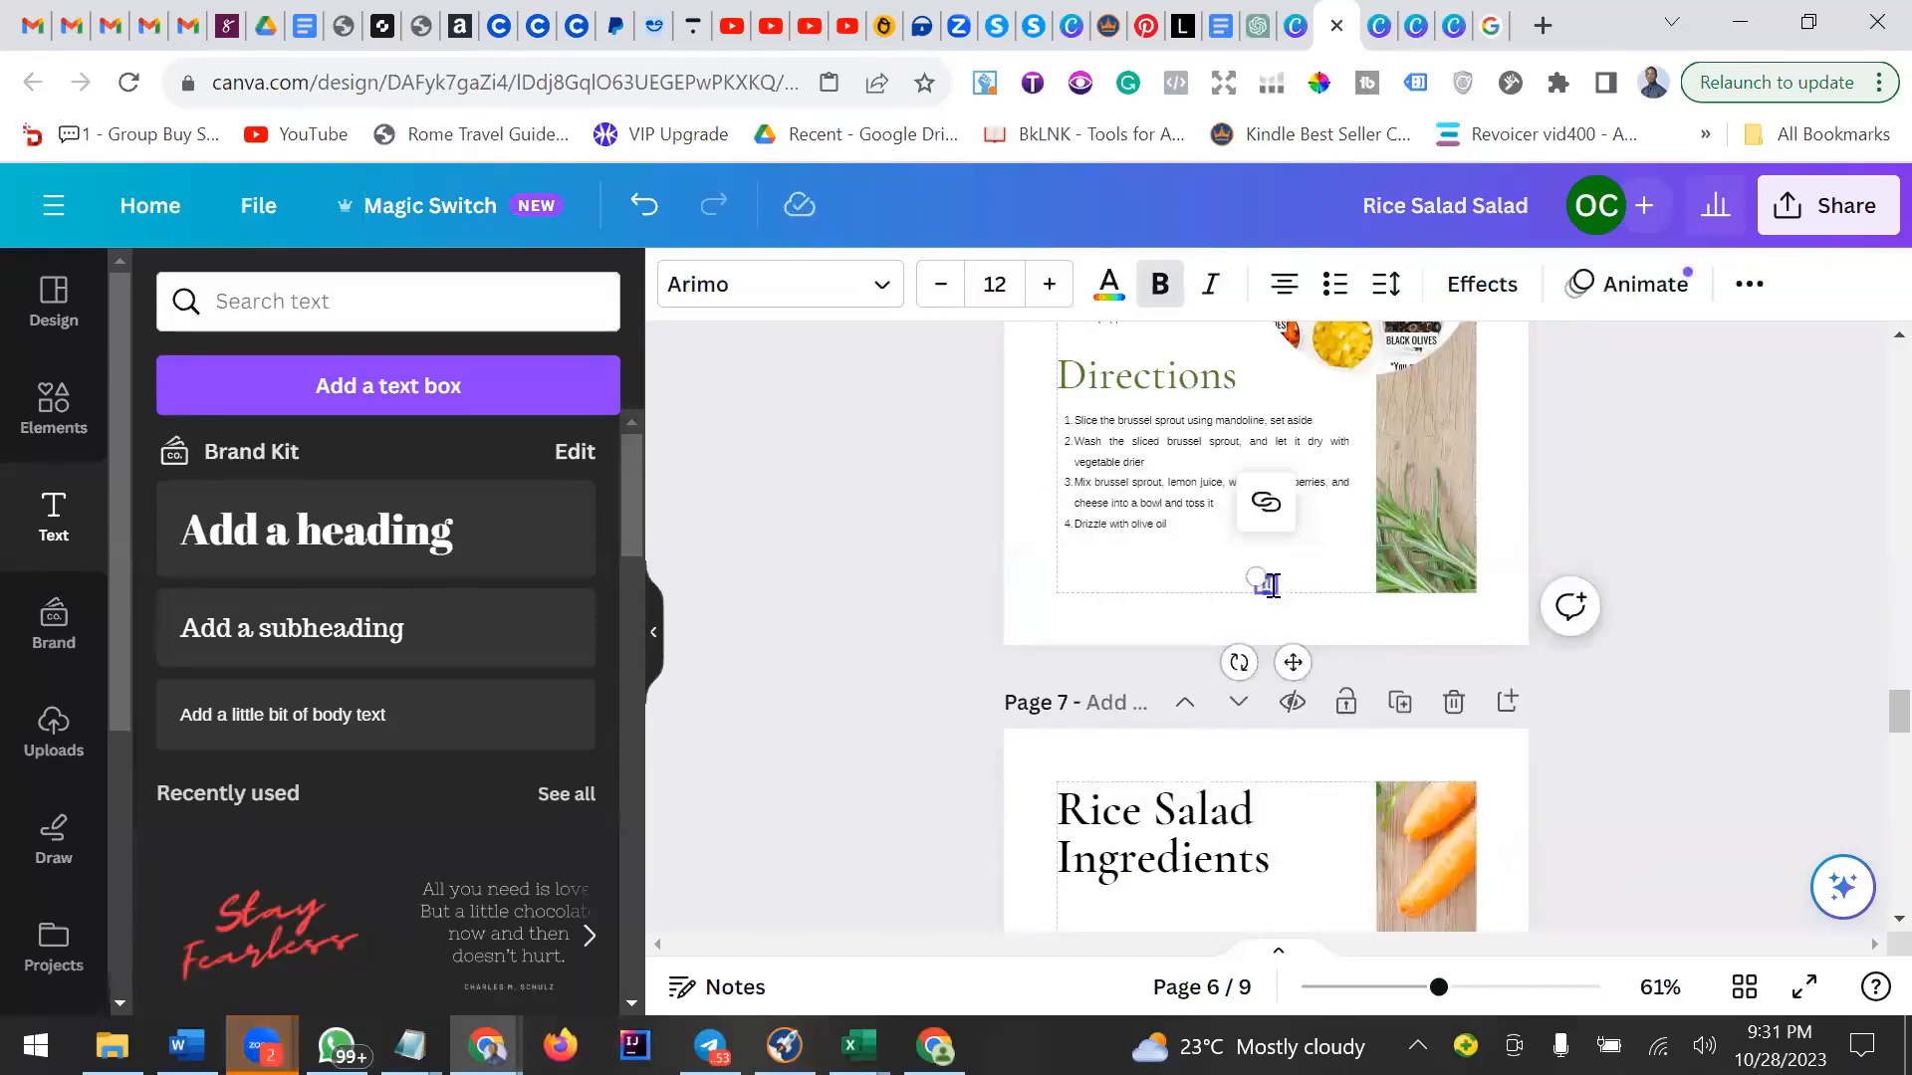
{"action": "type", "text": "3"}
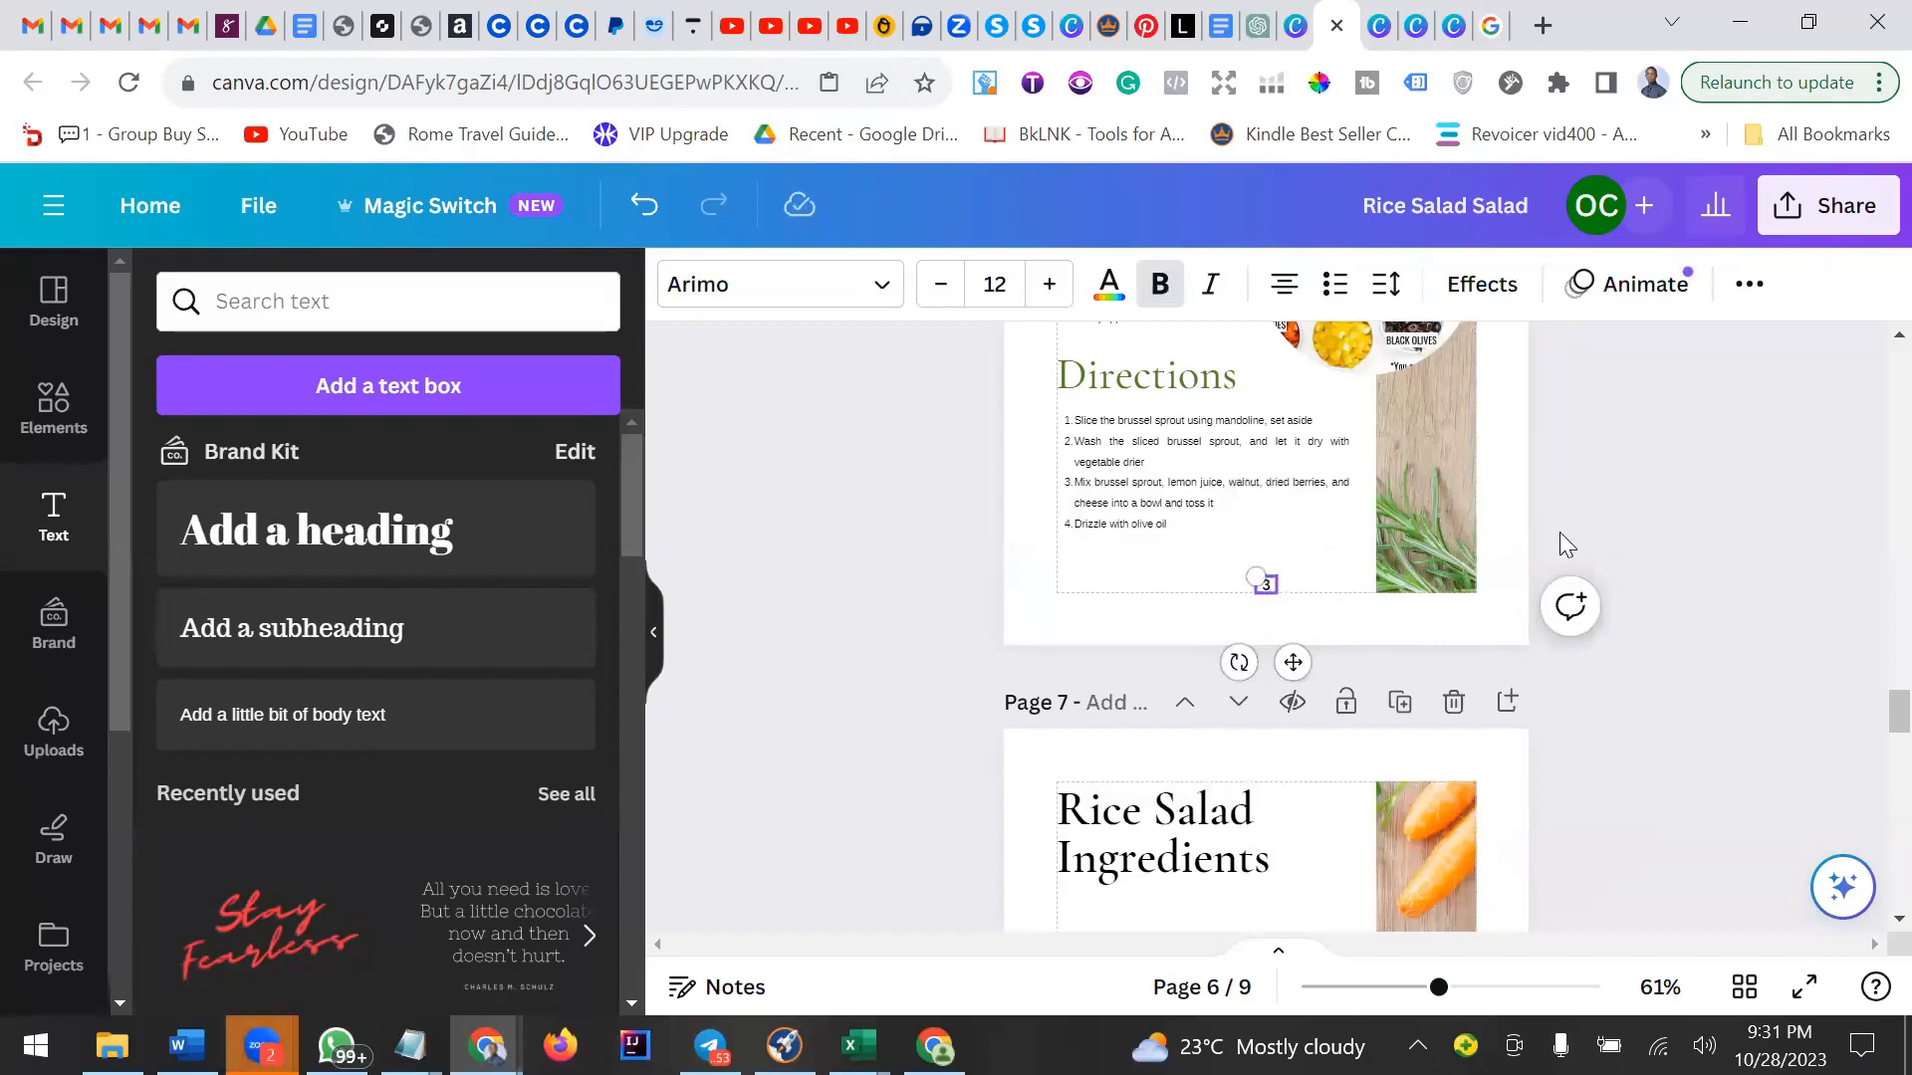
{"action": "left_click", "coordinate": [1563, 527]}
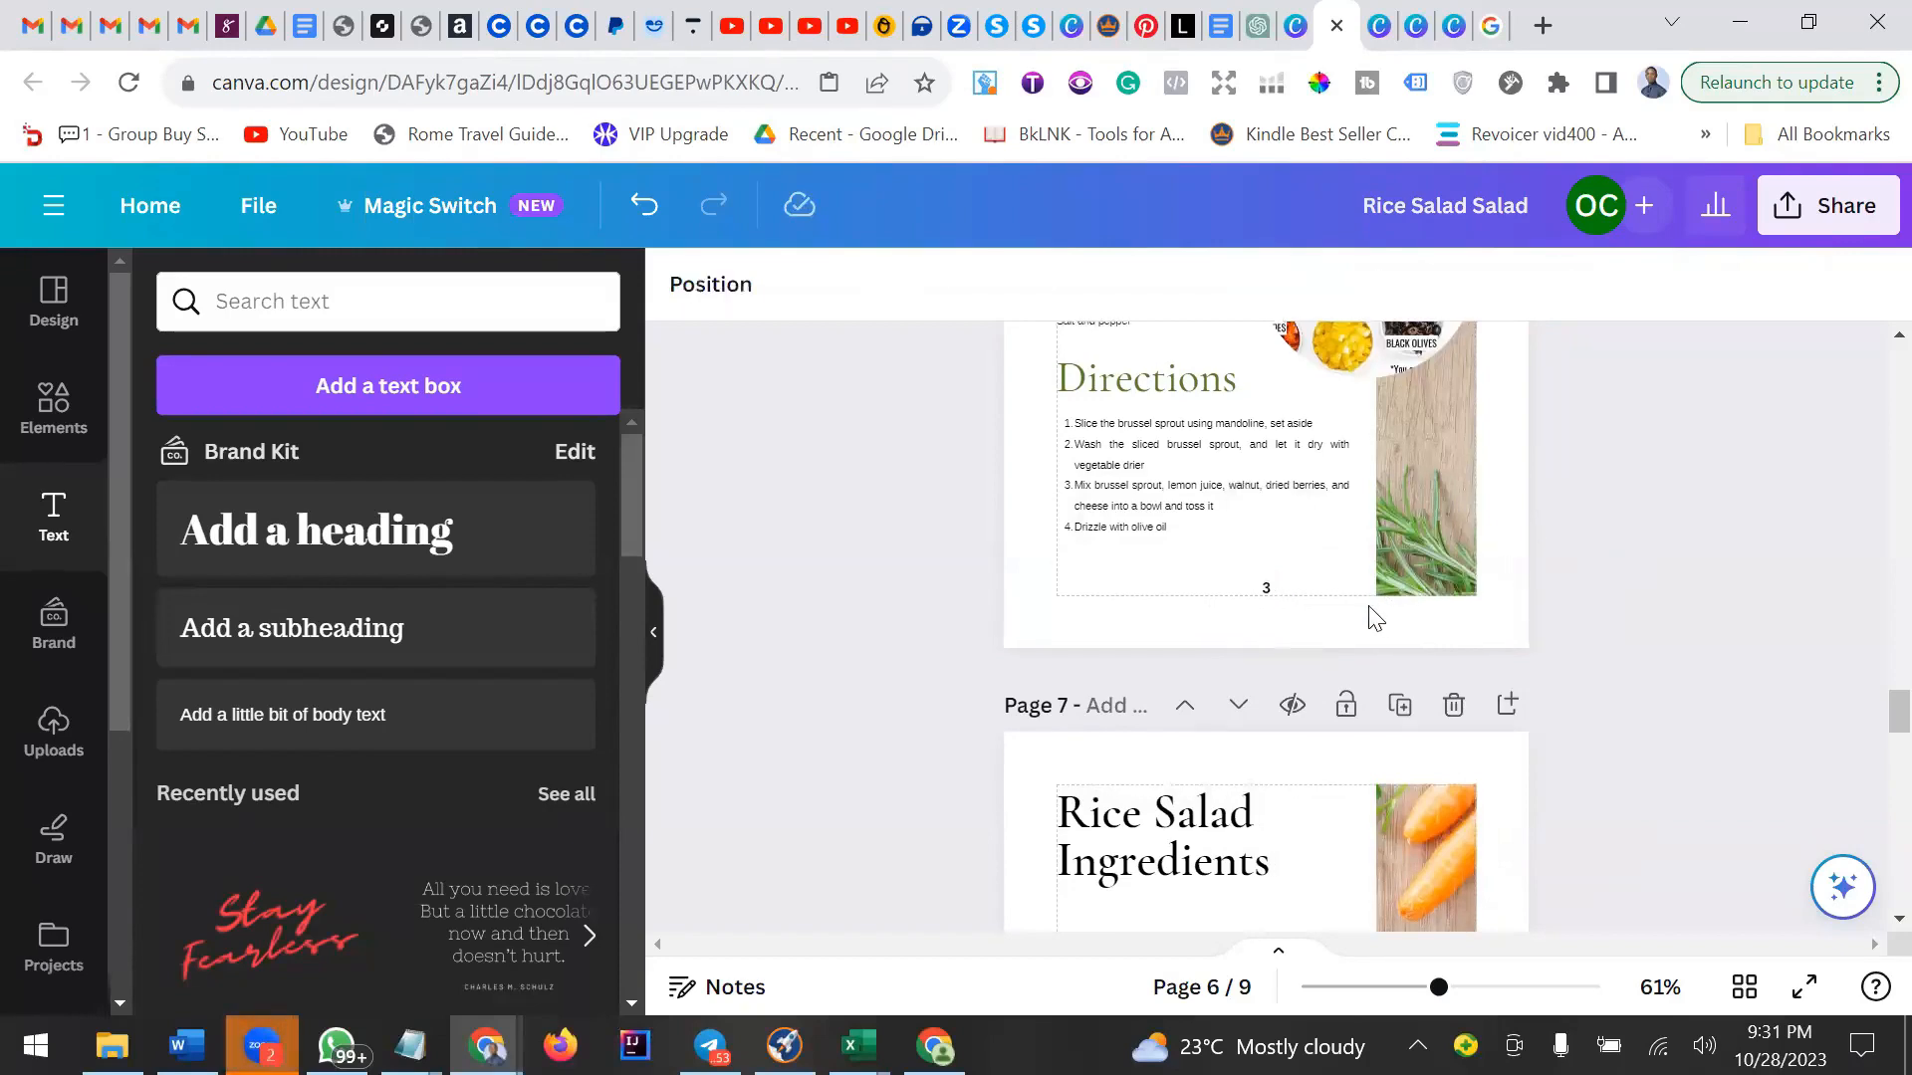
Open a new browser tab and search Google for ilovepdf.
{"action": "scroll", "coordinate": [1375, 617], "scroll_direction": "down", "scroll_amount": 4}
{"action": "scroll", "coordinate": [1368, 605], "scroll_direction": "up", "scroll_amount": 3}
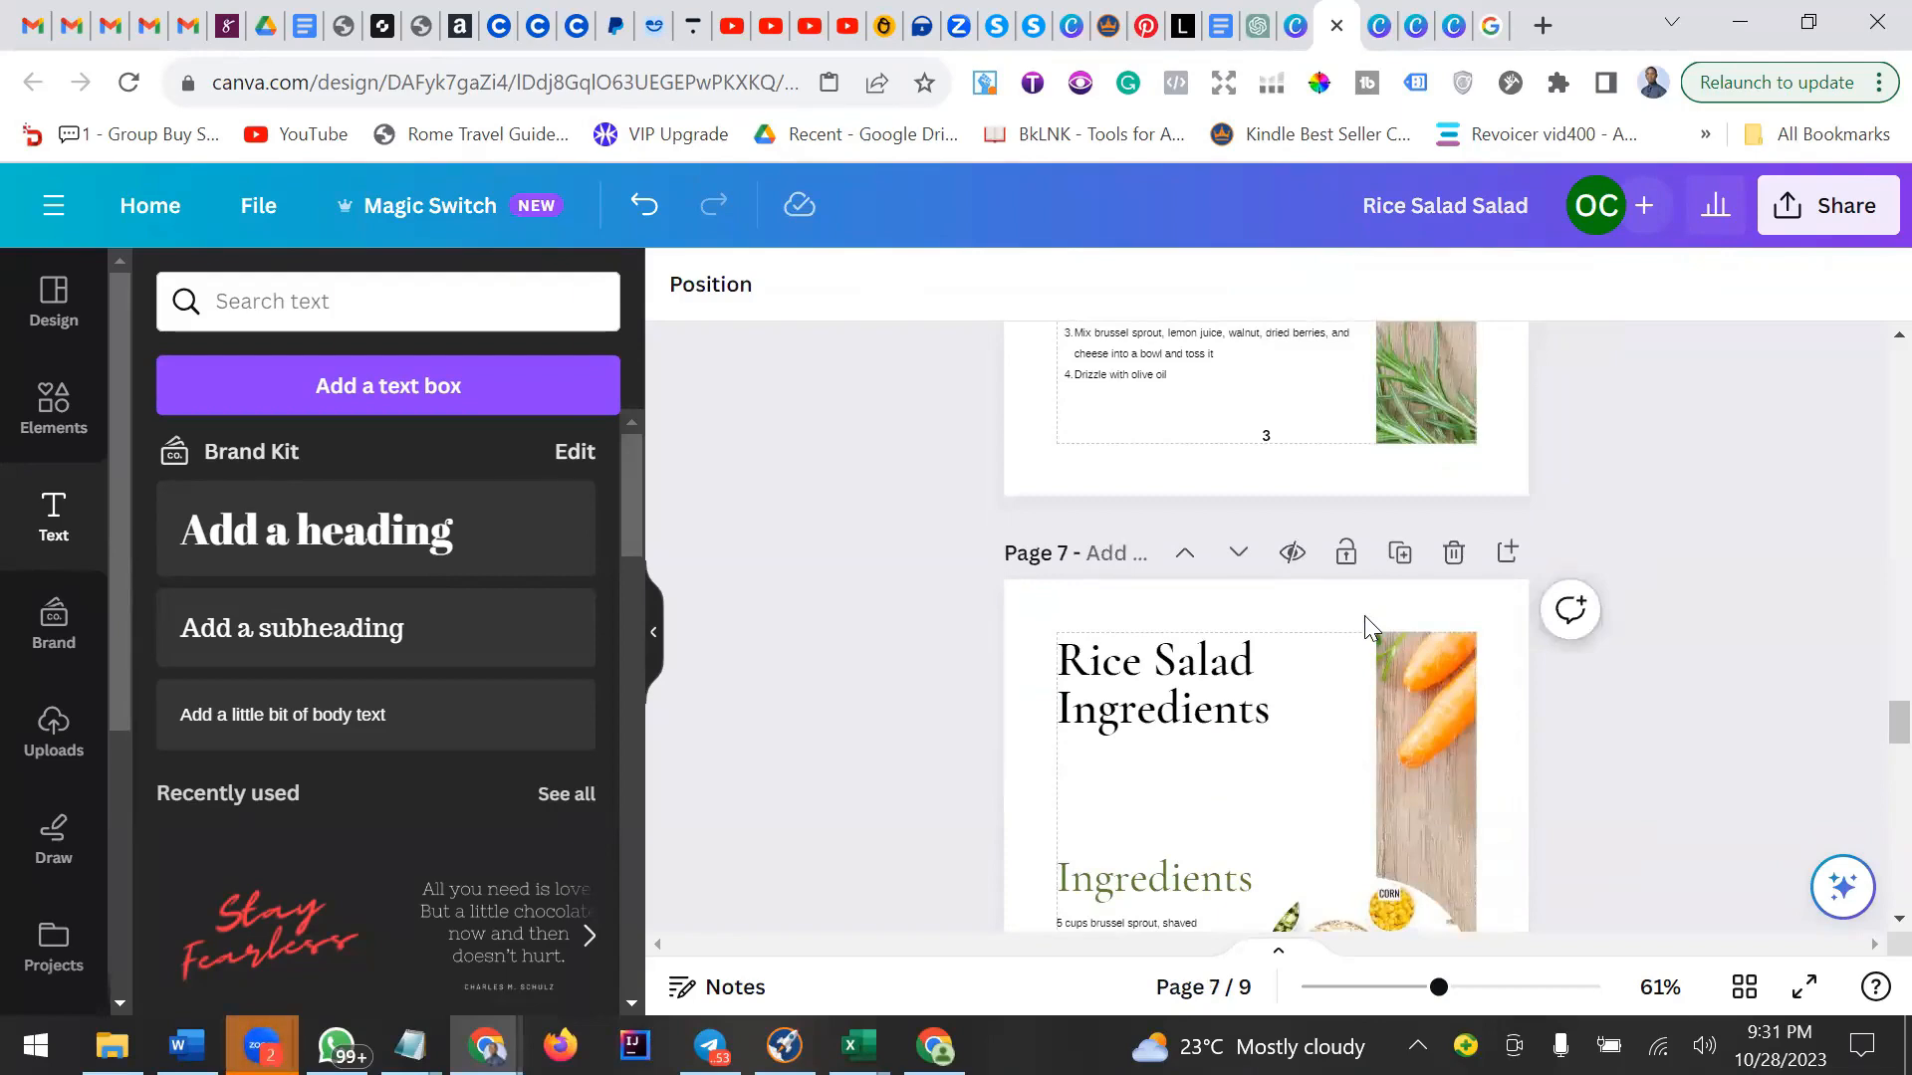
{"action": "scroll", "coordinate": [1492, 472], "scroll_direction": "up", "scroll_amount": 10}
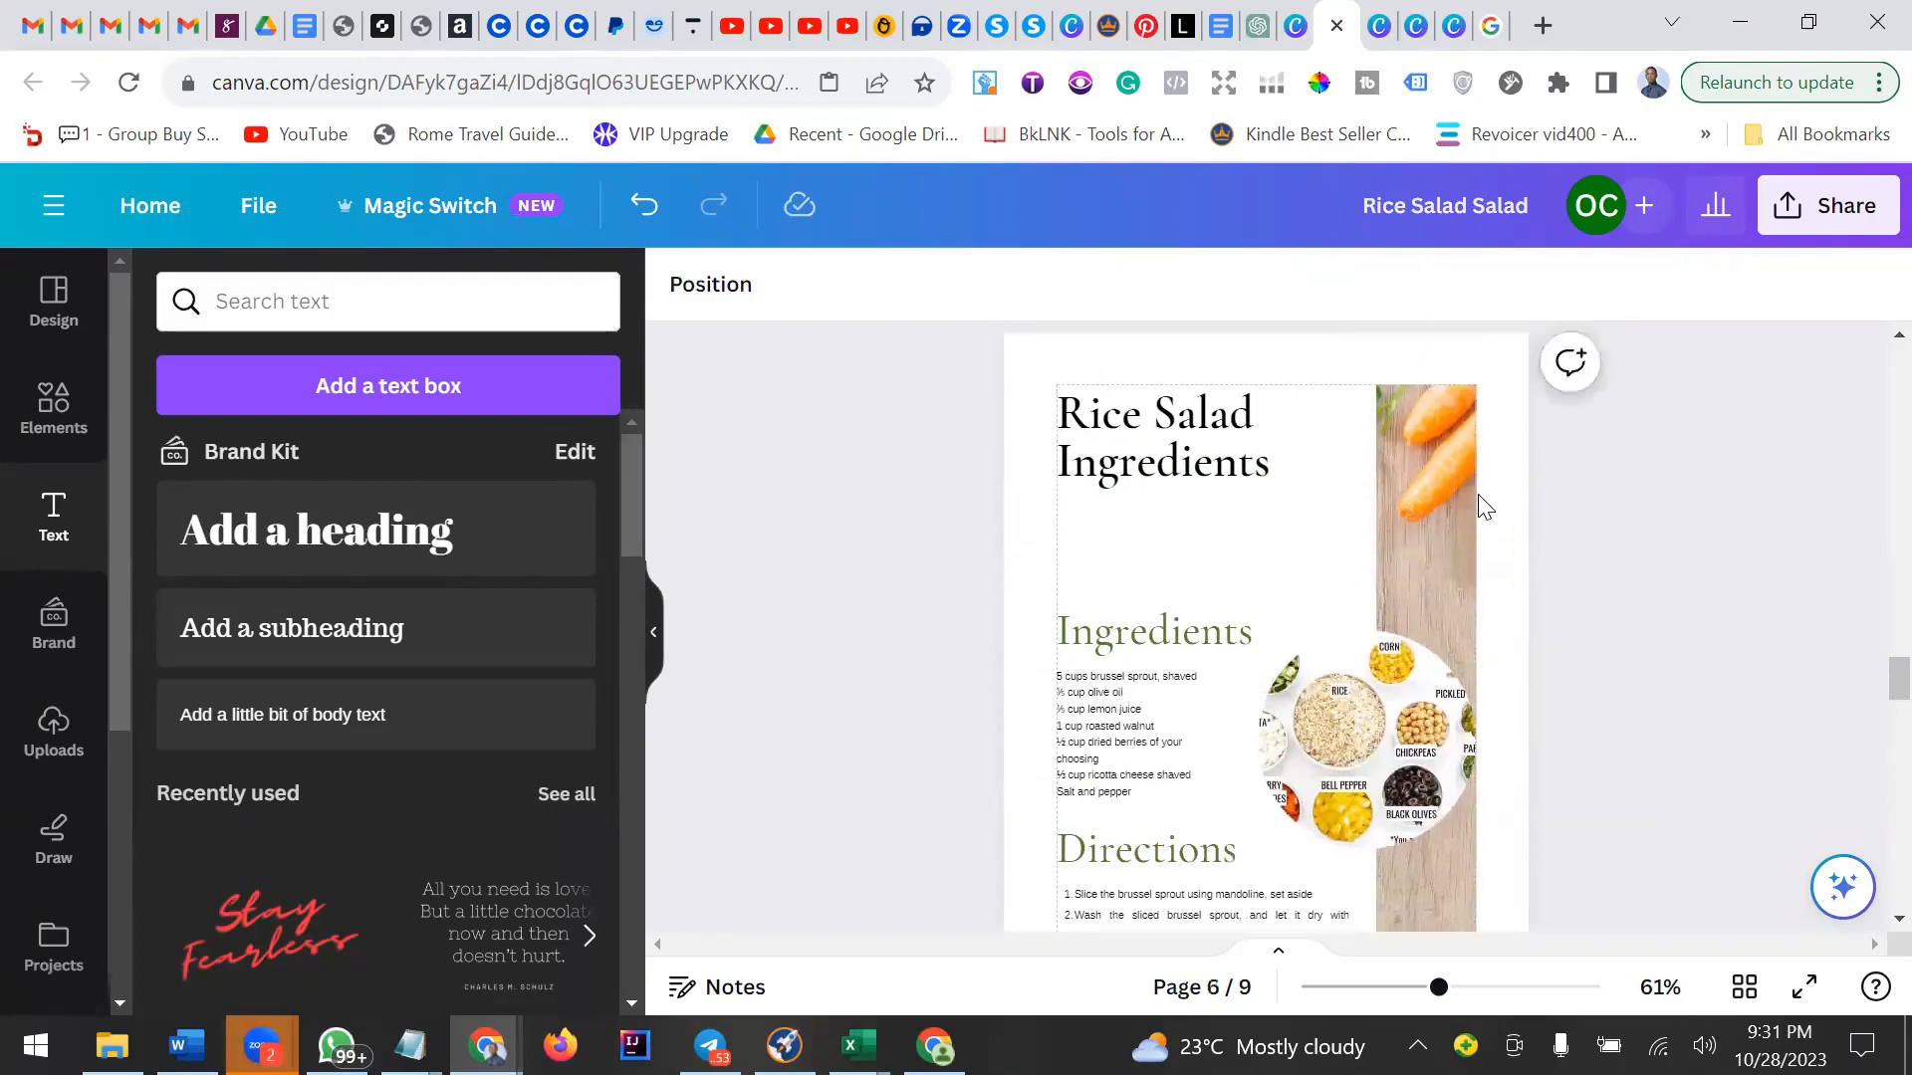
{"action": "scroll", "coordinate": [1480, 510], "scroll_direction": "up", "scroll_amount": 3}
{"action": "scroll", "coordinate": [1481, 510], "scroll_direction": "up", "scroll_amount": 10}
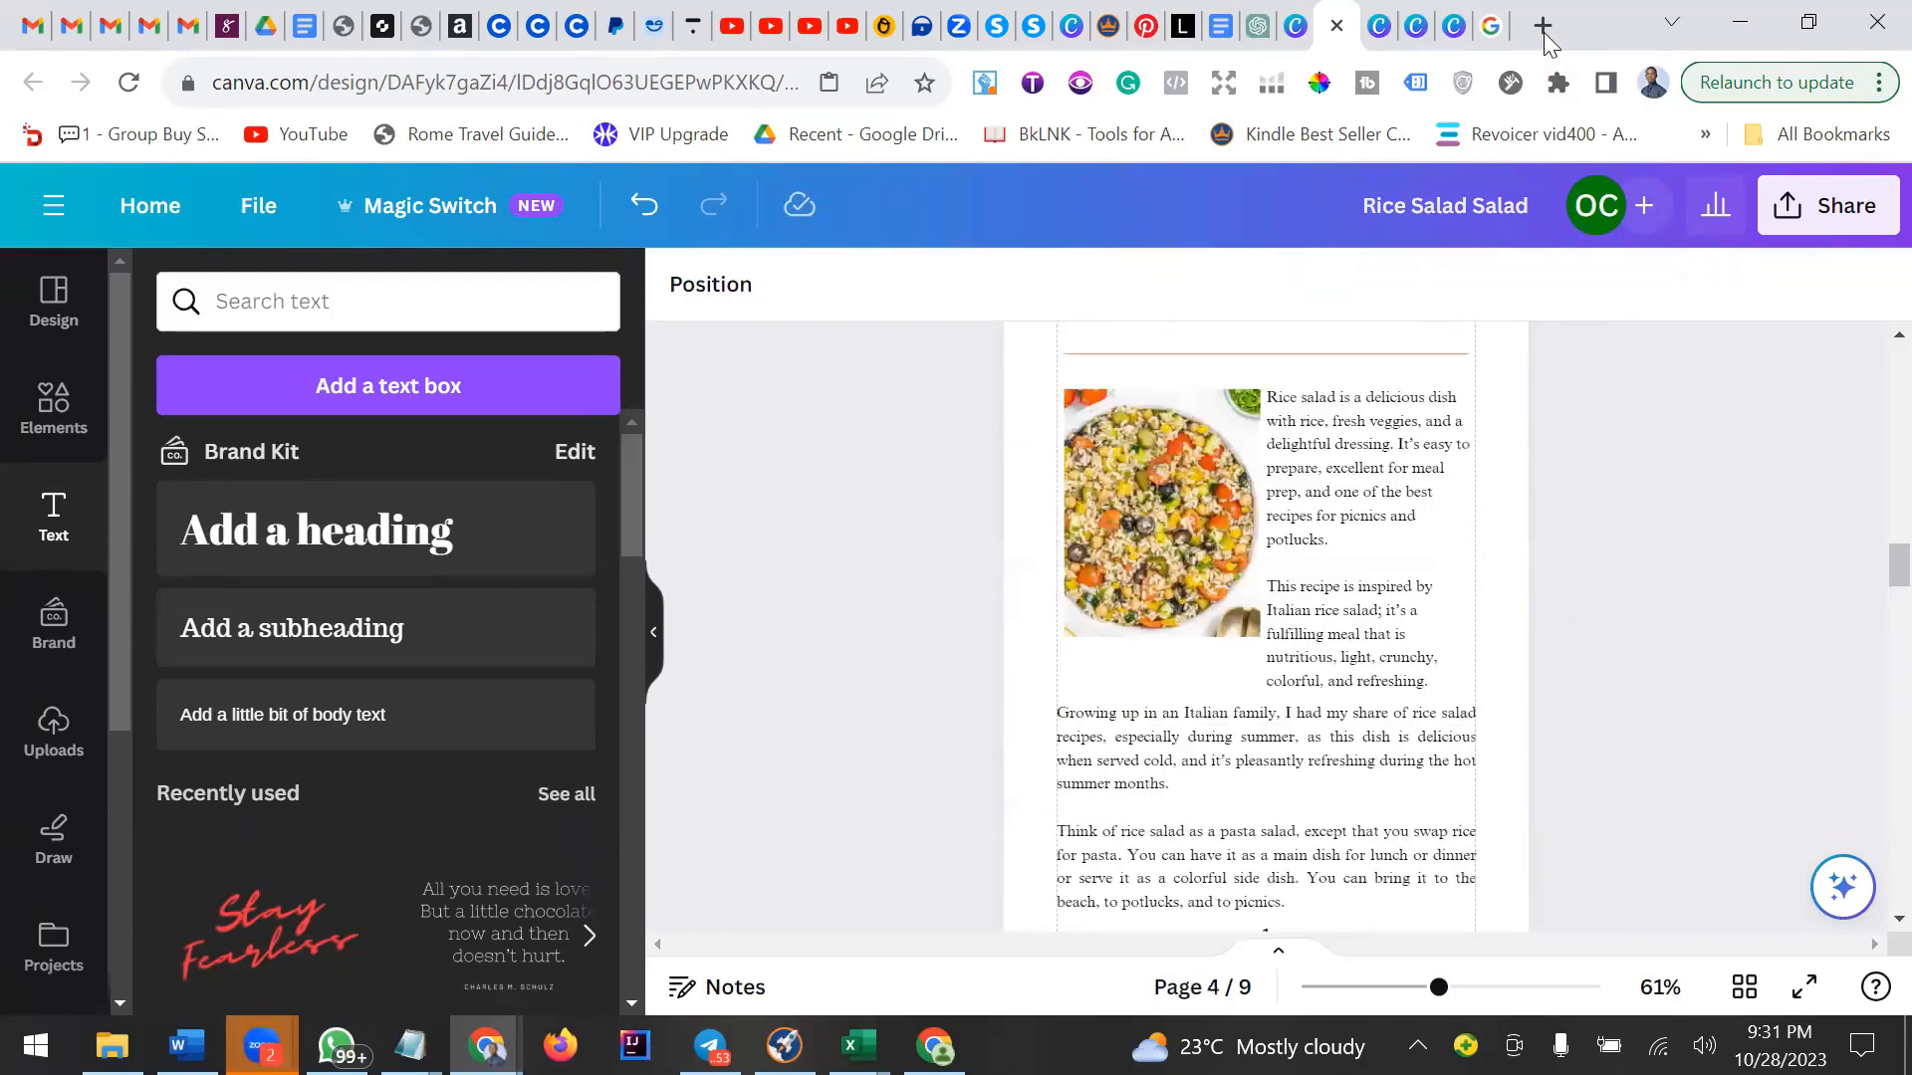
{"action": "key", "text": "ctrl+t"}
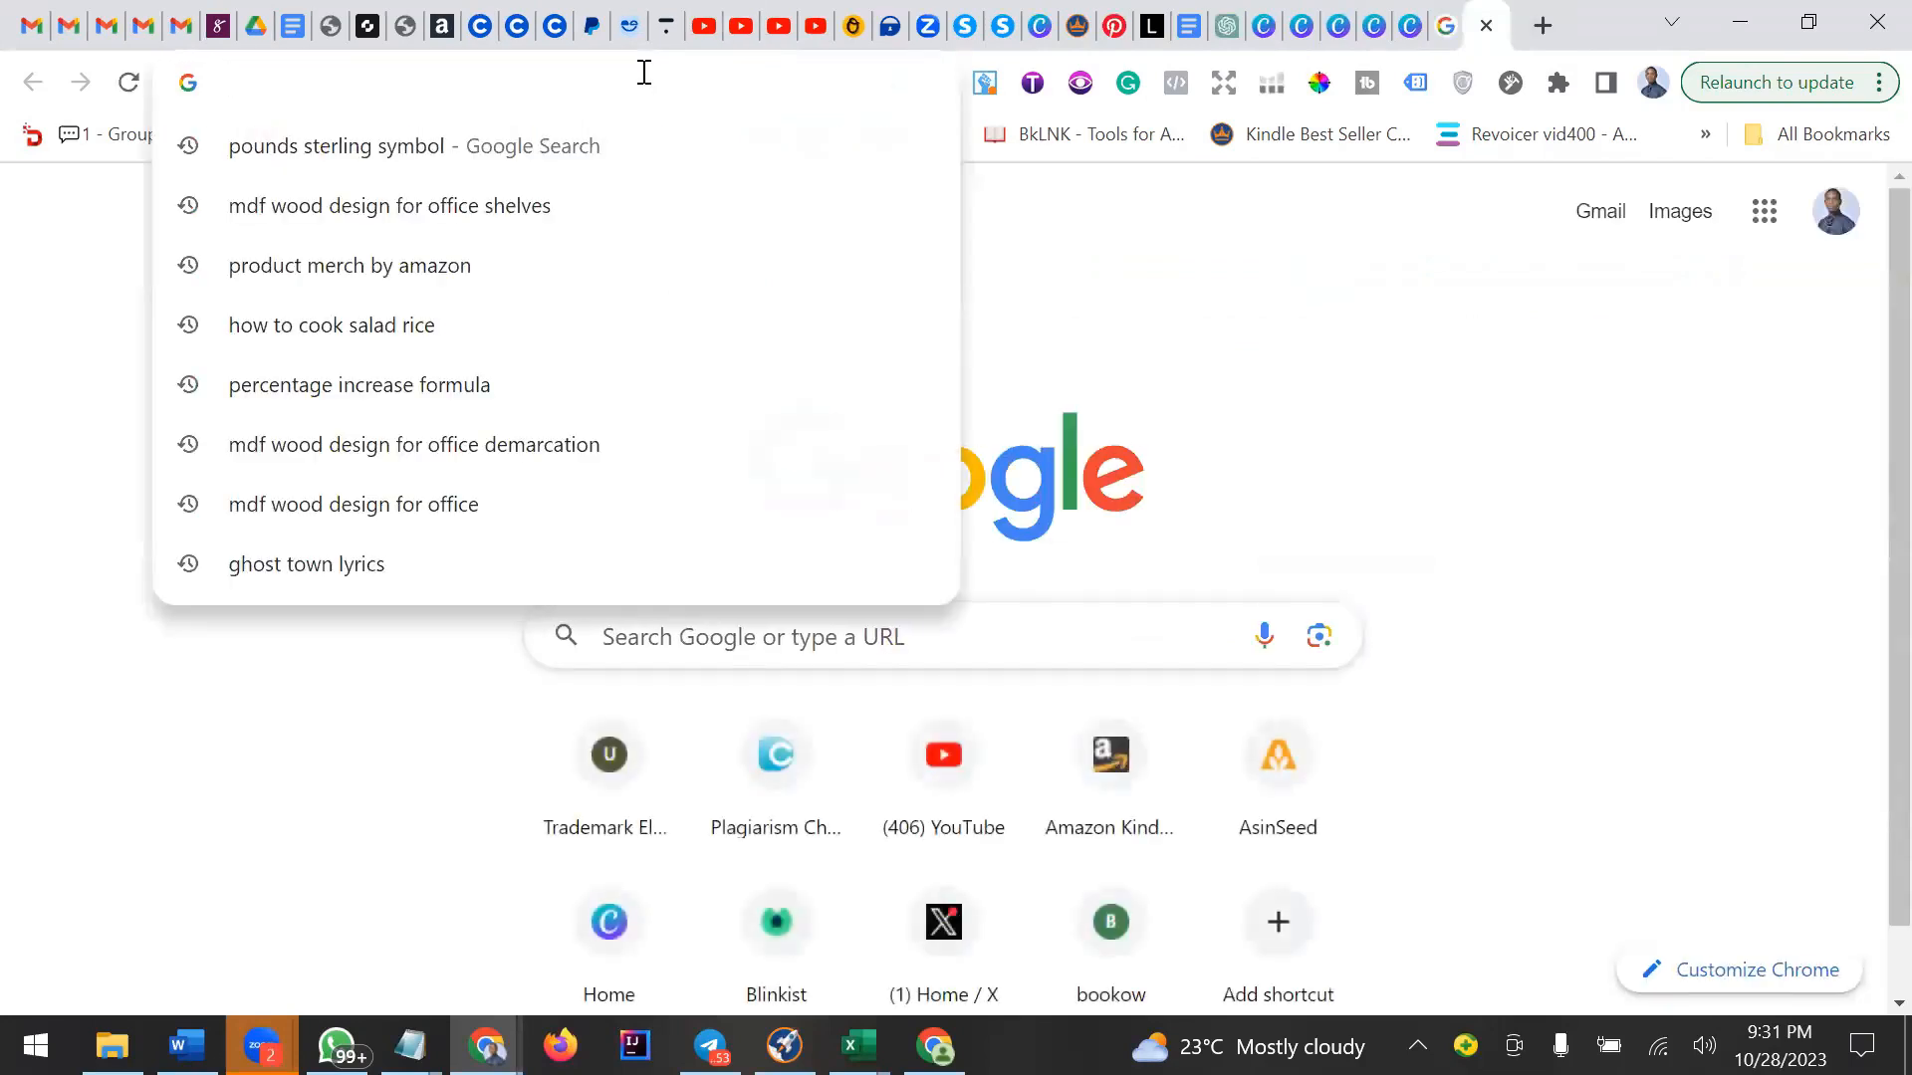
{"action": "type", "text": "l"}
{"action": "key", "text": "BackSpace"}
{"action": "key", "text": "BackSpace"}
{"action": "type", "text": "ilovepdf"}
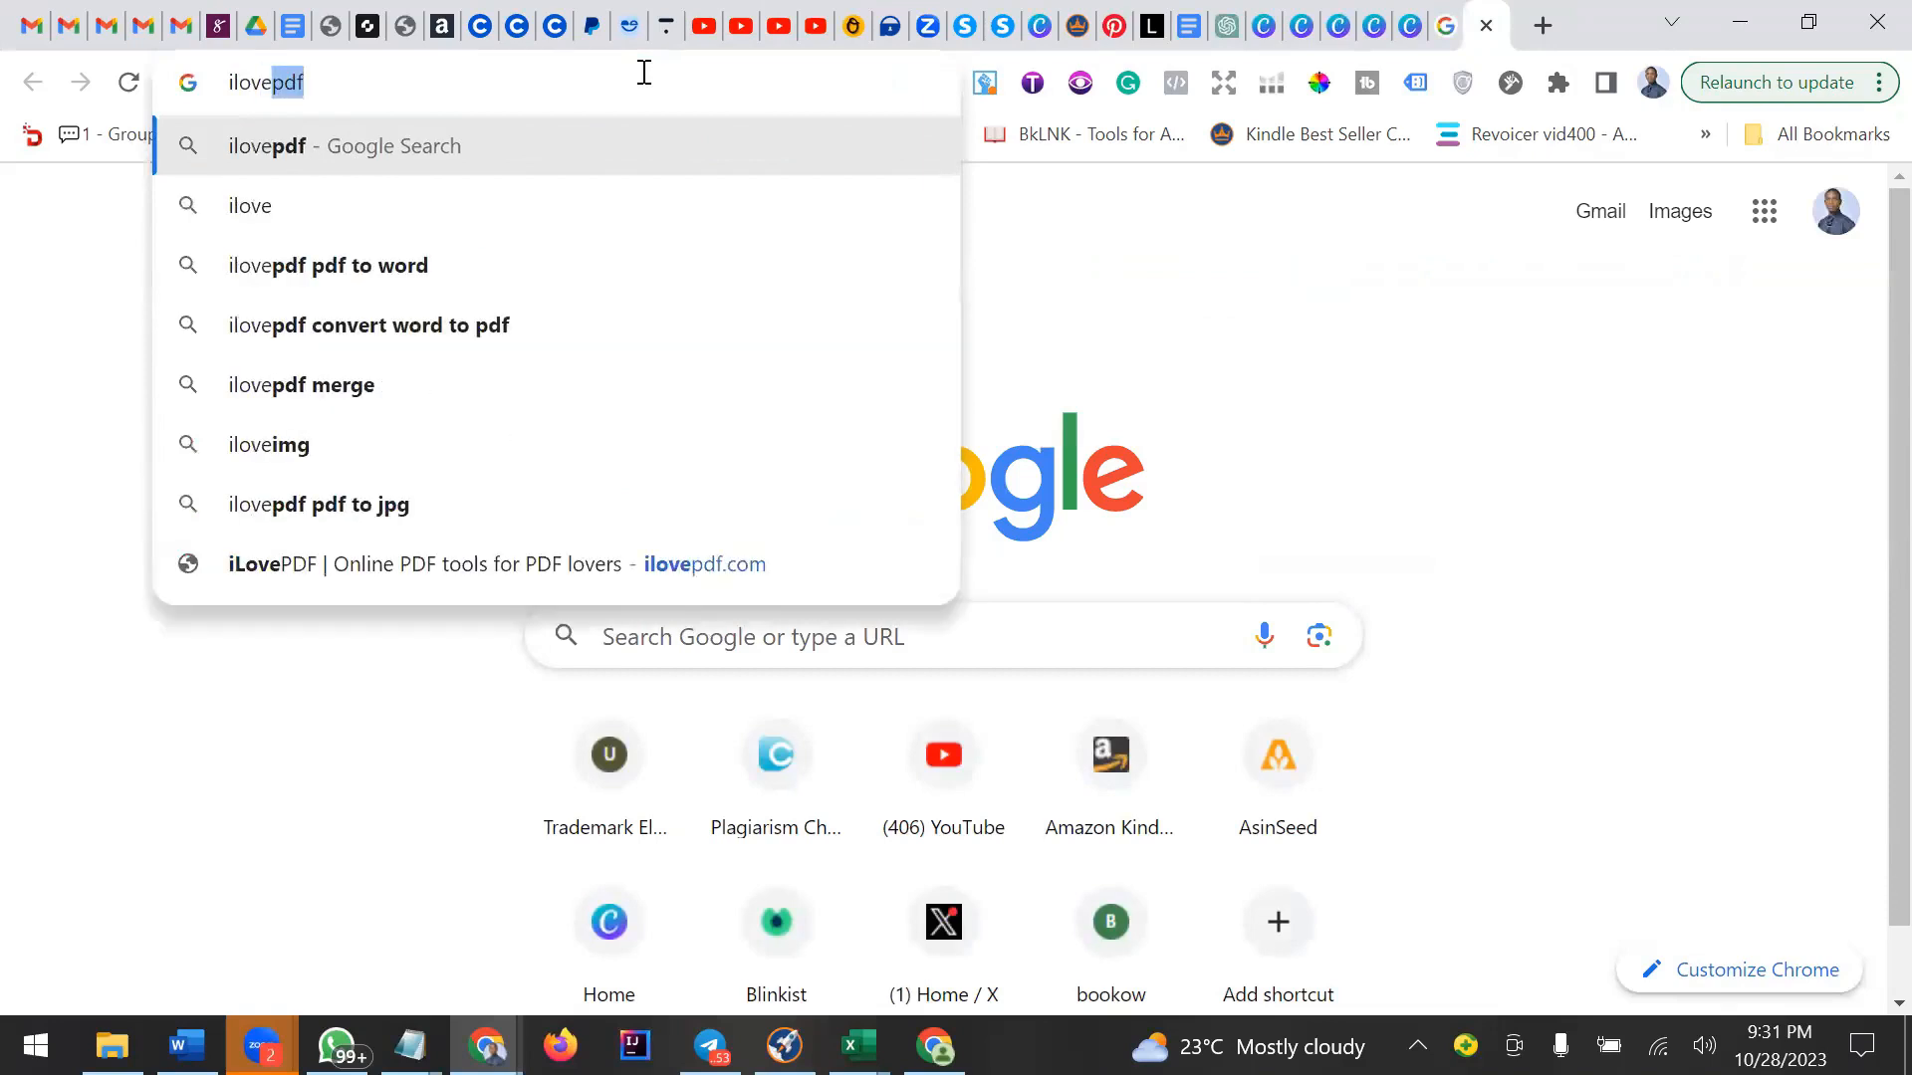
{"action": "key", "text": "Return"}
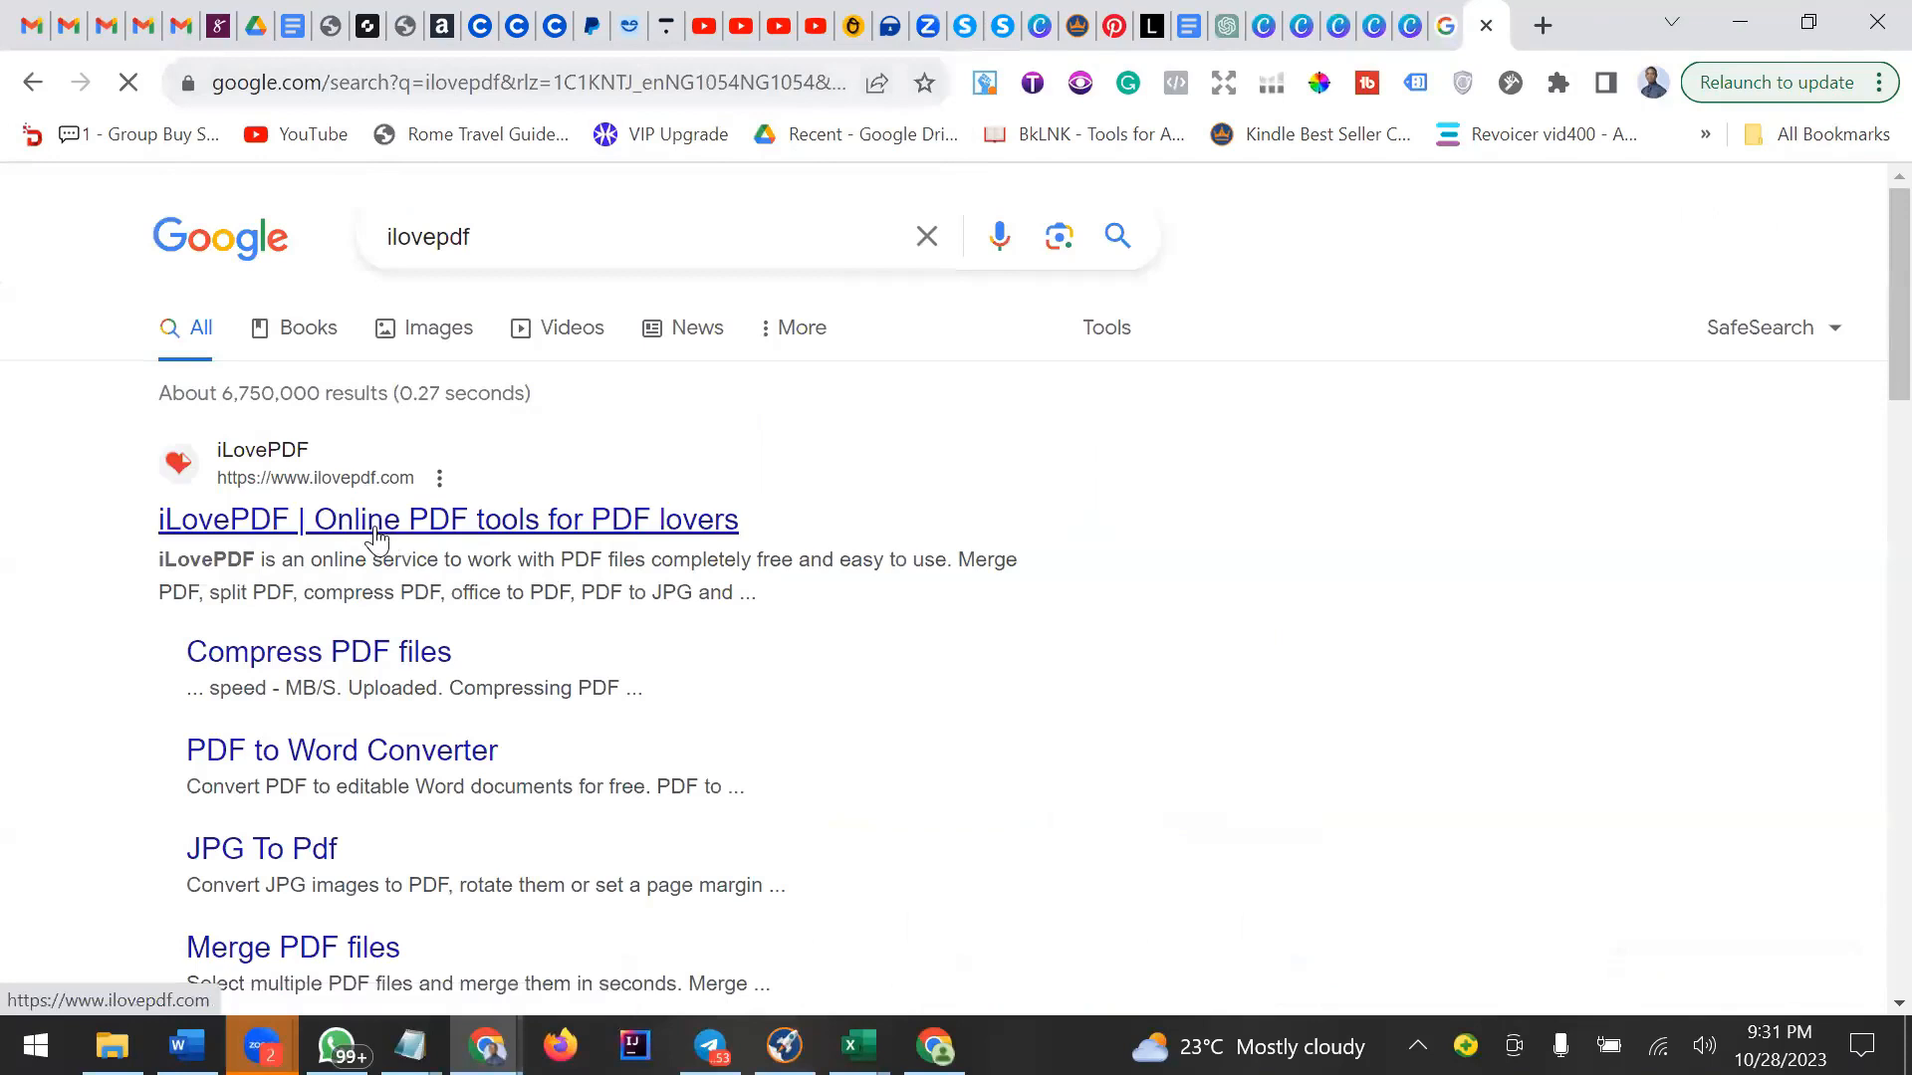
Open the iLovePDF site and switch through the browser tabs back to the Rice Salad design.
{"action": "left_click", "coordinate": [1439, 30]}
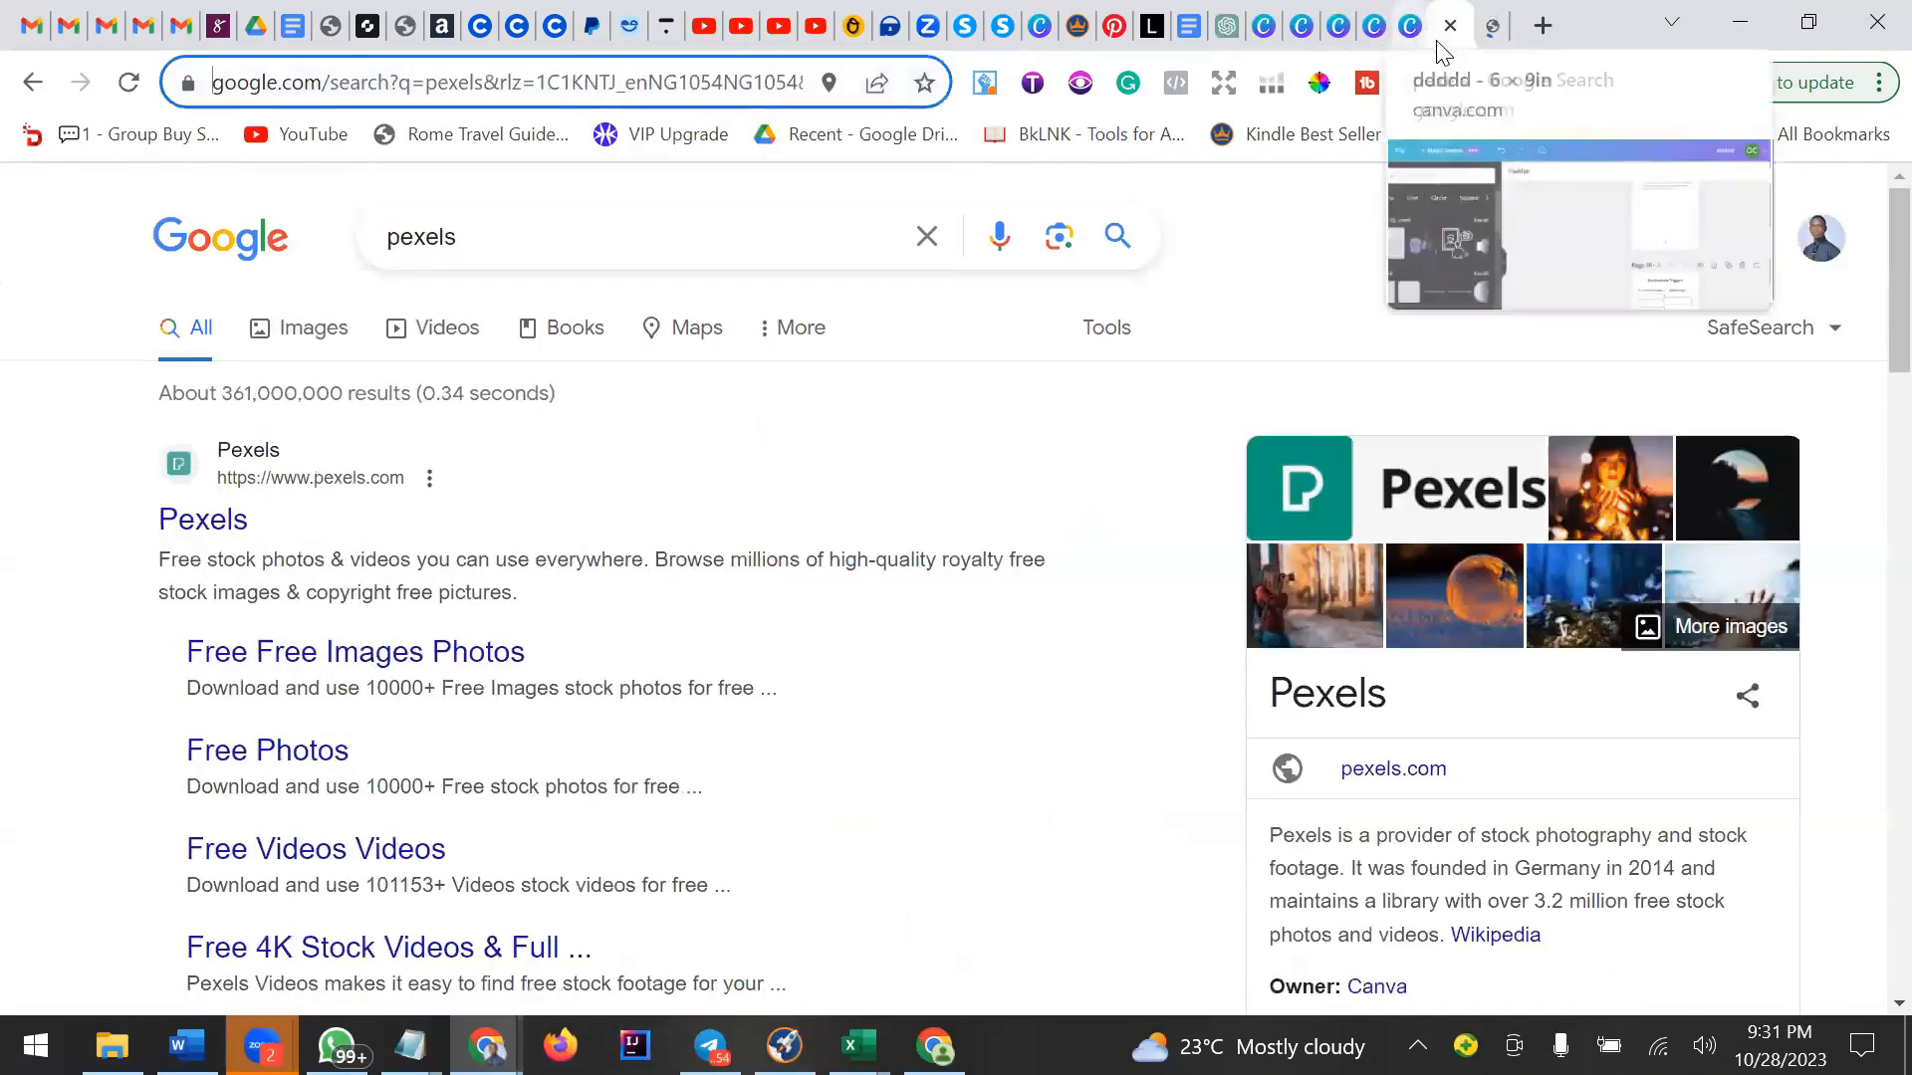
{"action": "left_click", "coordinate": [1486, 28]}
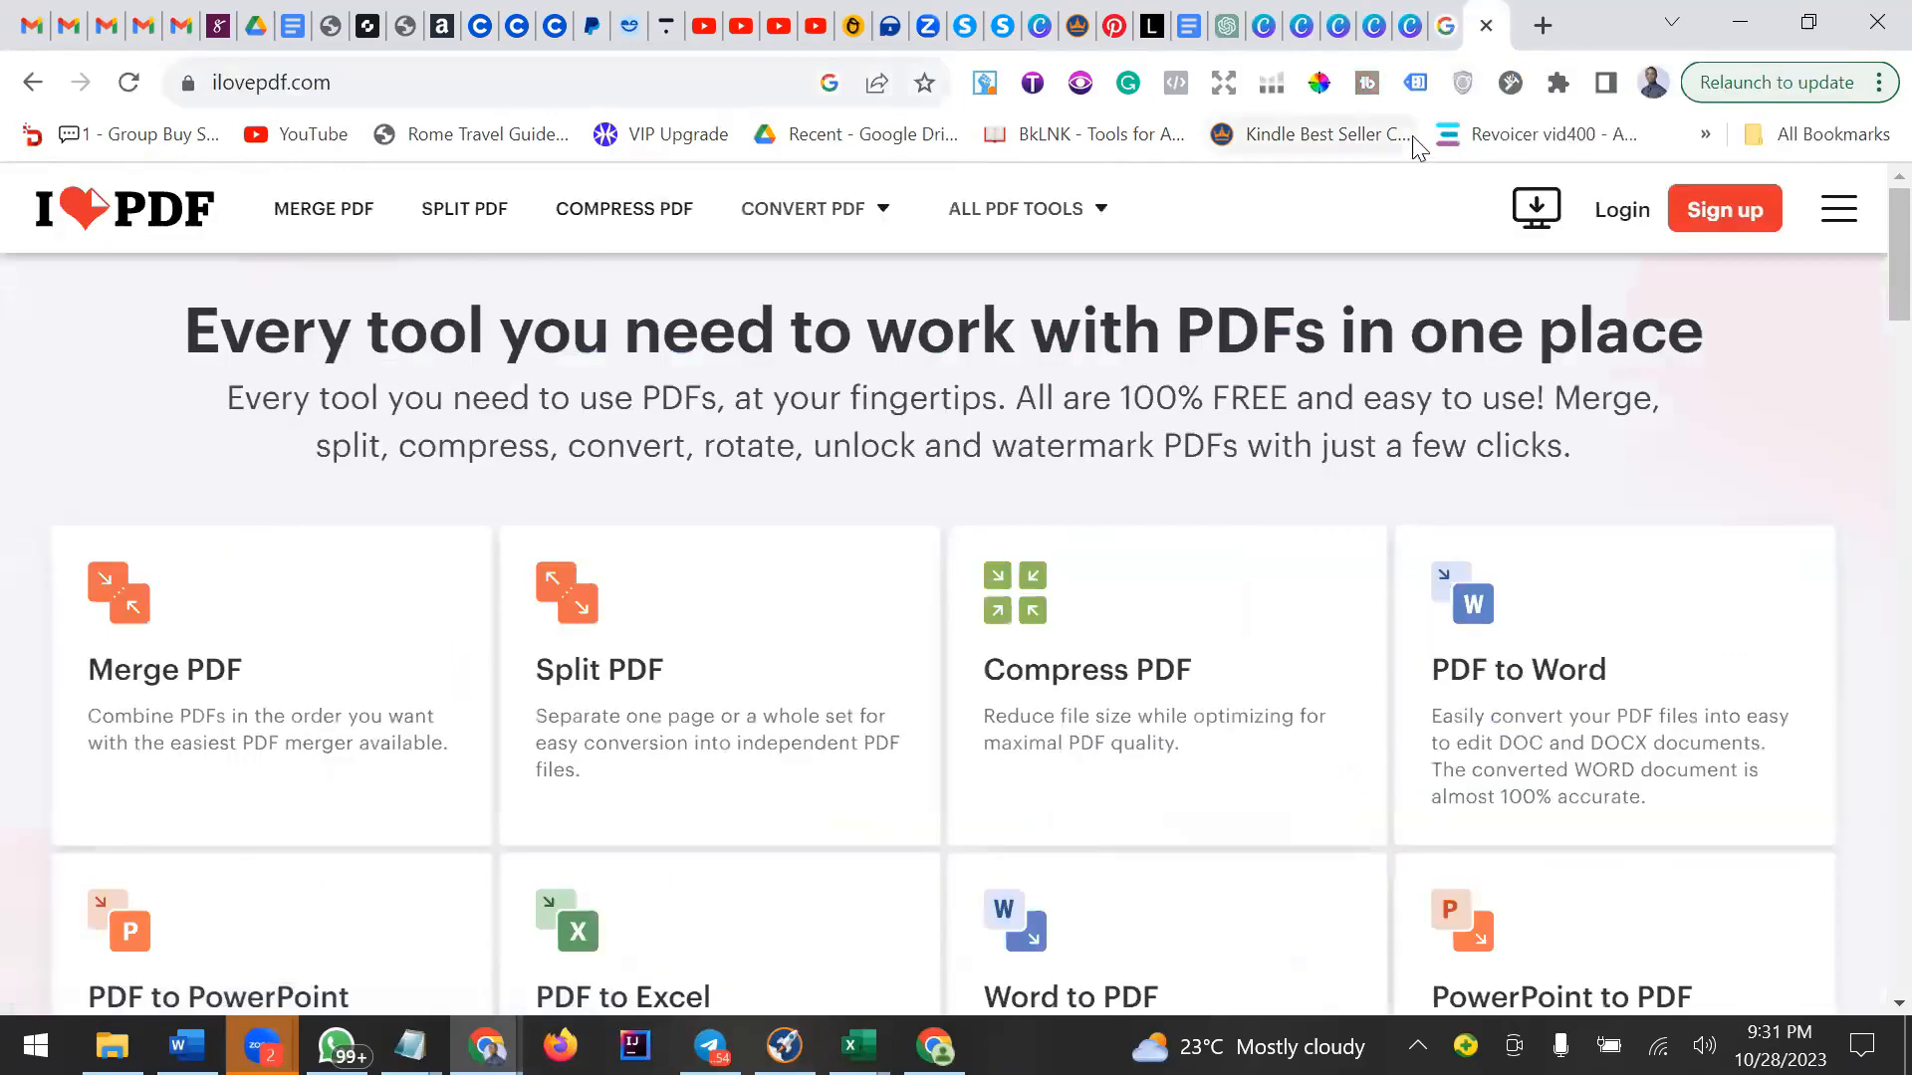
{"action": "left_click", "coordinate": [1410, 30]}
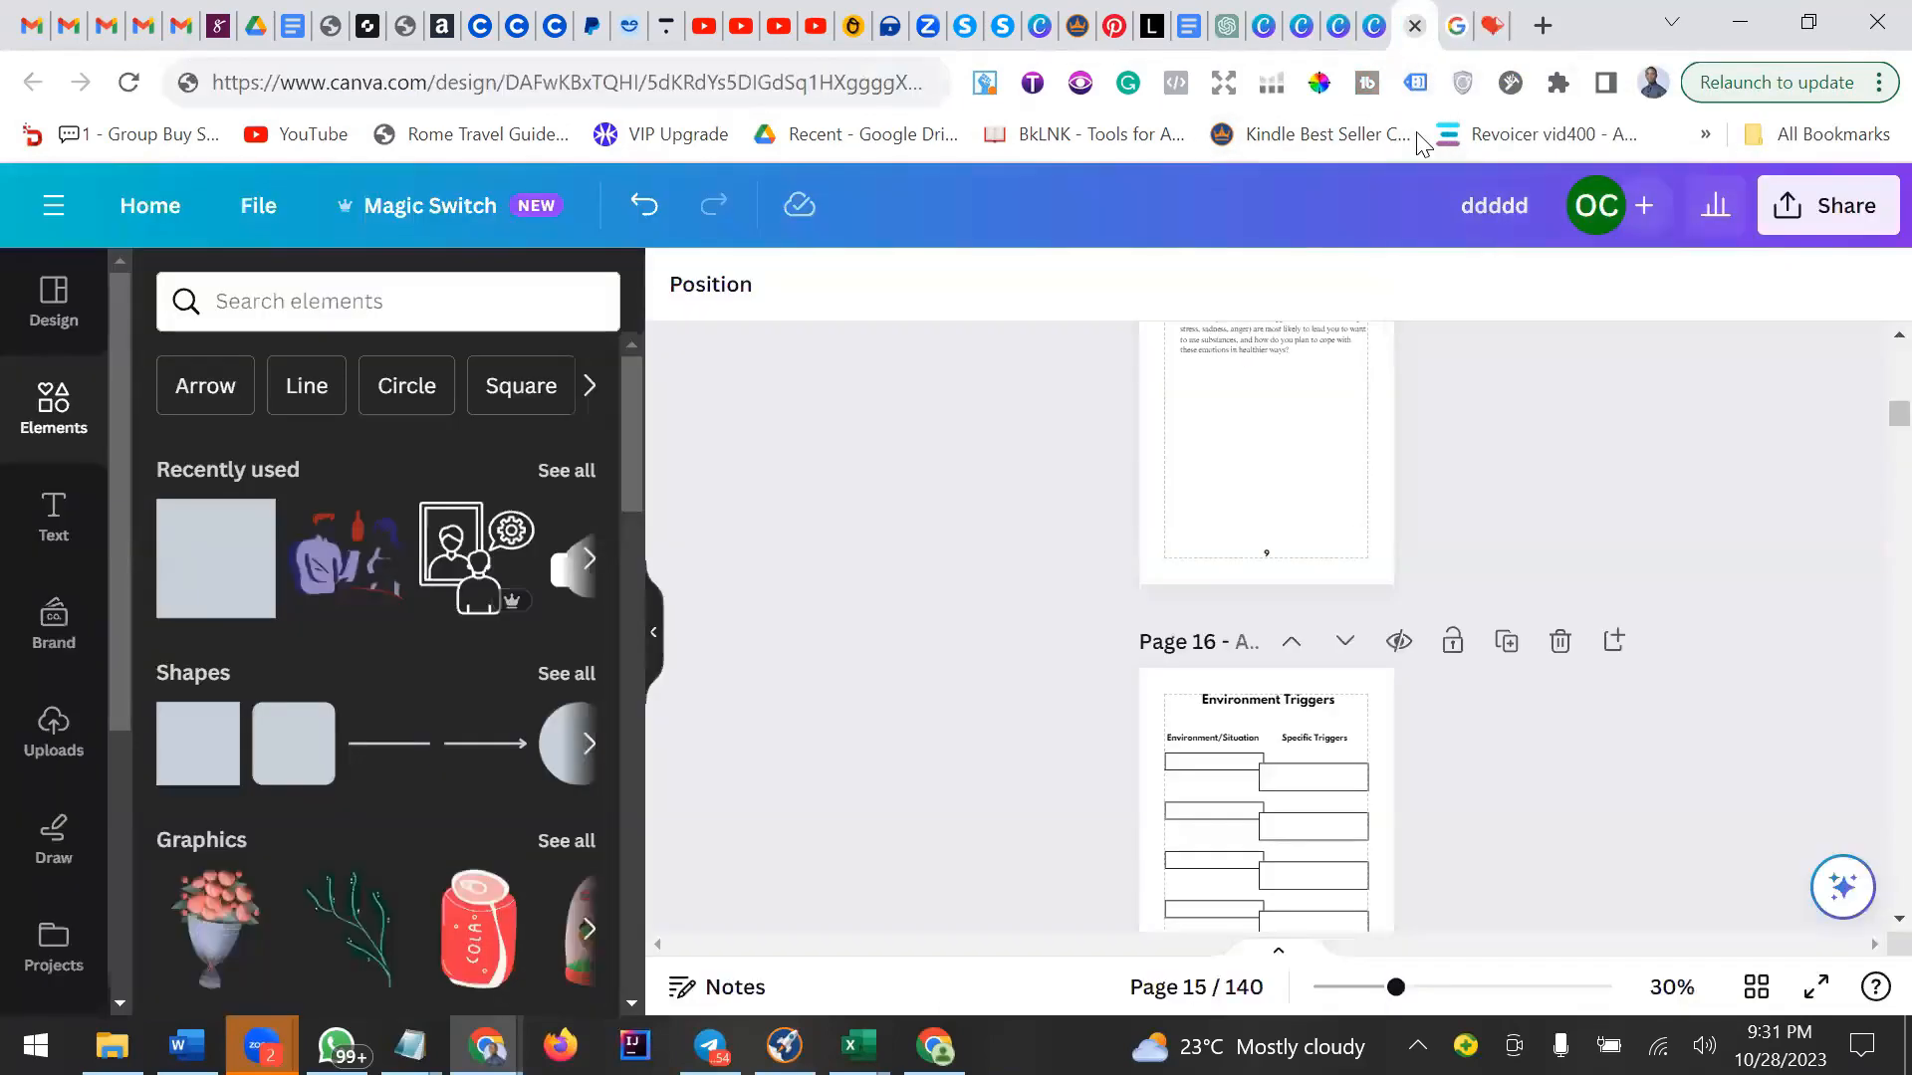
{"action": "left_click", "coordinate": [1338, 33]}
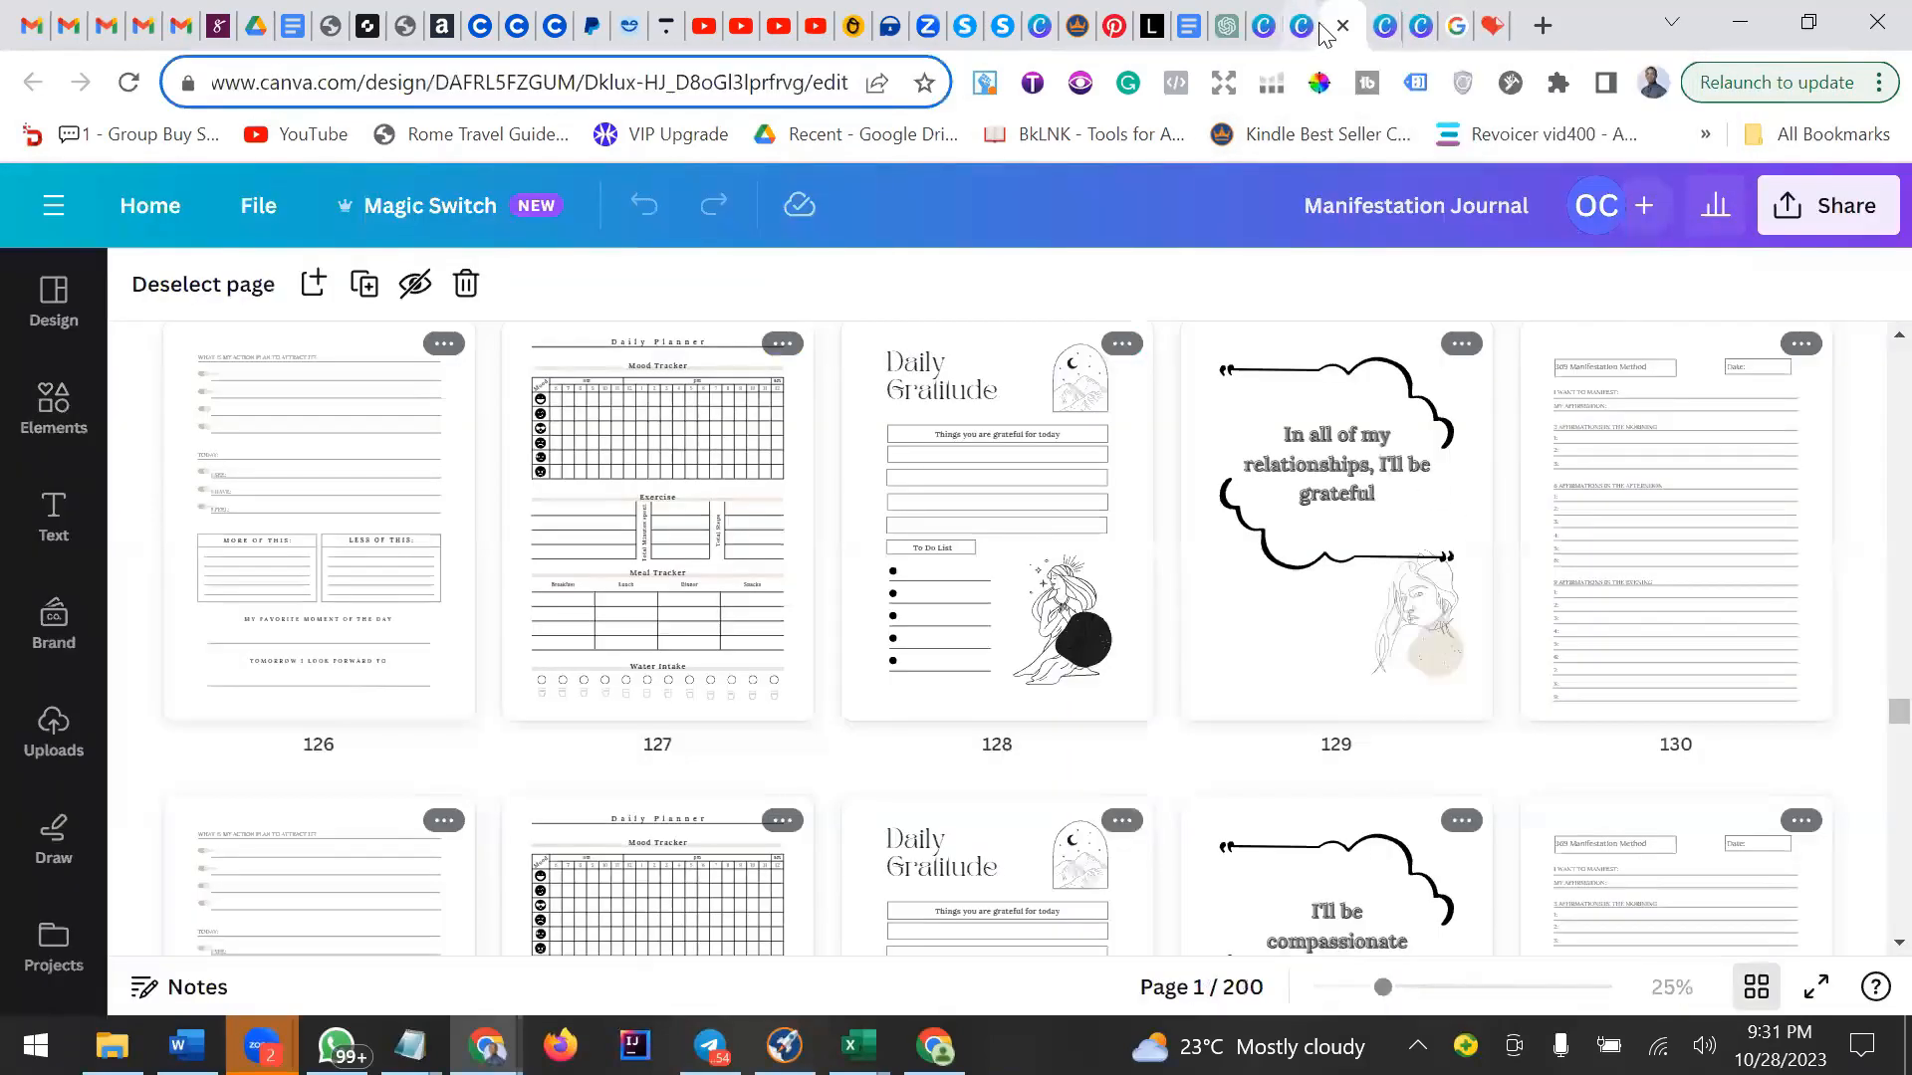
{"action": "left_click", "coordinate": [1273, 28]}
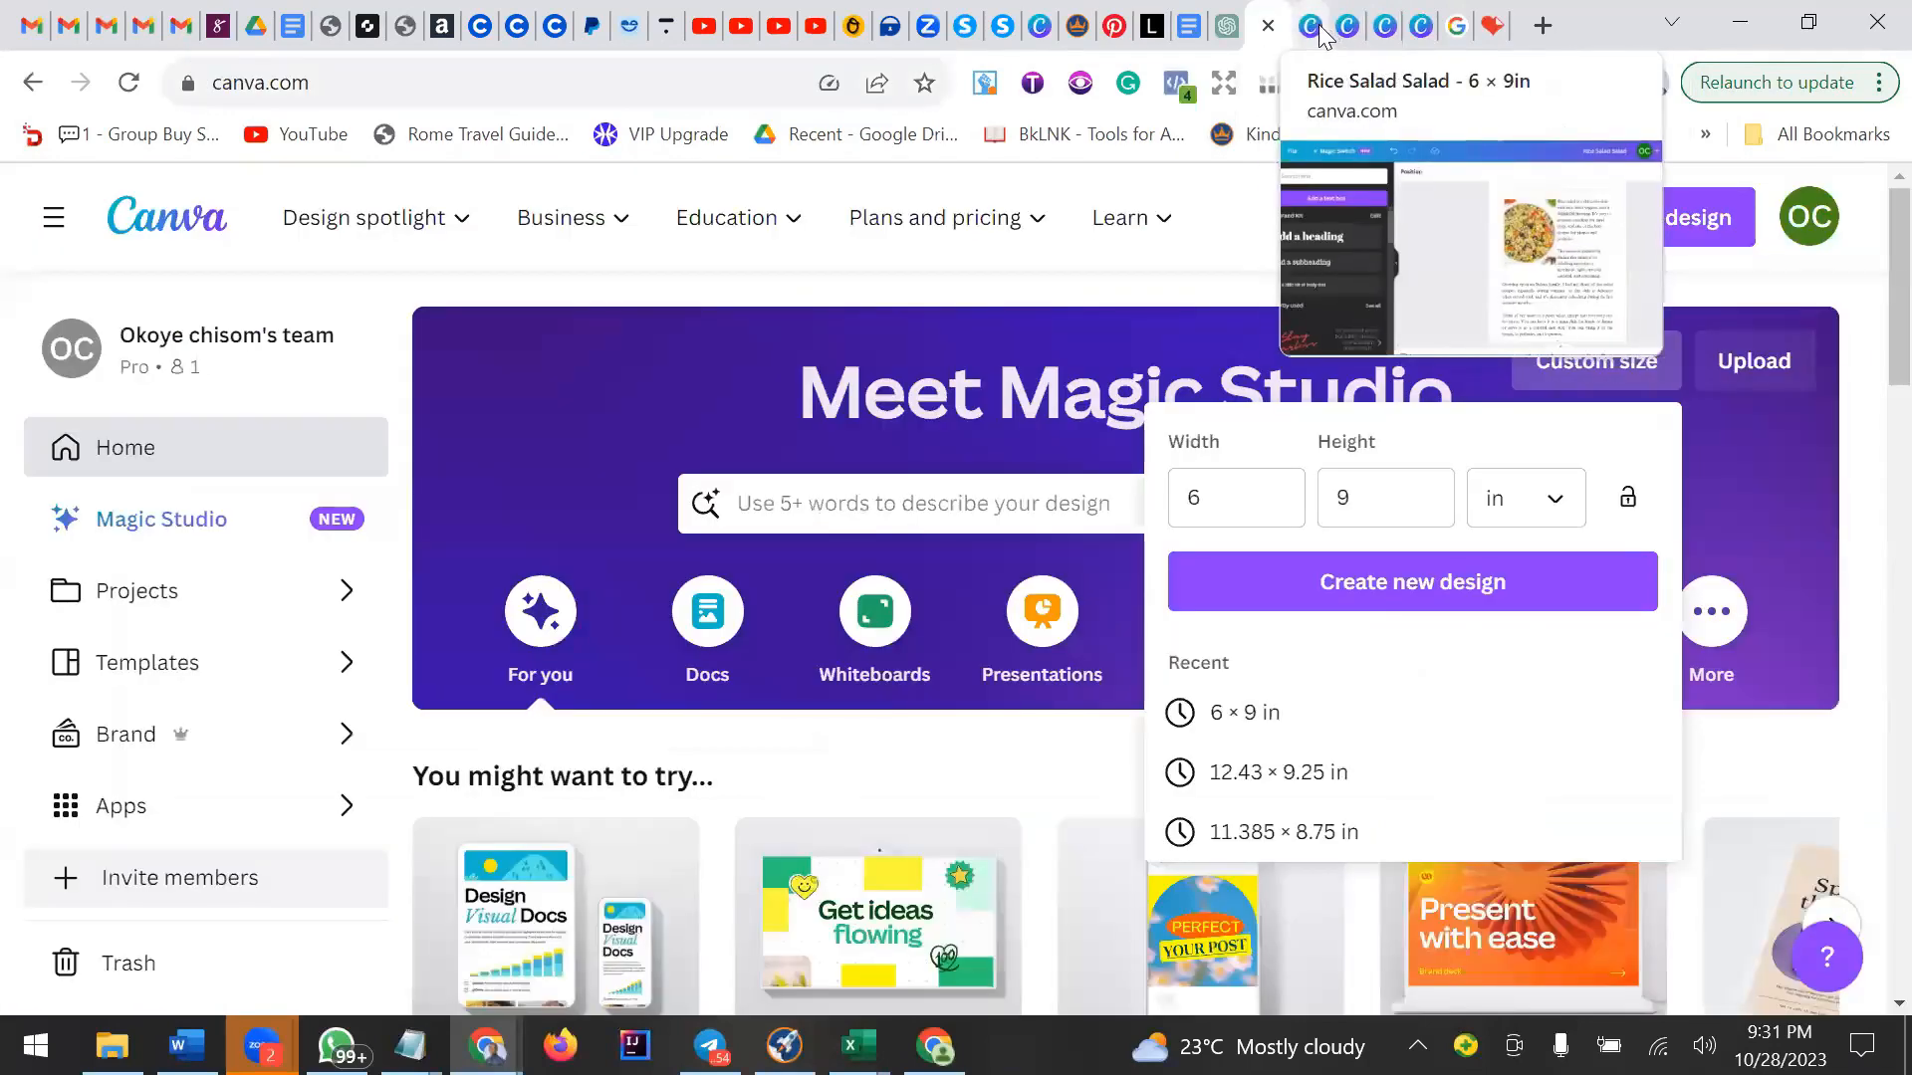
{"action": "left_click", "coordinate": [1316, 30]}
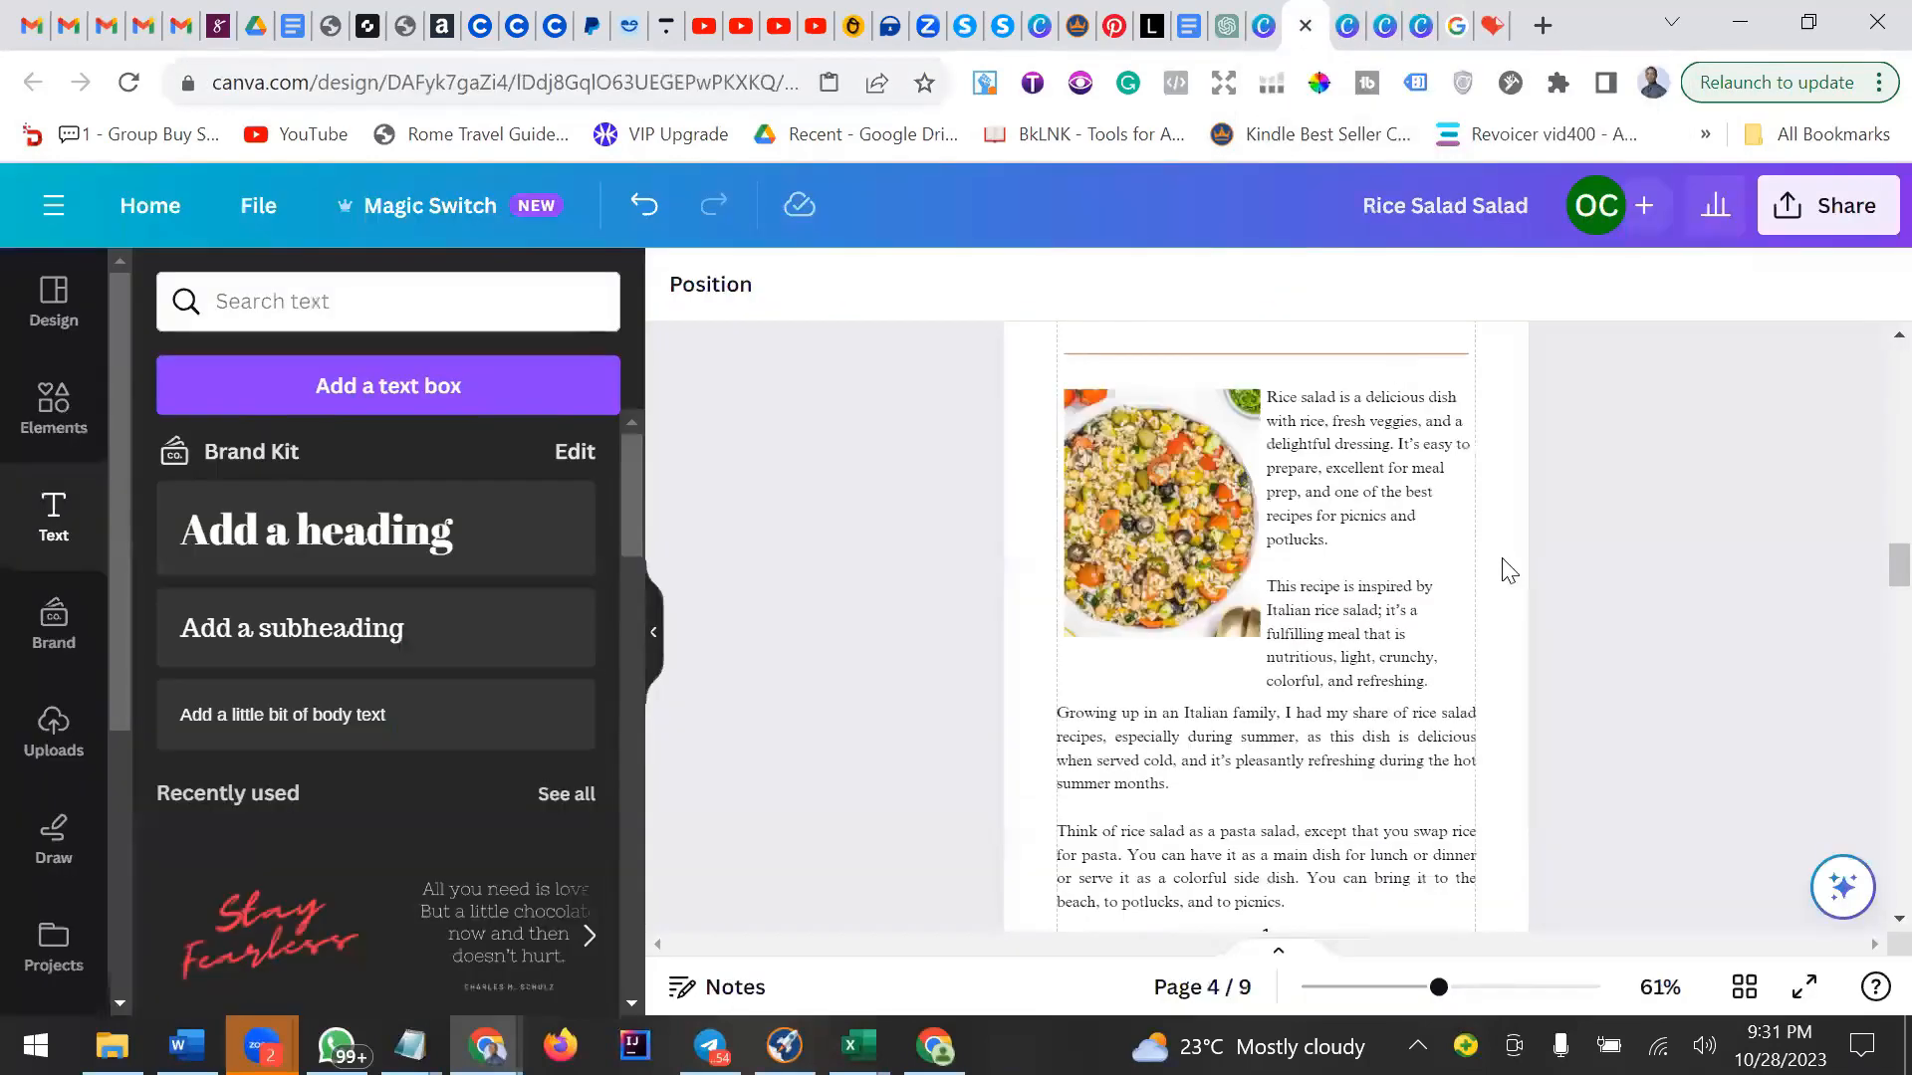
Open the contents page from the page grid and inspect its Rice Salad and Rice Salad Ingredients link entries.
{"action": "left_click", "coordinate": [1745, 987]}
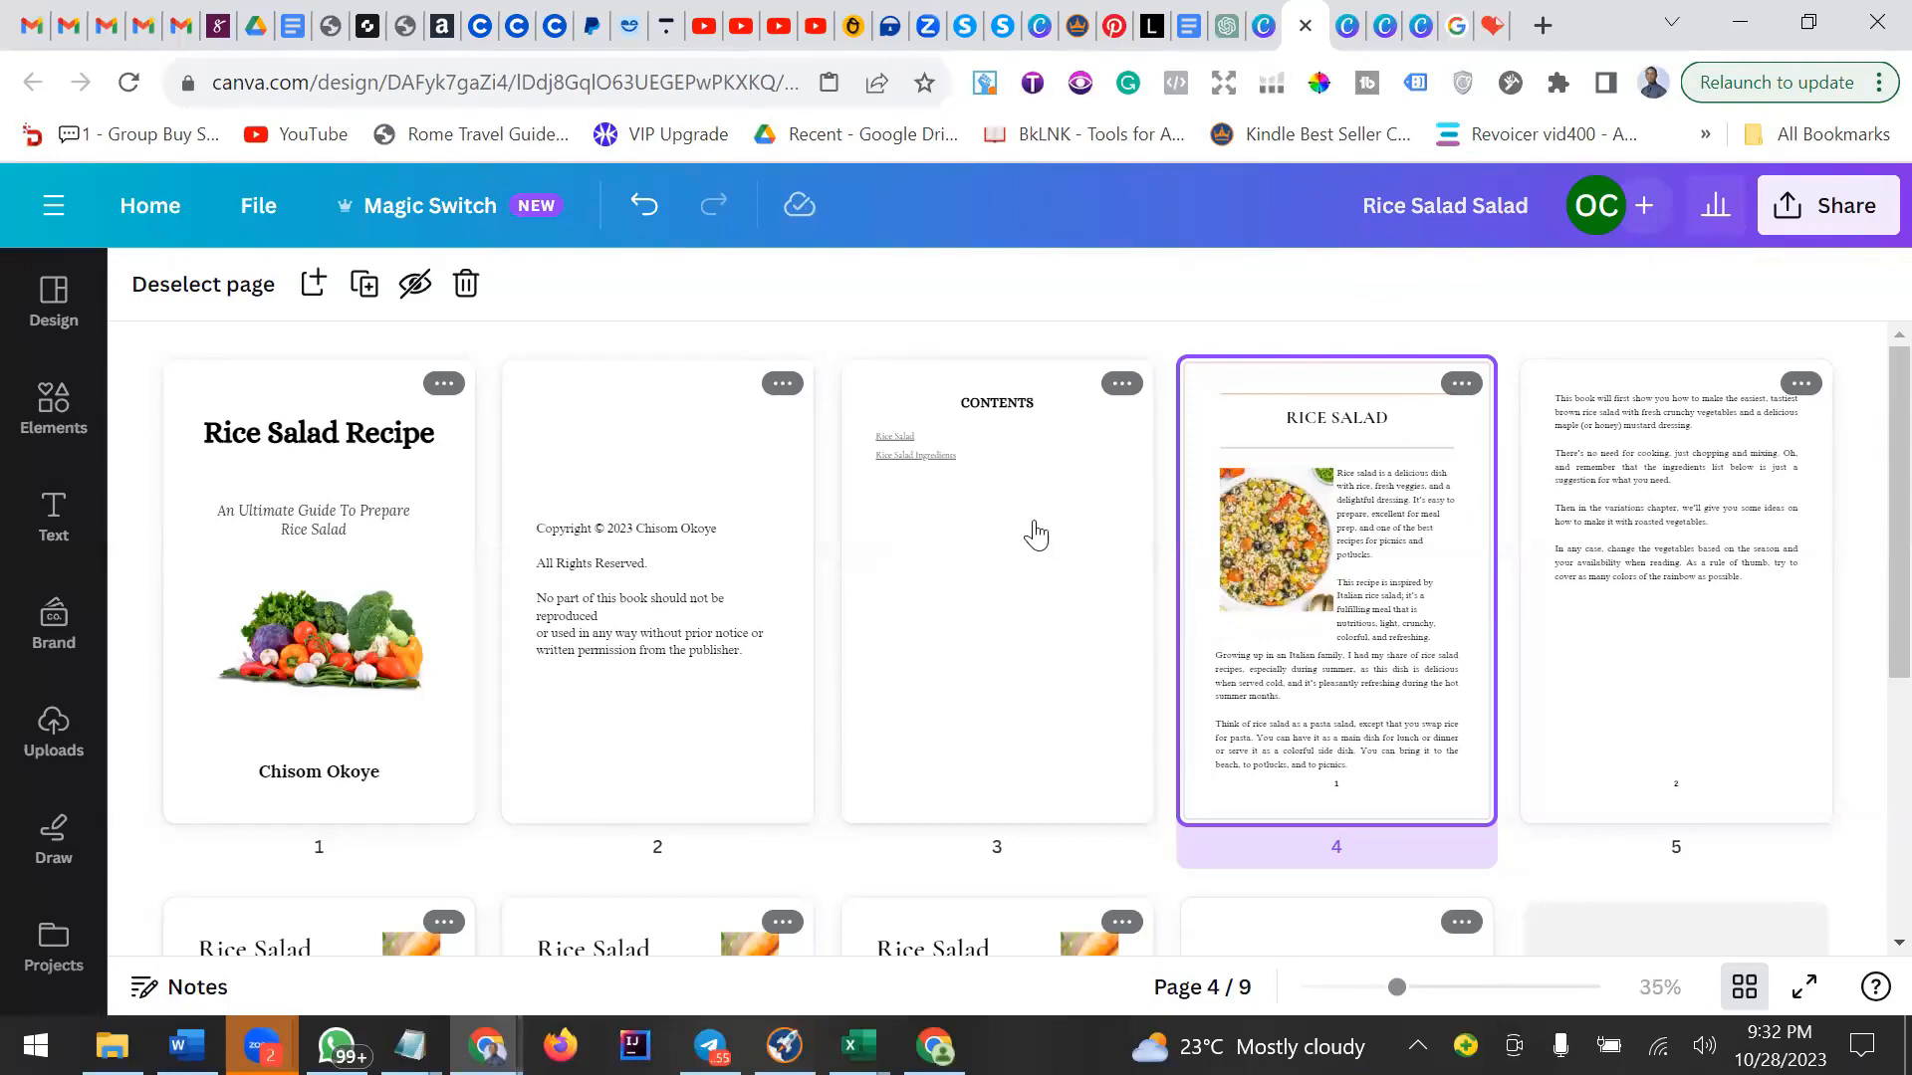
{"action": "double_click", "coordinate": [964, 528]}
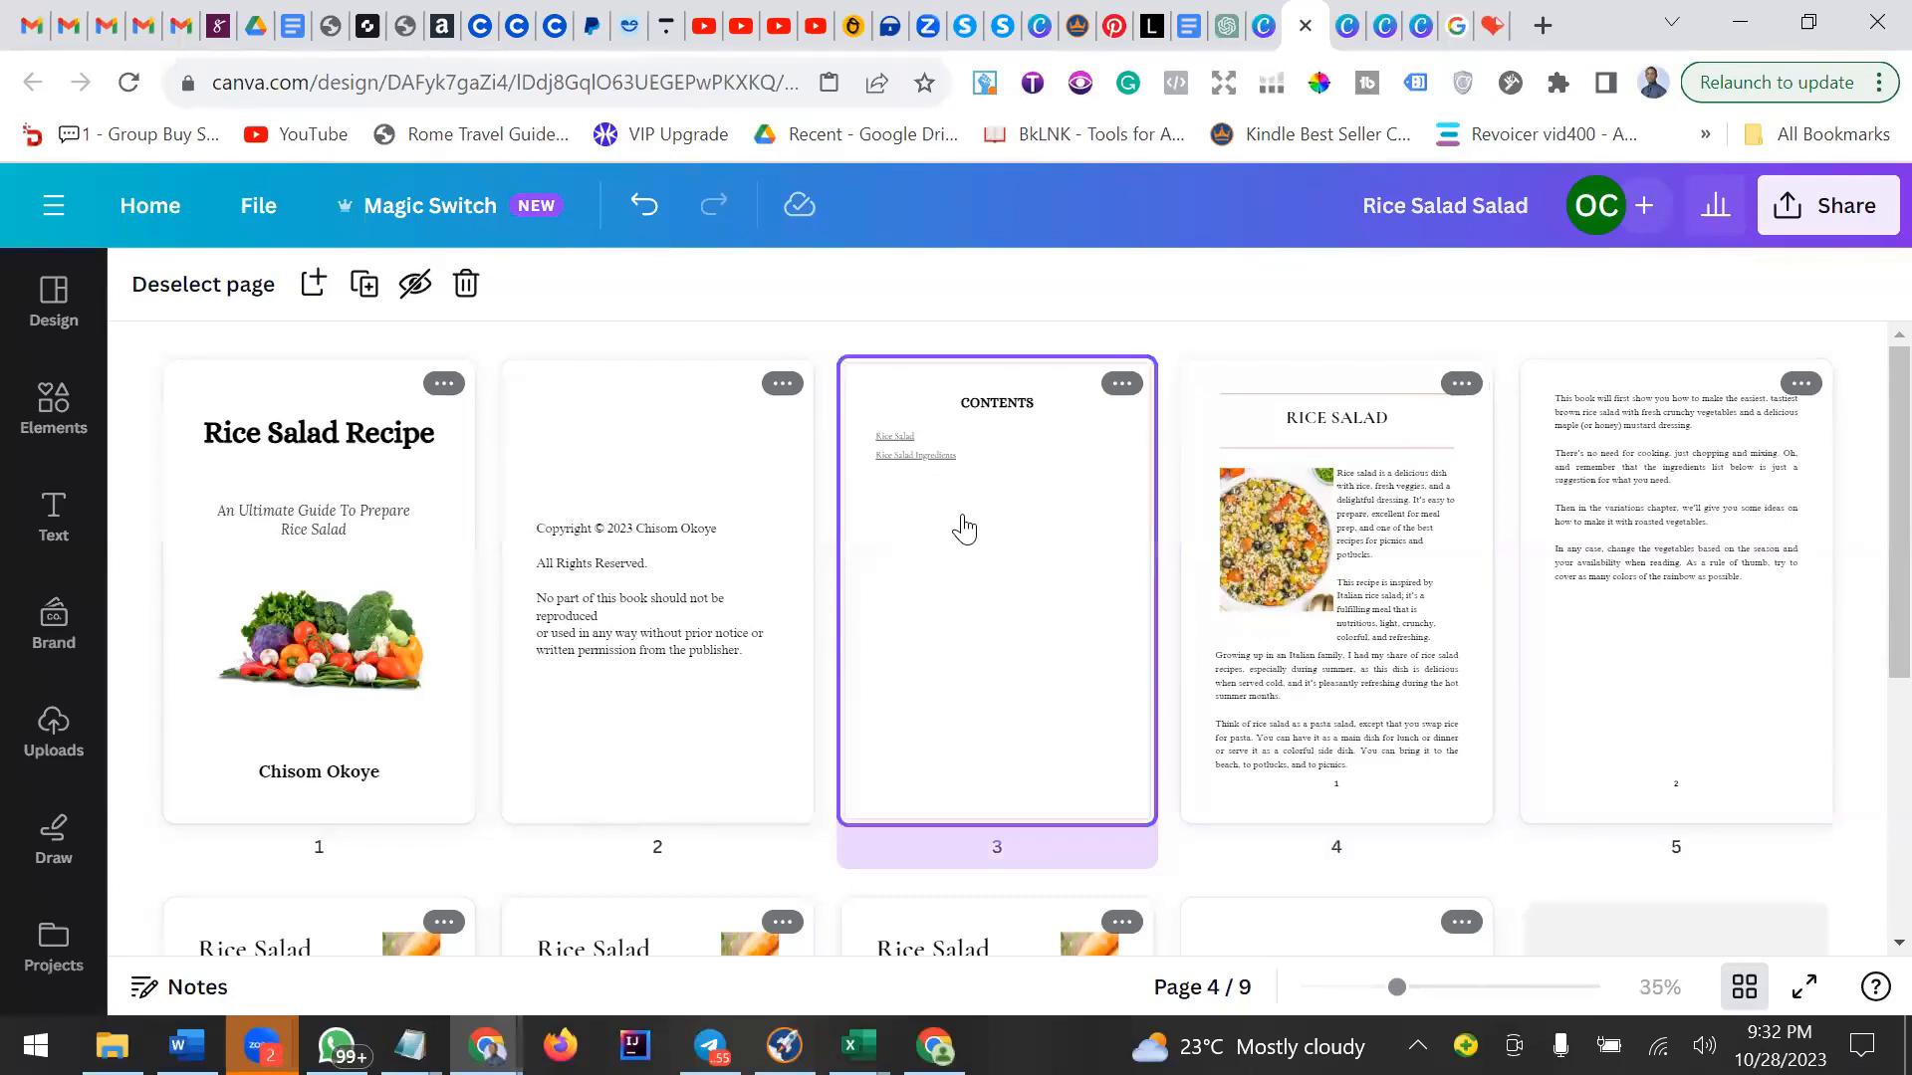
{"action": "left_click", "coordinate": [1119, 398]}
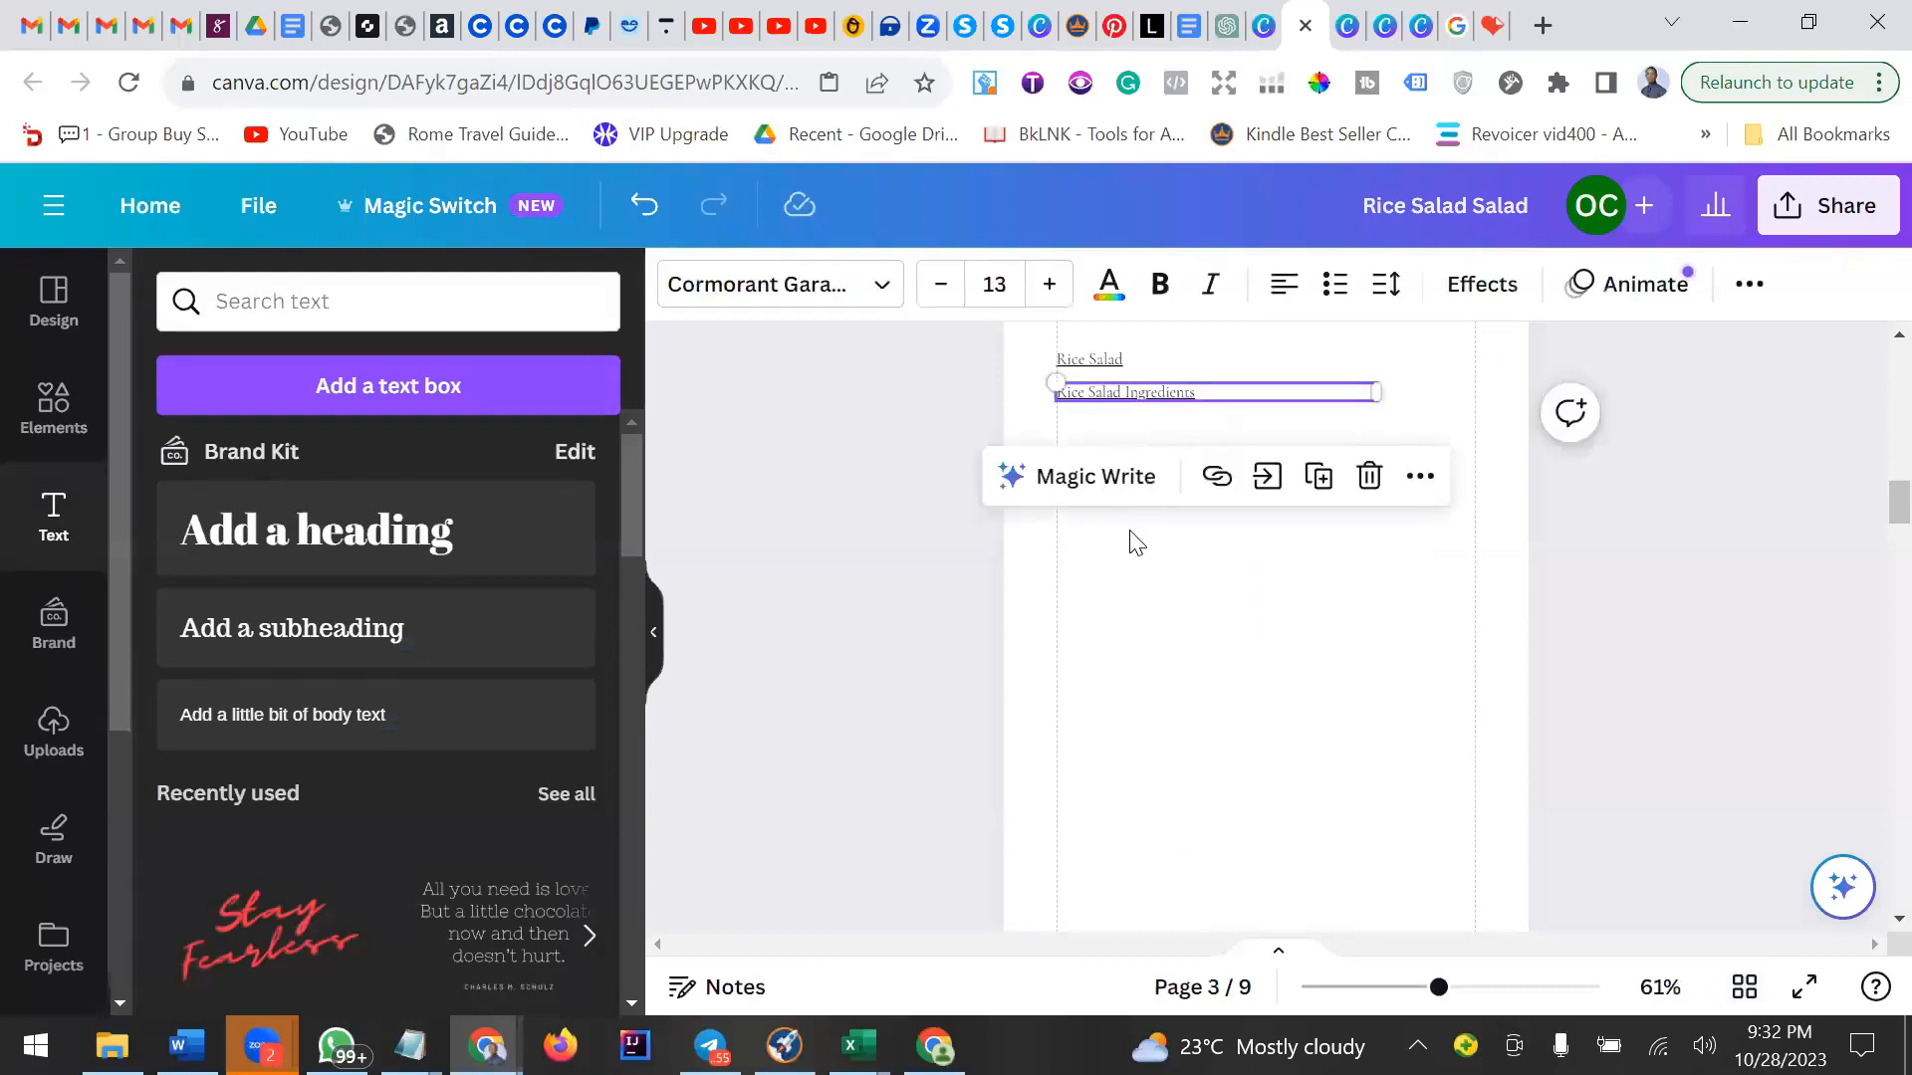
{"action": "left_click", "coordinate": [1136, 543]}
{"action": "left_click", "coordinate": [1116, 393]}
{"action": "left_click", "coordinate": [1116, 361]}
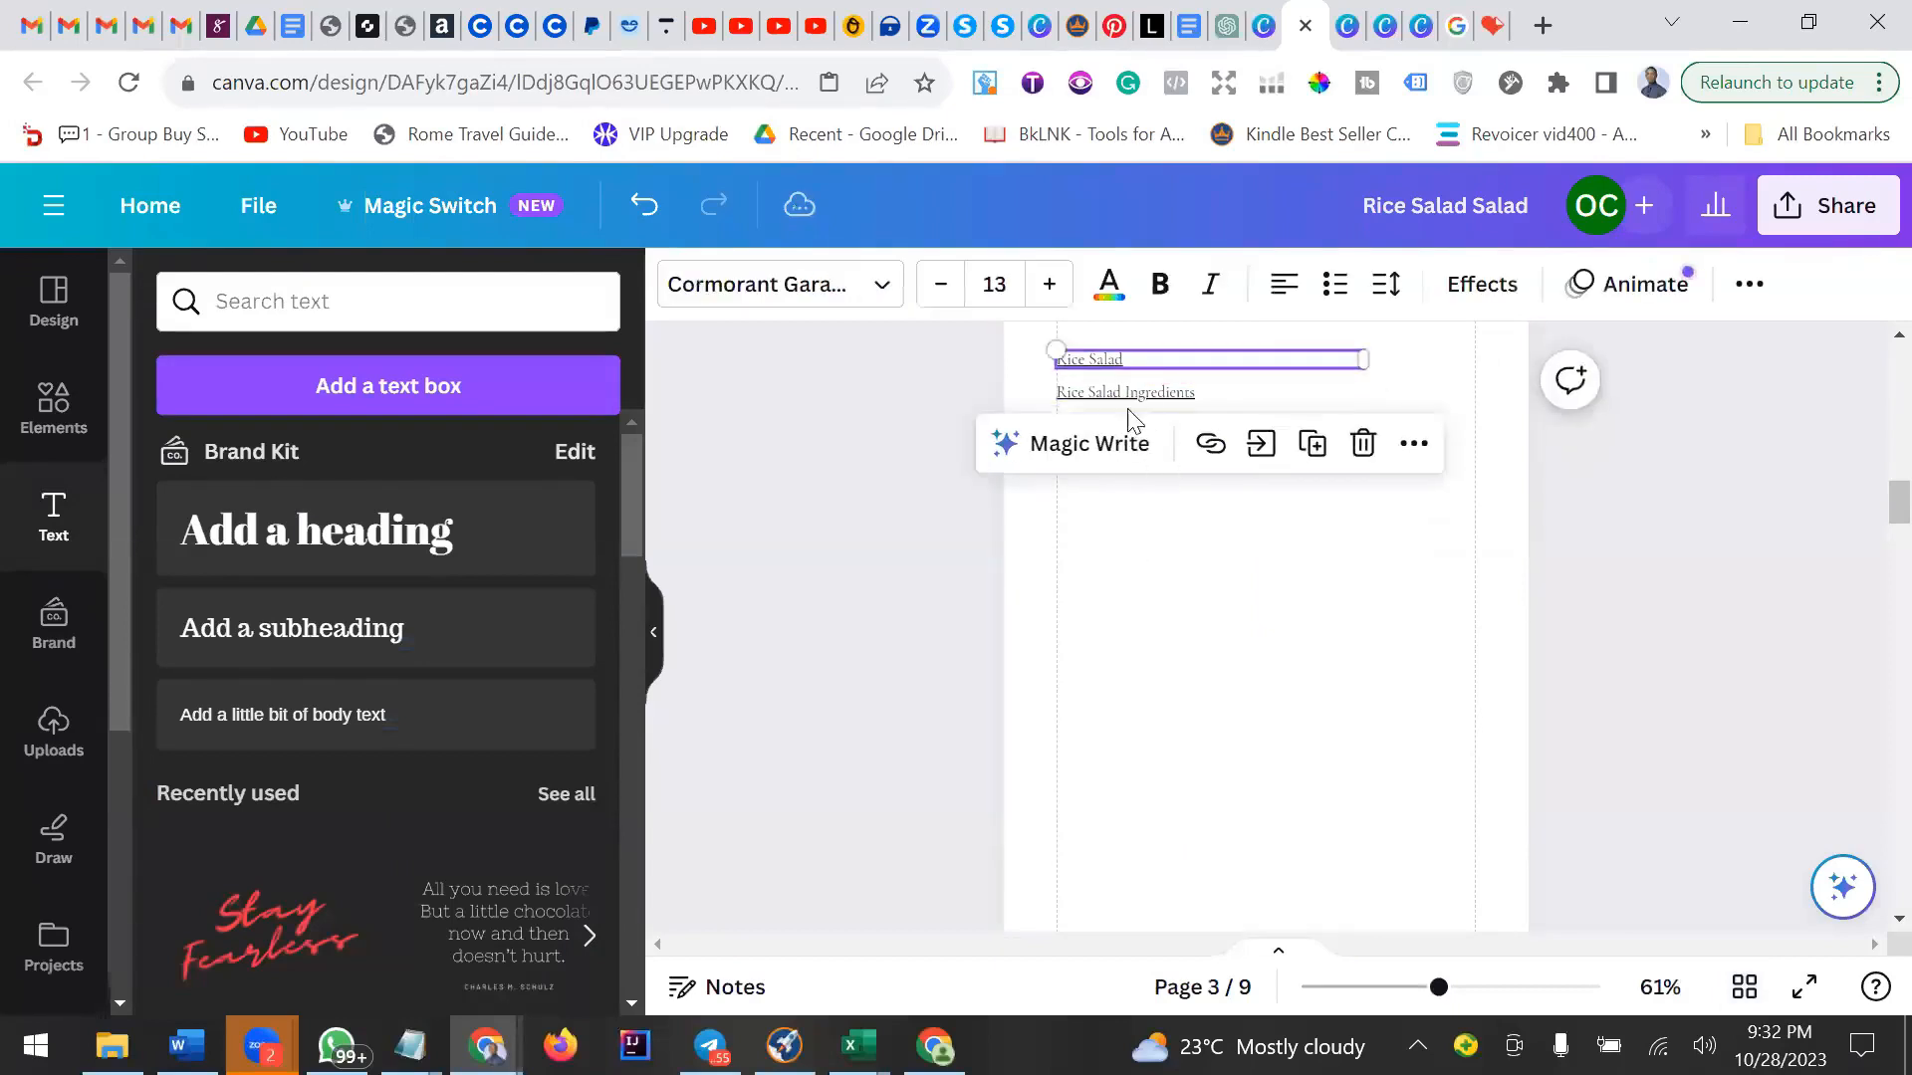
{"action": "left_click", "coordinate": [1136, 478]}
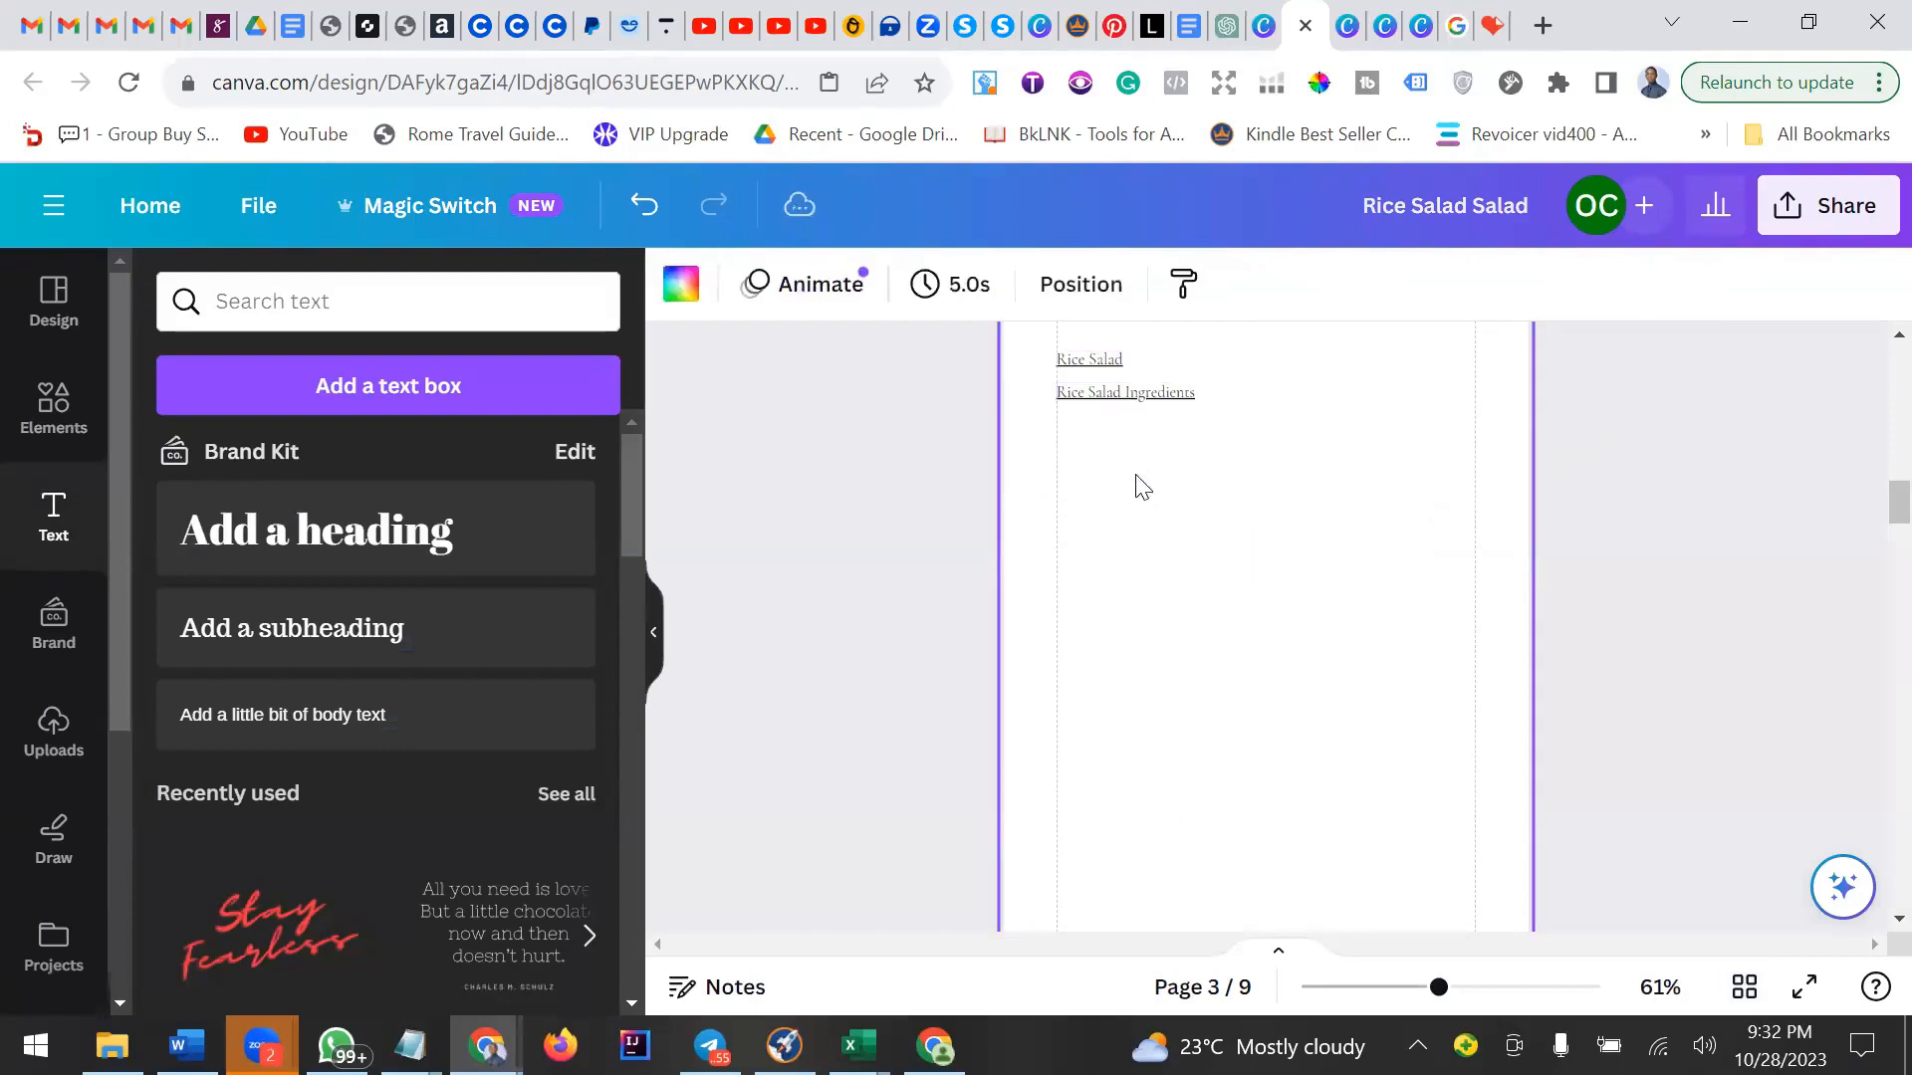
{"action": "left_click", "coordinate": [1116, 394]}
{"action": "left_click", "coordinate": [1100, 360]}
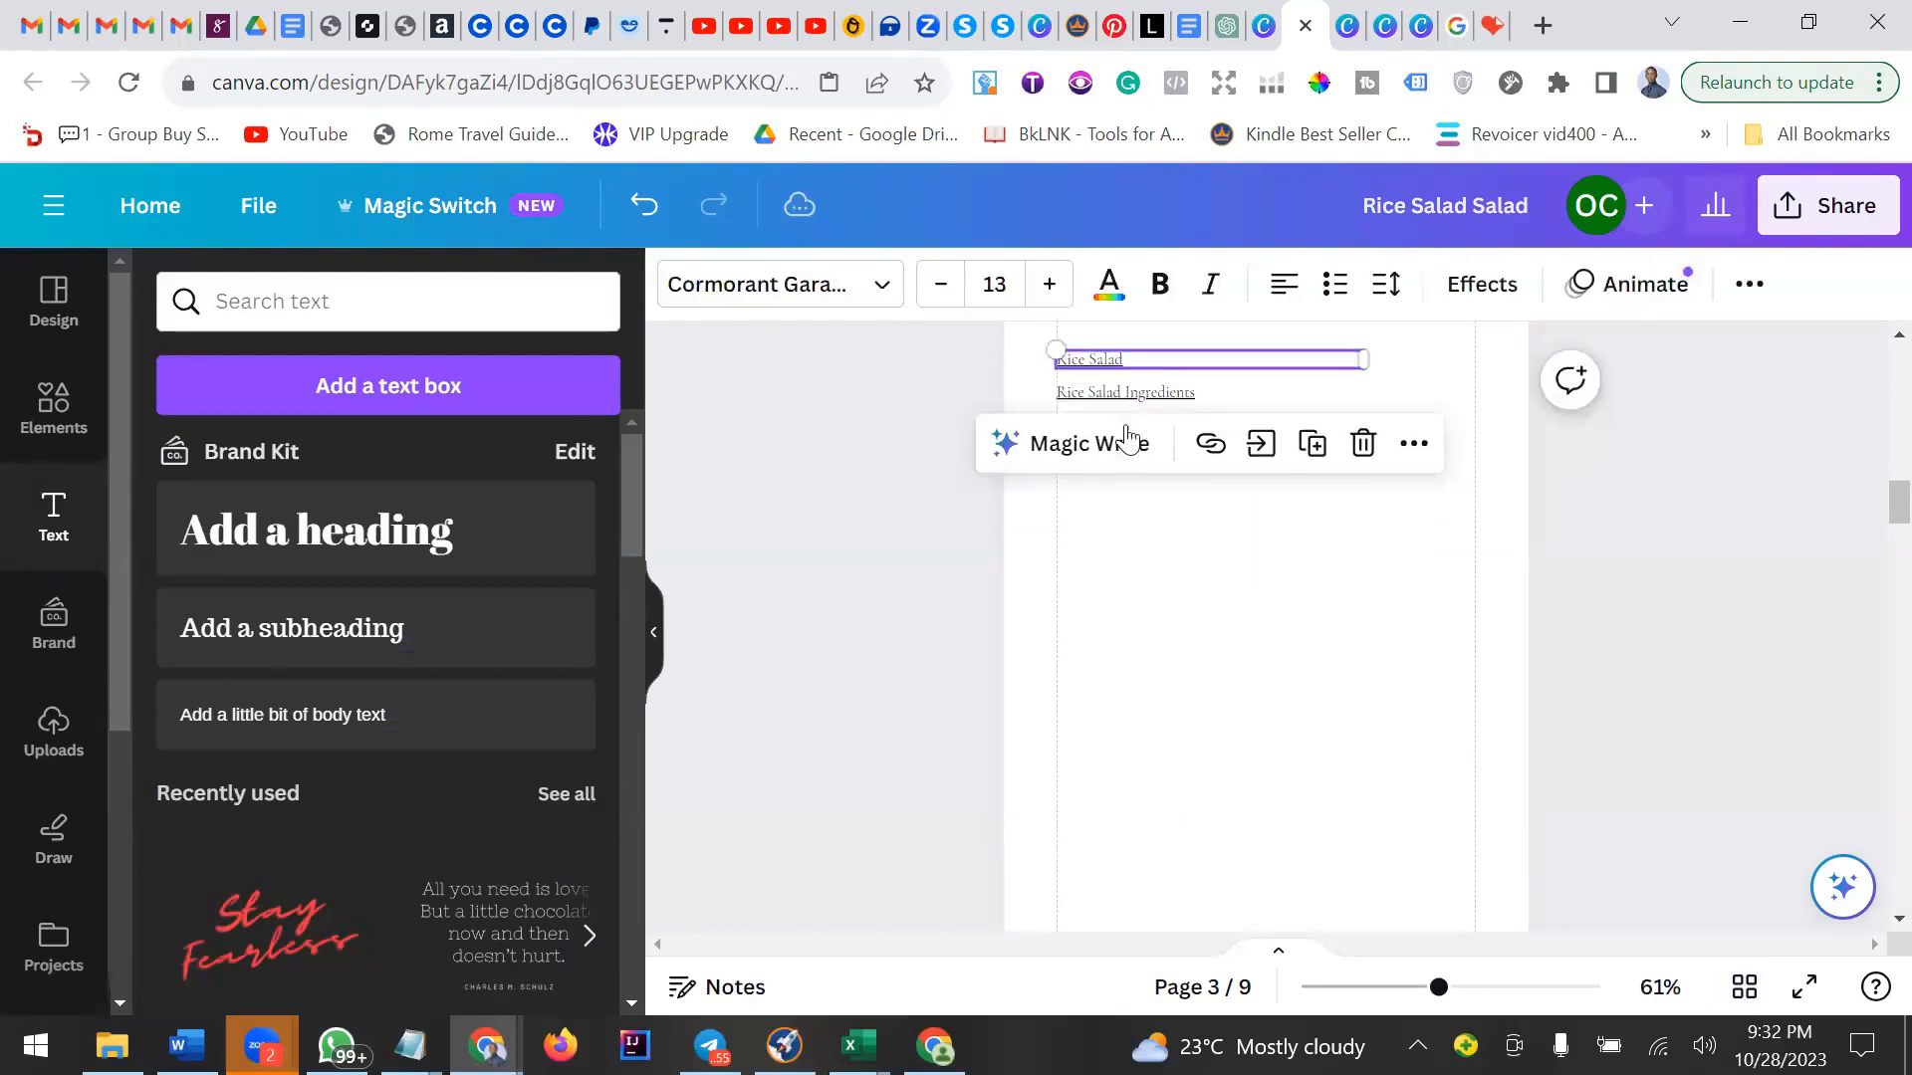
{"action": "left_click", "coordinate": [1116, 509]}
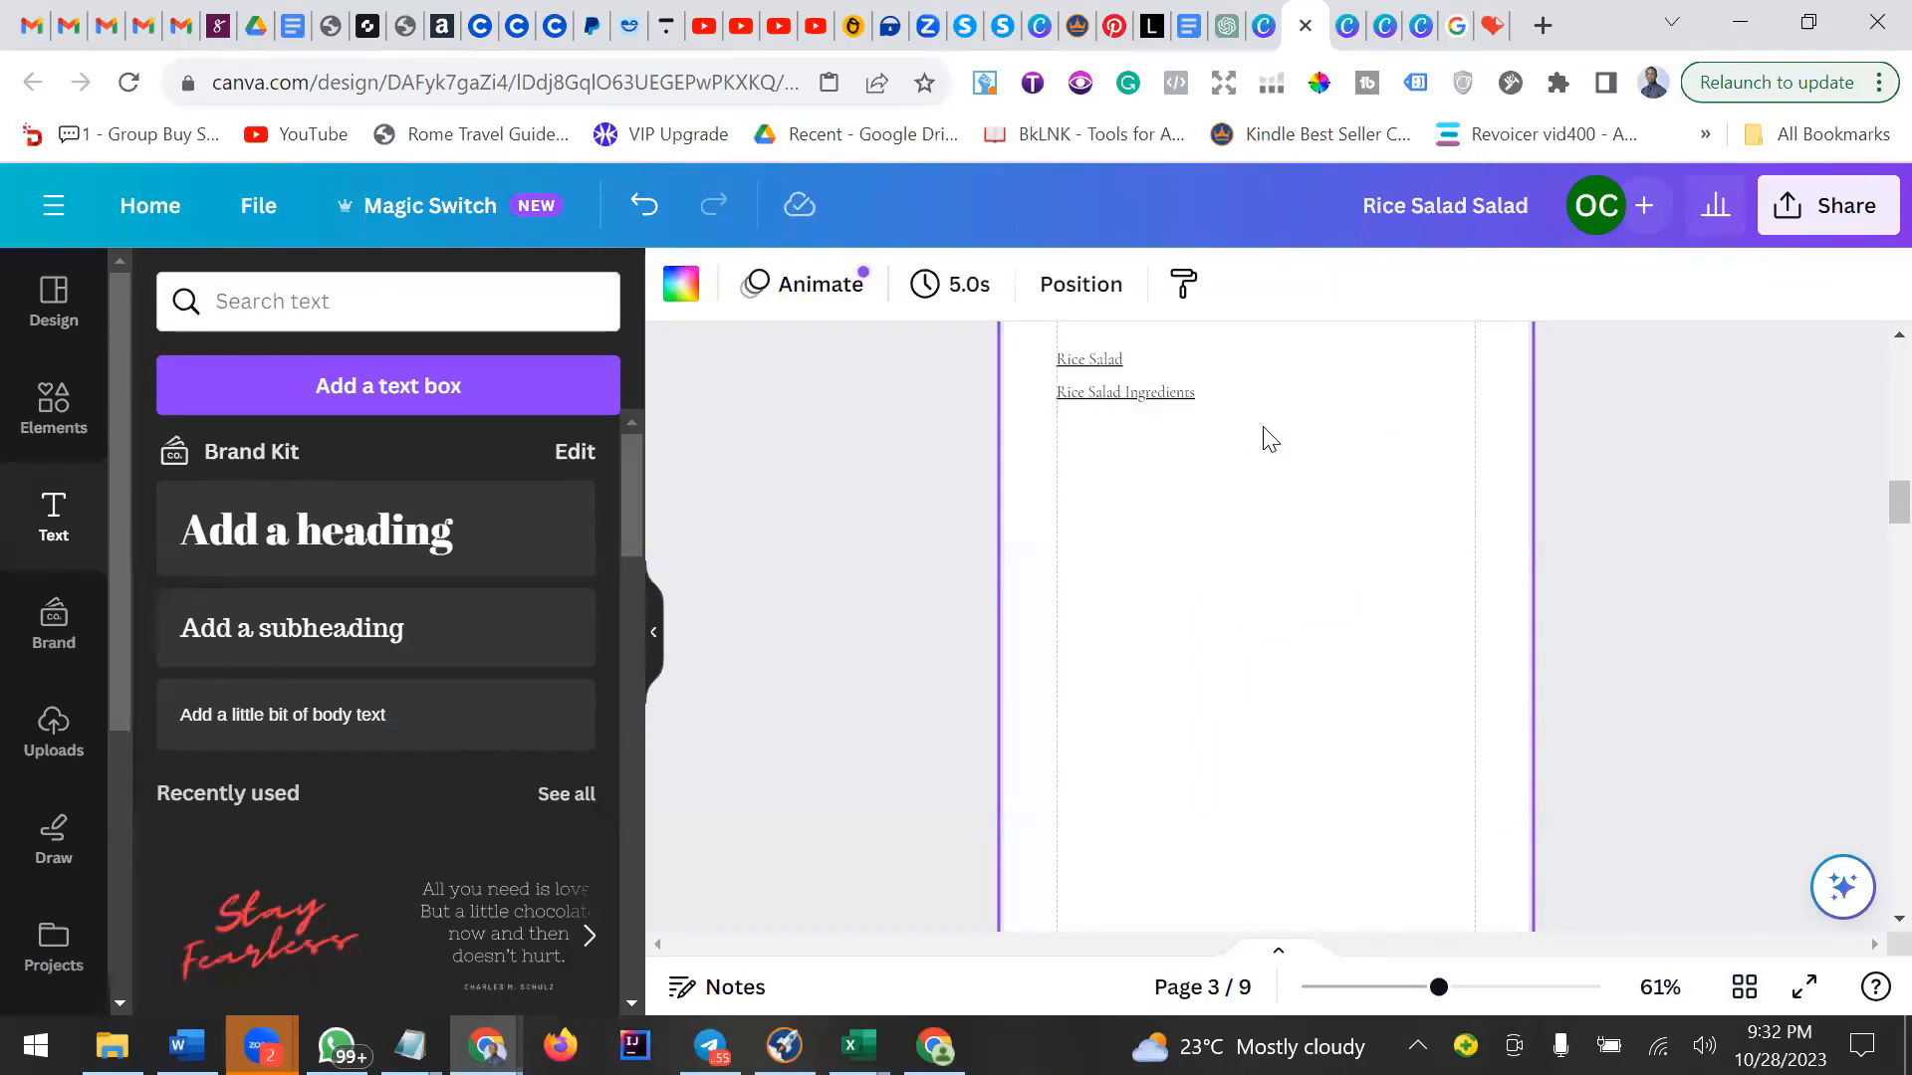
Browse the list of PDF tools on the iLovePDF site.
{"action": "left_click", "coordinate": [1499, 20]}
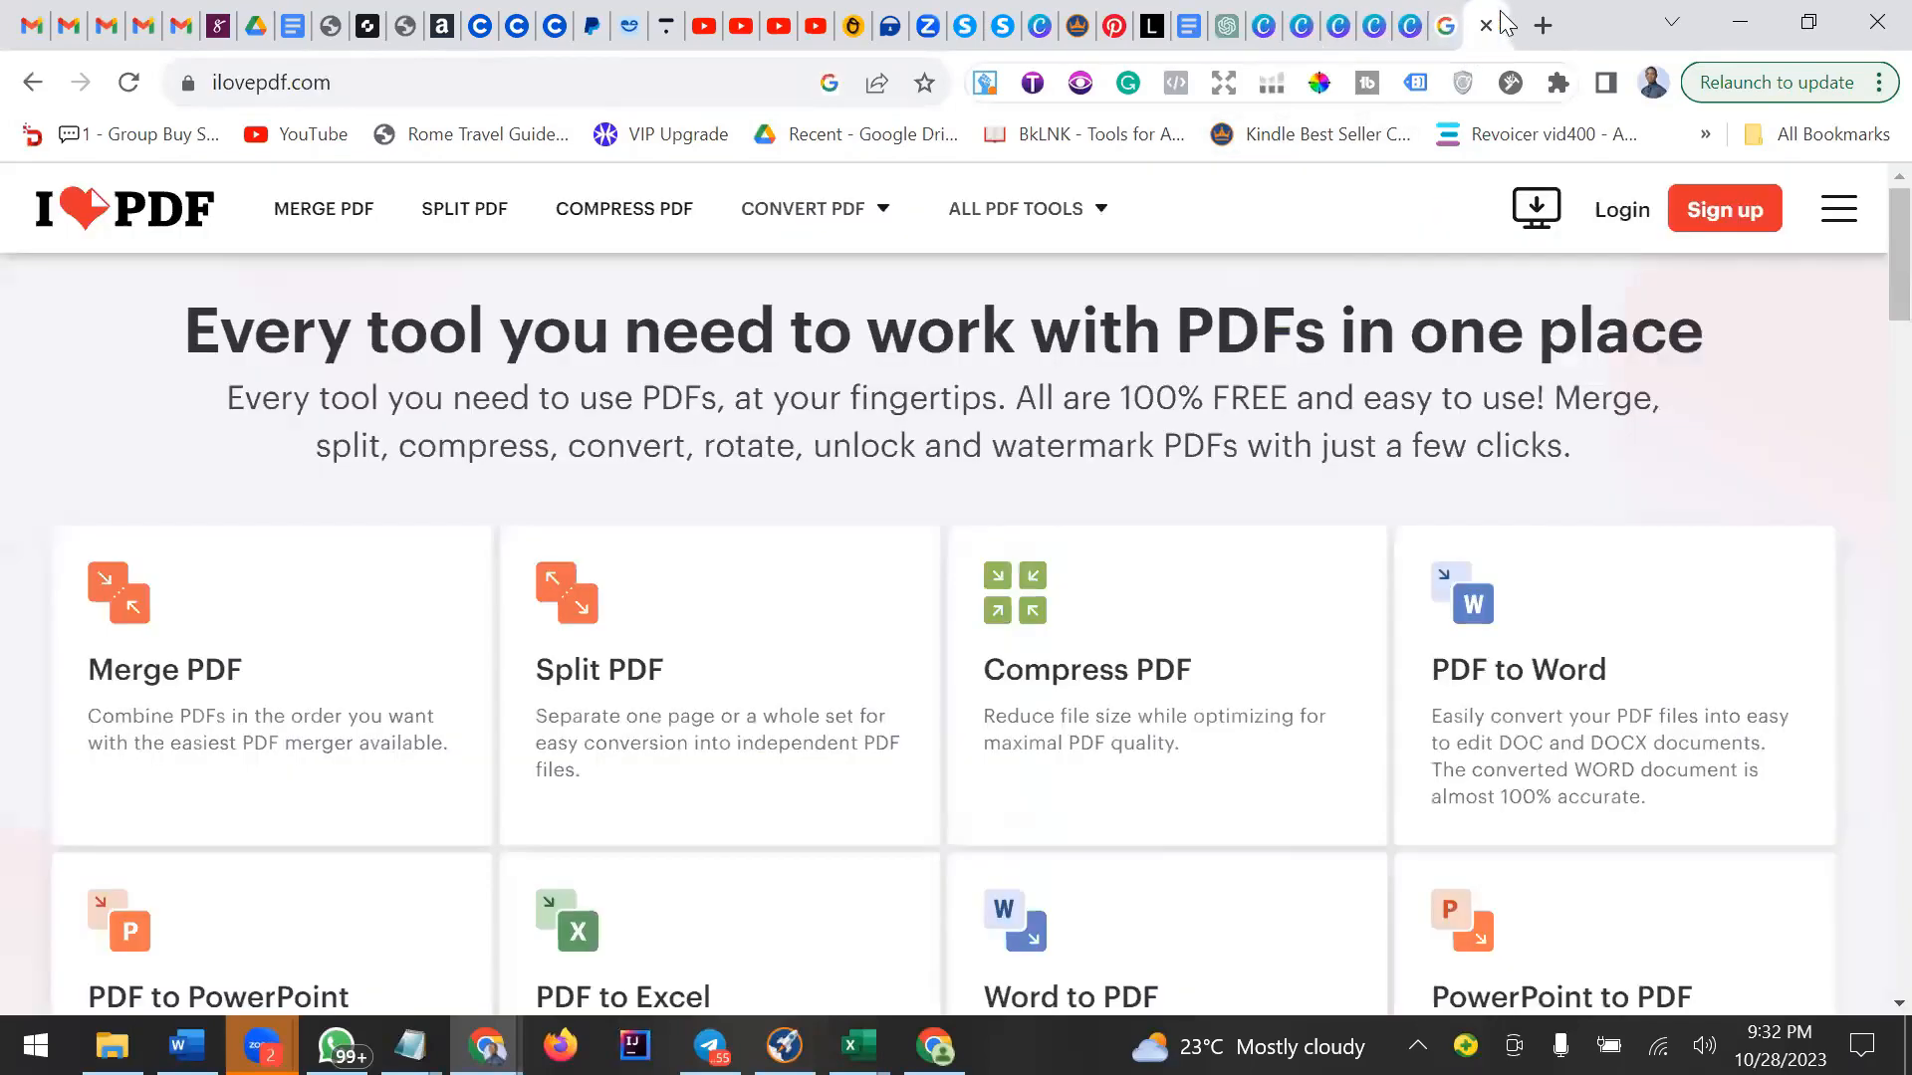
{"action": "scroll", "coordinate": [1251, 523], "scroll_direction": "down", "scroll_amount": 5}
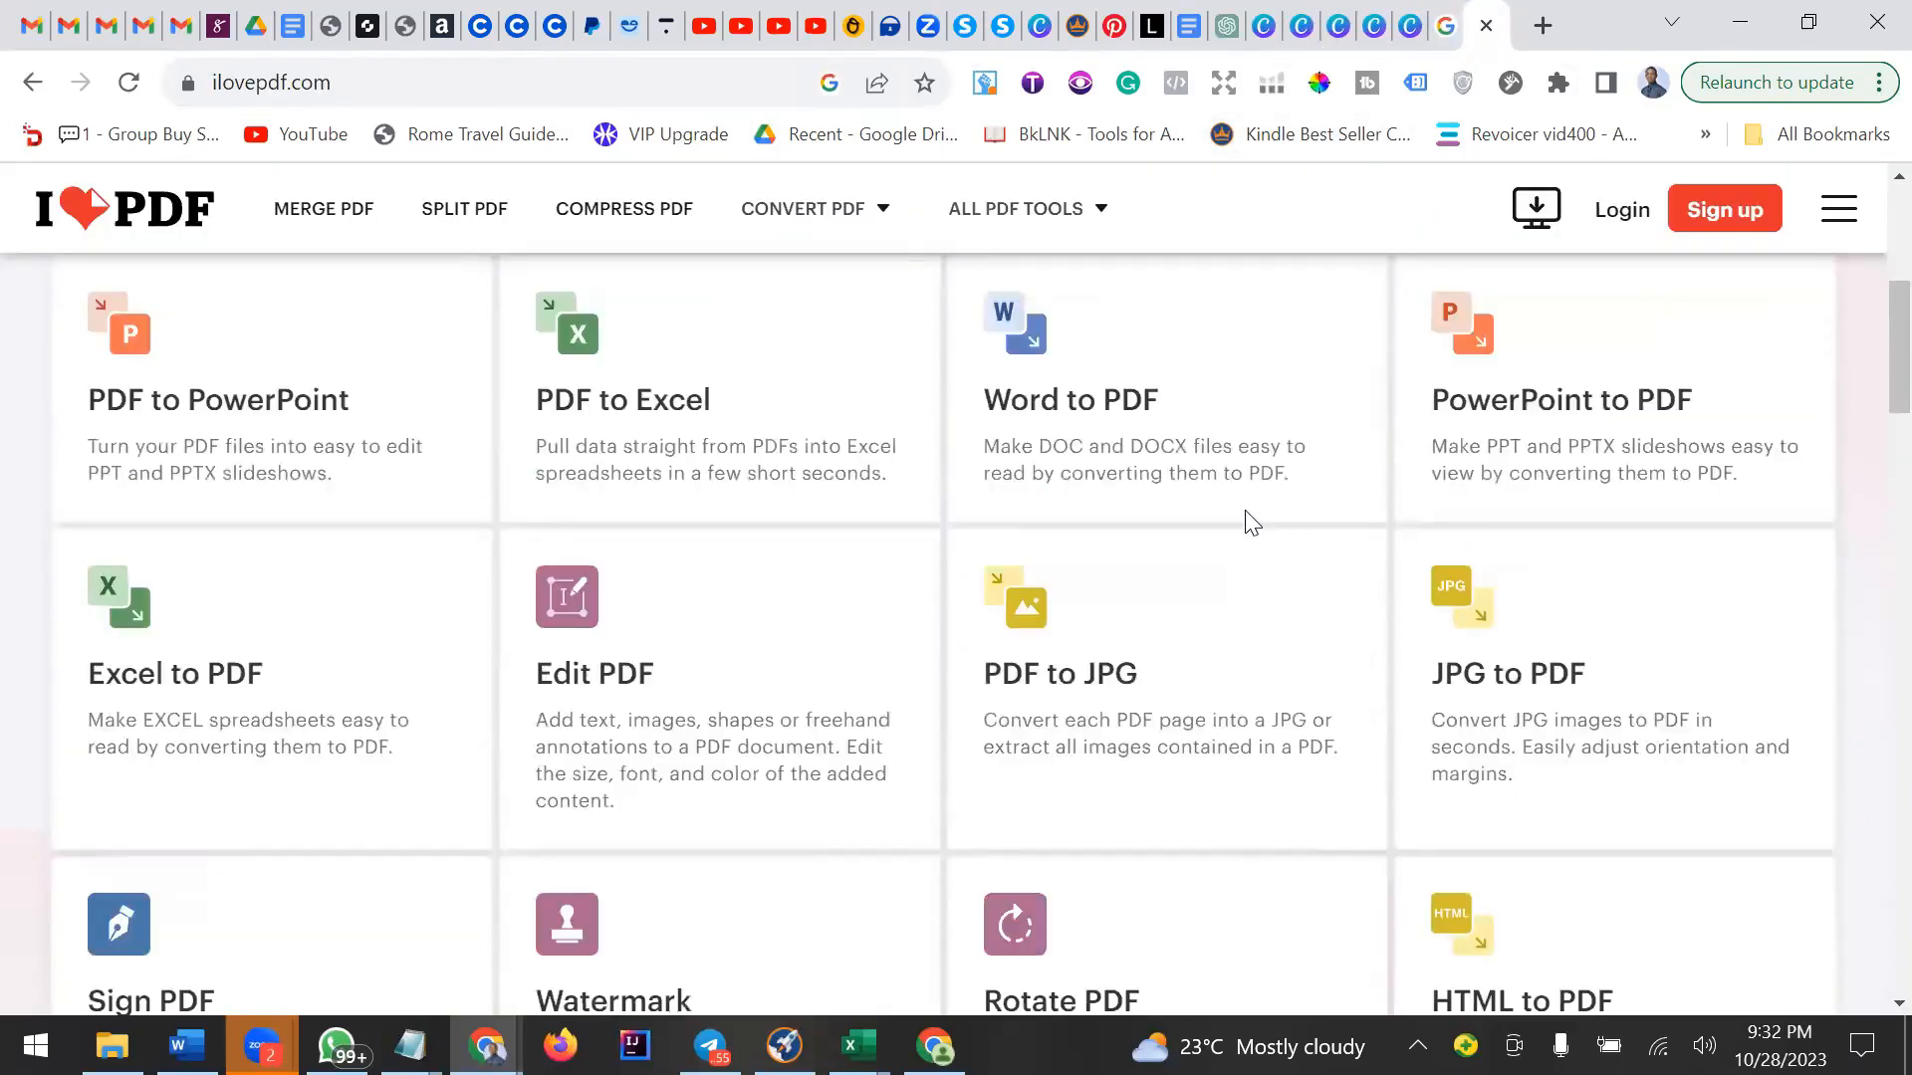
{"action": "scroll", "coordinate": [1246, 524], "scroll_direction": "down", "scroll_amount": 1}
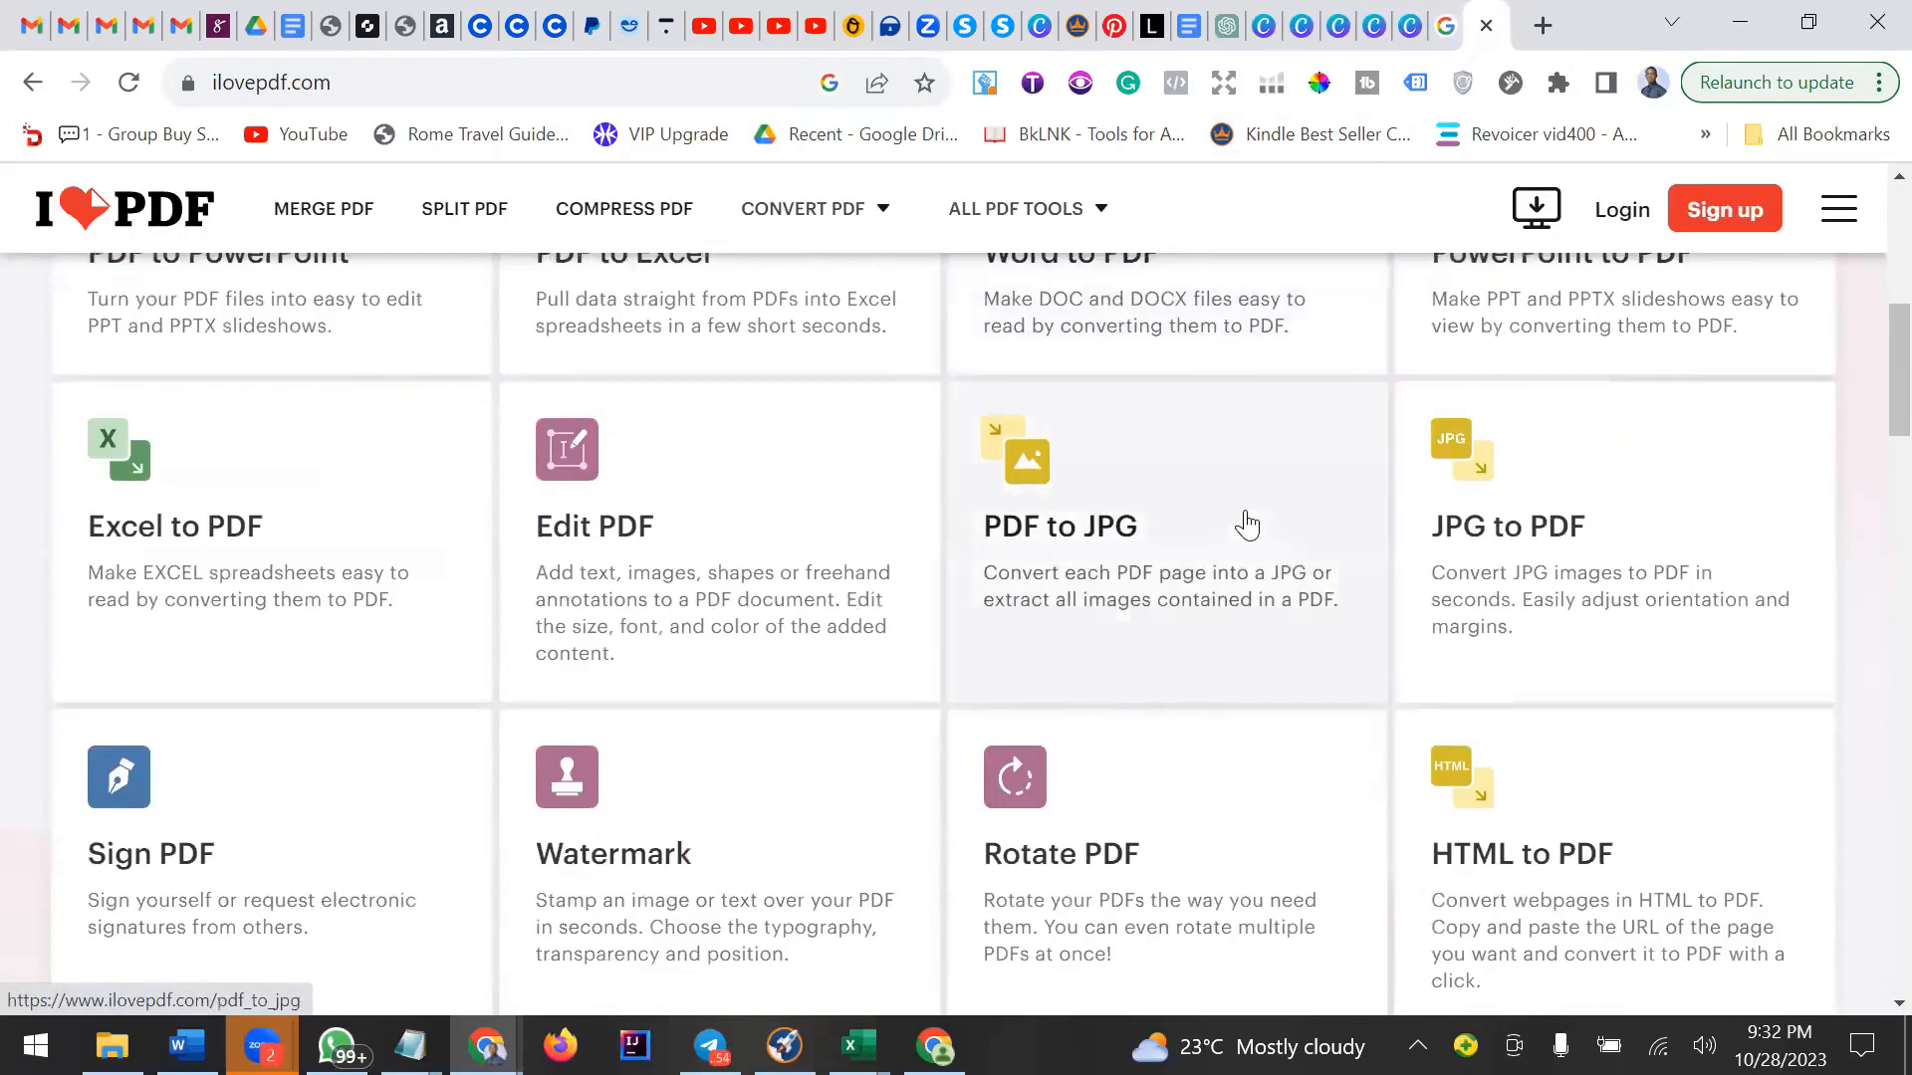
{"action": "scroll", "coordinate": [1246, 520], "scroll_direction": "up", "scroll_amount": 3}
{"action": "left_click", "coordinate": [1419, 38]}
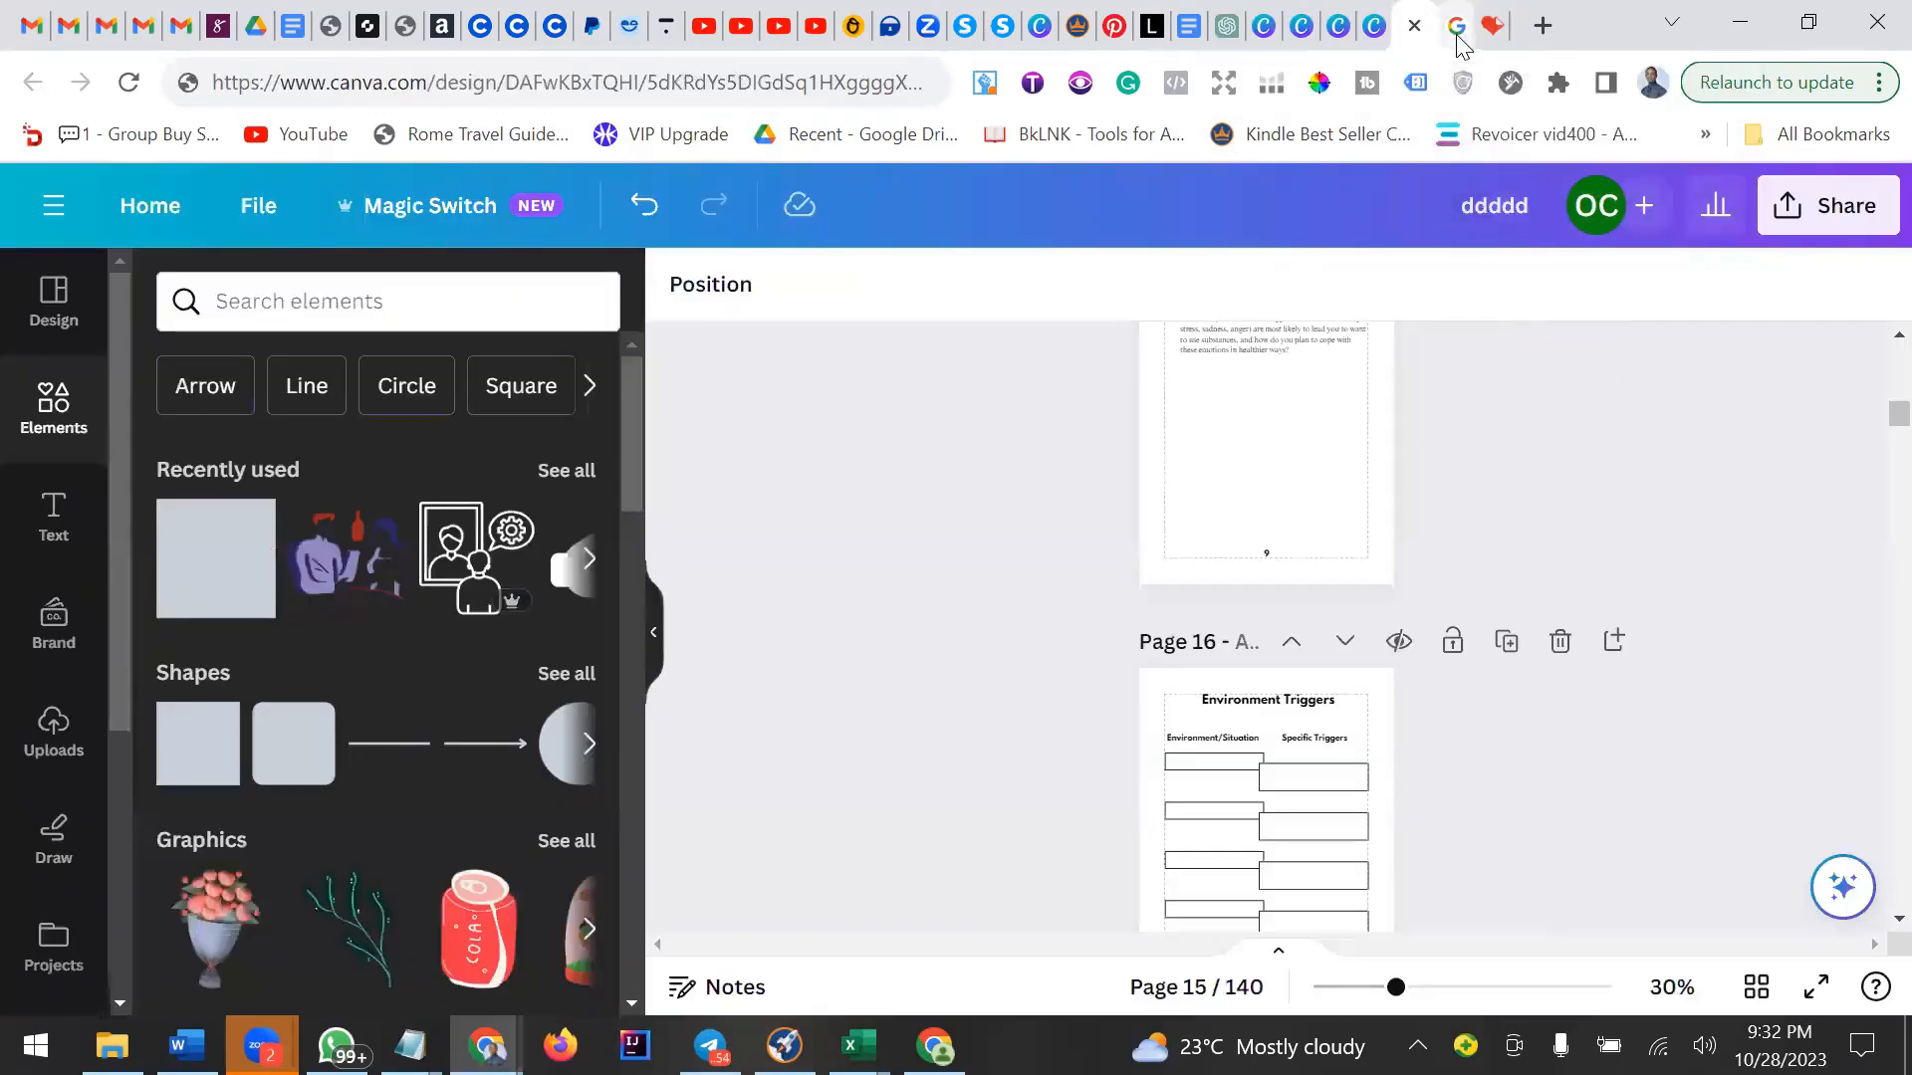
{"action": "left_click", "coordinate": [1341, 38]}
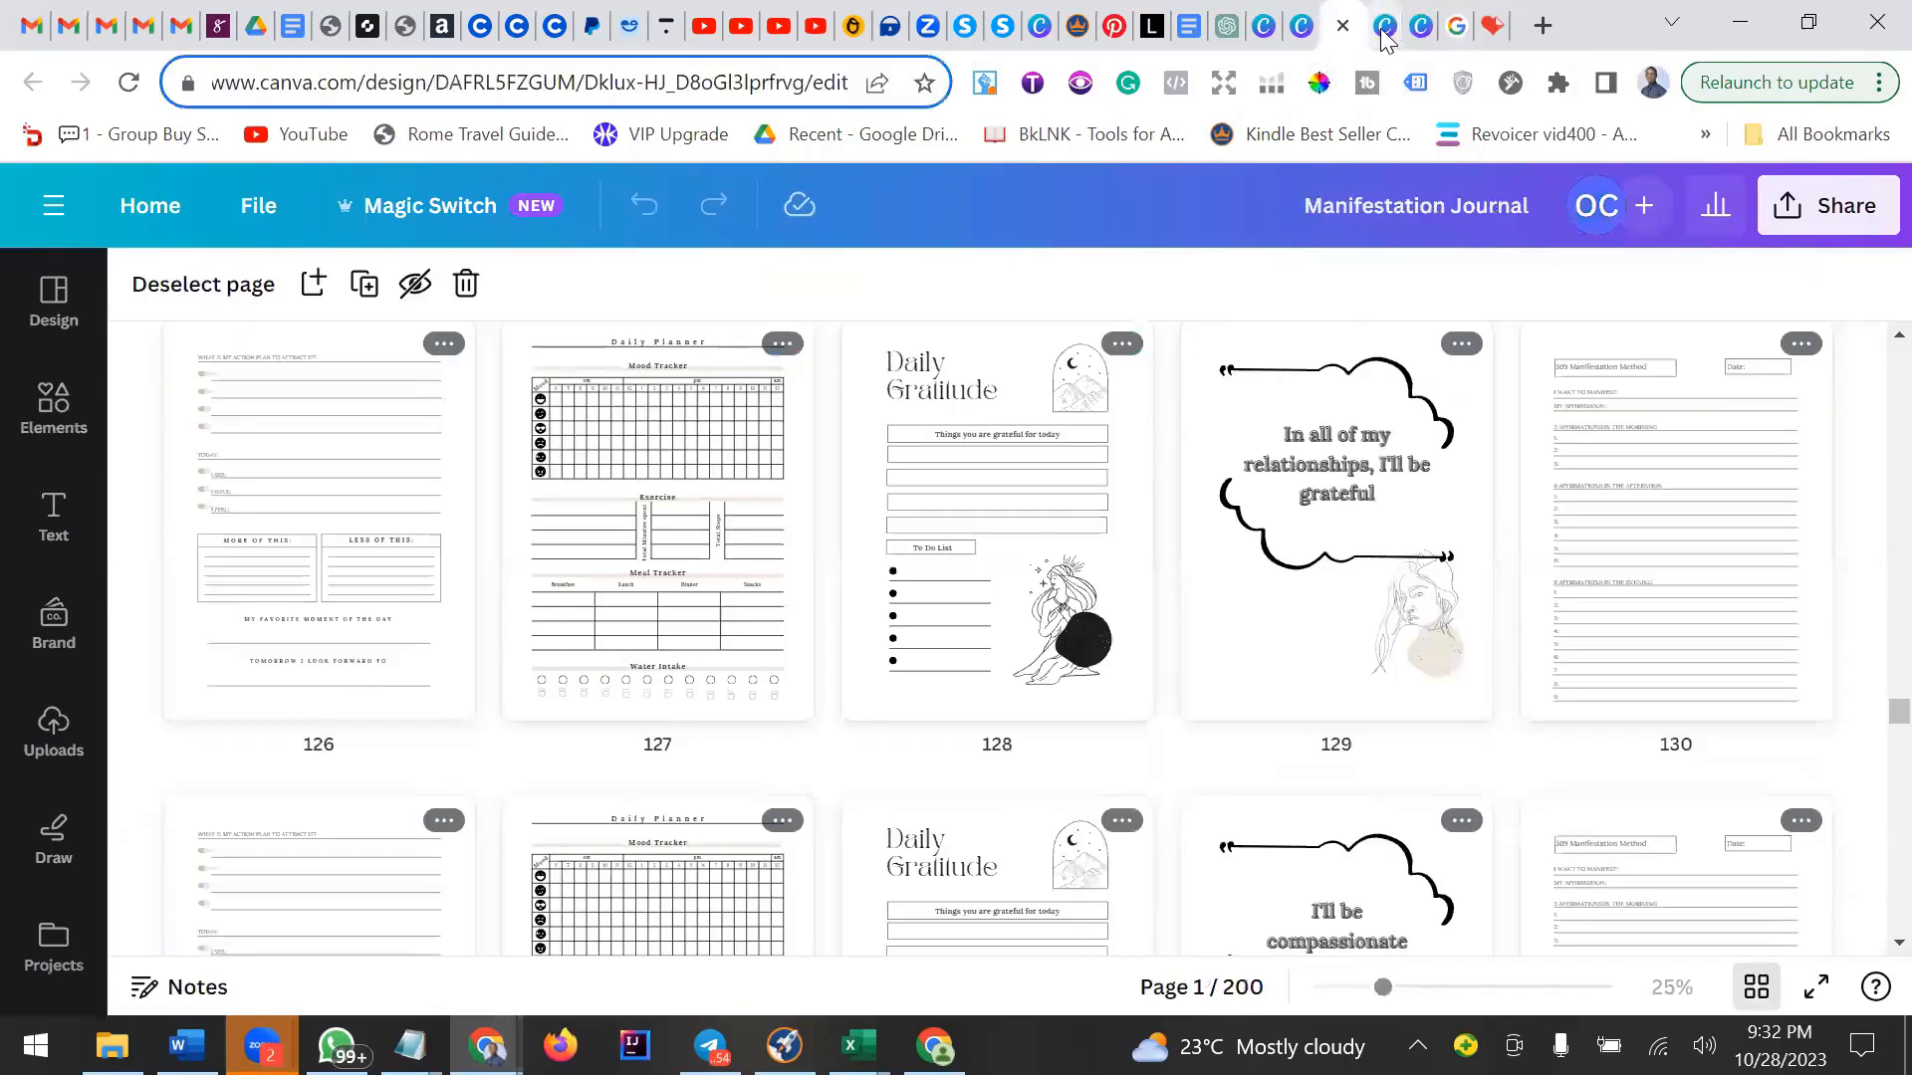
Return to the Rice Salad design and download all its pages as a PDF Standard file.
{"action": "key", "text": "ctrl+Tab"}
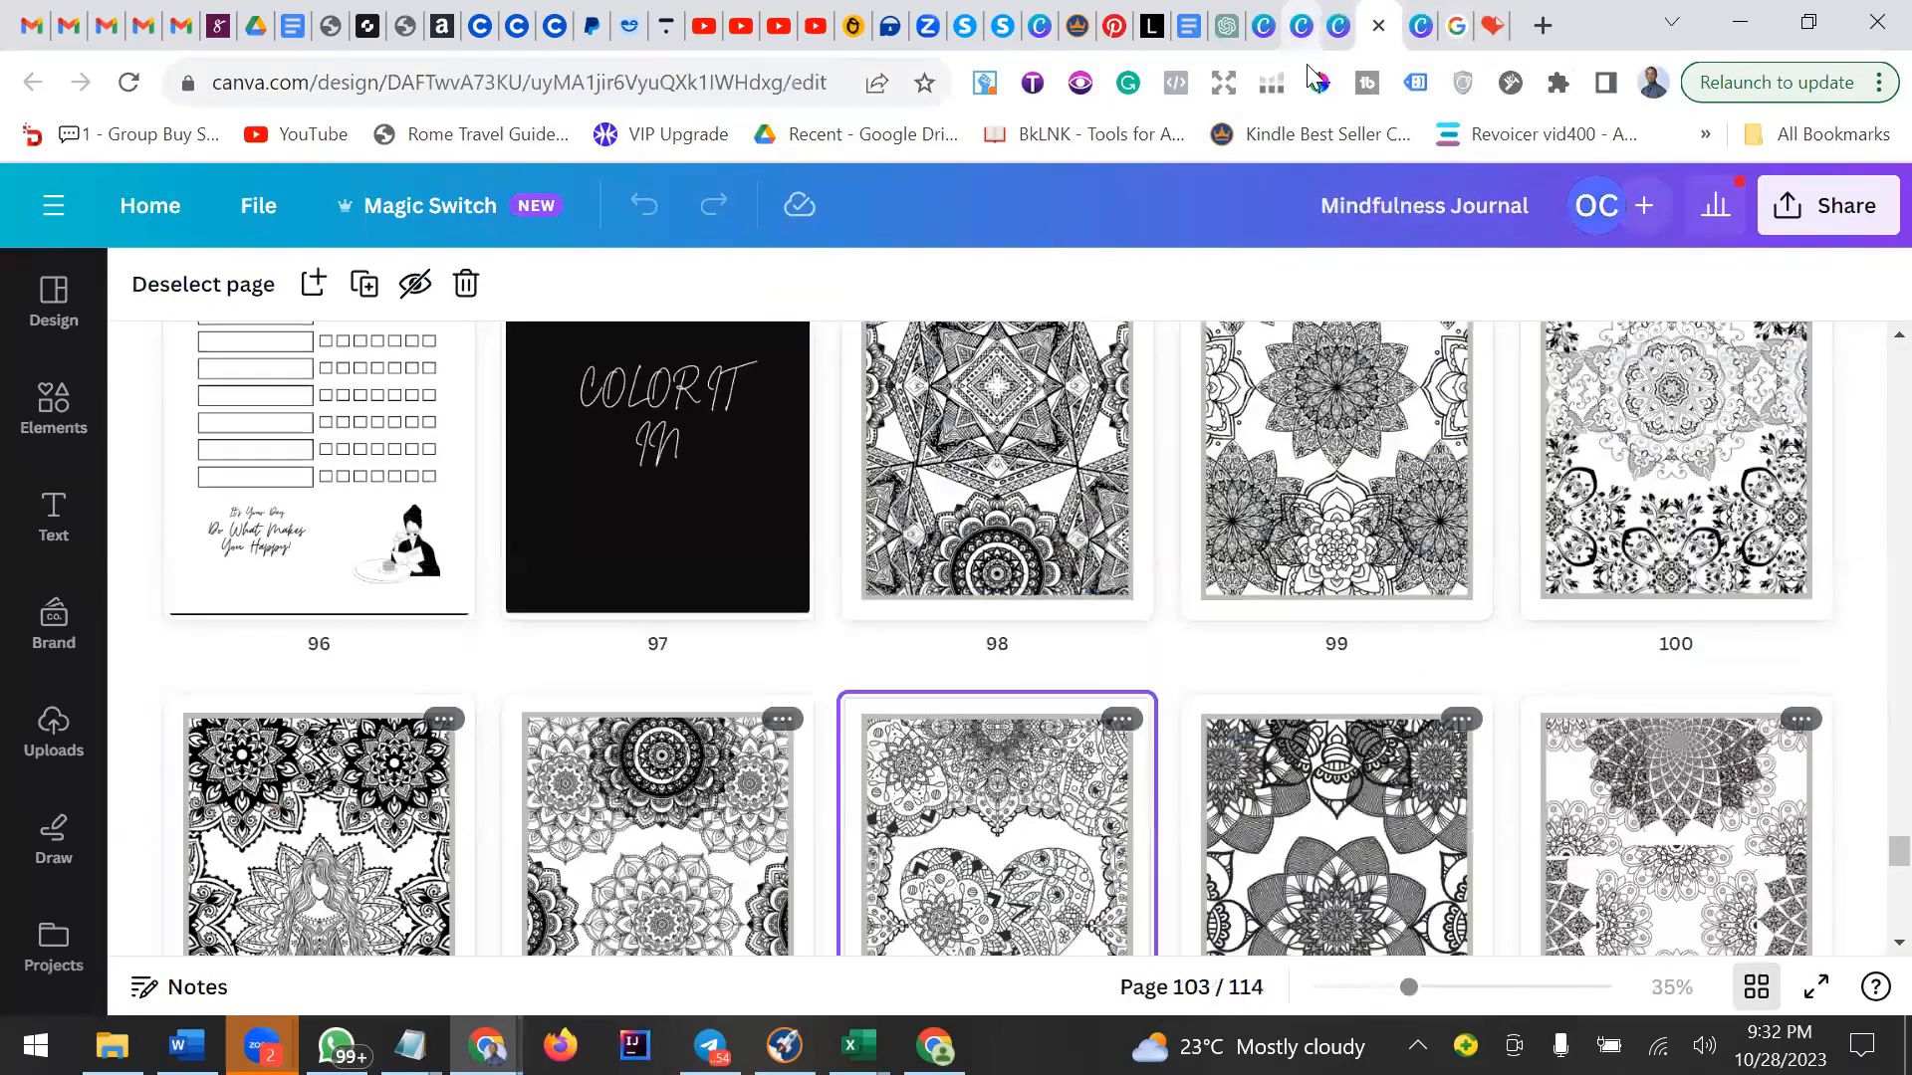
{"action": "left_click", "coordinate": [1304, 35]}
{"action": "scroll", "coordinate": [1510, 520], "scroll_direction": "up", "scroll_amount": 15}
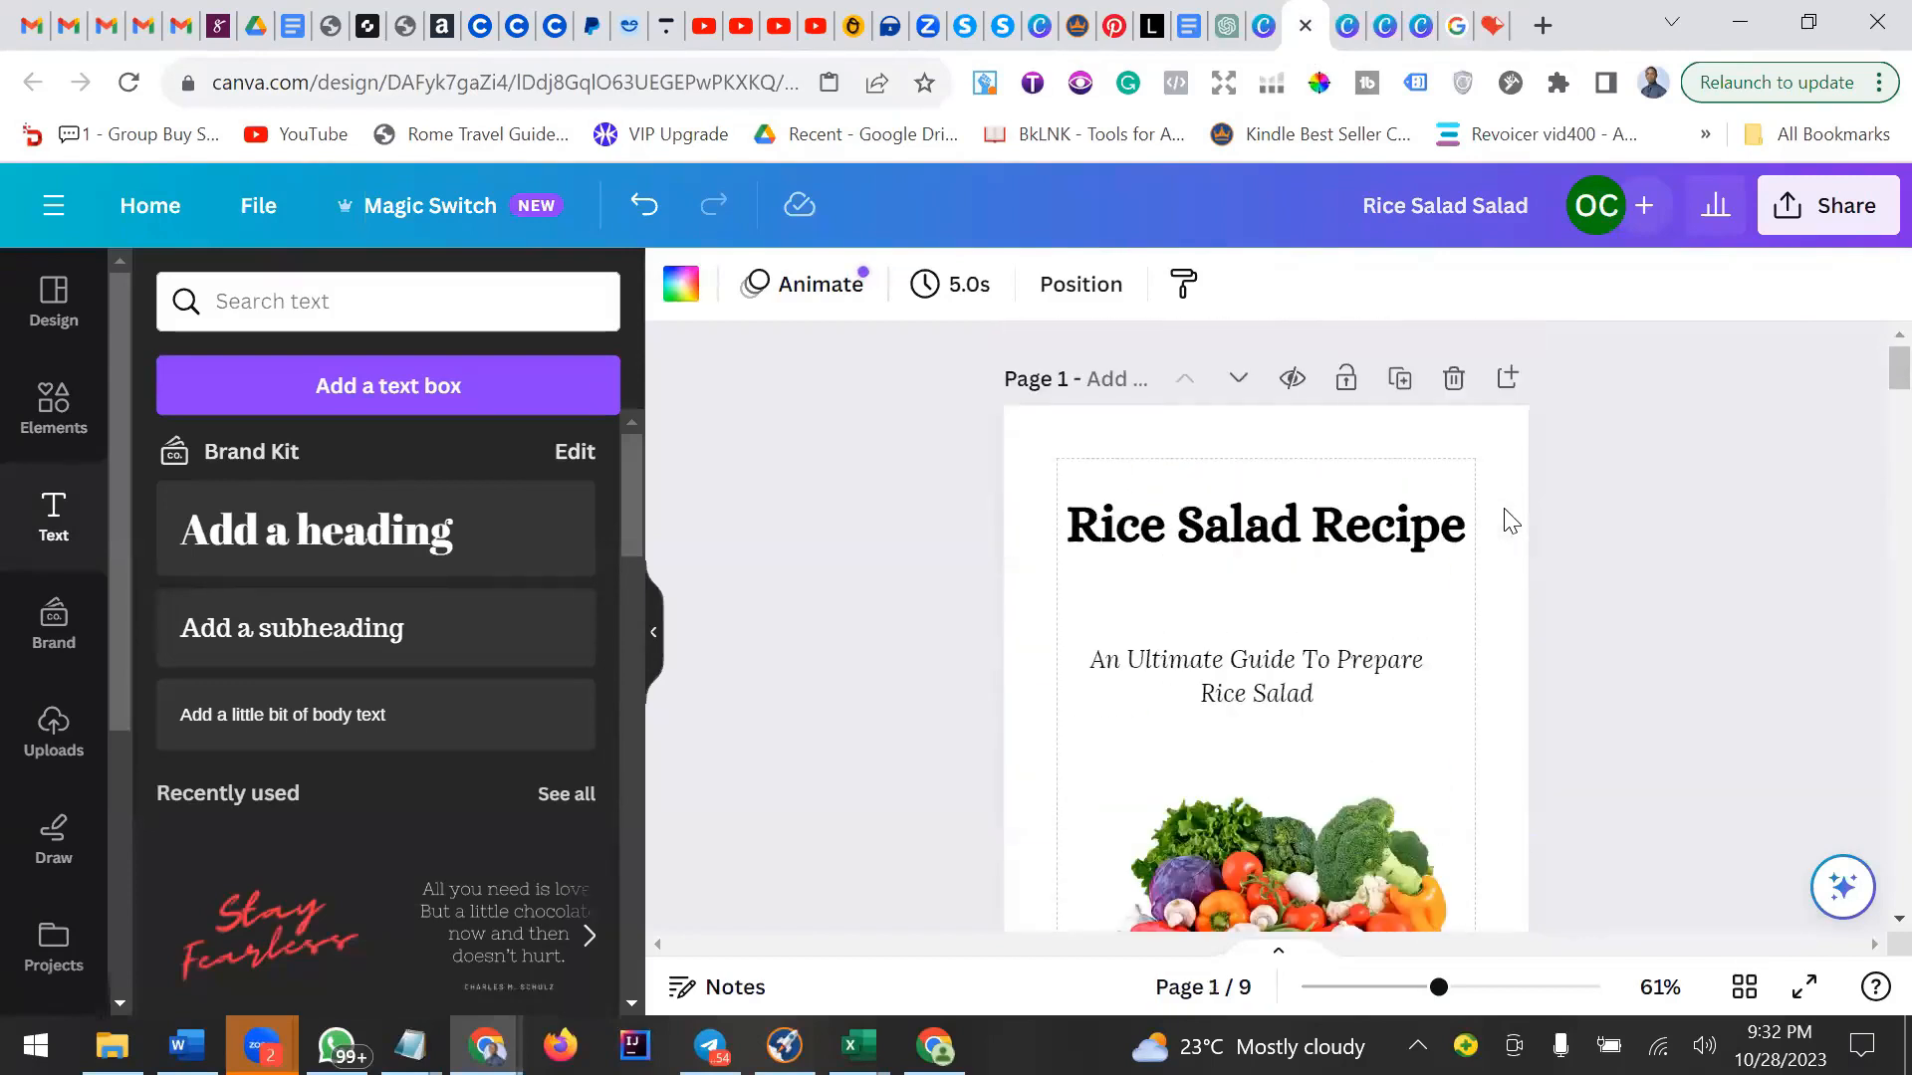
{"action": "left_click", "coordinate": [1844, 209]}
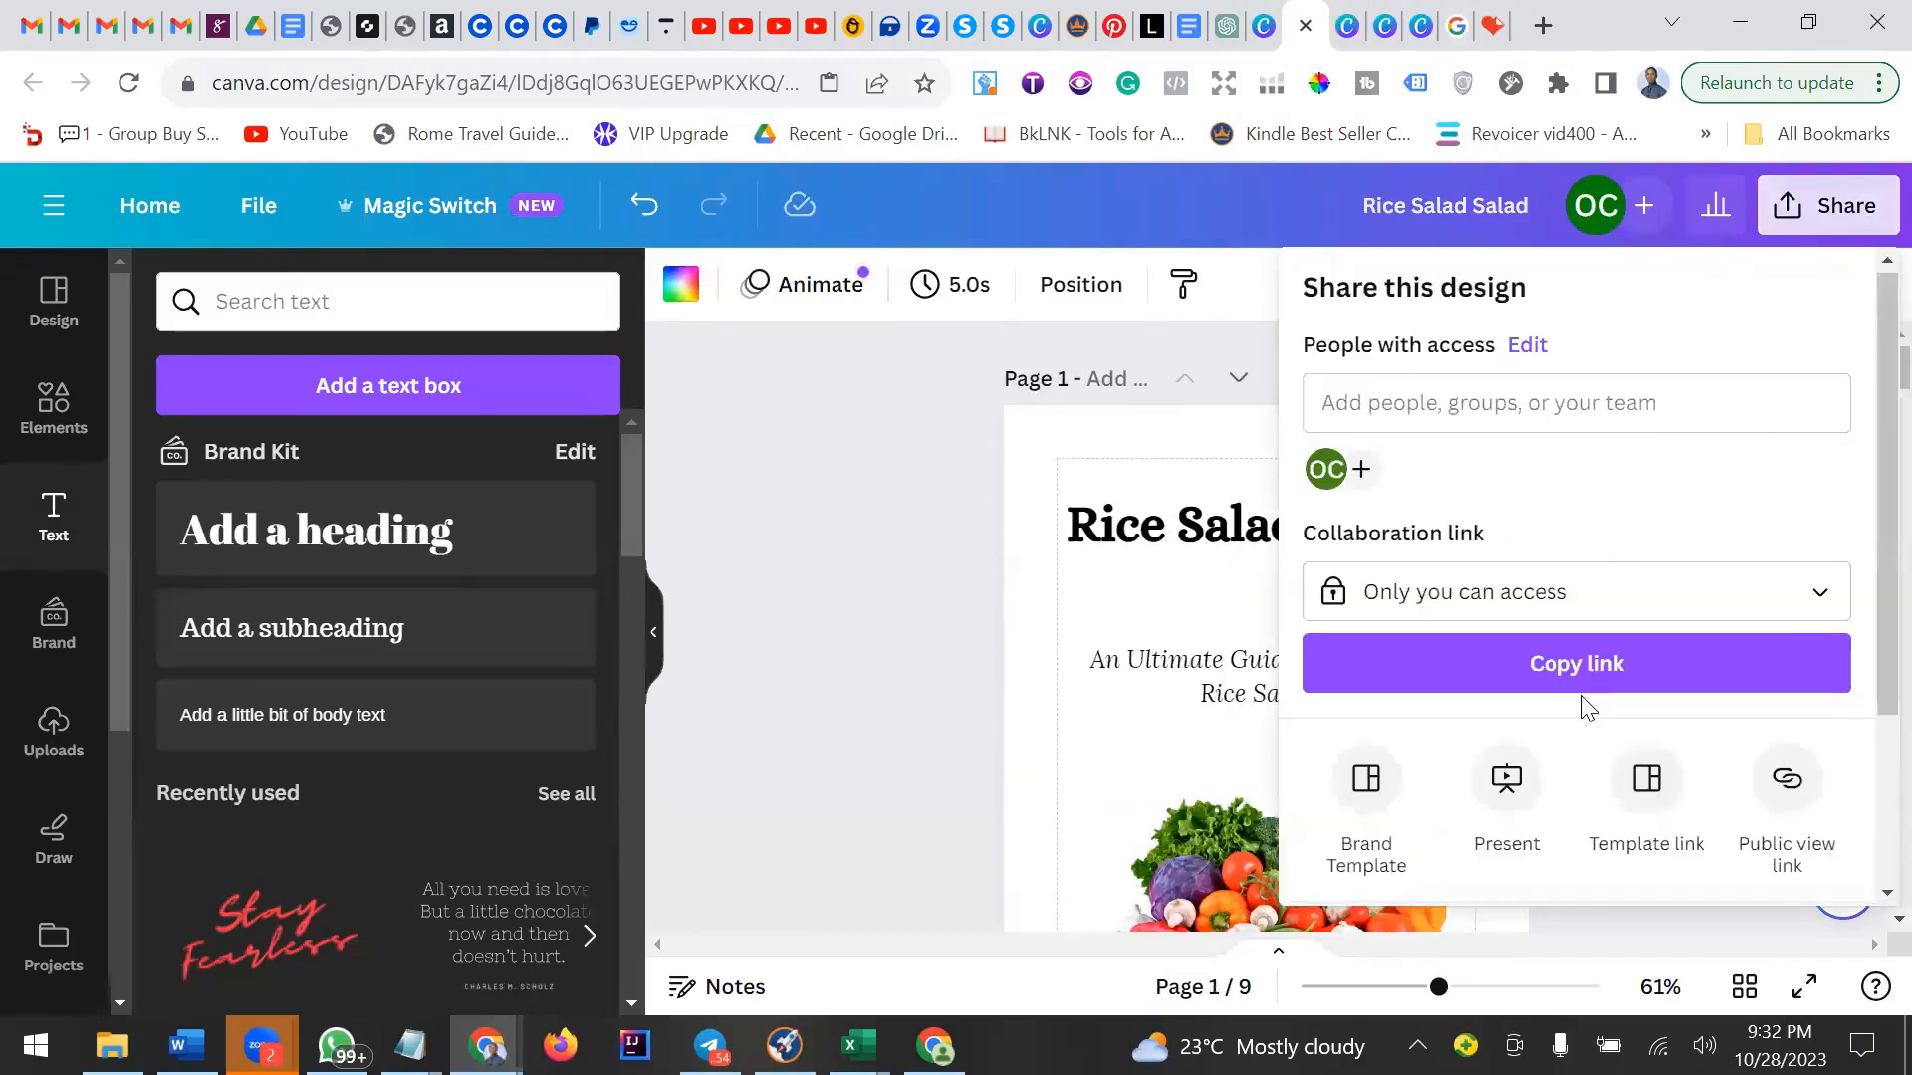
{"action": "scroll", "coordinate": [1583, 702], "scroll_direction": "down", "scroll_amount": 3}
{"action": "left_click", "coordinate": [1580, 715]}
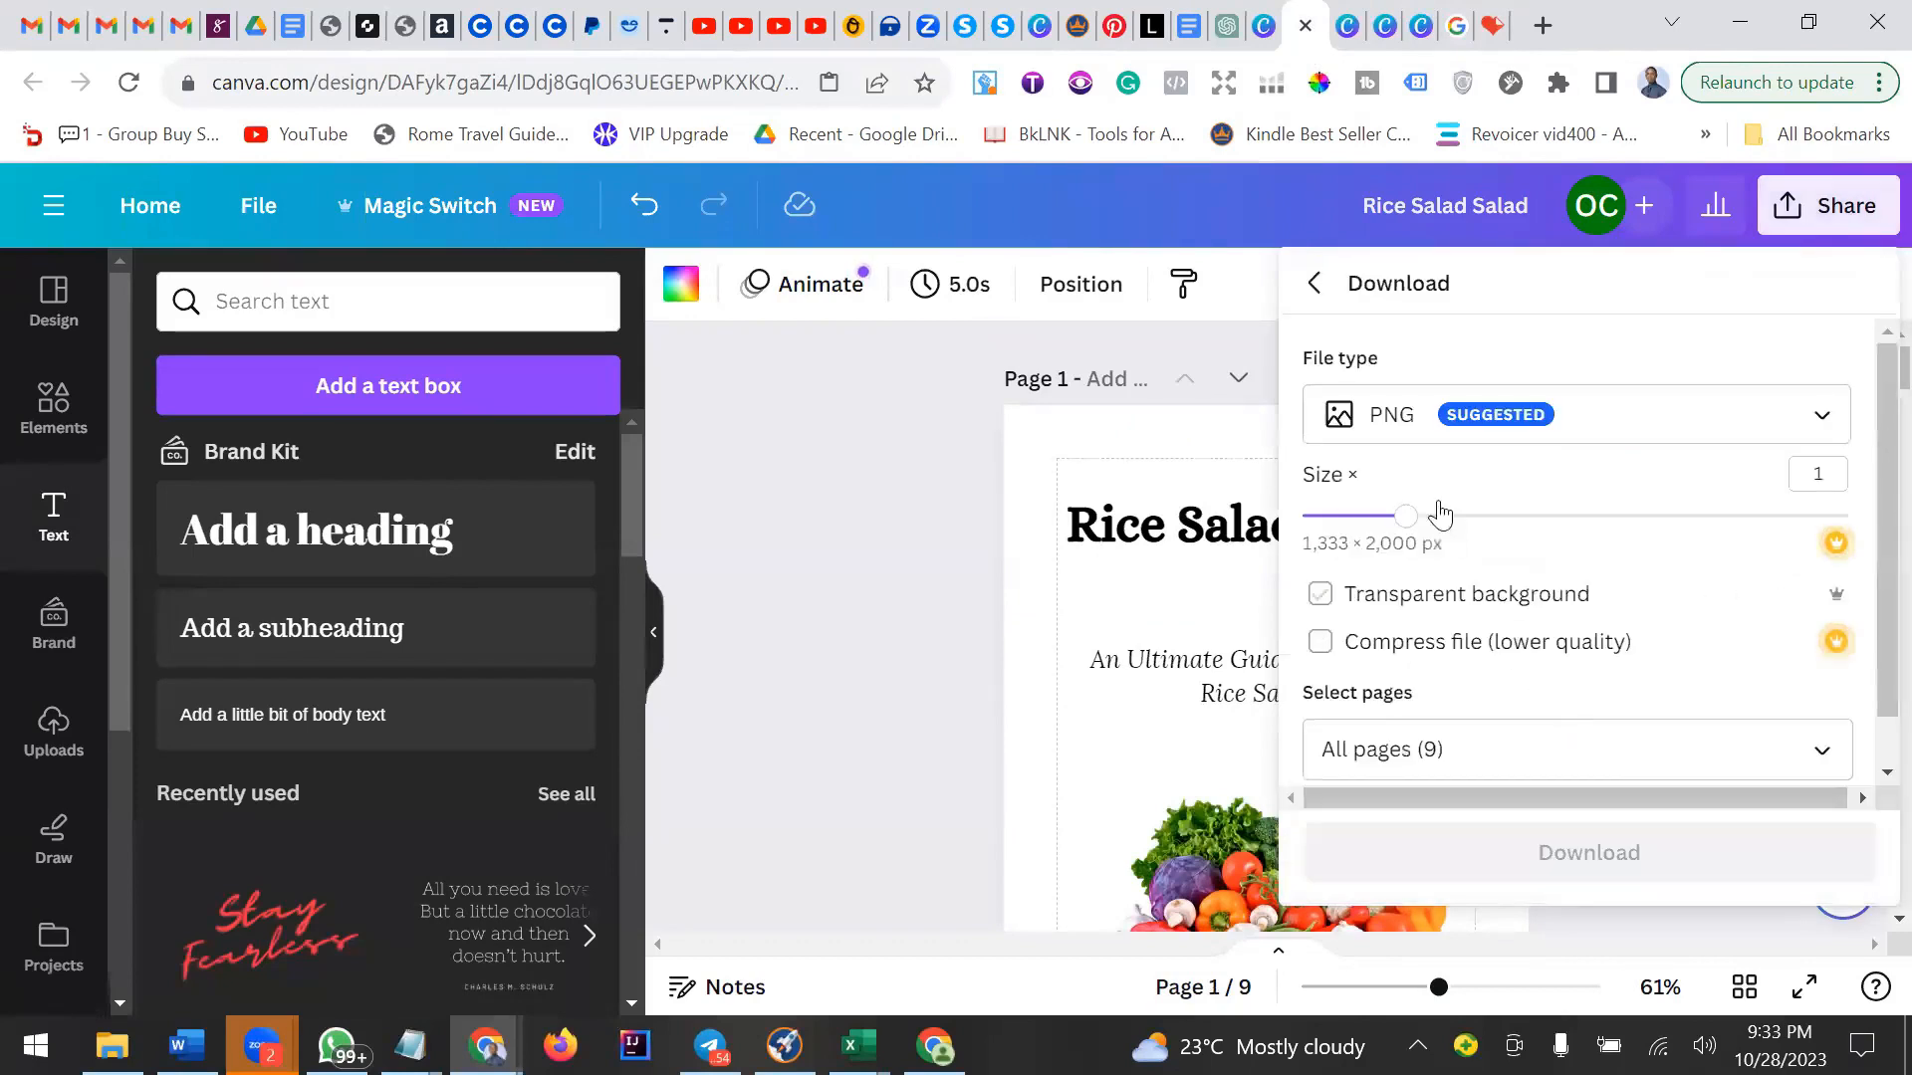
{"action": "left_click", "coordinate": [1643, 436]}
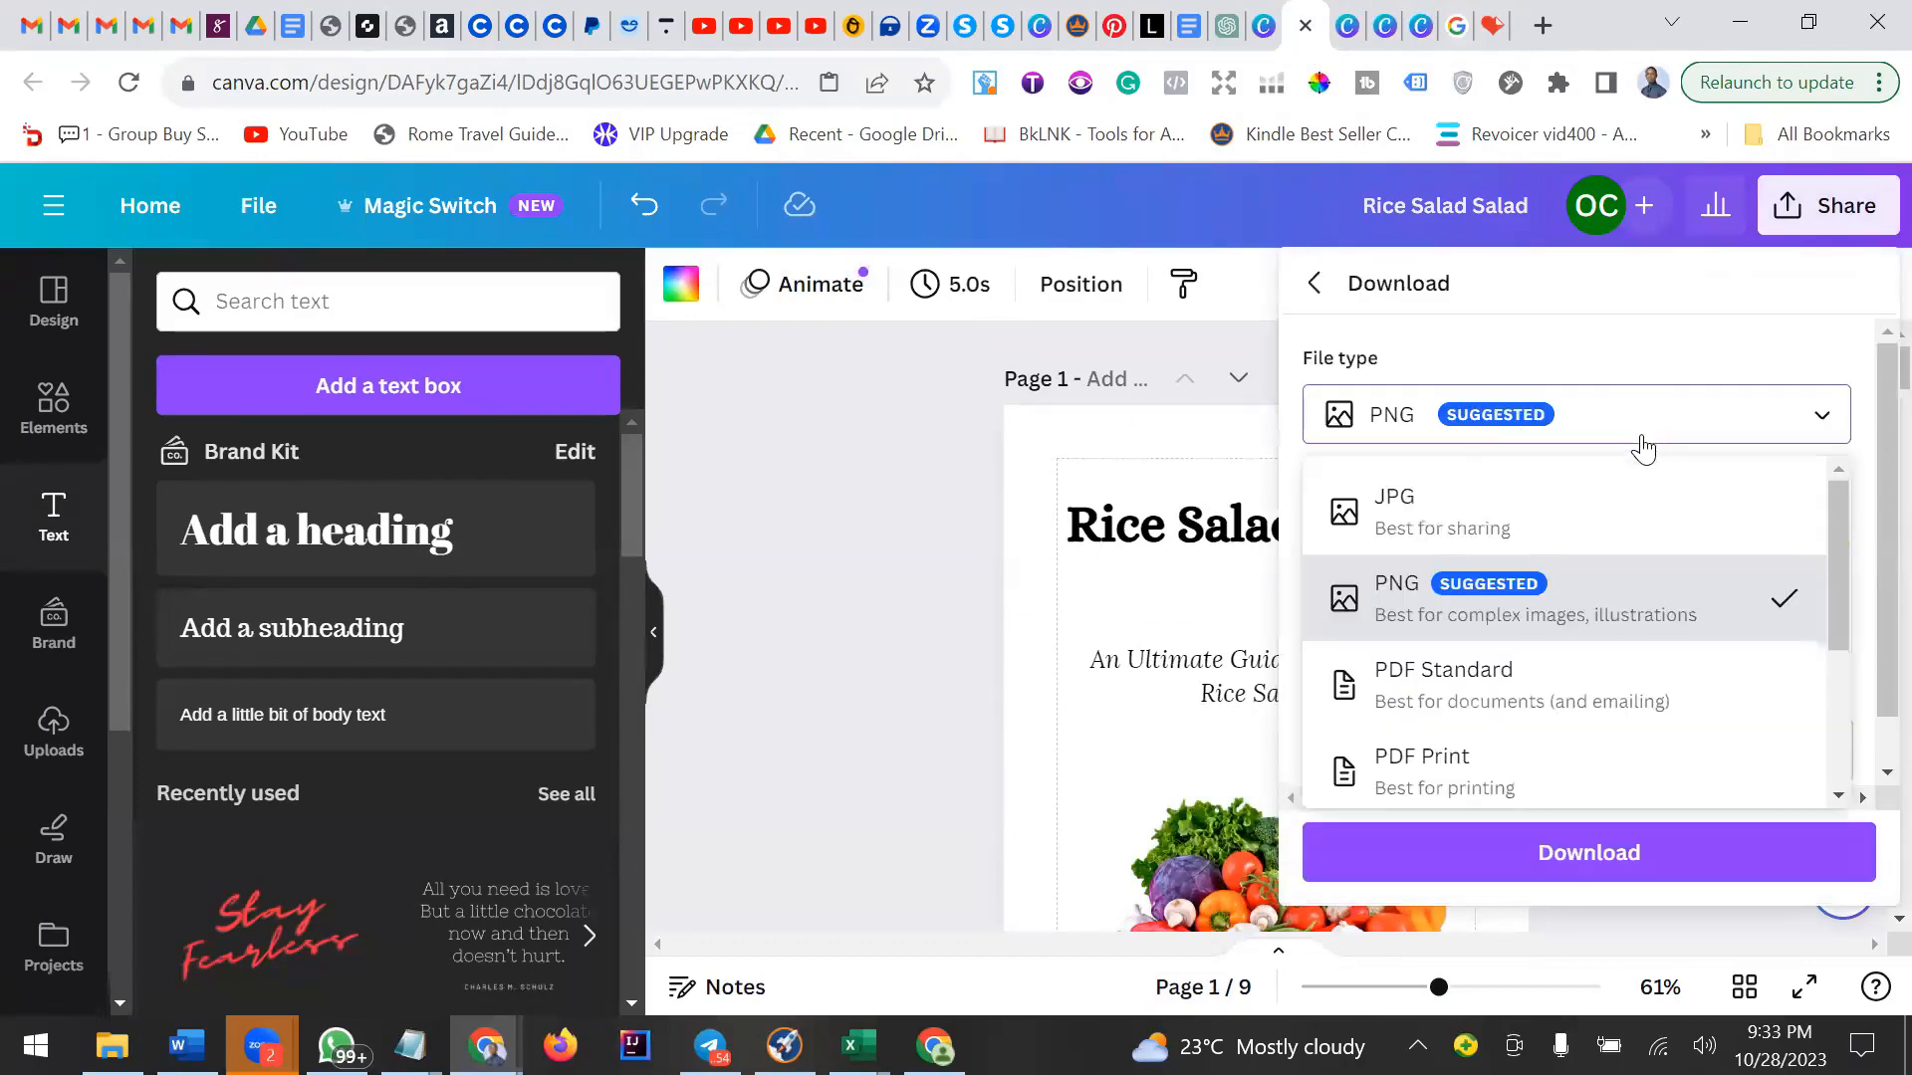
{"action": "left_click", "coordinate": [1481, 703]}
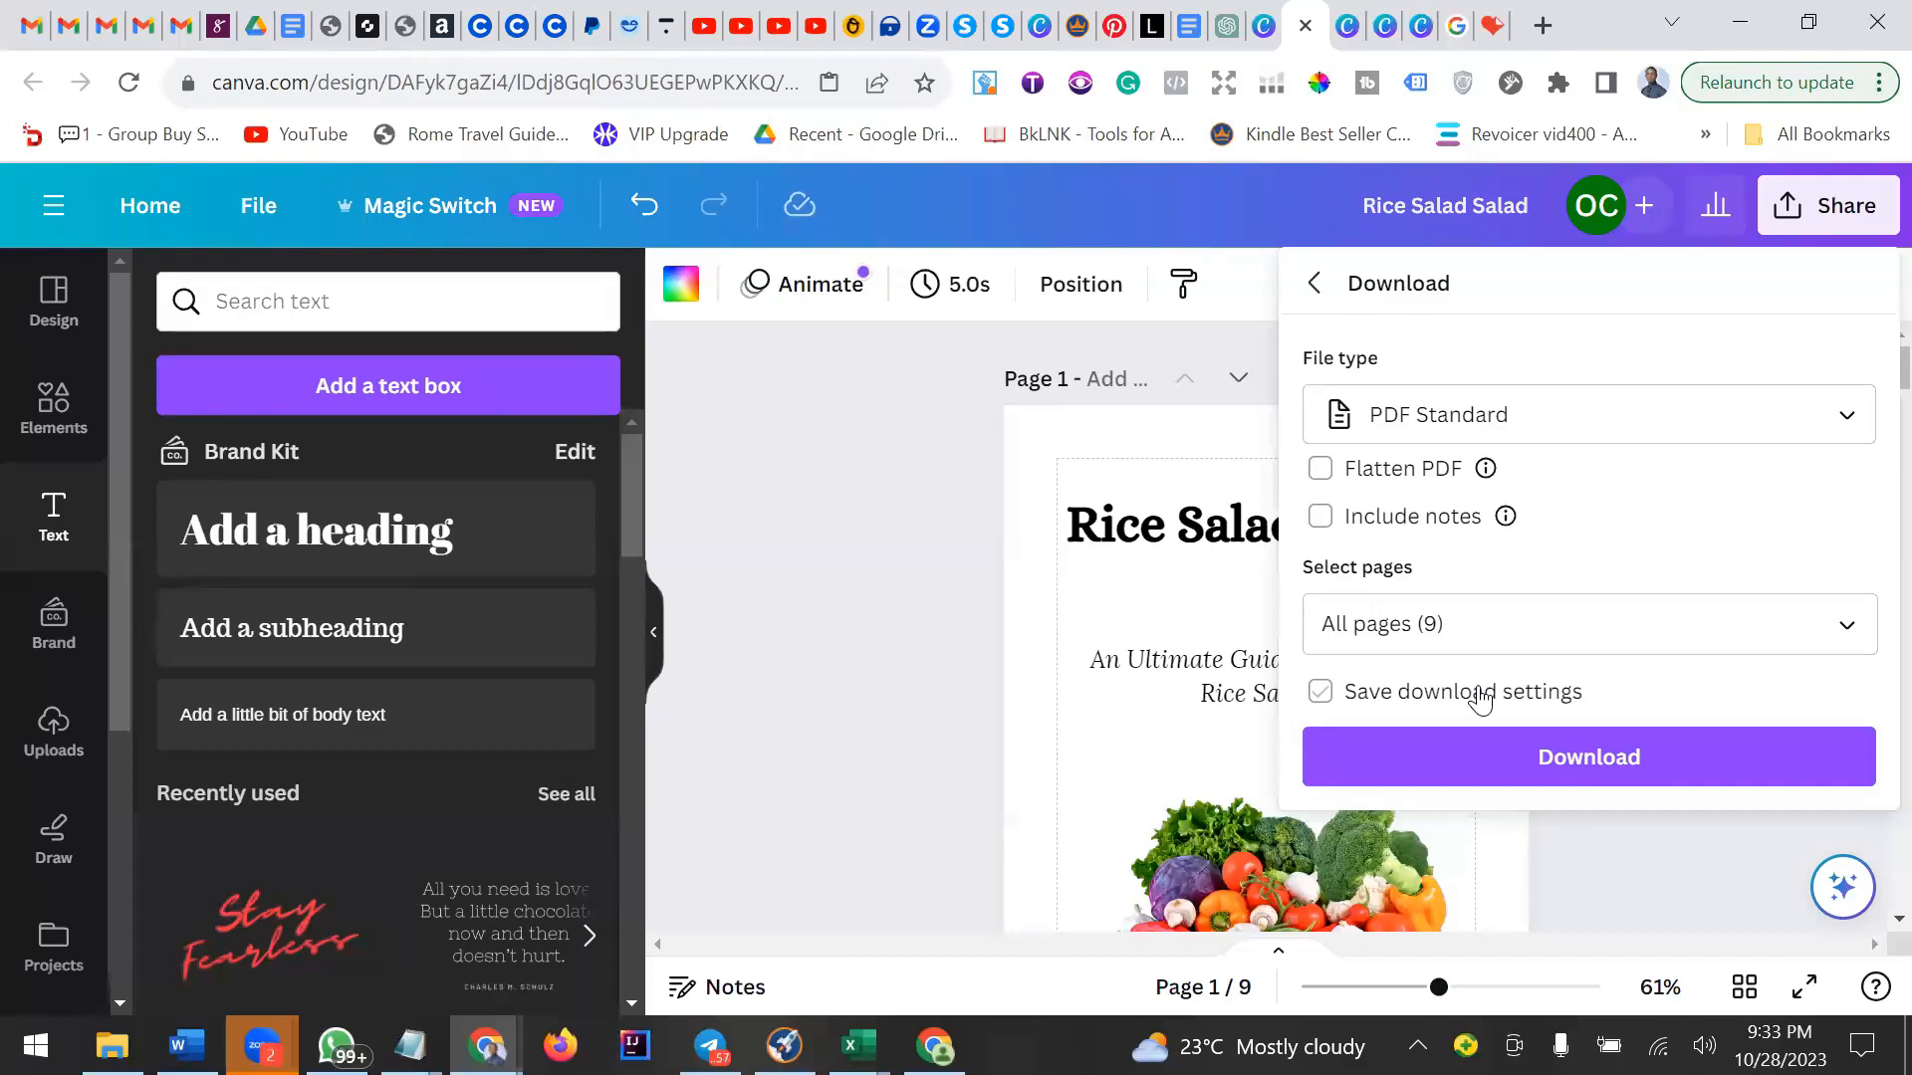
{"action": "left_click", "coordinate": [1593, 761]}
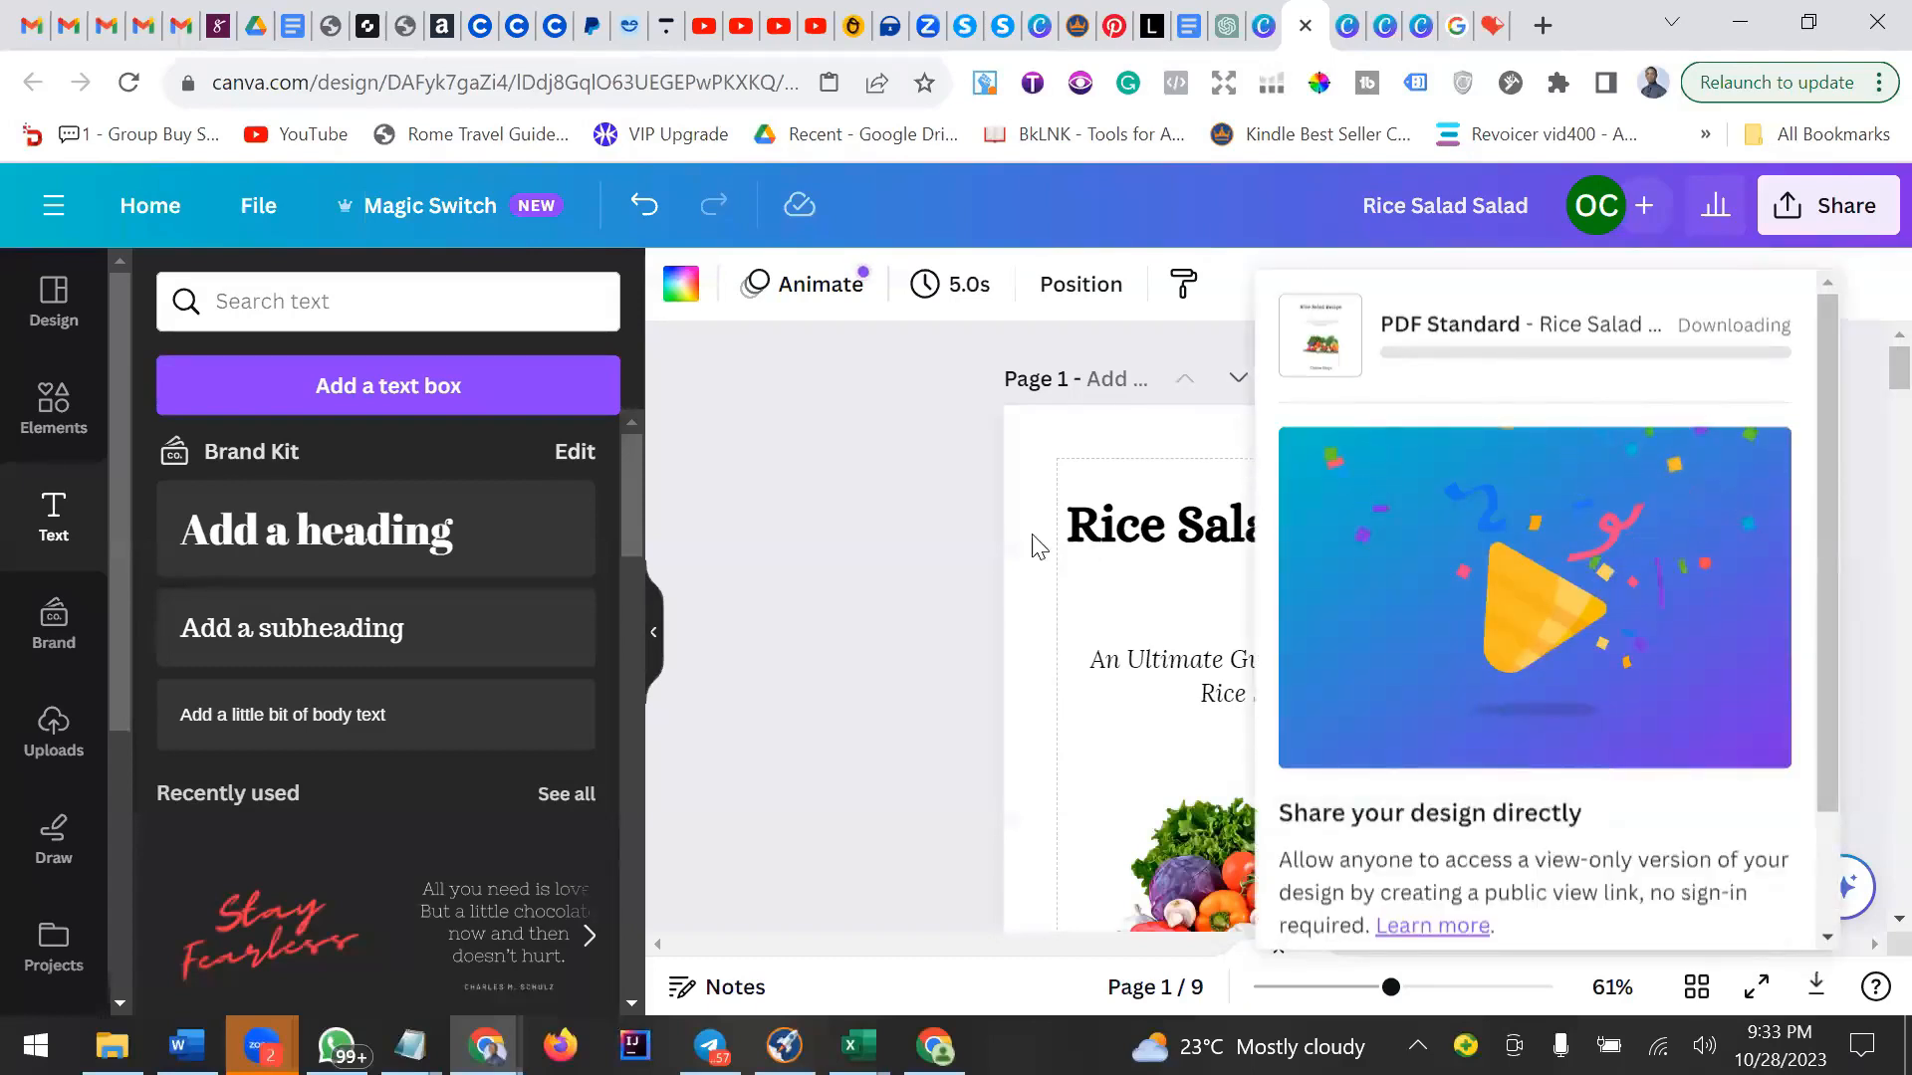
Switch to the iLovePDF tab and open the Add PDF page numbers tool.
{"action": "left_click", "coordinate": [1075, 547]}
{"action": "scroll", "coordinate": [1368, 550], "scroll_direction": "down", "scroll_amount": 5}
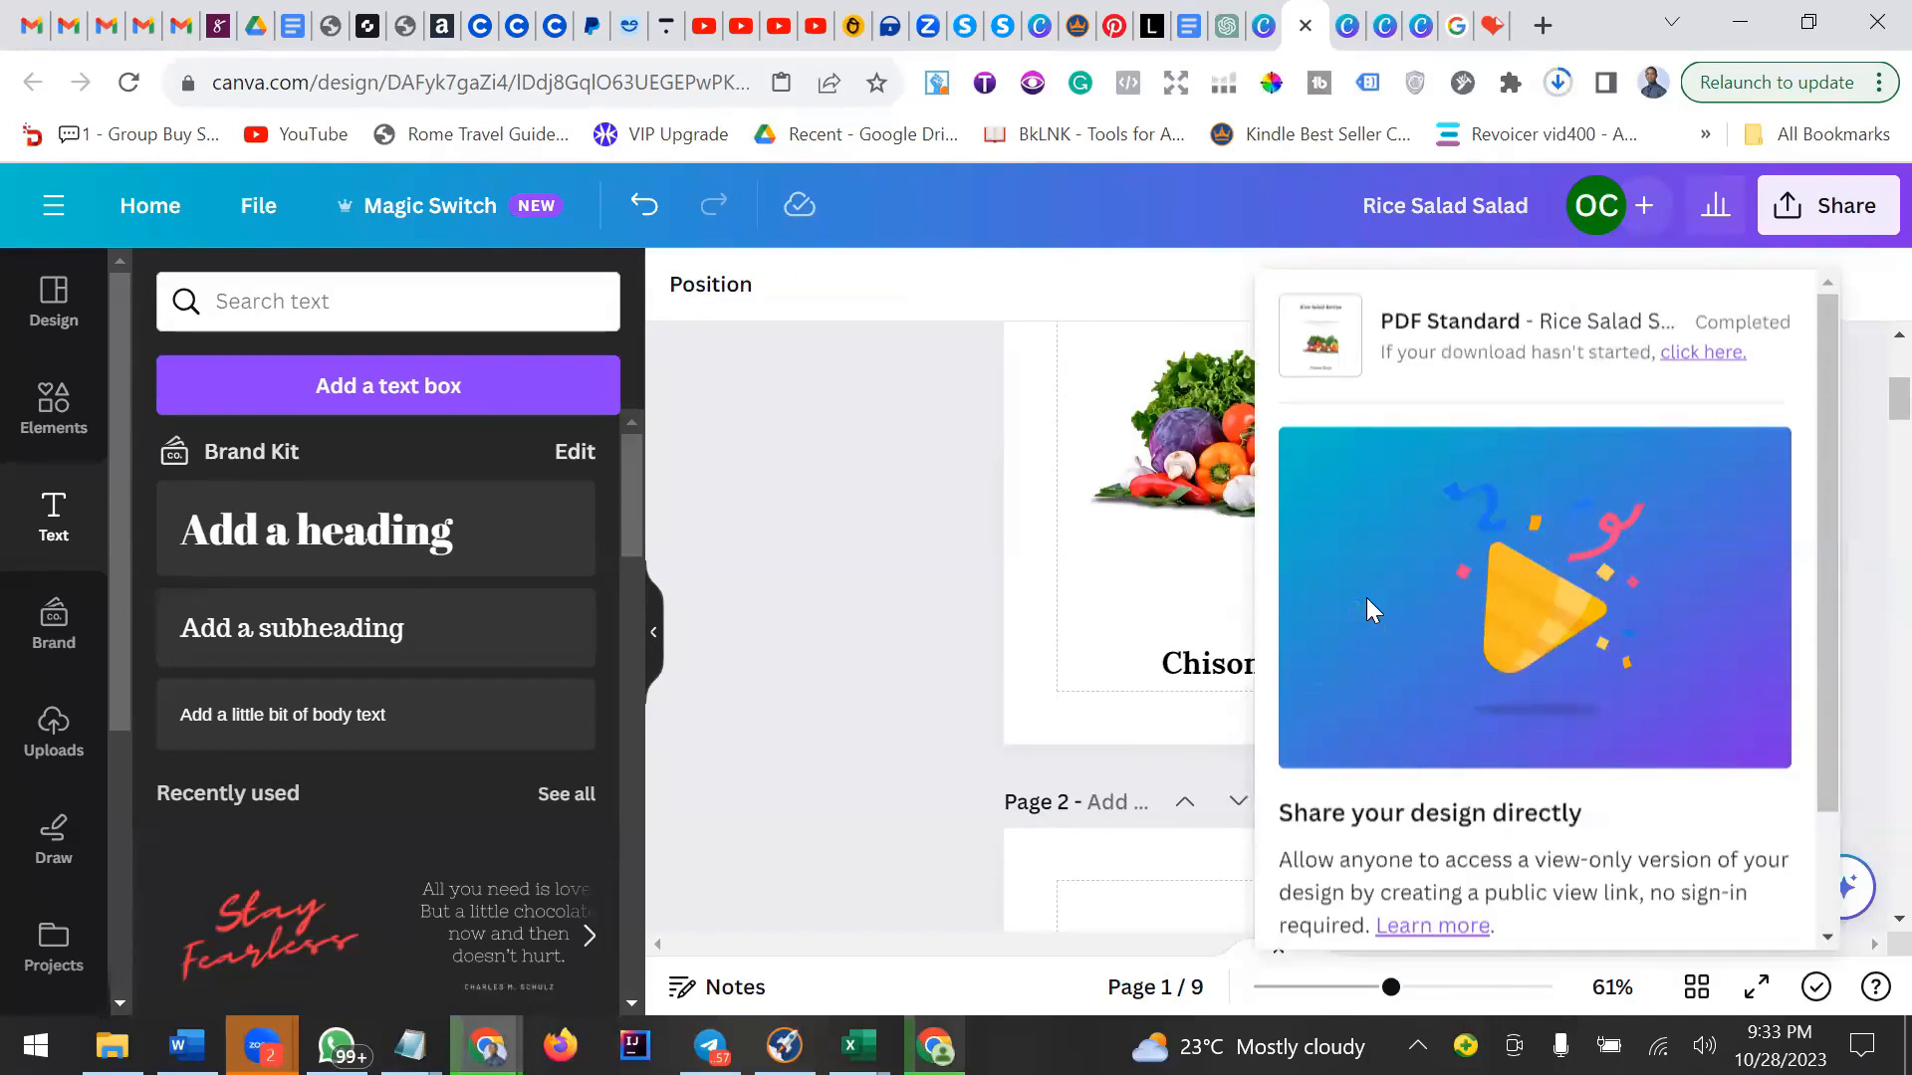
{"action": "left_click", "coordinate": [1492, 27]}
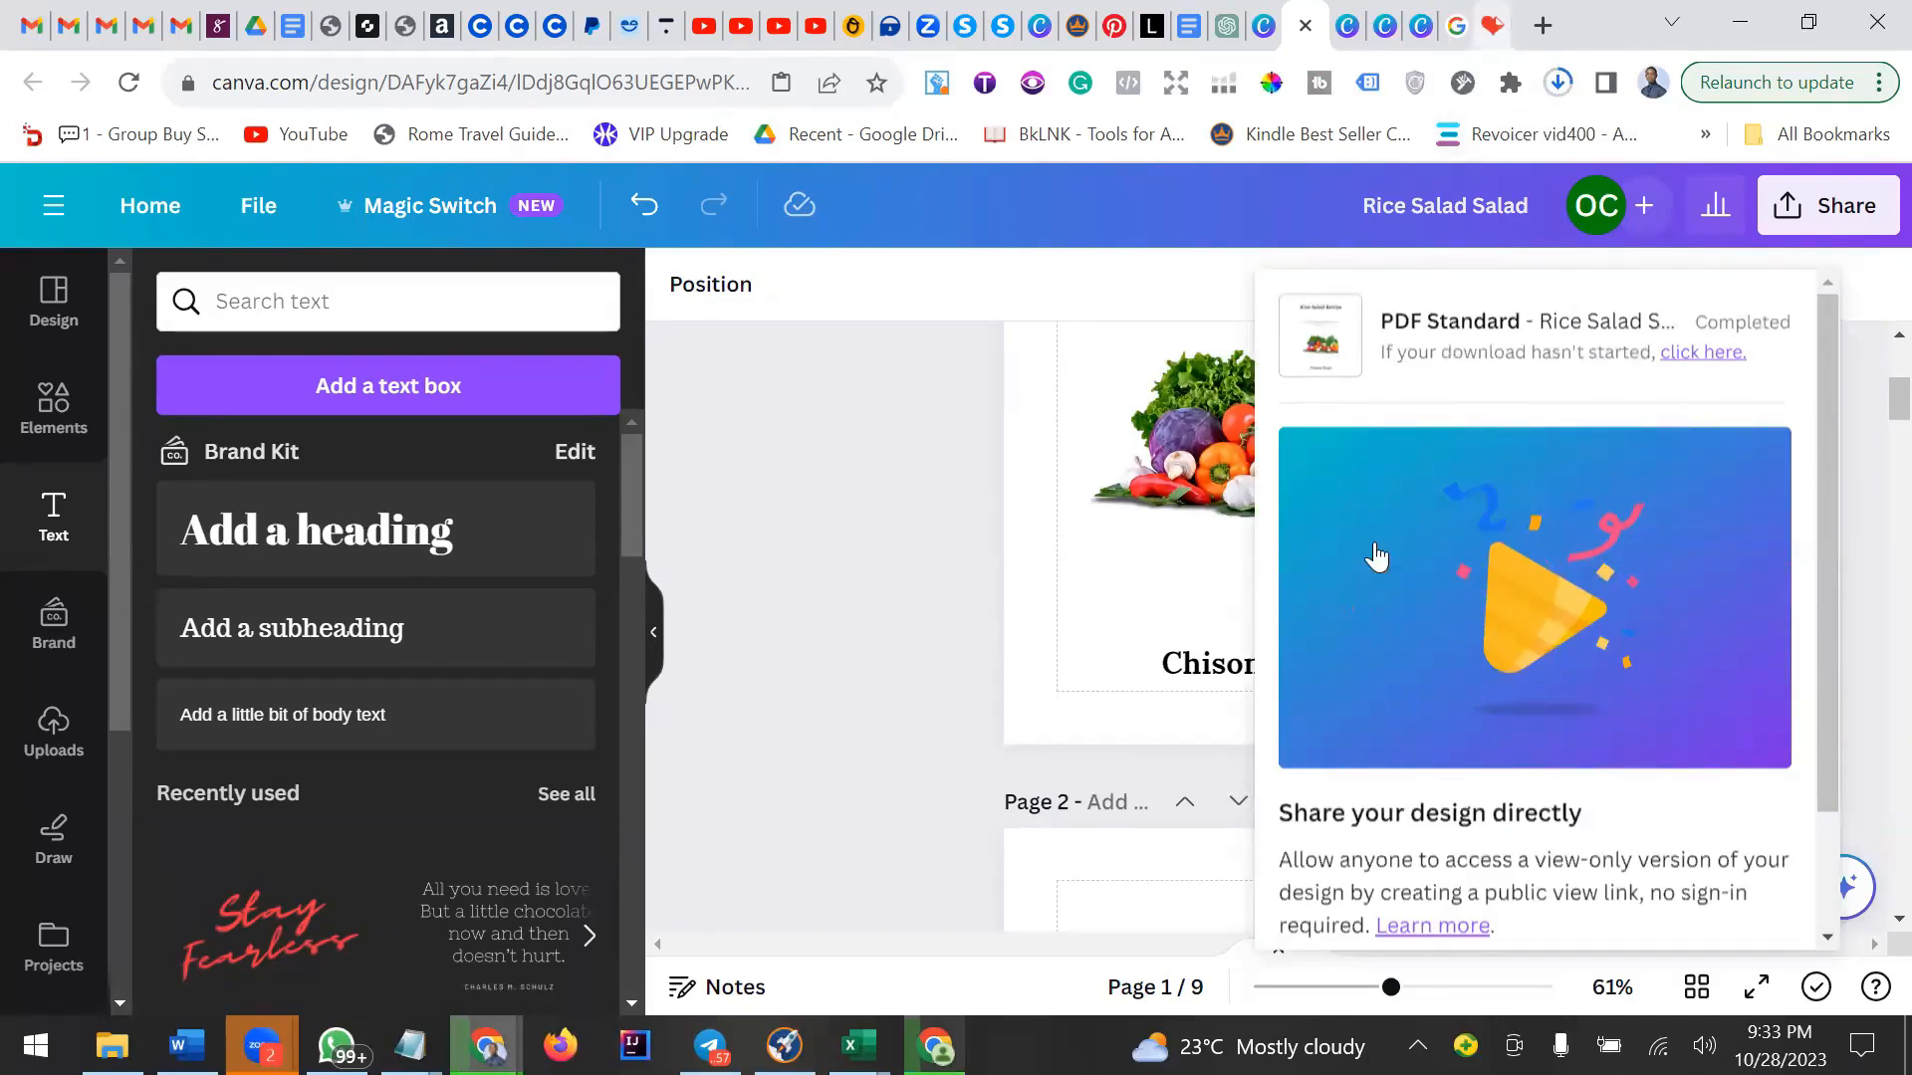
{"action": "scroll", "coordinate": [1390, 624], "scroll_direction": "down", "scroll_amount": 3}
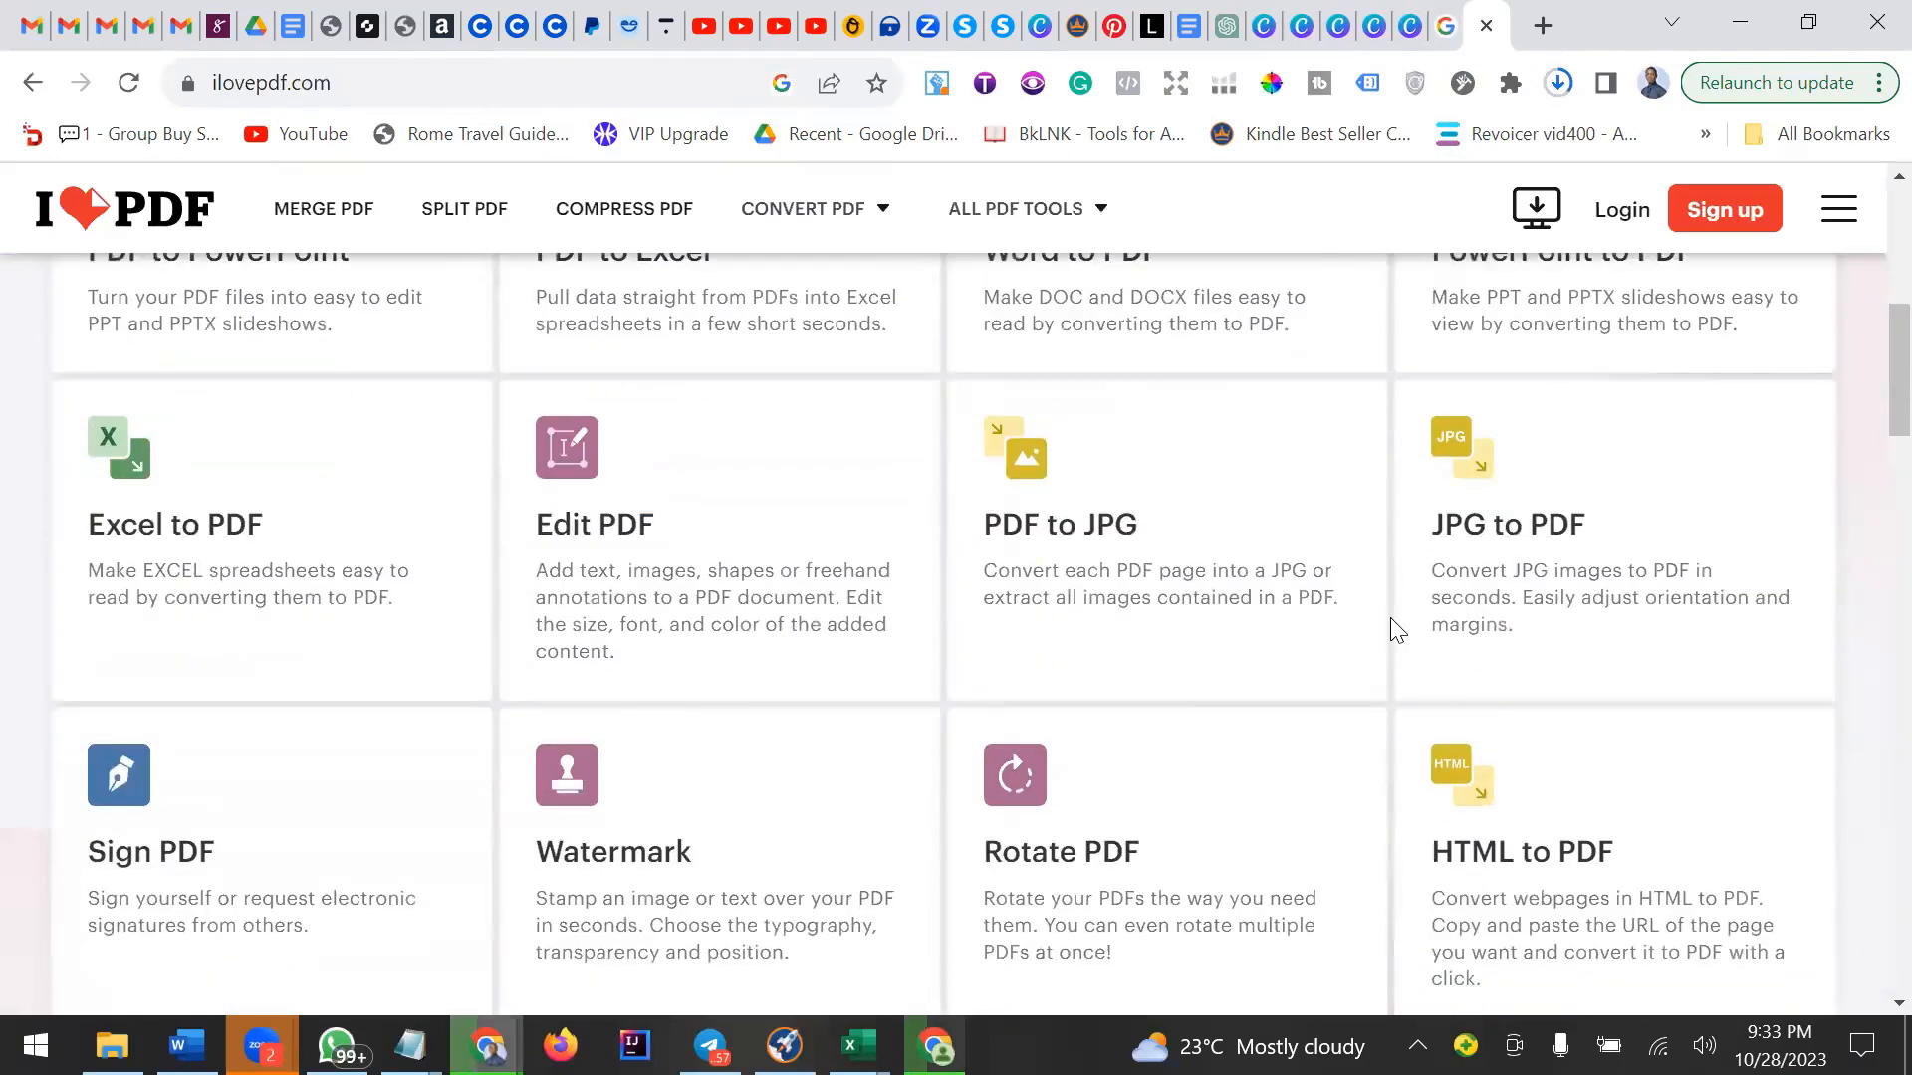
{"action": "scroll", "coordinate": [1335, 551], "scroll_direction": "down", "scroll_amount": 4}
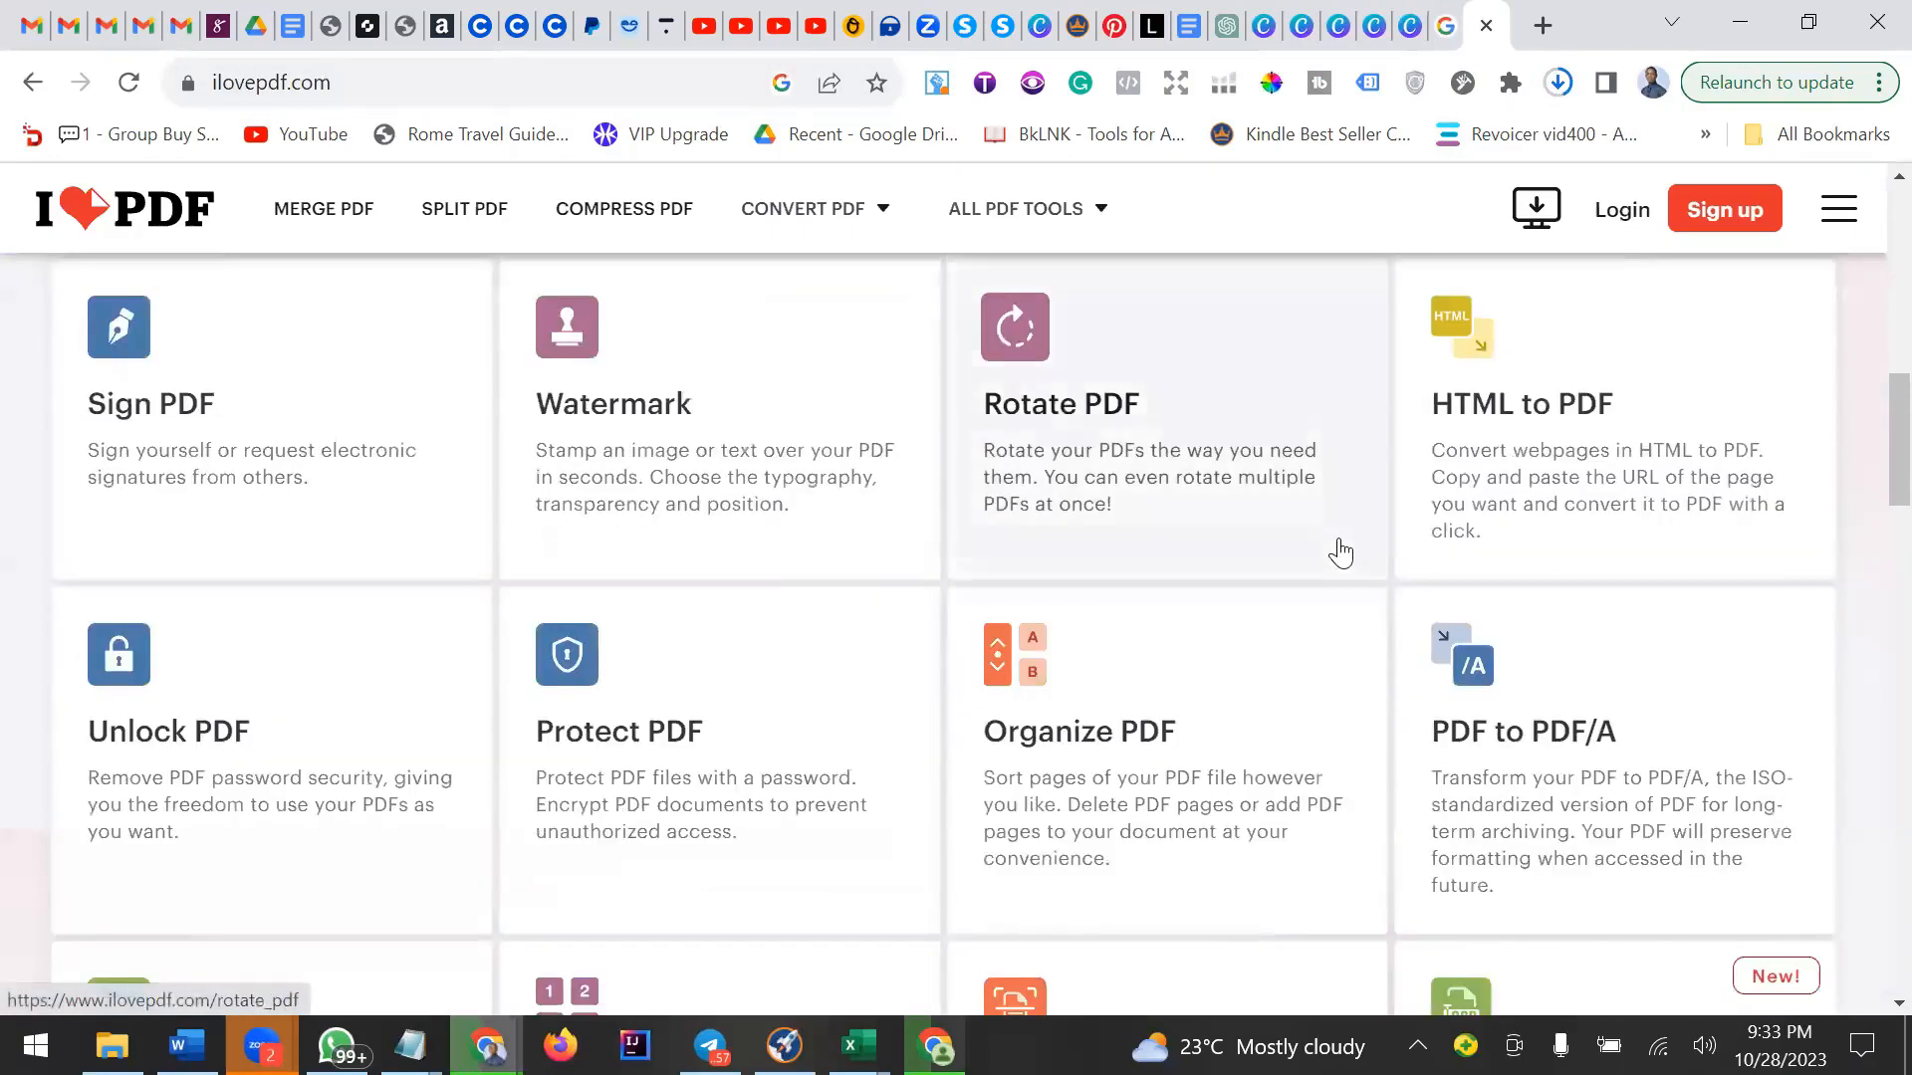
{"action": "scroll", "coordinate": [1338, 549], "scroll_direction": "down", "scroll_amount": 4}
{"action": "left_click", "coordinate": [1081, 718]}
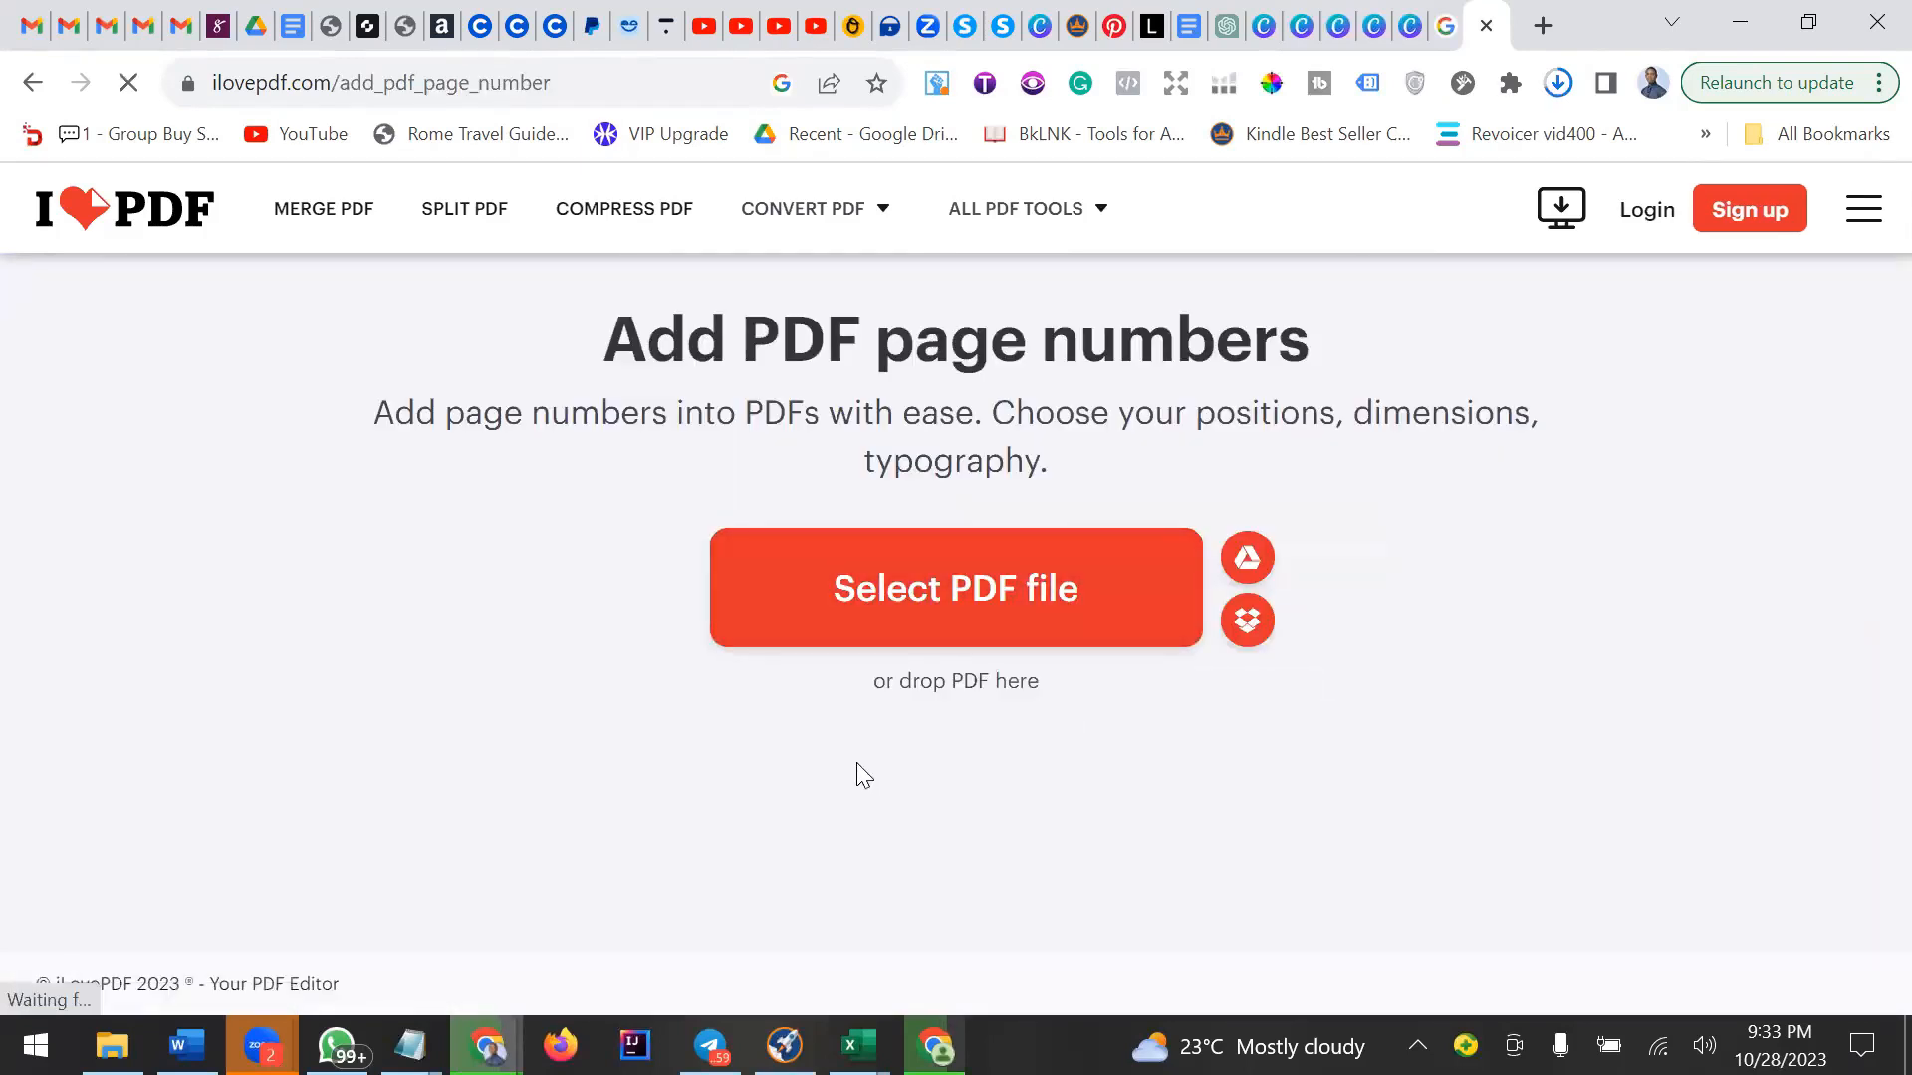
Upload the Rice Salad Salad PDF from the Downloads folder.
{"action": "left_click", "coordinate": [908, 590]}
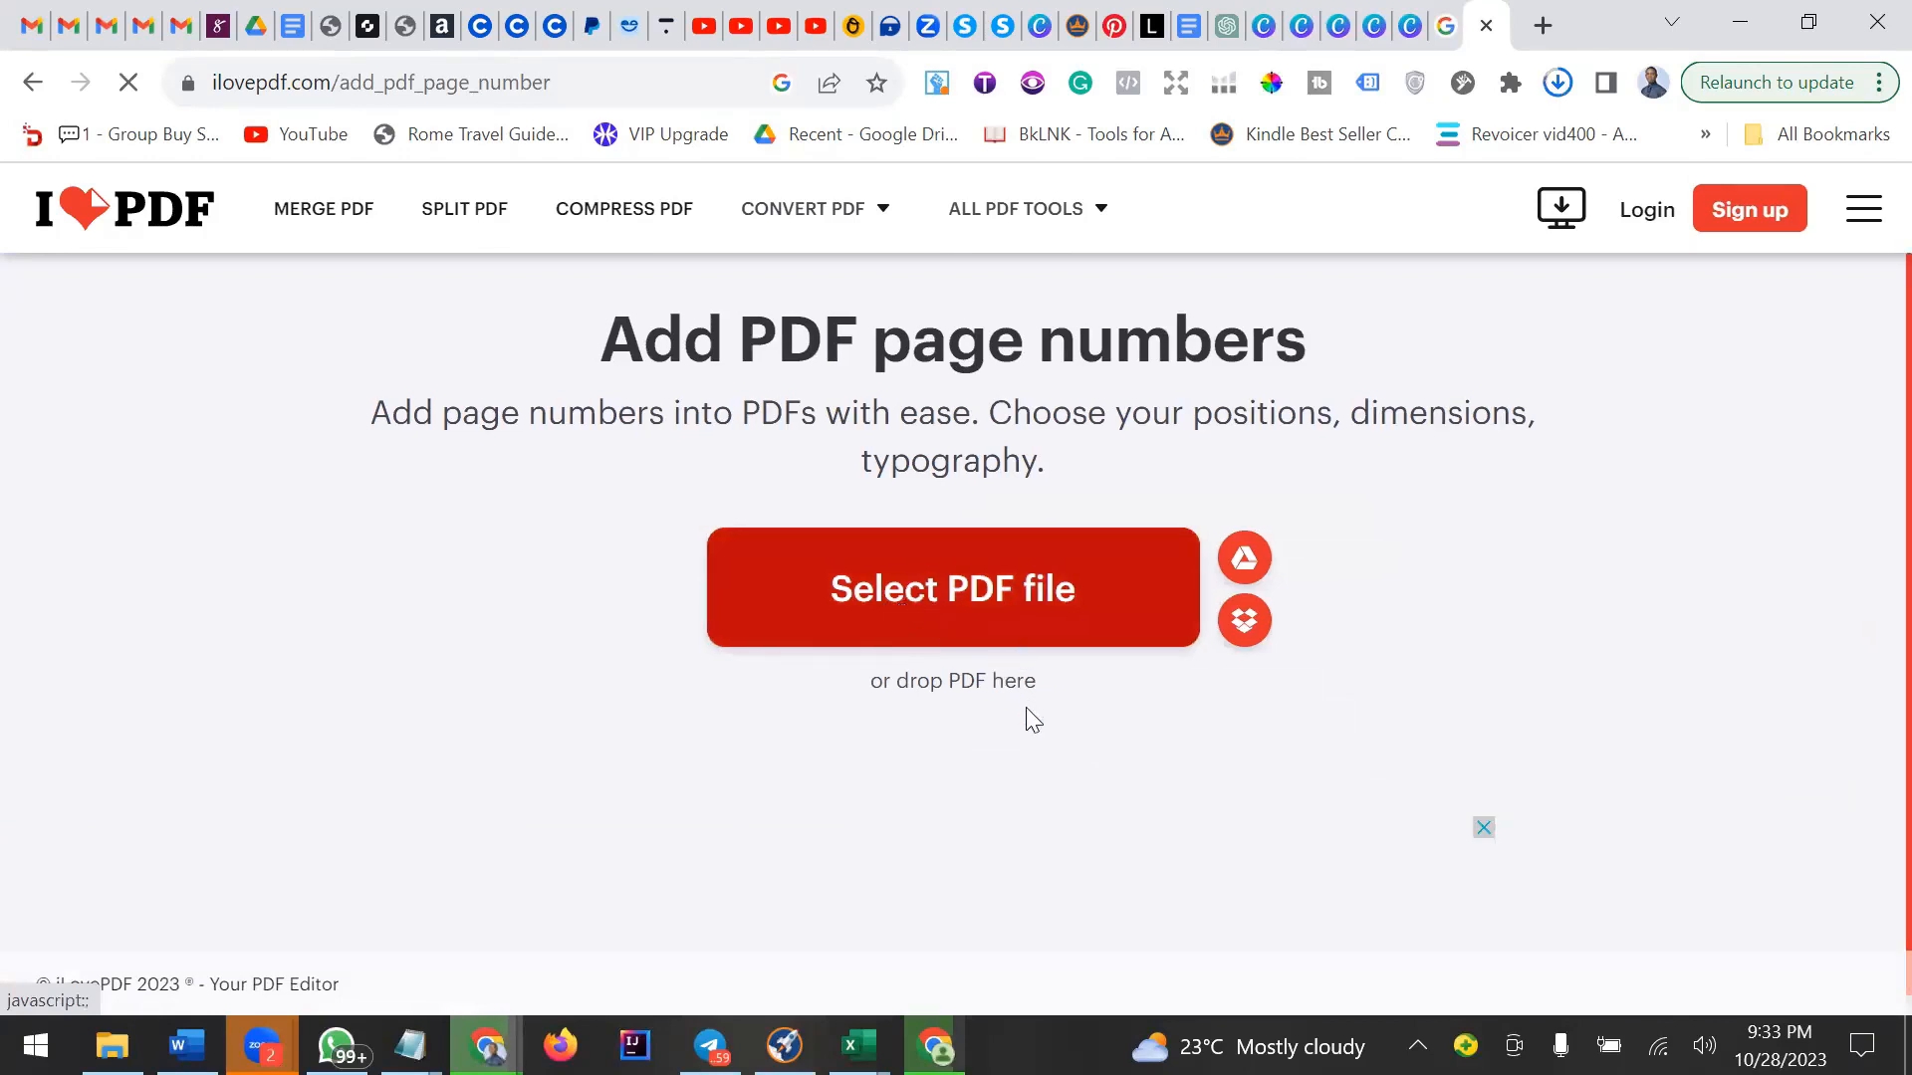
{"action": "left_click", "coordinate": [861, 611]}
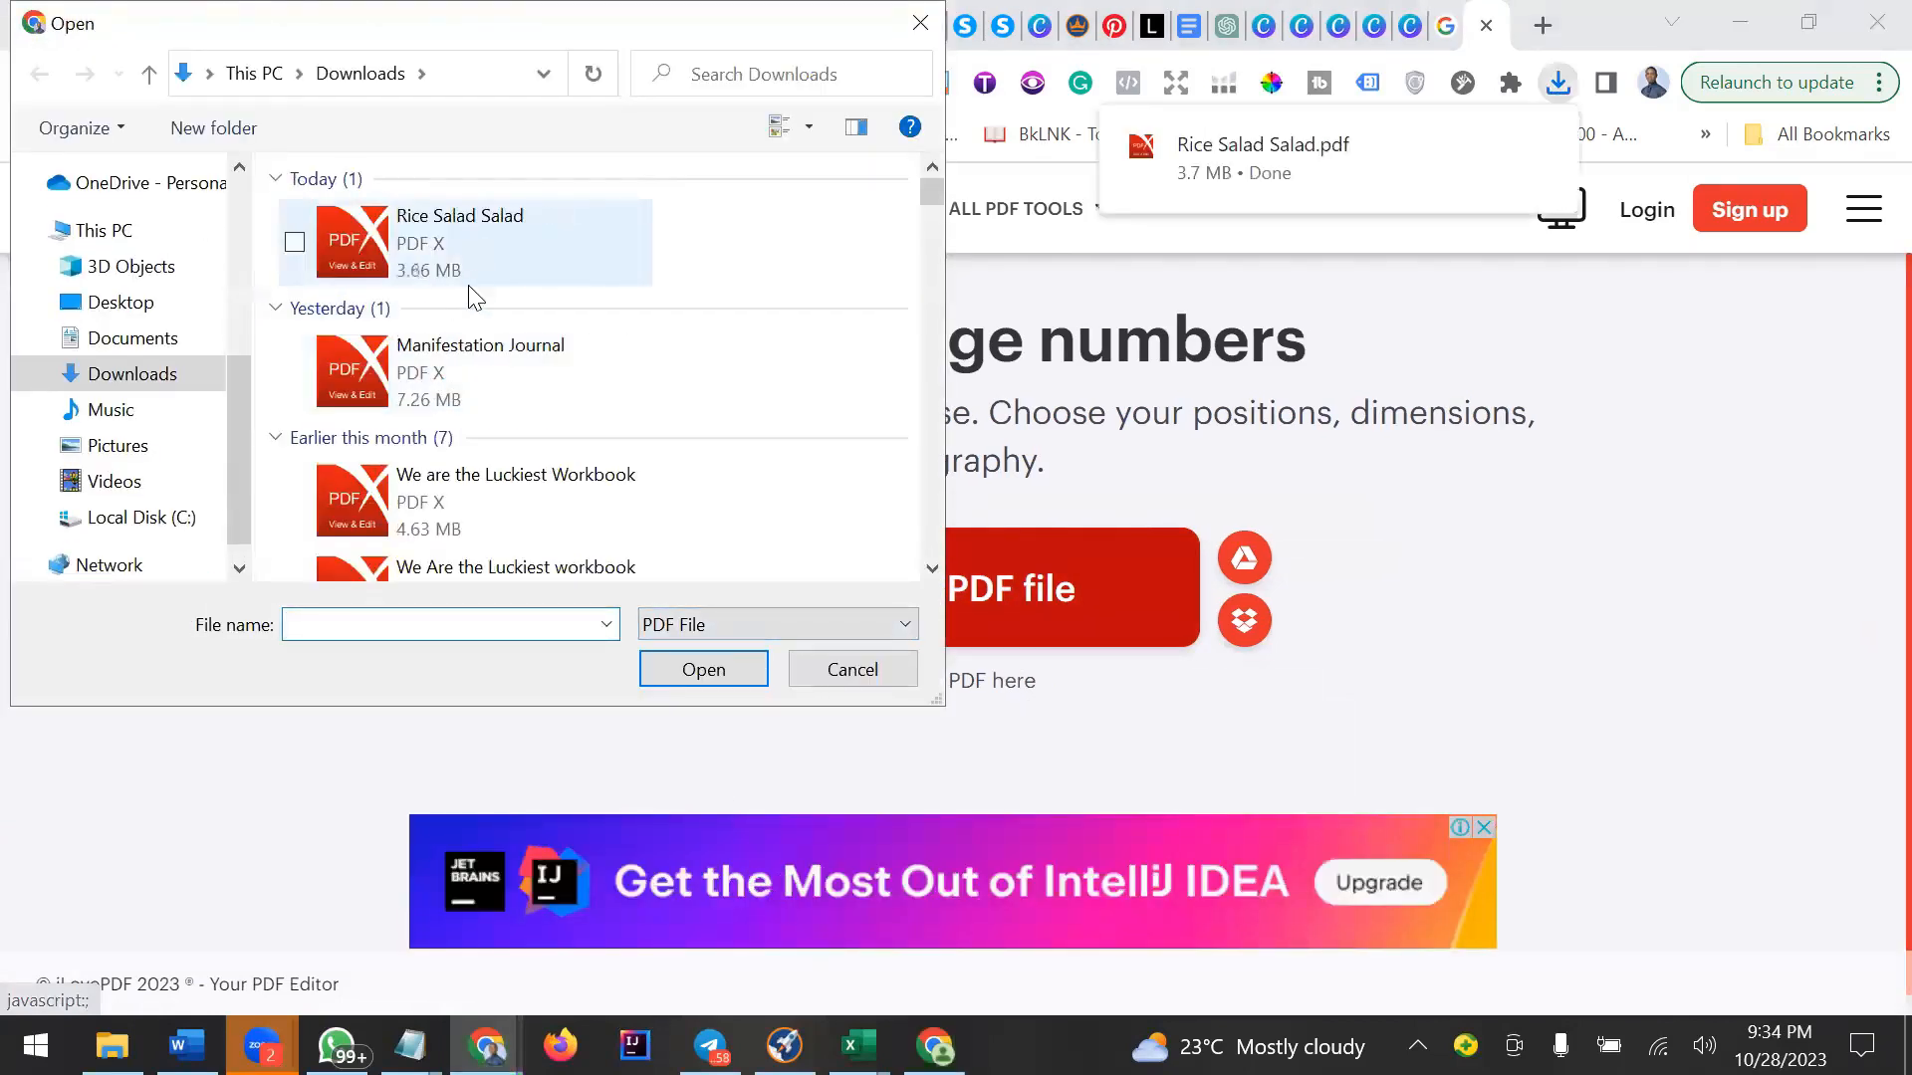
{"action": "left_click", "coordinate": [493, 238]}
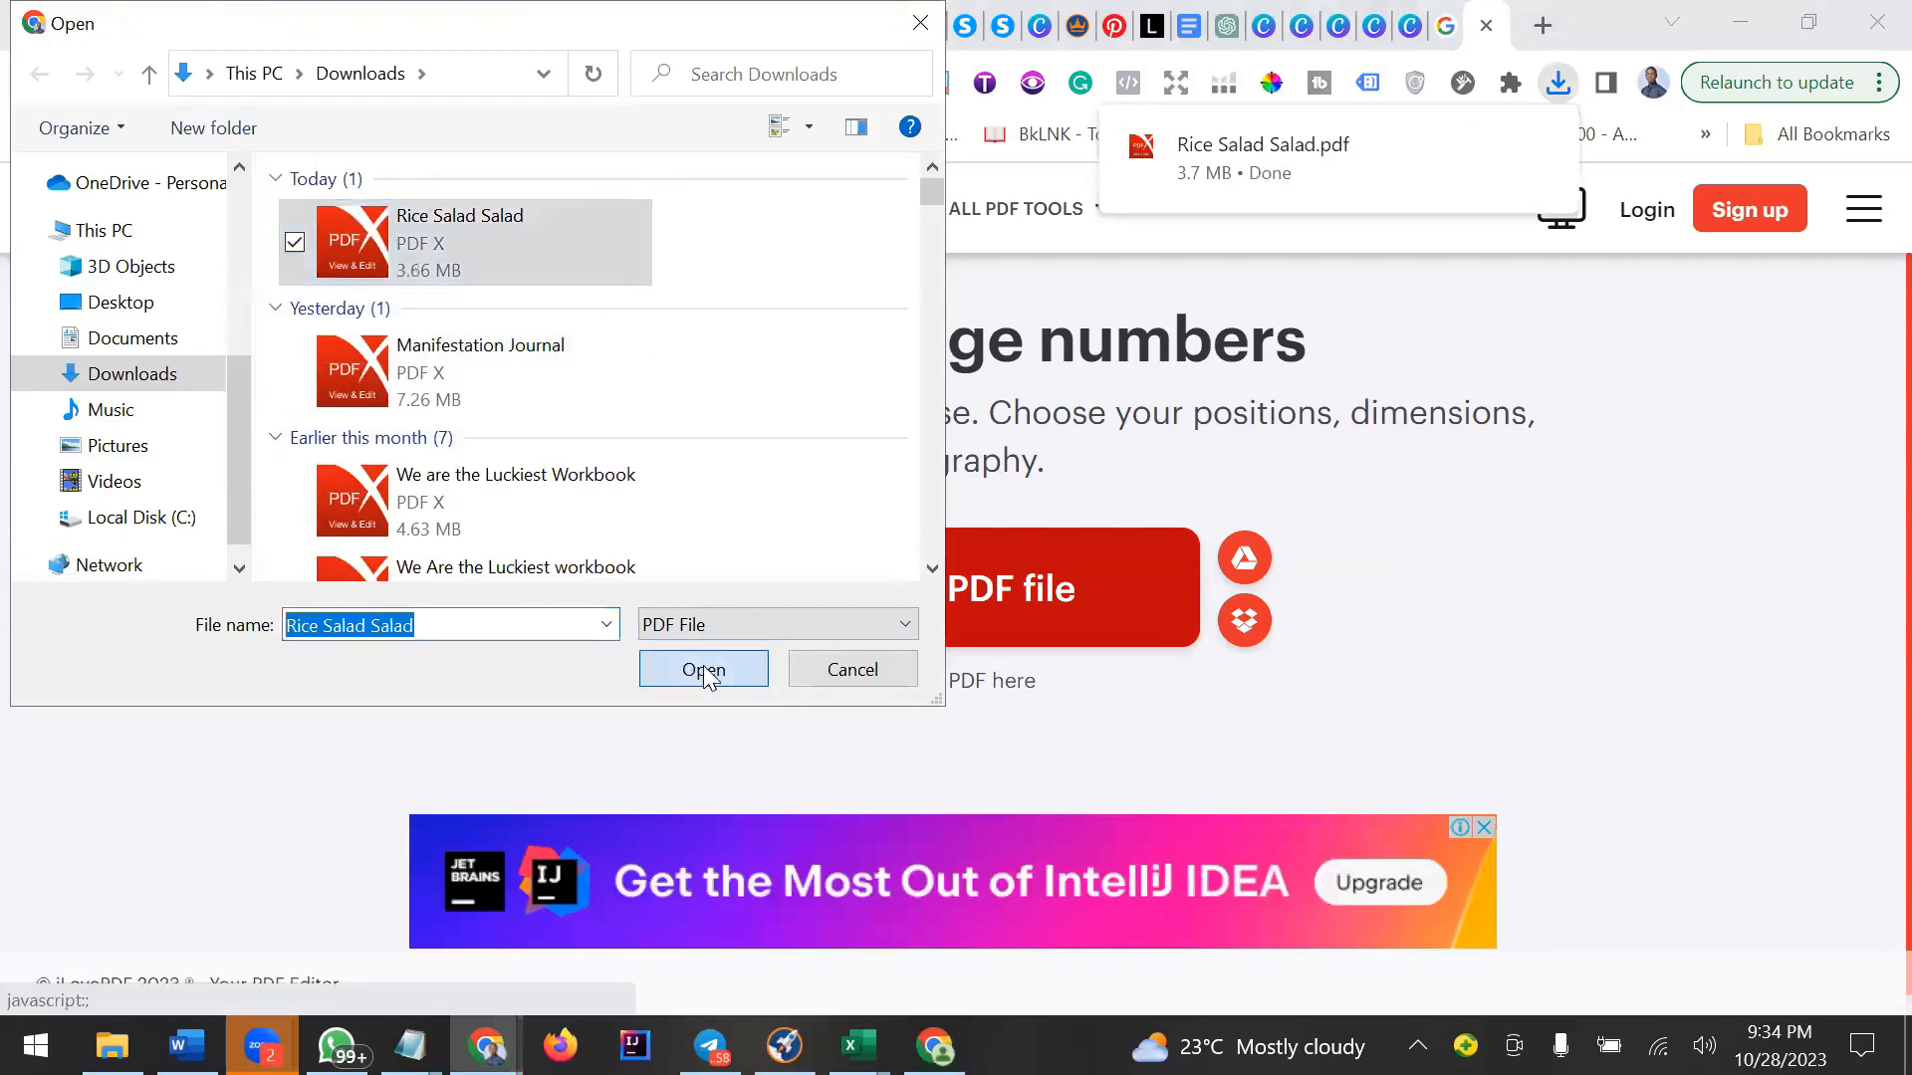
{"action": "left_click", "coordinate": [704, 669]}
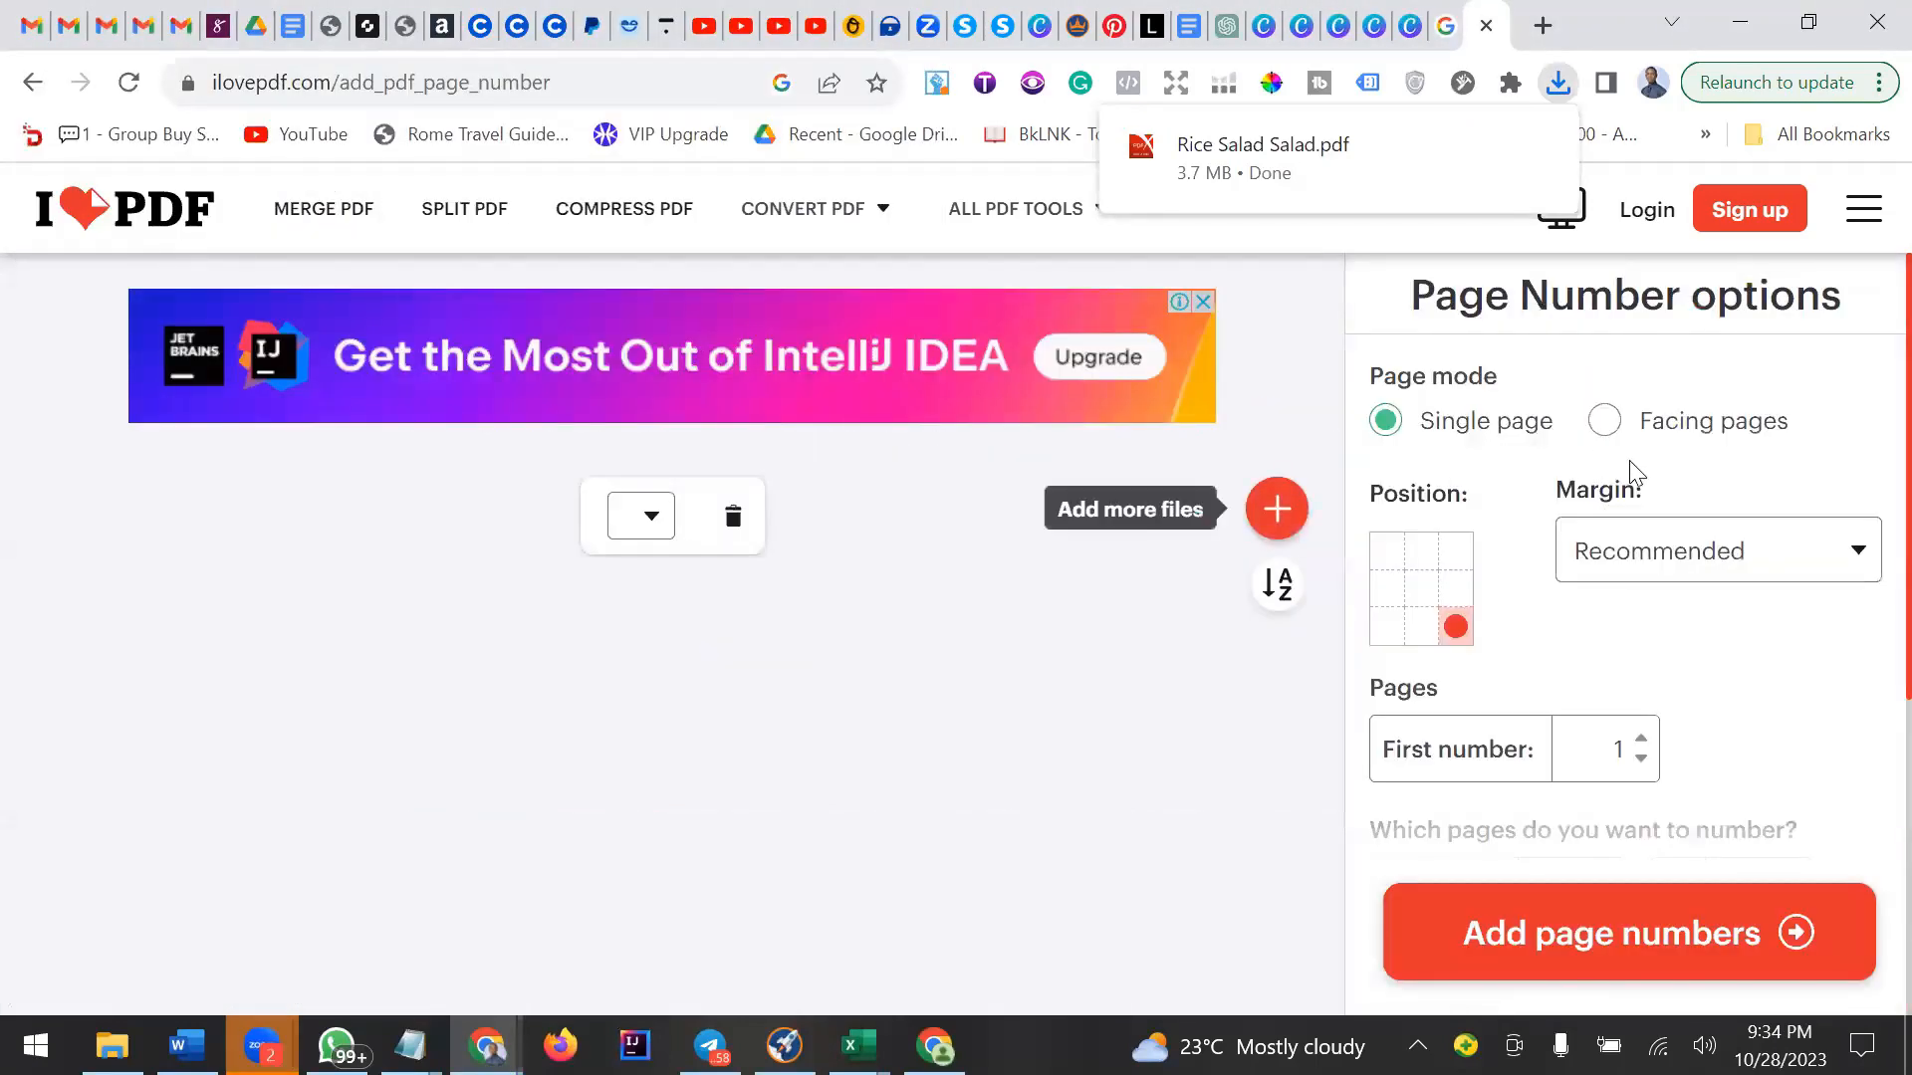
Set the page numbering range to start from page 4 through page 9.
{"action": "scroll", "coordinate": [1712, 559], "scroll_direction": "down", "scroll_amount": 3}
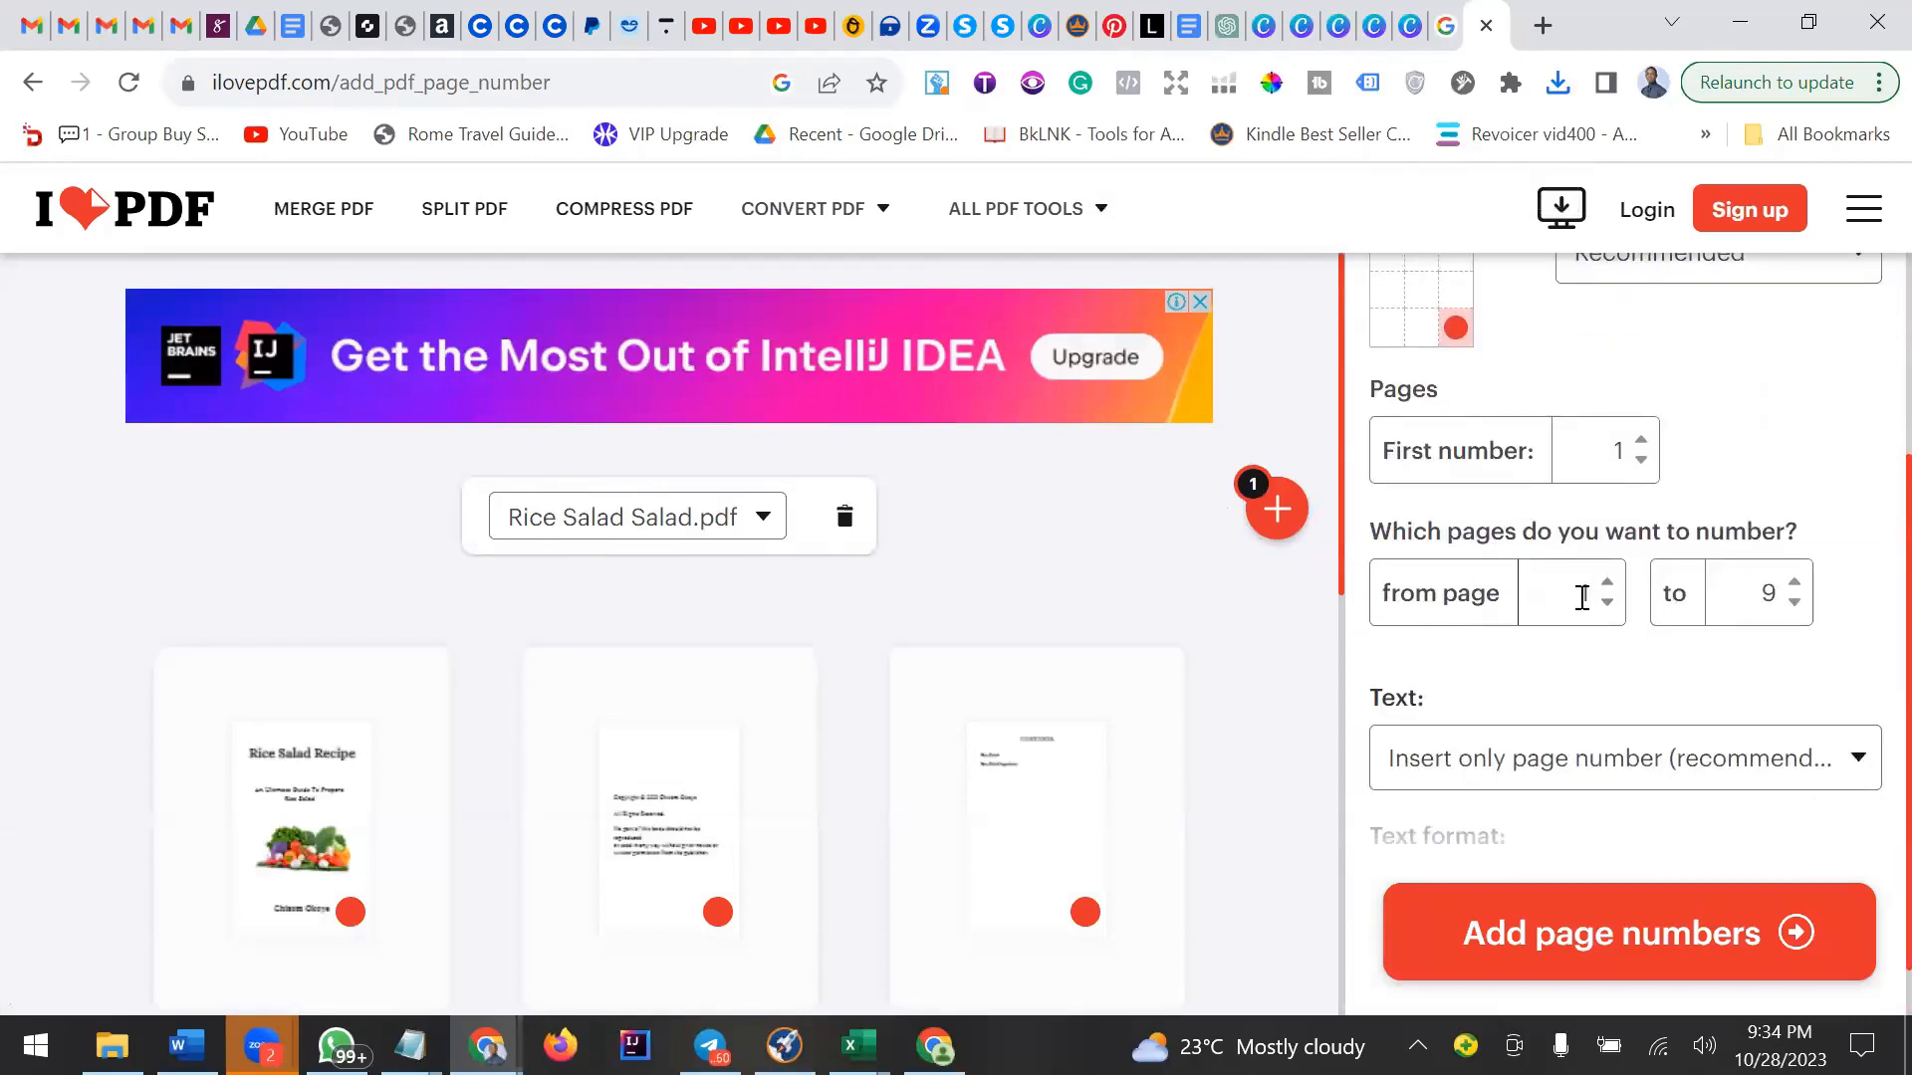
{"action": "scroll", "coordinate": [1582, 597], "scroll_direction": "down", "scroll_amount": 1}
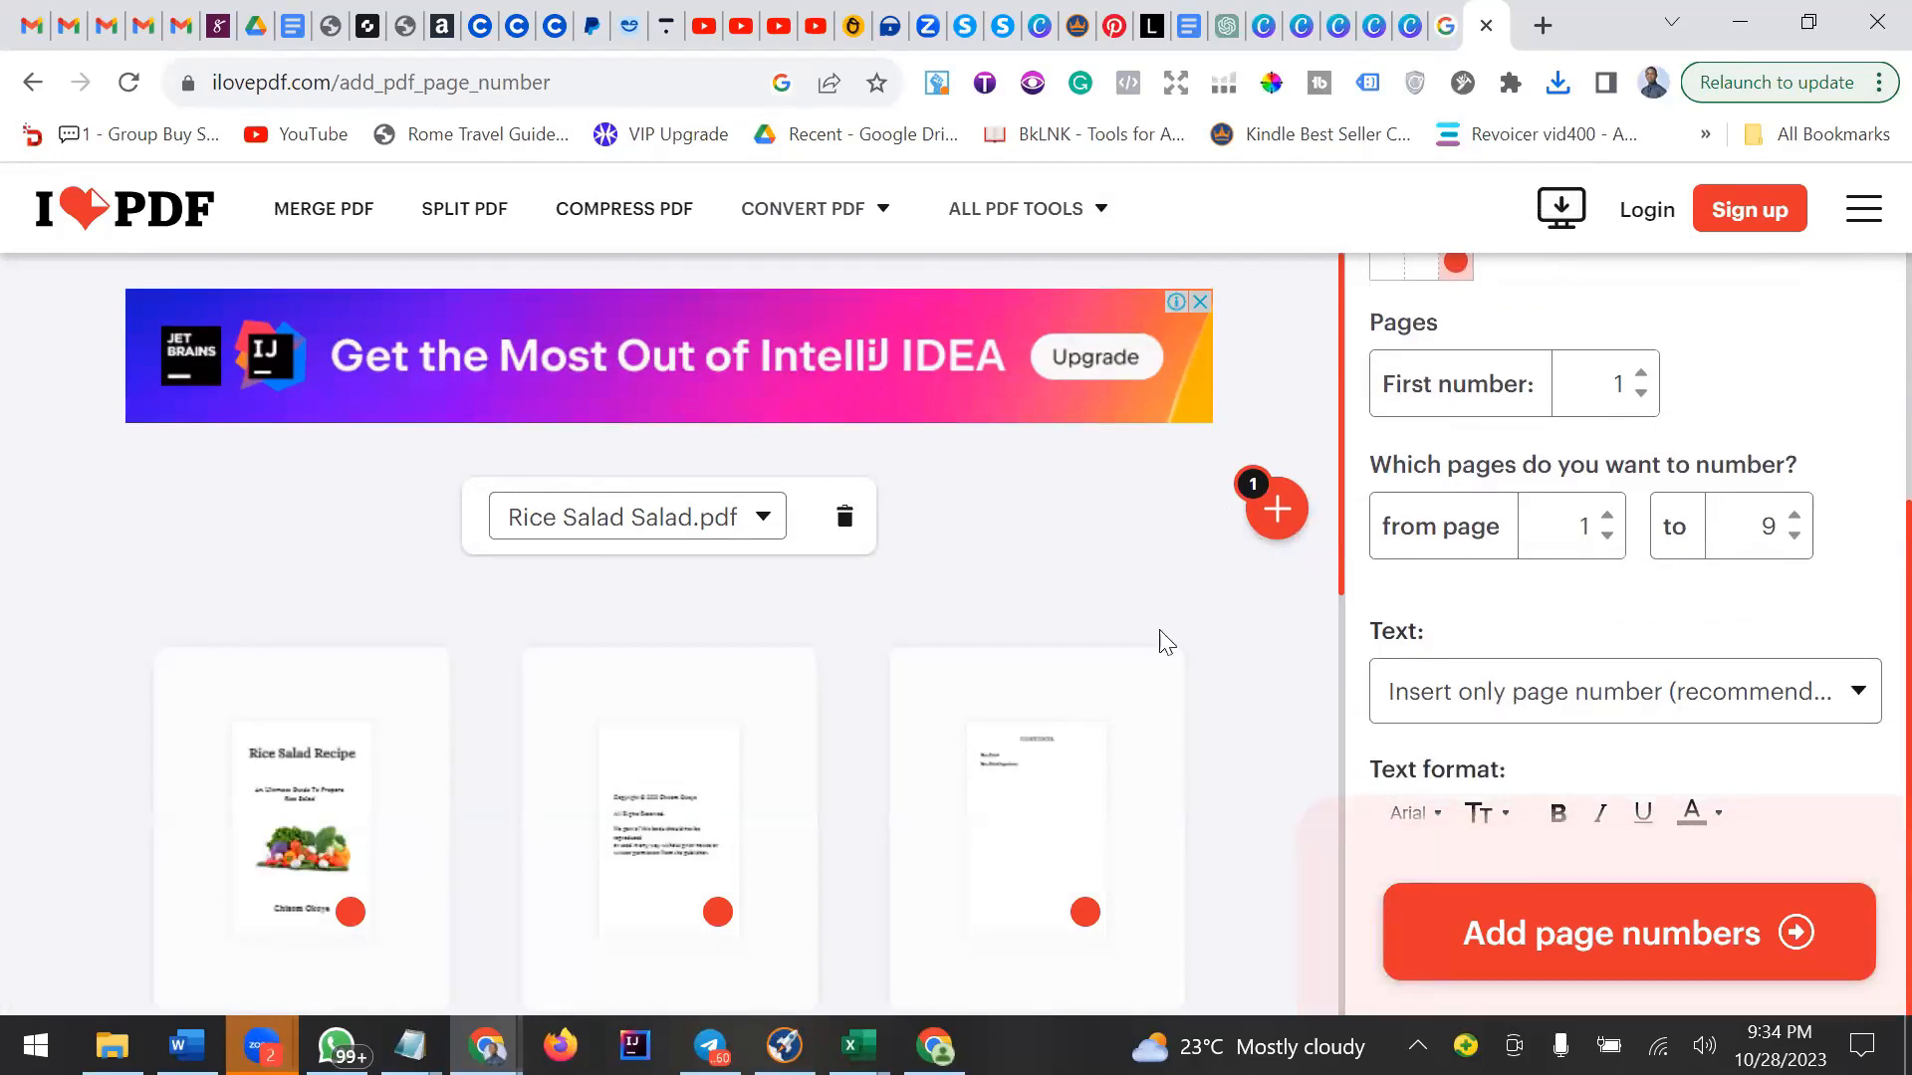
{"action": "scroll", "coordinate": [1037, 648], "scroll_direction": "down", "scroll_amount": 3}
{"action": "scroll", "coordinate": [719, 617], "scroll_direction": "down", "scroll_amount": 3}
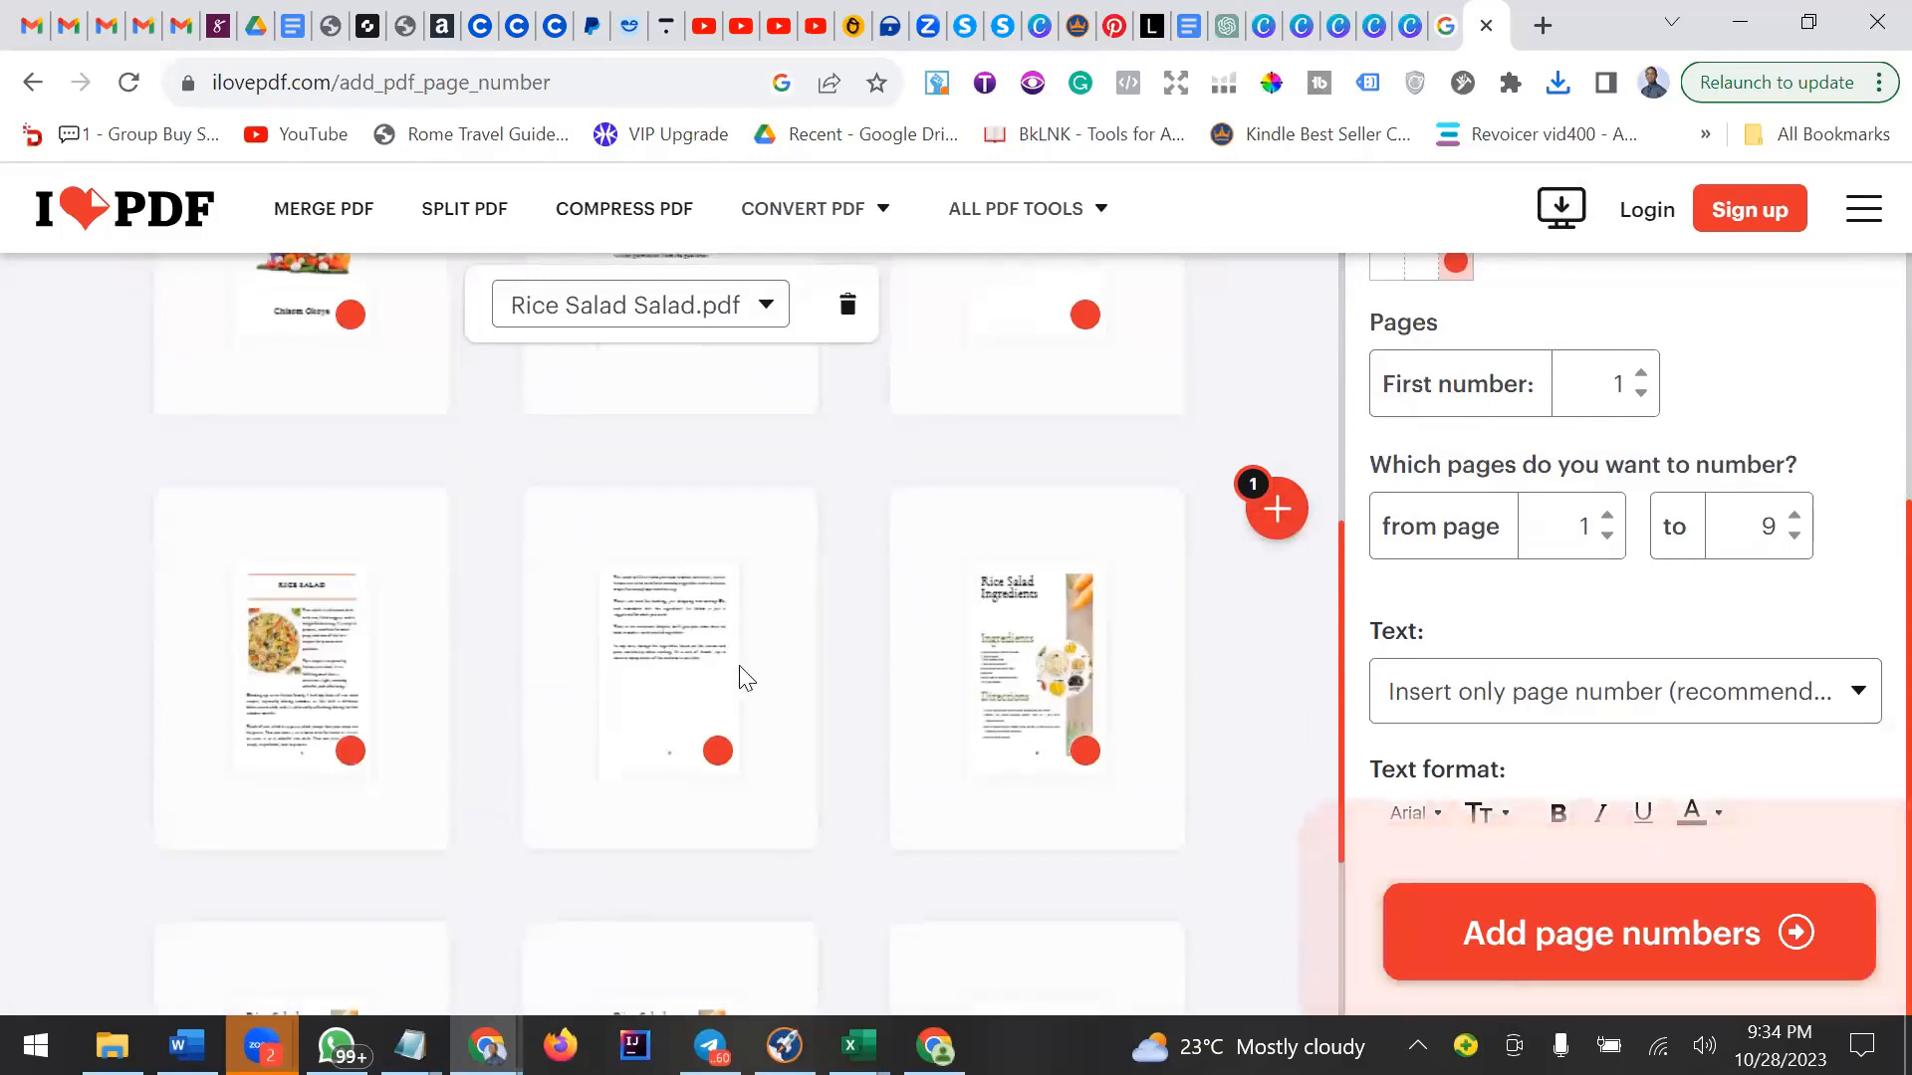
{"action": "scroll", "coordinate": [735, 677], "scroll_direction": "up", "scroll_amount": 5}
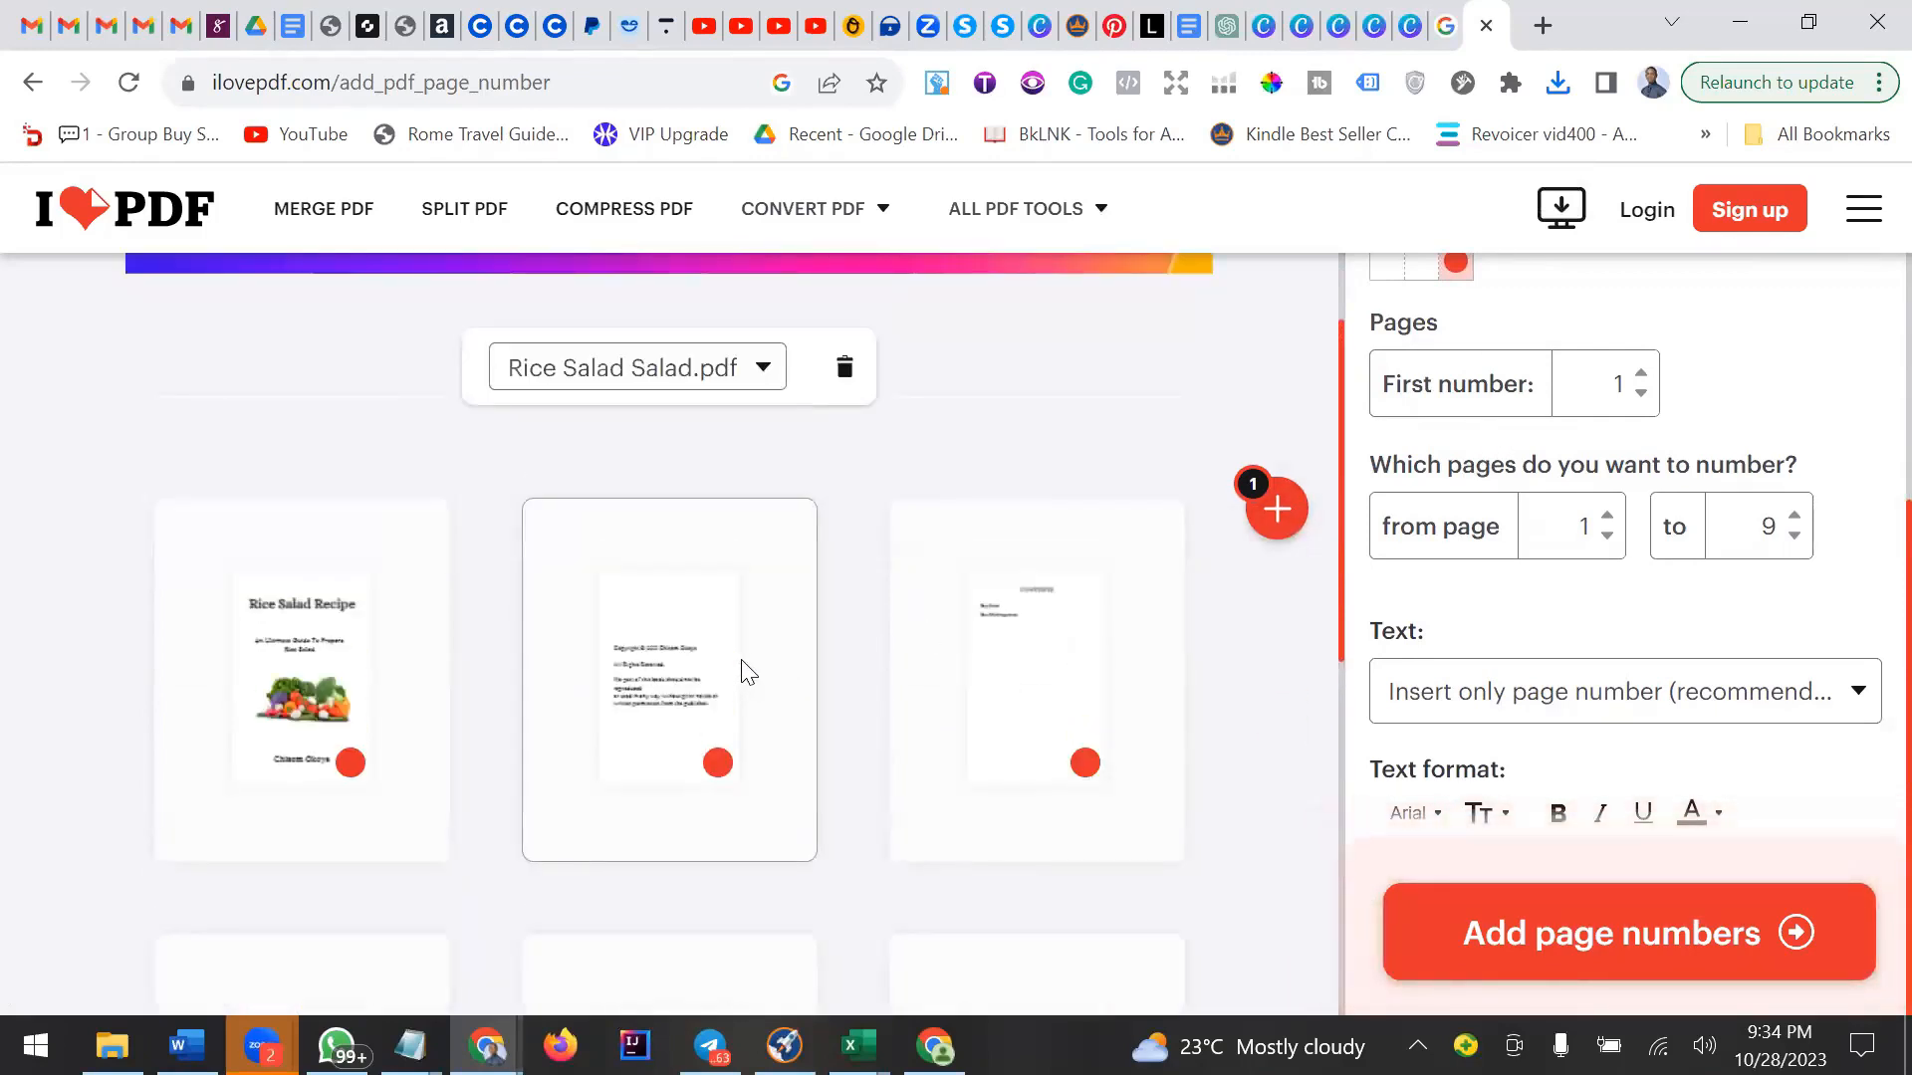
{"action": "scroll", "coordinate": [742, 670], "scroll_direction": "down", "scroll_amount": 6}
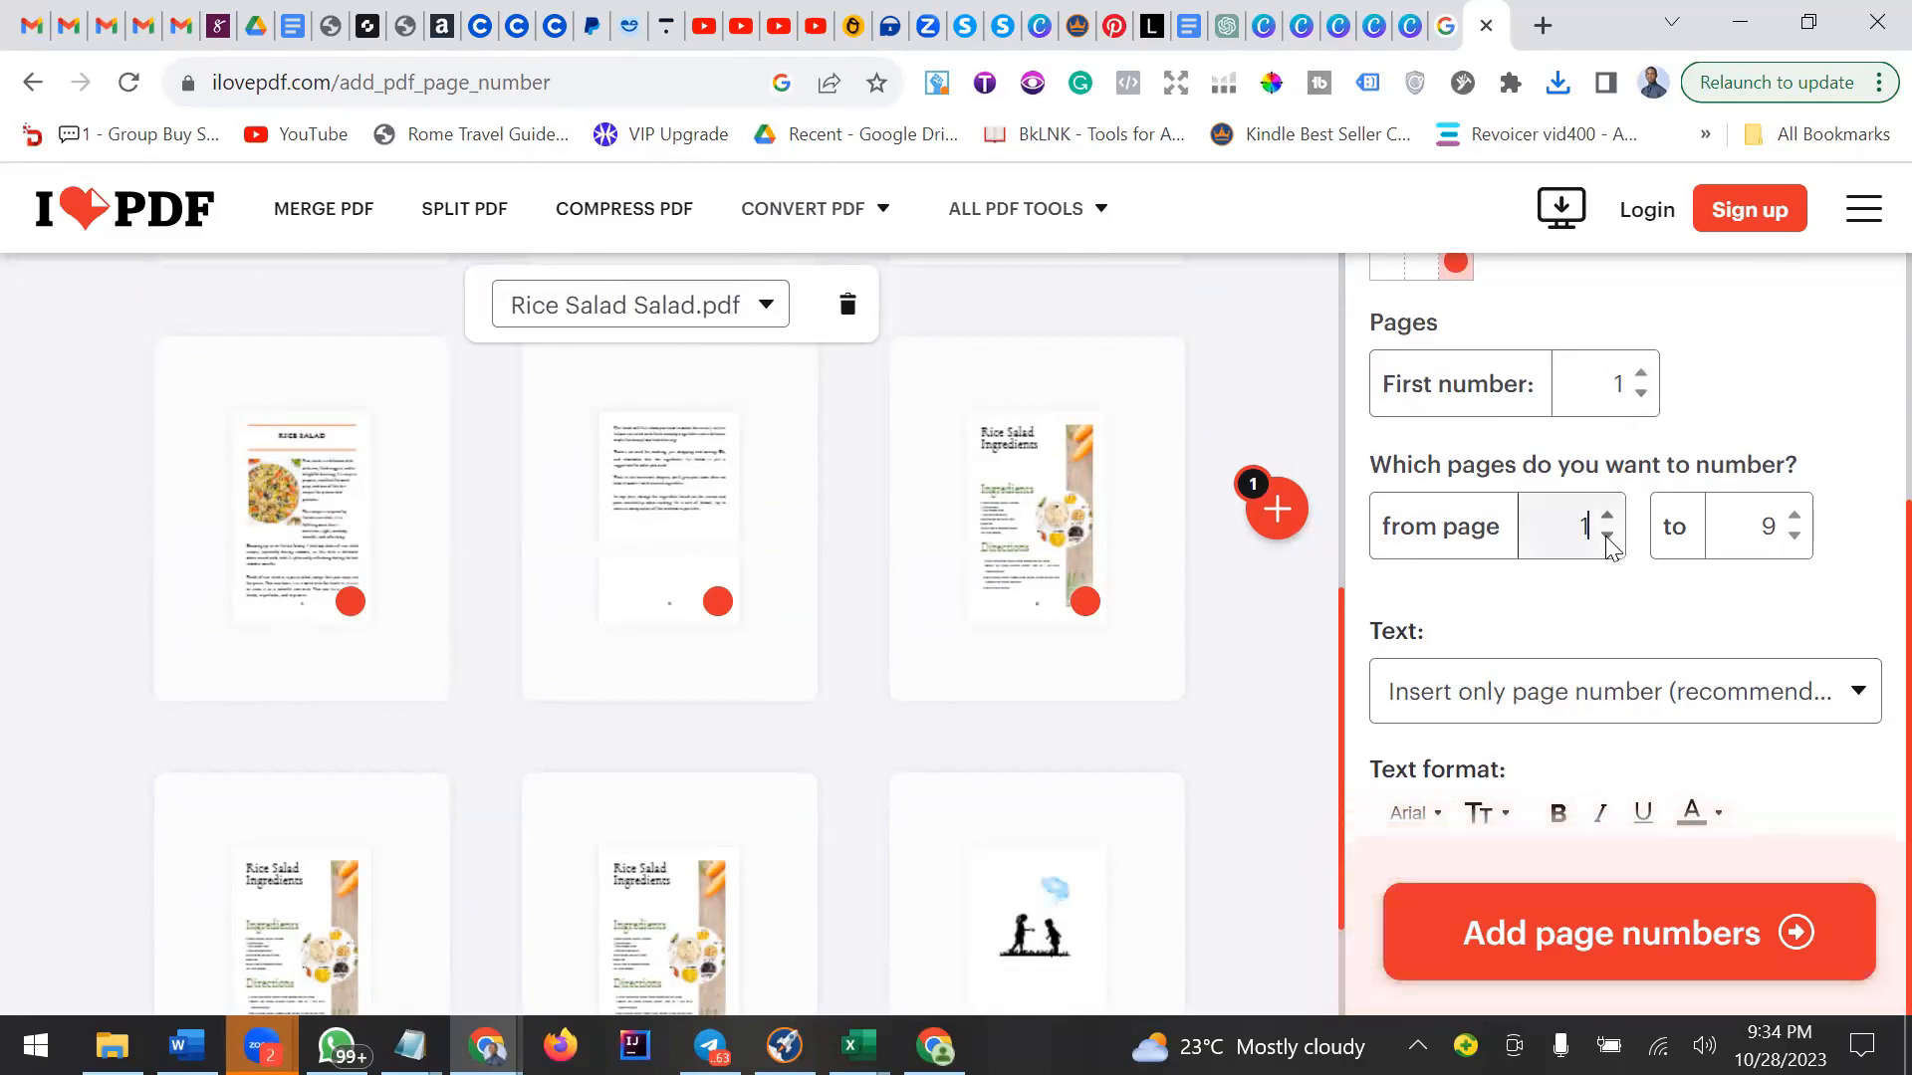
{"action": "scroll", "coordinate": [986, 585], "scroll_direction": "up", "scroll_amount": 5}
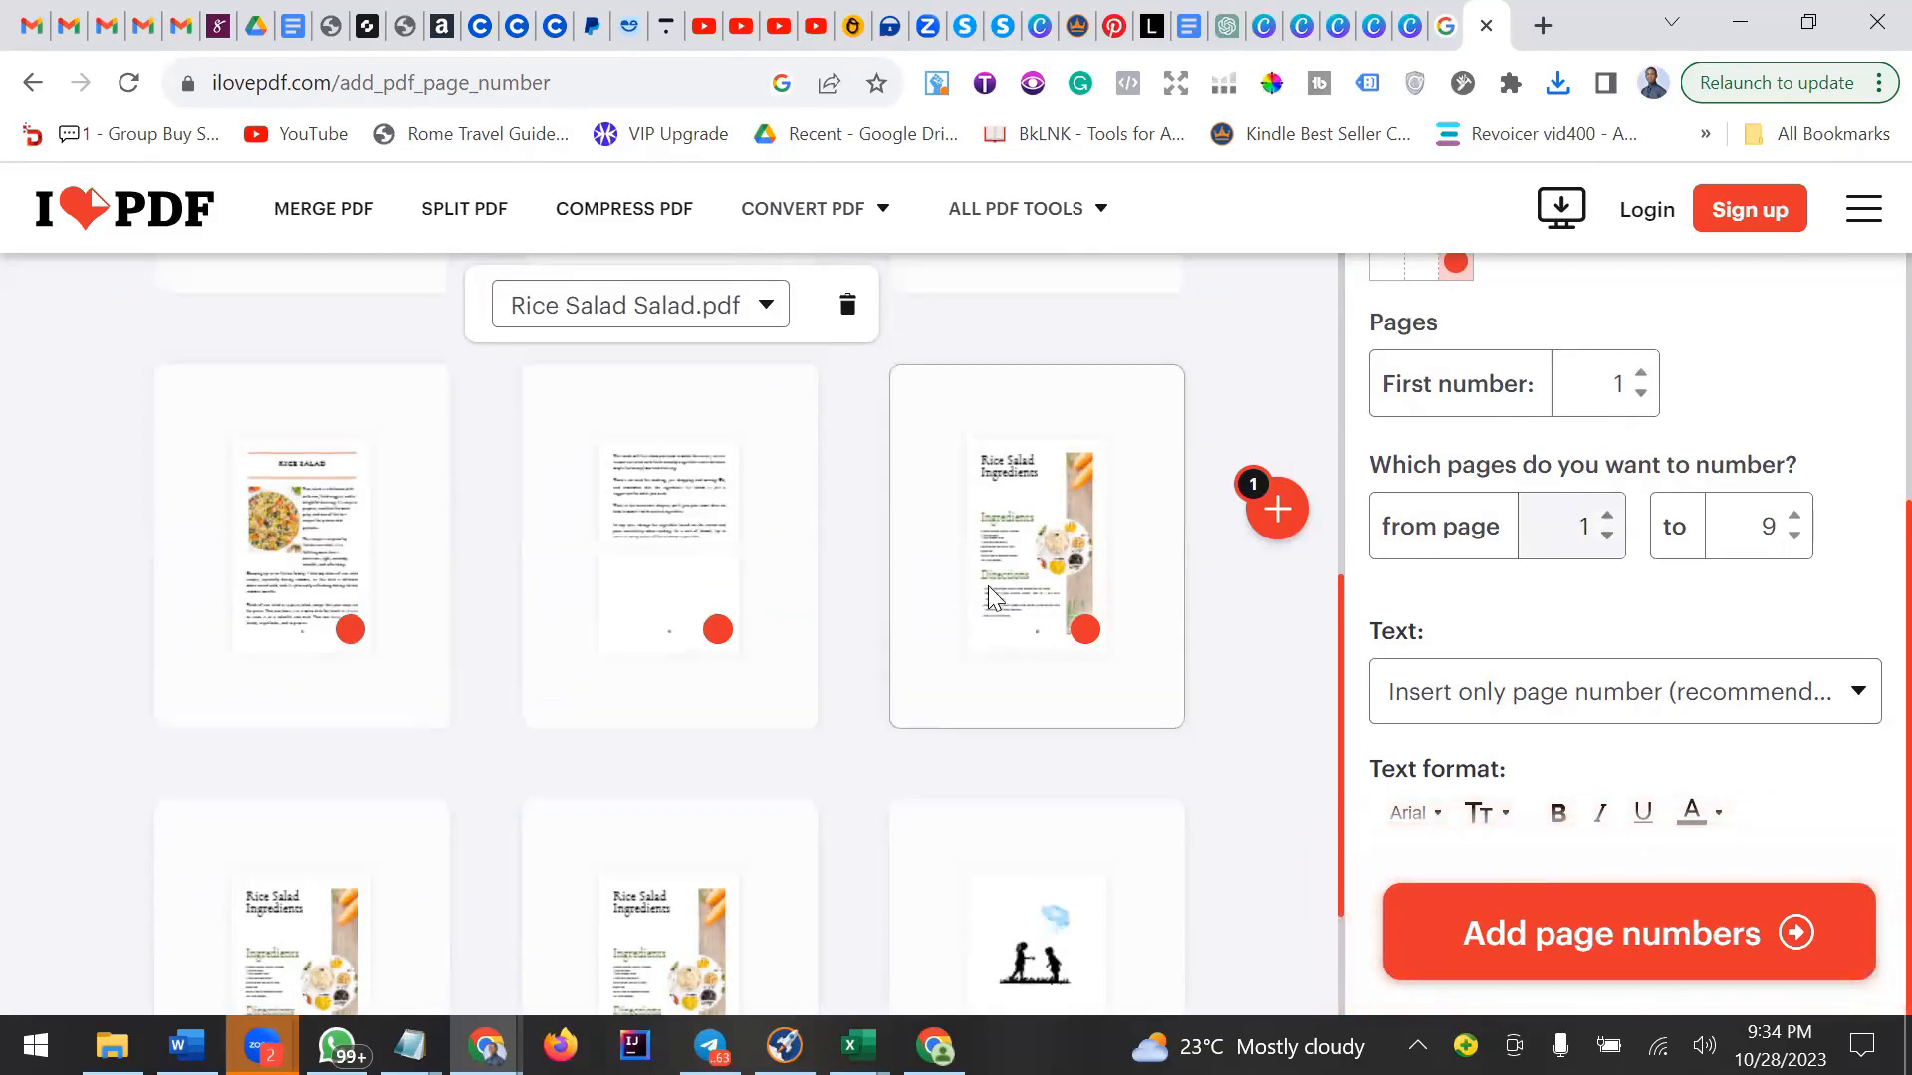
{"action": "scroll", "coordinate": [1155, 751], "scroll_direction": "down", "scroll_amount": 5}
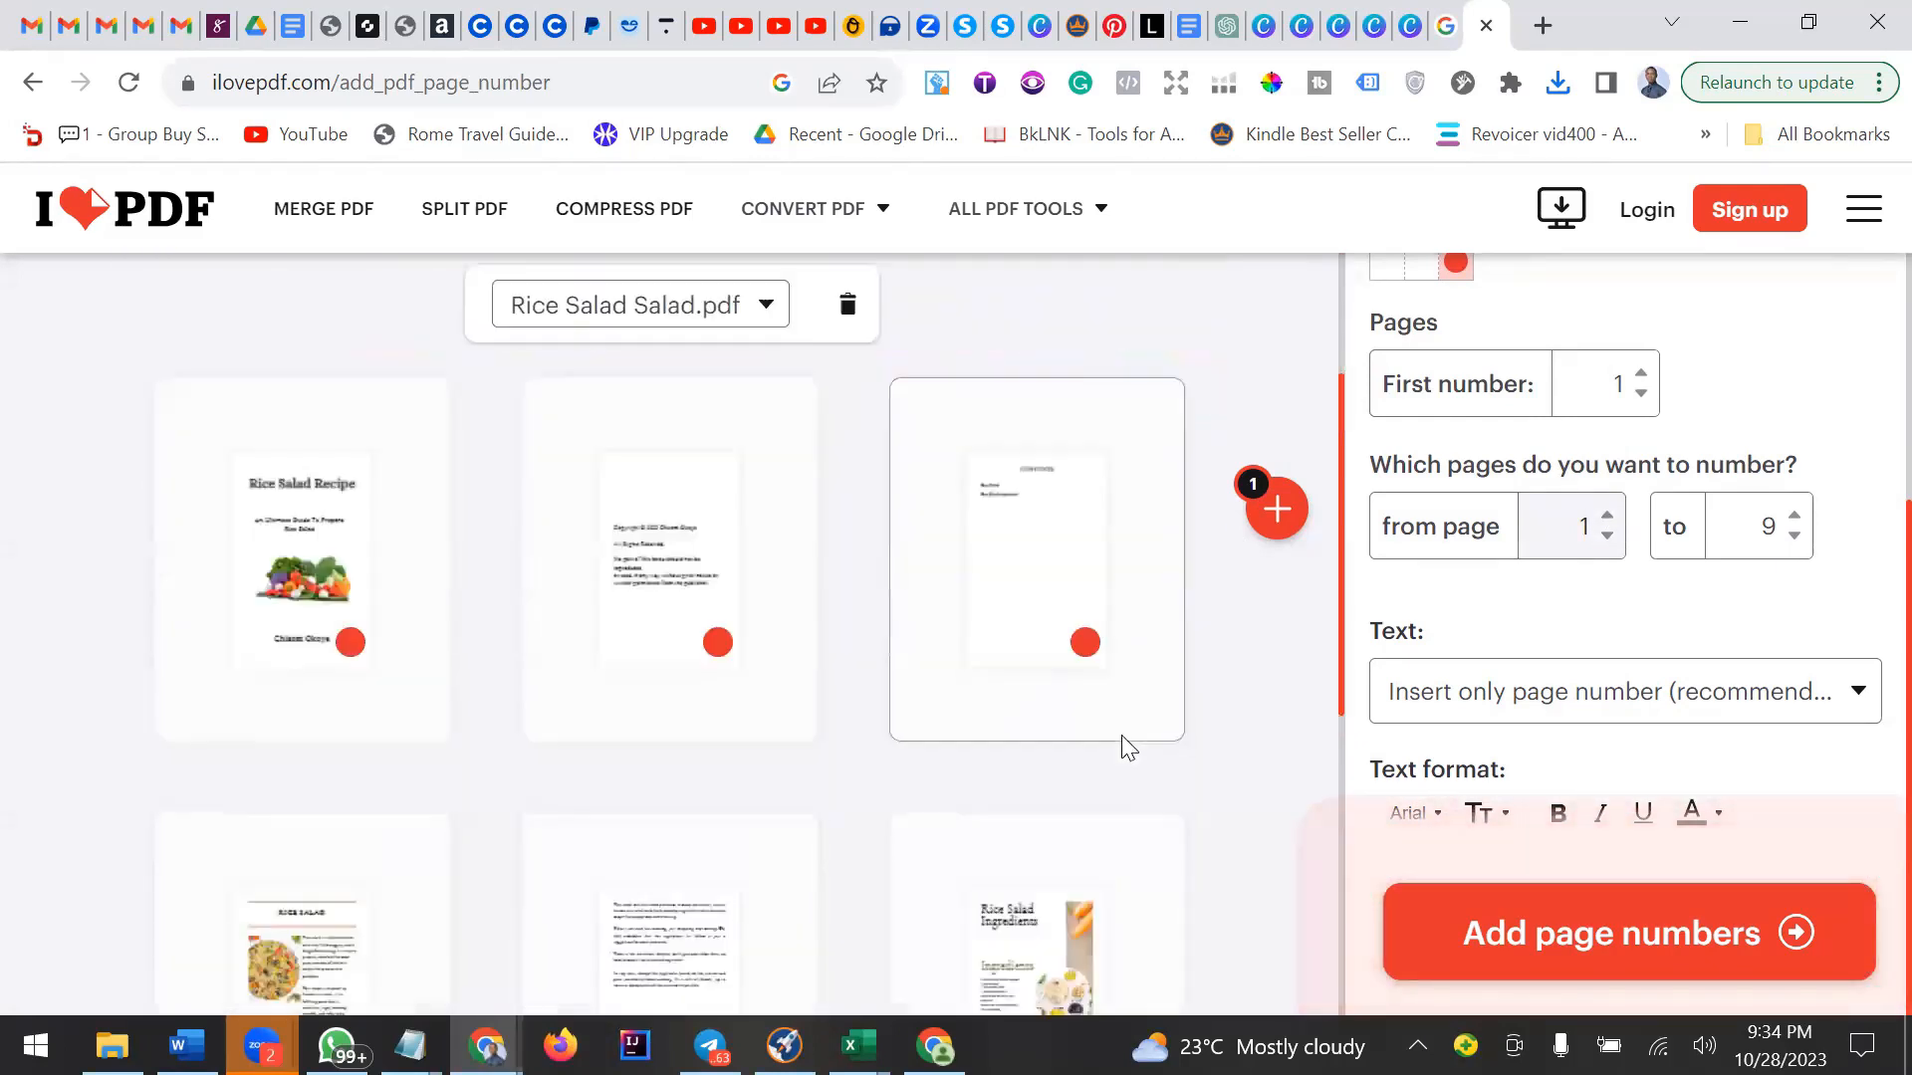
{"action": "left_click", "coordinate": [1608, 518]}
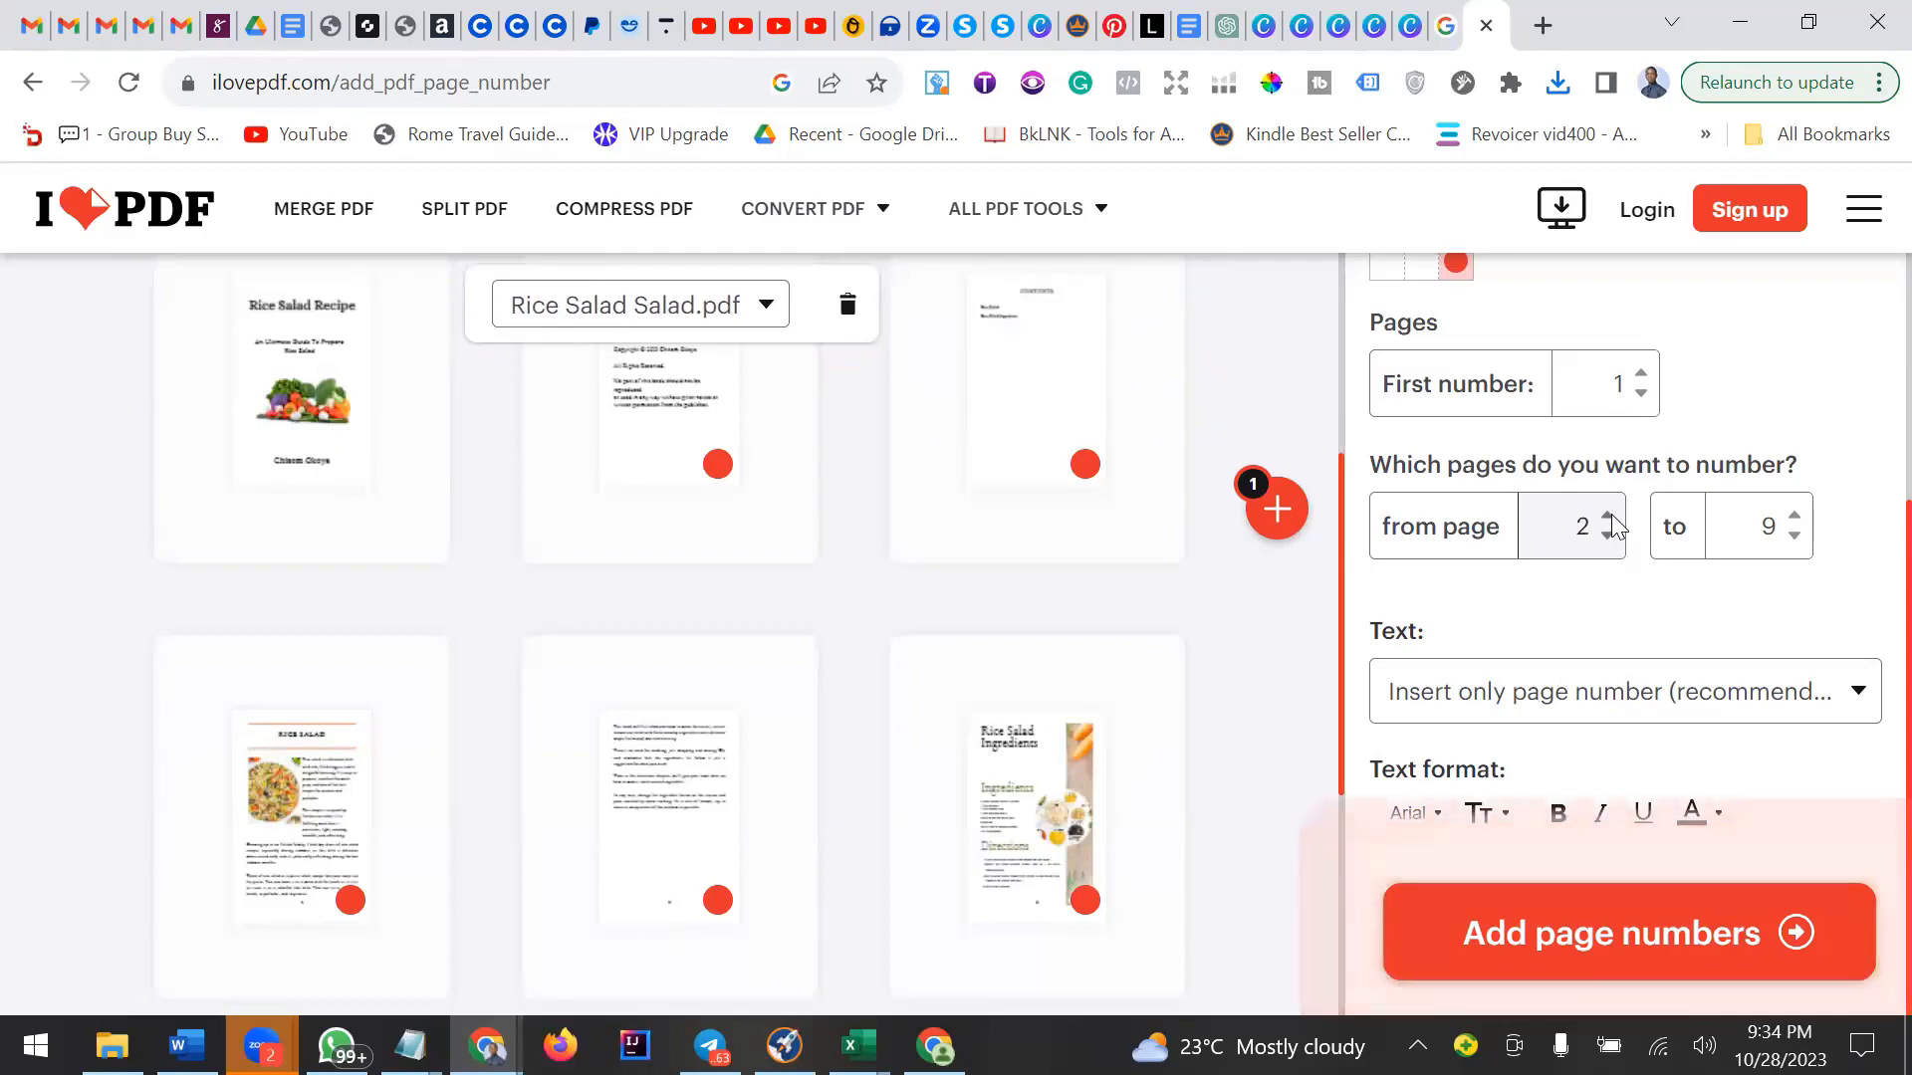
{"action": "left_click", "coordinate": [1608, 517]}
{"action": "left_click", "coordinate": [1608, 517]}
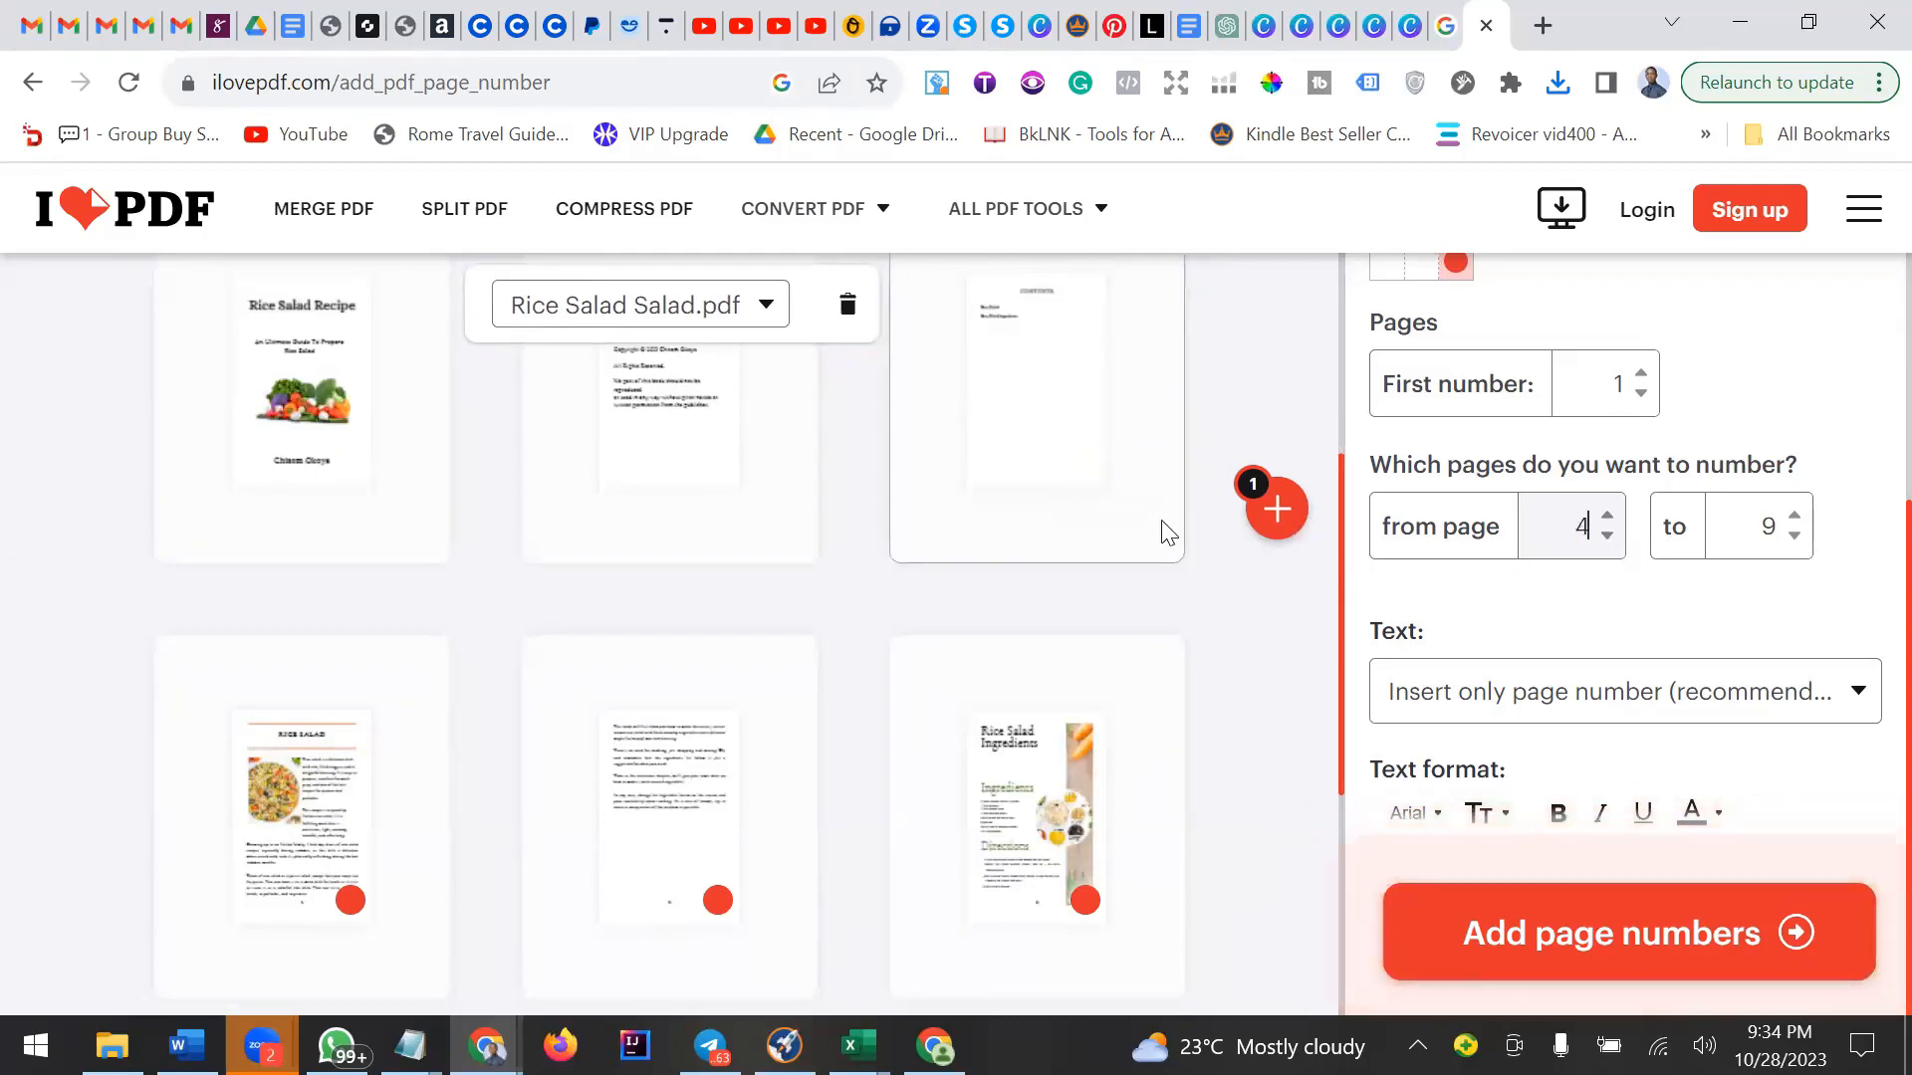
Review the uploaded PDF's page thumbnails against the numbering range.
{"action": "scroll", "coordinate": [1155, 519], "scroll_direction": "up", "scroll_amount": 4}
{"action": "scroll", "coordinate": [1155, 519], "scroll_direction": "down", "scroll_amount": 3}
{"action": "scroll", "coordinate": [1157, 520], "scroll_direction": "down", "scroll_amount": 1}
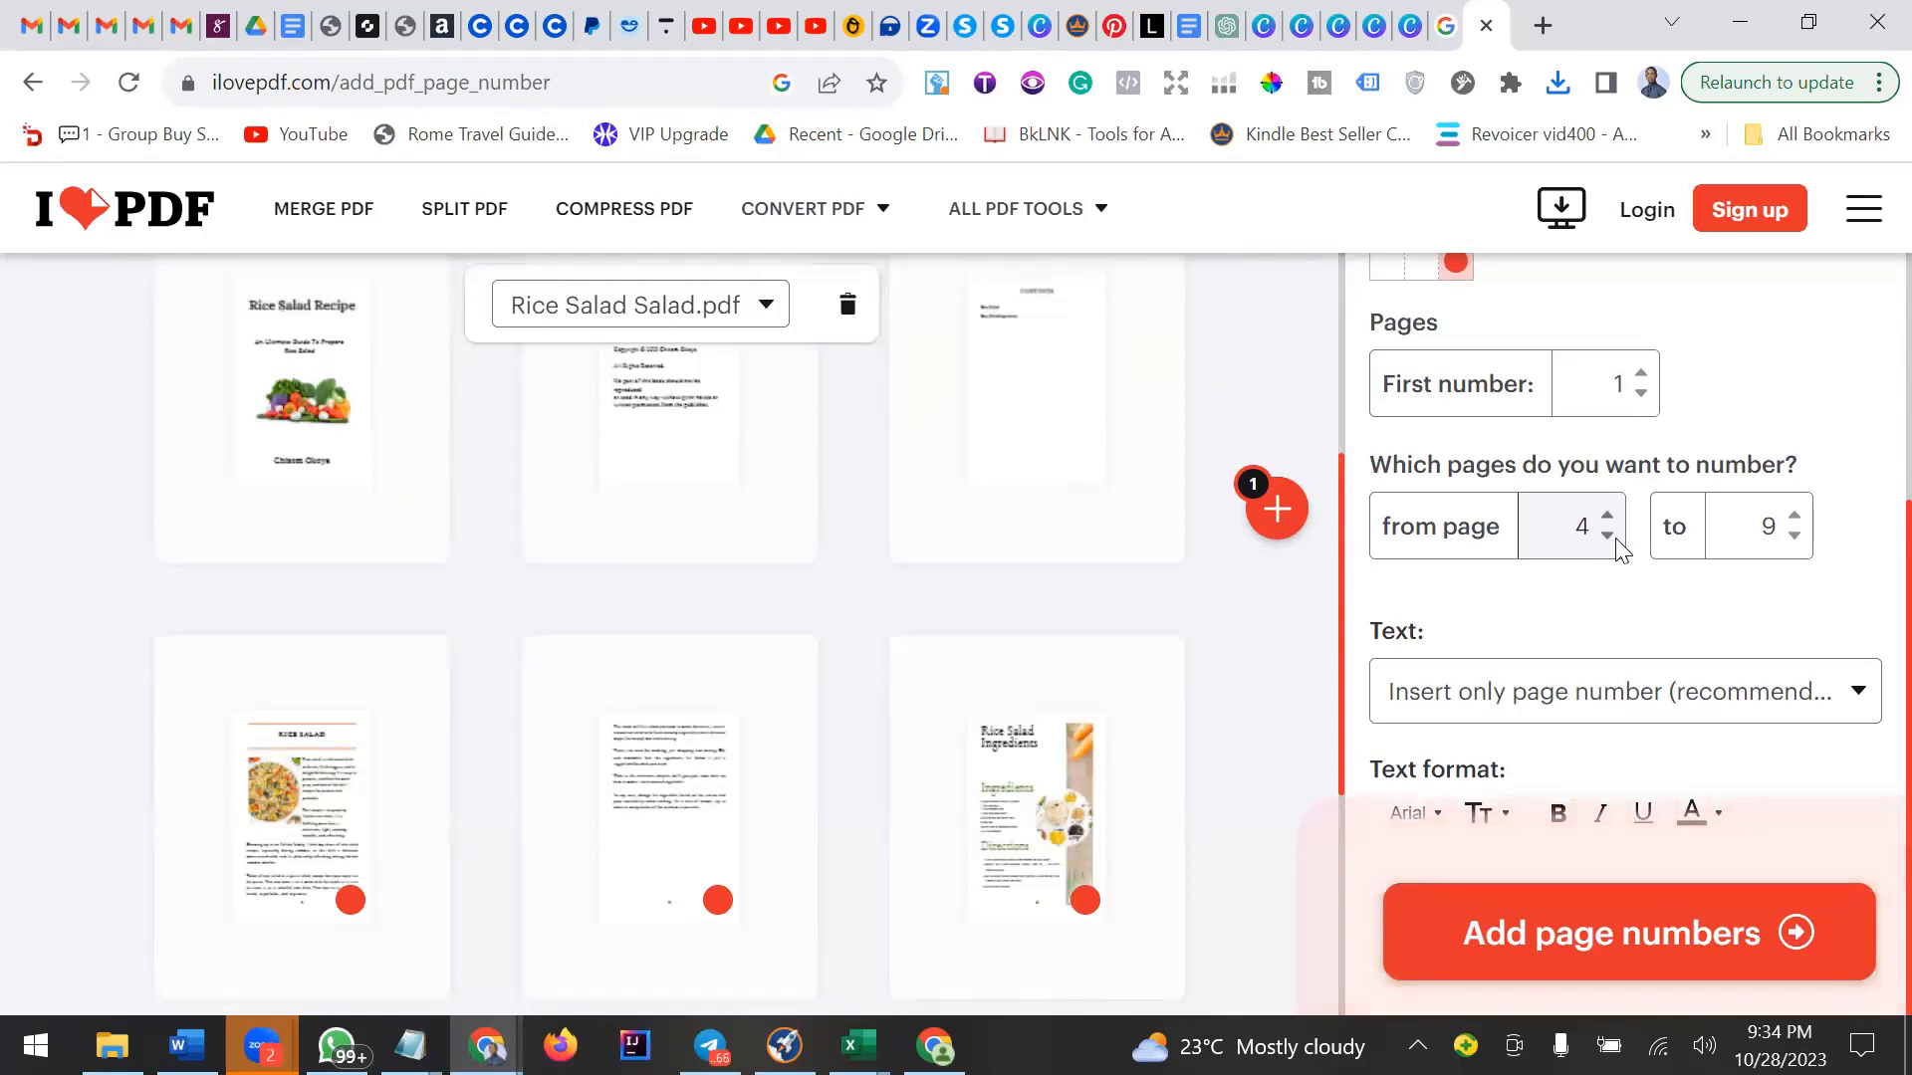
{"action": "scroll", "coordinate": [564, 590], "scroll_direction": "down", "scroll_amount": 1}
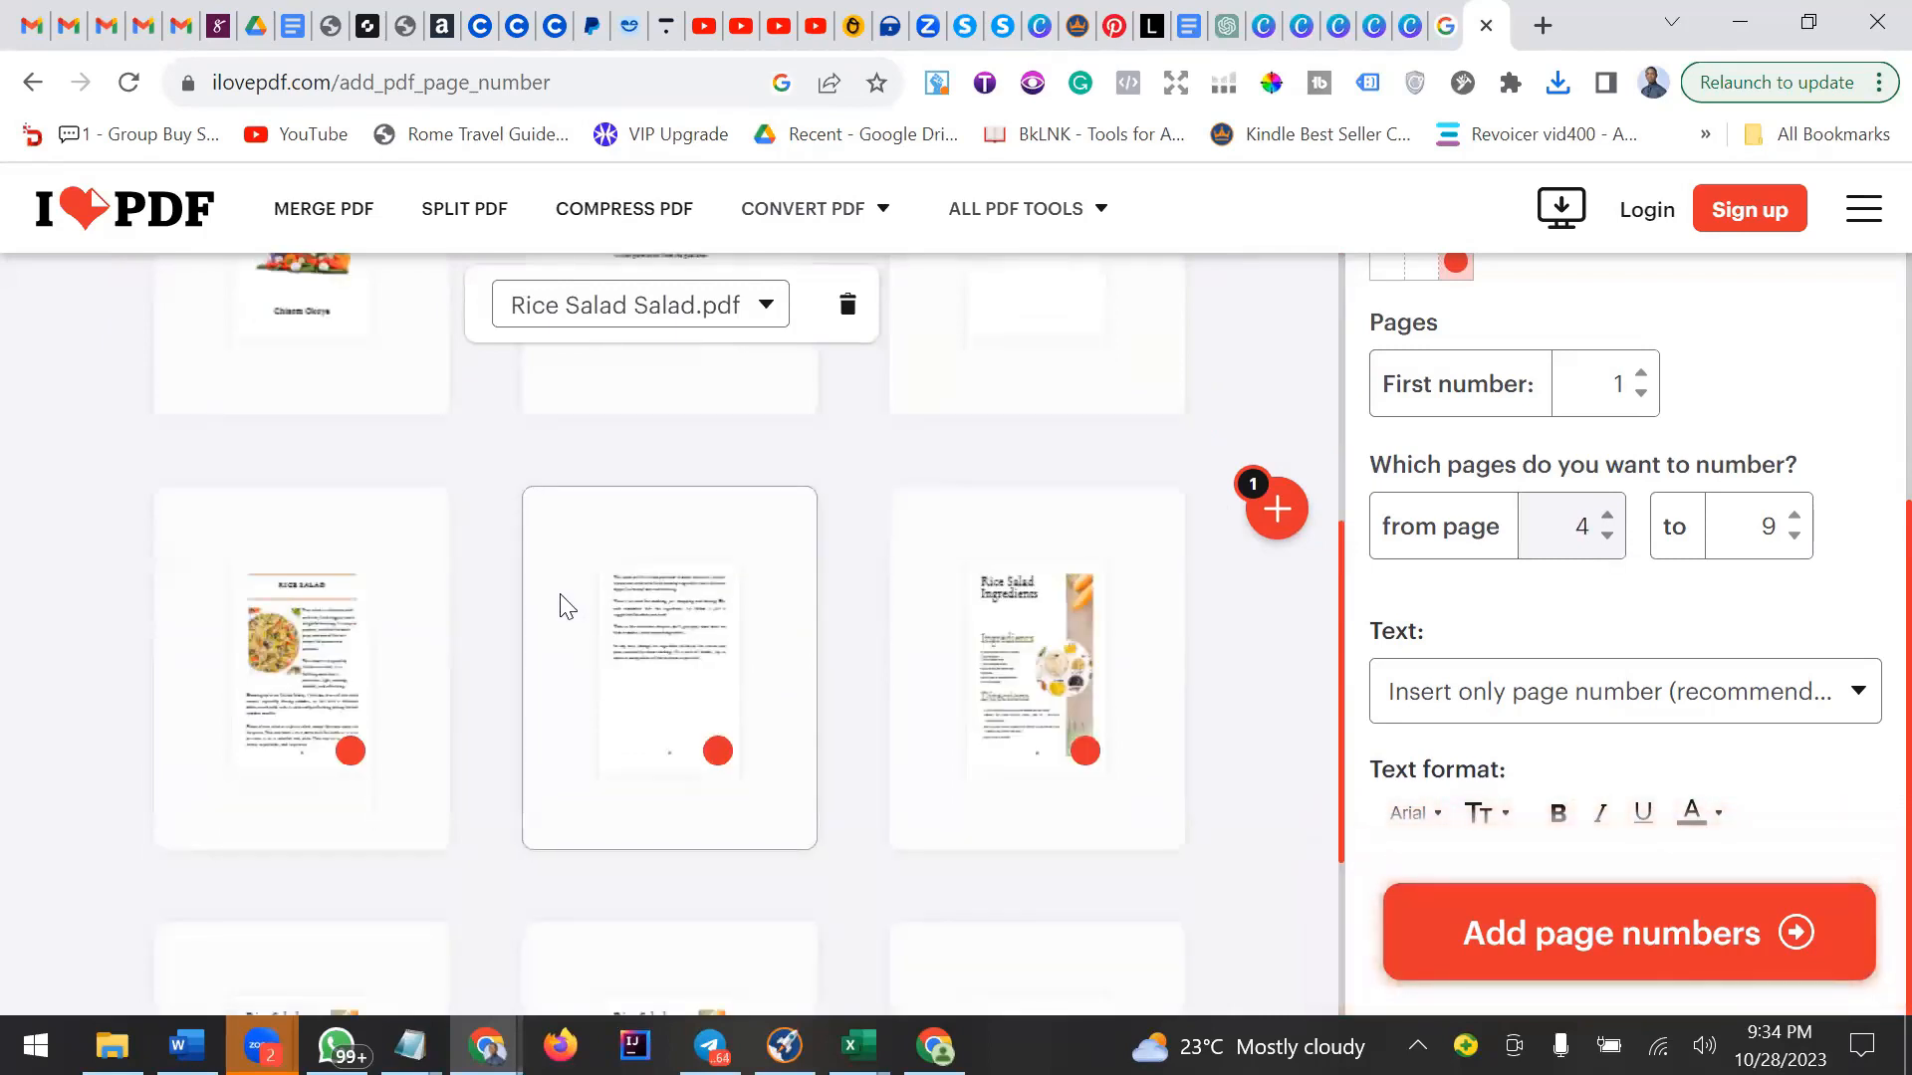
{"action": "scroll", "coordinate": [565, 604], "scroll_direction": "up", "scroll_amount": 3}
{"action": "scroll", "coordinate": [559, 602], "scroll_direction": "down", "scroll_amount": 3}
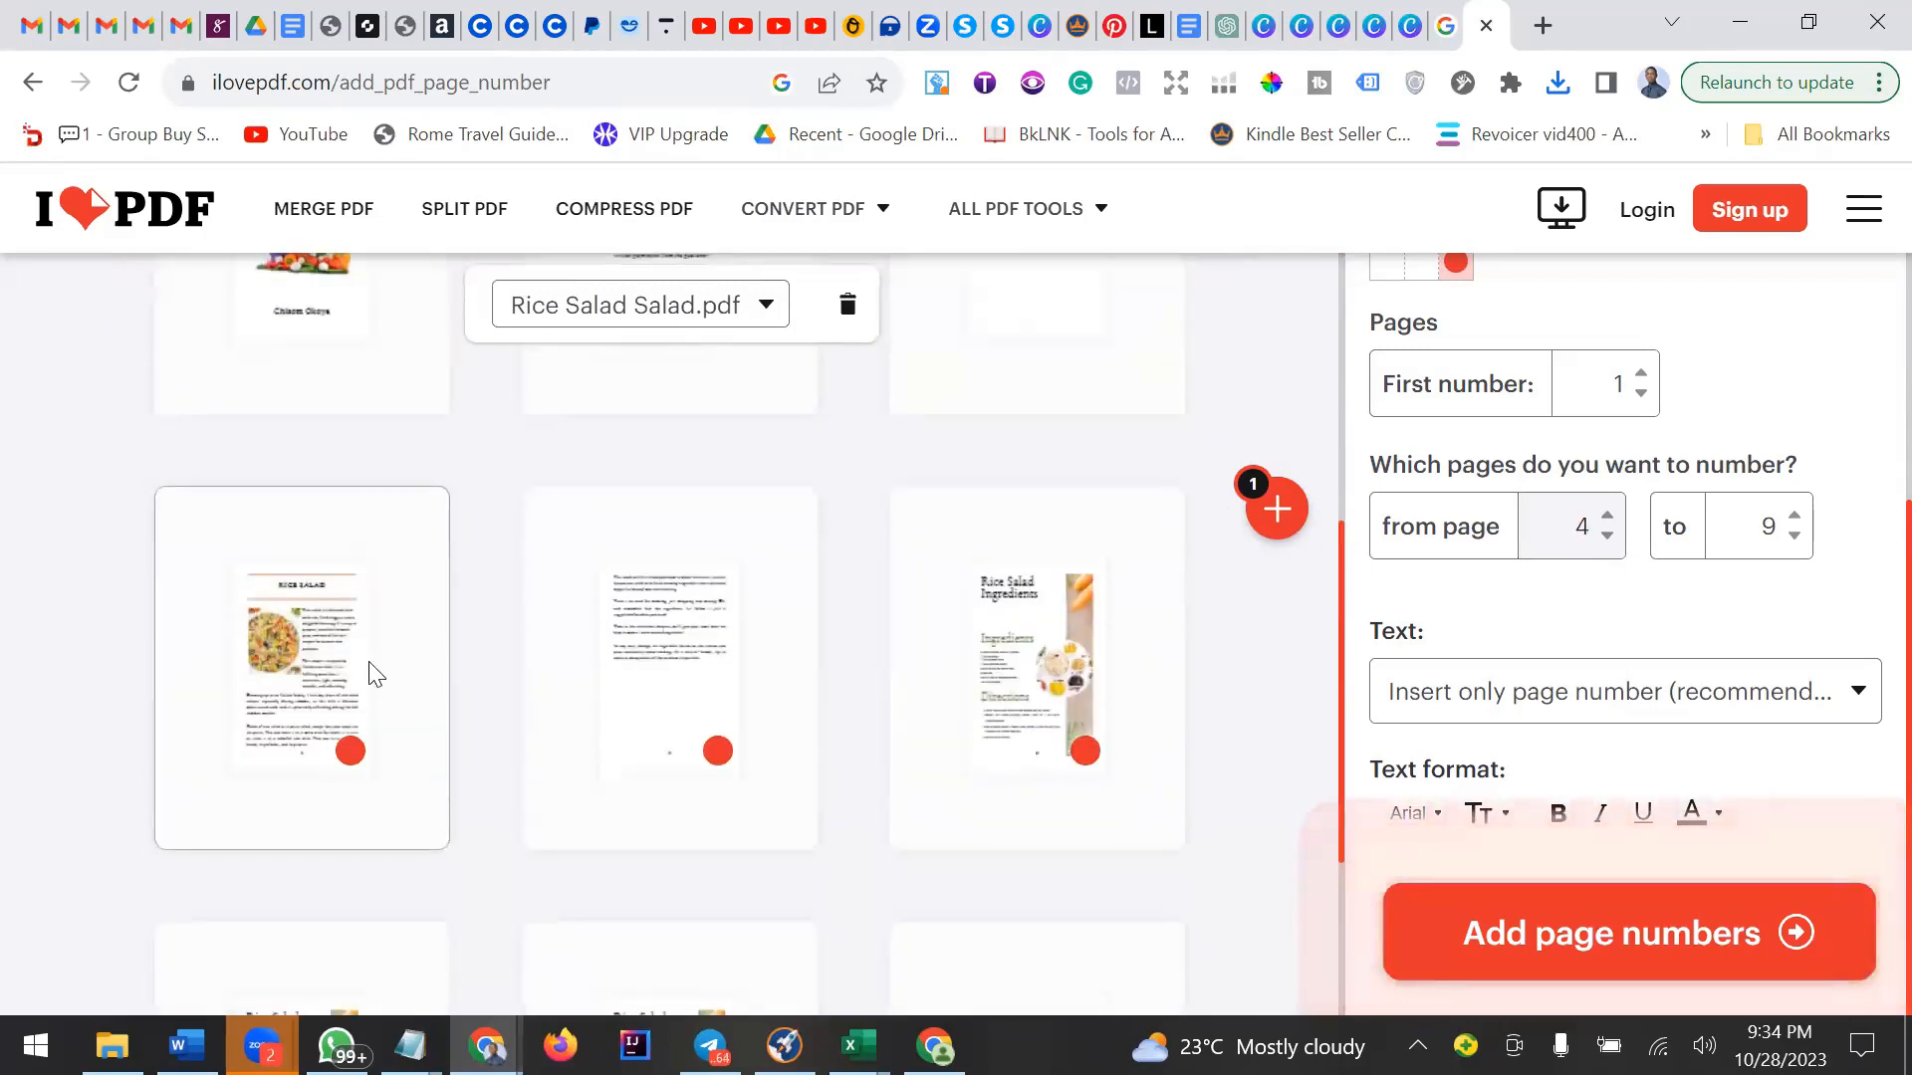
{"action": "scroll", "coordinate": [374, 673], "scroll_direction": "up", "scroll_amount": 3}
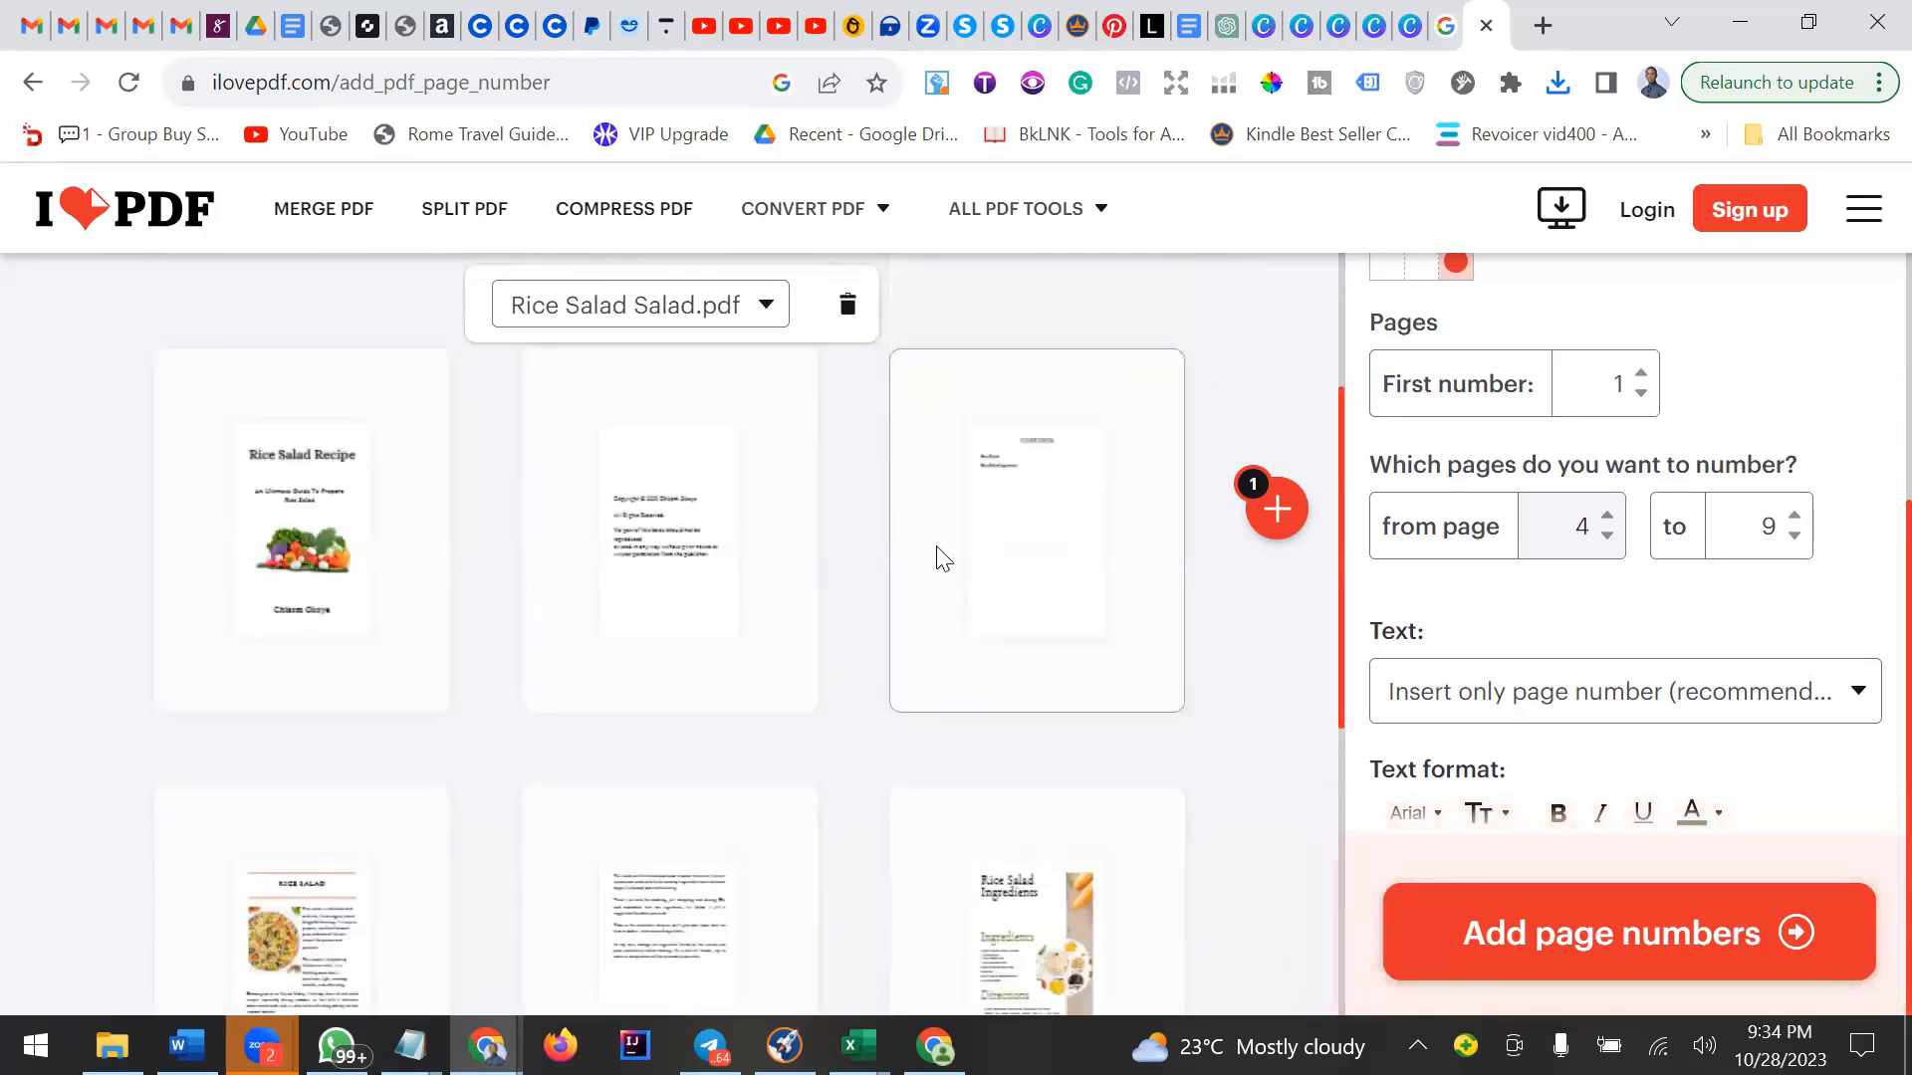
{"action": "left_click", "coordinate": [1566, 538]}
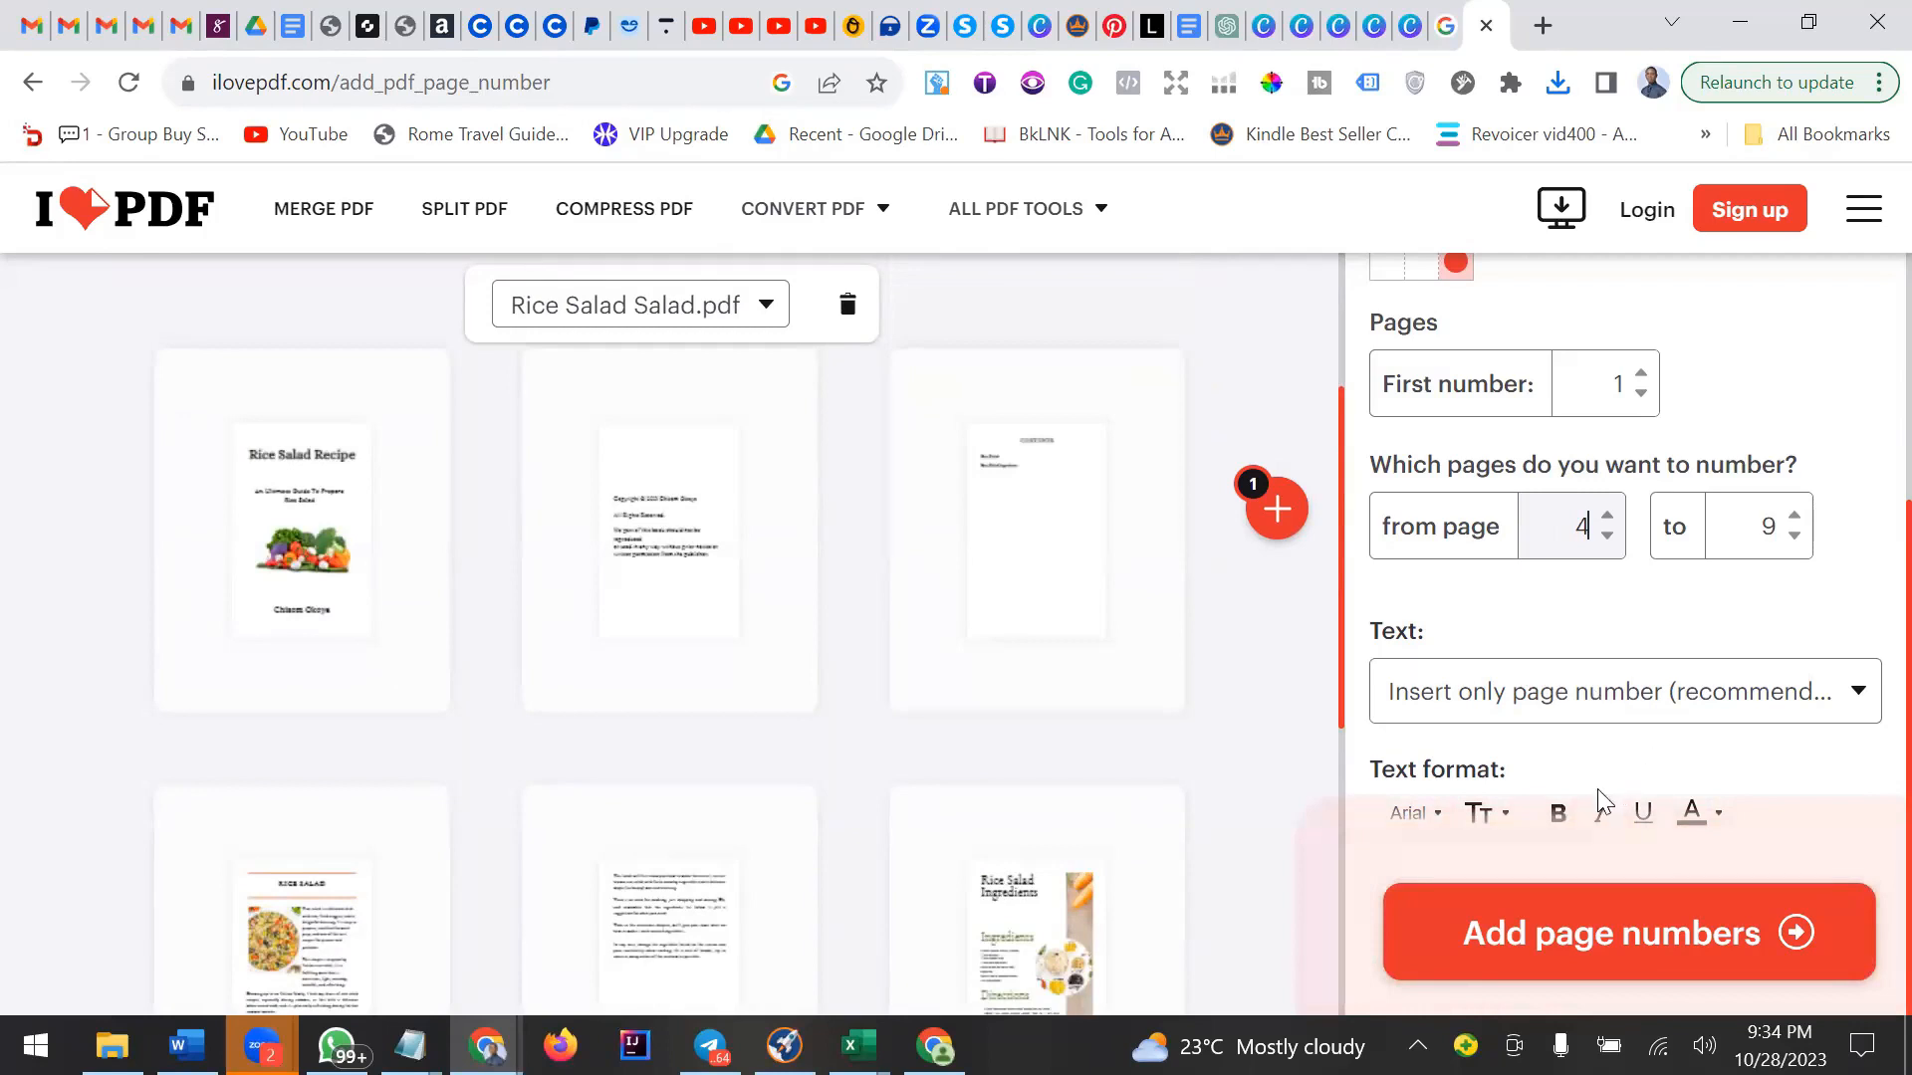
Keep the Insert only page number text option and add the page numbers to the PDF.
{"action": "left_click", "coordinate": [1823, 696]}
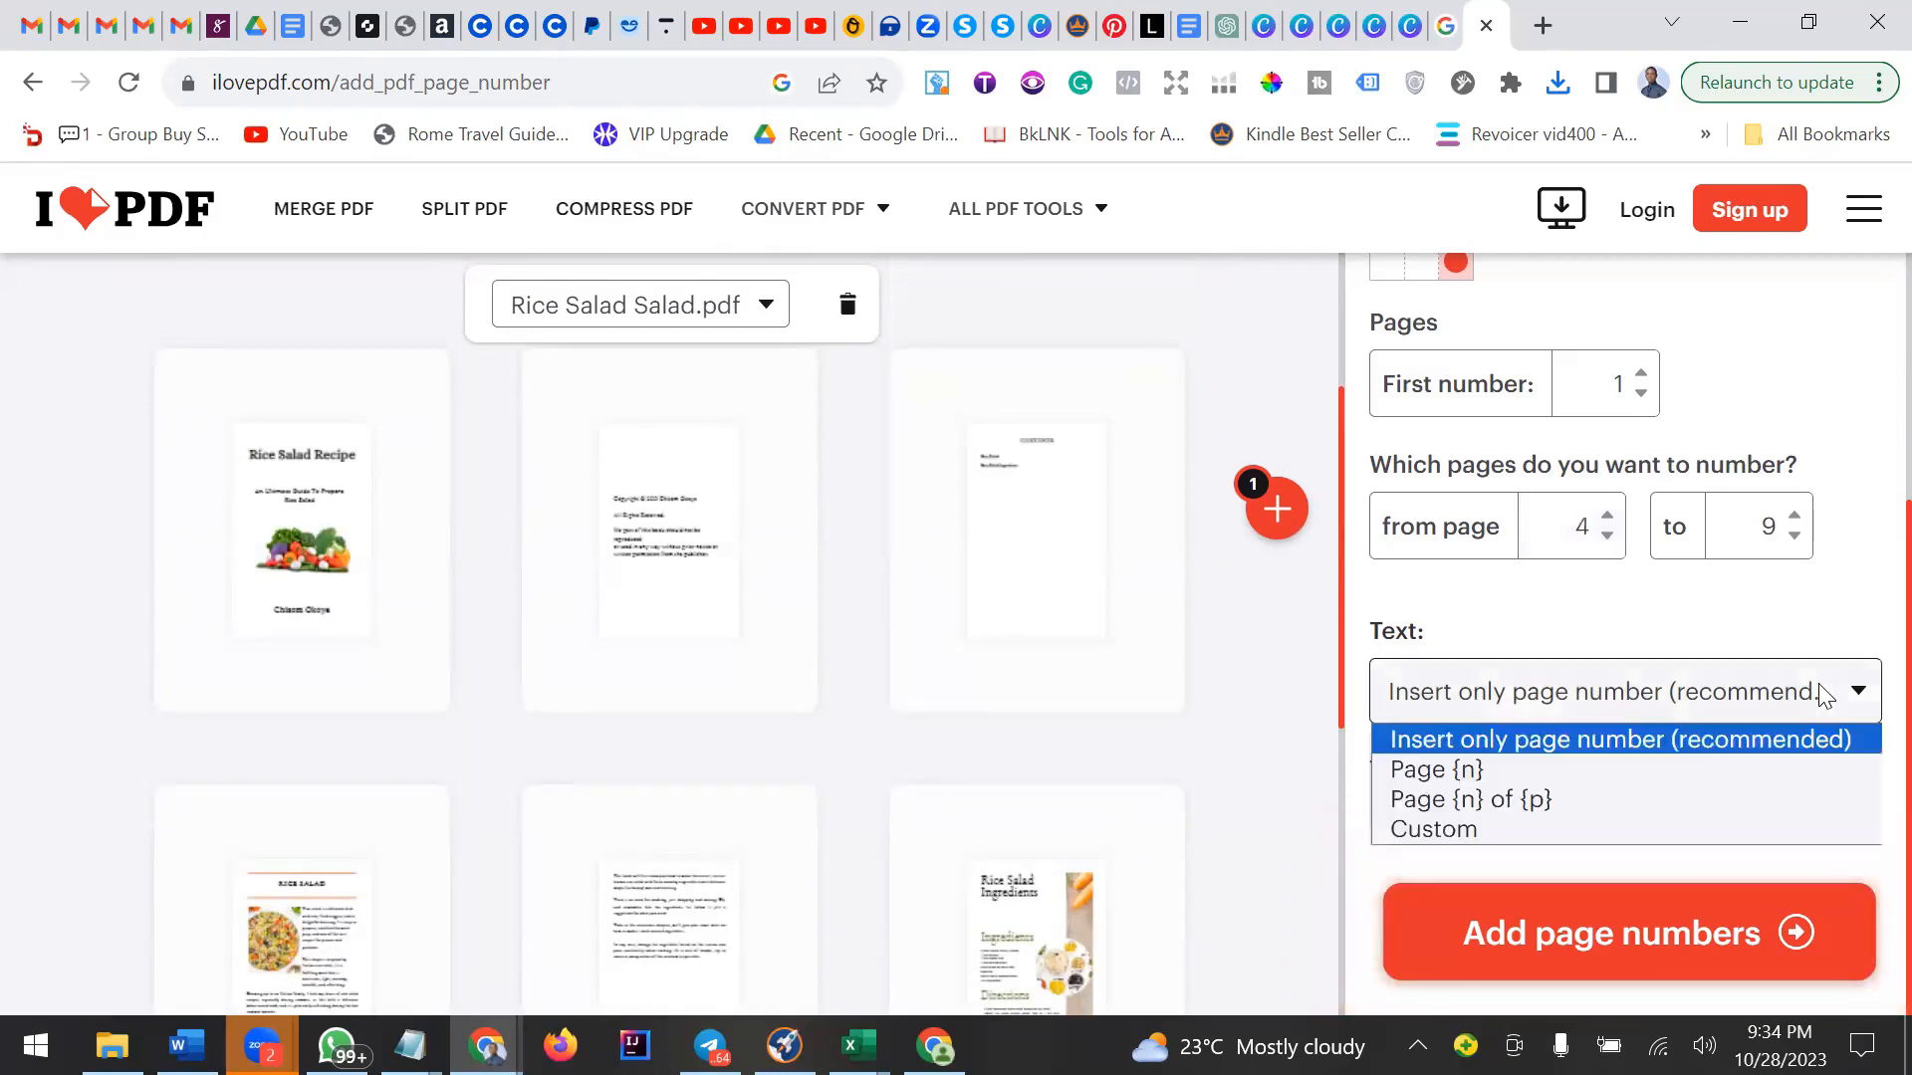
{"action": "left_click", "coordinate": [1823, 696]}
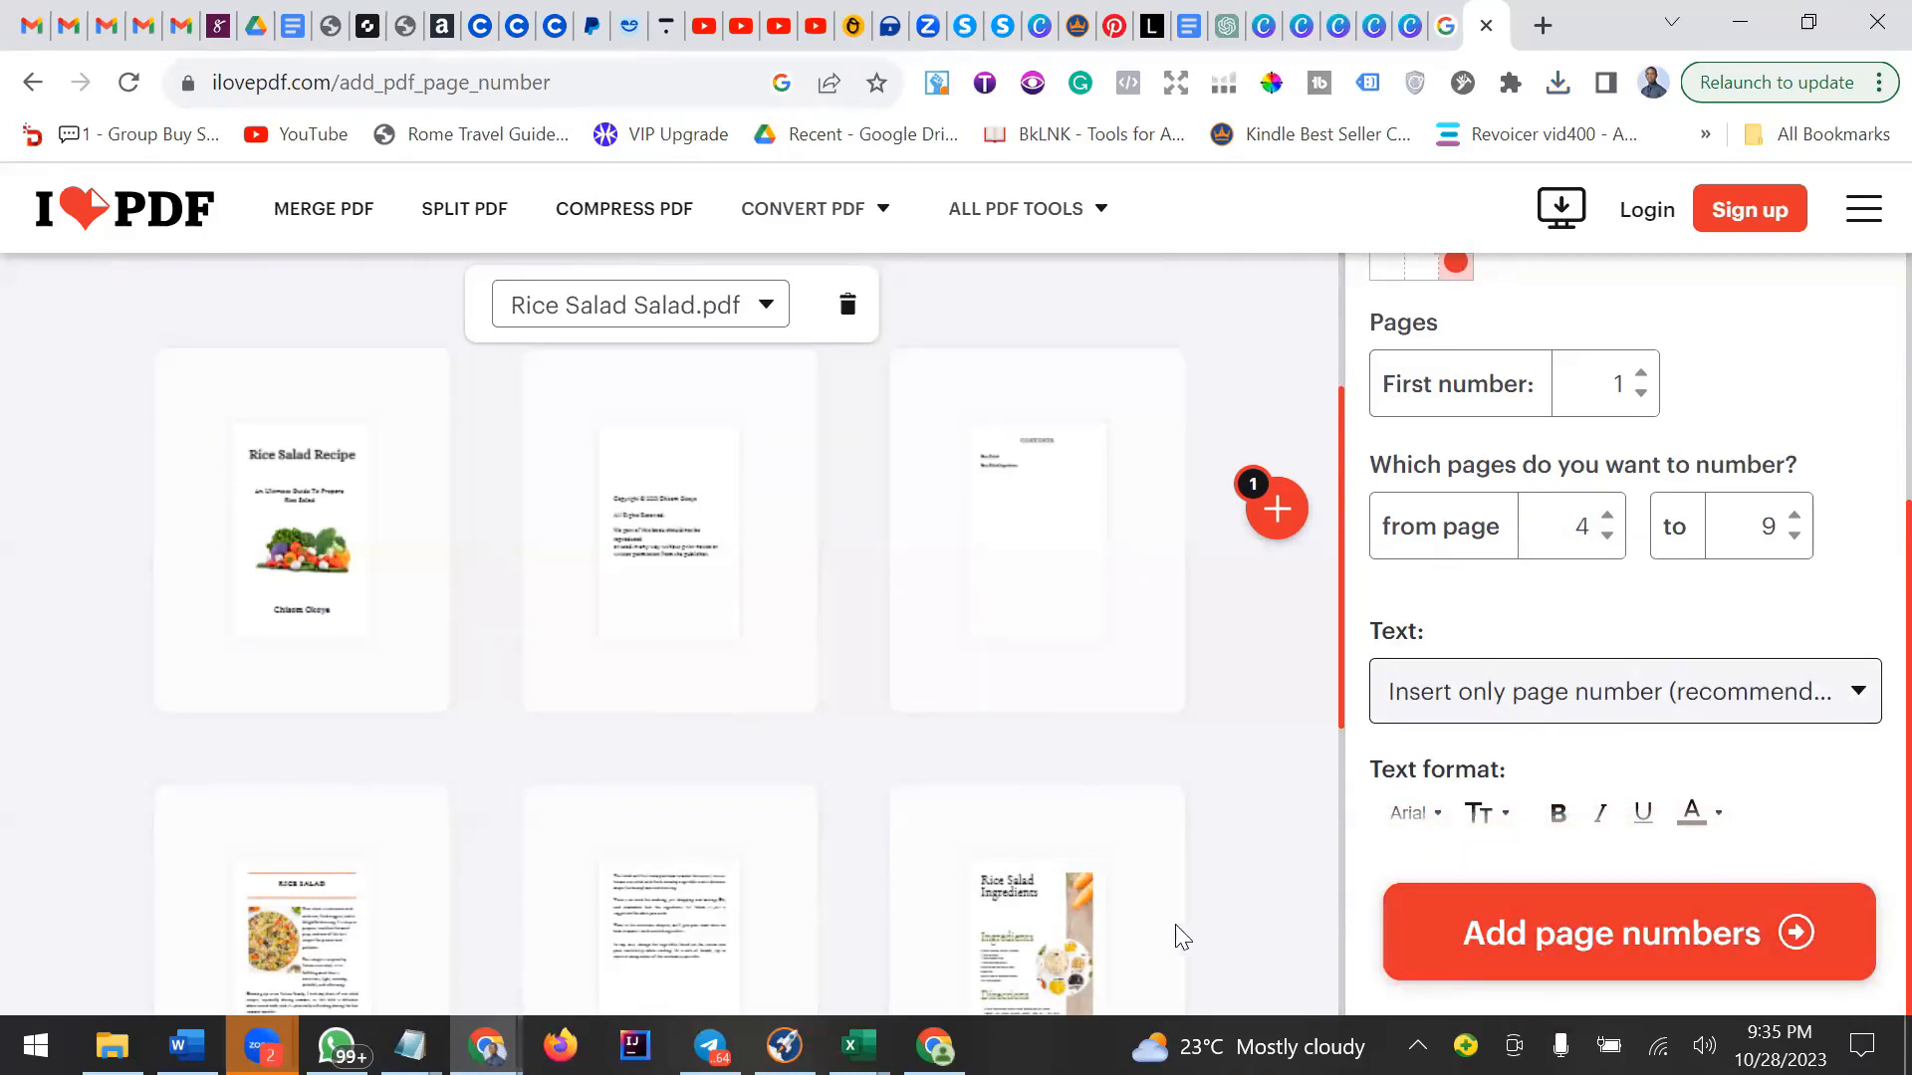
{"action": "left_click", "coordinate": [1653, 960]}
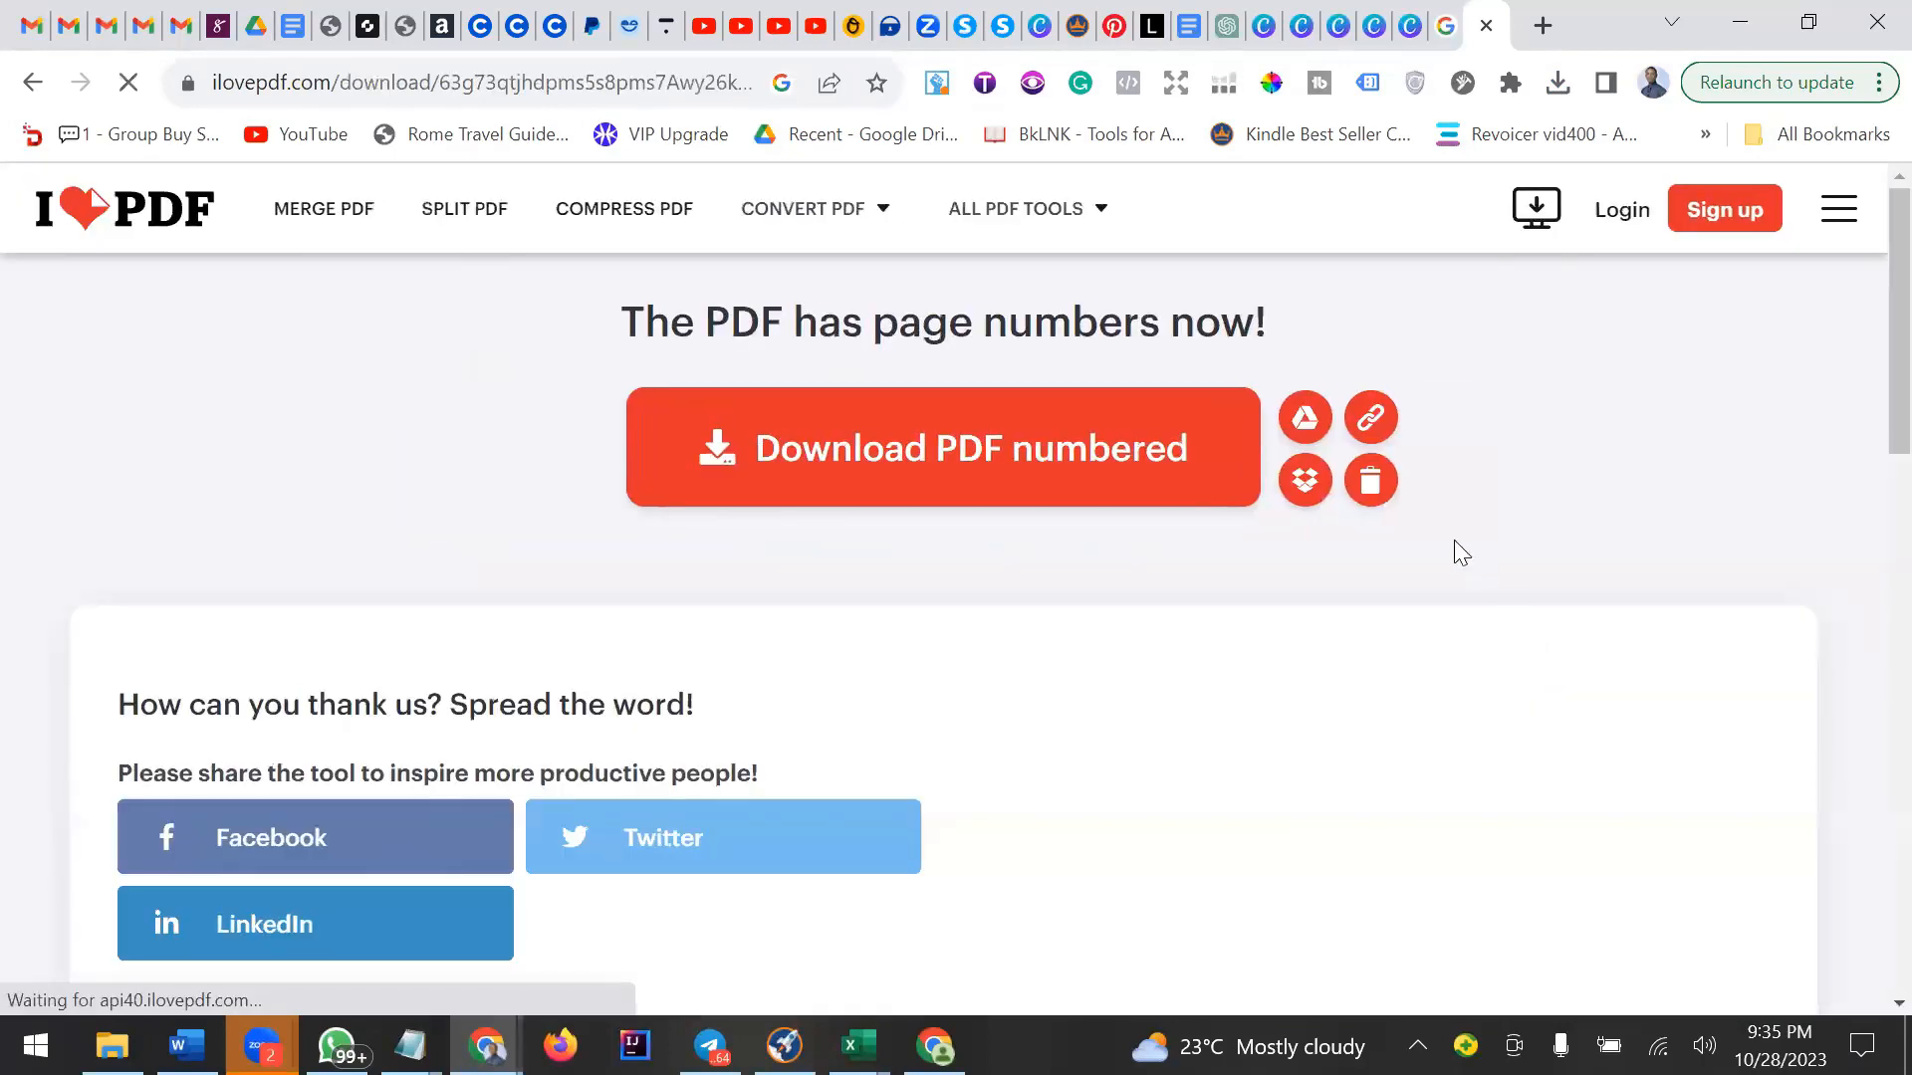
Open the browser's recent downloads to check the numbered PDF file.
{"action": "scroll", "coordinate": [917, 598], "scroll_direction": "down", "scroll_amount": 5}
{"action": "scroll", "coordinate": [917, 598], "scroll_direction": "up", "scroll_amount": 5}
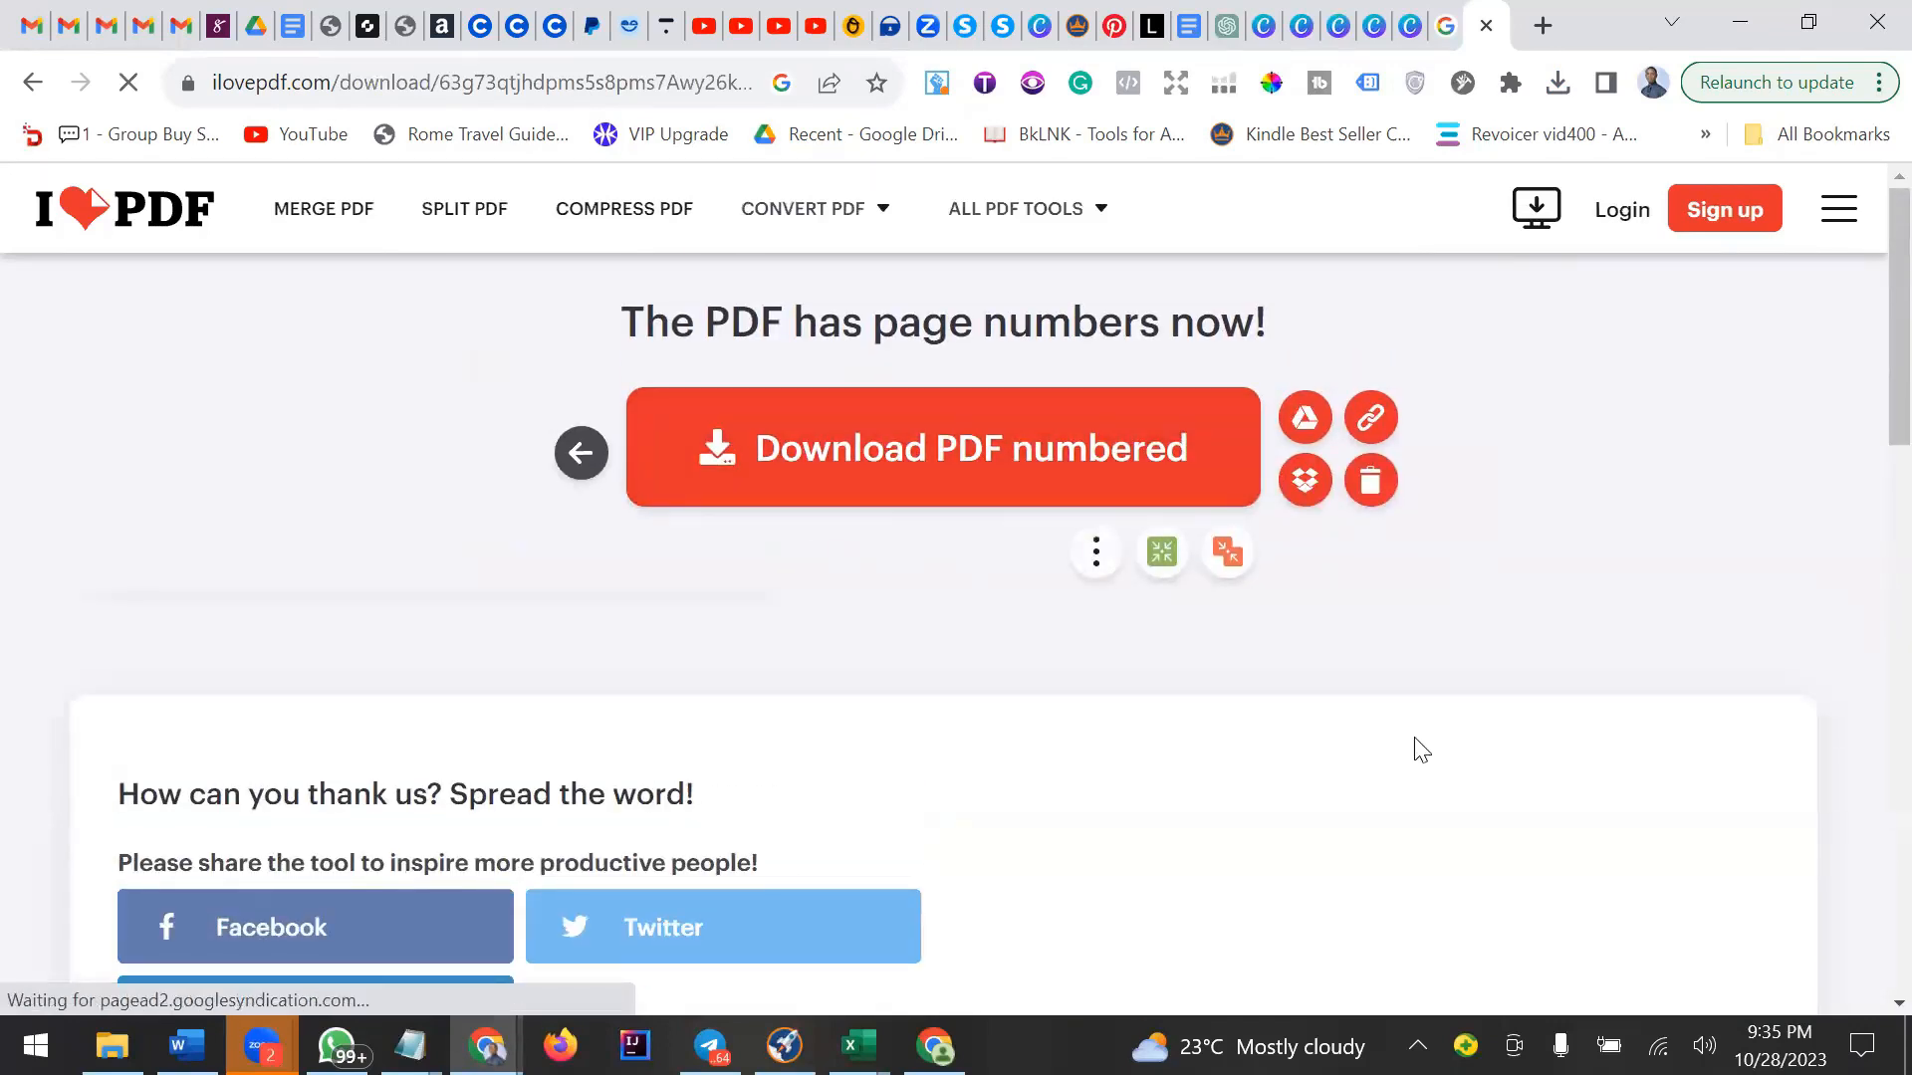
{"action": "left_click", "coordinate": [1558, 84]}
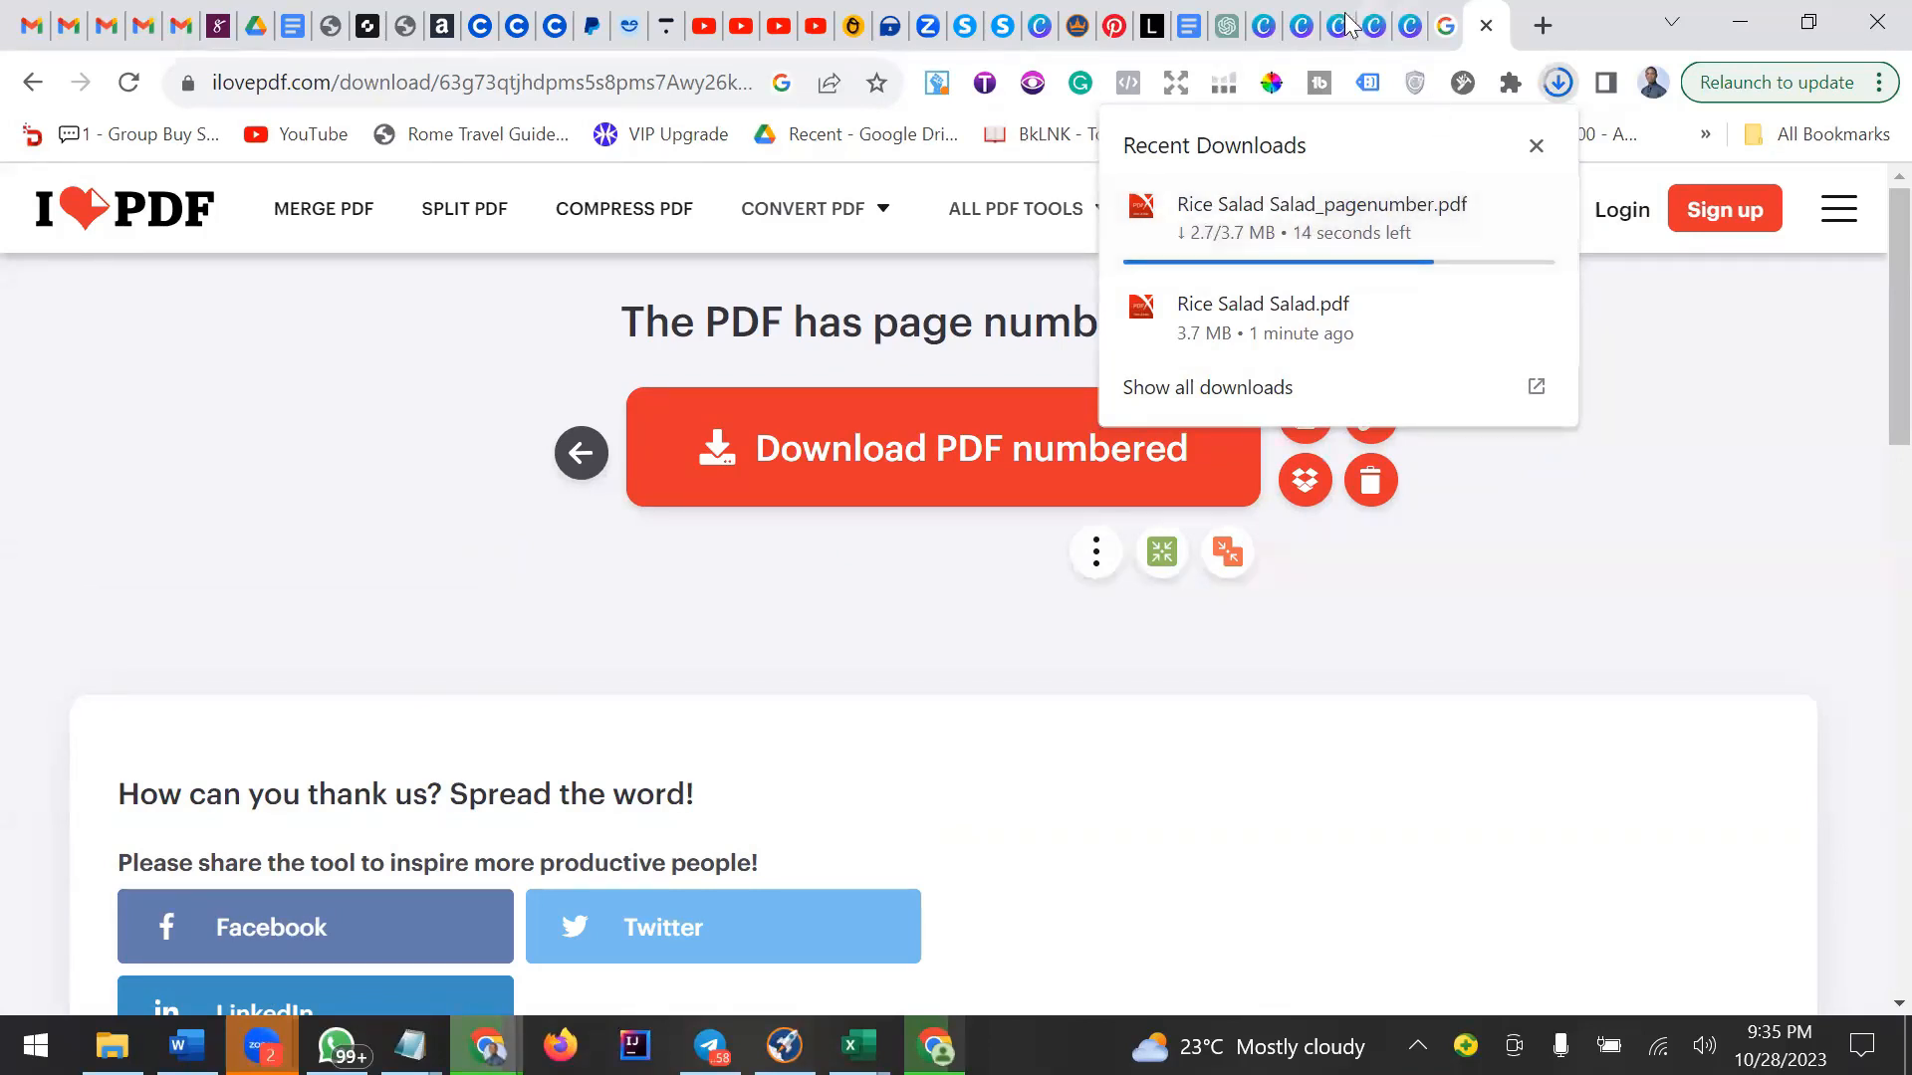
Return to the Canva design, switch to the page grid view and insert a blank page after page 3.
{"action": "left_click", "coordinate": [1301, 25]}
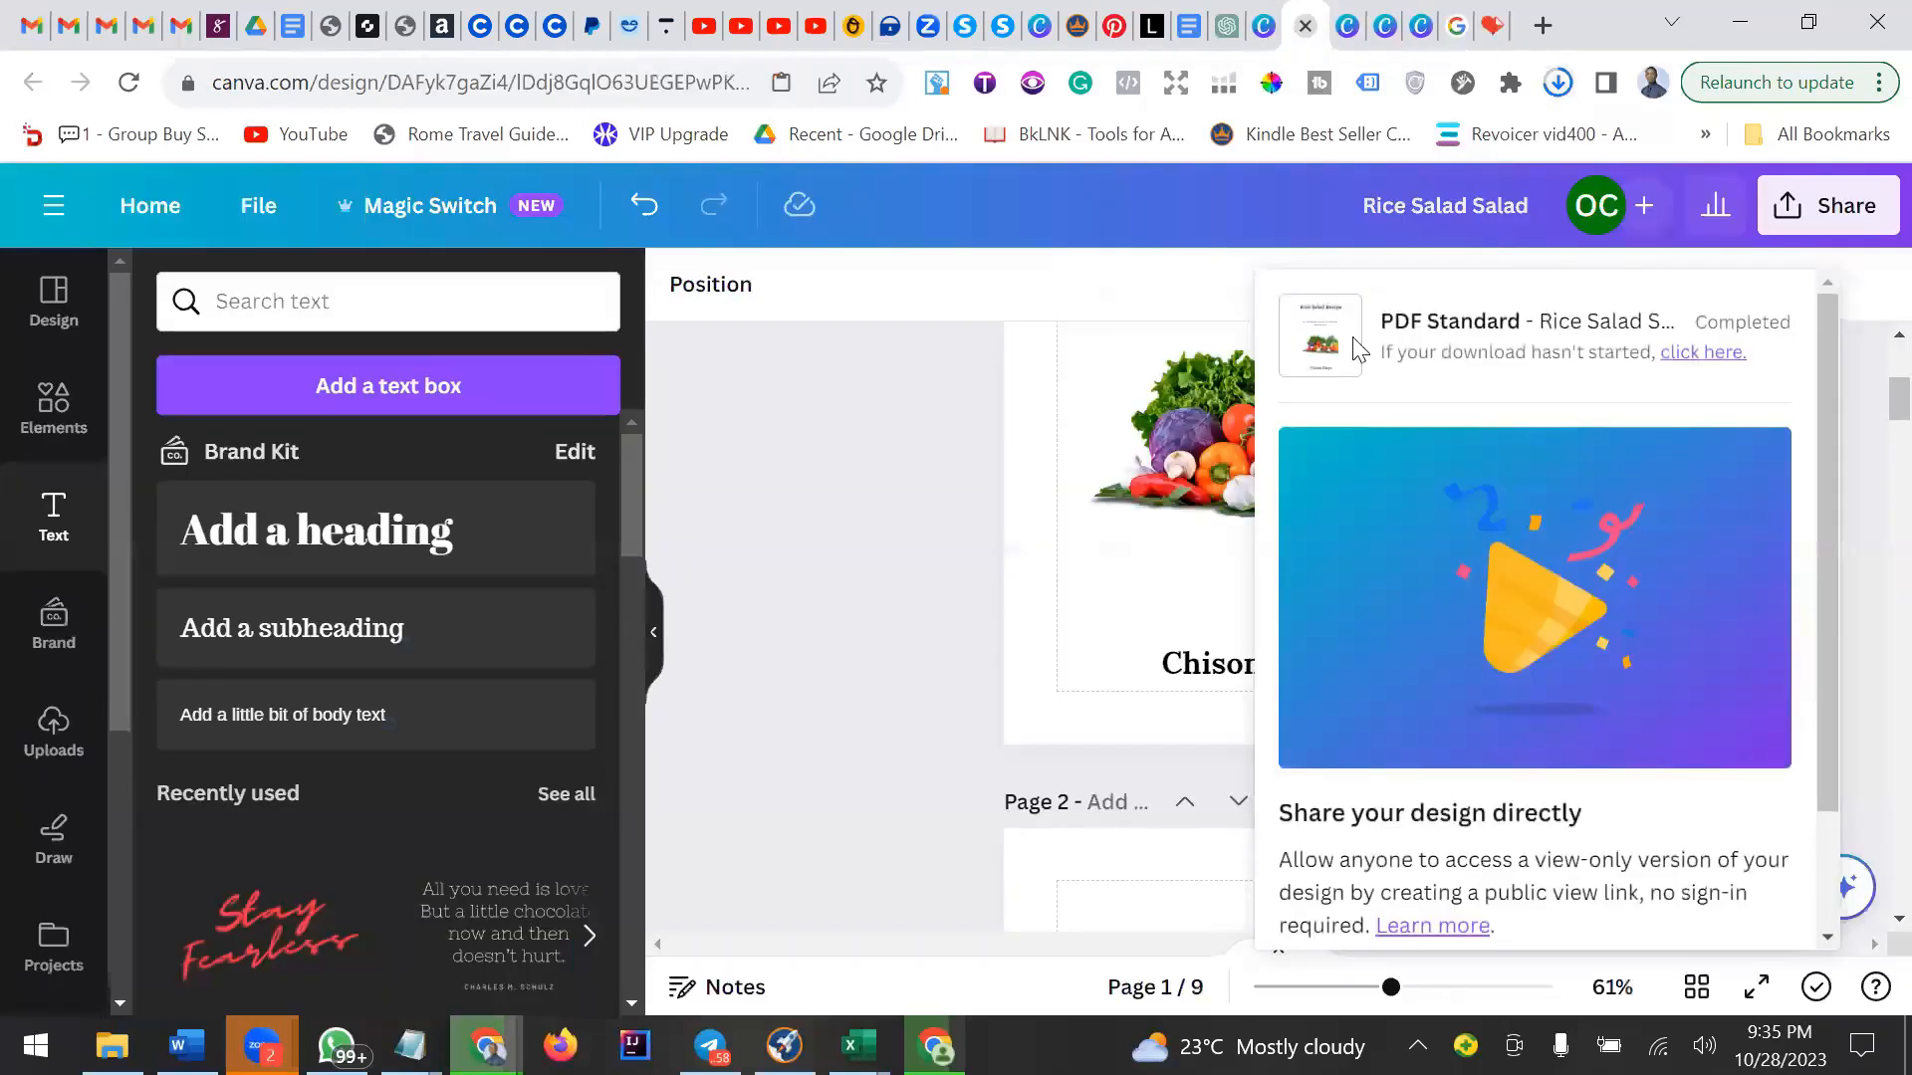
{"action": "left_click", "coordinate": [877, 502]}
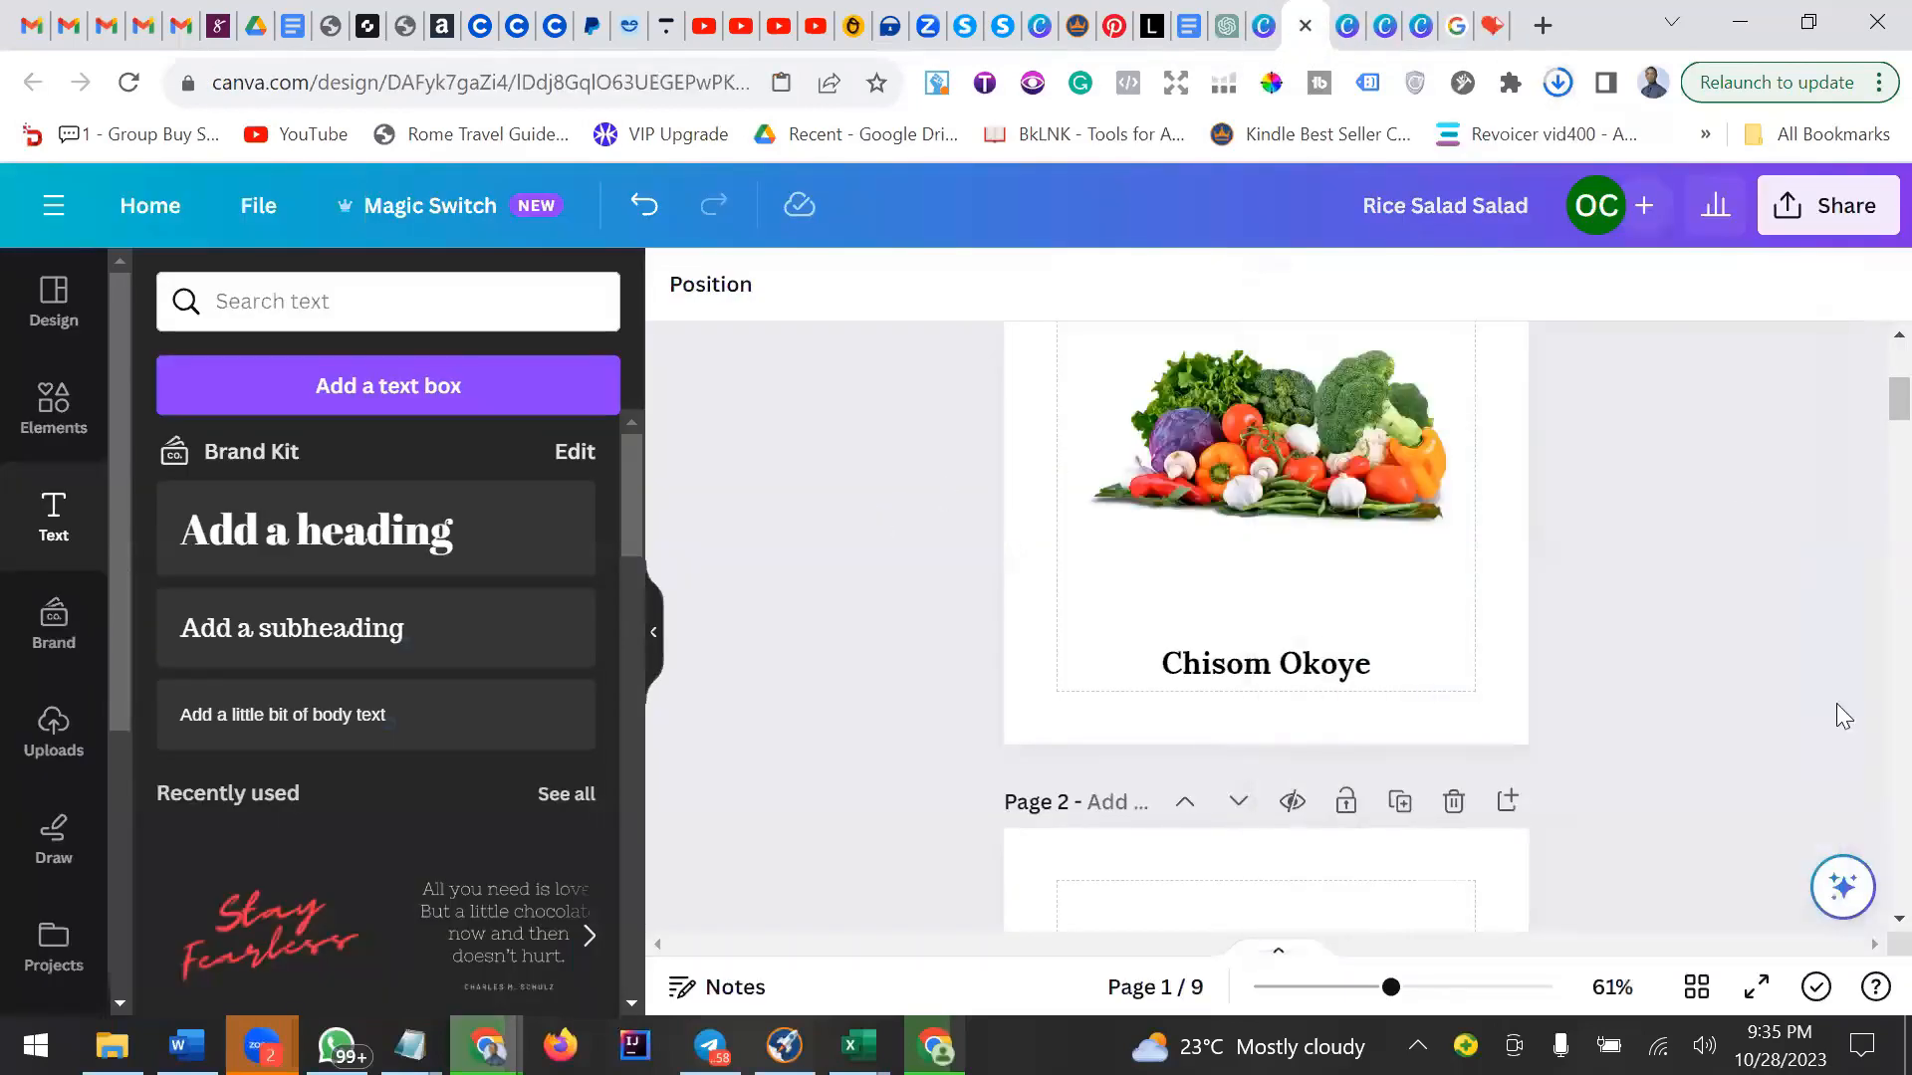
{"action": "left_click", "coordinate": [1693, 986]}
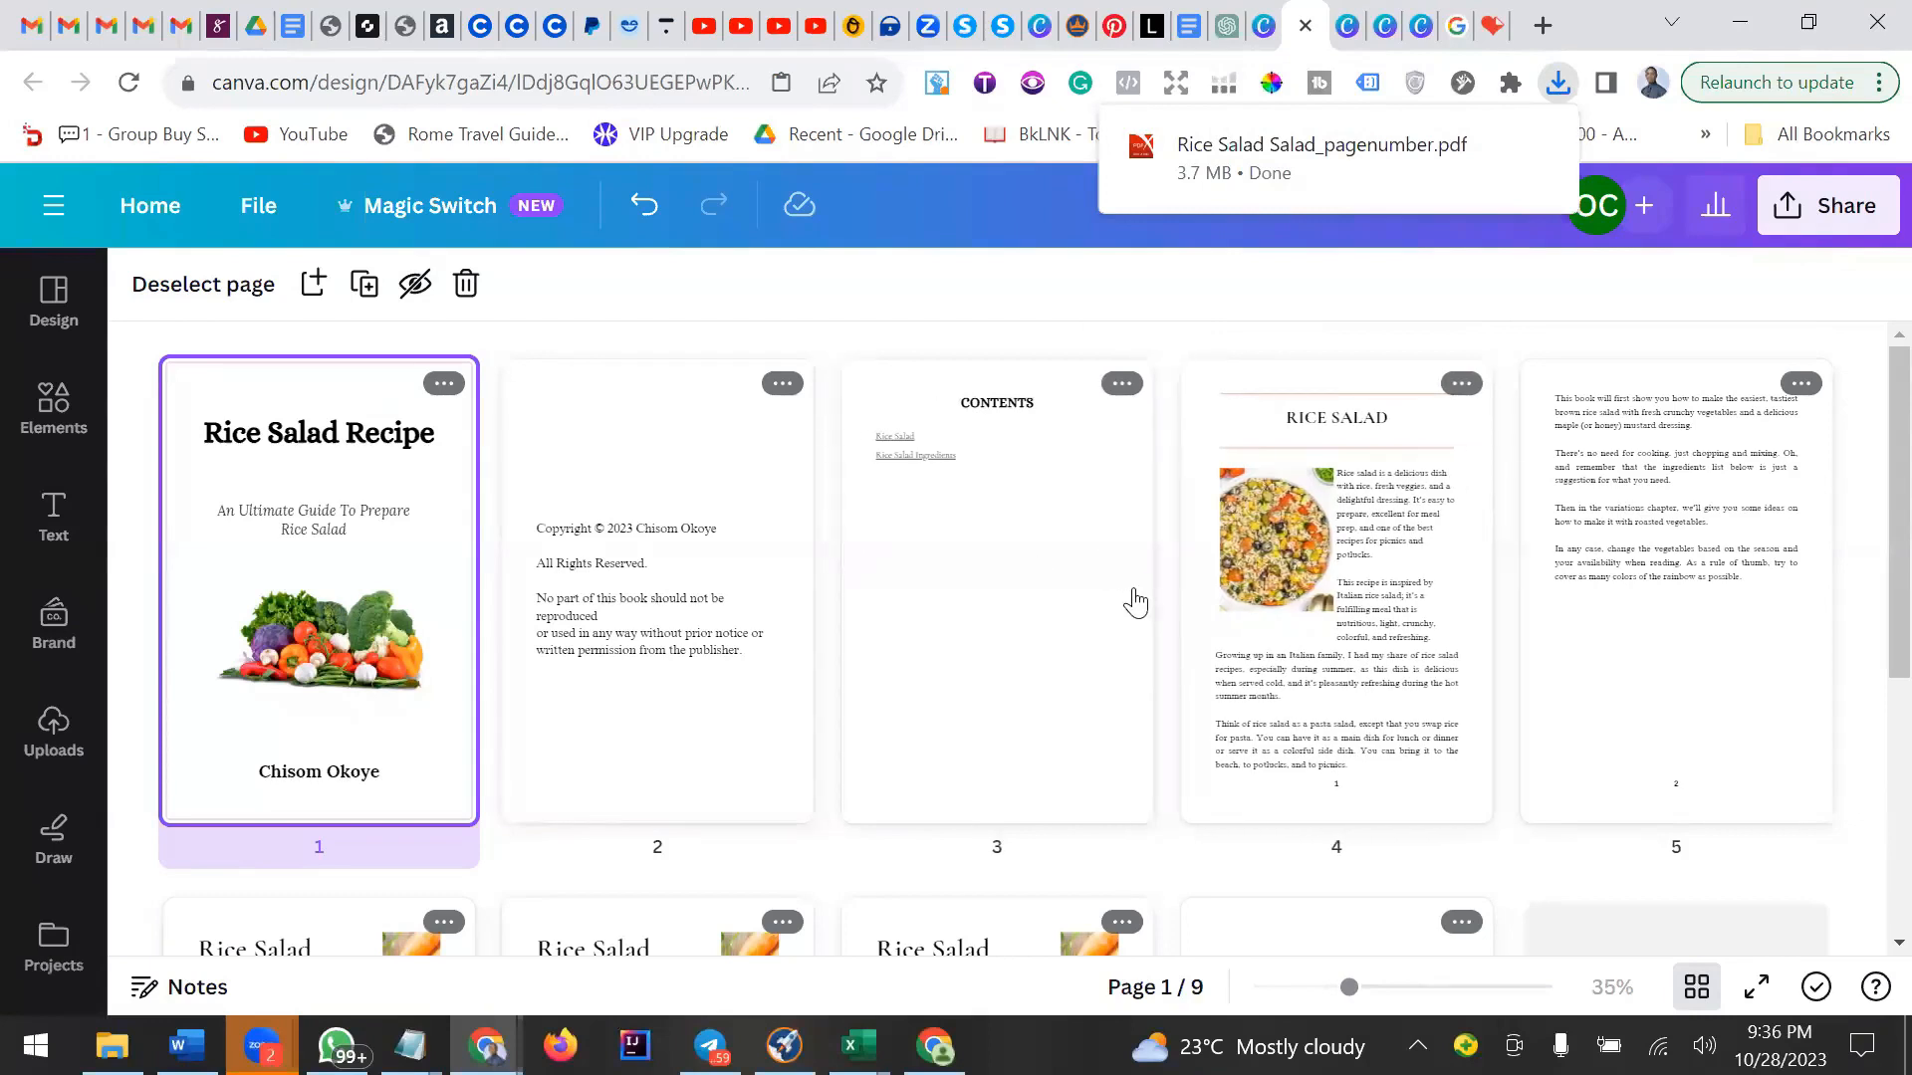
{"action": "mouse_move", "coordinate": [1167, 597]}
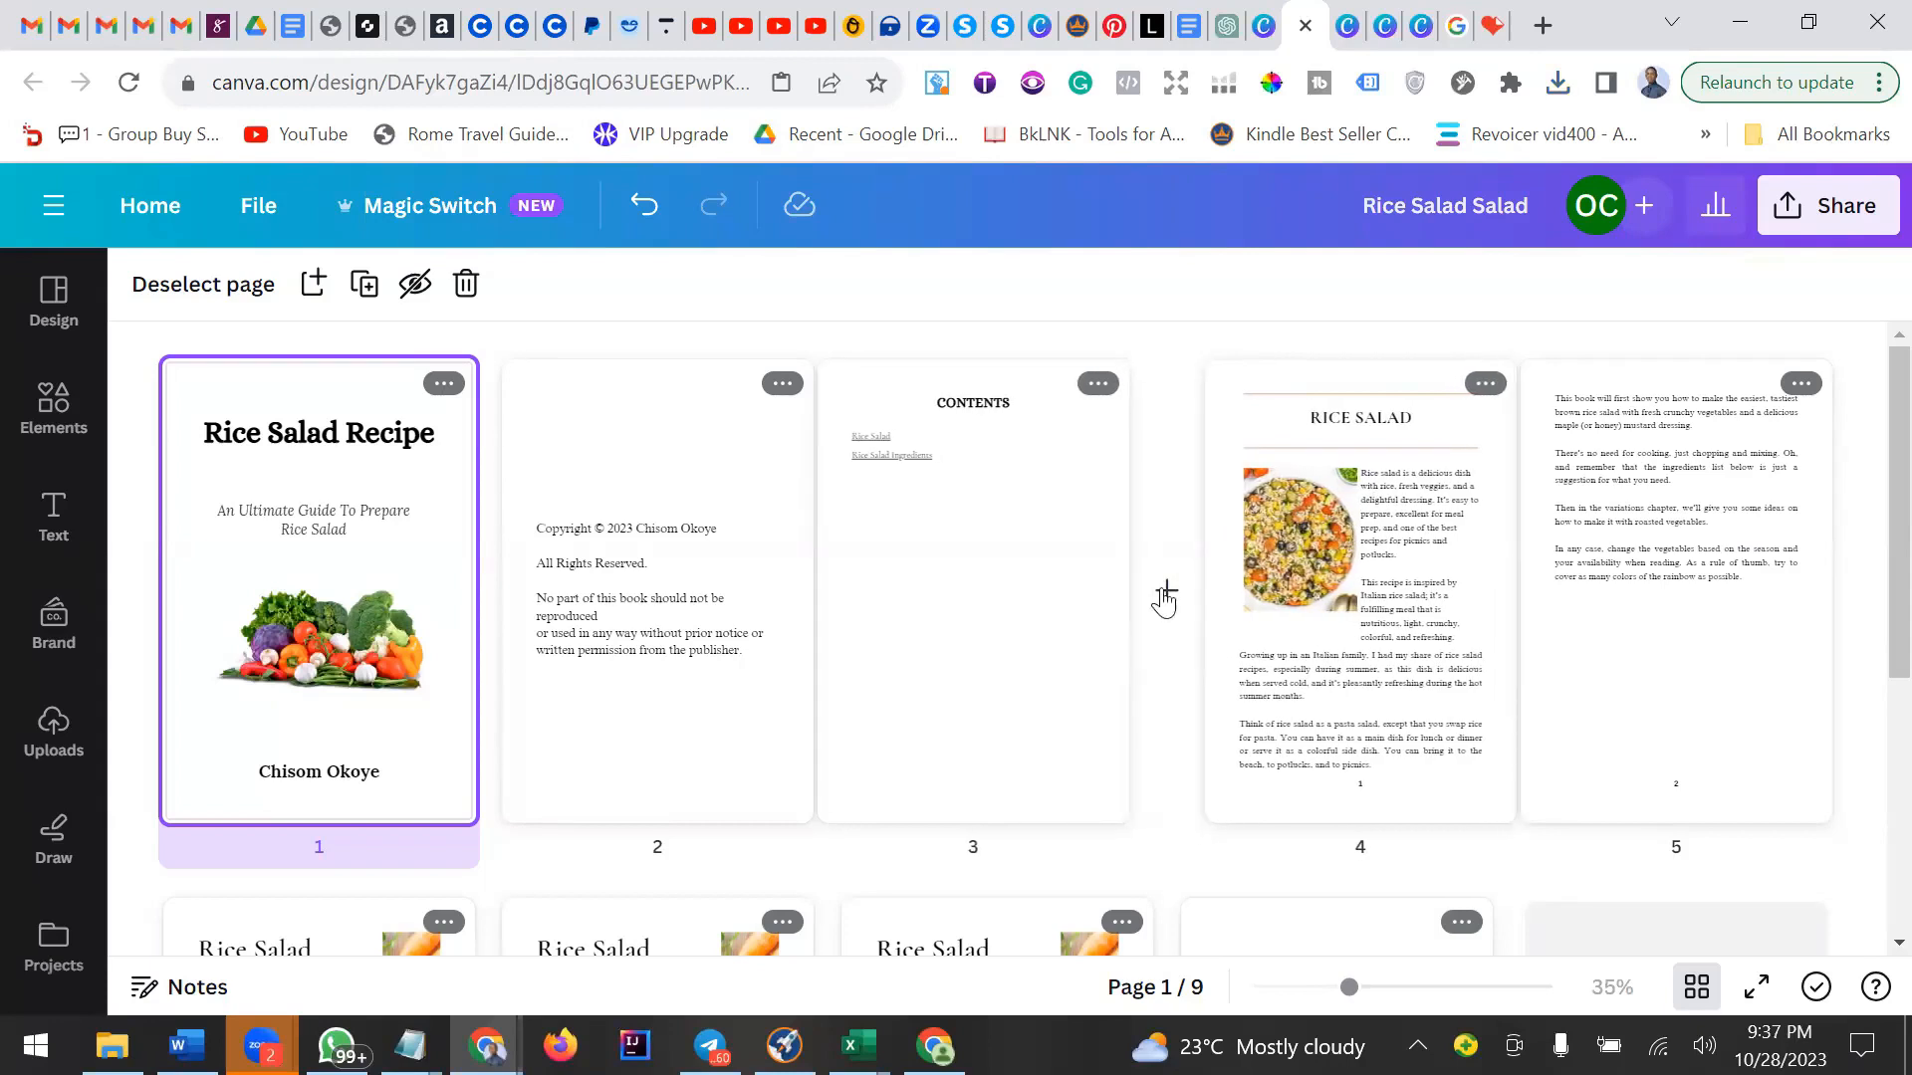
{"action": "left_click", "coordinate": [1164, 598]}
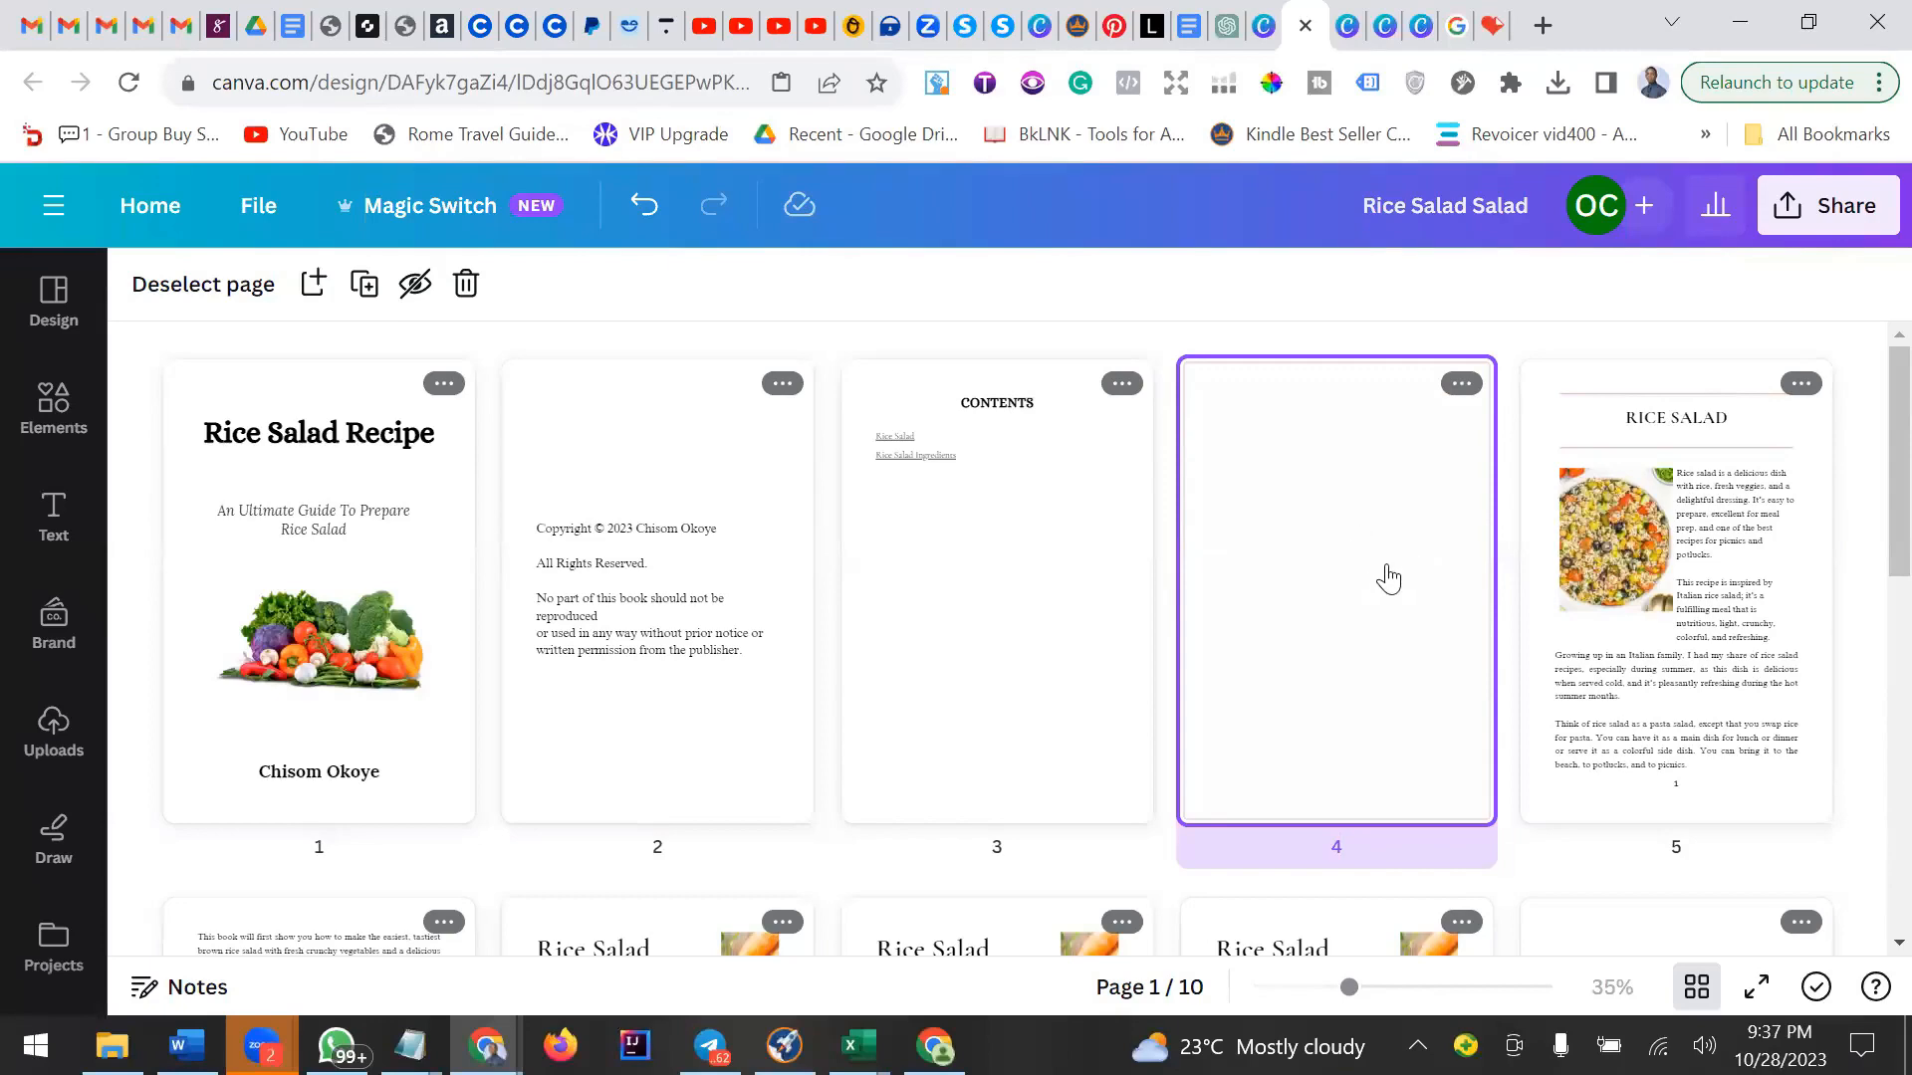
Open the page-numbered PDF from the browser's recent downloads.
{"action": "scroll", "coordinate": [1702, 538], "scroll_direction": "down", "scroll_amount": 3}
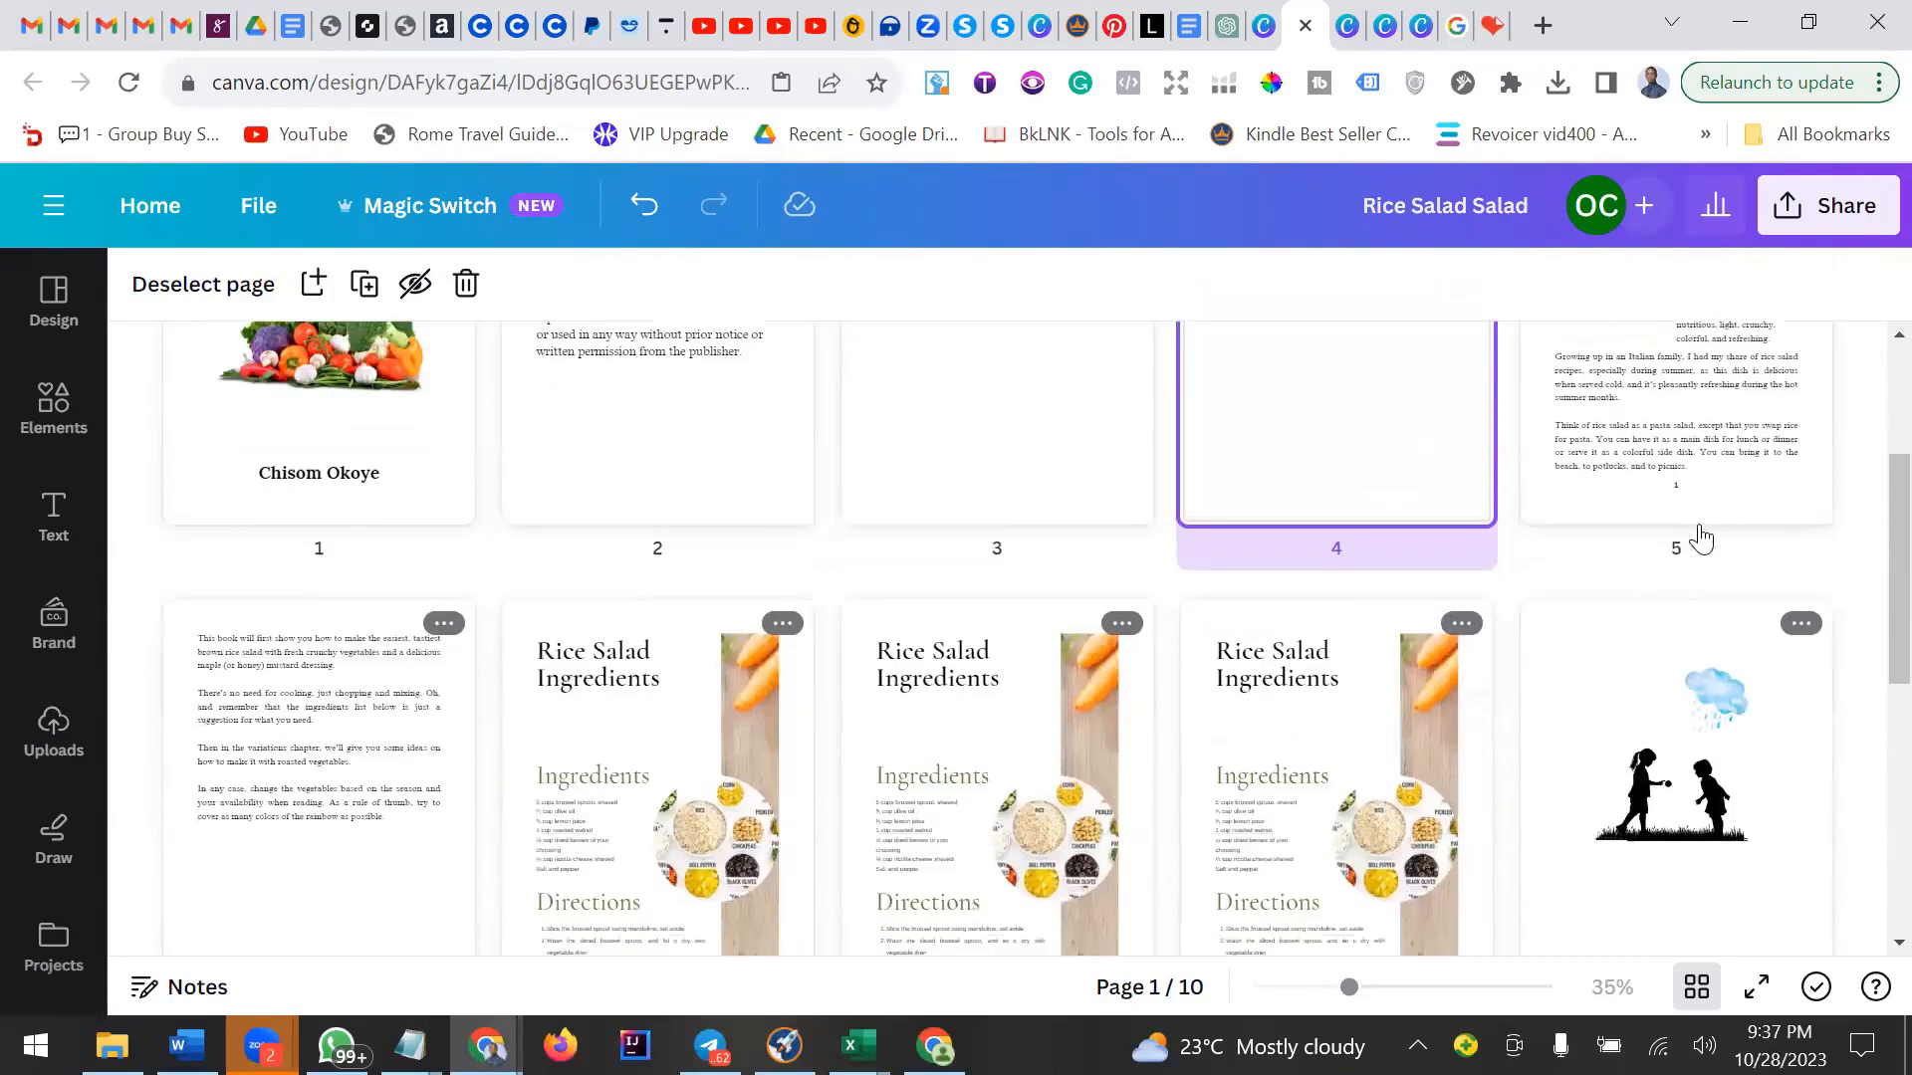
{"action": "scroll", "coordinate": [469, 823], "scroll_direction": "down", "scroll_amount": 3}
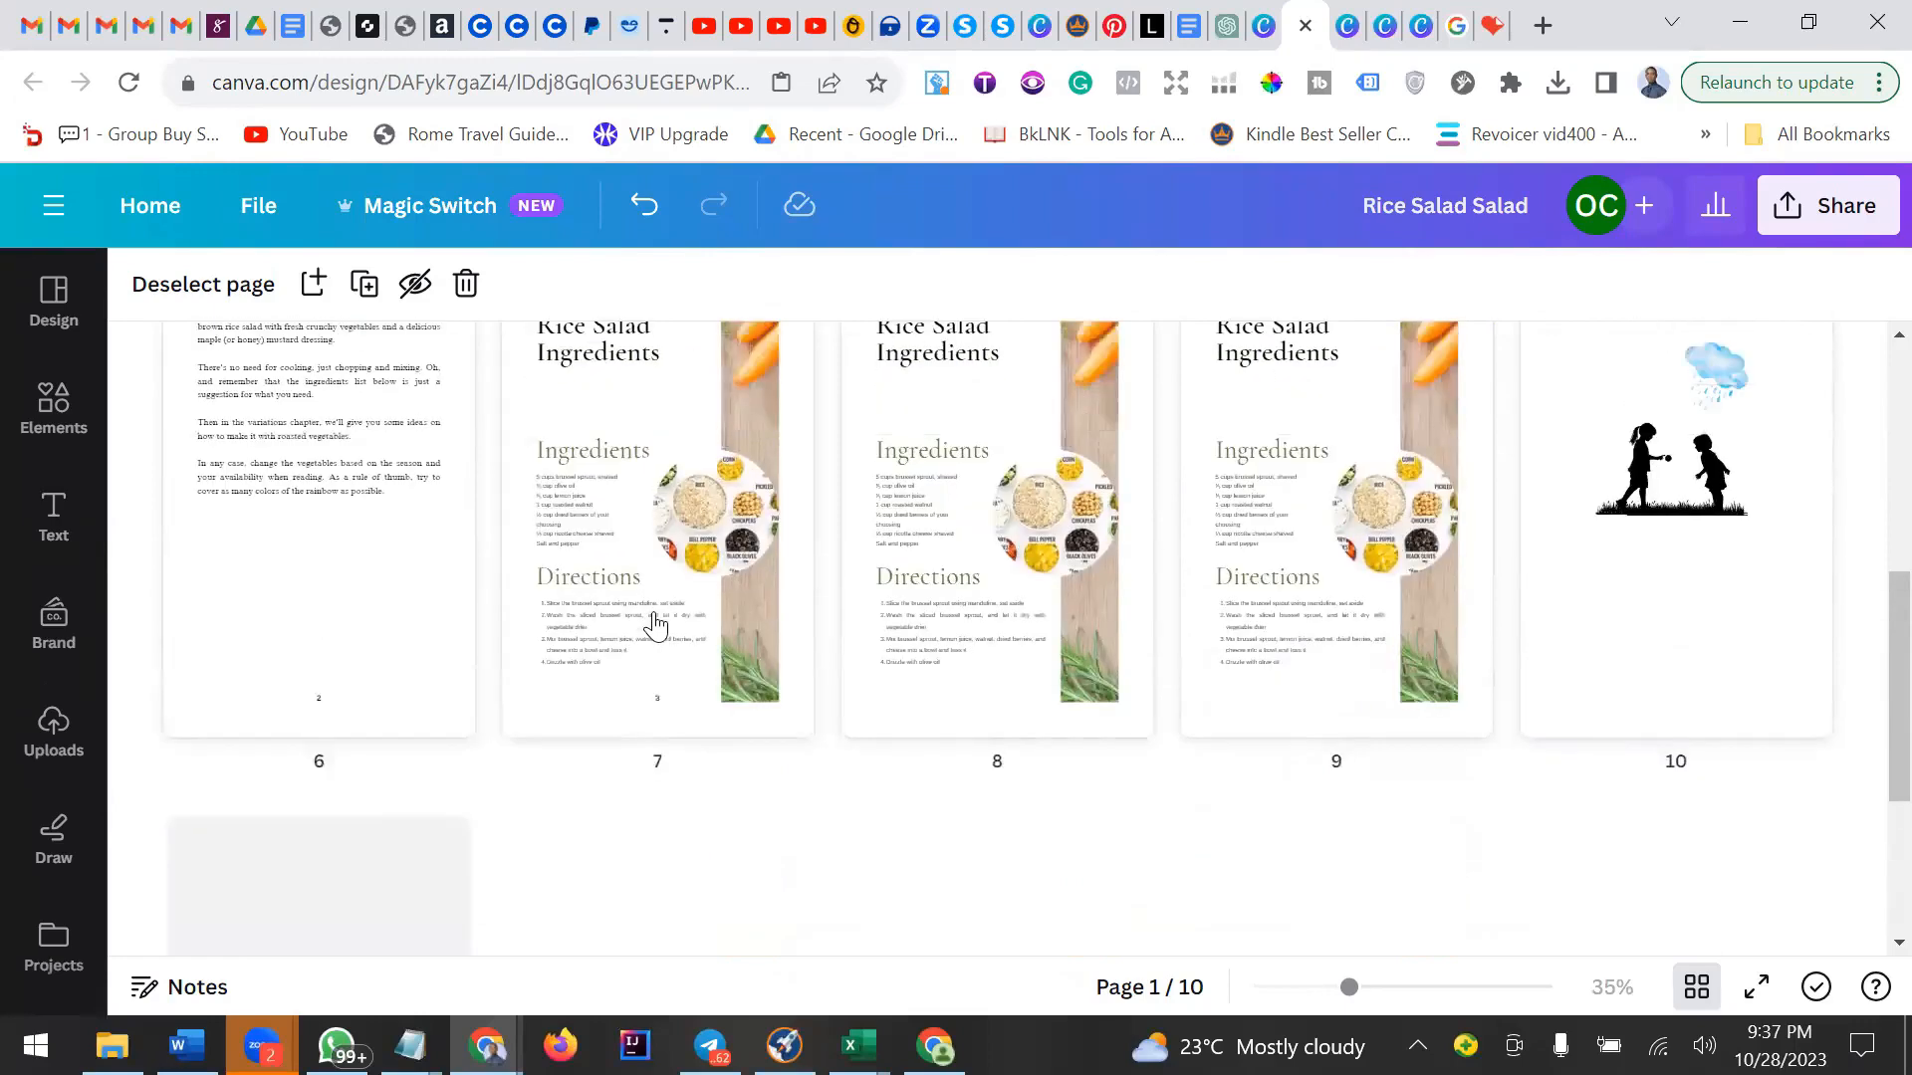
{"action": "scroll", "coordinate": [652, 617], "scroll_direction": "up", "scroll_amount": 3}
{"action": "scroll", "coordinate": [612, 647], "scroll_direction": "down", "scroll_amount": 3}
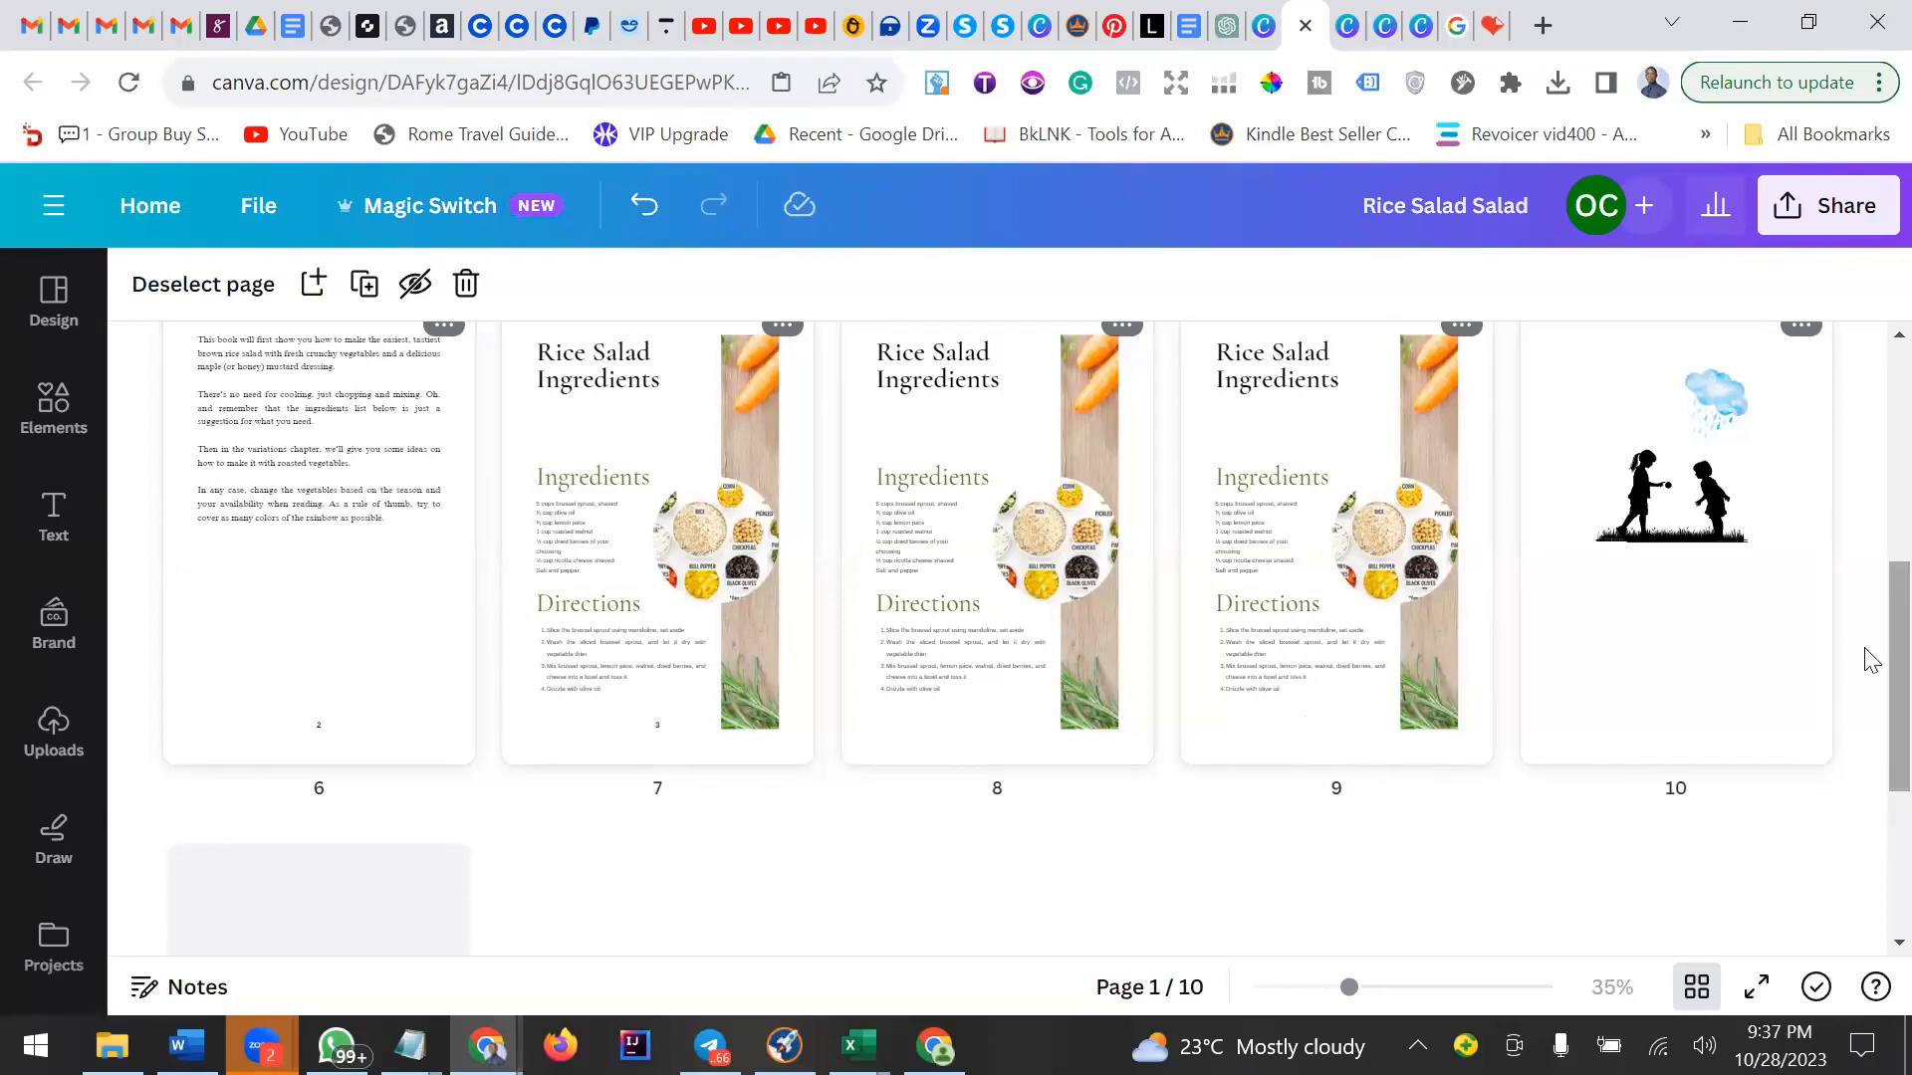
{"action": "scroll", "coordinate": [1870, 652], "scroll_direction": "up", "scroll_amount": 5}
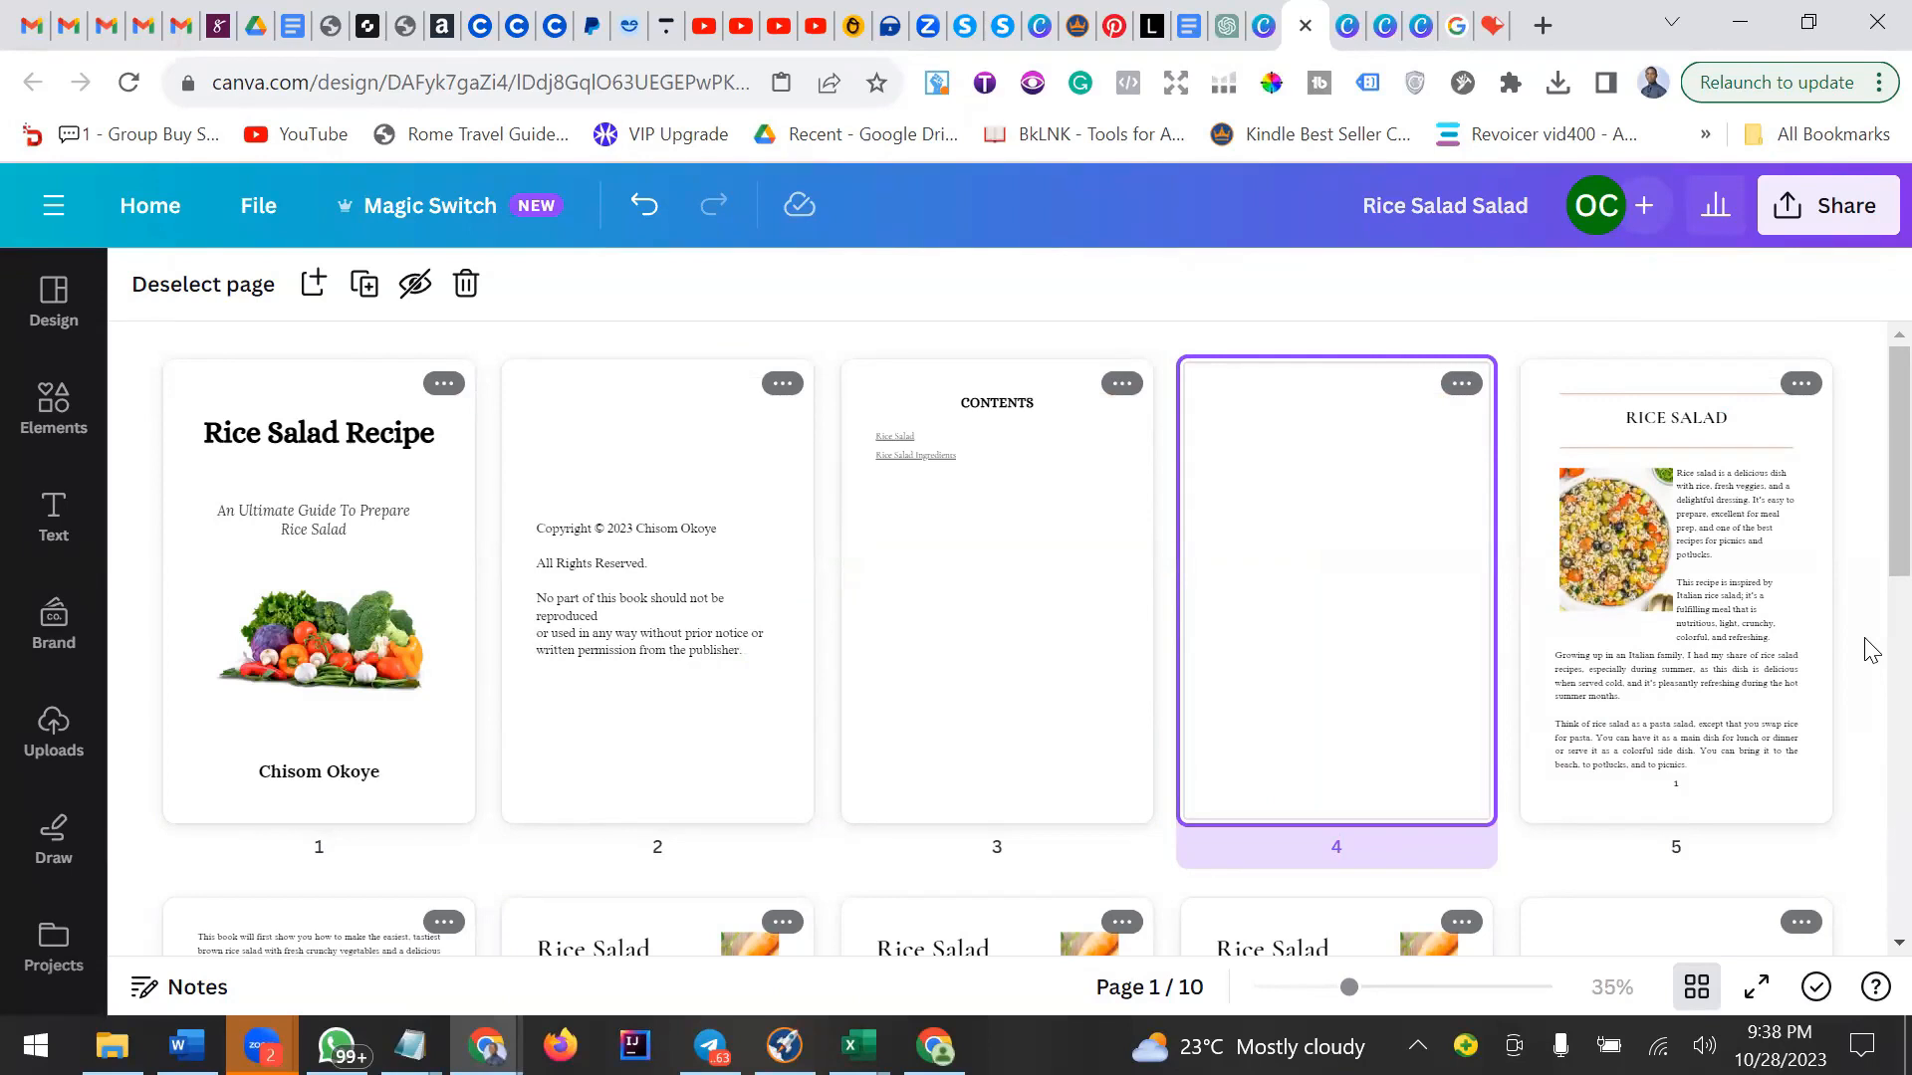
{"action": "left_click", "coordinate": [1558, 96]}
{"action": "left_click", "coordinate": [1335, 209]}
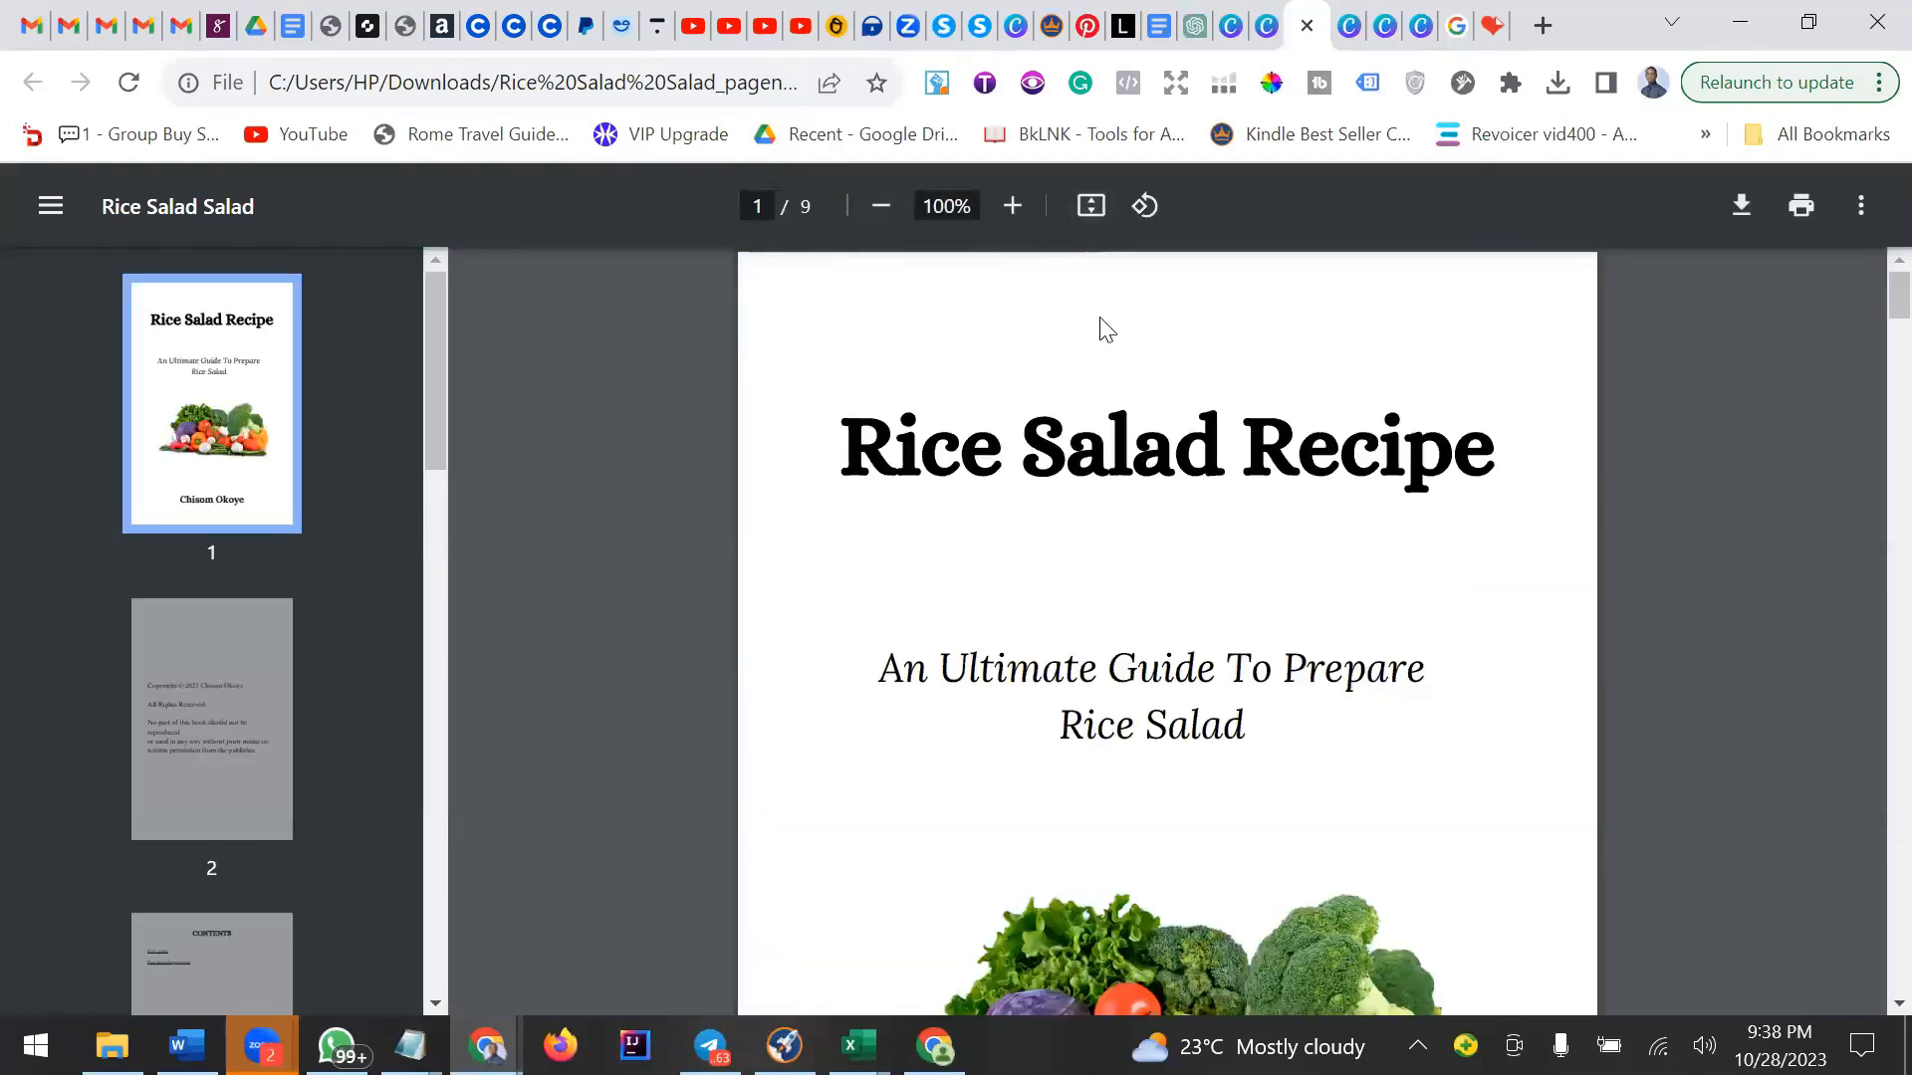
Scroll through the numbered PDF to check the page numbers on each page.
{"action": "scroll", "coordinate": [1292, 608], "scroll_direction": "down", "scroll_amount": 12}
{"action": "scroll", "coordinate": [1352, 627], "scroll_direction": "down", "scroll_amount": 15}
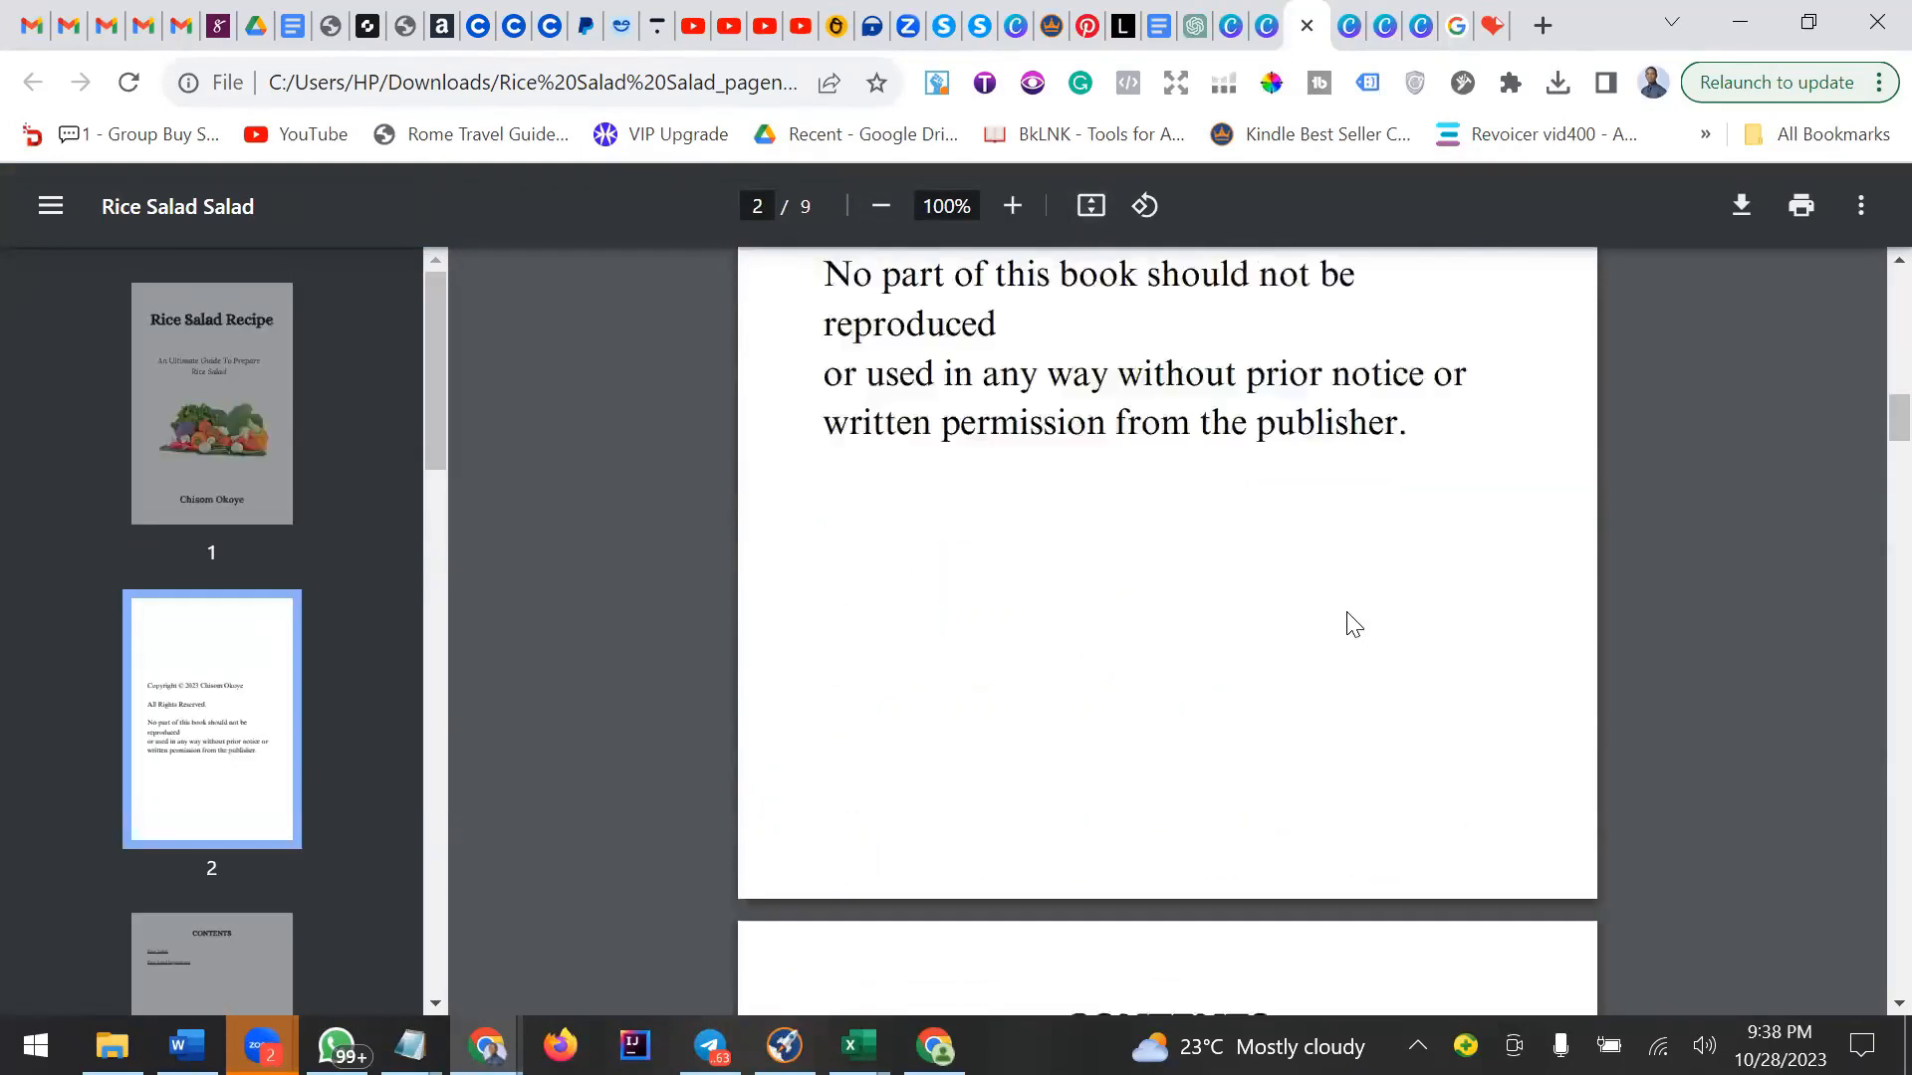
{"action": "scroll", "coordinate": [1338, 622], "scroll_direction": "down", "scroll_amount": 15}
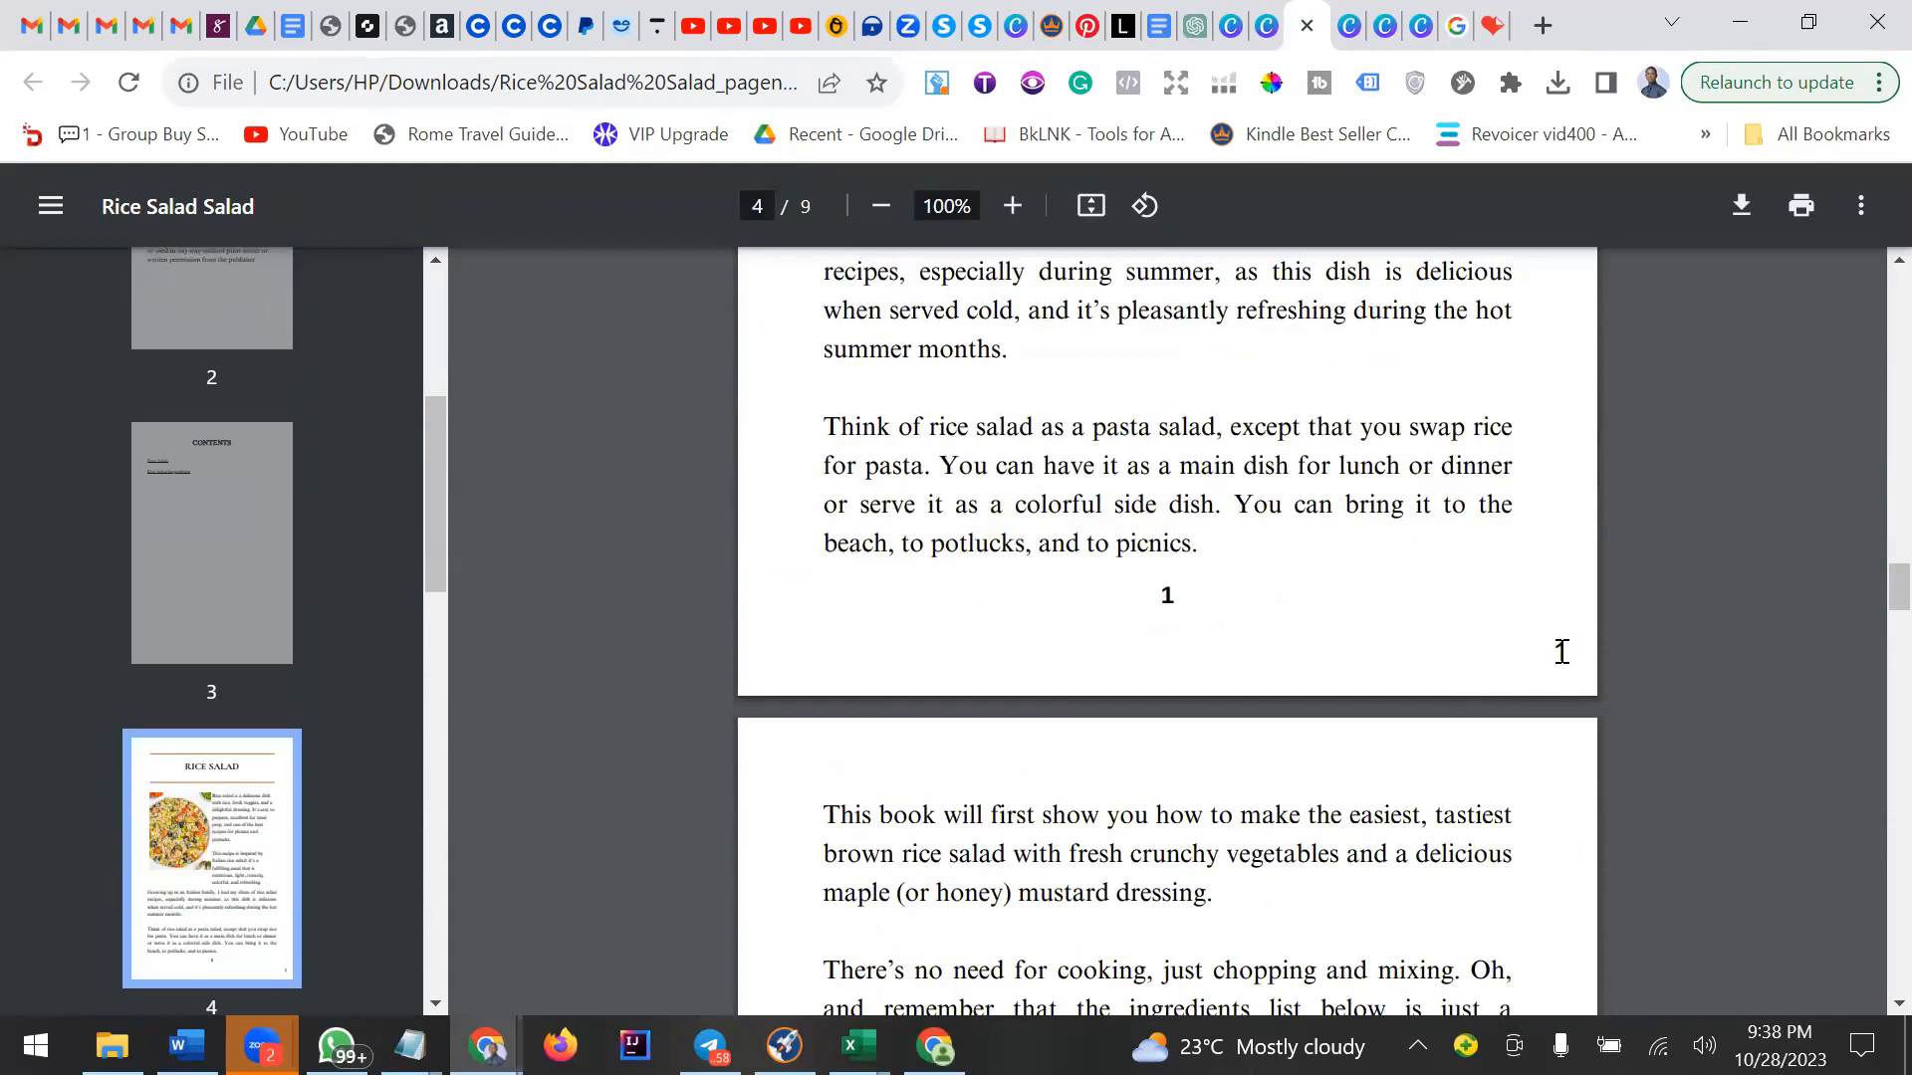
{"action": "scroll", "coordinate": [1561, 652], "scroll_direction": "down", "scroll_amount": 3}
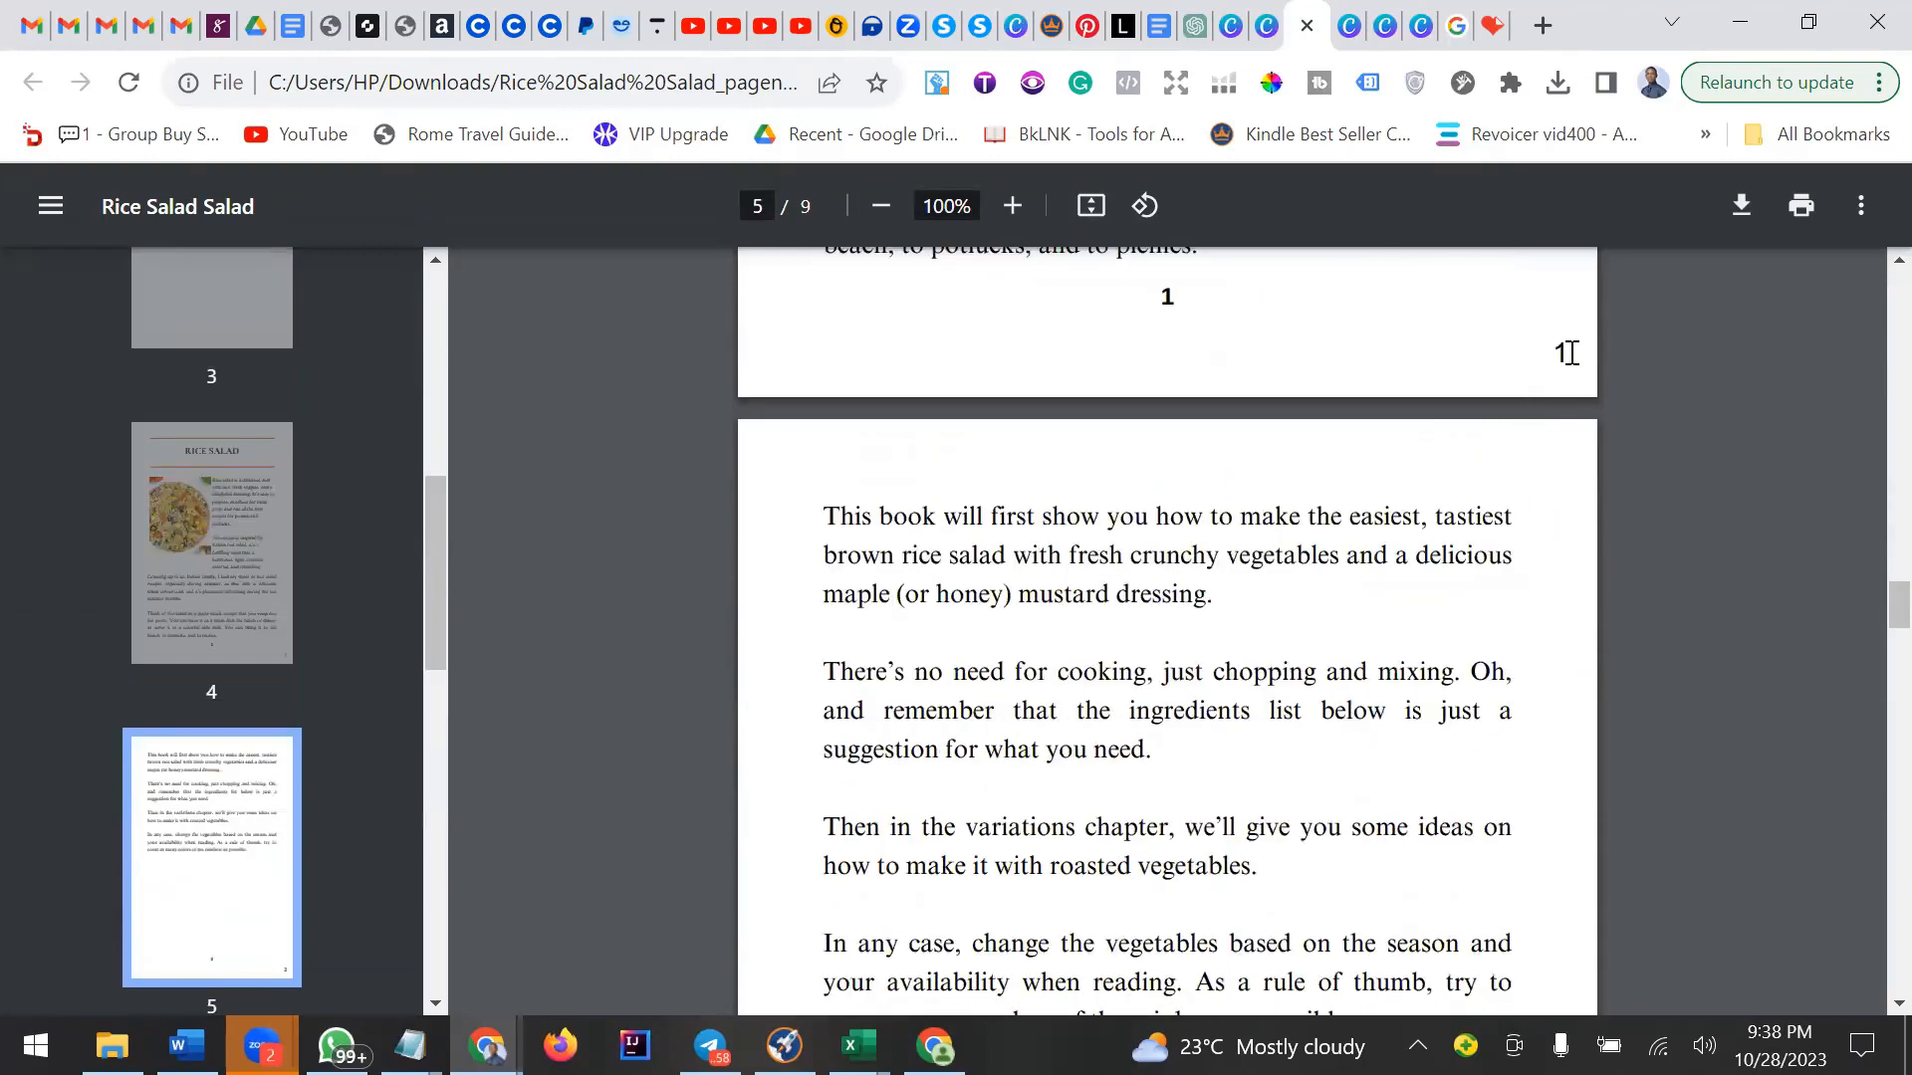
{"action": "scroll", "coordinate": [1570, 353], "scroll_direction": "down", "scroll_amount": 12}
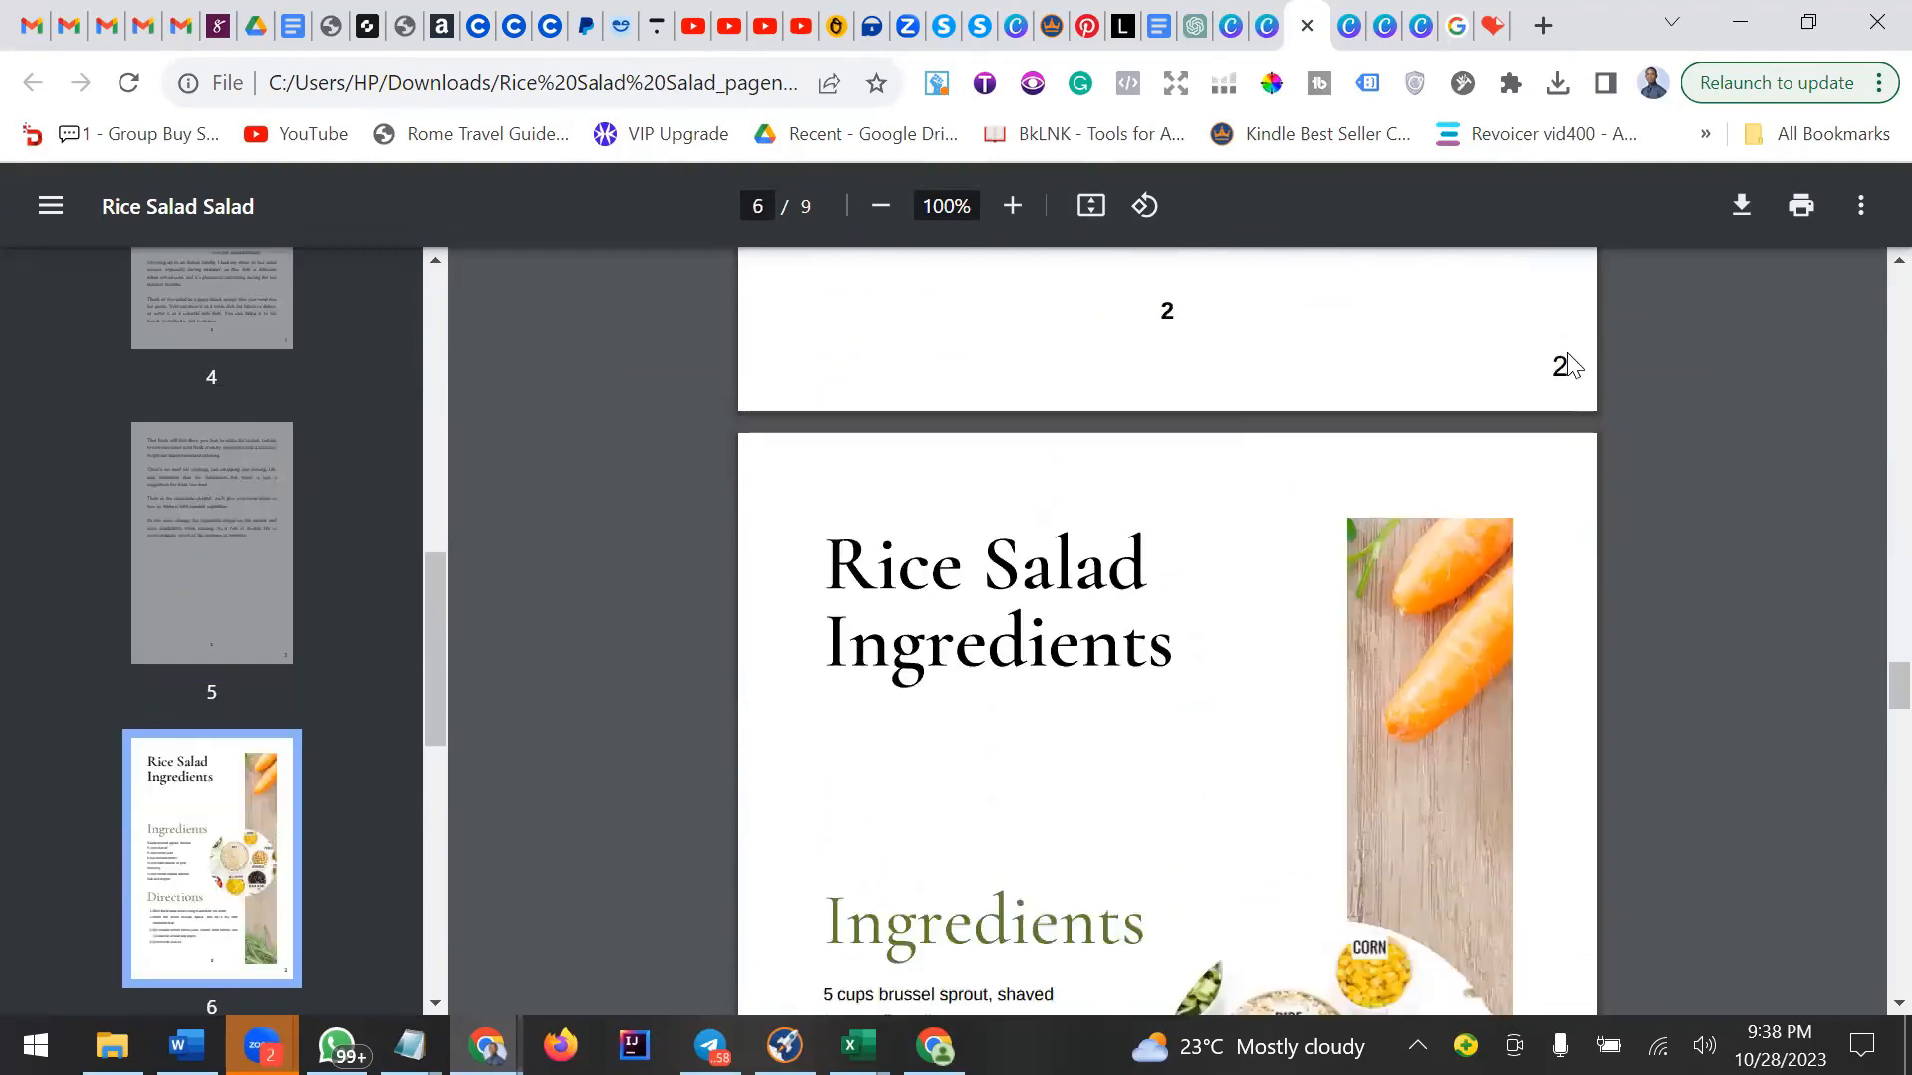
{"action": "scroll", "coordinate": [1565, 326], "scroll_direction": "down", "scroll_amount": 10}
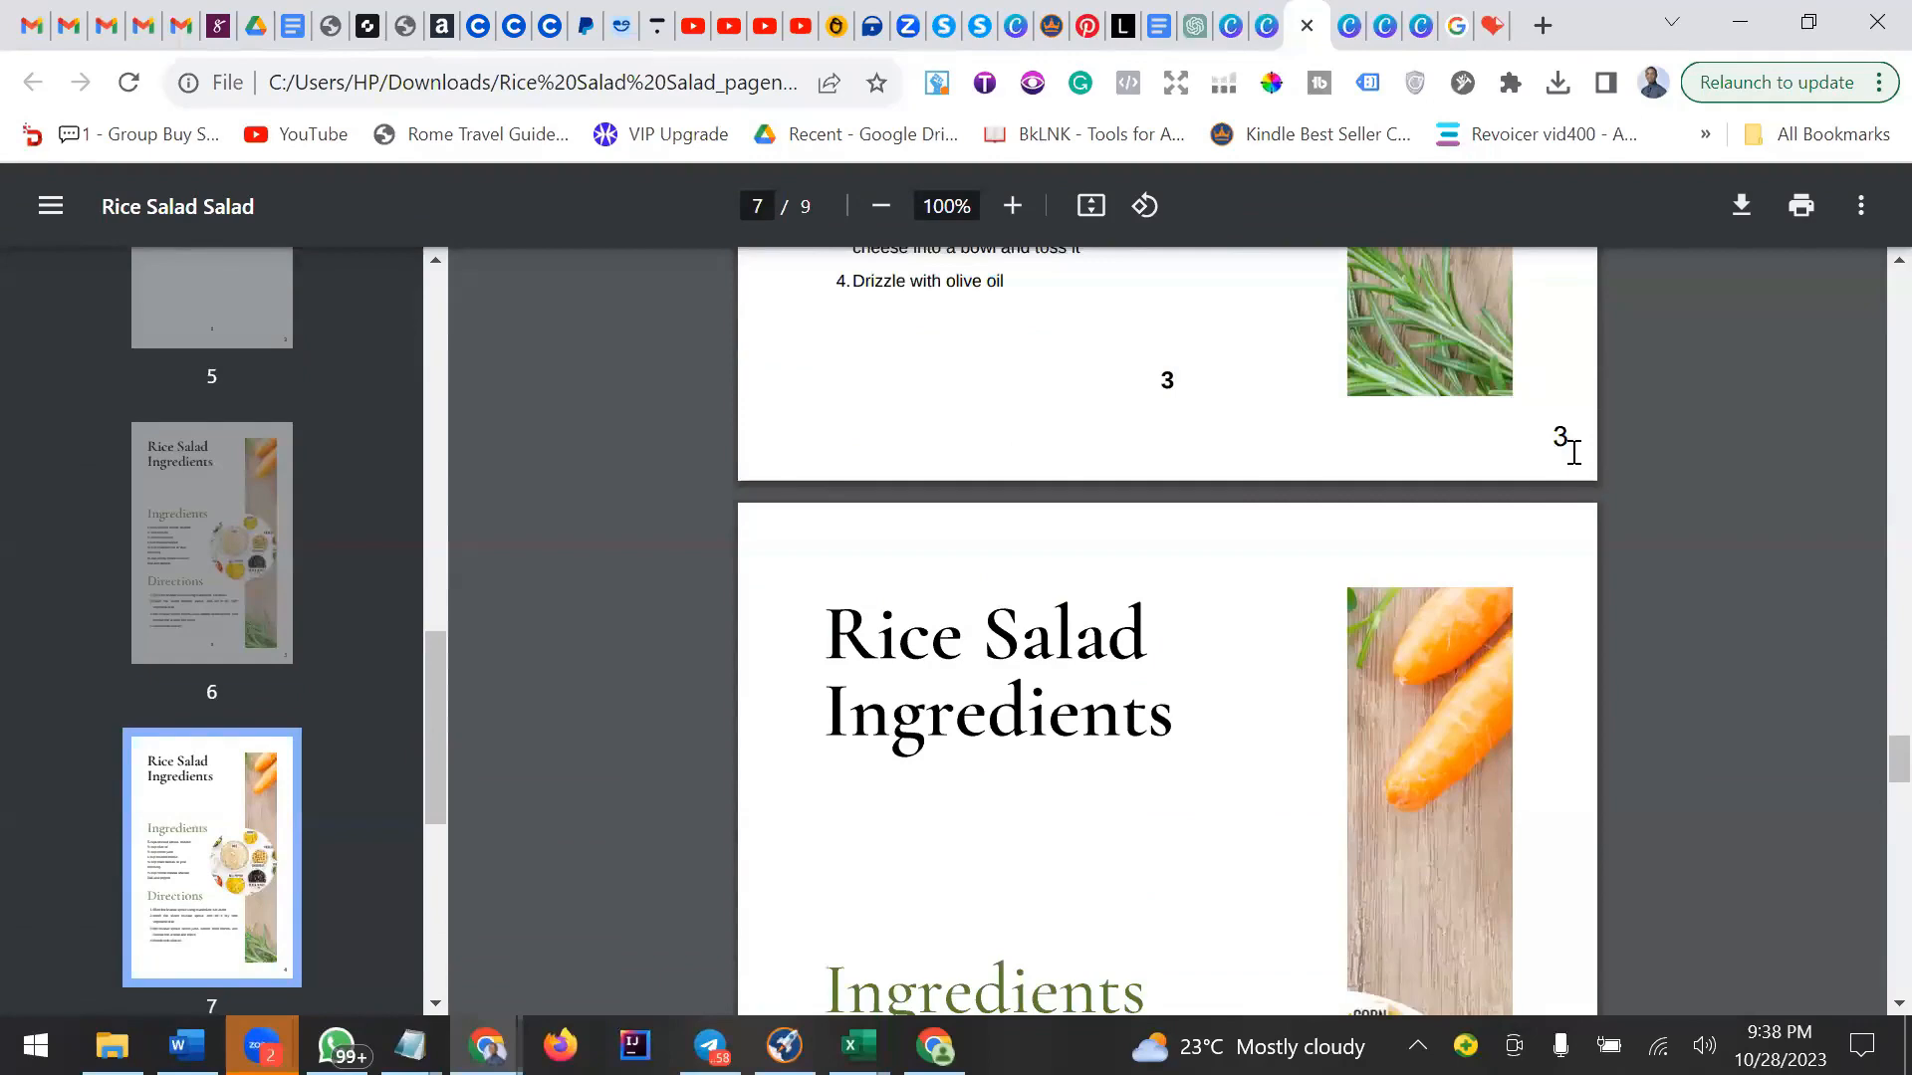
{"action": "scroll", "coordinate": [1574, 450], "scroll_direction": "down", "scroll_amount": 10}
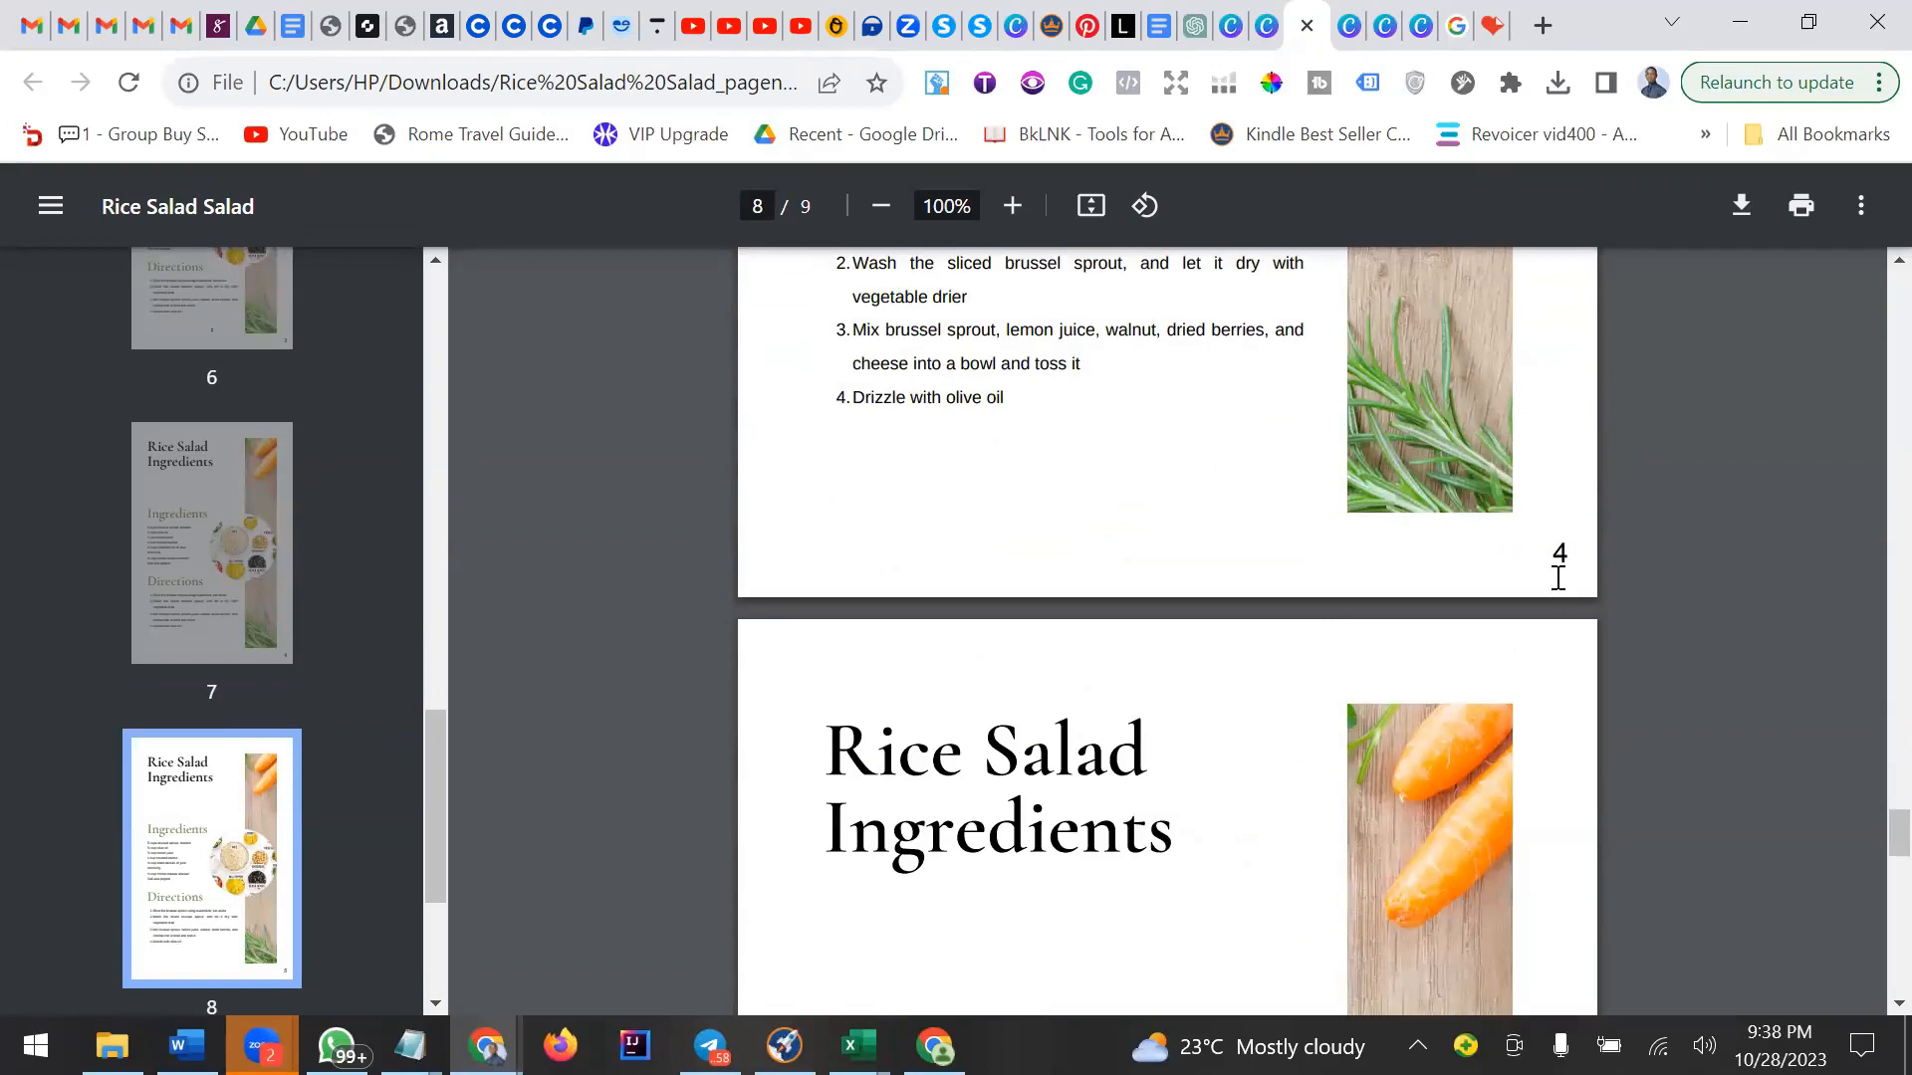
{"action": "scroll", "coordinate": [1558, 576], "scroll_direction": "up", "scroll_amount": 3}
{"action": "scroll", "coordinate": [1558, 577], "scroll_direction": "down", "scroll_amount": 13}
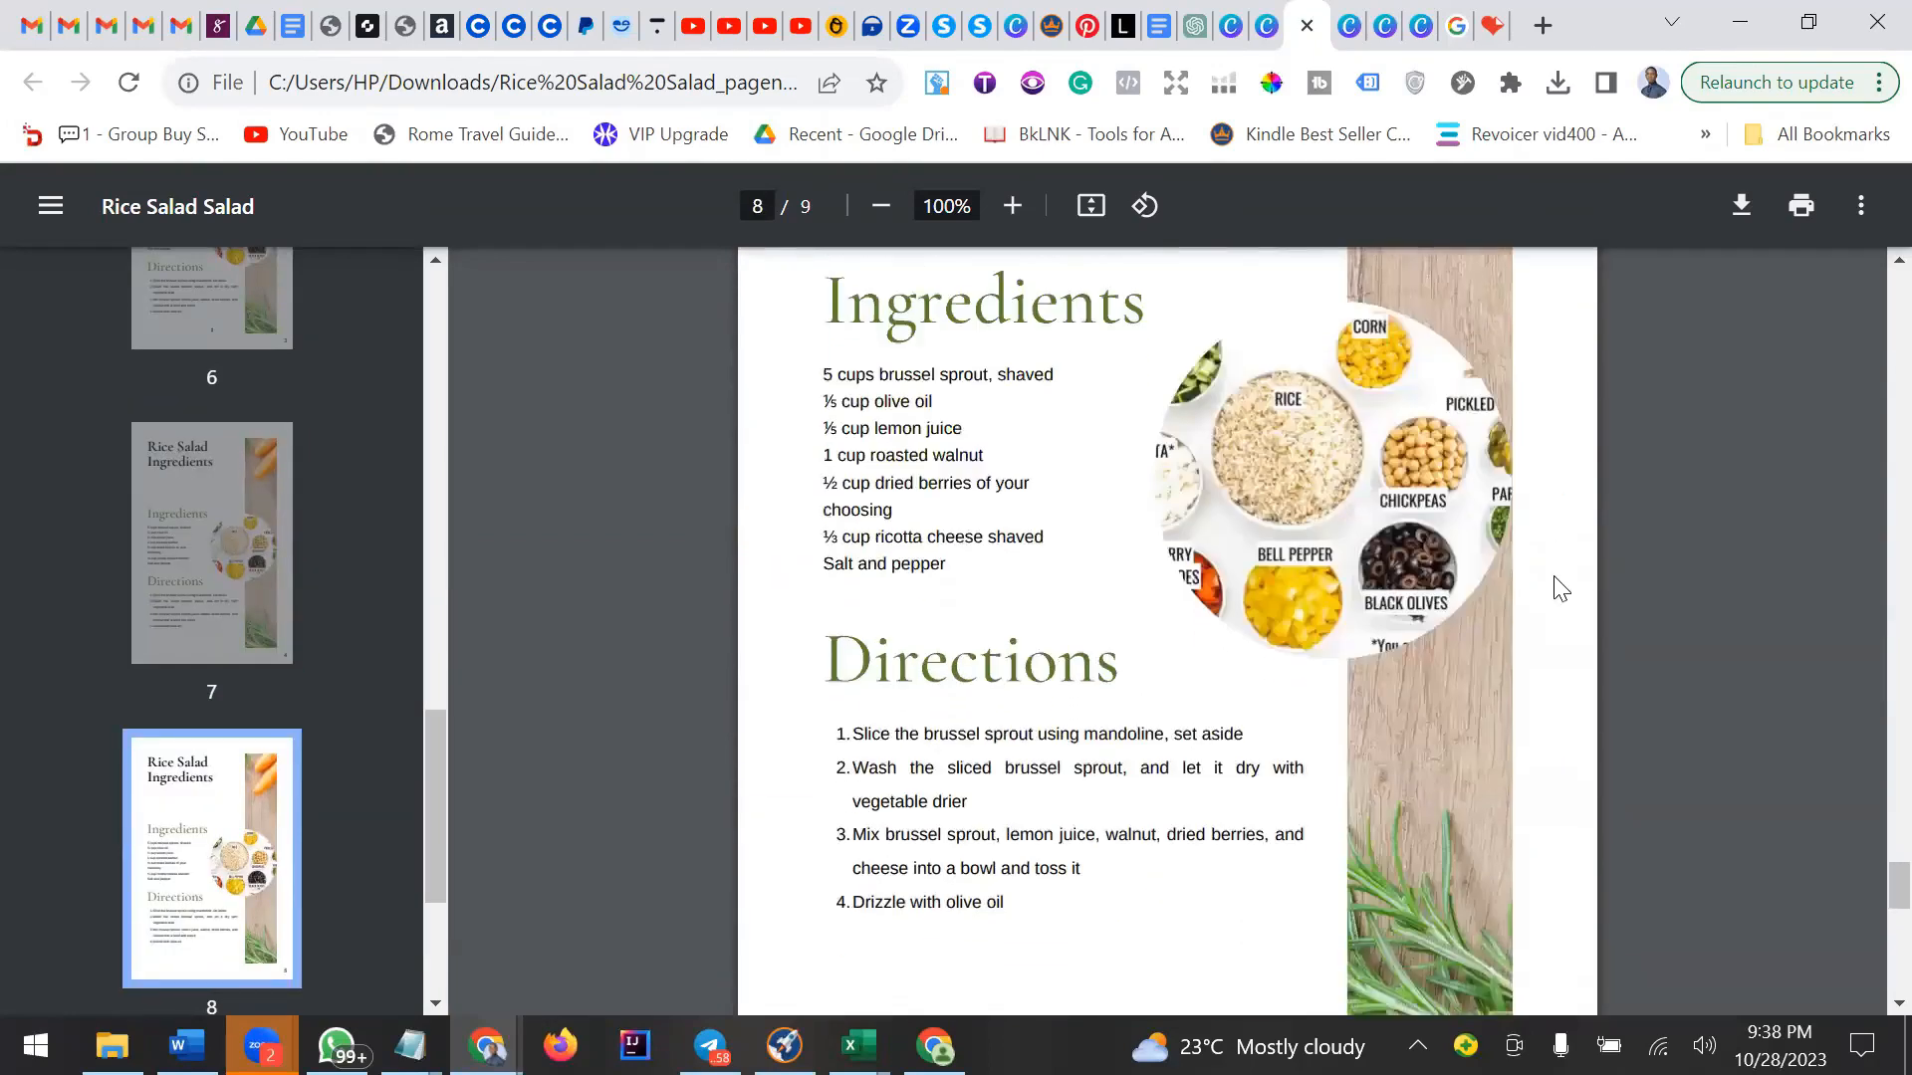
{"action": "scroll", "coordinate": [1566, 608], "scroll_direction": "down", "scroll_amount": 10}
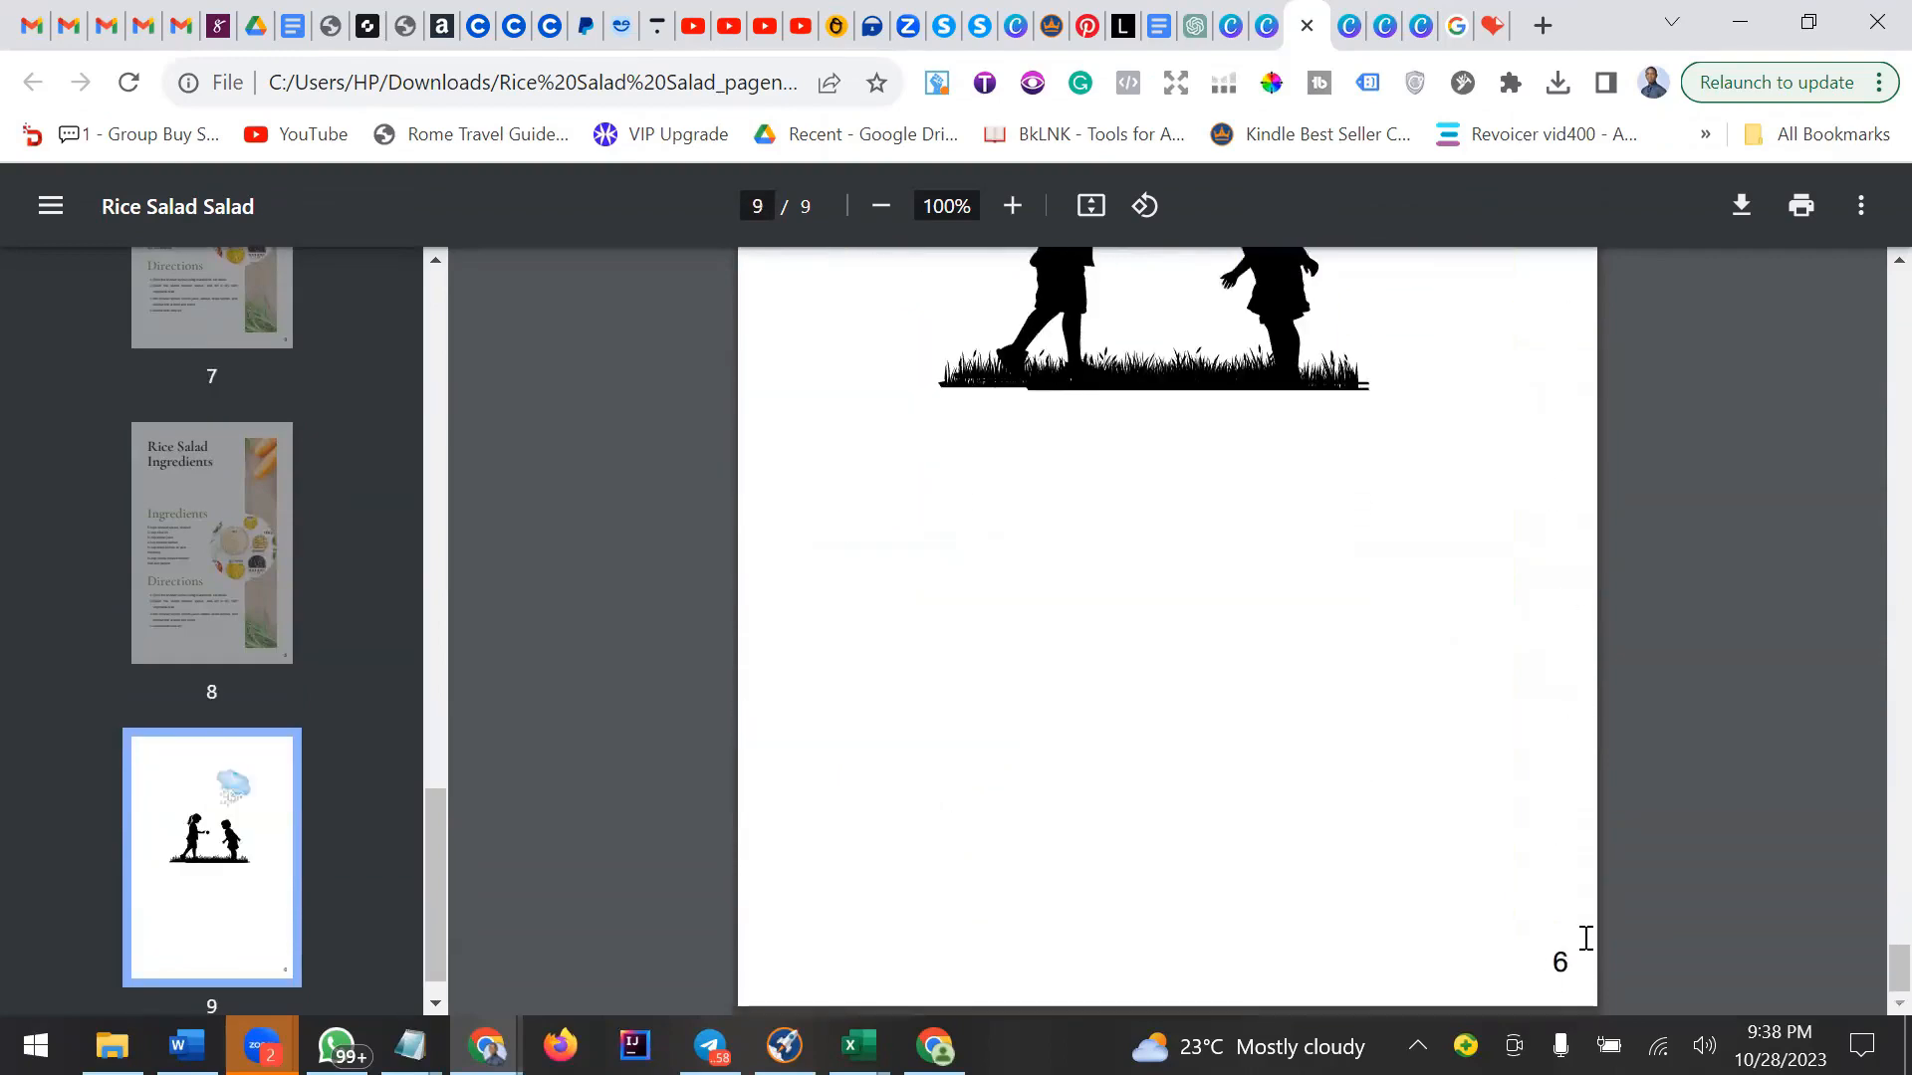
{"action": "scroll", "coordinate": [1580, 906], "scroll_direction": "up", "scroll_amount": 6}
{"action": "scroll", "coordinate": [1570, 904], "scroll_direction": "up", "scroll_amount": 10}
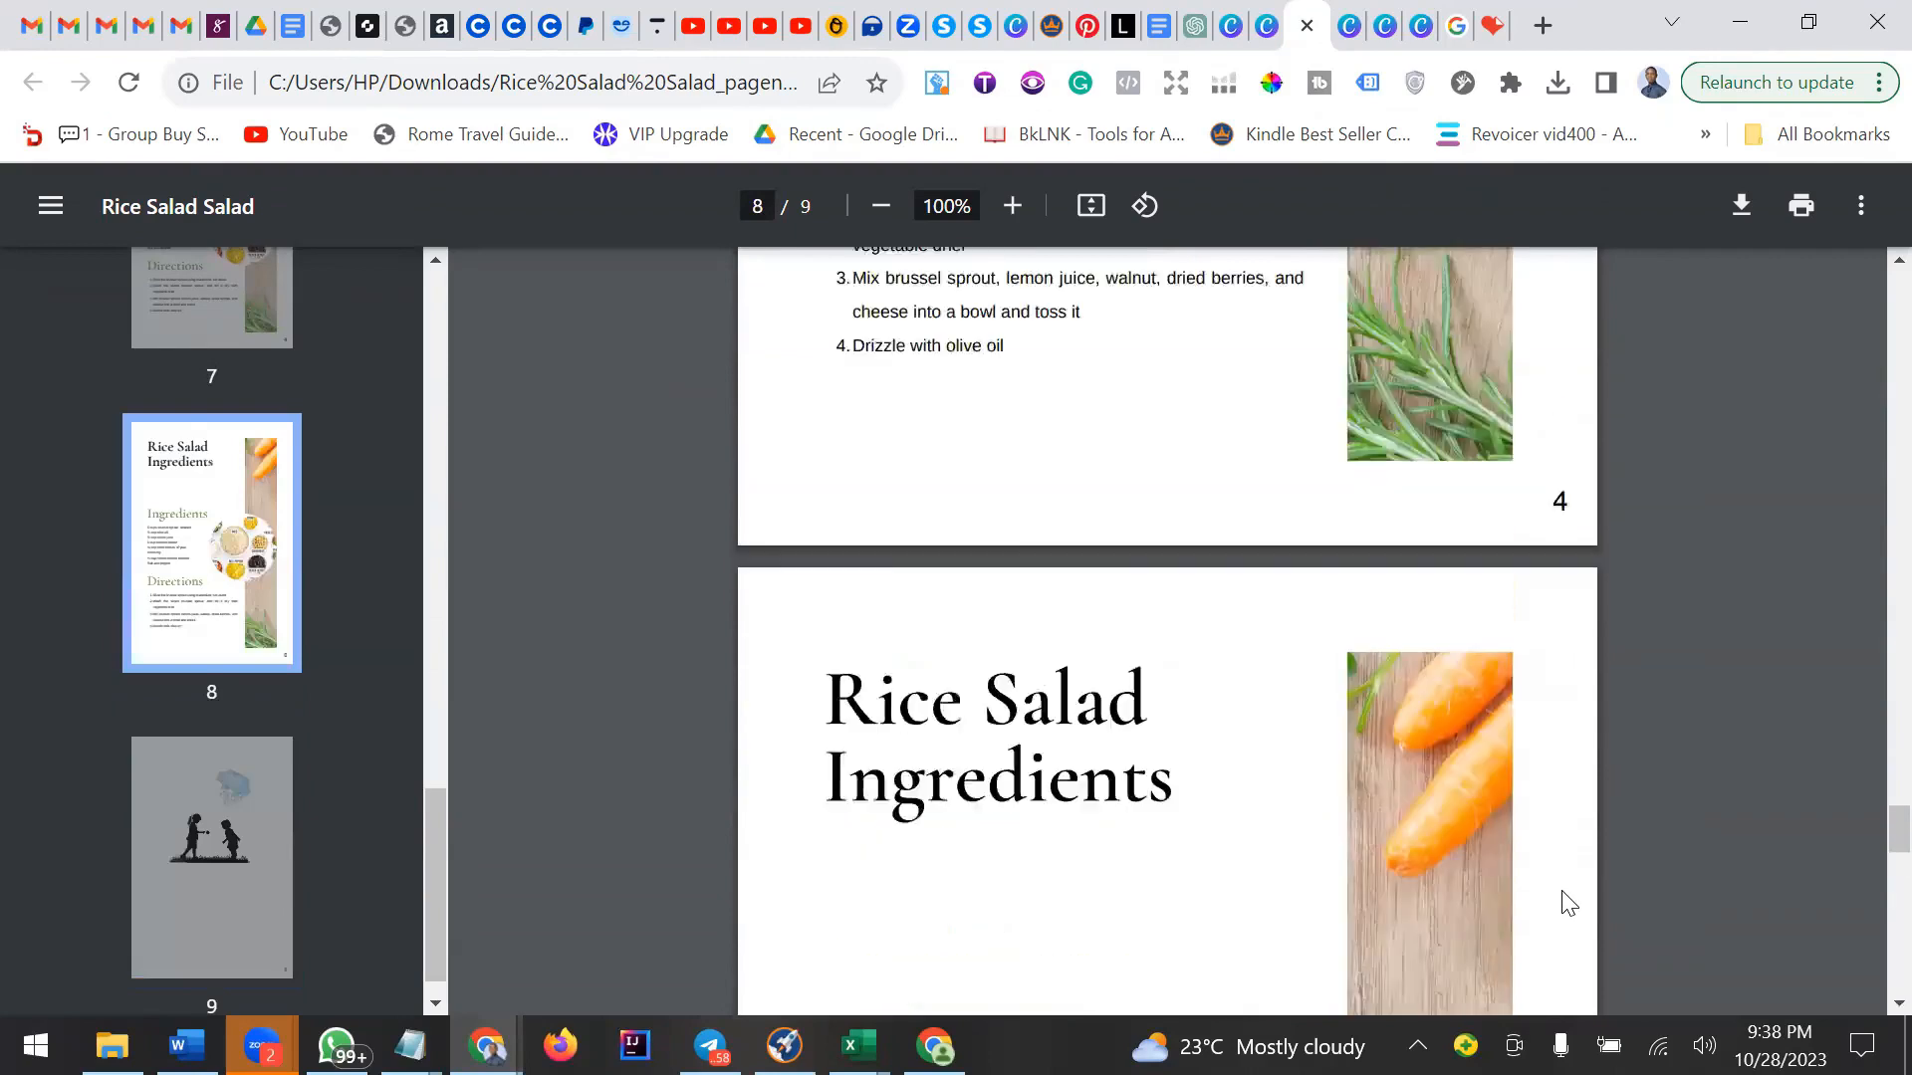
{"action": "scroll", "coordinate": [1562, 887], "scroll_direction": "up", "scroll_amount": 10}
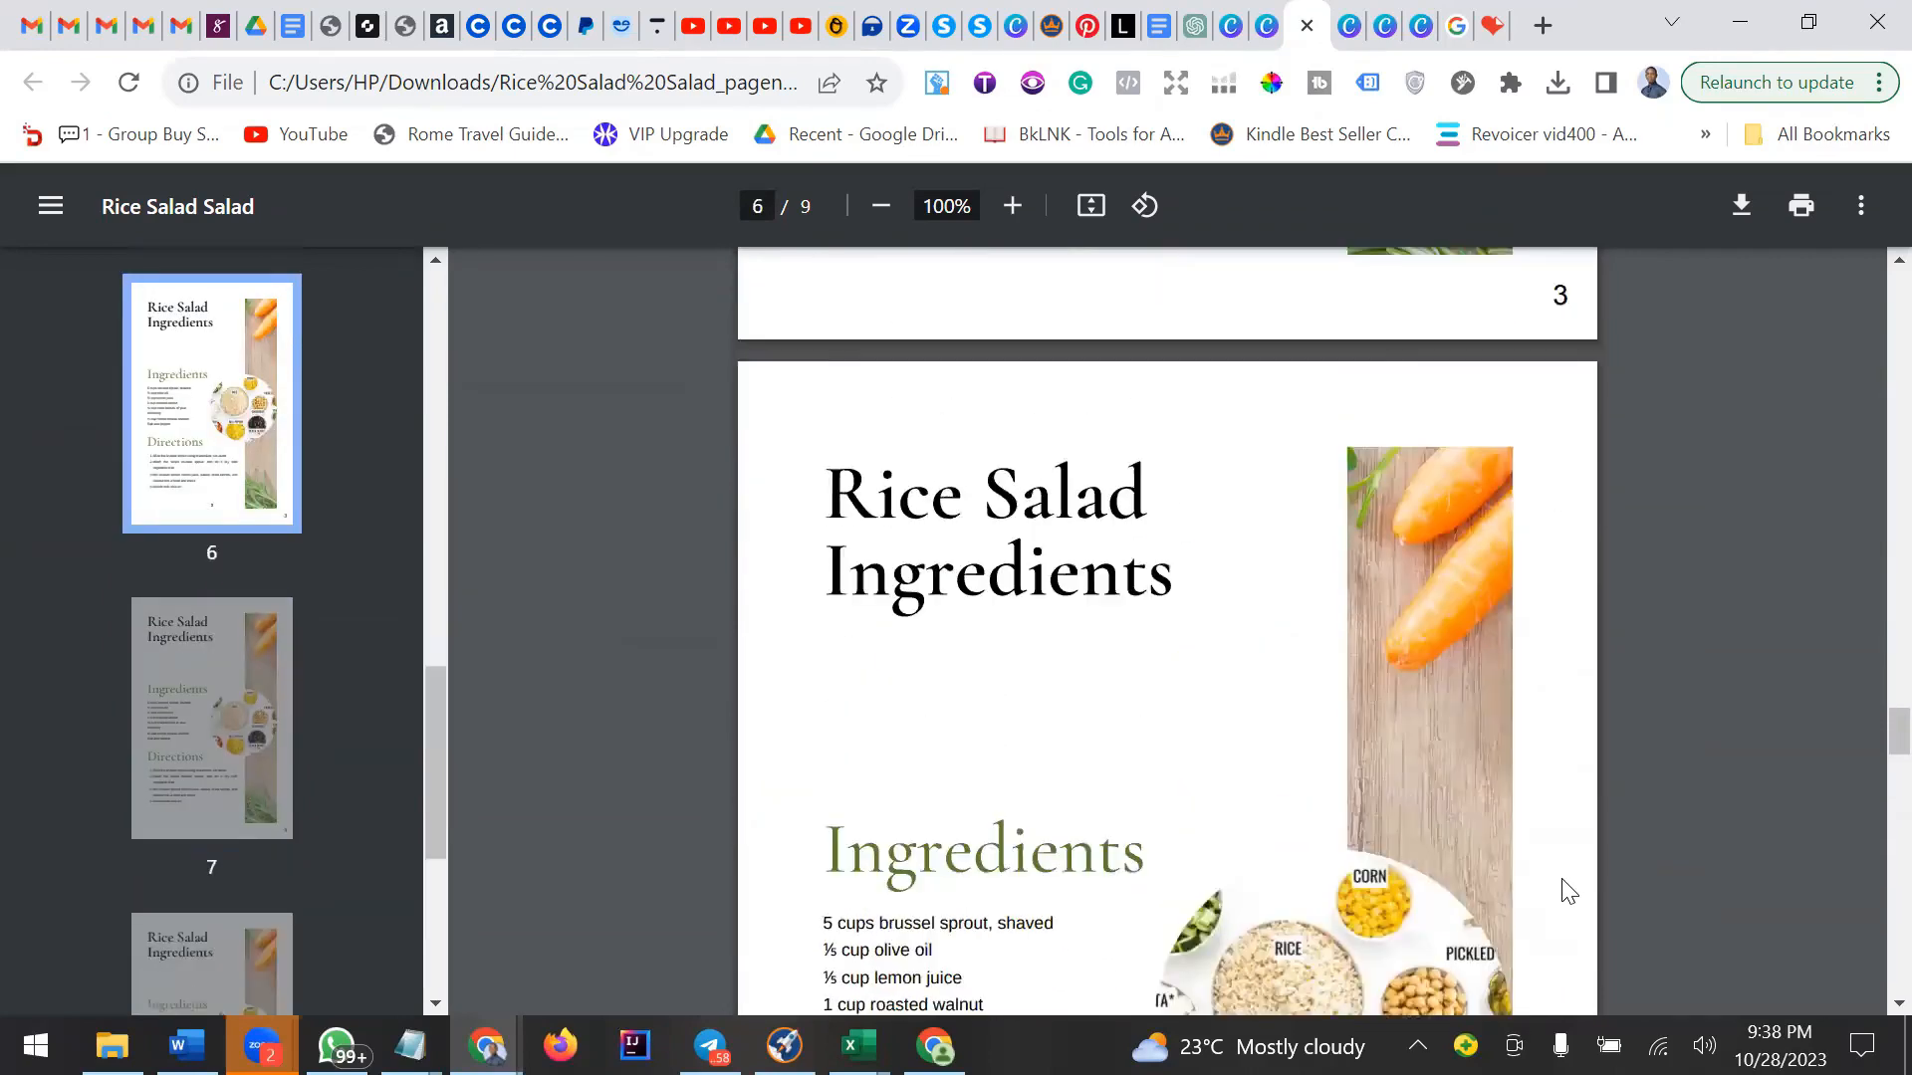
{"action": "scroll", "coordinate": [1371, 659], "scroll_direction": "up", "scroll_amount": 15}
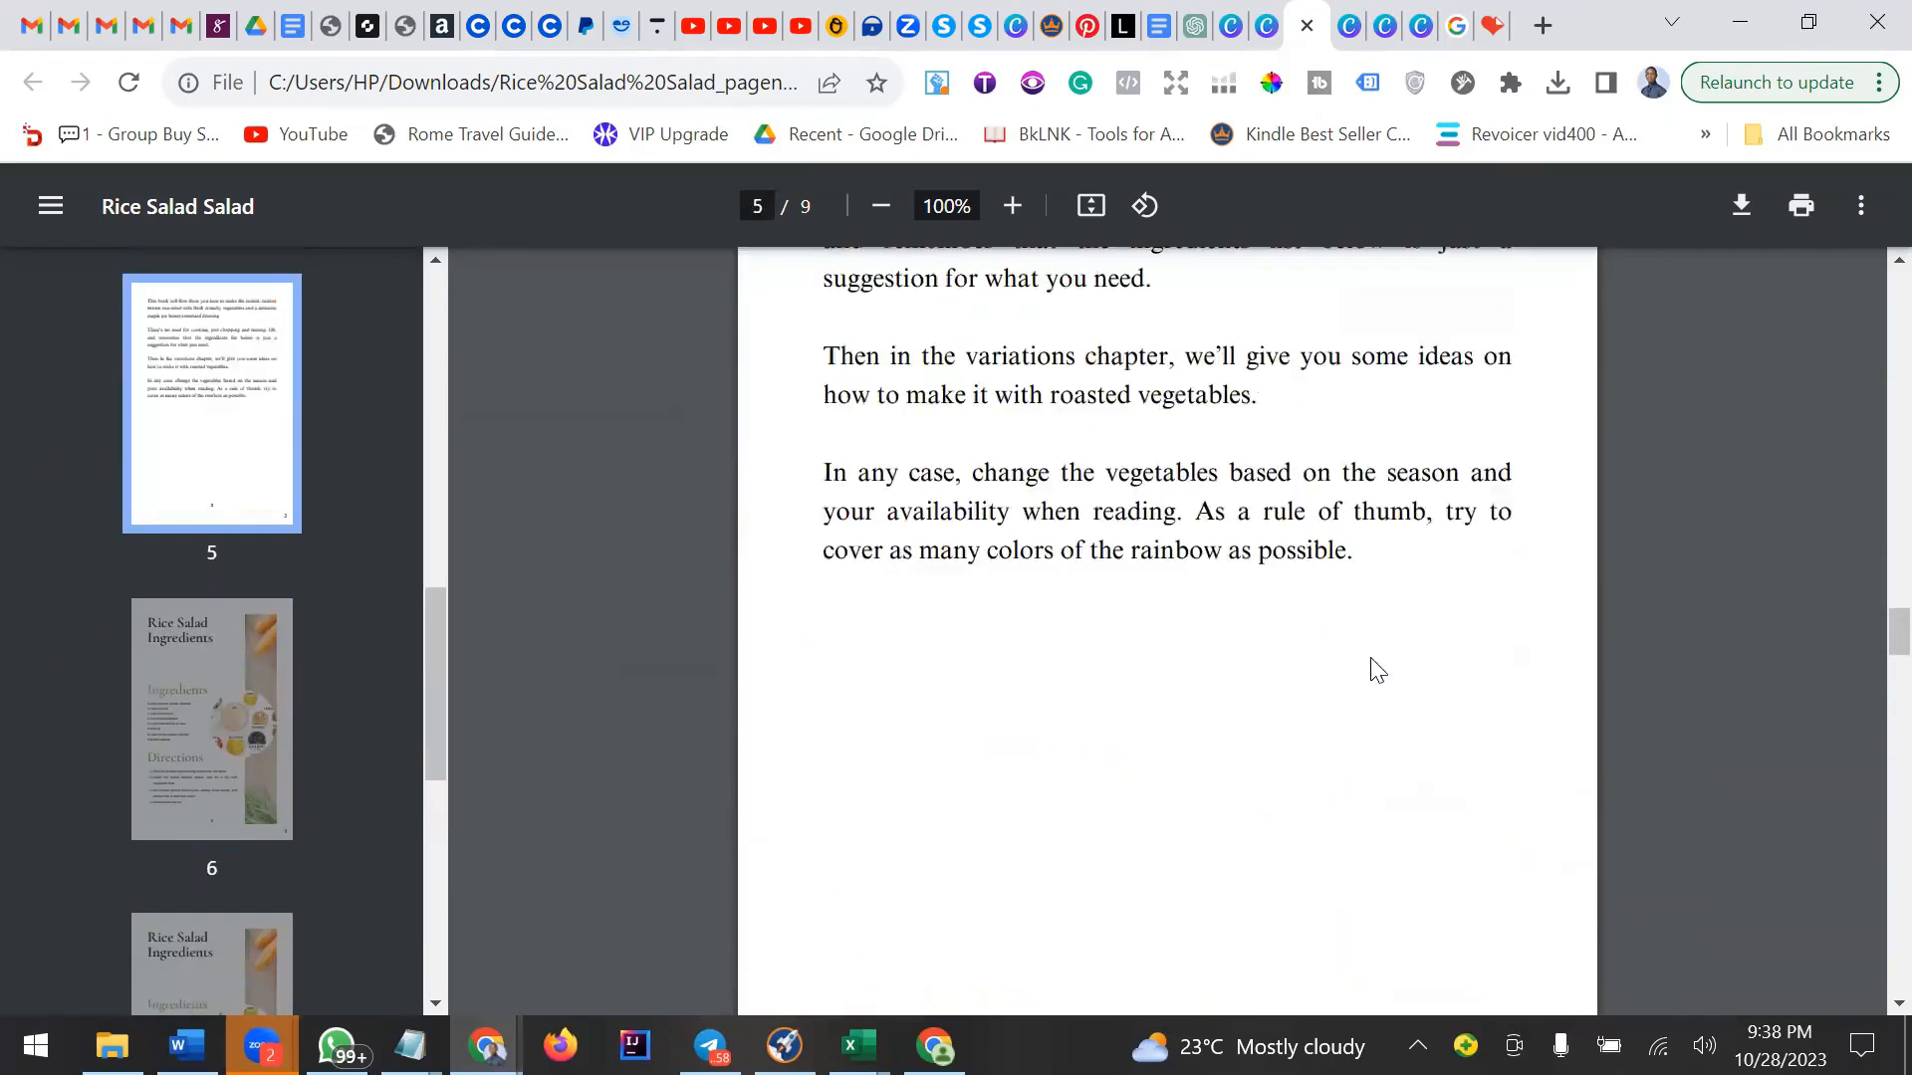
{"action": "scroll", "coordinate": [1378, 670], "scroll_direction": "up", "scroll_amount": 15}
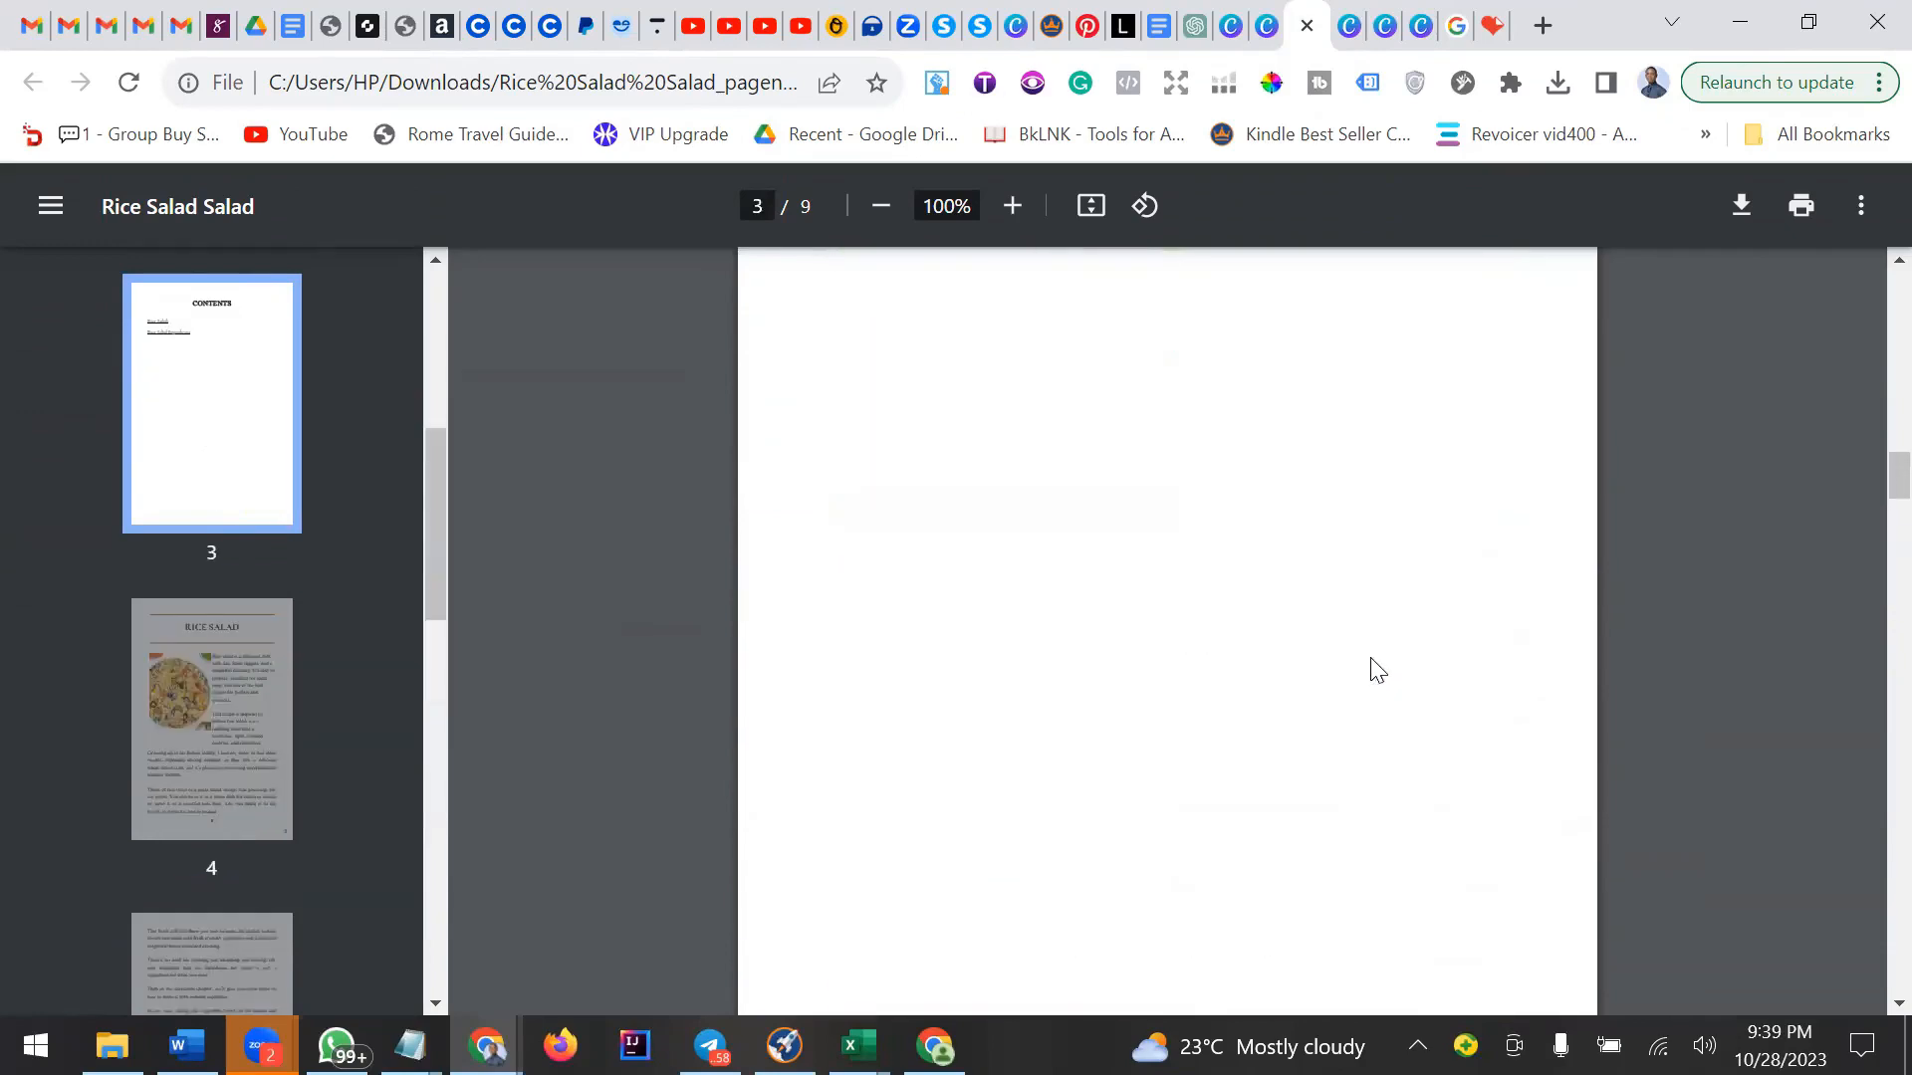
{"action": "scroll", "coordinate": [1369, 665], "scroll_direction": "down", "scroll_amount": 6}
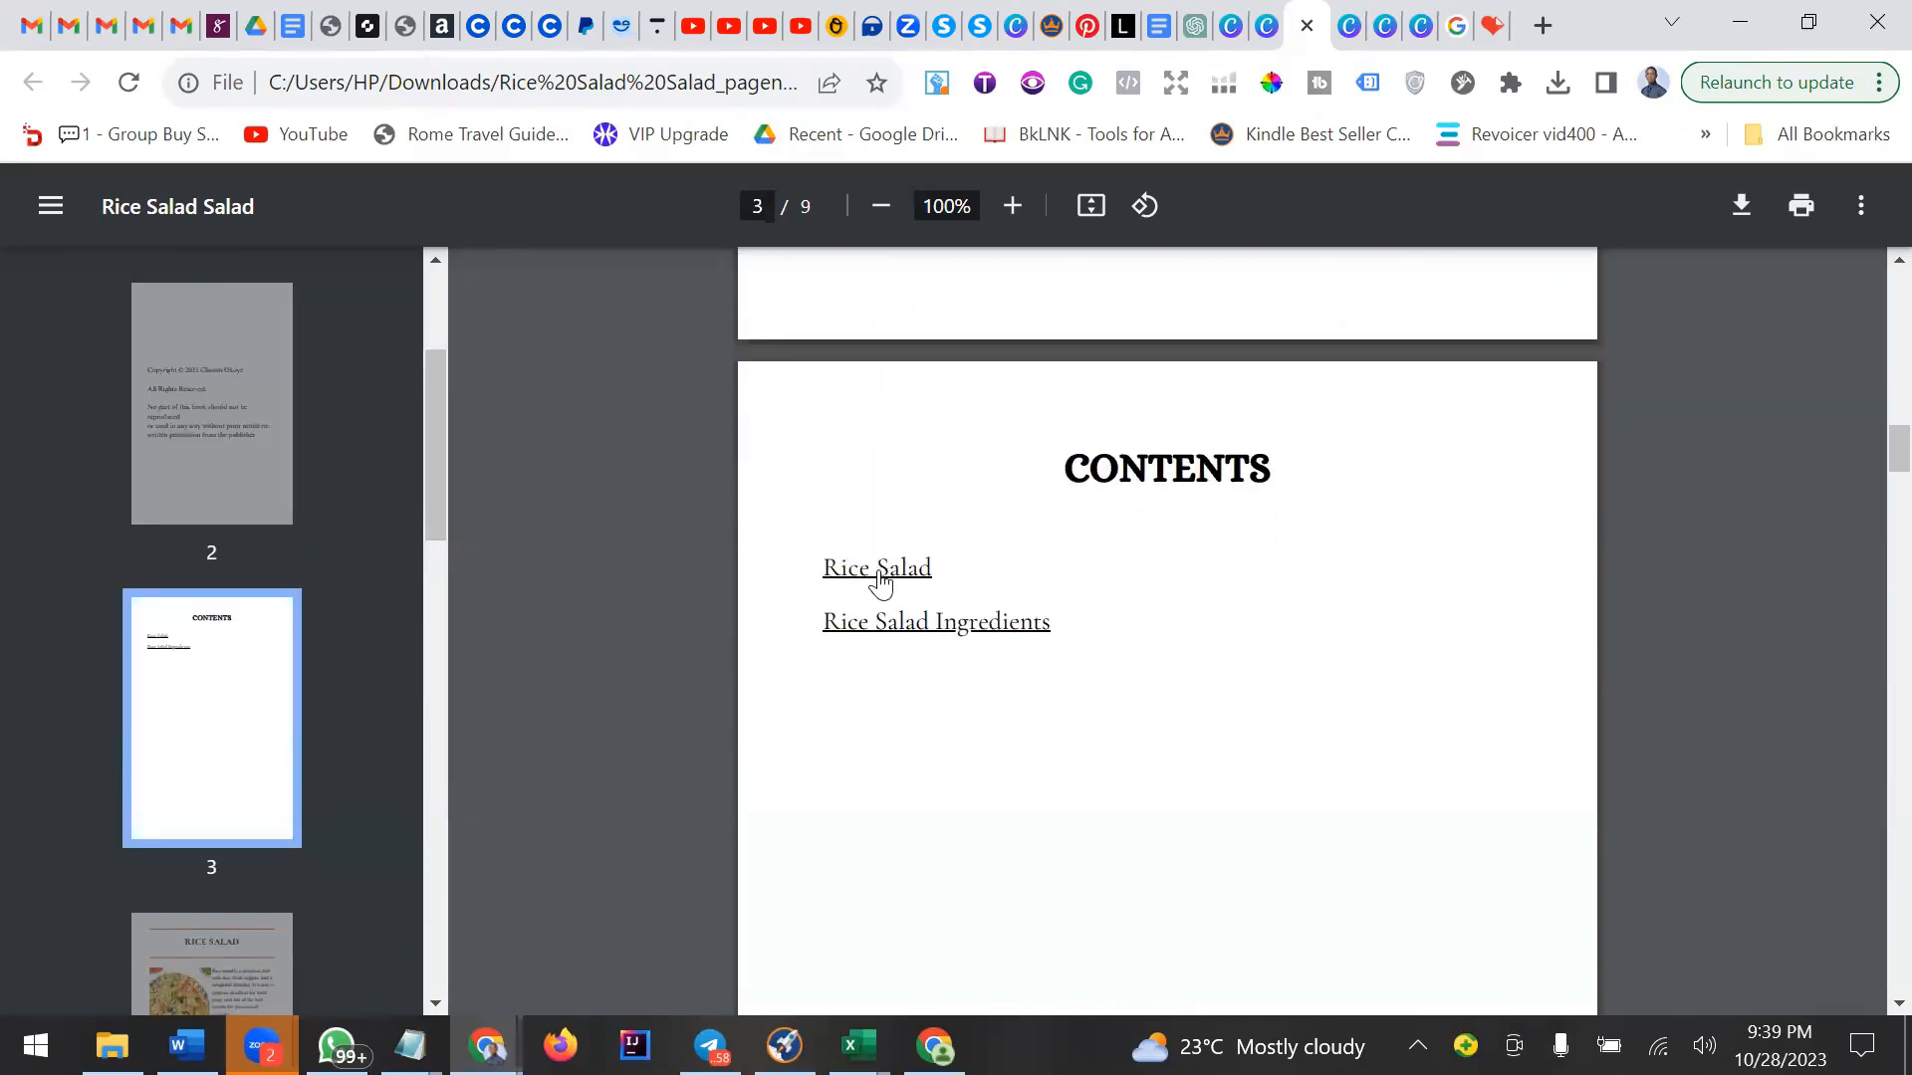
Test the Rice Salad and Rice Salad Ingredients links on the contents page.
{"action": "left_click", "coordinate": [881, 582]}
{"action": "scroll", "coordinate": [1139, 555], "scroll_direction": "up", "scroll_amount": 10}
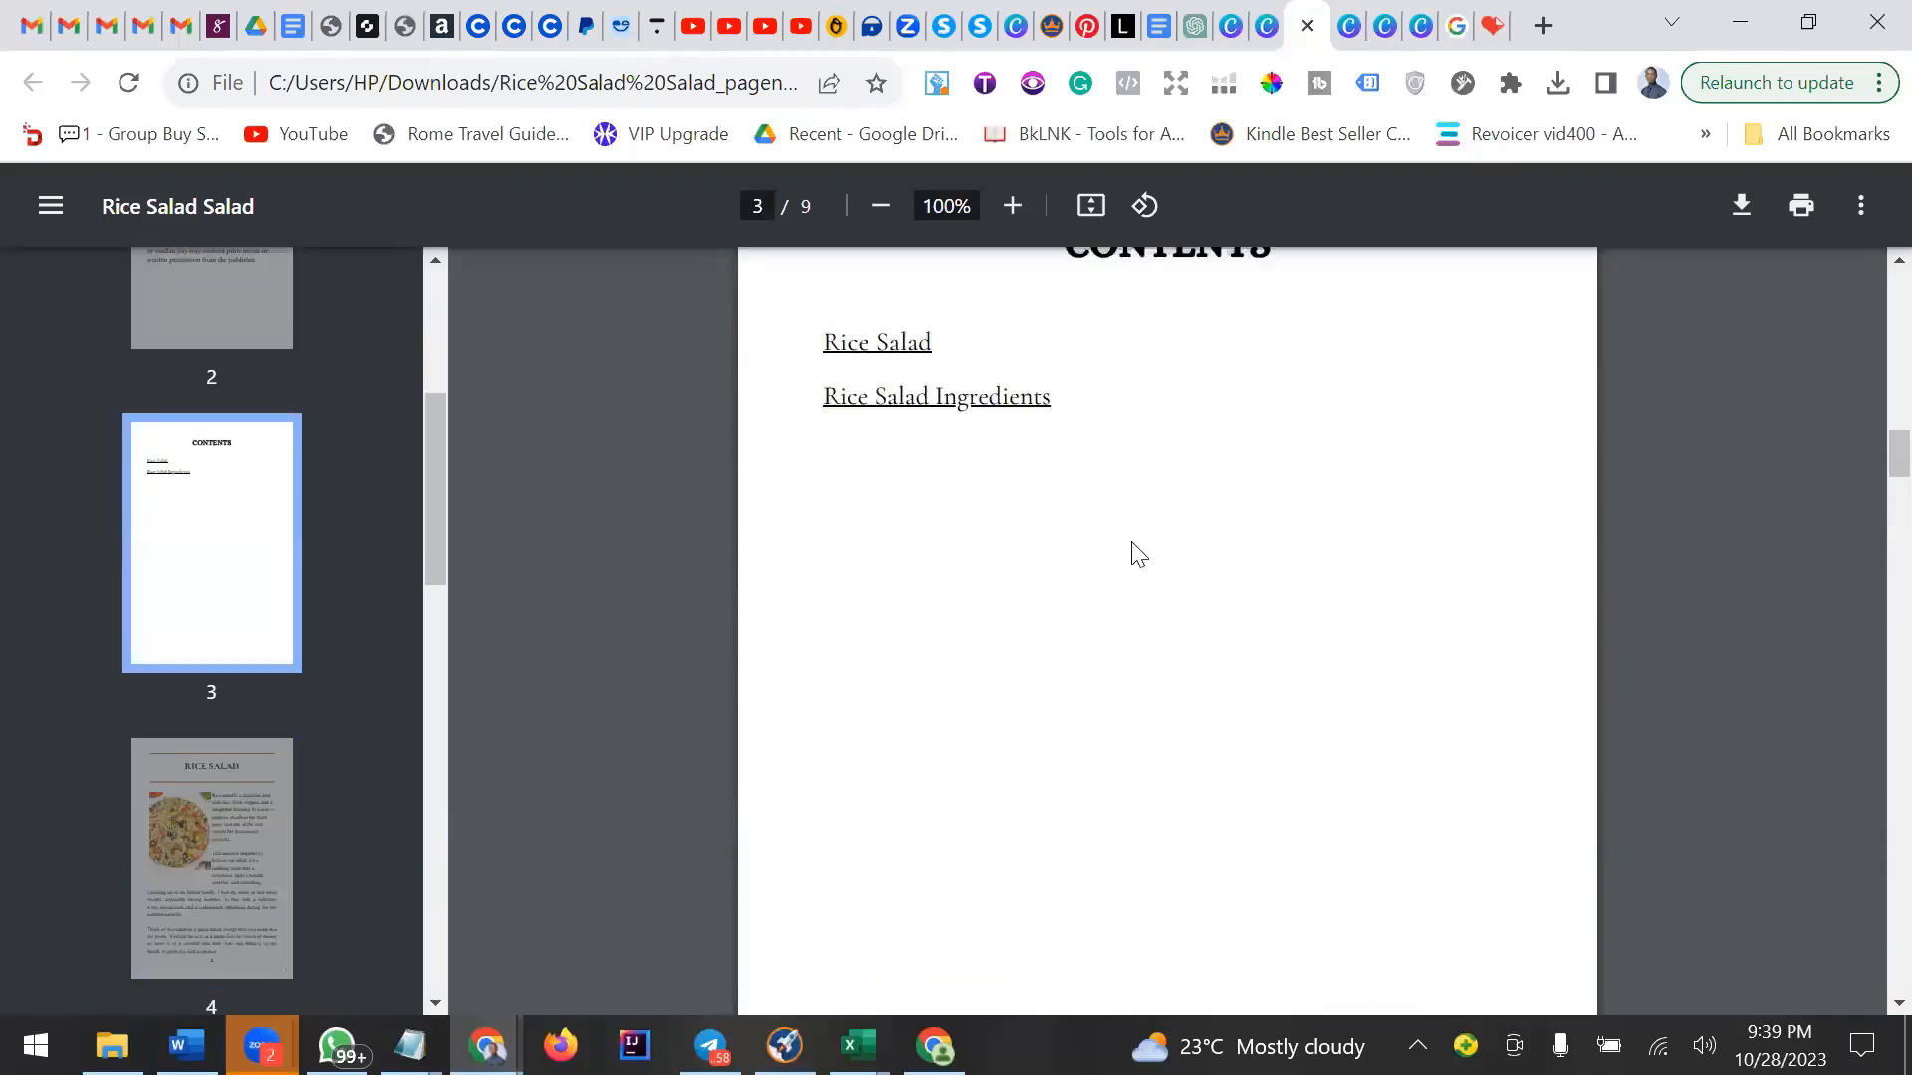
{"action": "scroll", "coordinate": [1095, 578], "scroll_direction": "up", "scroll_amount": 7}
{"action": "scroll", "coordinate": [1024, 610], "scroll_direction": "down", "scroll_amount": 5}
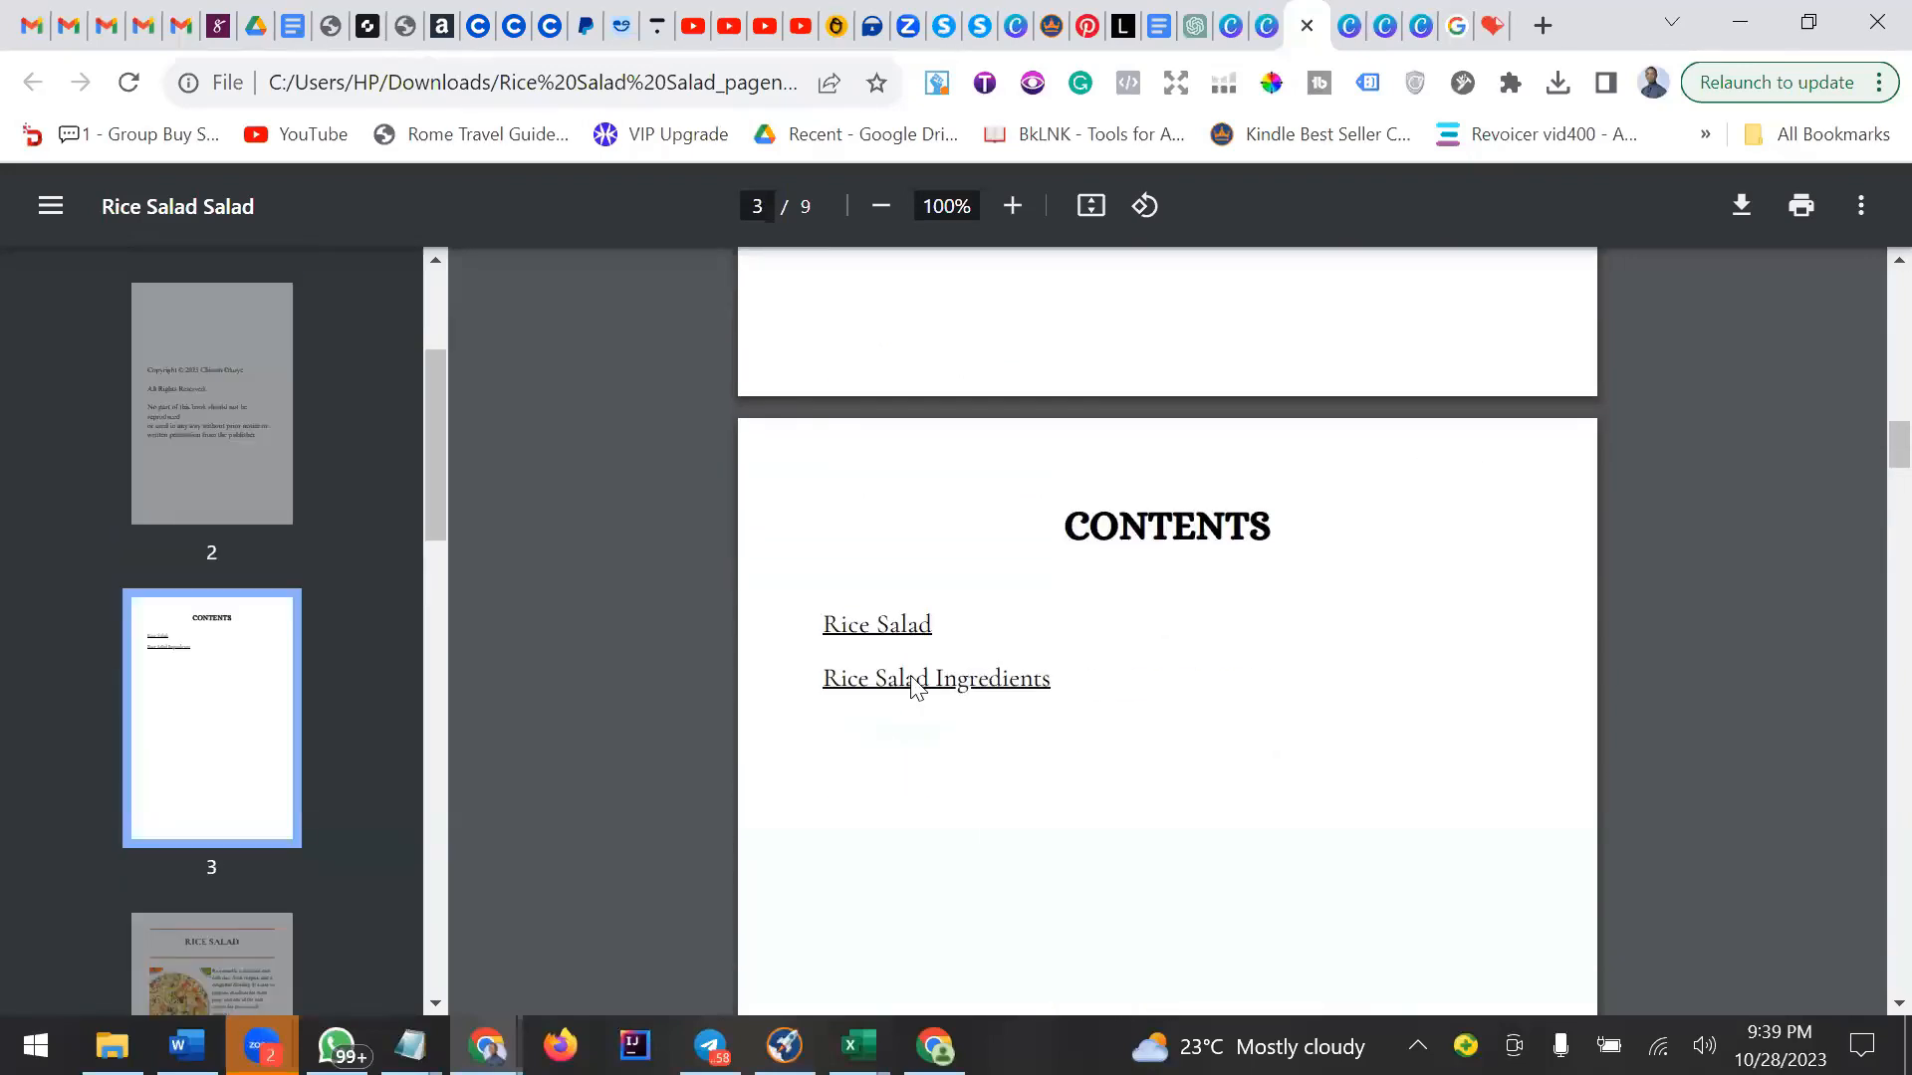
{"action": "left_click", "coordinate": [914, 682]}
{"action": "scroll", "coordinate": [1025, 629], "scroll_direction": "up", "scroll_amount": 8}
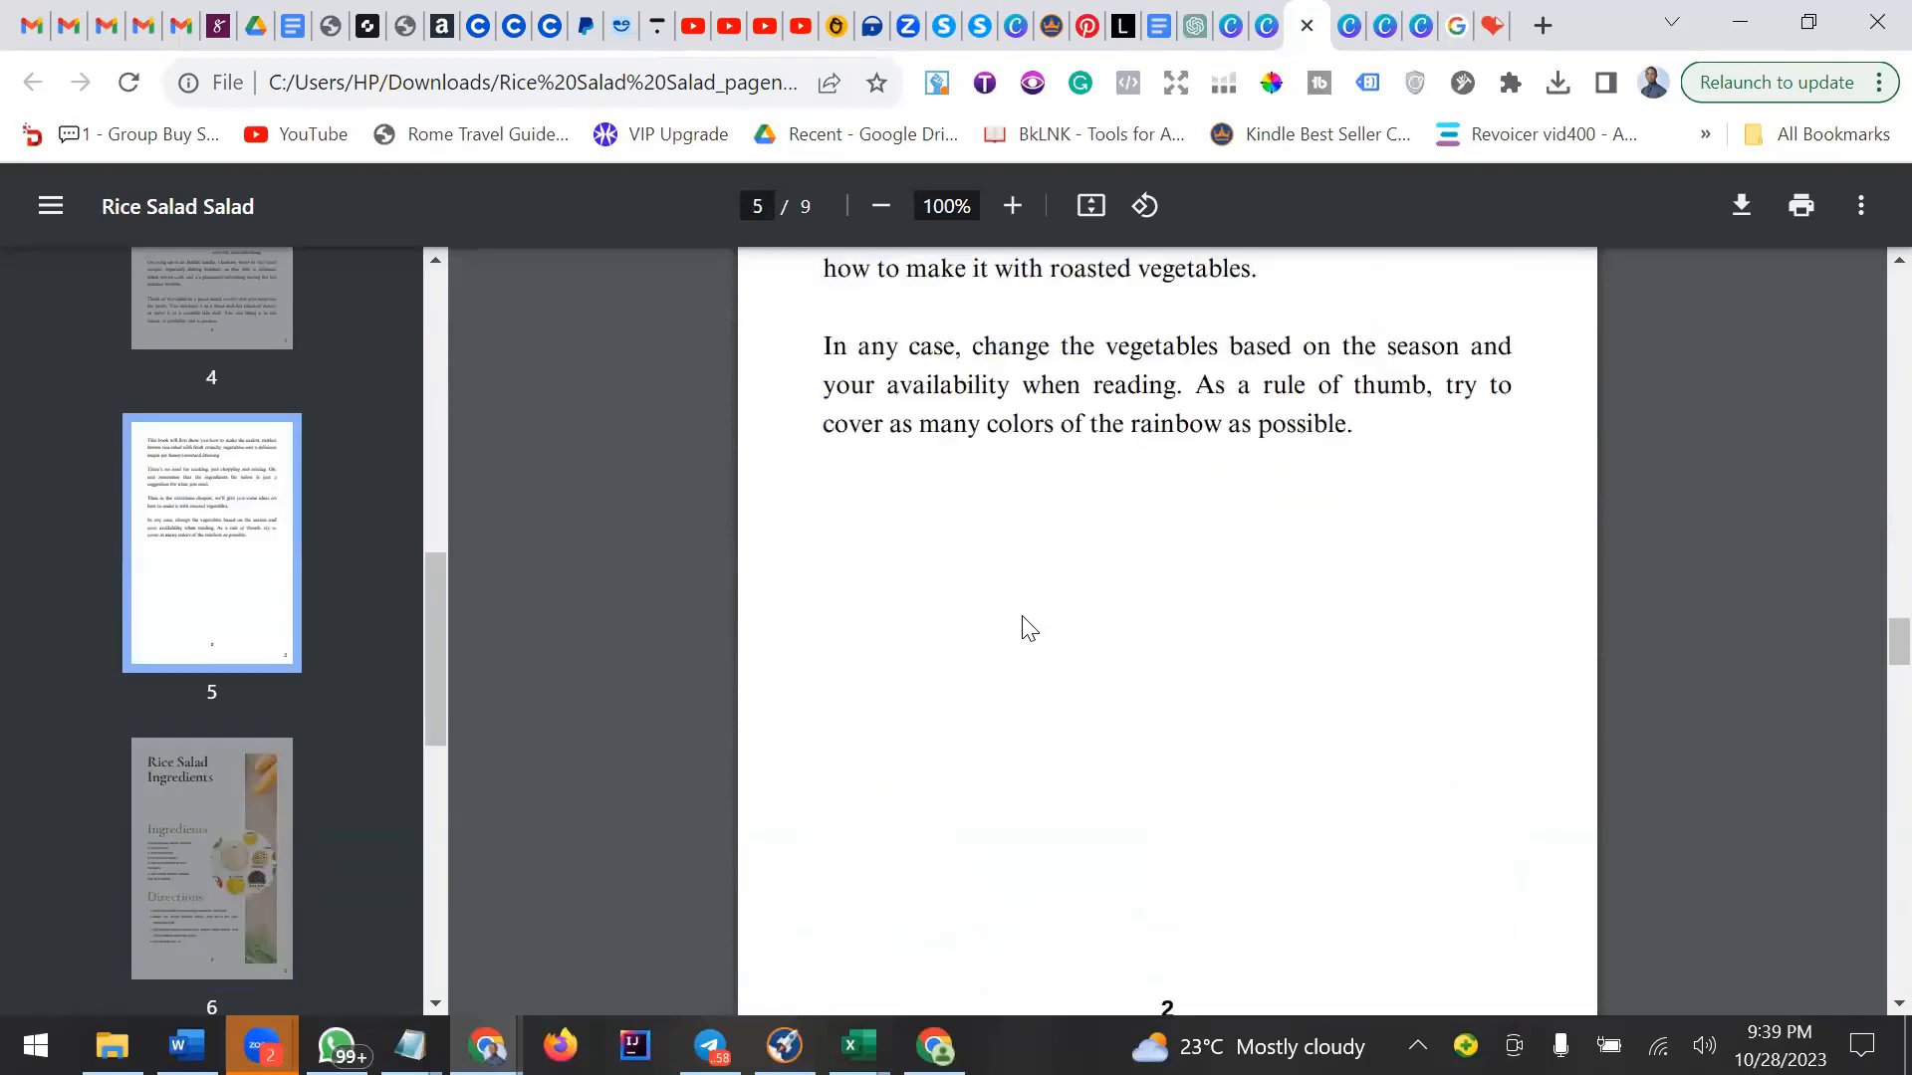
{"action": "scroll", "coordinate": [1028, 628], "scroll_direction": "up", "scroll_amount": 10}
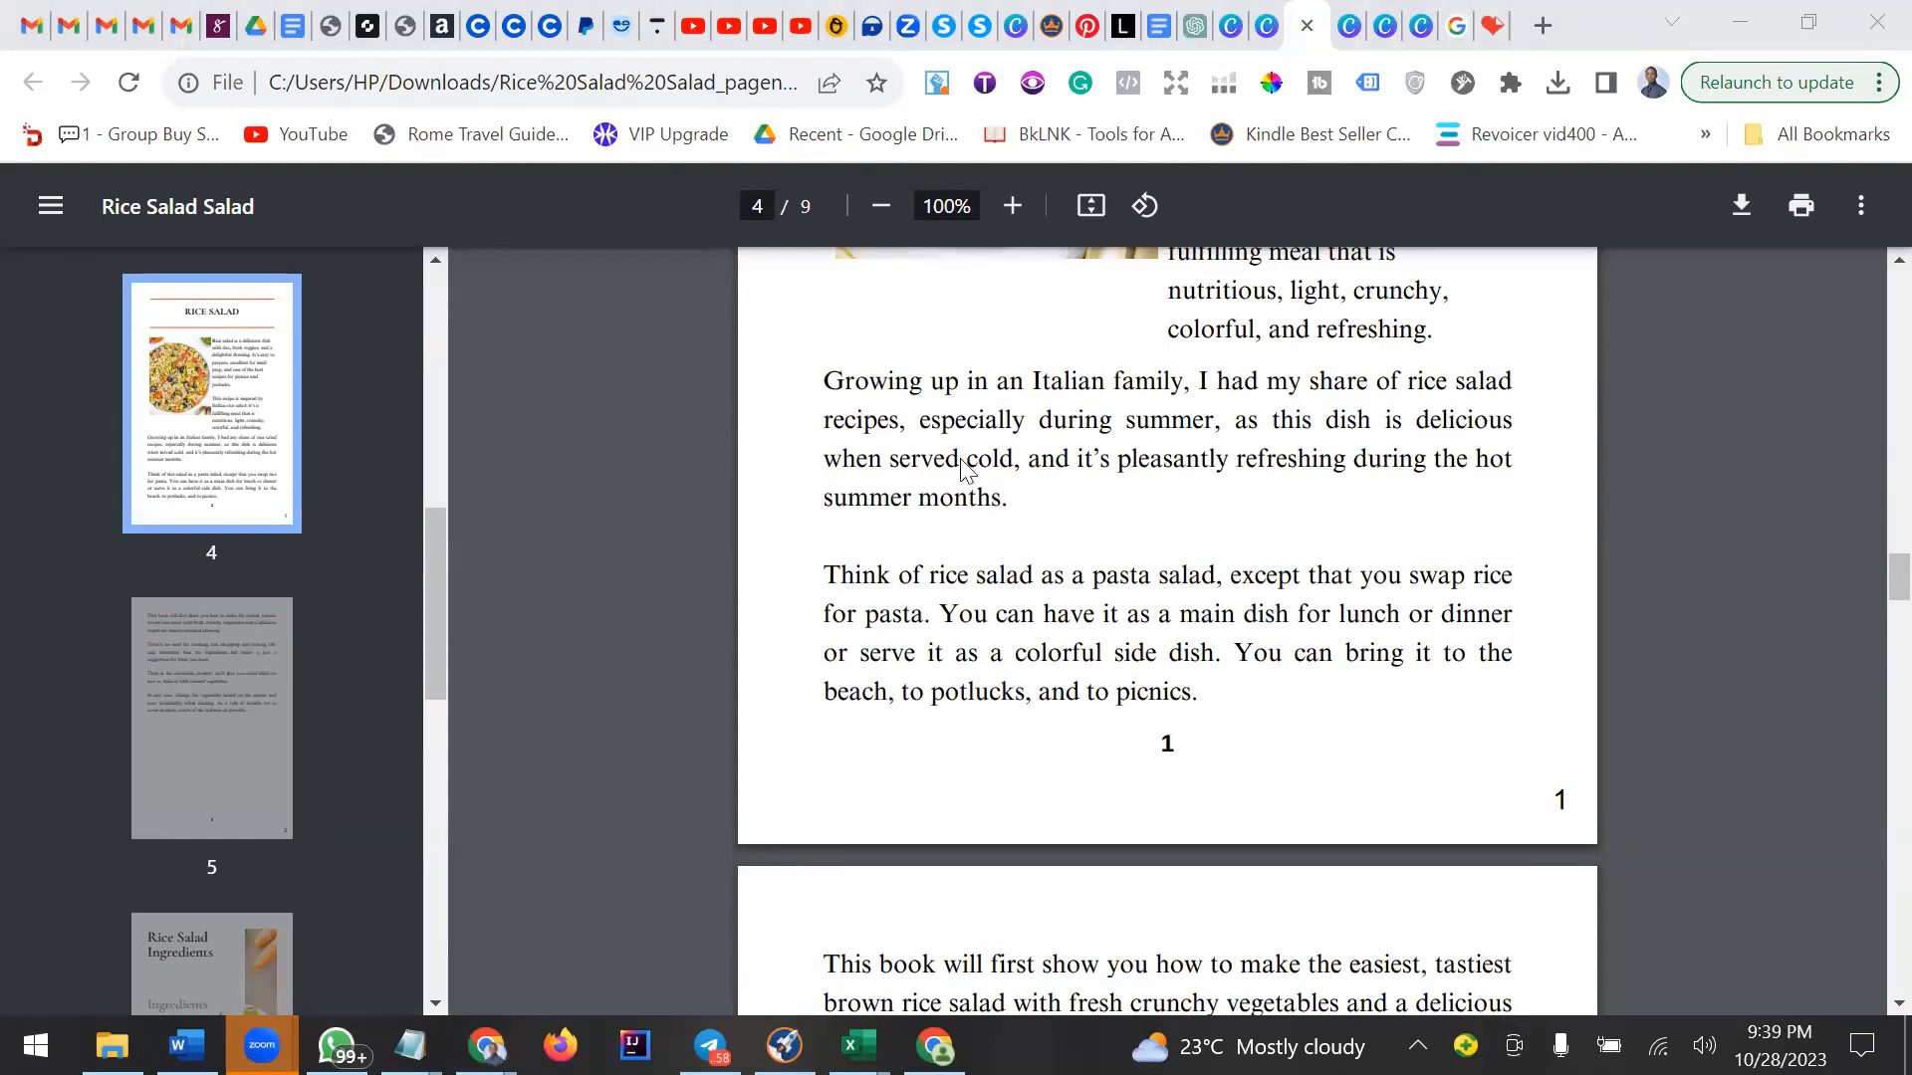
Browse the PDF's pages through the thumbnail sidebar to review the numbering.
{"action": "left_click", "coordinate": [1414, 491]}
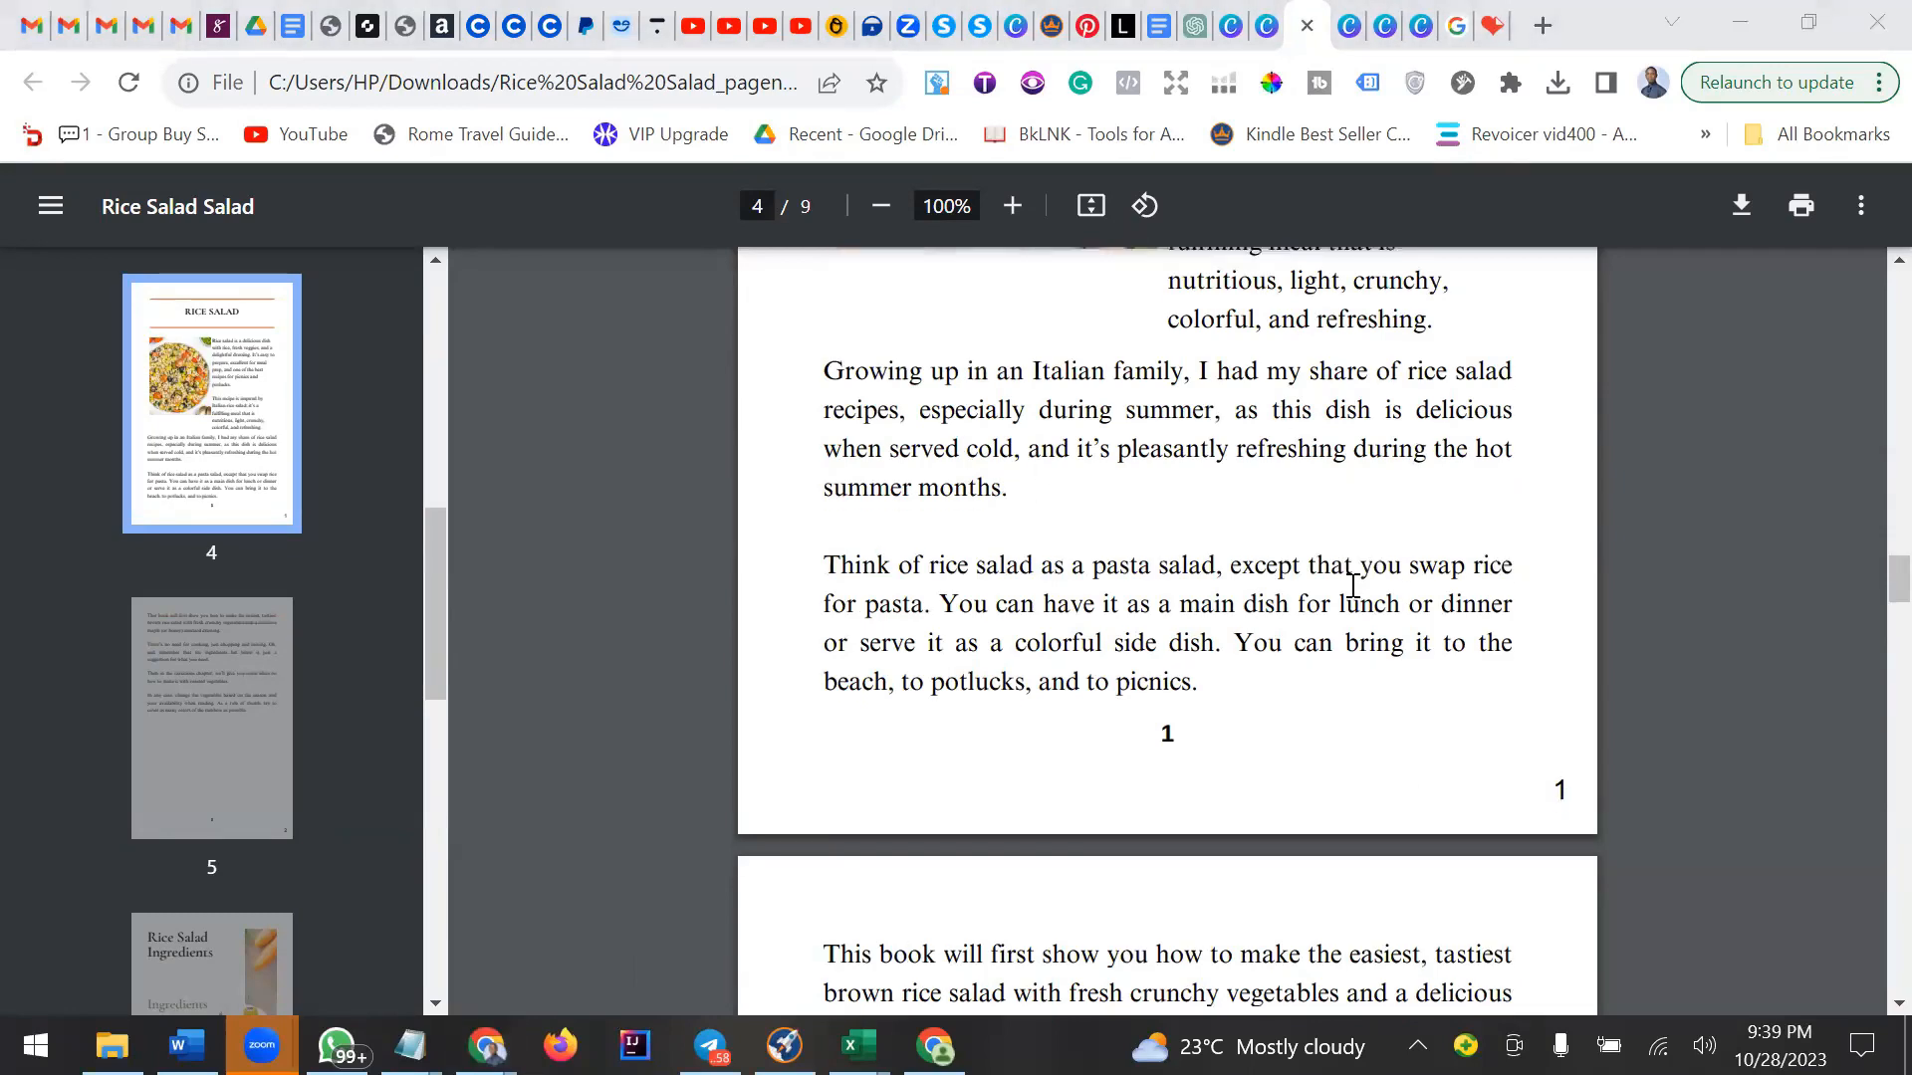
{"action": "scroll", "coordinate": [1443, 632], "scroll_direction": "down", "scroll_amount": 6}
{"action": "scroll", "coordinate": [1444, 619], "scroll_direction": "down", "scroll_amount": 10}
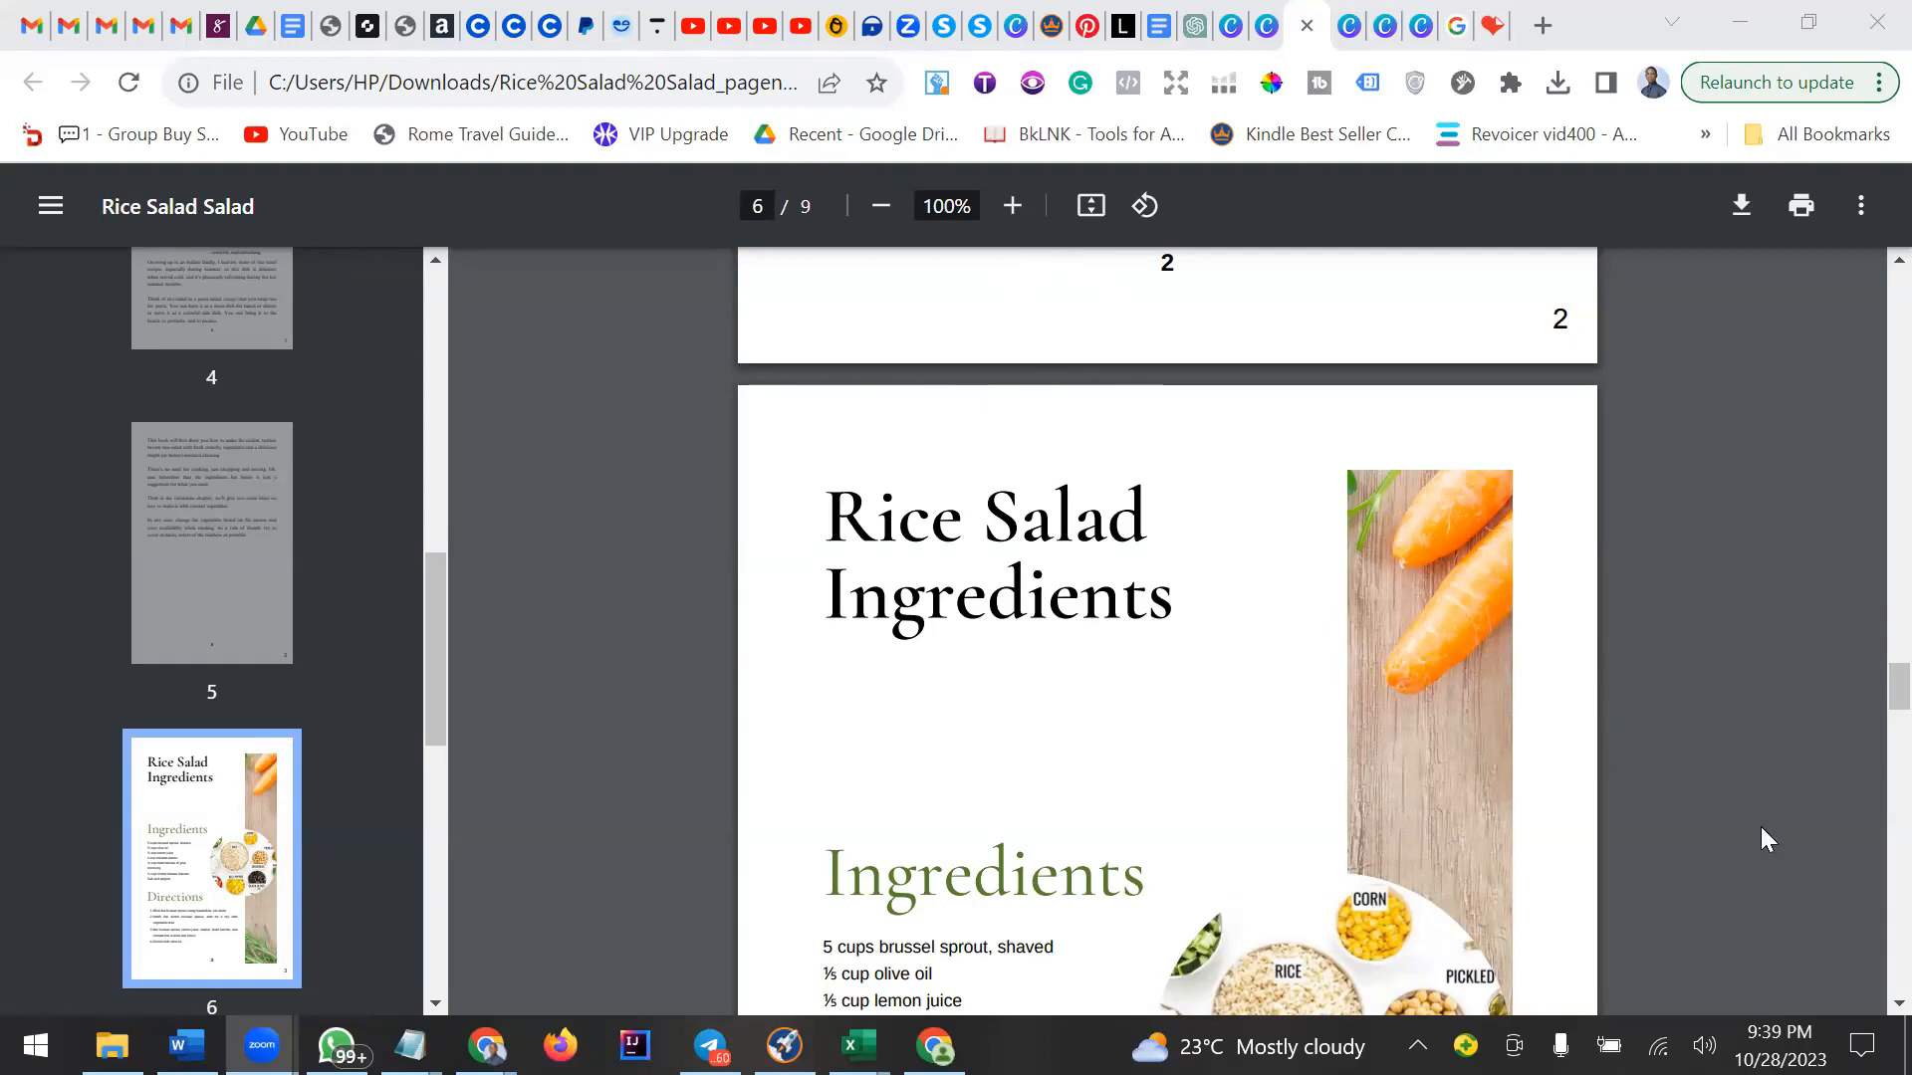
{"action": "scroll", "coordinate": [249, 715], "scroll_direction": "up", "scroll_amount": 4}
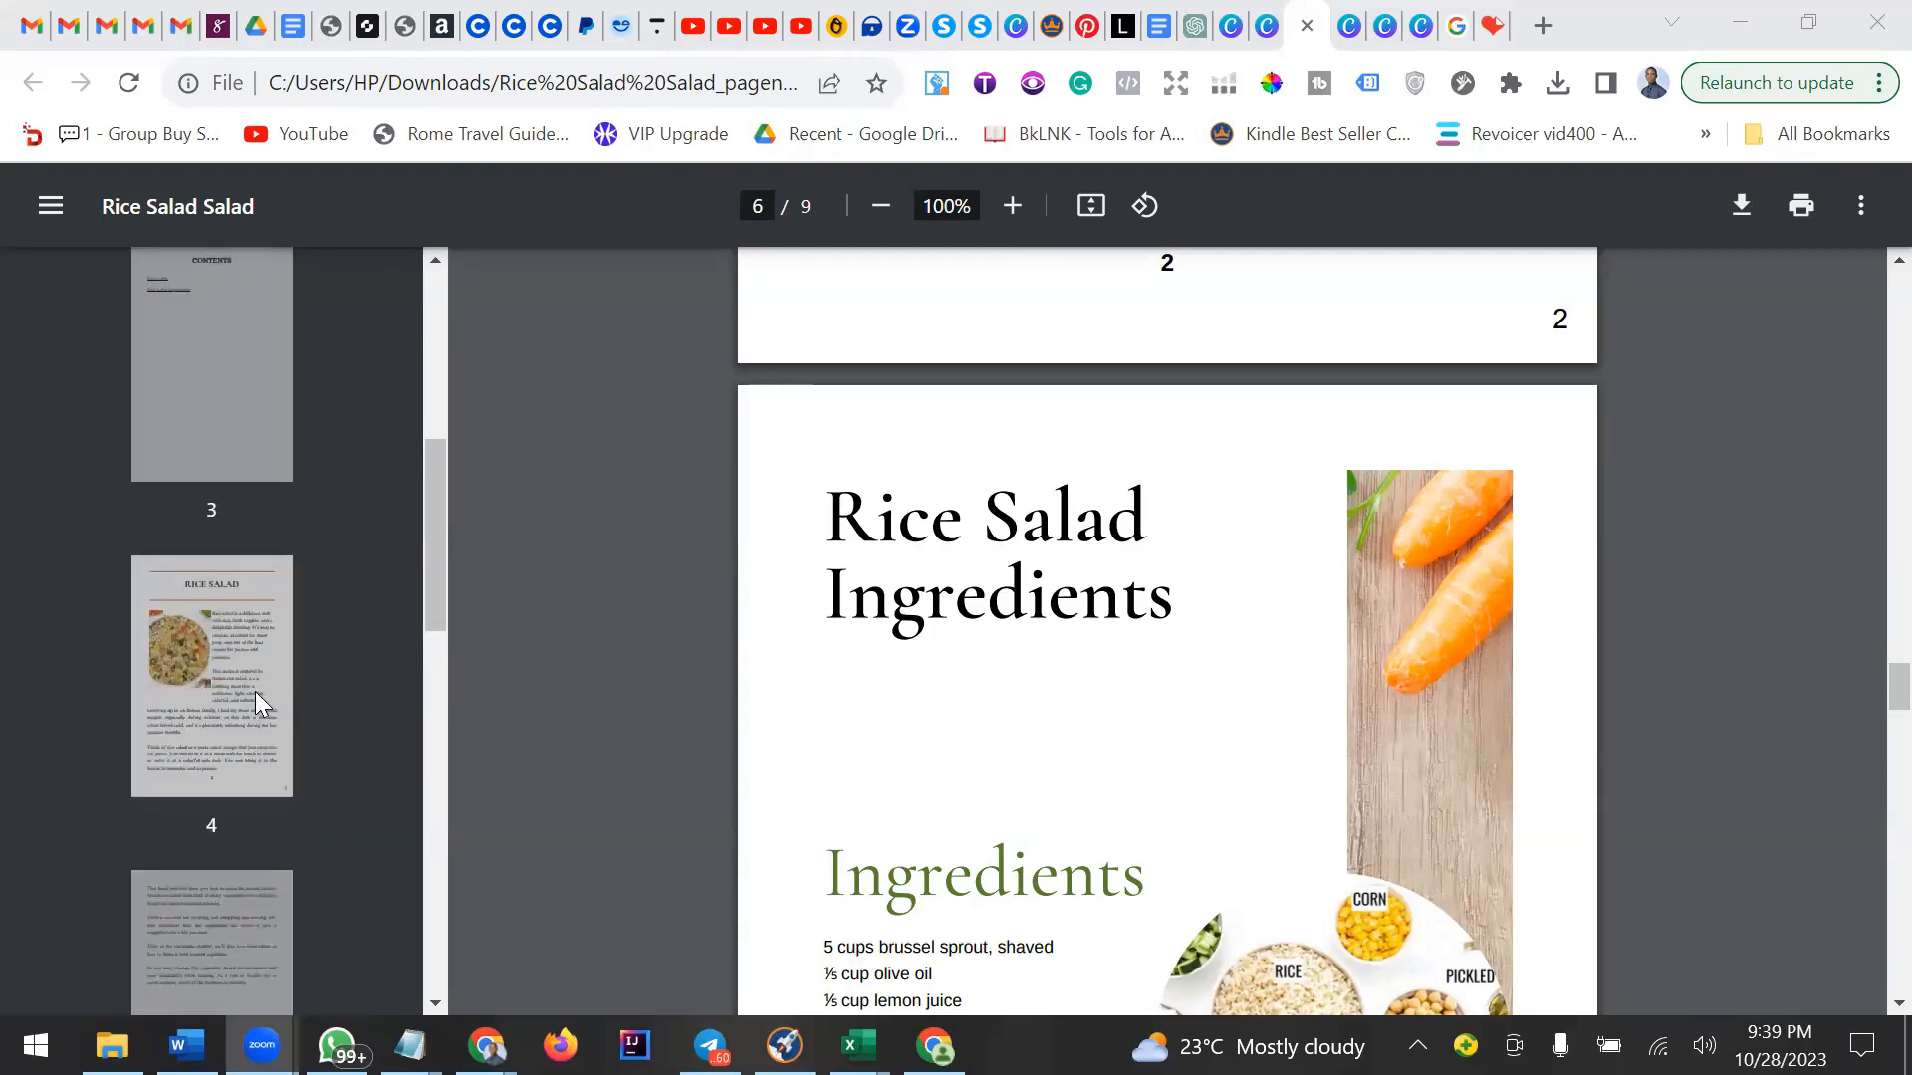
{"action": "left_click", "coordinate": [253, 685]}
{"action": "scroll", "coordinate": [253, 685], "scroll_direction": "up", "scroll_amount": 3}
{"action": "left_click", "coordinate": [213, 729]}
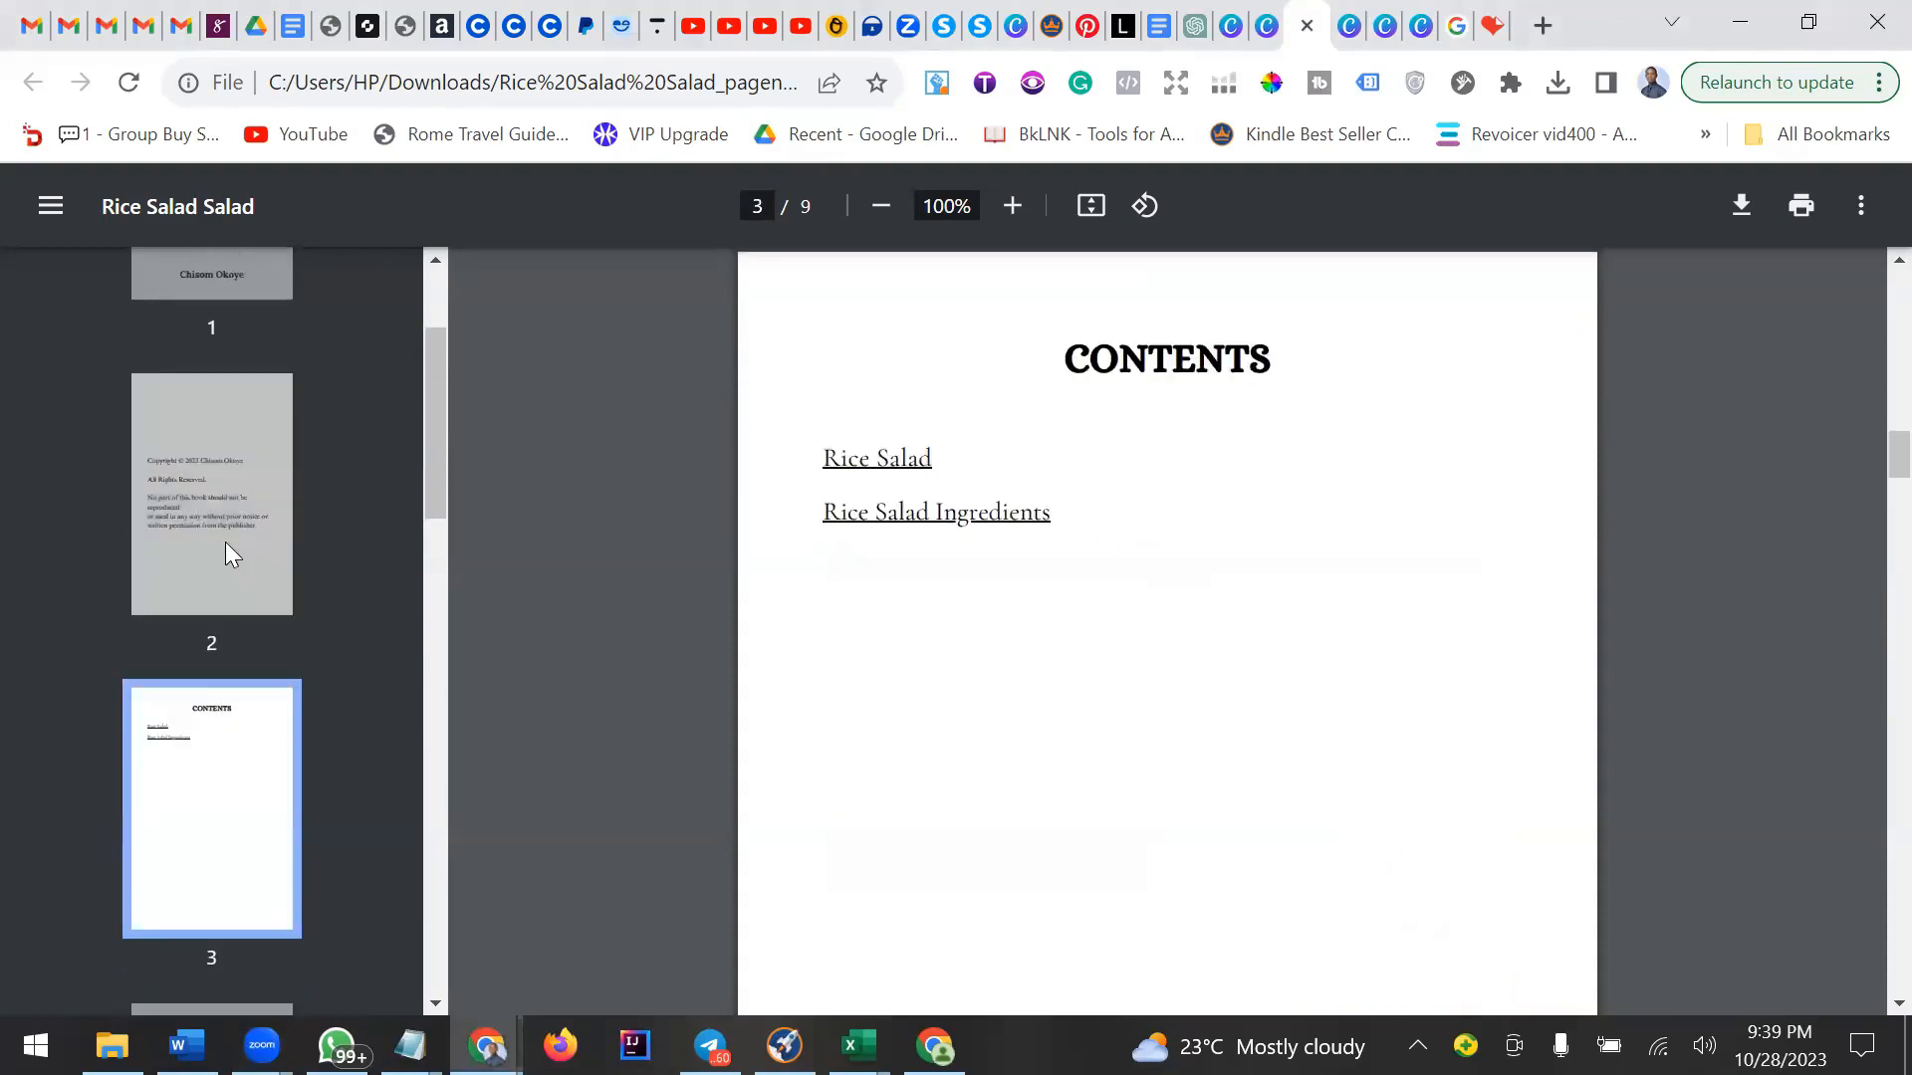
{"action": "left_click", "coordinate": [232, 544]}
{"action": "scroll", "coordinate": [239, 459], "scroll_direction": "up", "scroll_amount": 2}
{"action": "left_click", "coordinate": [235, 434]}
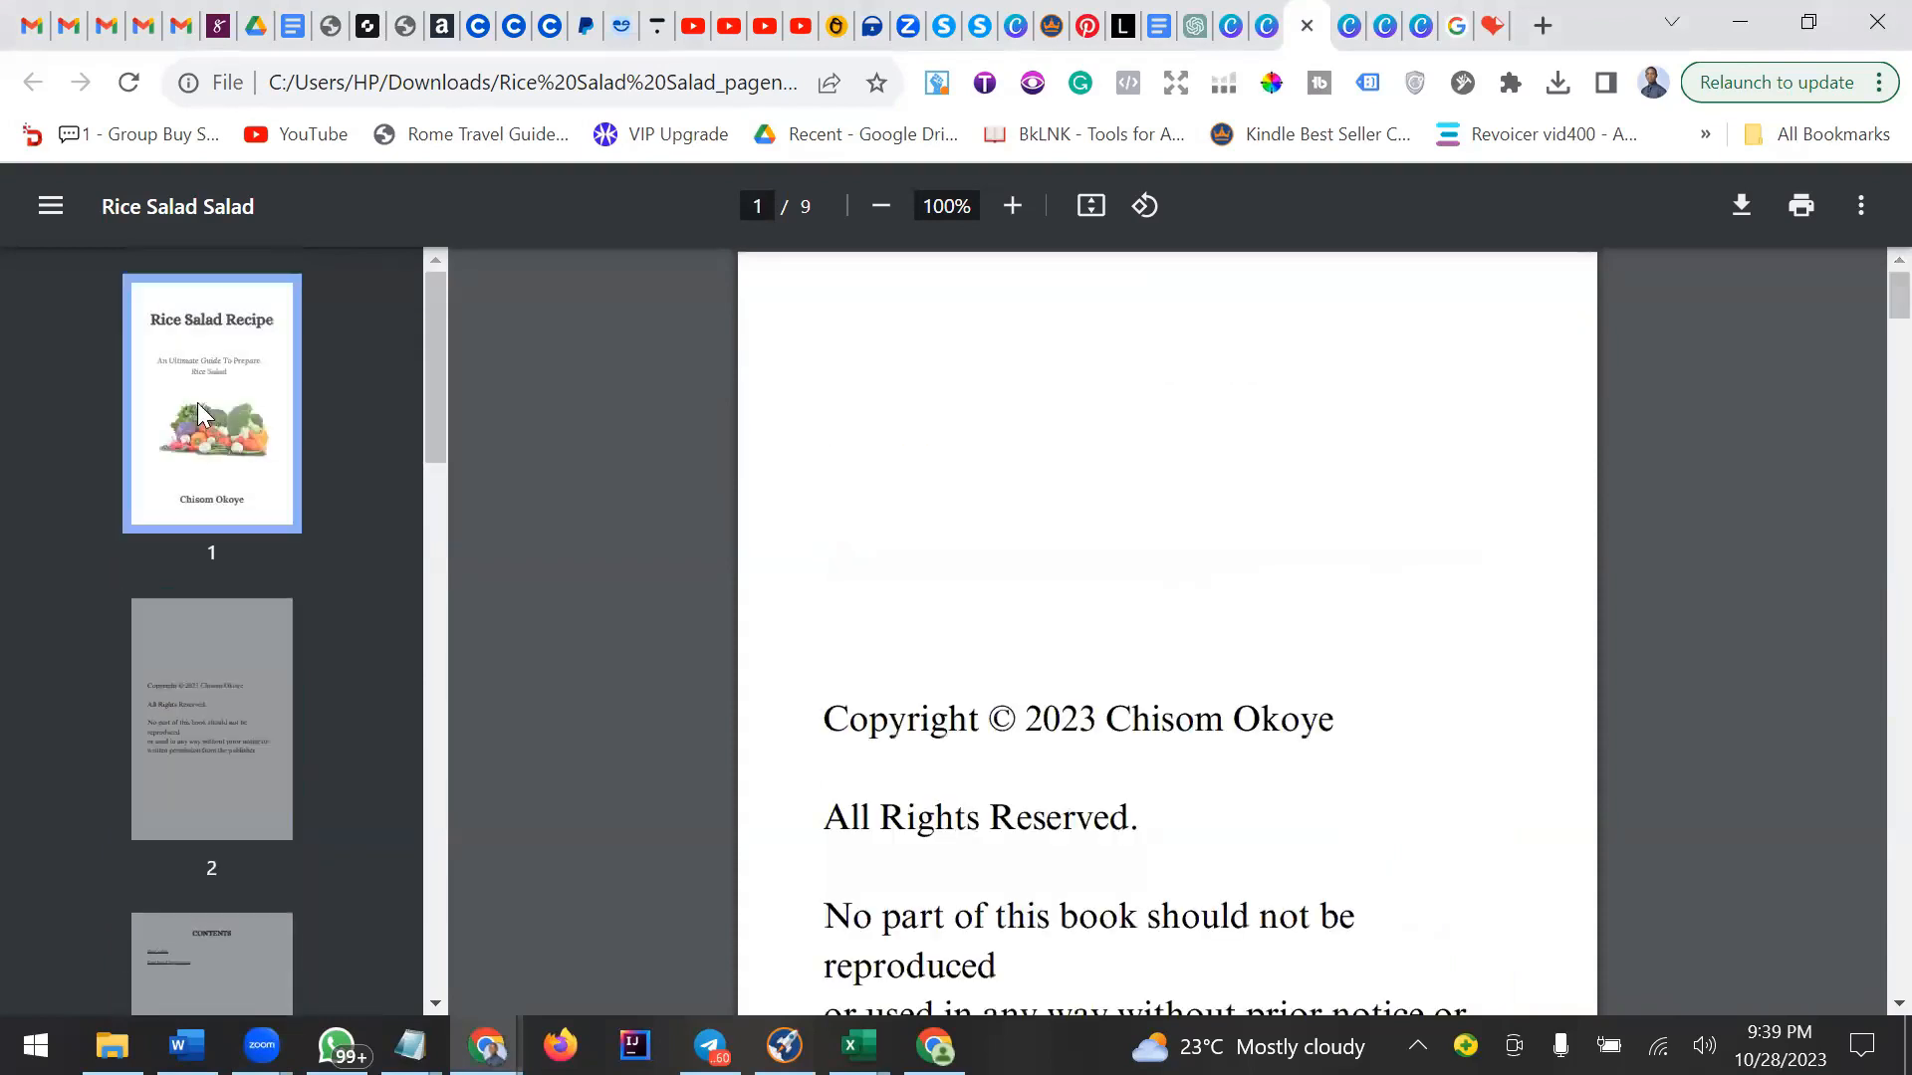
{"action": "left_click", "coordinate": [213, 705]}
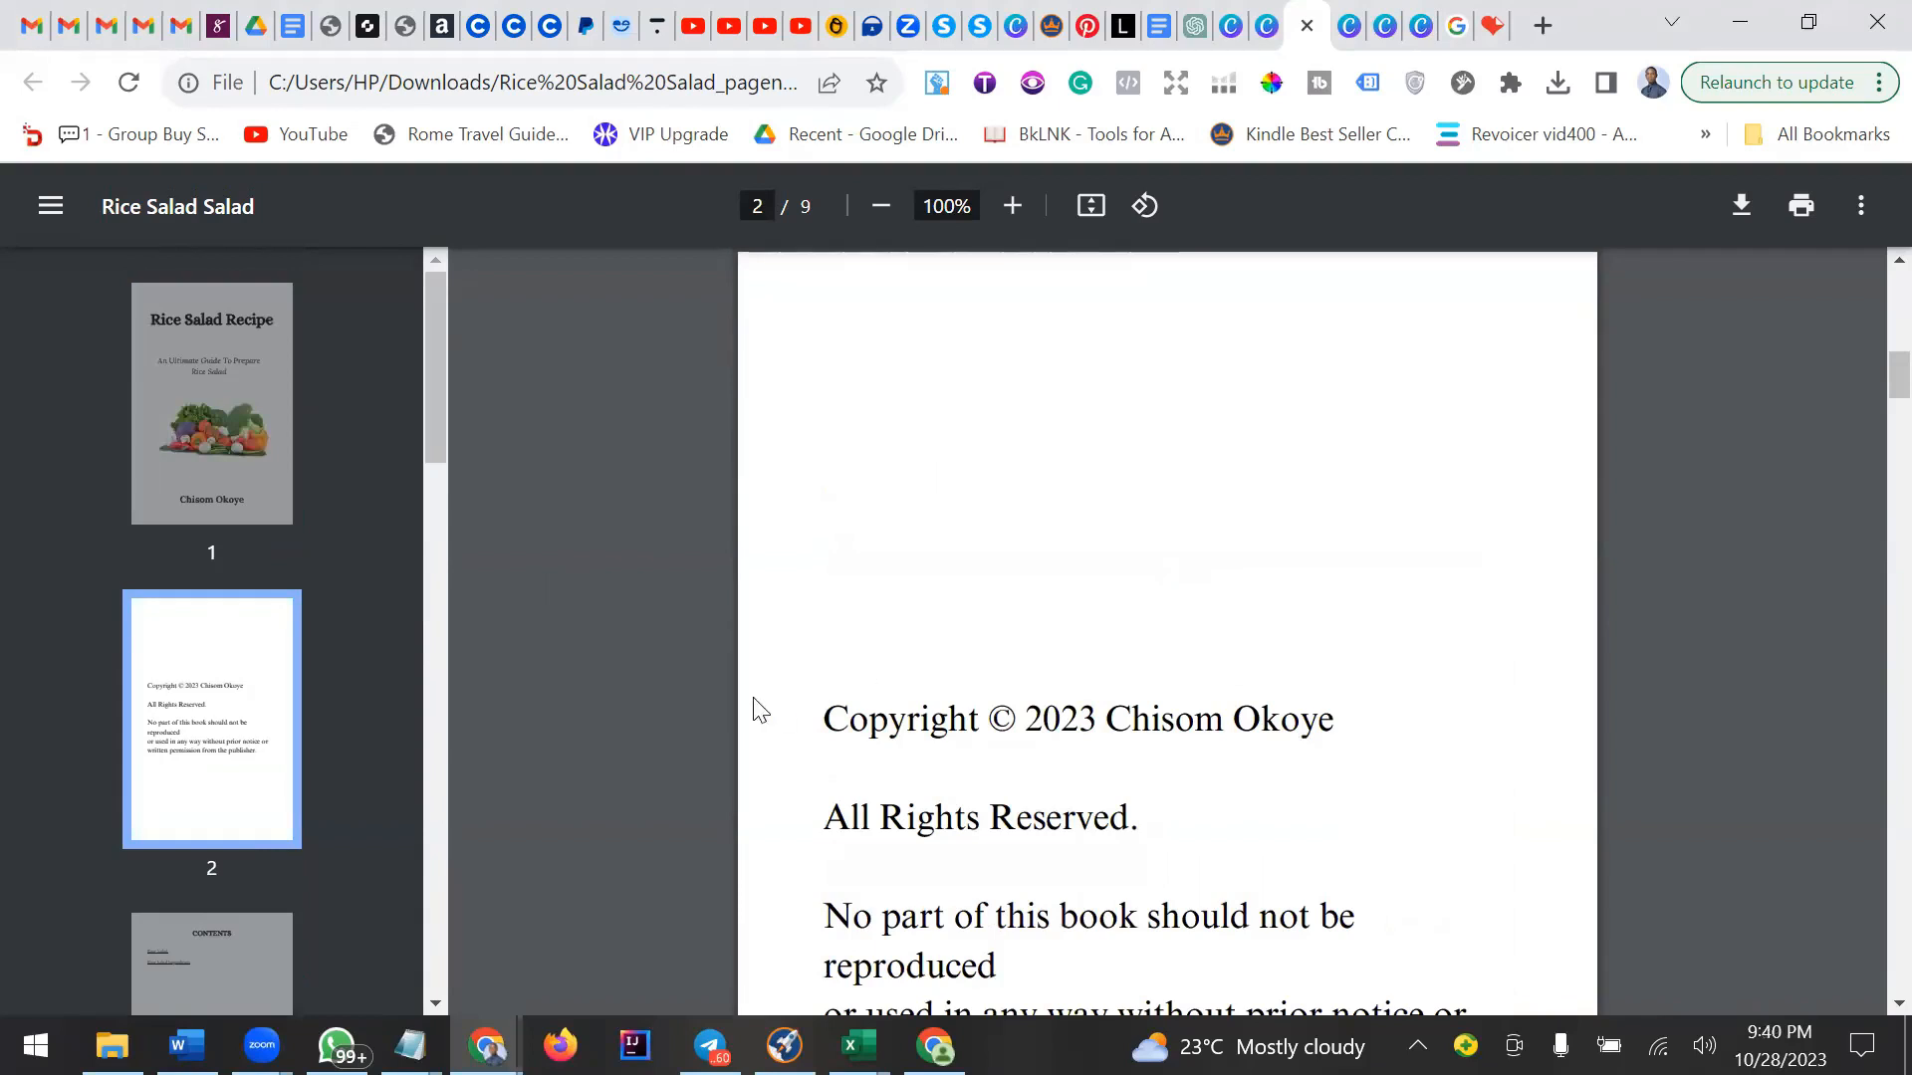
{"action": "scroll", "coordinate": [314, 708], "scroll_direction": "down", "scroll_amount": 4}
{"action": "scroll", "coordinate": [280, 691], "scroll_direction": "down", "scroll_amount": 12}
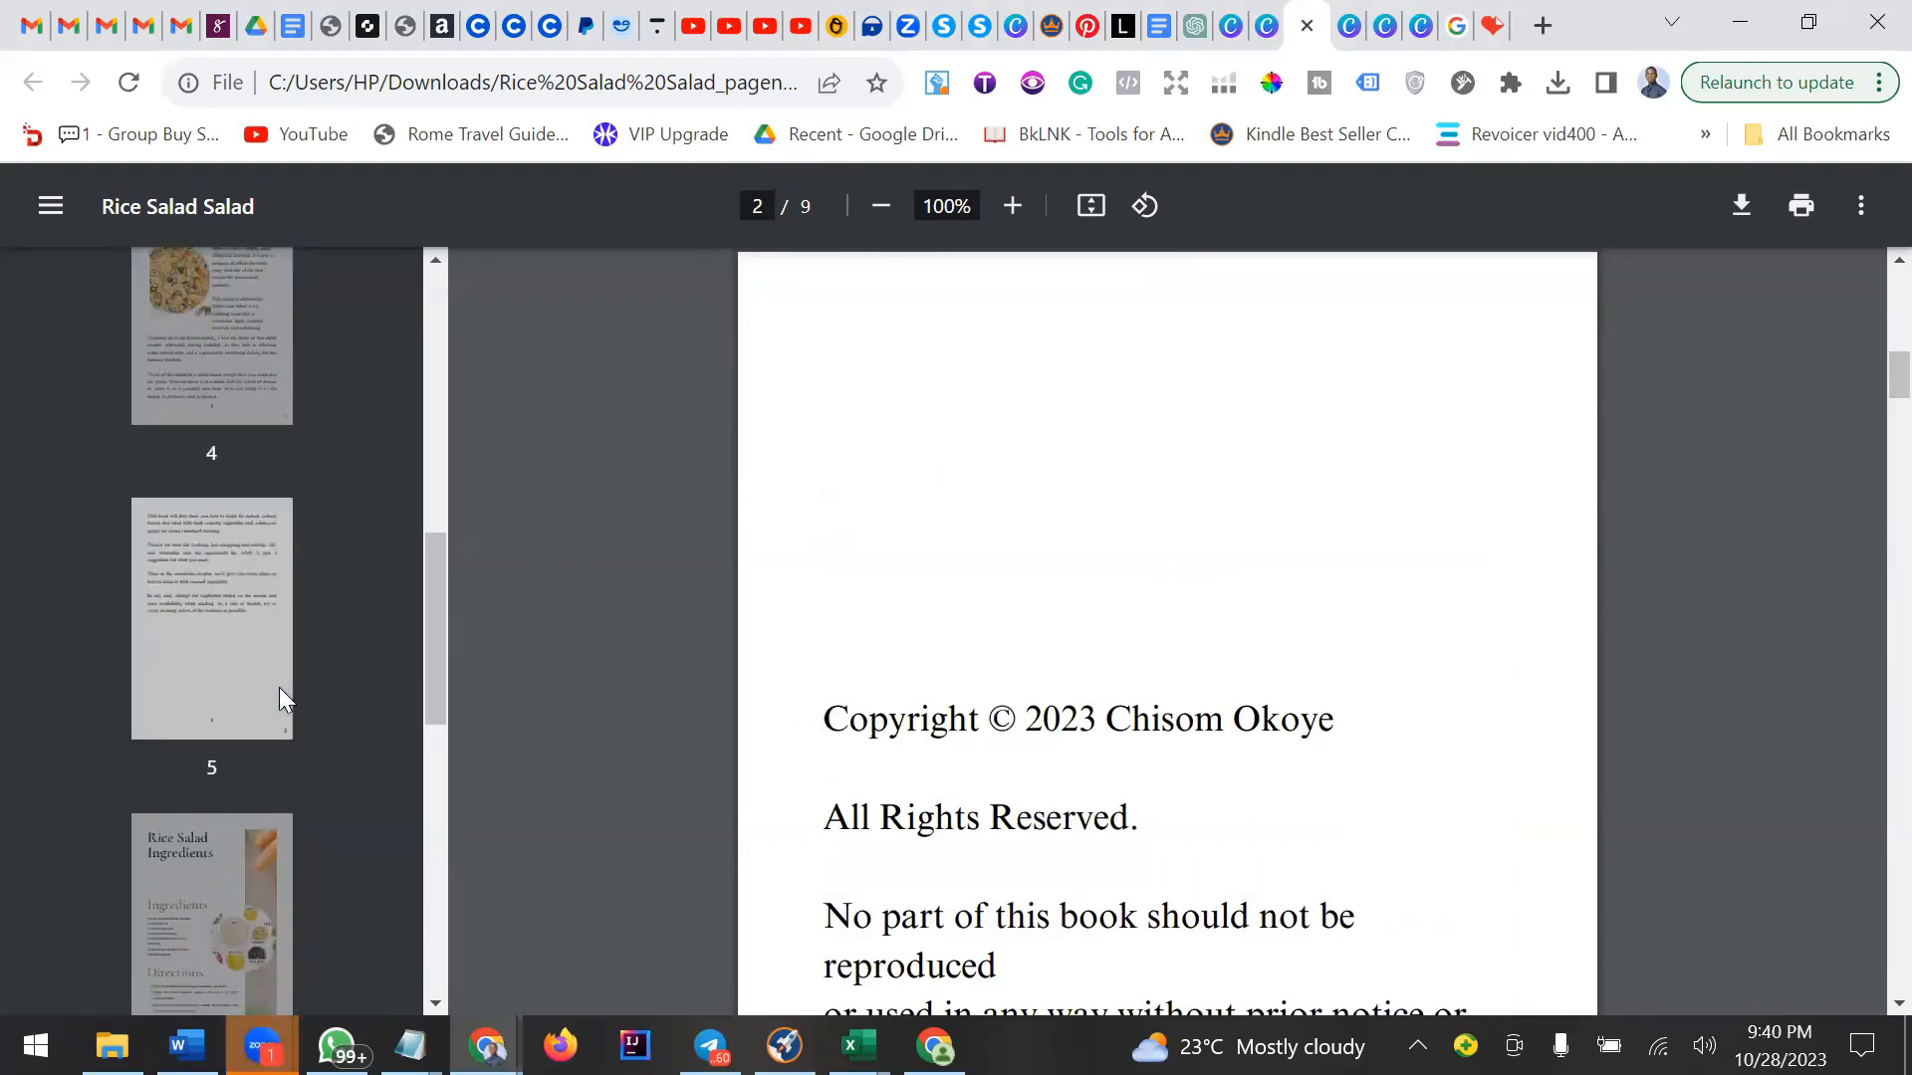
{"action": "scroll", "coordinate": [279, 687], "scroll_direction": "down", "scroll_amount": 4}
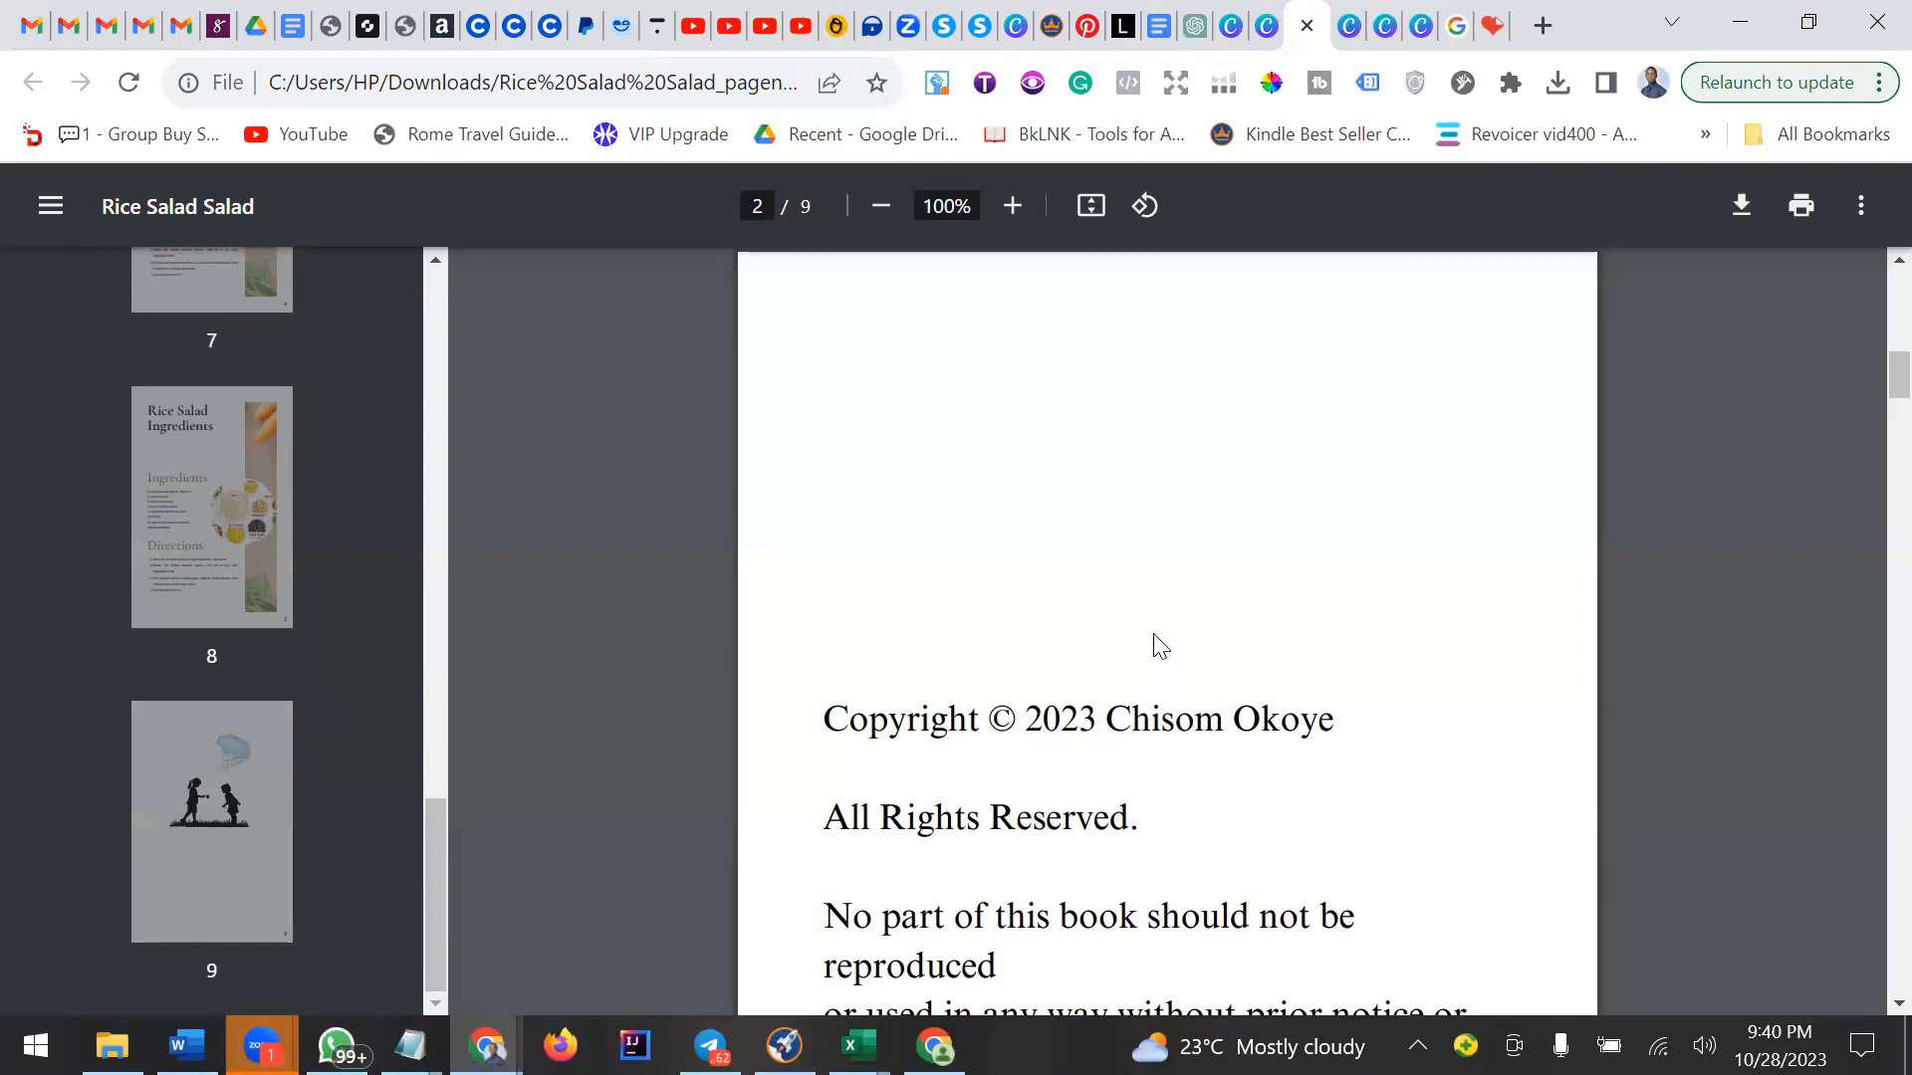
Scroll through the numbered PDF's opening pages once more, around the copyright and contents pages.
{"action": "scroll", "coordinate": [1158, 645], "scroll_direction": "down", "scroll_amount": 4}
{"action": "scroll", "coordinate": [1158, 646], "scroll_direction": "down", "scroll_amount": 6}
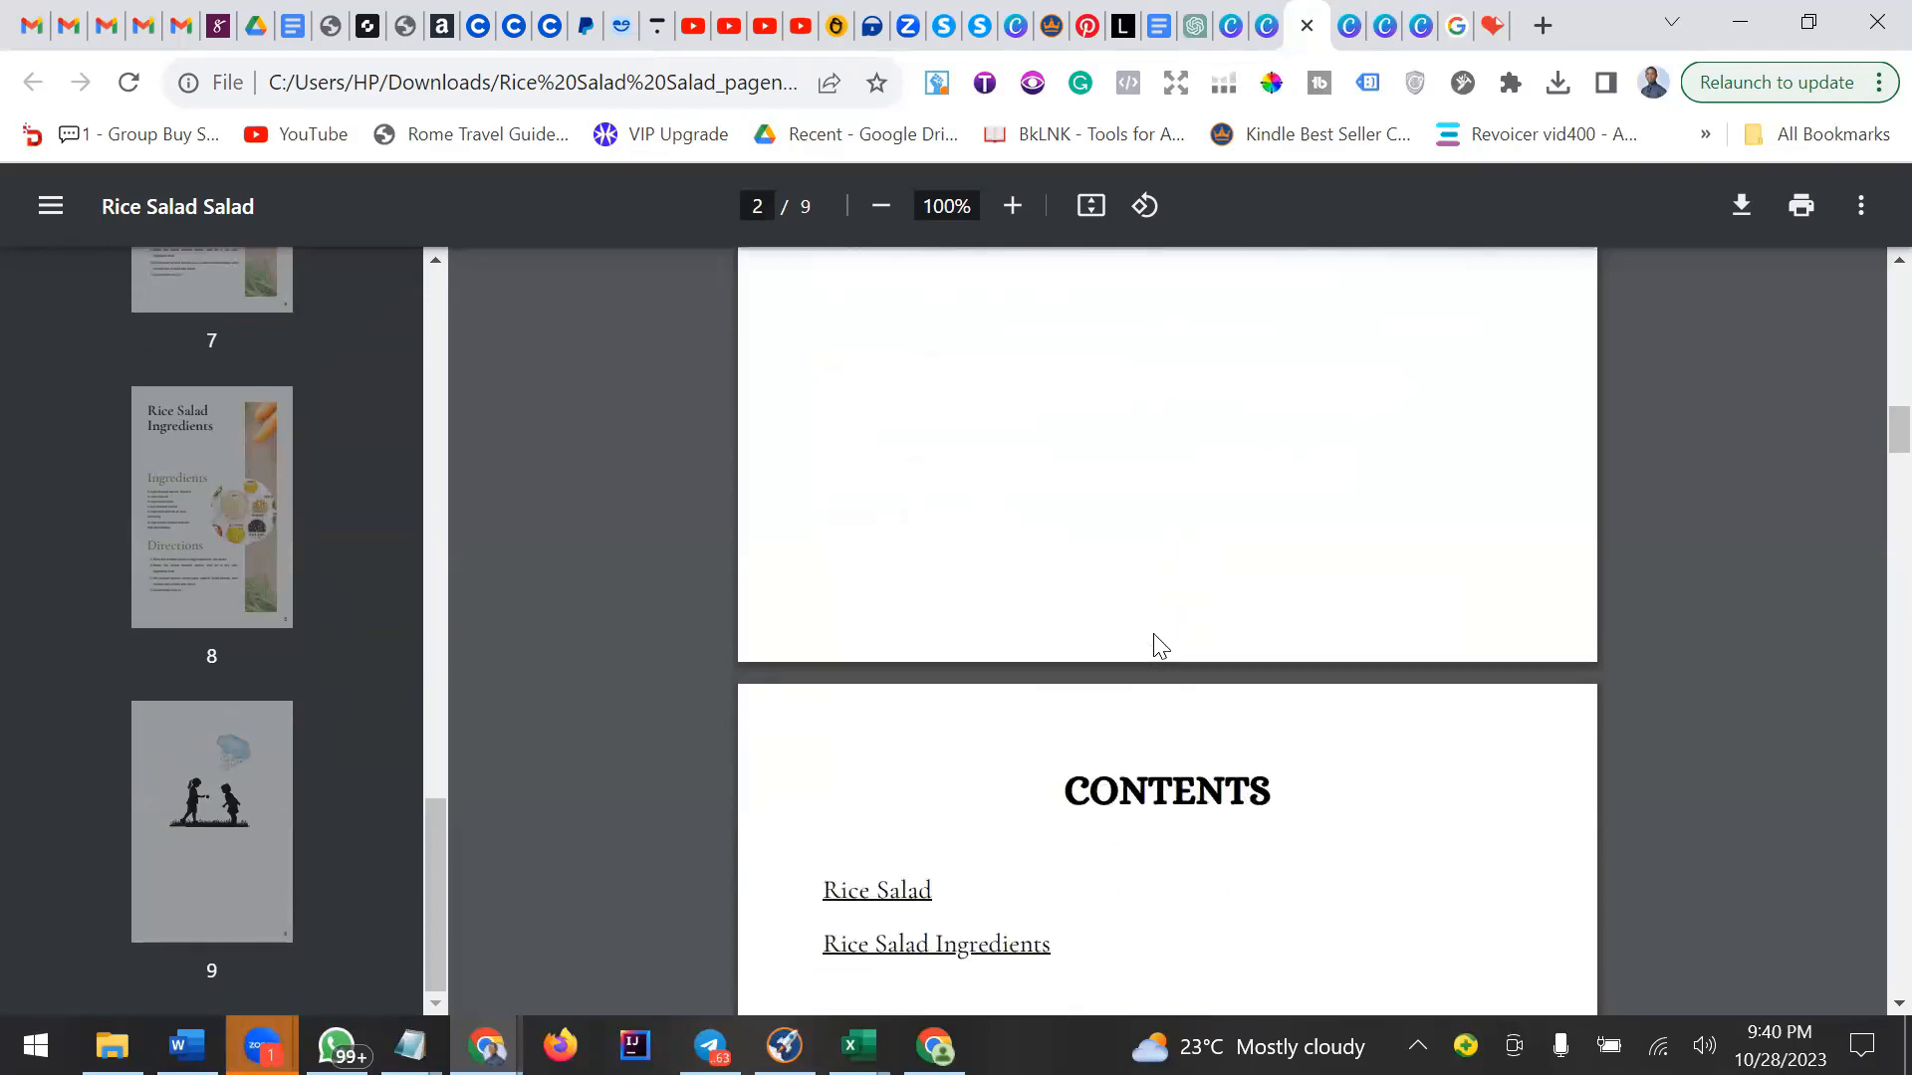
{"action": "scroll", "coordinate": [1155, 646], "scroll_direction": "down", "scroll_amount": 4}
{"action": "scroll", "coordinate": [1237, 644], "scroll_direction": "up", "scroll_amount": 6}
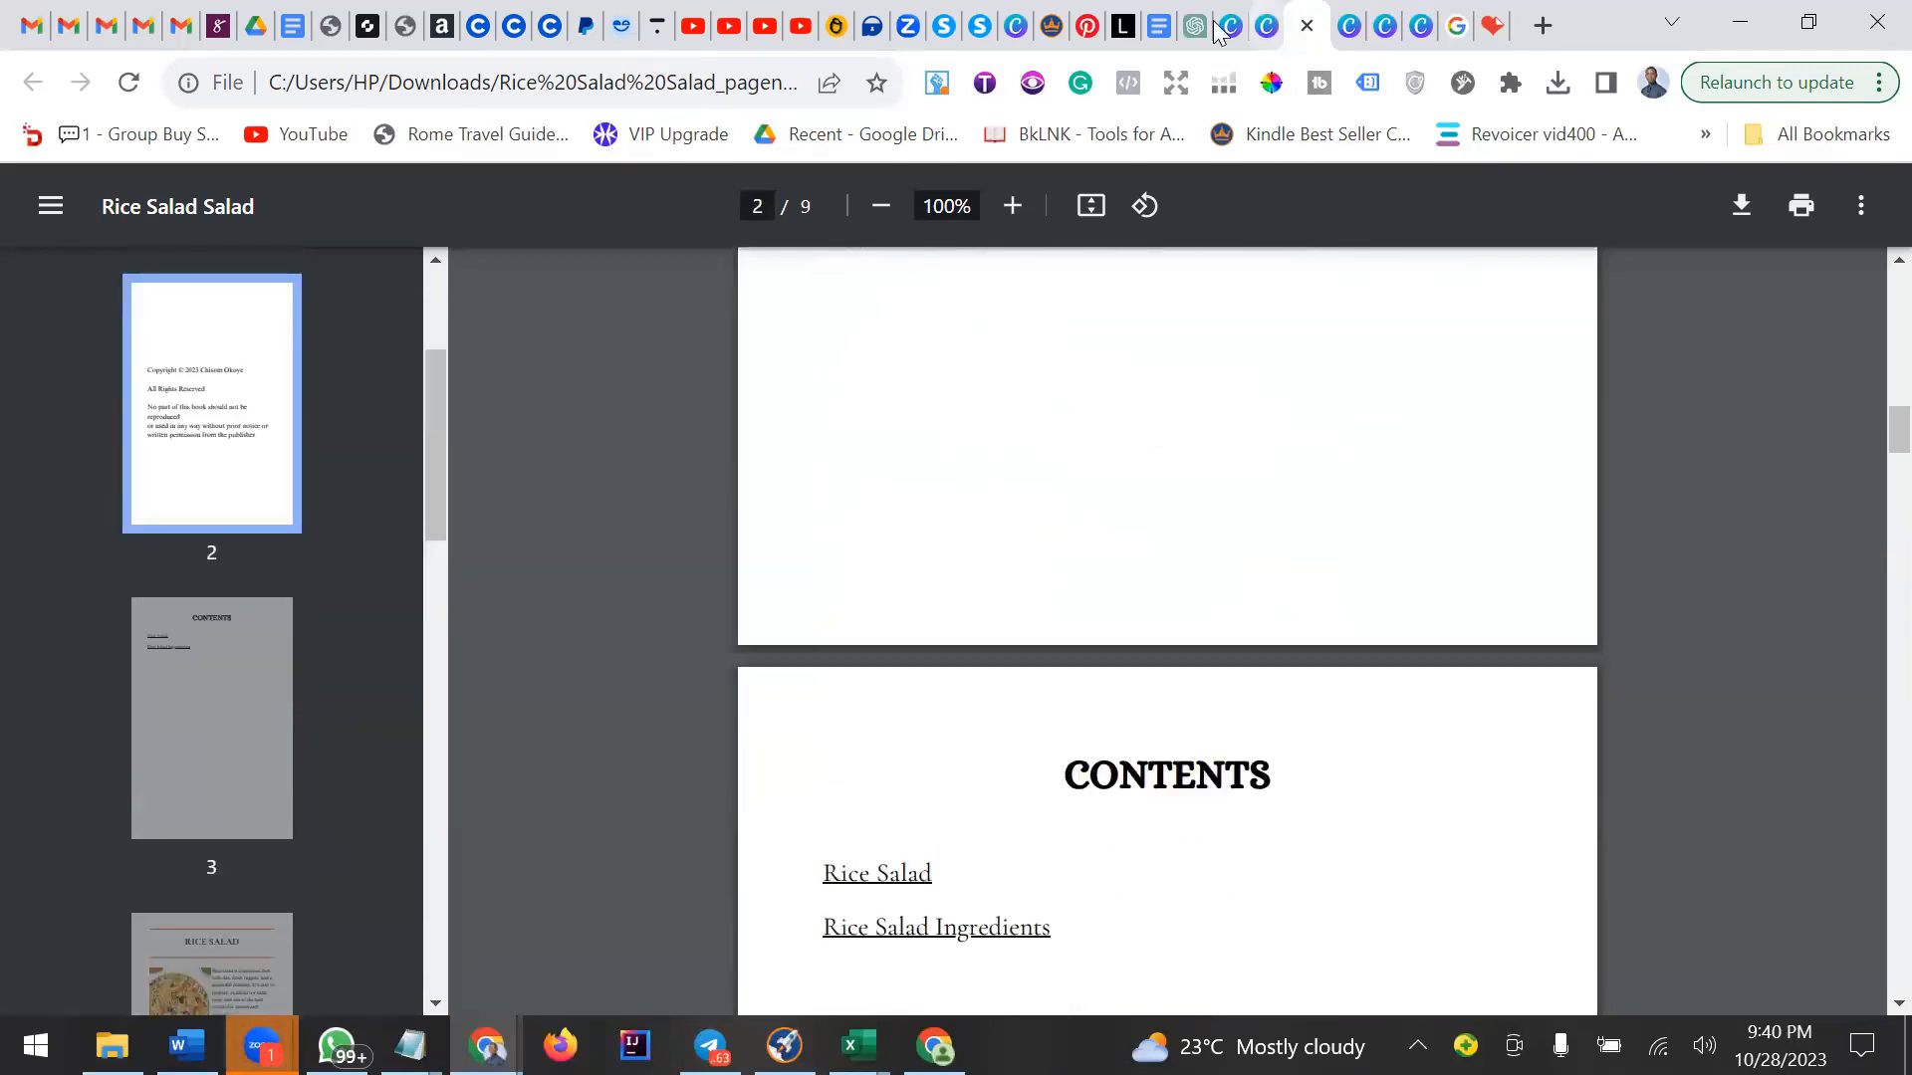
Switch to the Rice Salad Salad design in Canva and scroll through its pages.
{"action": "left_click", "coordinate": [1356, 27]}
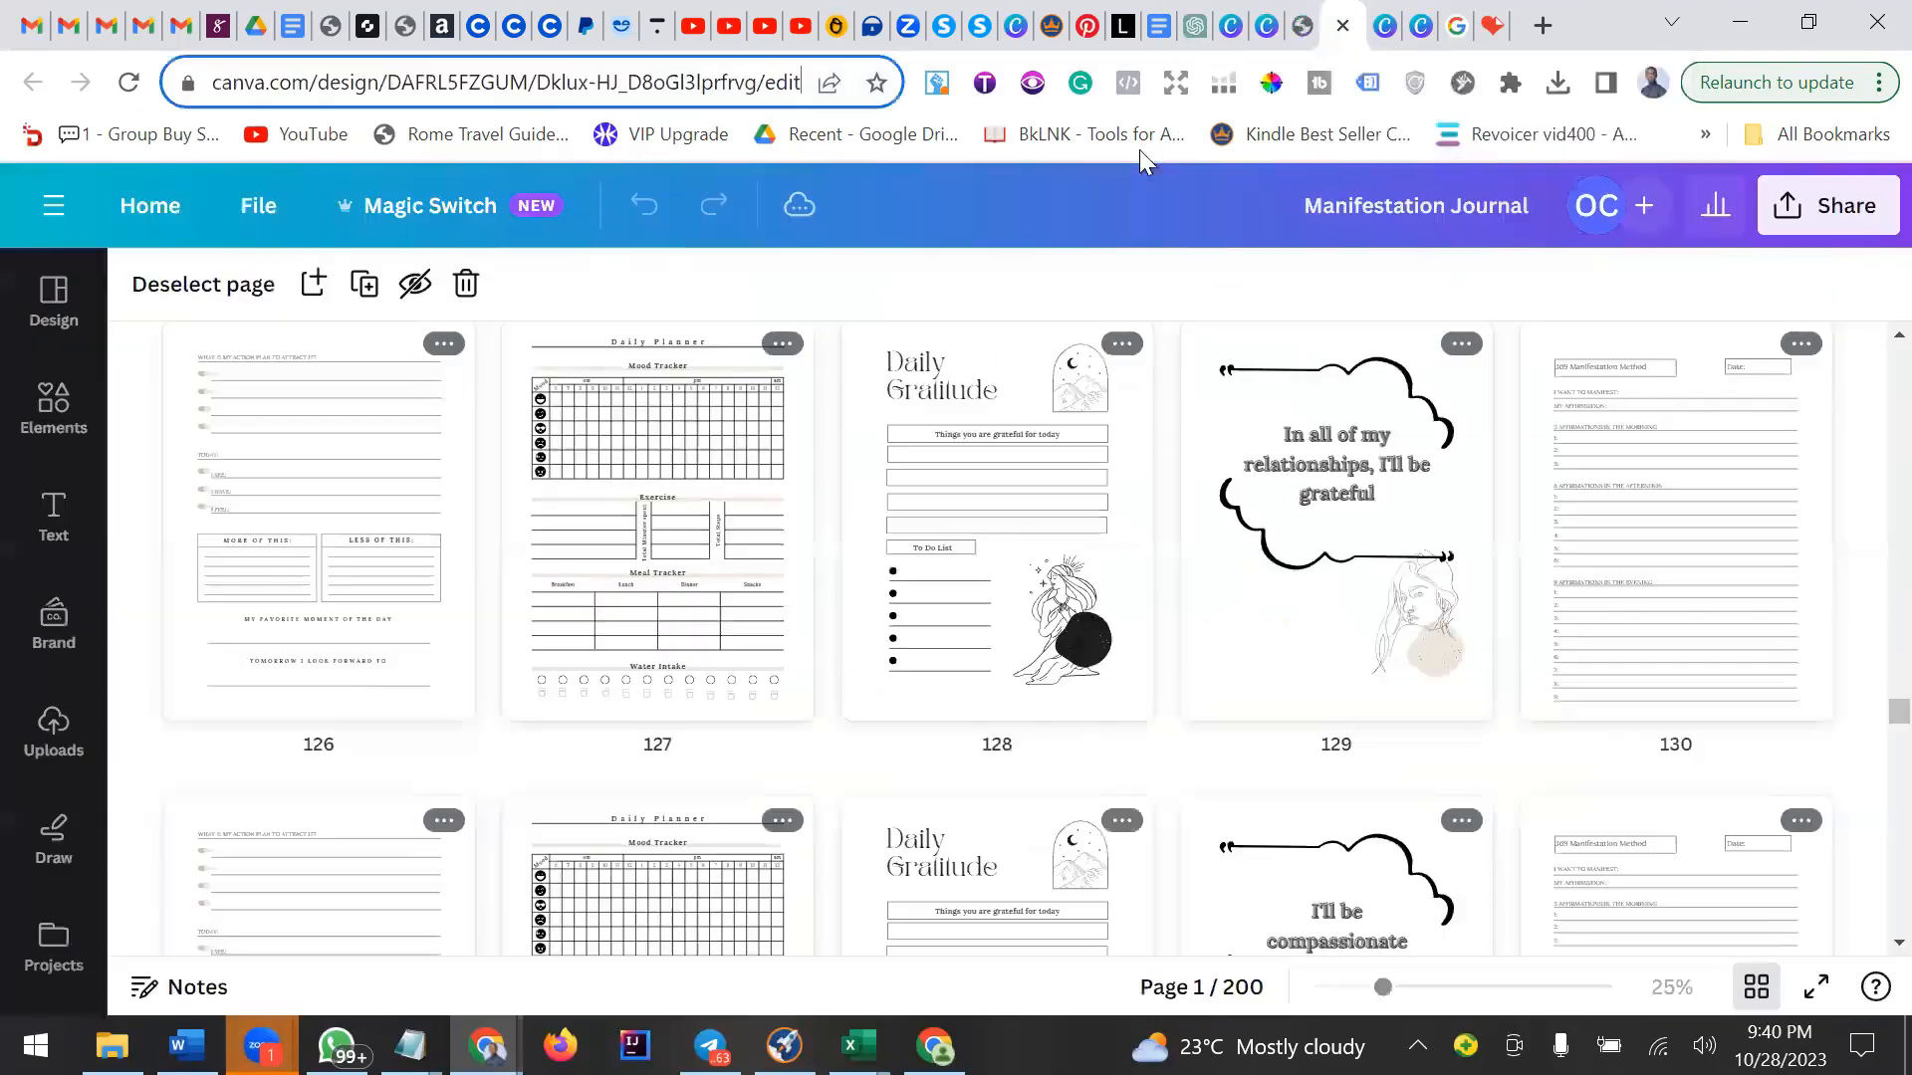
{"action": "left_click", "coordinate": [1385, 27]}
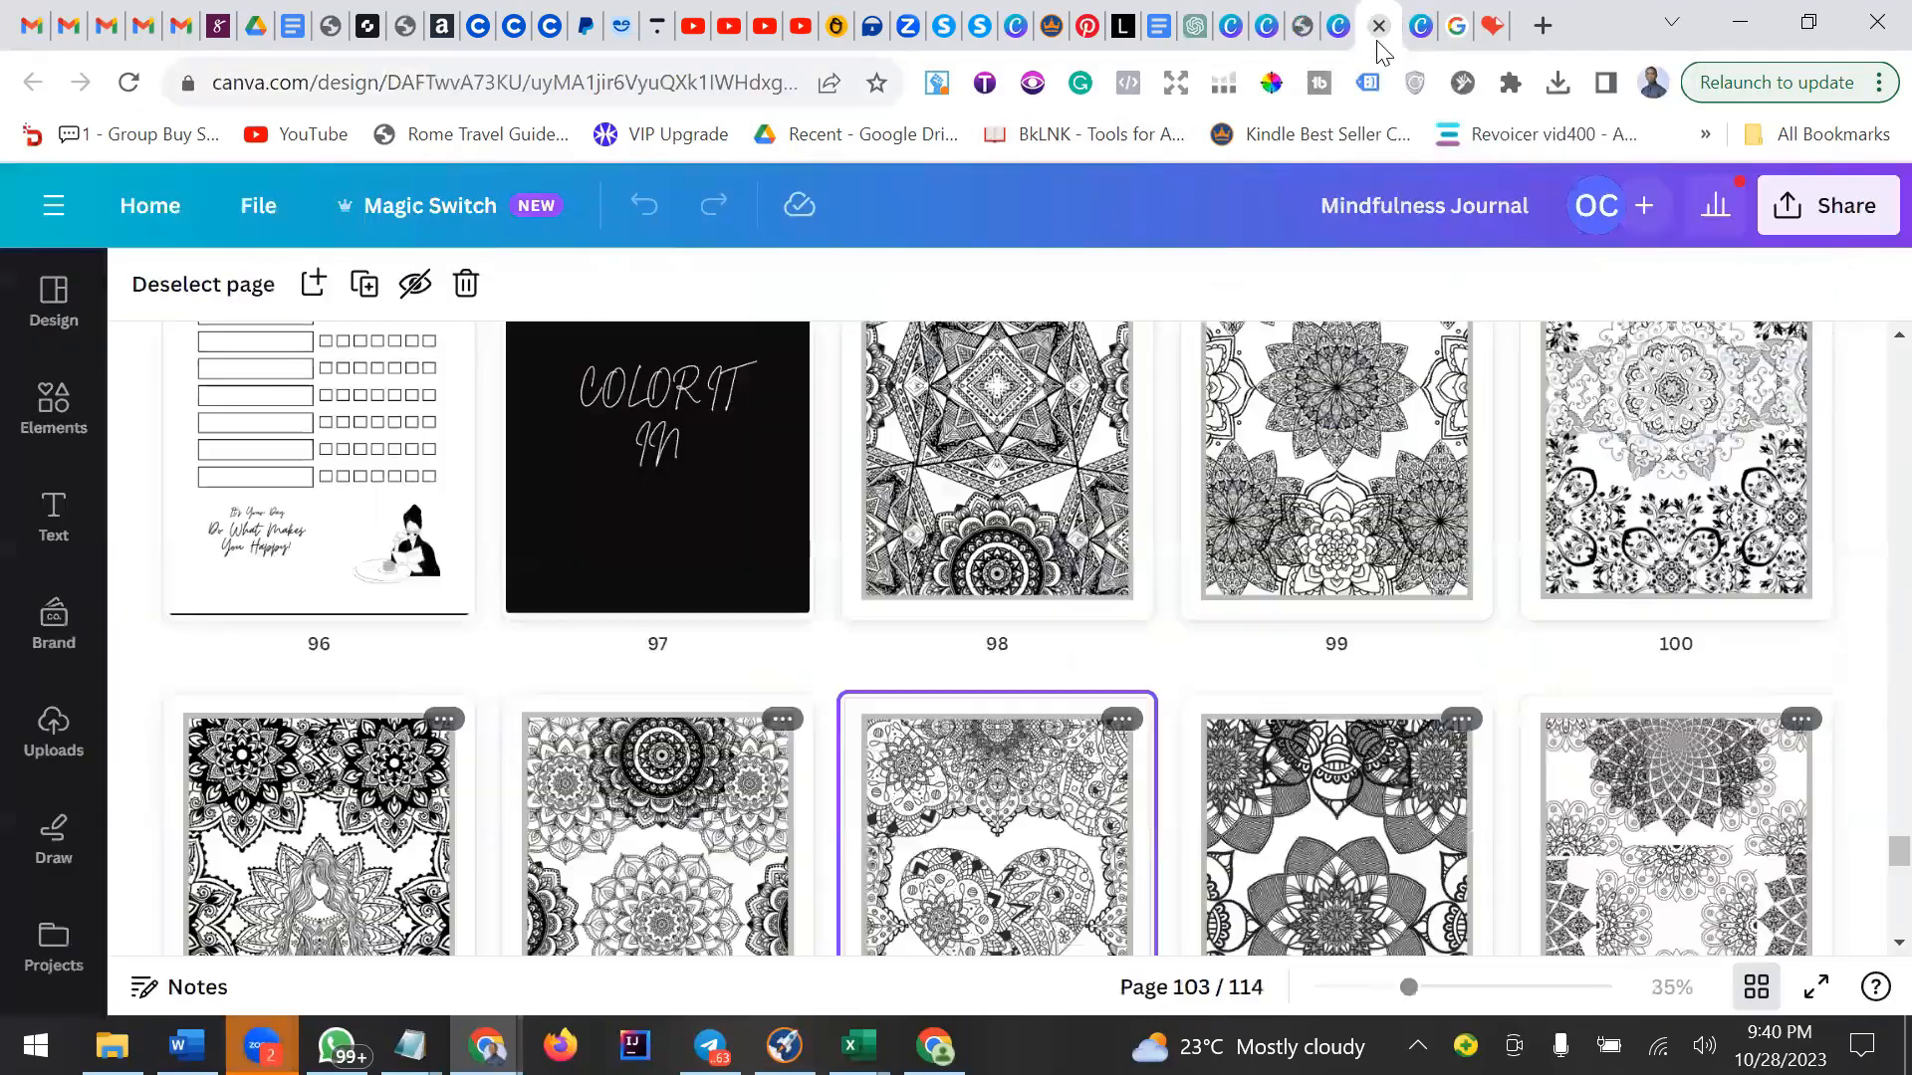
{"action": "left_click", "coordinate": [1267, 27]}
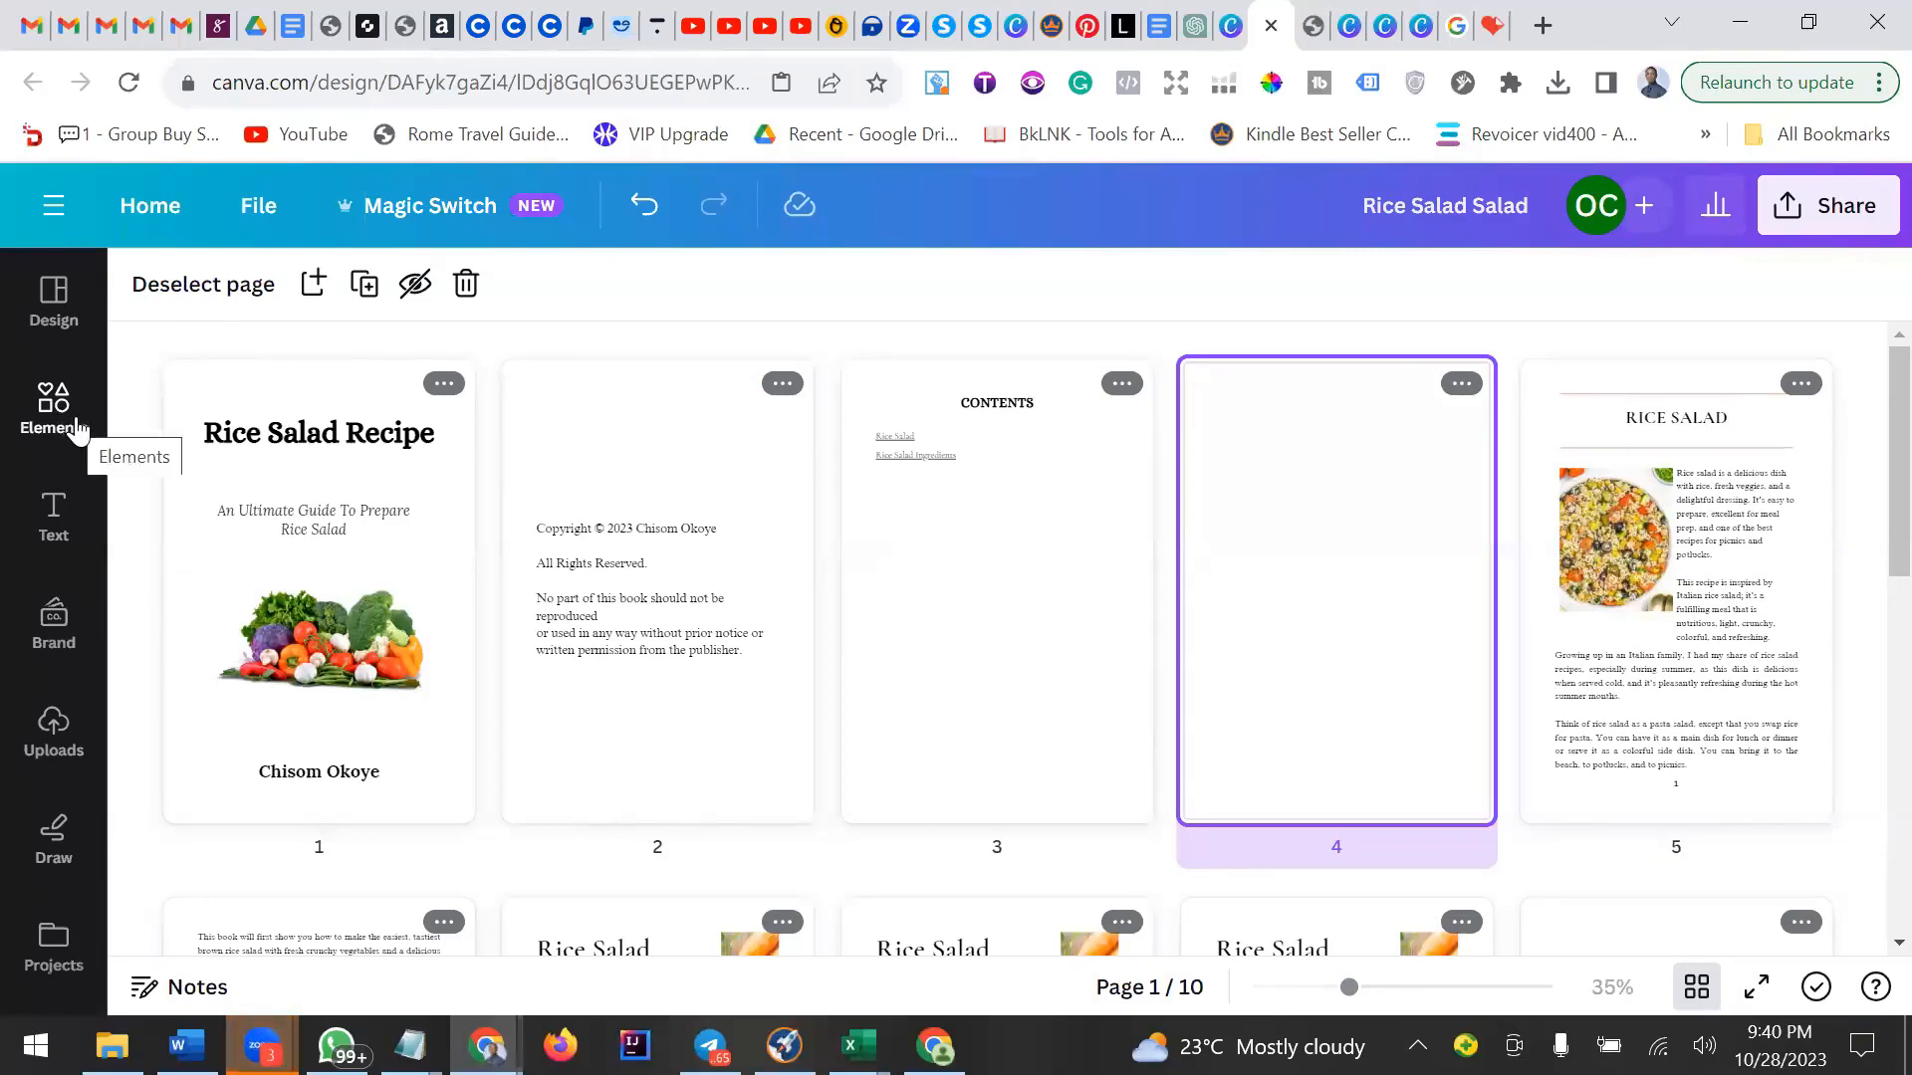
{"action": "scroll", "coordinate": [1051, 664], "scroll_direction": "down", "scroll_amount": 10}
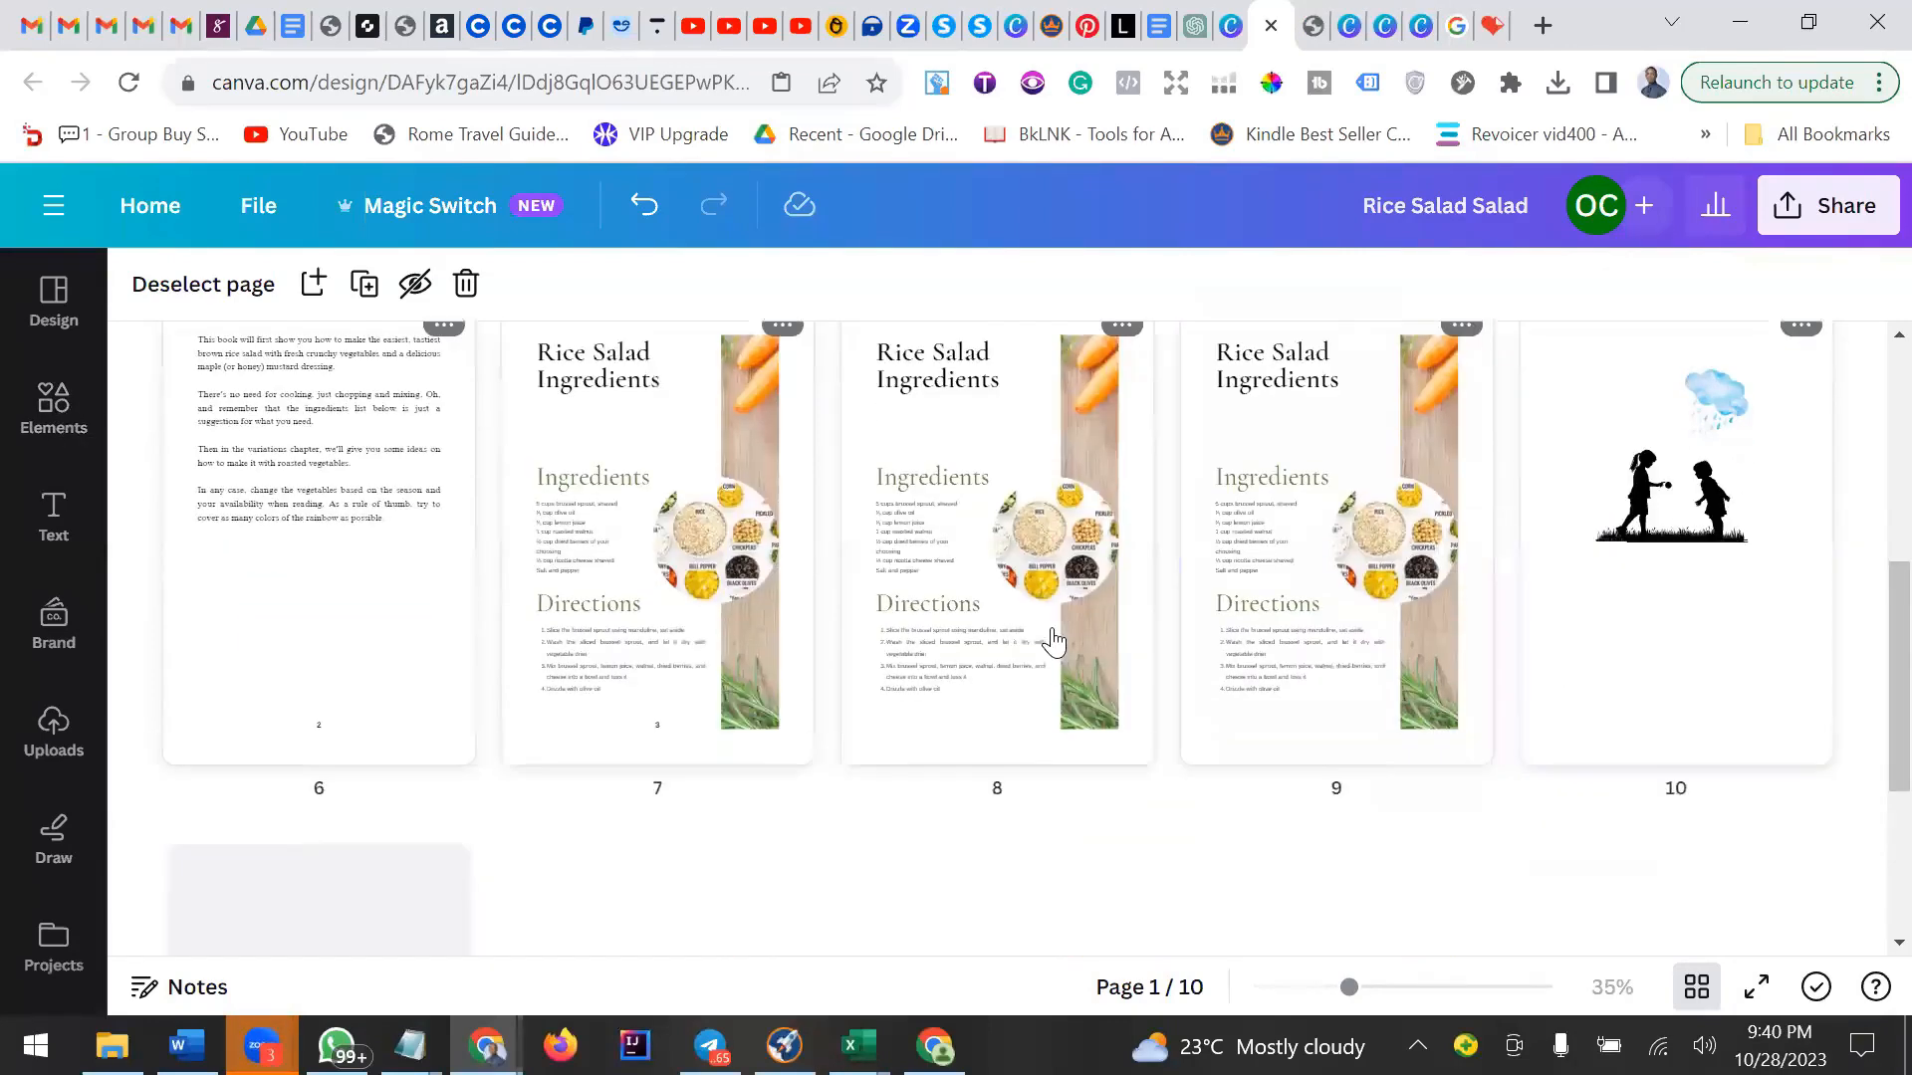
{"action": "scroll", "coordinate": [1050, 643], "scroll_direction": "up", "scroll_amount": 7}
{"action": "scroll", "coordinate": [1054, 642], "scroll_direction": "up", "scroll_amount": 3}
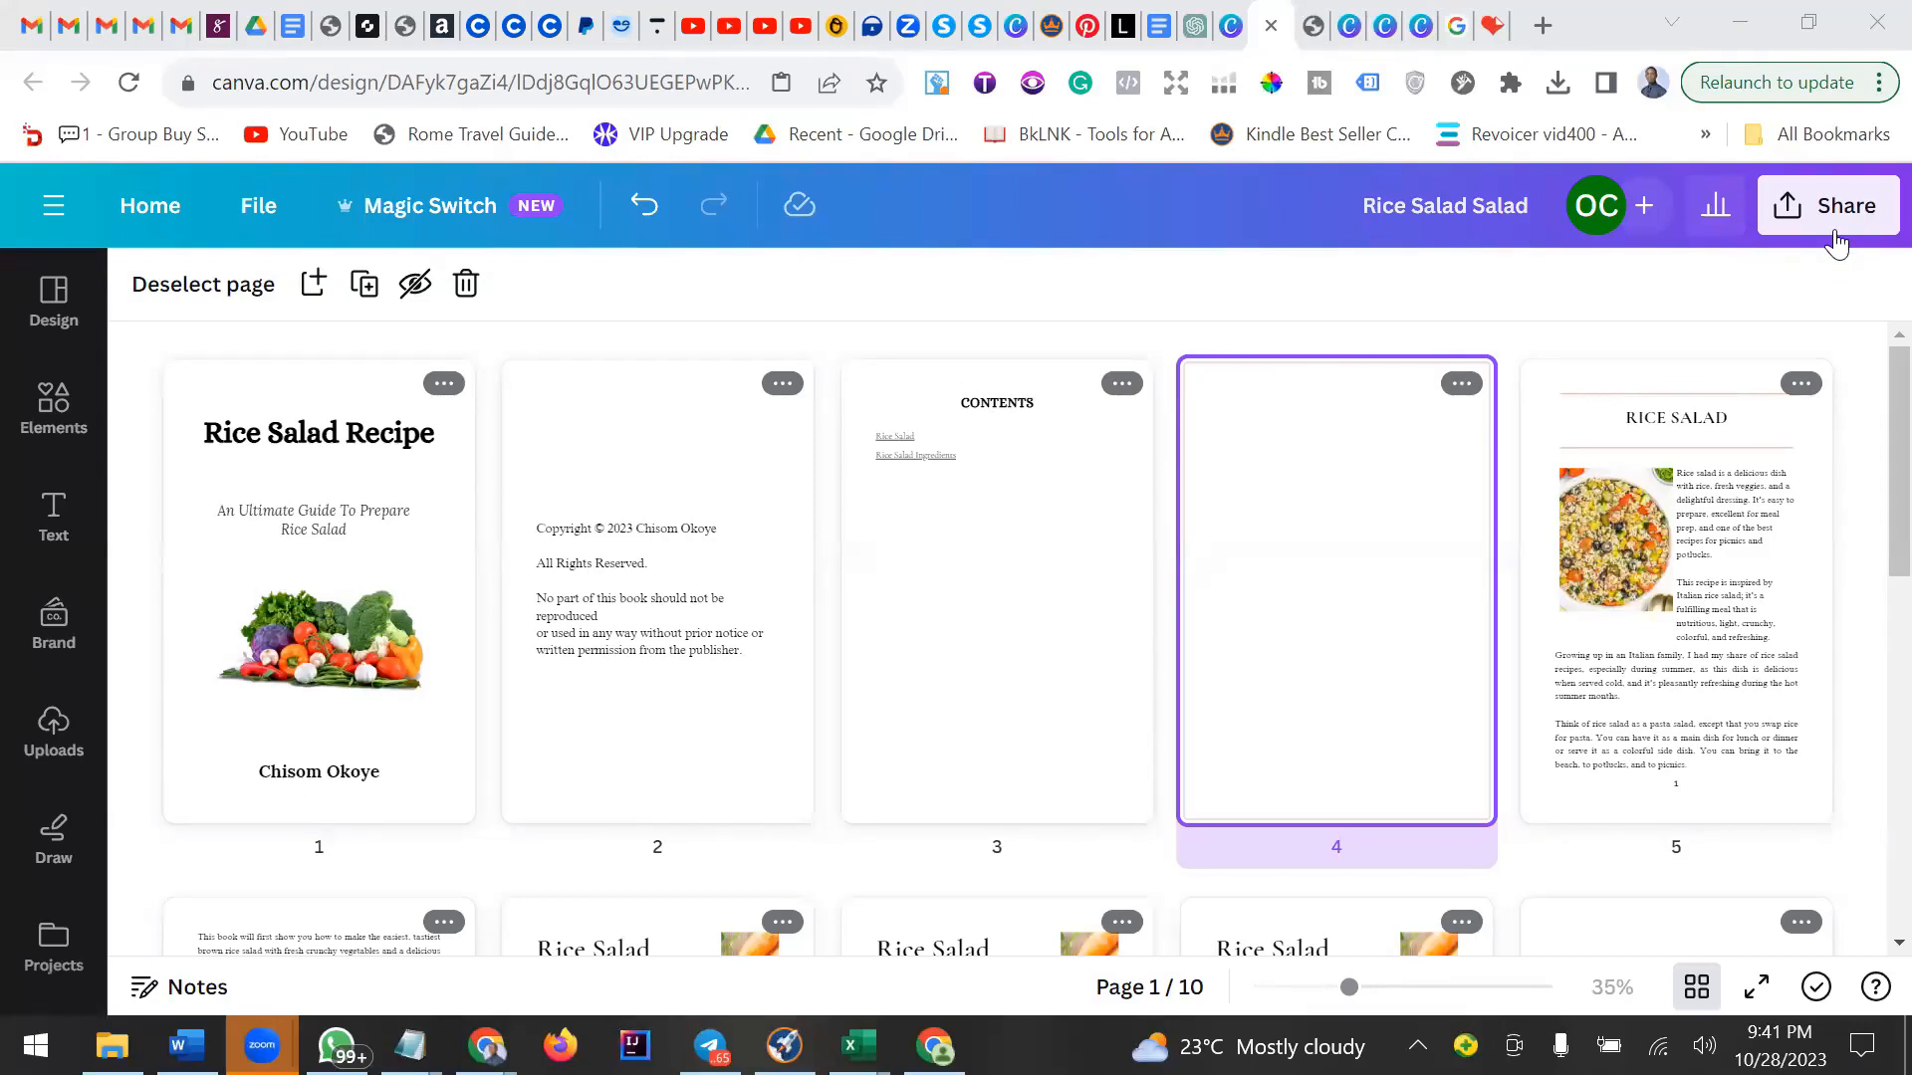
Open the design's download options from the Share menu, then minimize the browser.
{"action": "left_click", "coordinate": [1844, 219]}
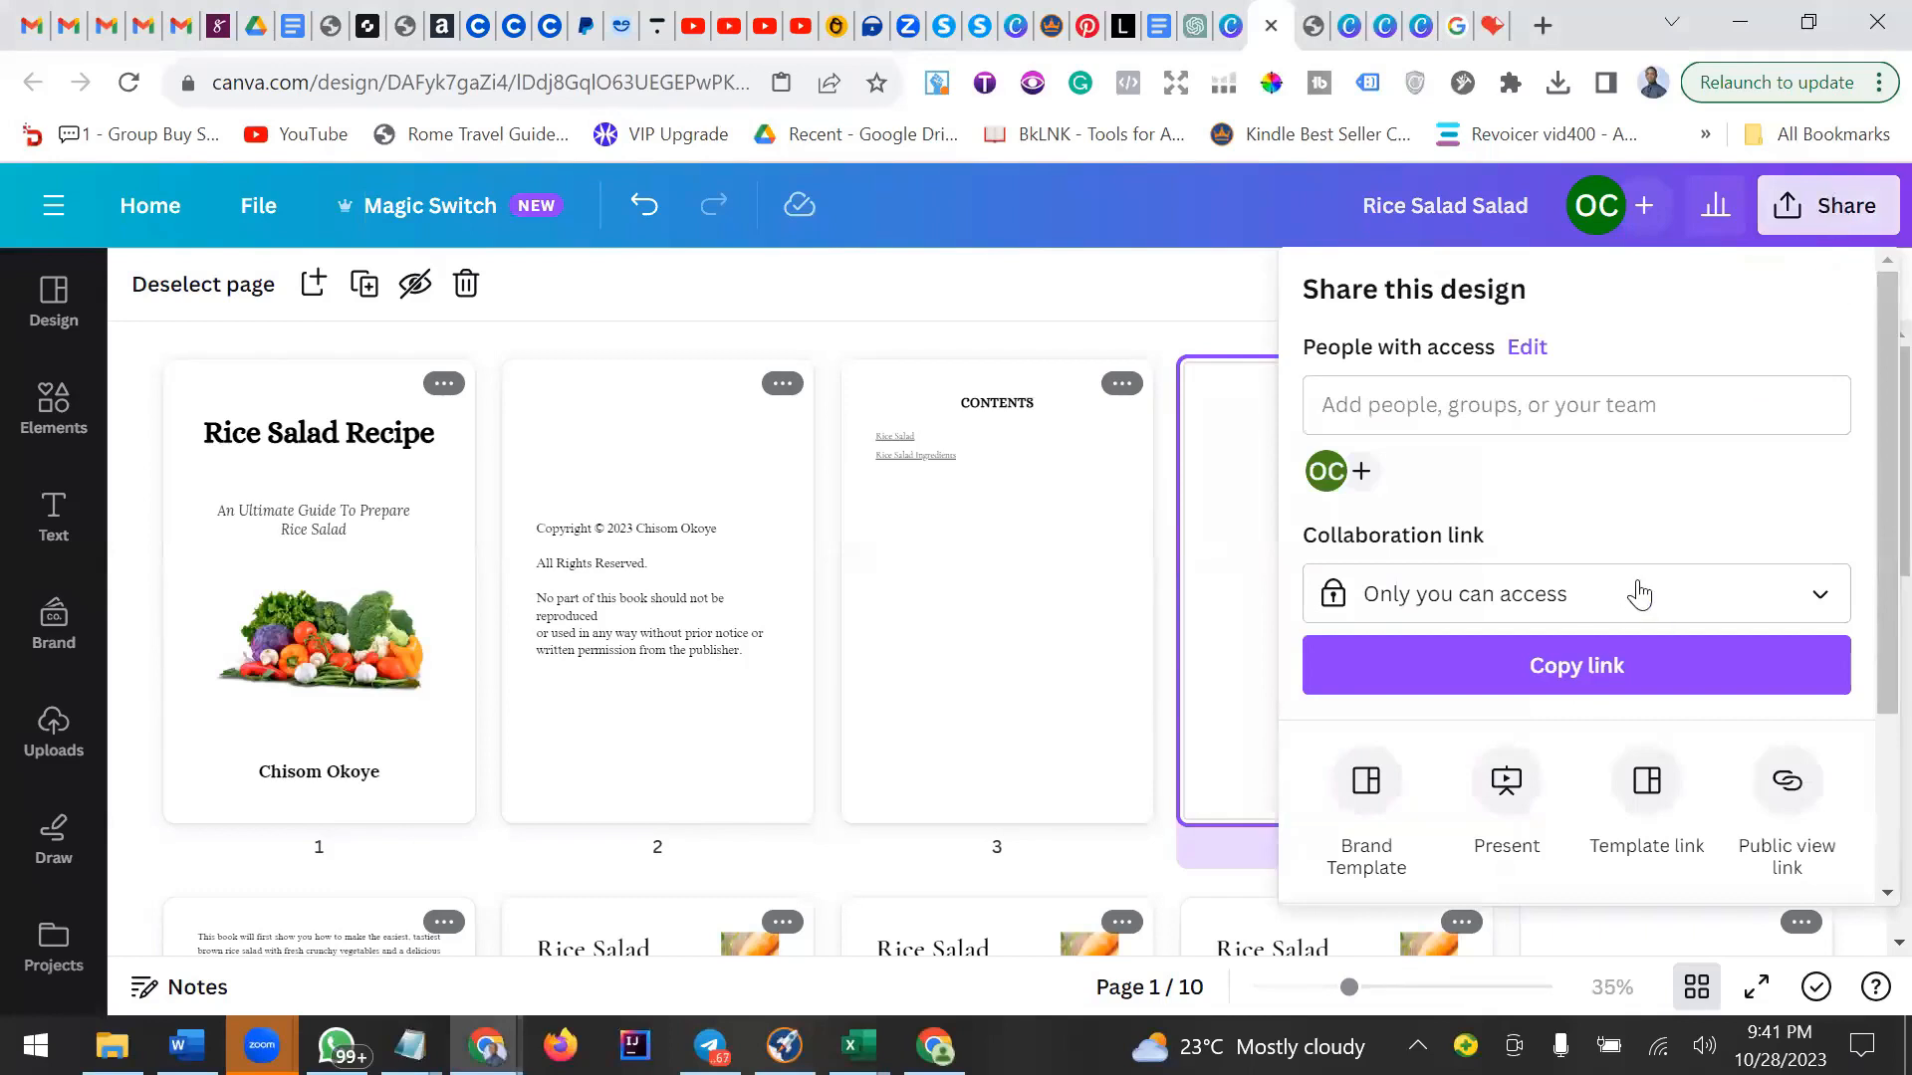
{"action": "scroll", "coordinate": [1593, 647], "scroll_direction": "down", "scroll_amount": 3}
{"action": "left_click", "coordinate": [1508, 711]}
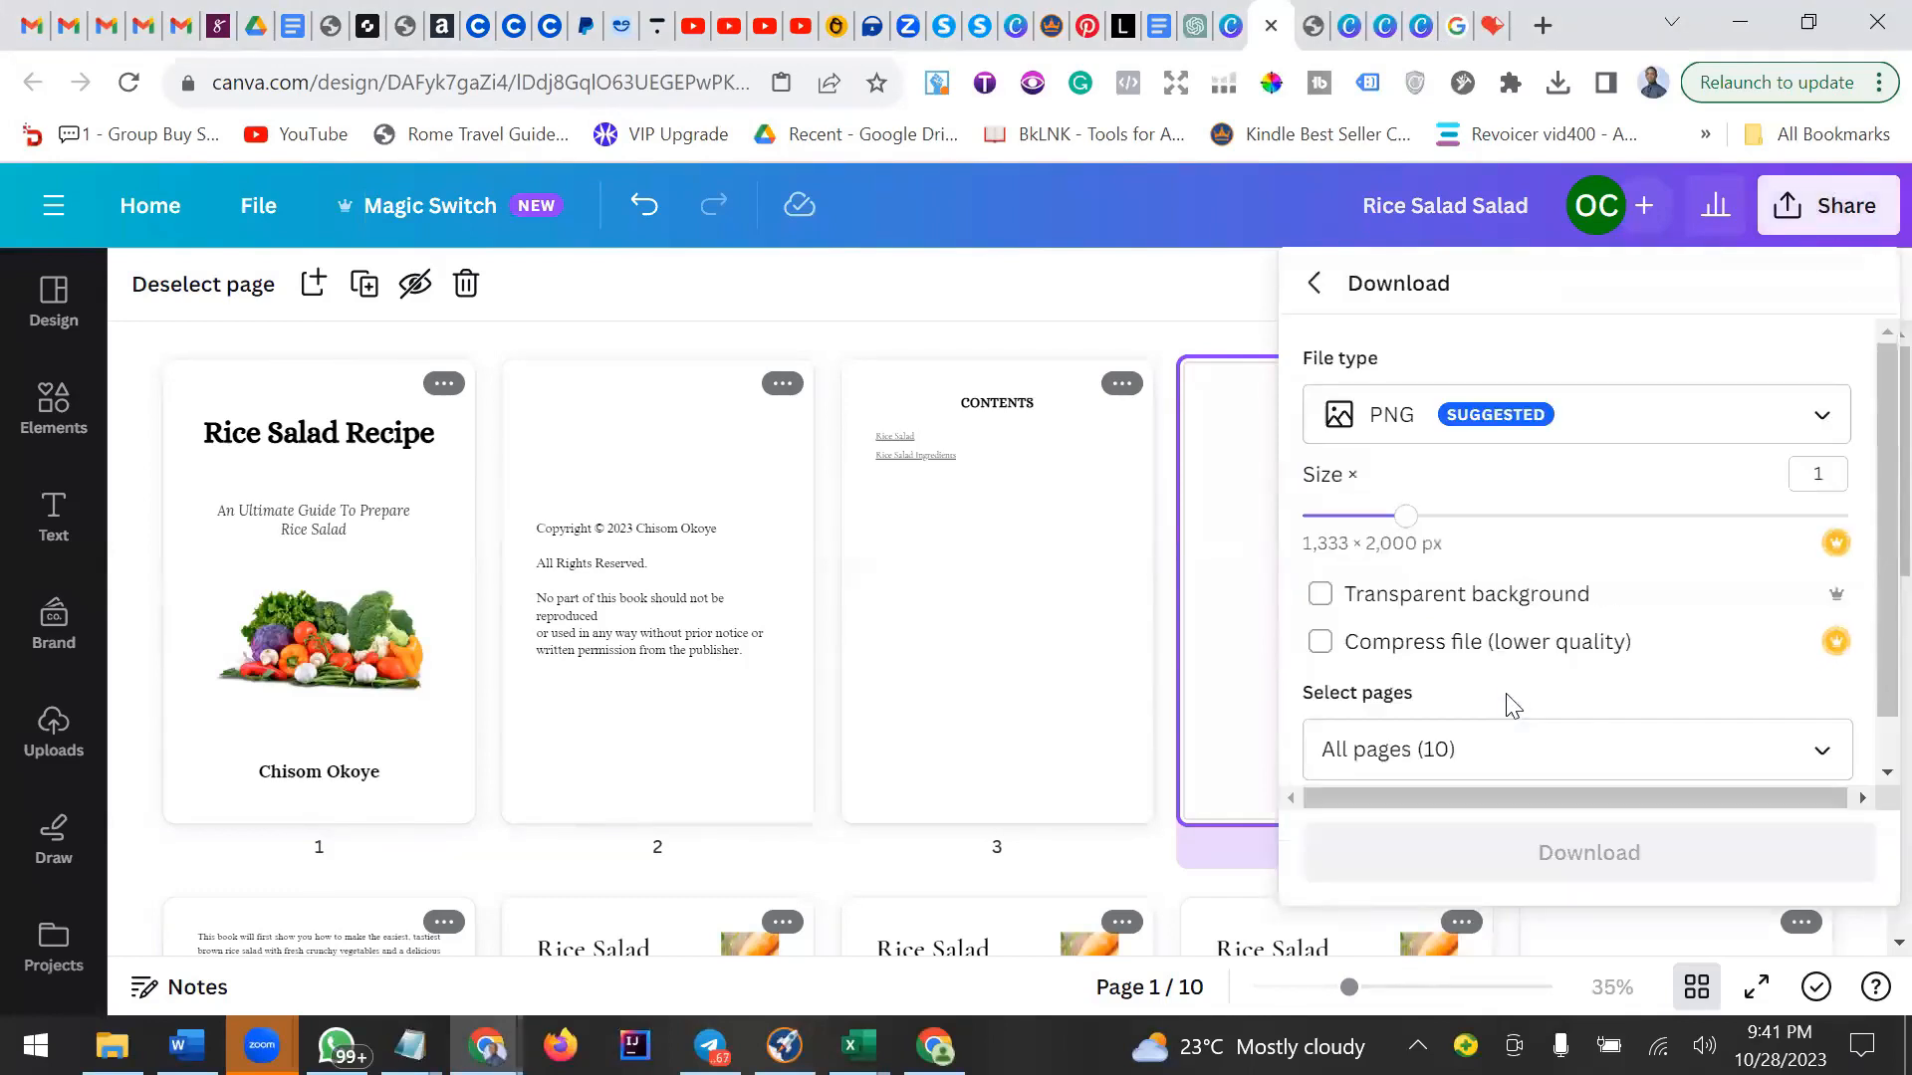
{"action": "scroll", "coordinate": [1506, 674], "scroll_direction": "down", "scroll_amount": 1}
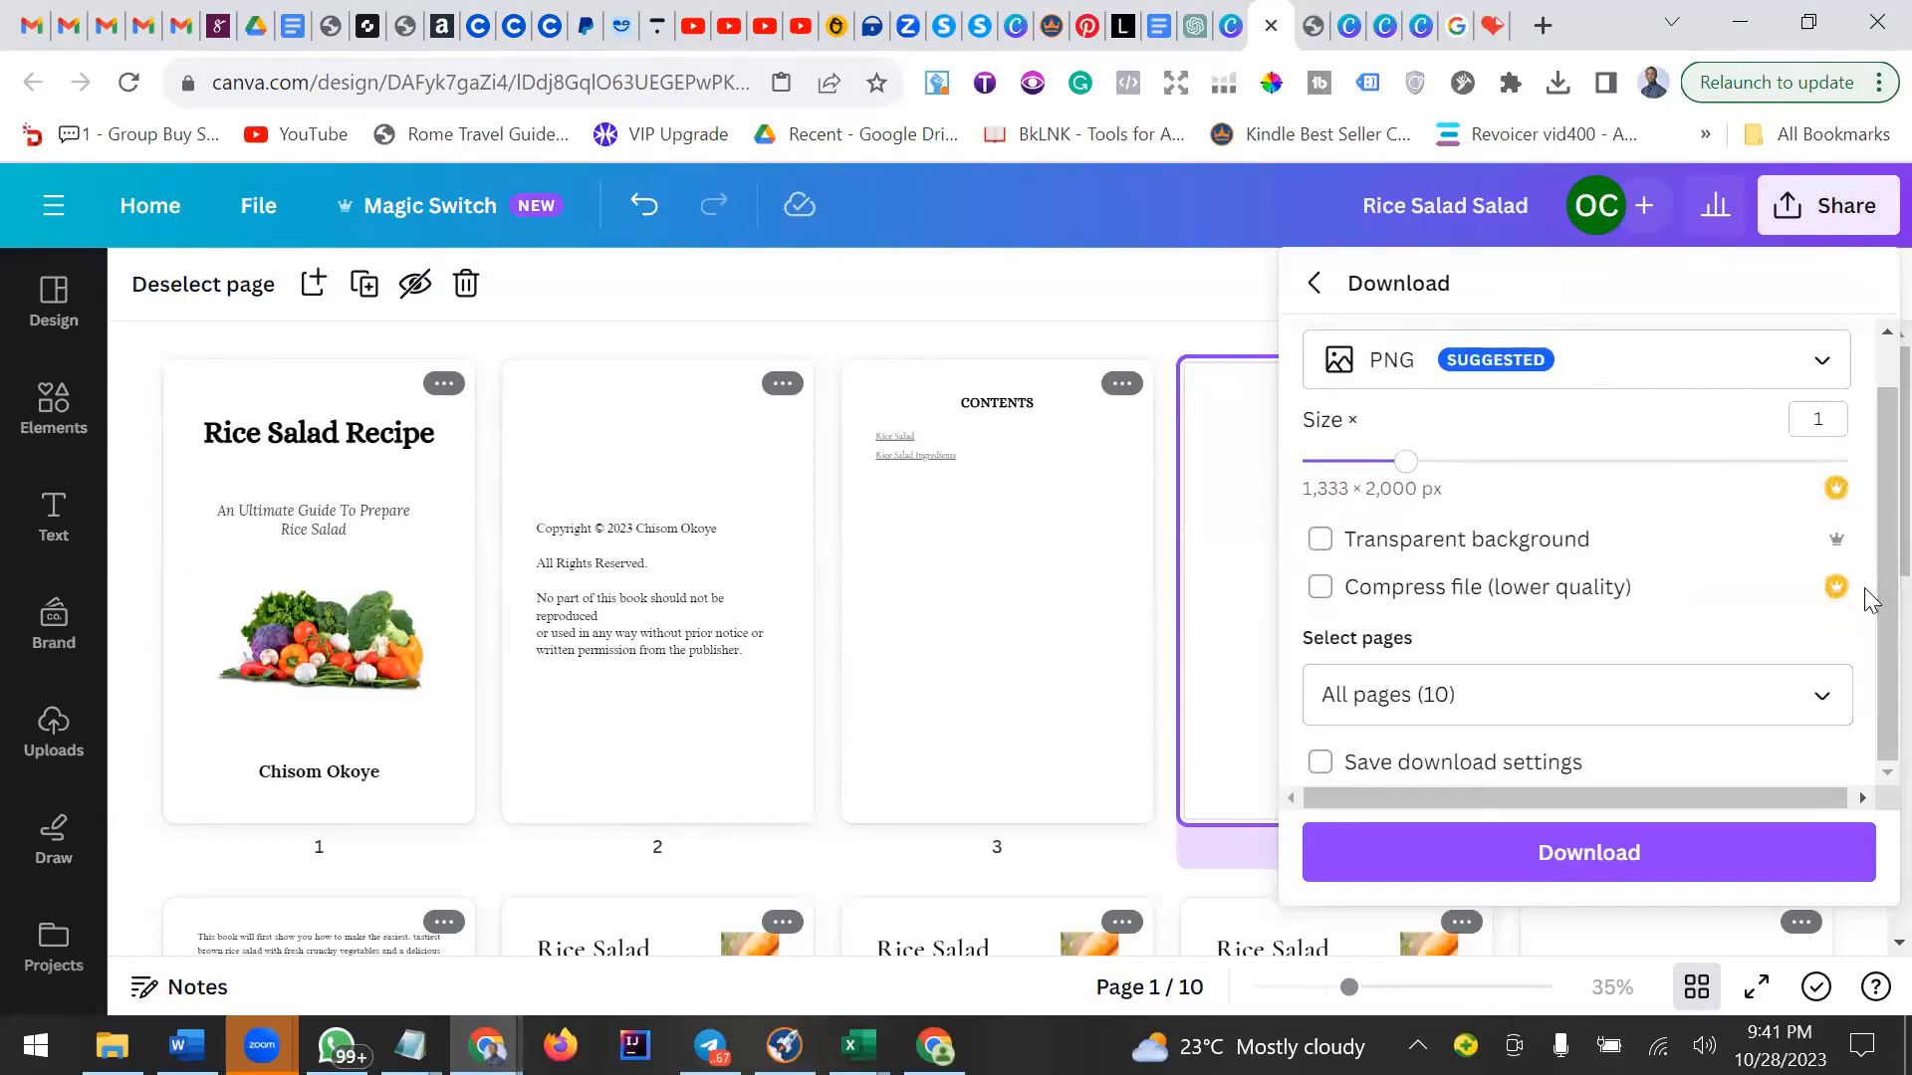
{"action": "left_click", "coordinate": [1750, 39]}
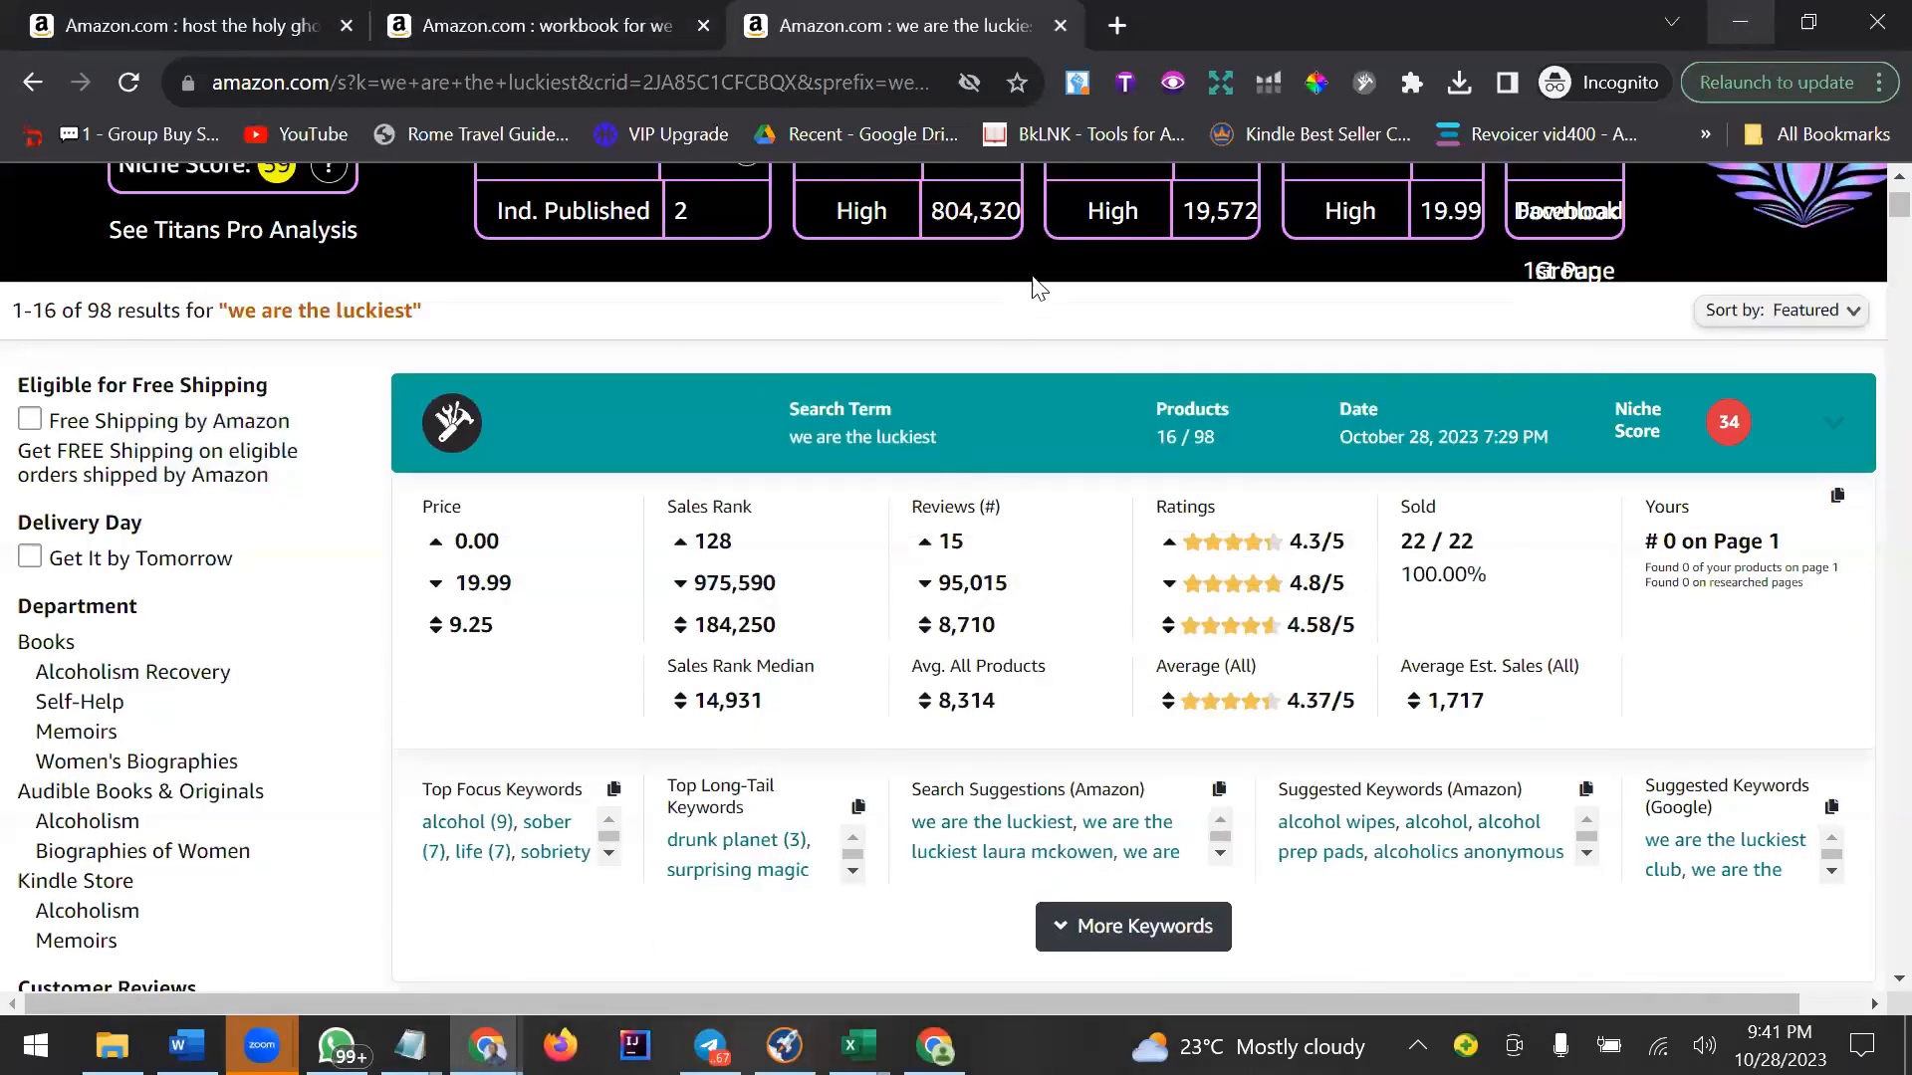
{"action": "key", "text": "super+d"}
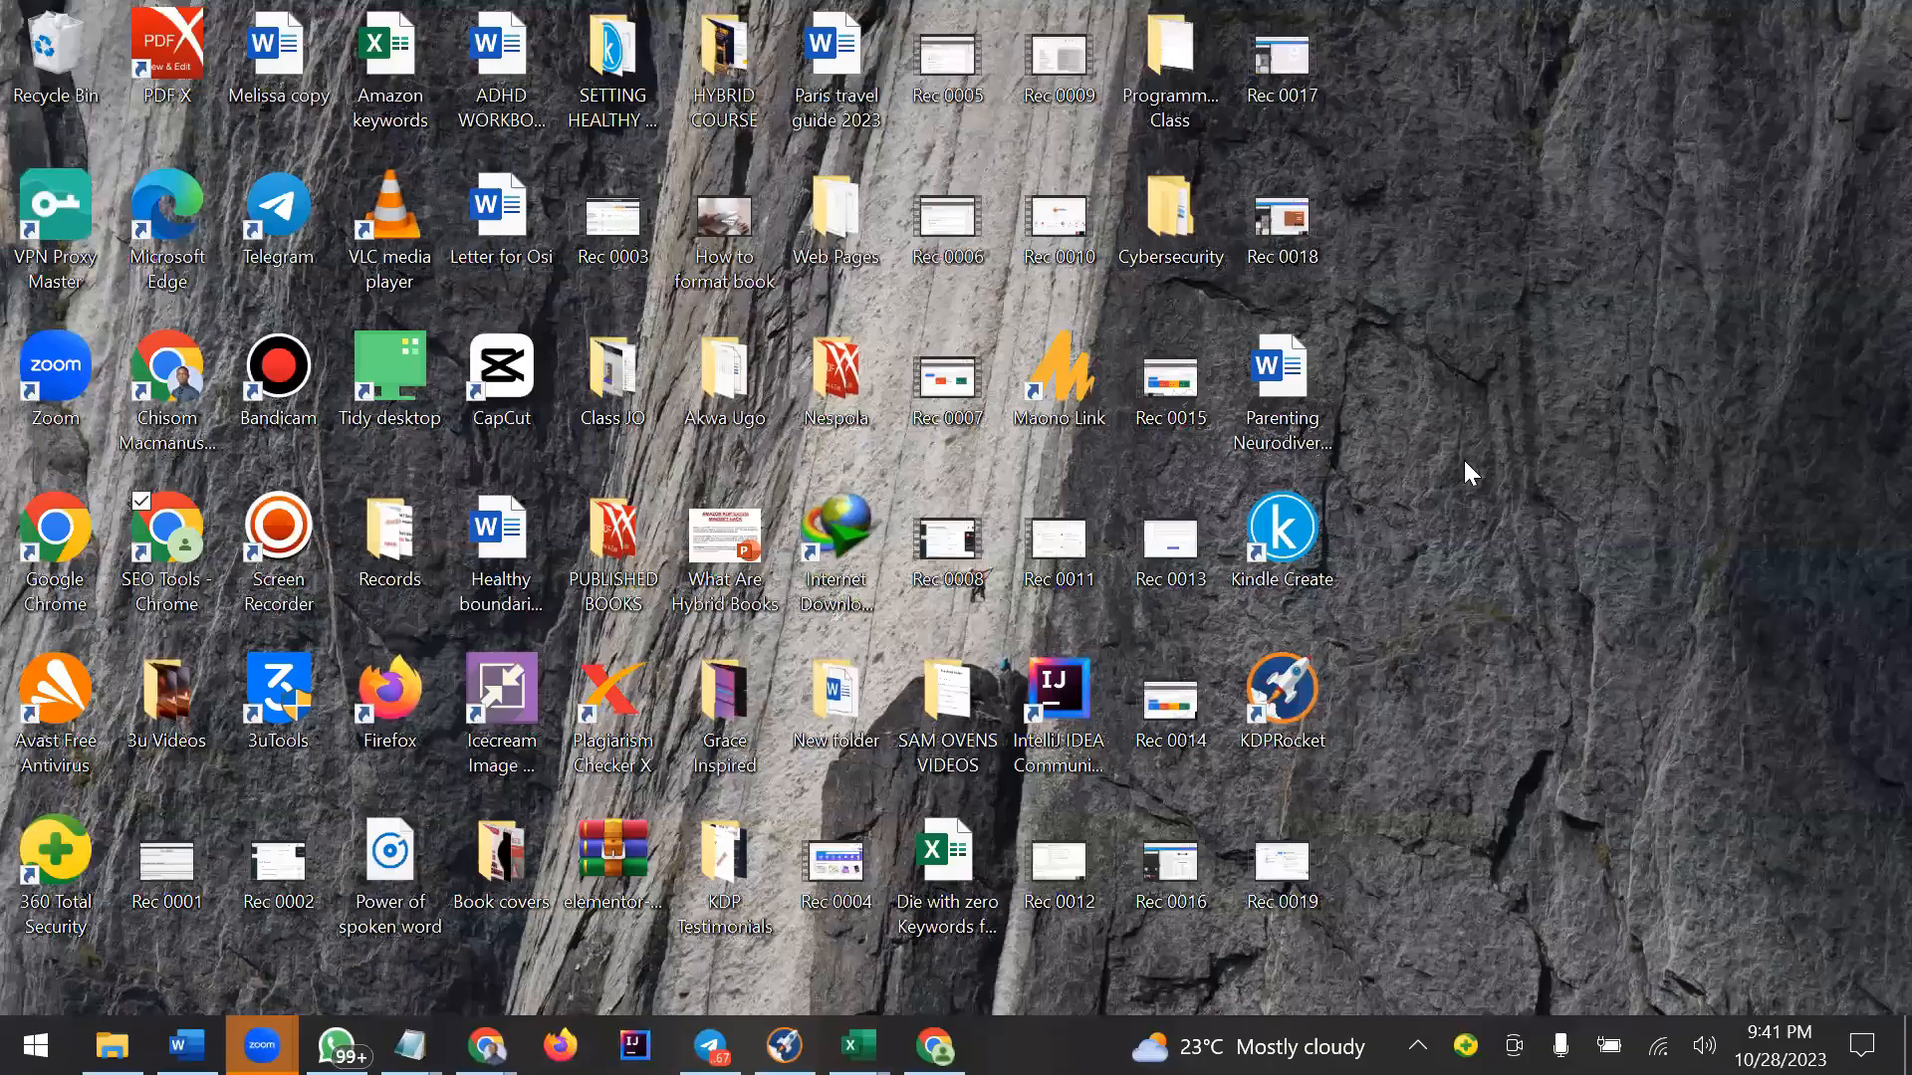
{"action": "left_click", "coordinate": [1295, 566]}
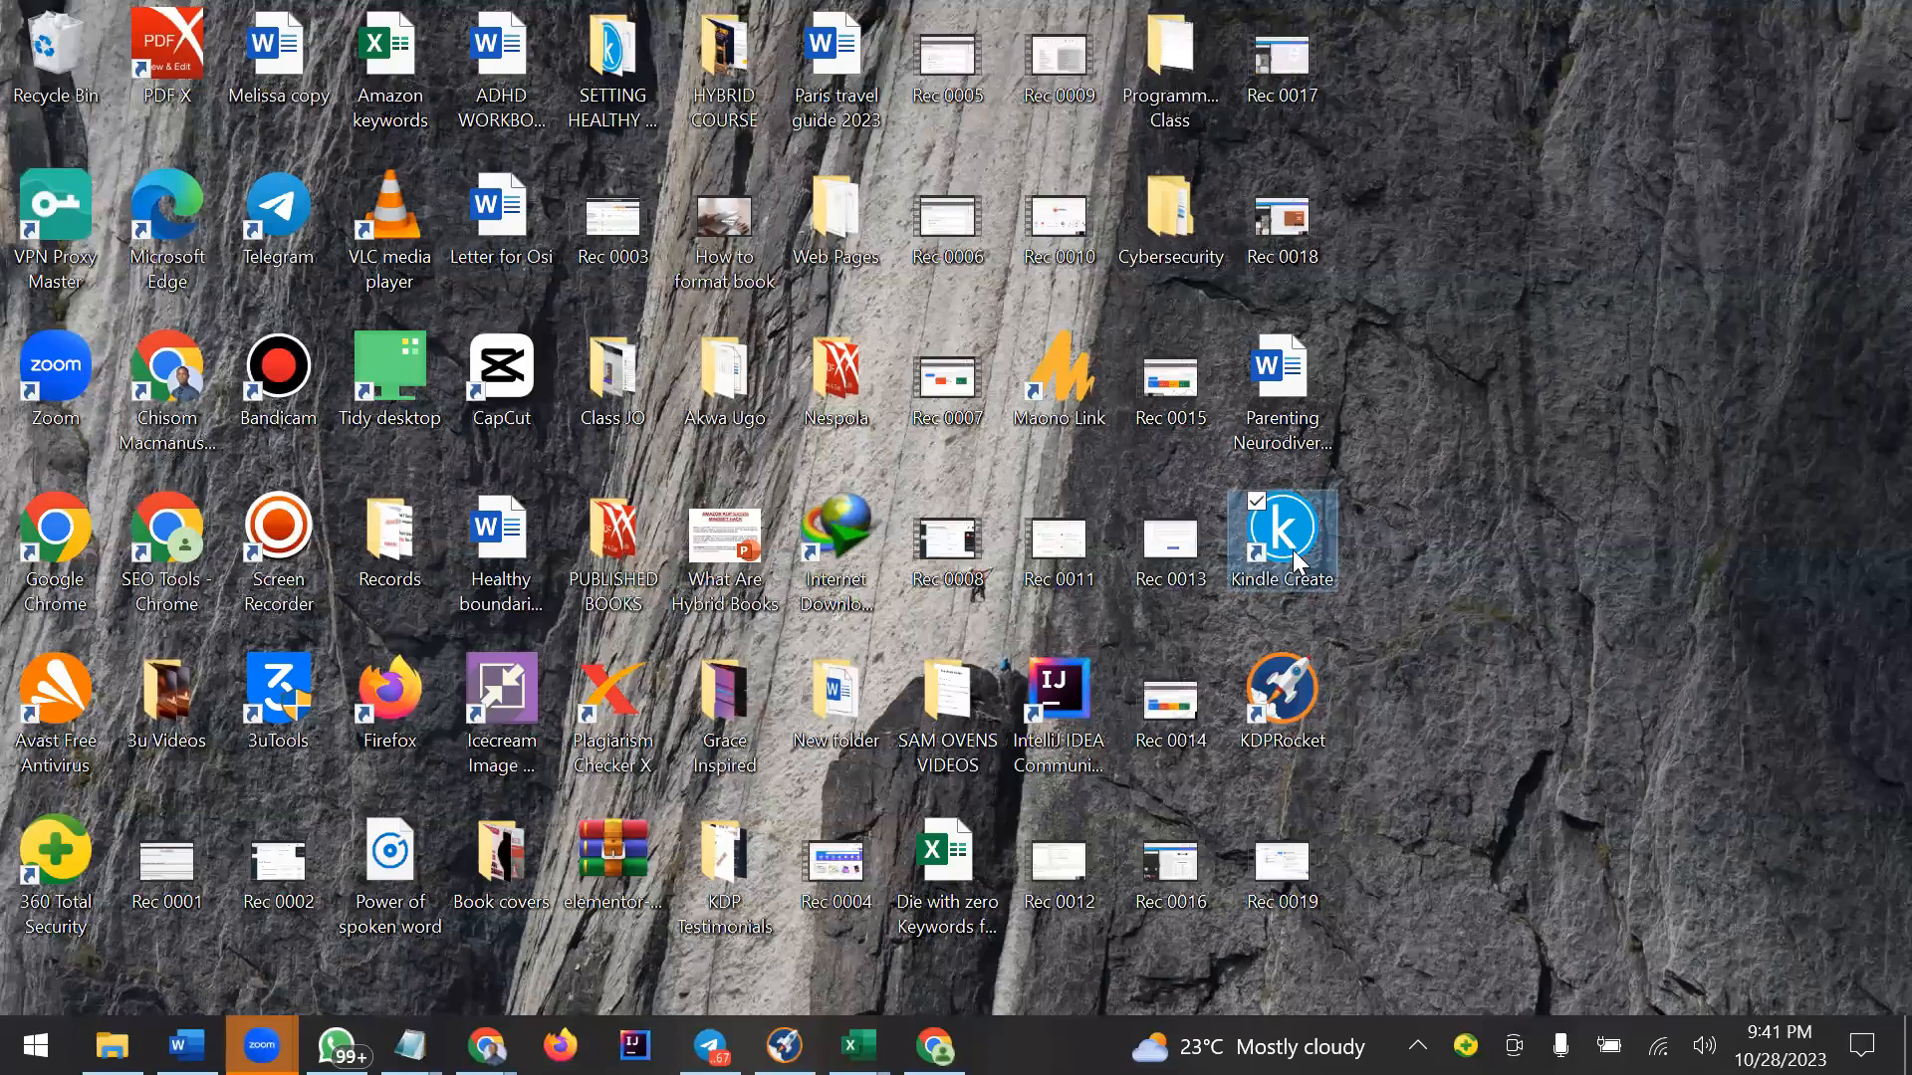
{"action": "double_click", "coordinate": [1295, 563]}
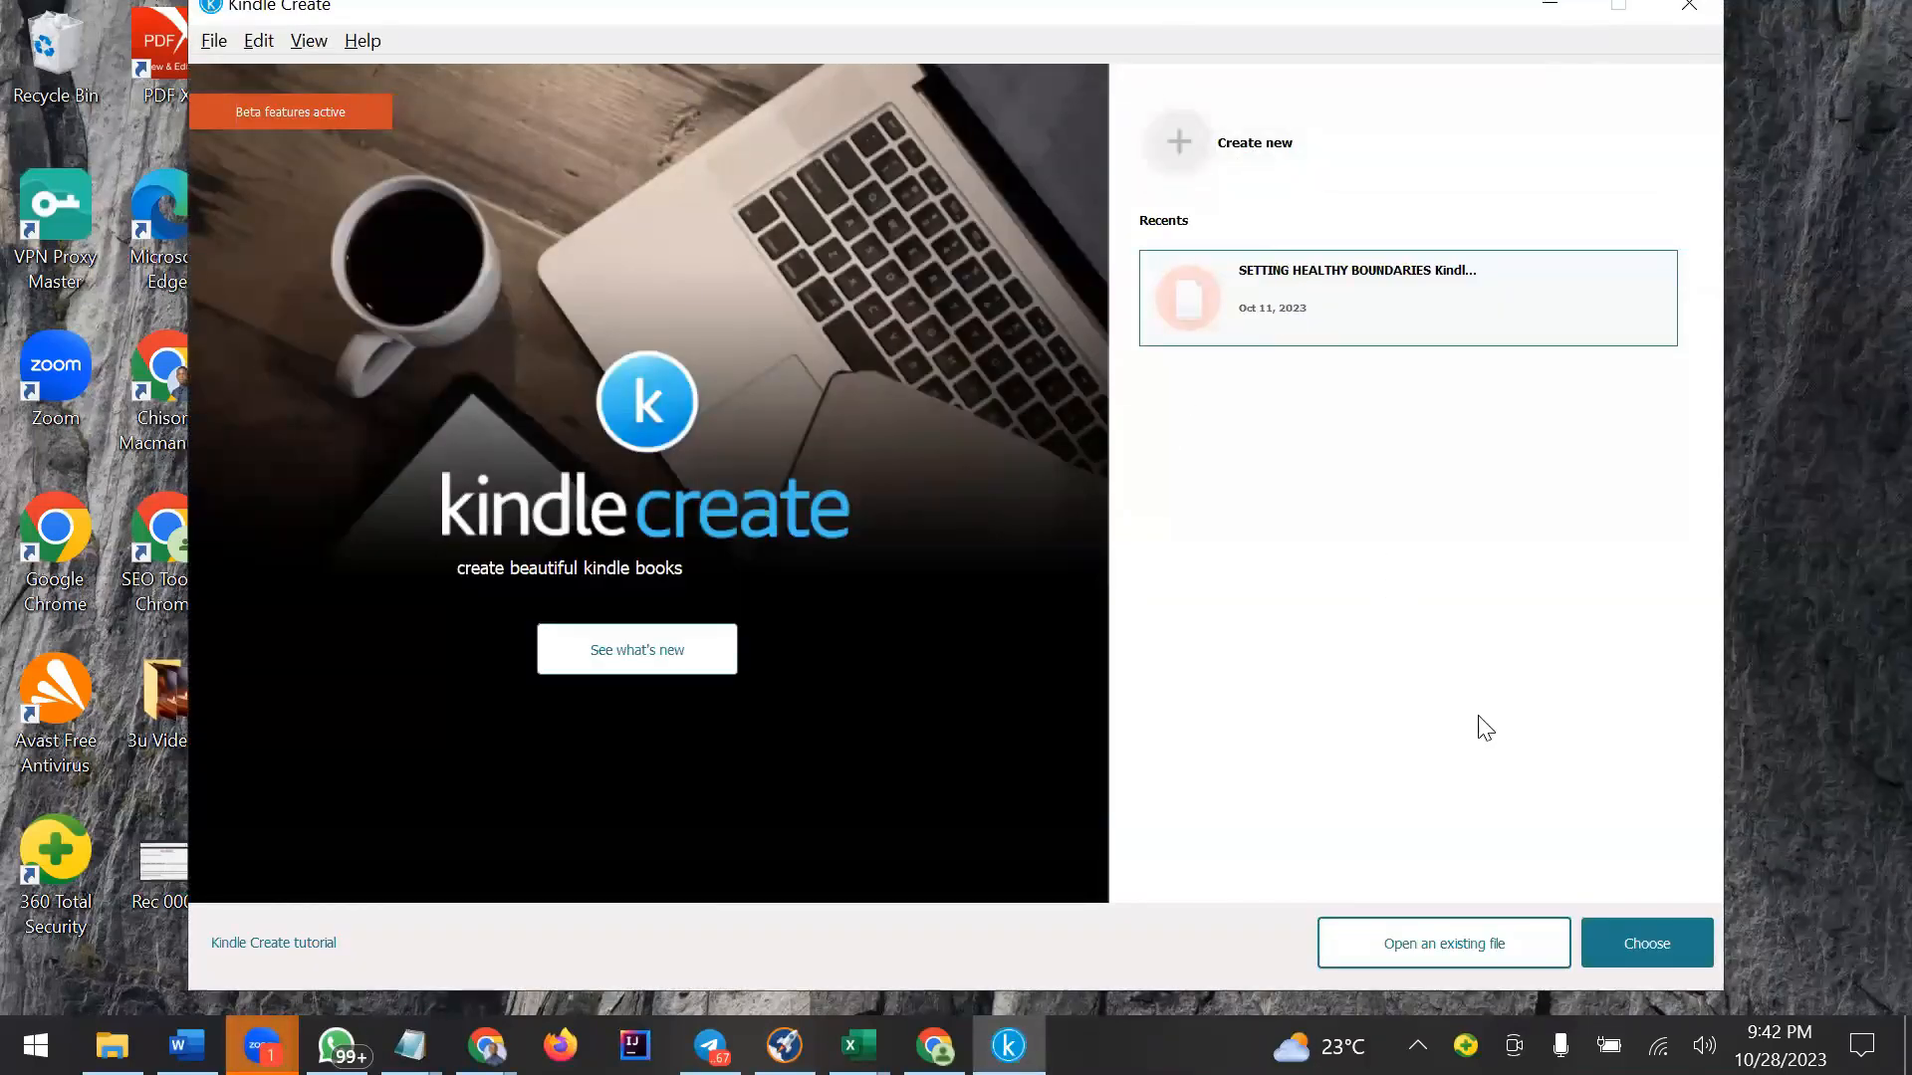
{"action": "left_click", "coordinate": [1464, 965]}
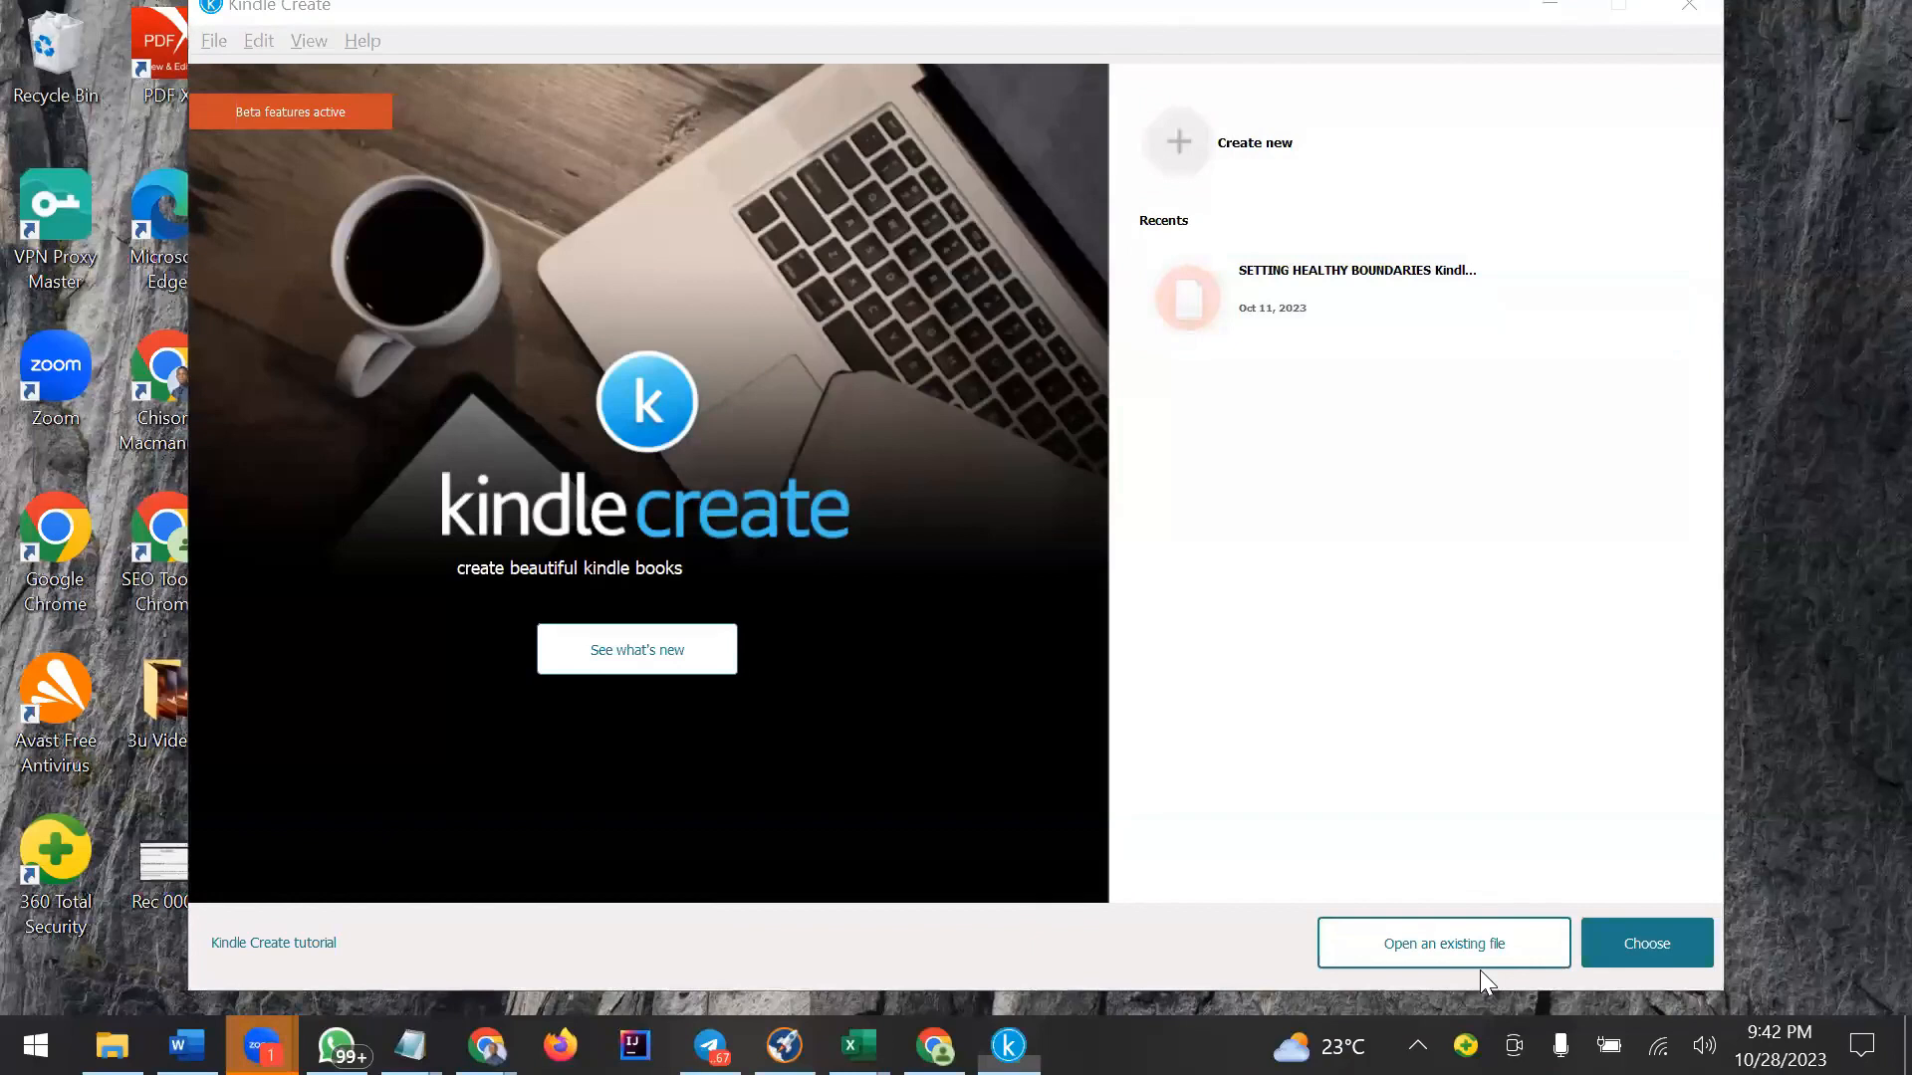
{"action": "left_click", "coordinate": [1340, 443]}
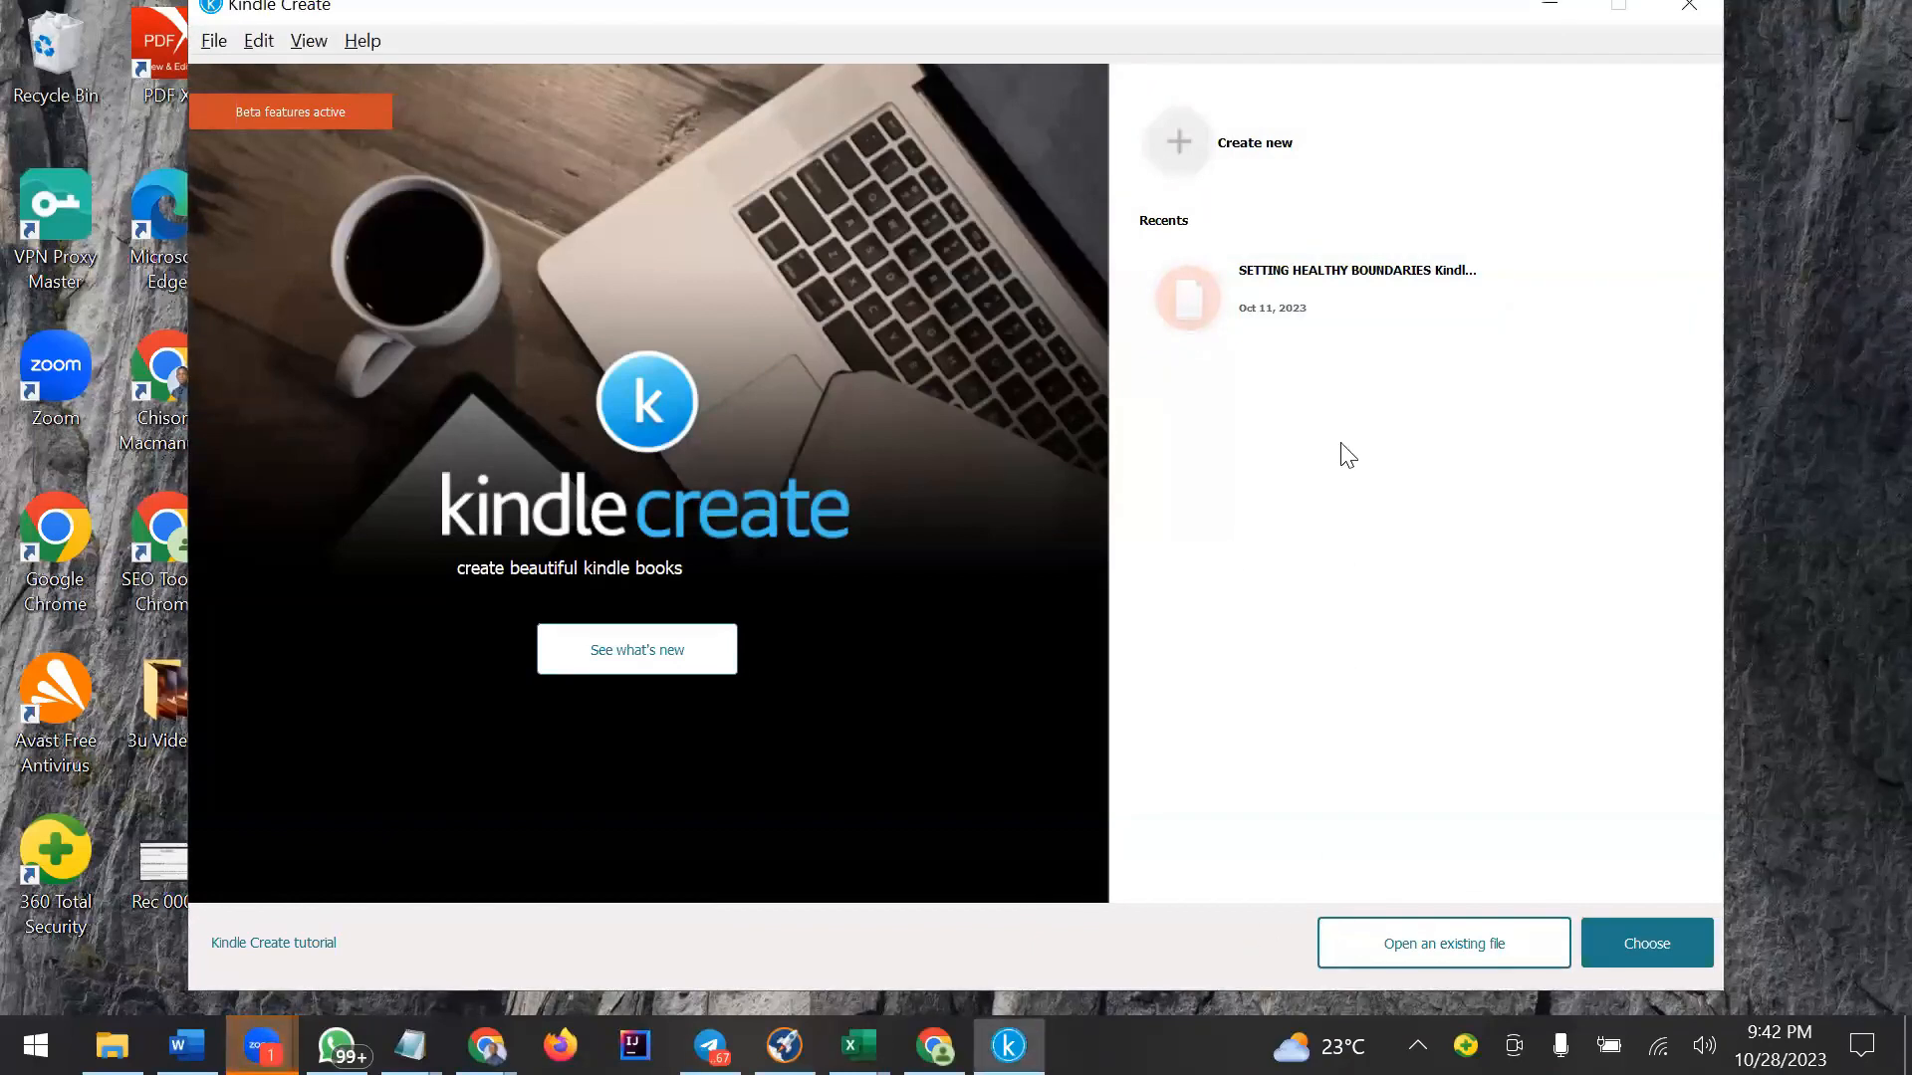
{"action": "left_click", "coordinate": [1244, 169]}
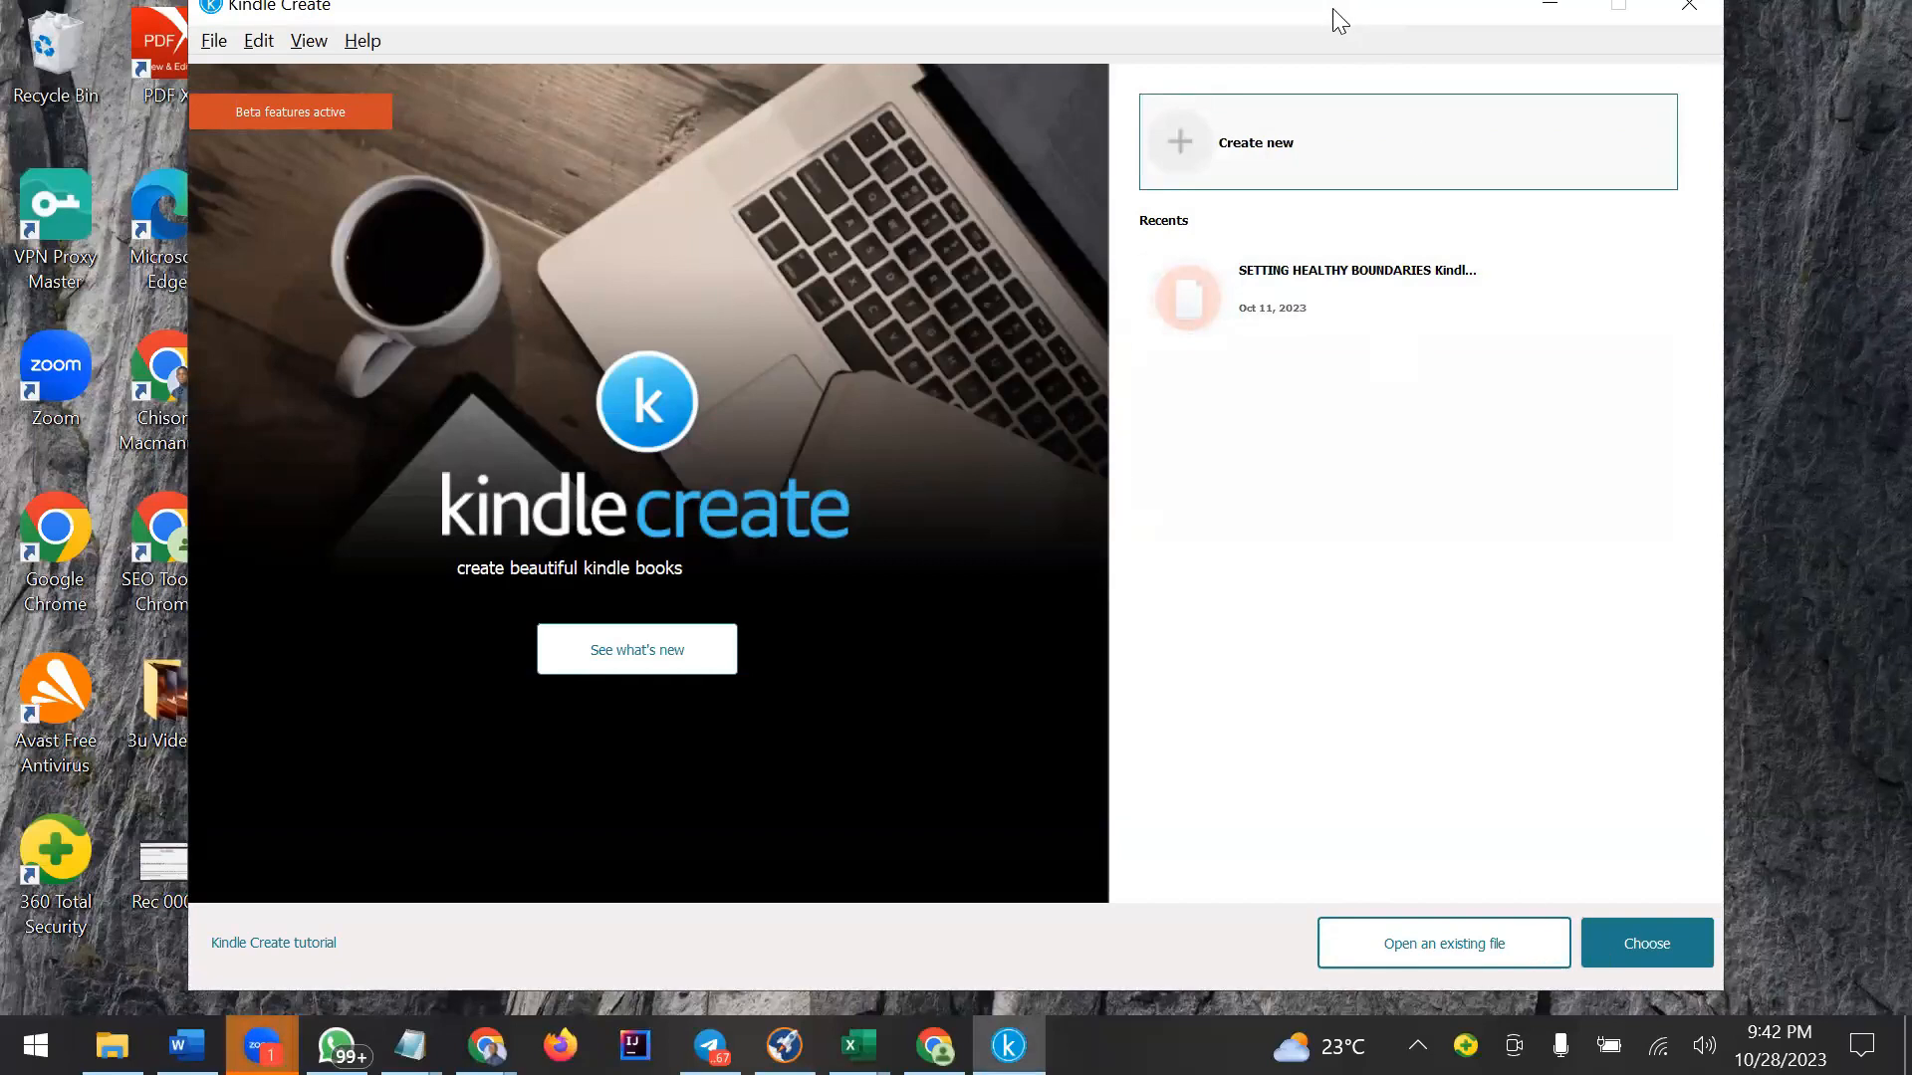
{"action": "left_click_drag", "start_coordinate": [1339, 20], "coordinate": [1354, 41]}
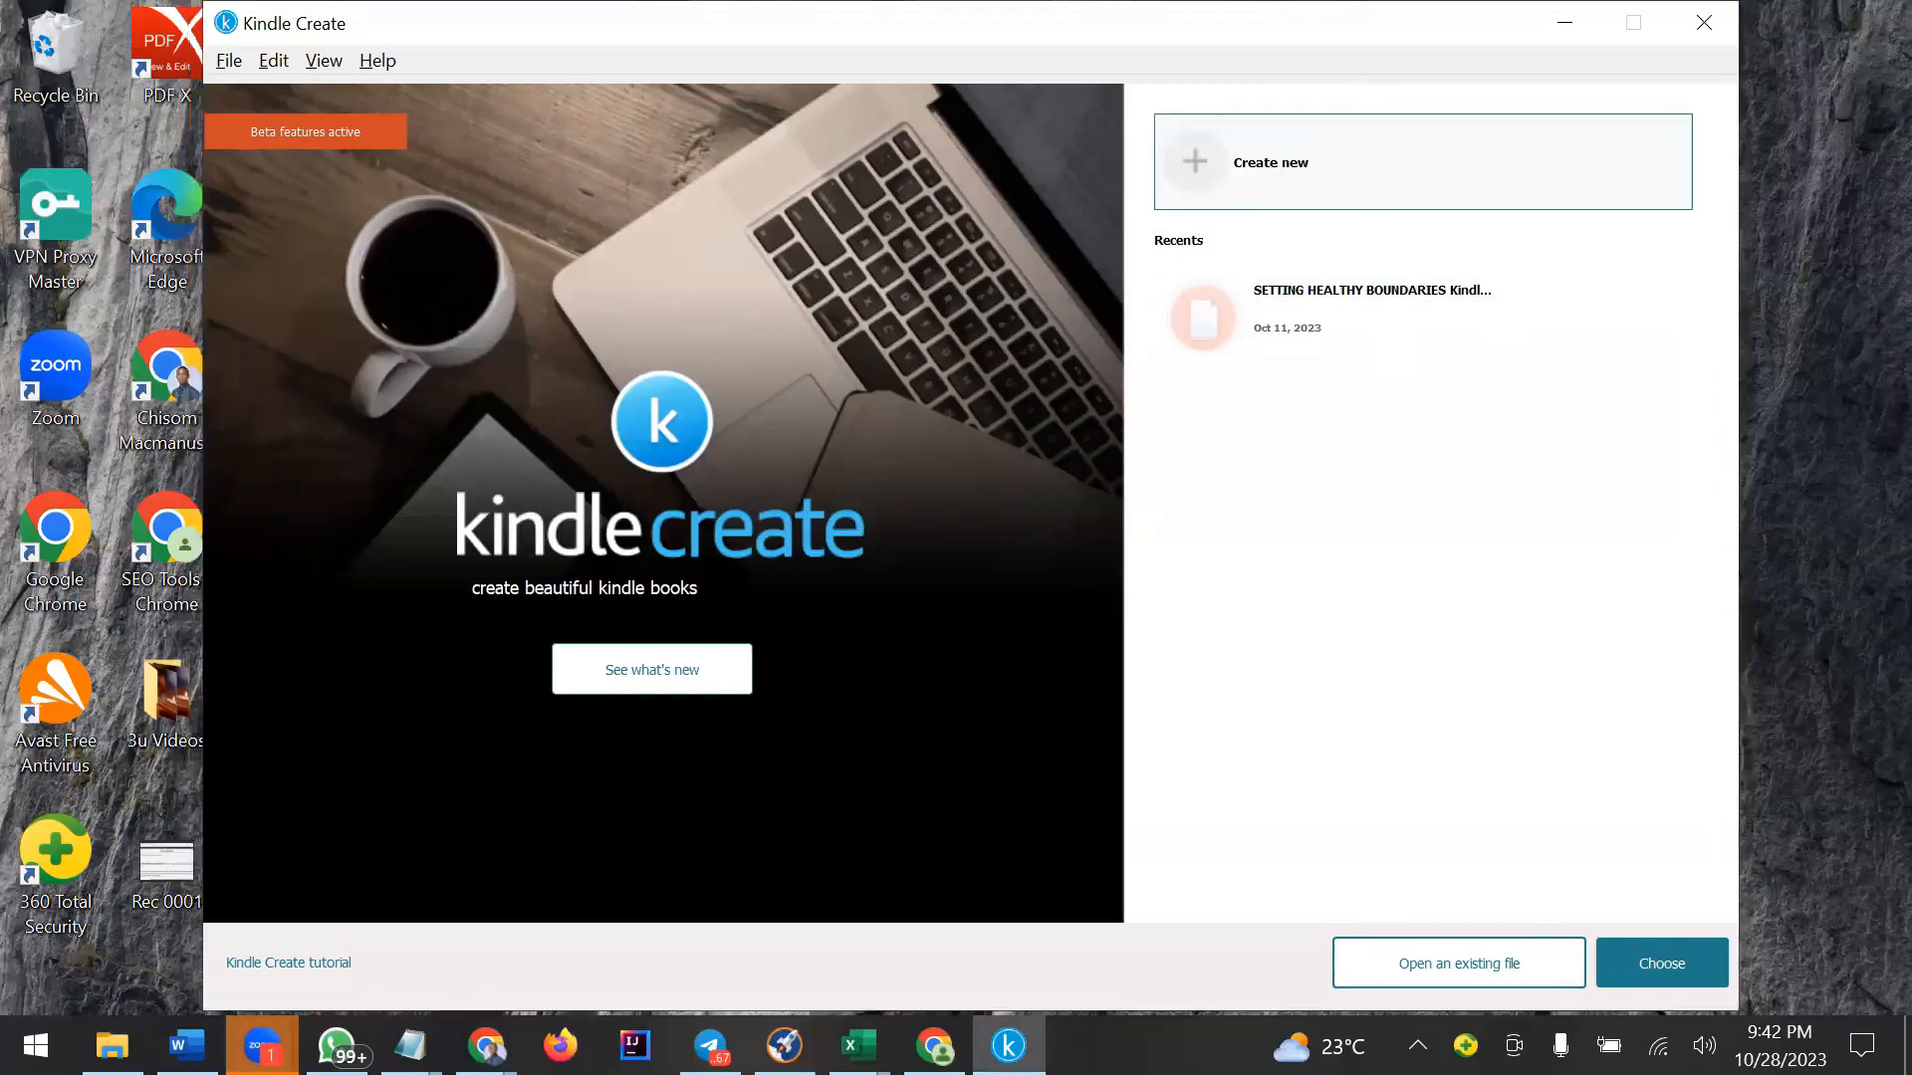
{"action": "left_click", "coordinate": [1664, 964]}
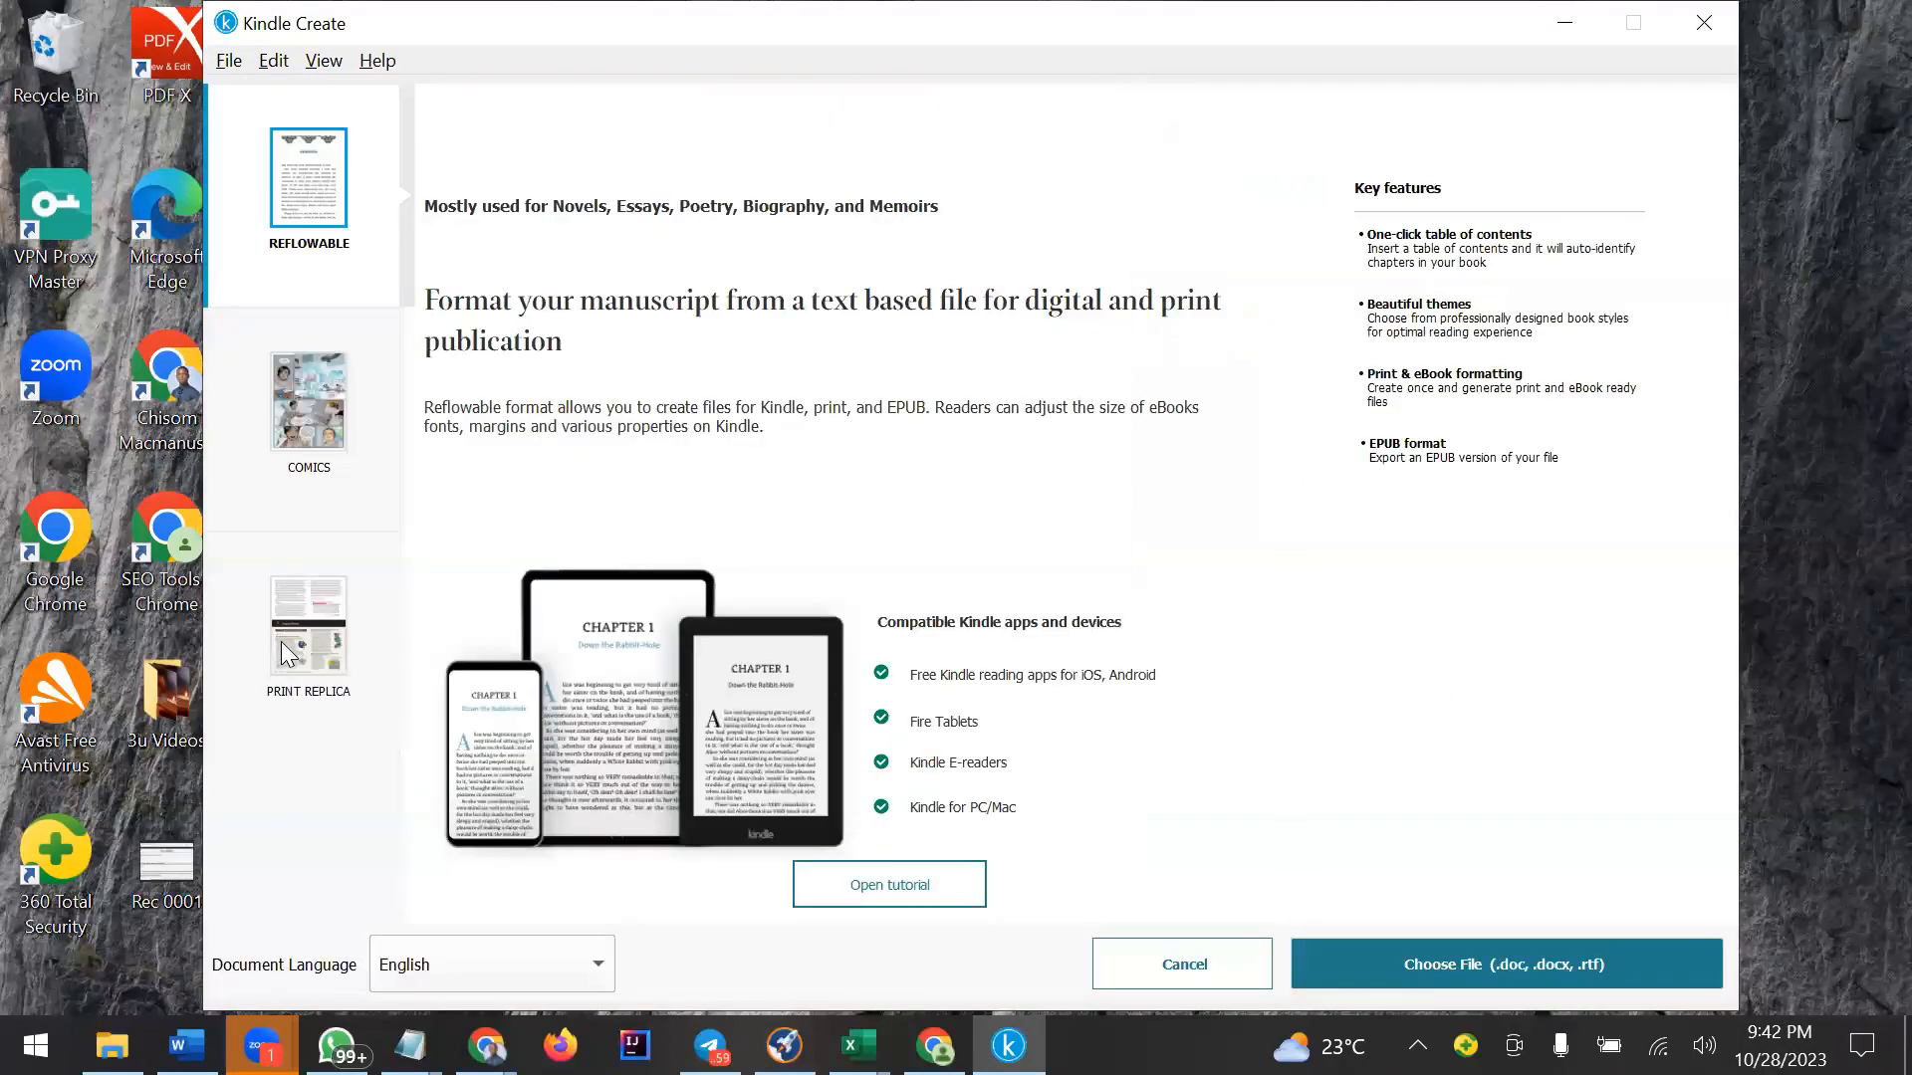
{"action": "left_click", "coordinate": [339, 683]}
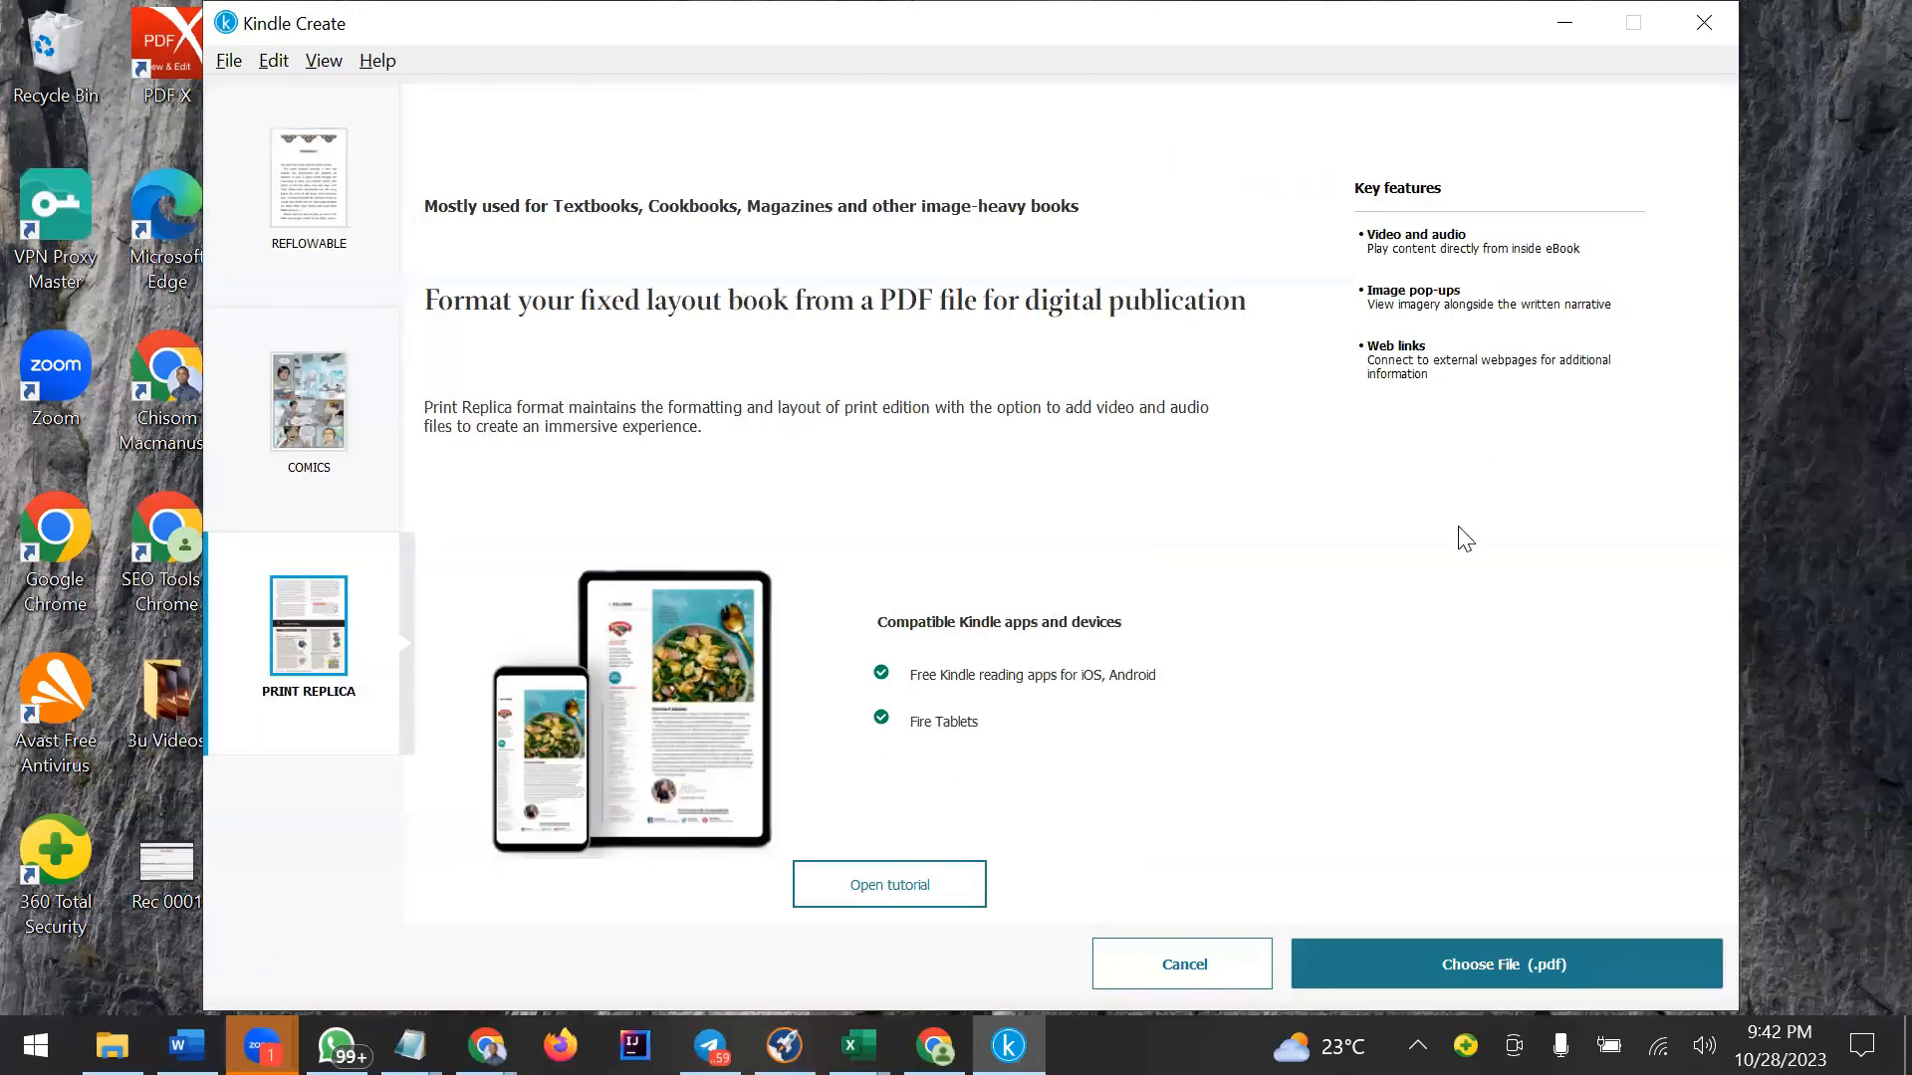
{"action": "left_click_drag", "start_coordinate": [1418, 8], "coordinate": [1706, 8]}
{"action": "left_click", "coordinate": [1504, 964]}
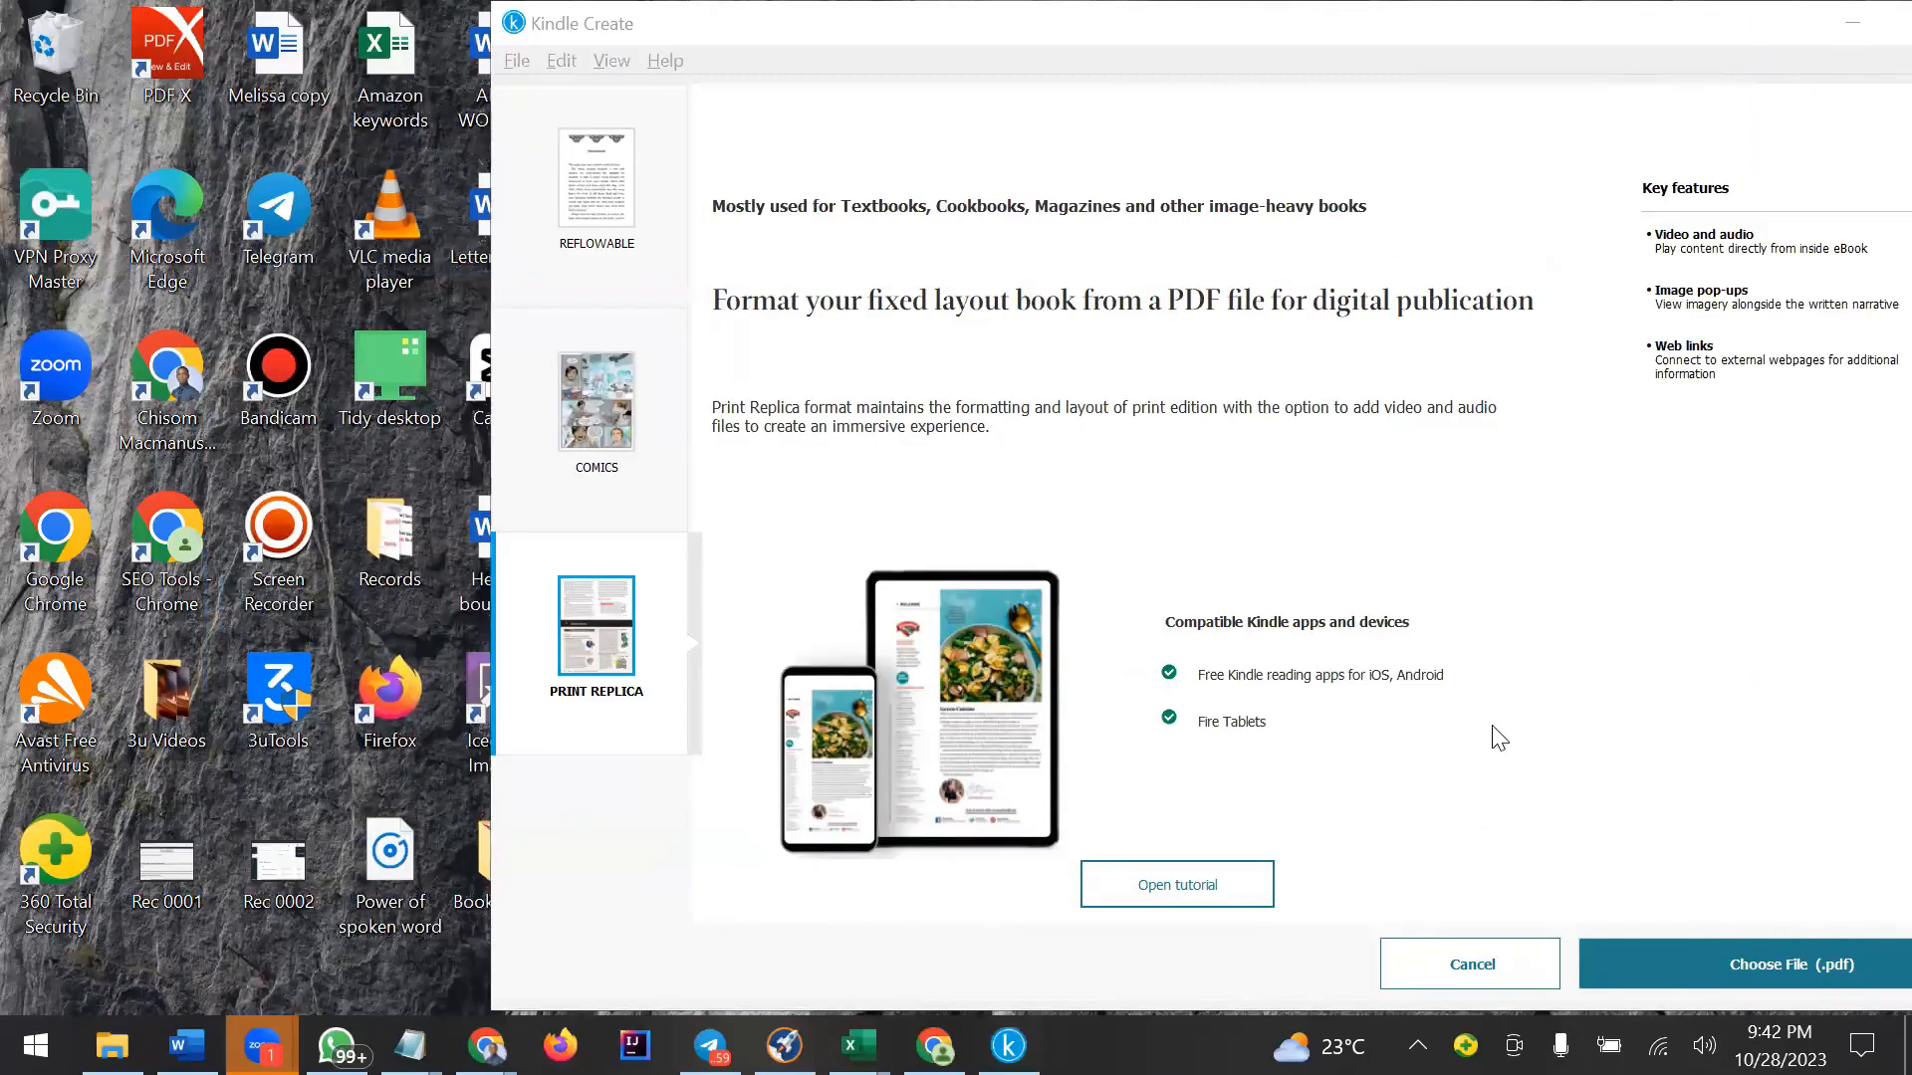
{"action": "left_click", "coordinate": [1464, 15]}
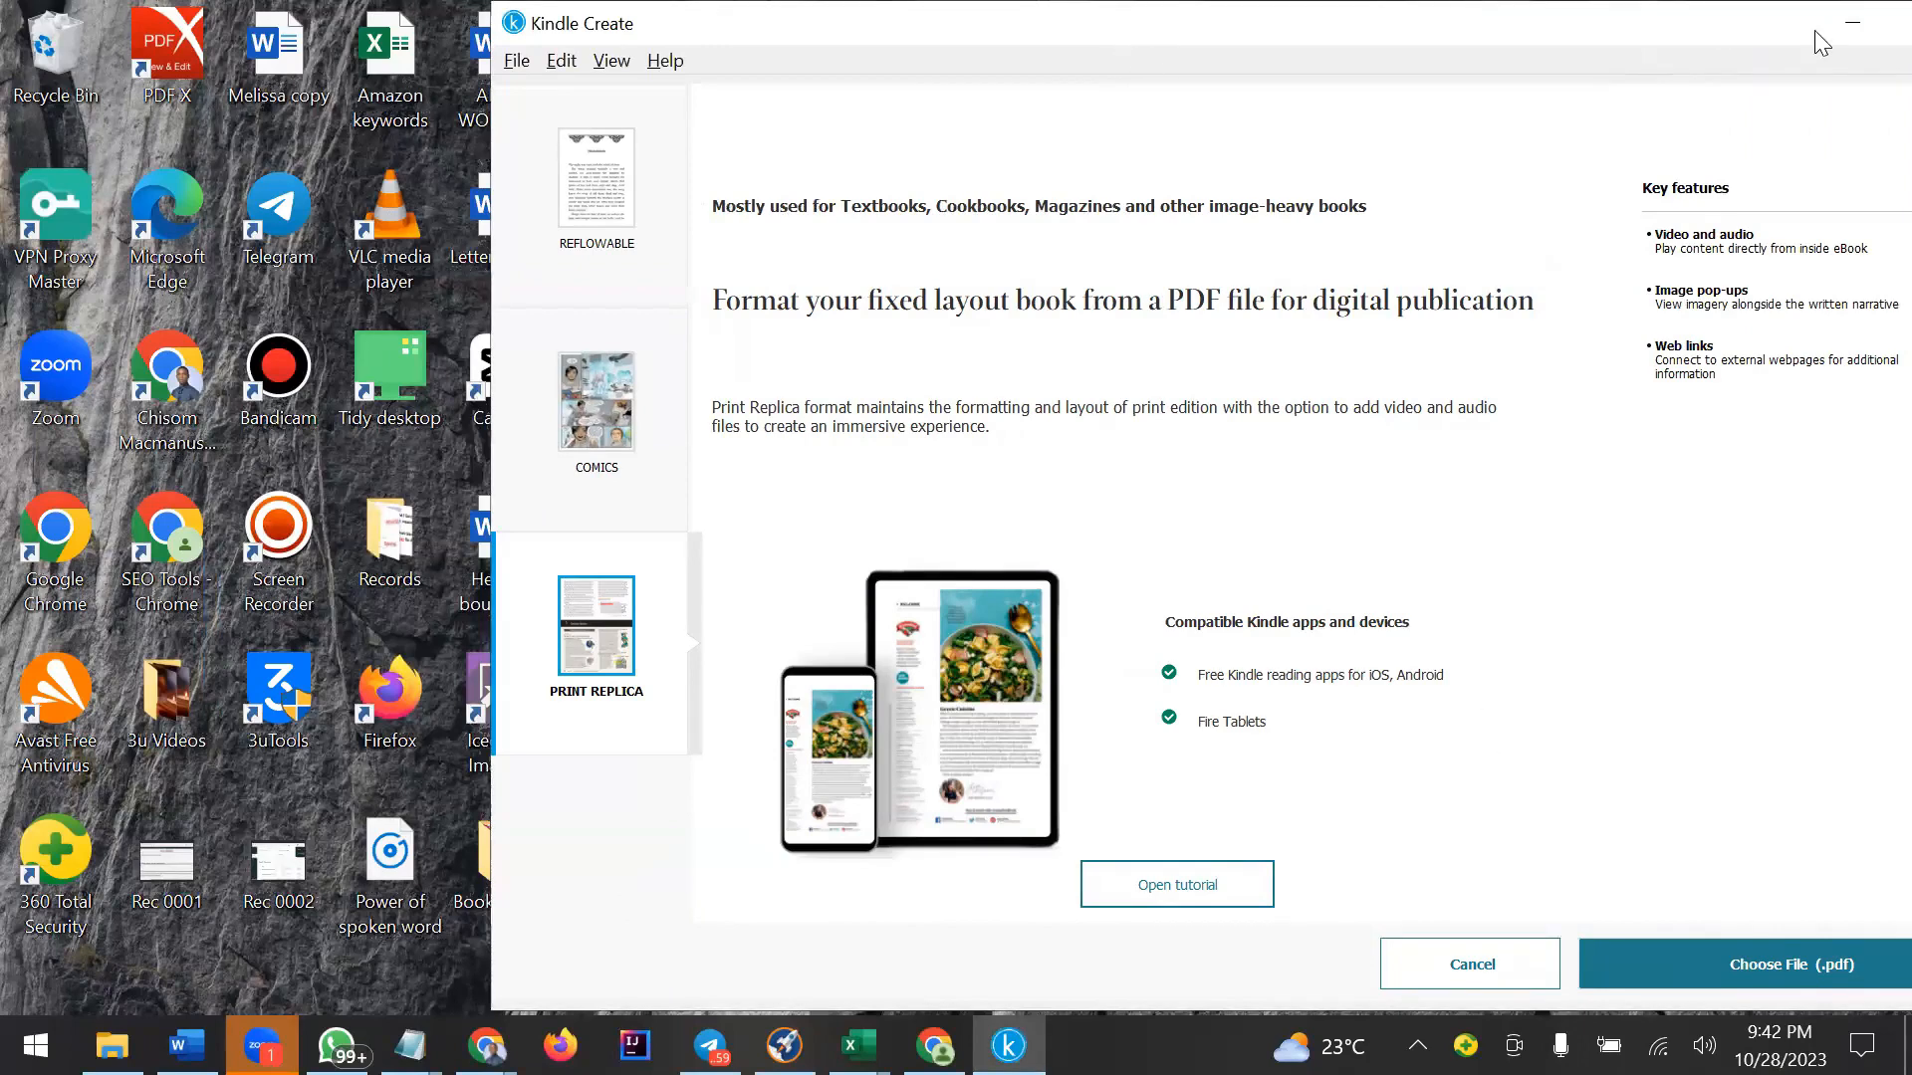
{"action": "left_click_drag", "start_coordinate": [1659, 30], "coordinate": [1417, 62]}
{"action": "left_click", "coordinate": [1737, 69]}
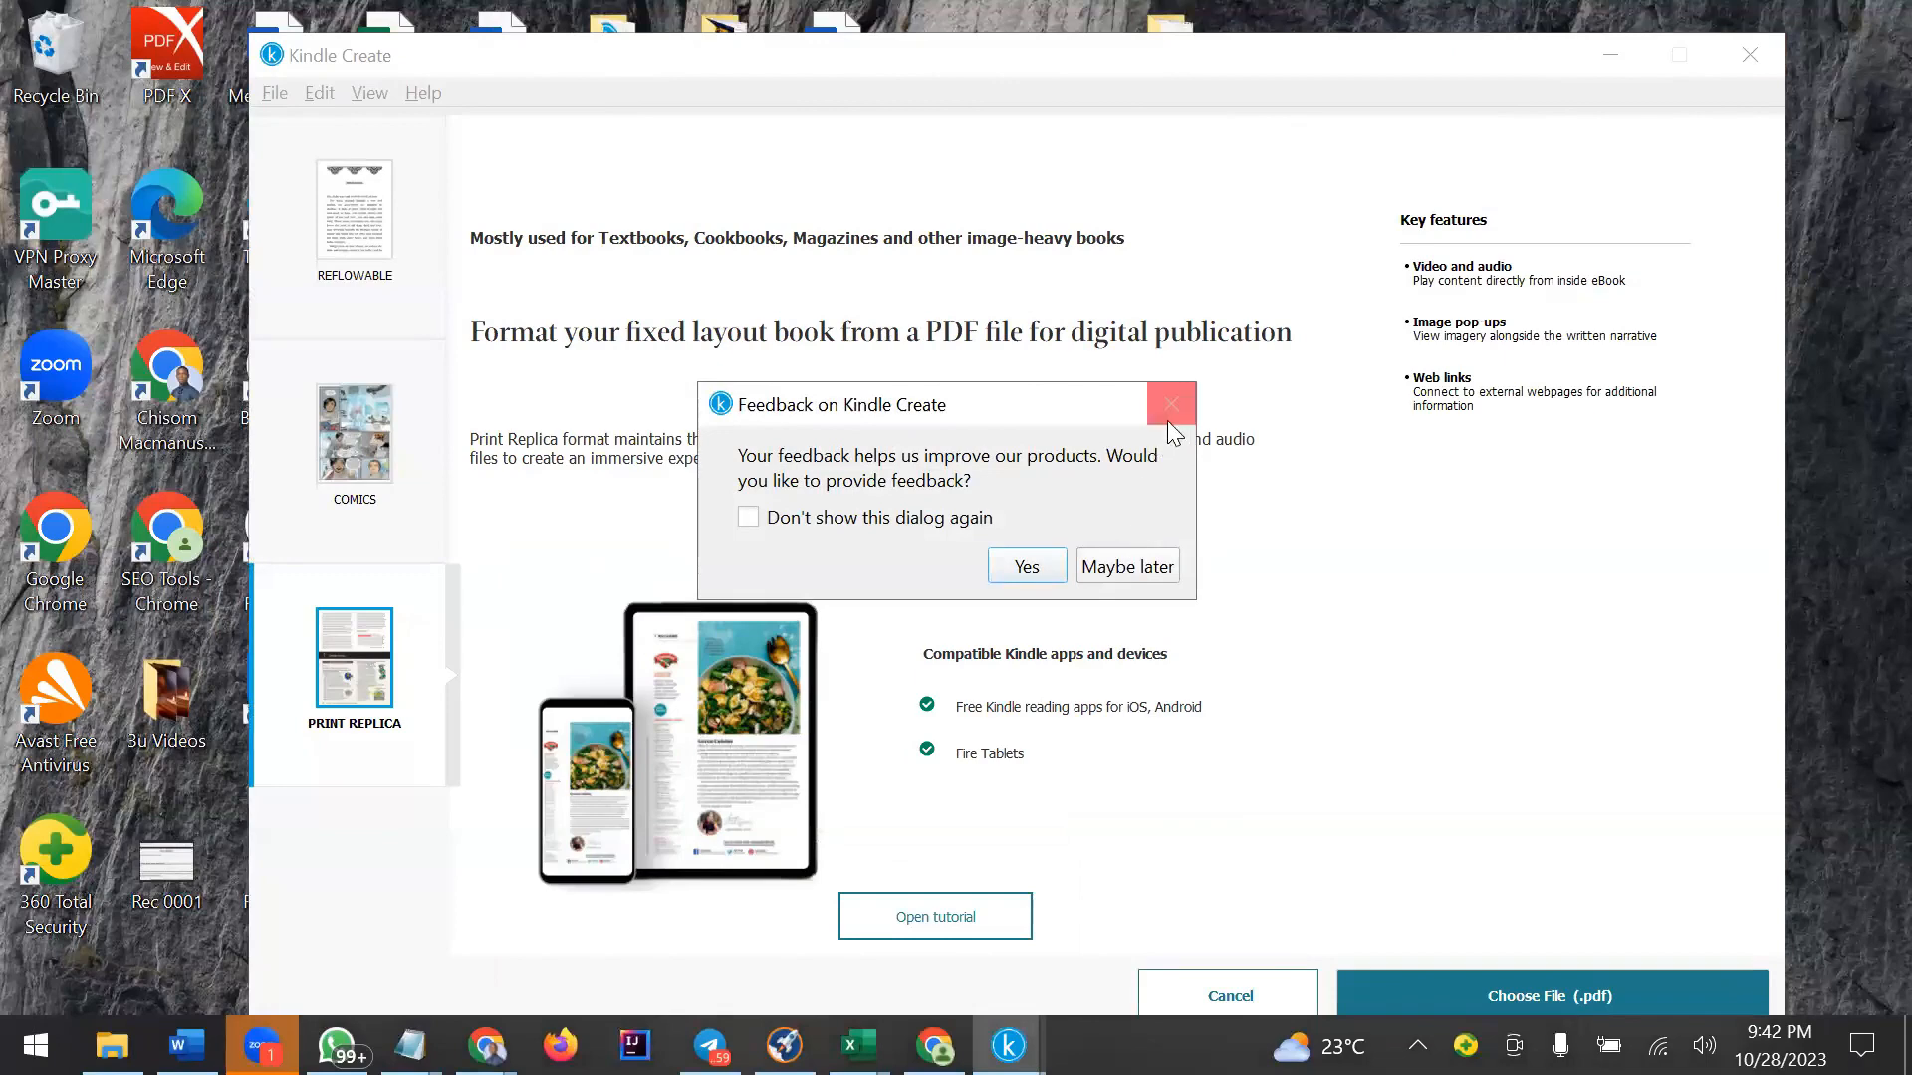
{"action": "left_click", "coordinate": [1129, 566]}
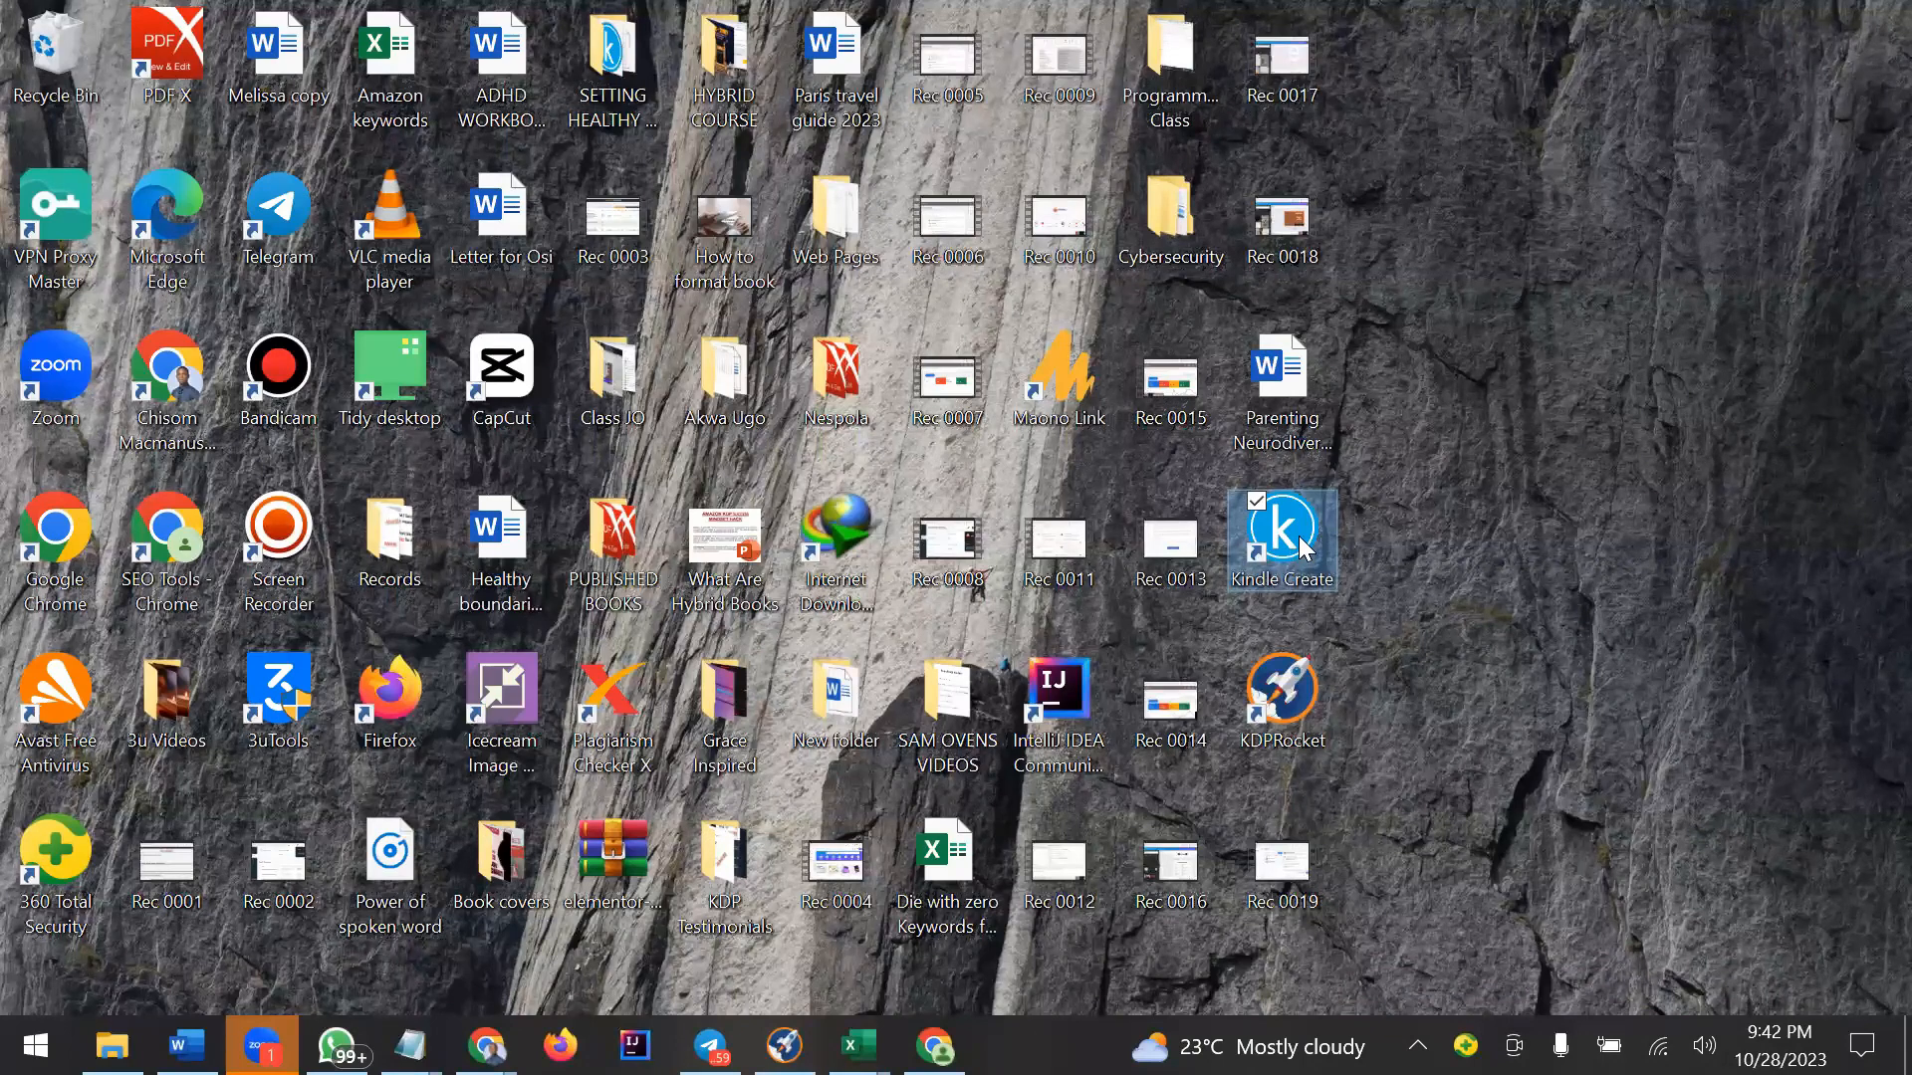
Launch Kindle Create and start a new Print Replica book from a PDF file.
{"action": "double_click", "coordinate": [1301, 539]}
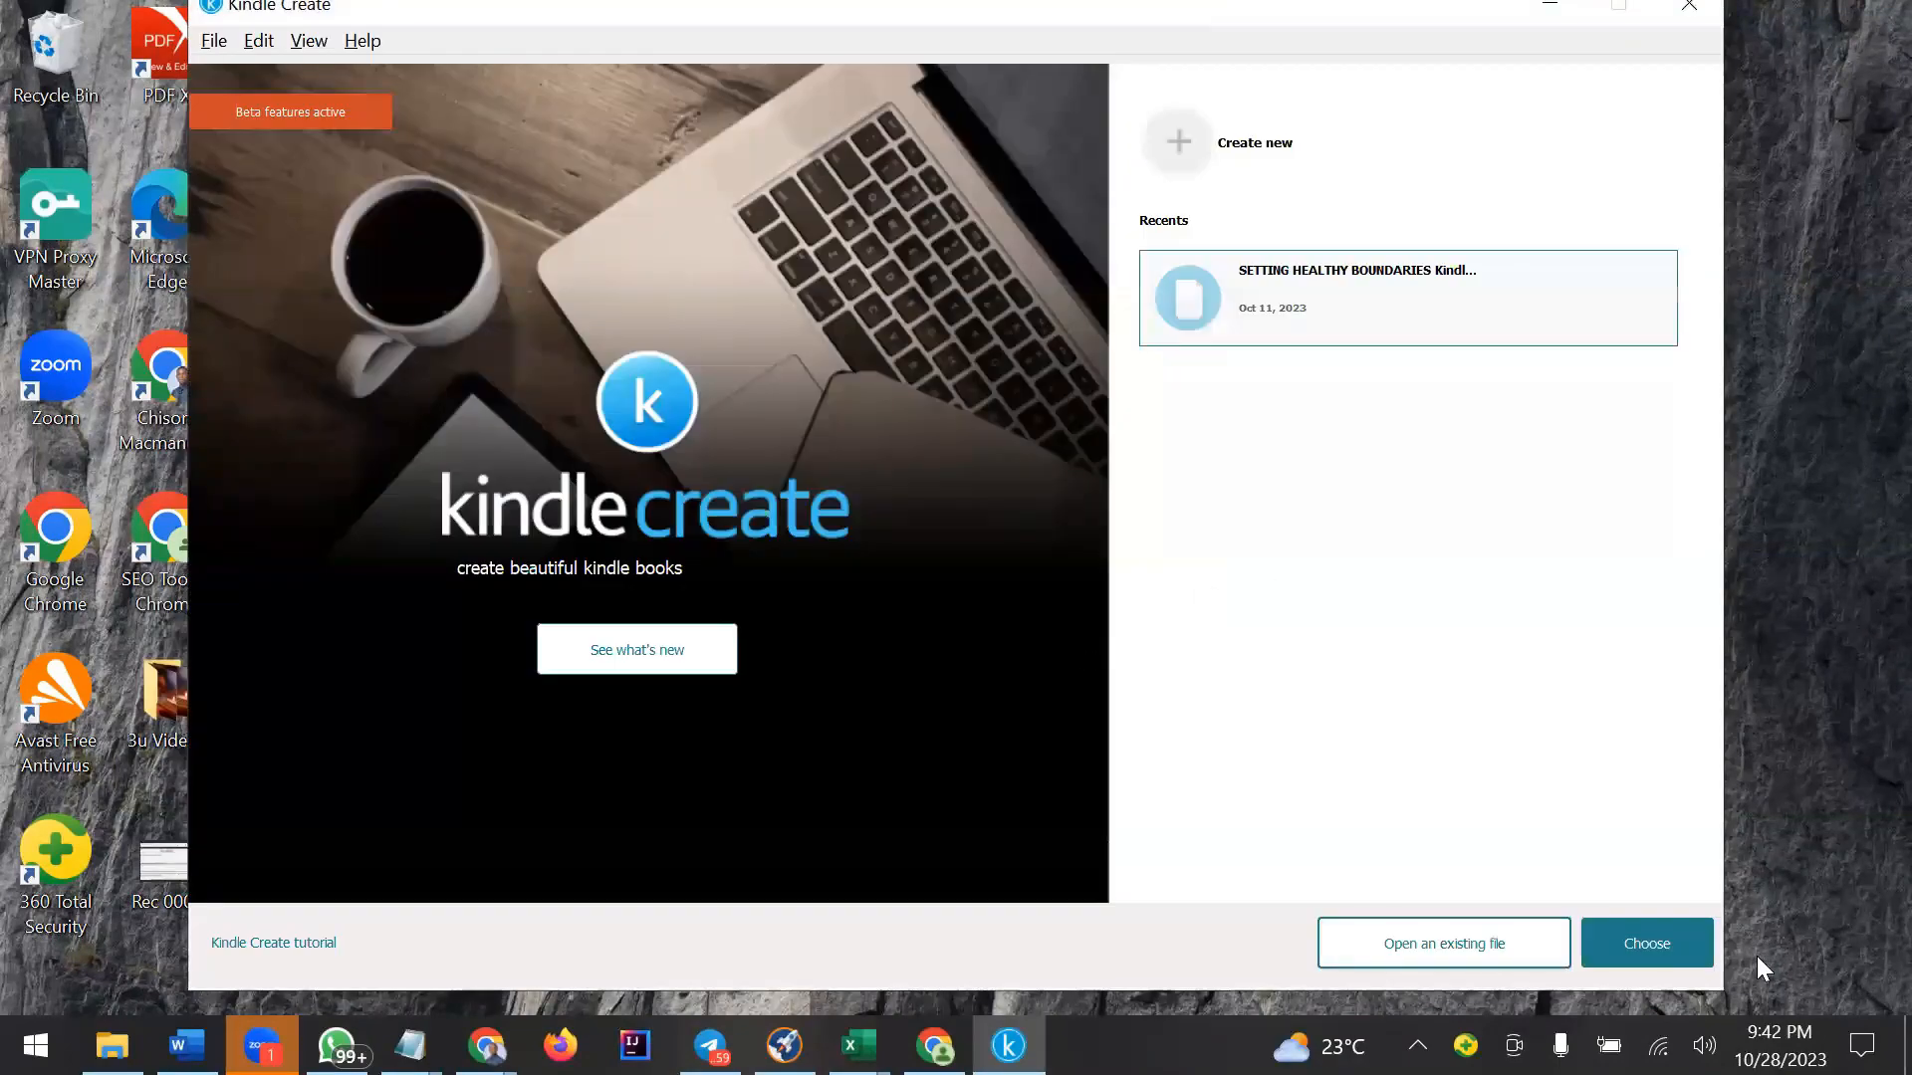
{"action": "left_click", "coordinate": [1283, 125]}
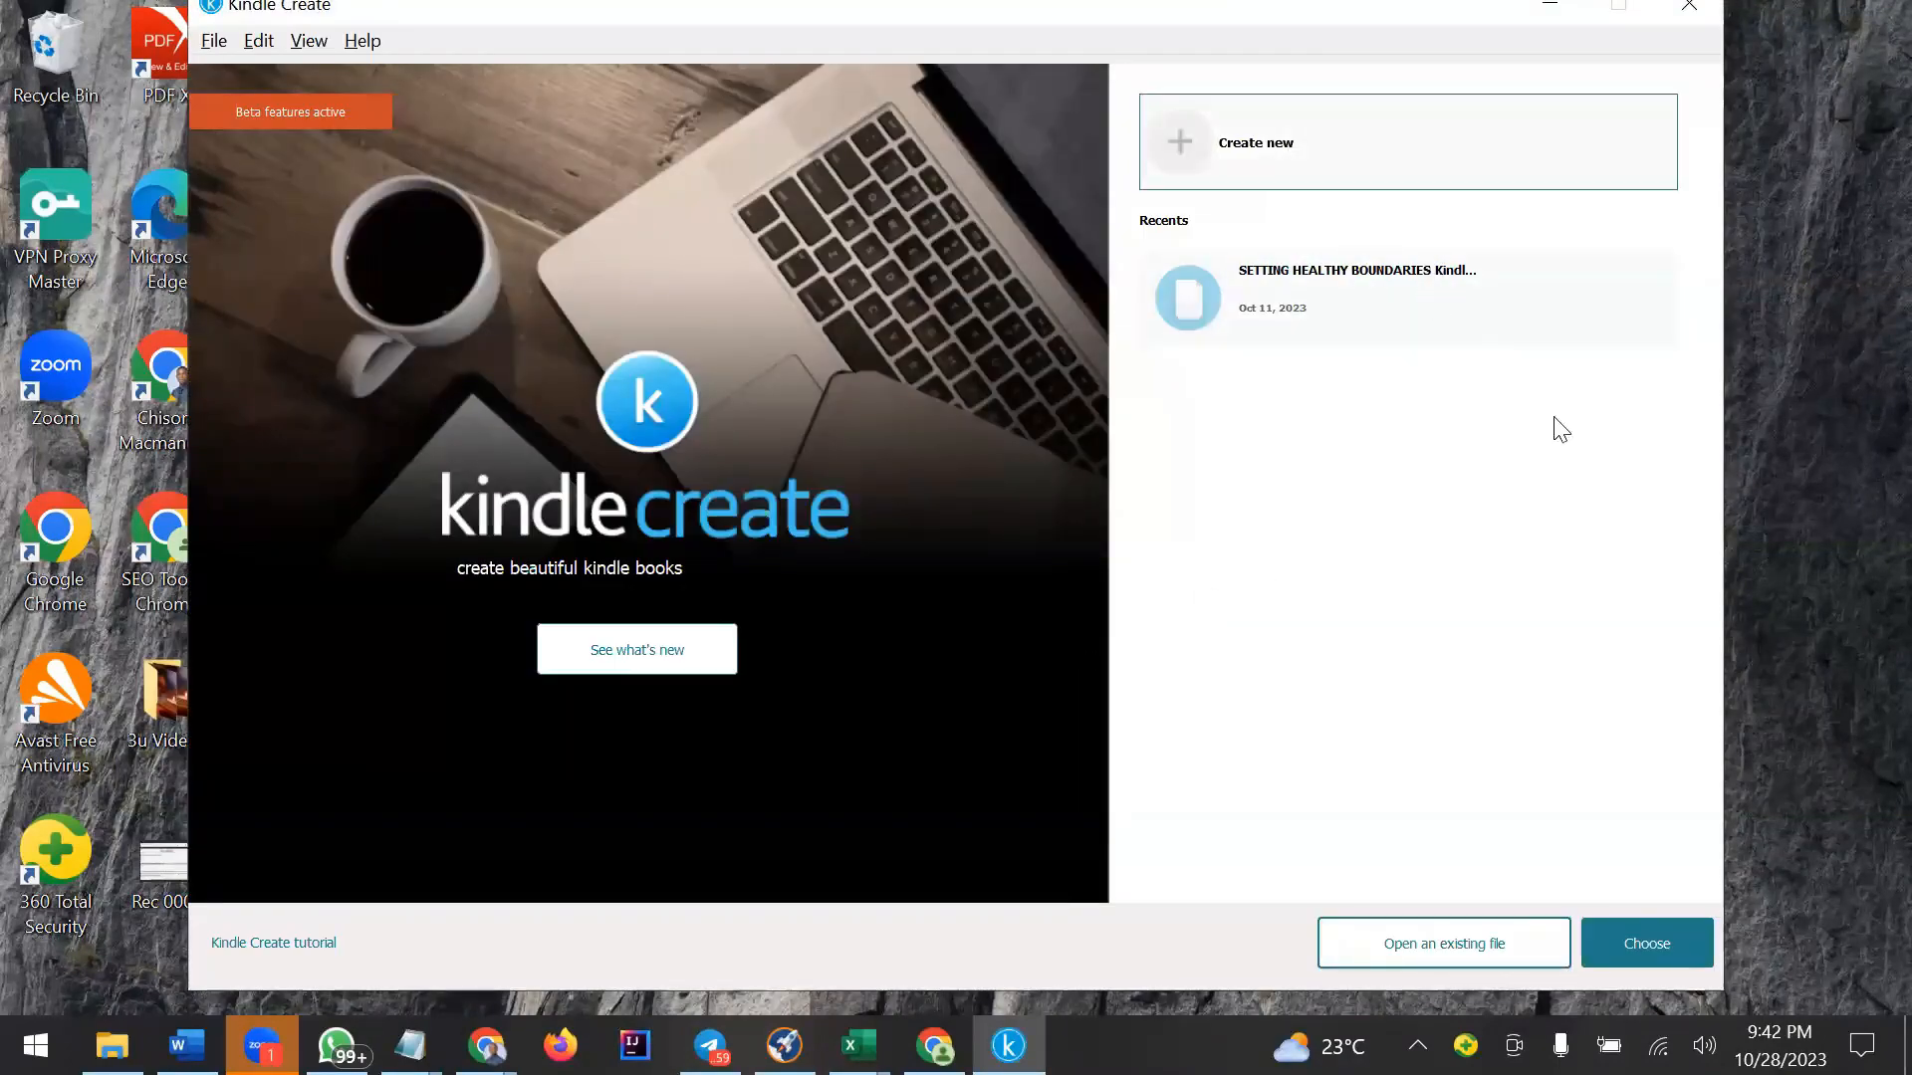
{"action": "left_click", "coordinate": [1638, 946]}
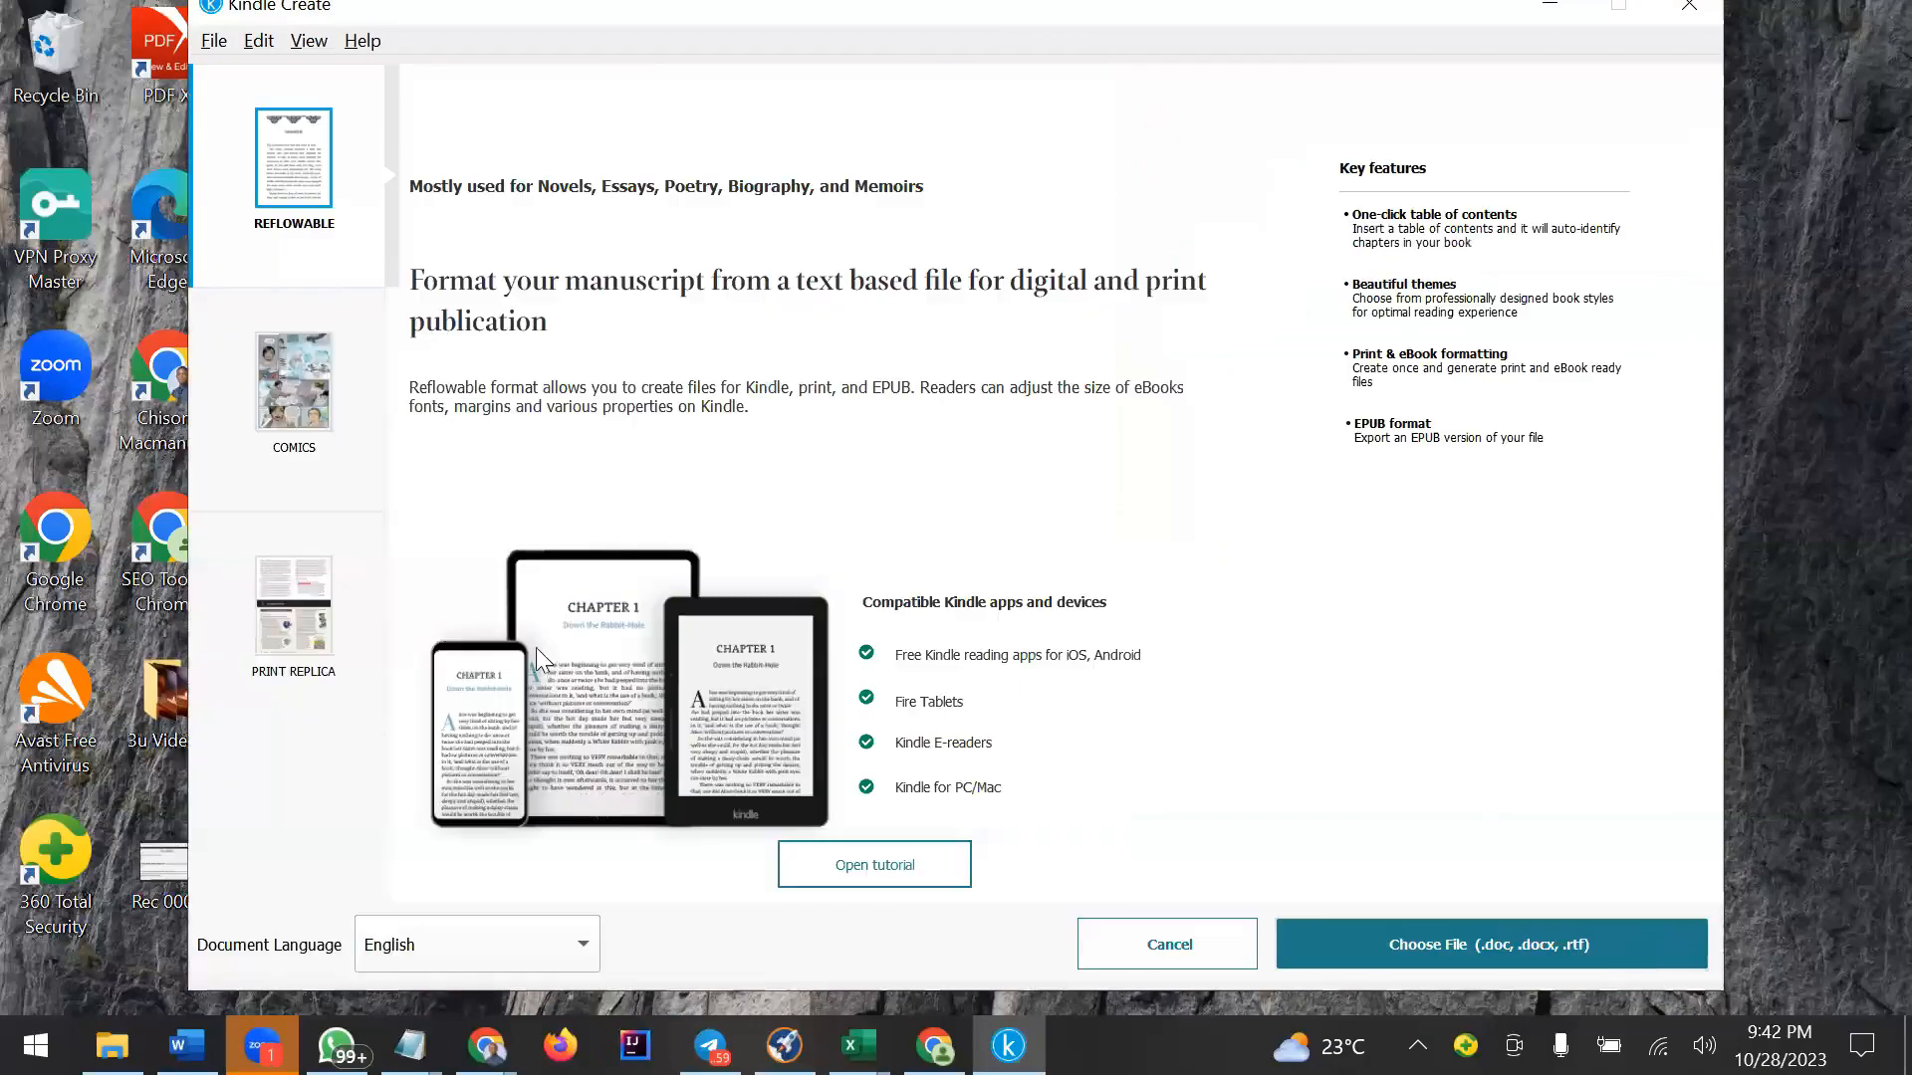
{"action": "left_click", "coordinate": [276, 628]}
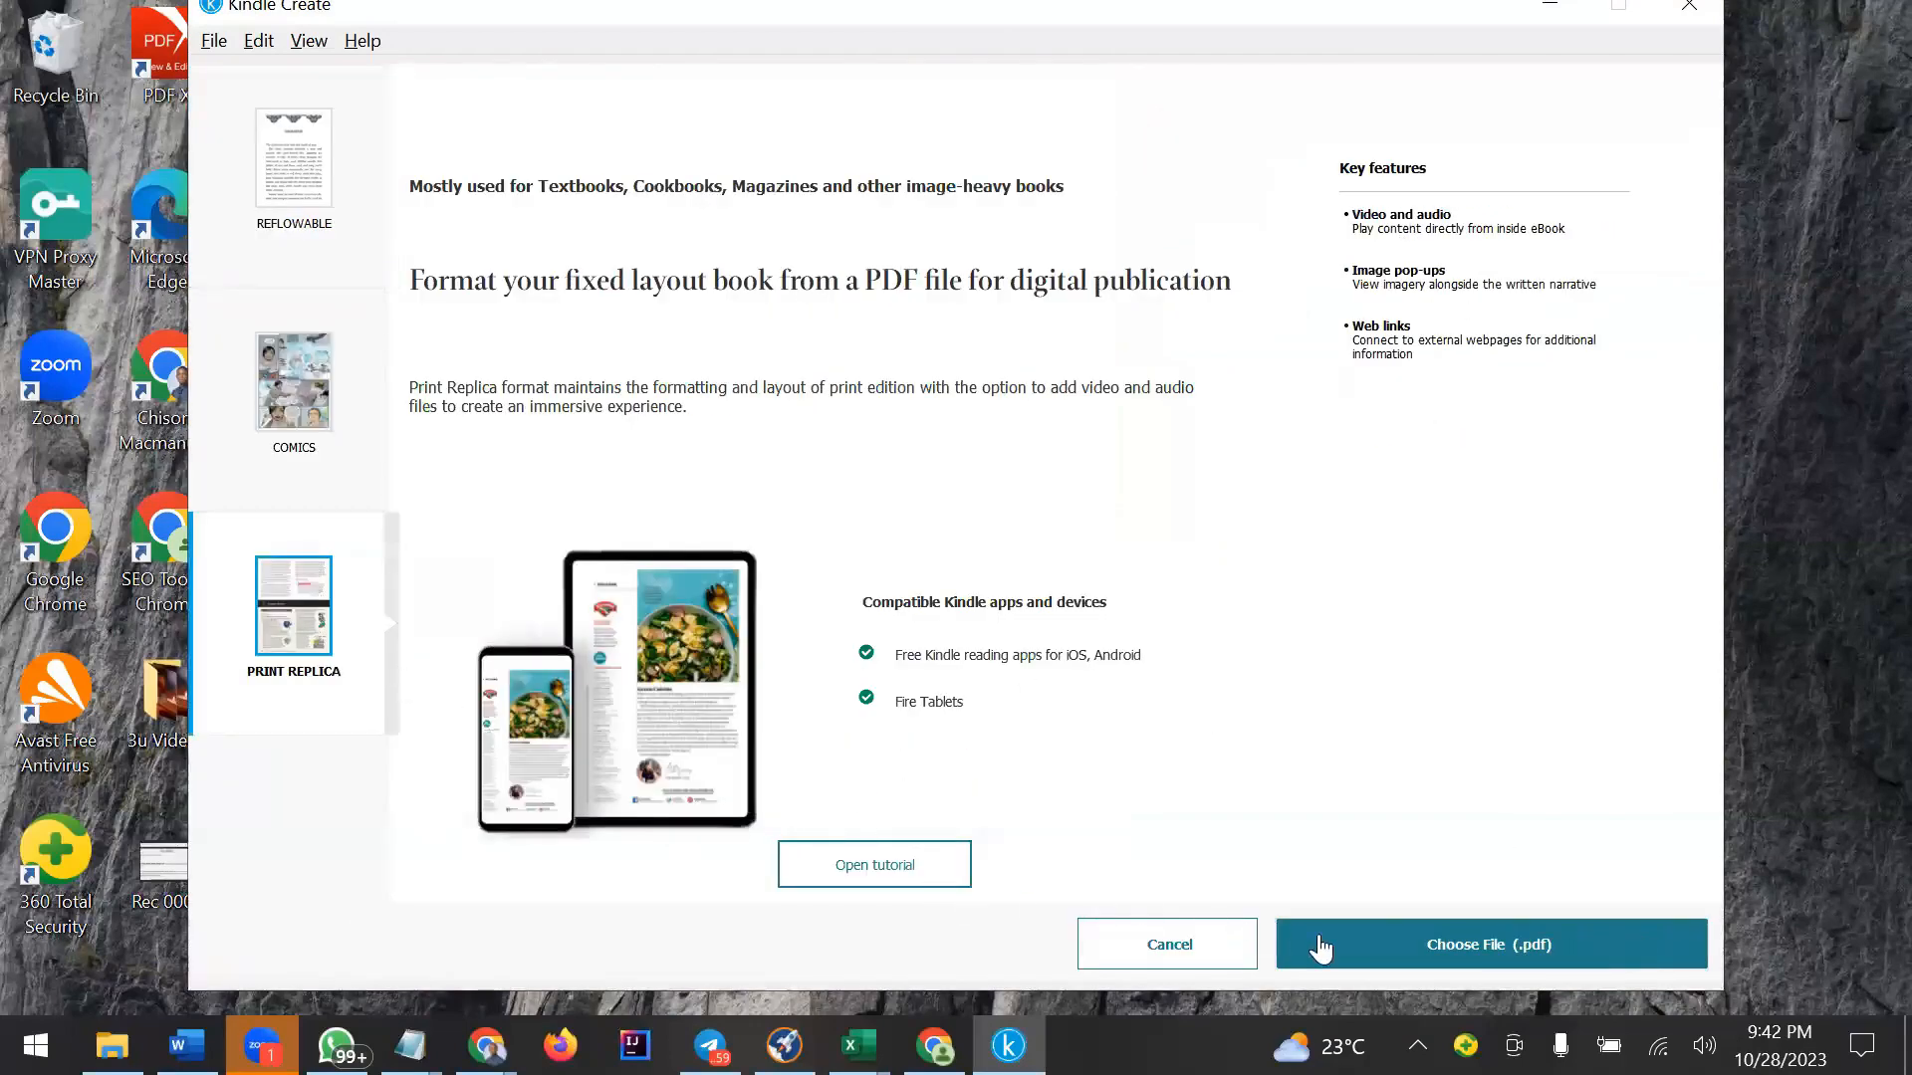
{"action": "left_click", "coordinate": [1446, 941]}
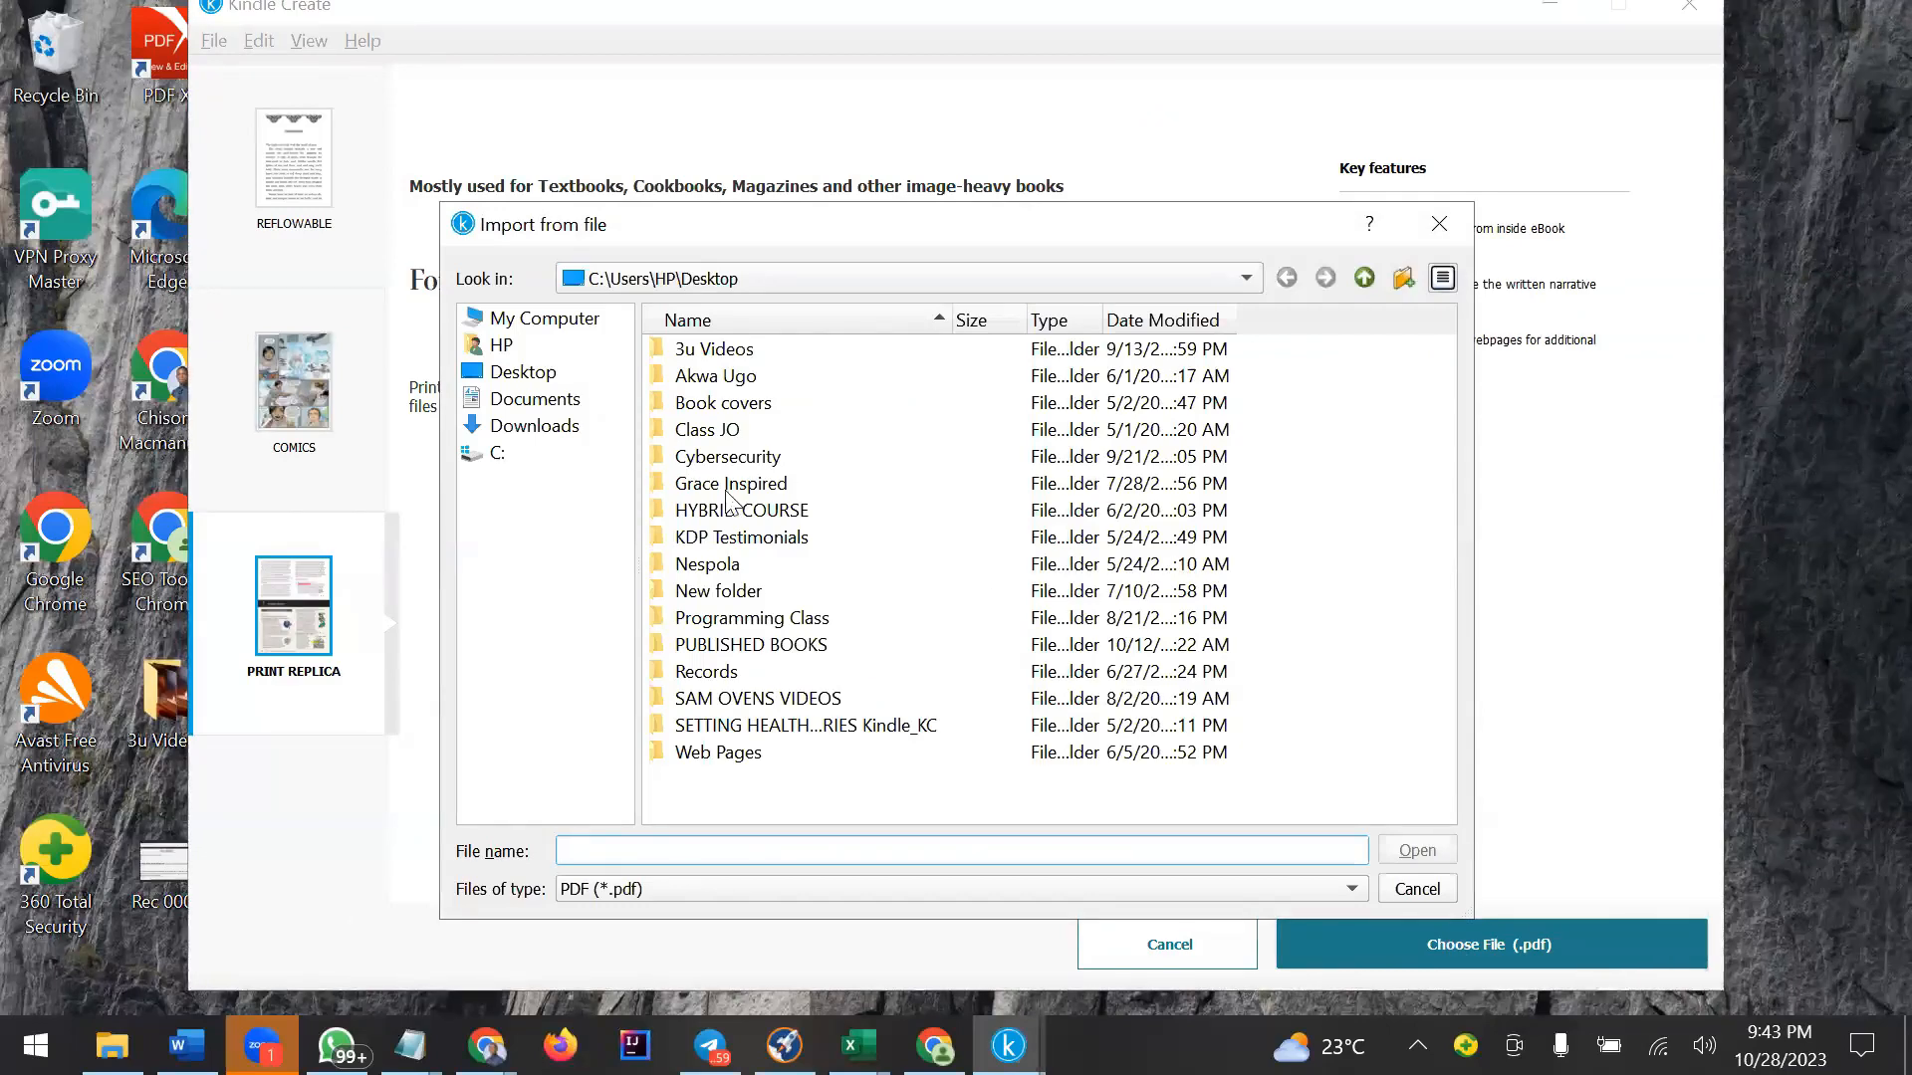
Browse to the Downloads folder and import Rice Salad Salad_pagenumber.pdf as the Print Replica book.
{"action": "left_click", "coordinate": [553, 439]}
{"action": "left_click", "coordinate": [548, 401]}
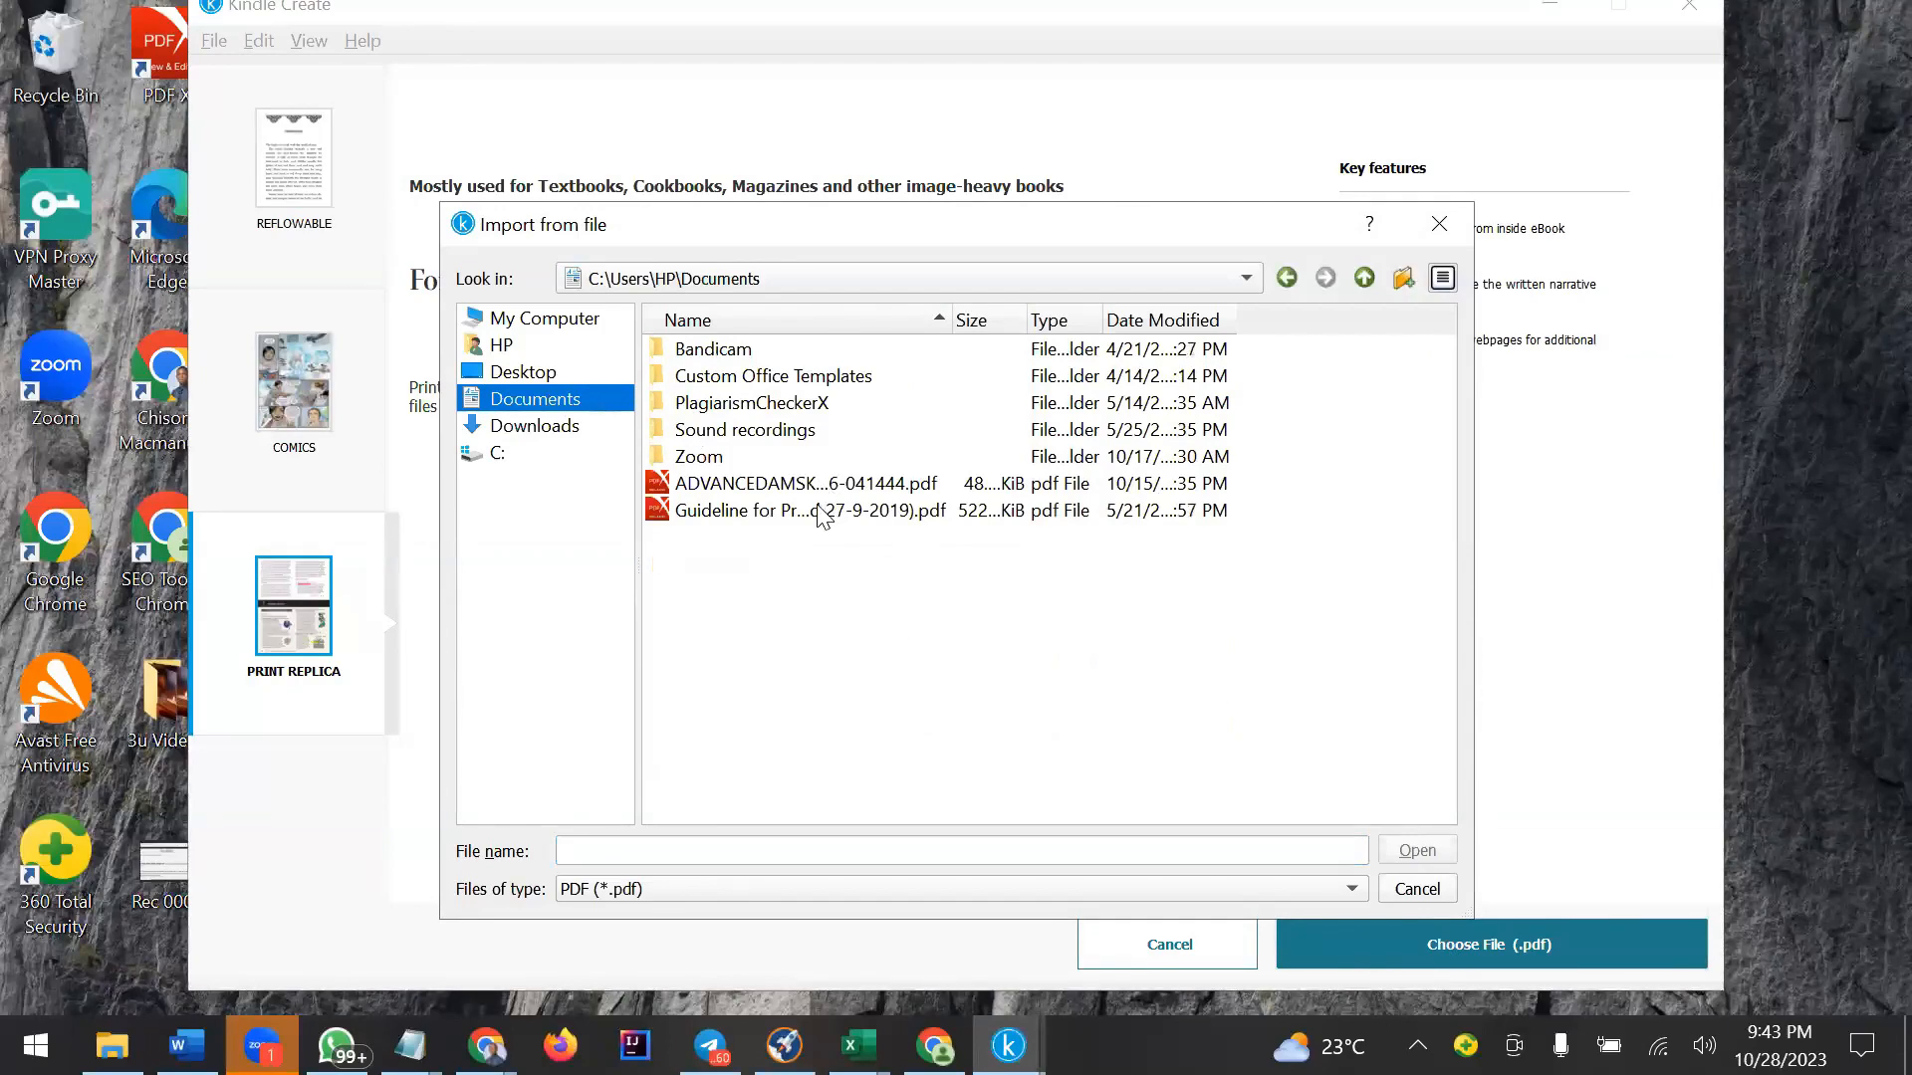
{"action": "left_click", "coordinate": [564, 430]}
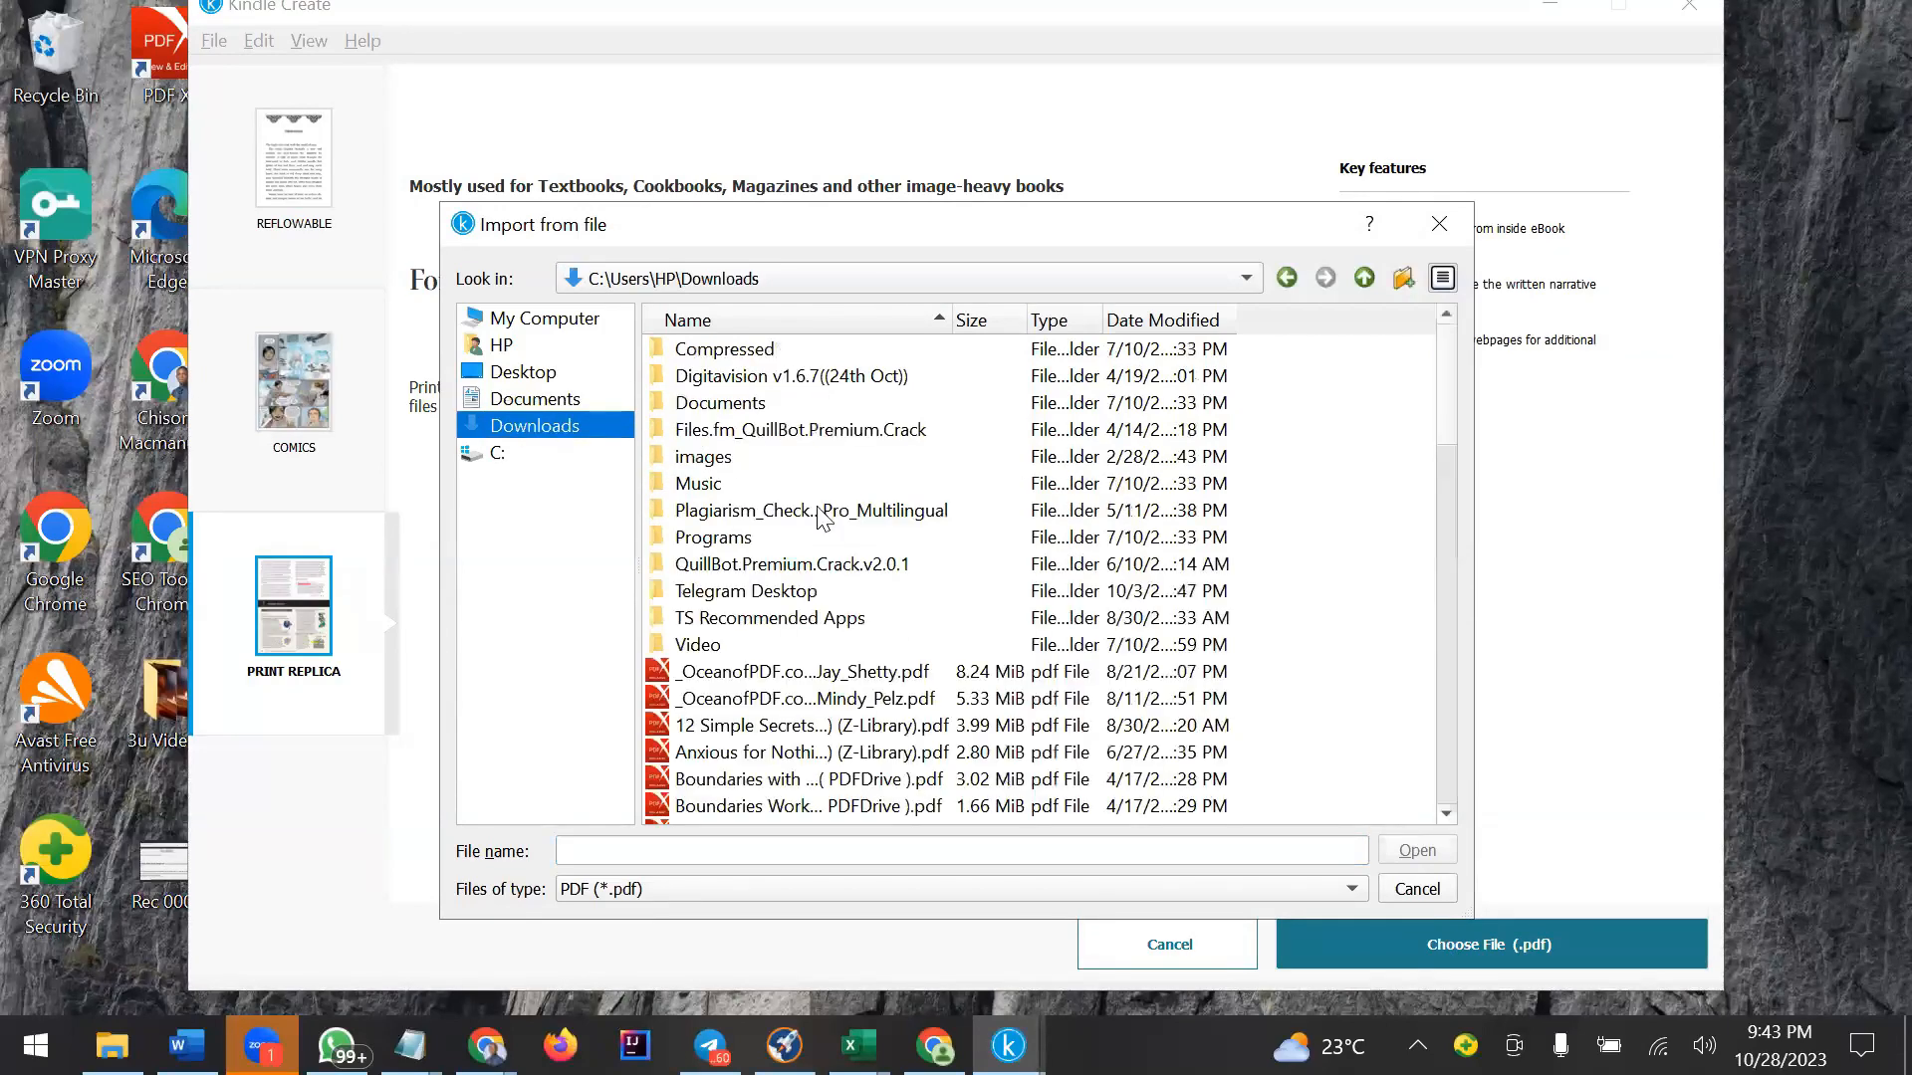
{"action": "scroll", "coordinate": [821, 516], "scroll_direction": "down", "scroll_amount": 7}
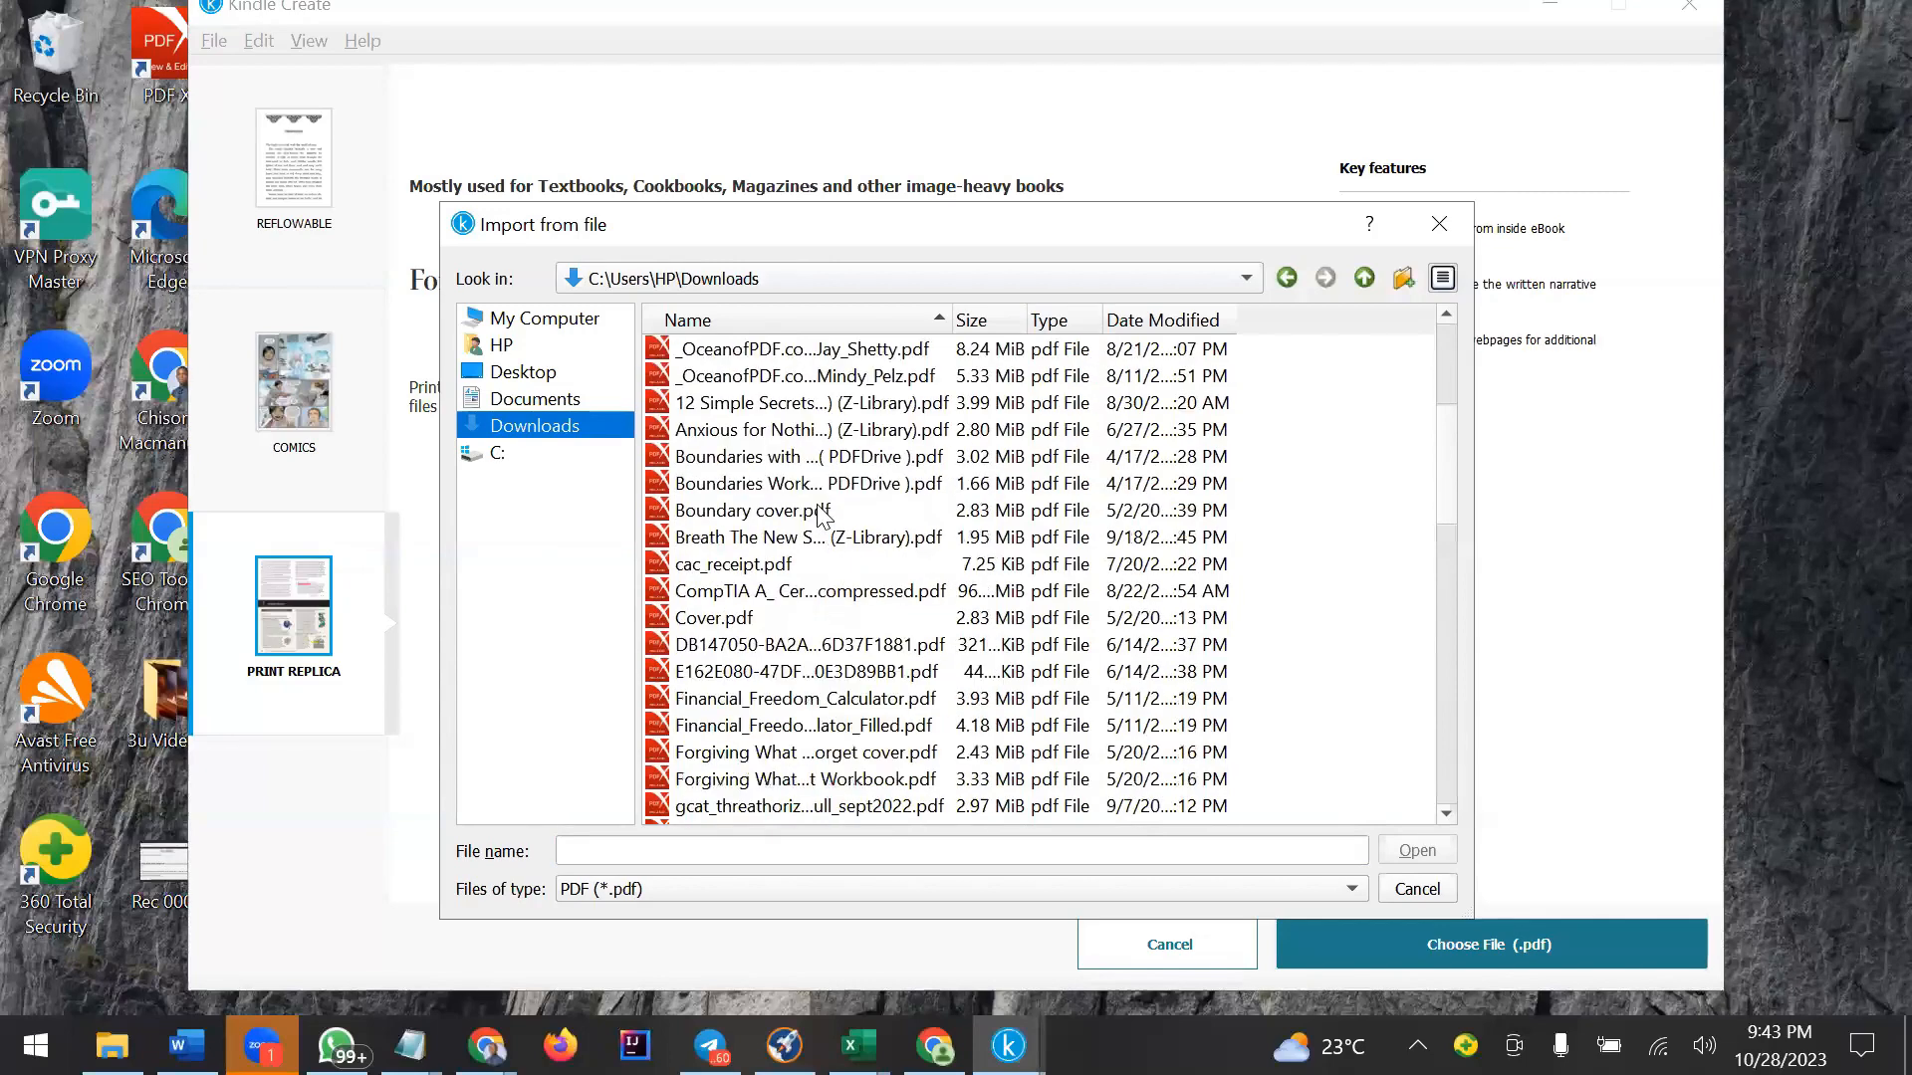
{"action": "scroll", "coordinate": [822, 516], "scroll_direction": "down", "scroll_amount": 10}
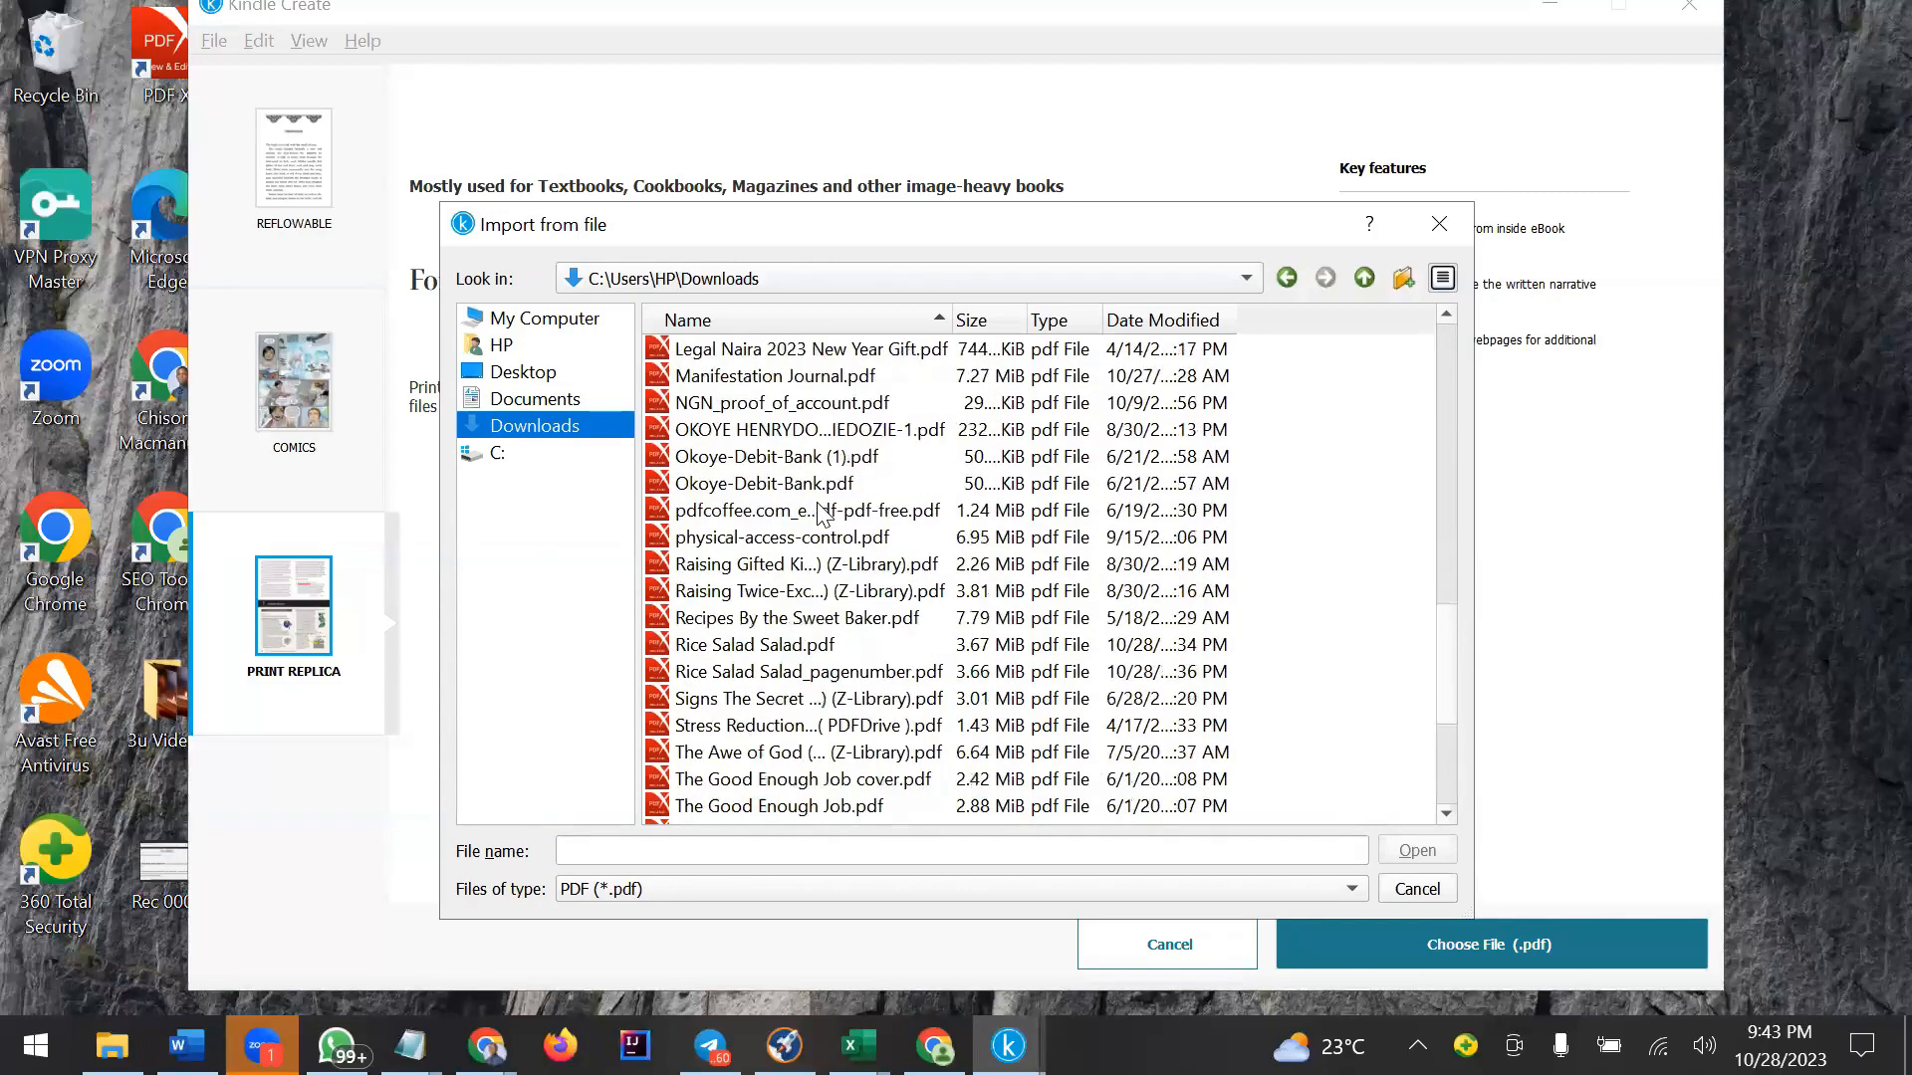
{"action": "scroll", "coordinate": [757, 508], "scroll_direction": "down", "scroll_amount": 1}
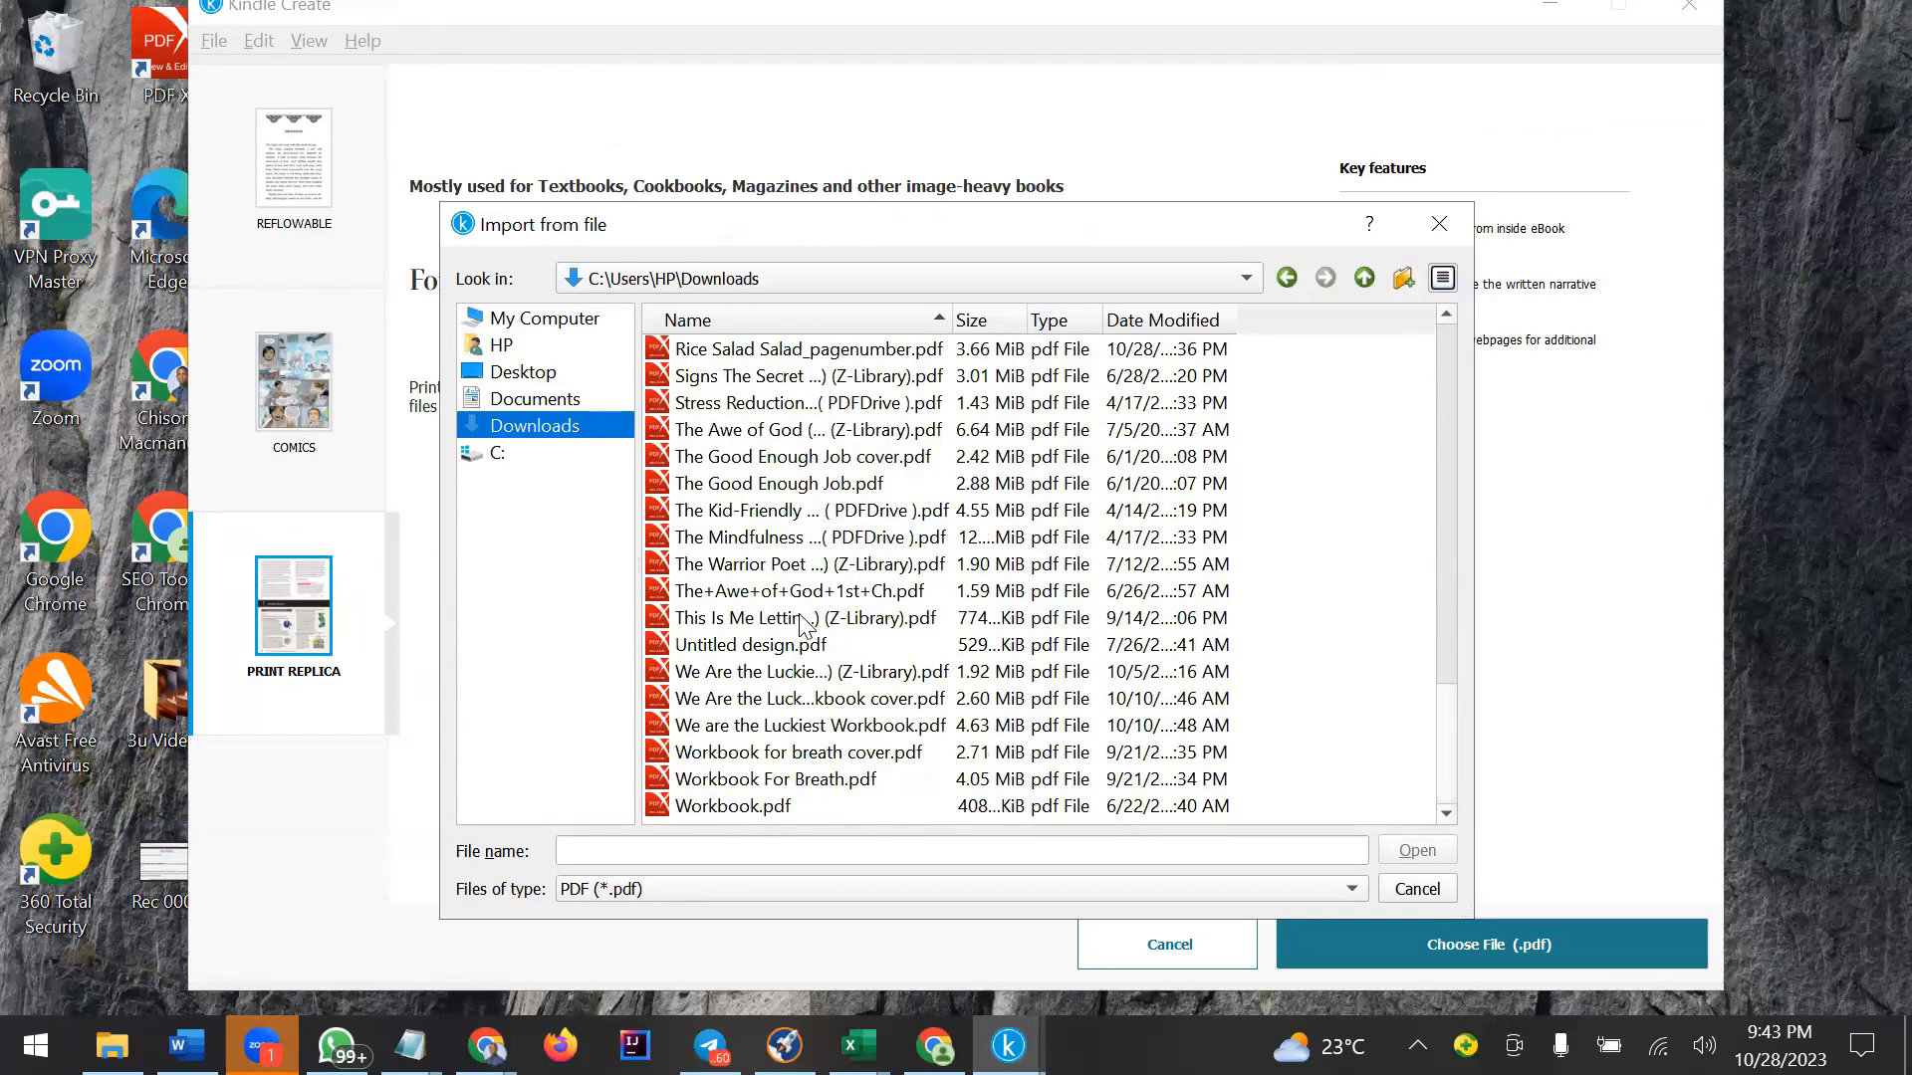
{"action": "scroll", "coordinate": [804, 625], "scroll_direction": "up", "scroll_amount": 2}
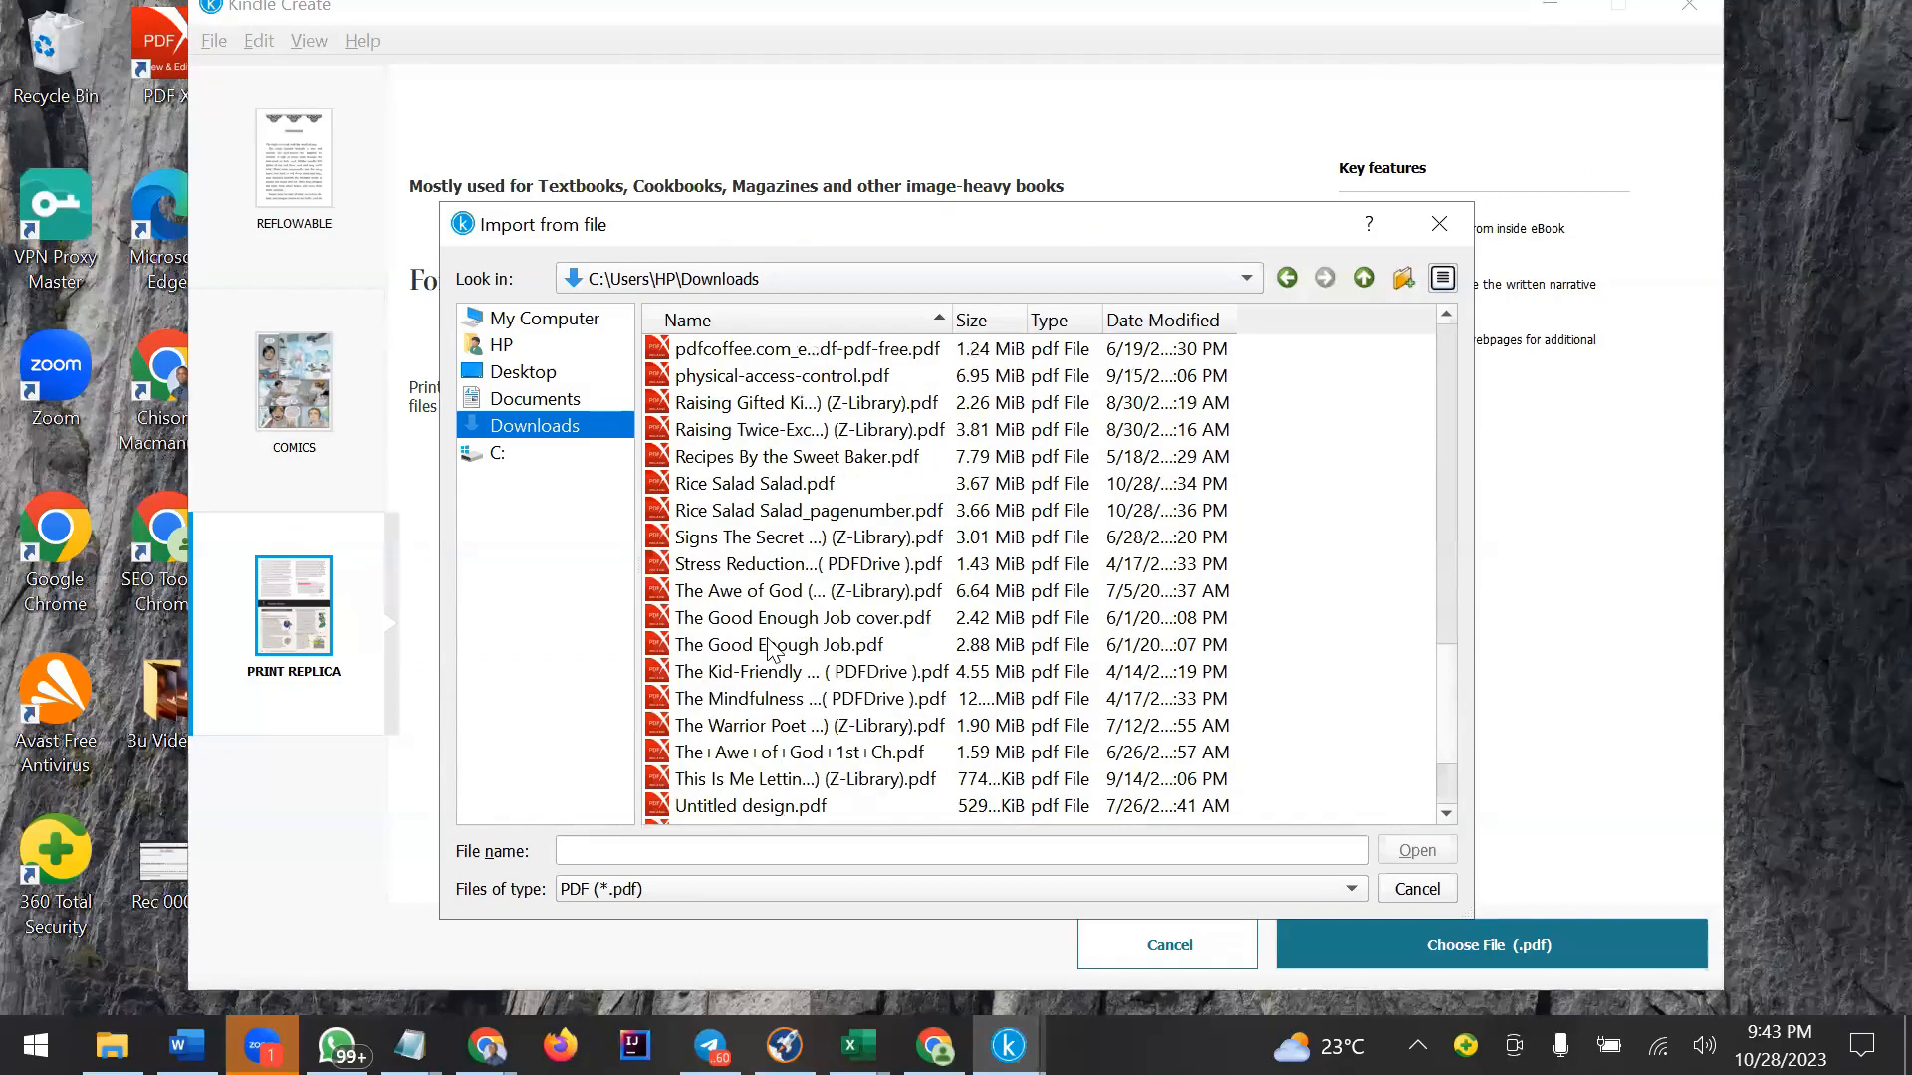
{"action": "left_click", "coordinate": [778, 513]}
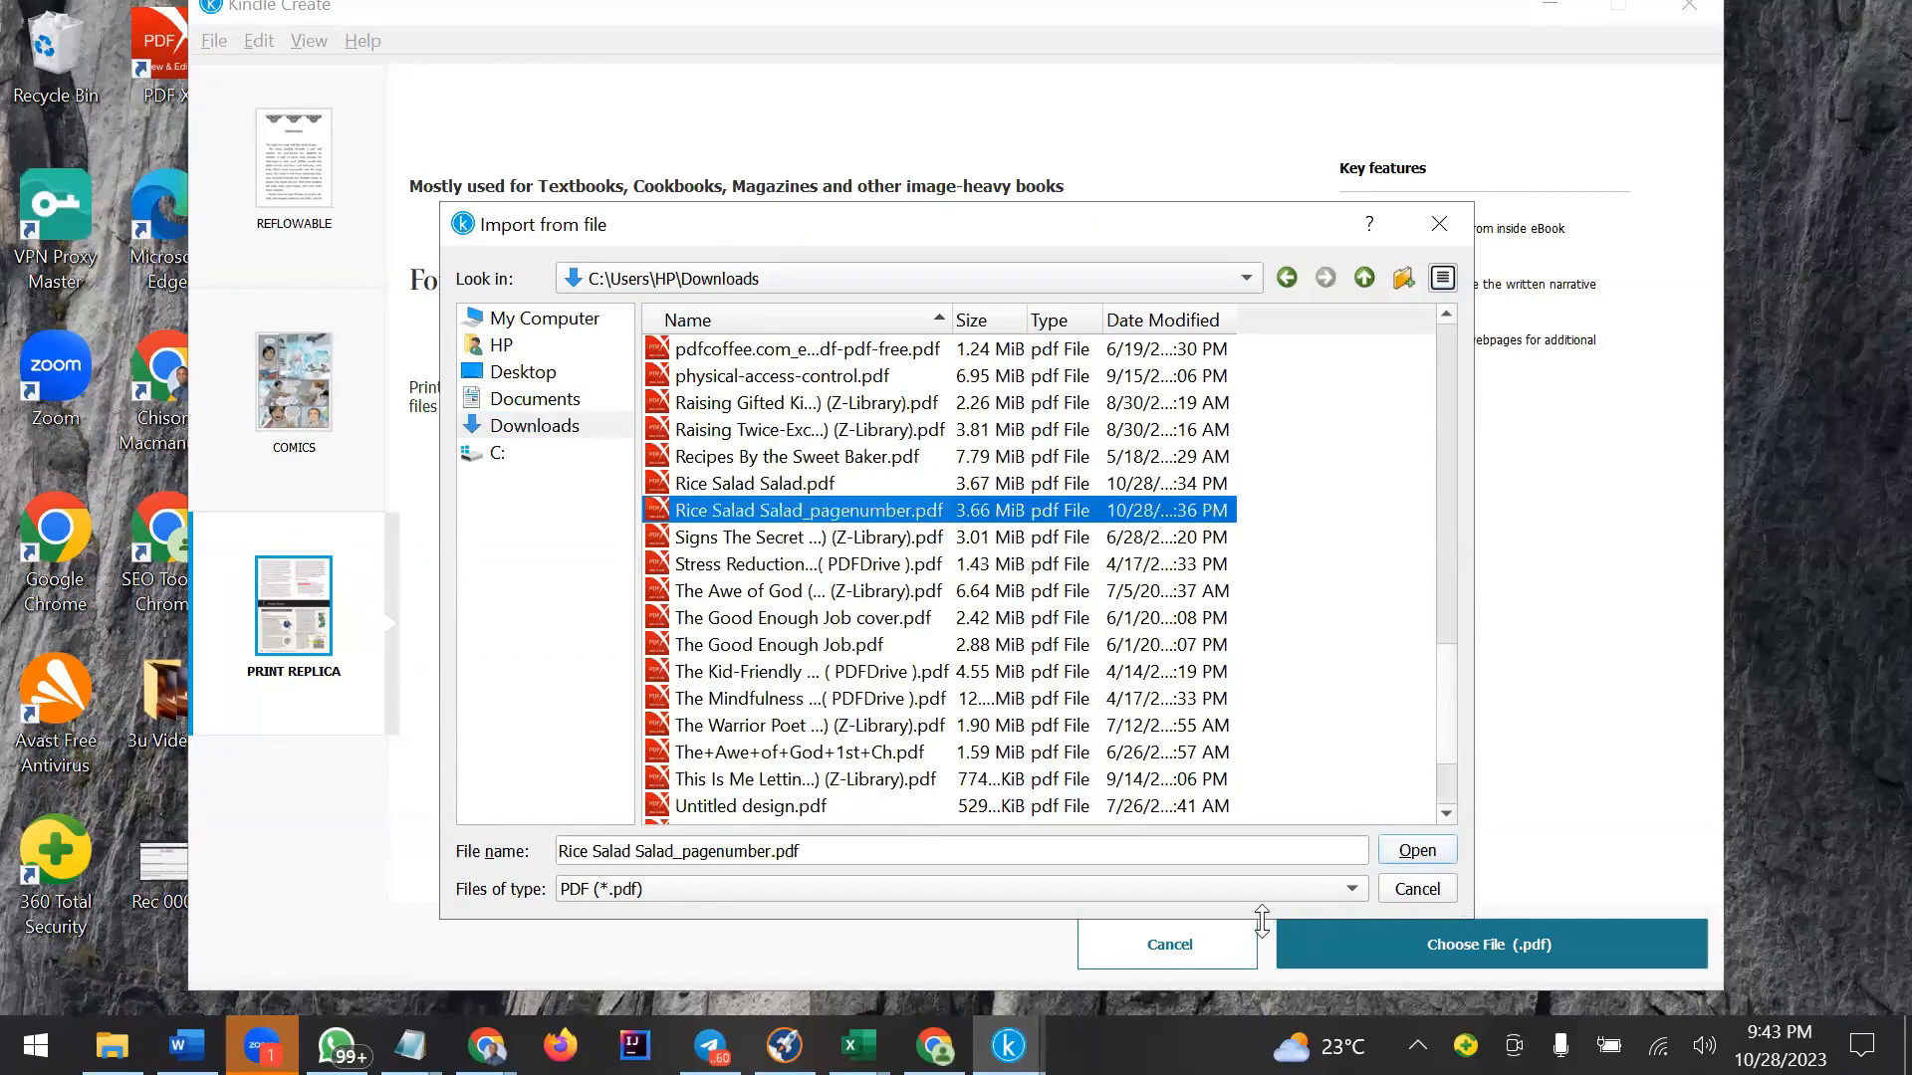
{"action": "left_click", "coordinate": [1408, 853]}
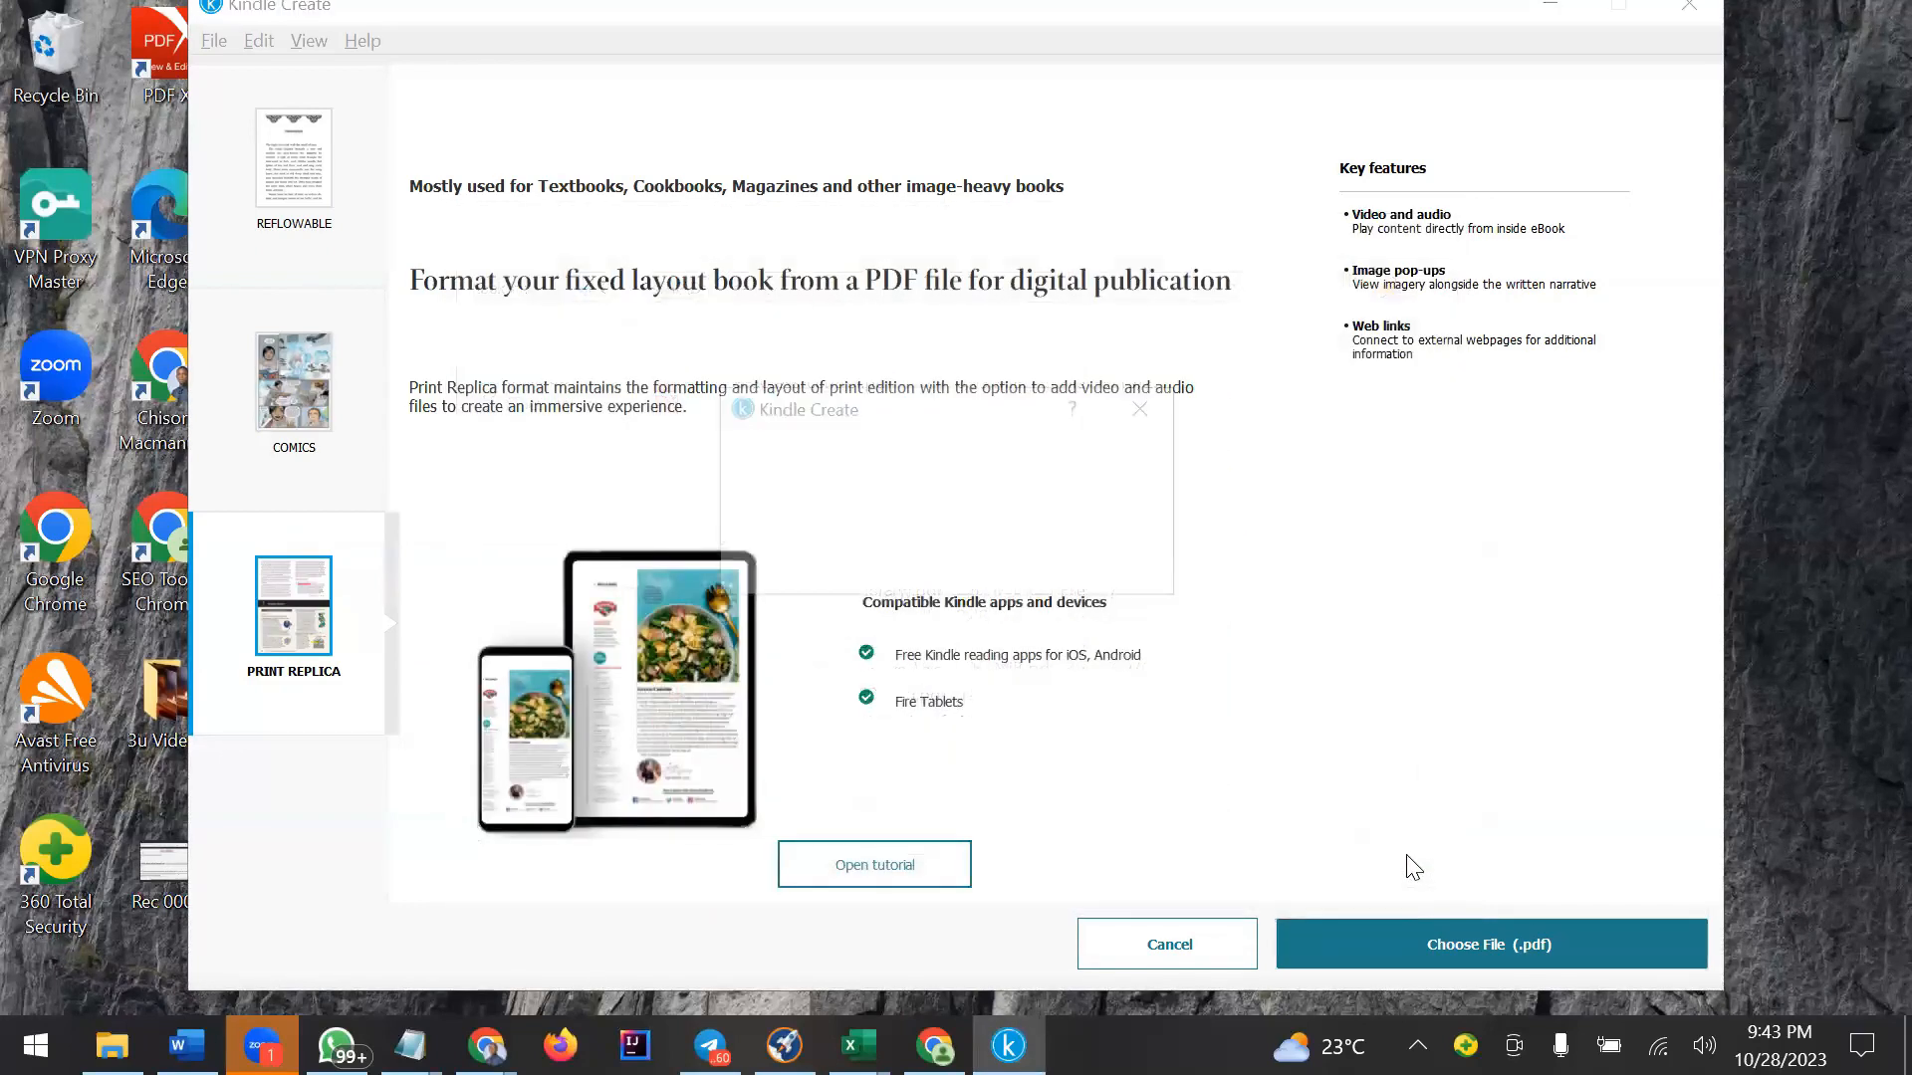
Scroll through the imported book's pages in the editor.
{"action": "scroll", "coordinate": [1175, 677], "scroll_direction": "down", "scroll_amount": 3}
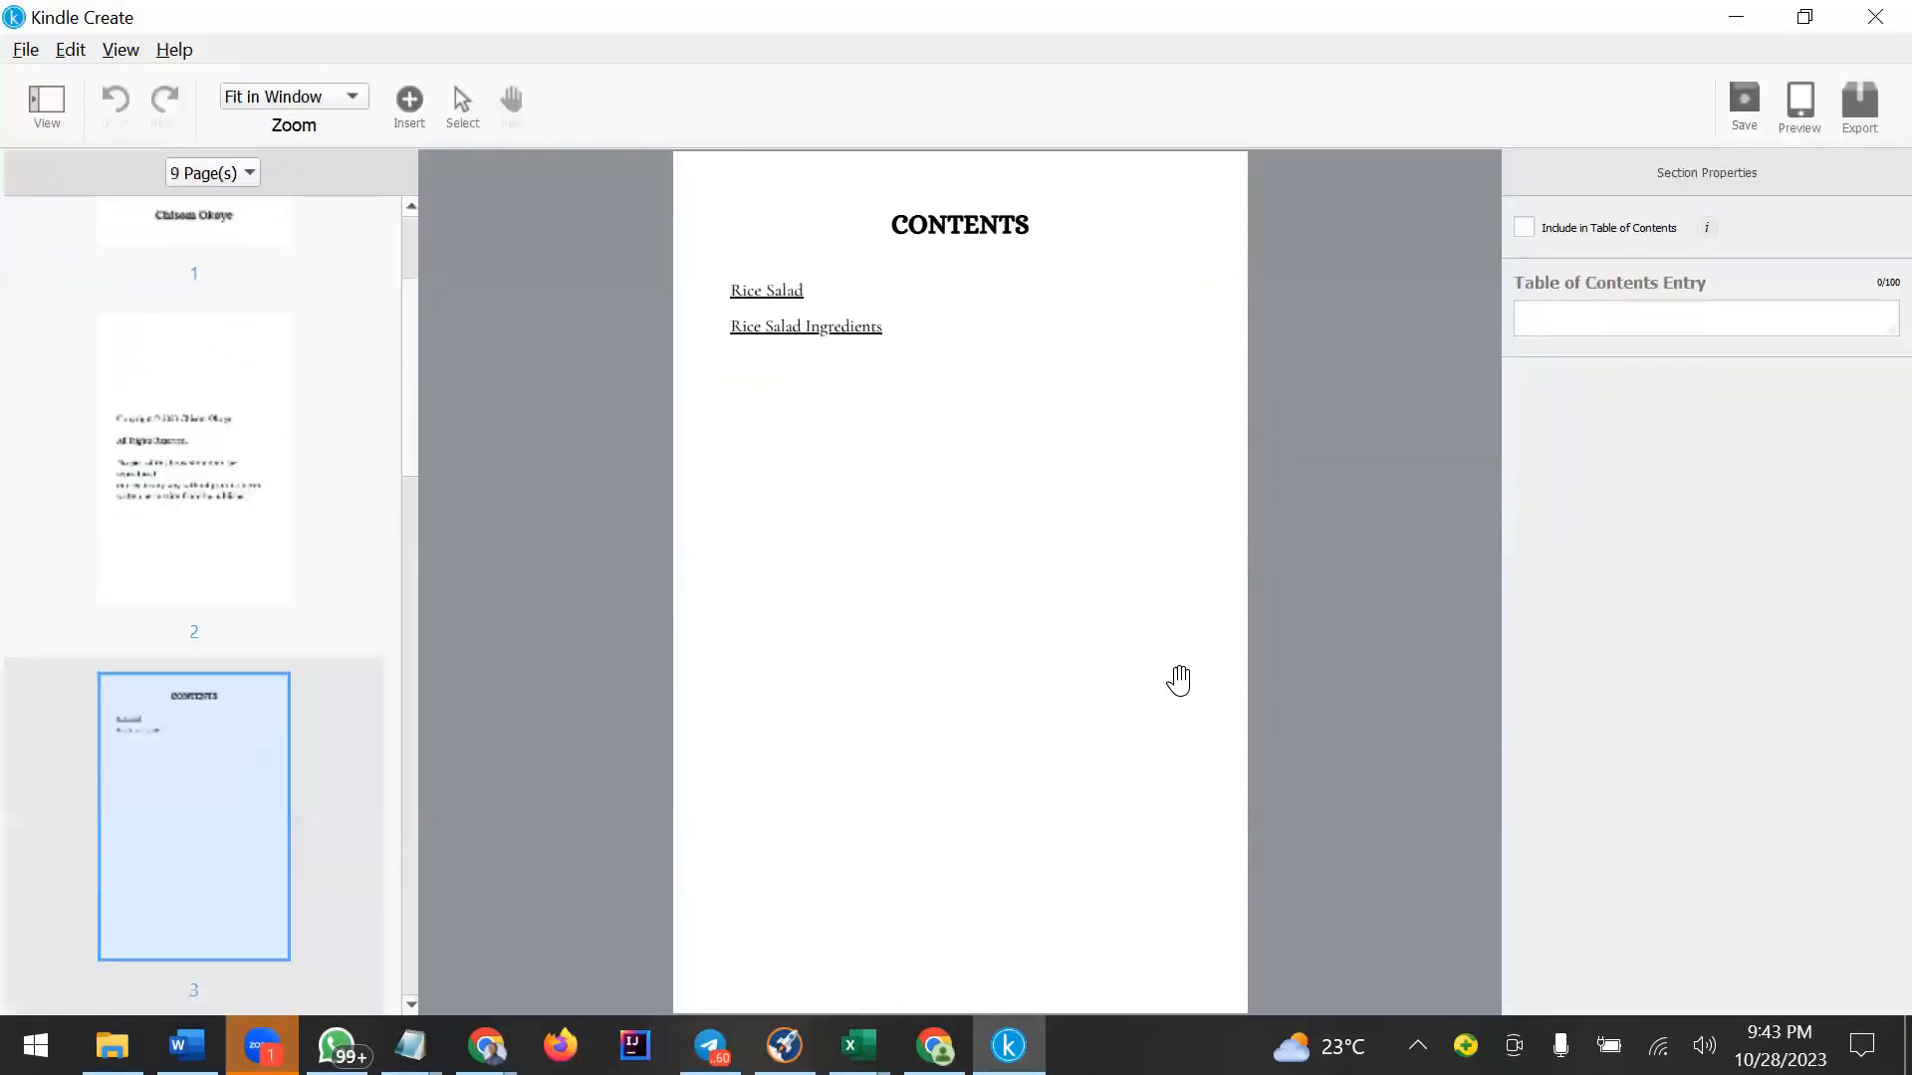
{"action": "scroll", "coordinate": [1177, 677], "scroll_direction": "down", "scroll_amount": 5}
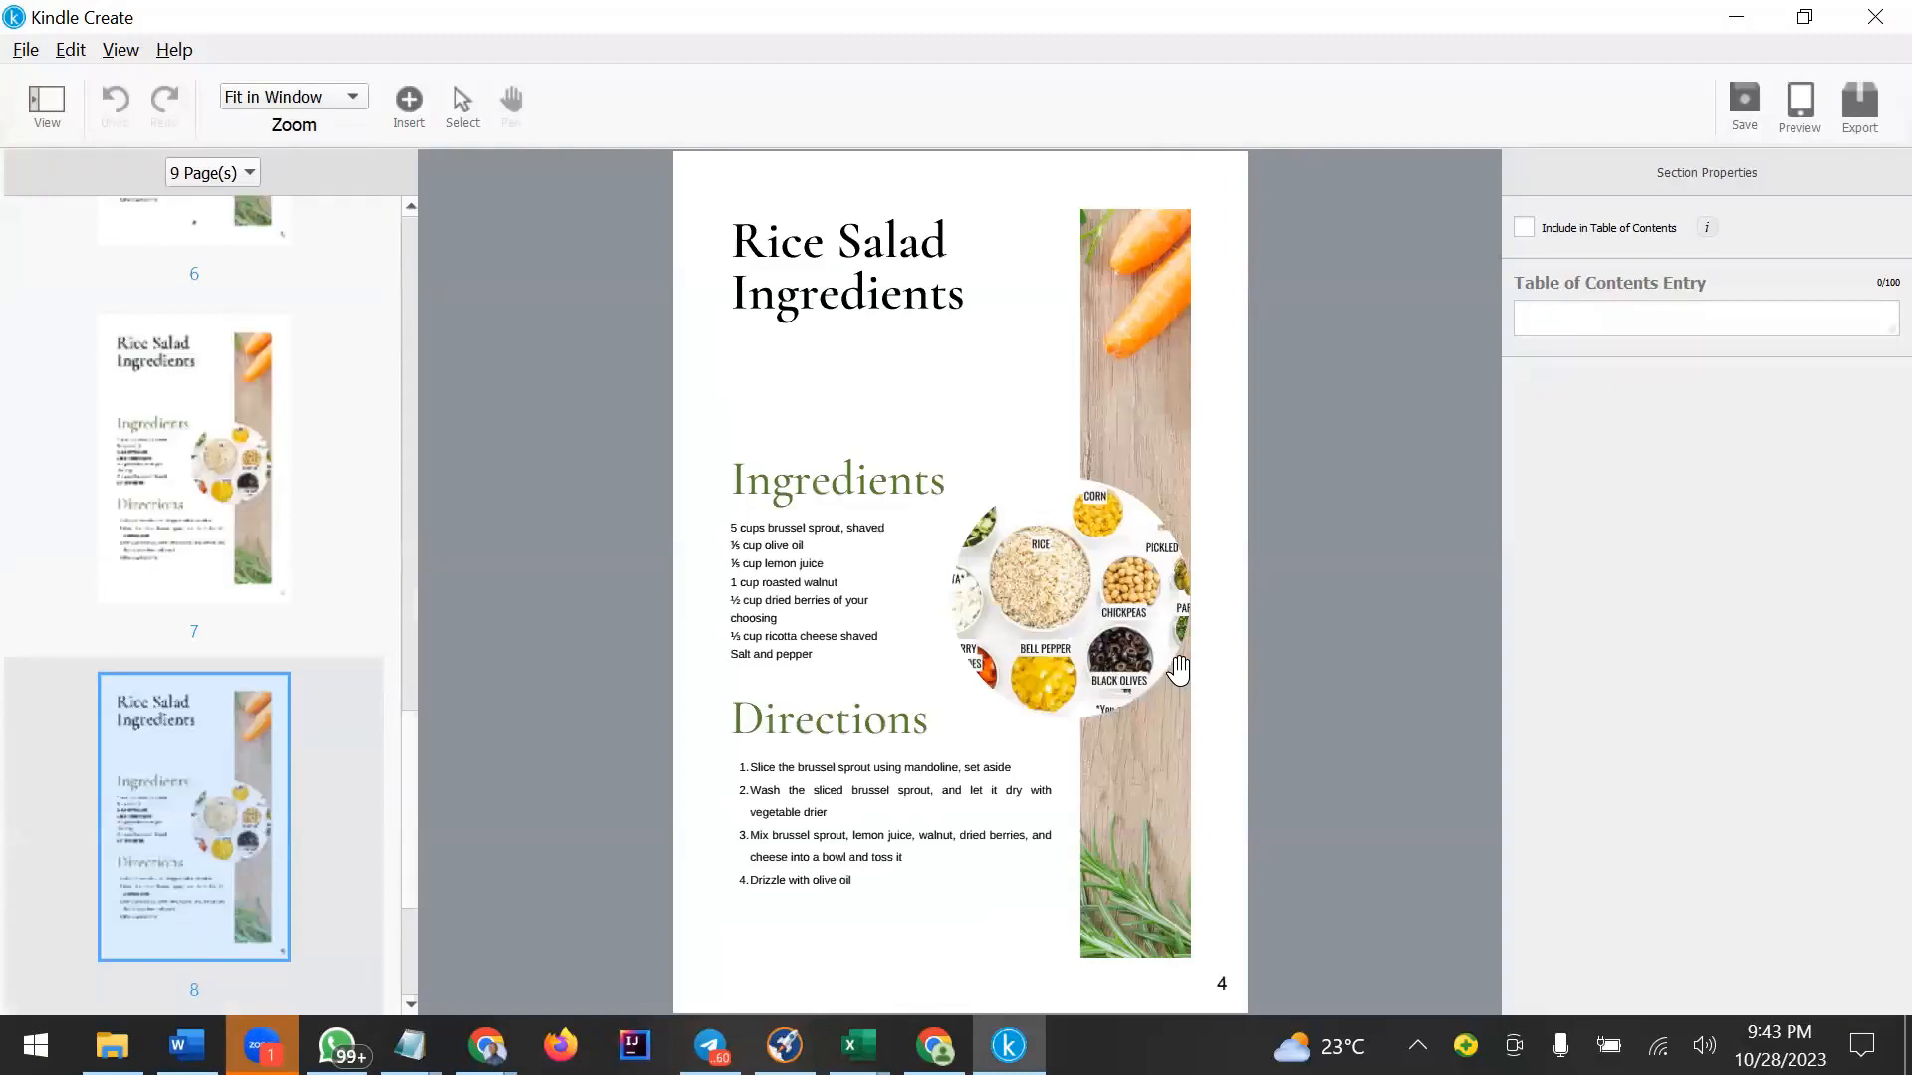
{"action": "scroll", "coordinate": [1175, 665], "scroll_direction": "up", "scroll_amount": 8}
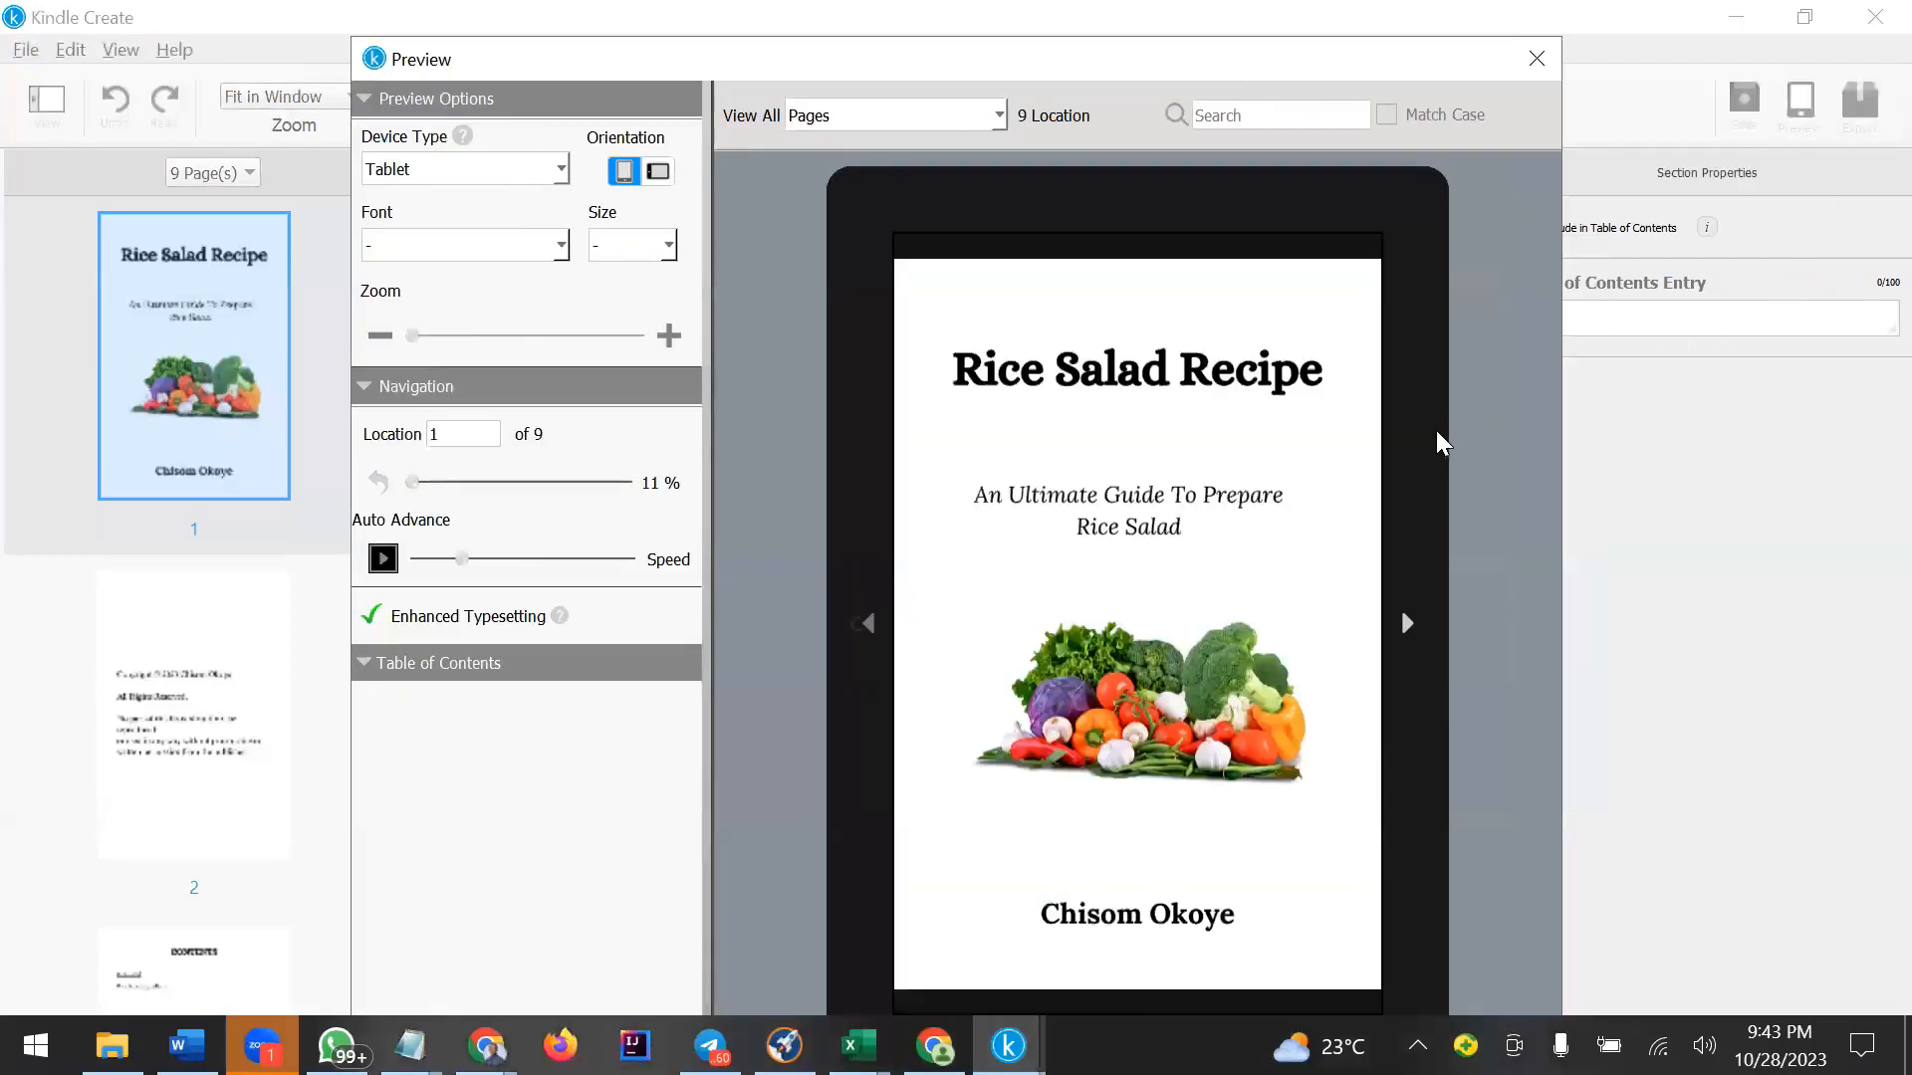
Page forward and back through the book in the tablet Preview, then close the Preview.
{"action": "left_click", "coordinate": [1407, 624]}
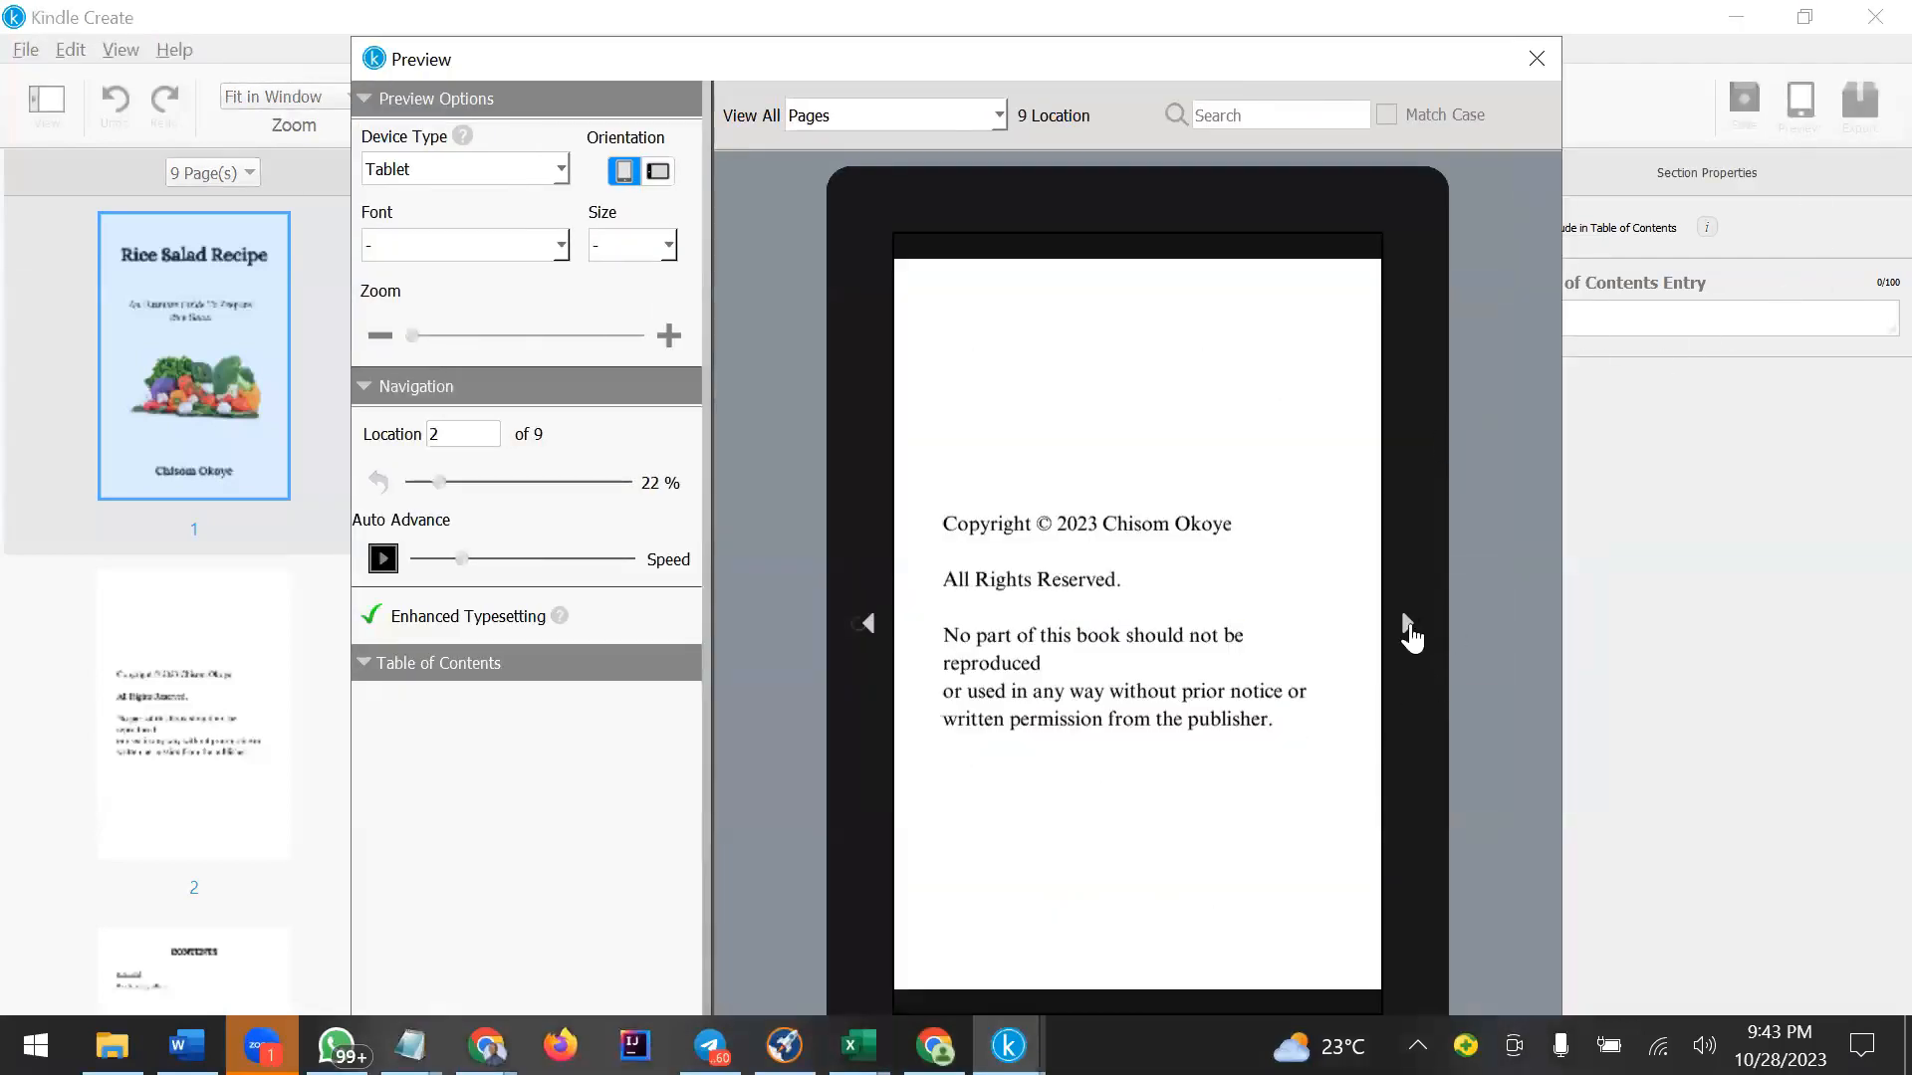
{"action": "left_click", "coordinate": [1406, 624]}
{"action": "left_click", "coordinate": [1407, 624]}
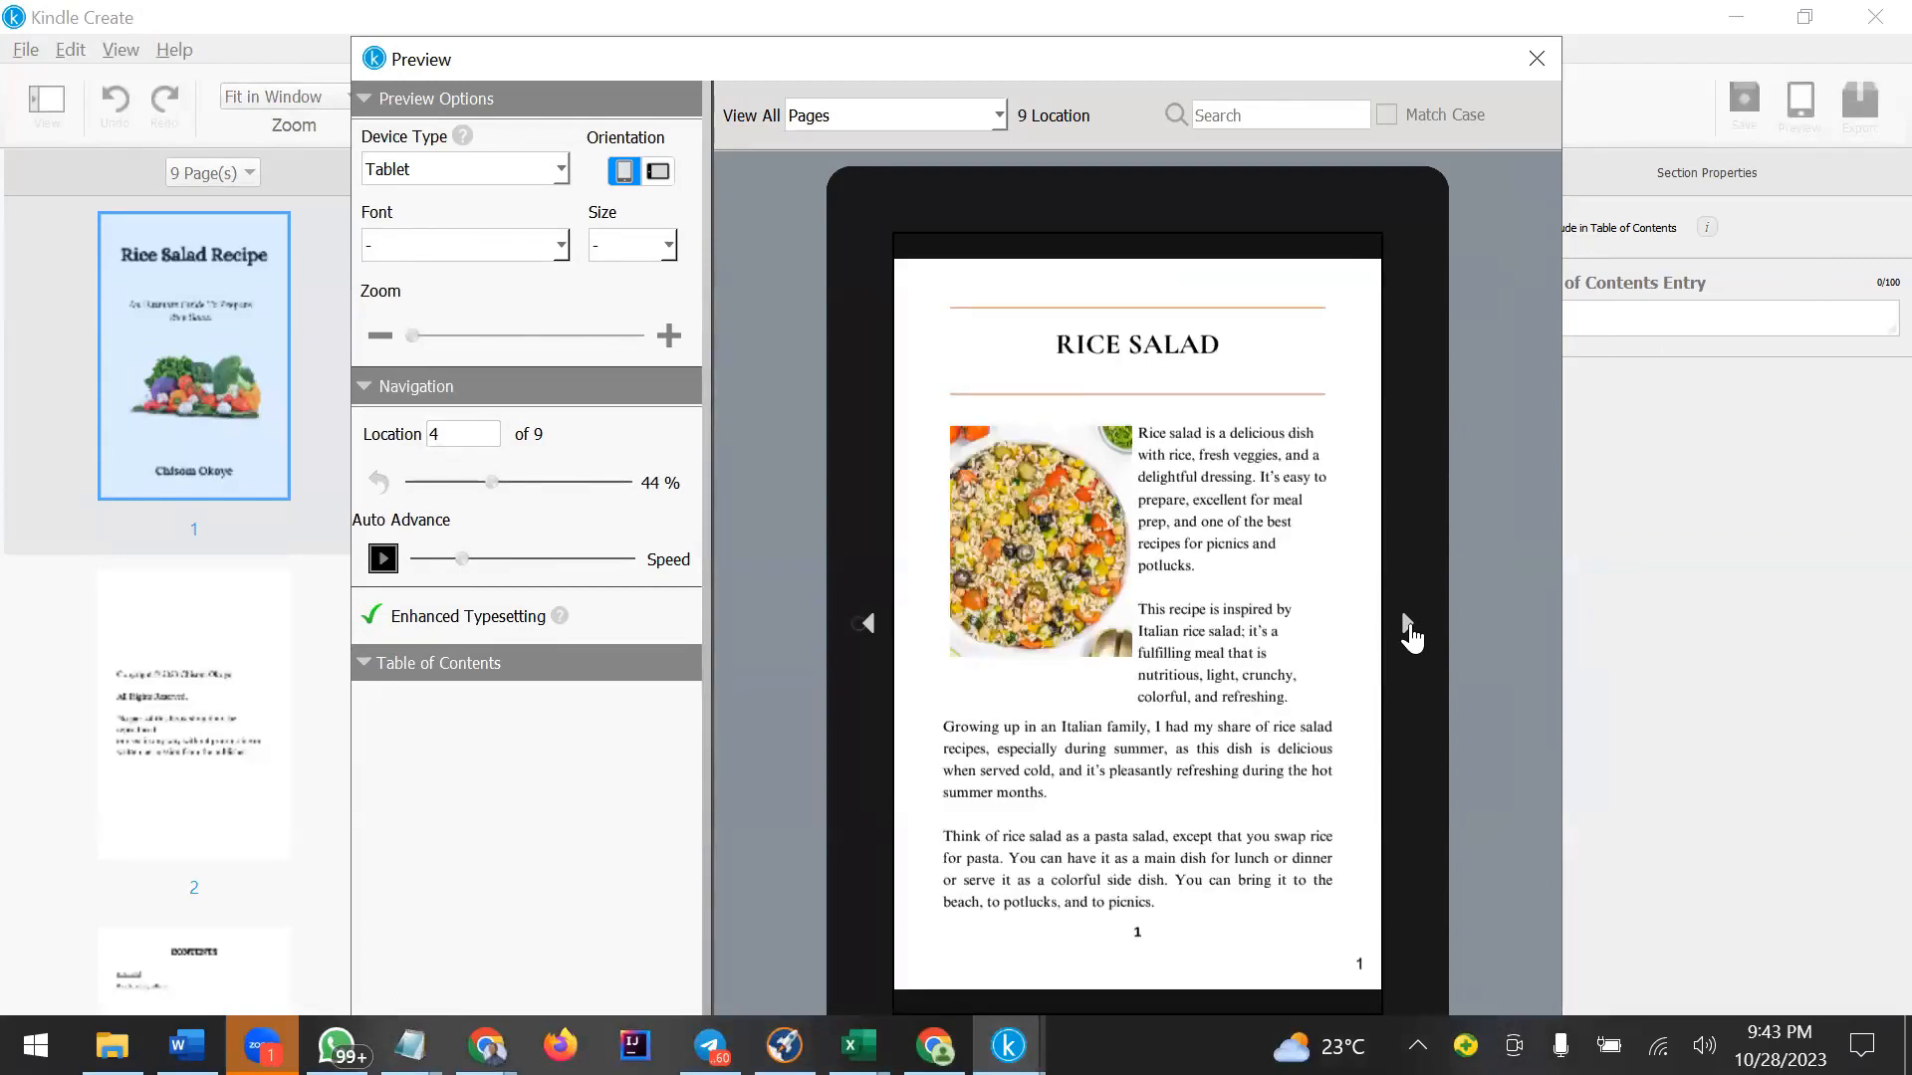
{"action": "left_click", "coordinate": [1409, 630]}
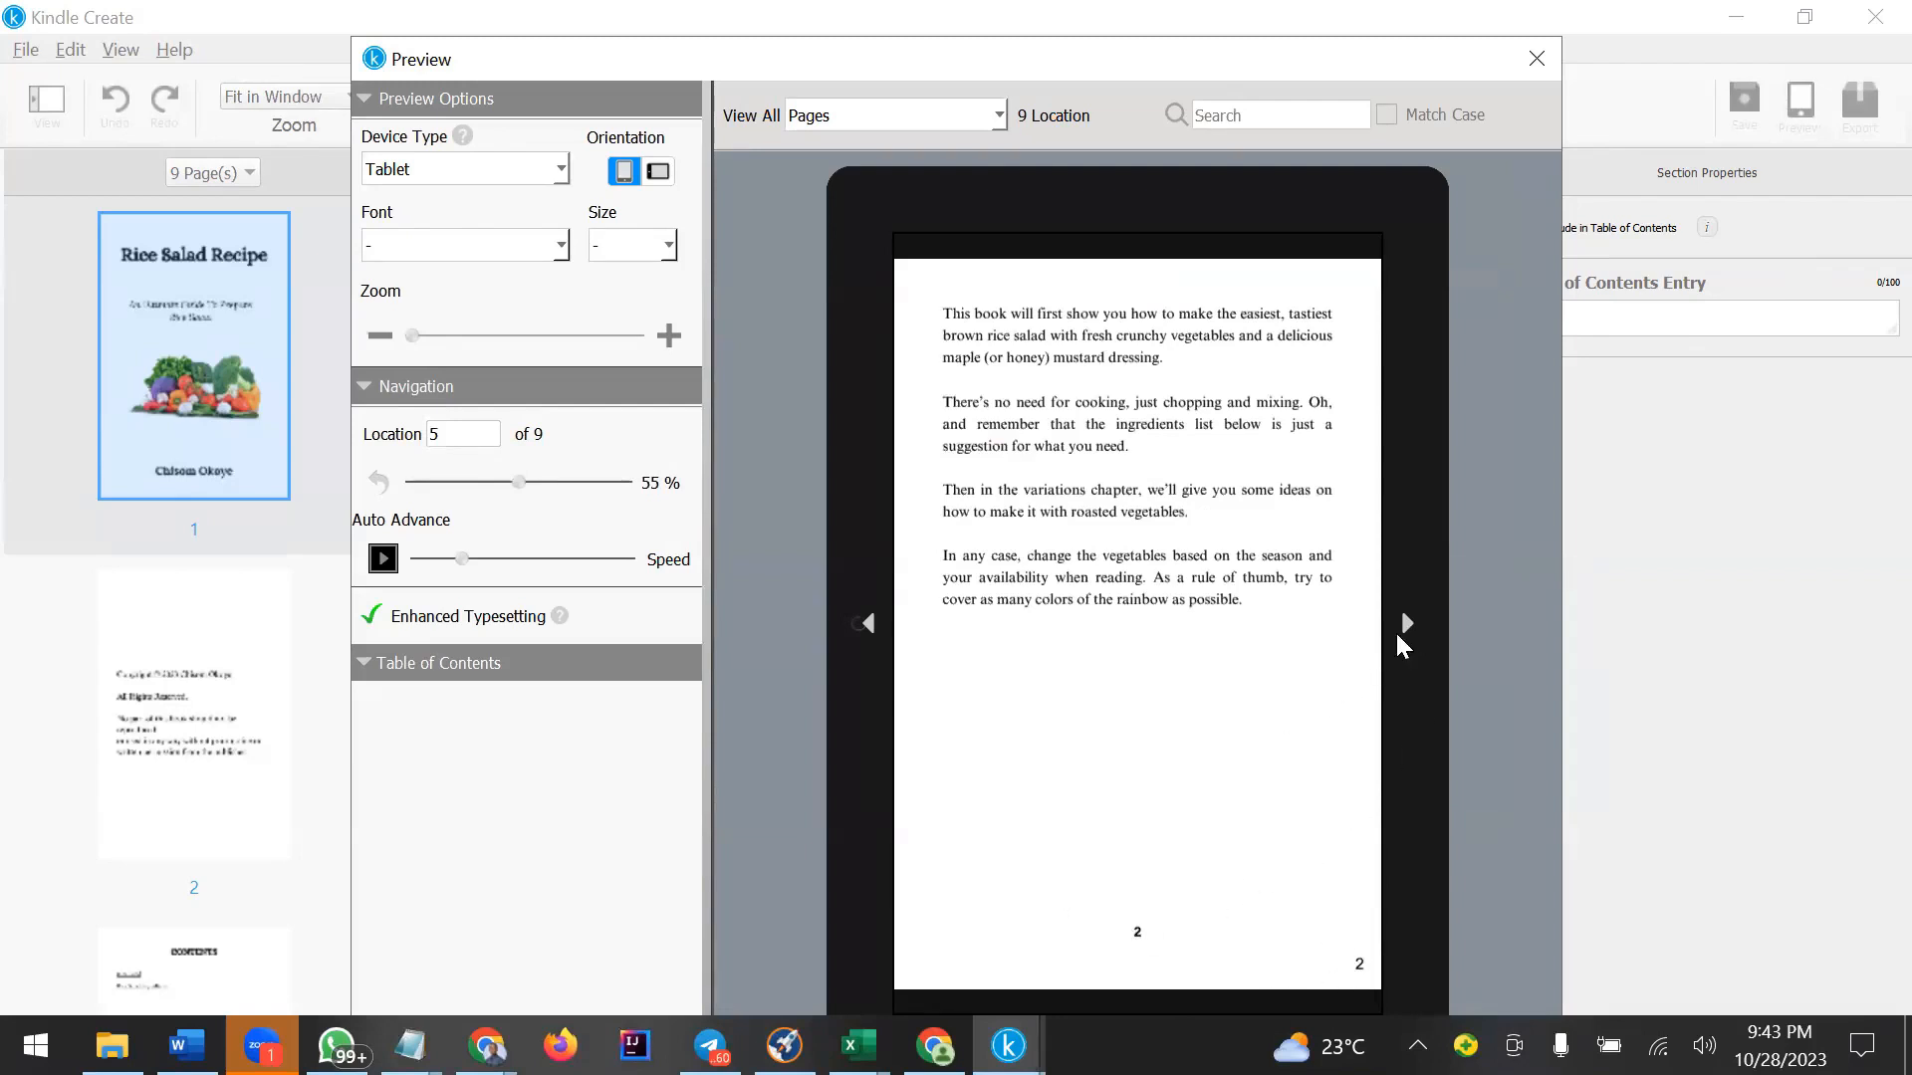
{"action": "left_click", "coordinate": [1409, 630]}
{"action": "left_click", "coordinate": [1409, 631]}
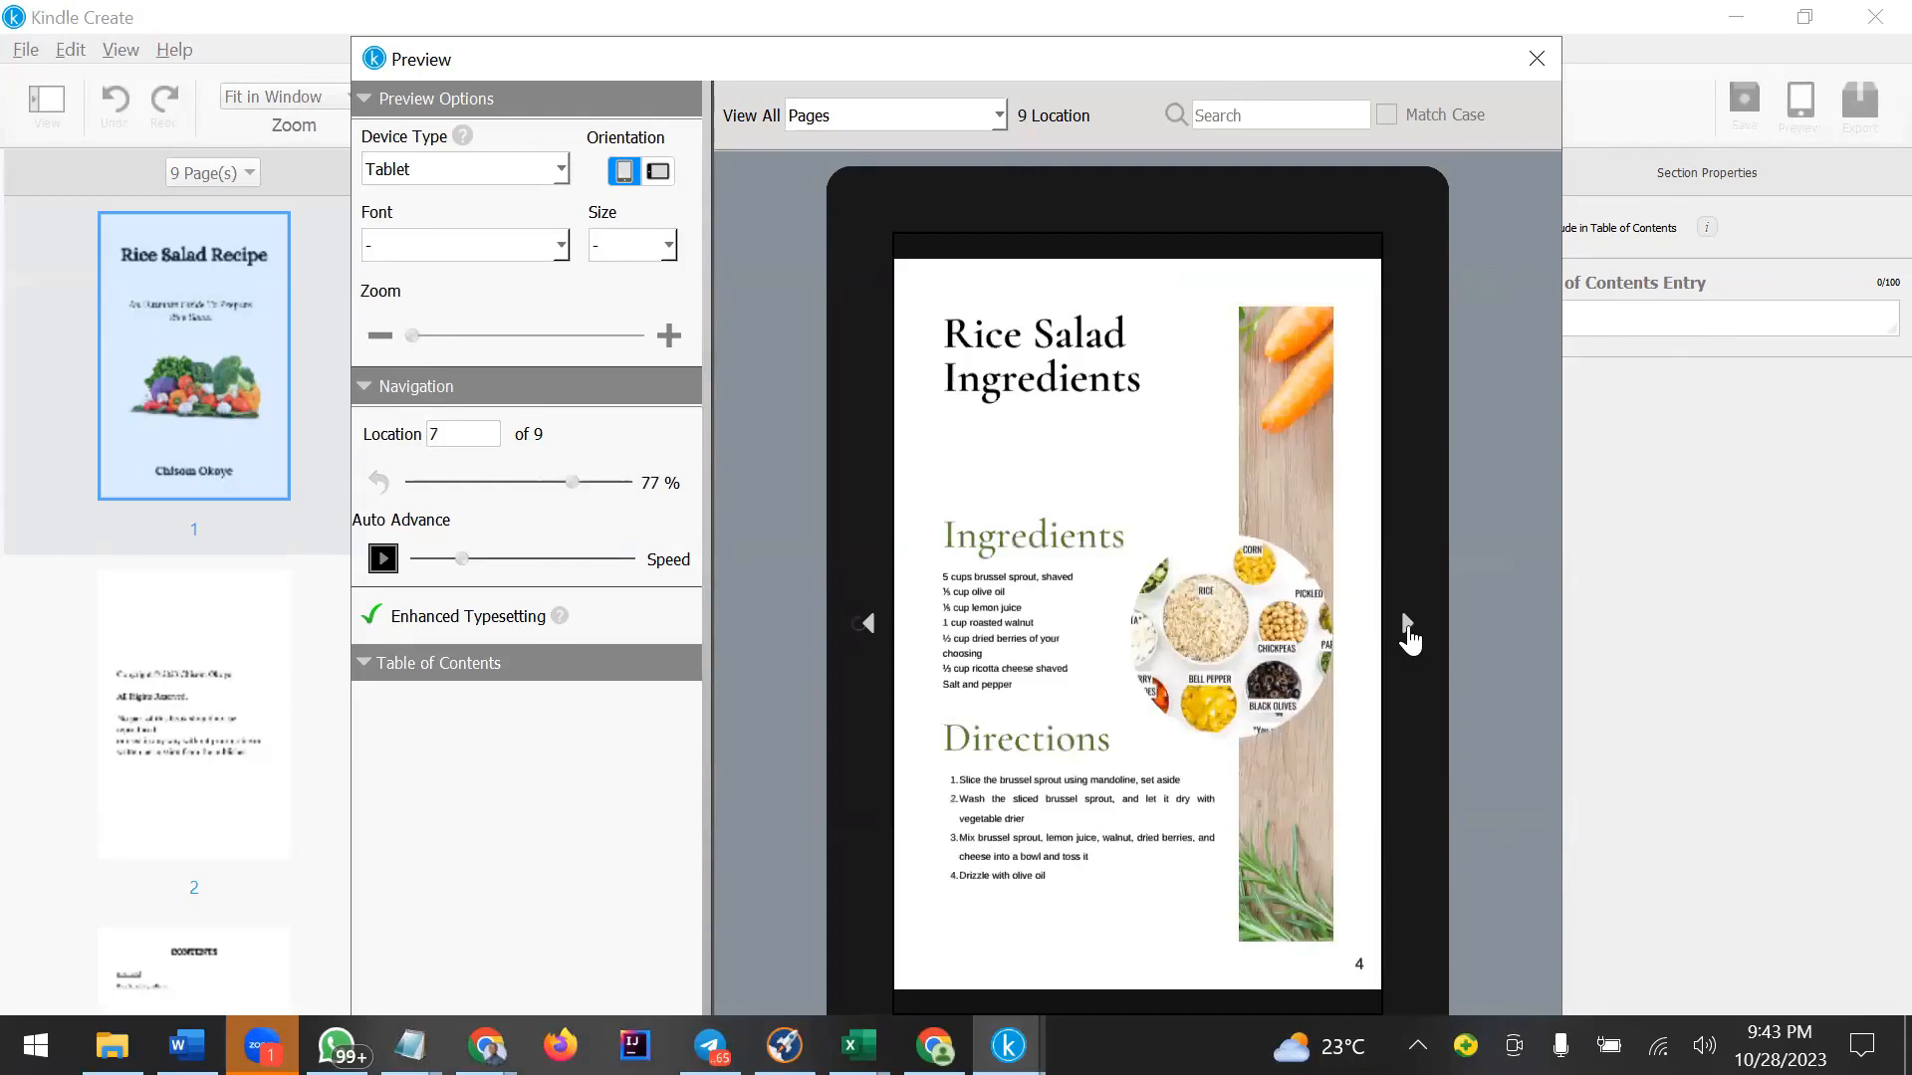
{"action": "left_click", "coordinate": [870, 631]}
{"action": "left_click", "coordinate": [871, 630]}
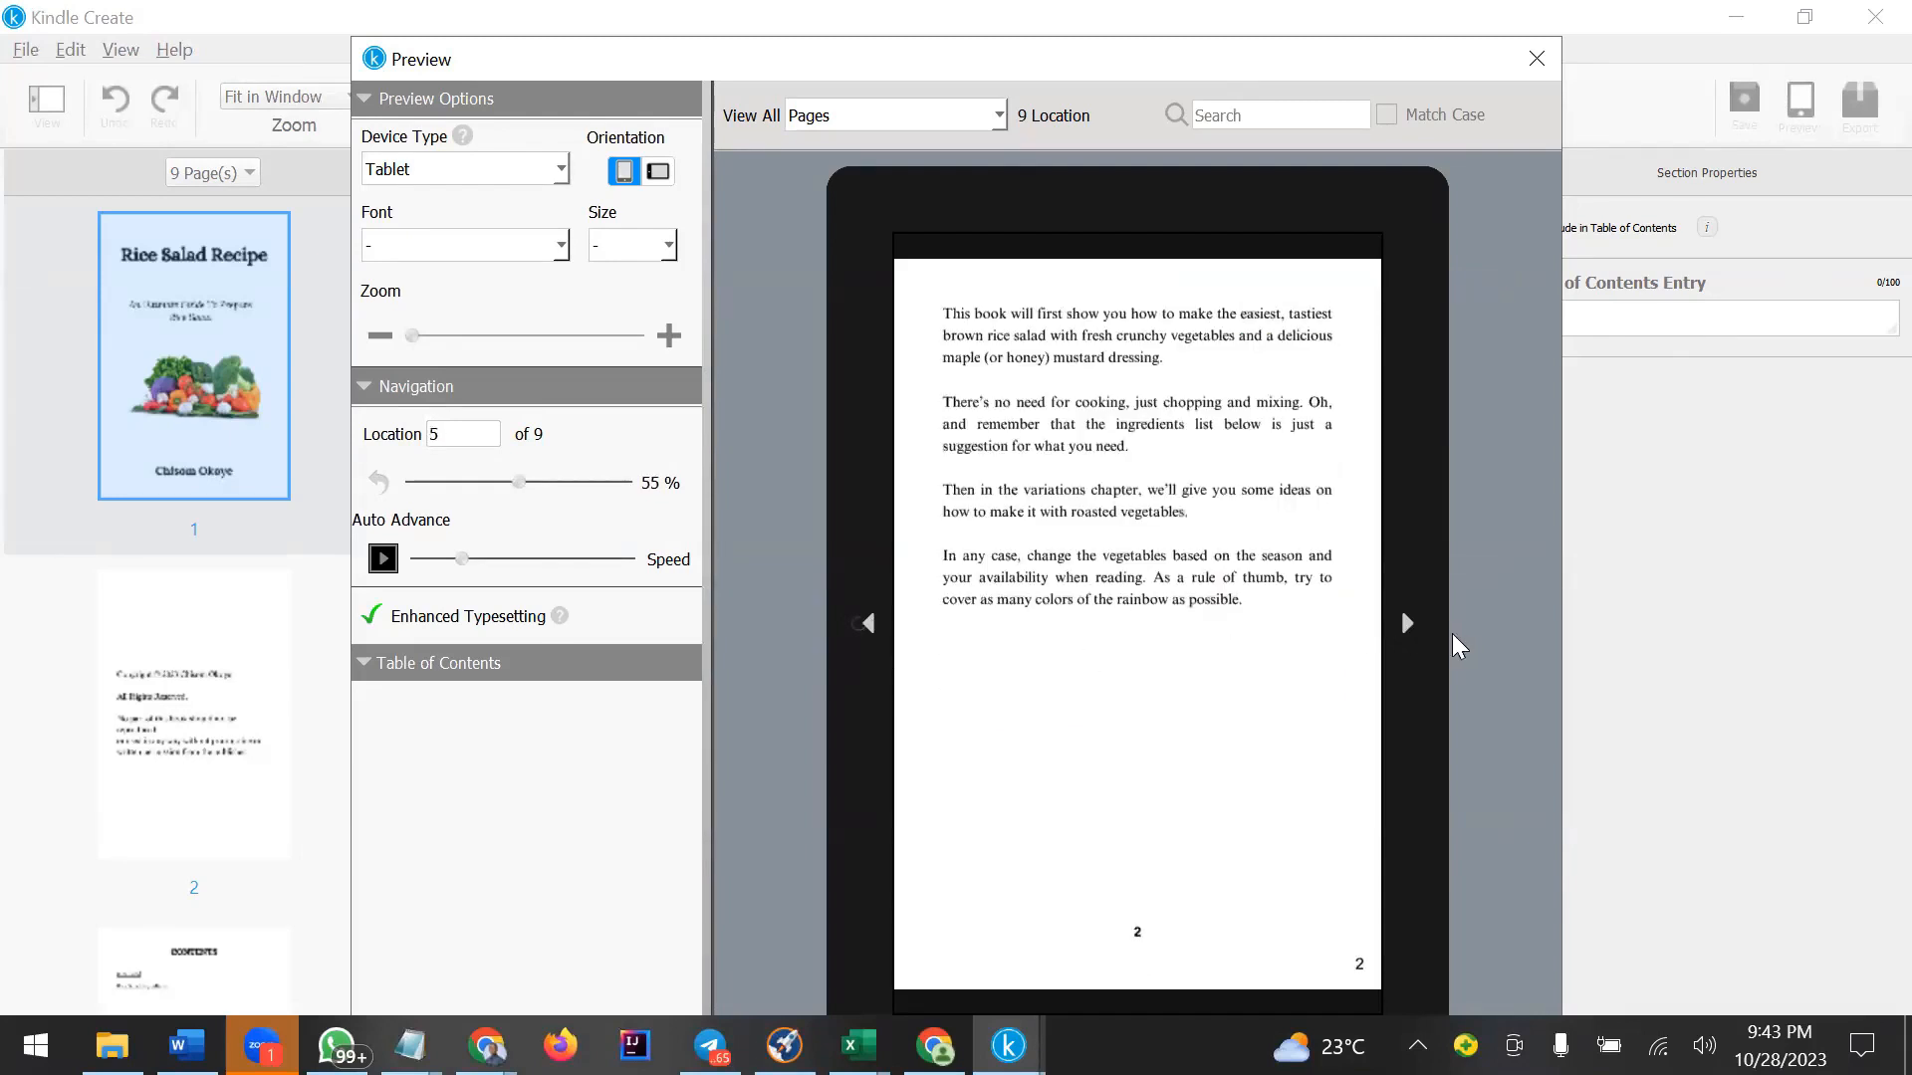
{"action": "left_click", "coordinate": [868, 628]}
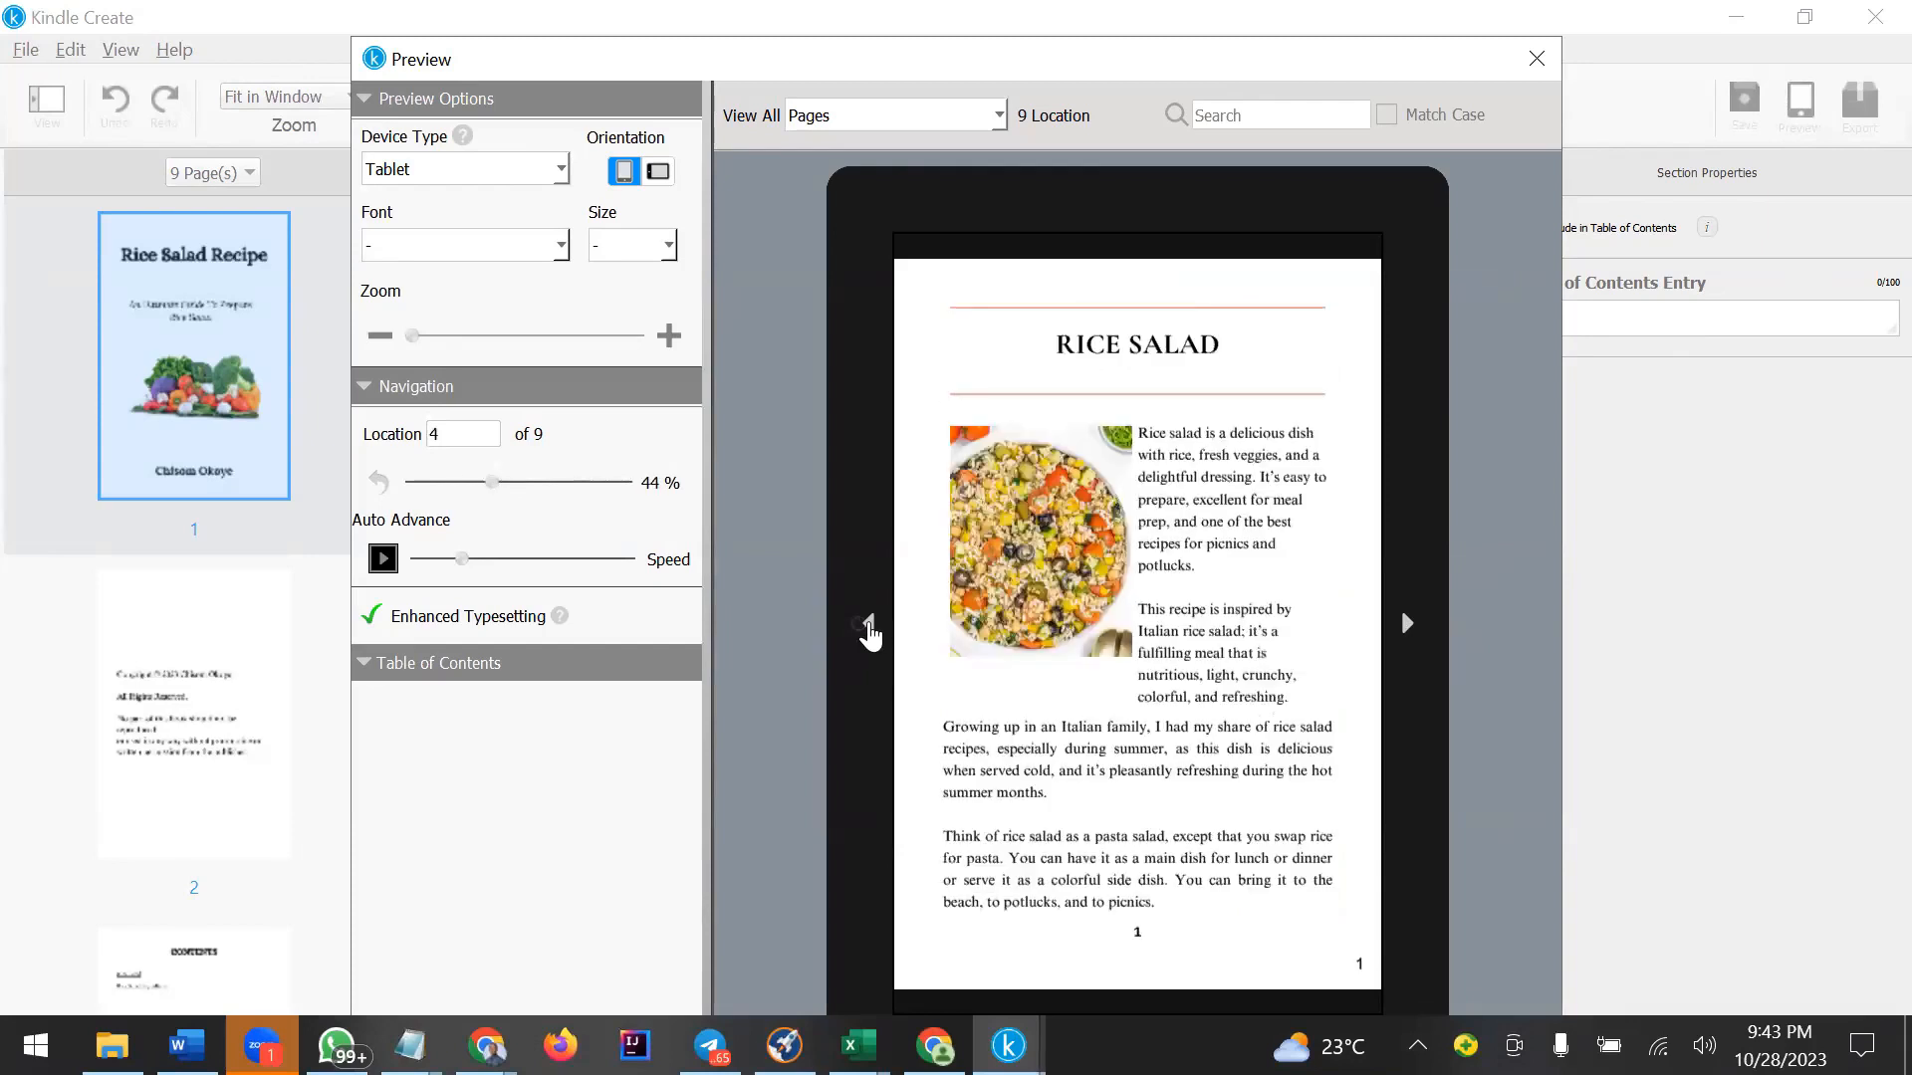
{"action": "left_click", "coordinate": [869, 629]}
{"action": "left_click", "coordinate": [871, 633]}
{"action": "left_click", "coordinate": [870, 632]}
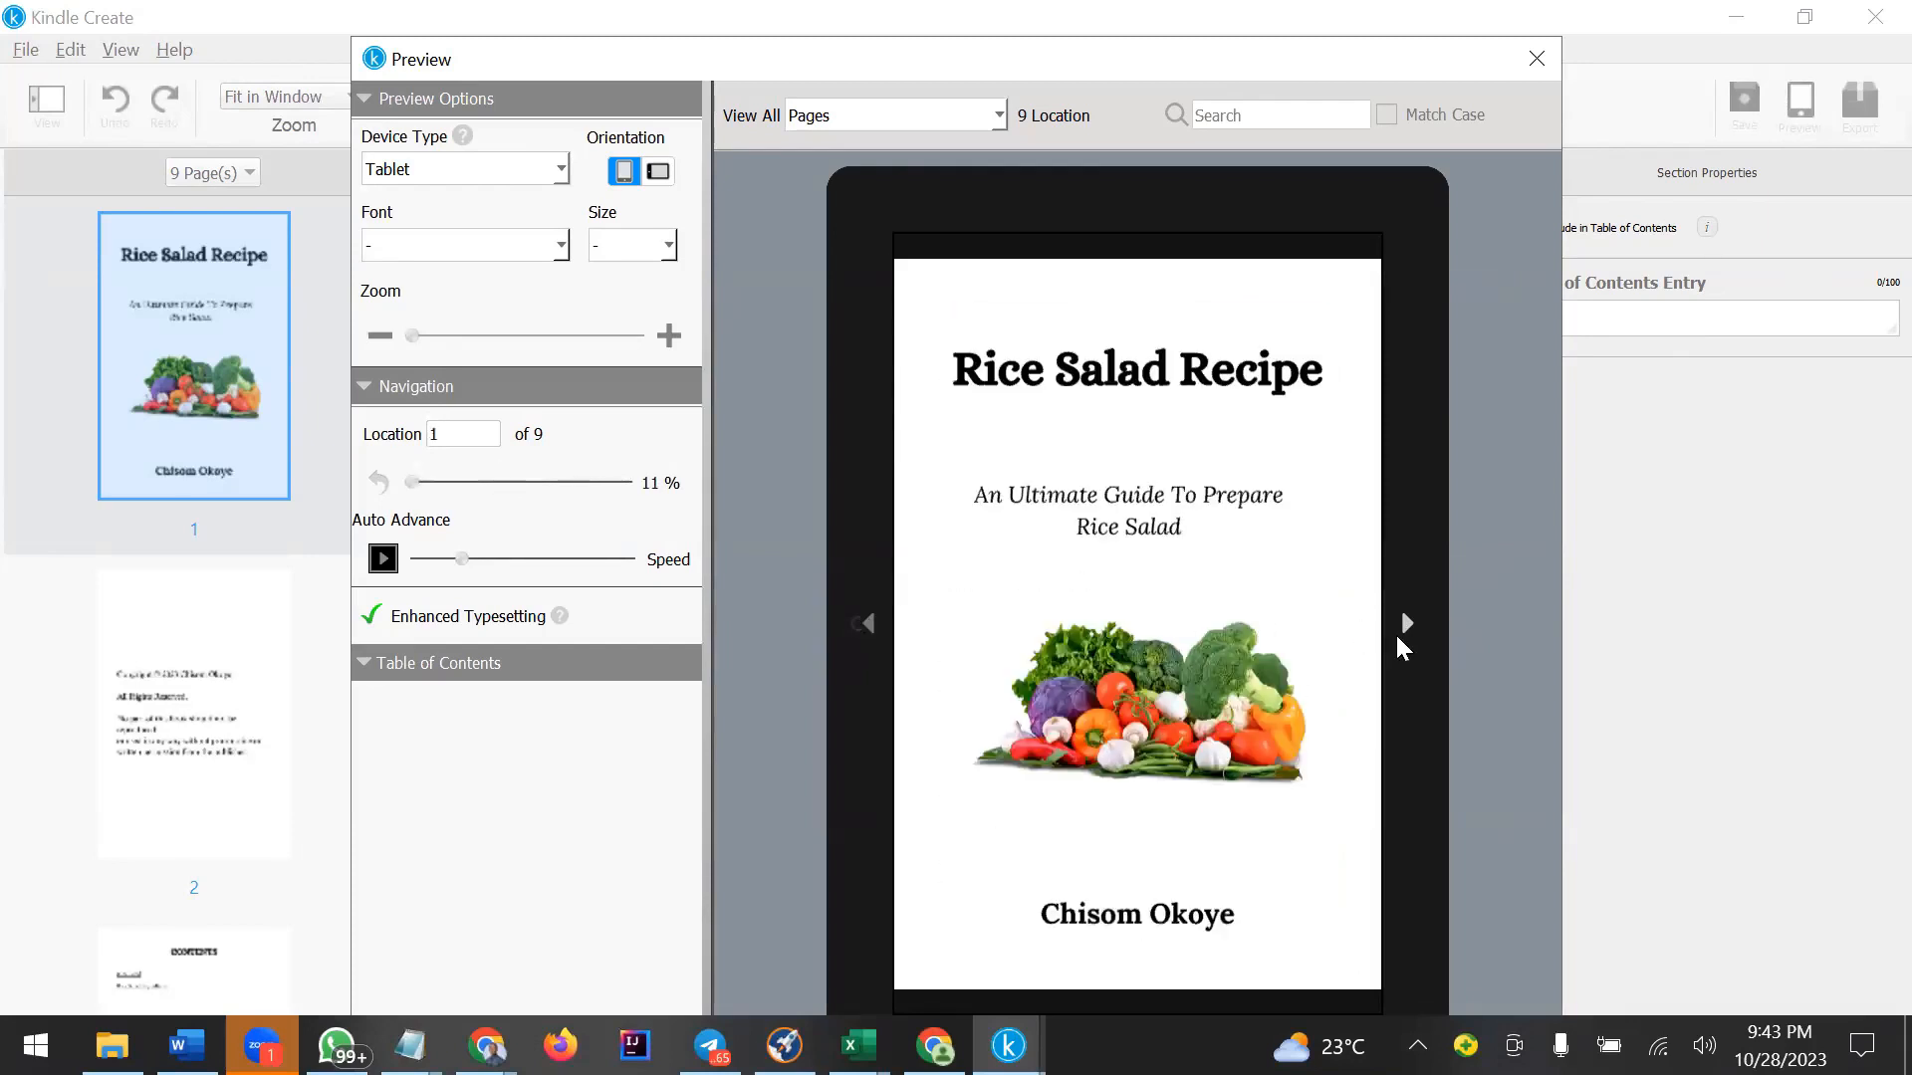
{"action": "left_click", "coordinate": [1406, 626]}
{"action": "left_click", "coordinate": [1406, 626]}
{"action": "left_click", "coordinate": [1405, 625]}
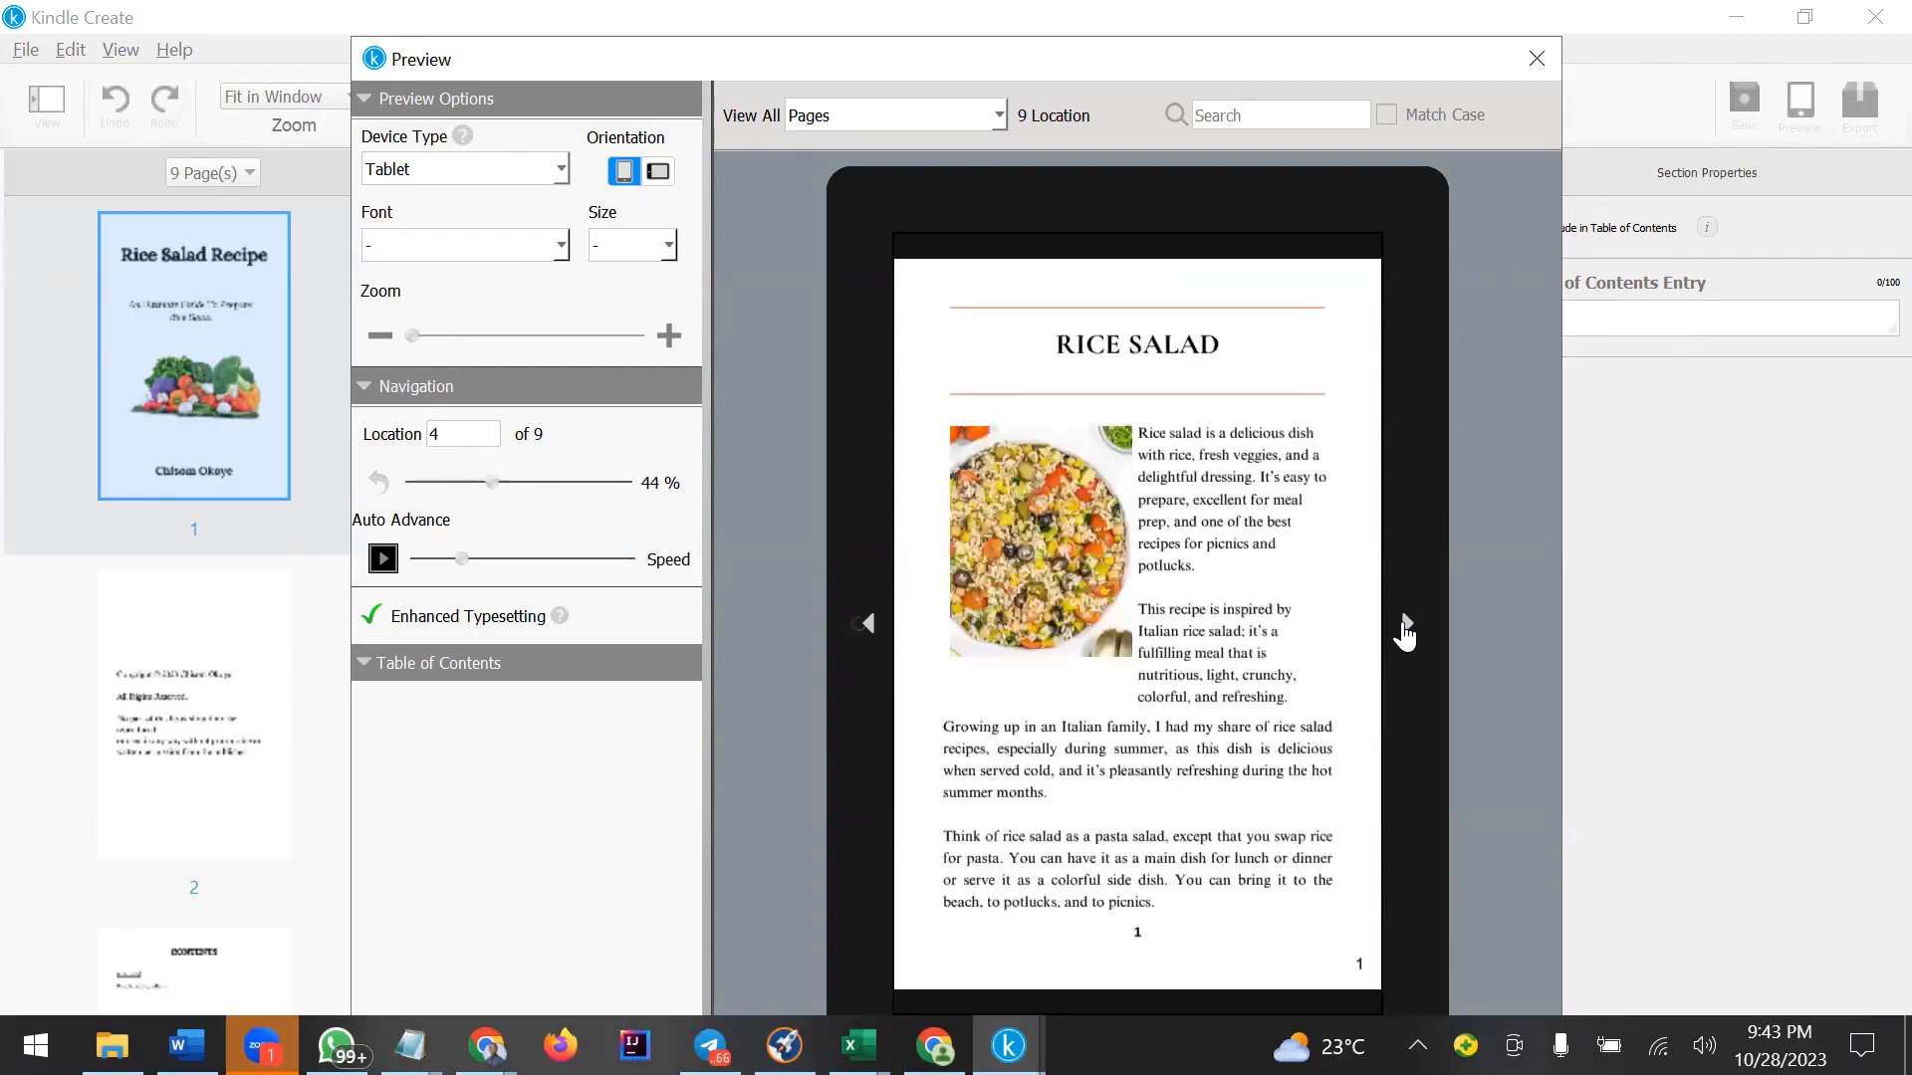
{"action": "left_click", "coordinate": [1406, 625]}
{"action": "left_click", "coordinate": [1405, 625]}
{"action": "left_click", "coordinate": [1536, 59]}
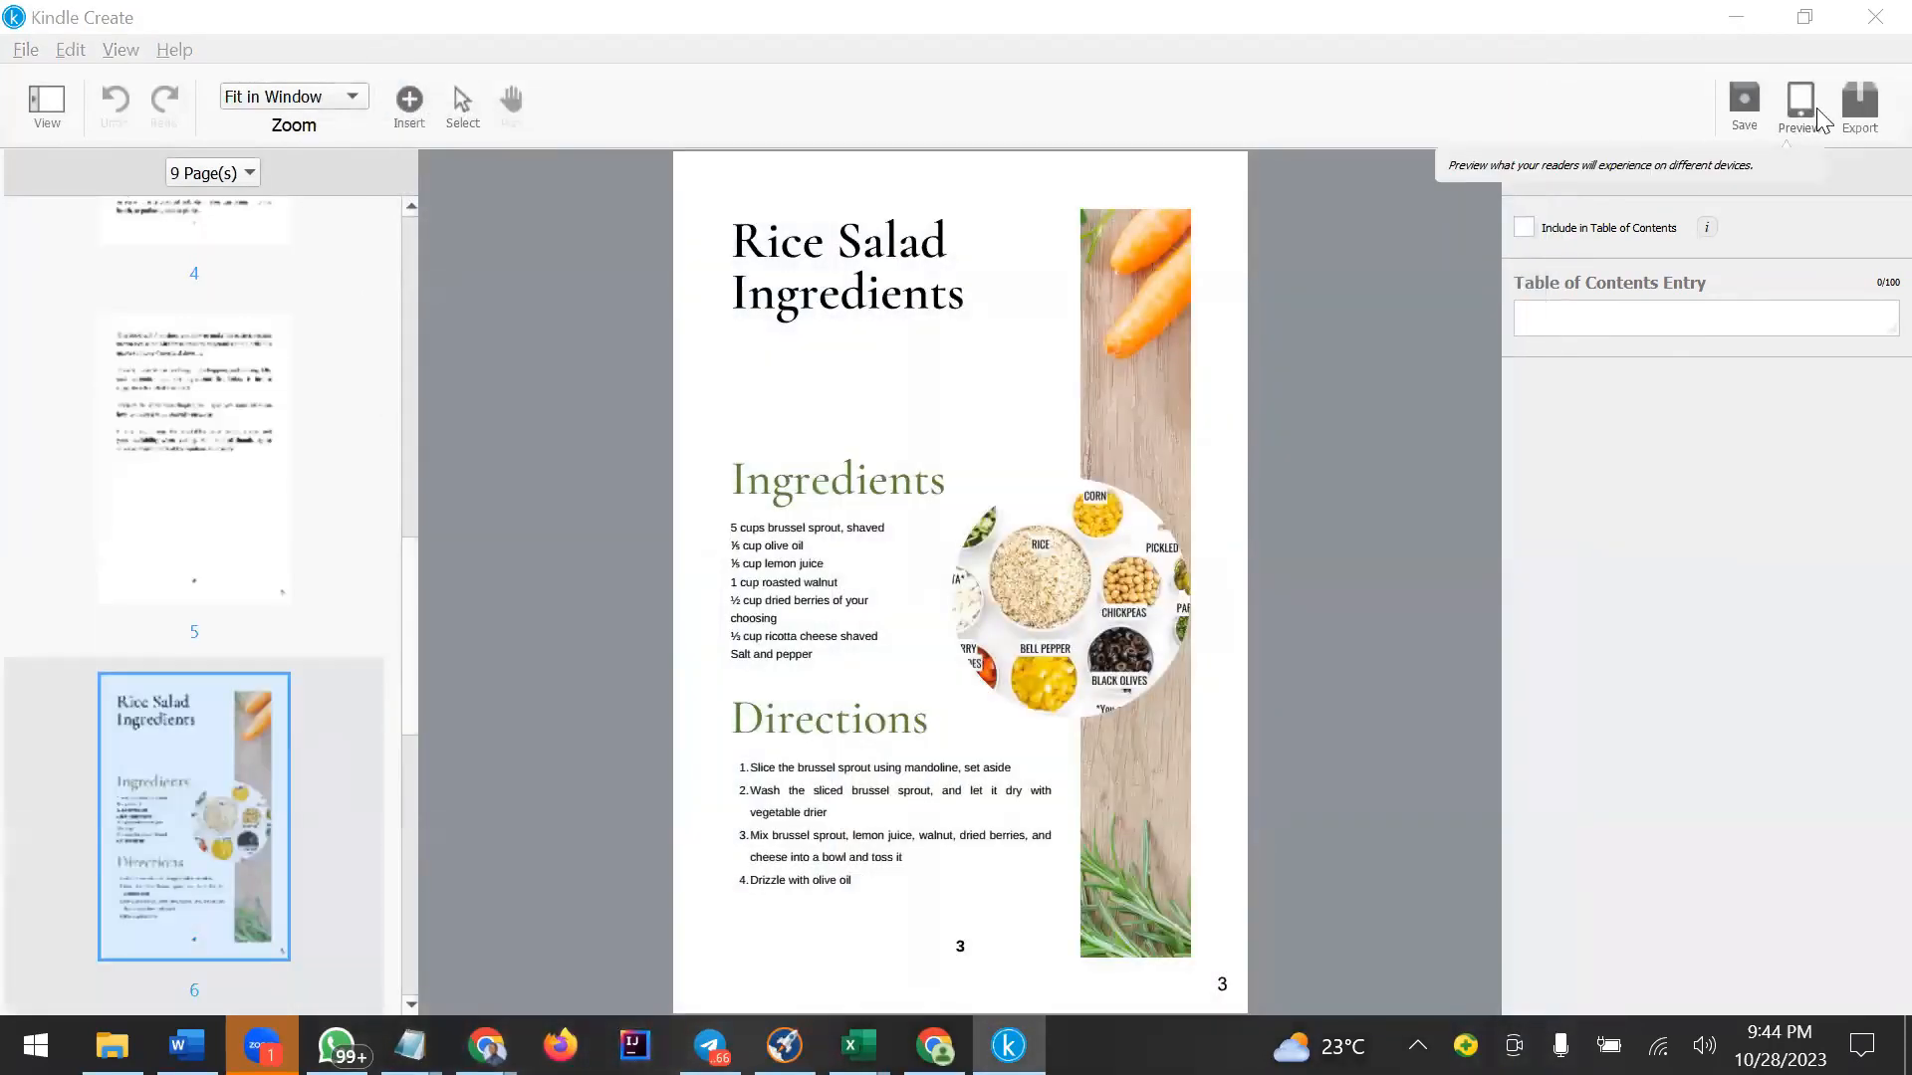
Open the Export dialog for the .kpf package, close it without saving, and minimize the window.
{"action": "left_click", "coordinate": [1858, 105]}
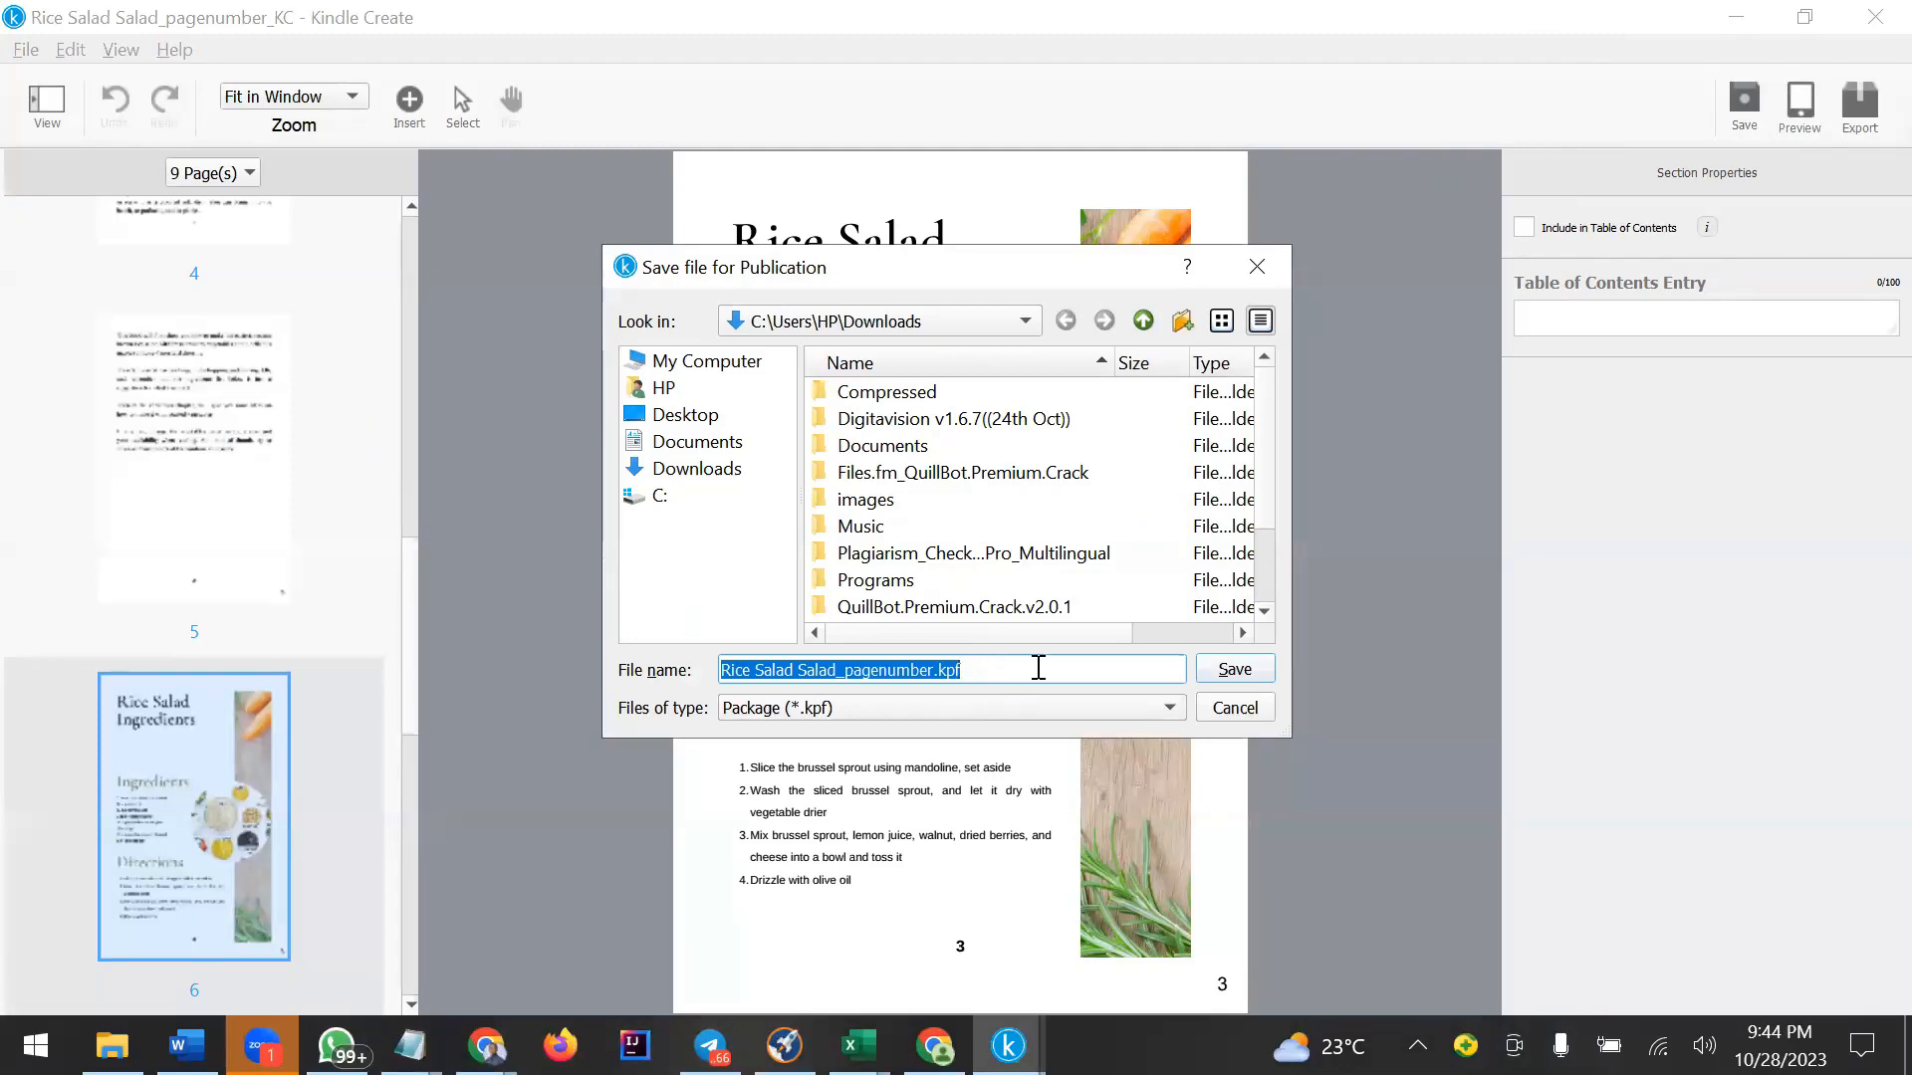
{"action": "left_click", "coordinate": [1259, 280]}
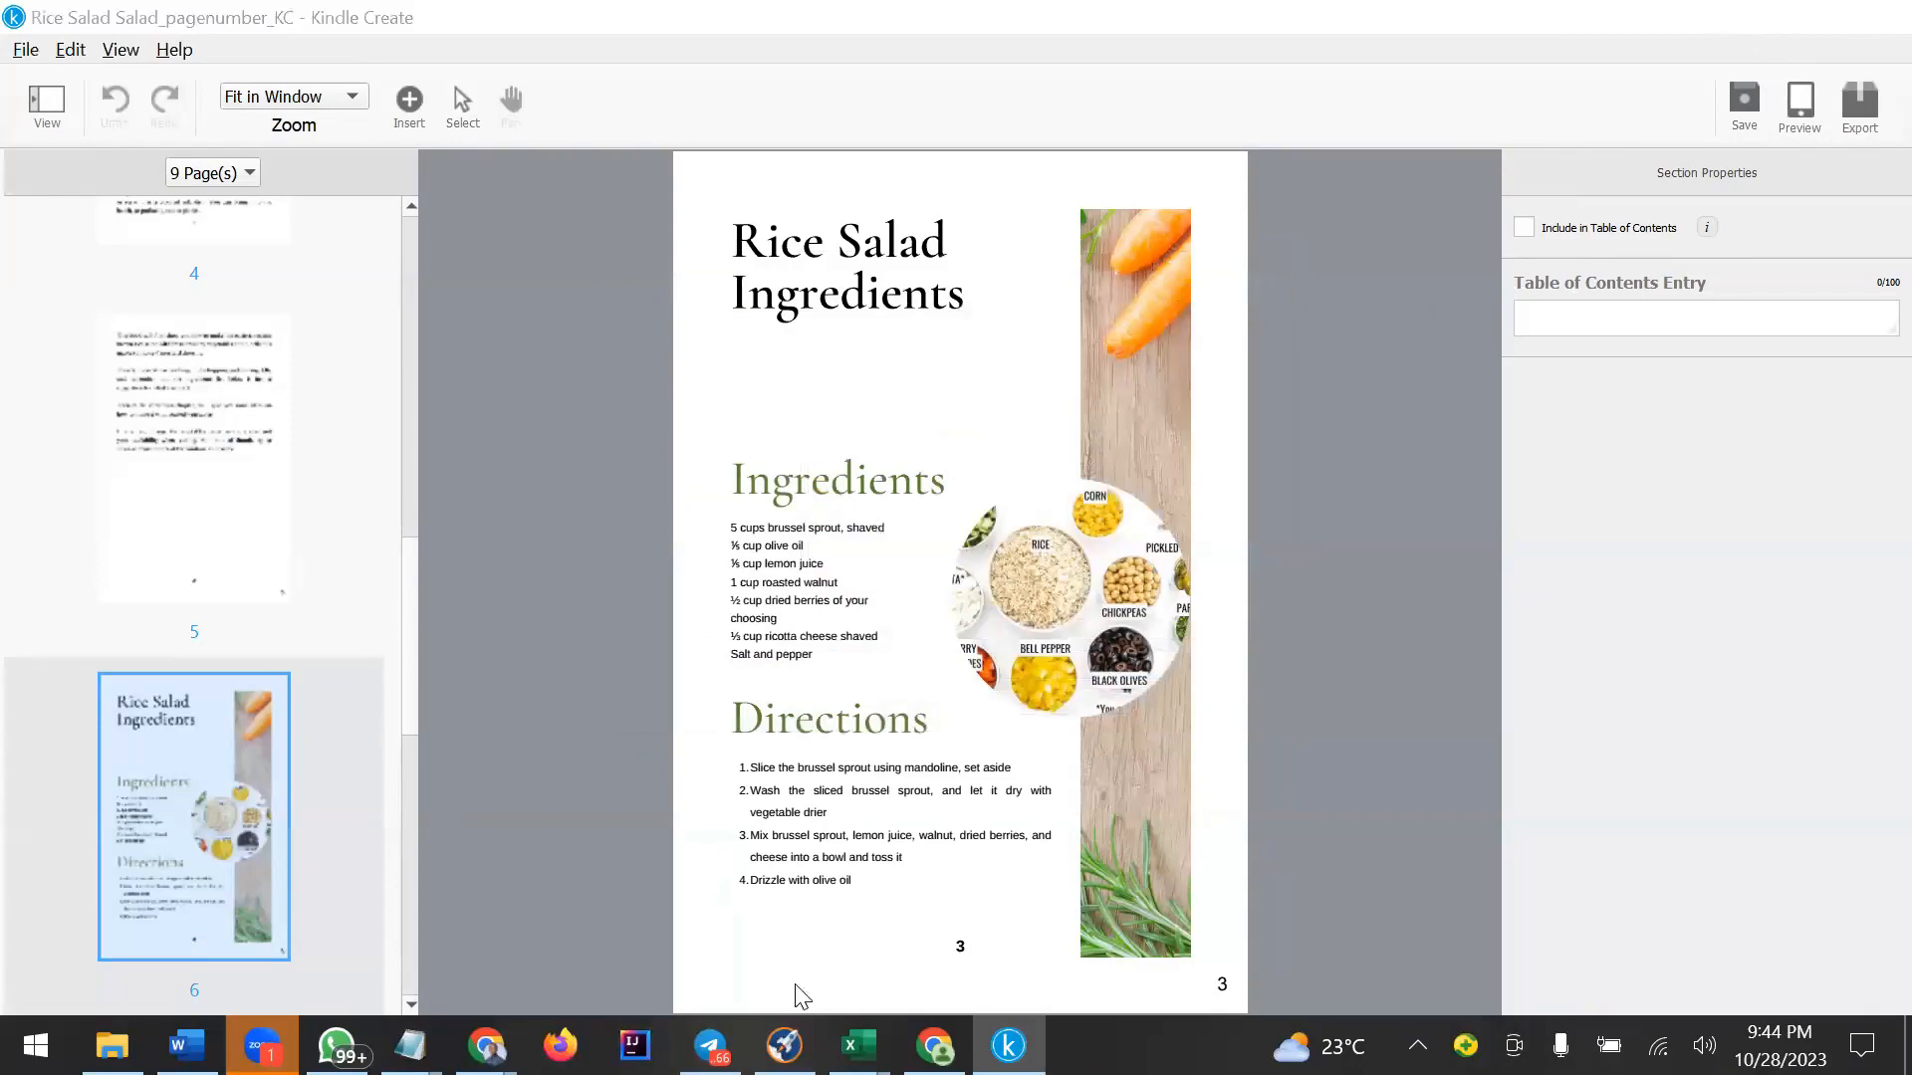
{"action": "left_click", "coordinate": [1008, 1046]}
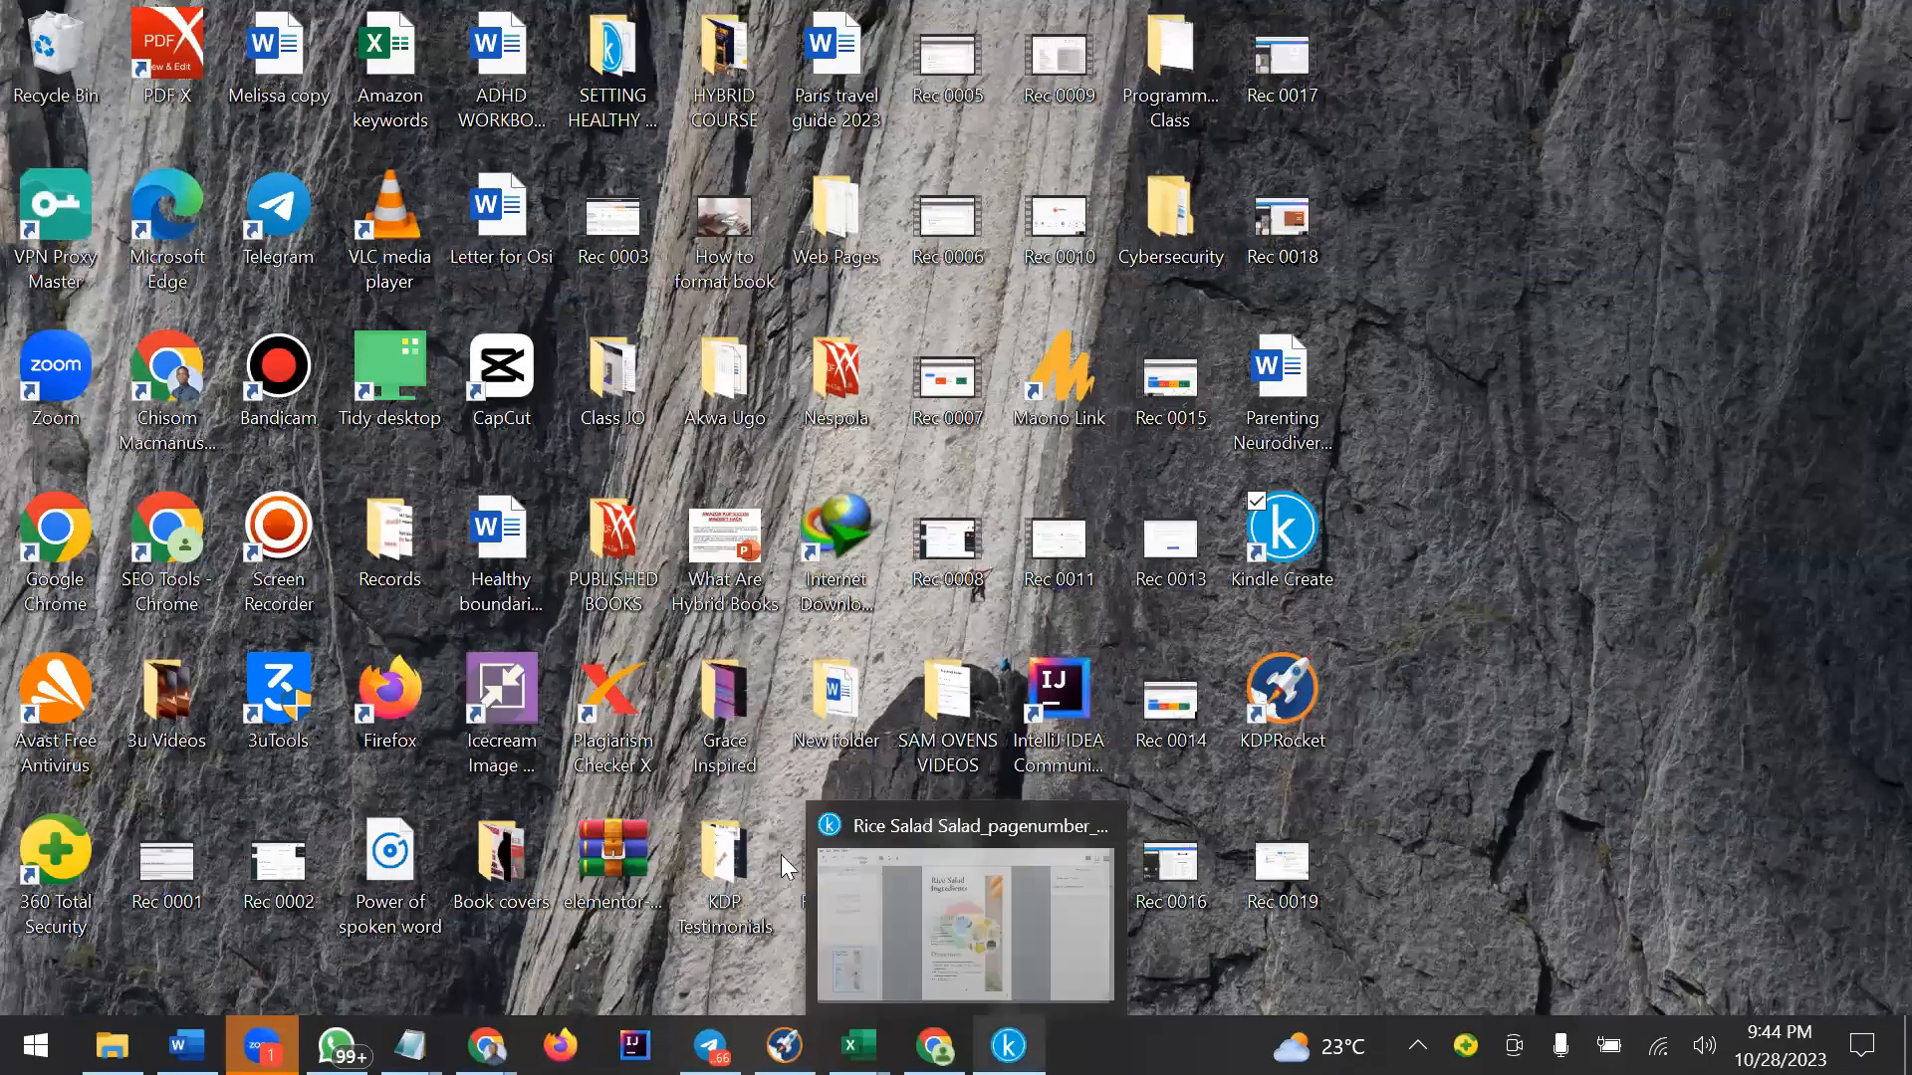
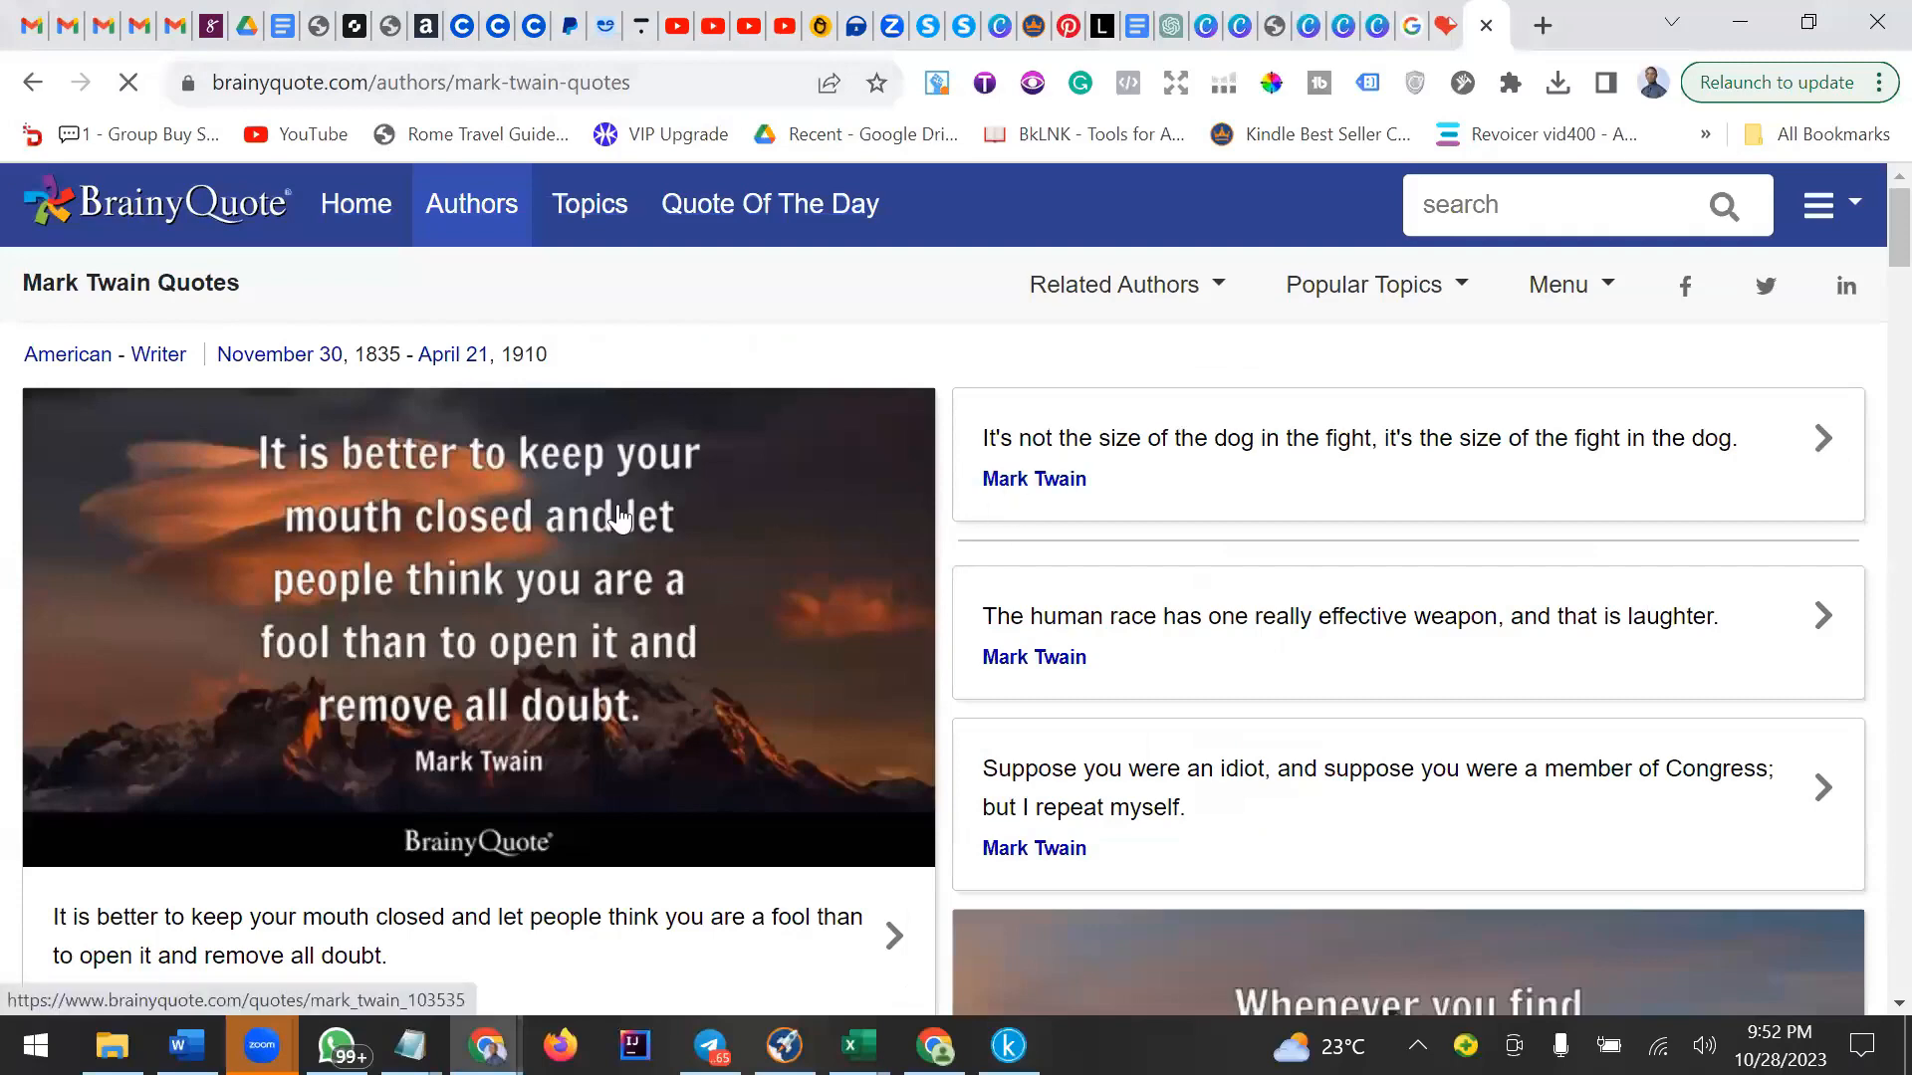
Open the Mark Twain quote page for "It is better to keep your mouth closed and let people think you are a fool...".
{"action": "scroll", "coordinate": [478, 568], "scroll_direction": "down", "scroll_amount": 3}
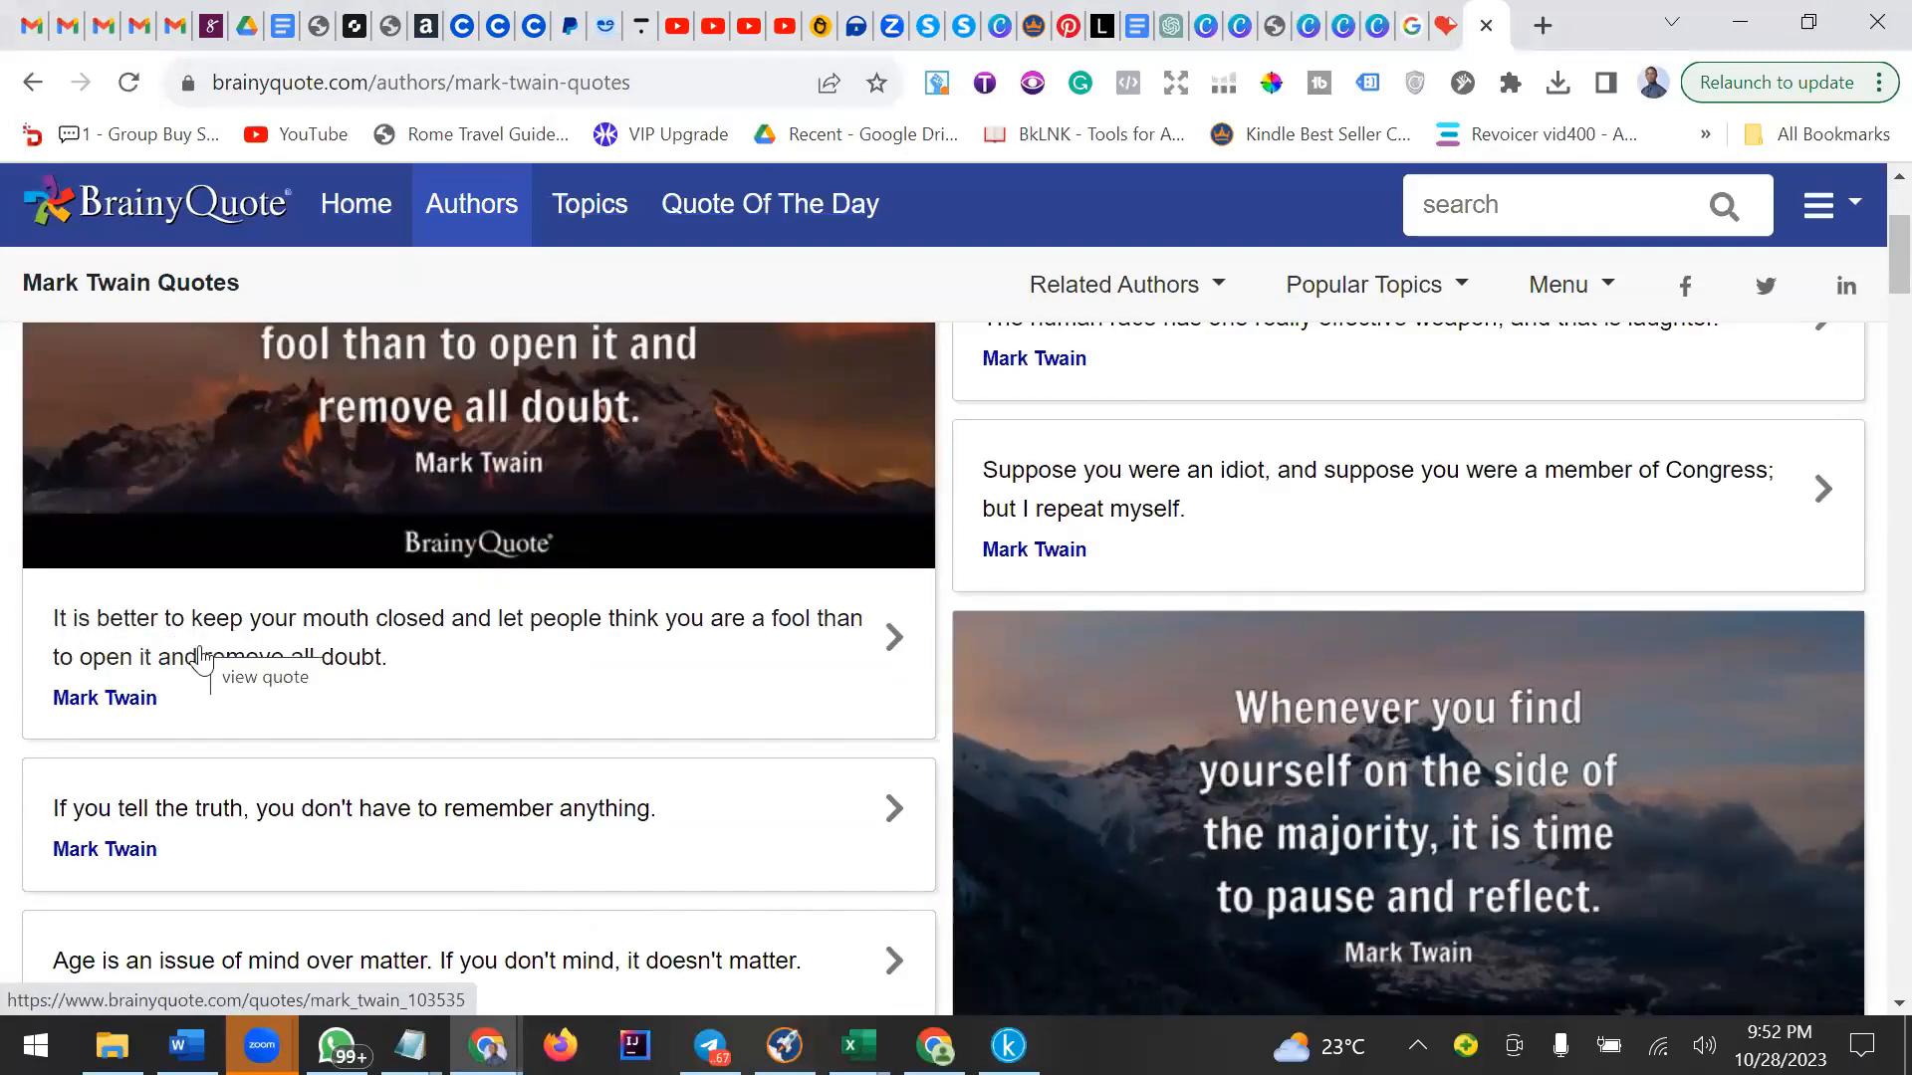
{"action": "left_click", "coordinate": [299, 647]}
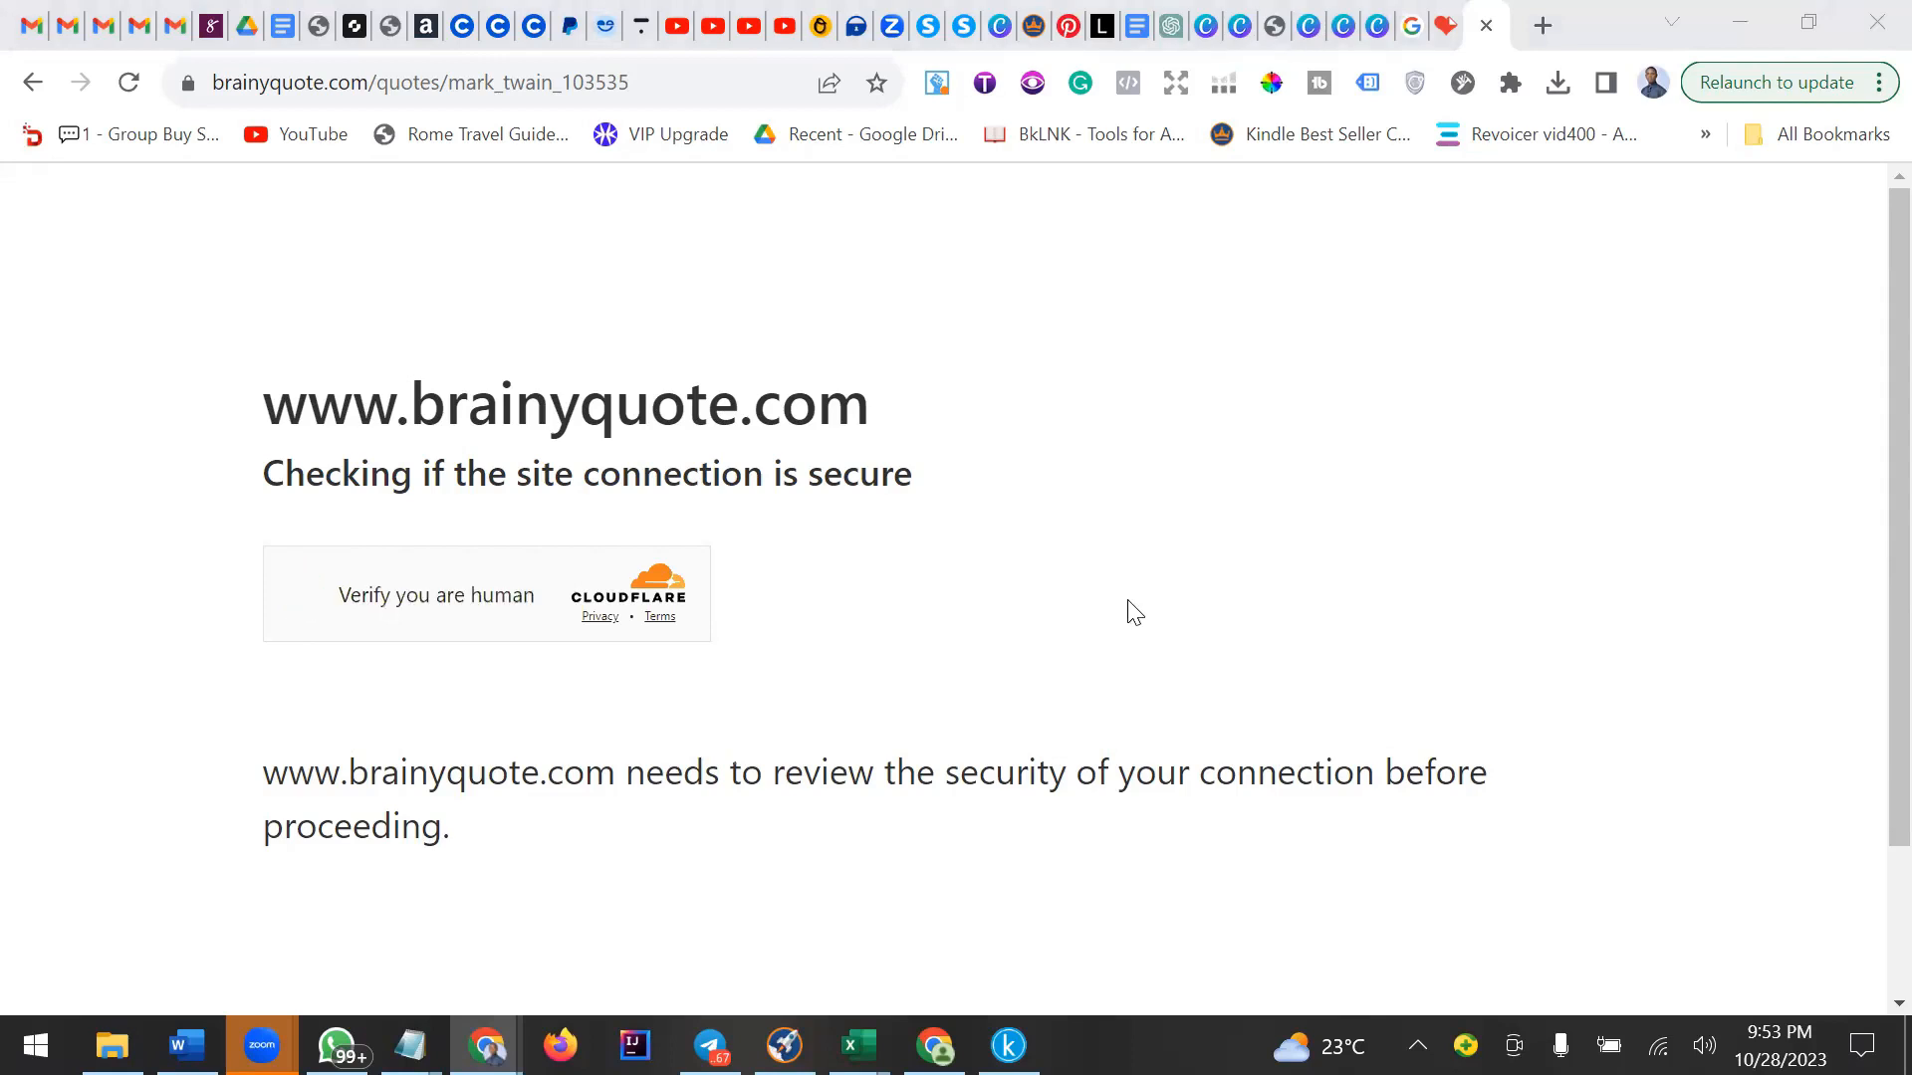
Pass the site's human verification check and accept the privacy notice.
{"action": "left_click", "coordinate": [307, 597]}
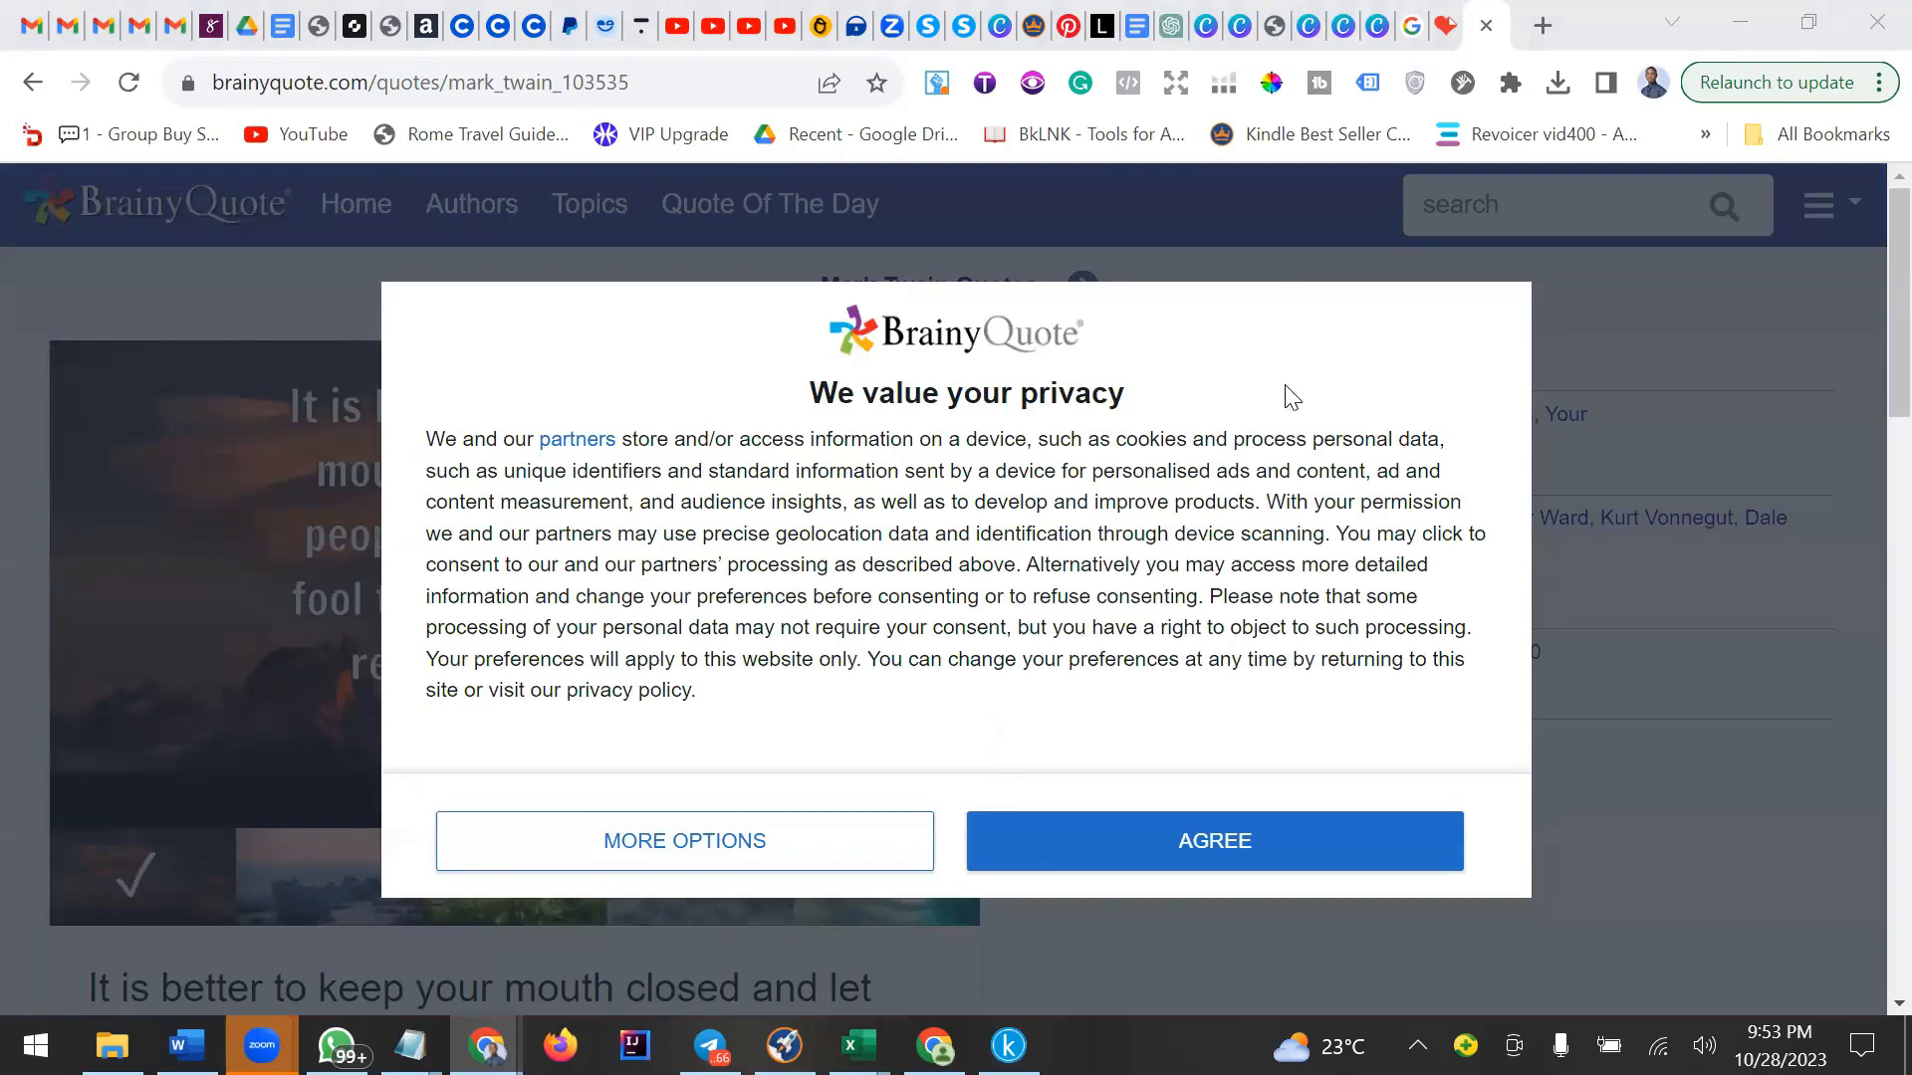
{"action": "left_click", "coordinate": [1135, 854]}
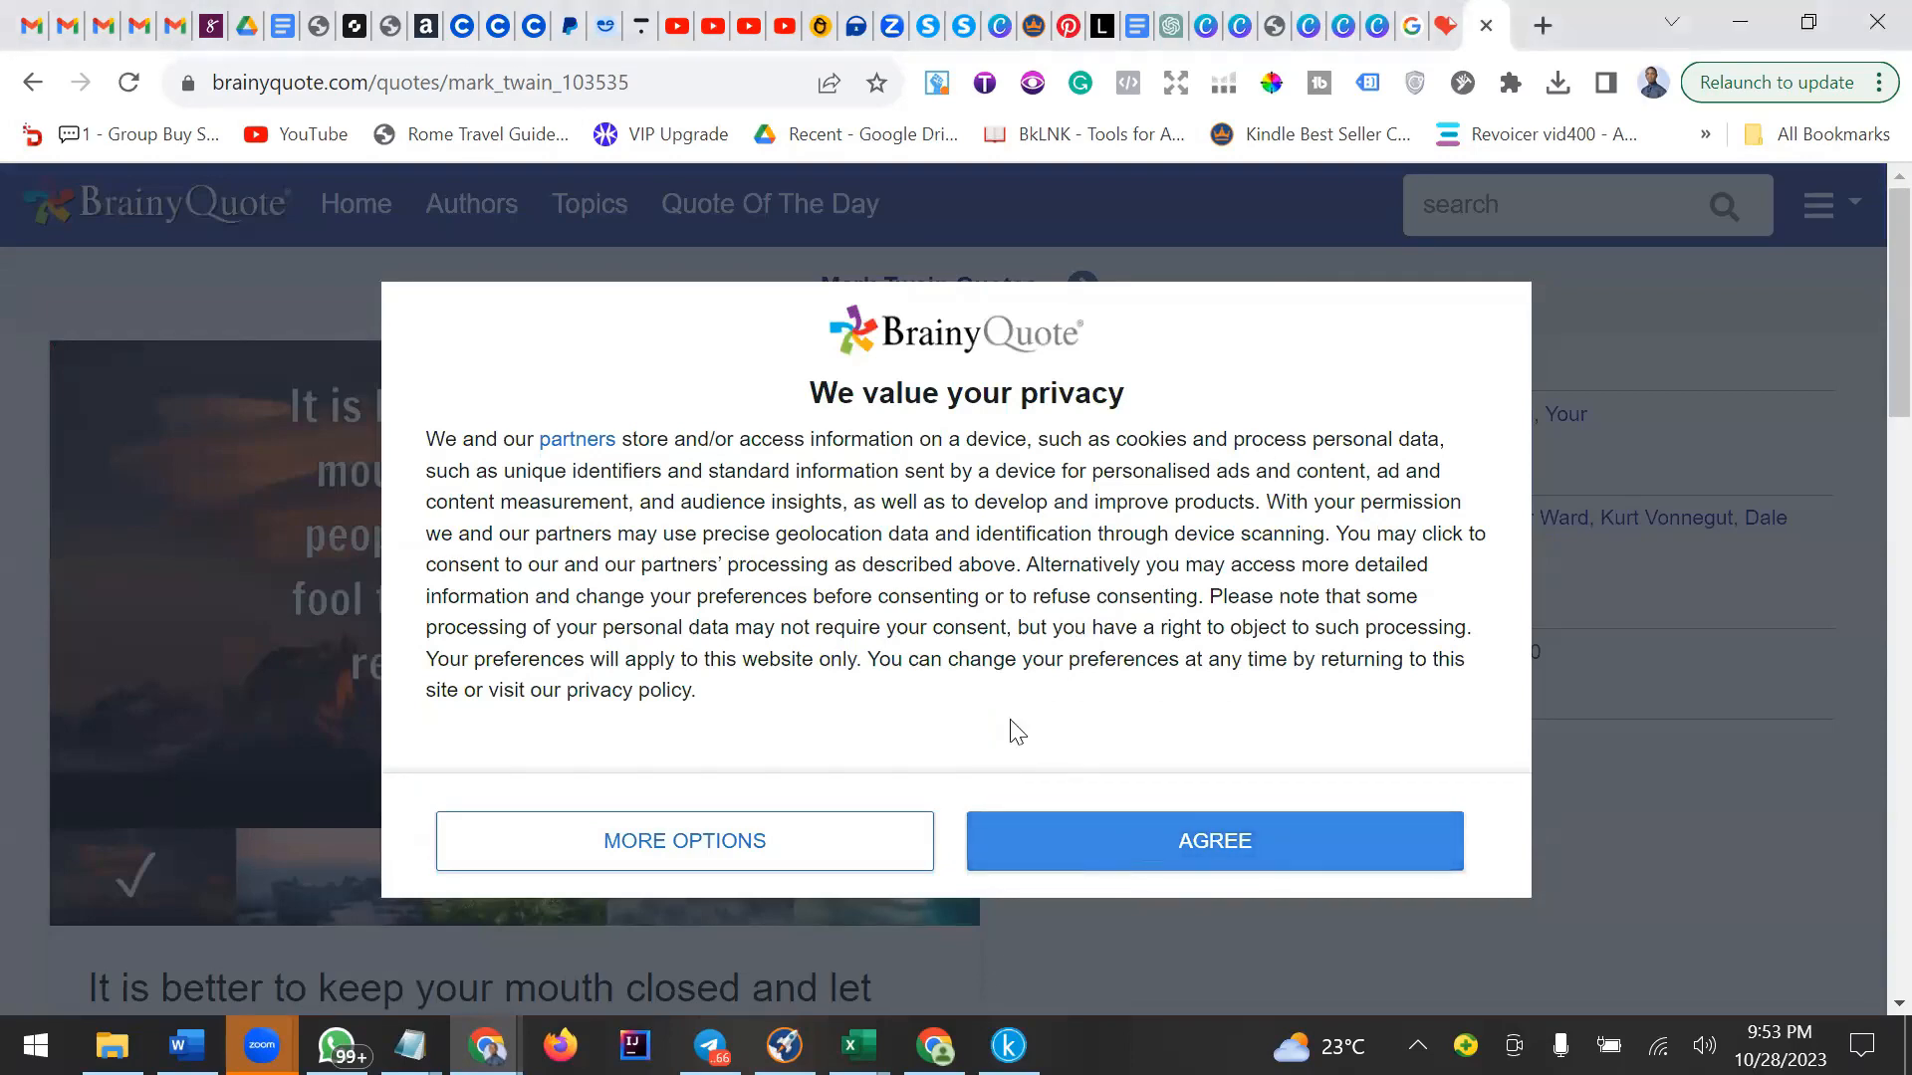
{"action": "scroll", "coordinate": [163, 521], "scroll_direction": "down", "scroll_amount": 4}
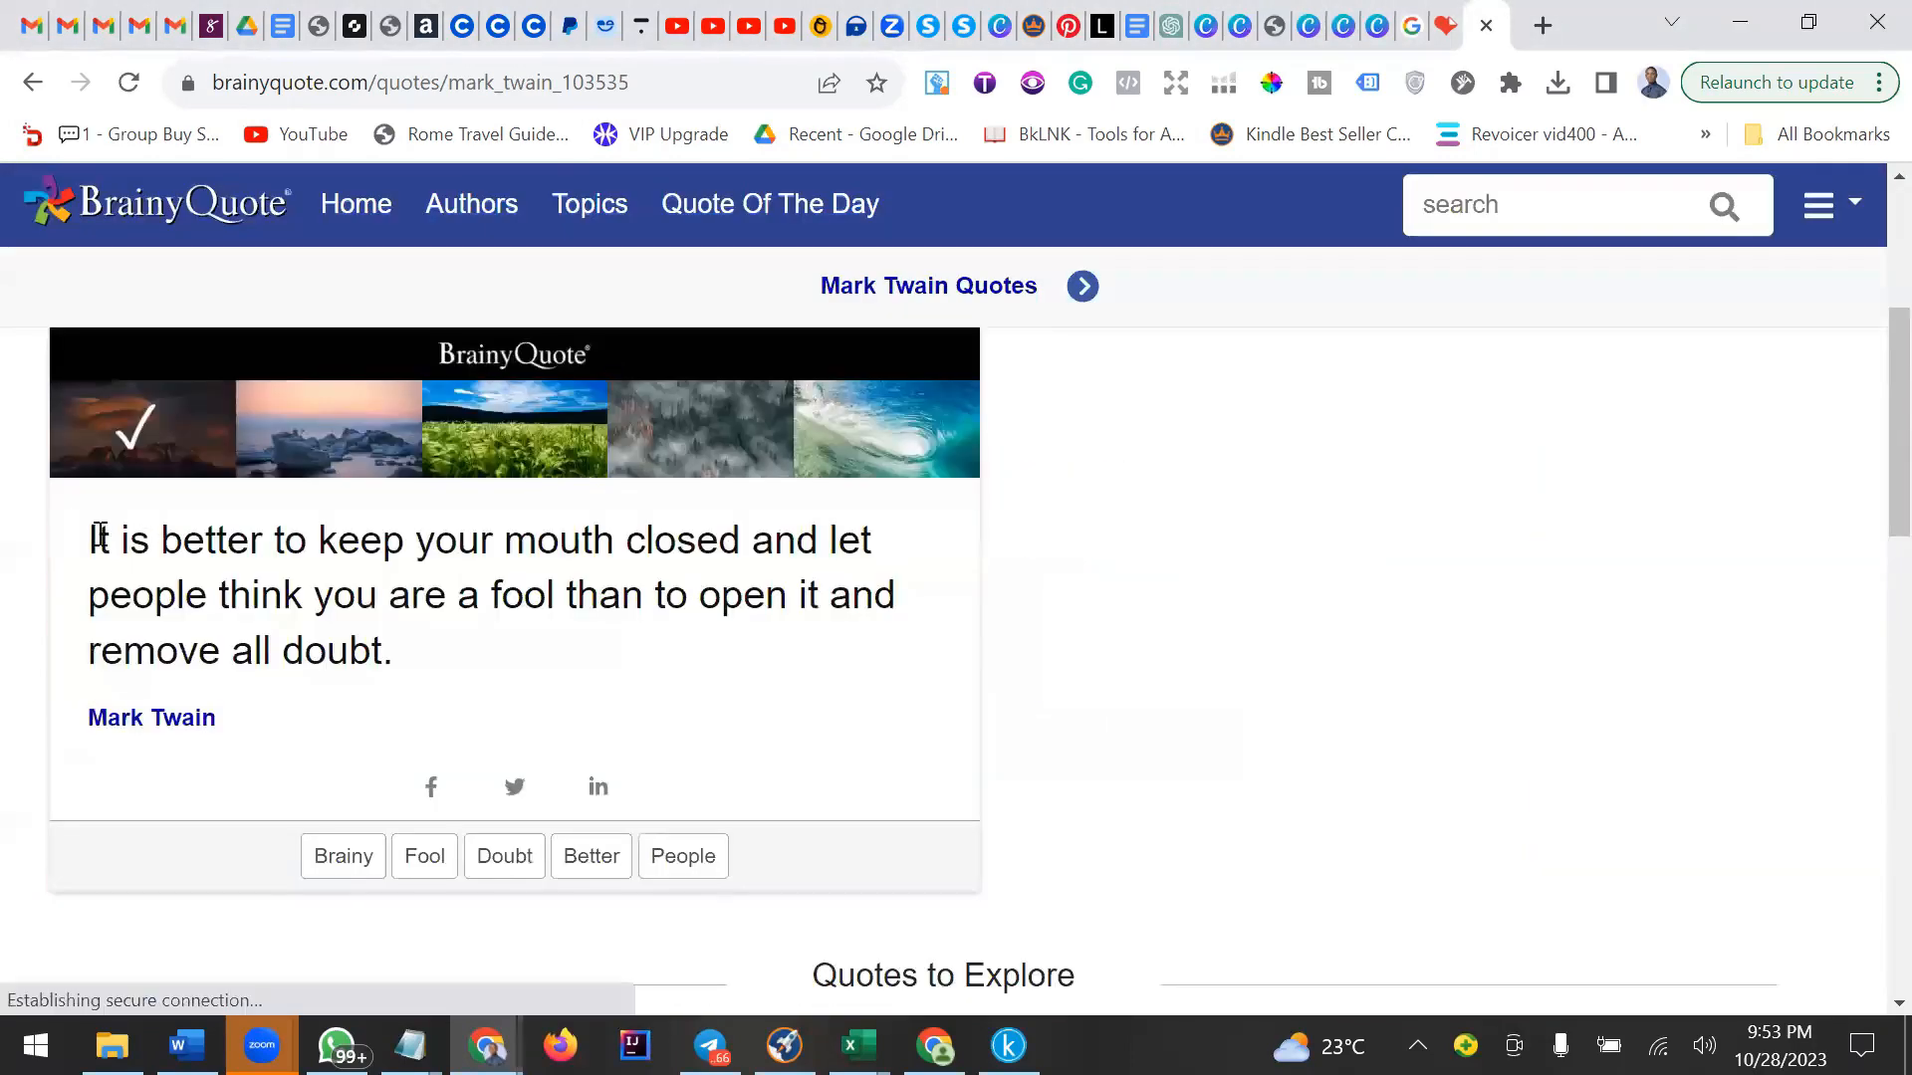
Copy the quote text together with its Mark Twain attribution.
{"action": "left_click_drag", "start_coordinate": [91, 538], "coordinate": [349, 725]}
{"action": "right_click", "coordinate": [458, 573]}
{"action": "left_click", "coordinate": [528, 598]}
{"action": "mouse_move", "coordinate": [410, 1046]}
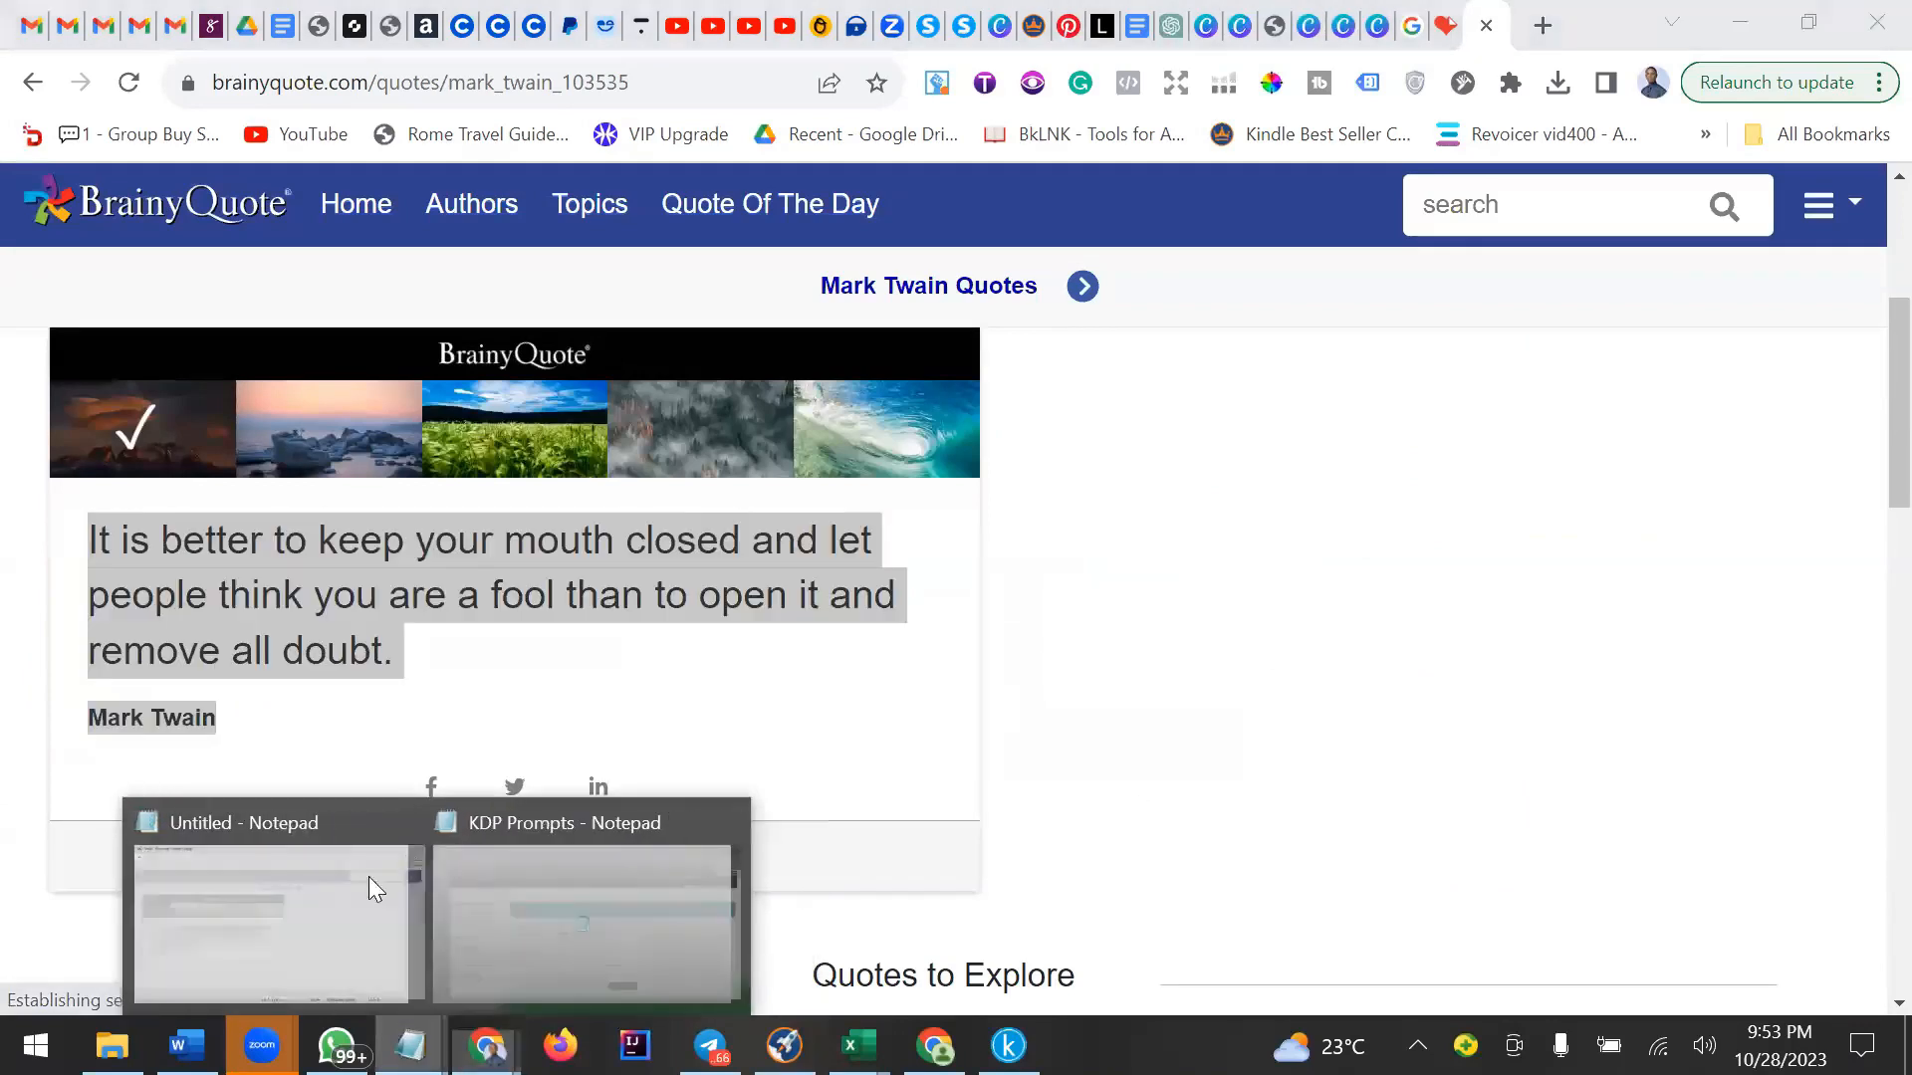
{"action": "left_click", "coordinate": [308, 925]}
{"action": "key", "text": "ctrl+v"}
{"action": "key", "text": "ctrl+a"}
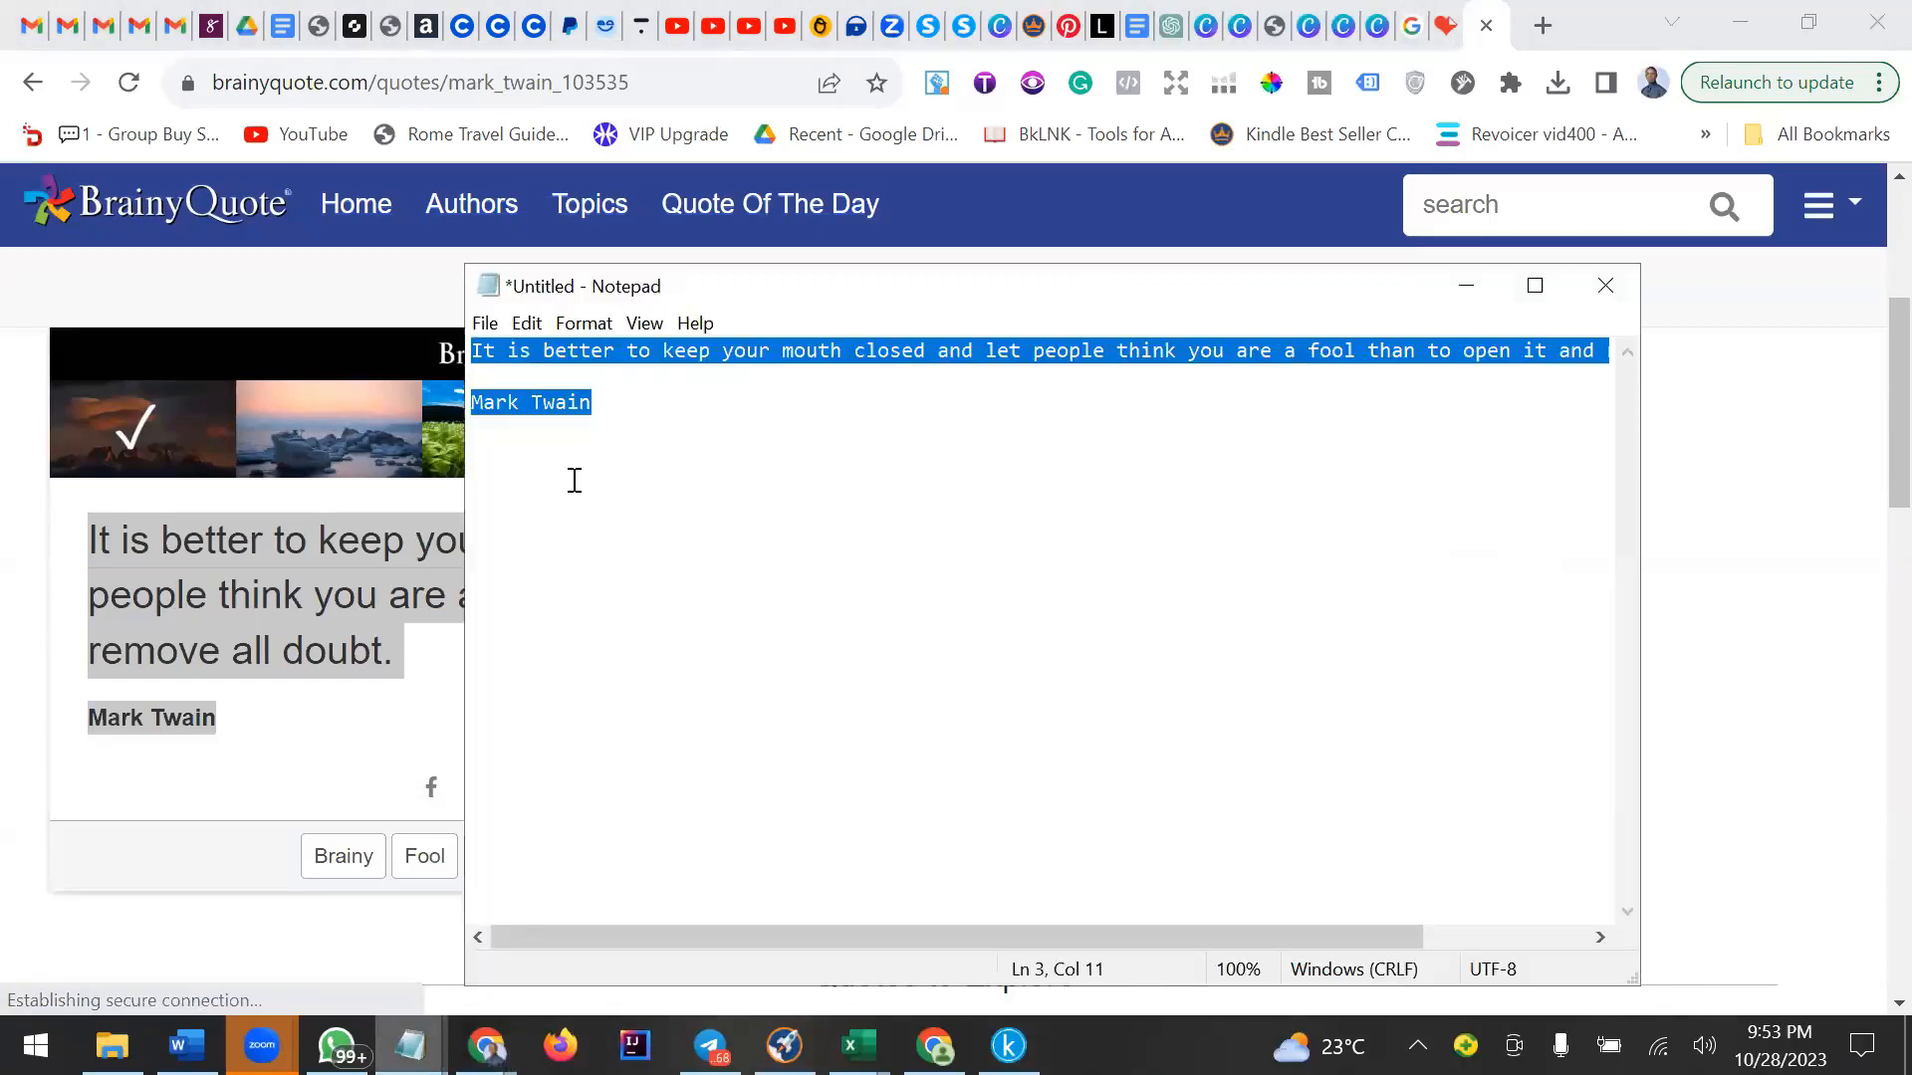
{"action": "key", "text": "BackSpace"}
{"action": "left_click", "coordinate": [1466, 286]}
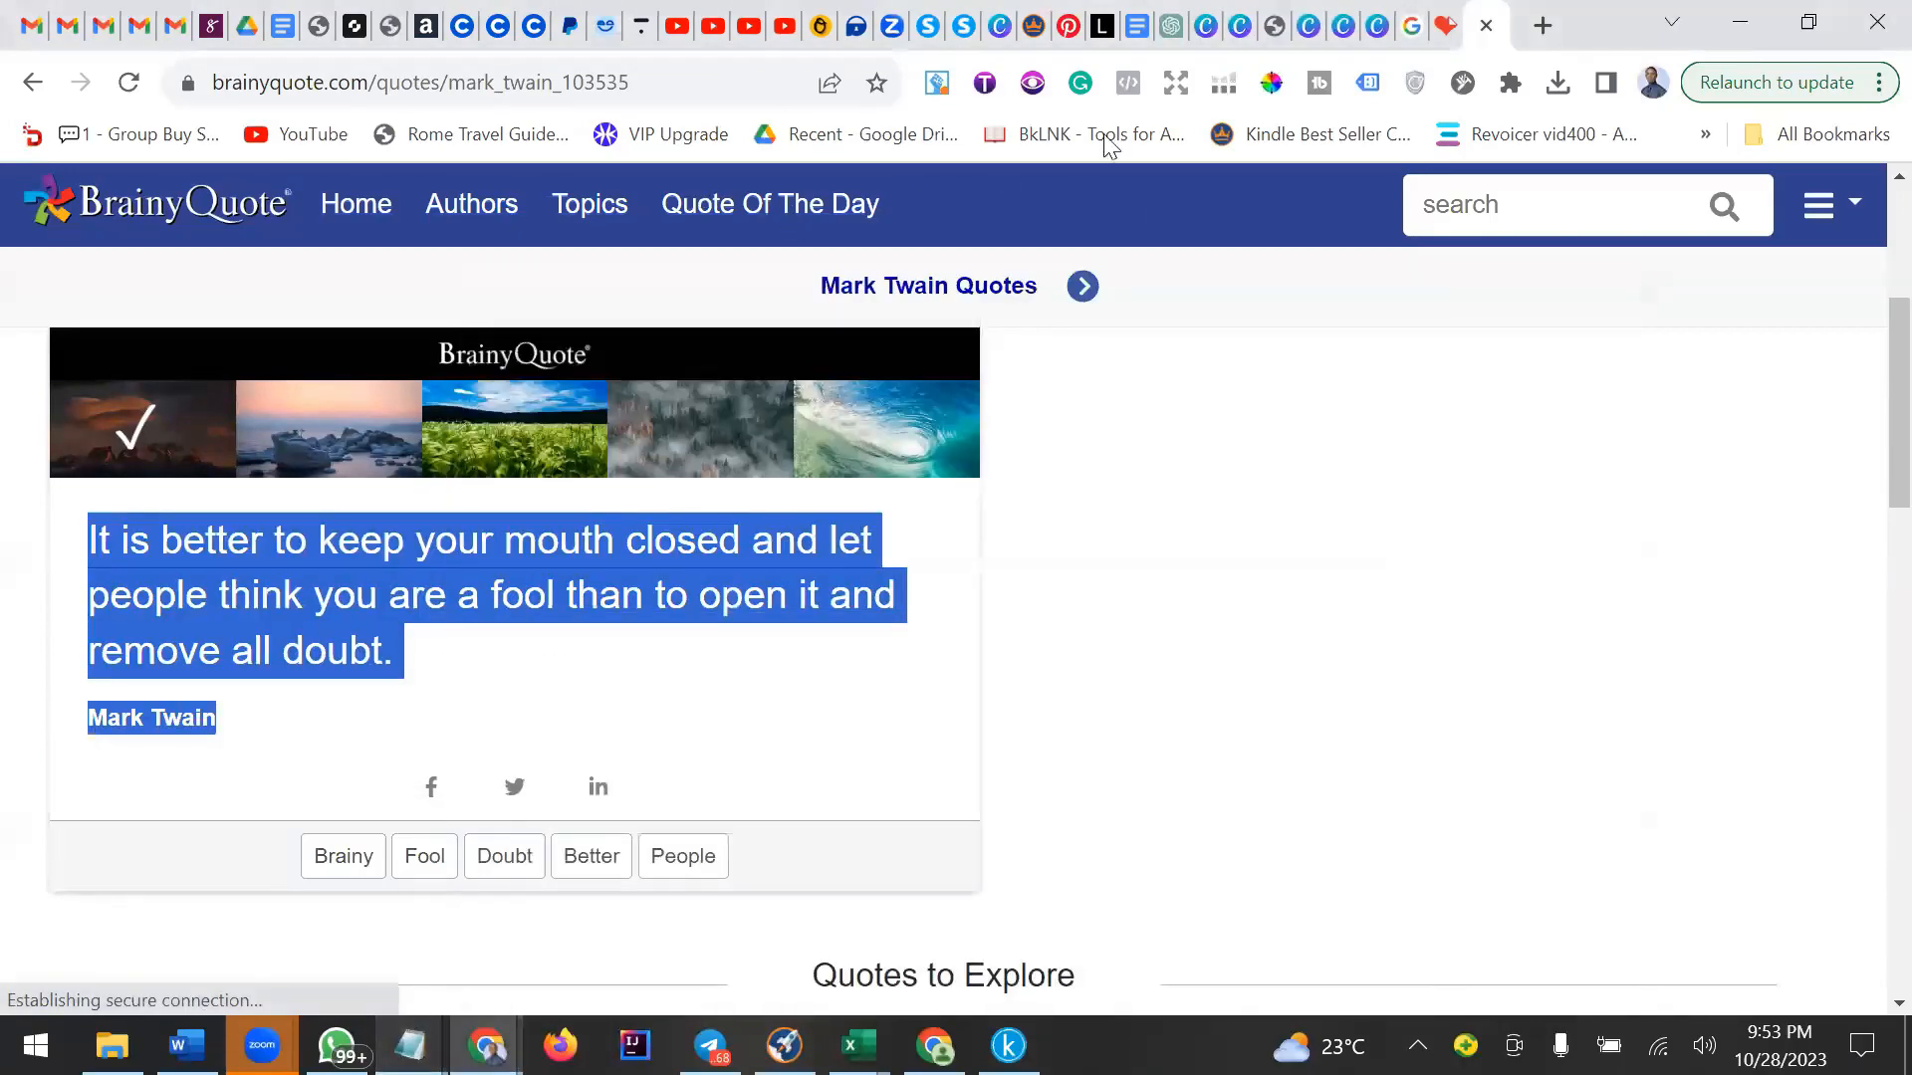
On the blank page 4 of the Rice Salad design, add a subheading and replace its text with the copied quote.
{"action": "left_click", "coordinate": [1243, 26]}
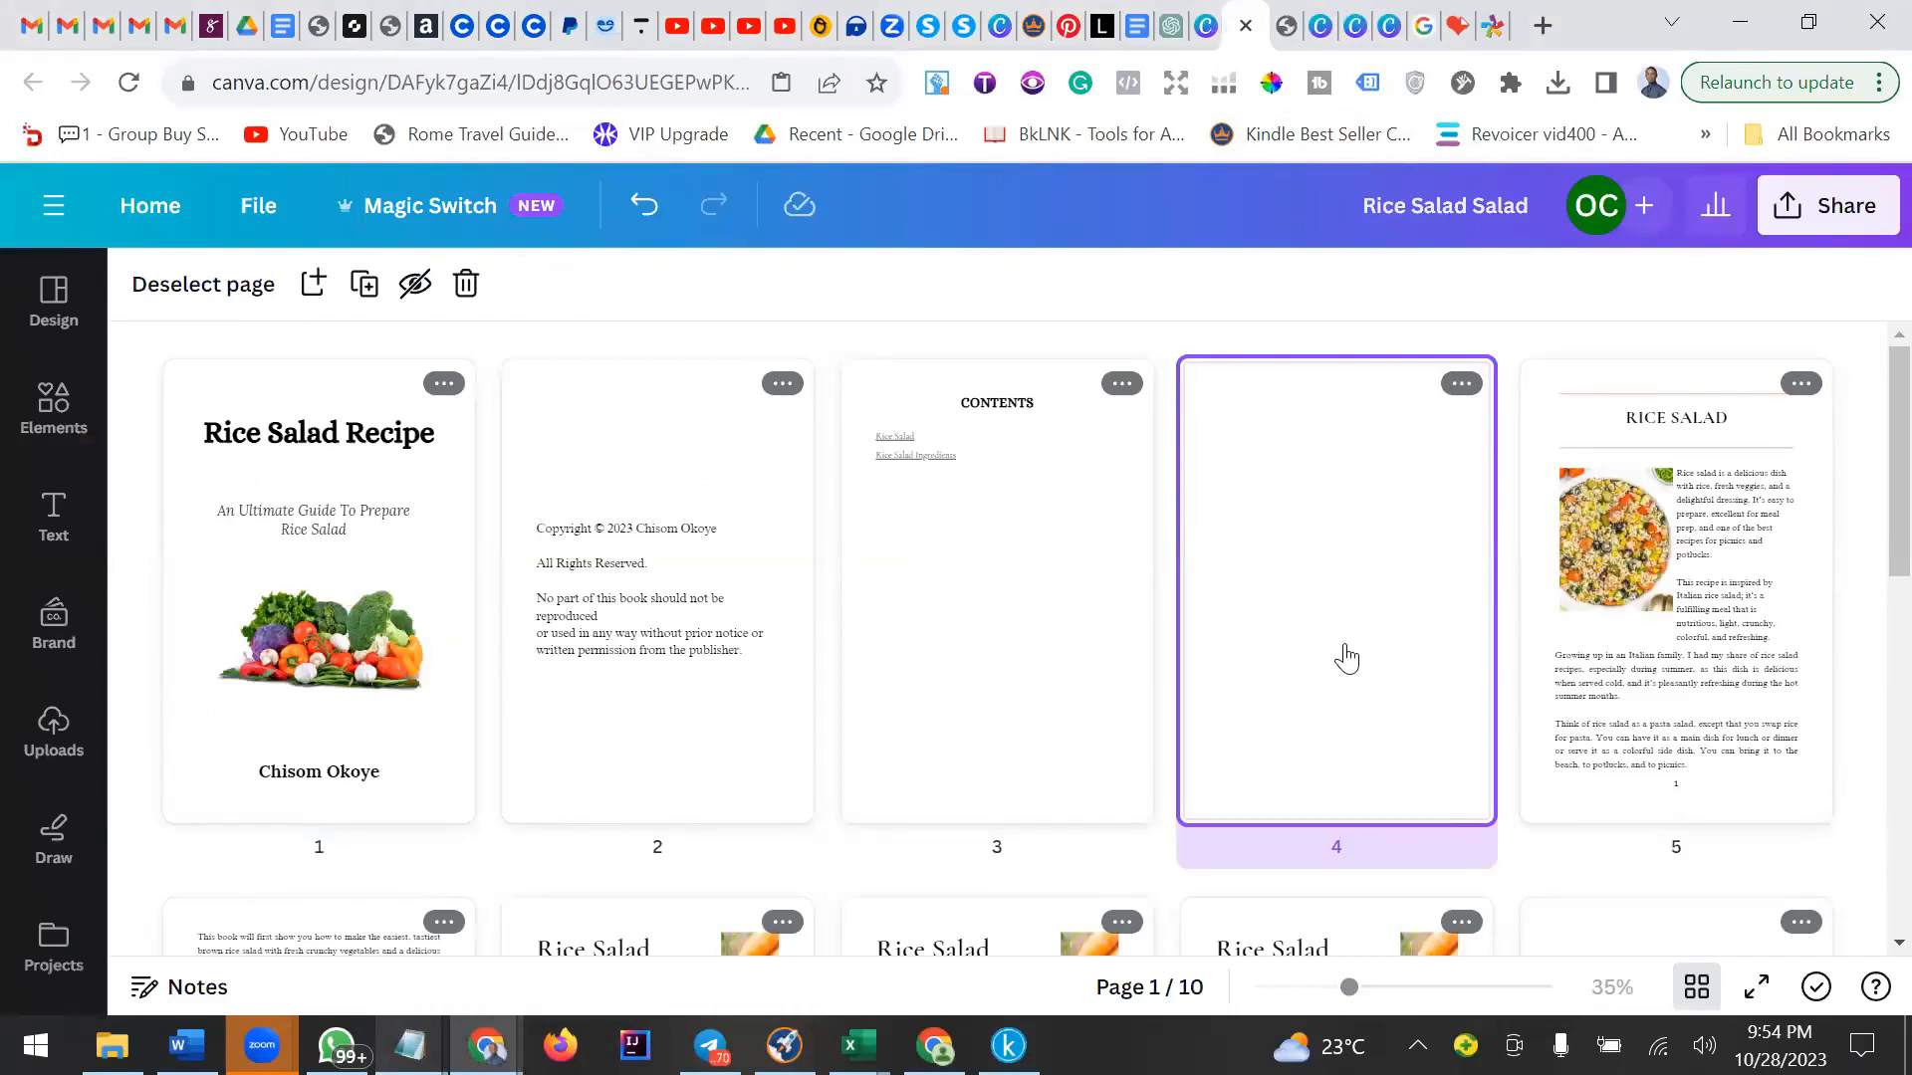
{"action": "double_click", "coordinate": [1350, 589]}
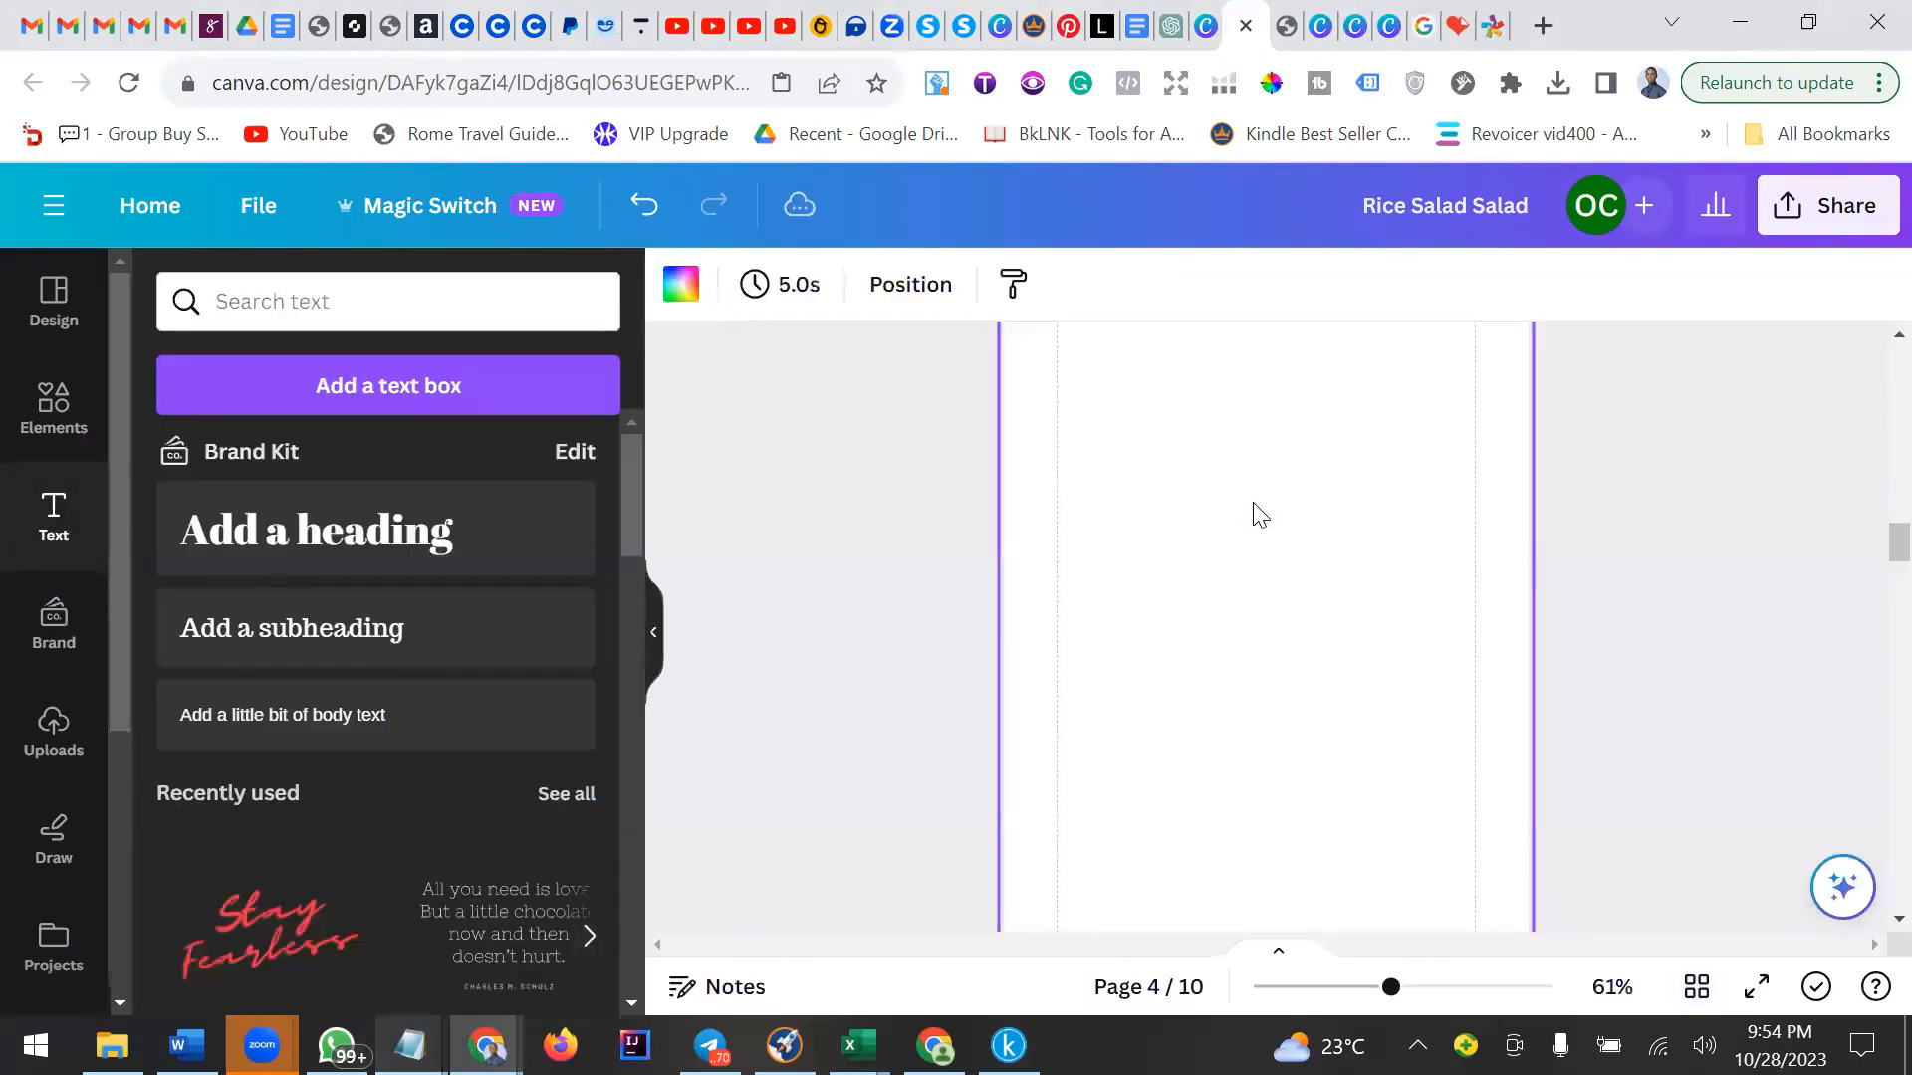
{"action": "scroll", "coordinate": [1260, 518], "scroll_direction": "up", "scroll_amount": 2}
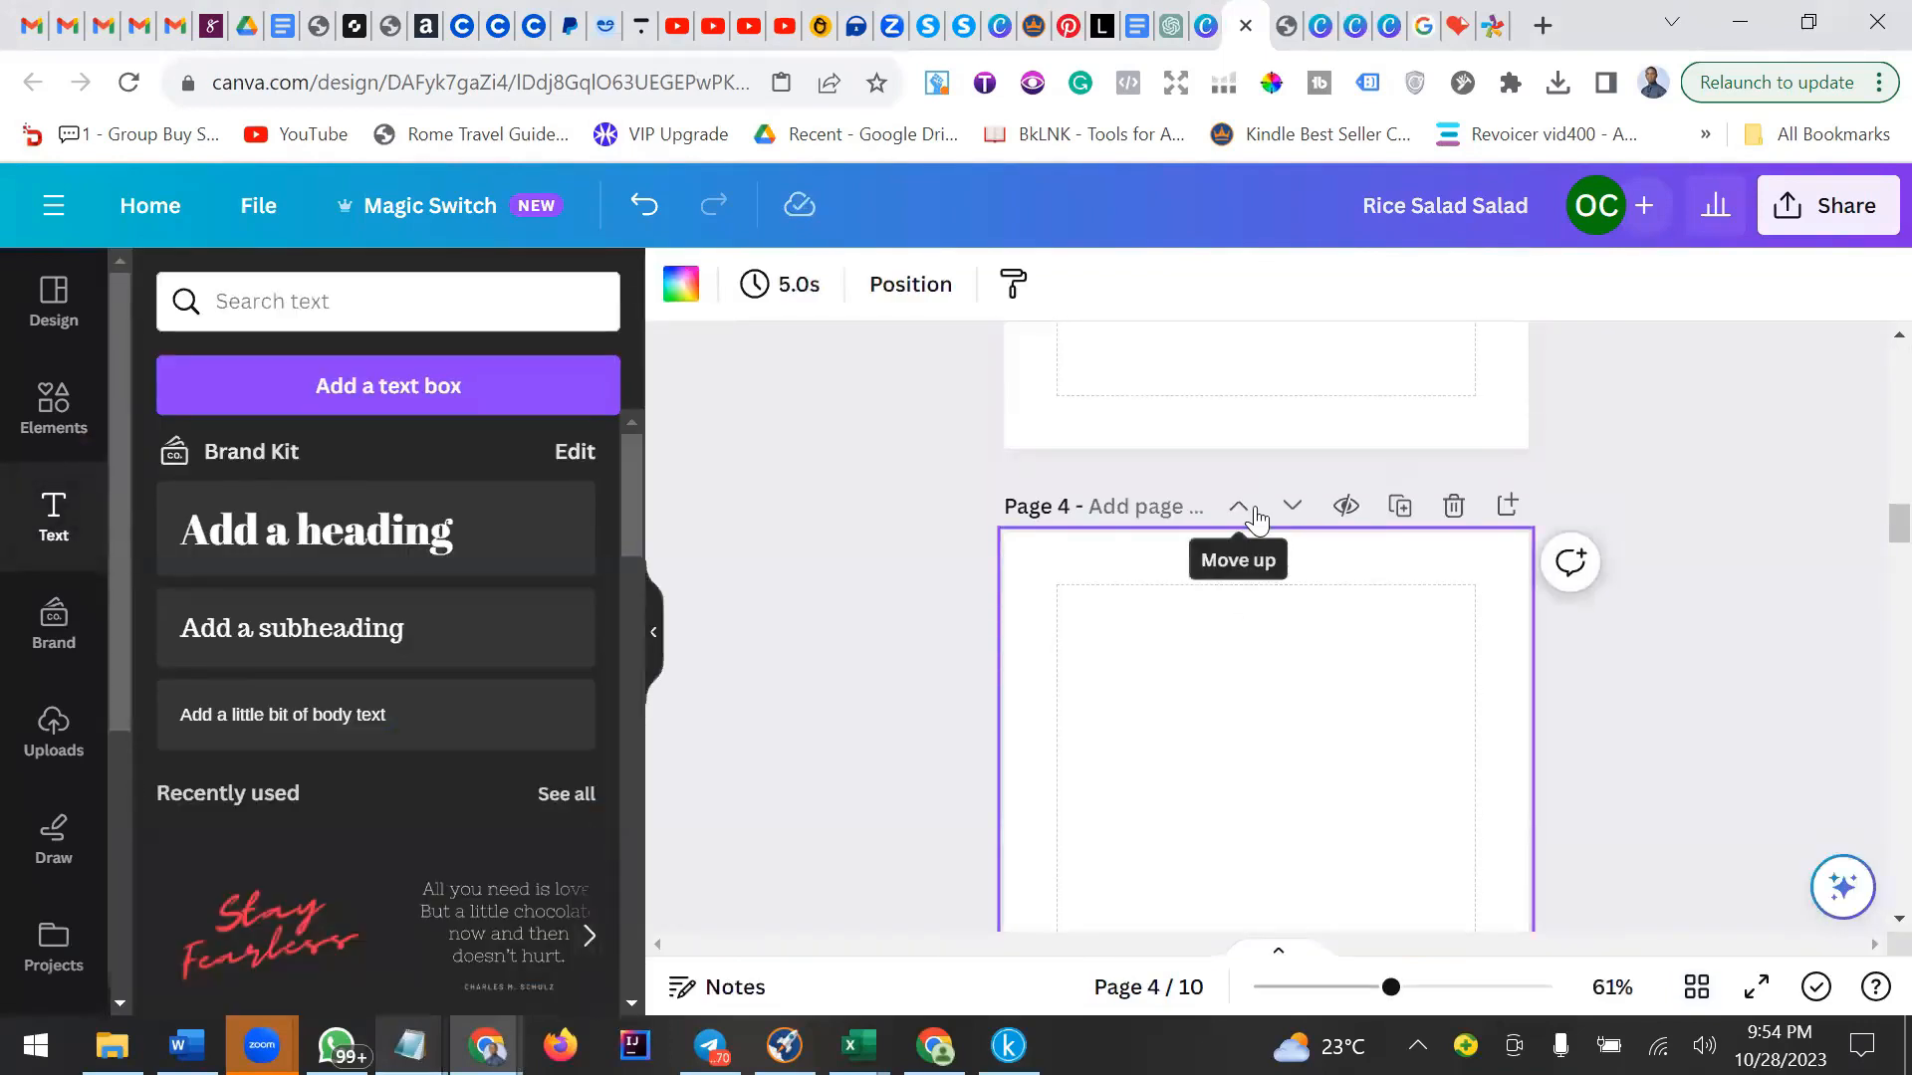
{"action": "scroll", "coordinate": [1248, 714], "scroll_direction": "down", "scroll_amount": 3}
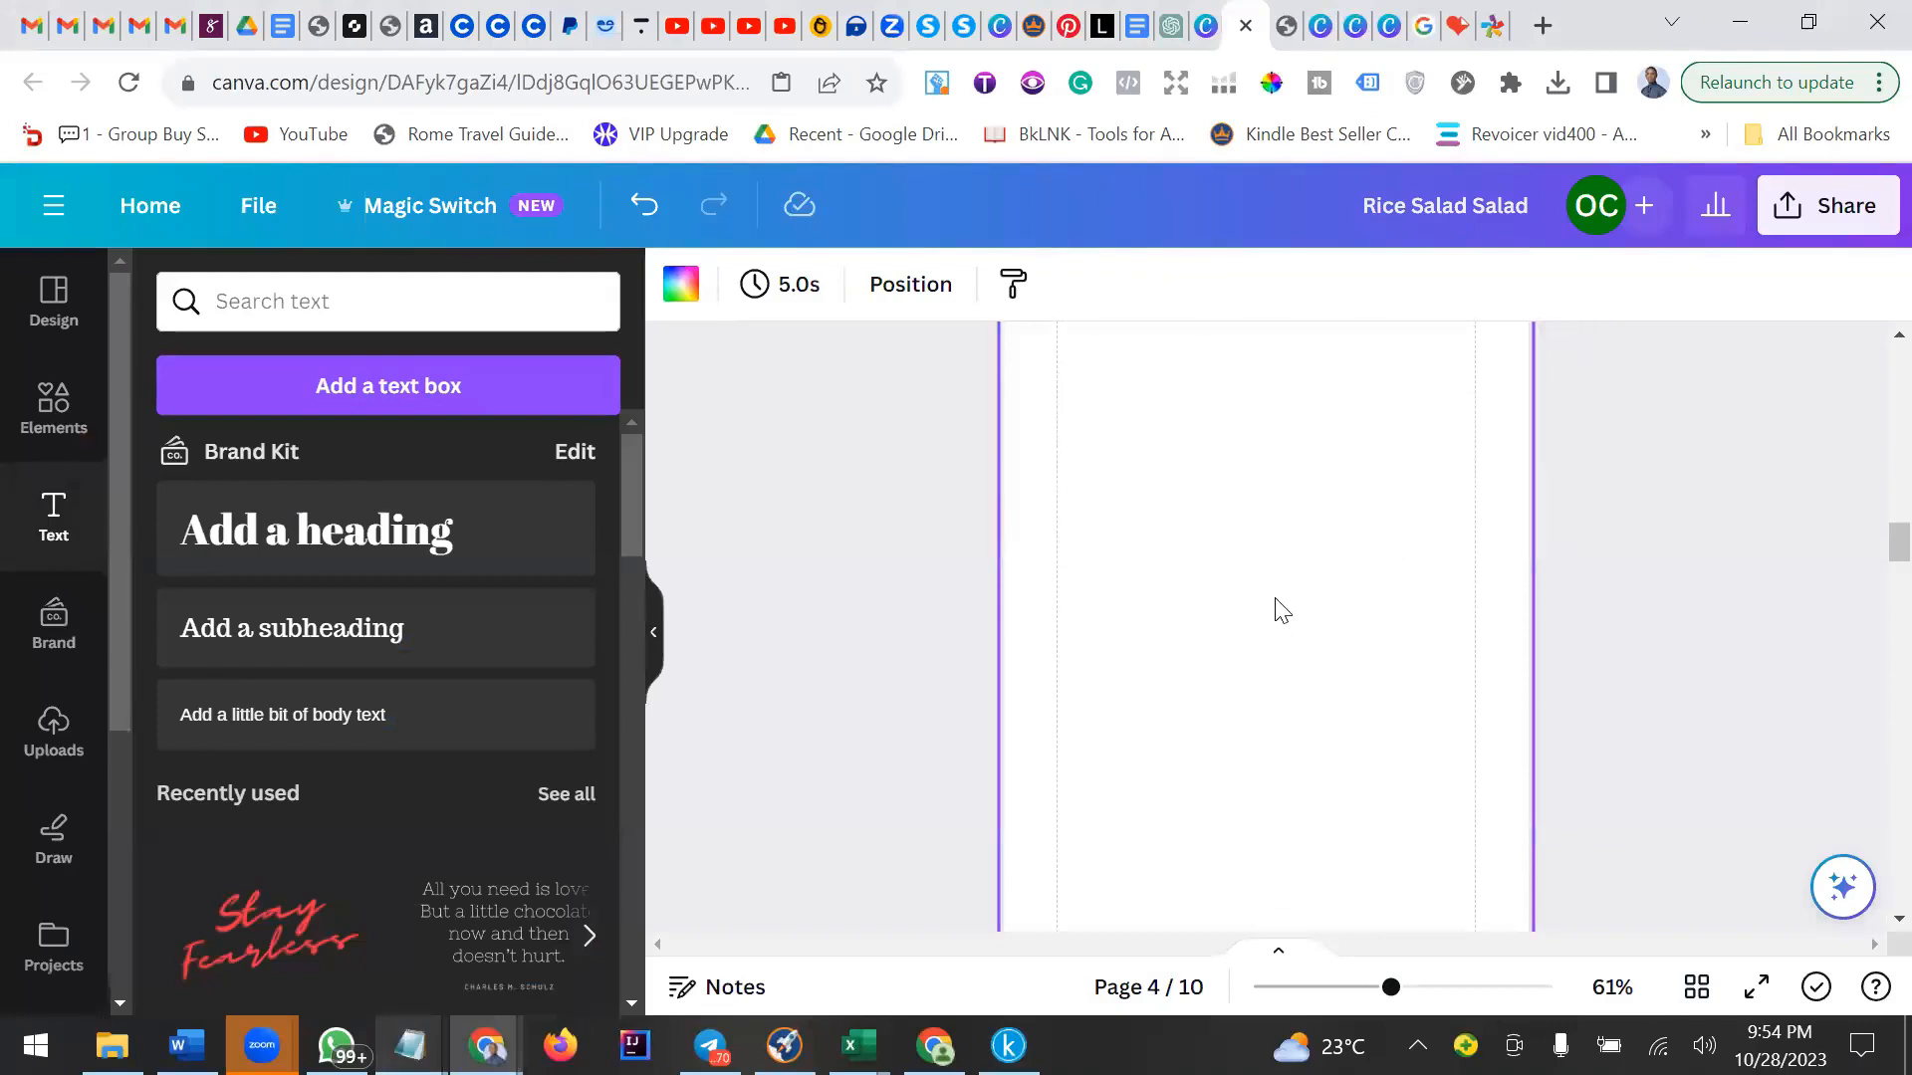
{"action": "scroll", "coordinate": [1282, 609], "scroll_direction": "up", "scroll_amount": 2}
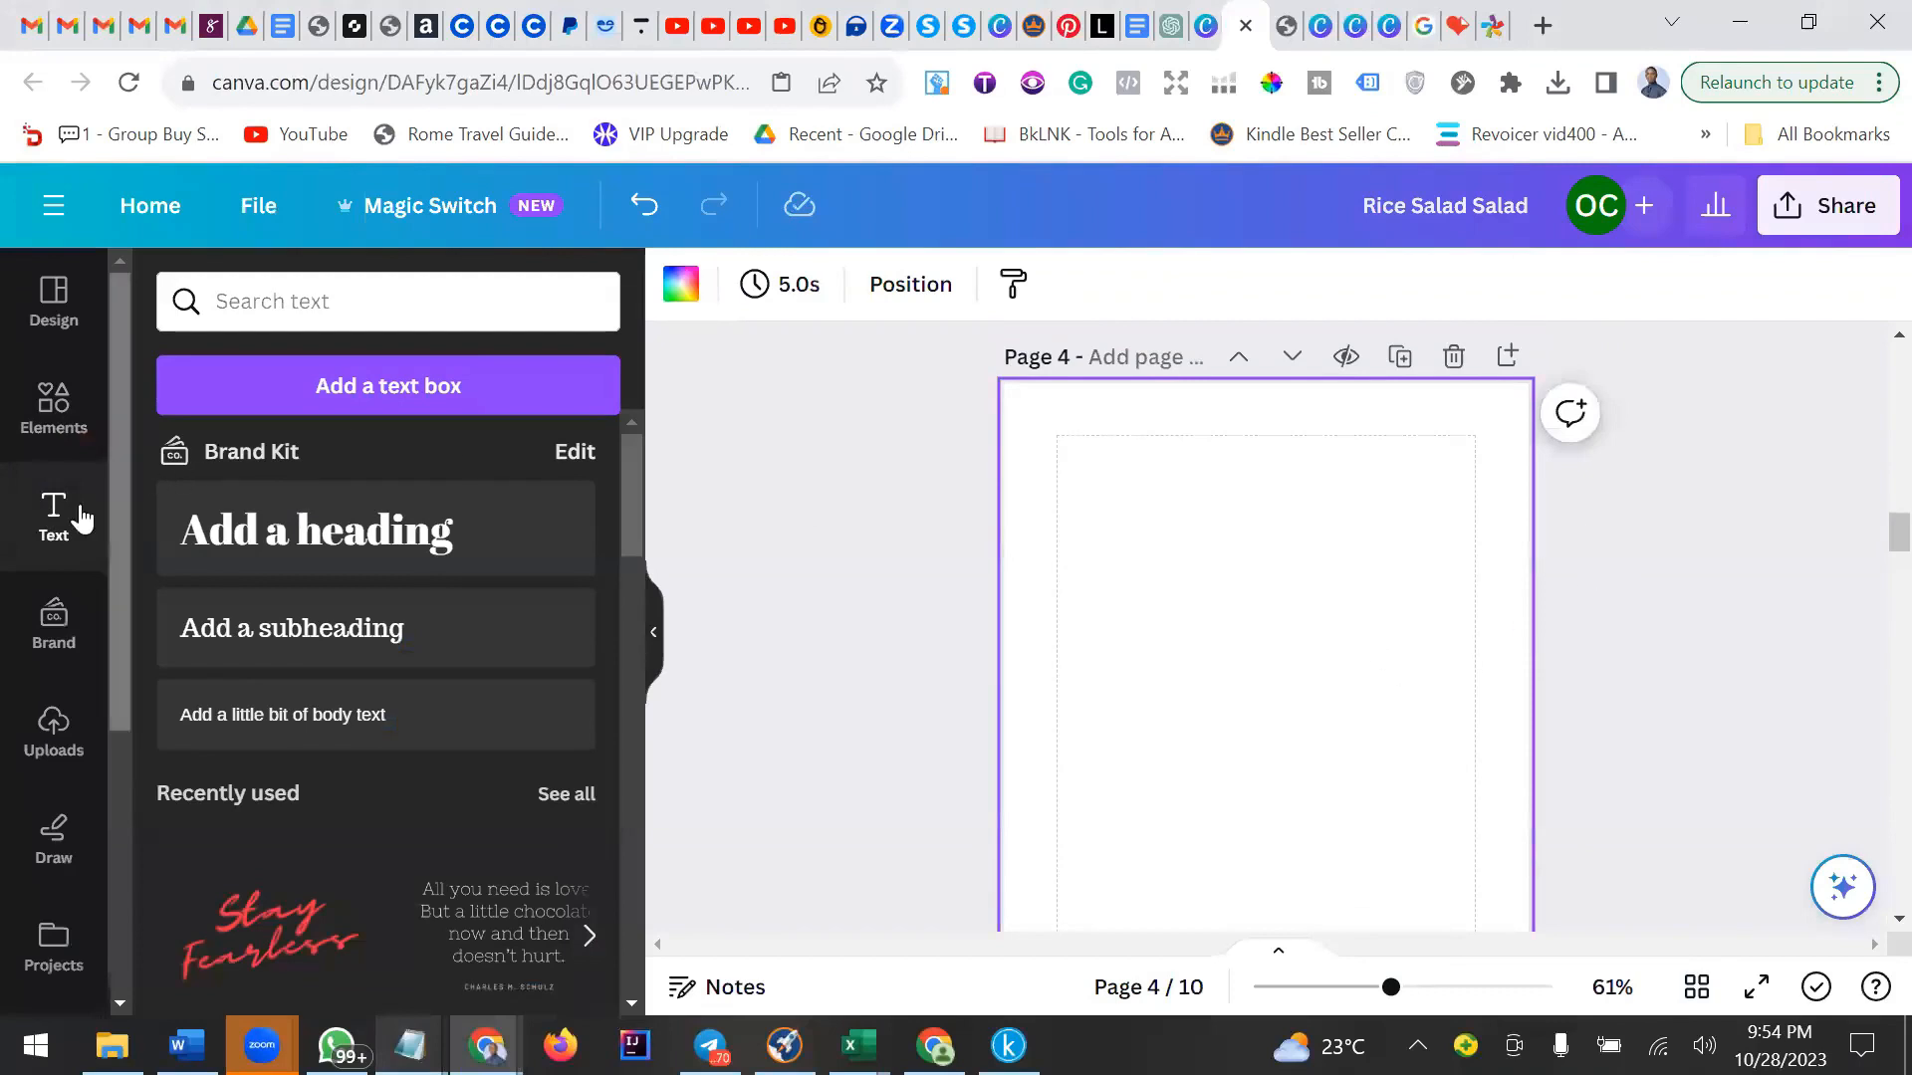
{"action": "scroll", "coordinate": [1182, 697], "scroll_direction": "down", "scroll_amount": 5}
{"action": "scroll", "coordinate": [1185, 692], "scroll_direction": "up", "scroll_amount": 4}
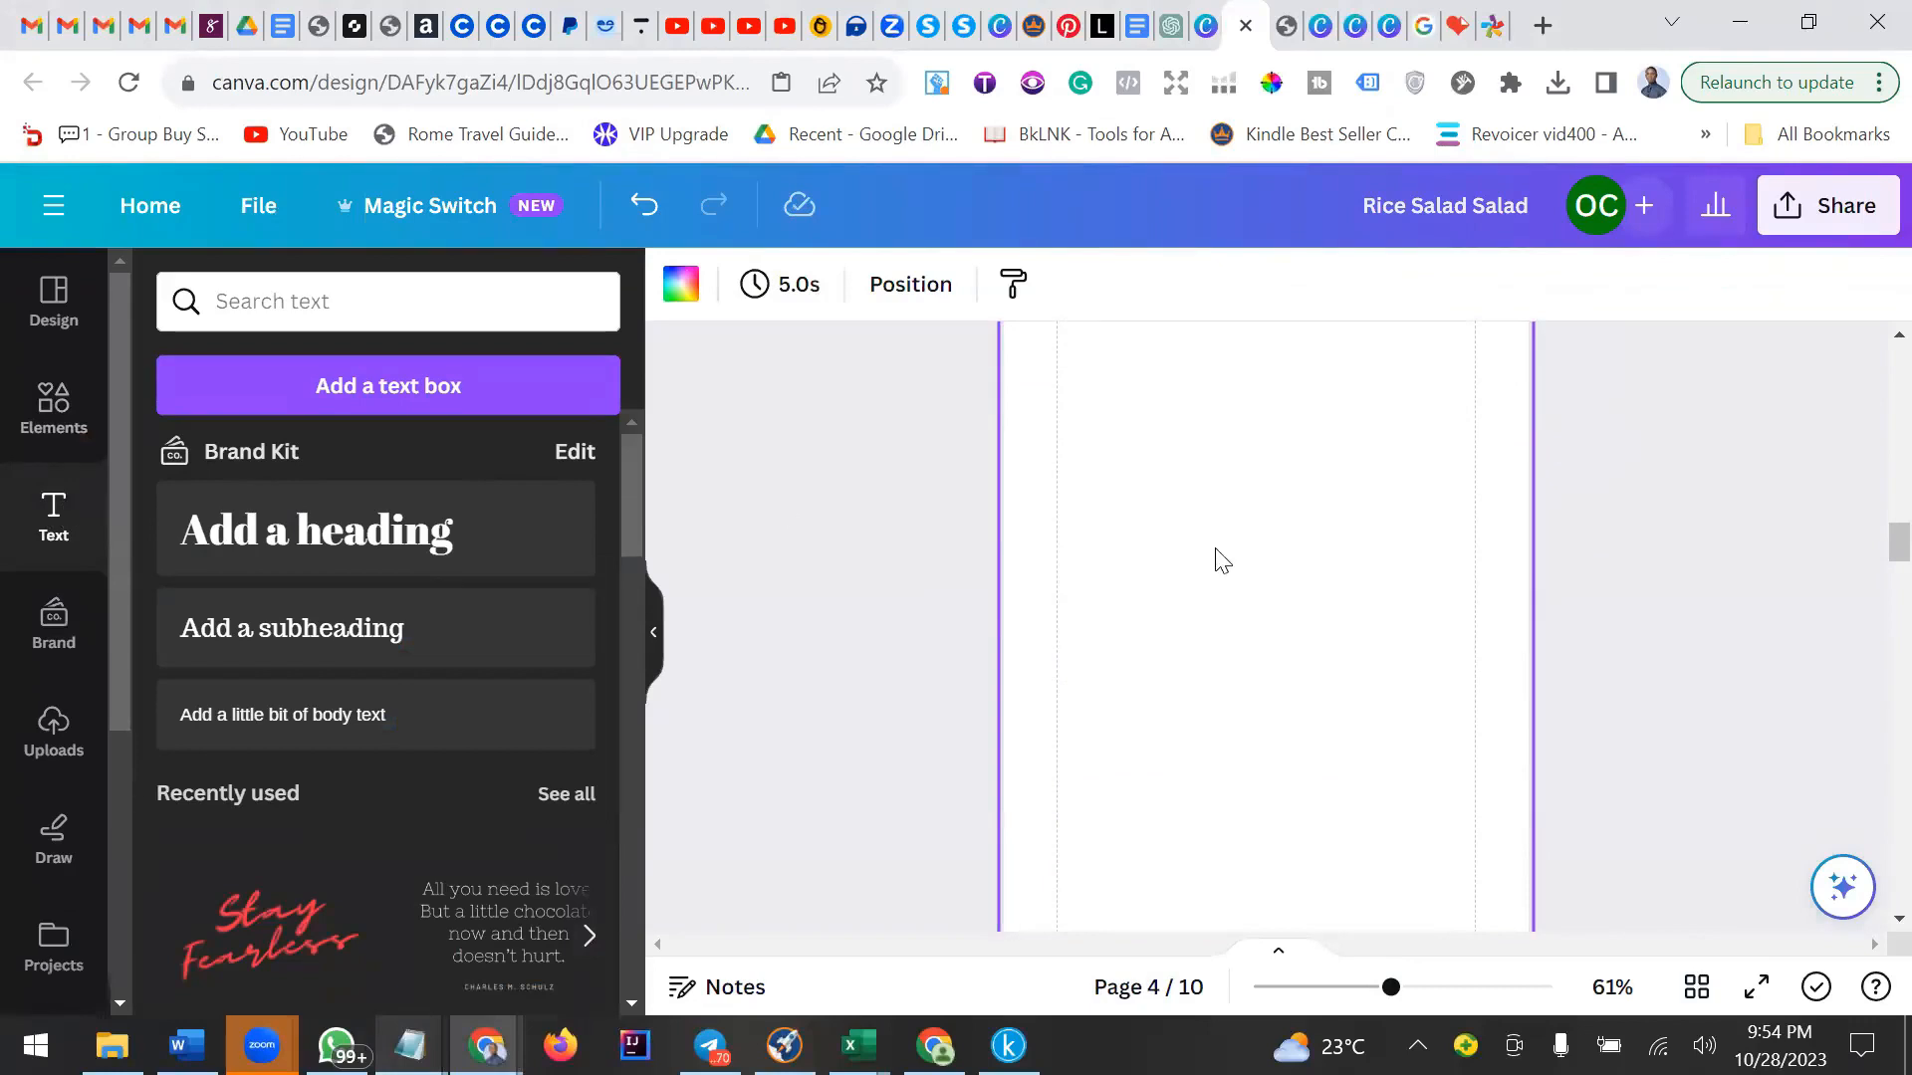
{"action": "scroll", "coordinate": [1223, 561], "scroll_direction": "up", "scroll_amount": 2}
{"action": "scroll", "coordinate": [1223, 560], "scroll_direction": "down", "scroll_amount": 2}
{"action": "right_click", "coordinate": [1226, 566]}
{"action": "left_click", "coordinate": [1142, 471]}
{"action": "left_click", "coordinate": [277, 628]}
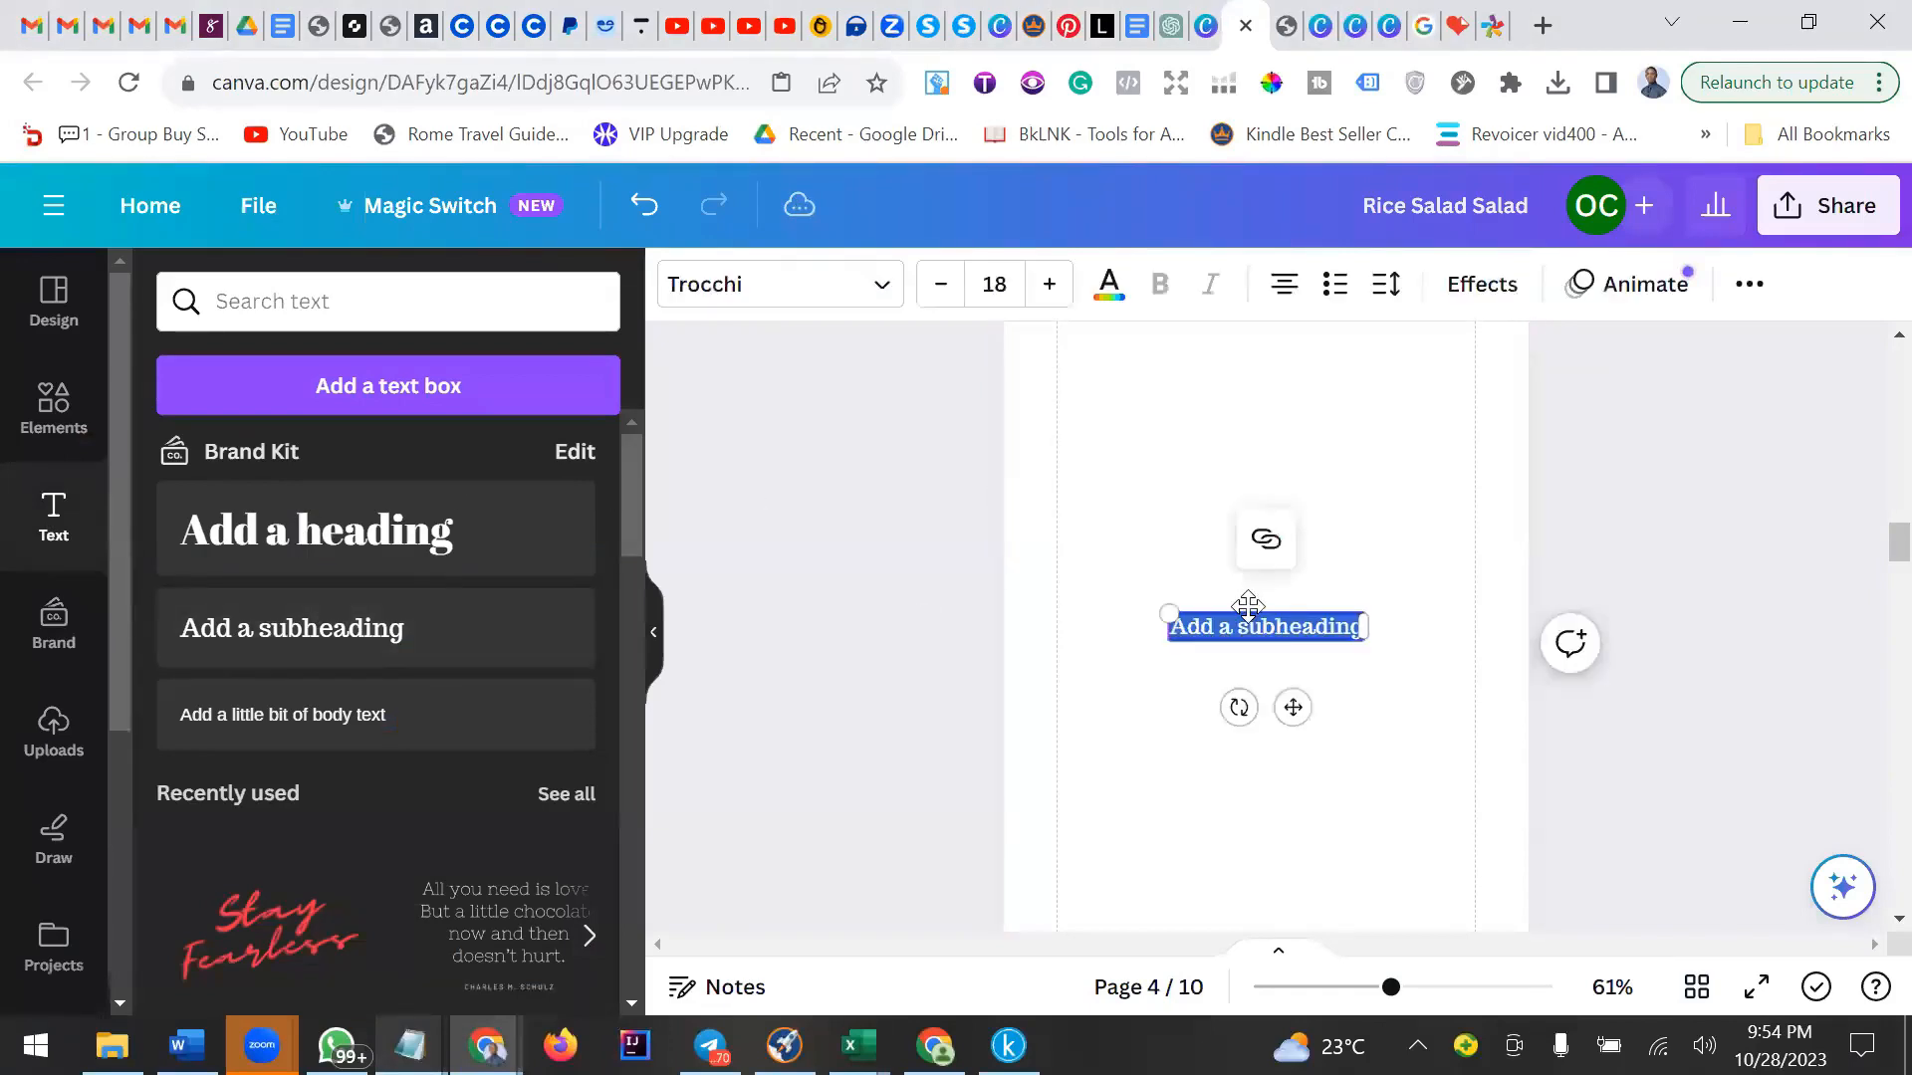
{"action": "triple_click", "coordinate": [1283, 628]}
{"action": "key", "text": "ctrl+v"}
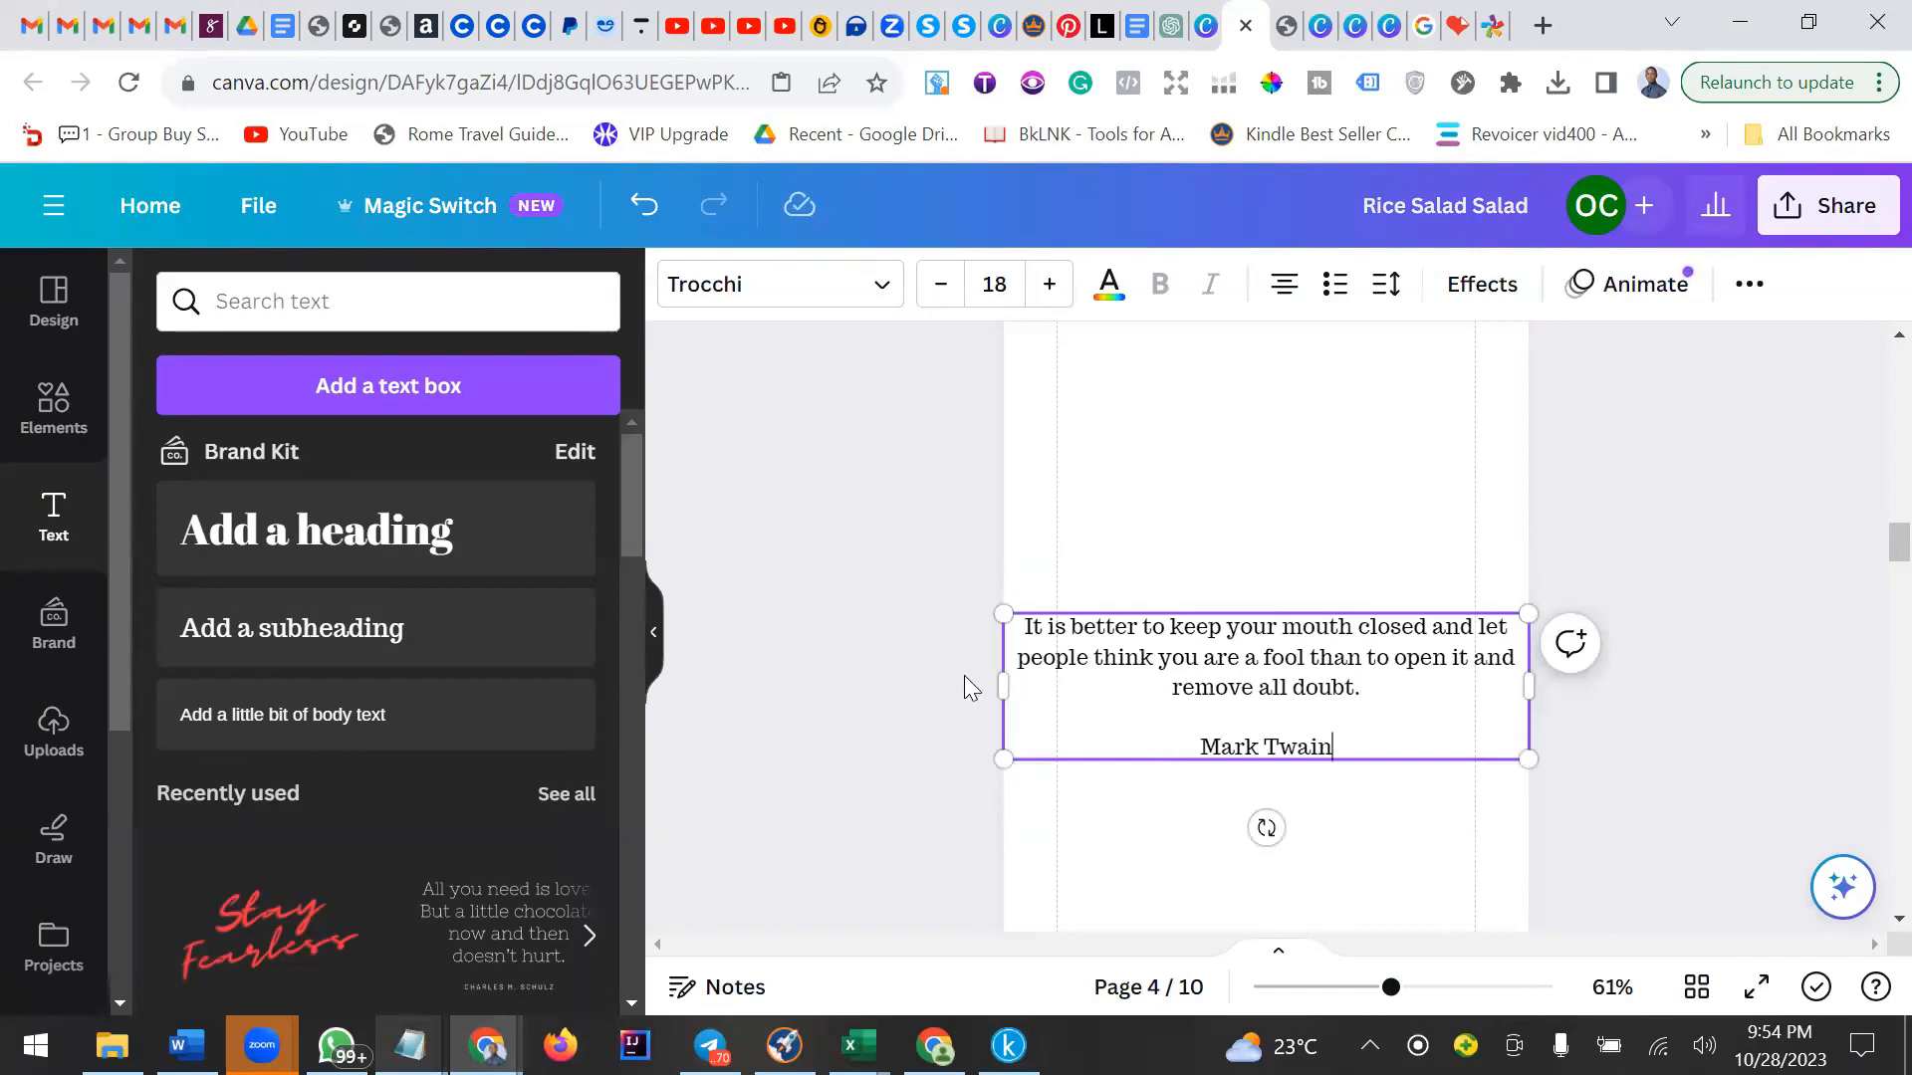
Narrow the quote text box to fit within the page margins and move it higher on the page.
{"action": "left_click_drag", "start_coordinate": [999, 681], "coordinate": [1056, 681]}
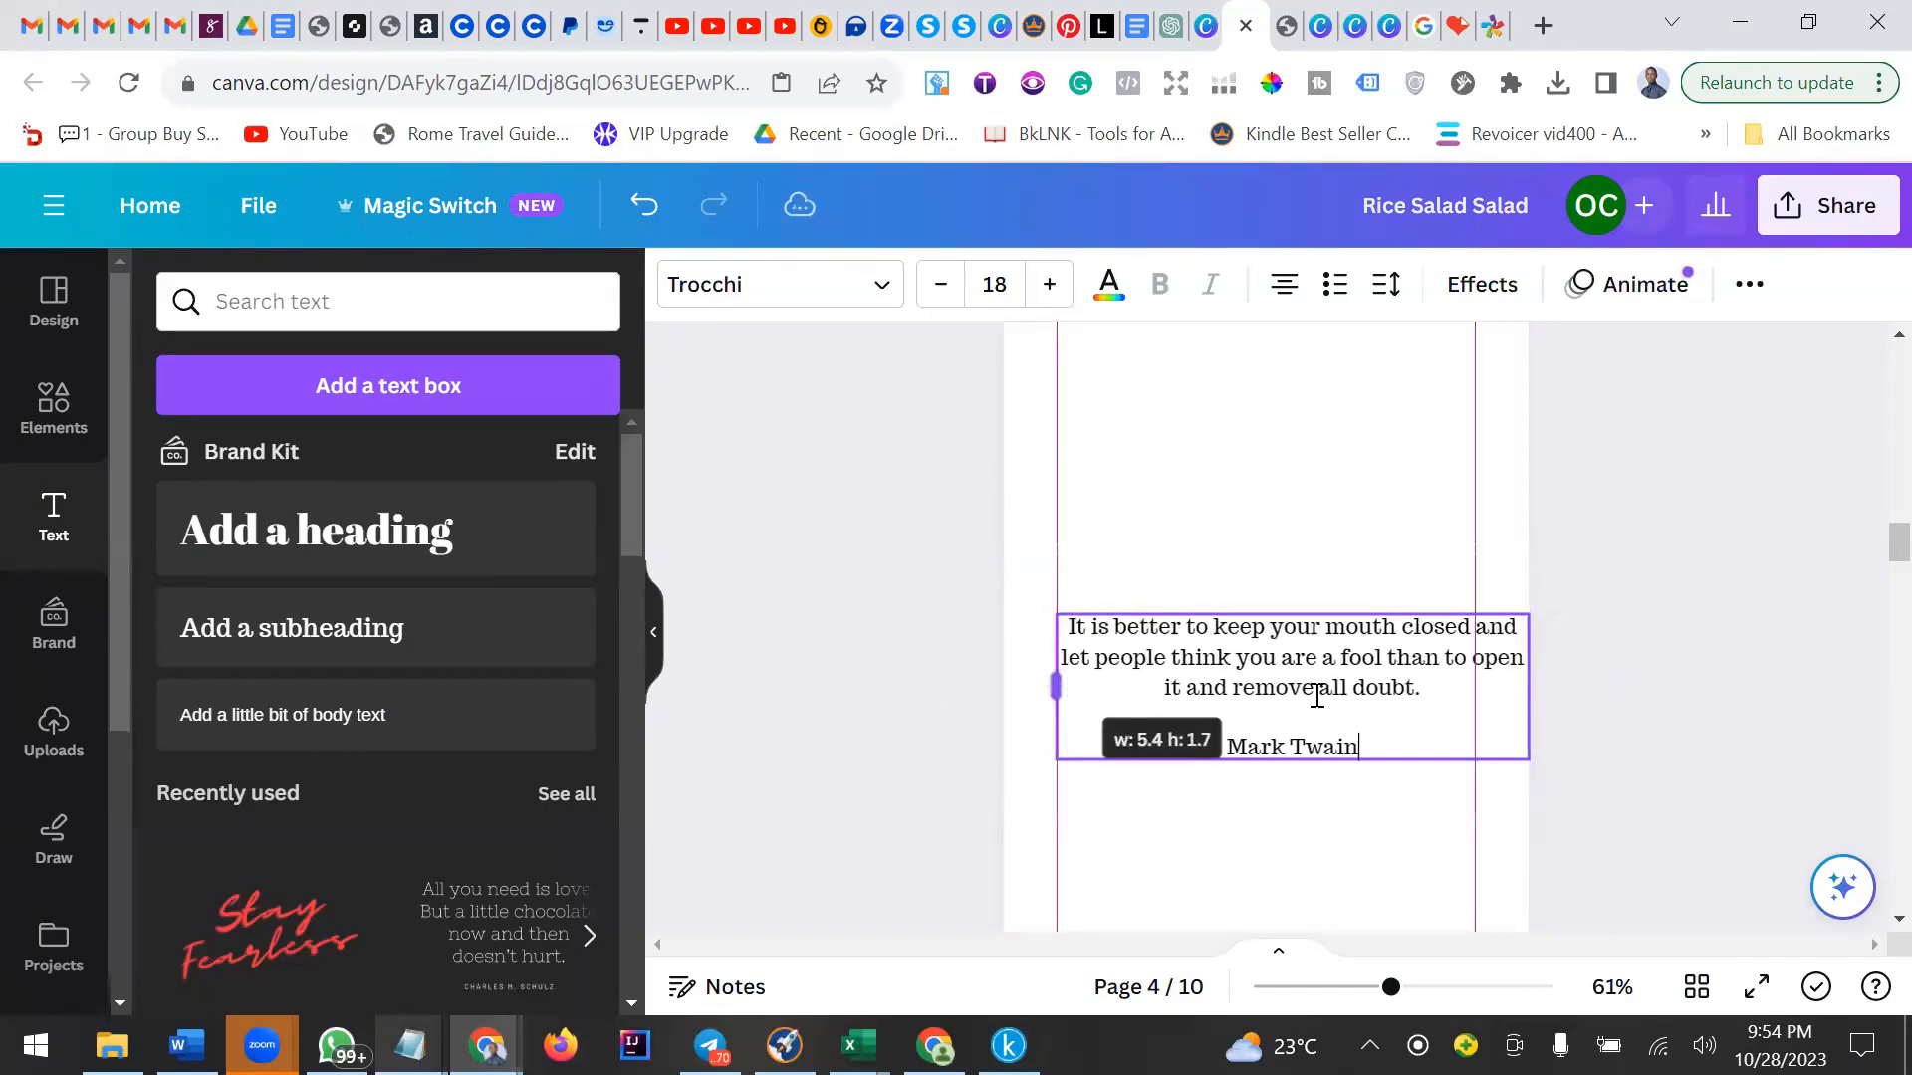
{"action": "left_click_drag", "start_coordinate": [1539, 692], "coordinate": [1479, 687]}
{"action": "left_click", "coordinate": [1399, 816]}
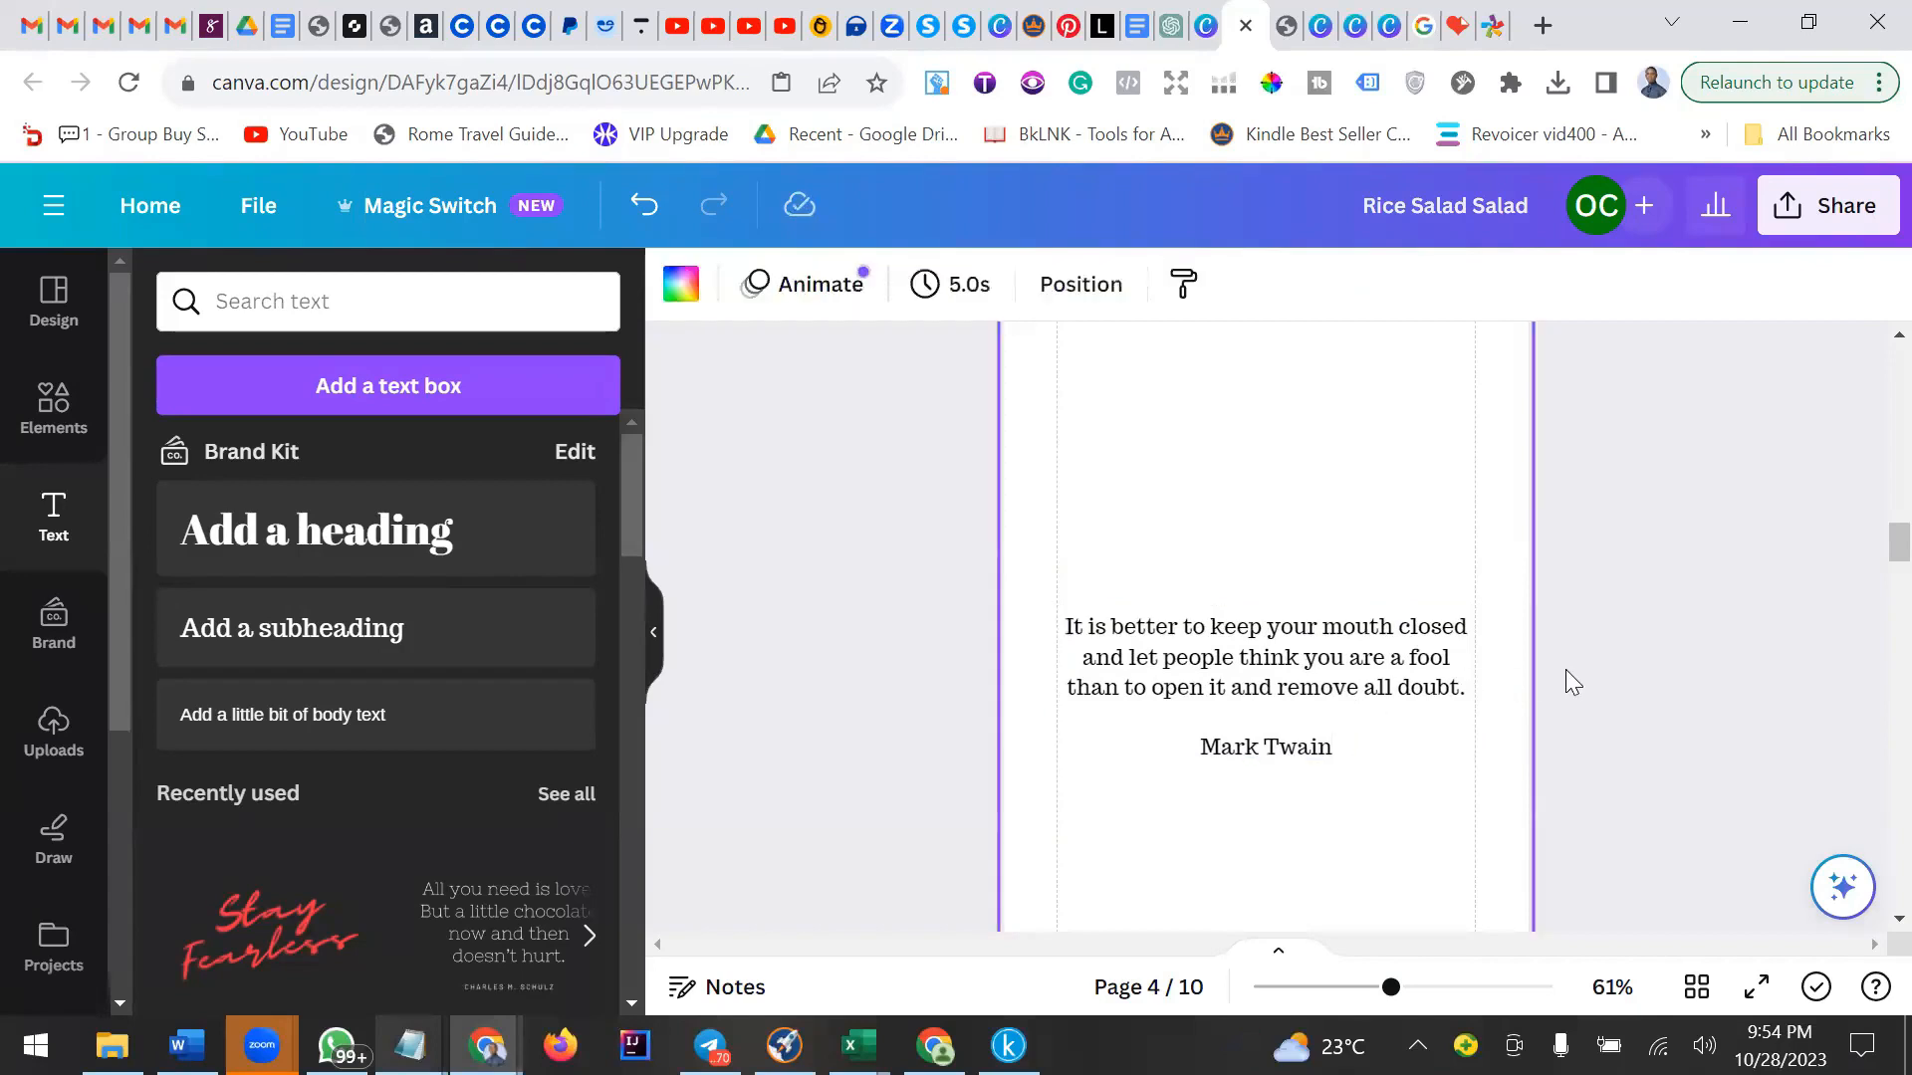
{"action": "left_click_drag", "start_coordinate": [1344, 669], "coordinate": [1334, 561]}
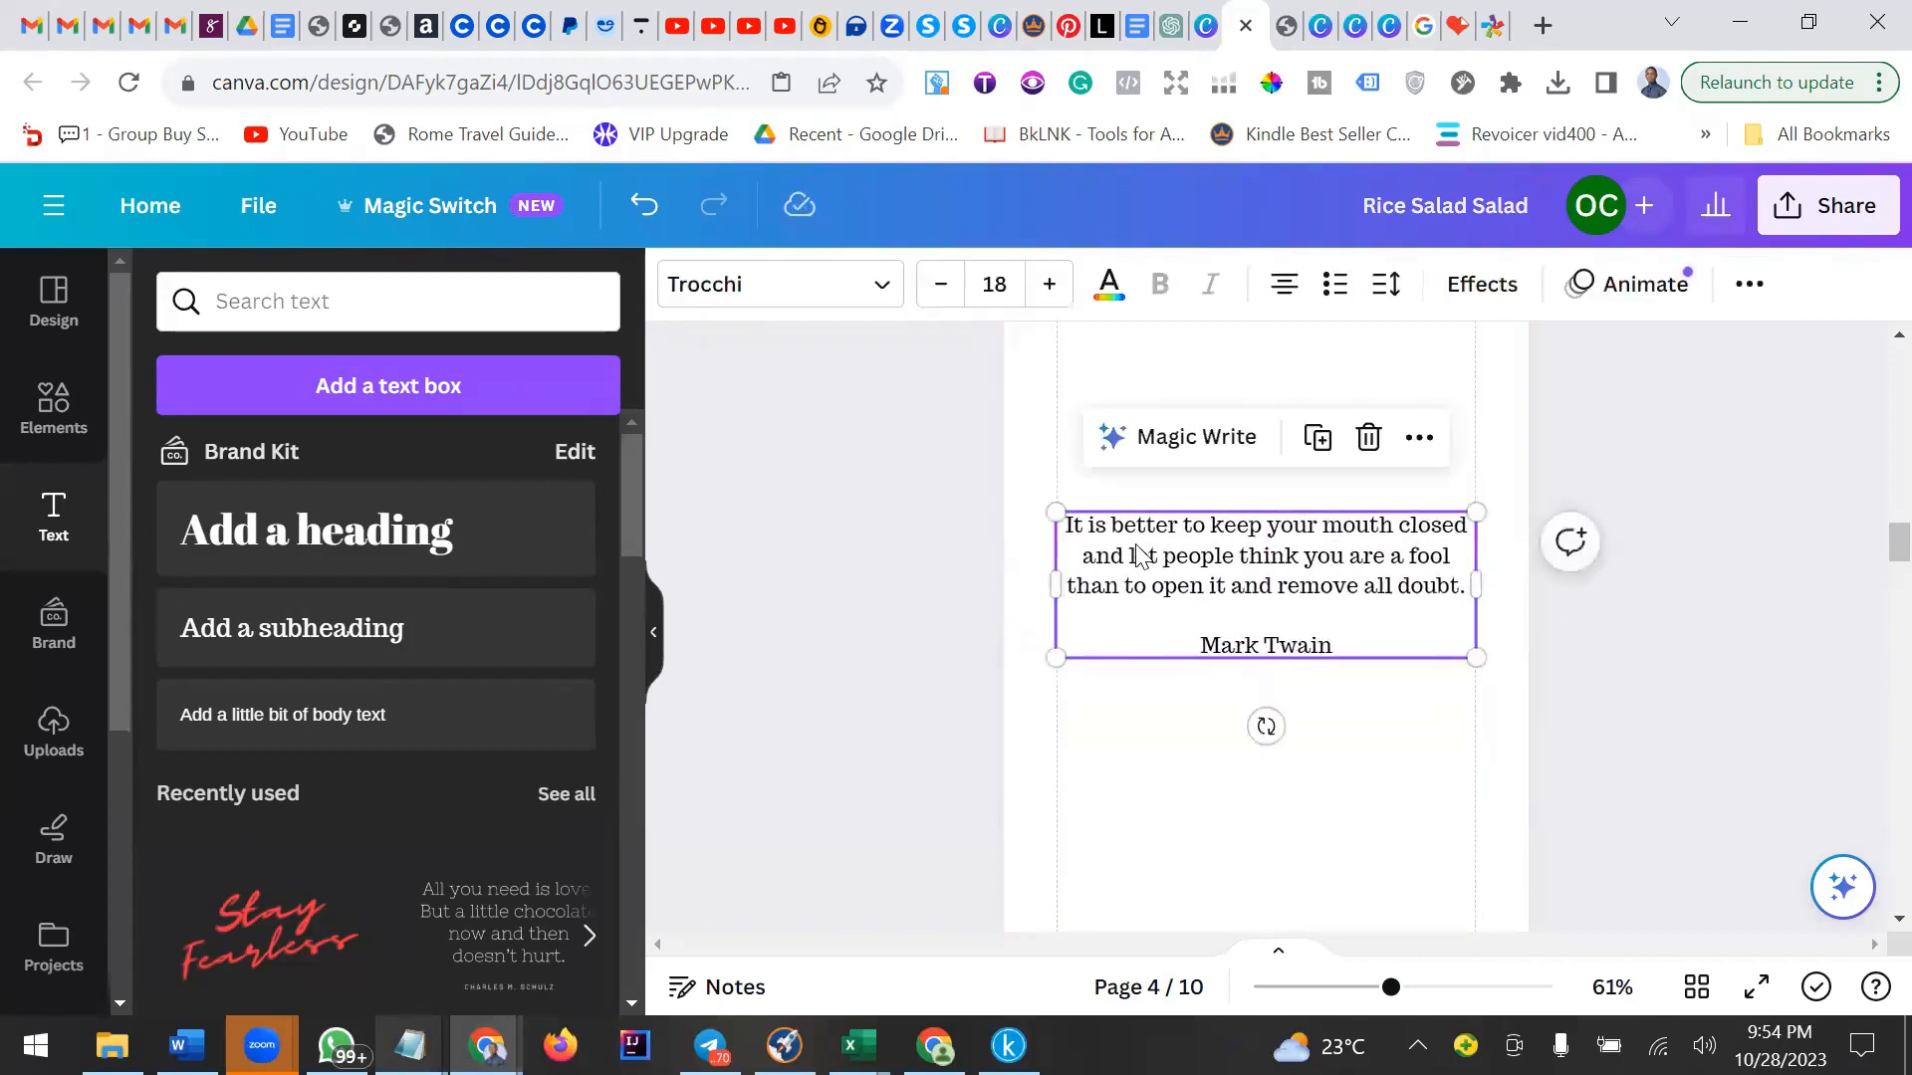
Enclose the quote in quotation marks and check the wording against the source quote page.
{"action": "left_click", "coordinate": [1074, 524]}
{"action": "type", "text": "\""}
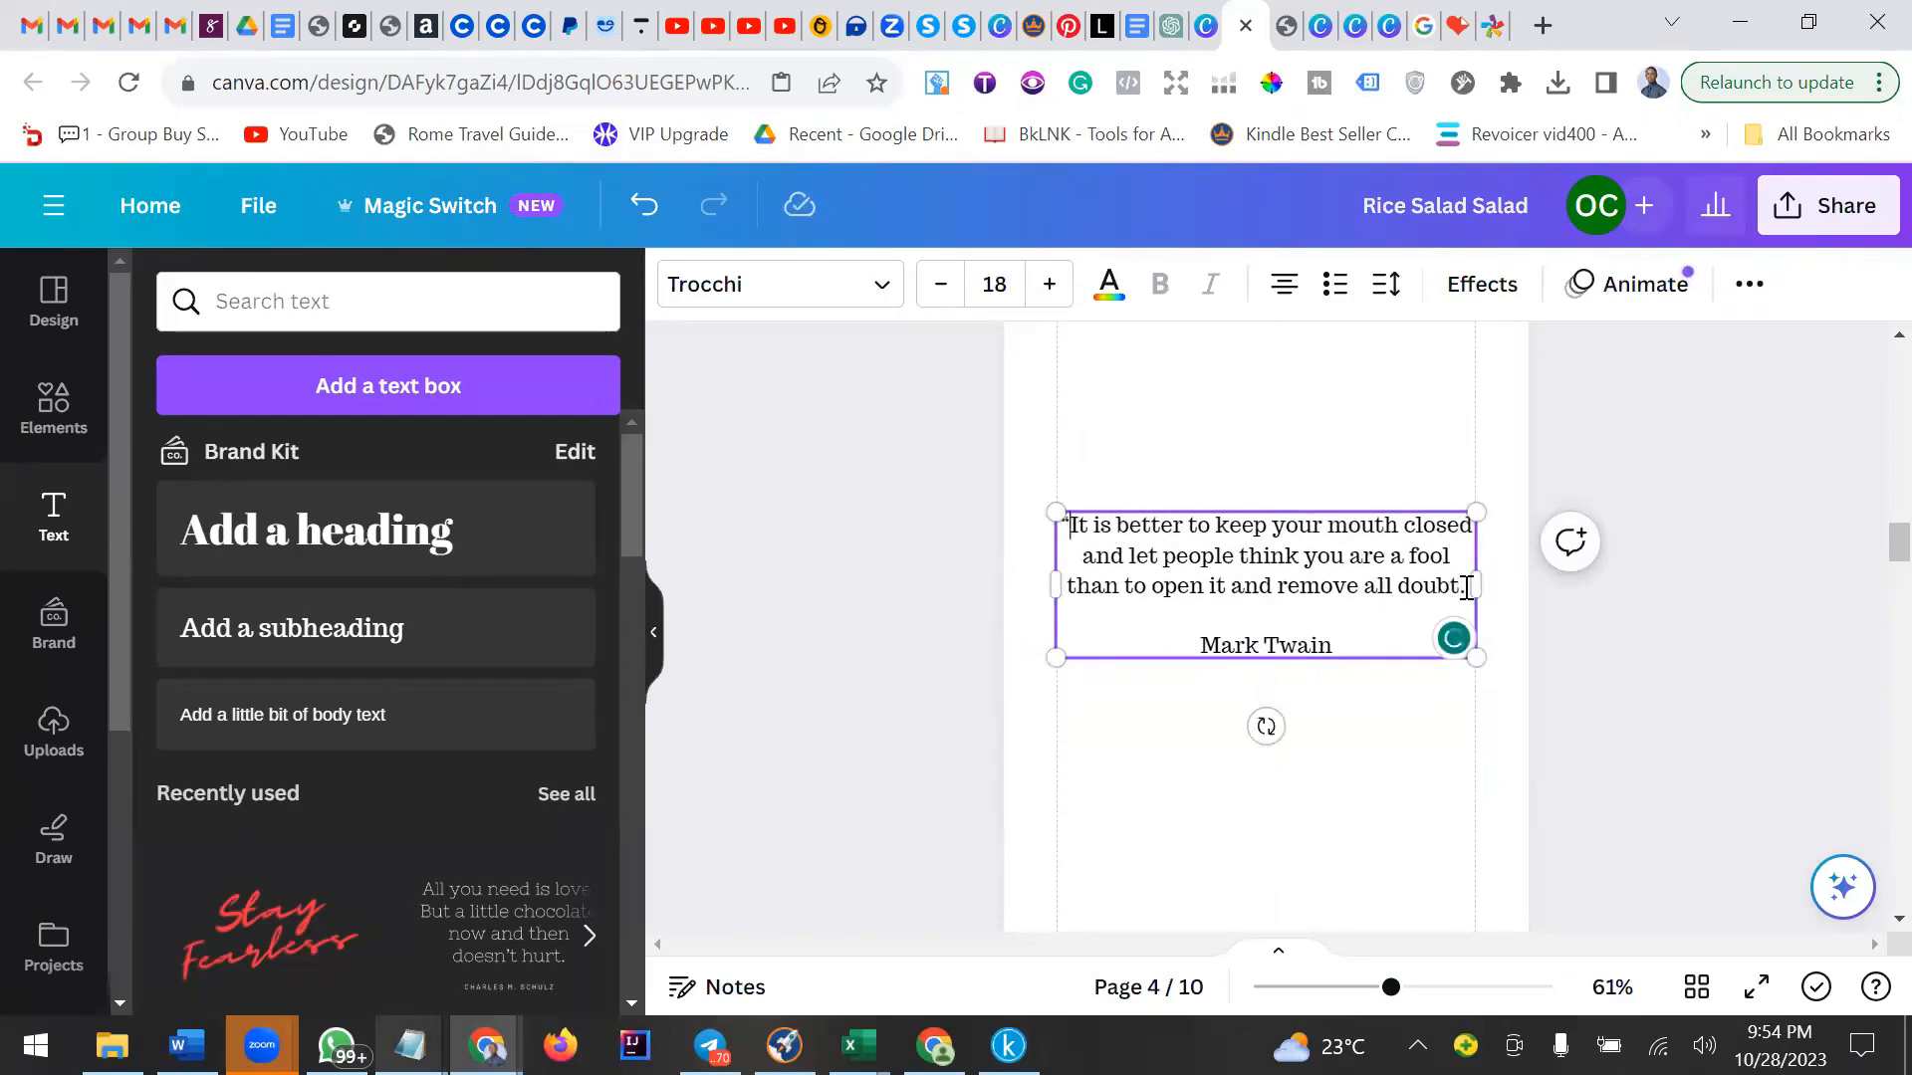
{"action": "type", "text": "\""}
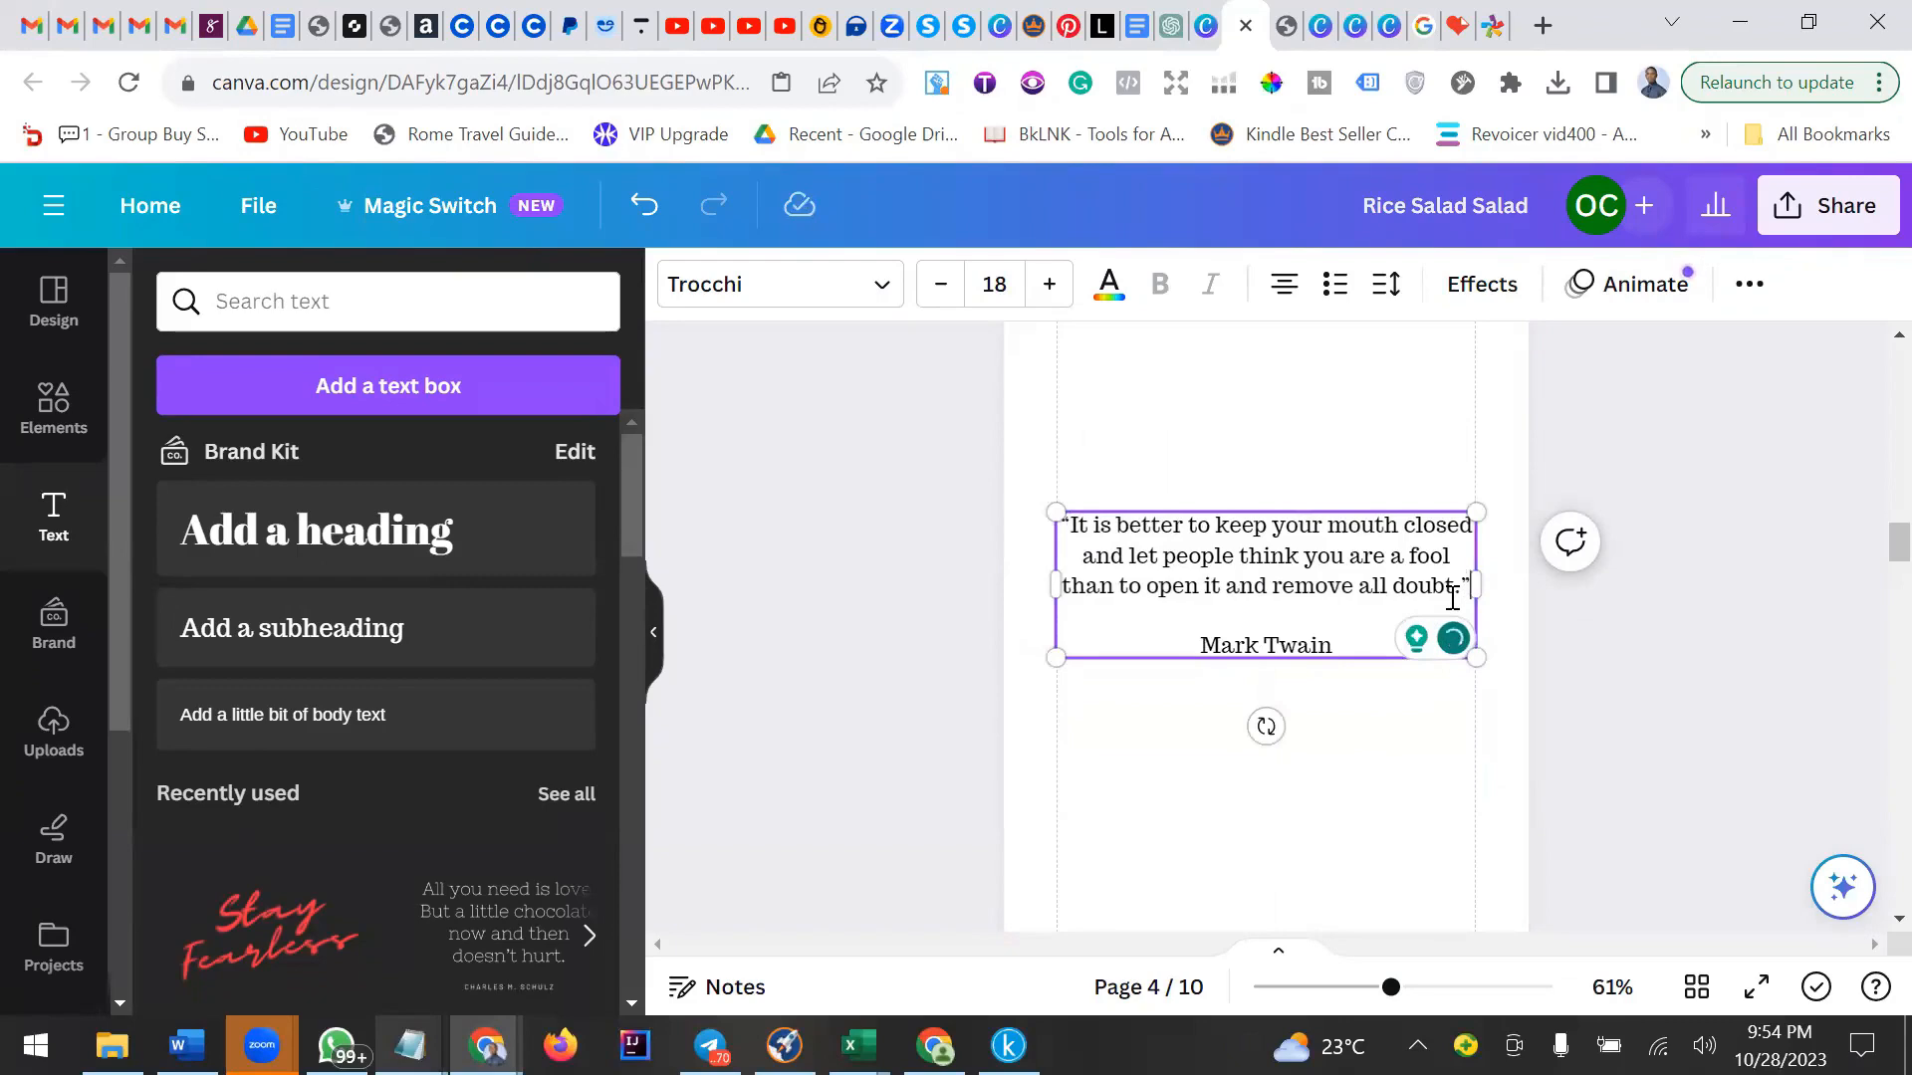
{"action": "left_click", "coordinate": [1490, 42]}
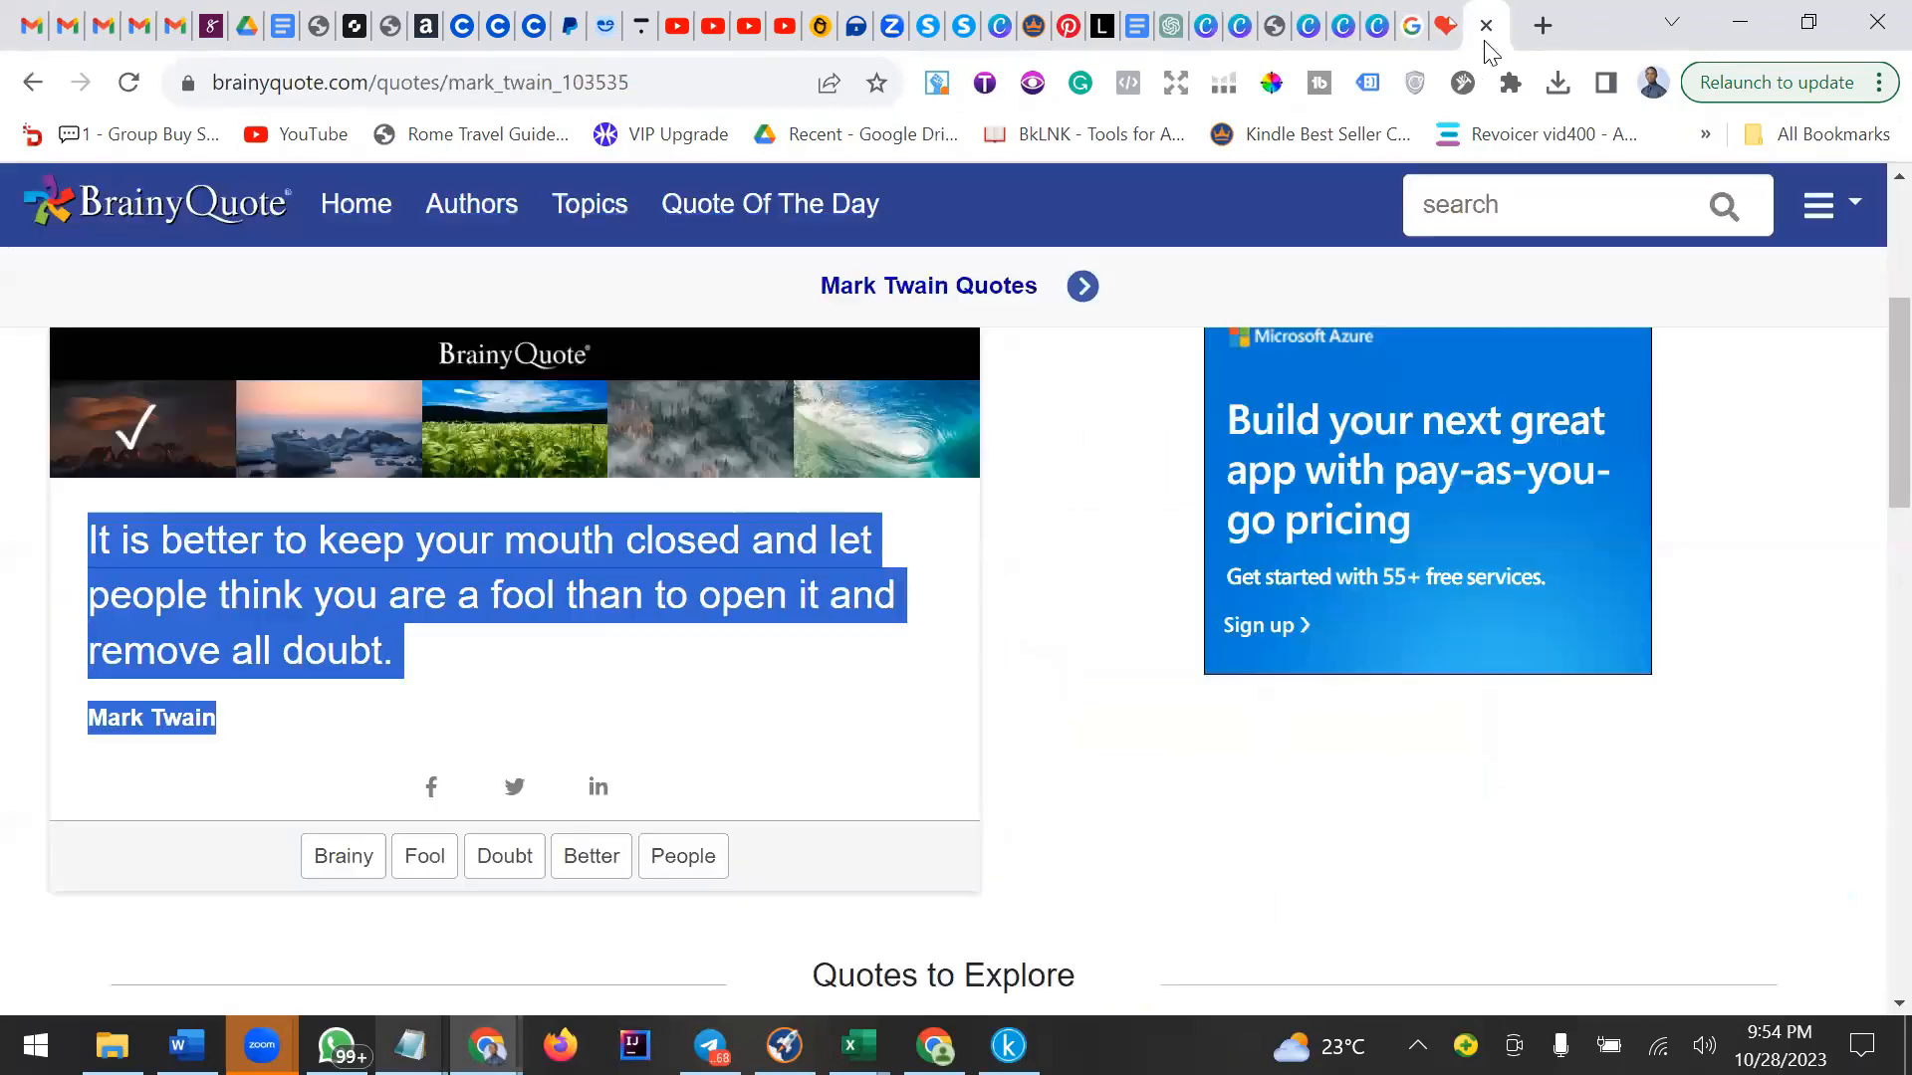
{"action": "scroll", "coordinate": [1219, 747], "scroll_direction": "up", "scroll_amount": 5}
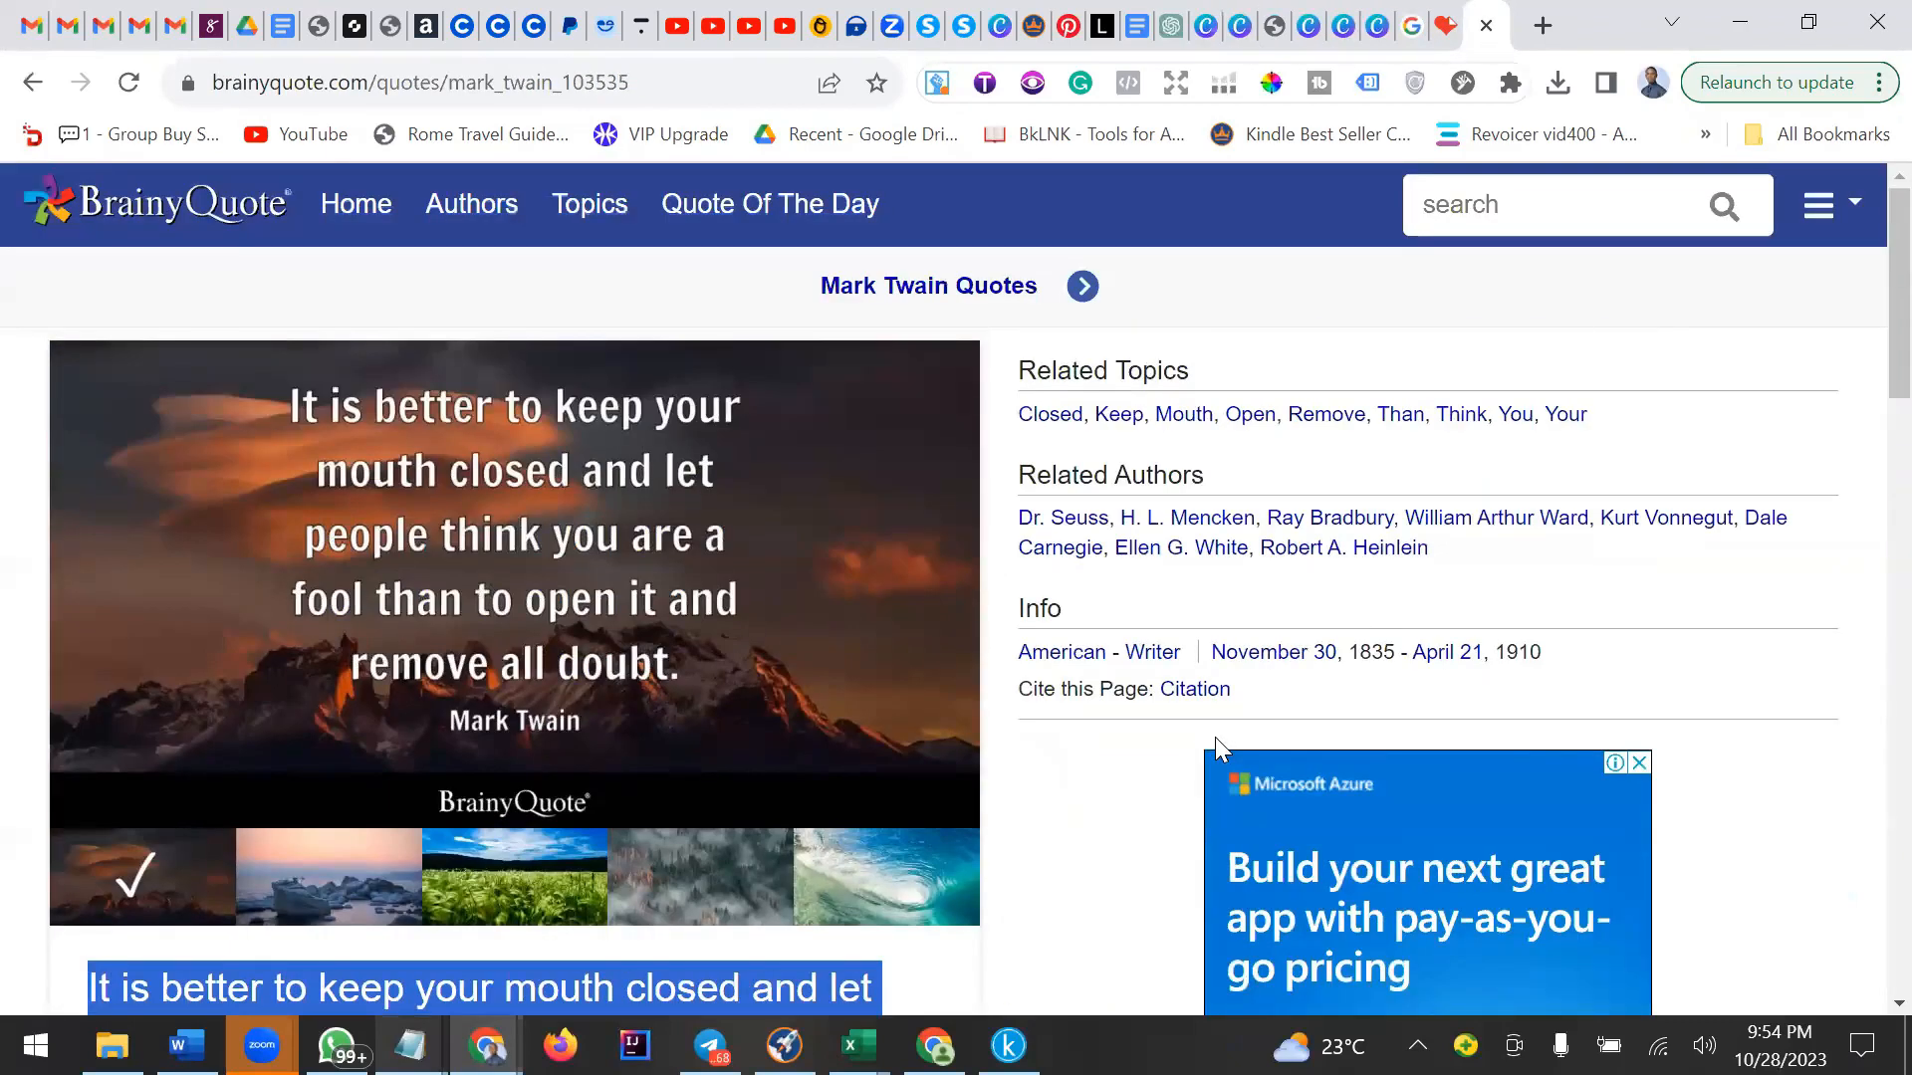
{"action": "scroll", "coordinate": [1215, 737], "scroll_direction": "down", "scroll_amount": 2}
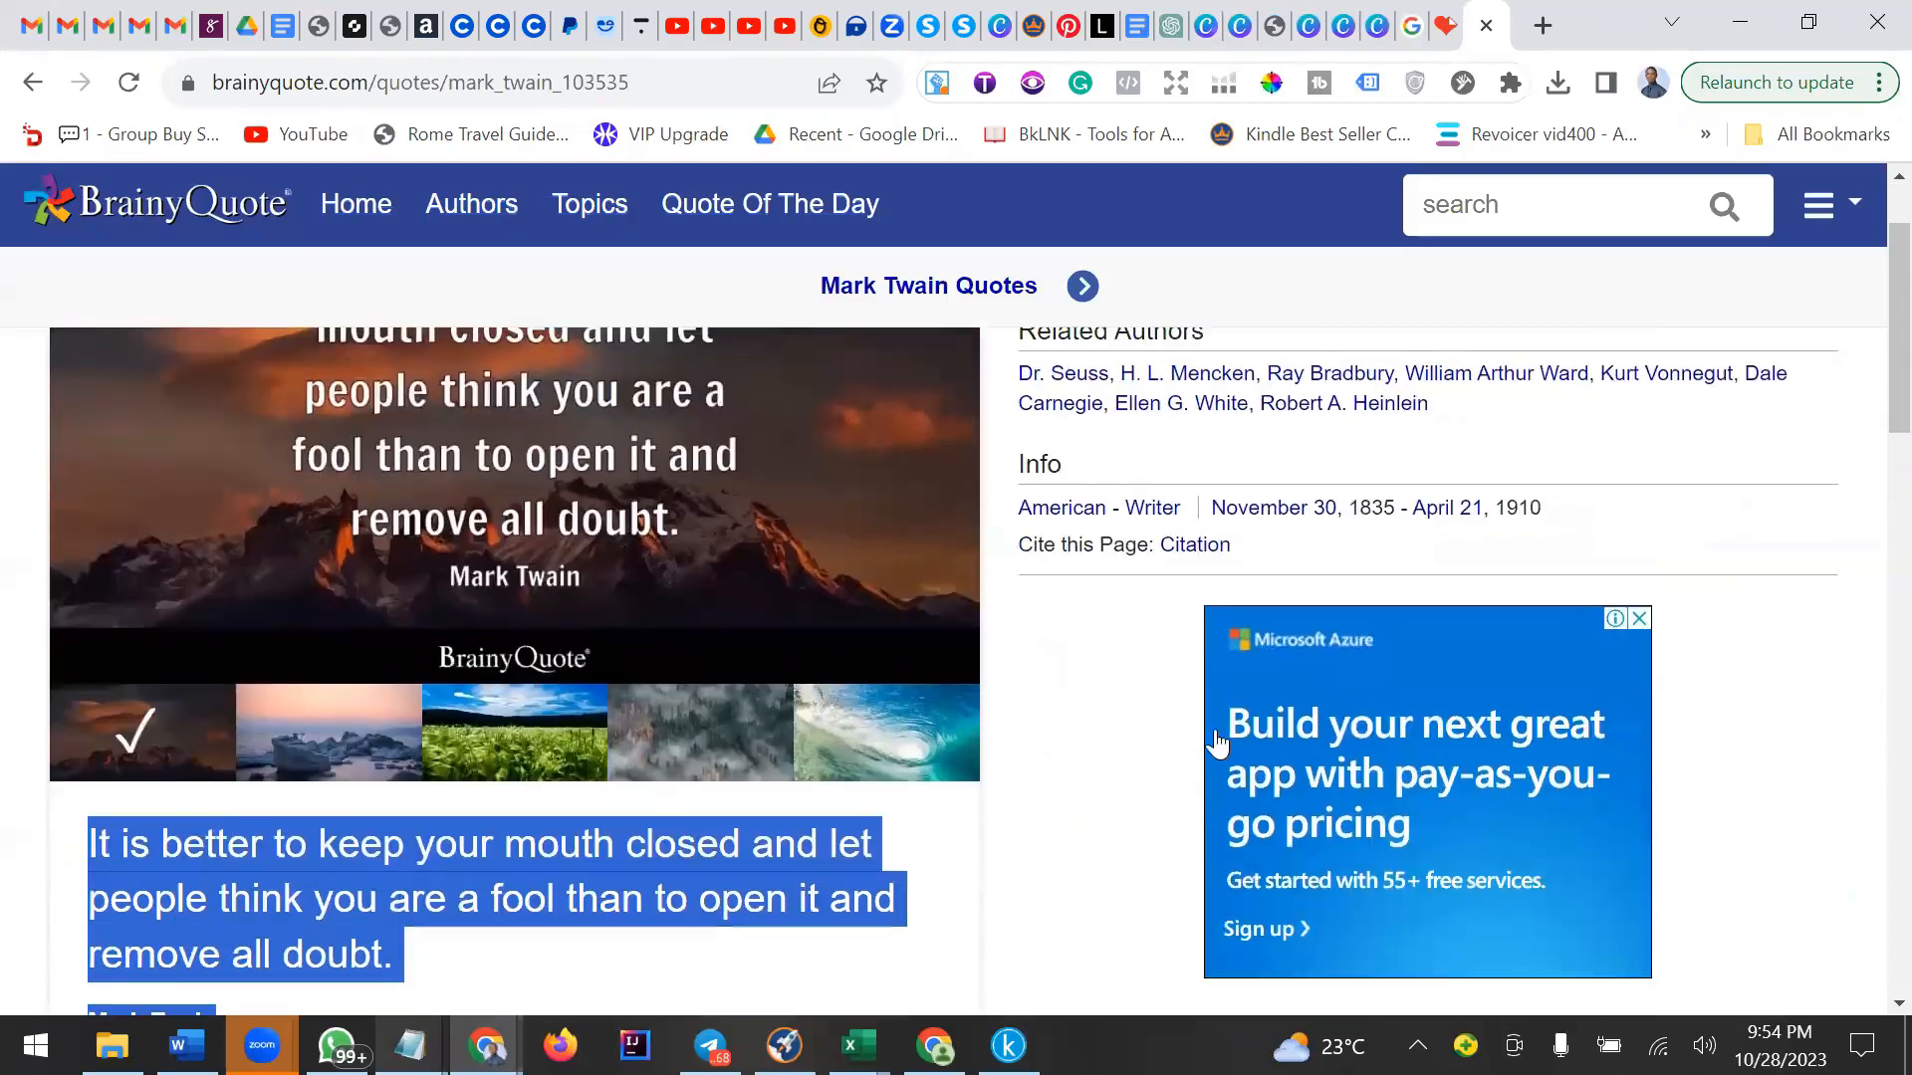
{"action": "left_click", "coordinate": [1233, 34]}
{"action": "left_click", "coordinate": [1461, 587]}
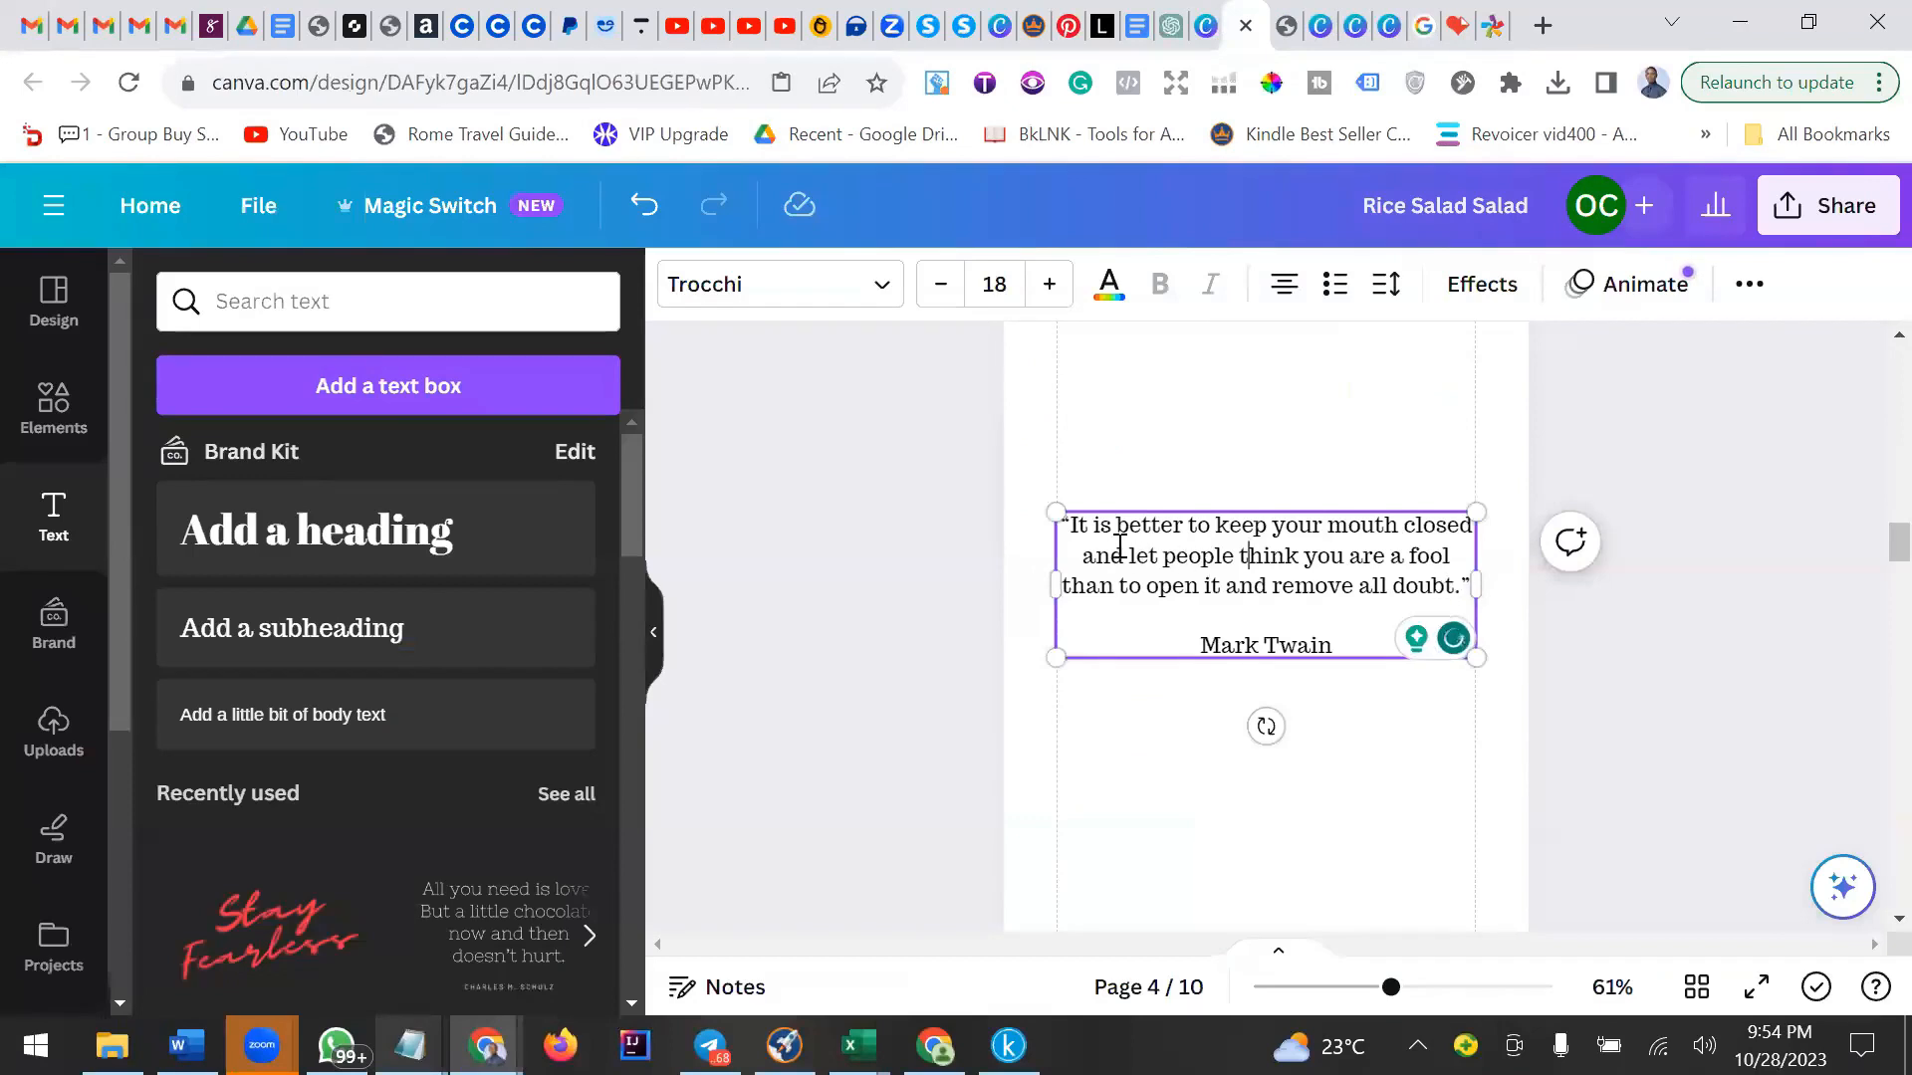
Set the quote paragraph's font to Times New Roman in italics.
{"action": "double_click", "coordinate": [1075, 520]}
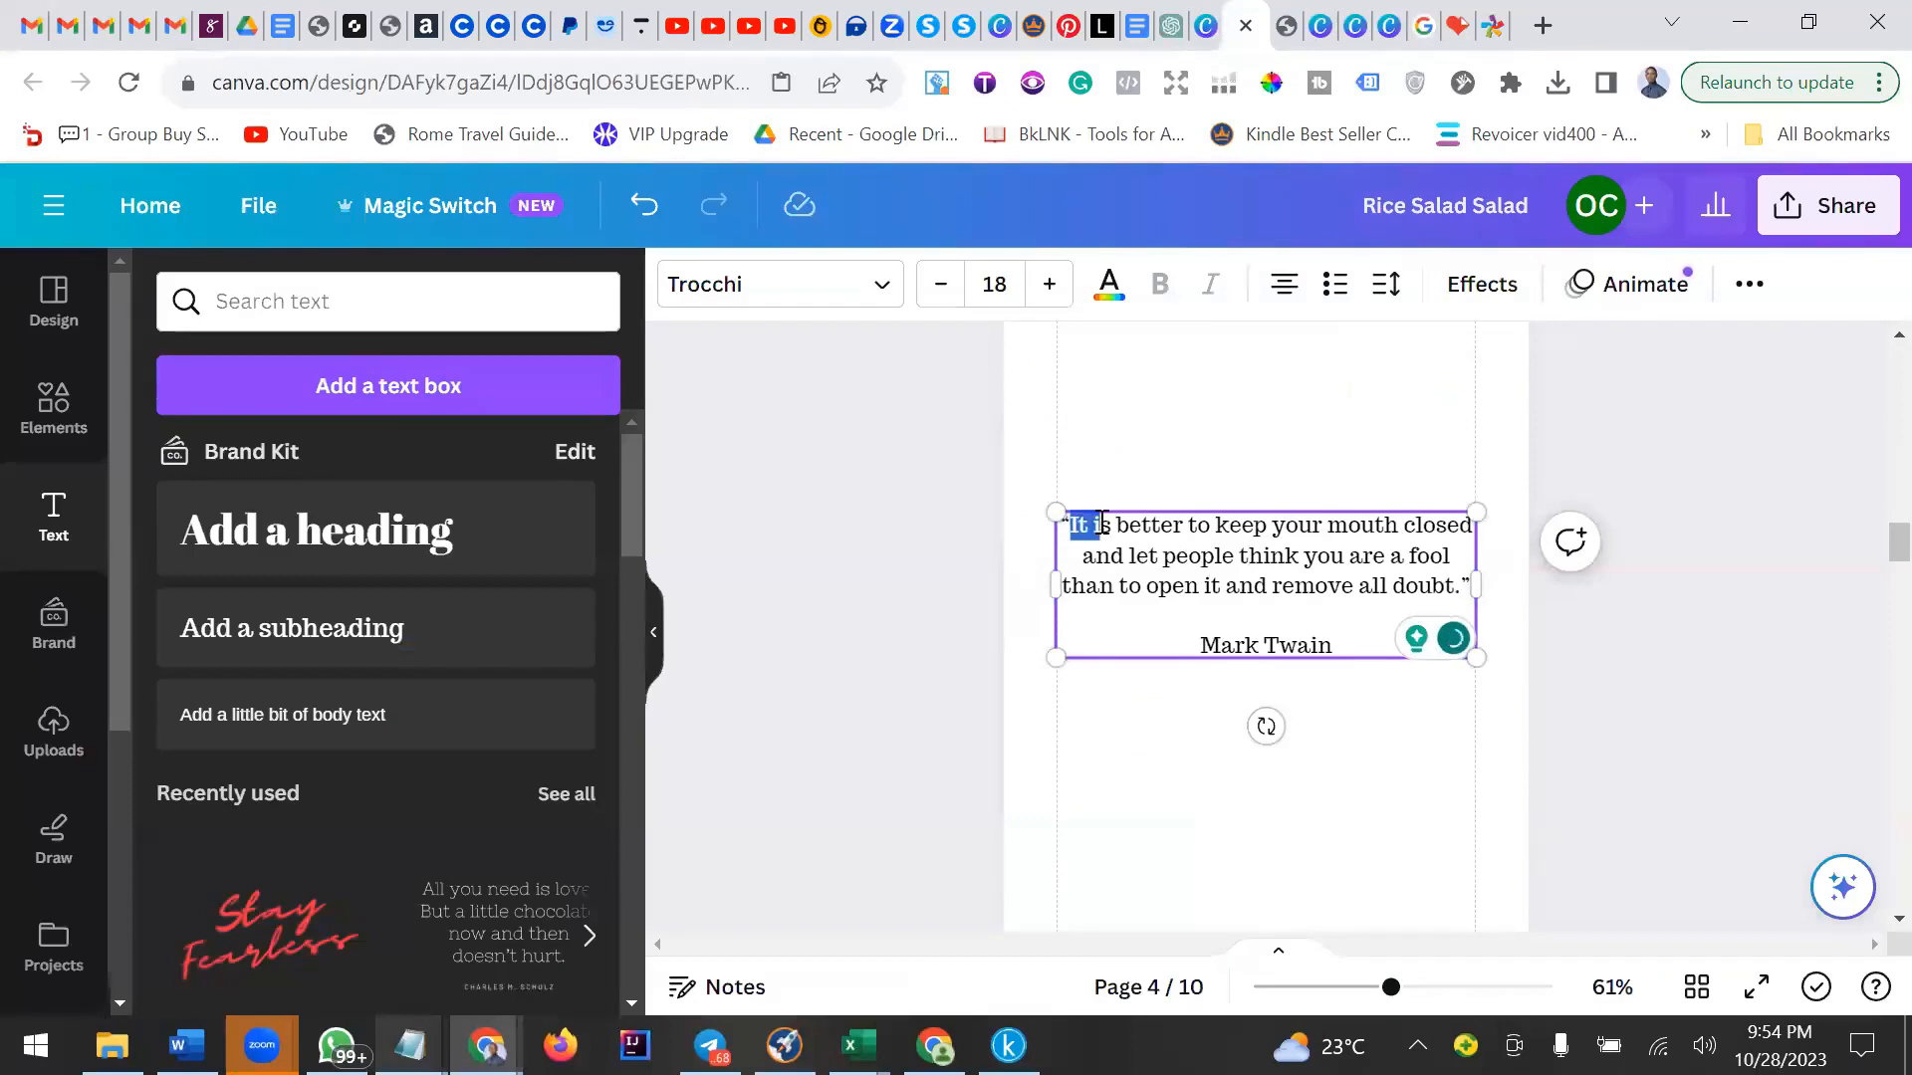
{"action": "triple_click", "coordinate": [1146, 553]}
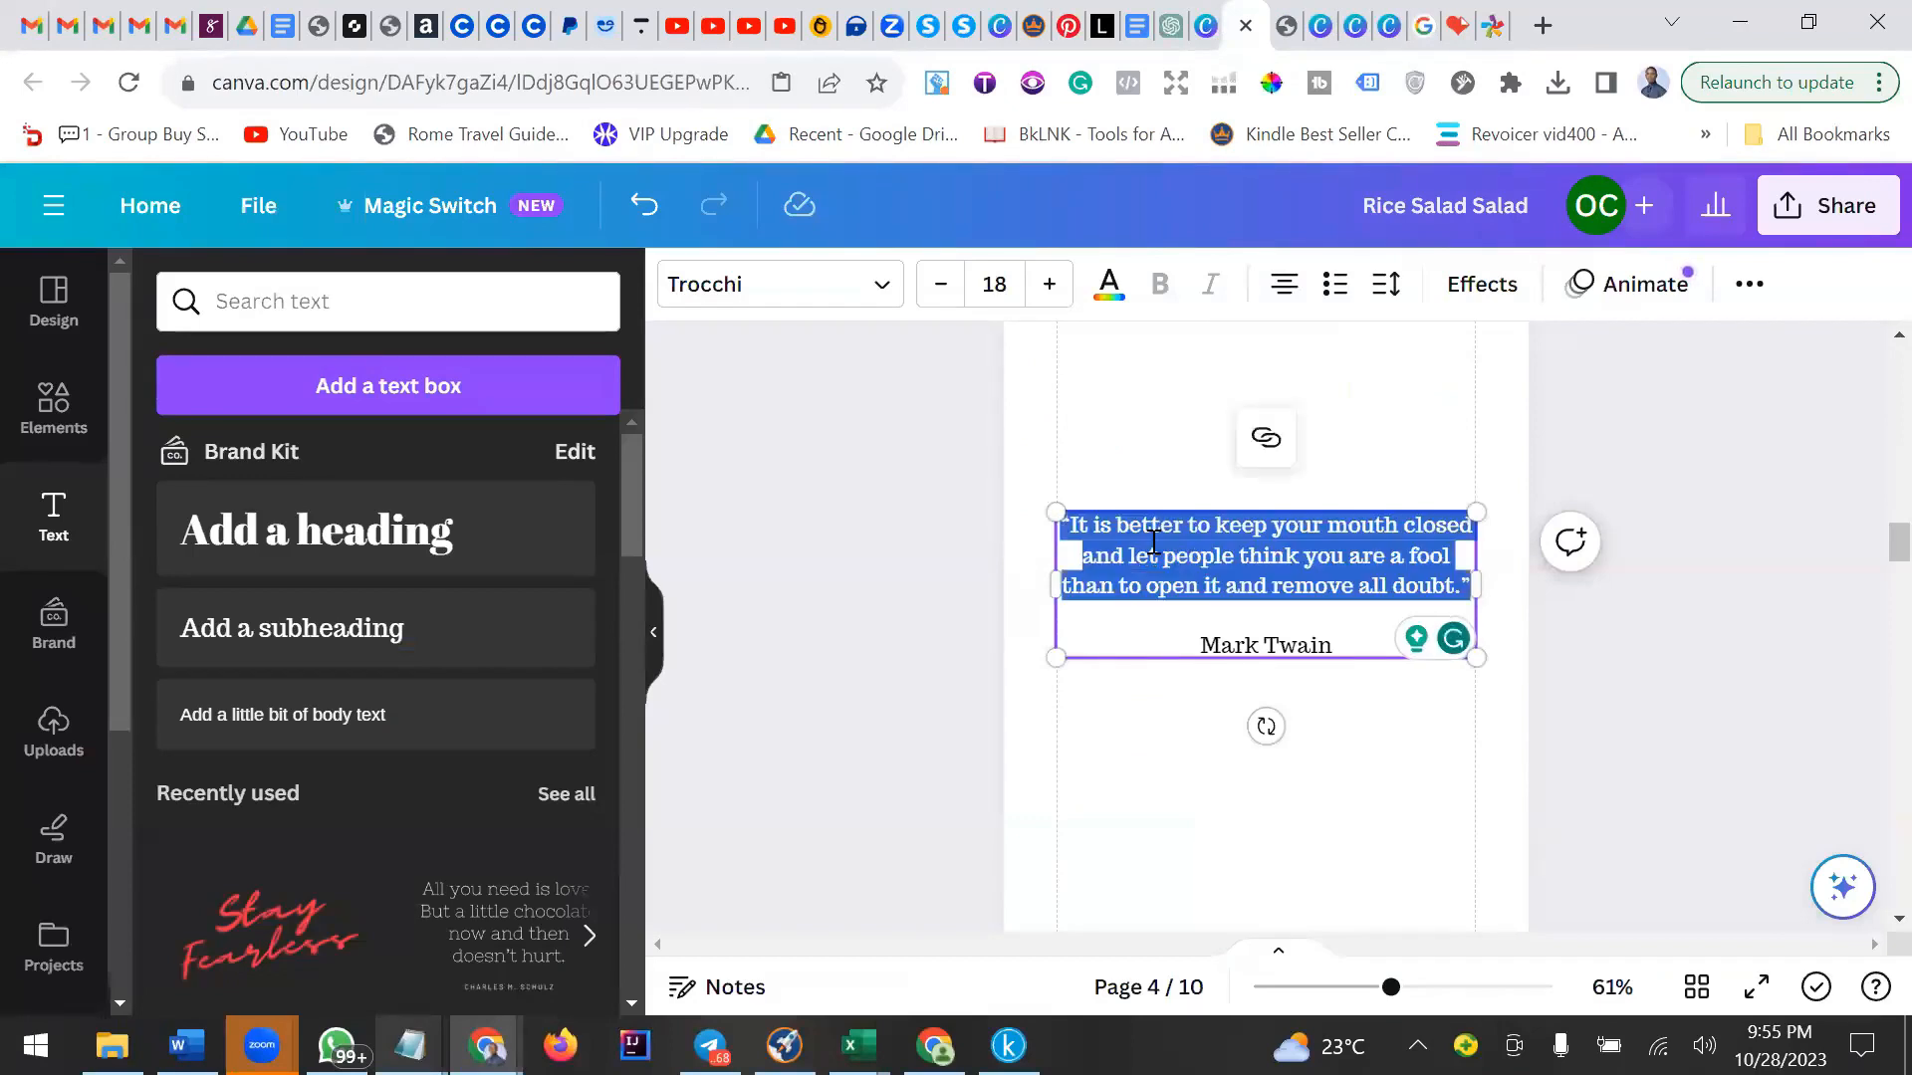
{"action": "left_click", "coordinate": [805, 292]}
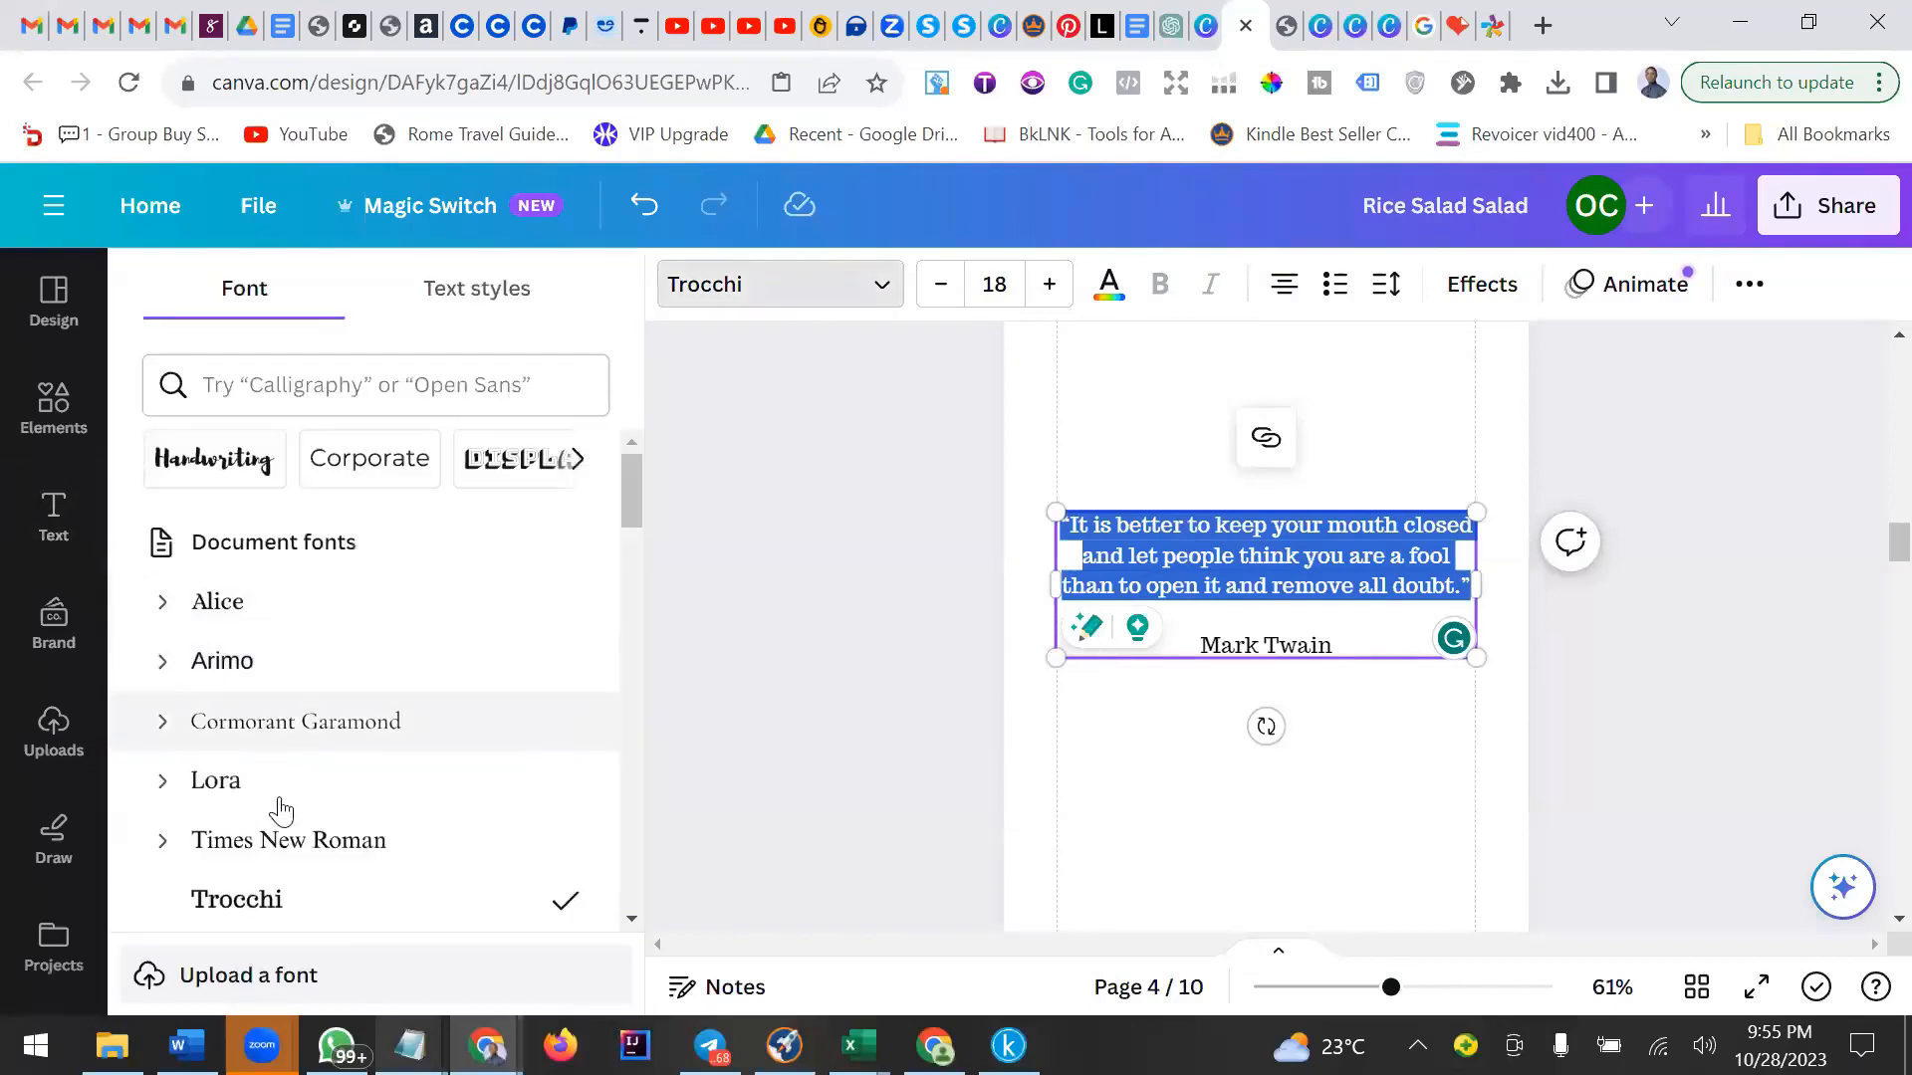
{"action": "left_click", "coordinate": [308, 841]}
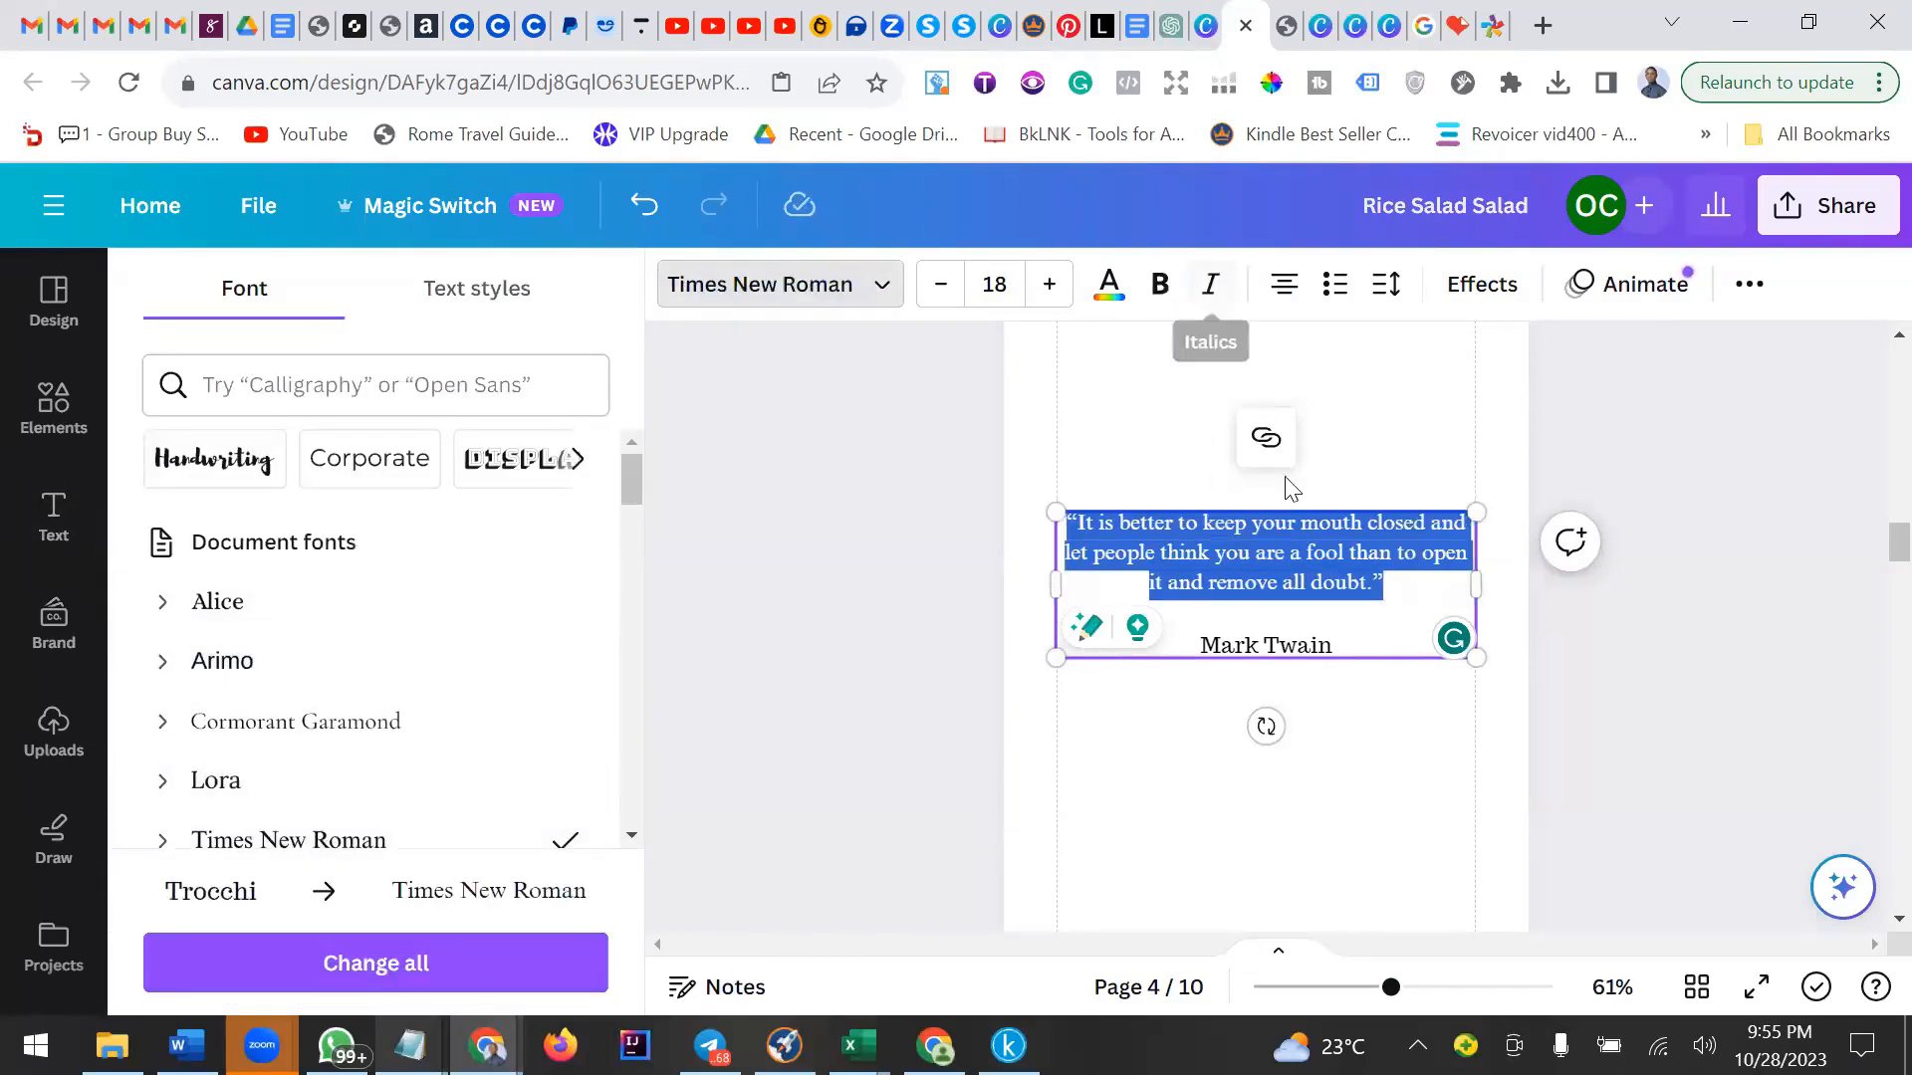
{"action": "left_click", "coordinate": [1210, 283]}
{"action": "left_click", "coordinate": [1284, 554]}
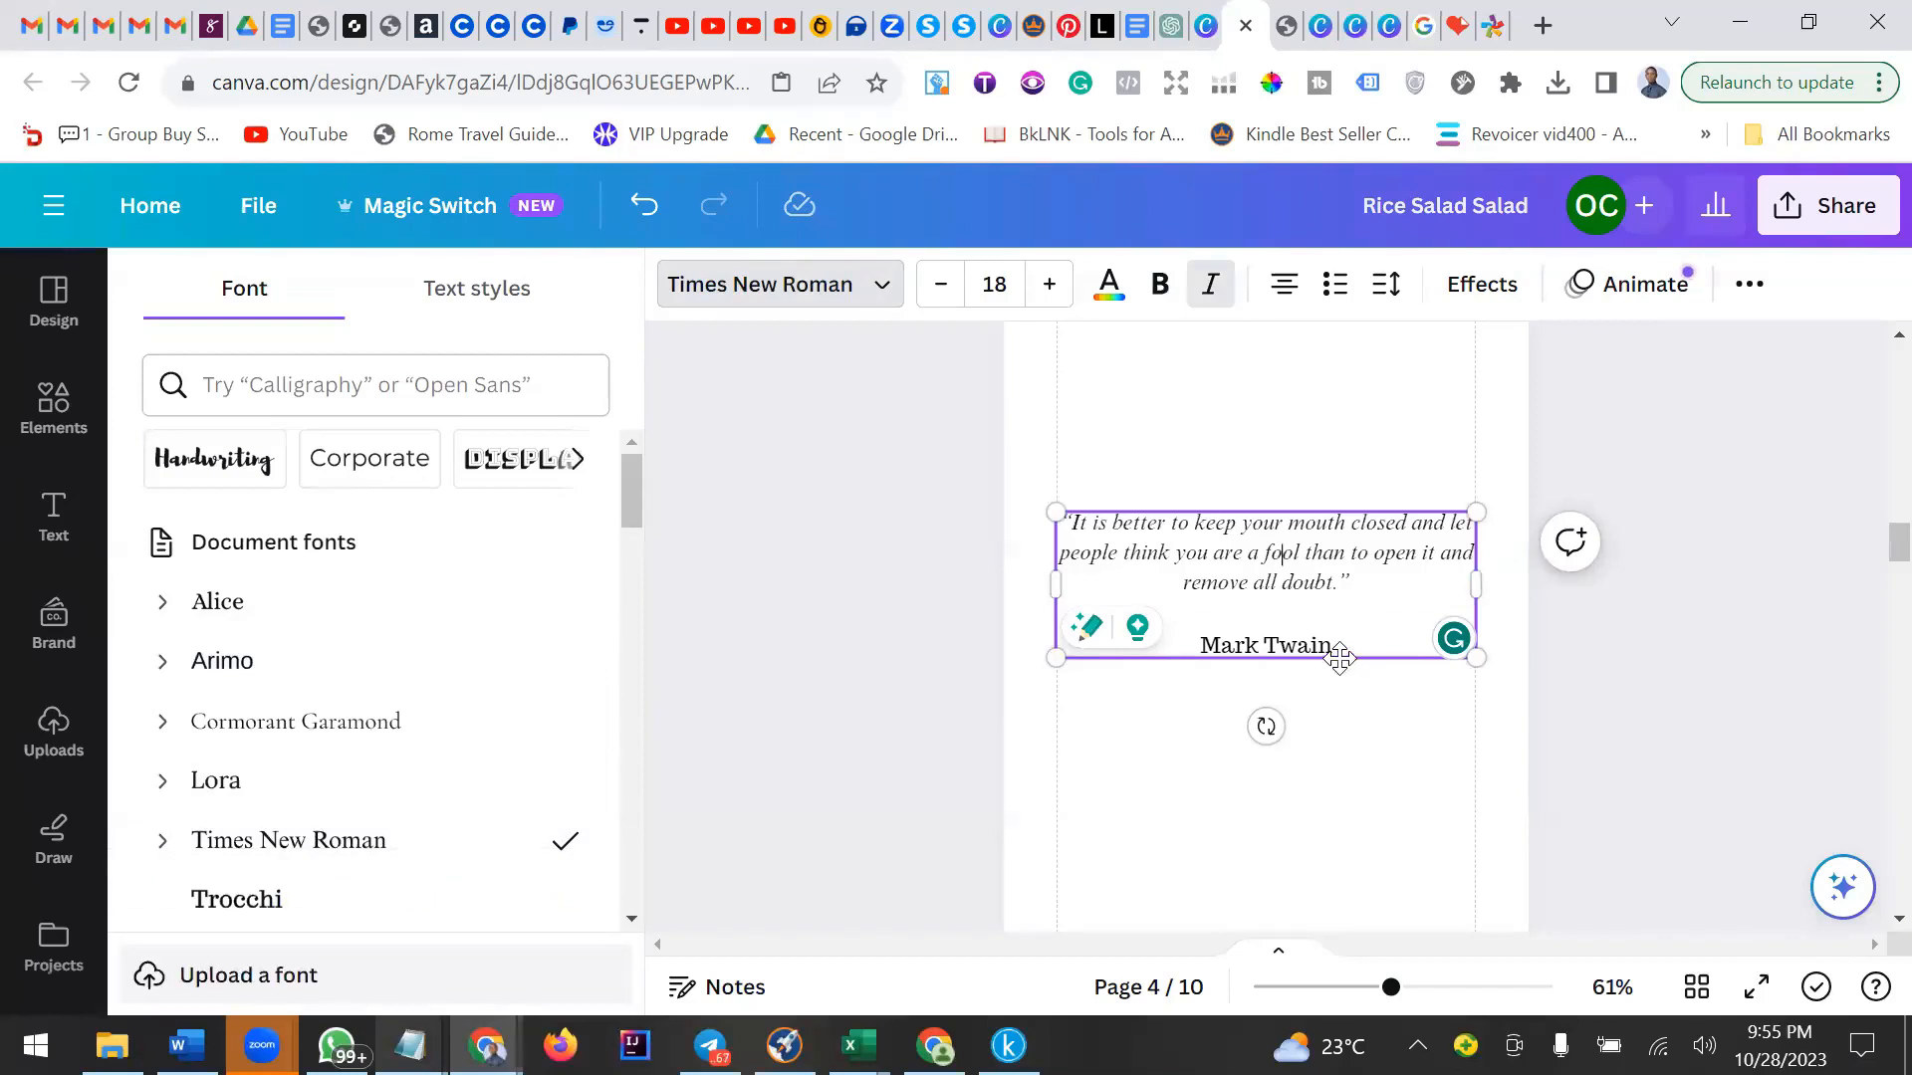
Set the Mark Twain attribution line to the Alice font in bold.
{"action": "double_click", "coordinate": [1322, 647]}
{"action": "triple_click", "coordinate": [1320, 647]}
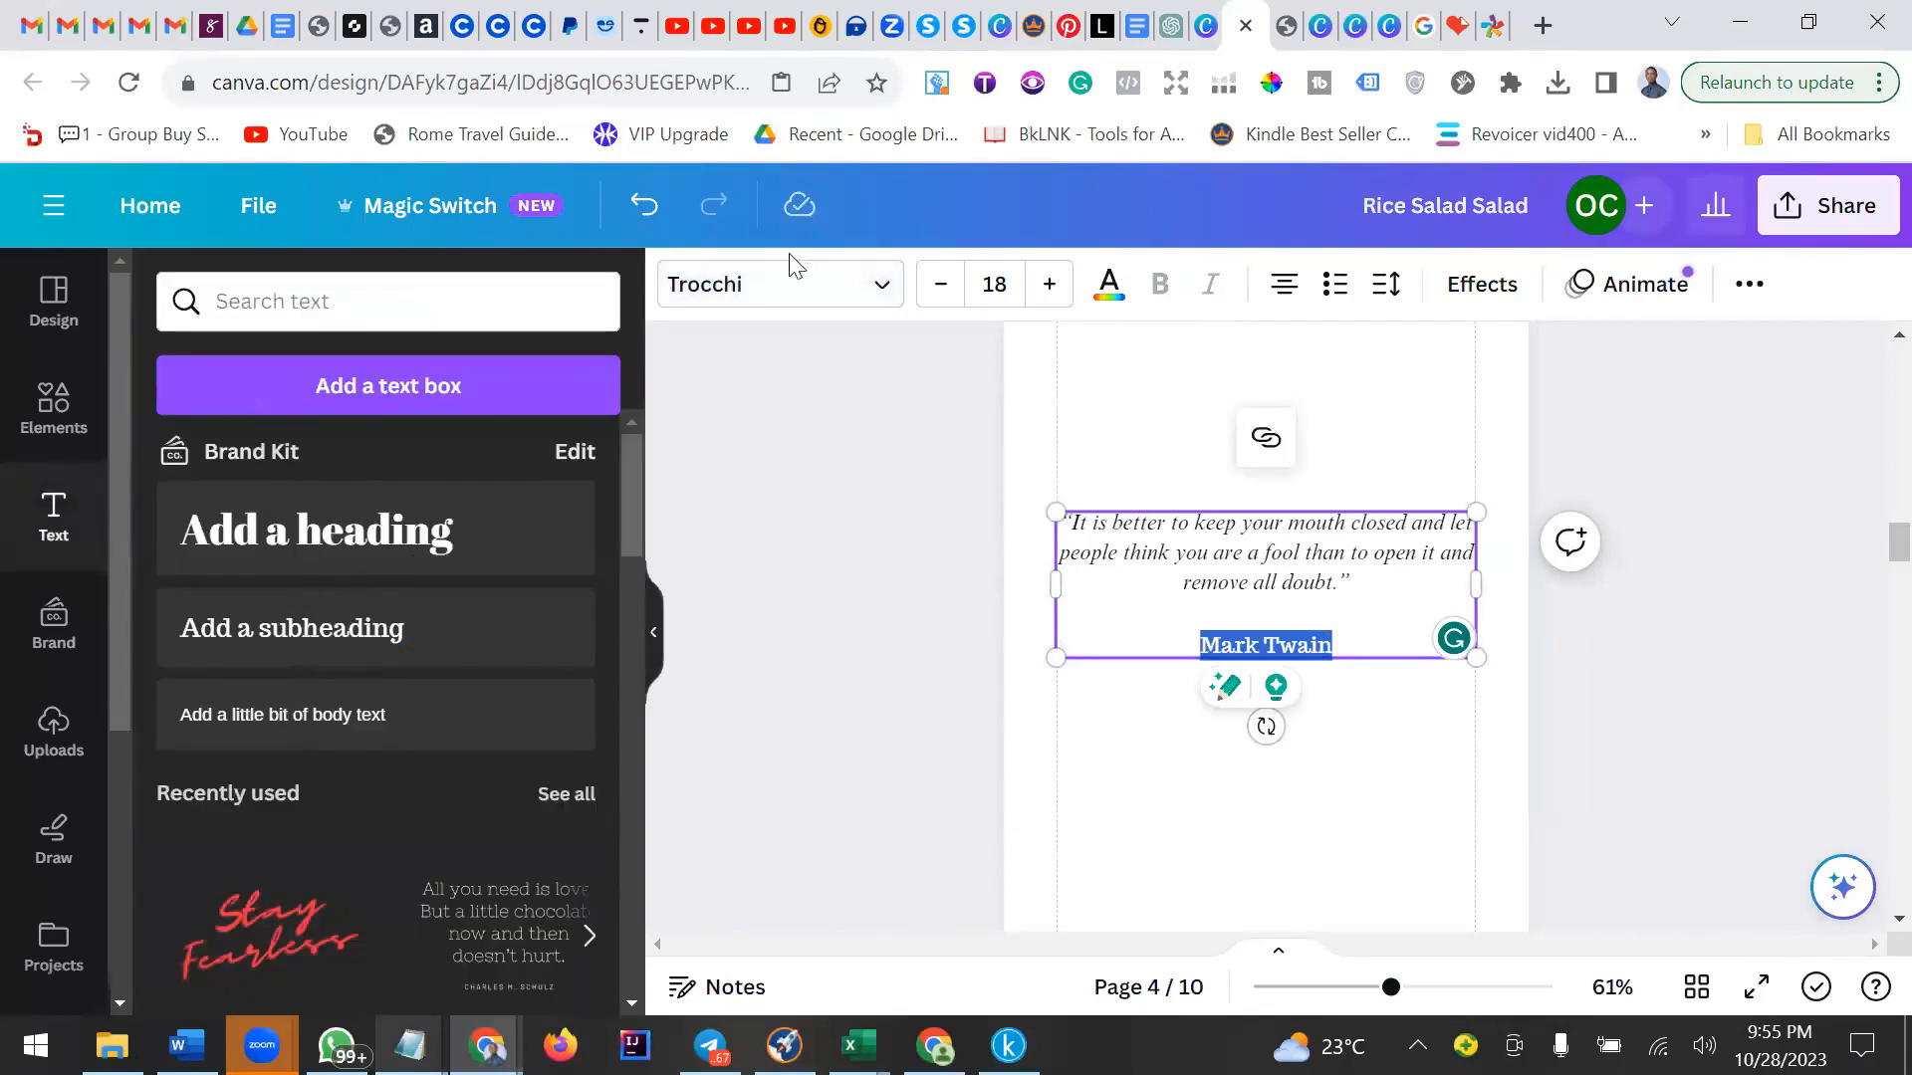
{"action": "left_click", "coordinate": [778, 291]}
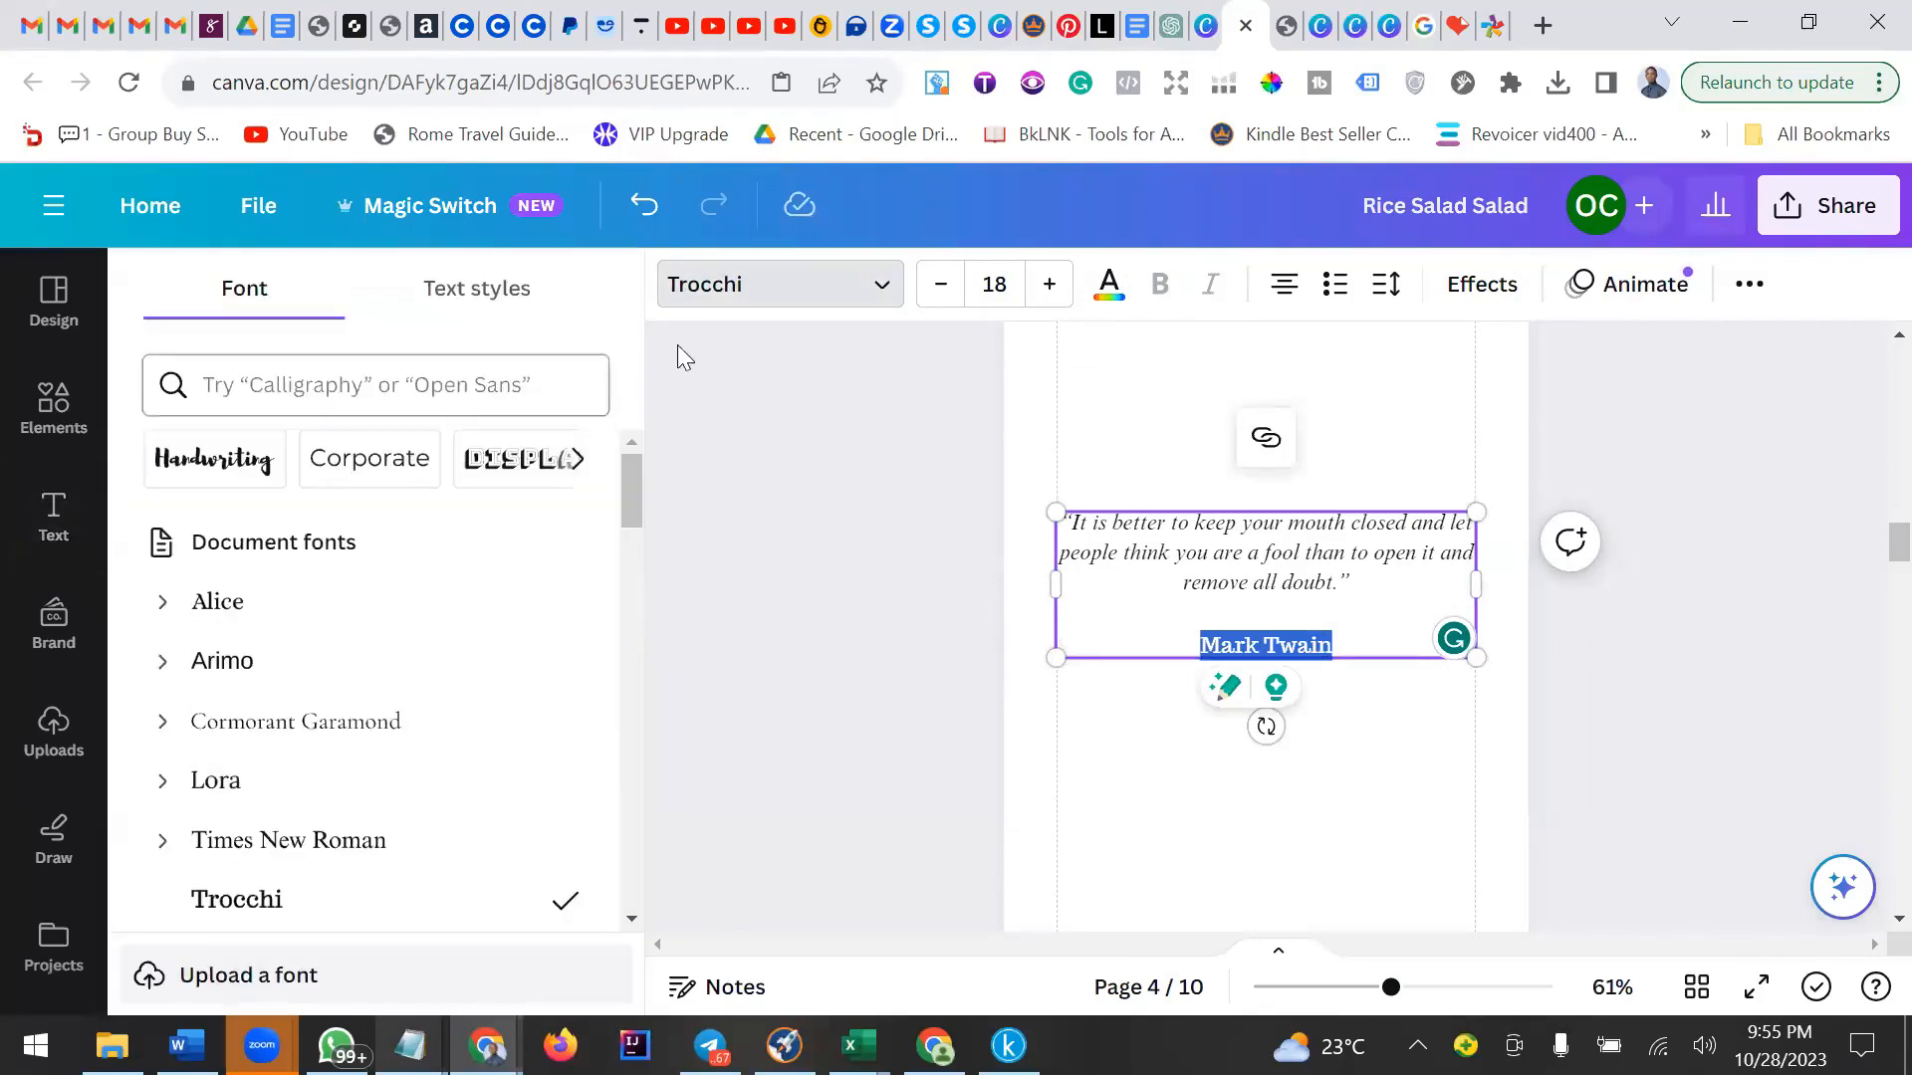
{"action": "left_click", "coordinate": [240, 603]}
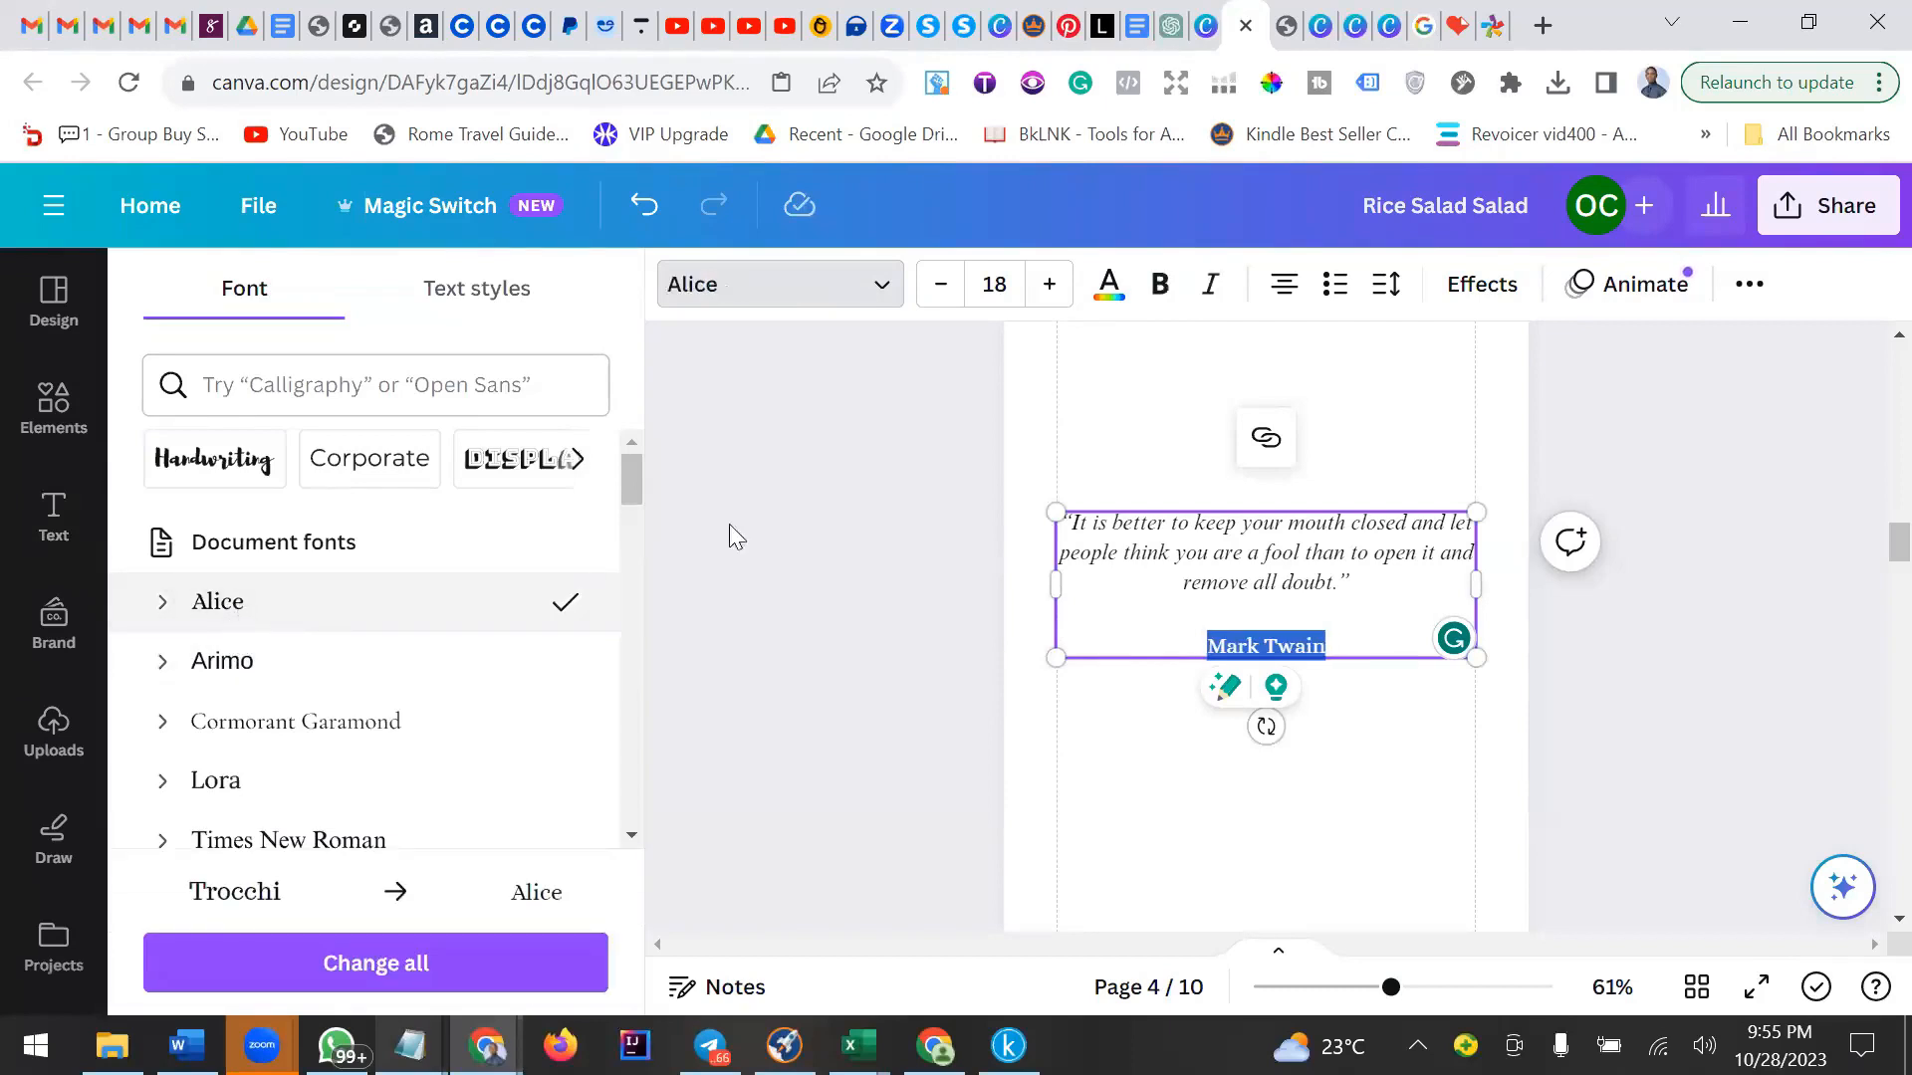
{"action": "left_click", "coordinate": [1160, 284]}
{"action": "left_click", "coordinate": [1355, 636]}
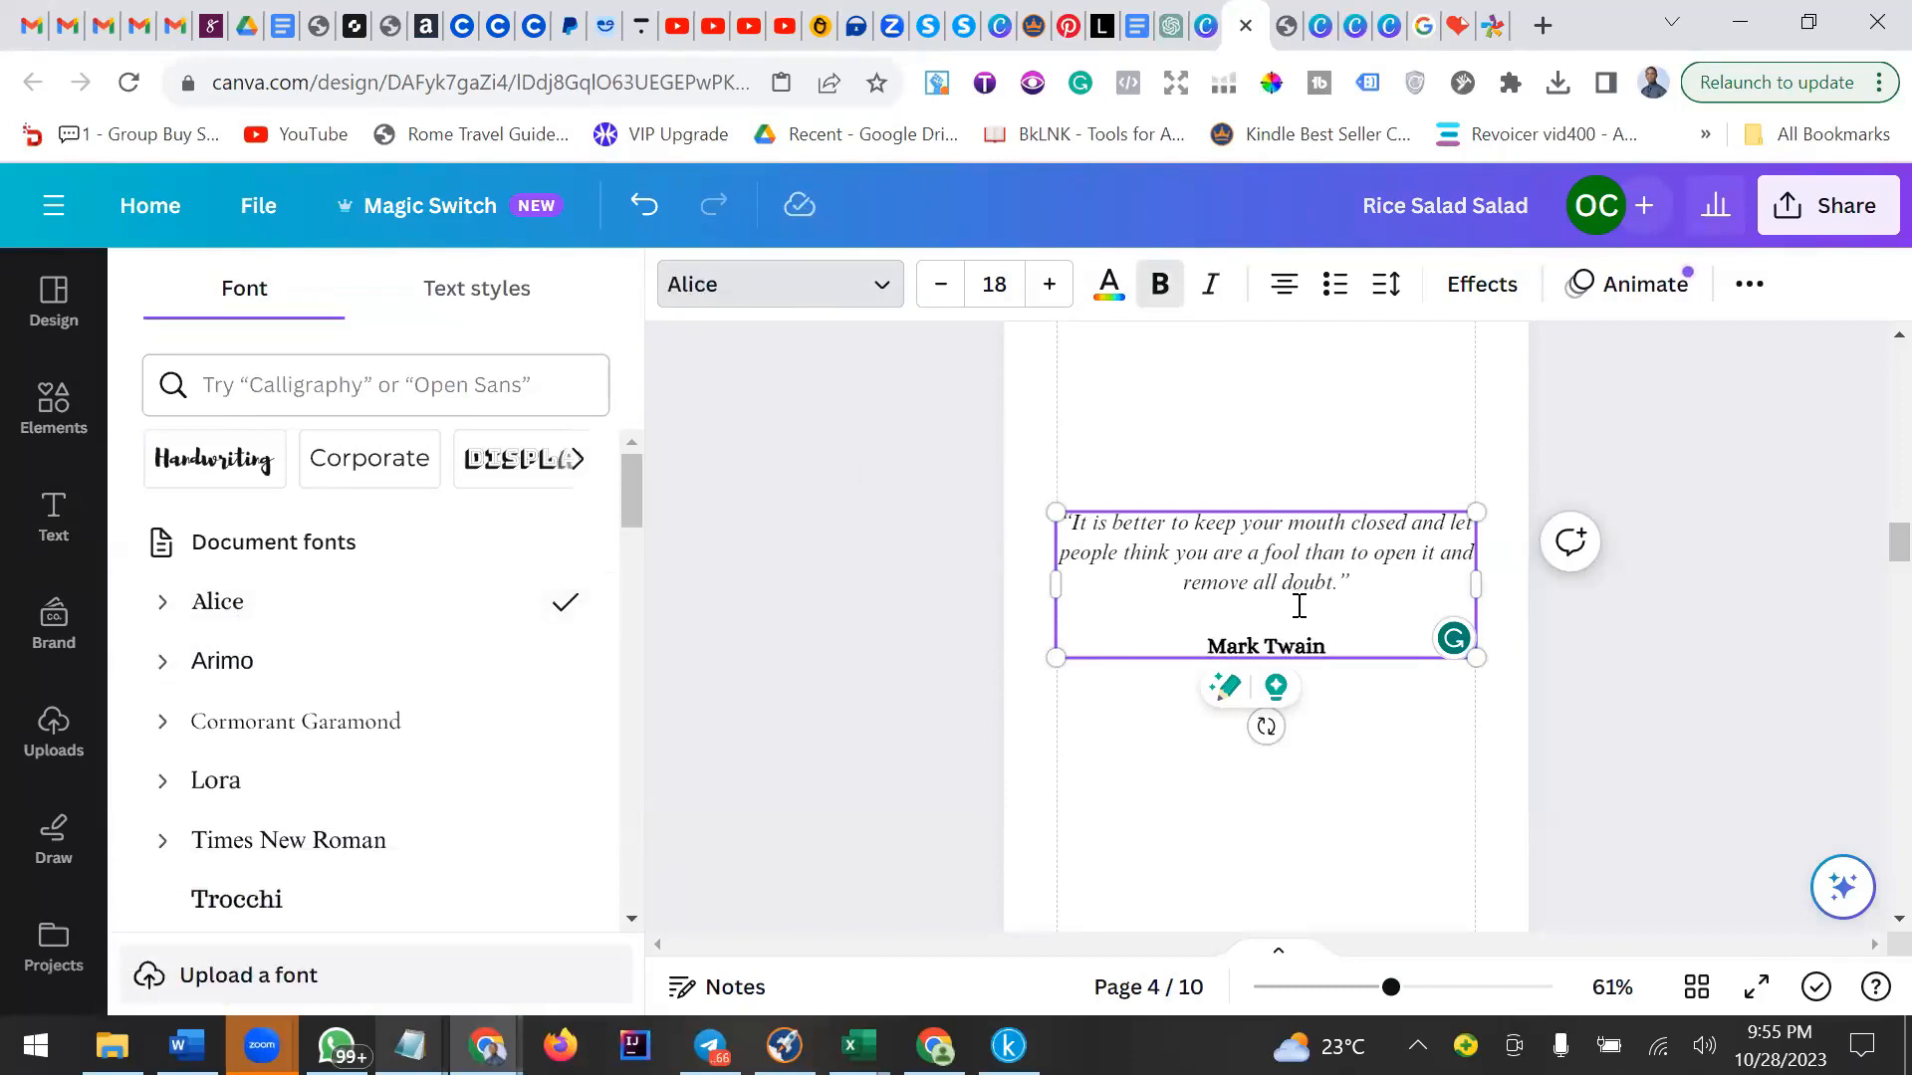
{"action": "left_click", "coordinate": [1300, 570]}
{"action": "left_click", "coordinate": [1419, 753]}
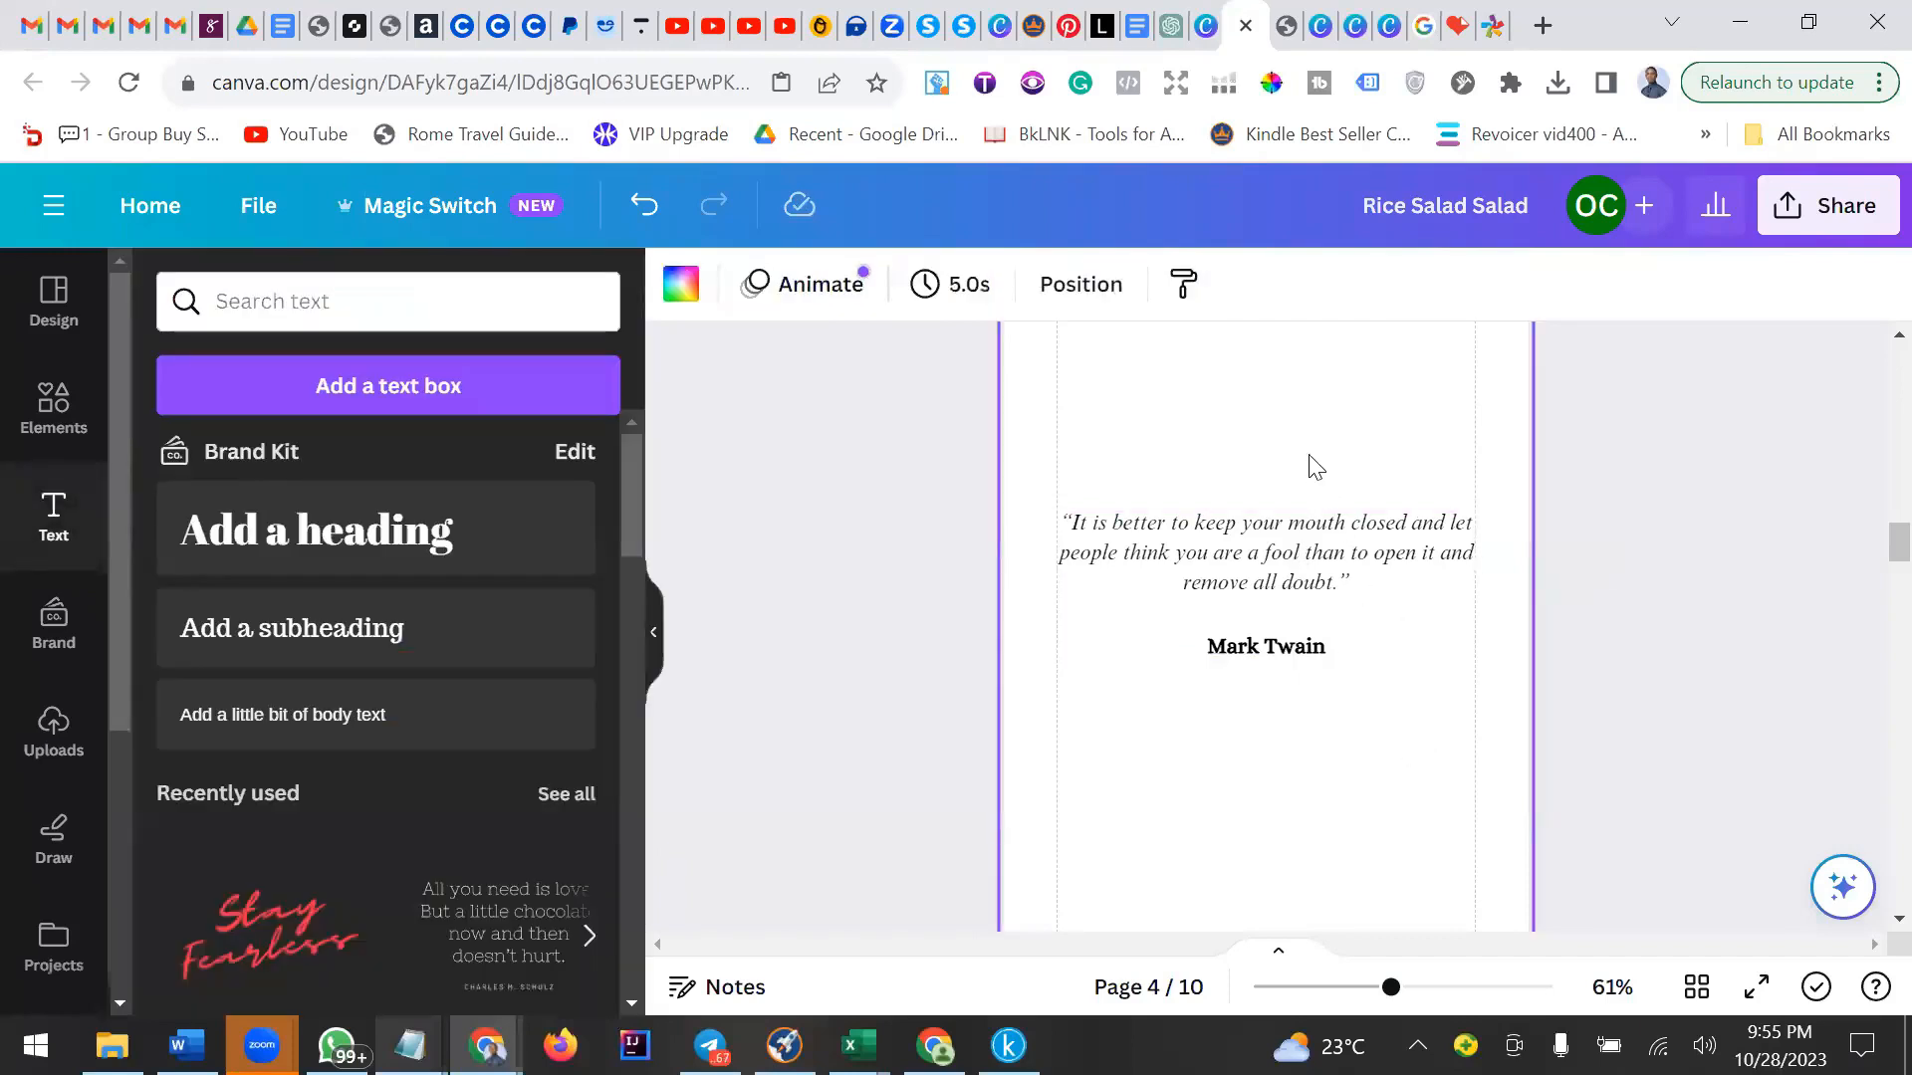
Search the element library for quote and motivational quote graphics.
{"action": "scroll", "coordinate": [1314, 466], "scroll_direction": "up", "scroll_amount": 1}
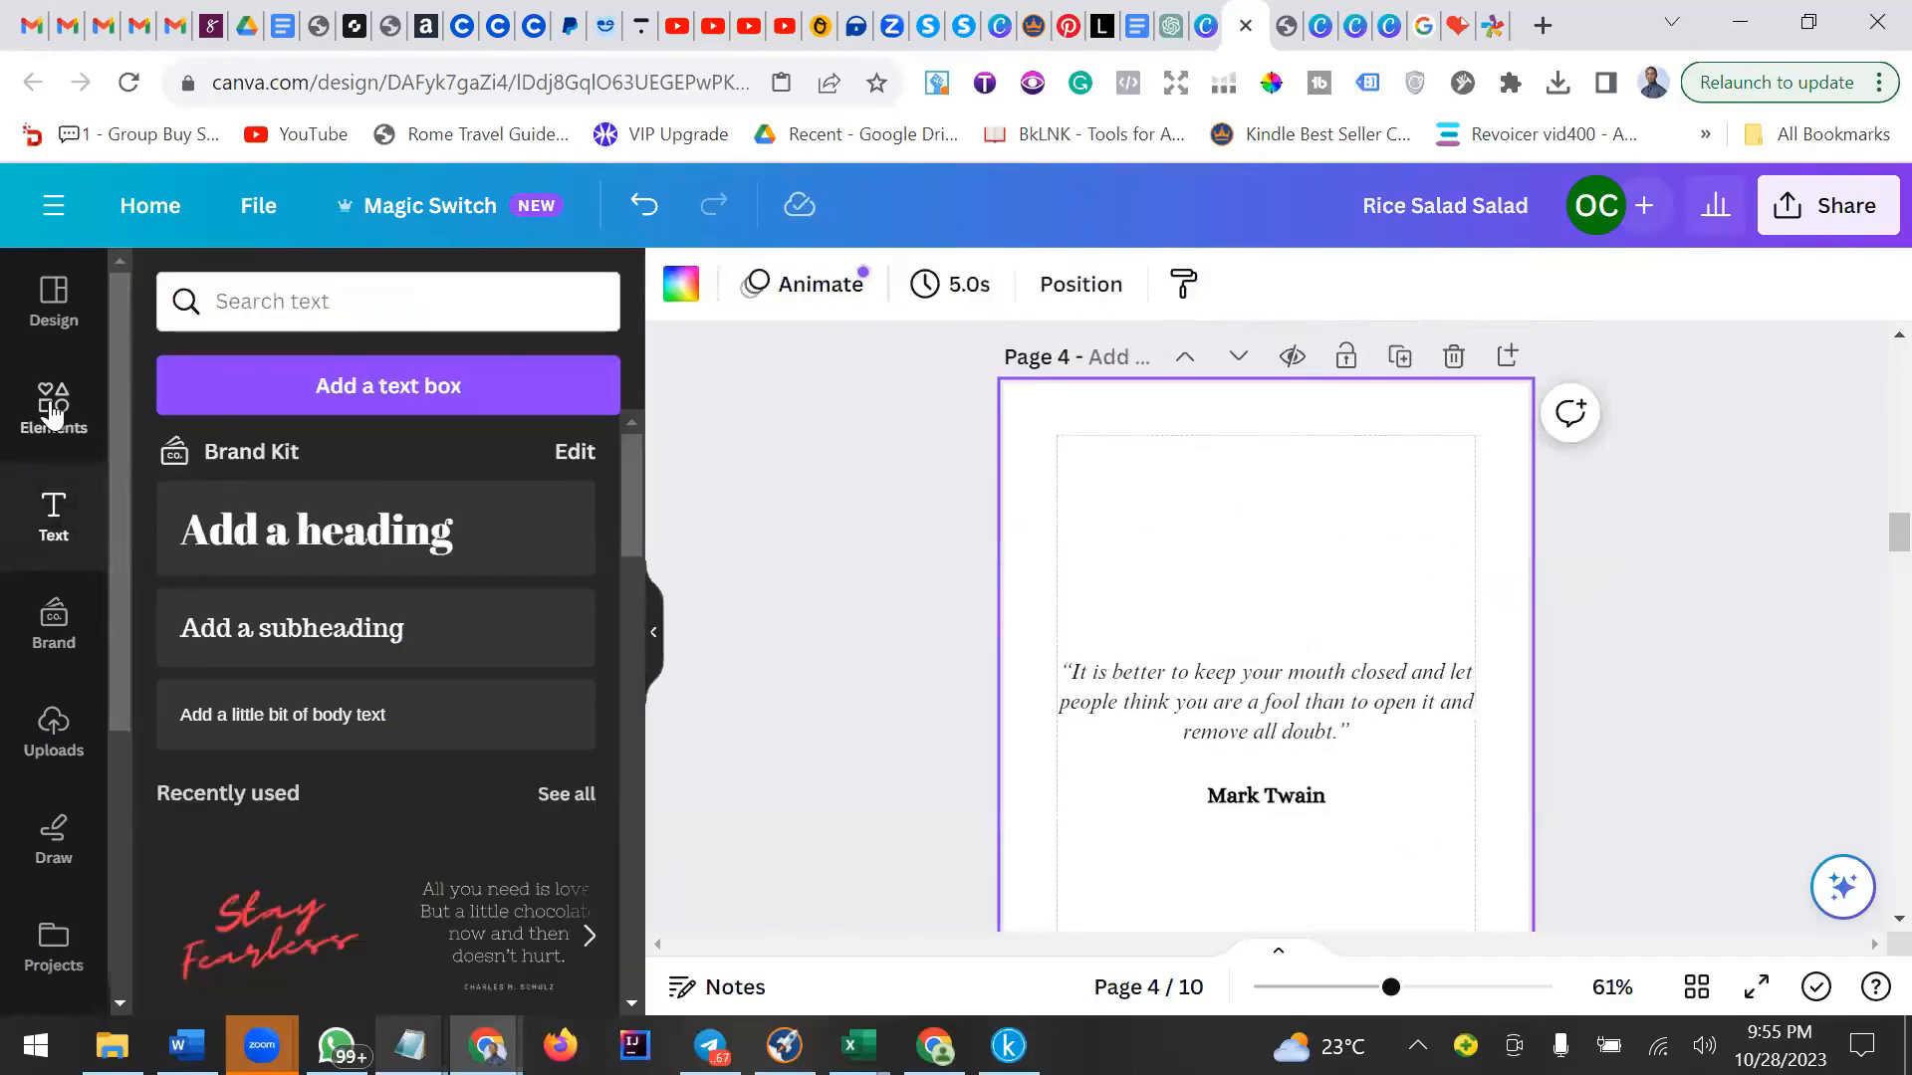
{"action": "left_click", "coordinate": [231, 315]}
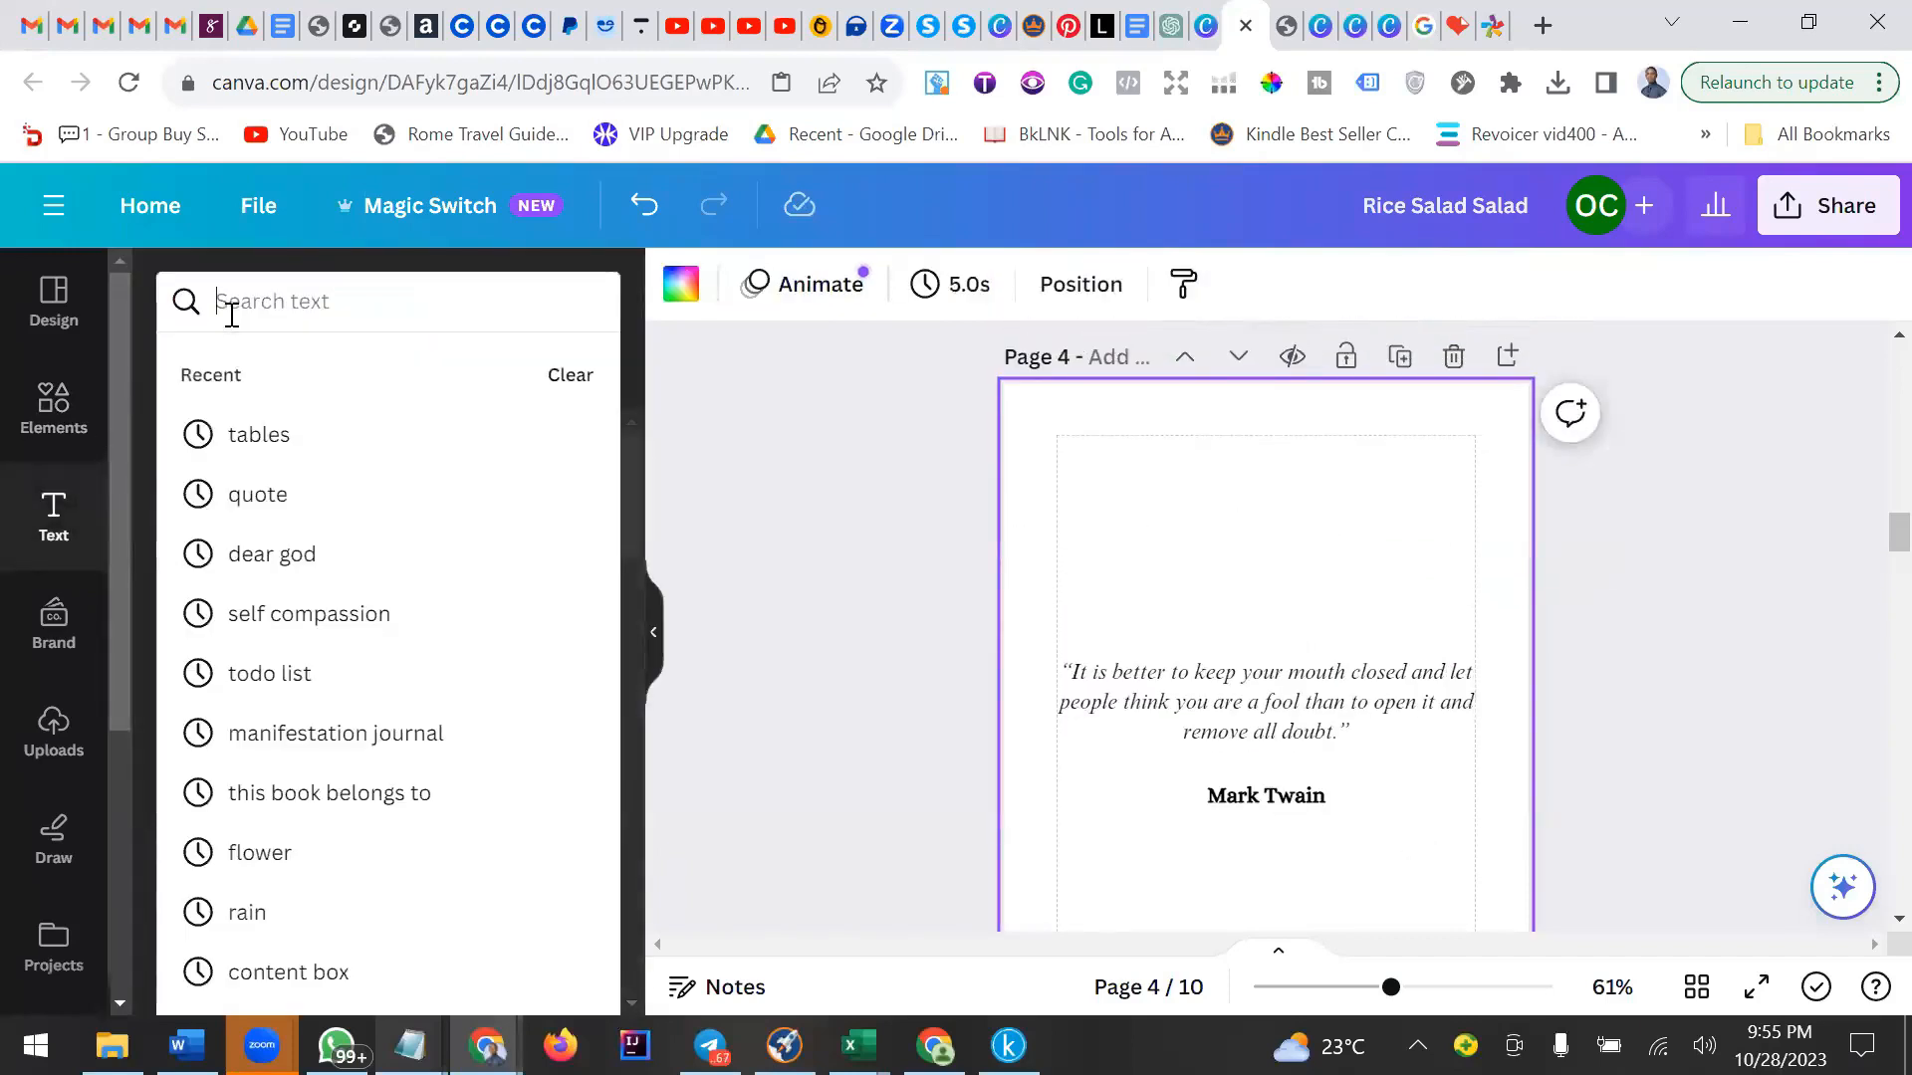
{"action": "left_click", "coordinate": [42, 397]}
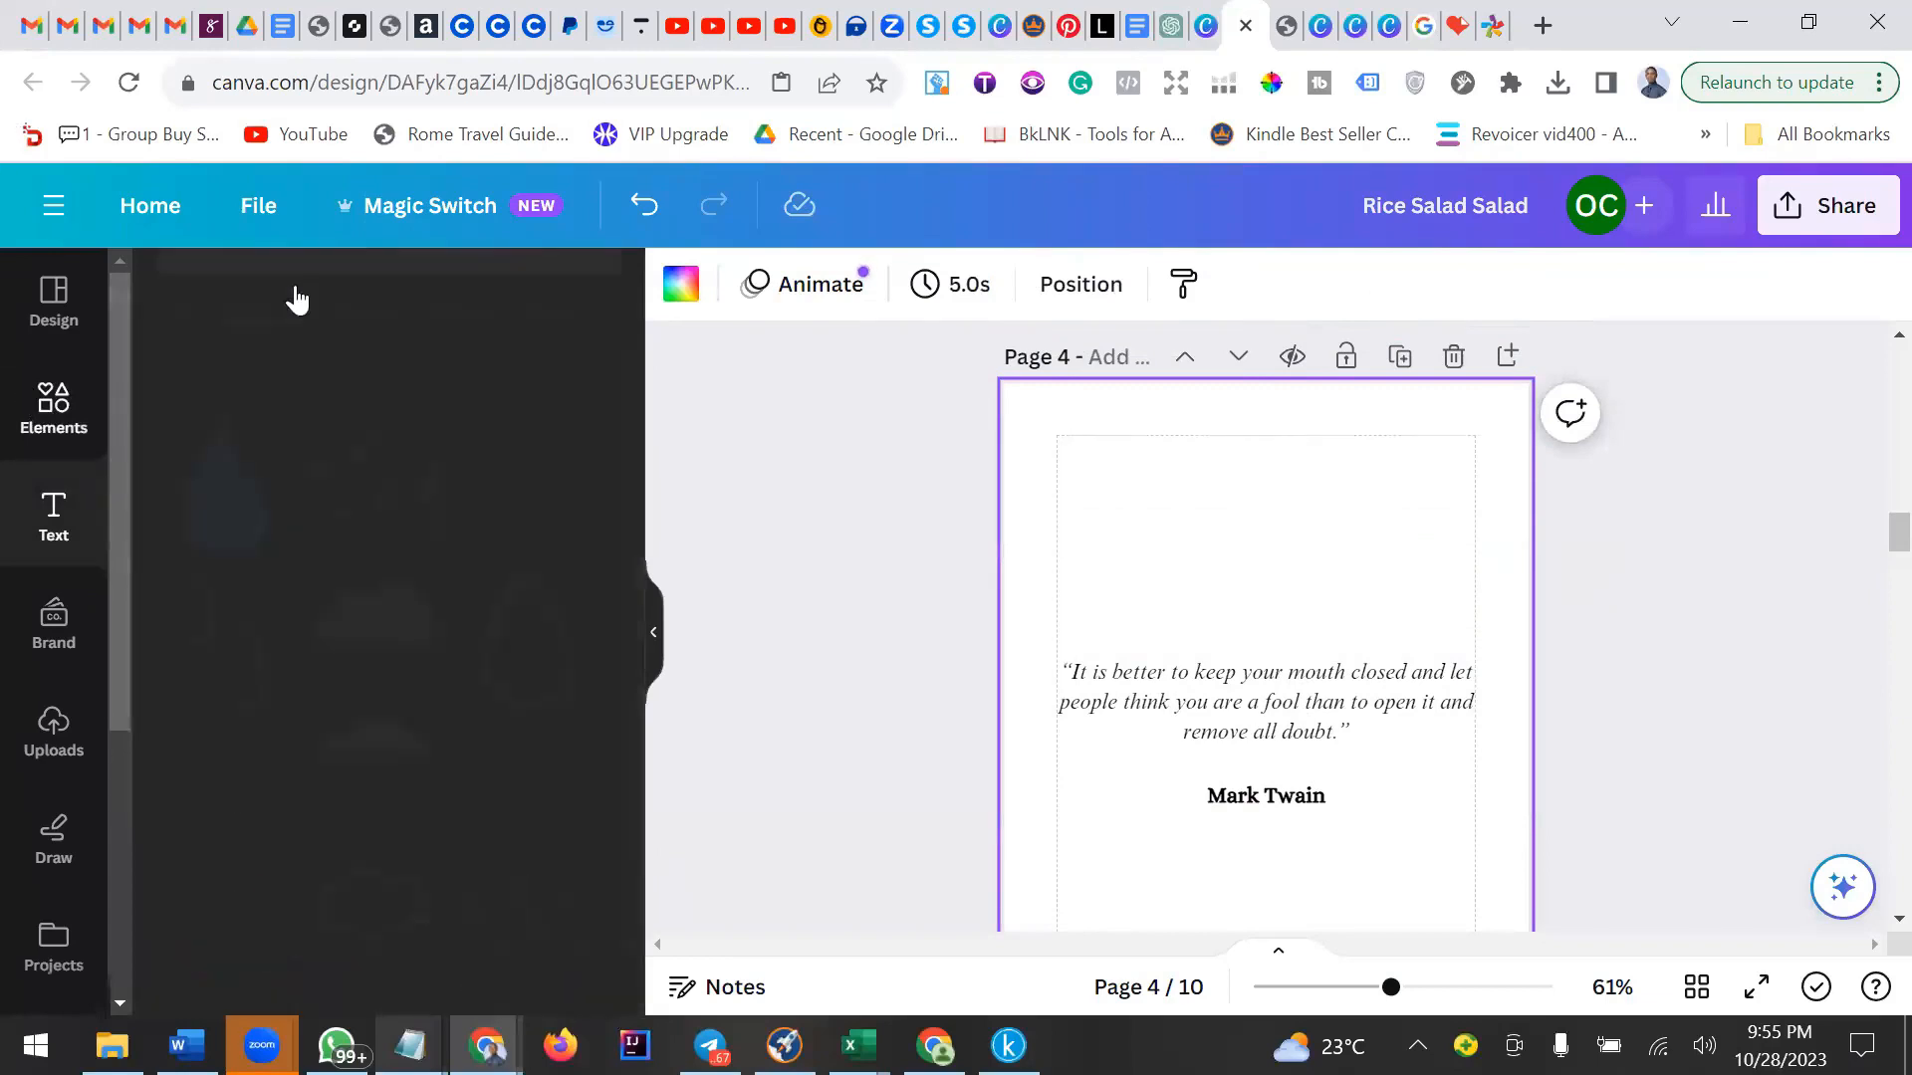
{"action": "triple_click", "coordinate": [291, 317]}
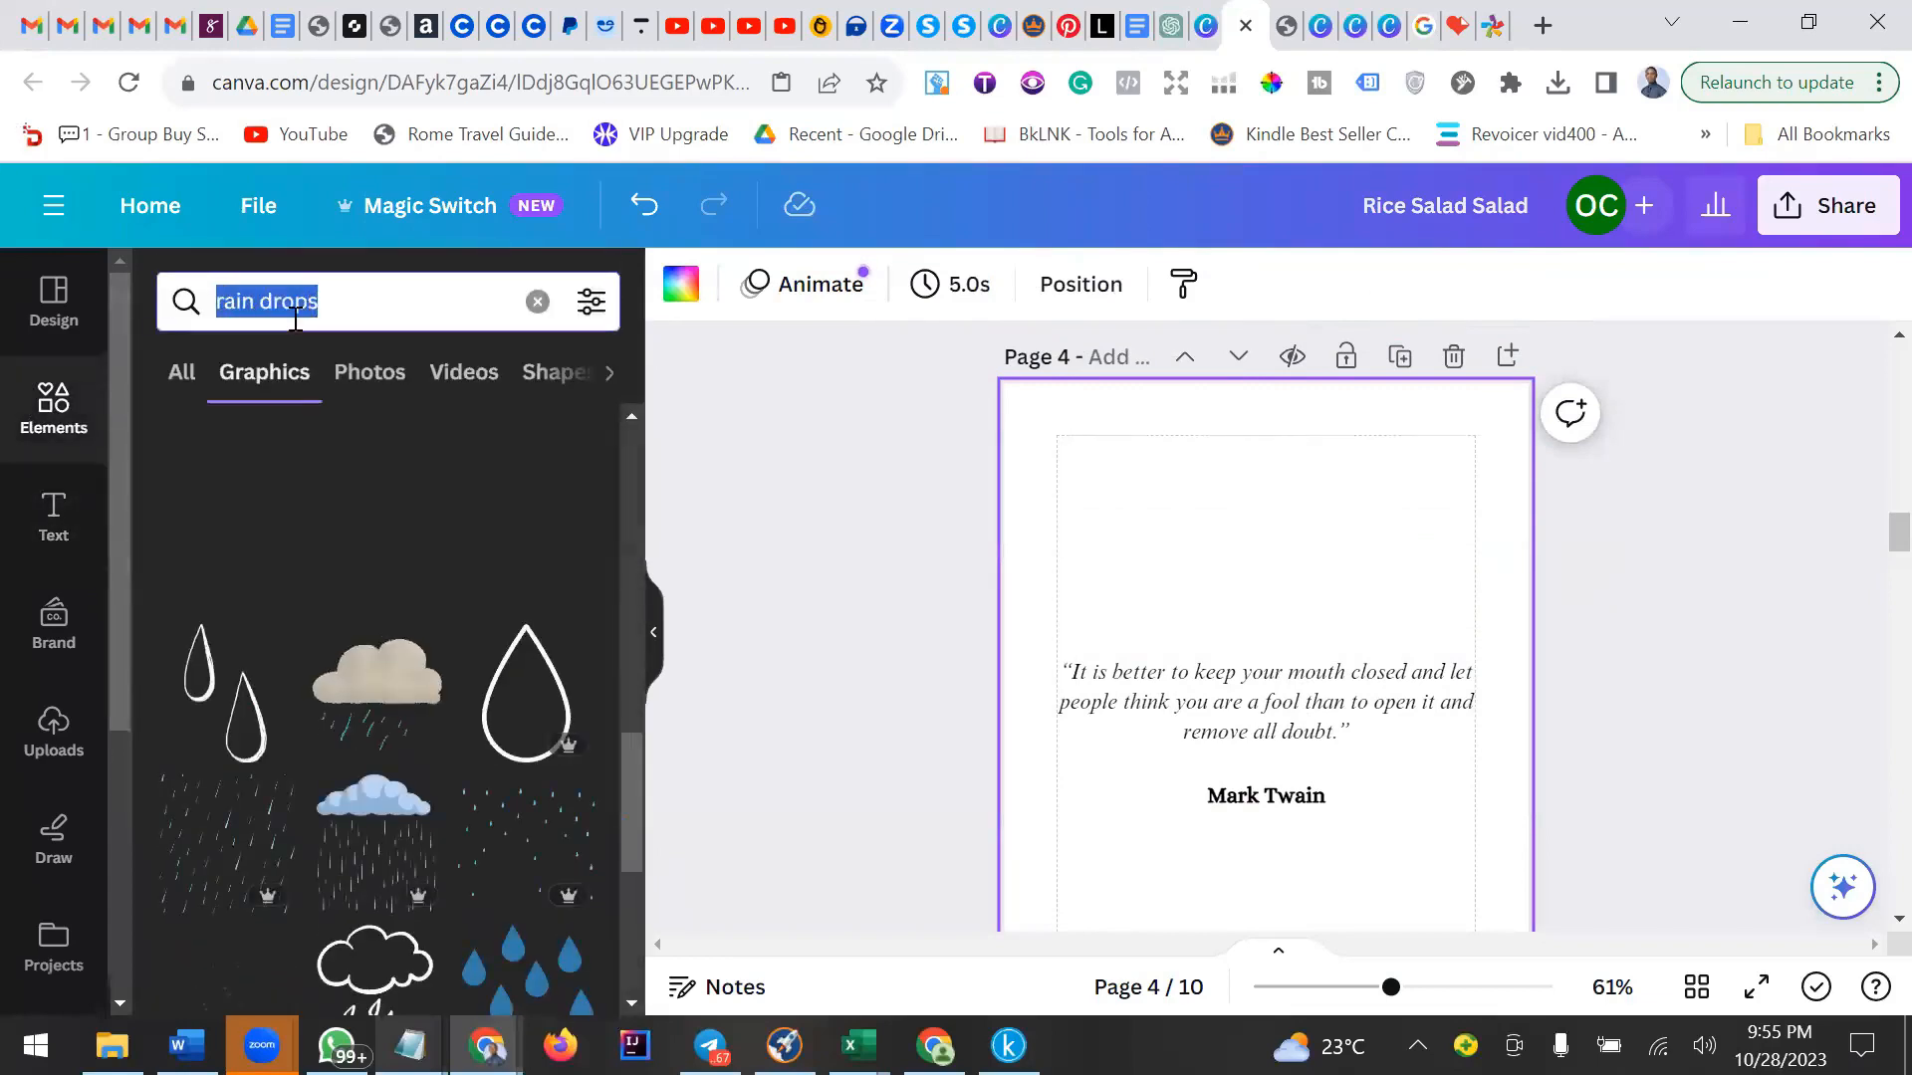
{"action": "type", "text": "quo"}
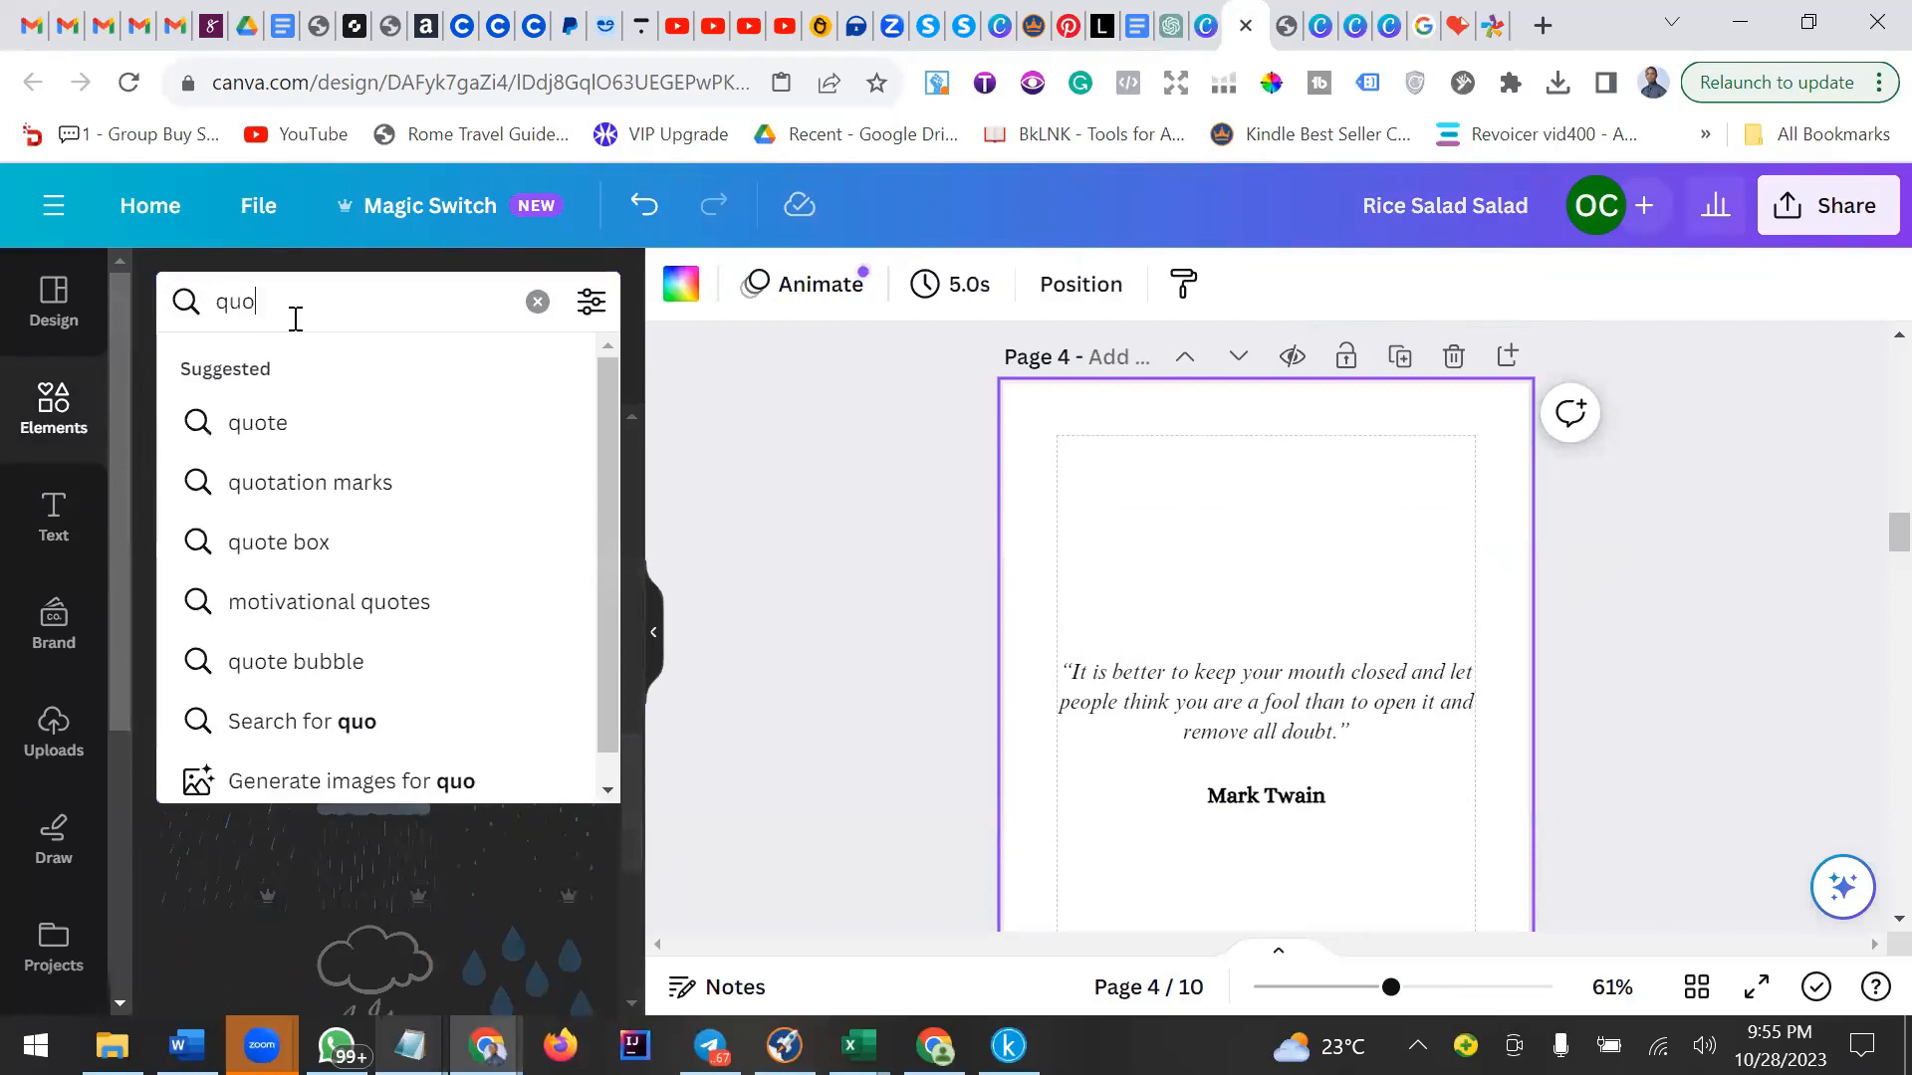
{"action": "left_click", "coordinate": [333, 603]}
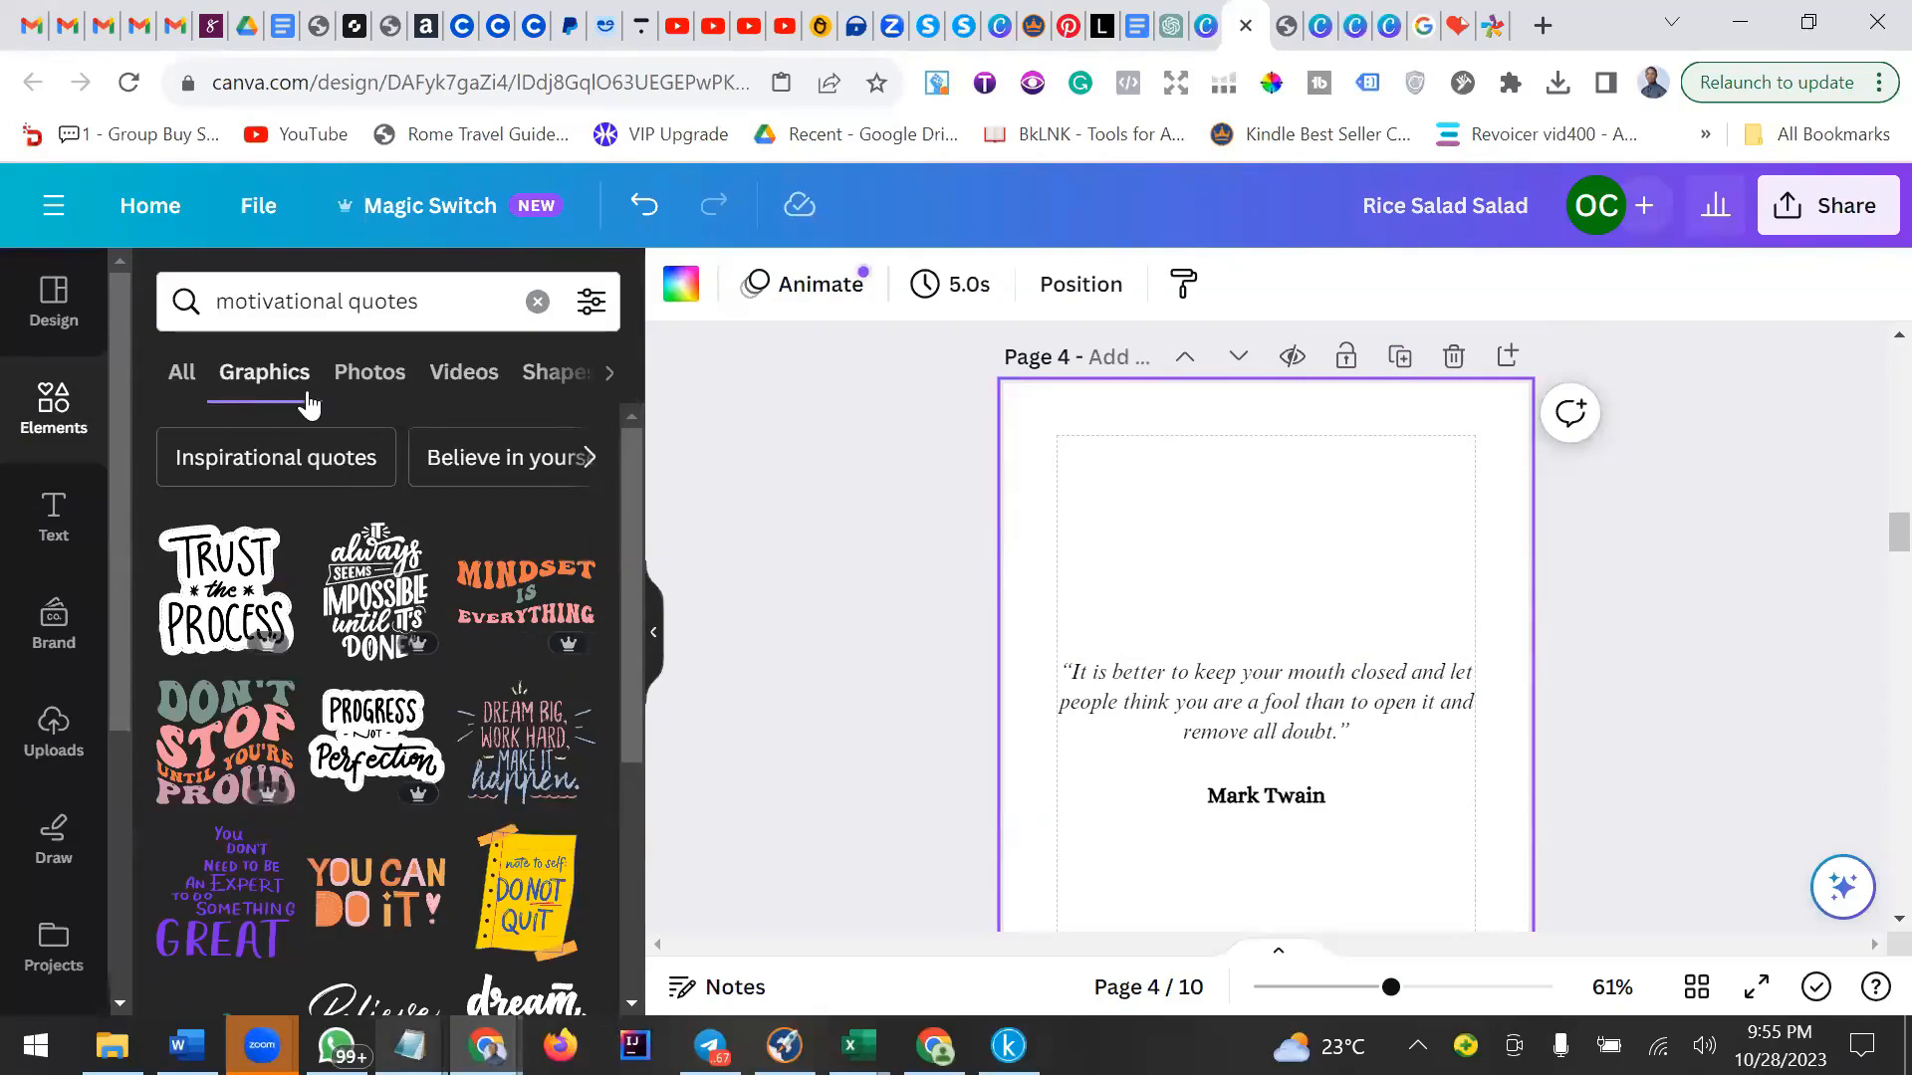
{"action": "left_click_drag", "start_coordinate": [355, 301], "coordinate": [197, 321]}
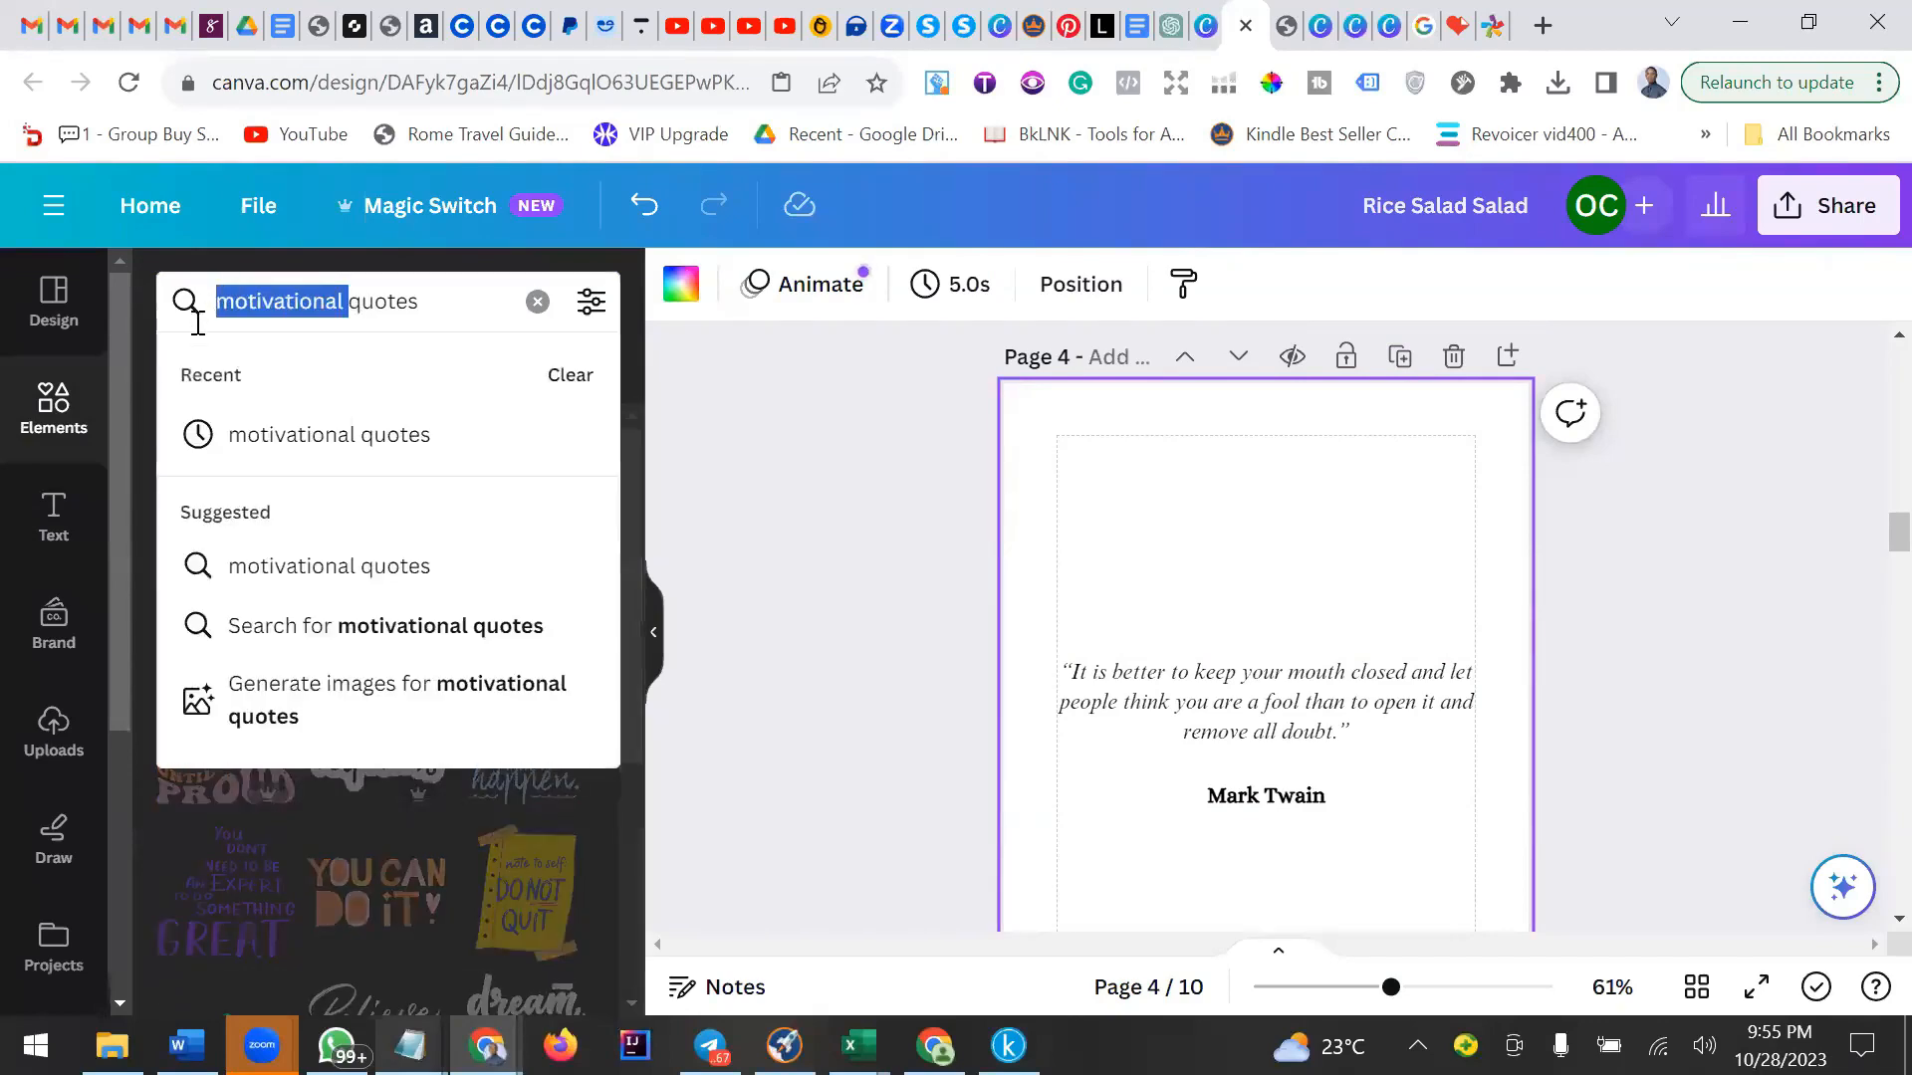
{"action": "key", "text": "BackSpace"}
{"action": "key", "text": "Return"}
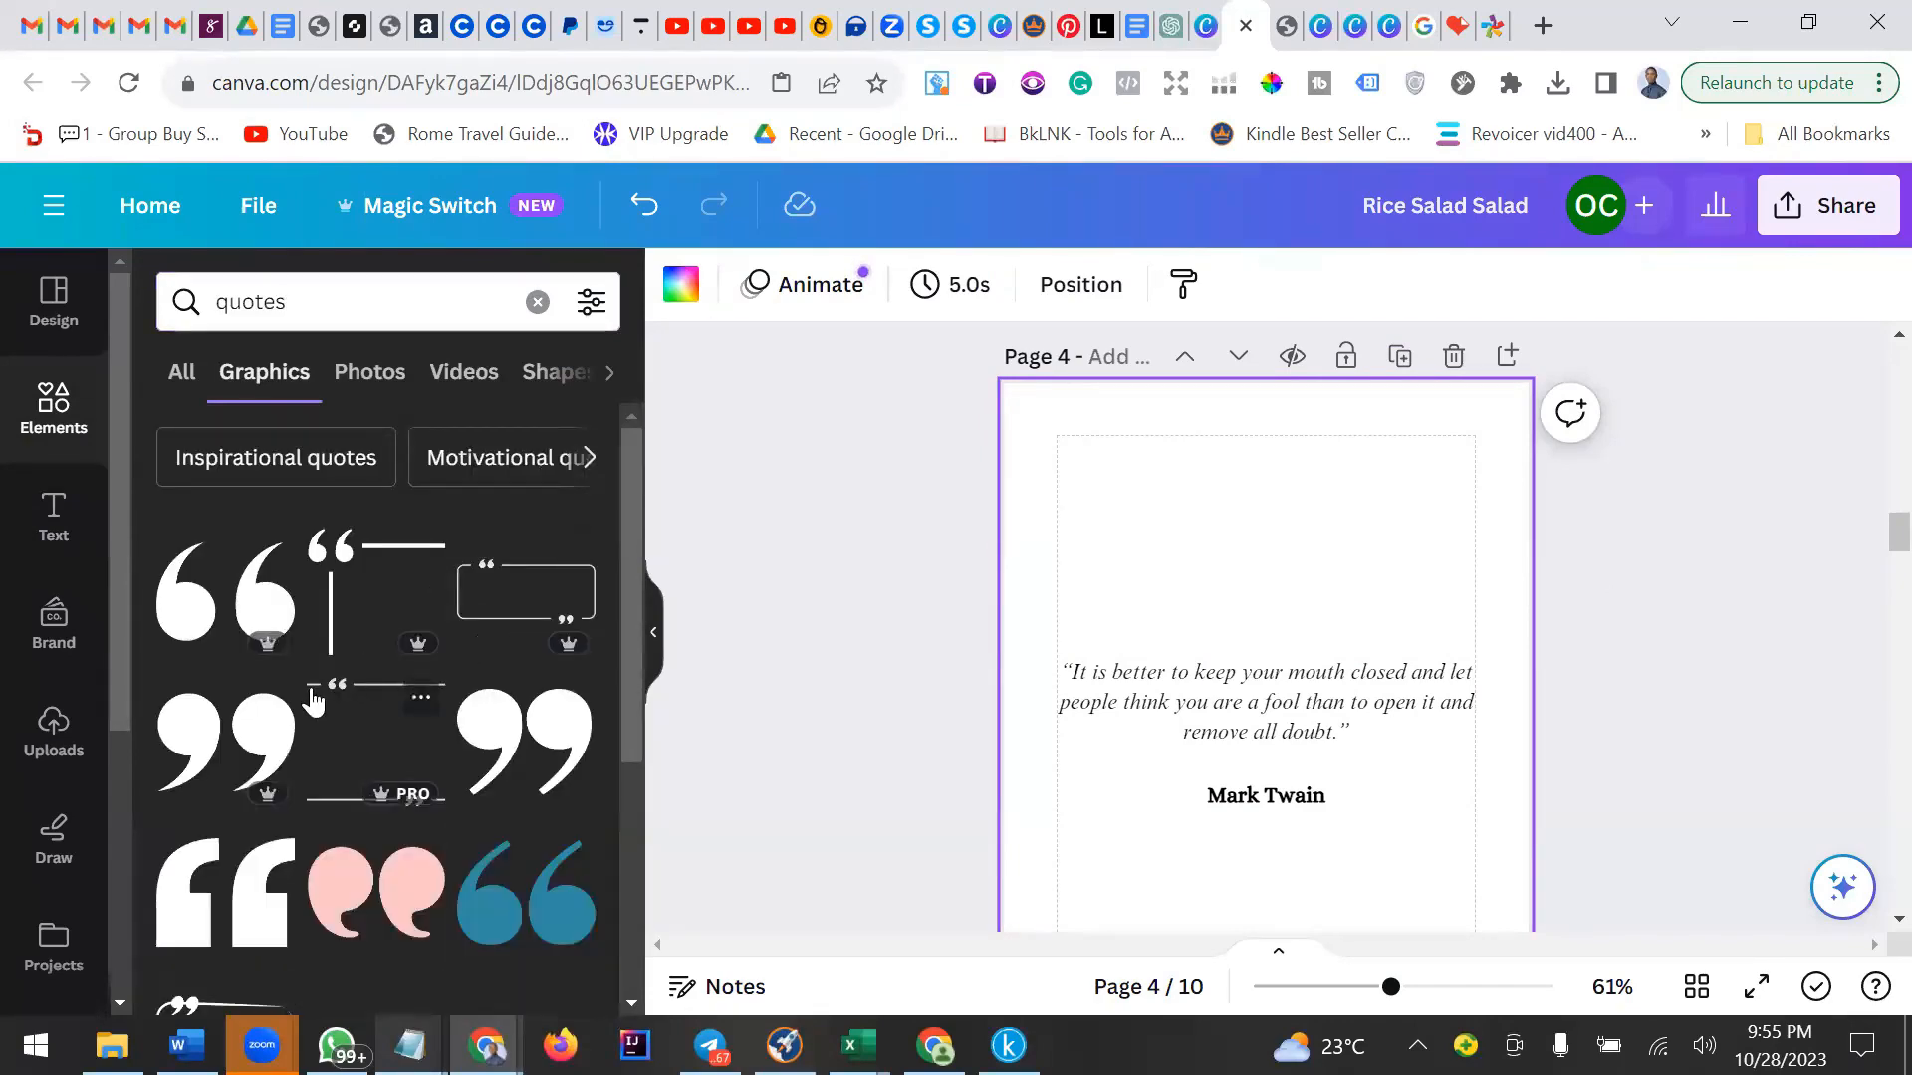
{"action": "scroll", "coordinate": [312, 667], "scroll_direction": "down", "scroll_amount": 8}
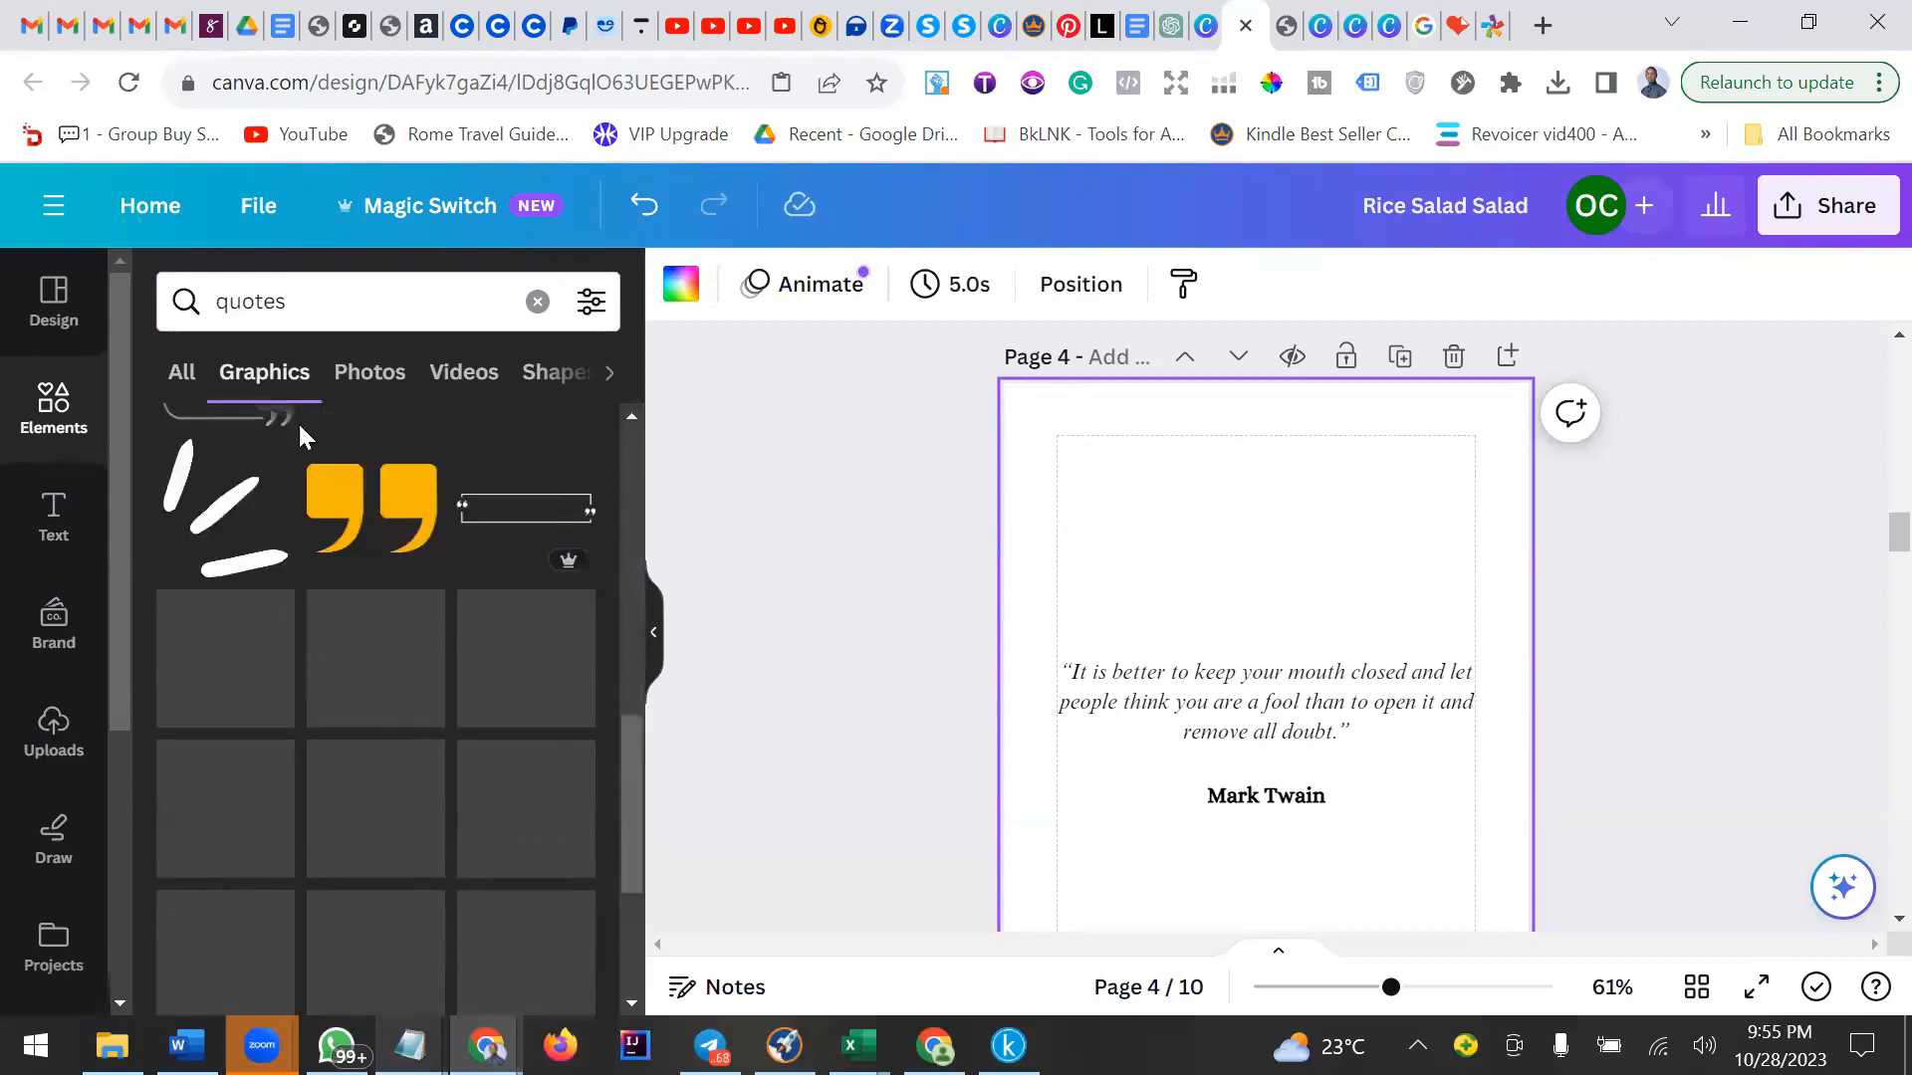
{"action": "scroll", "coordinate": [297, 422], "scroll_direction": "up", "scroll_amount": 4}
{"action": "triple_click", "coordinate": [384, 301]}
{"action": "key", "text": "BackSpace"}
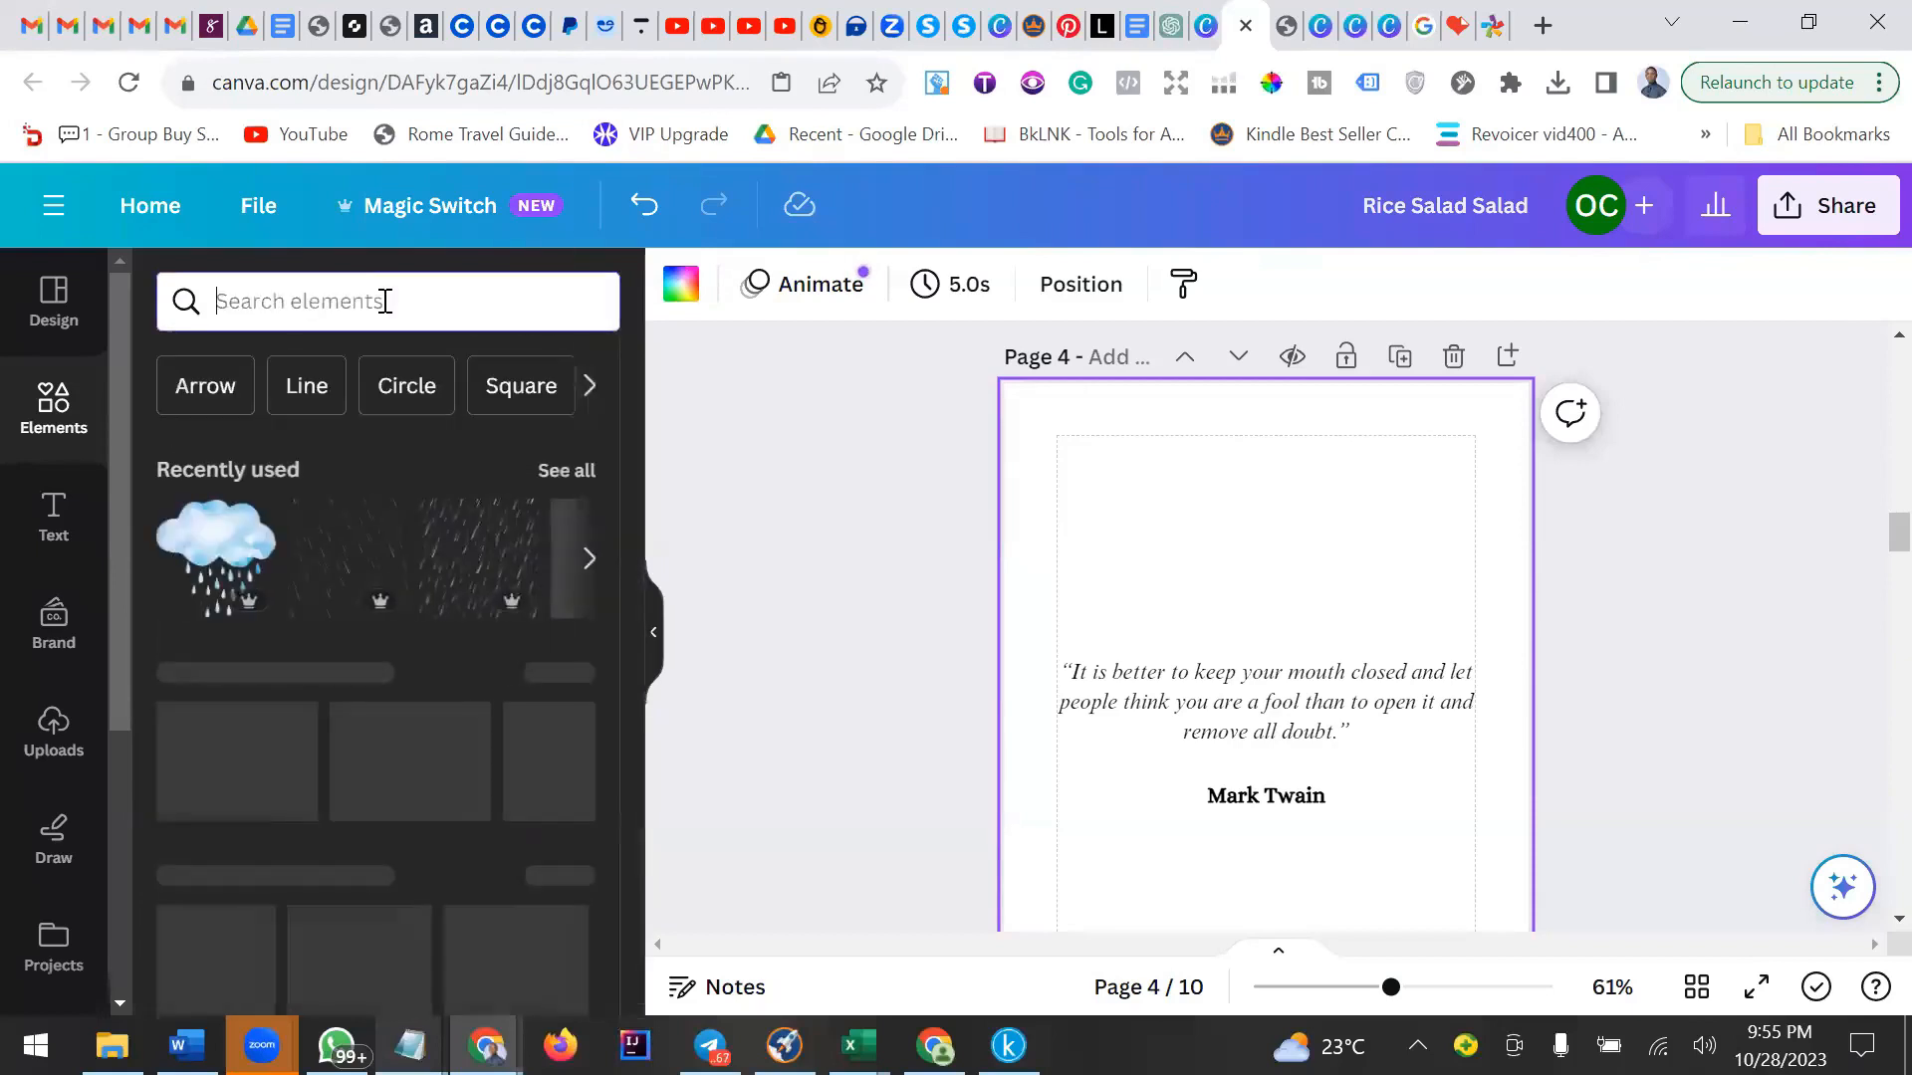
Search elements for flowers and place a small pink flower graphic in the page's top-left corner.
{"action": "type", "text": "flowers"}
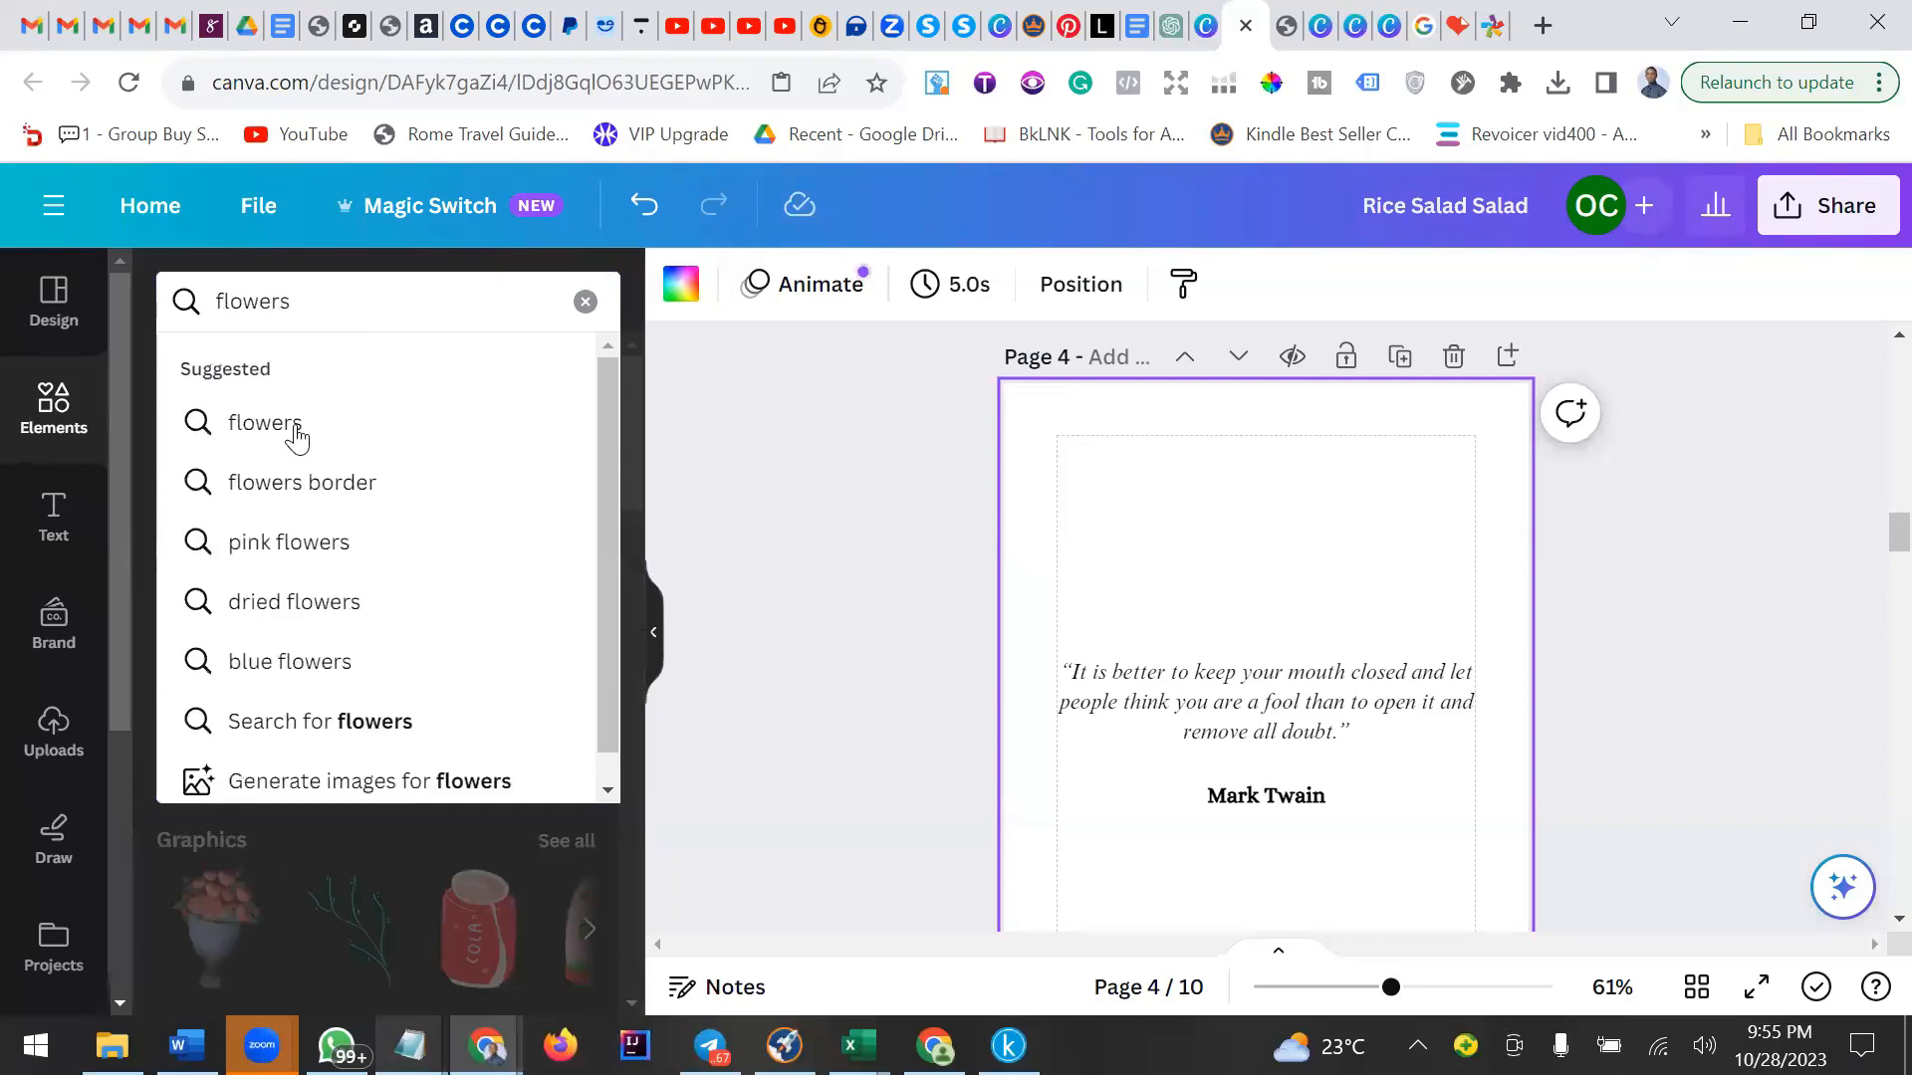
{"action": "key", "text": "Return"}
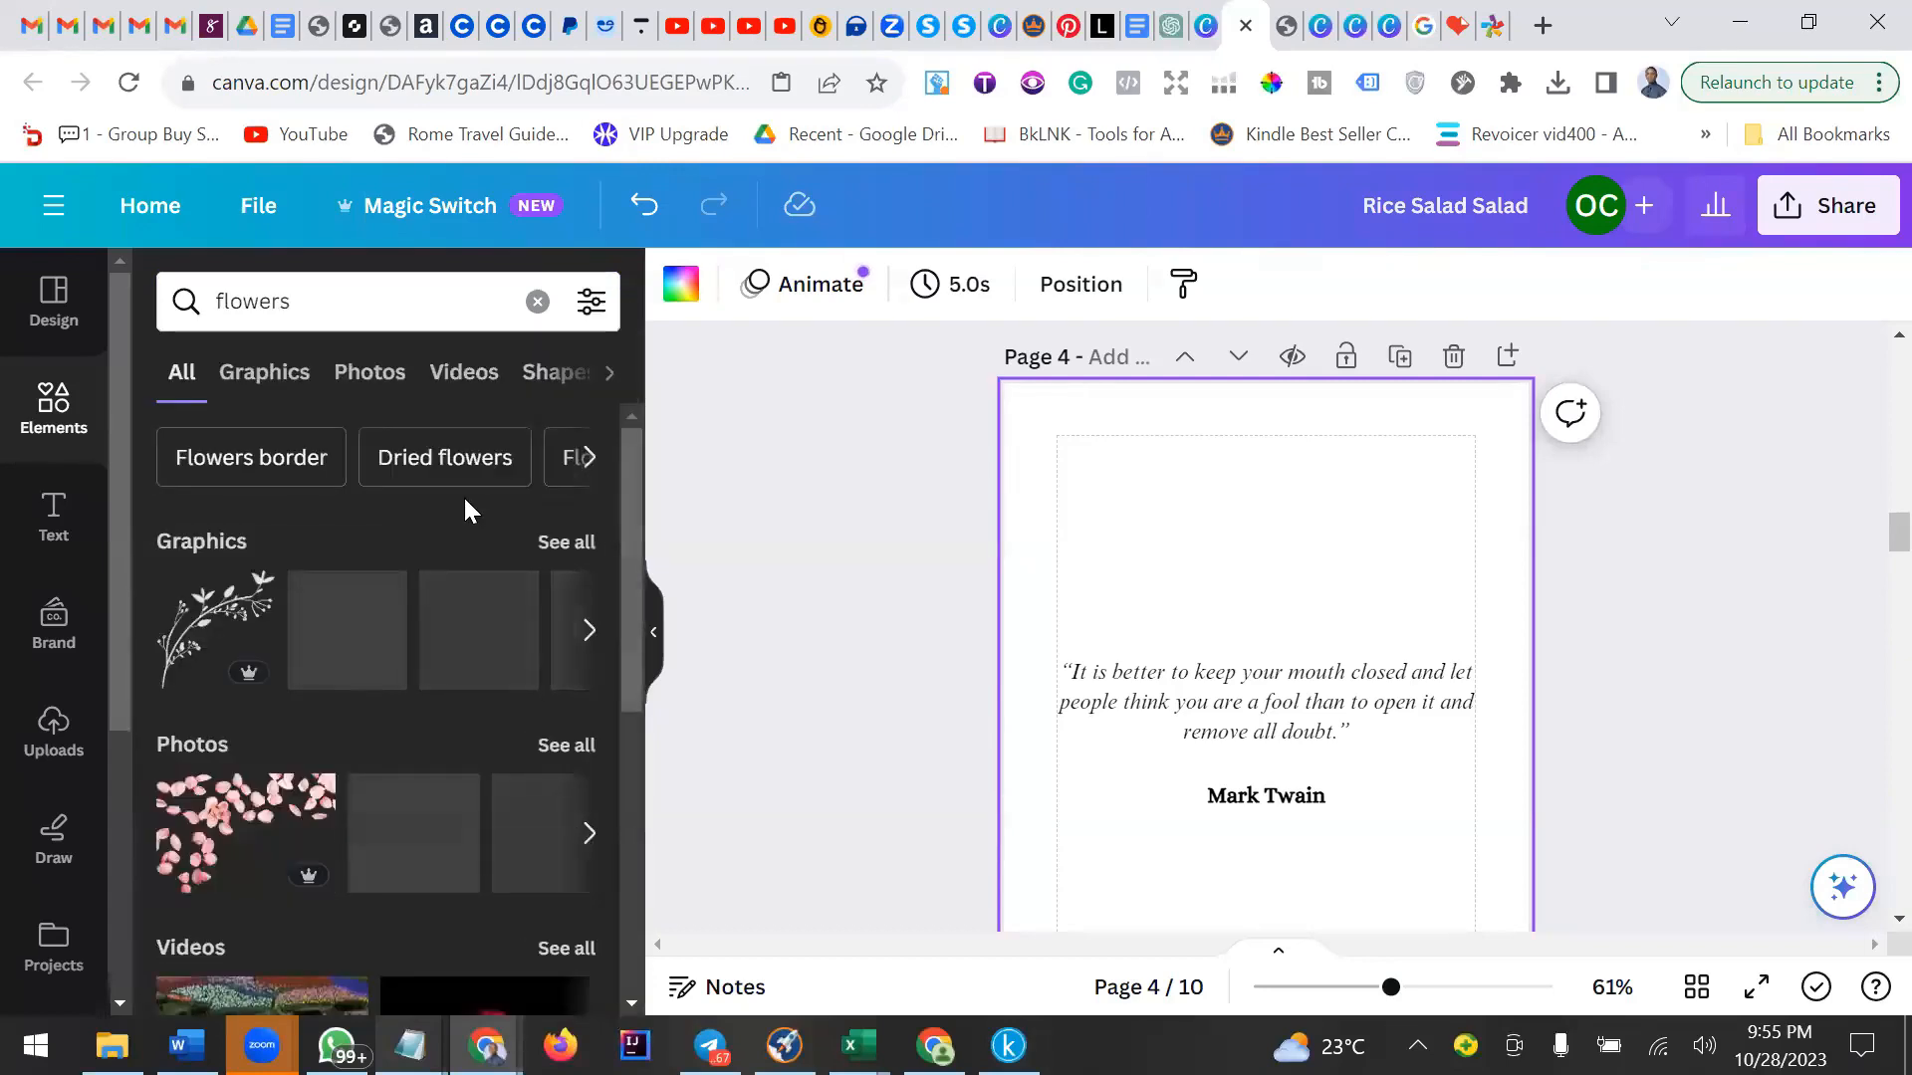
{"action": "scroll", "coordinate": [465, 510], "scroll_direction": "down", "scroll_amount": 2}
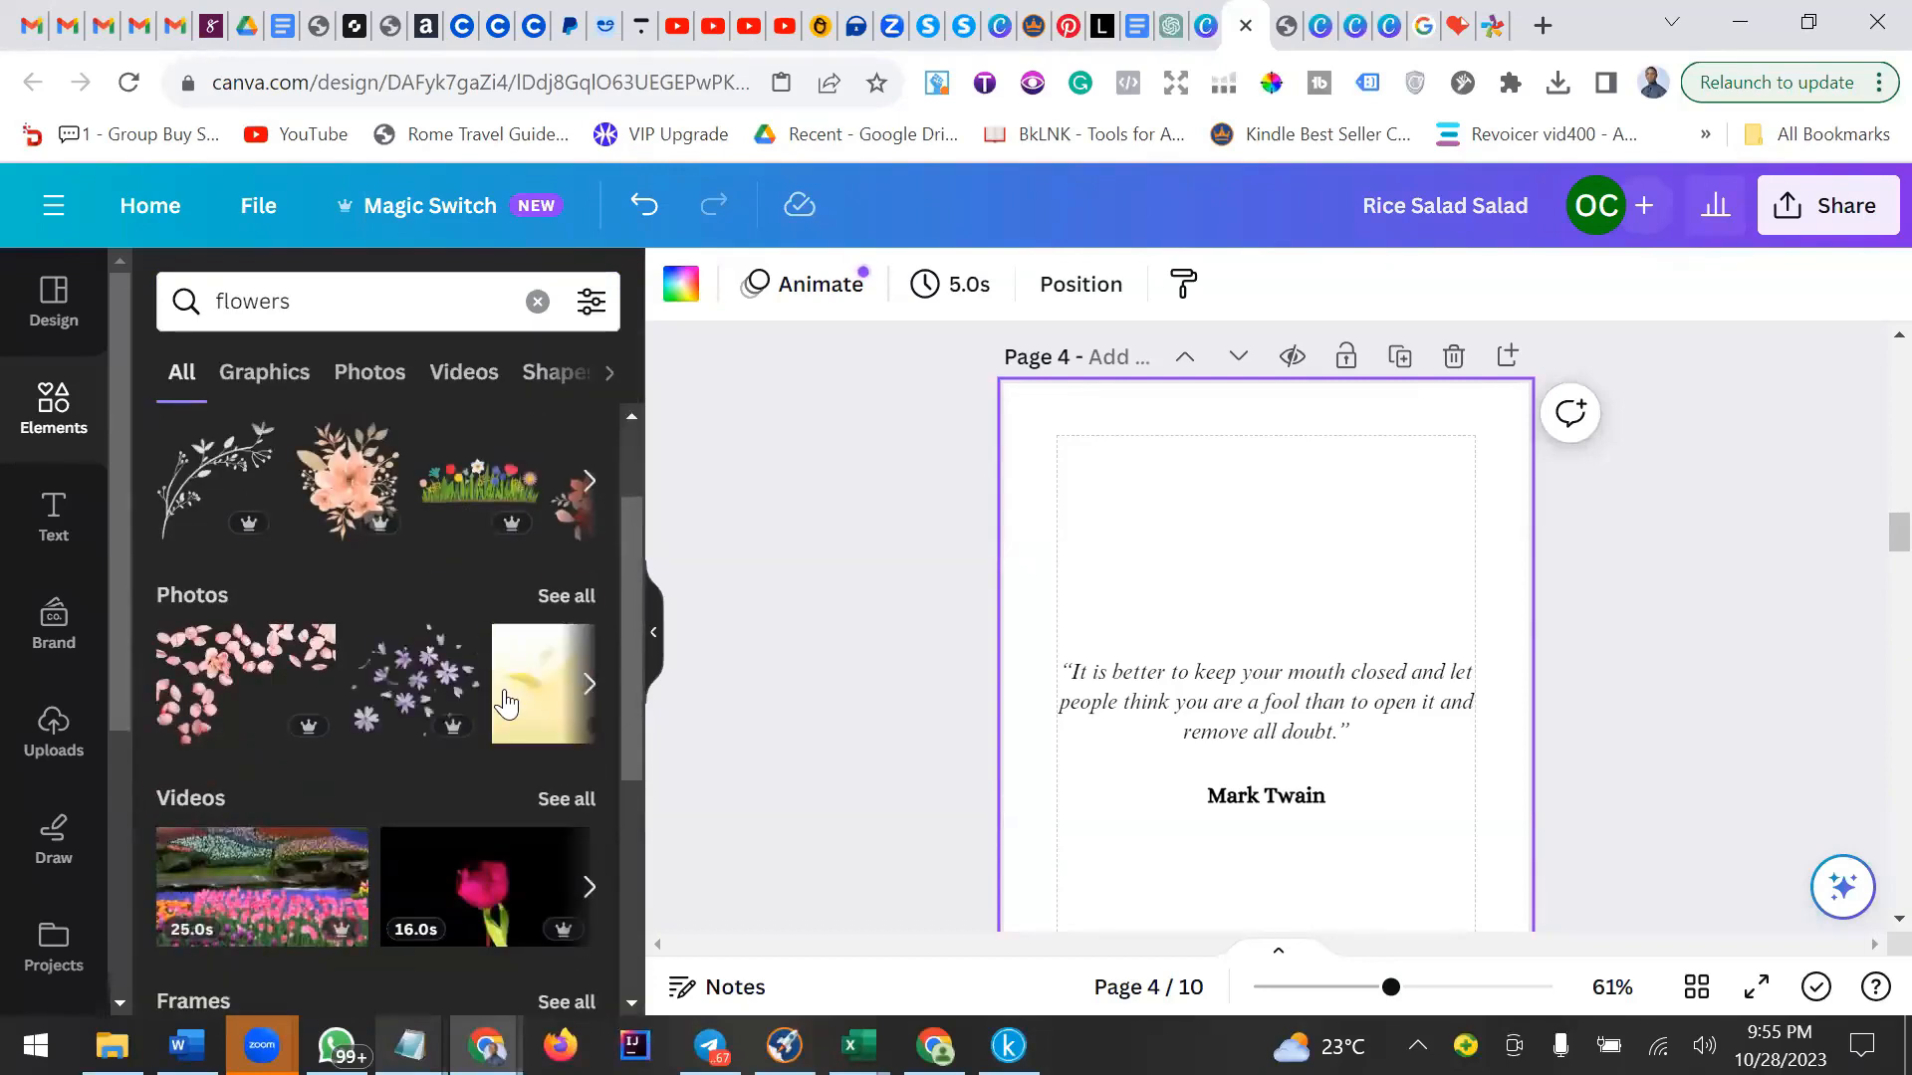
{"action": "scroll", "coordinate": [449, 697], "scroll_direction": "up", "scroll_amount": 2}
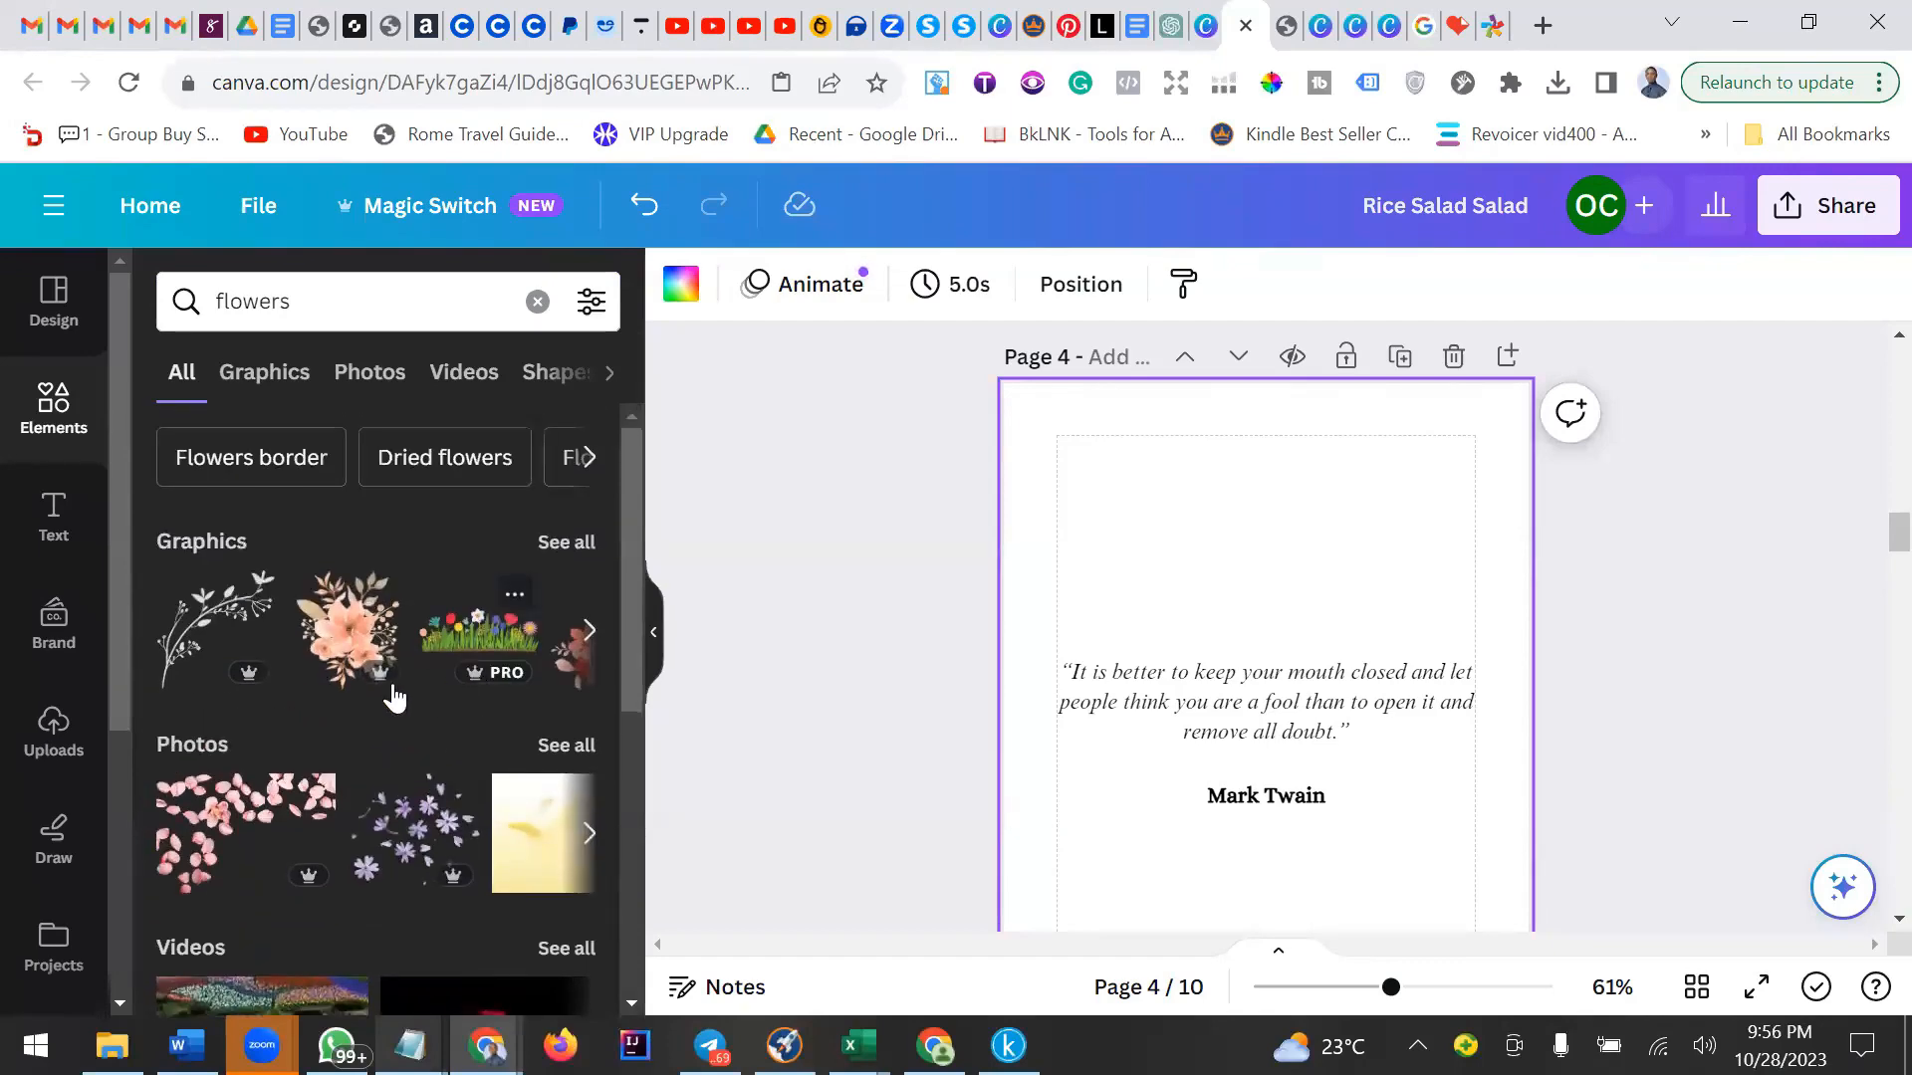
{"action": "left_click", "coordinate": [358, 632]}
{"action": "left_click_drag", "start_coordinate": [1282, 619], "coordinate": [1253, 488]}
{"action": "left_click_drag", "start_coordinate": [1437, 883], "coordinate": [1096, 490]}
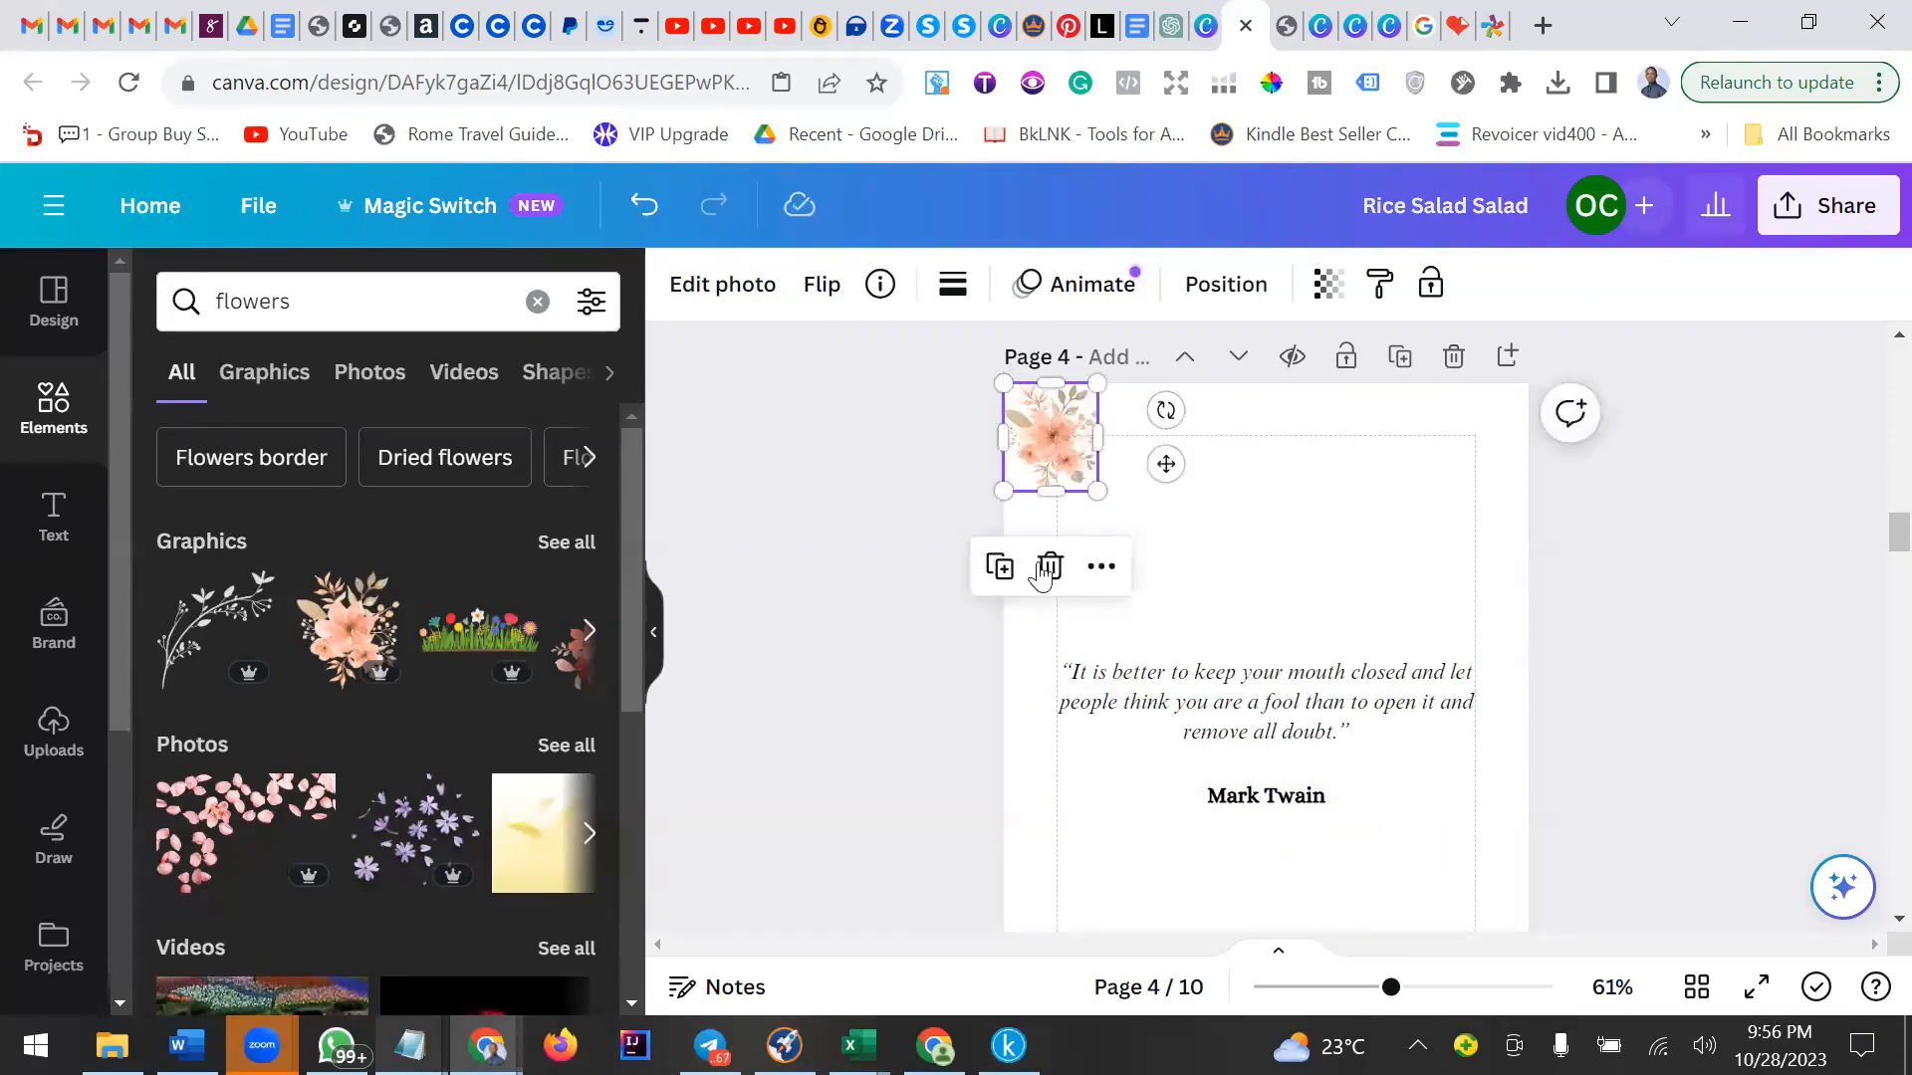
Duplicate the flower repeatedly to form a row along the page's top edge, narrowing the last copy to fit.
{"action": "left_click", "coordinate": [1000, 566]}
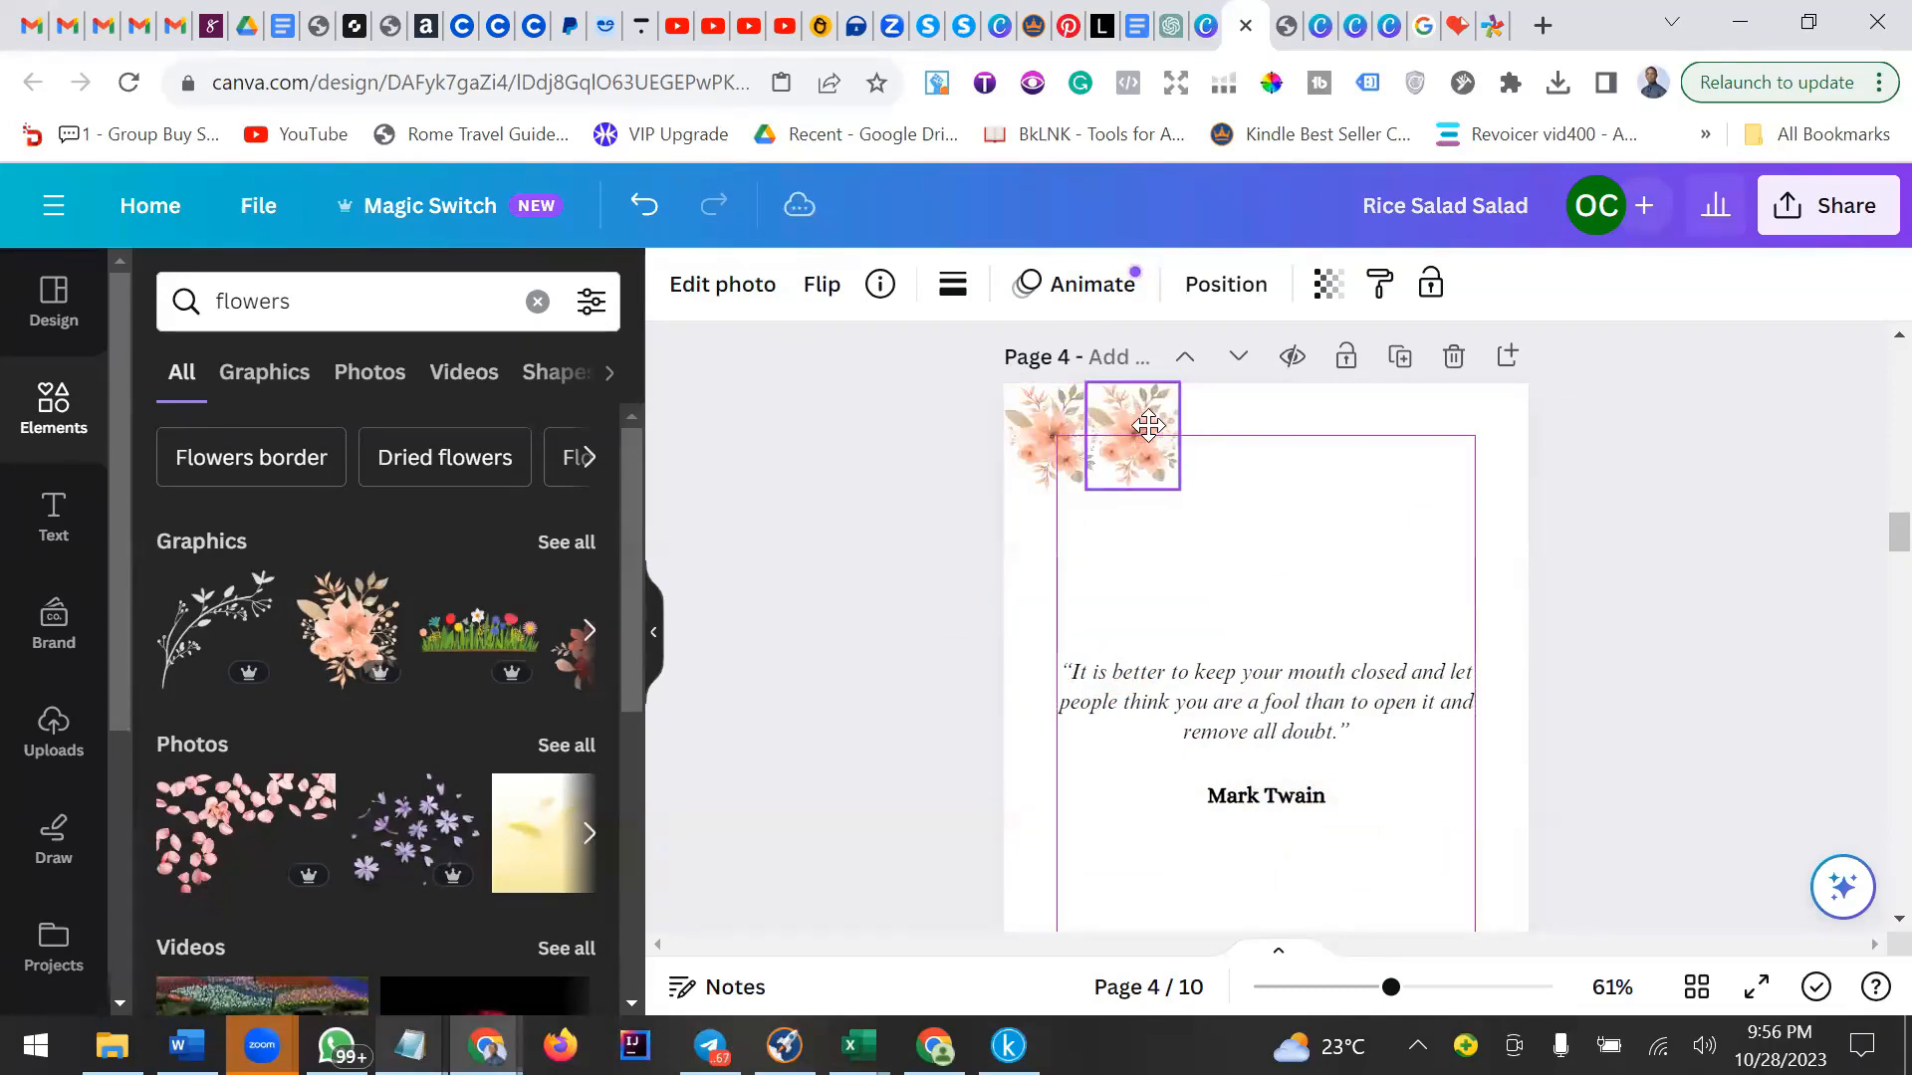
{"action": "left_click", "coordinate": [1150, 428]}
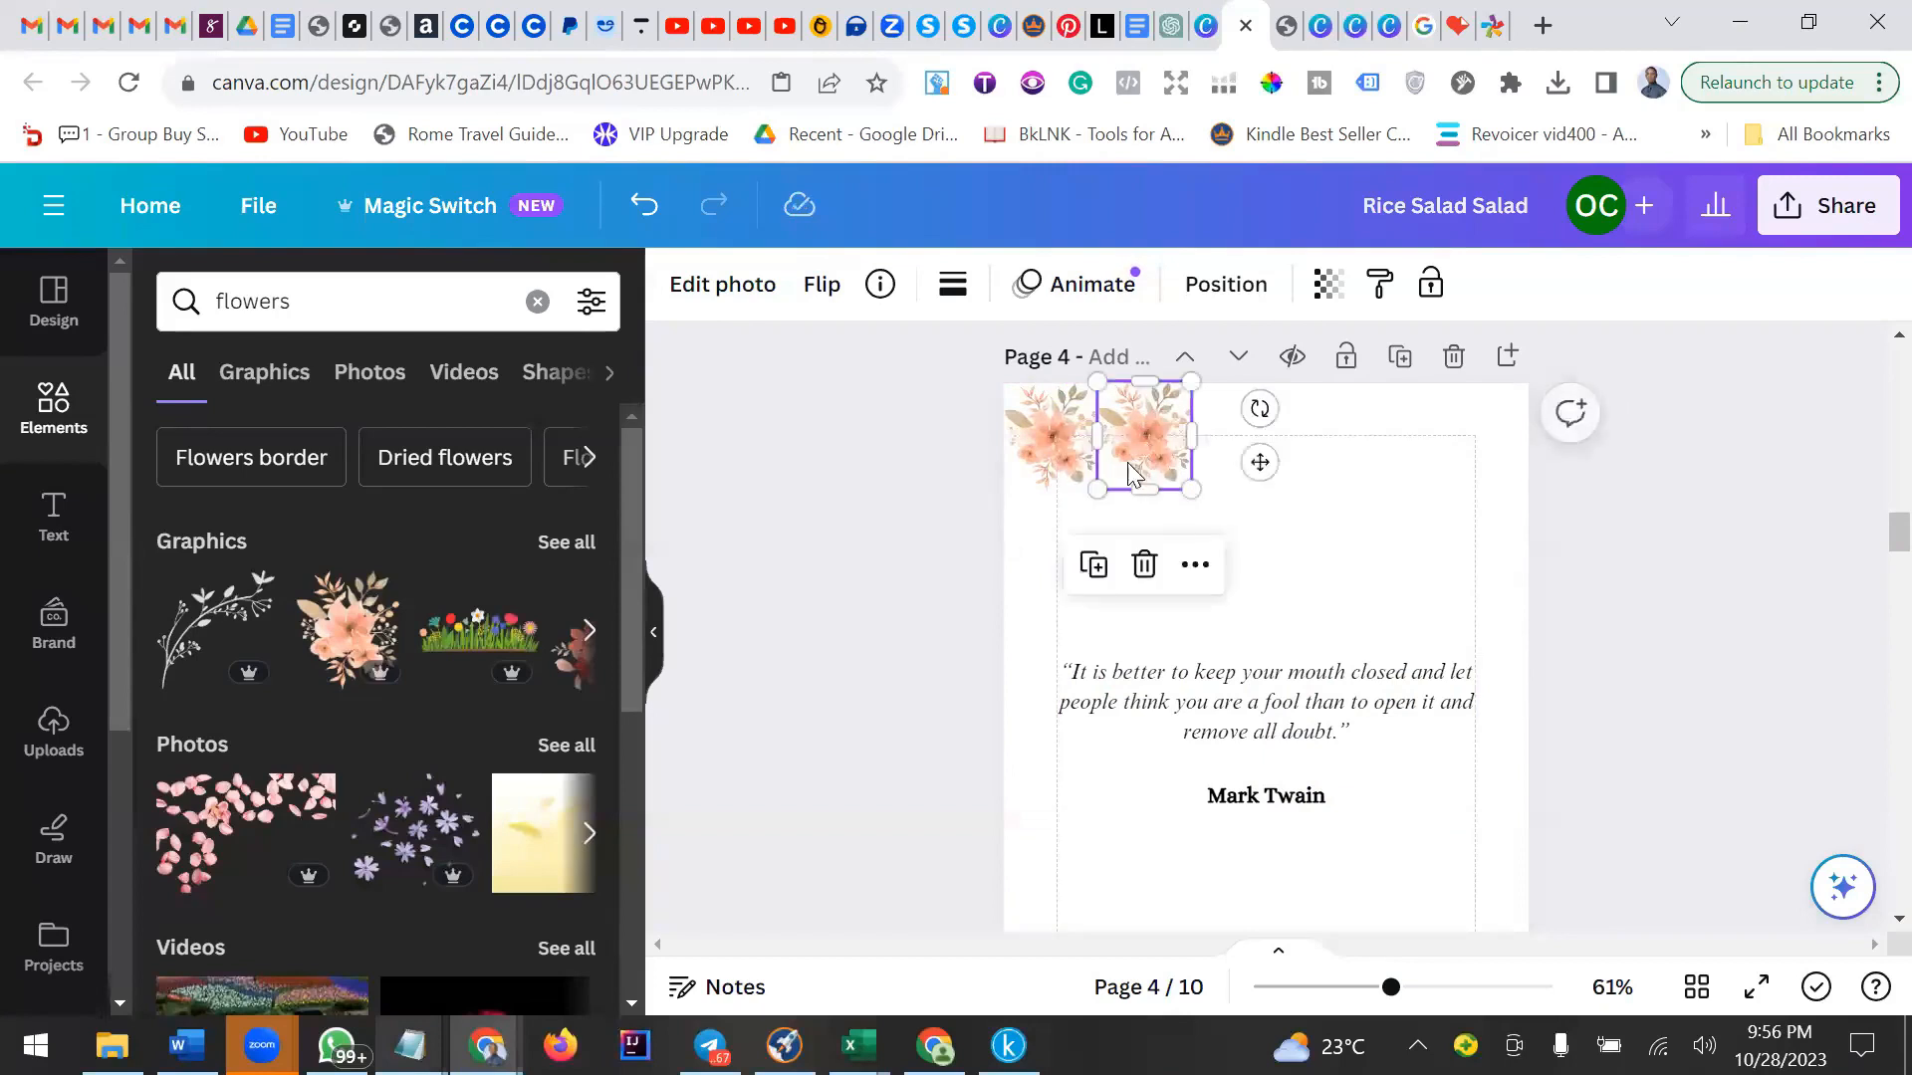
{"action": "left_click", "coordinate": [1095, 564]}
{"action": "left_click", "coordinate": [1188, 566]}
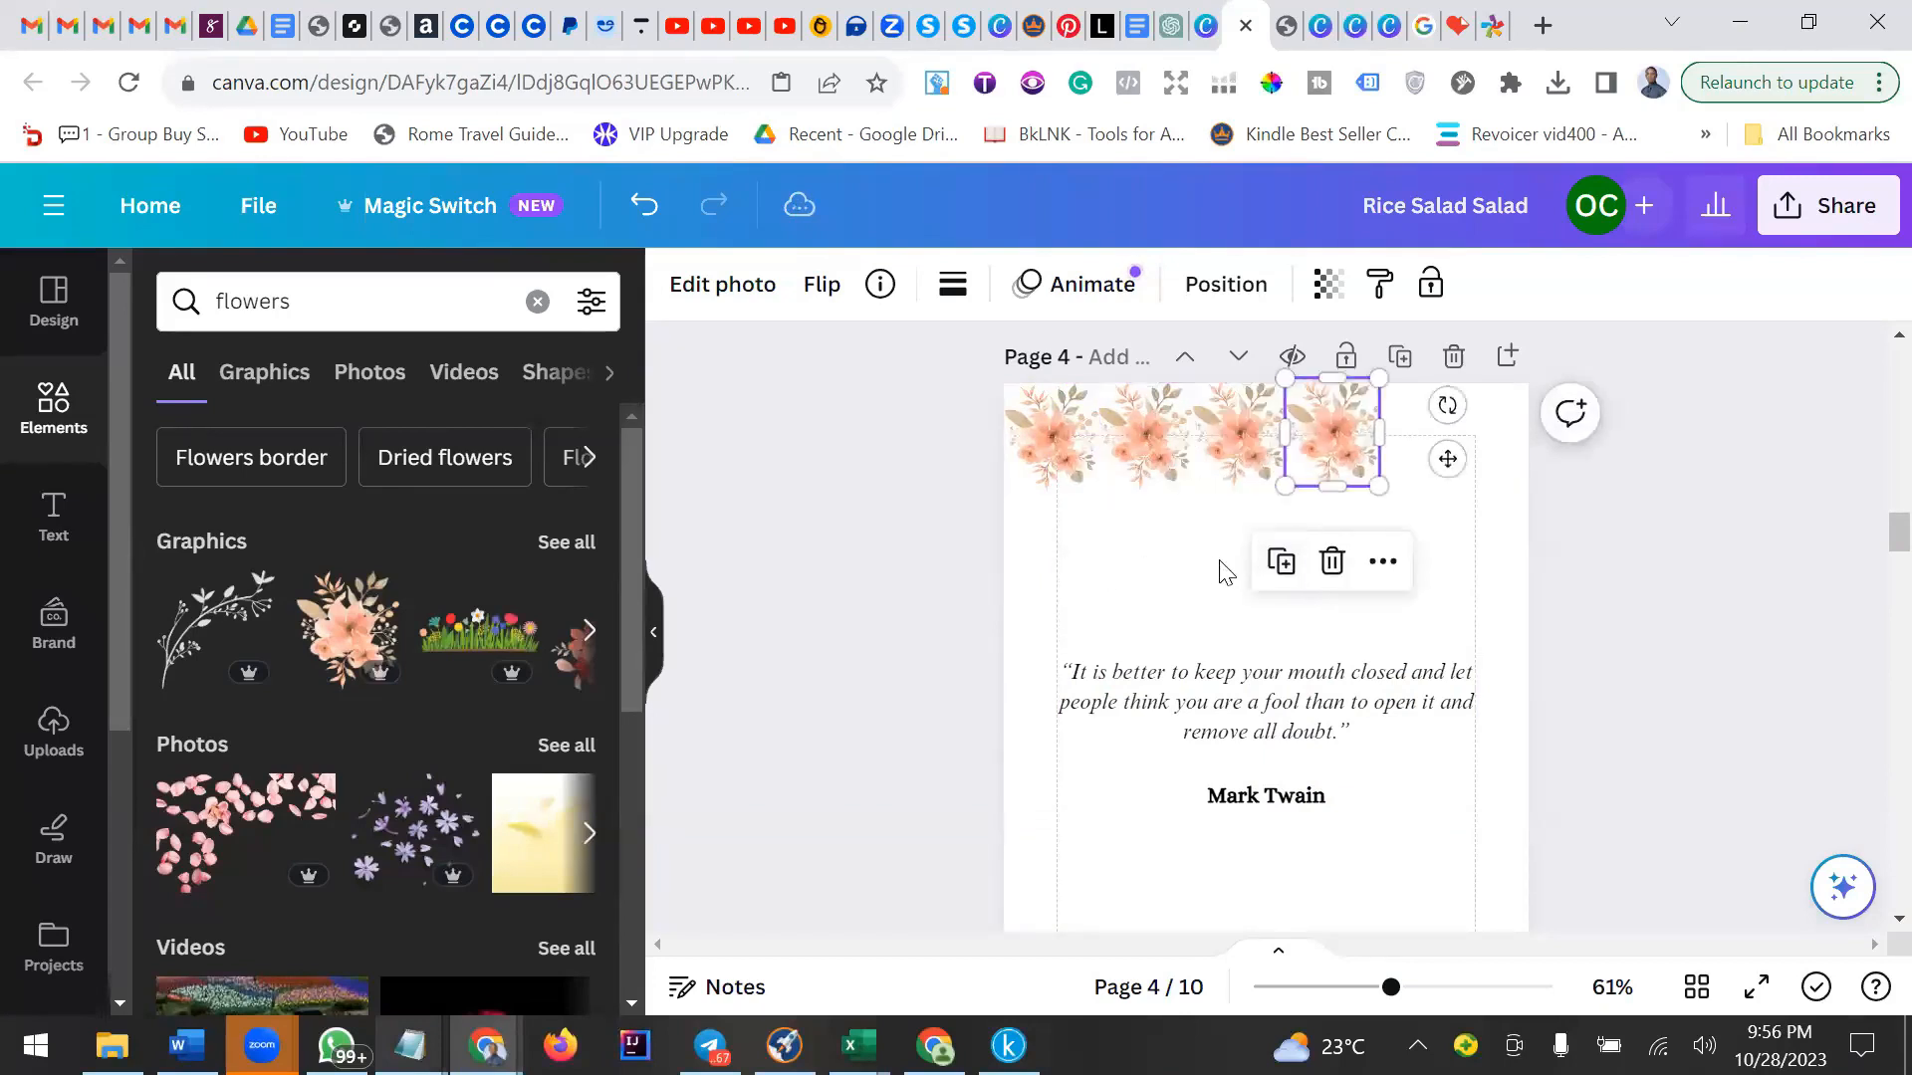
{"action": "left_click", "coordinate": [1278, 566]}
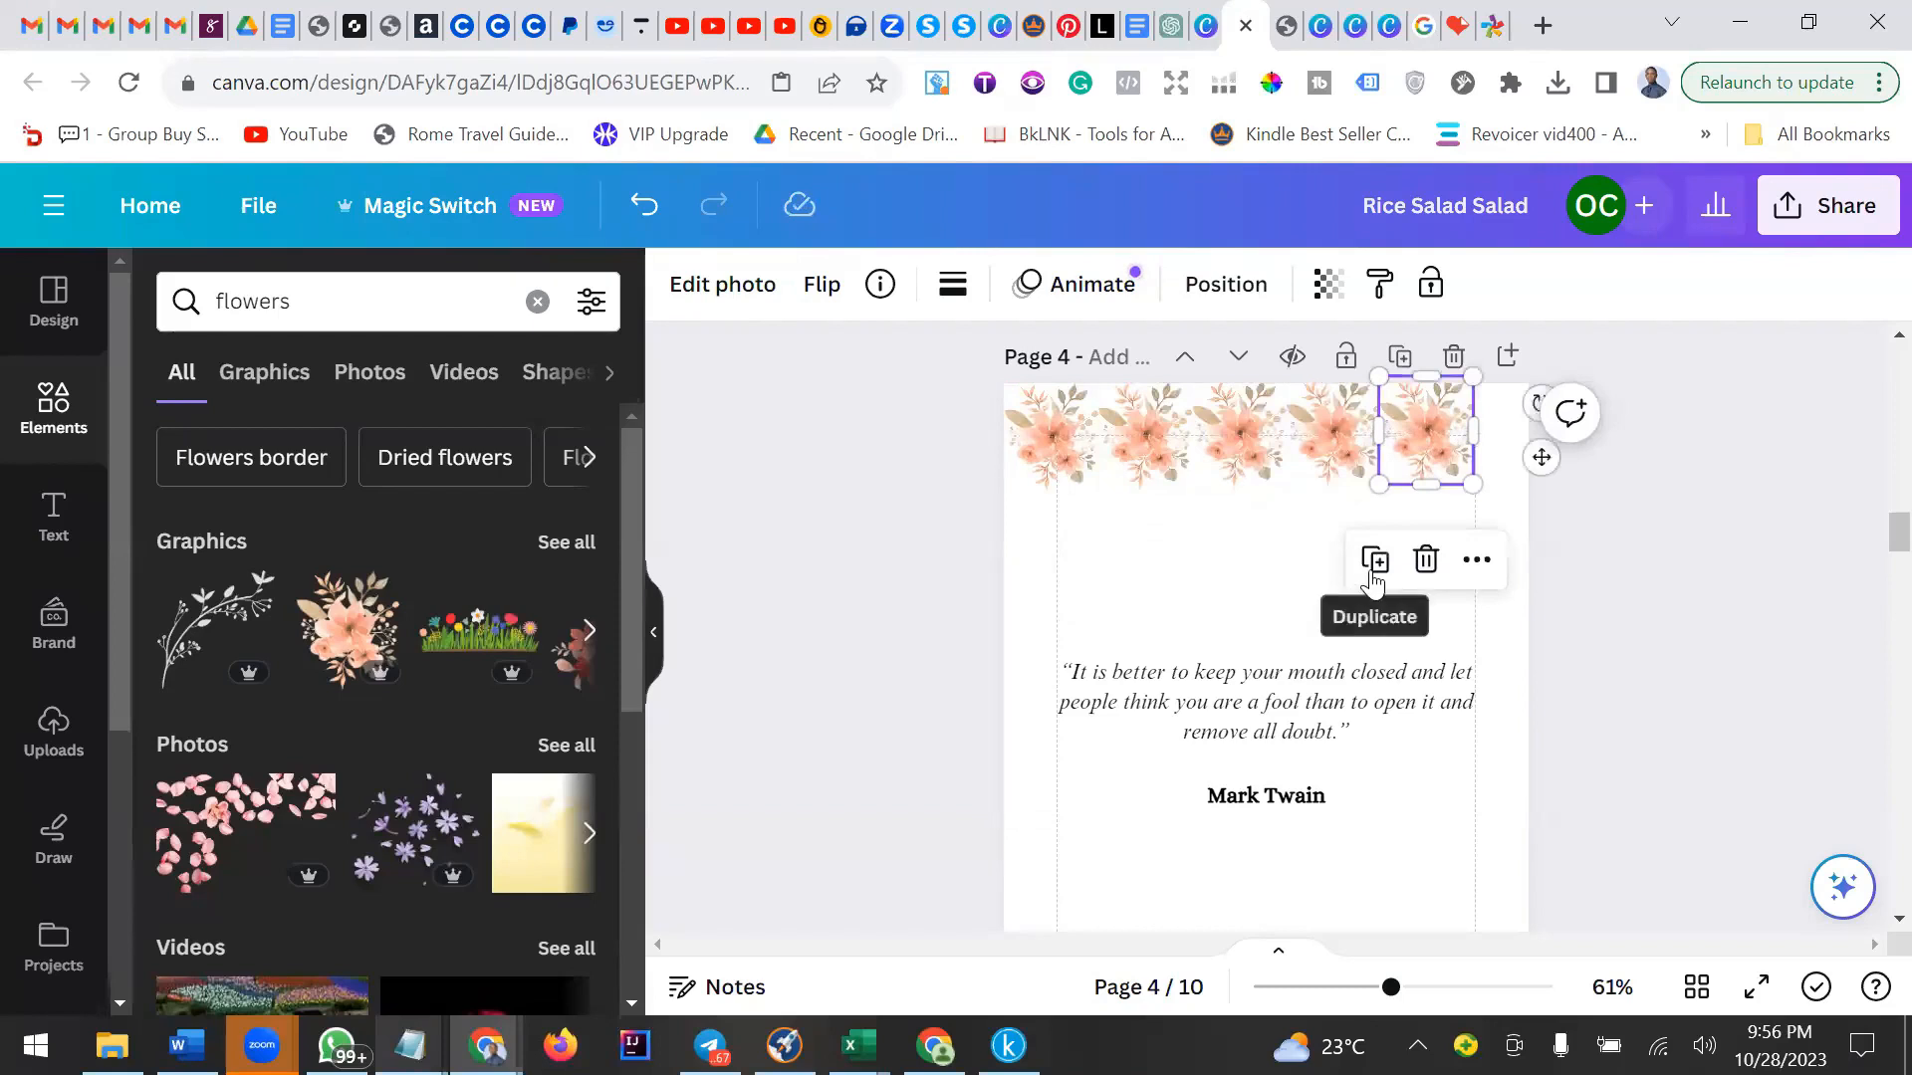
{"action": "left_click", "coordinate": [1378, 567]}
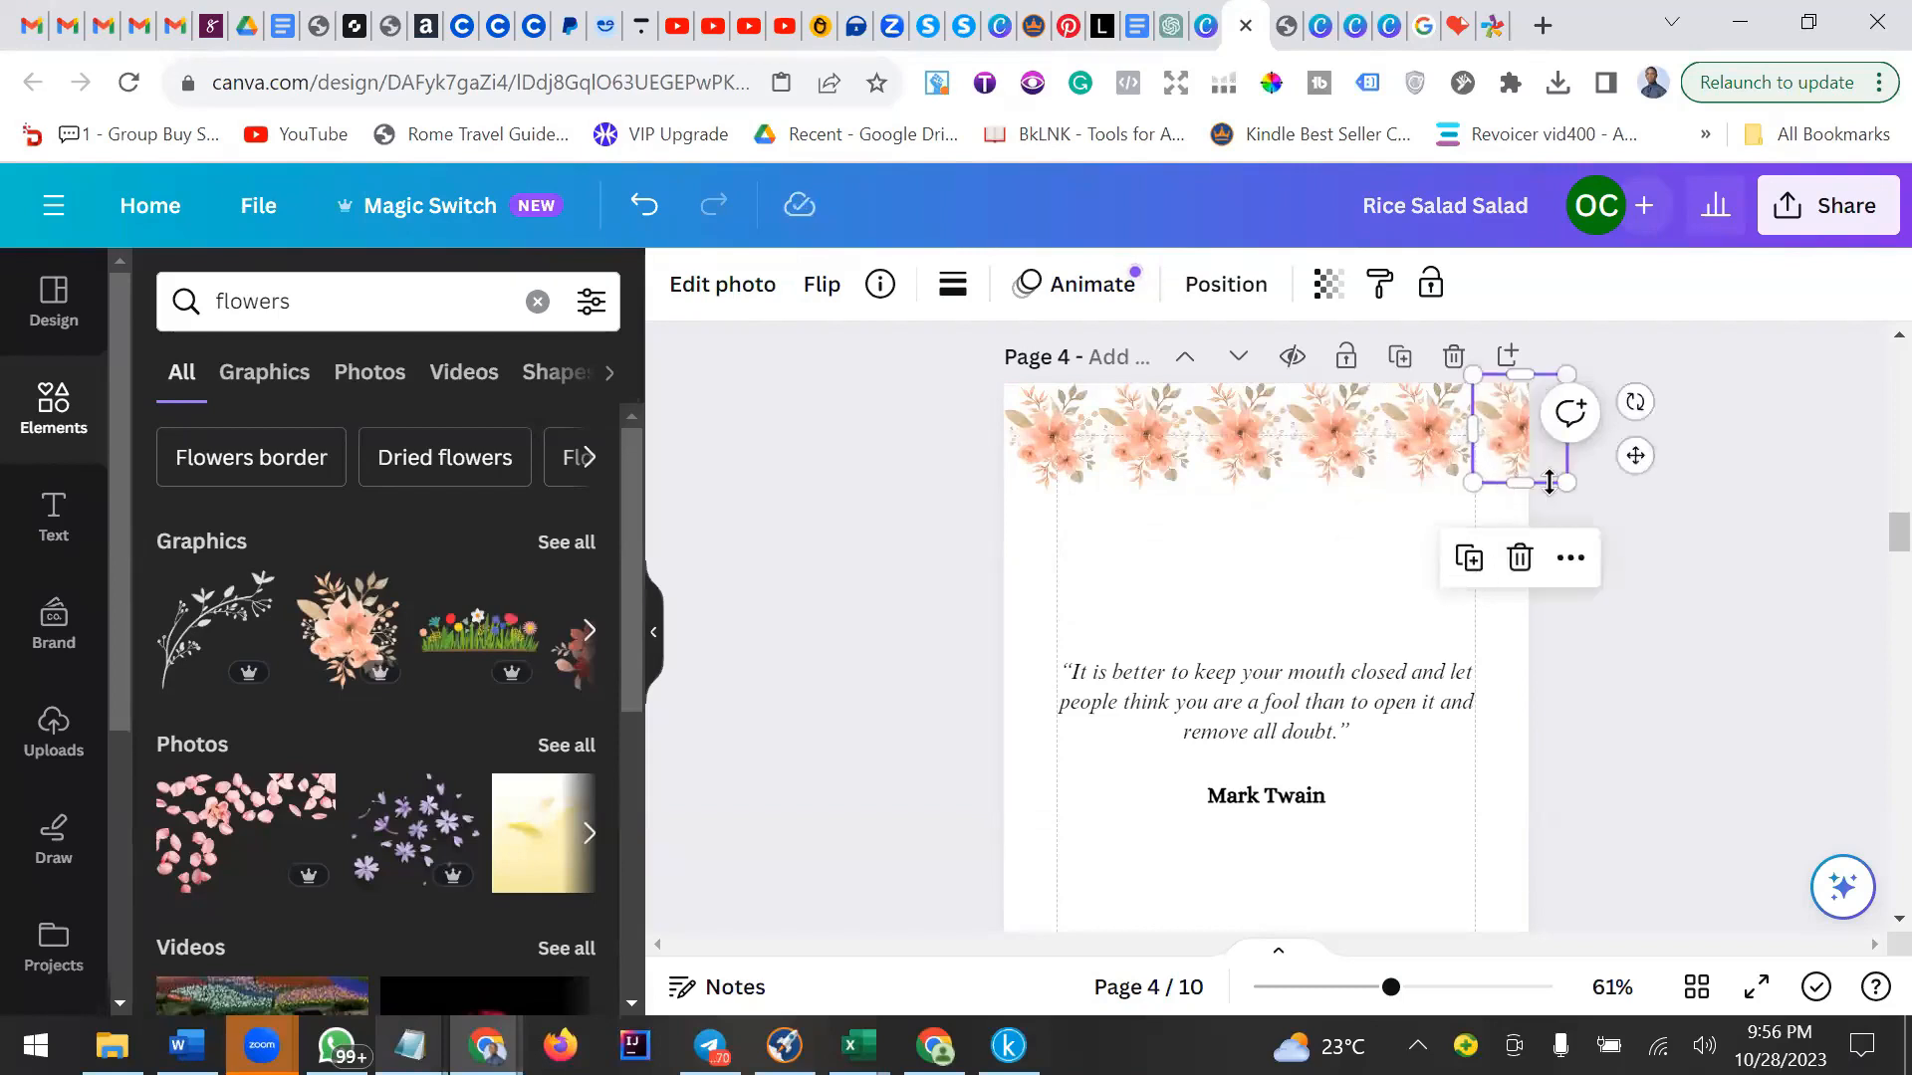
{"action": "mouse_move", "coordinate": [1574, 489]}
{"action": "left_mouse_down"}
{"action": "mouse_move", "coordinate": [1499, 487]}
{"action": "mouse_move", "coordinate": [1556, 513]}
{"action": "mouse_move", "coordinate": [1543, 493]}
{"action": "left_mouse_up"}
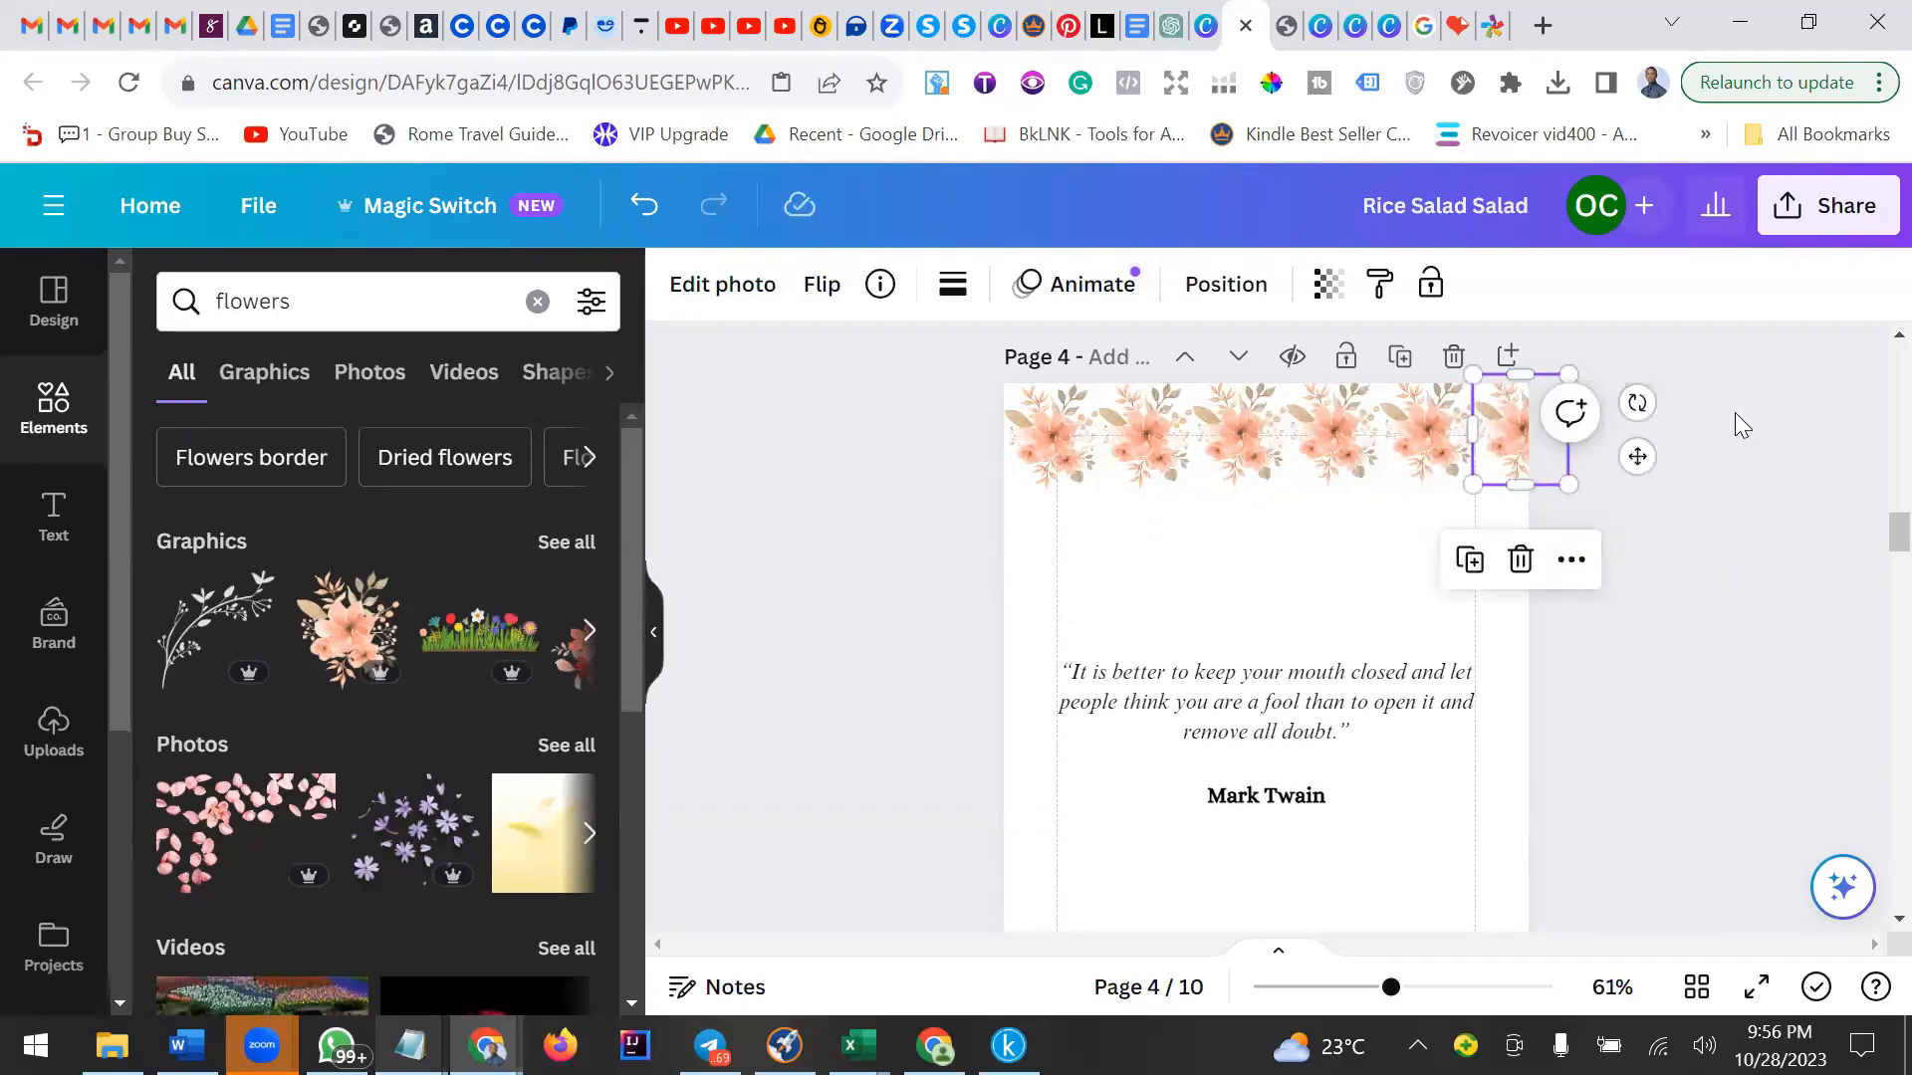
{"action": "left_click_drag", "start_coordinate": [1569, 438], "coordinate": [1520, 445]}
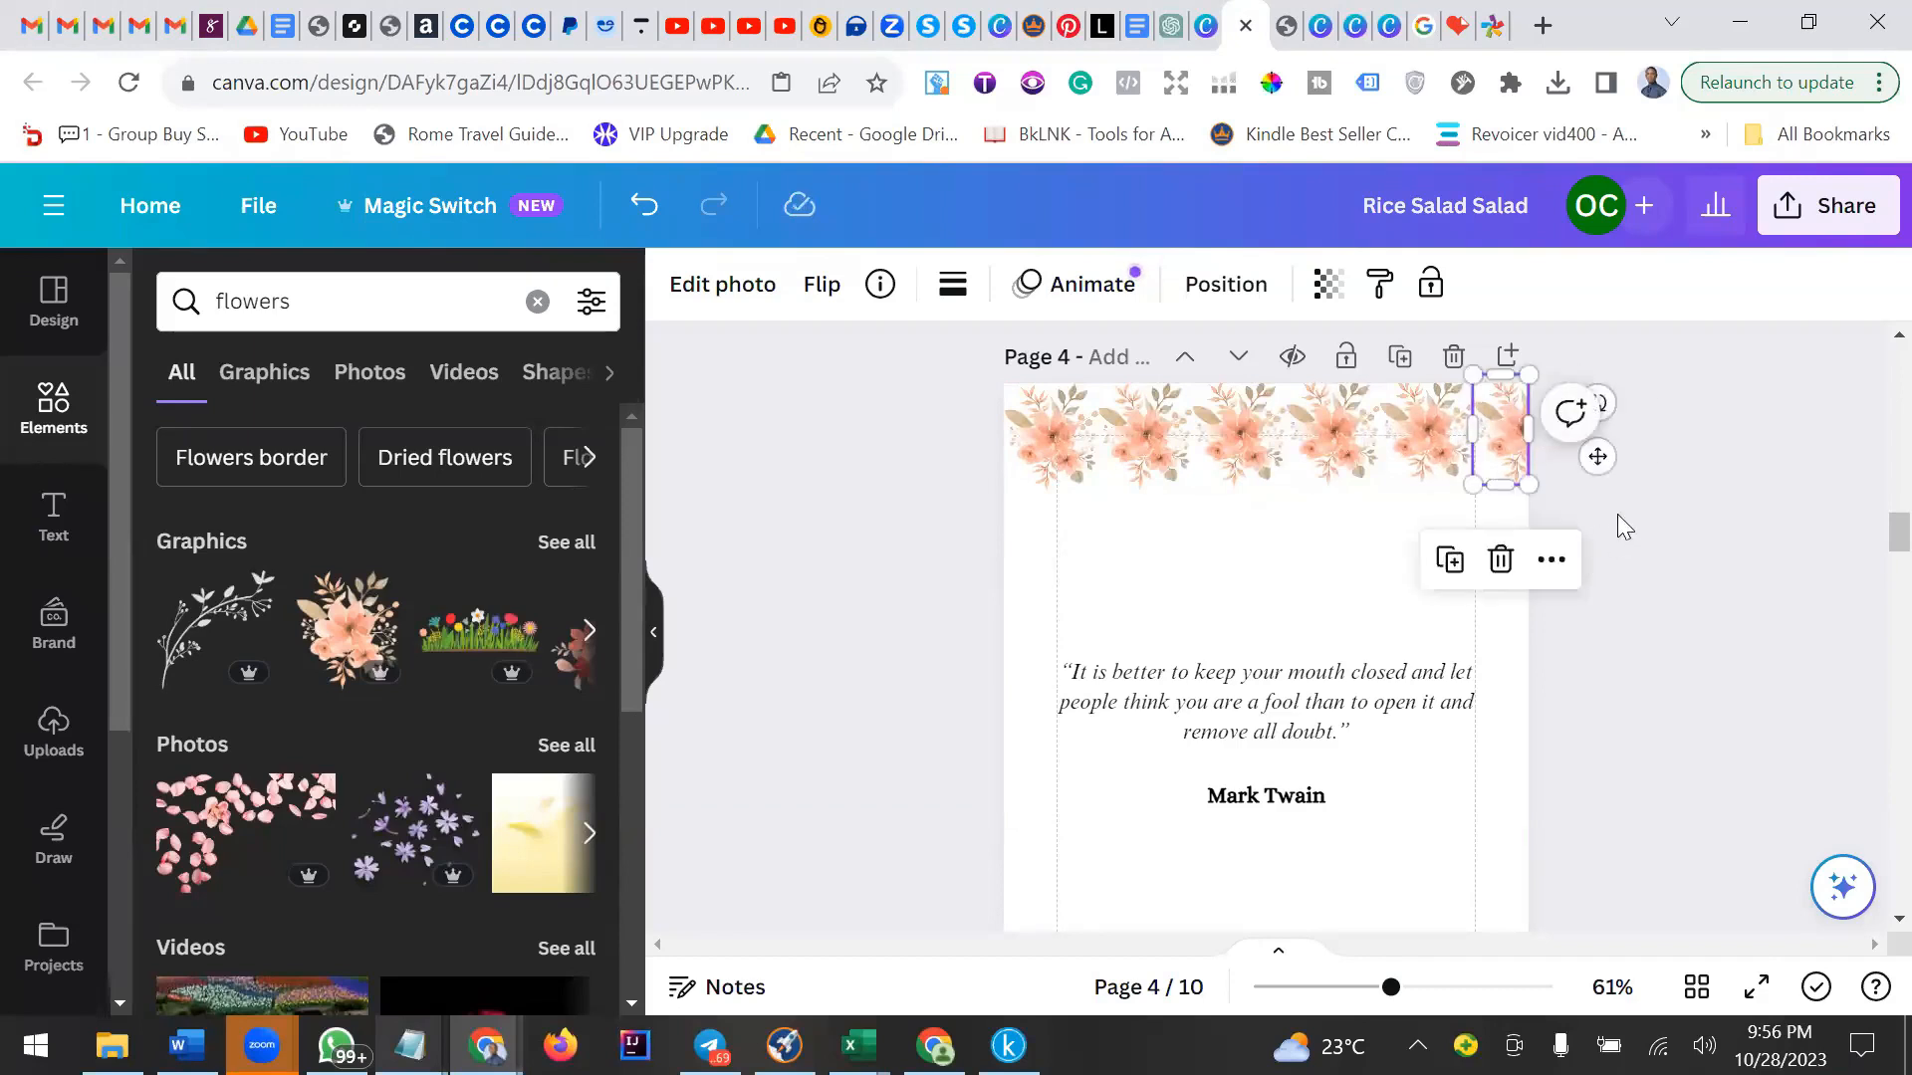
Add one more flower copy to the row and group all the top-row flowers into a single border.
{"action": "left_click", "coordinate": [1200, 508]}
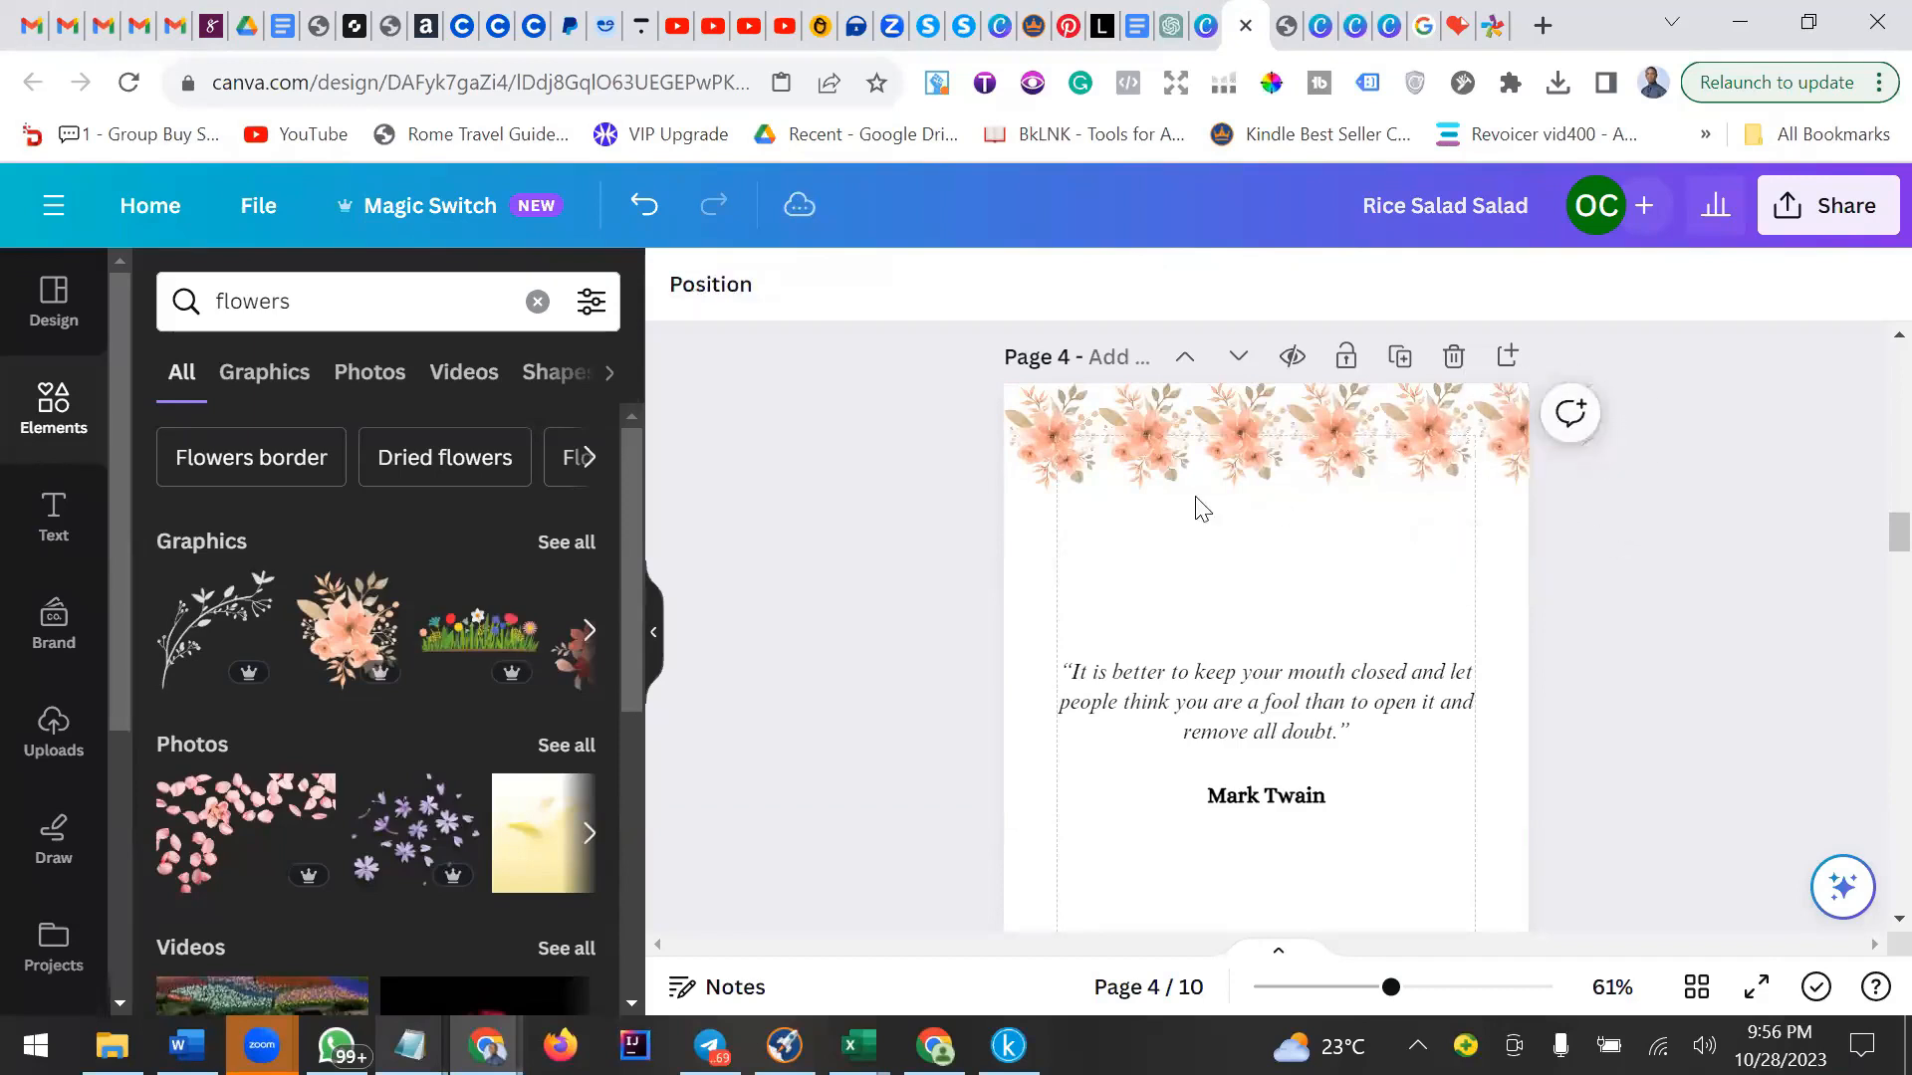
{"action": "left_click", "coordinate": [1058, 422]}
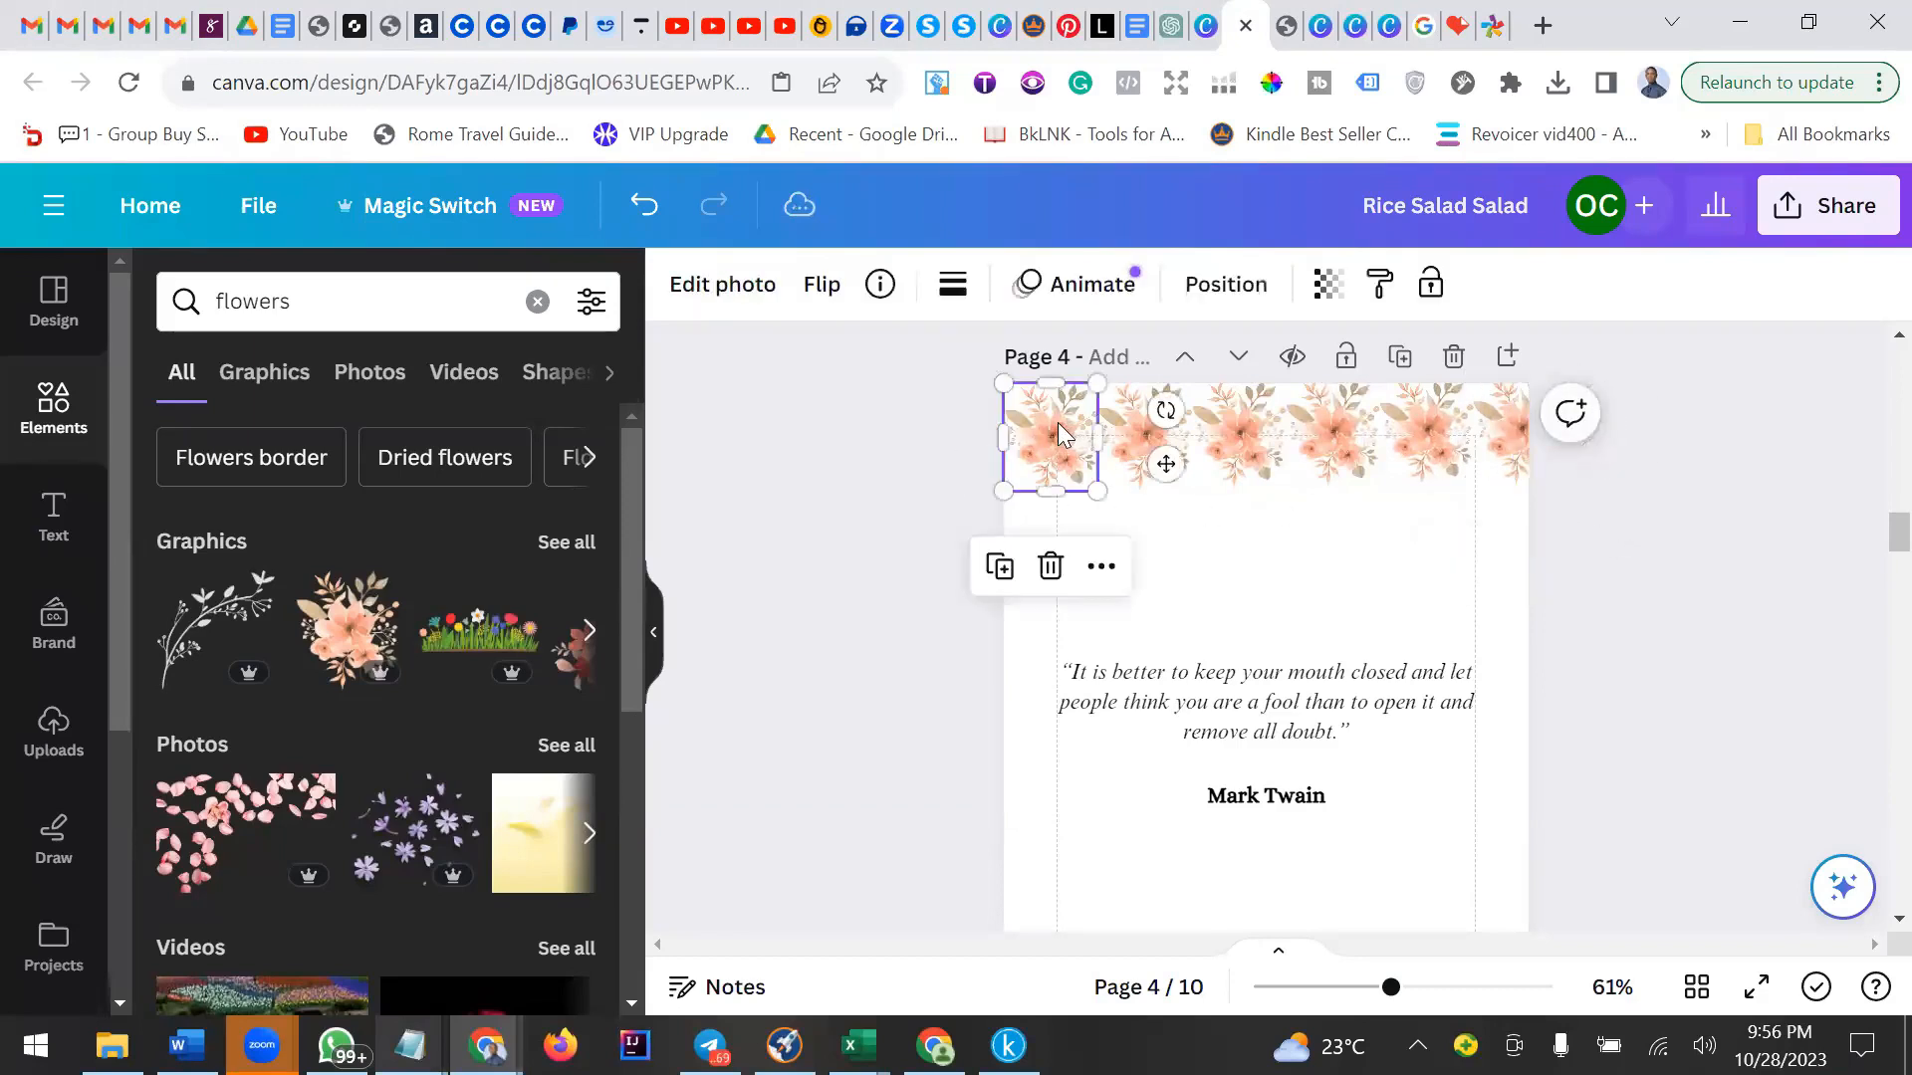
{"action": "left_click", "coordinate": [1001, 566]}
{"action": "left_click_drag", "start_coordinate": [1025, 423], "coordinate": [1535, 428]}
{"action": "left_click", "coordinate": [1183, 486]}
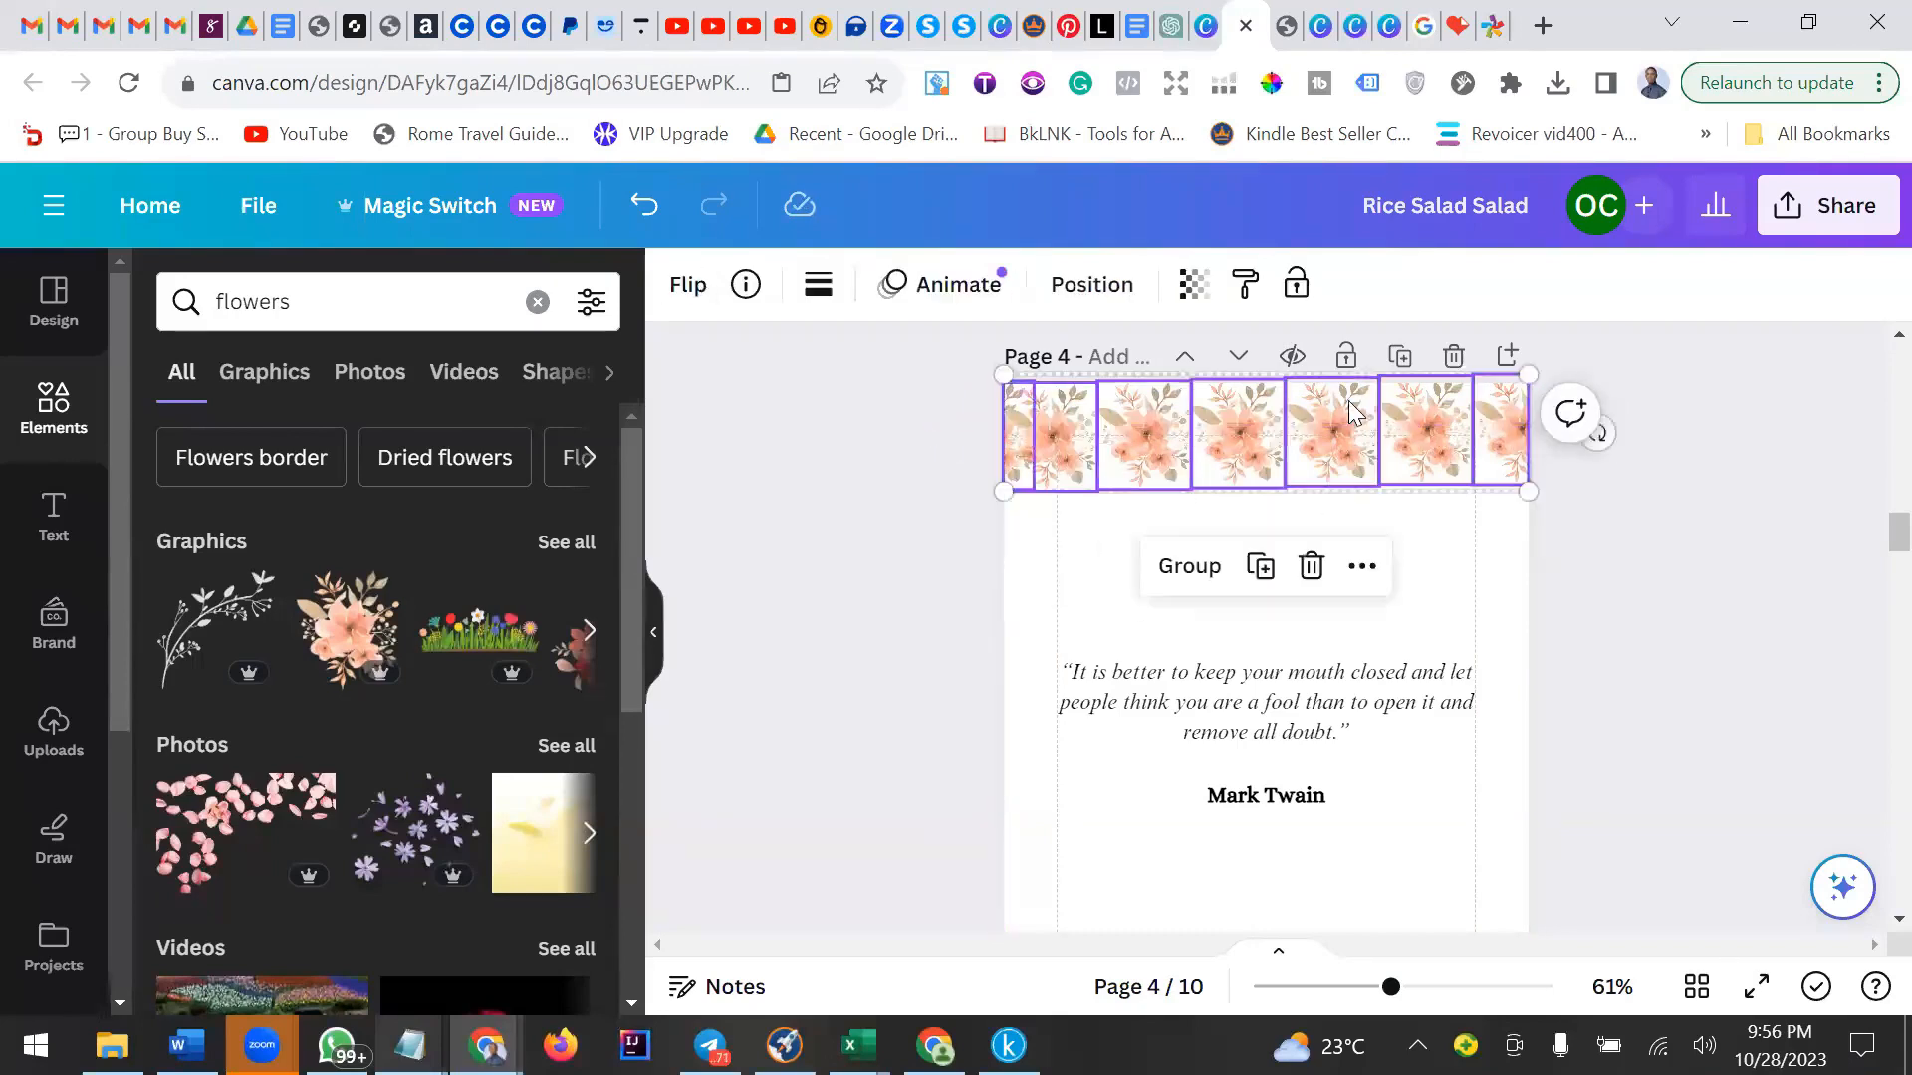
{"action": "left_click", "coordinate": [1220, 565]}
Place a copy of the flower border along the page's bottom edge.
{"action": "left_click_drag", "start_coordinate": [1332, 558], "coordinate": [1220, 796]}
{"action": "scroll", "coordinate": [1272, 504], "scroll_direction": "down", "scroll_amount": 5}
{"action": "scroll", "coordinate": [1281, 466], "scroll_direction": "up", "scroll_amount": 3}
{"action": "left_click_drag", "start_coordinate": [1305, 553], "coordinate": [1281, 825]}
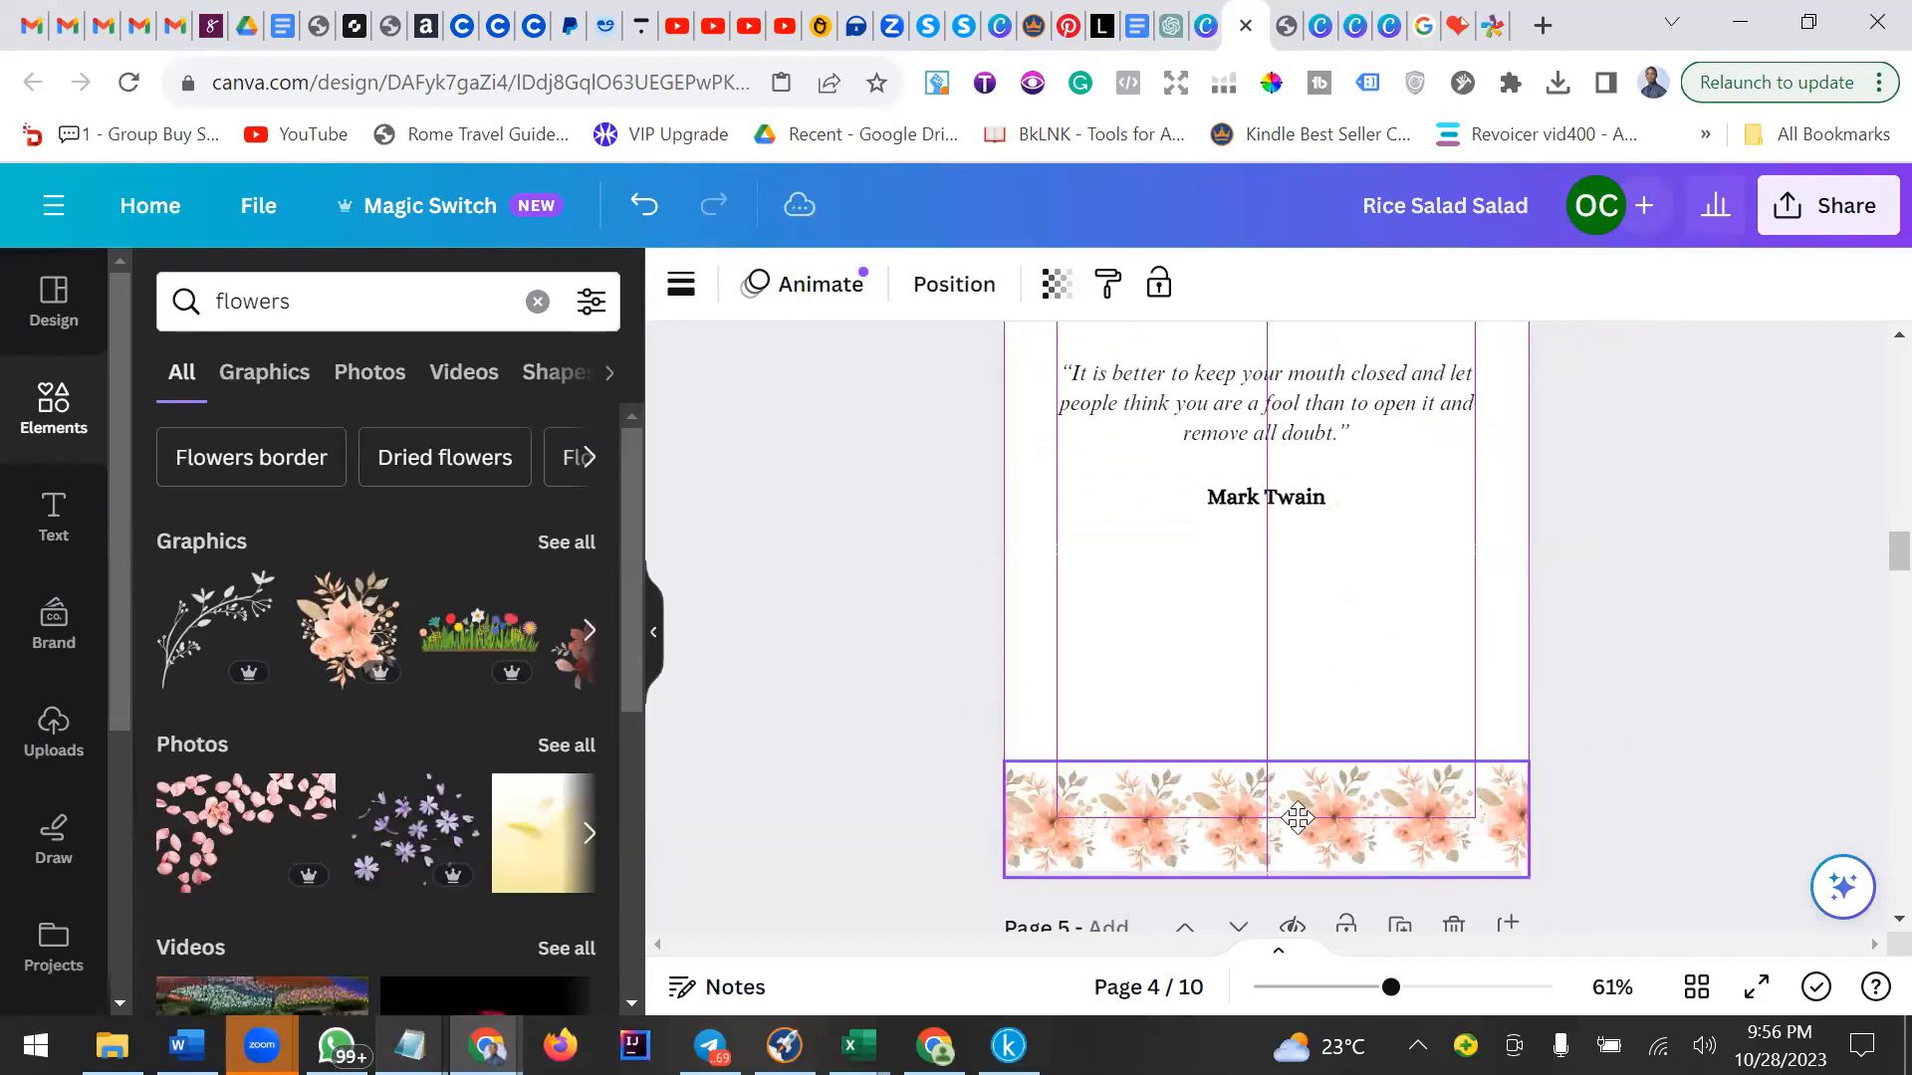
{"action": "left_click", "coordinate": [1660, 753]}
{"action": "scroll", "coordinate": [1661, 752], "scroll_direction": "up", "scroll_amount": 3}
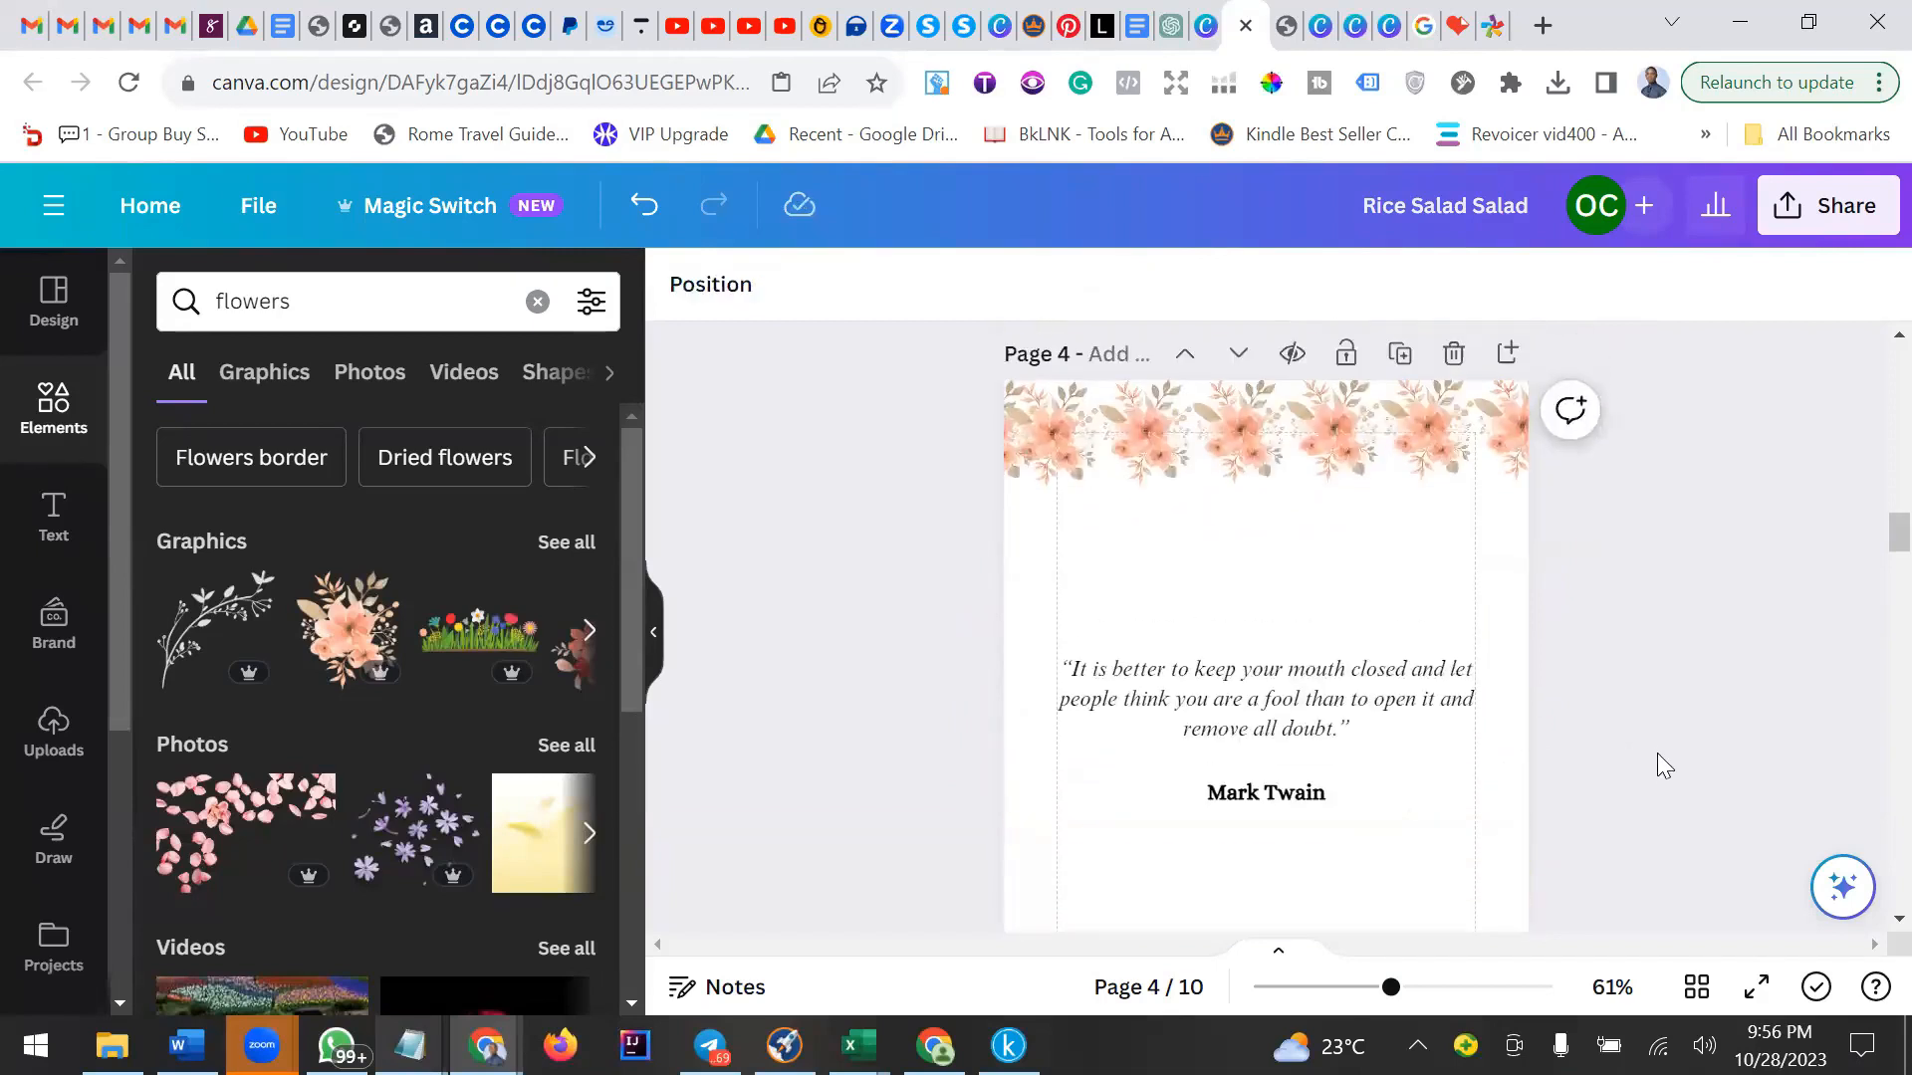
{"action": "scroll", "coordinate": [1395, 623], "scroll_direction": "down", "scroll_amount": 1}
{"action": "left_click", "coordinate": [1224, 488]}
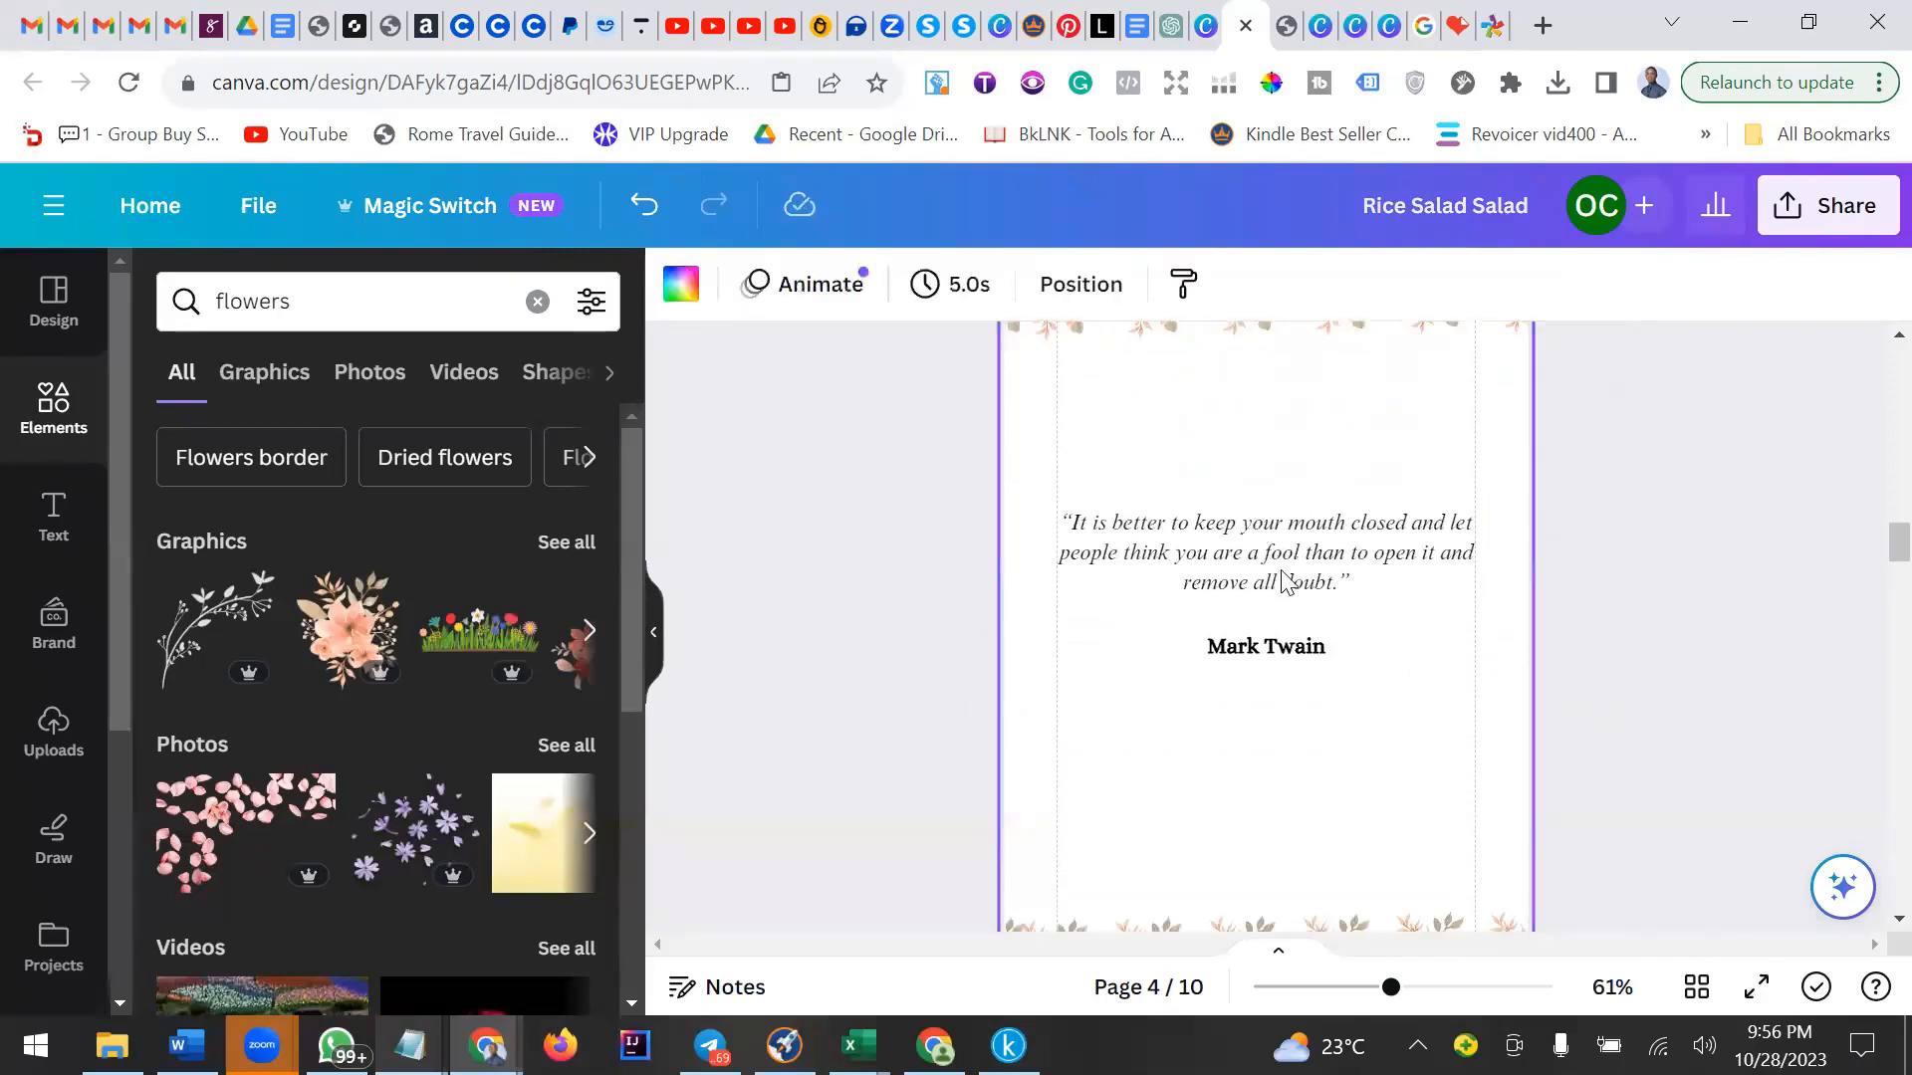
{"action": "scroll", "coordinate": [1281, 662], "scroll_direction": "up", "scroll_amount": 1}
{"action": "left_click", "coordinate": [1329, 464]}
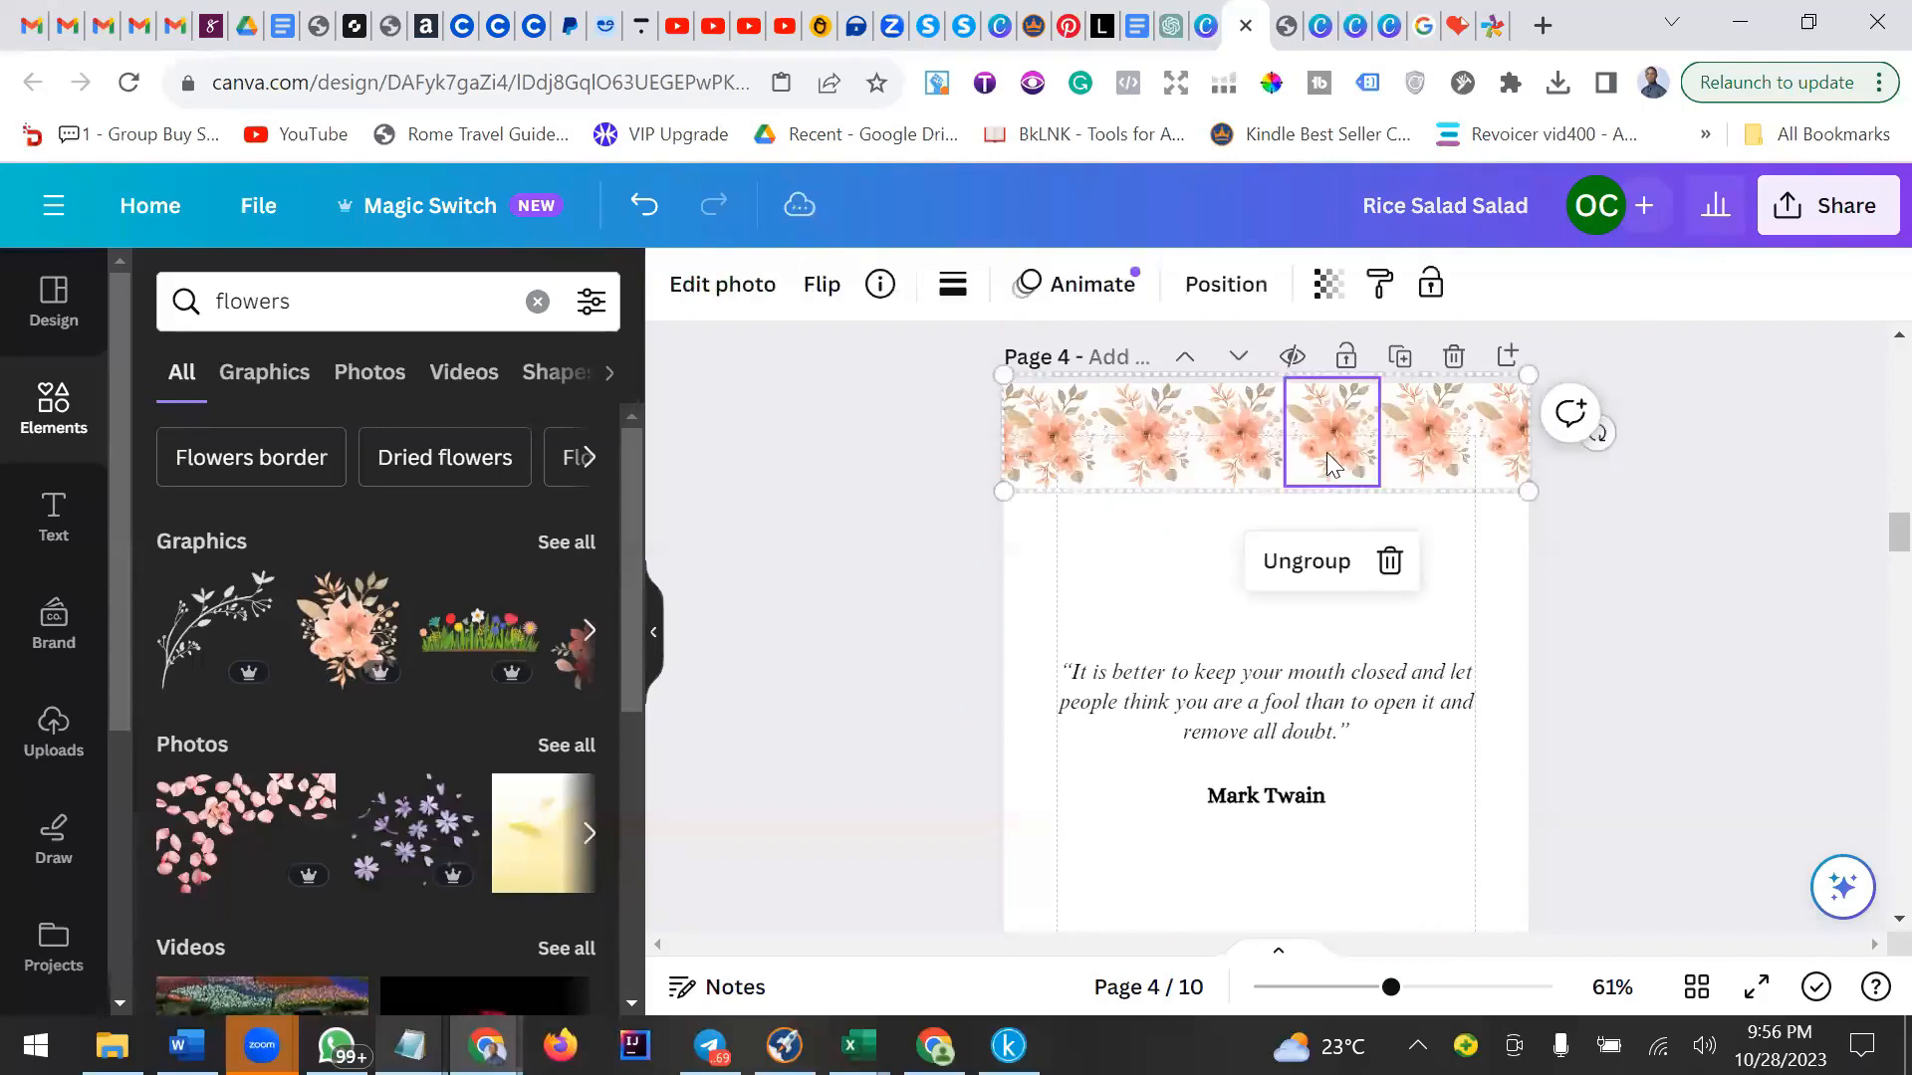
Place the purple flowers photo across the page's middle behind the quote and set its transparency to 42.
{"action": "scroll", "coordinate": [340, 737], "scroll_direction": "down", "scroll_amount": 2}
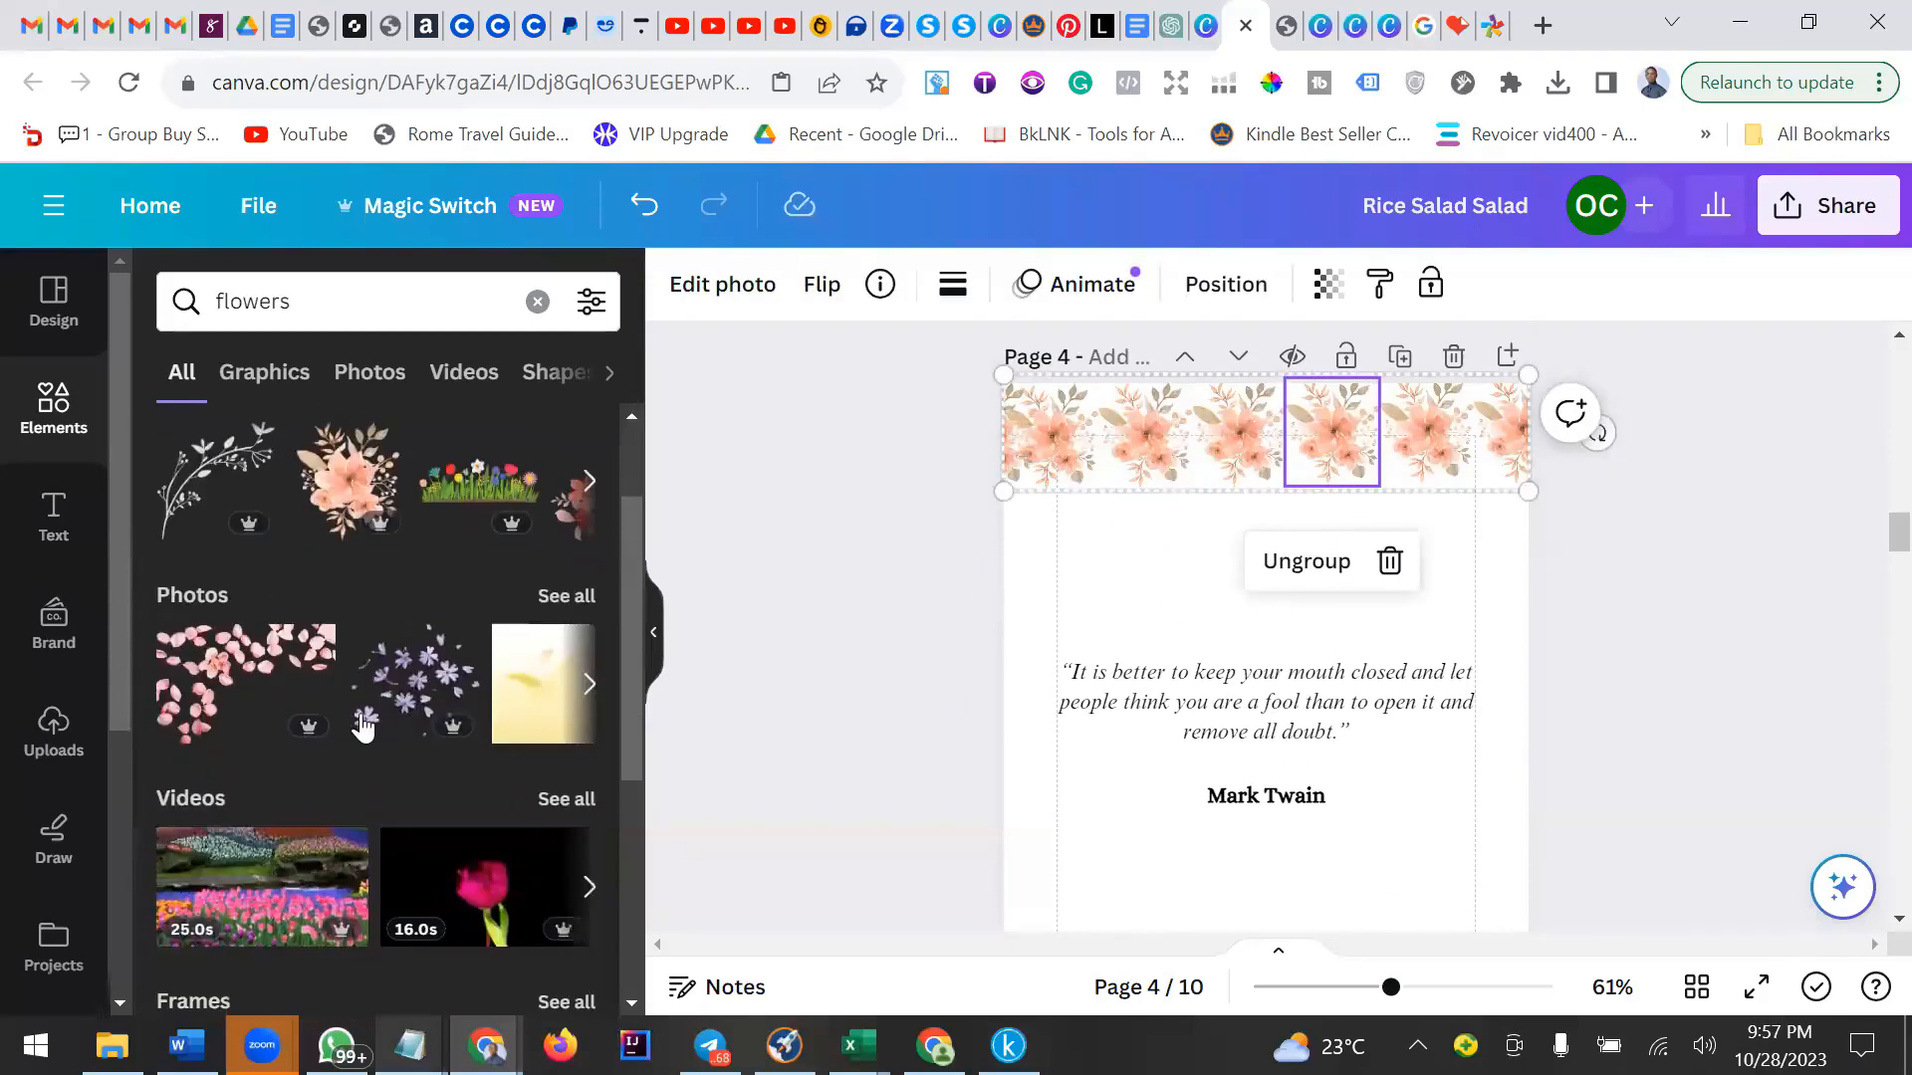
{"action": "left_click_drag", "start_coordinate": [416, 694], "coordinate": [1258, 564]}
{"action": "scroll", "coordinate": [1257, 587], "scroll_direction": "down", "scroll_amount": 3}
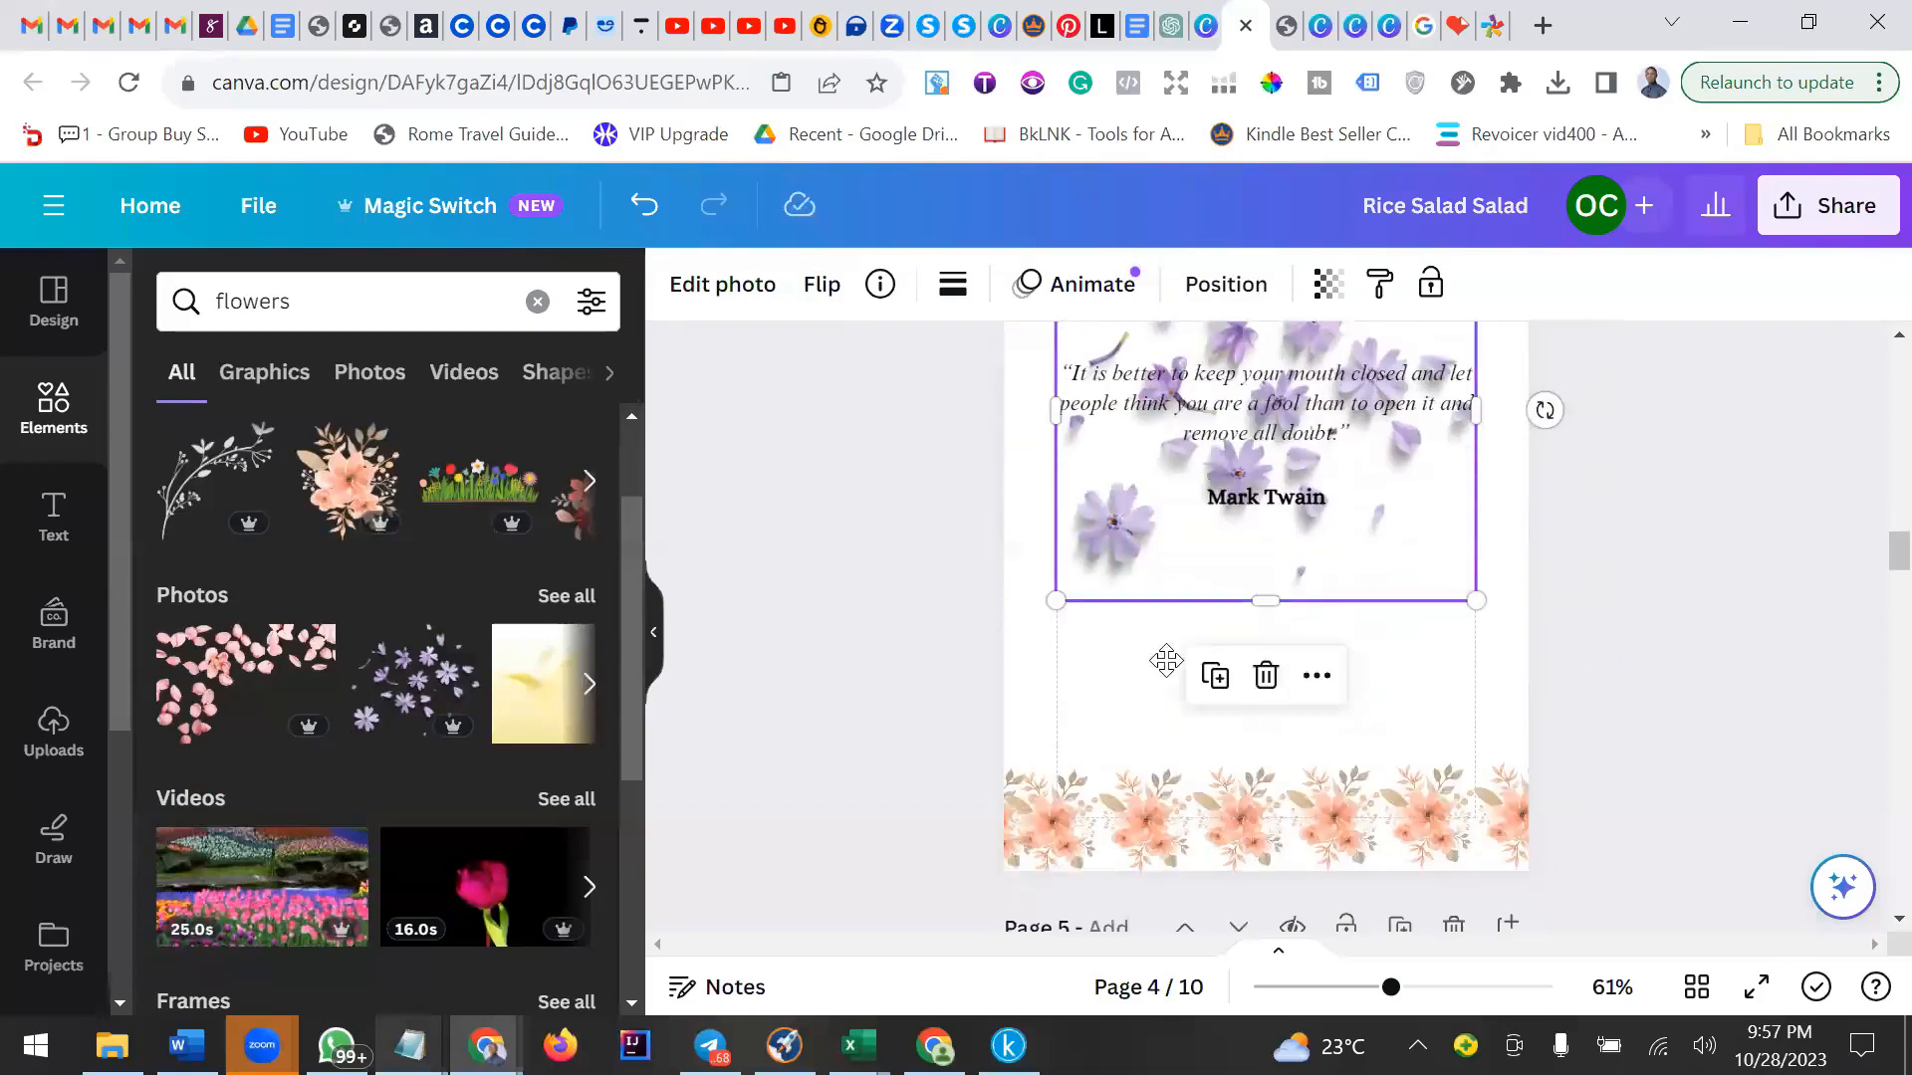
{"action": "left_click_drag", "start_coordinate": [1052, 600], "coordinate": [1014, 639]}
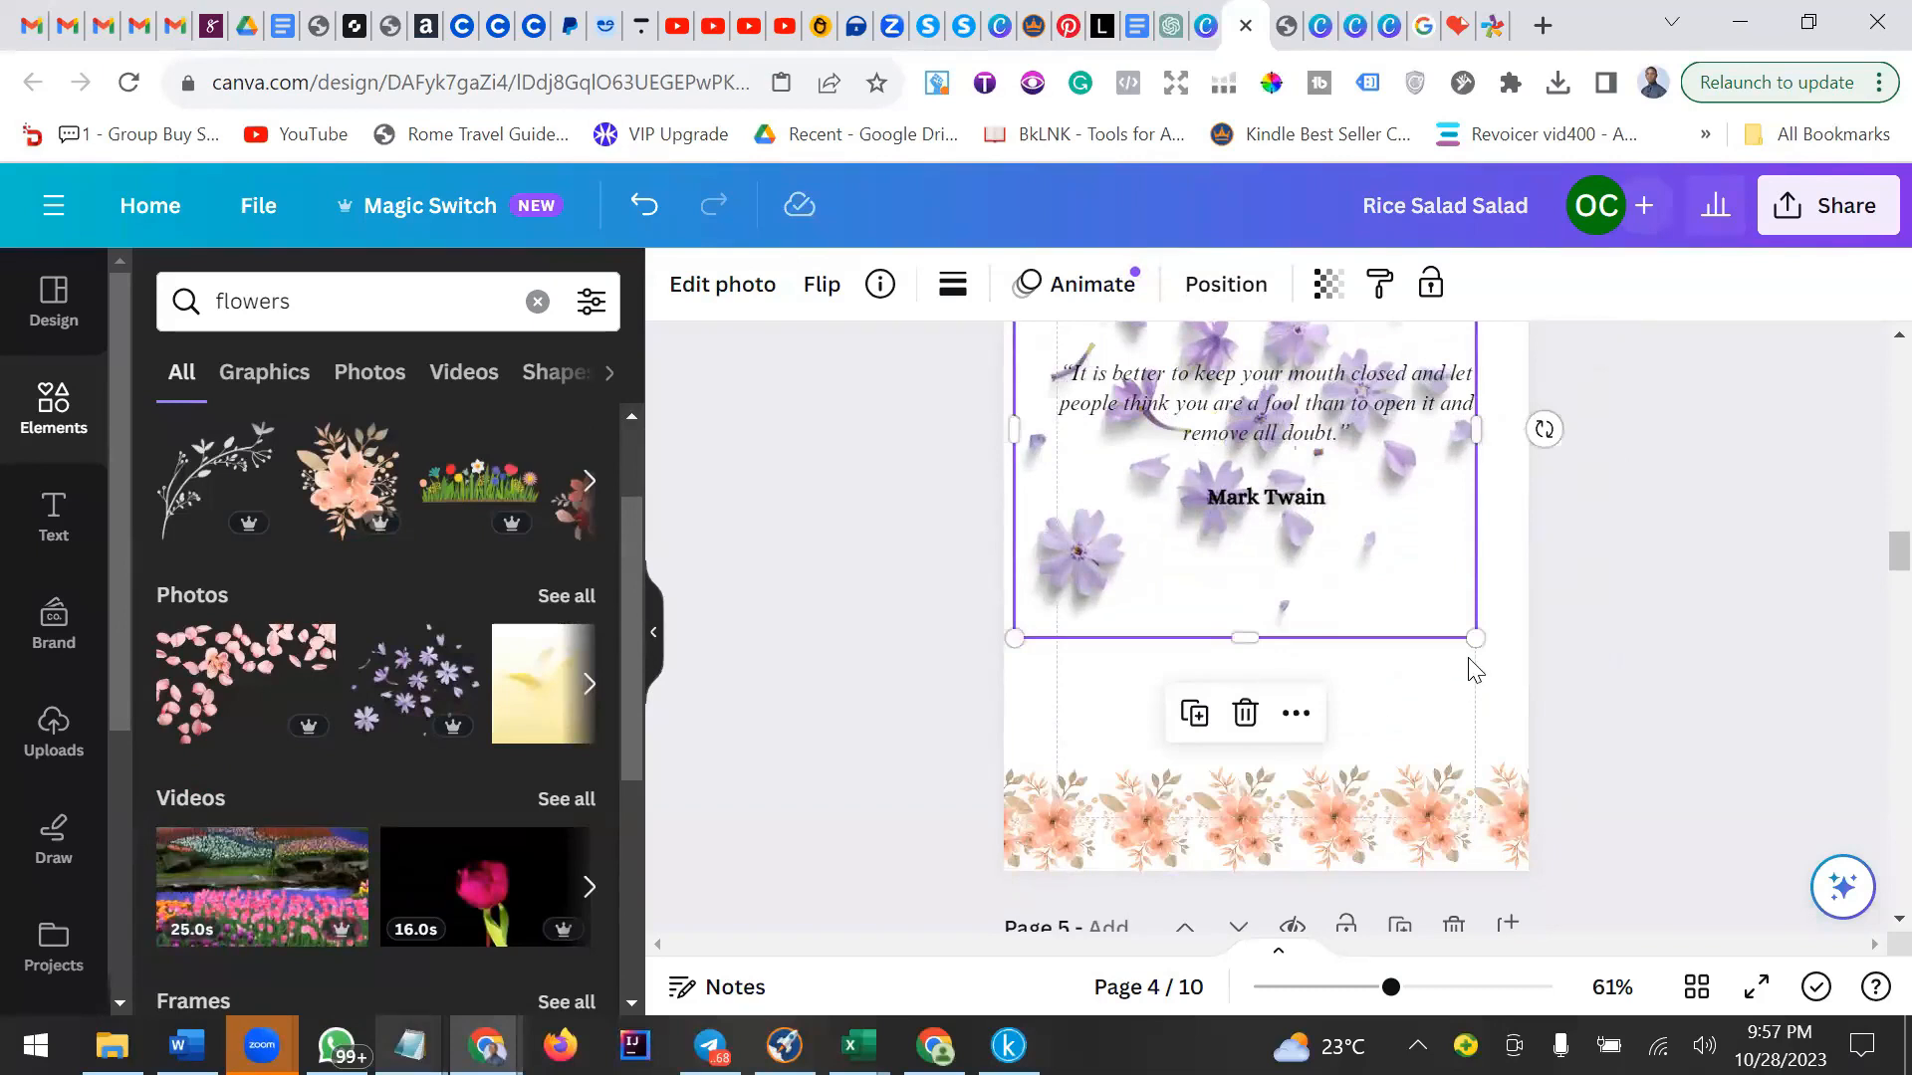
{"action": "left_click_drag", "start_coordinate": [1475, 640], "coordinate": [1505, 699]}
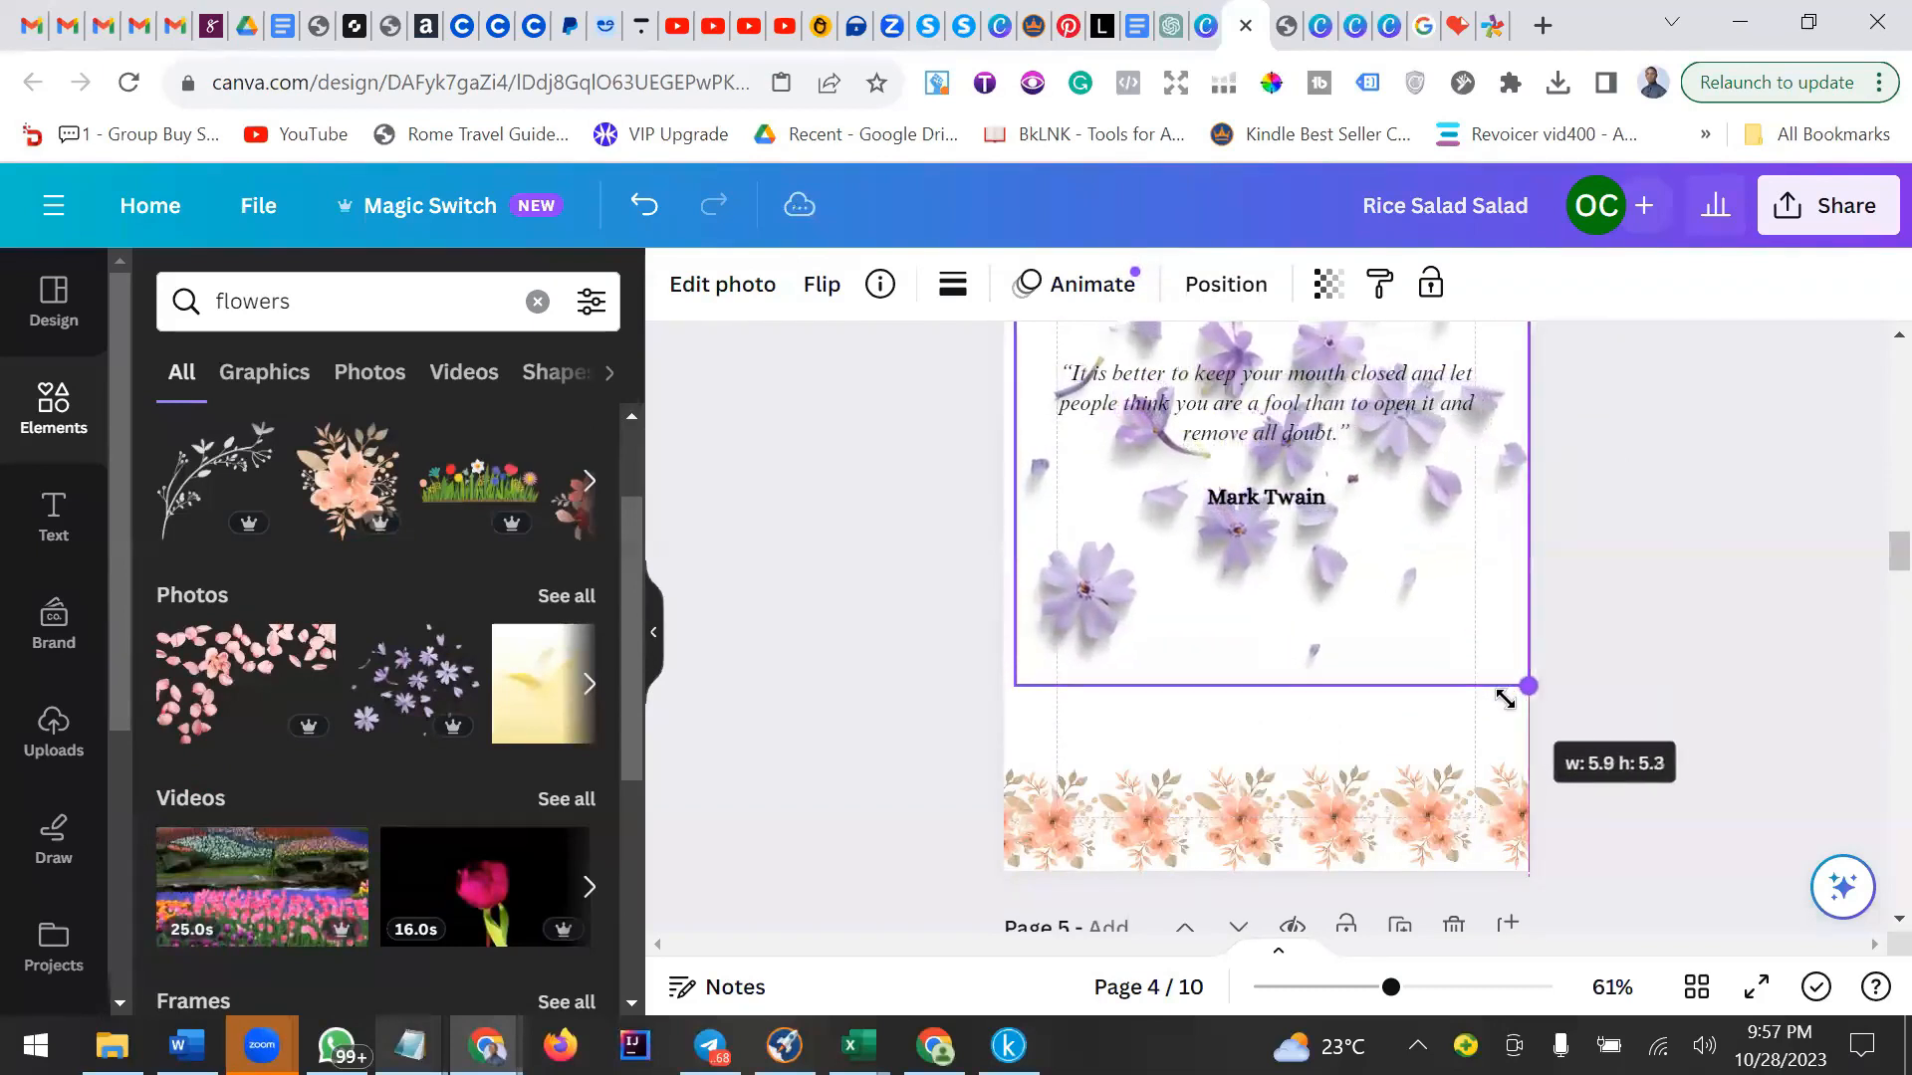
{"action": "left_click_drag", "start_coordinate": [1398, 672], "coordinate": [1398, 673]}
{"action": "left_click_drag", "start_coordinate": [1024, 681], "coordinate": [1004, 696]}
{"action": "scroll", "coordinate": [1644, 620], "scroll_direction": "up", "scroll_amount": 3}
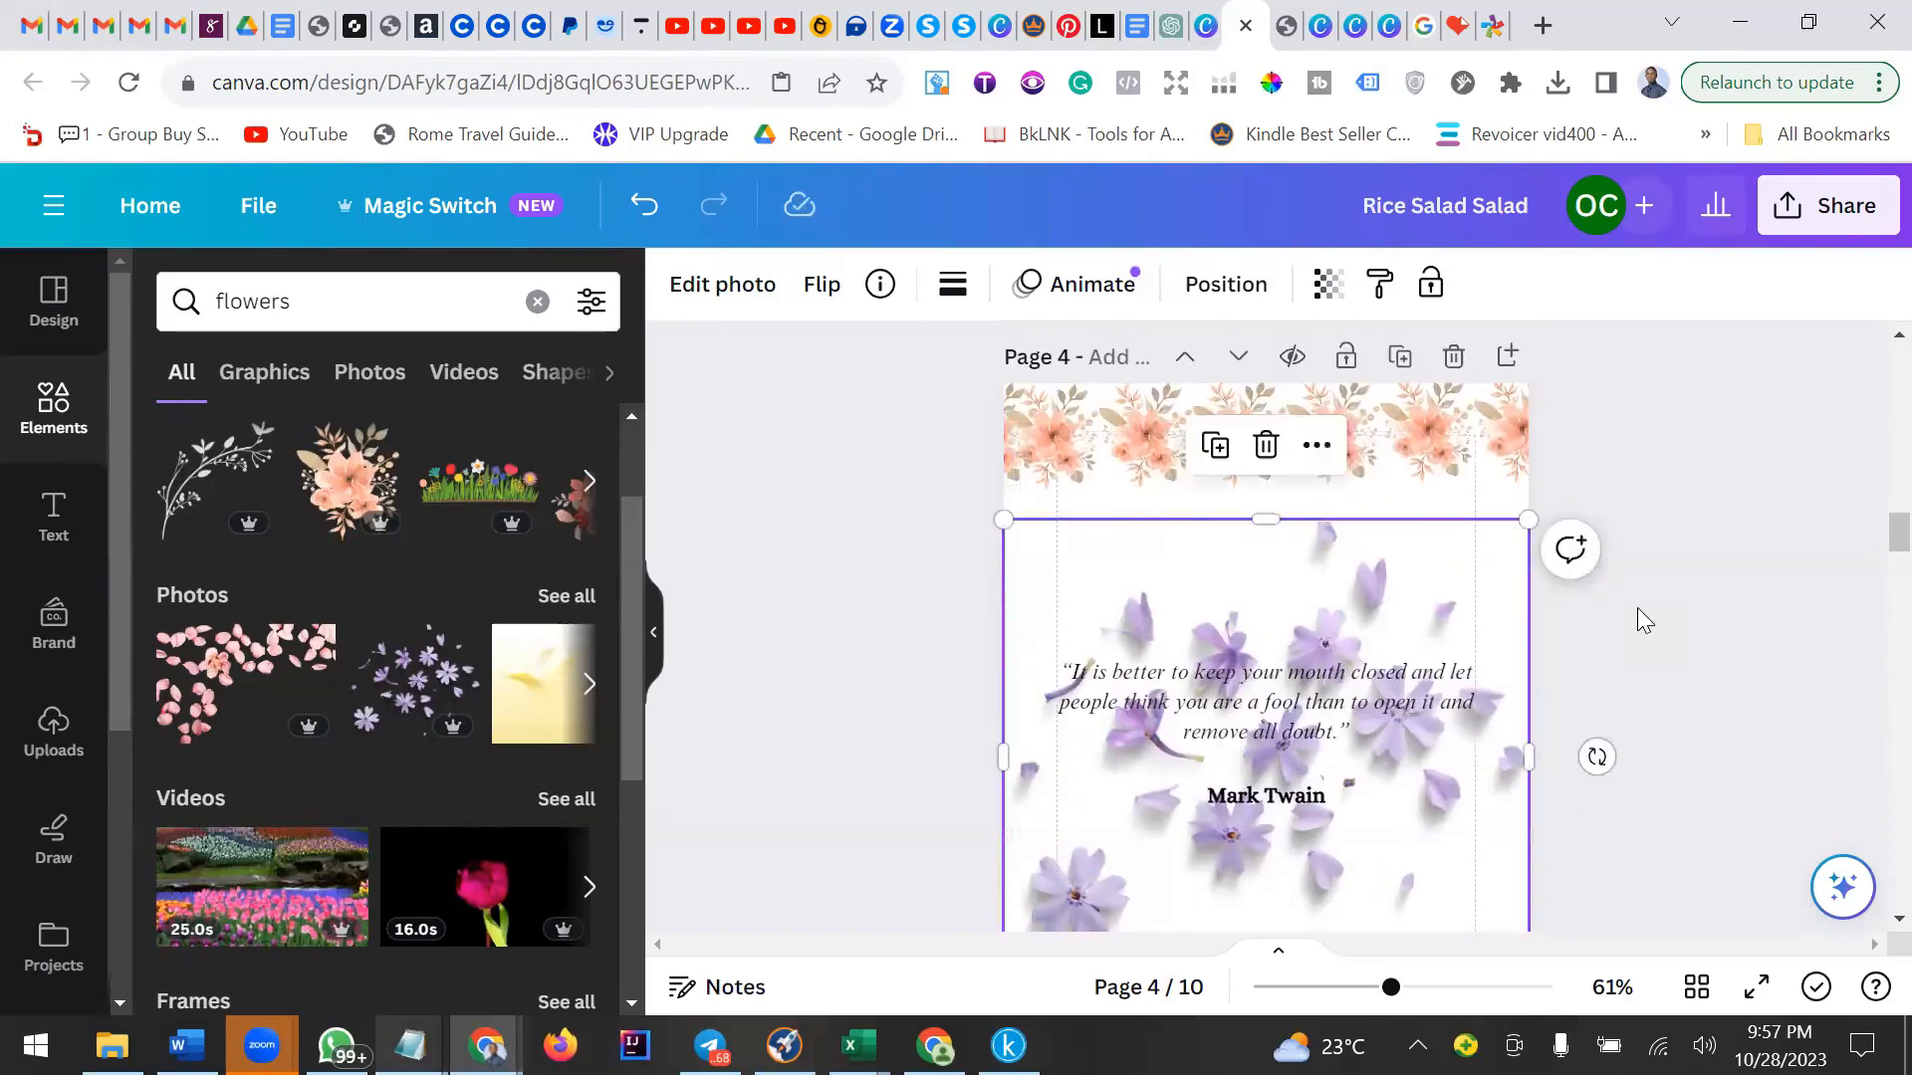
{"action": "left_click", "coordinate": [1328, 284]}
{"action": "left_click", "coordinate": [1162, 404]}
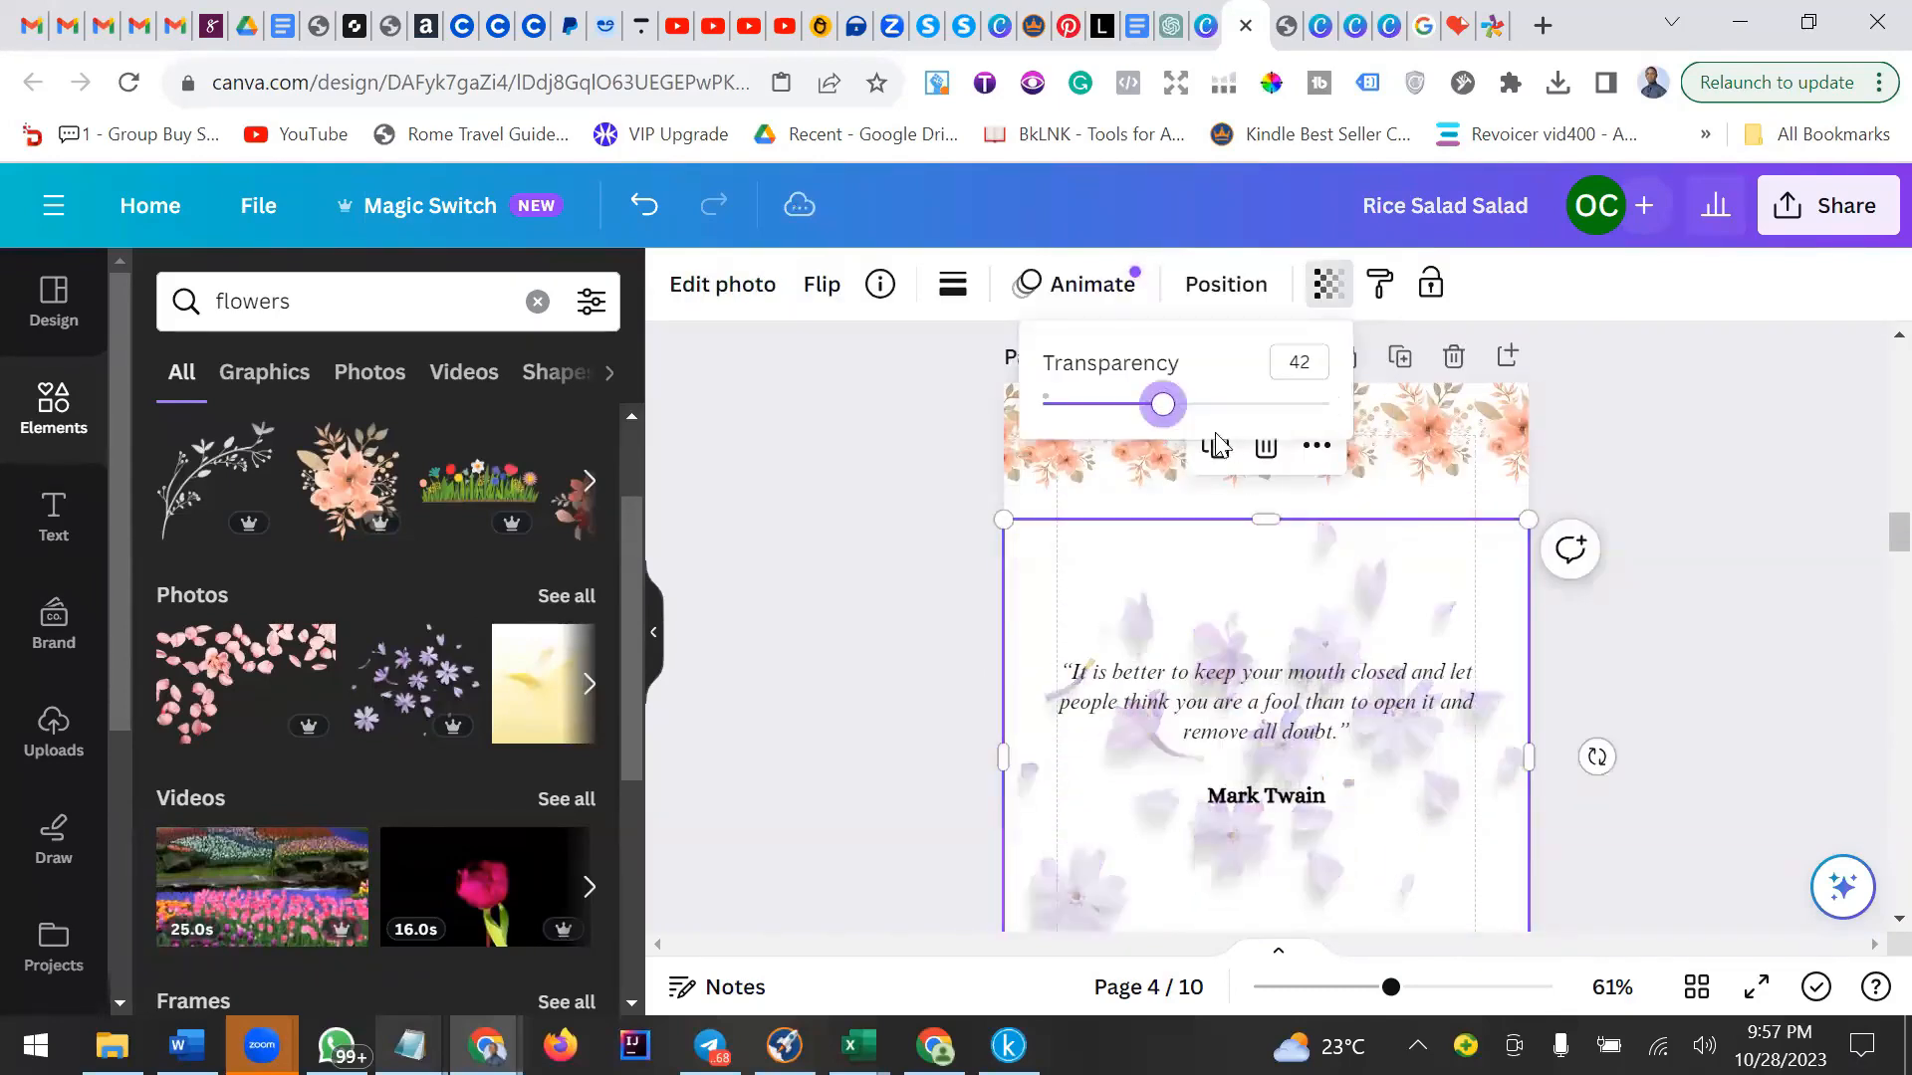
Lower the purple flowers photo's transparency slightly further.
{"action": "left_click_drag", "start_coordinate": [1155, 408], "coordinate": [1079, 461]}
{"action": "left_click", "coordinate": [1726, 770]}
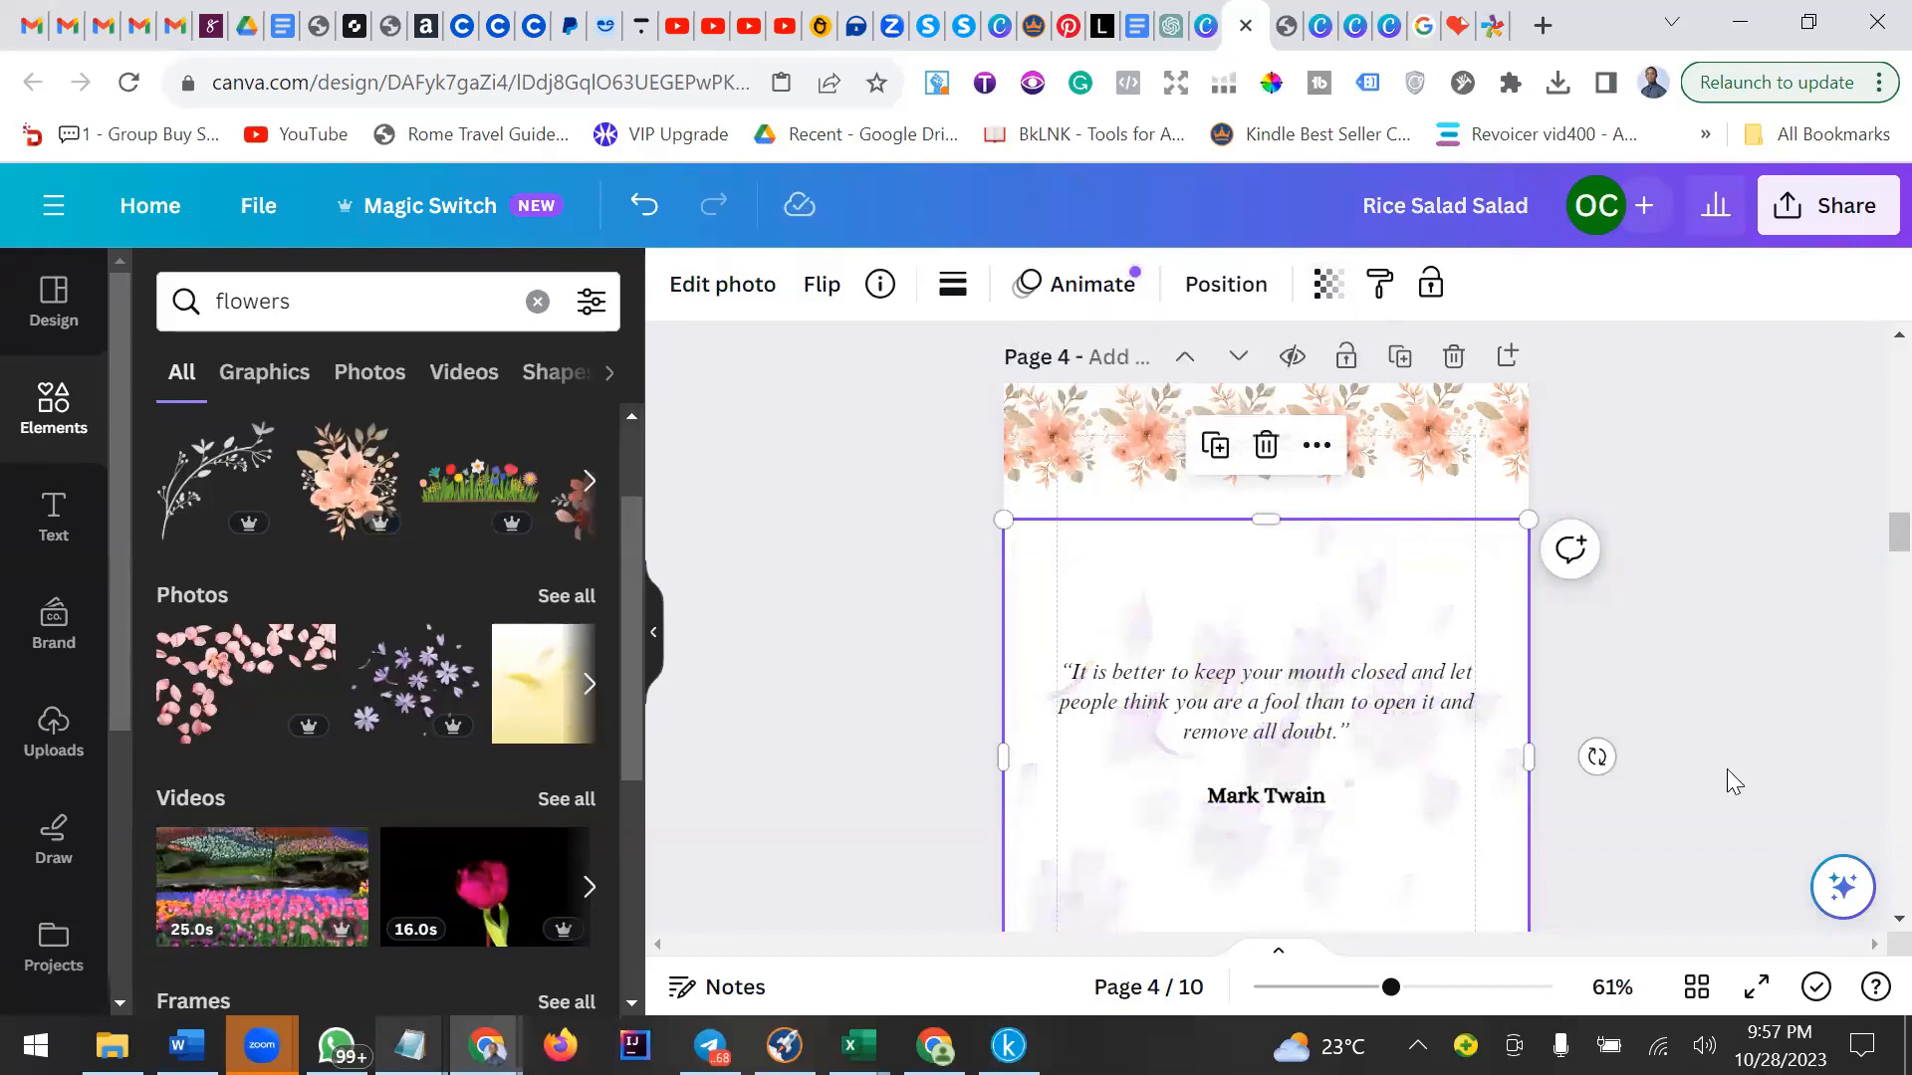
{"action": "left_click", "coordinate": [1722, 770]}
{"action": "scroll", "coordinate": [1722, 770], "scroll_direction": "down", "scroll_amount": 3}
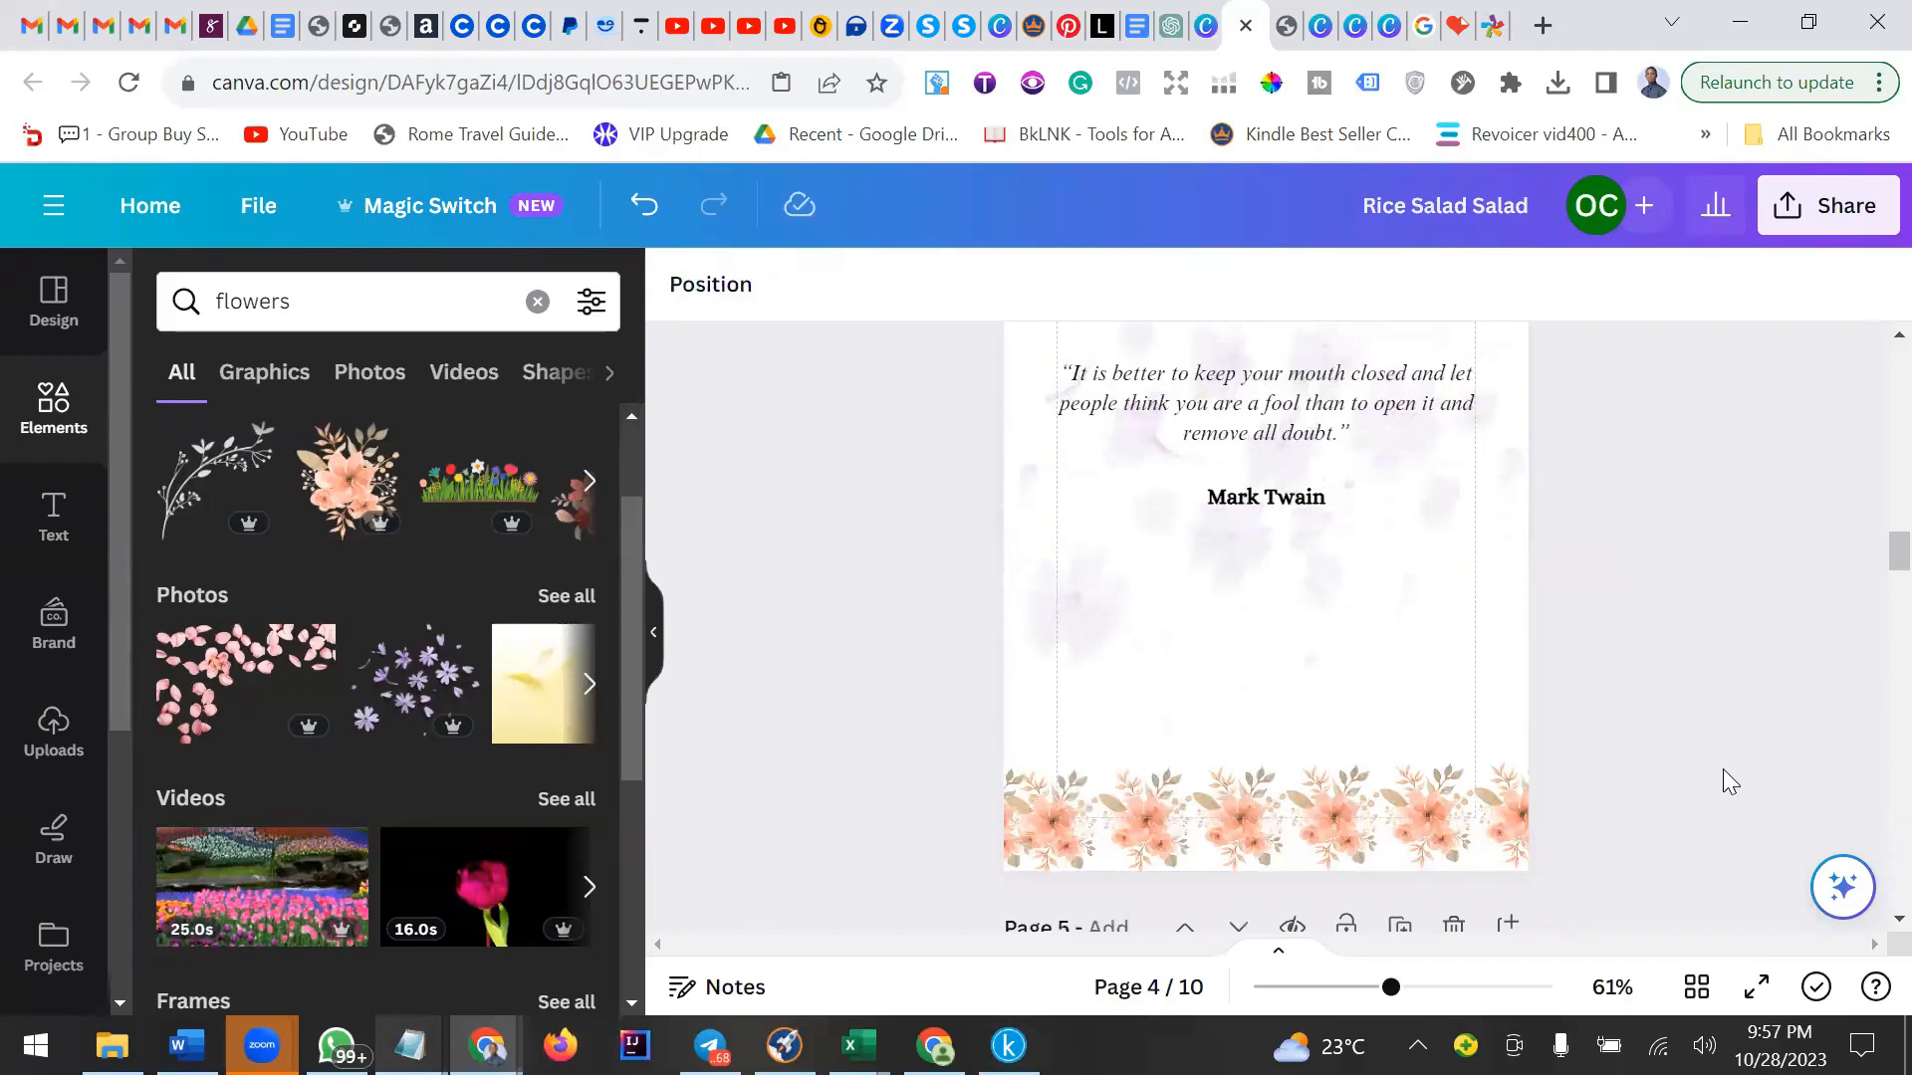
{"action": "scroll", "coordinate": [1722, 781], "scroll_direction": "up", "scroll_amount": 5}
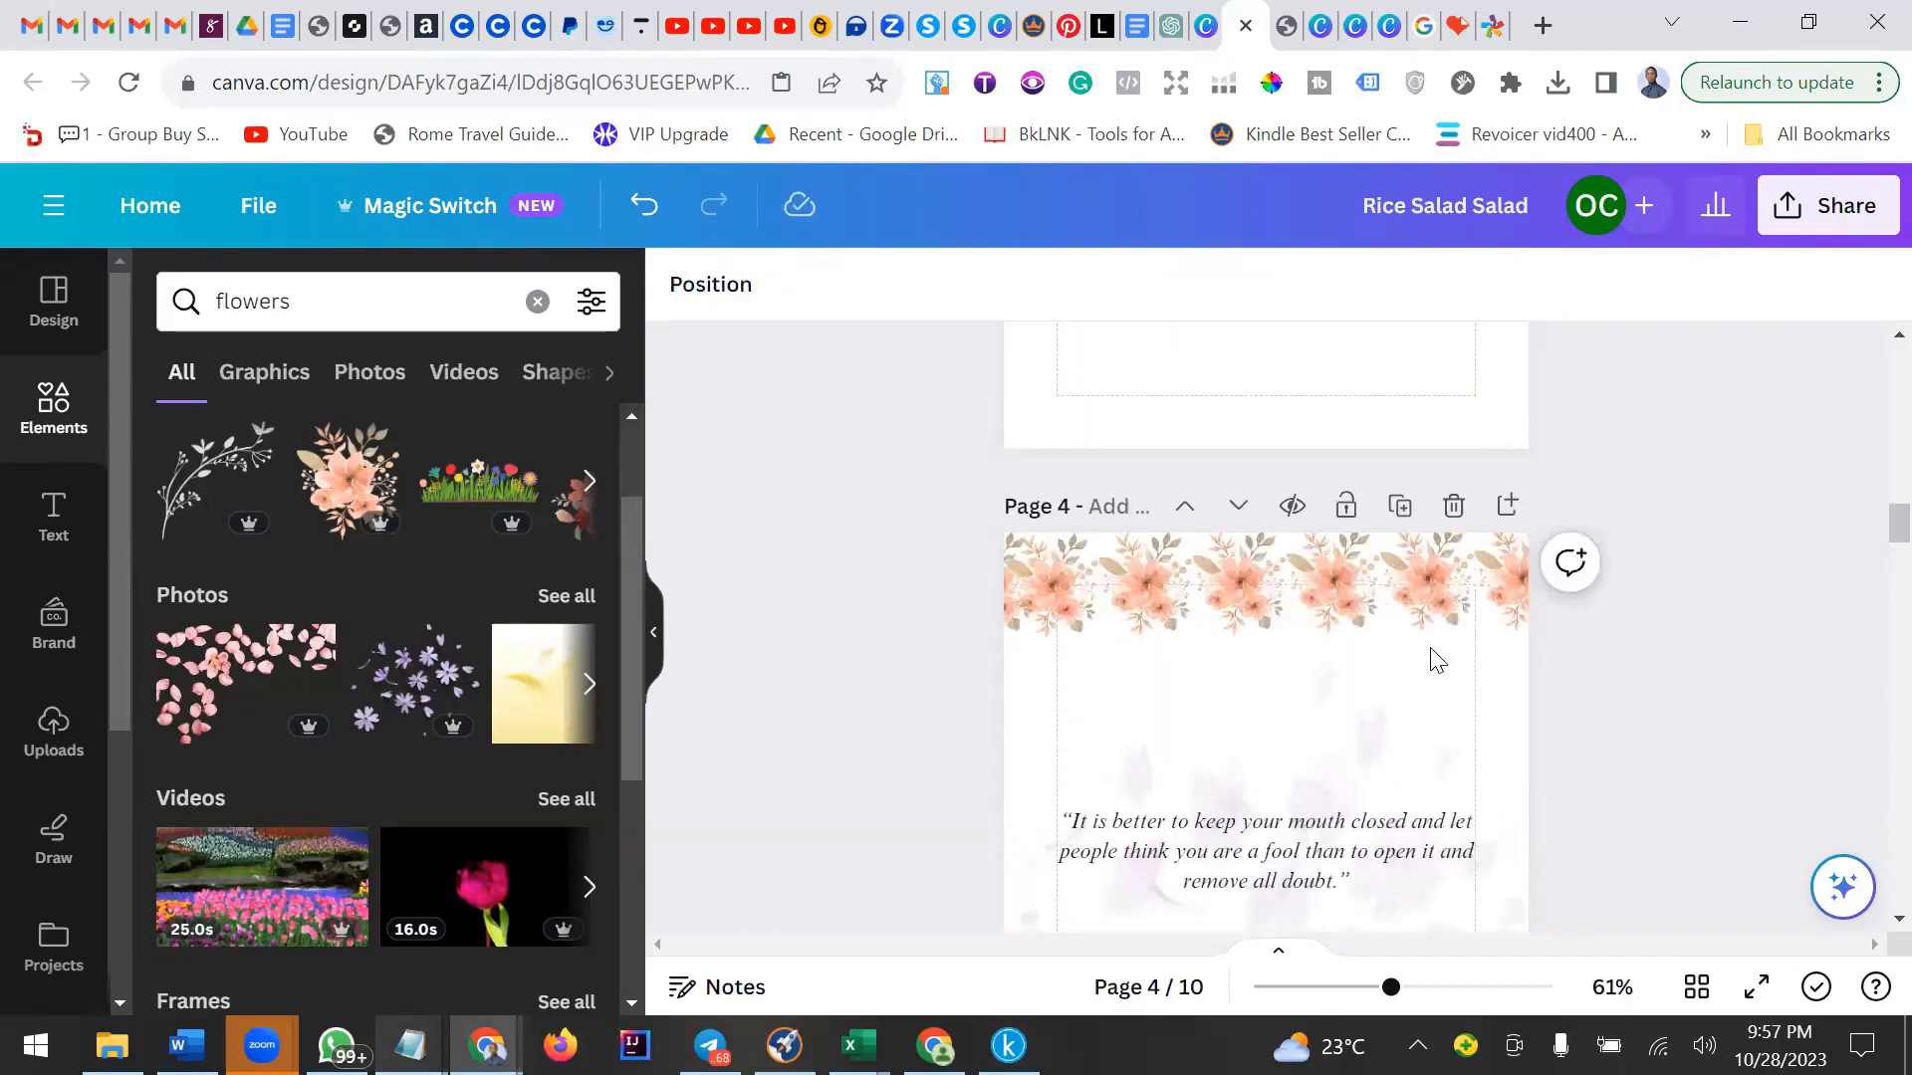
Select all elements on the quote page together to review the layout.
{"action": "left_click", "coordinate": [1430, 637]}
{"action": "left_click", "coordinate": [936, 592]}
{"action": "scroll", "coordinate": [856, 518], "scroll_direction": "down", "scroll_amount": 3}
{"action": "scroll", "coordinate": [916, 413], "scroll_direction": "up", "scroll_amount": 1}
{"action": "left_click_drag", "start_coordinate": [951, 396], "coordinate": [1549, 991]}
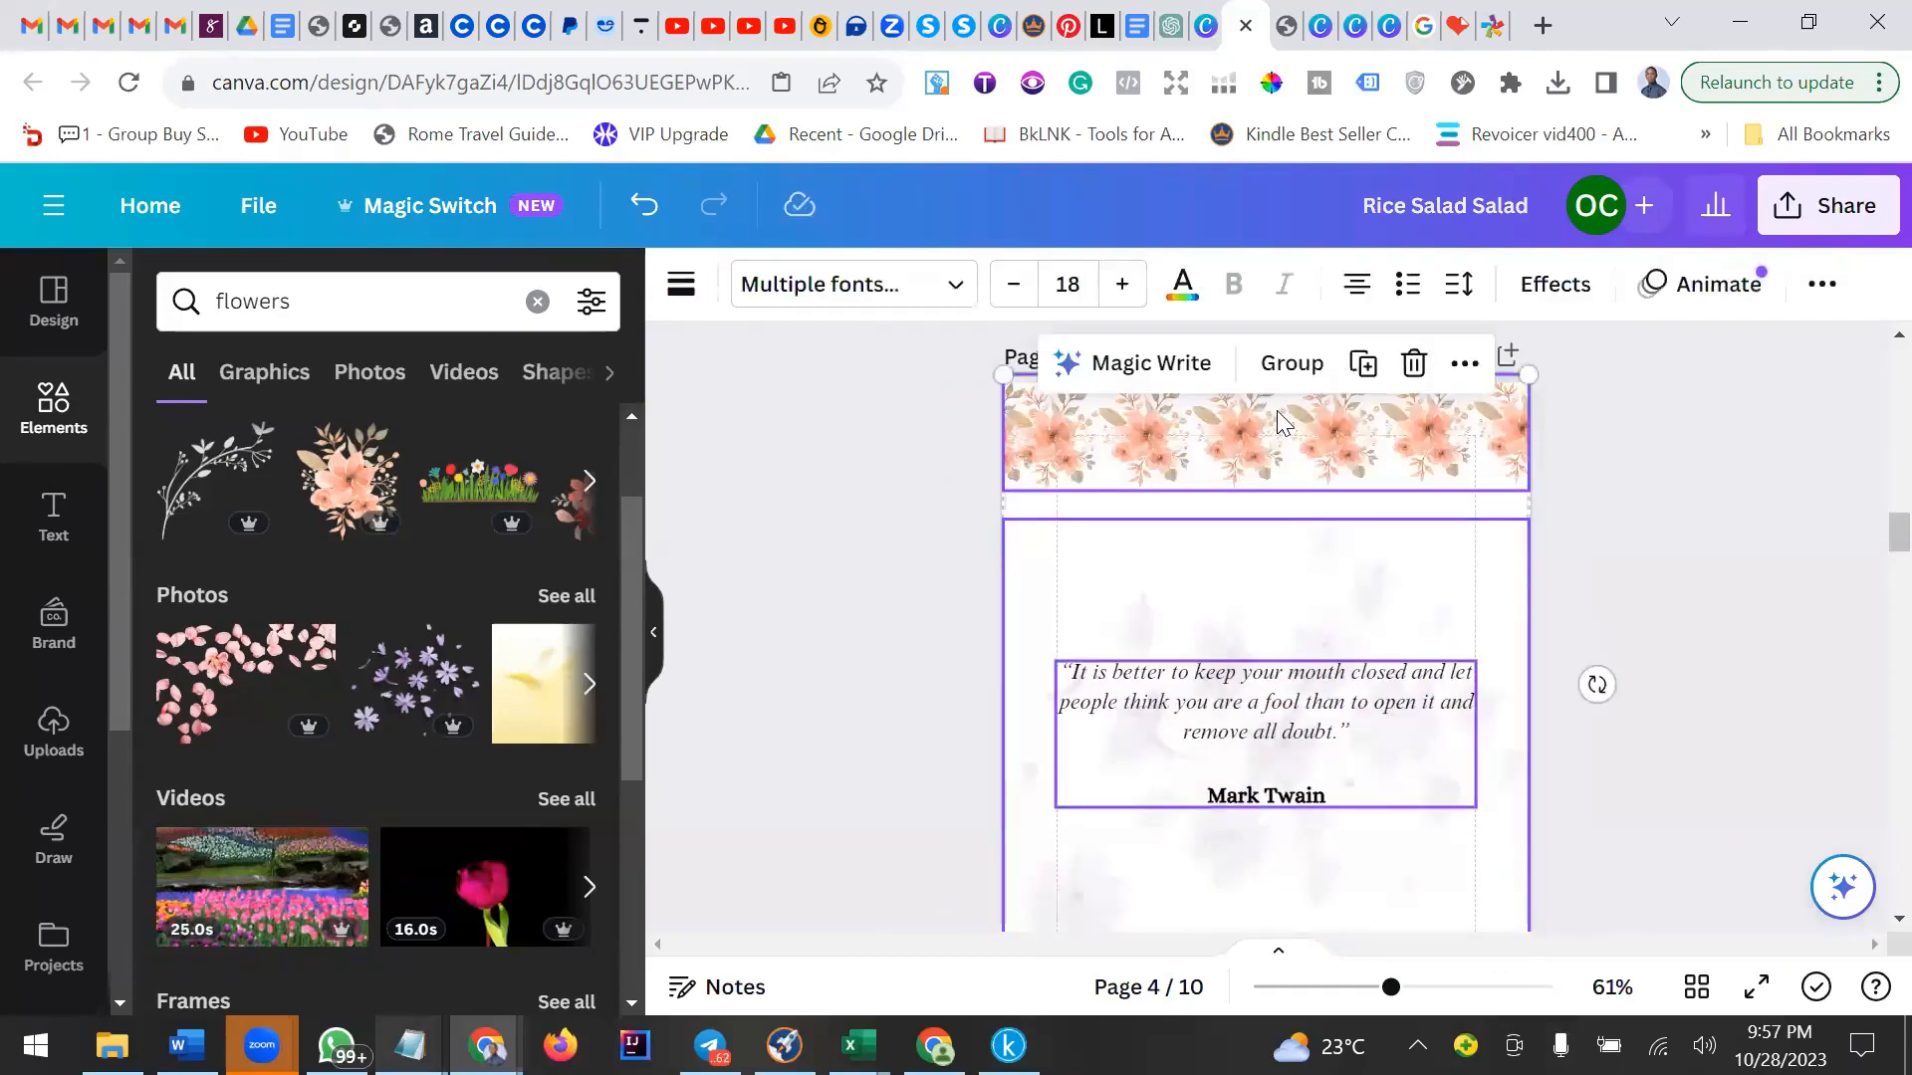
{"action": "left_click", "coordinate": [1451, 512]}
{"action": "left_click", "coordinate": [1649, 743]}
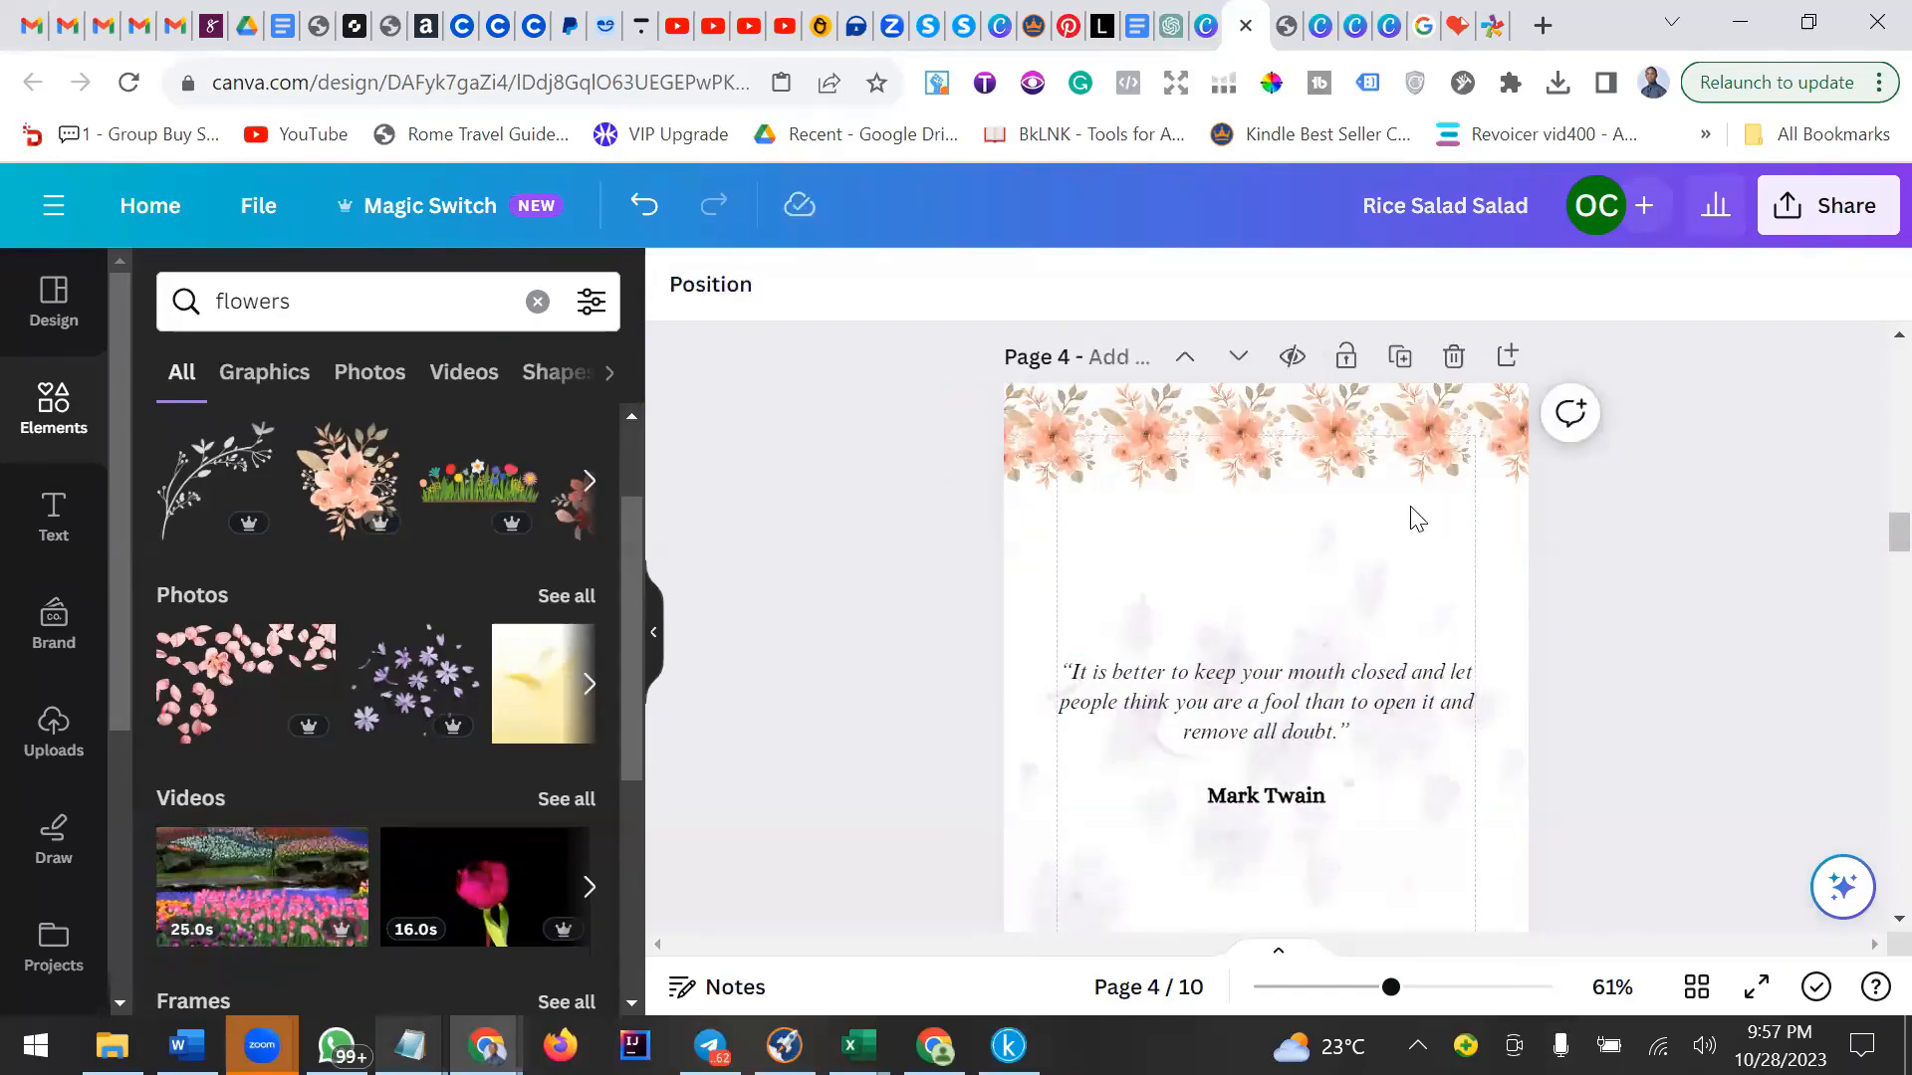
Download only the current page (Page 4) of the design as a JPG file.
{"action": "left_click", "coordinate": [1832, 193]}
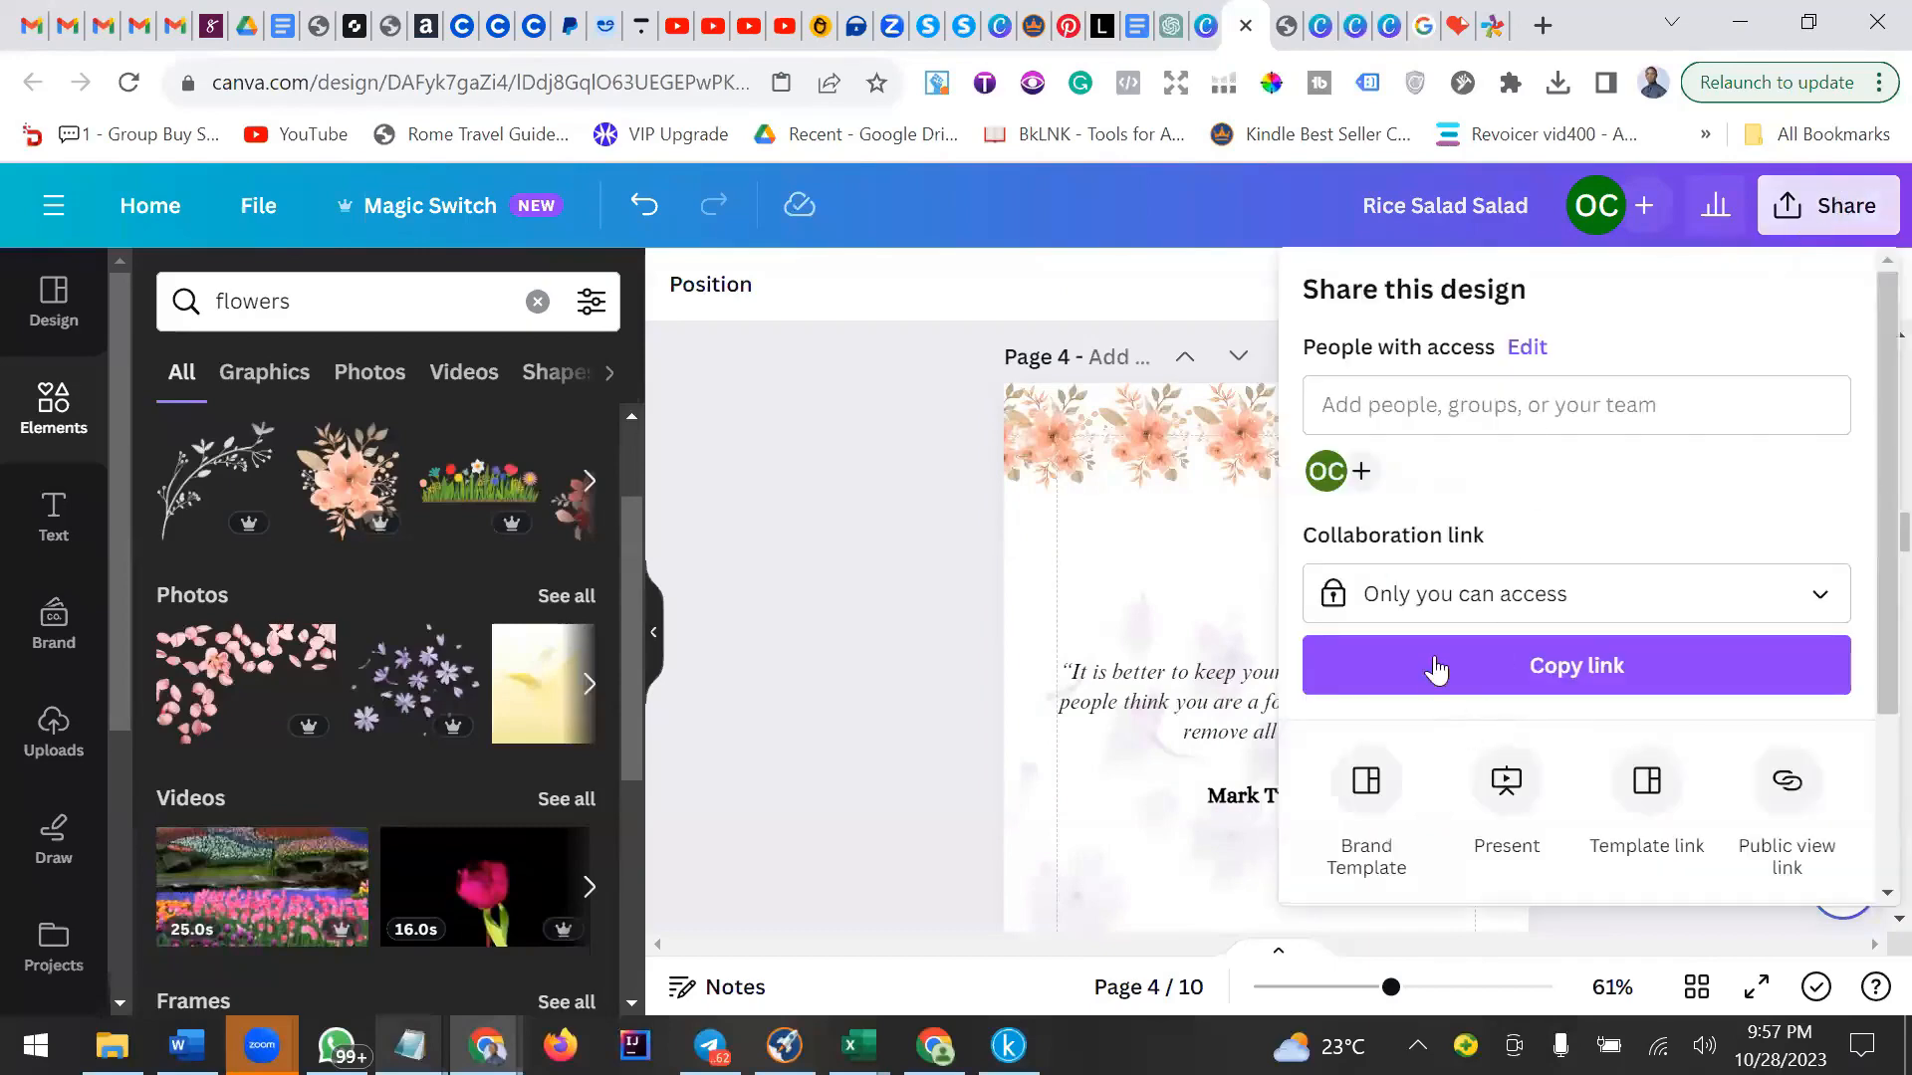
{"action": "scroll", "coordinate": [1473, 747], "scroll_direction": "down", "scroll_amount": 3}
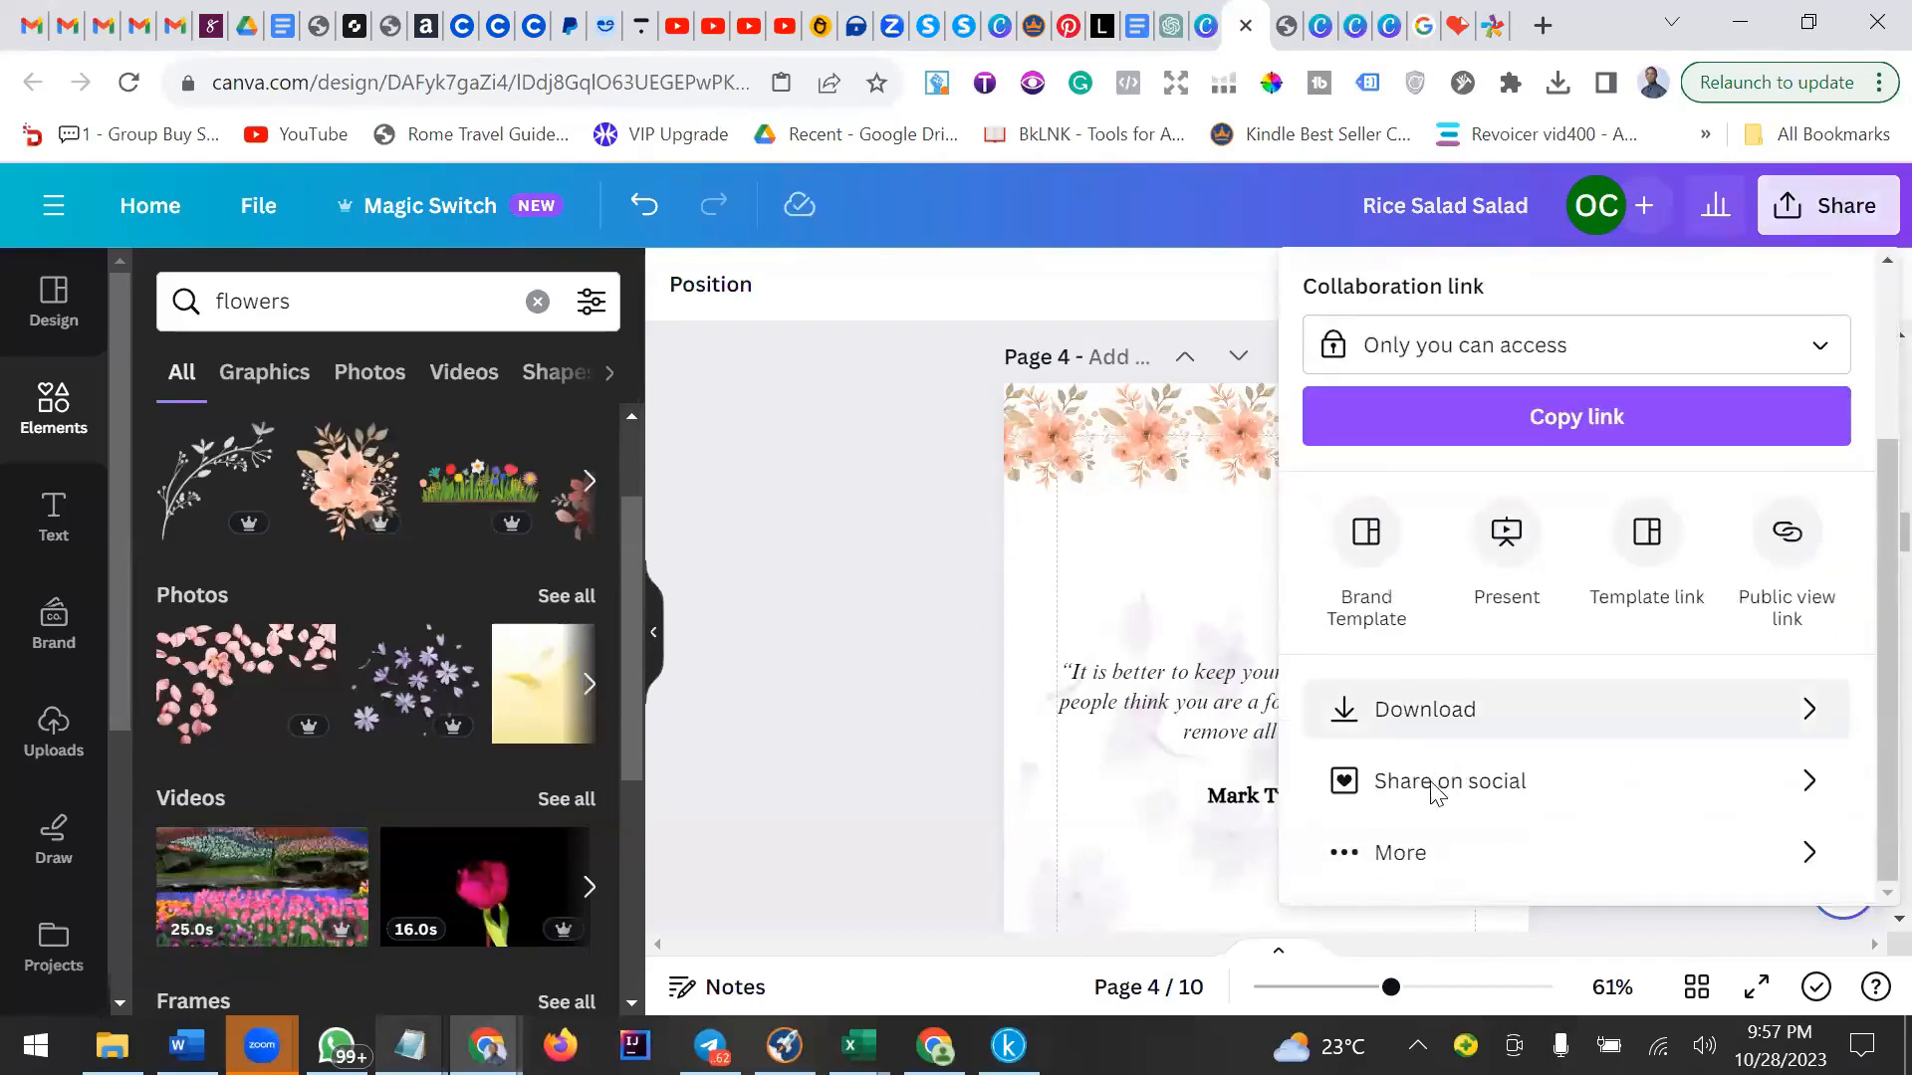
{"action": "left_click", "coordinate": [1424, 708]}
{"action": "left_click", "coordinate": [1630, 436]}
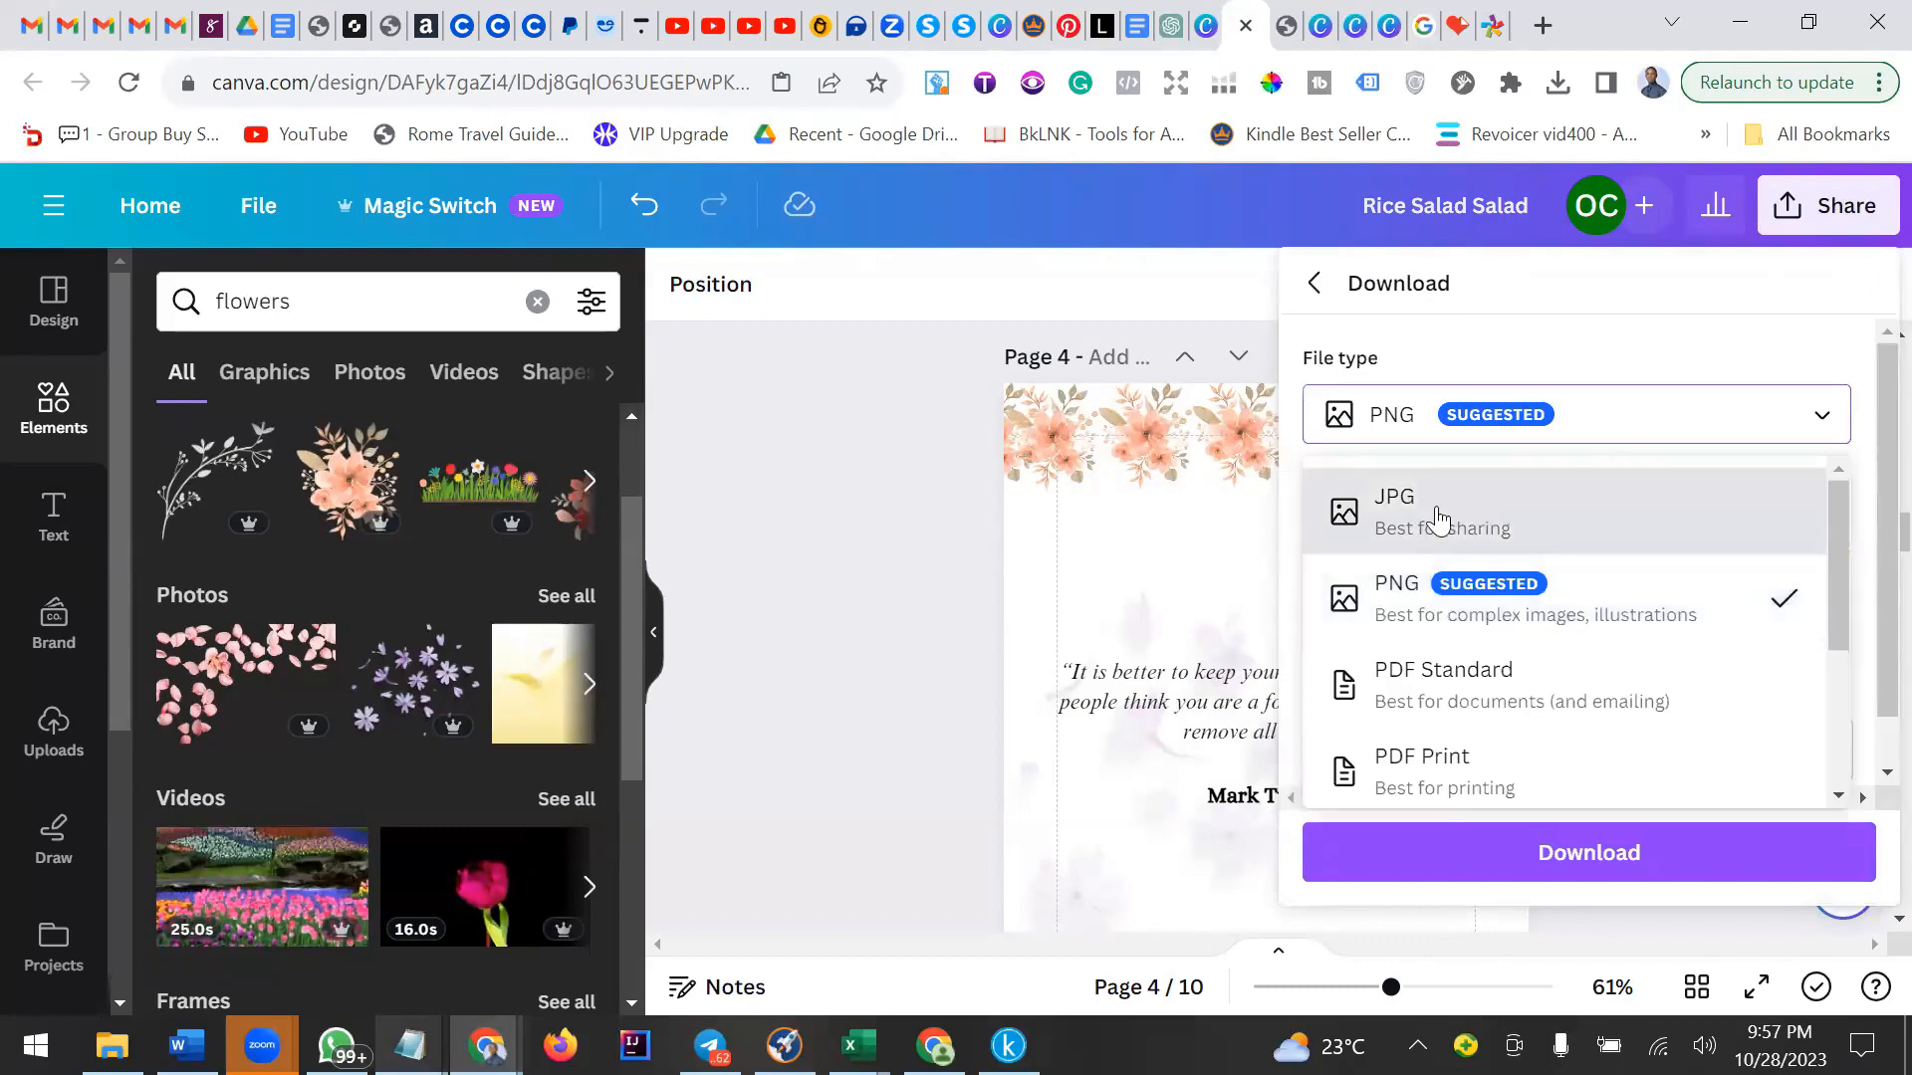
{"action": "left_click", "coordinate": [1437, 518]}
{"action": "scroll", "coordinate": [1533, 638], "scroll_direction": "down", "scroll_amount": 1}
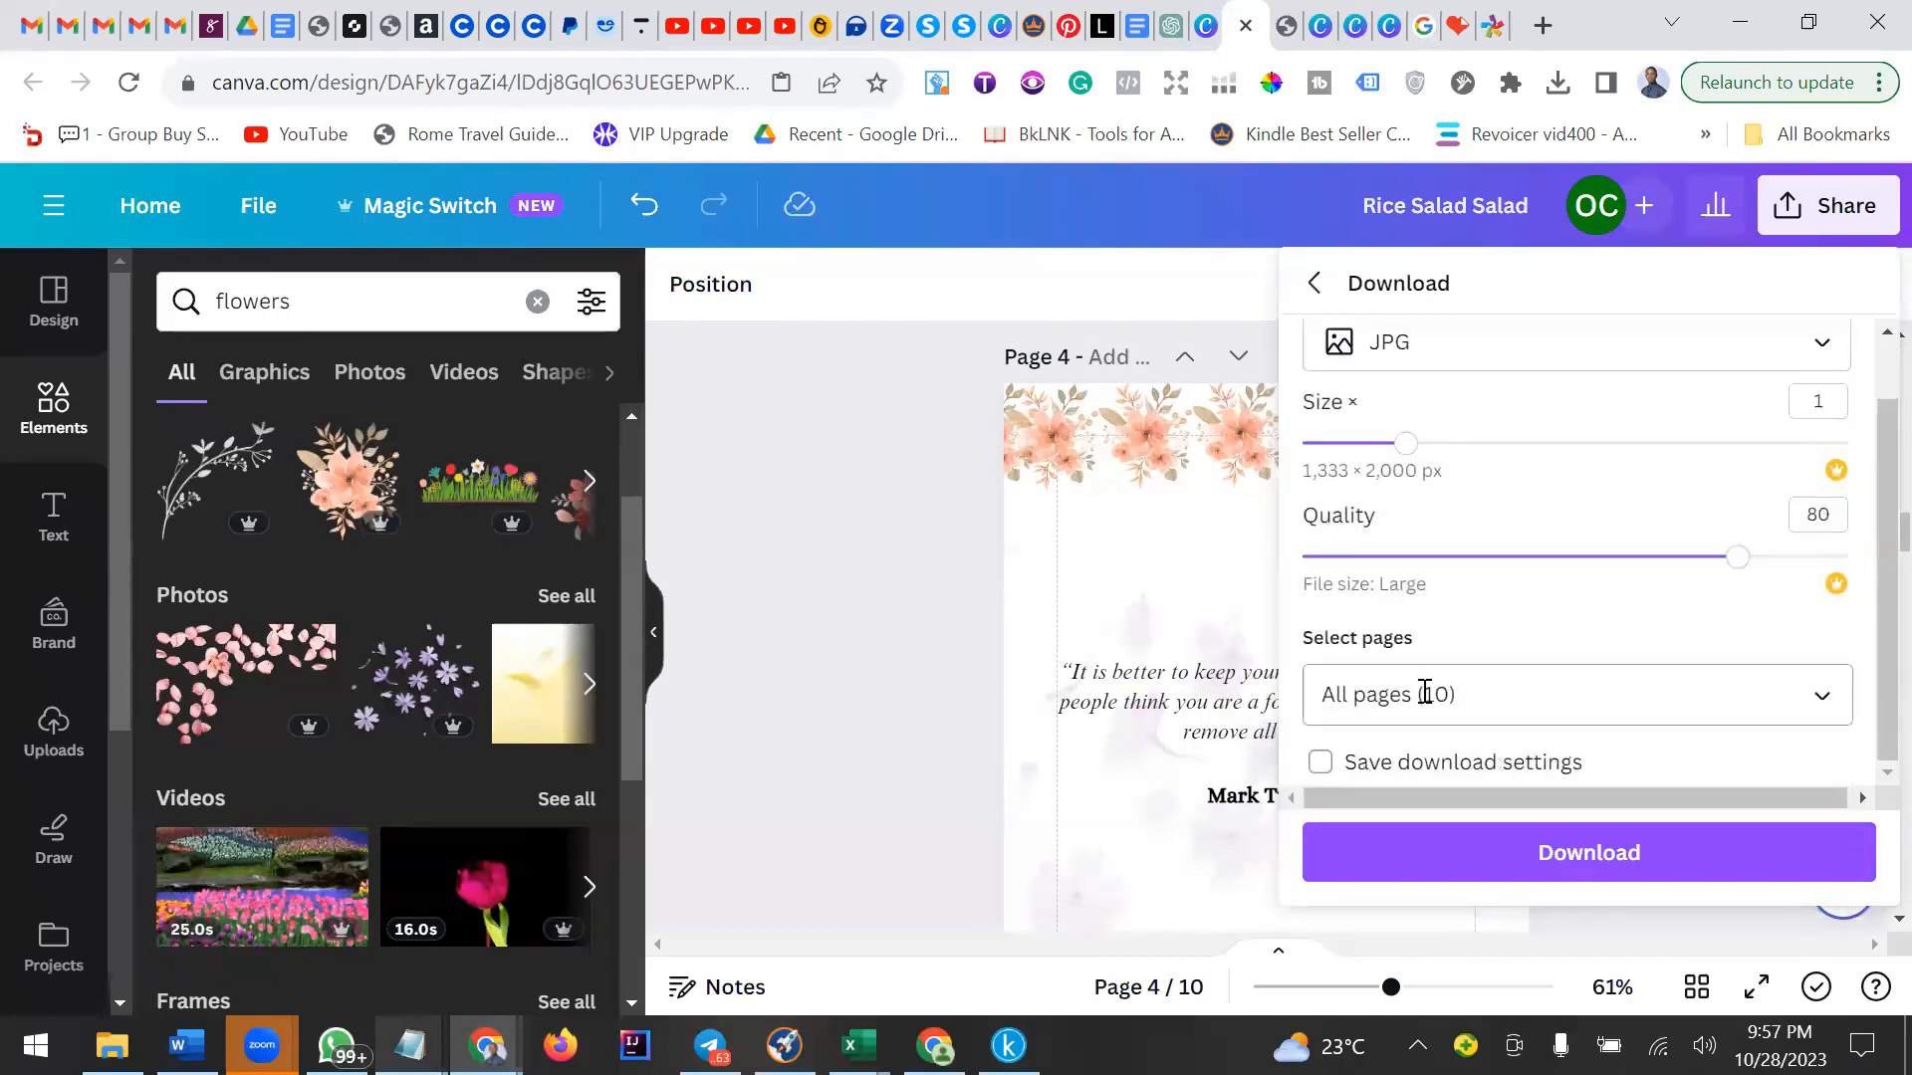
{"action": "left_click", "coordinate": [1564, 703]}
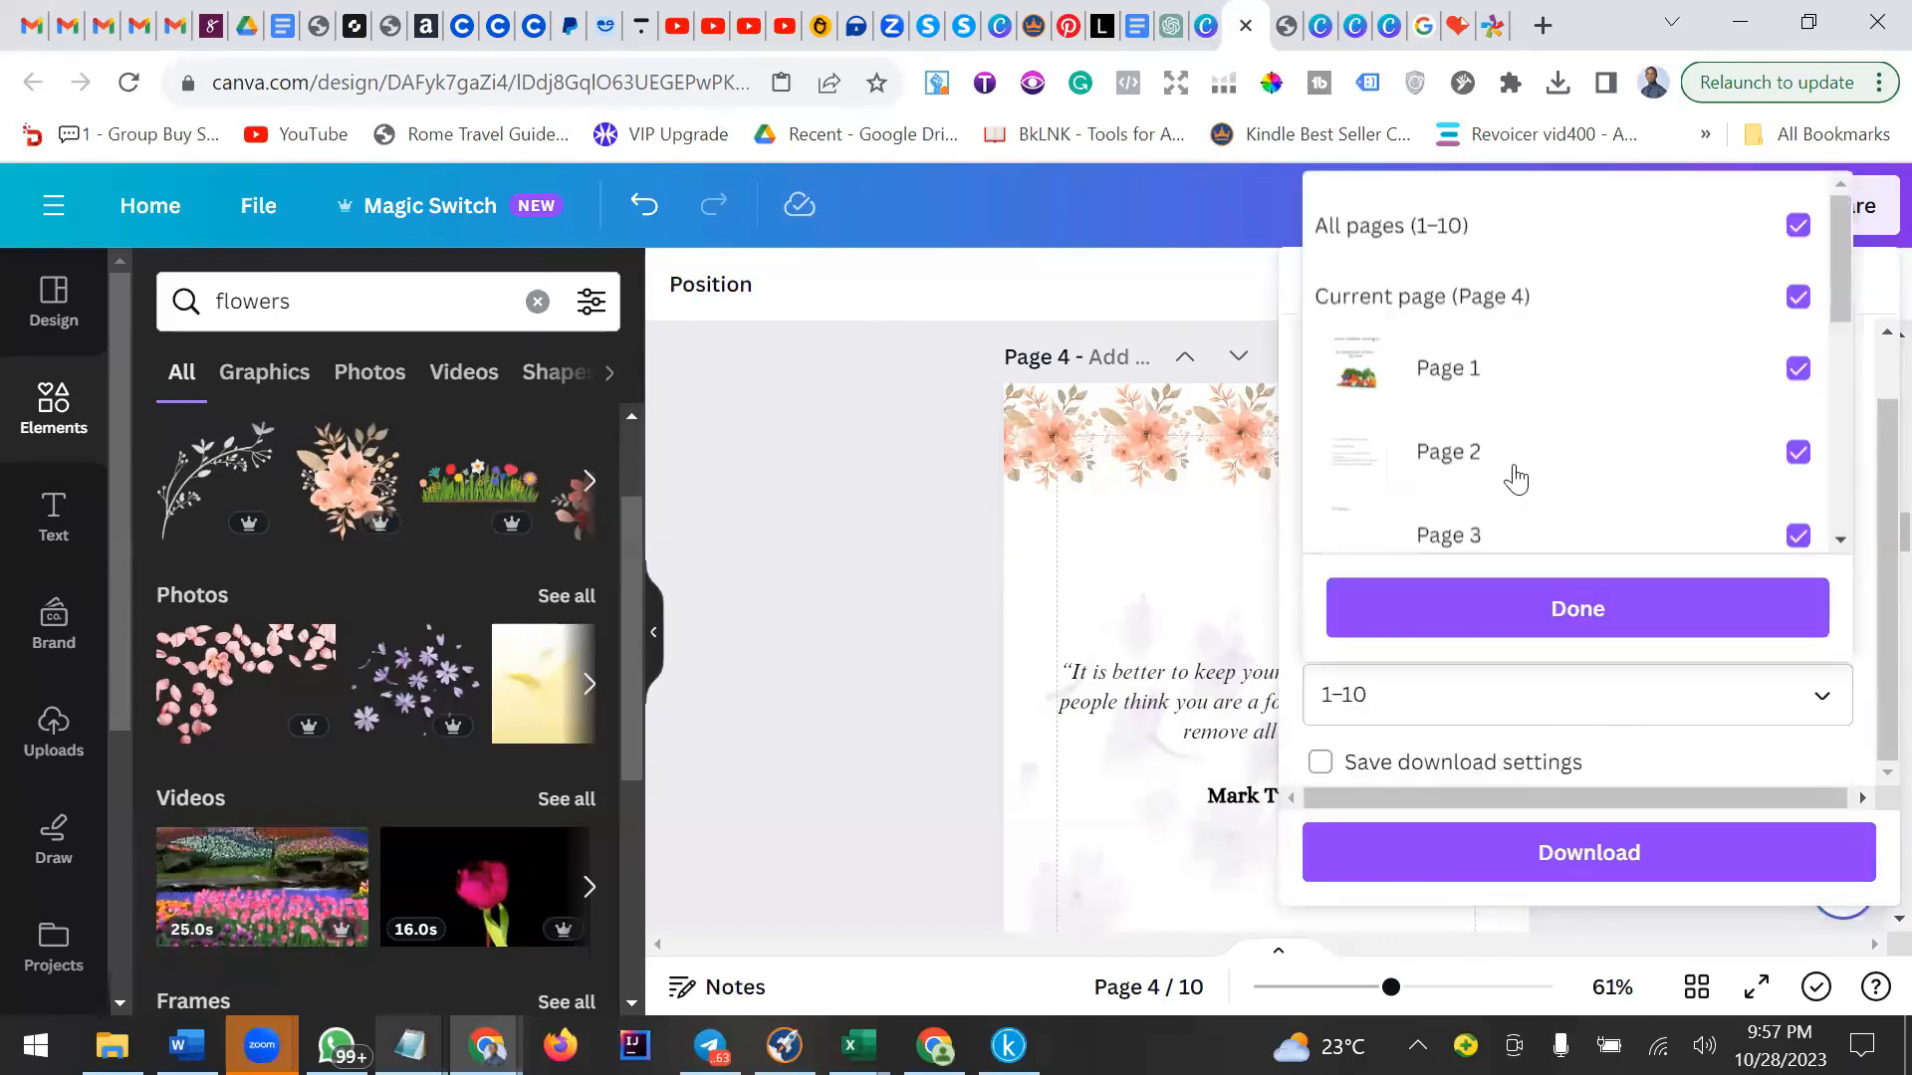
{"action": "left_click", "coordinate": [1798, 225]}
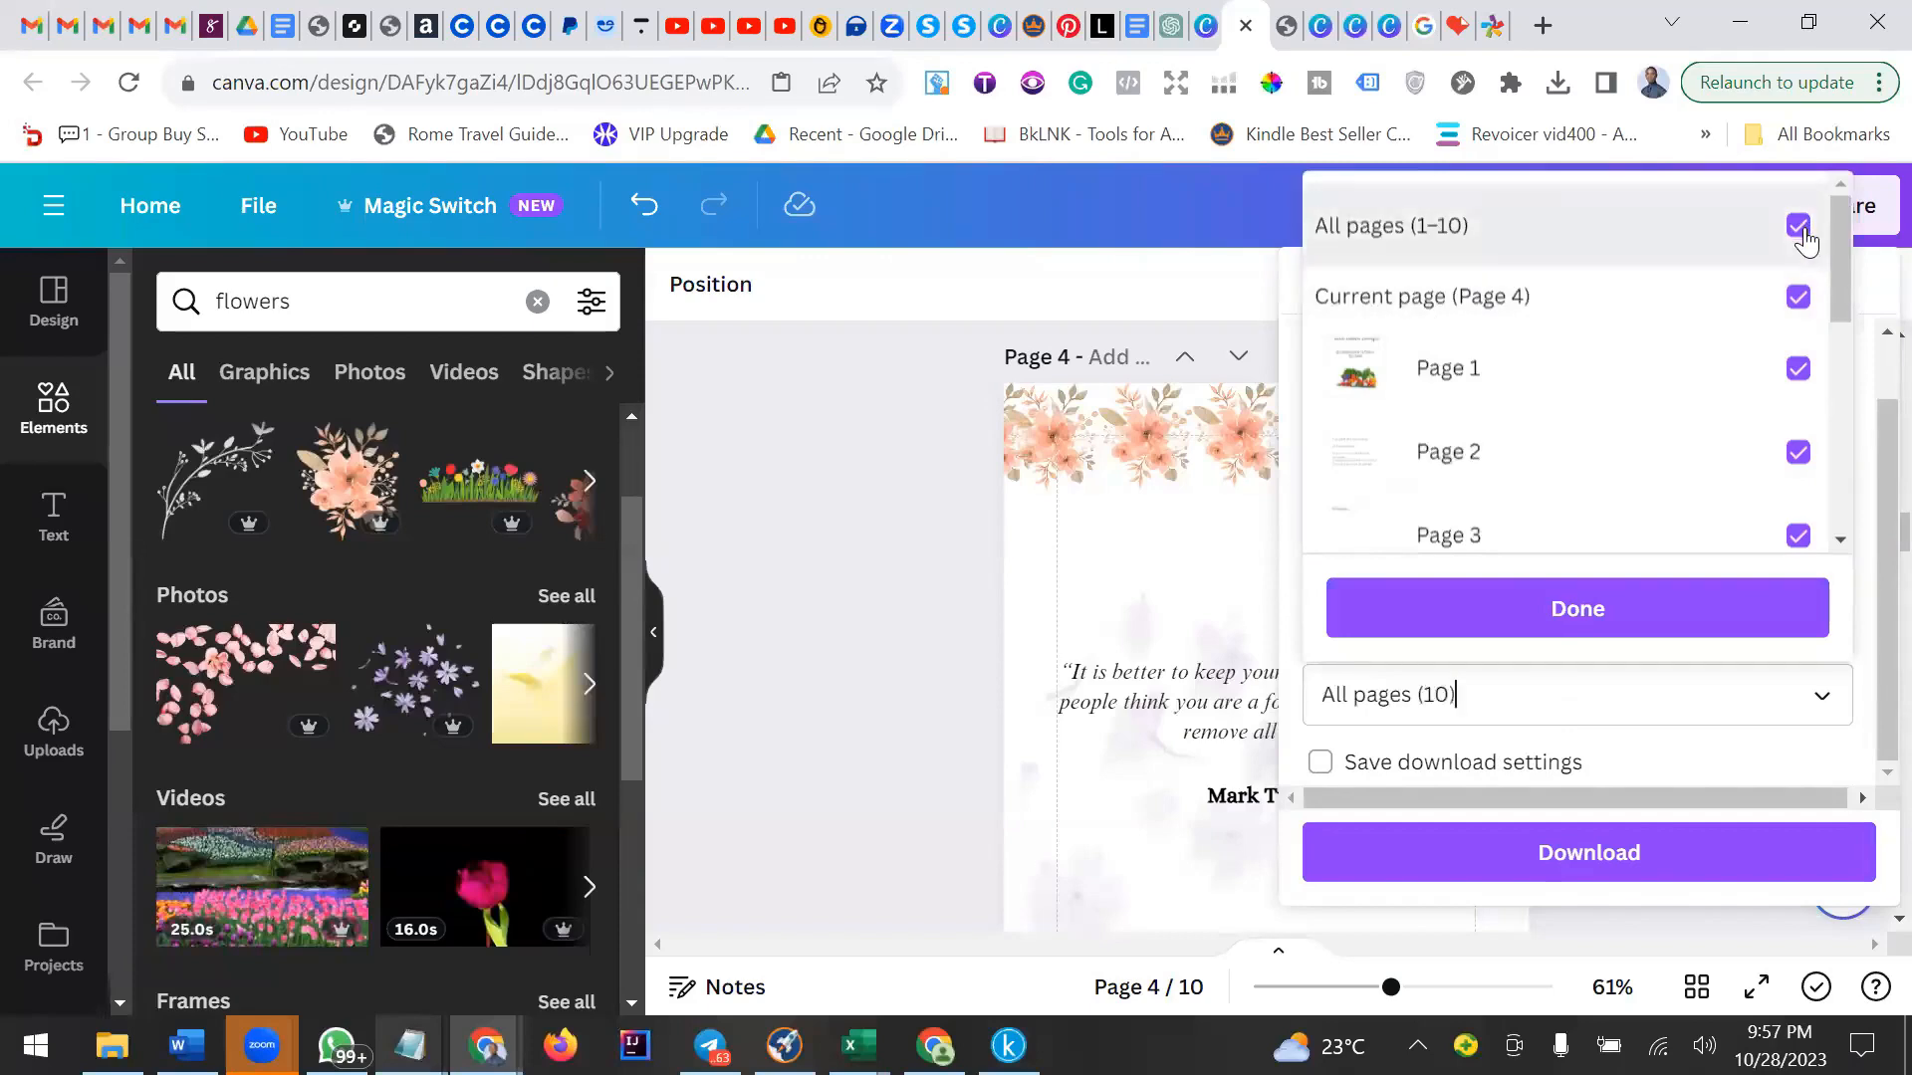
{"action": "left_click", "coordinate": [1797, 297]}
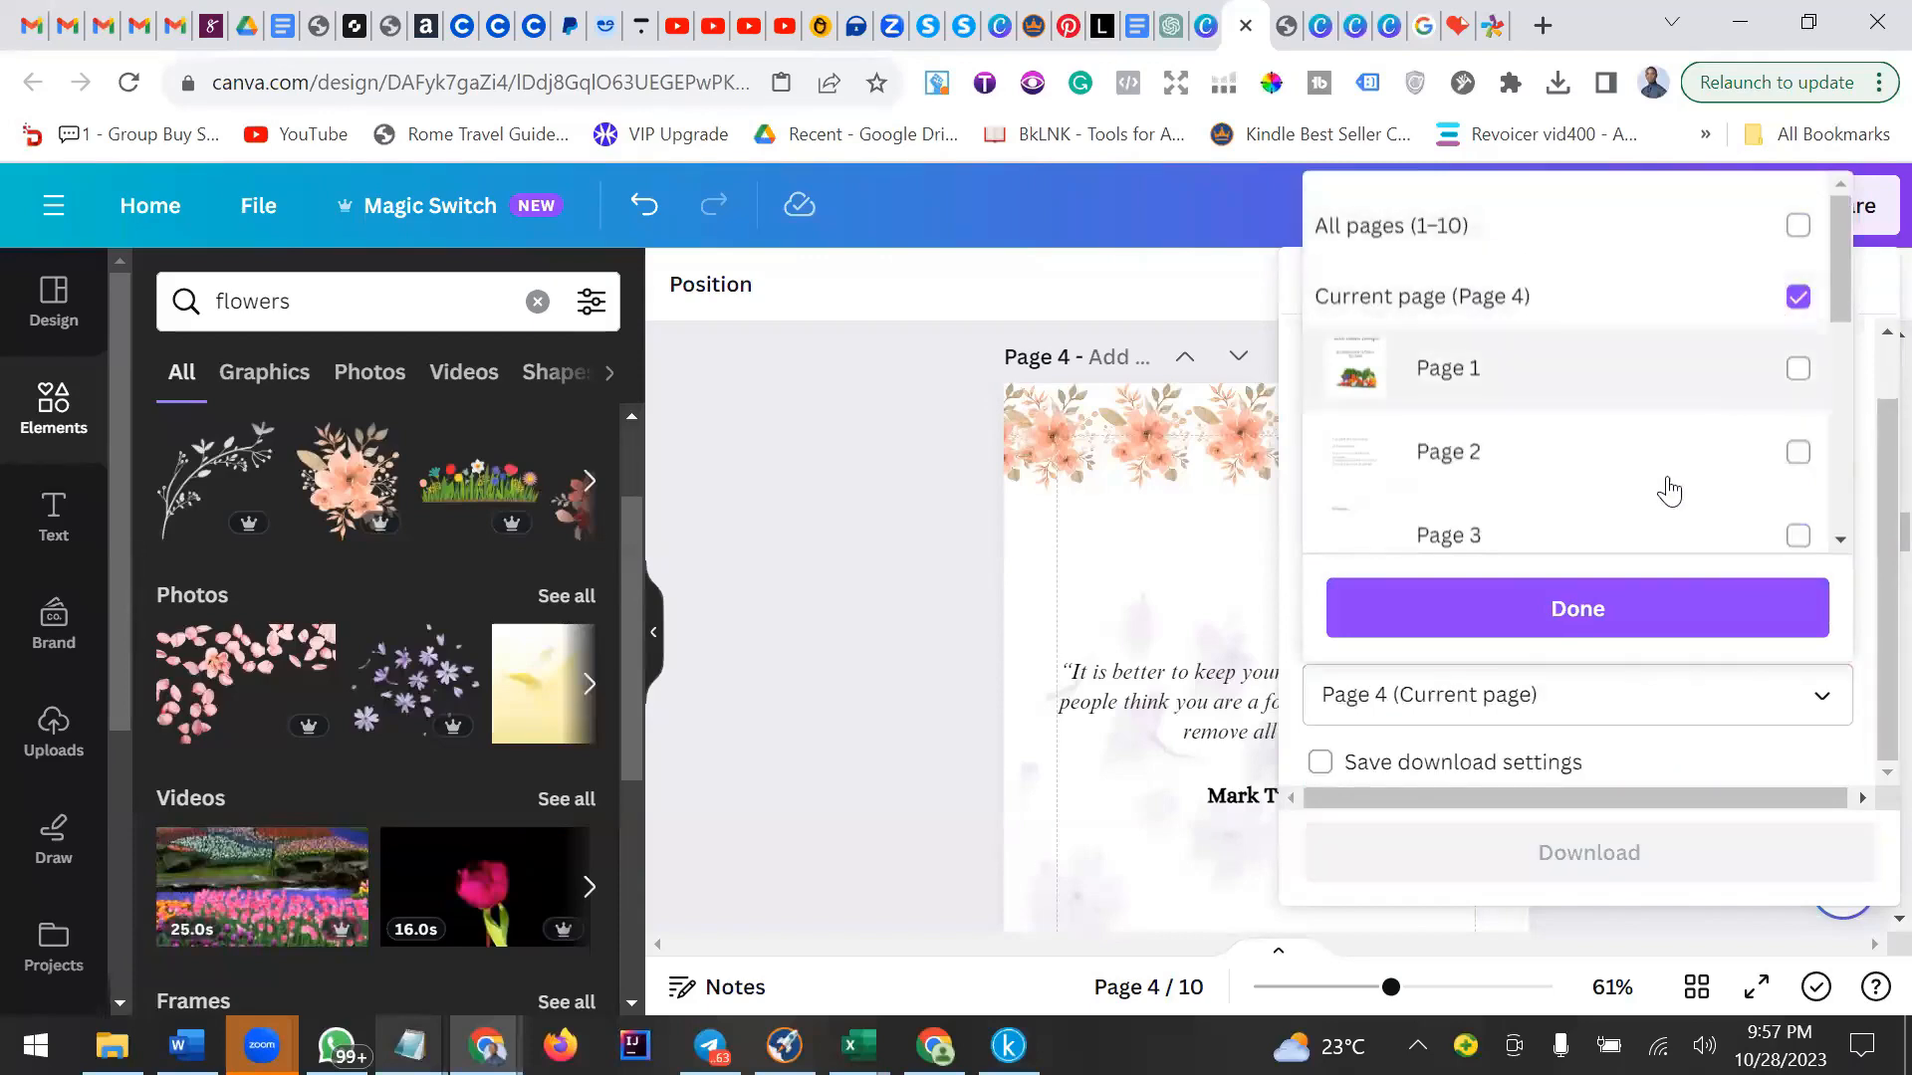
{"action": "left_click", "coordinate": [1487, 608]}
{"action": "left_click", "coordinate": [1534, 854]}
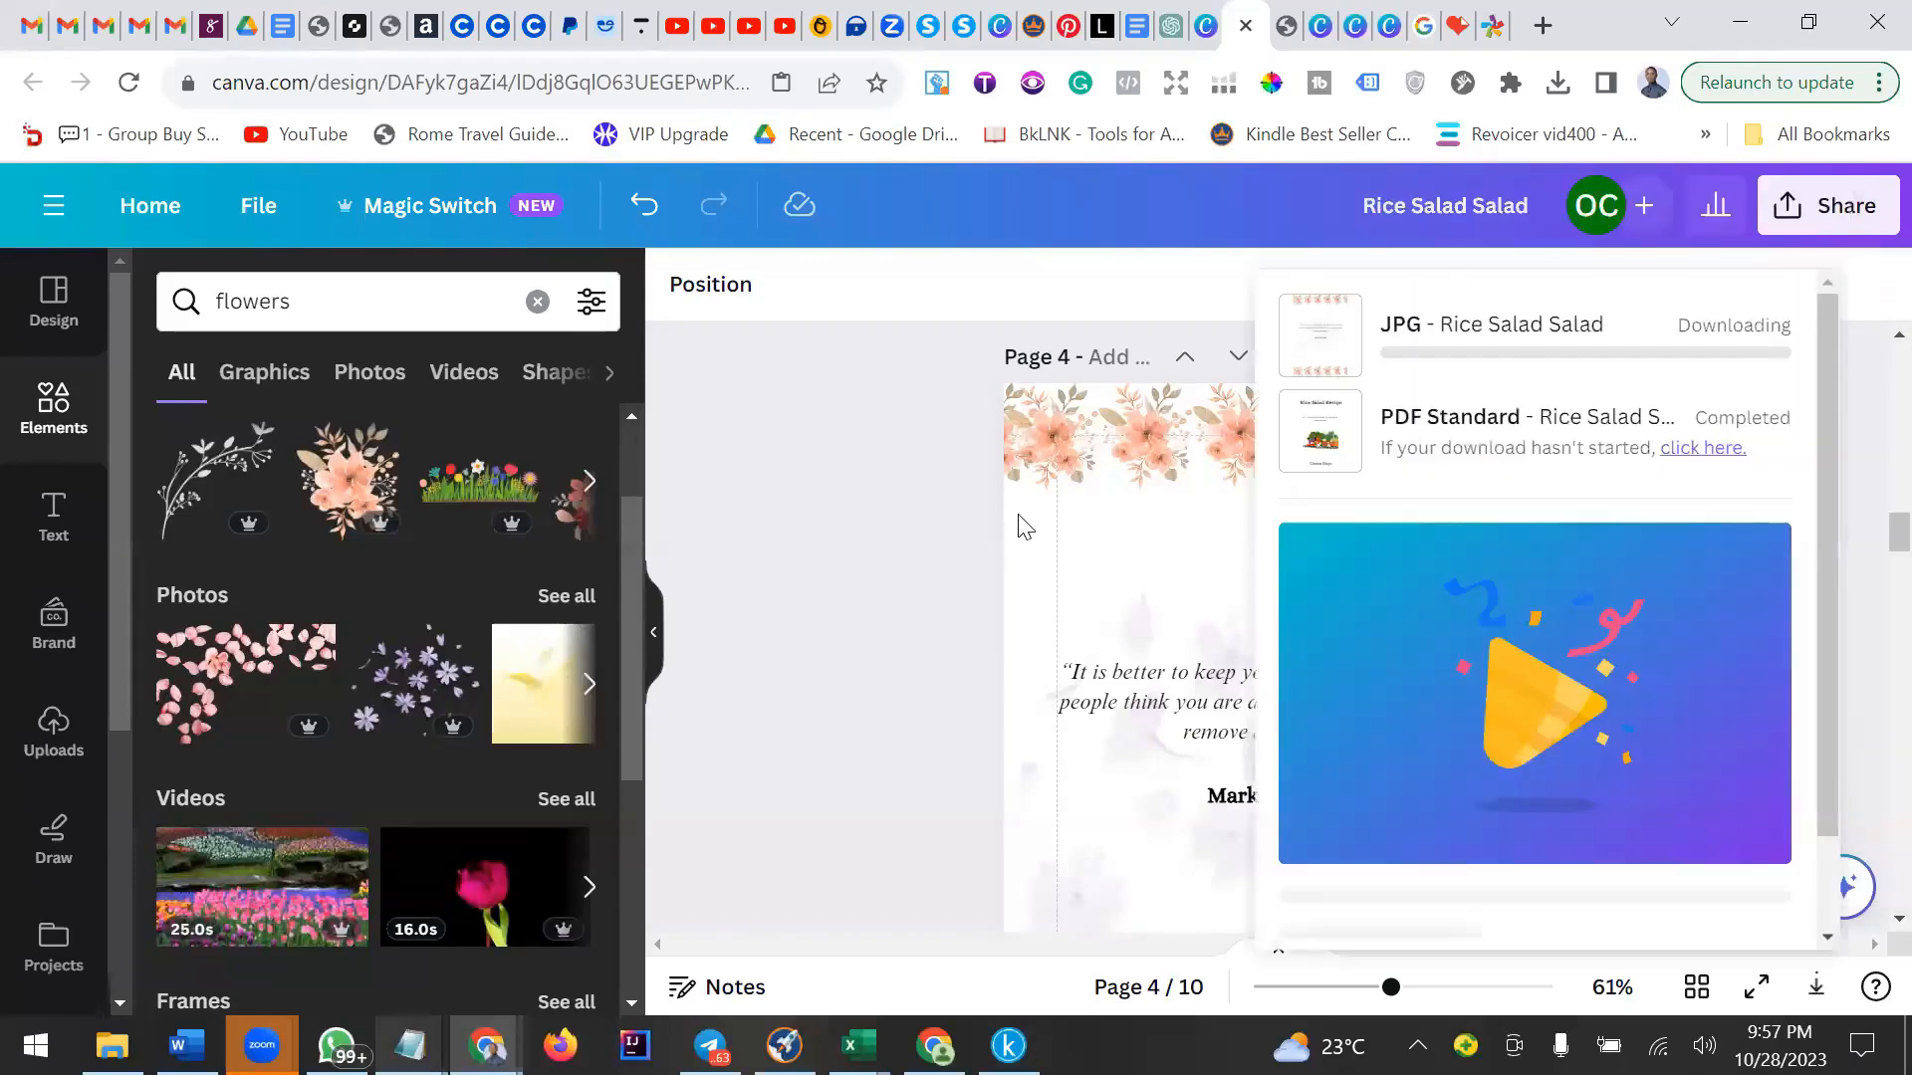
Delete the top flower border, purple flowers photo and quote text from page 4.
{"action": "left_click", "coordinate": [1014, 504]}
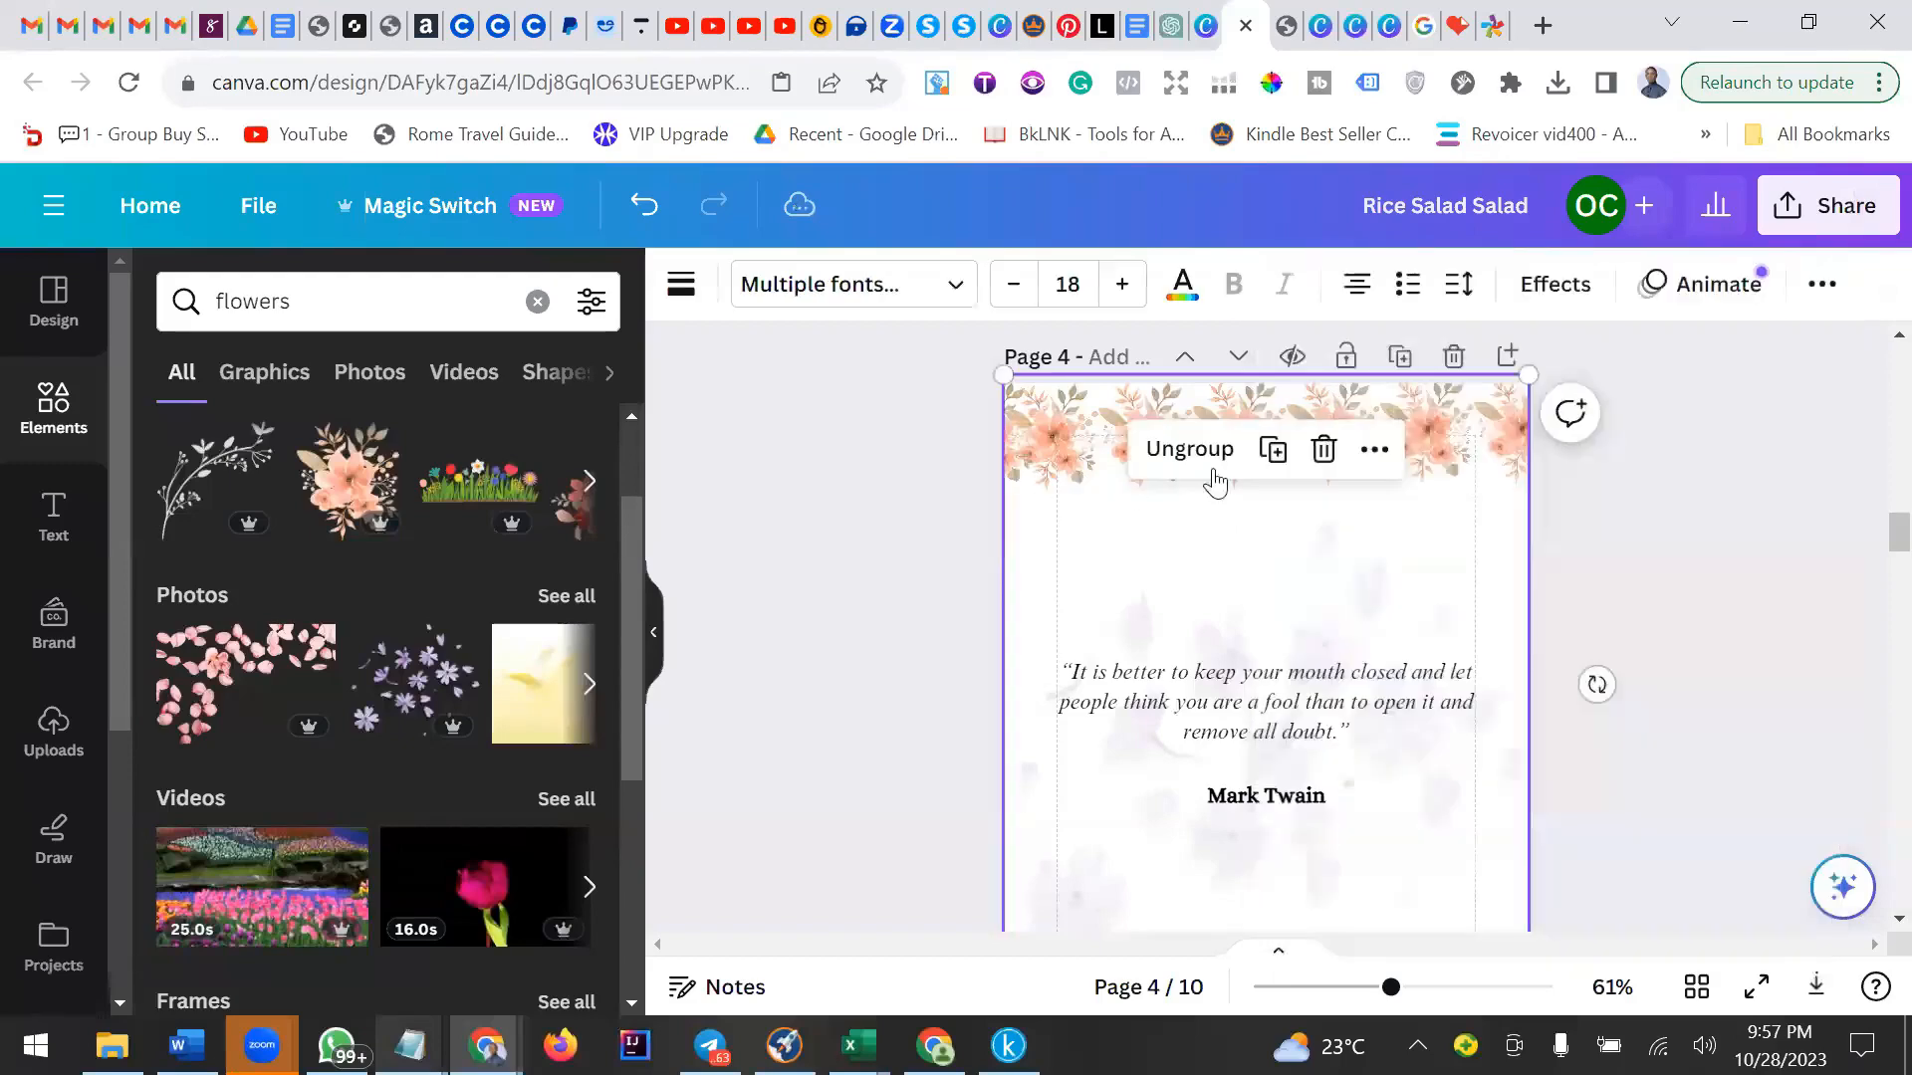
{"action": "left_click", "coordinate": [1323, 421]}
{"action": "left_click_drag", "start_coordinate": [958, 416], "coordinate": [1304, 518]}
{"action": "left_click", "coordinate": [1325, 450]}
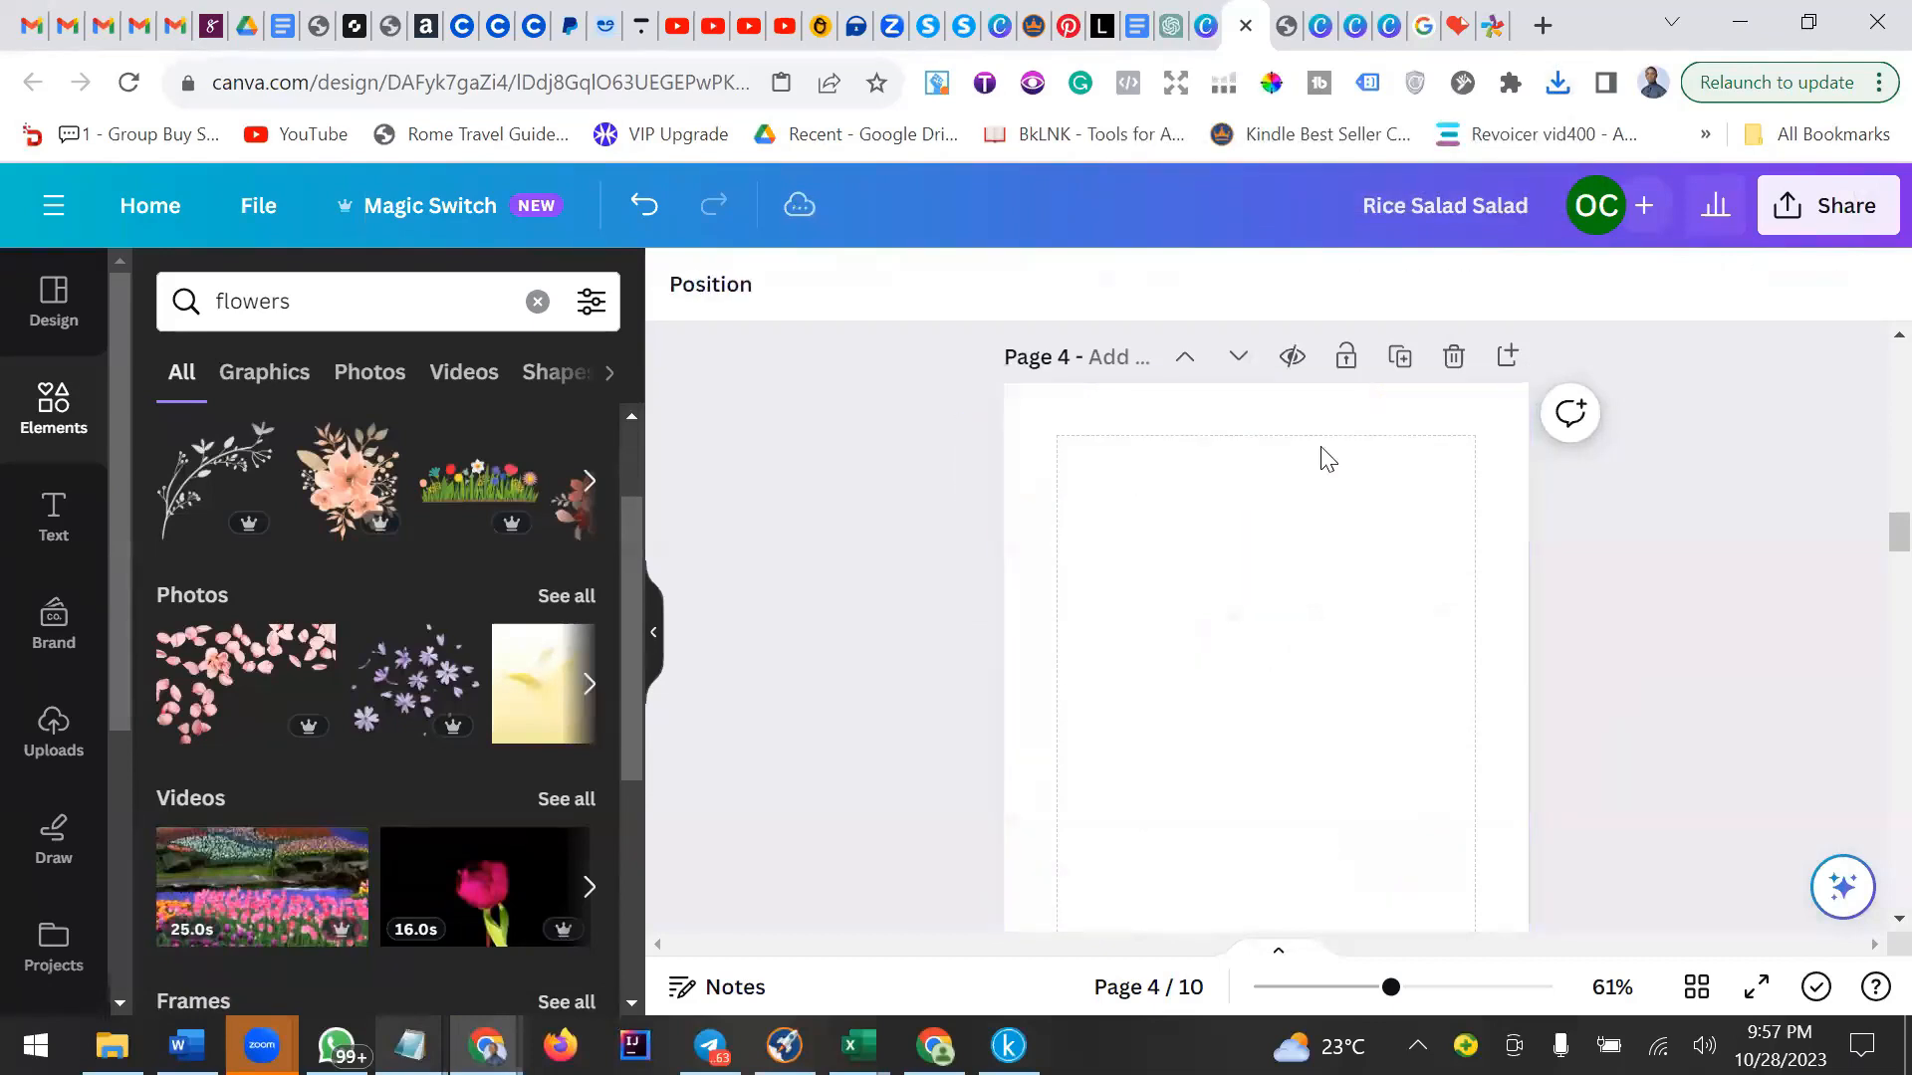
Upload the downloaded Rice Salad Salad JPG file from Downloads into Canva.
{"action": "left_click", "coordinate": [1257, 554]}
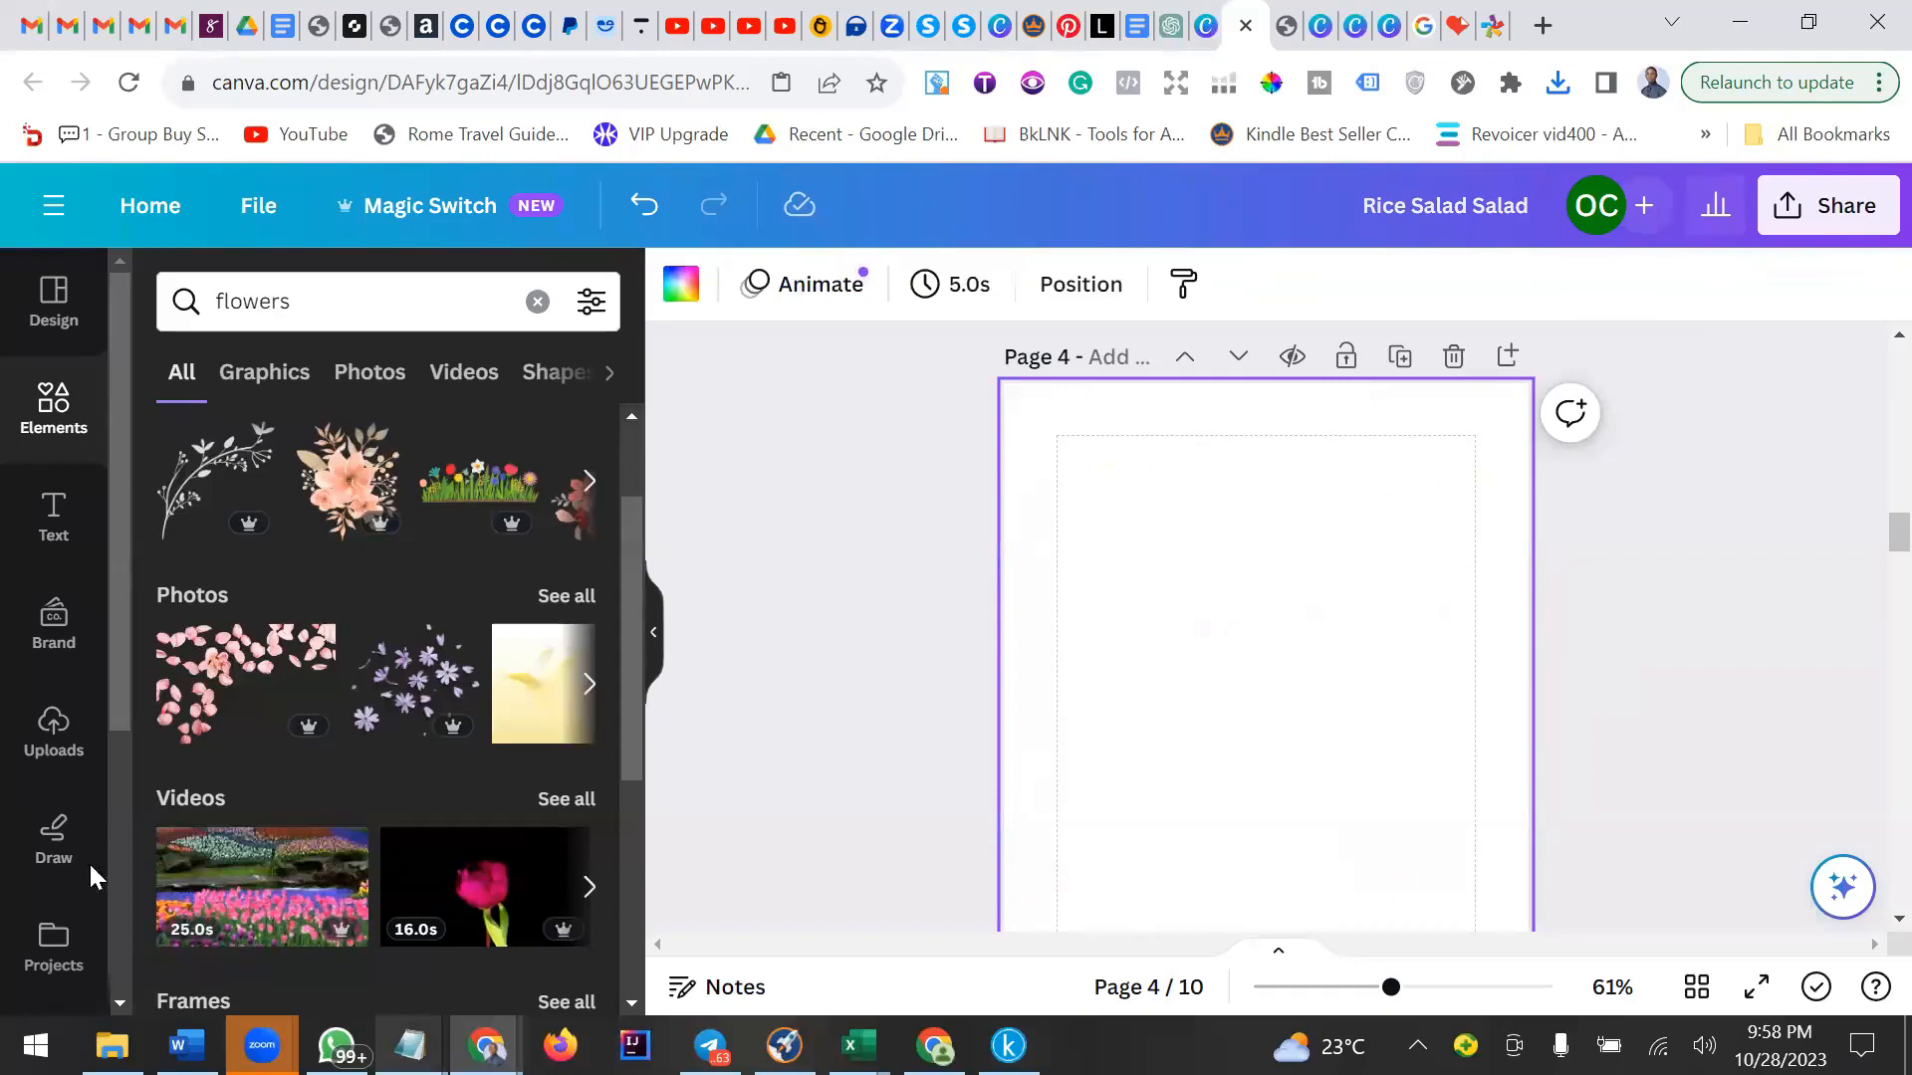
{"action": "left_click", "coordinate": [56, 734]}
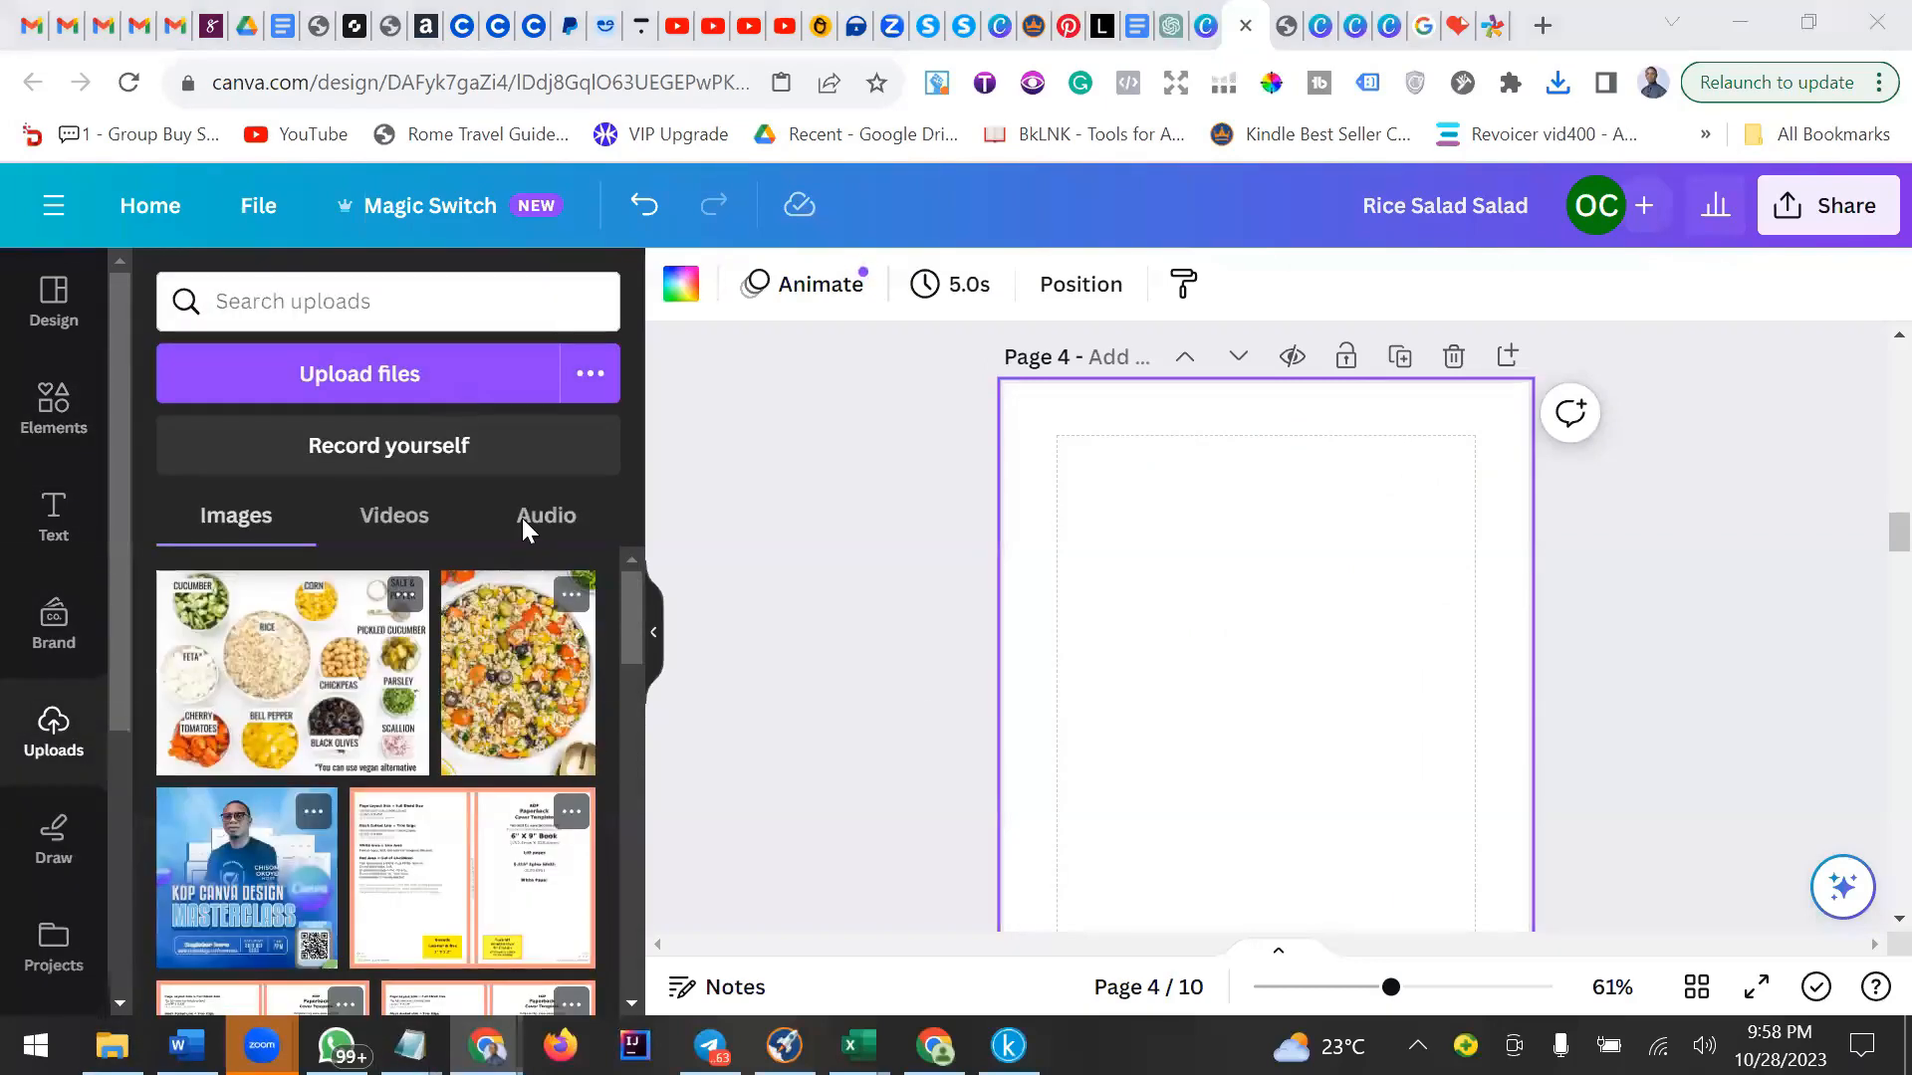
{"action": "left_click", "coordinate": [374, 278]}
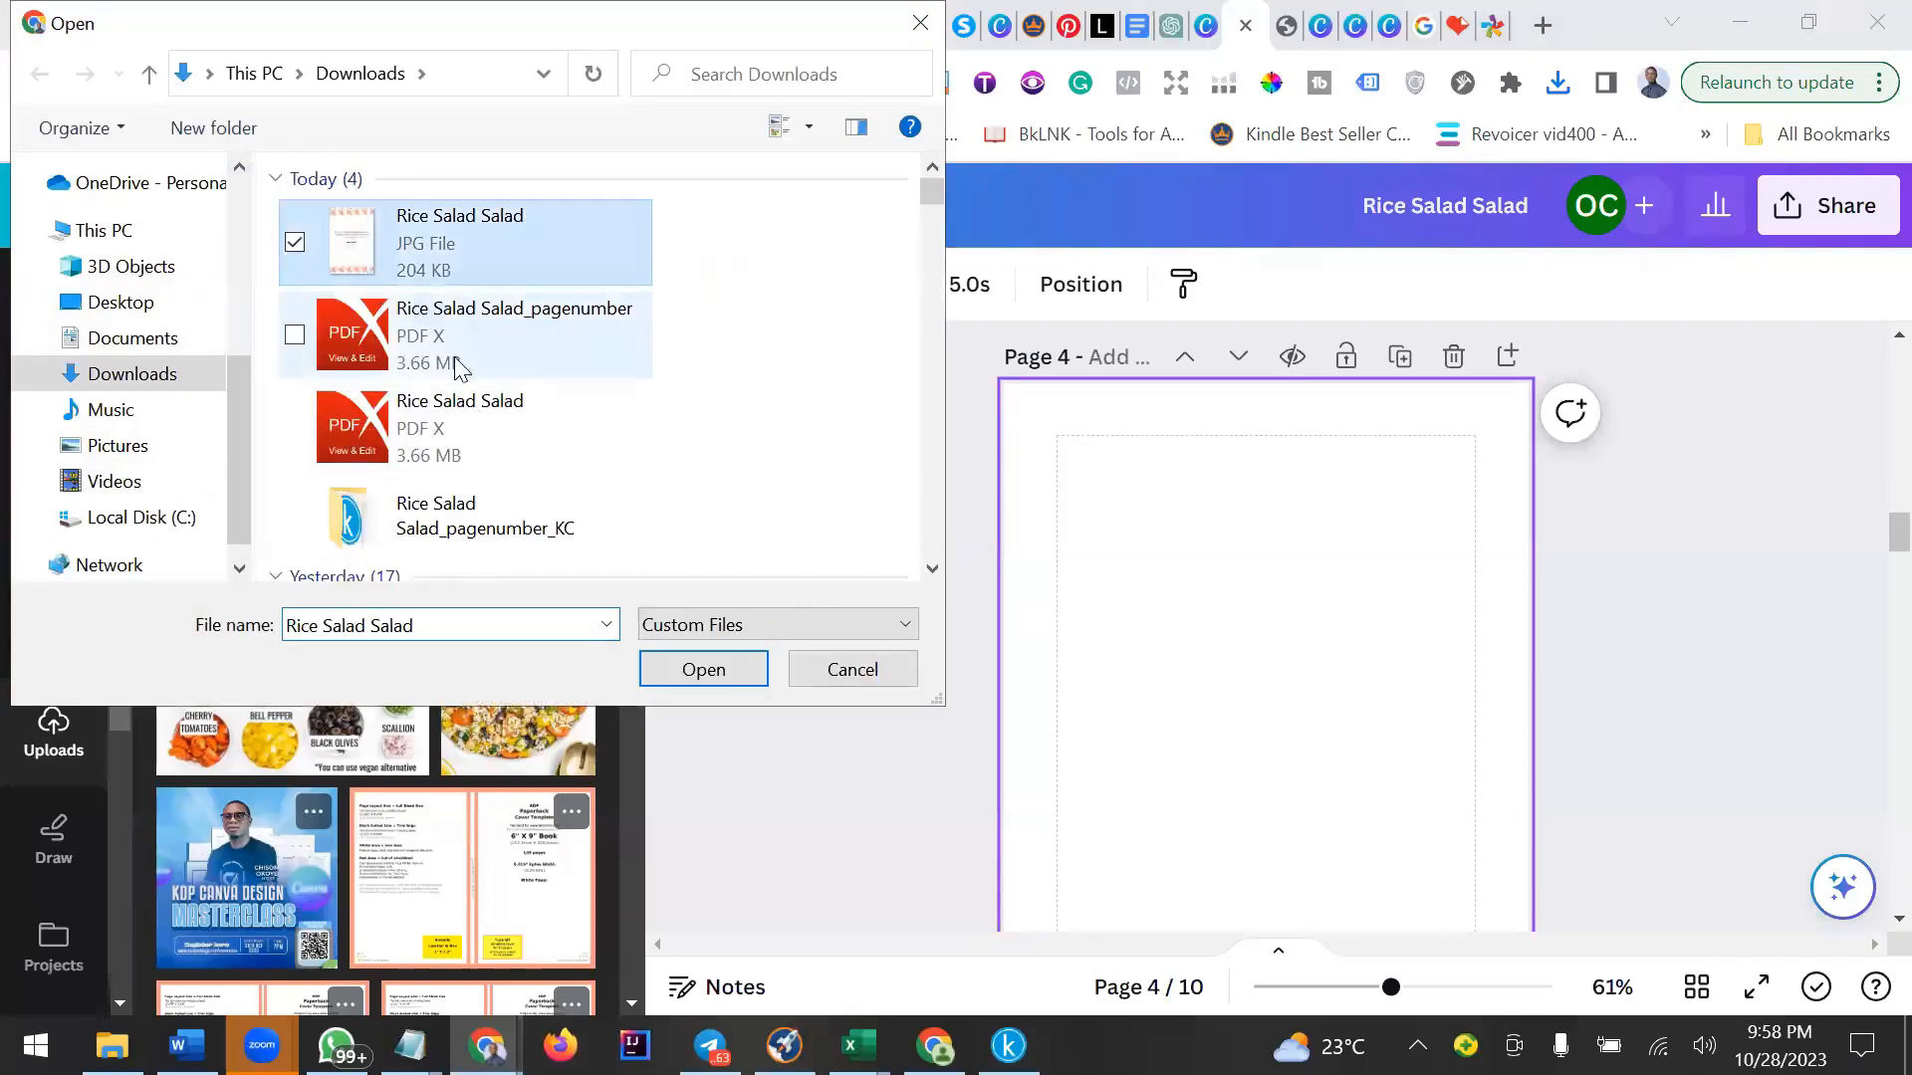
{"action": "left_click", "coordinate": [700, 670]}
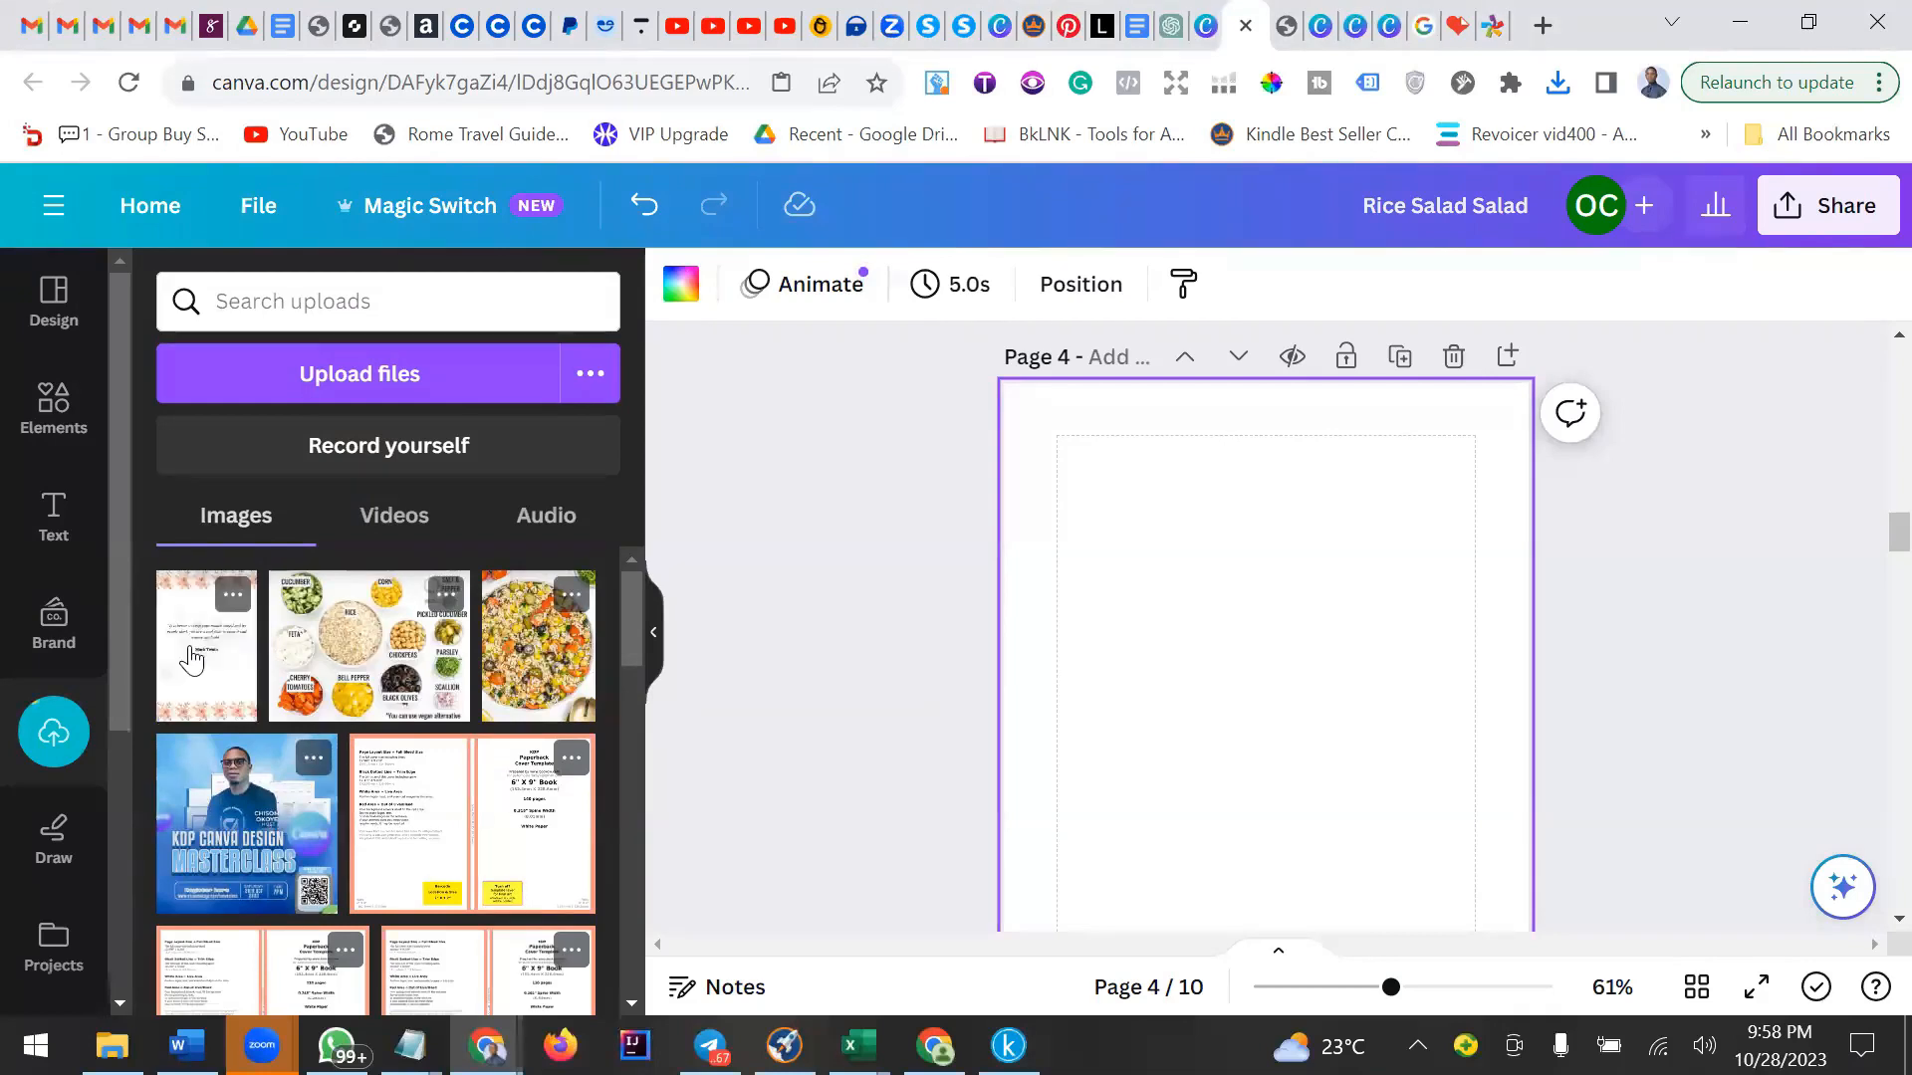
Insert the uploaded page image onto page 4 and position it near the top.
{"action": "left_click", "coordinate": [192, 660]}
{"action": "left_click_drag", "start_coordinate": [1070, 488], "coordinate": [1076, 444]}
{"action": "left_click_drag", "start_coordinate": [1262, 576], "coordinate": [1257, 551]}
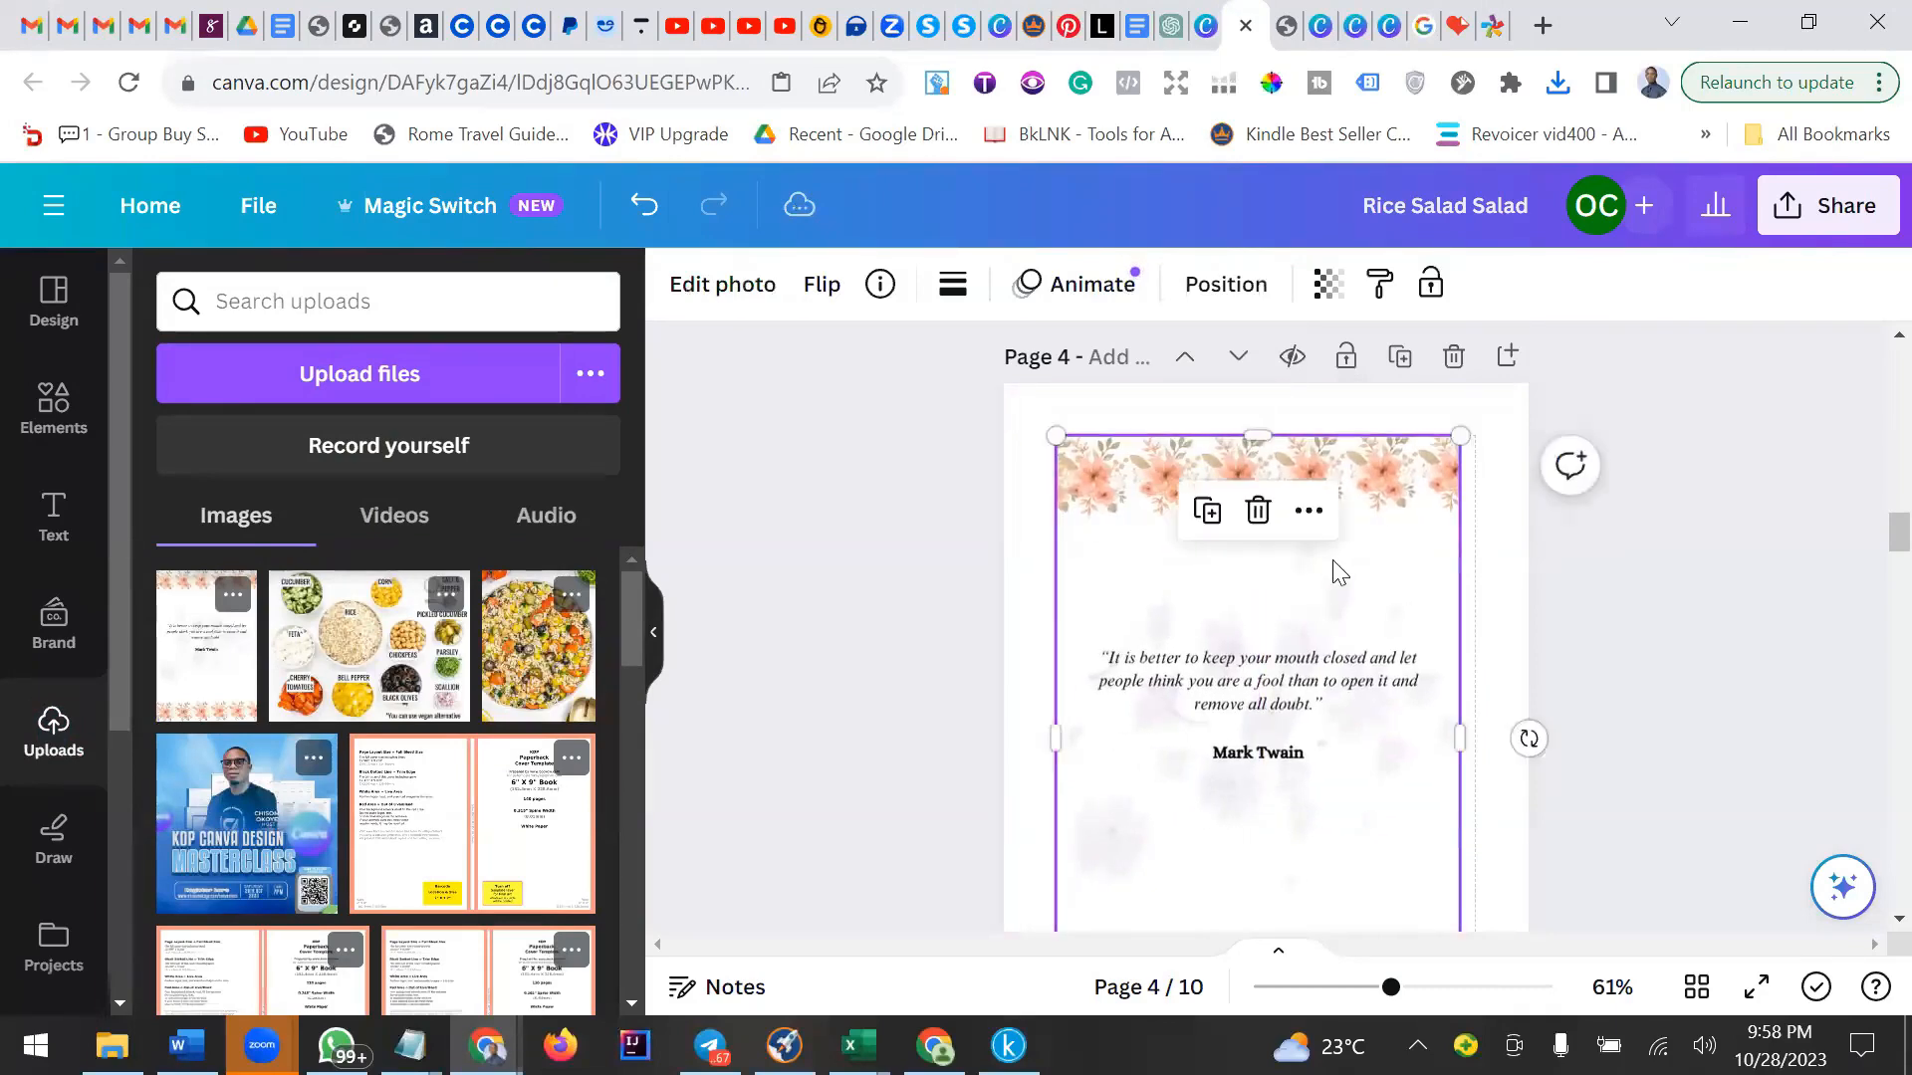
Delete the leftover bottom flower border from page 4.
{"action": "scroll", "coordinate": [1450, 649], "scroll_direction": "down", "scroll_amount": 3}
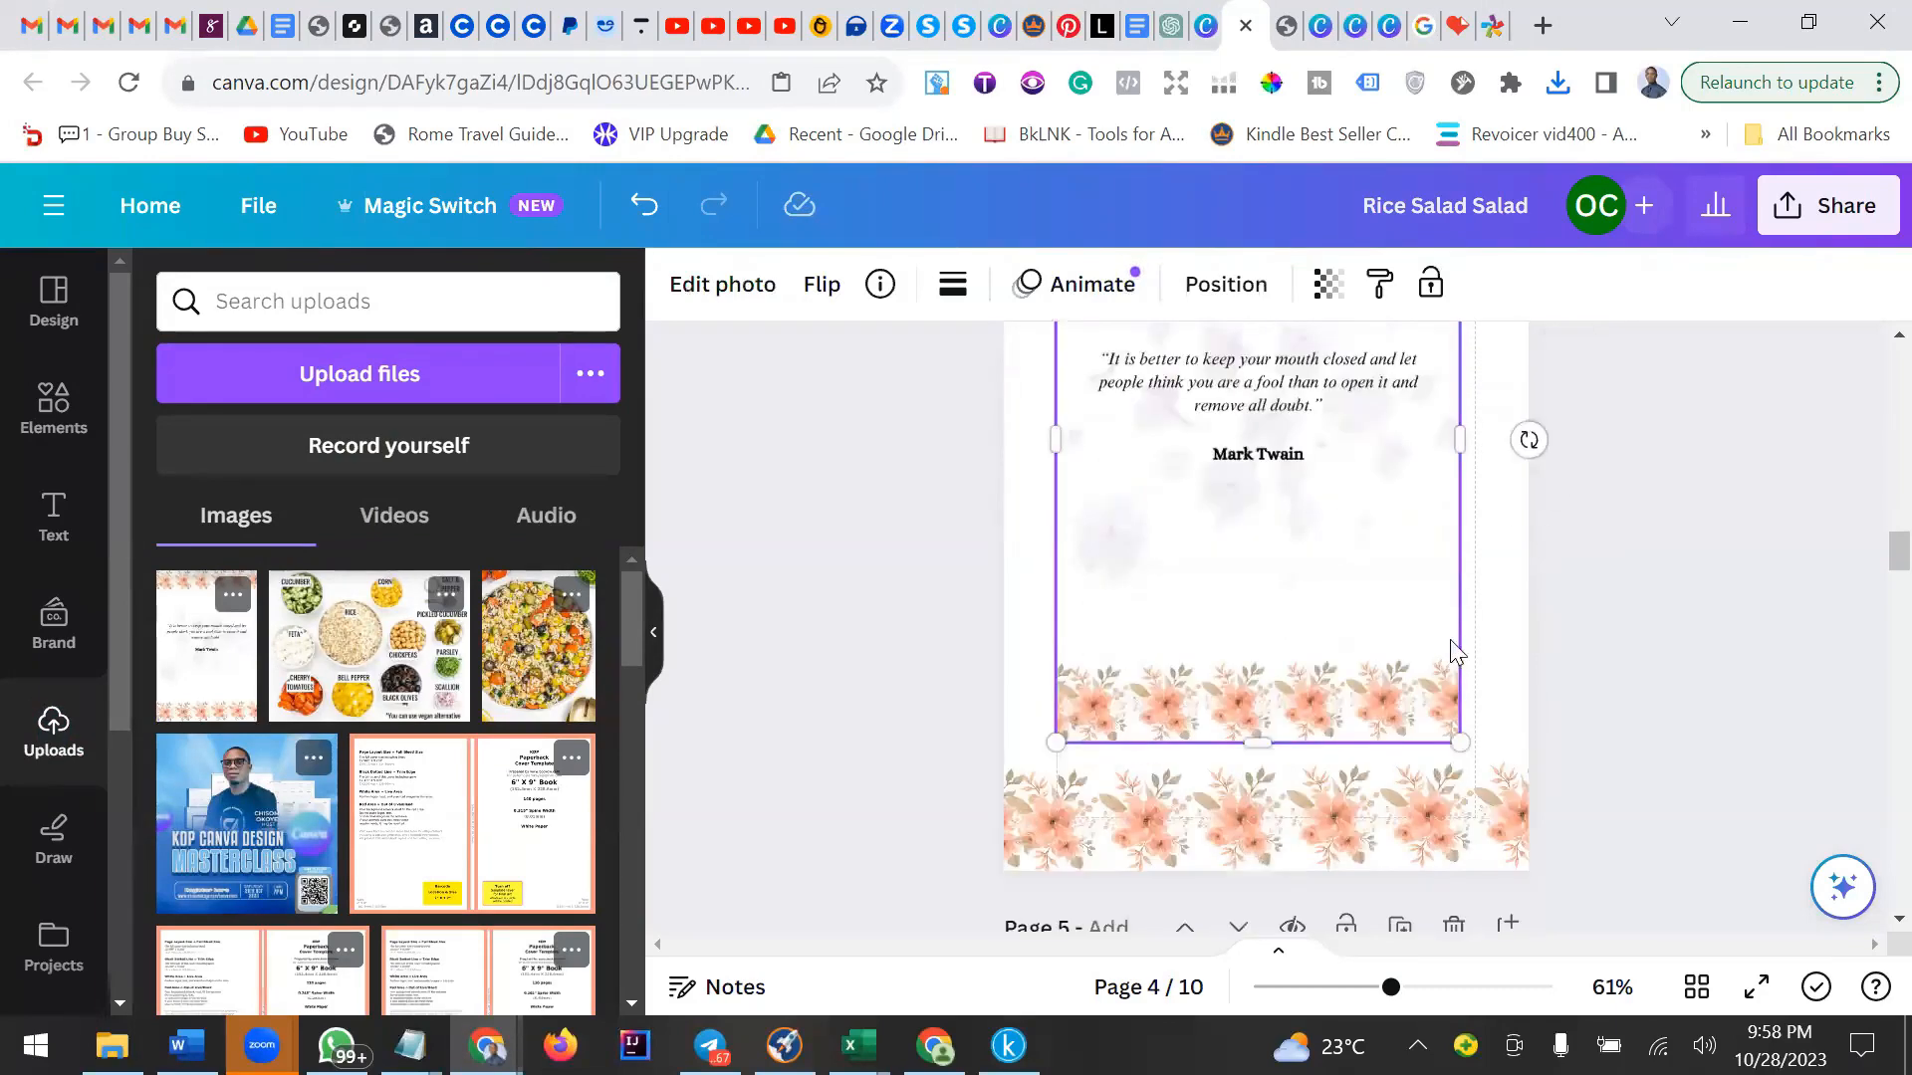
{"action": "left_click", "coordinate": [1430, 811]}
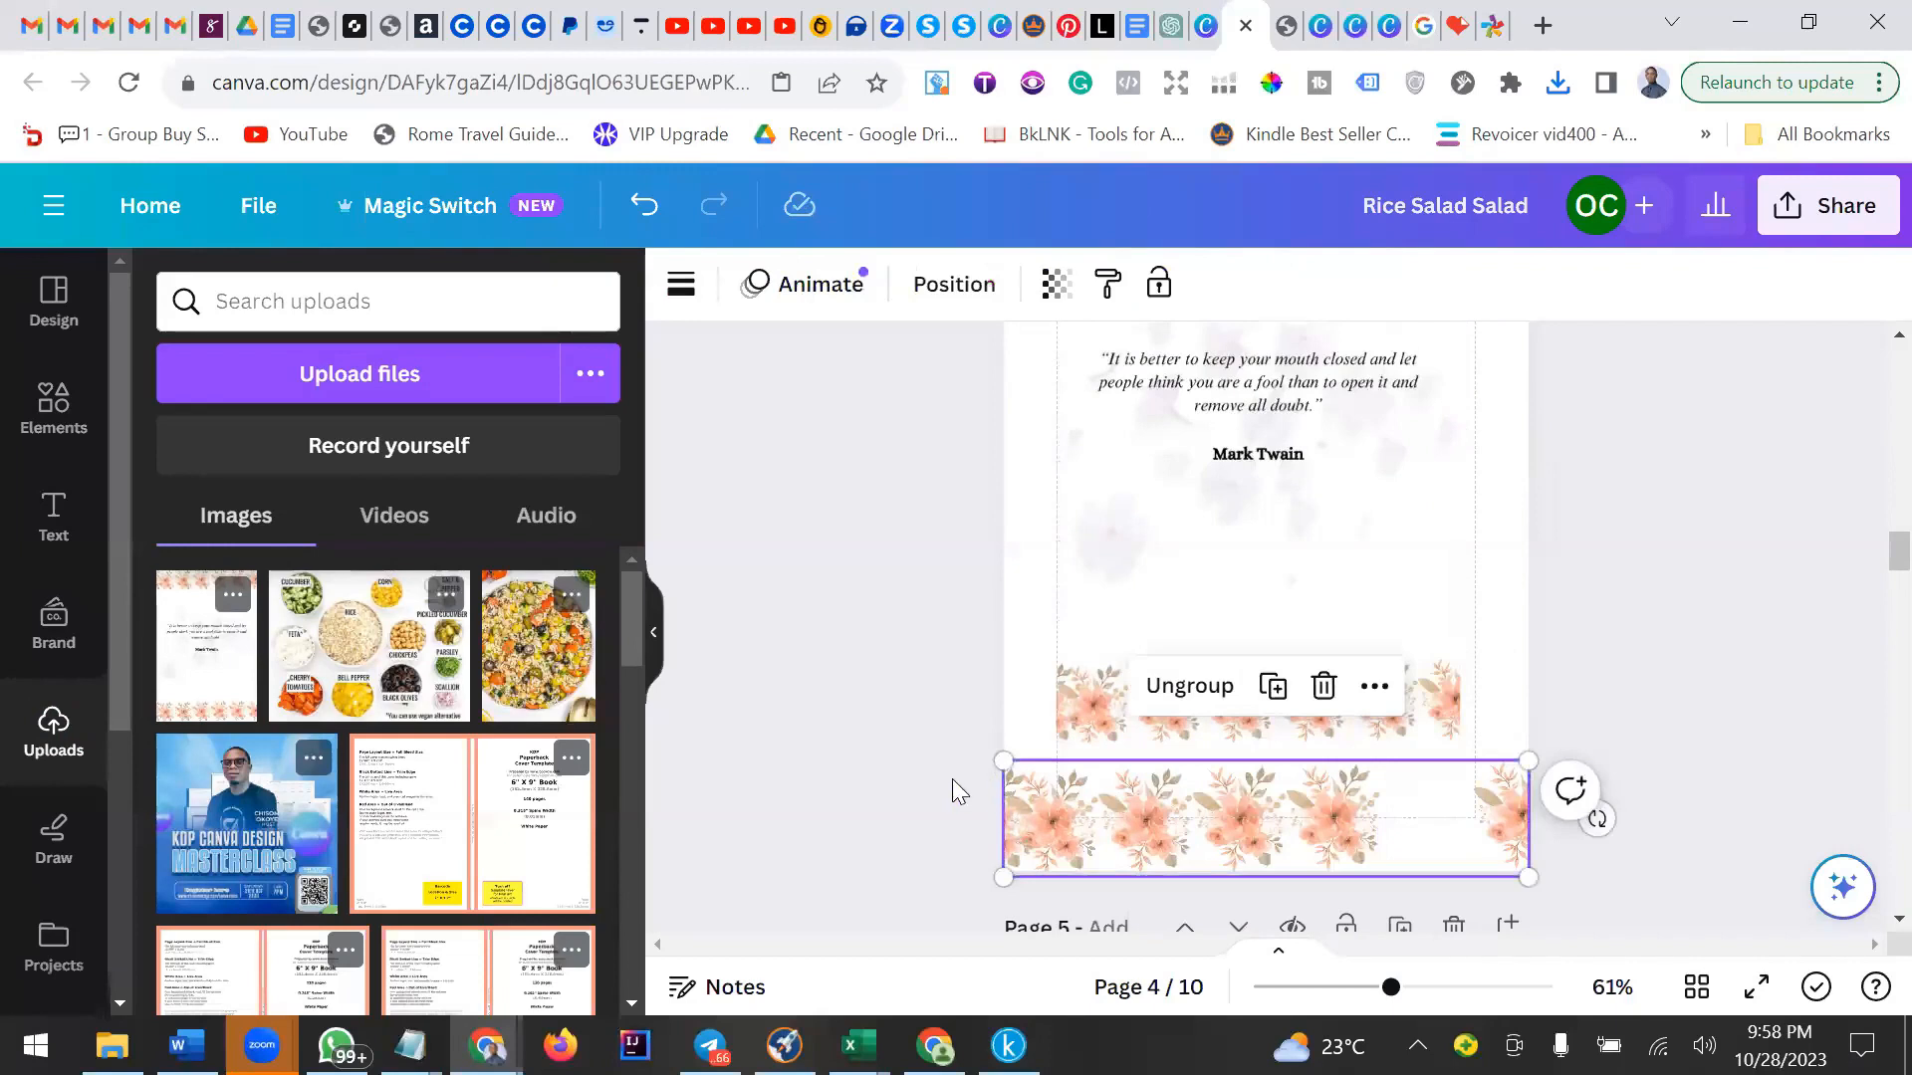
{"action": "left_click", "coordinate": [1321, 689]}
Resize the inserted page image to fill page 4 and review the pages in grid view.
{"action": "left_click", "coordinate": [1368, 689]}
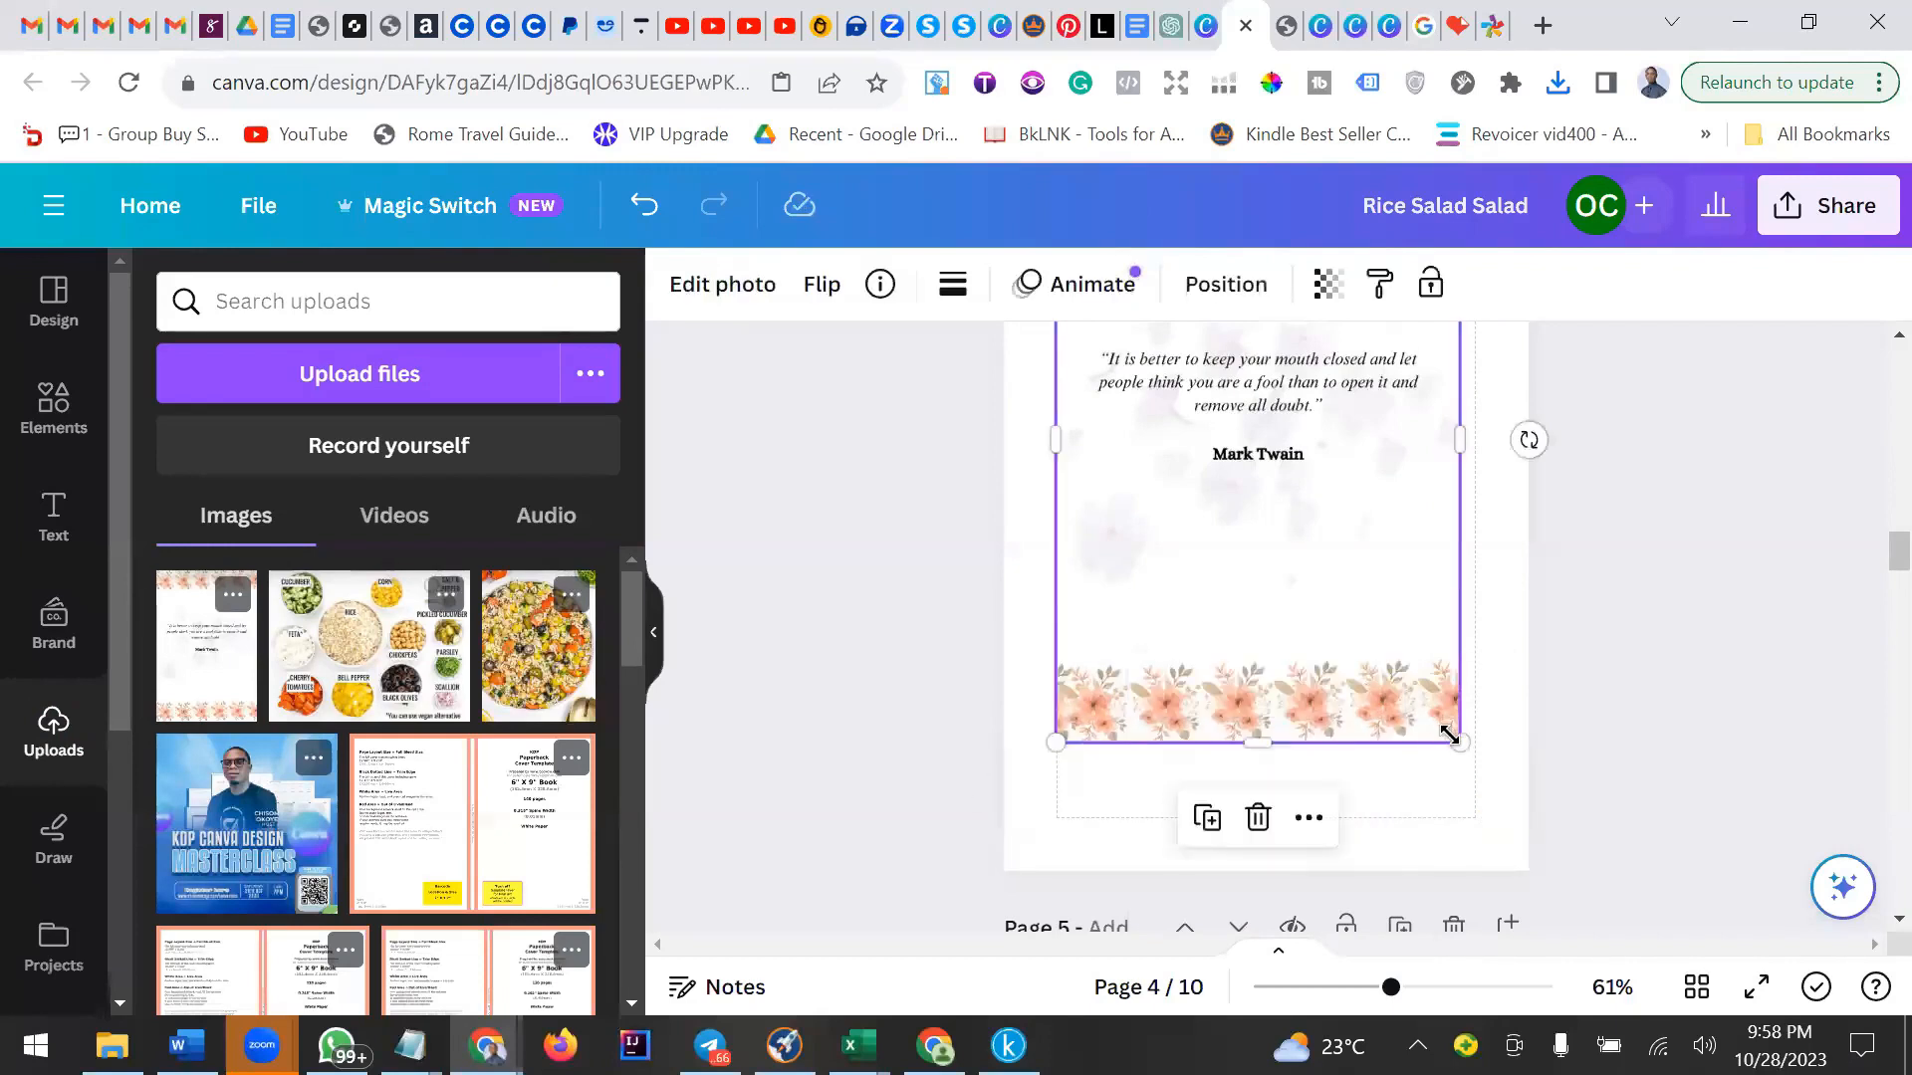
{"action": "left_click_drag", "start_coordinate": [1465, 789], "coordinate": [1477, 803]}
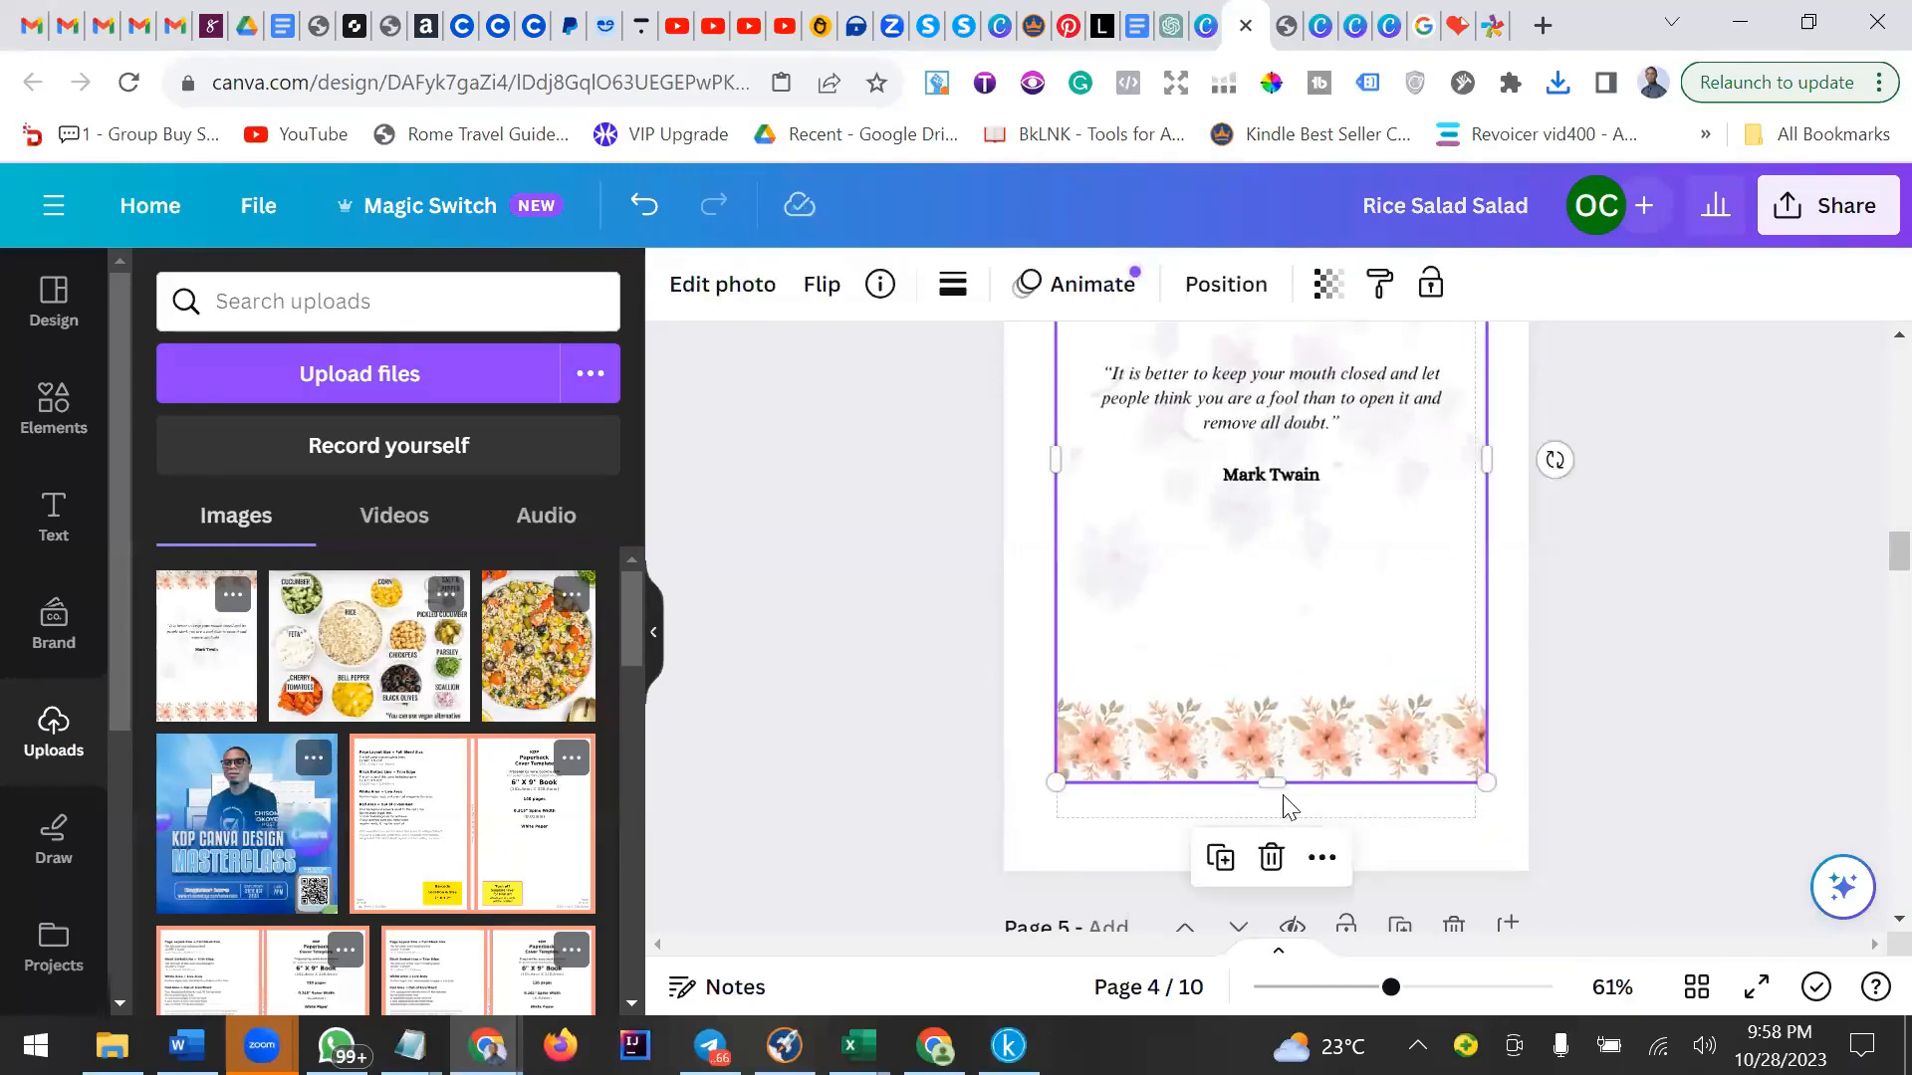
{"action": "left_click_drag", "start_coordinate": [1278, 781], "coordinate": [1270, 819]}
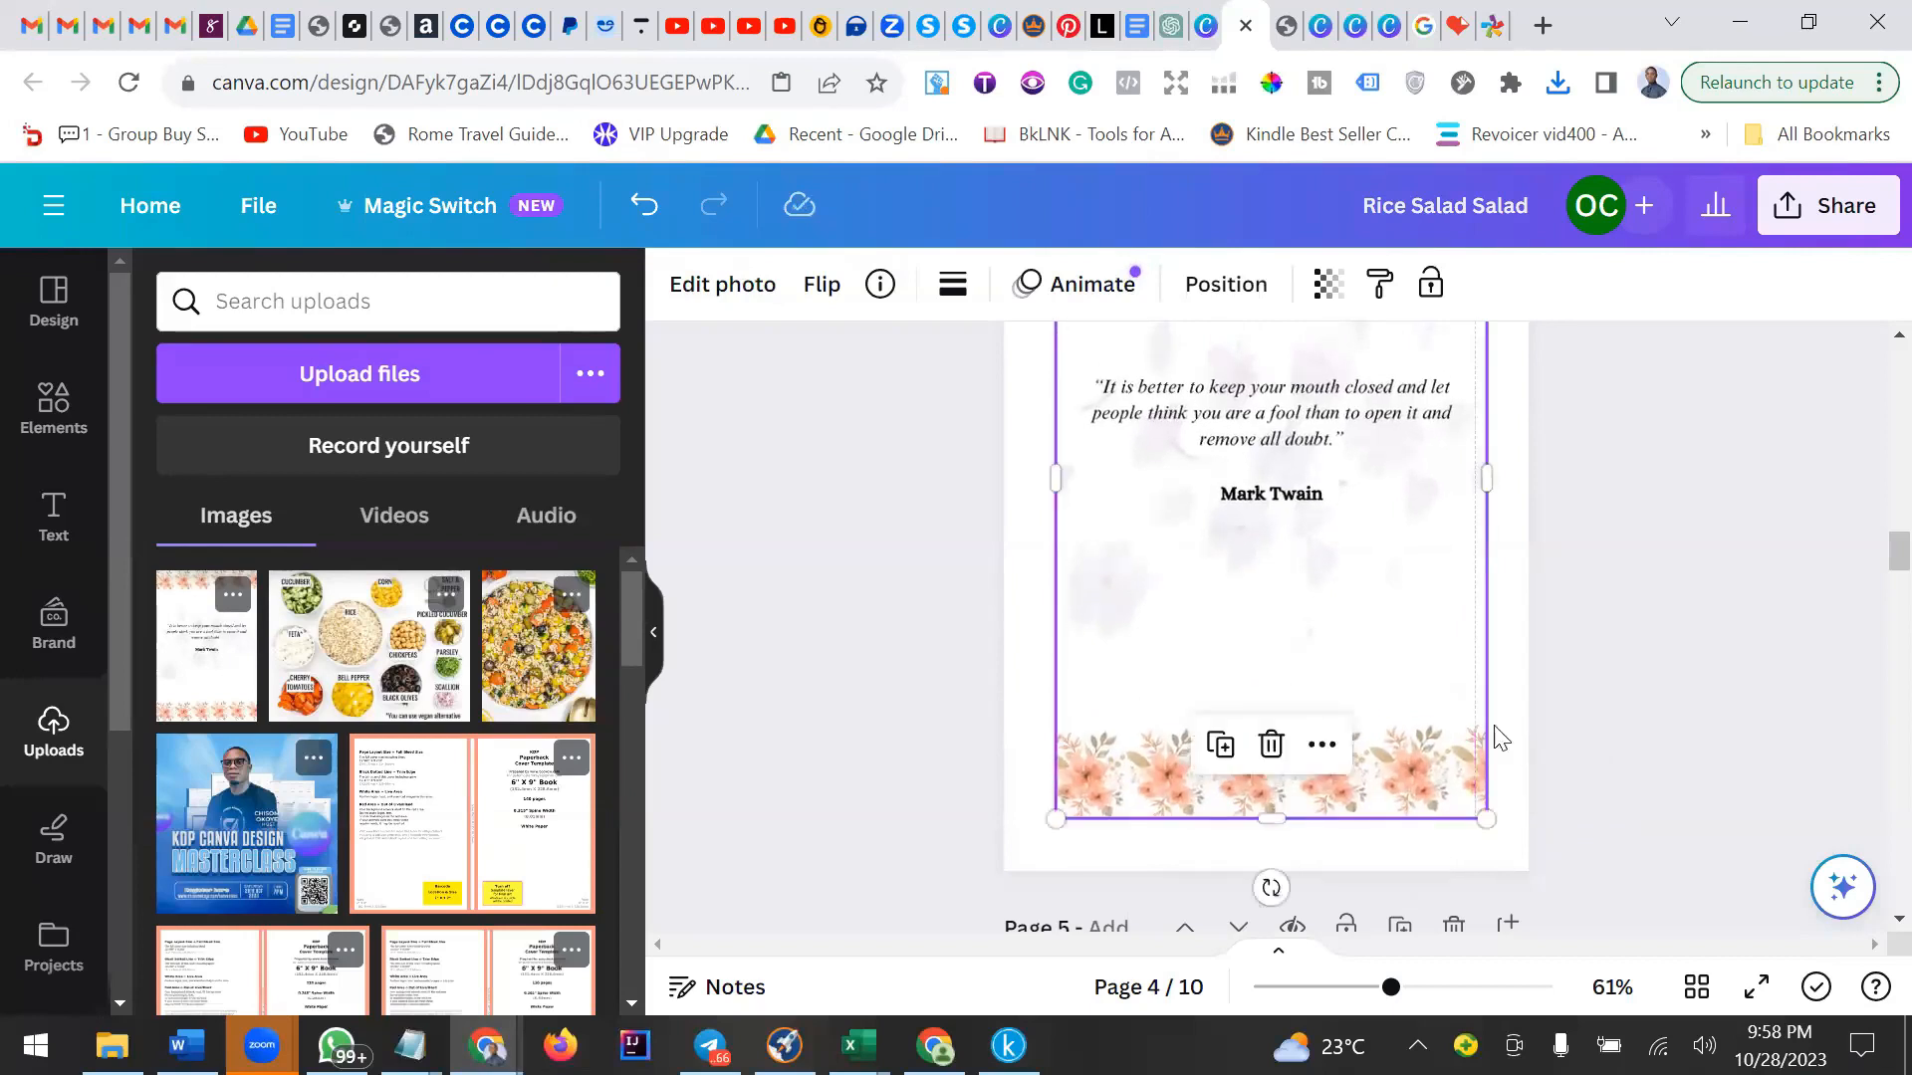
{"action": "left_click_drag", "start_coordinate": [1488, 495], "coordinate": [1487, 498]}
{"action": "left_click", "coordinate": [1660, 371]}
{"action": "scroll", "coordinate": [1468, 575], "scroll_direction": "up", "scroll_amount": 5}
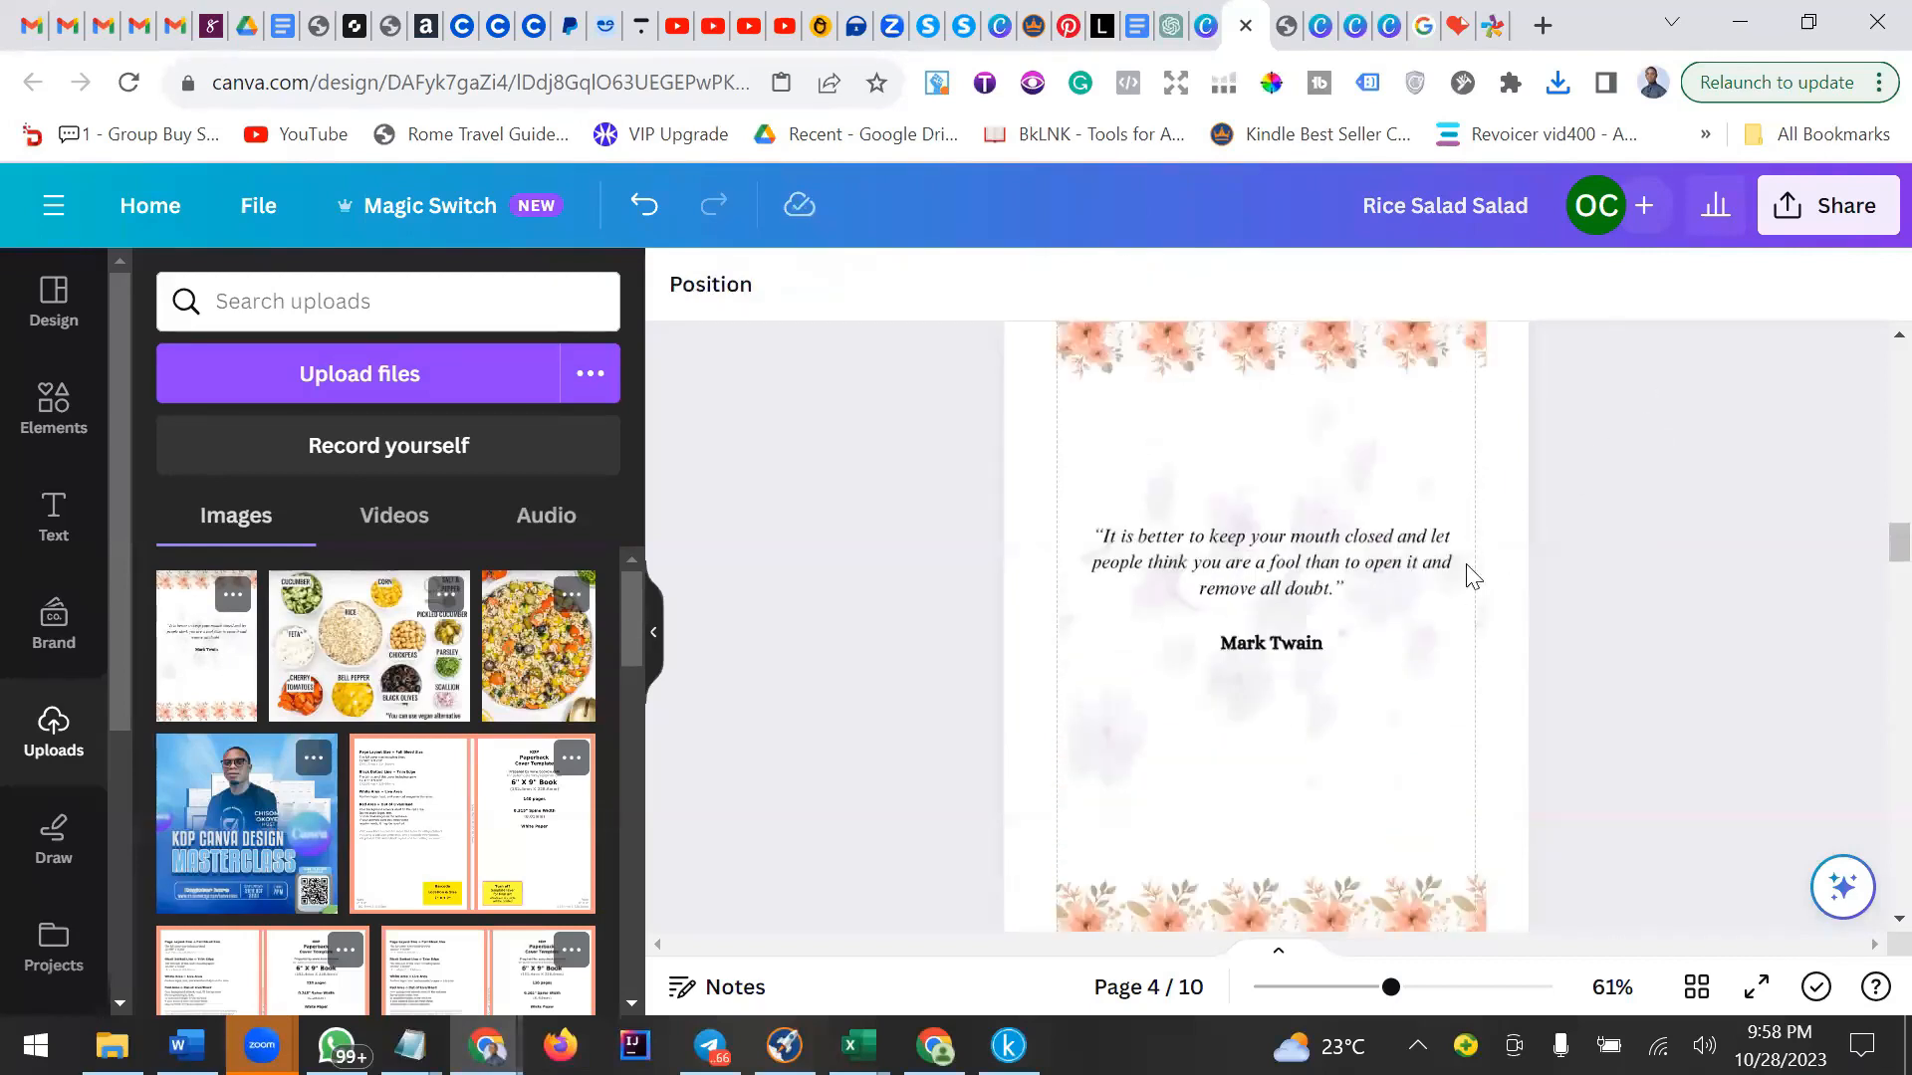
{"action": "left_click", "coordinate": [1696, 987]}
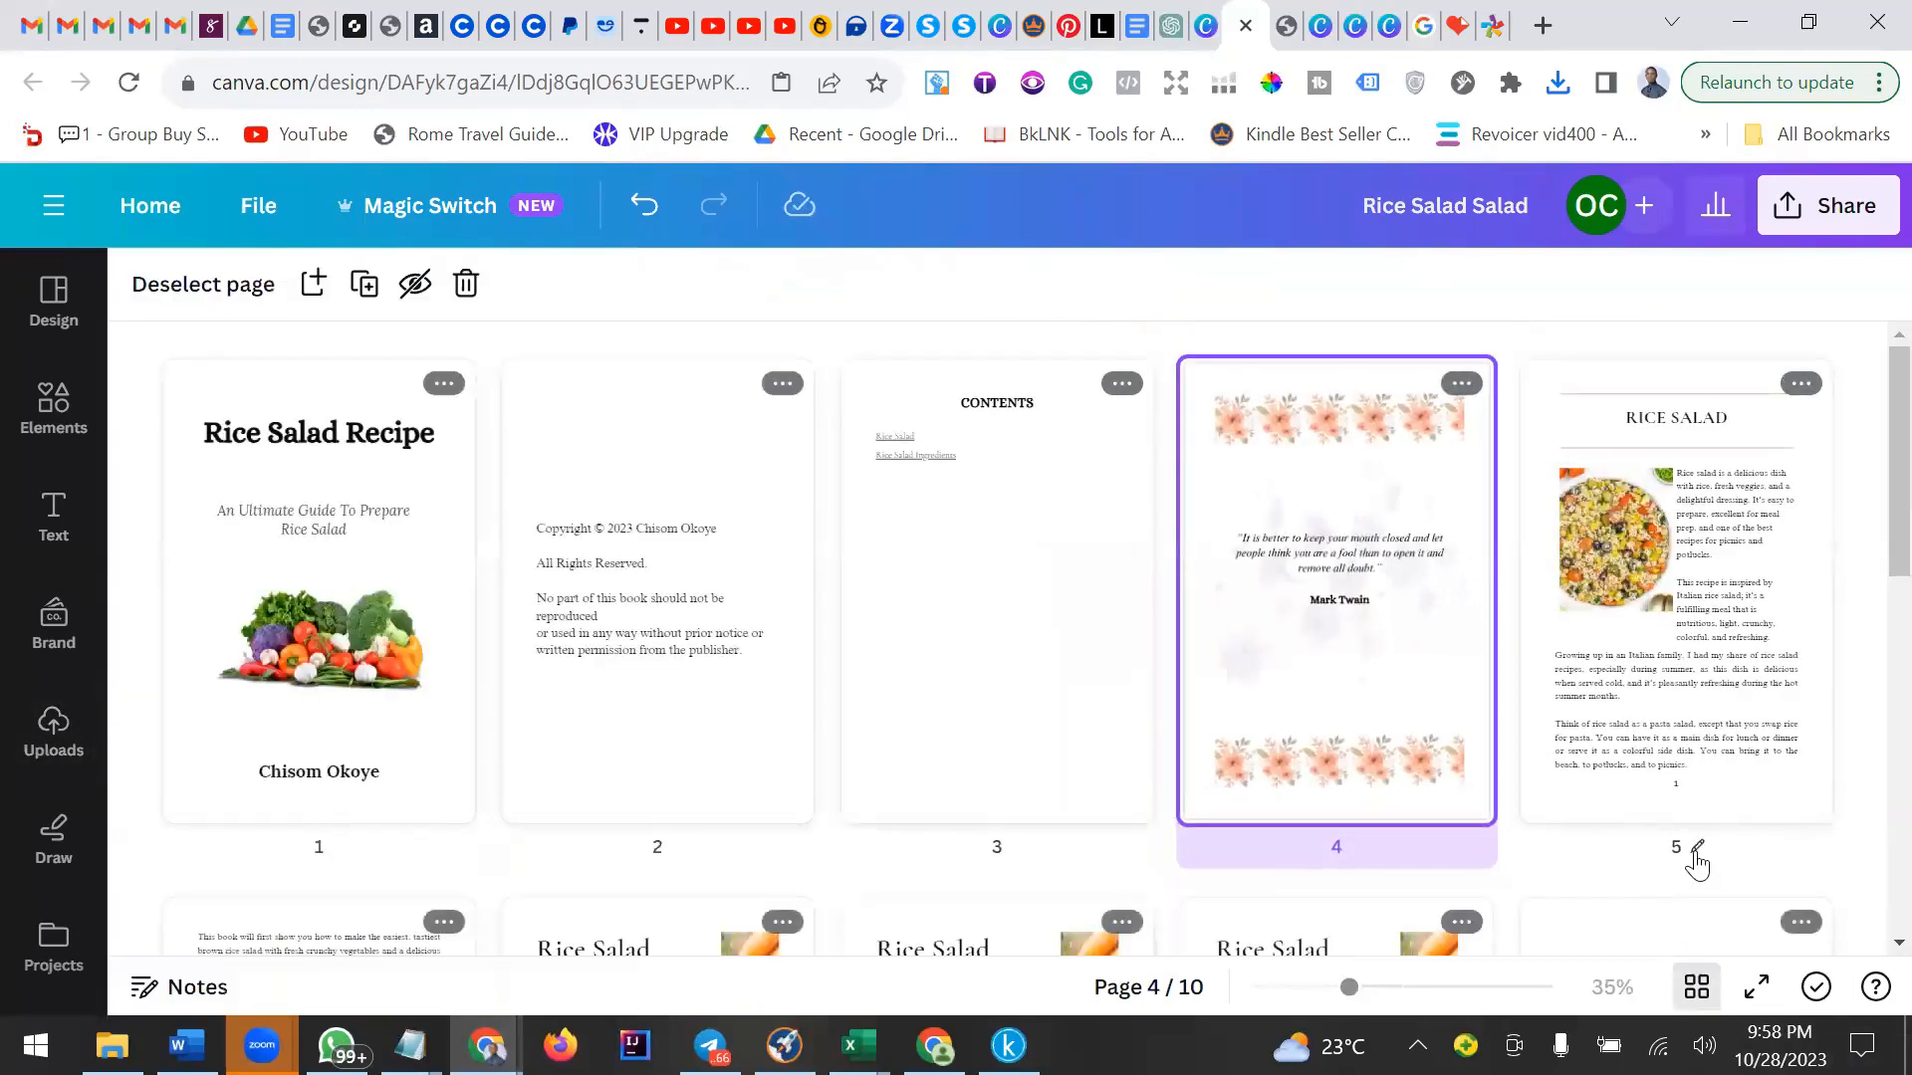